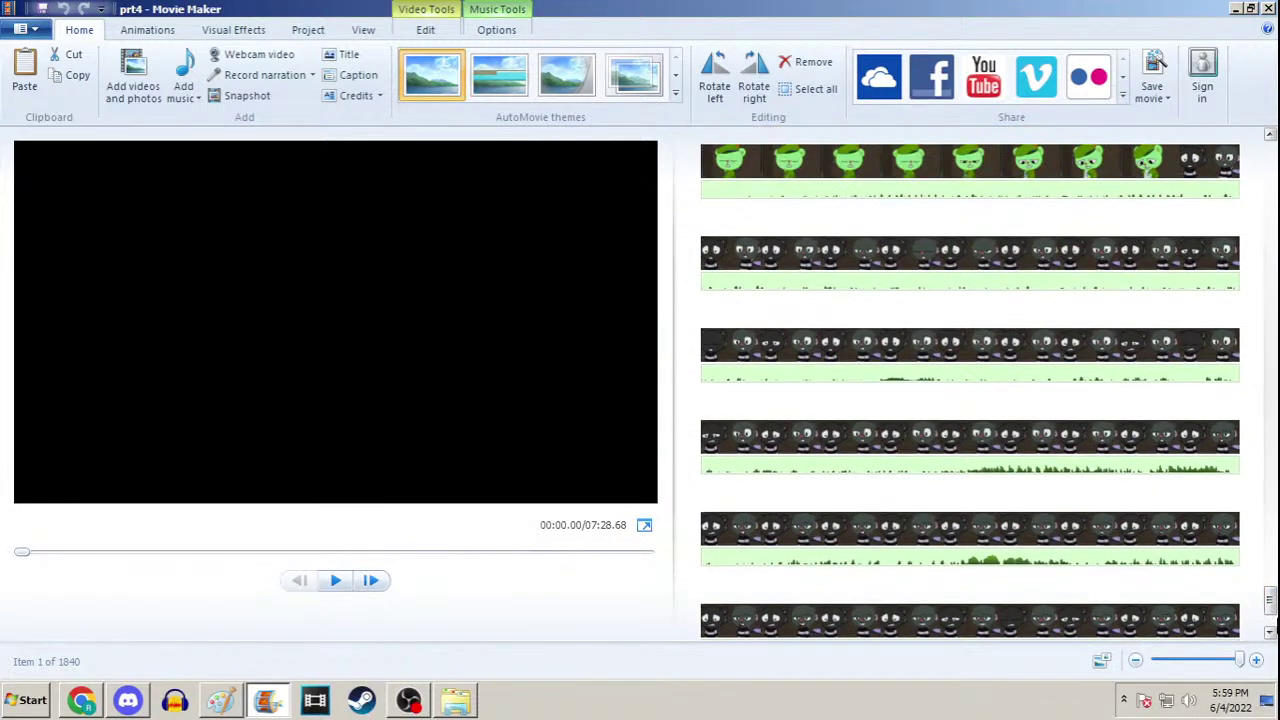
Switch to Chrome's live stream dashboard and arrange it as a smaller window beside the work area
click(1270, 633)
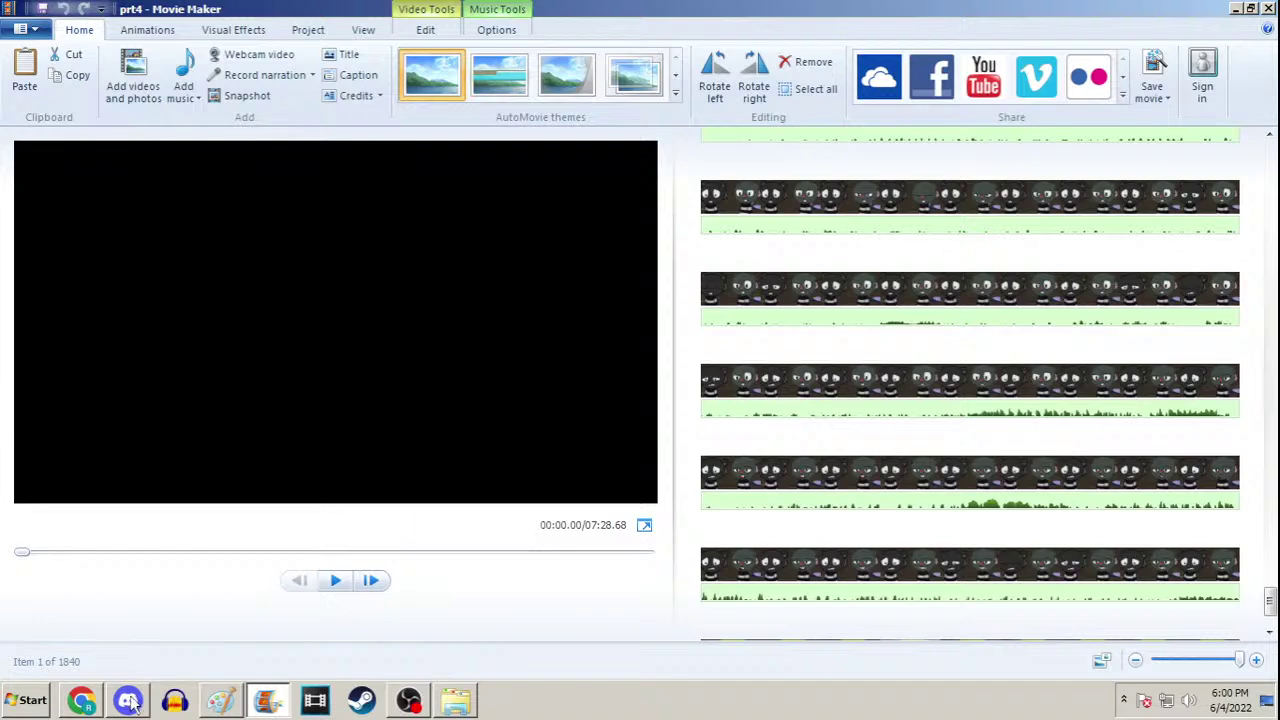
click(82, 701)
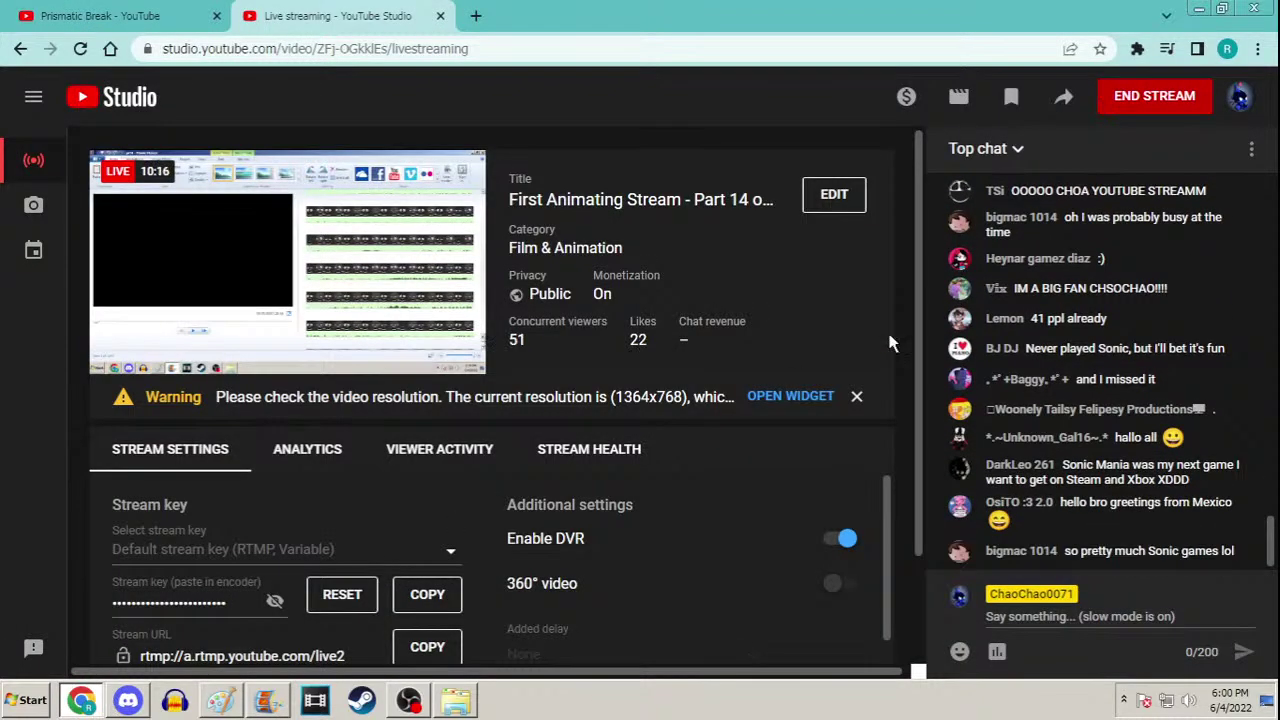
click(1222, 8)
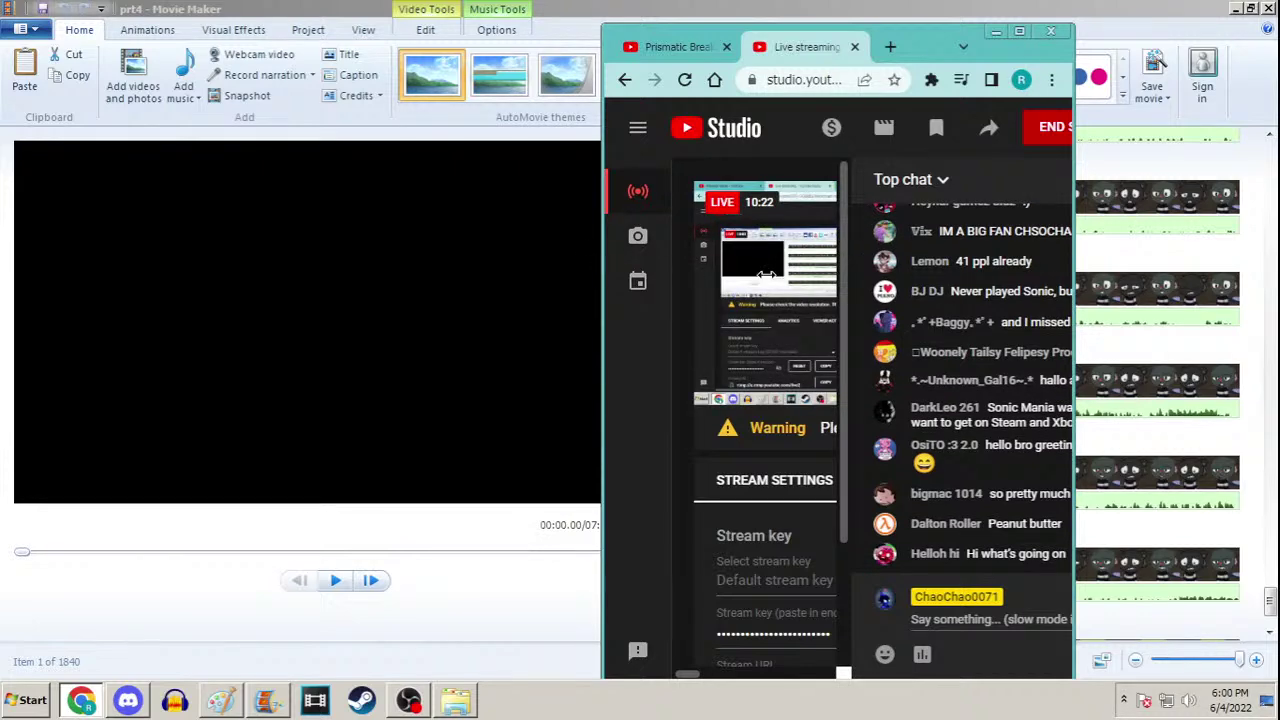
drag(1074, 252, 1179, 268)
drag(1040, 36, 1160, 40)
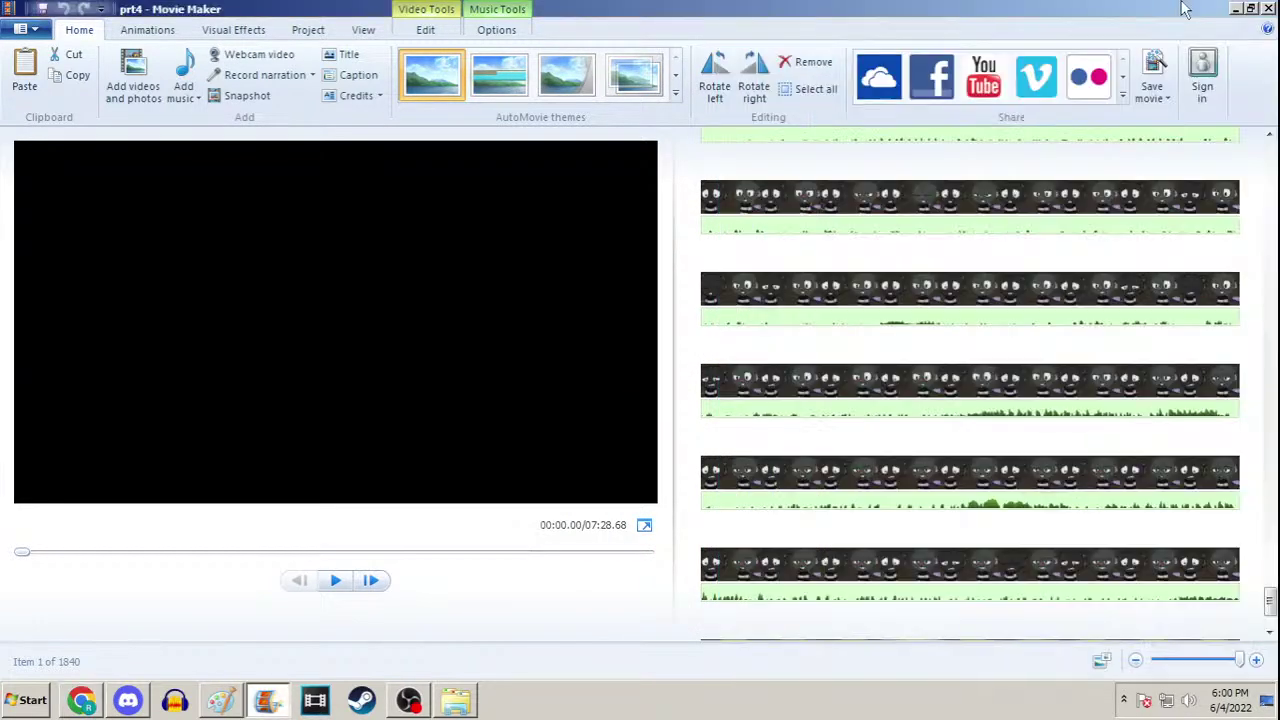
Minimize the prt4 movie project and the MovieMaker folder window to clear the desktop
click(1172, 10)
click(1235, 9)
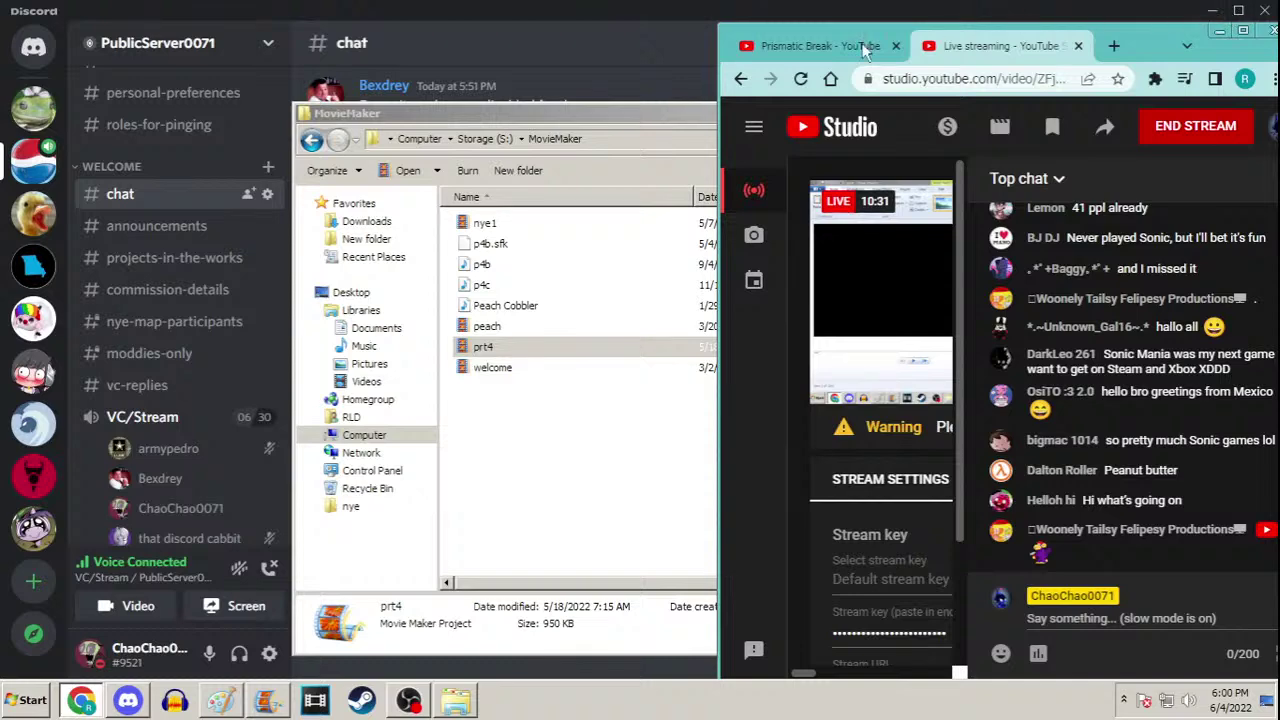
drag(650, 120, 594, 148)
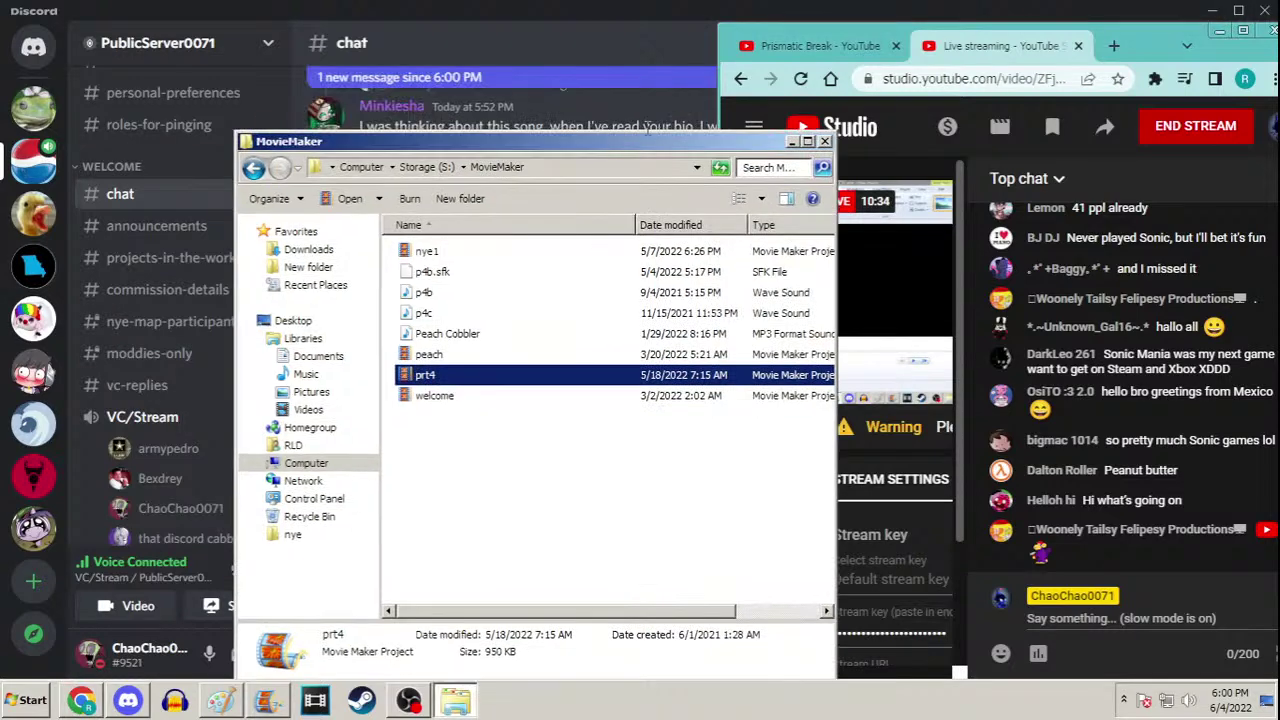
click(792, 142)
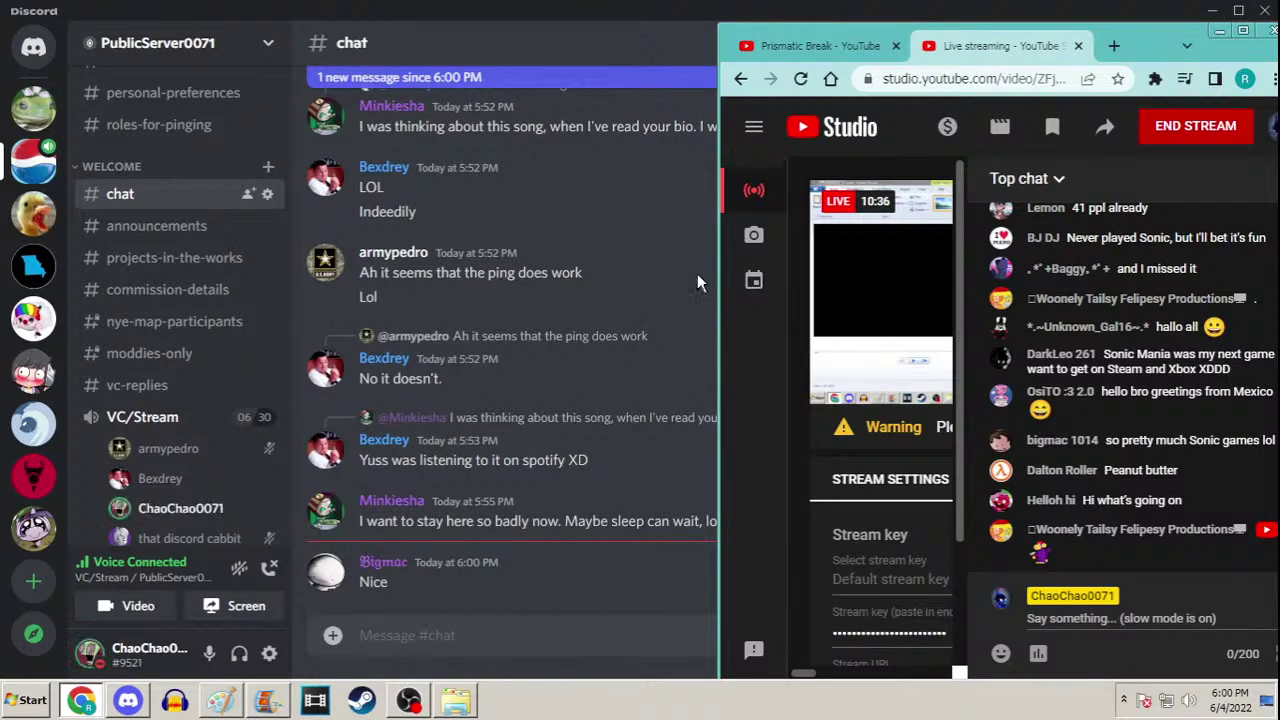
Switch to the 1625b drawing in Paint and fit its window beside the browser's live chat
click(224, 703)
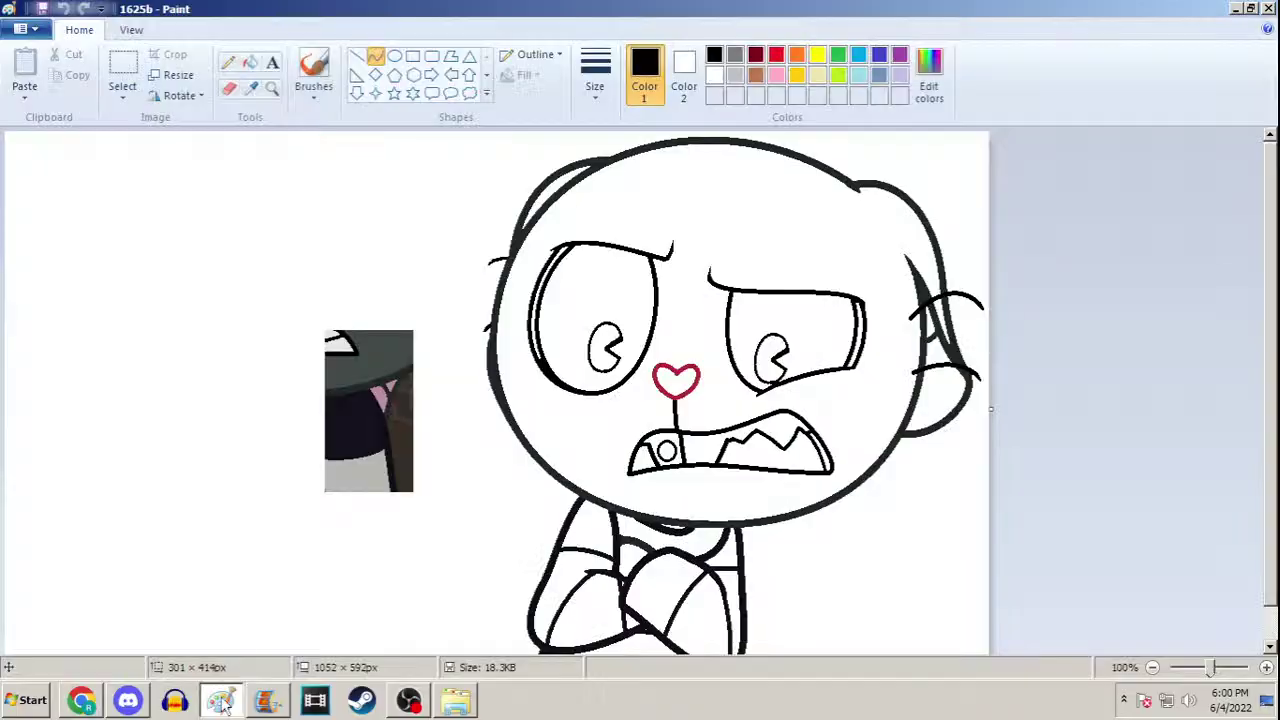
click(1252, 8)
drag(871, 233, 955, 233)
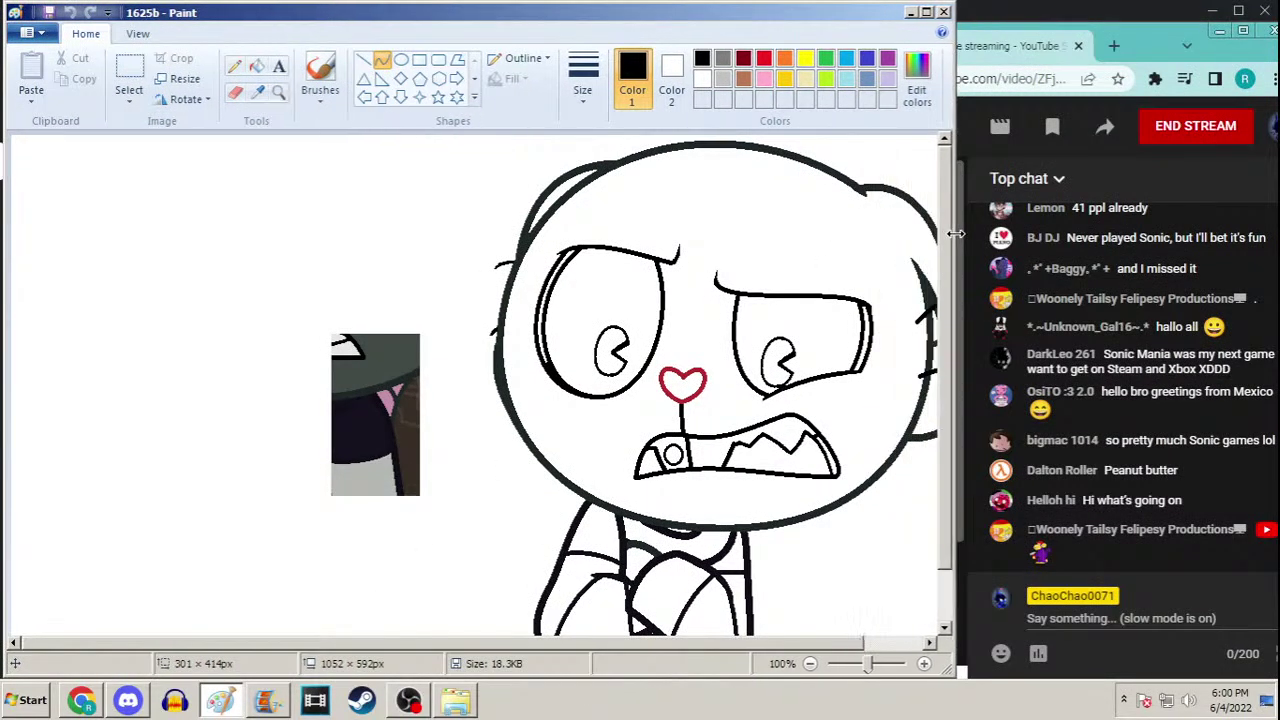
mouse_move(1151, 40)
mouse_down()
mouse_move(1120, 28)
mouse_move(1143, 39)
mouse_up()
click(1223, 15)
click(1225, 9)
click(612, 6)
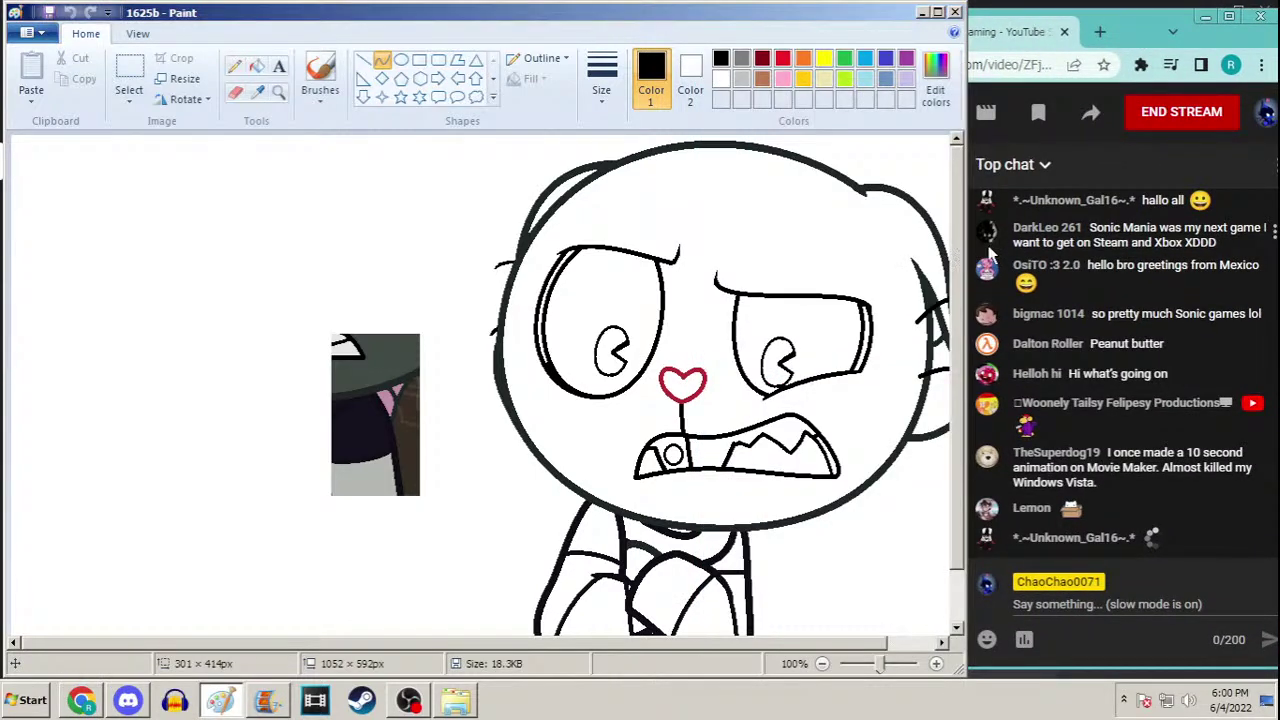
drag(967, 265, 973, 265)
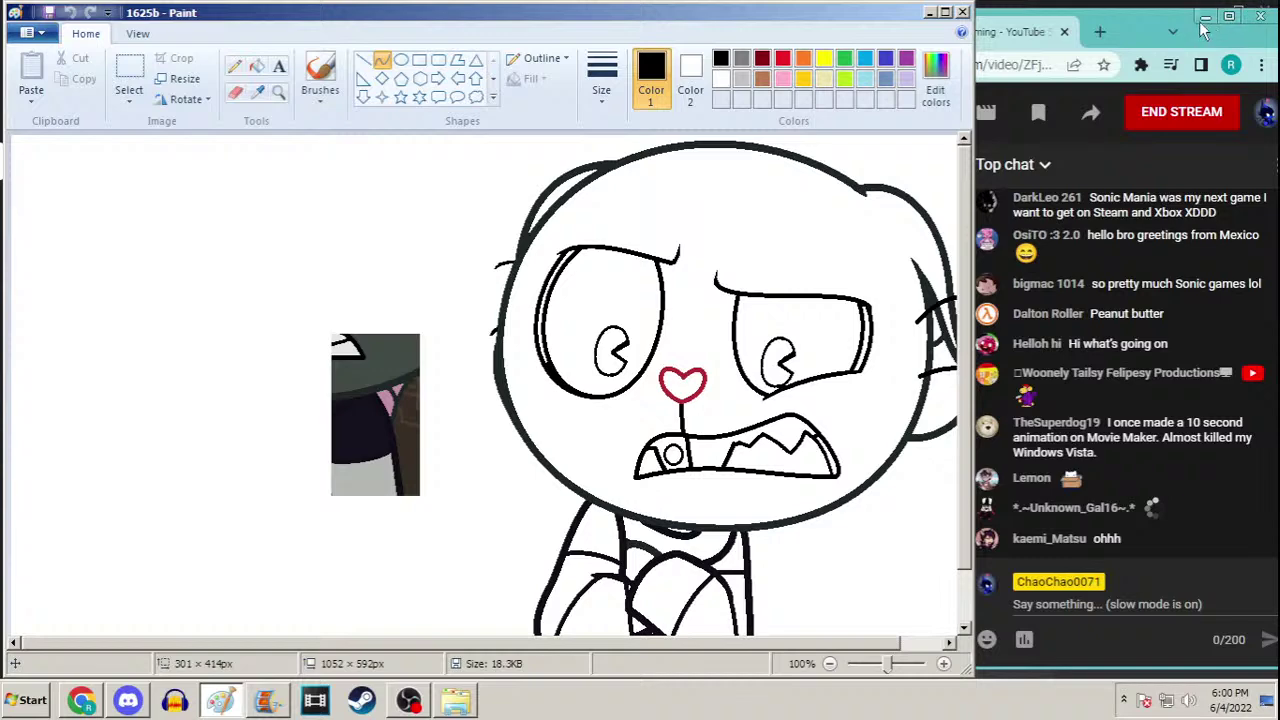
Pop out the stream's live chat into its own window and minimize the main browser window
click(1232, 16)
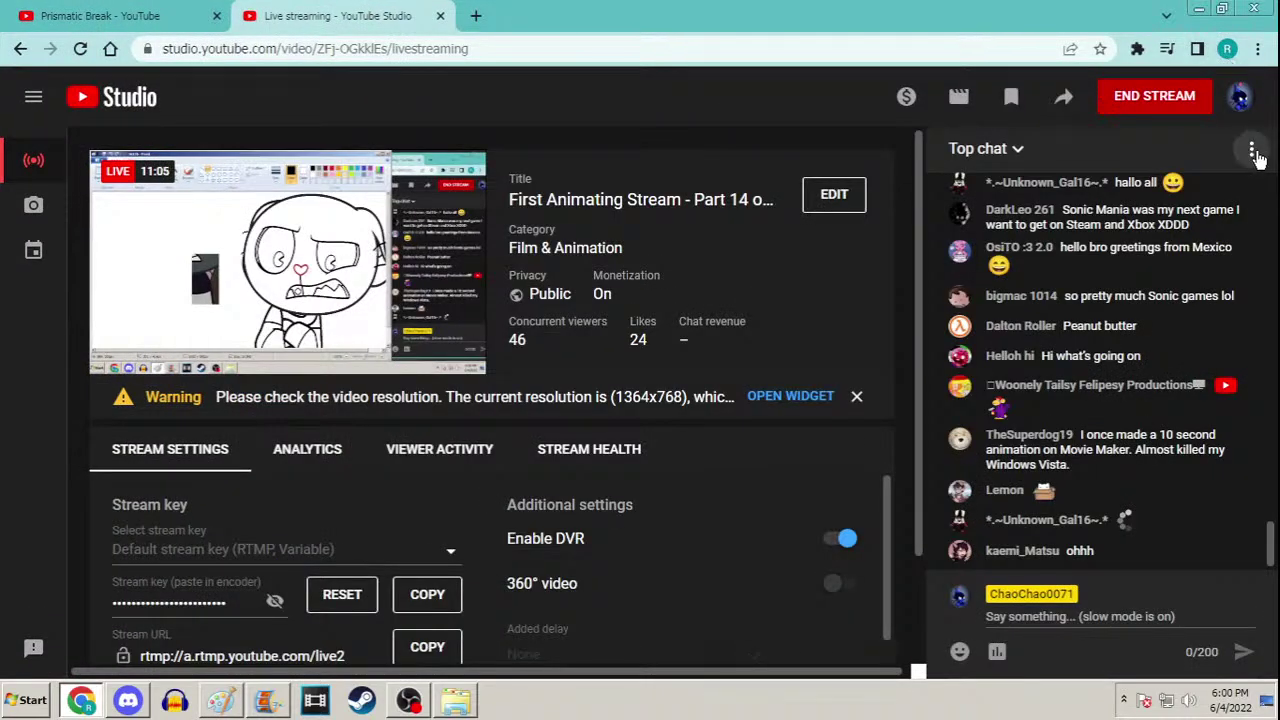
click(1251, 148)
click(1212, 236)
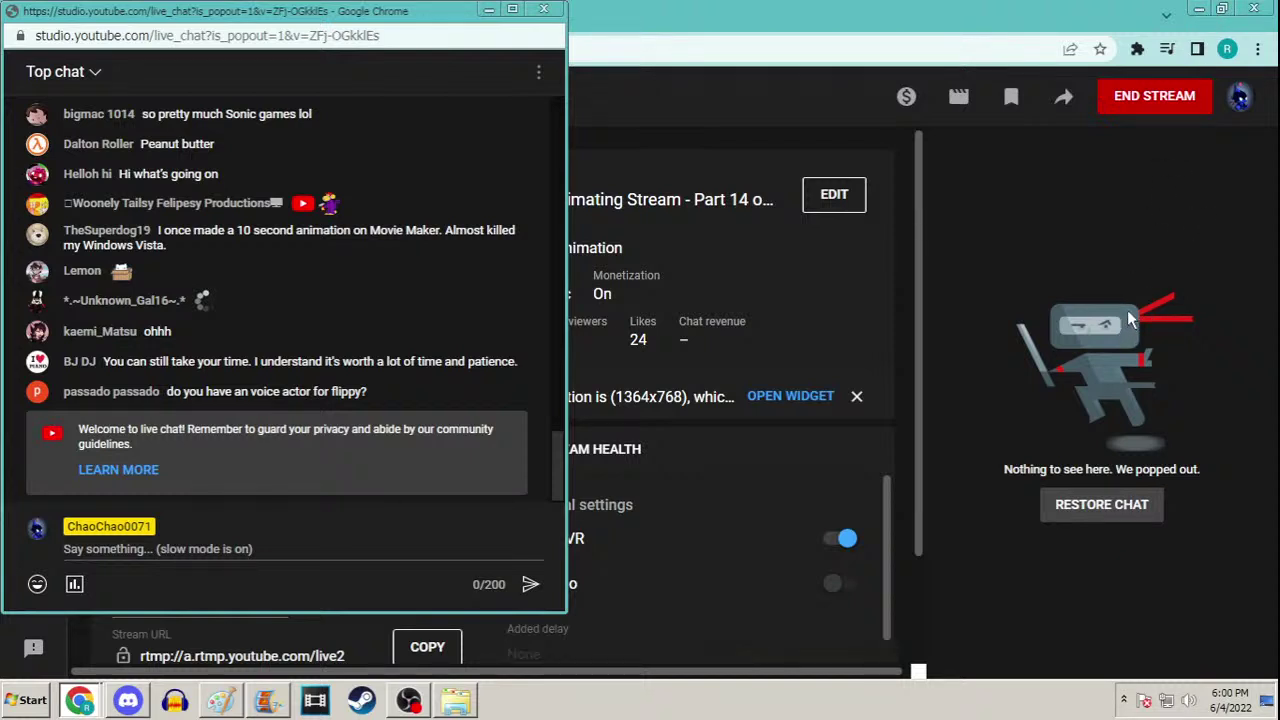
click(1198, 9)
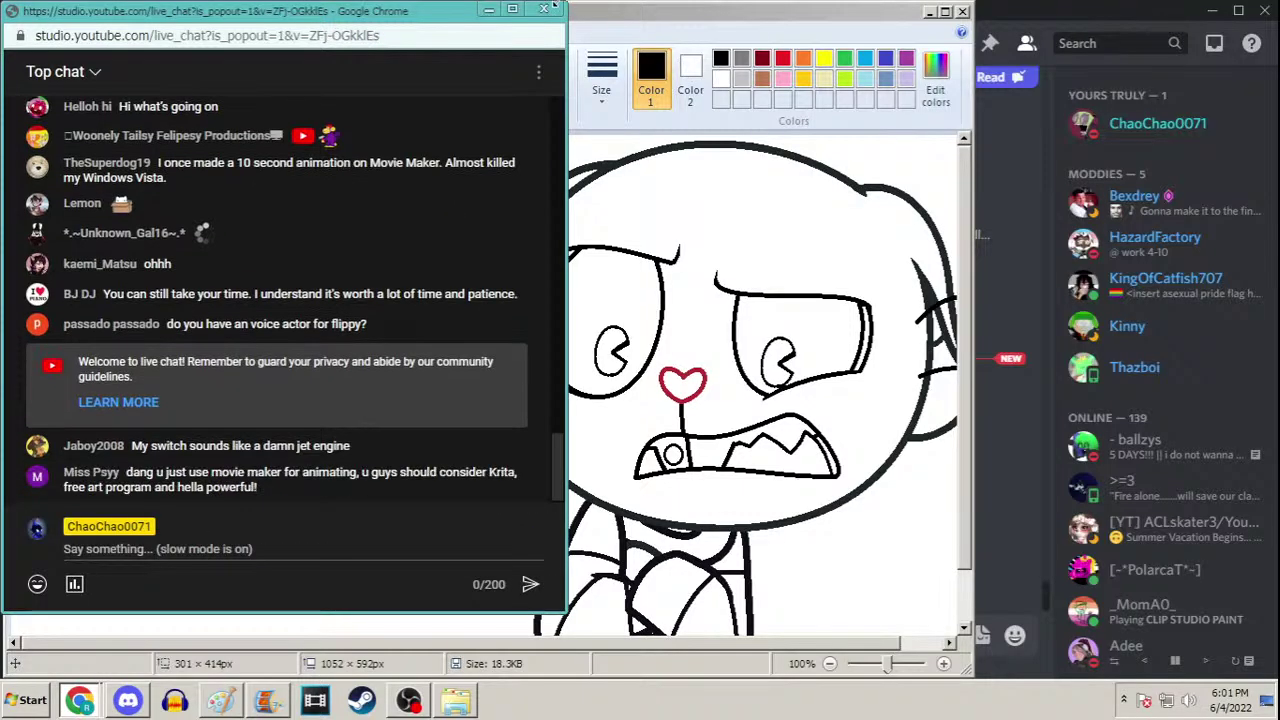
Narrow the popped-out chat window, place it beside the drawing, and widen the Paint window to meet it
mouse_move(434, 22)
mouse_down()
mouse_move(740, 92)
mouse_move(1157, 55)
mouse_up()
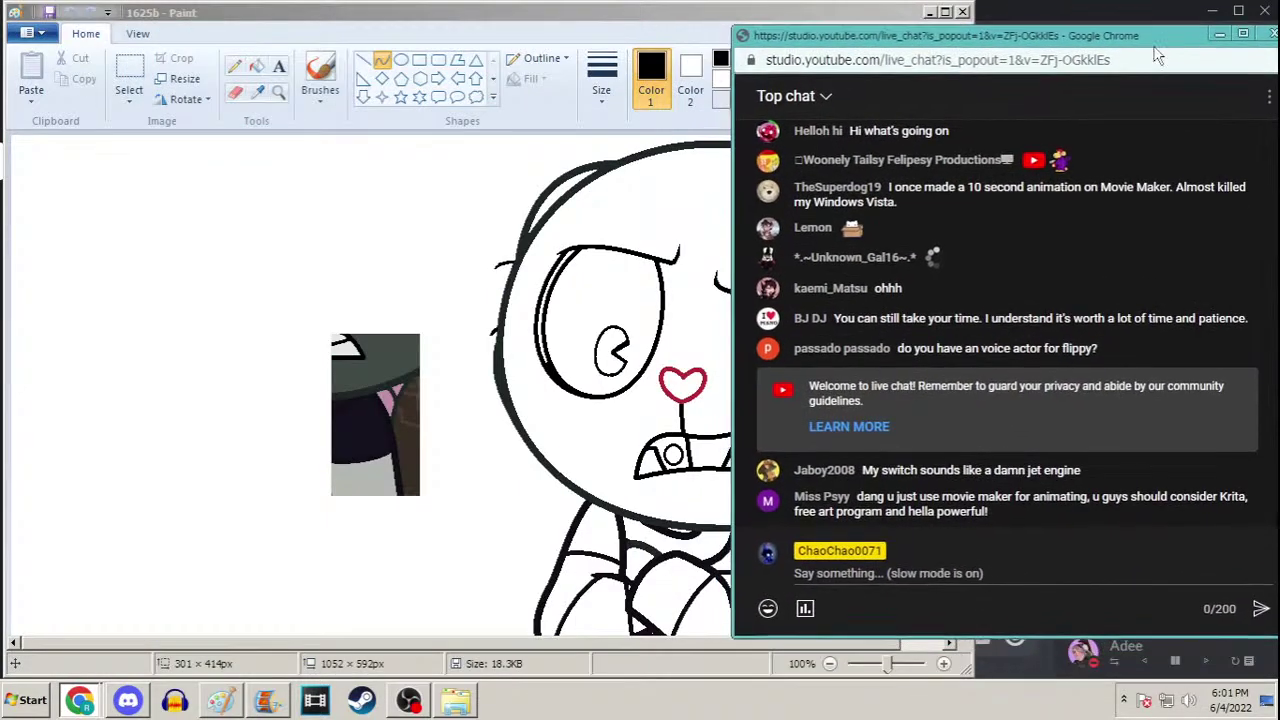
mouse_move(734, 264)
mouse_down()
mouse_move(995, 280)
mouse_move(960, 283)
mouse_move(970, 288)
mouse_up()
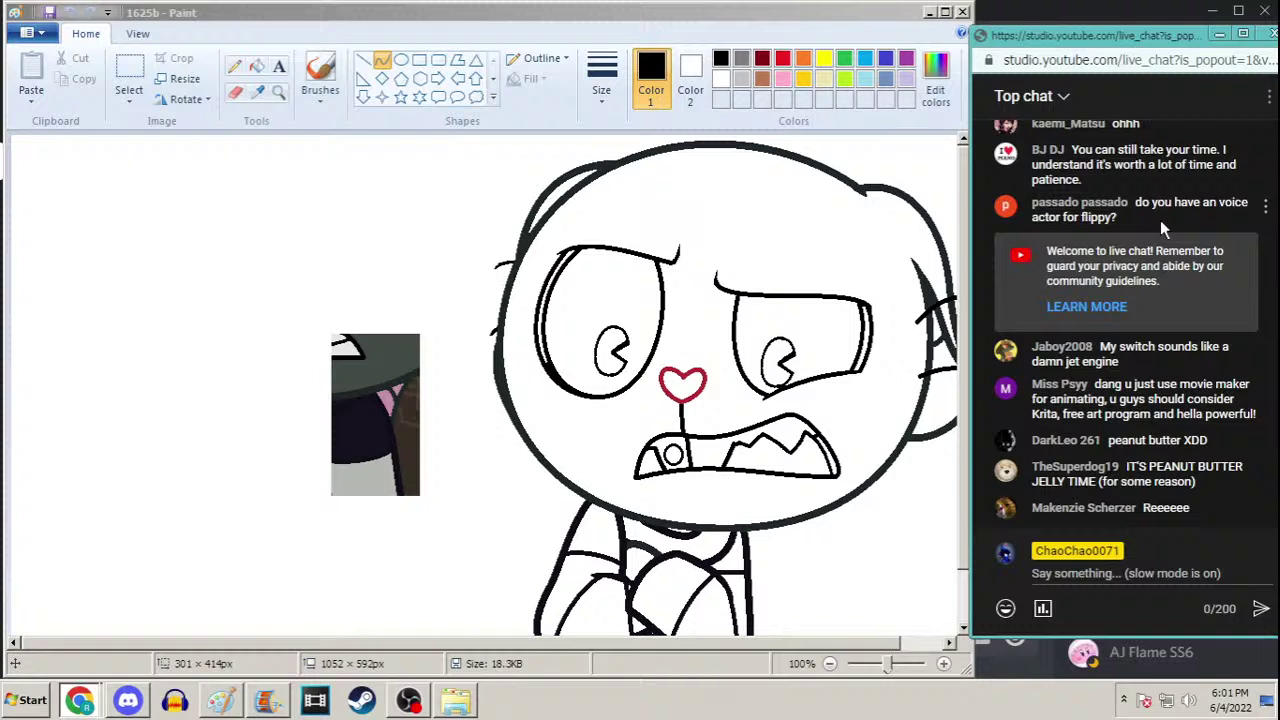
click(886, 18)
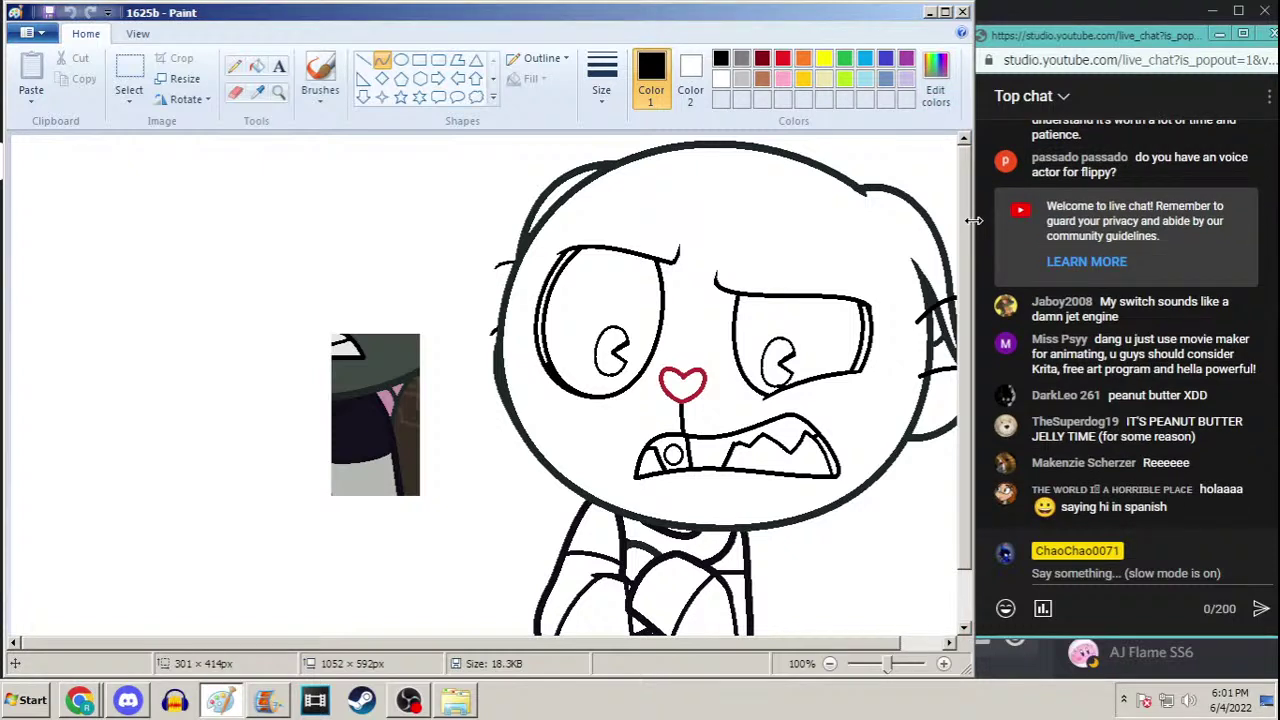
drag(973, 220, 993, 220)
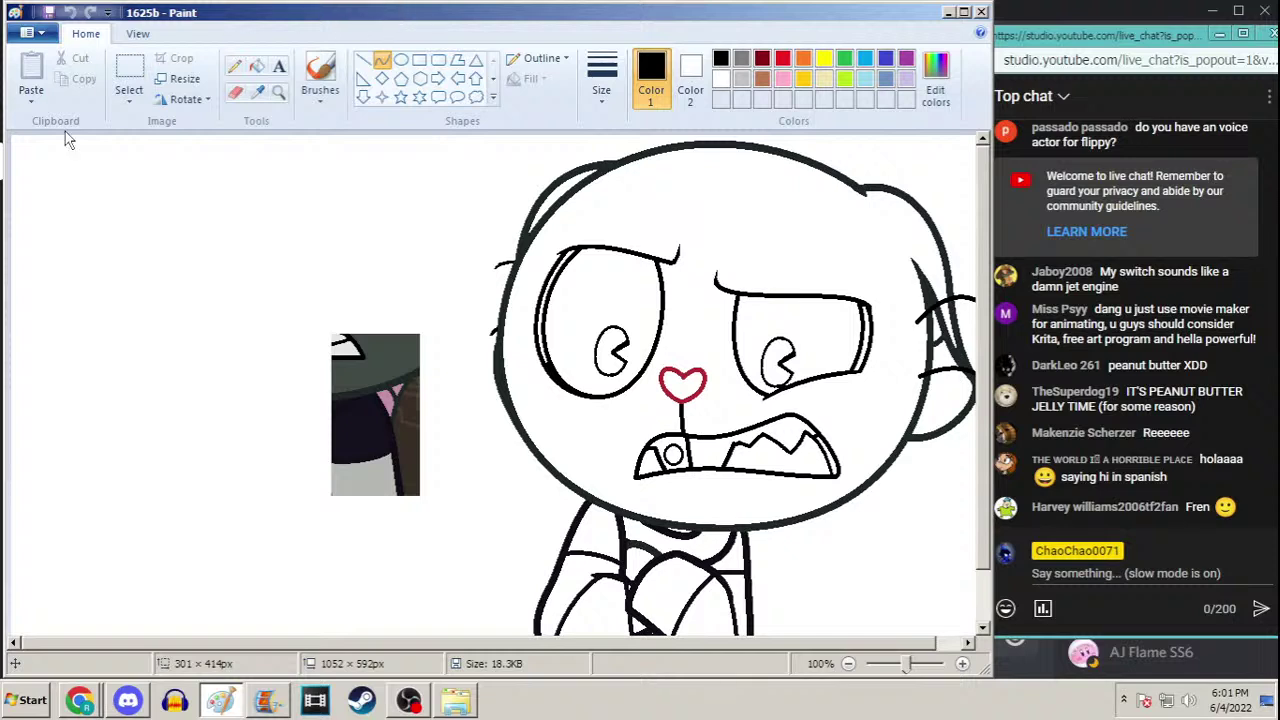
drag(5, 185, 3, 176)
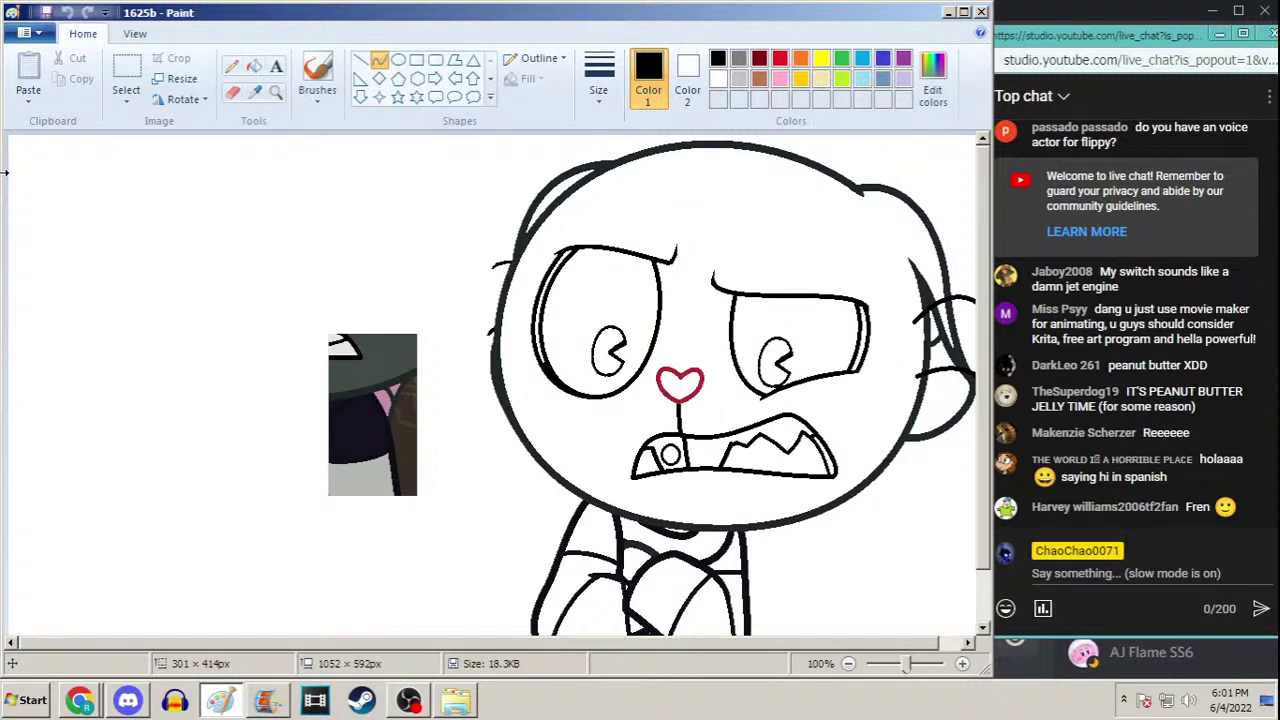
Fill the character's head outline, the ear and the adjoining cheek tuft lines with purple
click(254, 66)
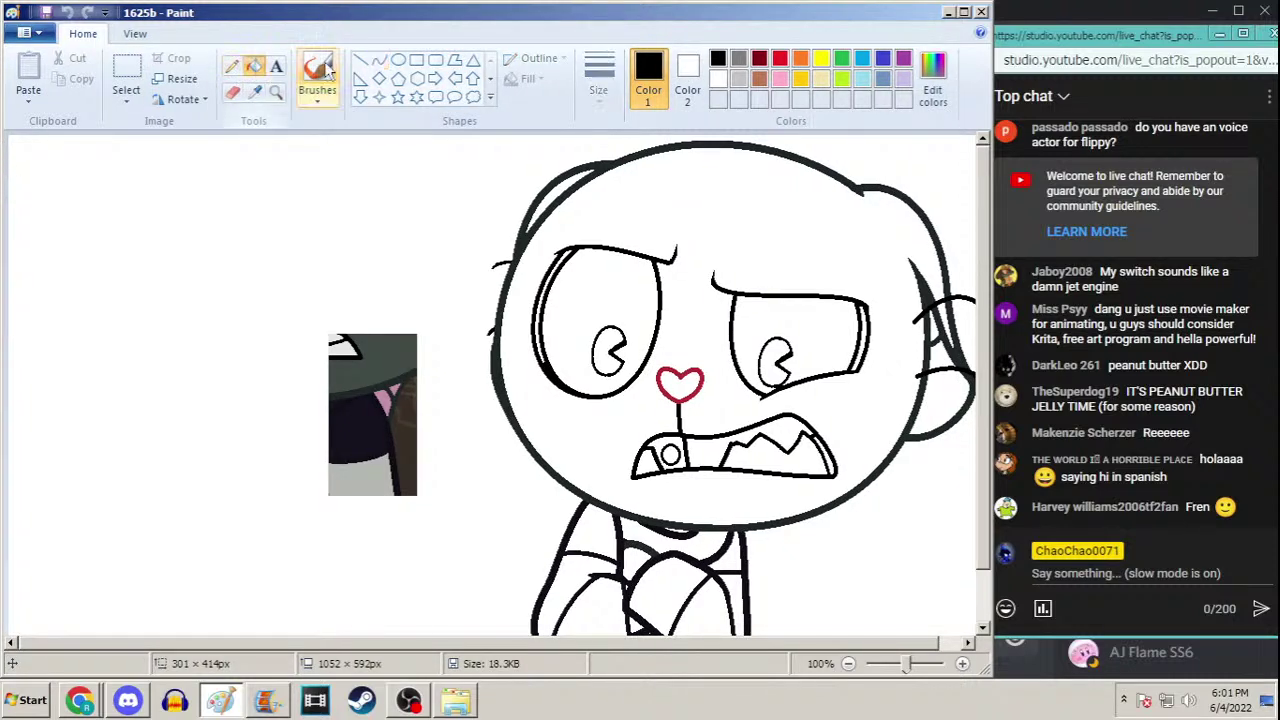
click(903, 58)
scroll(965, 226, down, 2)
click(940, 250)
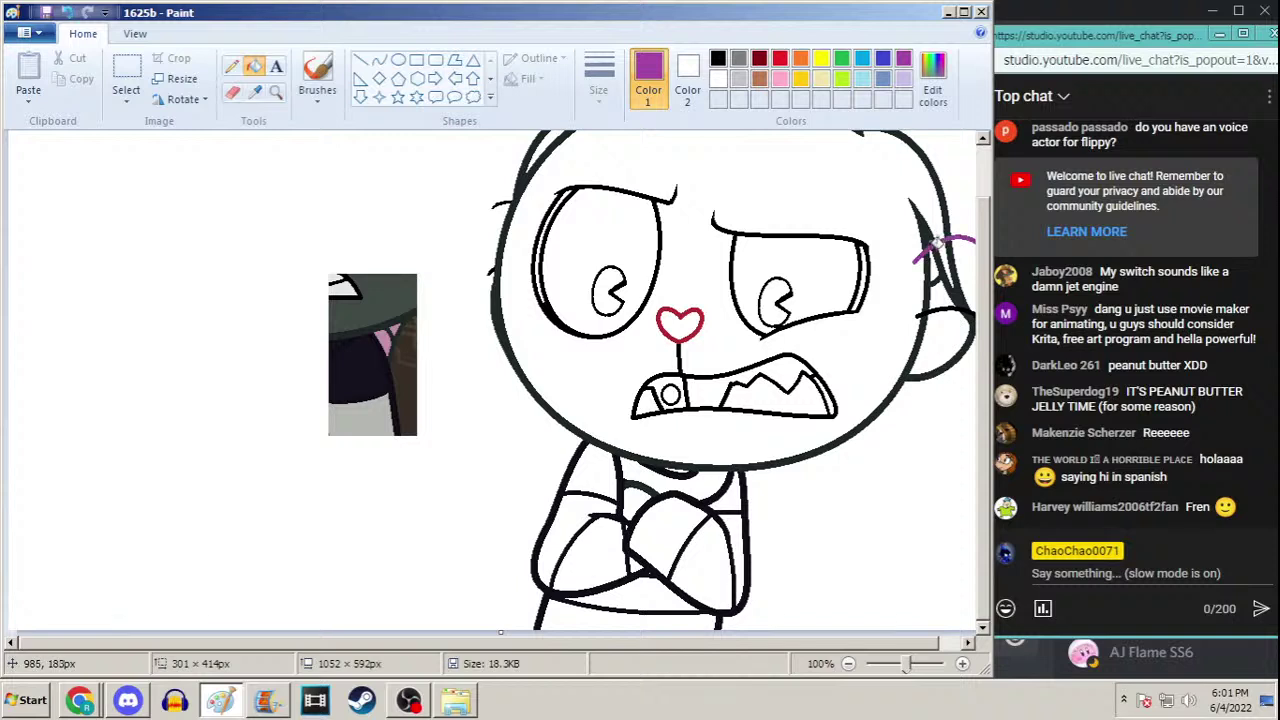
click(941, 248)
click(933, 240)
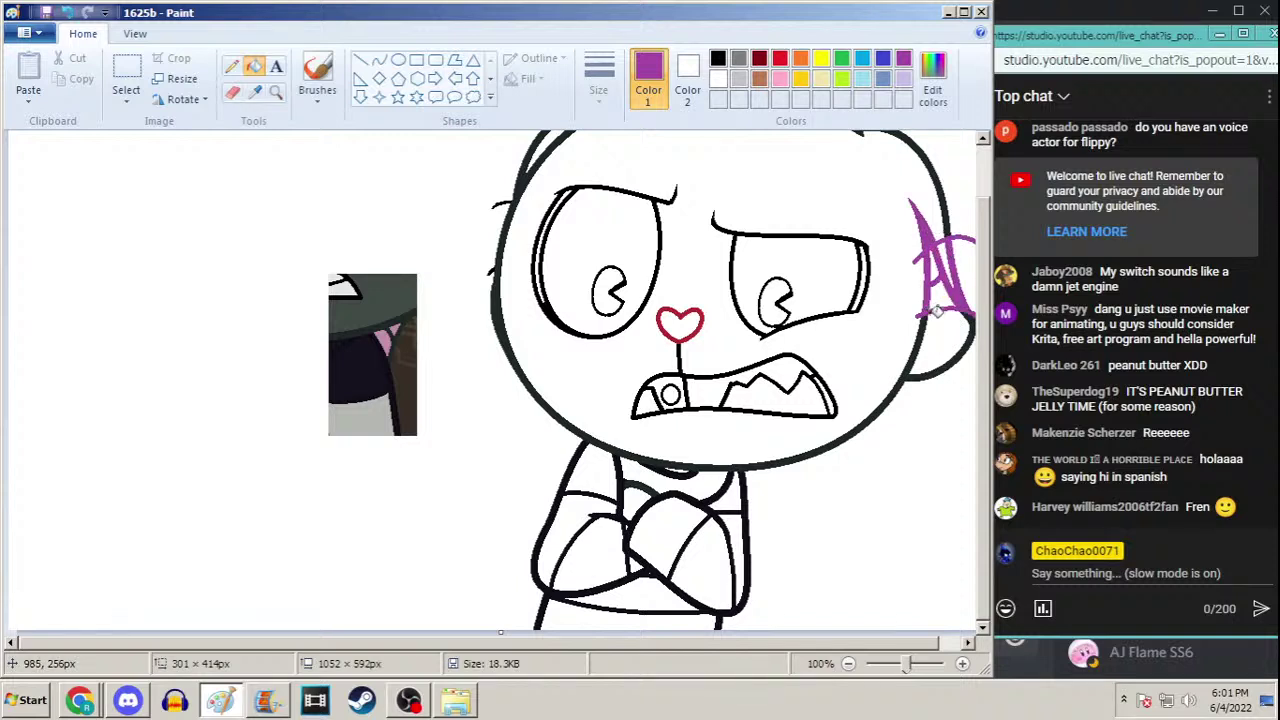
click(956, 320)
scroll(986, 338, up, 1)
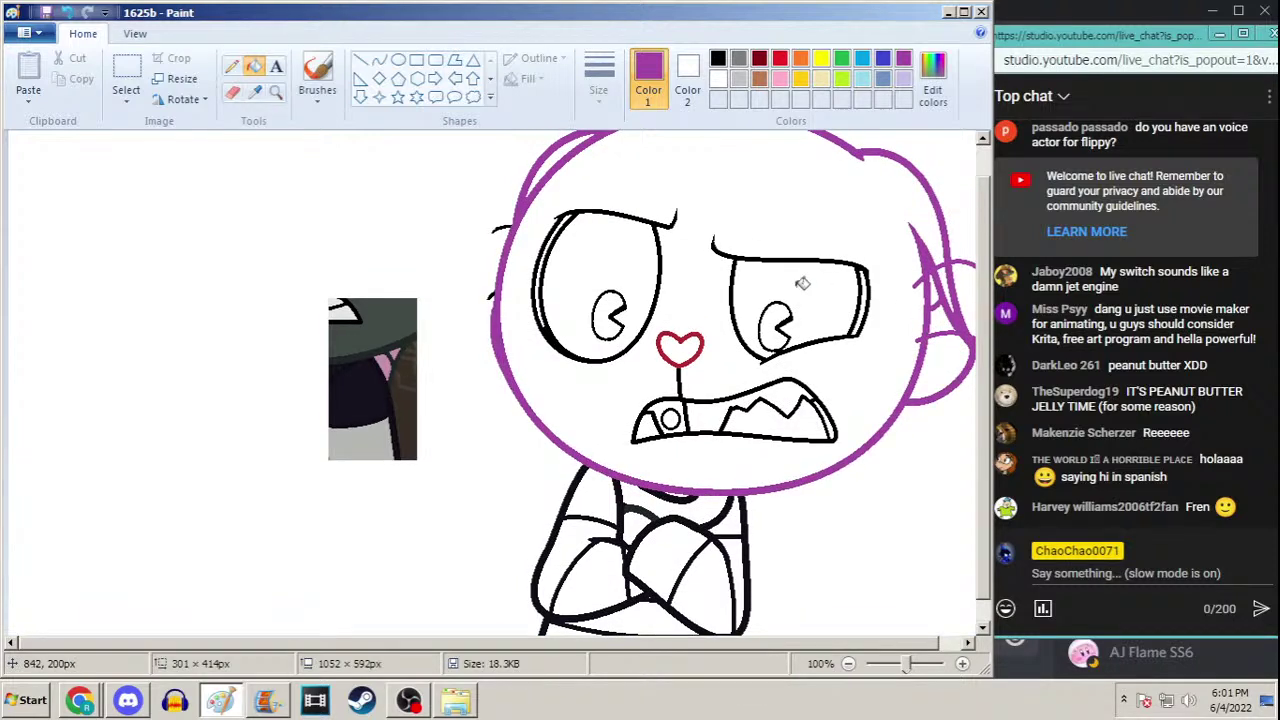
Fill the outlines of the eyes, brows, pupils, heart-shaped nose, mouth and teeth with purple
click(733, 262)
click(676, 218)
click(687, 368)
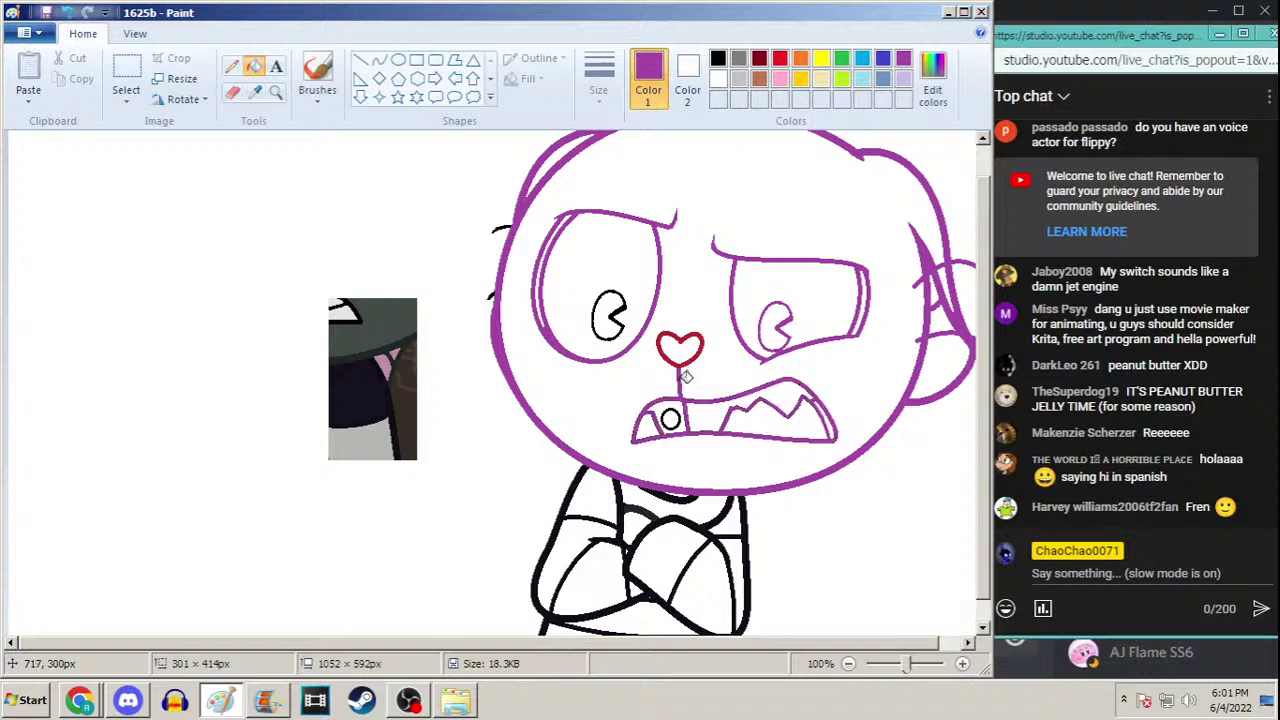
click(681, 357)
click(678, 414)
click(626, 300)
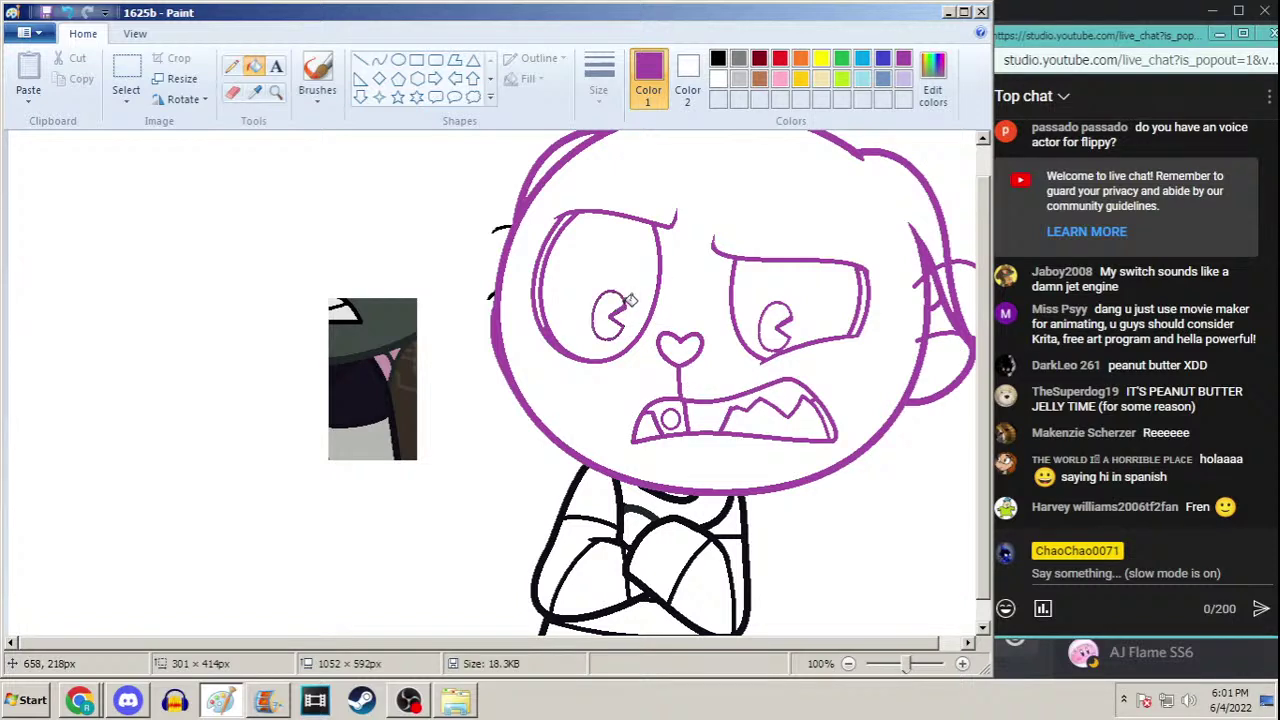
Fill the body, crossed arms and collar outlines with purple, and stretch the chat window to the taskbar
click(727, 502)
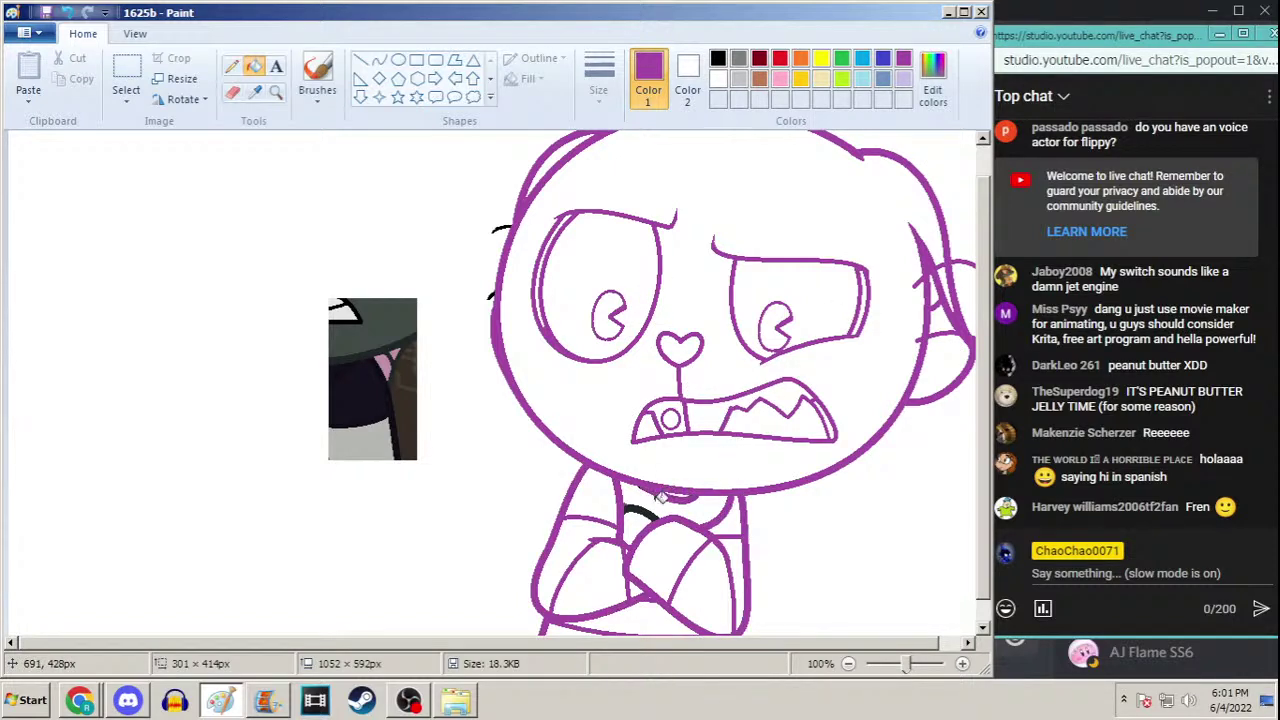
scroll(980, 340, down, 1)
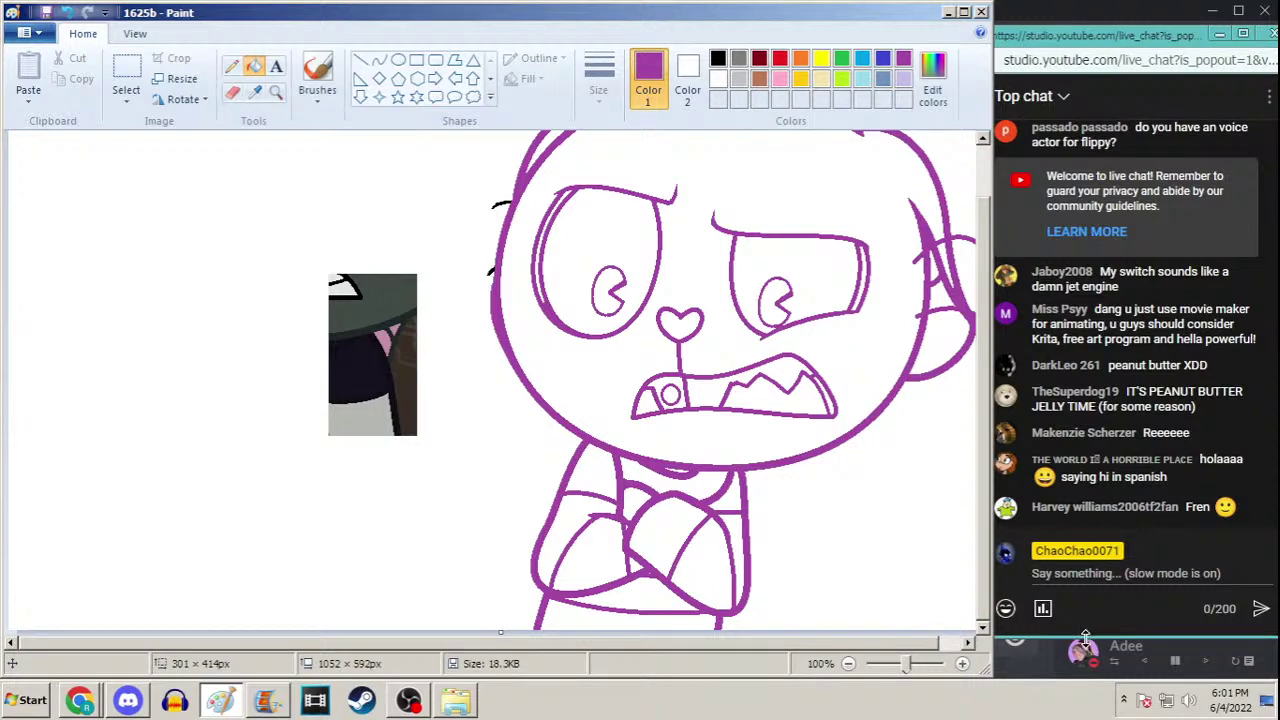
drag(1085, 637, 1087, 693)
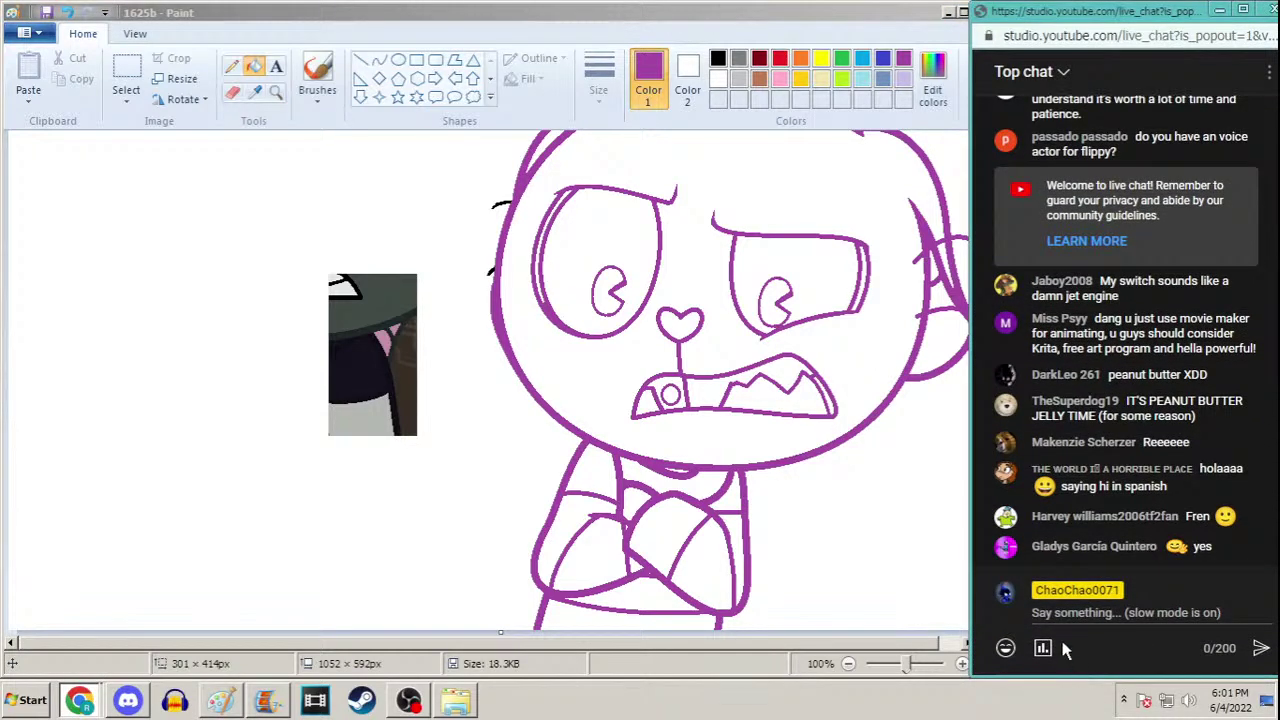
Fill the remaining black cheek tuft lines beside the head with purple and save the drawing
click(497, 200)
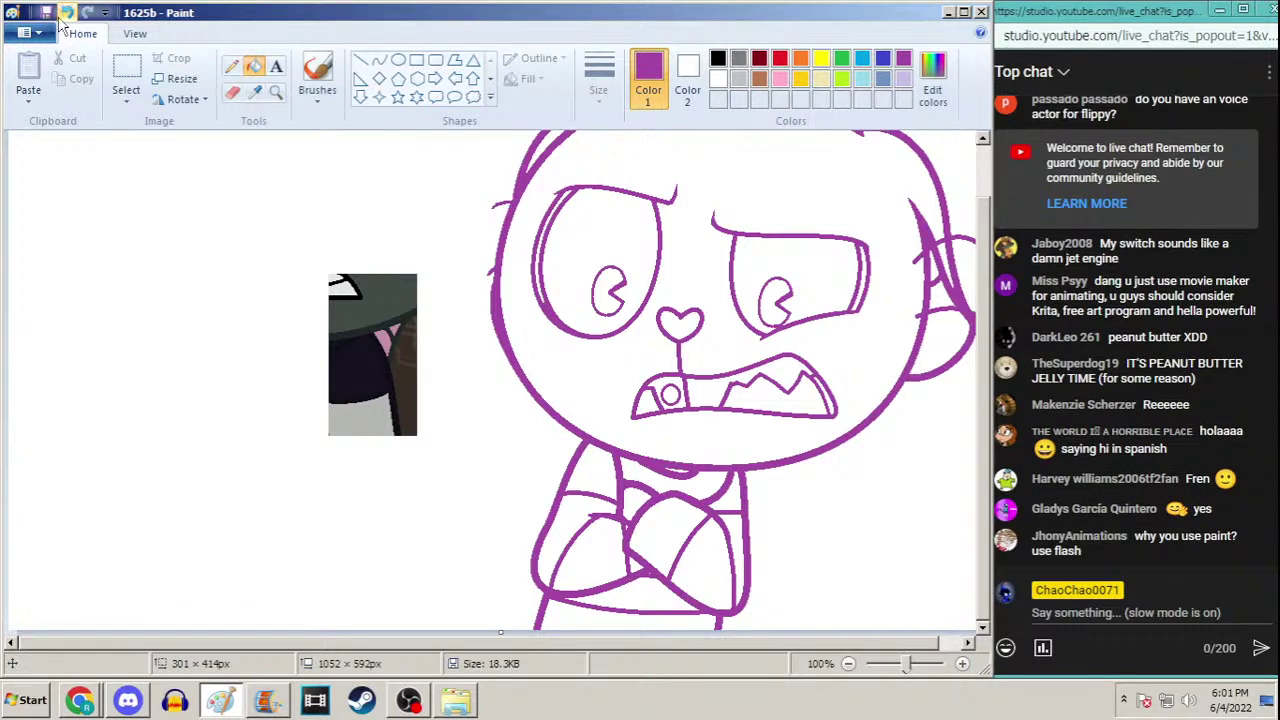
click(46, 13)
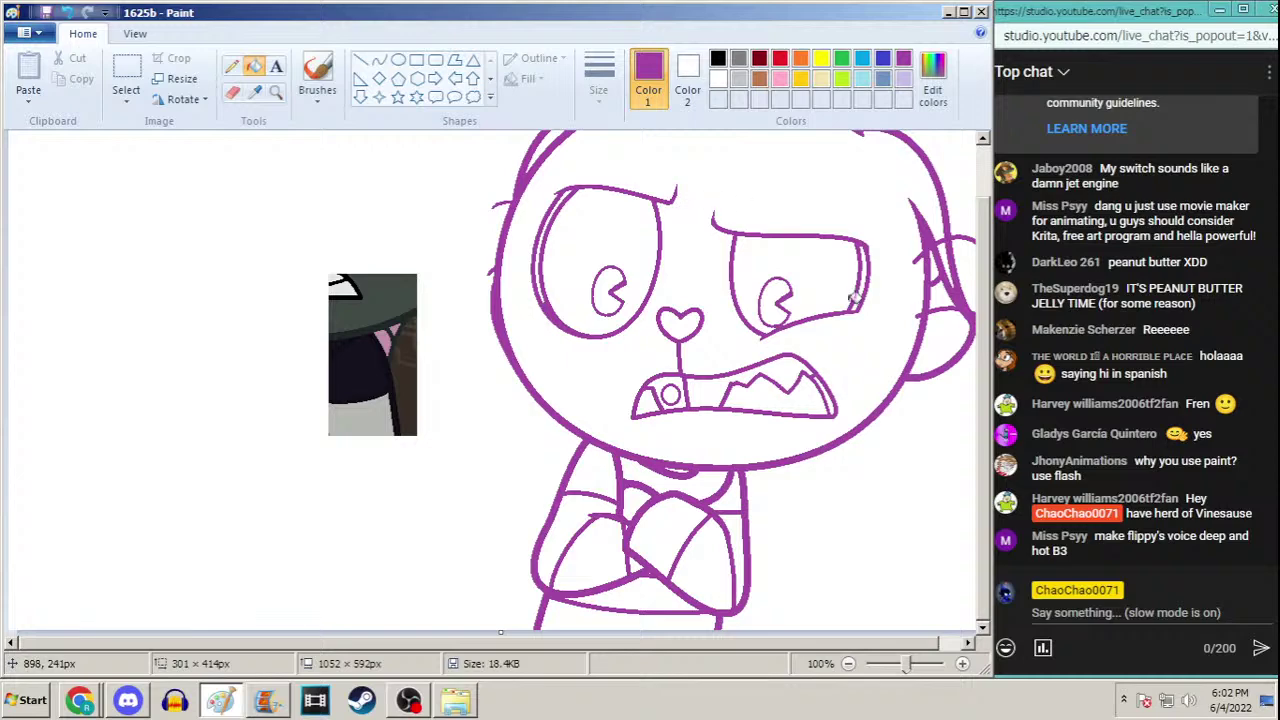
Switch to Movie Maker and examine the last part of the prt4 timeline, previewing the green bear clip
click(267, 702)
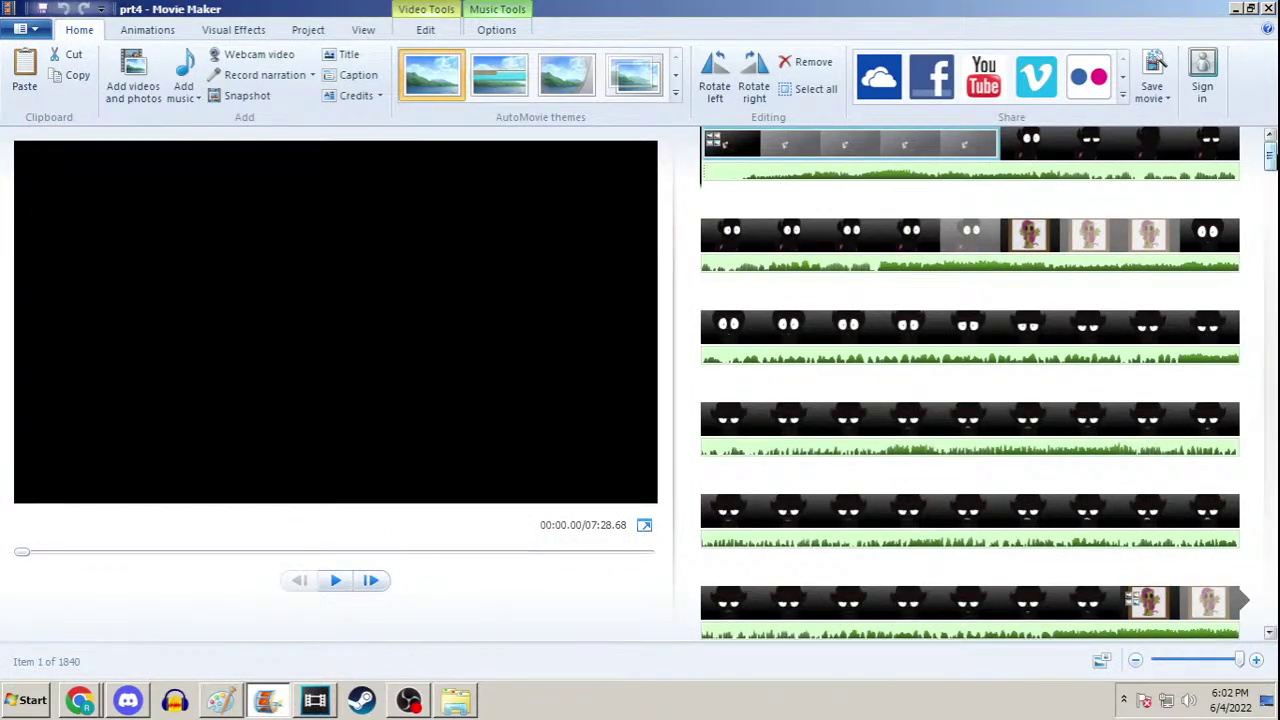
drag(1270, 152, 1270, 597)
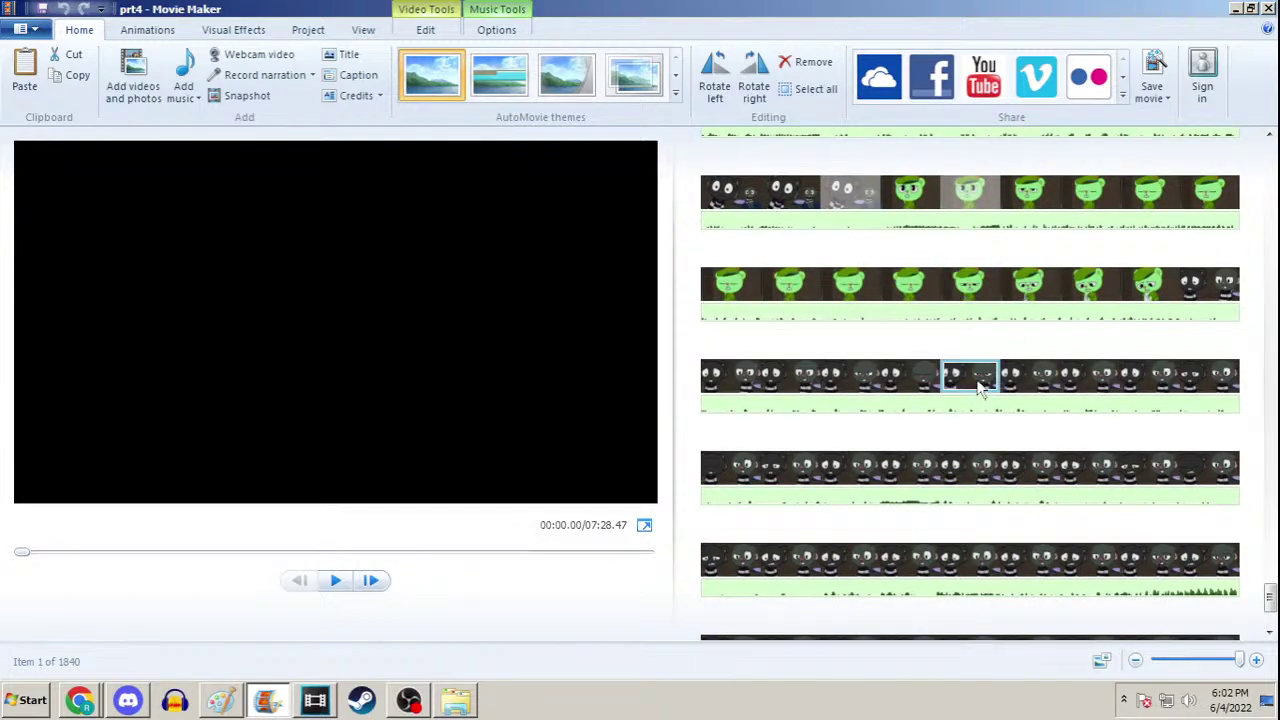
click(935, 195)
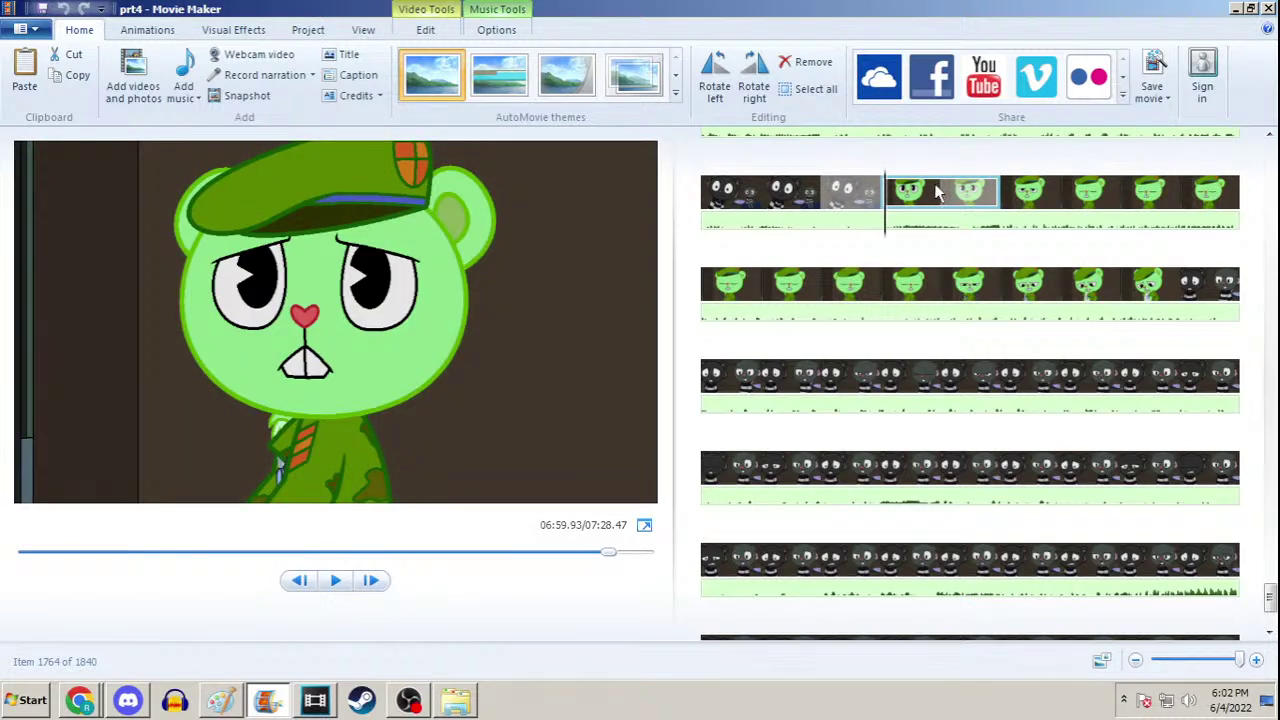
drag(1270, 597, 1270, 600)
click(1271, 138)
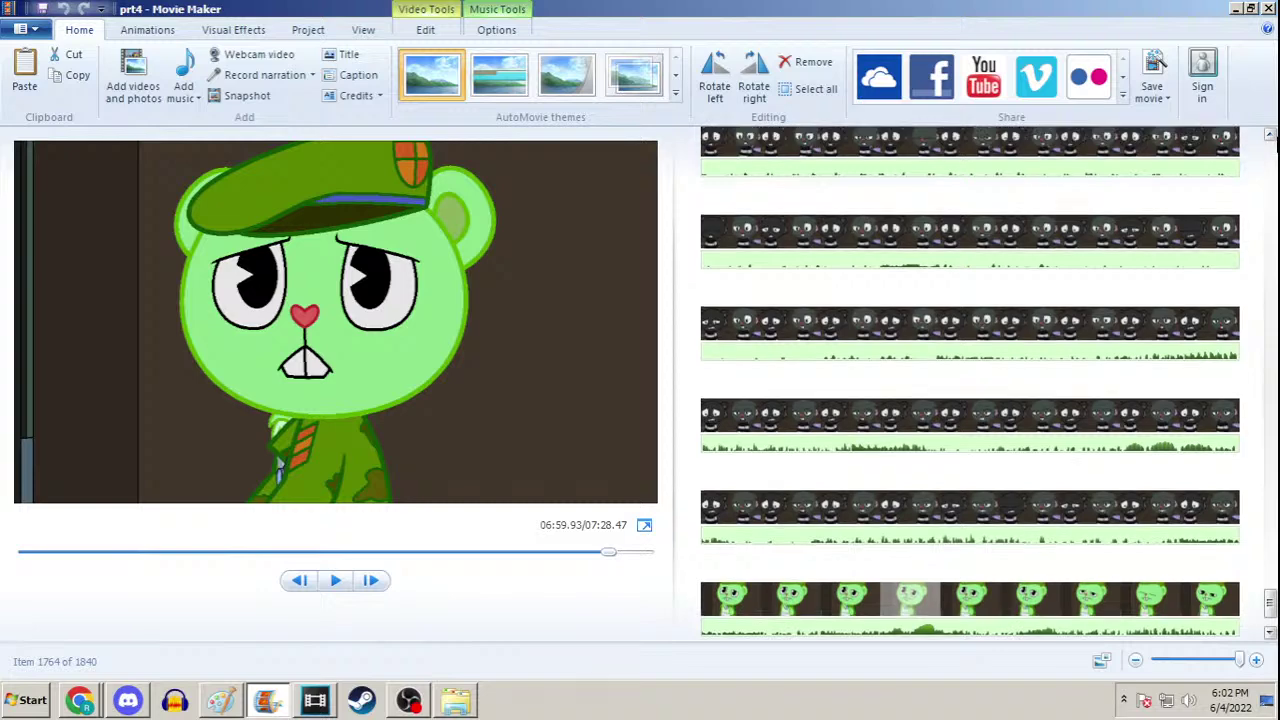
click(1271, 138)
click(1270, 136)
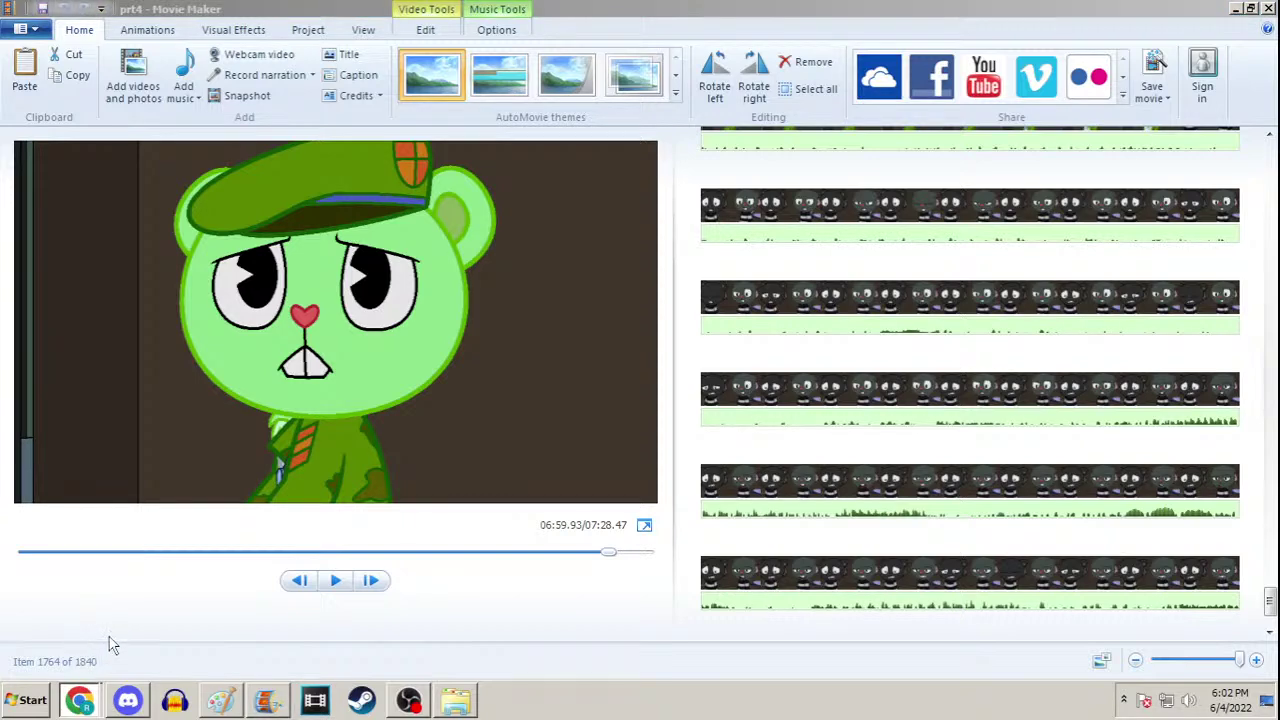
Switch to YouTube Studio and append "(Mild Spoiler Warning)" to the live stream's title
key(alt+Tab)
click(830, 204)
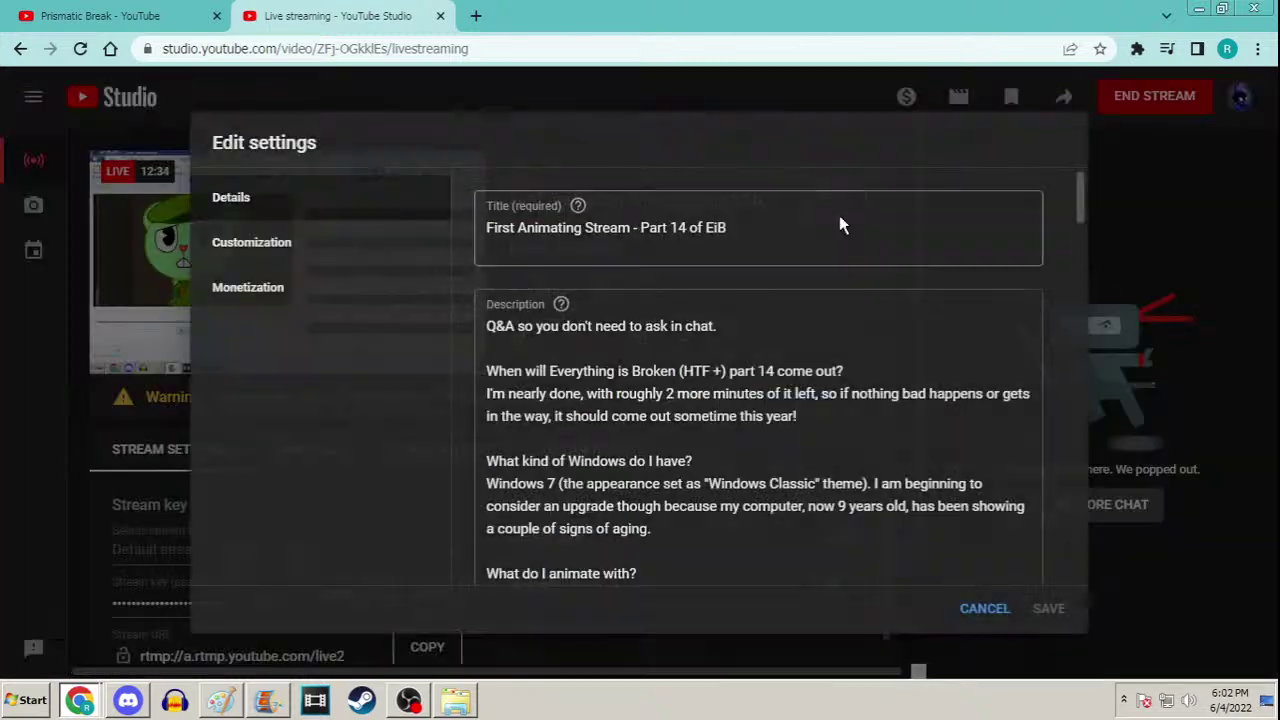
triple_click(778, 240)
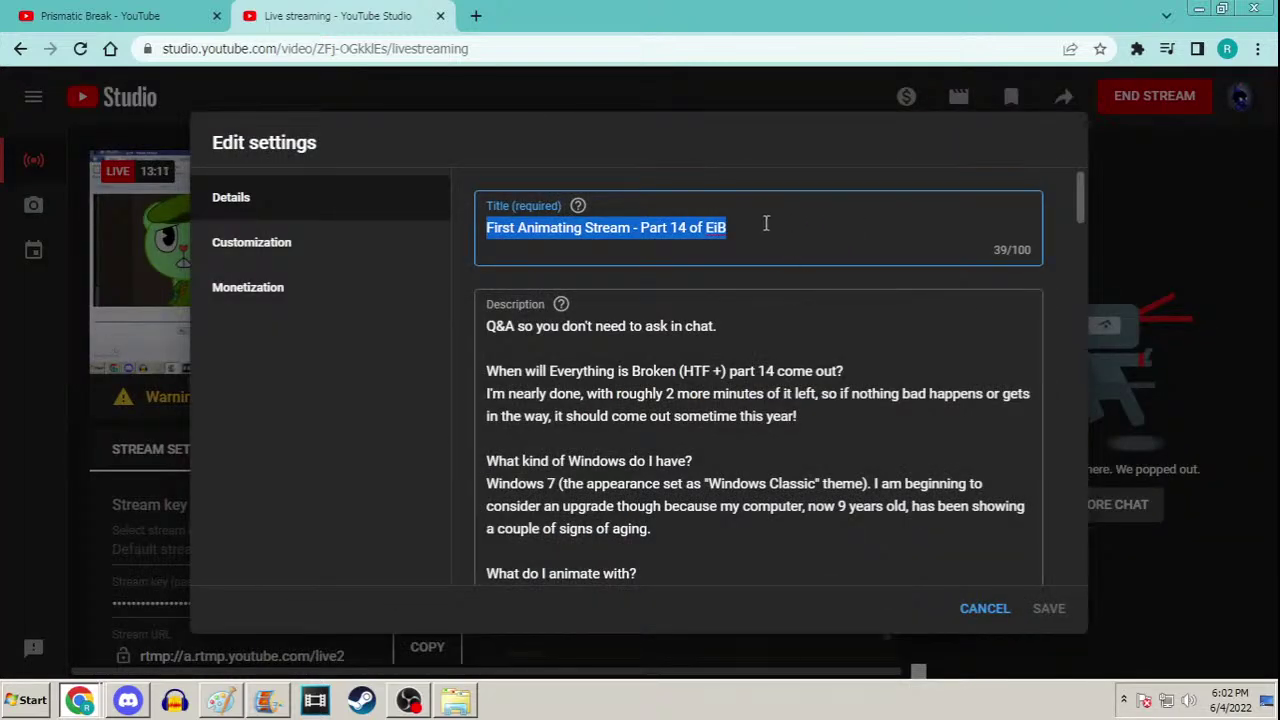
click(734, 227)
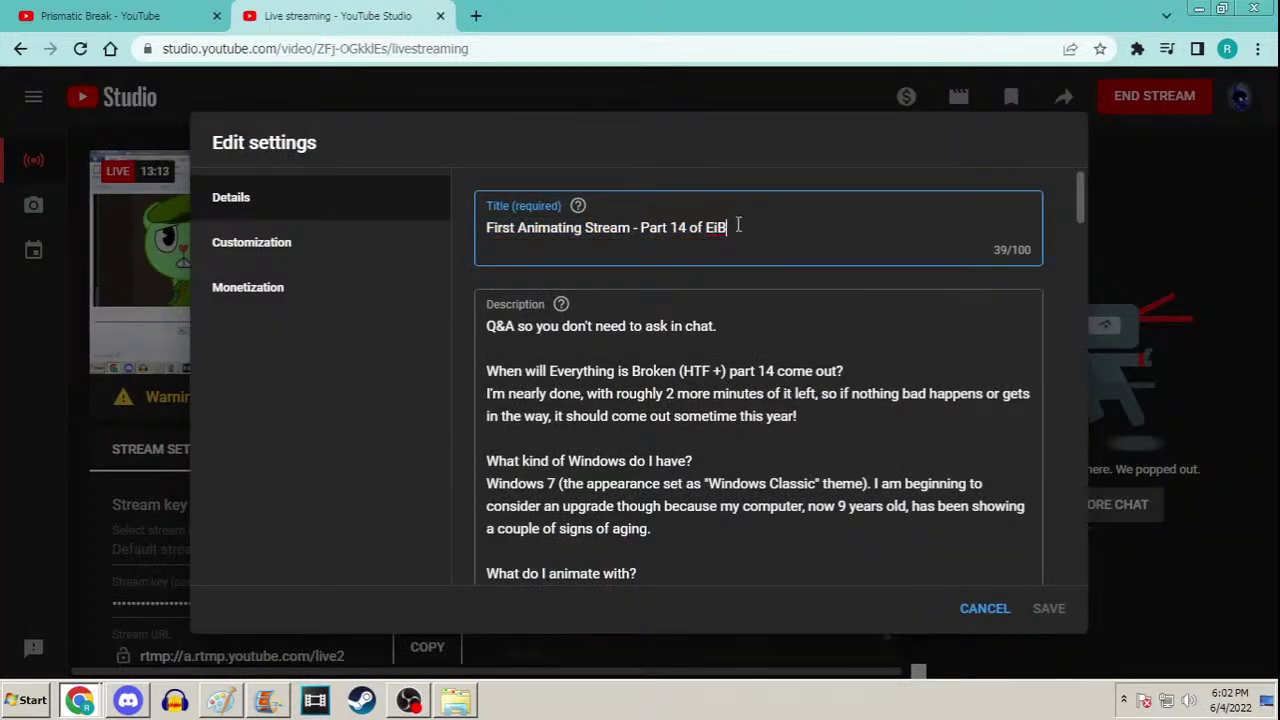
text(()
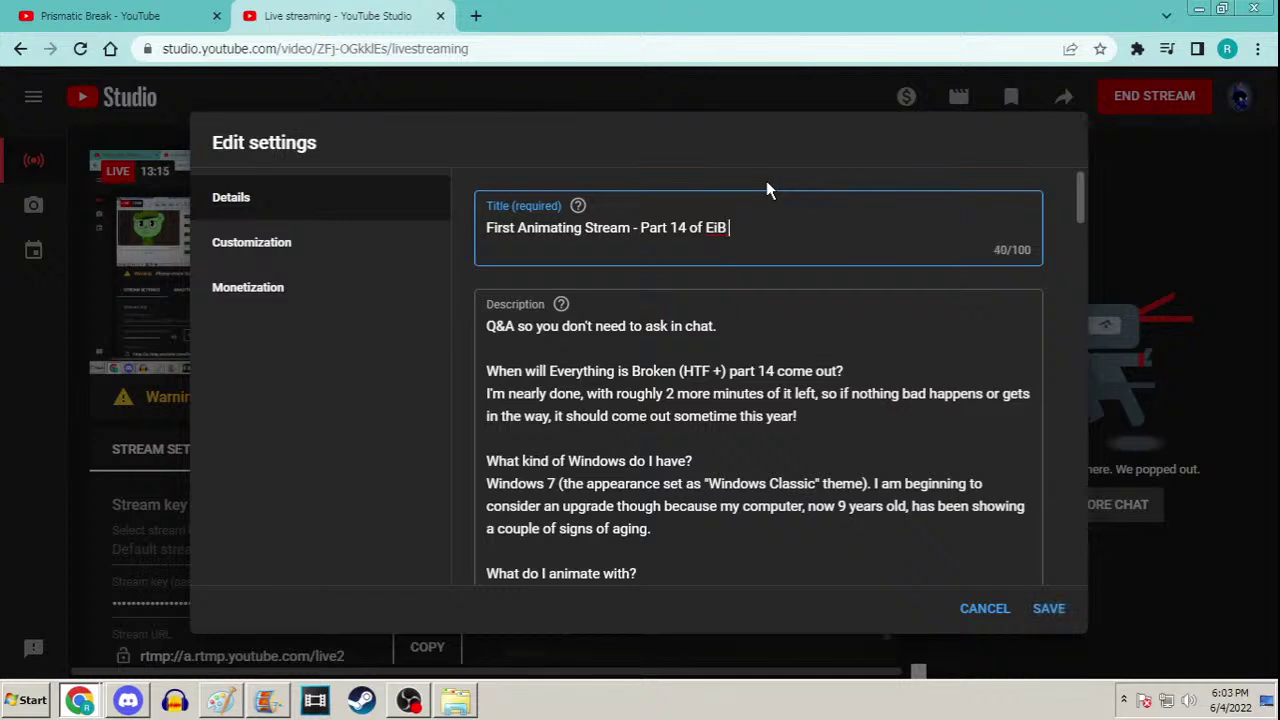
text(Mild S)
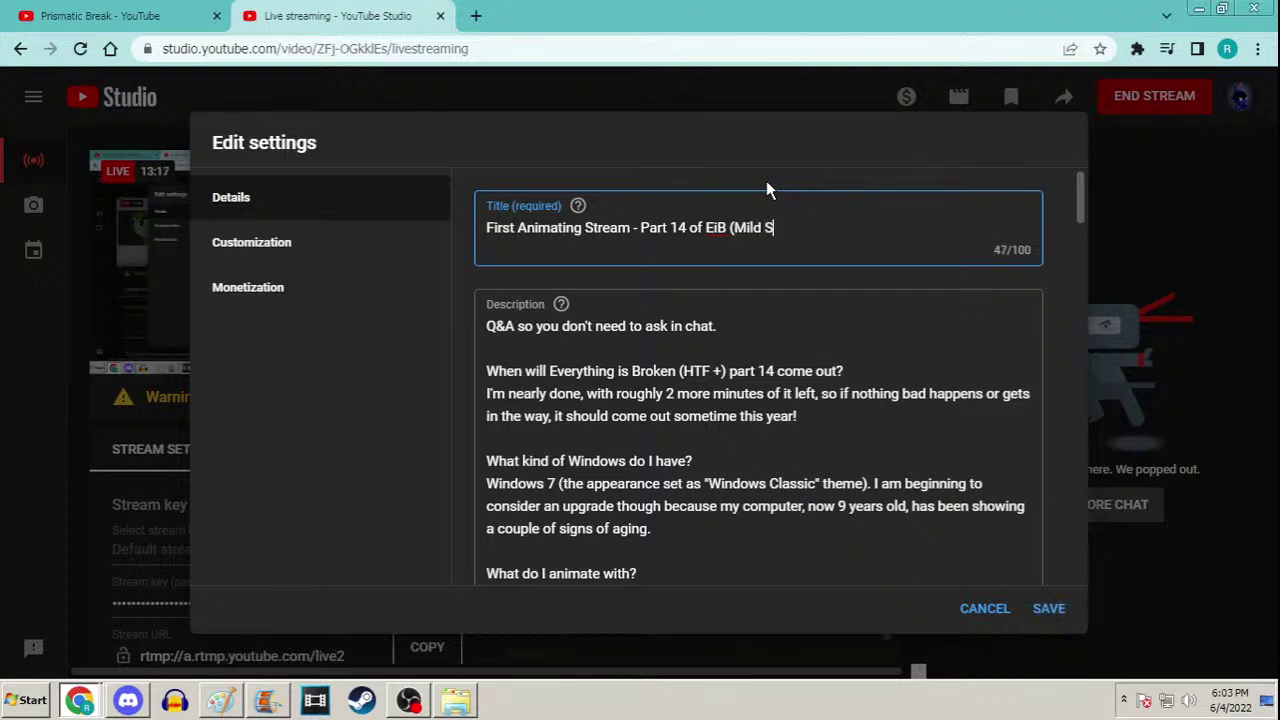
text(poiler Warning))
Change "Spoiler" to "Spoilers" in the stream title and save the stream settings
key(Left)
key(Left)
key(Left)
key(Left)
key(Left)
key(Left)
key(Left)
key(Left)
key(Left)
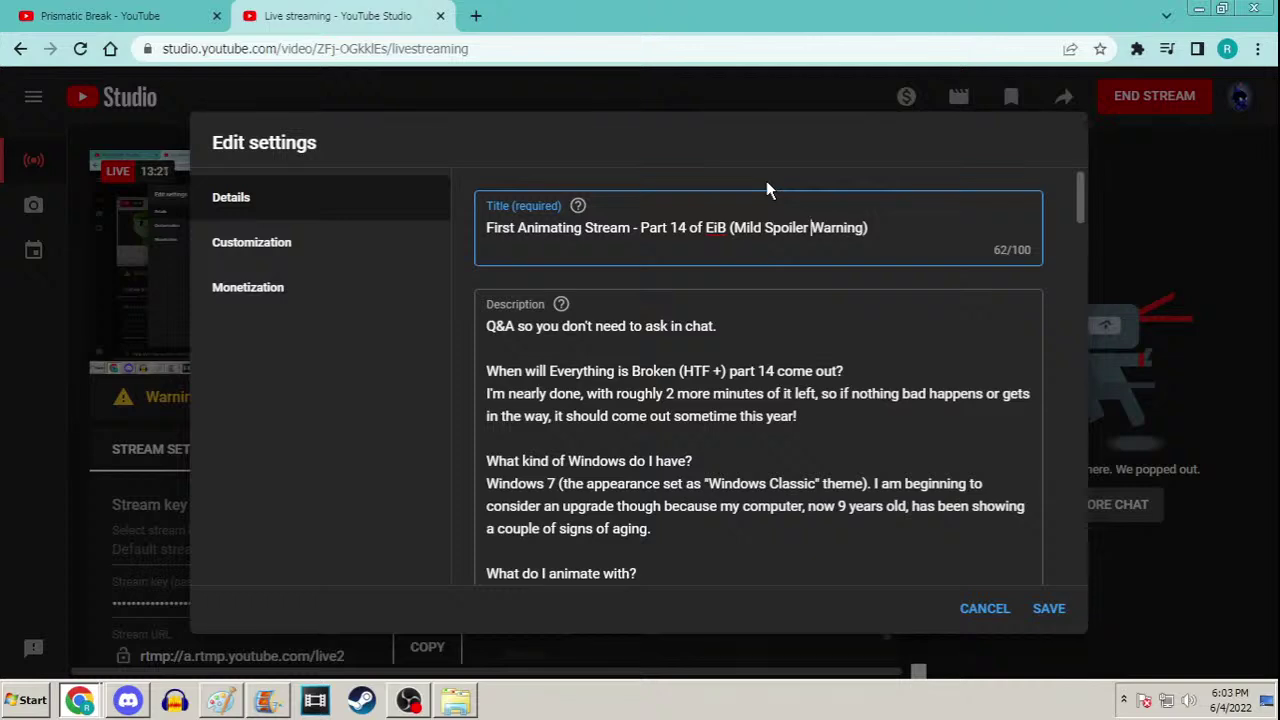
text(s)
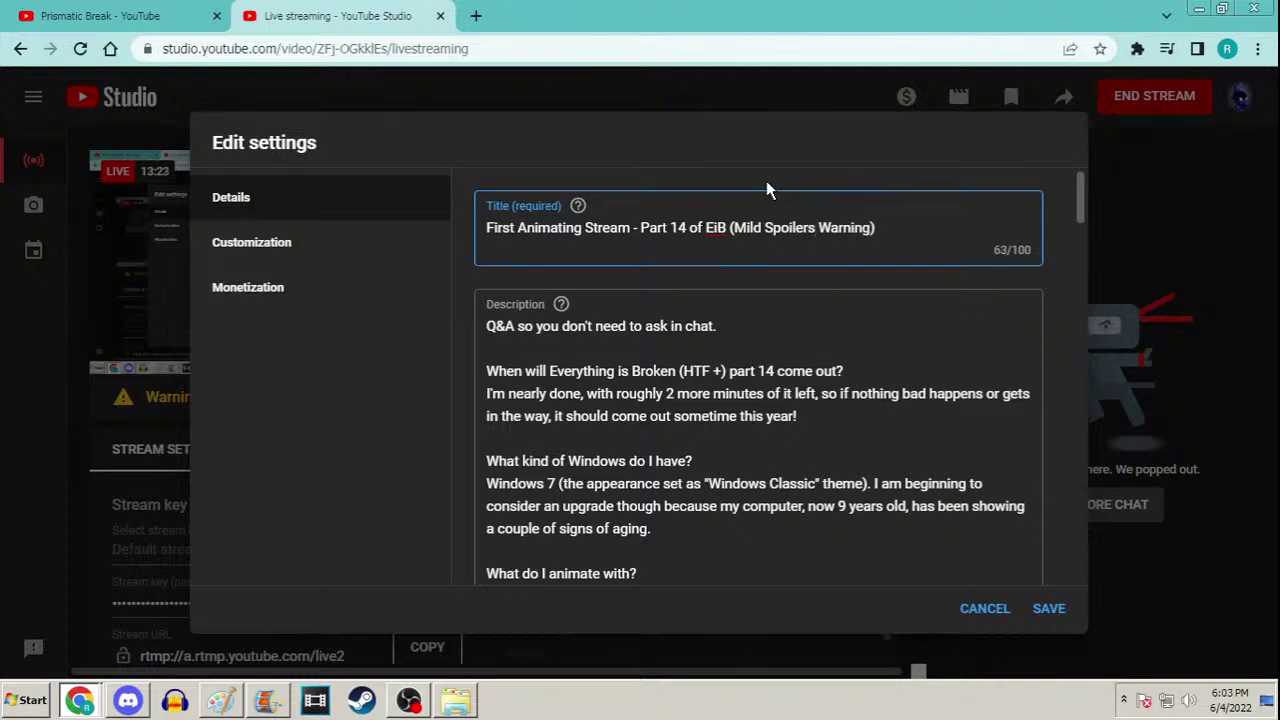
click(1052, 608)
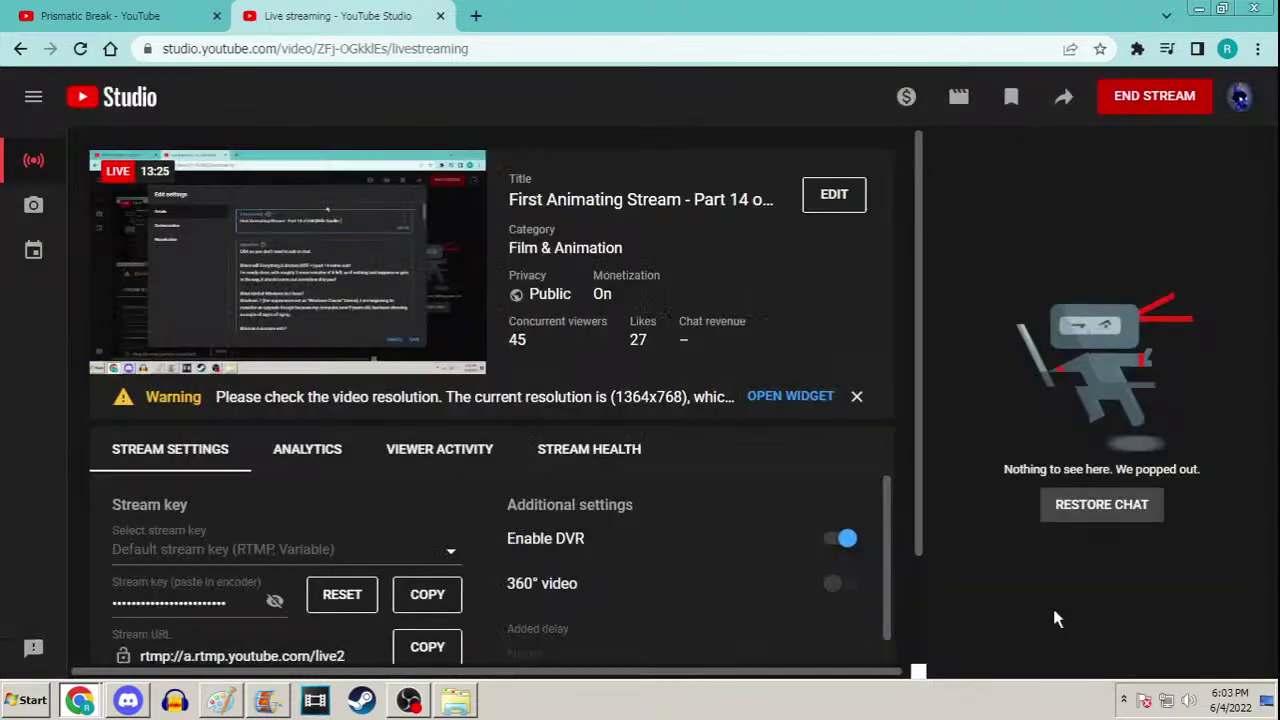
Dismiss the video resolution warning and minimise the browser and Movie Maker to return to the Paint drawing
click(856, 397)
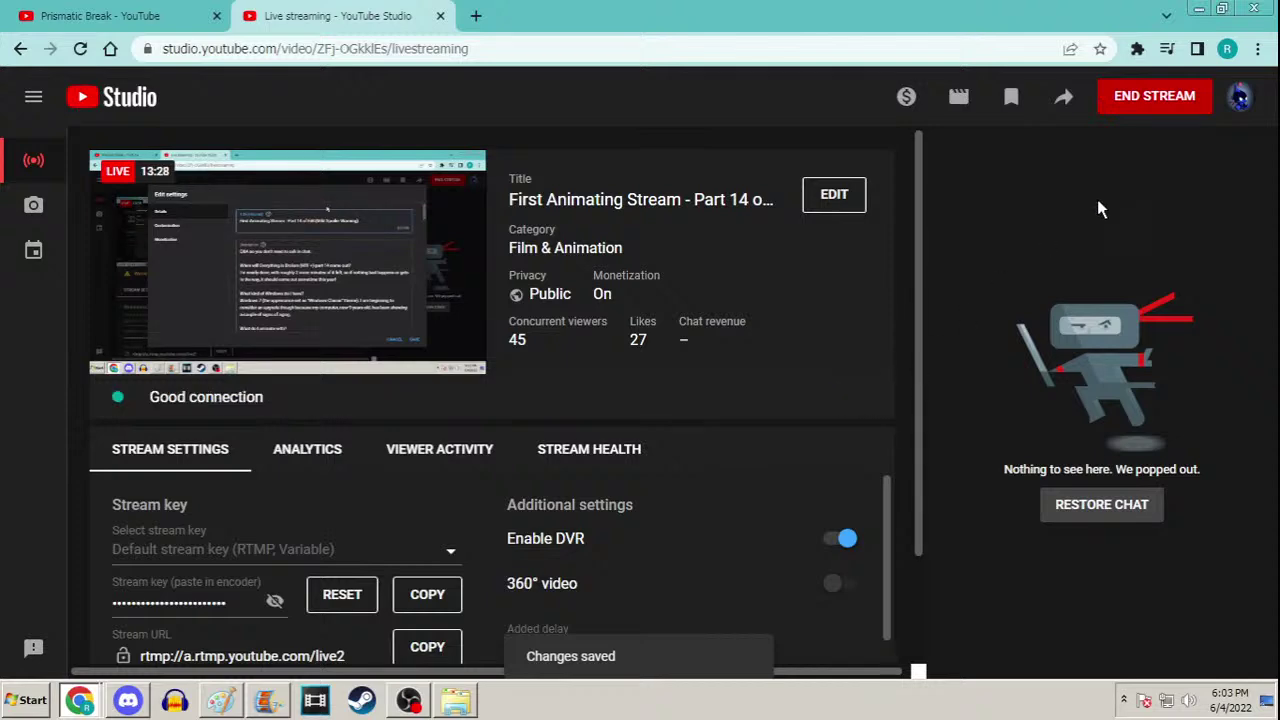
click(1203, 8)
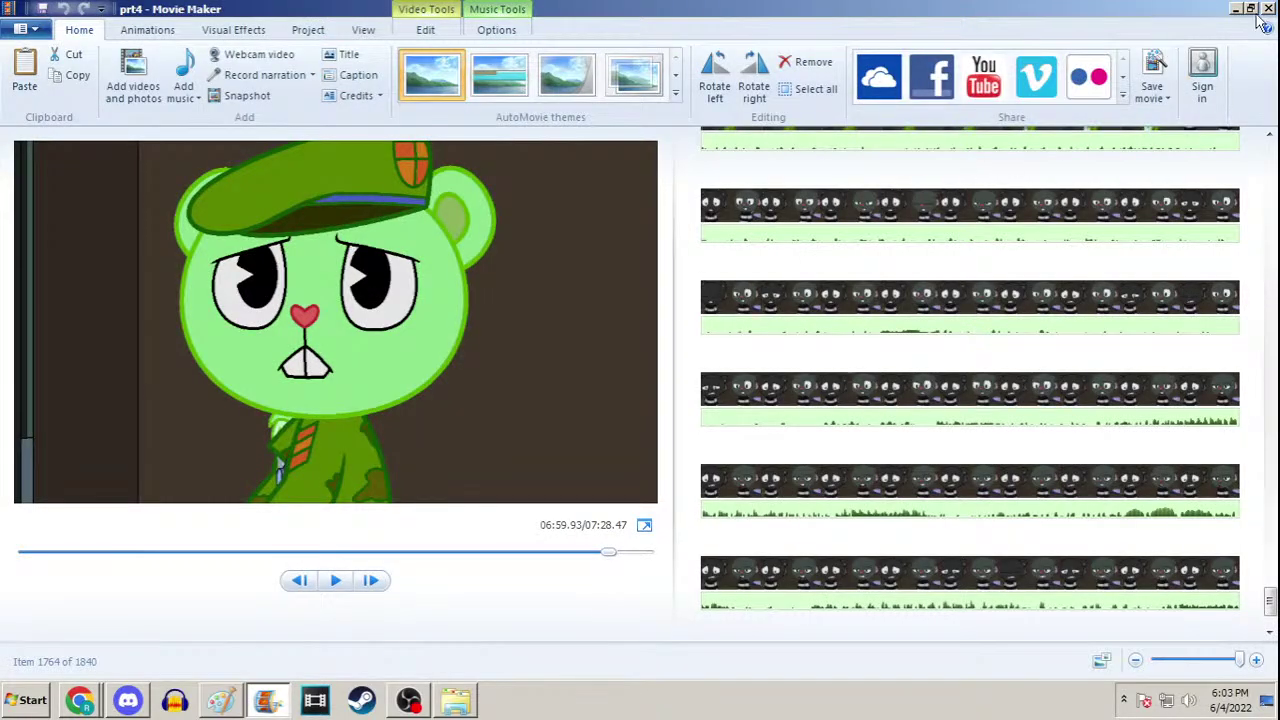
click(1236, 9)
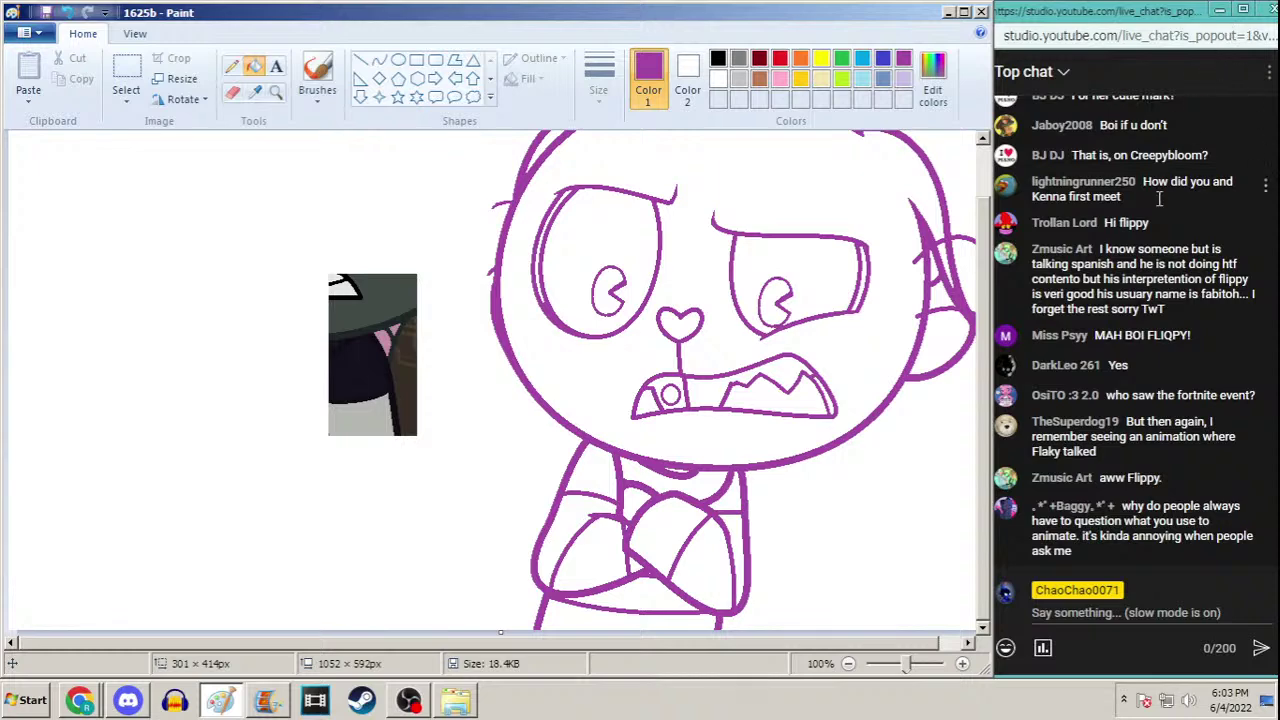
Read back through the older live chat messages up to the welcome notice, and return to the newest ones
click(1112, 305)
scroll(1115, 305, up, 3)
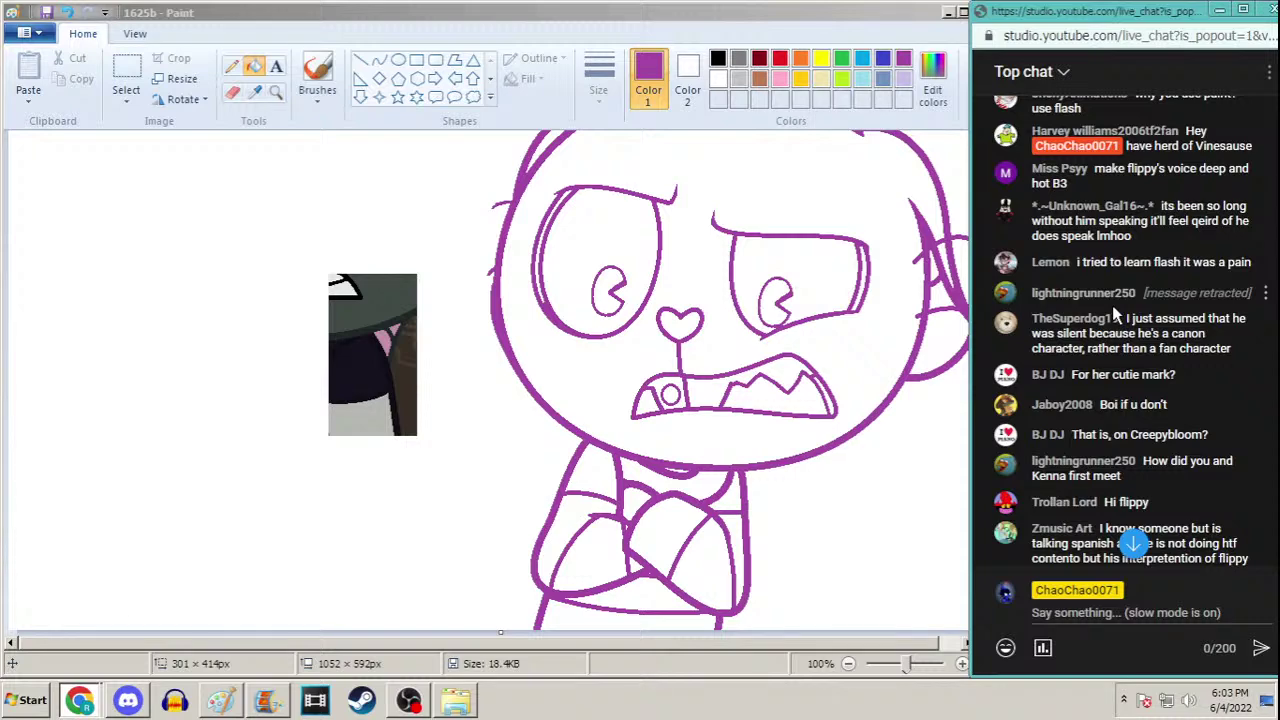
scroll(1112, 308, up, 3)
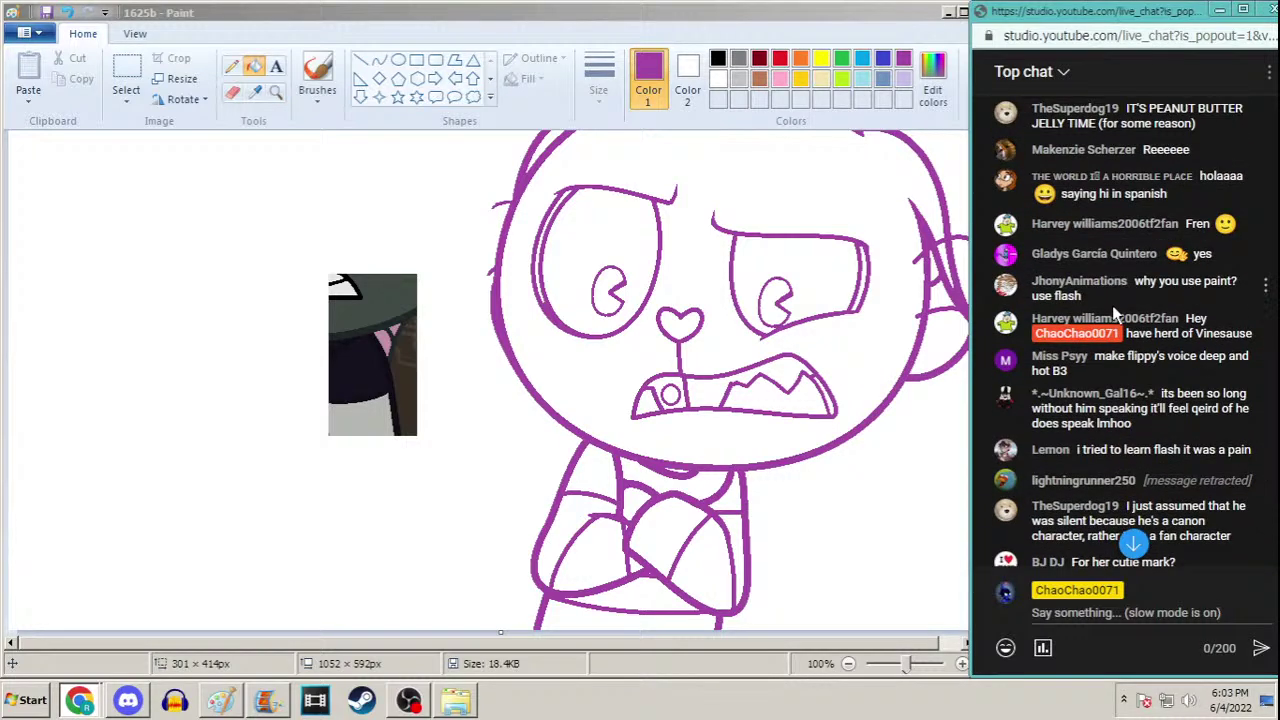
scroll(1115, 313, down, 2)
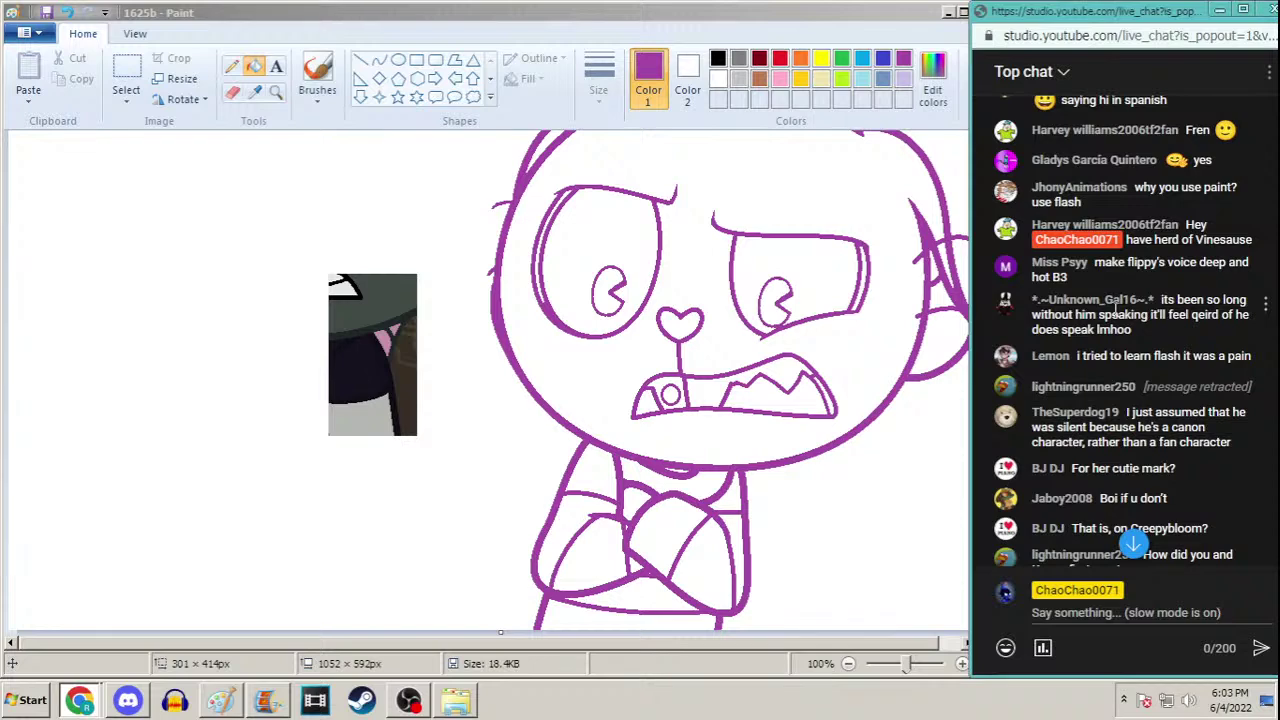
scroll(1133, 298, up, 3)
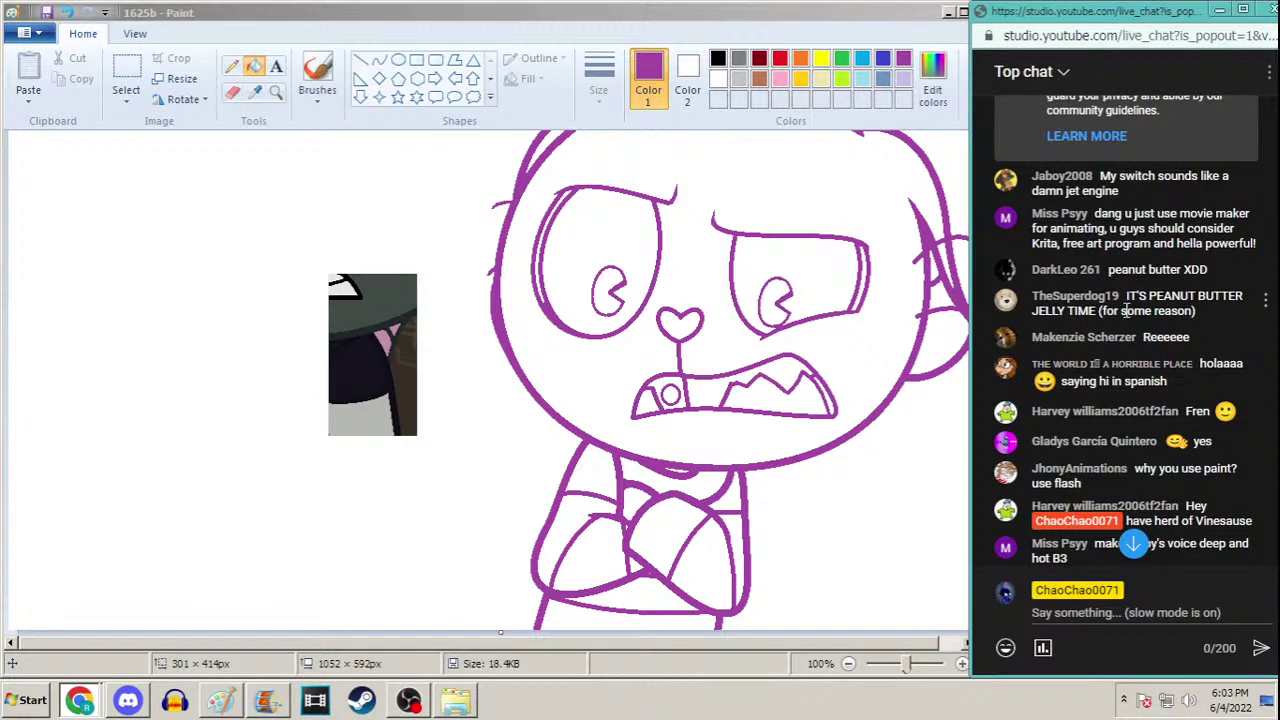
scroll(1127, 310, up, 1)
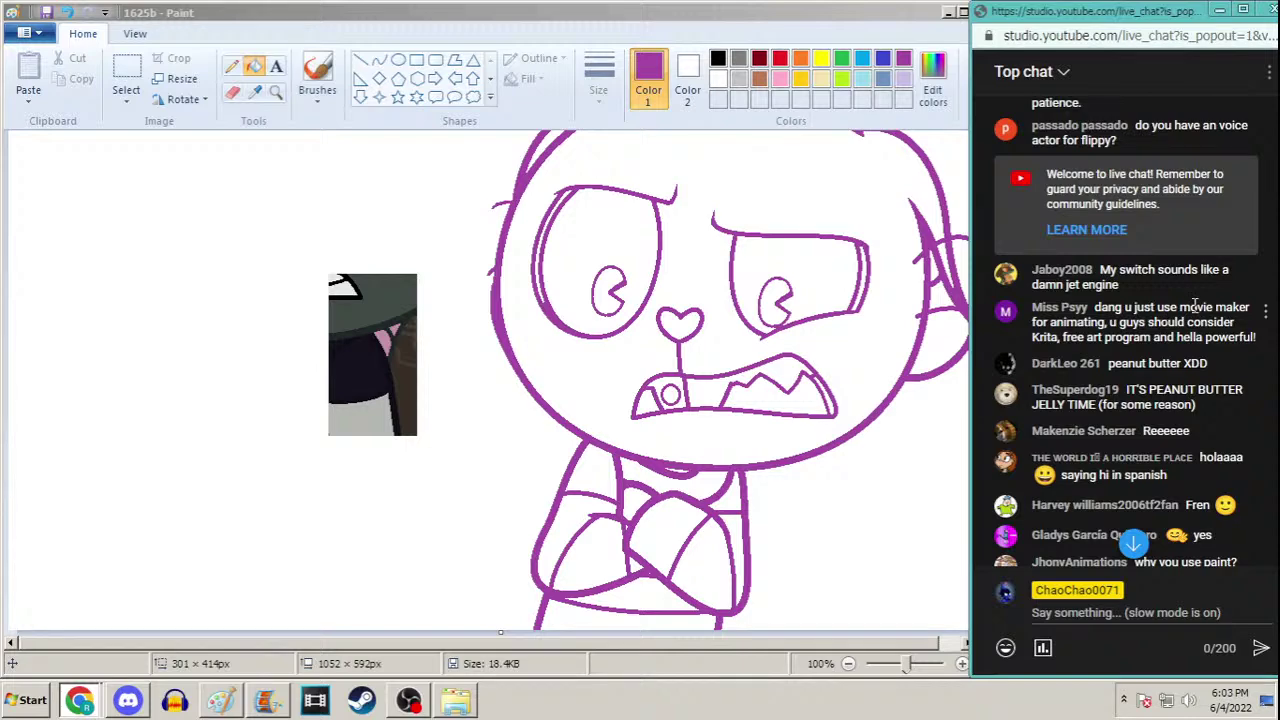
scroll(1195, 306, down, 1)
scroll(1195, 306, up, 2)
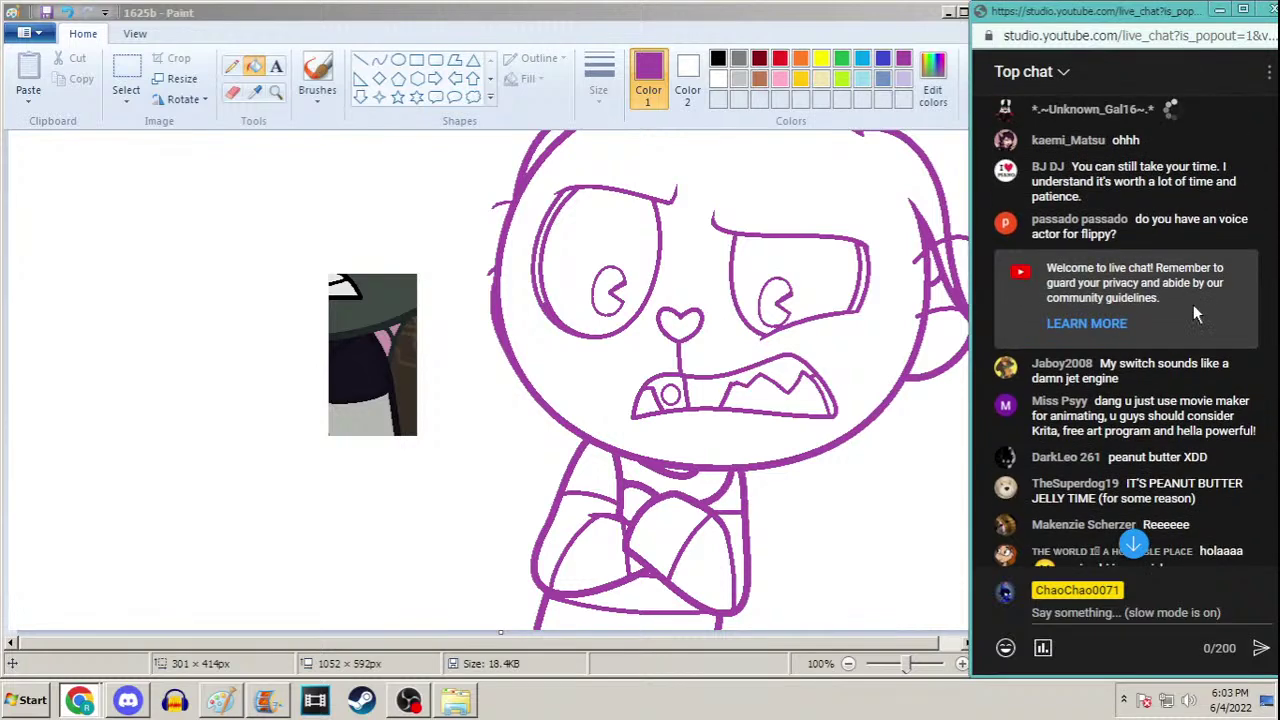
scroll(1194, 306, down, 4)
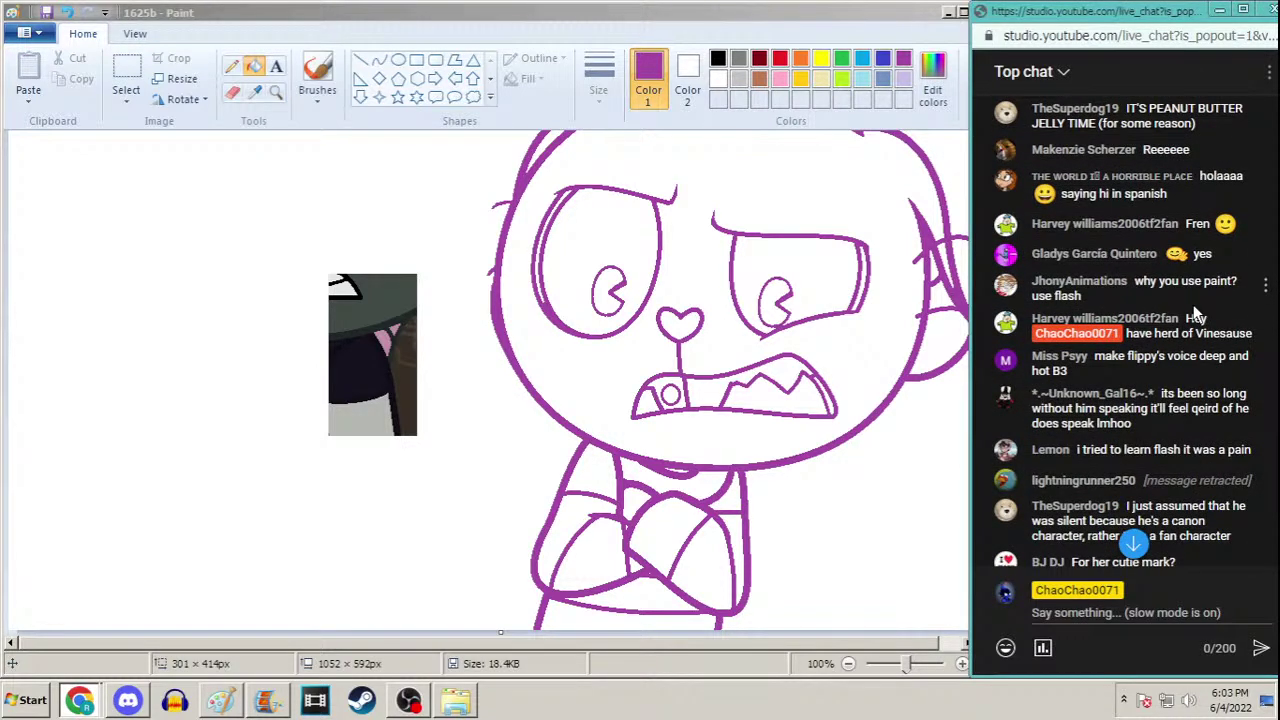
scroll(1195, 314, down, 2)
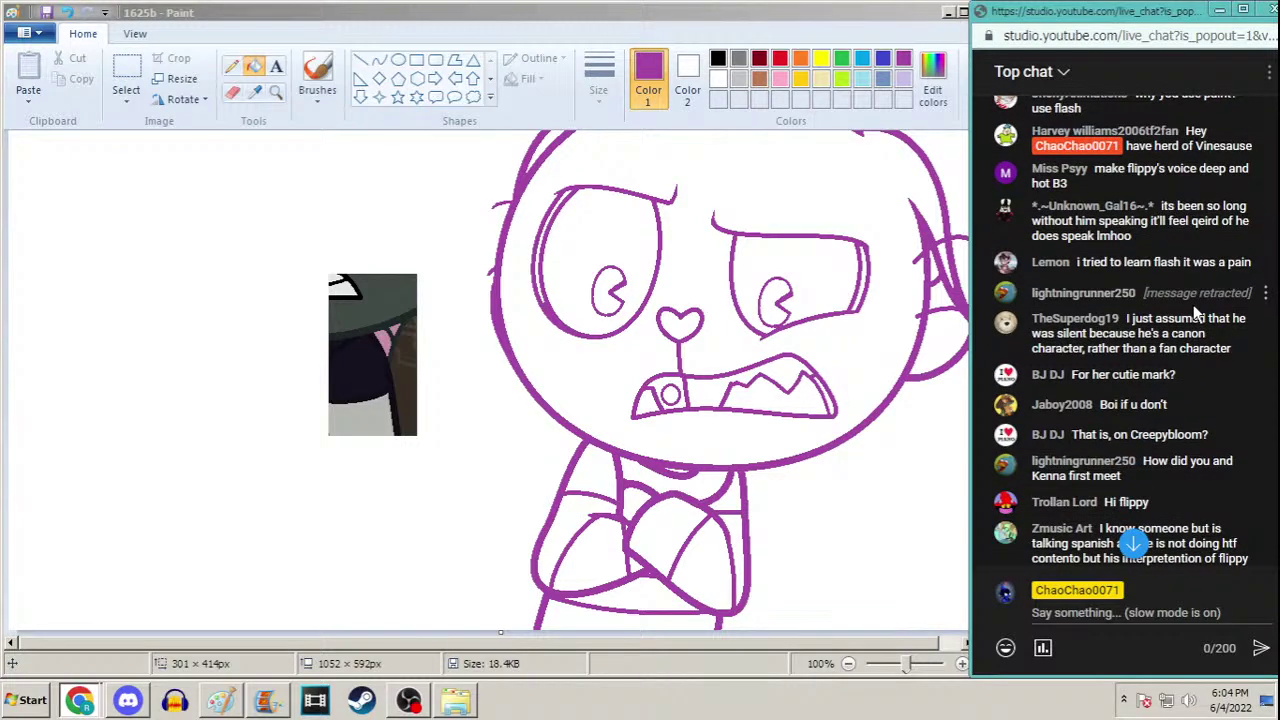
scroll(1196, 311, down, 1)
scroll(1195, 314, down, 1)
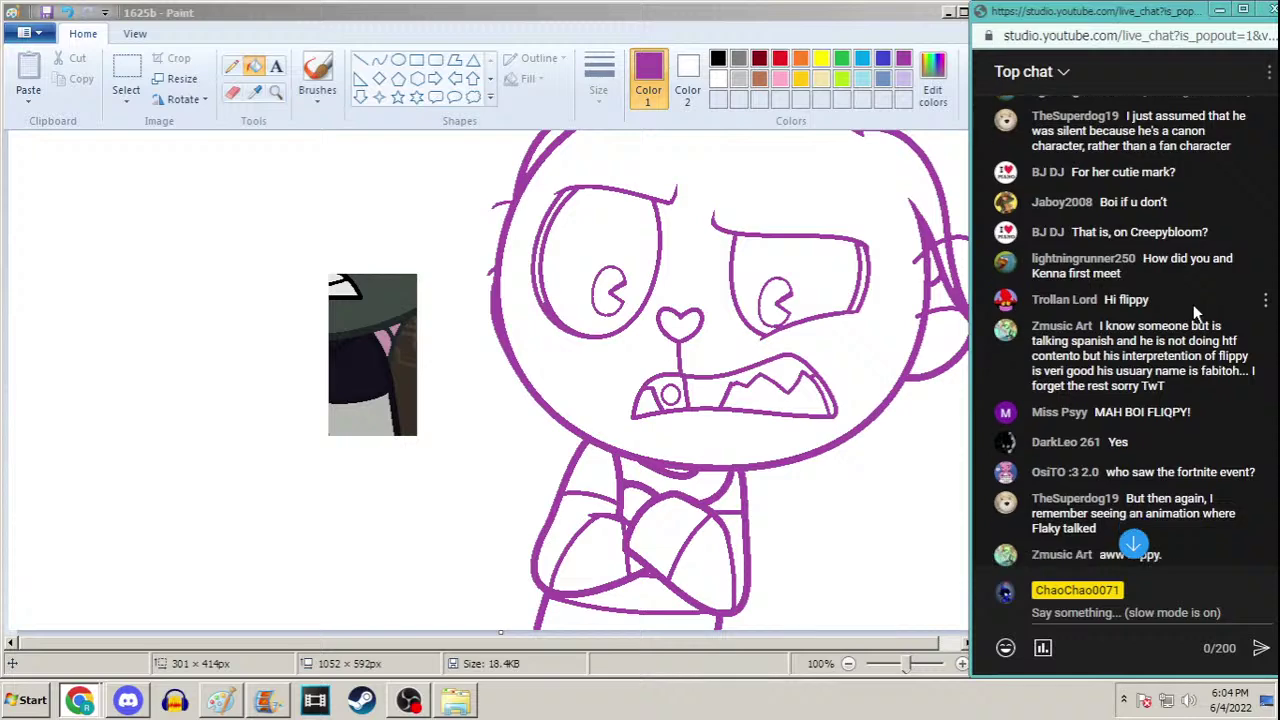
scroll(1195, 314, down, 3)
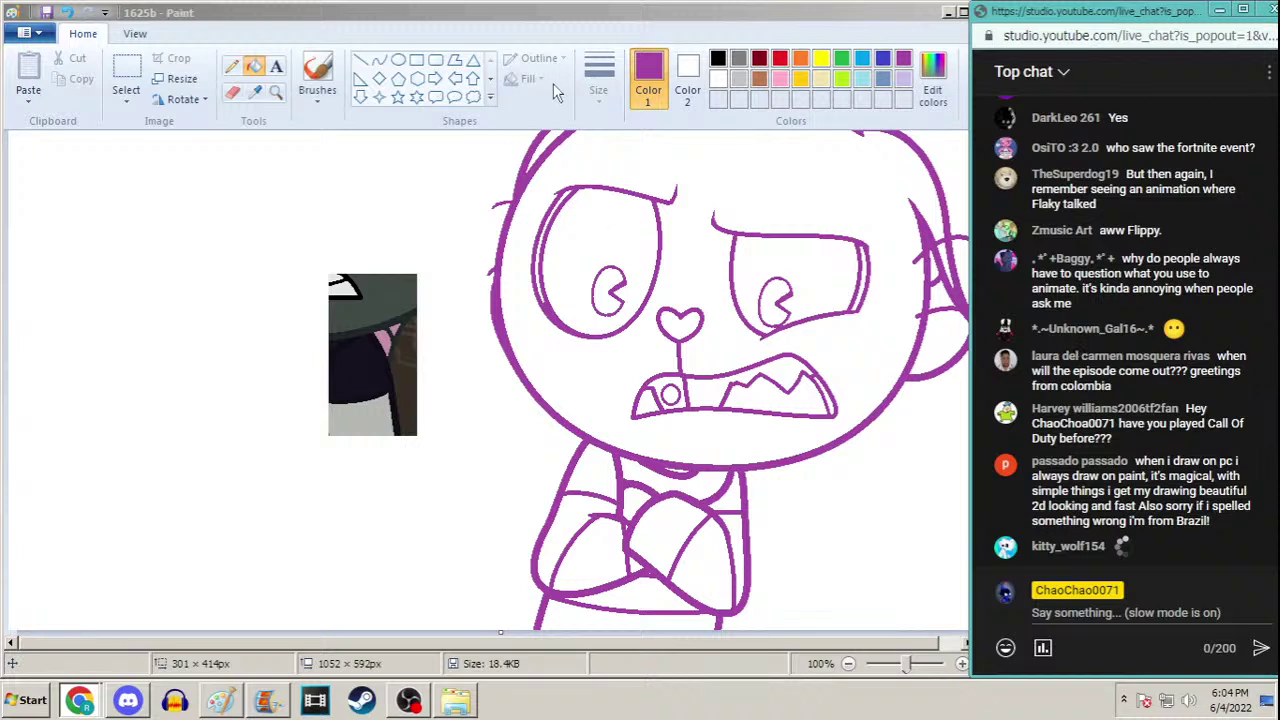
Return to Paint, outline the character's whole head with a free-form selection, and nudge it 5 pixels up and 7 pixels left
click(577, 18)
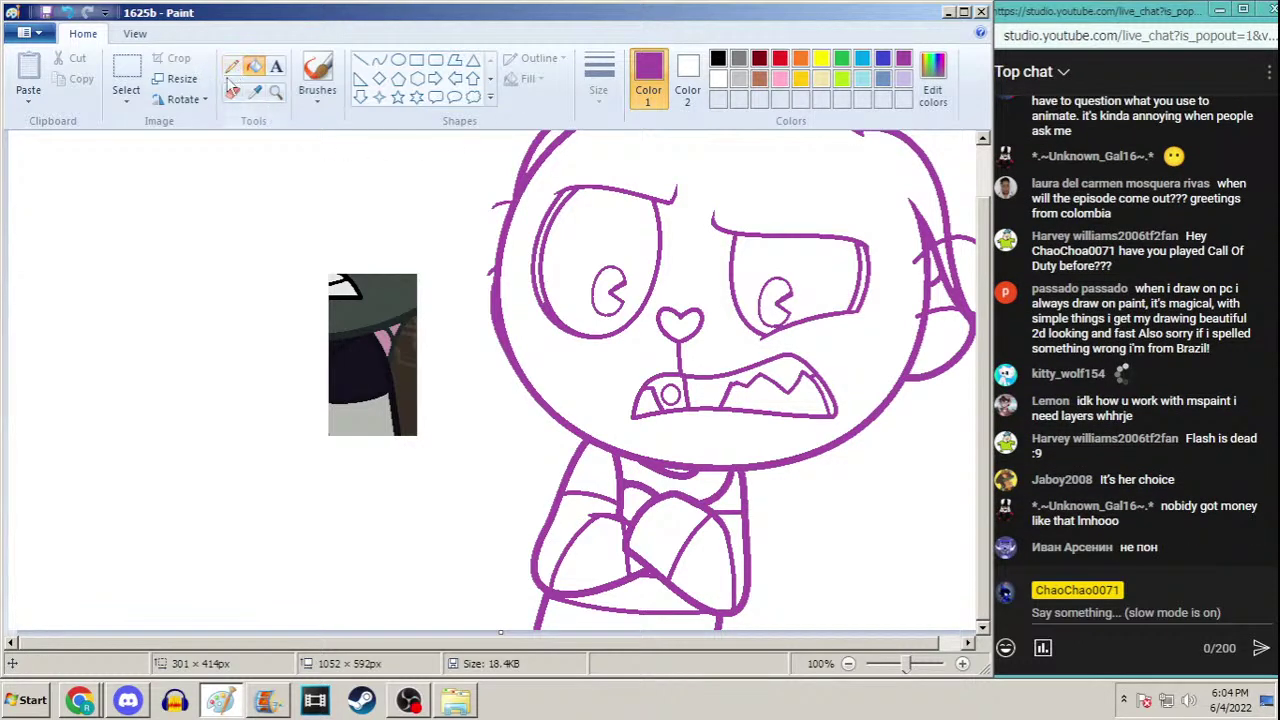
click(126, 92)
click(80, 164)
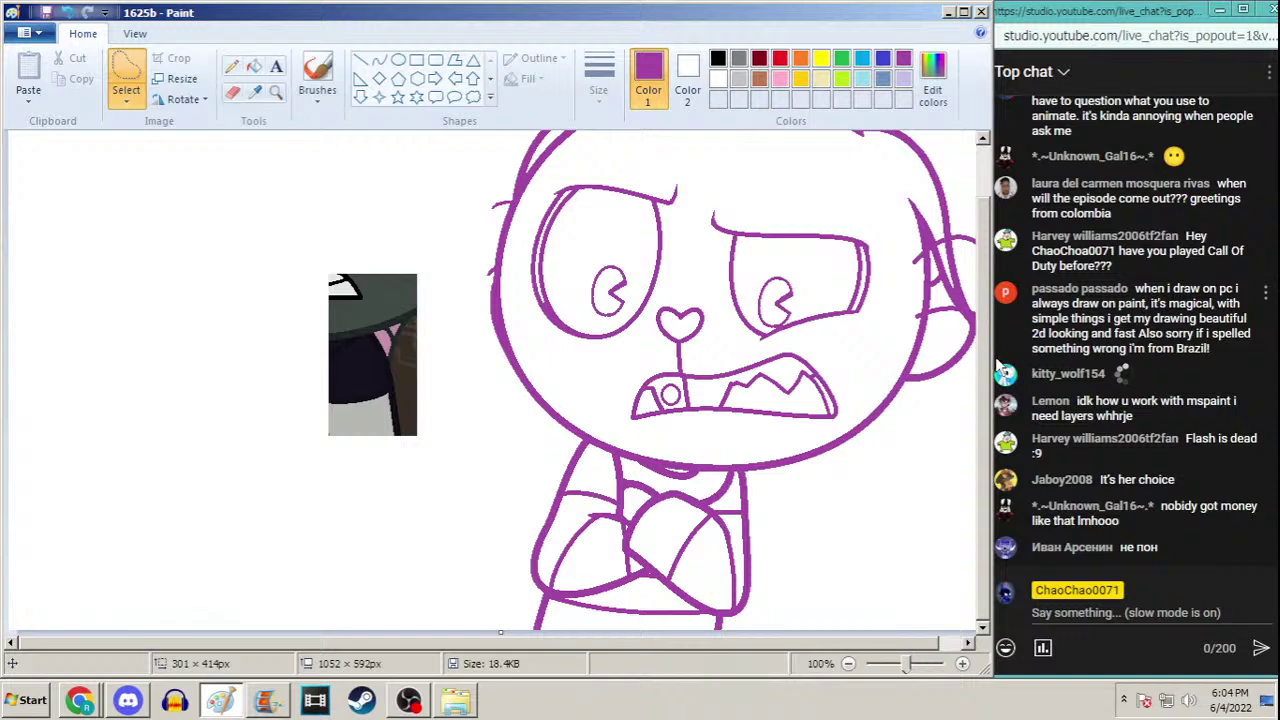
scroll(990, 338, up, 1)
mouse_move(477, 192)
mouse_down()
mouse_move(950, 168)
mouse_move(978, 430)
mouse_move(790, 538)
mouse_move(607, 507)
mouse_move(502, 392)
mouse_move(500, 343)
mouse_up()
mouse_move(450, 240)
mouse_down()
mouse_move(619, 92)
mouse_move(924, 127)
mouse_move(1048, 281)
mouse_move(969, 524)
mouse_move(814, 570)
mouse_move(752, 528)
mouse_up()
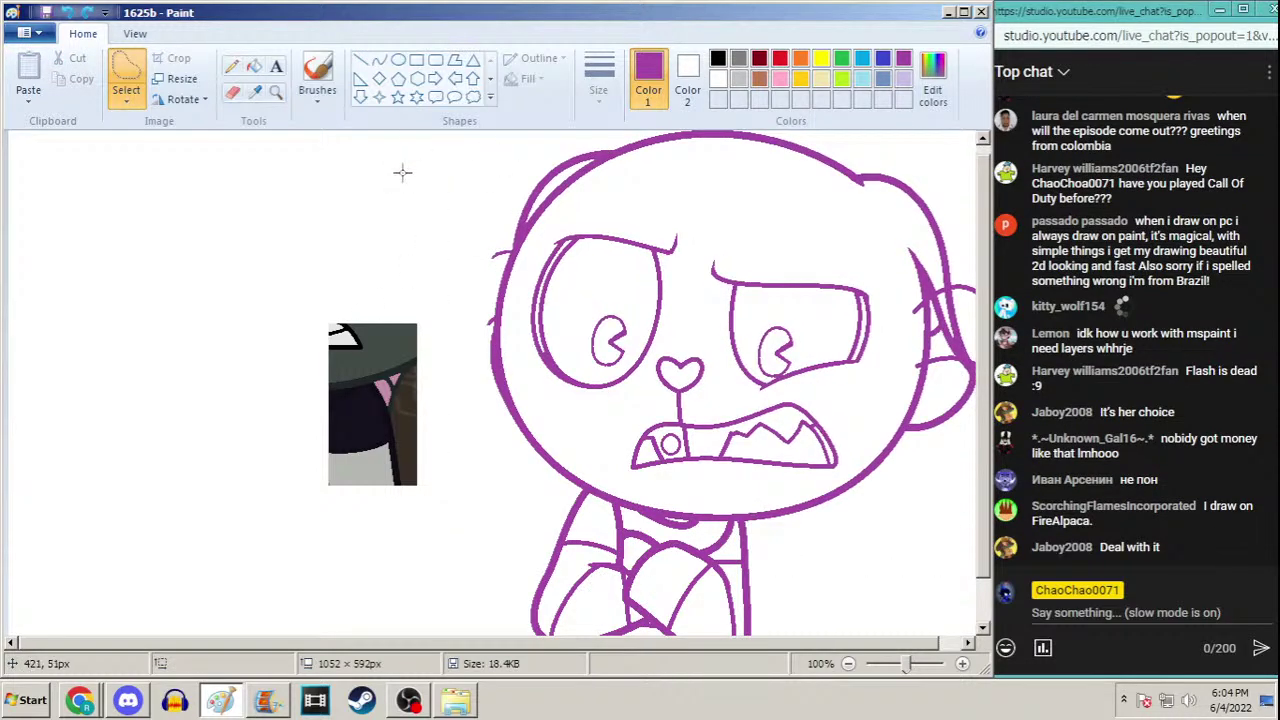
mouse_move(452, 192)
mouse_down()
mouse_move(1050, 212)
mouse_move(808, 563)
mouse_move(550, 476)
mouse_move(470, 398)
mouse_move(479, 249)
mouse_up()
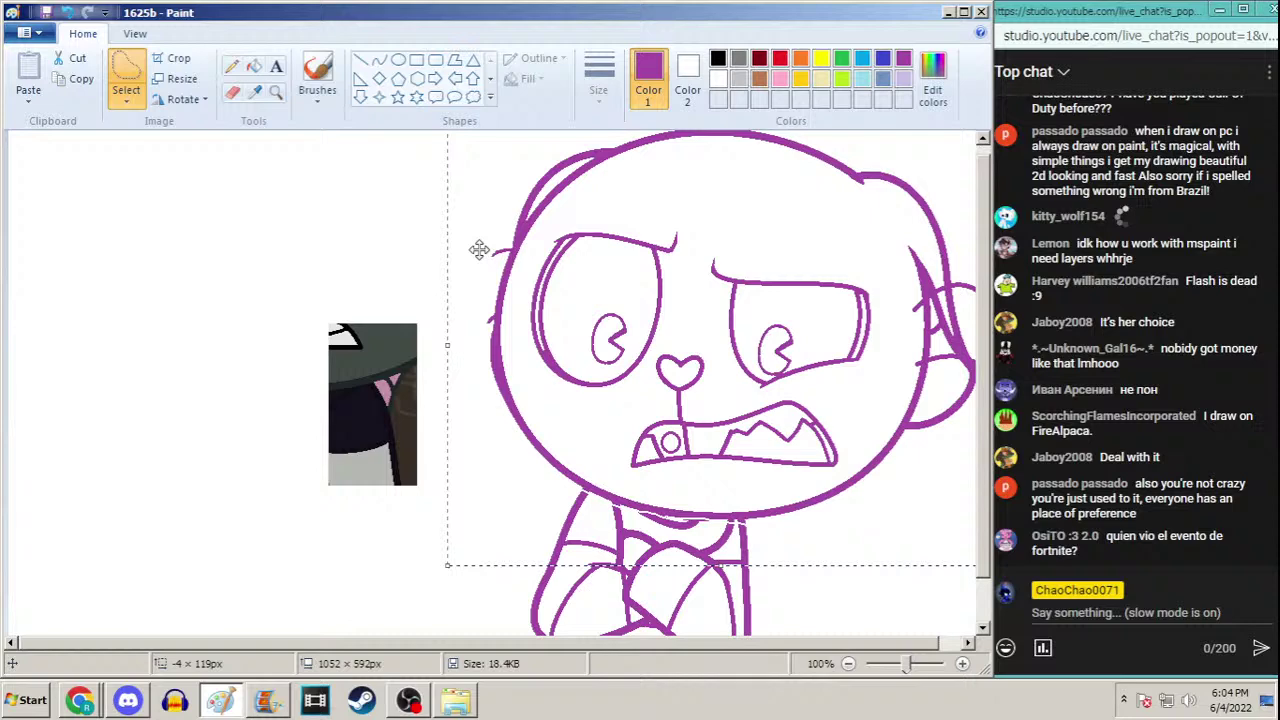
key(Up)
key(Up)
key(Up)
key(Up)
key(Up)
key(Left)
key(Left)
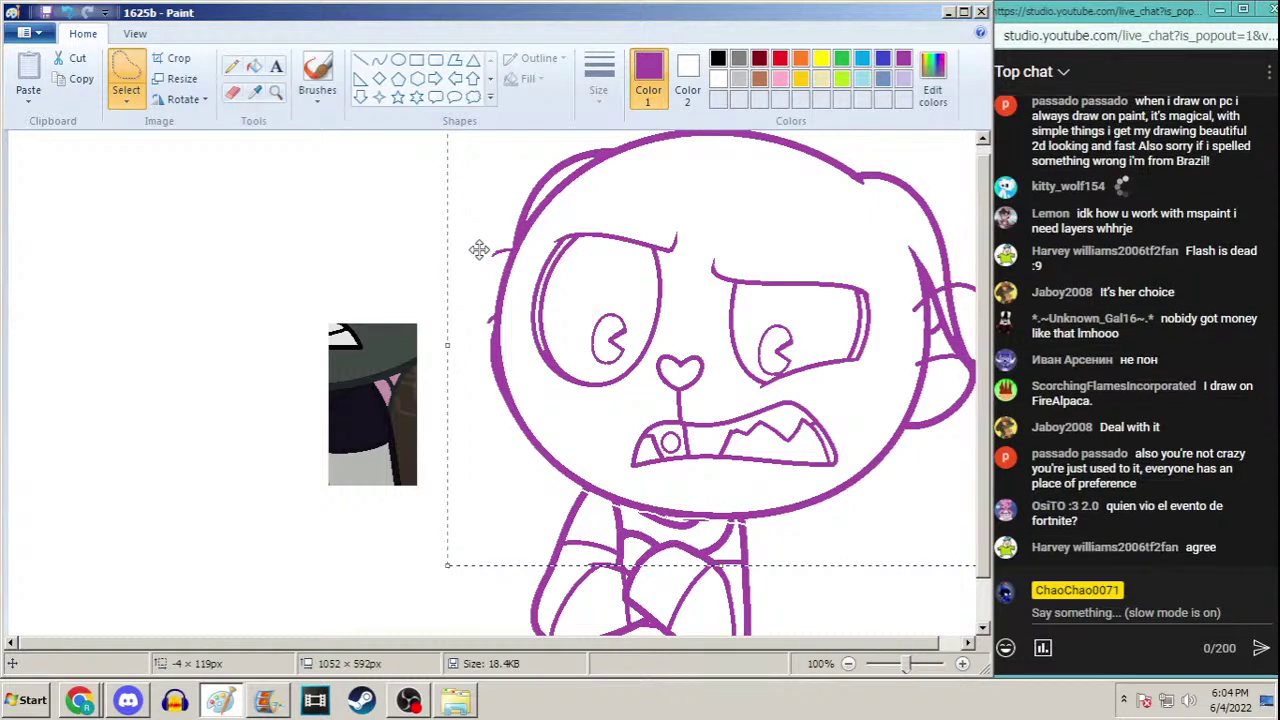
key(Left)
key(Left)
key(Left)
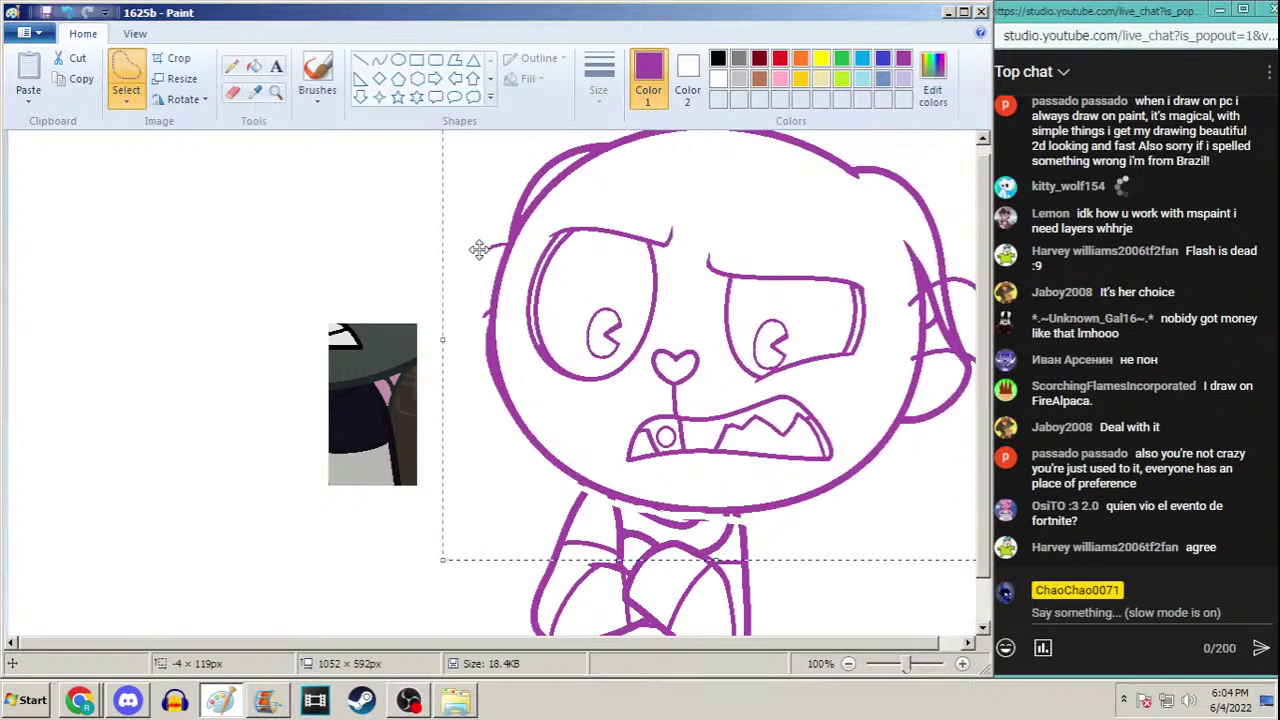
key(Left)
key(Left)
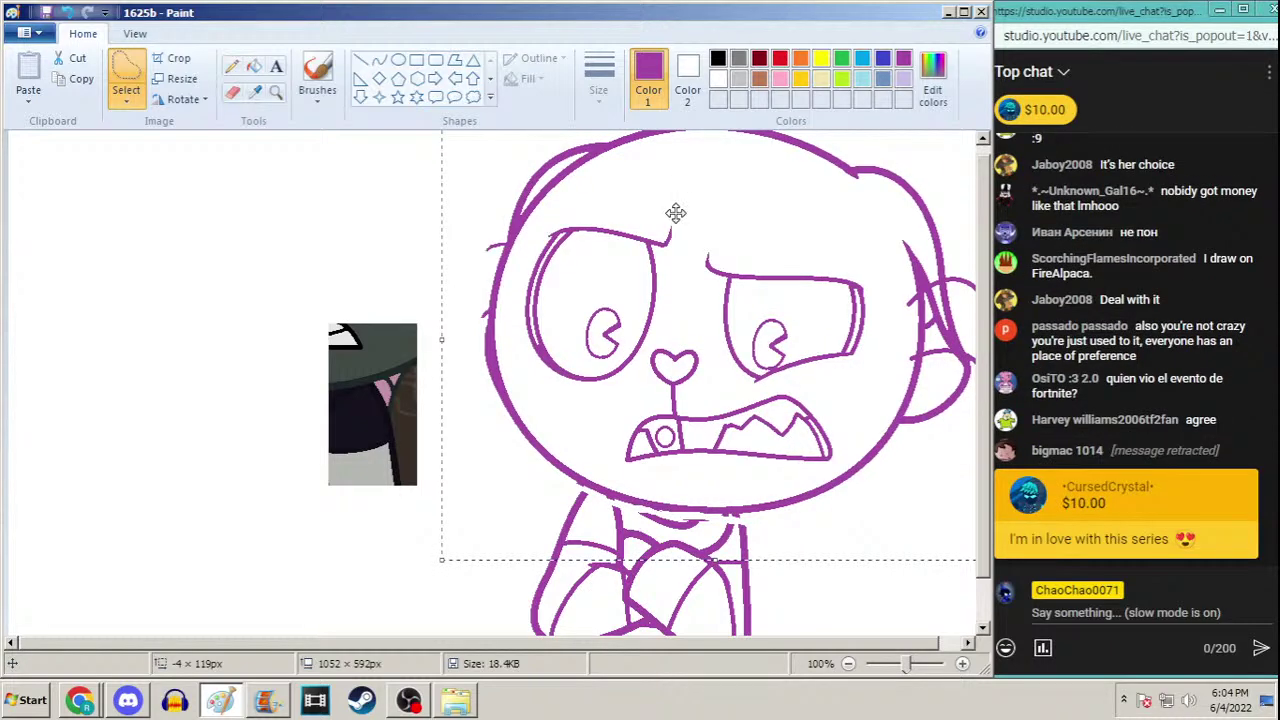
Switch to the Pencil tool with the thickest line size
click(232, 68)
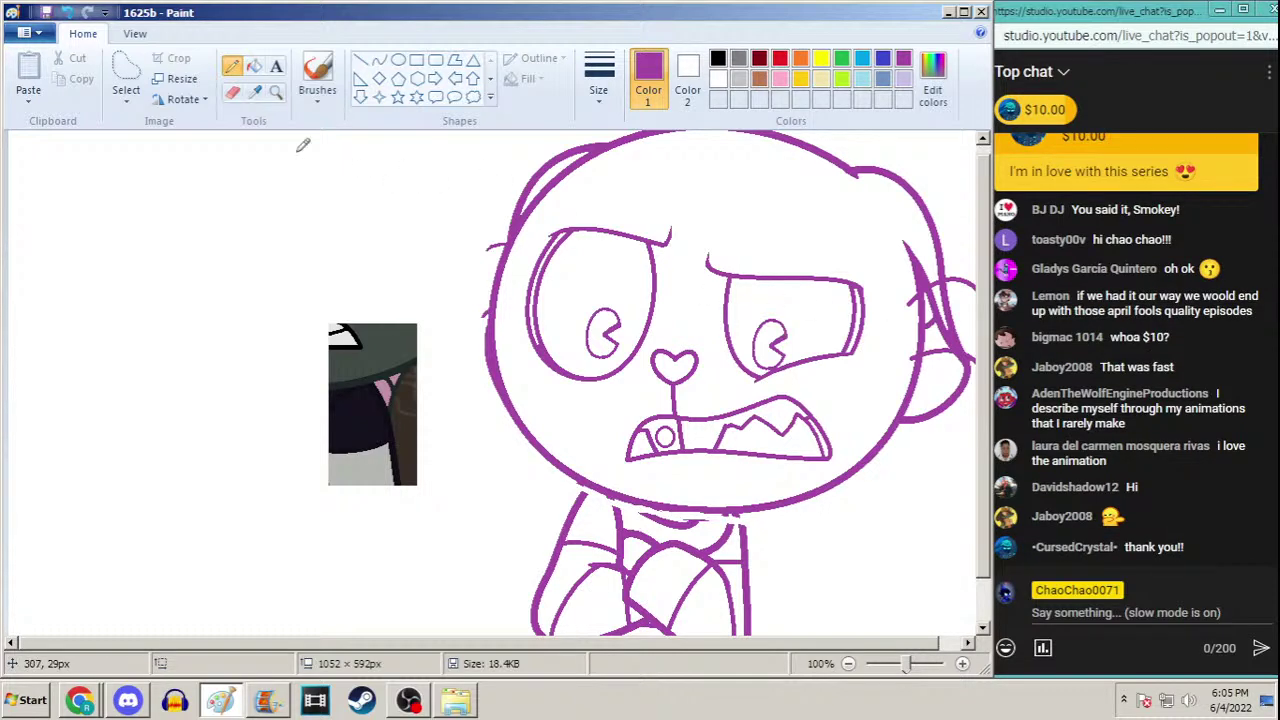
click(598, 75)
click(587, 265)
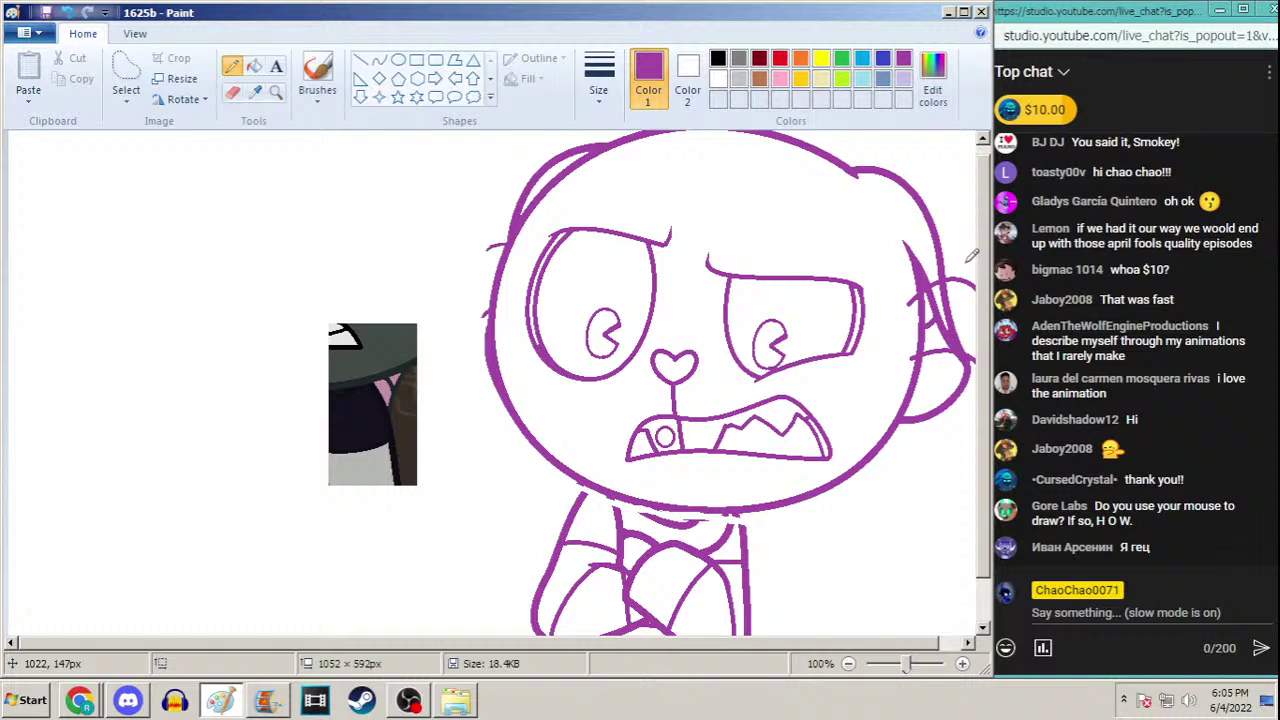
Select the eyes, brows, nose and mouth inside the head with a free-form selection and nudge them 14 pixels up
scroll(988, 280, up, 1)
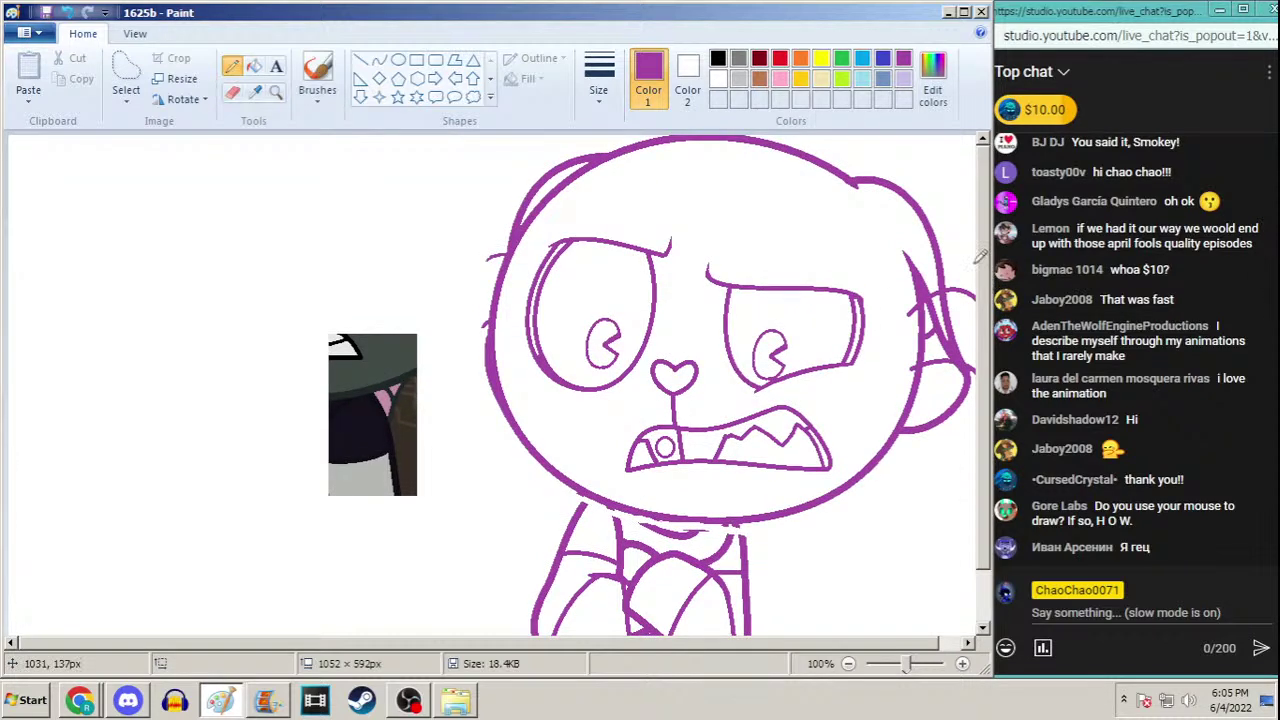
click(126, 78)
mouse_move(588, 203)
mouse_down()
mouse_move(520, 277)
mouse_move(572, 440)
mouse_move(645, 492)
mouse_move(806, 480)
mouse_move(875, 385)
mouse_move(700, 206)
mouse_move(640, 201)
mouse_up()
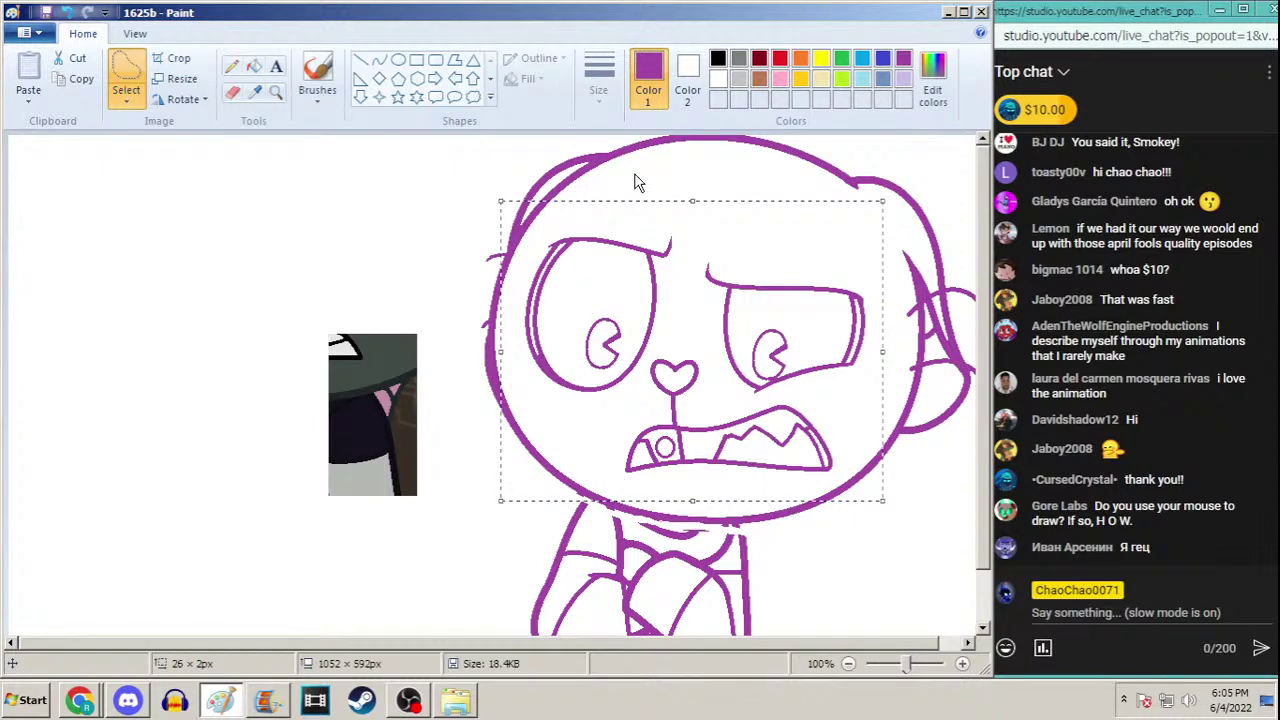
key(Up)
key(Up)
key(Up)
key(Up)
key(Up)
key(Up)
key(Up)
key(Up)
key(Up)
key(Up)
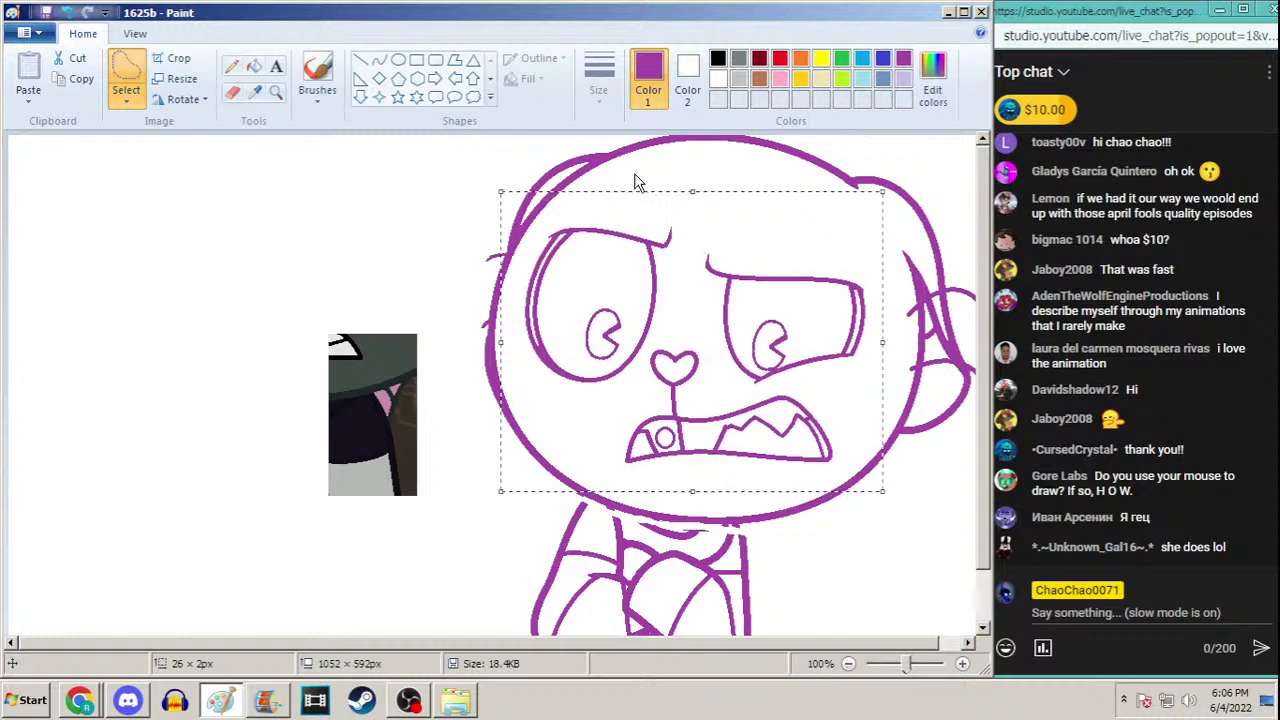
key(Up)
key(Up)
key(Up)
key(Up)
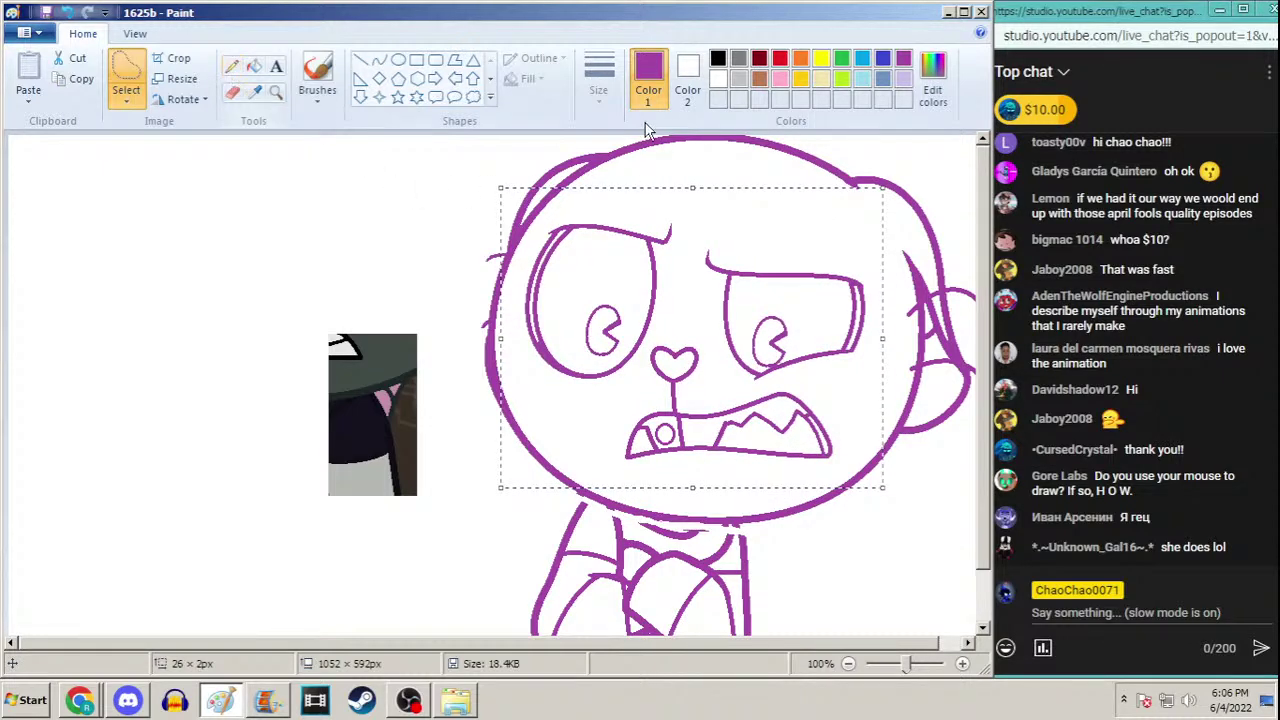
click(231, 68)
click(601, 92)
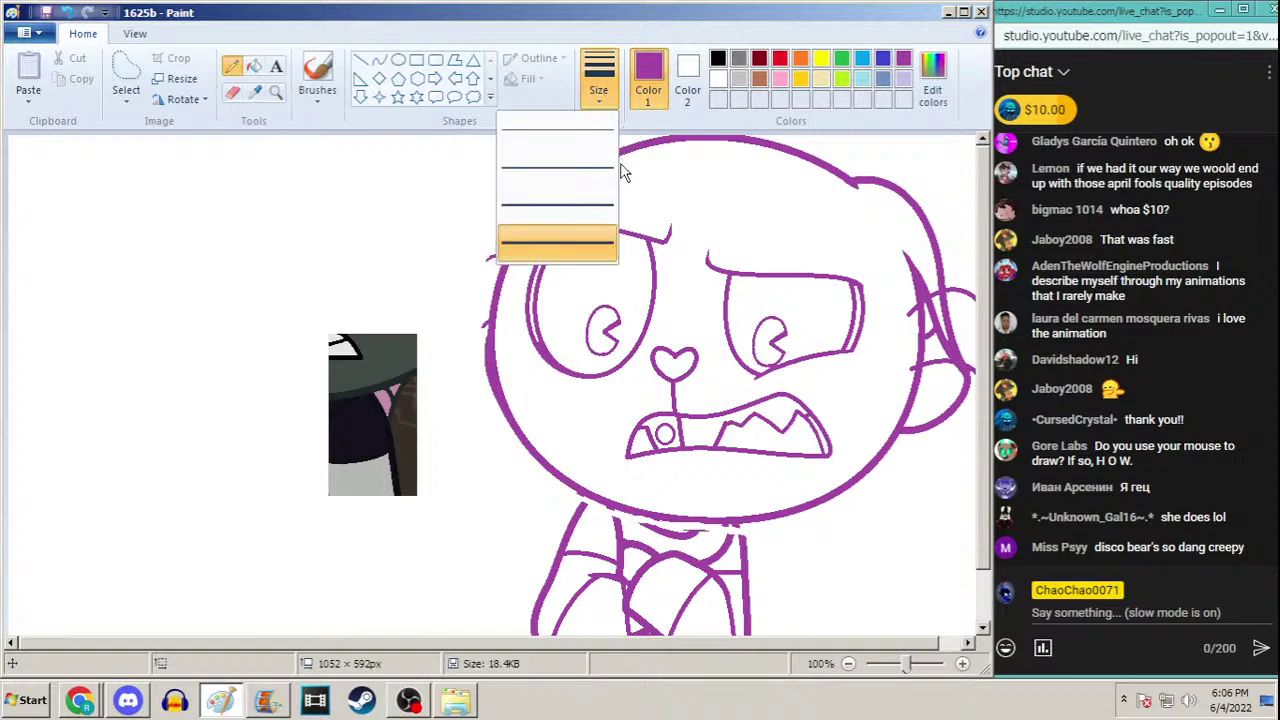
click(378, 62)
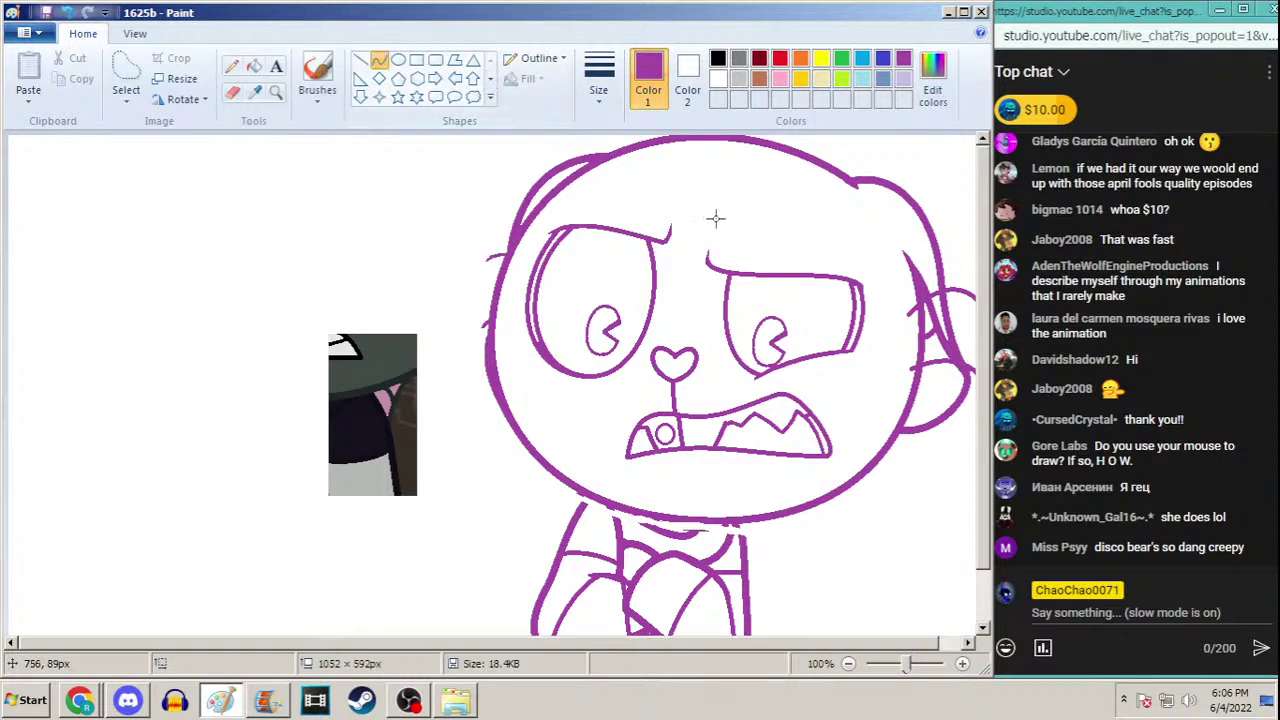
Select the nose and mouth with a free-form selection and nudge them 2 pixels up
key(ctrl+a)
mouse_move(672, 325)
mouse_down()
mouse_move(617, 424)
mouse_move(628, 465)
mouse_move(744, 486)
mouse_move(827, 482)
mouse_move(854, 425)
mouse_move(810, 384)
mouse_move(760, 391)
mouse_move(706, 322)
mouse_up()
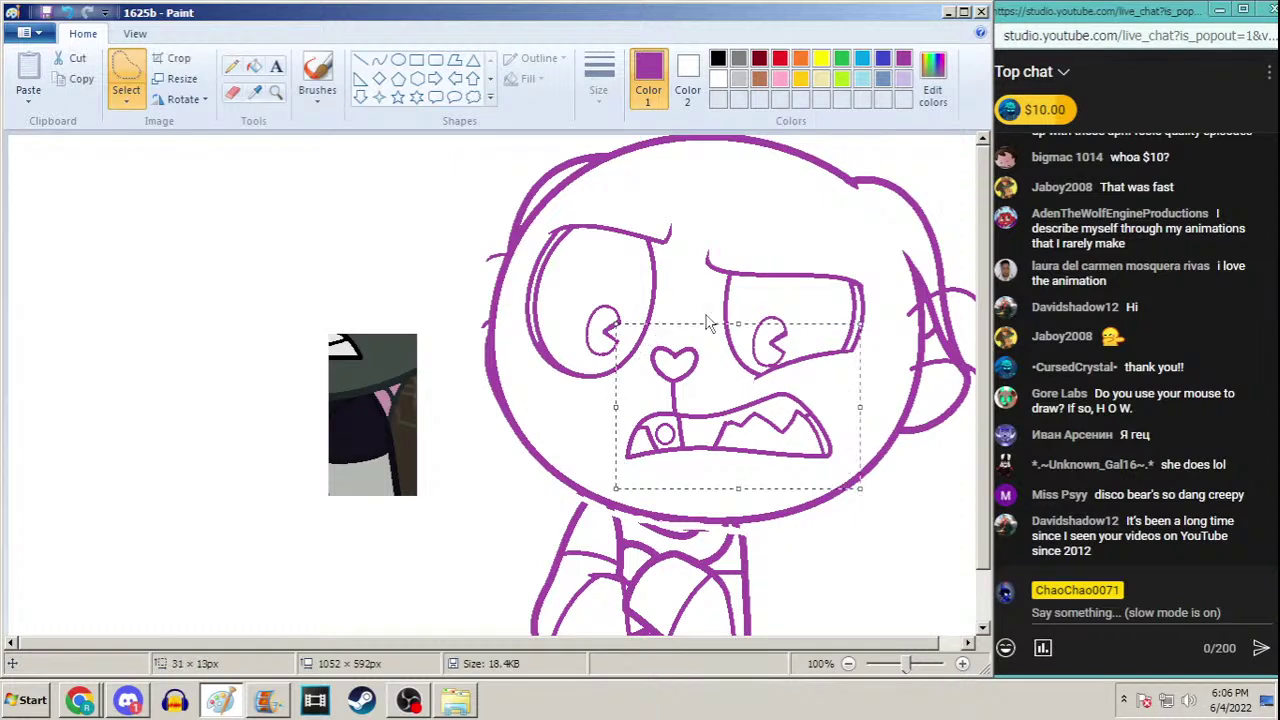
key(Up)
key(Up)
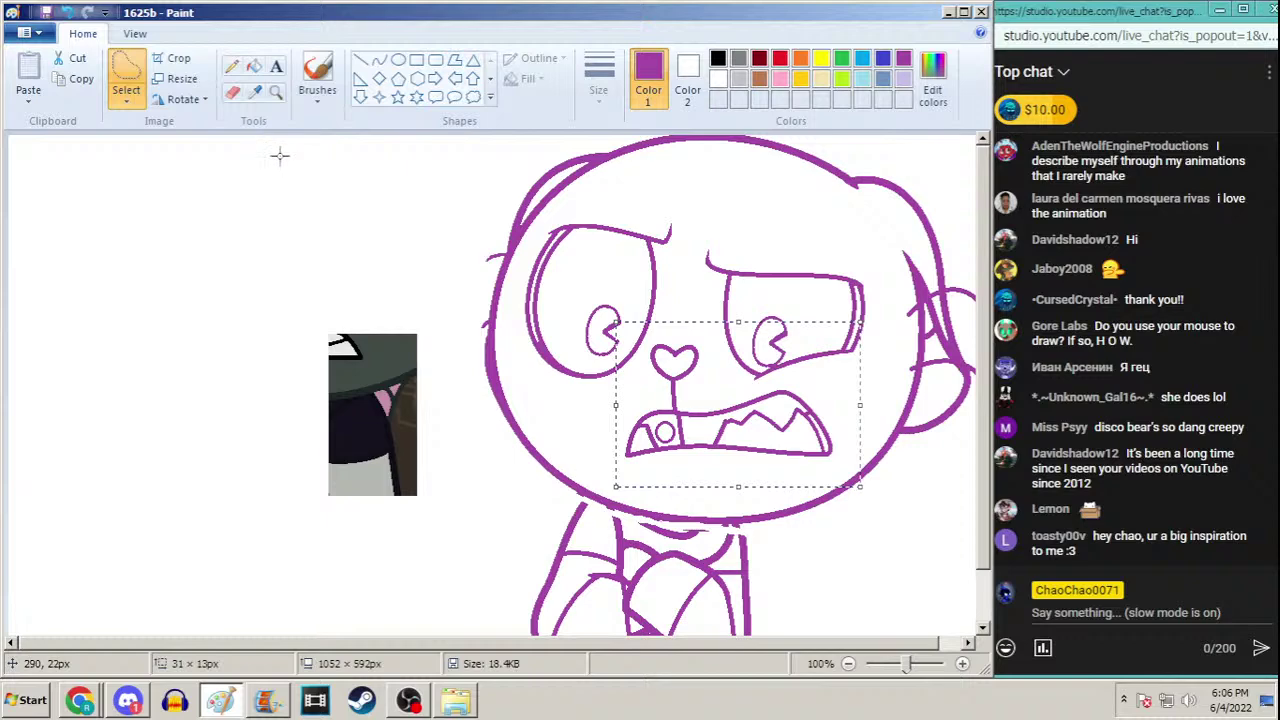
Select all the facial features inside the head outline with a free-form selection, nudge them 3 pixels up, and release the selection
mouse_move(600, 208)
mouse_down()
mouse_move(530, 248)
mouse_move(612, 444)
mouse_move(809, 469)
mouse_up()
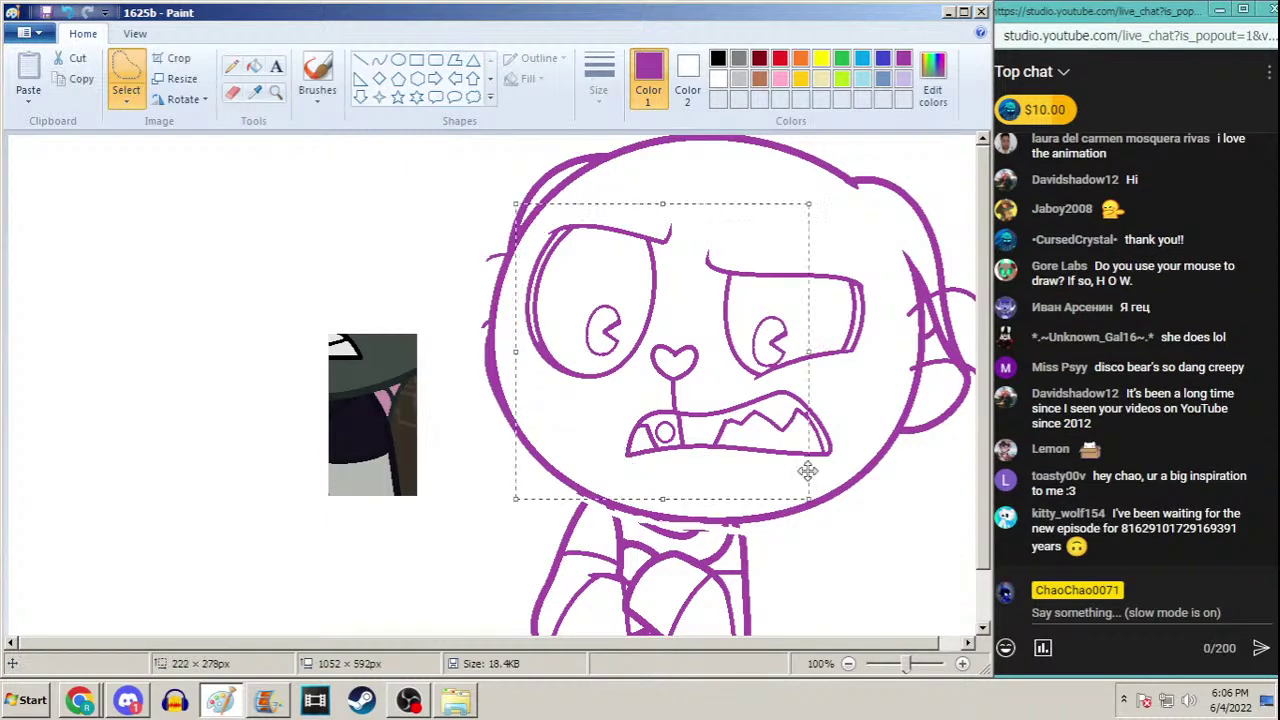
mouse_move(892, 362)
mouse_down()
mouse_move(865, 275)
mouse_move(588, 198)
mouse_move(518, 282)
mouse_move(560, 420)
mouse_move(790, 476)
mouse_move(900, 370)
mouse_up()
key(Up)
key(Up)
key(Up)
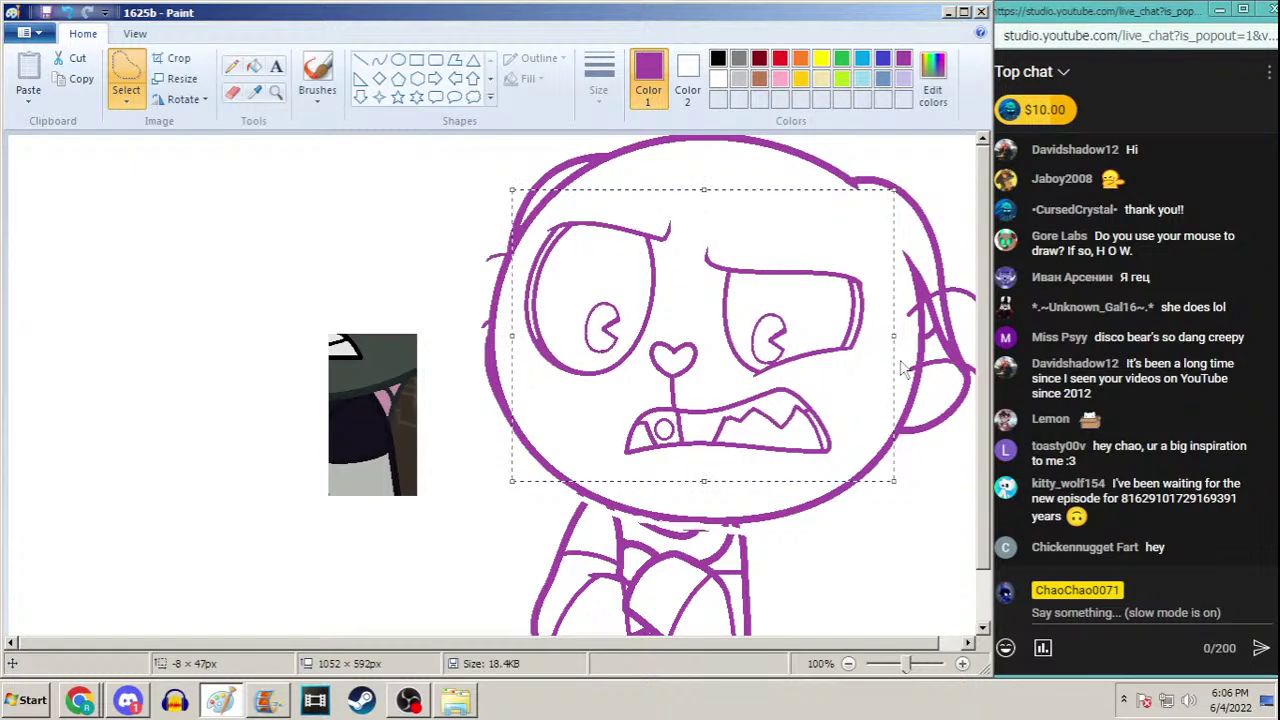
drag(447, 328, 449, 323)
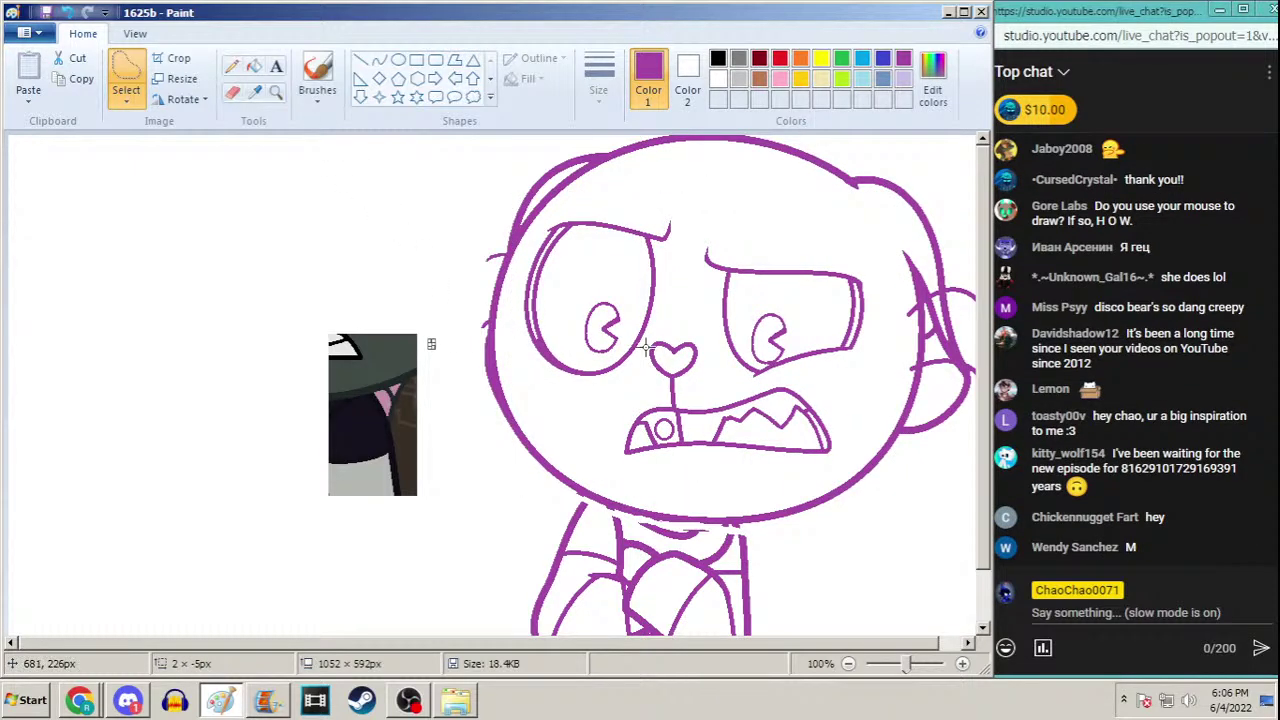
mouse_move(669, 322)
mouse_down()
mouse_move(614, 415)
mouse_move(642, 477)
mouse_move(838, 476)
mouse_move(855, 422)
mouse_move(837, 396)
mouse_move(804, 379)
mouse_move(737, 378)
mouse_move(697, 320)
mouse_up()
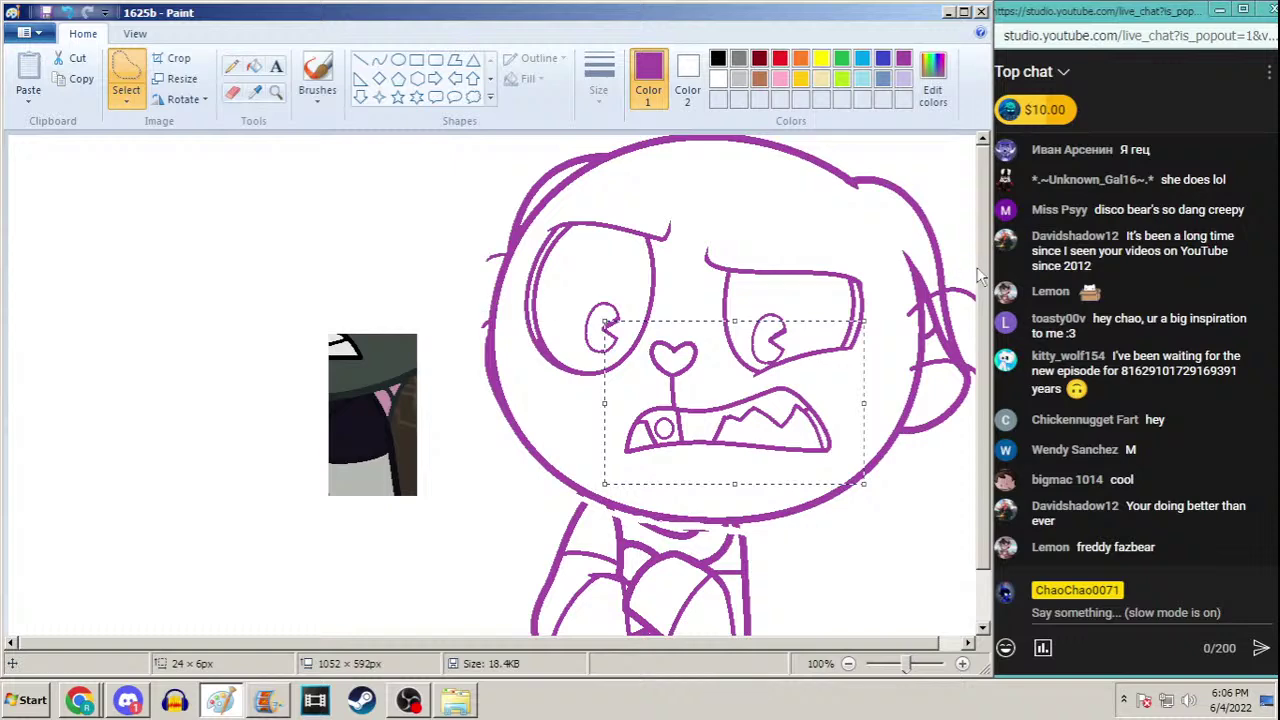
Select the torso with the crossed arms below the head and nudge it 2 pixels up and 3 pixels left
mouse_move(982, 277)
mouse_down()
mouse_move(983, 380)
mouse_move(982, 265)
mouse_move(983, 380)
mouse_up()
mouse_move(538, 456)
mouse_down()
mouse_move(505, 590)
mouse_move(700, 610)
mouse_move(797, 580)
mouse_up()
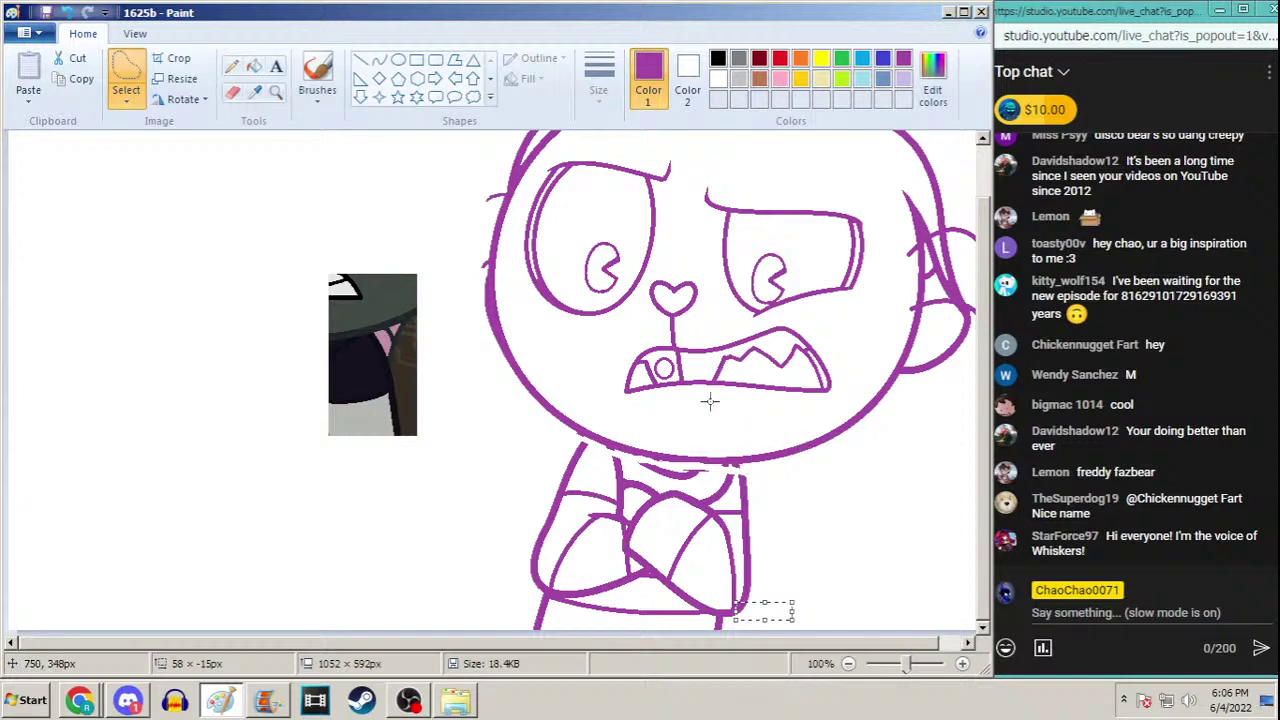
mouse_move(778, 508)
mouse_down()
mouse_move(735, 467)
mouse_move(553, 441)
mouse_move(505, 543)
mouse_move(526, 587)
mouse_move(568, 603)
mouse_move(730, 613)
mouse_move(802, 560)
mouse_up()
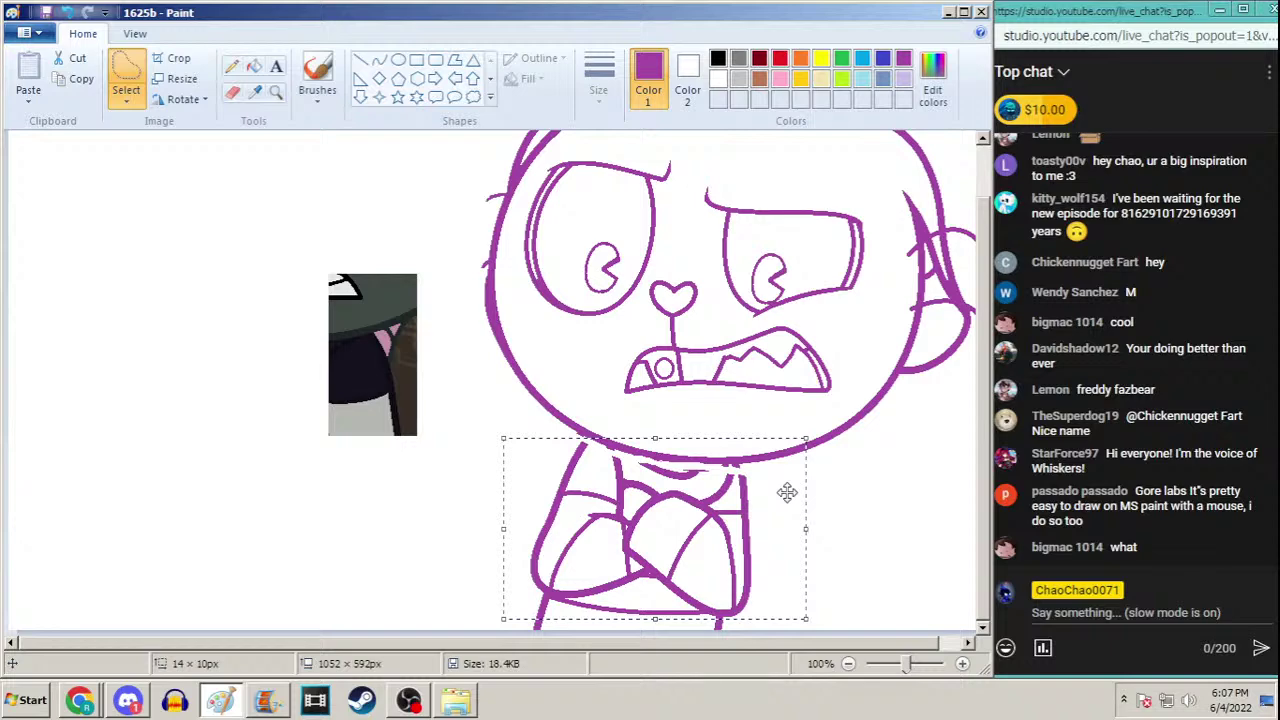
key(Left)
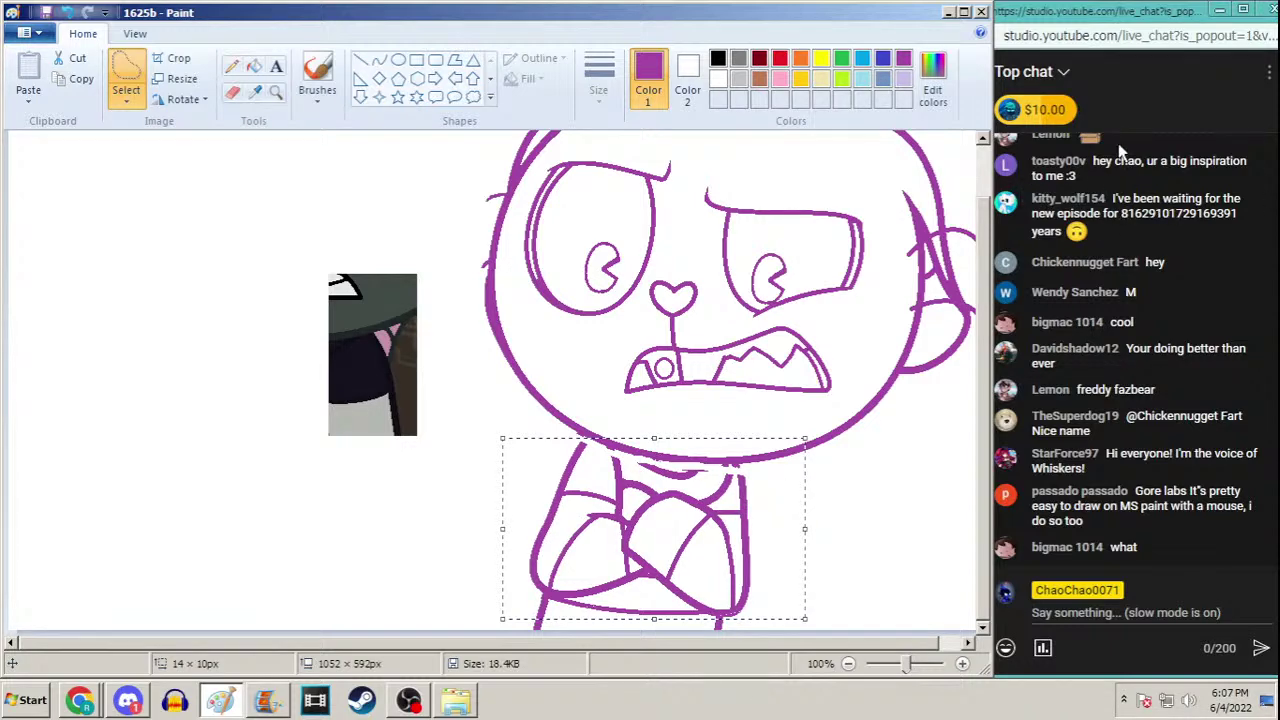
key(Up)
key(Up)
key(Left)
key(Left)
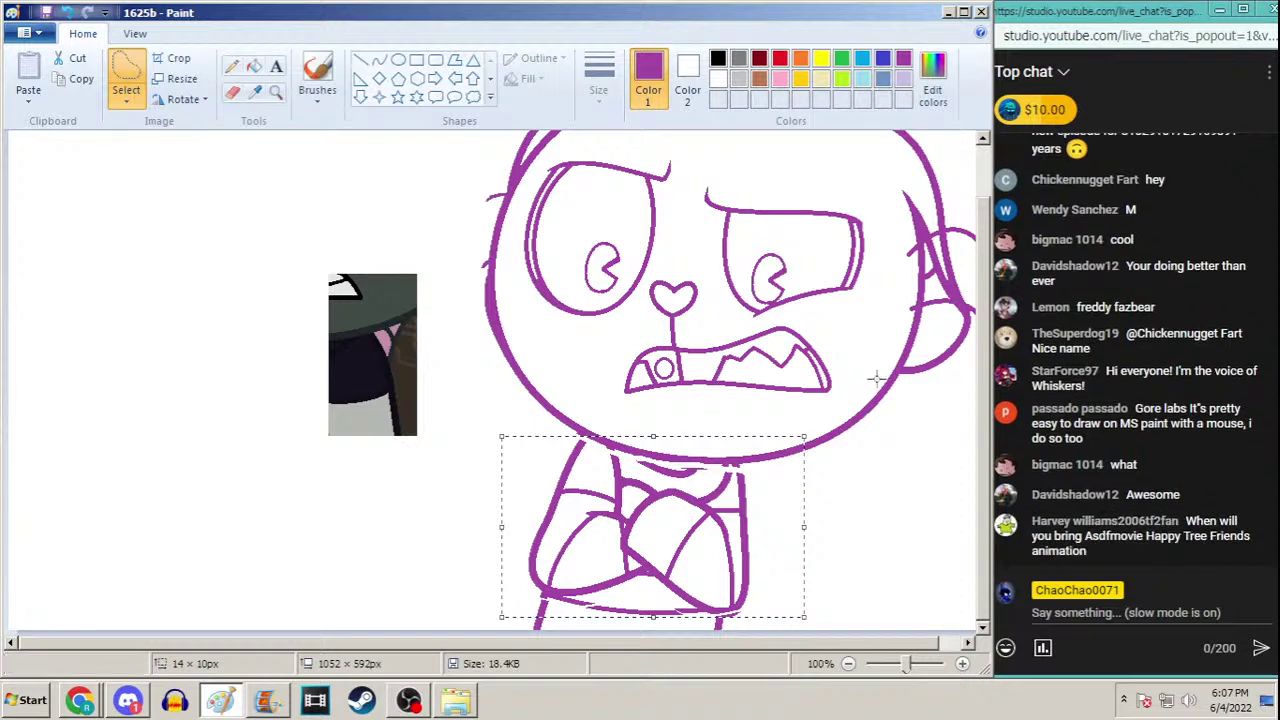
Trace the left side of the head outline with a curve in the thickest line size, using the dark colour sampled from the reference picture
click(378, 62)
click(598, 86)
click(598, 244)
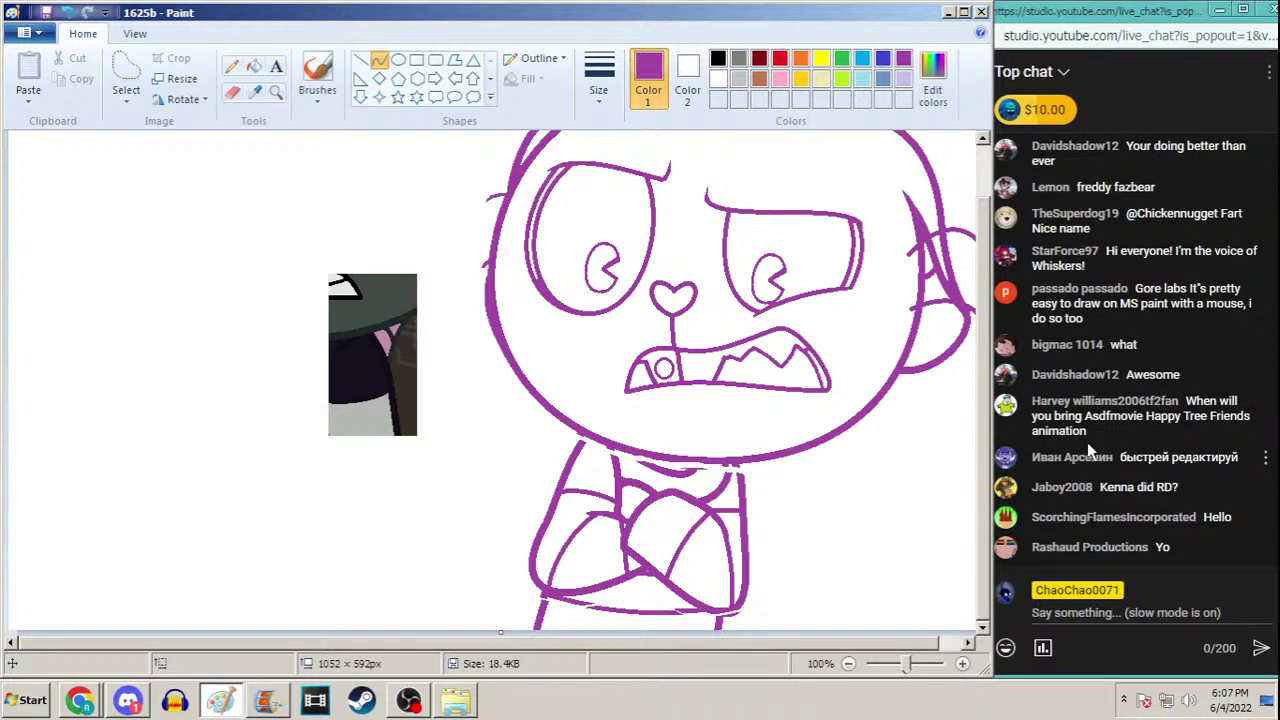
click(258, 94)
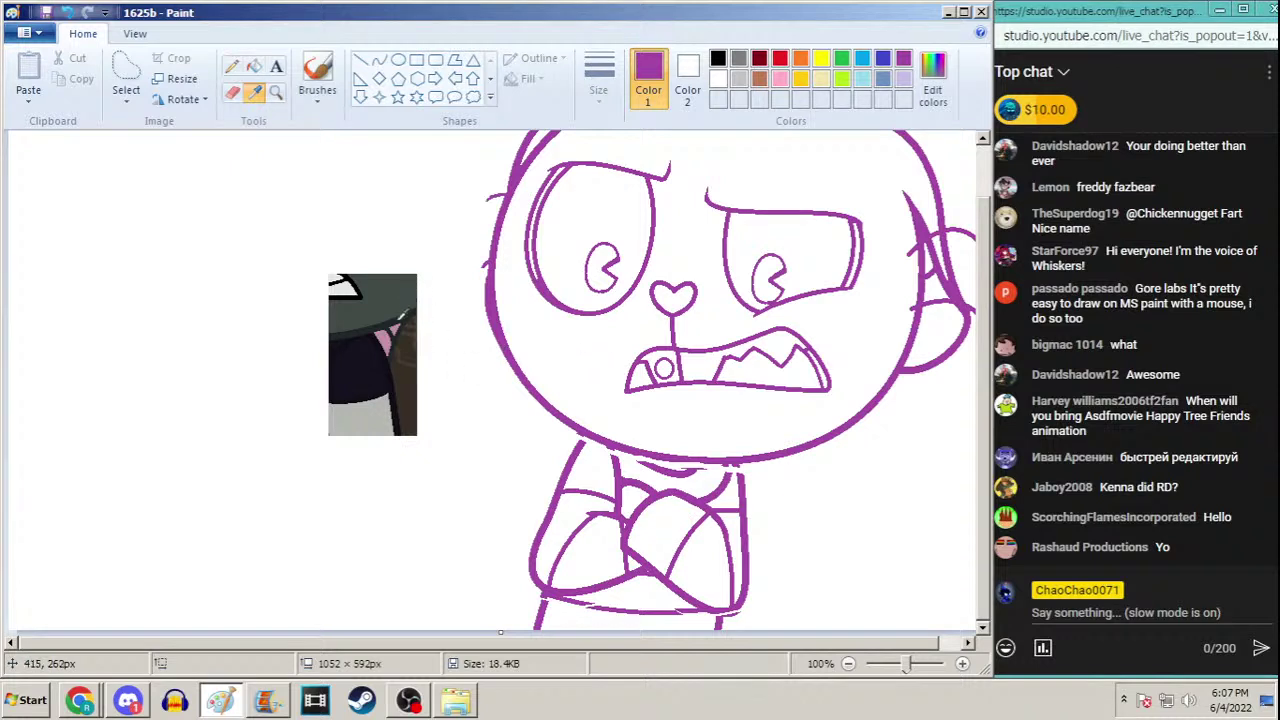
click(420, 309)
click(599, 80)
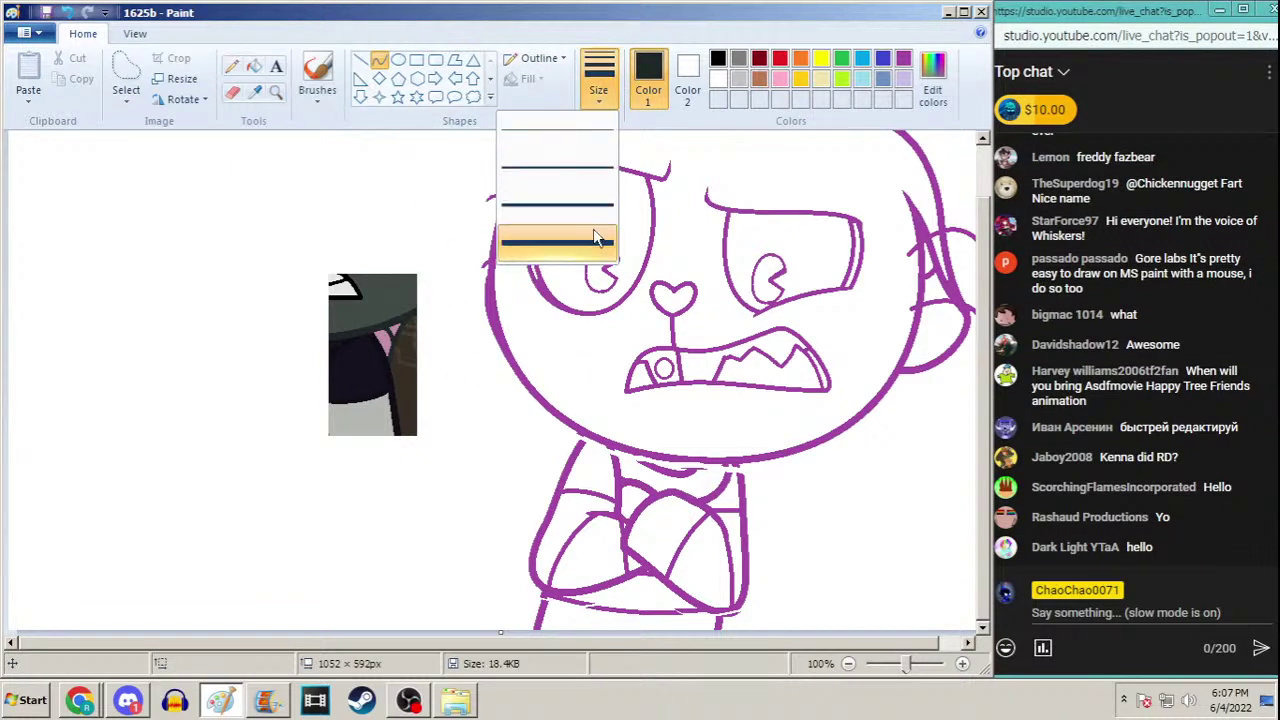
click(594, 240)
scroll(970, 270, up, 1)
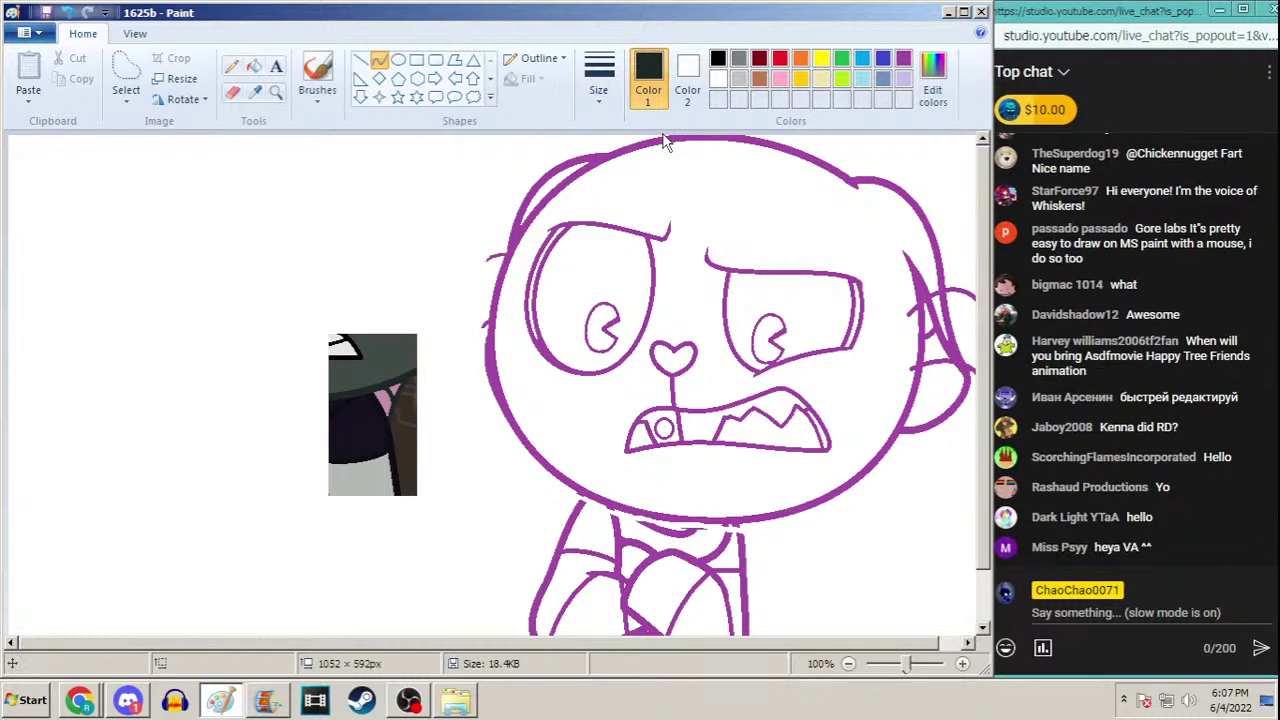
drag(667, 140, 684, 520)
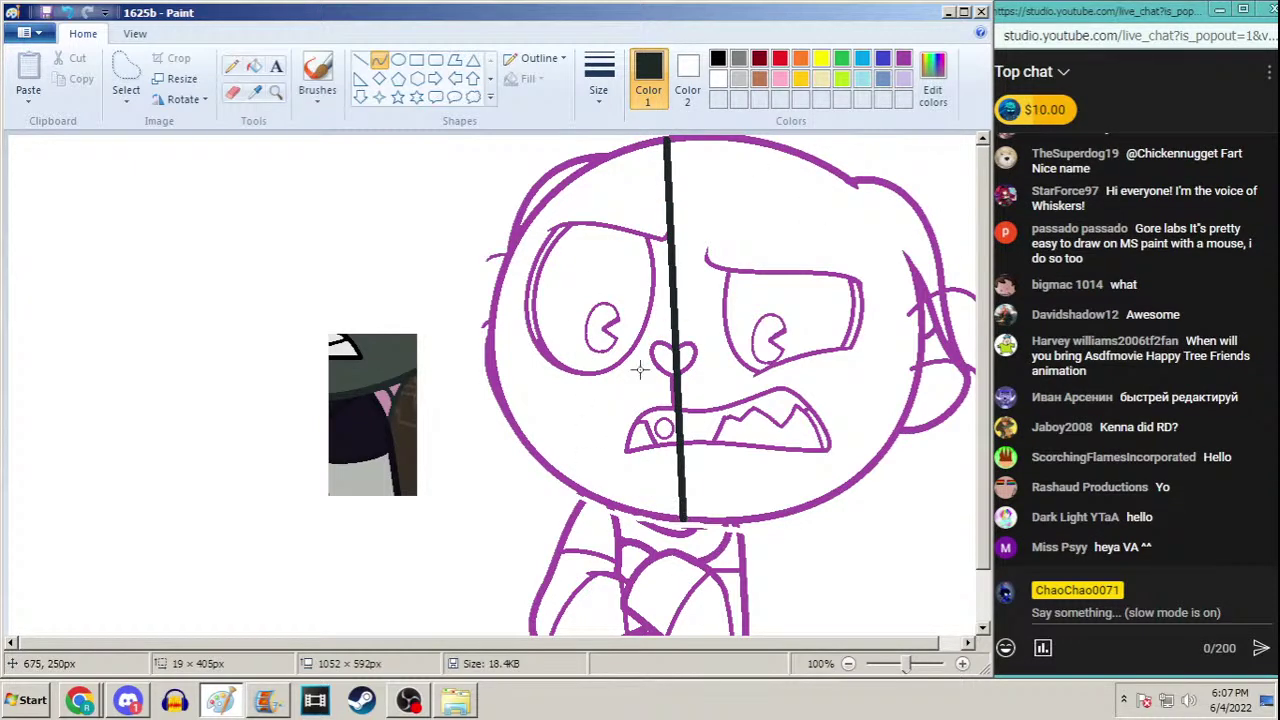
drag(640, 363, 440, 490)
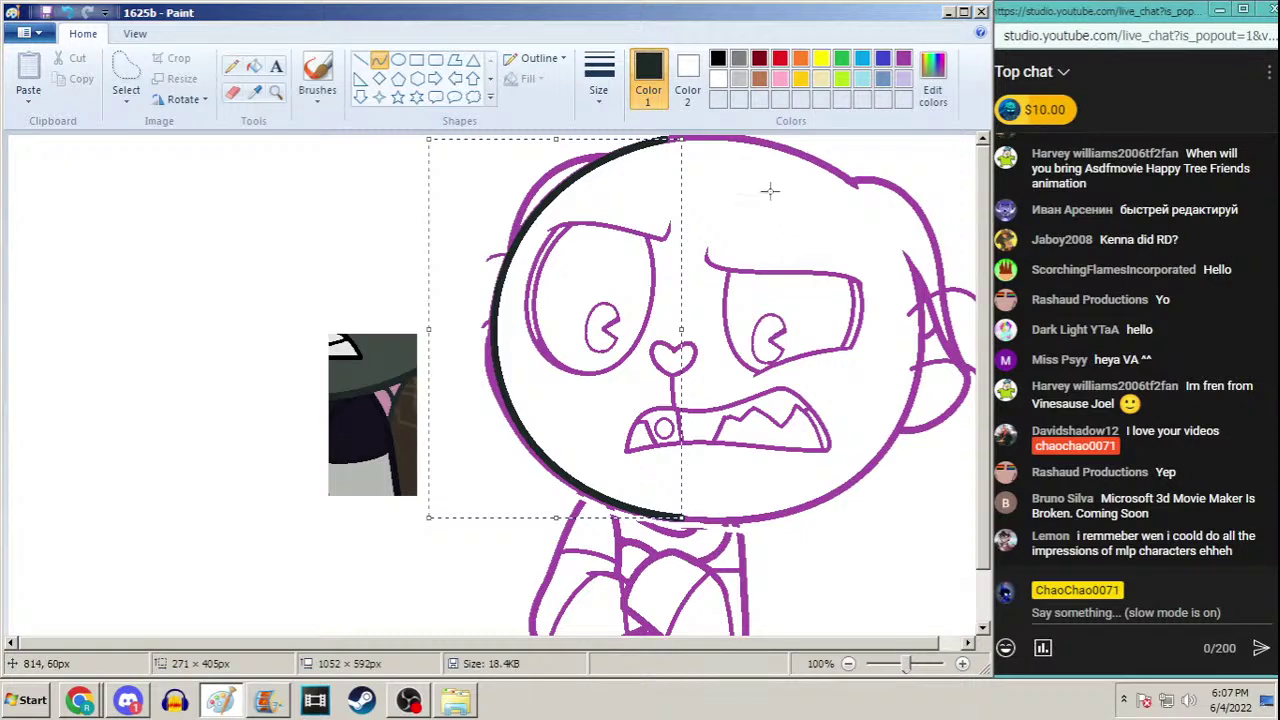
click(256, 92)
click(418, 366)
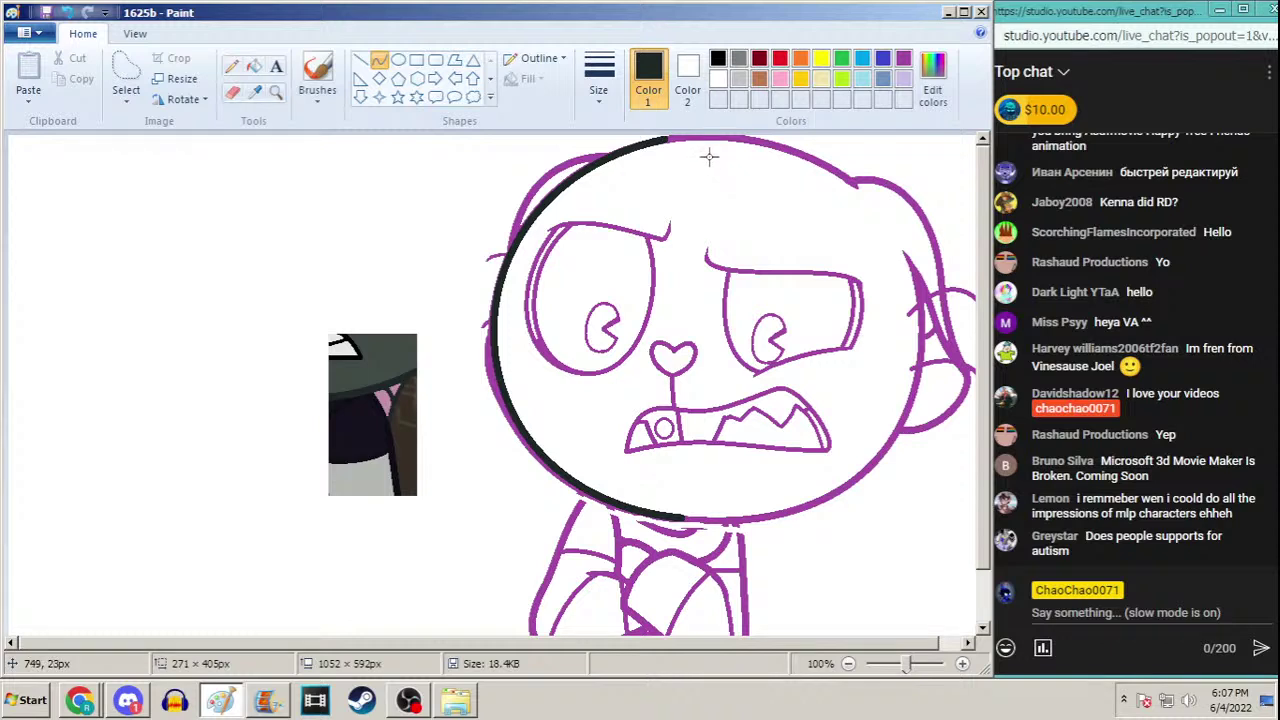
click(126, 70)
mouse_move(576, 204)
mouse_down()
mouse_move(544, 222)
mouse_move(515, 305)
mouse_move(528, 369)
mouse_move(578, 442)
mouse_up()
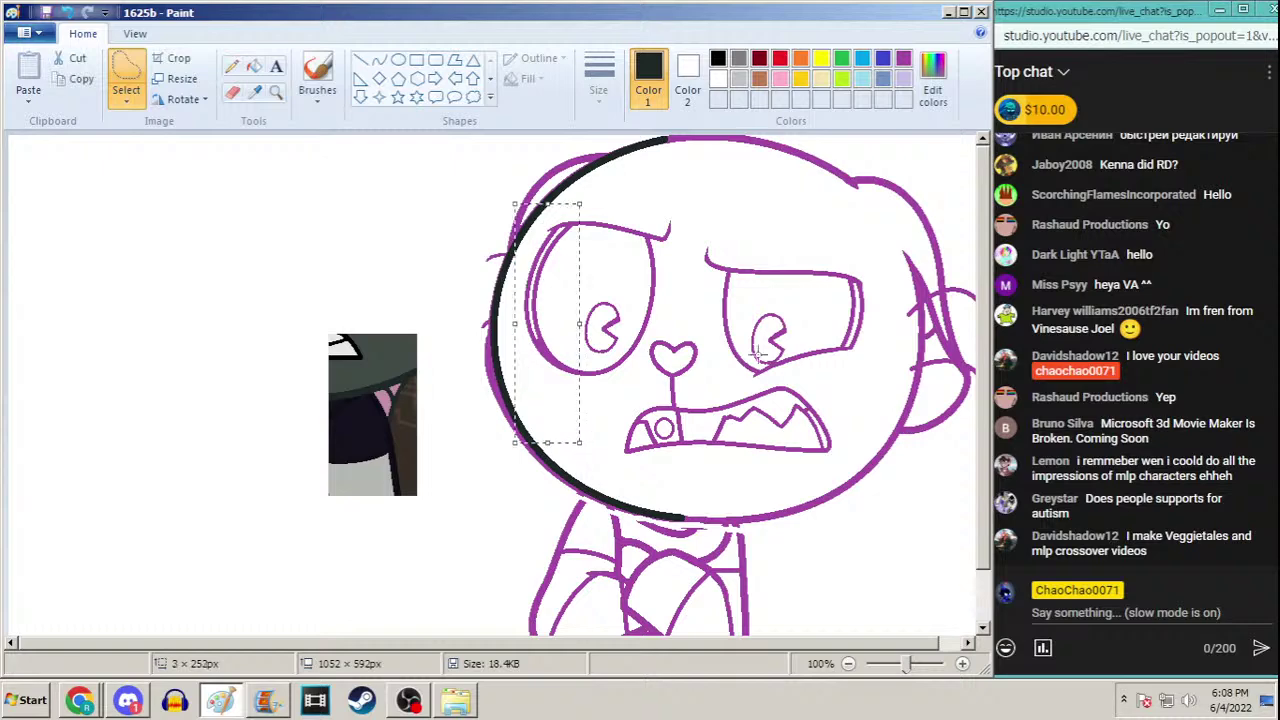
click(762, 366)
click(379, 60)
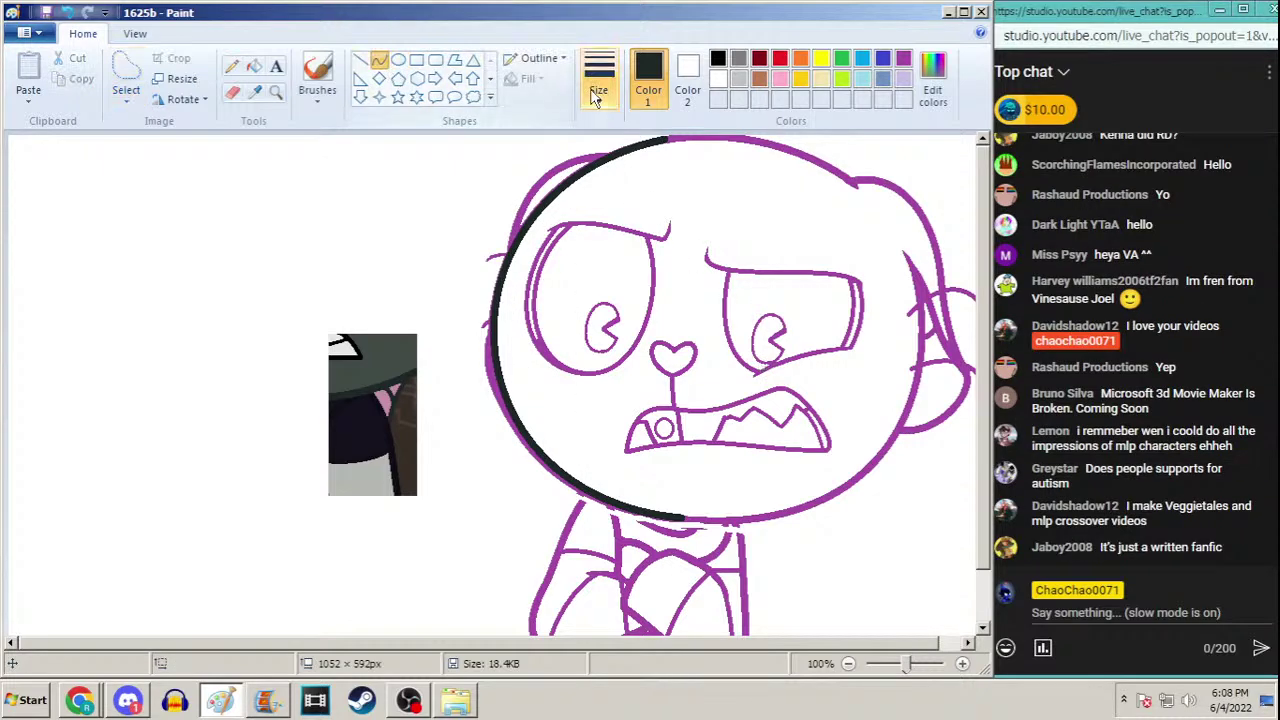
Undo the dark curve along the head outline and zoom in to 200% around the nose and mouth
click(276, 91)
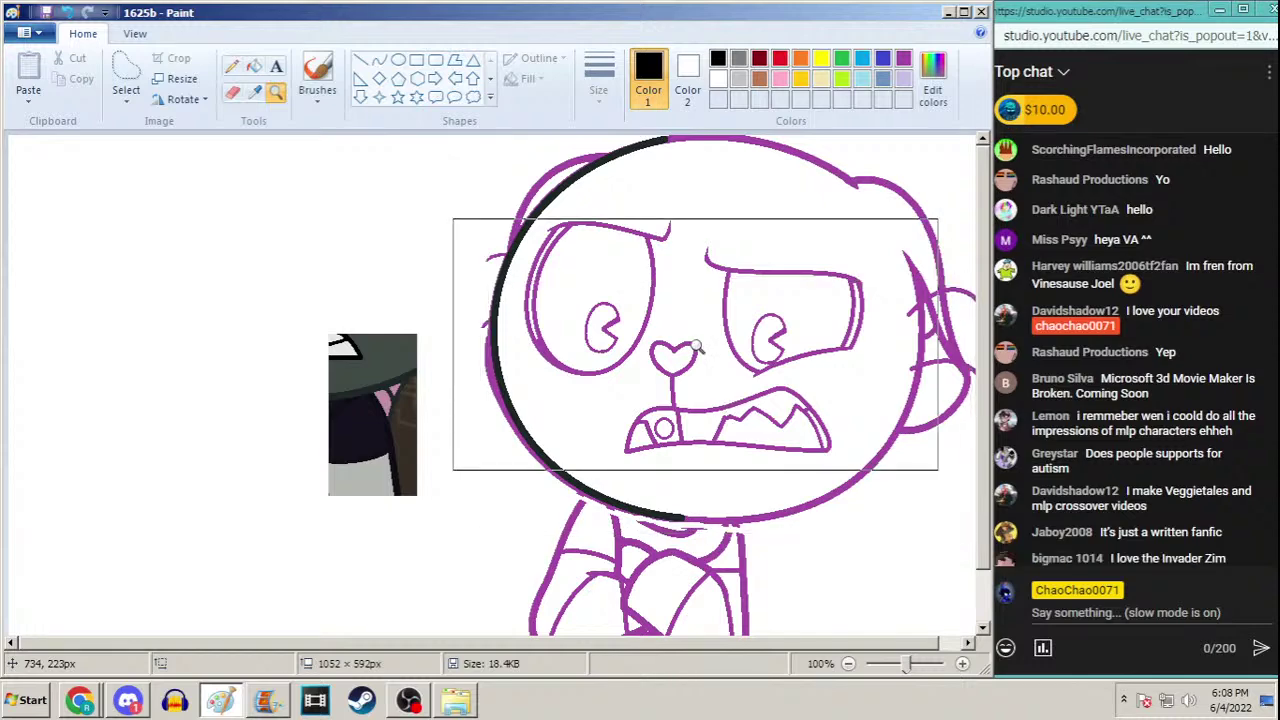
key(Escape)
click(276, 91)
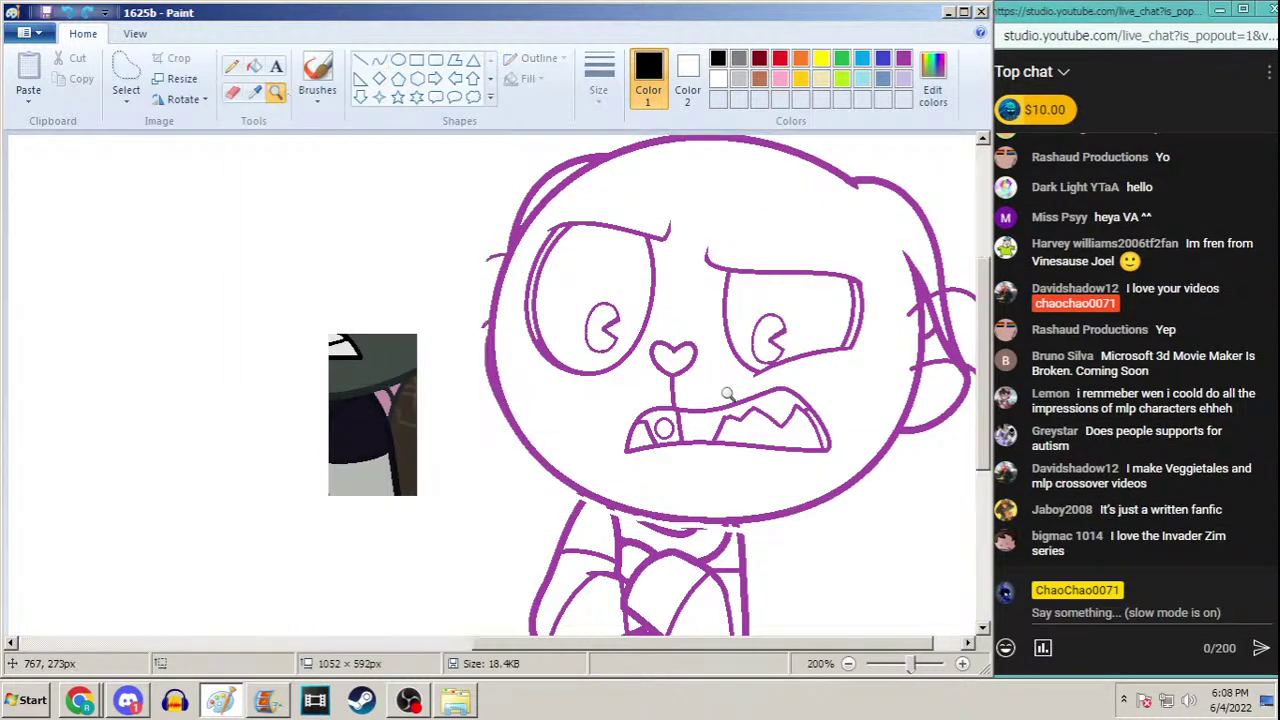
click(729, 397)
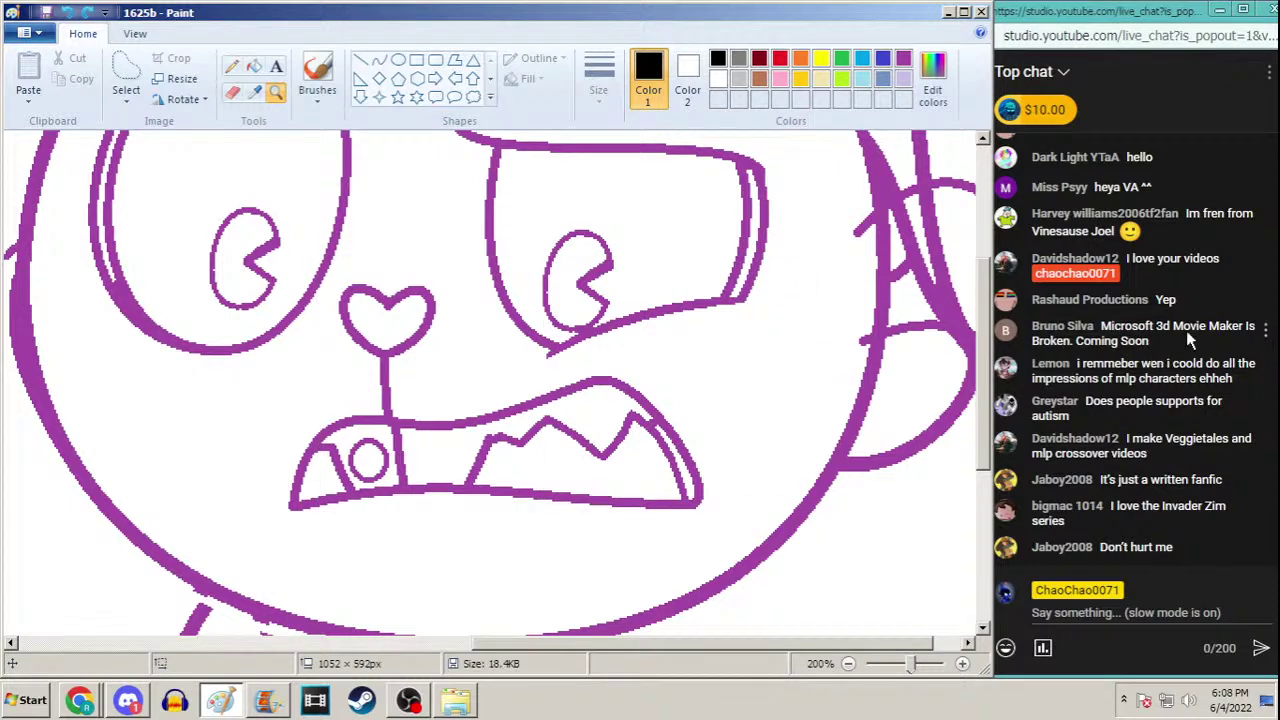
Read back through the older live chat messages, return to the newest ones, and switch back to Paint
click(1208, 366)
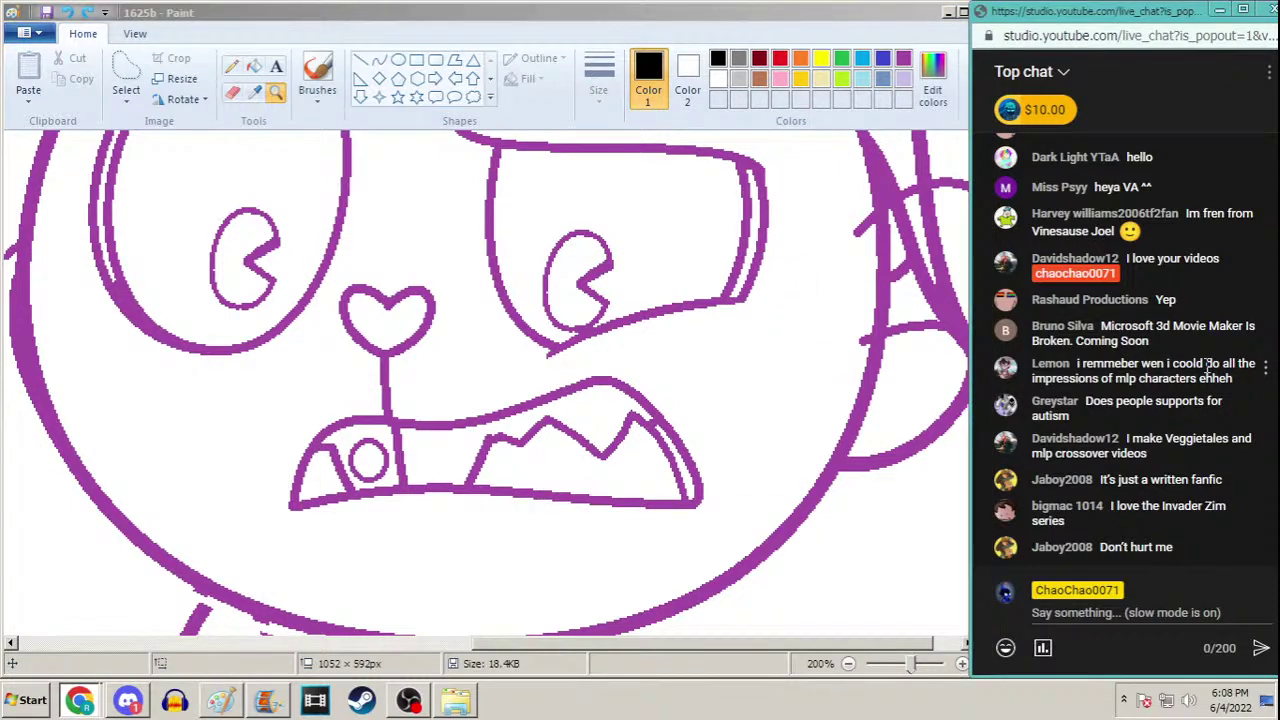
scroll(1208, 368, up, 5)
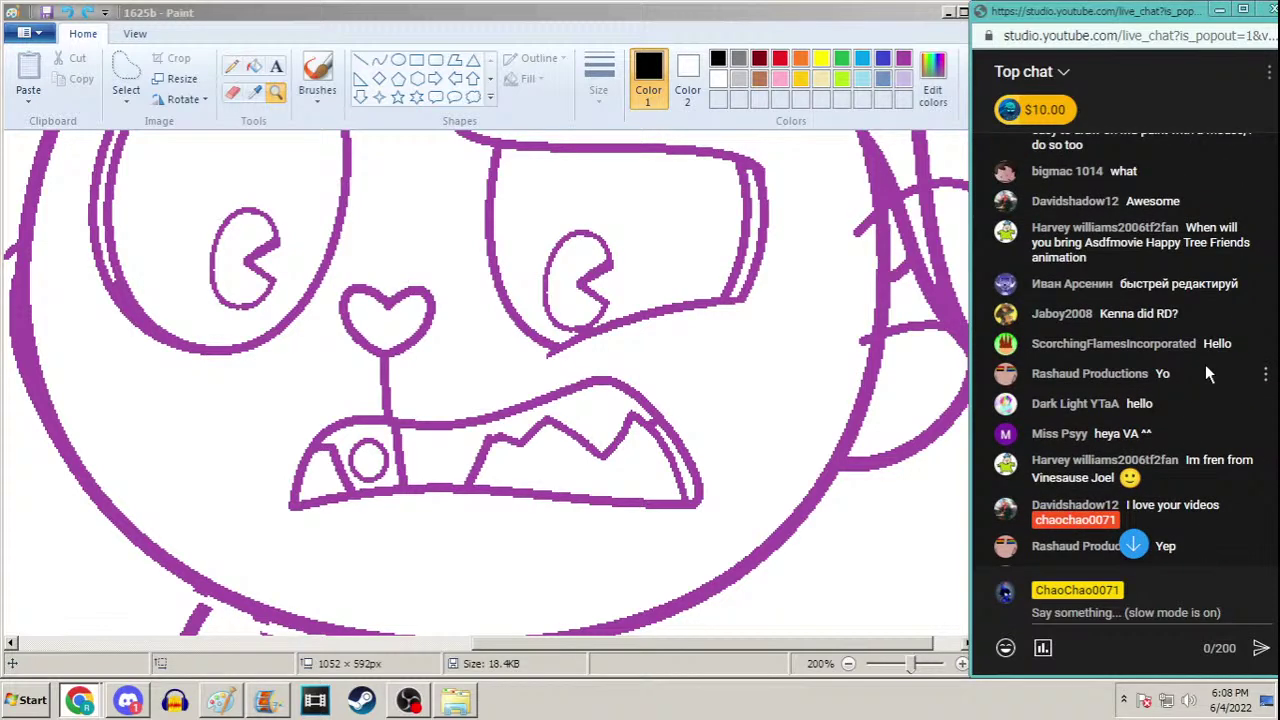
scroll(1206, 368, up, 2)
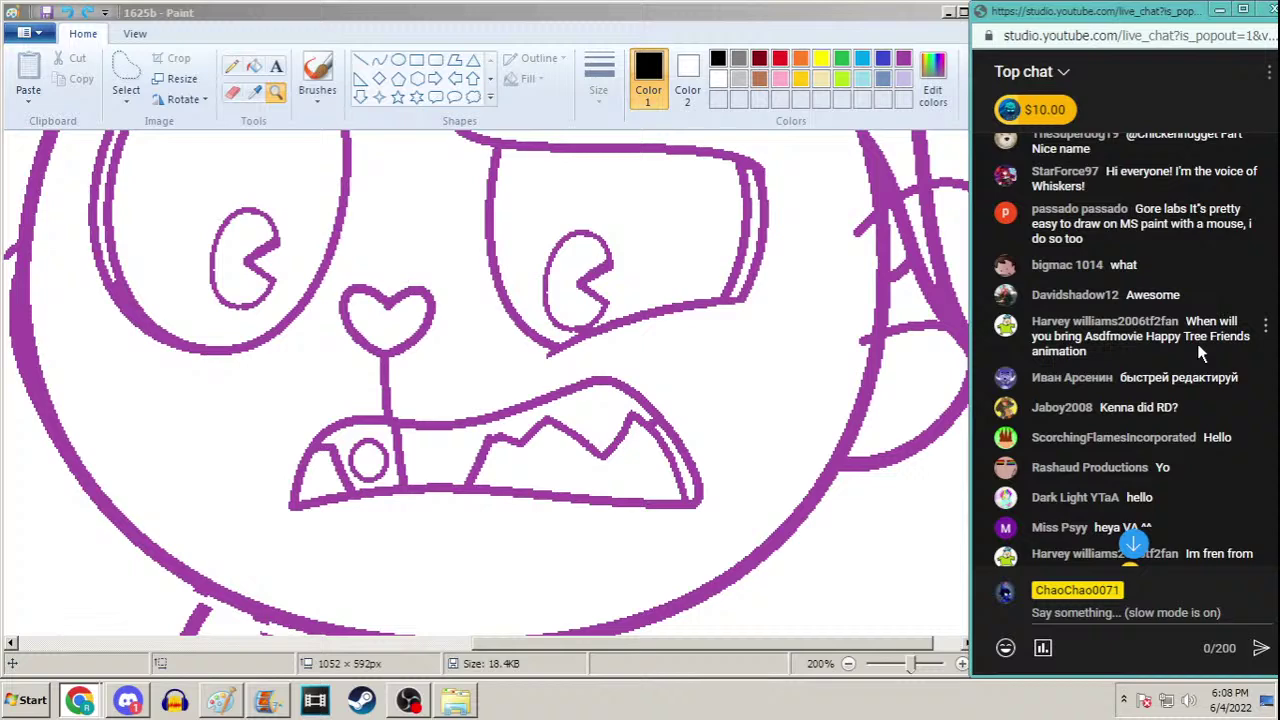
scroll(1199, 350, up, 2)
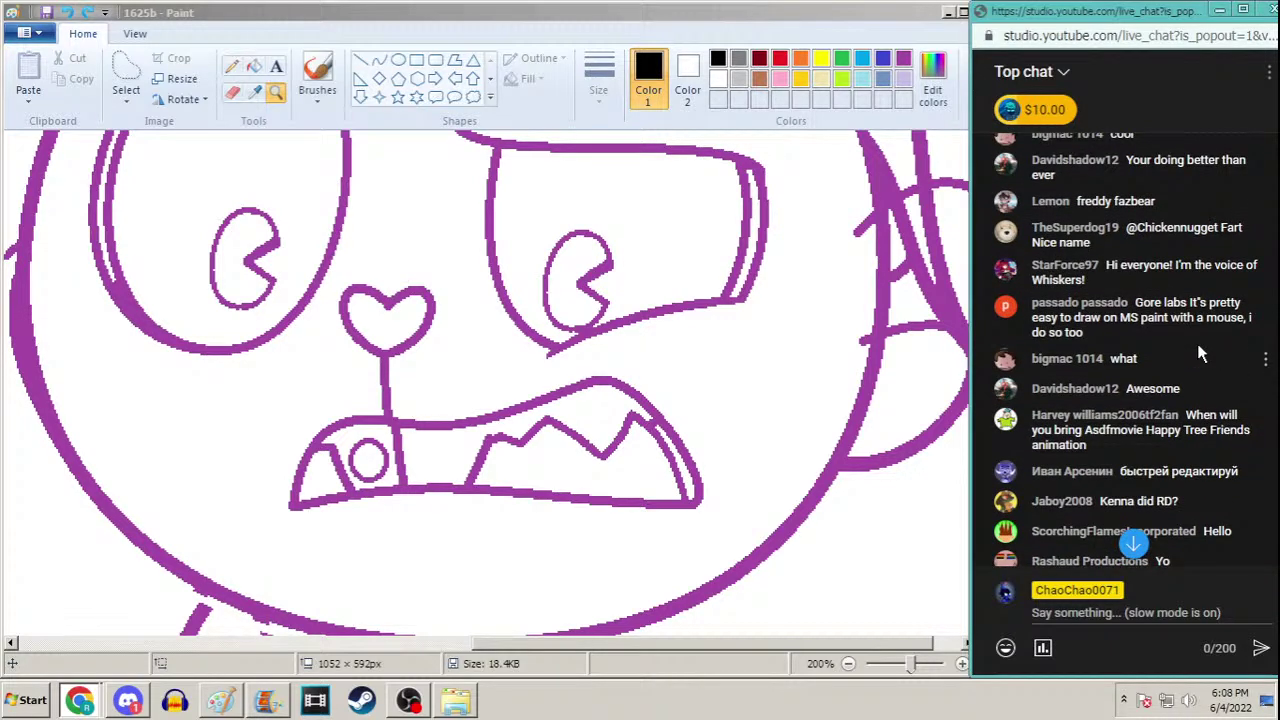
scroll(1197, 345, up, 2)
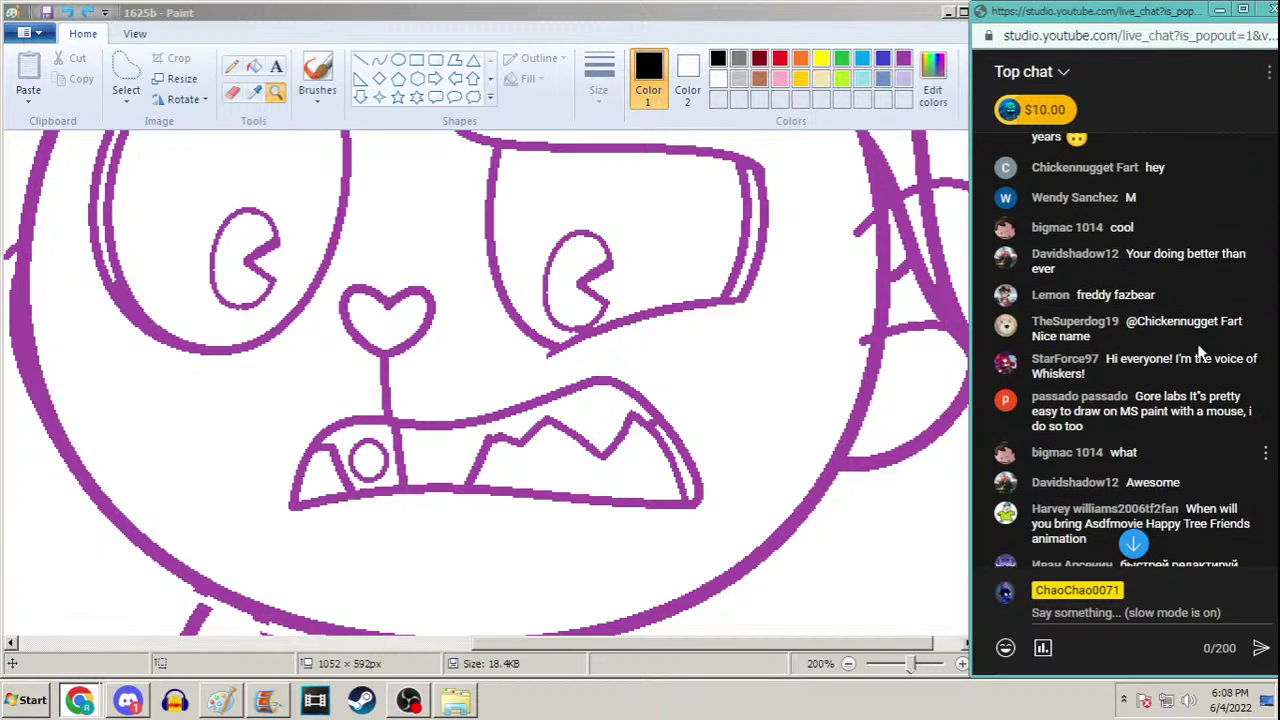
scroll(1200, 350, up, 2)
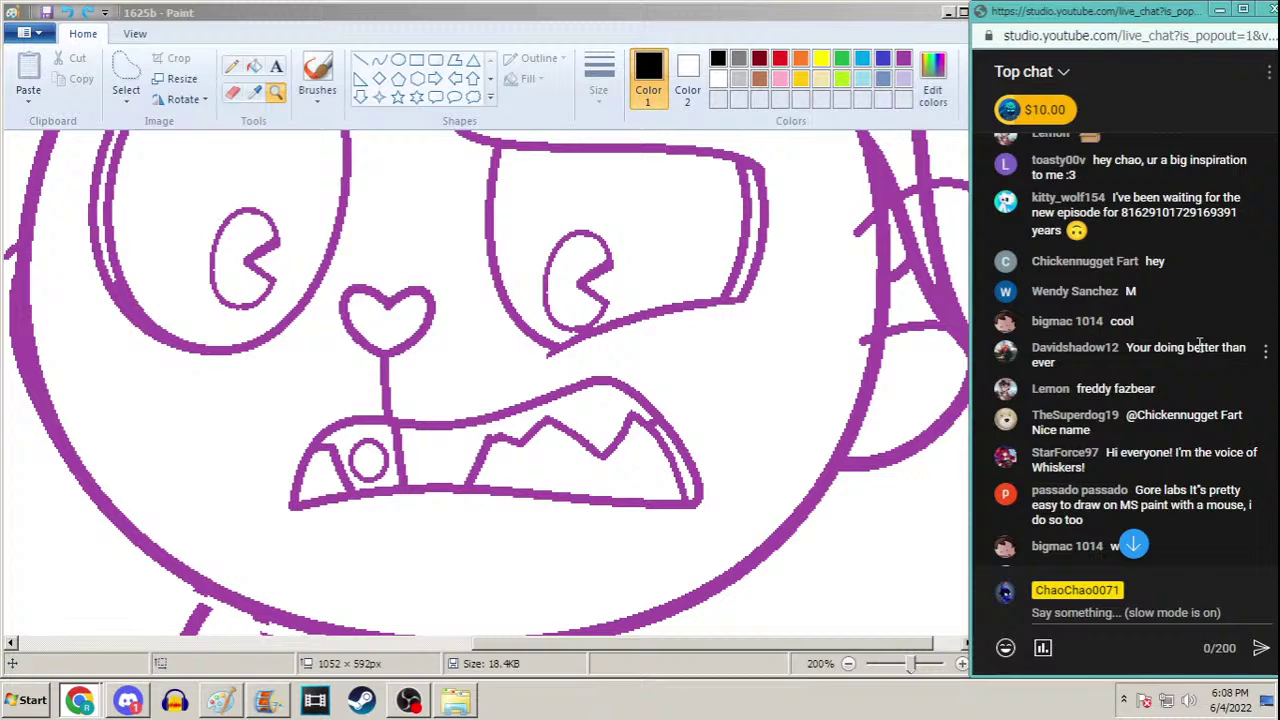
scroll(1199, 345, up, 4)
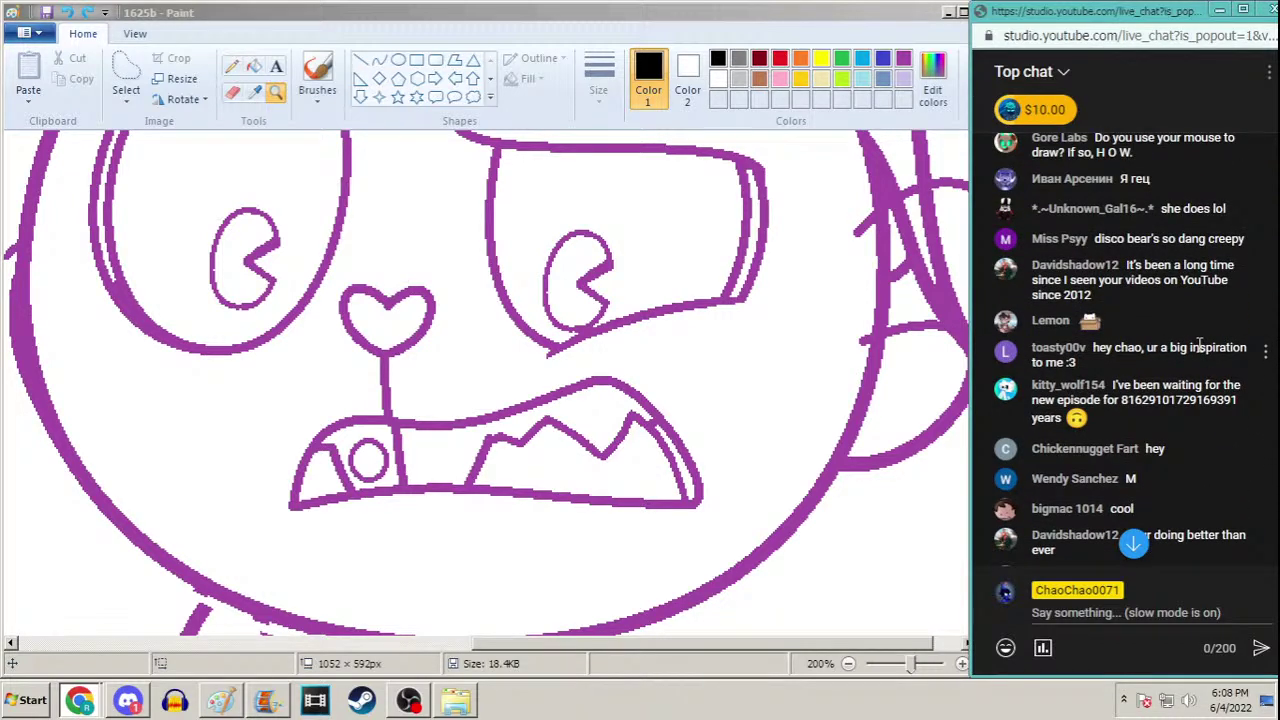
drag(1121, 400, 1245, 405)
click(1208, 392)
scroll(1208, 392, up, 2)
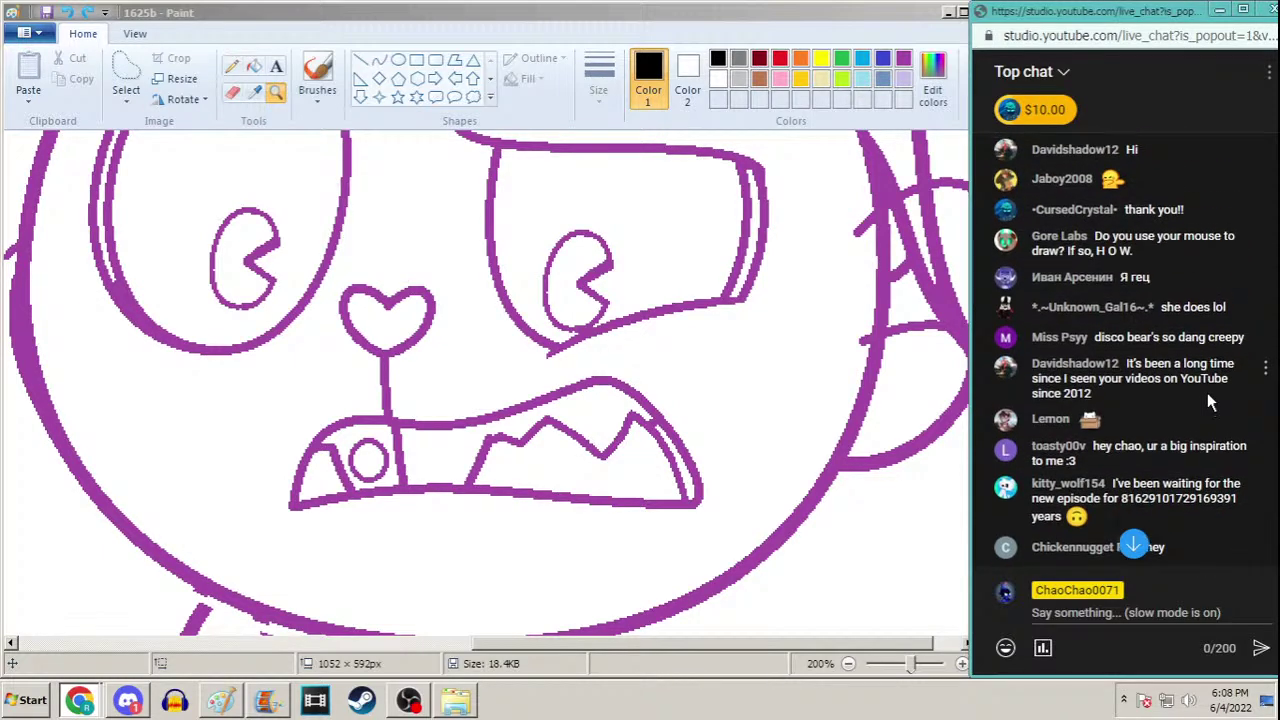
scroll(1208, 392, up, 2)
scroll(1208, 392, up, 2)
scroll(1207, 392, down, 2)
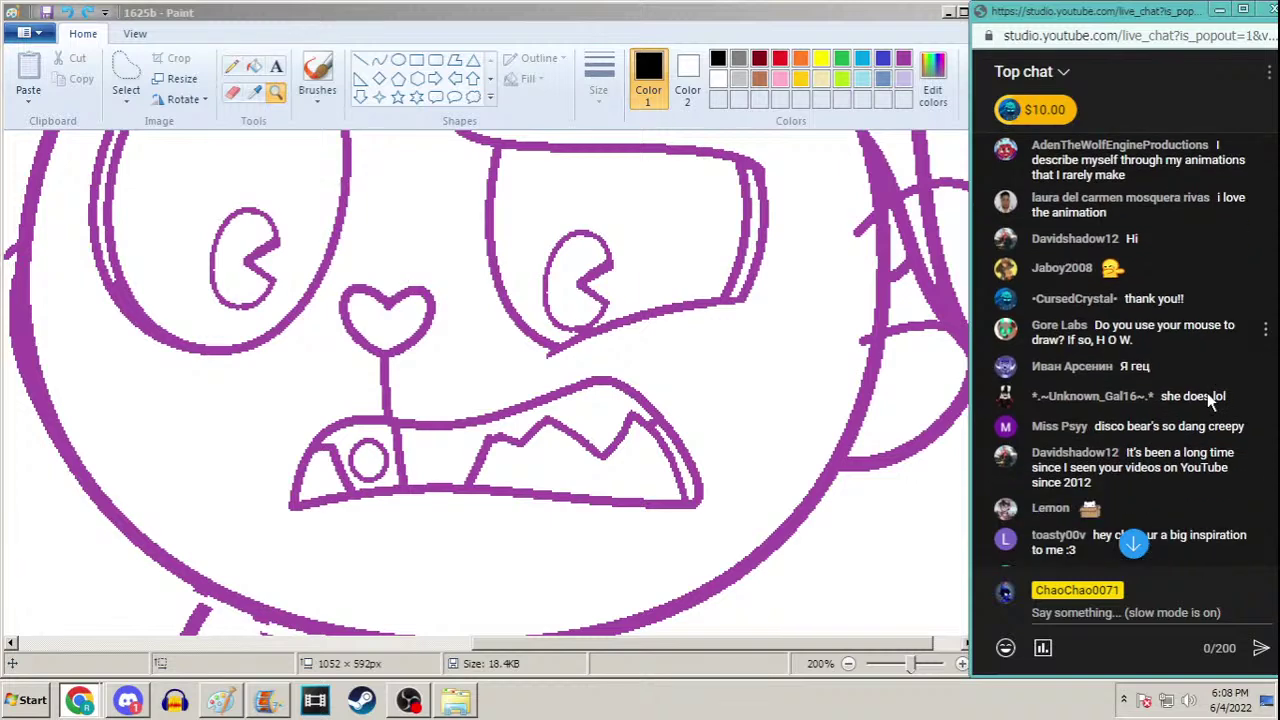
scroll(1203, 390, down, 5)
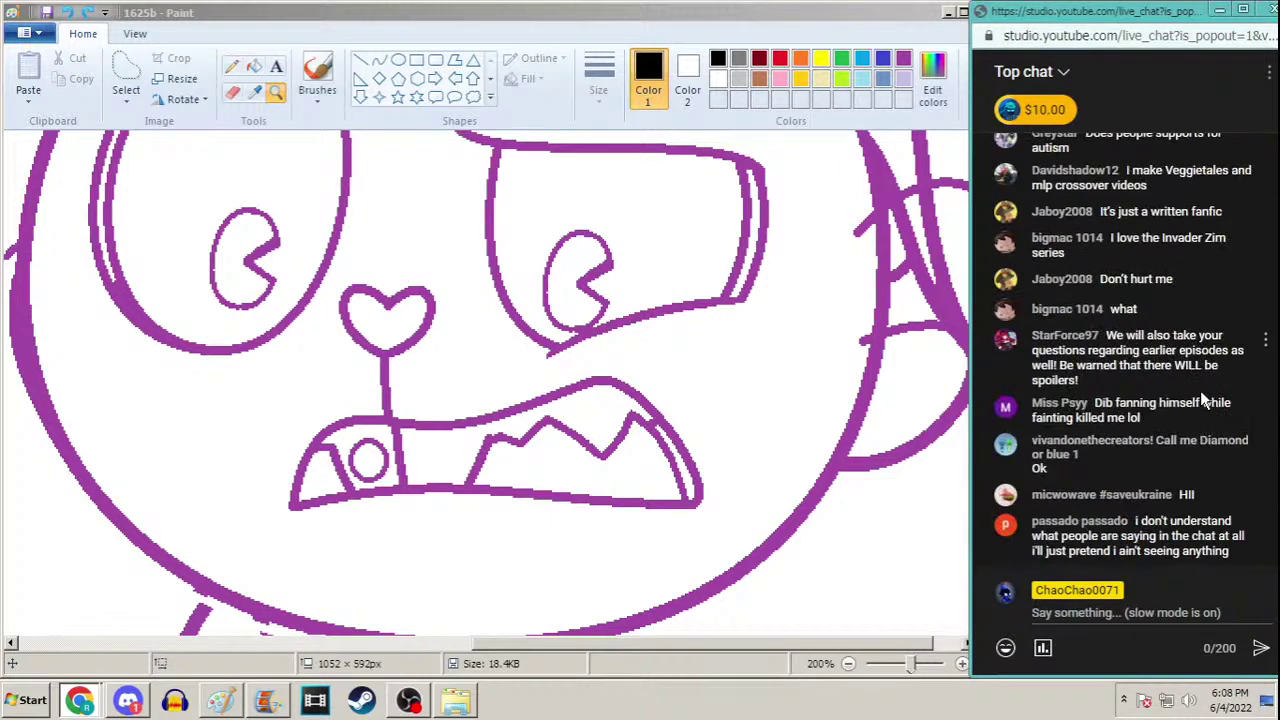
click(565, 17)
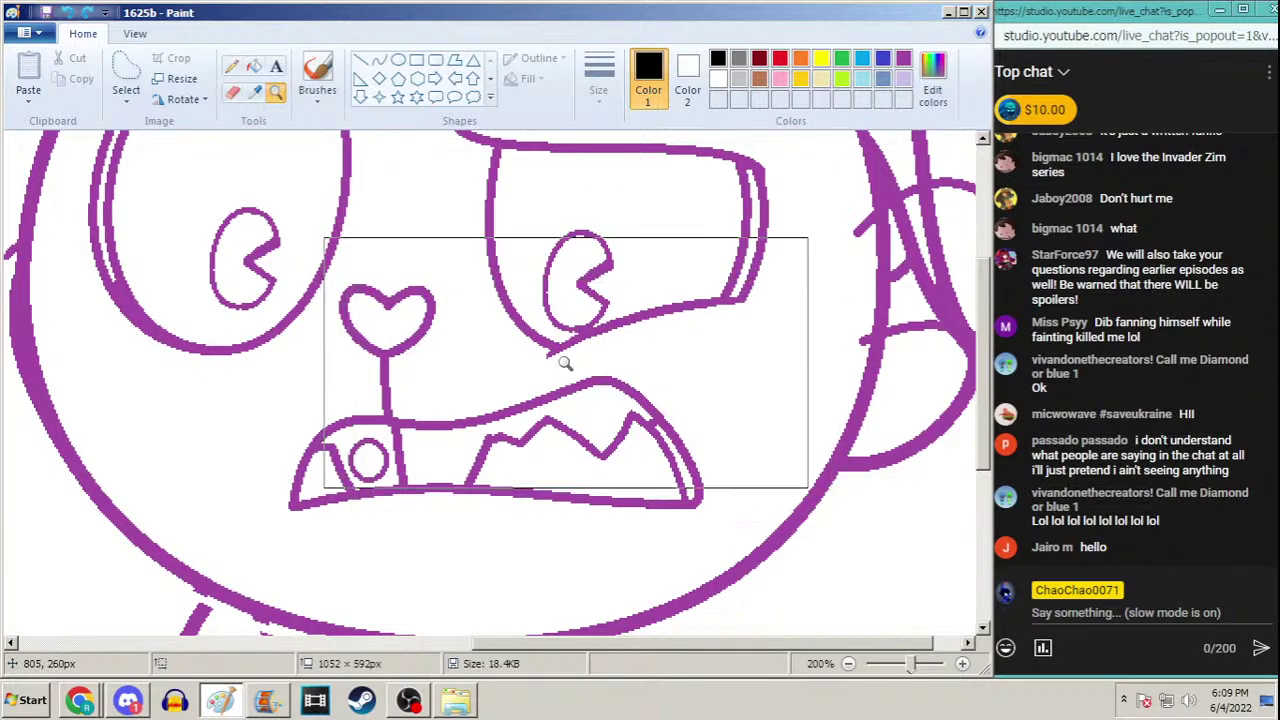
Set up the Curve tool in black with the second-thickest line size
click(379, 60)
click(598, 80)
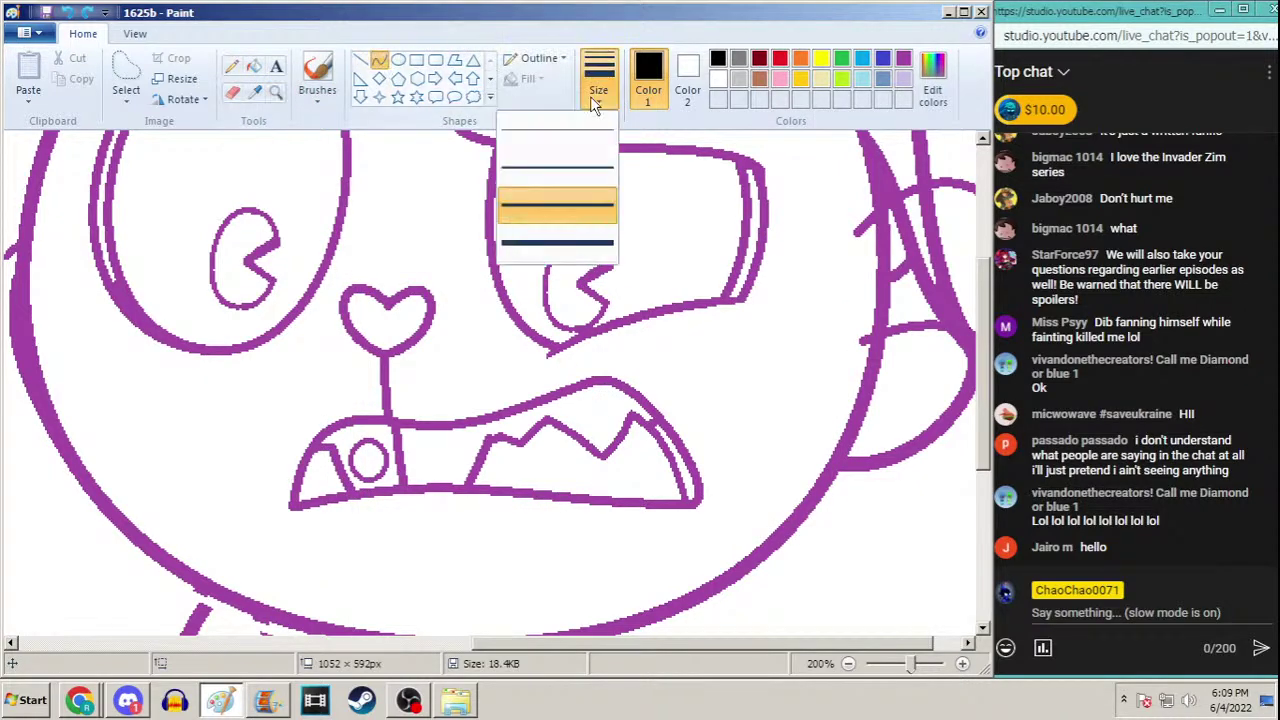
click(561, 213)
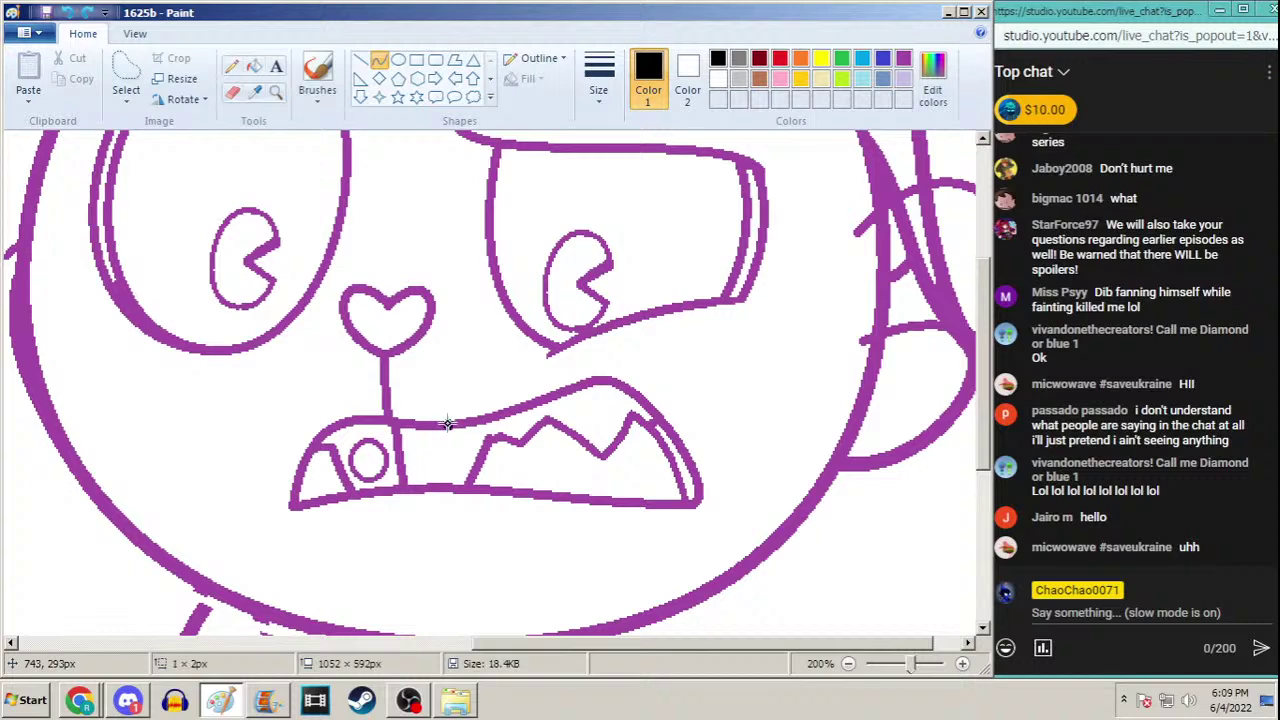
drag(447, 424, 696, 523)
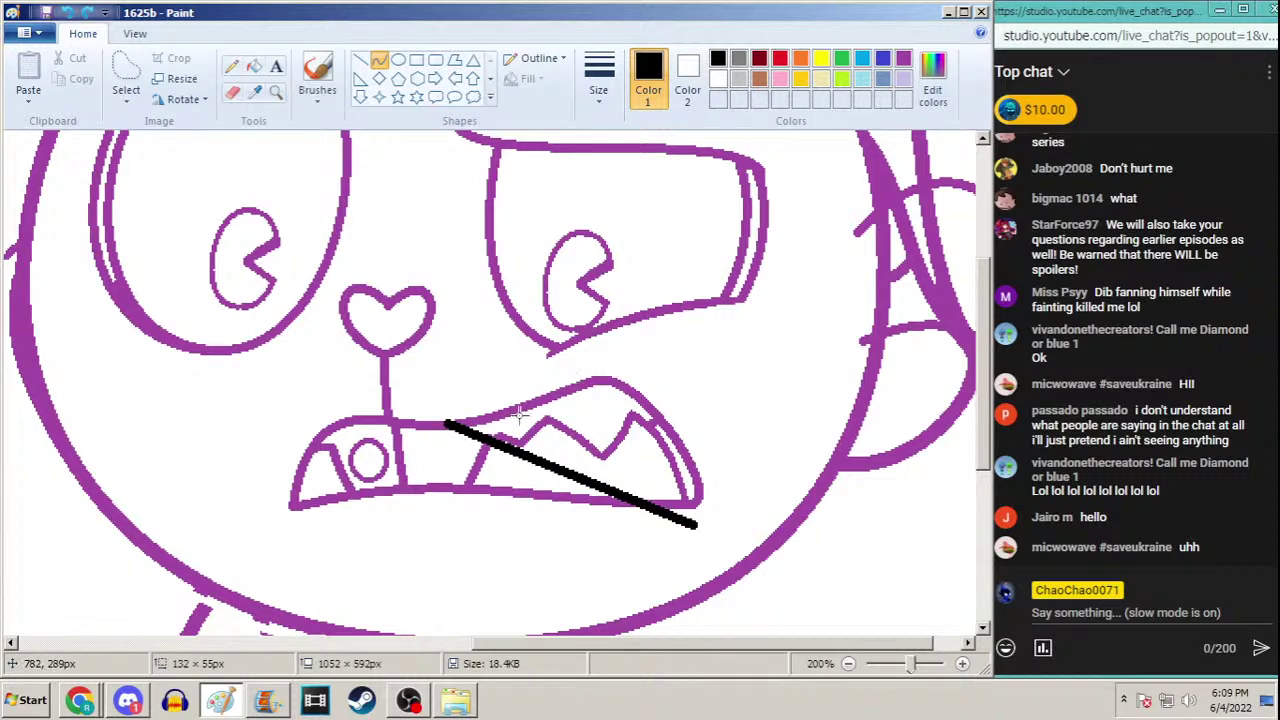
drag(516, 414, 586, 343)
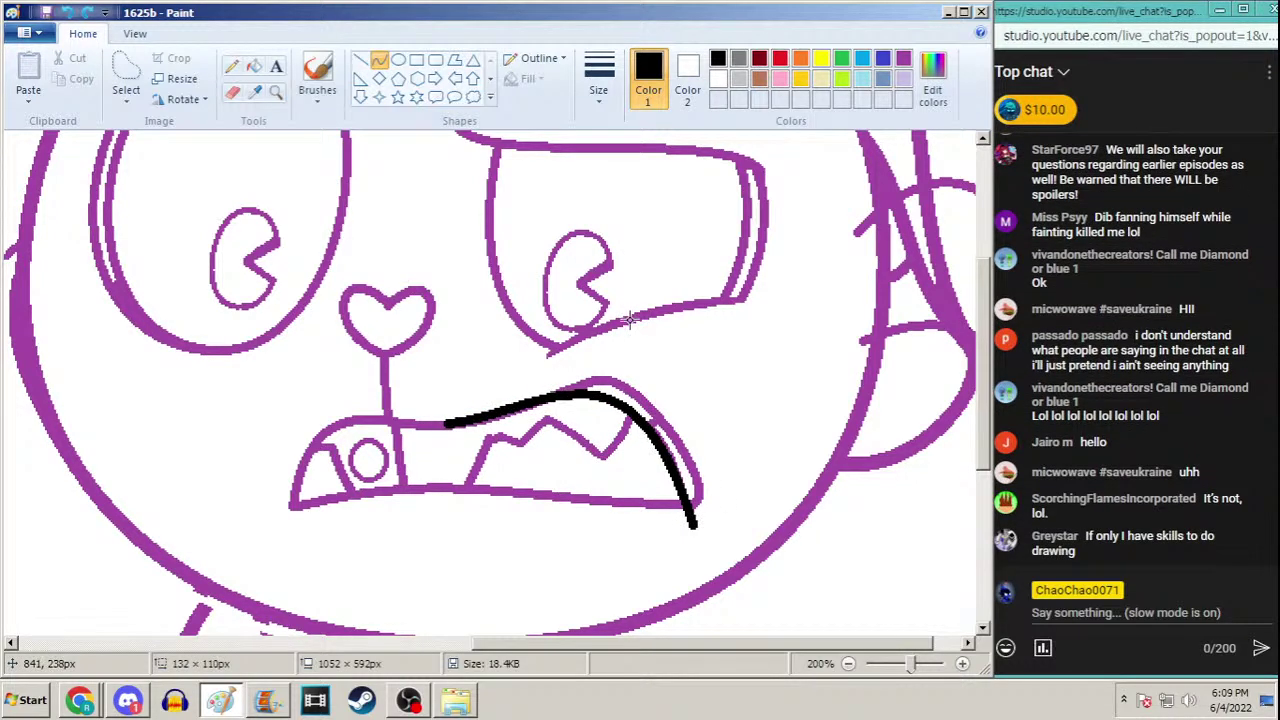
click(641, 415)
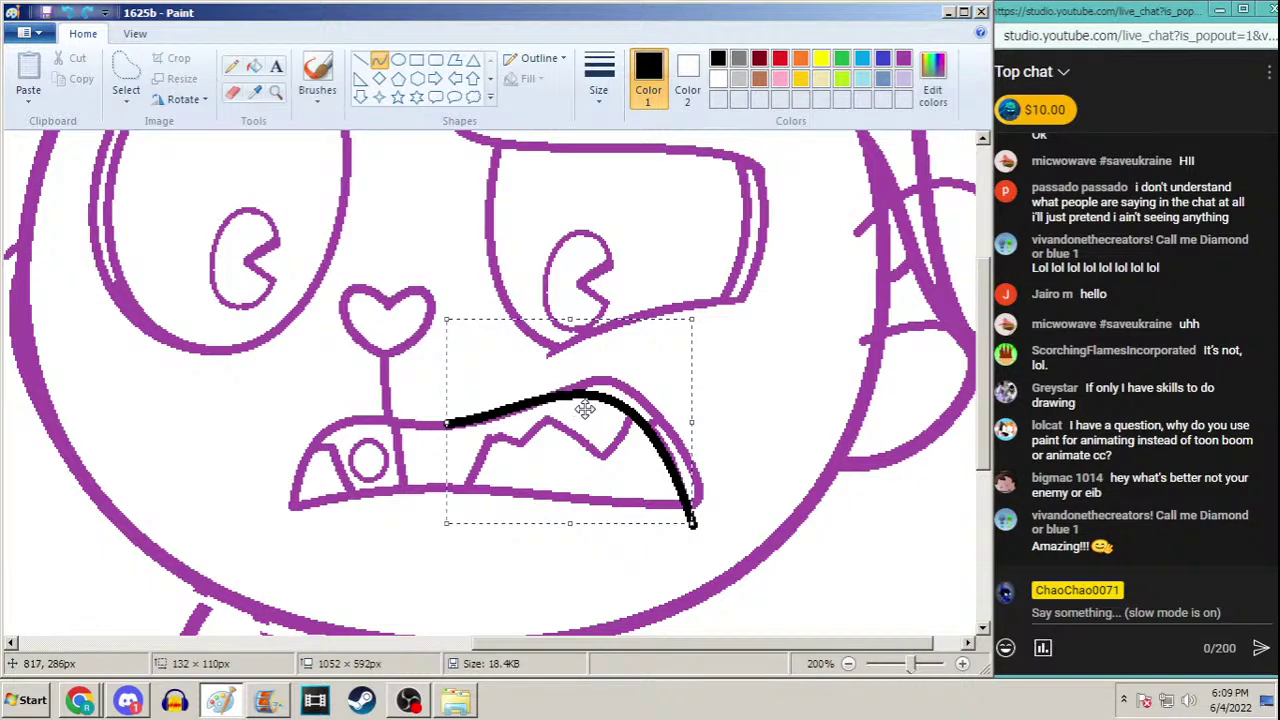
key(ctrl+z)
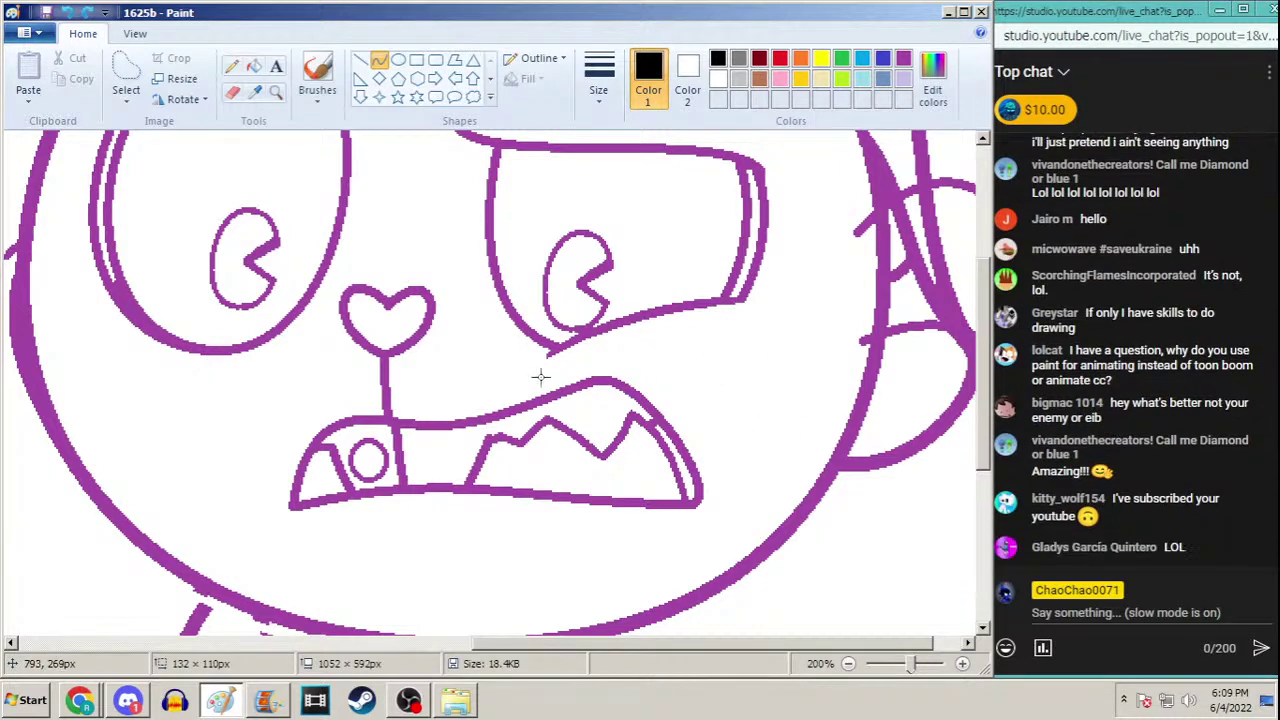
Draw the mouth's new upper edge with a black curve about 101 × 98 px over its right half and a shallow one about 54 px wide below the nose
drag(476, 409, 680, 543)
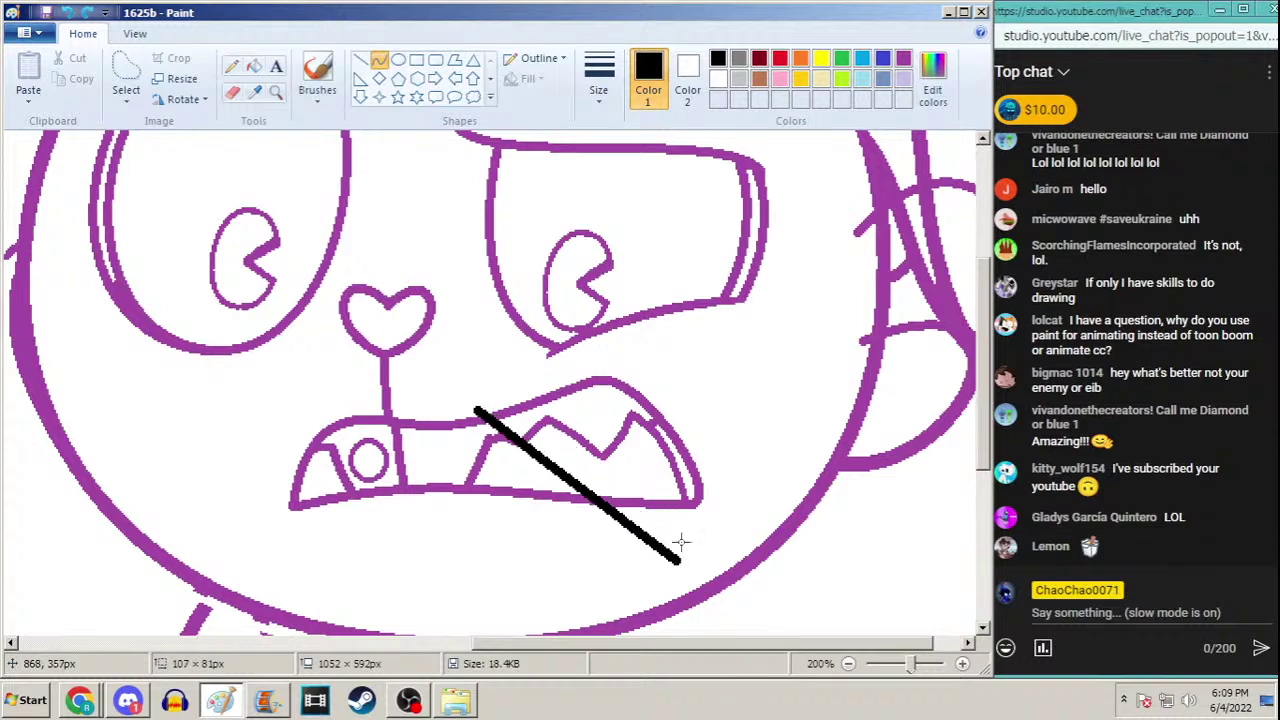
drag(521, 408, 601, 417)
drag(672, 467, 658, 470)
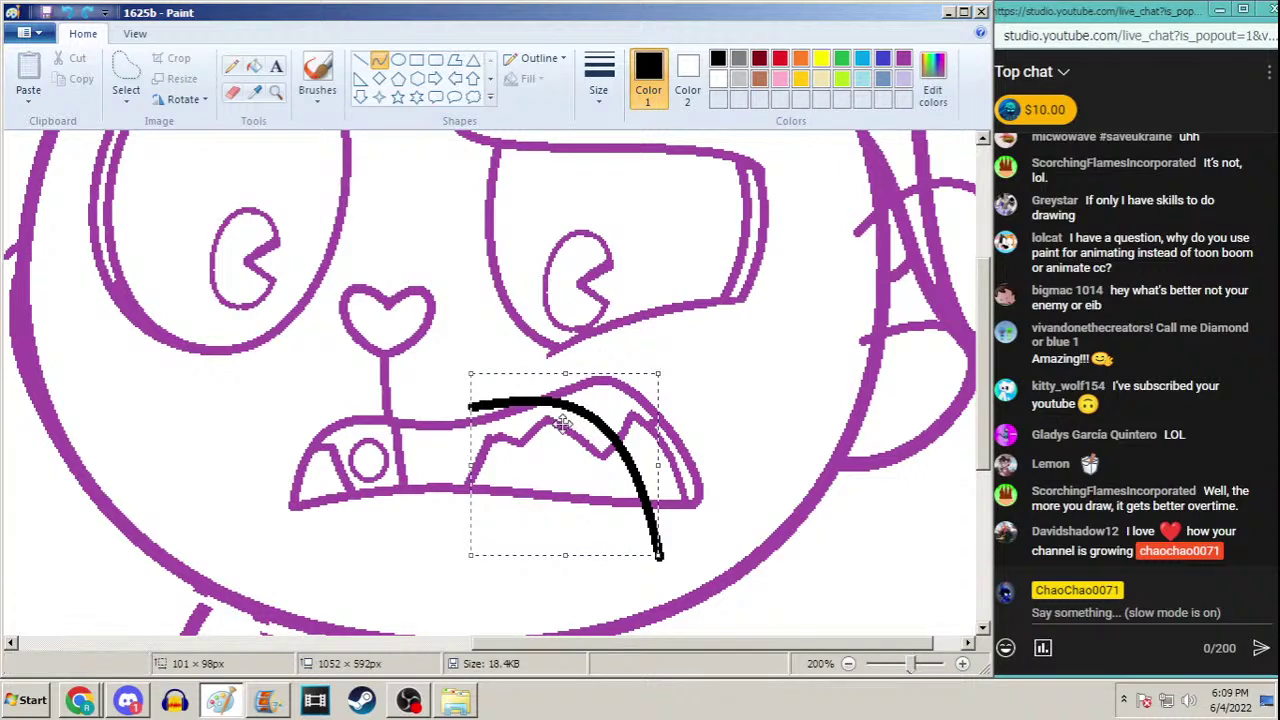
drag(563, 410, 573, 410)
mouse_move(384, 407)
mouse_down()
mouse_move(488, 404)
mouse_move(404, 409)
mouse_up()
click(403, 409)
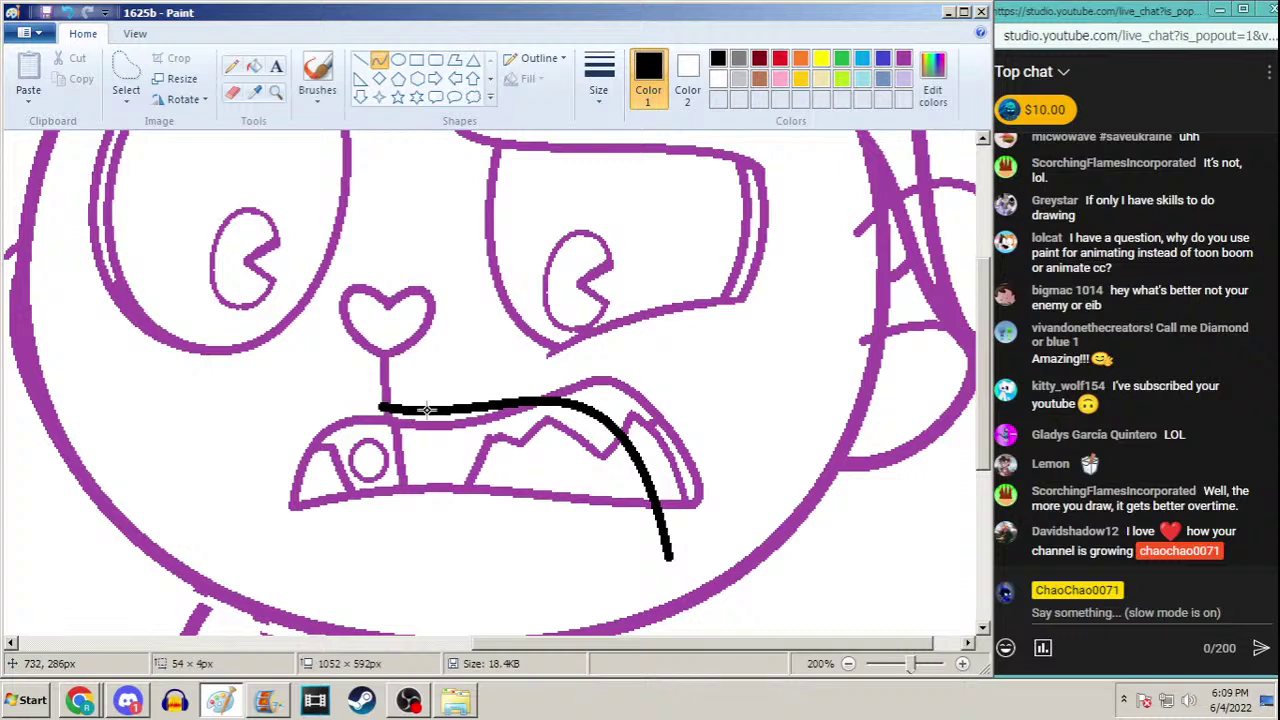
Continue the black mouth outline with a left-side curve about 86 × 89 px and a lower-left corner curve about 57 × 15 px
drag(291, 545, 384, 408)
mouse_move(300, 480)
mouse_down()
mouse_move(234, 497)
mouse_move(289, 374)
mouse_move(263, 380)
mouse_up()
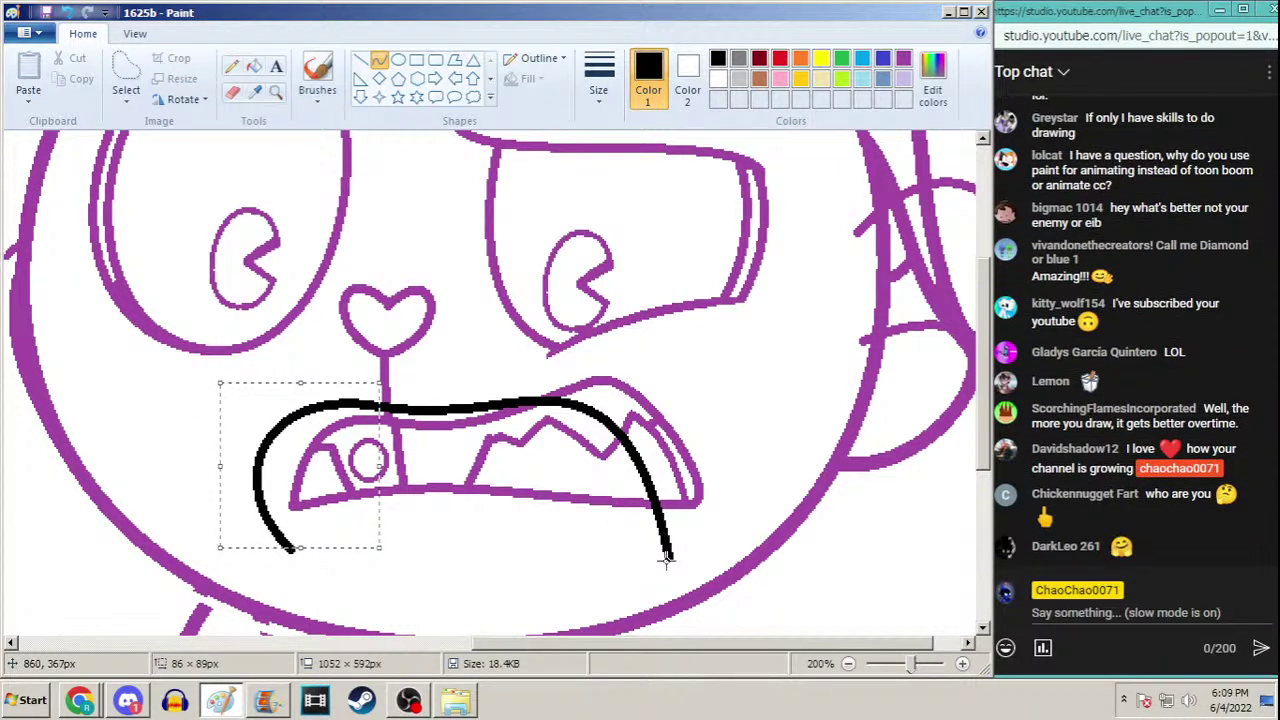
click(460, 545)
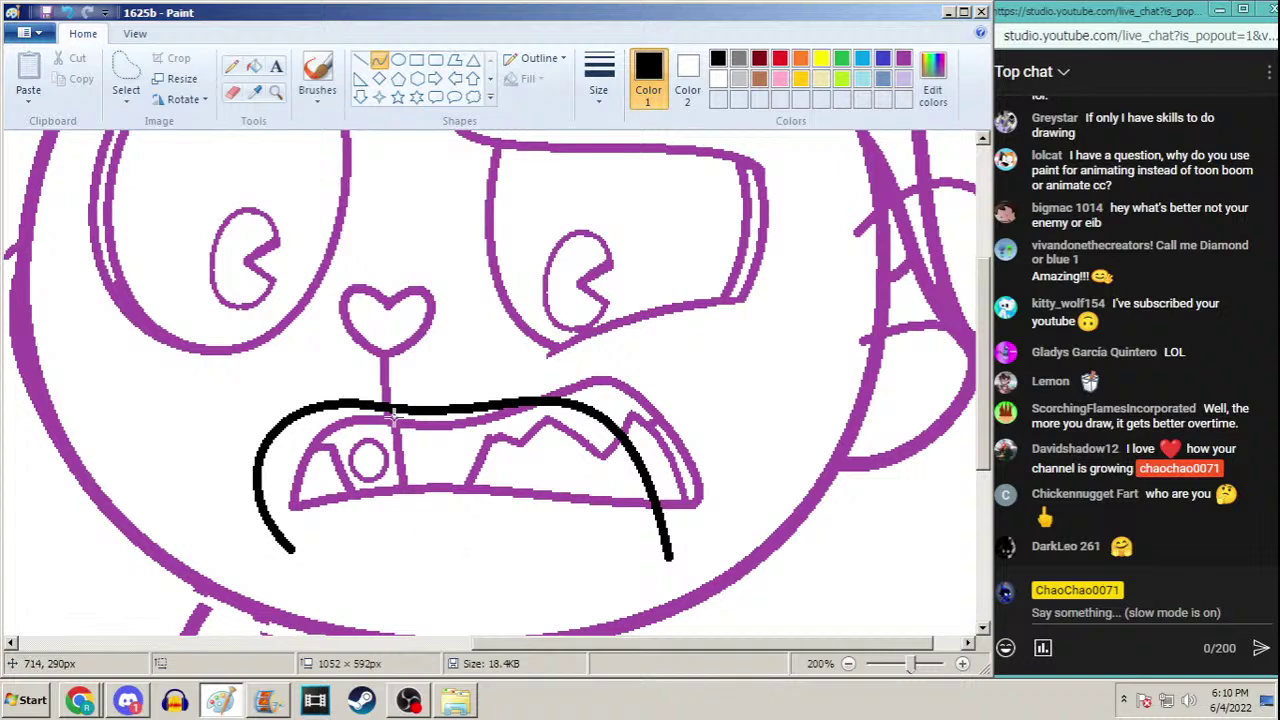
click(491, 469)
drag(289, 546, 375, 574)
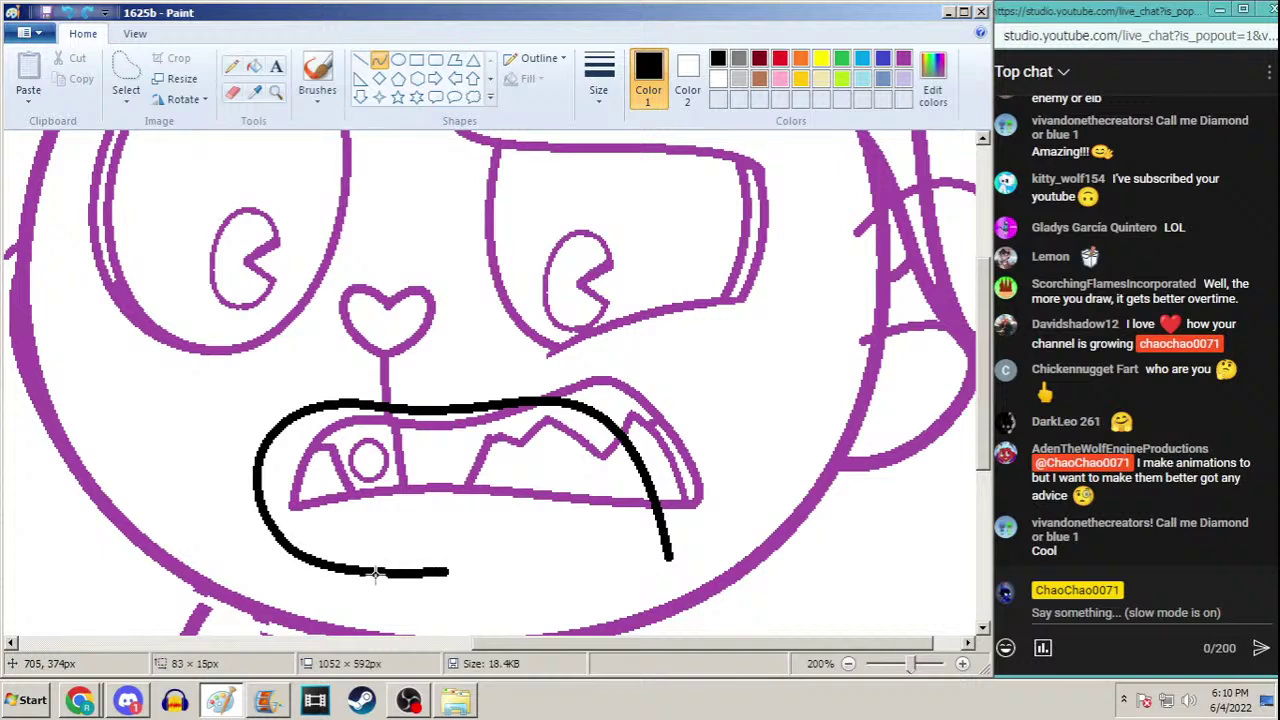
drag(449, 561, 395, 567)
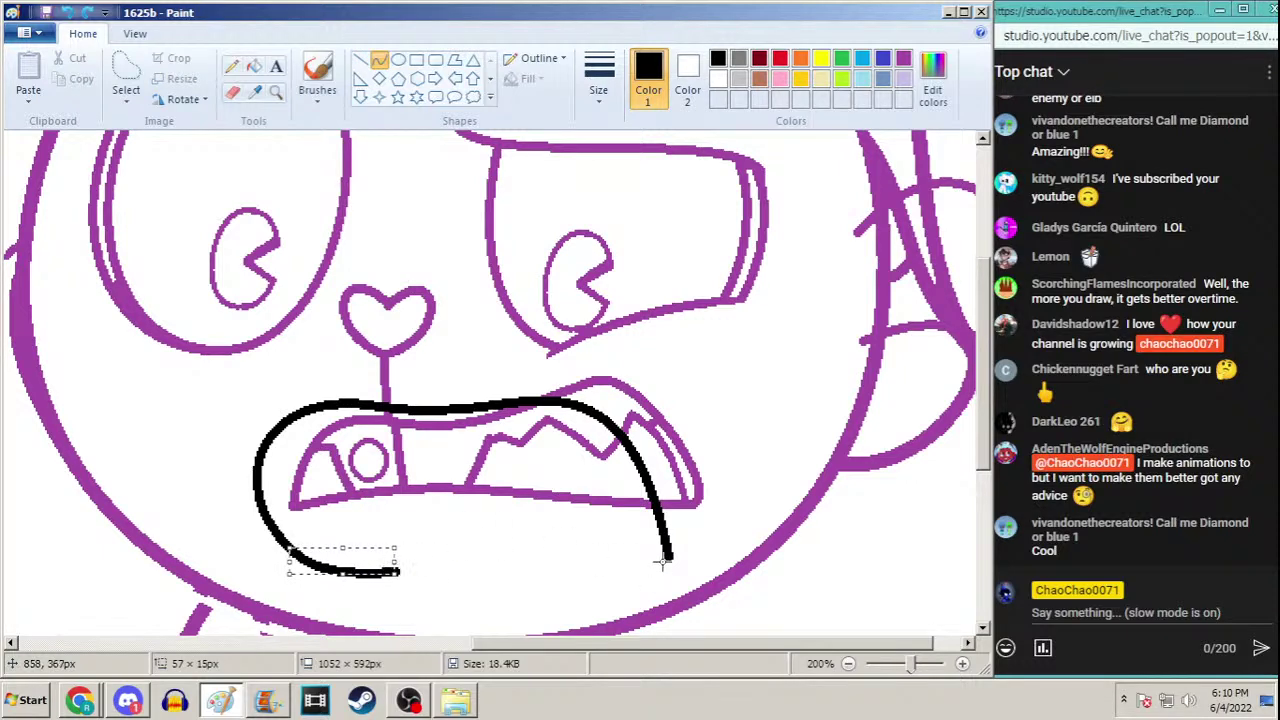
Try to close the mouth's lower edge with a single long S-shaped black curve
drag(665, 557, 396, 572)
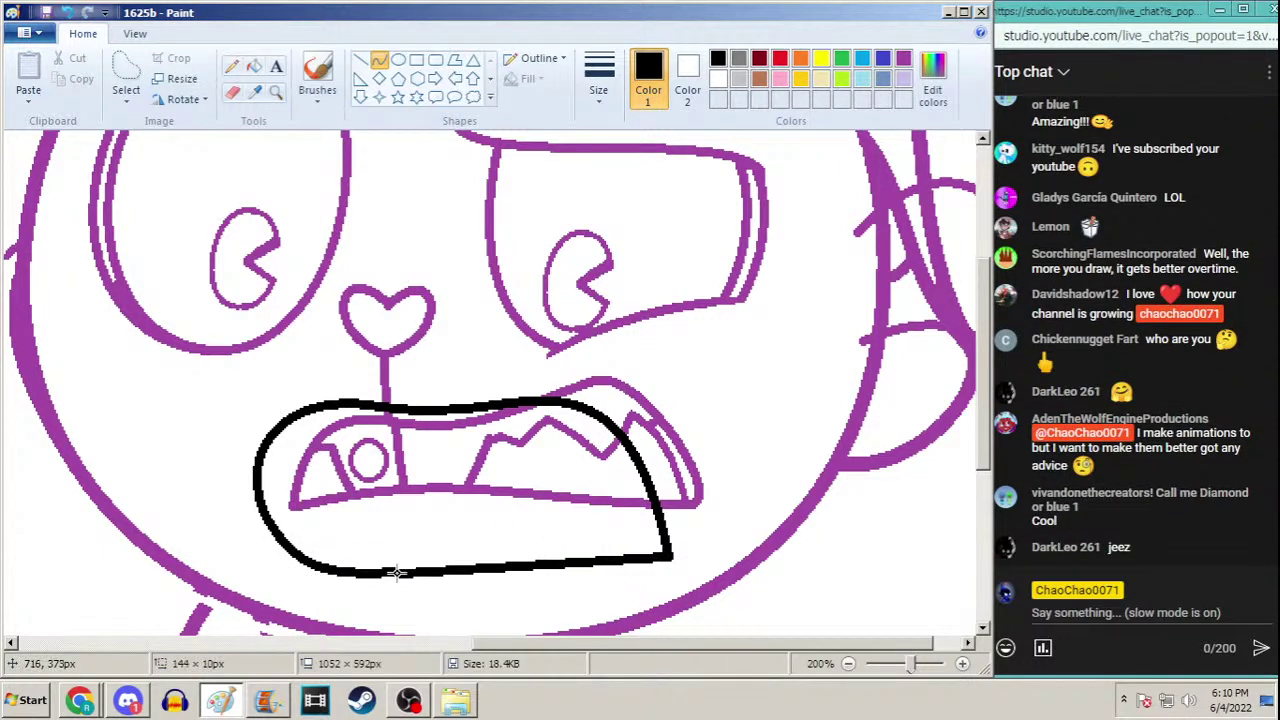
drag(638, 562, 676, 604)
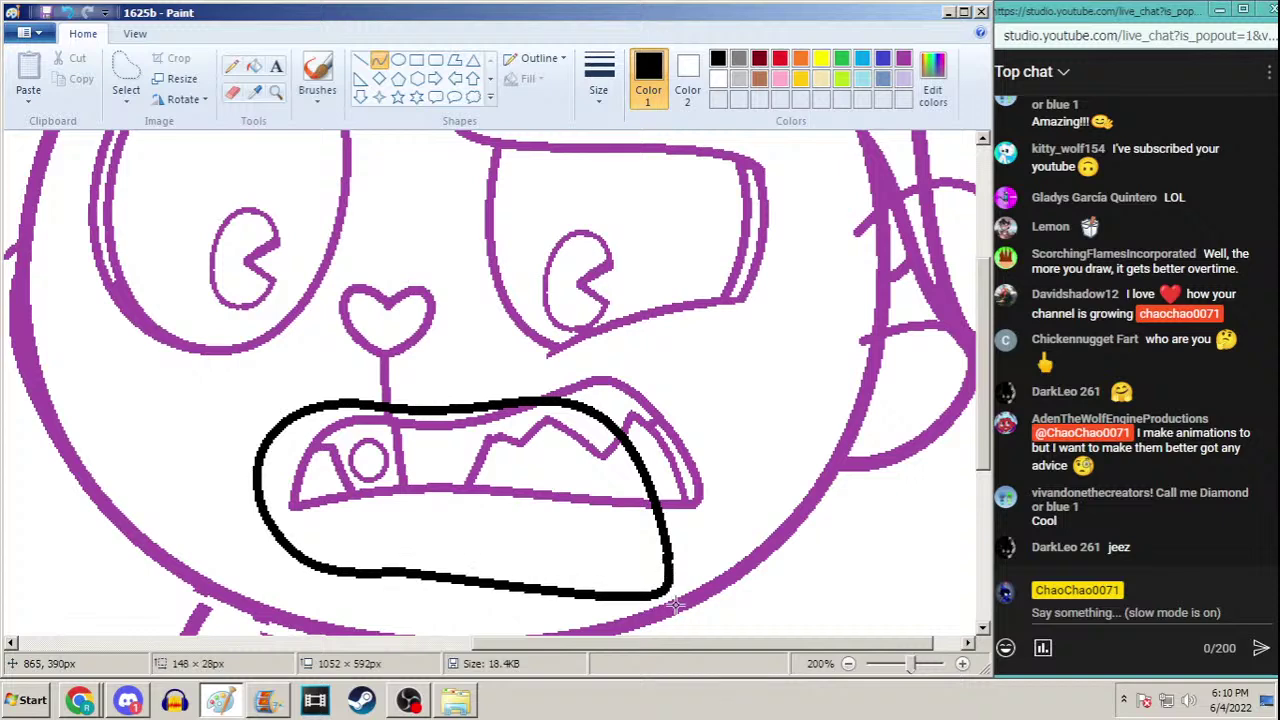
Remove the "who are you" message with the middle-finger emoji from the live chat
click(1265, 340)
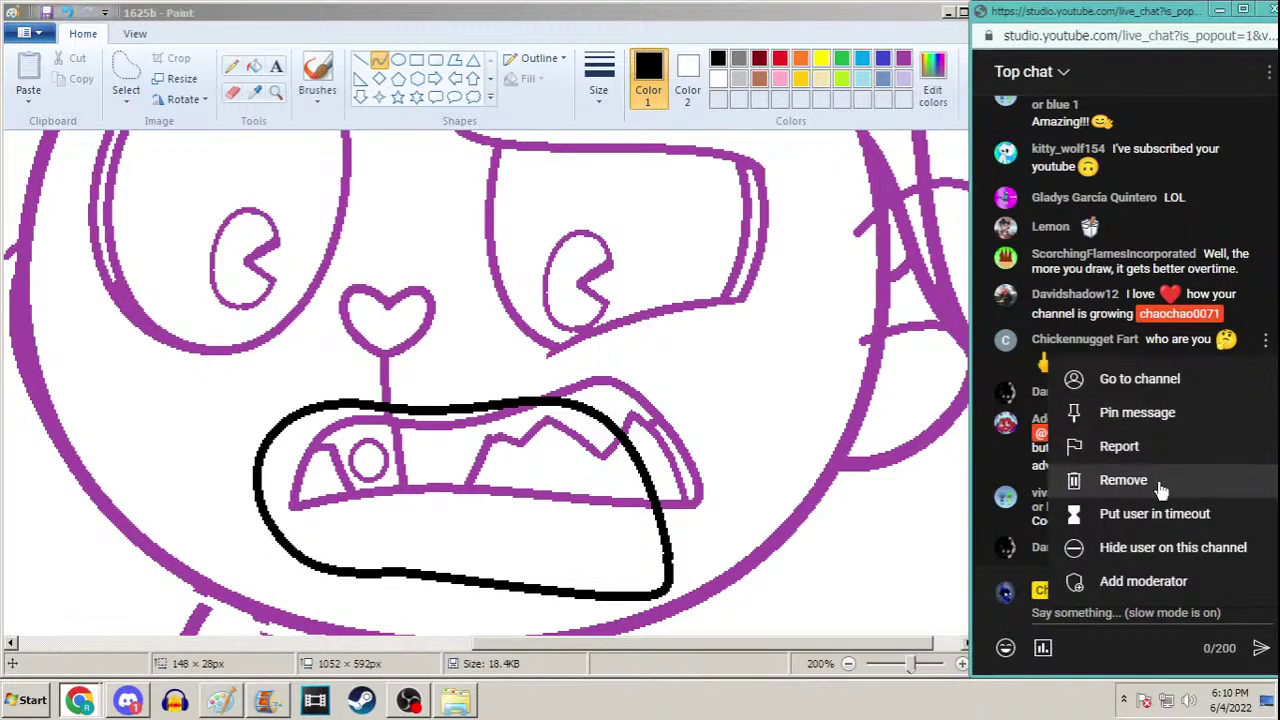
click(1123, 481)
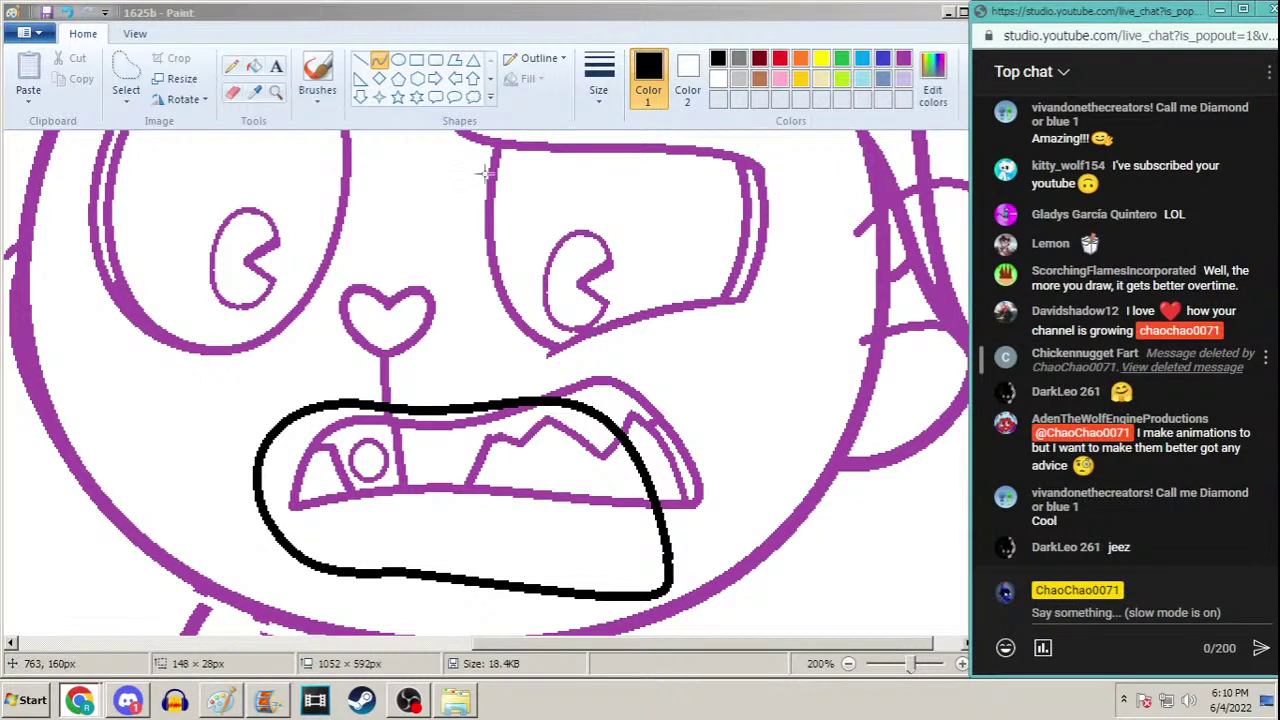
click(512, 570)
key(ctrl+z)
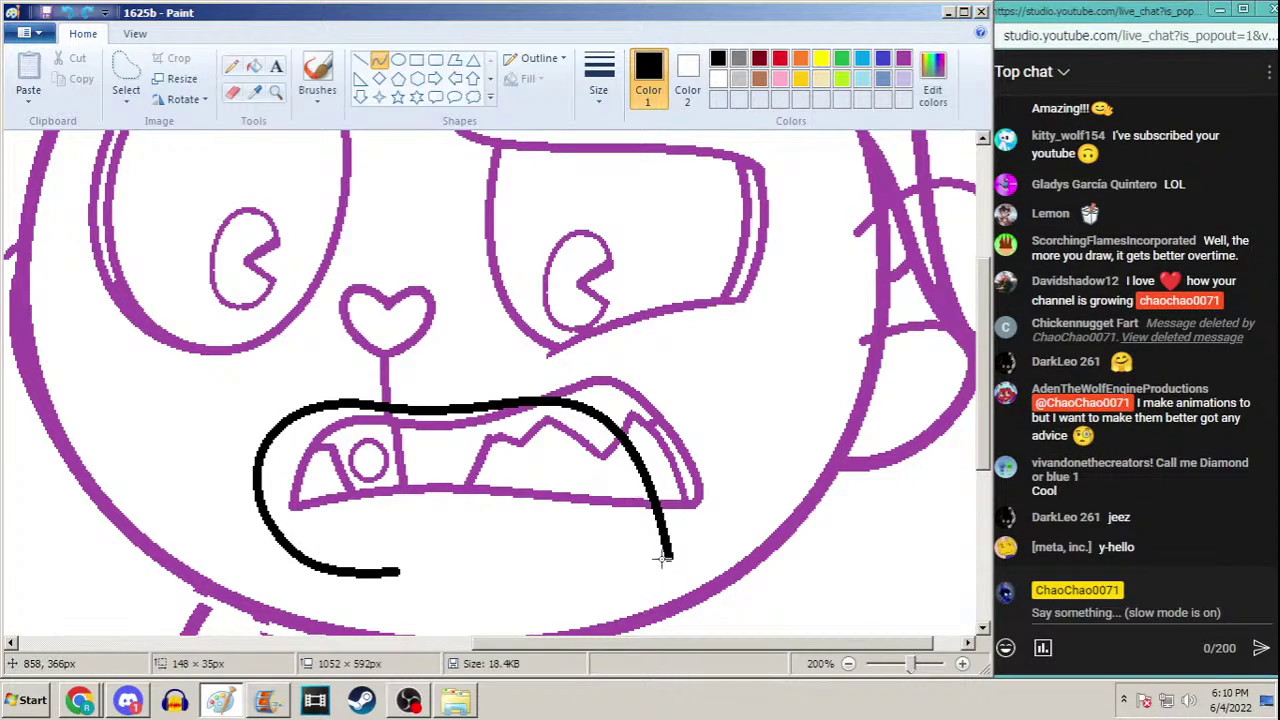
drag(668, 553, 395, 569)
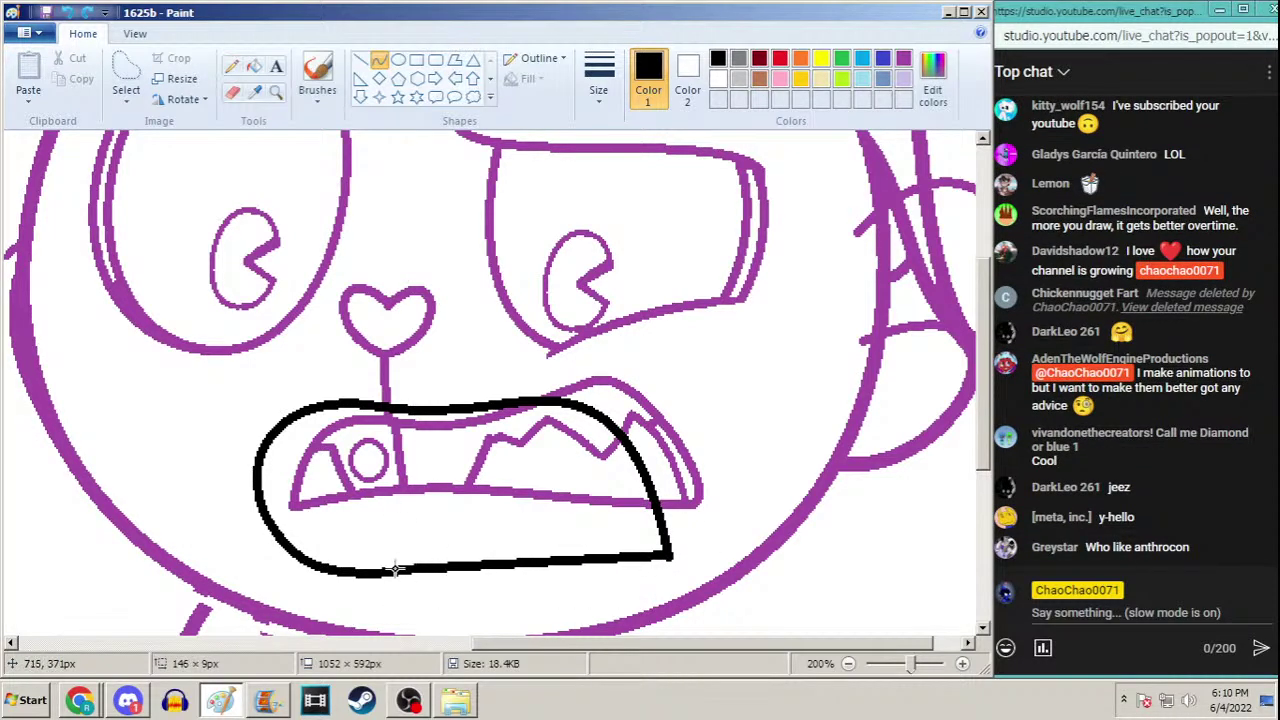
drag(677, 546, 482, 537)
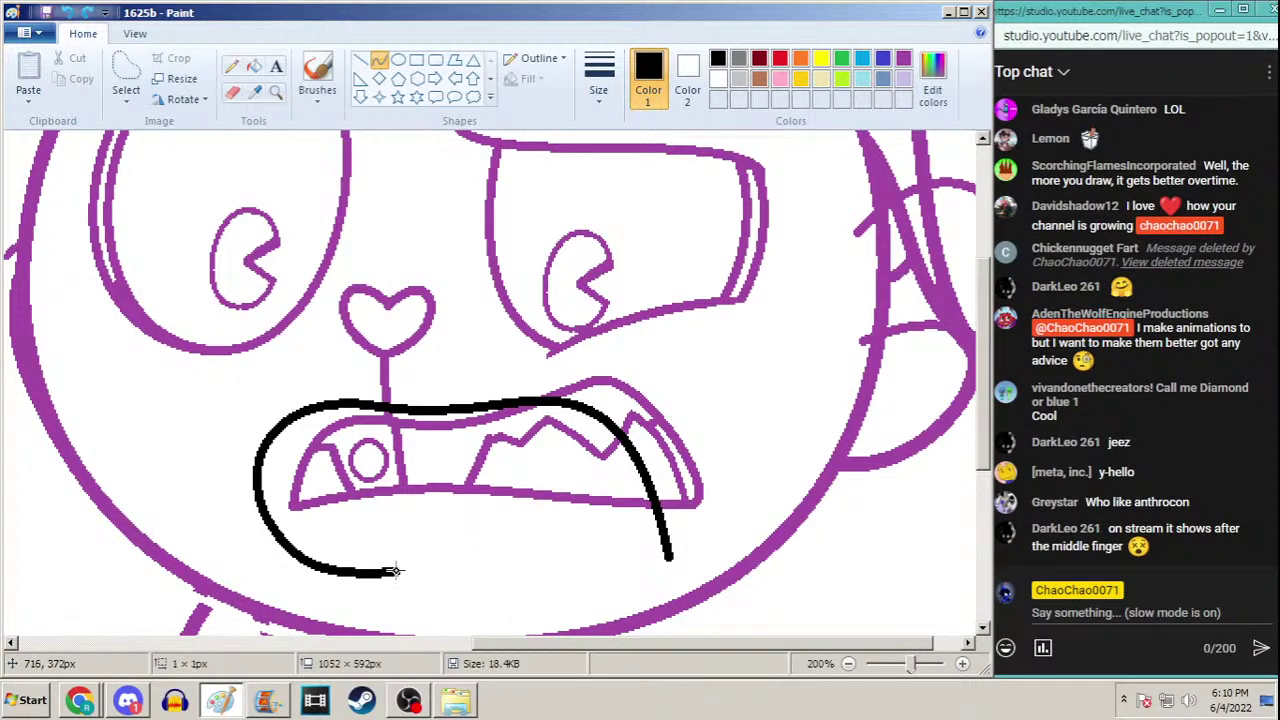
Close the mouth's lower edge with two black curves, about 85 × 6 px along the middle and 61 × 15 px at the right corner
drag(400, 571, 558, 575)
drag(449, 563, 515, 557)
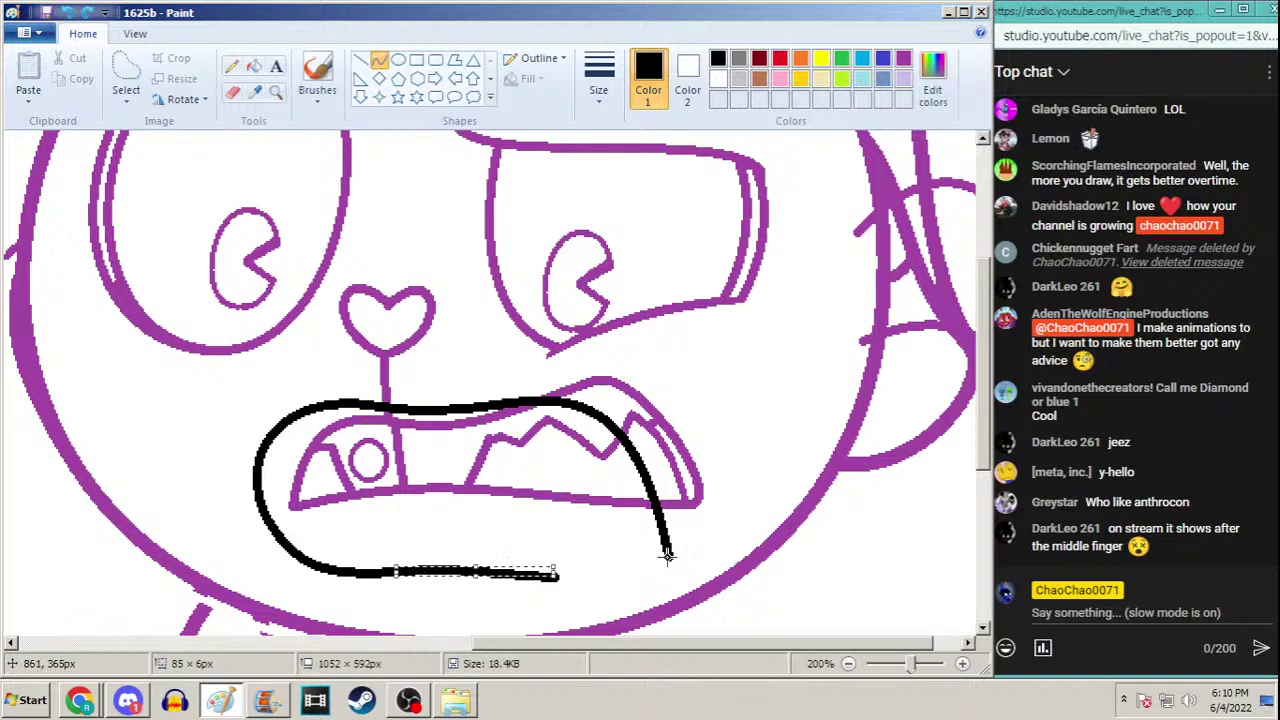
mouse_move(667, 555)
mouse_down()
mouse_move(553, 577)
mouse_move(664, 569)
mouse_up()
click(573, 573)
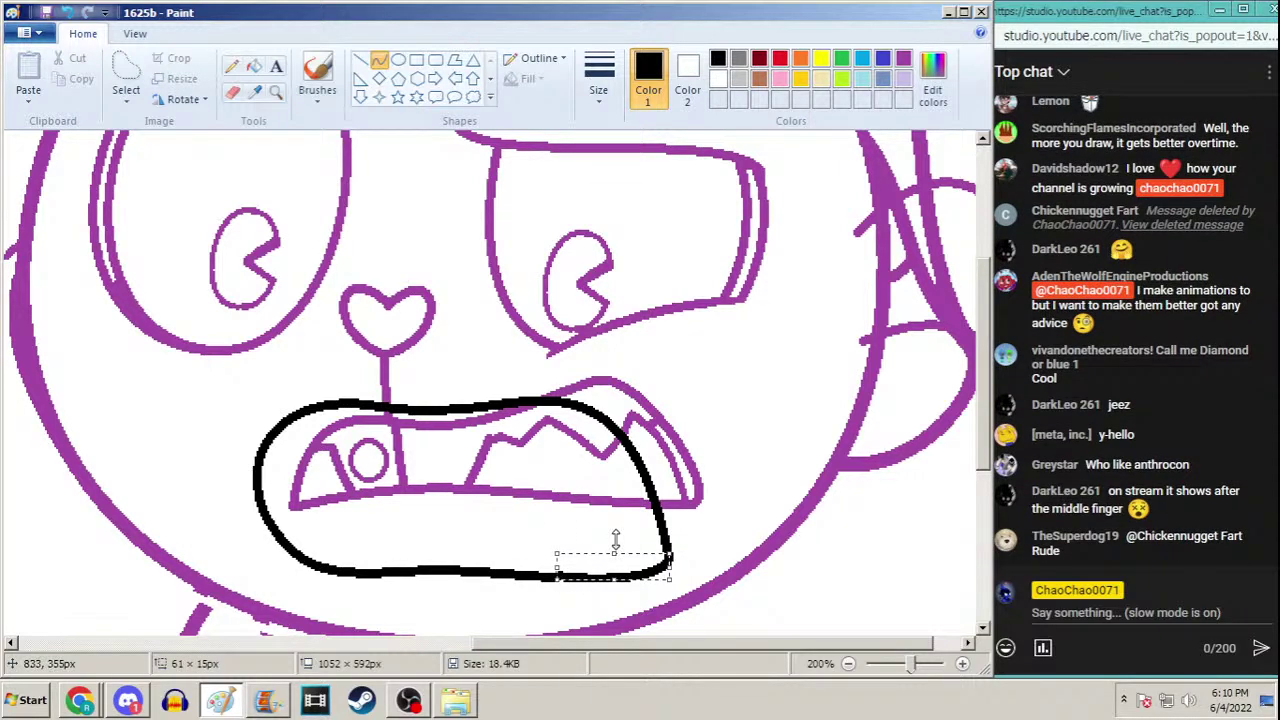
Draw a green curve over the mouth outline's lower-right side to round off that corner
click(379, 61)
click(903, 58)
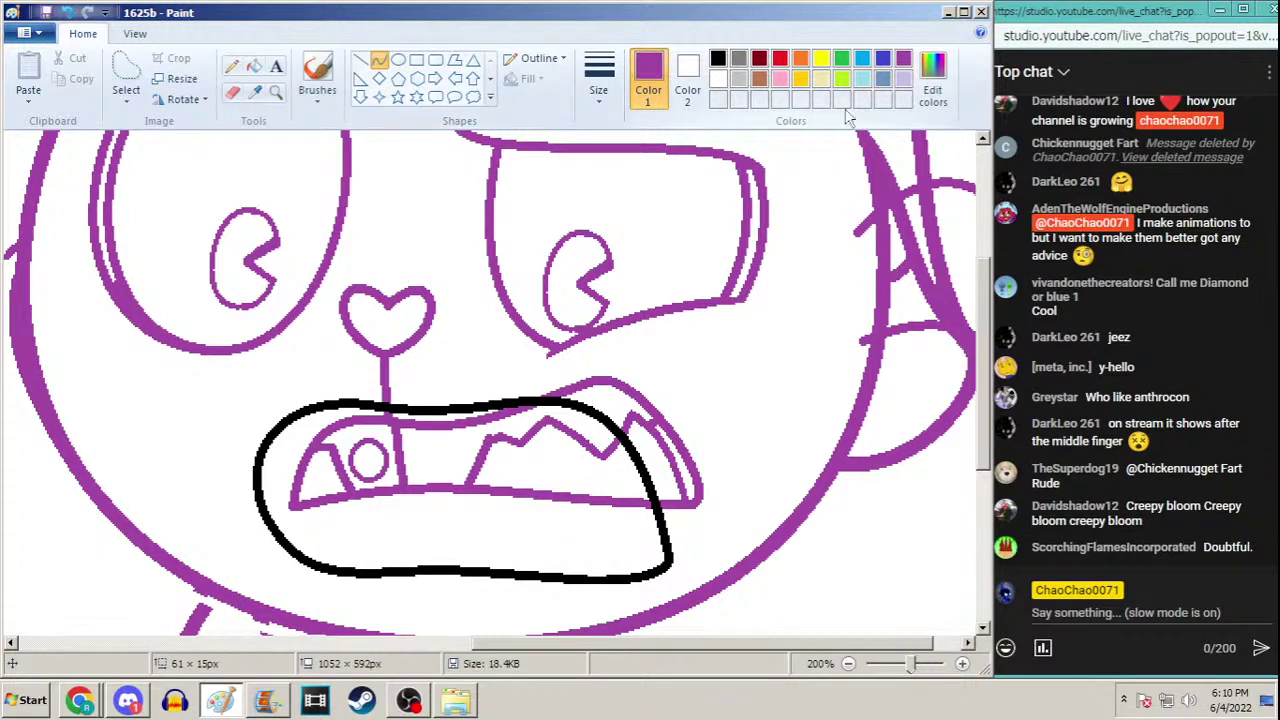
click(841, 60)
drag(607, 424, 558, 575)
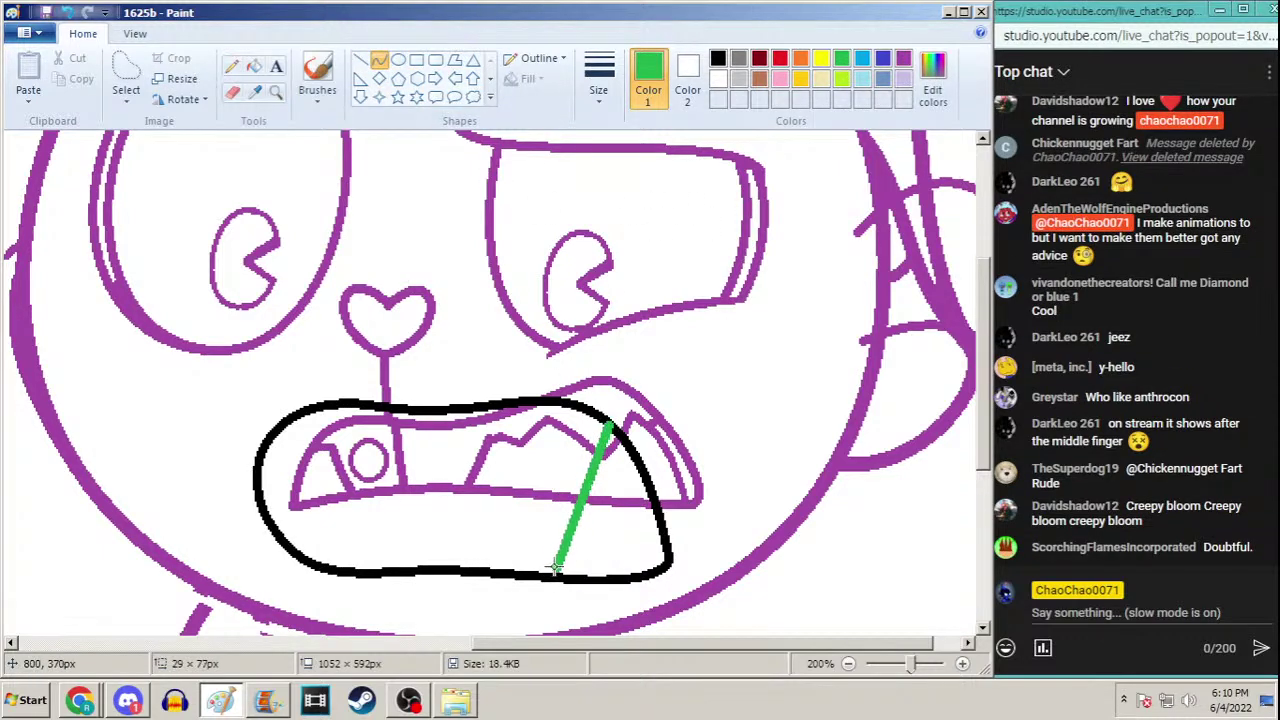
mouse_move(629, 471)
mouse_down()
mouse_move(657, 478)
mouse_move(628, 530)
mouse_move(665, 585)
mouse_move(693, 594)
mouse_move(697, 566)
mouse_up()
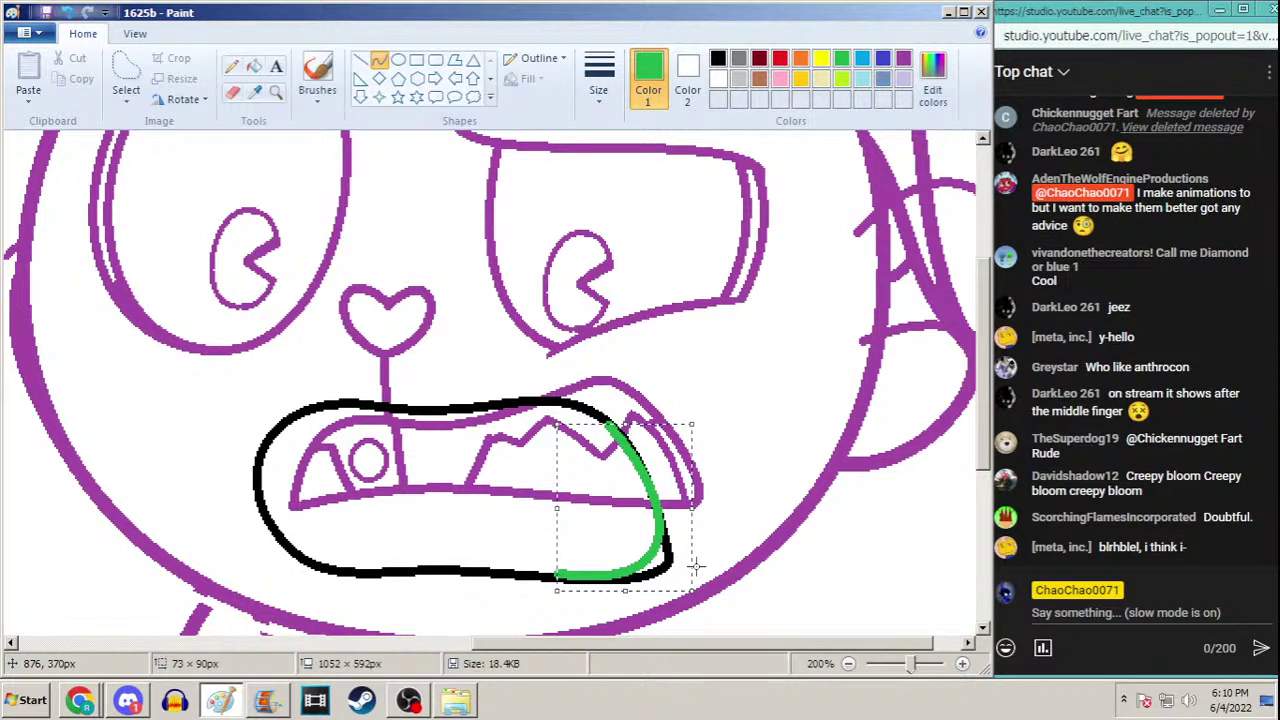
Nudge the green corner curve slightly down and right, then fill it black and clear the old black corner outside it
key(Down)
key(Down)
key(Right)
key(Right)
key(Right)
key(Right)
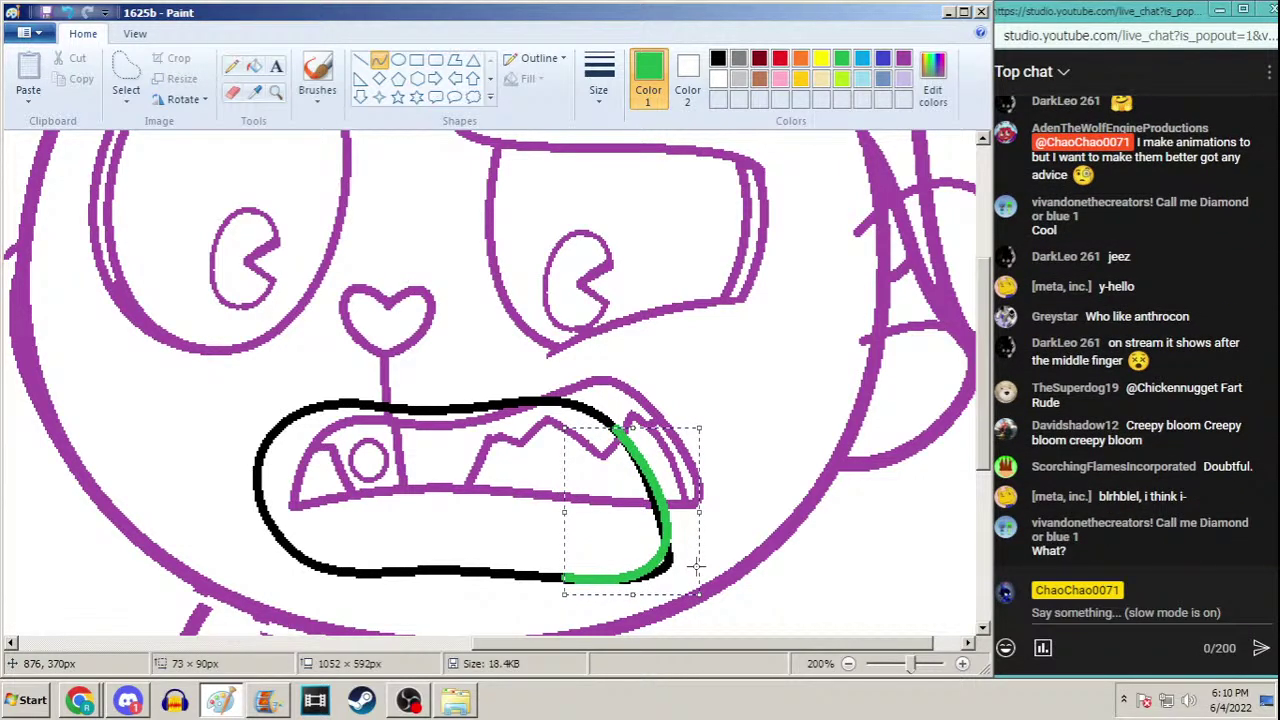
click(254, 66)
click(718, 59)
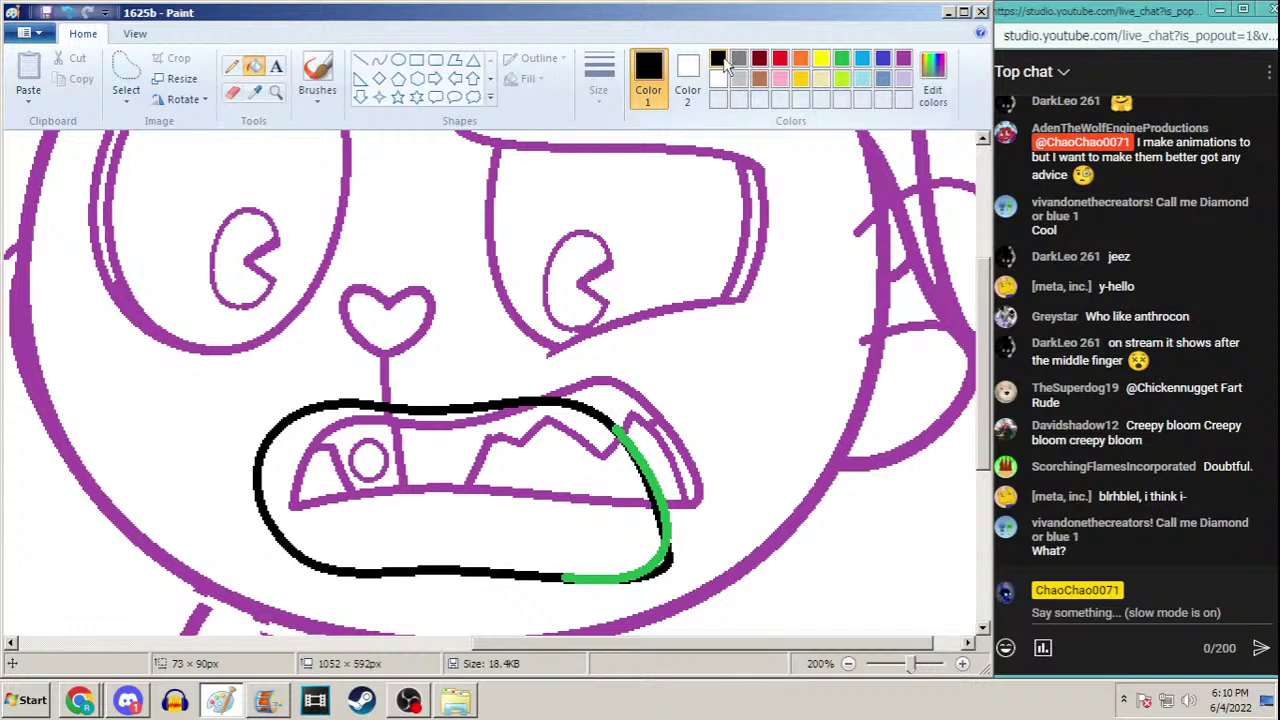
click(657, 486)
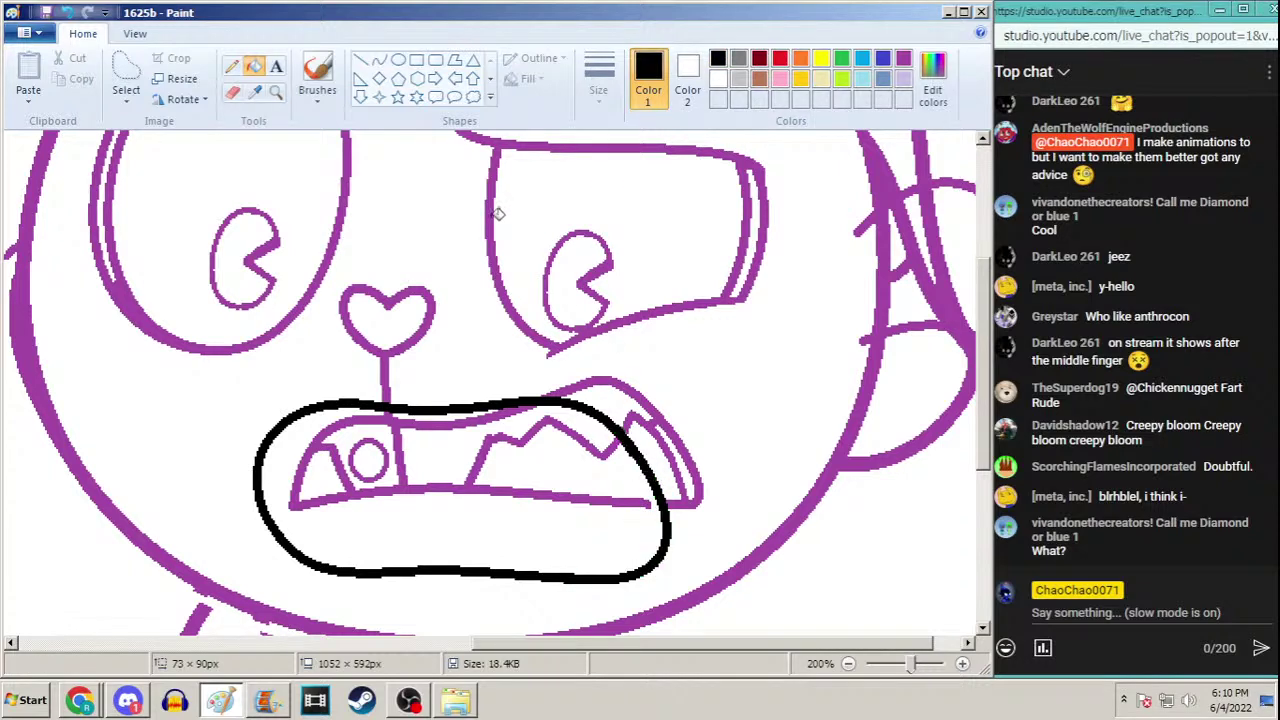
click(380, 61)
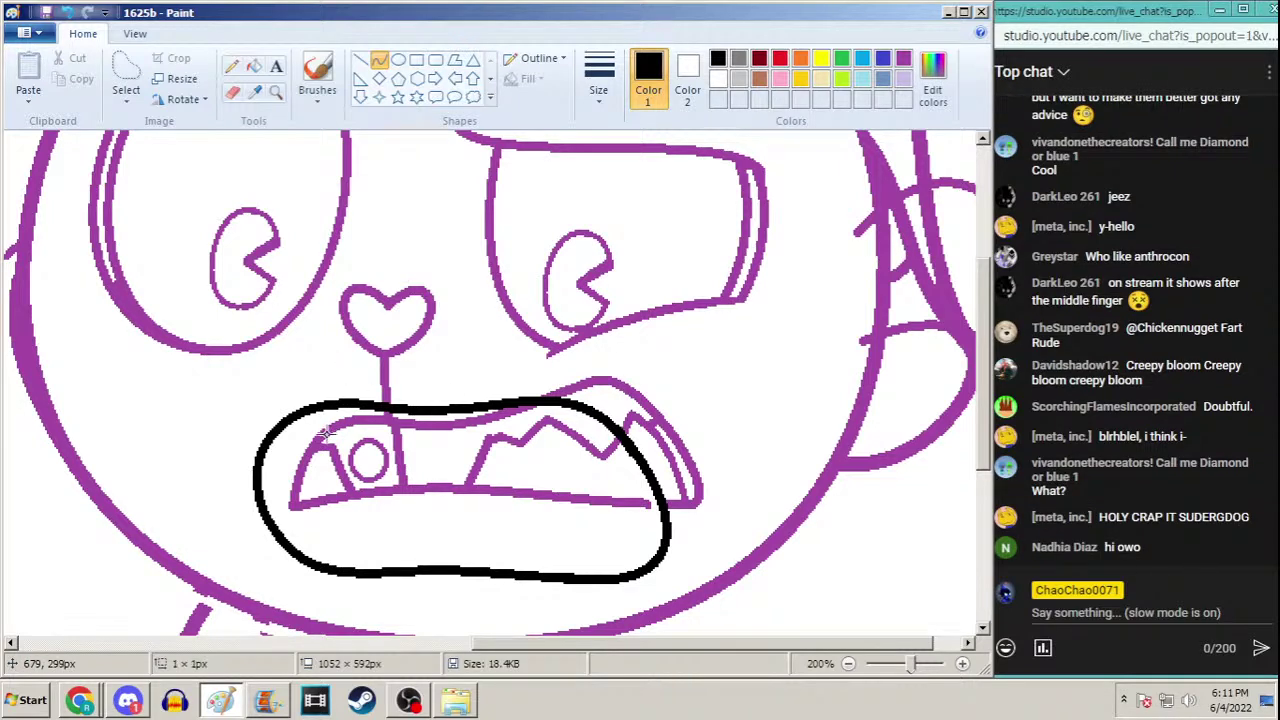
drag(327, 430, 353, 494)
key(ctrl+z)
Select the purple teeth lines inside the black mouth outline with a free-form selection and shift them slightly up and left
click(126, 100)
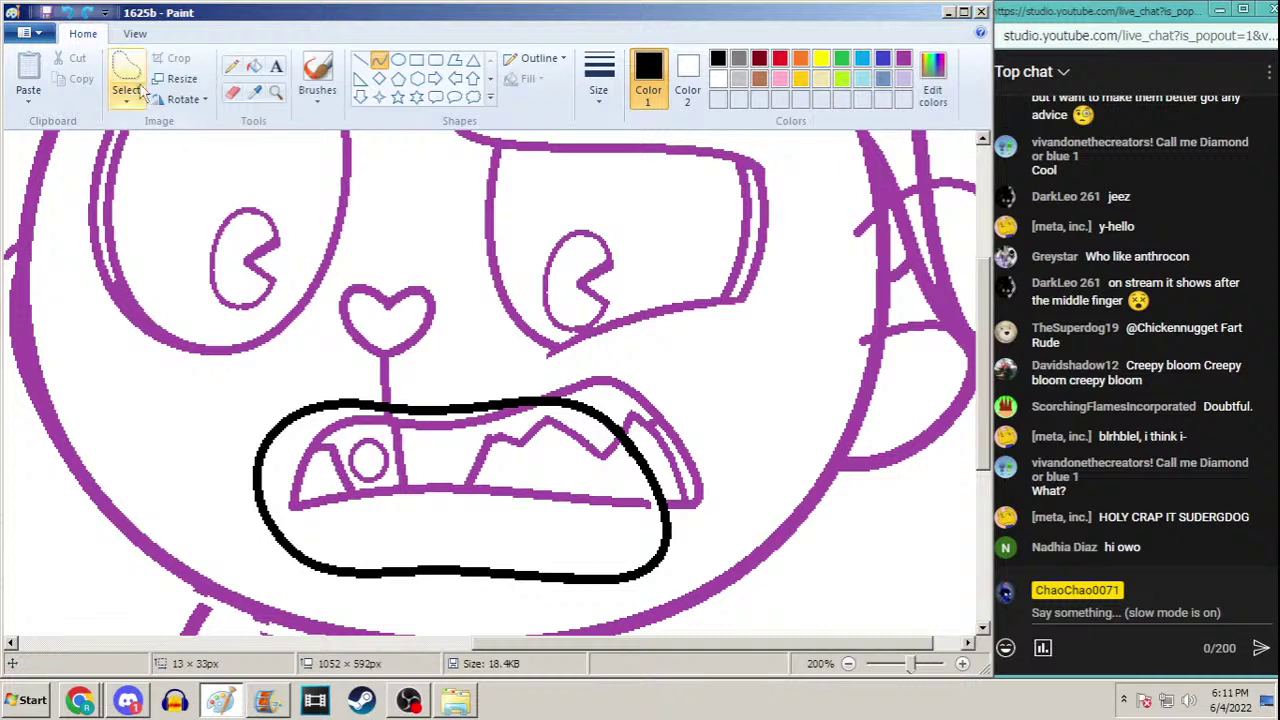
click(165, 182)
mouse_move(338, 436)
mouse_down()
mouse_move(328, 452)
mouse_move(342, 504)
mouse_move(471, 508)
mouse_move(491, 440)
mouse_up()
mouse_move(623, 465)
mouse_down()
mouse_move(563, 417)
mouse_move(529, 412)
mouse_move(429, 444)
mouse_move(391, 432)
mouse_move(328, 449)
mouse_move(420, 513)
mouse_move(545, 508)
mouse_up()
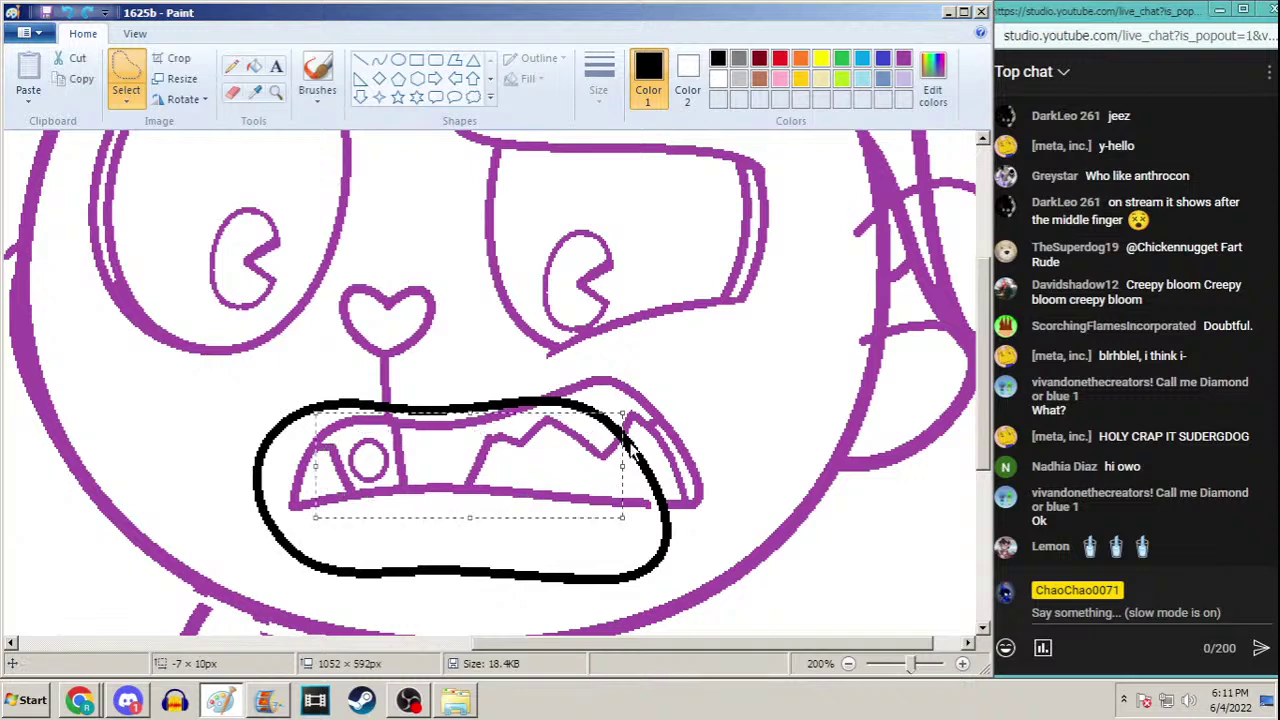
Outline the front teeth in black with curve-tool lines for the left side, centre divider, lower edge and right side
click(379, 60)
drag(325, 437, 360, 500)
mouse_move(397, 406)
mouse_down()
mouse_move(400, 490)
mouse_move(462, 498)
mouse_up()
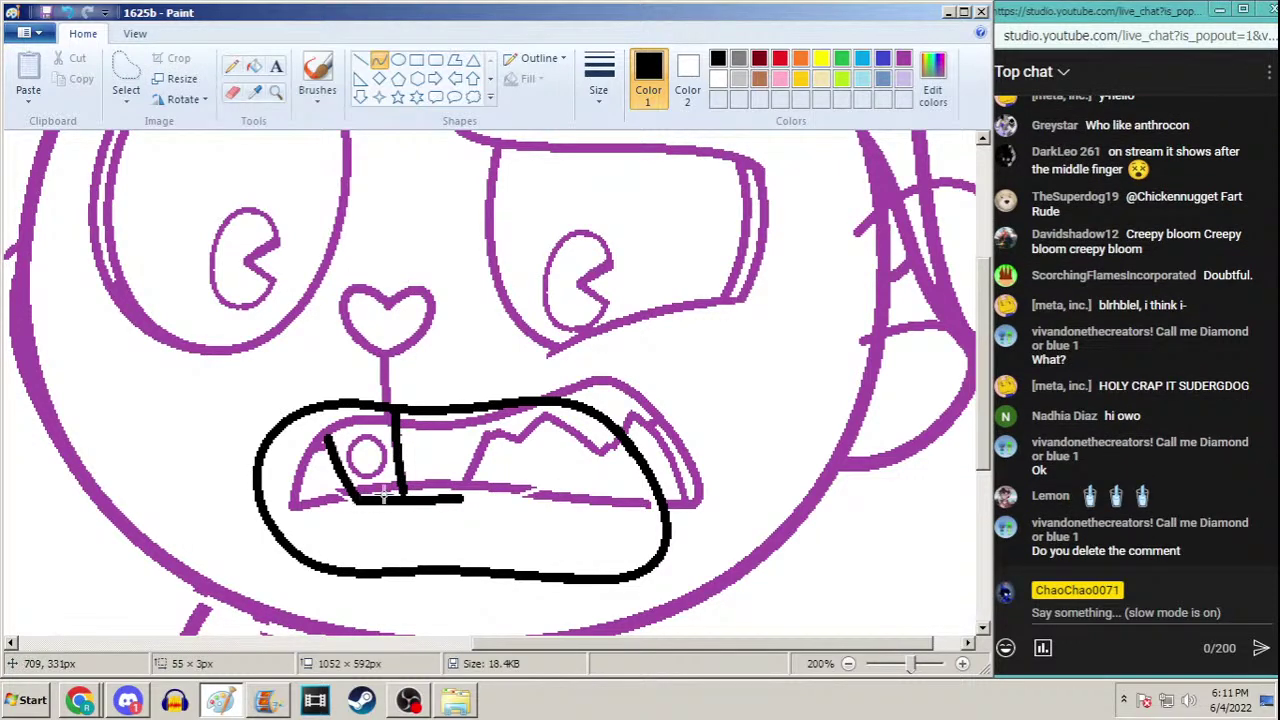
drag(490, 433, 462, 499)
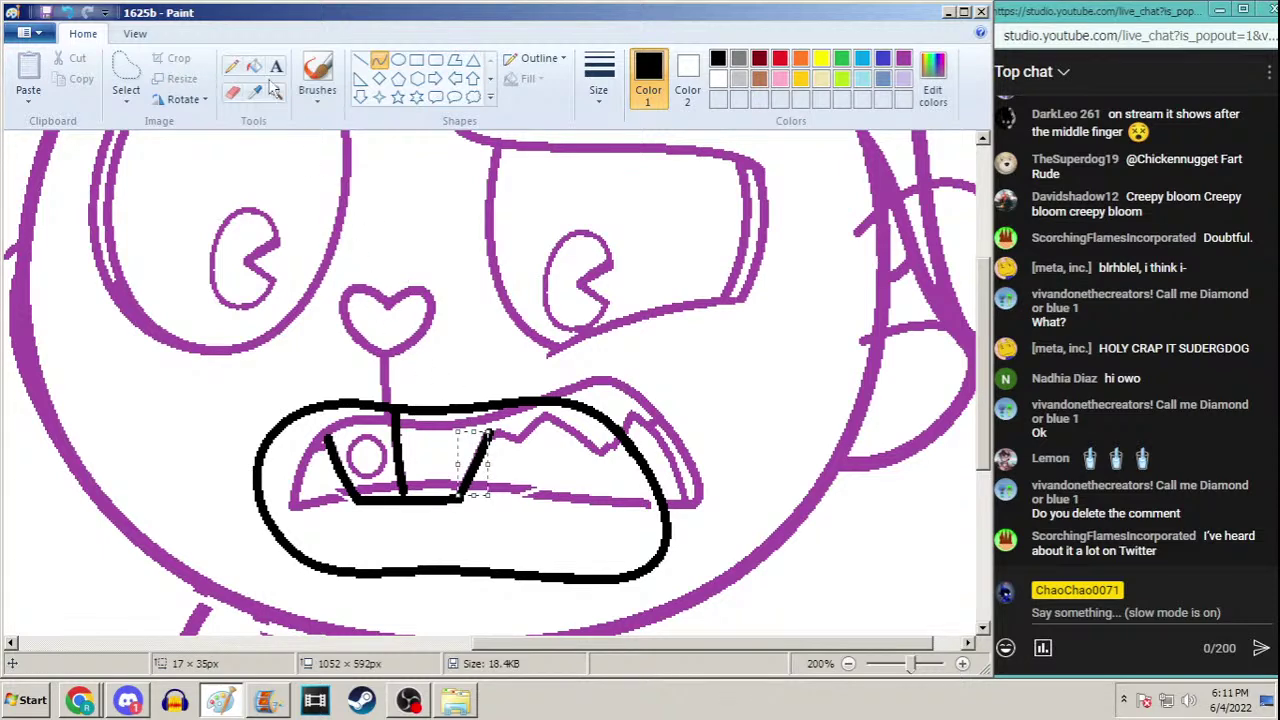
click(233, 68)
click(600, 88)
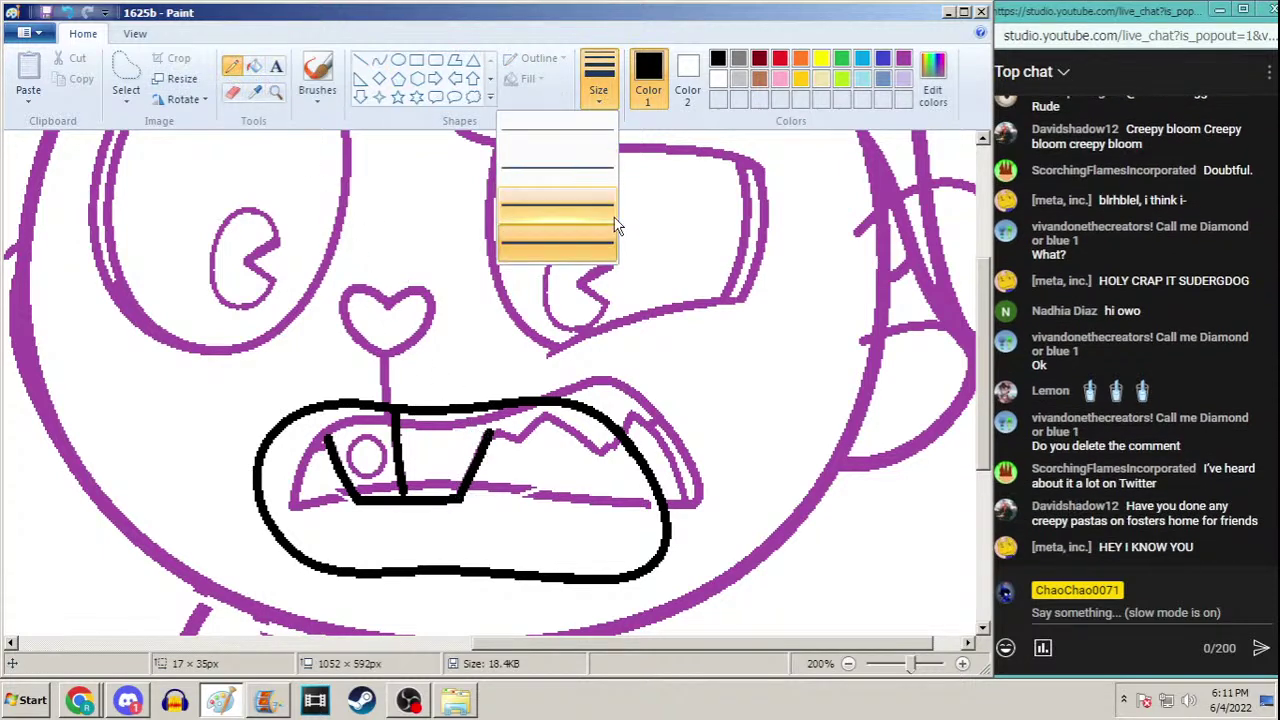
click(550, 240)
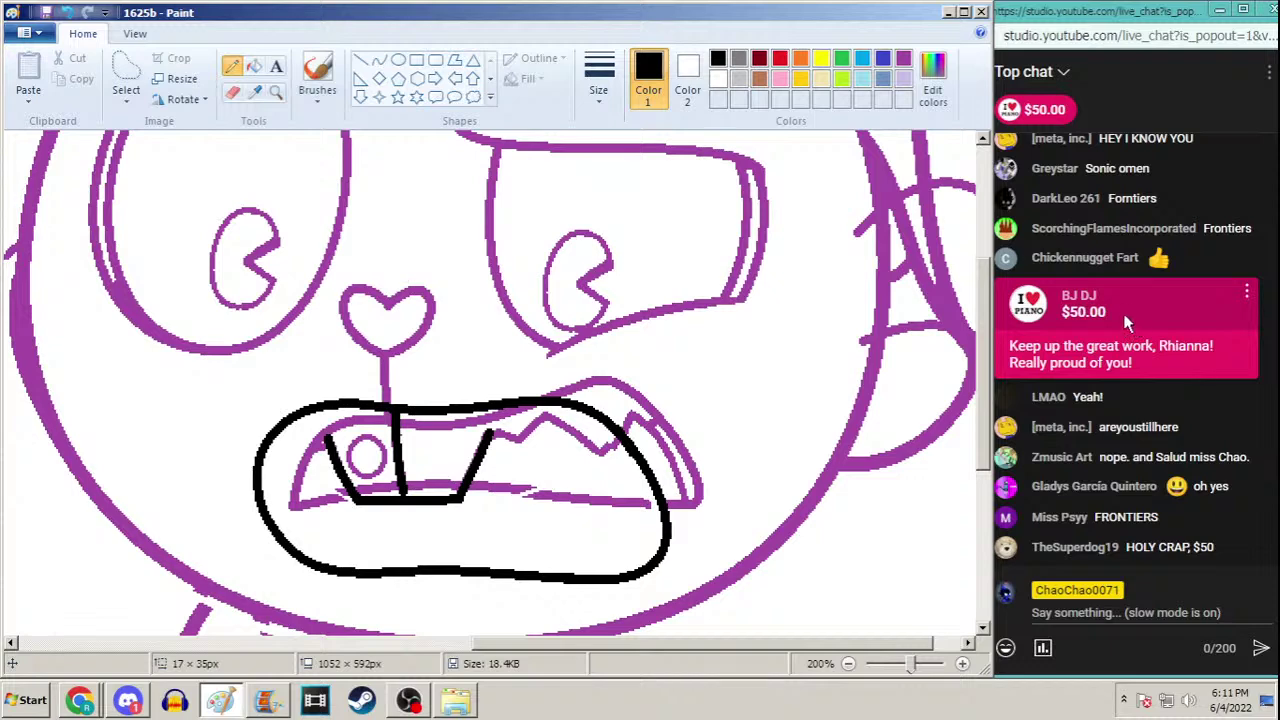
Read the $50.00 donation message in the live chat and return to the drawing
scroll(1110, 320, up, 1)
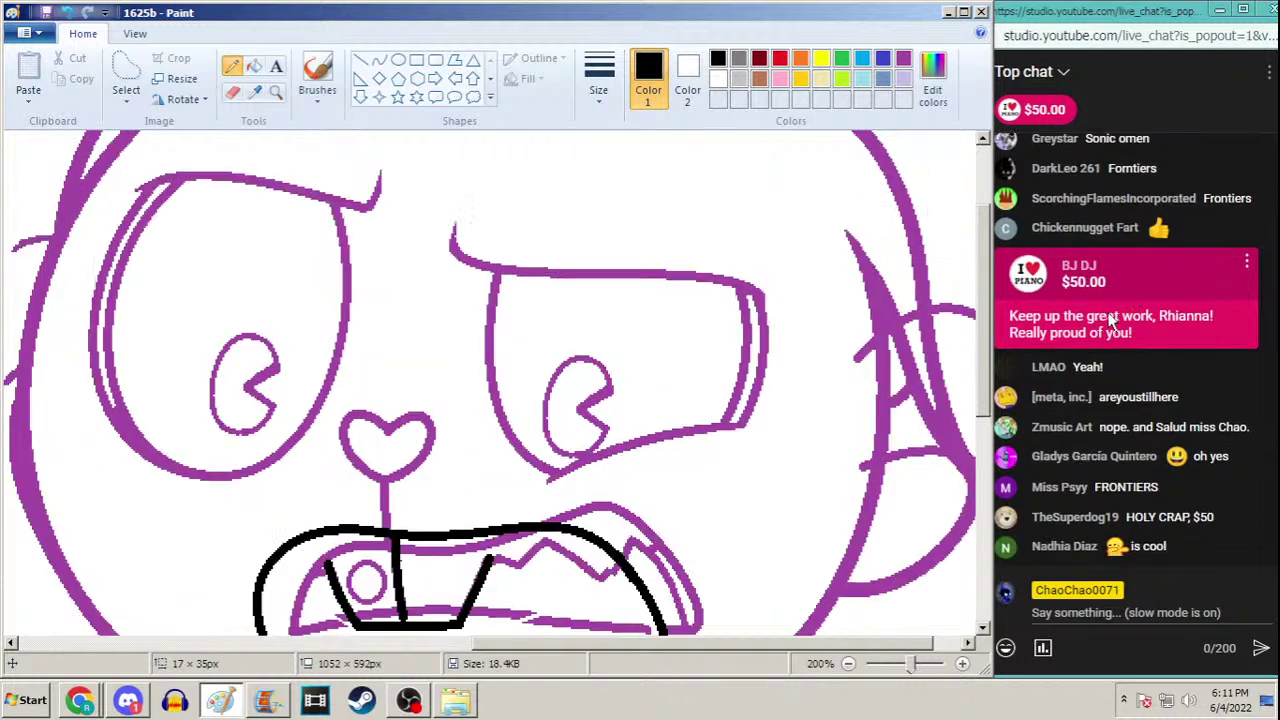
click(1147, 400)
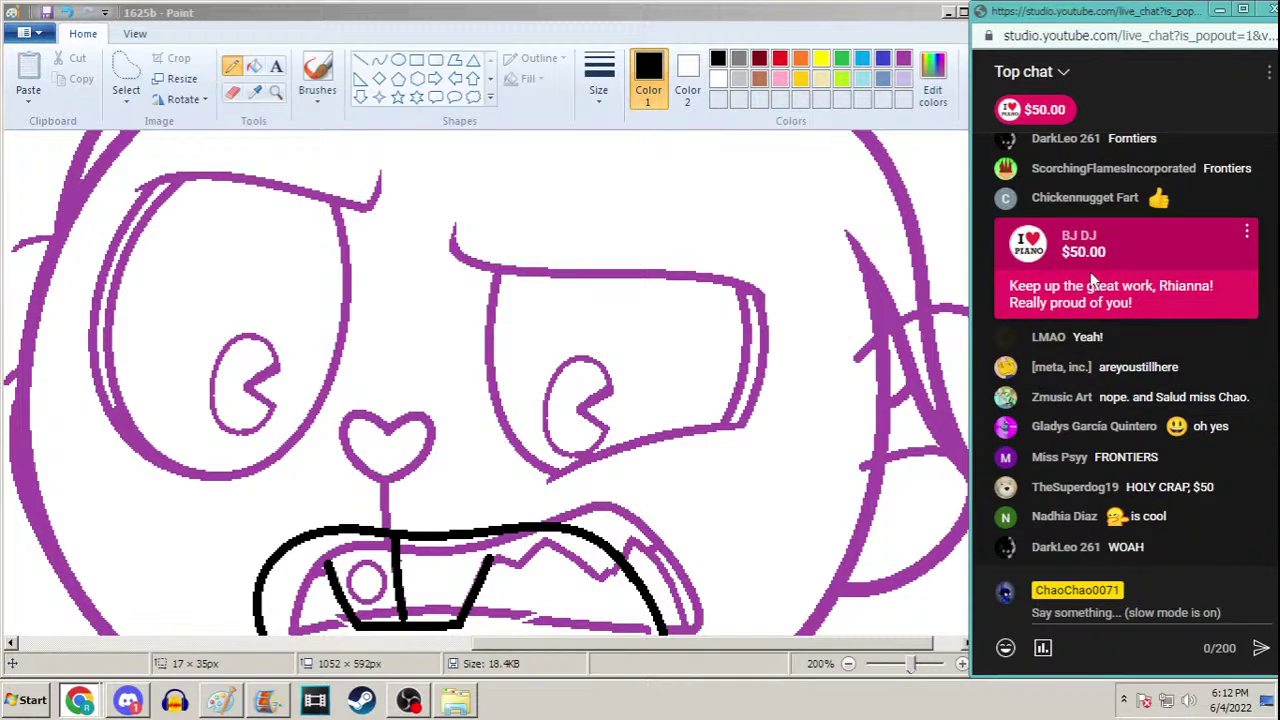
click(655, 80)
Draw a black ellipse about 20 × 22 px over the purple circle on the left front tooth
scroll(987, 297, down, 1)
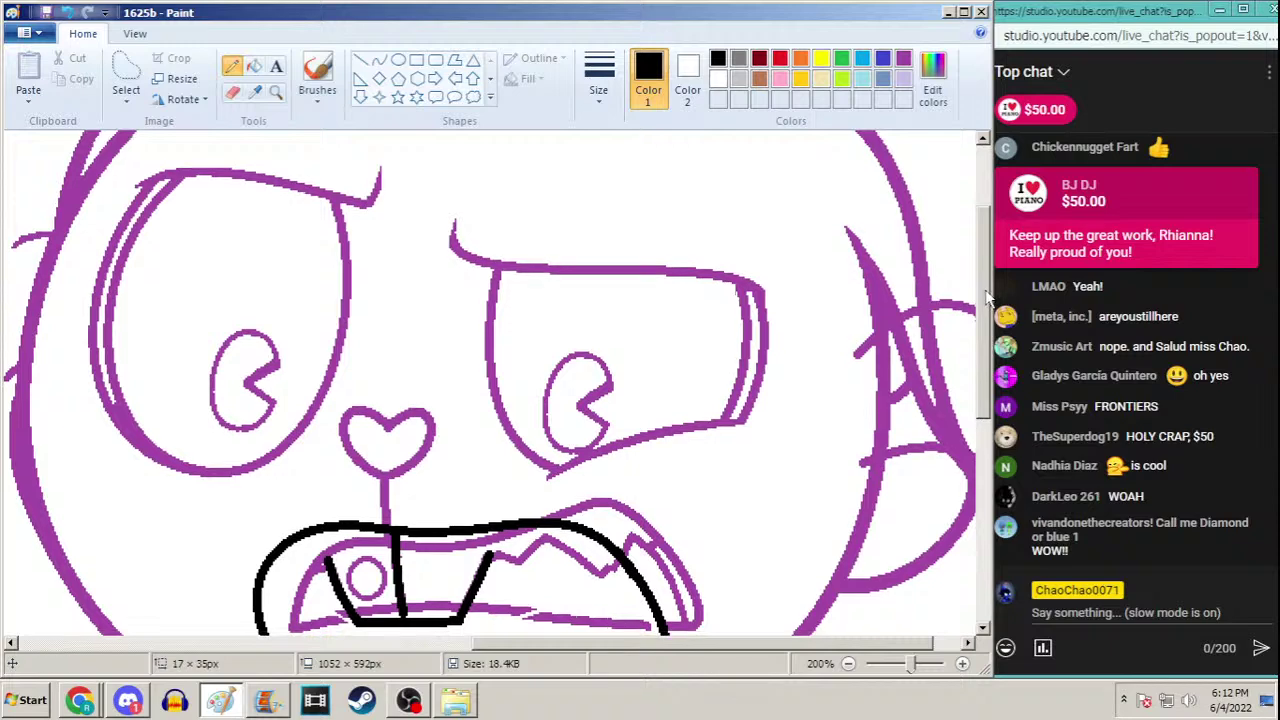
scroll(987, 297, down, 1)
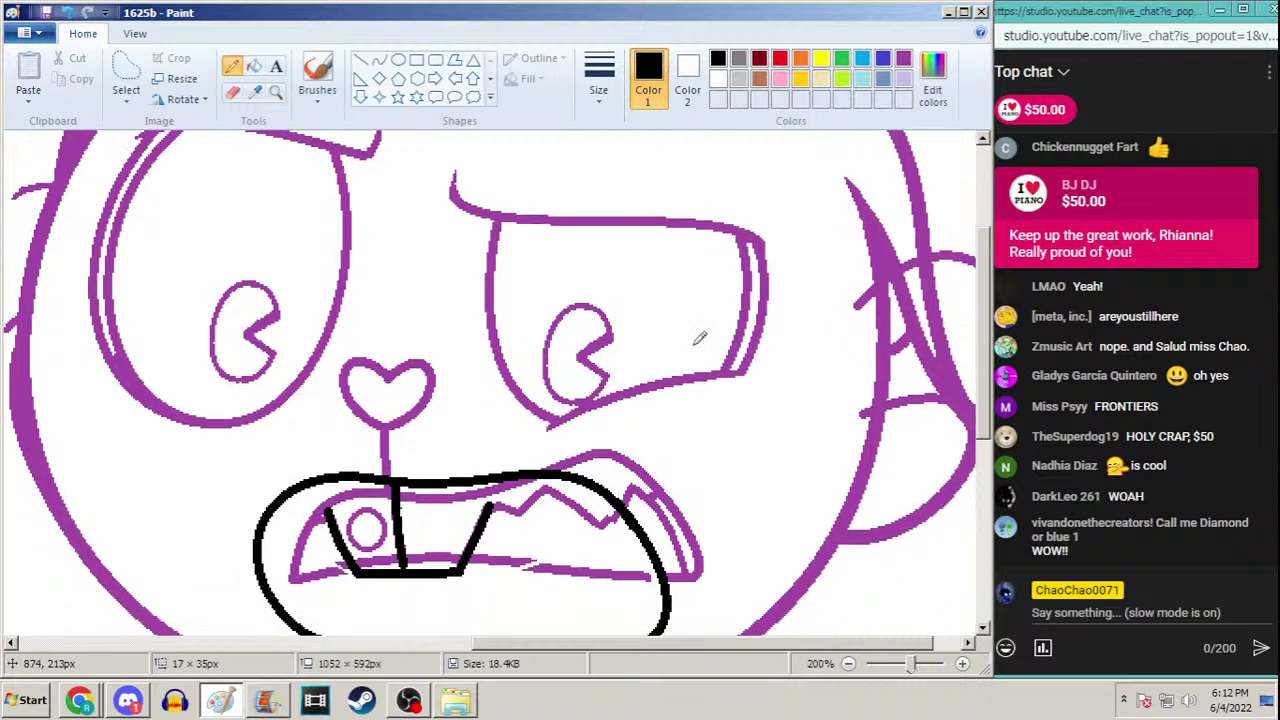
click(603, 100)
click(558, 170)
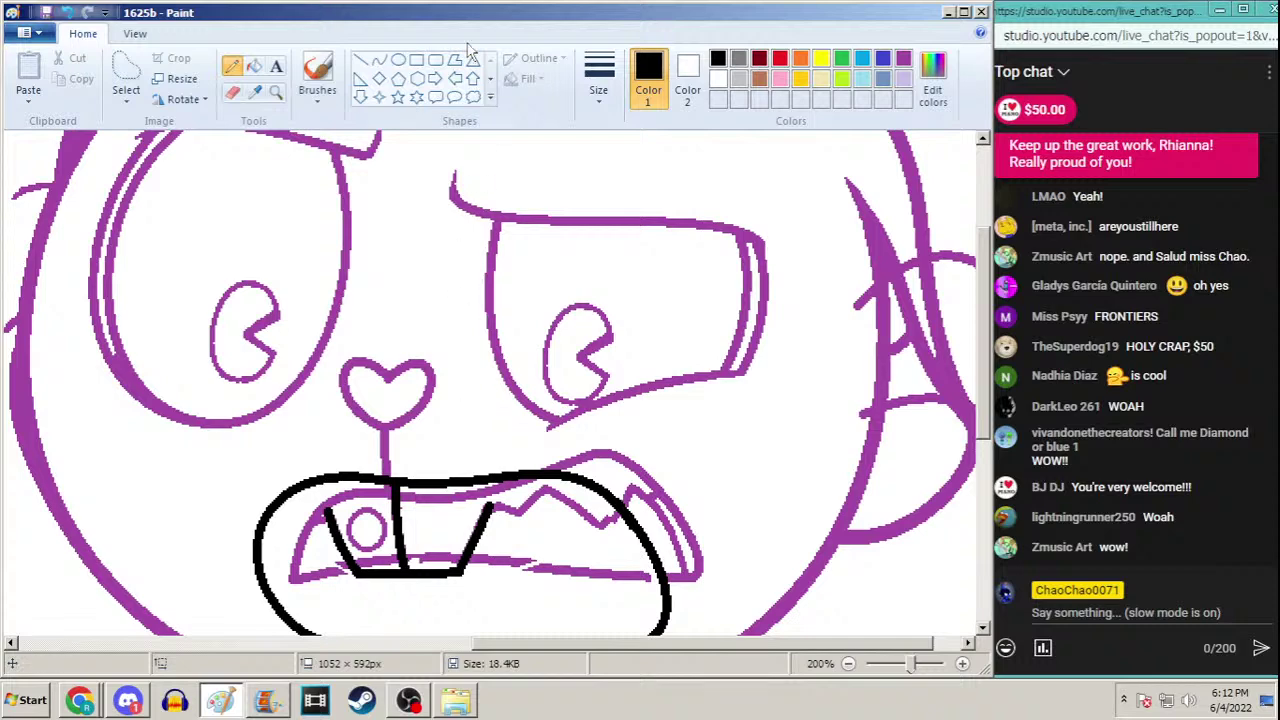
click(398, 59)
click(599, 80)
click(570, 188)
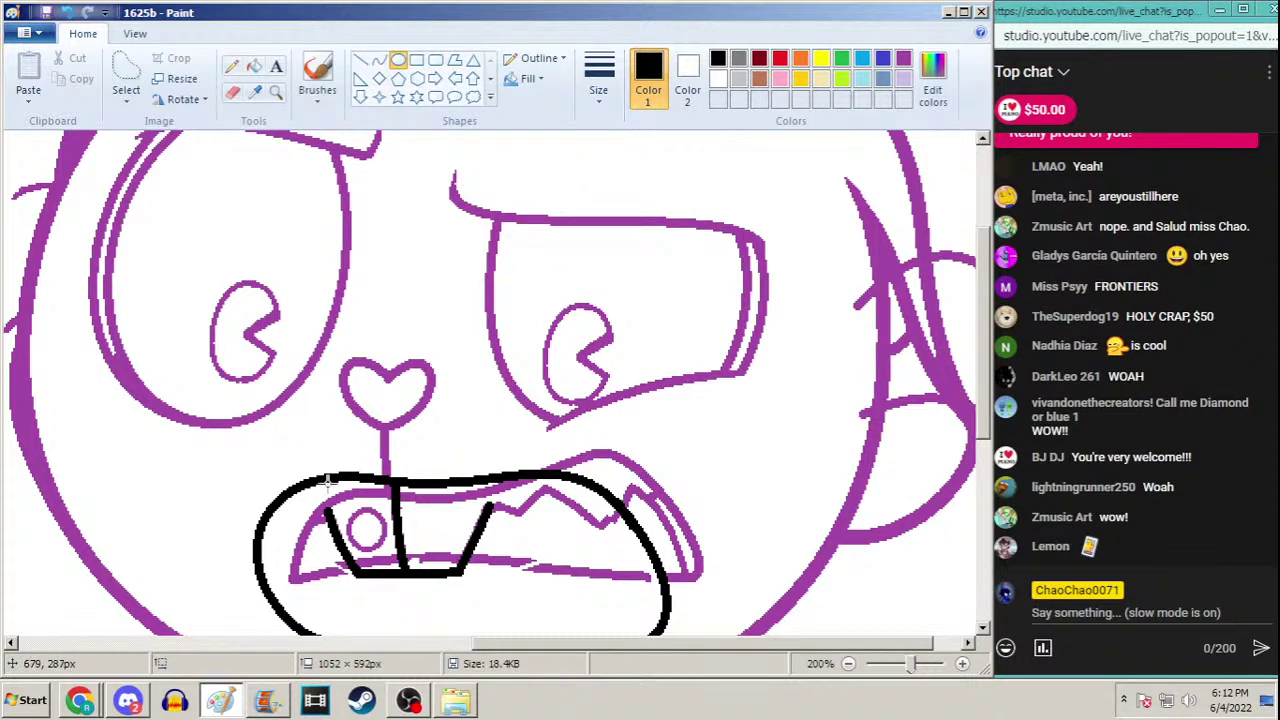
mouse_move(386, 504)
mouse_down()
mouse_move(343, 550)
mouse_move(381, 498)
mouse_up()
click(527, 78)
click(512, 150)
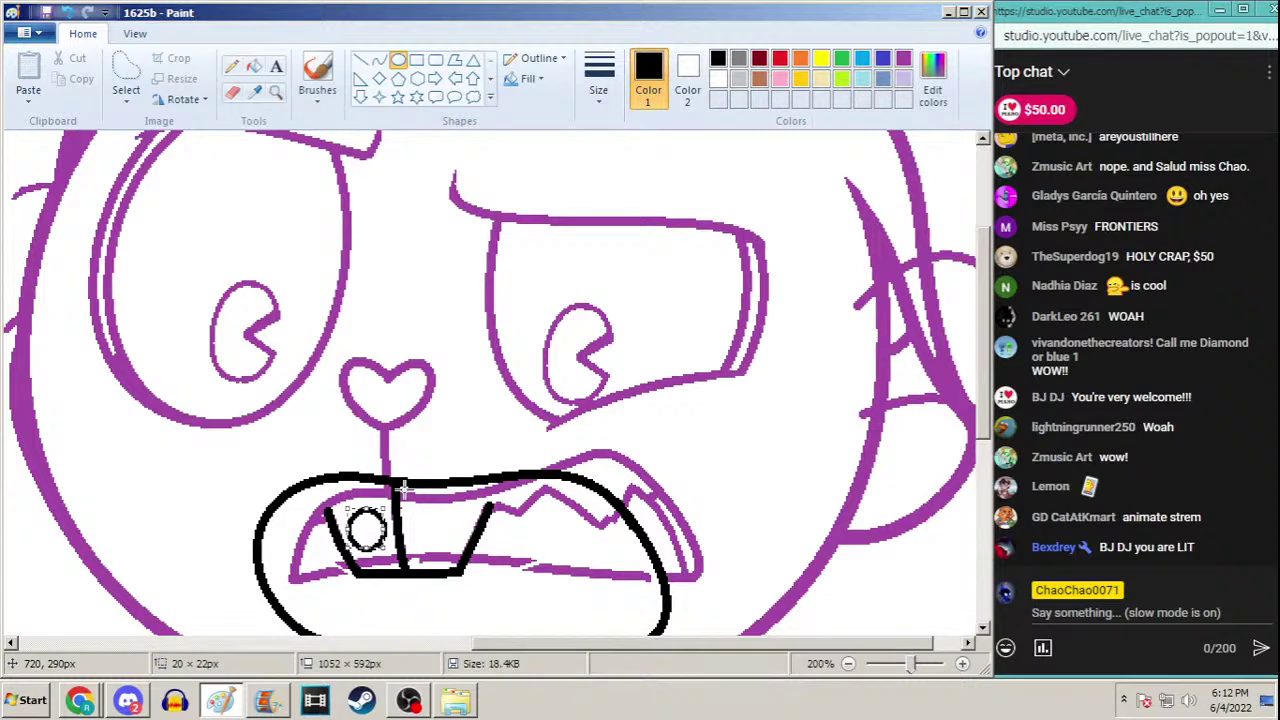
Draw the jagged black upper teeth on both sides of the front teeth with the Pencil at its thickest size
click(232, 66)
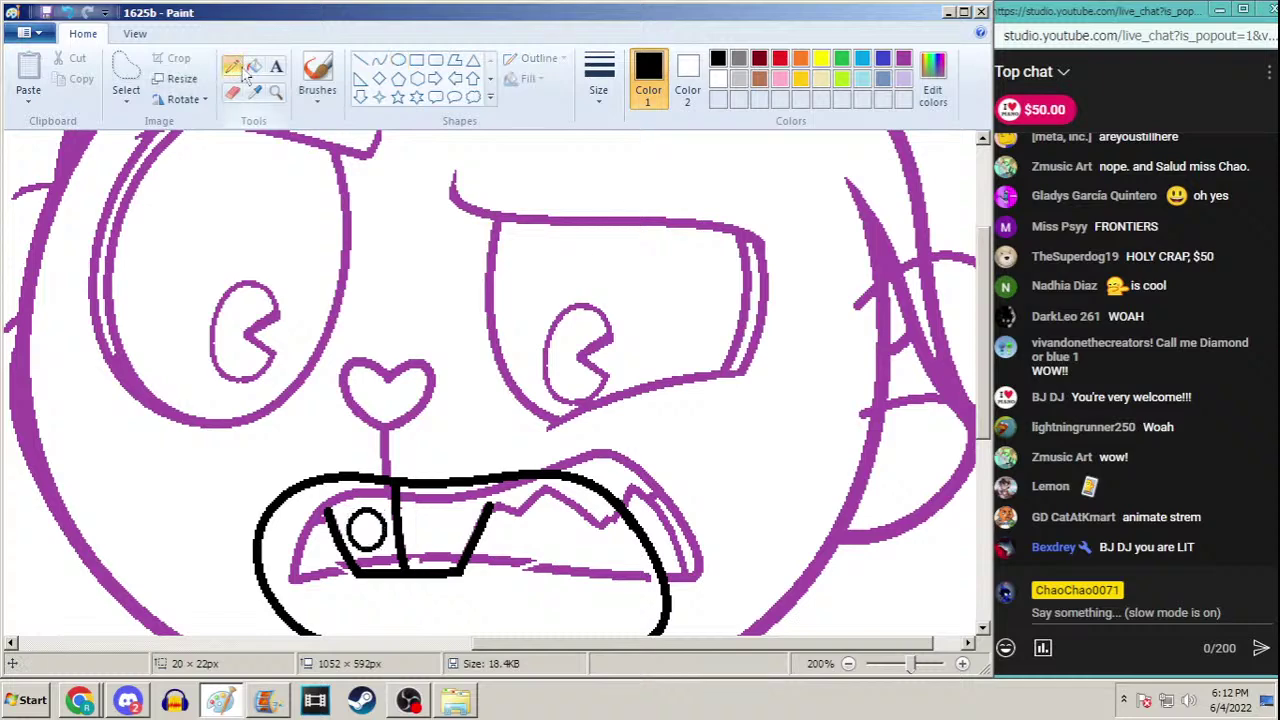
click(599, 76)
click(558, 244)
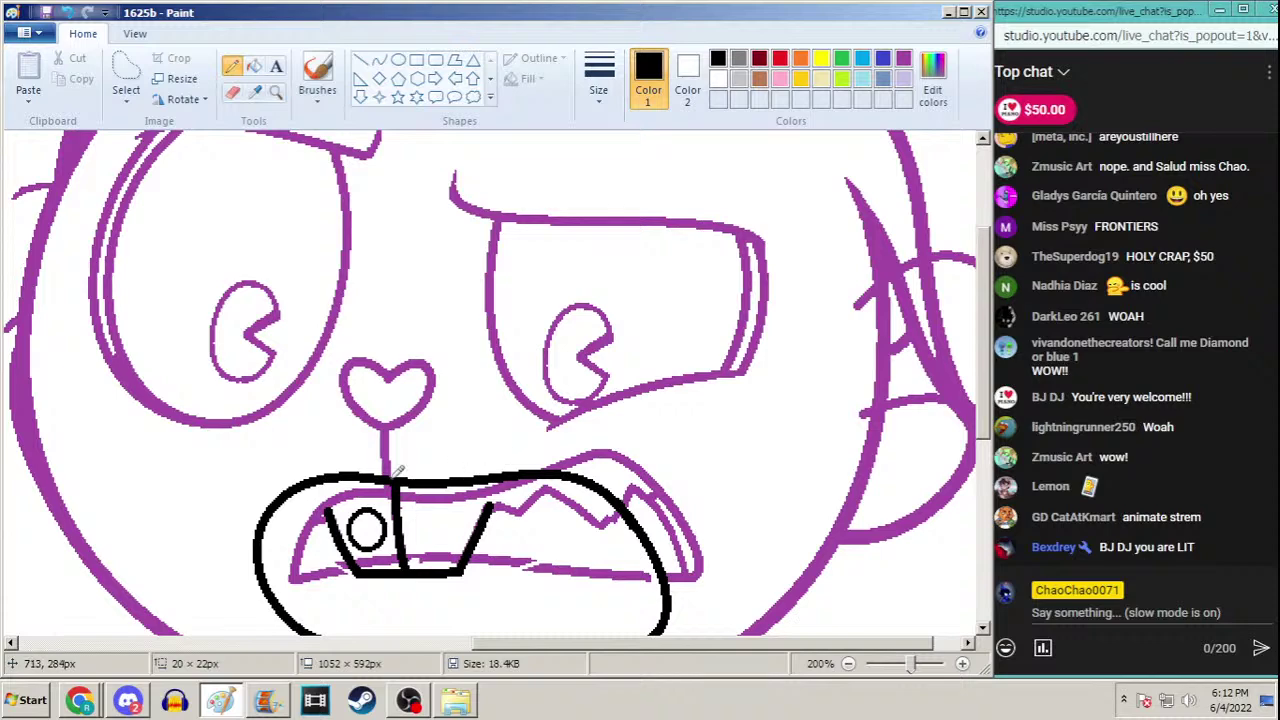
drag(306, 517, 270, 517)
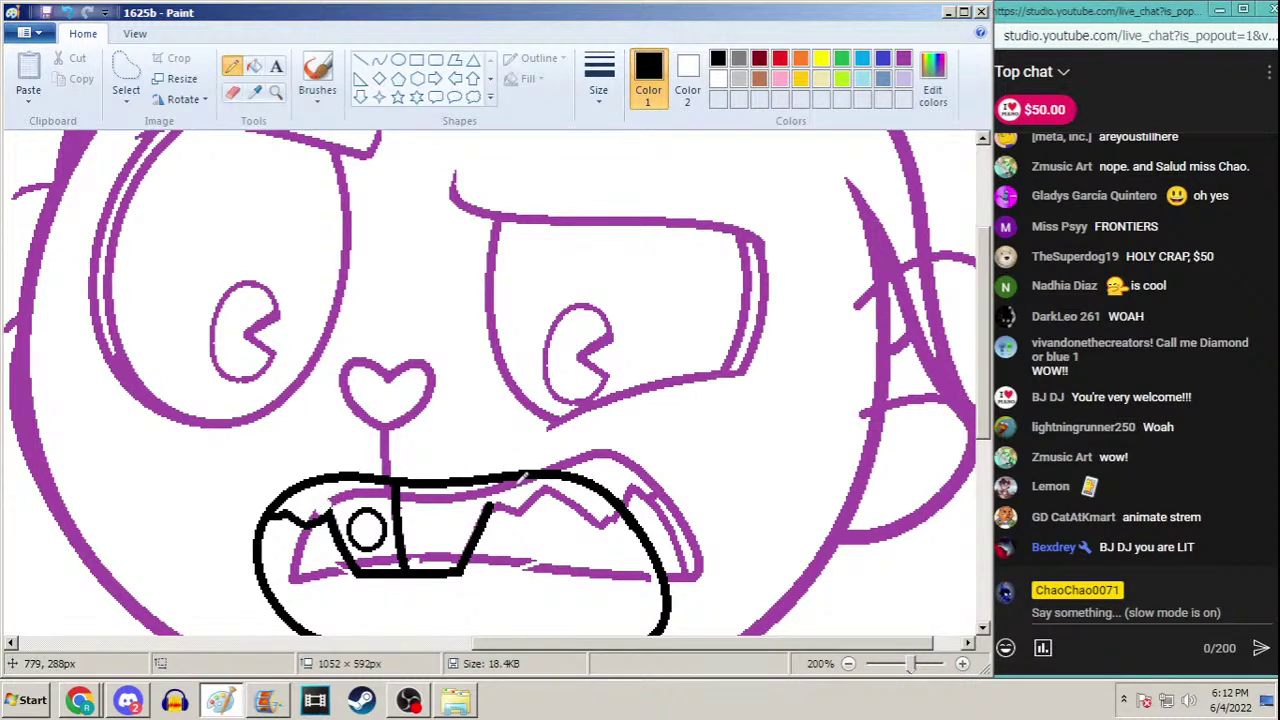
mouse_move(492, 506)
mouse_down()
mouse_move(560, 498)
mouse_move(602, 518)
mouse_move(620, 511)
mouse_move(592, 500)
mouse_move(612, 516)
mouse_move(630, 505)
mouse_move(617, 518)
mouse_up()
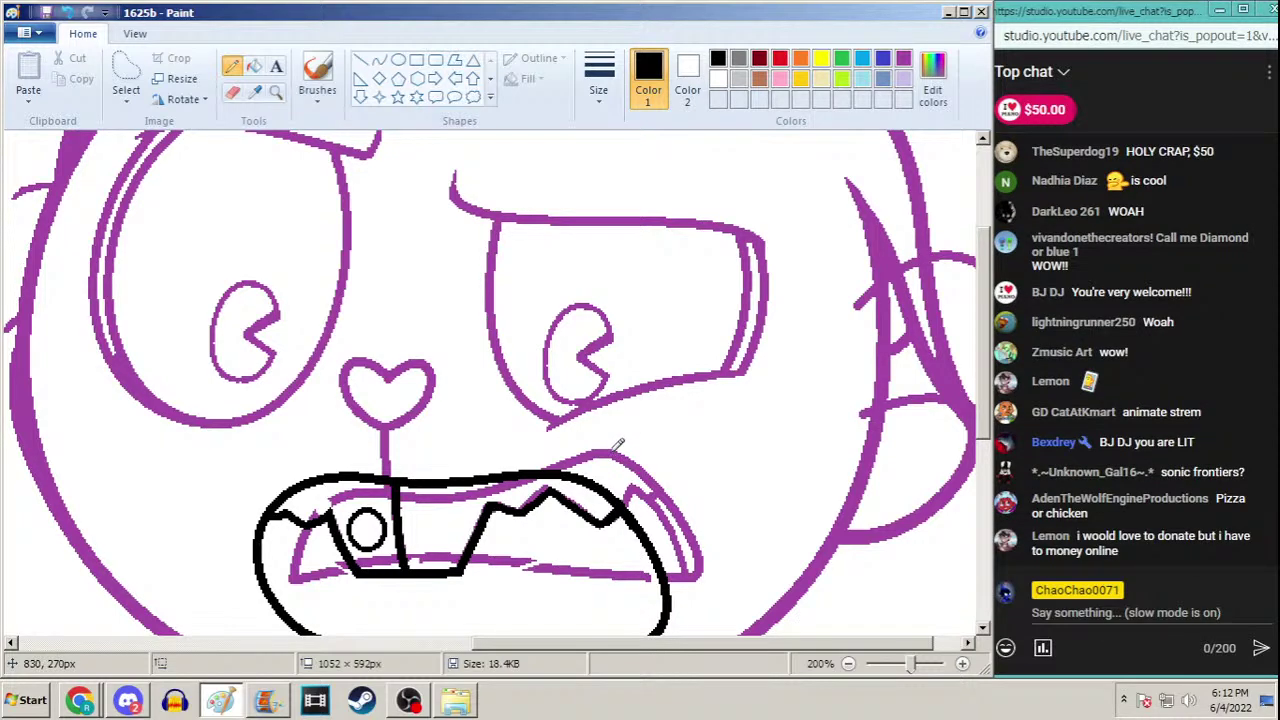
Look back through the earlier live chat messages and return to the drawing
click(1110, 405)
scroll(1110, 398, up, 3)
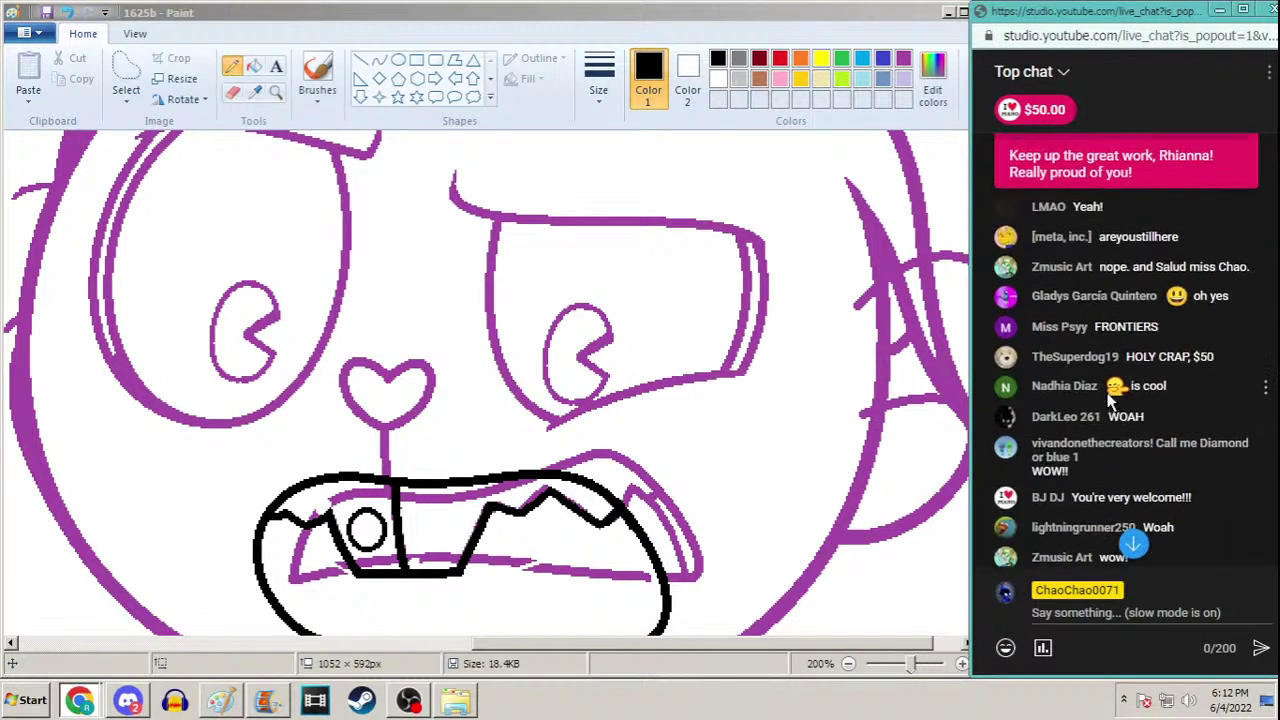
scroll(1110, 398, up, 5)
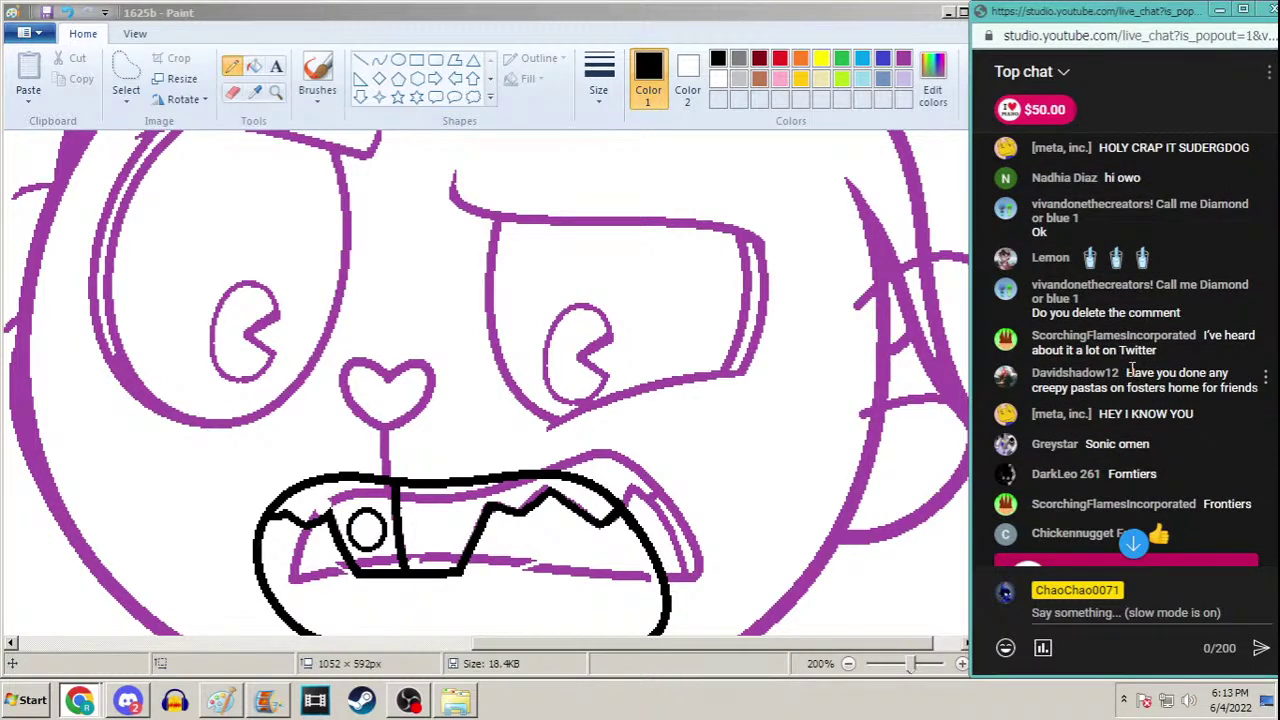
click(677, 22)
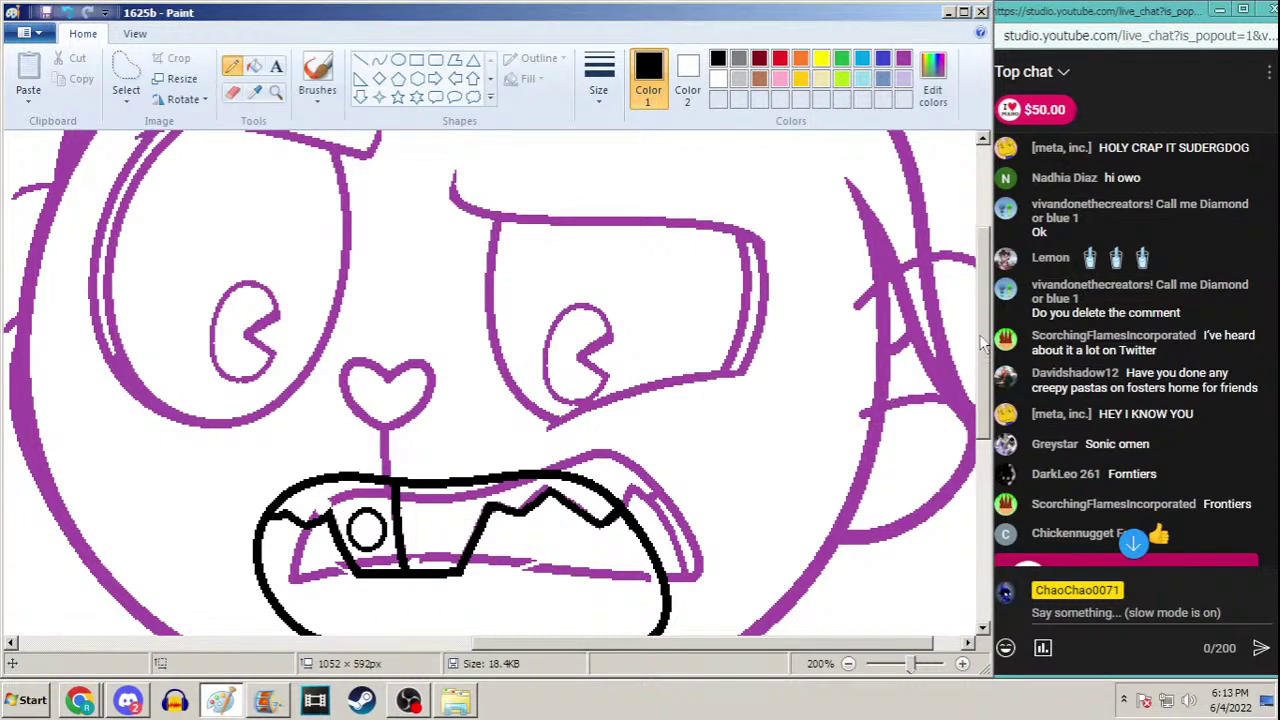
Pencil a jagged black row of lower teeth along the right half of the mouth, undoing the strokes that miss
scroll(960, 345, down, 2)
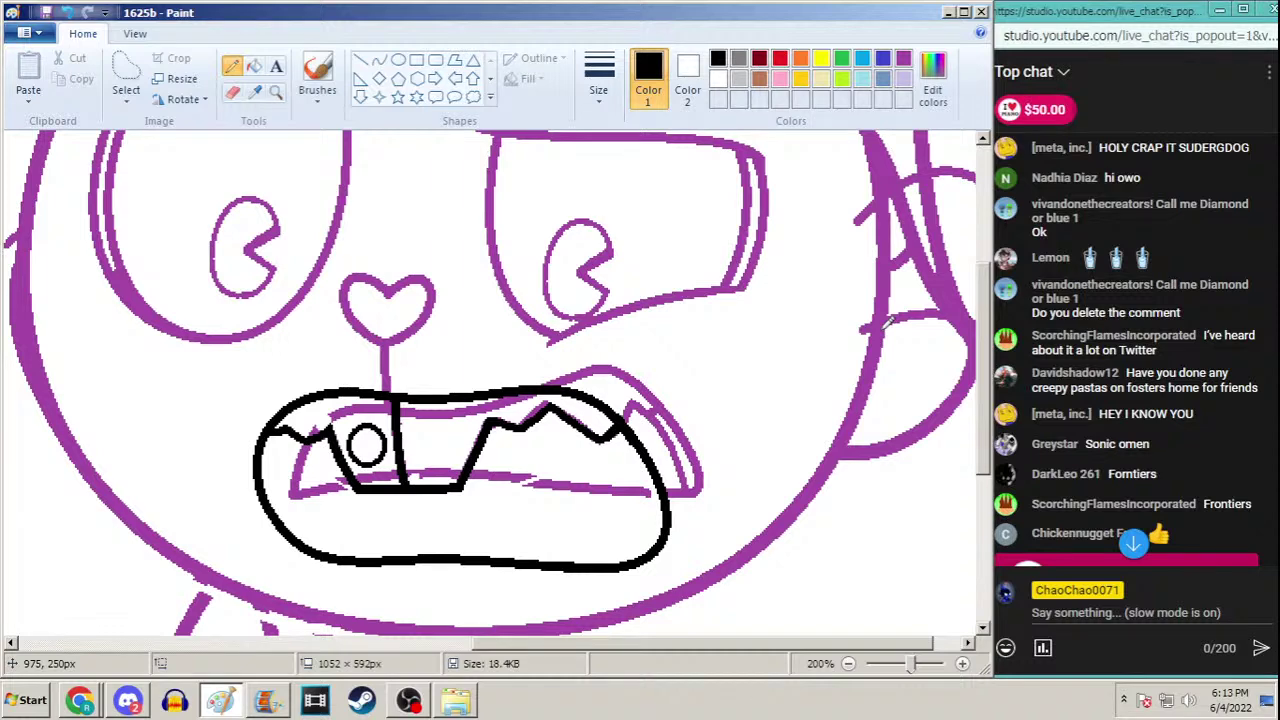
scroll(970, 378, down, 1)
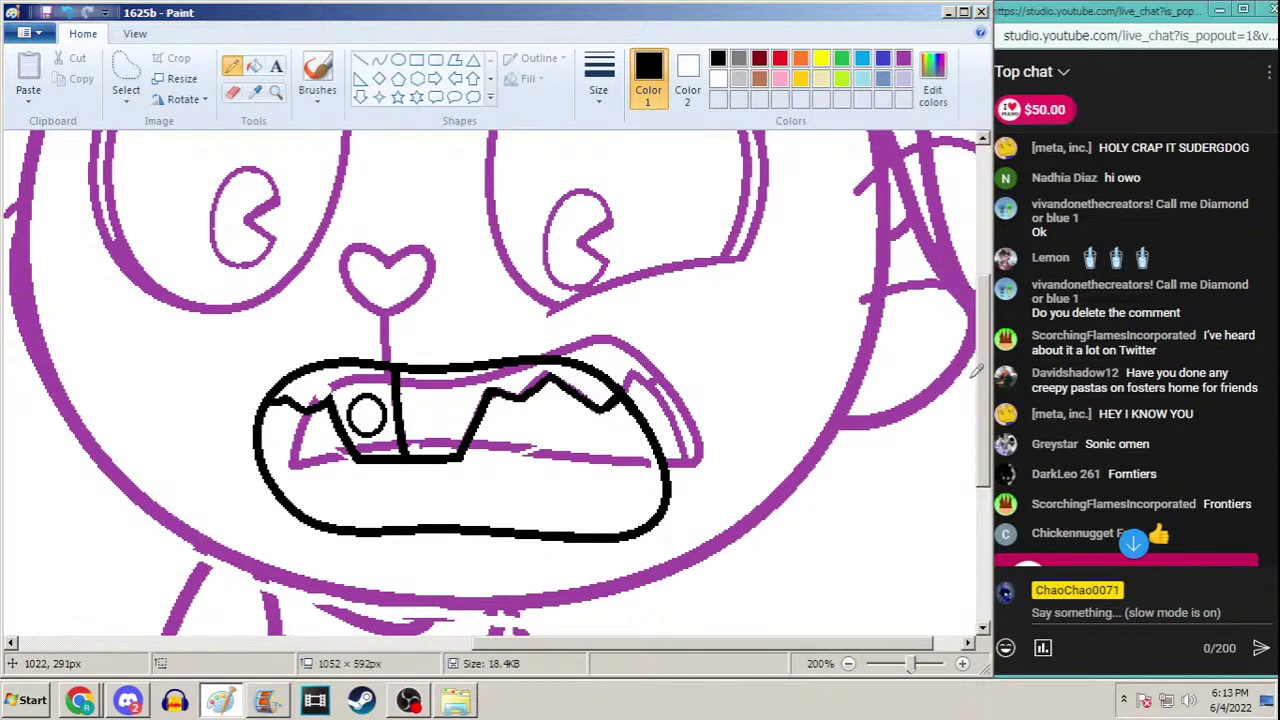
scroll(985, 388, down, 1)
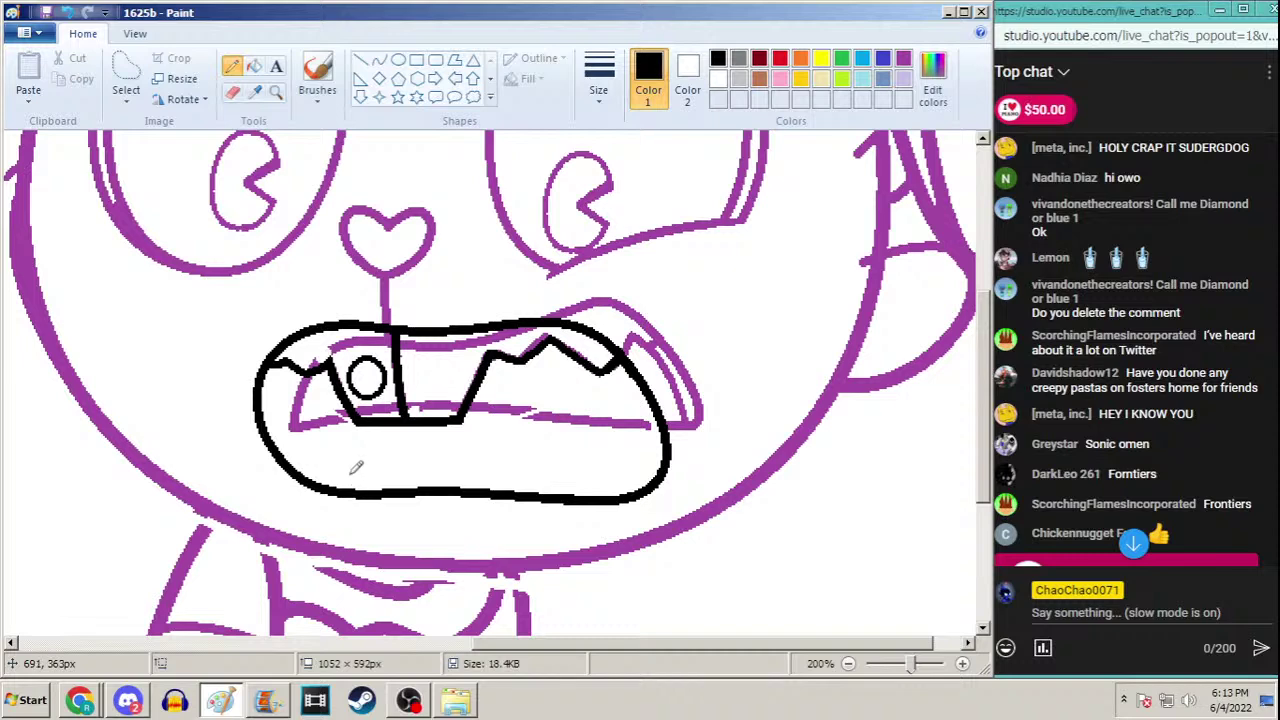
drag(302, 472, 335, 476)
key(ctrl+z)
mouse_move(612, 472)
mouse_down()
mouse_move(580, 453)
mouse_move(601, 481)
mouse_move(569, 457)
mouse_move(538, 482)
mouse_move(488, 477)
mouse_up()
key(ctrl+z)
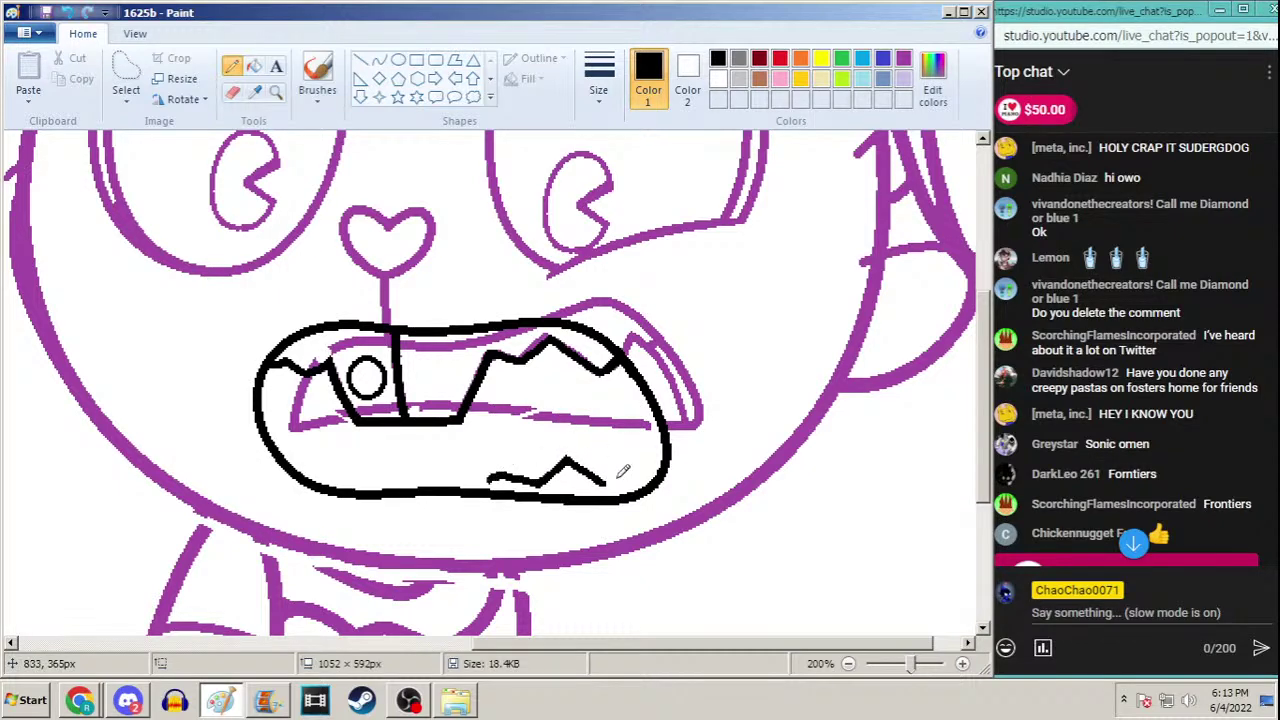
drag(605, 478, 661, 460)
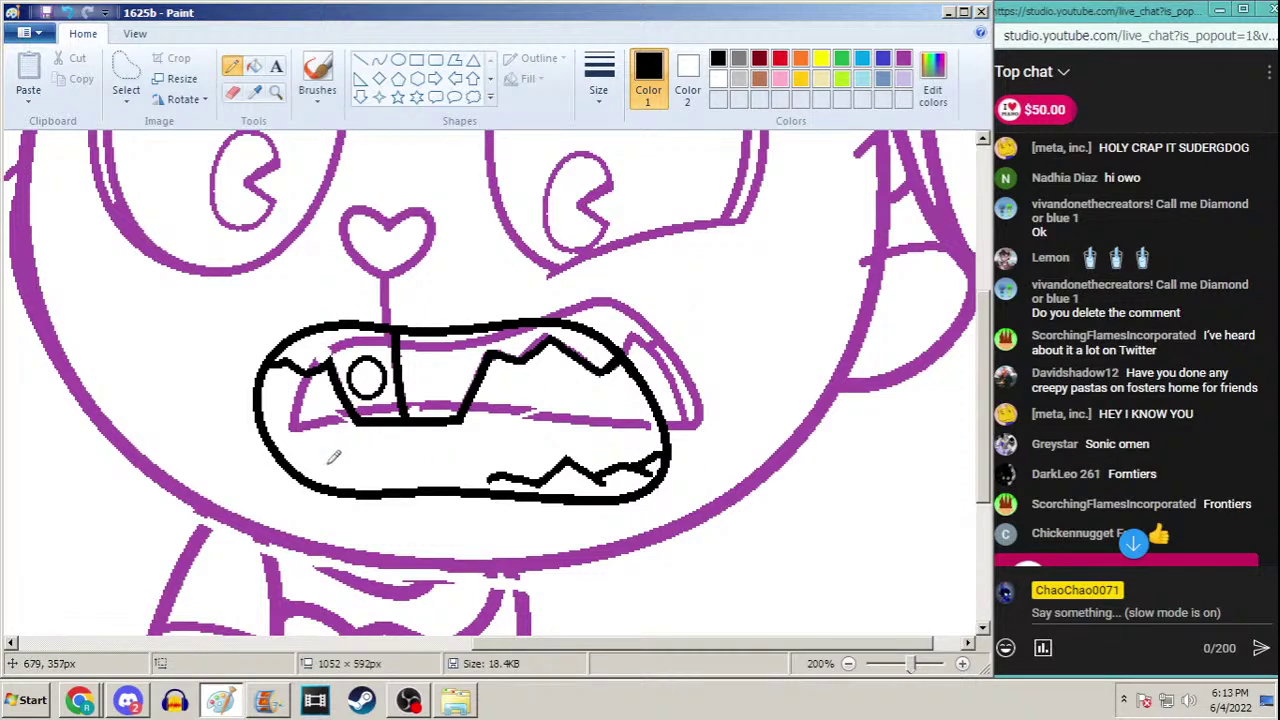
Extend the jagged lower teeth across the left half of the mouth and redo the stroke where both halves meet
mouse_move(342, 476)
mouse_down()
mouse_move(294, 457)
mouse_move(345, 477)
mouse_move(490, 477)
mouse_up()
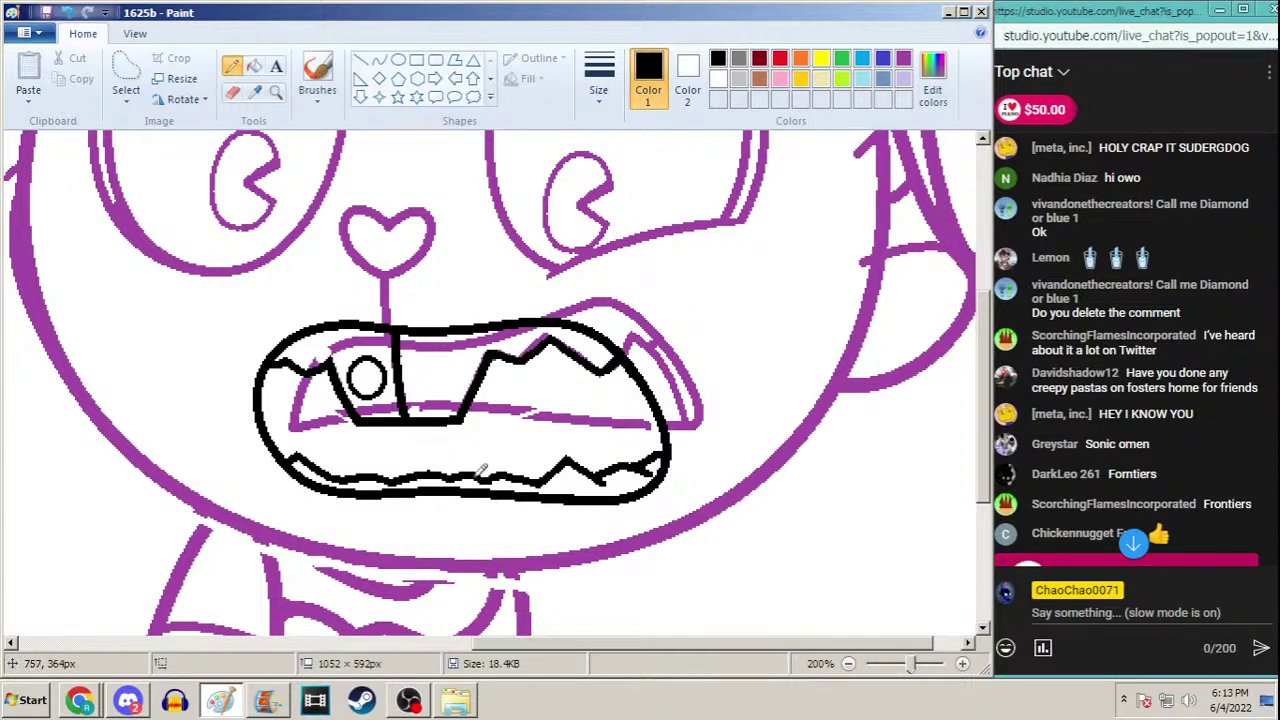
key(ctrl+z)
drag(455, 470, 492, 474)
Lay down a thicker black curve-tool line about 134 × 23 px from the lower teeth up to the mouth's right side
click(379, 62)
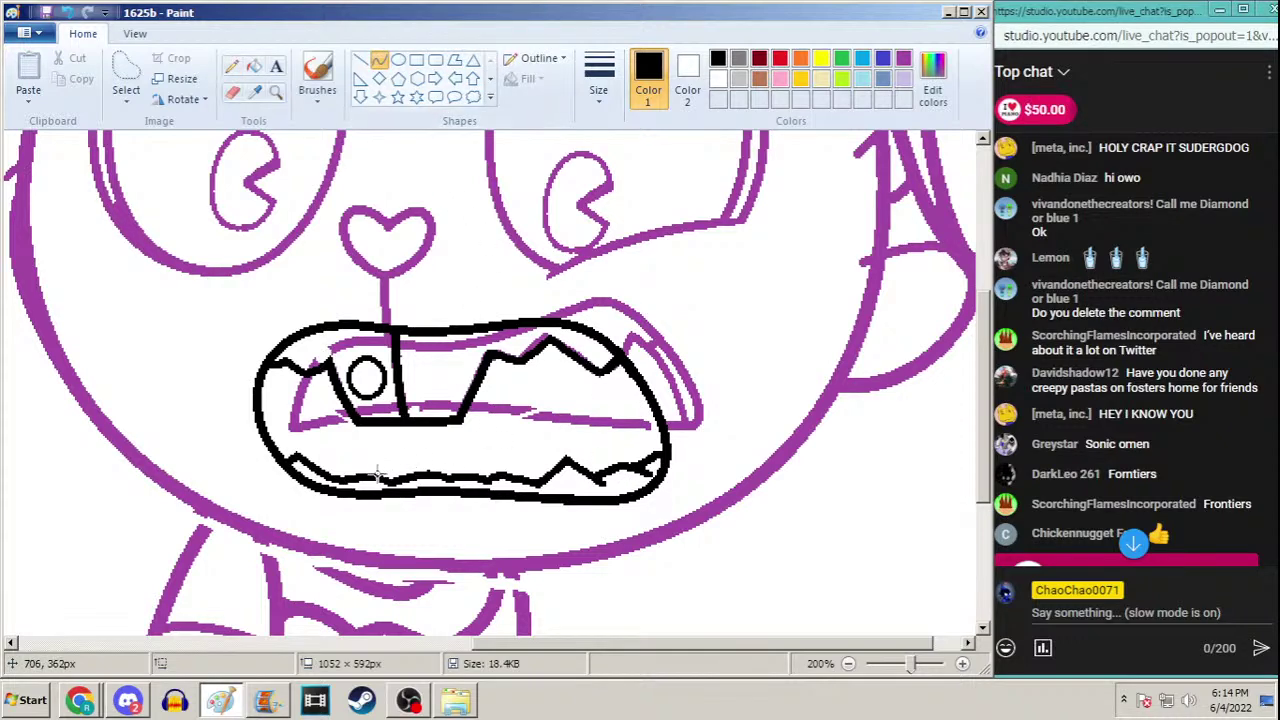
drag(386, 482, 630, 435)
click(598, 75)
click(586, 216)
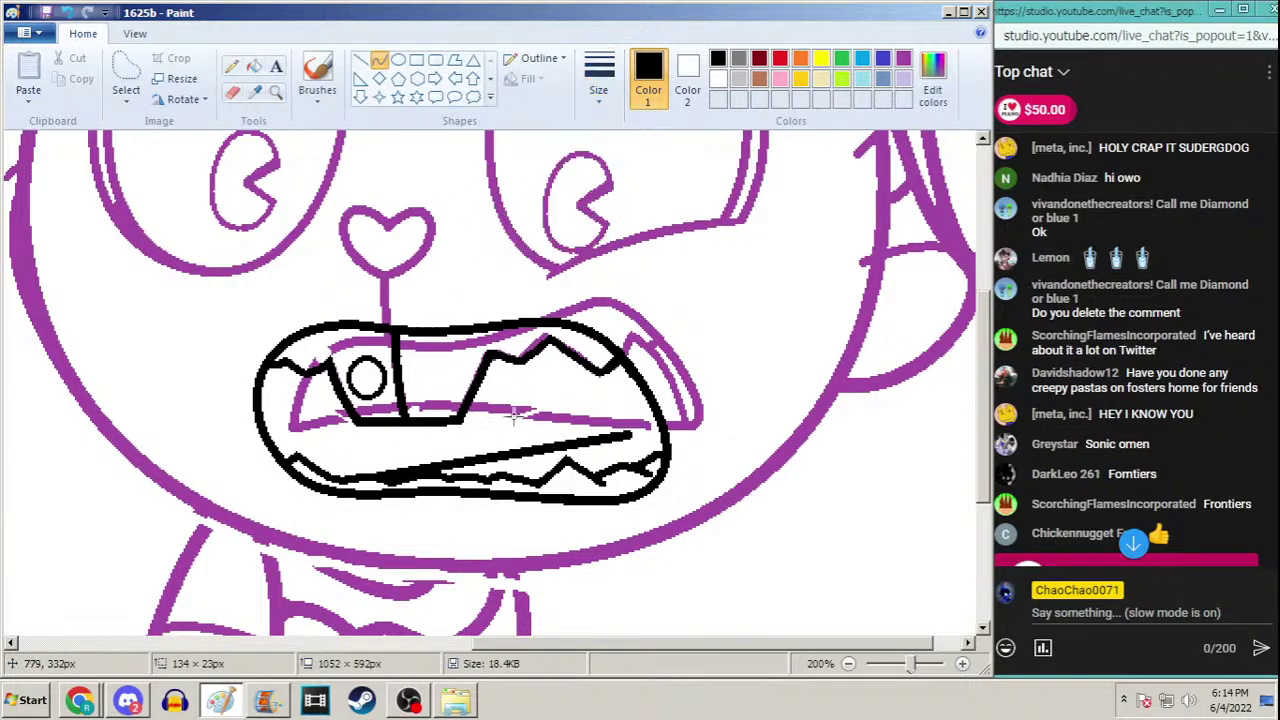
Catch up on the newest live chat messages and return to the drawing
click(1203, 379)
scroll(1203, 379, down, 3)
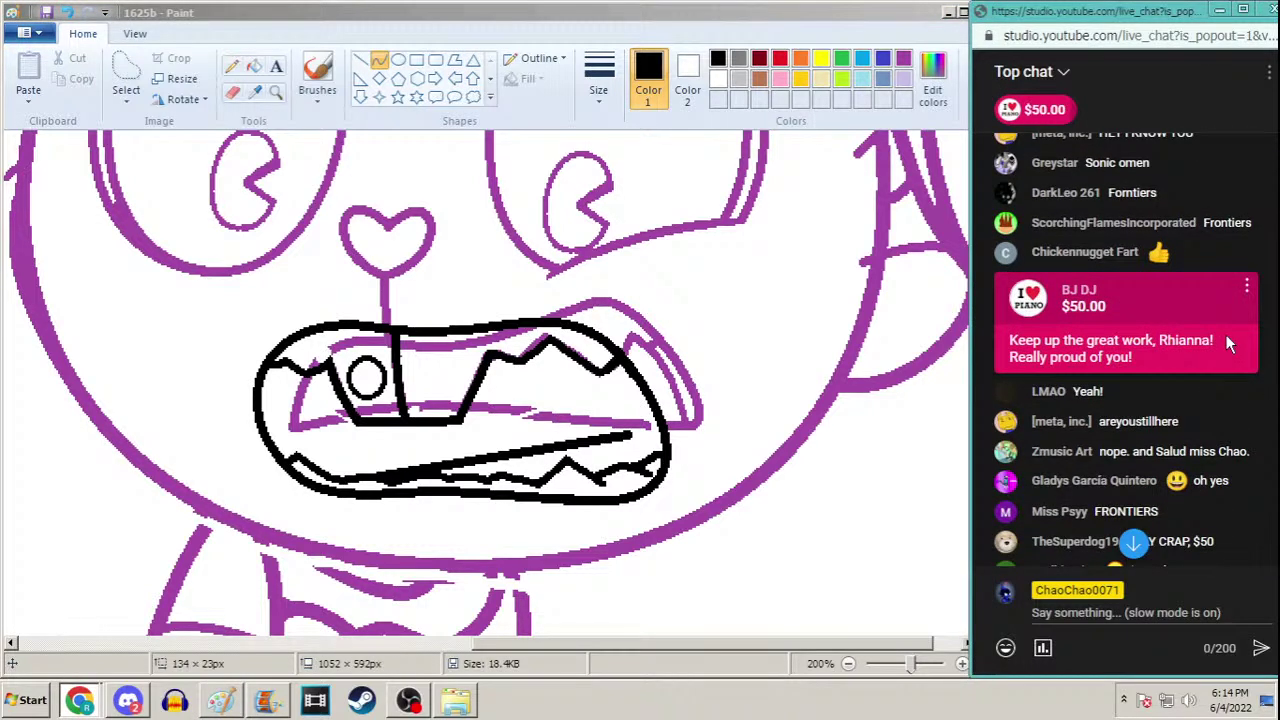
scroll(1225, 334, down, 7)
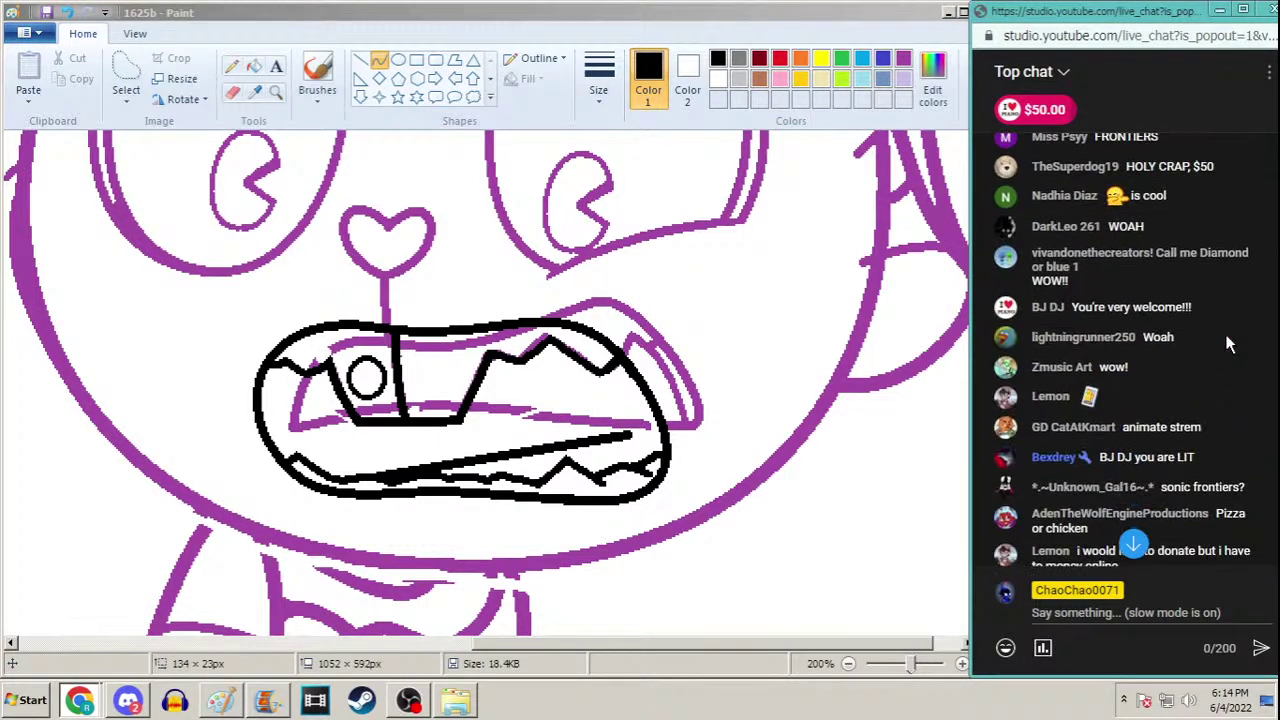
click(280, 17)
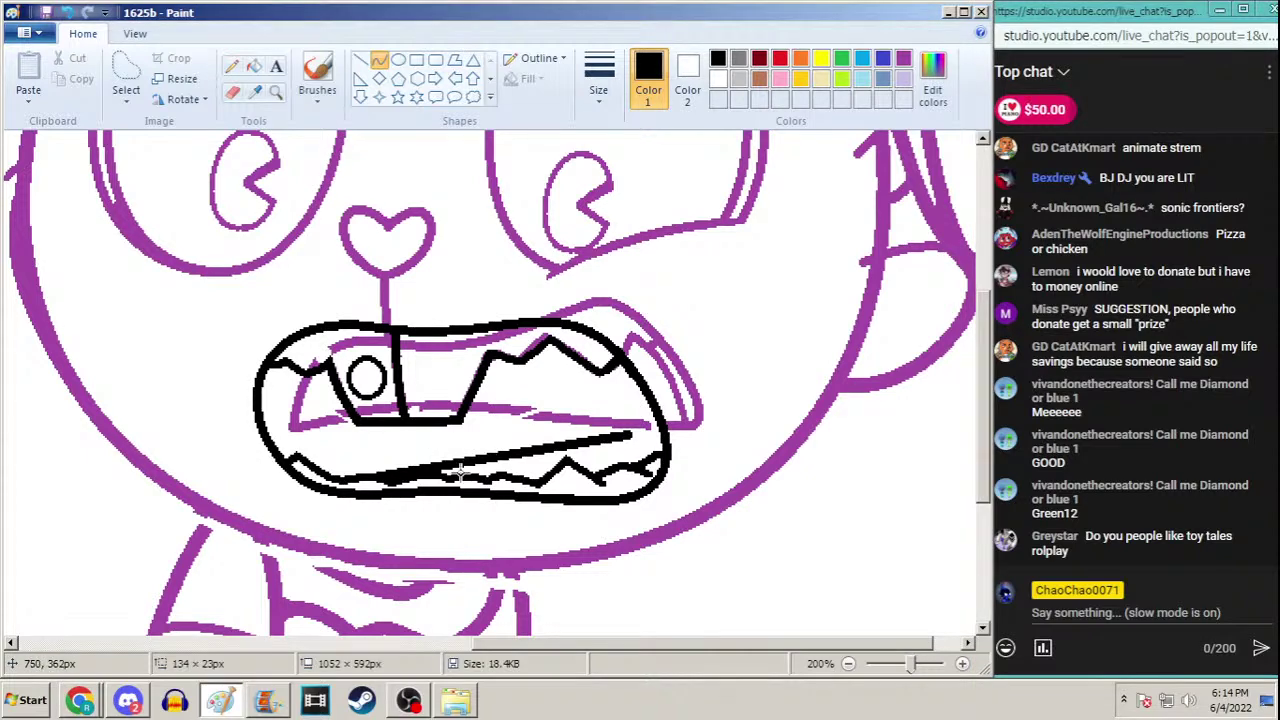
Bend the line into a tongue arch, undo it, and redraw the arch about 138 × 53 px above the lower teeth
drag(453, 470, 432, 408)
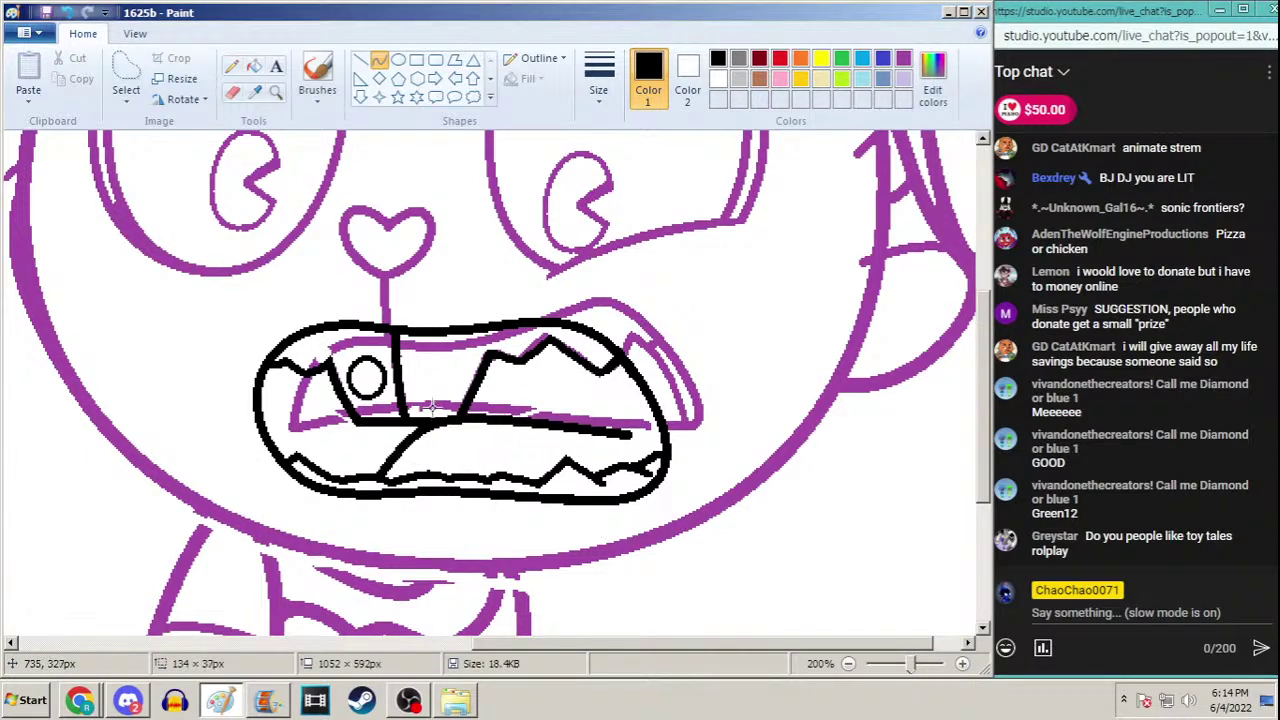
drag(549, 400, 558, 385)
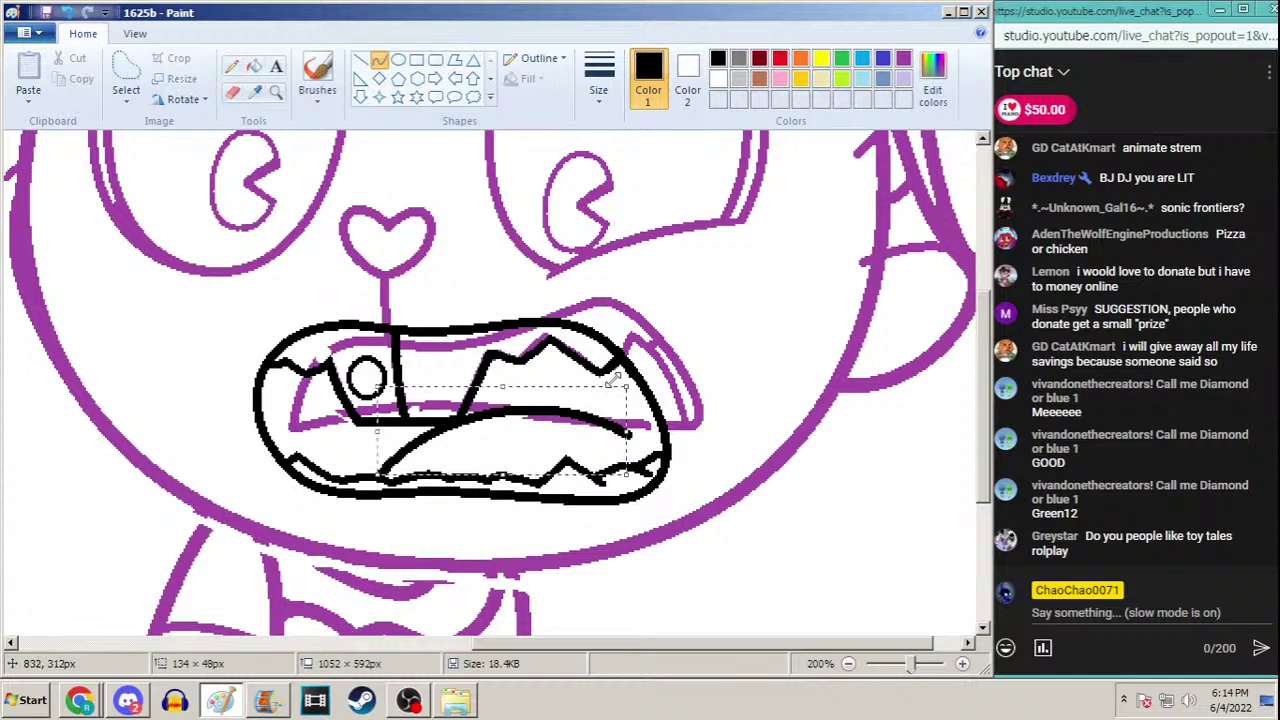
drag(626, 431, 615, 442)
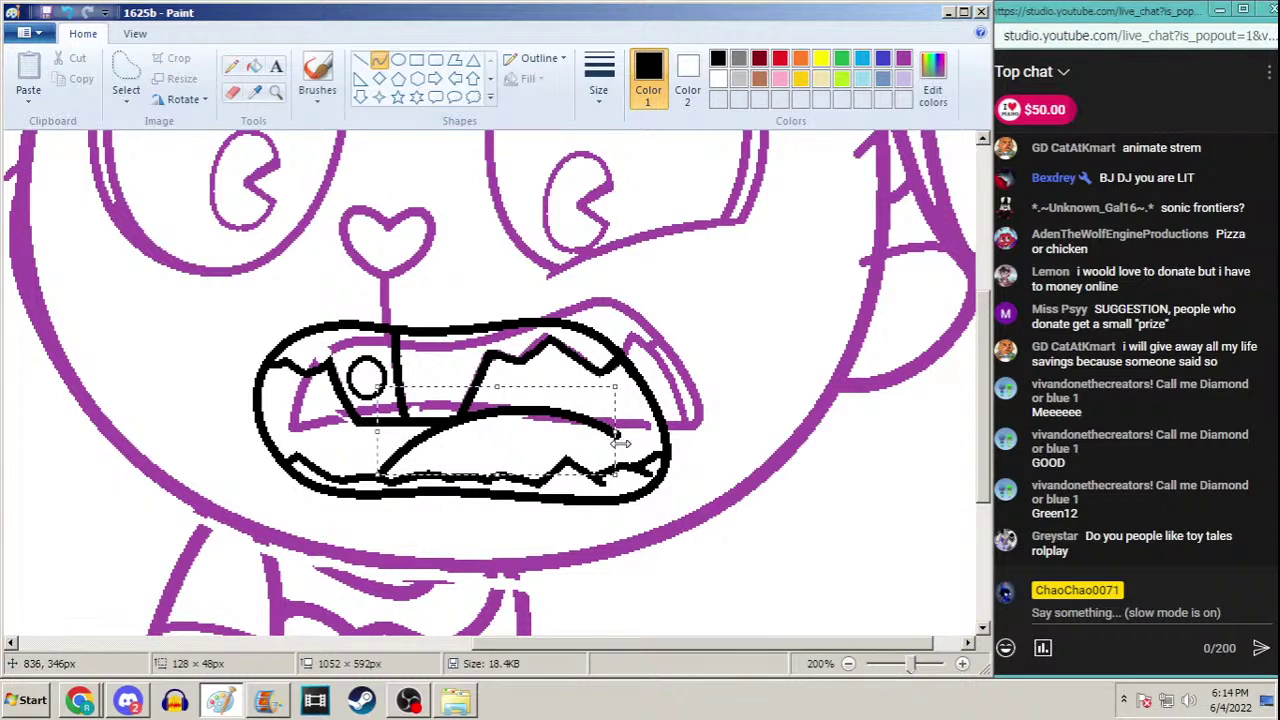
key(ctrl+z)
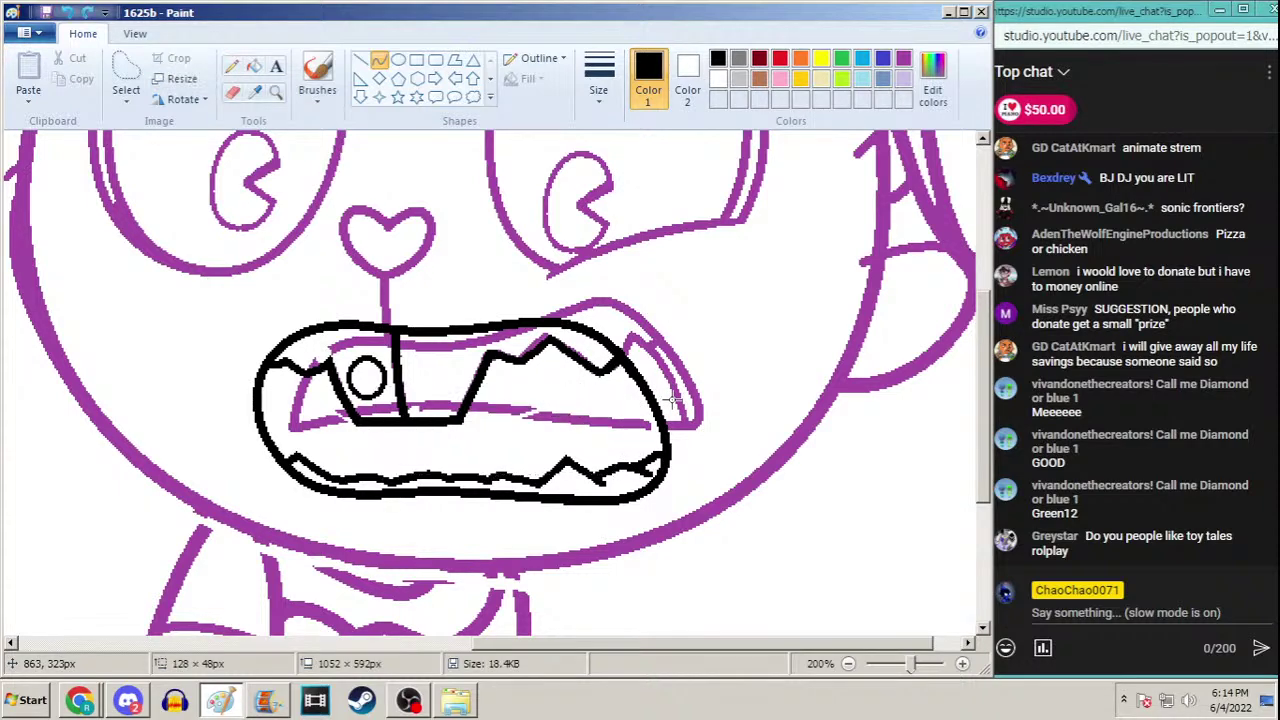
drag(640, 462, 370, 476)
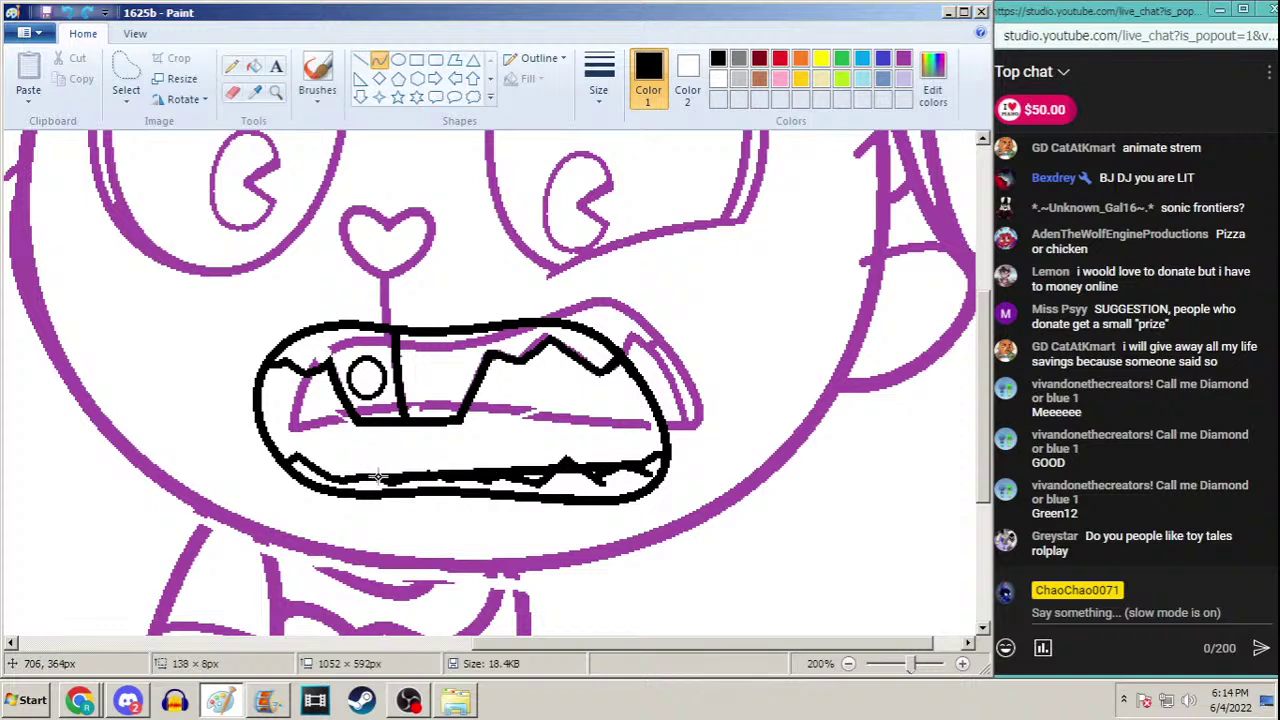
drag(540, 445, 400, 400)
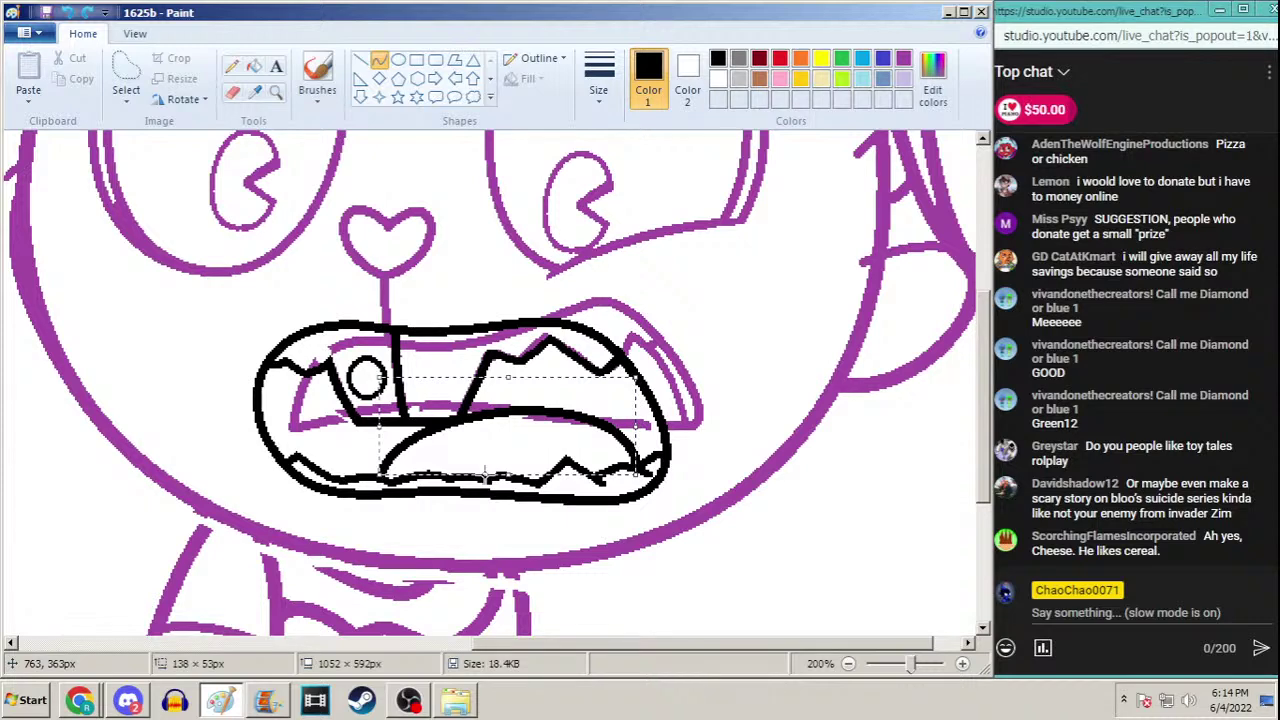
Add a thin black pencil detail inside the rightmost lower teeth using the second line thickness, undoing and redrawing the first stroke
click(232, 66)
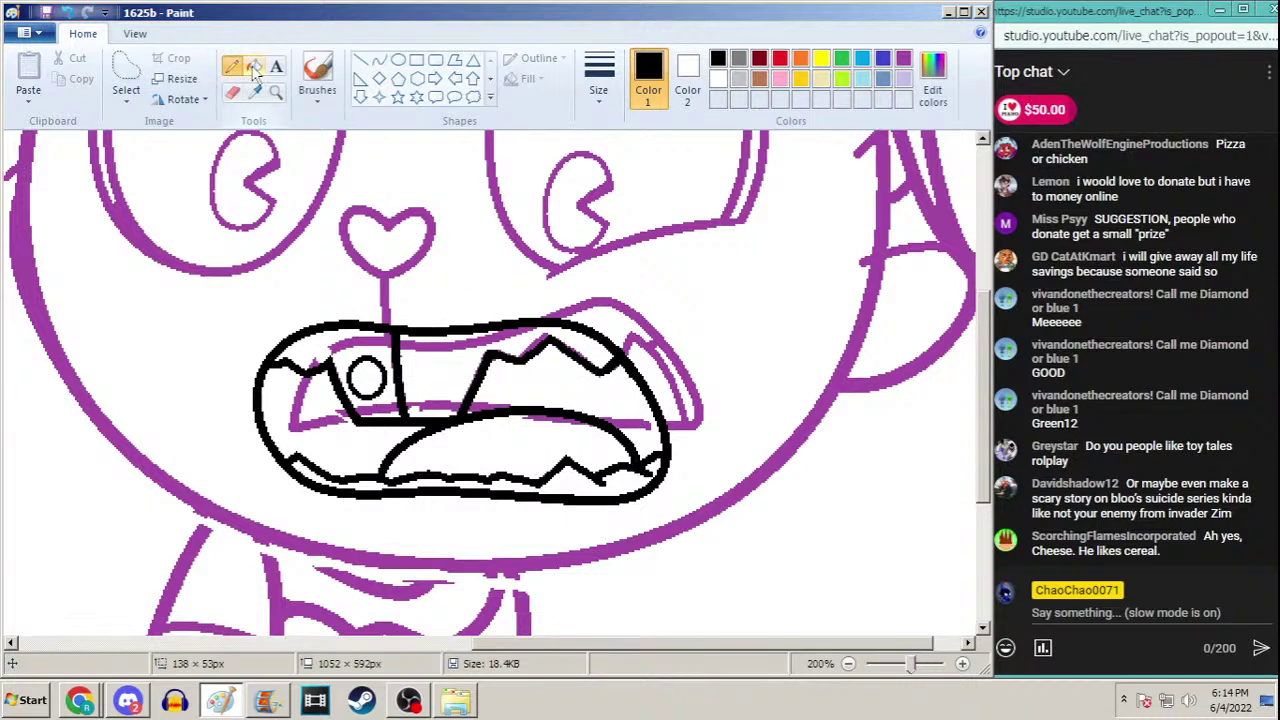
click(598, 92)
click(586, 166)
drag(600, 482, 650, 466)
key(ctrl+z)
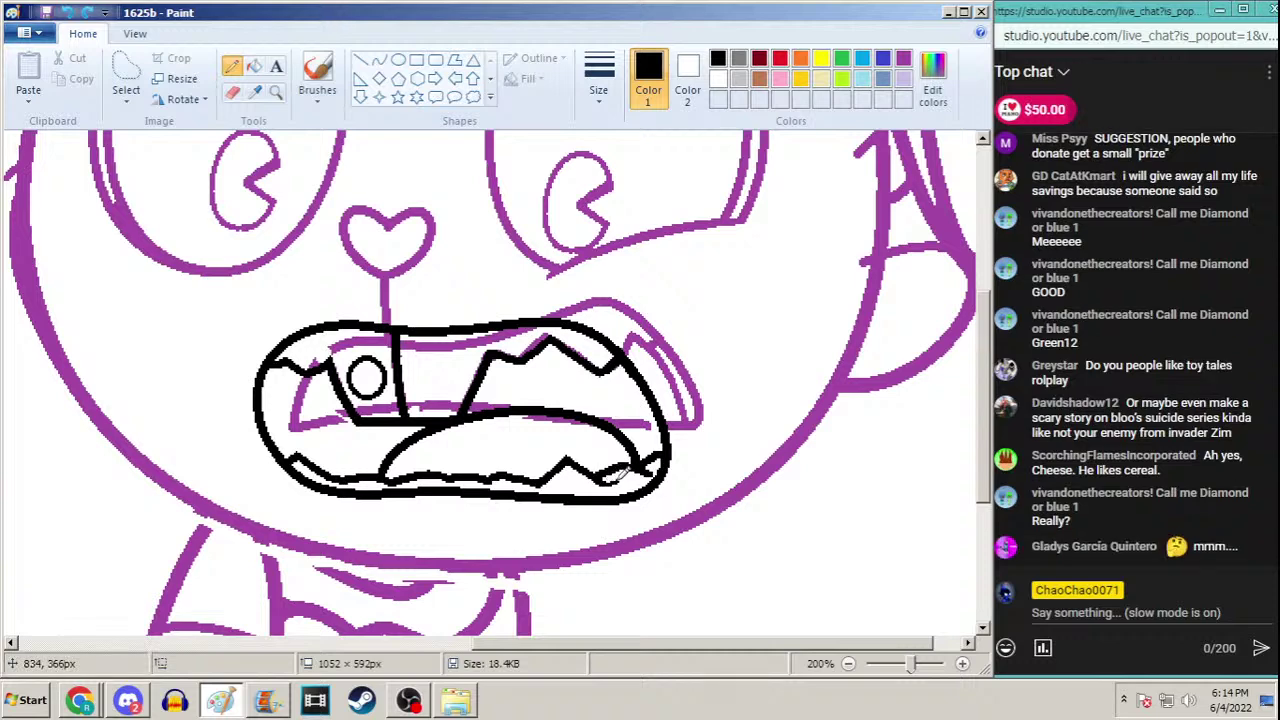
drag(618, 476, 630, 470)
Try a rounded tooth with a thin inner detail line at the mouth's lower-left corner, and undo its strokes
click(599, 80)
click(578, 205)
mouse_move(343, 440)
mouse_down()
mouse_move(287, 444)
mouse_move(333, 429)
mouse_move(352, 457)
mouse_up()
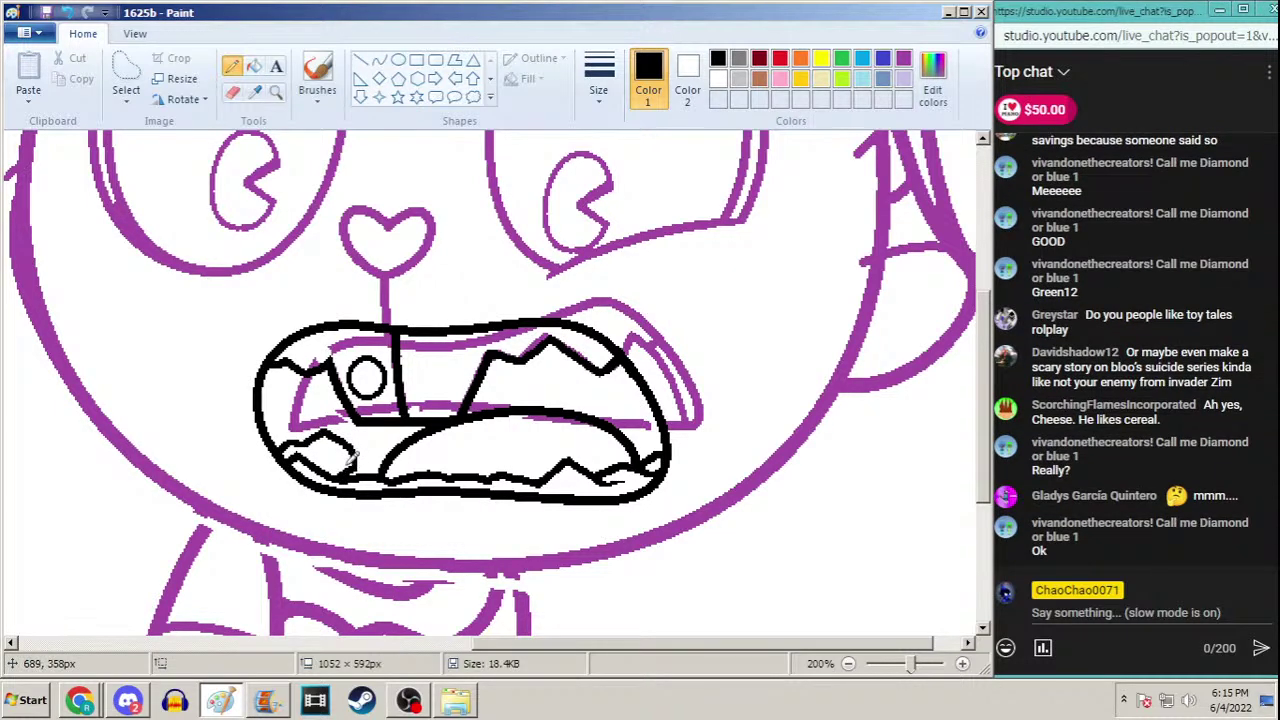
click(598, 75)
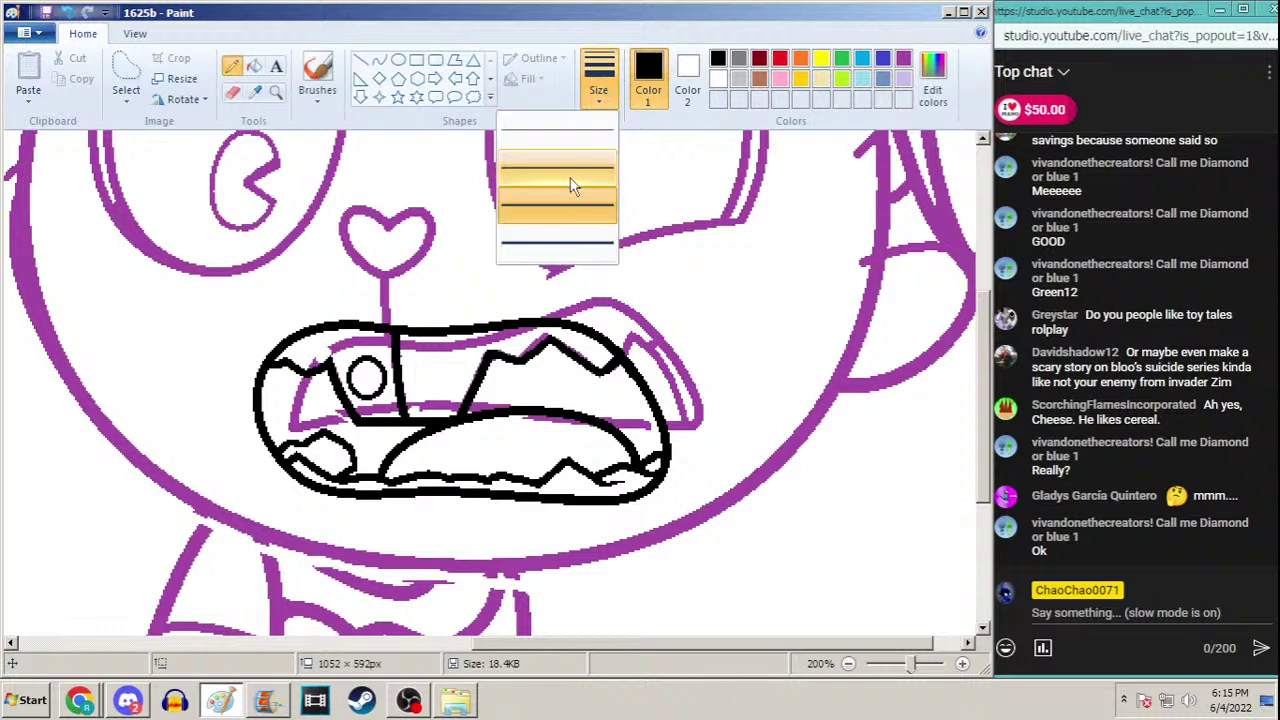
click(571, 184)
drag(302, 456, 343, 444)
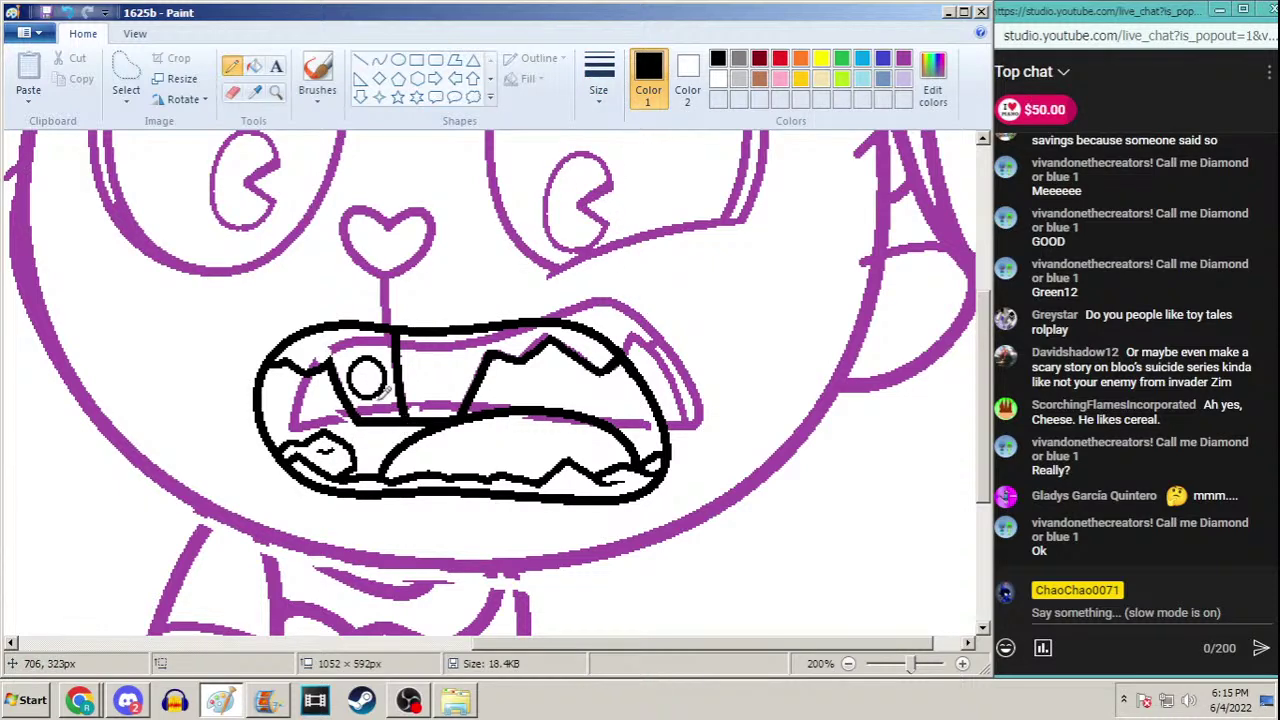
key(ctrl+z)
key(ctrl+z)
key(ctrl+z)
Draw an angular broken tooth at the mouth's lower-left corner with the third pencil thickness, and return to the second thickness
click(598, 75)
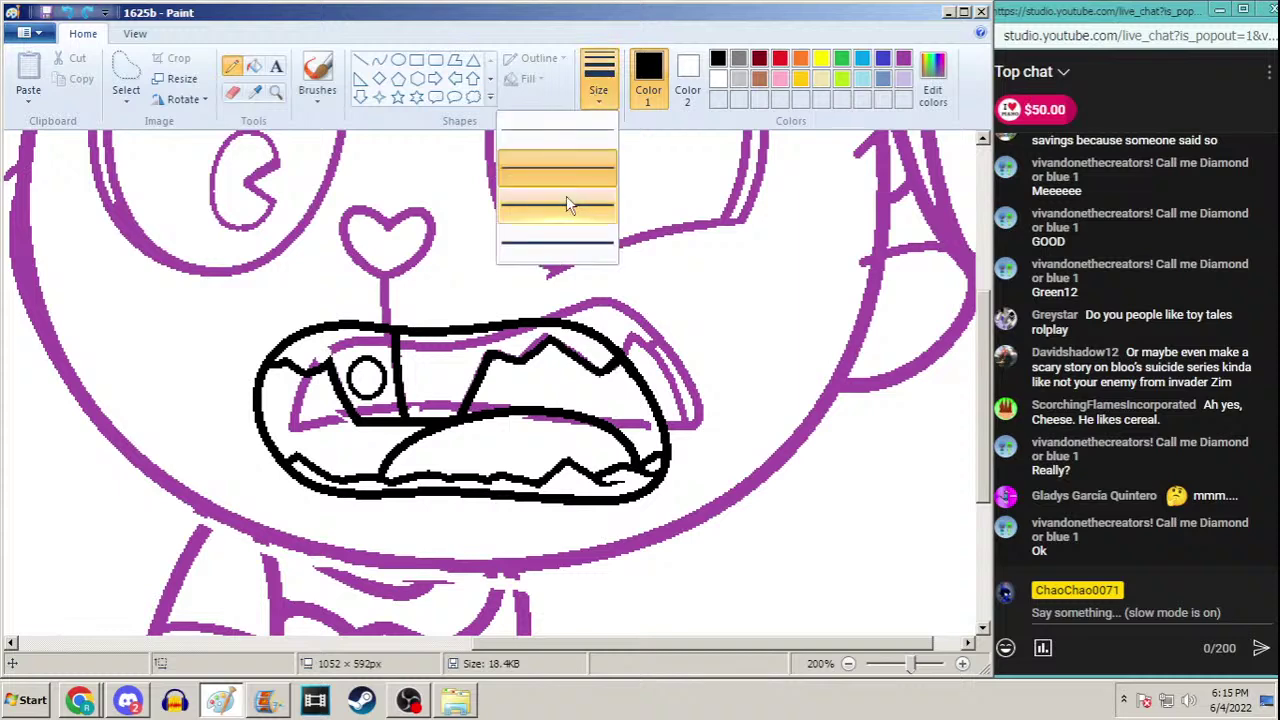
click(571, 198)
drag(300, 427, 328, 414)
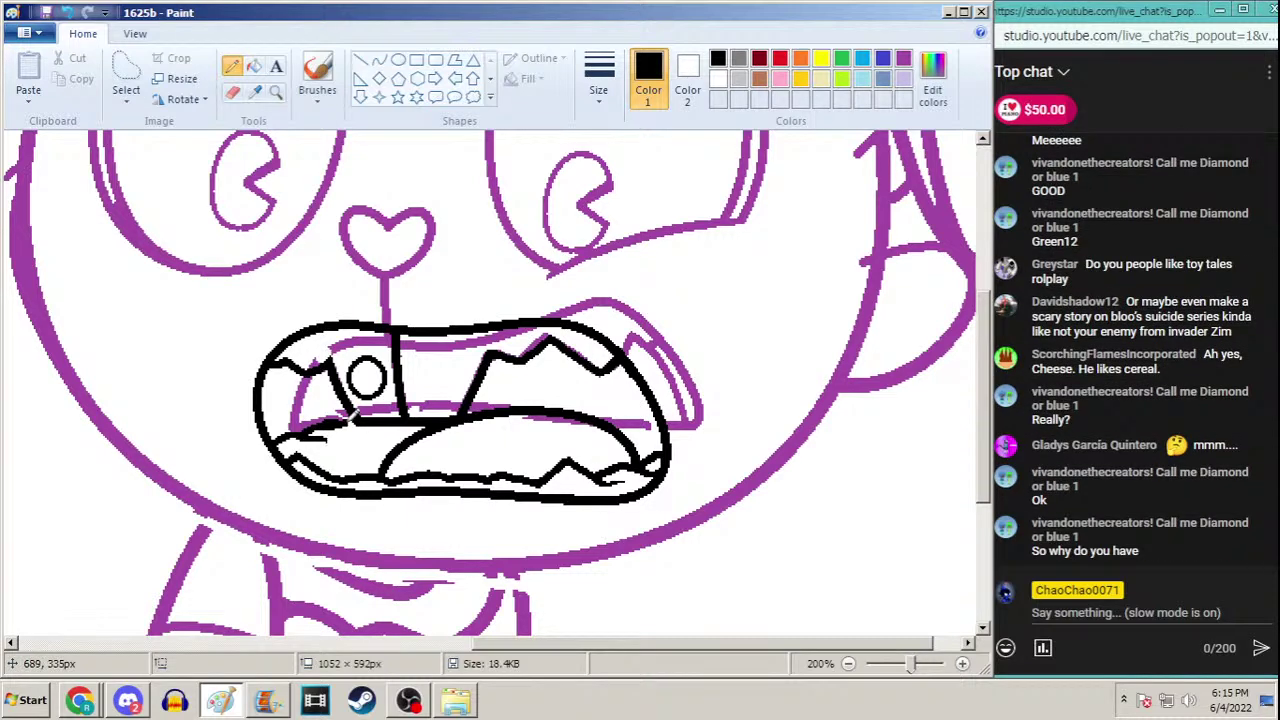
drag(349, 422, 346, 457)
drag(348, 454, 322, 466)
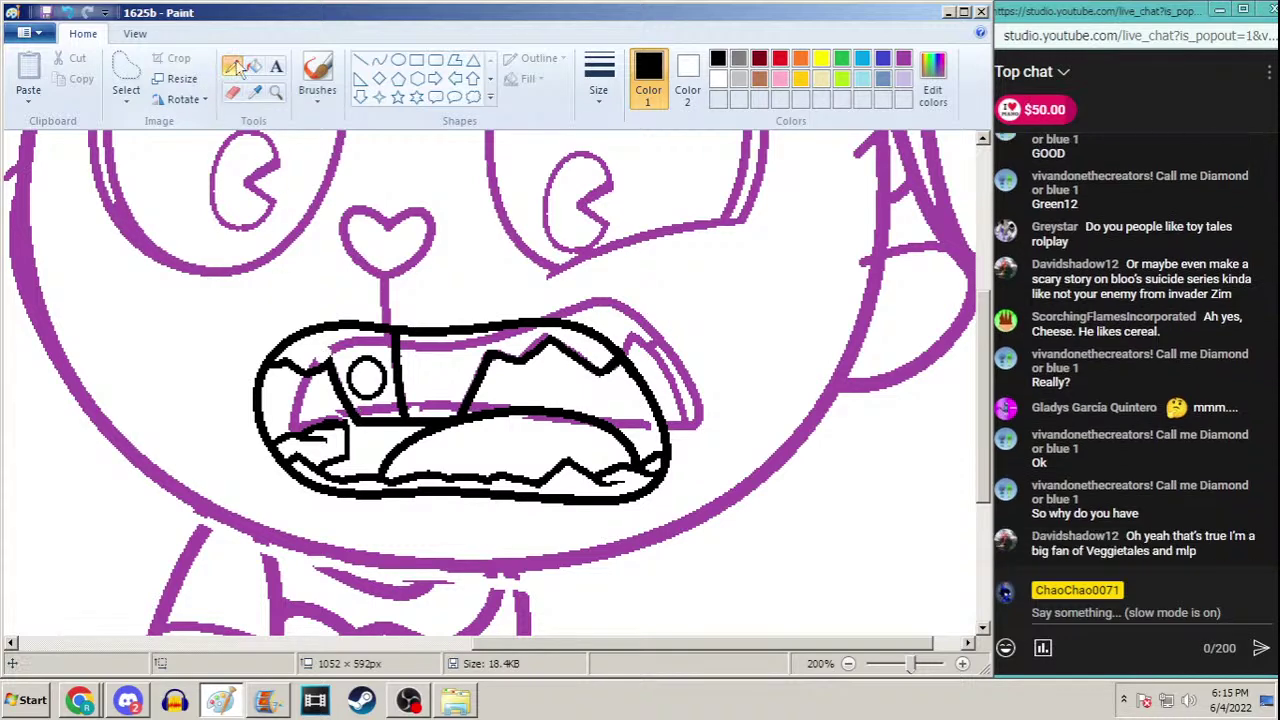
click(598, 80)
click(591, 184)
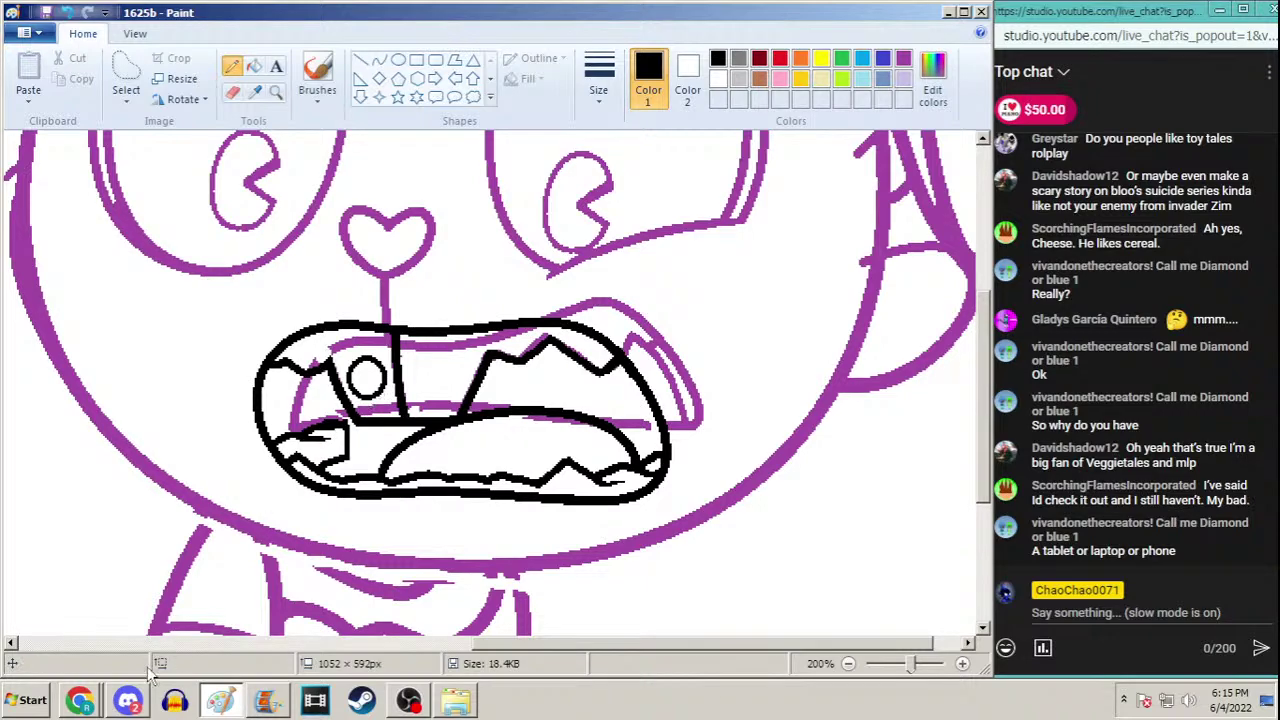
Check the Discord server's chat channel, catch up on the recent live chat messages, and return to the drawing
click(140, 702)
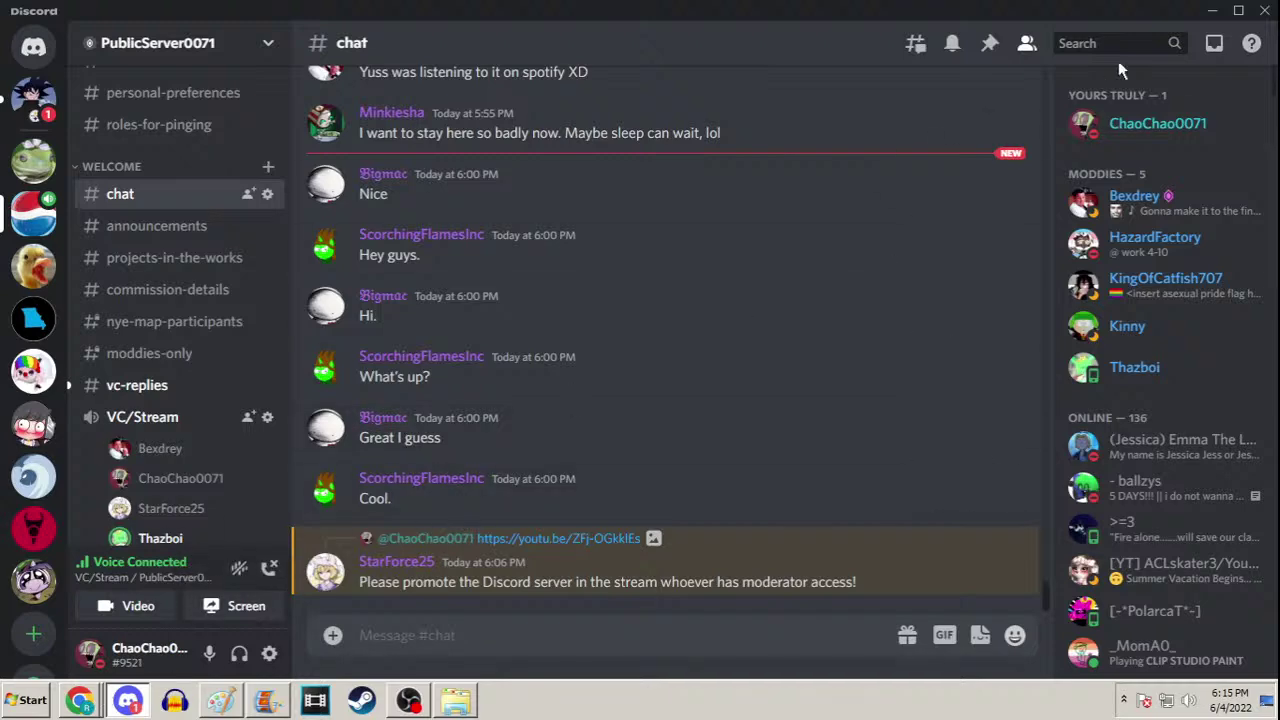
click(1216, 14)
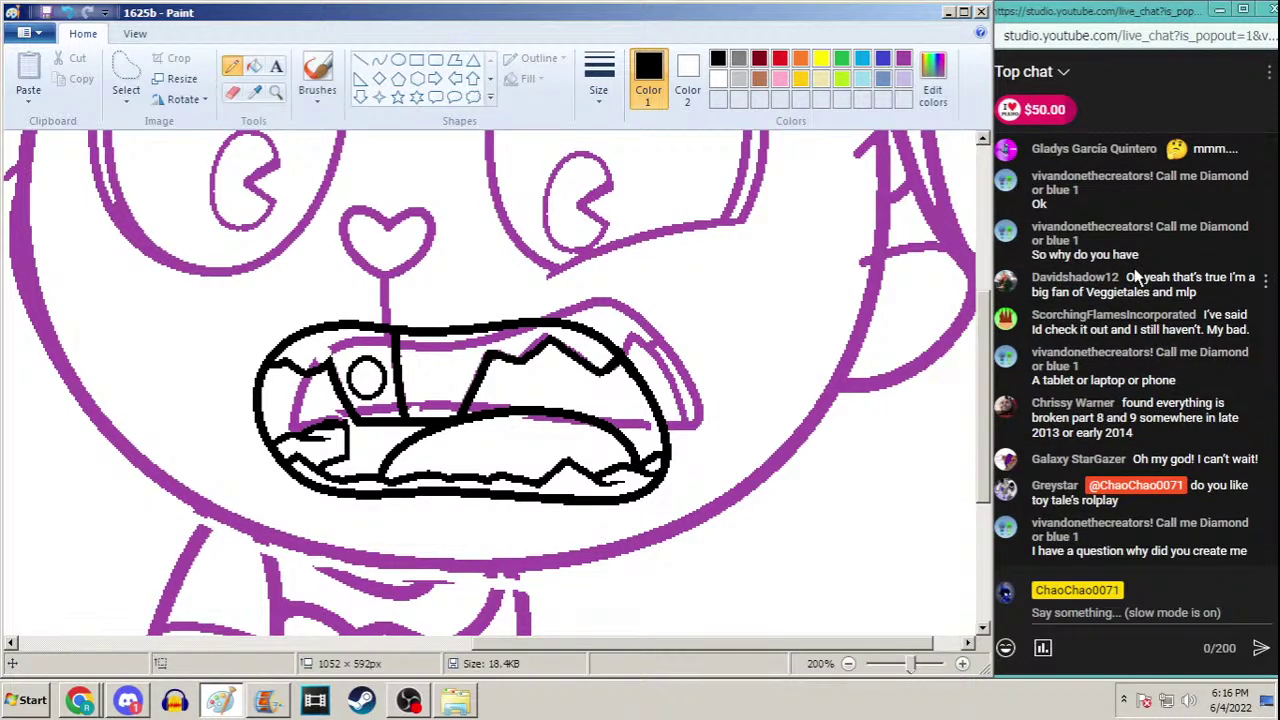
scroll(1135, 278, up, 3)
scroll(1080, 277, down, 3)
click(1080, 277)
scroll(1086, 400, up, 2)
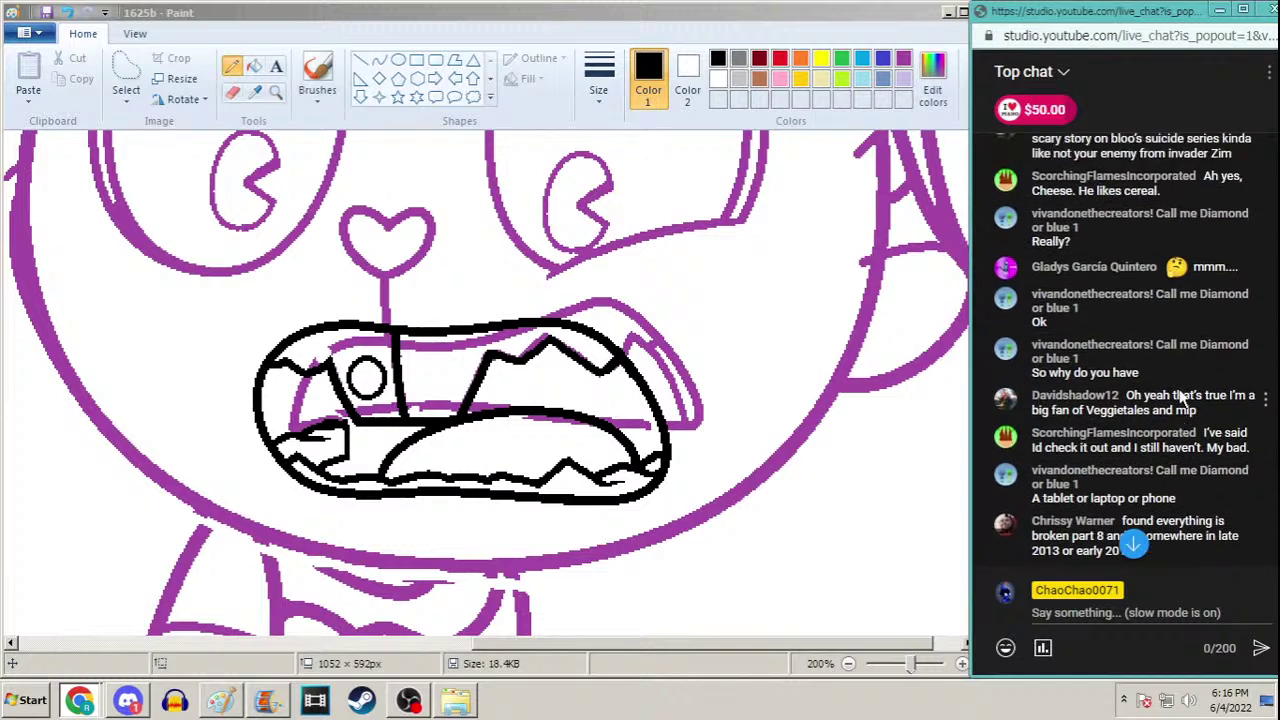
scroll(1179, 395, up, 1)
scroll(1179, 389, down, 3)
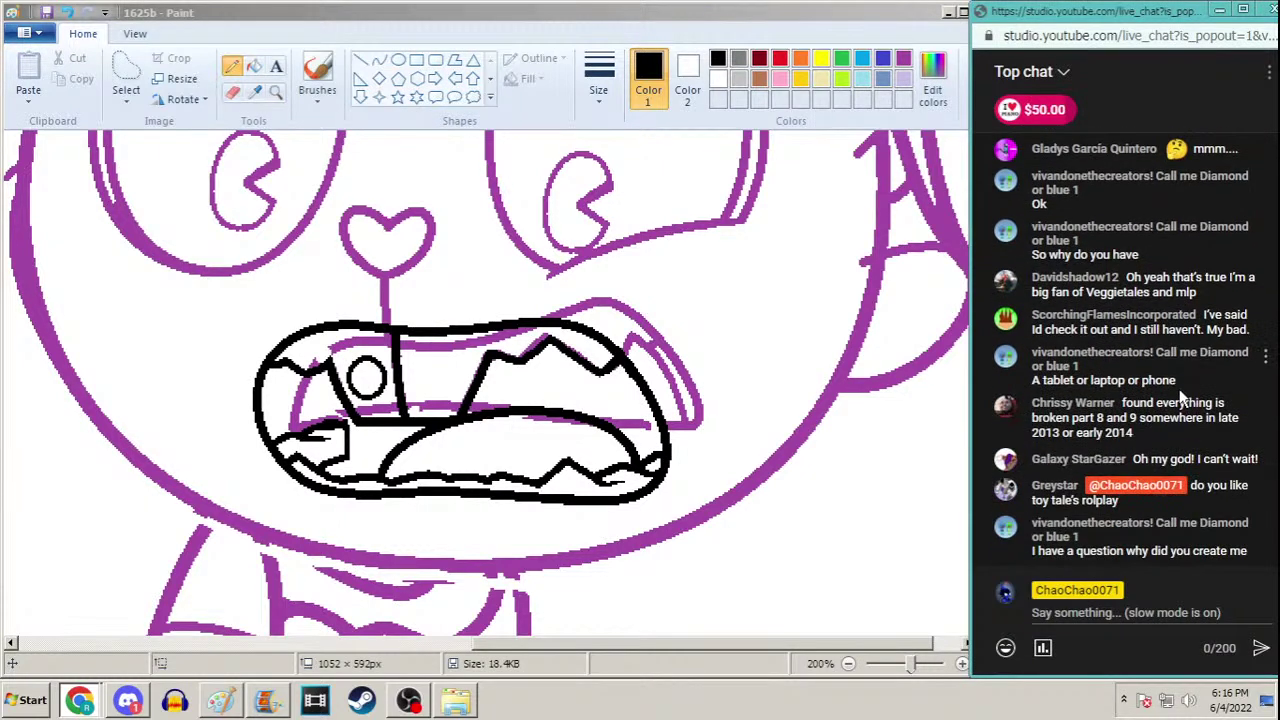
click(557, 22)
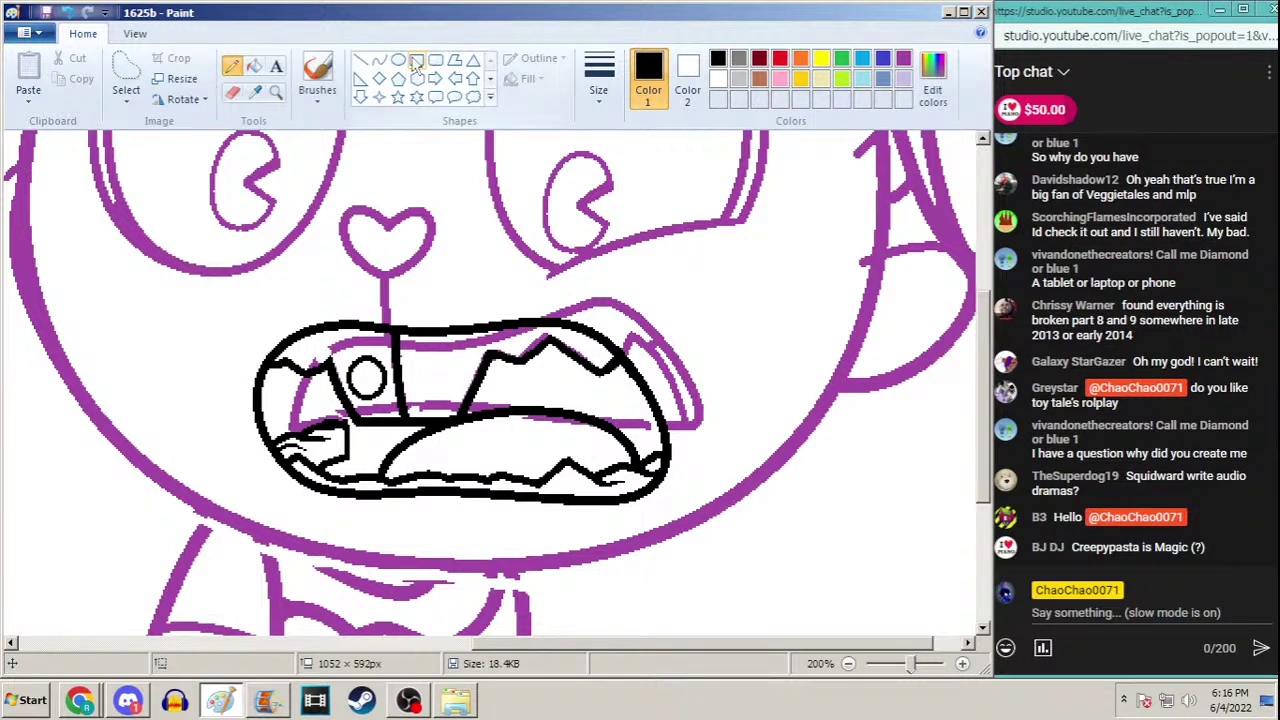
Change from the pencil to the Curve tool with the third line thickness for outlining the eyes
click(276, 91)
right_click(337, 171)
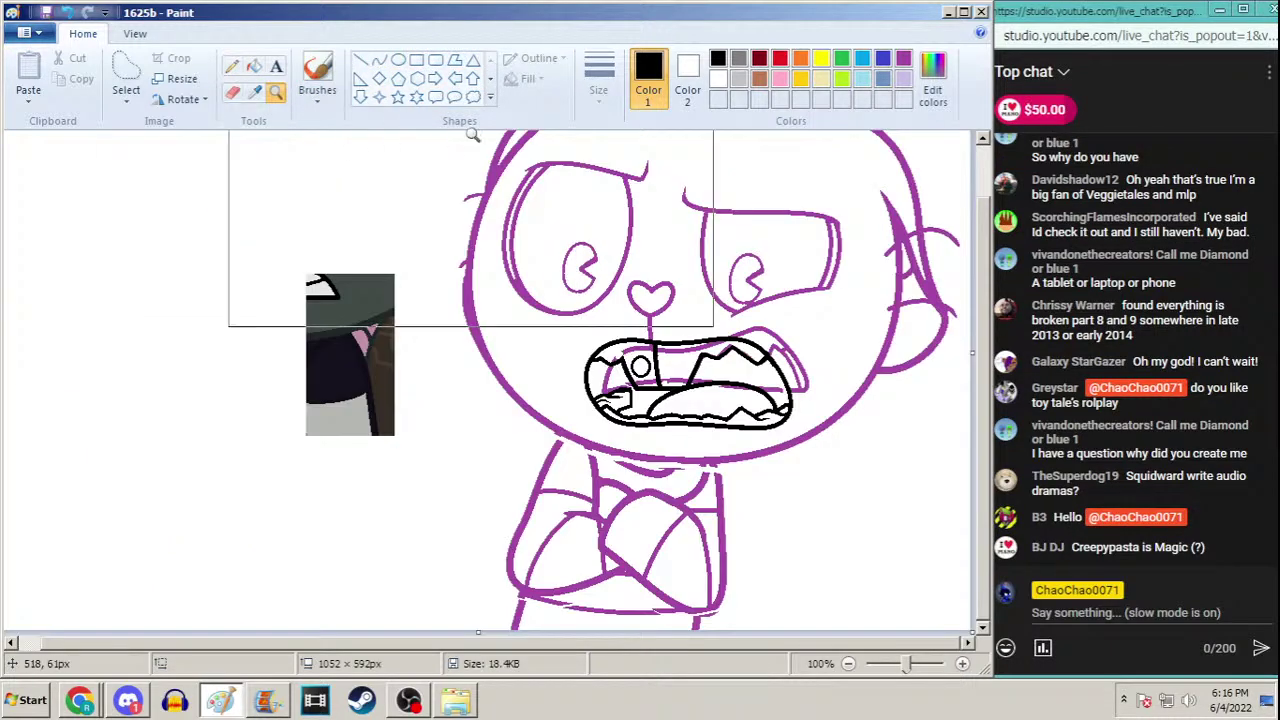
scroll(975, 310, up, 1)
click(378, 60)
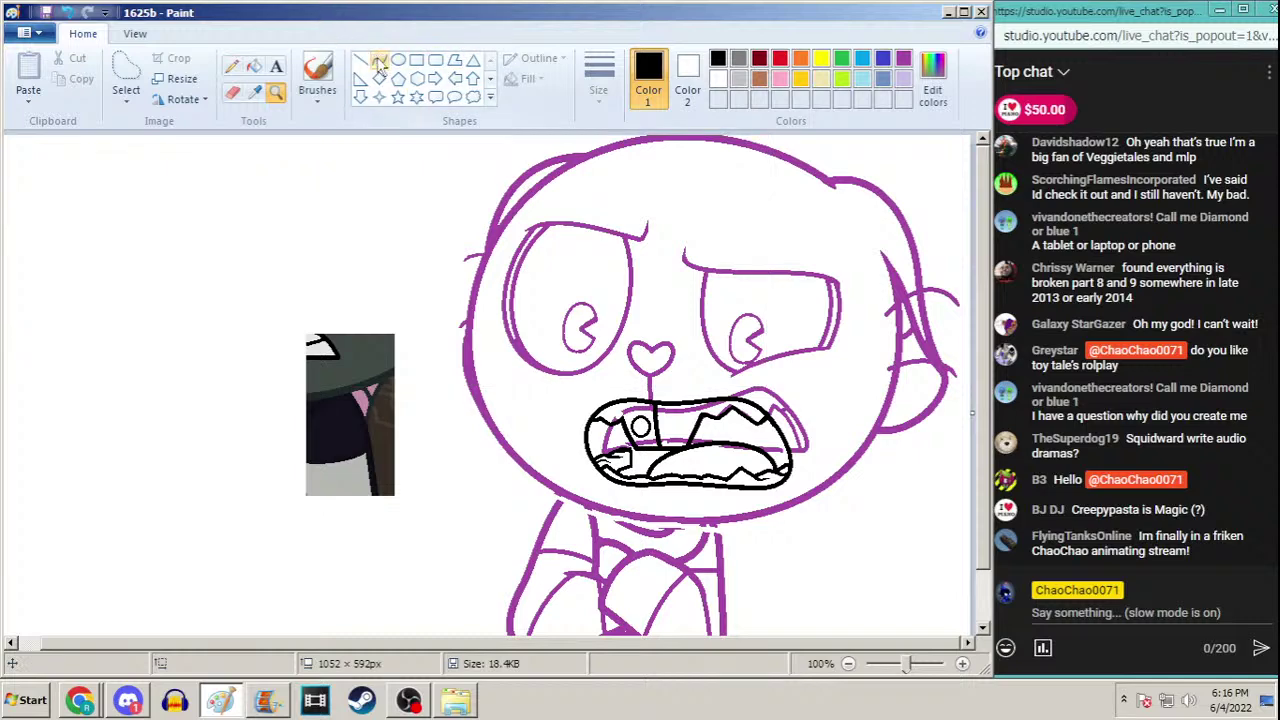
click(598, 92)
click(591, 199)
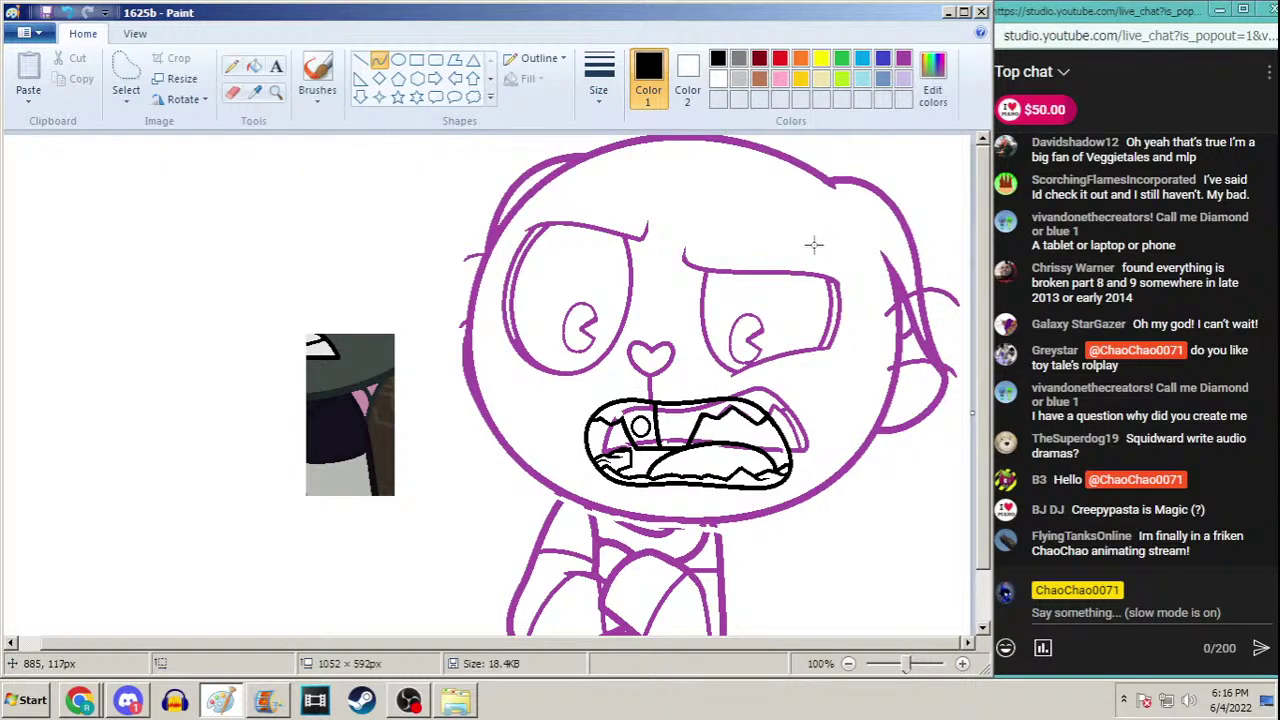
Try to outline the right eye as a black oval from two curves about 103 × 202 px and 143 × 220 px, and undo them
drag(733, 220, 749, 395)
mouse_move(738, 248)
mouse_down()
mouse_move(697, 231)
mouse_move(675, 378)
mouse_up()
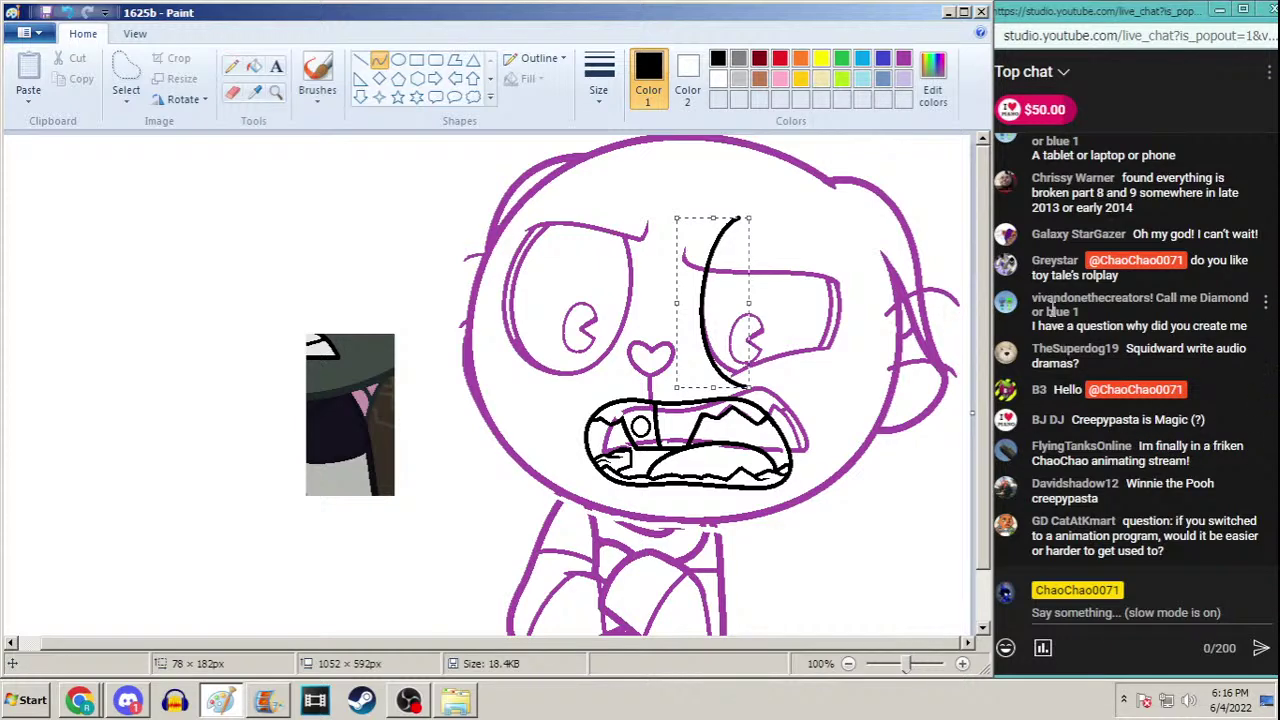
key(Delete)
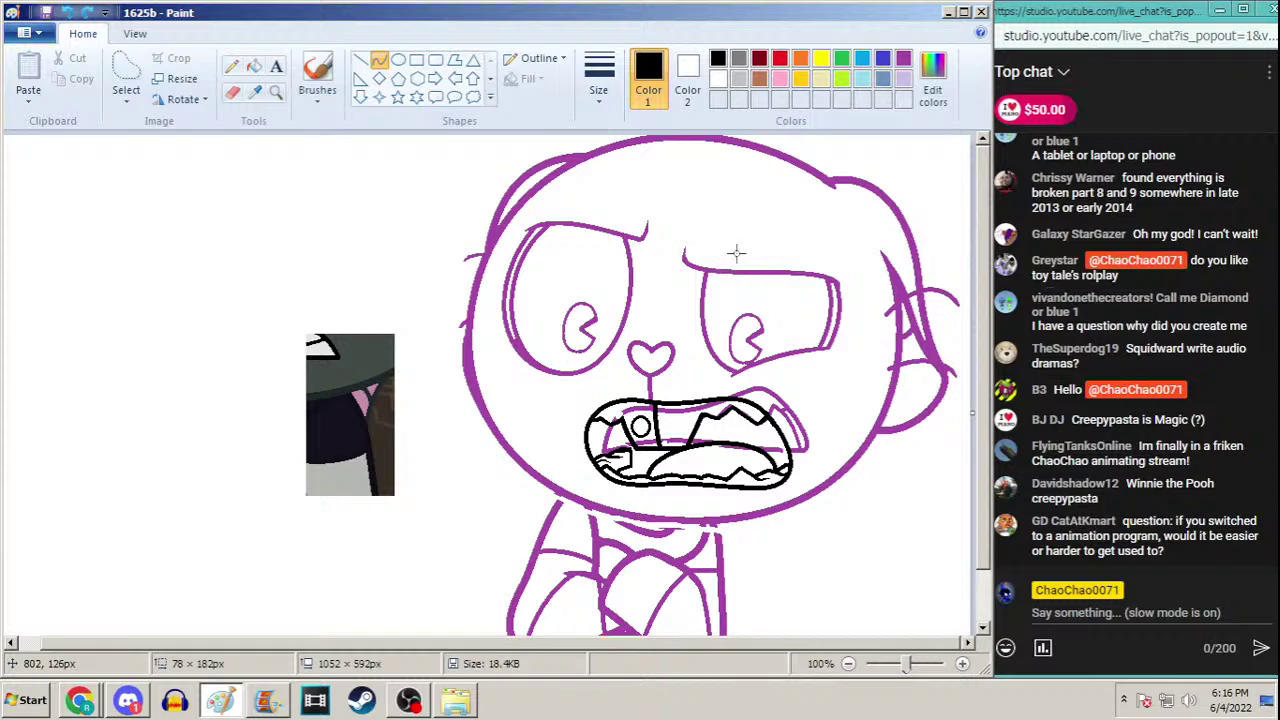
drag(762, 207, 745, 395)
drag(745, 255, 690, 210)
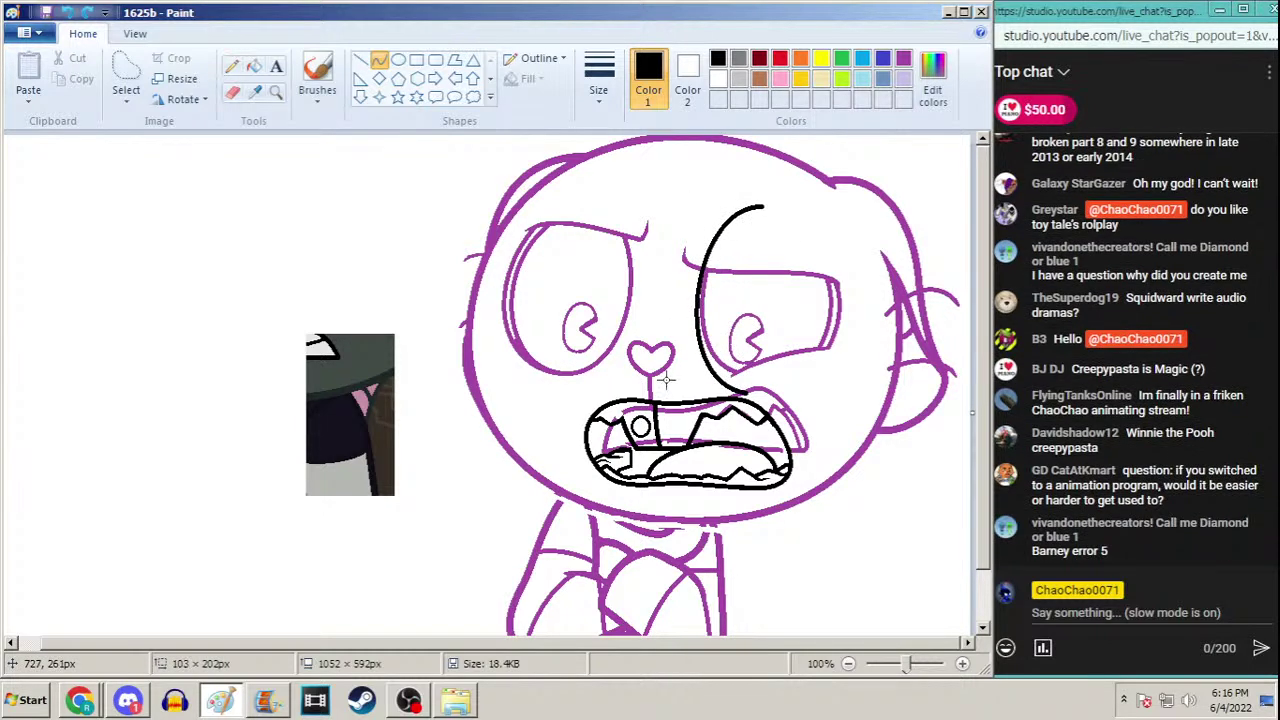
drag(668, 378, 678, 356)
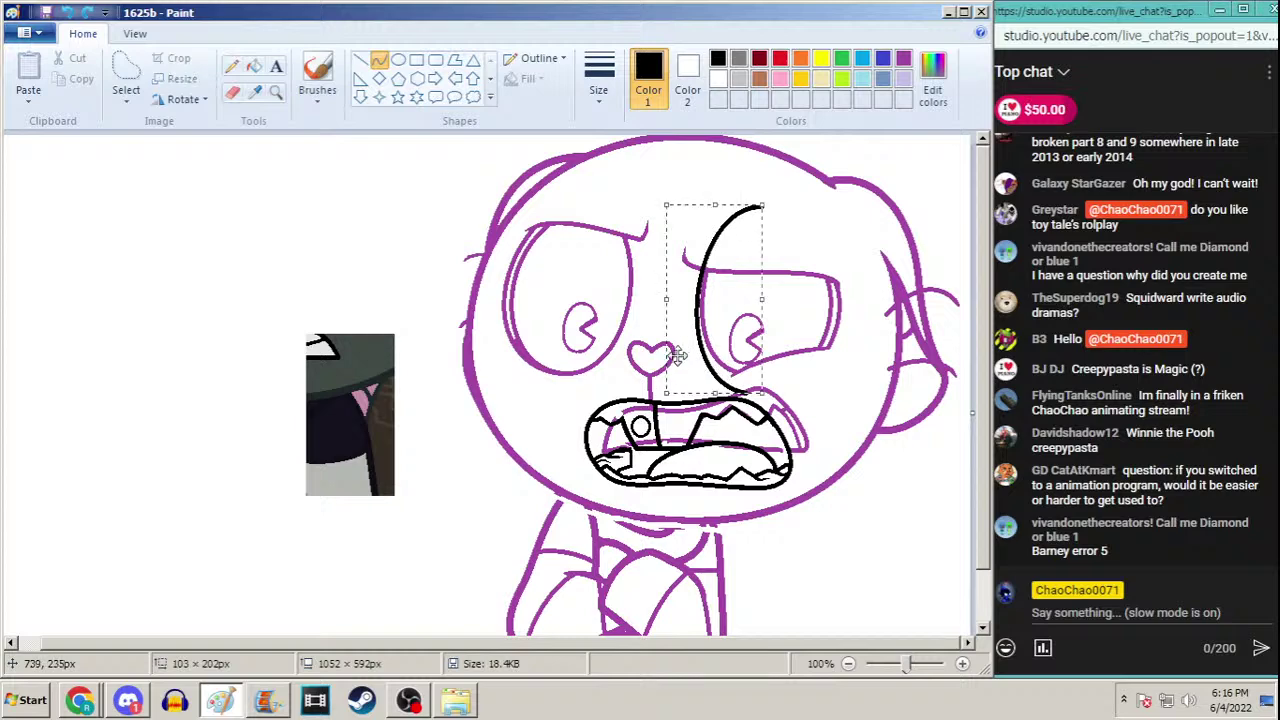
drag(719, 315, 721, 312)
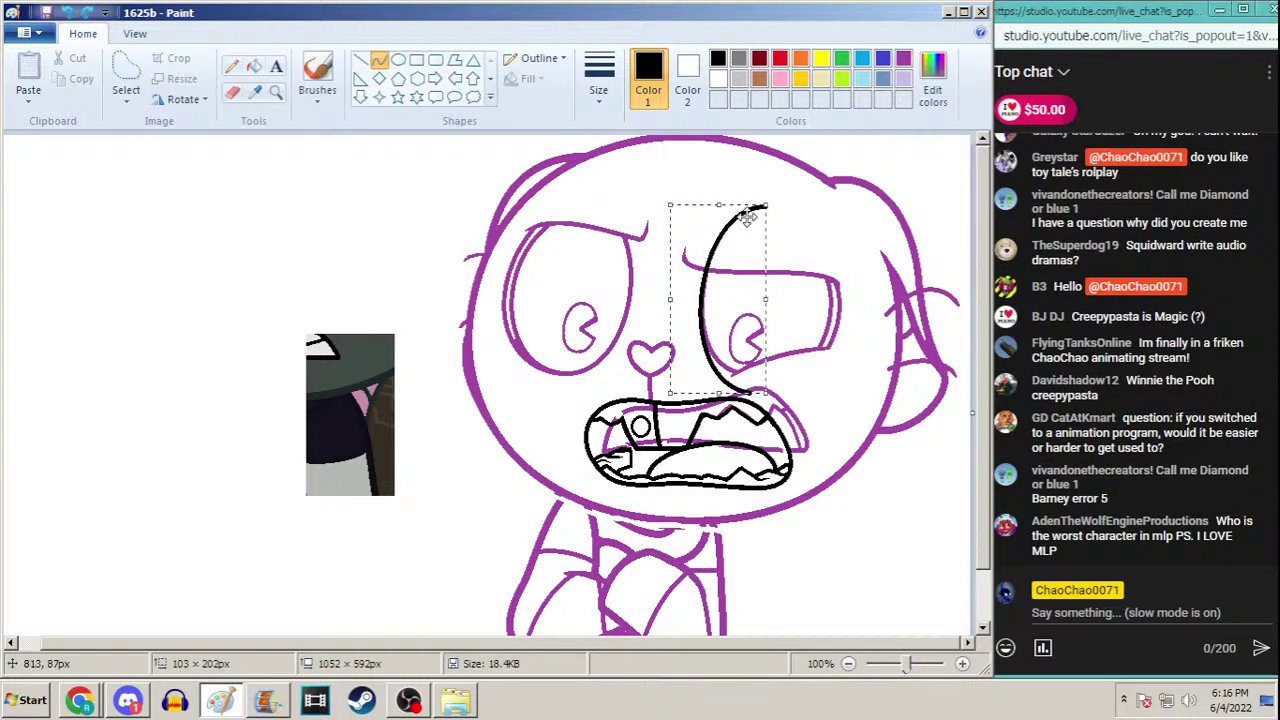
click(831, 241)
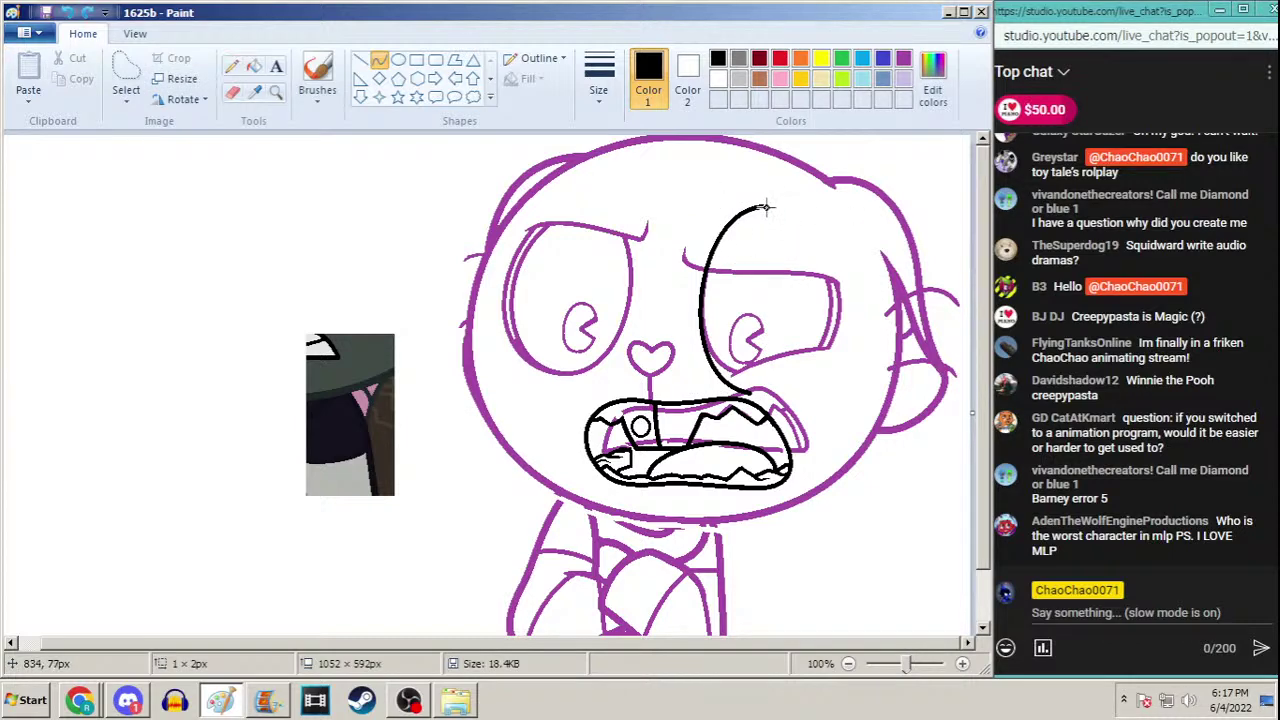
drag(765, 207, 743, 400)
mouse_move(840, 217)
mouse_down()
mouse_move(882, 207)
mouse_move(837, 426)
mouse_move(860, 406)
mouse_move(833, 356)
mouse_up()
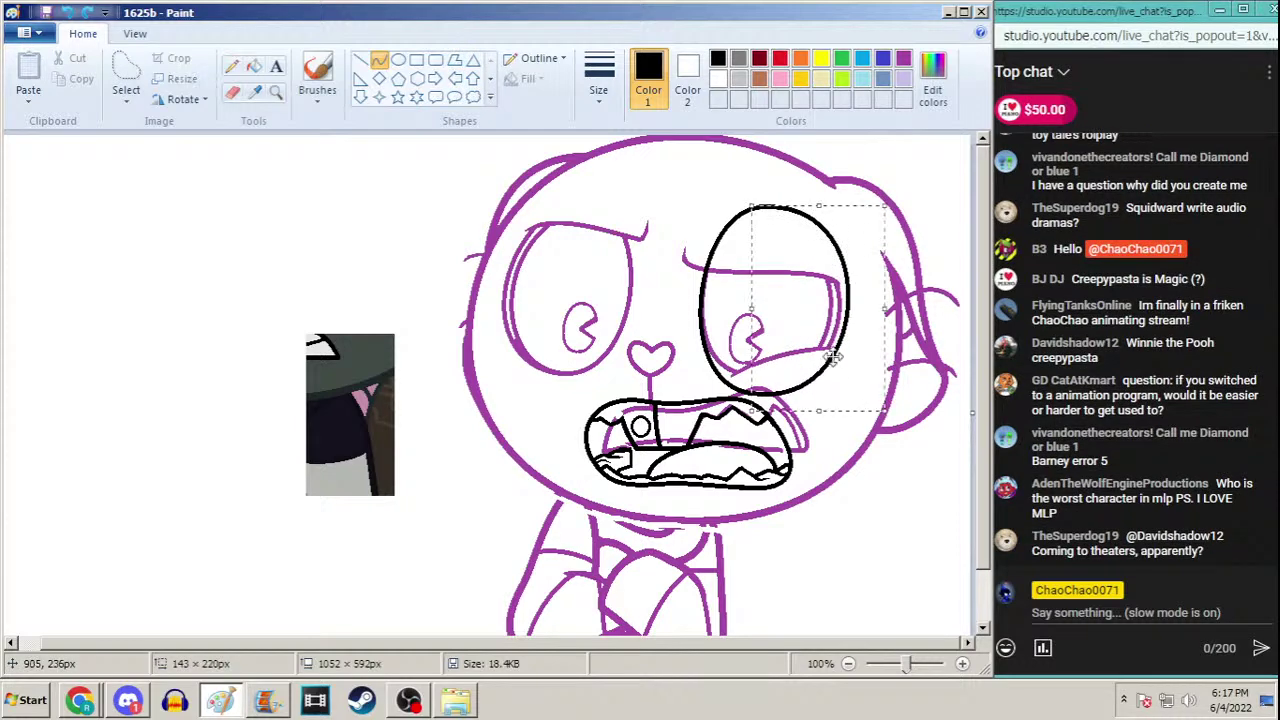
key(ctrl+z)
Draw the left half of the right eye's black outline as a curve, reposition it, and stretch it upward to about 113 × 210 px
drag(774, 216, 756, 395)
drag(776, 267, 663, 399)
drag(728, 294, 737, 289)
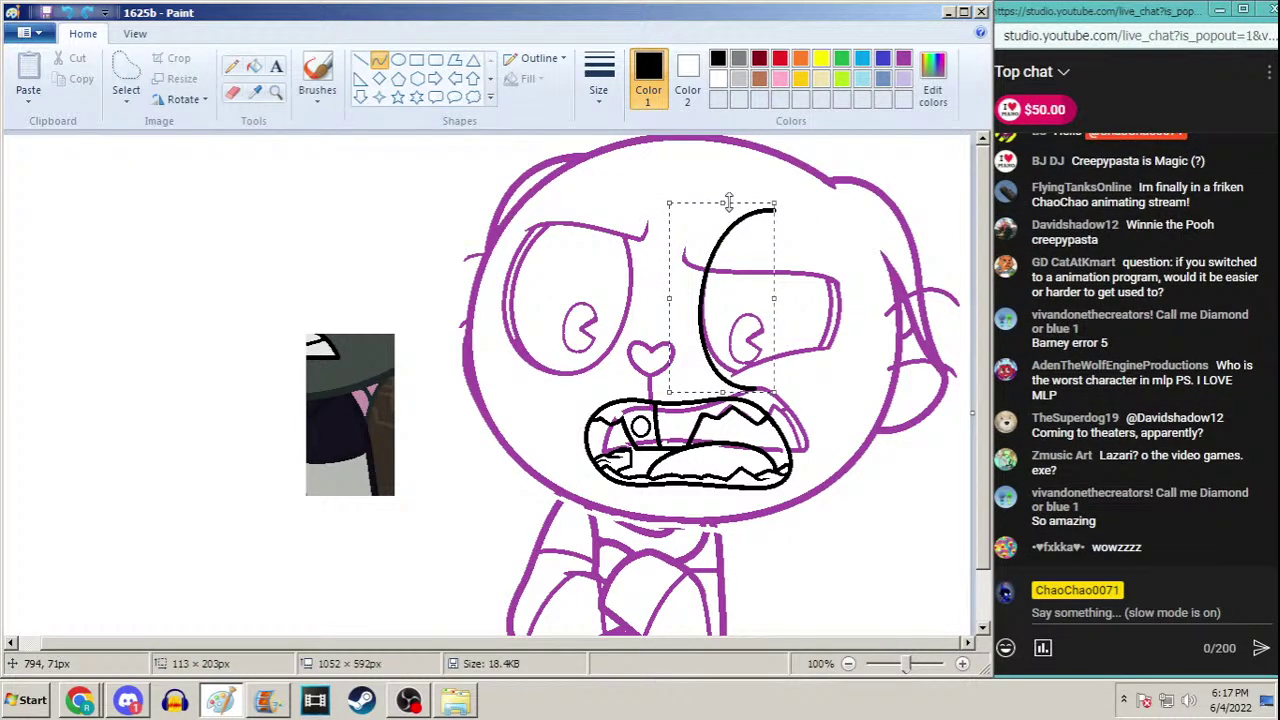
drag(728, 202, 733, 195)
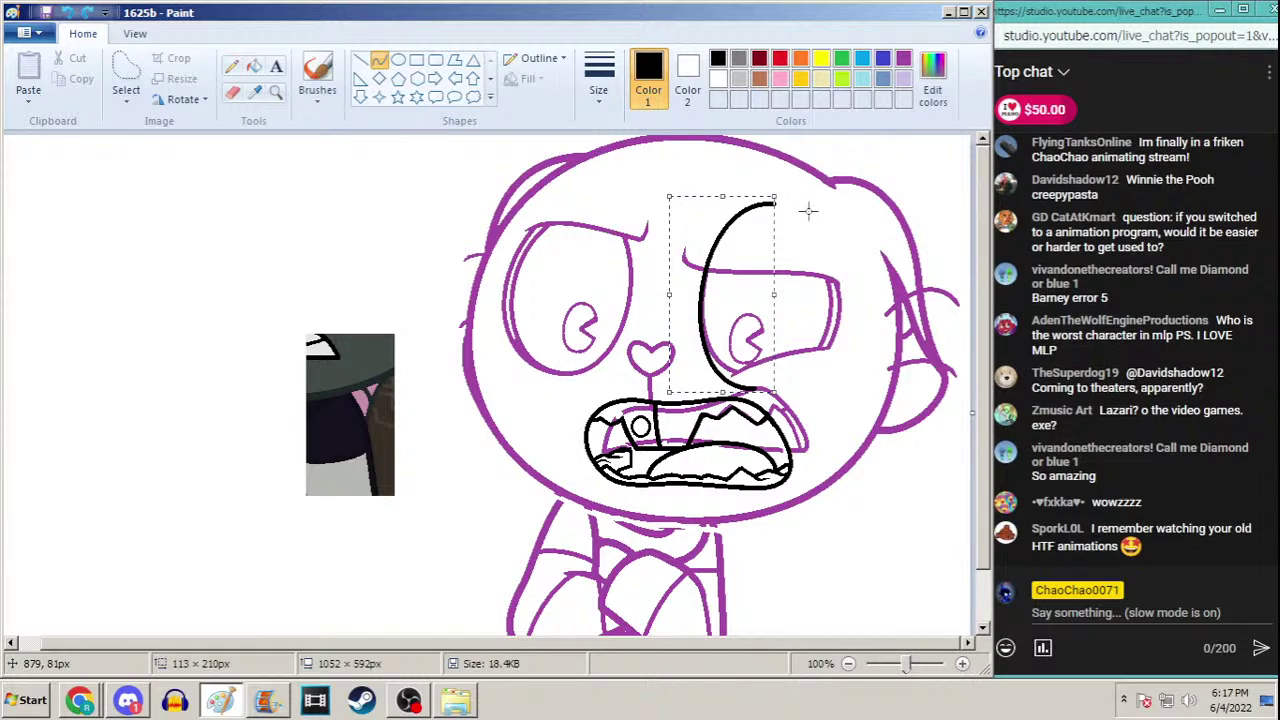
click(808, 210)
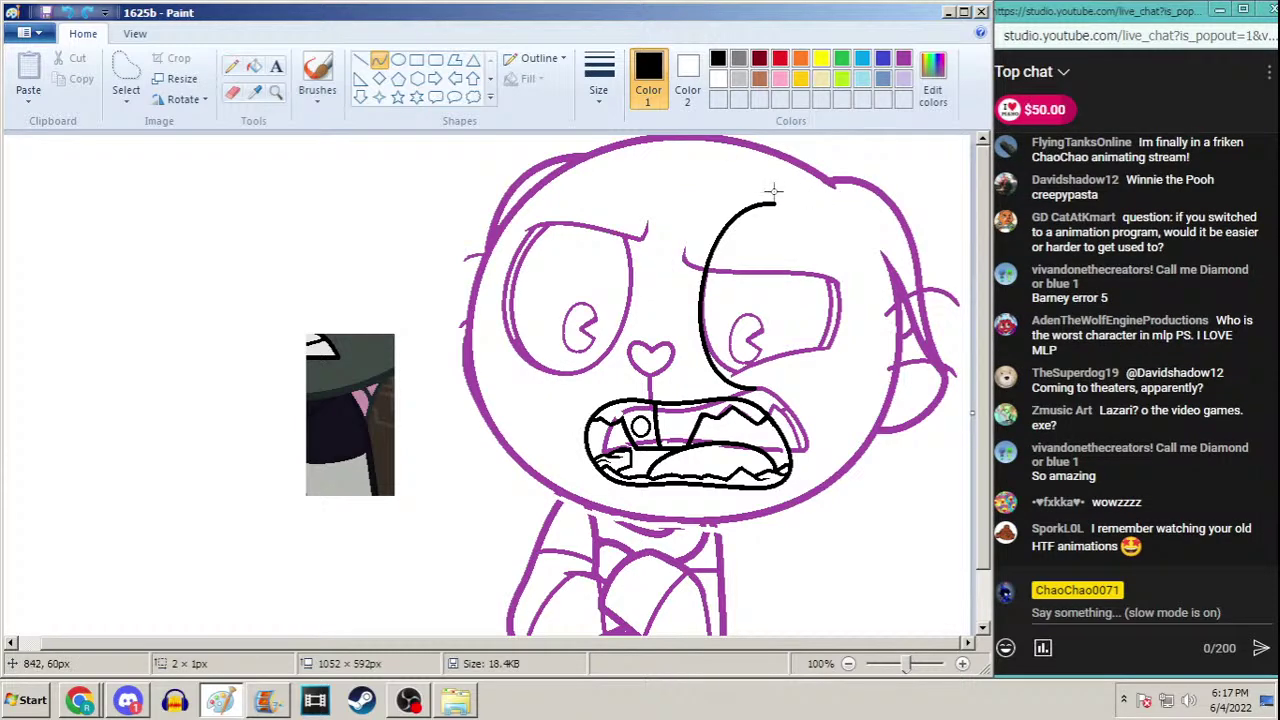
Close the right eye's oval with a right-hand curve joining both ends, and narrow it to about 109 × 217 px
drag(775, 204, 755, 390)
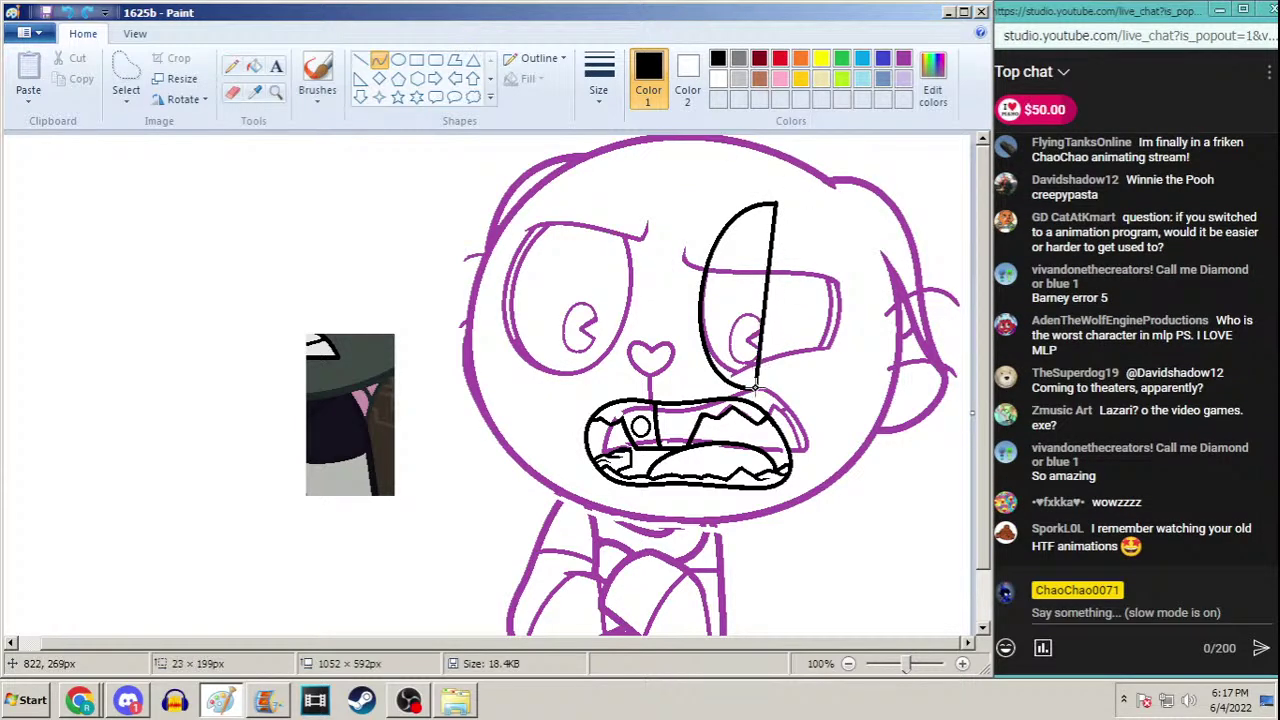
drag(839, 220, 874, 223)
drag(856, 310, 868, 408)
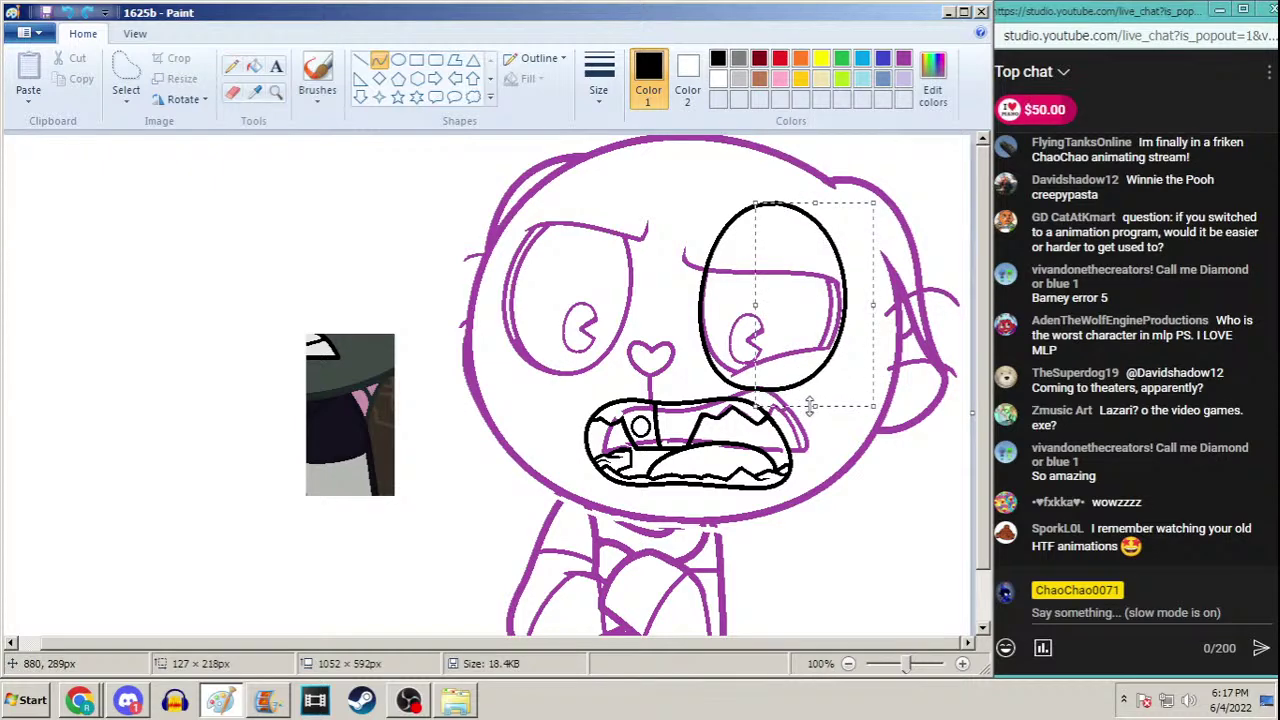
drag(821, 200, 816, 205)
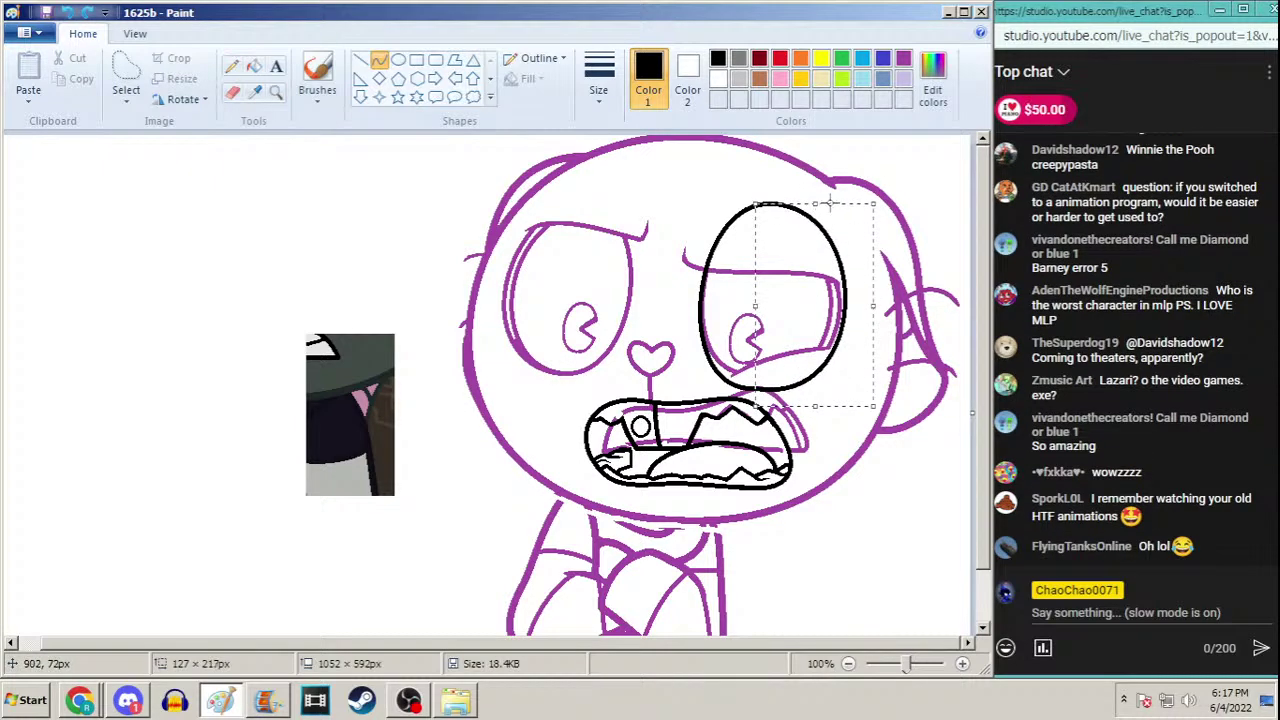
drag(874, 306, 856, 308)
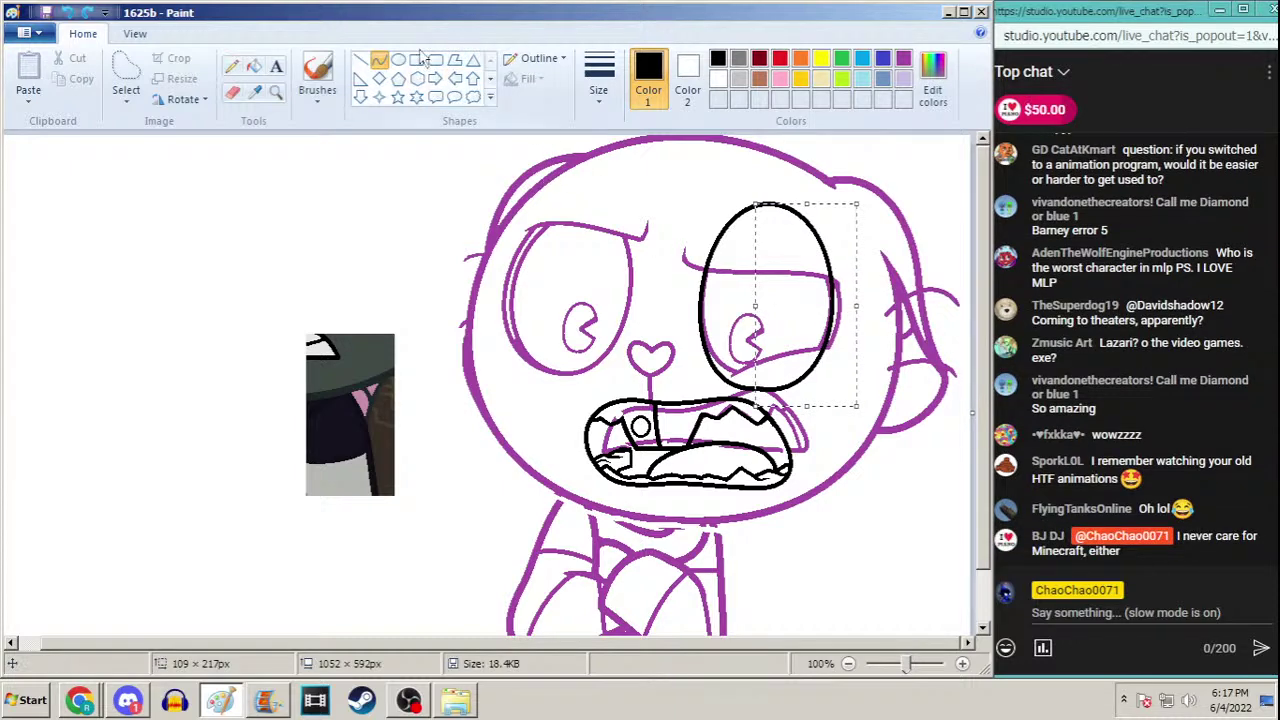
Draw the right half of the left eye's black outline as a curve, reposition it and shrink it to about 105 × 208 px
click(378, 60)
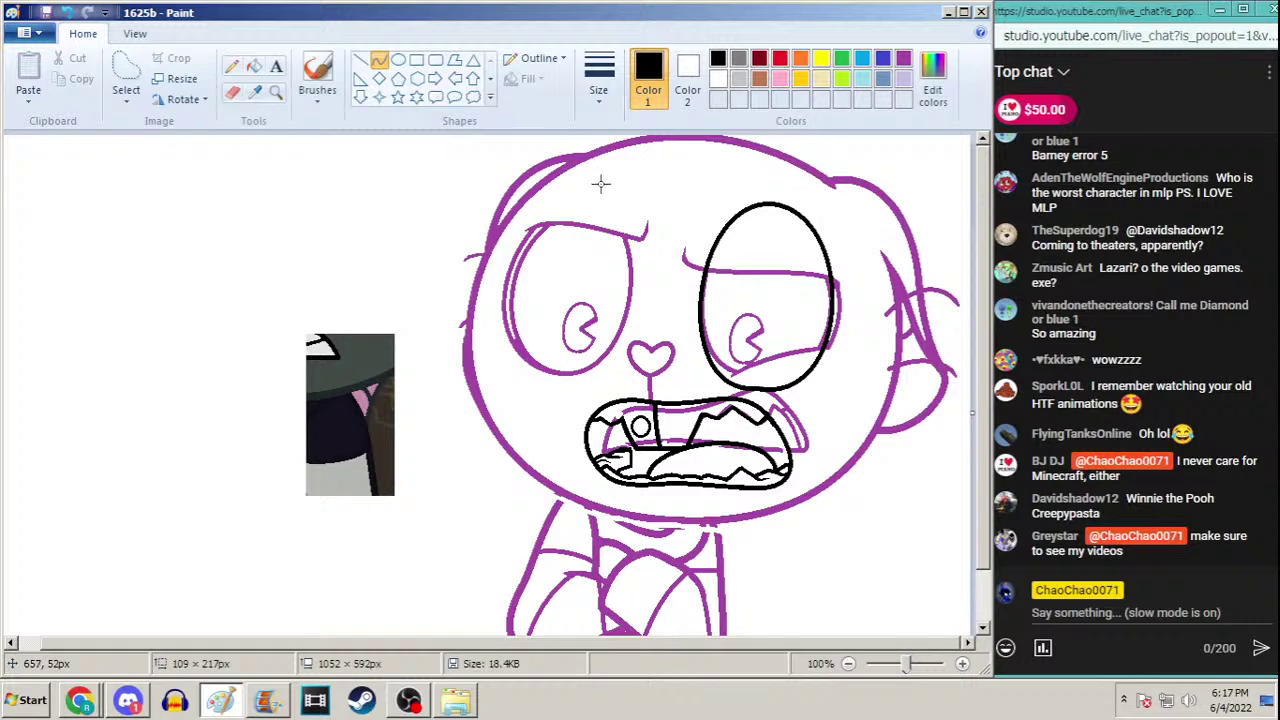
drag(601, 183, 565, 383)
mouse_move(623, 206)
mouse_down()
mouse_move(663, 198)
mouse_move(665, 401)
mouse_move(653, 414)
mouse_move(652, 398)
mouse_up()
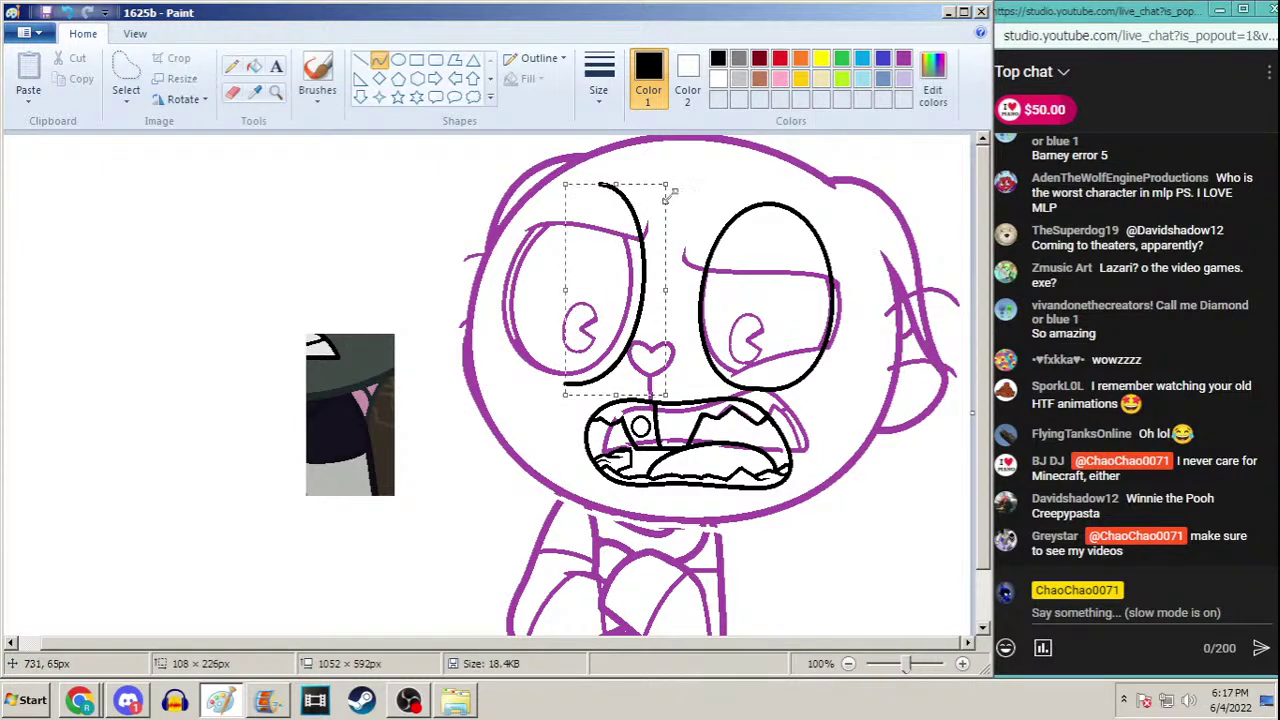
drag(669, 197, 664, 205)
mouse_move(618, 269)
mouse_down()
mouse_move(608, 257)
mouse_move(680, 251)
mouse_move(791, 266)
mouse_move(615, 255)
mouse_up()
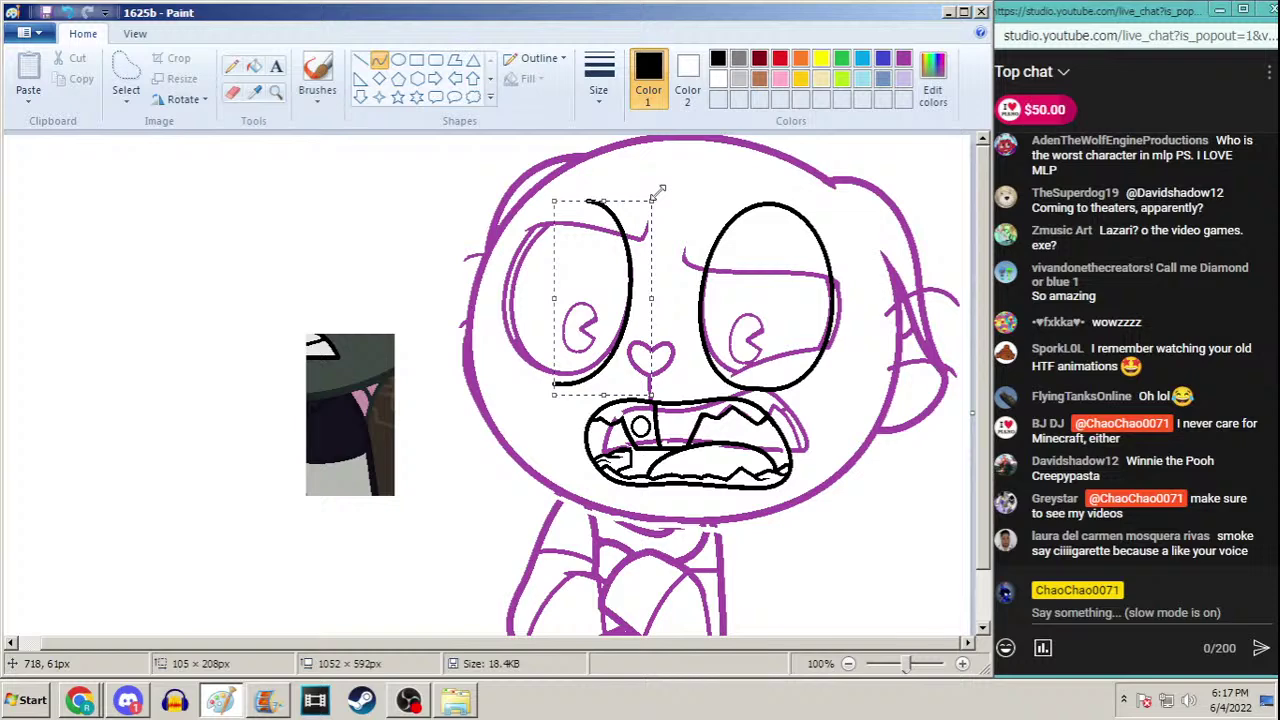
Nudge the left eye's half-outline up a few pixels to line it up with the sketch, and commit it
key(Up)
key(Up)
key(Up)
key(Up)
key(Up)
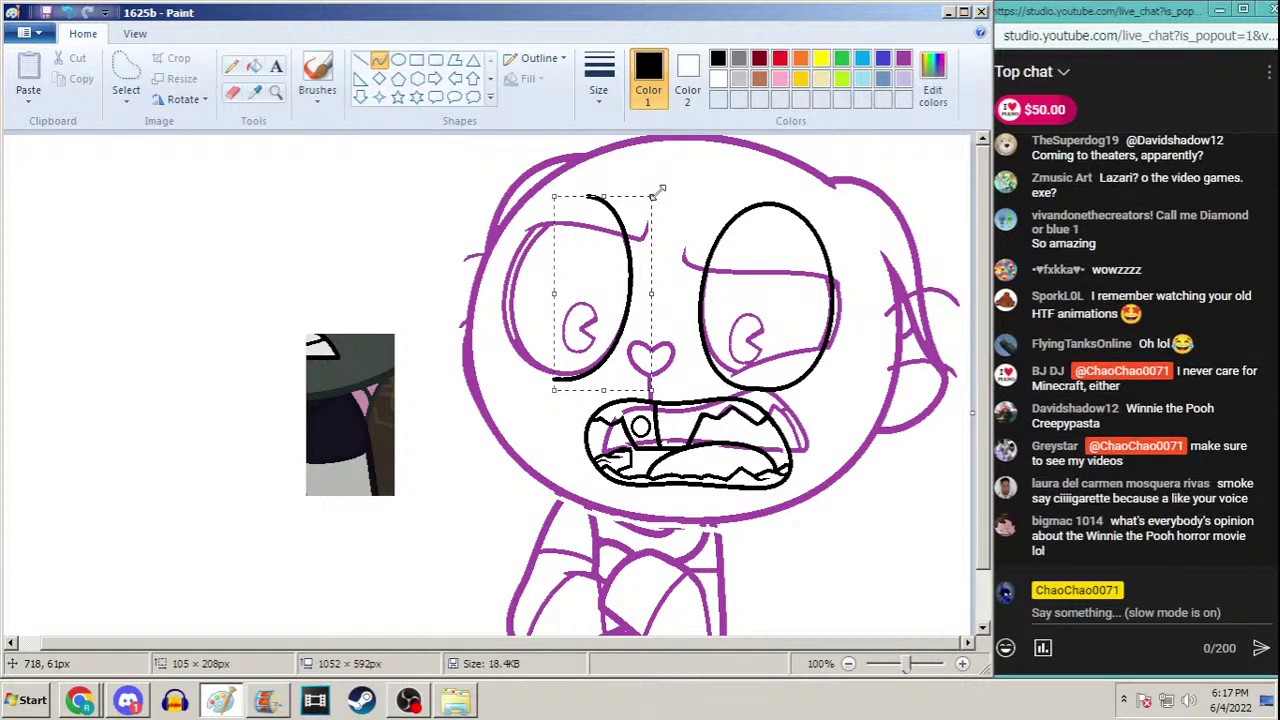
key(Up)
key(Up)
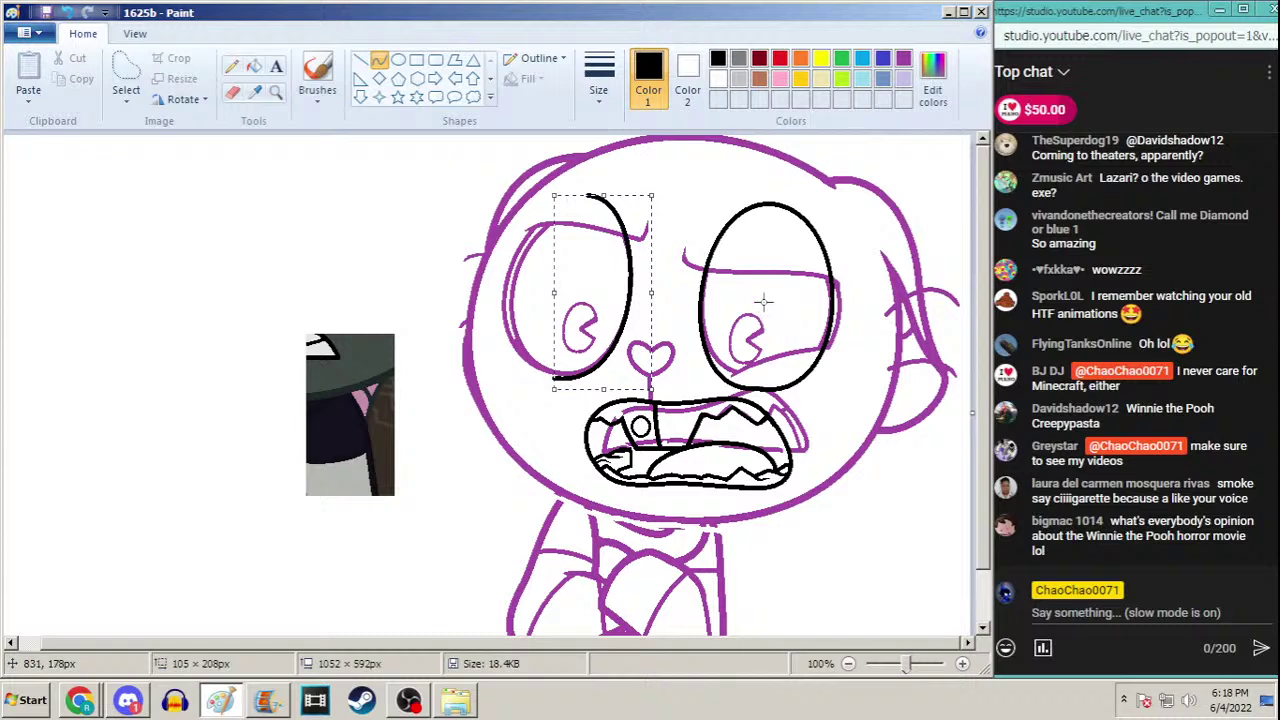
click(699, 188)
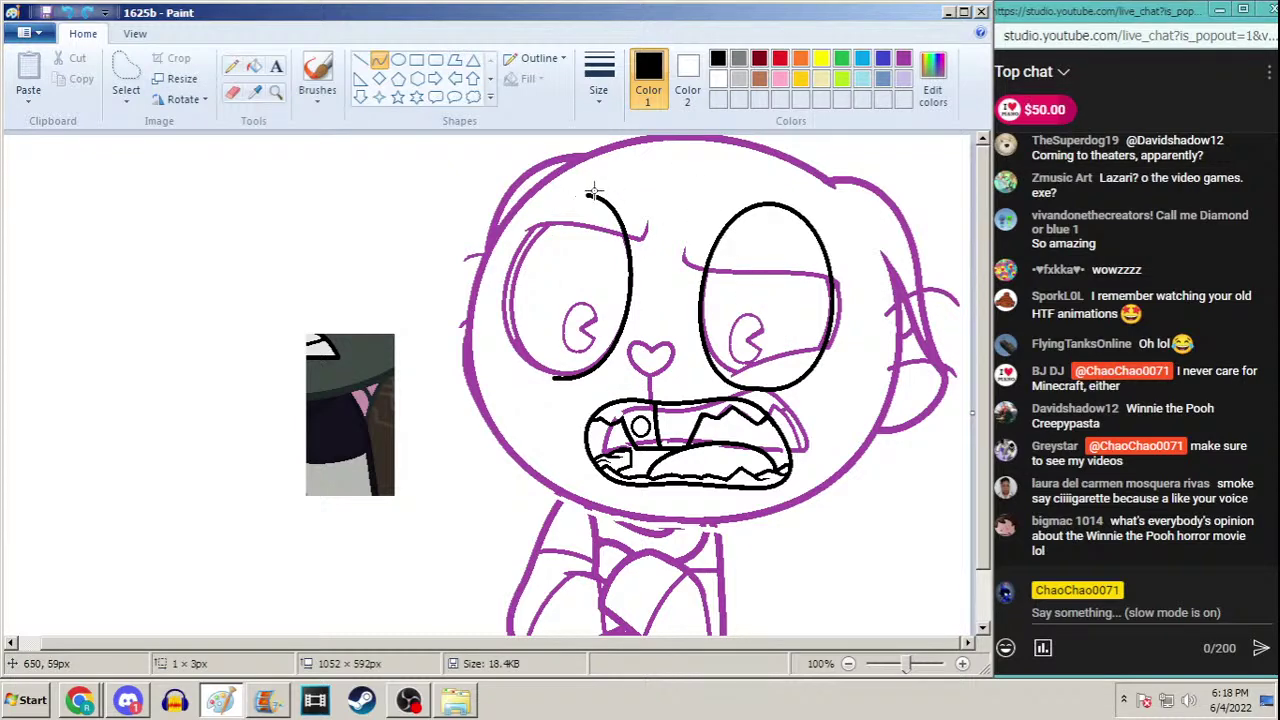
Close the left eye's oval with a left-hand curve about 135 × 208 px joining both ends of the half-outline
mouse_move(587, 197)
mouse_down()
mouse_move(551, 382)
mouse_move(556, 370)
mouse_up()
mouse_move(580, 232)
mouse_down()
mouse_move(524, 184)
mouse_move(451, 365)
mouse_move(505, 318)
mouse_up()
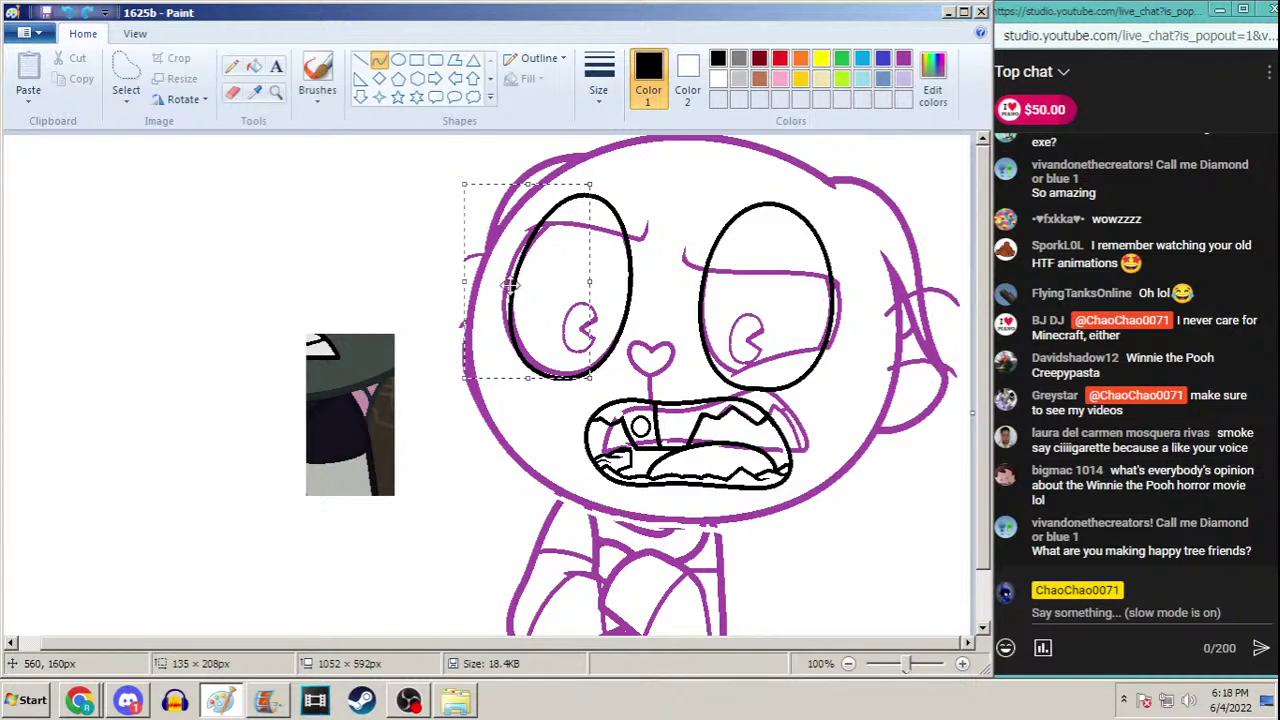
Nudge the left eye's purple pupil slightly and recolour its outline black with the Fill tool
click(127, 68)
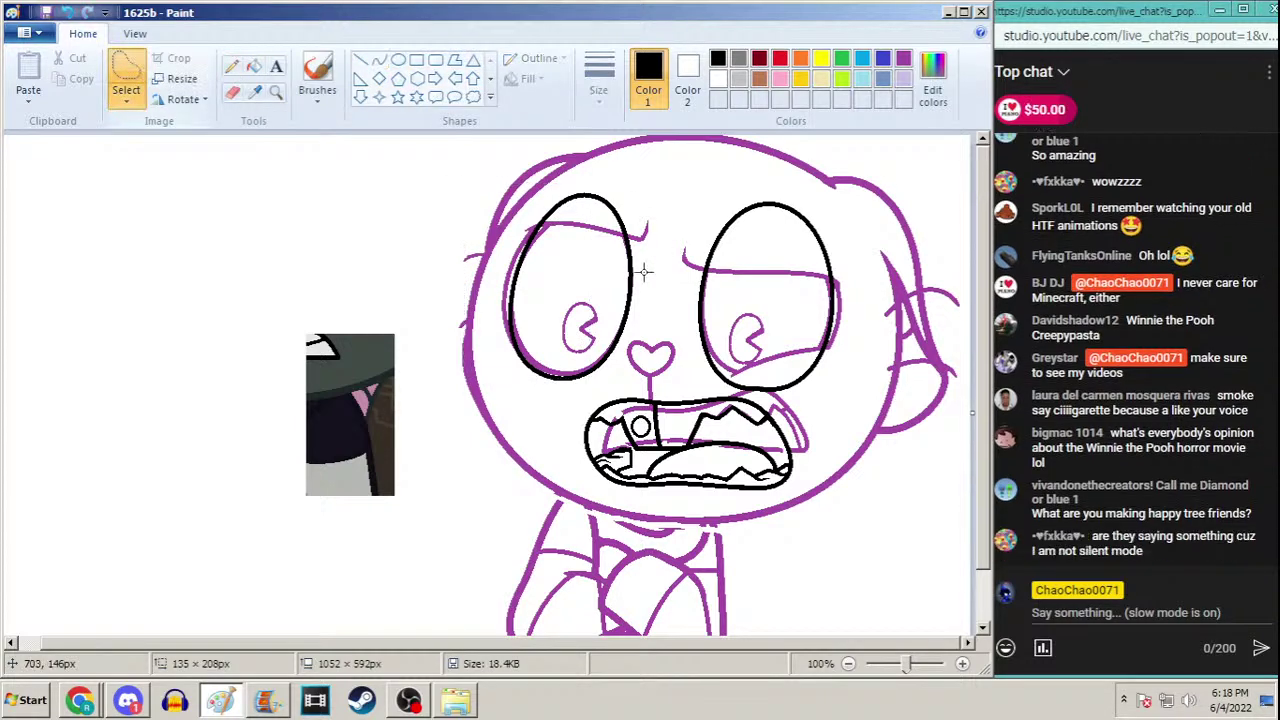
mouse_move(578, 287)
mouse_down()
mouse_move(551, 315)
mouse_move(556, 350)
mouse_move(587, 357)
mouse_move(610, 335)
mouse_move(602, 293)
mouse_move(554, 332)
mouse_move(572, 357)
mouse_move(604, 347)
mouse_move(603, 294)
mouse_up()
click(685, 282)
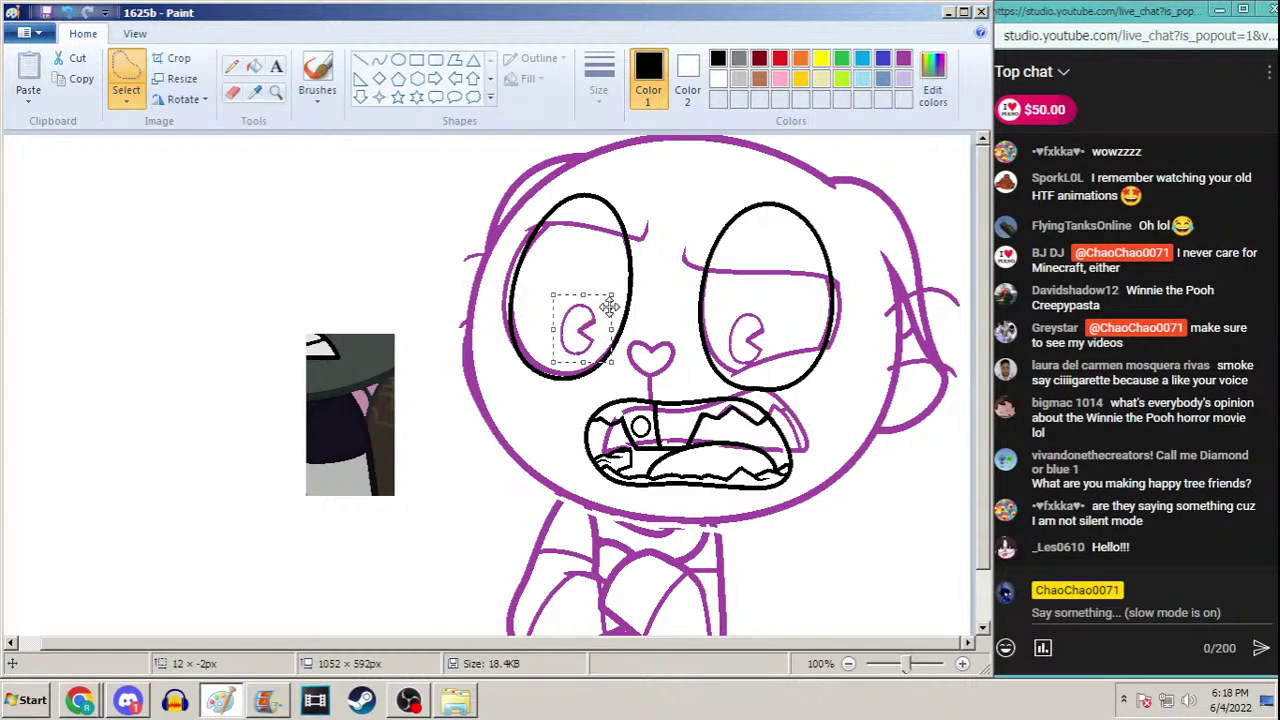
drag(609, 307, 611, 305)
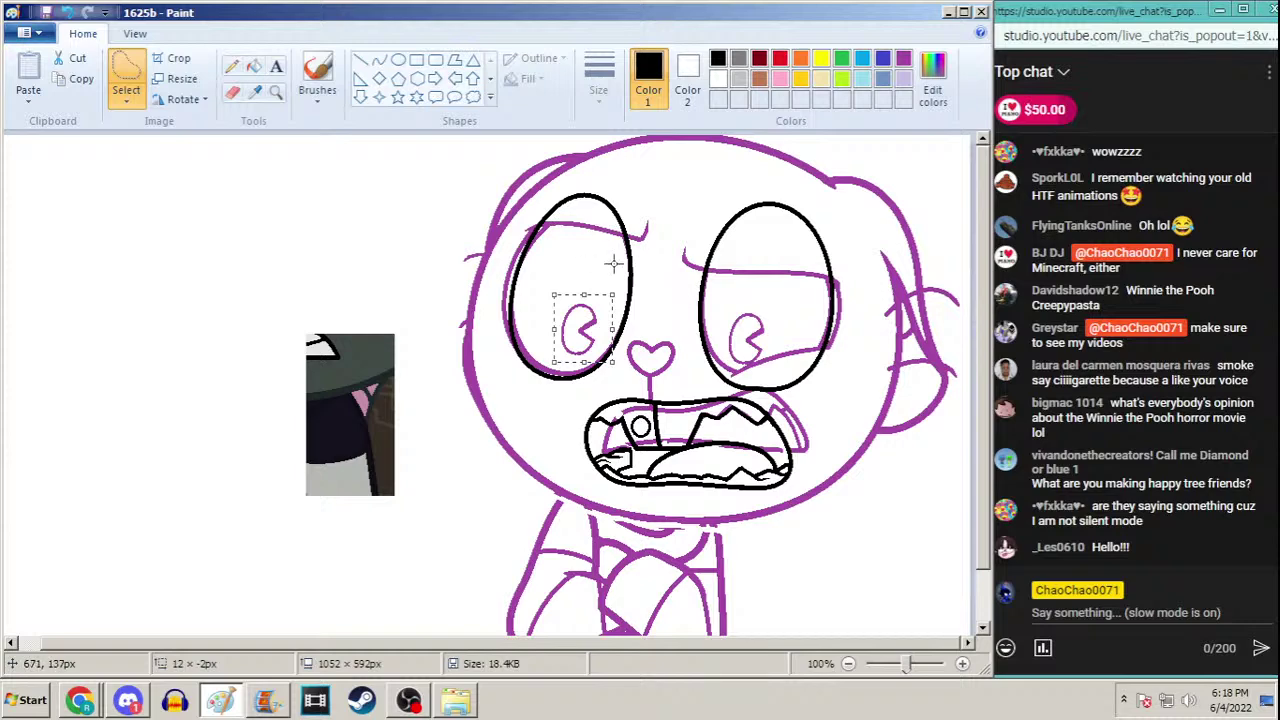
click(254, 66)
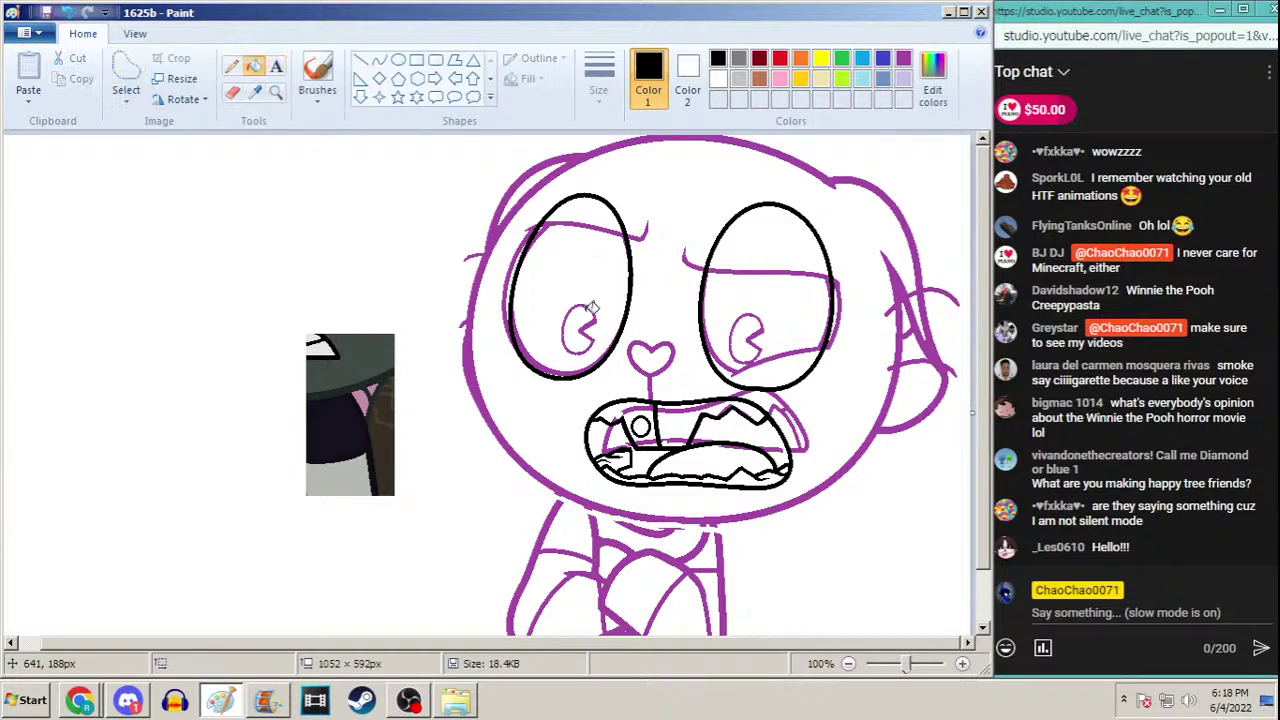
Copy the left eye's black pupil onto the purple pupil in the right eye
click(126, 70)
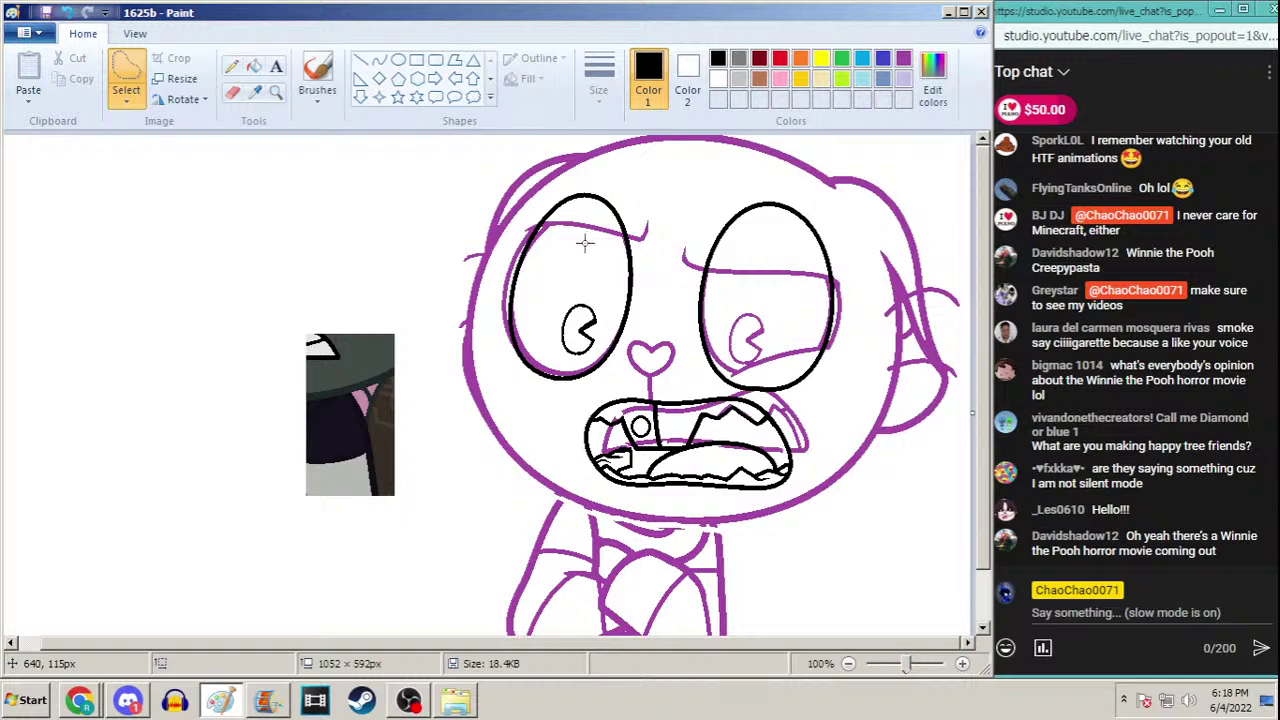
mouse_move(570, 299)
mouse_down()
mouse_move(550, 345)
mouse_move(585, 365)
mouse_move(608, 308)
mouse_move(576, 296)
mouse_move(748, 330)
mouse_up()
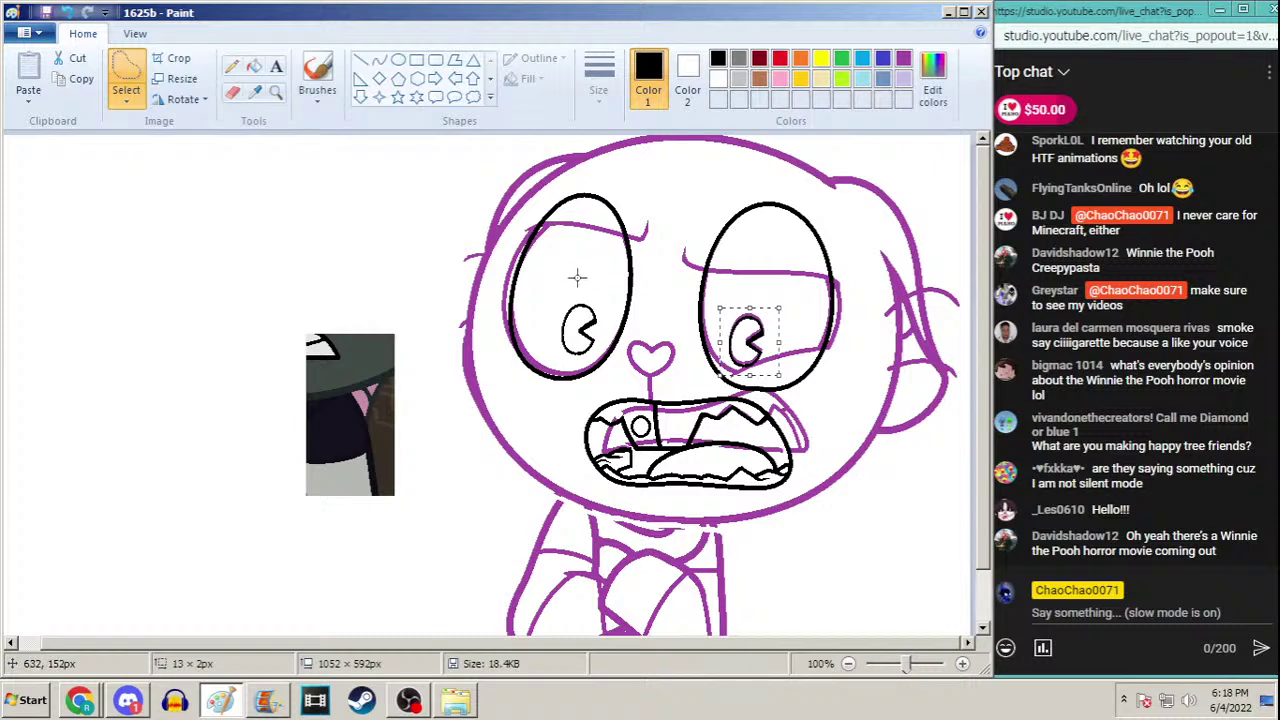
drag(540, 284, 612, 368)
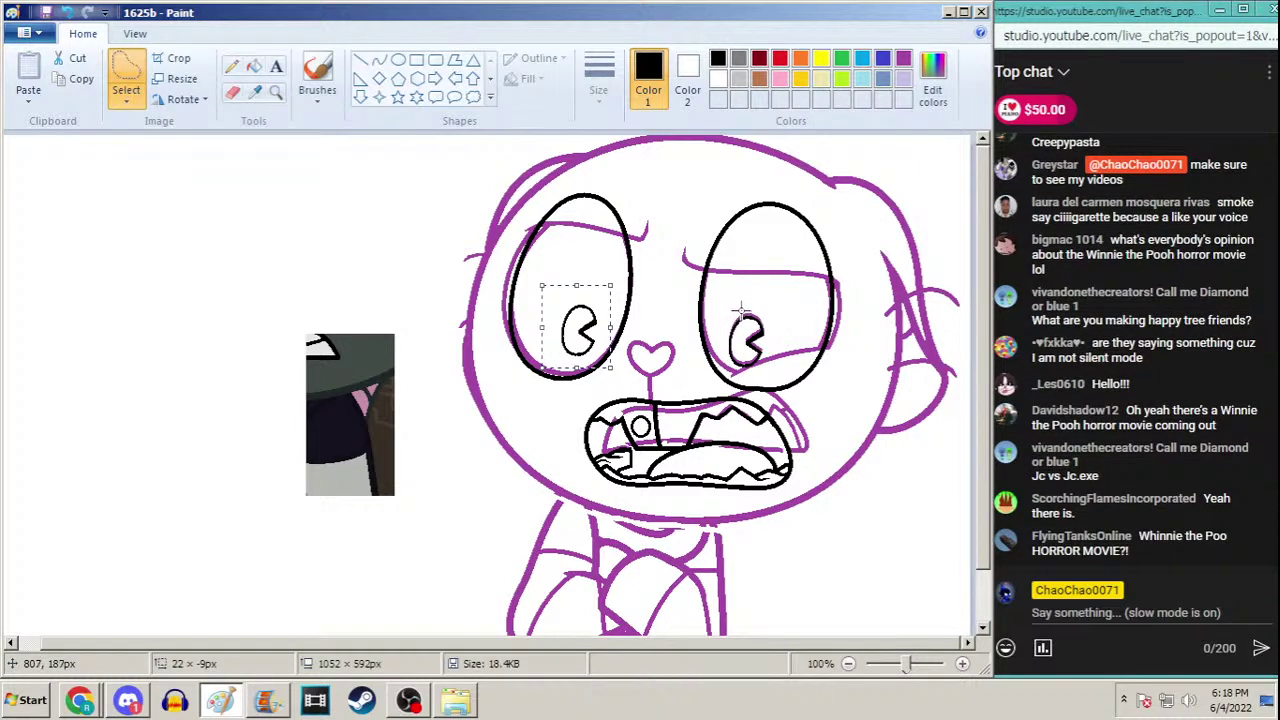
Switch to the YouTube live chat, read back through the recent messages, and return to the Paint drawing
click(1078, 262)
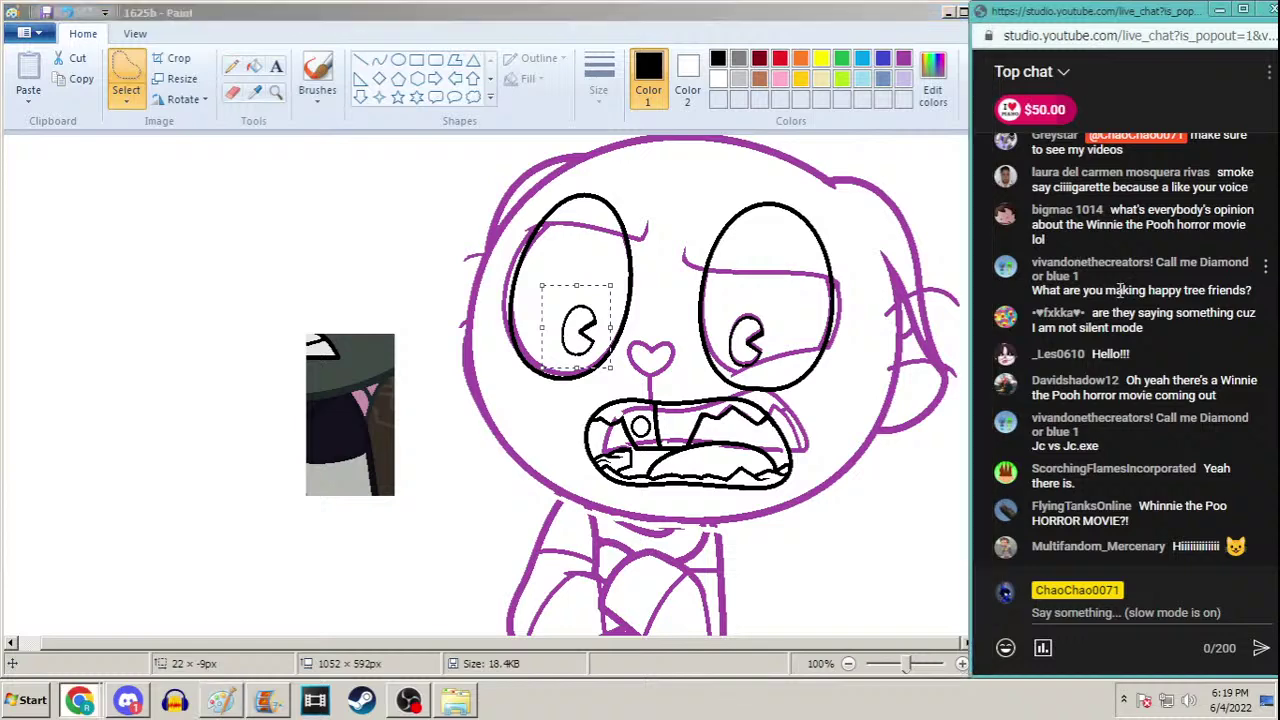
scroll(1123, 291, up, 1)
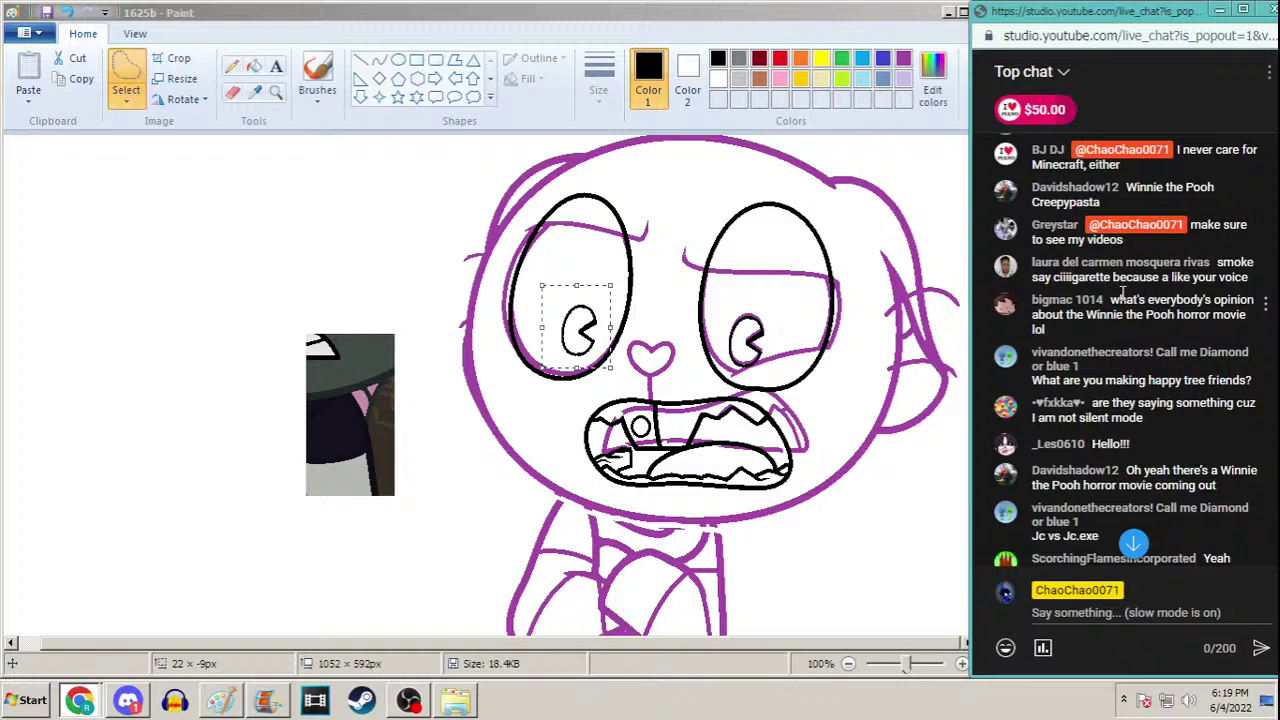
click(957, 117)
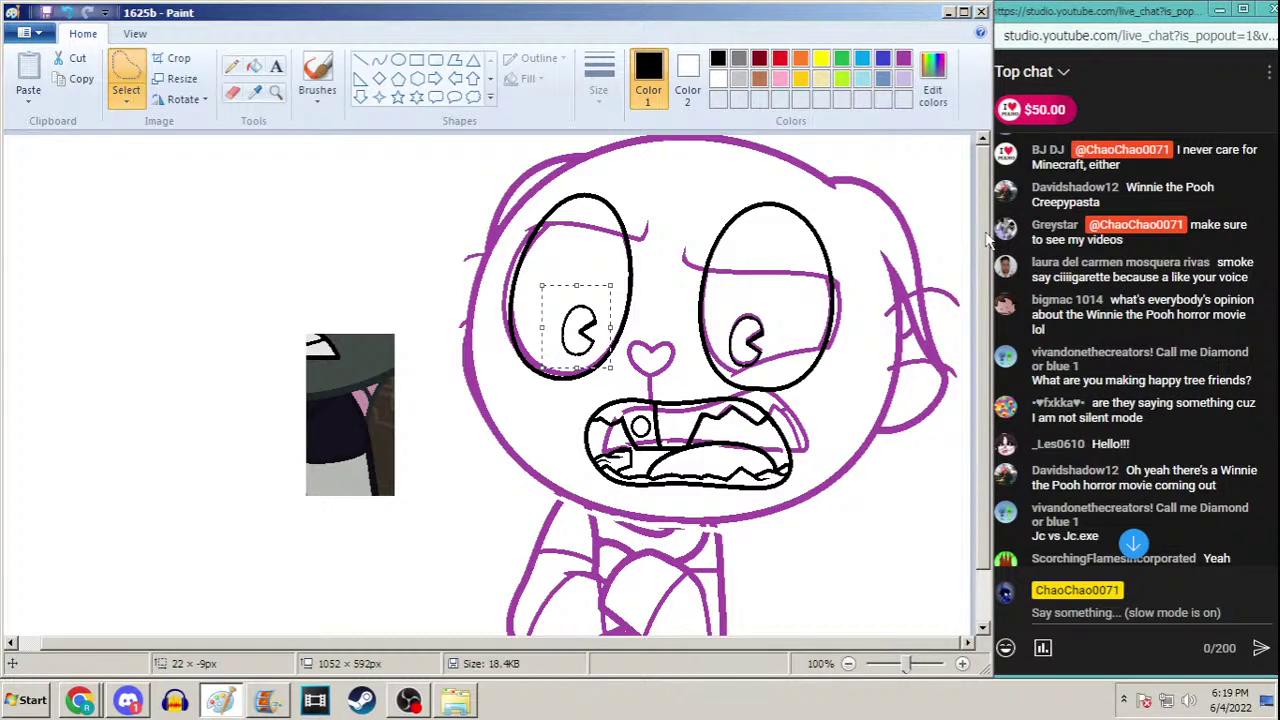
Change from selecting to the Curve tool with the third line thickness
scroll(975, 250, down, 2)
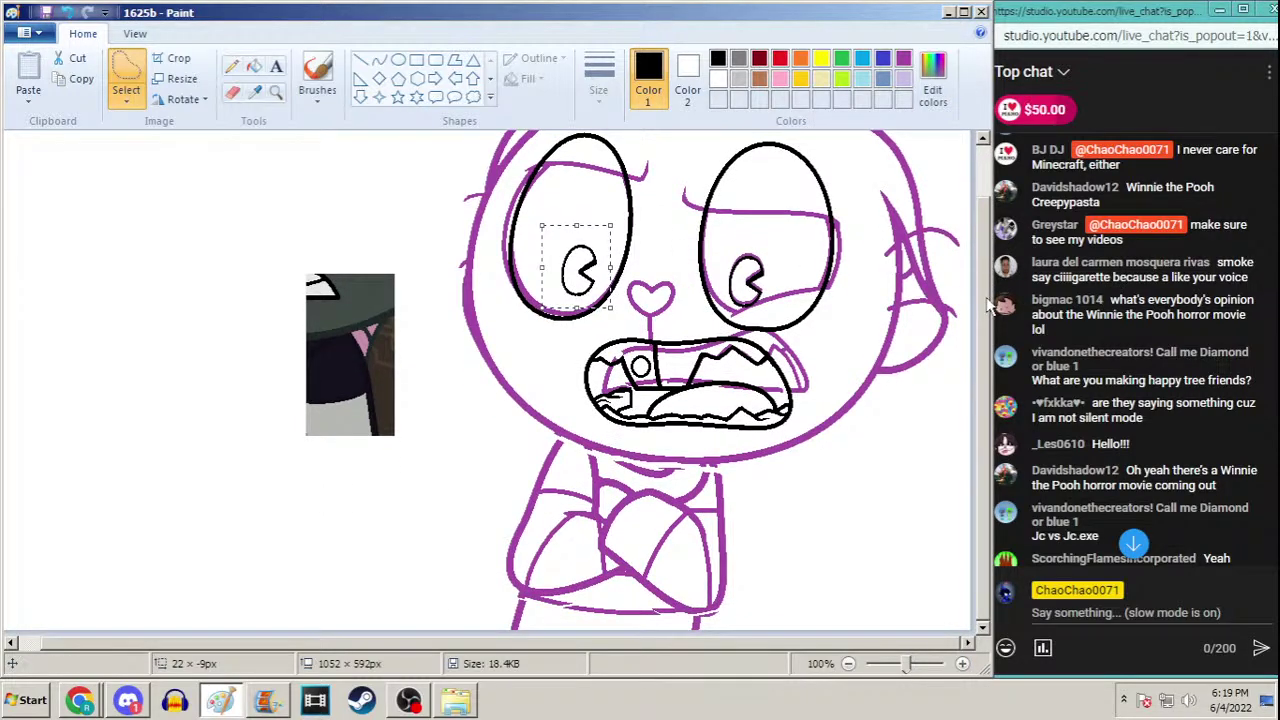
scroll(985, 305, up, 1)
click(605, 100)
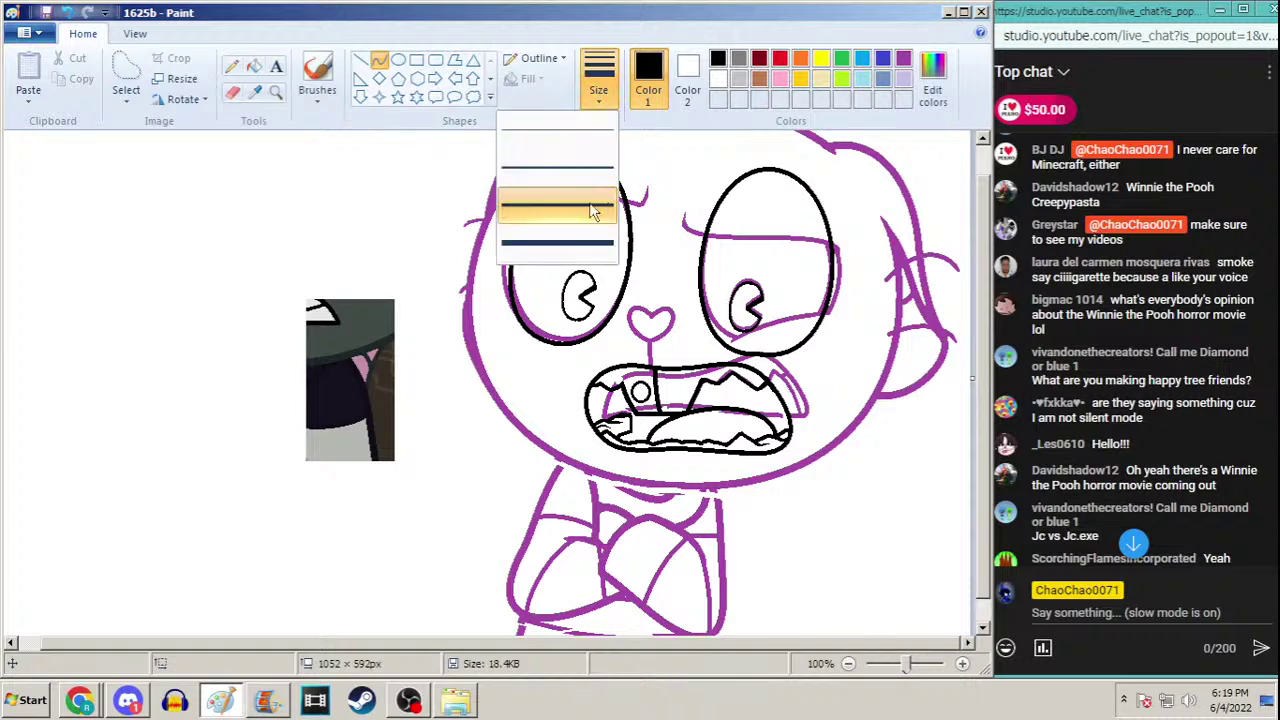
click(594, 210)
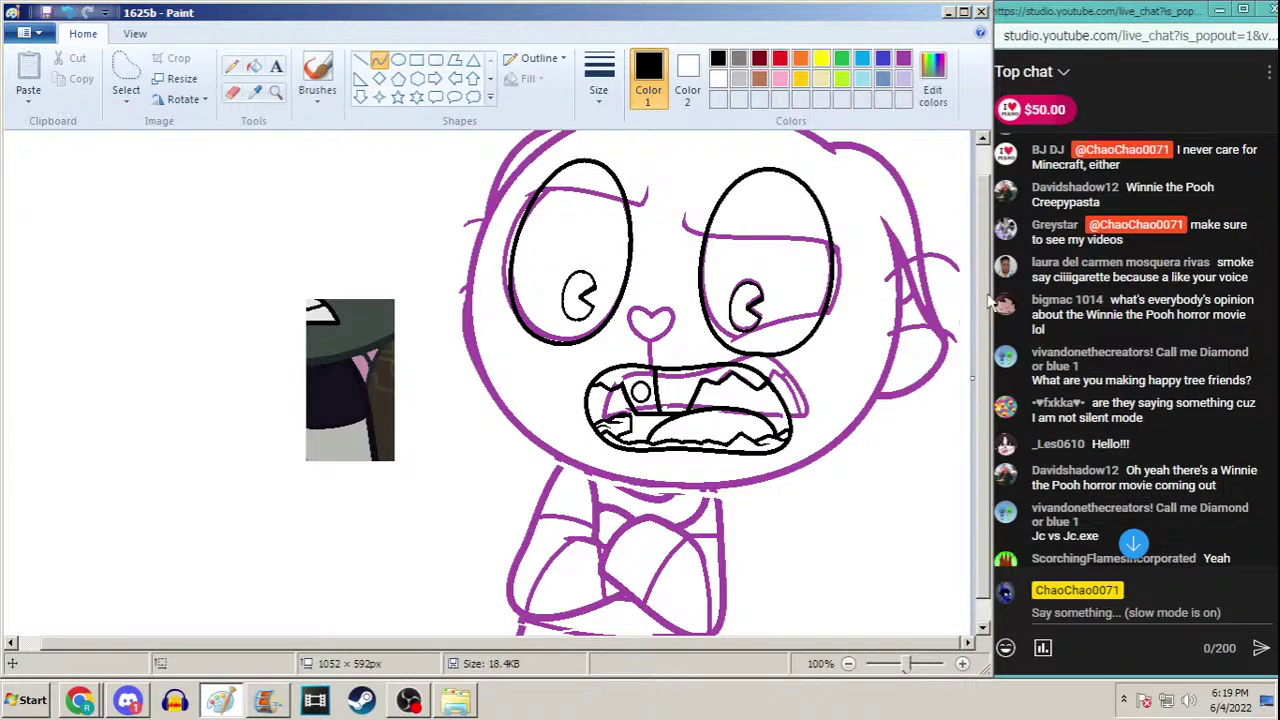
Catch up on the newest messages in the YouTube live chat and return to the Paint drawing
click(1100, 366)
scroll(1097, 362, down, 3)
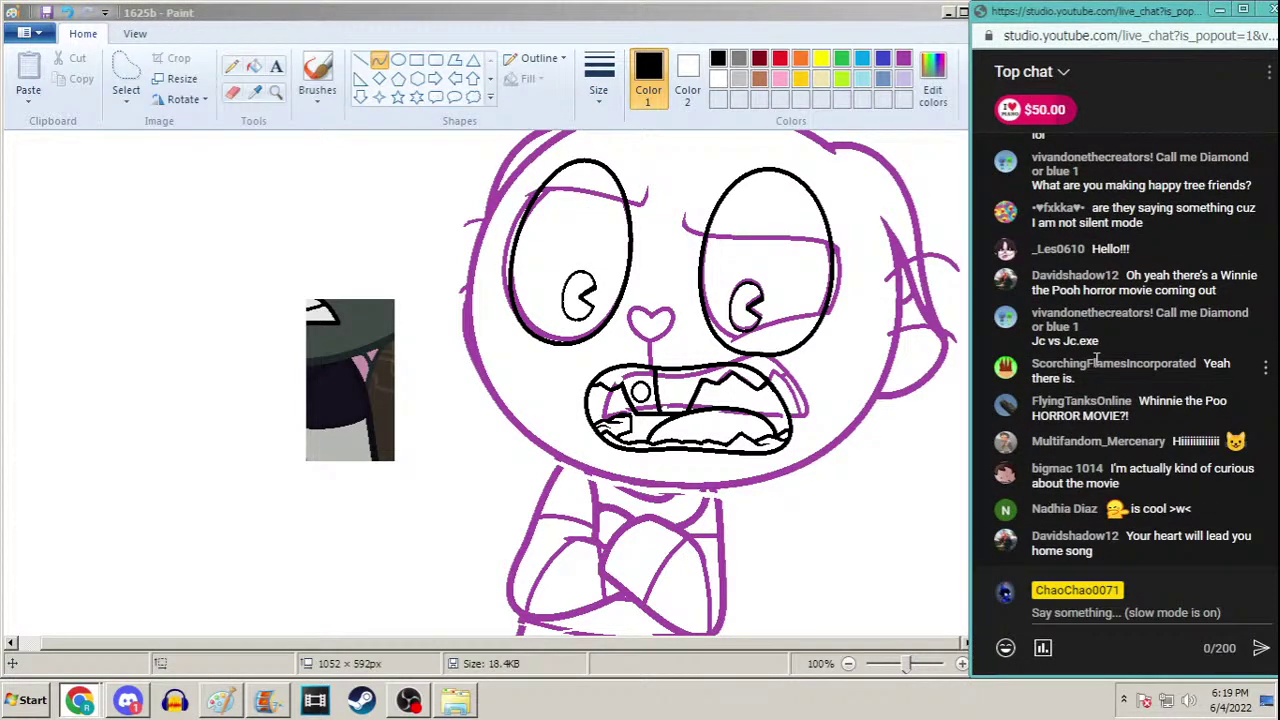
click(922, 22)
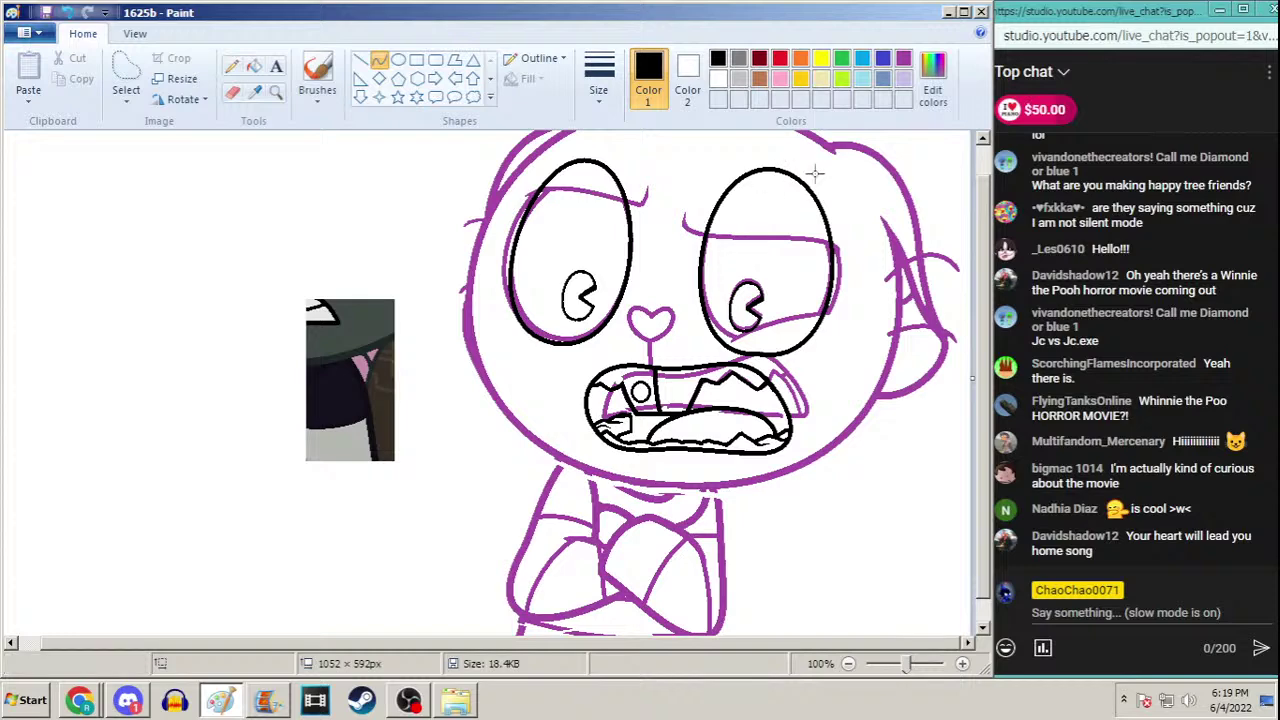
Draw a second black curve about 118 × 199 px just outside the right eye's outer edge as a rim
drag(790, 175, 767, 355)
drag(820, 215, 849, 358)
drag(824, 174, 826, 172)
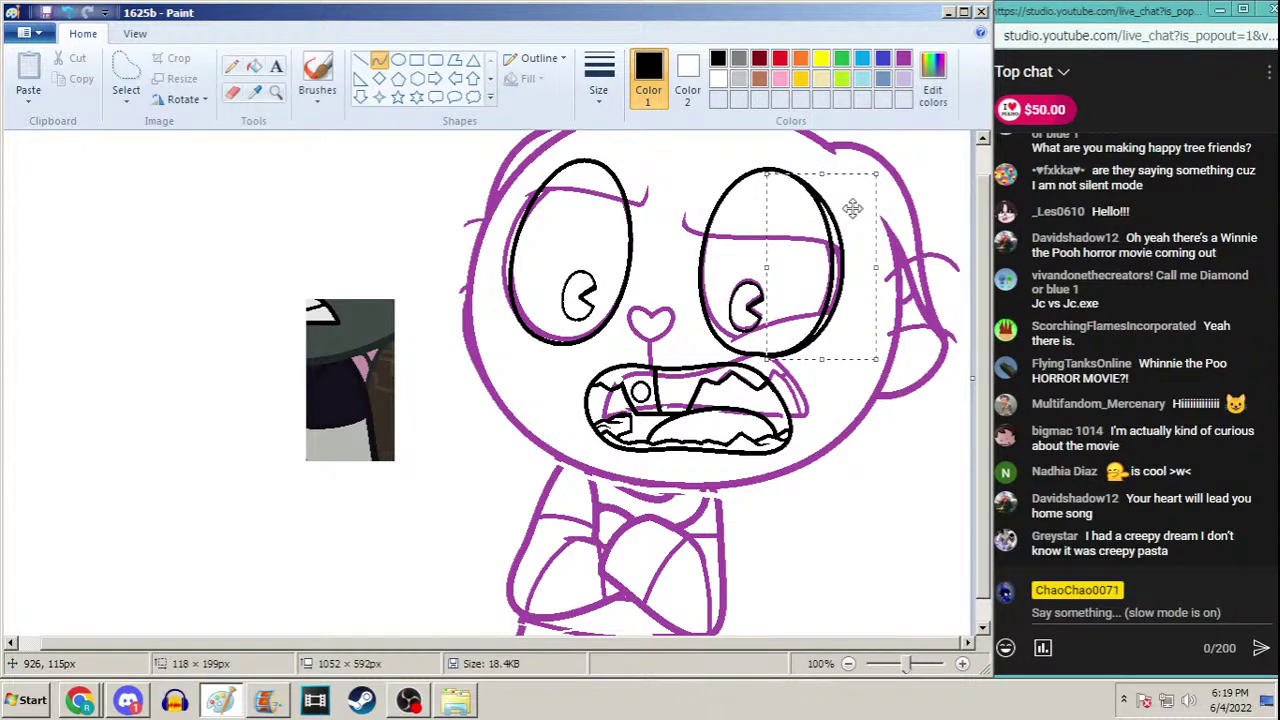
Set the pencil to the thickest line and touch up where the right eye's double outline meets
click(231, 66)
click(615, 97)
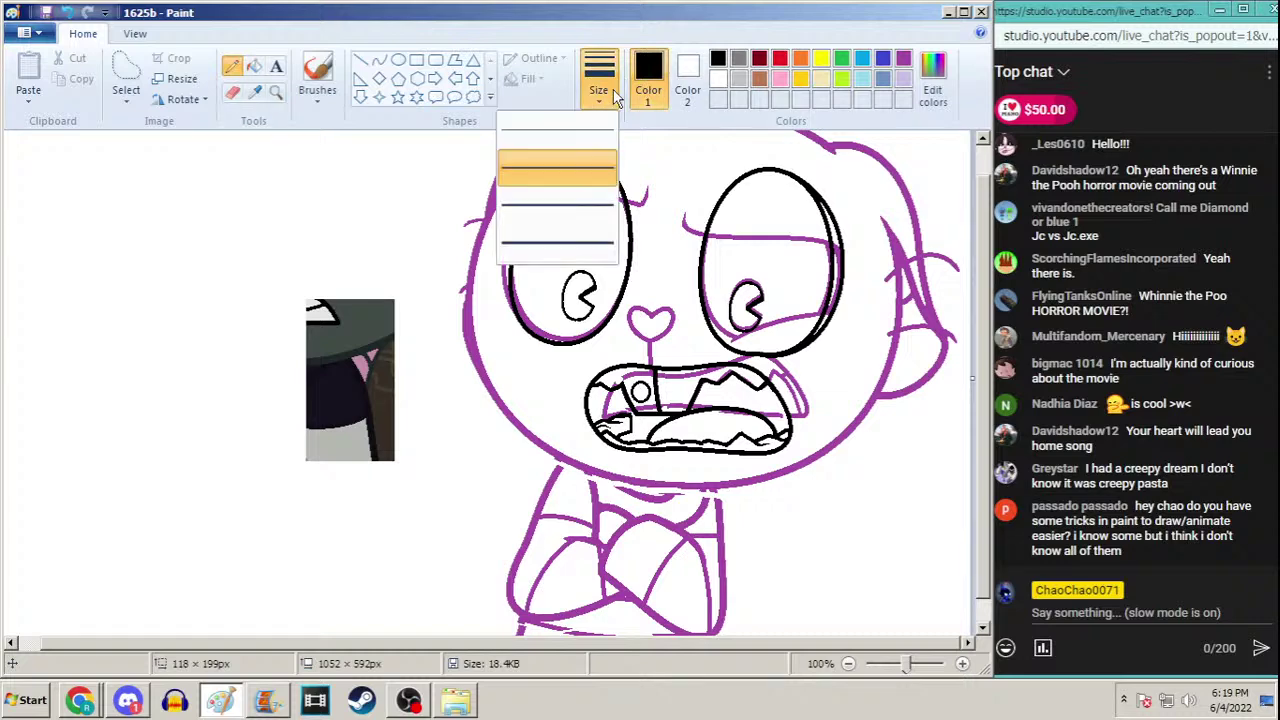
click(557, 242)
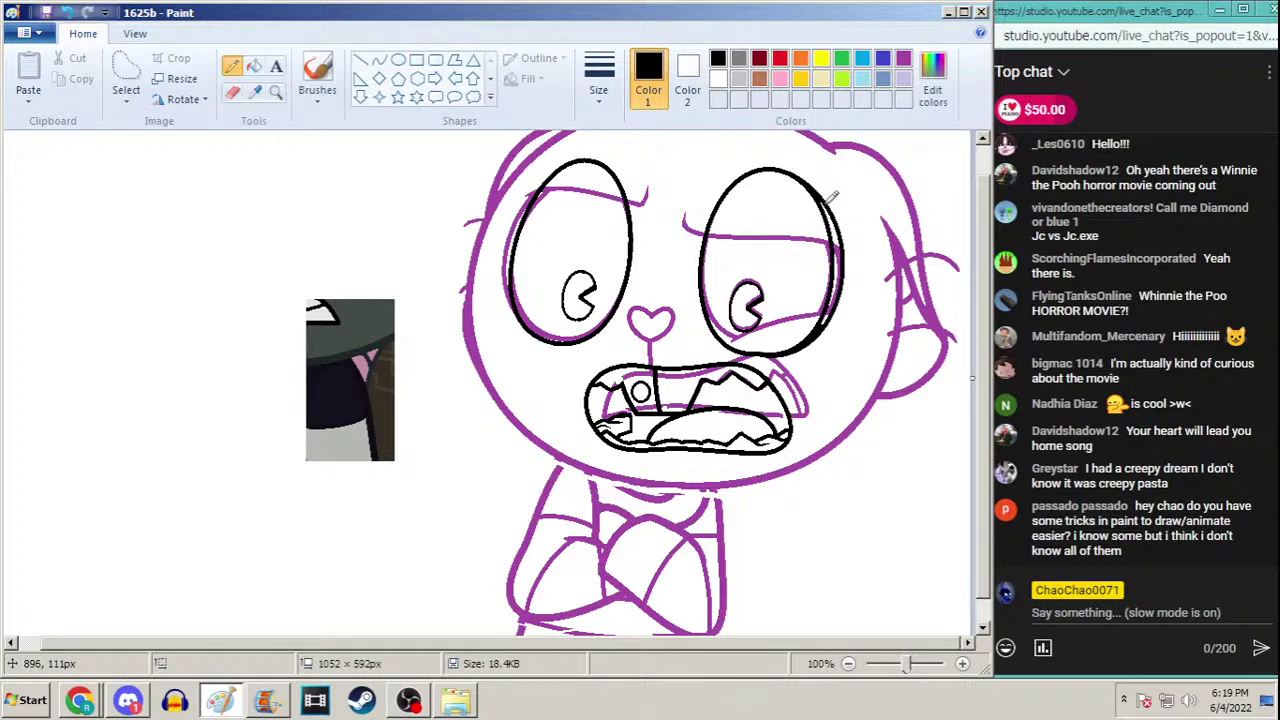
Try a second black curve about 133 × 197 px outside the left eye's outer edge, and undo it
click(379, 60)
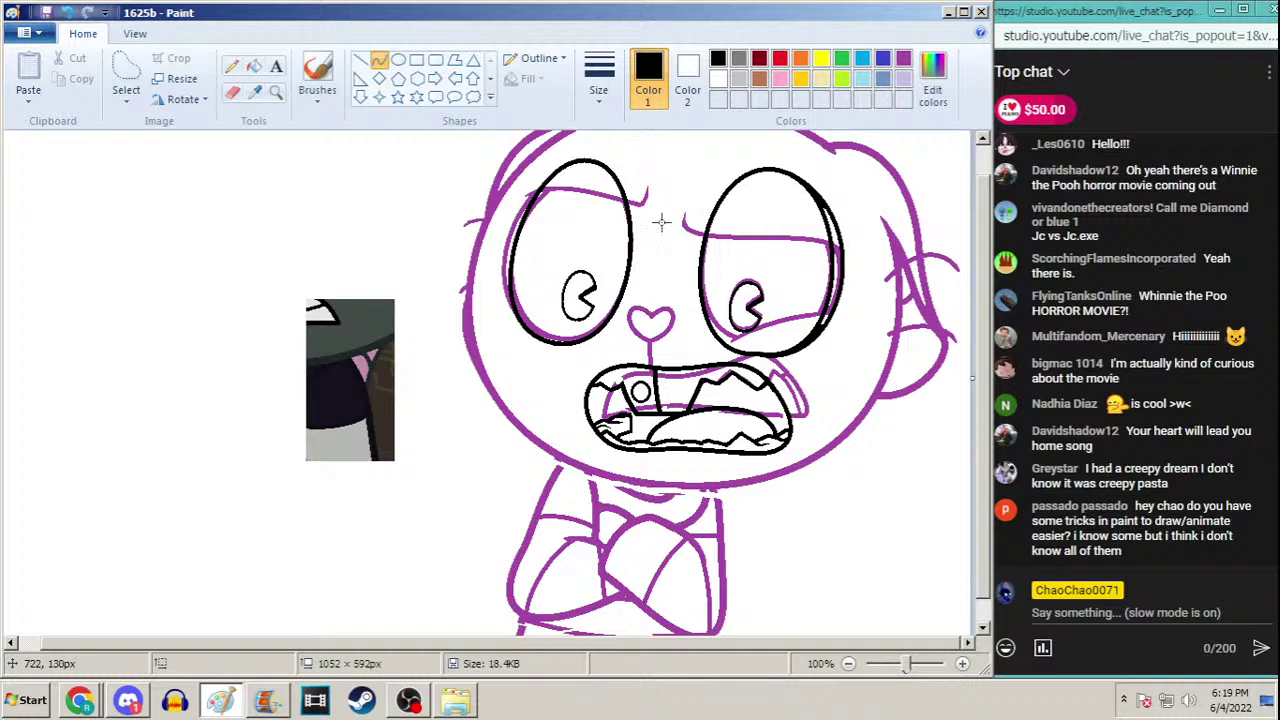
drag(577, 160, 556, 345)
mouse_move(539, 267)
mouse_down()
mouse_move(540, 197)
mouse_move(453, 334)
mouse_move(524, 278)
mouse_up()
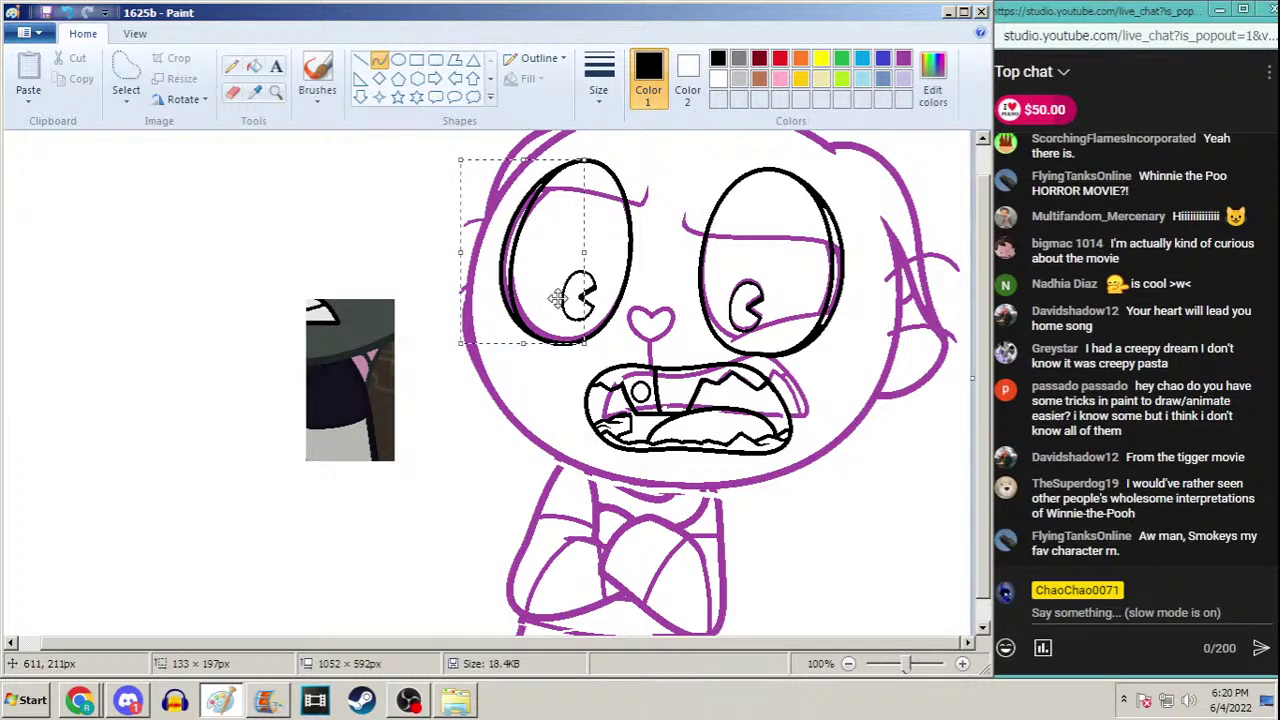
key(ctrl+z)
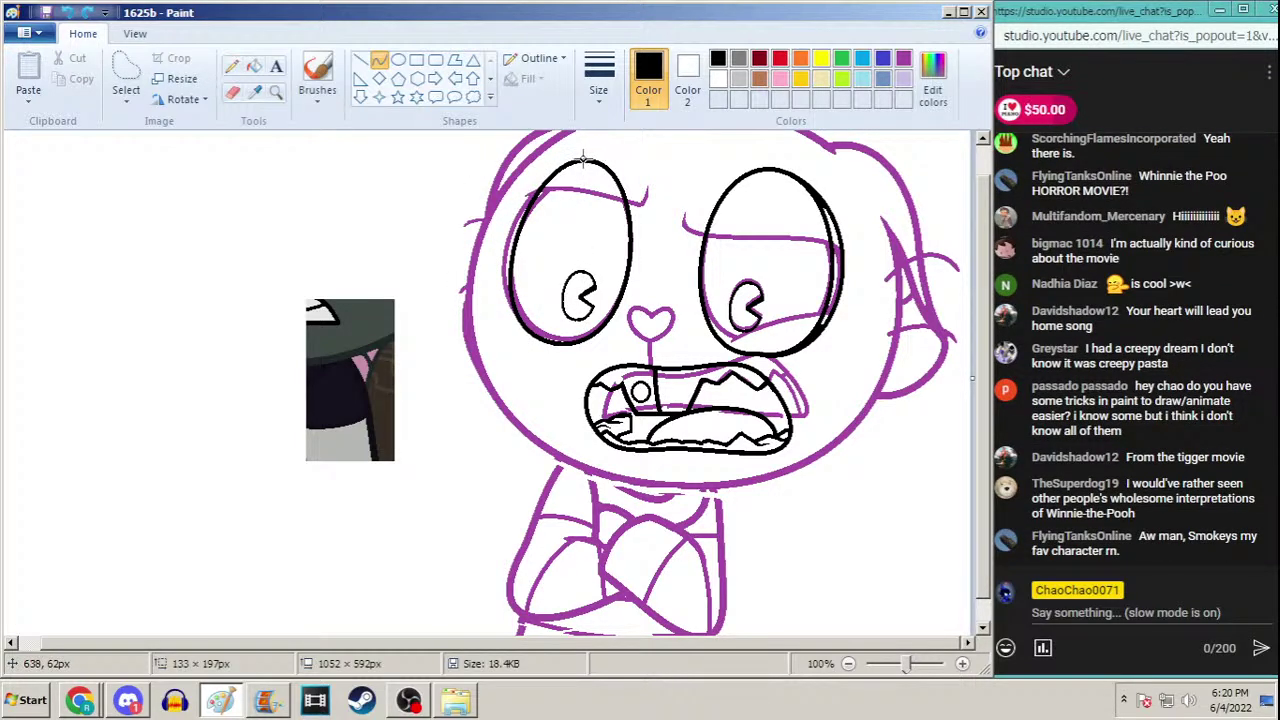
Draw the left eye's outer rim as a black curve about 124 × 197 px, and touch up its joins with the pencil
drag(583, 157, 548, 345)
mouse_move(558, 184)
mouse_down()
mouse_move(507, 163)
mouse_move(465, 330)
mouse_up()
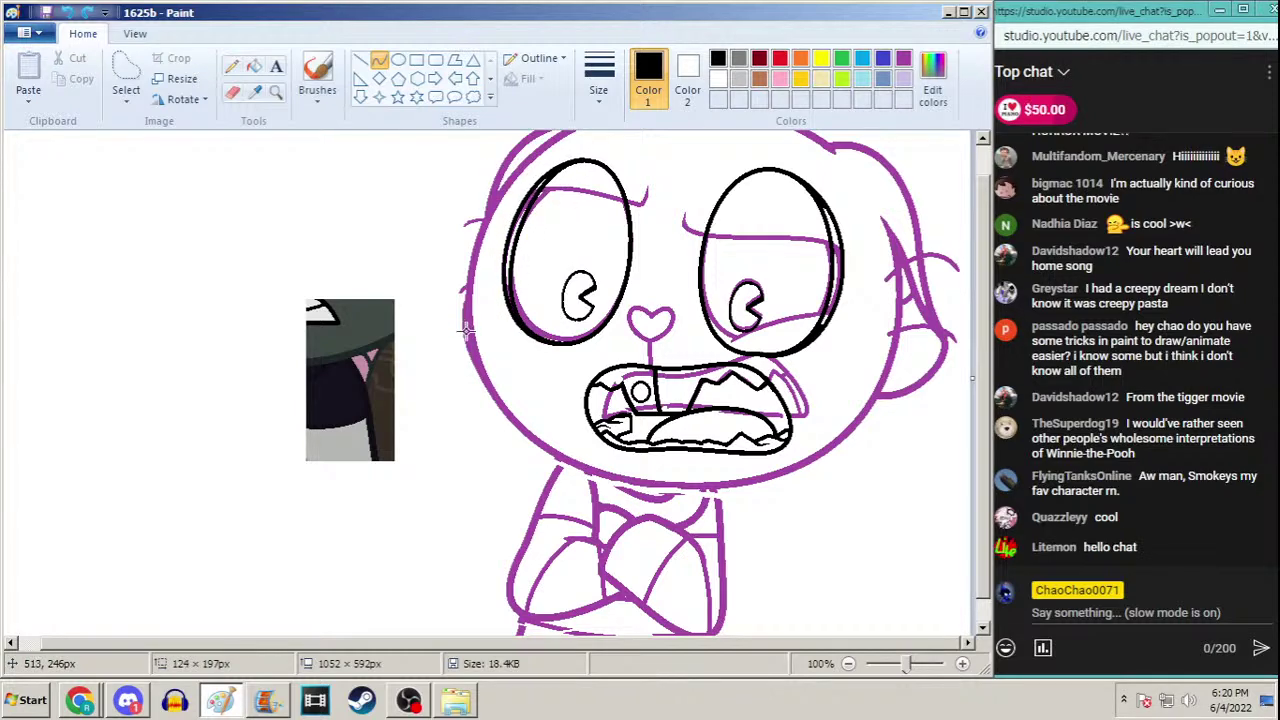
click(231, 66)
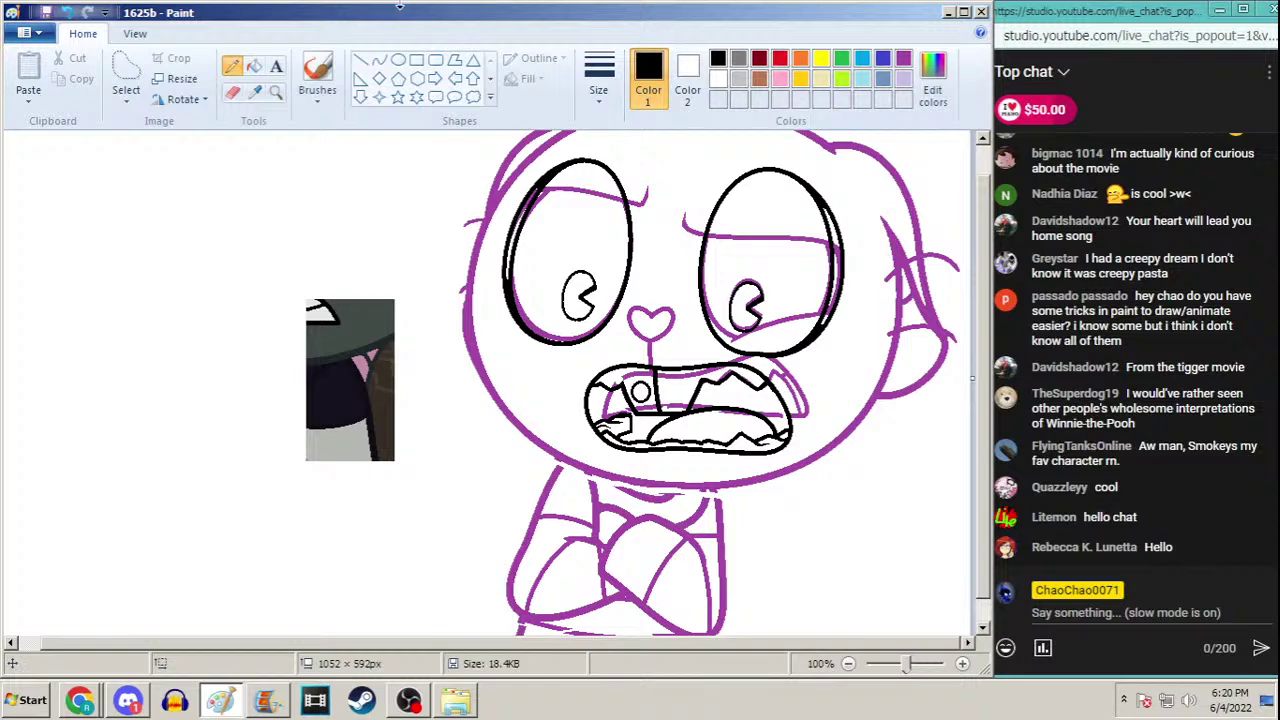
Select the whole head with its face drawing and nudge it slightly to the left
click(379, 60)
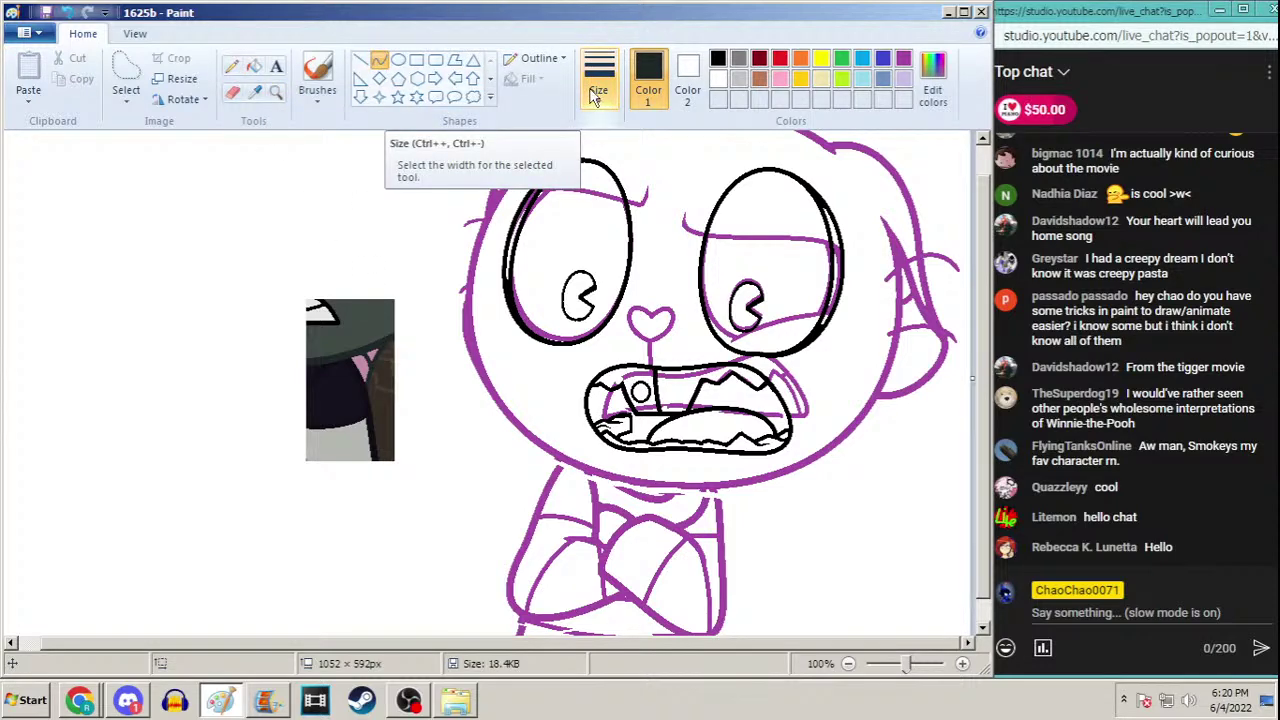
scroll(366, 171, up, 2)
click(126, 78)
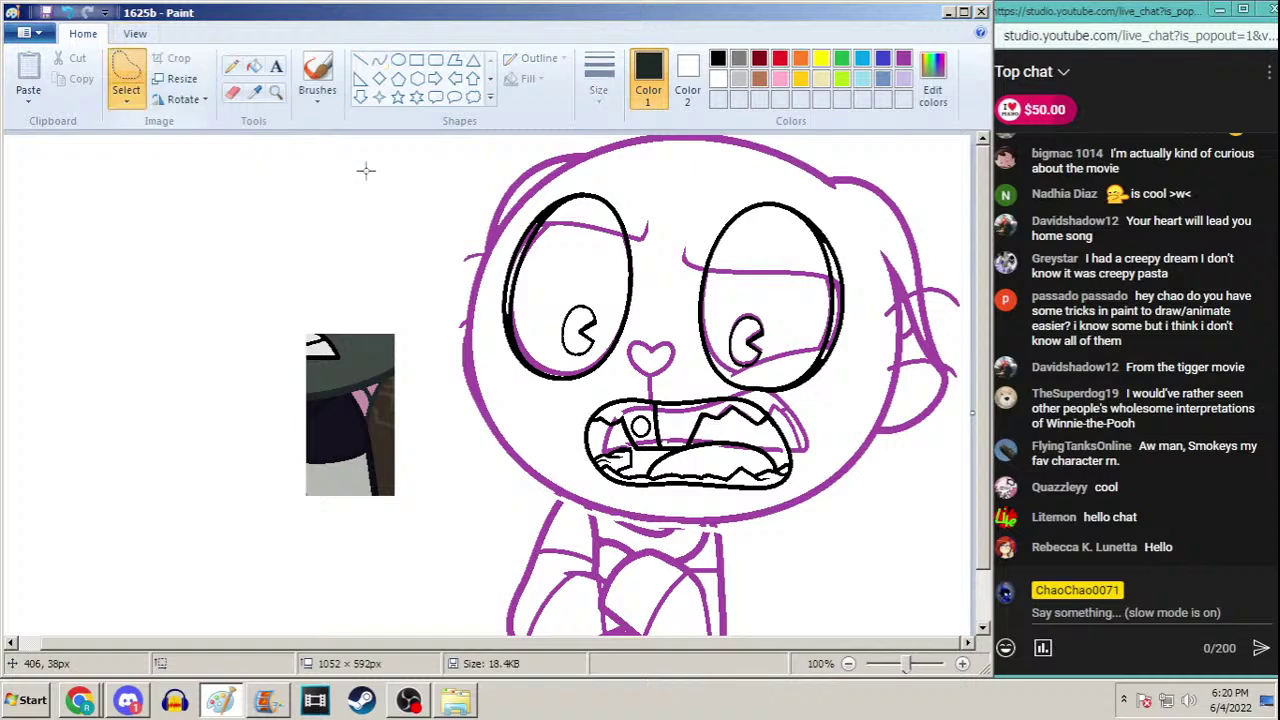
mouse_move(366, 171)
mouse_down()
mouse_move(968, 160)
mouse_move(834, 520)
mouse_move(655, 525)
mouse_move(585, 505)
mouse_move(455, 412)
mouse_move(400, 302)
mouse_up()
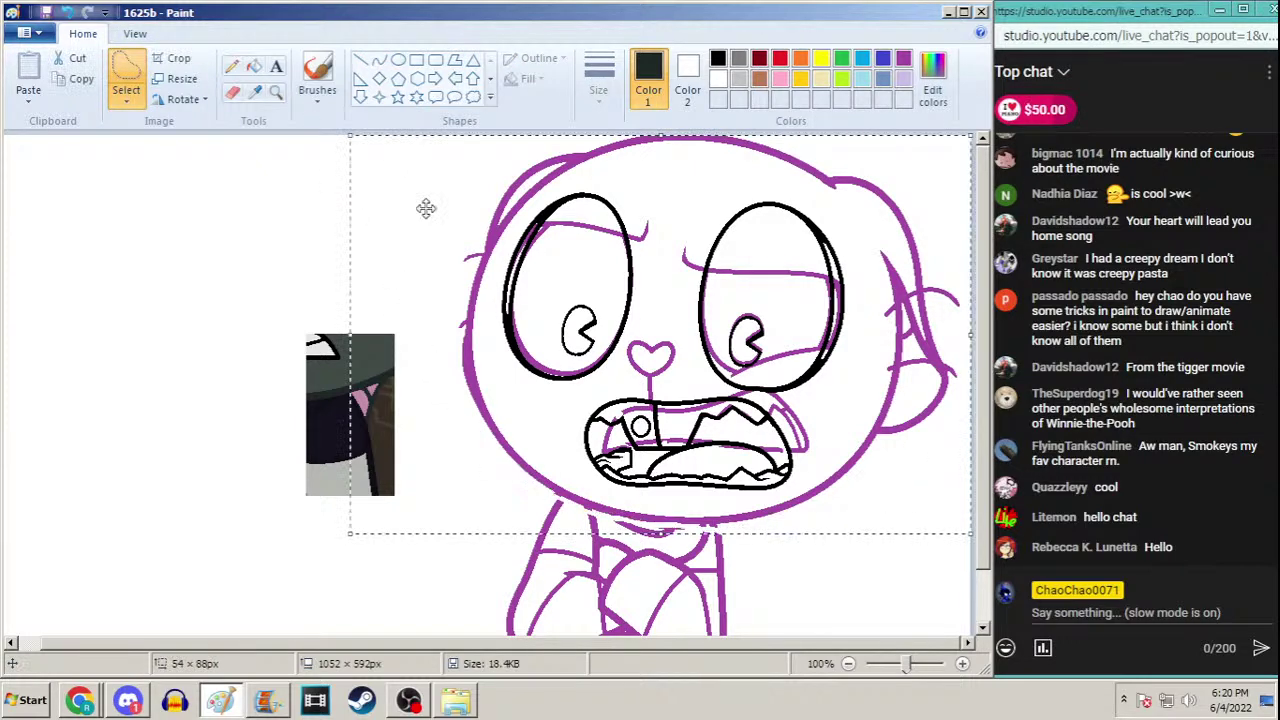
key(Left)
key(Left)
key(Left)
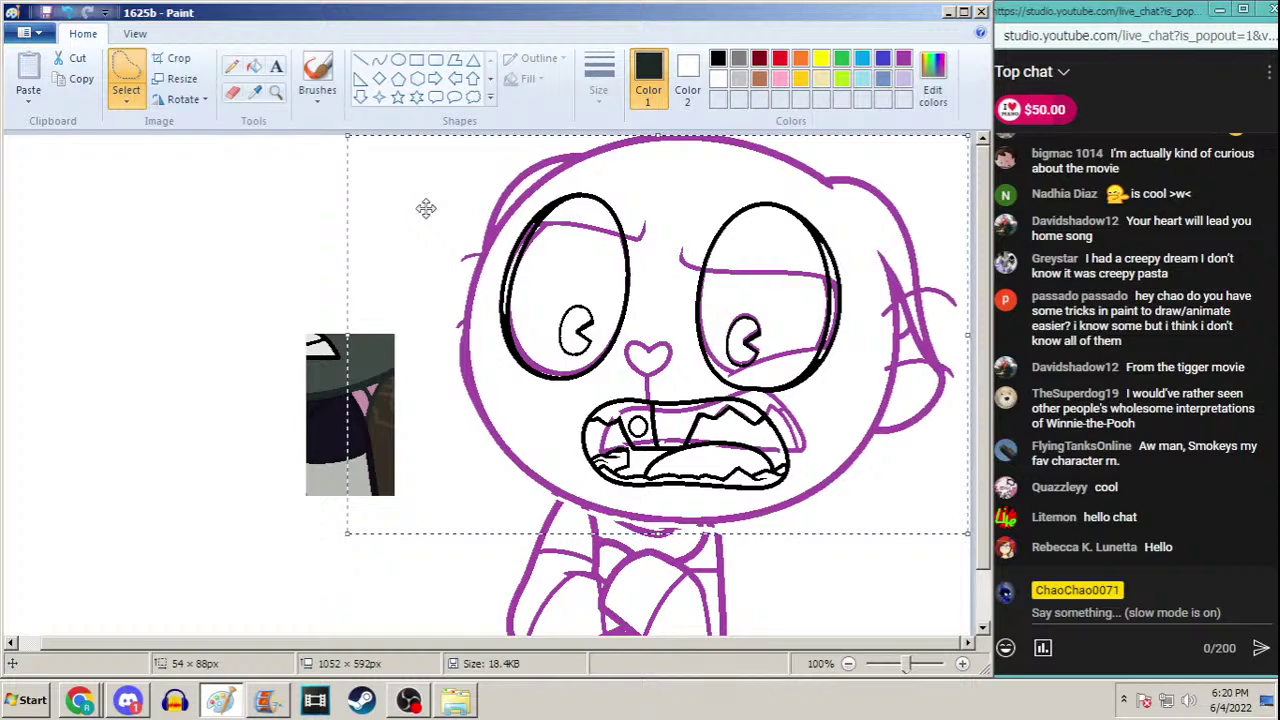
key(Right)
key(Right)
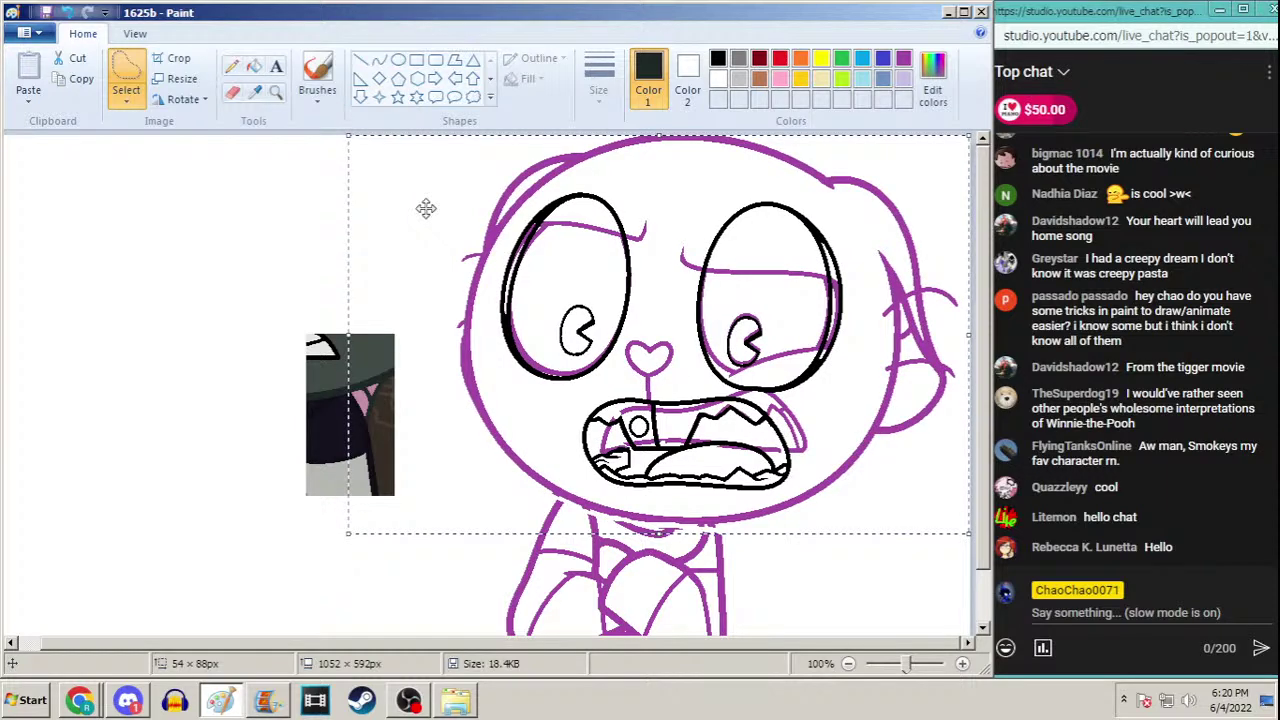
Fine-tune the selected head's position with small nudges up and to the left
key(Up)
key(Up)
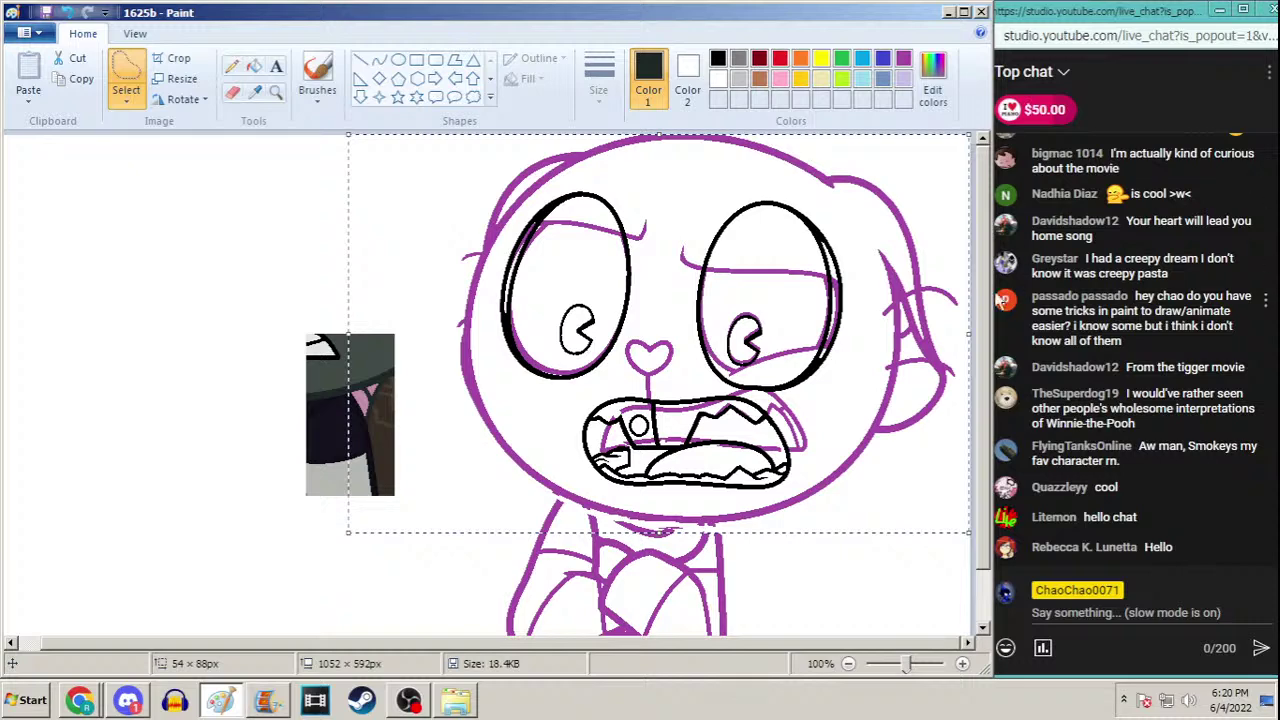
scroll(600, 400, down, 1)
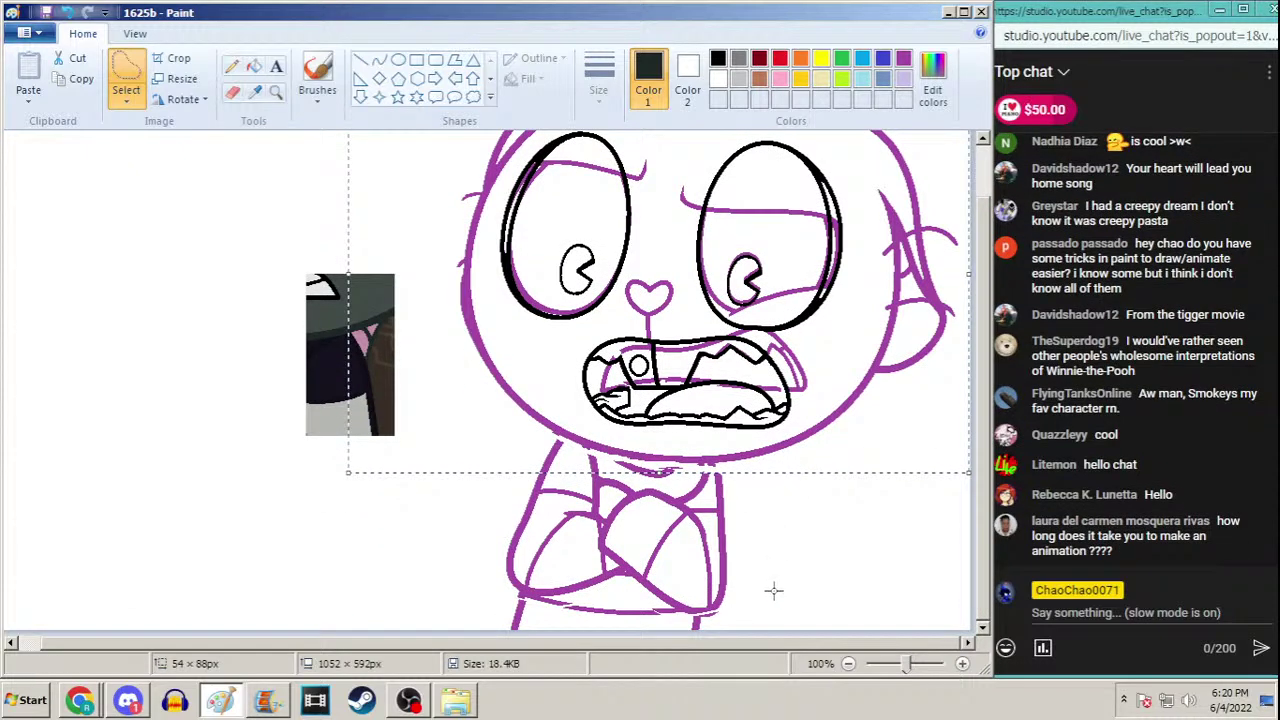
key(Left)
key(Left)
key(Left)
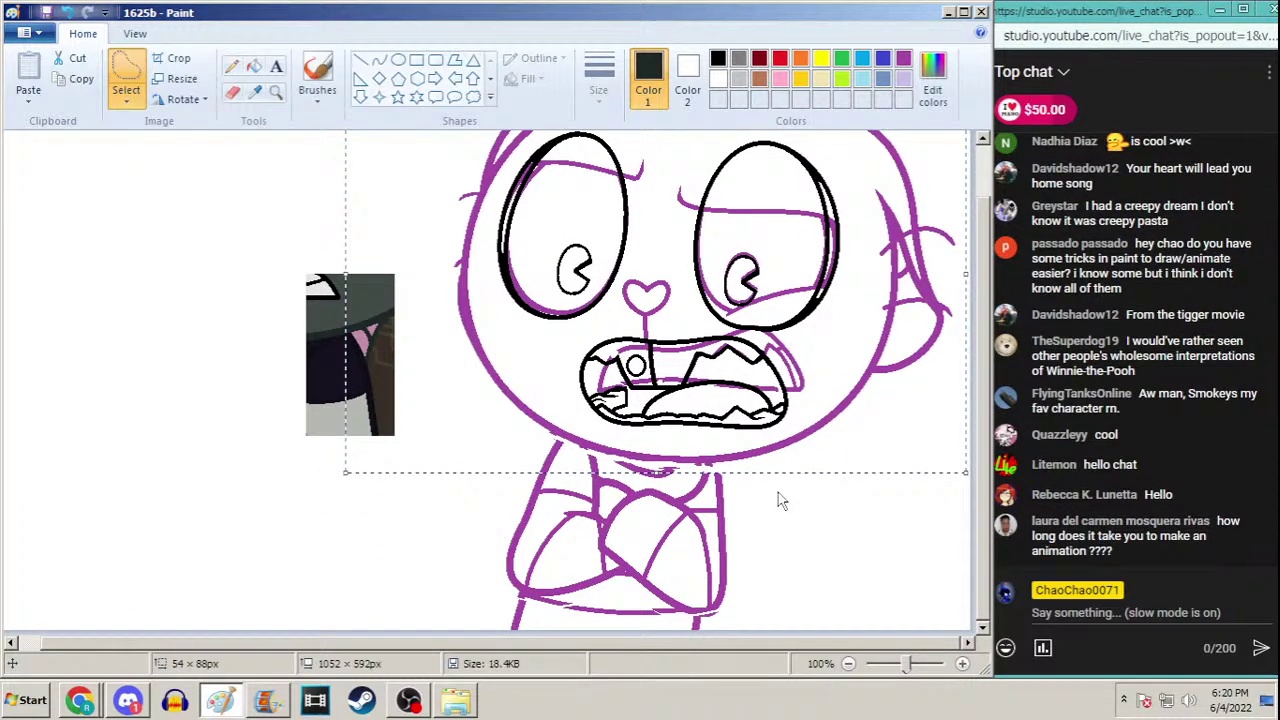
key(Right)
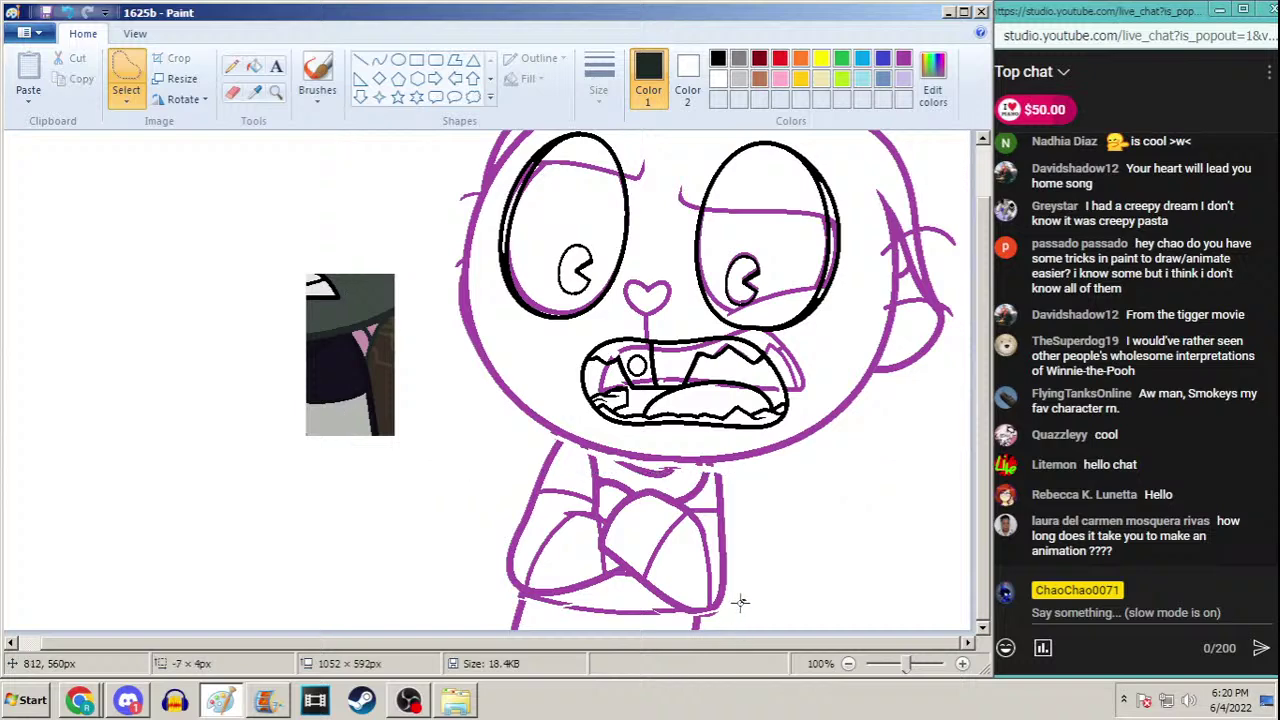
Reselect the head with its ear and face drawing, and shift it slightly farther left over the body
drag(749, 598, 635, 627)
mouse_move(800, 530)
mouse_down()
mouse_move(710, 550)
mouse_move(705, 515)
mouse_move(668, 484)
mouse_move(620, 474)
mouse_move(505, 505)
mouse_move(410, 180)
mouse_move(410, 130)
mouse_move(966, 343)
mouse_move(826, 520)
mouse_up()
drag(807, 477, 805, 477)
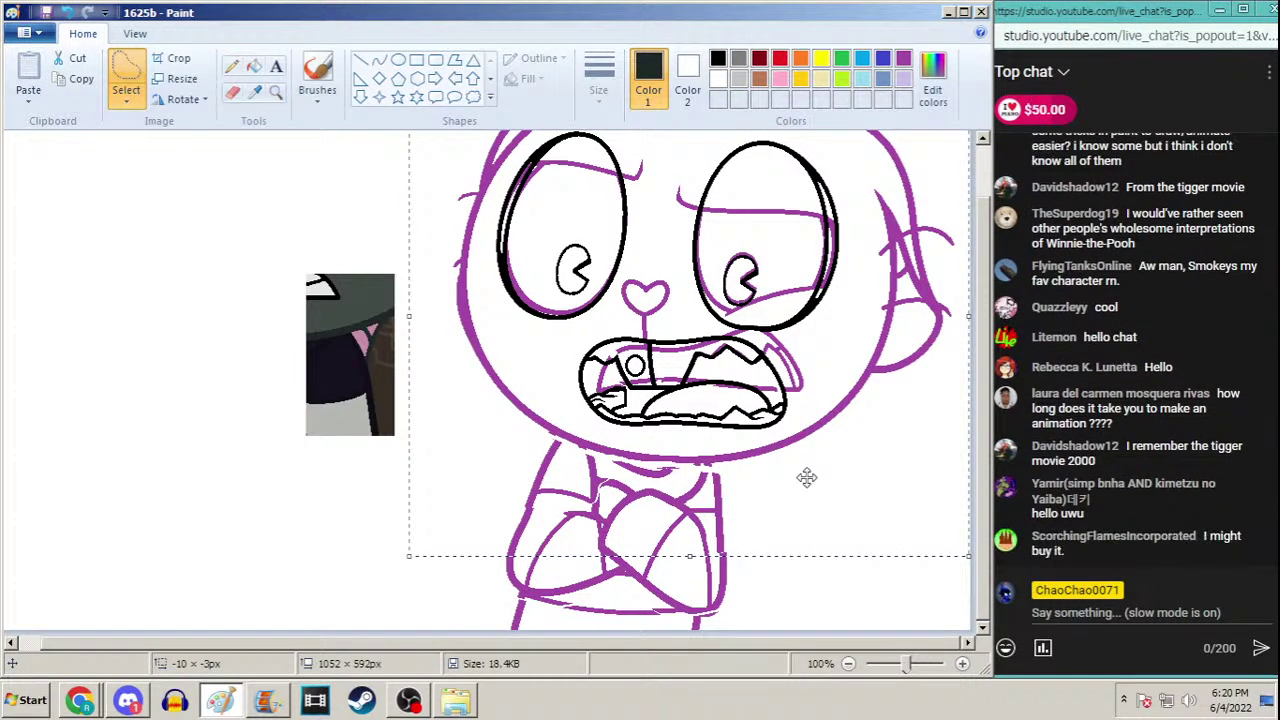
key(Left)
key(Left)
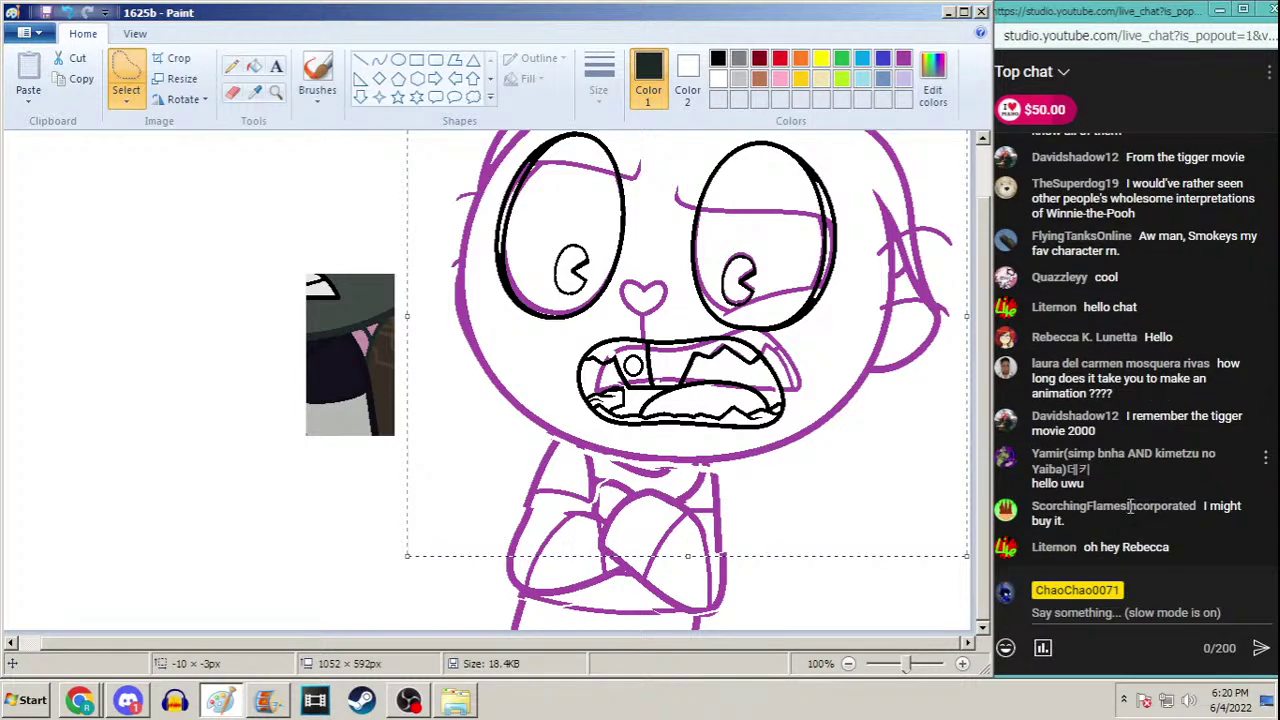
click(1158, 460)
click(756, 8)
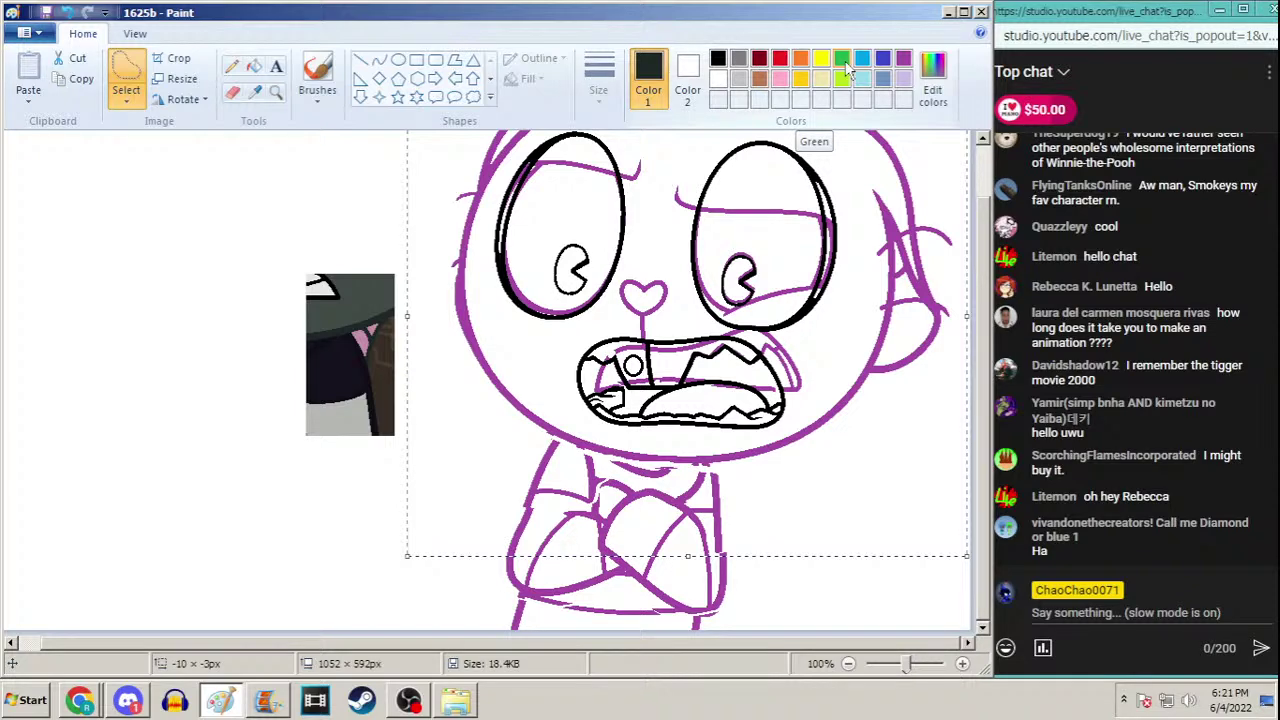
Sample the dark outline colour from the reference picture and set the Curve tool to a thick line
drag(987, 390, 993, 345)
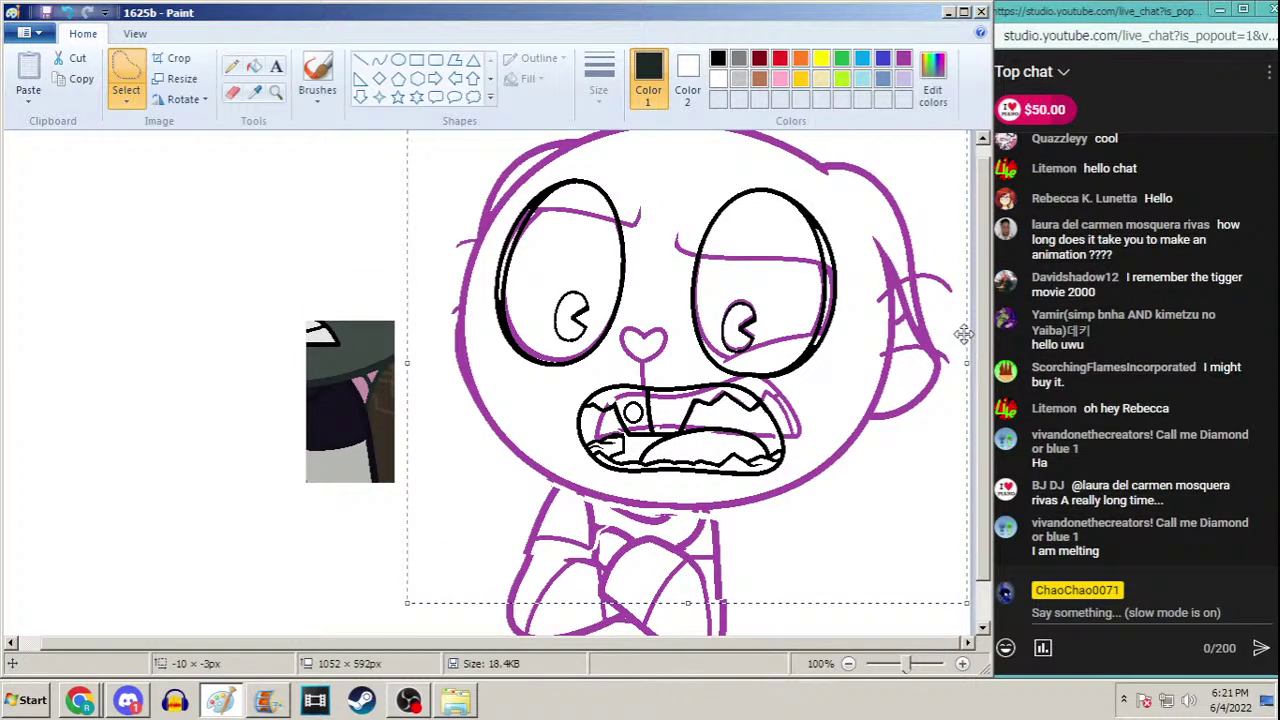
click(255, 91)
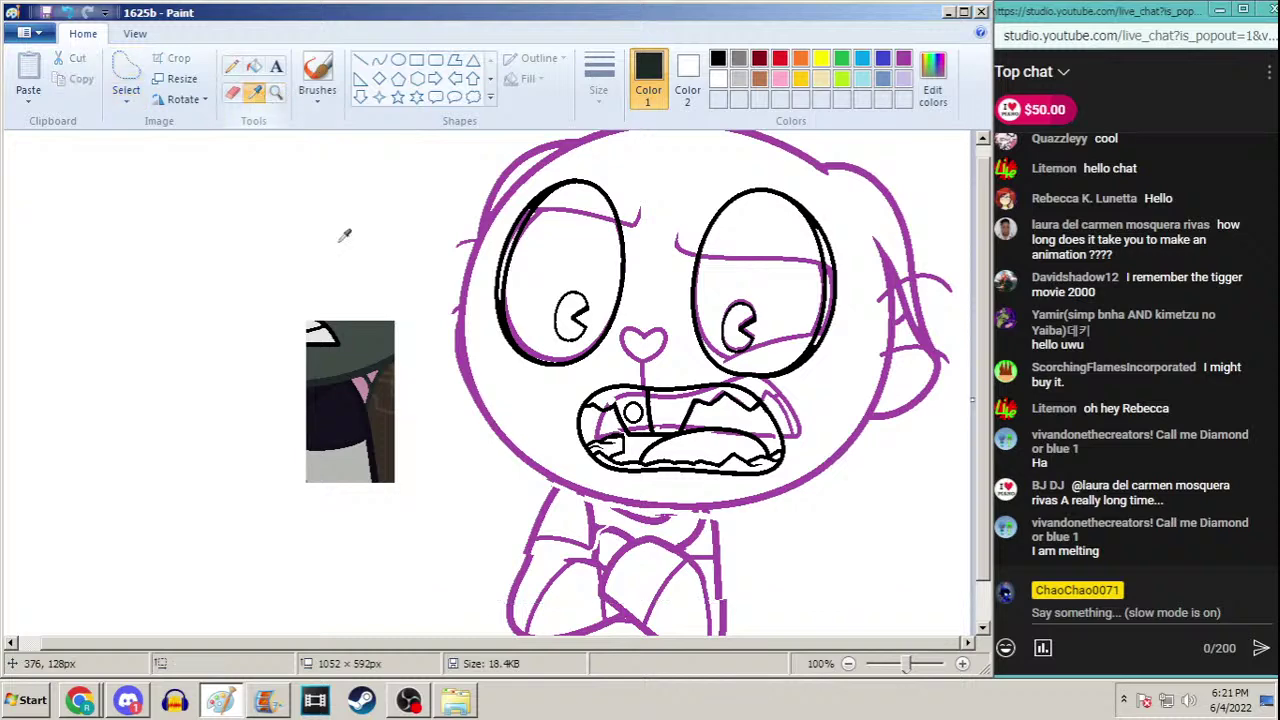
click(378, 362)
click(598, 90)
click(600, 205)
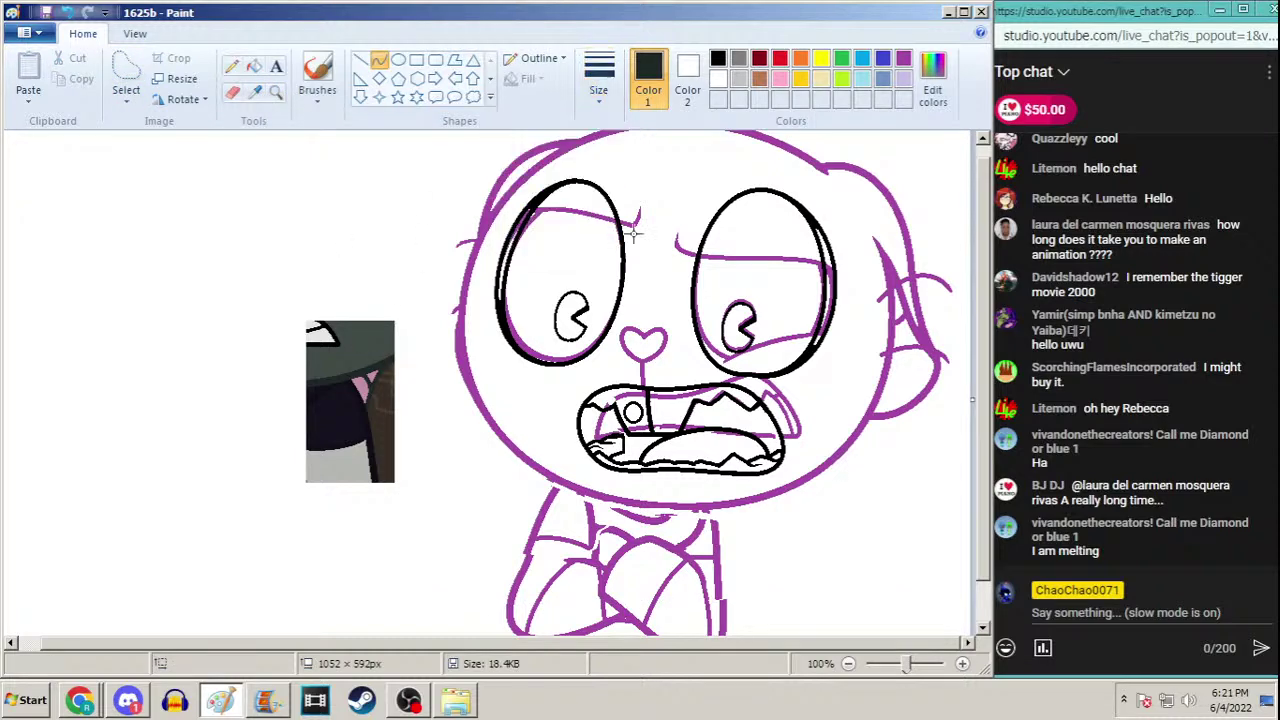
scroll(990, 298, up, 1)
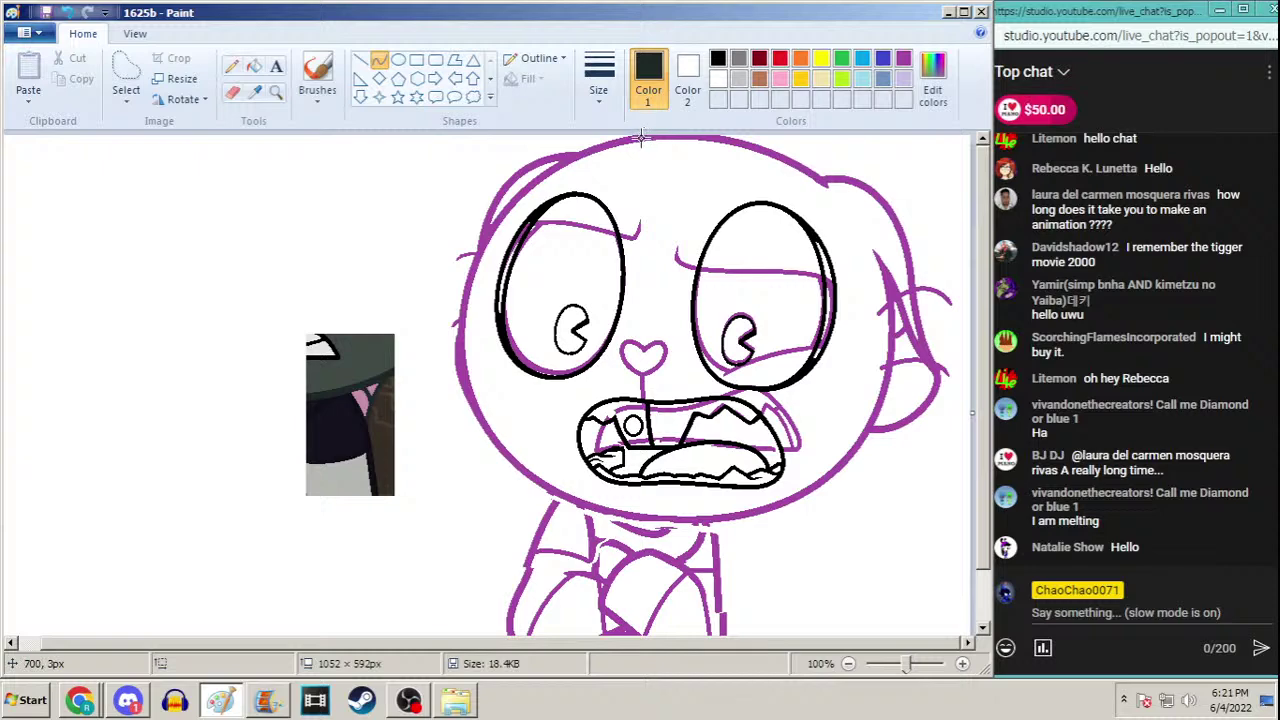
Try dark curves about 295 × 409 px and 302 × 410 px along the head's left edge, and undo them
drag(640, 137, 636, 522)
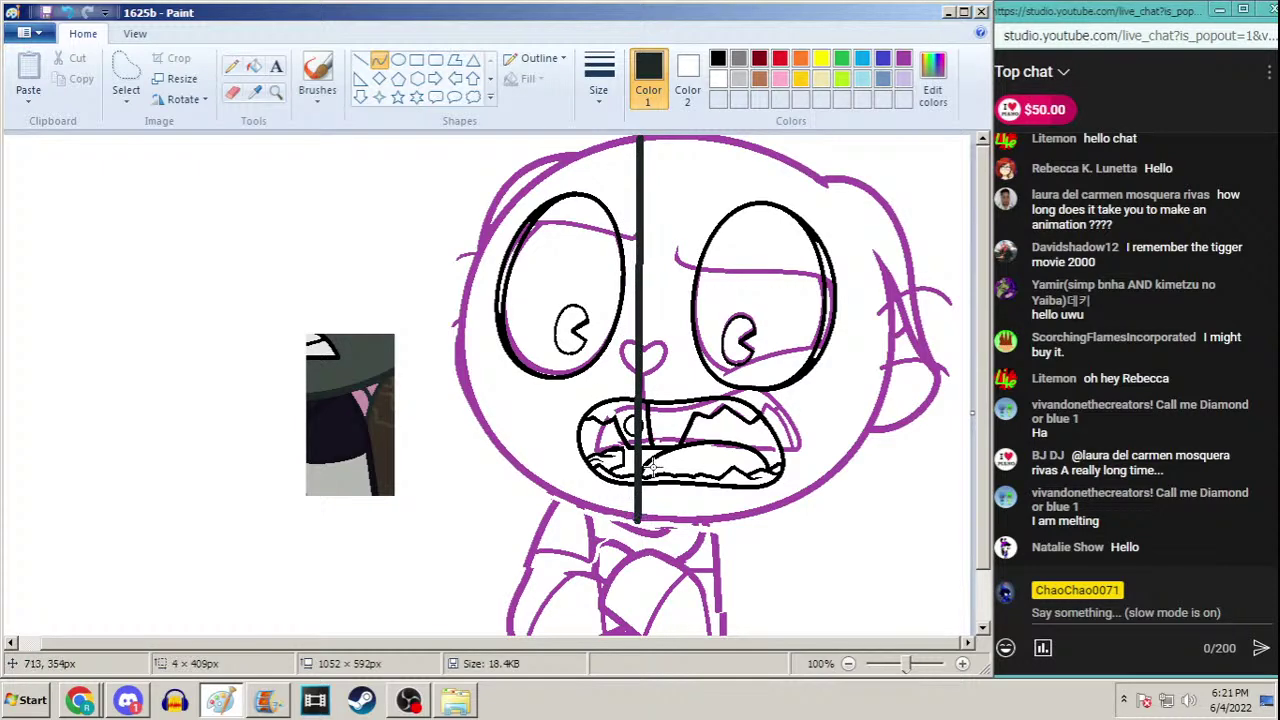
mouse_move(590, 236)
mouse_down()
mouse_move(522, 175)
mouse_move(443, 151)
mouse_move(429, 463)
mouse_move(380, 468)
mouse_move(366, 449)
mouse_up()
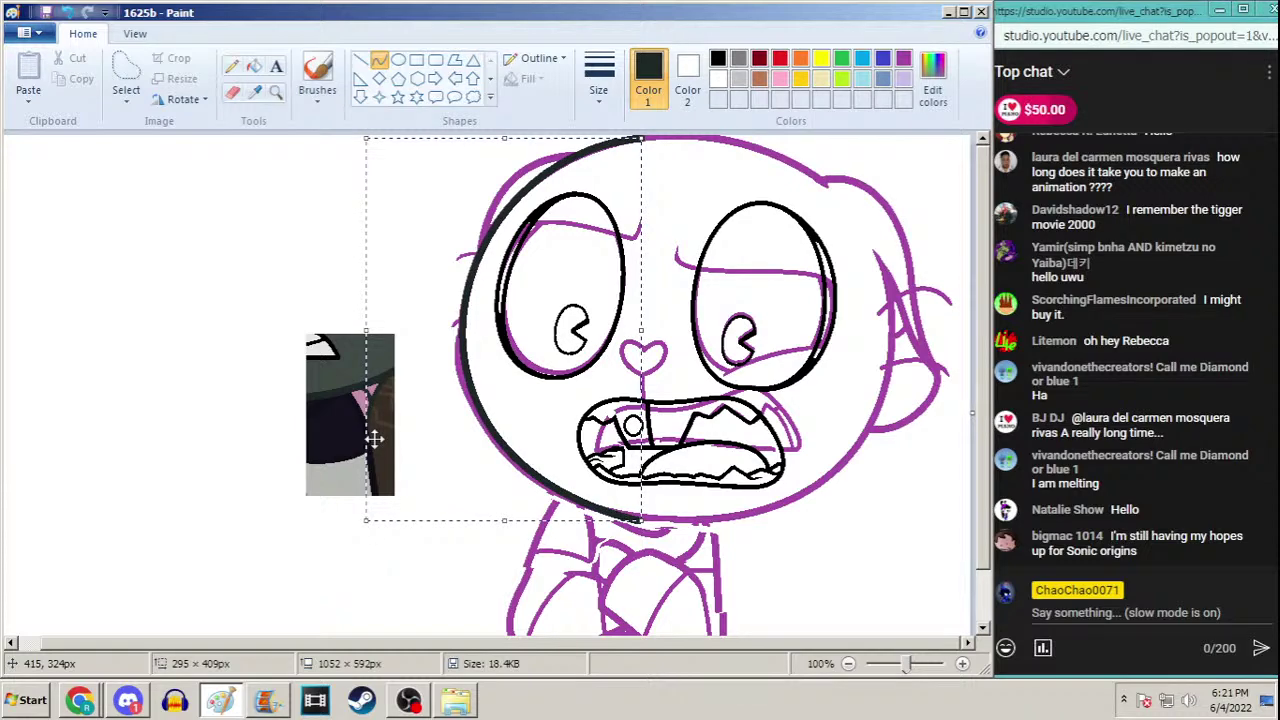
key(ctrl+z)
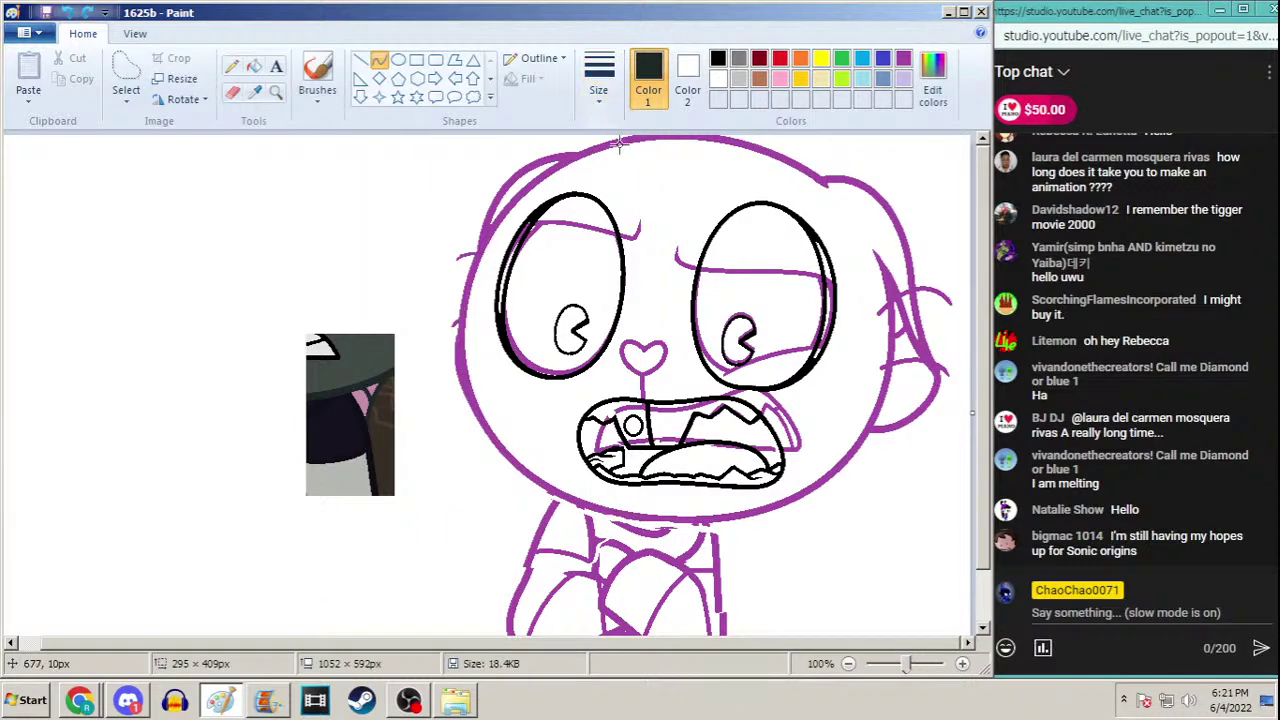
mouse_move(633, 139)
mouse_down()
mouse_move(648, 510)
mouse_move(437, 166)
mouse_move(398, 468)
mouse_move(367, 466)
mouse_up()
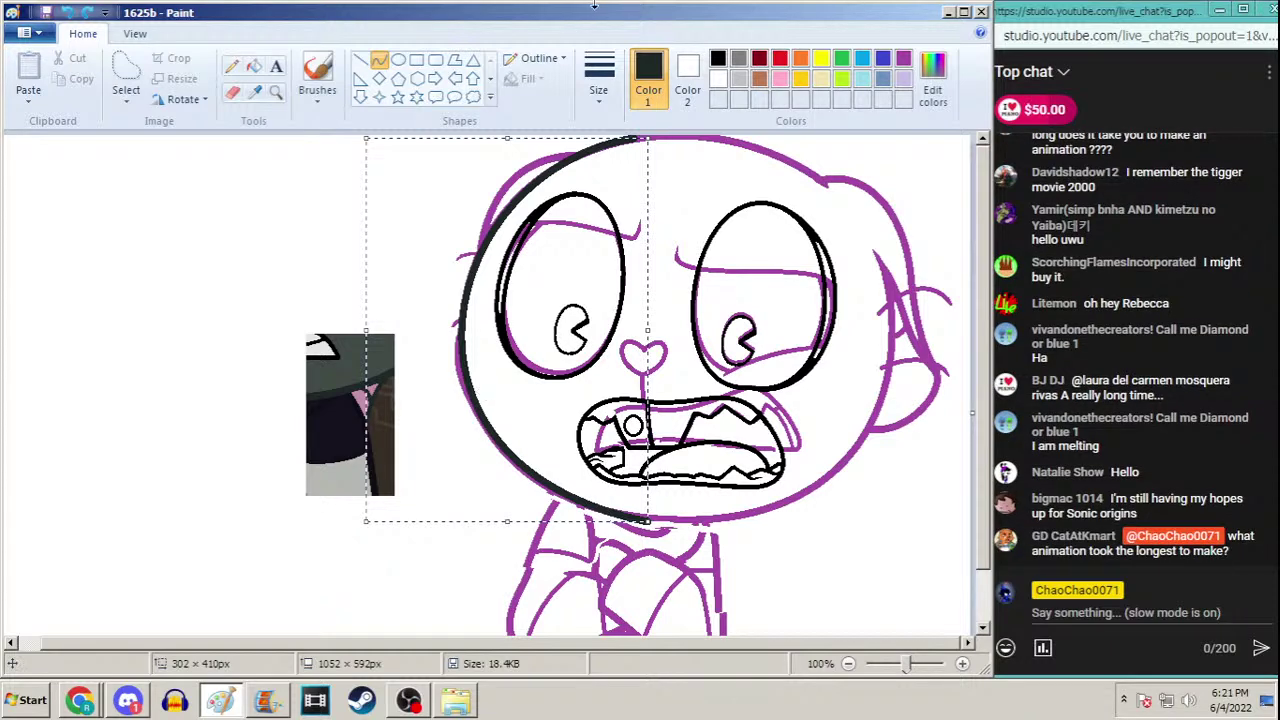
key(ctrl+z)
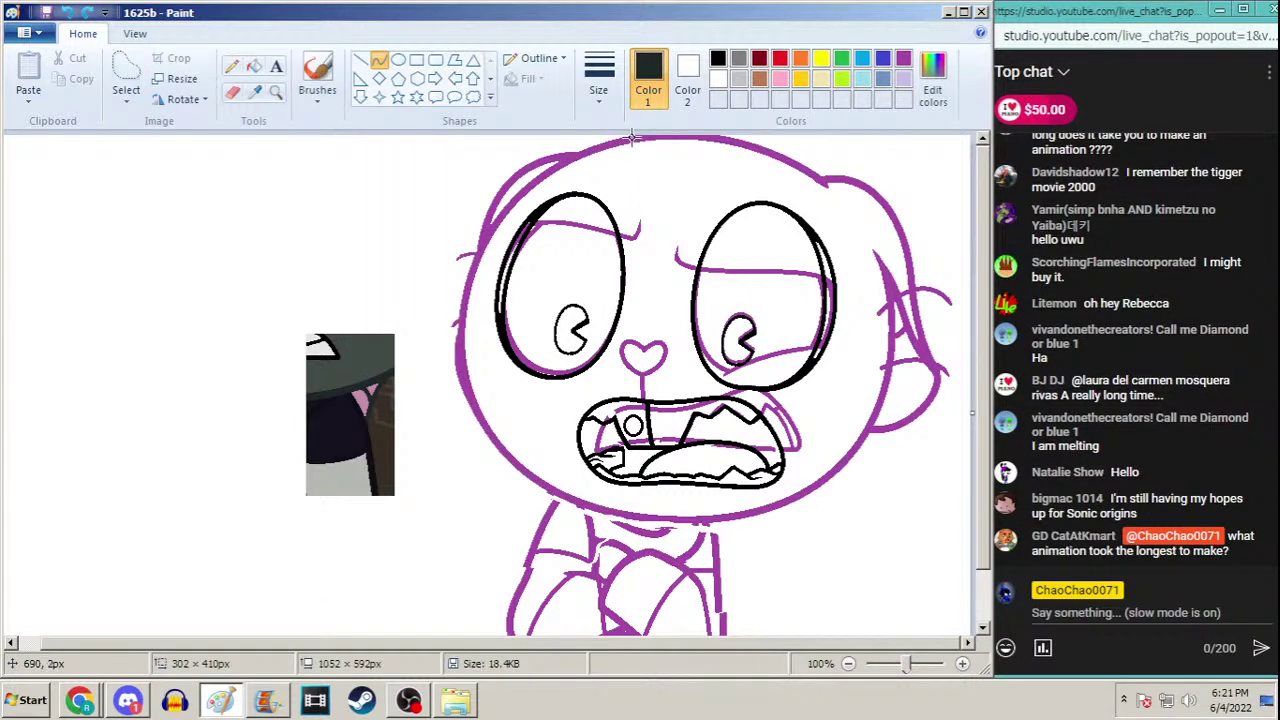
Draw the head's left half as a thick dark curve about 265 × 406 px from crown to chin
drag(634, 137, 632, 522)
drag(532, 185, 392, 468)
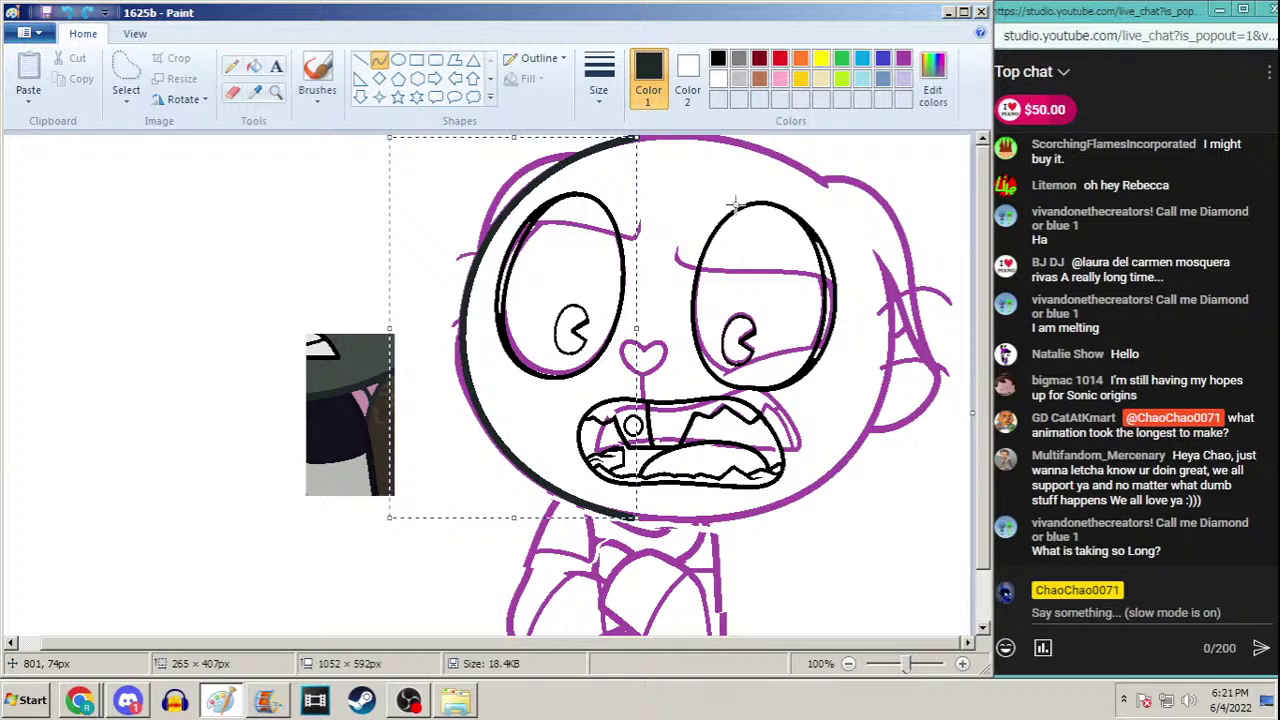
drag(512, 516, 517, 515)
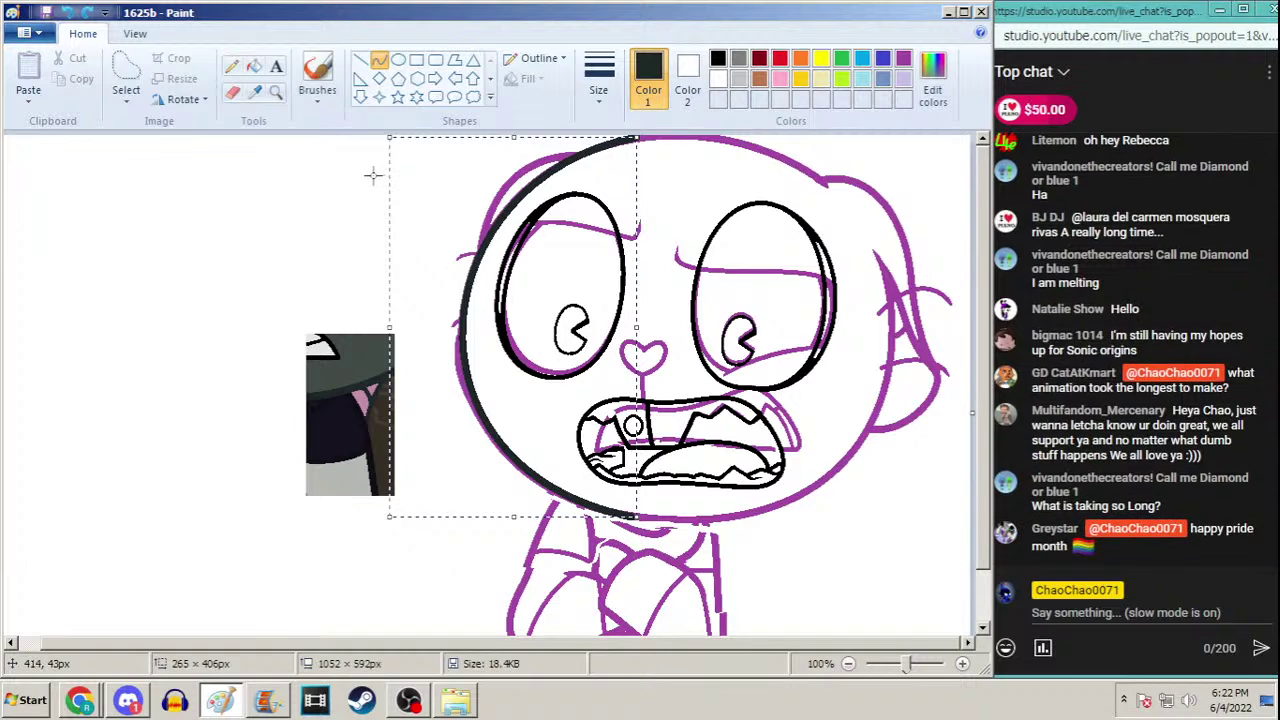
Select the ear on the head's right side and shift it slightly down, checking Discord's VC/Stream voice channel in between
click(126, 70)
mouse_move(826, 158)
mouse_down()
mouse_move(890, 260)
mouse_move(897, 344)
mouse_move(874, 422)
mouse_move(881, 468)
mouse_move(968, 398)
mouse_move(940, 240)
mouse_move(830, 130)
mouse_up()
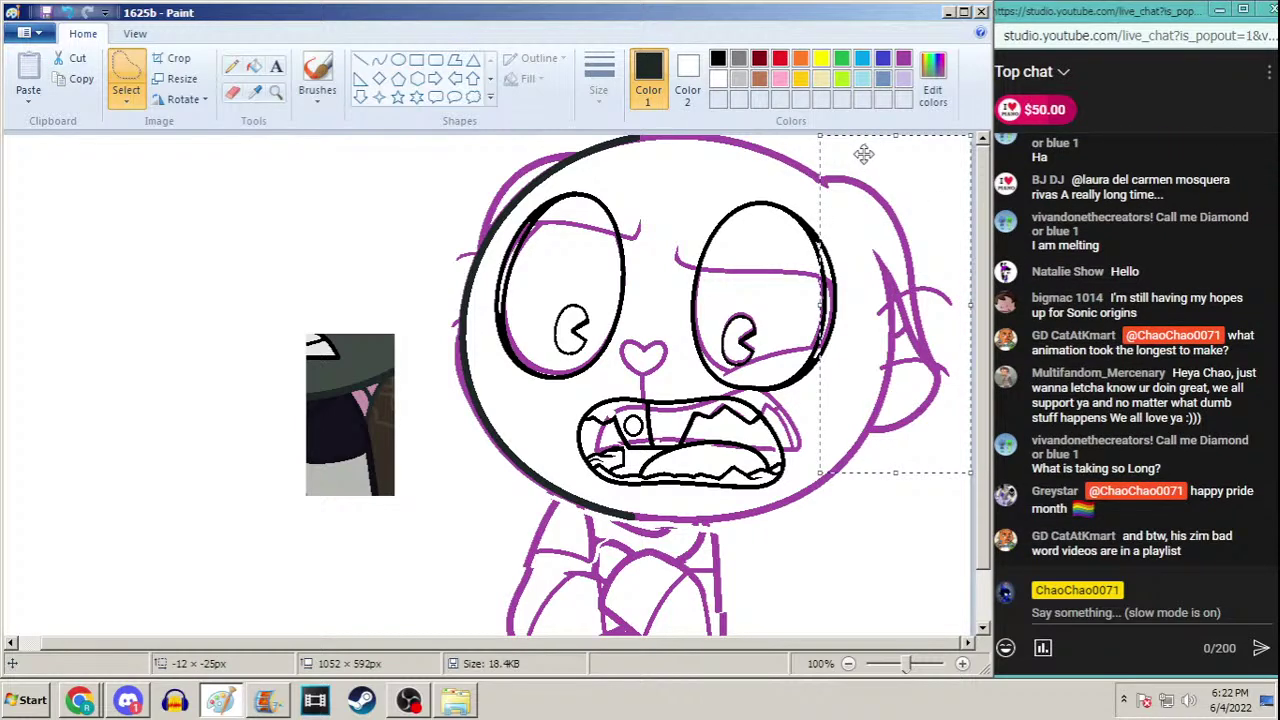
click(128, 700)
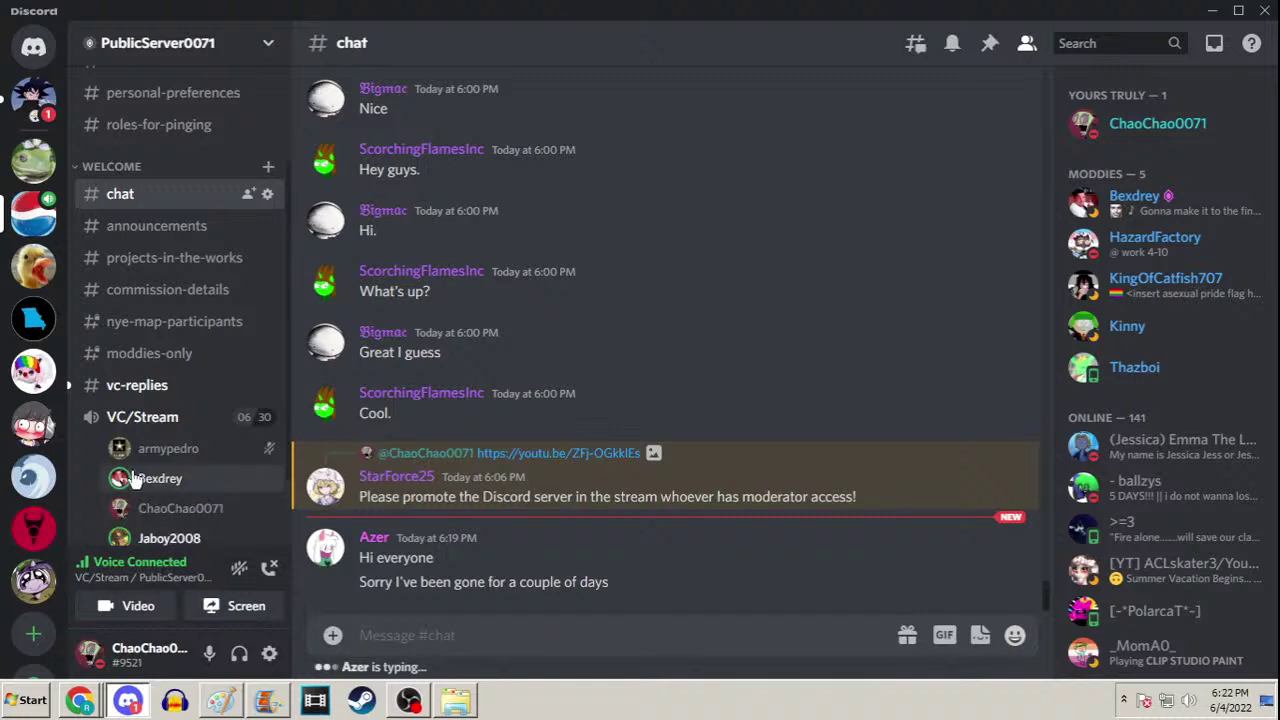
scroll(135, 478, down, 2)
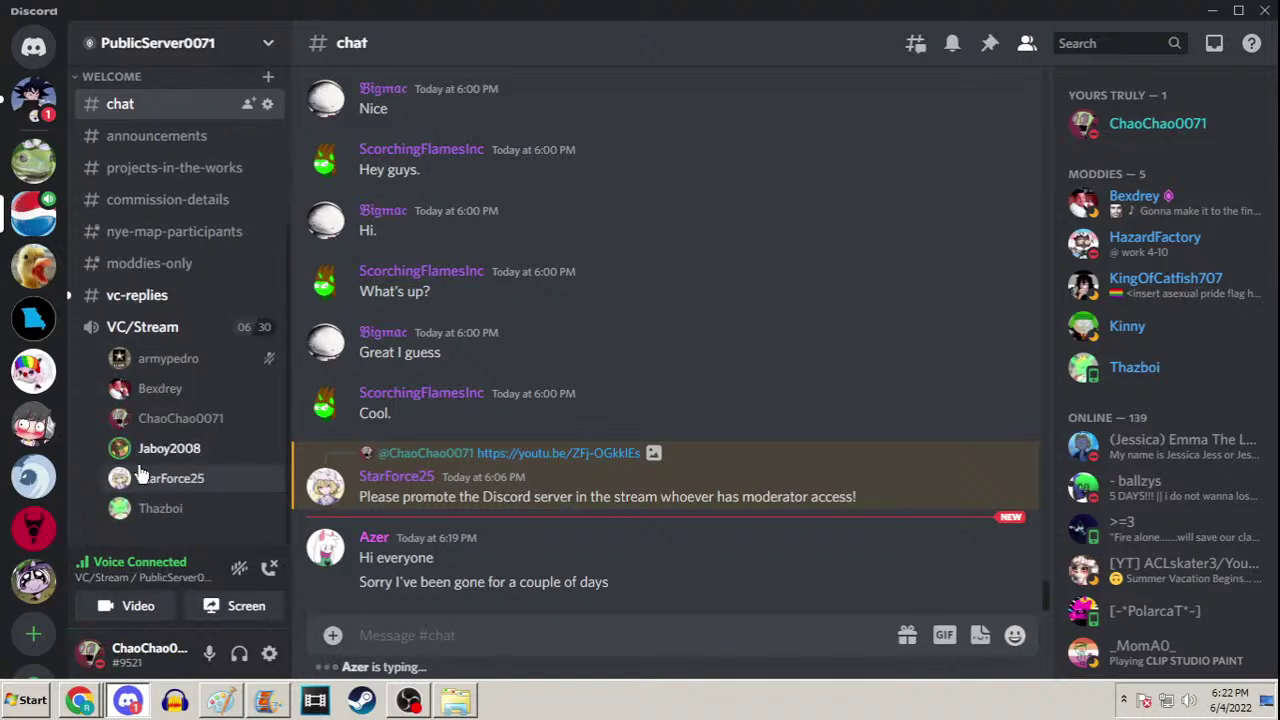
click(1213, 10)
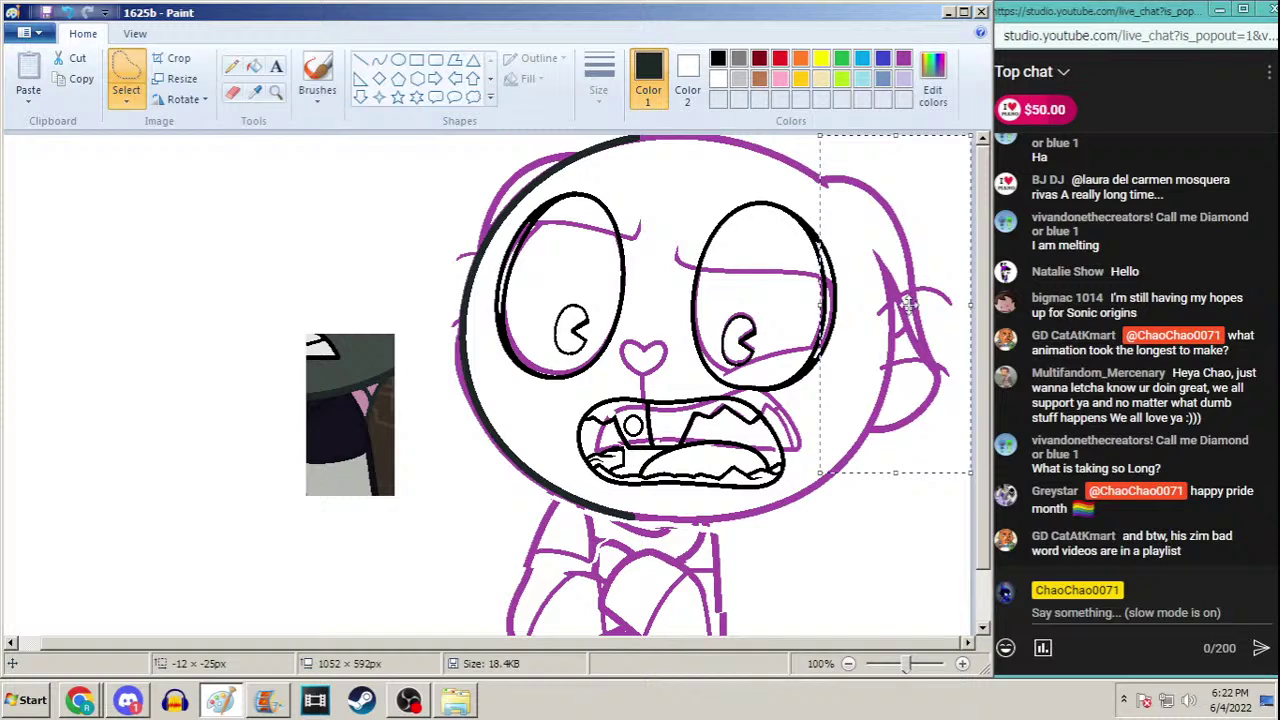
drag(905, 301, 907, 305)
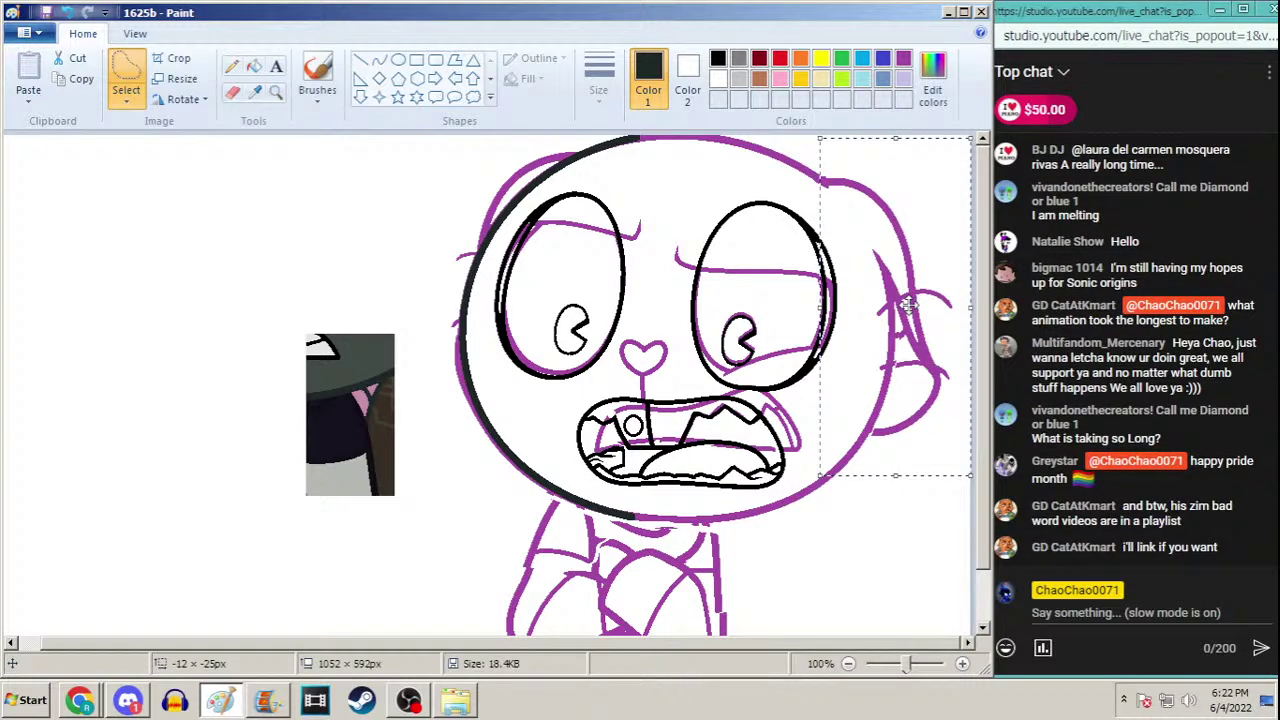
key(Down)
key(Down)
key(Down)
key(Down)
key(Down)
key(Down)
key(Down)
key(Down)
key(Down)
key(Down)
key(Down)
key(Down)
key(Down)
key(Down)
key(Down)
key(Down)
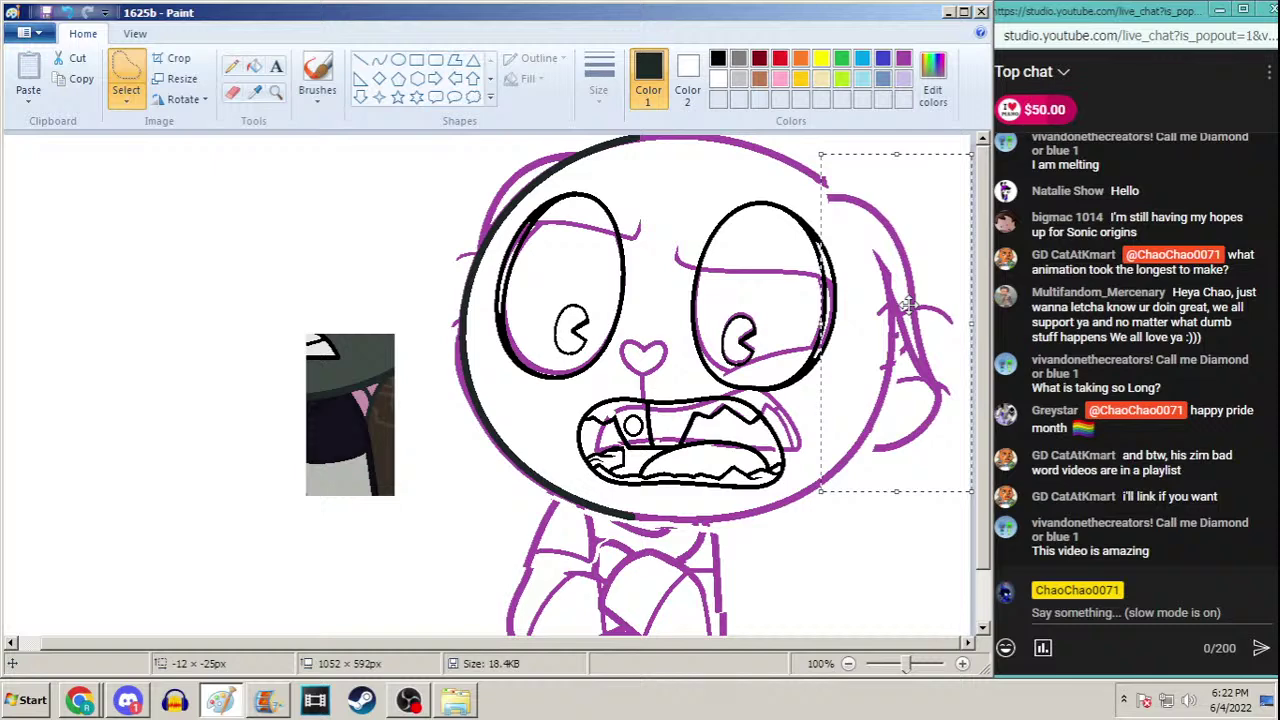
key(Left)
key(Up)
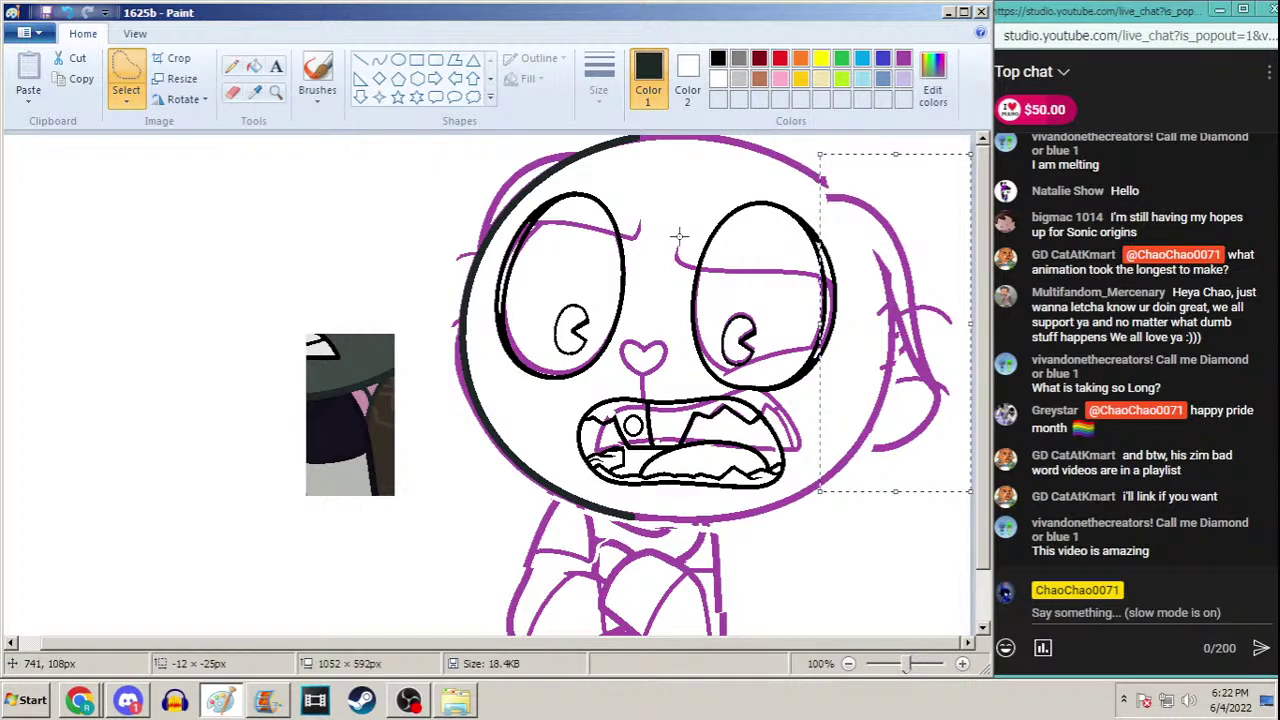
Draw the right ear's upper edge as a curve about 91 × 141 px in the head outline's sampled colour, checking Discord before finishing
click(381, 66)
click(598, 80)
click(555, 243)
click(254, 91)
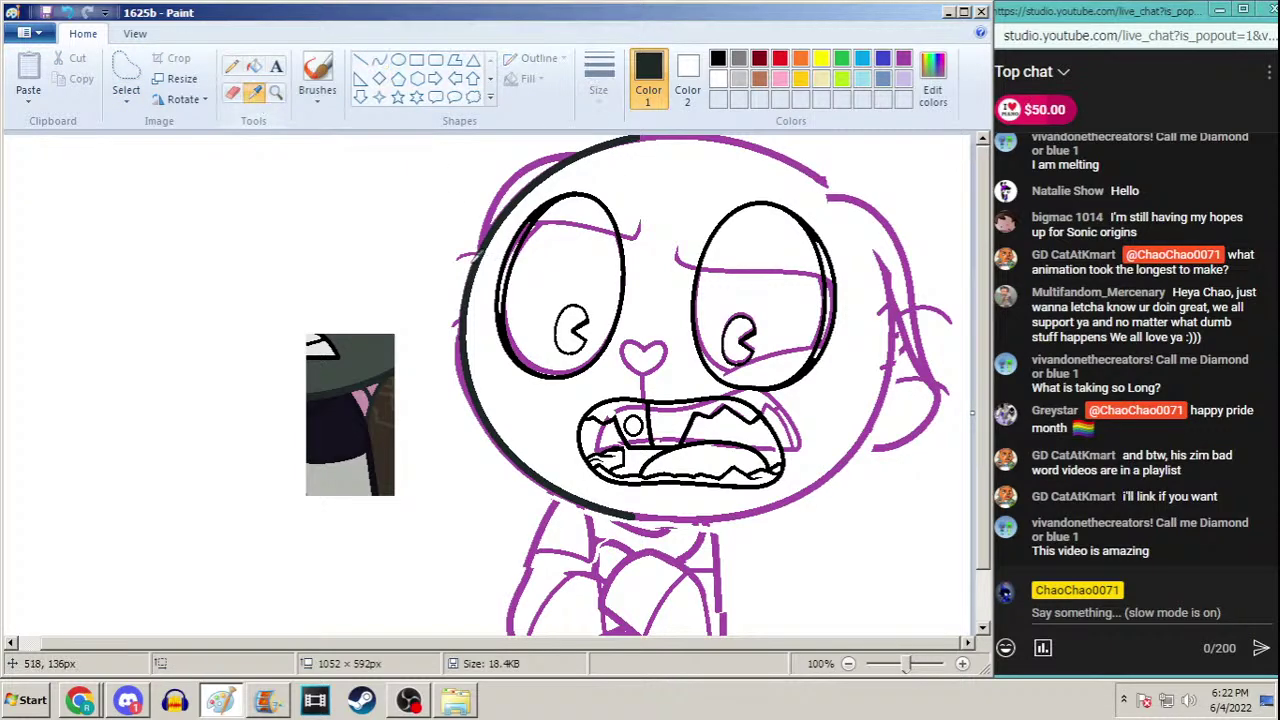
click(476, 258)
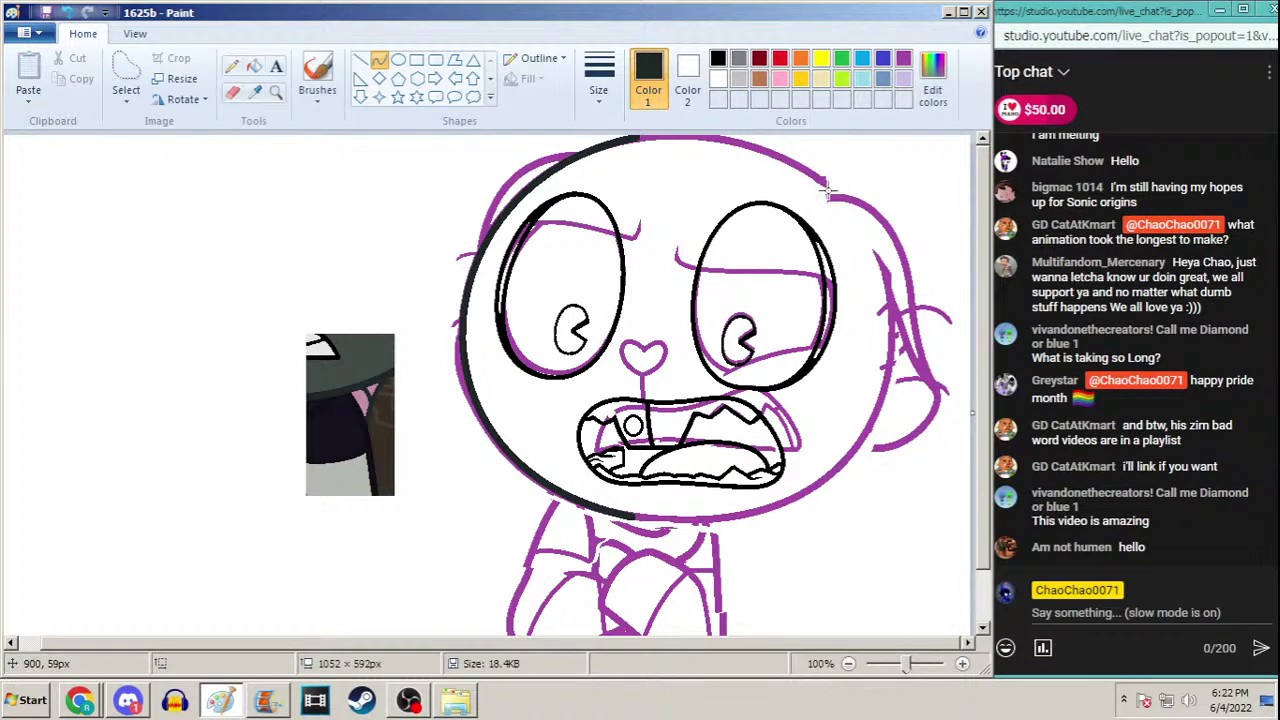
mouse_move(826, 187)
mouse_down()
mouse_move(899, 223)
mouse_move(913, 326)
mouse_up()
mouse_move(913, 326)
mouse_down()
mouse_move(882, 193)
mouse_move(912, 241)
mouse_move(900, 258)
mouse_up()
click(128, 704)
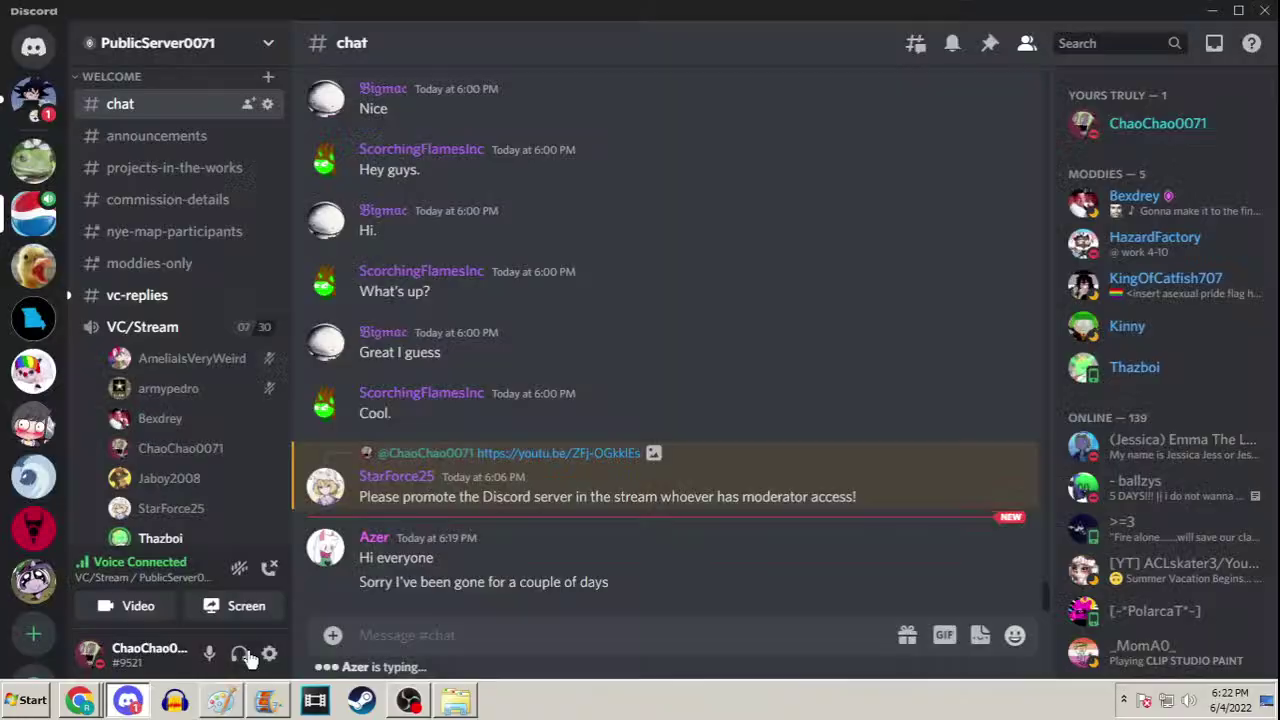
click(145, 703)
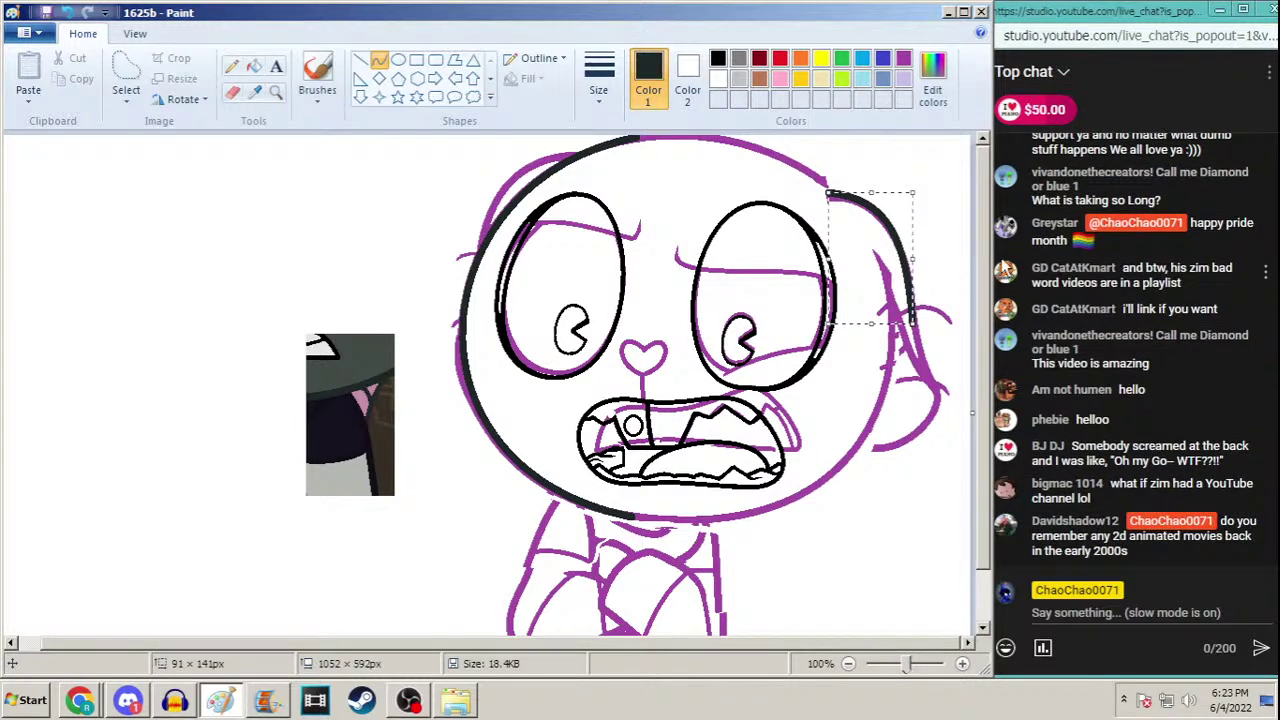
click(948, 246)
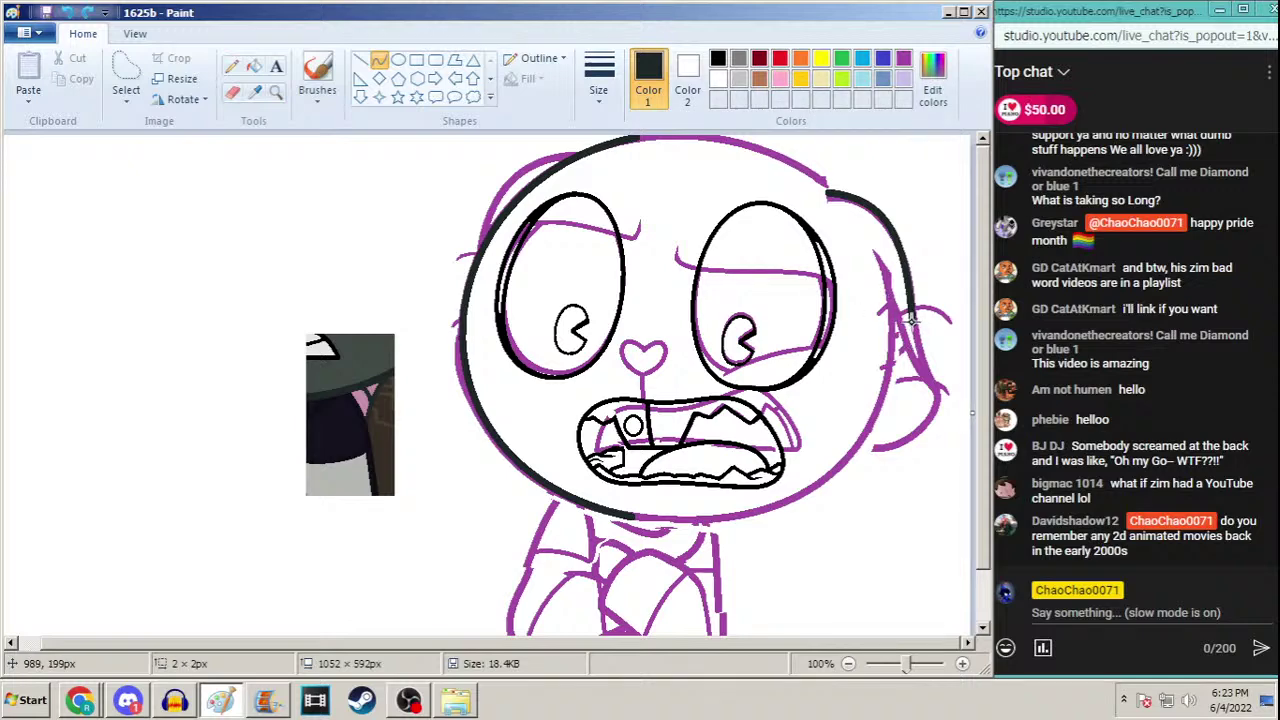
Try a dark curve about 28 × 84 px extending the right ear's outer edge down to its tip, and undo it
drag(911, 319, 938, 401)
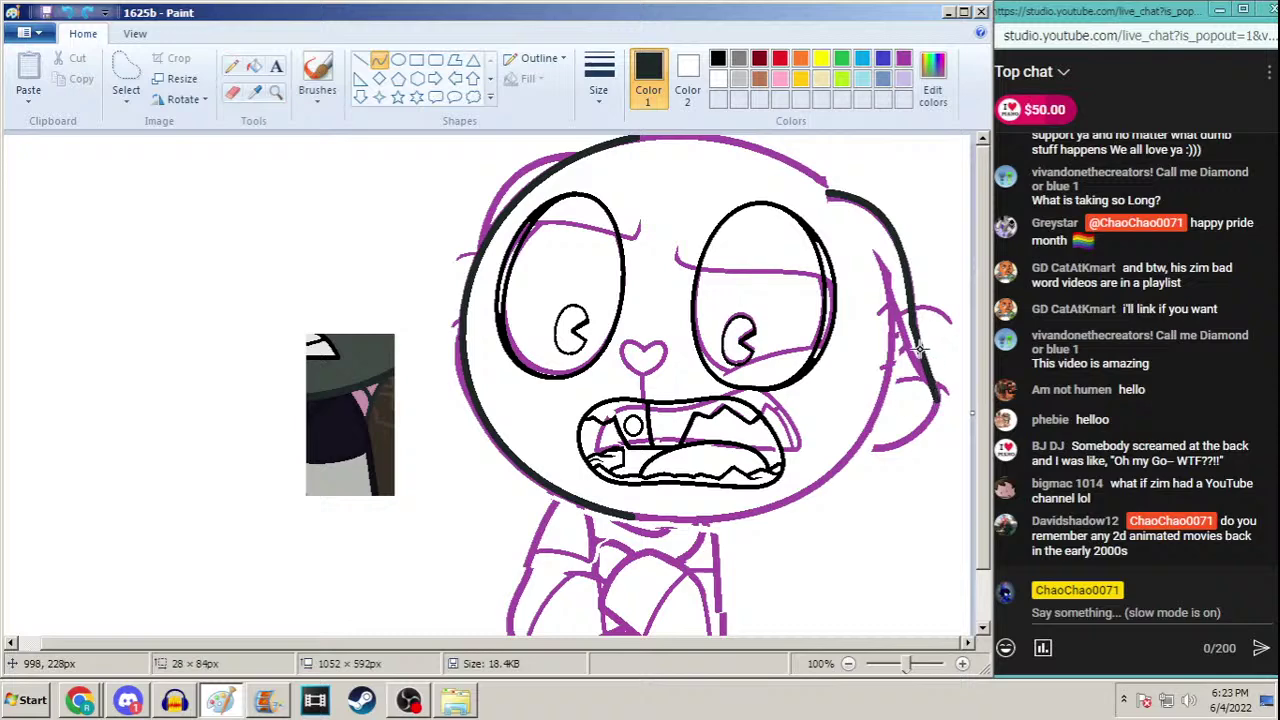
drag(918, 348, 932, 376)
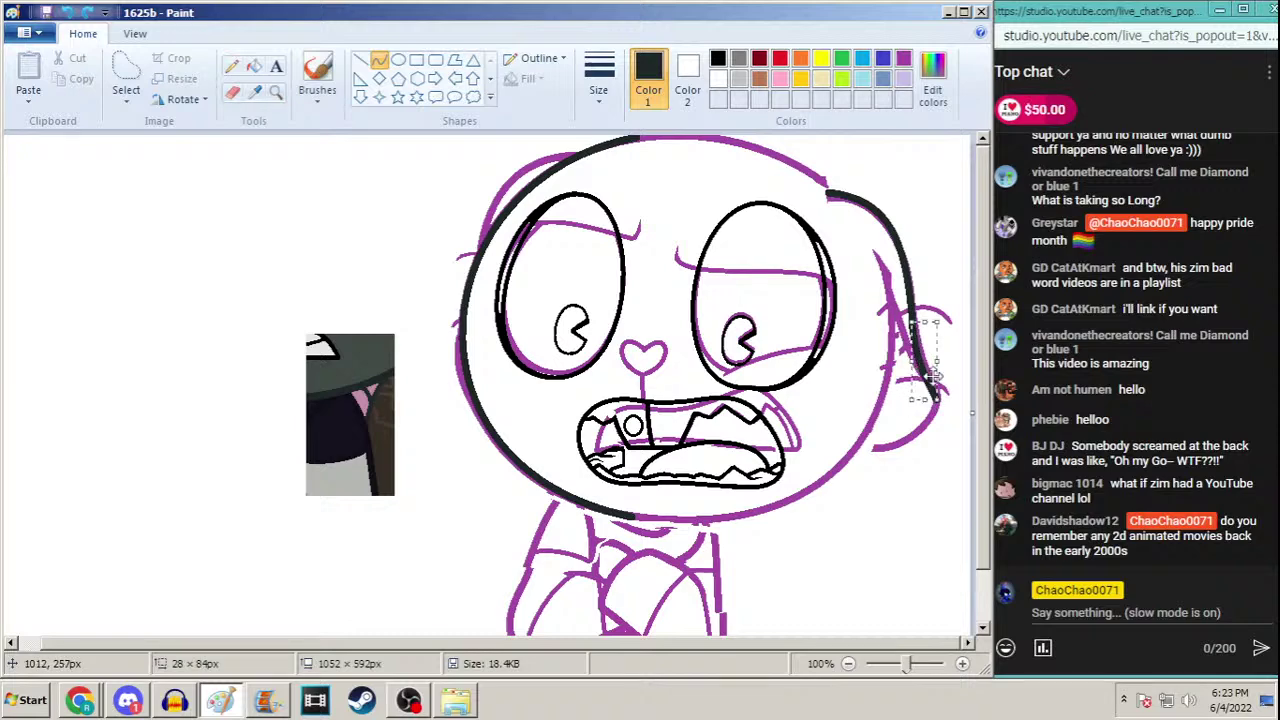
click(360, 59)
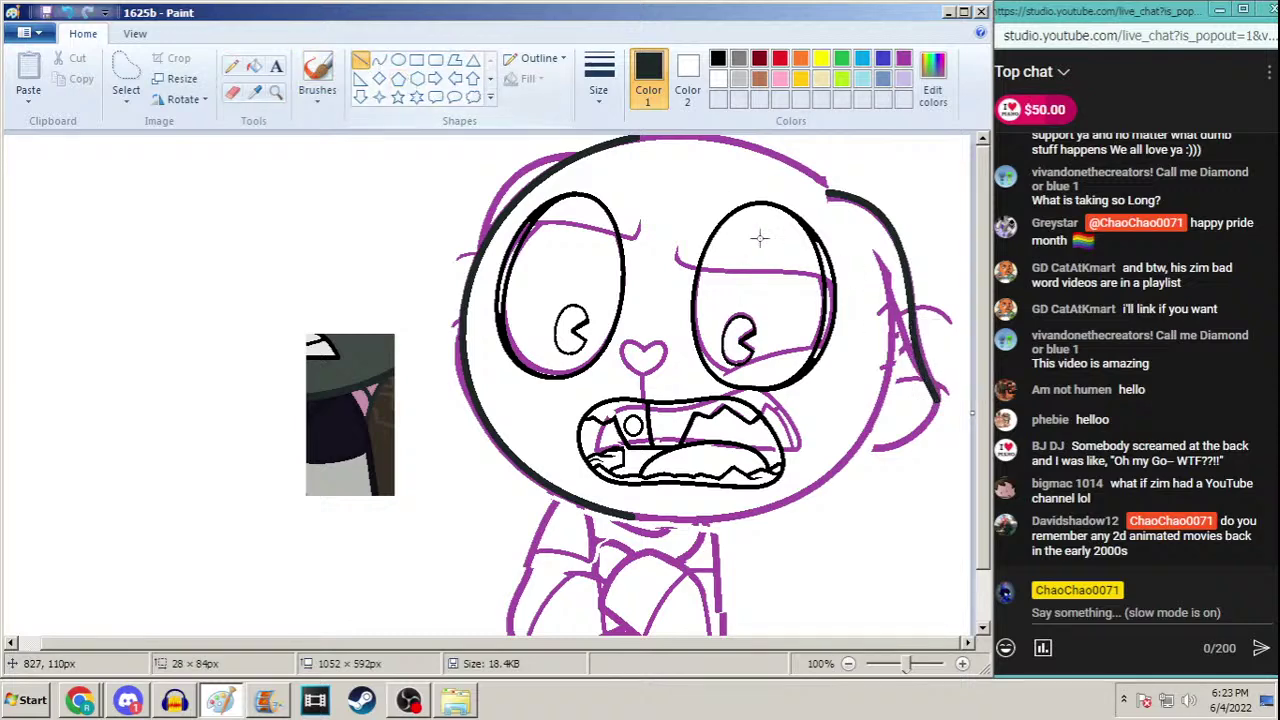
click(379, 59)
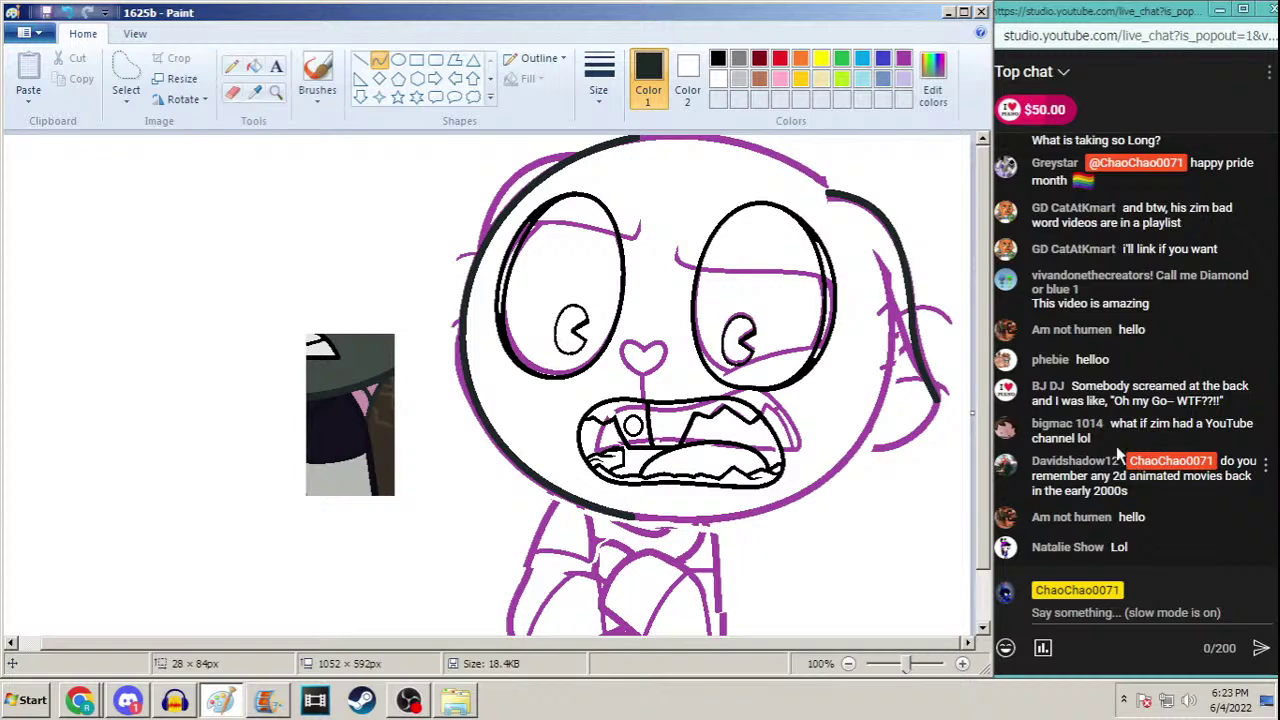
key(ctrl+z)
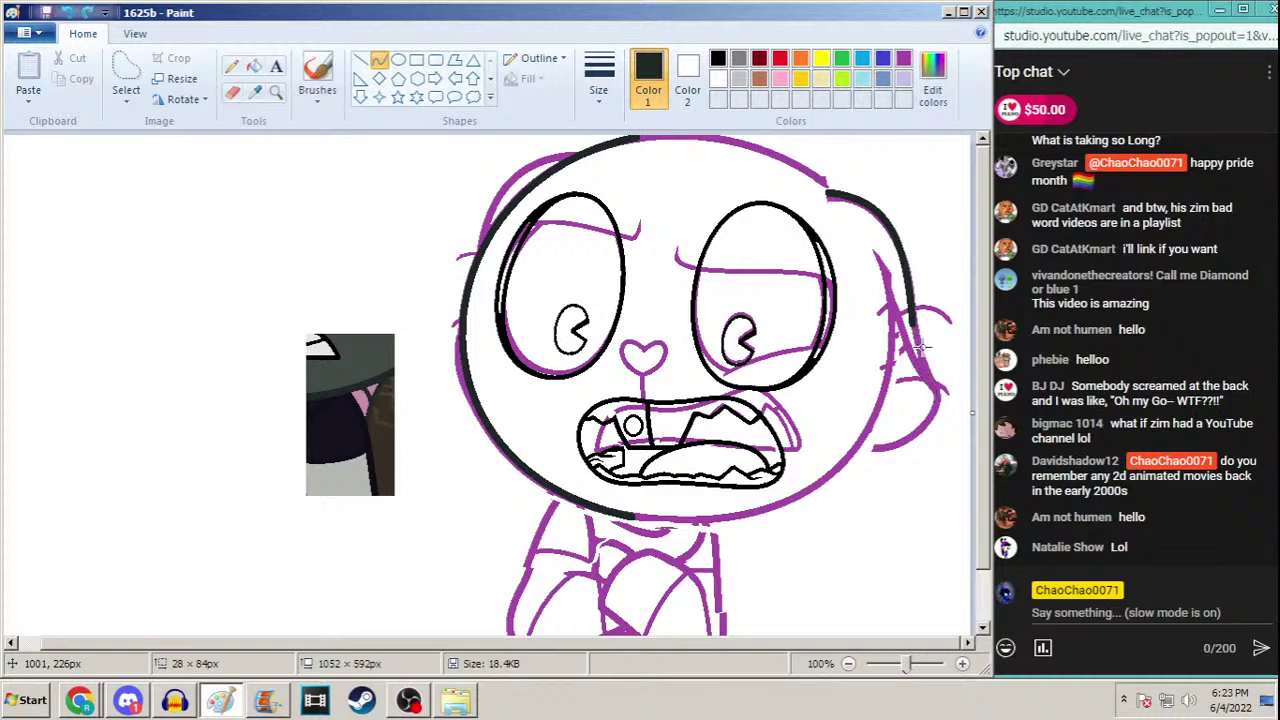
Undo the right ear's upper edge and redraw it as a dark curve about 80 × 117 px
key(ctrl+z)
drag(831, 194, 893, 232)
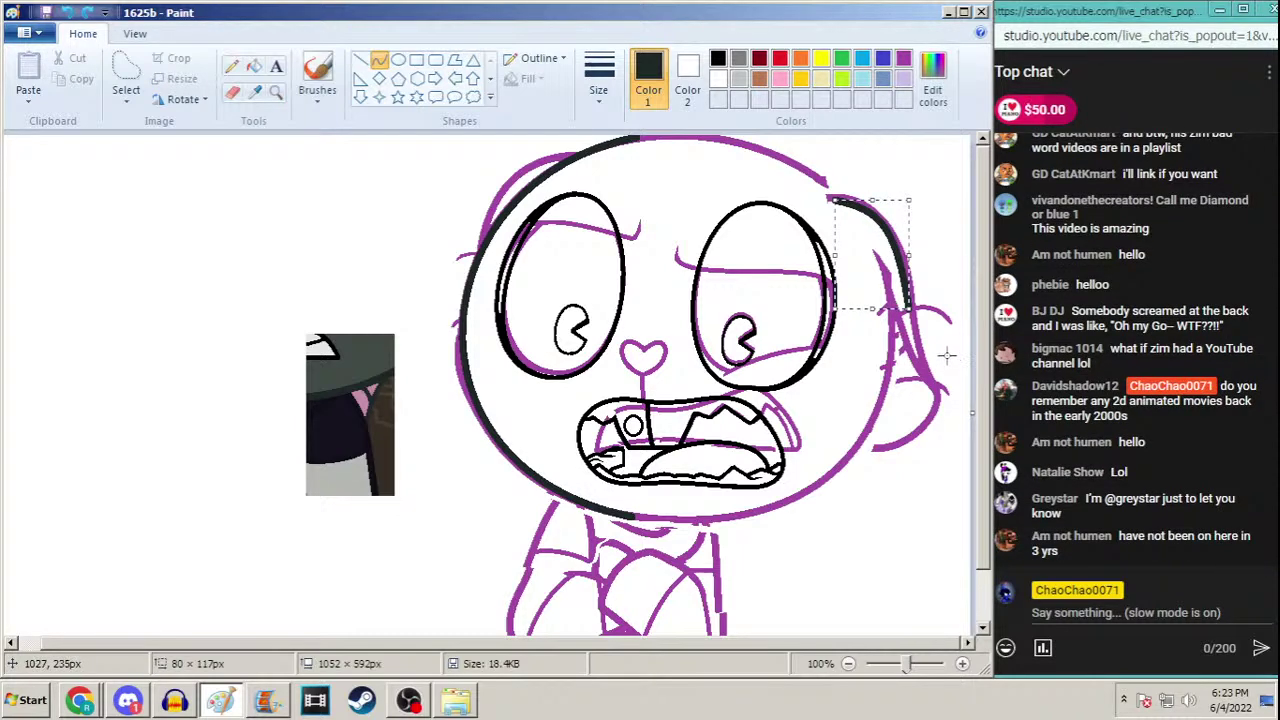
key(Return)
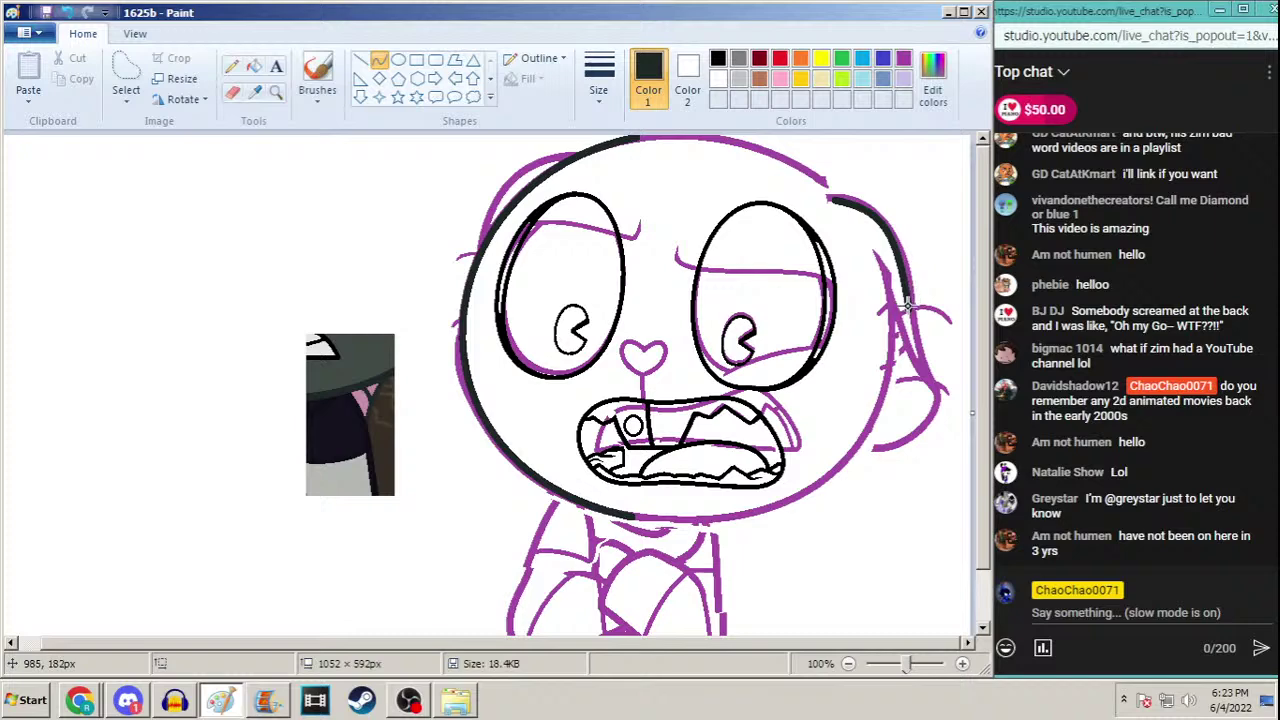
Extend the right ear's outer edge down to its tip with a dark curve about 31 × 110 px, checking Discord before finishing
drag(906, 307, 936, 412)
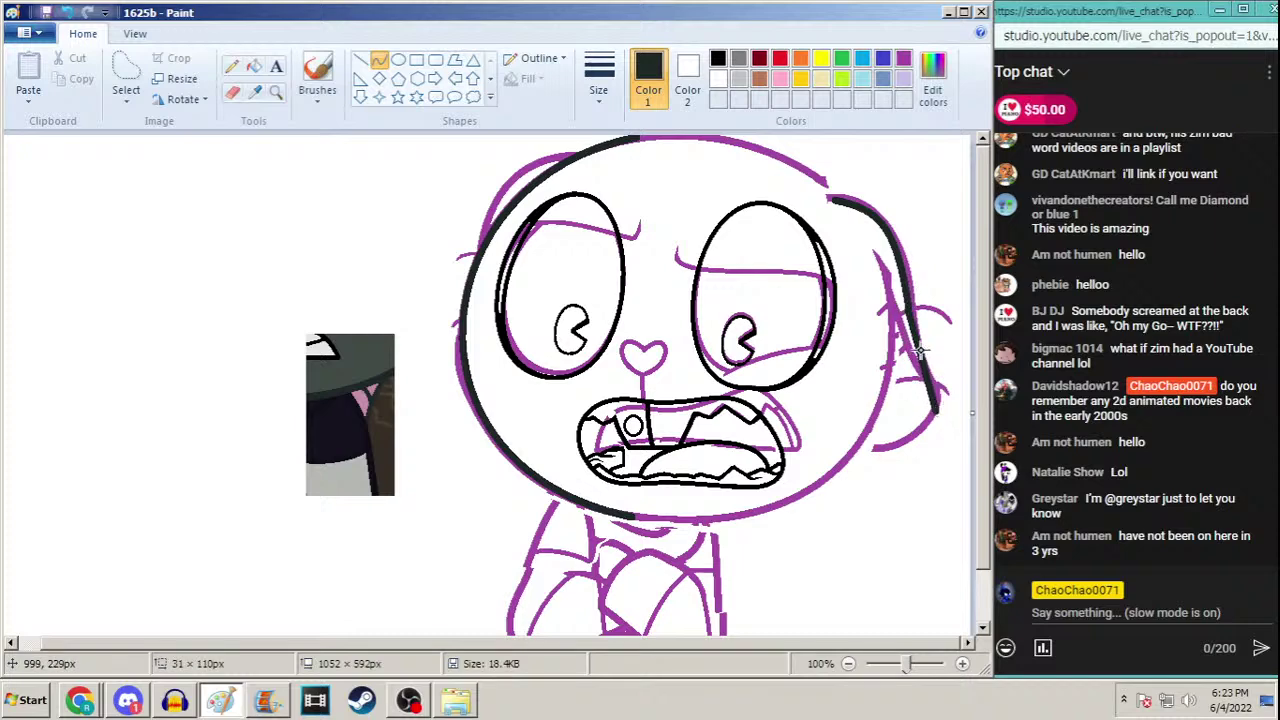
drag(918, 345, 921, 392)
click(127, 700)
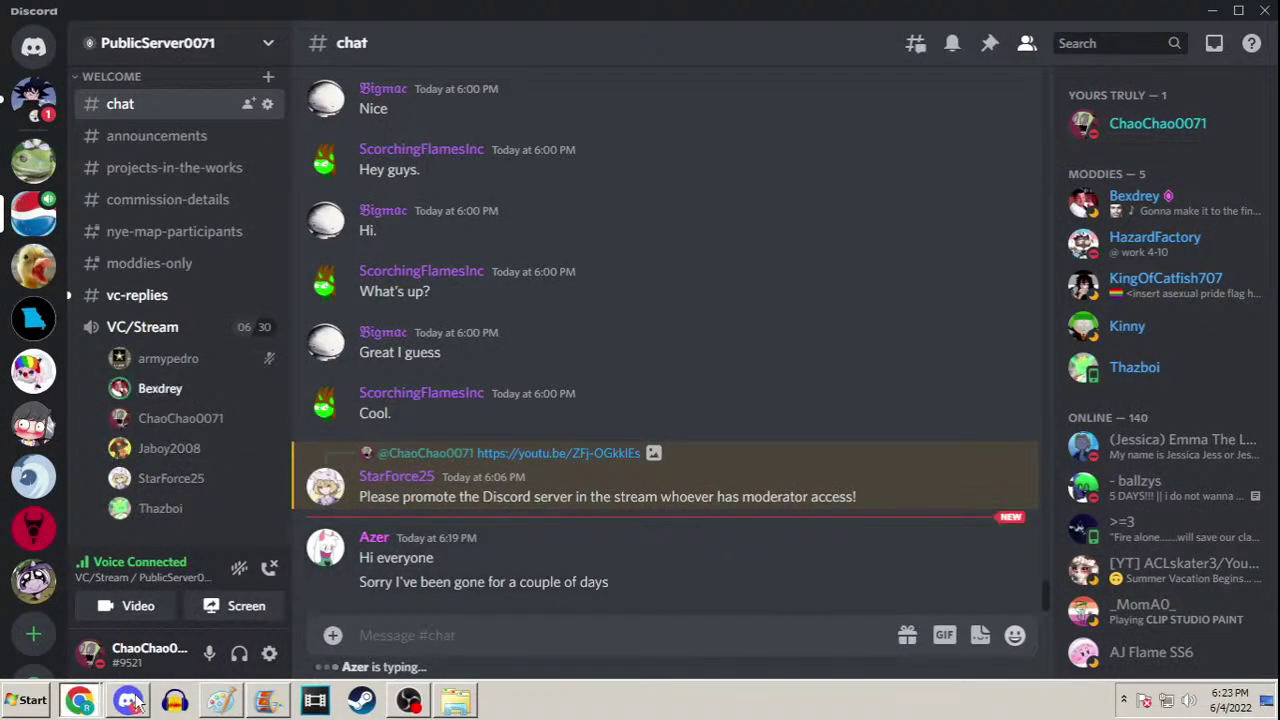
click(1211, 11)
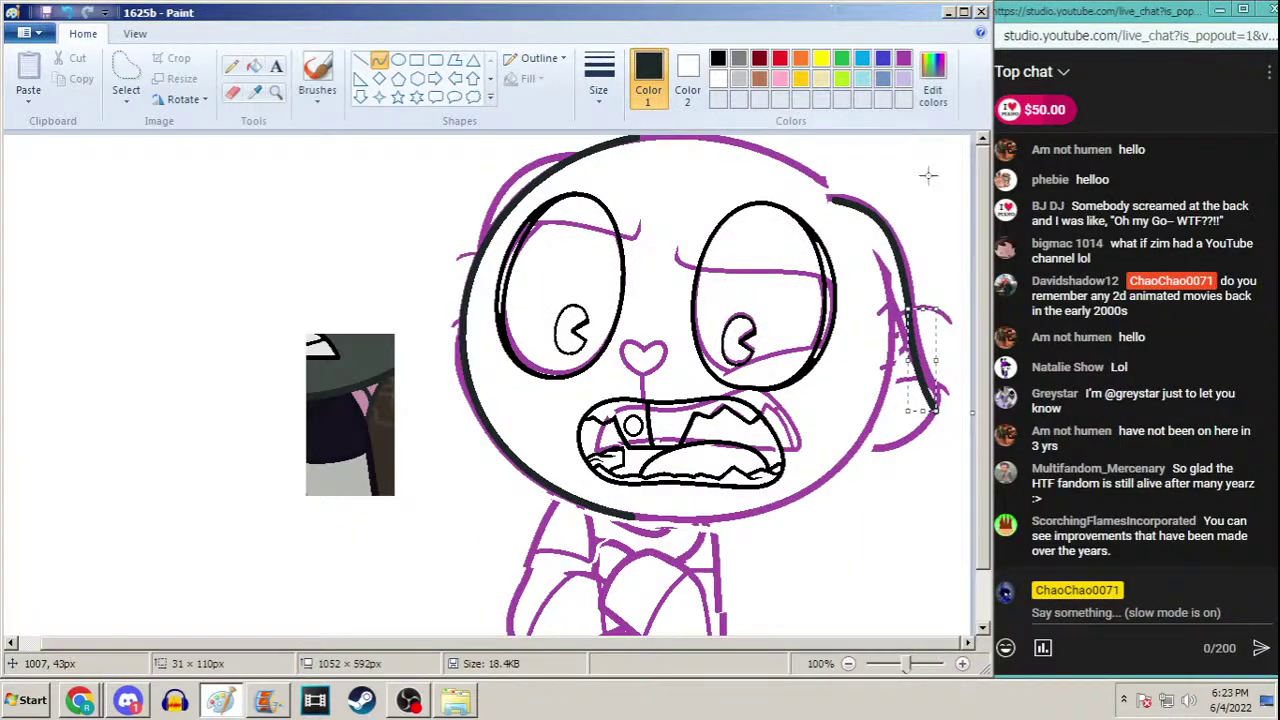
click(966, 463)
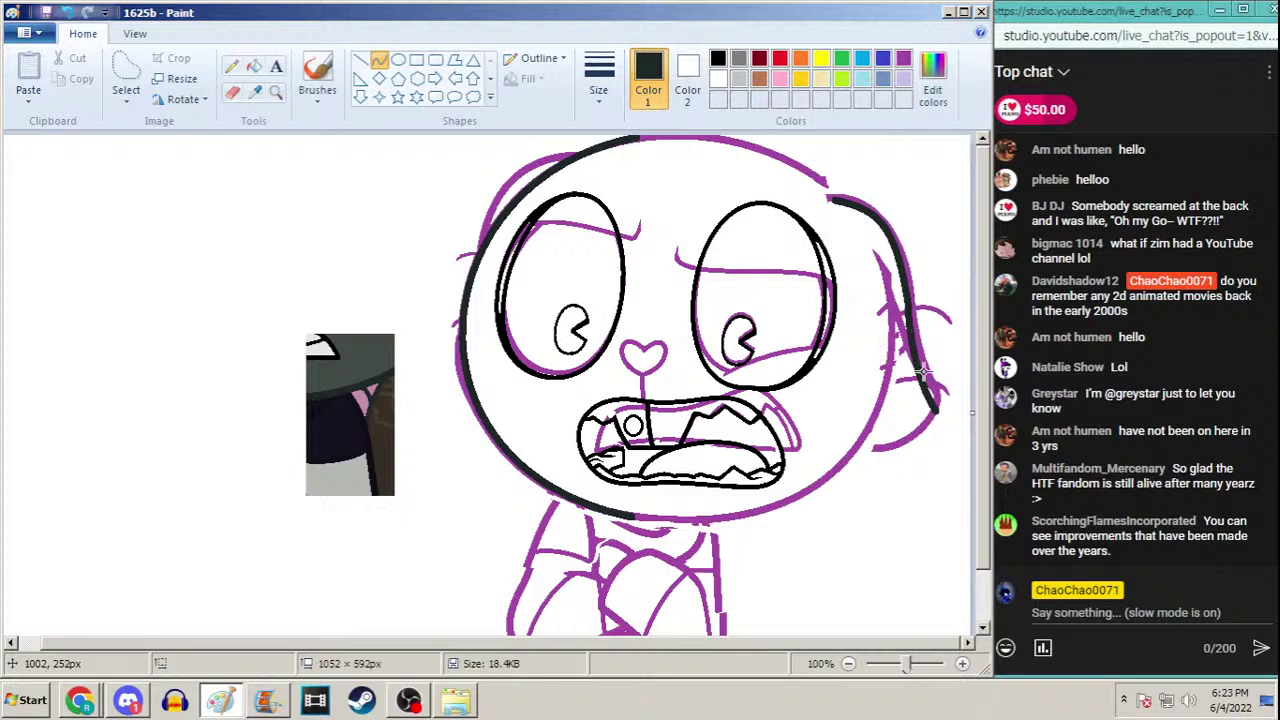
Draw the right ear's rounded lower edge from its tip back to the head as a dark curve about 100 × 65 px
mouse_move(932, 408)
mouse_down()
mouse_move(853, 452)
mouse_move(943, 415)
mouse_move(952, 425)
mouse_up()
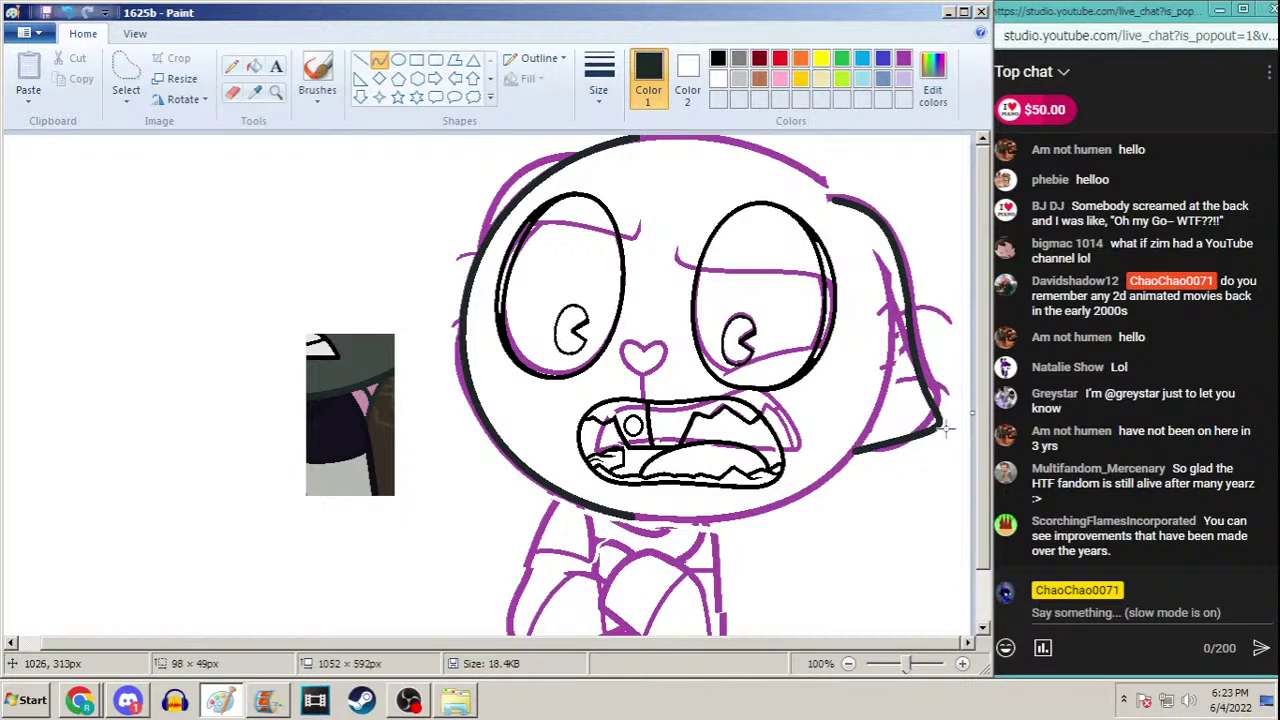
mouse_move(878, 452)
mouse_down()
mouse_move(871, 466)
mouse_move(888, 463)
mouse_up()
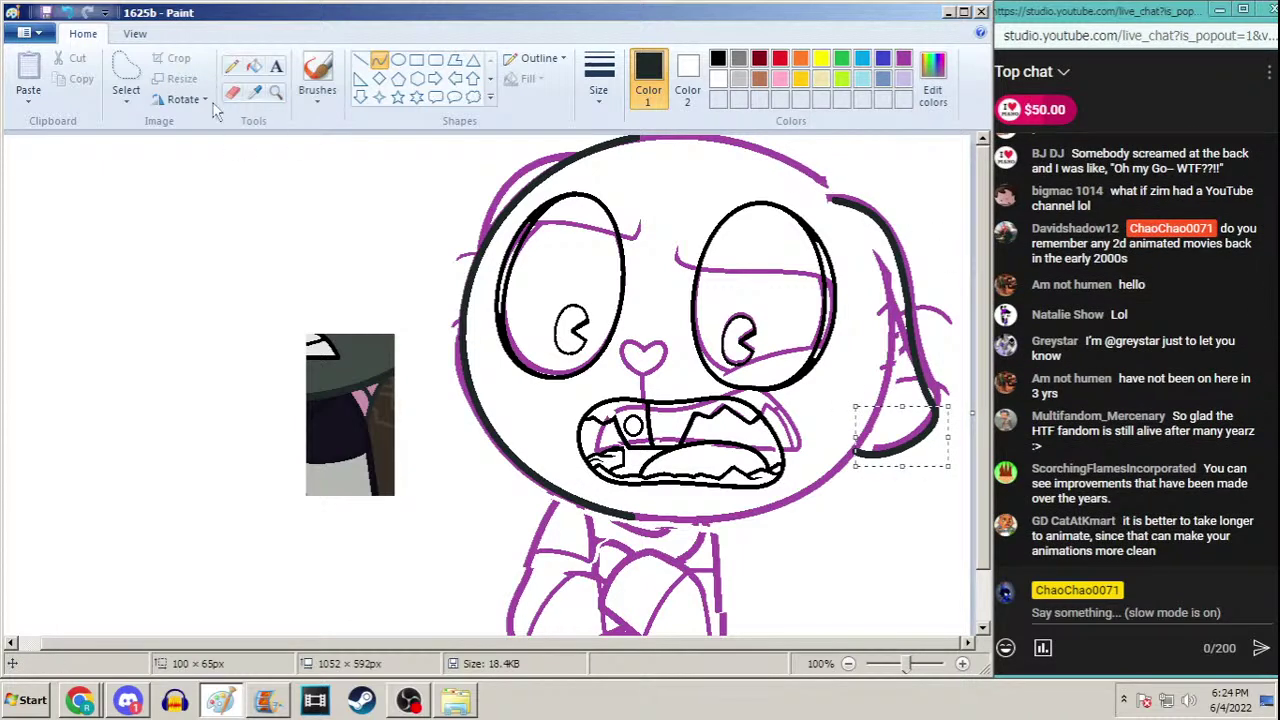
click(126, 72)
mouse_move(490, 160)
mouse_down()
mouse_move(430, 329)
mouse_move(440, 381)
mouse_move(471, 256)
mouse_move(545, 155)
mouse_up()
click(628, 152)
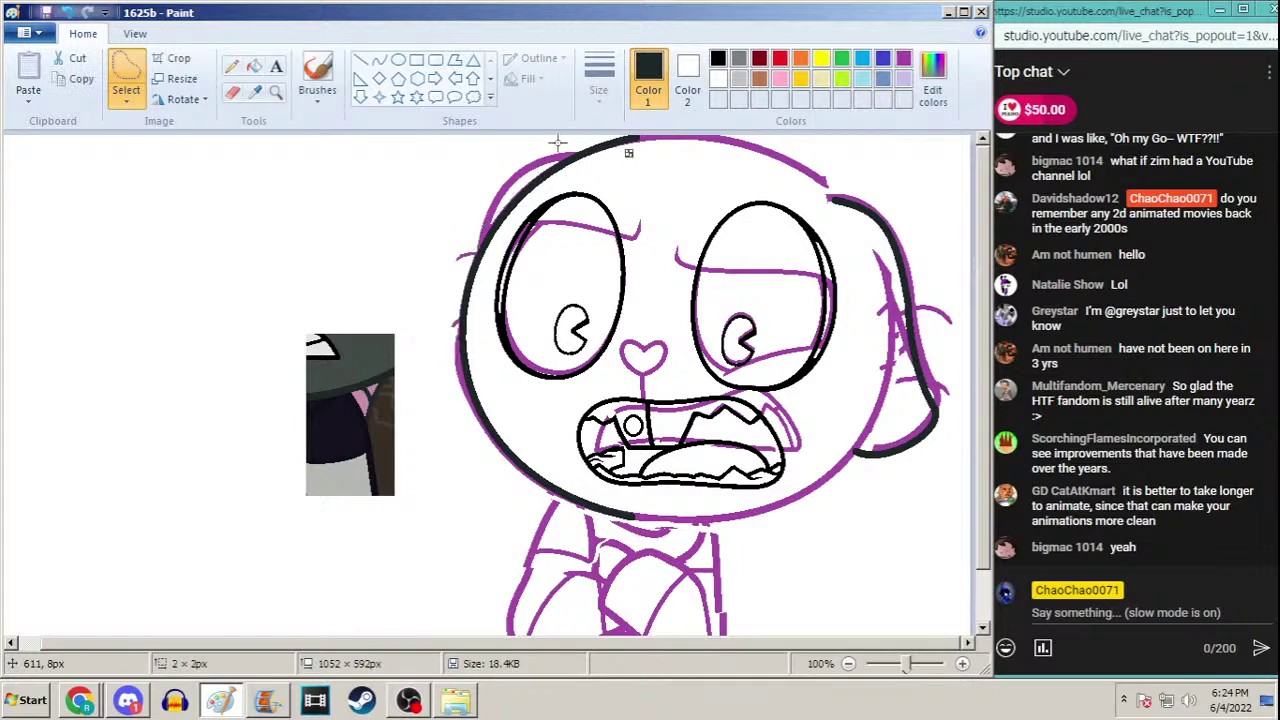
Thicken the head outline beside the left ear with a dark curve about 75 × 80 px
click(379, 60)
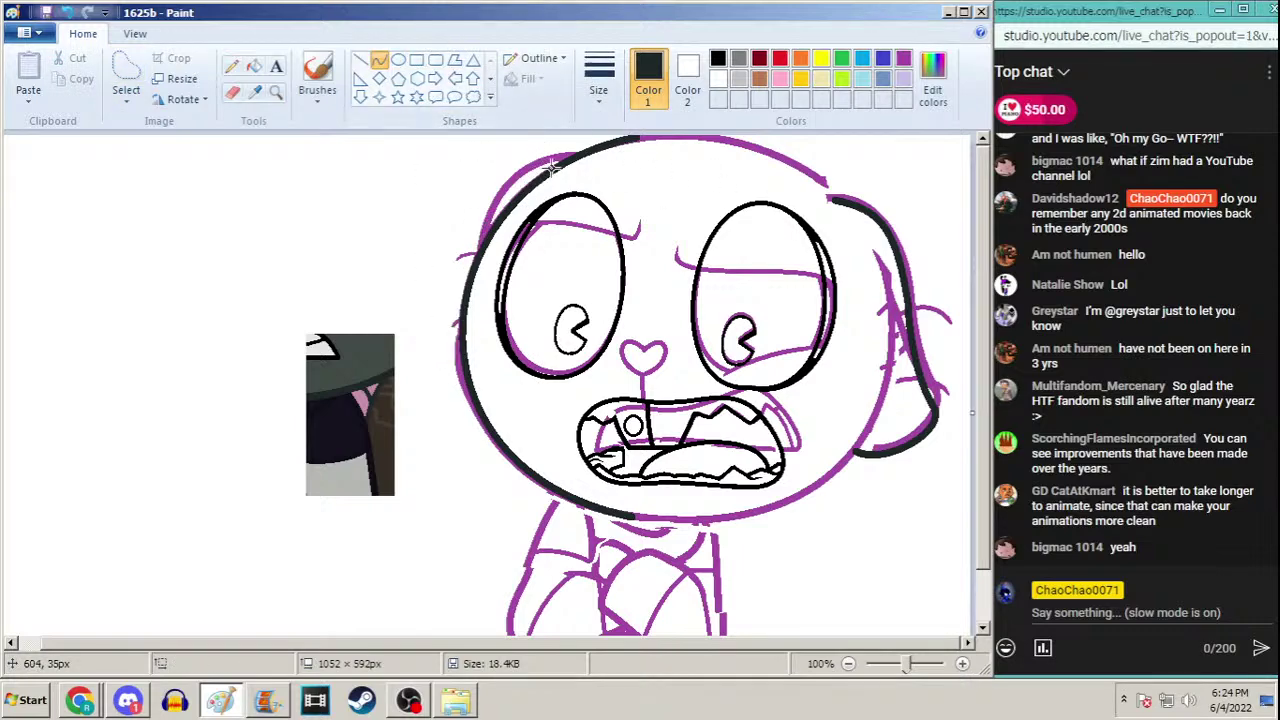
drag(553, 171, 476, 250)
drag(500, 208, 510, 190)
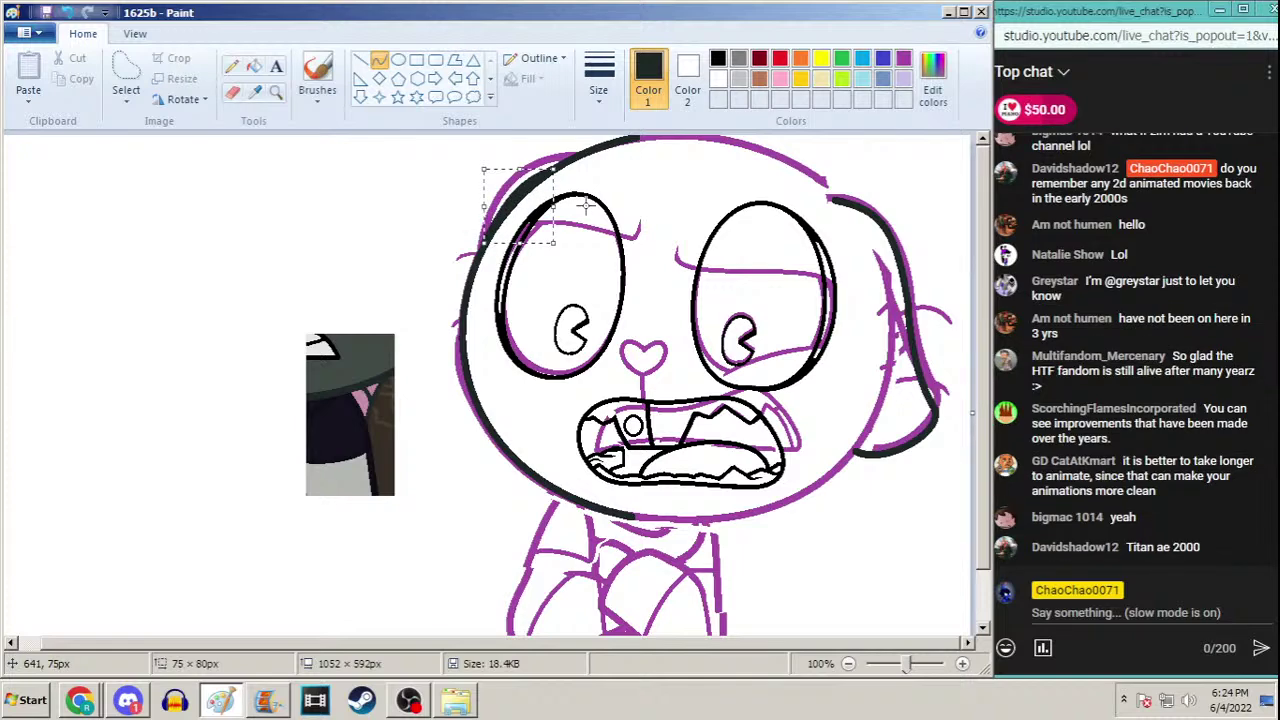
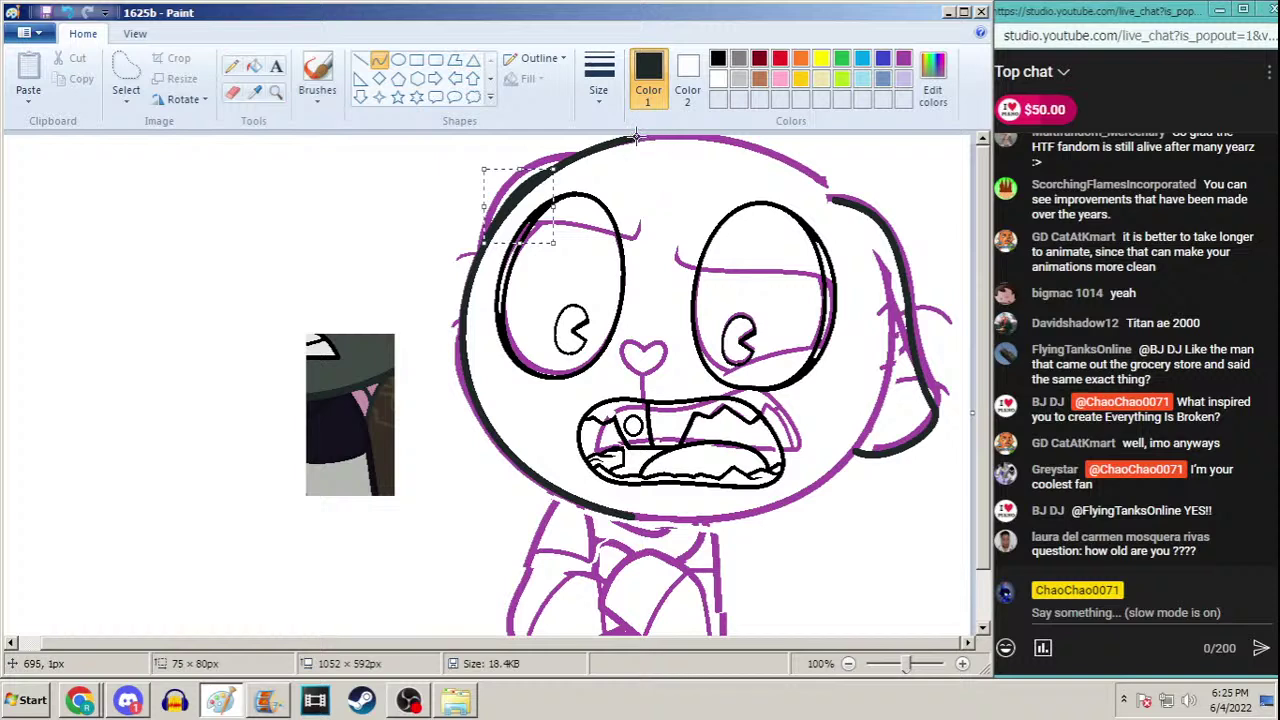
Draw the top of the head from the crown to the right ear as a dark curve about 224 × 84 px
mouse_move(626, 137)
mouse_down()
mouse_move(812, 163)
mouse_move(848, 202)
mouse_up()
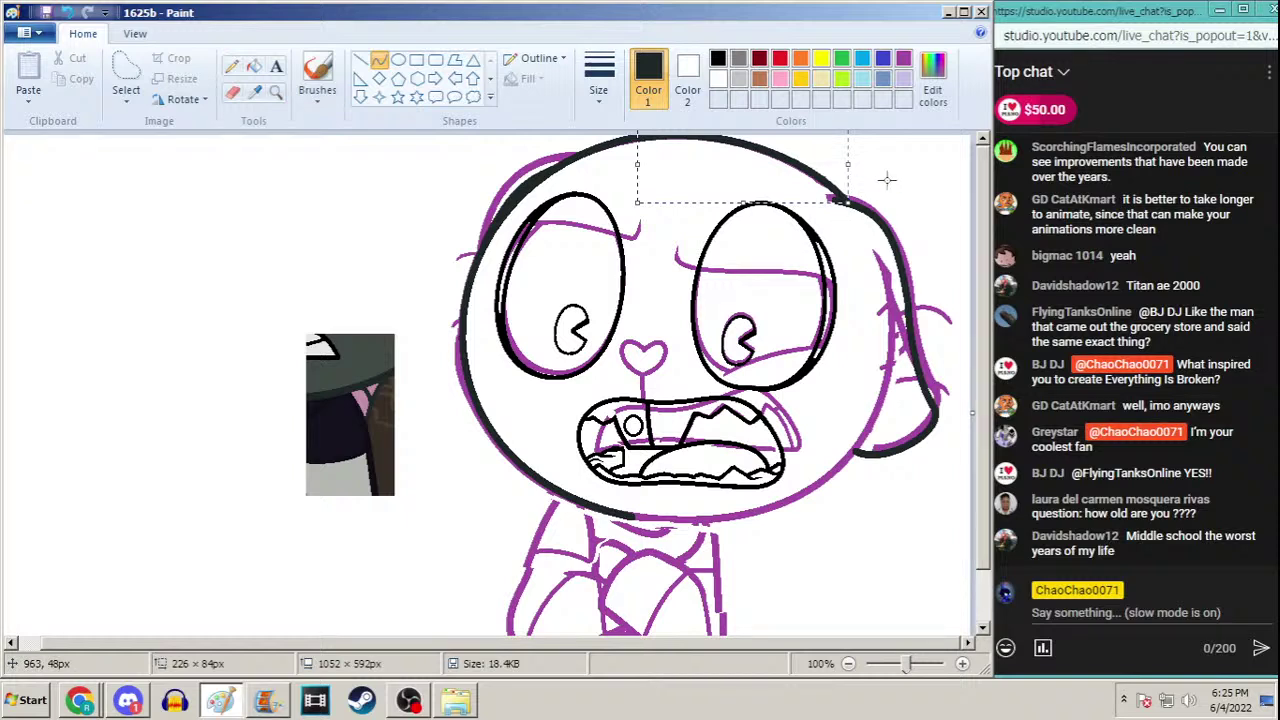
drag(848, 164, 837, 164)
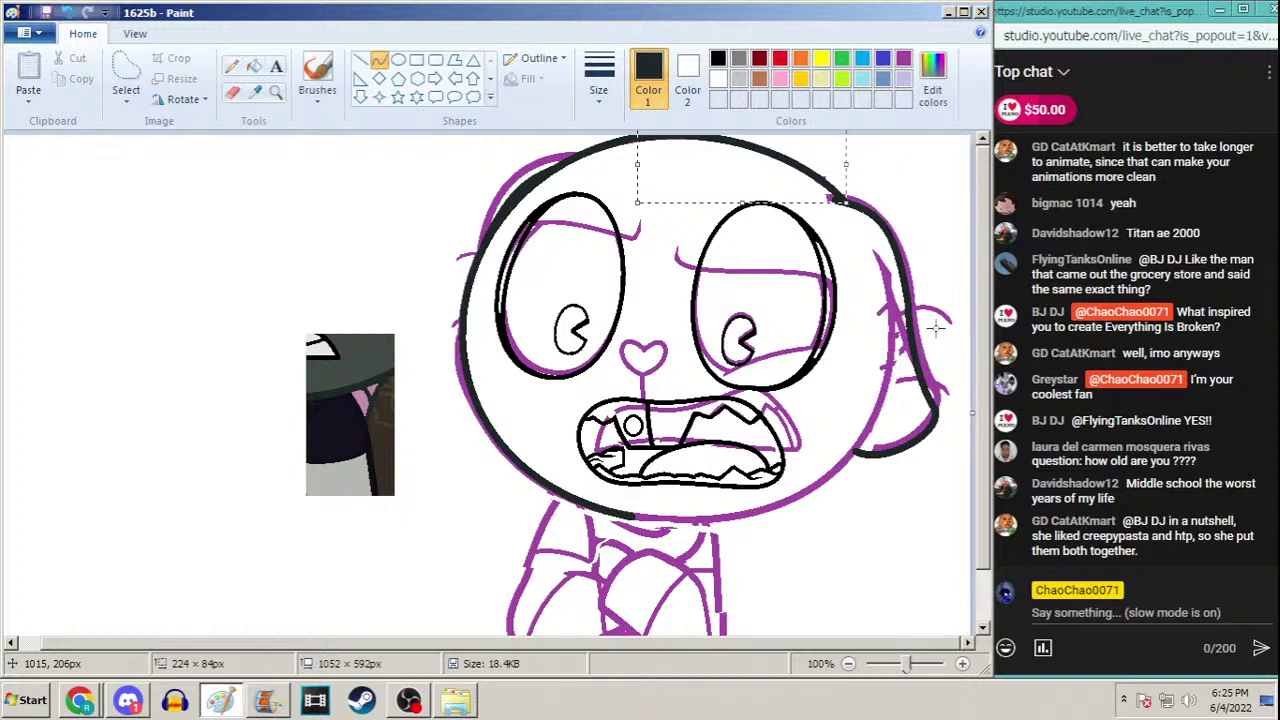
Cover the overlapping line end where the head meets the right ear with a white curve about 55 × 58 px
click(379, 60)
click(719, 80)
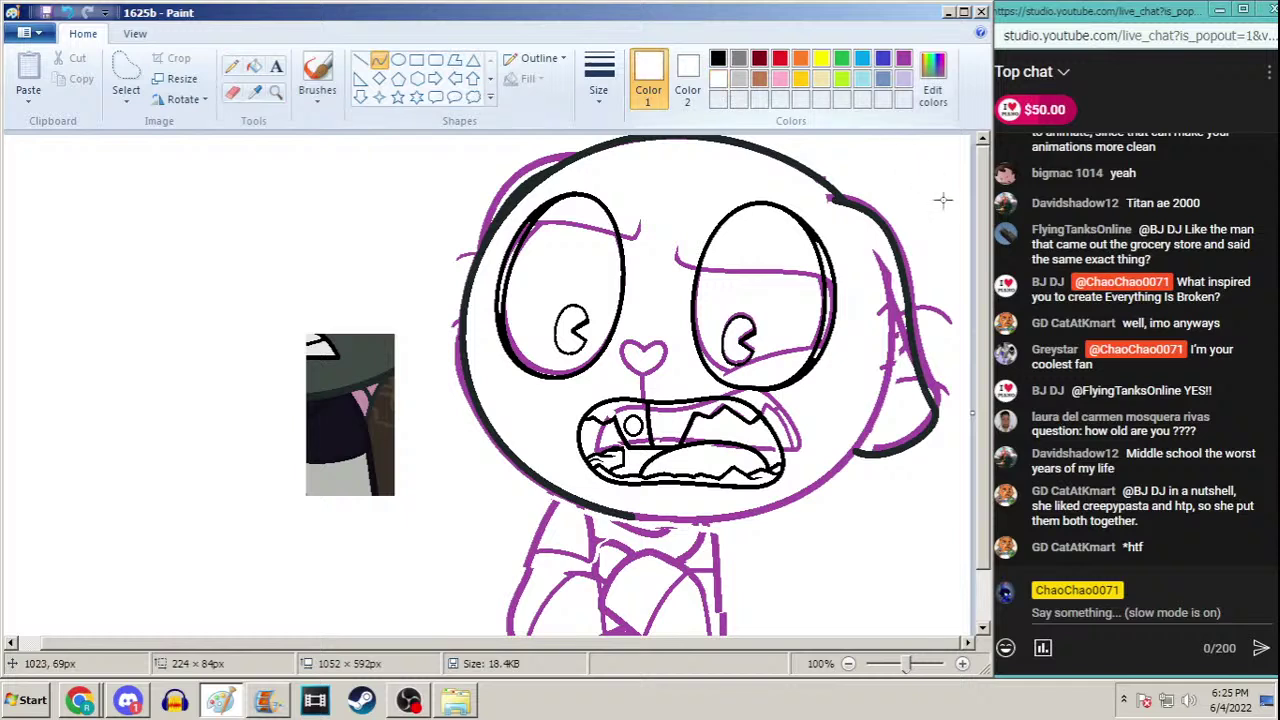
drag(829, 191, 854, 232)
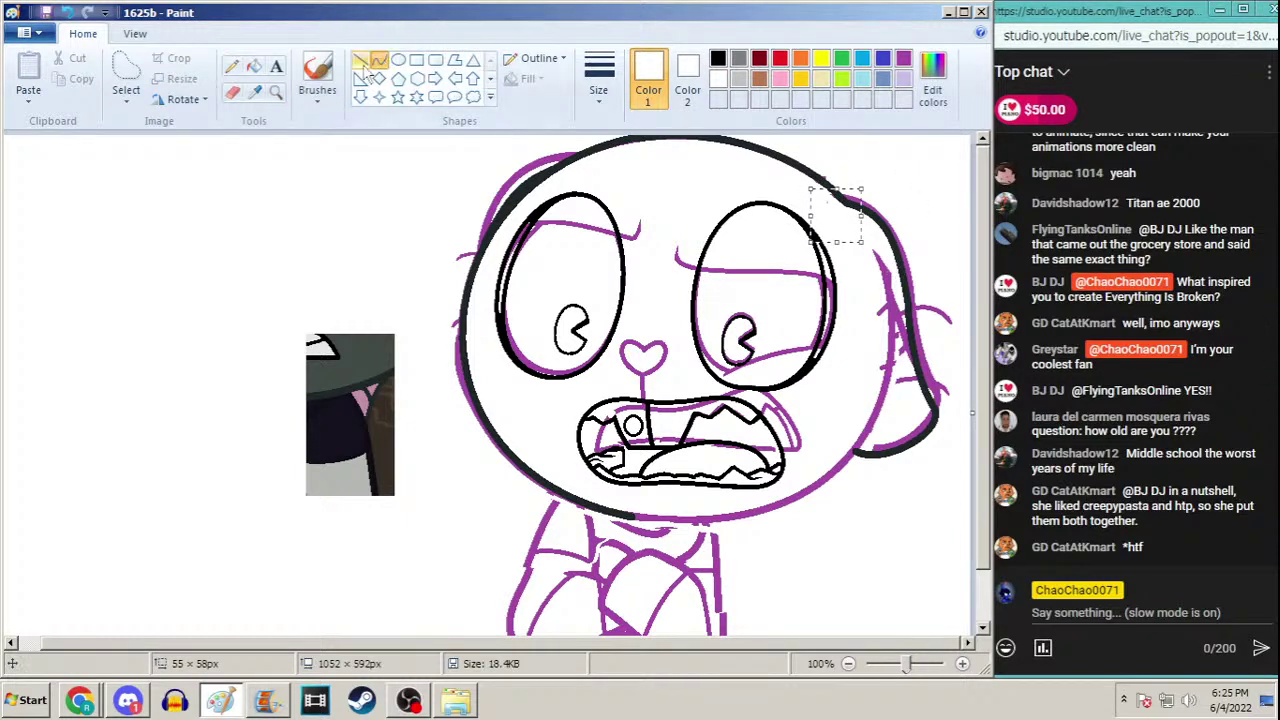
Draw the head's right side from inside the ear down to the chin as a curve about 310 × 313 px in the outline's sampled colour
click(254, 91)
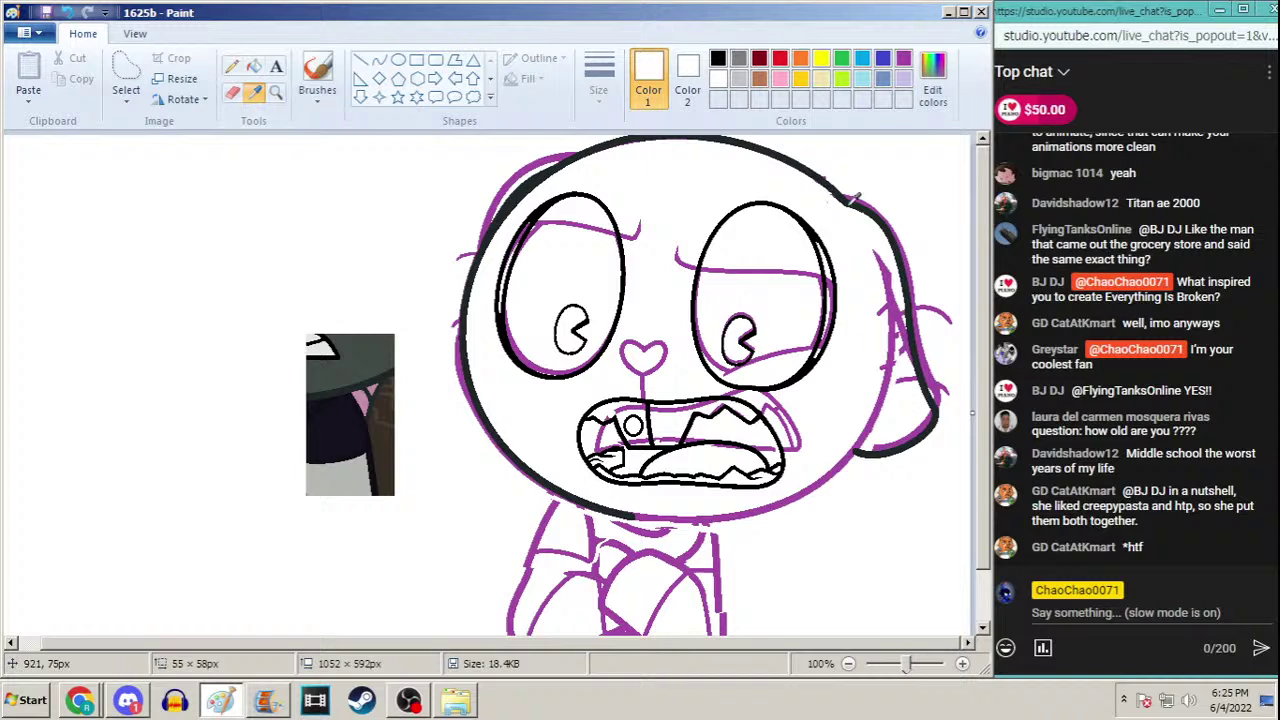
click(852, 199)
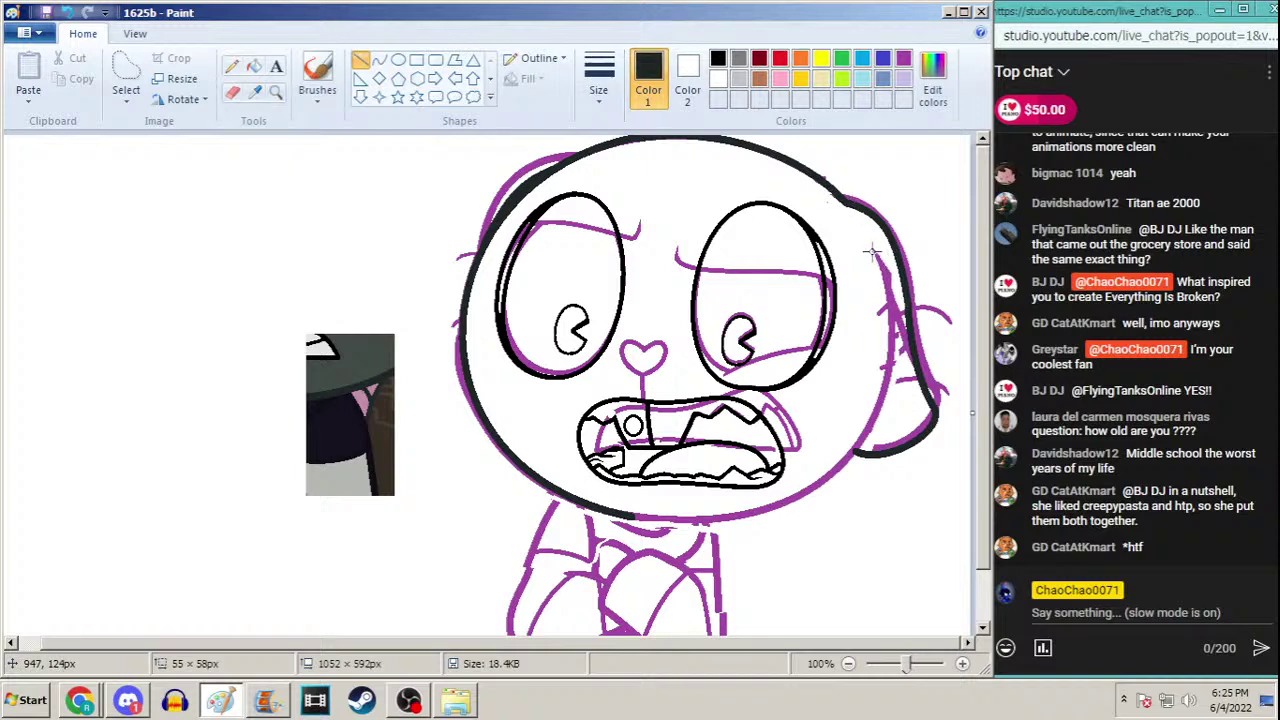
mouse_move(873, 253)
mouse_down()
mouse_move(842, 338)
mouse_move(636, 517)
mouse_up()
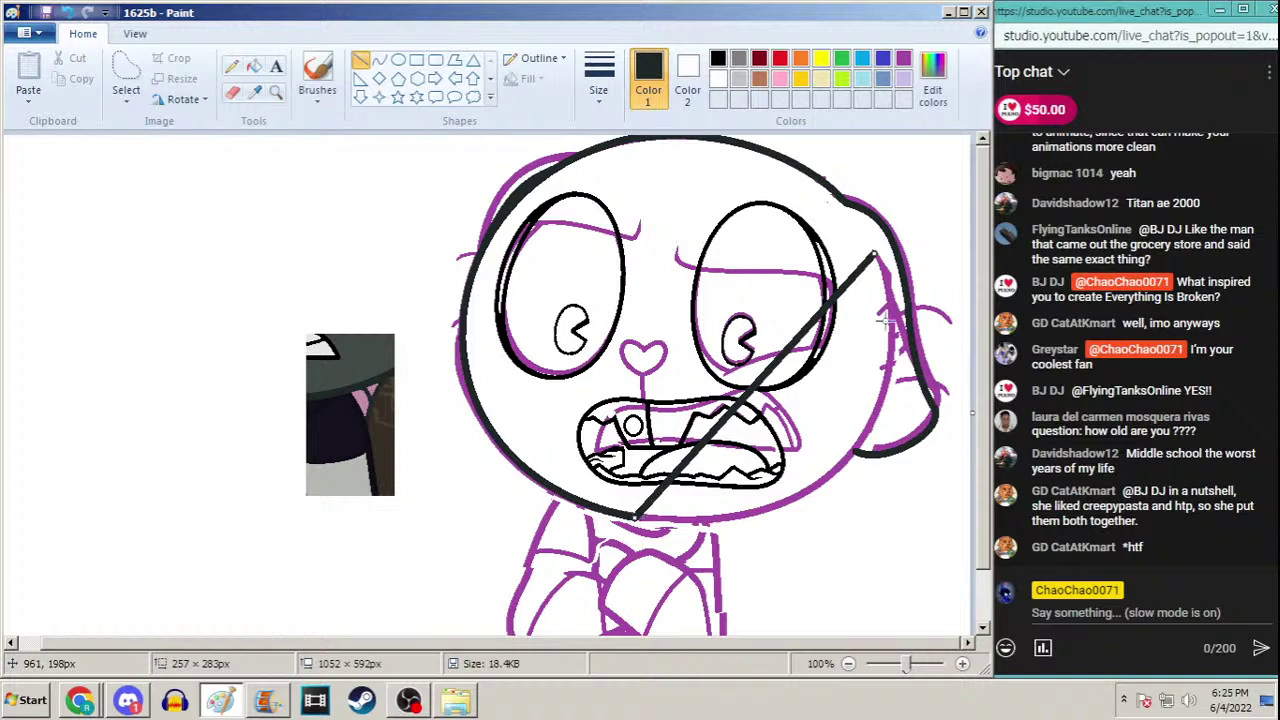
click(379, 59)
key(ctrl+z)
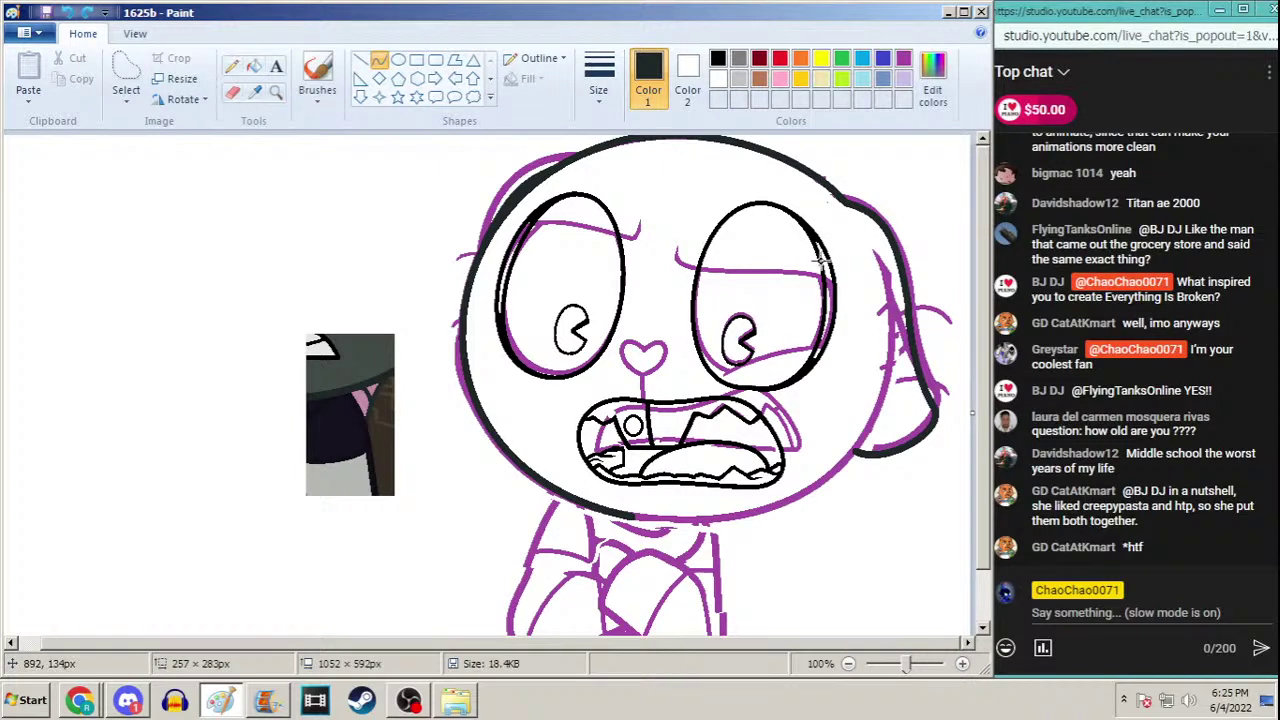
drag(876, 255, 632, 516)
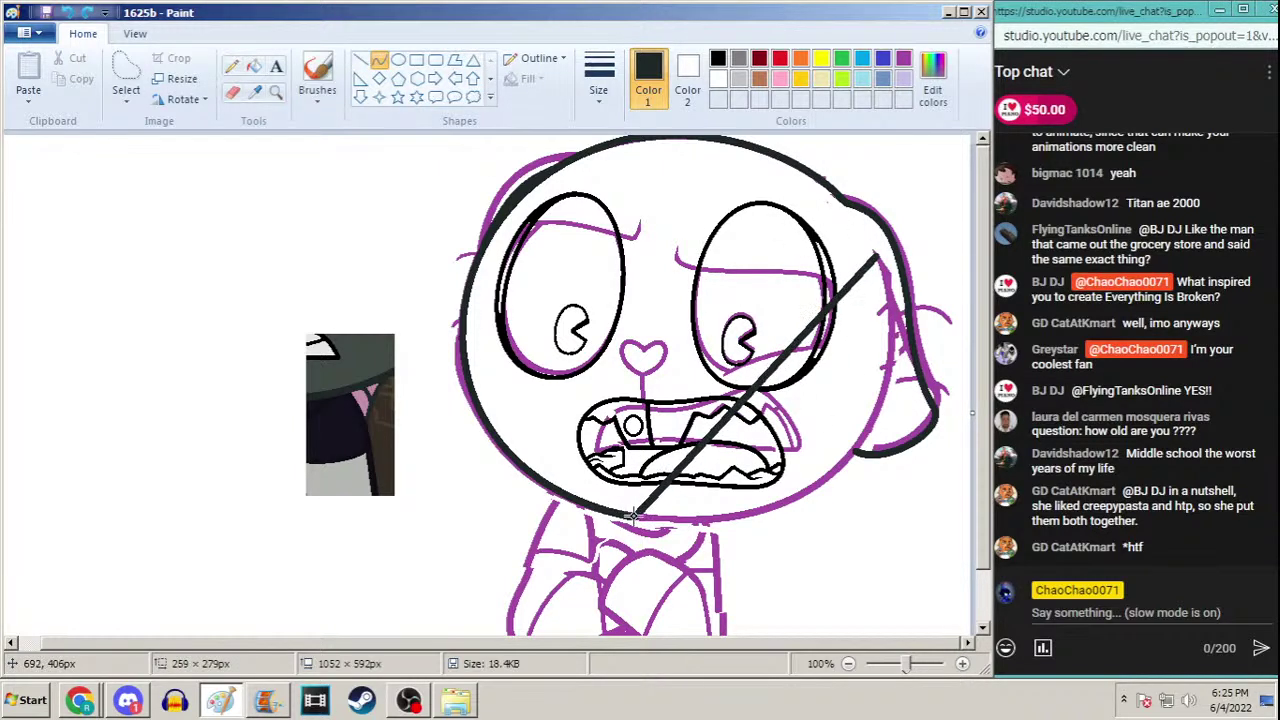
drag(895, 305, 871, 542)
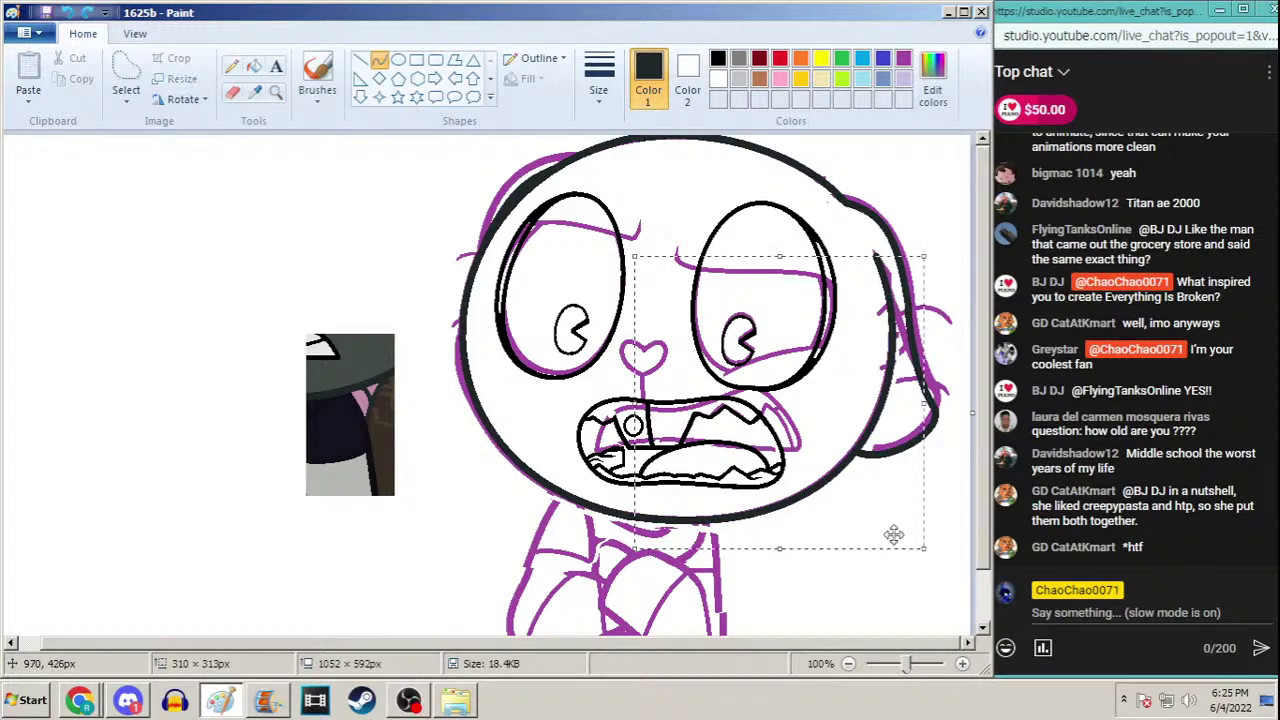
Try a dark curve about 36 × 63 px joining the head's right side to the top of the ear, and undo it
click(236, 63)
click(379, 60)
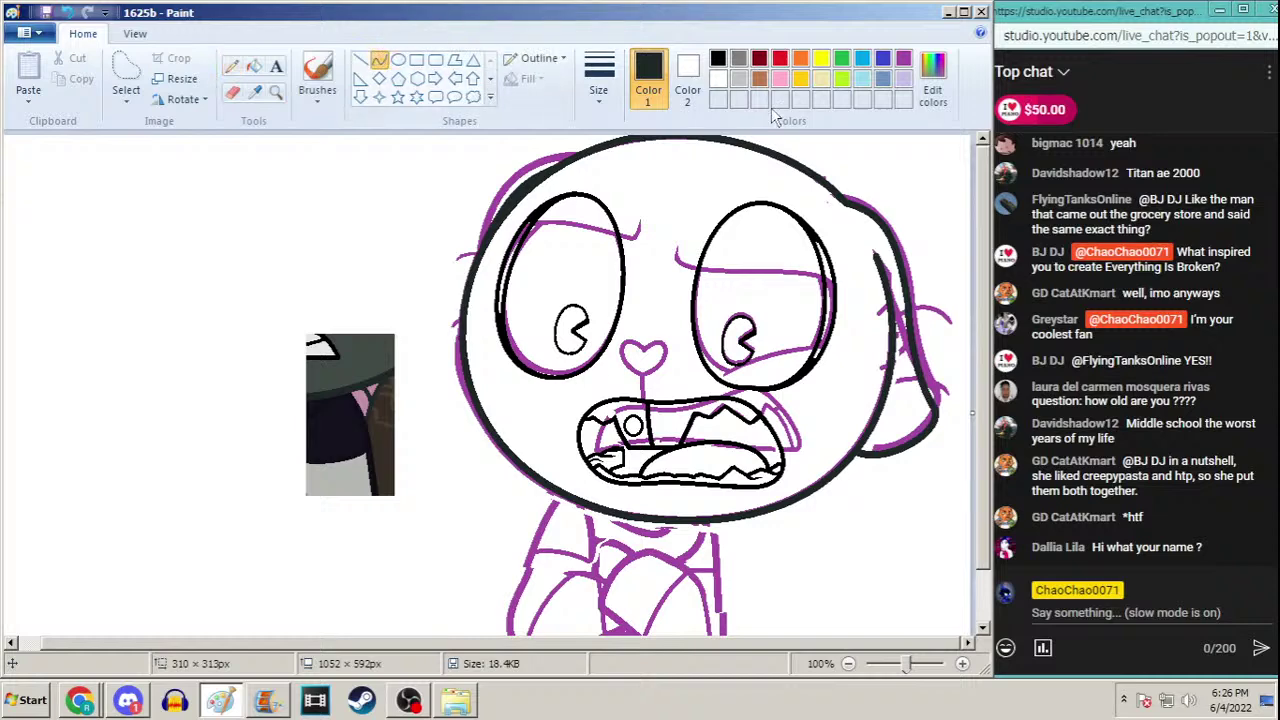
drag(842, 200, 866, 228)
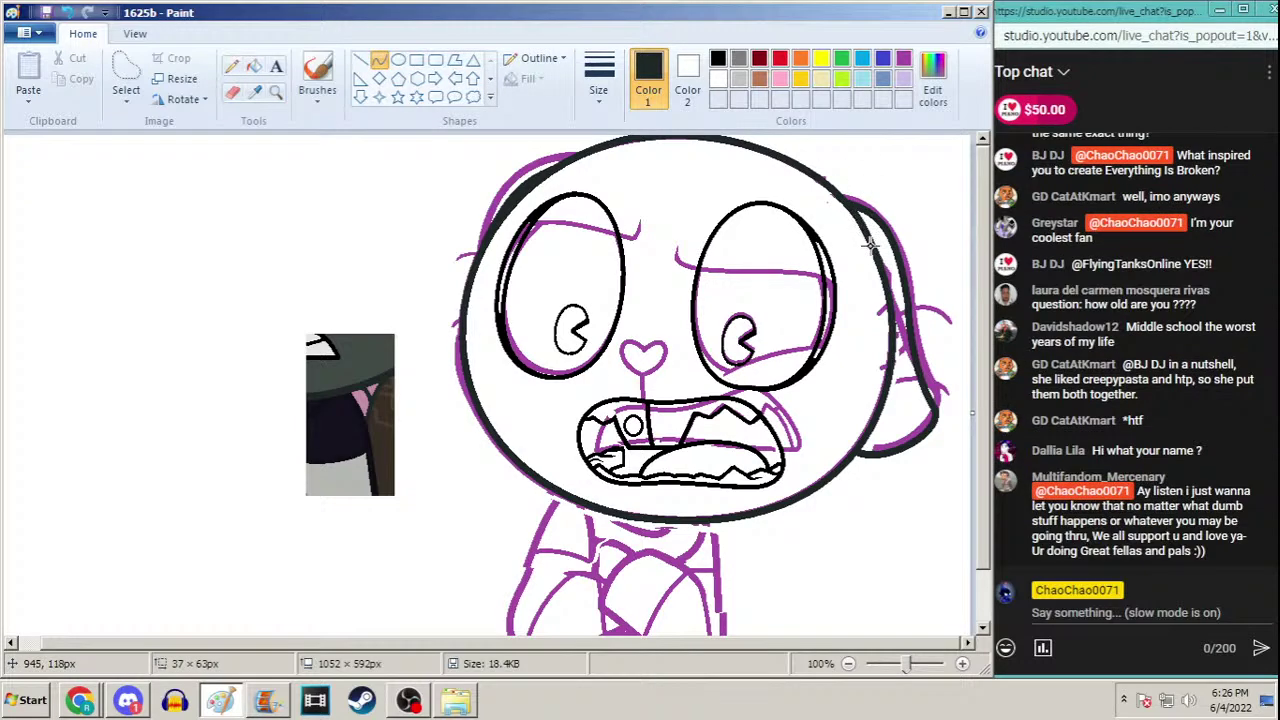
drag(880, 202, 846, 263)
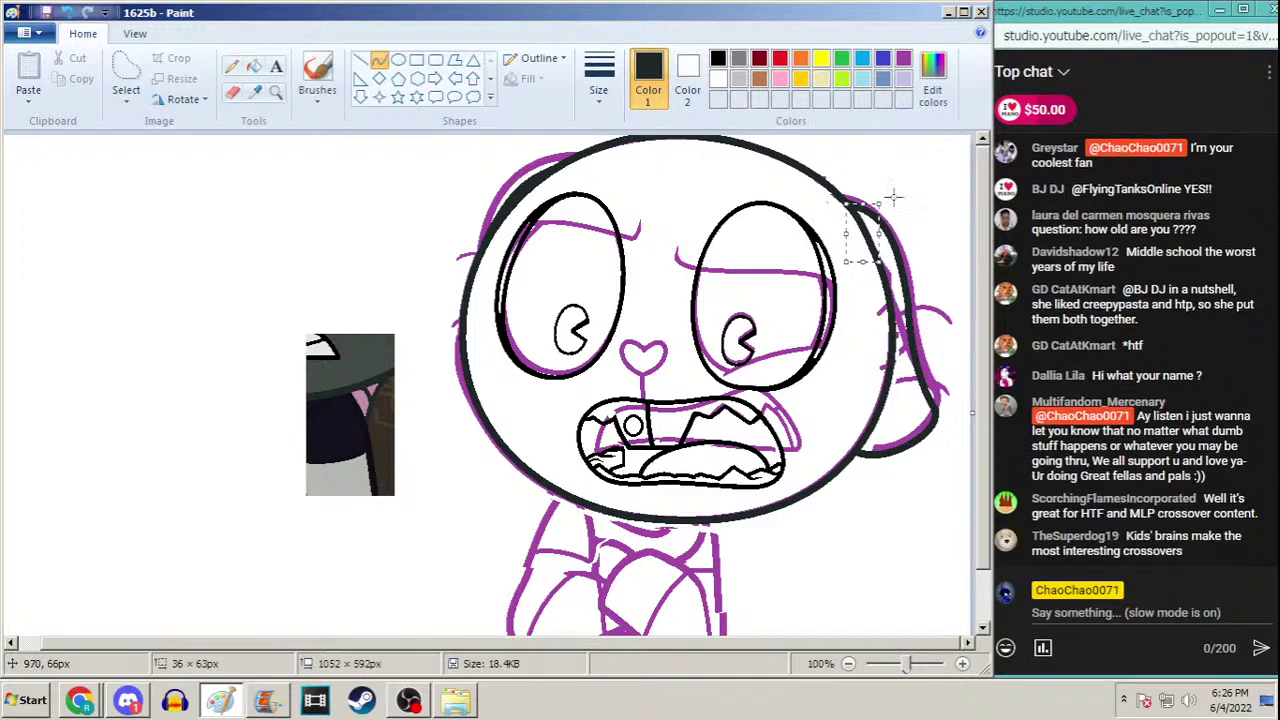
click(840, 180)
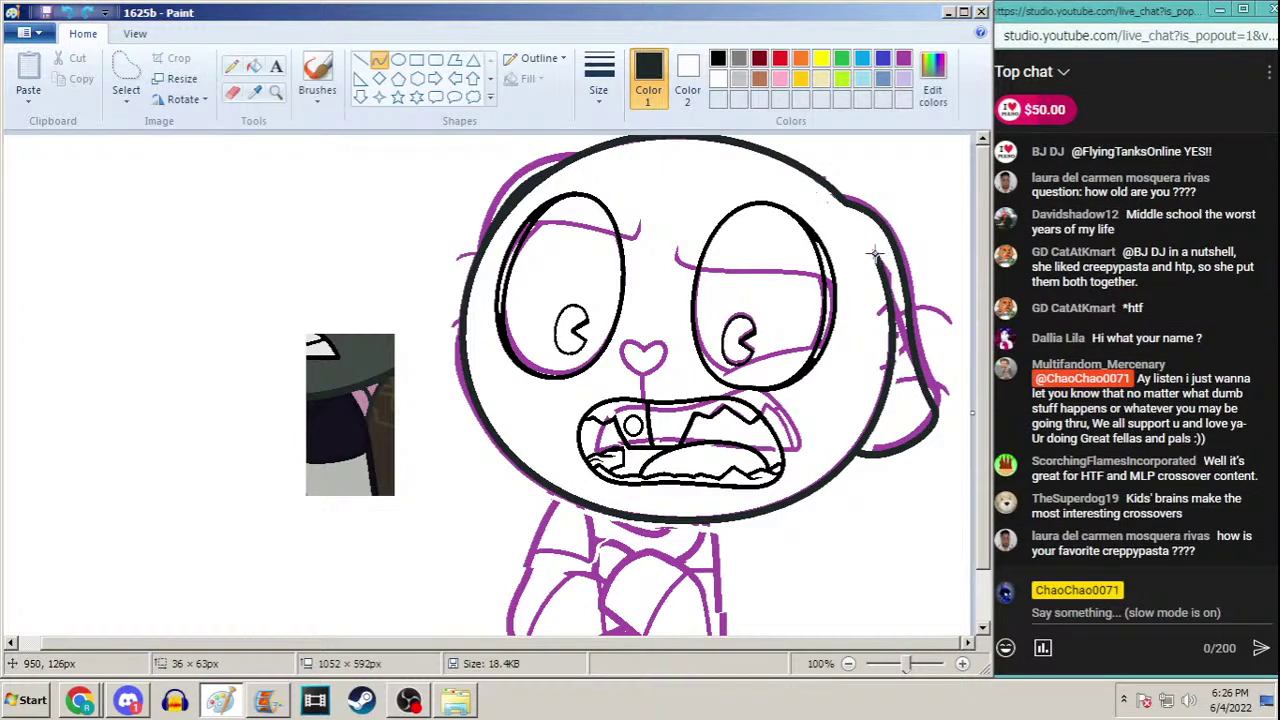
Extend the head's right outline upward with a dark curve about 22 × 36 px and taper it with a white curve about 39 × 89 px
drag(874, 256, 864, 232)
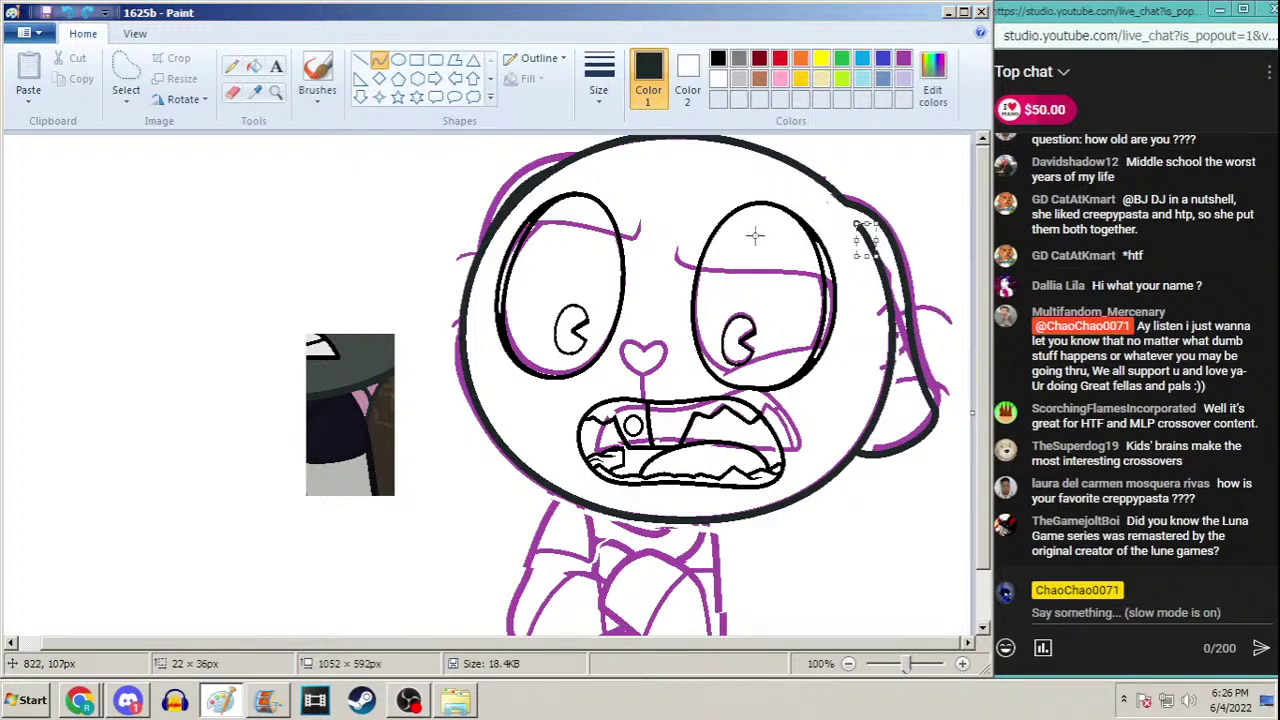
click(360, 60)
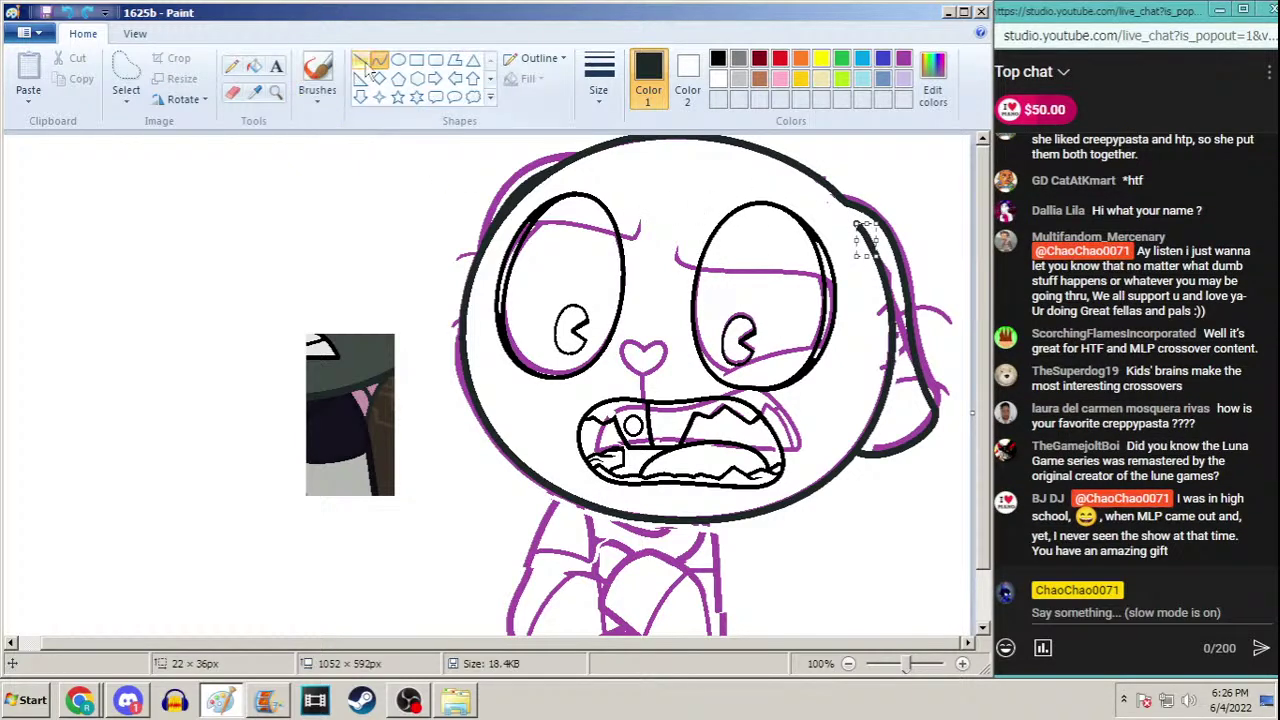
click(380, 62)
click(718, 80)
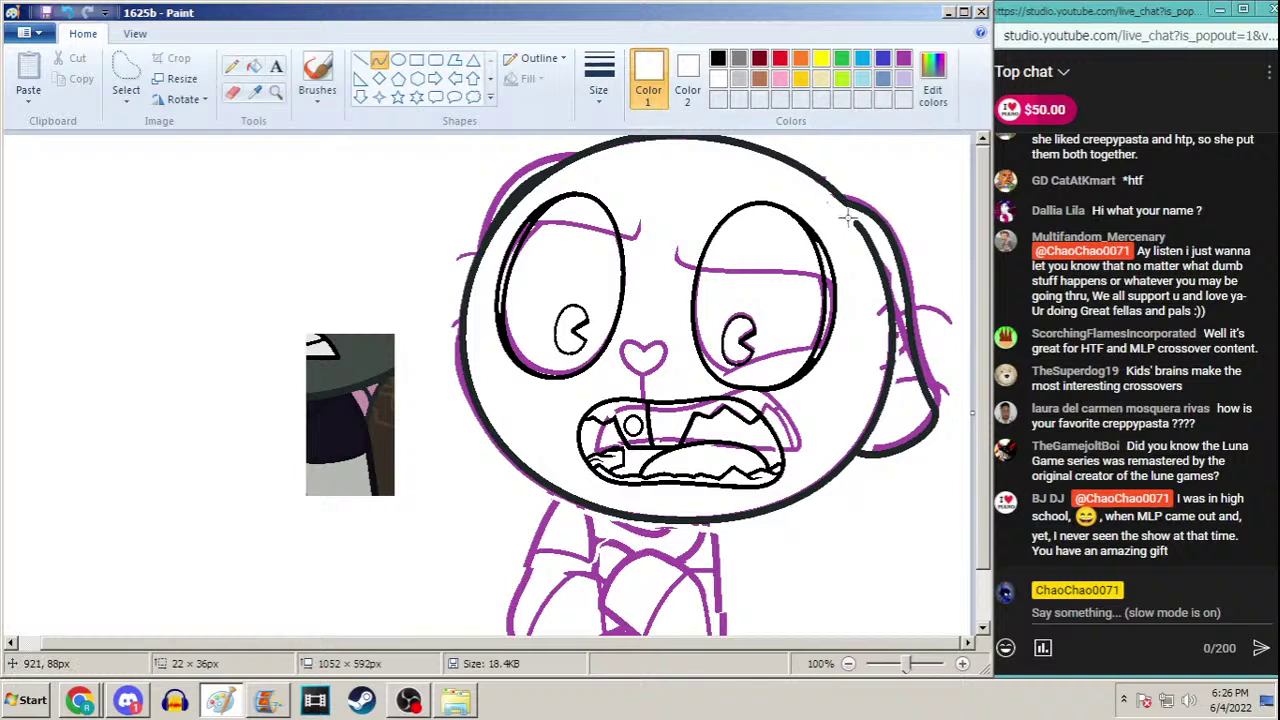
mouse_move(880, 300)
mouse_down()
mouse_move(874, 246)
mouse_move(852, 218)
mouse_up()
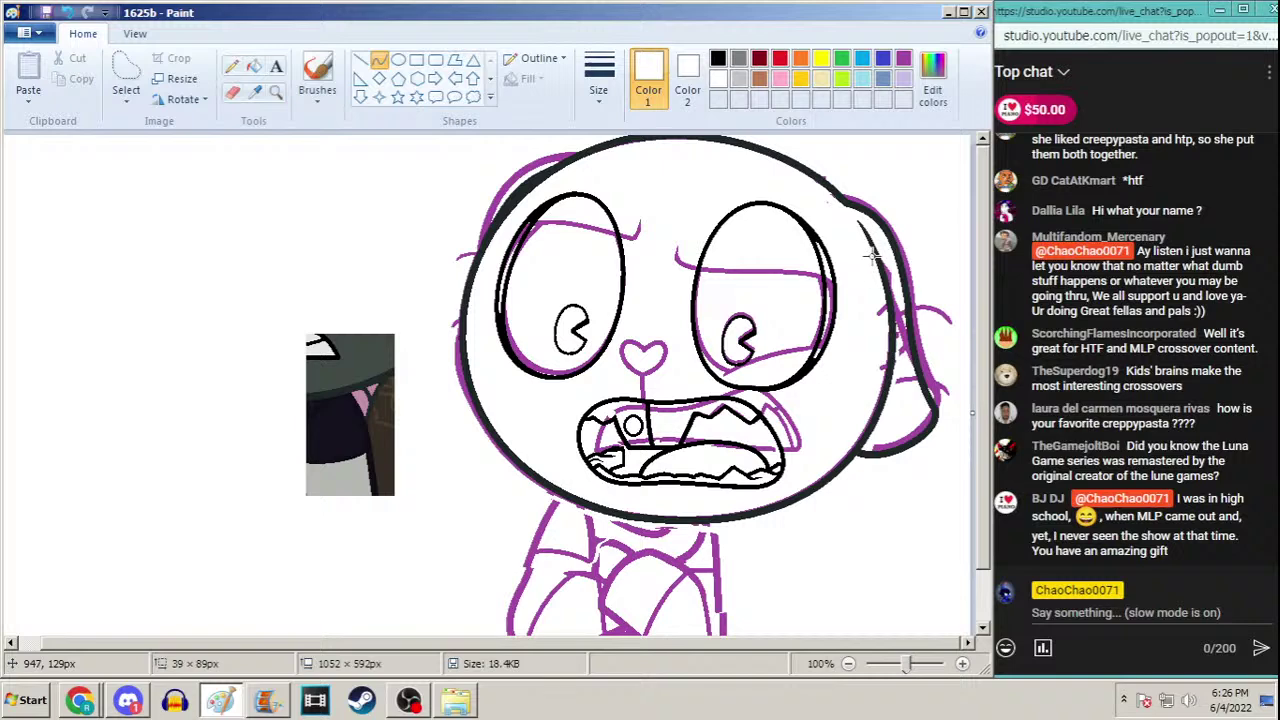
drag(873, 255, 863, 217)
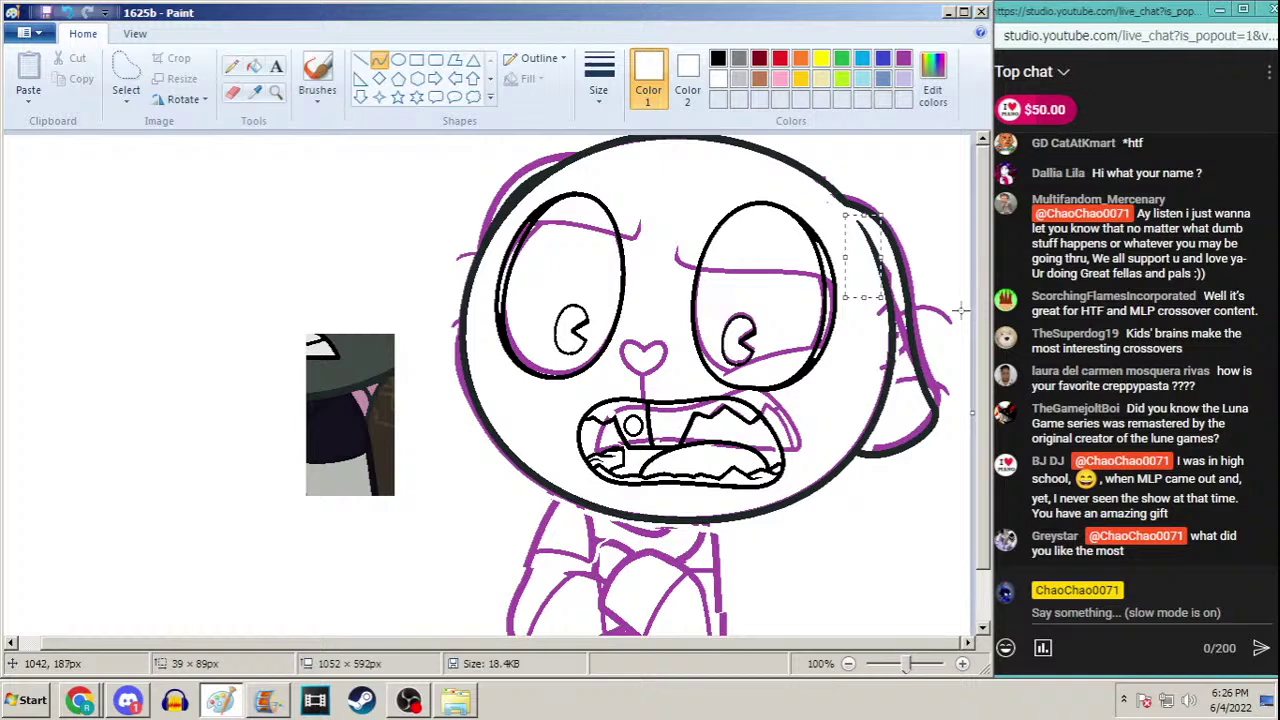
Refine the upper tip of the head's right outline with the pencil and draw a dark curve about 49 × 119 px inside the right ear
click(231, 66)
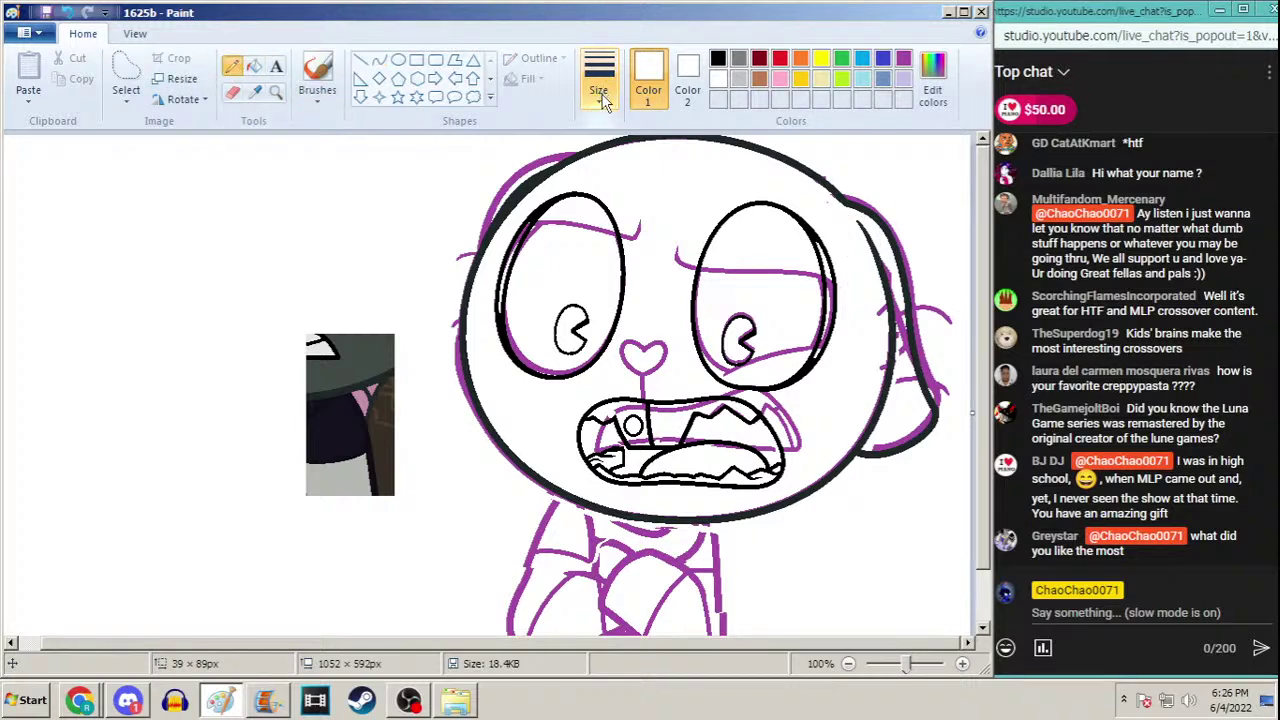
click(603, 100)
click(255, 91)
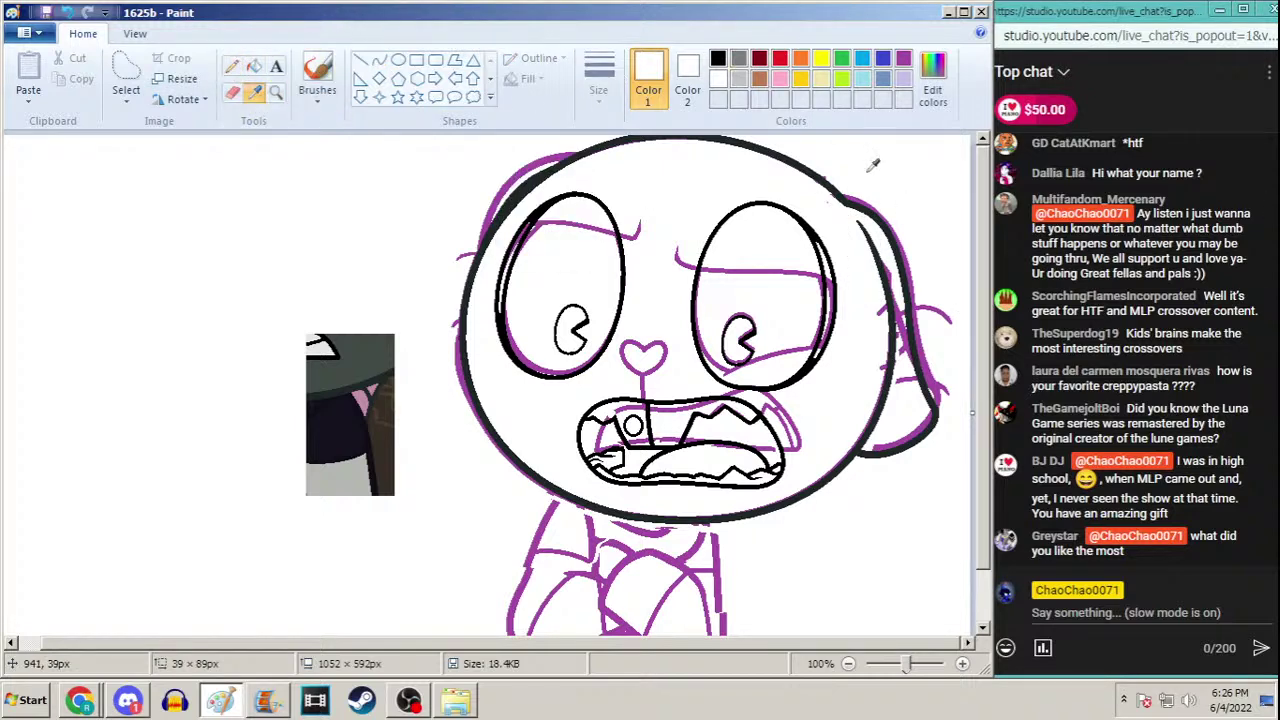
click(847, 194)
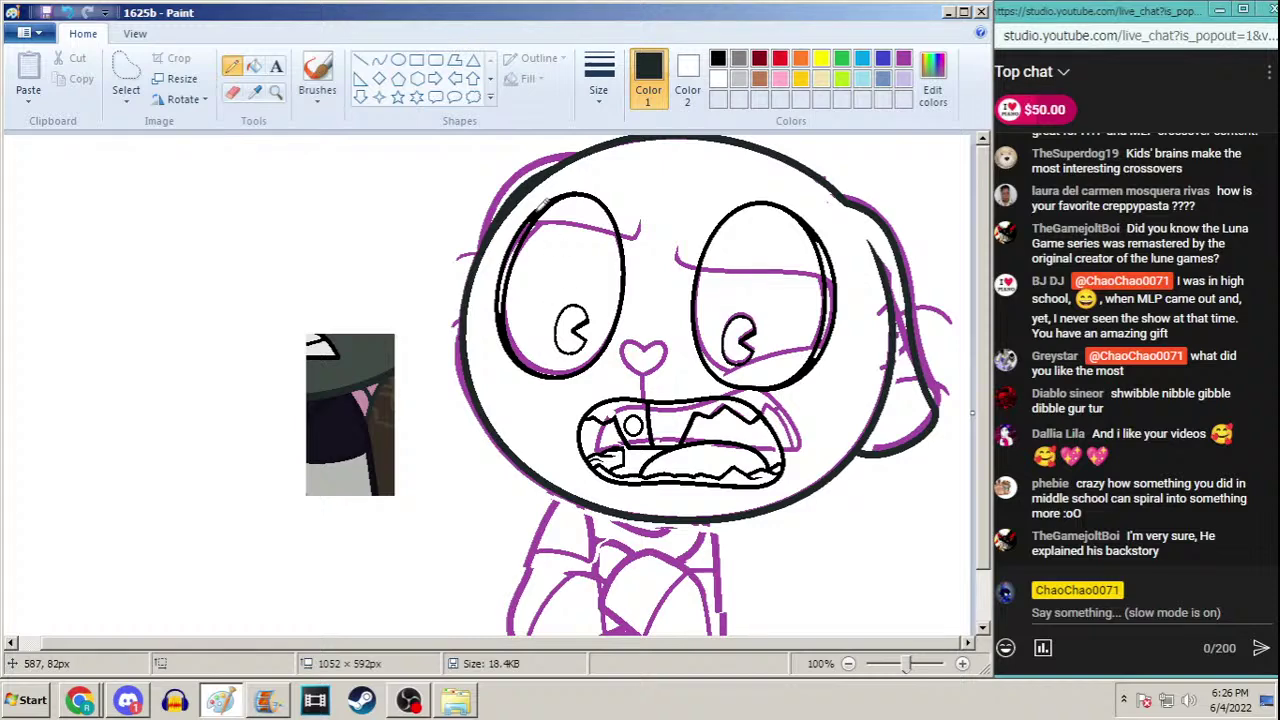
click(379, 60)
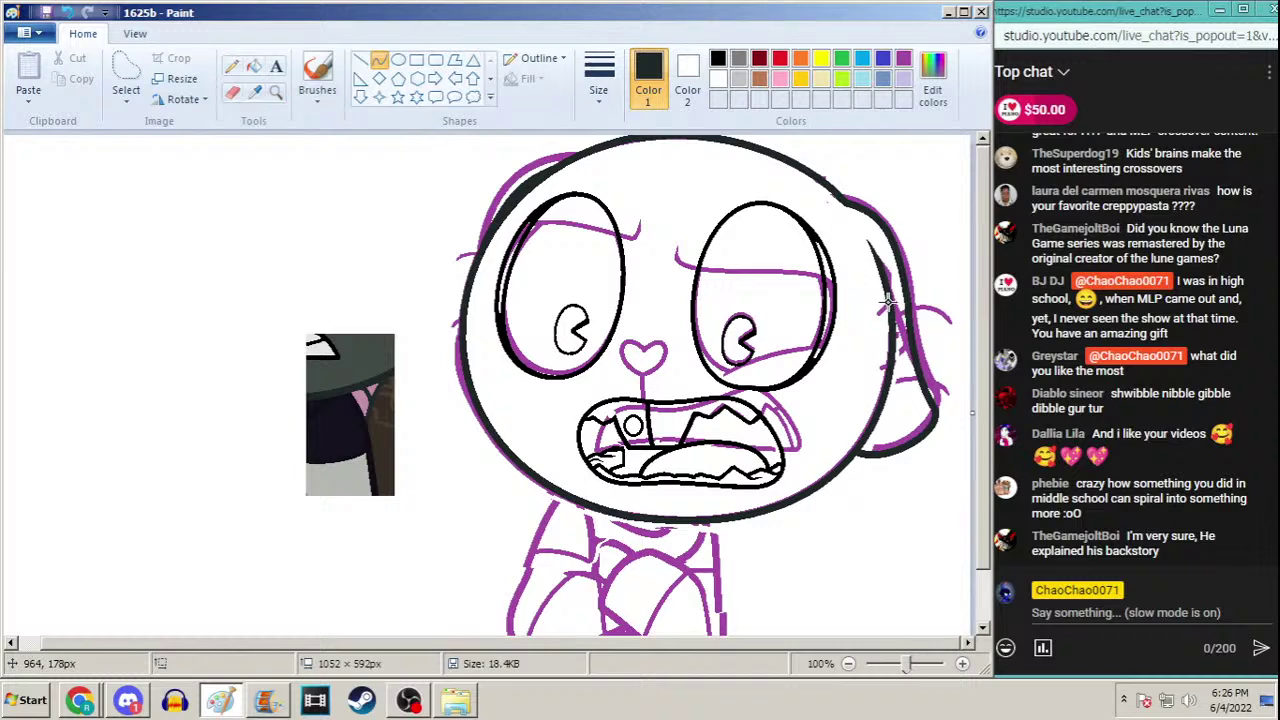
drag(888, 303, 913, 356)
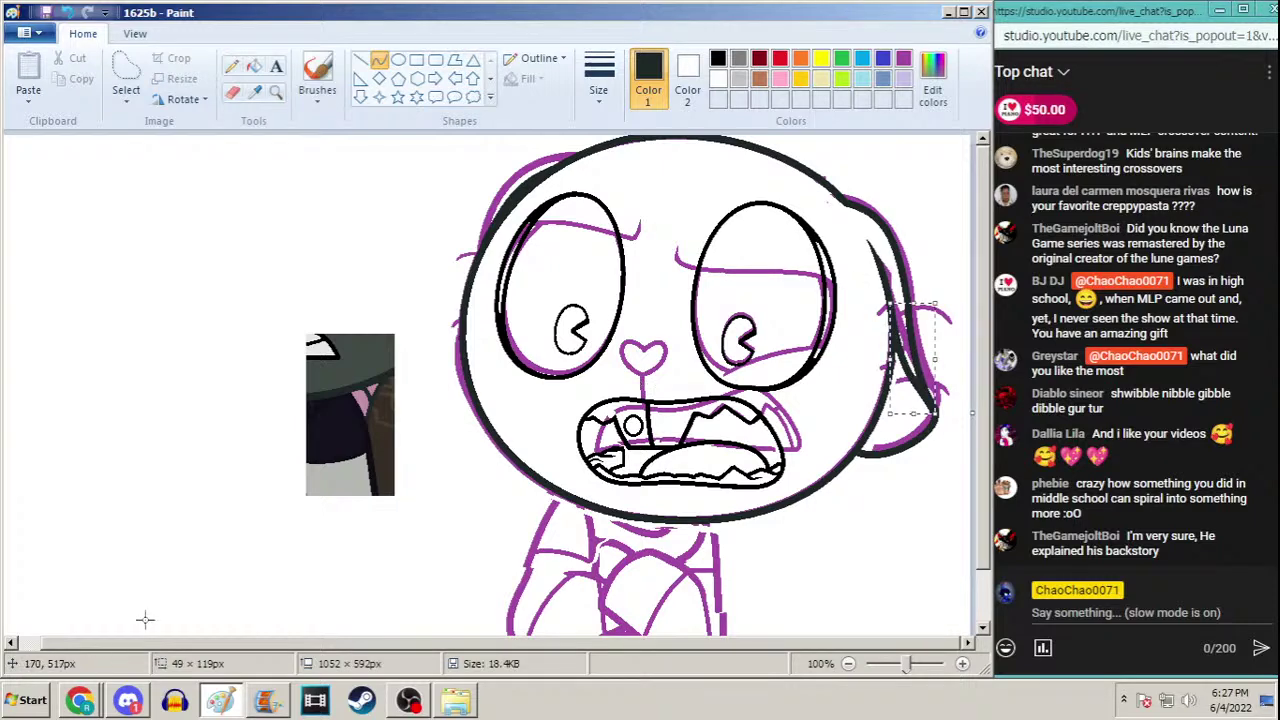
Switch to Discord and server-mute the member who is speaking in the VC/Stream voice channel
click(128, 708)
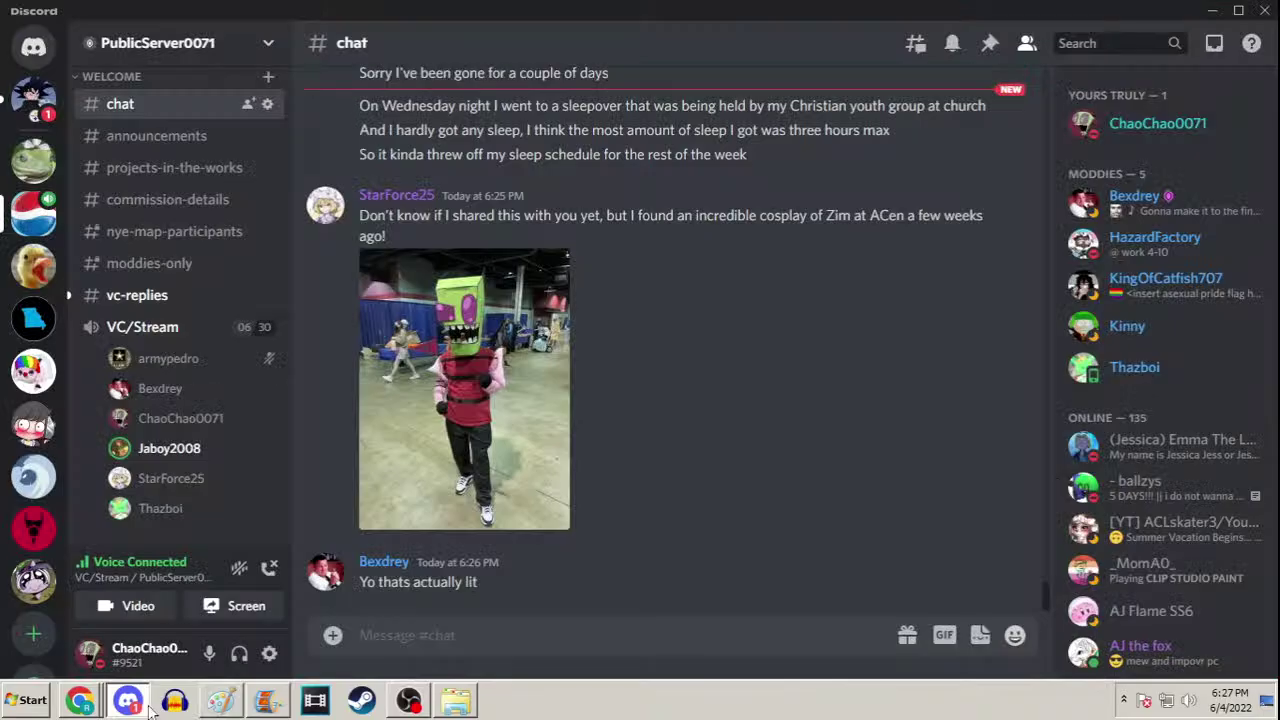
right_click(195, 450)
click(330, 466)
click(330, 466)
click(330, 466)
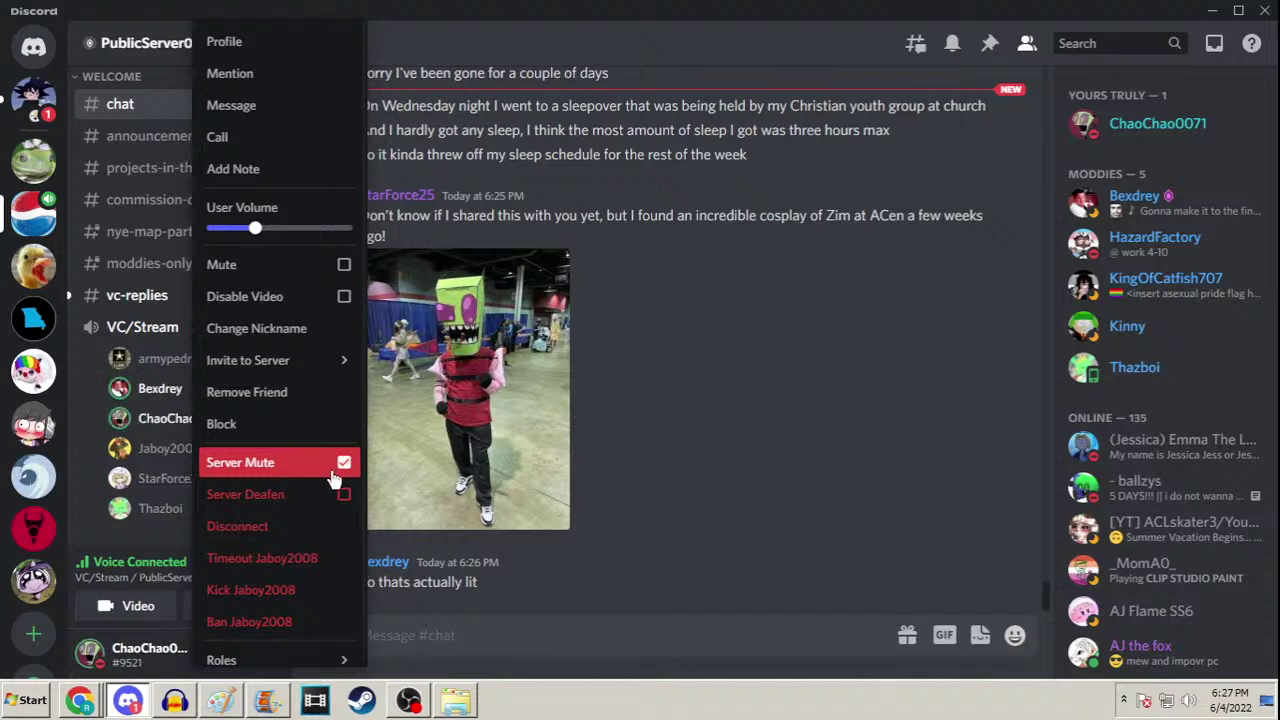
click(669, 456)
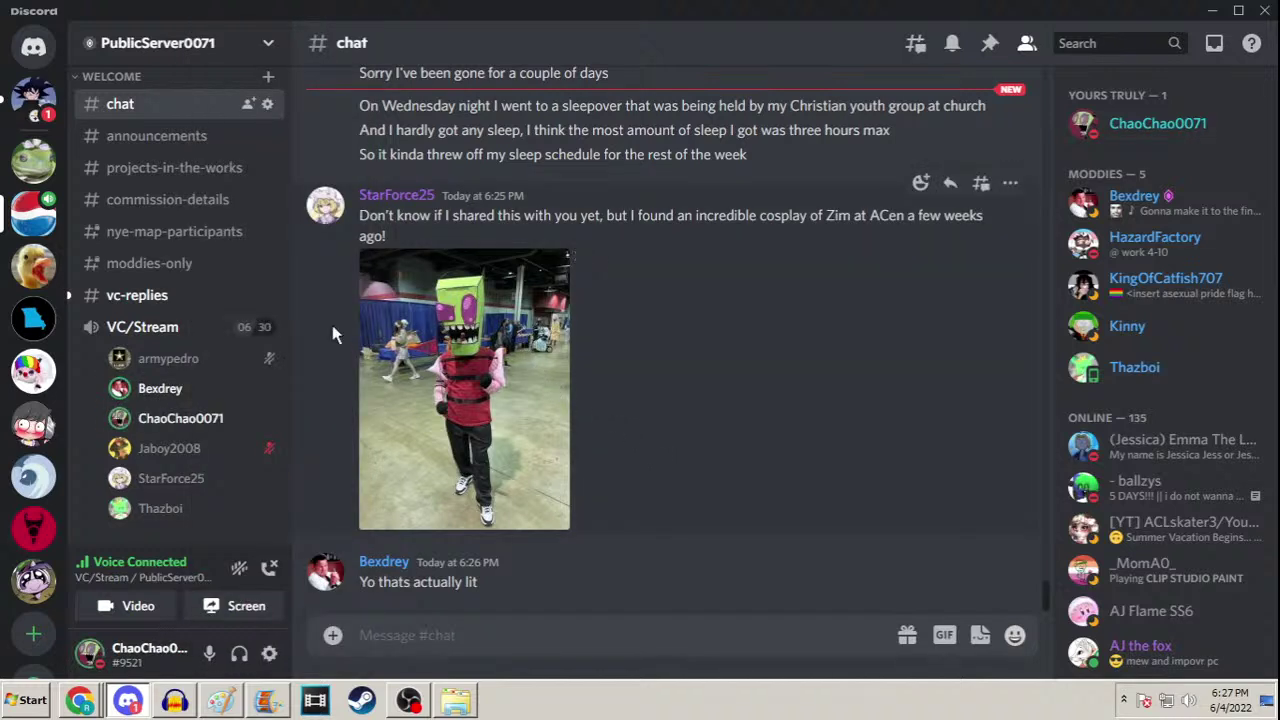
Check the vc-replies and chat channels in Discord, return to Paint and look over the live stream chat
click(200, 296)
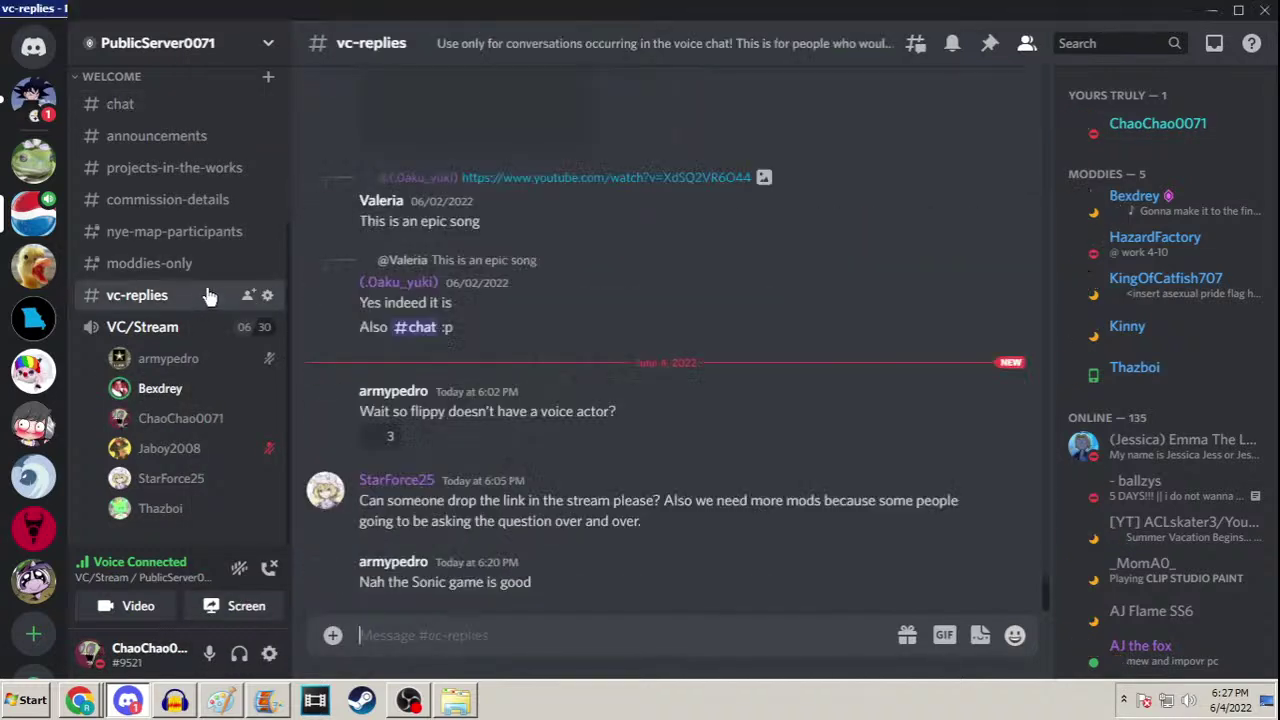
click(193, 110)
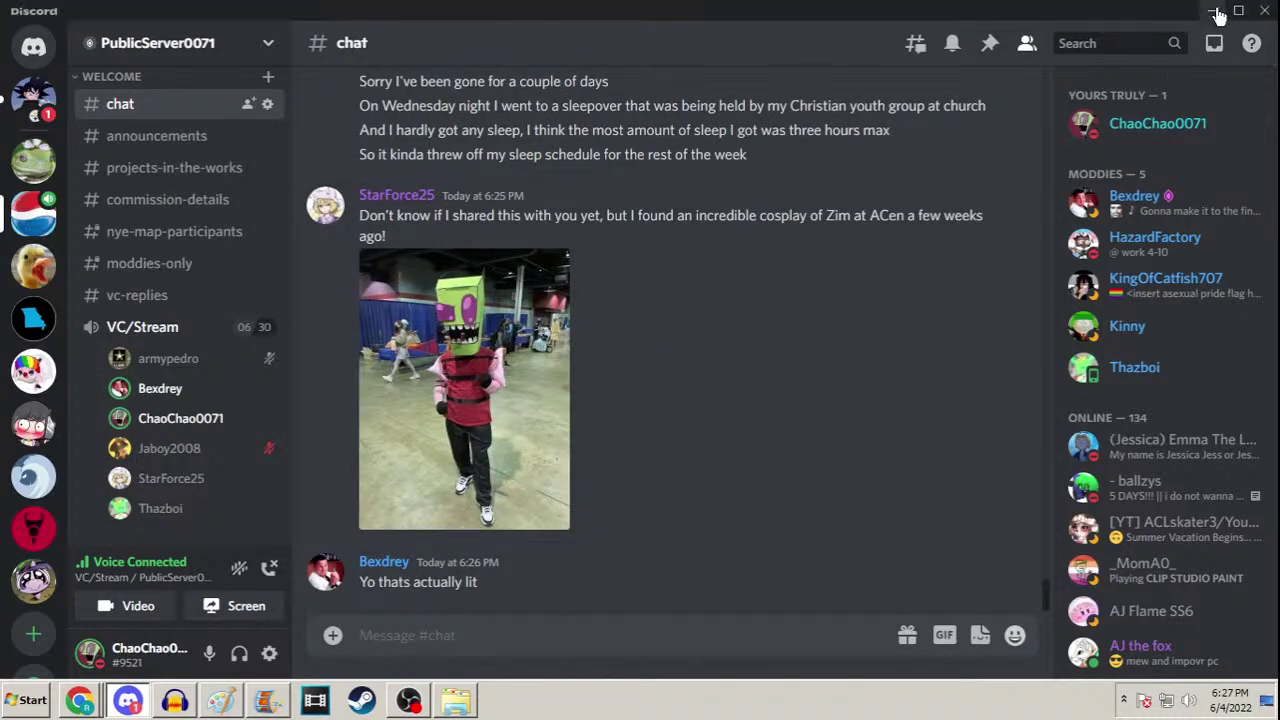
click(1212, 10)
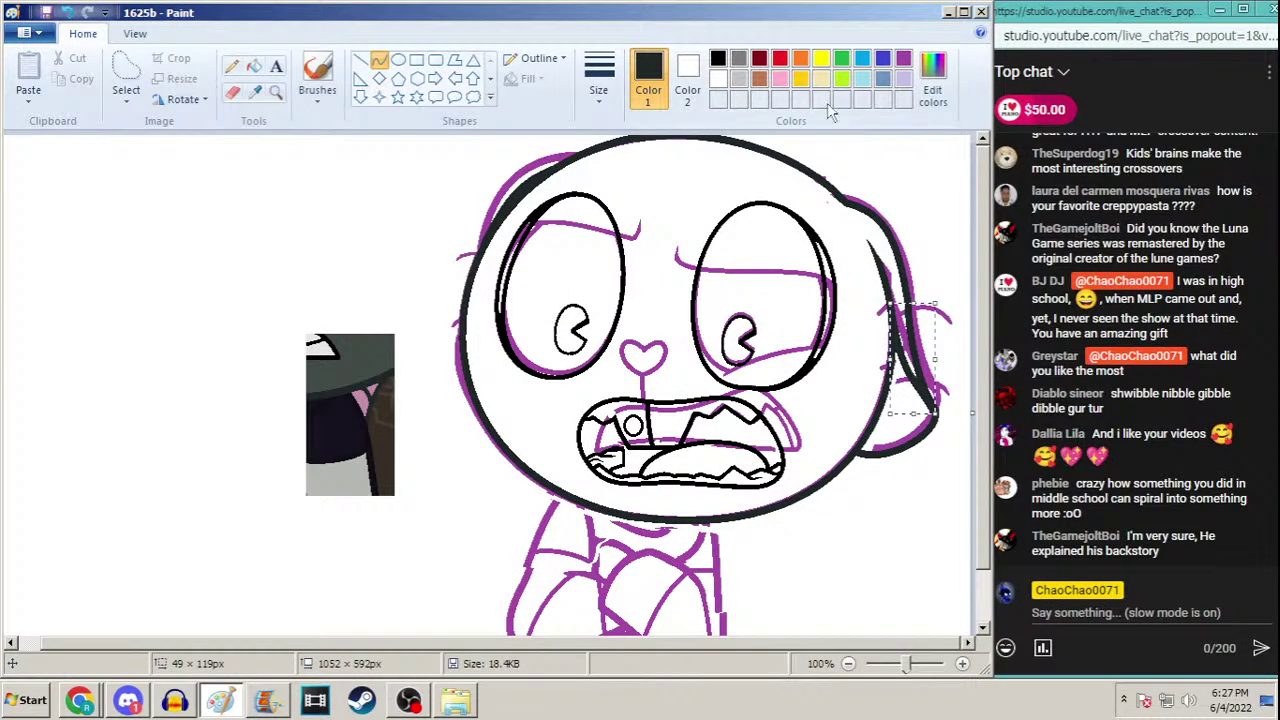
click(1125, 408)
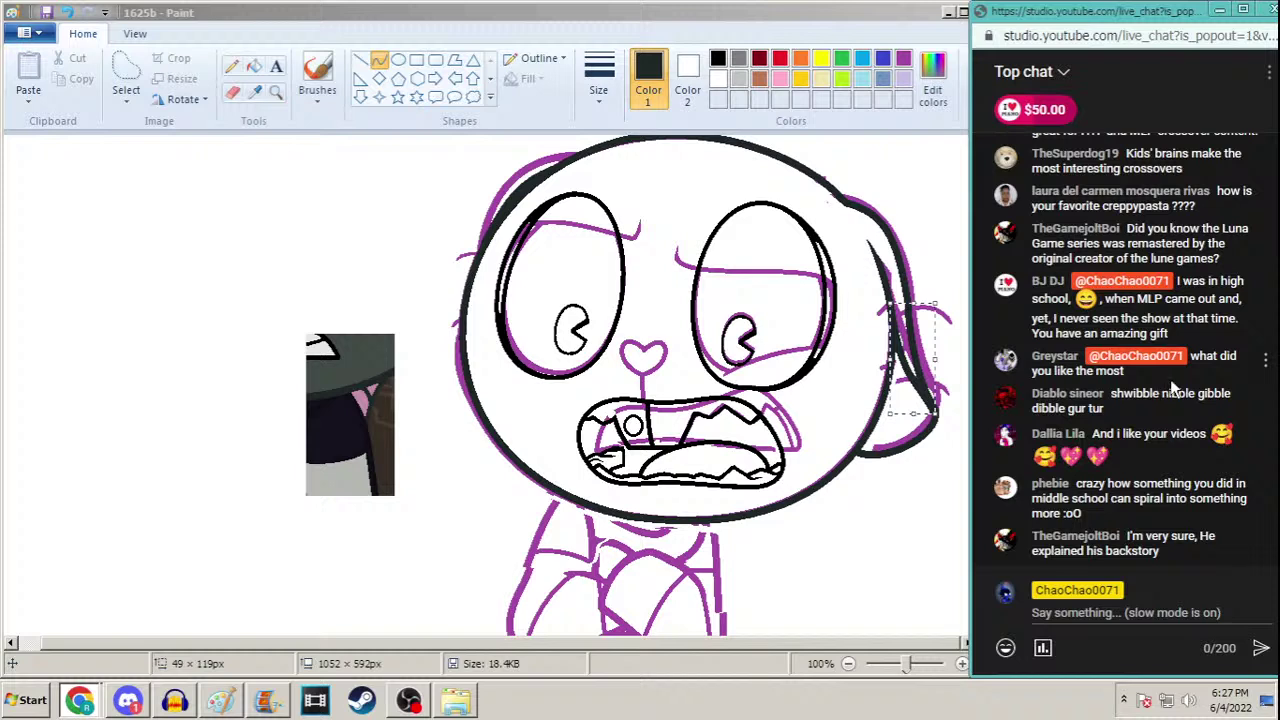
click(352, 33)
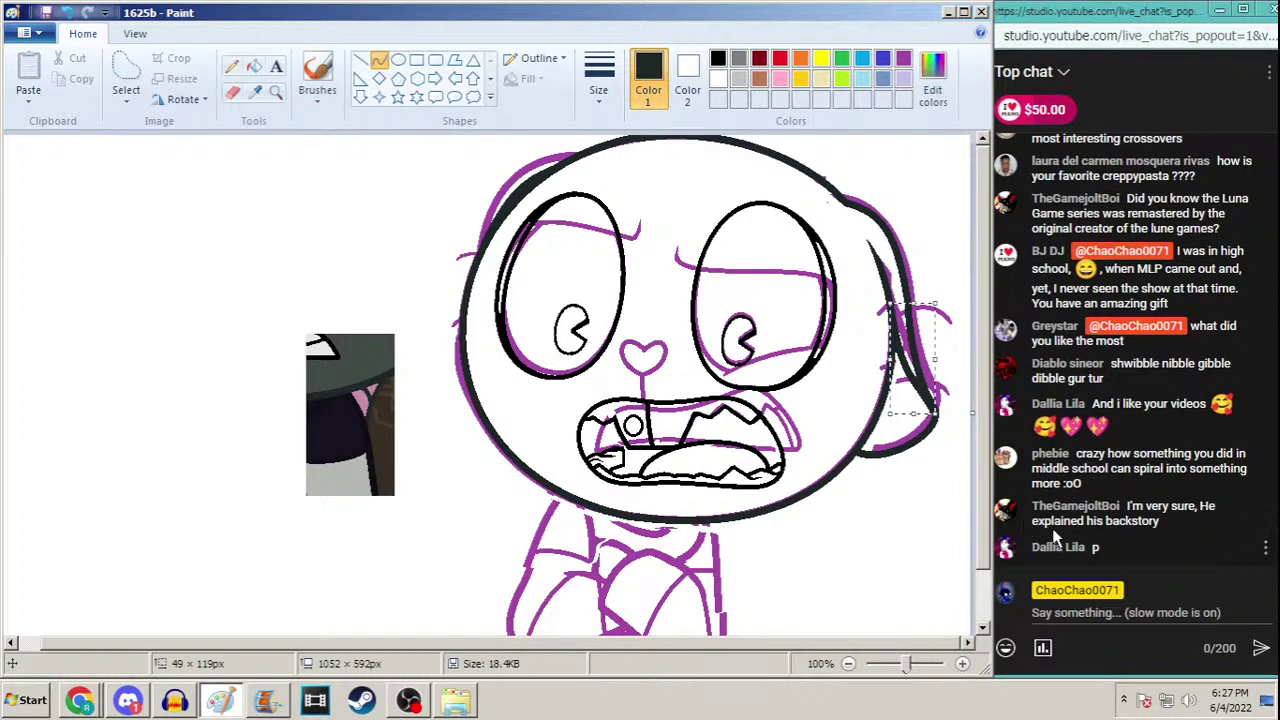
Try a black eyebrow curve about 142 × 52 px above the character's right-hand eye, and undo it
scroll(990, 285, down, 1)
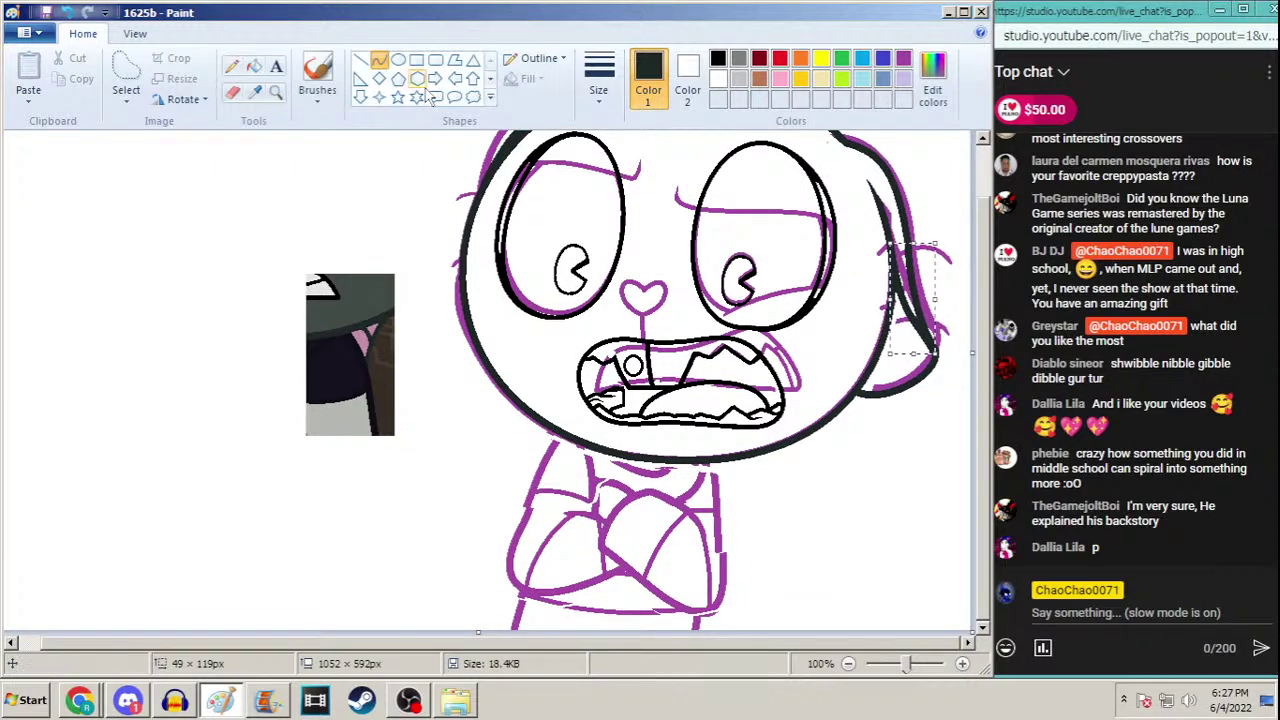
click(254, 91)
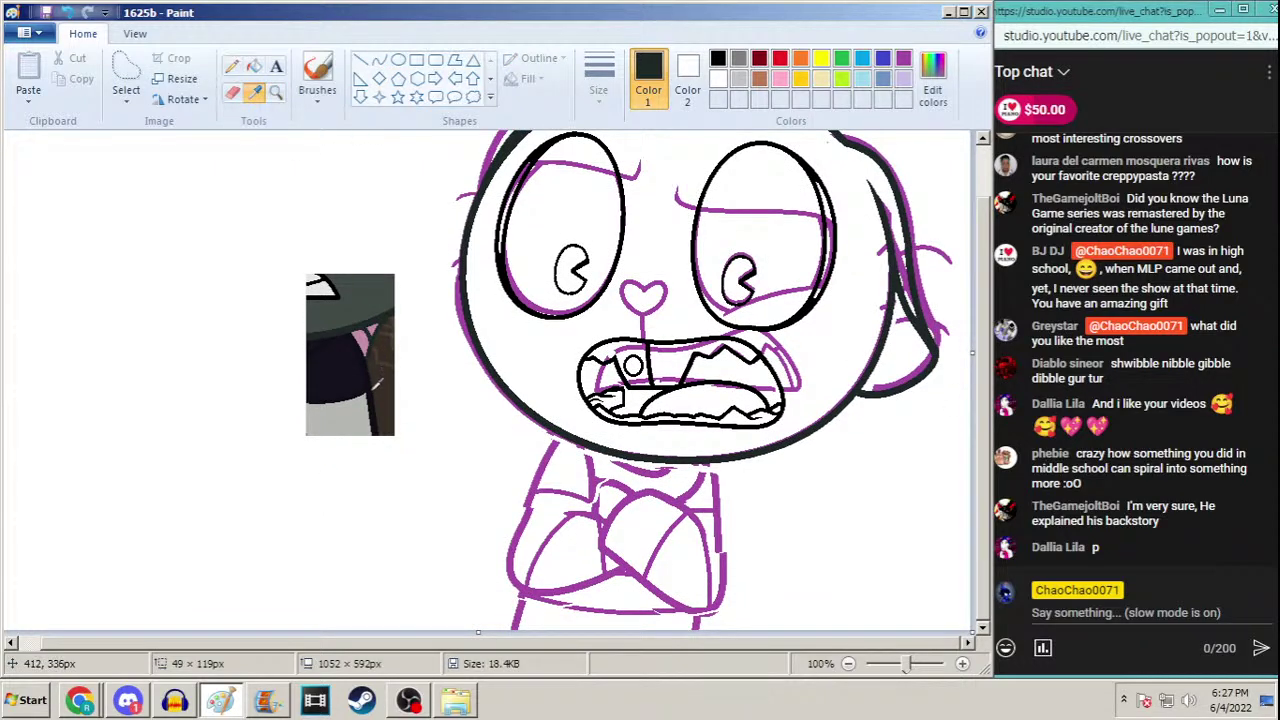
click(370, 362)
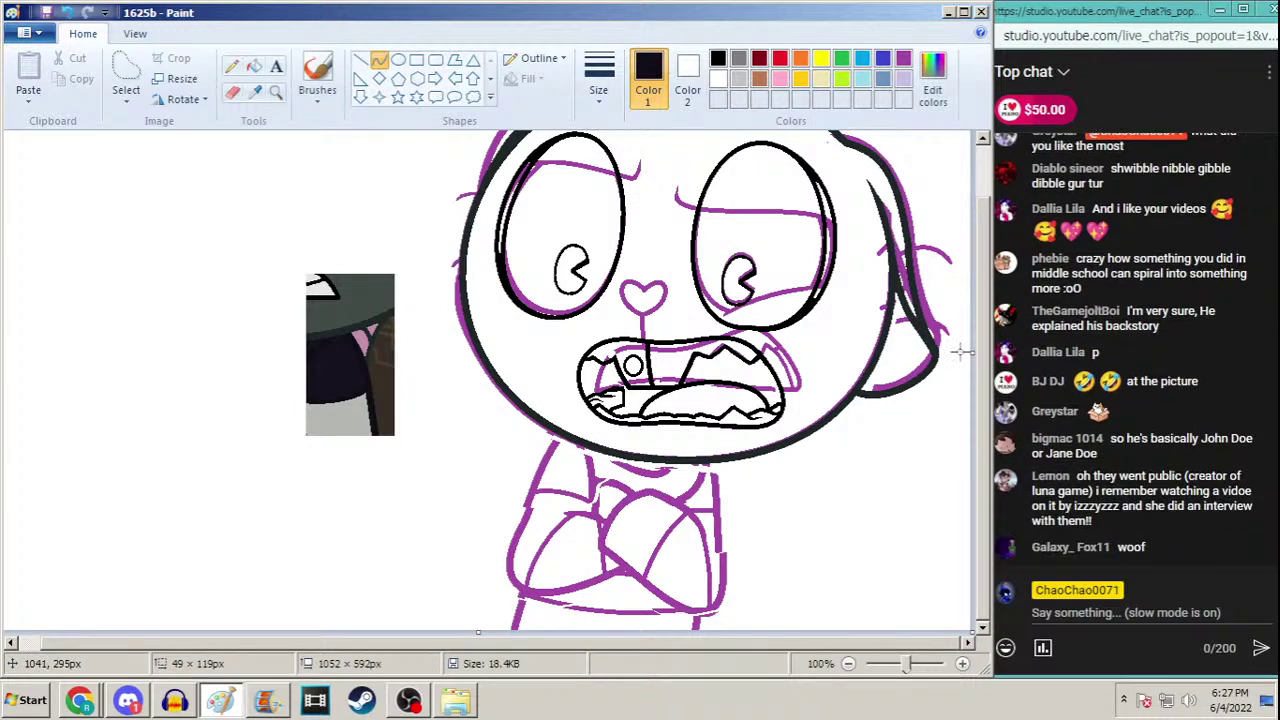
scroll(960, 350, up, 2)
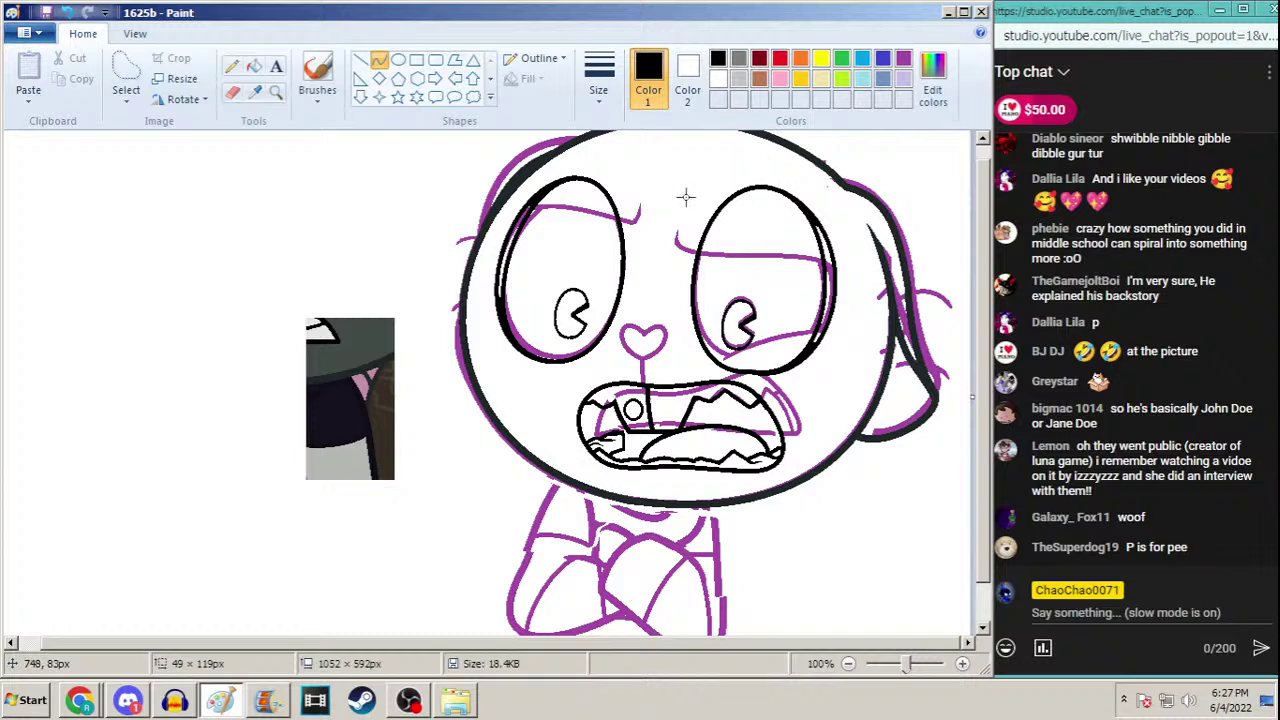
drag(685, 197, 822, 192)
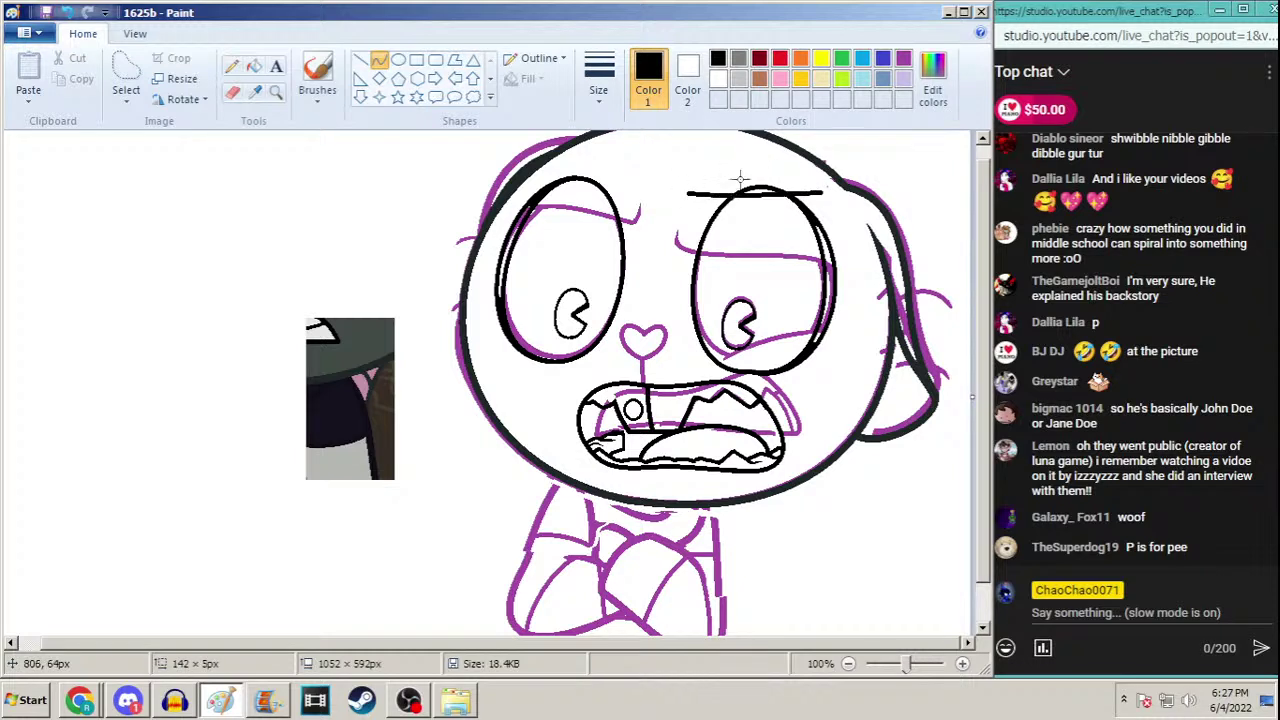
drag(740, 178, 753, 146)
click(753, 147)
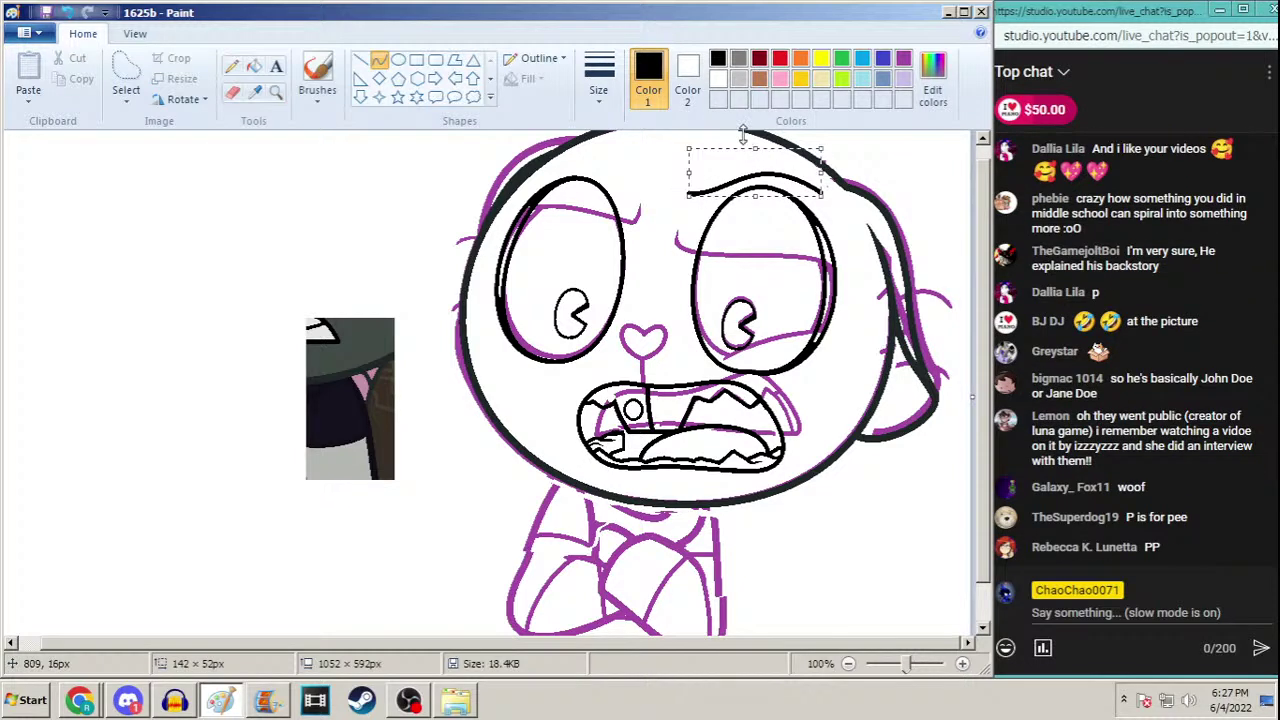
key(ctrl+z)
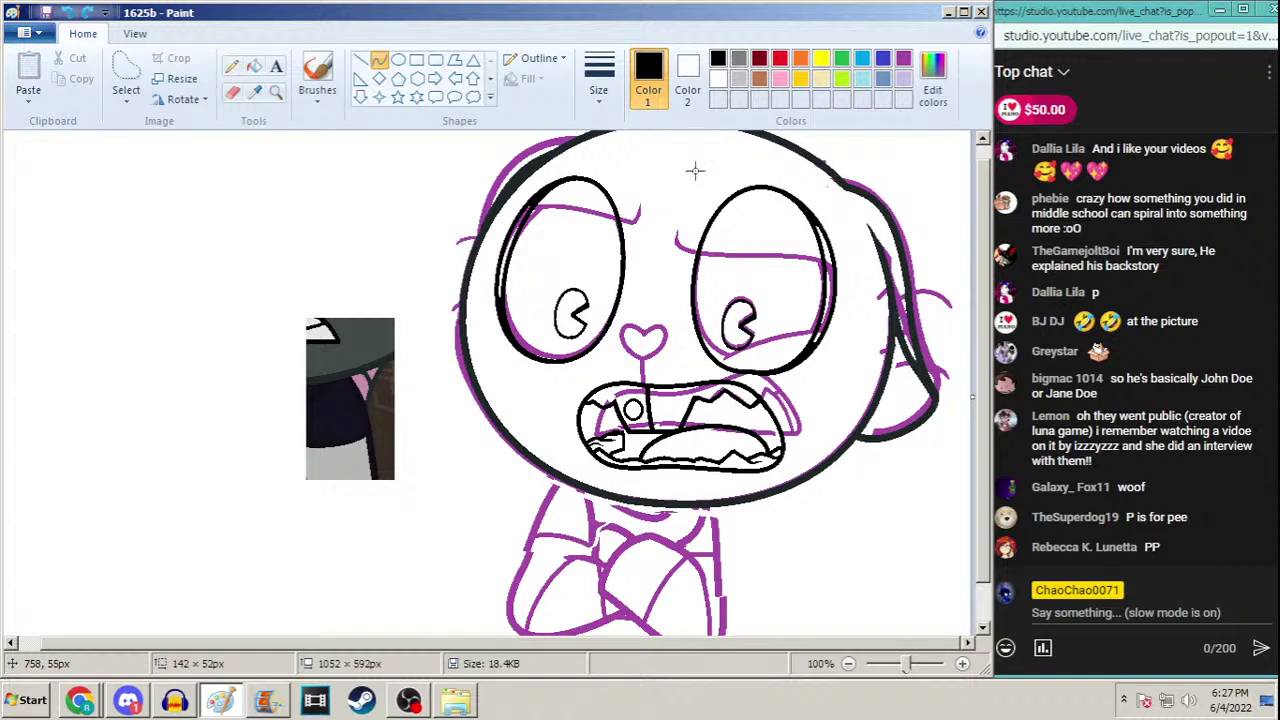
Draw the right-hand eyebrow as a black curve about 134 × 23 px above the eye and add a short upturned inner end with the pencil
drag(695, 171, 818, 190)
drag(730, 178, 695, 172)
click(688, 169)
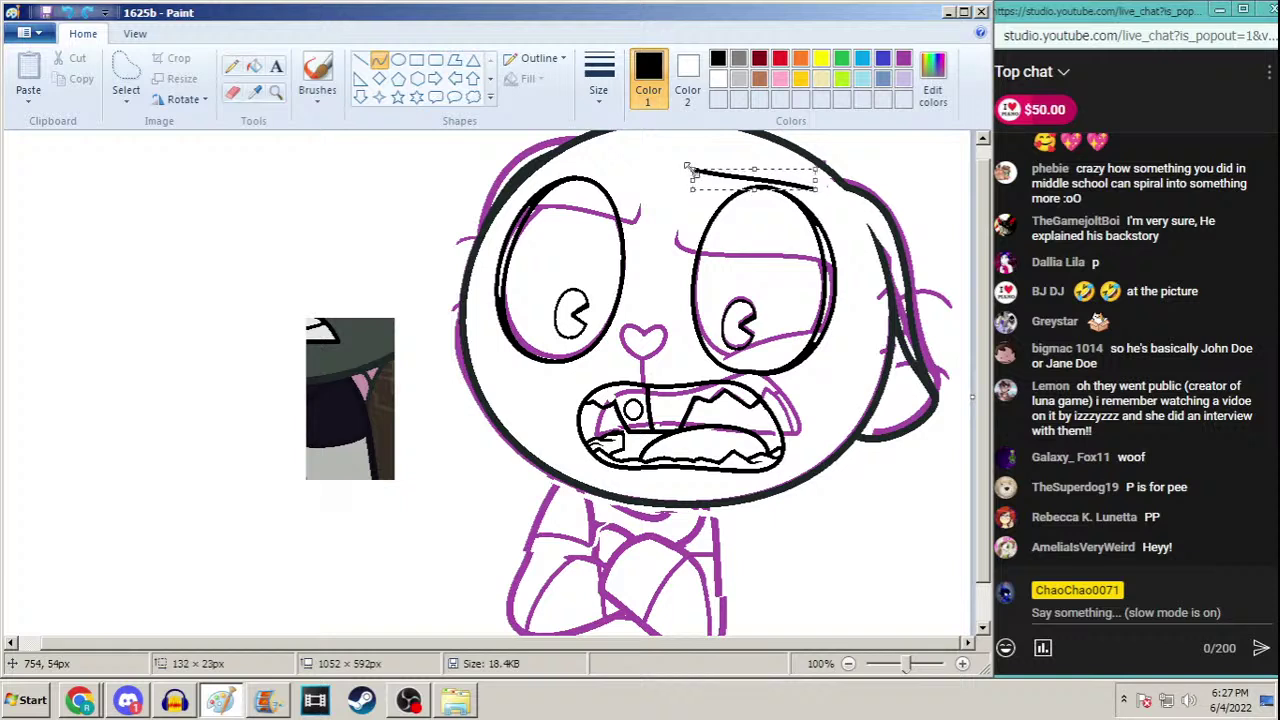
drag(818, 190, 822, 195)
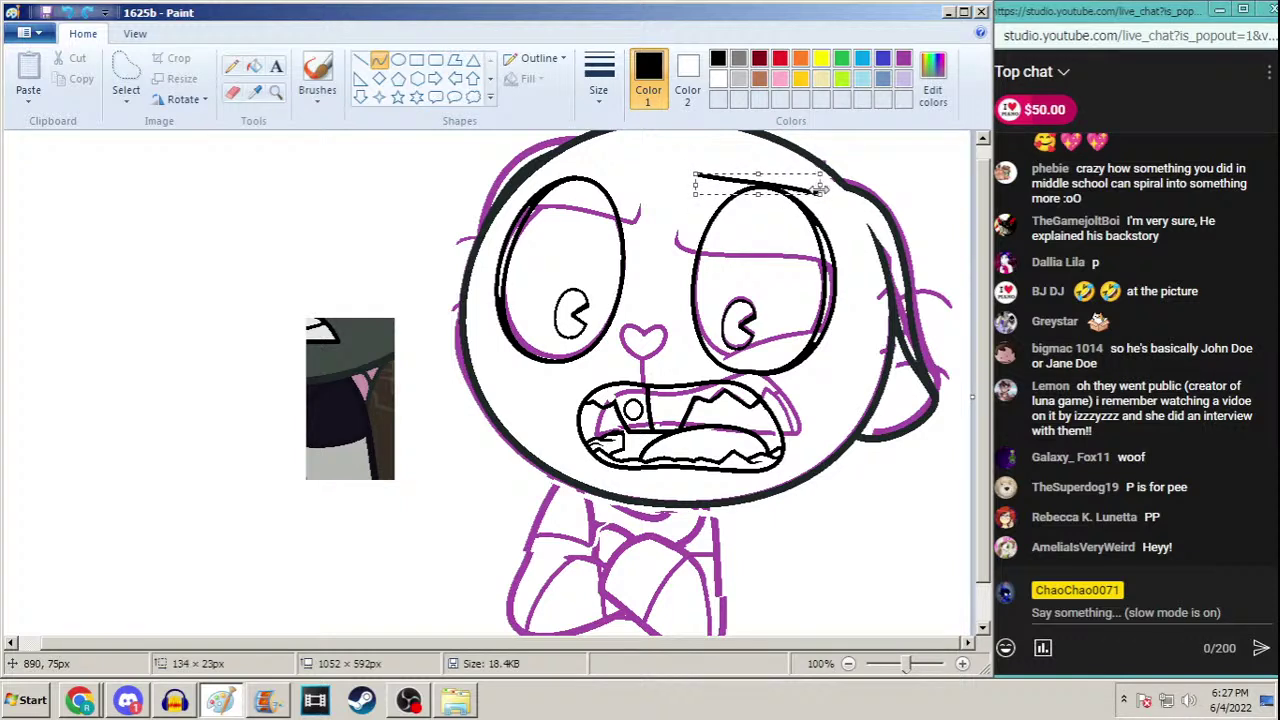
click(232, 66)
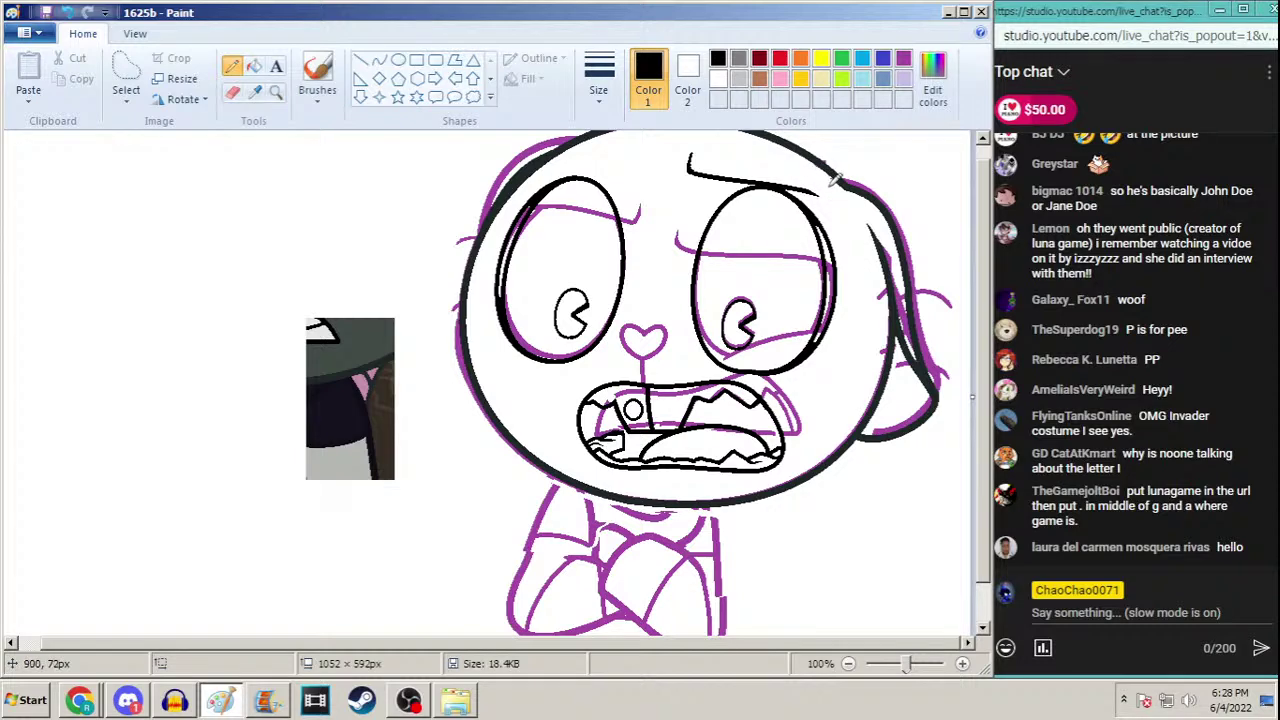
Check the chat channel and voice members in Discord and return to Paint
click(130, 703)
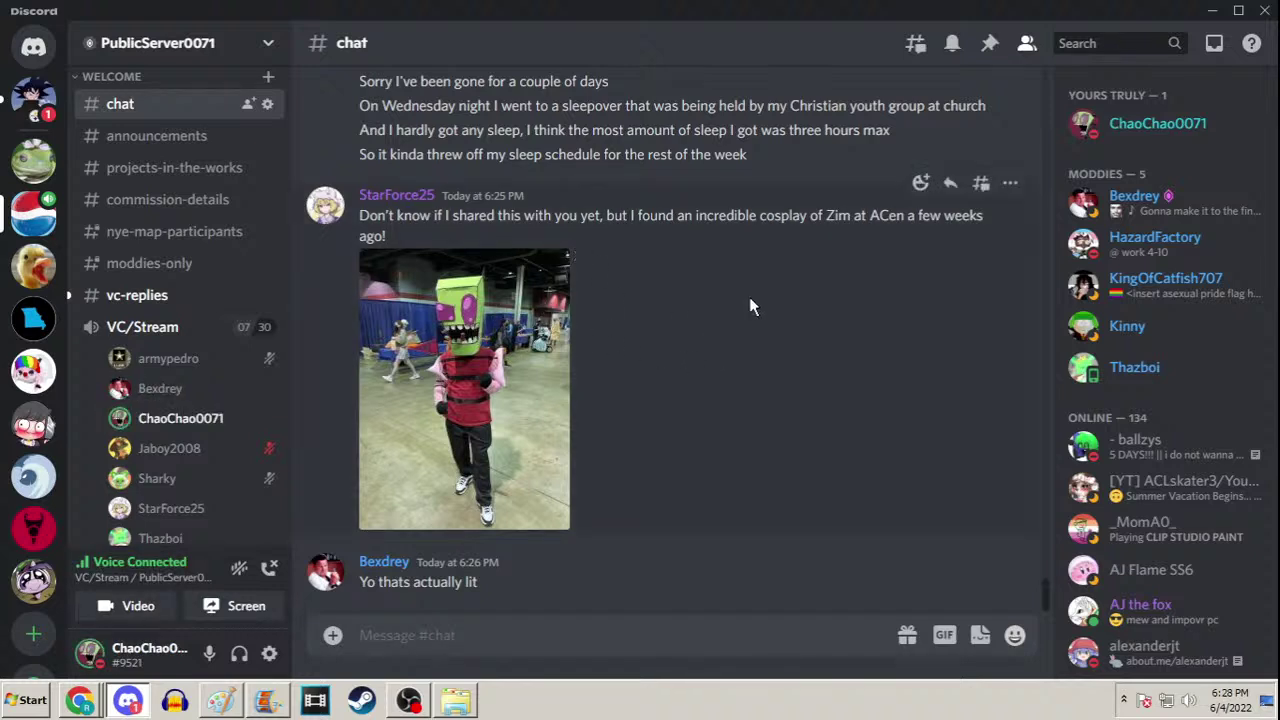
click(1212, 16)
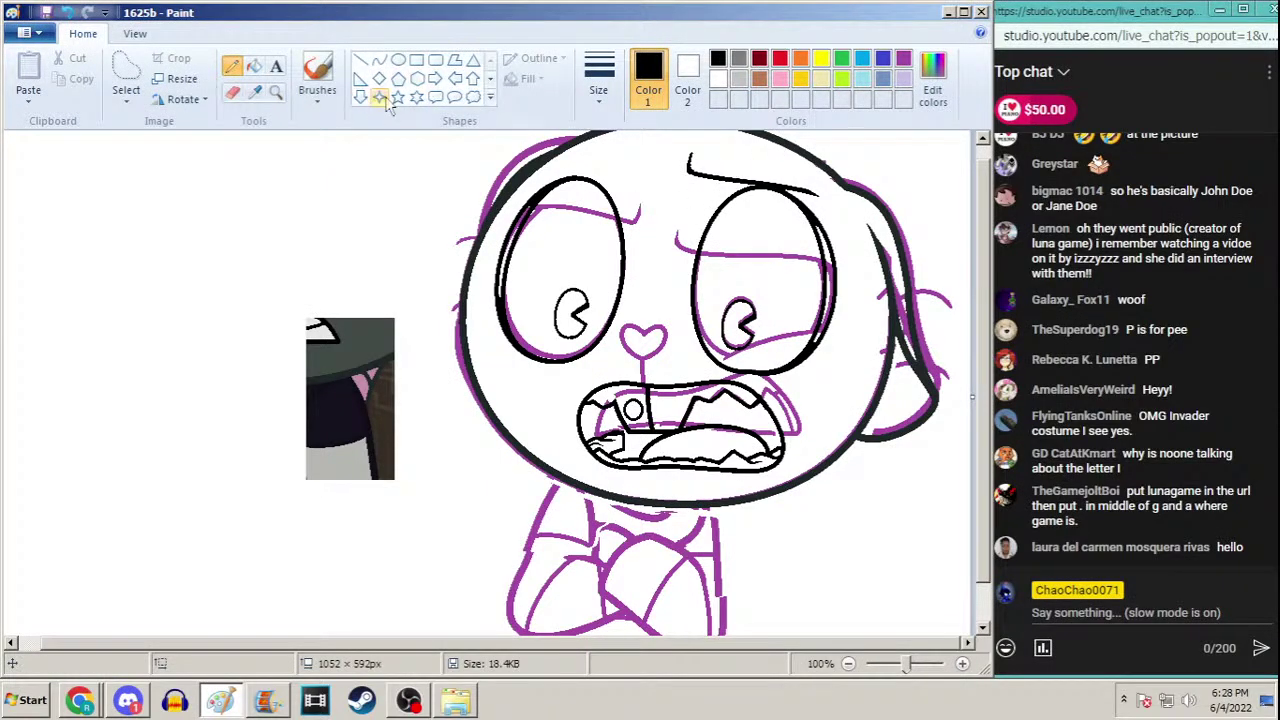
Draw the left-hand eyebrow as a black curve about 121 × 17 px above the eye, with a short upturned inner end in pencil
click(379, 62)
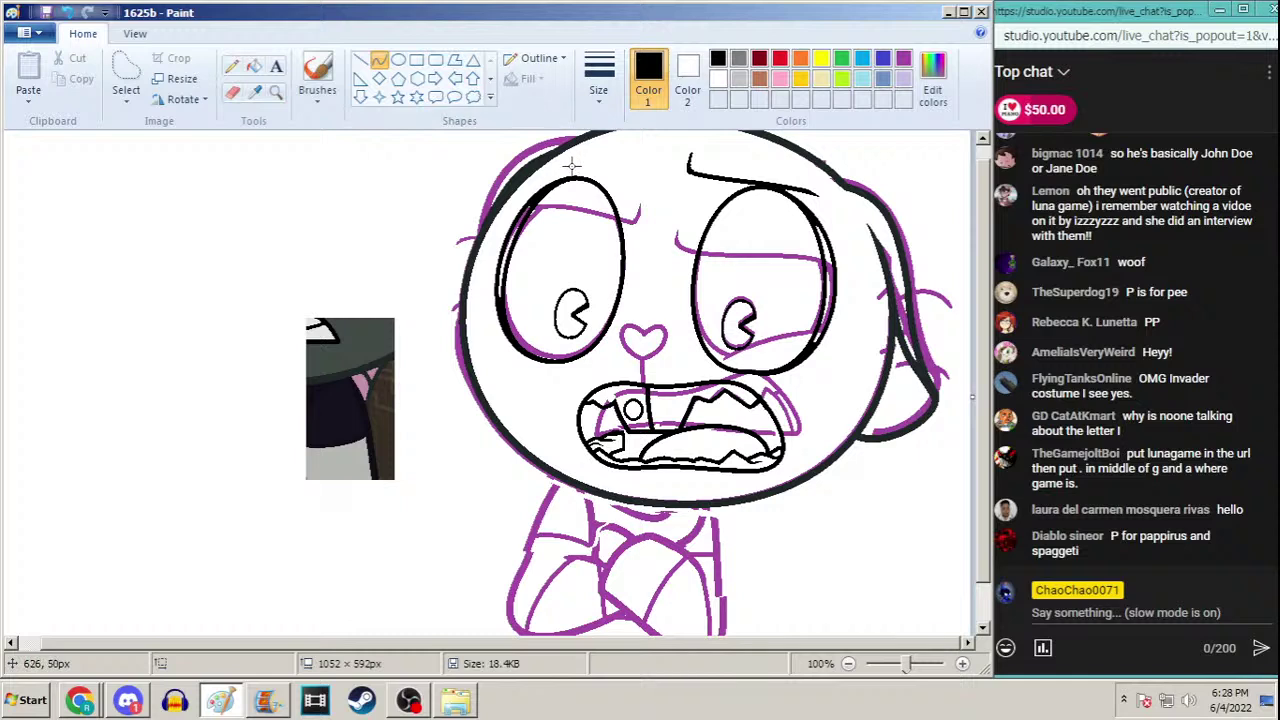
mouse_move(536, 172)
mouse_down()
mouse_move(650, 174)
mouse_move(590, 166)
mouse_move(613, 176)
mouse_up()
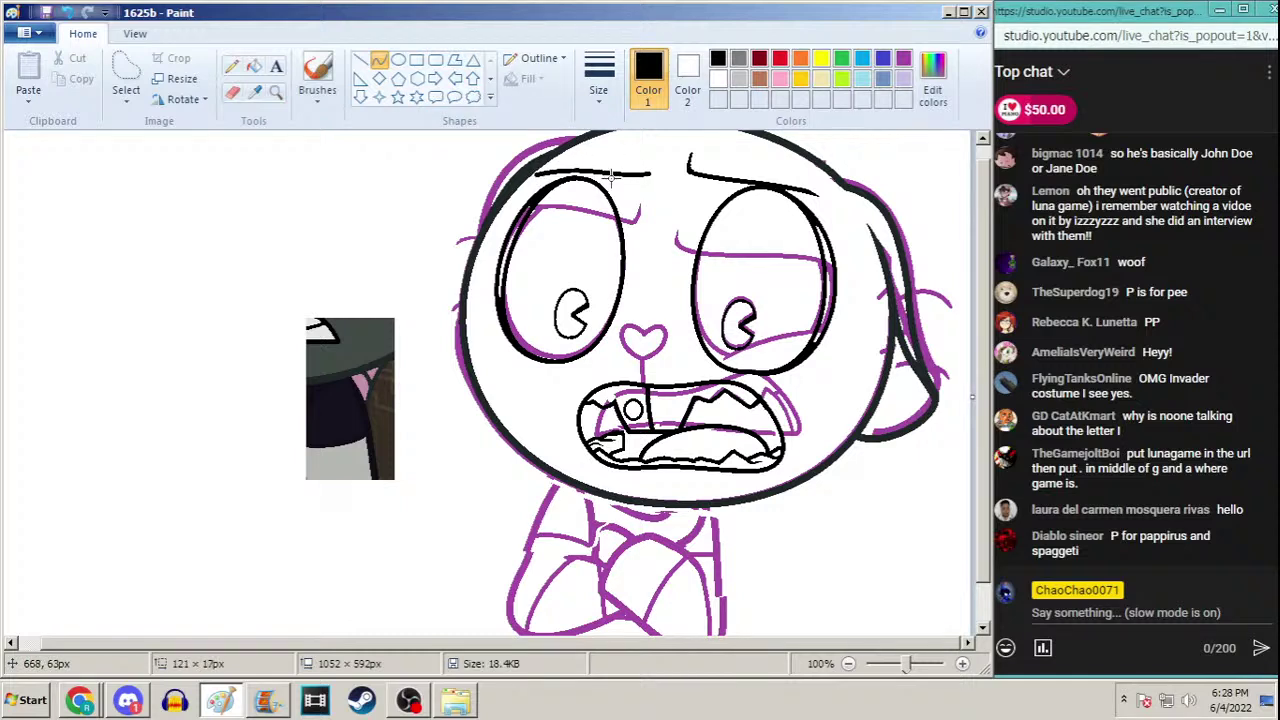
click(254, 66)
click(231, 66)
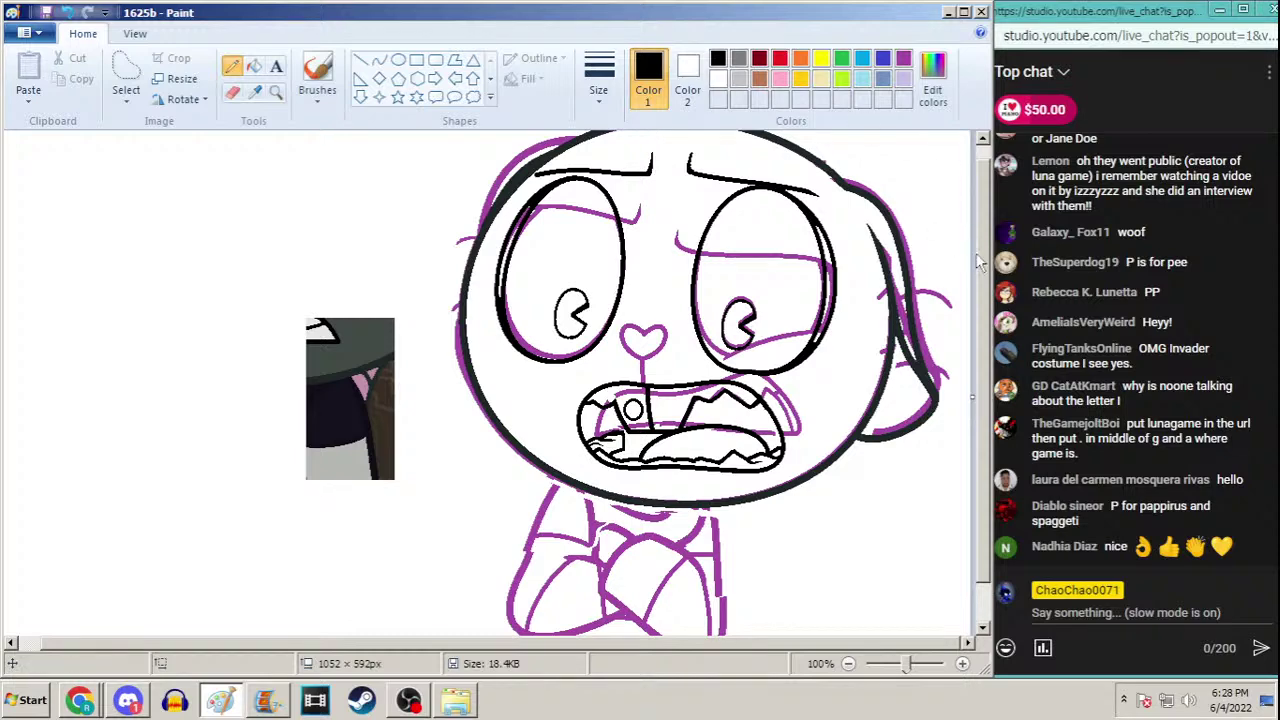
Sharpen the outer and inner tips of the left-hand eyebrow at 300% zoom with the pencil at the second-thinnest line size
scroll(988, 318, down, 1)
scroll(985, 325, up, 1)
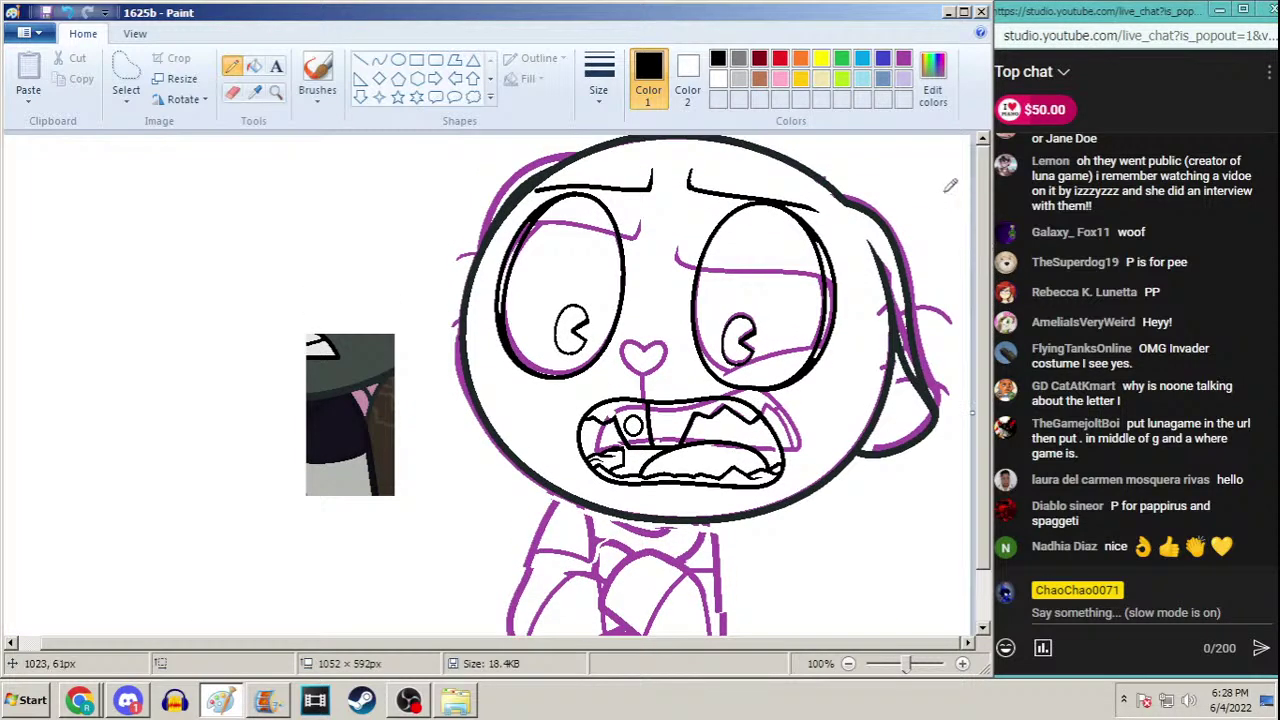
click(276, 92)
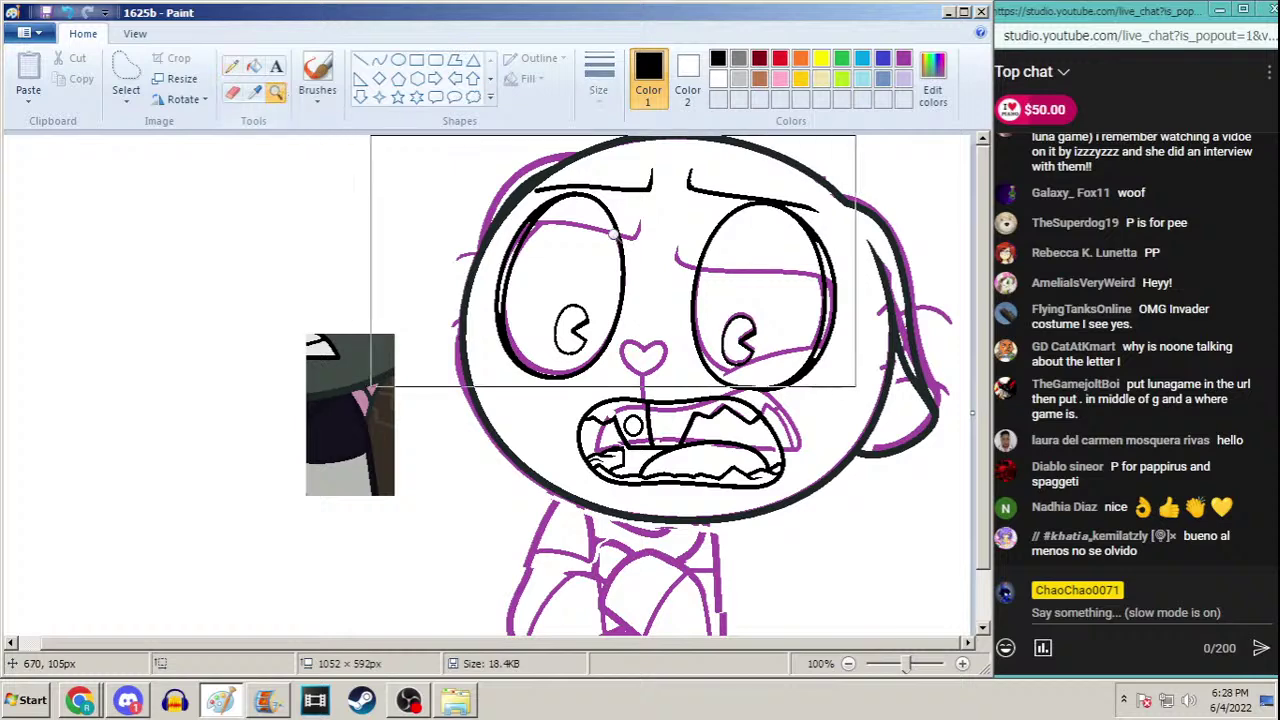
click(615, 235)
click(232, 66)
click(598, 80)
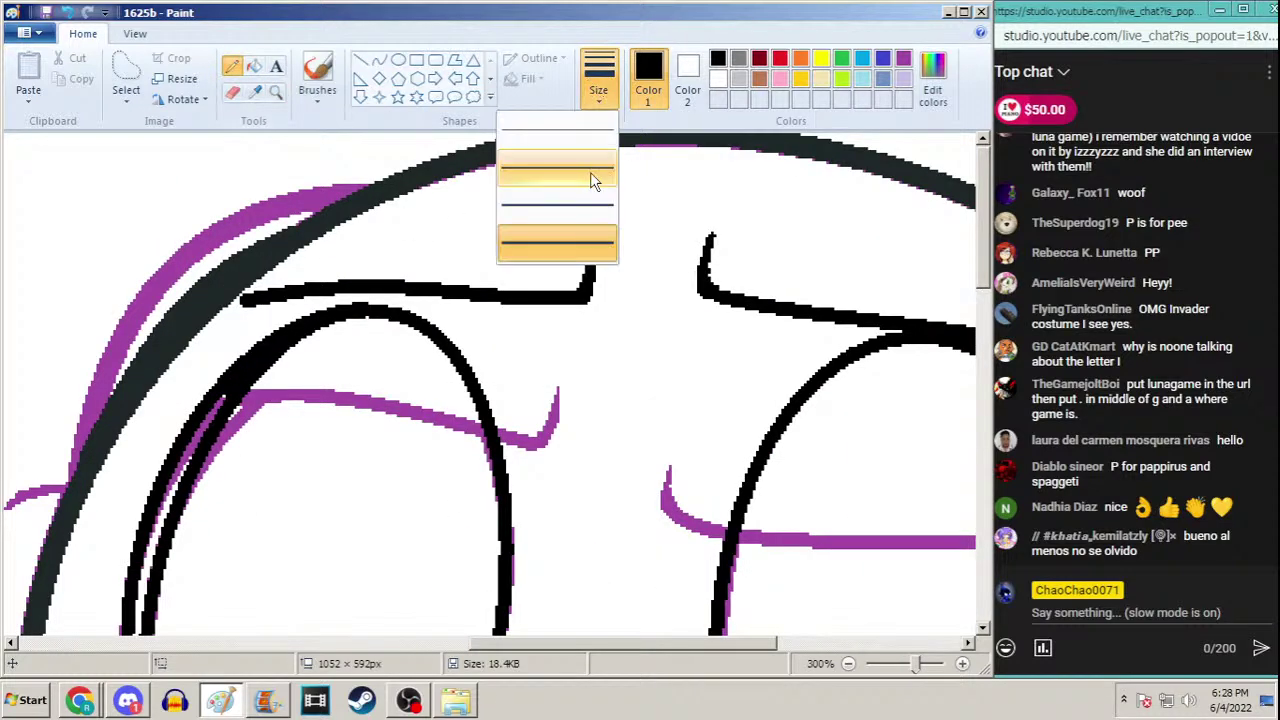
click(594, 177)
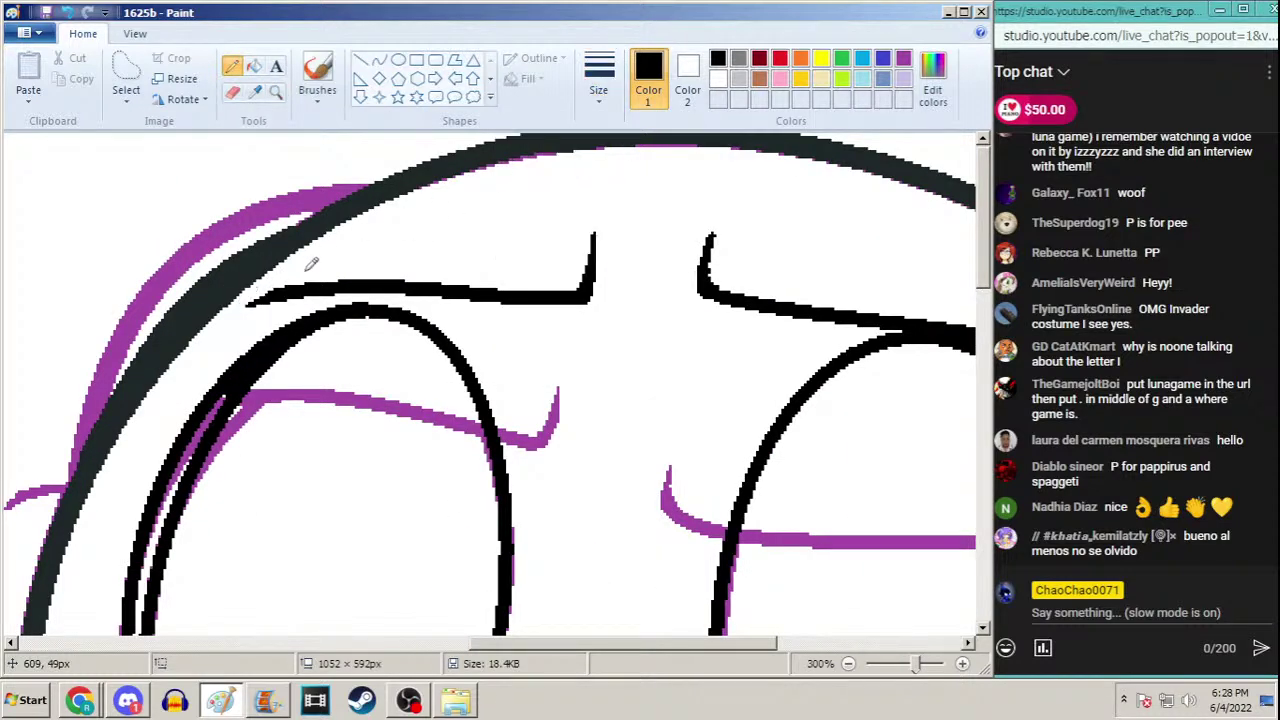
mouse_move(309, 266)
mouse_down()
mouse_move(288, 275)
mouse_move(290, 290)
mouse_up()
click(276, 91)
right_click(393, 200)
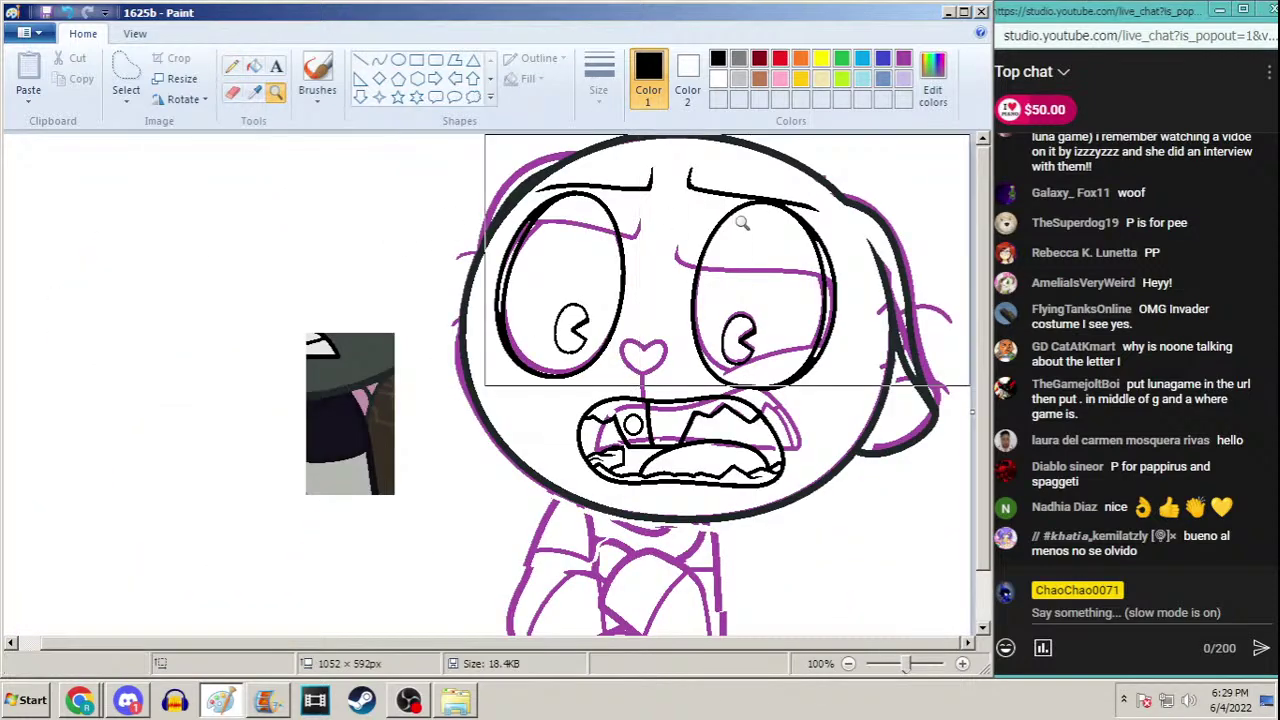
scroll(985, 352, down, 2)
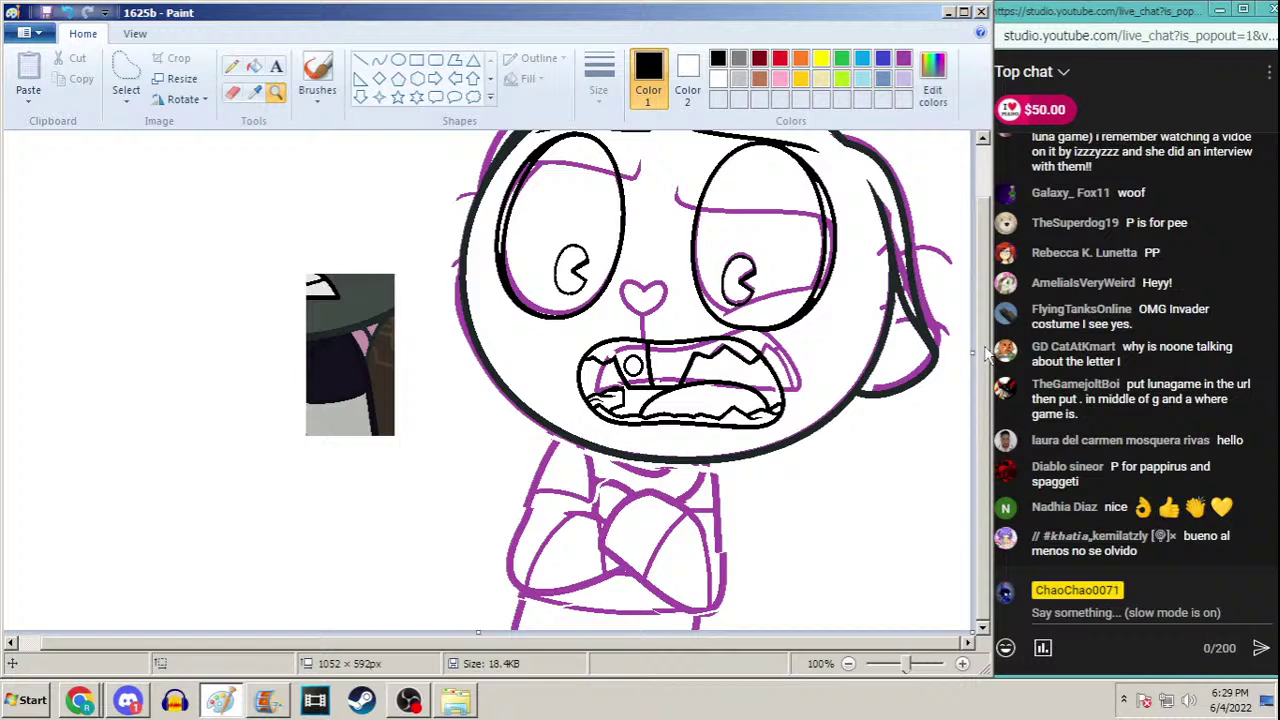
scroll(985, 352, up, 1)
scroll(985, 320, up, 1)
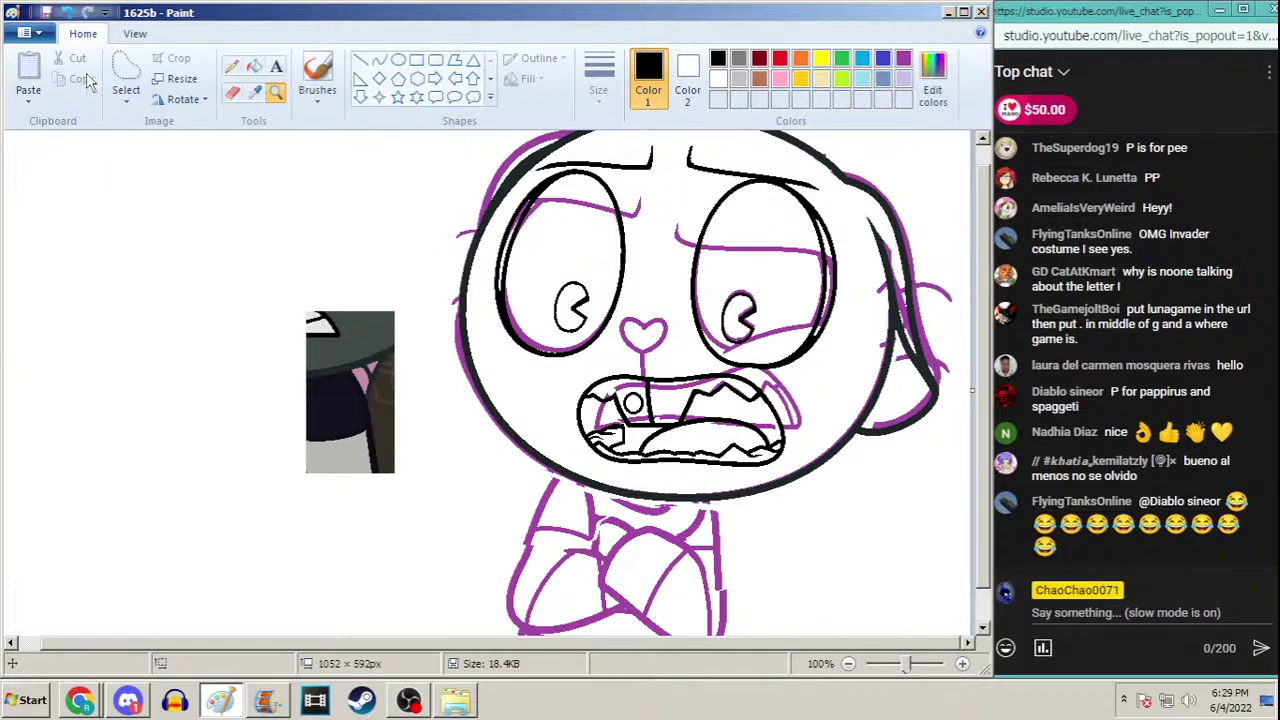
Save the current drawing as a new PNG frame named 1627 in the htffirf4 folder
key(F12)
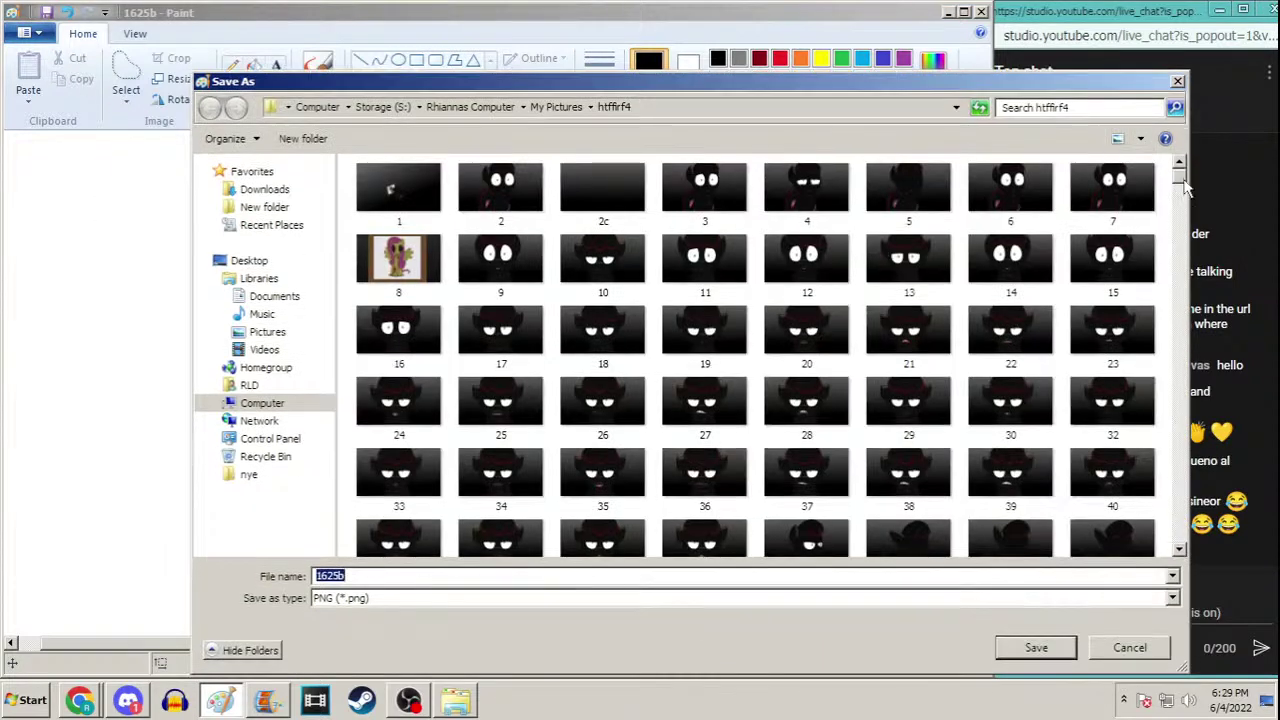
drag(1186, 176, 1172, 577)
click(702, 518)
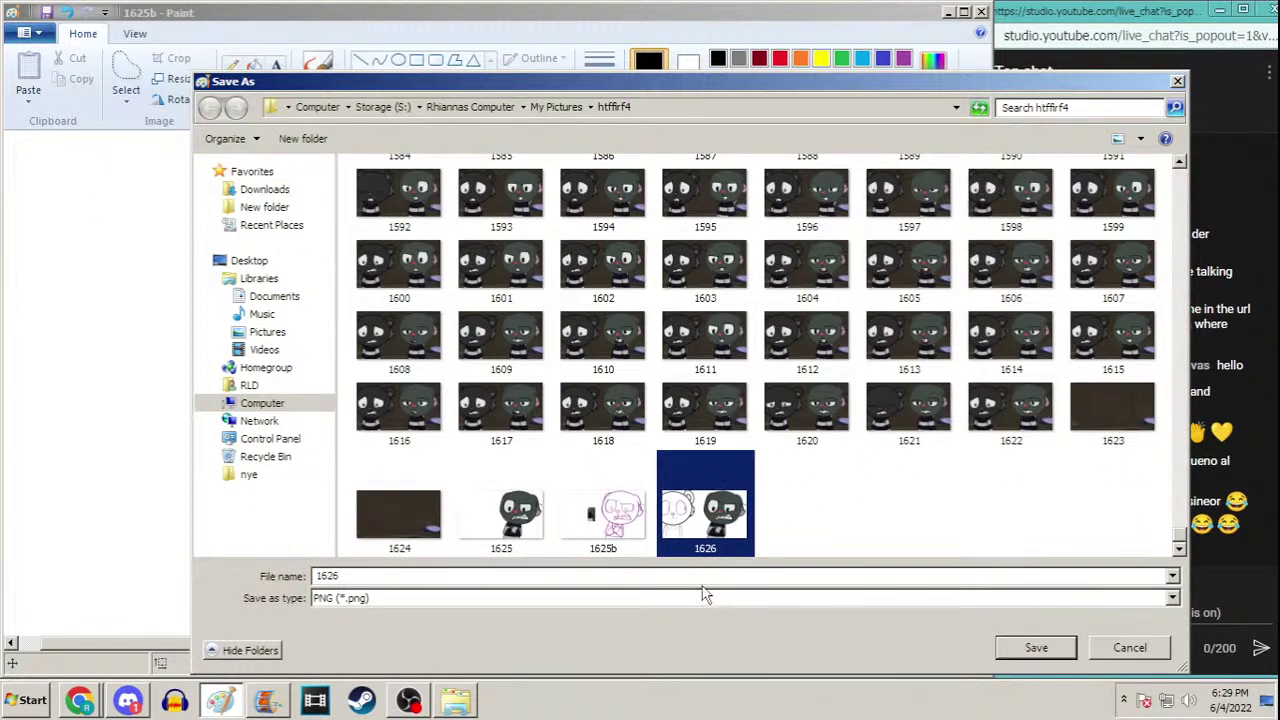
click(688, 576)
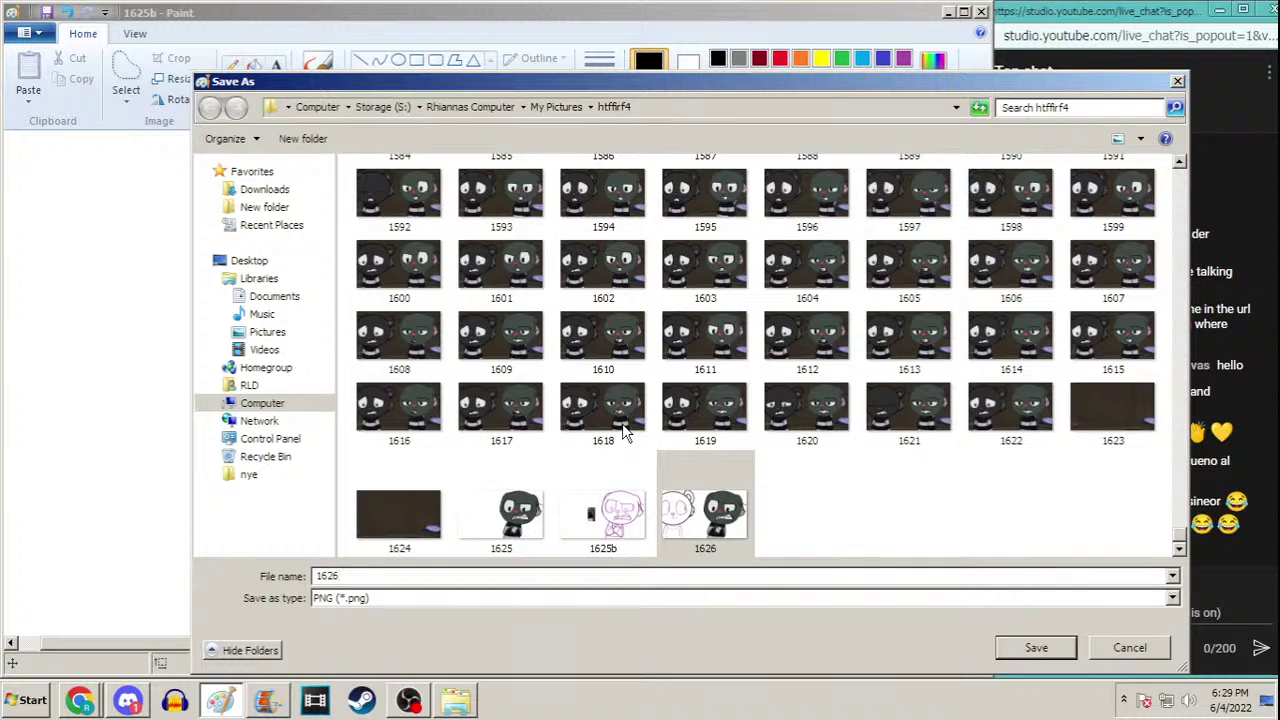
key(BackSpace)
text(7)
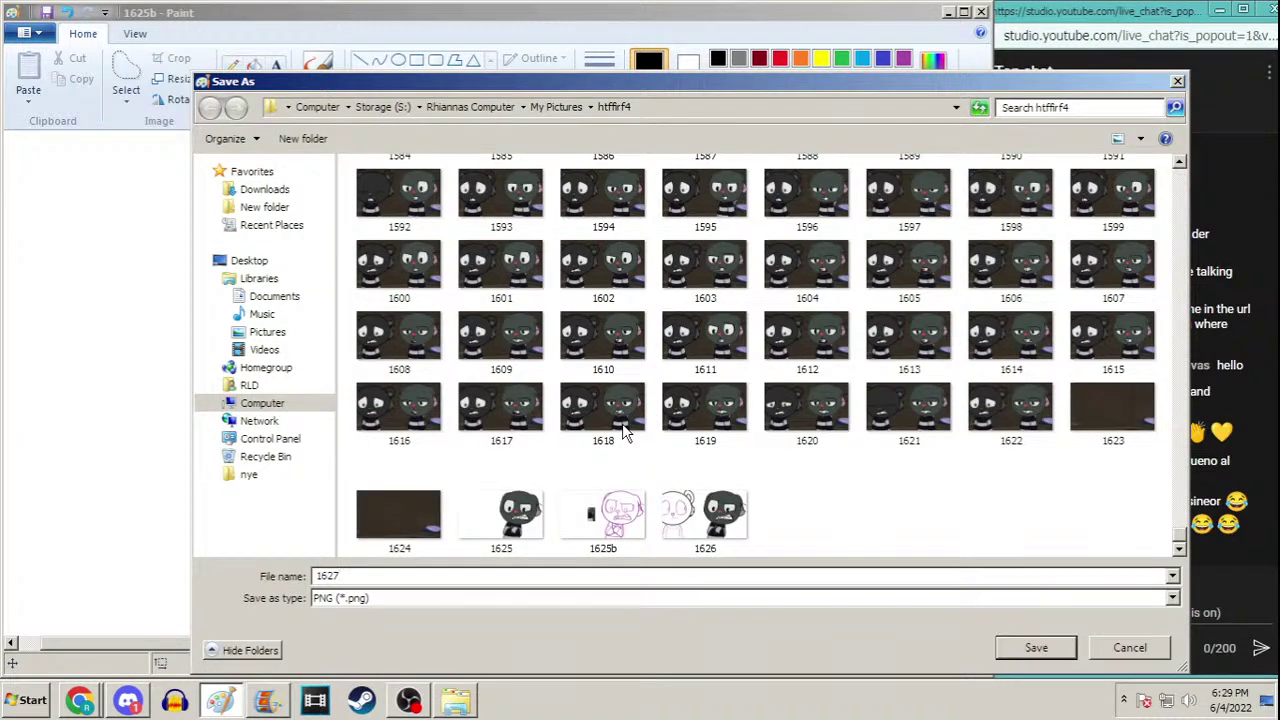
key(Return)
key(Return)
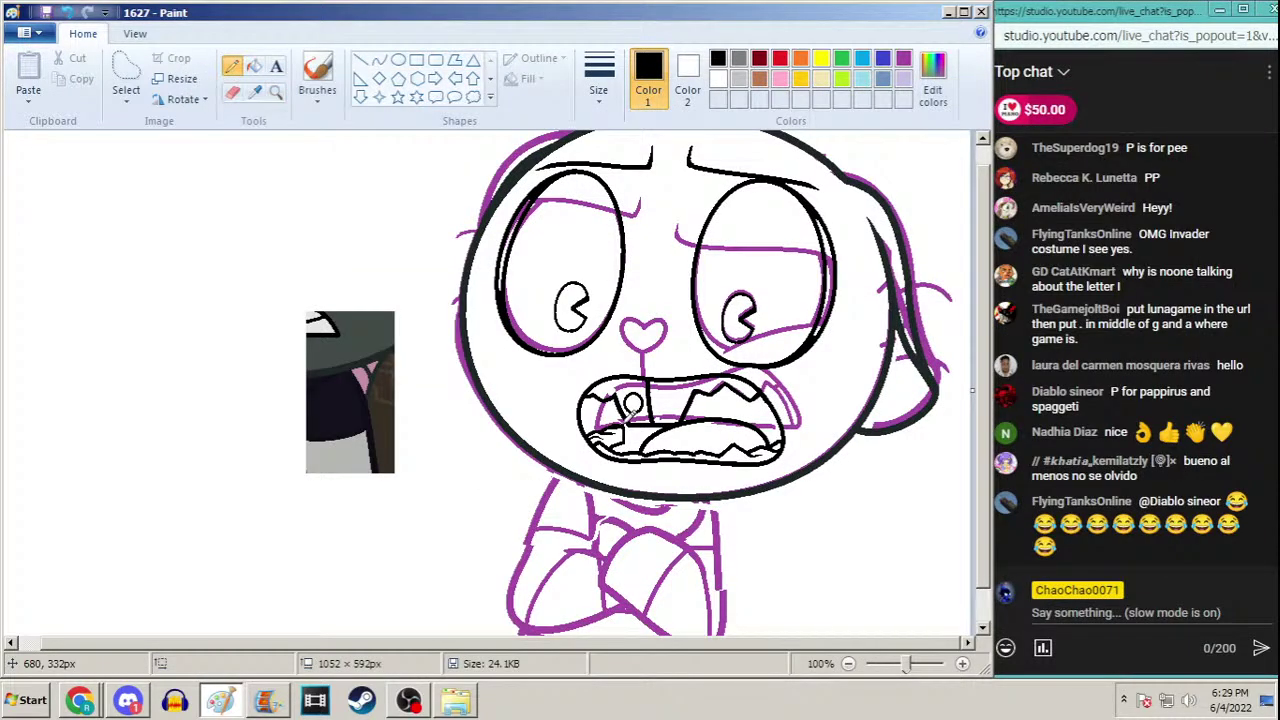
Open frame 1626 from the htffirf4 folder
key(ctrl+o)
drag(1173, 176, 1170, 590)
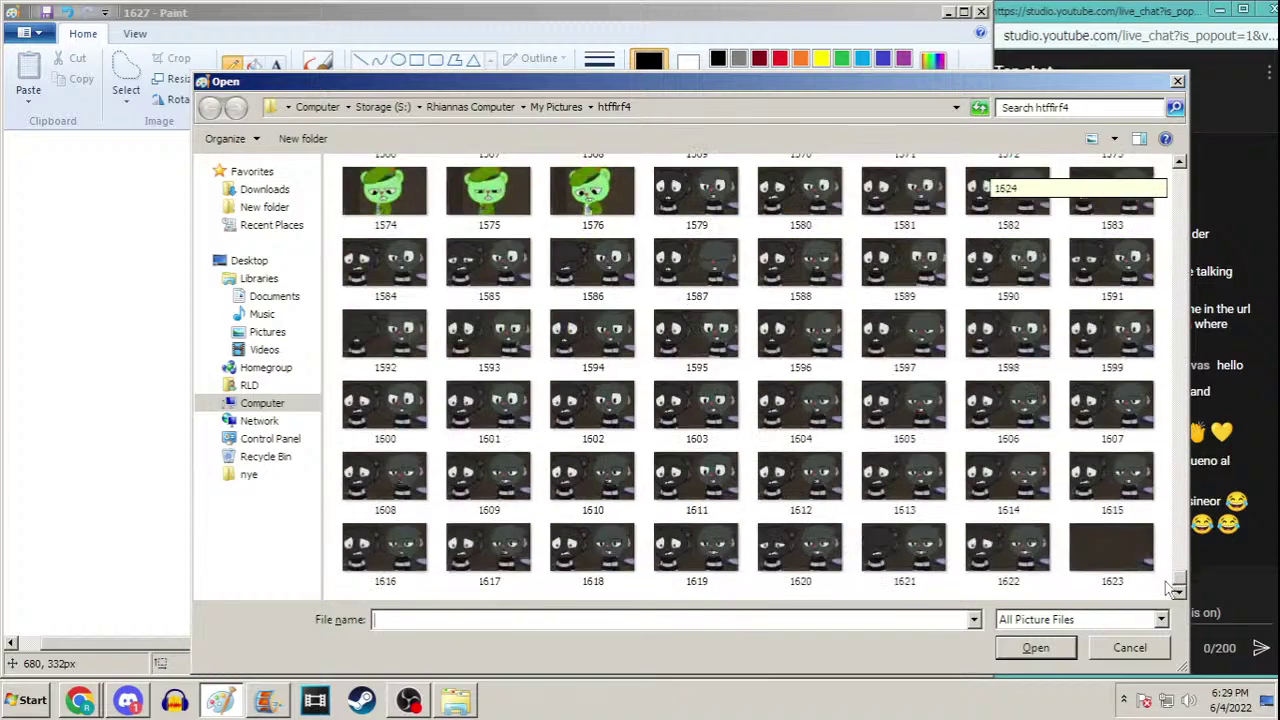
scroll(1170, 590, down, 1)
click(697, 560)
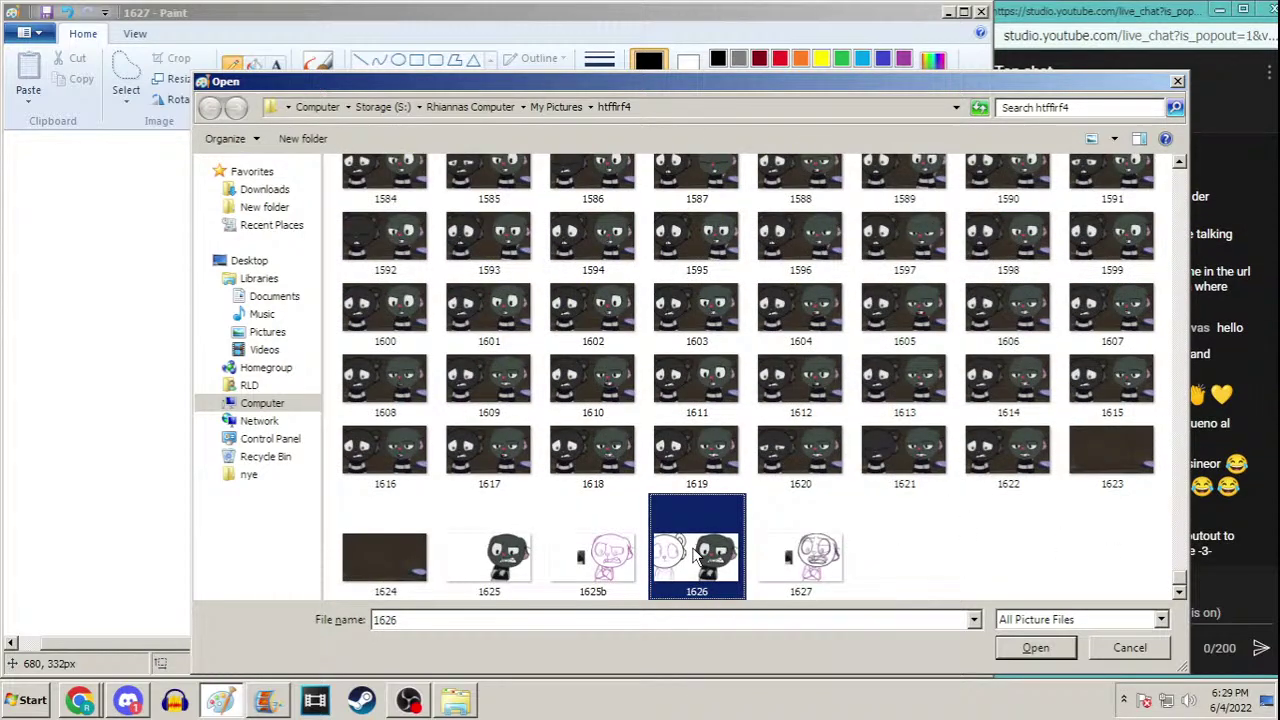
double_click(697, 560)
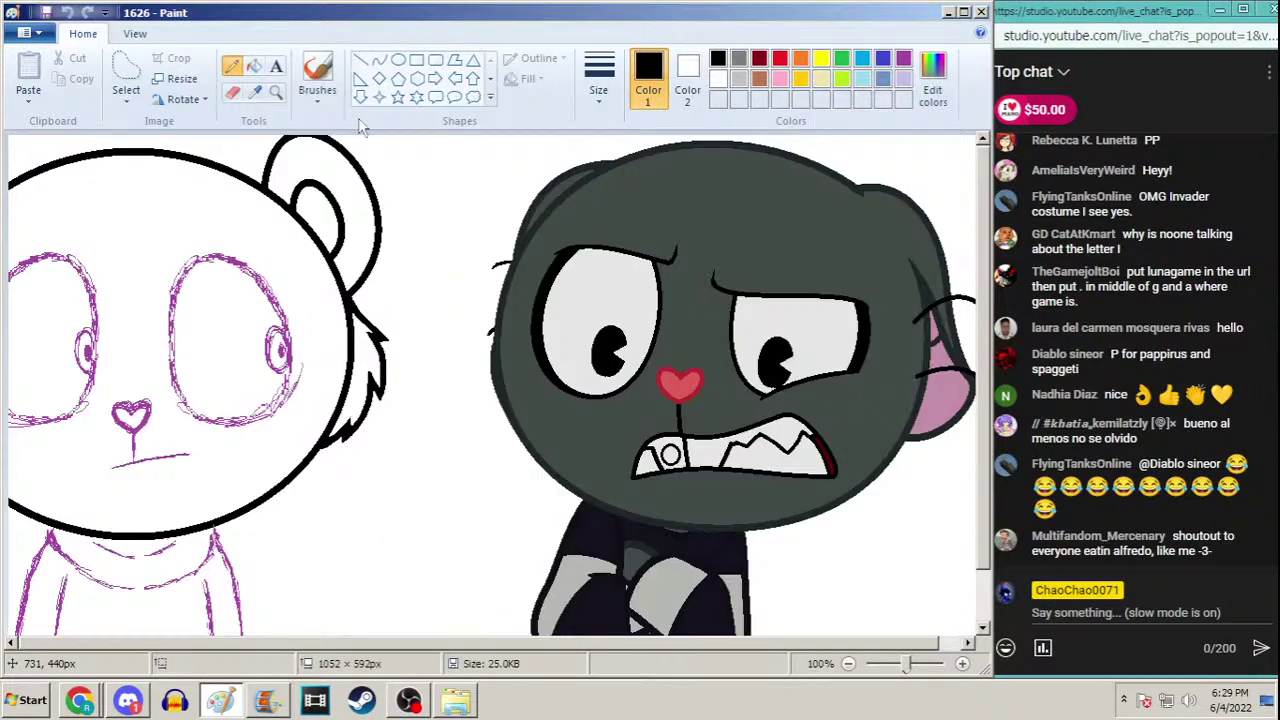
Trace the unfinished white bear's left-hand outer arm with a curve about 41 × 135 px, using the thickest line and the dark character's outline colour
click(258, 93)
scroll(801, 432, down, 2)
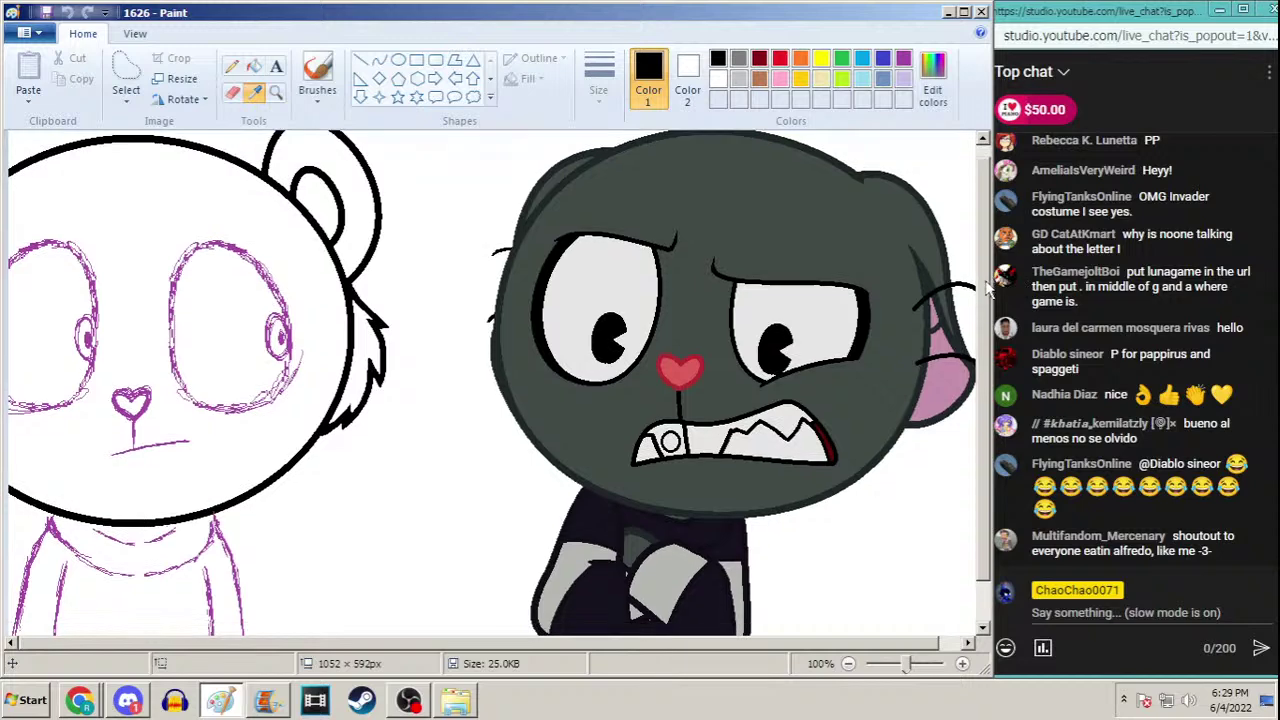
click(554, 576)
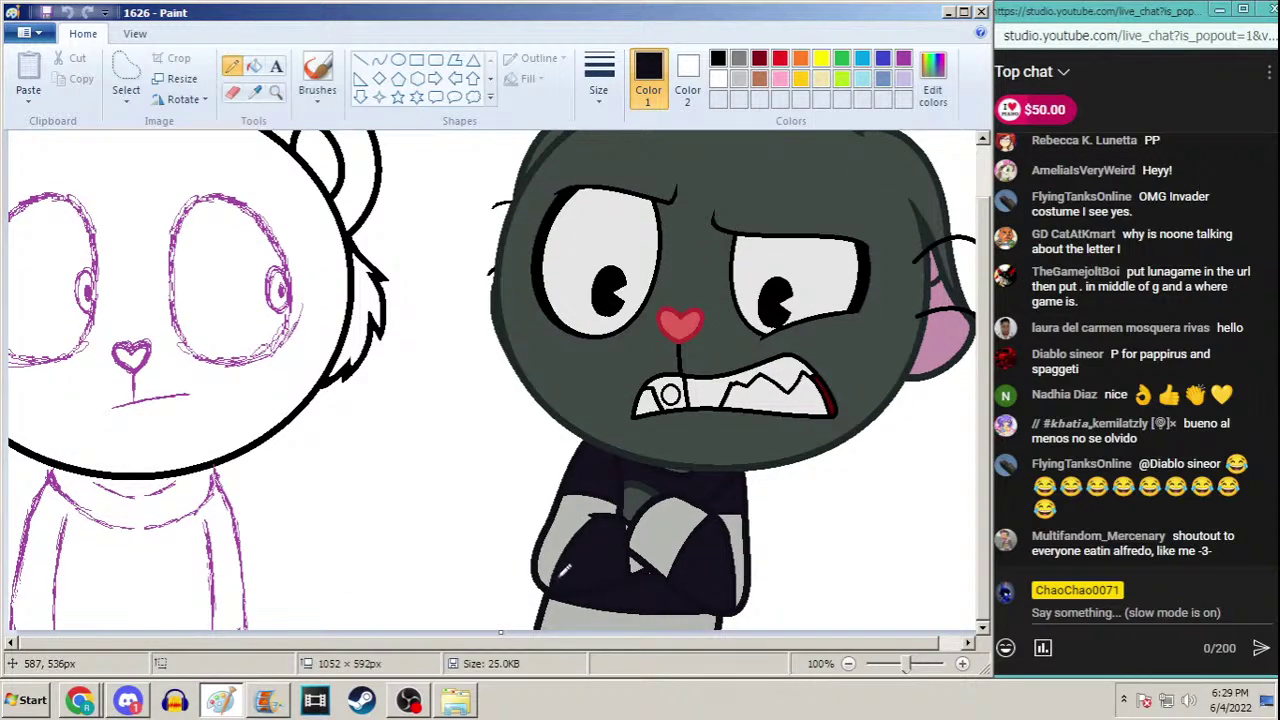
click(378, 60)
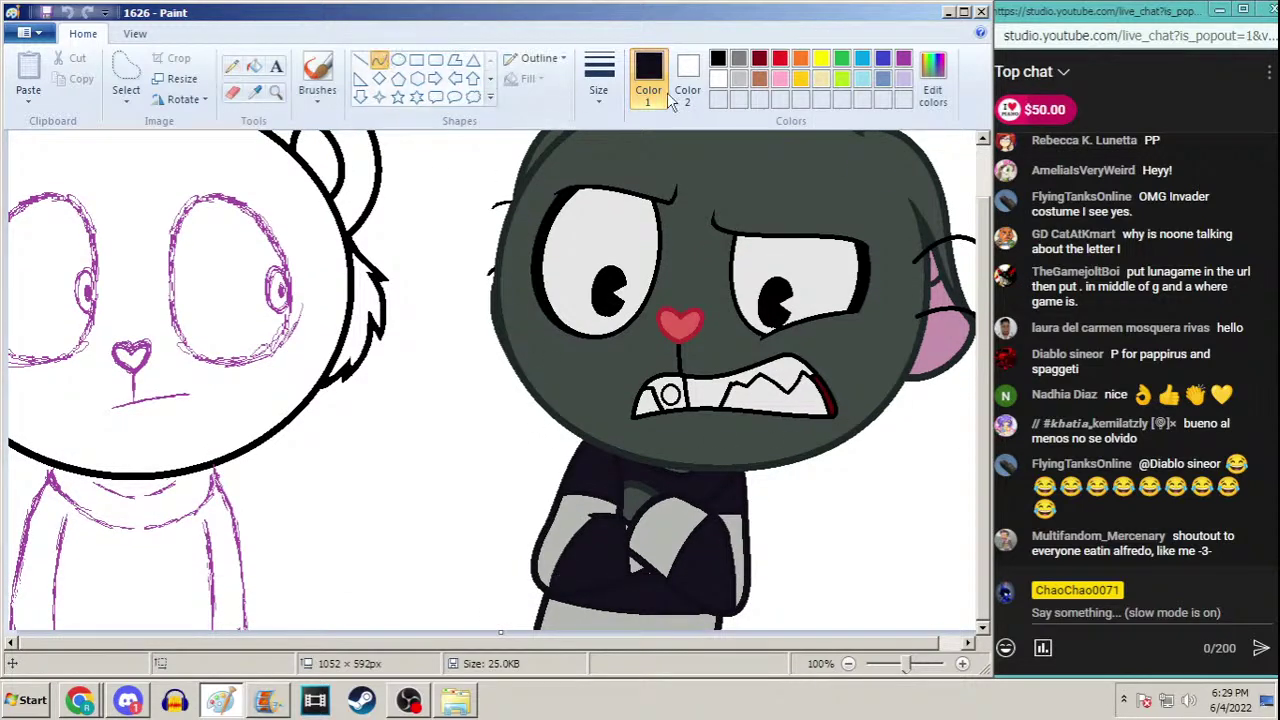
click(598, 75)
click(562, 251)
click(255, 92)
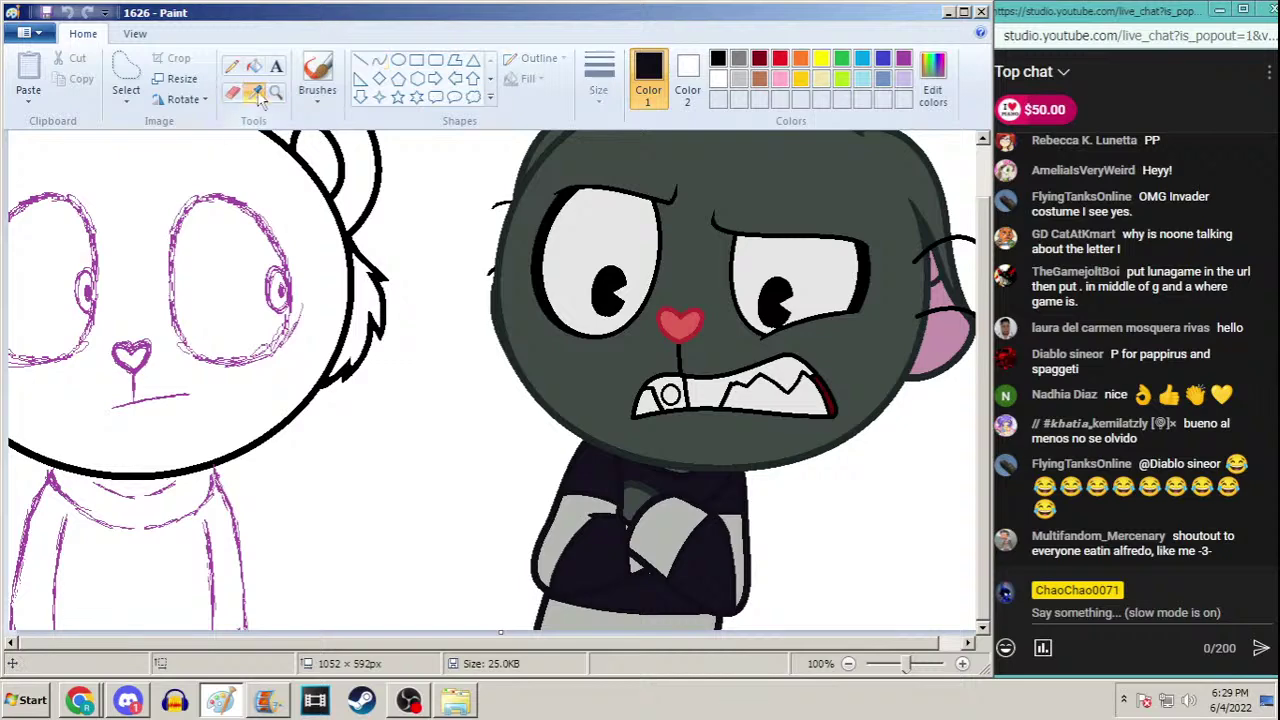
click(548, 588)
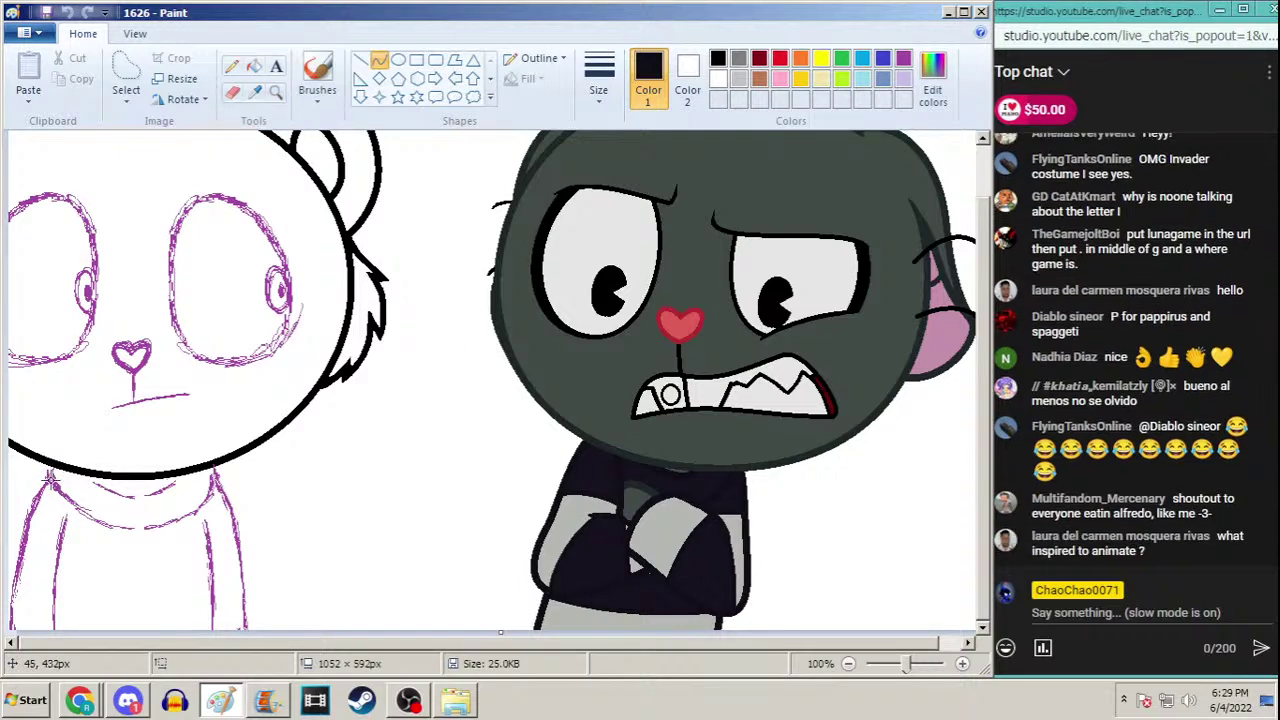
mouse_move(50, 477)
mouse_down()
mouse_move(10, 594)
mouse_move(30, 510)
mouse_move(32, 536)
mouse_move(36, 522)
mouse_up()
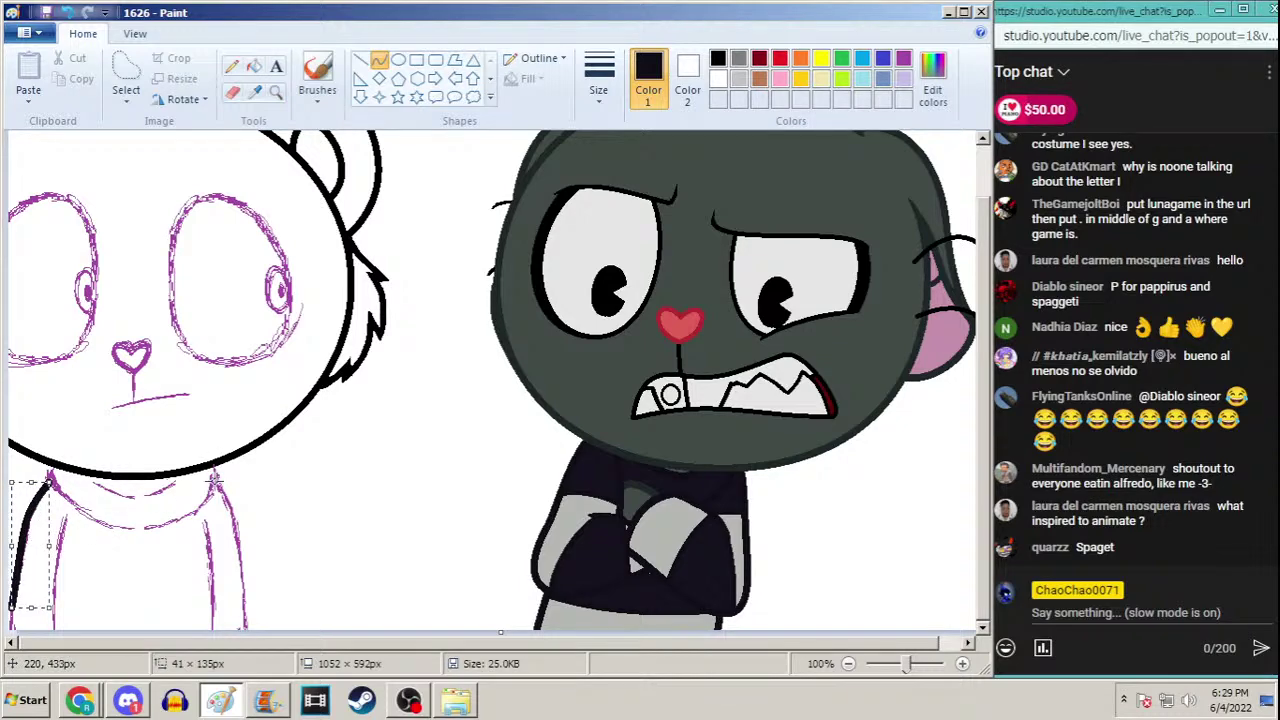
Trace the bear's right-hand outer arm with a curve about 39 × 179 px and extend the left-hand arm line to the canvas edge
drag(213, 478, 248, 630)
drag(230, 500, 225, 526)
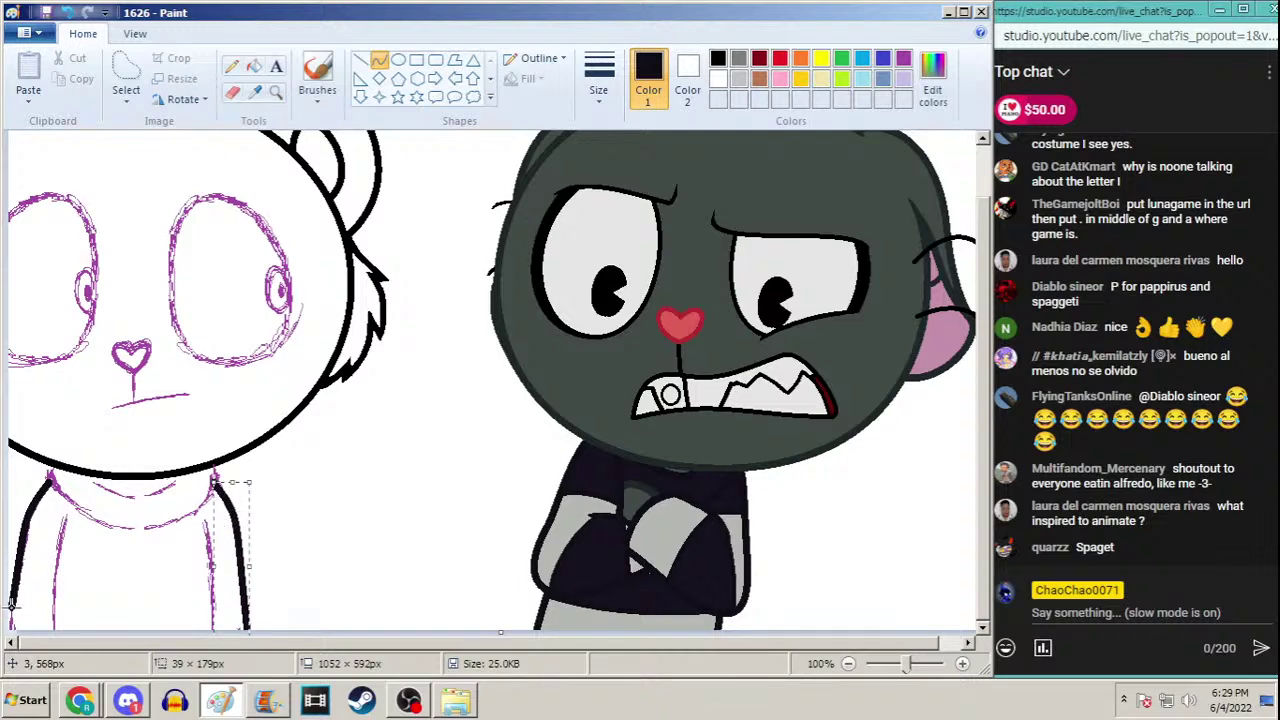
drag(12, 604, 8, 642)
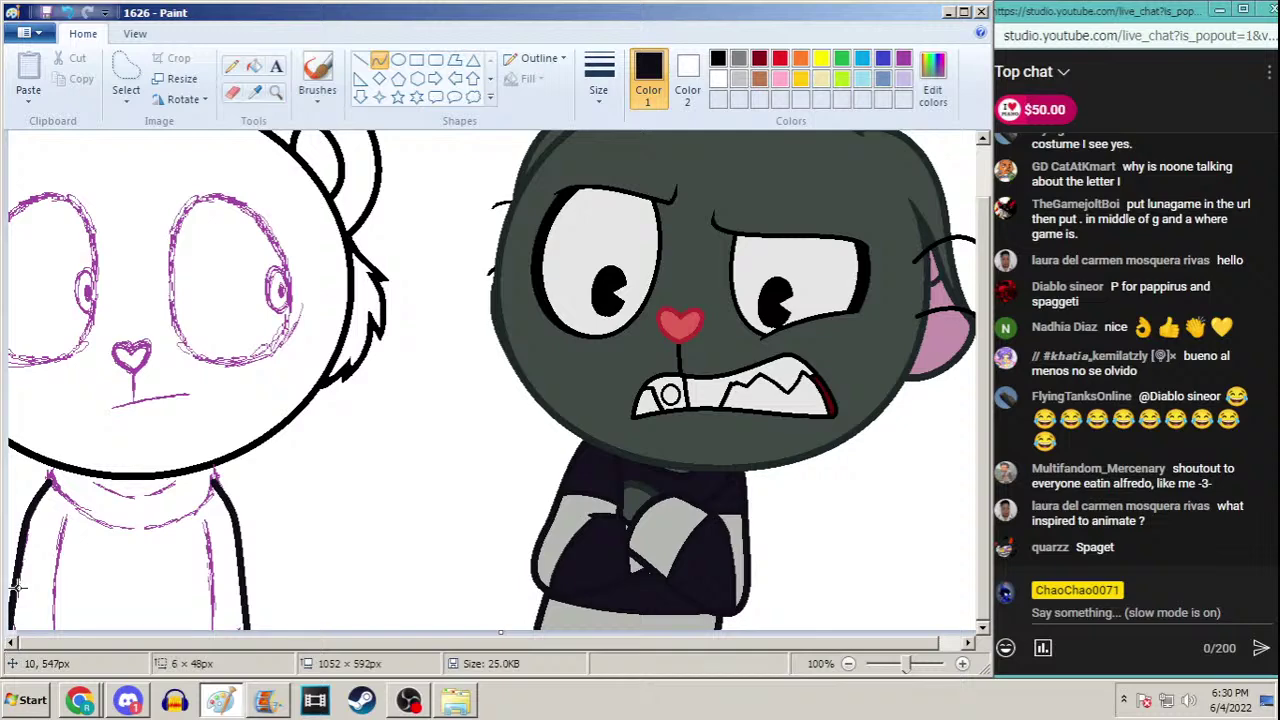
drag(18, 588, 8, 628)
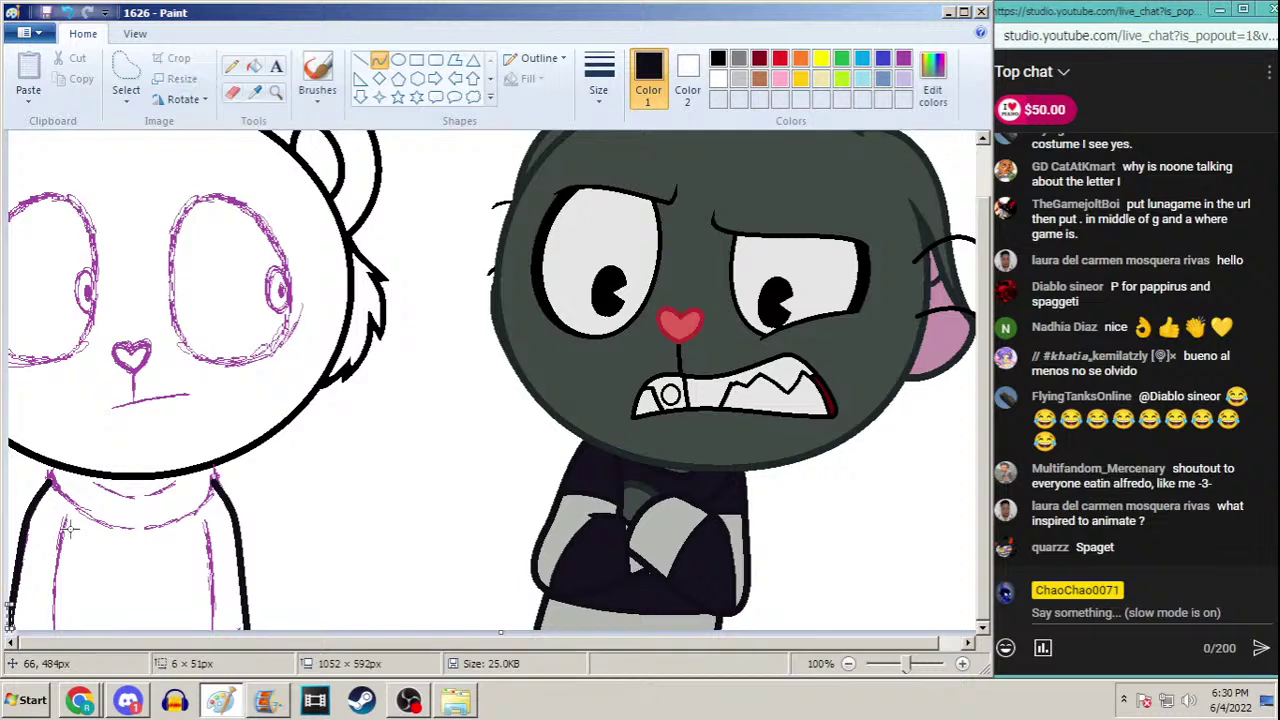
Trace the bear's two inner arm lines with dark curves, about 172 px tall on the left-hand side and 161 px on the right-hand side
drag(62, 520, 58, 682)
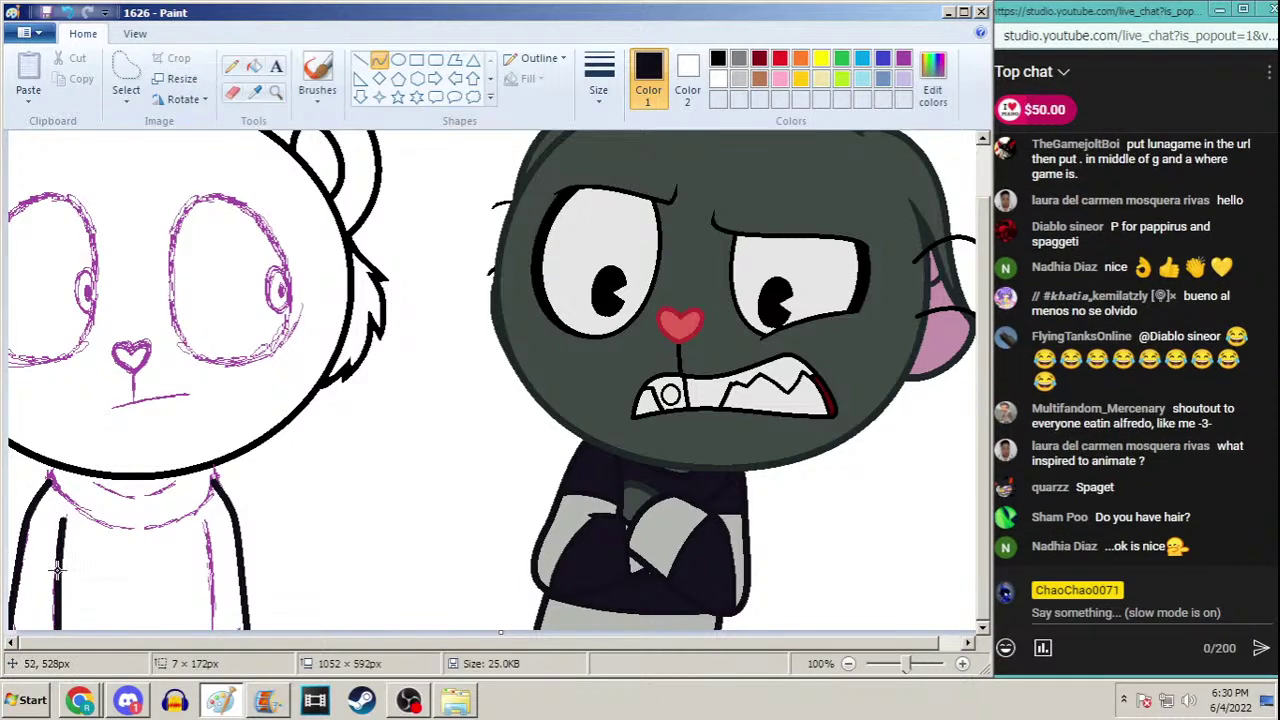
drag(60, 570, 52, 590)
drag(200, 522, 211, 628)
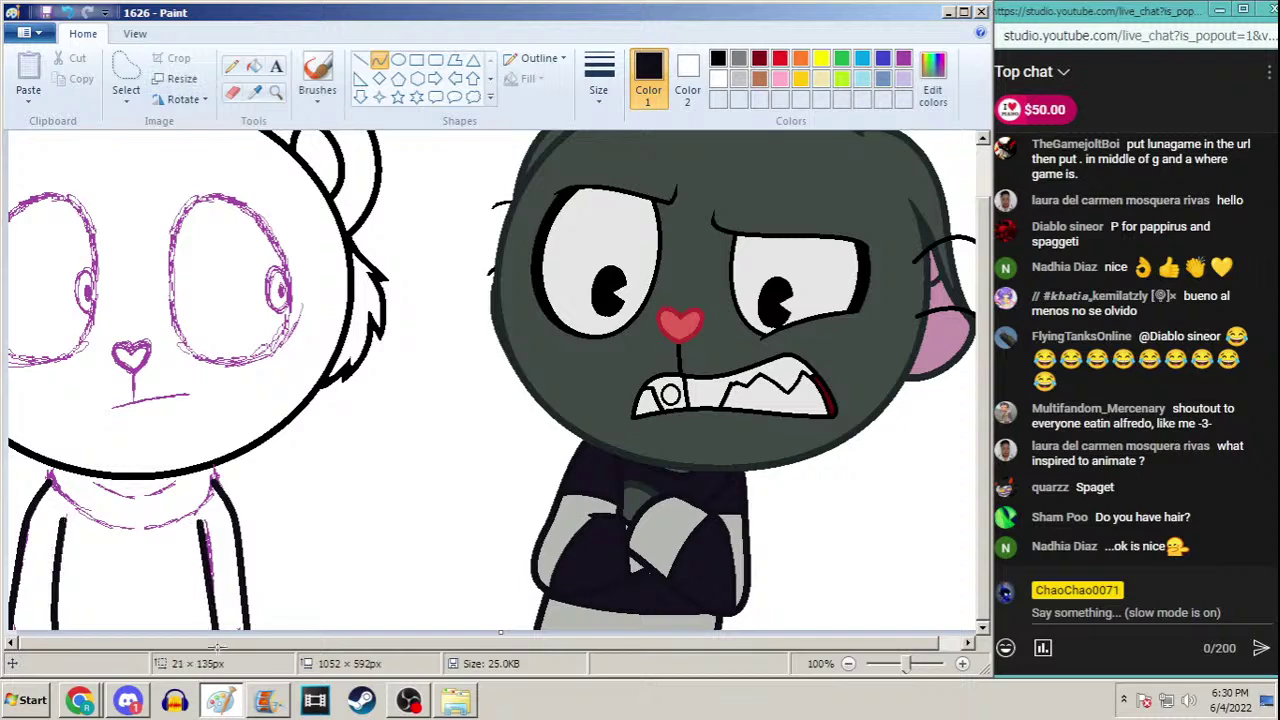
mouse_move(208, 580)
mouse_down()
mouse_move(212, 564)
mouse_move(212, 604)
mouse_up()
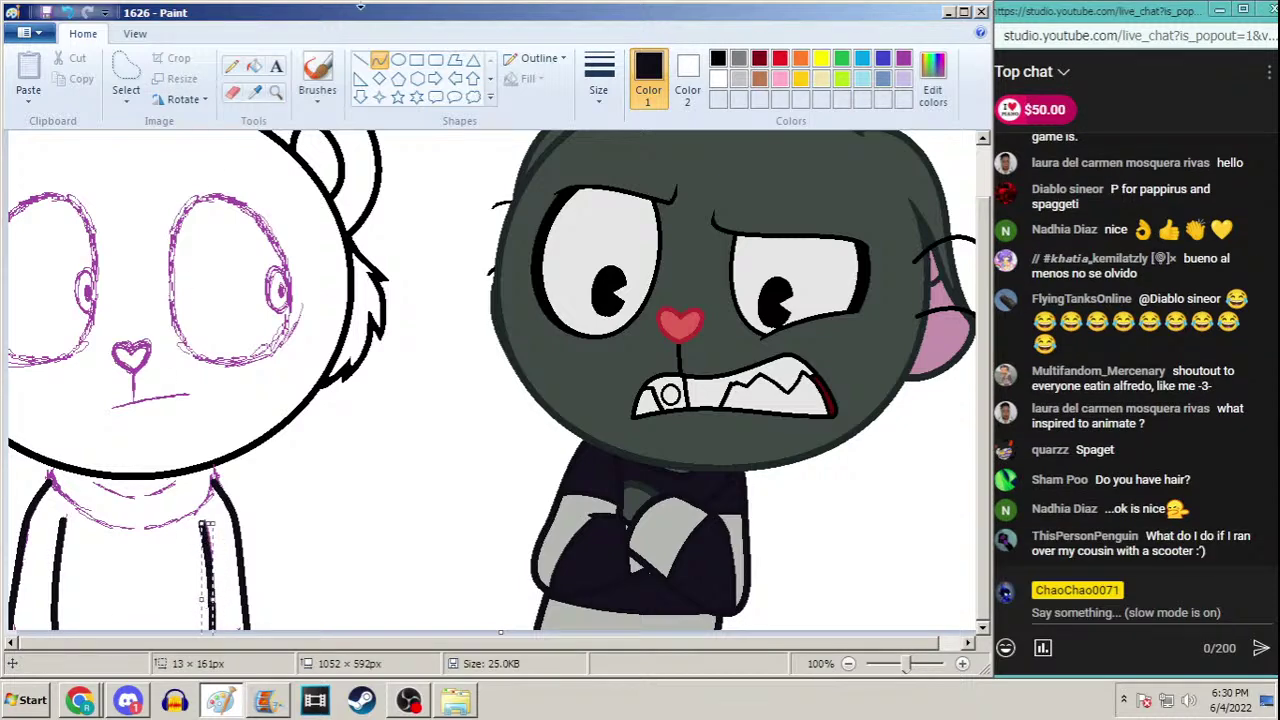
Taper the tops of both inner arm lines by drawing slim white curves along their edges
click(379, 60)
click(718, 98)
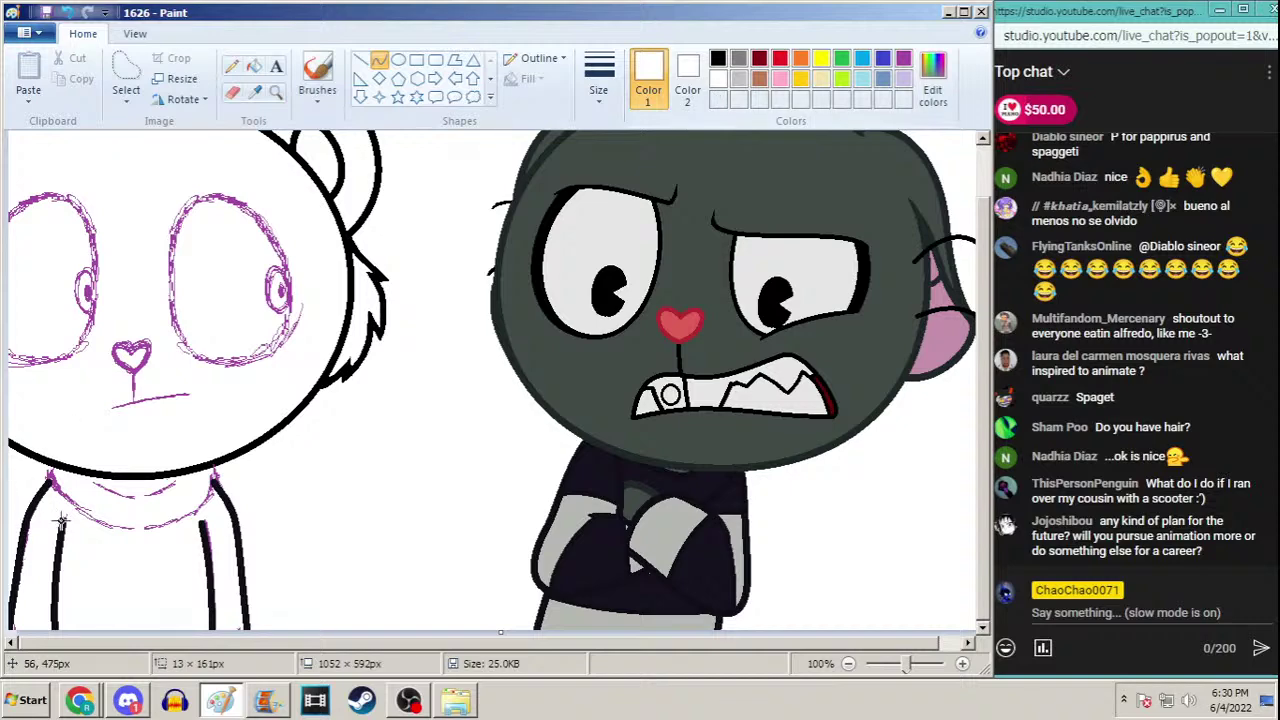
drag(60, 512, 55, 620)
drag(52, 560, 56, 532)
drag(209, 508, 201, 631)
drag(206, 534, 205, 605)
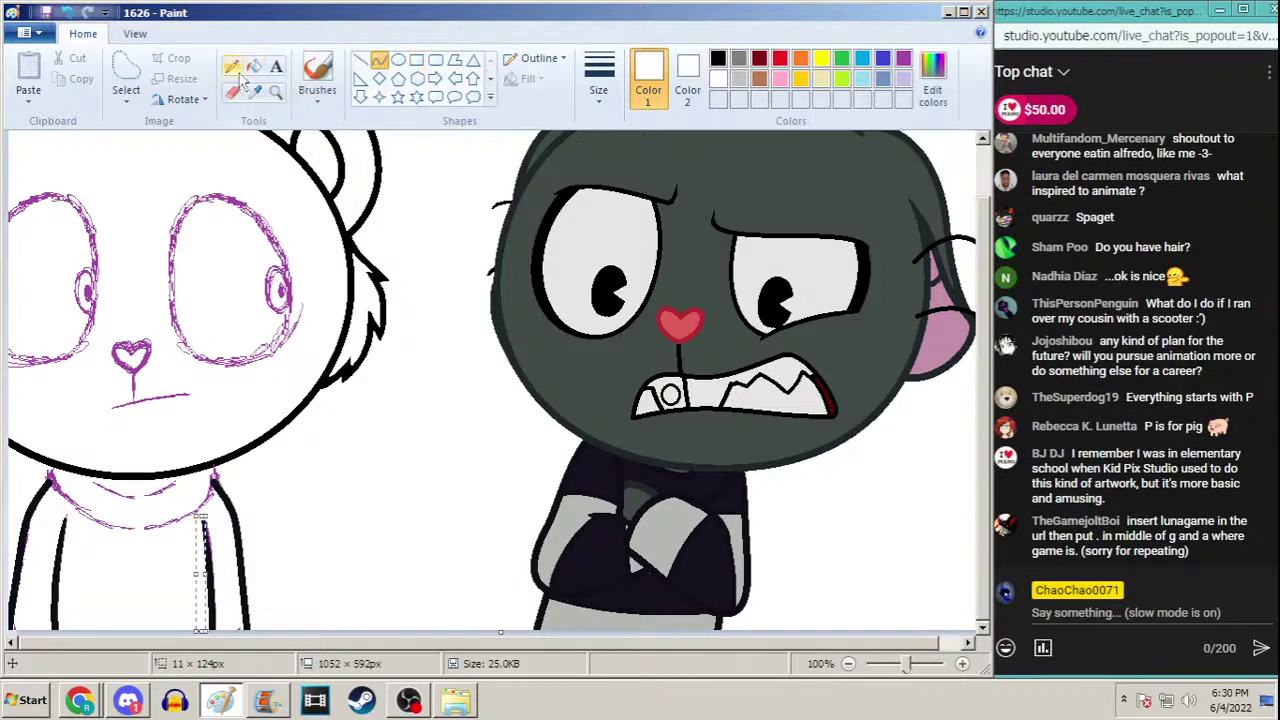
Set up the Curve tool to draw in black for the bear's eye outlines
click(379, 60)
scroll(940, 323, up, 1)
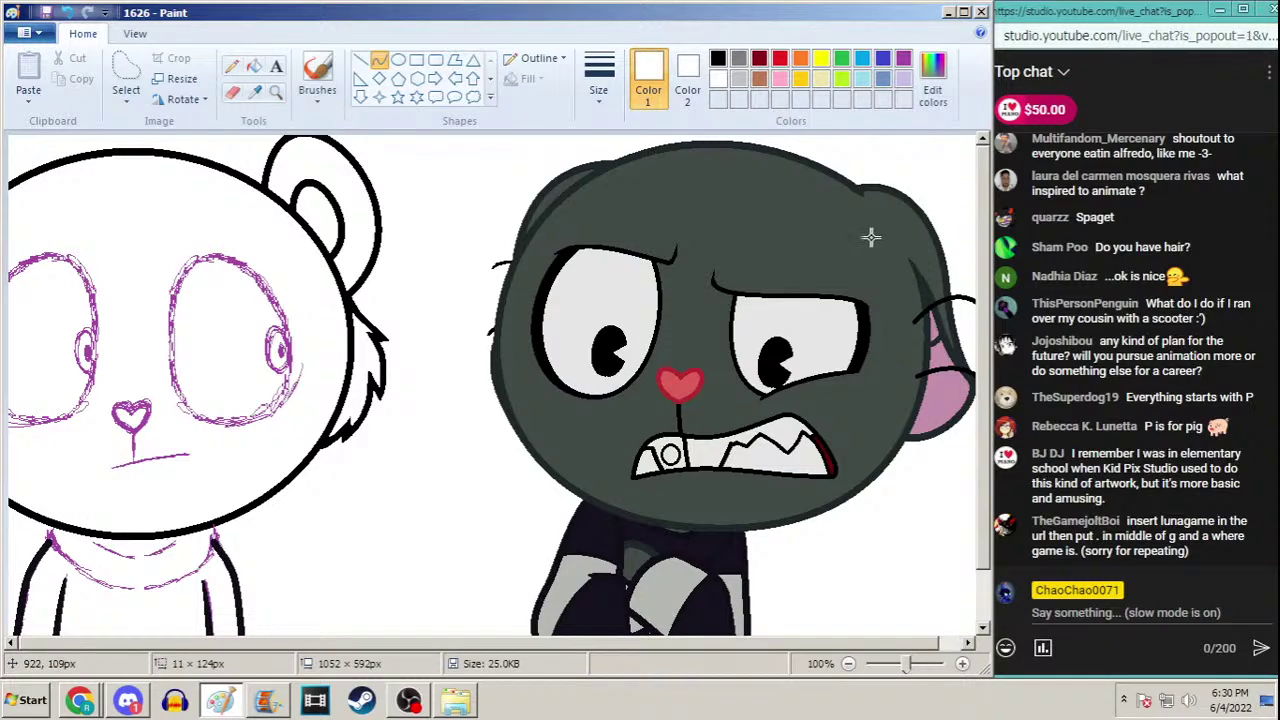
click(598, 78)
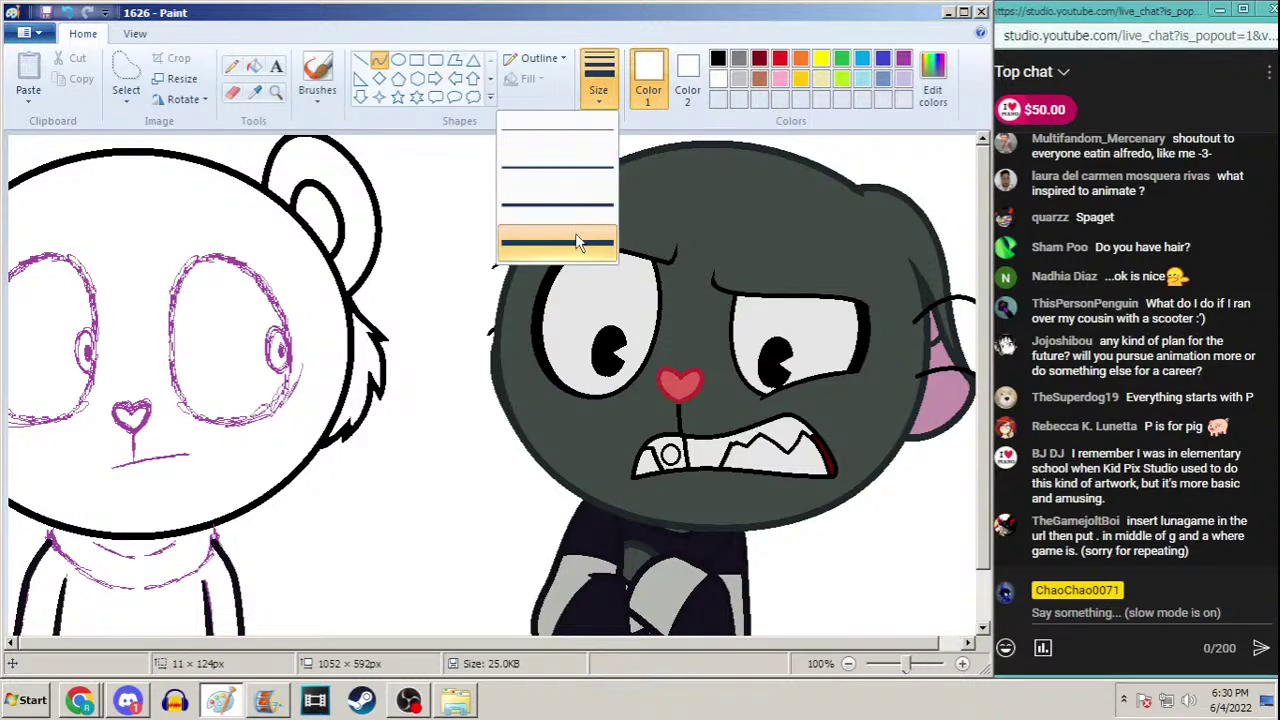
click(545, 232)
click(718, 60)
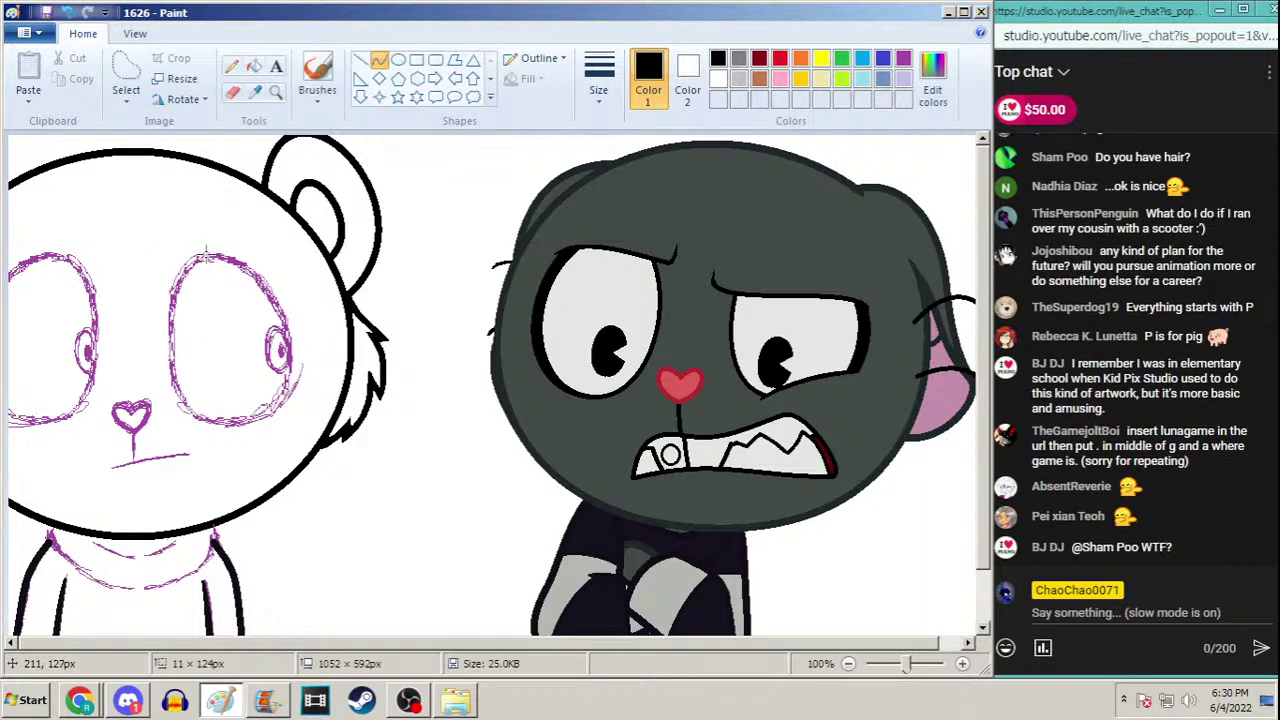
drag(207, 255, 212, 426)
drag(190, 282, 158, 340)
click(740, 60)
click(718, 58)
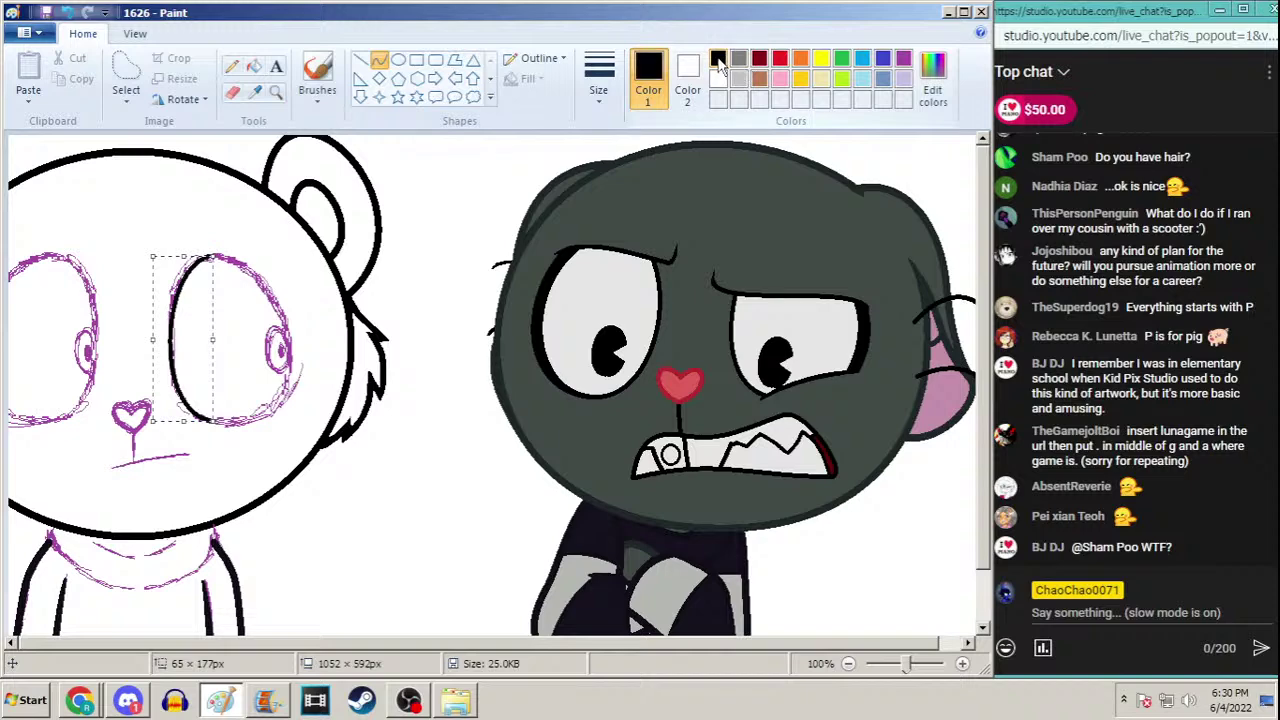
key(ctrl+z)
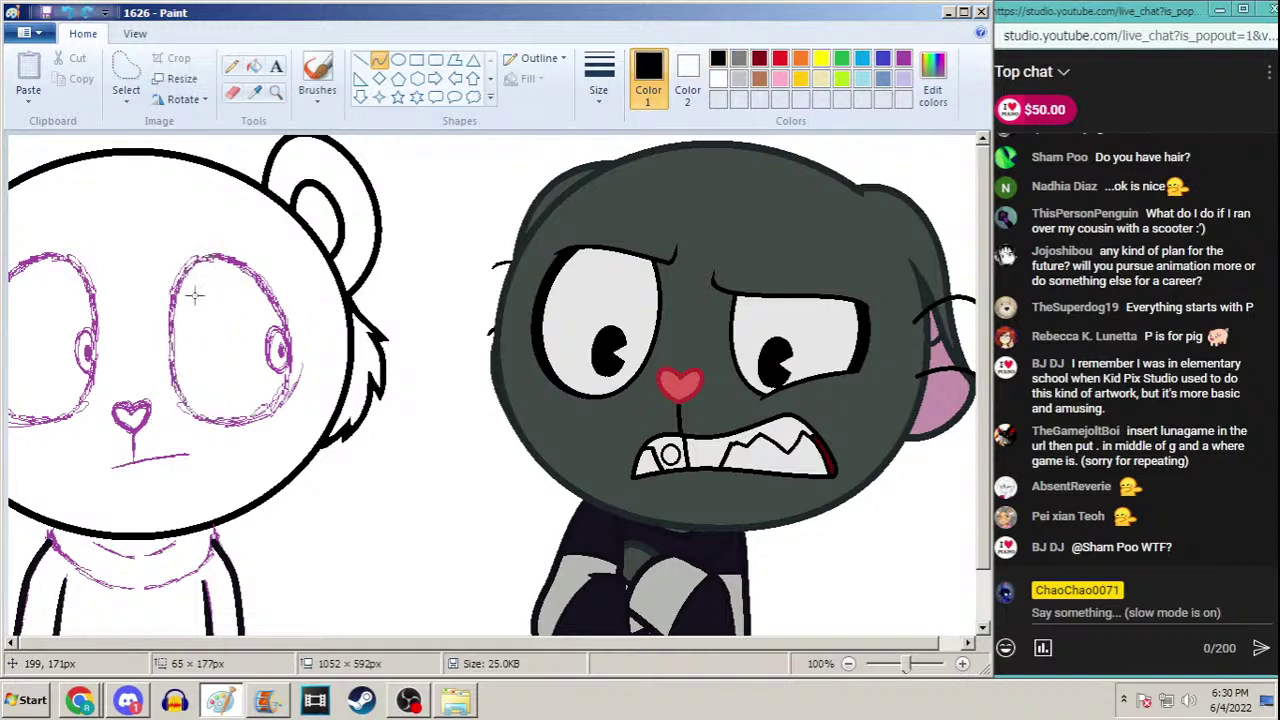
click(126, 75)
mouse_move(177, 216)
mouse_down()
mouse_move(148, 305)
mouse_move(272, 386)
mouse_move(300, 236)
mouse_move(212, 222)
mouse_up()
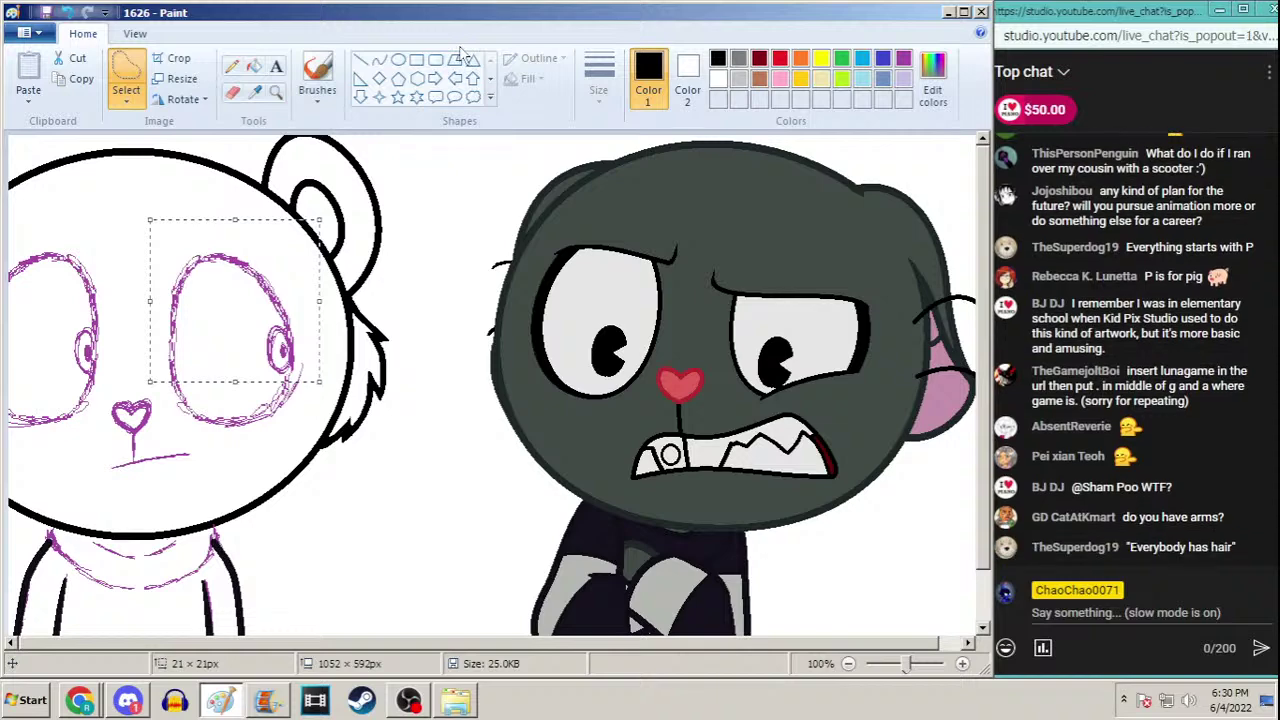
Trace the inner side of the bear's right-hand eye with a black curve about 51 × 171 px
click(379, 60)
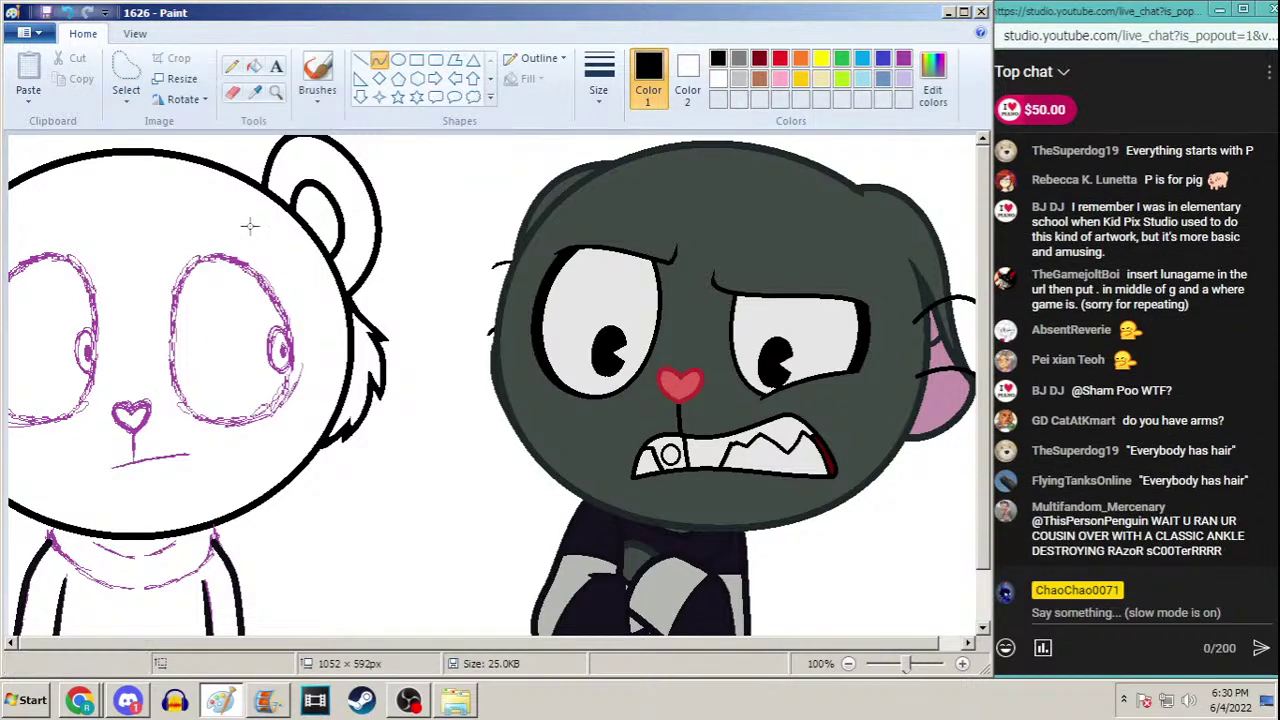
mouse_move(205, 255)
mouse_down()
mouse_move(206, 424)
mouse_move(155, 390)
mouse_move(154, 410)
mouse_up()
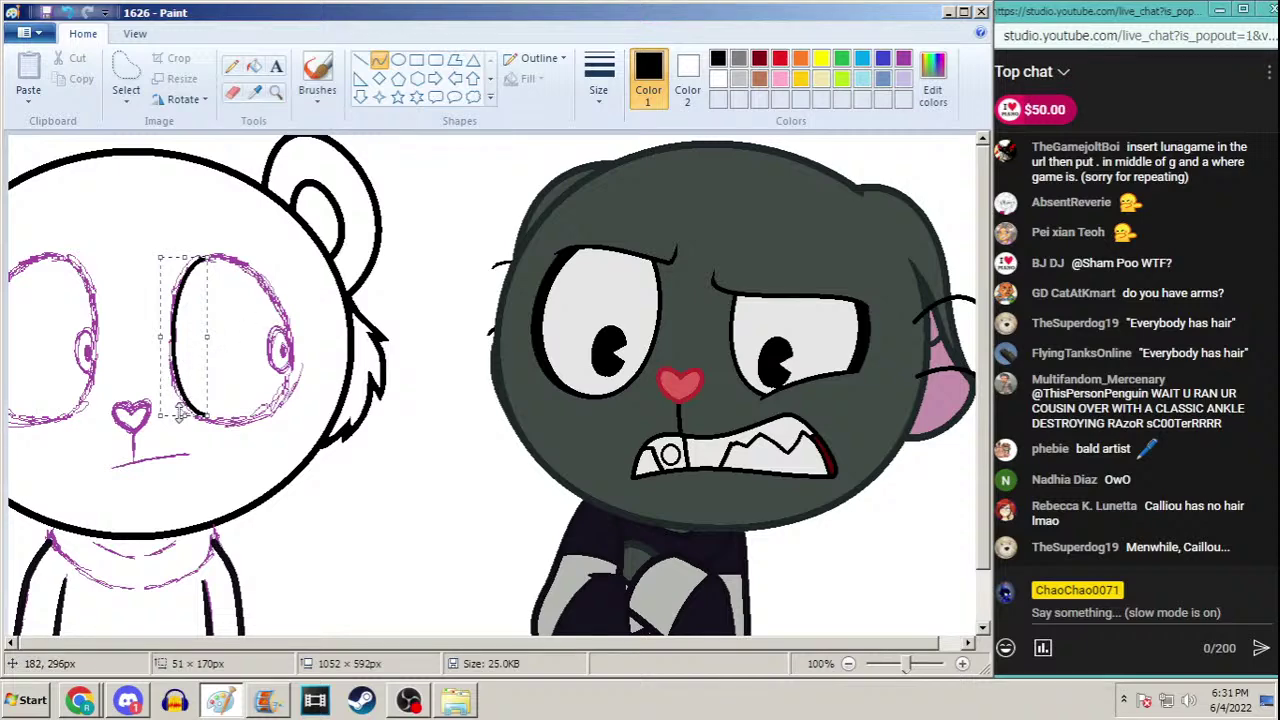
drag(183, 416, 183, 417)
Trace the top and outer side of the bear's right-hand eye with a black curve about 98 × 132 px
click(379, 60)
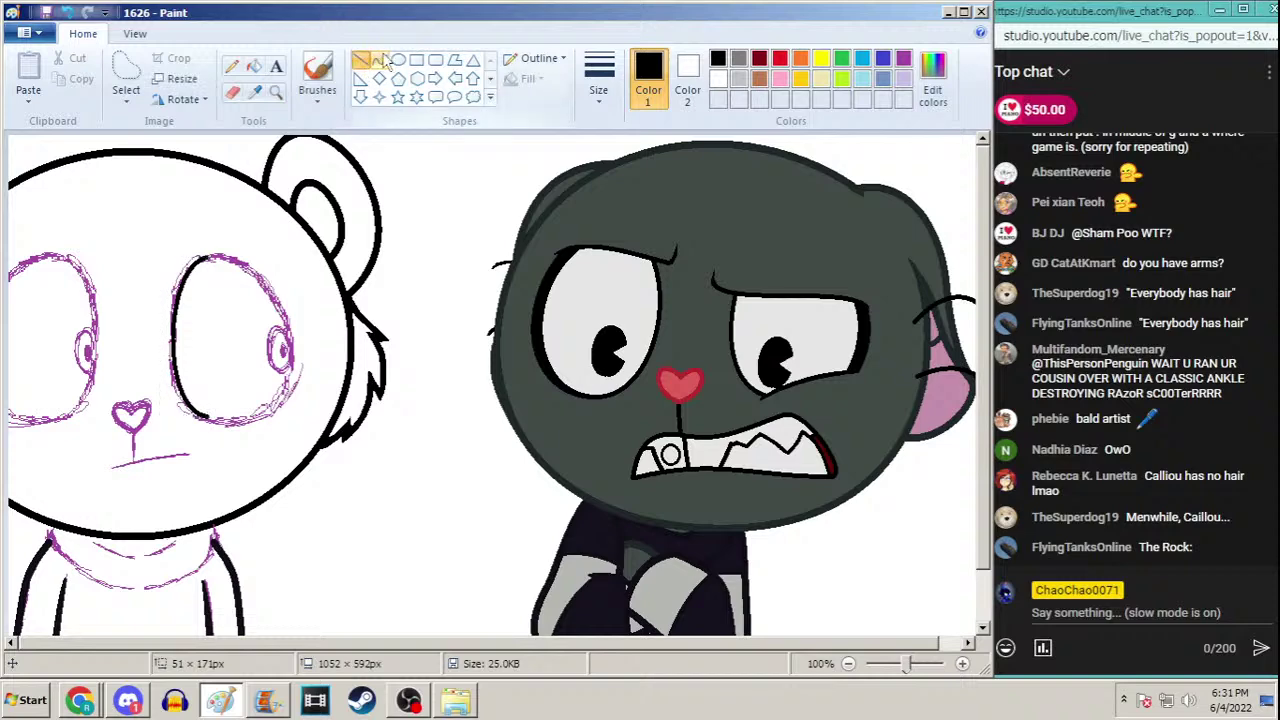
mouse_move(205, 258)
mouse_down()
mouse_move(290, 316)
mouse_move(294, 380)
mouse_up()
drag(250, 275, 304, 290)
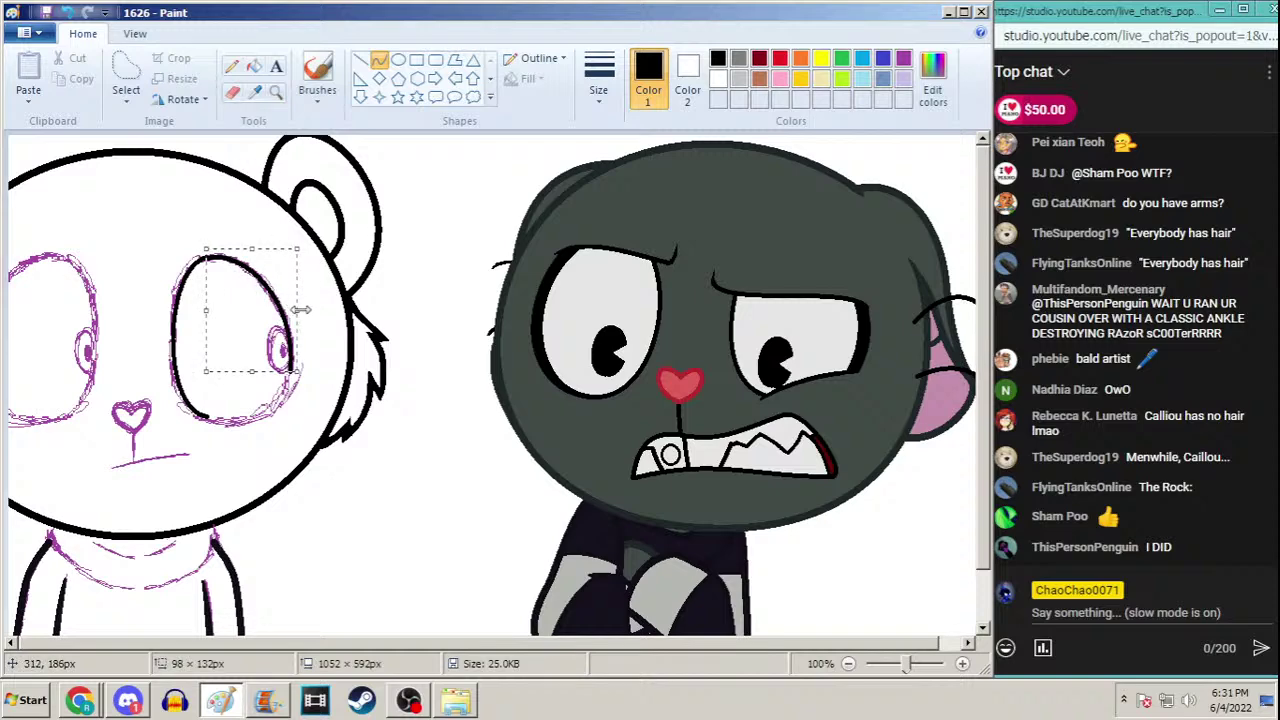
click(314, 325)
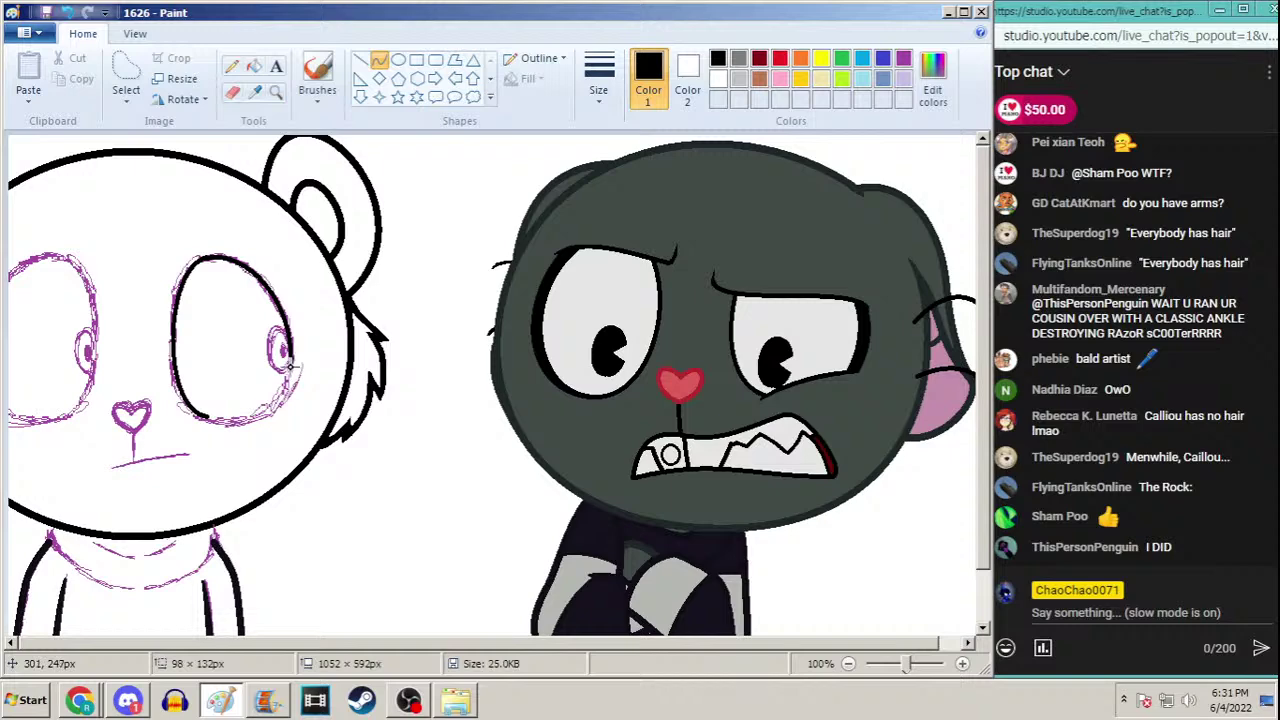
Close the lower edge of the bear's right-hand eye with a black curve about 89 × 65 px
drag(289, 366, 289, 370)
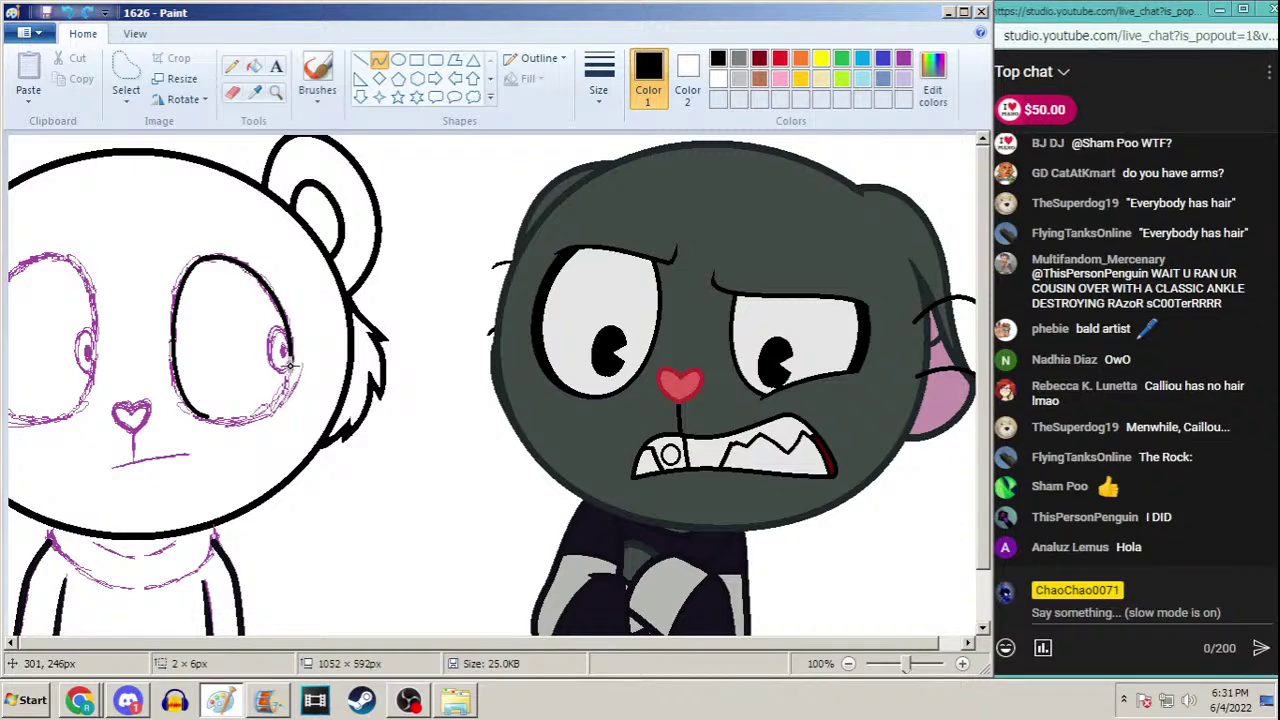
drag(290, 366, 207, 414)
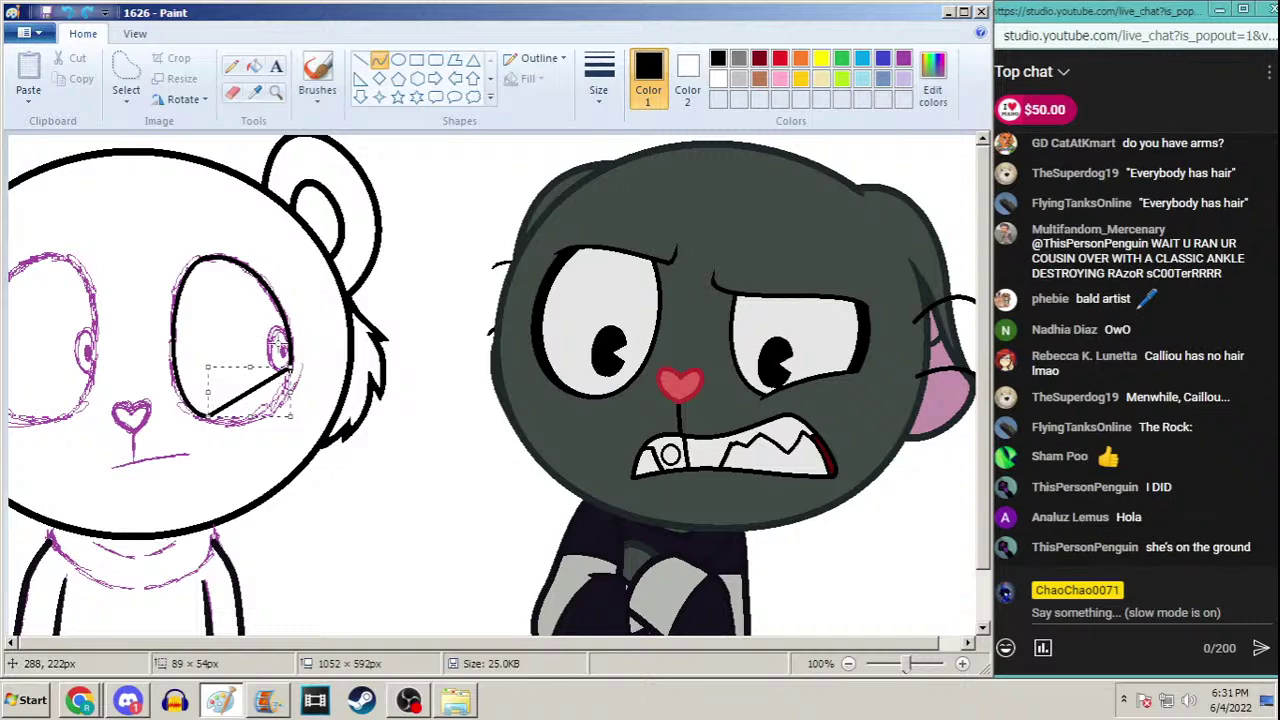
key(ctrl+z)
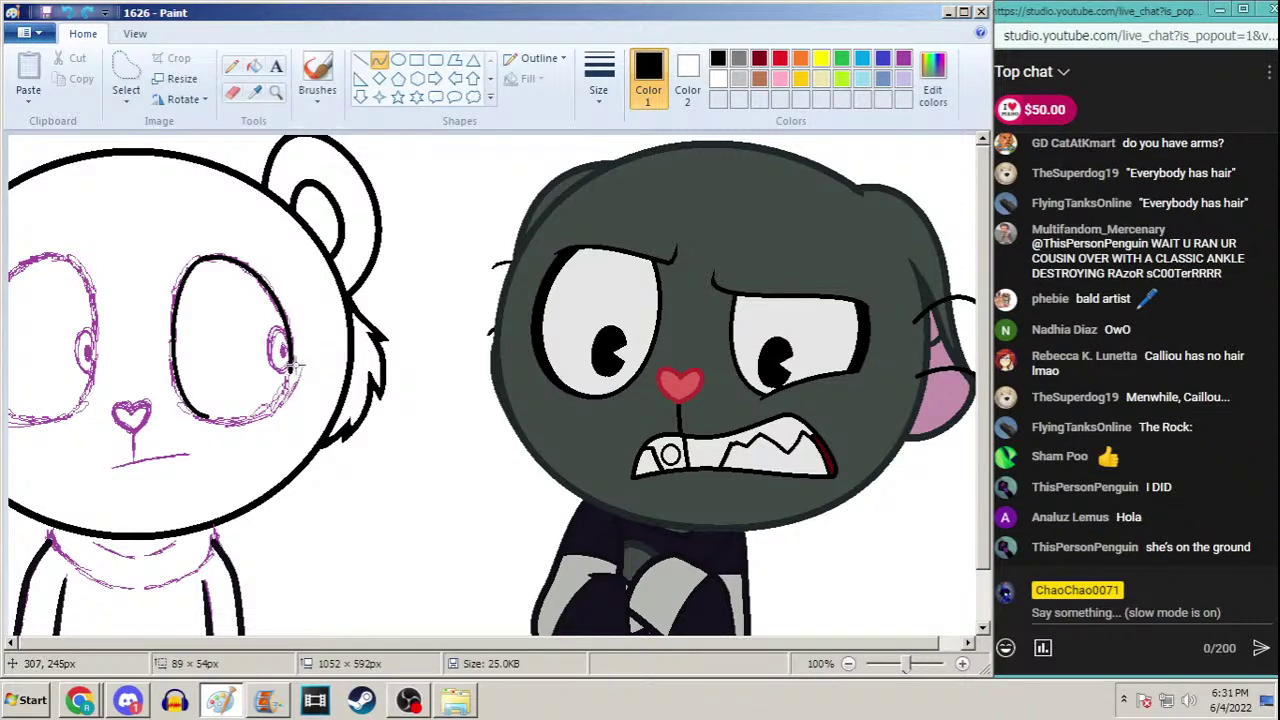
drag(292, 368, 258, 430)
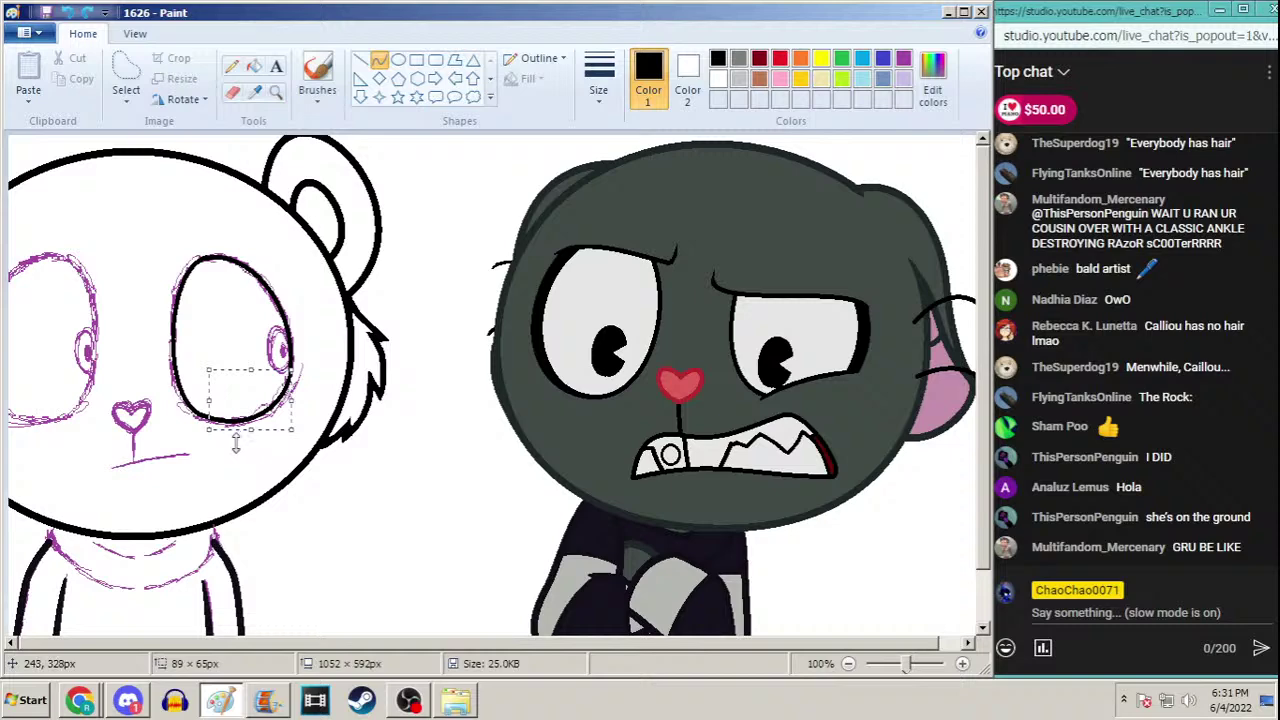
Trace both halves of the bear's outer collar line beneath the chin with black curves at the thickest line size
click(276, 91)
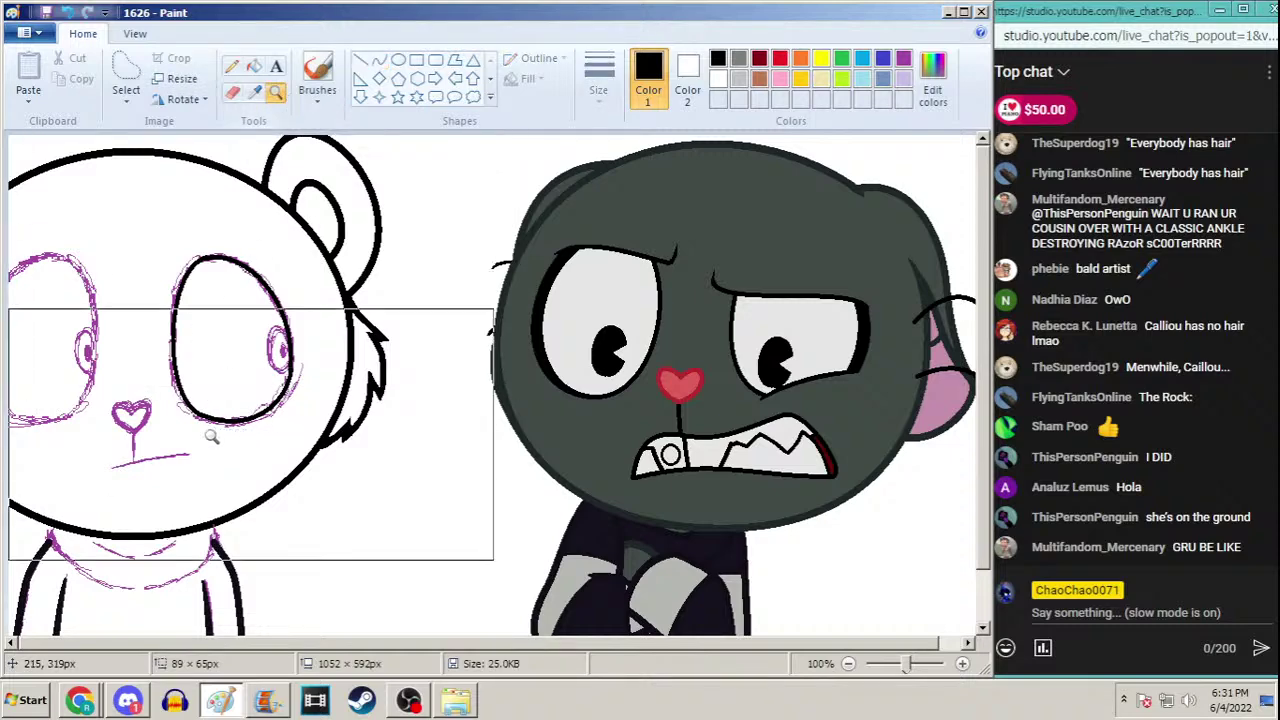
click(220, 450)
click(254, 91)
click(73, 446)
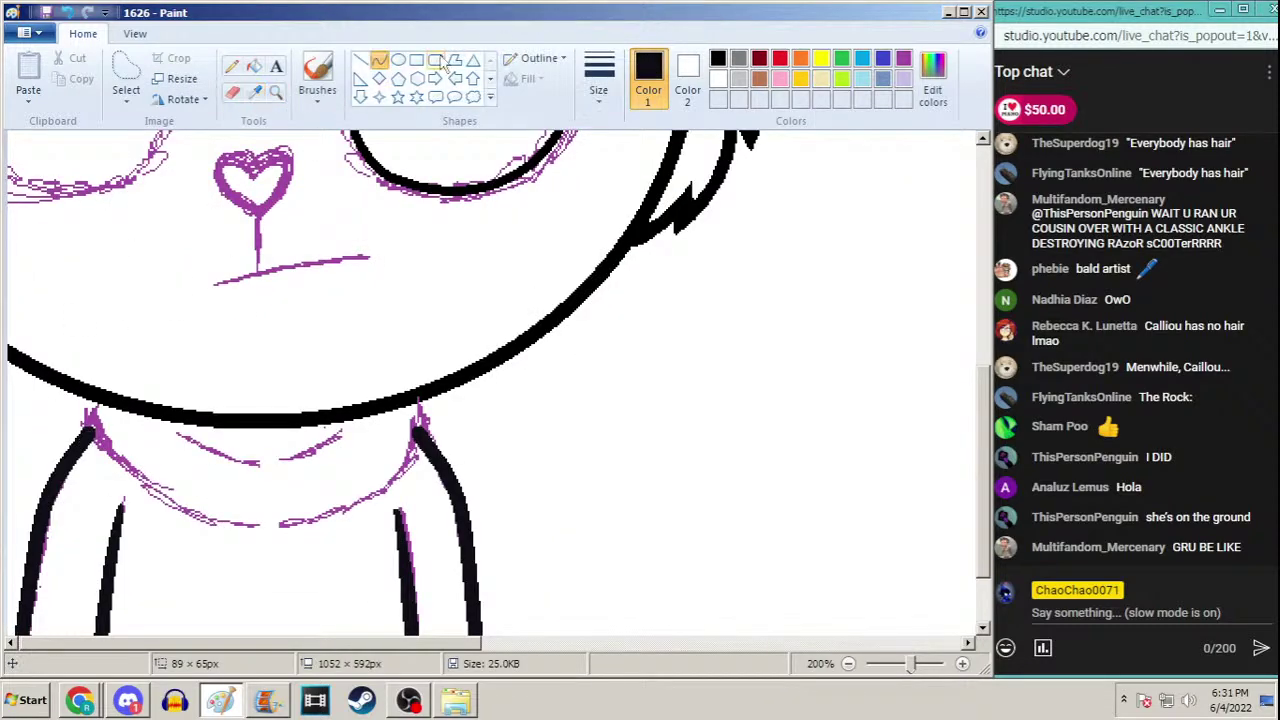
click(598, 80)
click(558, 240)
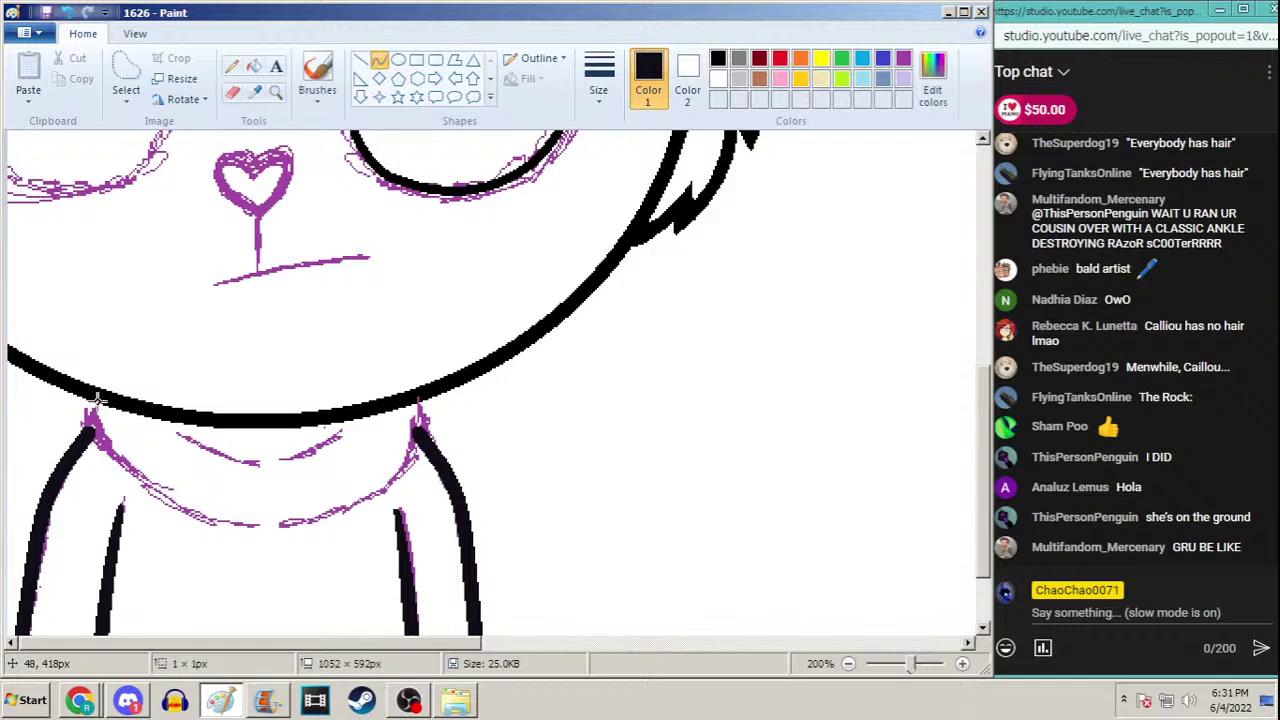
drag(92, 405, 268, 526)
drag(82, 436, 160, 525)
mouse_move(418, 397)
mouse_down()
mouse_move(264, 519)
mouse_move(358, 500)
mouse_up()
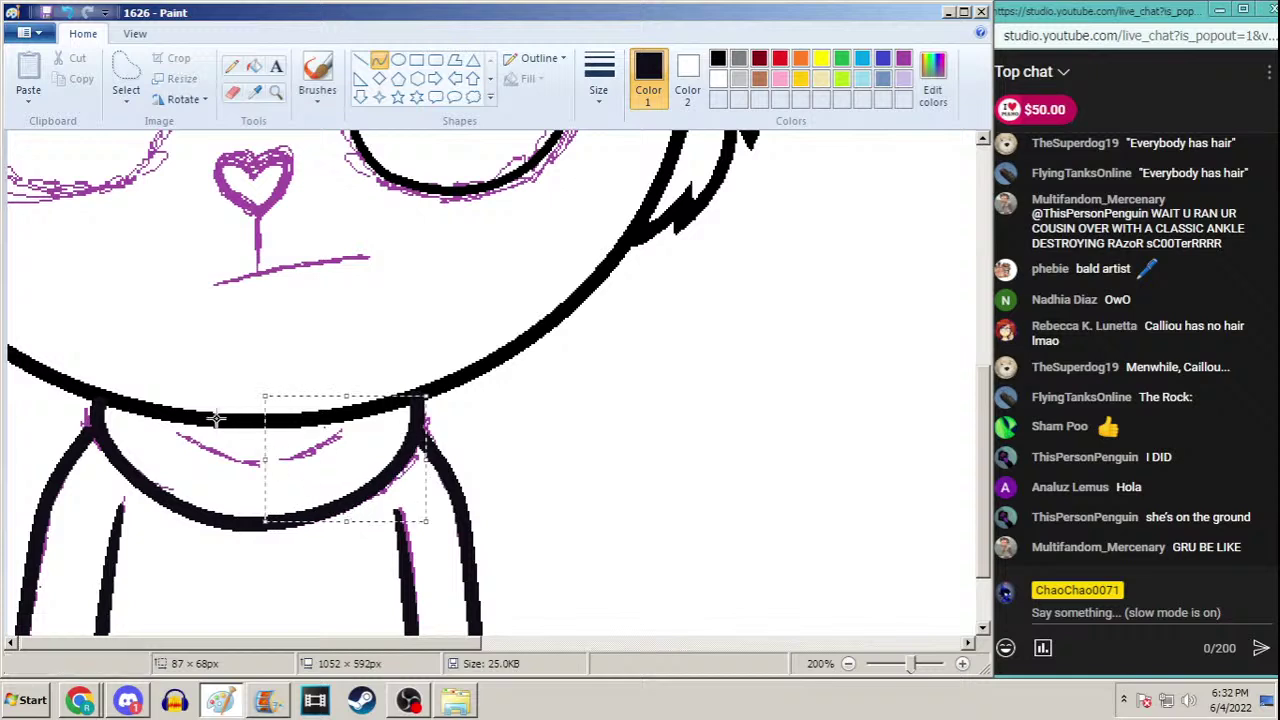
Trace the smaller inner collar curve under the chin and sample the head outline's black for the Pencil
drag(172, 412, 346, 412)
mouse_move(262, 418)
mouse_down()
mouse_move(240, 452)
mouse_move(251, 486)
mouse_move(318, 448)
mouse_up()
click(231, 67)
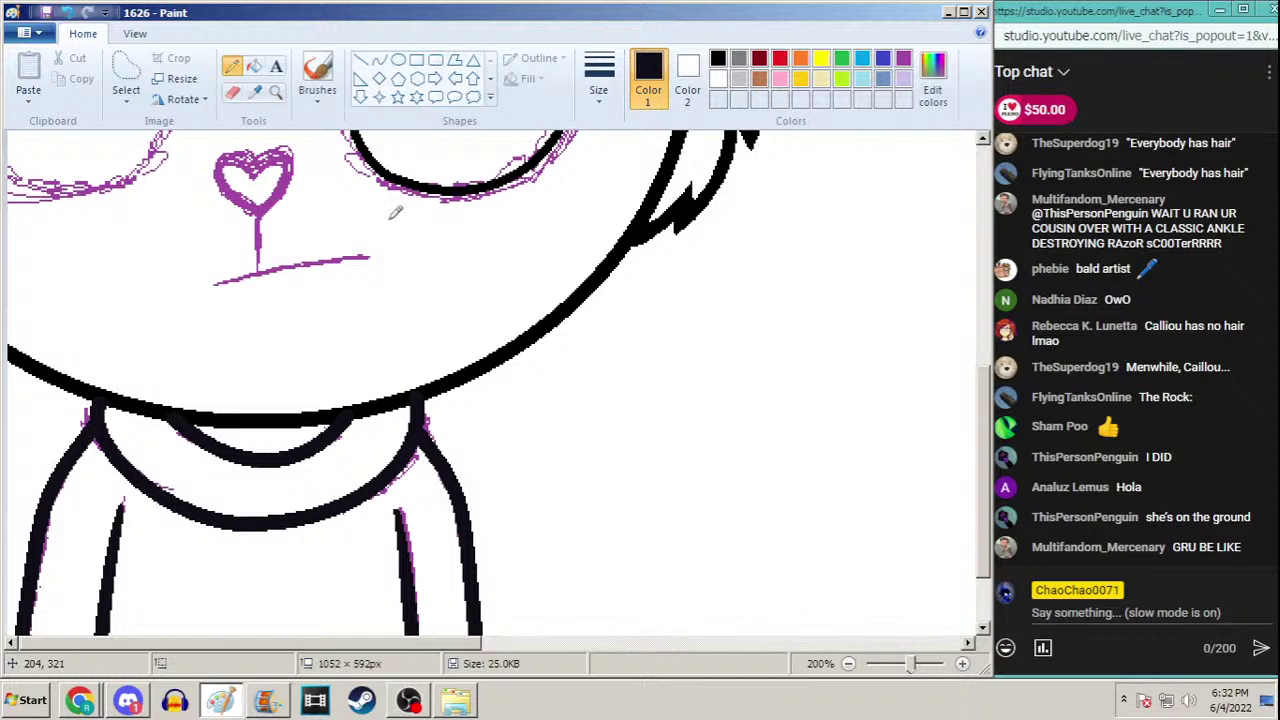
click(273, 95)
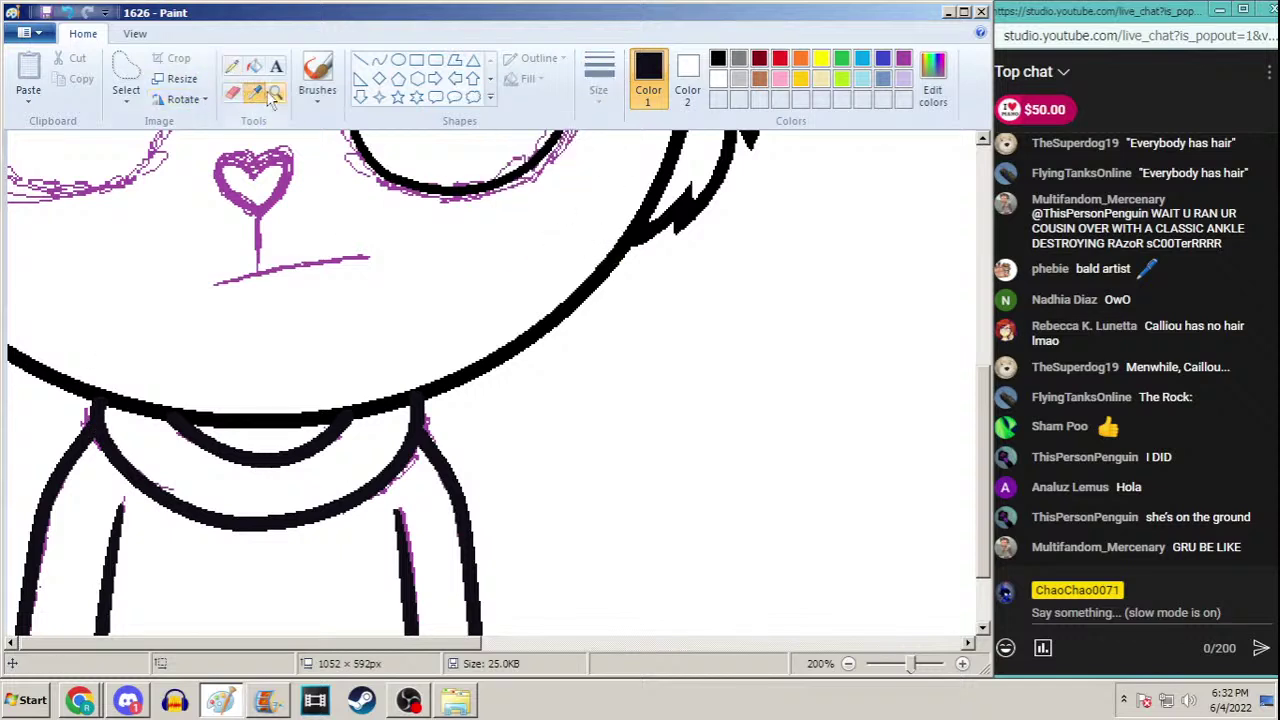
click(432, 381)
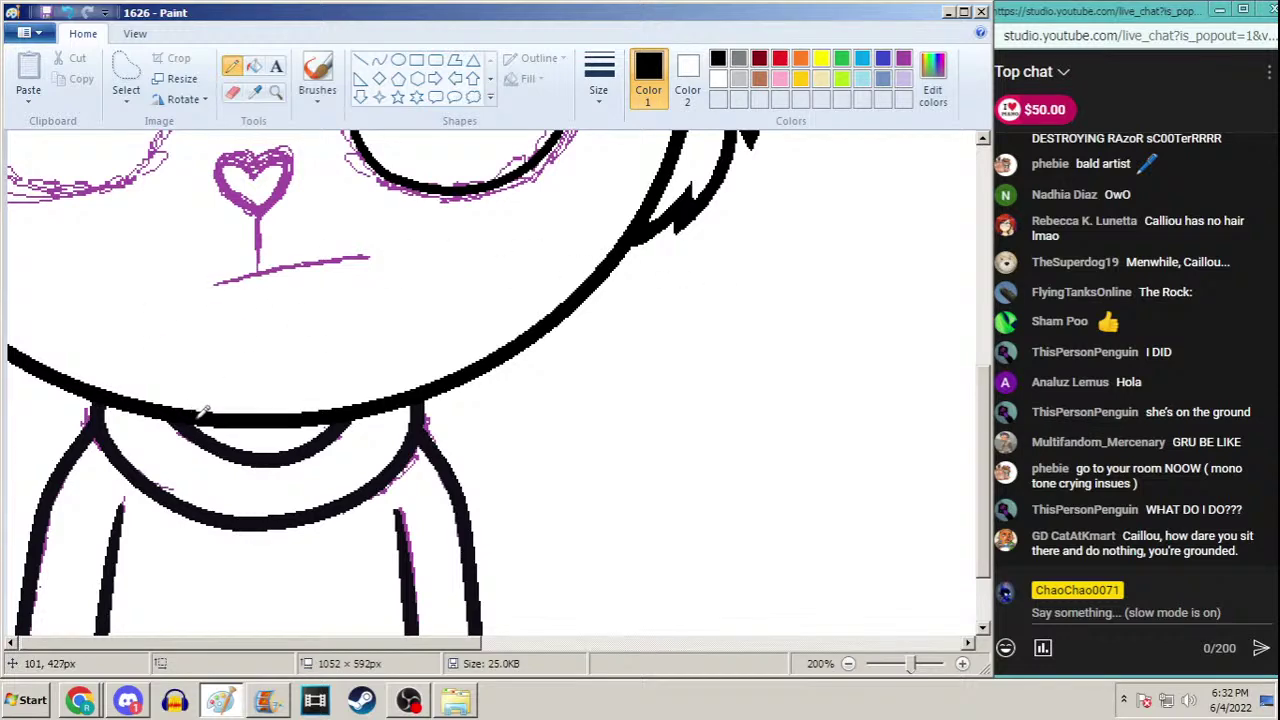
scroll(980, 400, up, 4)
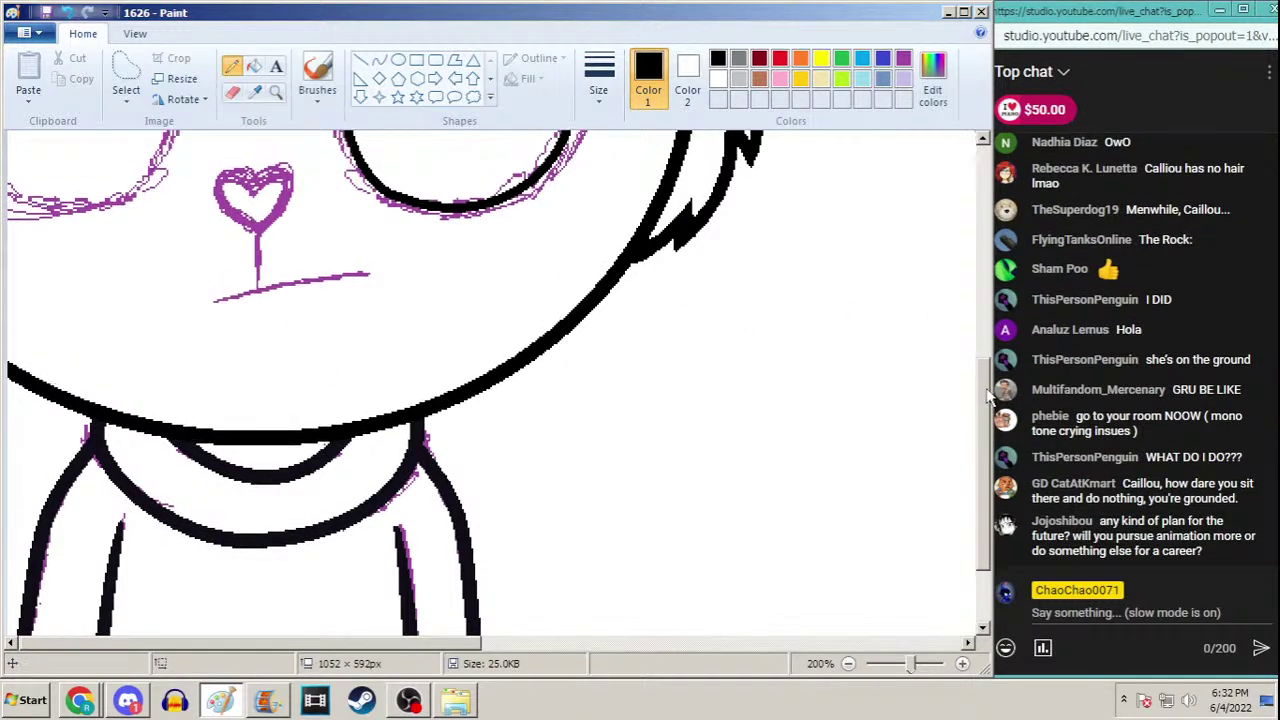
click(490, 78)
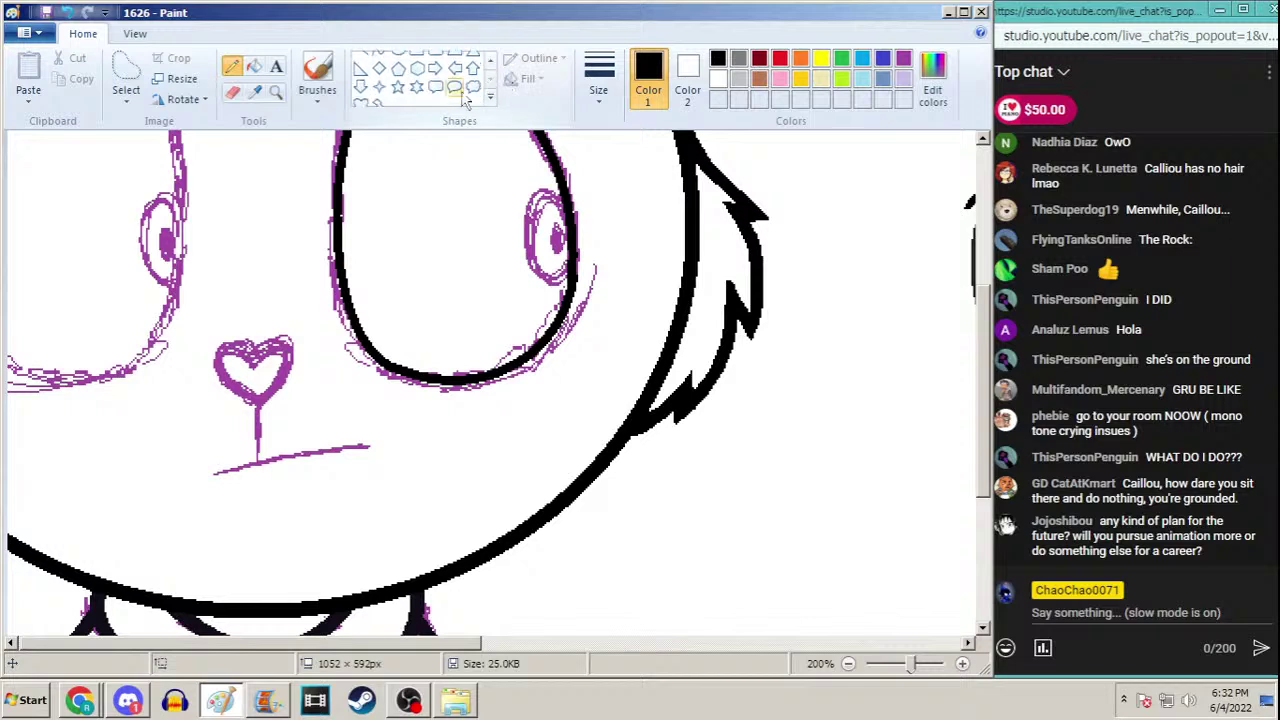
click(360, 96)
click(597, 90)
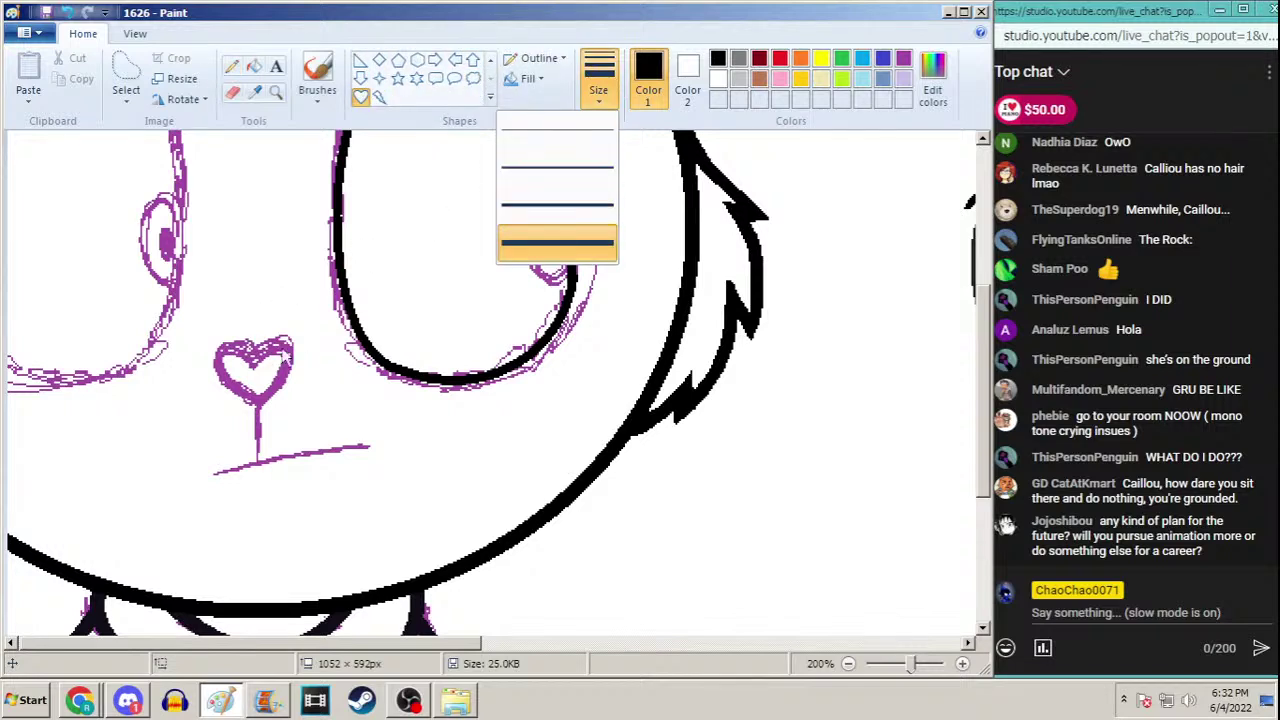
click(490, 58)
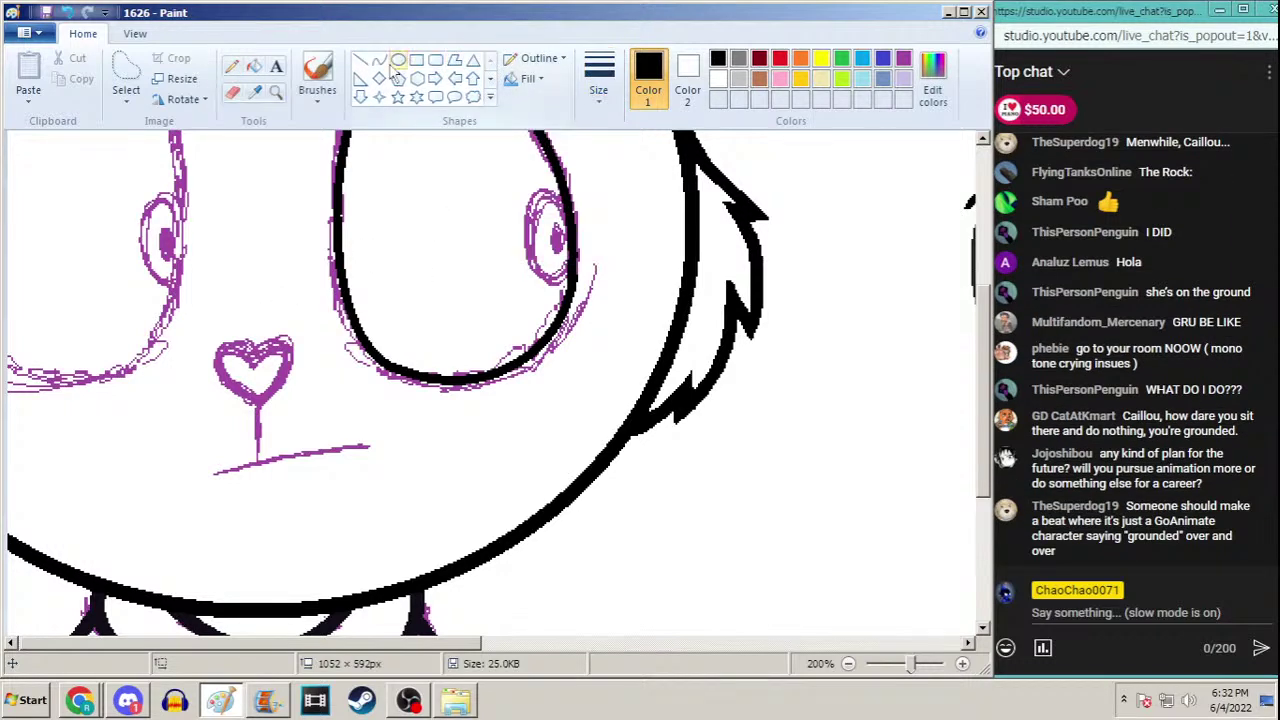
Trace the left half of the bear's heart-shaped nose with the Curve tool at the second-thickest line size, undoing the attempted right half
click(379, 60)
click(598, 80)
click(577, 211)
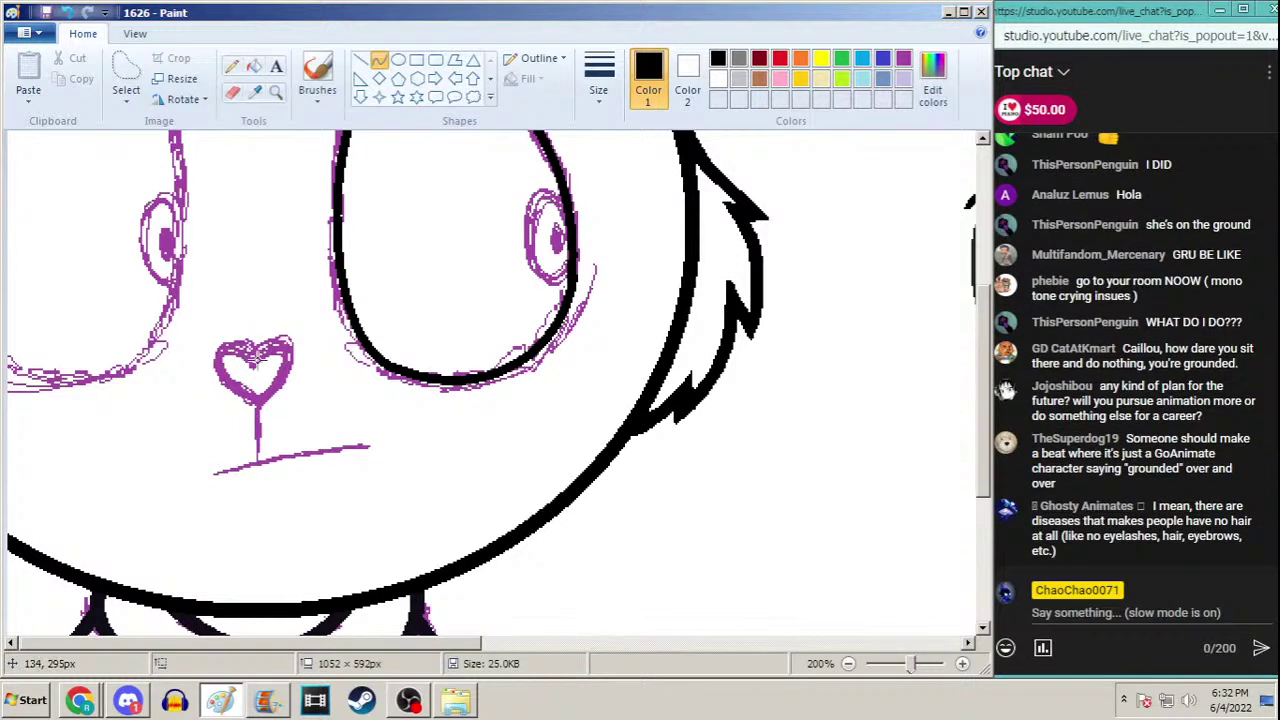
mouse_move(255, 361)
mouse_down()
mouse_move(258, 408)
mouse_move(211, 320)
mouse_move(195, 380)
mouse_move(256, 380)
mouse_move(258, 410)
mouse_move(298, 318)
mouse_move(305, 382)
mouse_up()
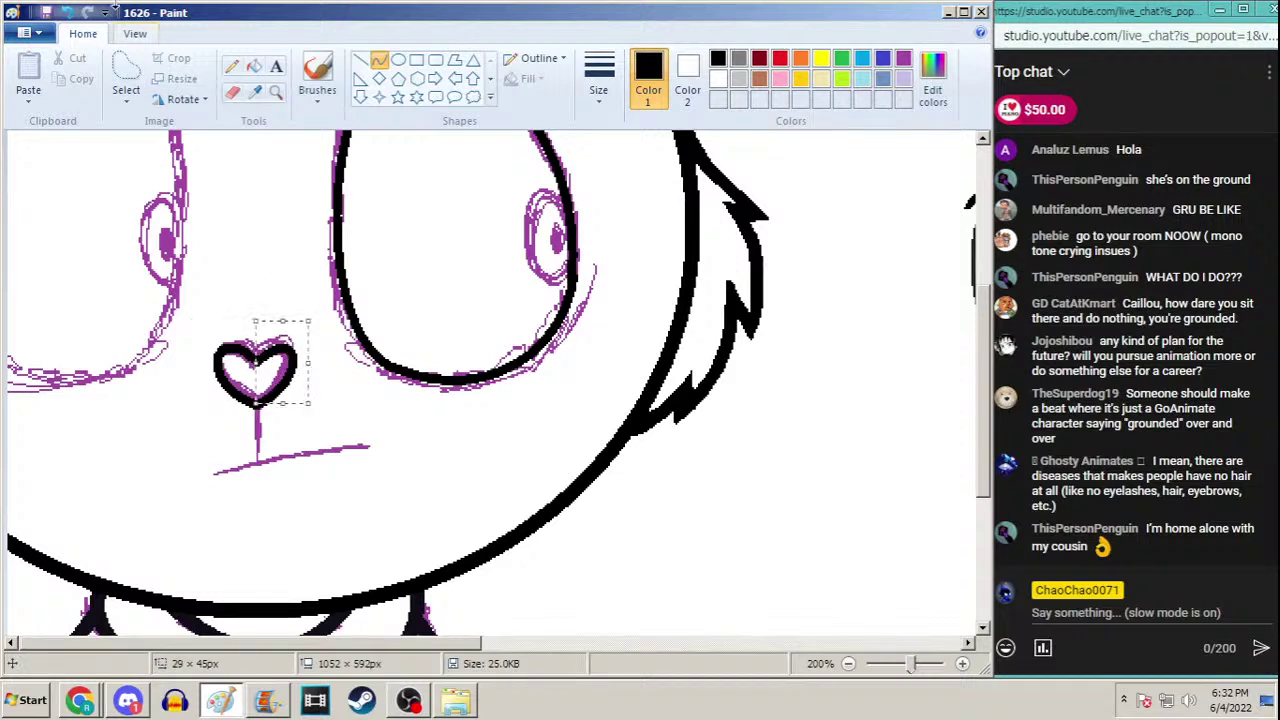
click(72, 14)
Copy the nose's left half, flip it horizontally and place it as the right half to complete the heart
click(126, 100)
click(70, 140)
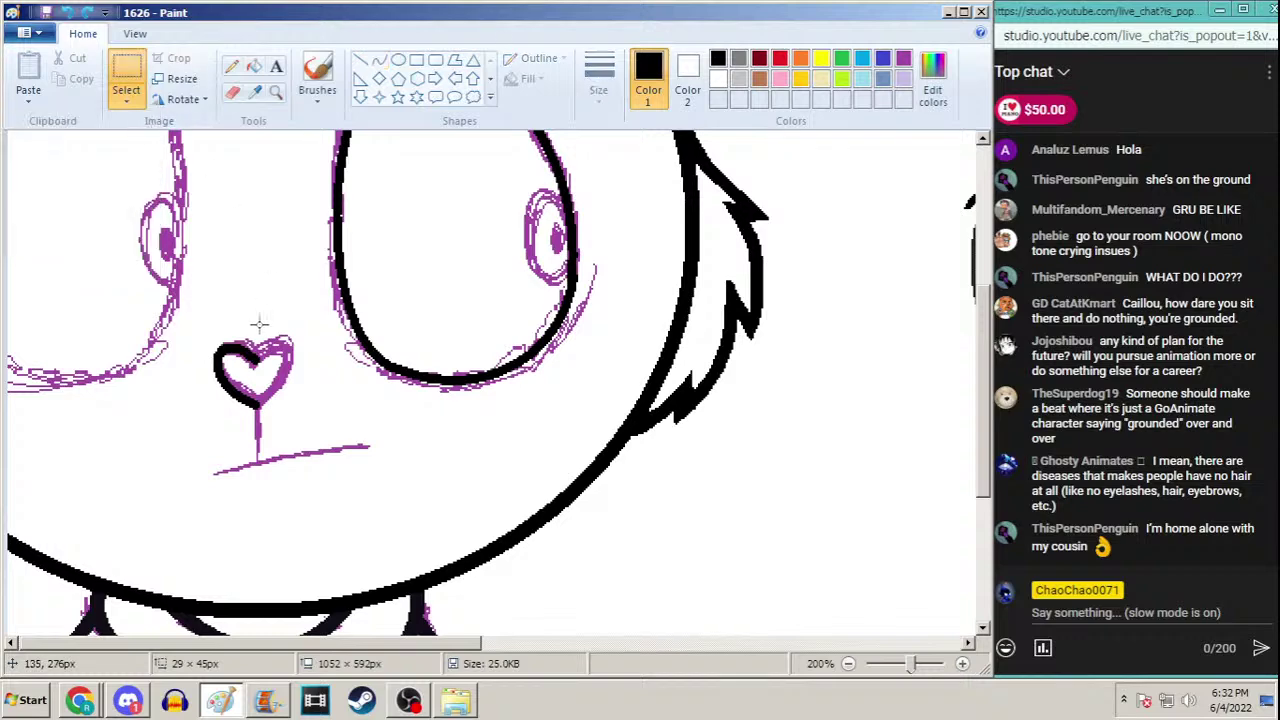
drag(258, 340, 252, 364)
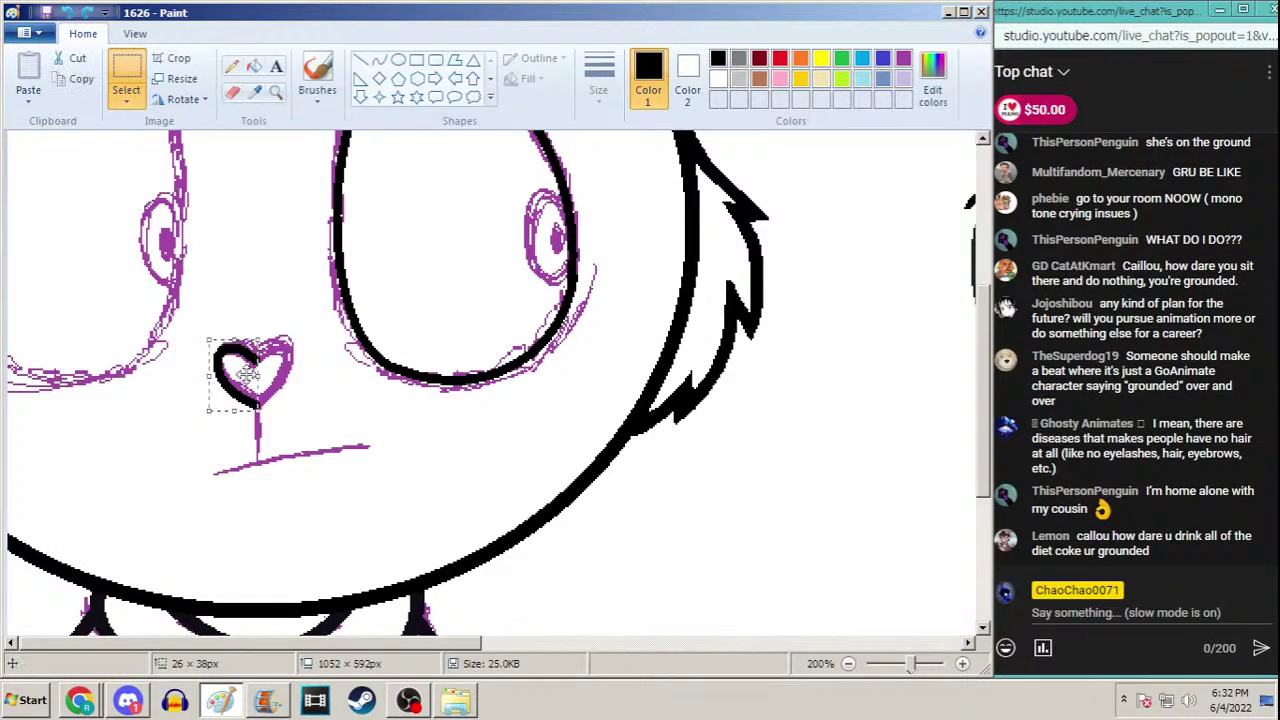
drag(234, 378, 288, 368)
right_click(294, 372)
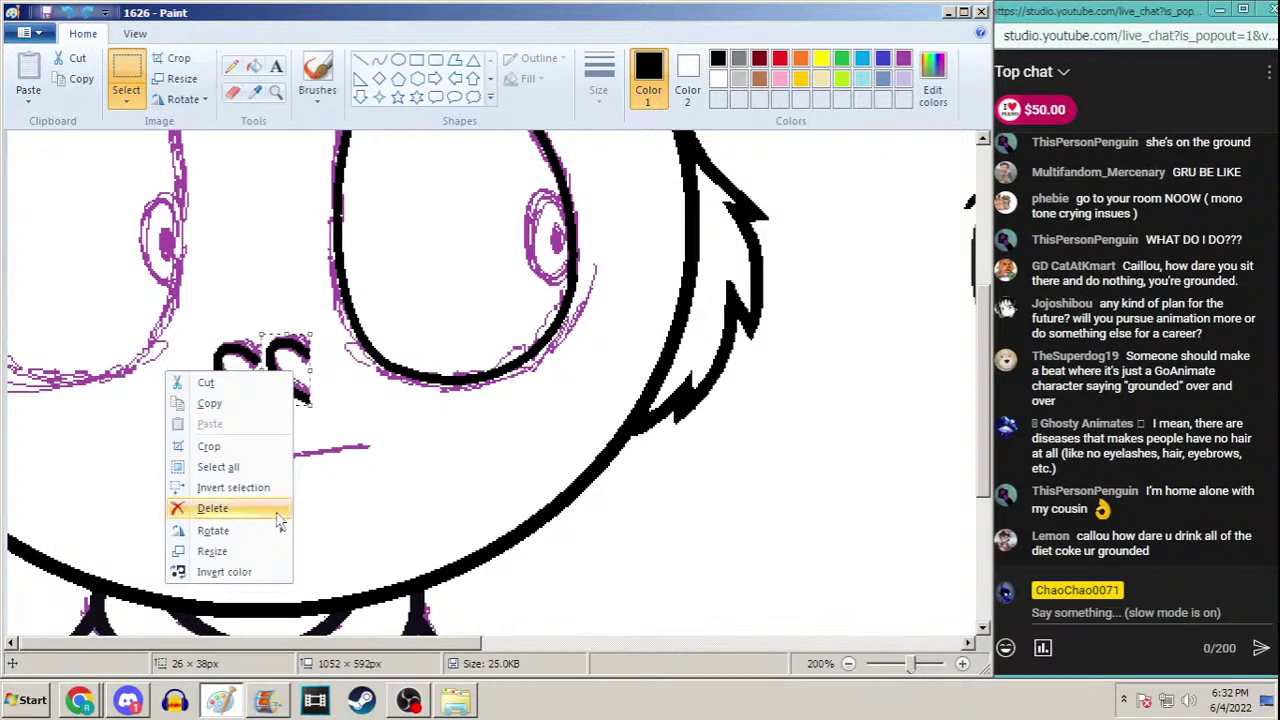
mouse_move(205, 531)
click(110, 597)
drag(272, 372, 263, 377)
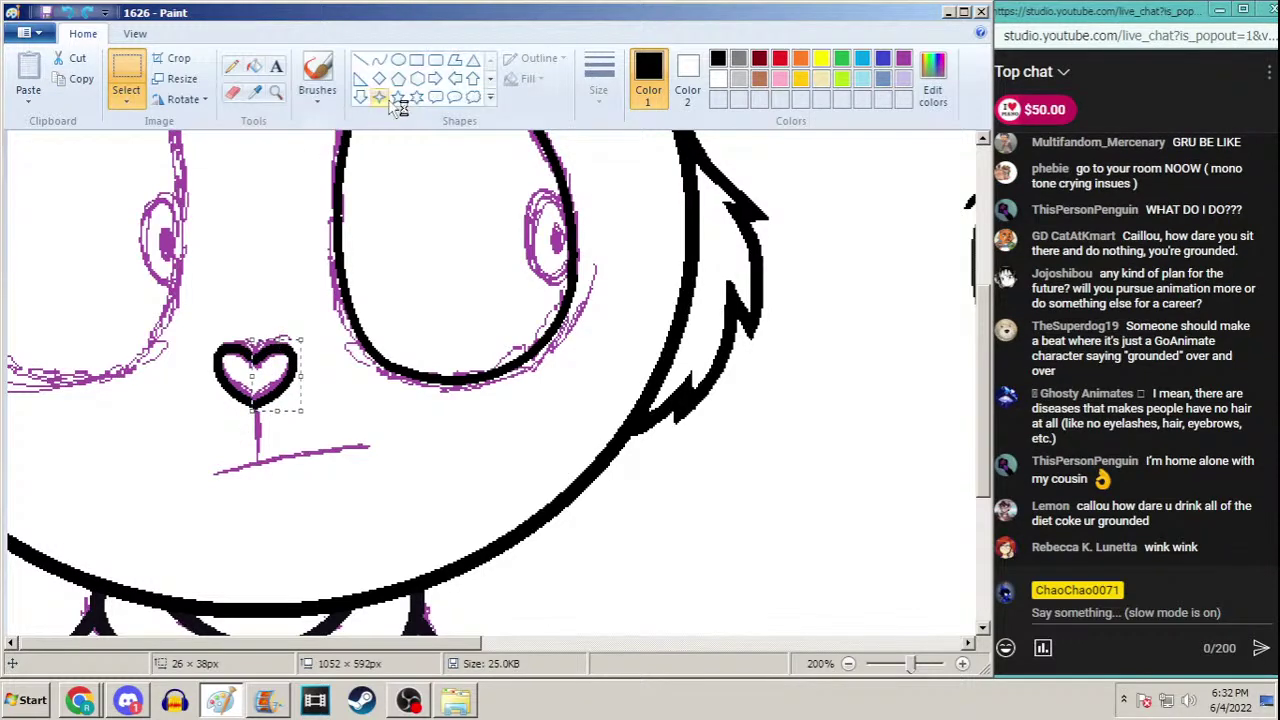
Switch to the Pencil in black with the second-thickest line size
click(379, 60)
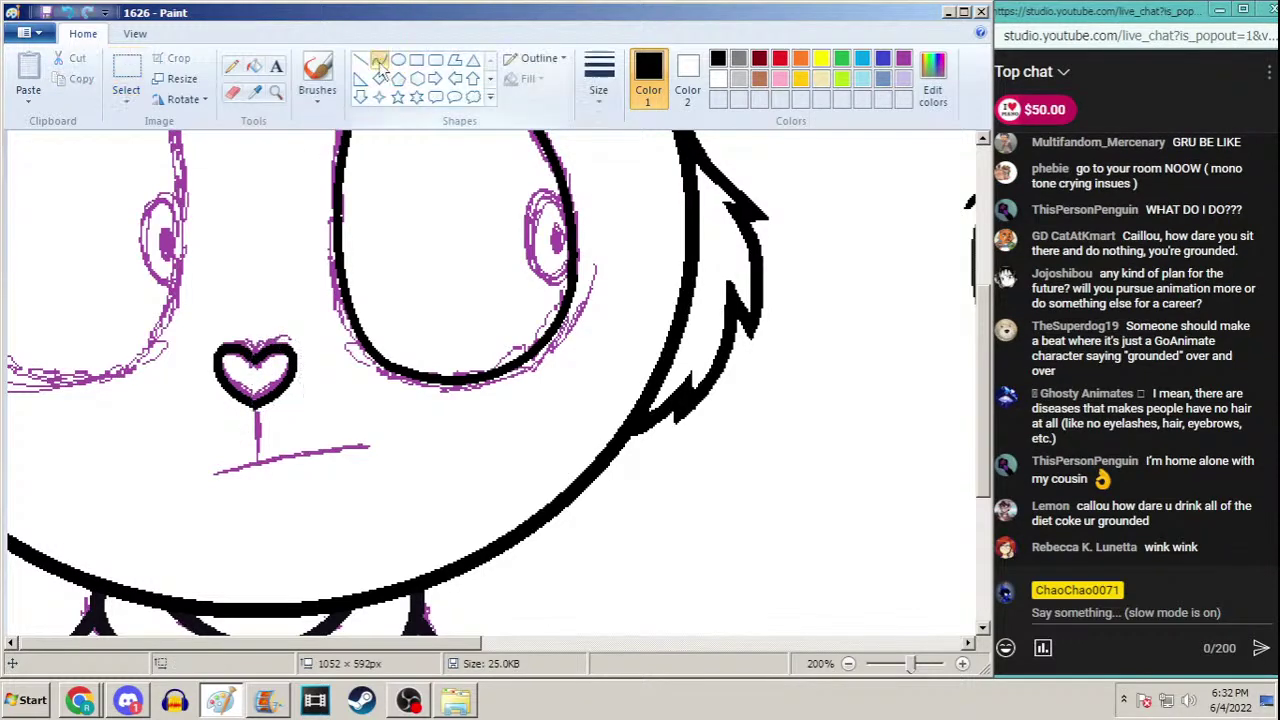
click(232, 66)
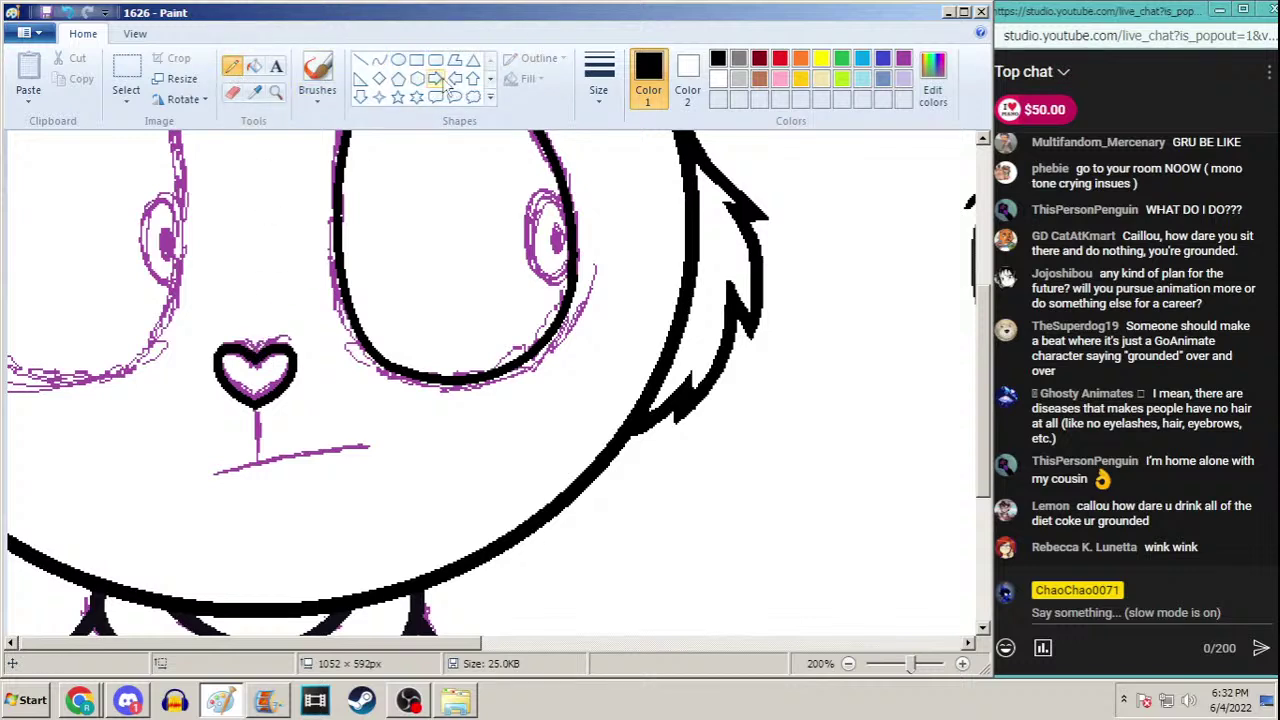
click(598, 80)
click(590, 205)
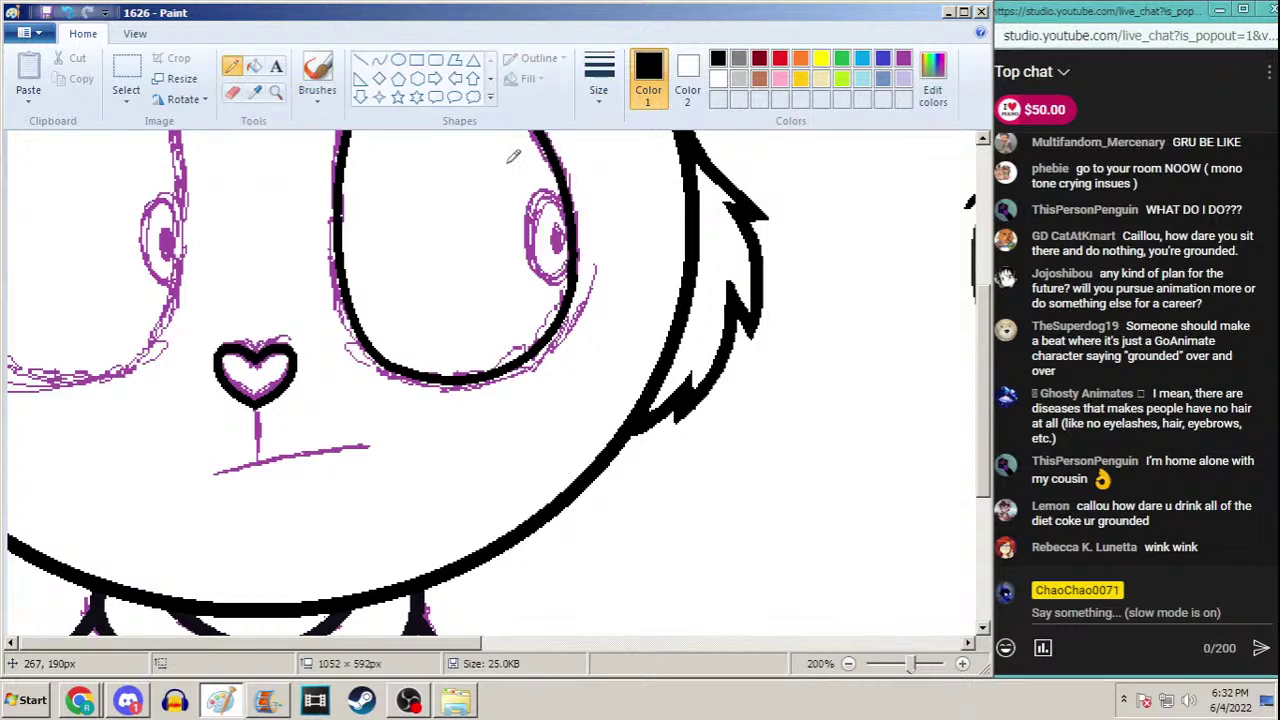
Ink the mouth with a black curve about 81 × 18 px and draw the vertical line joining it to the heart nose
click(379, 60)
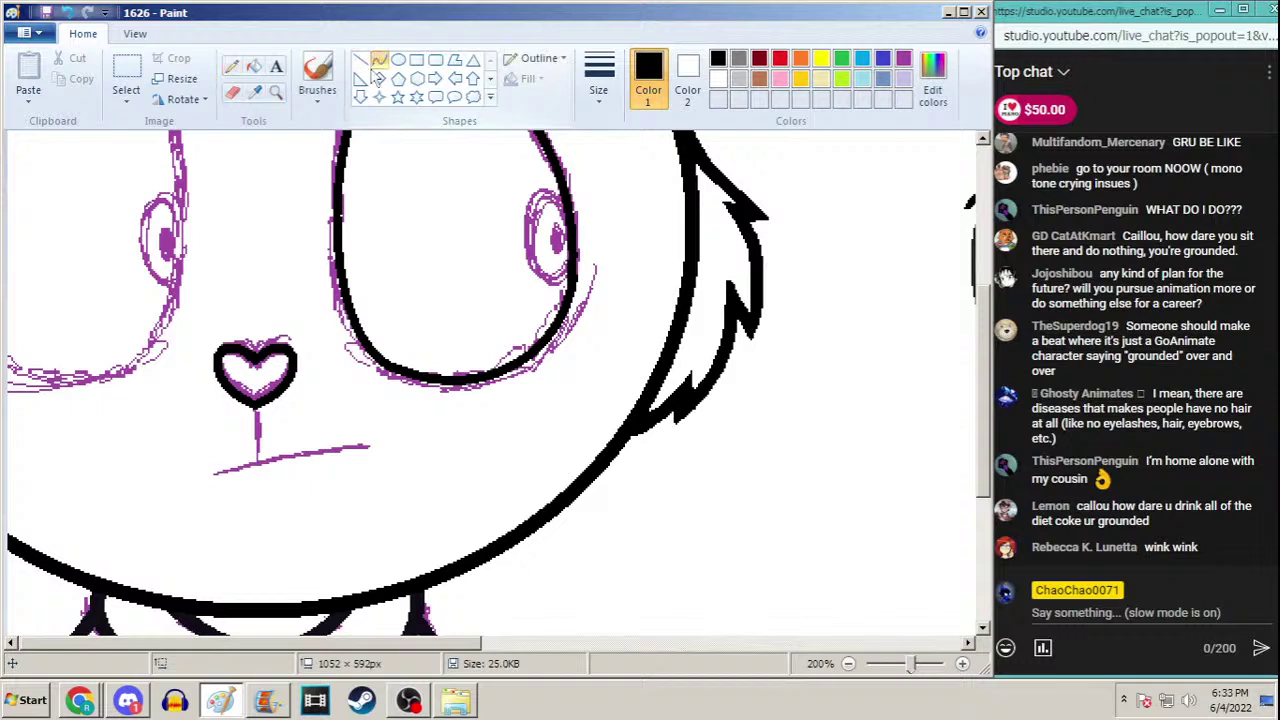
mouse_move(218, 475)
mouse_down()
mouse_move(372, 449)
mouse_move(290, 464)
mouse_move(323, 447)
mouse_up()
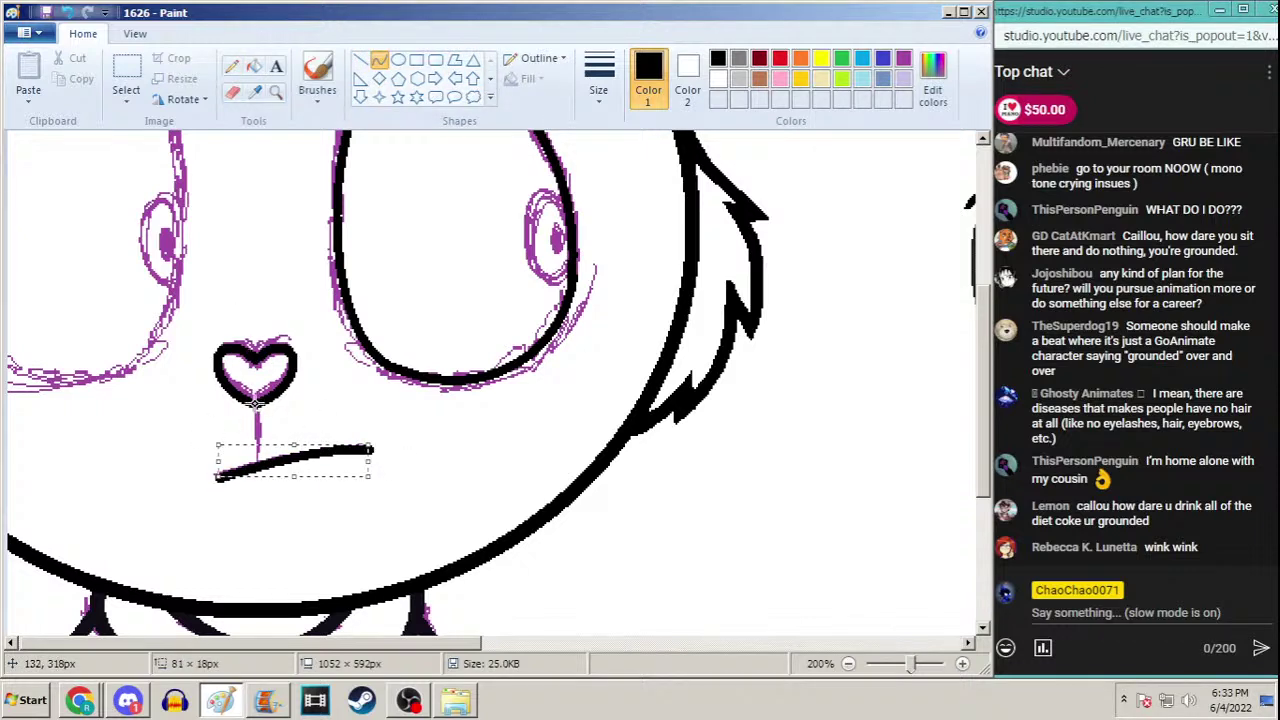
drag(257, 404, 258, 468)
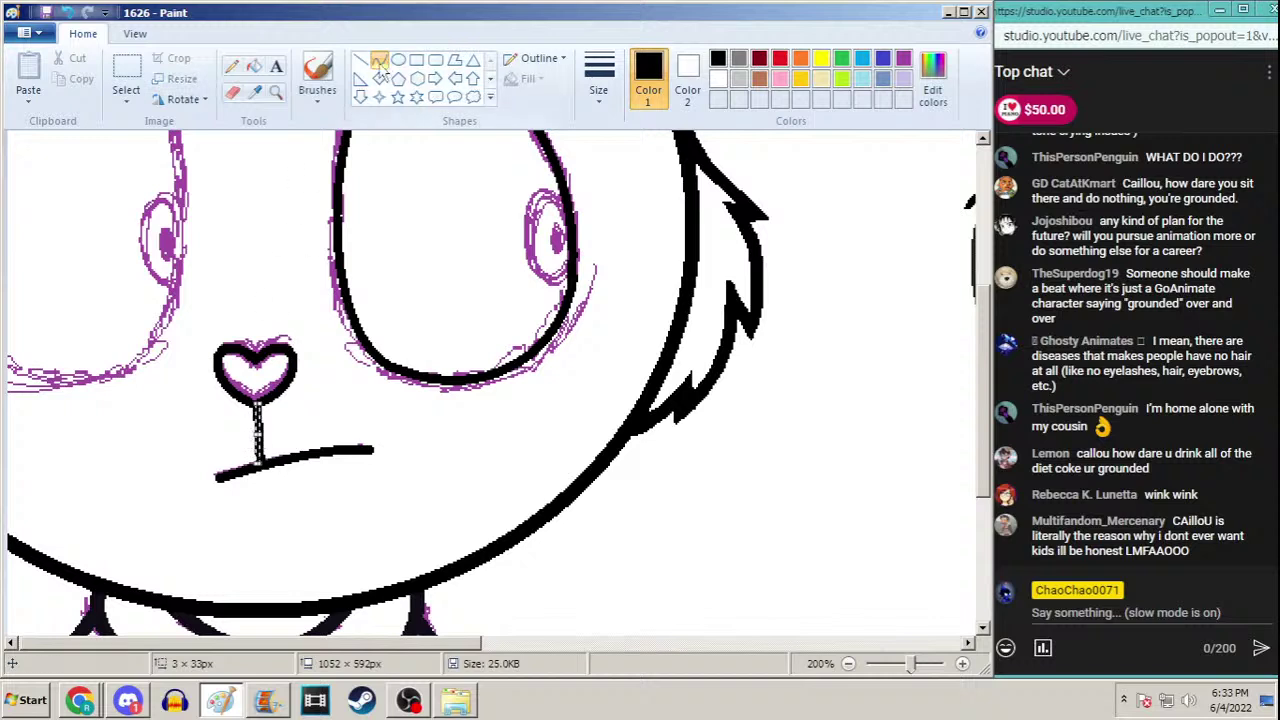
Draw a white curve about 104 × 20 px along the lower edge of the mouth line to thin and taper it
click(717, 78)
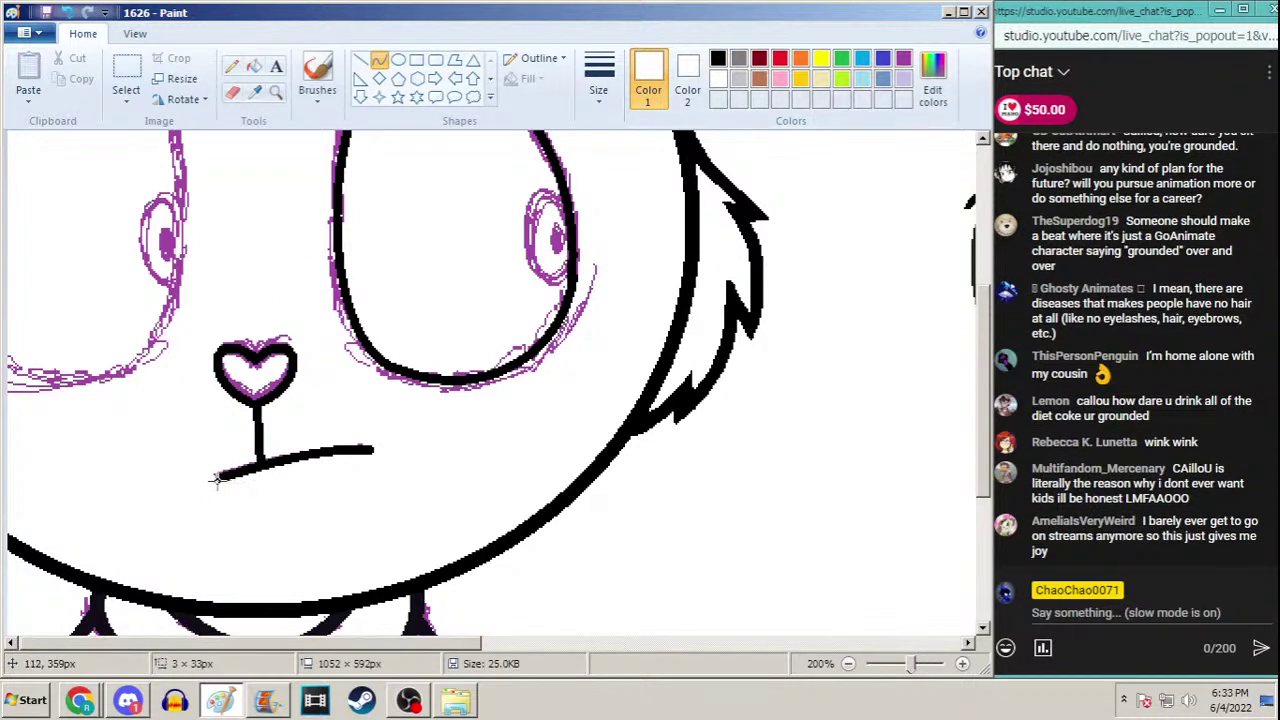
drag(198, 486, 370, 450)
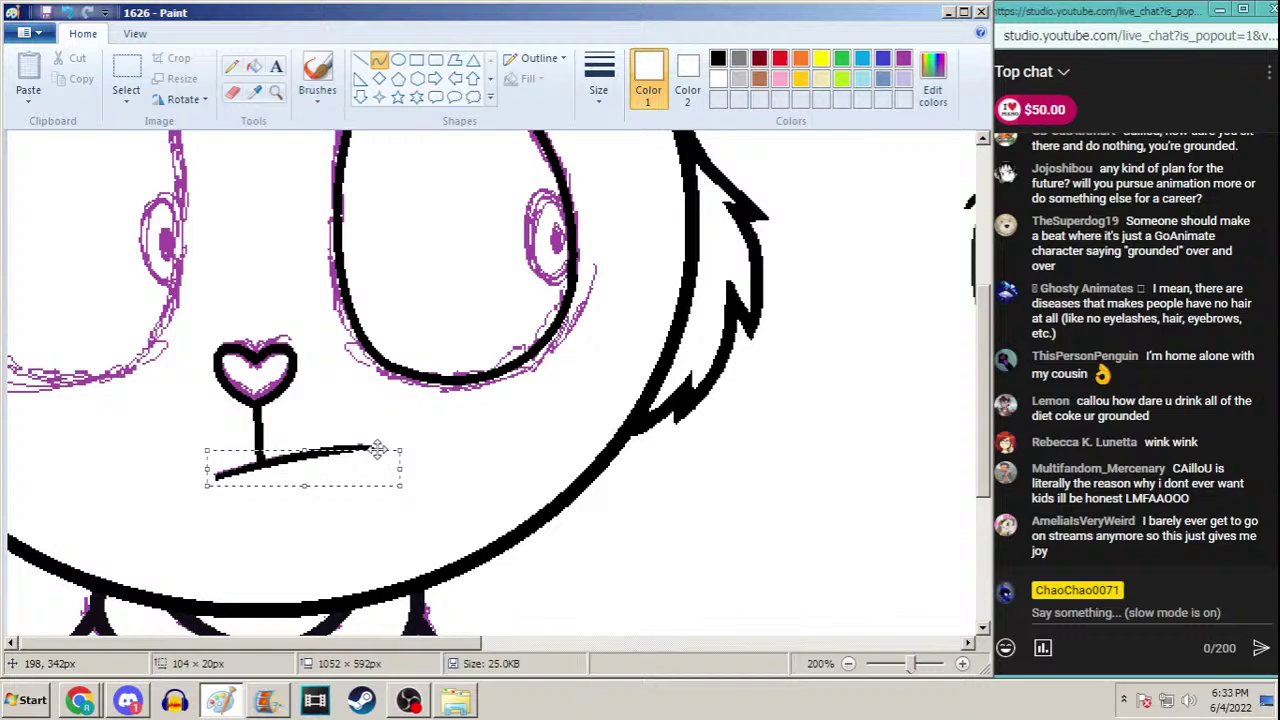
click(379, 60)
Draw a black under-eye crease about 97 × 73 px along the inked eye's lower outer edge, using the second-thinnest line size
scroll(985, 245, up, 3)
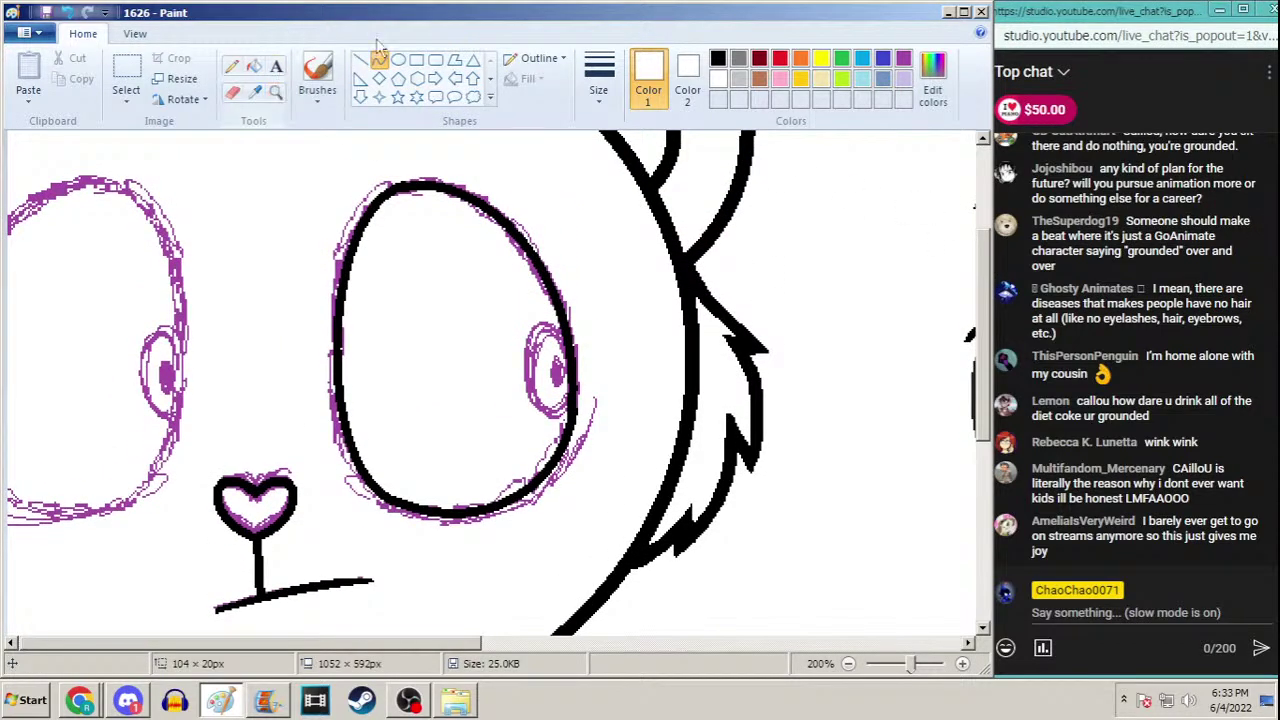
click(598, 80)
click(590, 183)
click(740, 60)
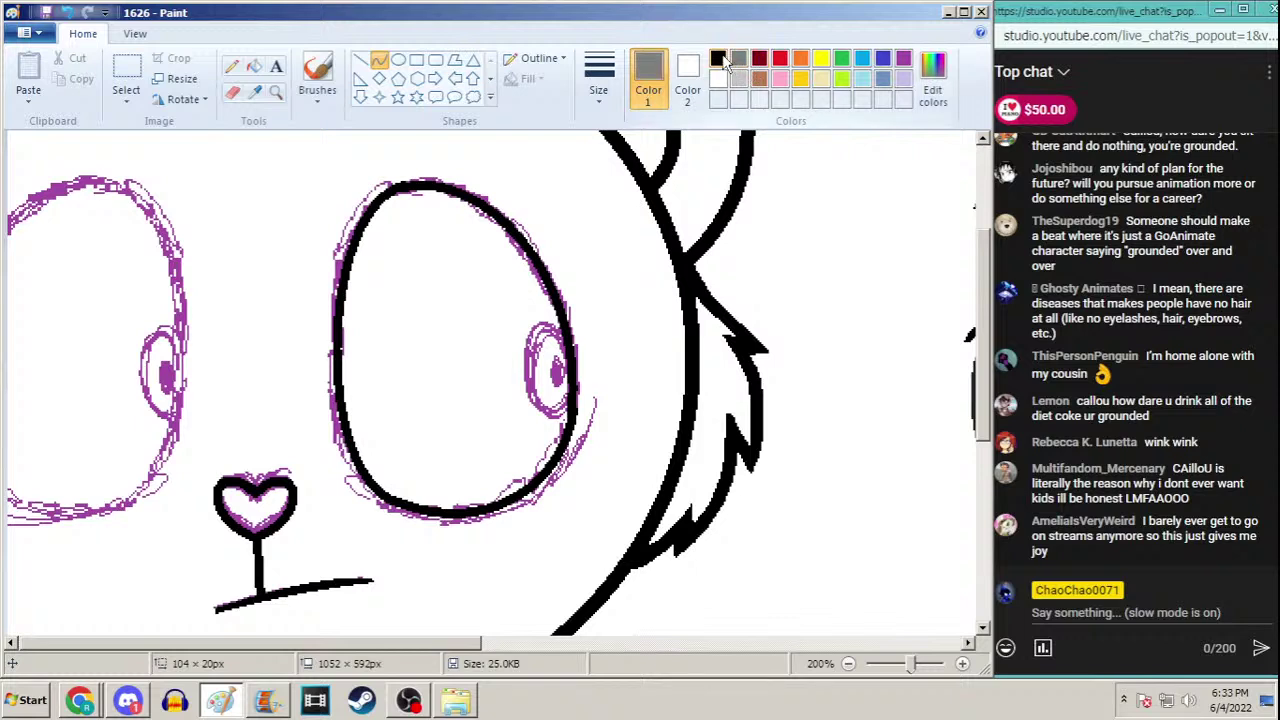
click(719, 60)
drag(428, 507, 594, 466)
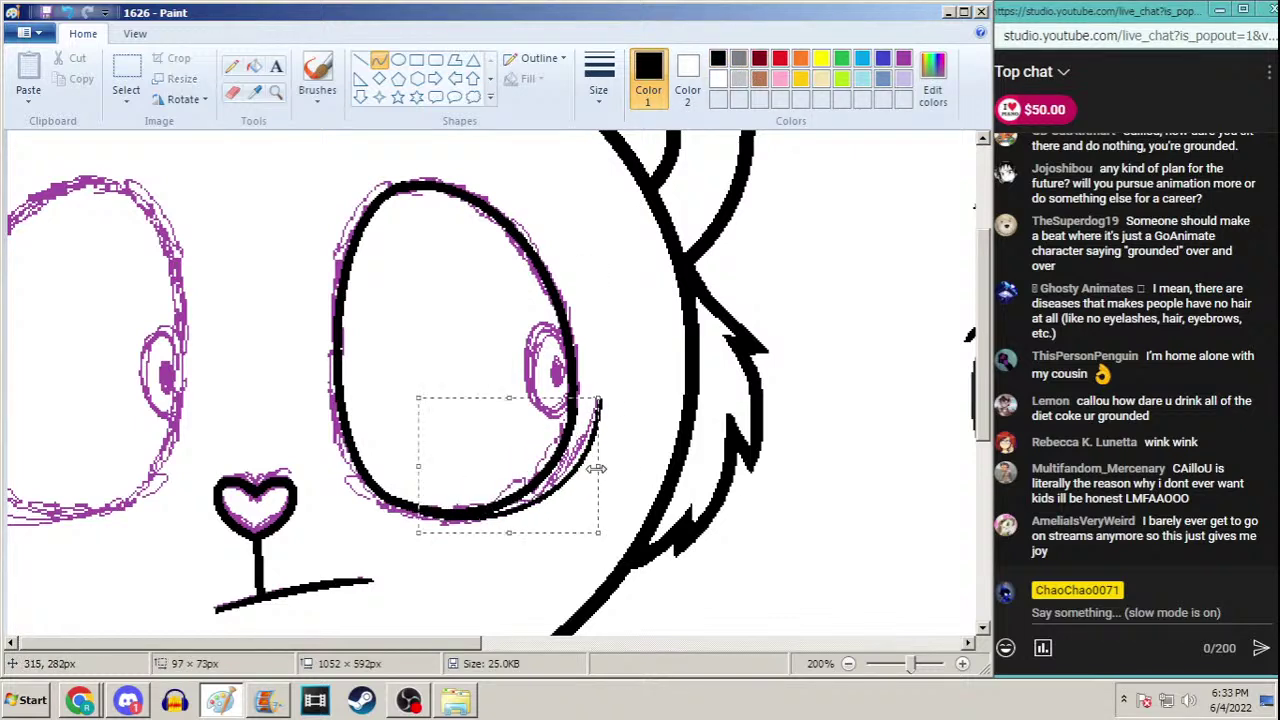
Extend both inner arm lines up to the collar with black curves at the thickest line size
click(276, 91)
right_click(246, 174)
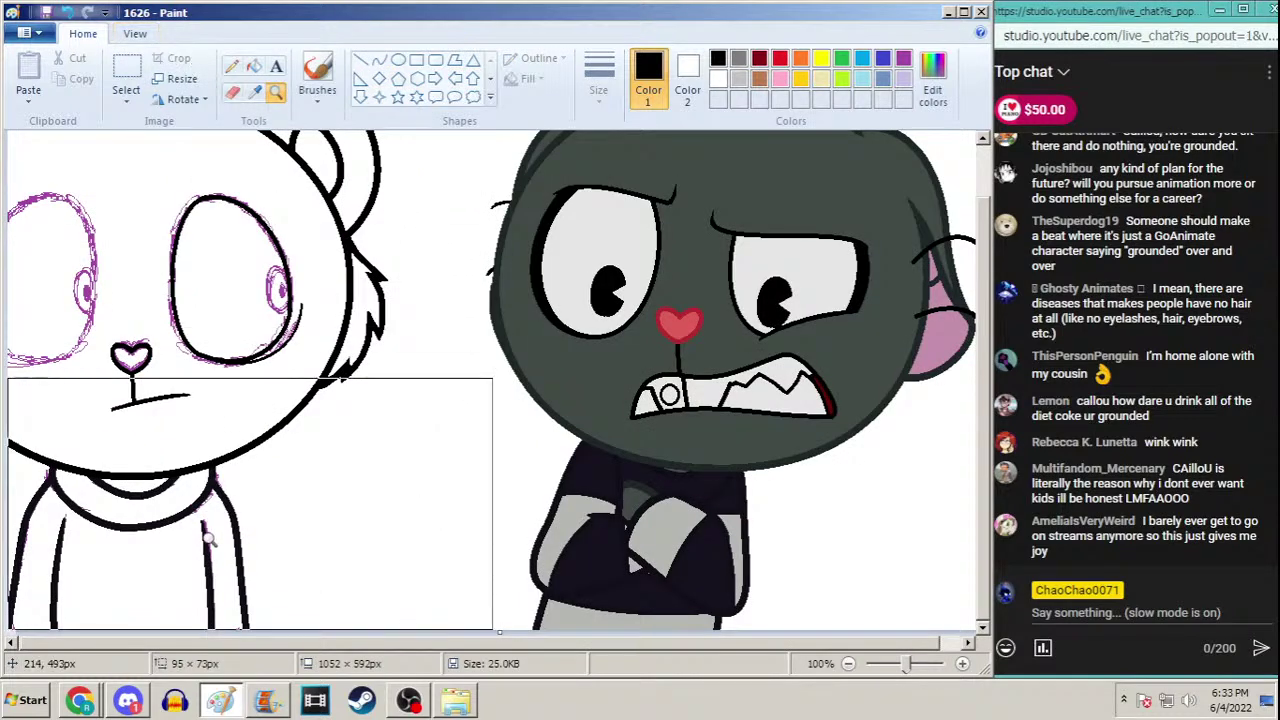
click(230, 500)
click(379, 60)
click(598, 78)
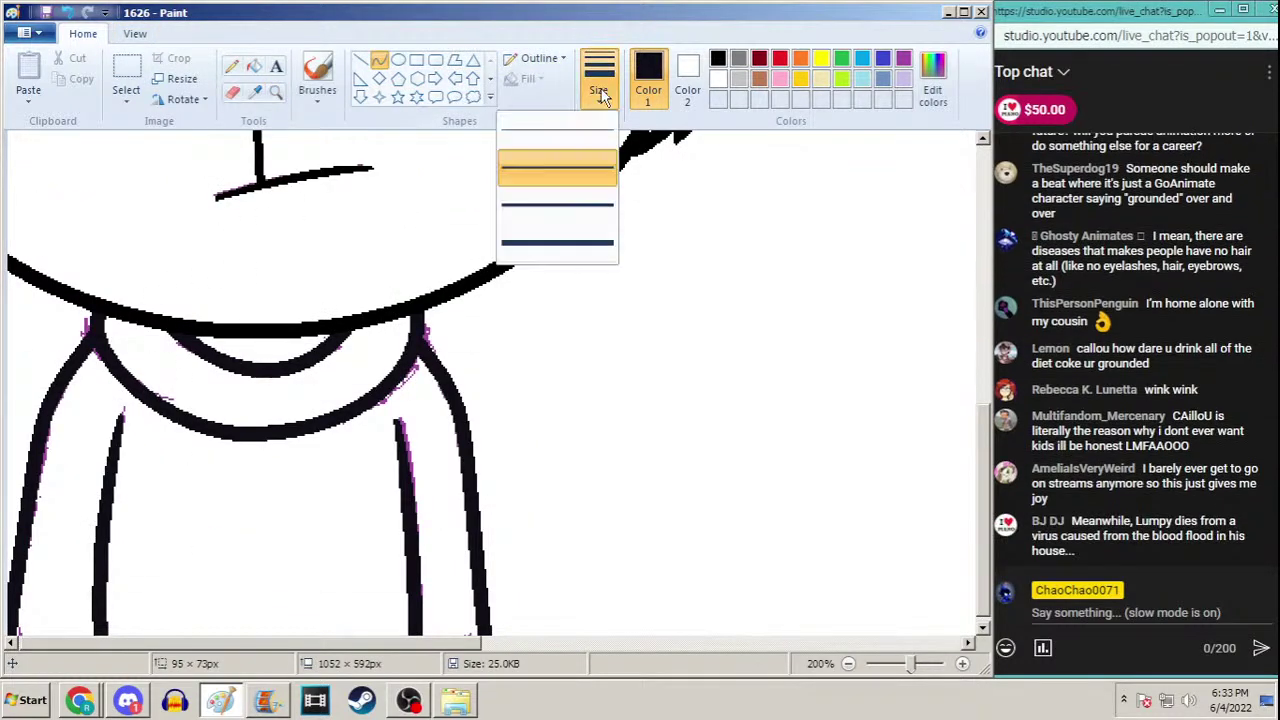
click(562, 250)
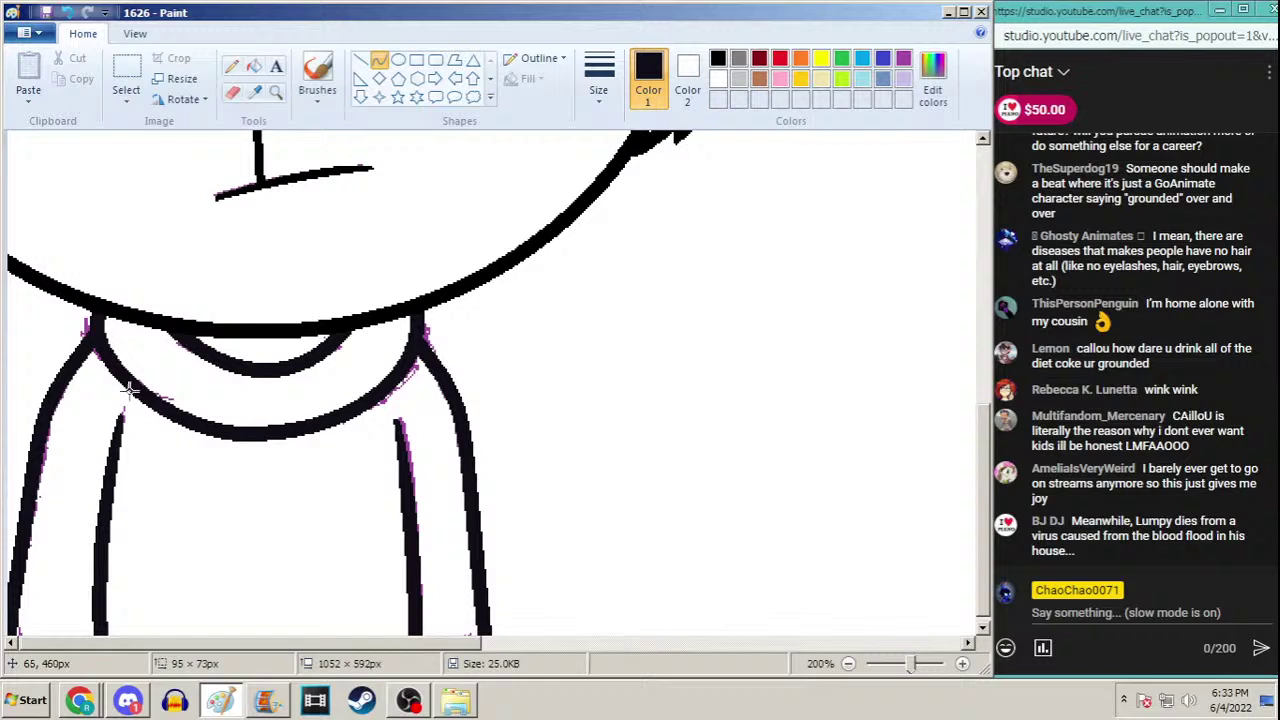
mouse_move(128, 390)
mouse_down()
mouse_move(100, 540)
mouse_move(113, 442)
mouse_up()
drag(411, 552, 390, 385)
drag(404, 470, 409, 422)
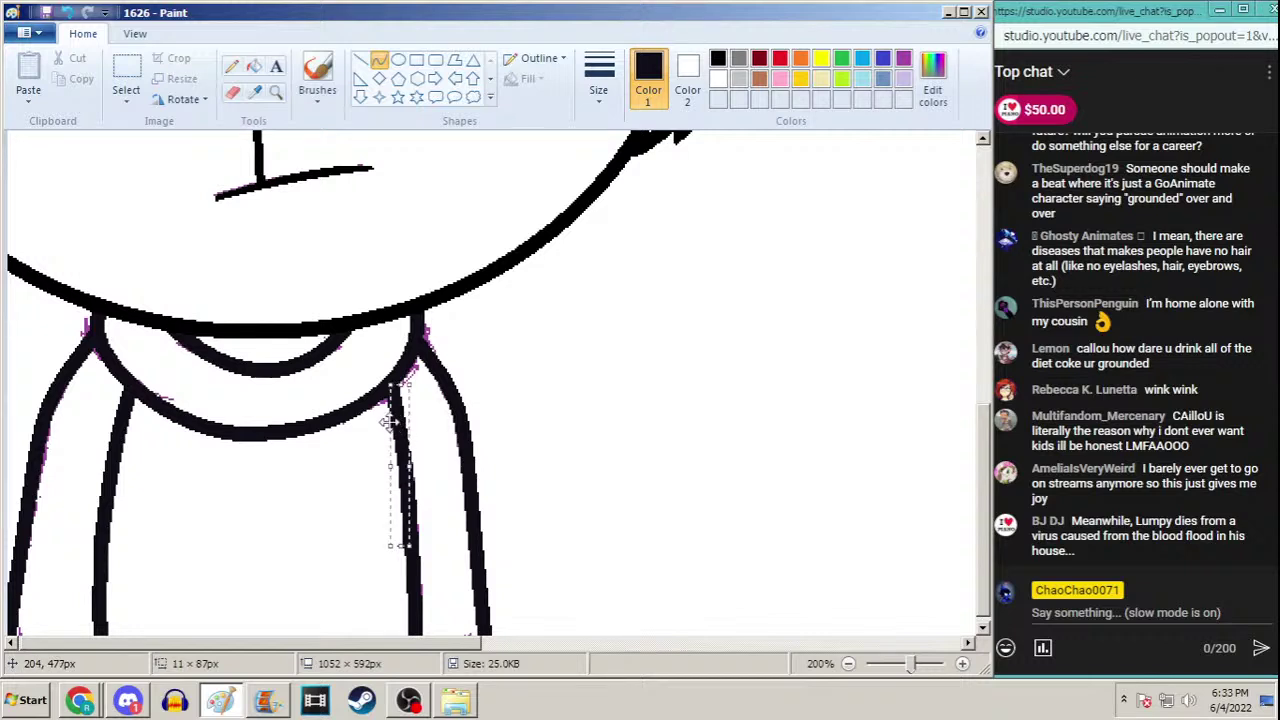
Draw a slightly sagging stripe about 152 × 8 px across the chest just below the collar, using a thinner black line
click(598, 75)
click(572, 226)
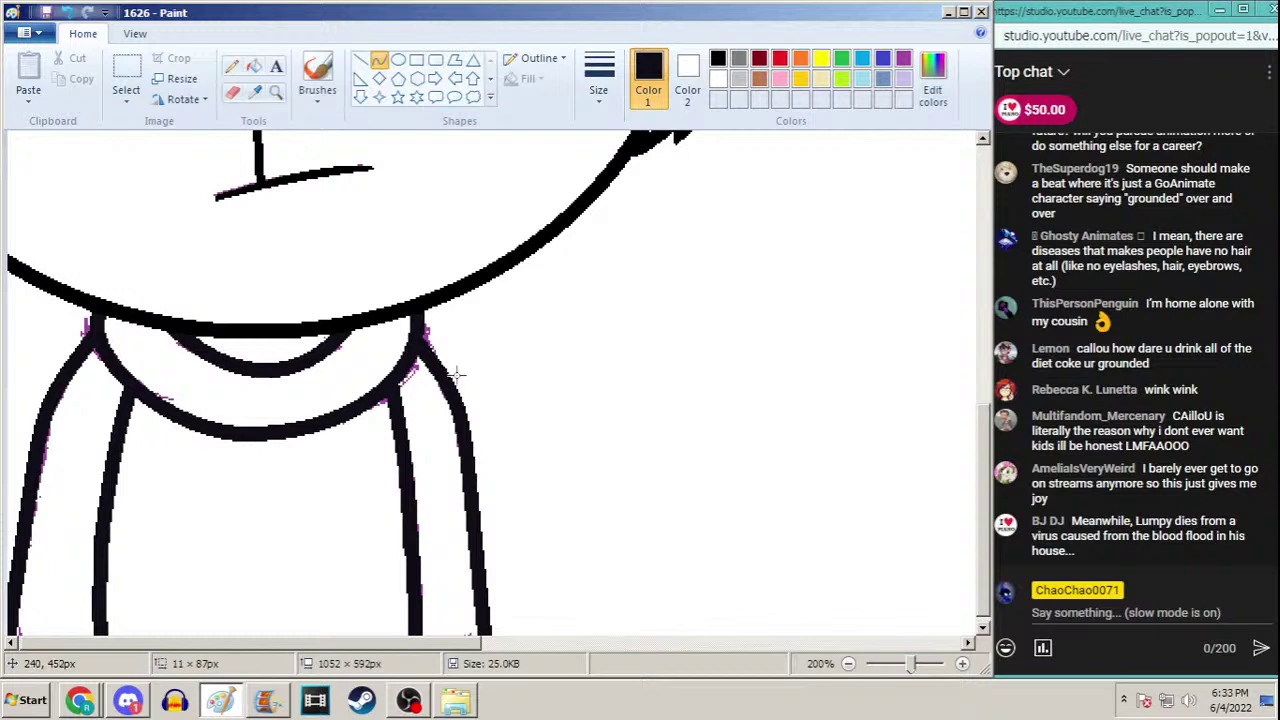
drag(117, 477, 418, 474)
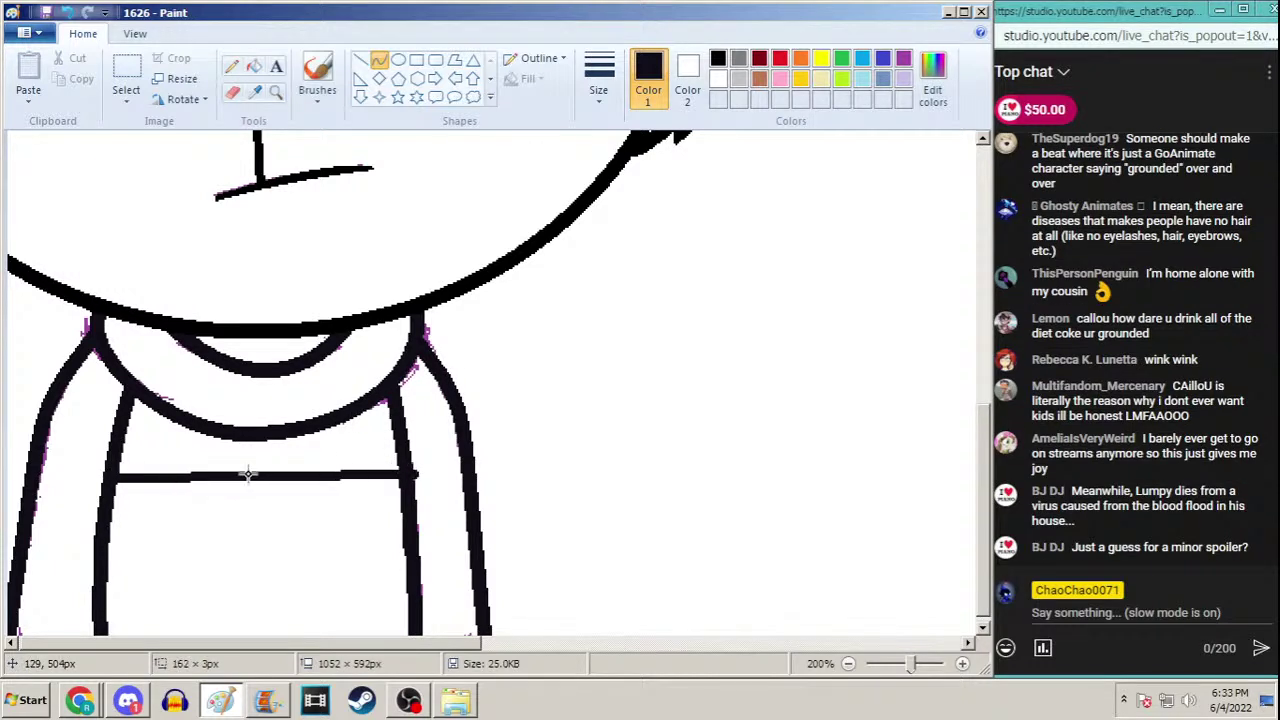
click(67, 12)
drag(110, 486, 402, 487)
drag(222, 490, 215, 495)
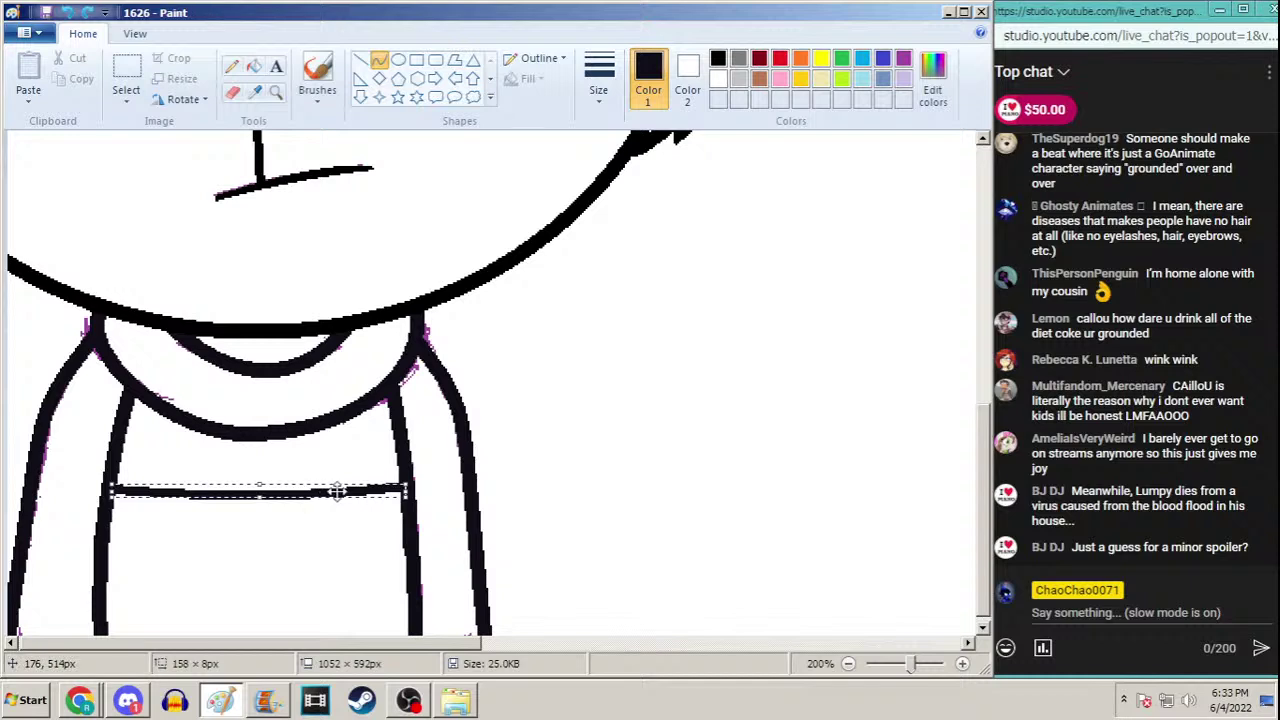
mouse_move(330, 488)
mouse_down()
mouse_move(344, 456)
mouse_move(401, 459)
mouse_up()
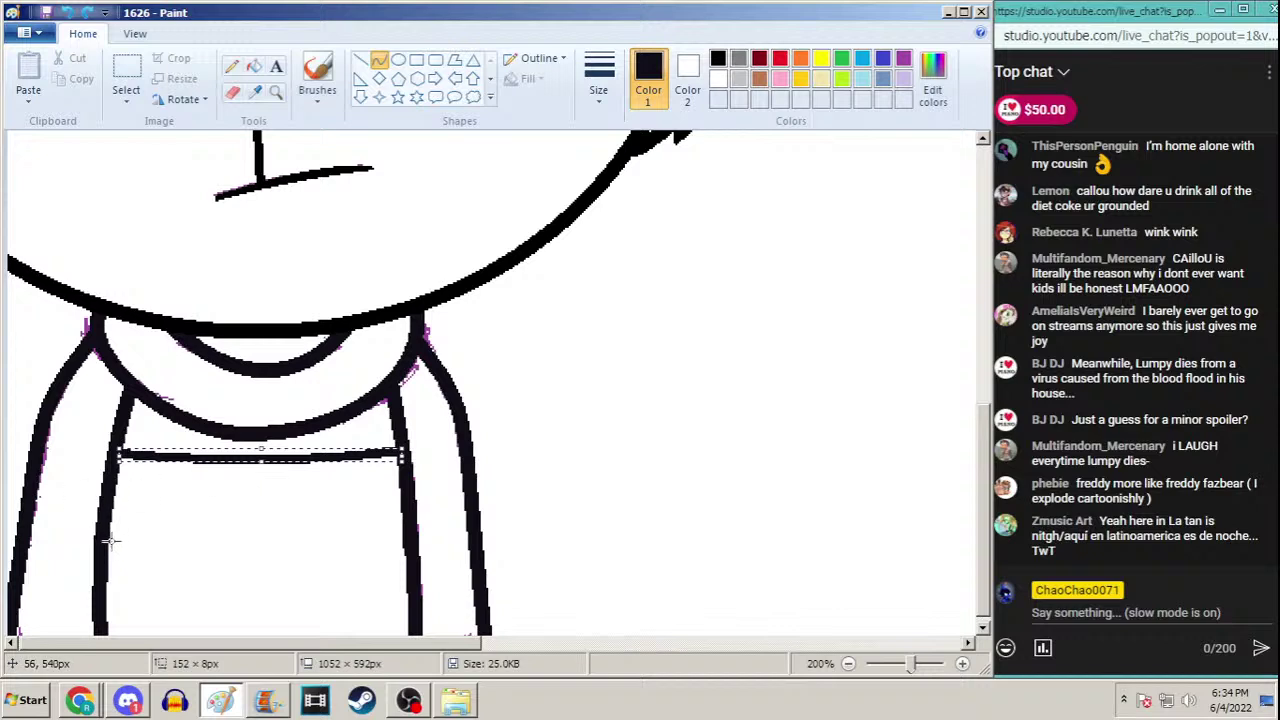
Draw a second sagging stripe about 161 × 9 px across the middle of the chest between the arm lines
drag(103, 538, 408, 540)
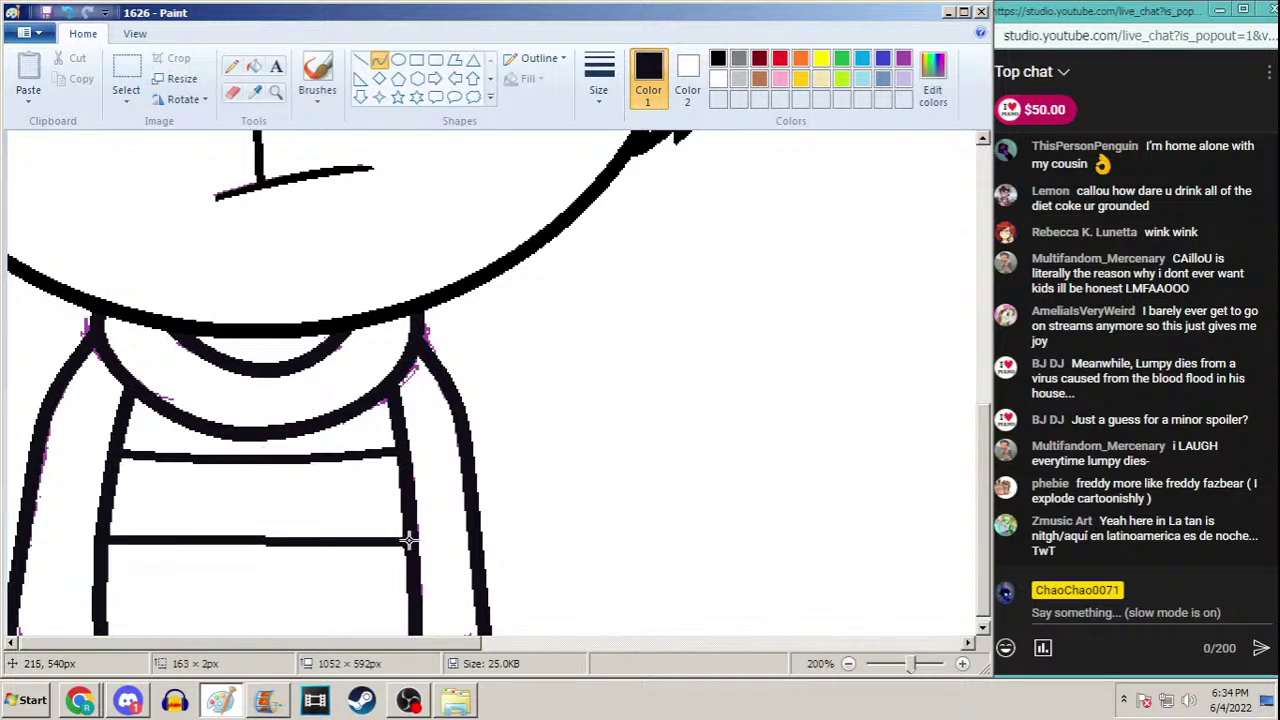
drag(245, 540, 339, 541)
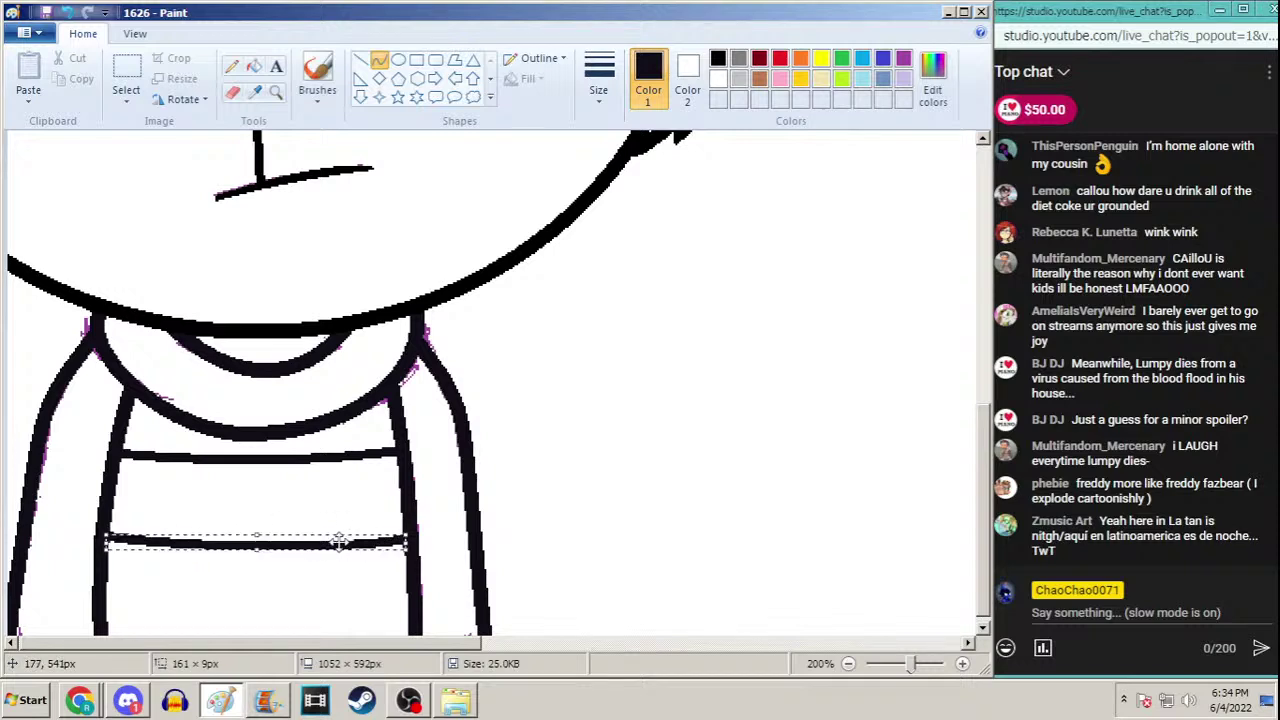
scroll(988, 495, down, 1)
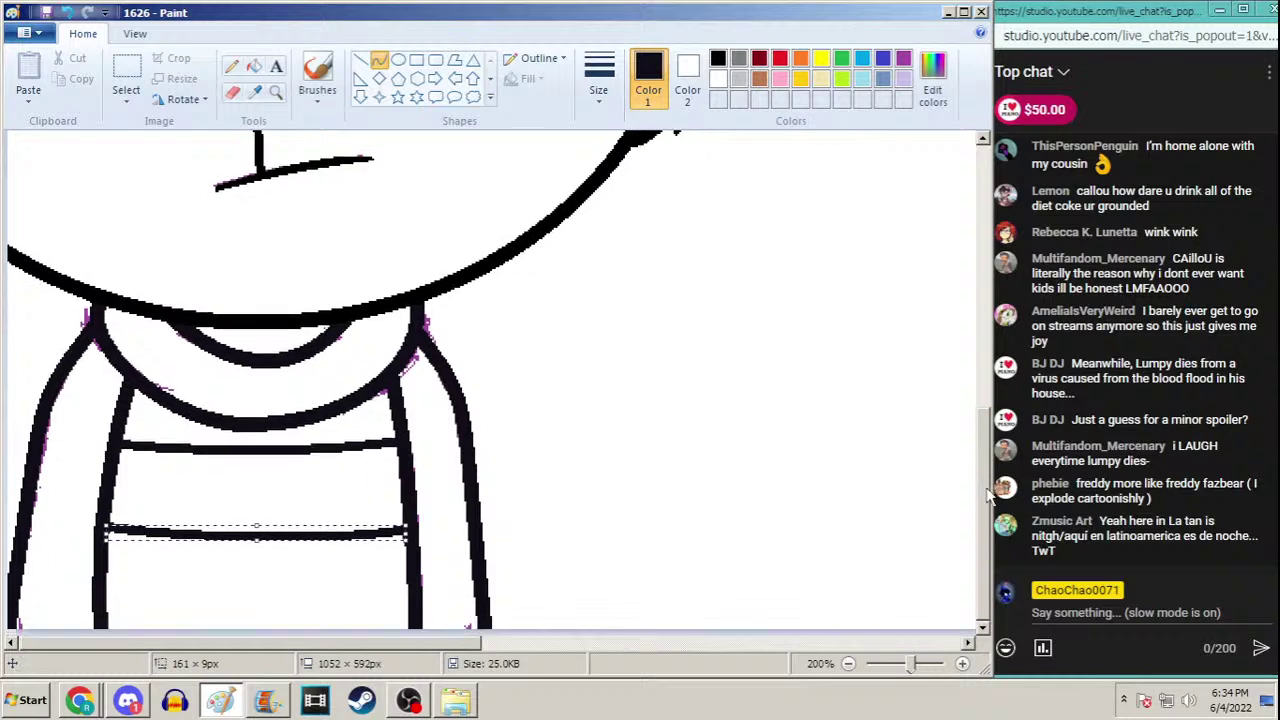
drag(410, 597, 100, 606)
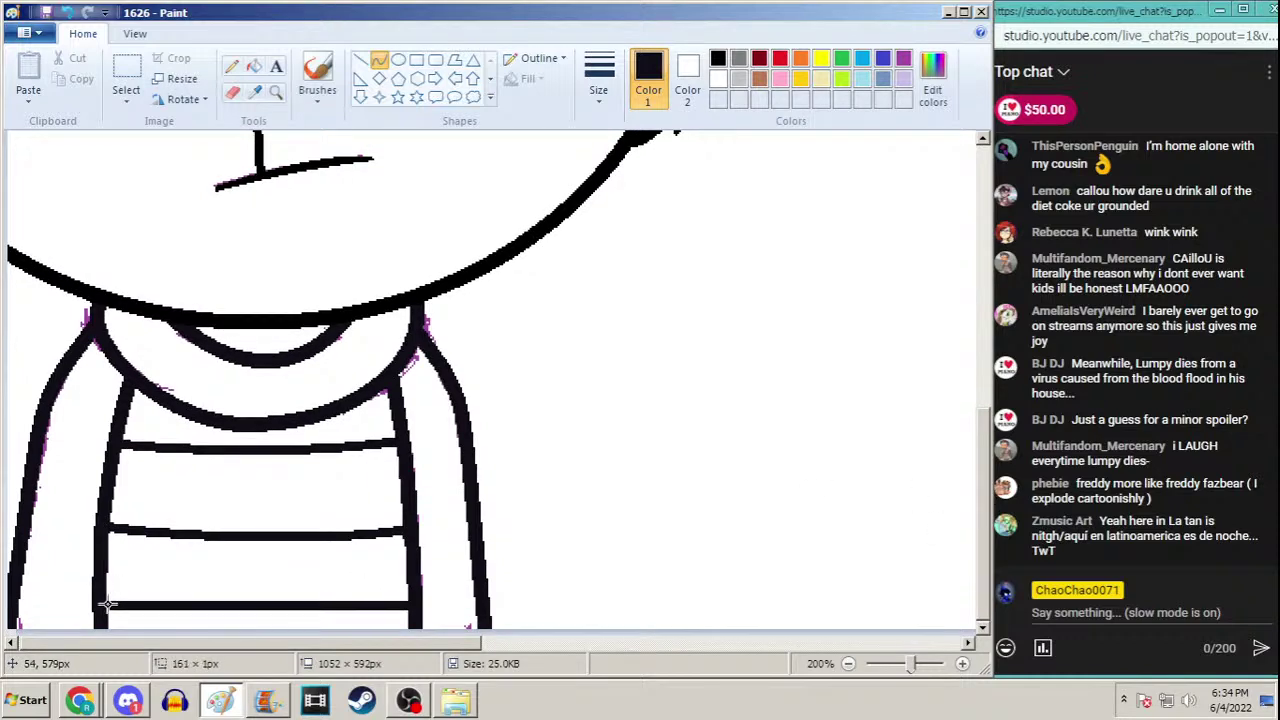
drag(405, 602, 393, 614)
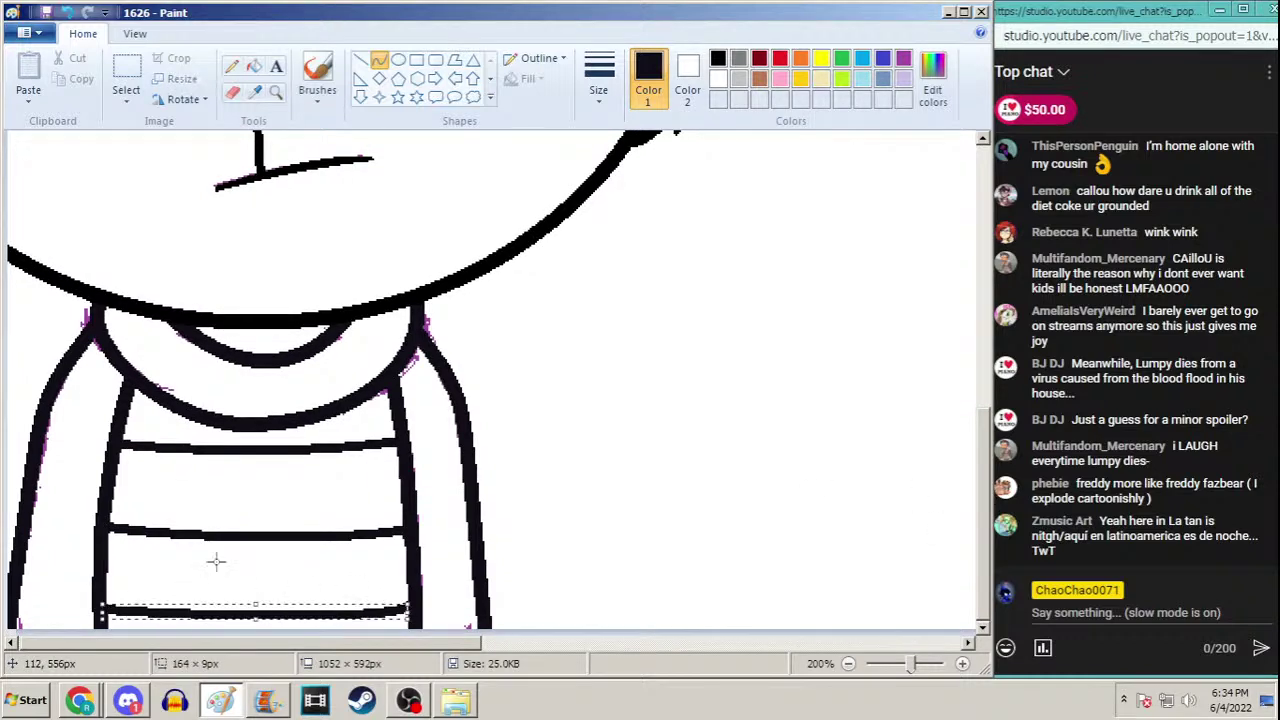
key(ctrl+z)
Draw a third sagging stripe about 169 × 9 px across the torso near the canvas's lower edge
mouse_move(96, 607)
mouse_down()
mouse_move(343, 596)
mouse_move(410, 608)
mouse_up()
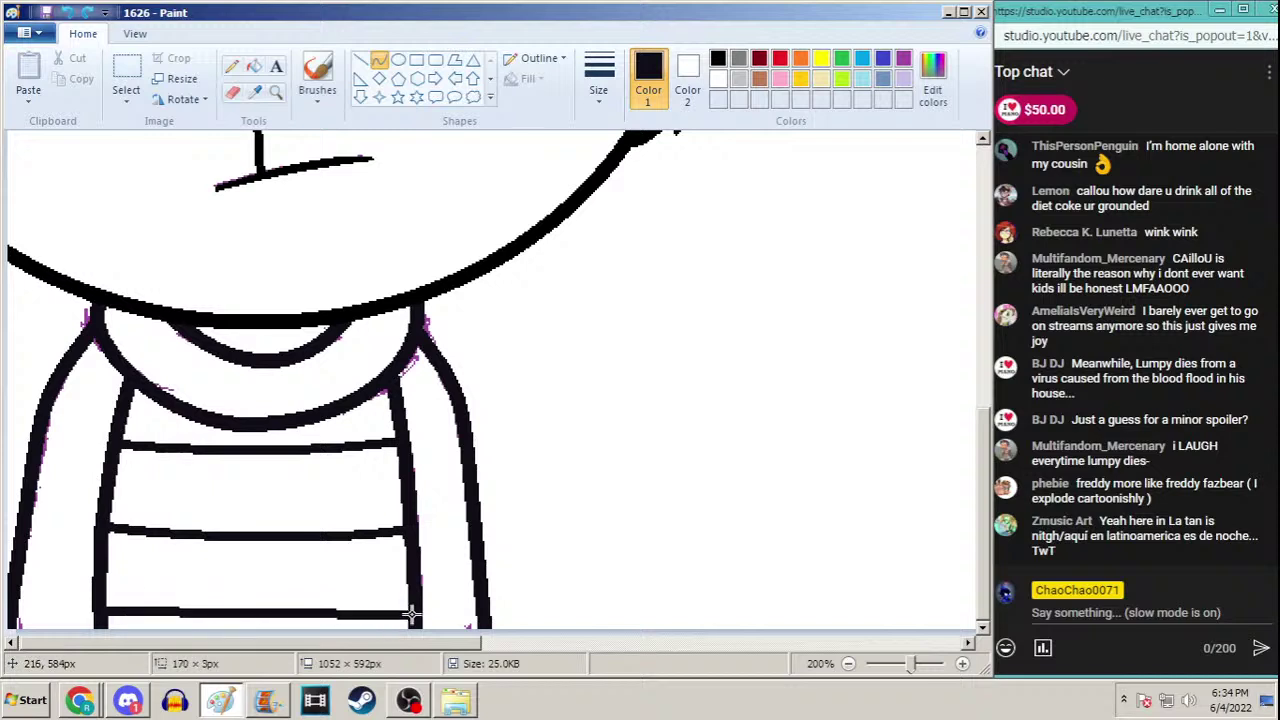
drag(255, 605, 188, 622)
drag(292, 619, 370, 609)
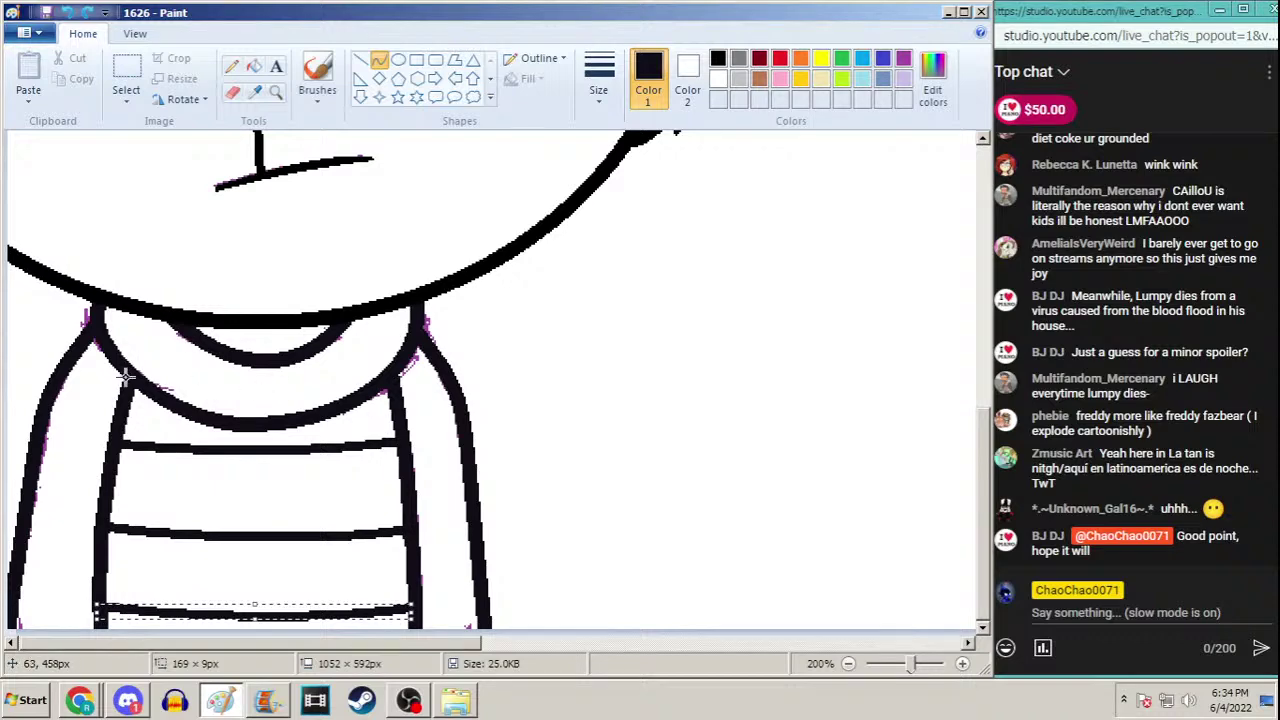
Draw two short curved black stripes across each sleeve, each about 35 px wide
mouse_move(111, 436)
mouse_down()
mouse_move(40, 418)
mouse_move(86, 424)
mouse_move(88, 440)
mouse_up()
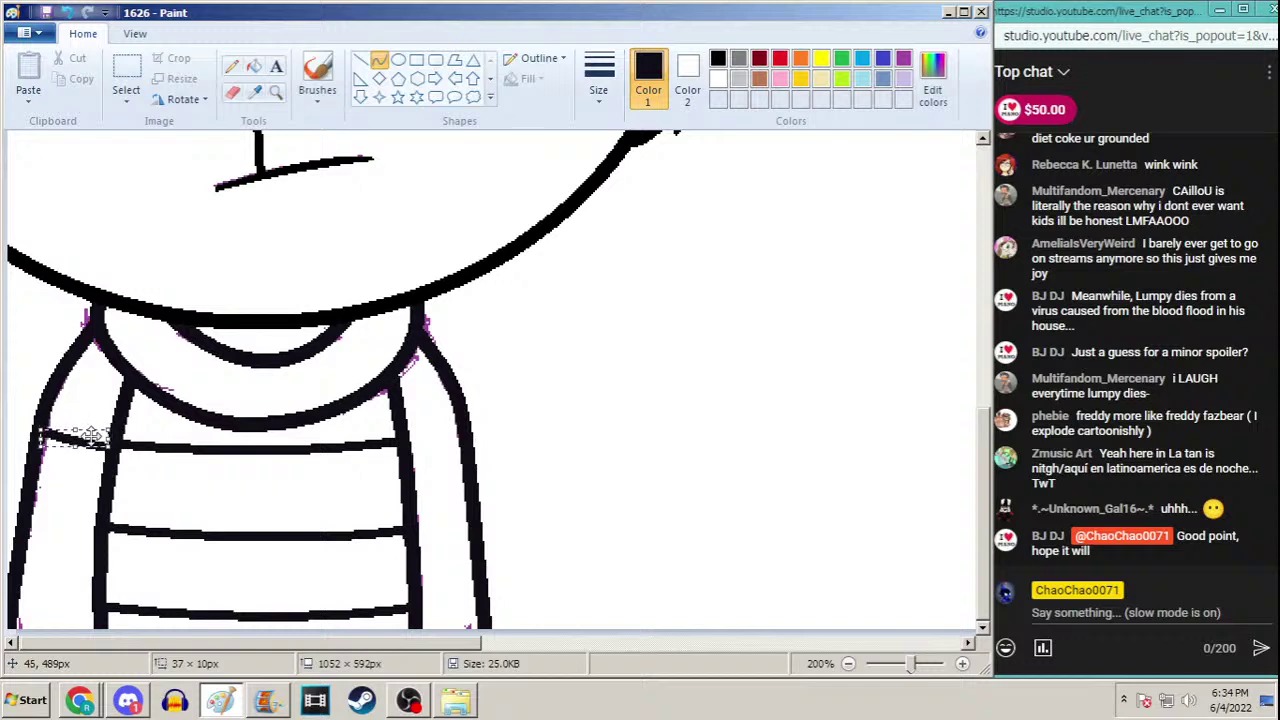
mouse_move(101, 551)
mouse_down()
mouse_move(20, 546)
mouse_move(70, 534)
mouse_up()
mouse_move(418, 428)
mouse_down()
mouse_move(452, 416)
mouse_move(436, 424)
mouse_up()
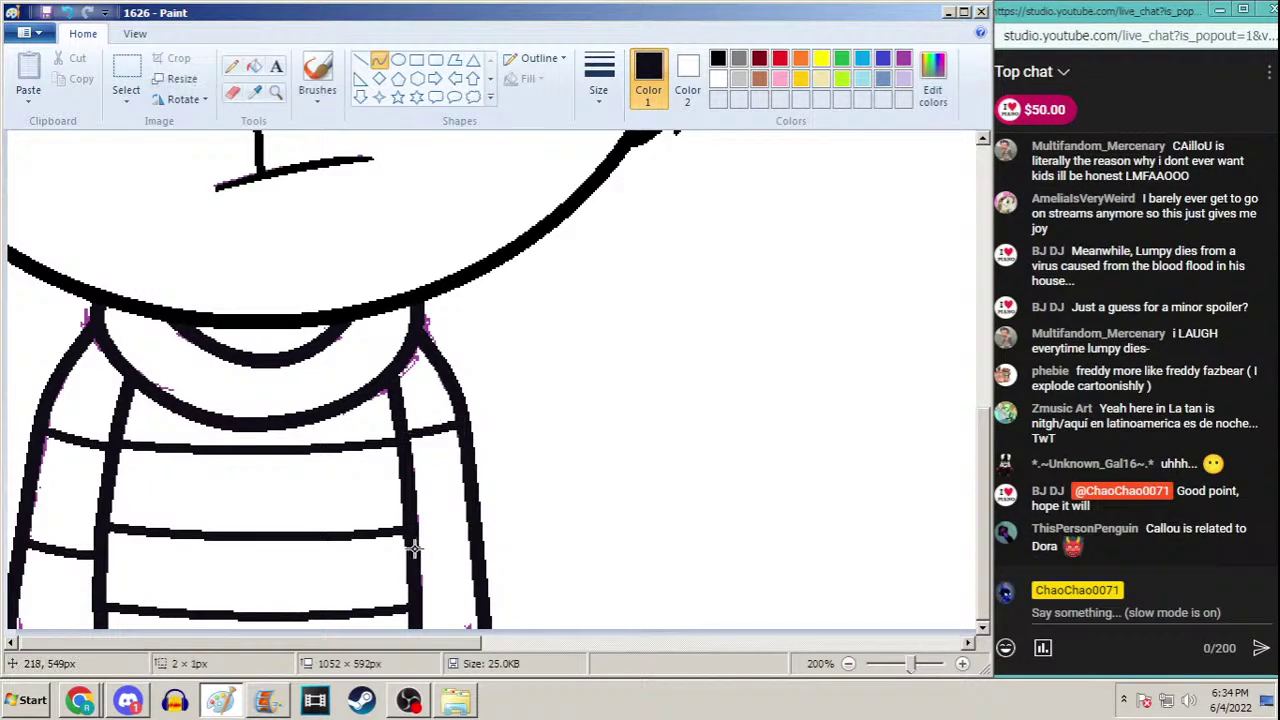
drag(414, 552, 482, 534)
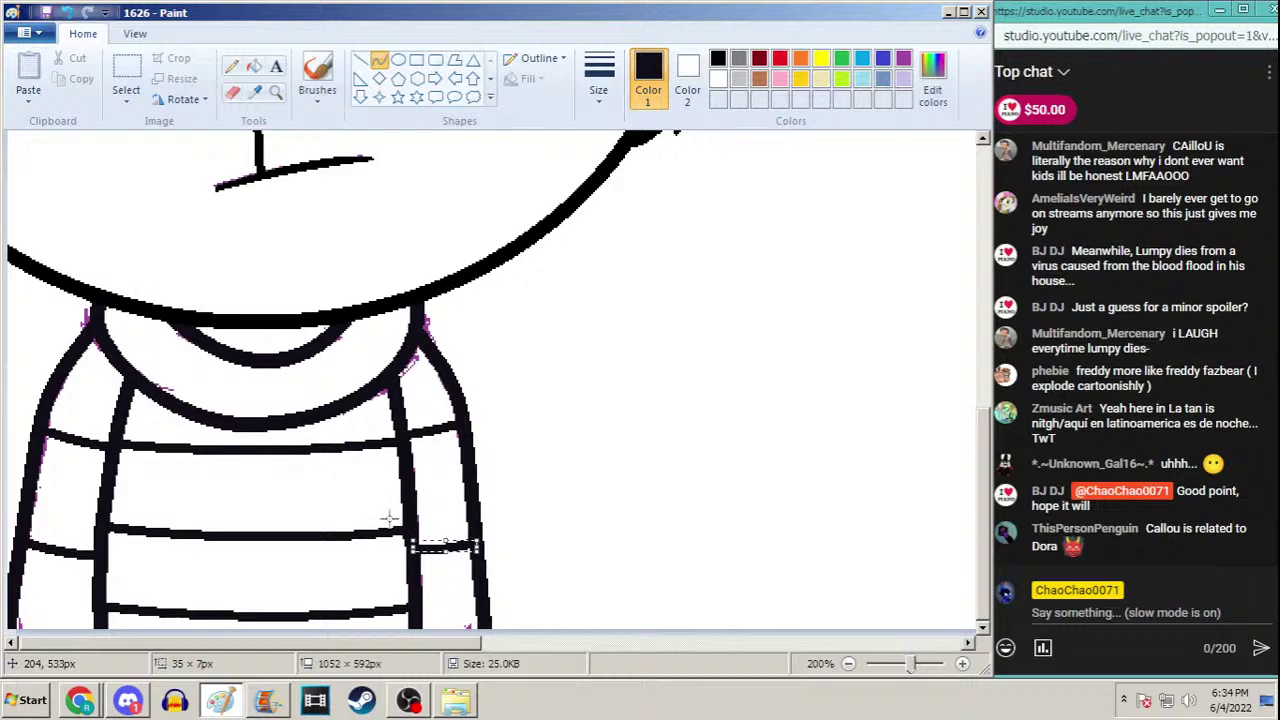
Save the drawing and open image 1622 from the htffirf4 folder
click(276, 91)
right_click(244, 245)
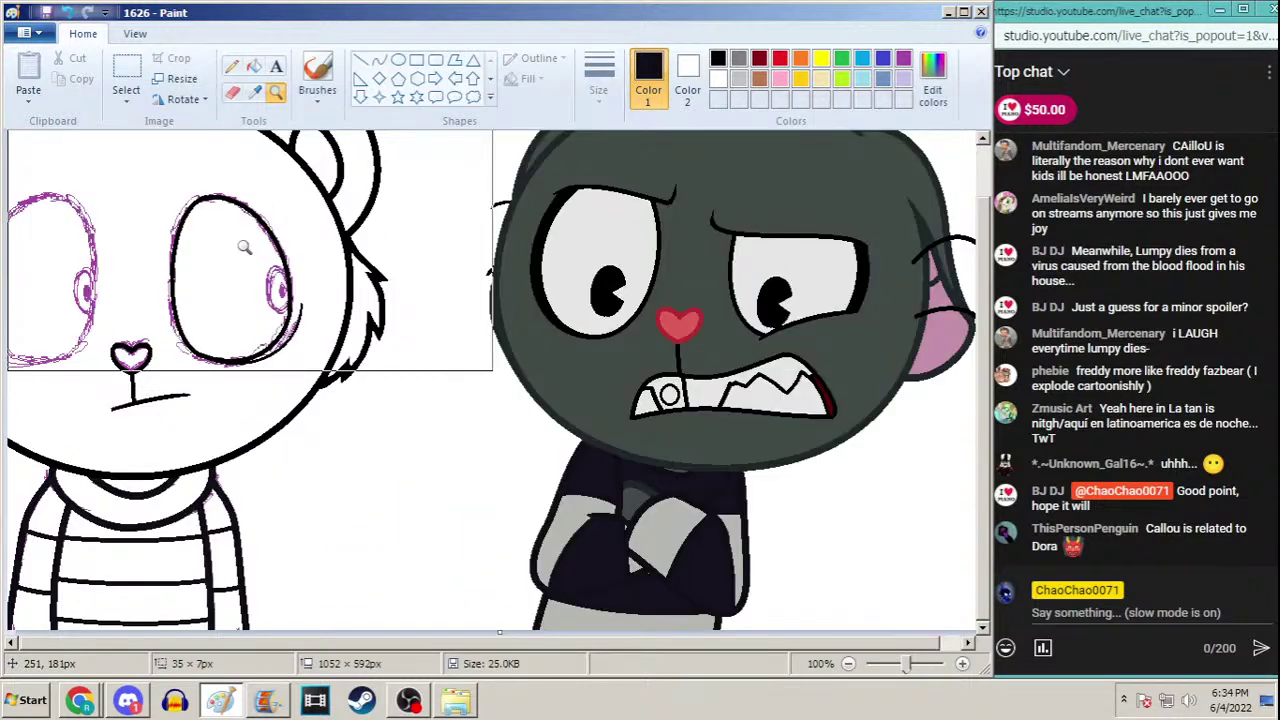
scroll(960, 235, up, 2)
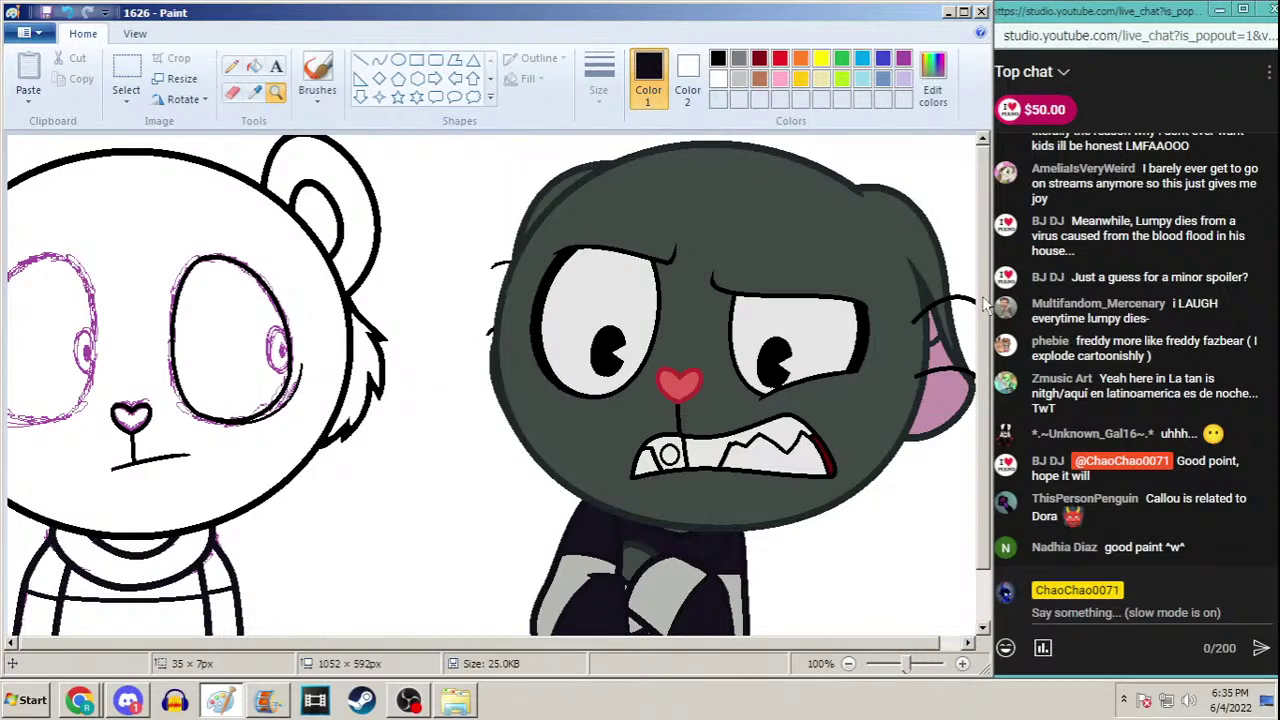
scroll(985, 305, down, 2)
click(379, 61)
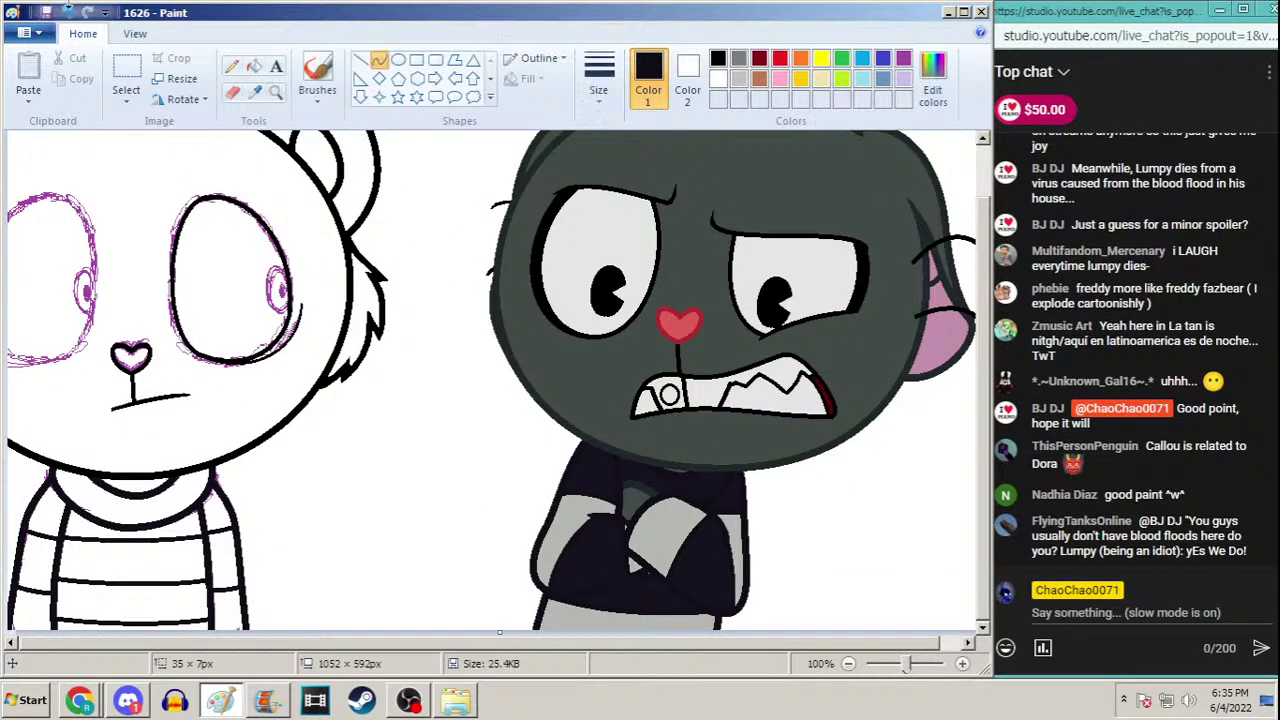
click(66, 10)
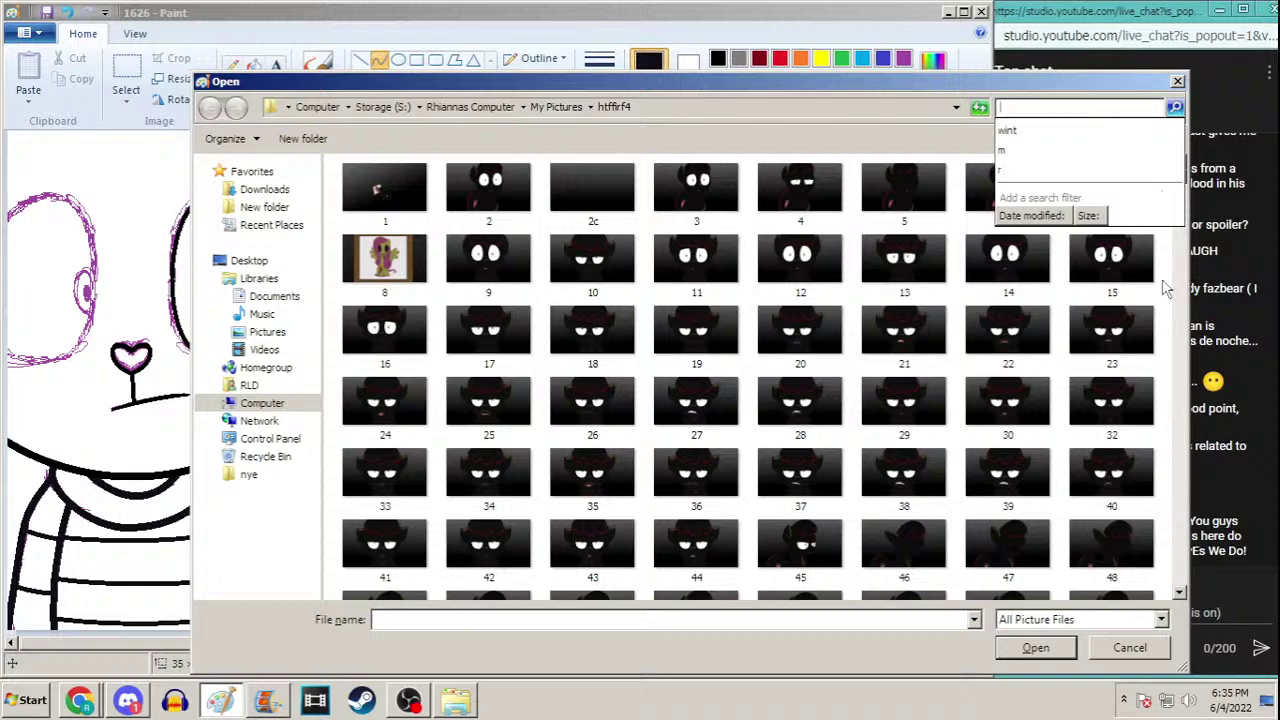
drag(1181, 178, 1180, 592)
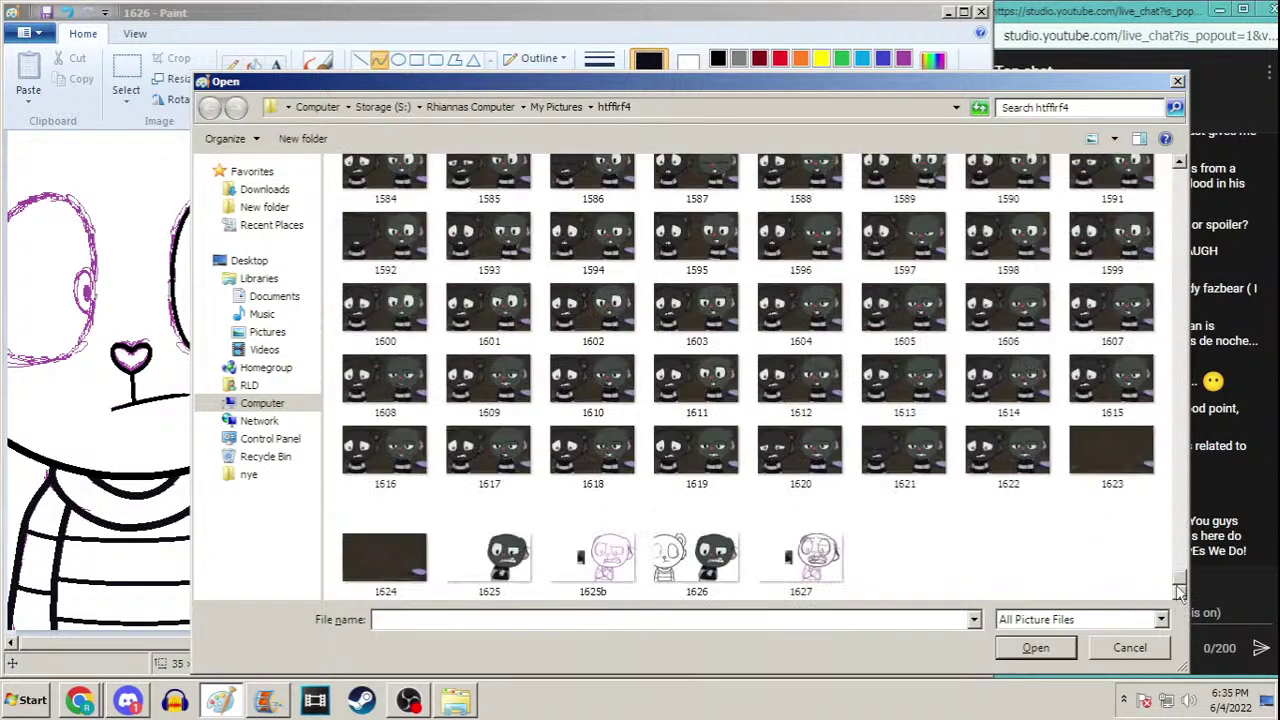
click(1025, 440)
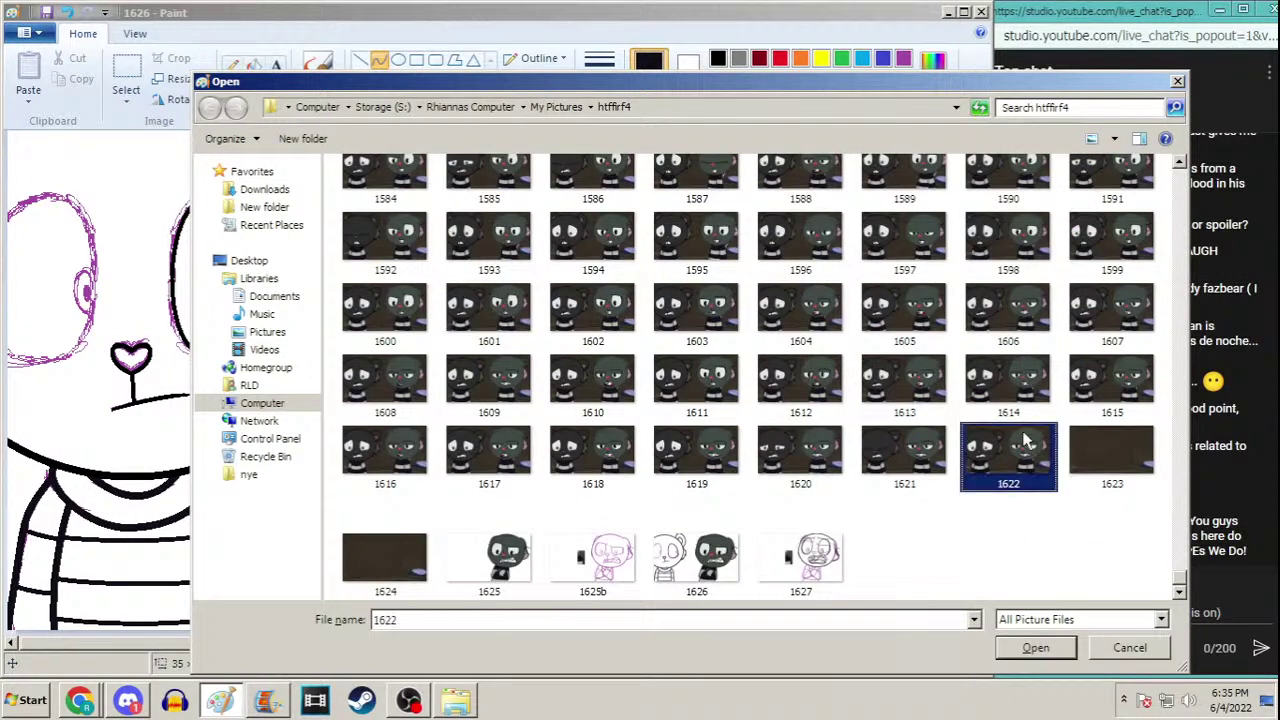
double_click(1025, 440)
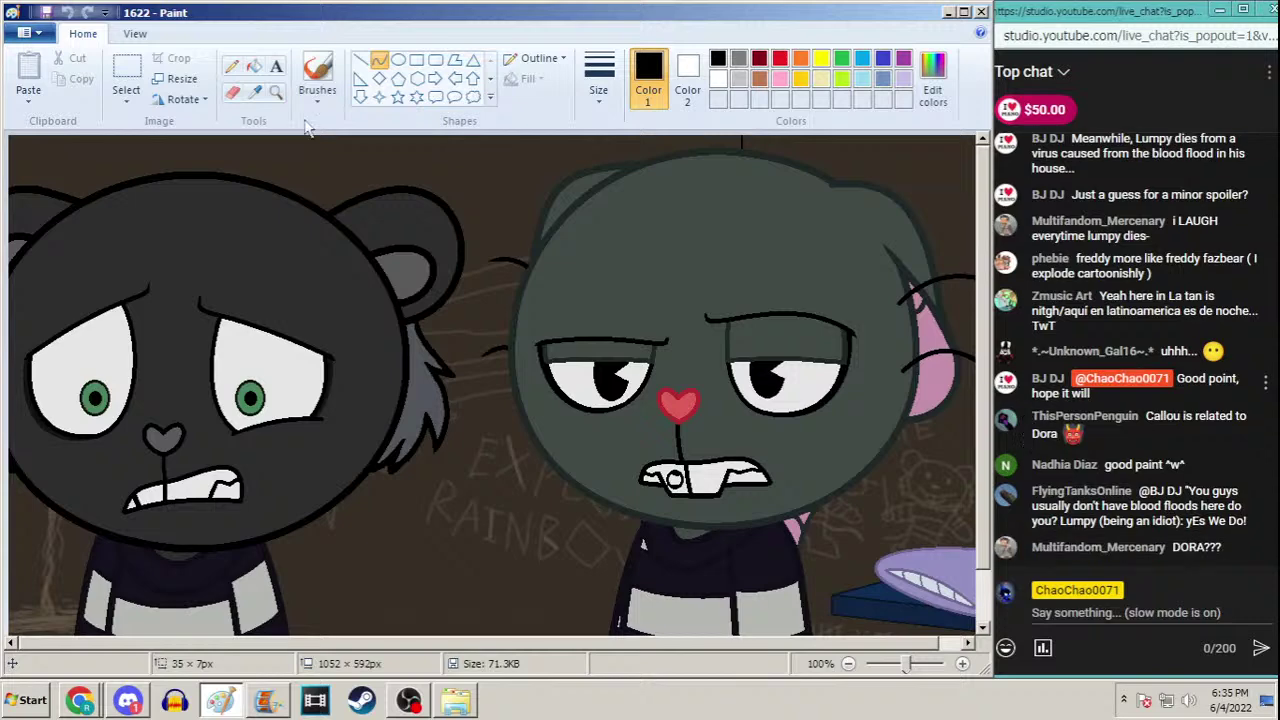
Copy a region about 268 × 320 px around the dark bear's right-hand eye in image 1622 and open image 1626
click(137, 66)
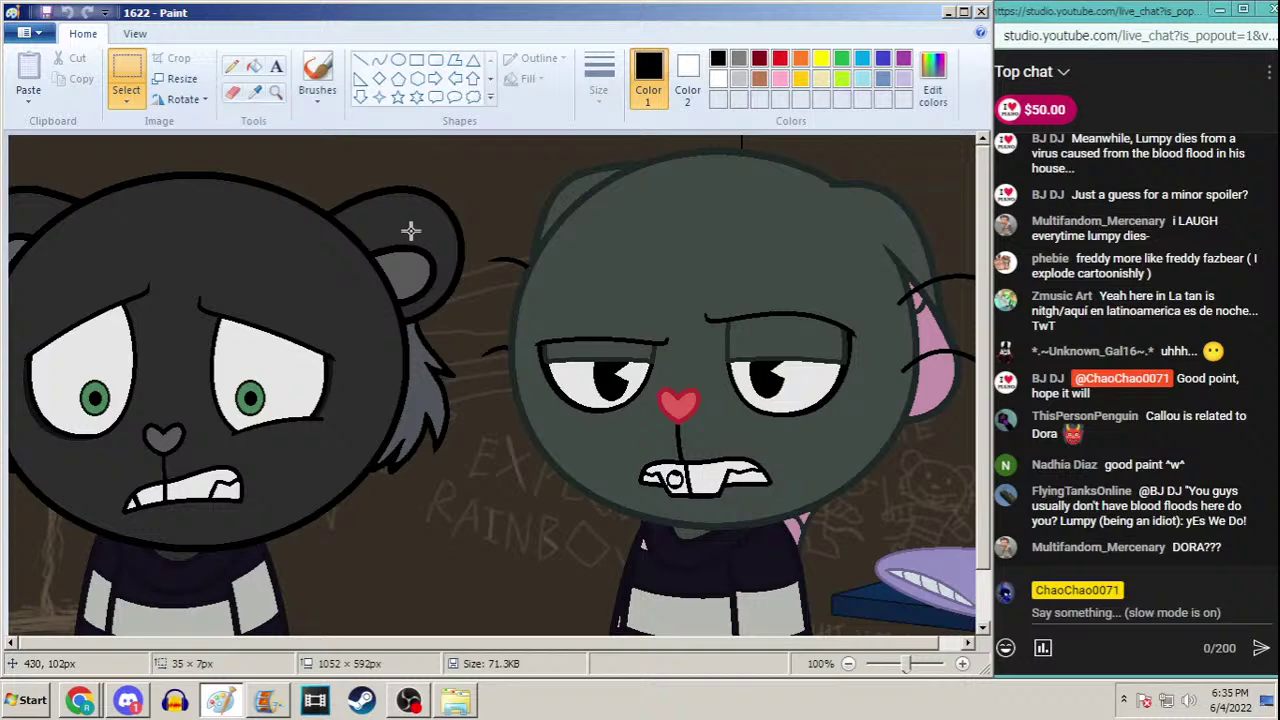
drag(417, 240, 166, 537)
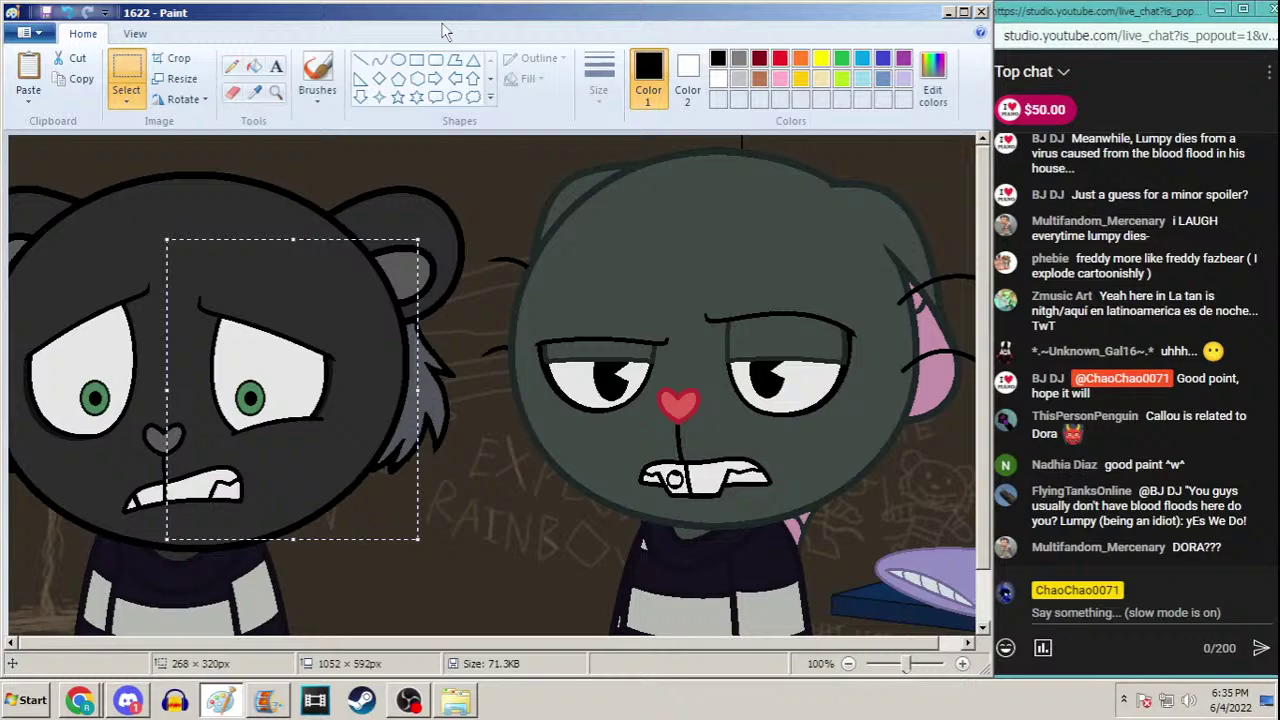
key(ctrl+o)
drag(1187, 176, 1186, 400)
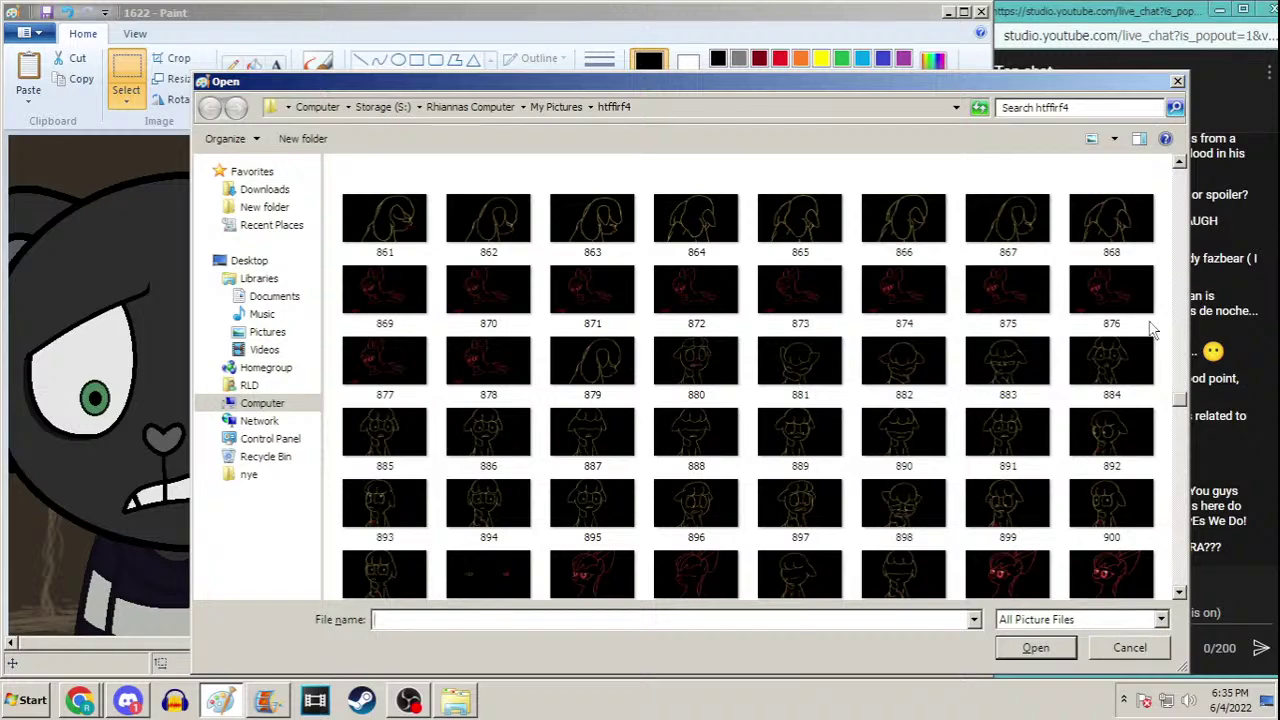
drag(1182, 404, 1180, 592)
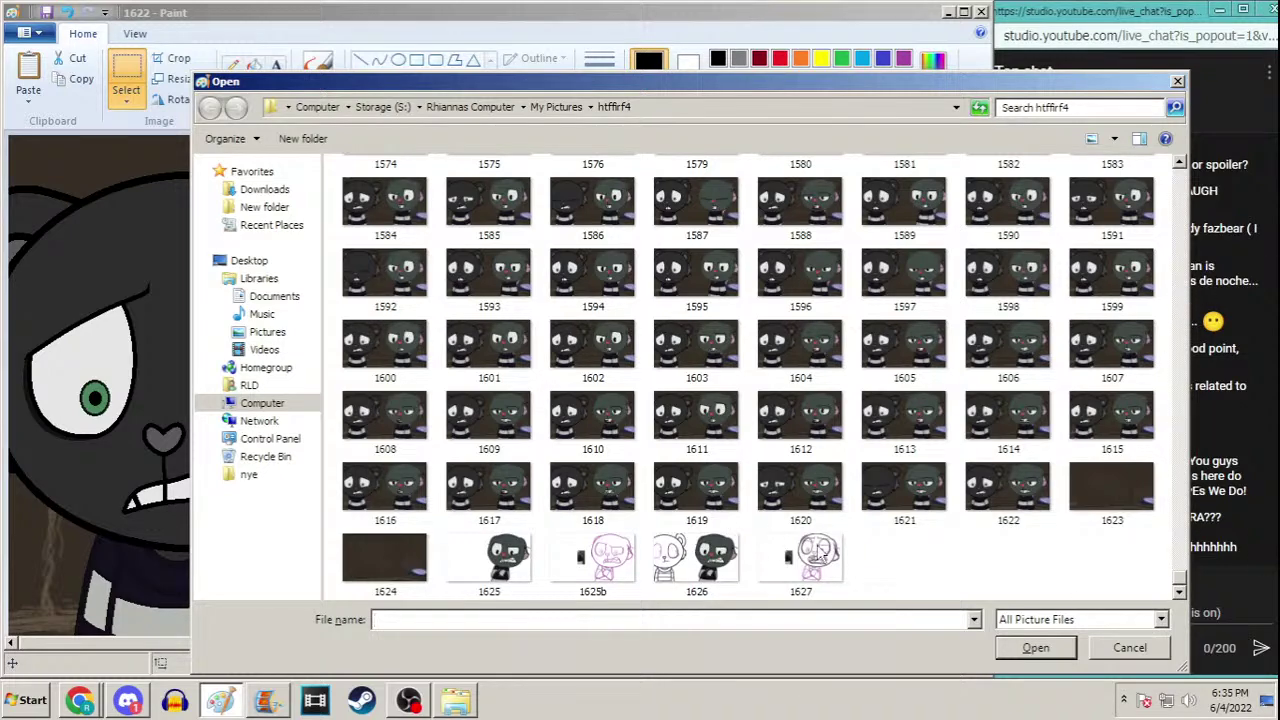
click(816, 548)
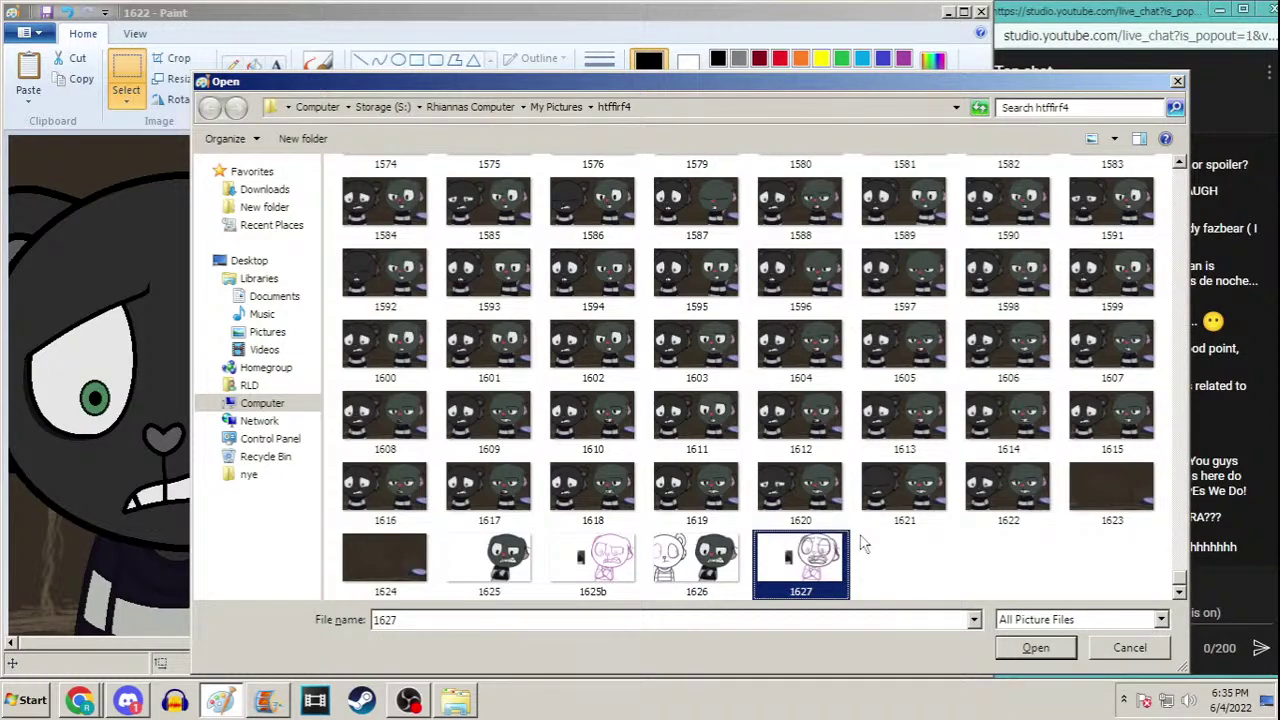
key(Left)
key(Return)
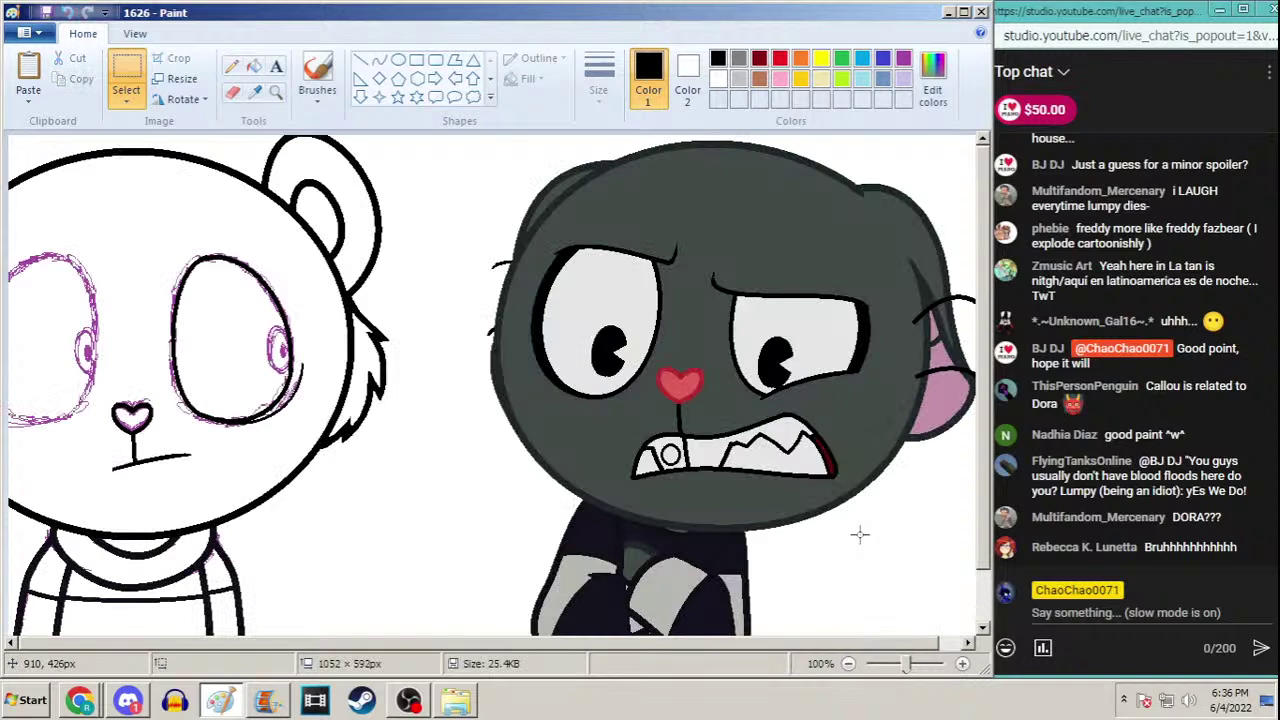
right_click(238, 248)
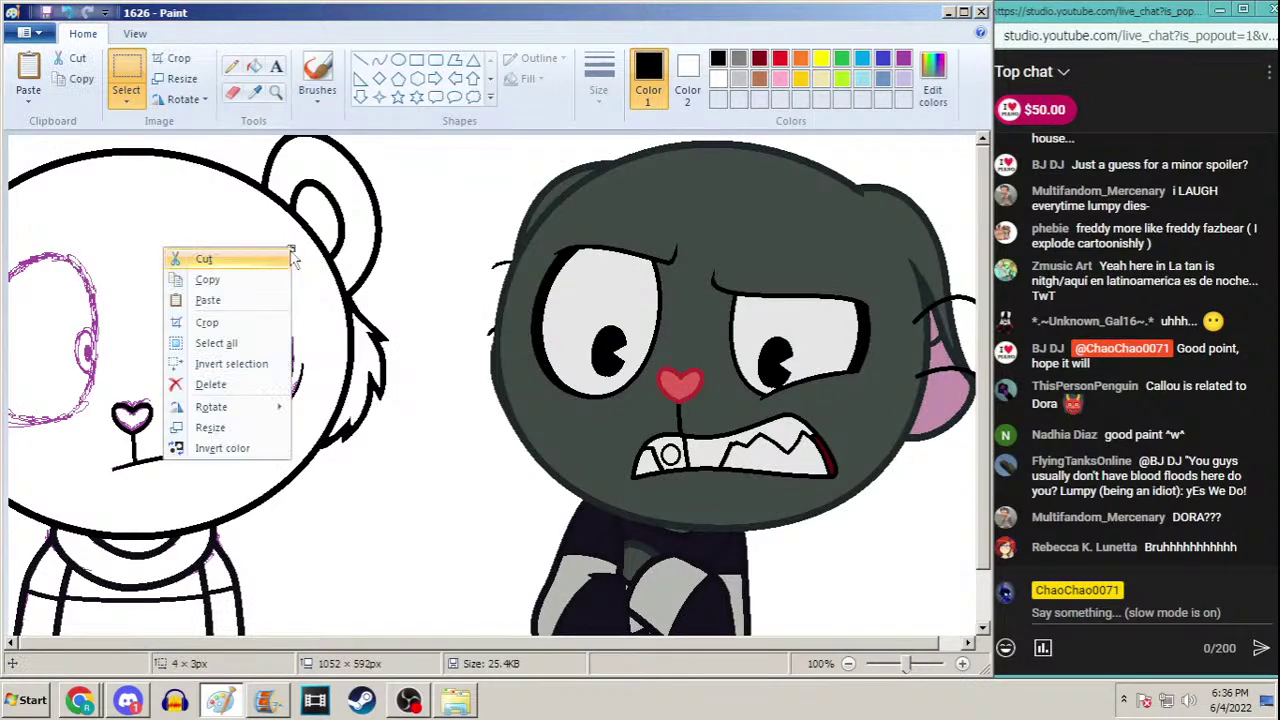
click(280, 297)
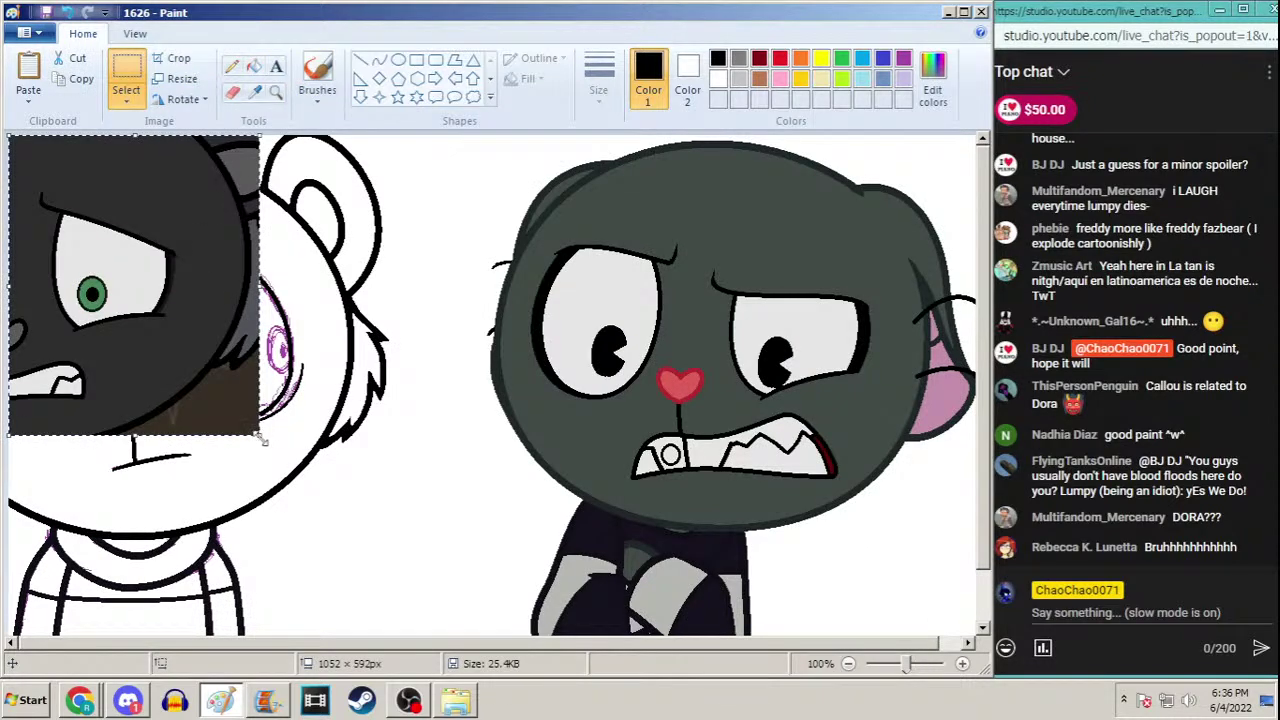
click(66, 12)
scroll(120, 82, up, 1)
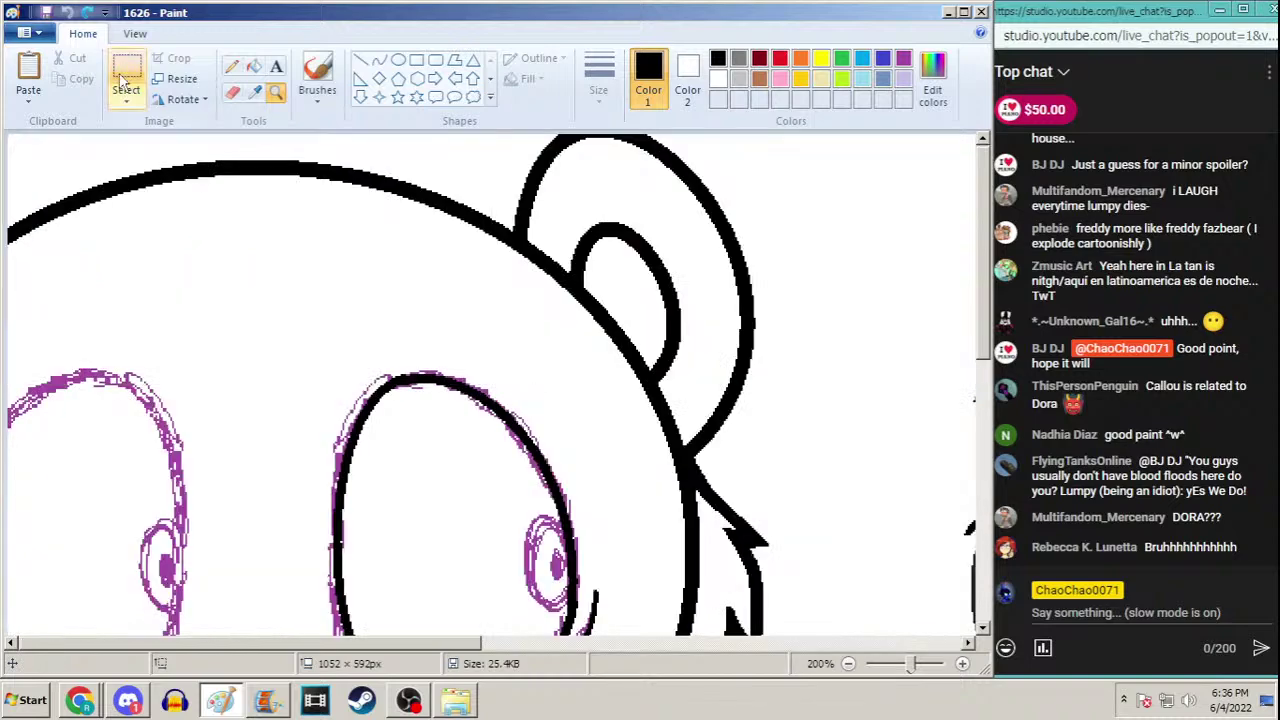
scroll(120, 82, down, 2)
key(ctrl+o)
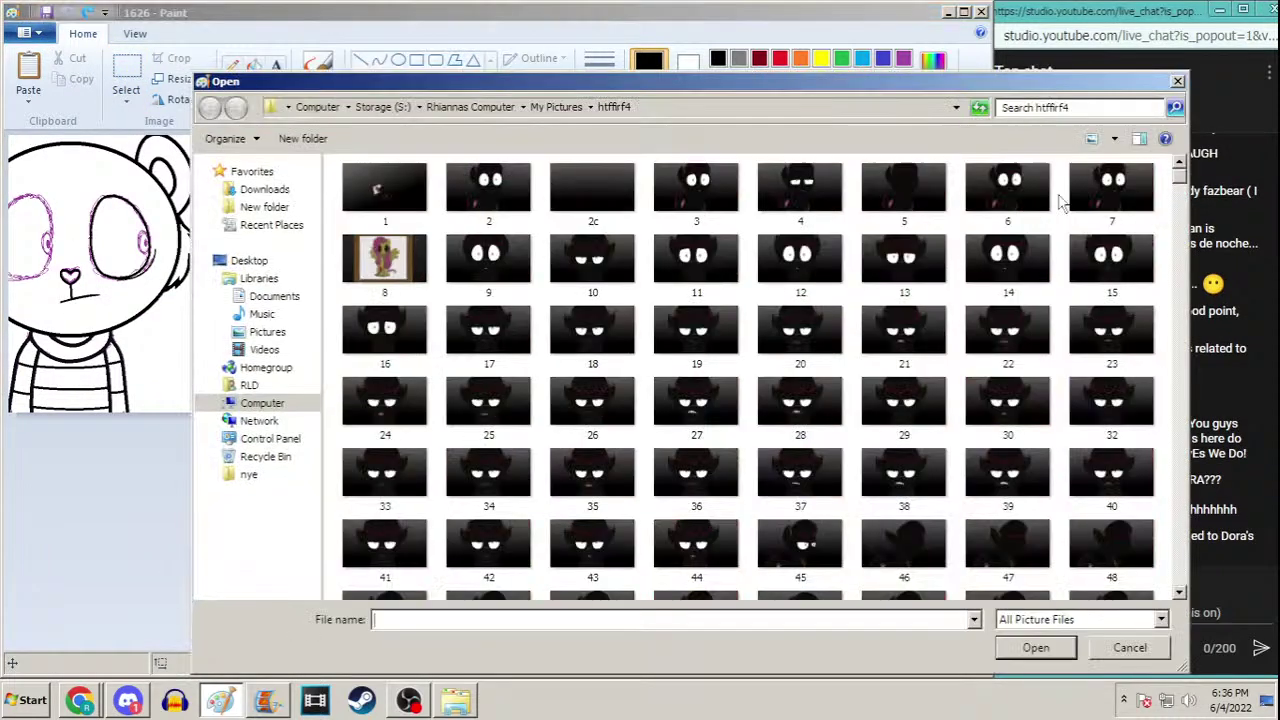
drag(1180, 180, 1155, 585)
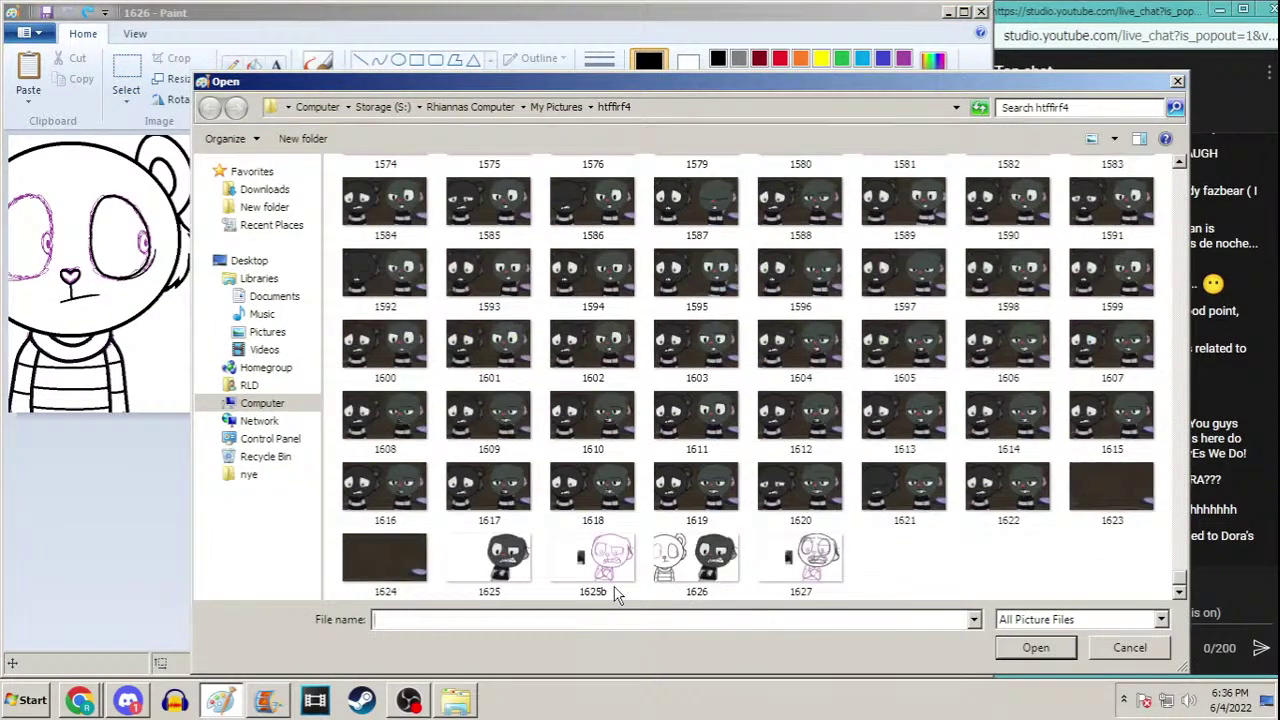
double_click(678, 578)
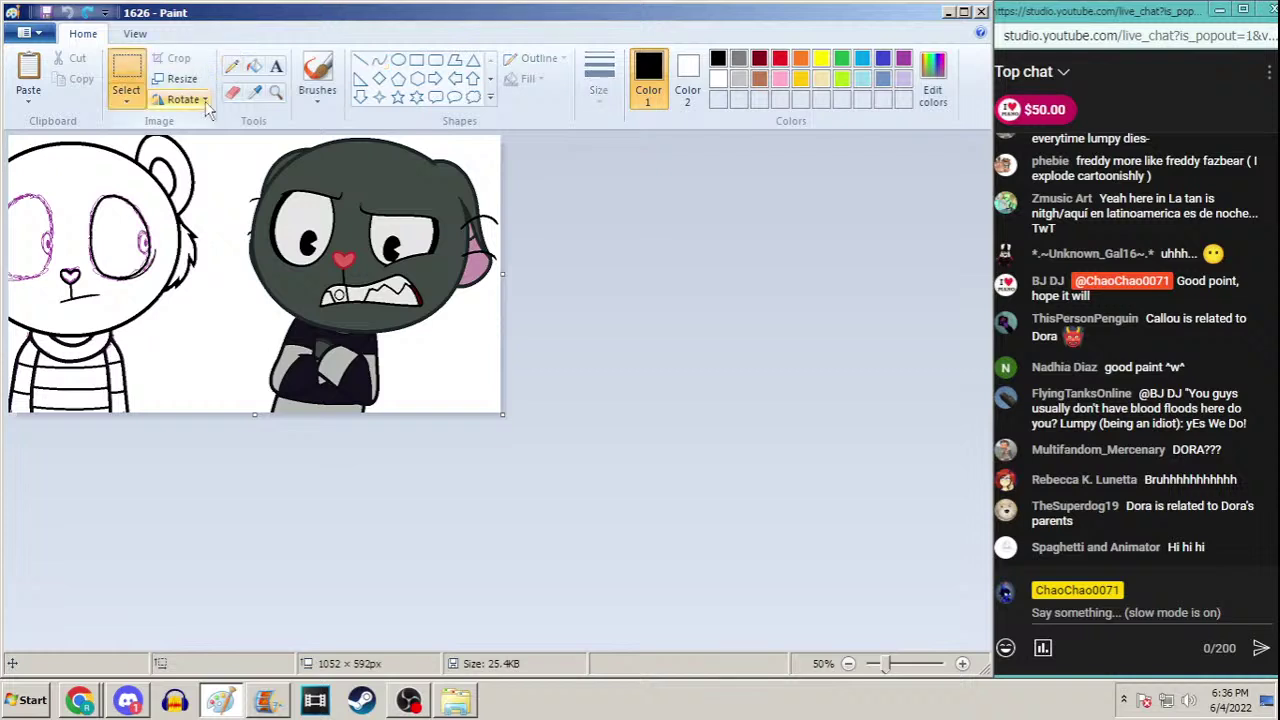
Delete the coloured character's area of about 593 × 591 px, then paste the copied eye reference into the emptied space beside the bear
drag(222, 137, 600, 528)
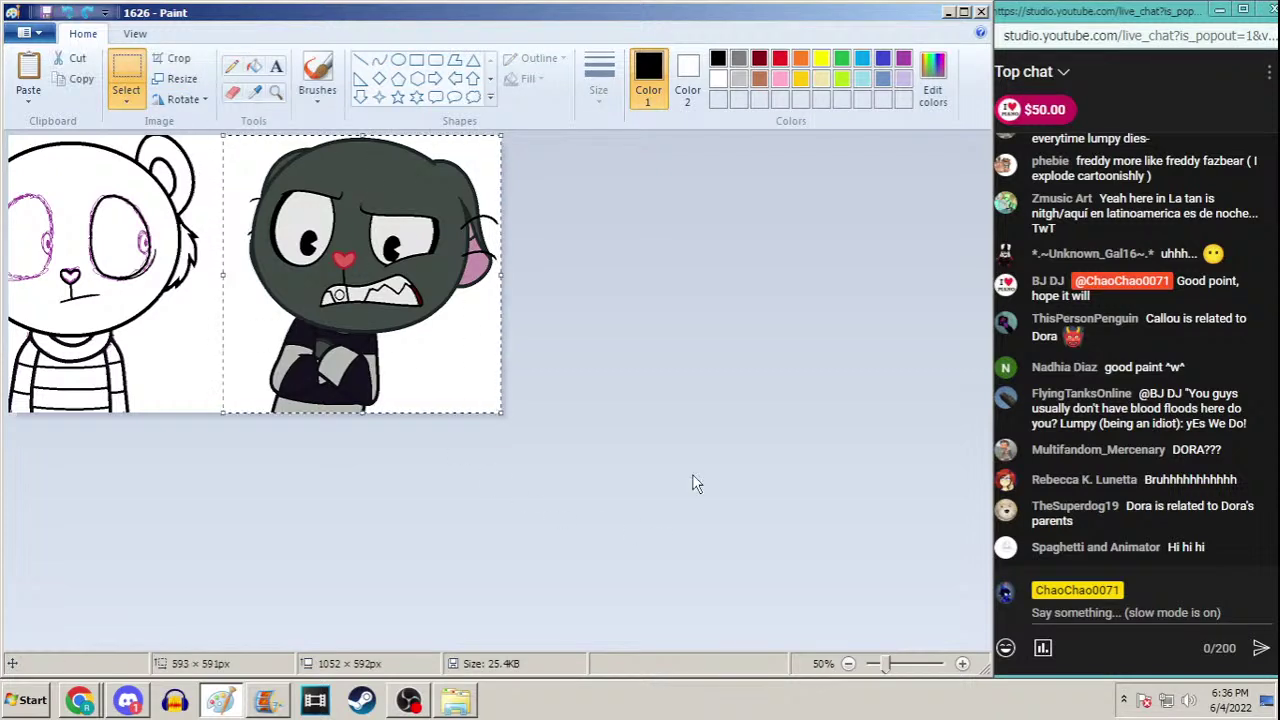
key(Delete)
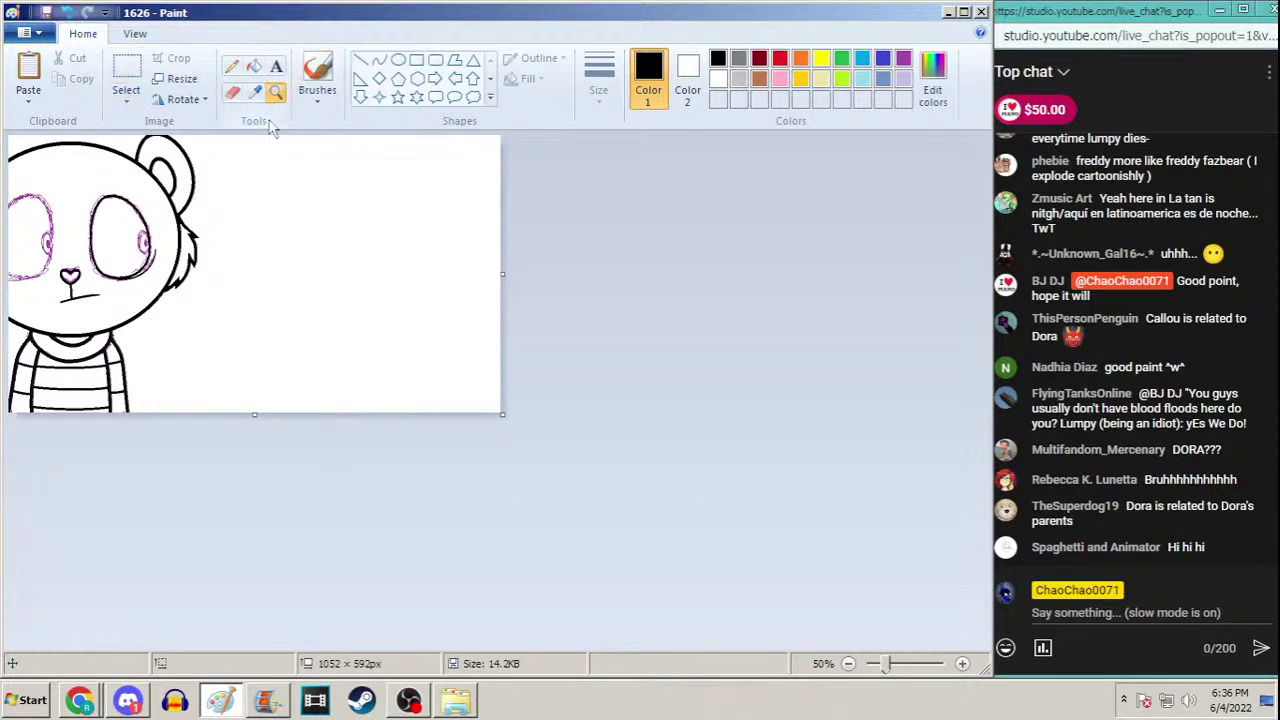
key(ctrl+Page_Up)
right_click(192, 220)
click(243, 274)
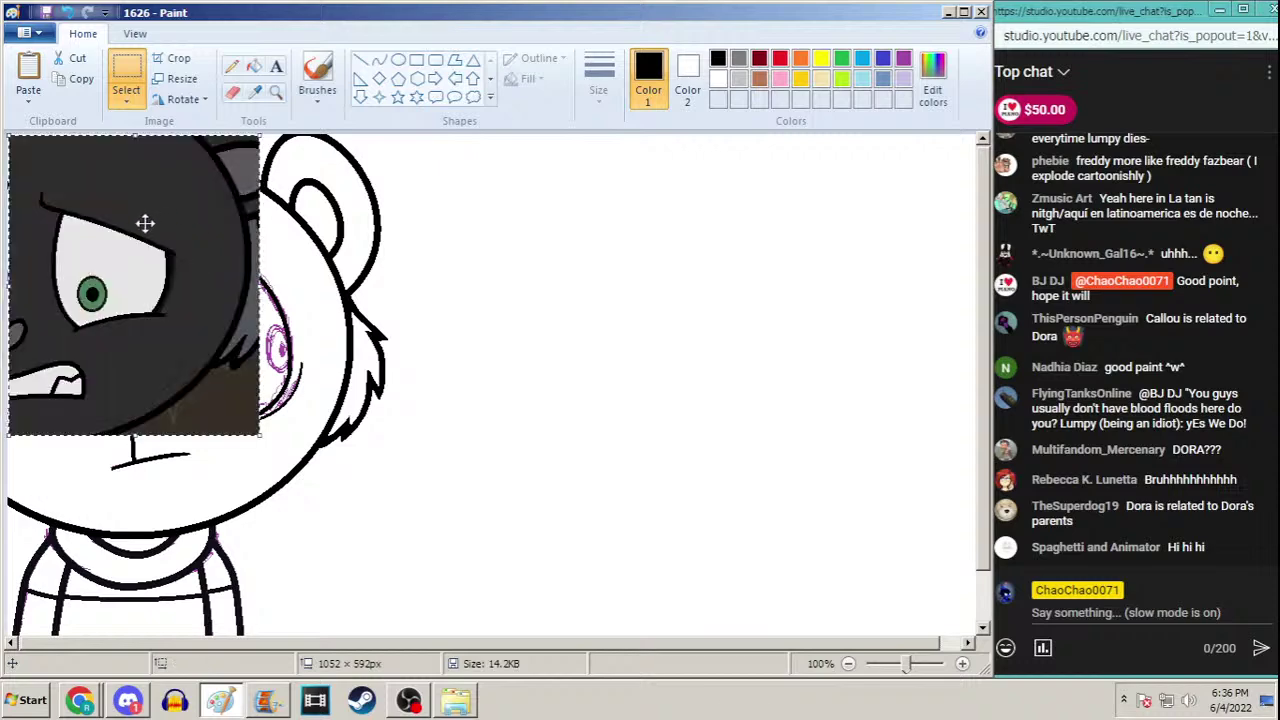
drag(143, 220, 587, 260)
Try to outline the right-hand iris with an ellipse about 27 × 49 px in the reference iris's outline colour, using the second-thinnest line
click(255, 91)
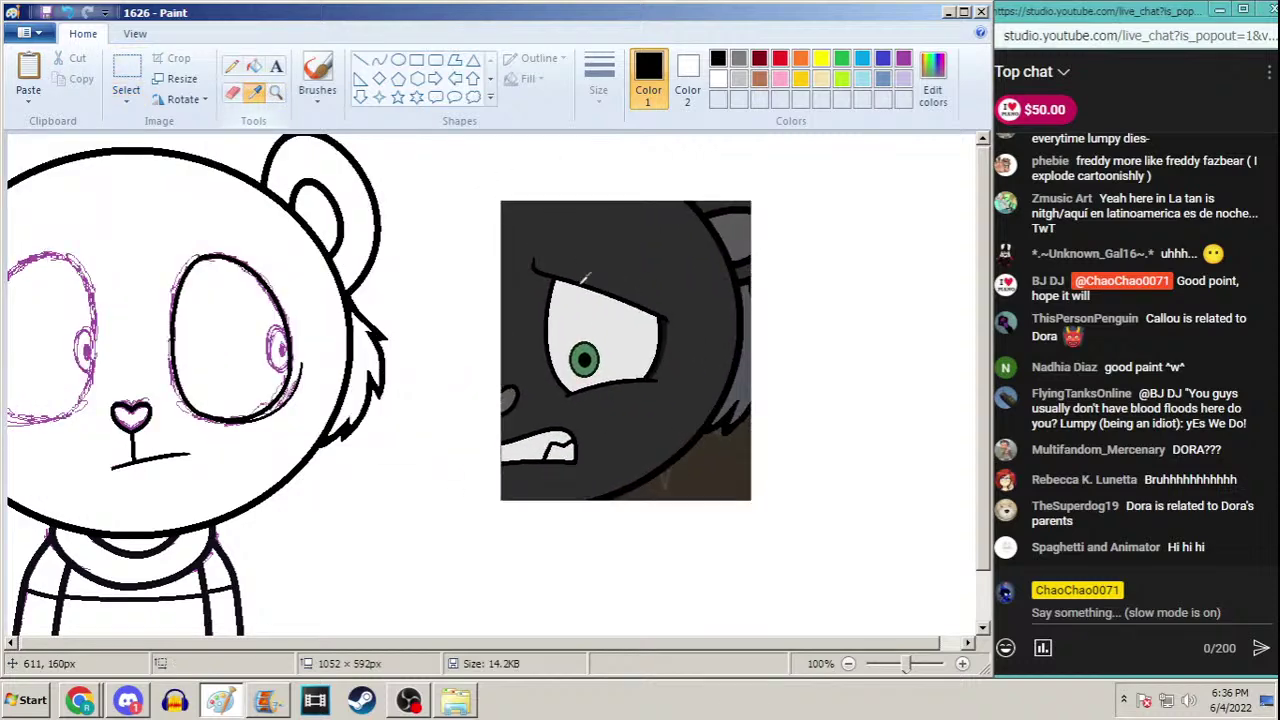
click(595, 341)
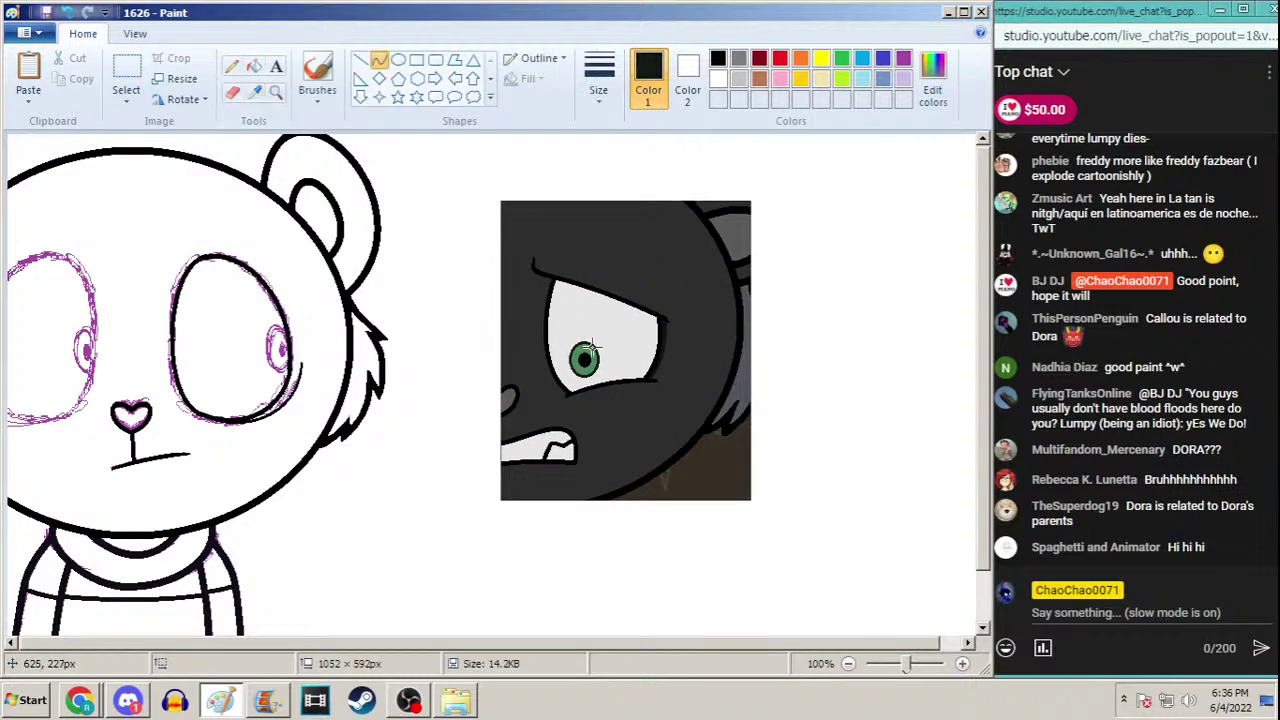
click(275, 92)
click(267, 315)
click(398, 60)
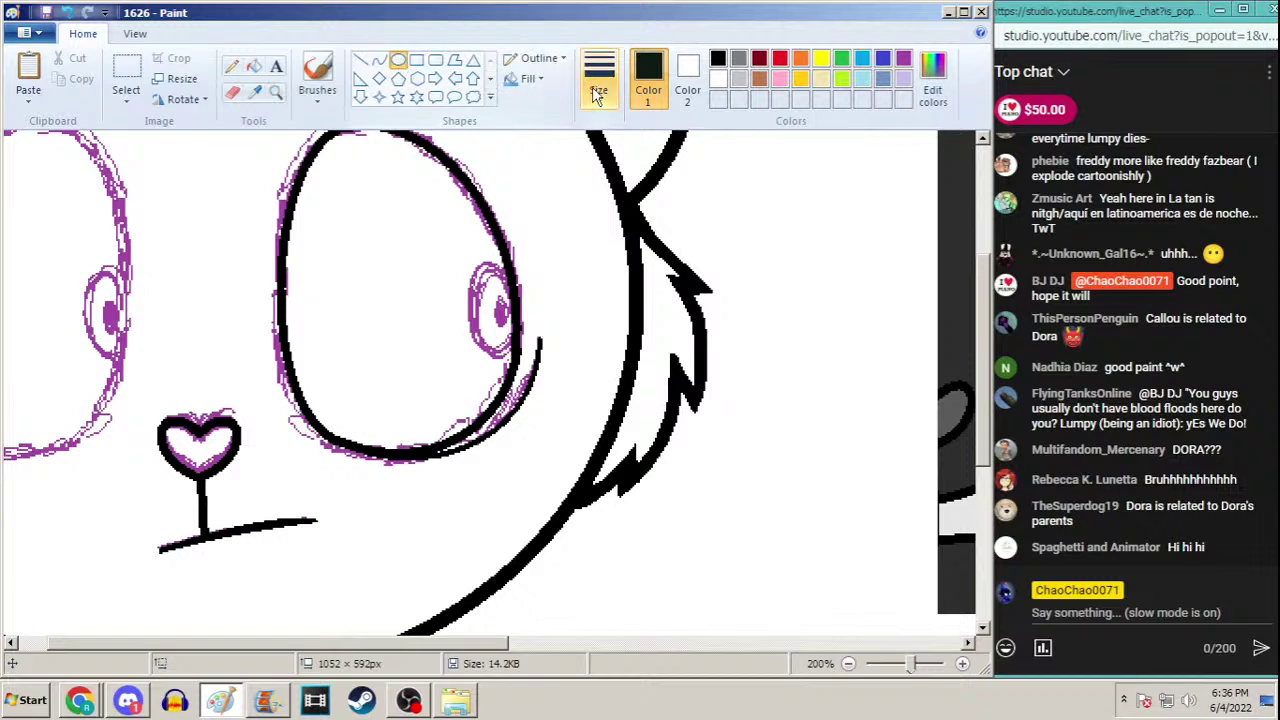
click(597, 92)
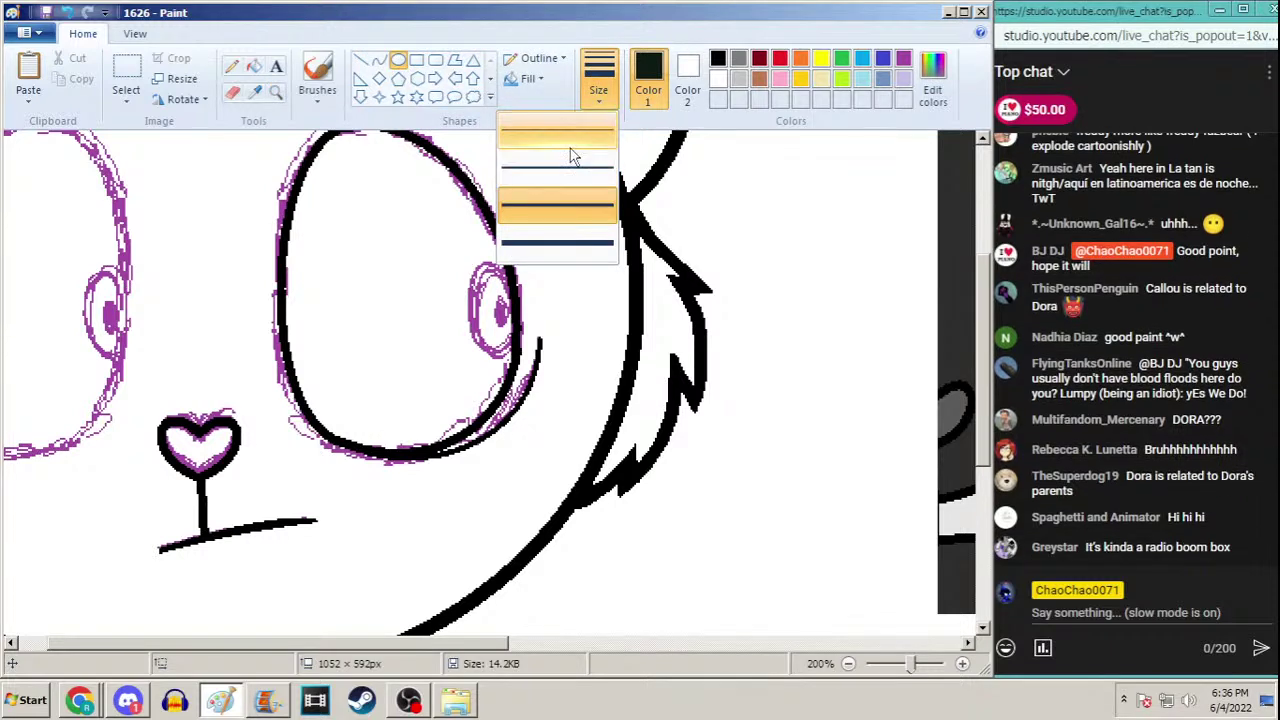
click(568, 165)
mouse_move(510, 270)
mouse_down()
mouse_move(452, 372)
mouse_move(461, 361)
mouse_up()
drag(487, 317, 497, 309)
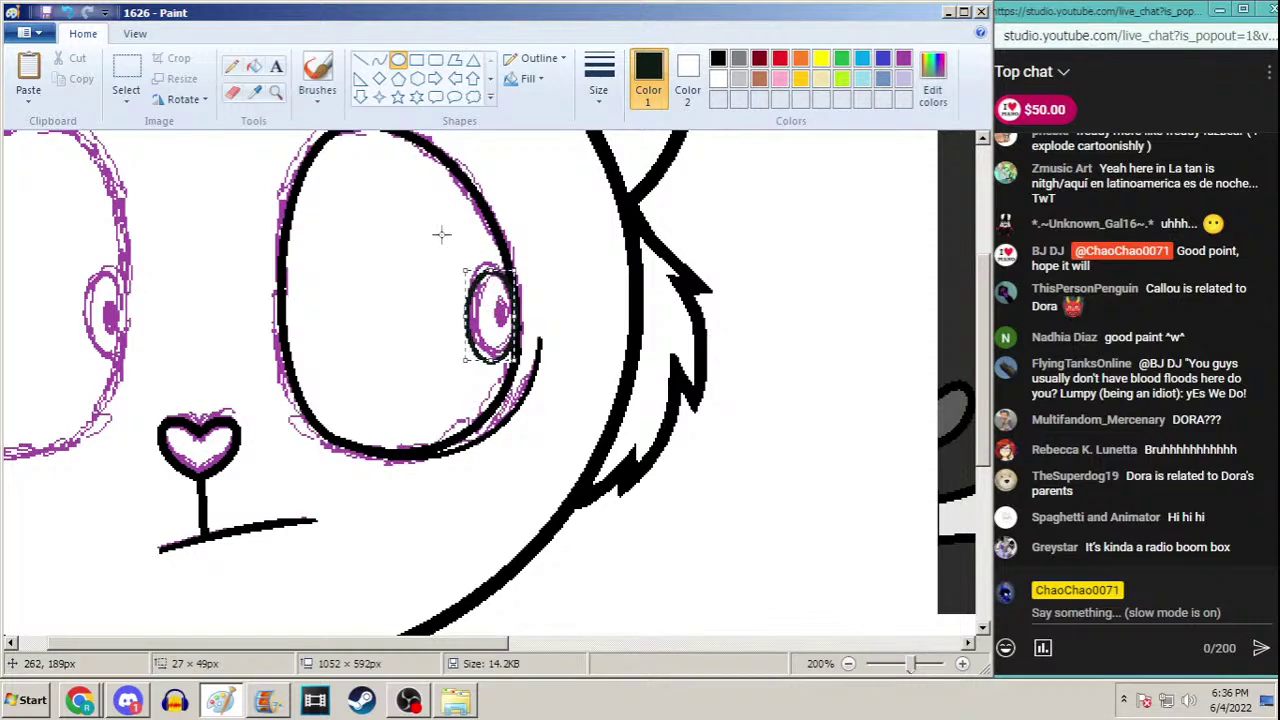
Undo the iris ellipse and sample black from the reference eye's outline as the drawing colour
click(276, 91)
right_click(371, 157)
right_click(397, 183)
click(397, 183)
click(637, 322)
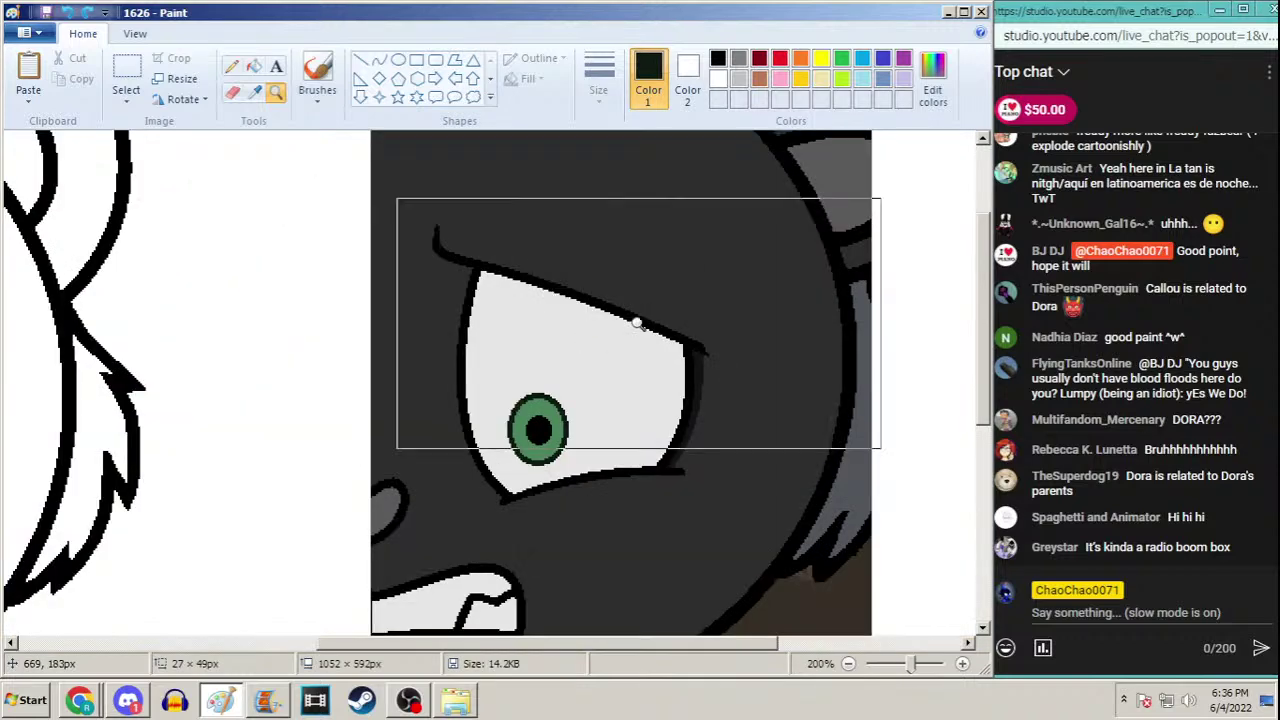
click(637, 322)
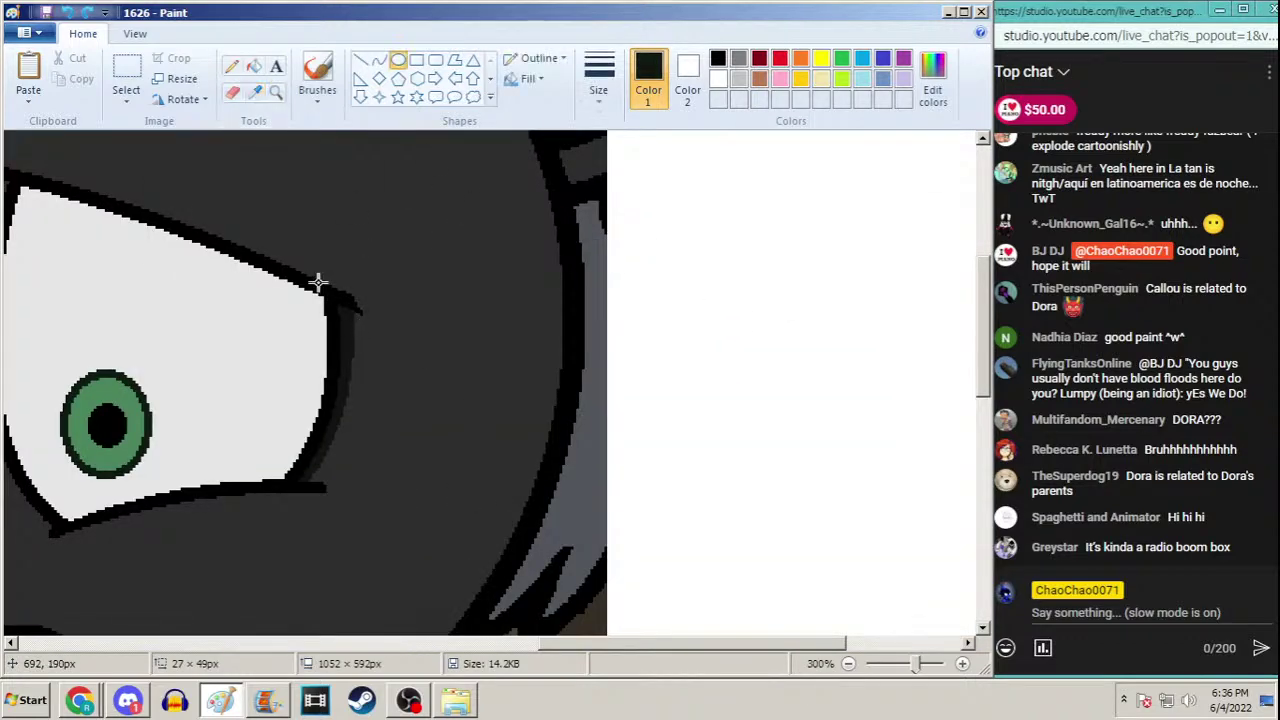
click(276, 91)
right_click(289, 219)
right_click(289, 219)
click(313, 261)
click(290, 270)
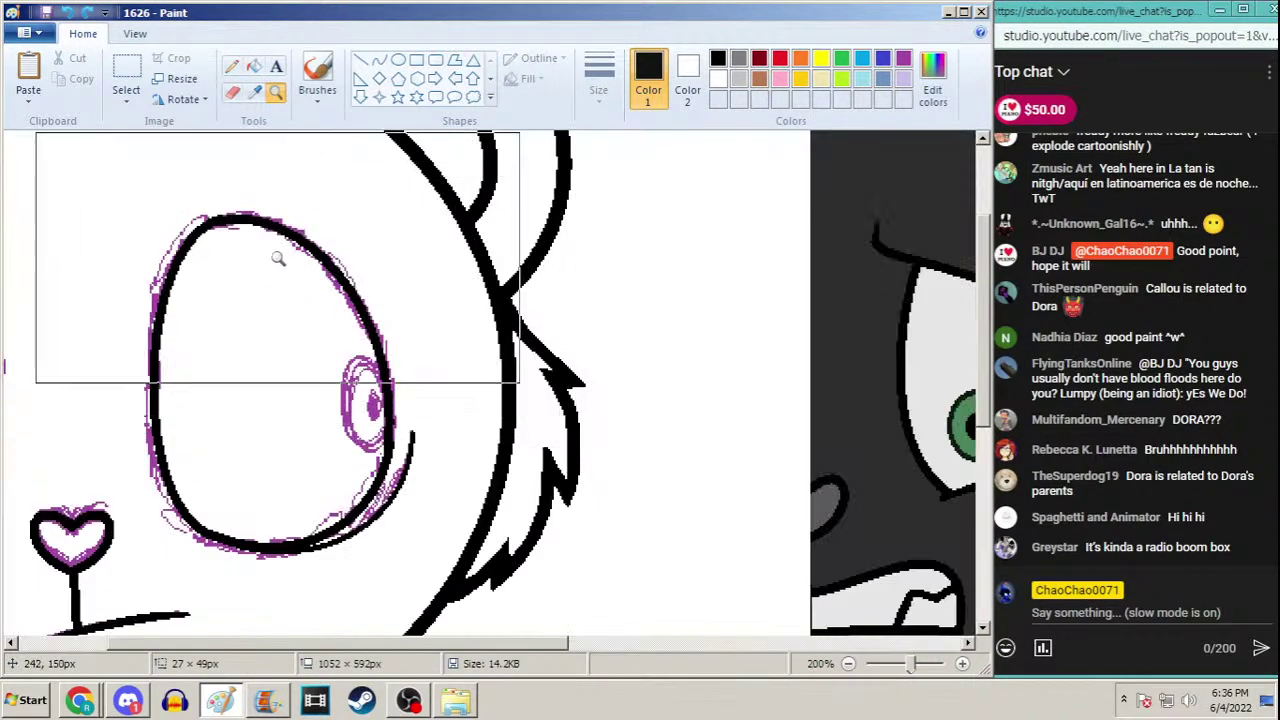
Draw a curve about 68 × 110 px in the thinnest line around the right-hand eye's upper outer edge and touch it up with the Pencil
click(379, 60)
click(598, 80)
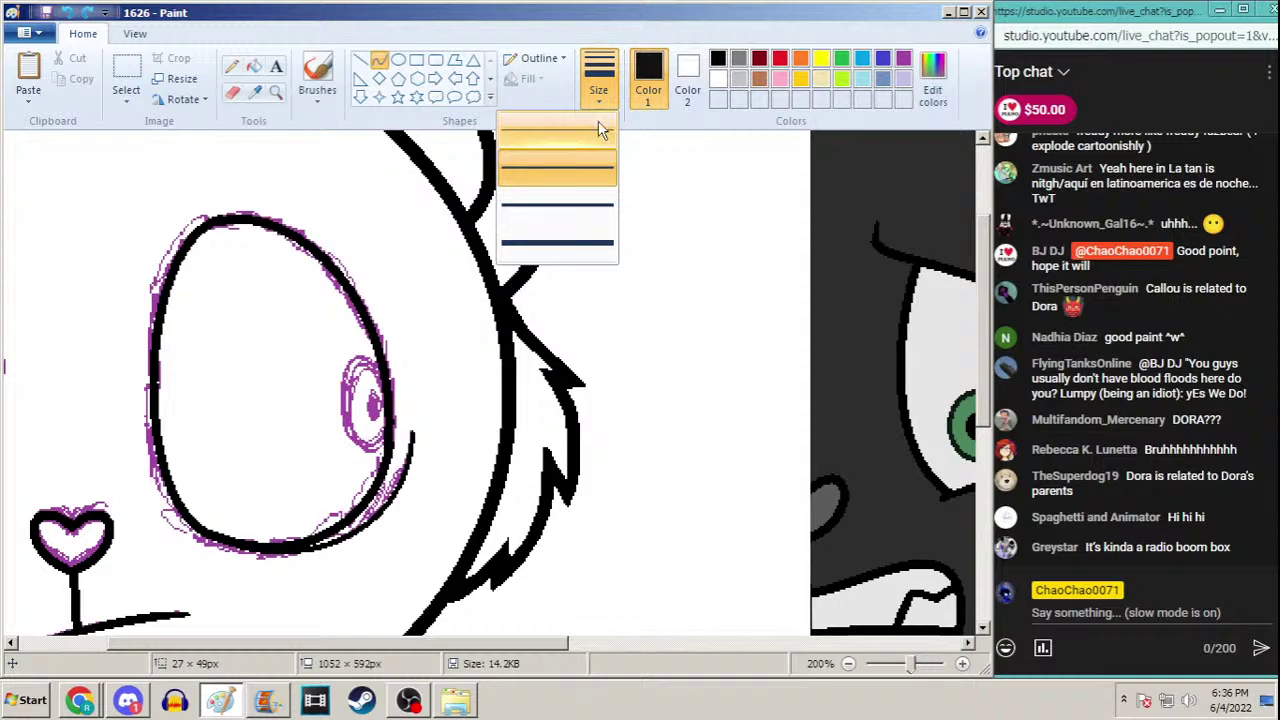
click(600, 130)
drag(410, 428, 398, 331)
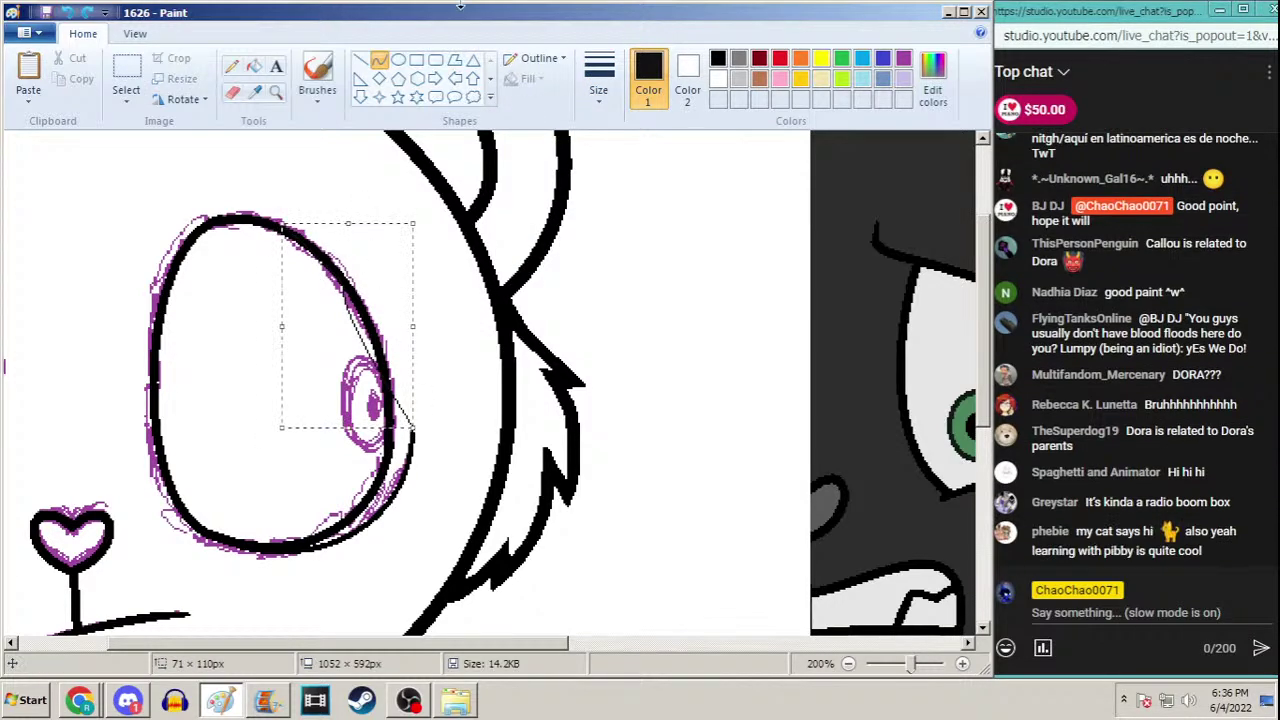
key(ctrl+z)
drag(410, 432, 371, 248)
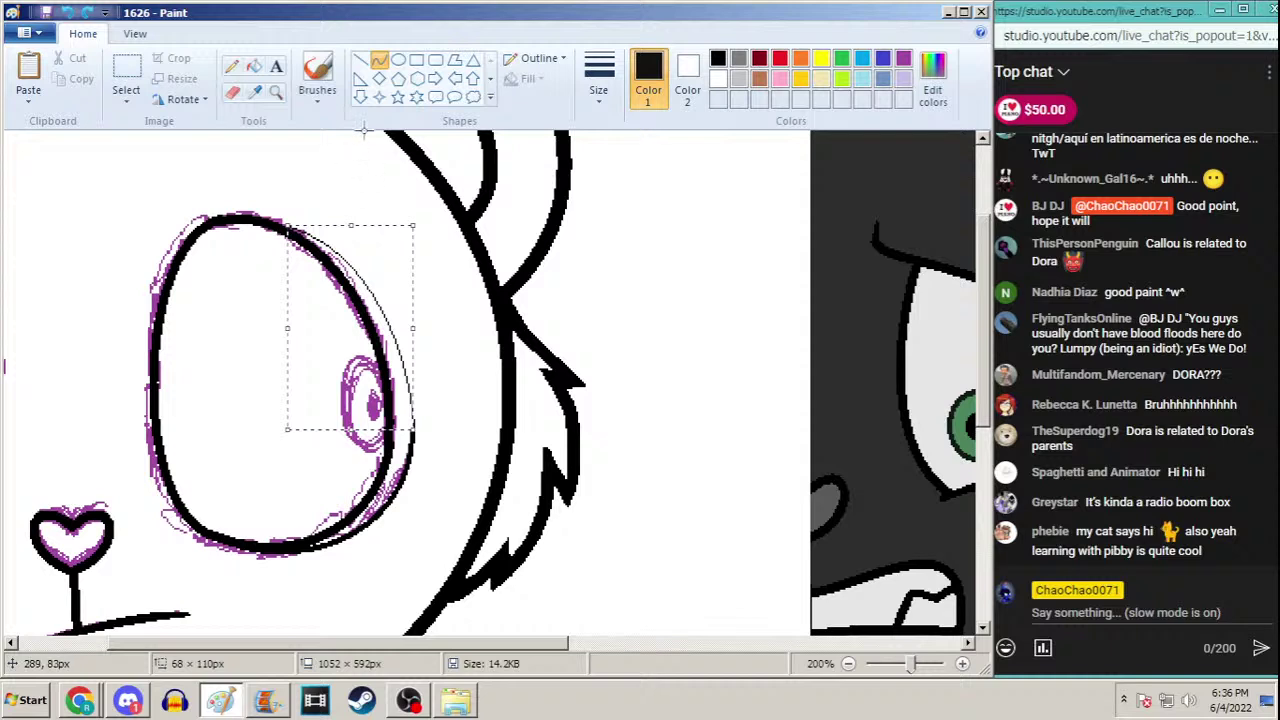
click(231, 66)
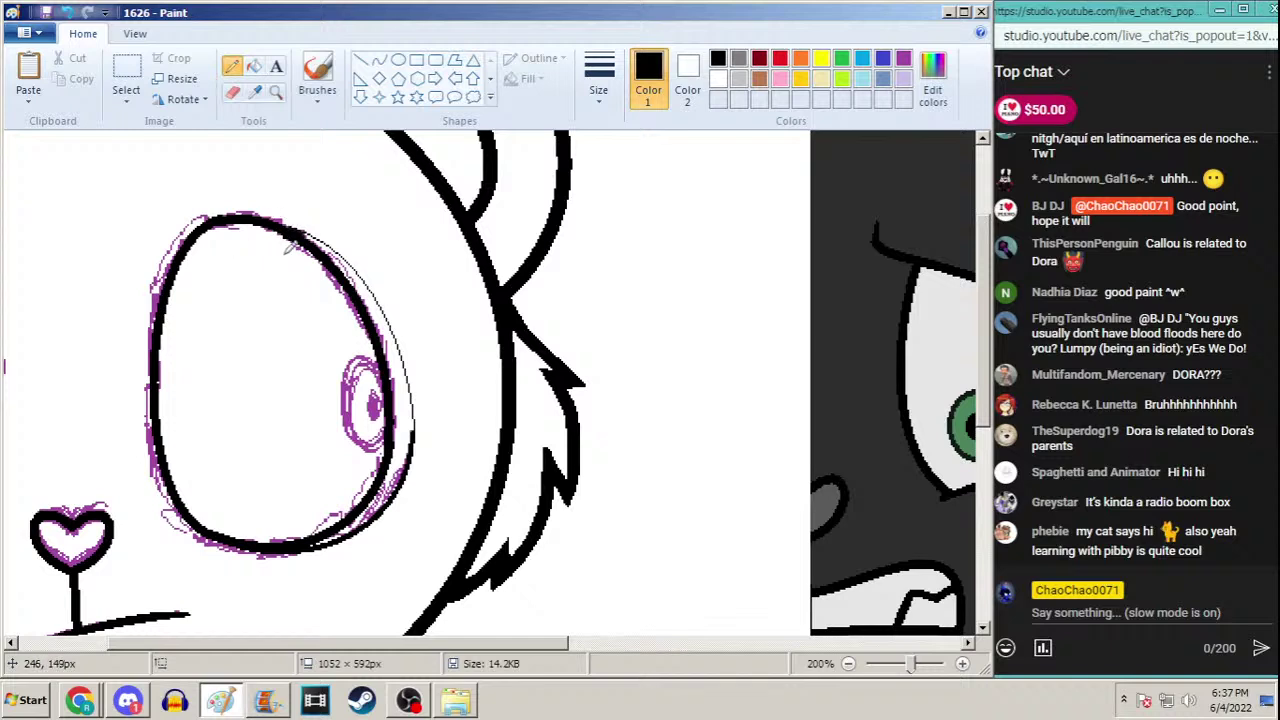
click(276, 91)
click(232, 66)
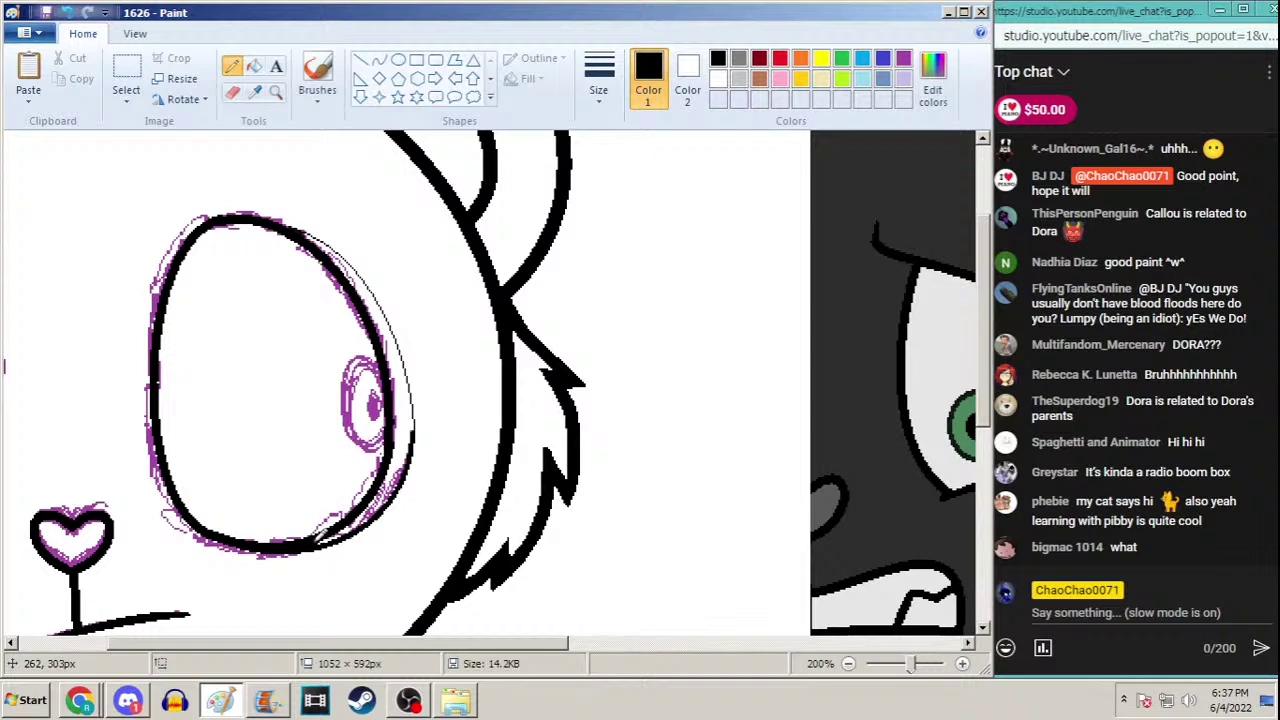
Duplicate the inked right-hand eye as a selection of about 148 × 194 px and flip the copy horizontally
click(276, 91)
right_click(268, 228)
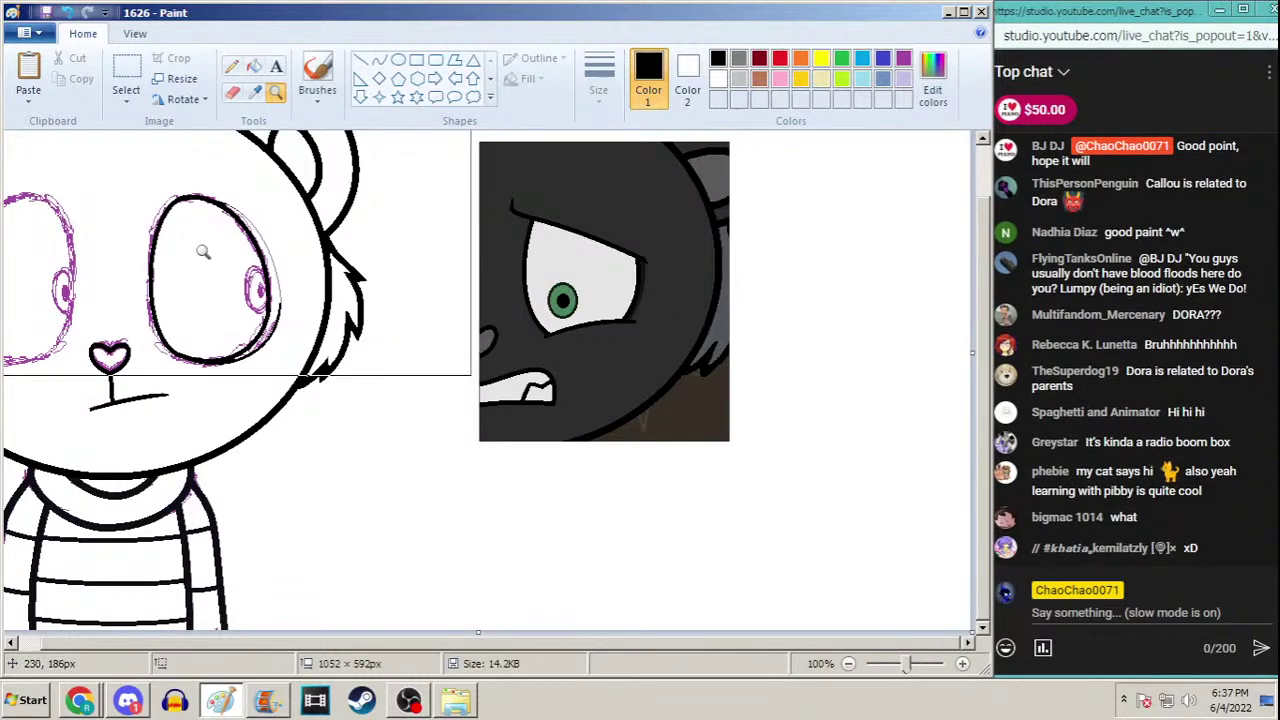
click(126, 72)
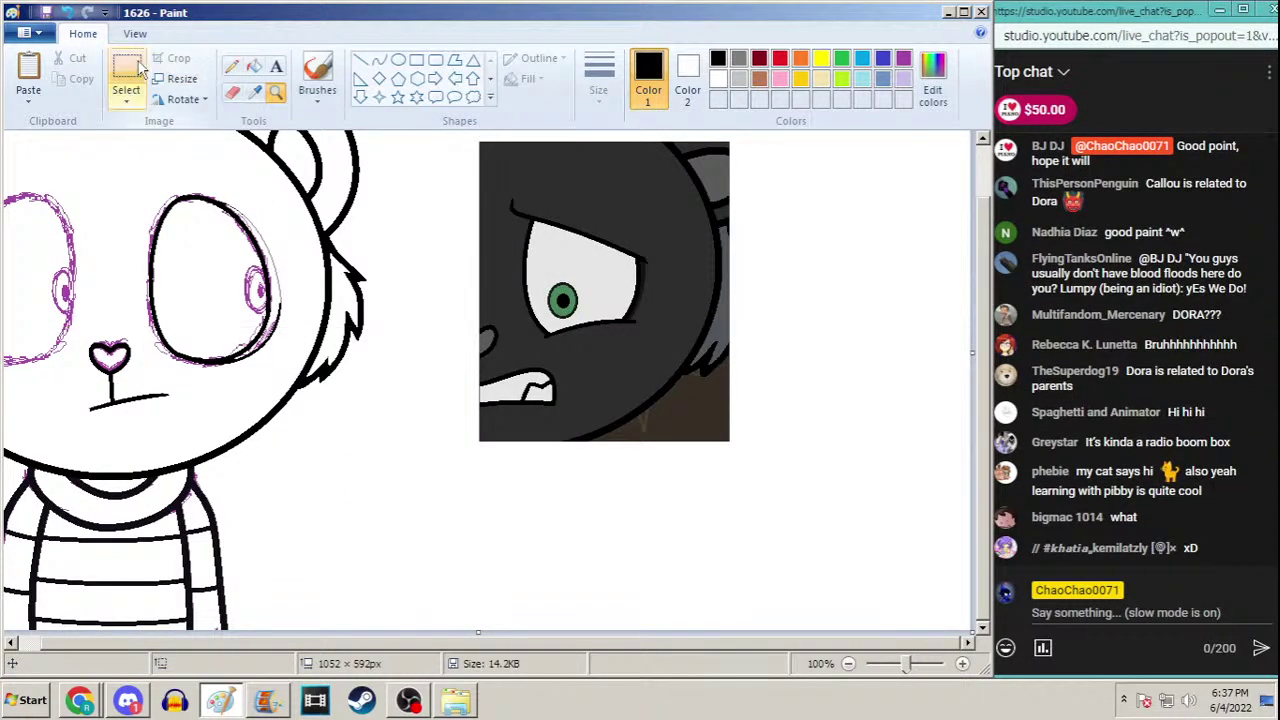
drag(147, 190, 287, 371)
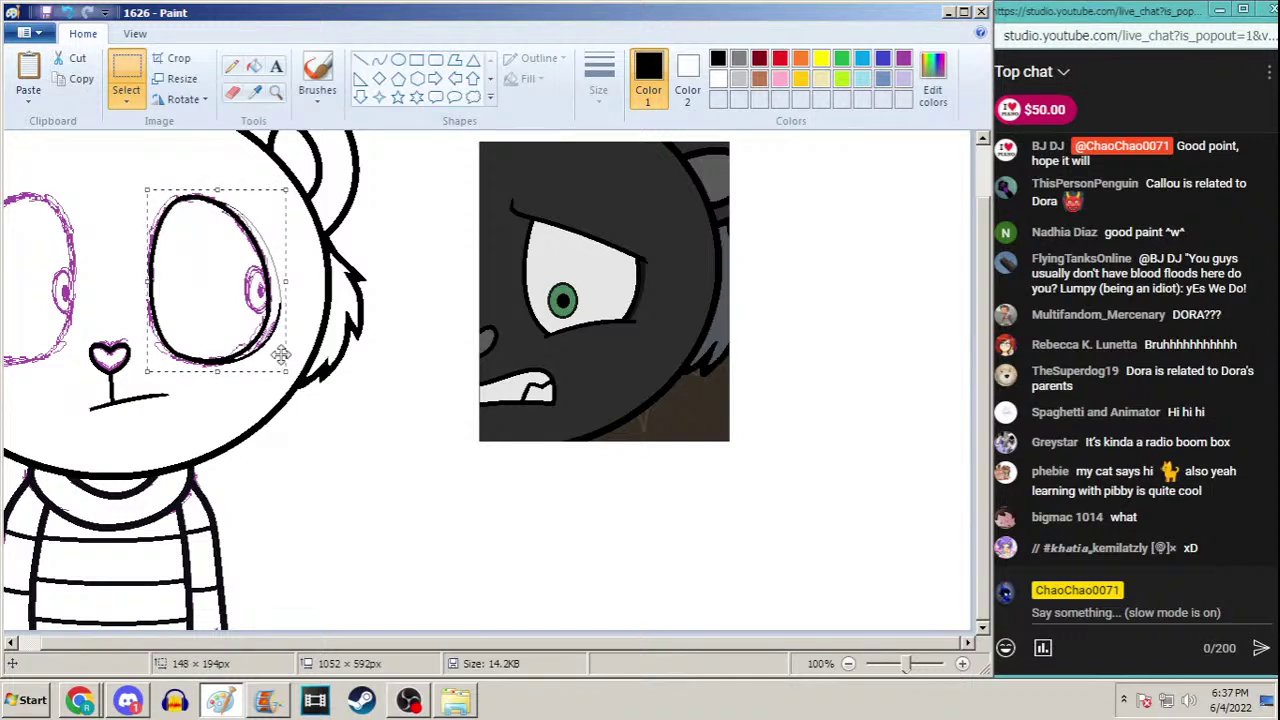
drag(166, 261, 124, 249)
right_click(64, 285)
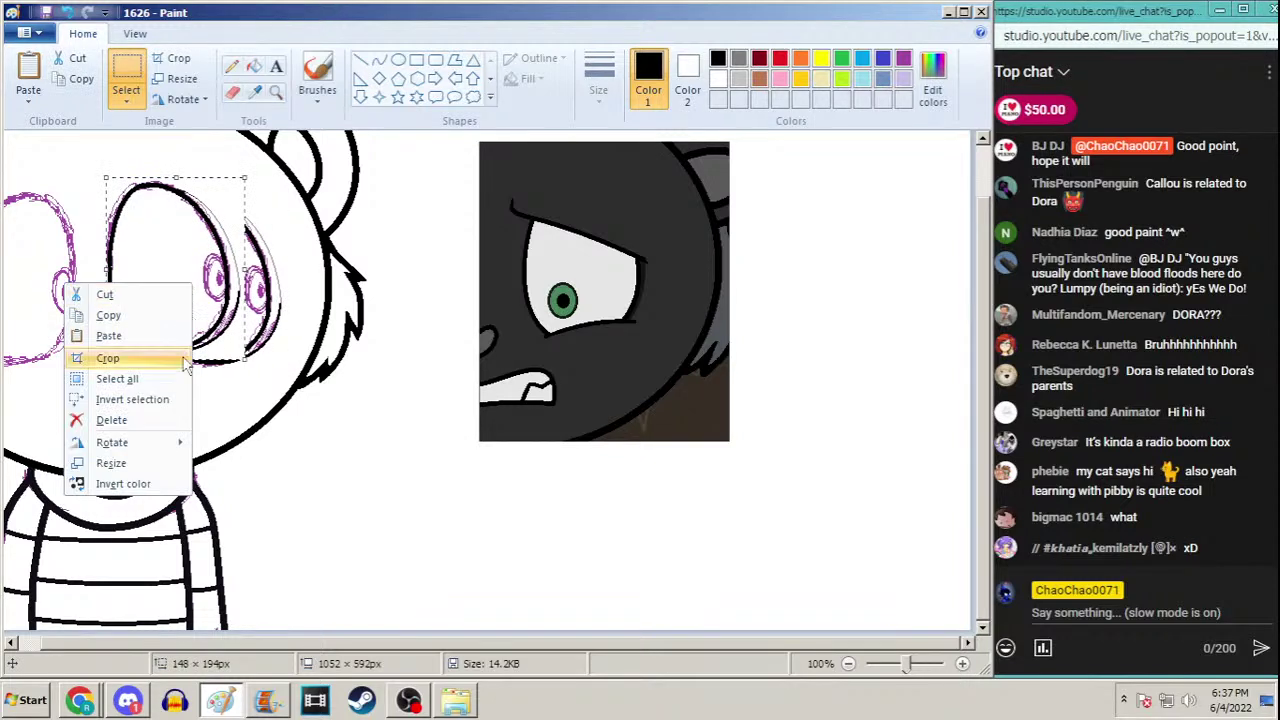
mouse_move(150, 443)
click(240, 486)
key(ctrl+z)
key(ctrl+z)
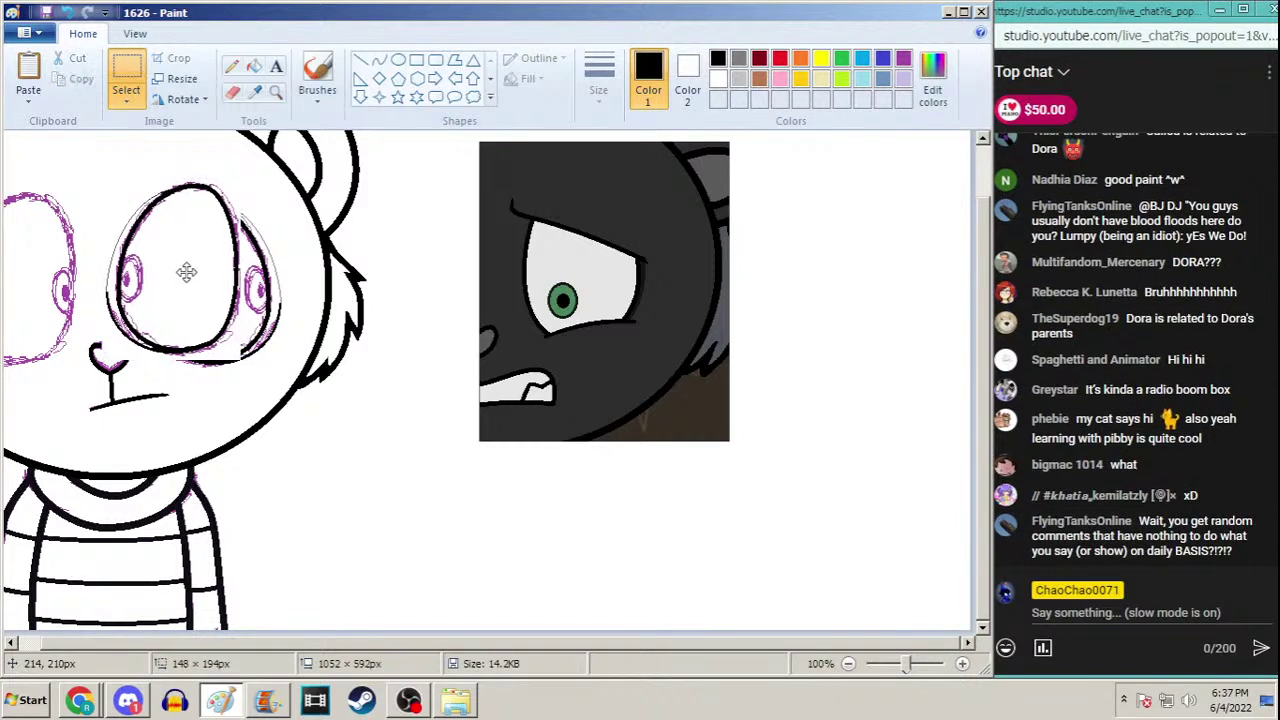
Move the flipped eye copy over the sketched left-hand eye and nudge it into line with the sketch
drag(10, 292, 20, 288)
key(Left)
key(Left)
key(Left)
key(Up)
key(Up)
key(Up)
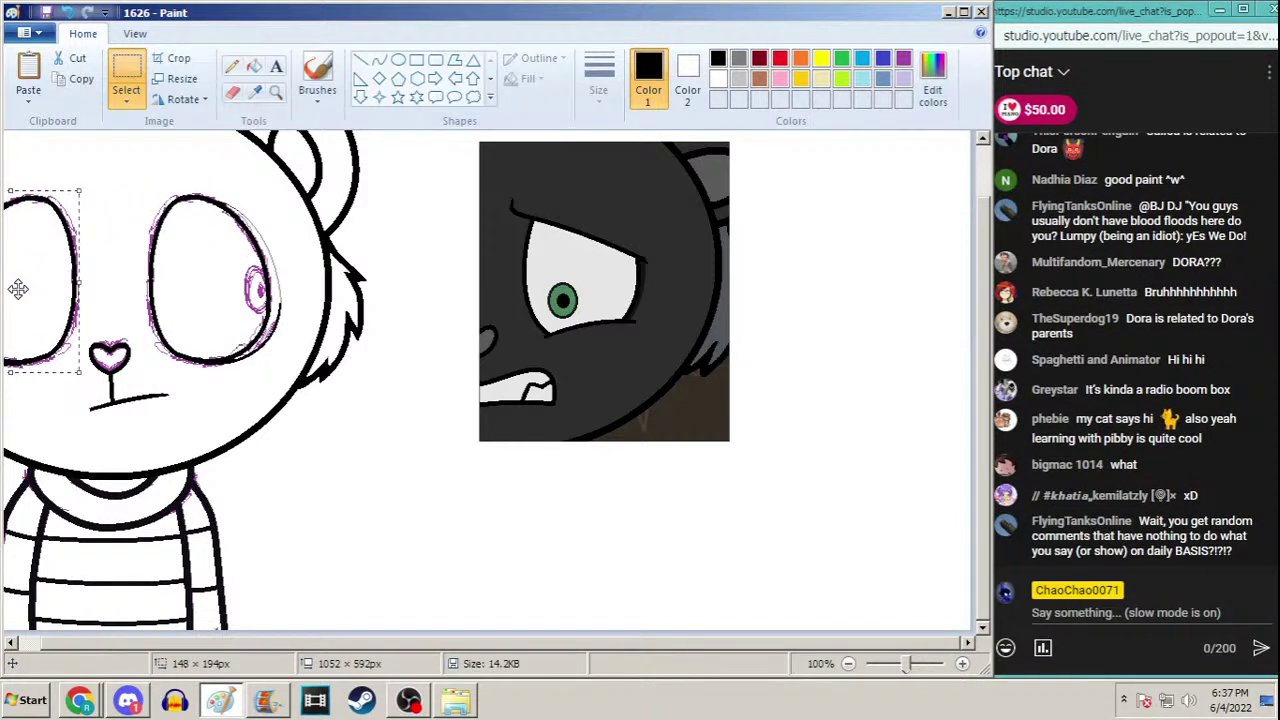
key(Left)
key(Left)
key(Left)
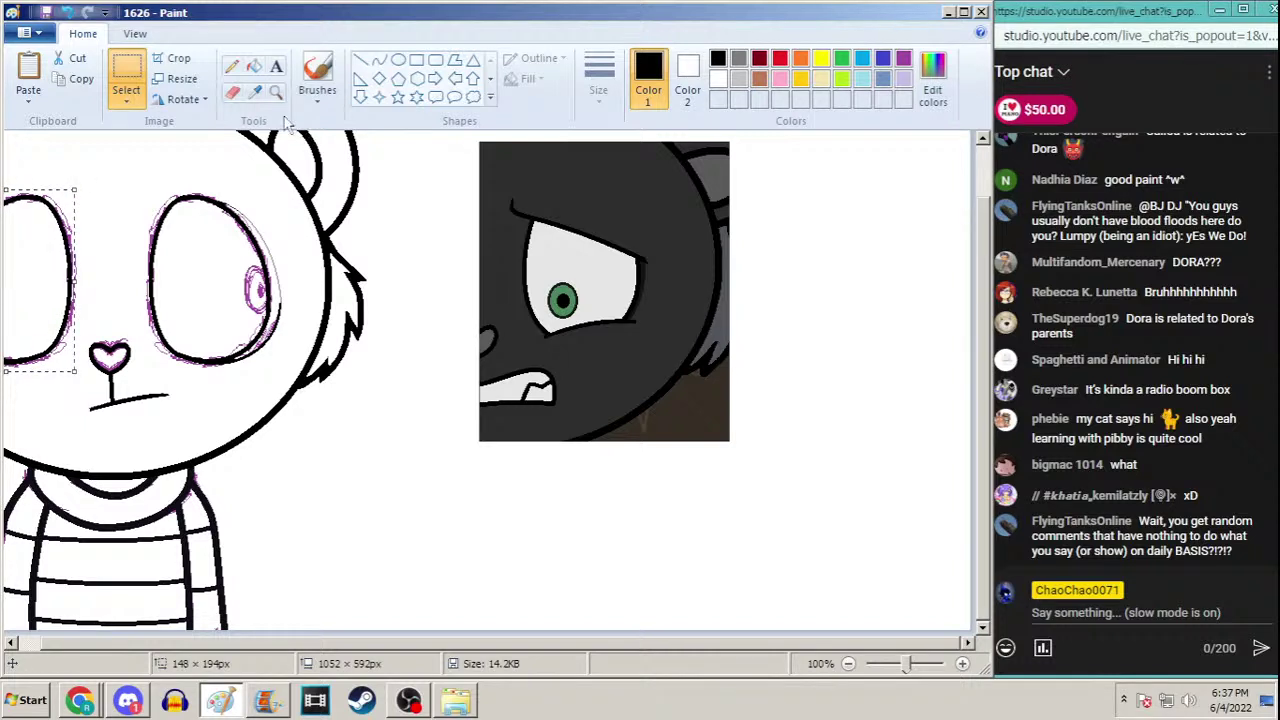
Sample the reference eye's dark outline as Color 1 and the purple iris sketch of the right-hand eye as Color 2
click(255, 91)
click(575, 275)
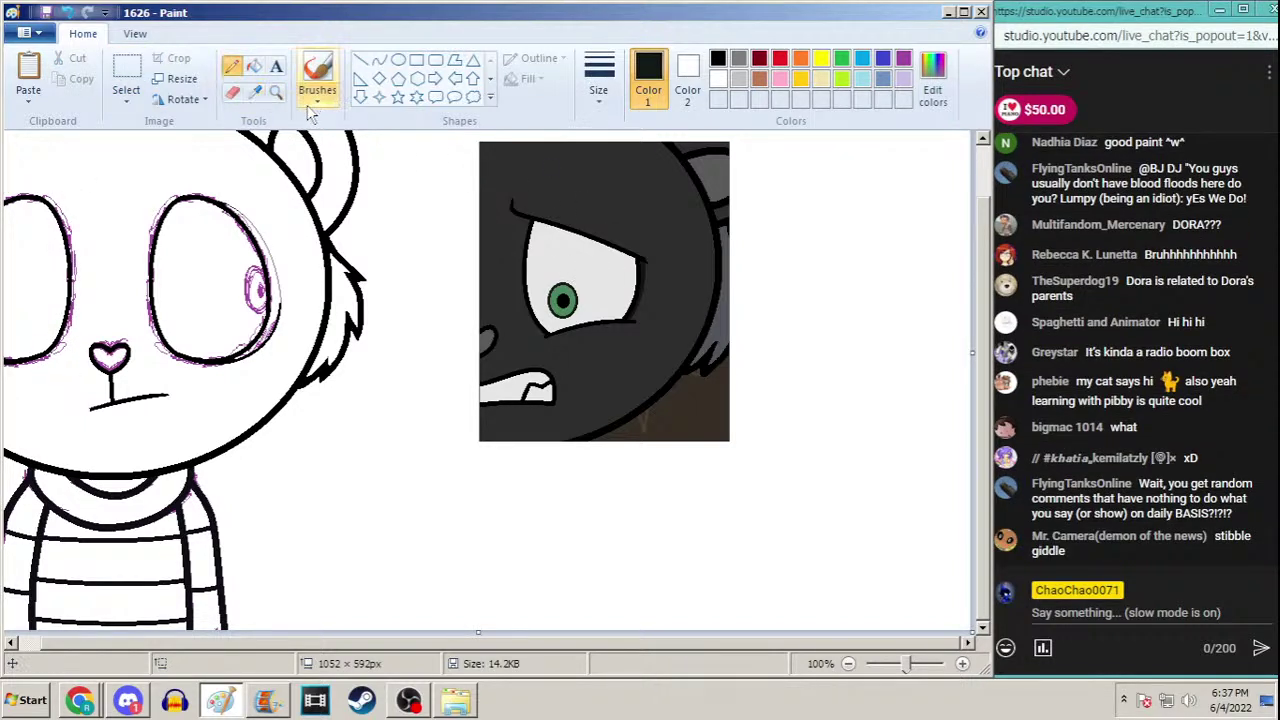
click(255, 91)
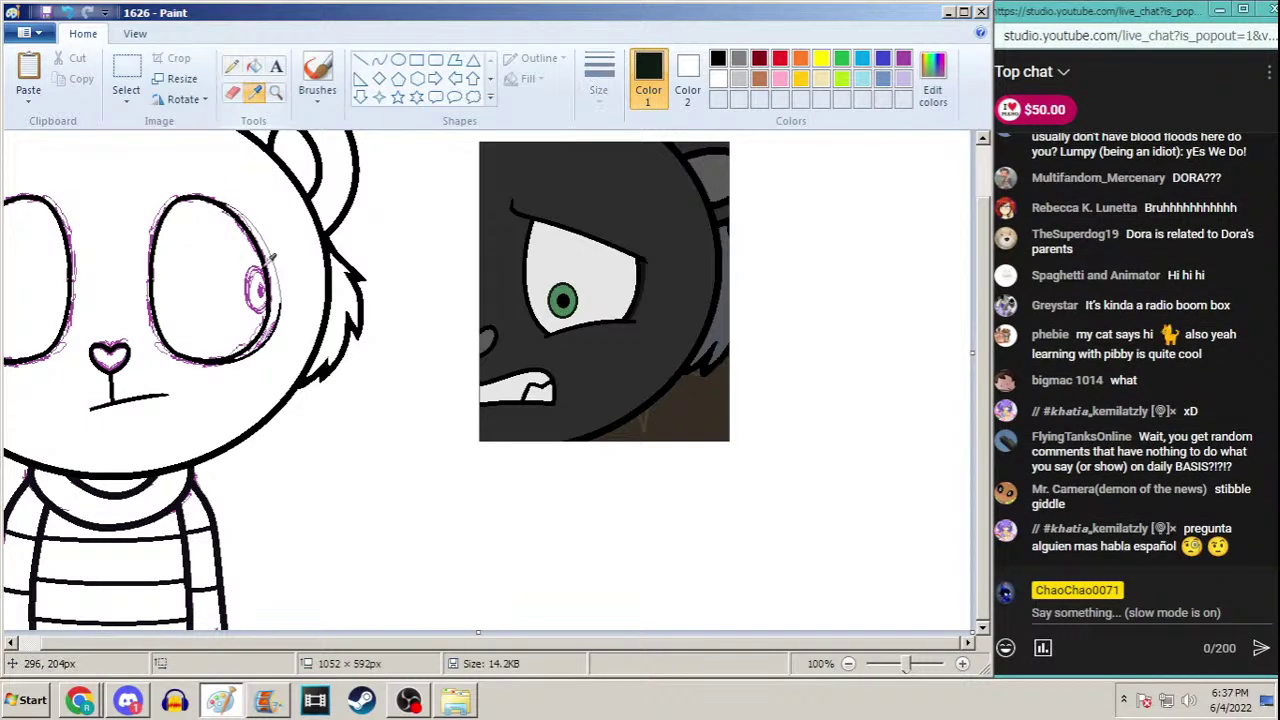
right_click(250, 297)
click(276, 91)
right_click(250, 230)
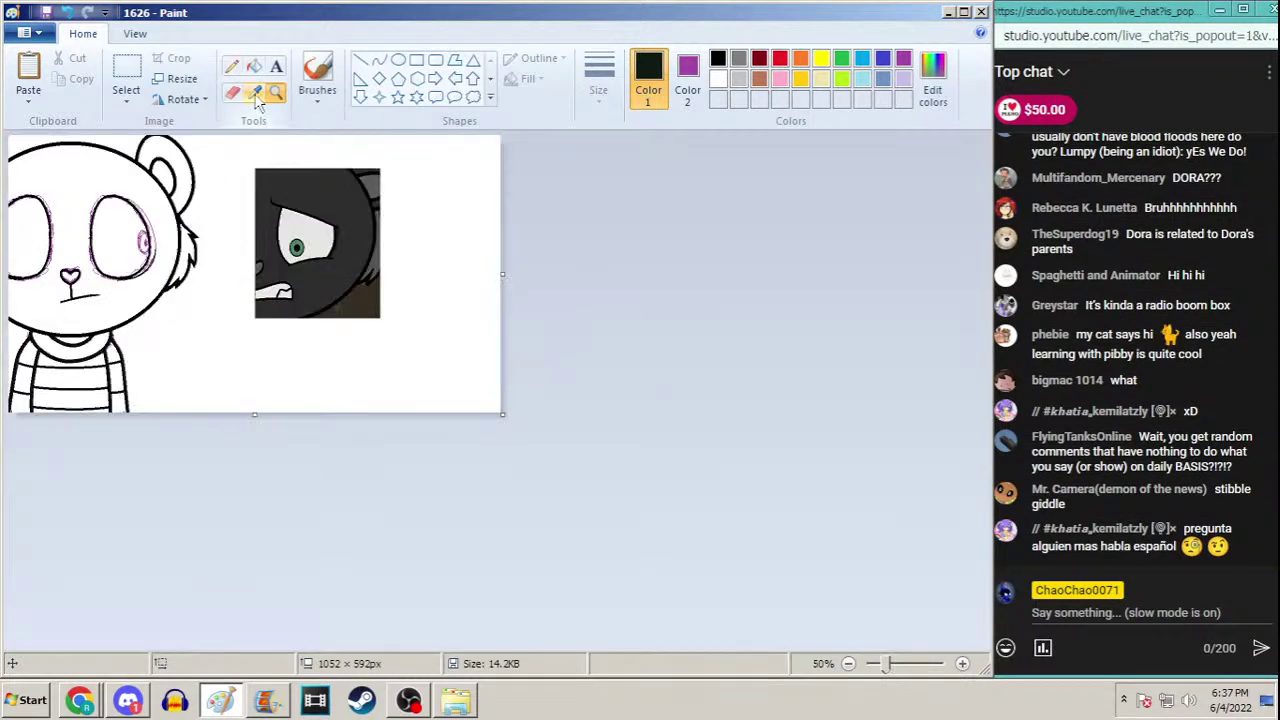
click(100, 170)
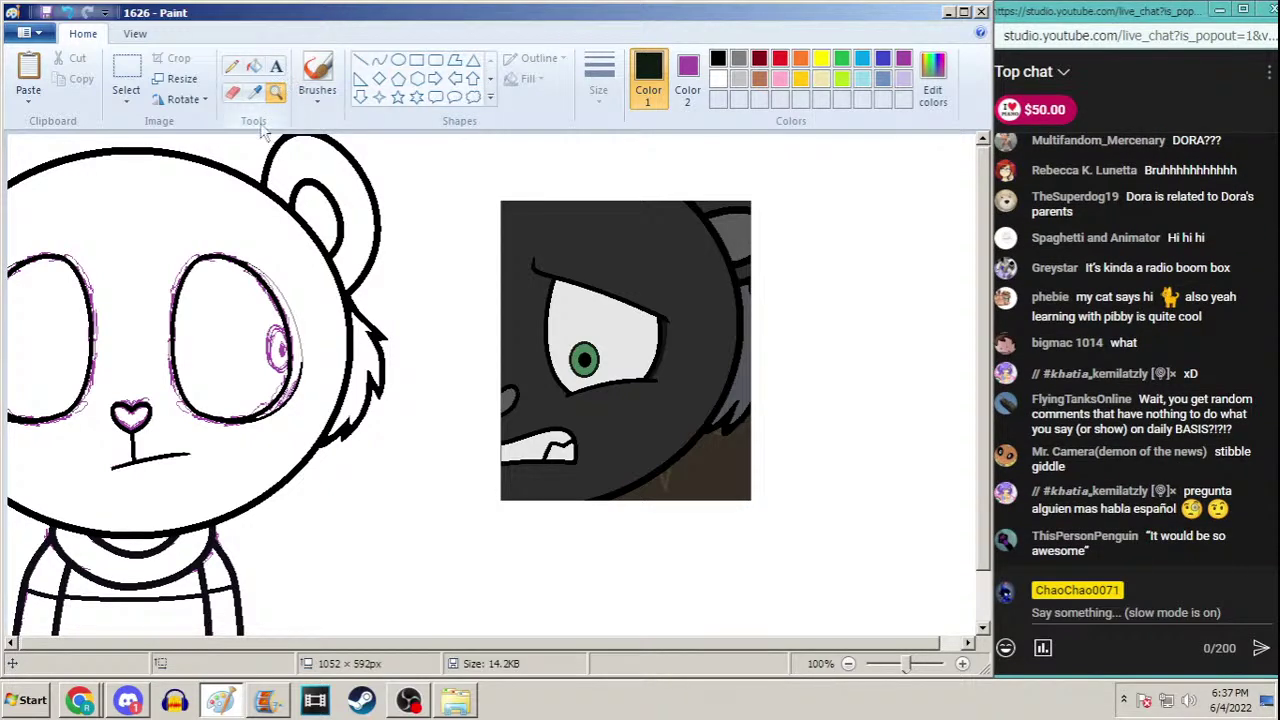
click(255, 92)
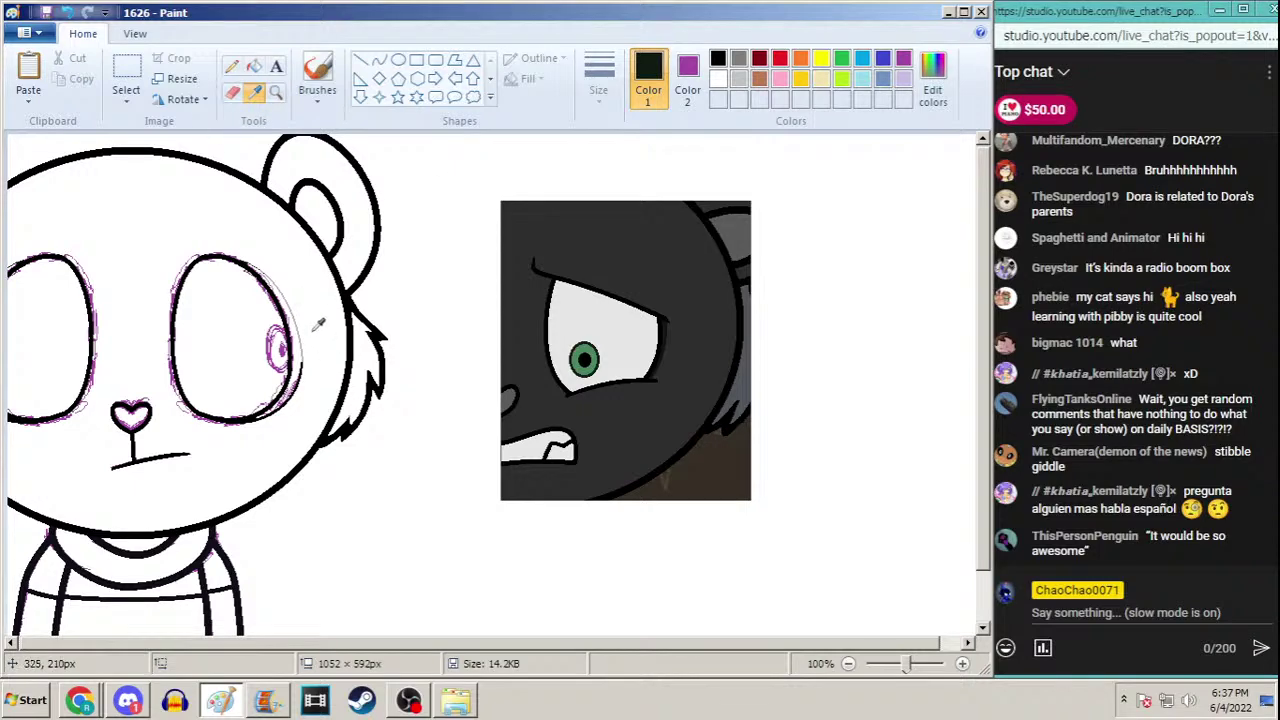
click(276, 92)
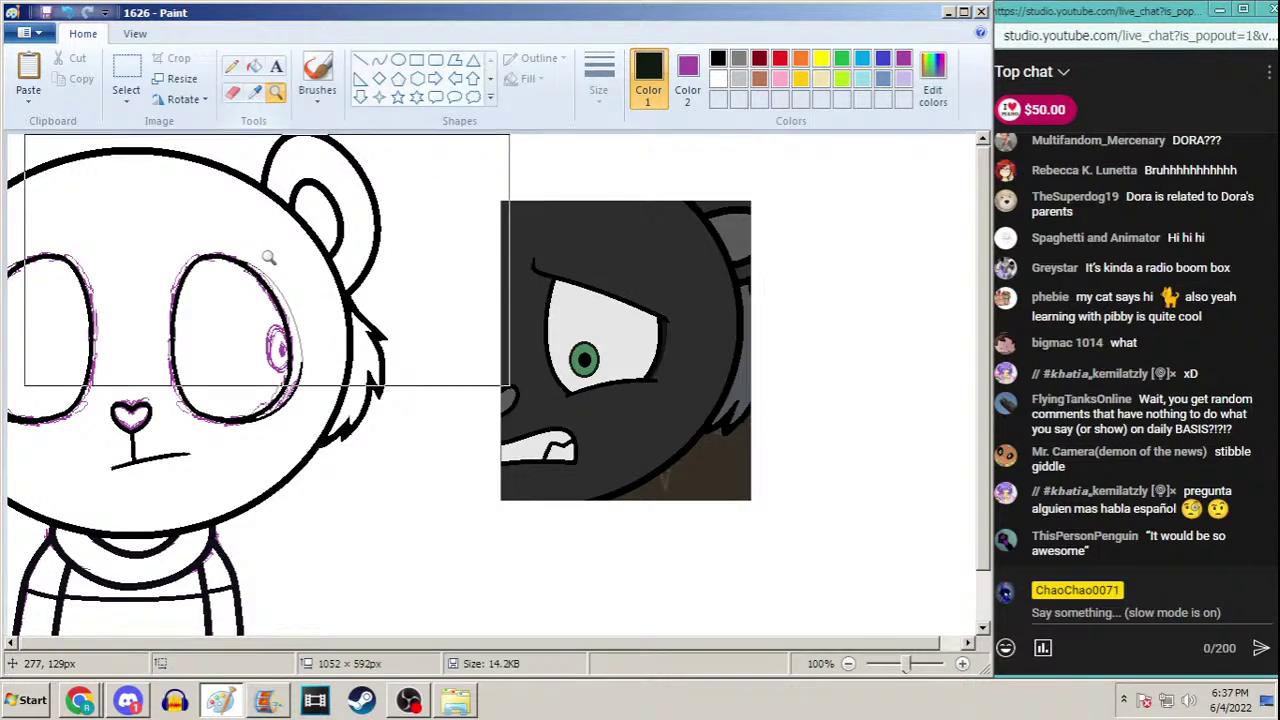
click(250, 357)
right_click(234, 318)
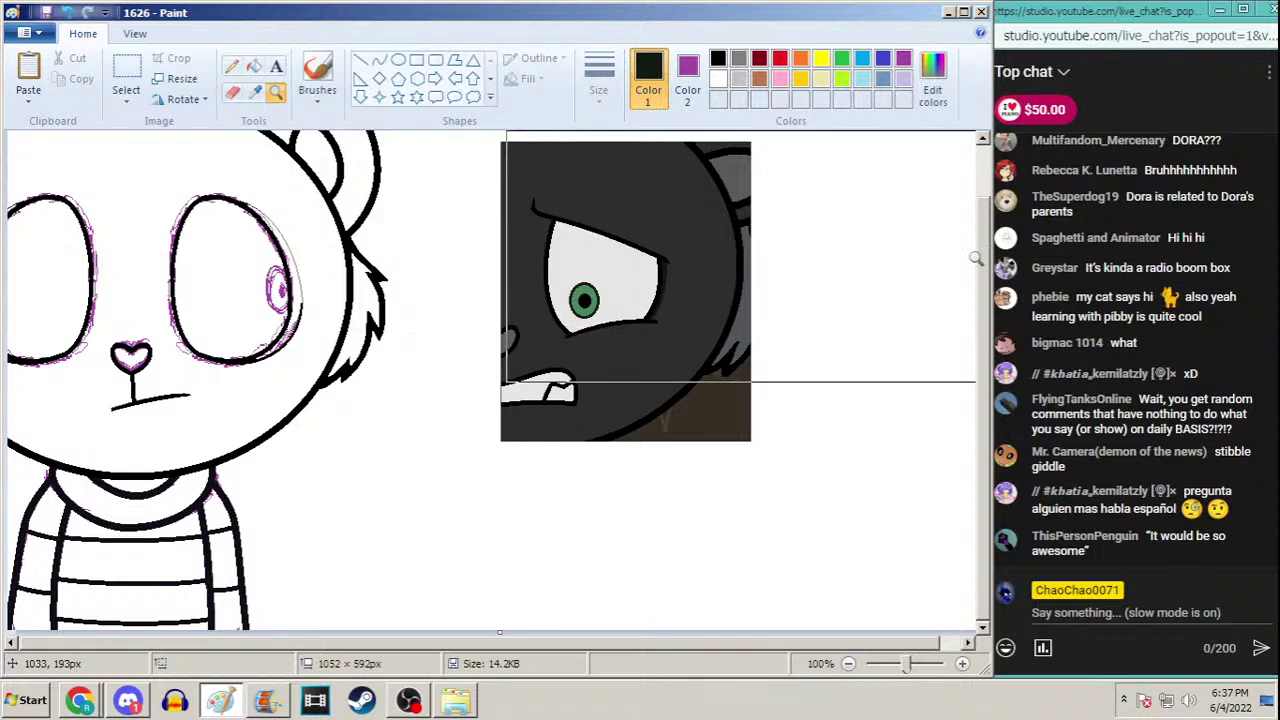
scroll(635, 208, up, 1)
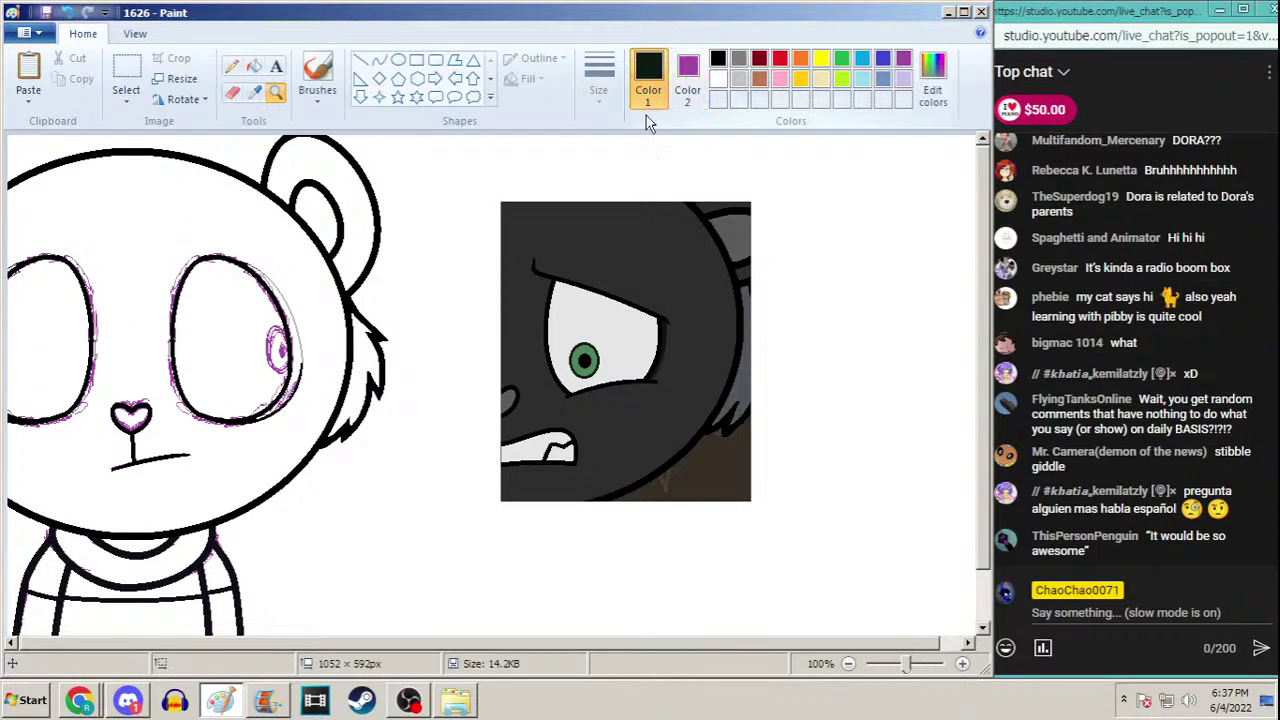
Sample white from the bear's face as Color 1 and select and copy the entire picture
click(688, 82)
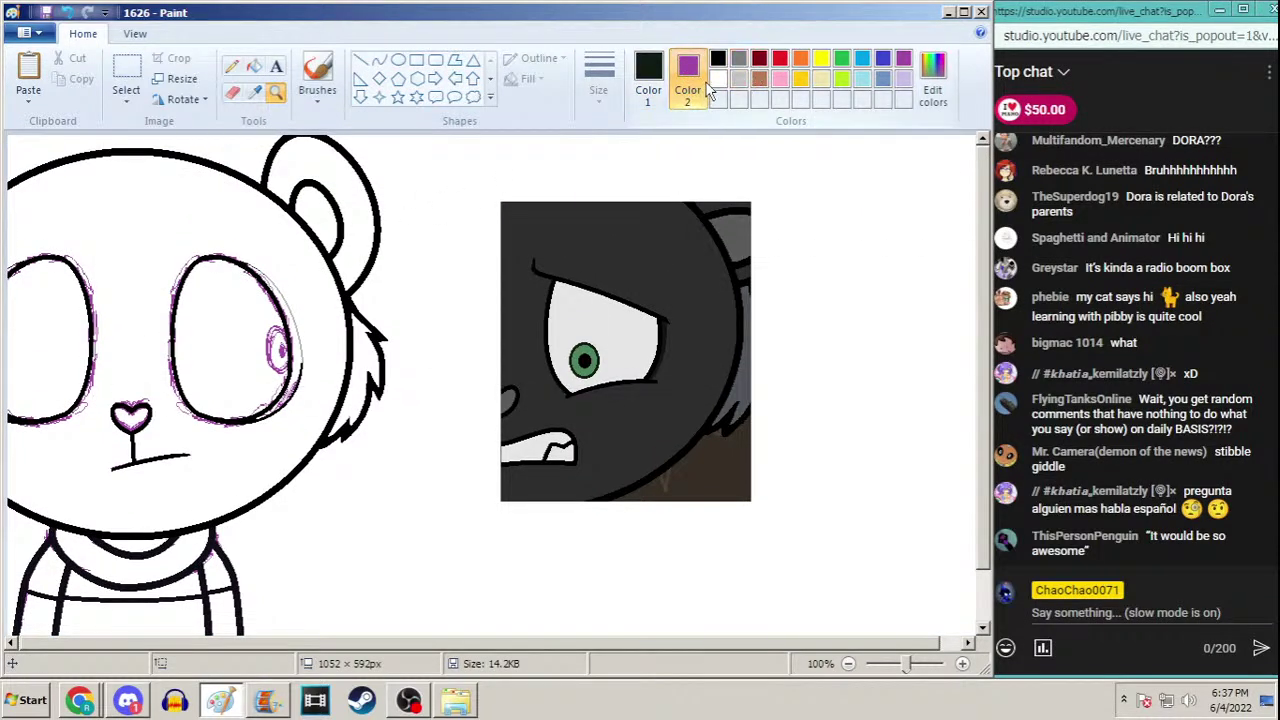
click(255, 92)
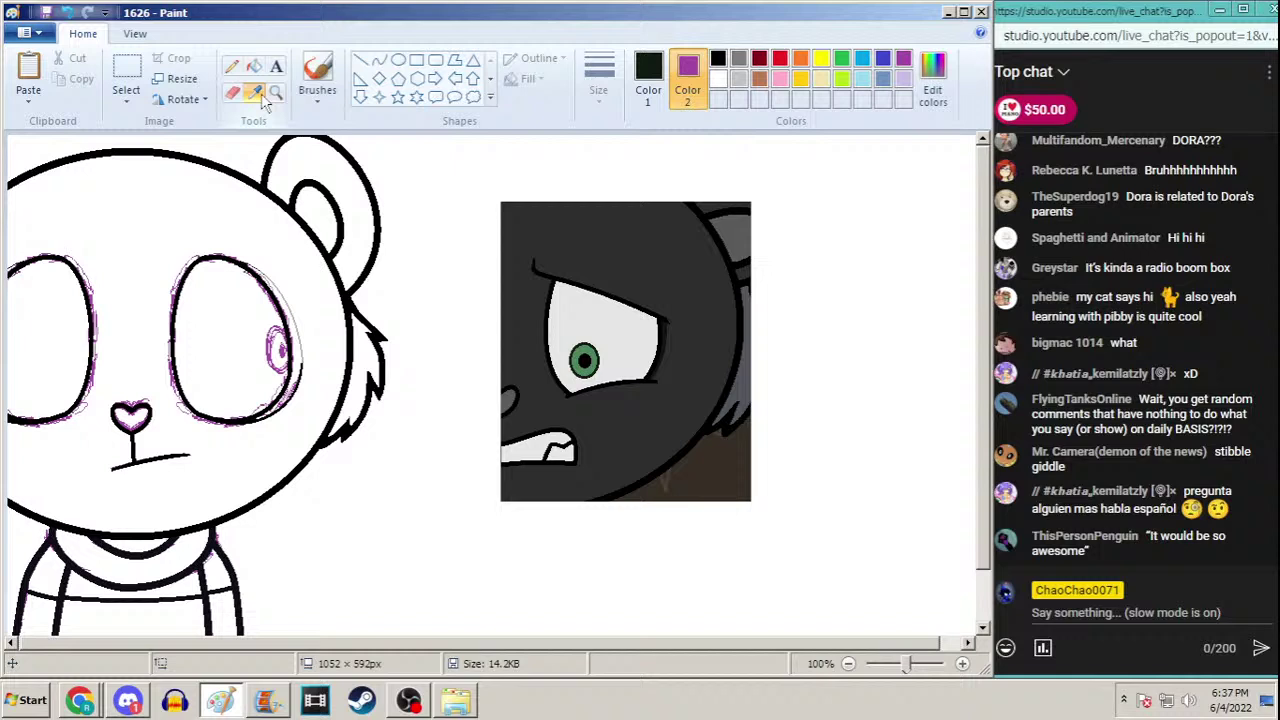
click(296, 237)
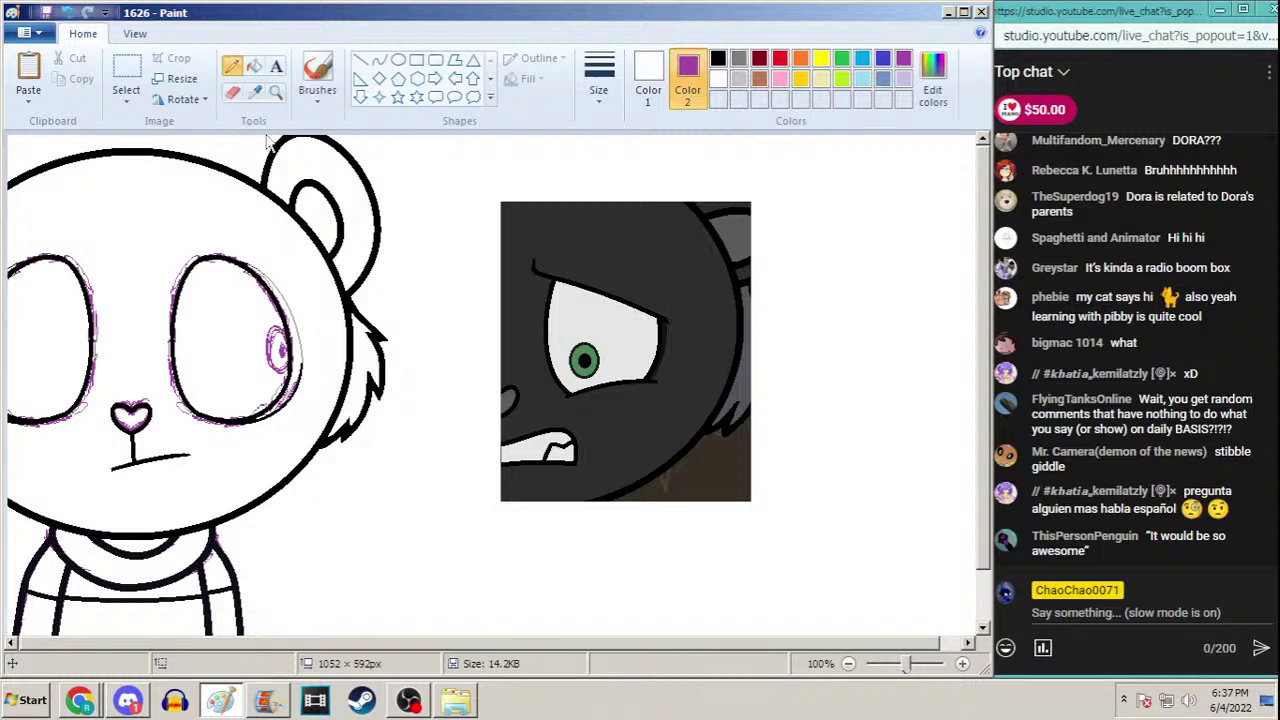
key(ctrl+a)
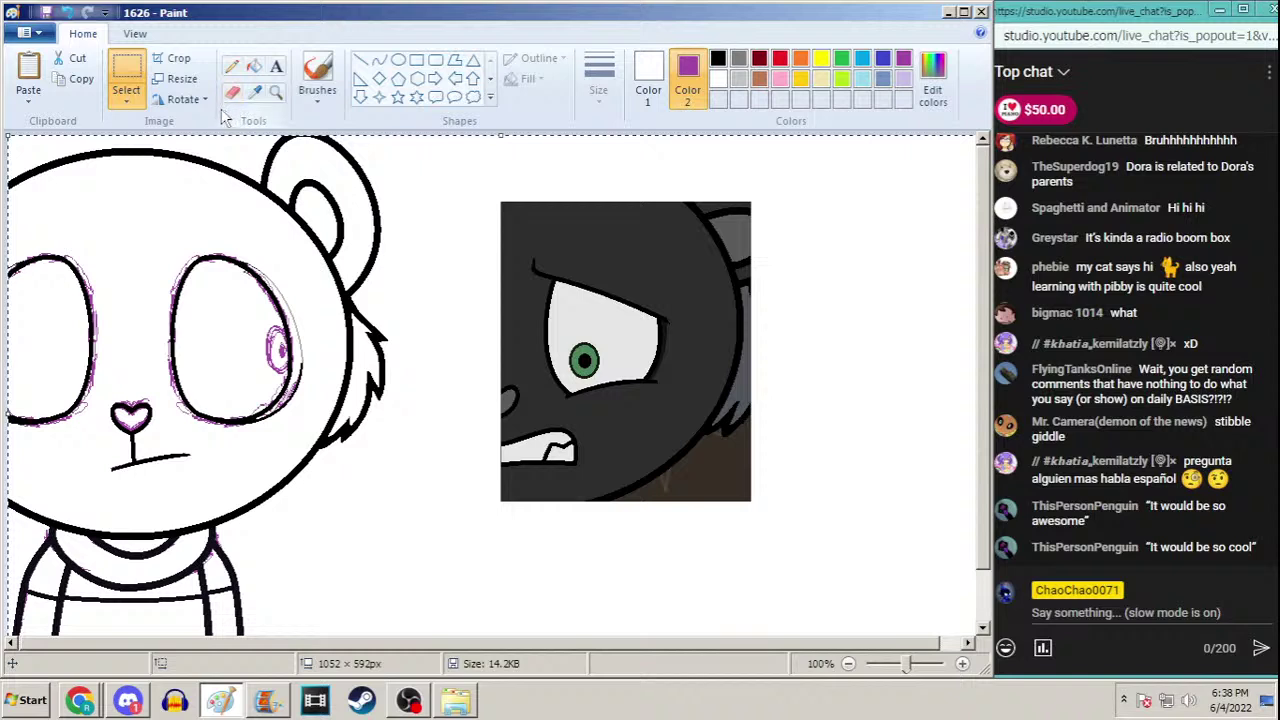
Cover the bear and part of the reference image with a rectangle about 681 × 672 px, solid-filled in white
click(416, 60)
drag(530, 218, 2, 716)
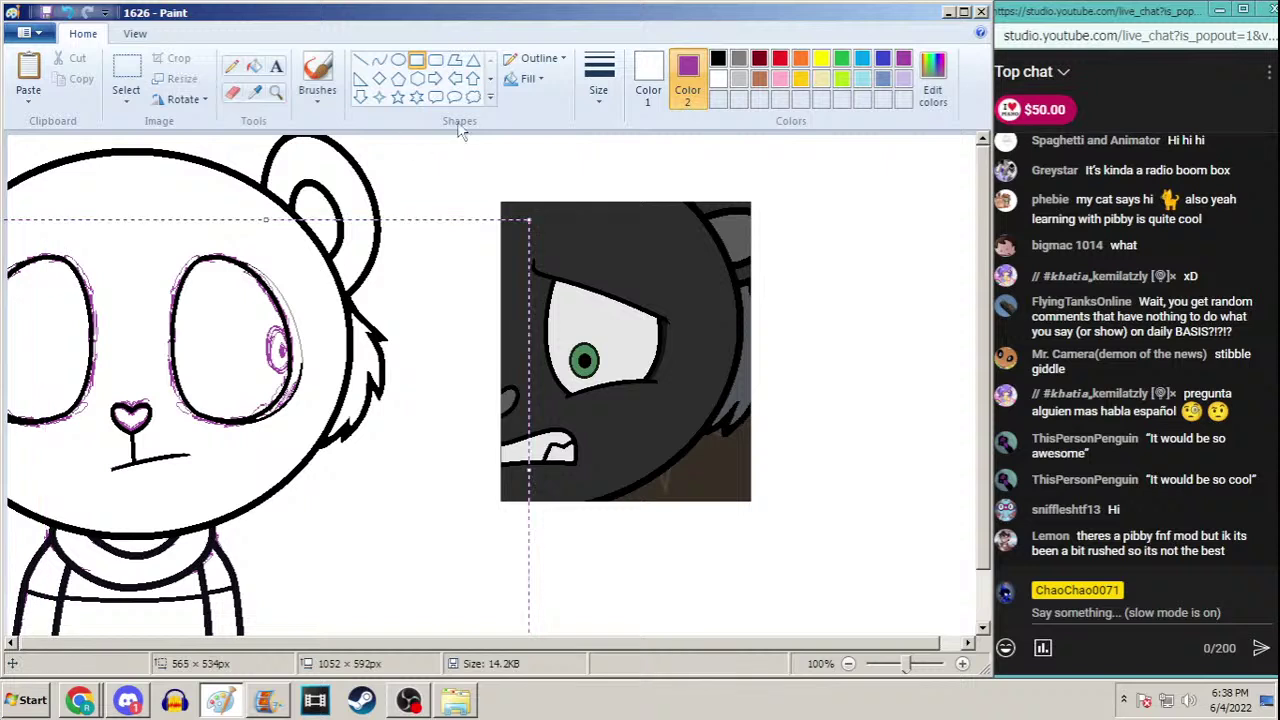
click(530, 80)
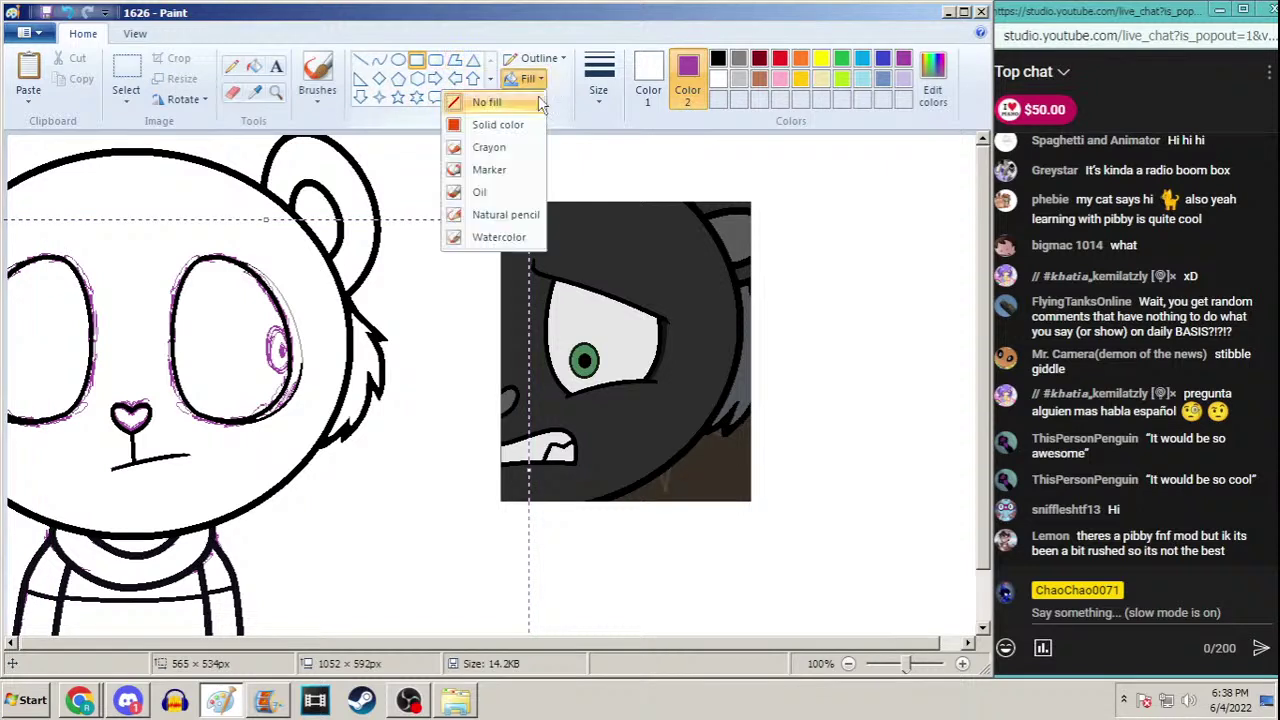
click(521, 125)
drag(548, 216, 630, 80)
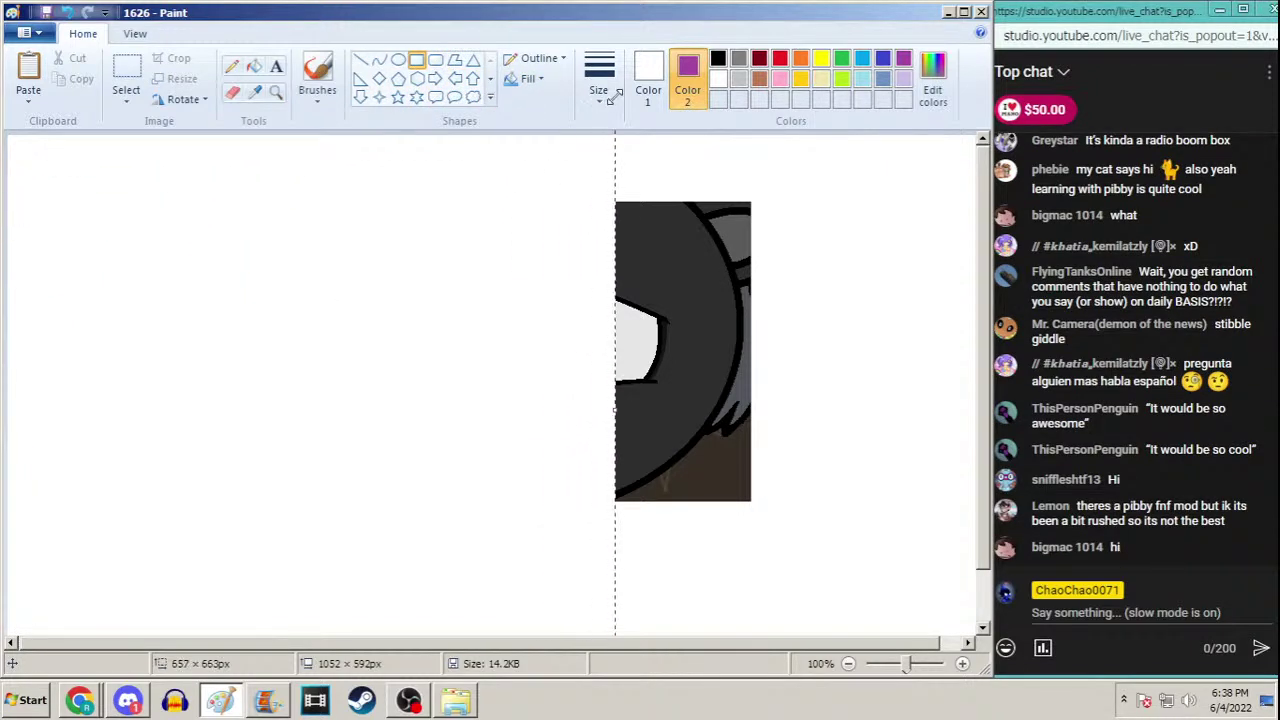
drag(504, 262, 495, 262)
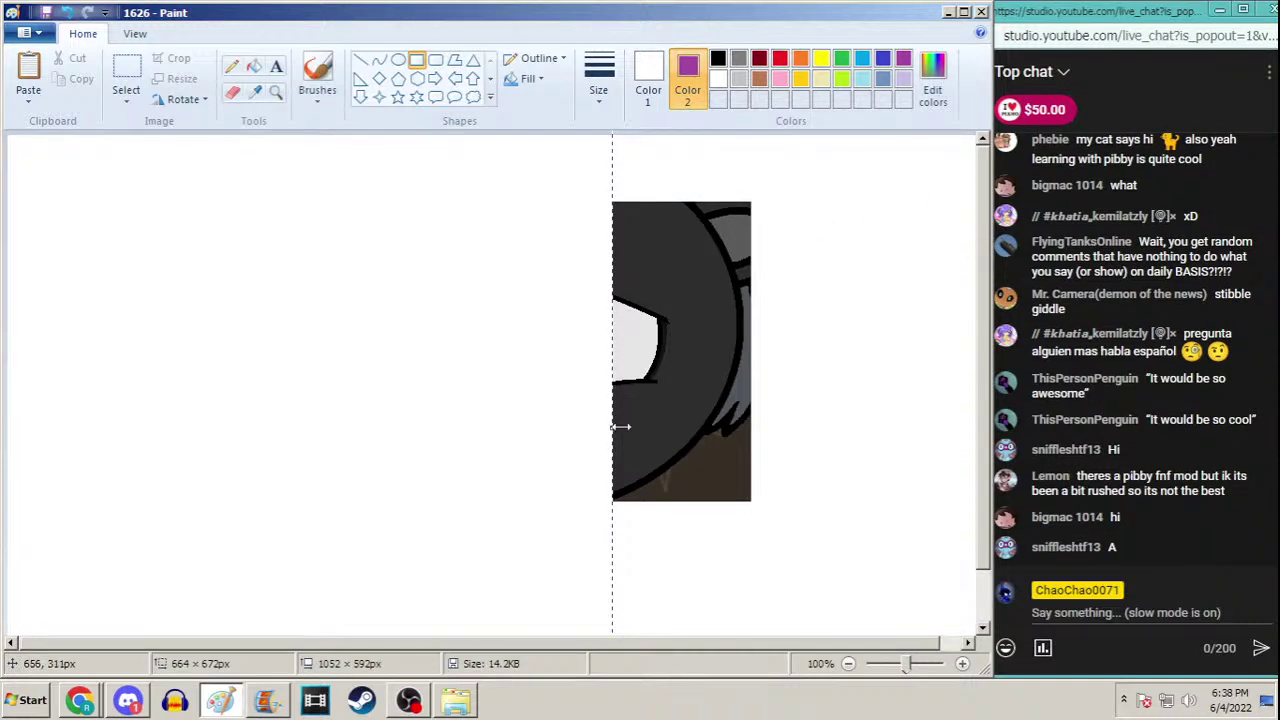
drag(612, 428, 629, 408)
Paste the copied picture back over the white rectangle with purple as the transparent colour, dropping the purple sketch lines
click(128, 75)
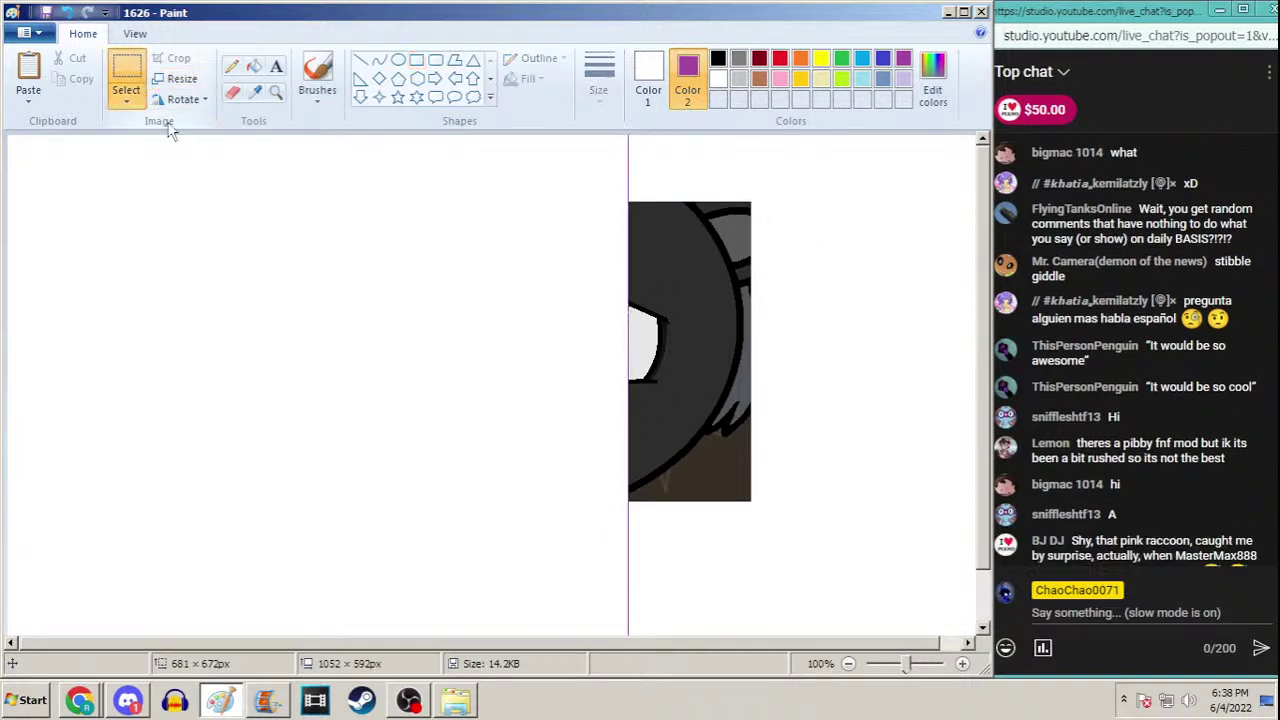
right_click(177, 168)
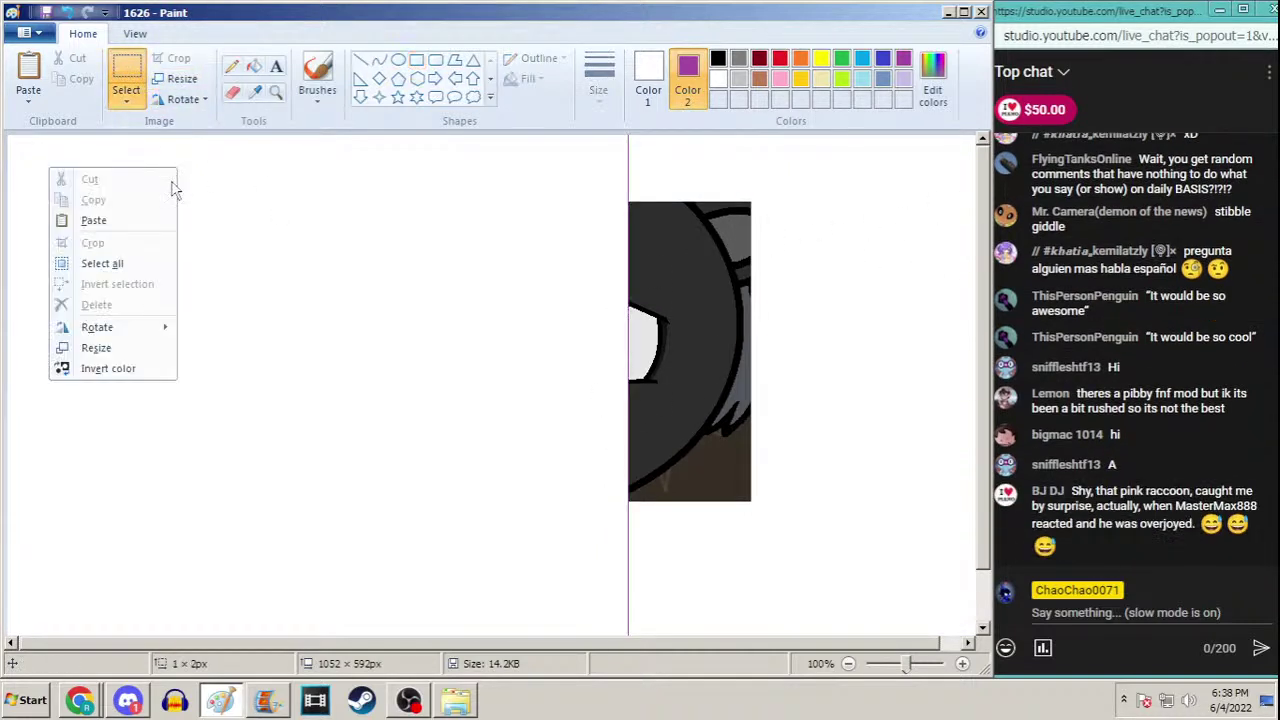
click(846, 163)
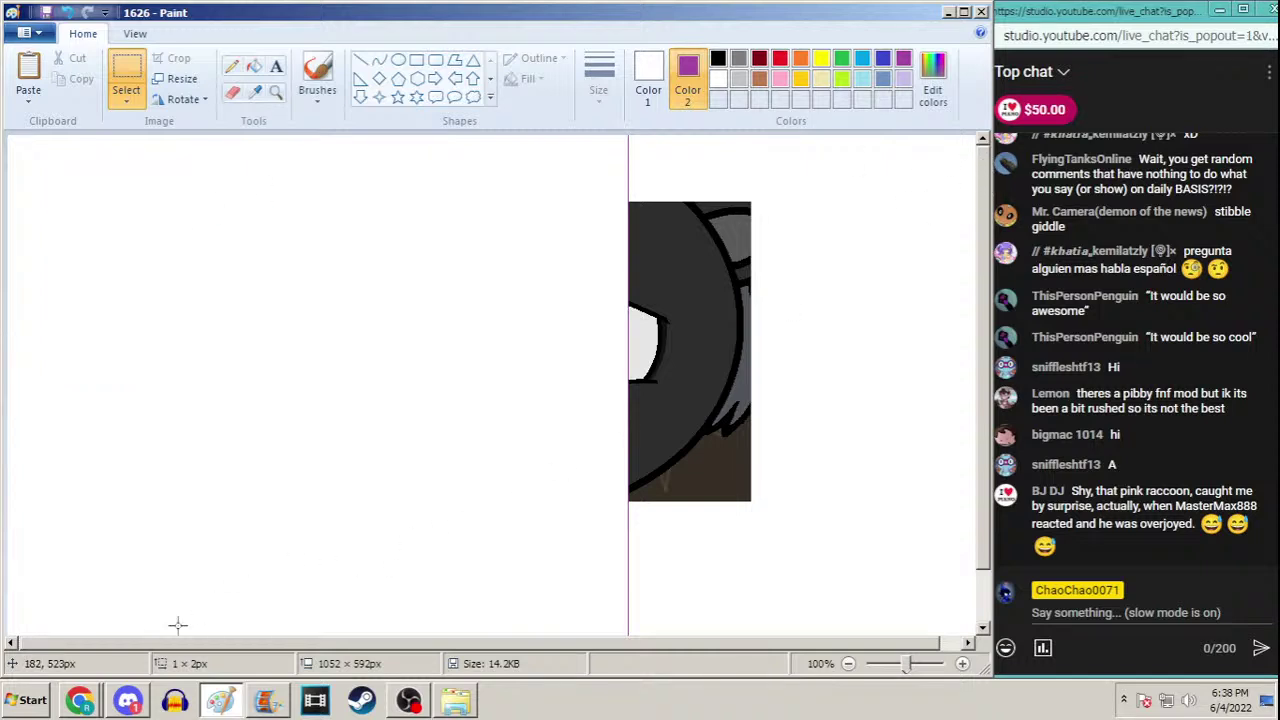
key(Right)
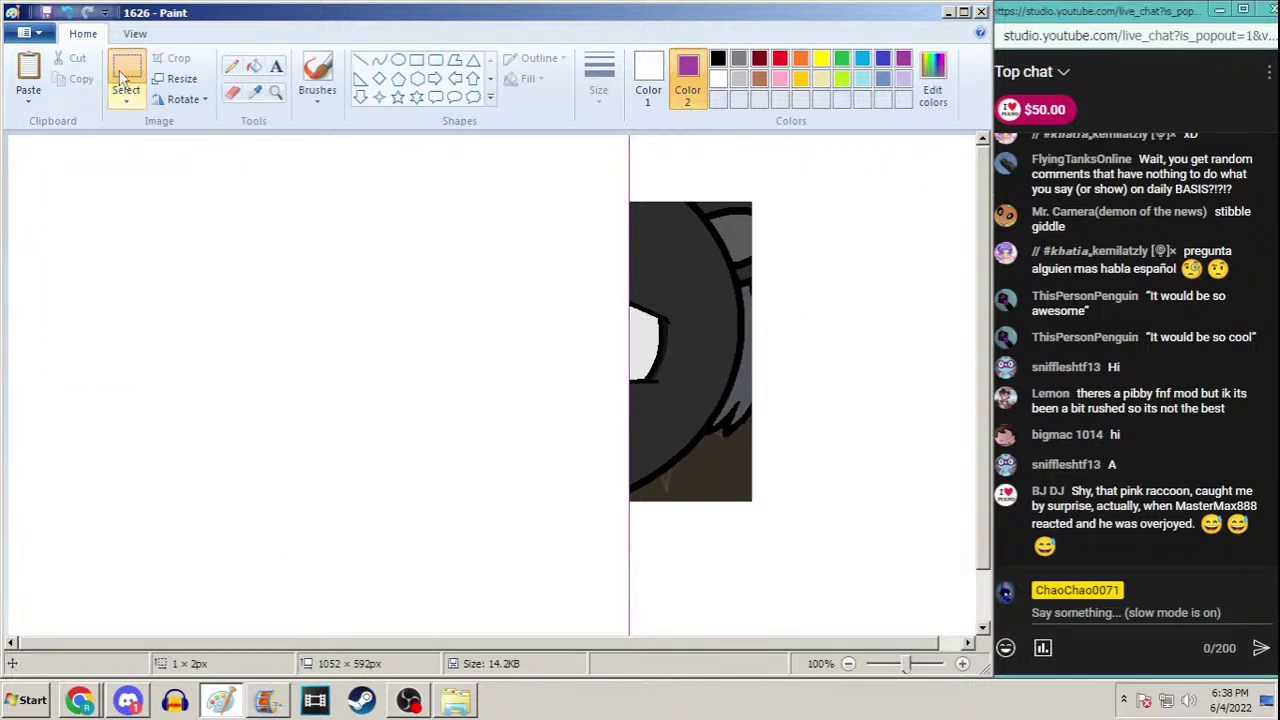
click(198, 209)
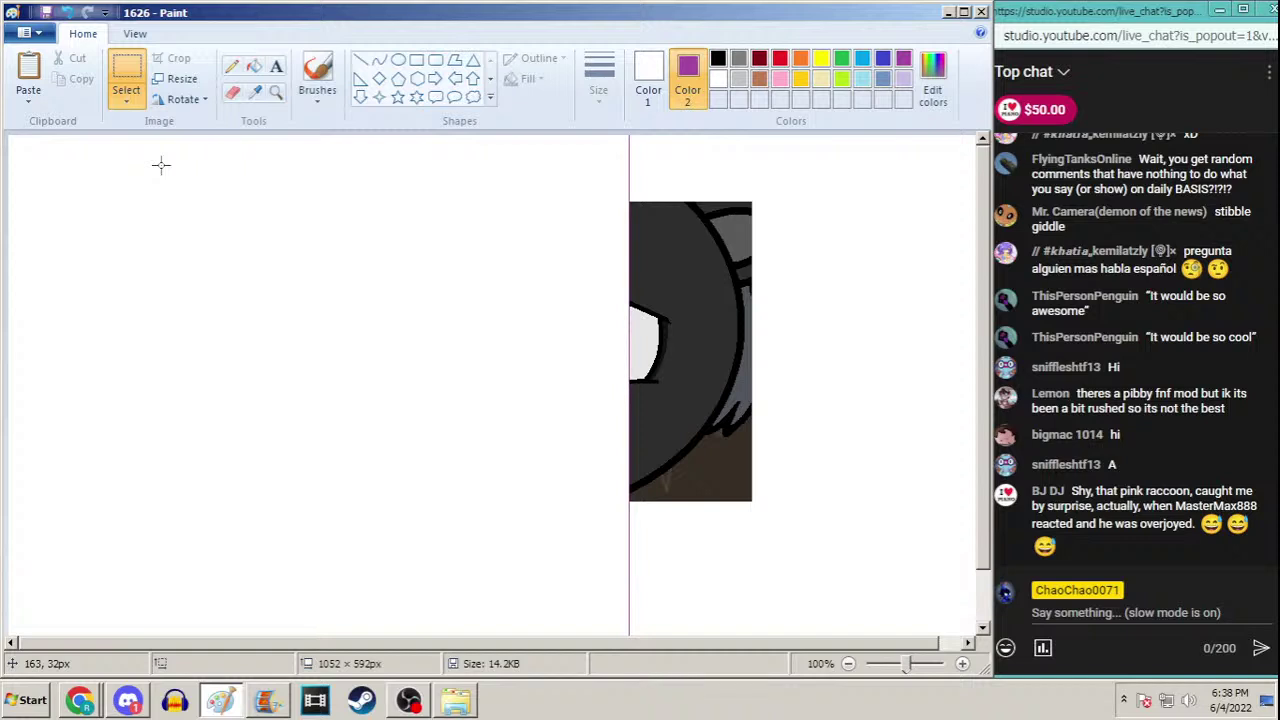
key(ctrl+v)
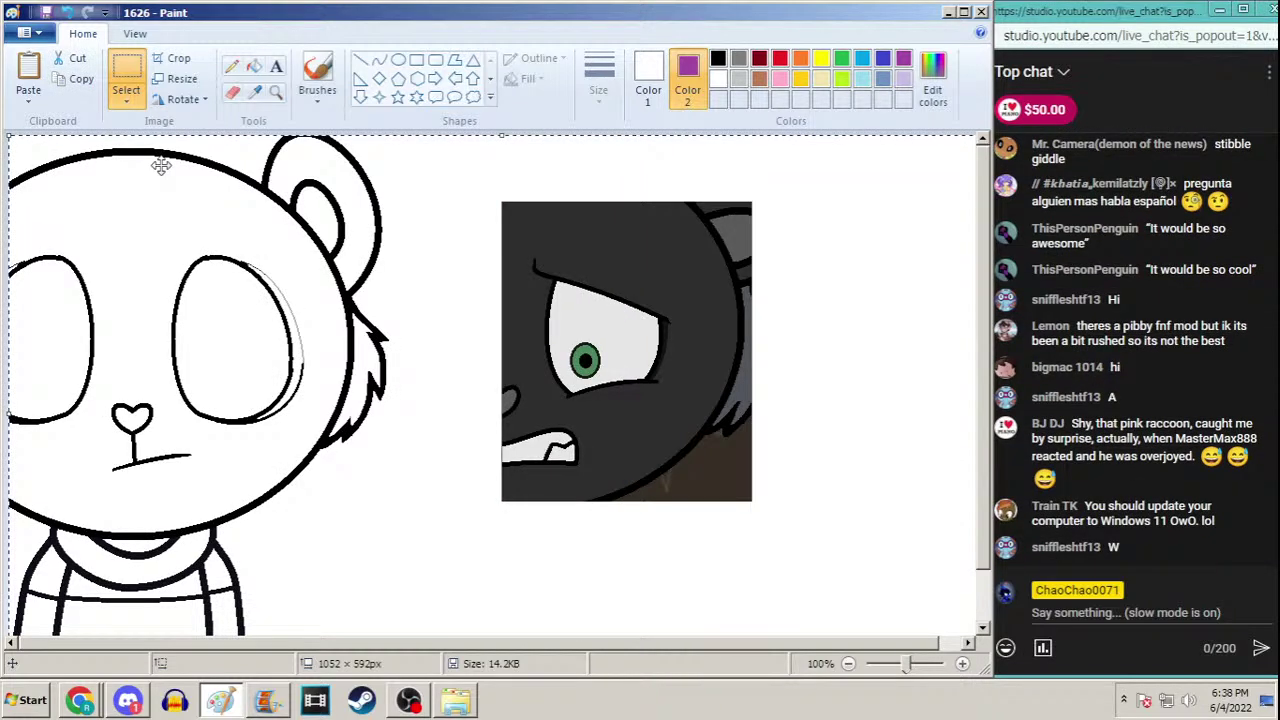
Sample the face's white as Color 2 and set Color 1 to black, ready for filling
click(276, 92)
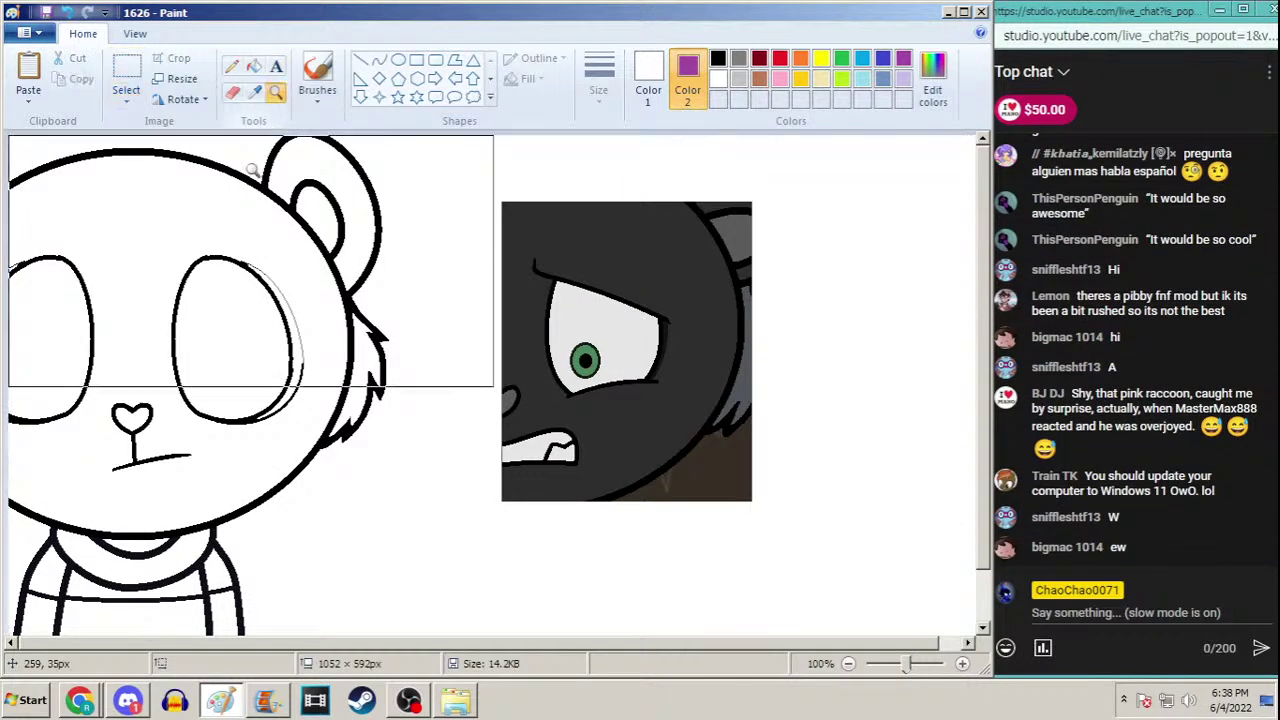
click(255, 390)
right_click(245, 351)
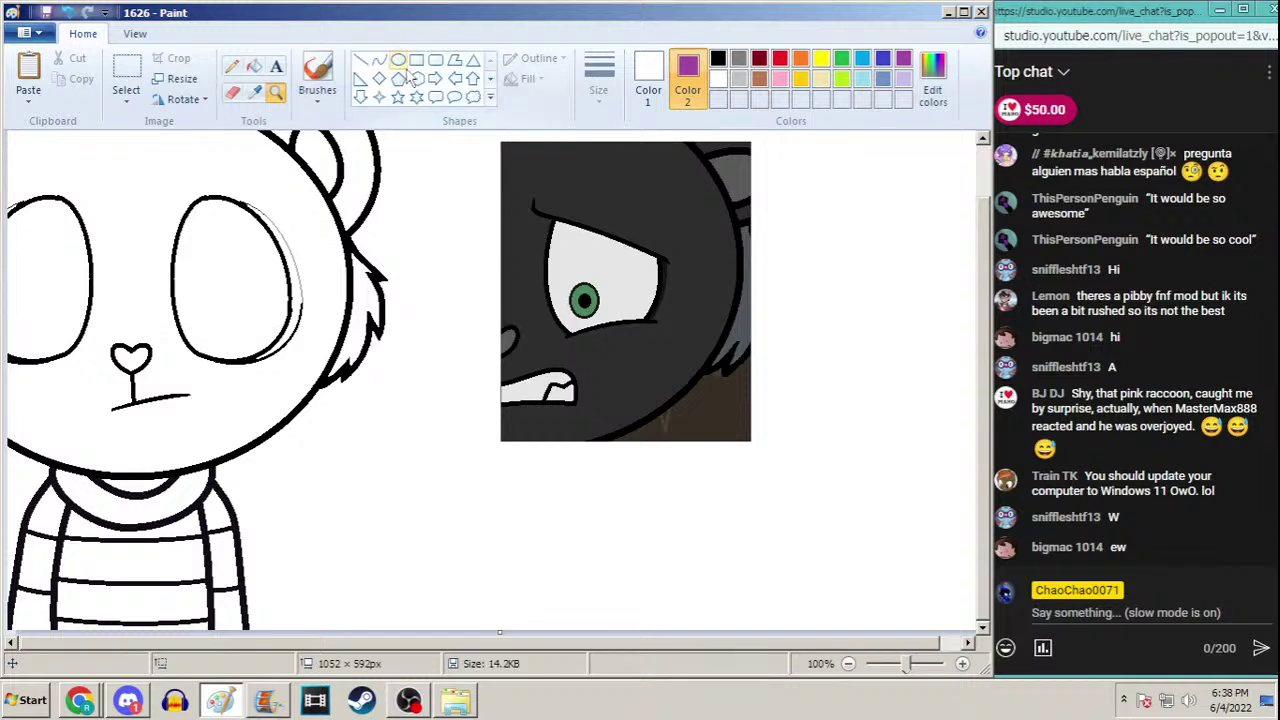
click(255, 92)
right_click(259, 175)
click(254, 66)
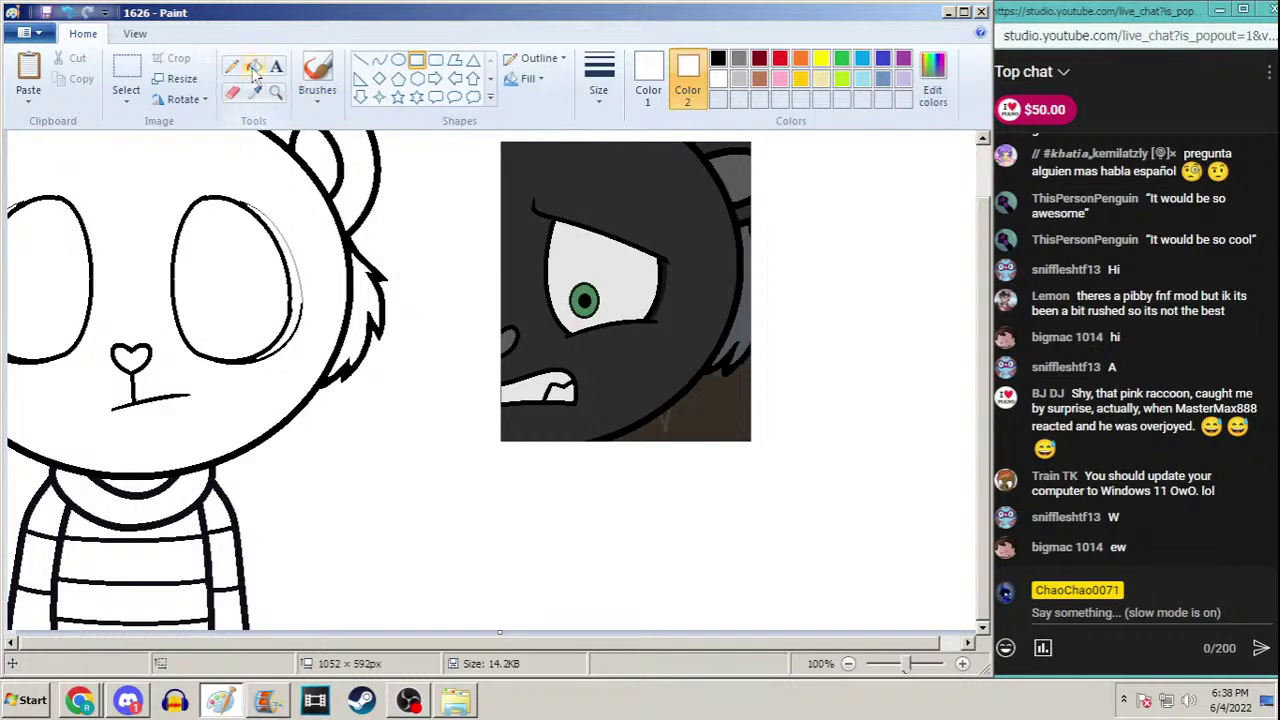
click(648, 78)
click(741, 58)
click(718, 58)
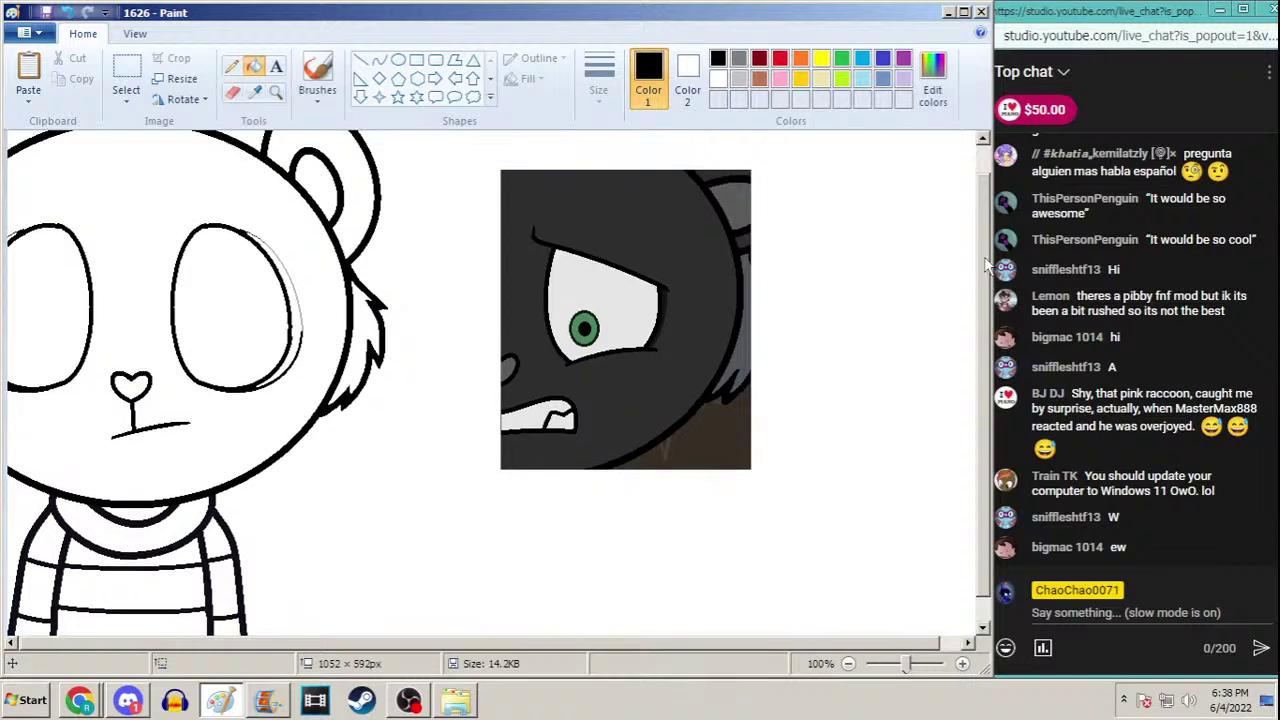
Try filling both of the bear's eyes with solid black and undo the fills
scroll(990, 290, up, 1)
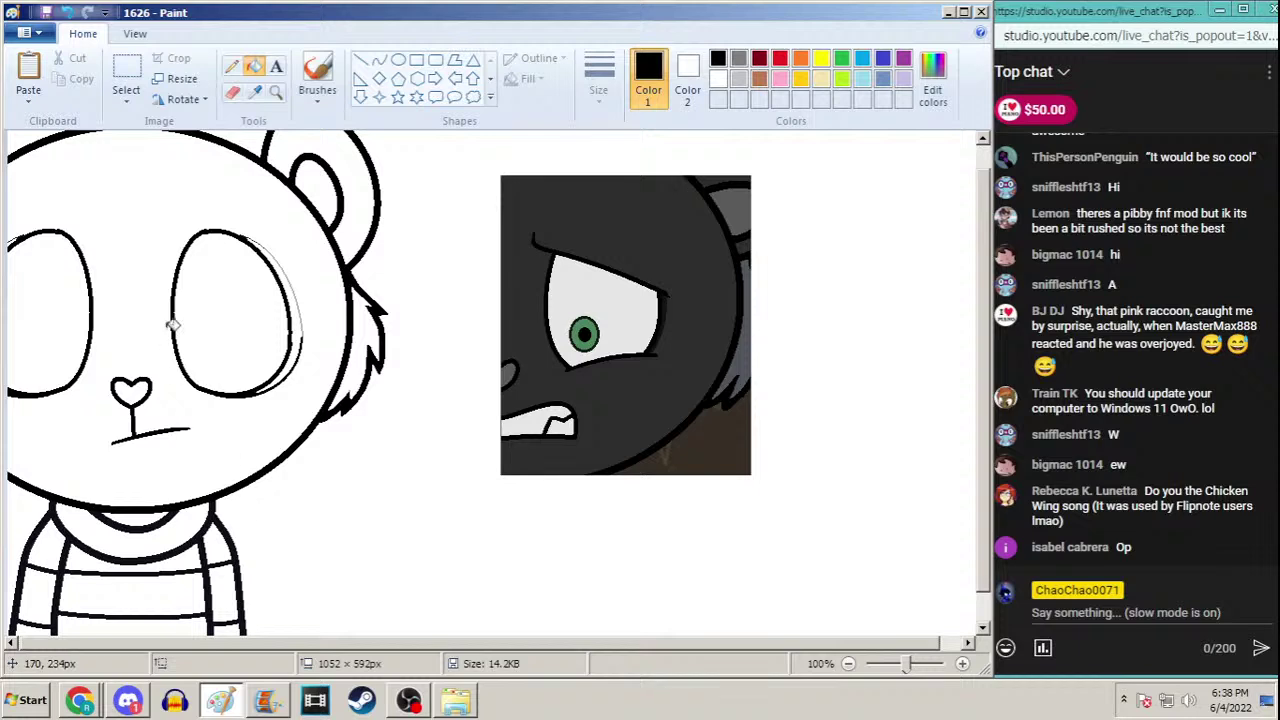
click(234, 287)
click(58, 321)
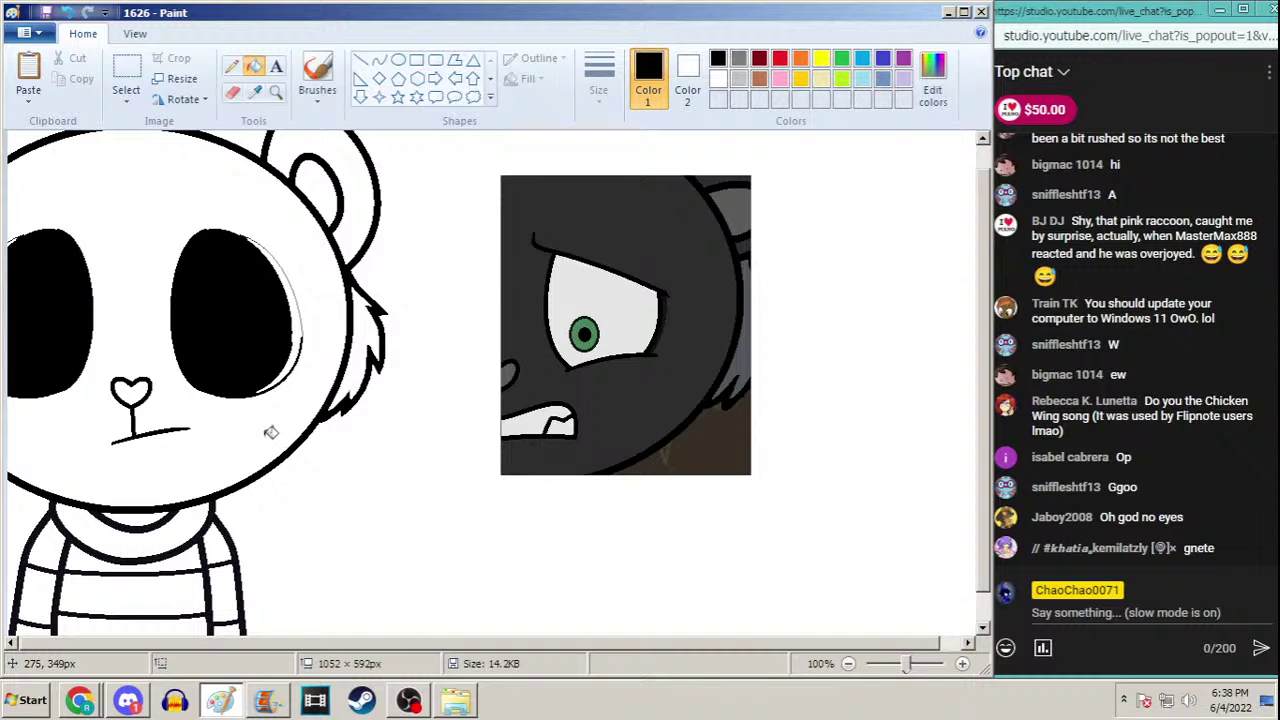
key(ctrl+z)
key(ctrl+z)
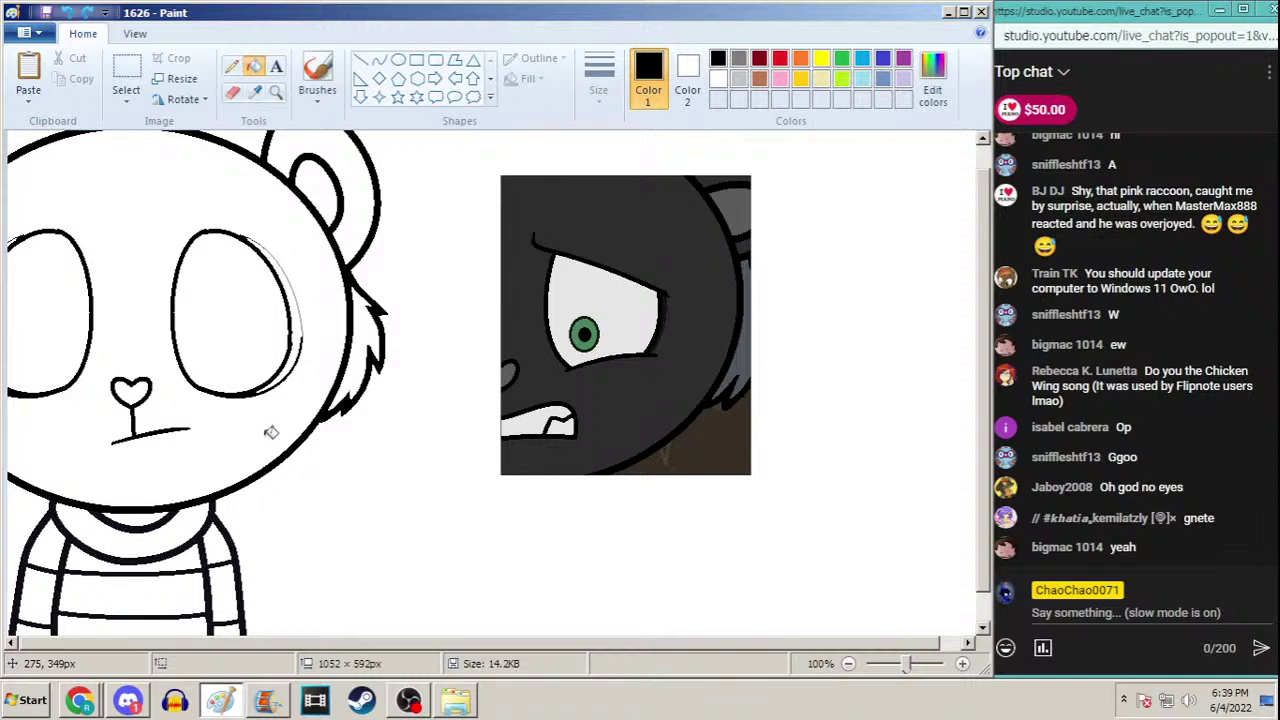
Draw an iris ellipse about 29 × 51 px at the right-hand eye's outer edge in the reference outline's dark colour and second-thinnest line
click(256, 92)
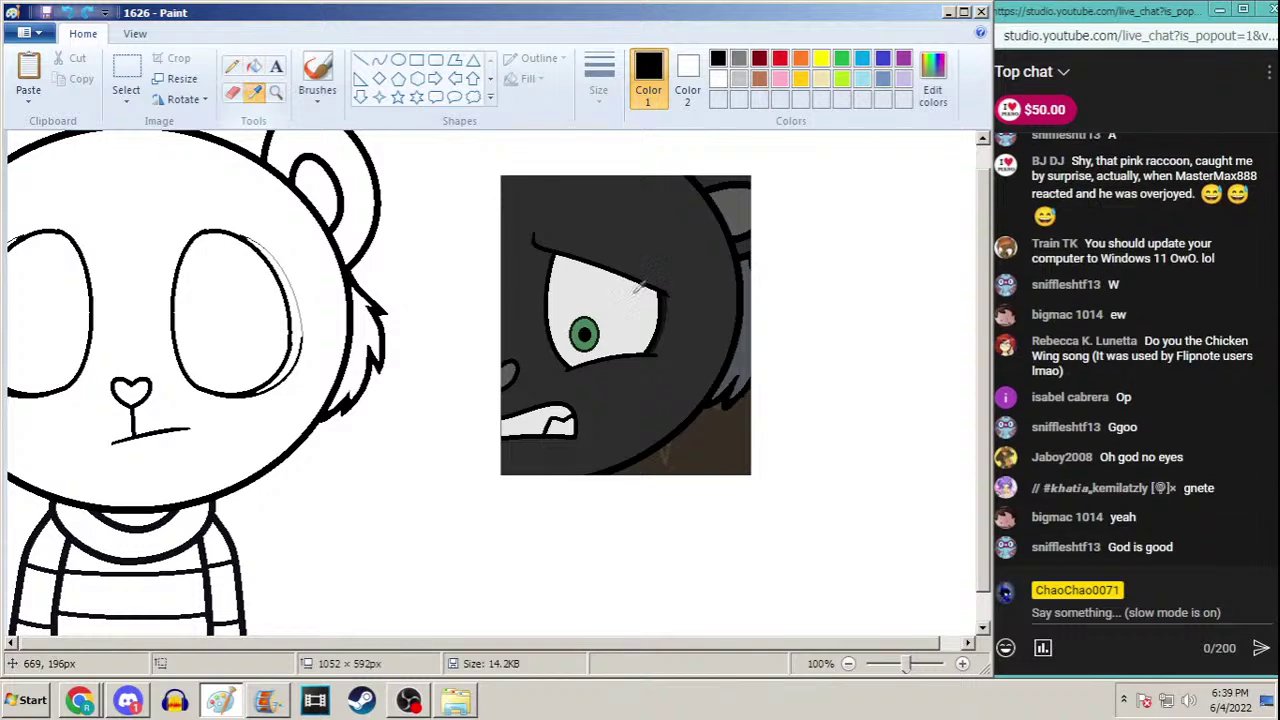
click(276, 92)
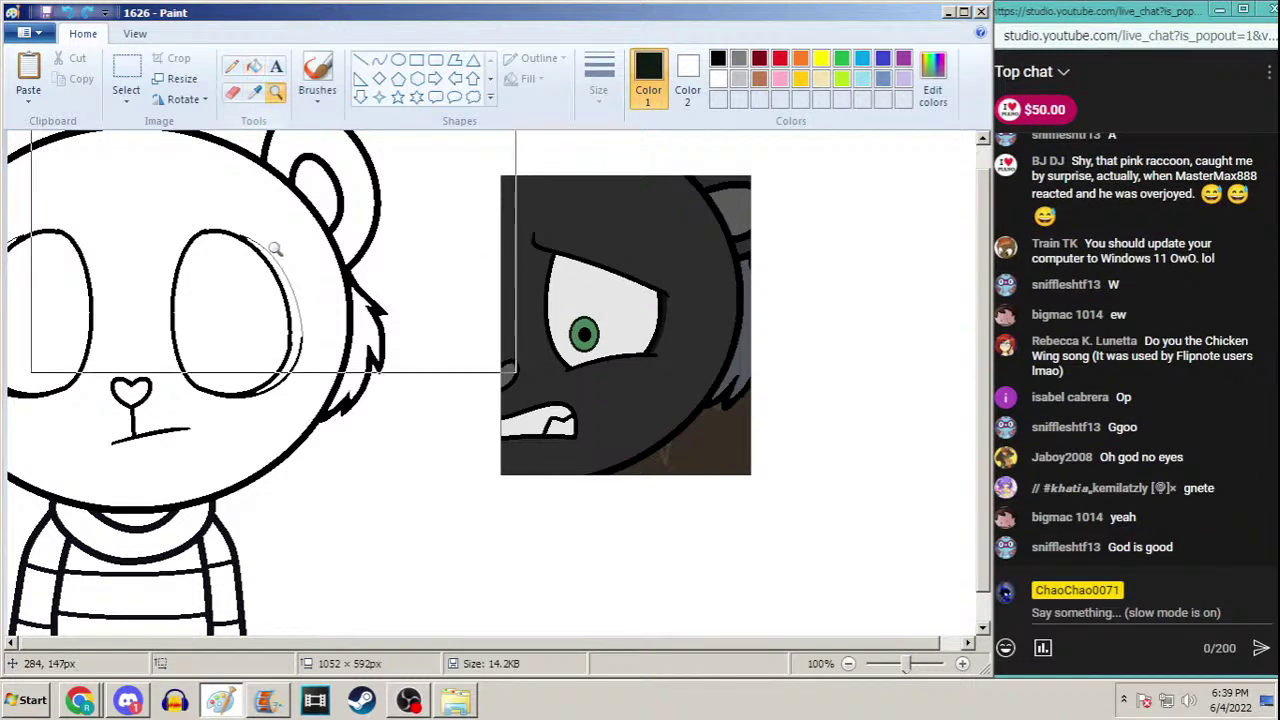
click(255, 320)
click(398, 60)
click(598, 80)
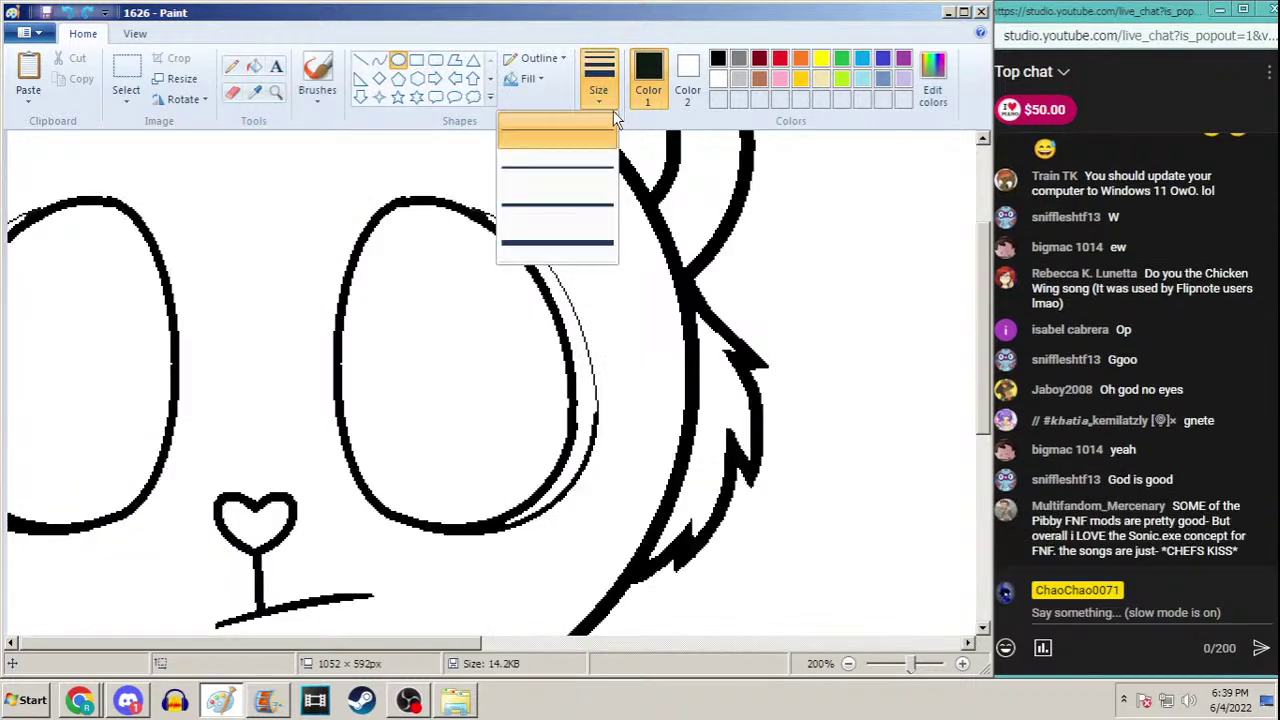
click(580, 164)
mouse_move(574, 350)
mouse_down()
mouse_move(516, 447)
mouse_move(543, 440)
mouse_up()
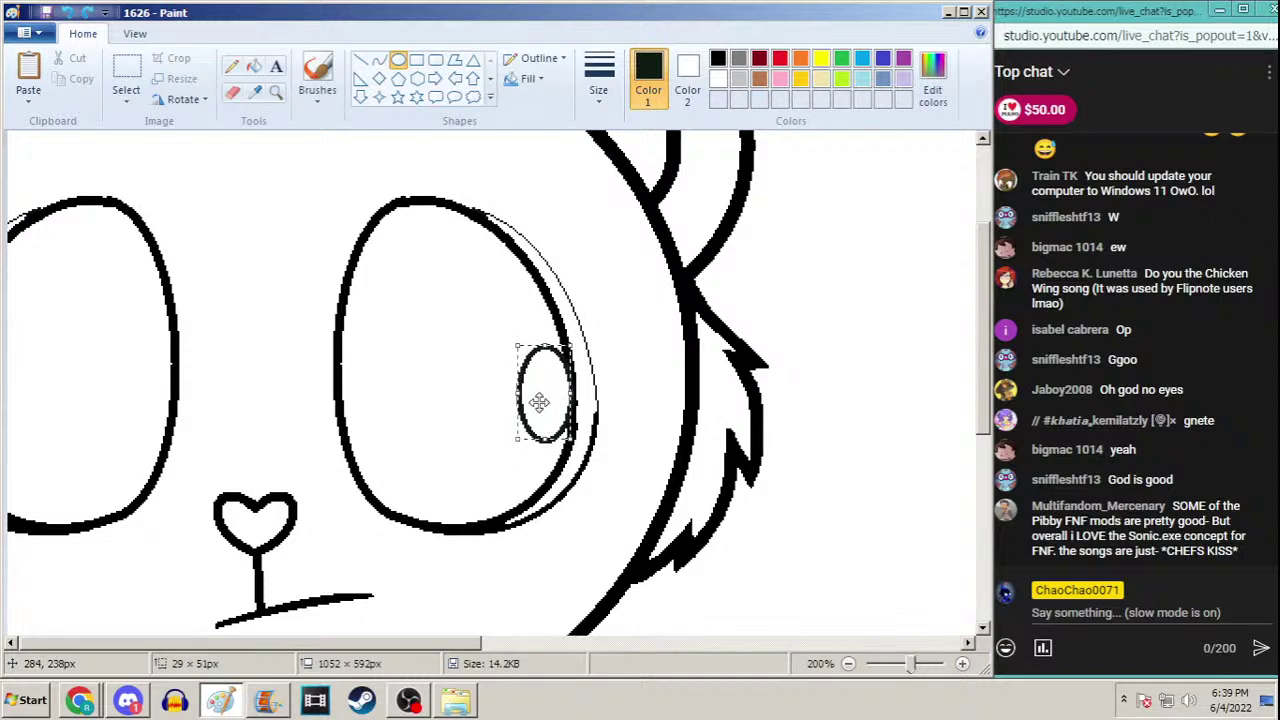
drag(553, 360, 555, 360)
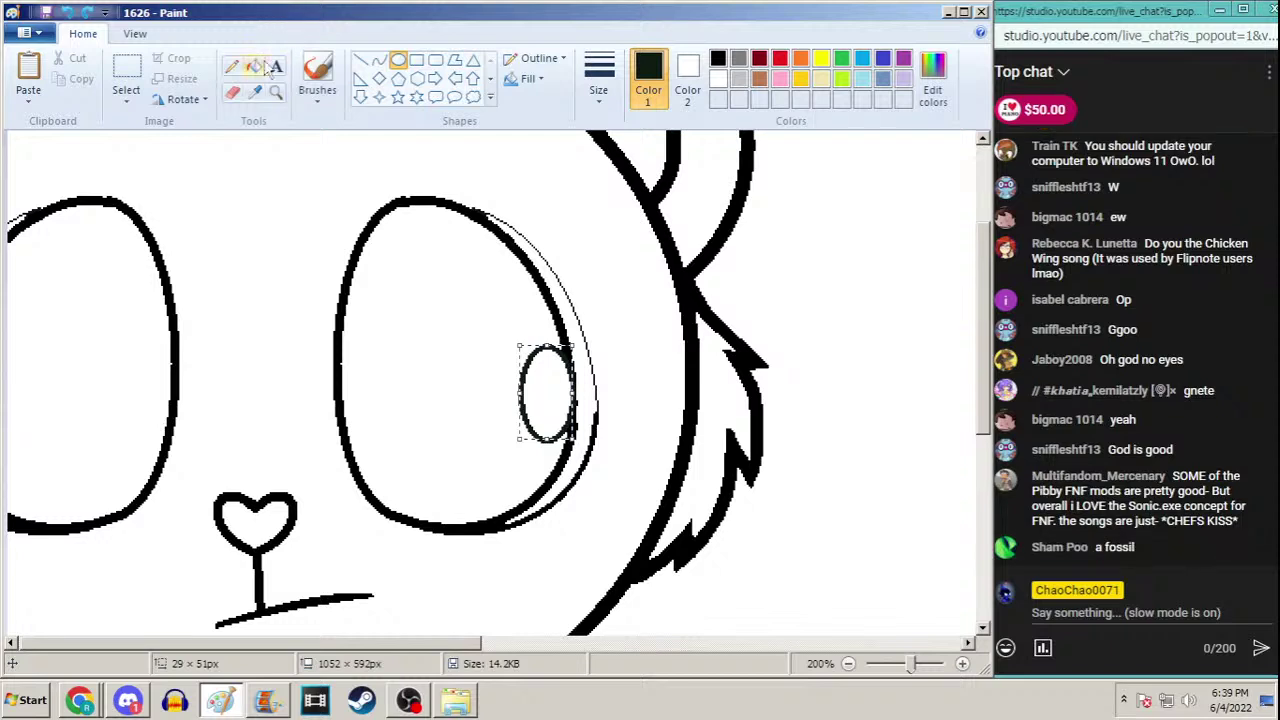
click(232, 66)
Redraw the right-hand eye's outline past the iris with a black curve about 9 × 62 px in the third-thinnest line
click(379, 60)
click(598, 75)
click(575, 190)
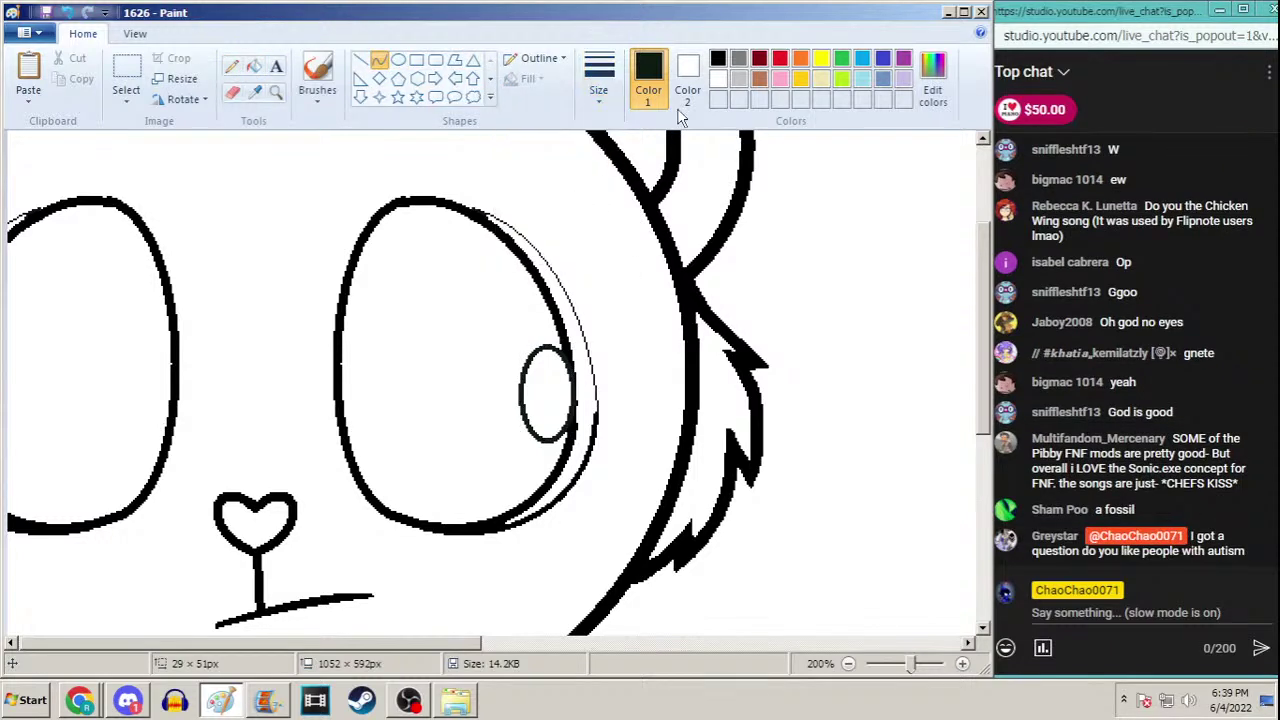
click(738, 58)
click(718, 60)
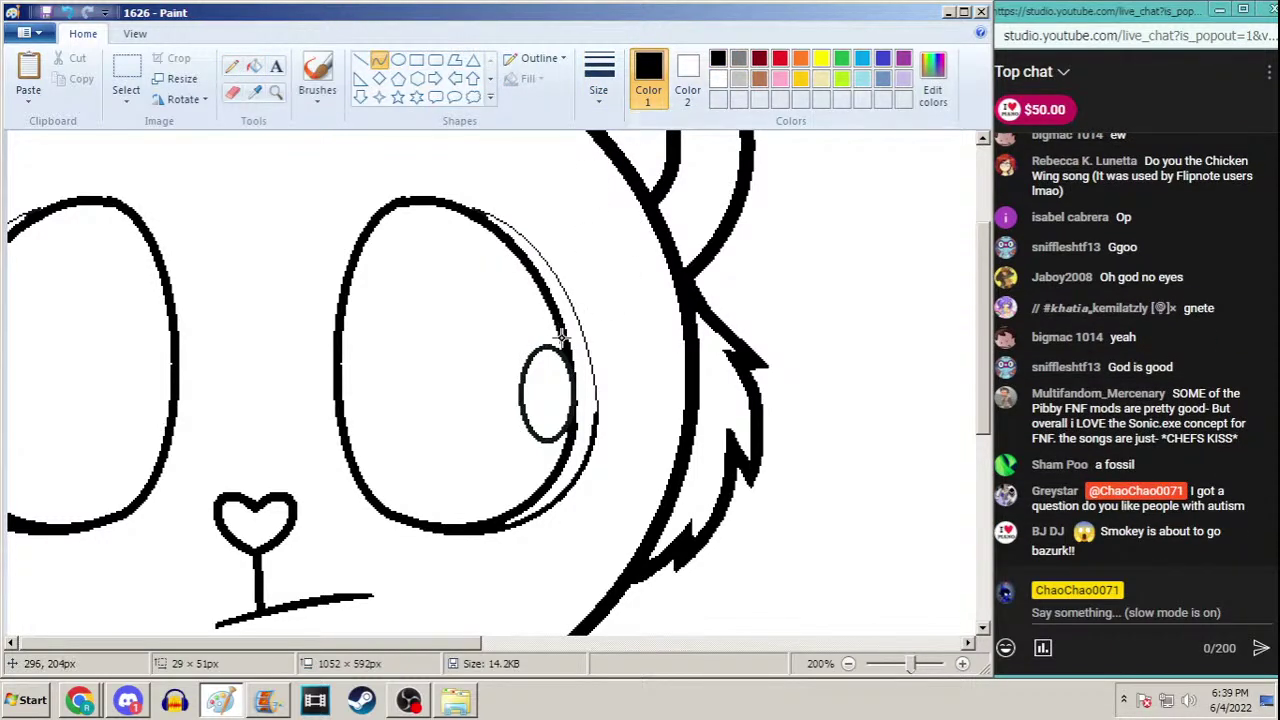
mouse_move(572, 420)
mouse_down()
mouse_move(572, 380)
mouse_move(581, 408)
mouse_up()
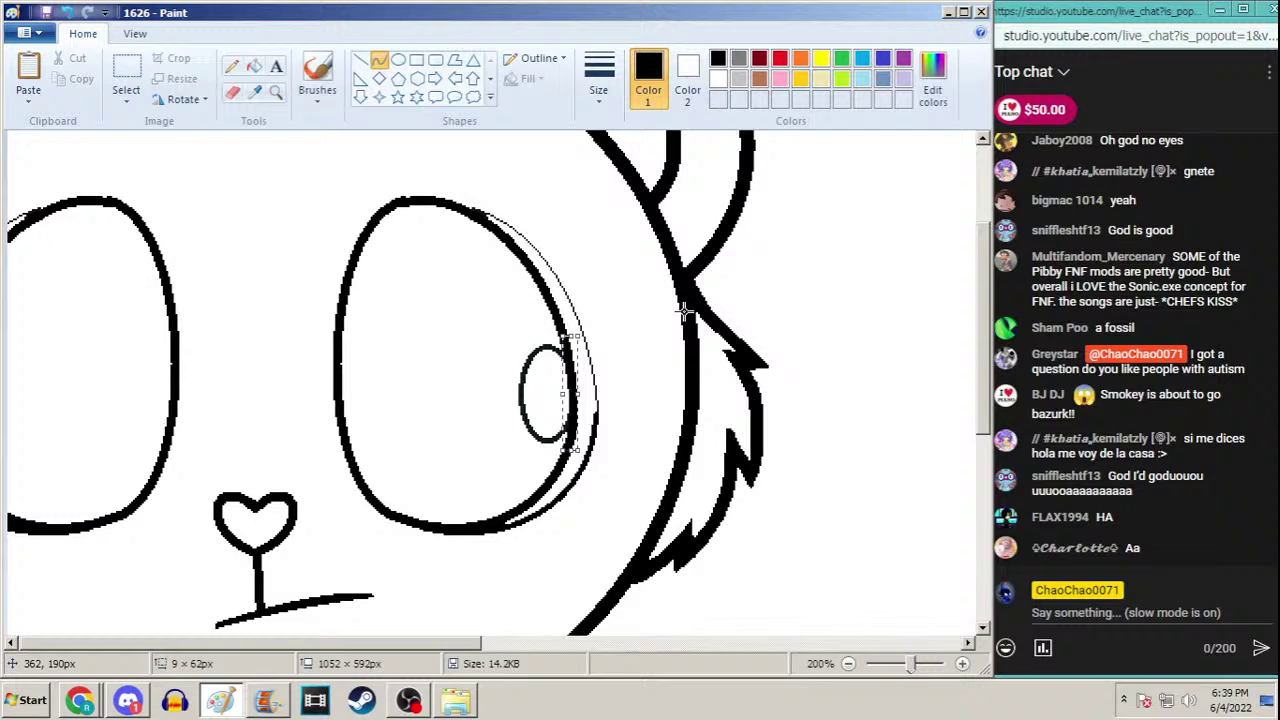
Draw a black pupil ellipse about 14 × 26 px inside the right-hand iris, using the second-thinnest line
click(254, 66)
click(398, 62)
click(600, 85)
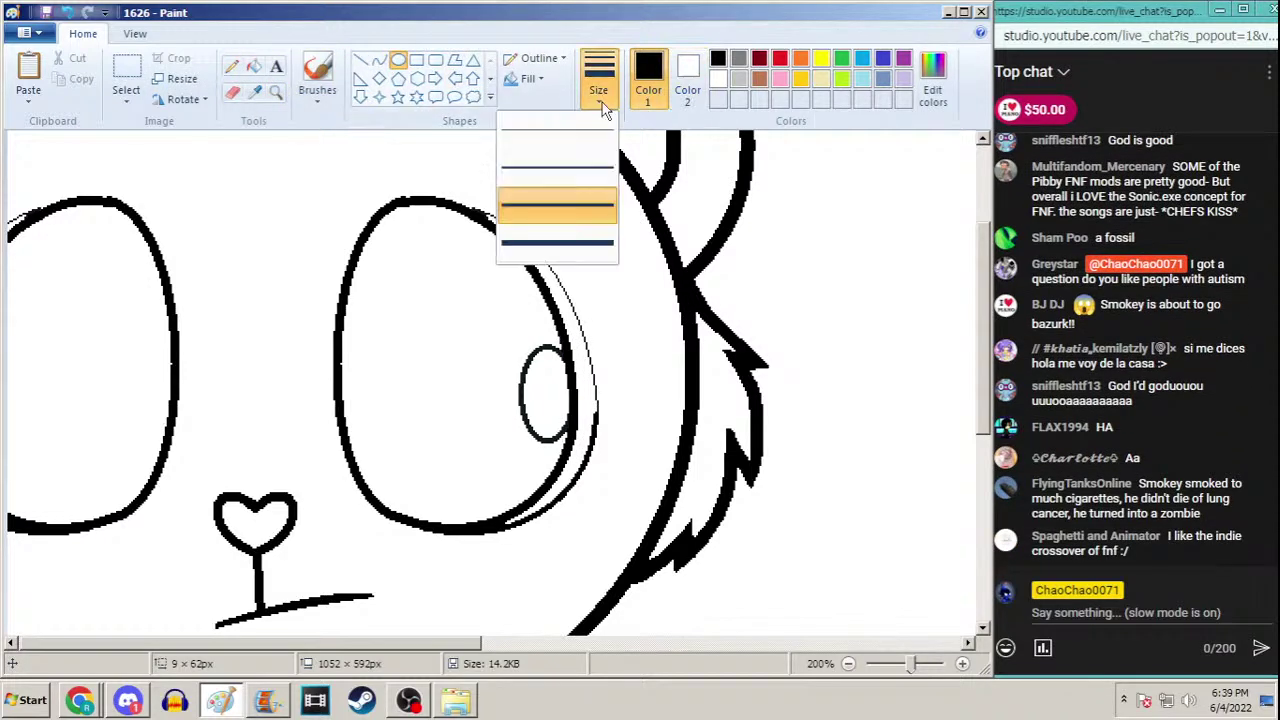
click(596, 162)
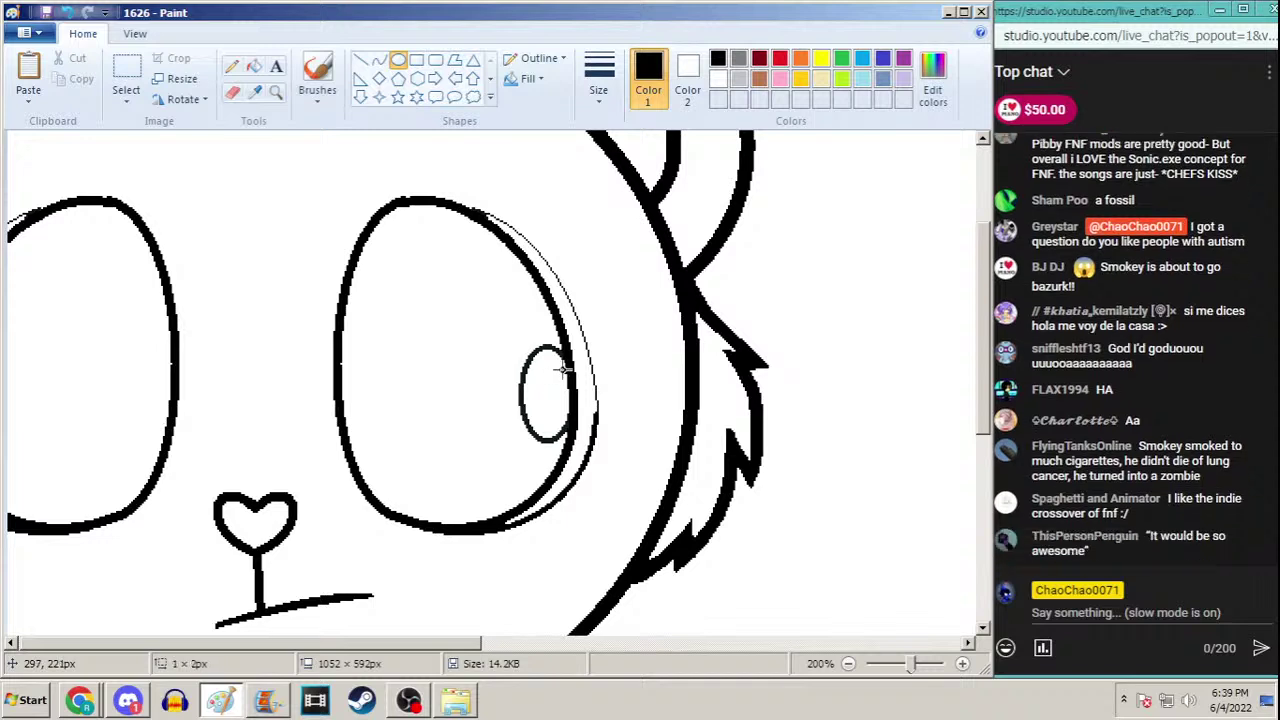
drag(566, 366, 539, 419)
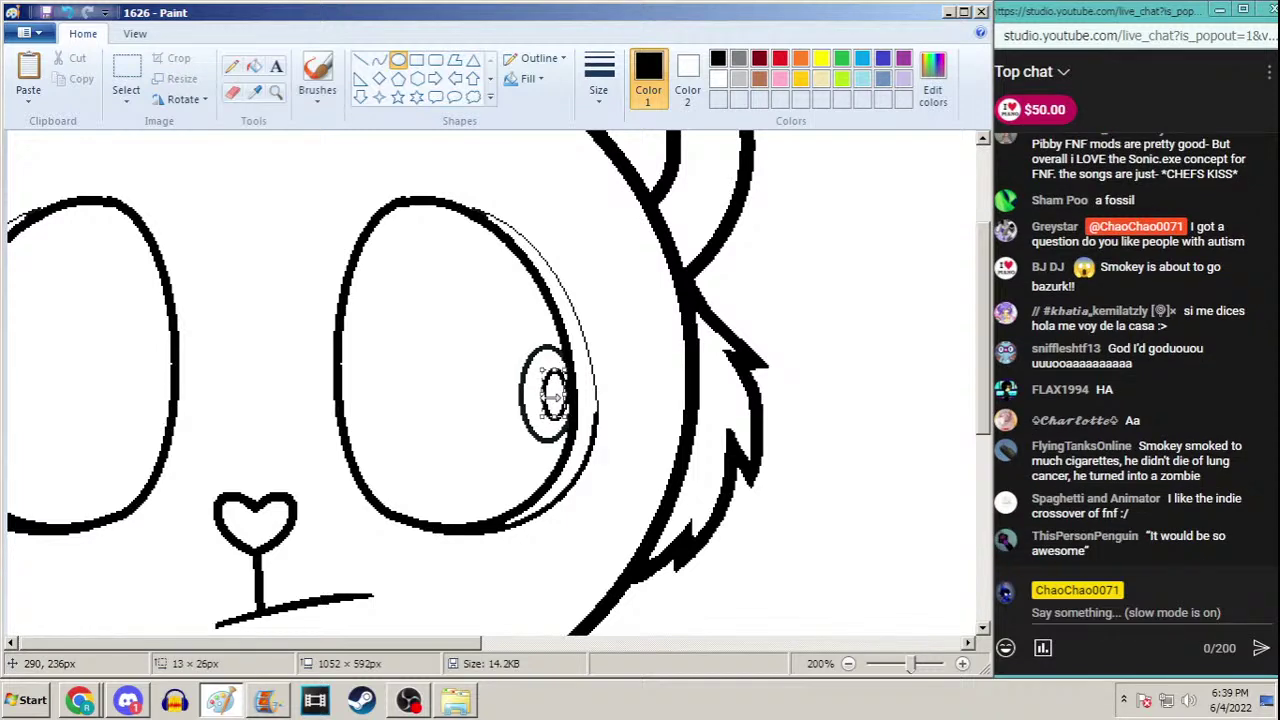
drag(565, 392, 567, 390)
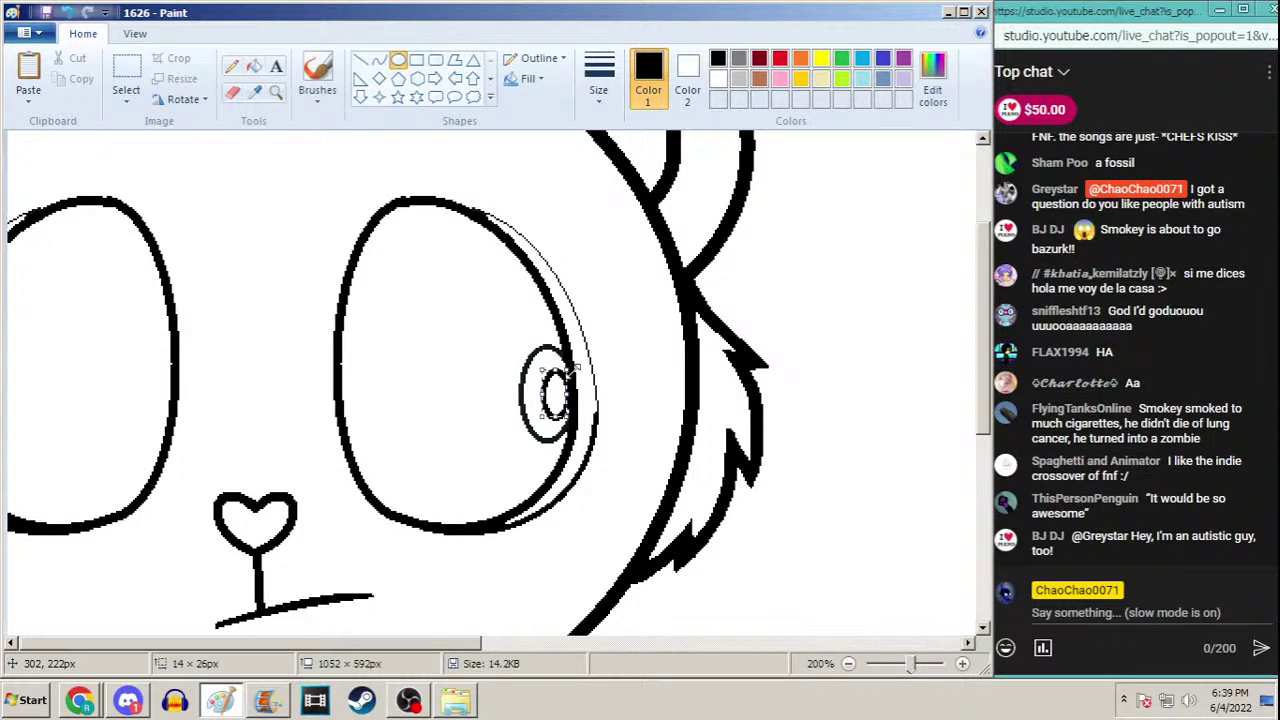
Ready the pencil at the thinnest size and sample the thin line outside the right-hand eye as Color 1
click(254, 66)
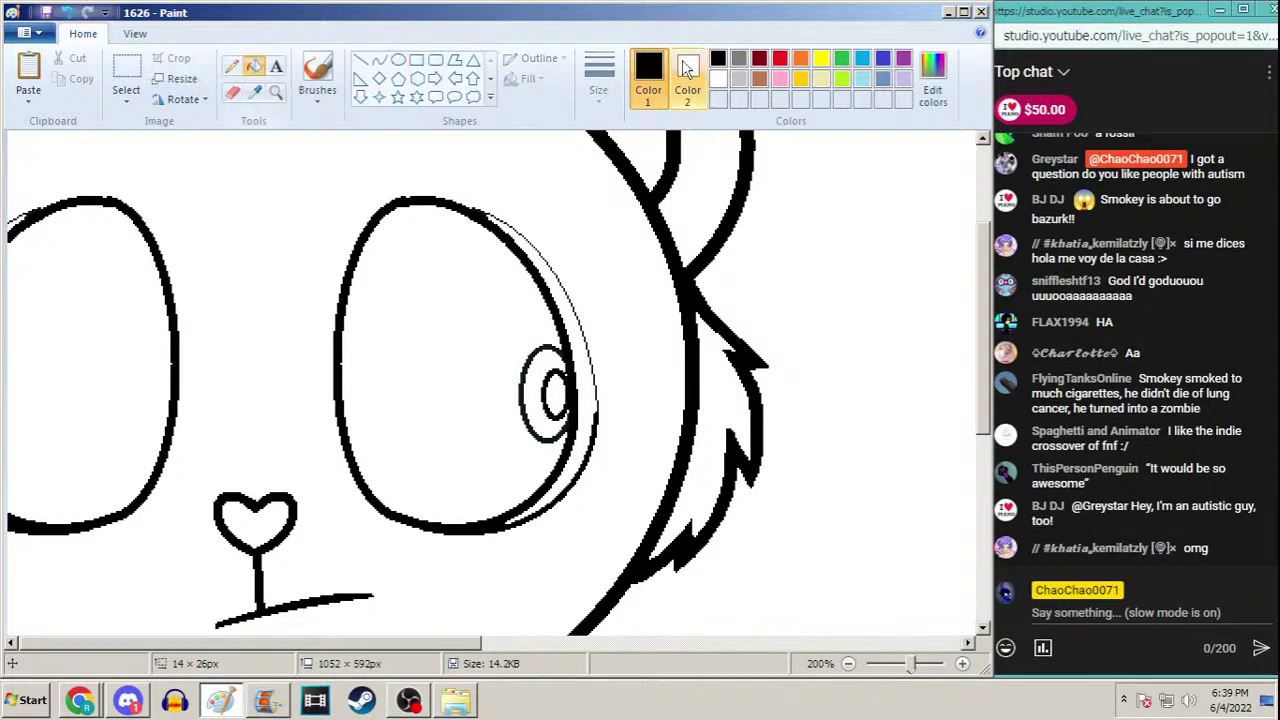
click(231, 66)
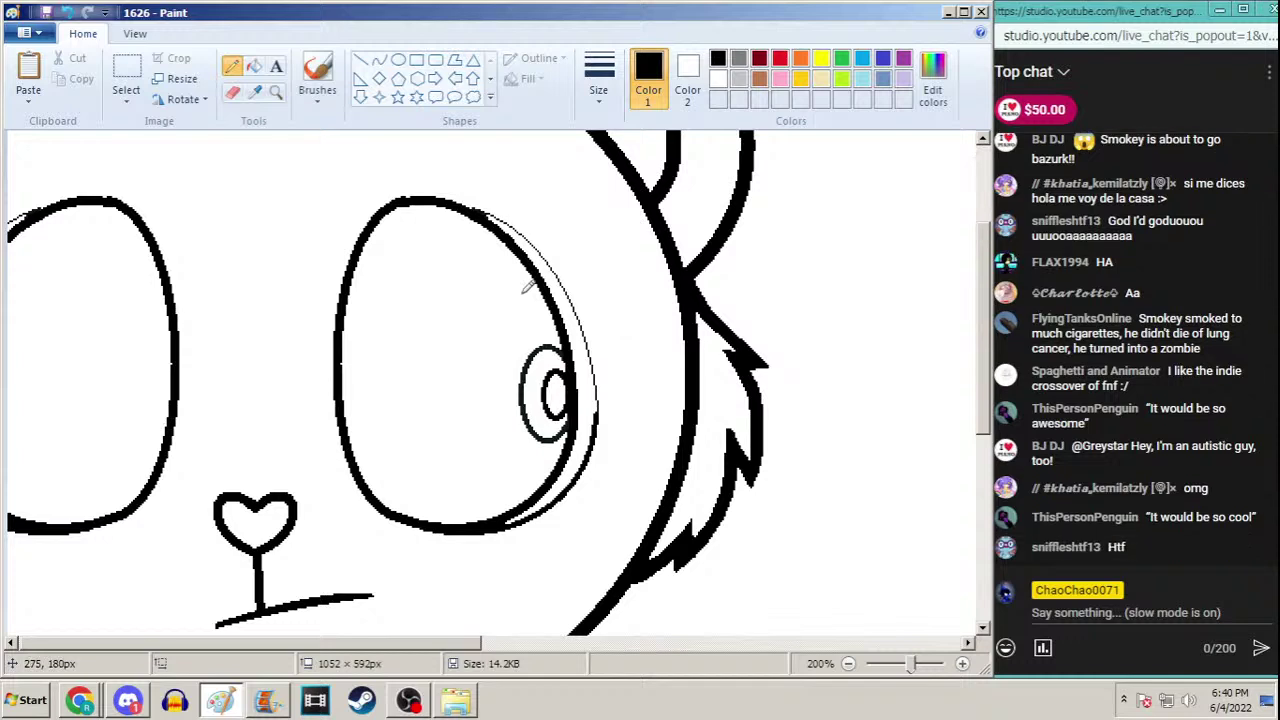
click(598, 75)
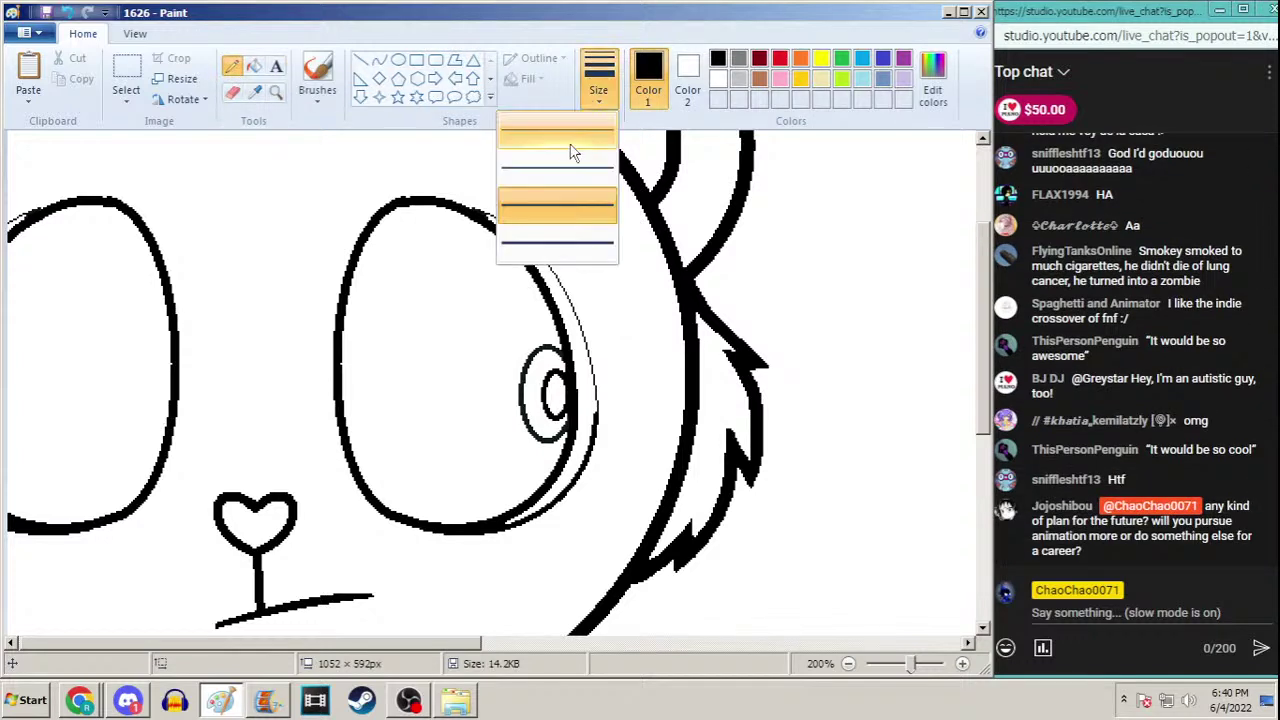
click(571, 150)
click(254, 91)
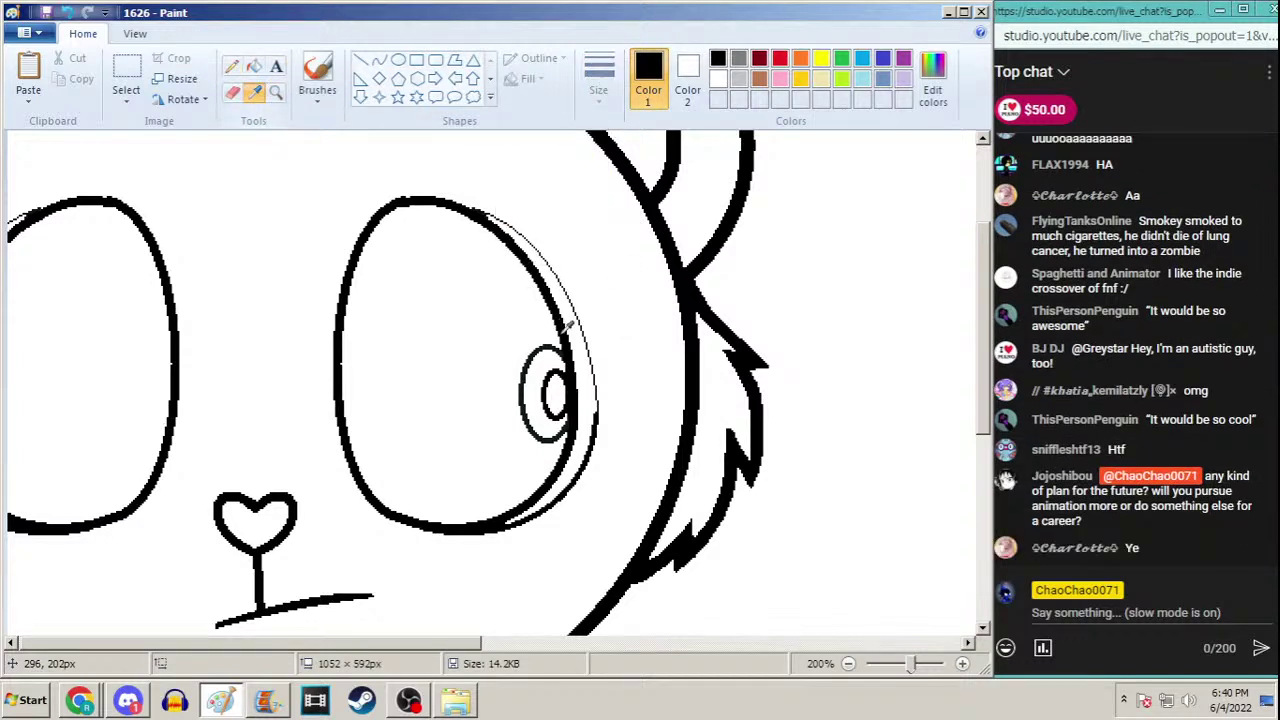
click(600, 371)
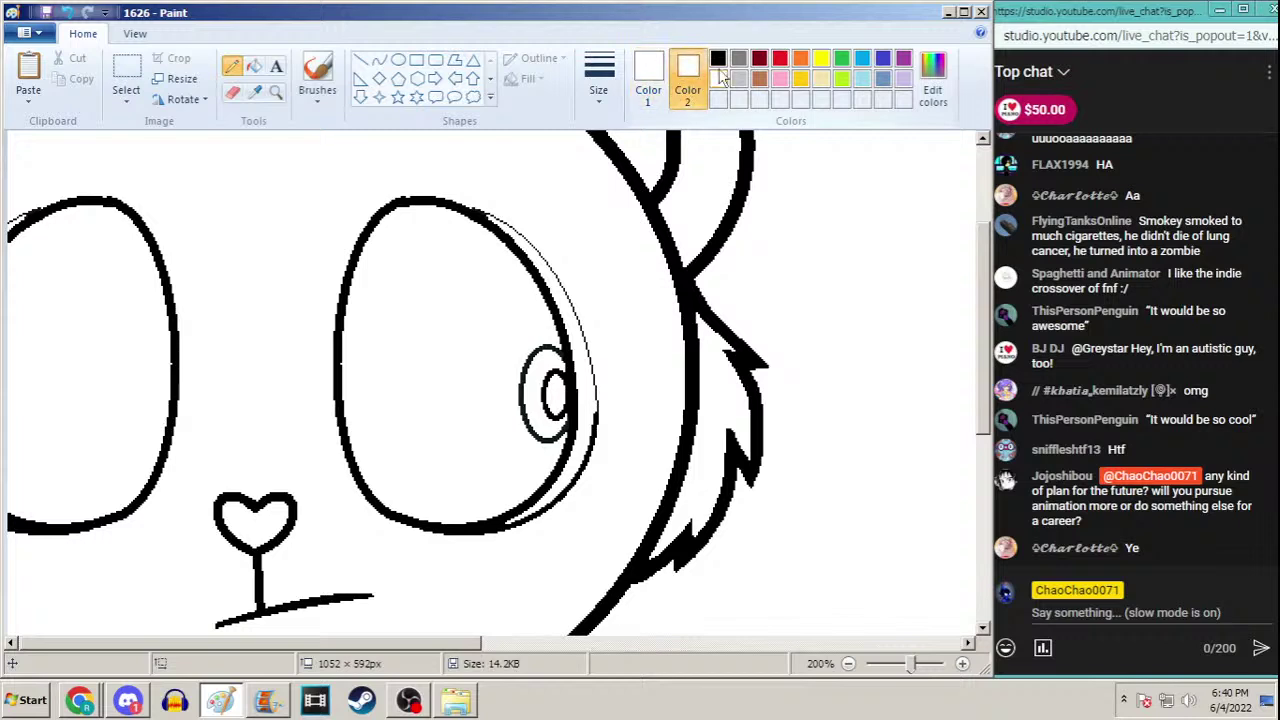
click(862, 60)
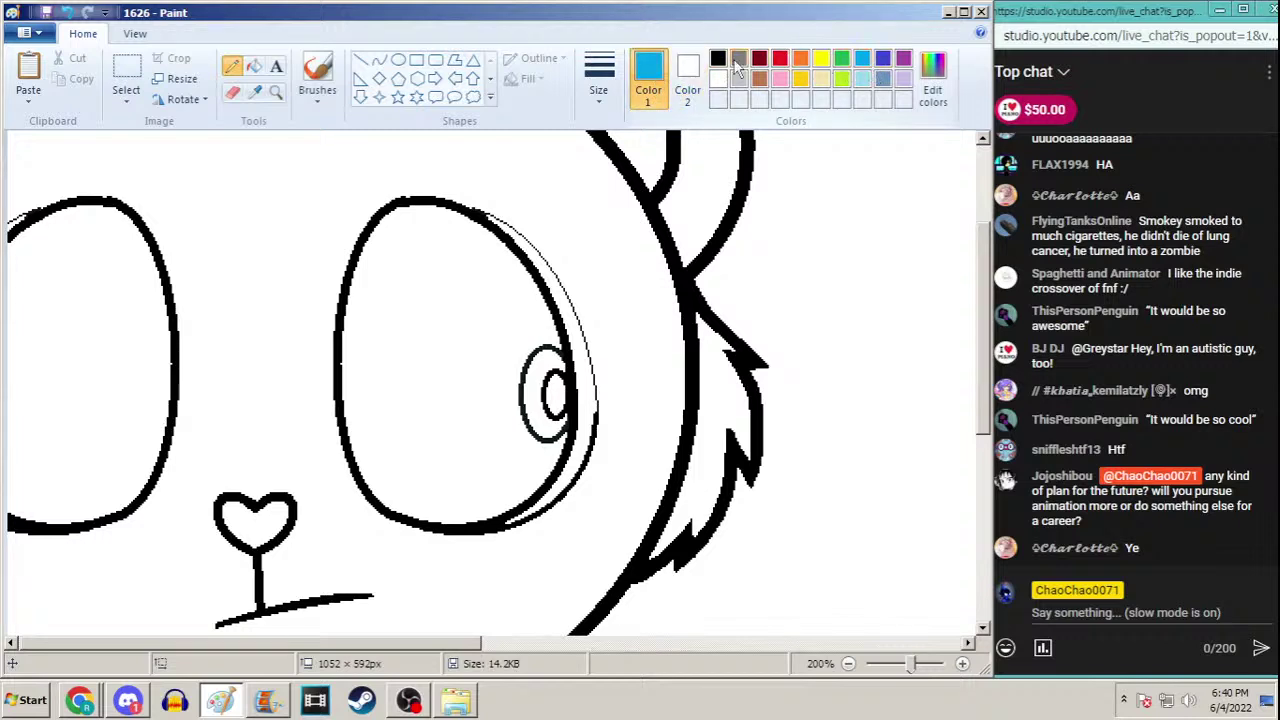
click(255, 91)
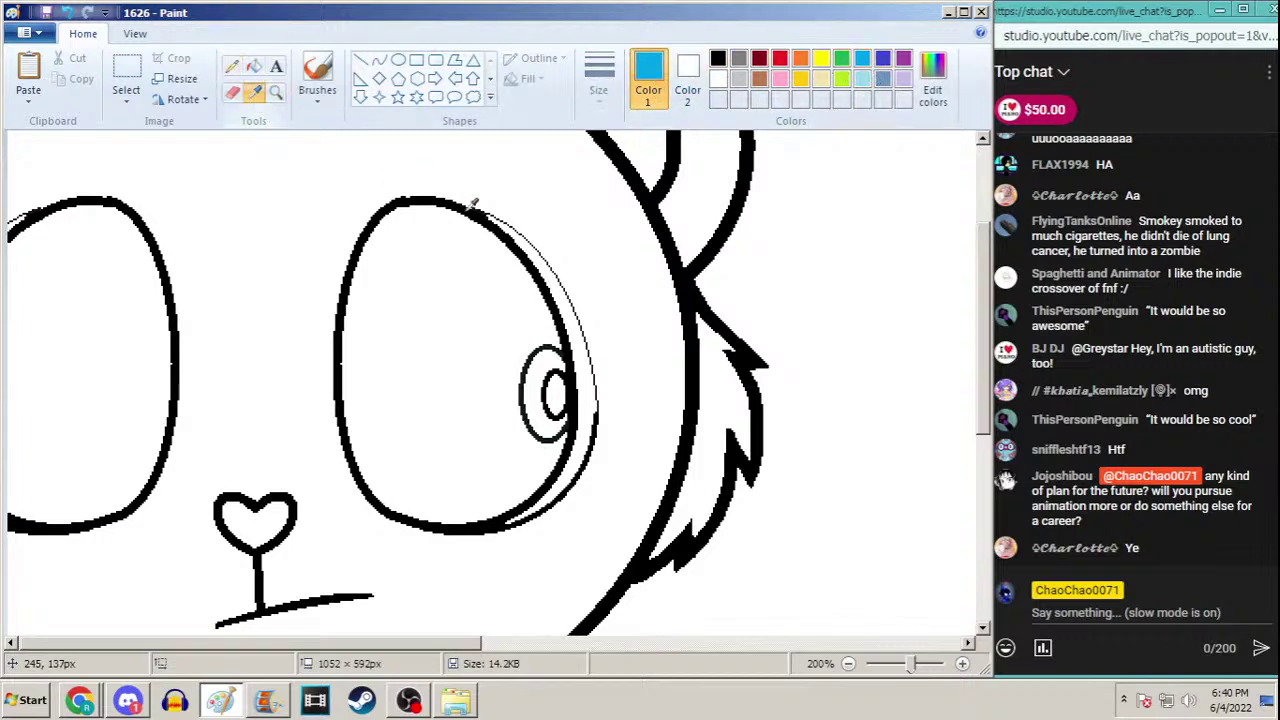
click(600, 380)
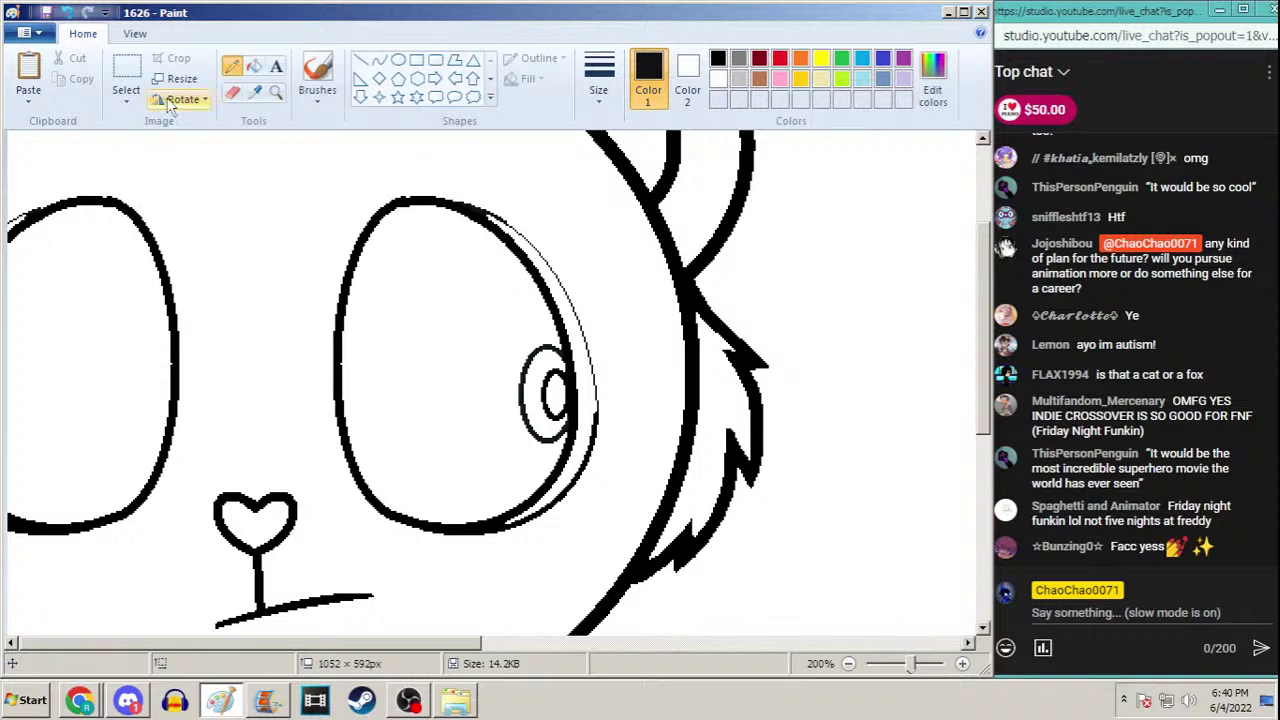
Fill the crescent along the right-hand eye's outer edge with the sampled near-black and touch up its edges with the pencil
click(254, 66)
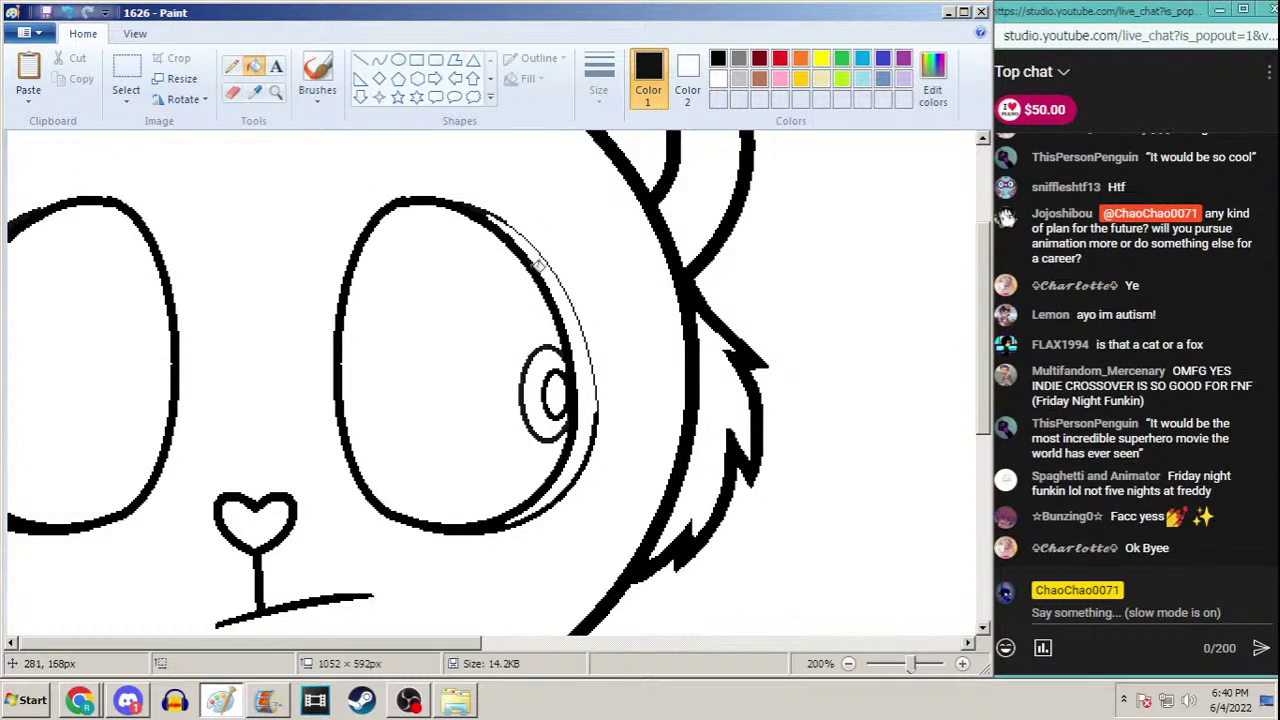
click(566, 290)
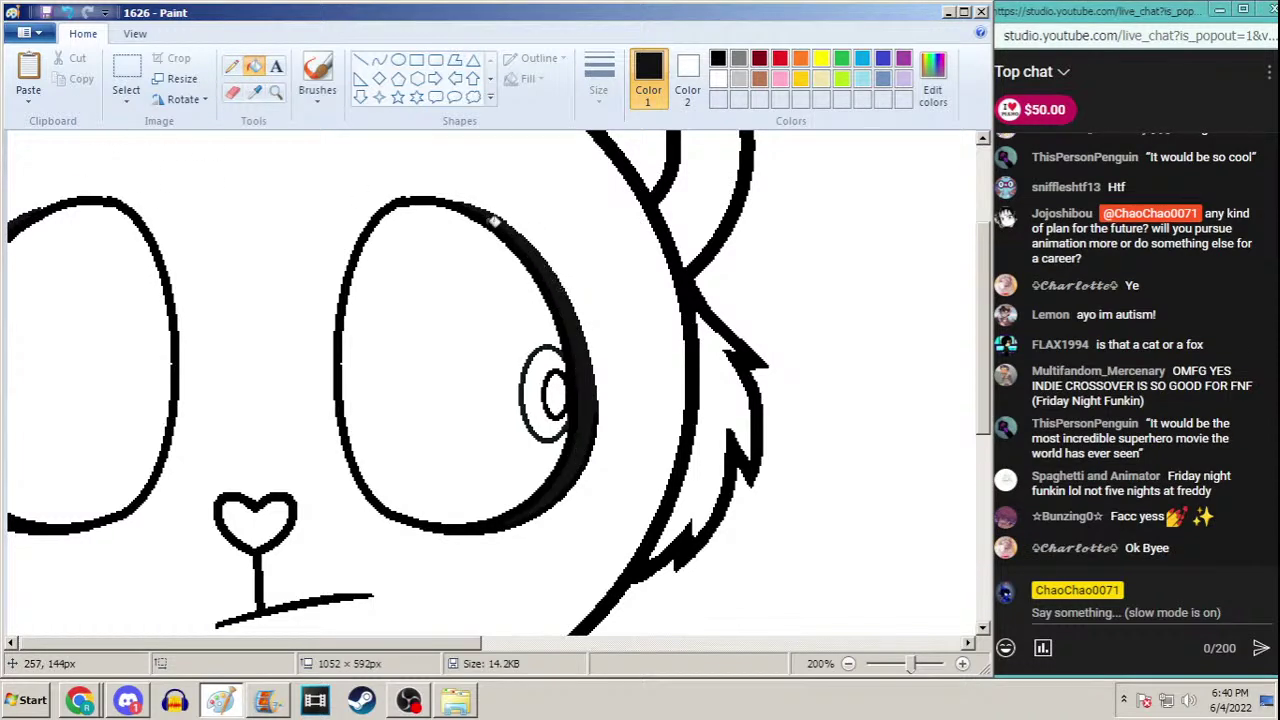
click(231, 66)
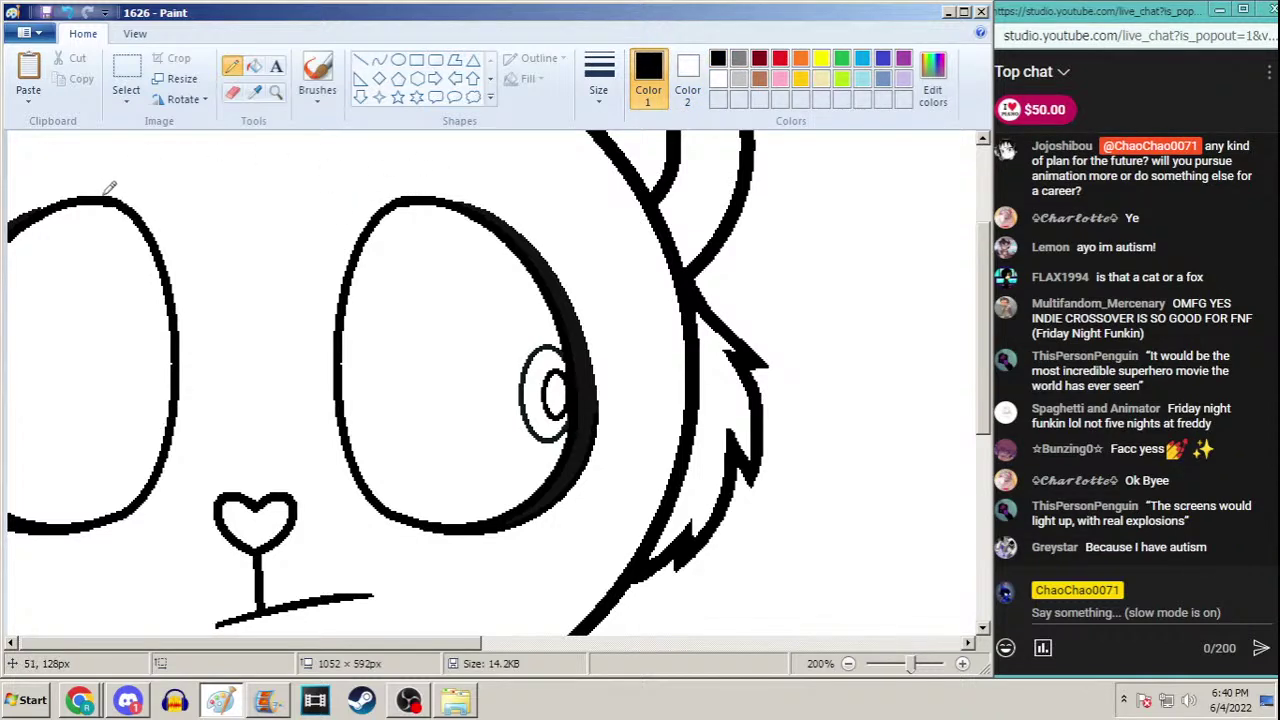
click(276, 91)
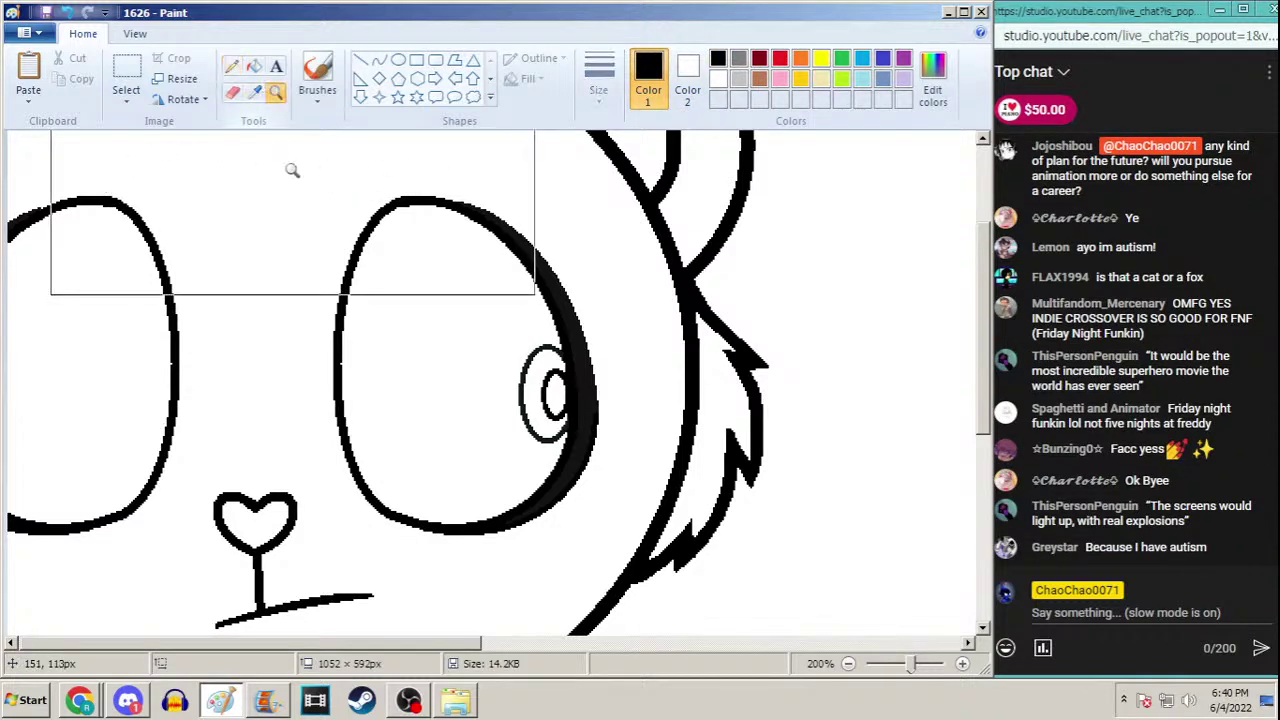
click(232, 67)
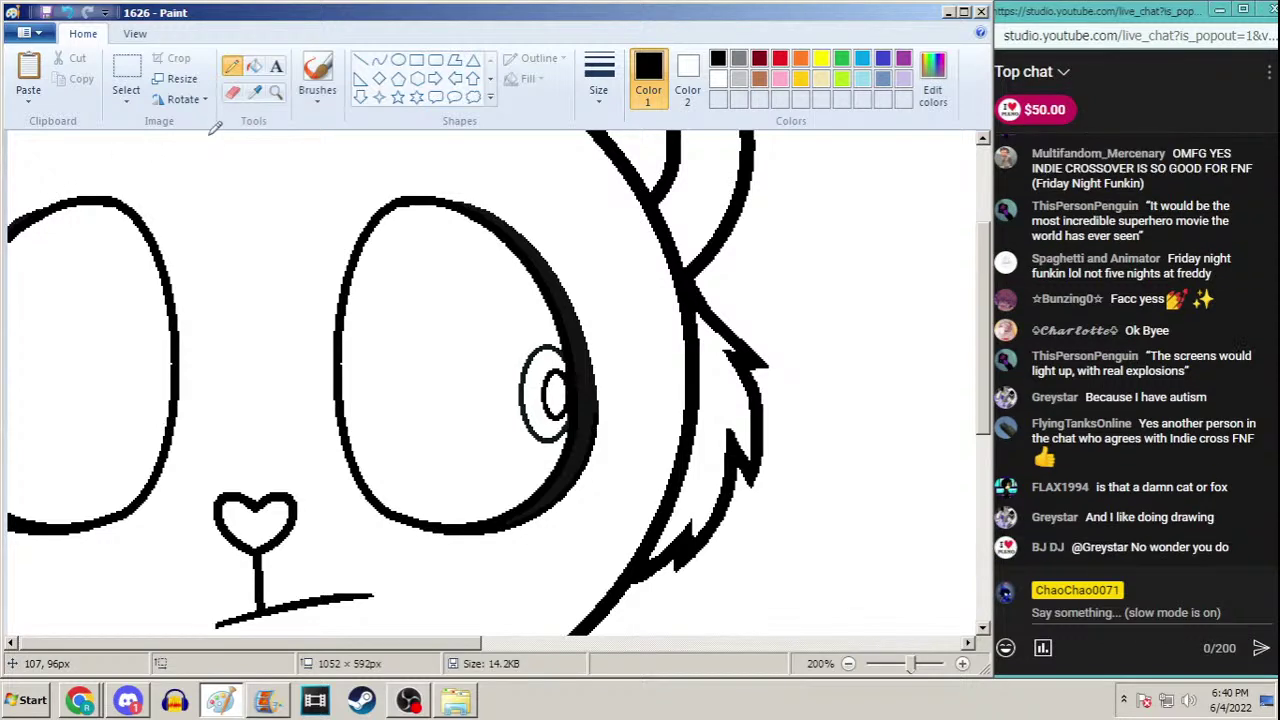
Trace the right-hand iris with a pink ellipse about 29 × 51 px and move it to the left-hand eye's inner edge
click(276, 91)
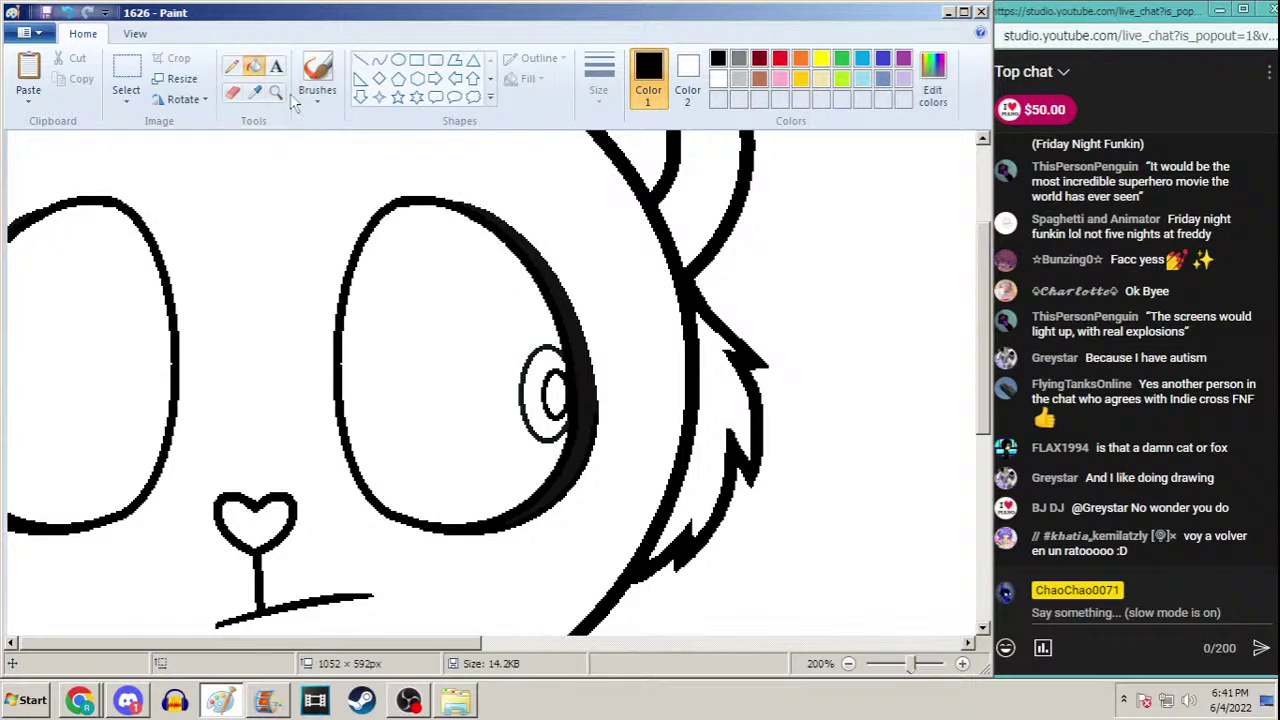
right_click(287, 150)
click(287, 150)
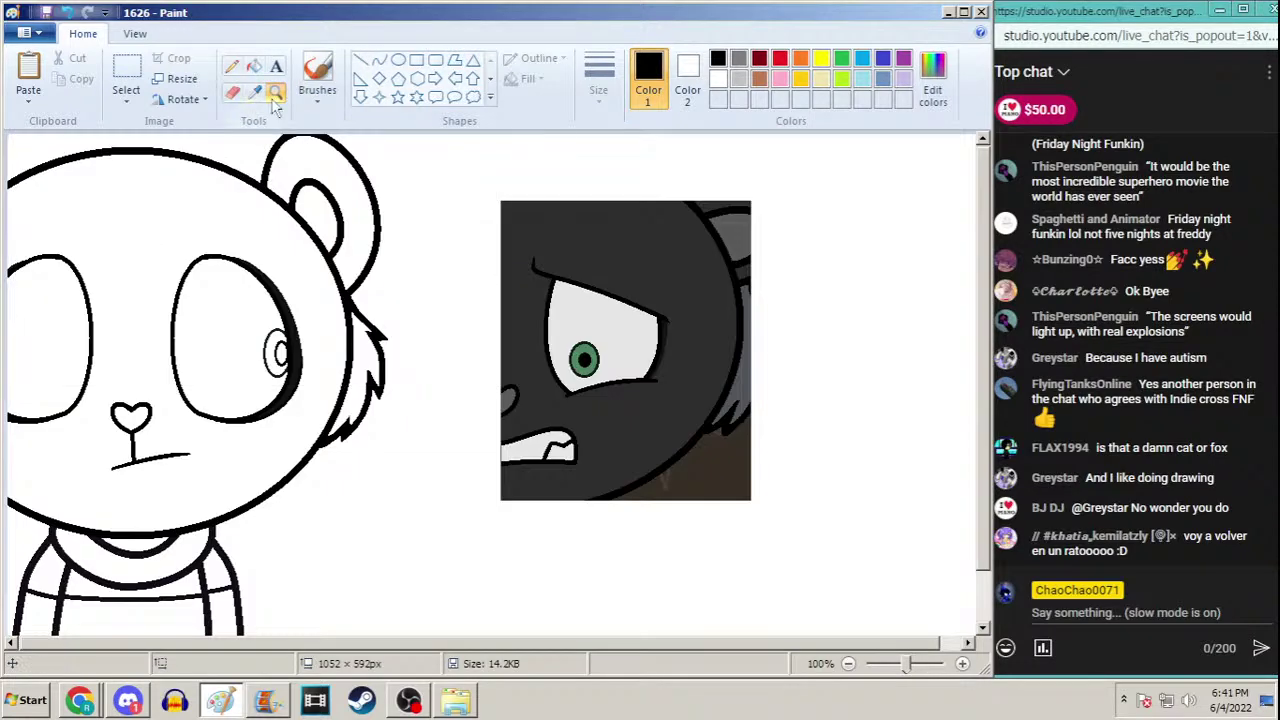
click(201, 388)
click(398, 60)
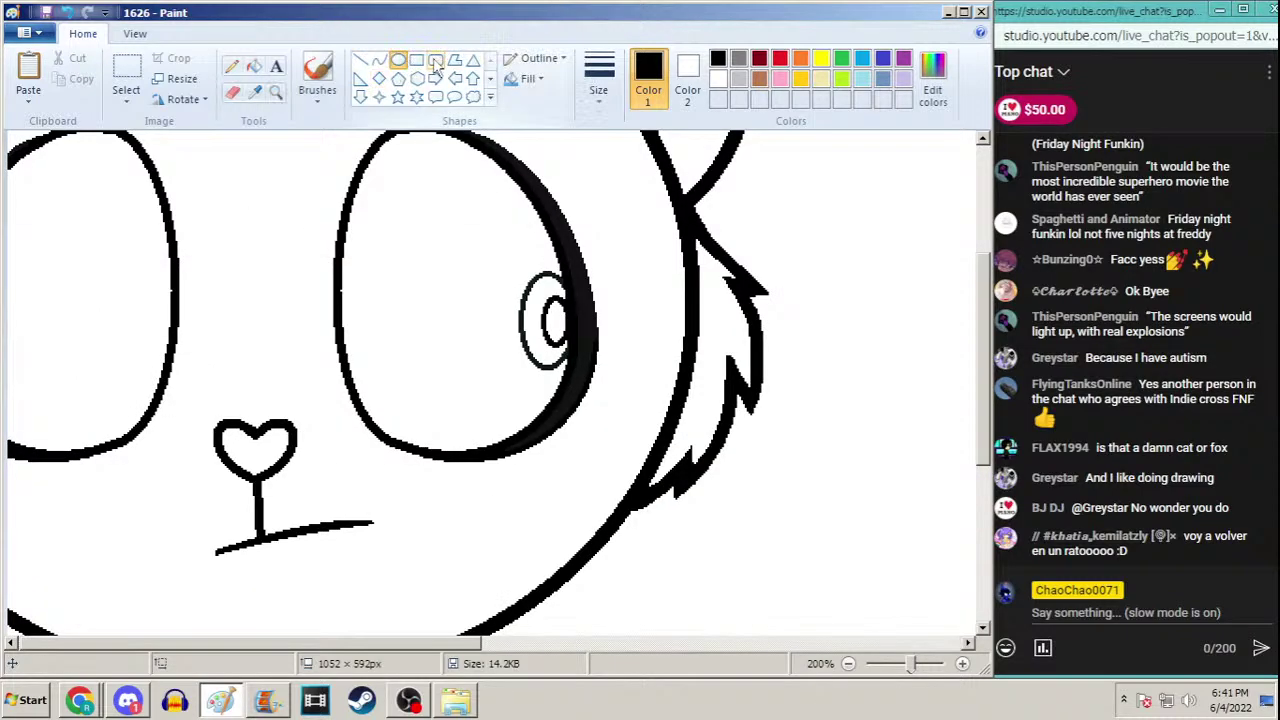
click(780, 79)
drag(566, 272, 517, 364)
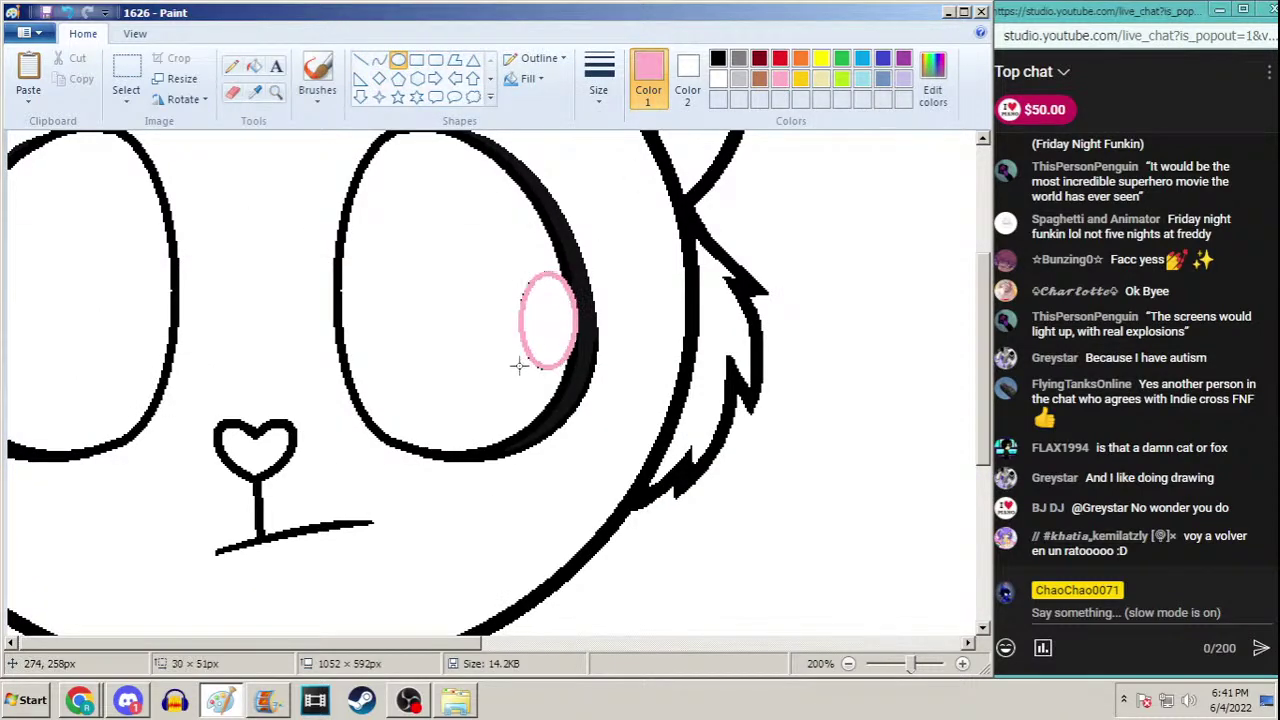
click(527, 79)
click(490, 103)
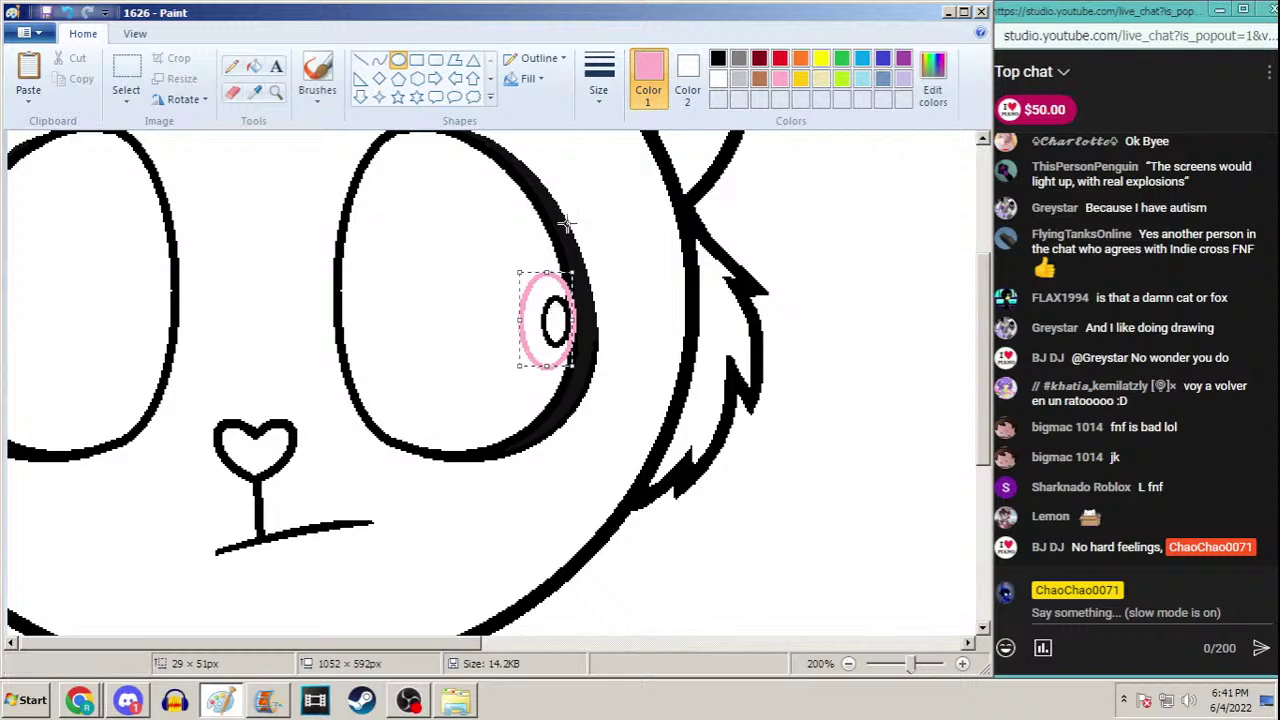
drag(556, 306, 158, 302)
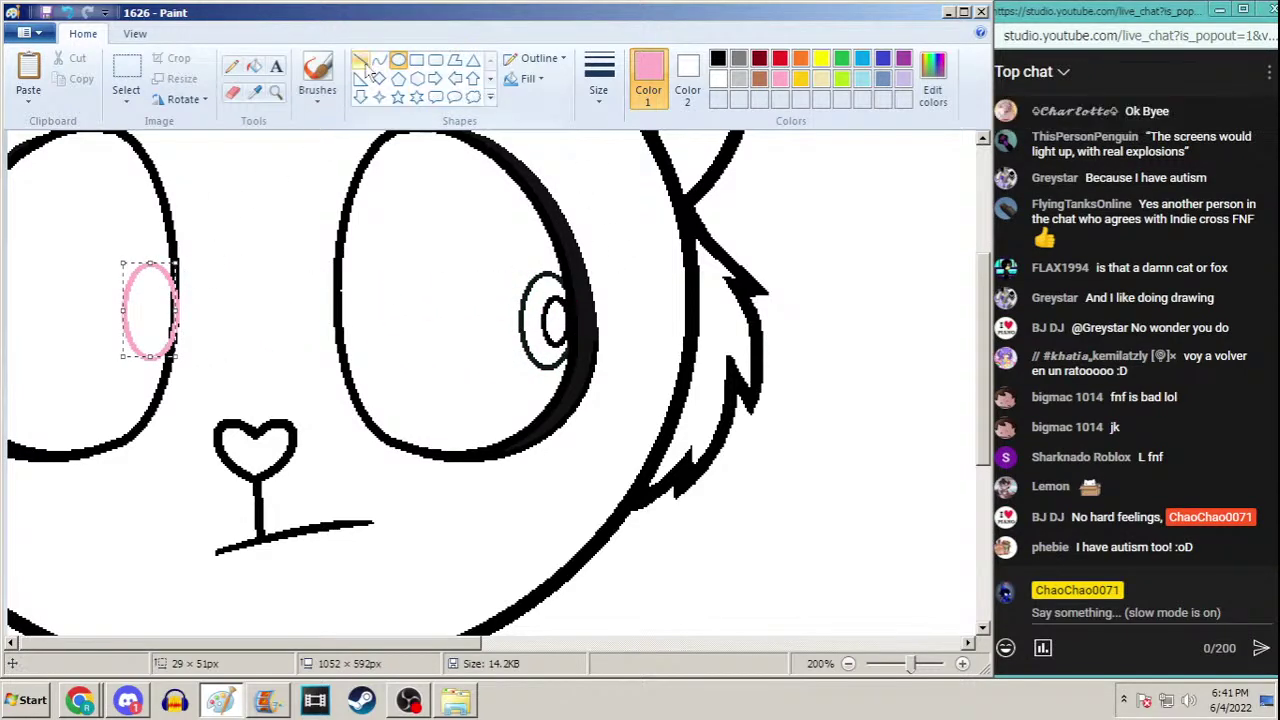
Draw a black pupil ellipse about 13 × 26 px inside the pink iris and redraw the eye outline over the iris's edge
click(398, 62)
click(718, 58)
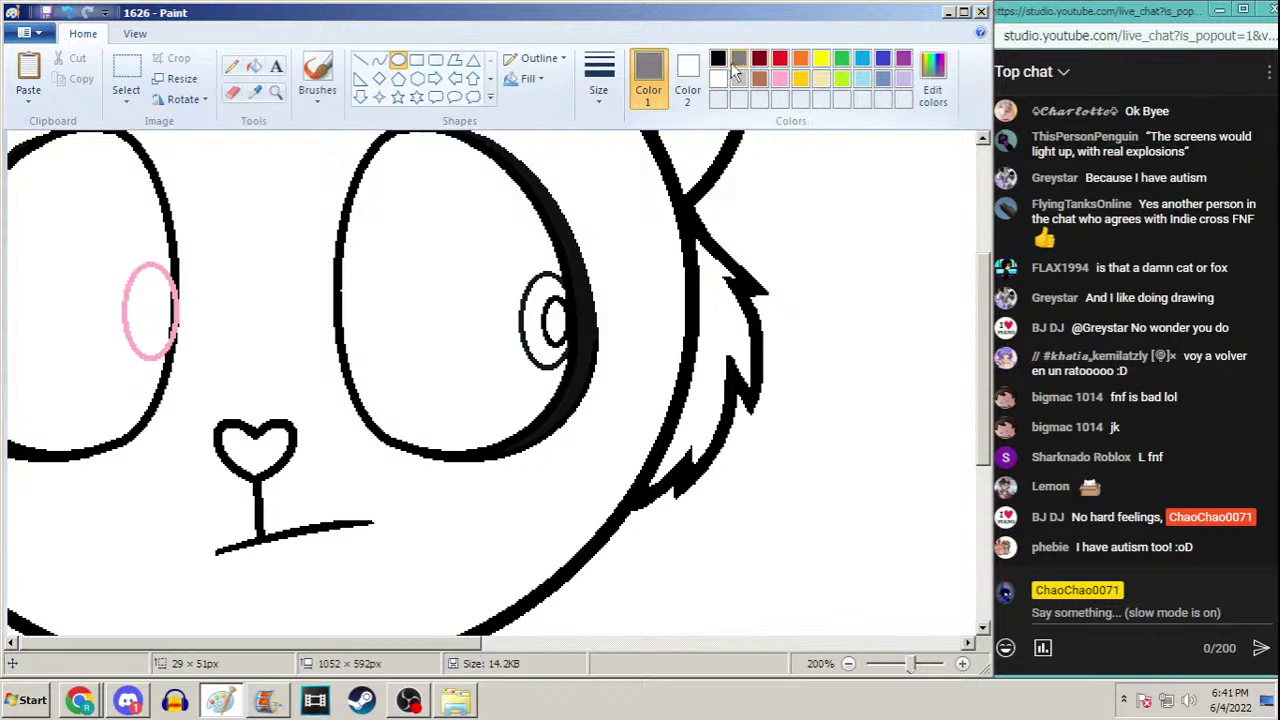
drag(171, 286, 145, 338)
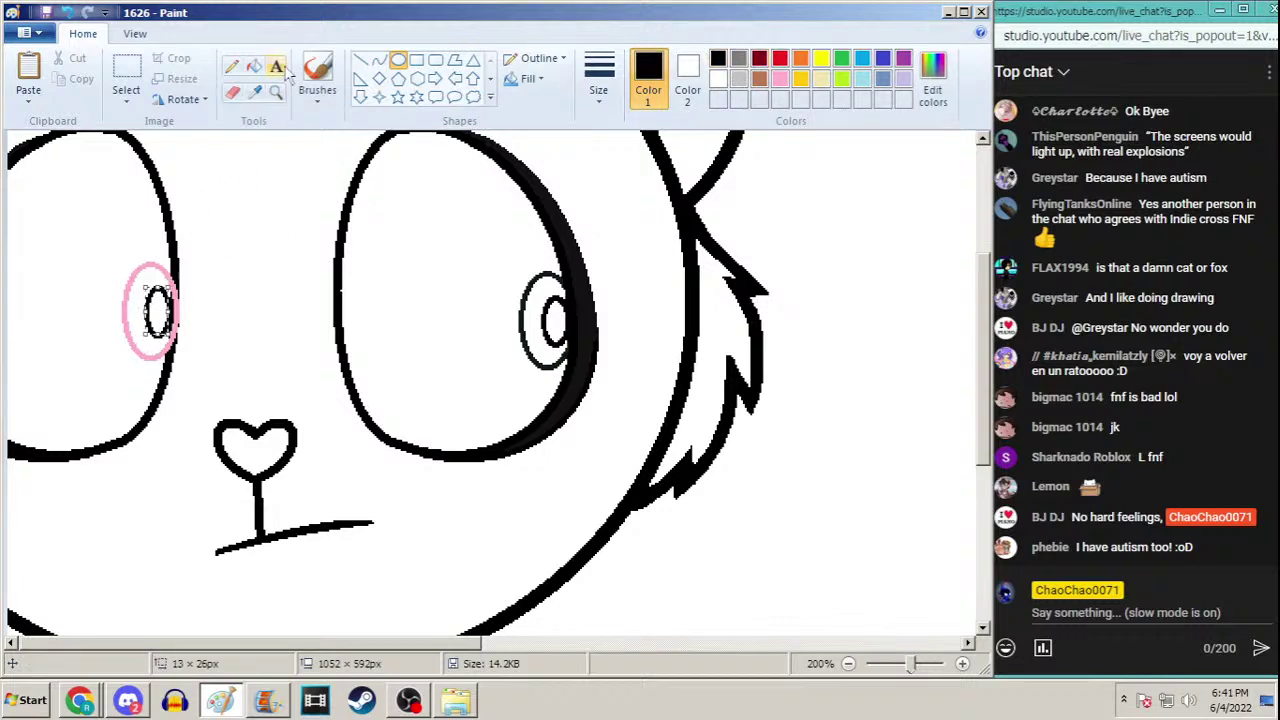
click(379, 61)
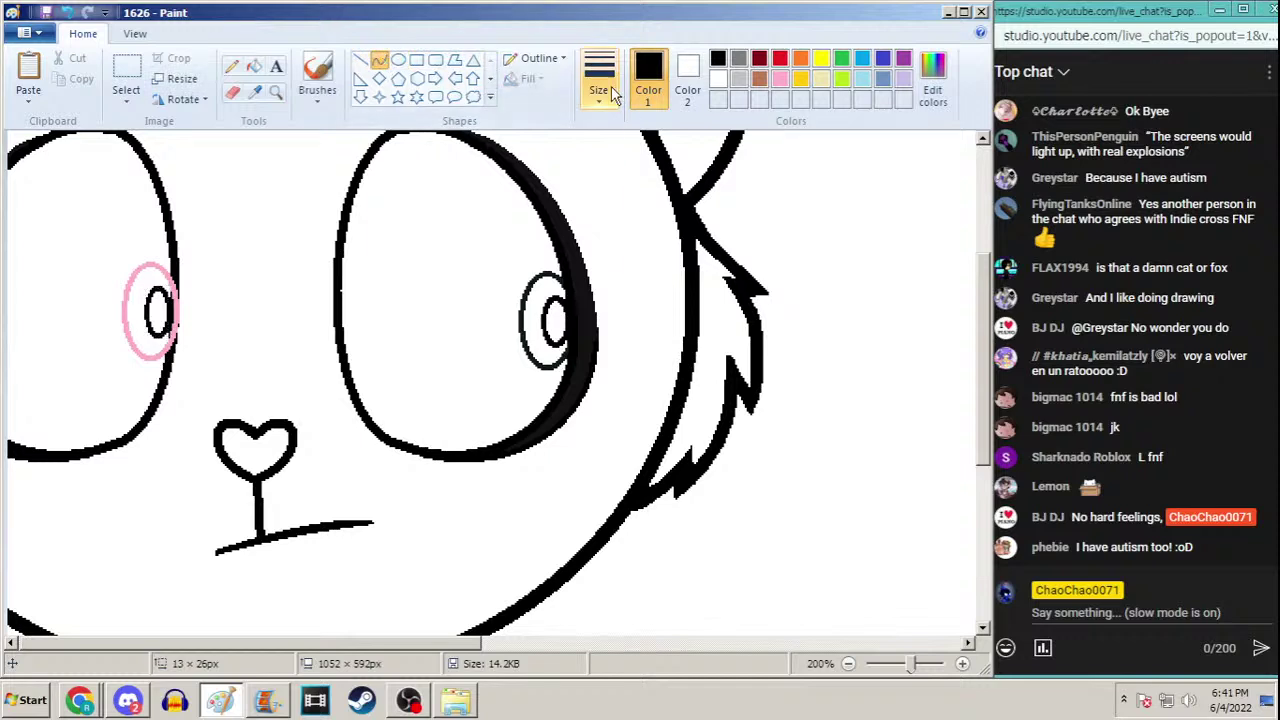
drag(174, 267, 173, 332)
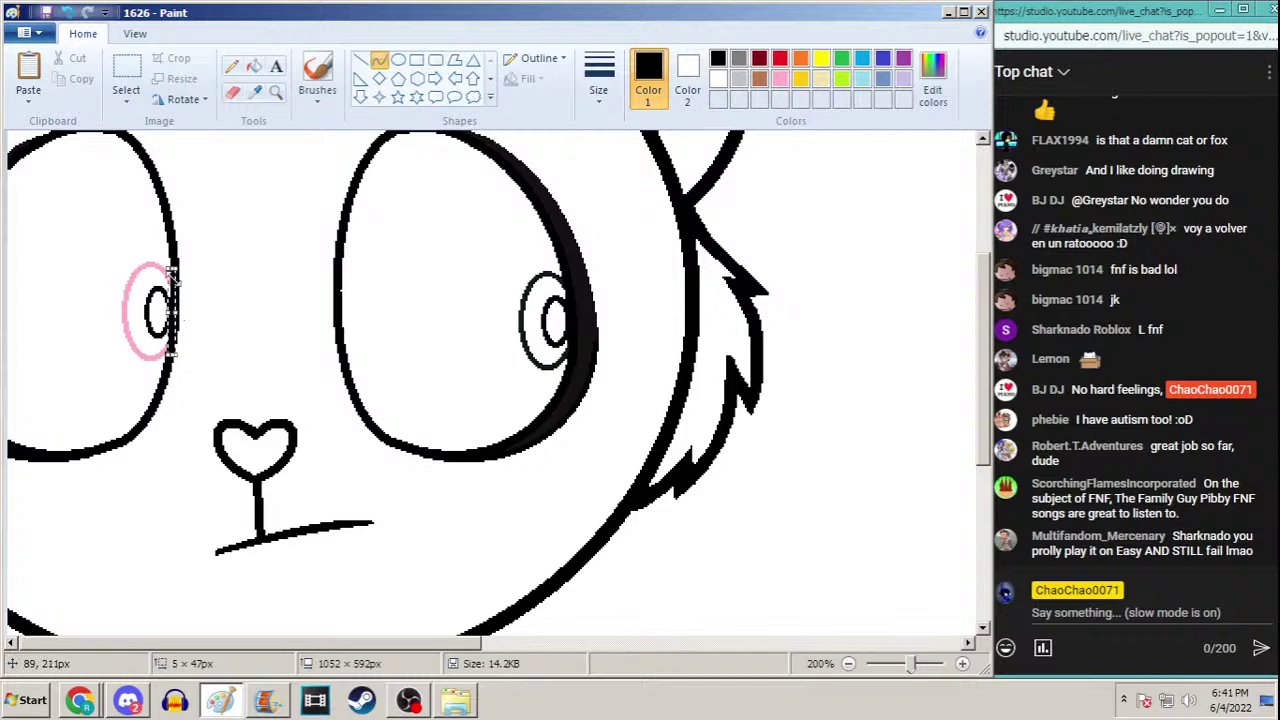
Fill the pink iris outline with the dark colour sampled from the right-hand iris outline
click(254, 66)
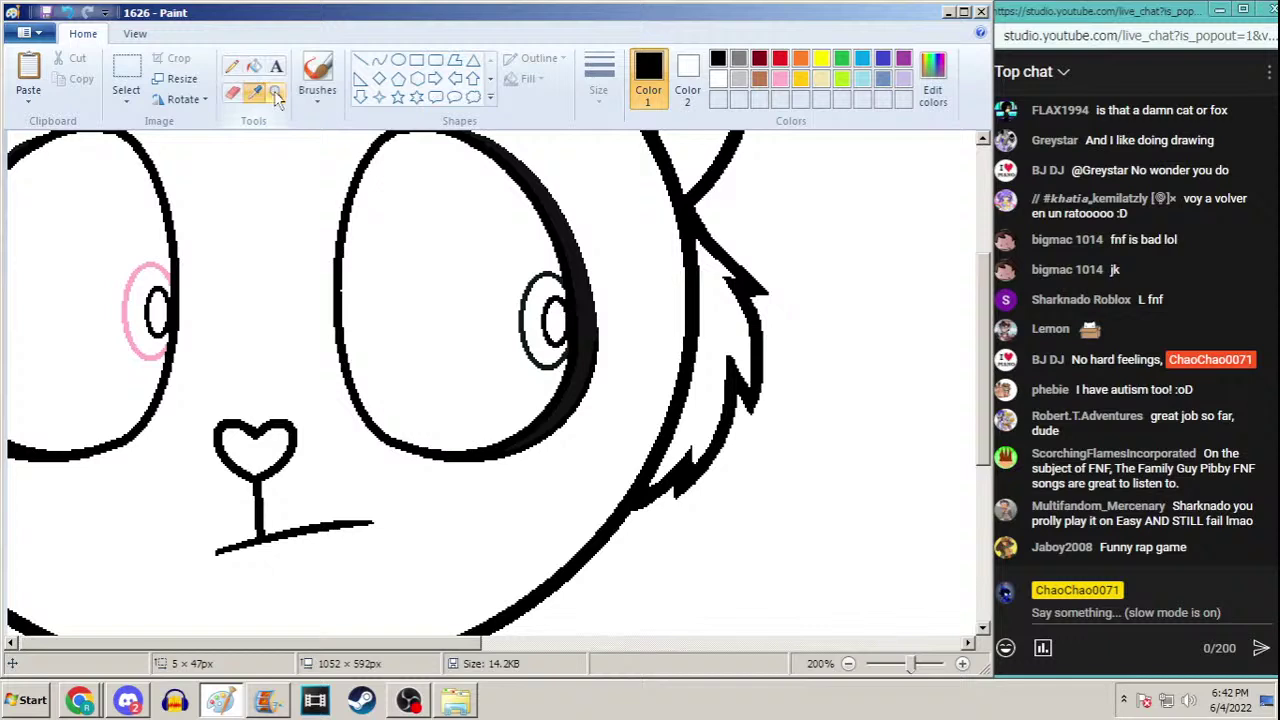
click(158, 262)
key(ctrl+z)
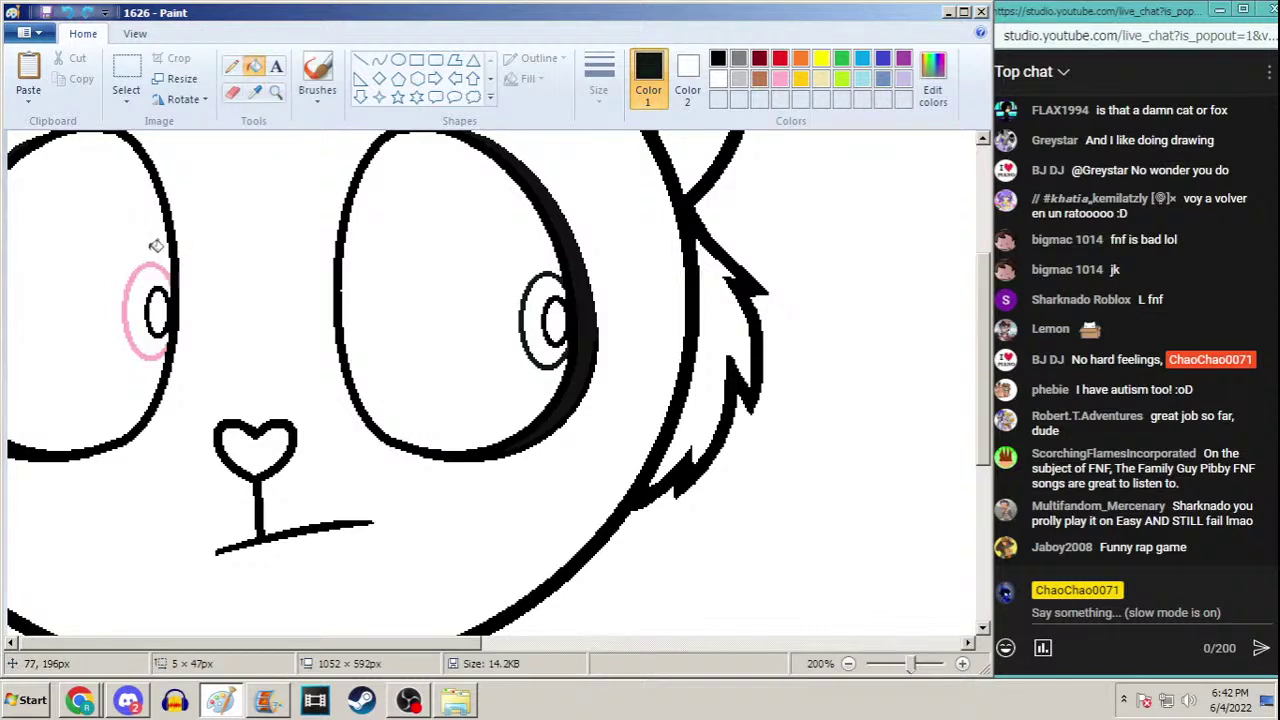
click(162, 265)
Save the finished line art under the file name 1626b and reopen frame 1626
click(276, 91)
right_click(308, 162)
click(308, 162)
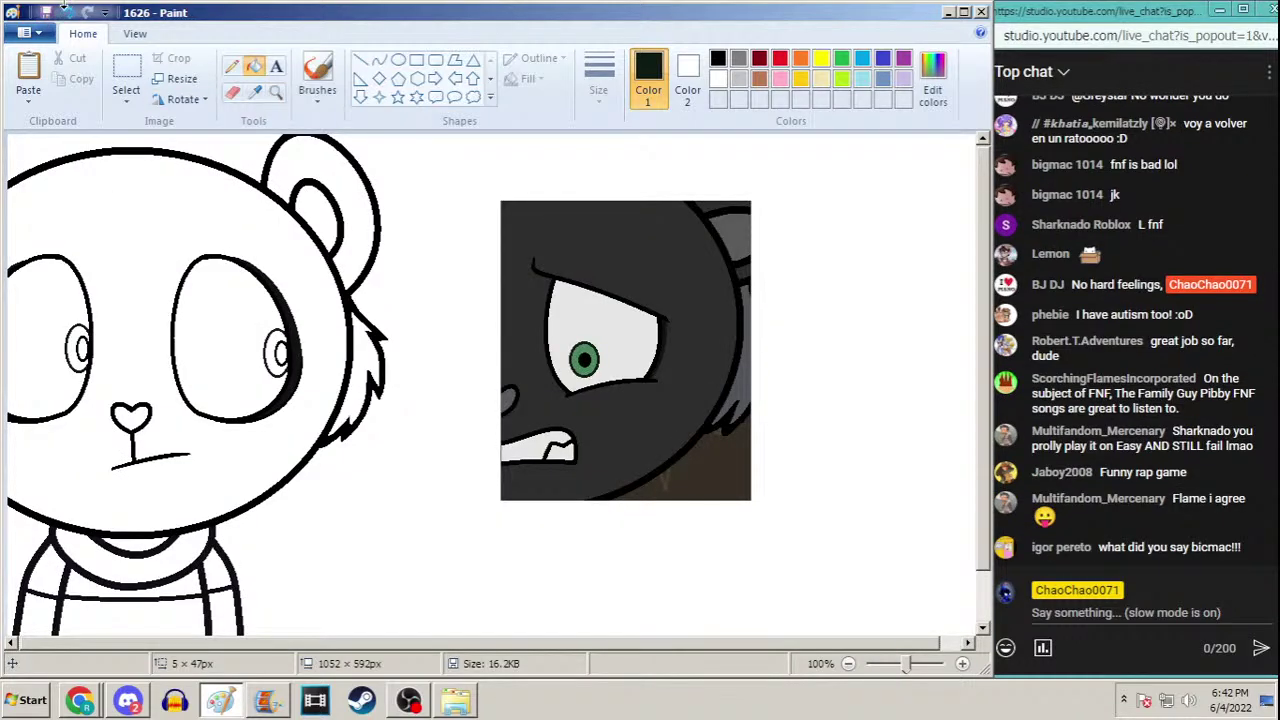
click(60, 10)
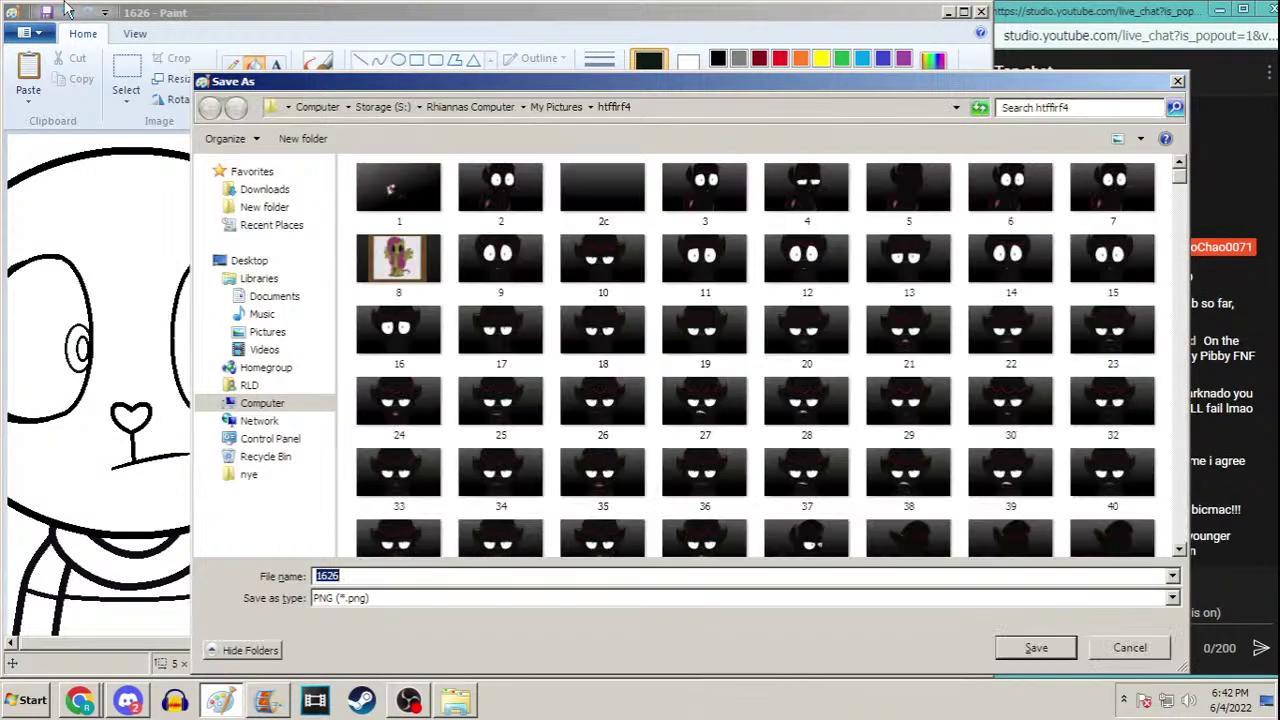
text(1626b)
key(Return)
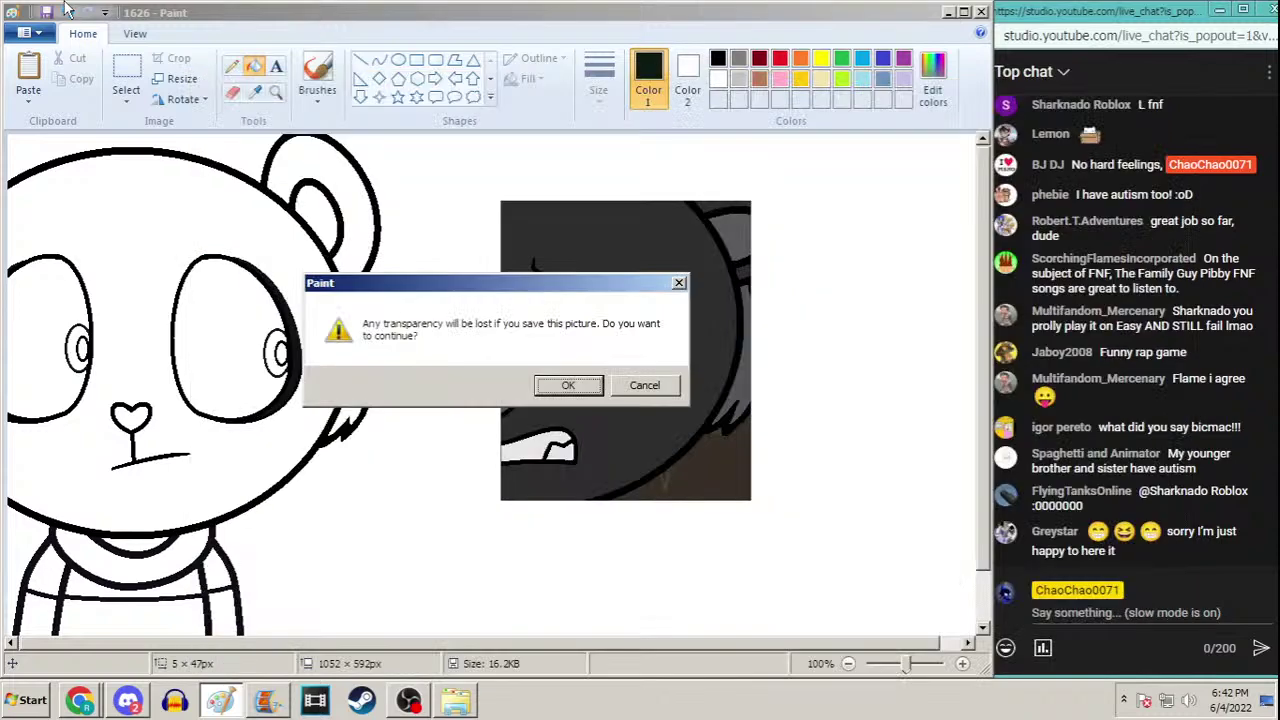
key(Return)
key(ctrl+o)
text(1626)
key(Return)
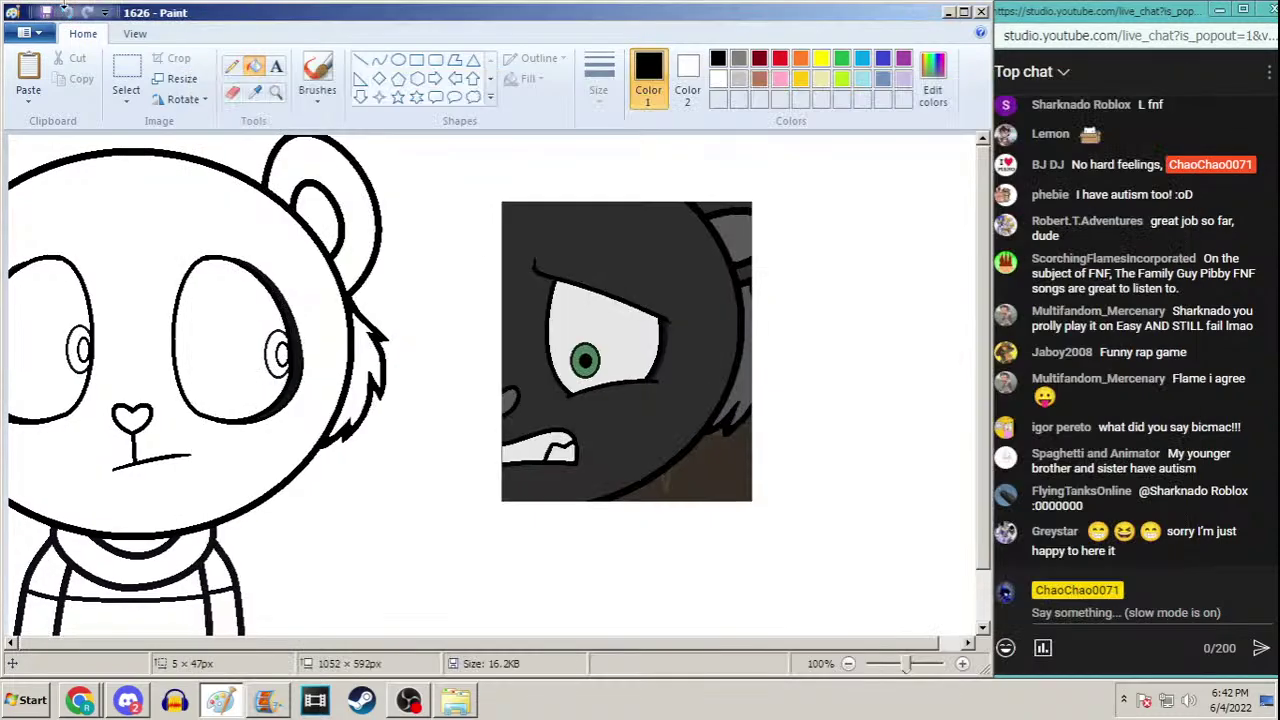
Fill both pupils black and both irises with the green sampled from the reference eye
click(282, 352)
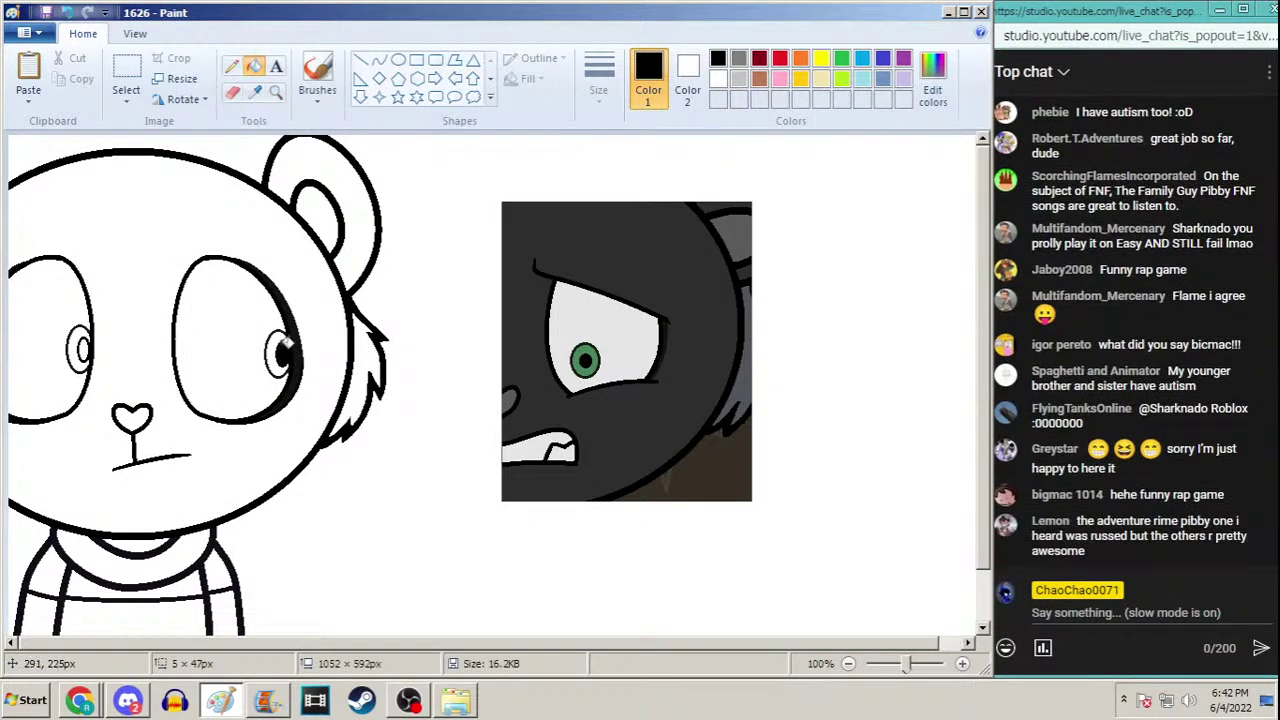
click(80, 350)
click(255, 91)
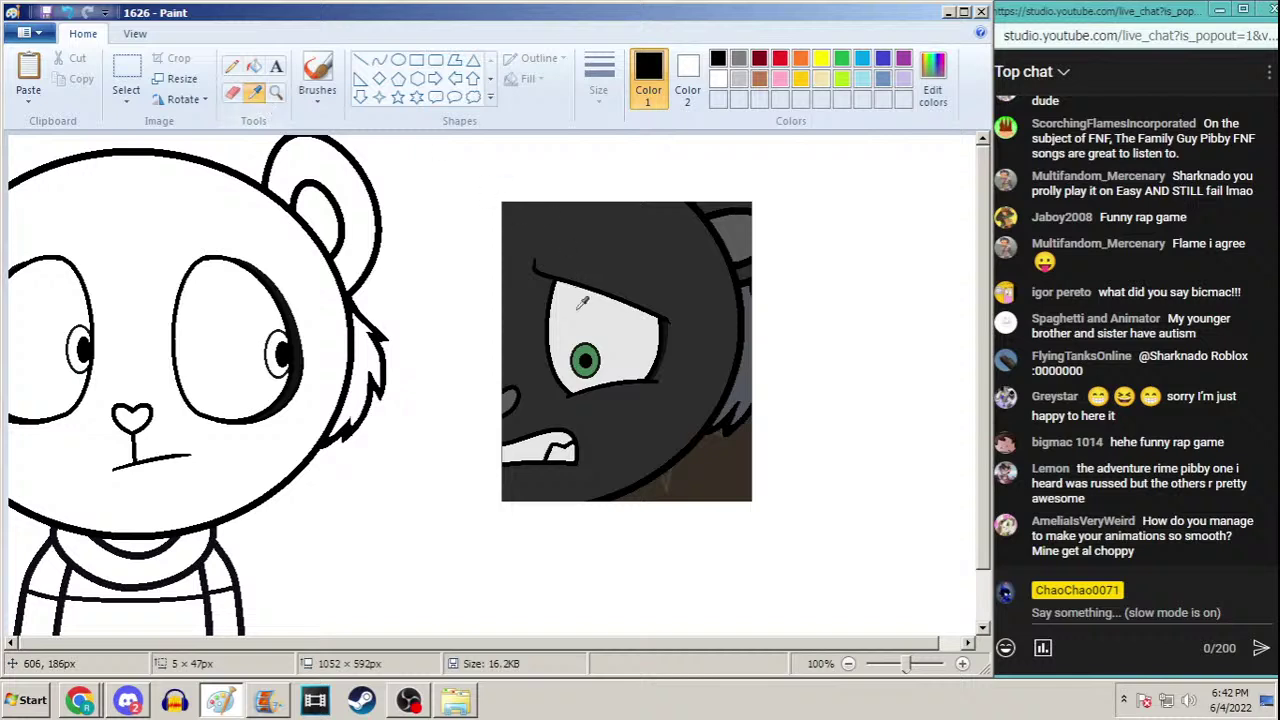
click(596, 340)
click(280, 336)
click(78, 336)
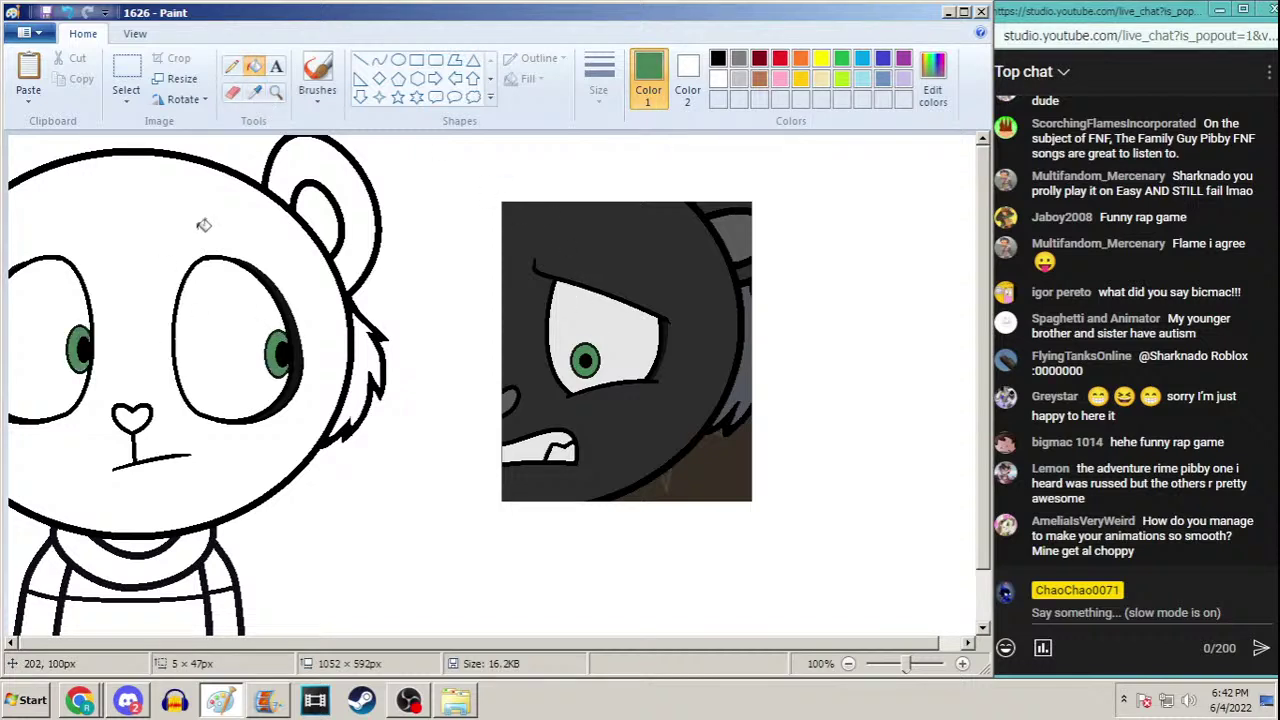
Fill the face and outer ear with the reference's dark grey, and the inner ear and nose with the lighter grey of its inner ear
click(255, 91)
click(620, 440)
click(271, 230)
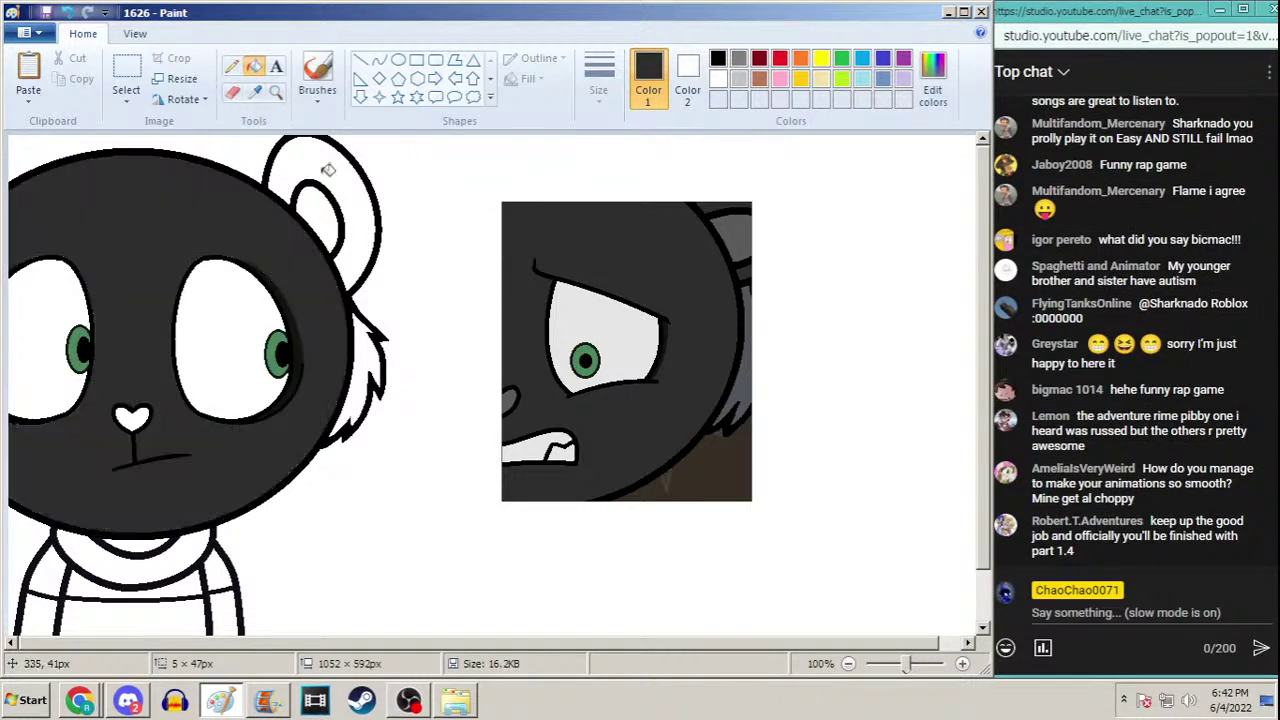
click(280, 165)
click(255, 91)
click(738, 230)
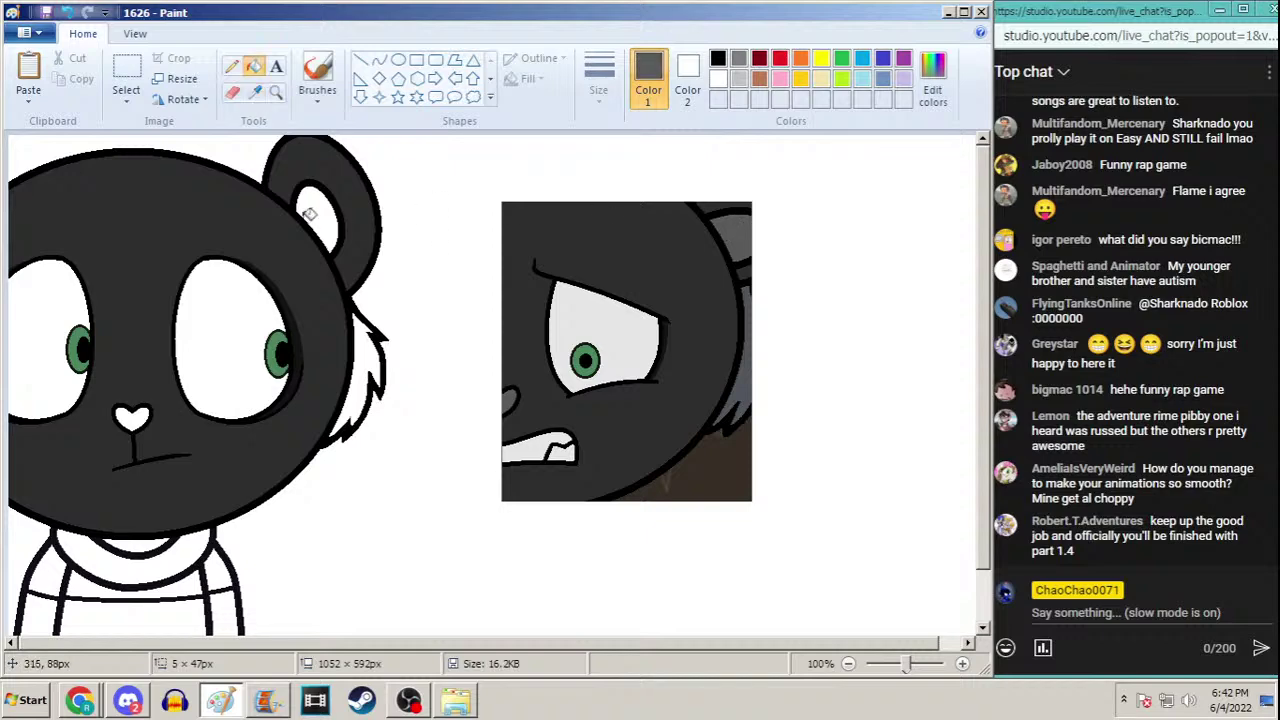
click(310, 212)
click(138, 415)
Fill both eyes with the off-white sampled from the reference eye and the cheek fur with the reference's blue-grey fur colour
click(255, 91)
click(576, 303)
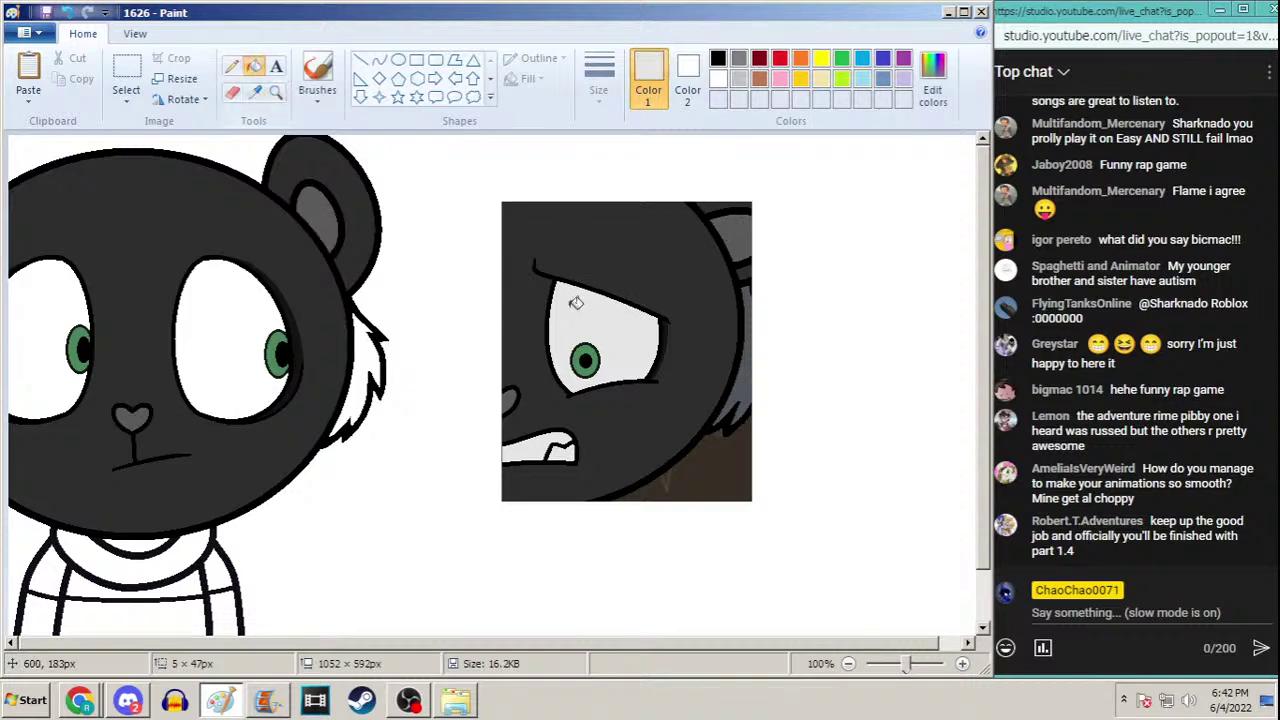
click(258, 304)
click(45, 320)
click(255, 91)
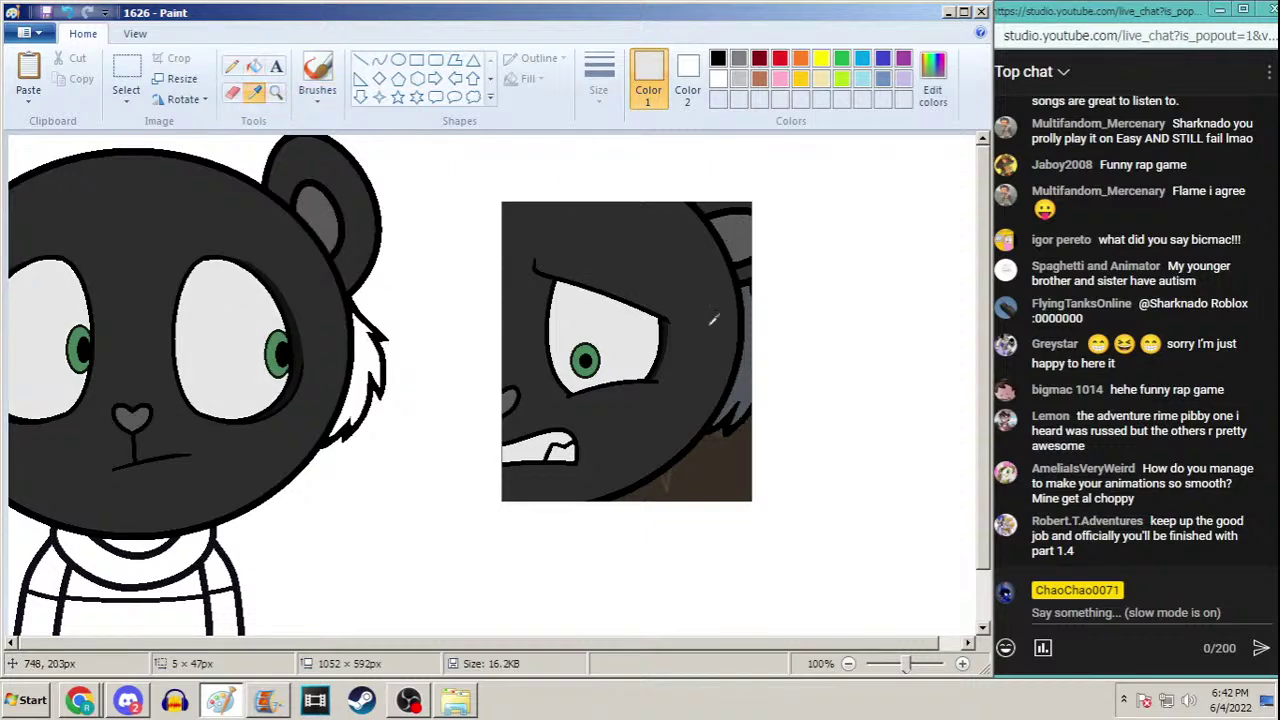
click(740, 365)
click(365, 358)
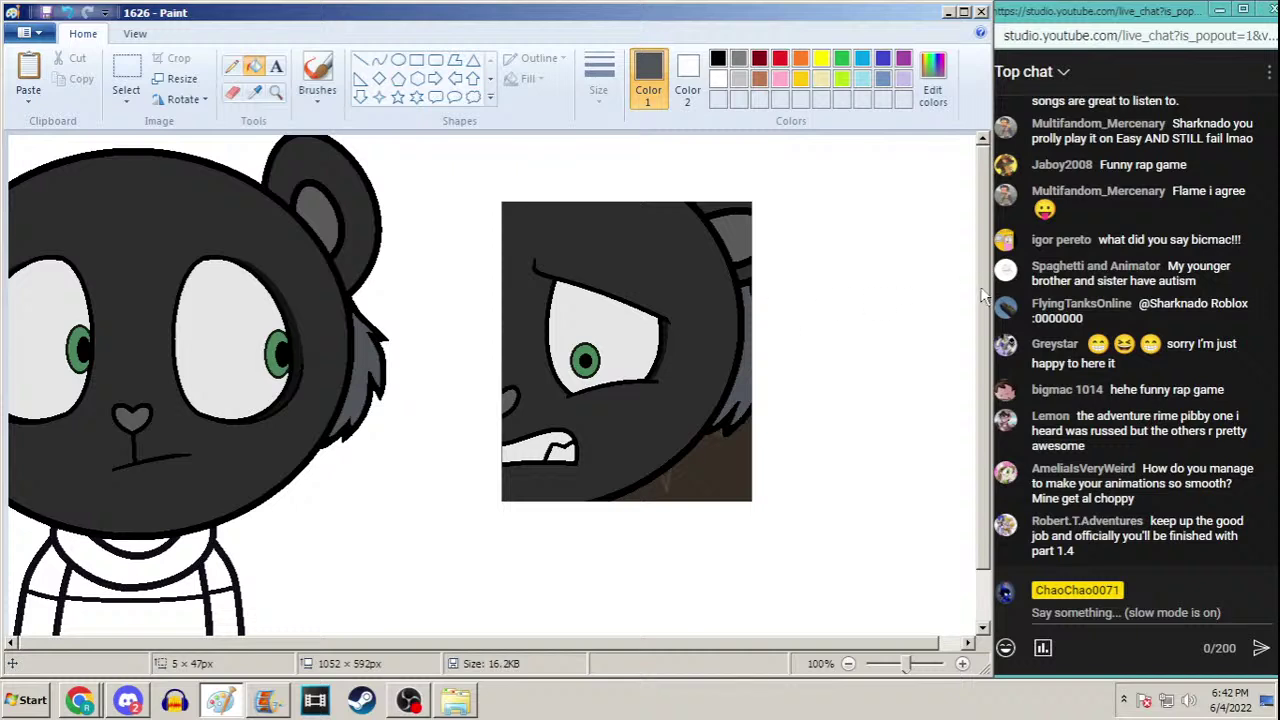
scroll(985, 300, down, 1)
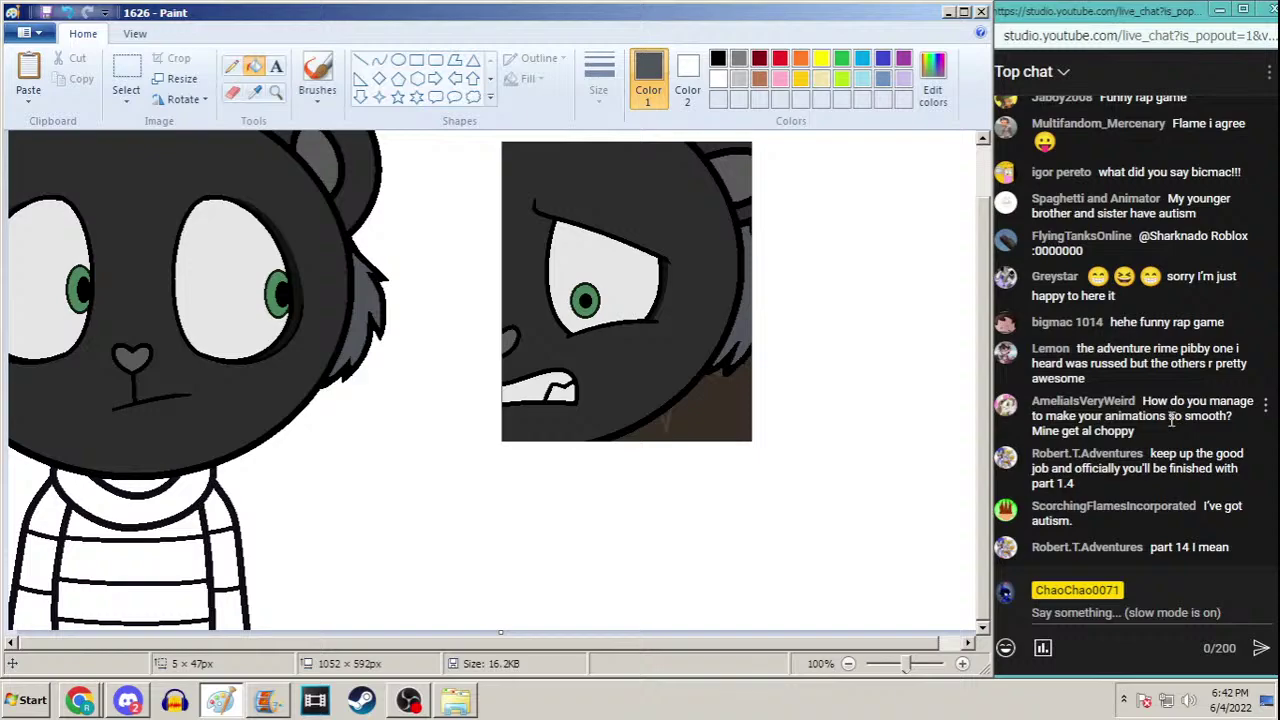
click(130, 702)
click(138, 702)
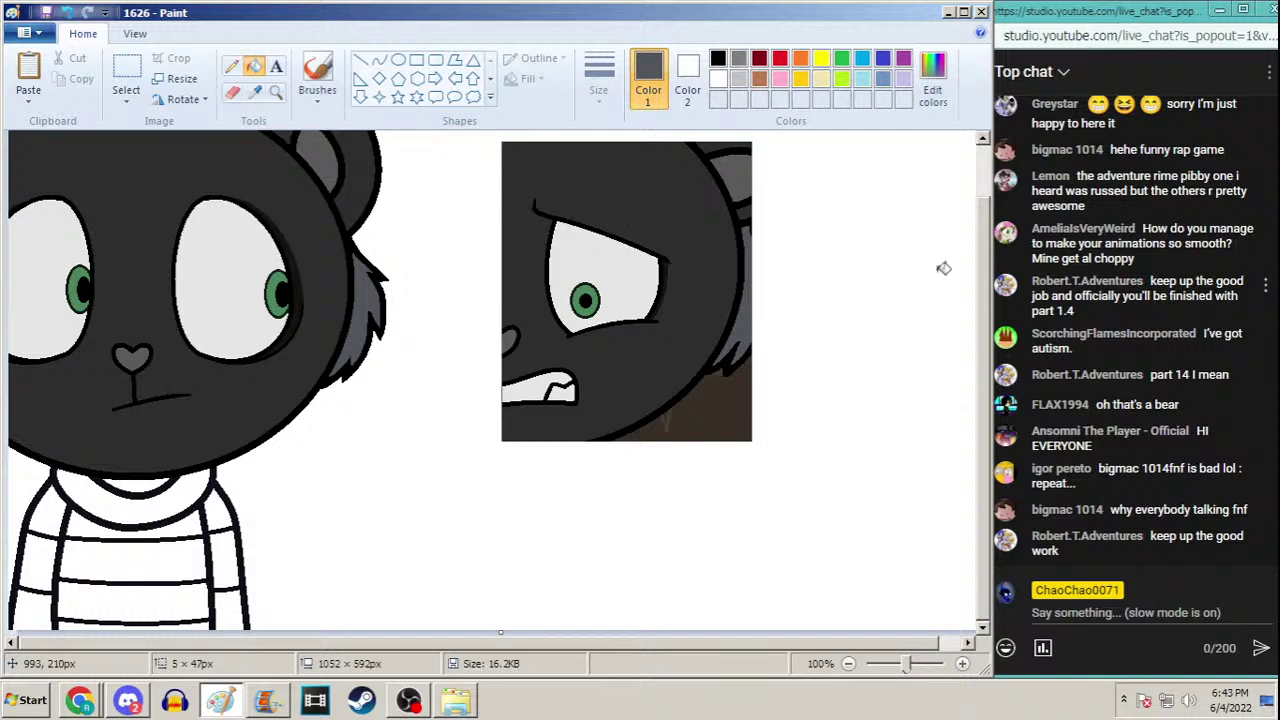
scroll(985, 288, up, 2)
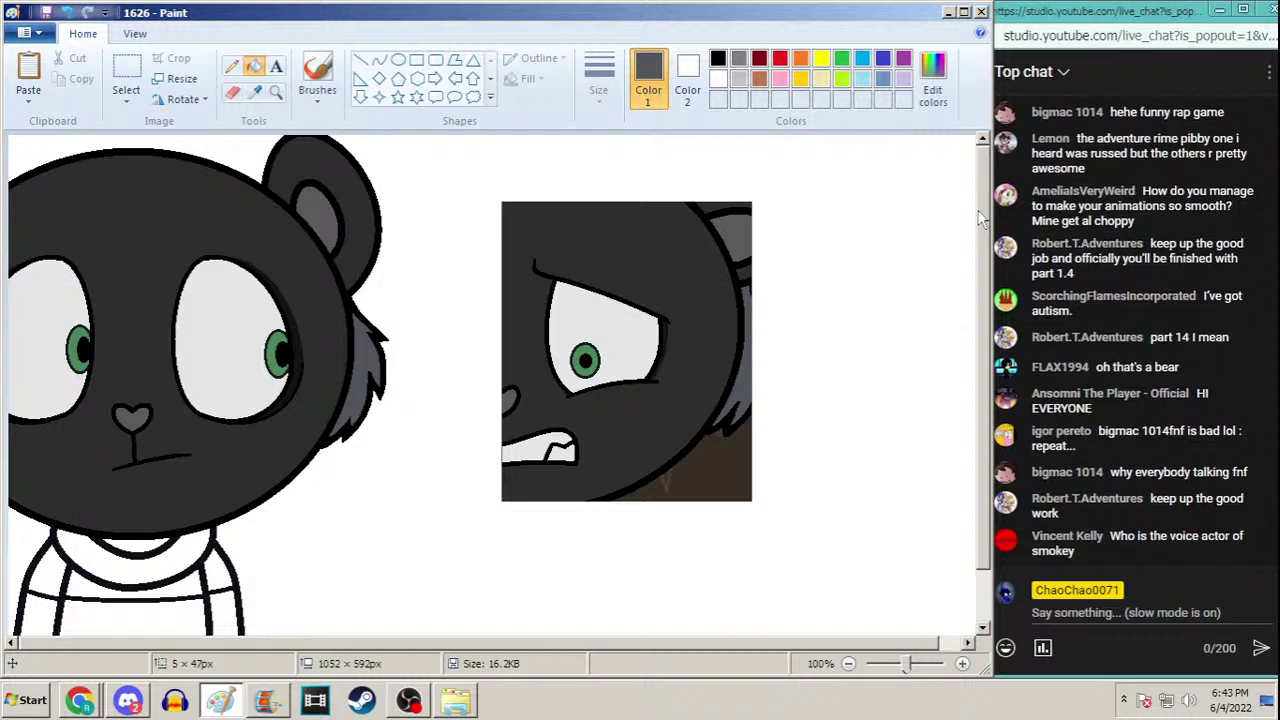
scroll(978, 235, down, 2)
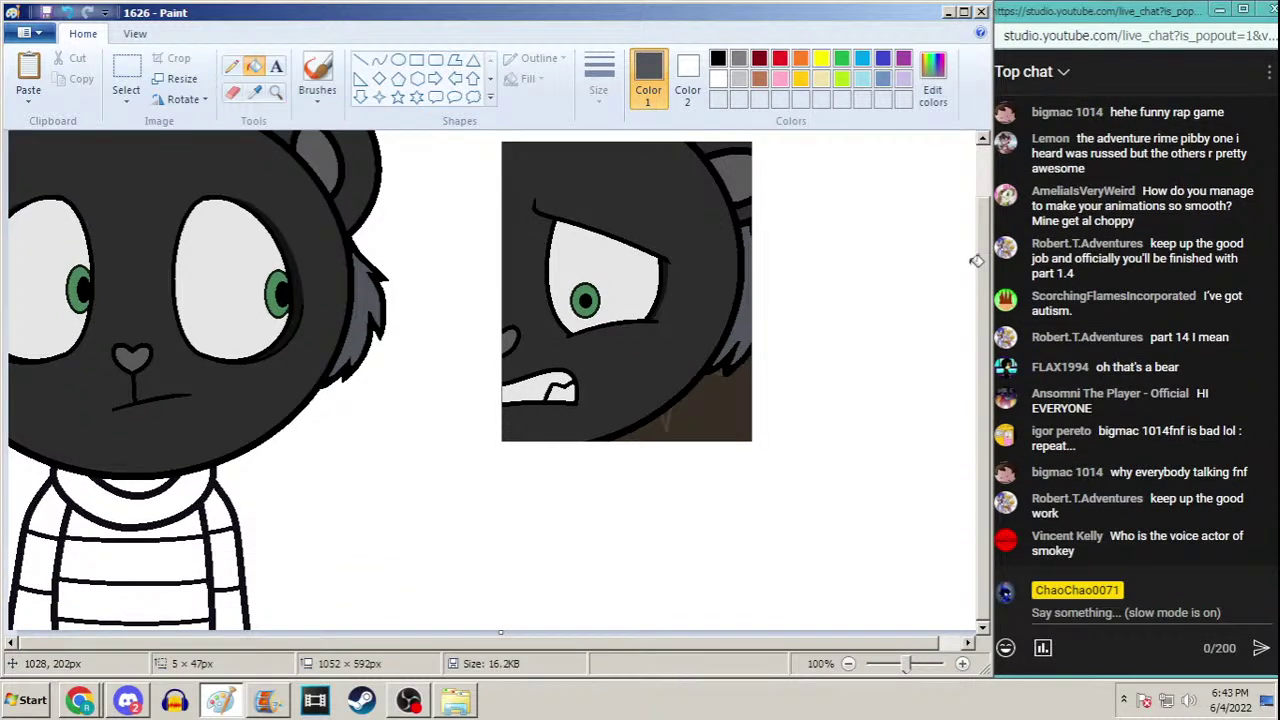
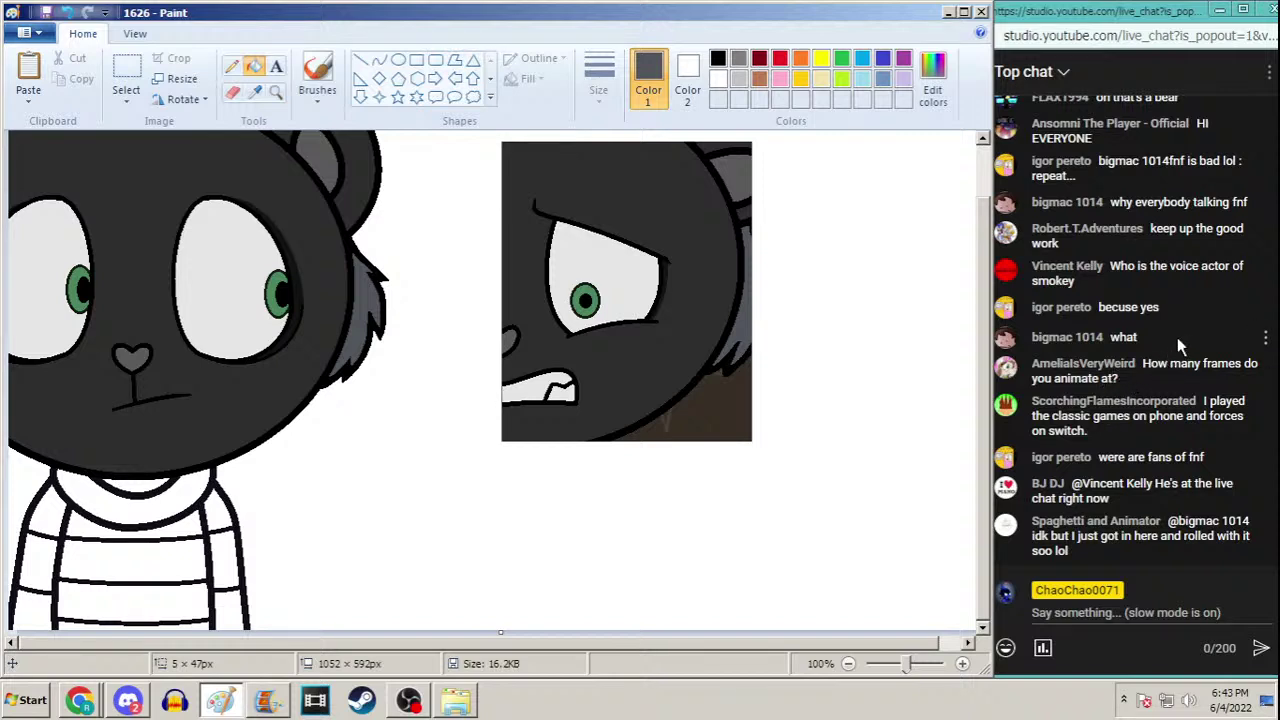
Switch to Movie Maker and check the photo durations of the green bear frames in the prt4 timeline
click(268, 700)
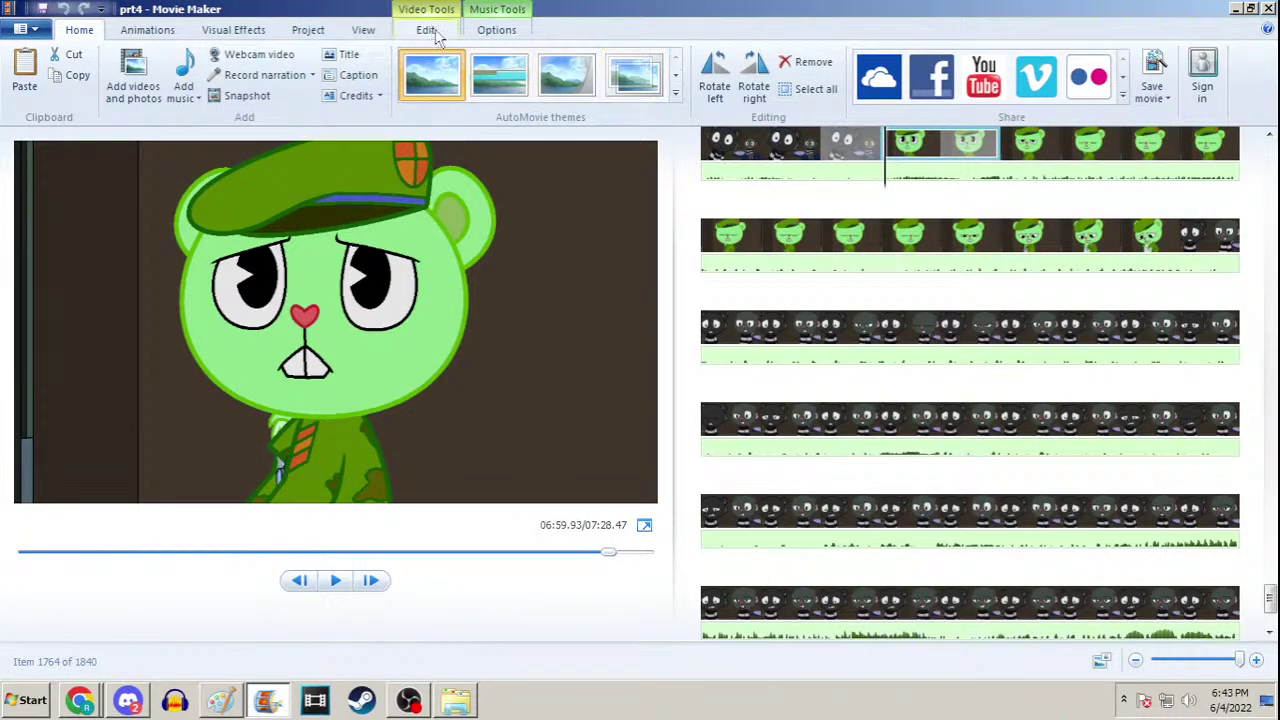
click(428, 30)
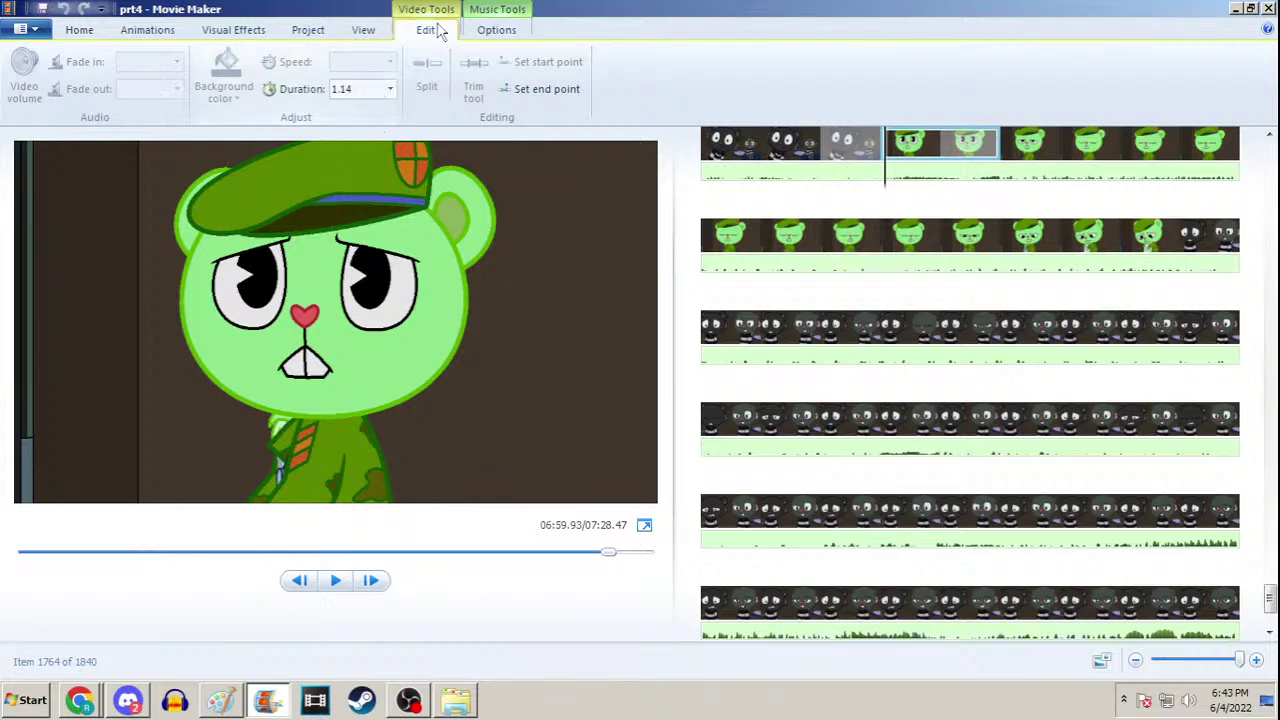
click(357, 89)
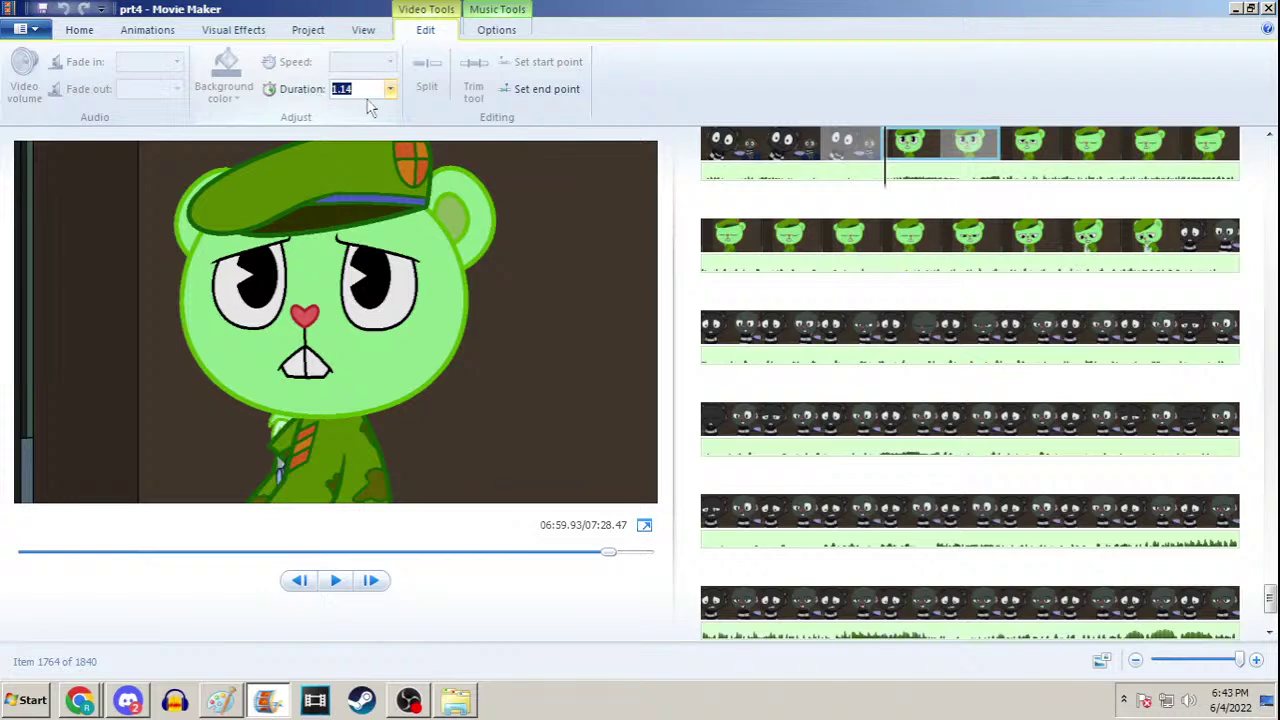
click(990, 147)
key(Right)
key(Right)
key(Right)
key(Right)
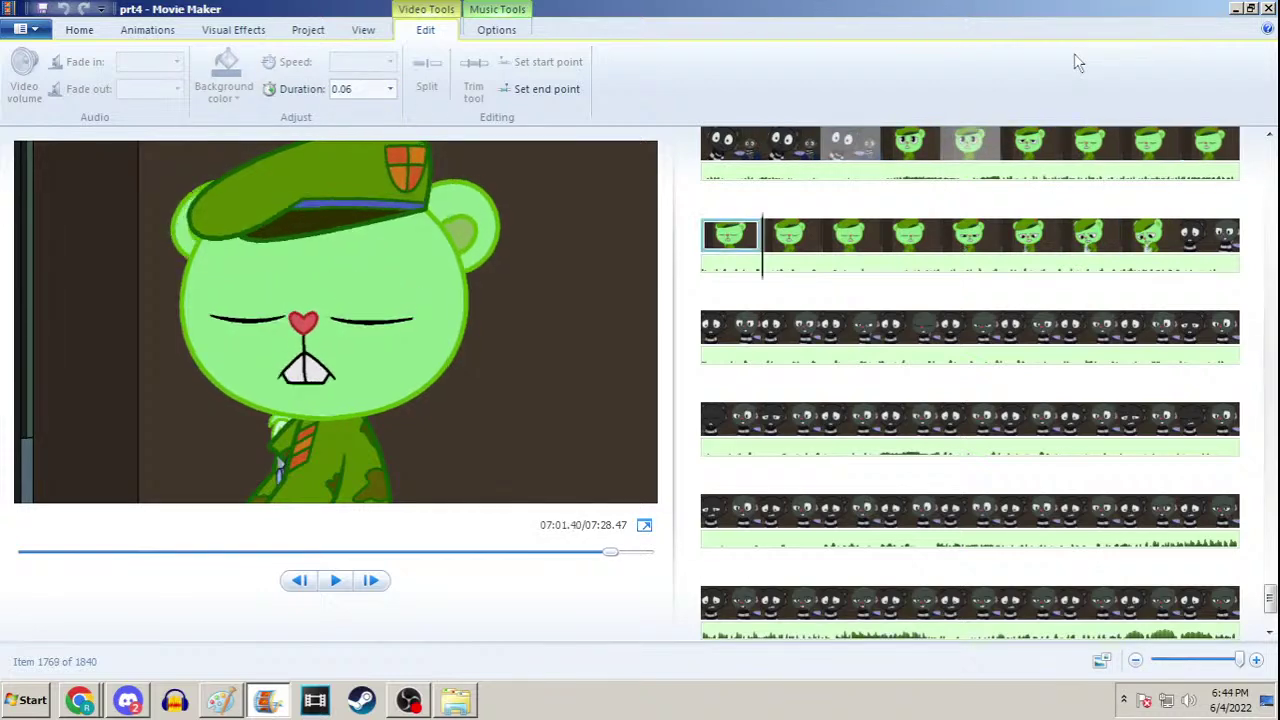
click(1100, 152)
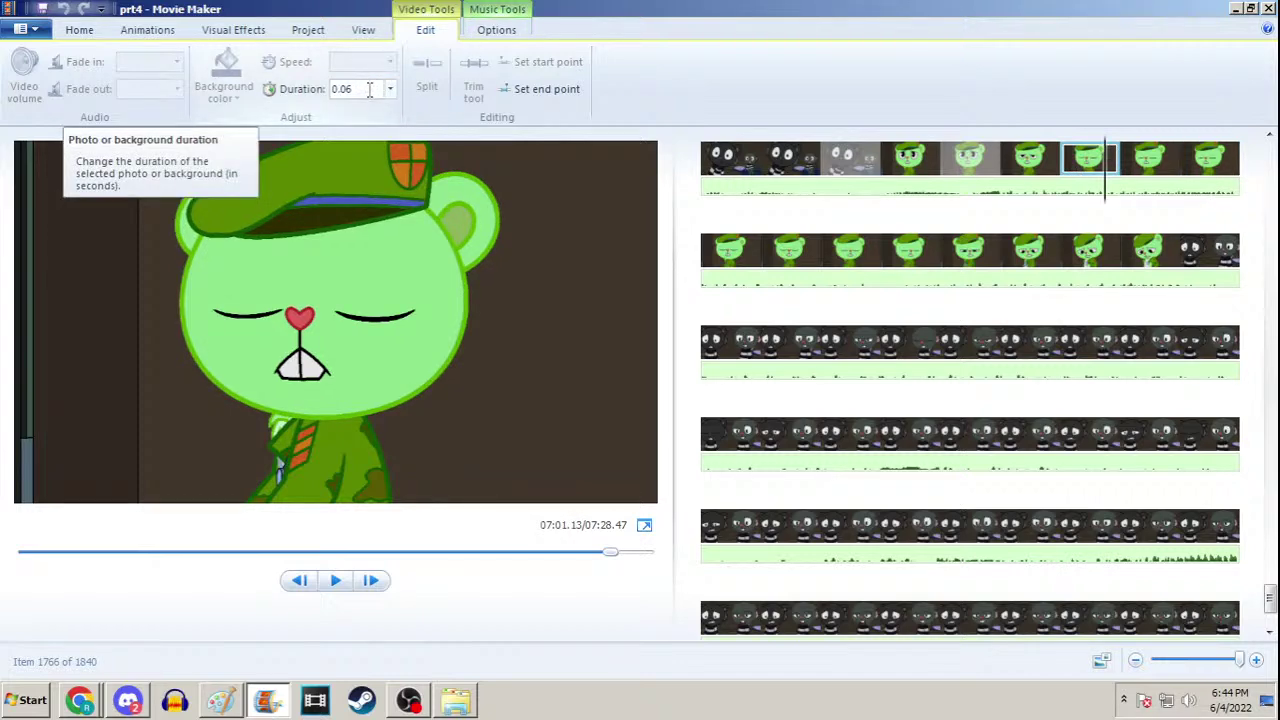
Search Google for "centisecond" in a new Chrome tab, read the definition, close the tab and return to Movie Maker
click(79, 700)
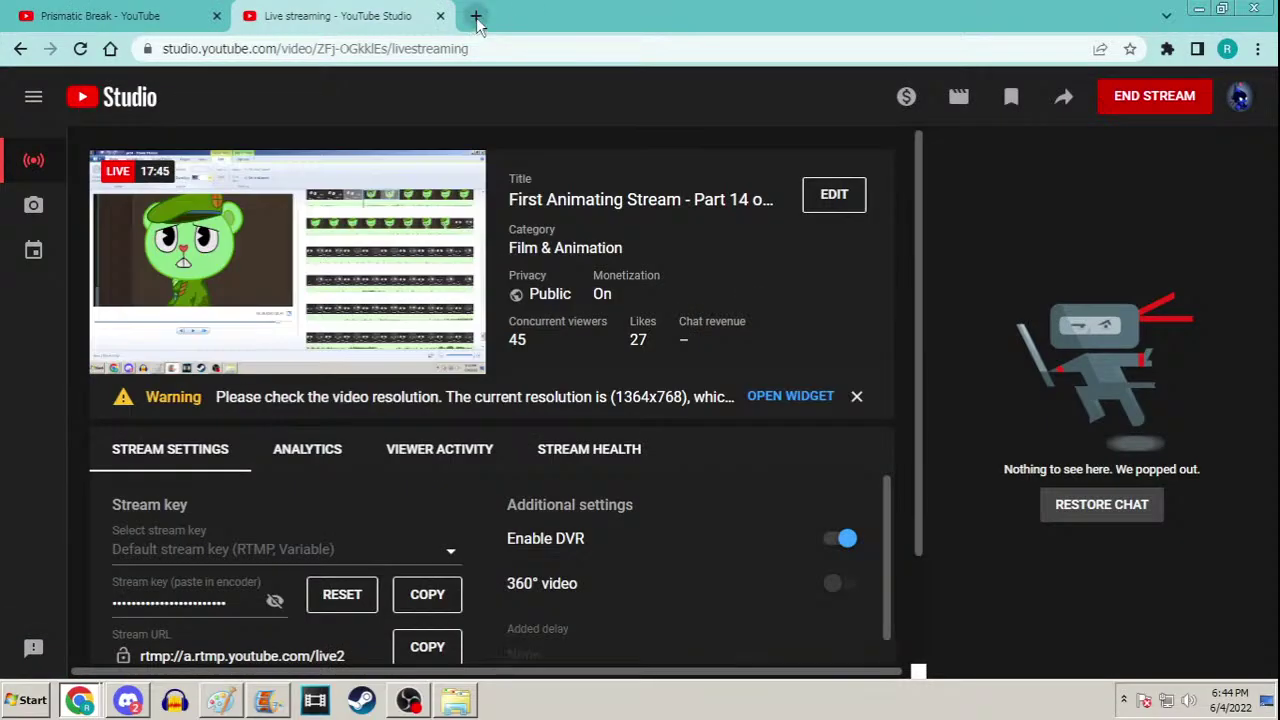
click(477, 17)
click(556, 393)
text(centisecond)
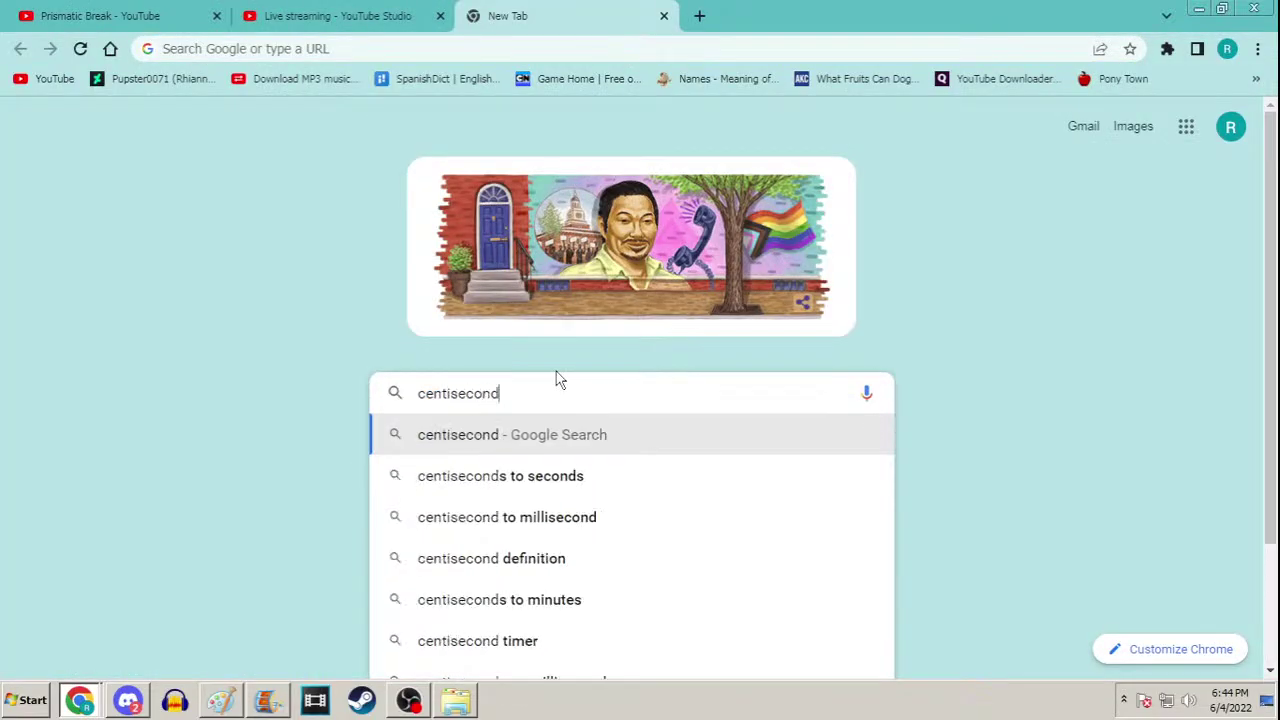
key(Return)
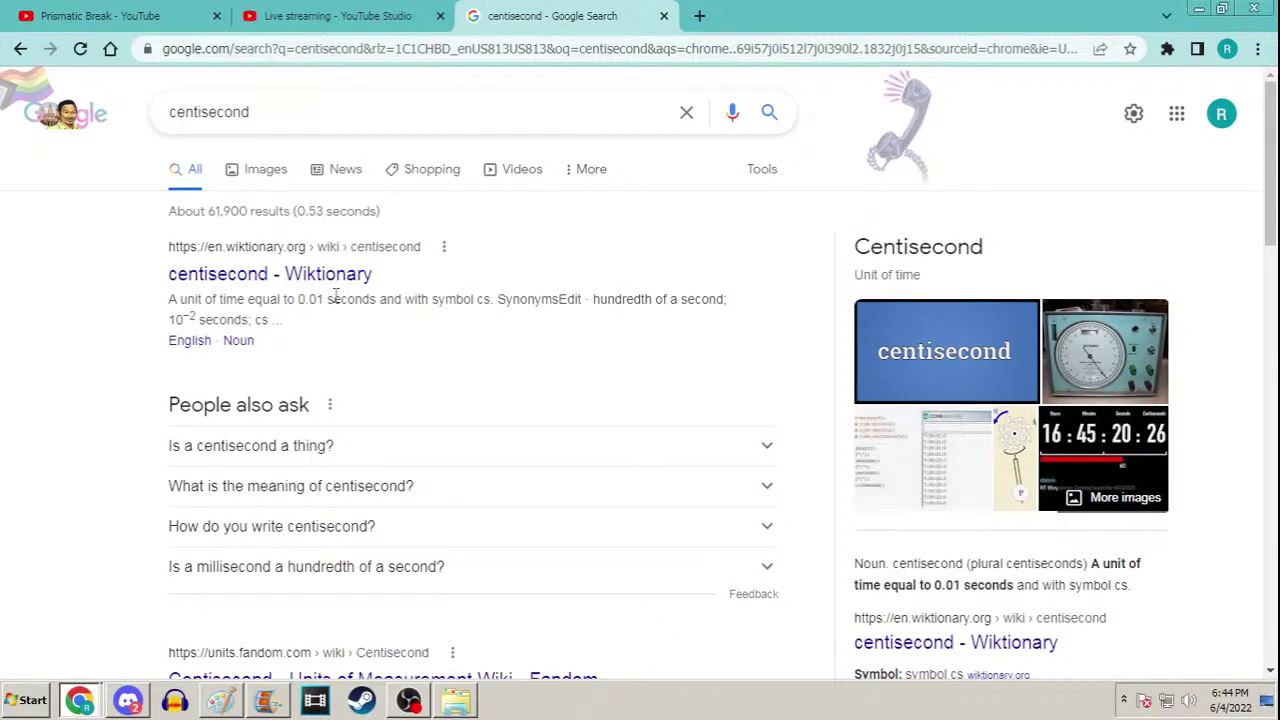
click(663, 16)
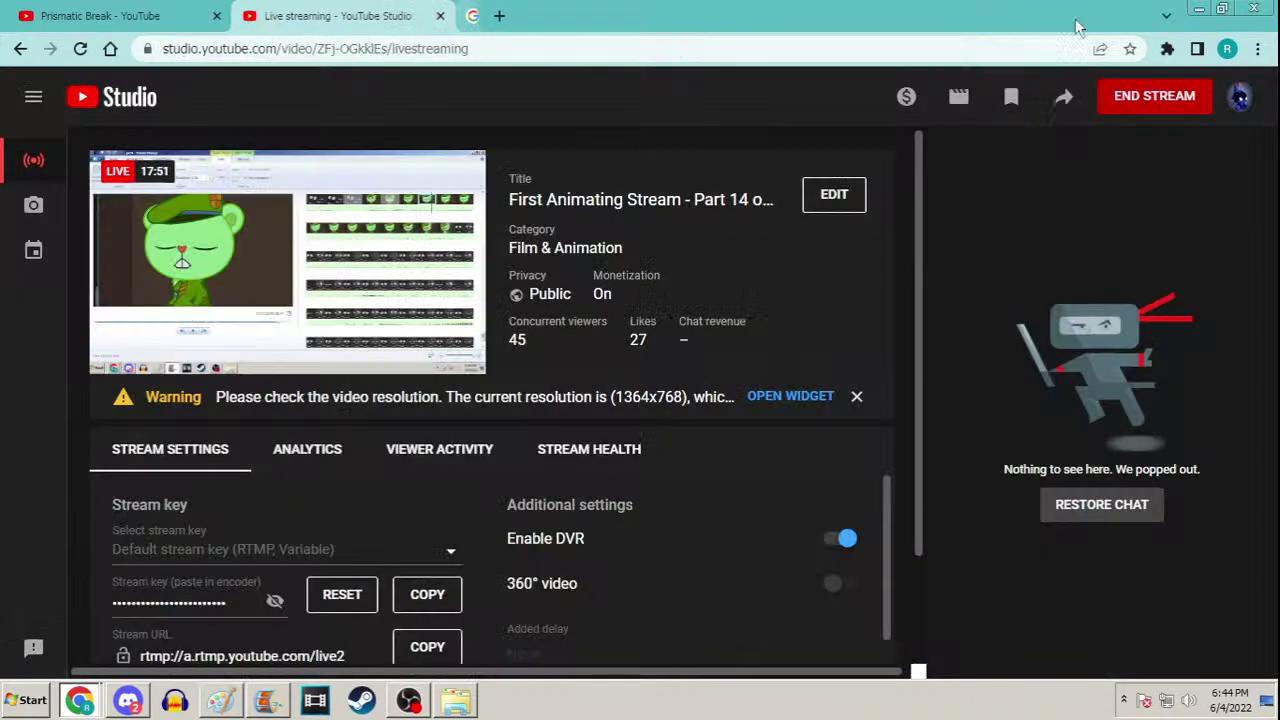
click(1199, 8)
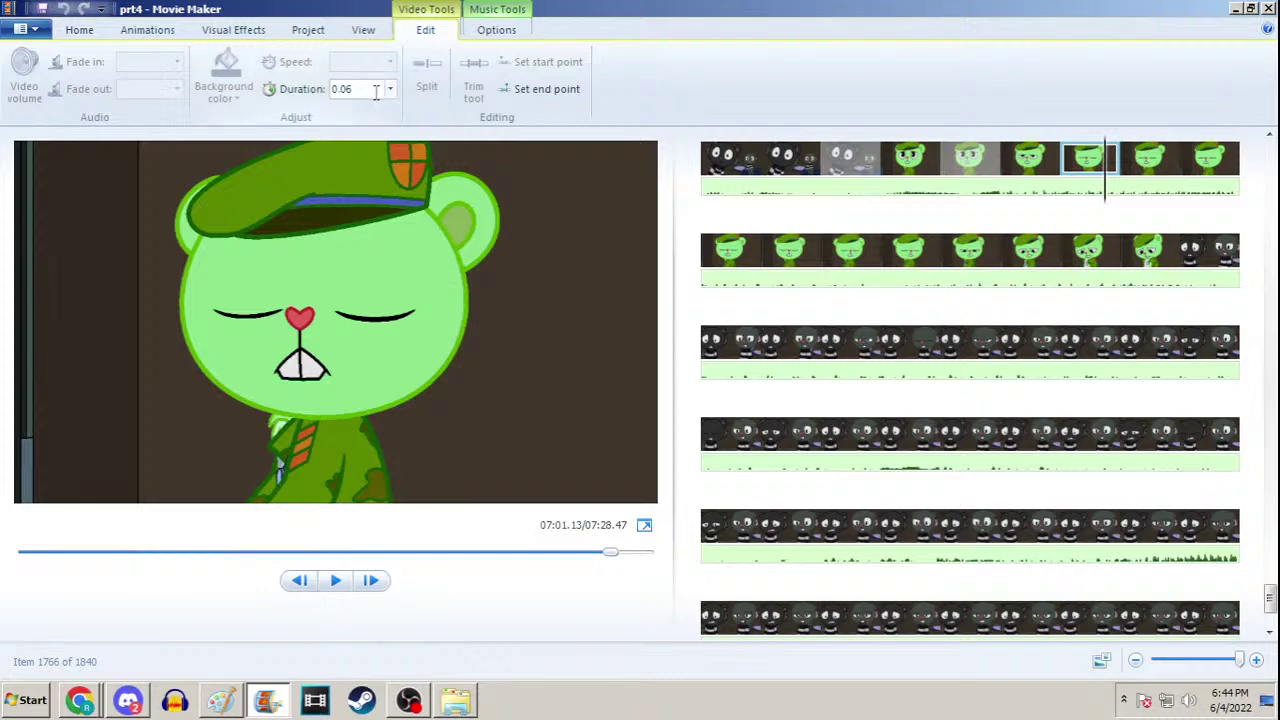
Check the durations of further closed-eyed green bear frames and of the two-character frames that follow them in the timeline
click(1175, 168)
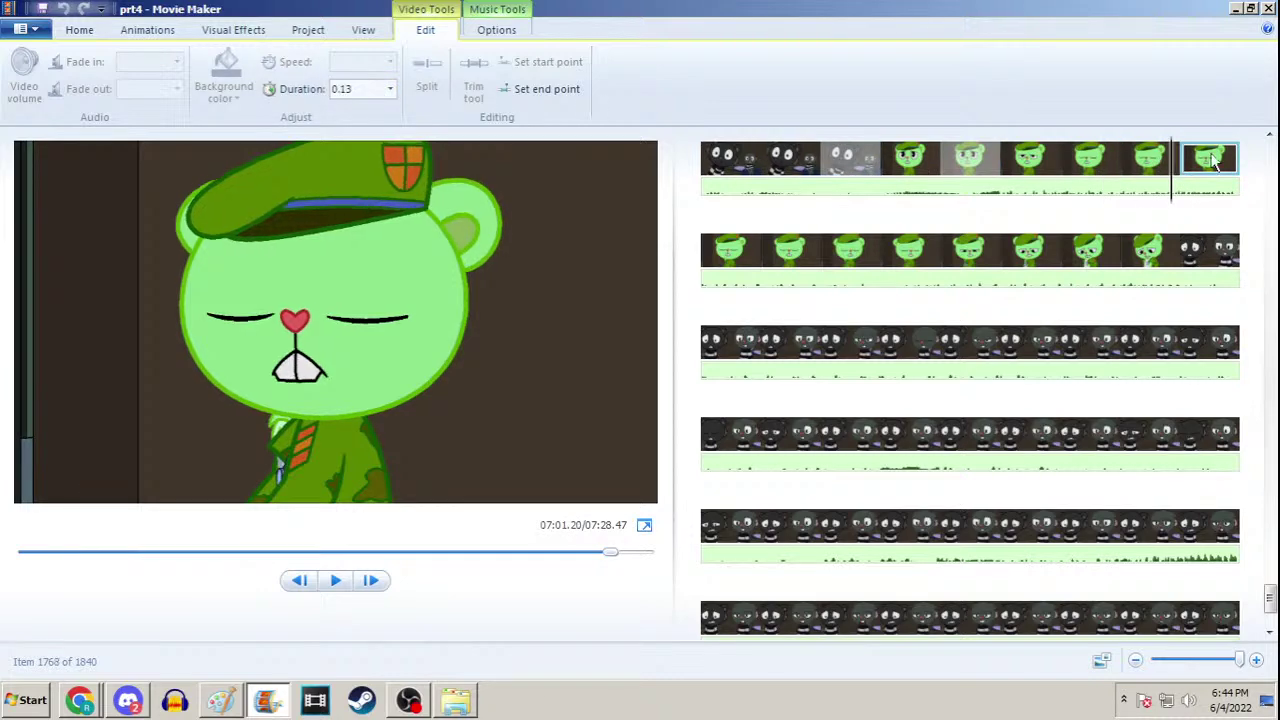
click(1208, 165)
click(370, 88)
click(364, 88)
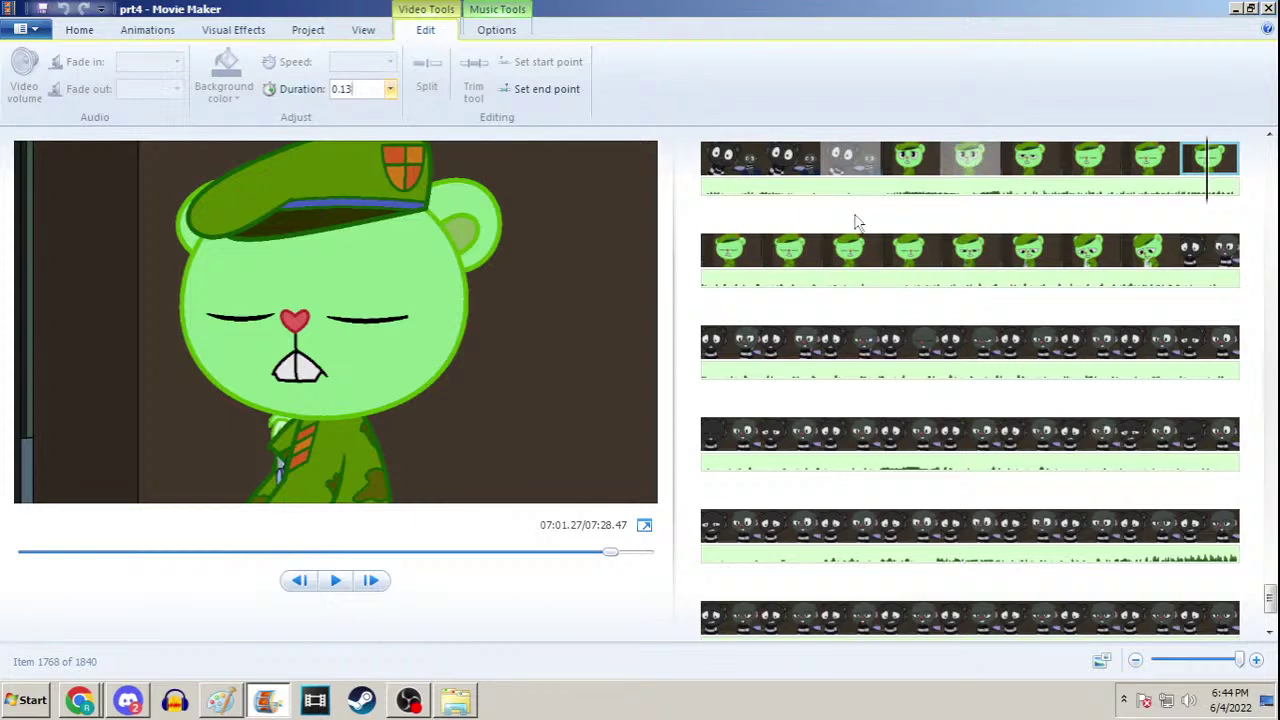
click(740, 236)
key(Right)
key(Right)
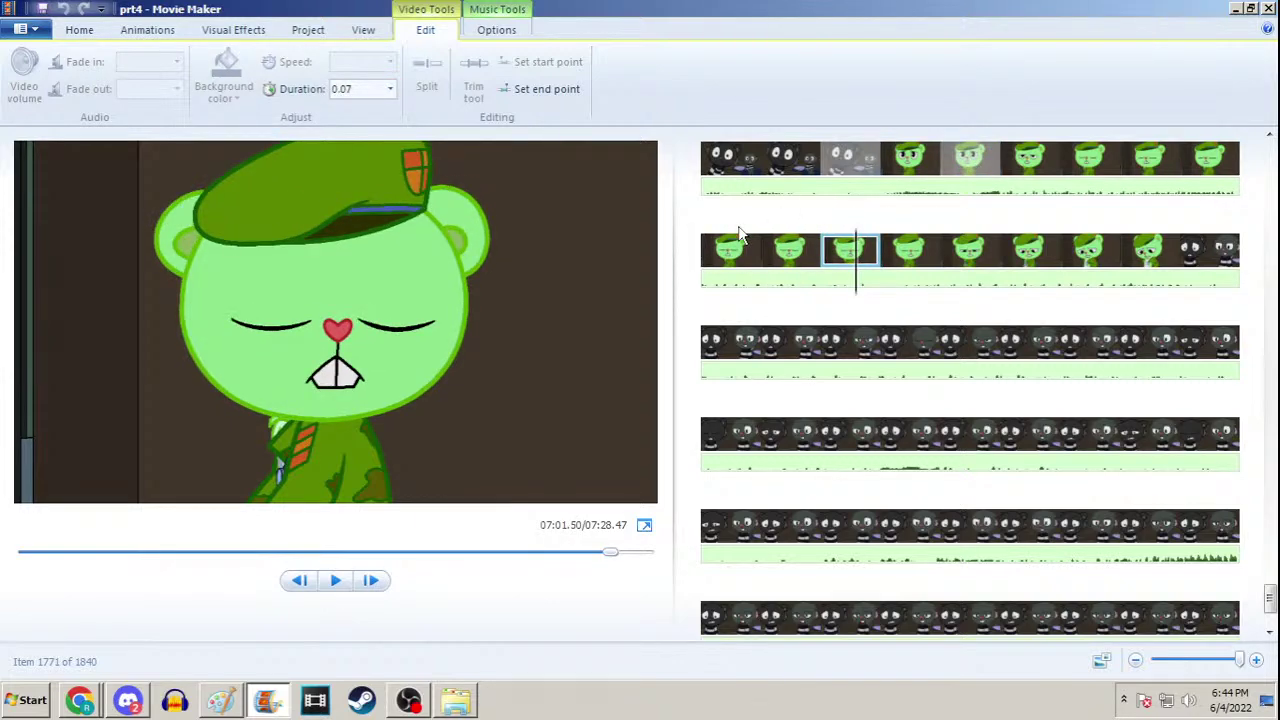
click(362, 89)
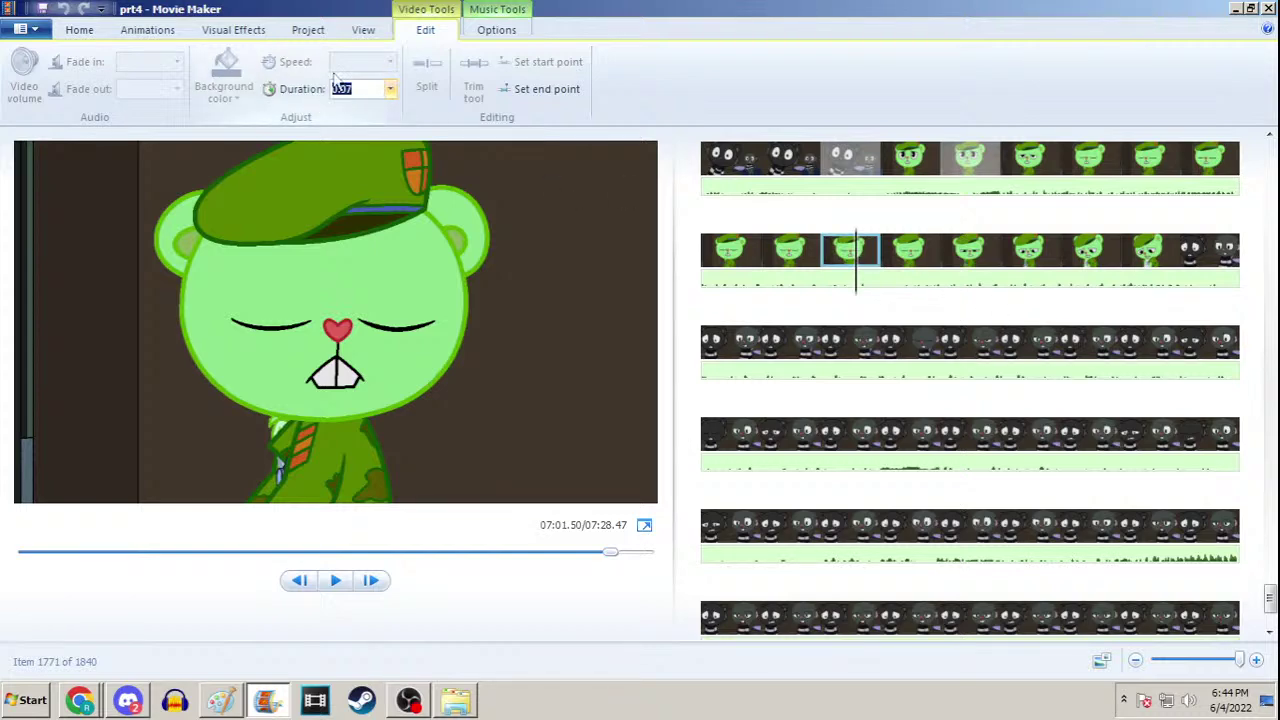
click(365, 88)
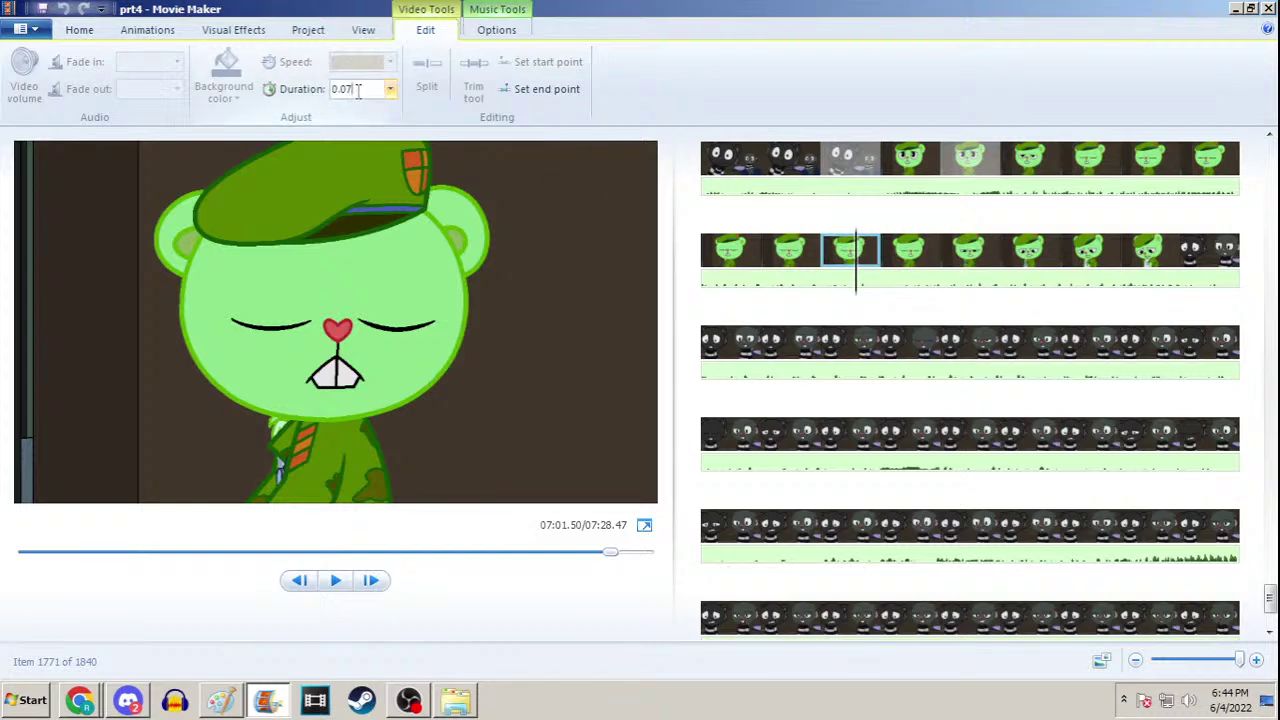
click(1215, 258)
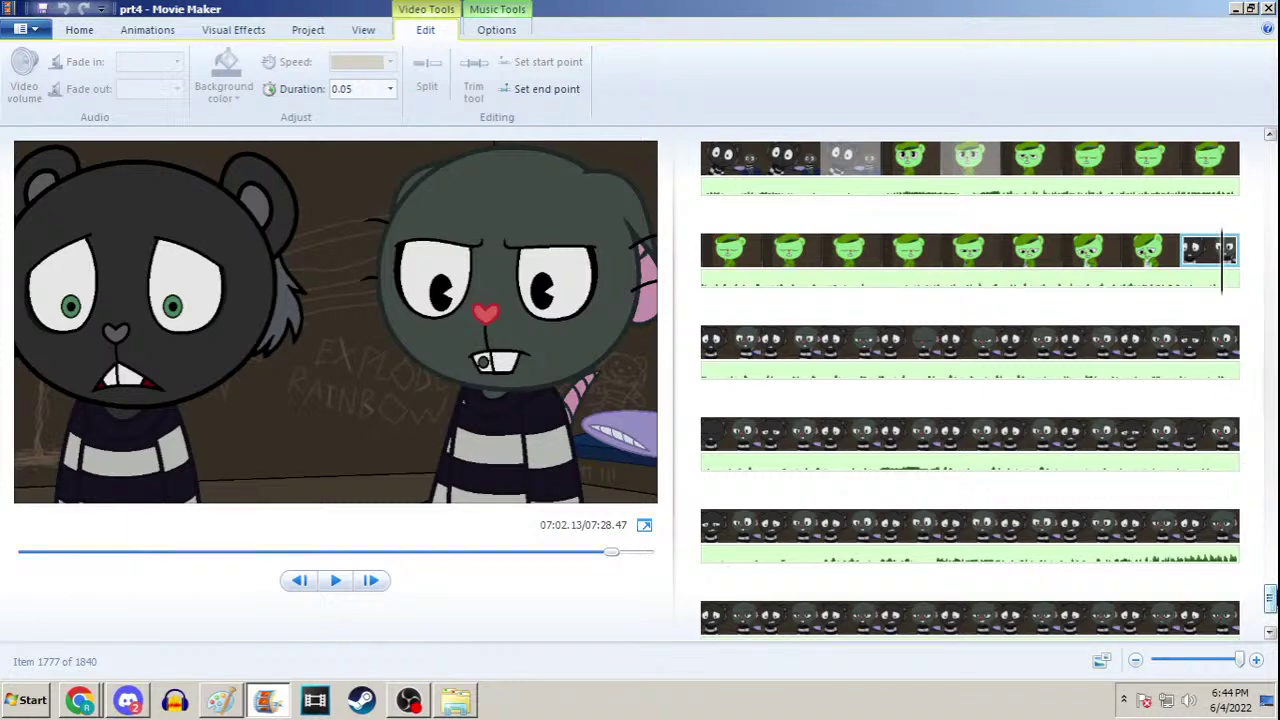
click(1230, 342)
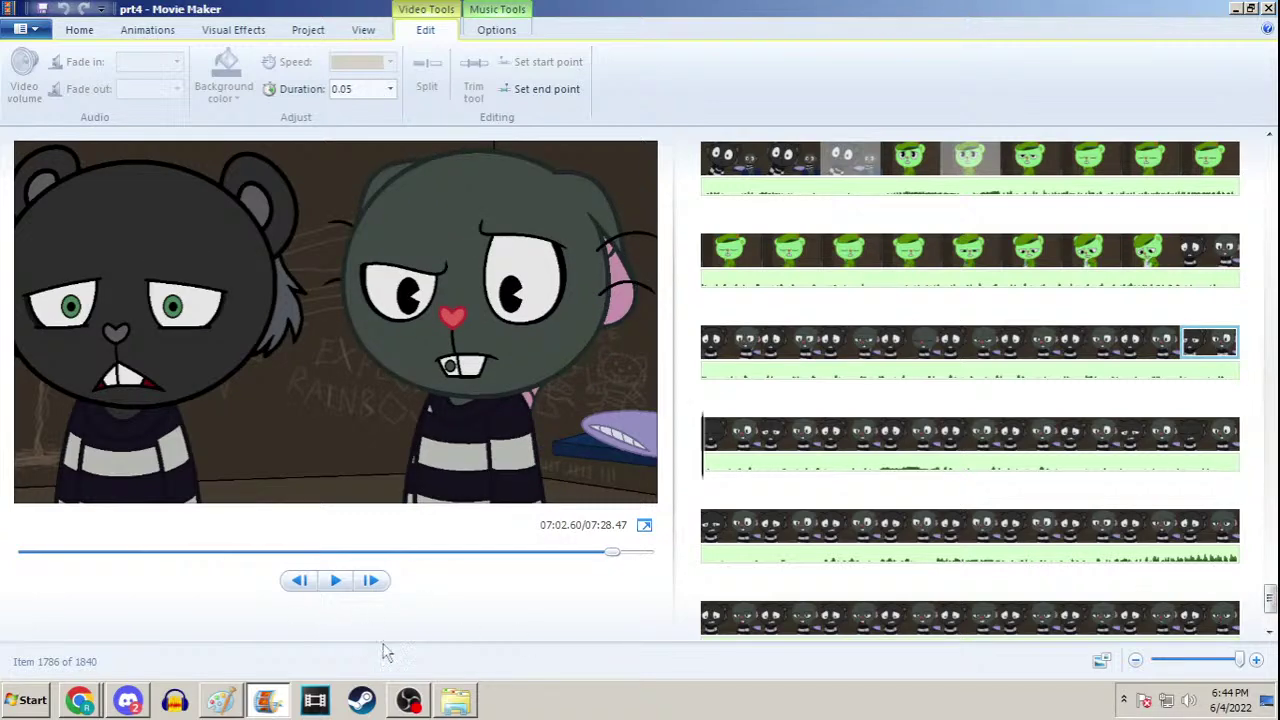
scroll(1270, 600, down, 4)
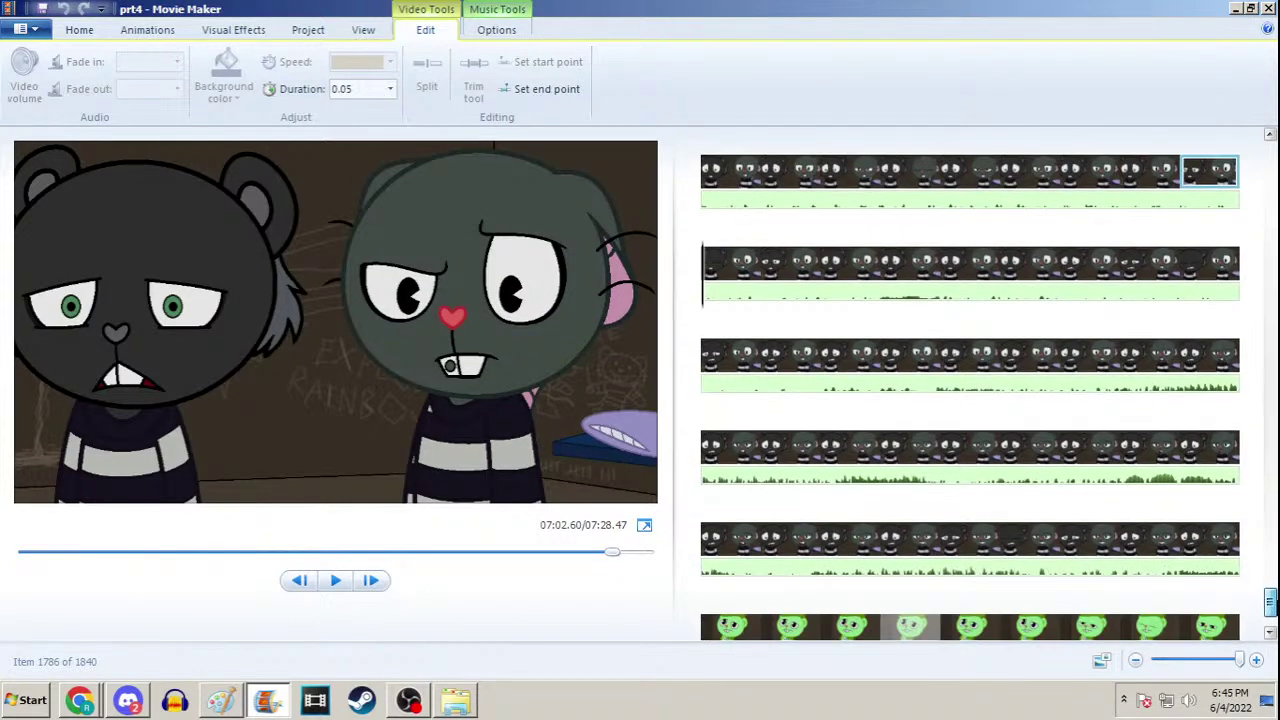
Bring up OBS to check the live stream, hide it again and return from Movie Maker to Paint
scroll(1270, 603, down, 1)
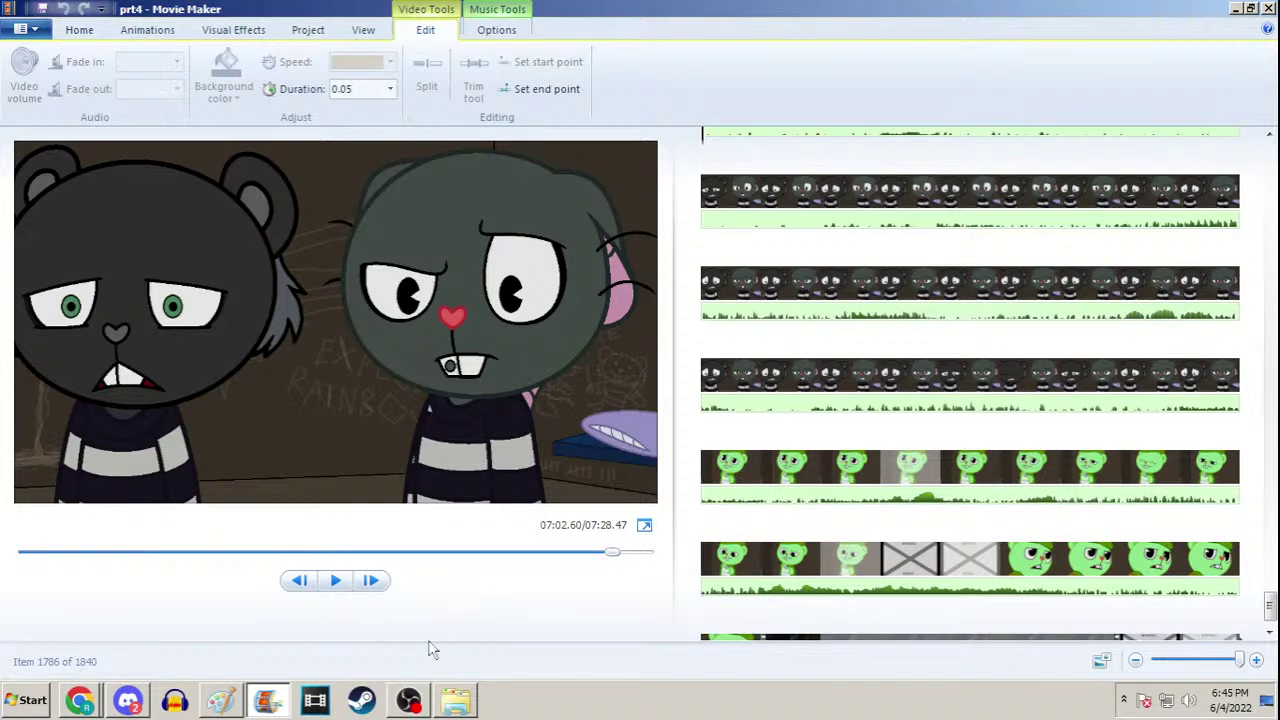
click(411, 702)
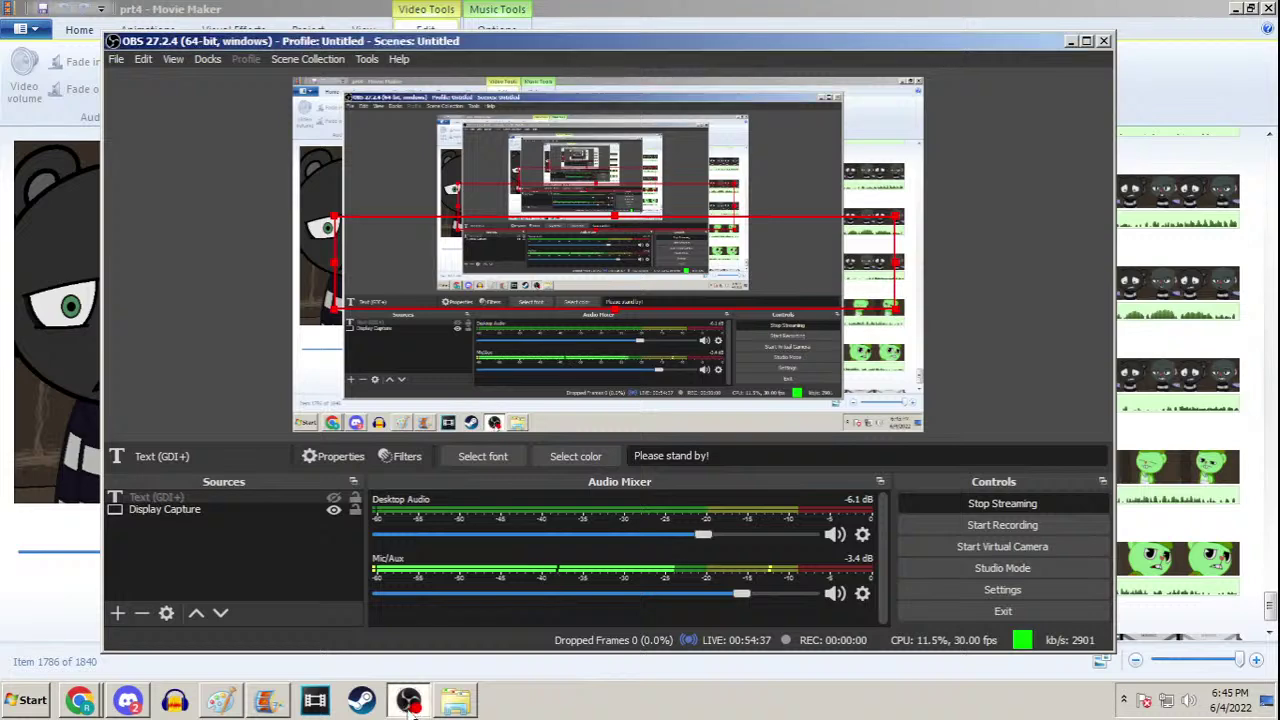
click(411, 702)
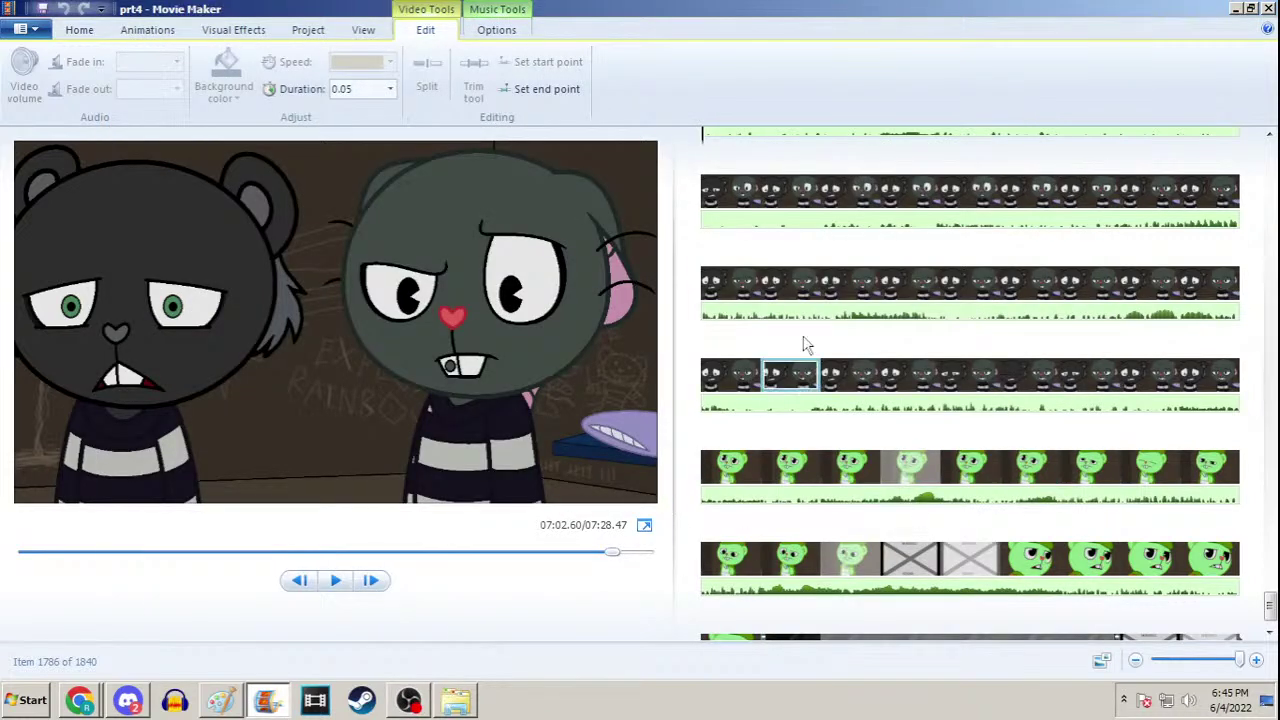
click(1234, 8)
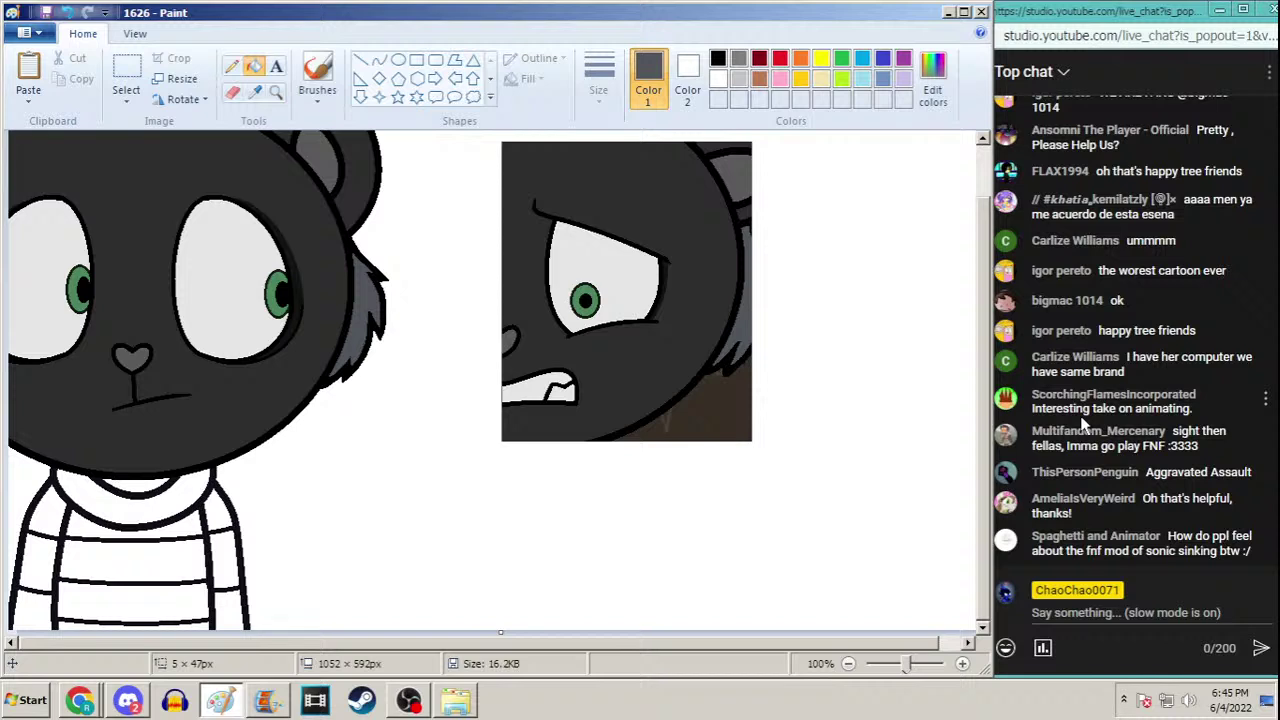
Fill the bear's neck inside the collar with the dark grey sampled from its head
click(255, 91)
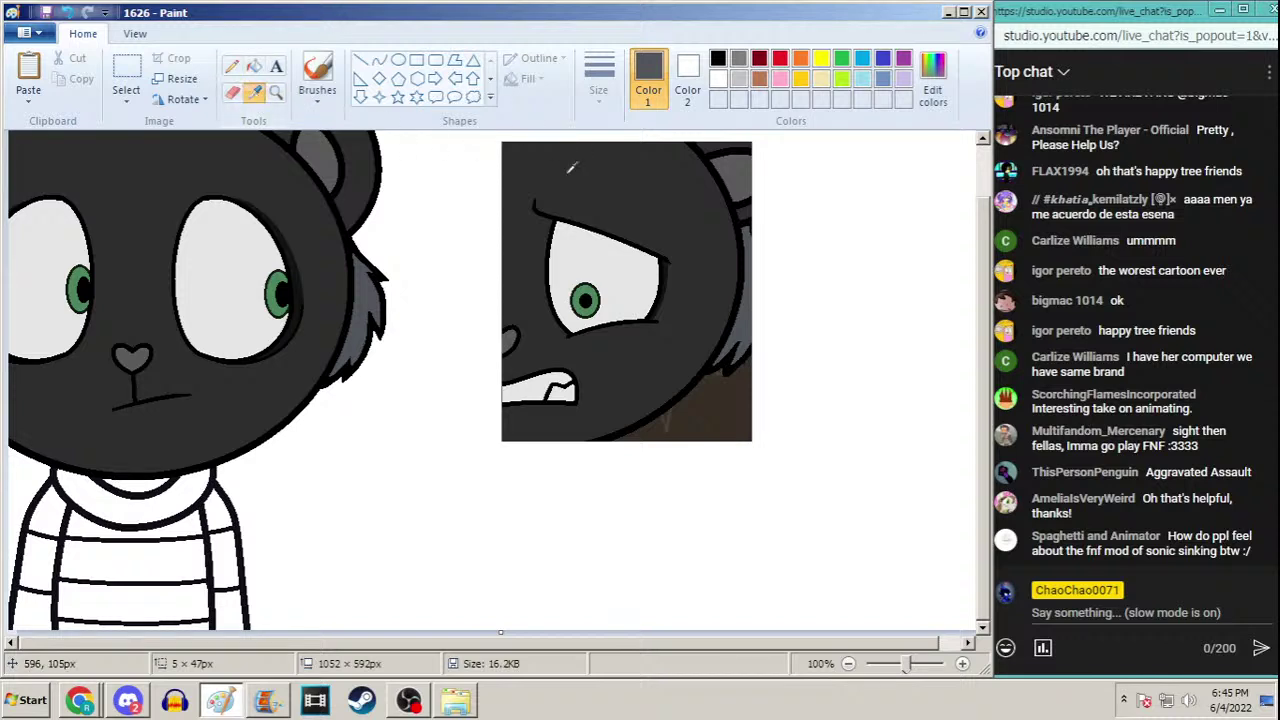
click(240, 136)
click(138, 484)
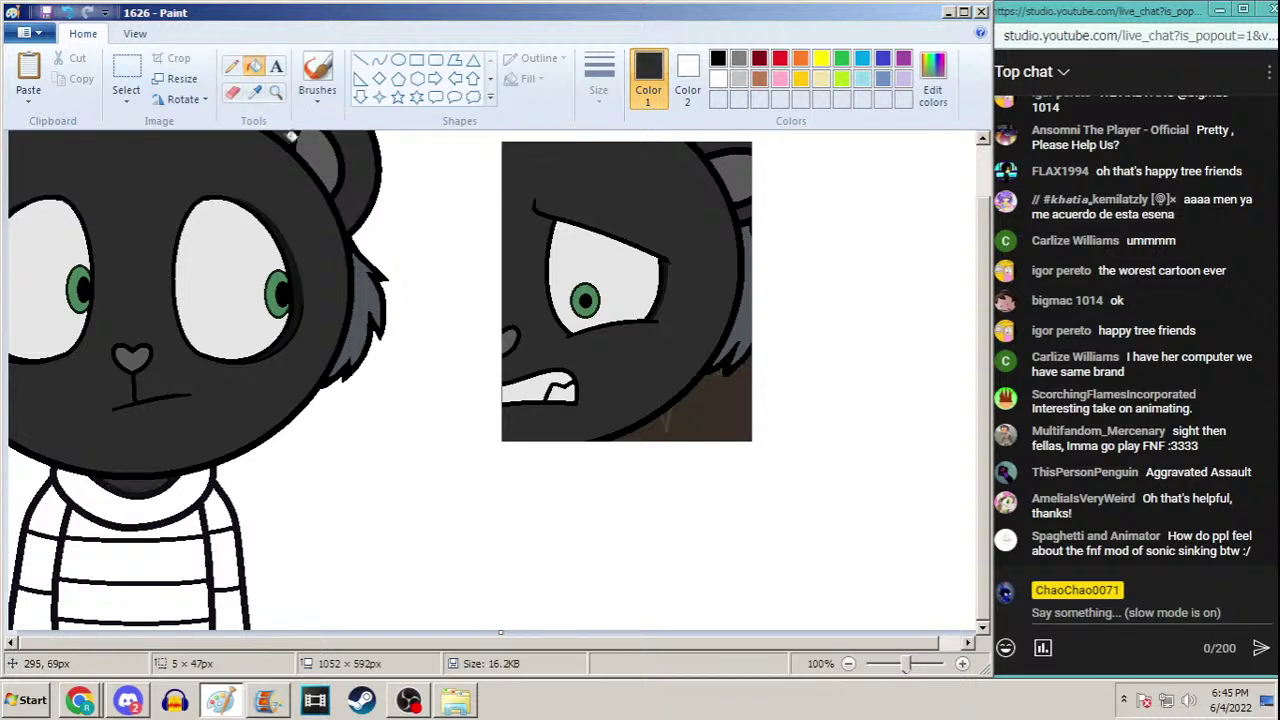
Select the area around the reference face beside the bear and delete it from frame 1626
click(276, 92)
right_click(222, 207)
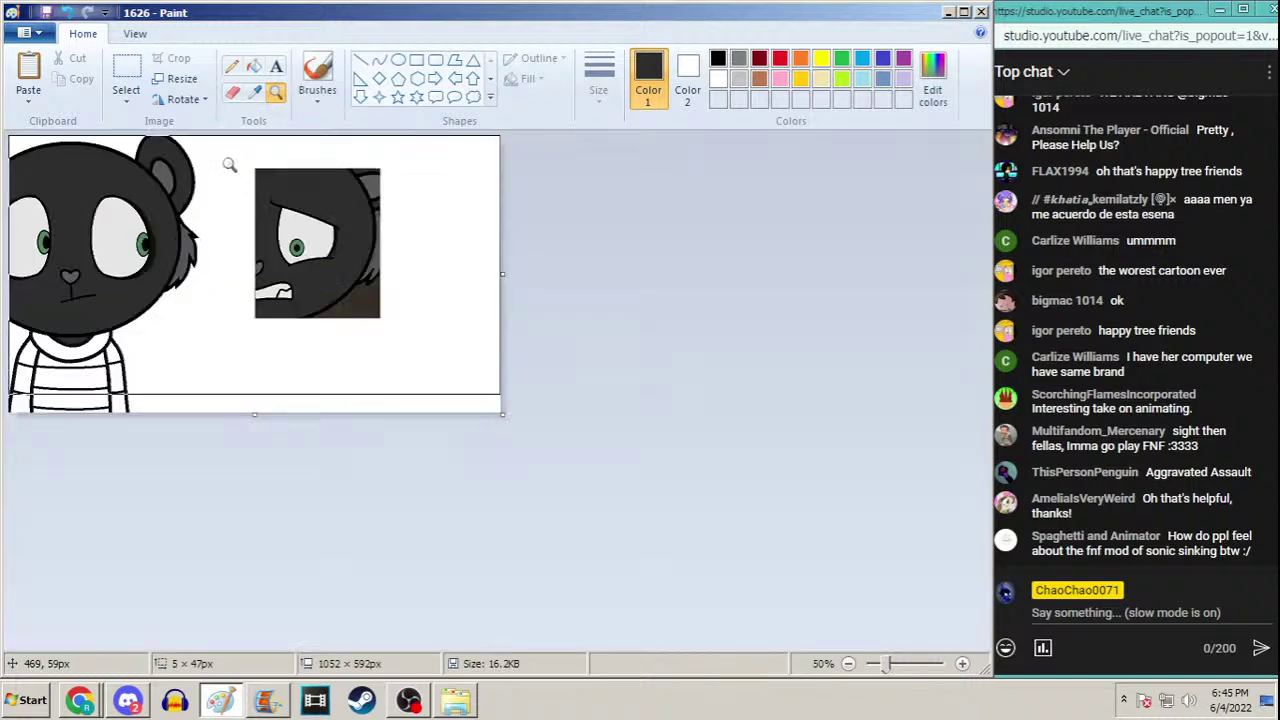
click(226, 163)
click(126, 78)
drag(473, 183, 798, 560)
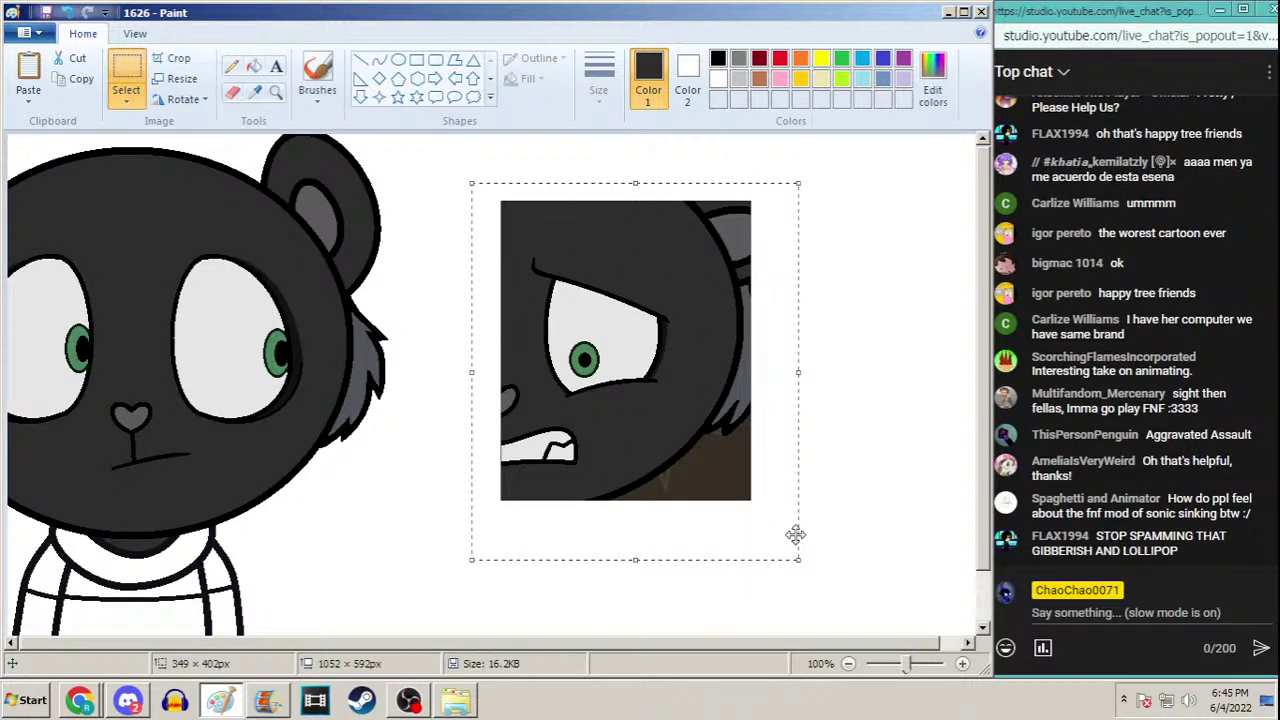
key(Delete)
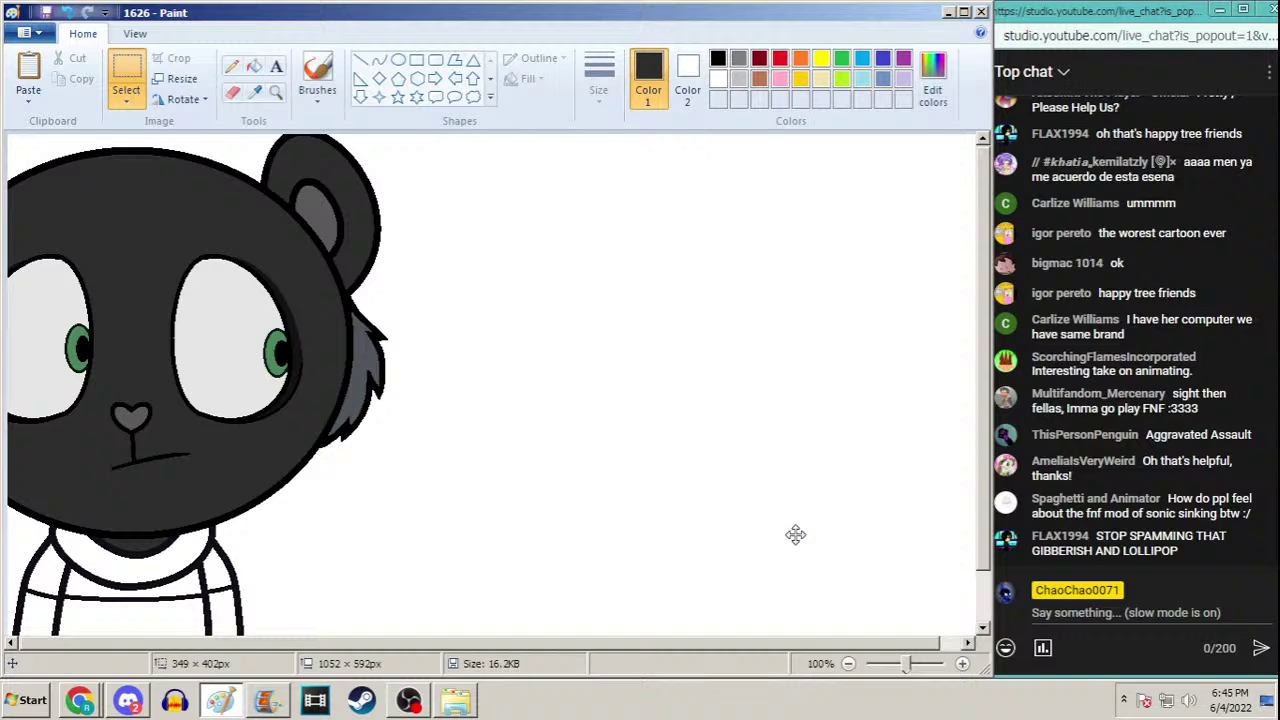
Open frame 1622 and copy a 36 × 60 px piece of the bucktoothed character's striped shirt covering both stripe colours
key(ctrl+o)
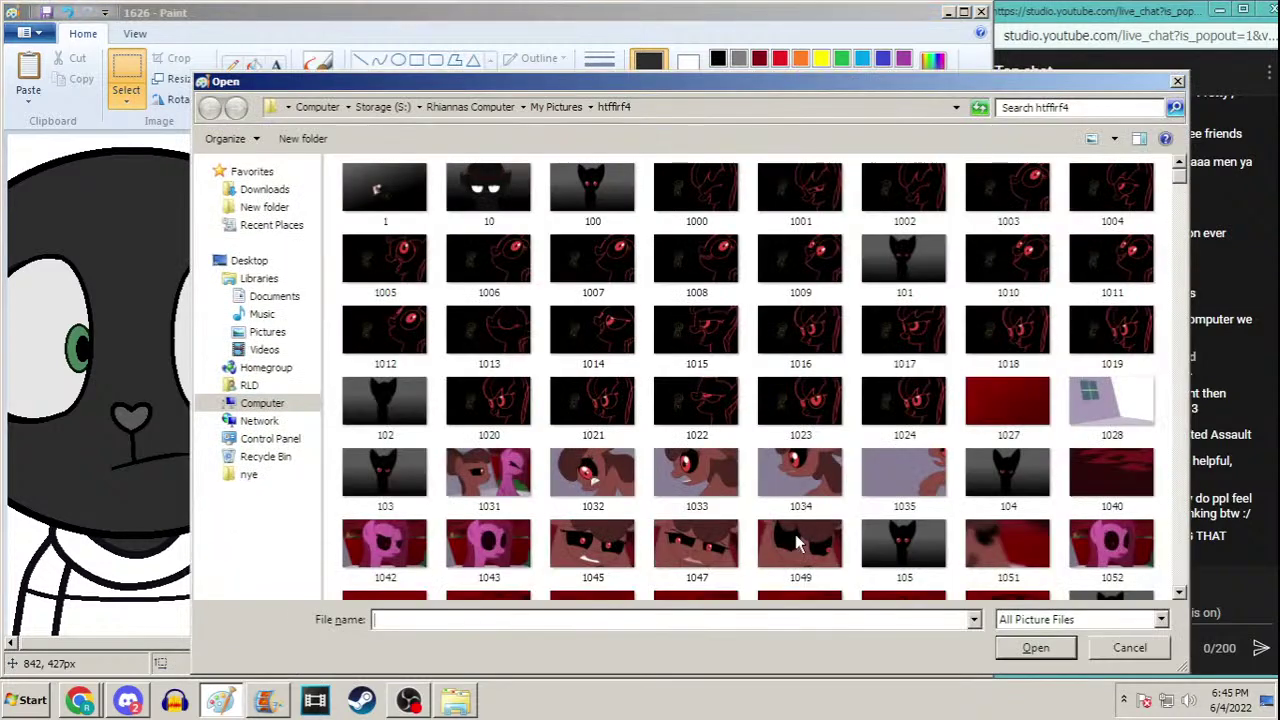
drag(1177, 190, 1183, 580)
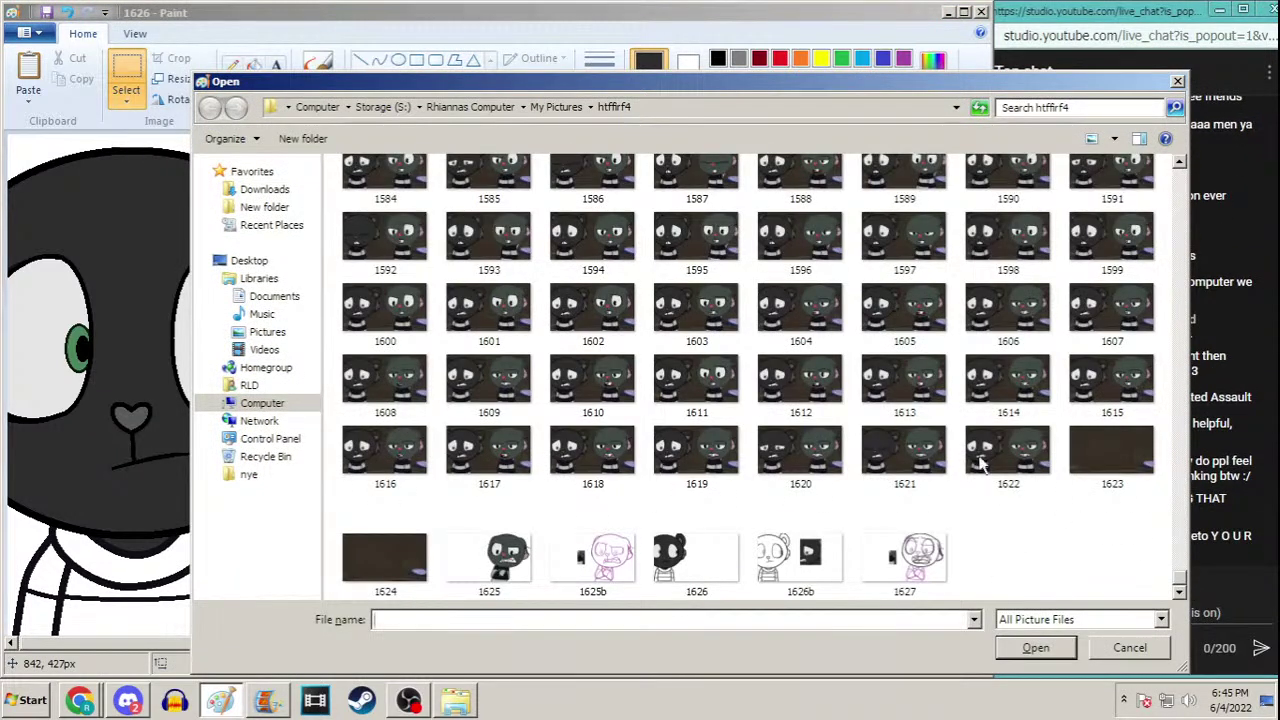
double_click(1012, 450)
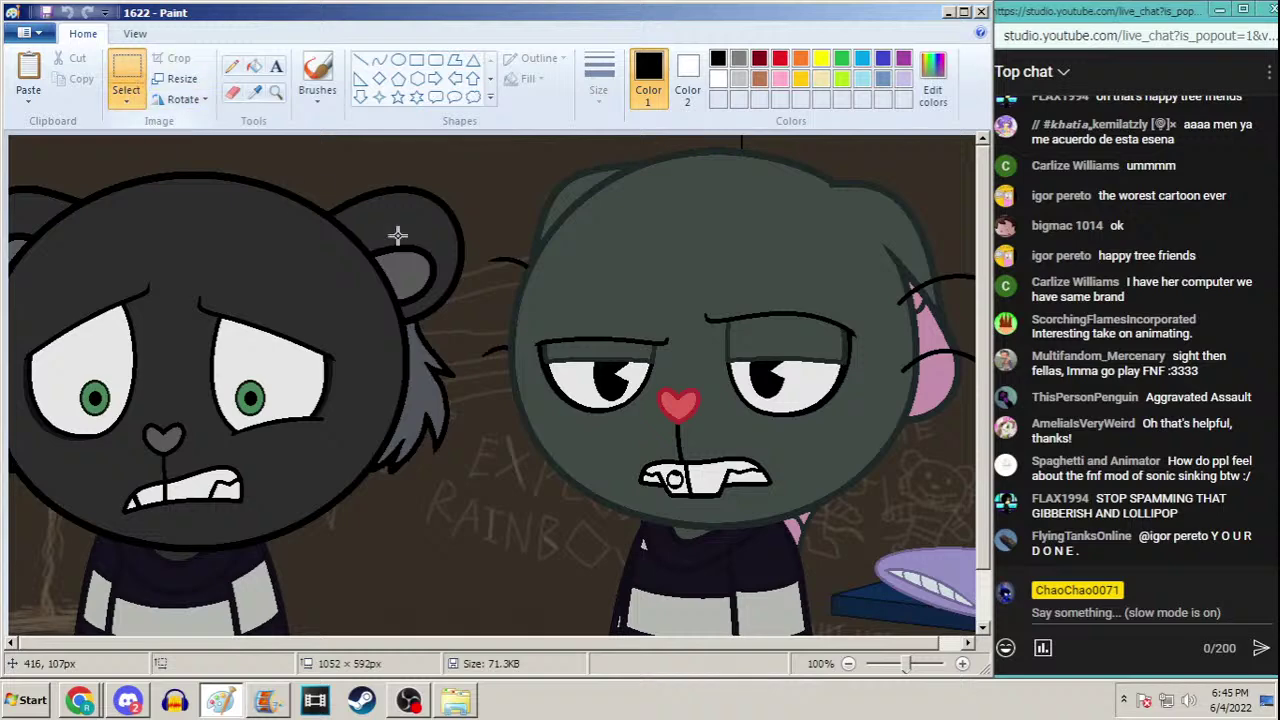
drag(752, 553, 787, 611)
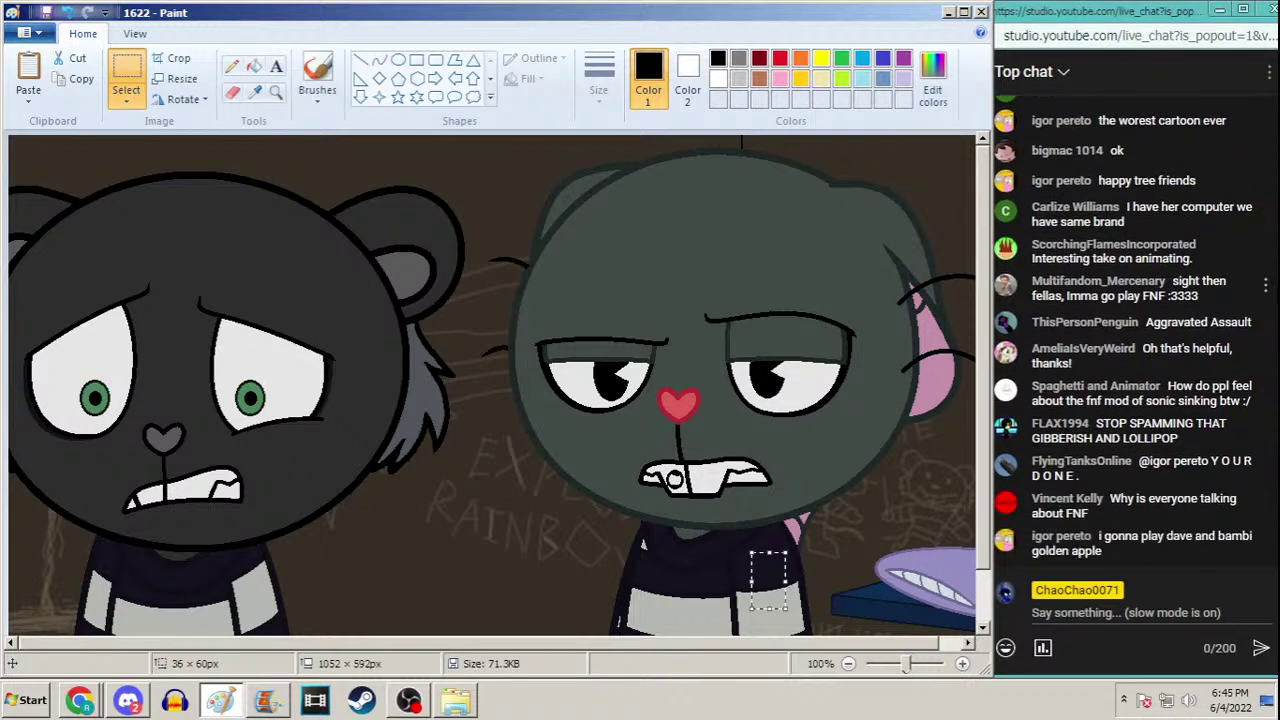
Read back through the earlier live chat messages down to the newest ones and return to the selection in Paint
click(1183, 320)
scroll(1183, 320, up, 3)
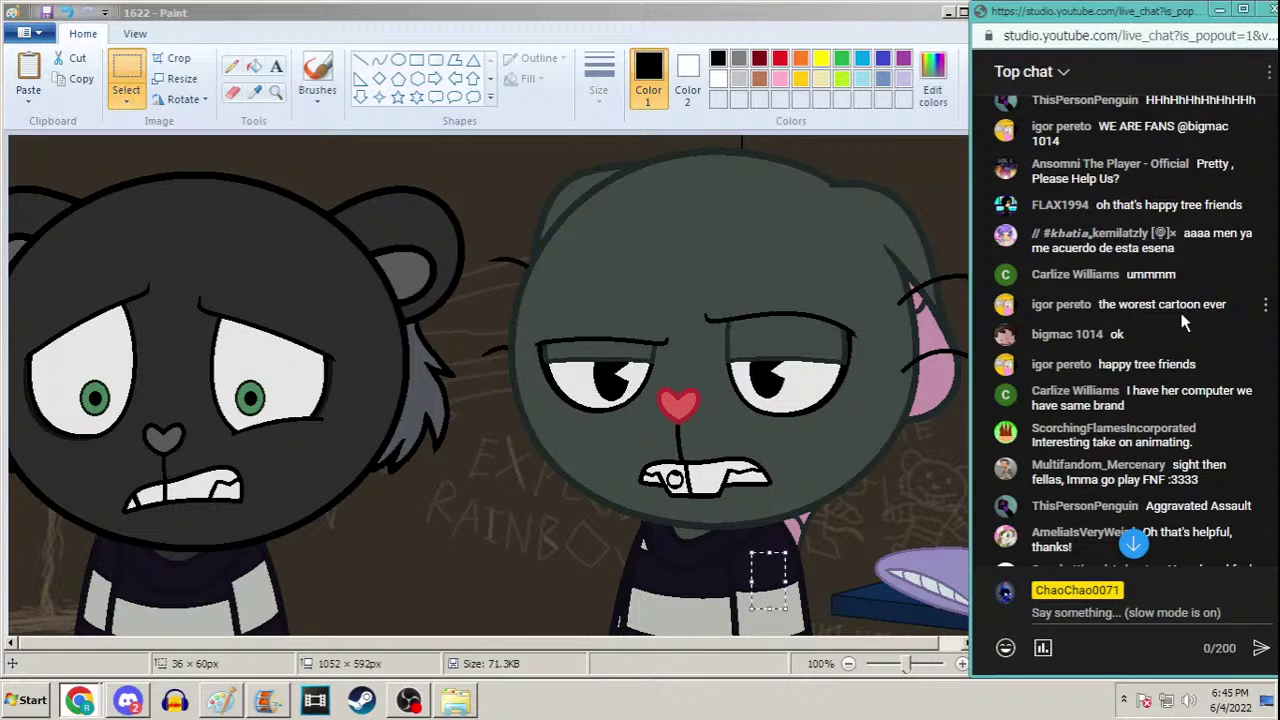
scroll(1183, 320, up, 3)
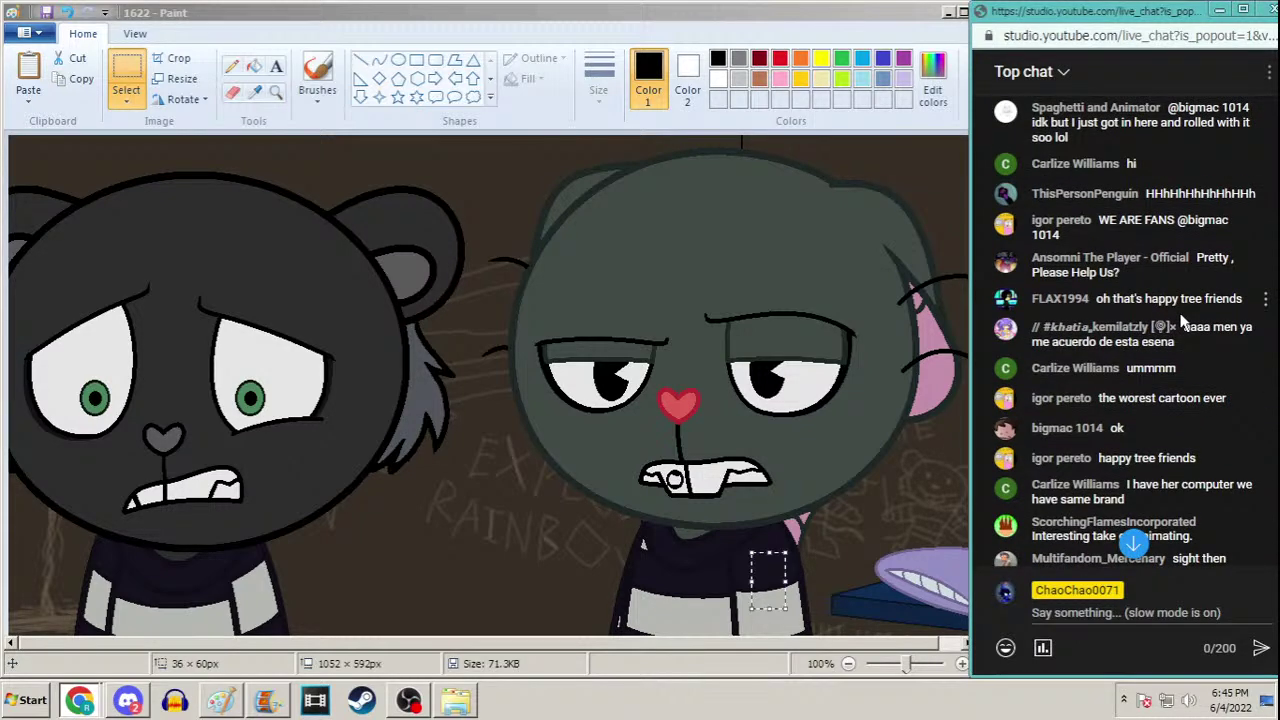
scroll(1177, 318, up, 2)
scroll(1173, 330, down, 1)
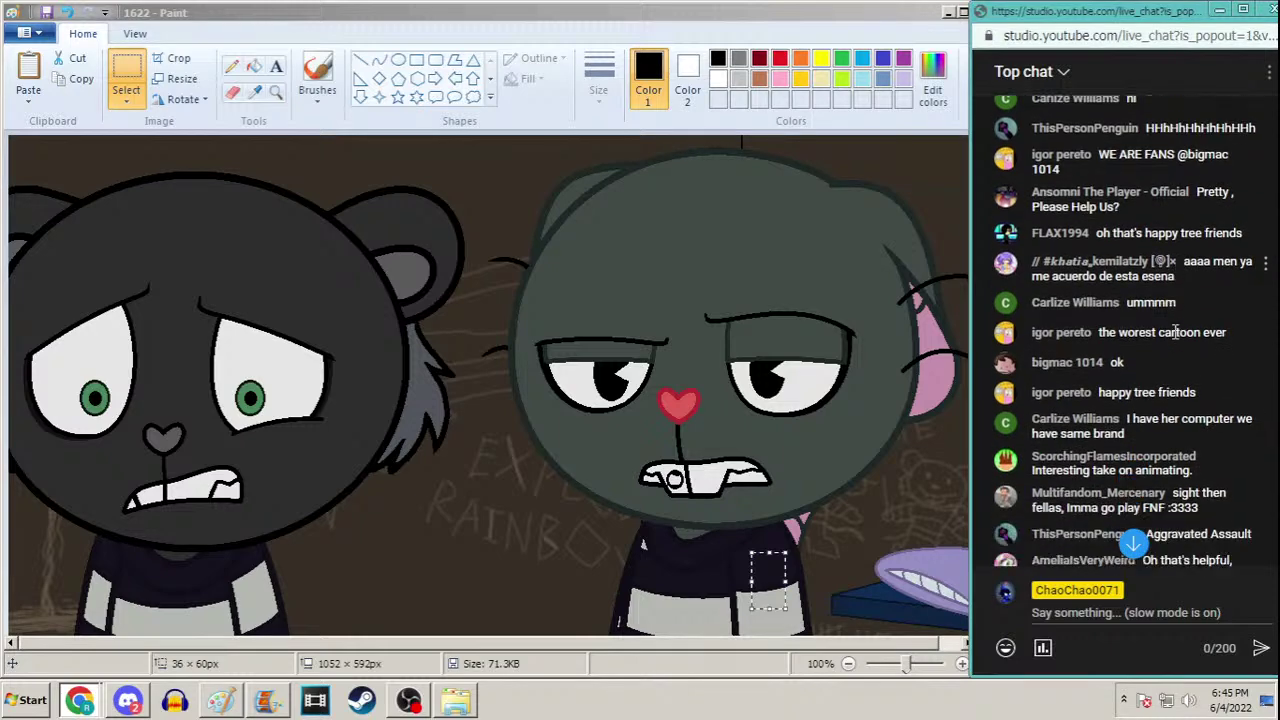
scroll(1175, 332, down, 1)
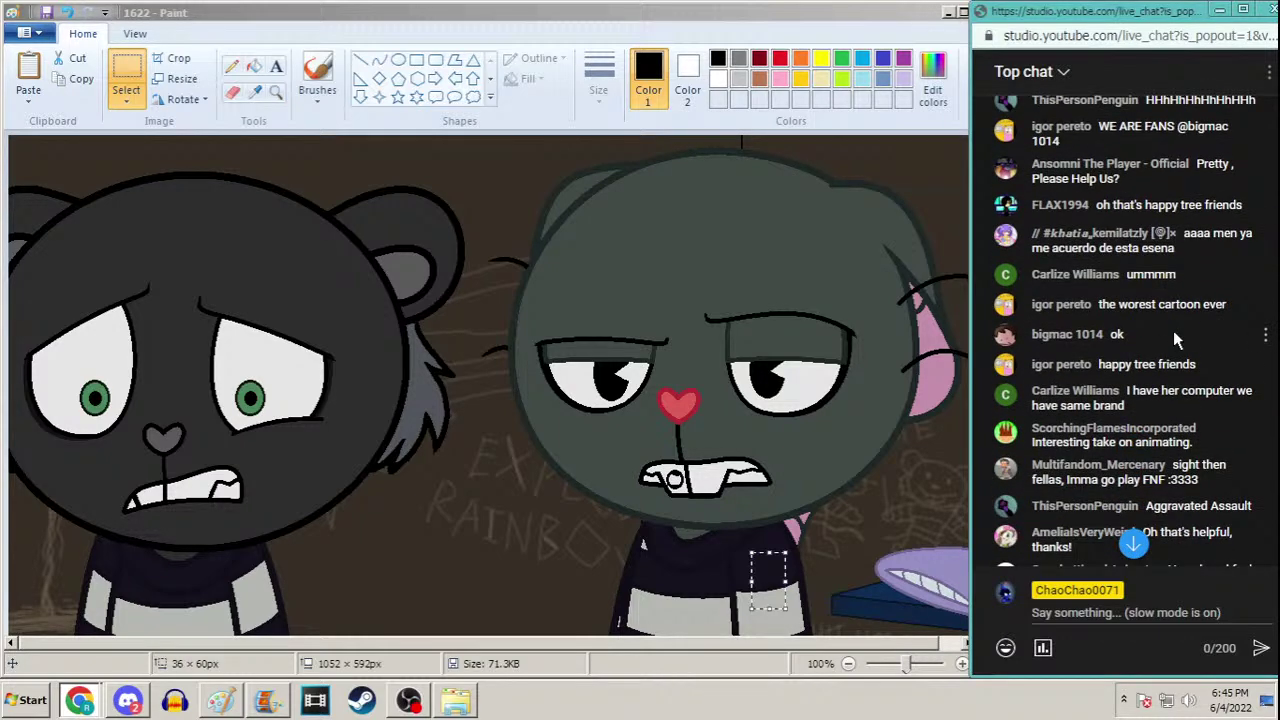
scroll(1173, 330, down, 2)
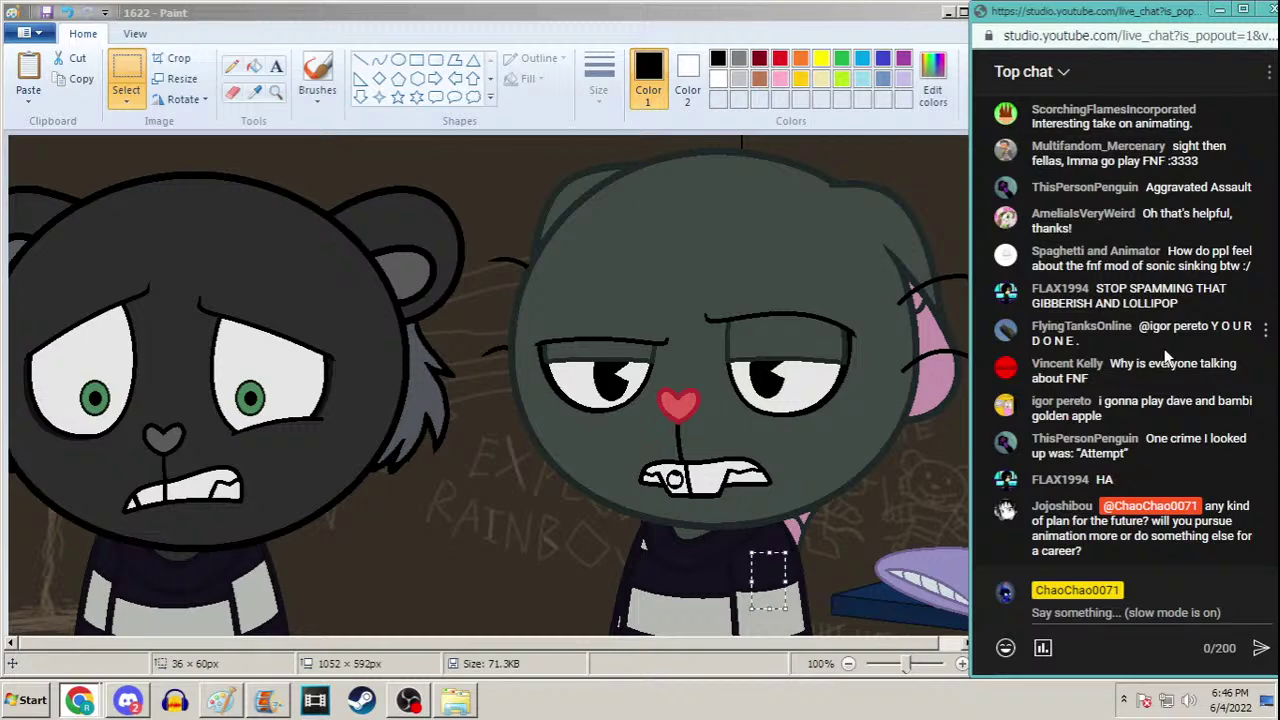
click(766, 582)
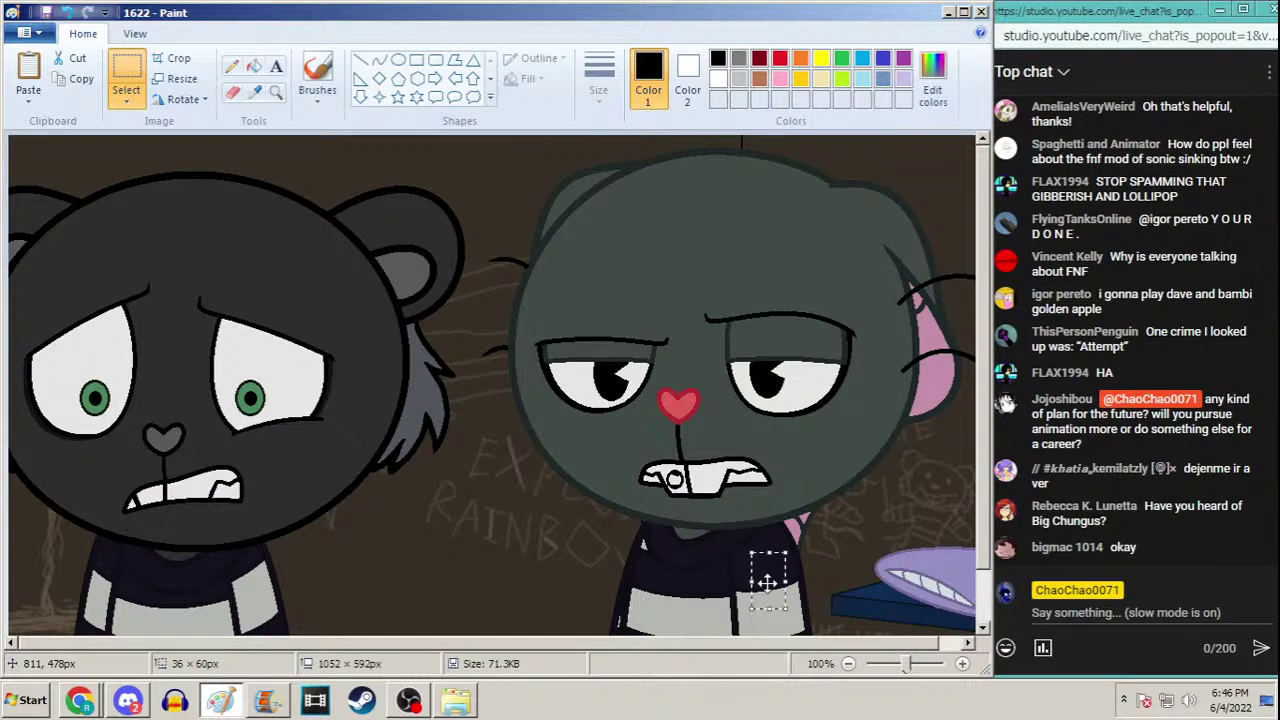
Open frame 1627 from the htffirf4 folder without saving the changes to 1622
key(ctrl+o)
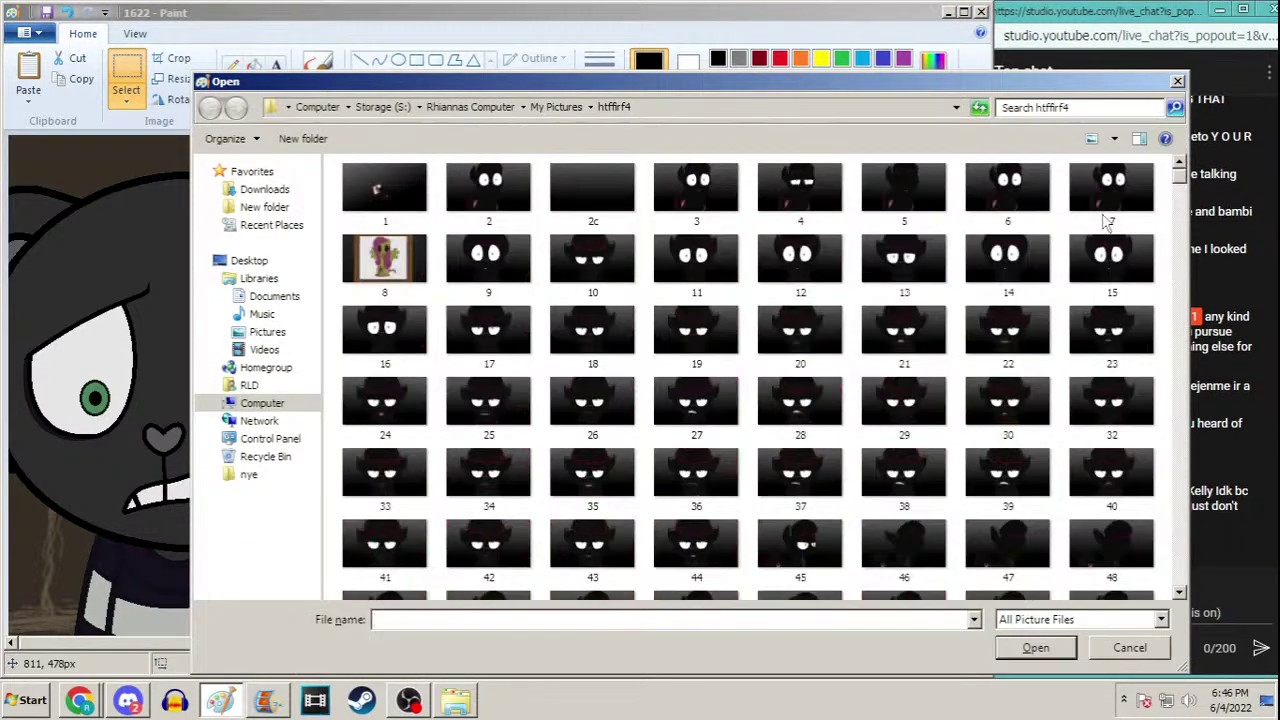
drag(1183, 181, 1183, 582)
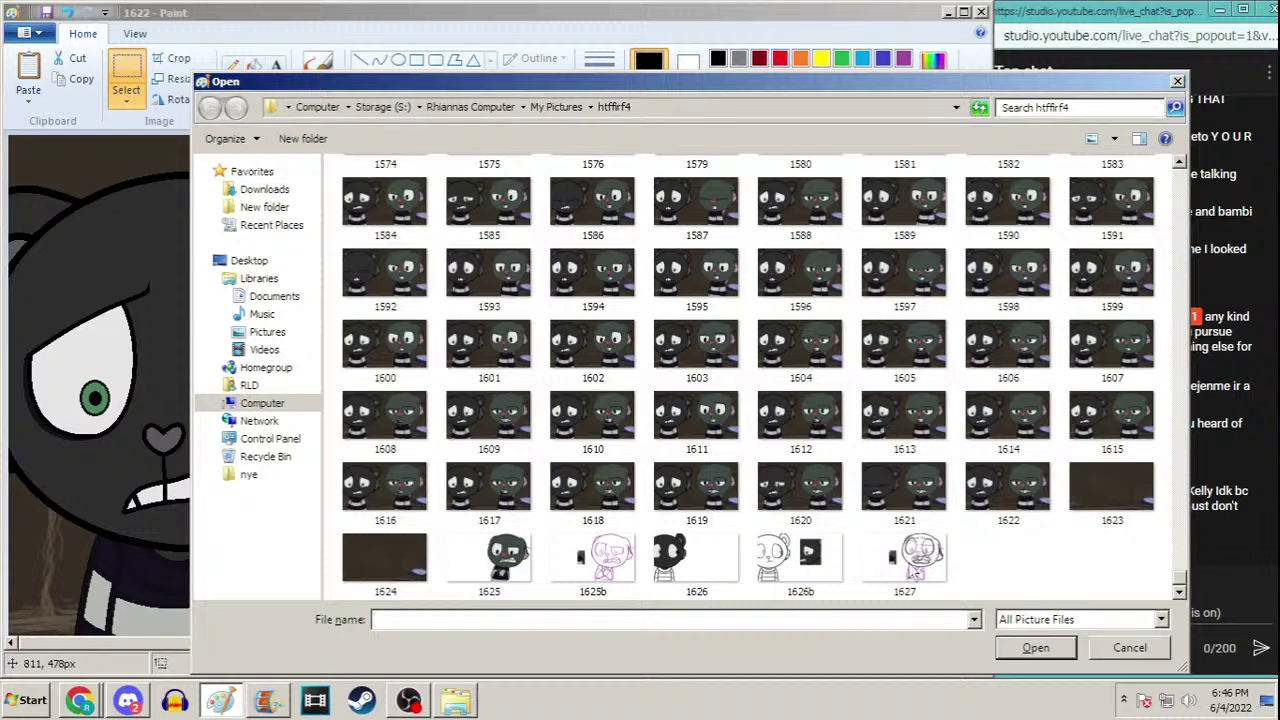
click(926, 566)
double_click(926, 566)
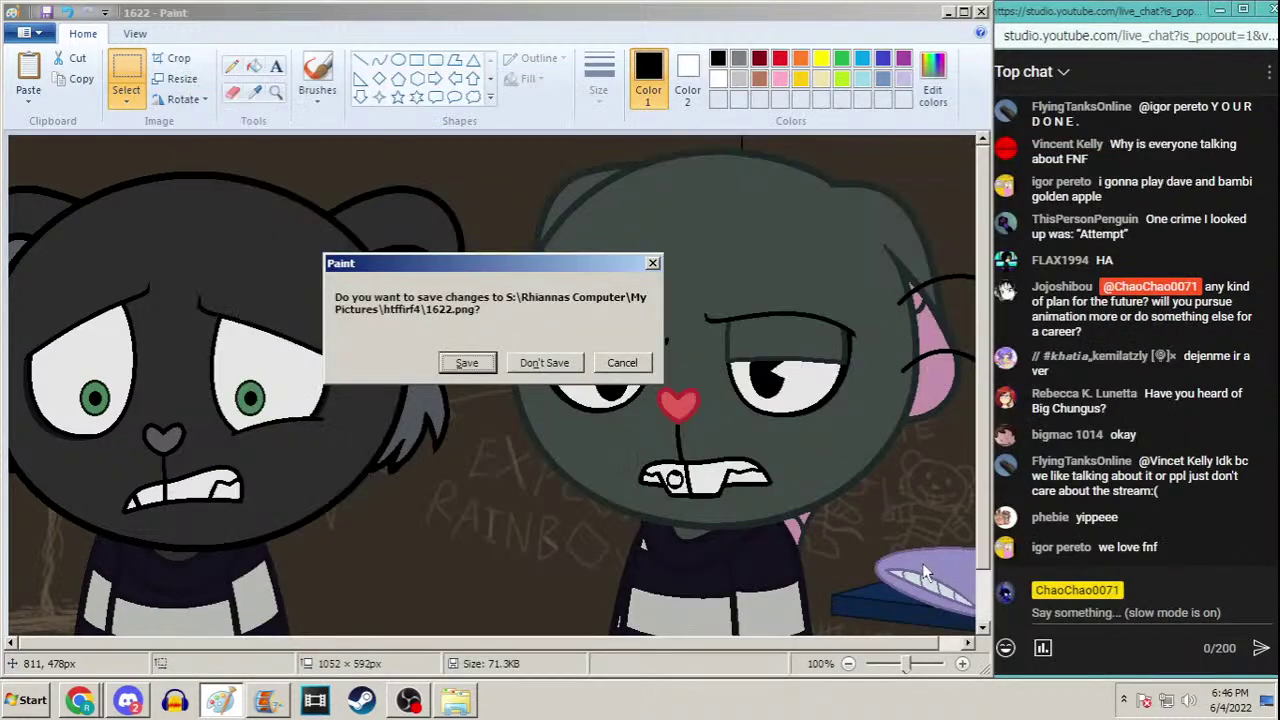
key(Tab)
key(Return)
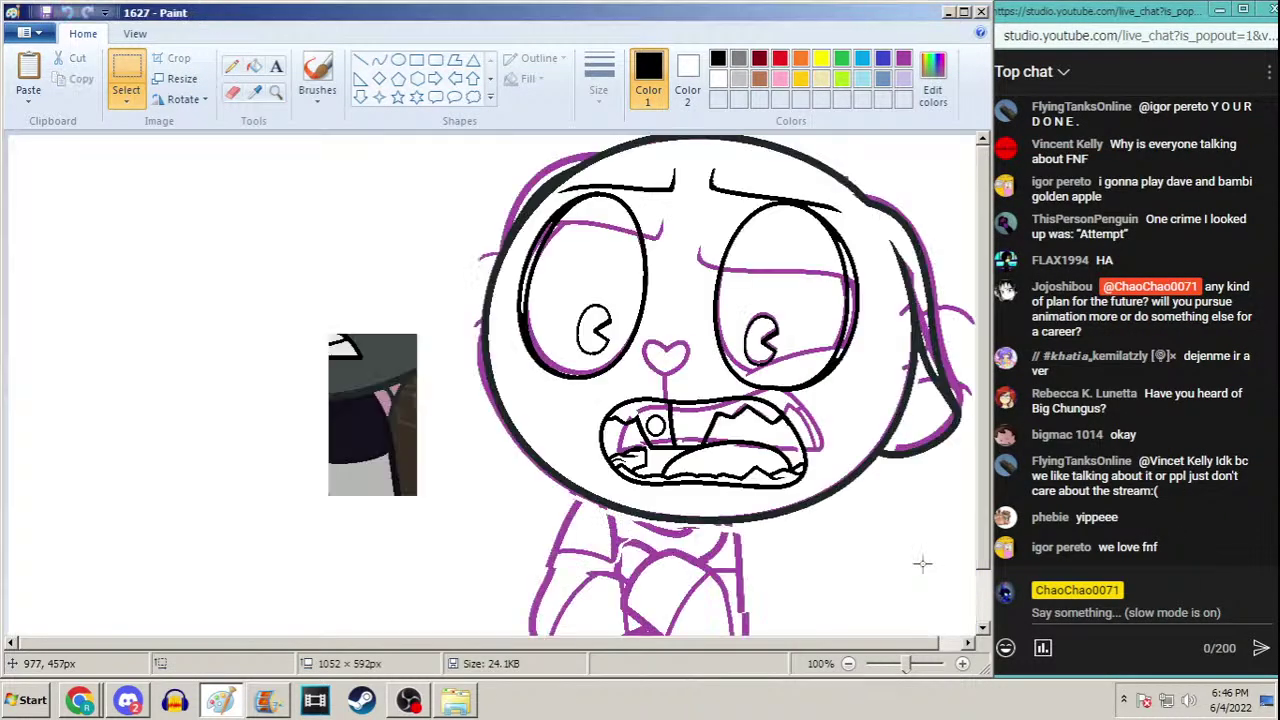
Open frame 1626, paste the copied shirt swatch and place it in the blank area beside the bear's head
key(ctrl+o)
drag(1180, 175, 1180, 590)
click(805, 555)
key(Left)
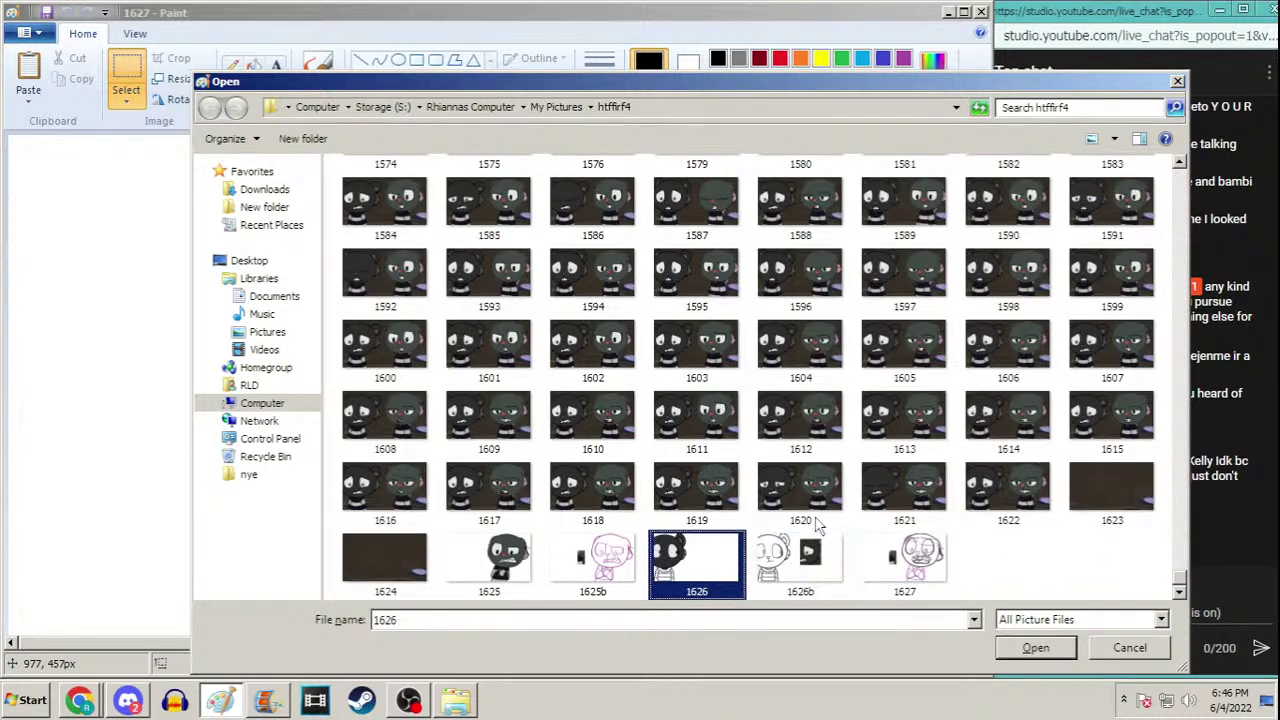
key(Return)
key(ctrl+v)
drag(33, 170, 600, 337)
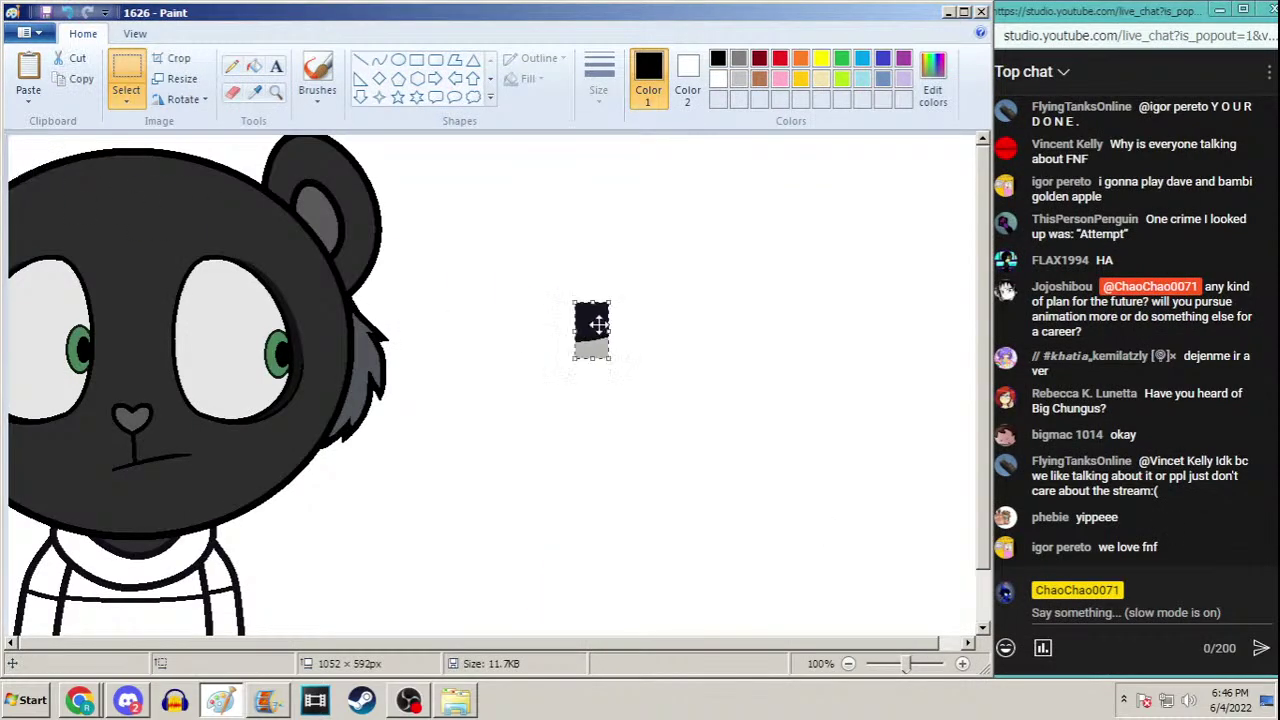
Fill the light stripes on the bear's shirt and sleeves with the light grey sampled from the swatch, checking the finished frames in Movie Maker
click(254, 91)
click(593, 346)
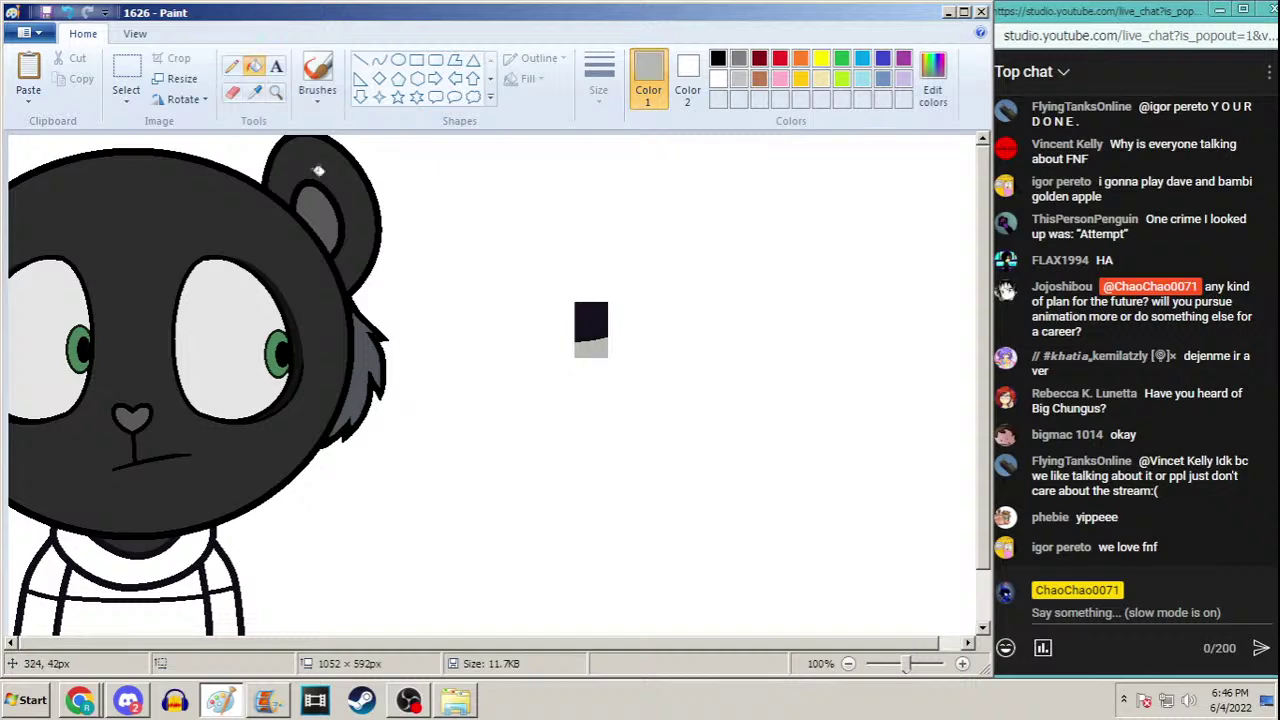
scroll(997, 318, down, 1)
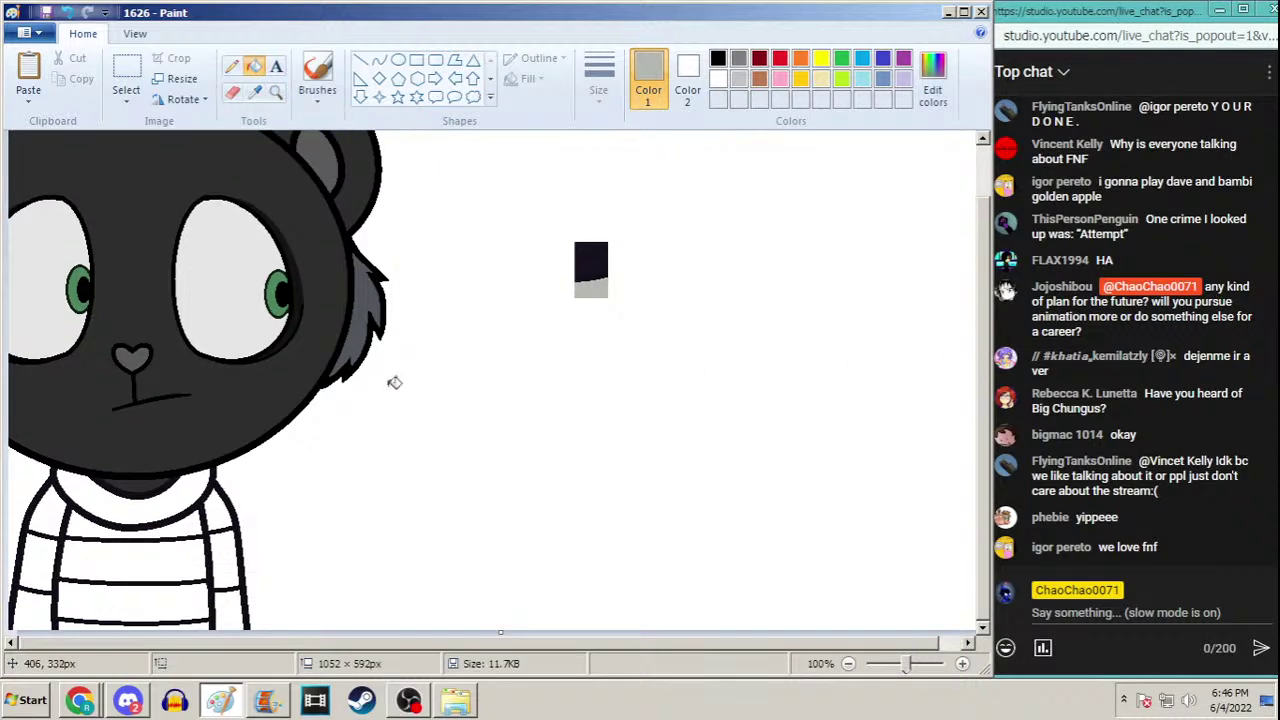
click(268, 700)
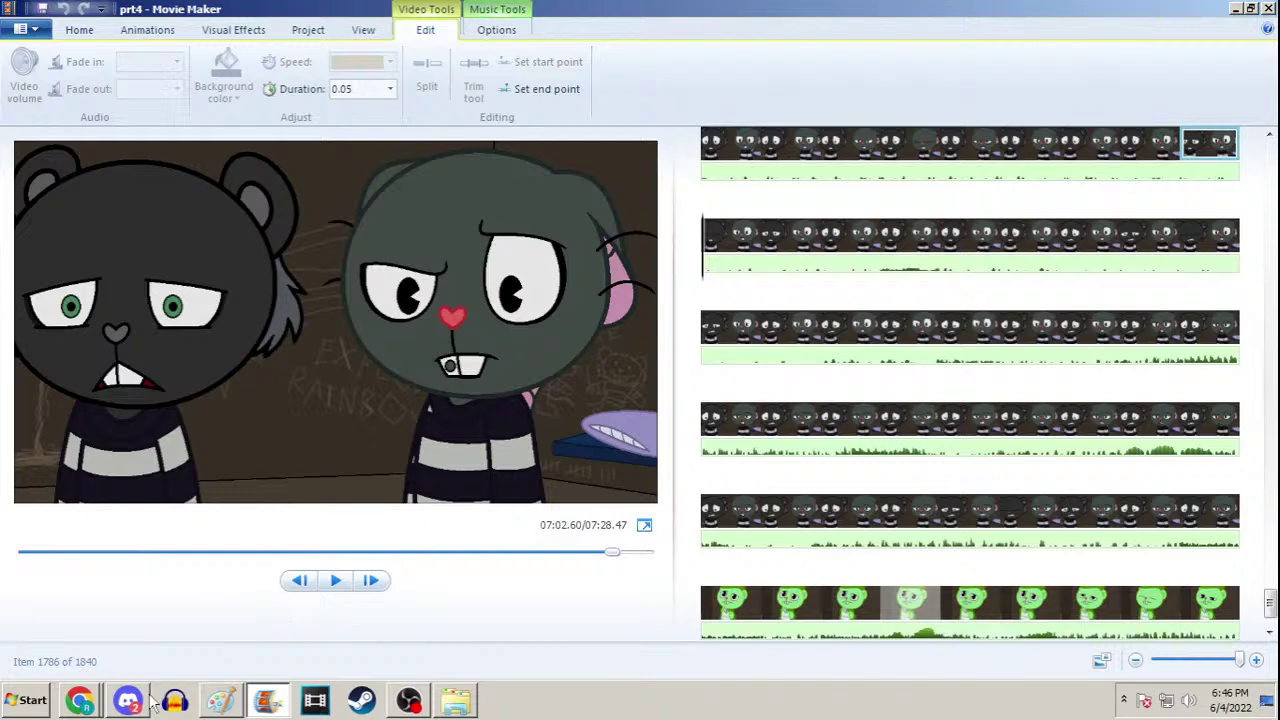
click(218, 700)
click(151, 561)
click(234, 557)
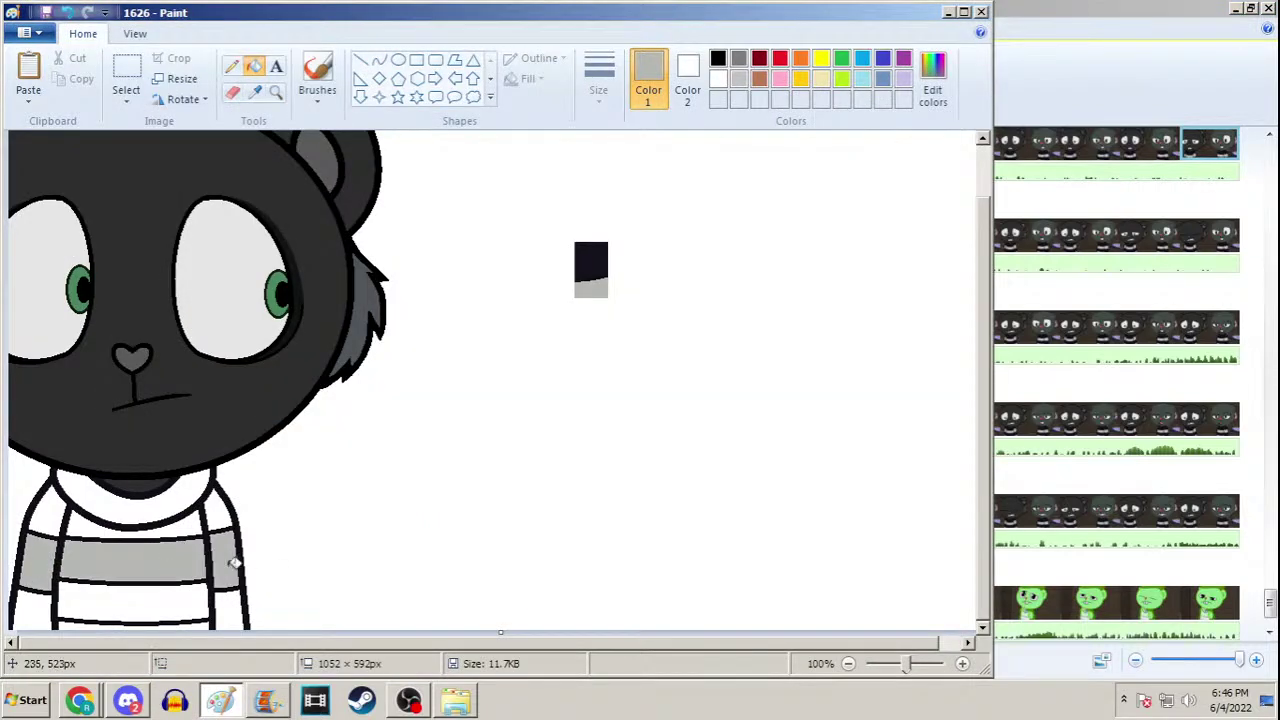
Fill the collar, shoulders, chest and the lower dark stripes of the shirt and sleeves with the swatch's dark navy
click(255, 92)
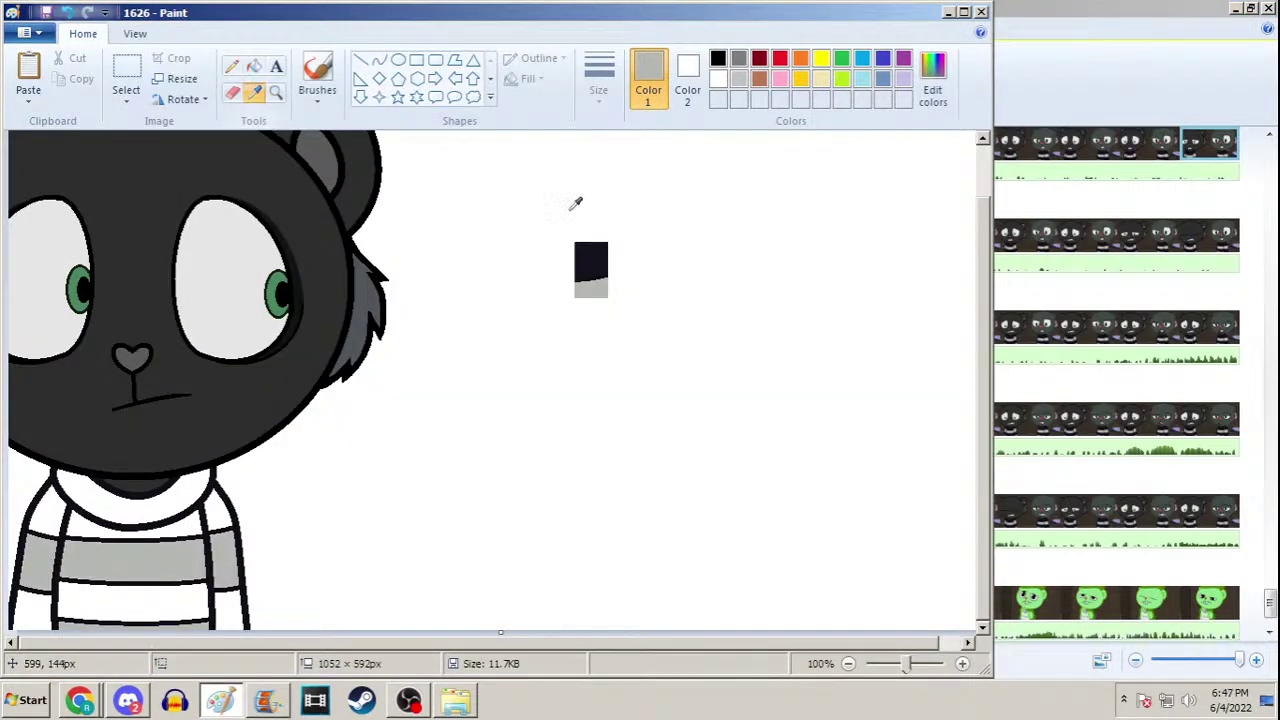
click(596, 252)
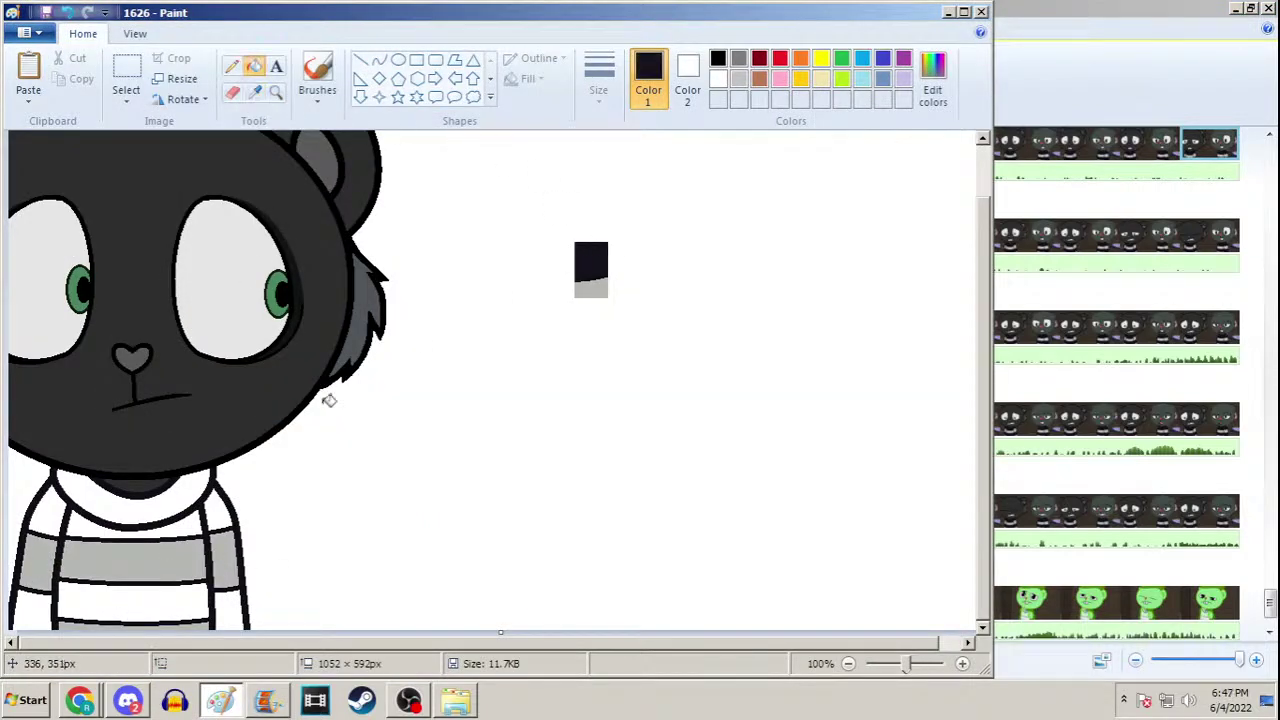
click(112, 494)
key(ctrl+z)
click(128, 504)
click(228, 490)
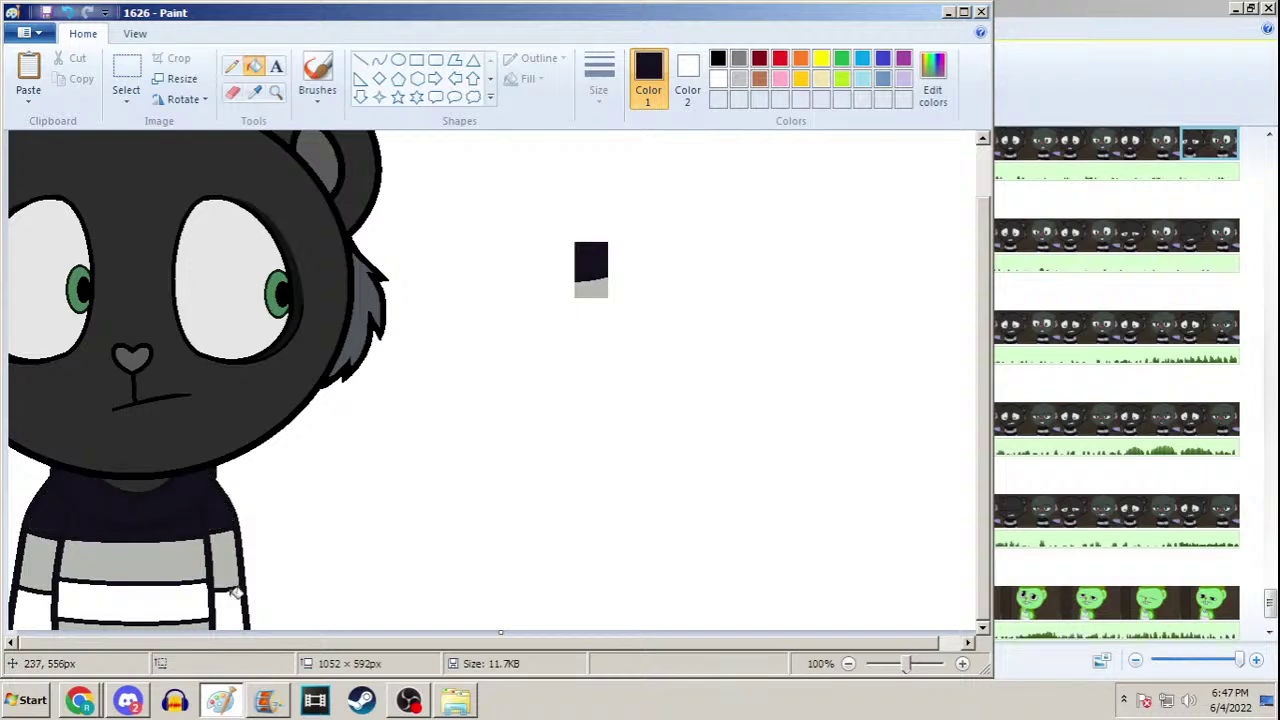
click(222, 599)
click(108, 606)
click(30, 610)
Select the shirt colour swatch beside the bear and delete it
click(138, 68)
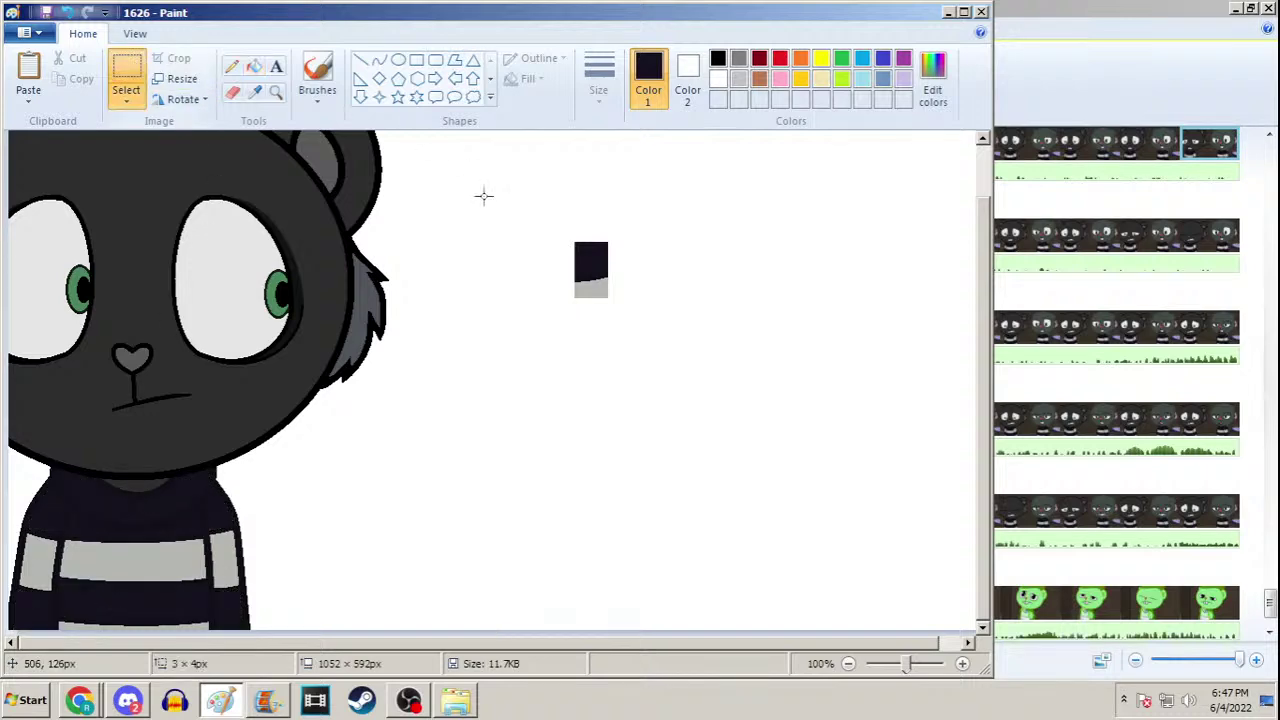
drag(481, 192, 723, 399)
key(Delete)
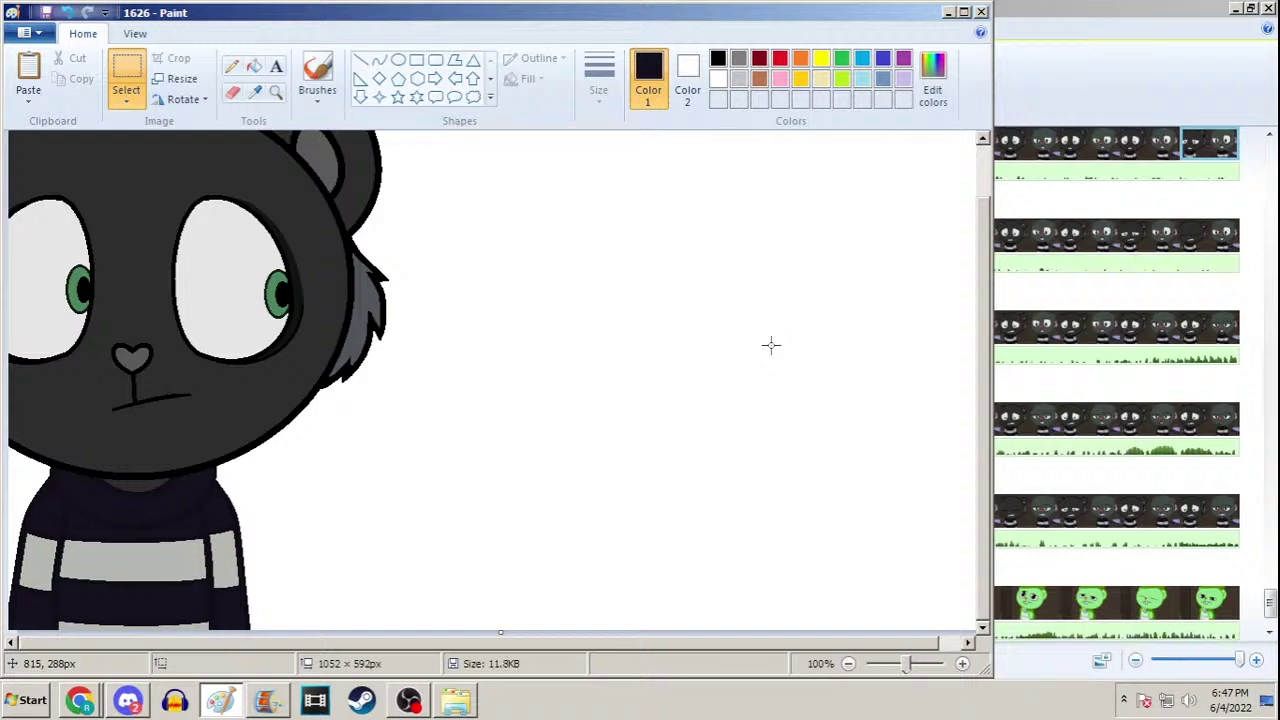
Open frame 1627
key(ctrl+o)
drag(1178, 180, 1178, 590)
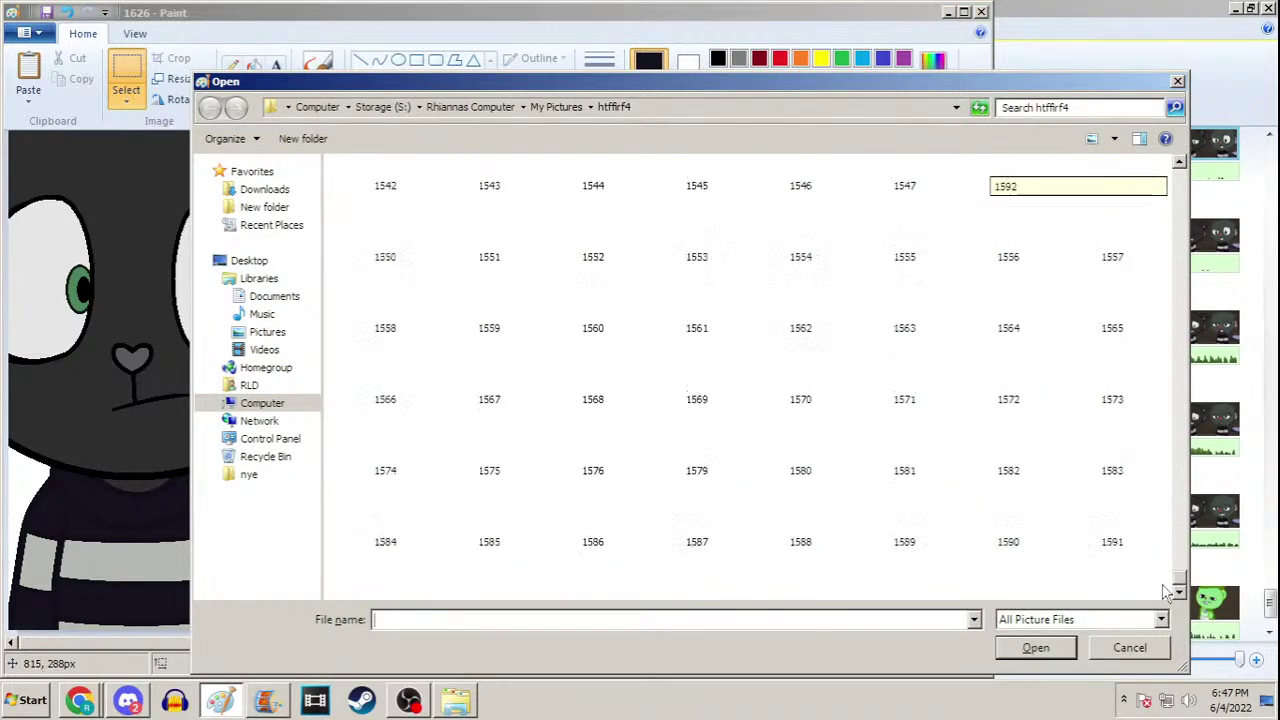
double_click(962, 540)
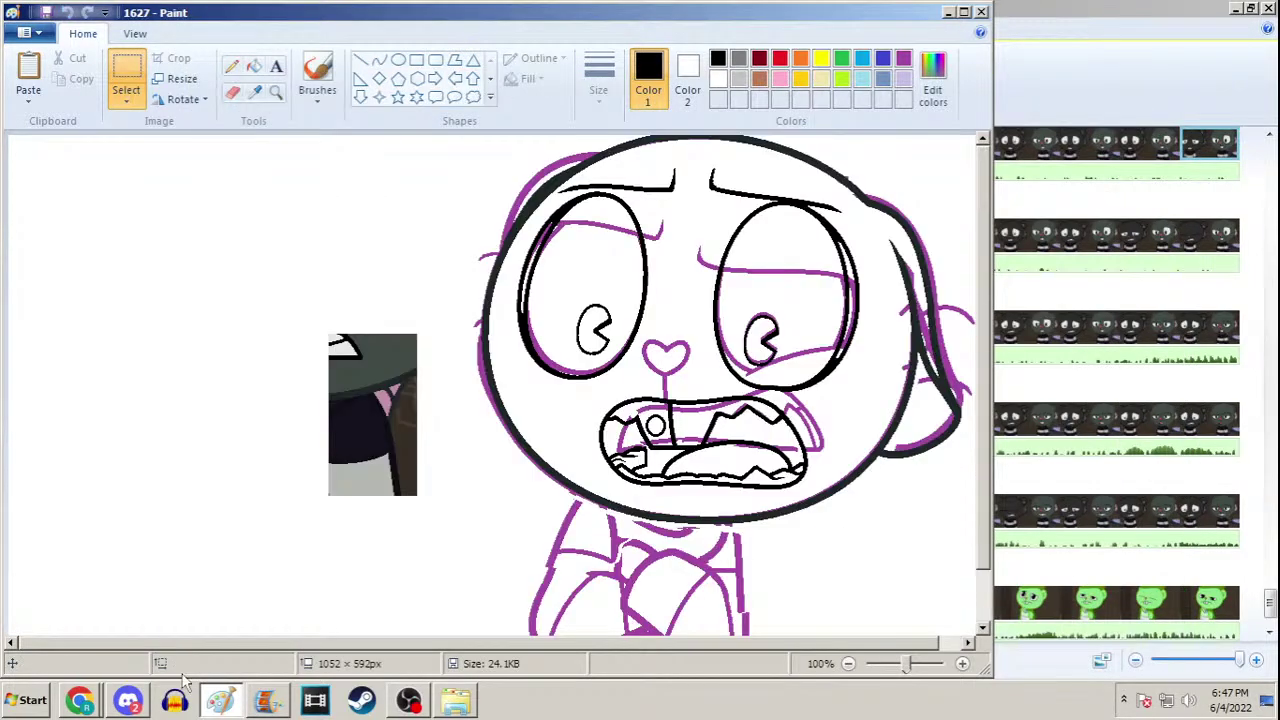
Switch to Discord and read the newest messages in the vc-replies channel
click(127, 700)
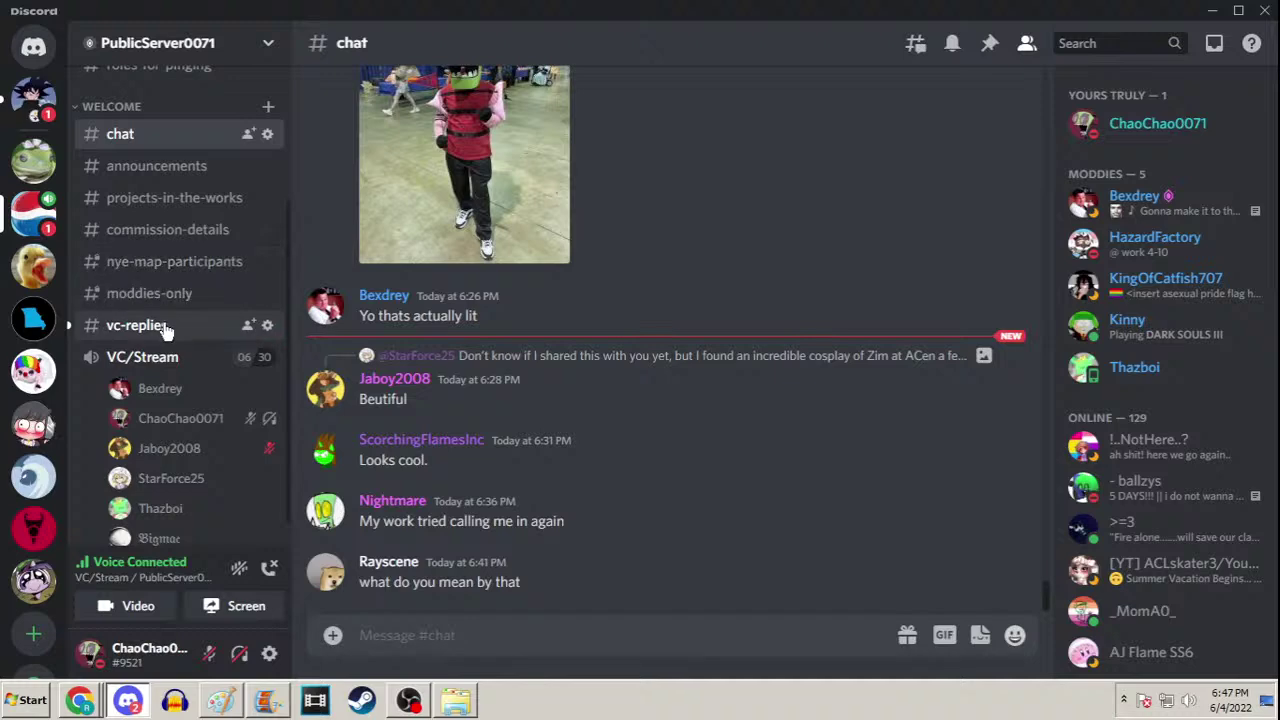
click(183, 325)
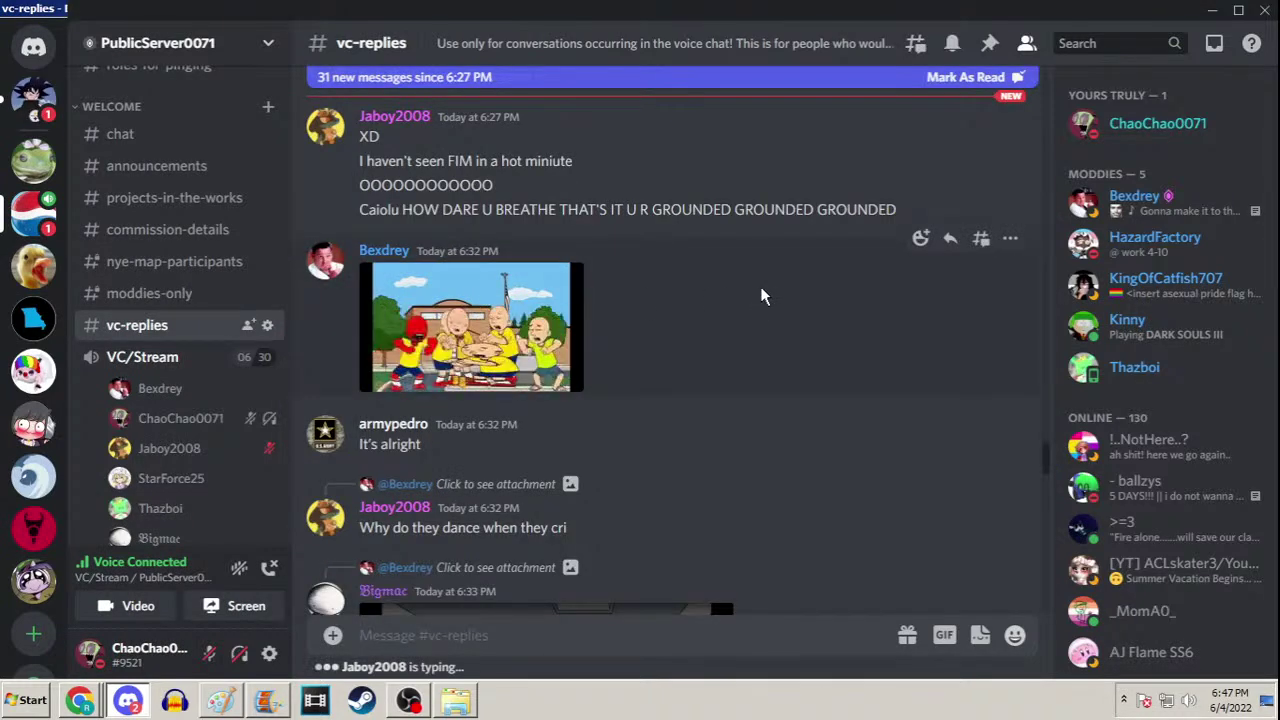
scroll(760, 290, down, 3)
scroll(760, 286, down, 10)
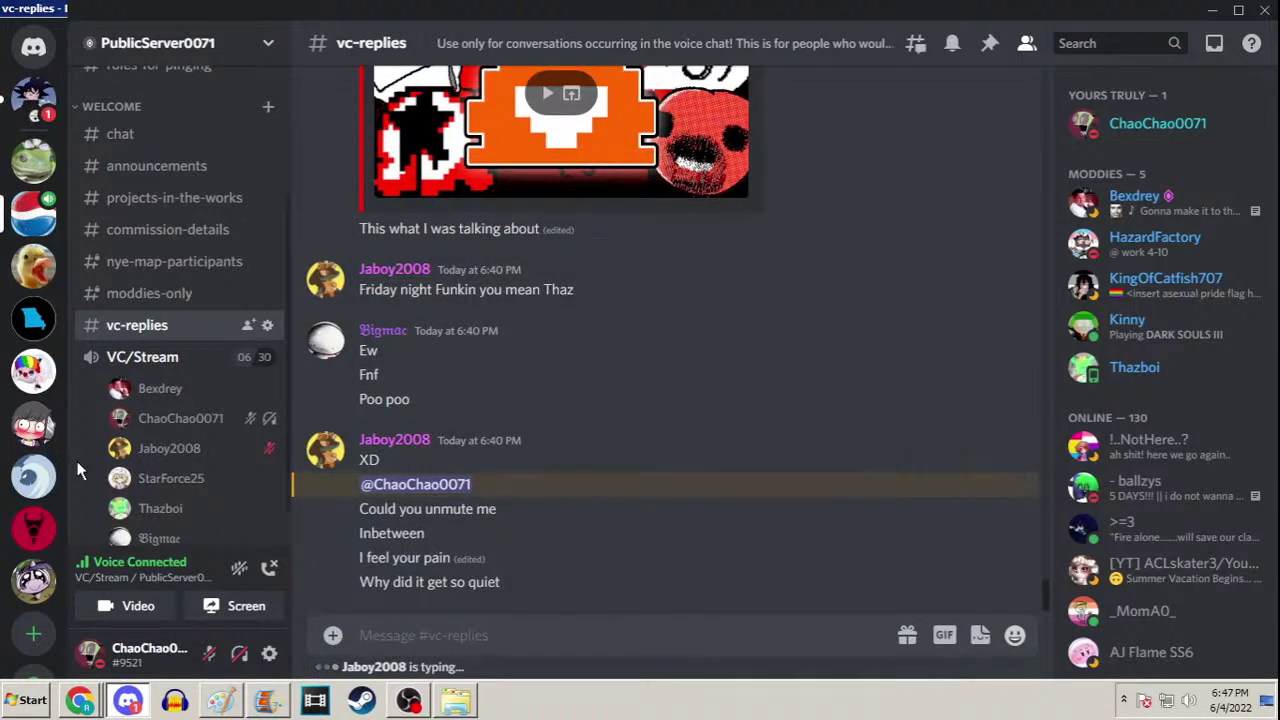
scroll(144, 459, down, 1)
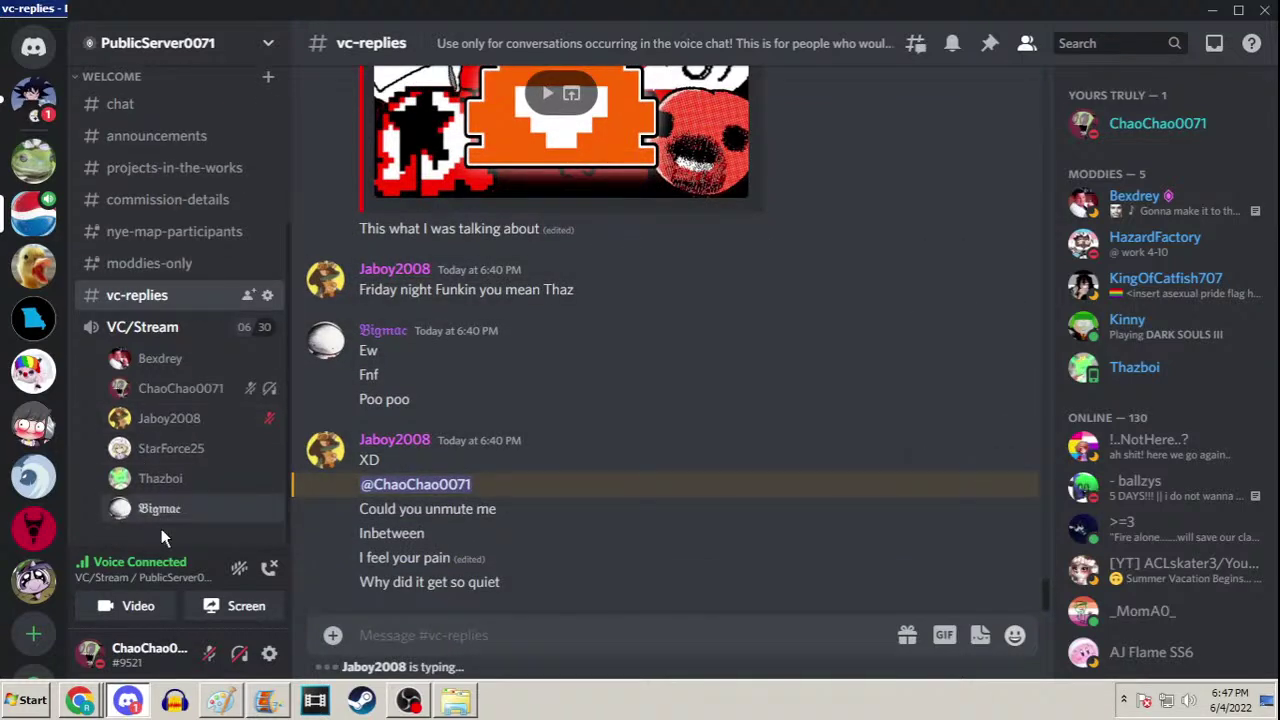
Toggle your own deafen setting, remove the server mute from the voice-channel member who asked to be unmuted, and return to the drawing
click(240, 653)
right_click(184, 416)
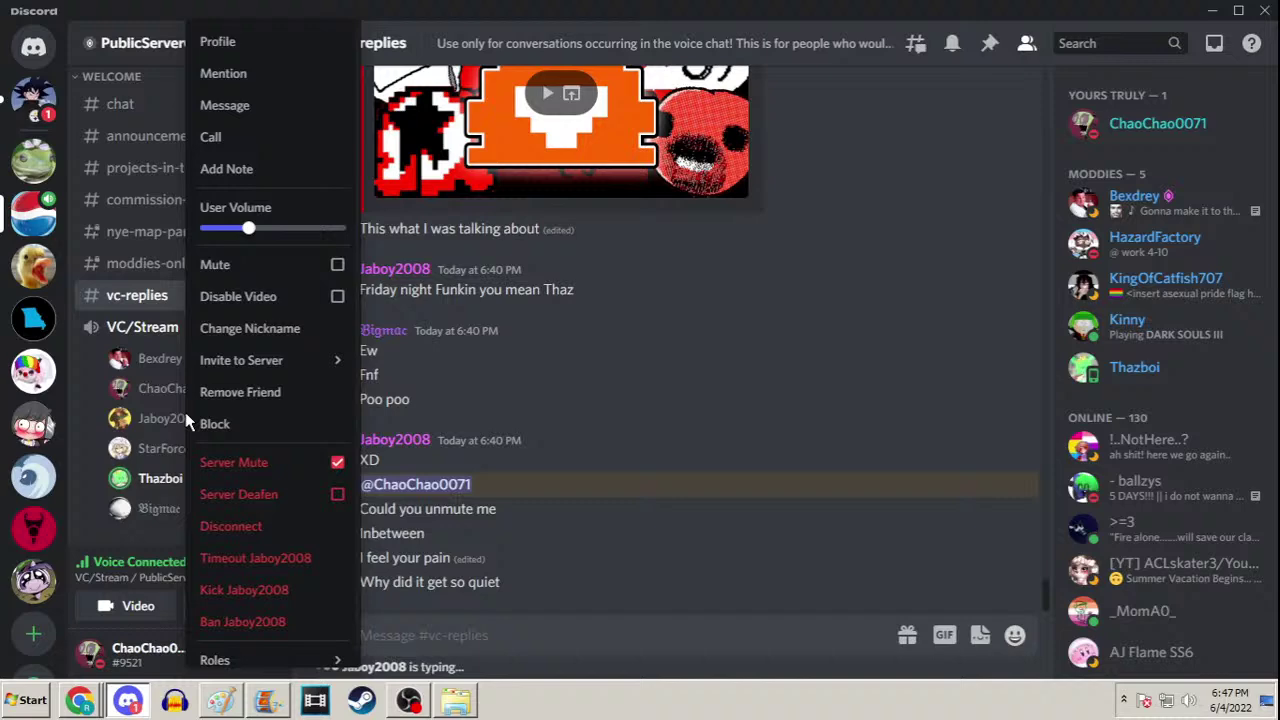
click(336, 462)
click(547, 445)
click(1220, 10)
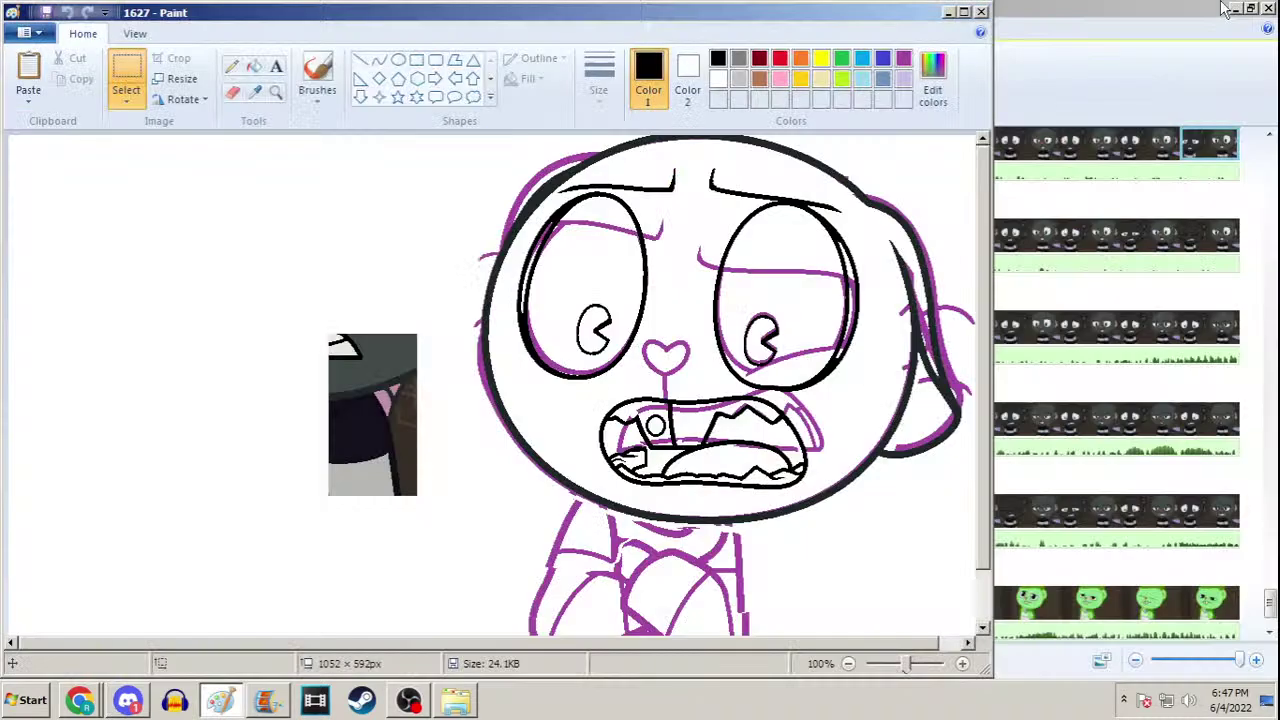
Bring up the live stream's pop-out chat from Chrome and keep it visible beside the frame 1627 drawing
click(79, 705)
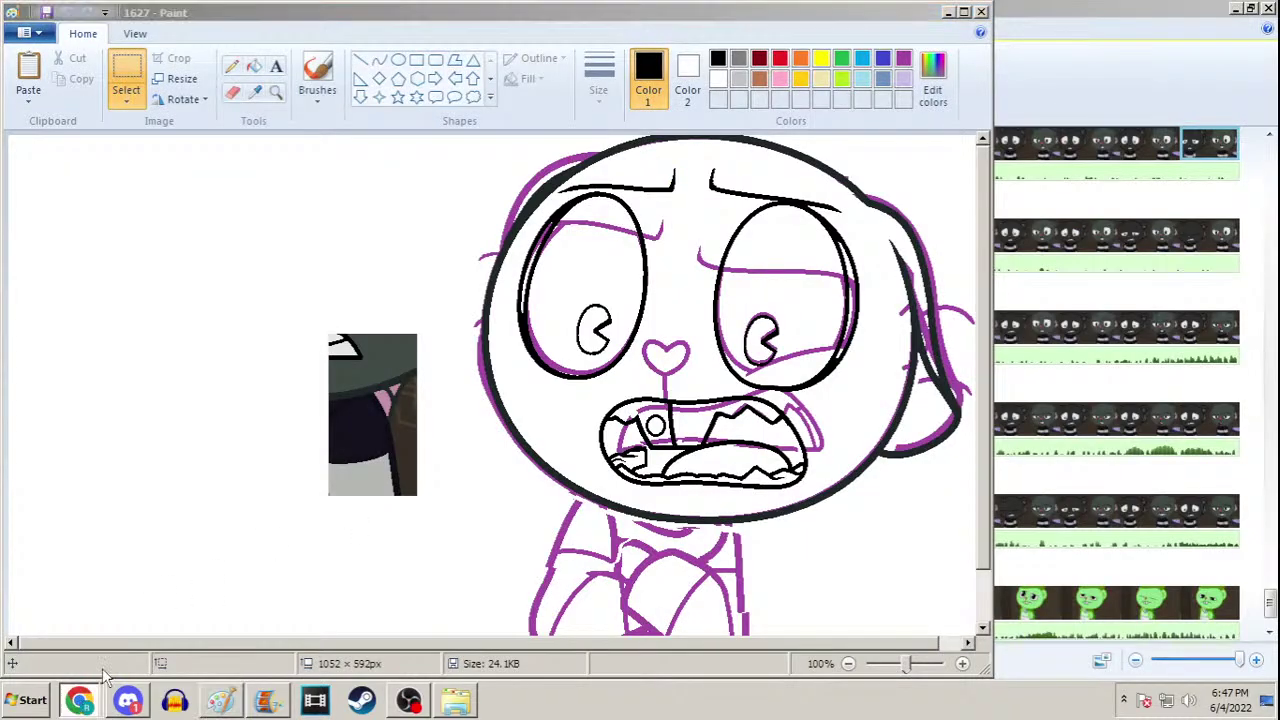
click(122, 632)
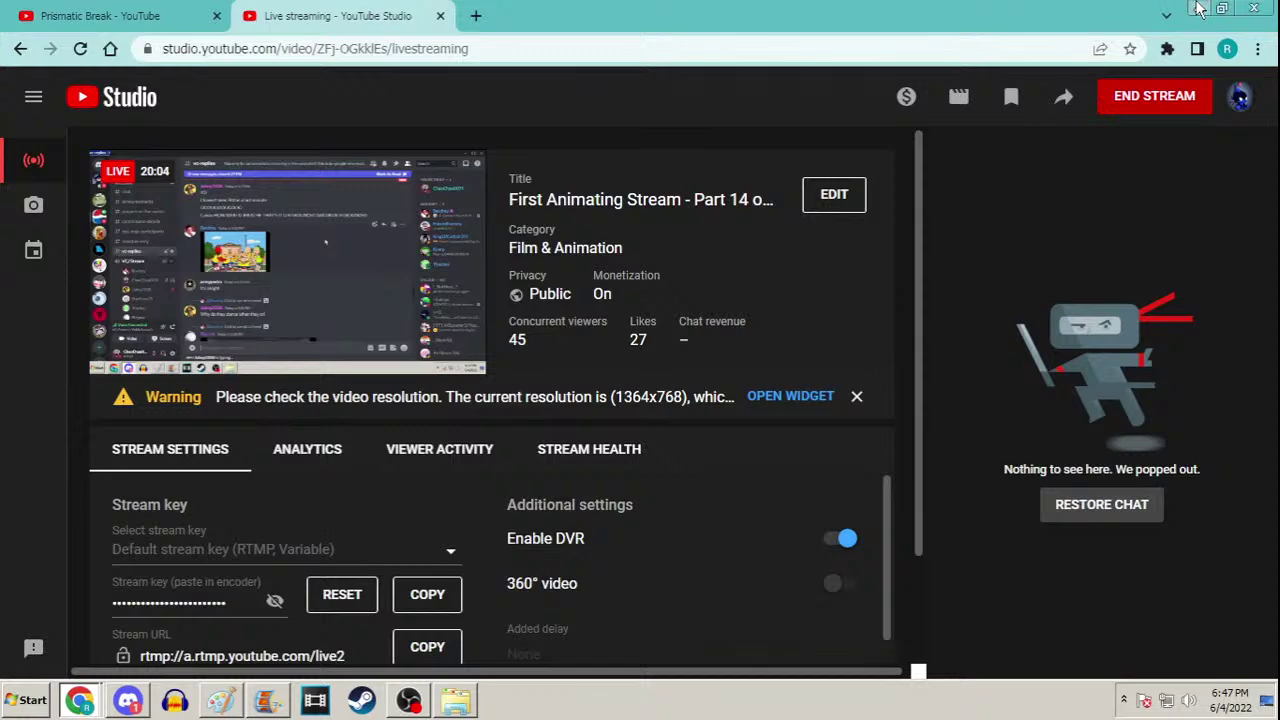
click(1199, 8)
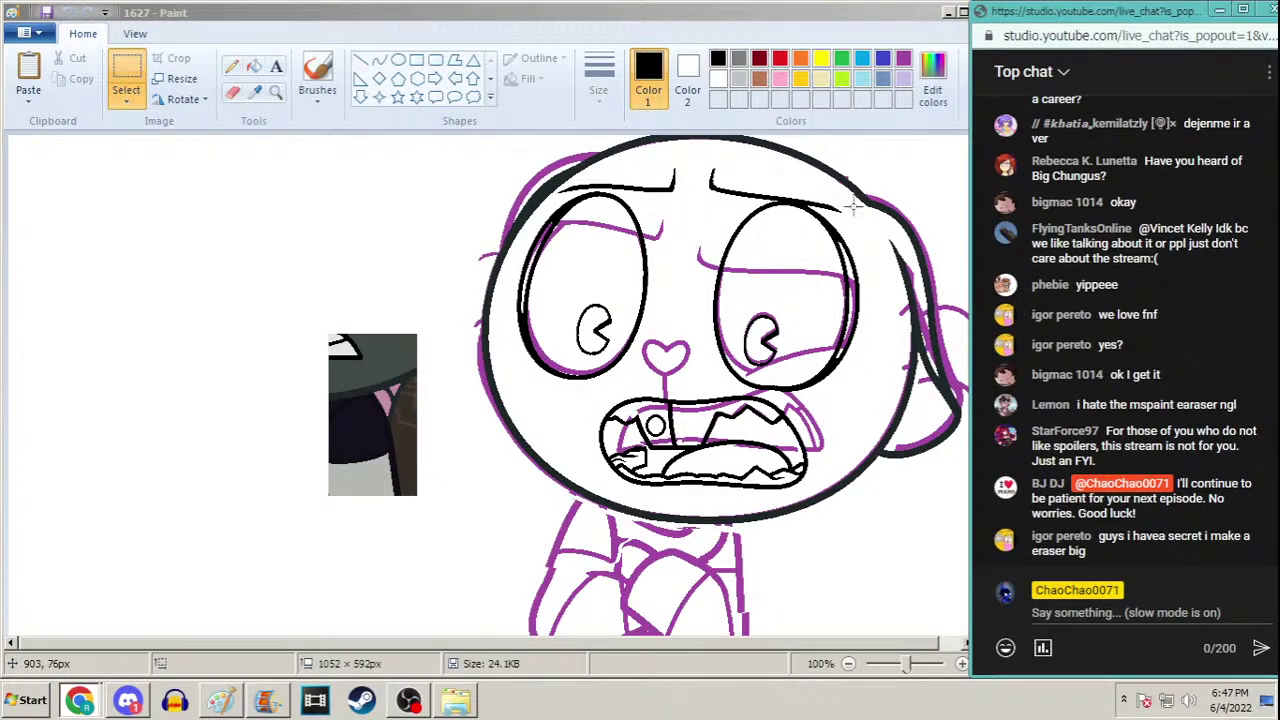
click(820, 12)
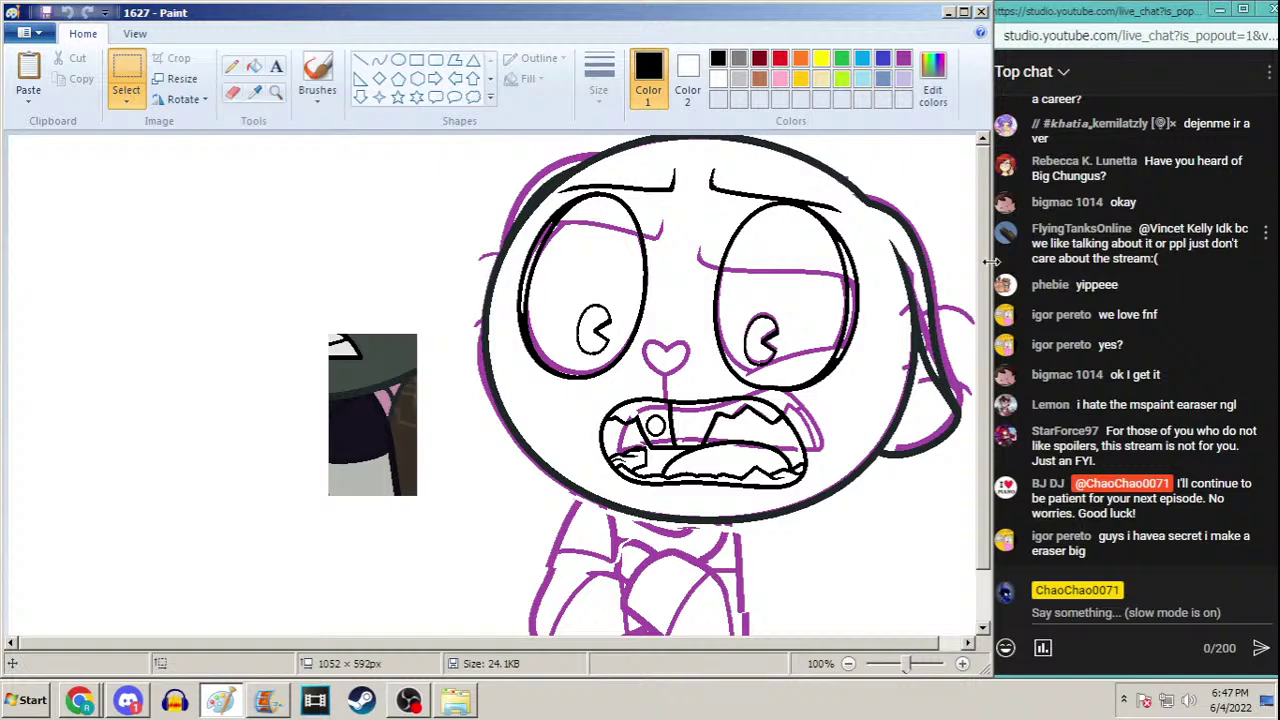
scroll(975, 338, down, 1)
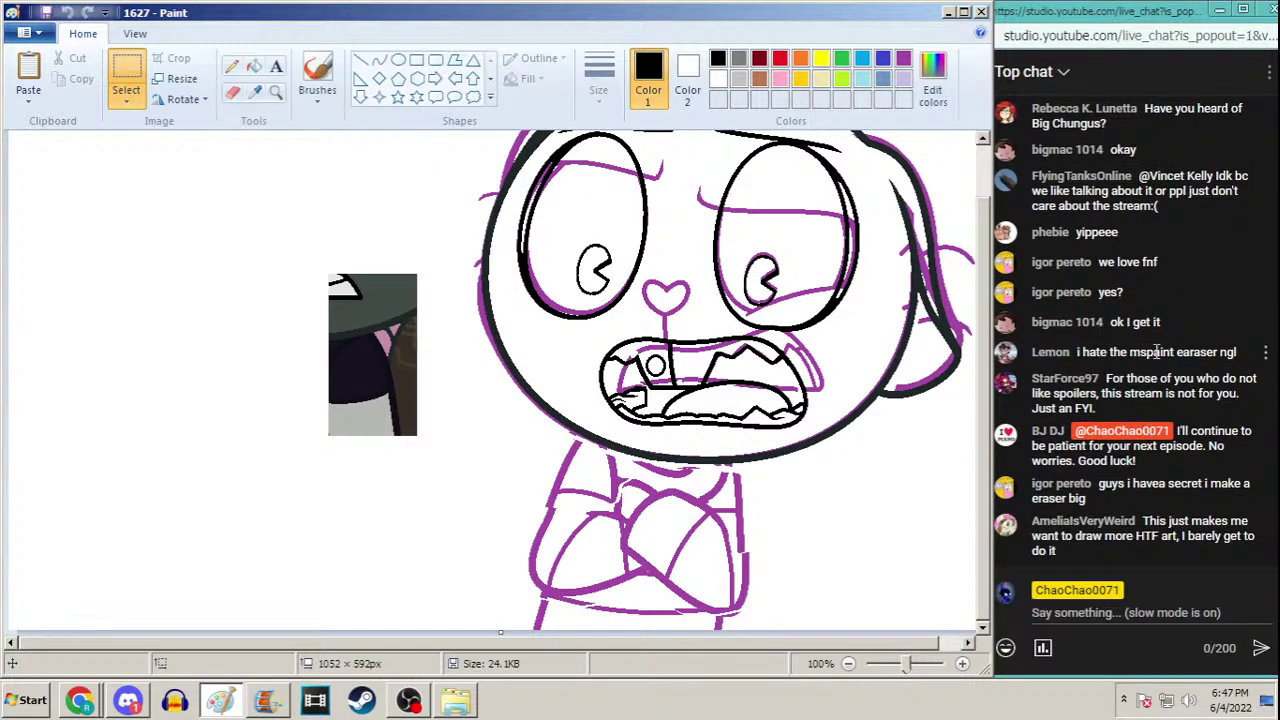
click(233, 92)
mouse_move(343, 280)
mouse_down()
mouse_move(407, 364)
mouse_move(656, 364)
mouse_move(753, 397)
mouse_move(806, 327)
mouse_up()
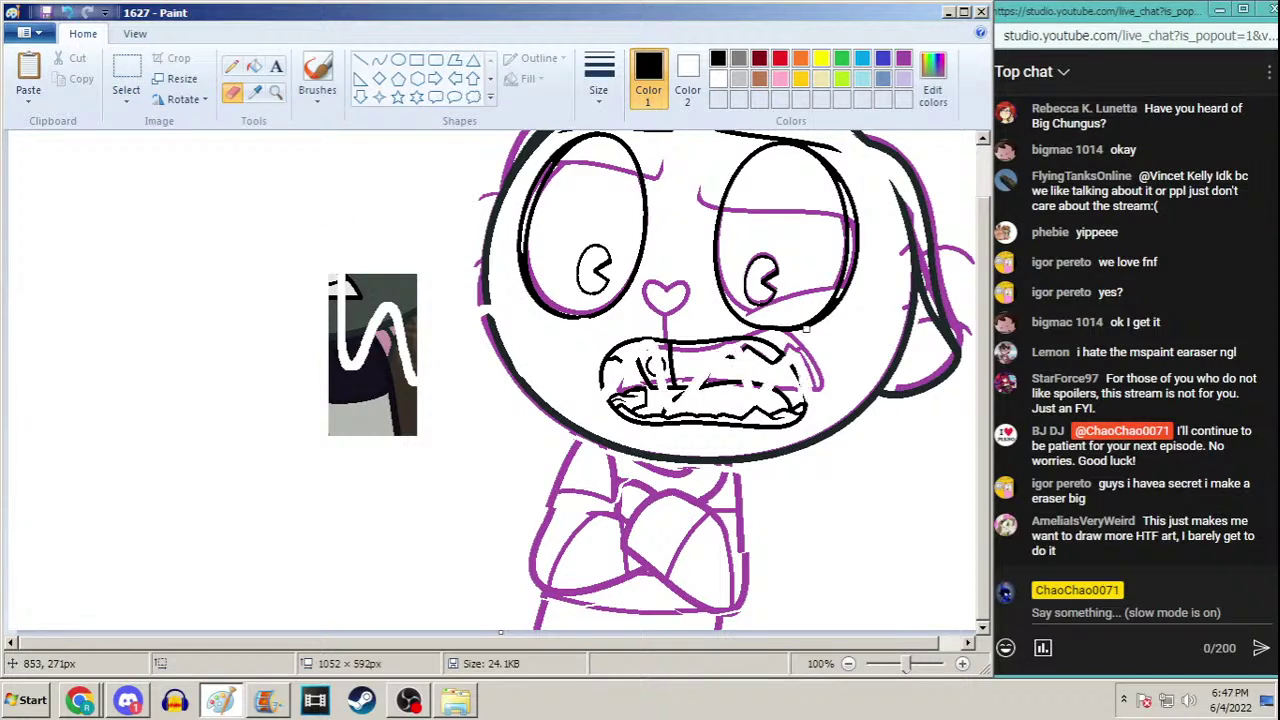
key(ctrl+z)
key(ctrl+z)
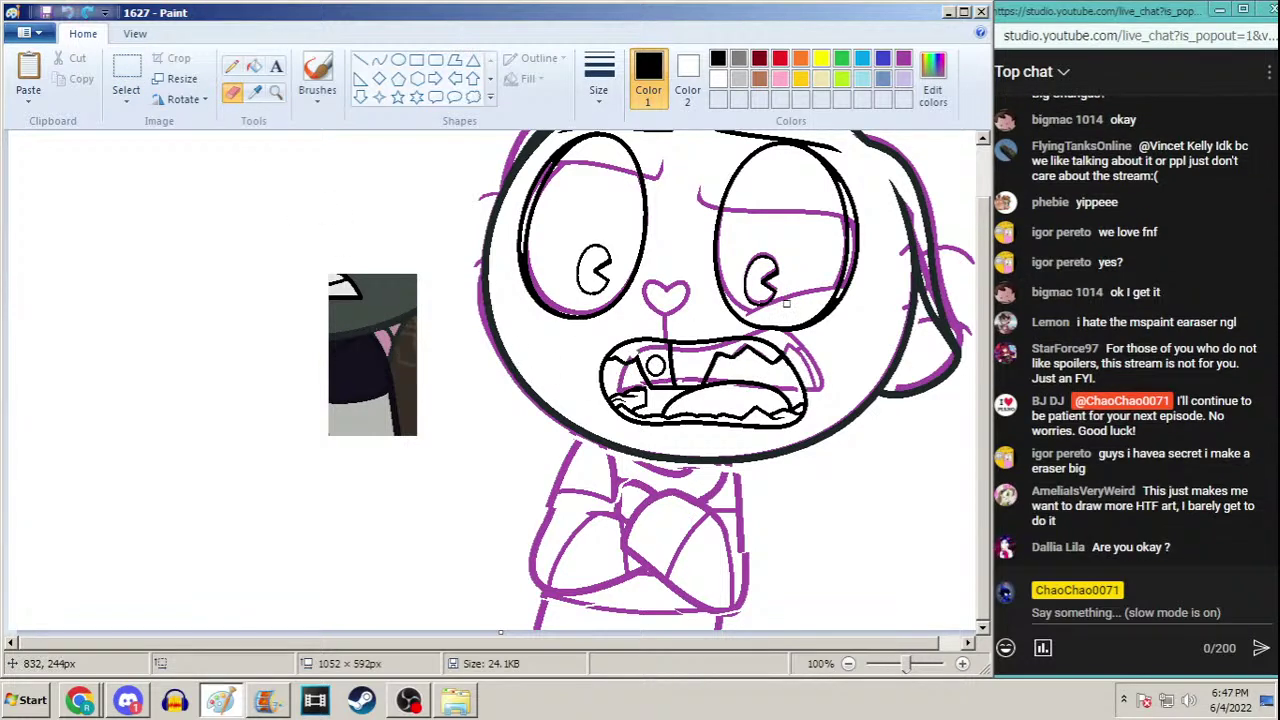
click(232, 66)
mouse_move(189, 238)
mouse_down()
mouse_move(165, 304)
mouse_move(148, 238)
mouse_move(219, 220)
mouse_move(227, 278)
mouse_move(163, 306)
mouse_move(151, 230)
mouse_move(122, 272)
mouse_move(148, 211)
mouse_move(210, 238)
mouse_move(252, 224)
mouse_move(257, 235)
mouse_move(163, 265)
mouse_move(205, 270)
mouse_up()
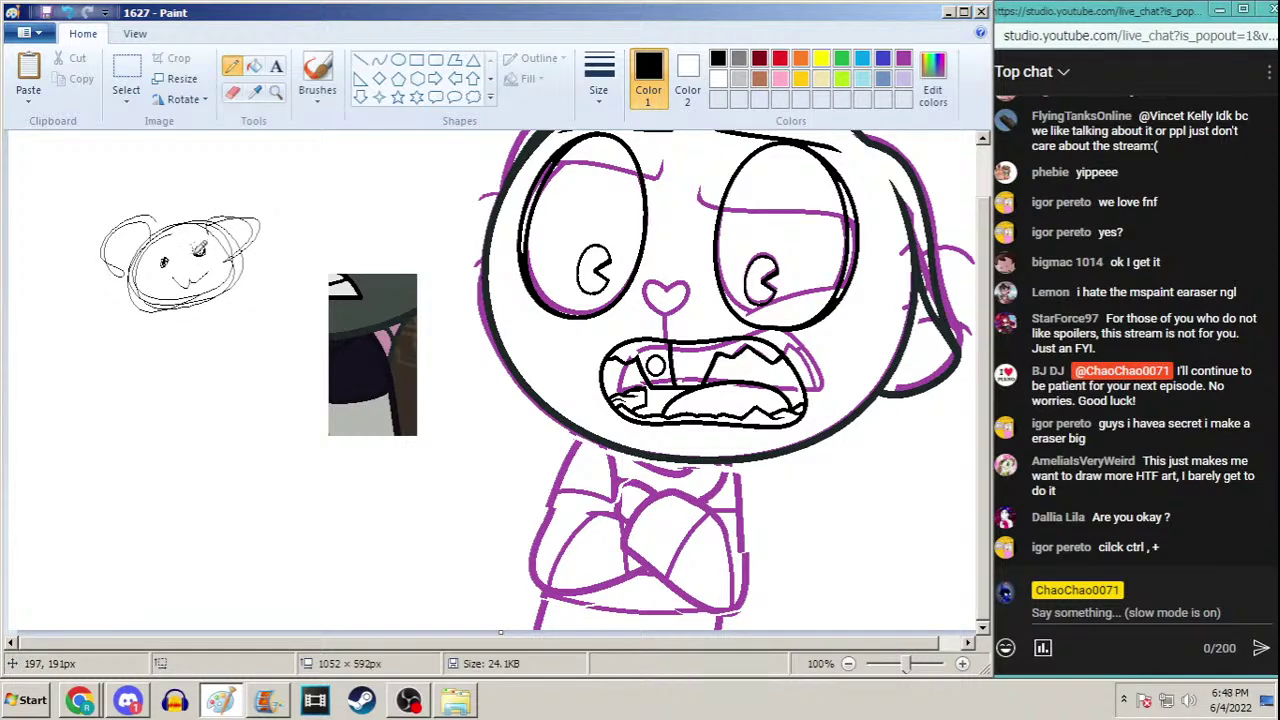
click(688, 78)
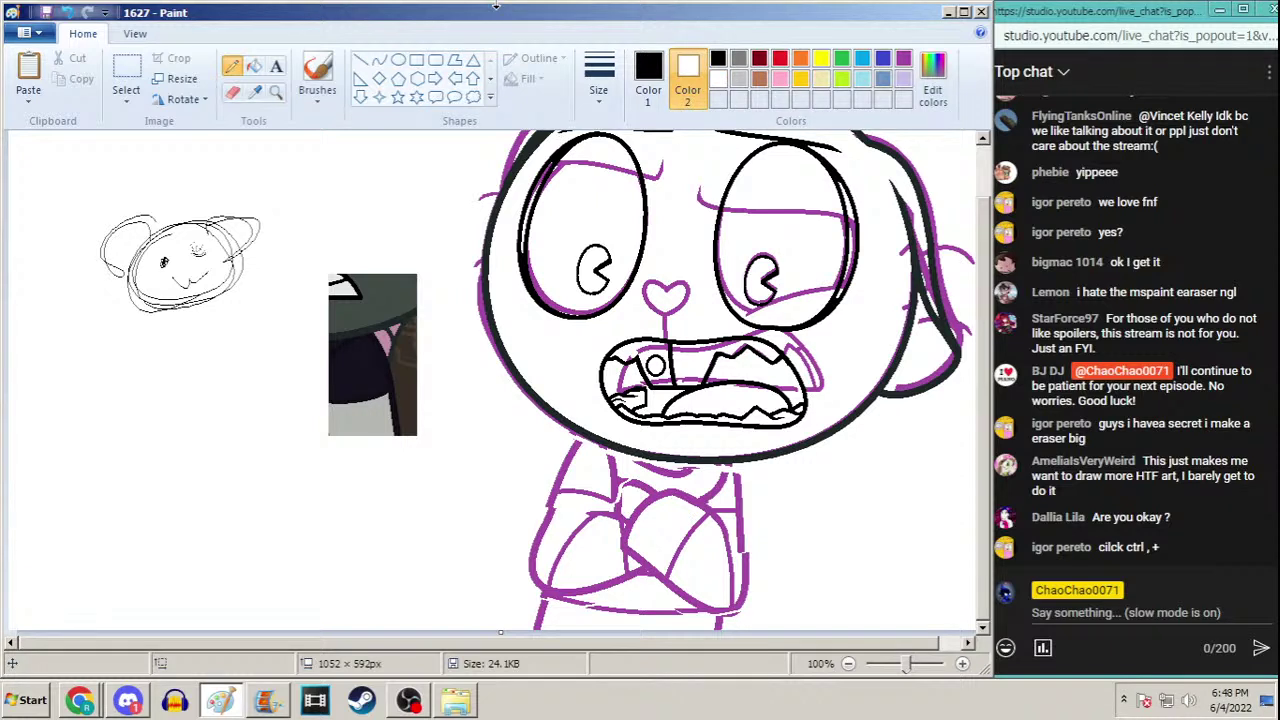
key(ctrl+z)
key(ctrl+z)
key(ctrl+z)
key(ctrl+z)
key(ctrl+z)
key(ctrl+z)
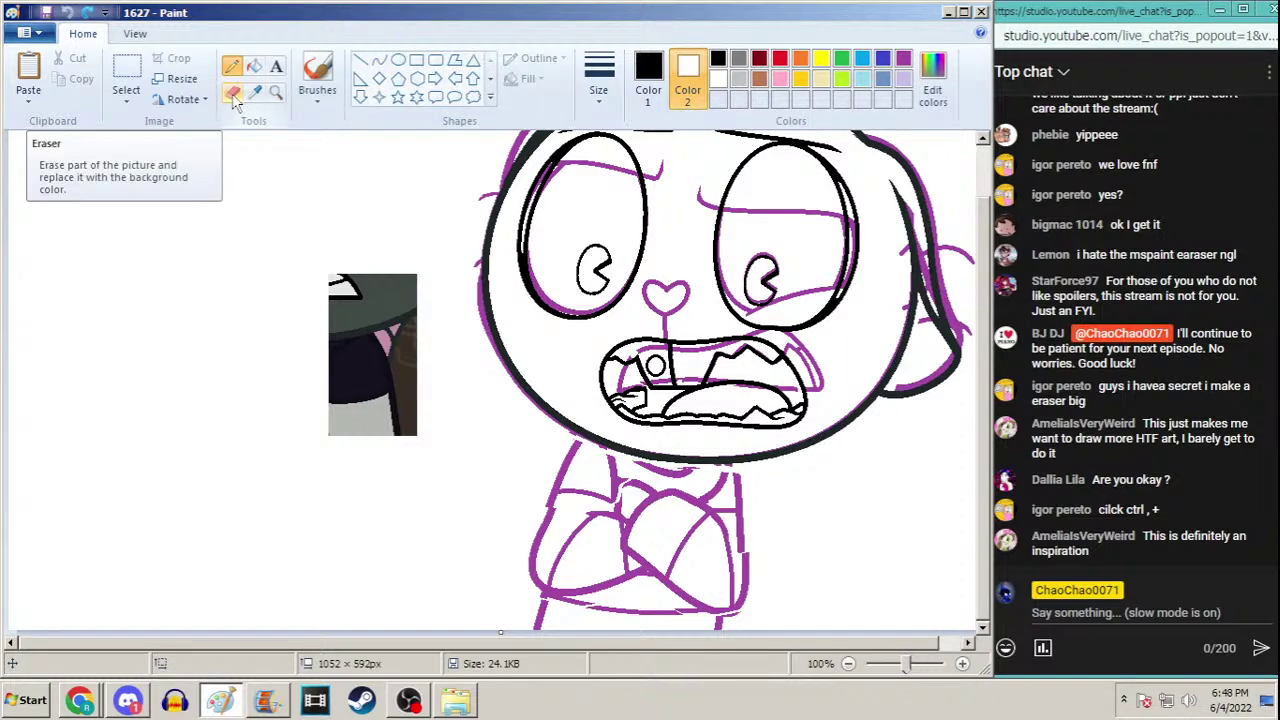
Choose the Curve tool with the thickest line and sample the dark outline beside the shirt in the reference image
click(379, 60)
click(598, 75)
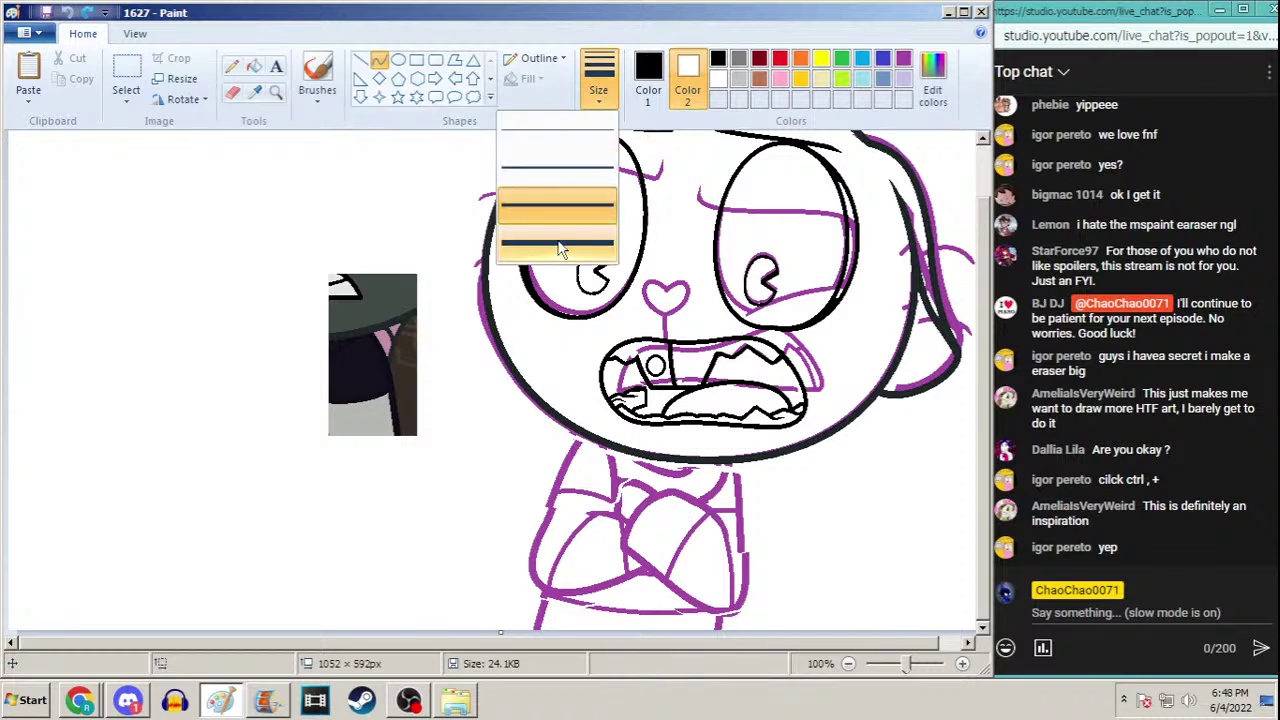
click(560, 246)
click(254, 91)
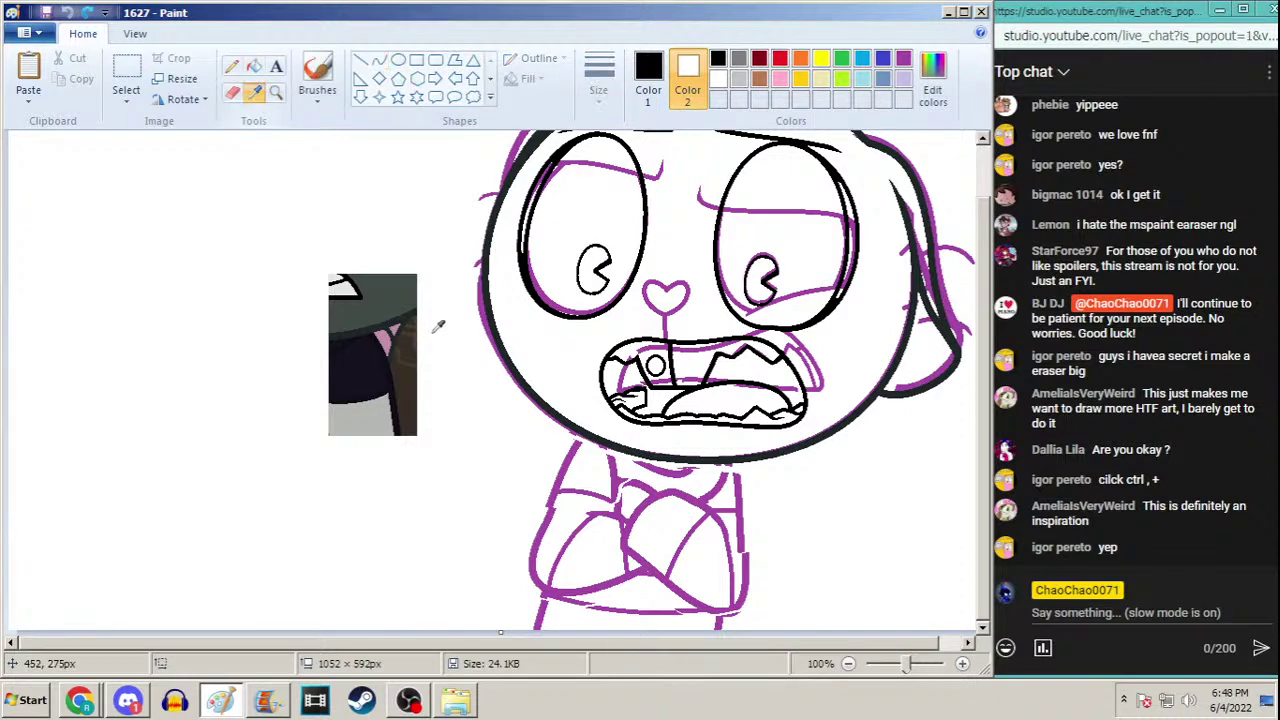
click(394, 367)
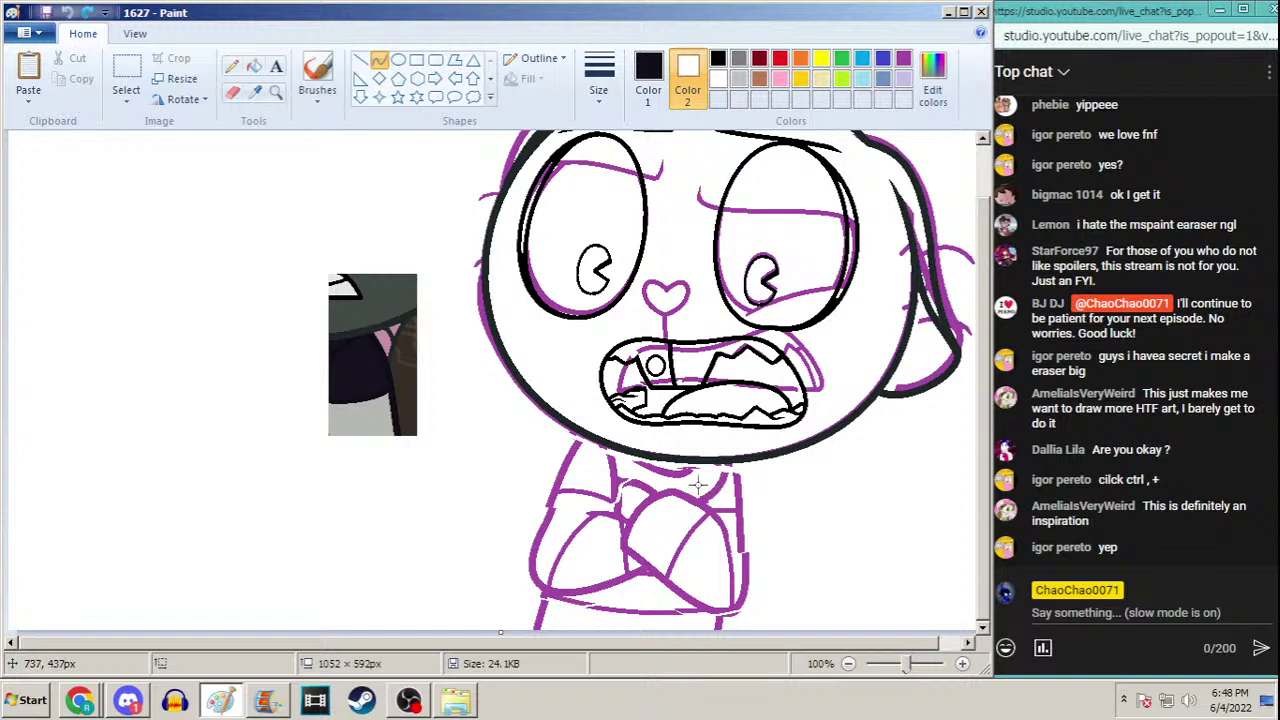
Select the purple body sketch below the head with a free-form selection and move it slightly down
click(126, 100)
click(145, 163)
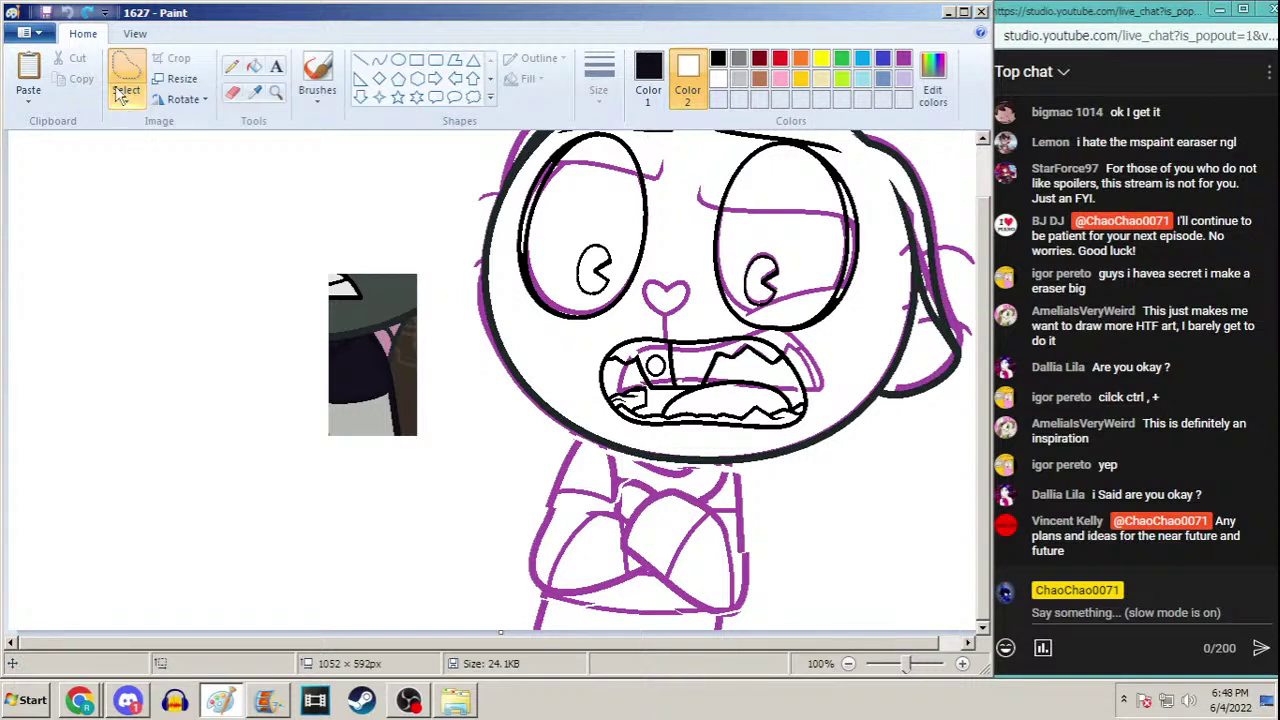
mouse_move(548, 456)
mouse_down()
mouse_move(504, 542)
mouse_move(518, 579)
mouse_move(542, 594)
mouse_move(727, 613)
mouse_move(761, 591)
mouse_move(772, 527)
mouse_move(739, 469)
mouse_move(716, 497)
mouse_move(618, 466)
mouse_up()
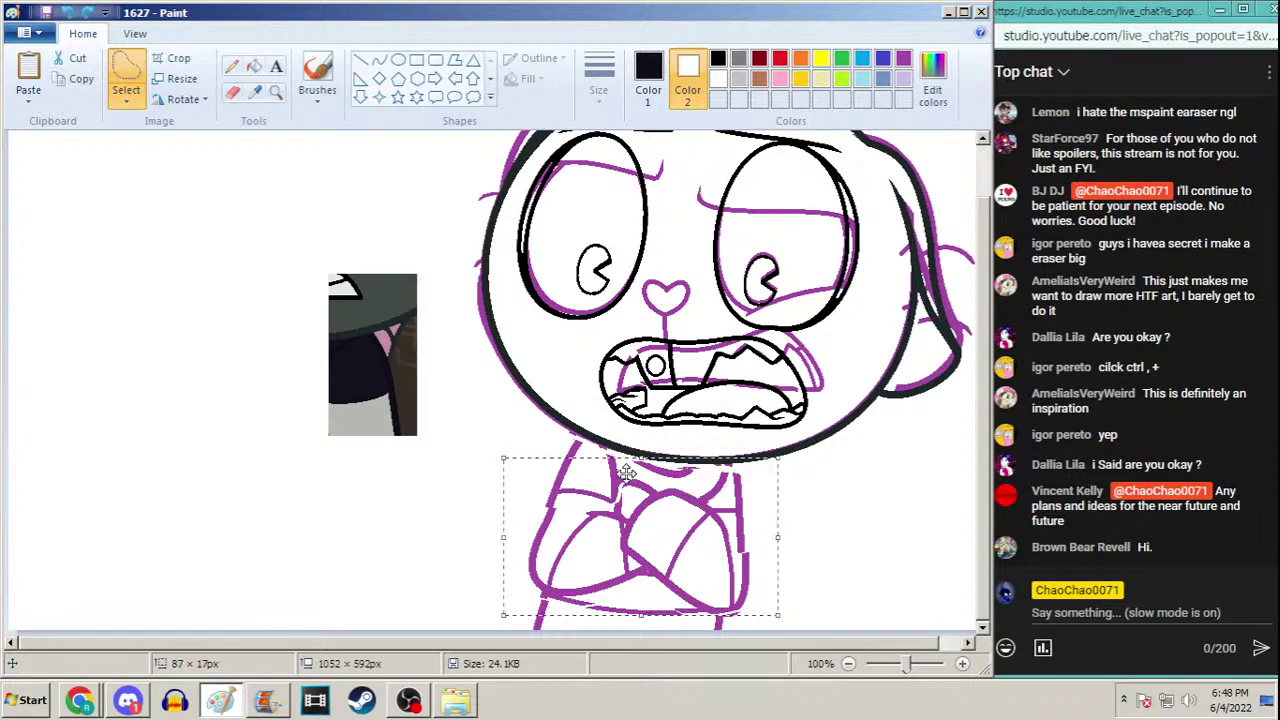
click(553, 355)
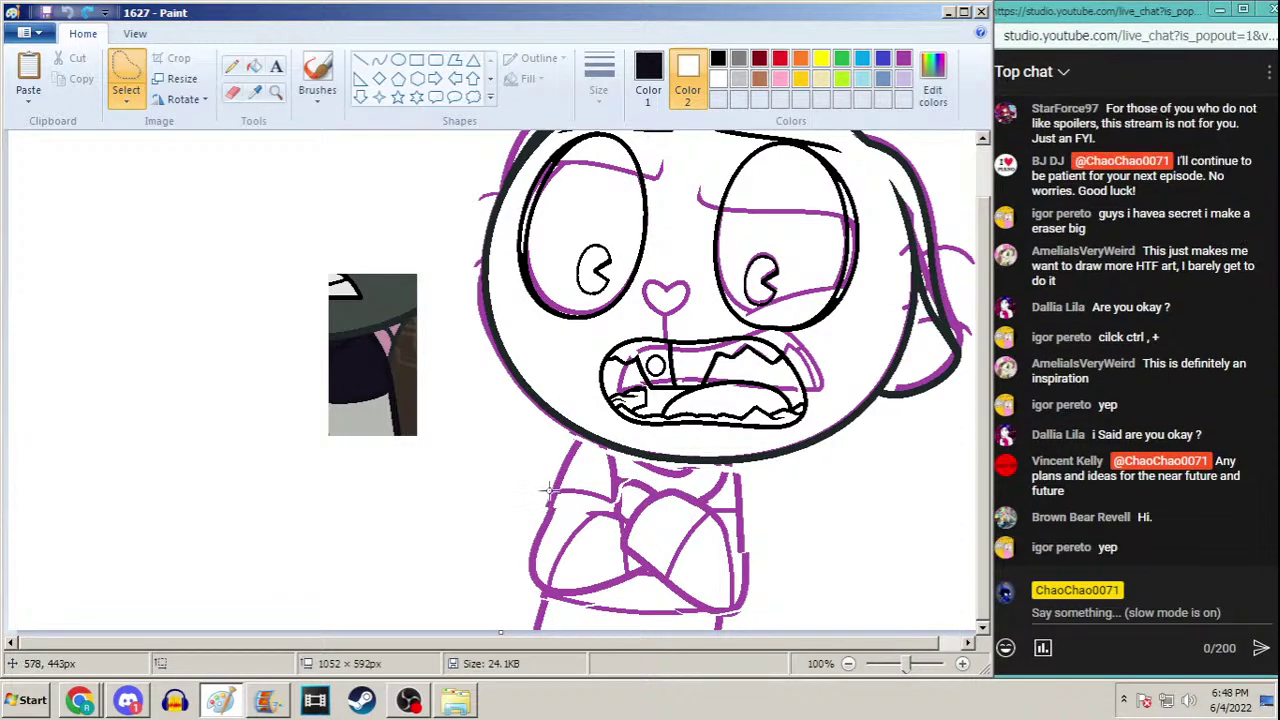
mouse_move(542, 481)
mouse_down()
mouse_move(514, 572)
mouse_move(563, 598)
mouse_move(757, 614)
mouse_move(766, 492)
mouse_move(734, 478)
mouse_move(702, 490)
mouse_move(590, 447)
mouse_move(552, 446)
mouse_move(536, 463)
mouse_up()
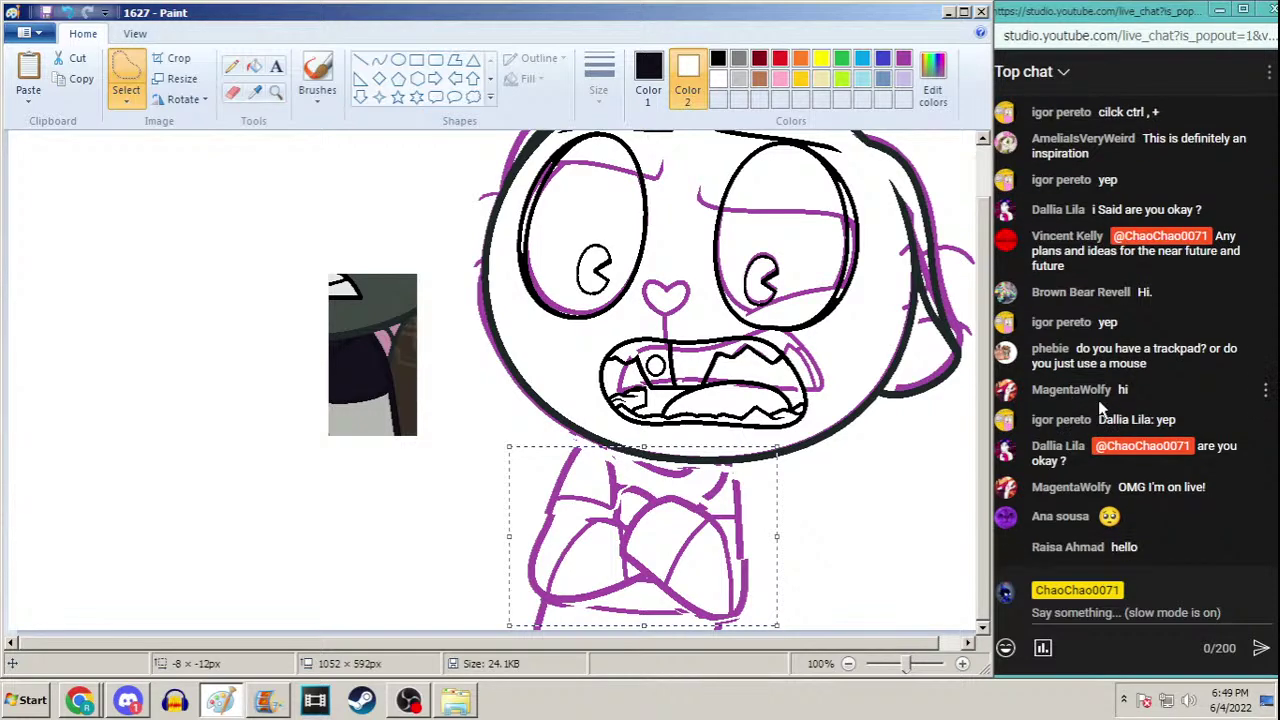
Make the black primary colour active and set the Curve tool to the thickest line width
click(256, 92)
click(366, 274)
click(648, 85)
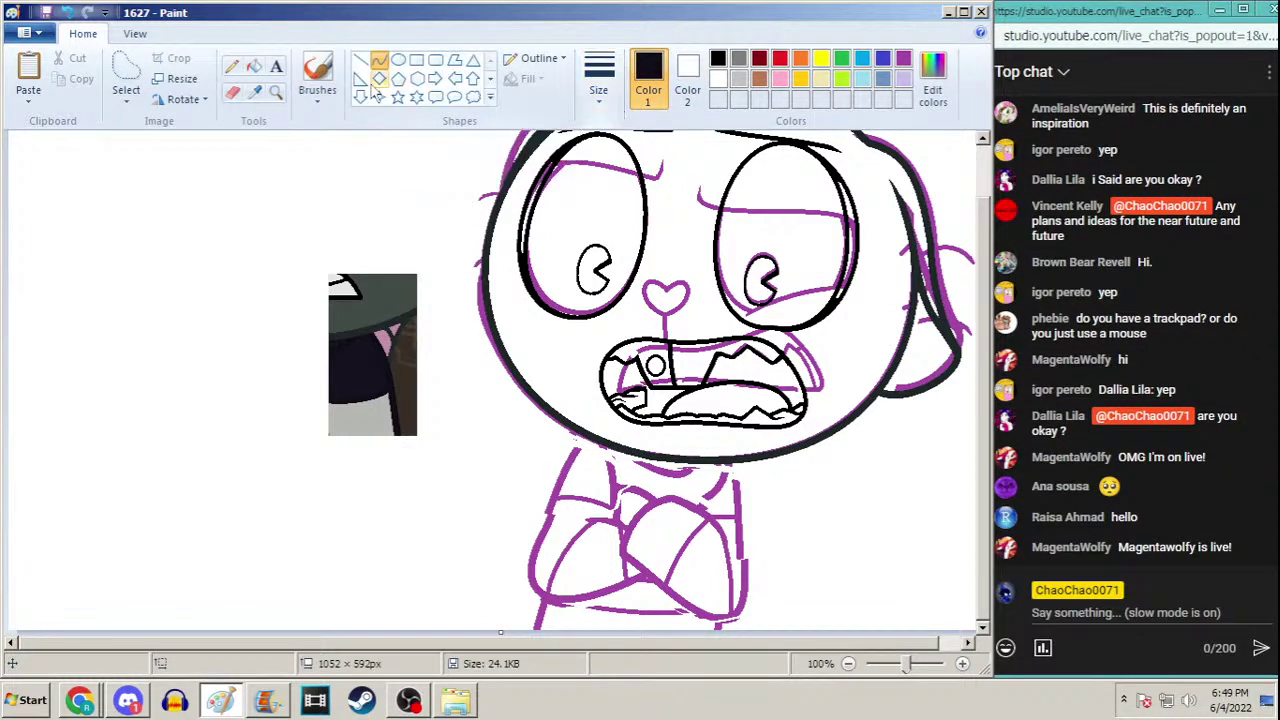
click(608, 96)
click(586, 245)
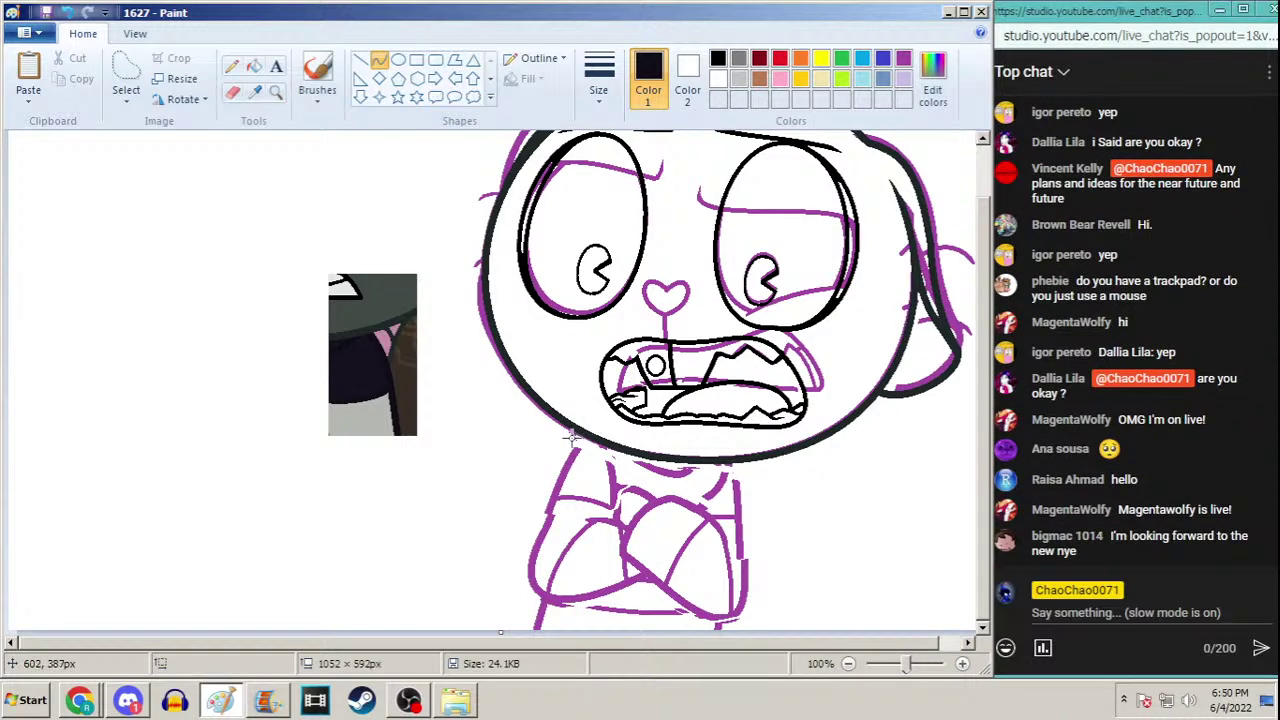
drag(587, 430, 541, 596)
drag(588, 444, 548, 494)
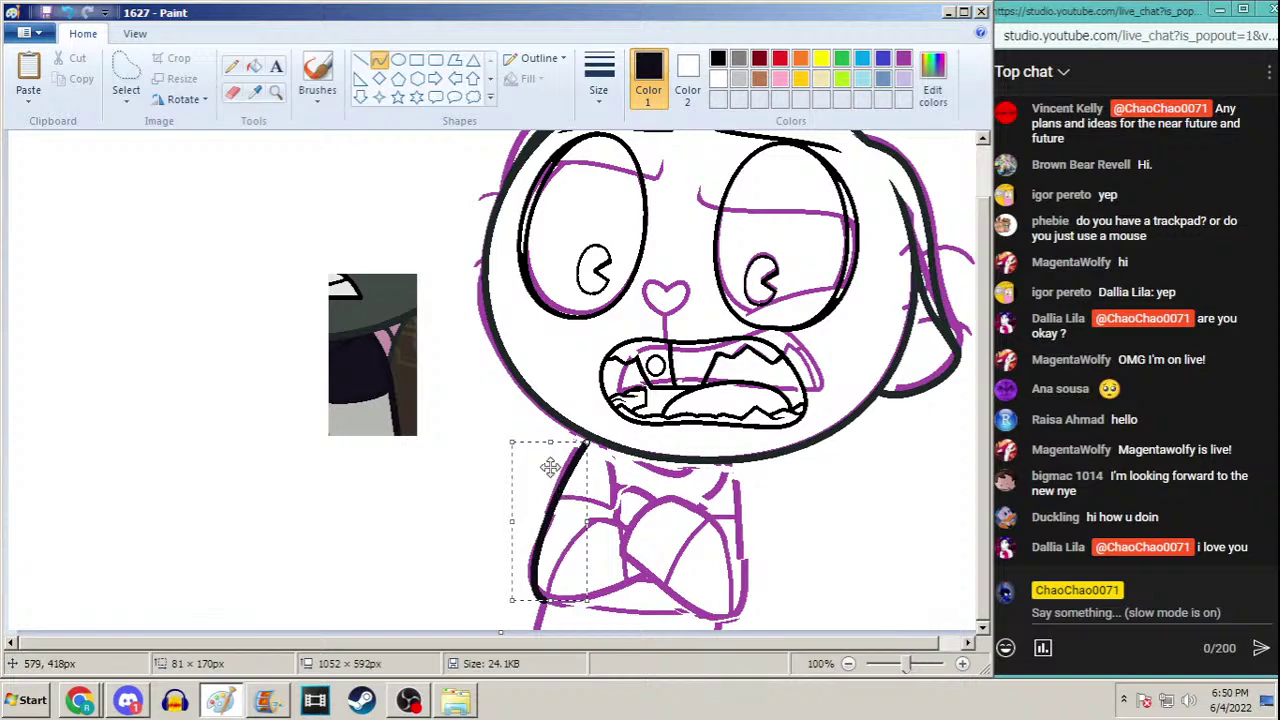
key(ctrl+z)
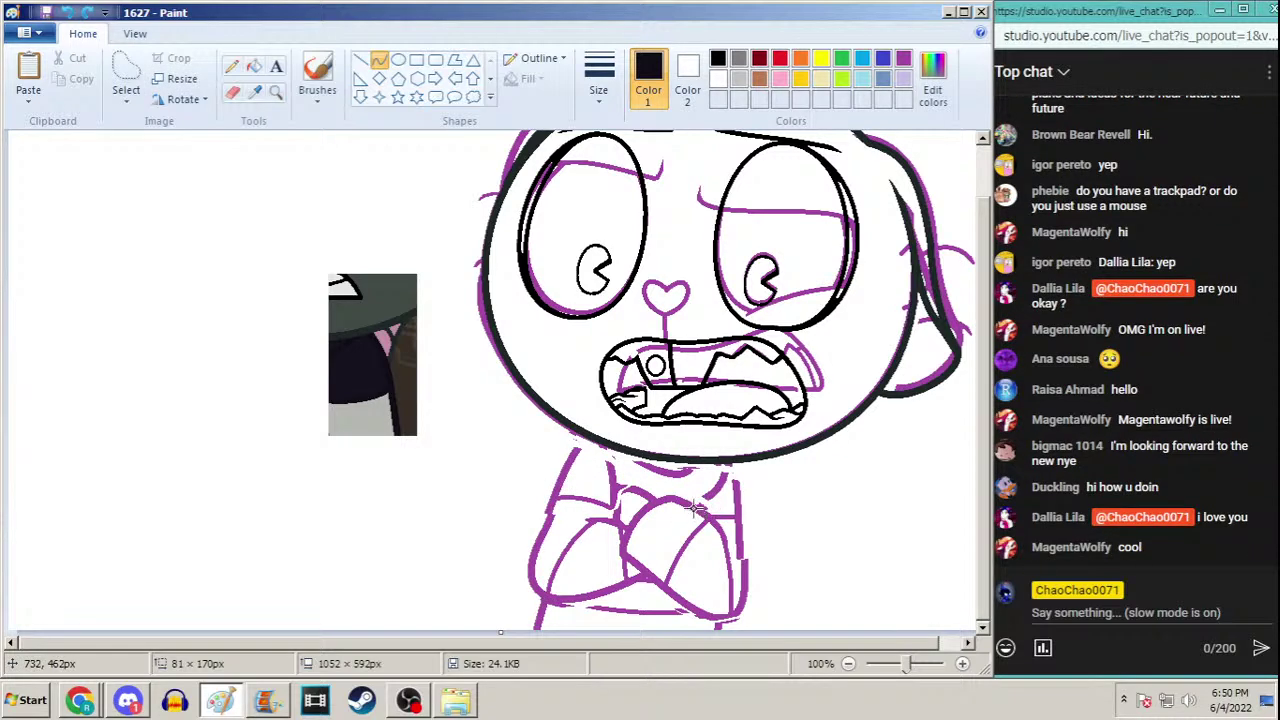
Trace the underside of the left-hand forearm and that arm's outer edge up to the head with thick black curves
drag(545, 596, 650, 575)
drag(578, 598, 538, 602)
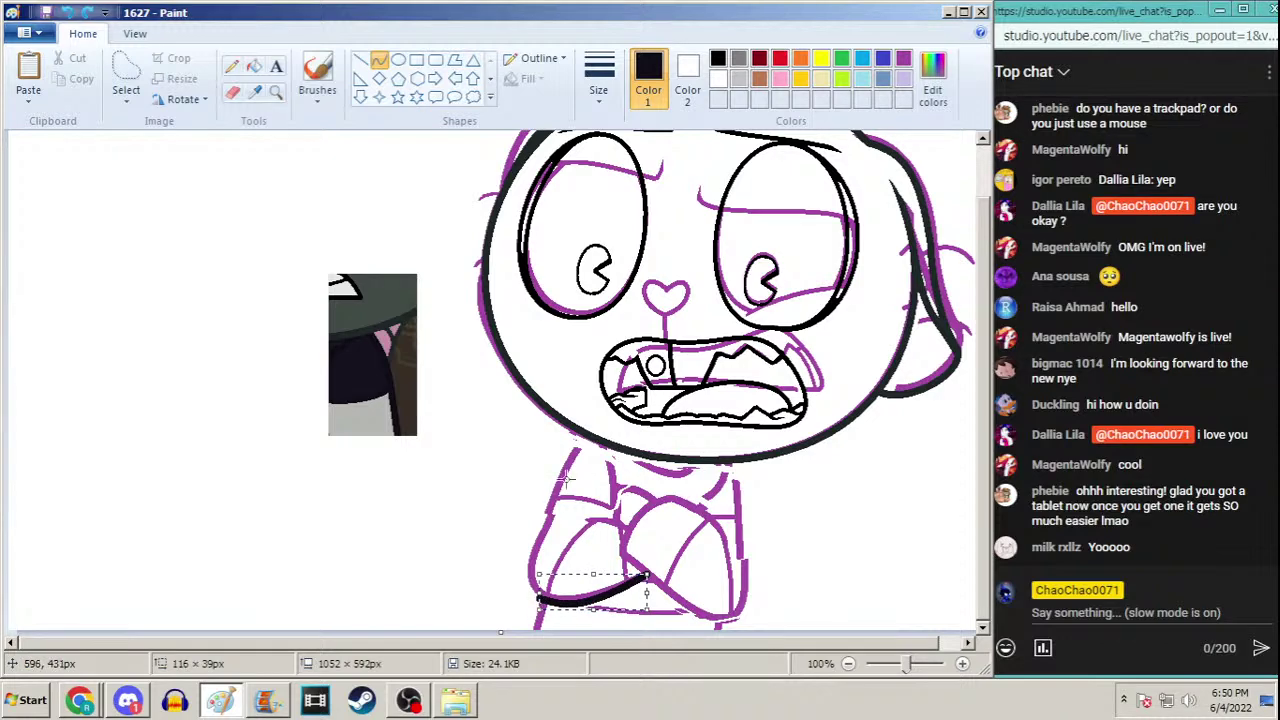
drag(591, 438, 537, 602)
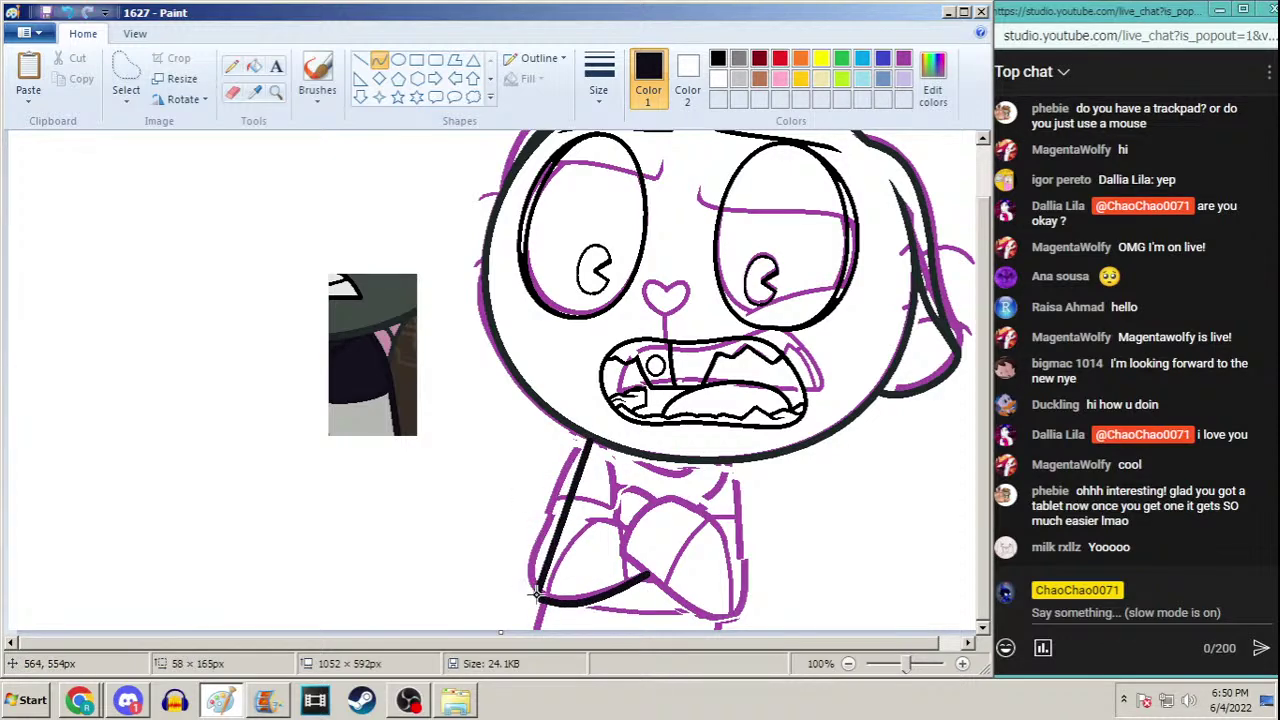
mouse_move(565, 460)
mouse_down()
mouse_move(552, 540)
mouse_move(503, 588)
mouse_move(549, 600)
mouse_up()
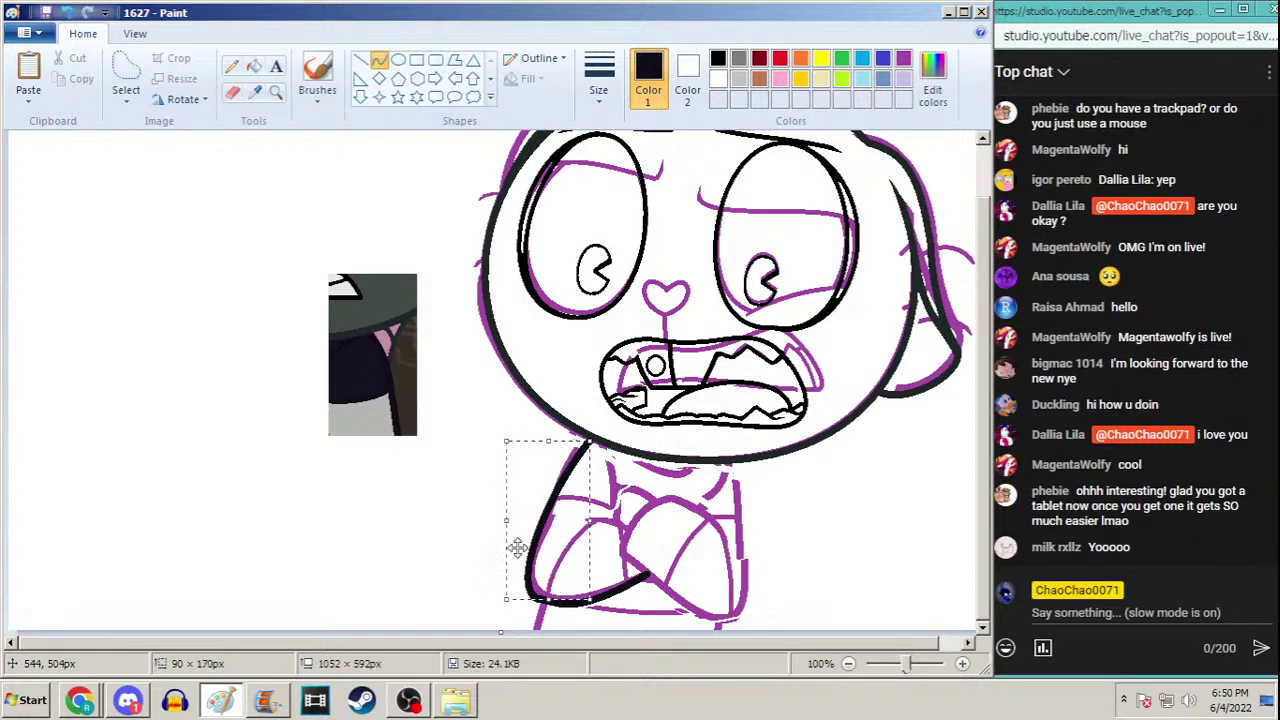
drag(506, 521, 511, 521)
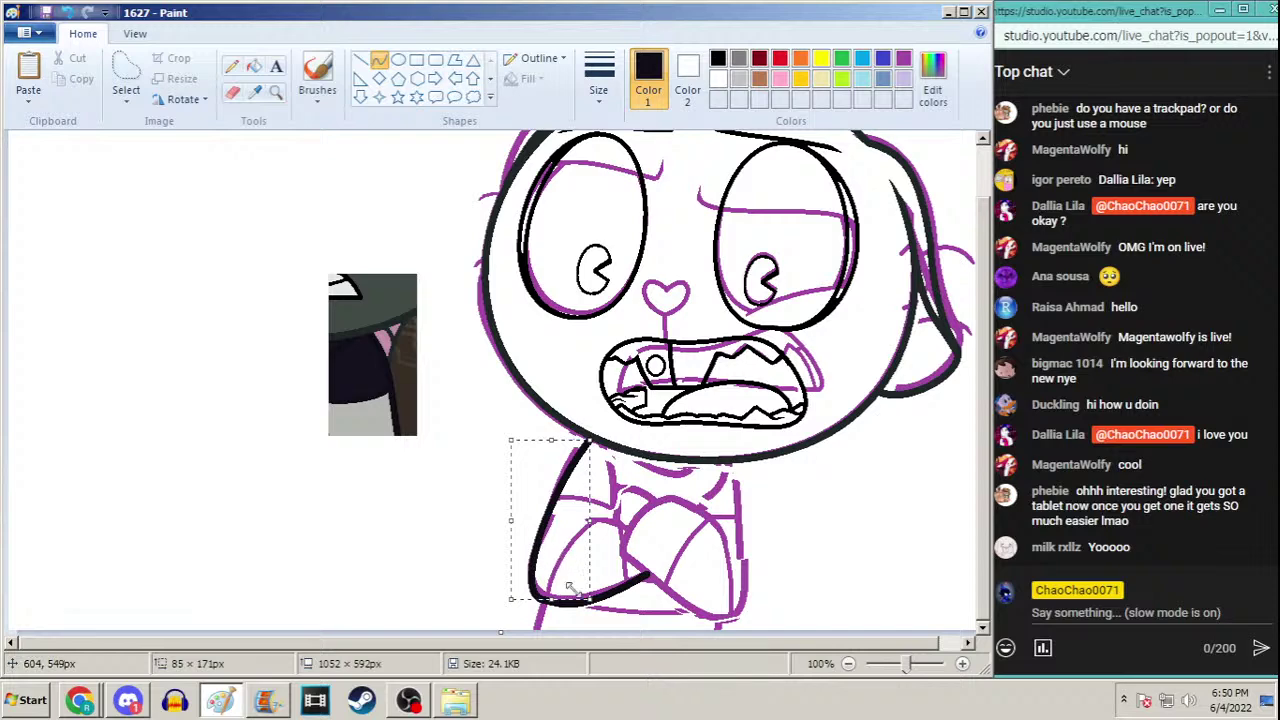
drag(551, 600, 557, 599)
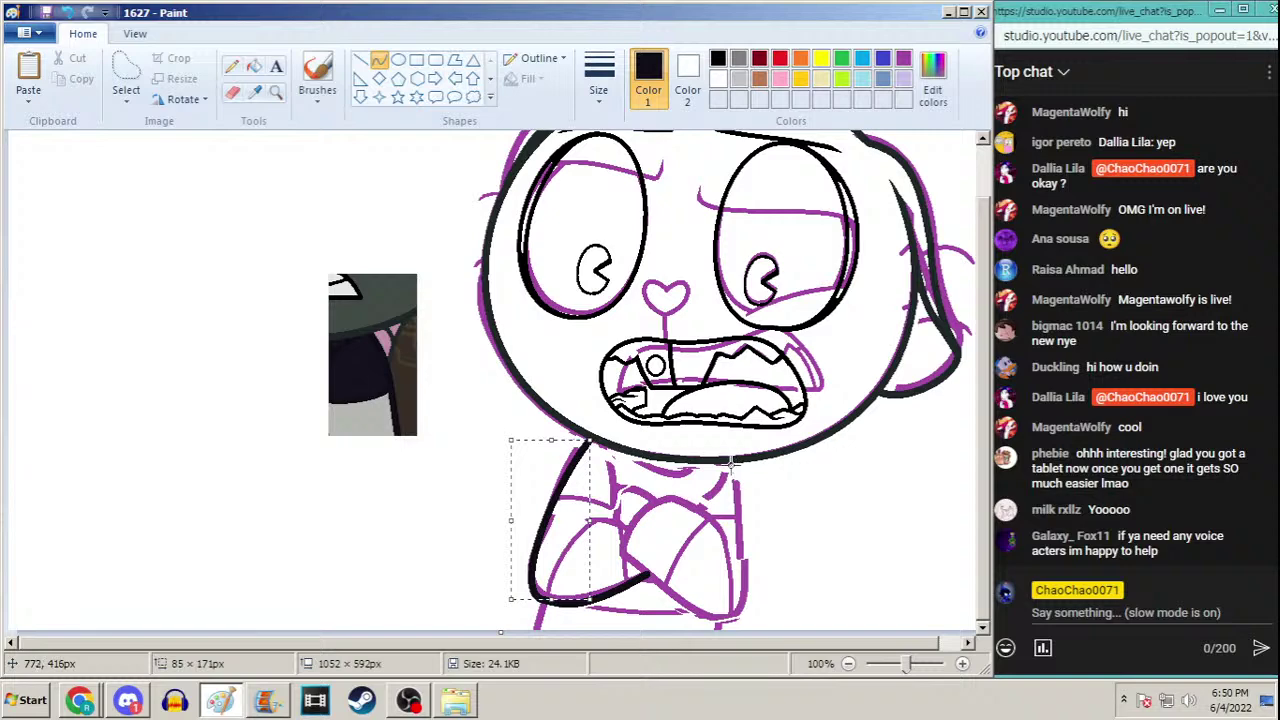
Trace the right-hand arm's outer edge down from the head and the underside of its forearm with thick black curves
drag(728, 460, 716, 630)
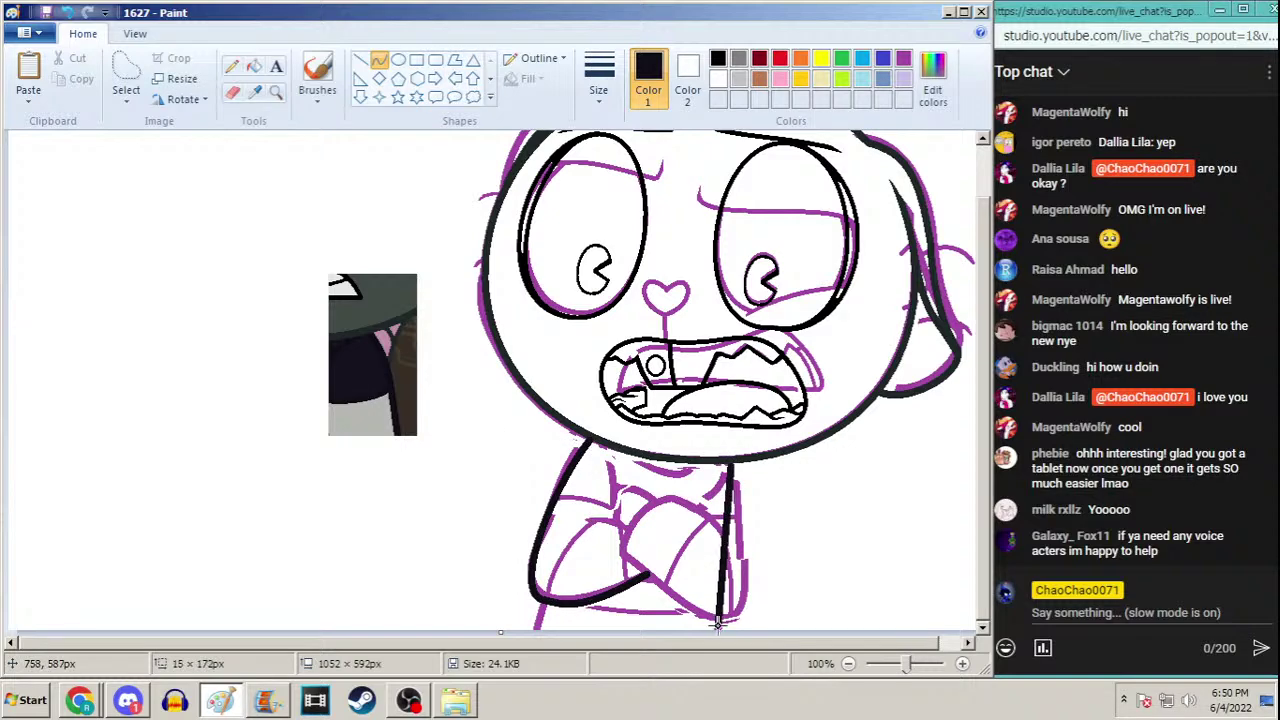
mouse_move(741, 533)
mouse_down()
mouse_move(750, 612)
mouse_move(727, 640)
mouse_move(740, 626)
mouse_up()
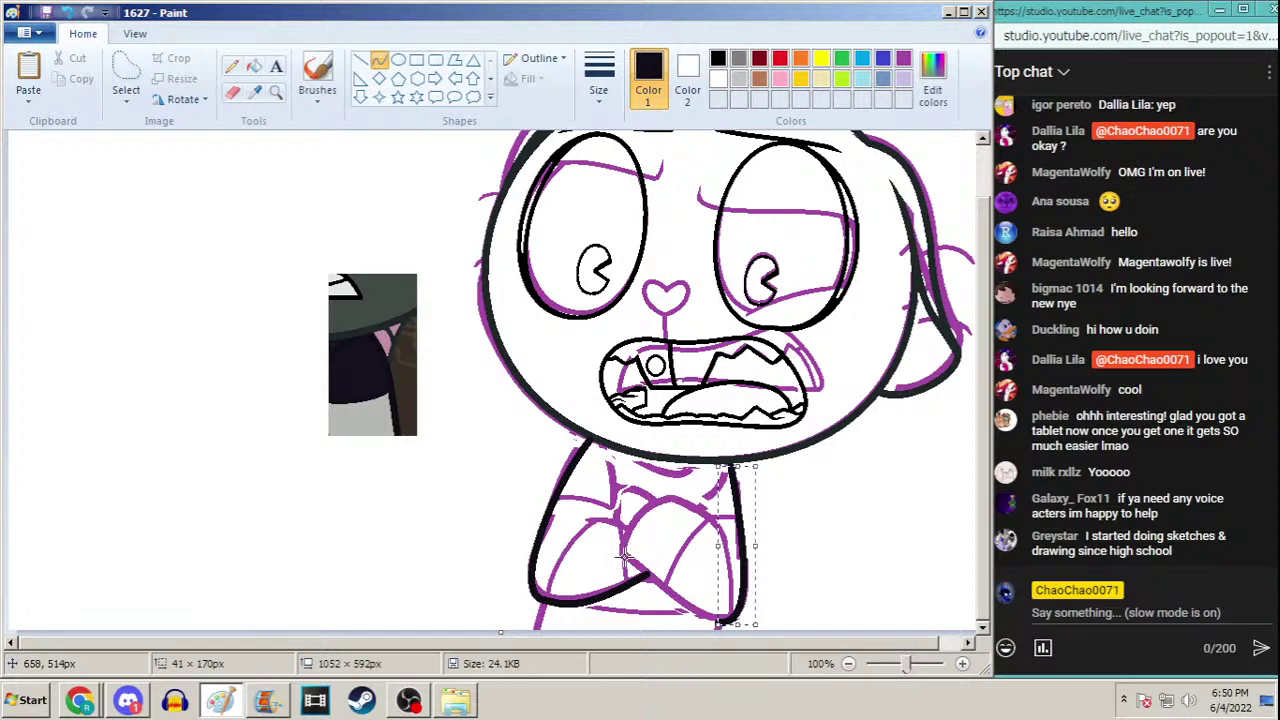
mouse_move(622, 557)
mouse_down()
mouse_move(675, 625)
mouse_move(700, 632)
mouse_move(716, 618)
mouse_move(717, 565)
mouse_move(672, 600)
mouse_move(705, 625)
mouse_up()
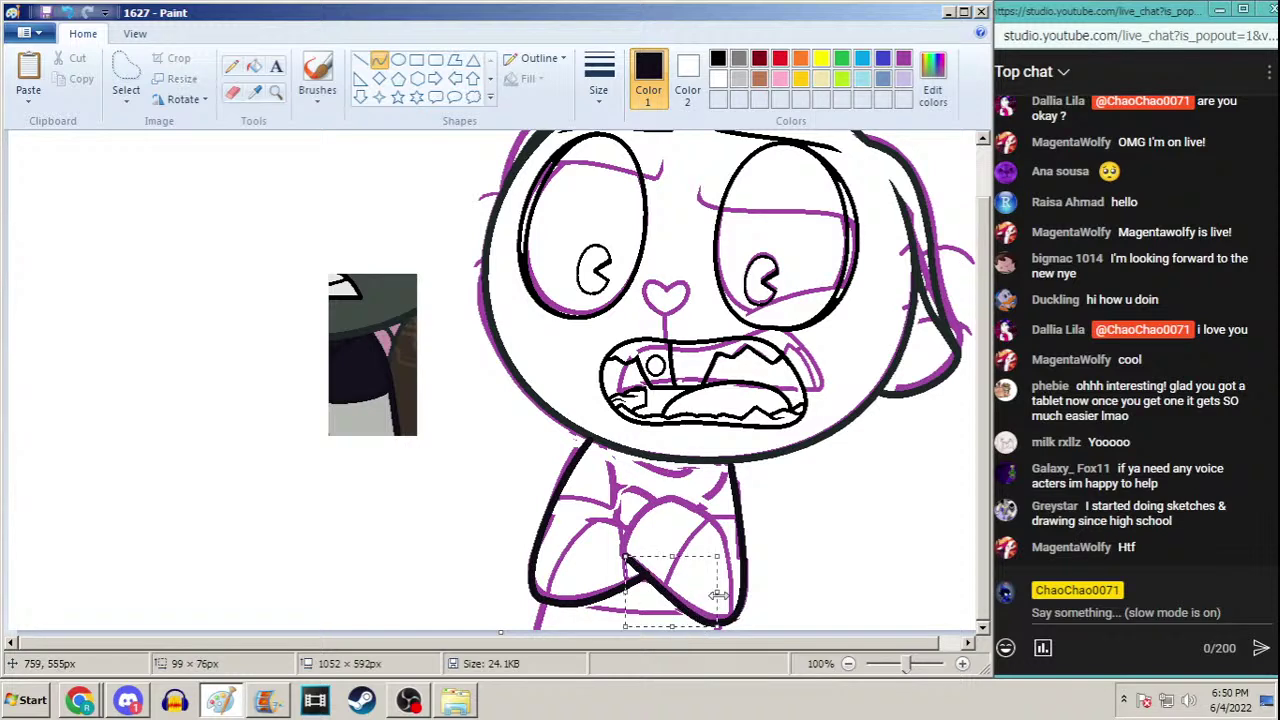
click(726, 530)
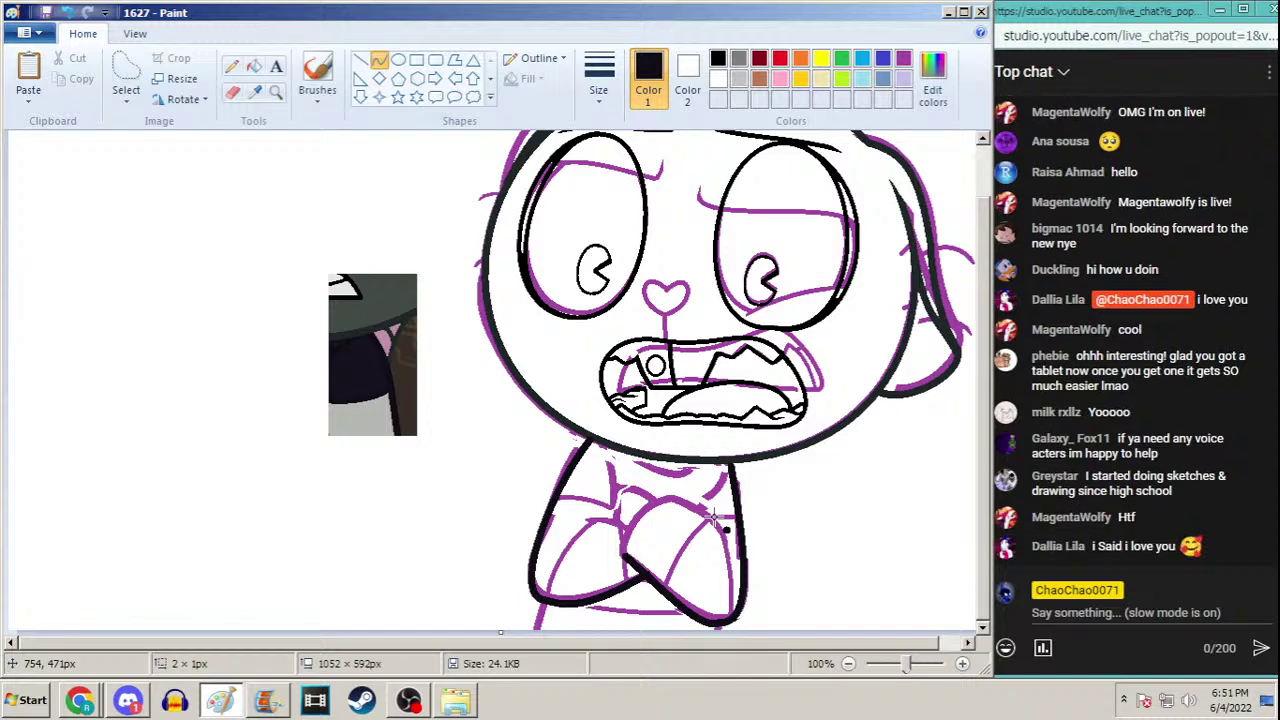
Read back through the older live chat messages and catch up to the newest ones
click(1200, 300)
scroll(1200, 300, up, 3)
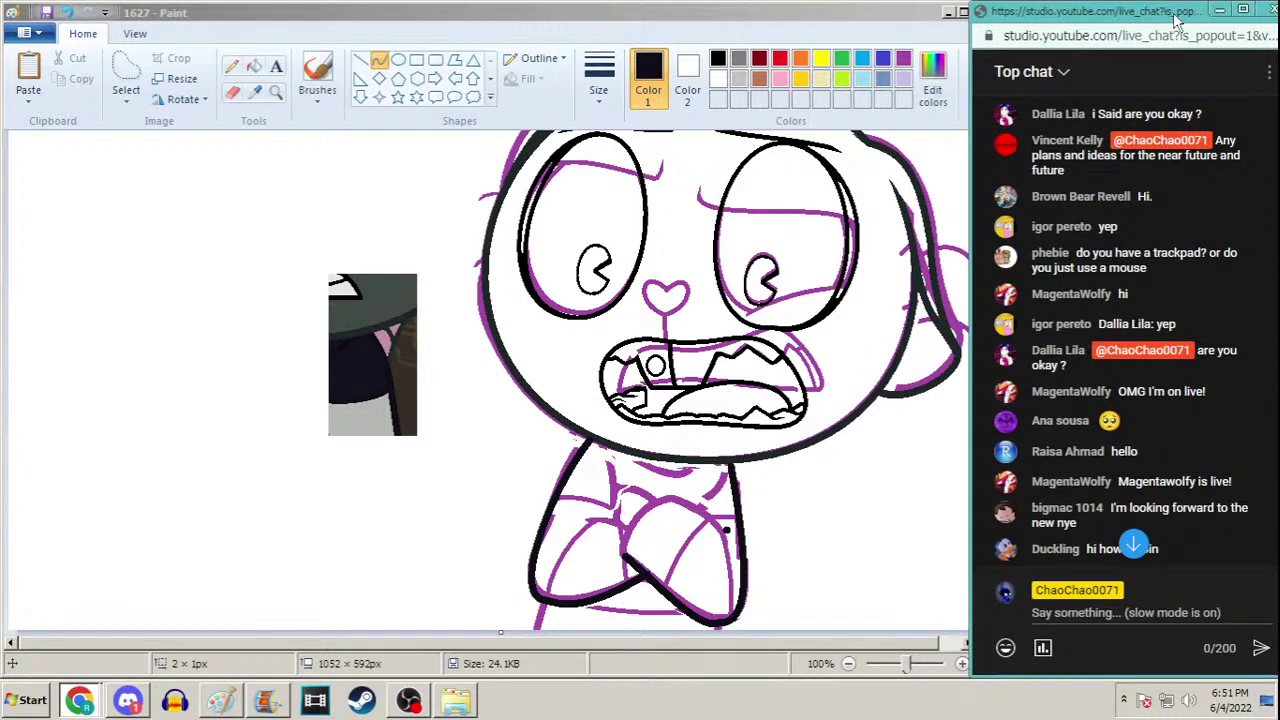
drag(1175, 18, 1080, 18)
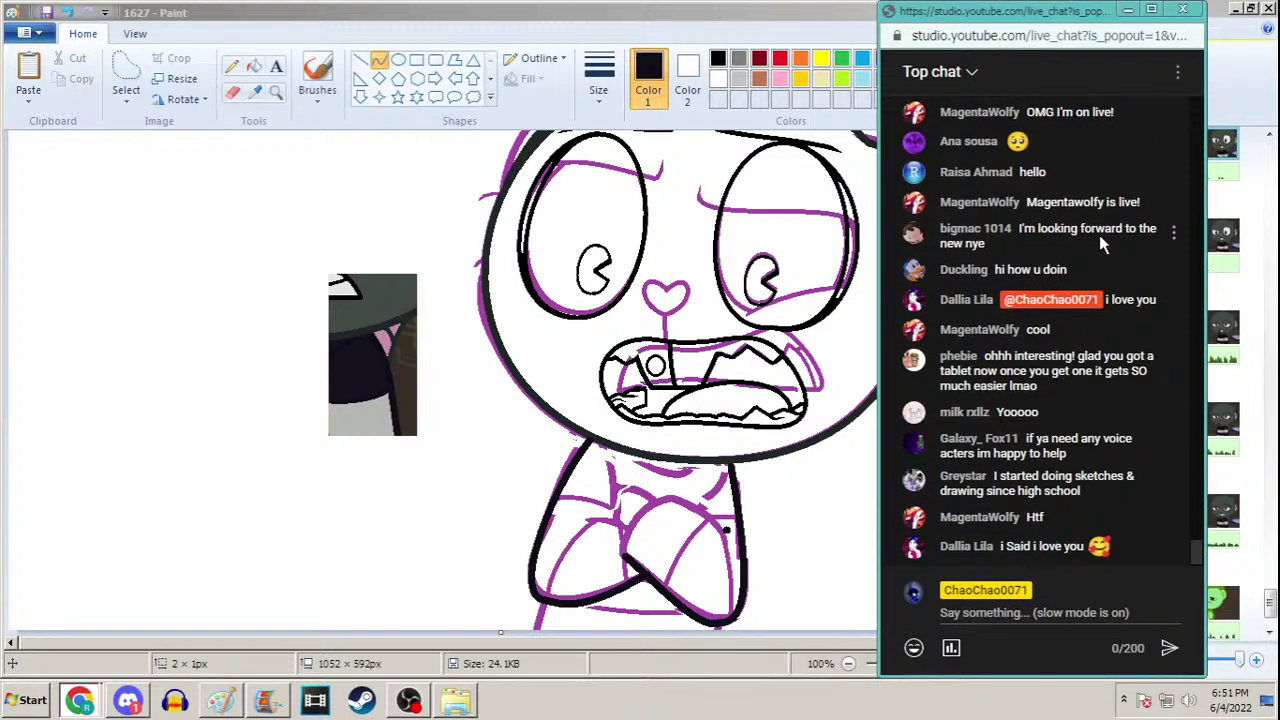
click(1177, 76)
click(1177, 76)
scroll(1108, 368, up, 10)
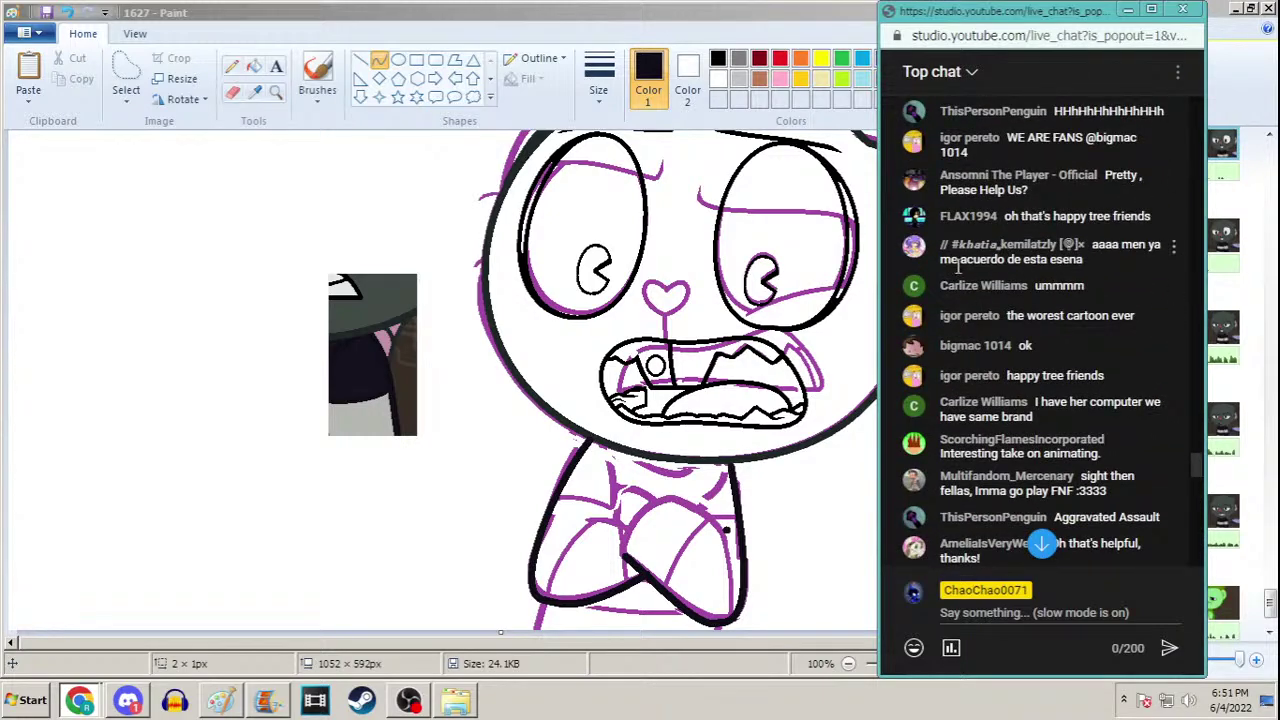
scroll(957, 268, up, 15)
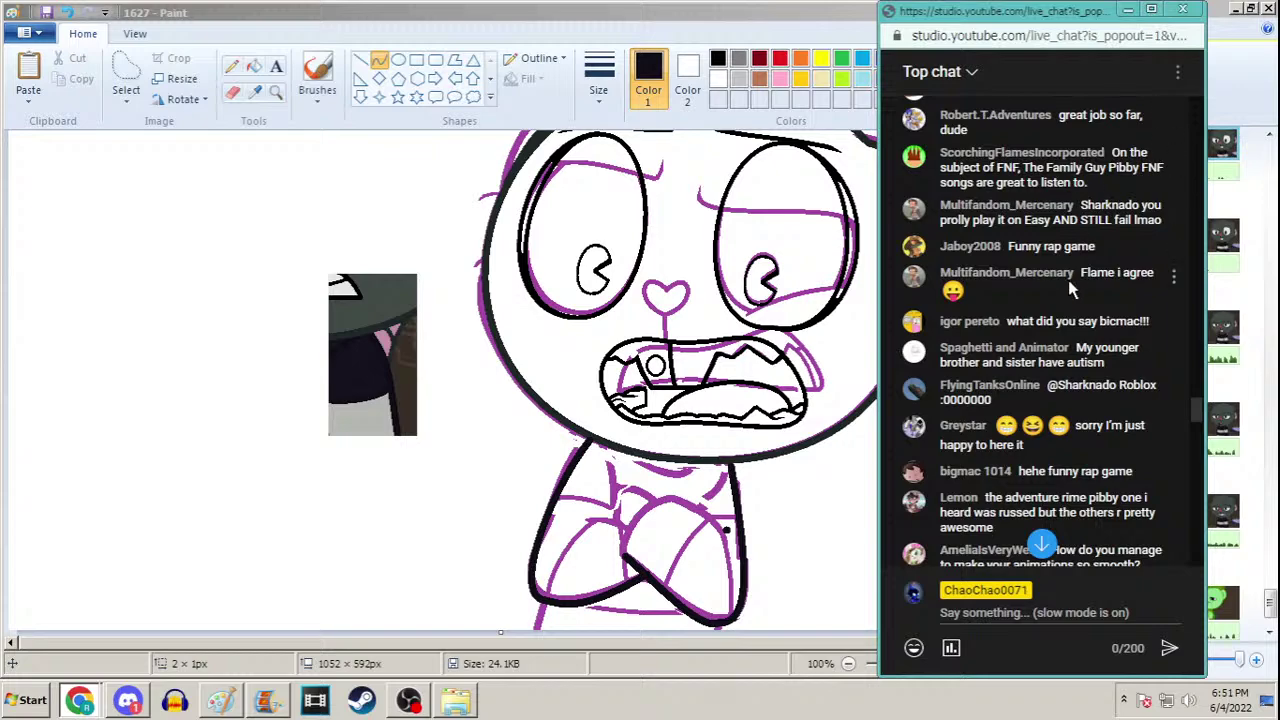
scroll(1067, 279, down, 5)
scroll(1067, 279, down, 15)
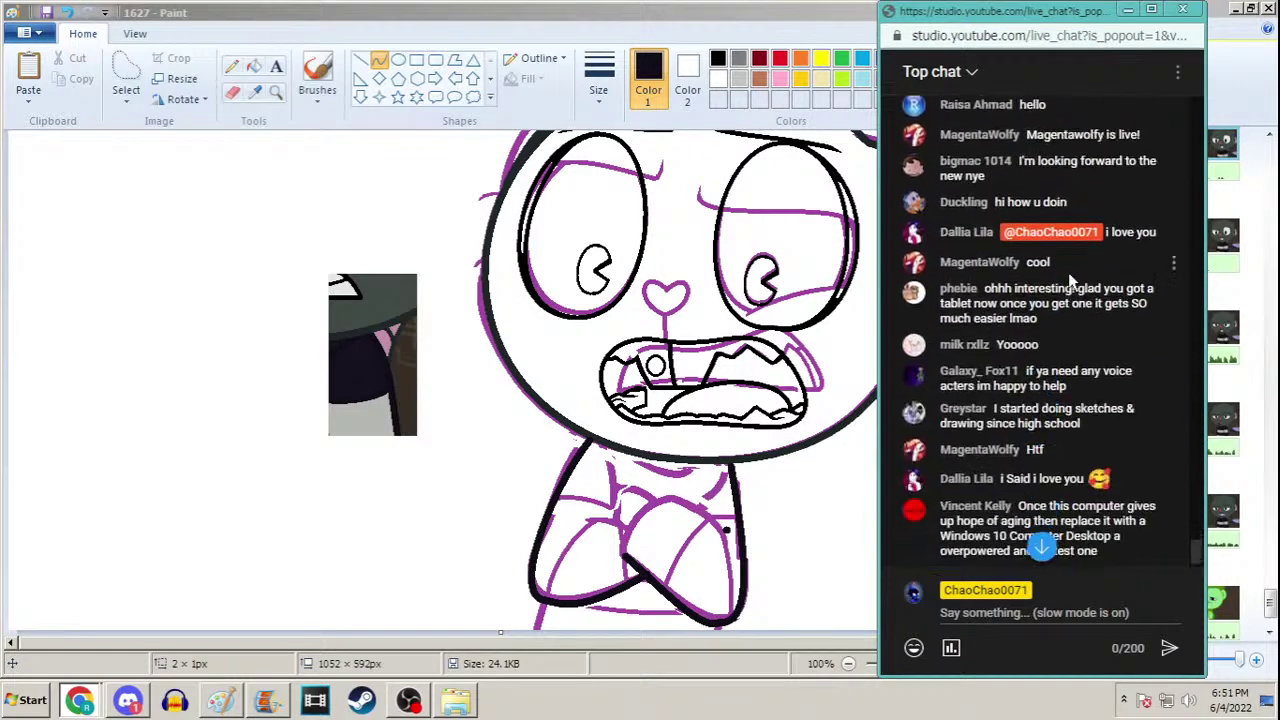
drag(1013, 6, 1122, 14)
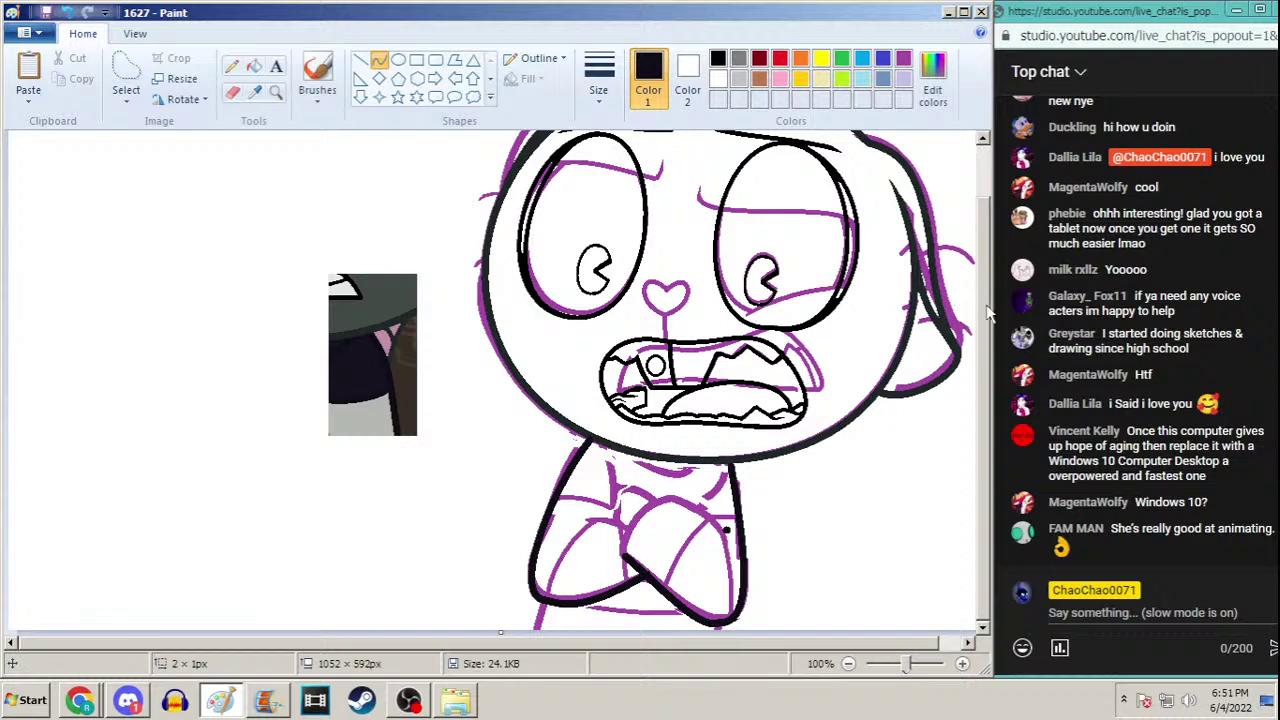
Sample the dark colour of the traced outline where the forearms cross as the primary colour
click(254, 92)
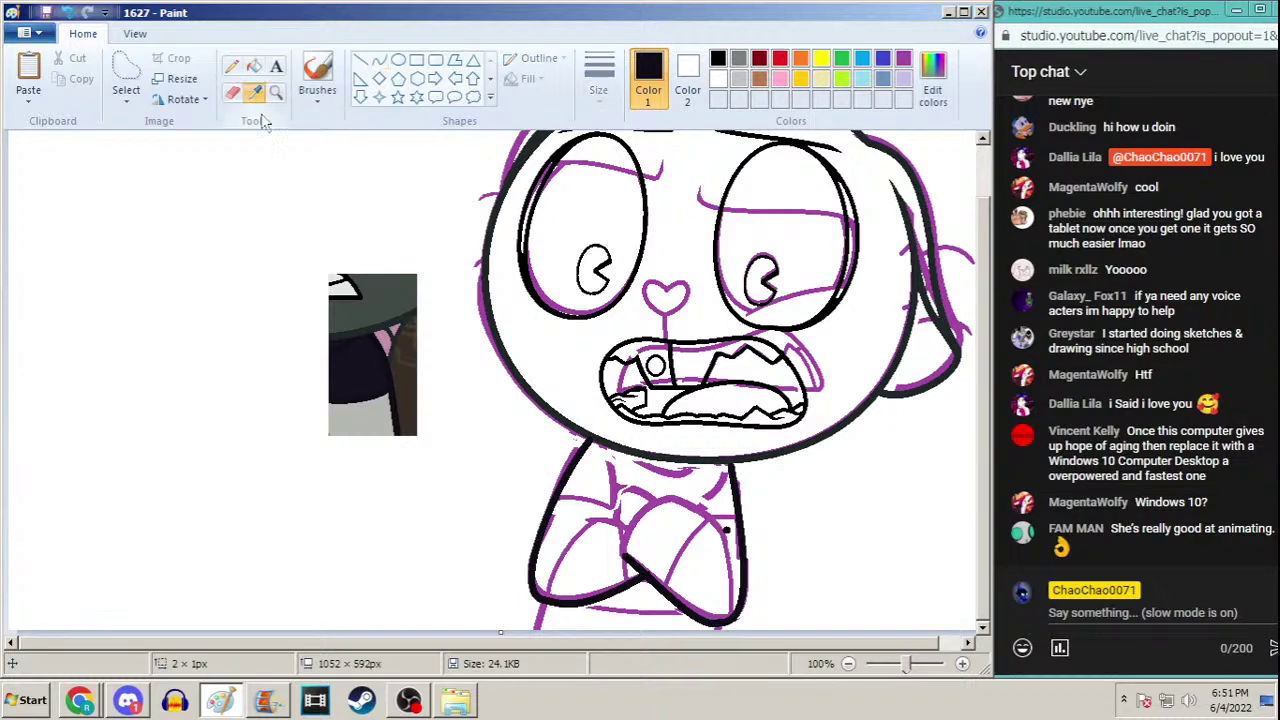
click(652, 574)
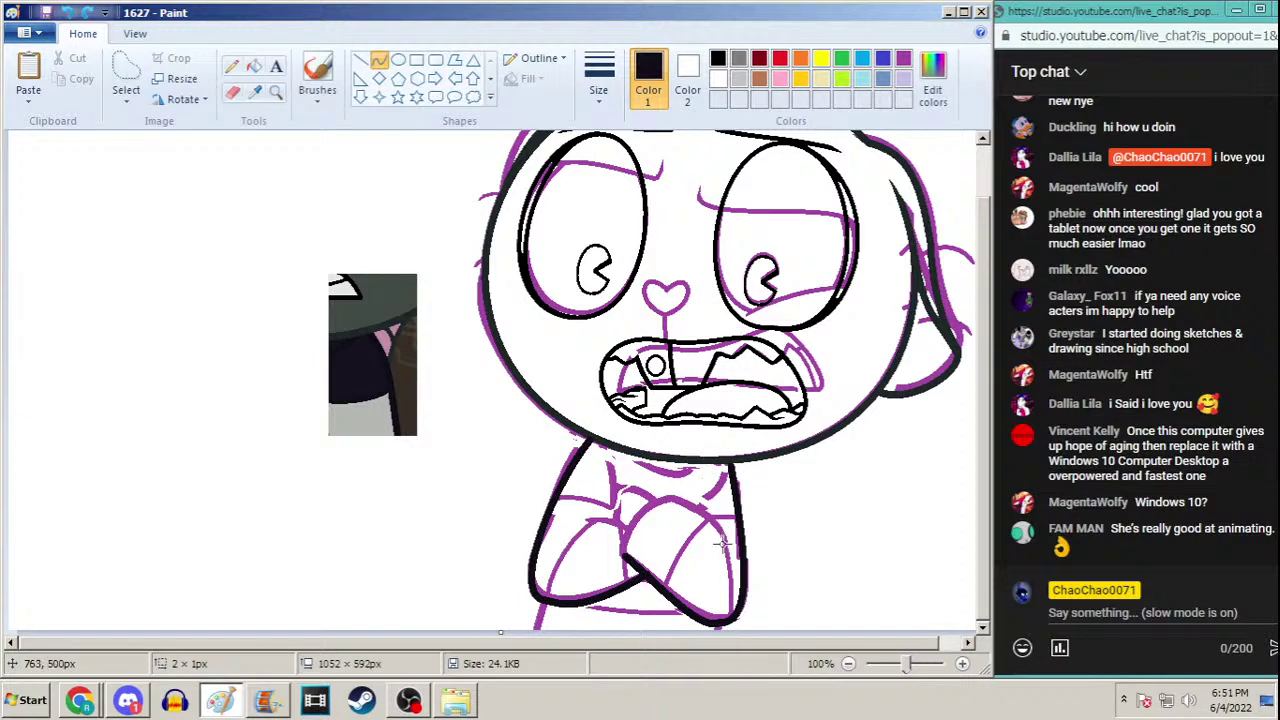
Try to trace the arched top of the right-hand forearm with thick curves and undo them
mouse_move(725, 548)
mouse_down()
mouse_move(672, 497)
mouse_move(713, 528)
mouse_move(711, 499)
mouse_up()
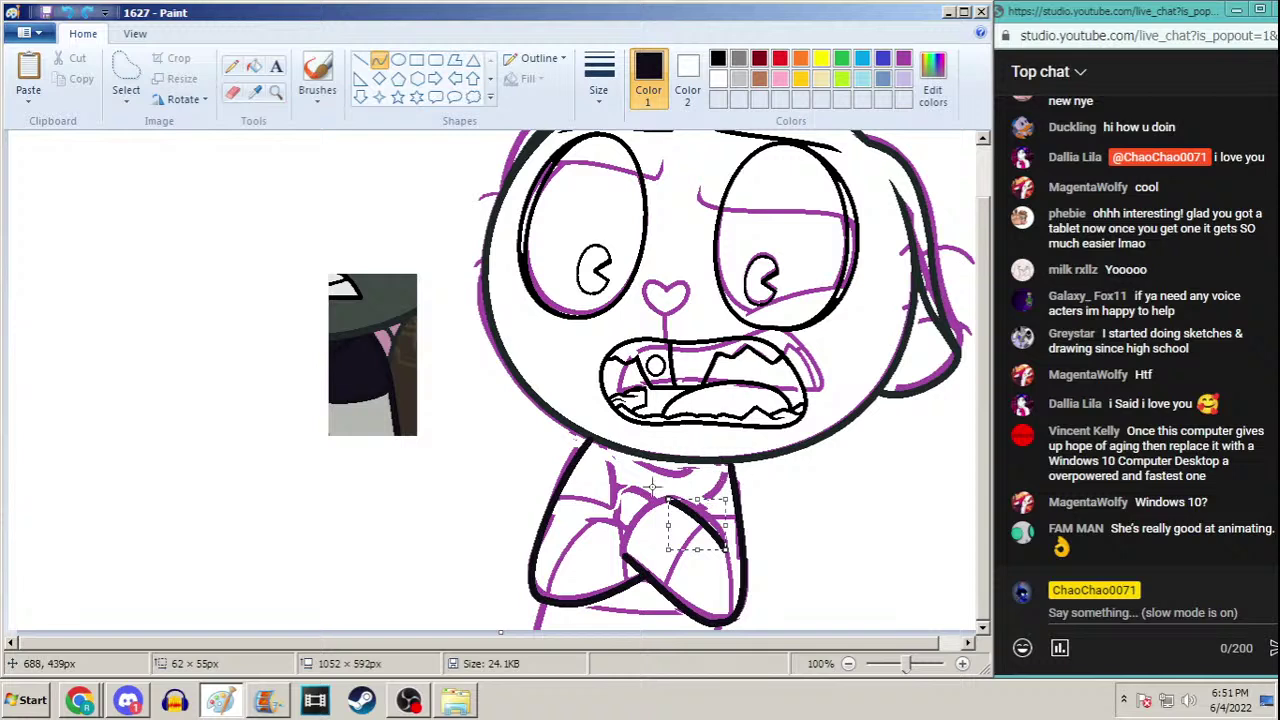
drag(624, 553, 639, 506)
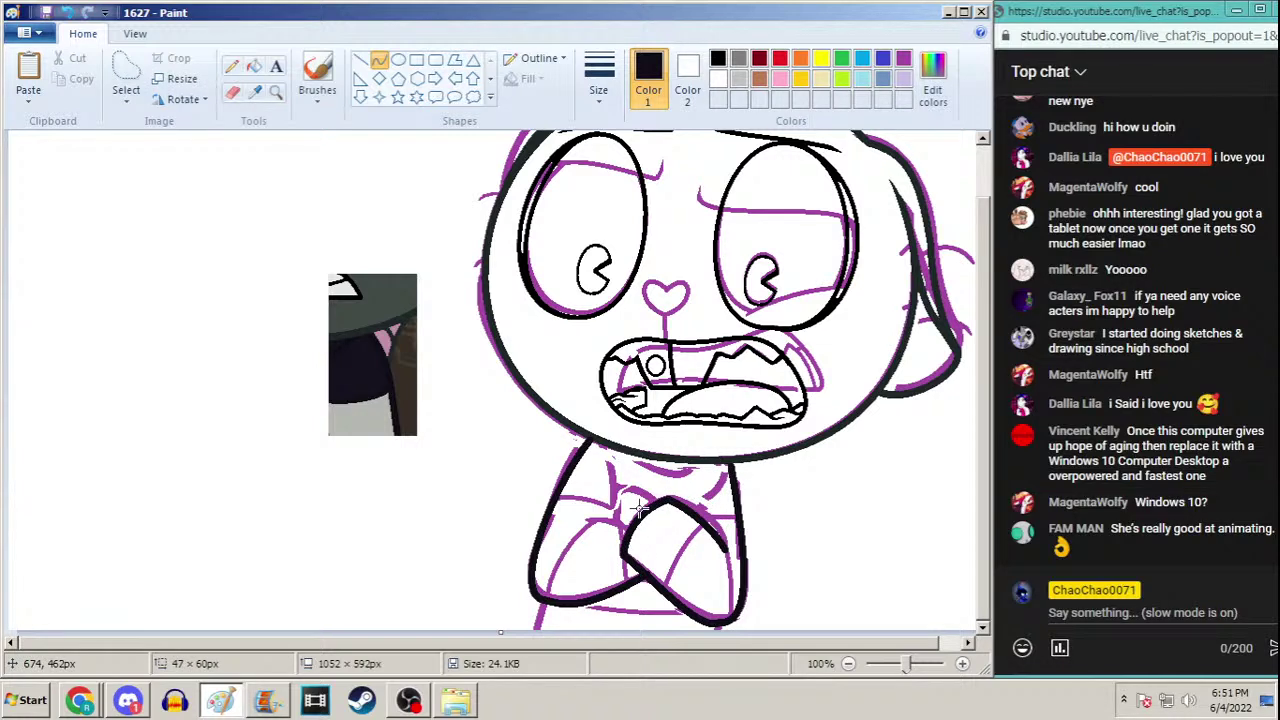
click(636, 507)
key(ctrl+z)
key(ctrl+z)
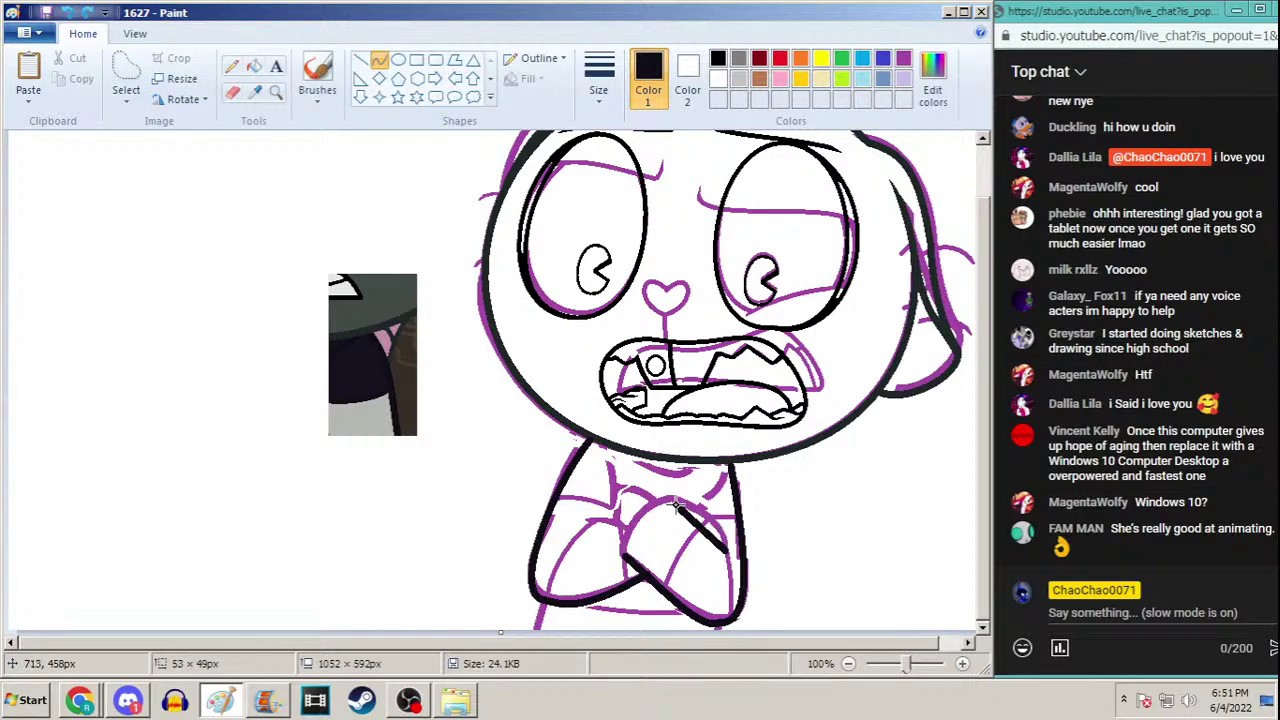
Check the vc-replies channel in Discord and return to the drawing in Paint
click(127, 700)
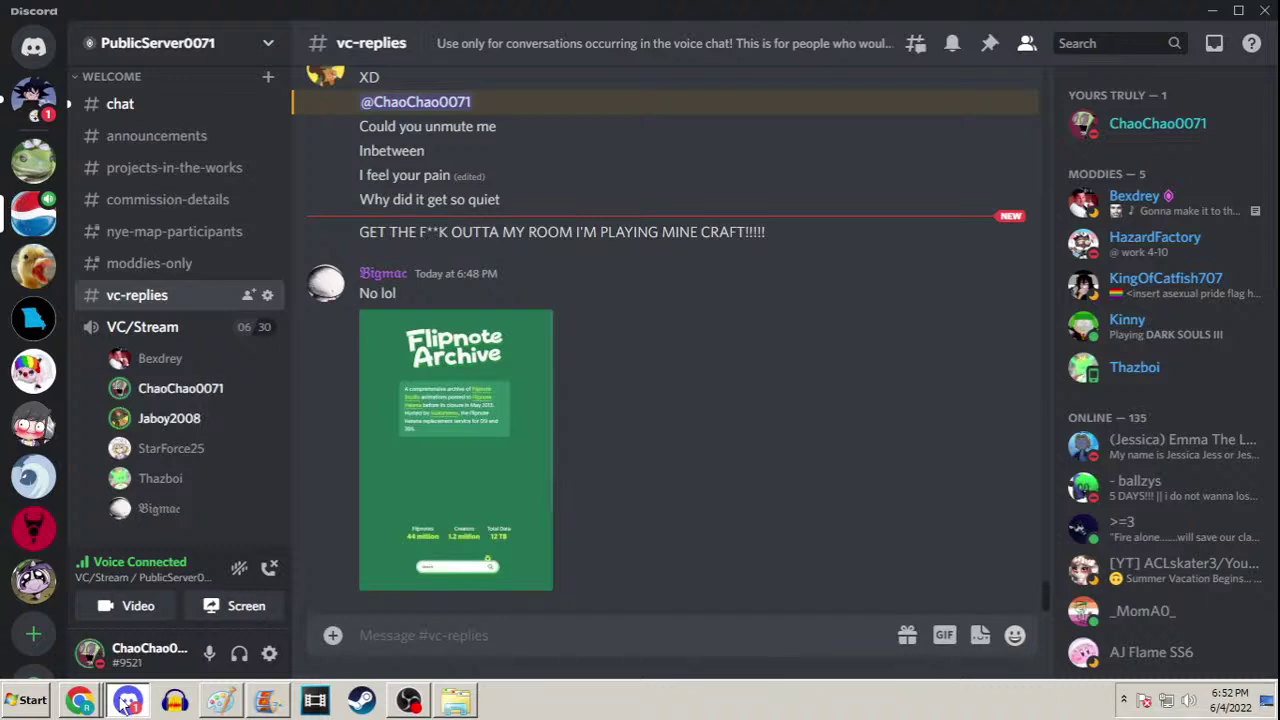
click(127, 700)
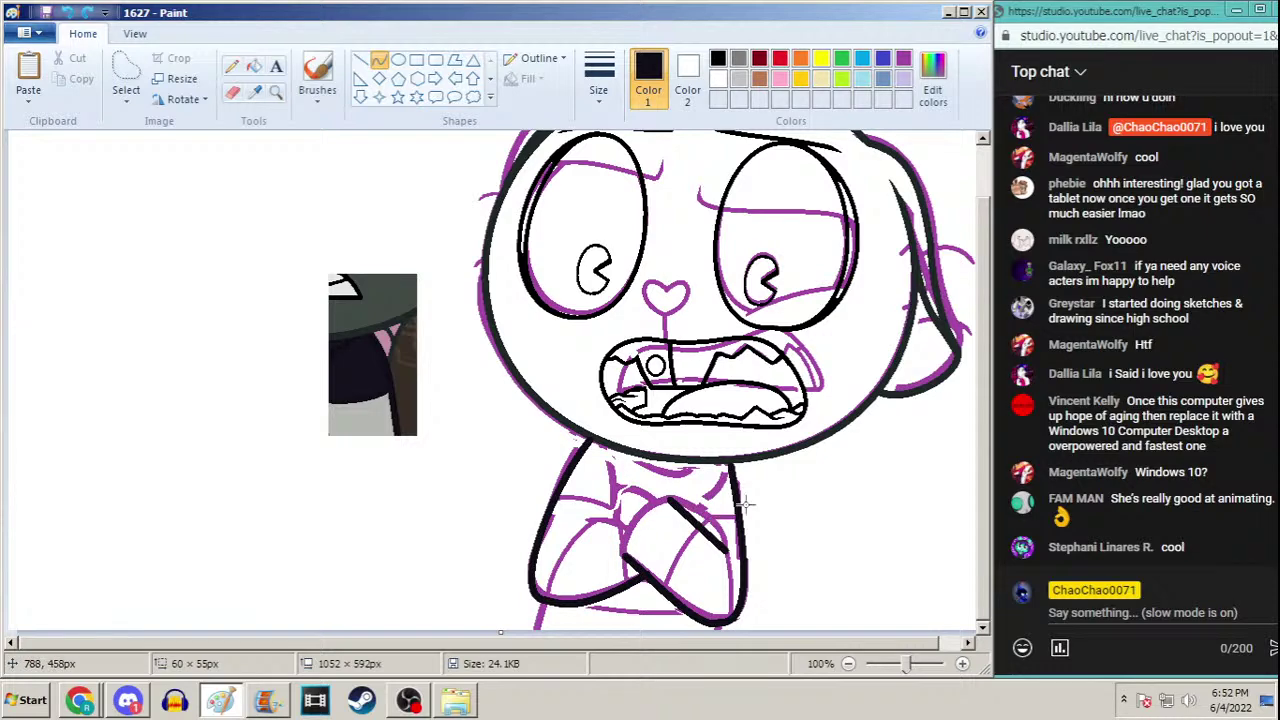
Undo the last stray curve and trace the arched top of the right-hand forearm as two joined thick curves
key(ctrl+z)
drag(725, 546, 670, 495)
key(ctrl+z)
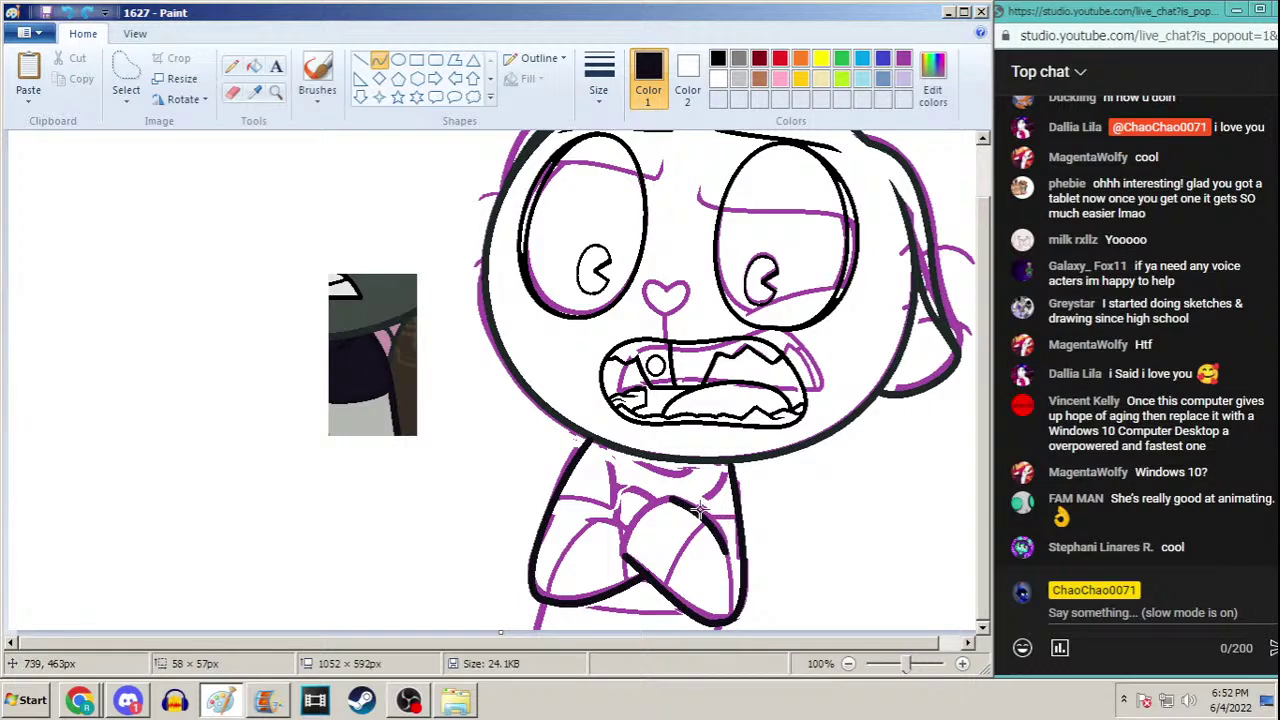
drag(702, 510, 719, 522)
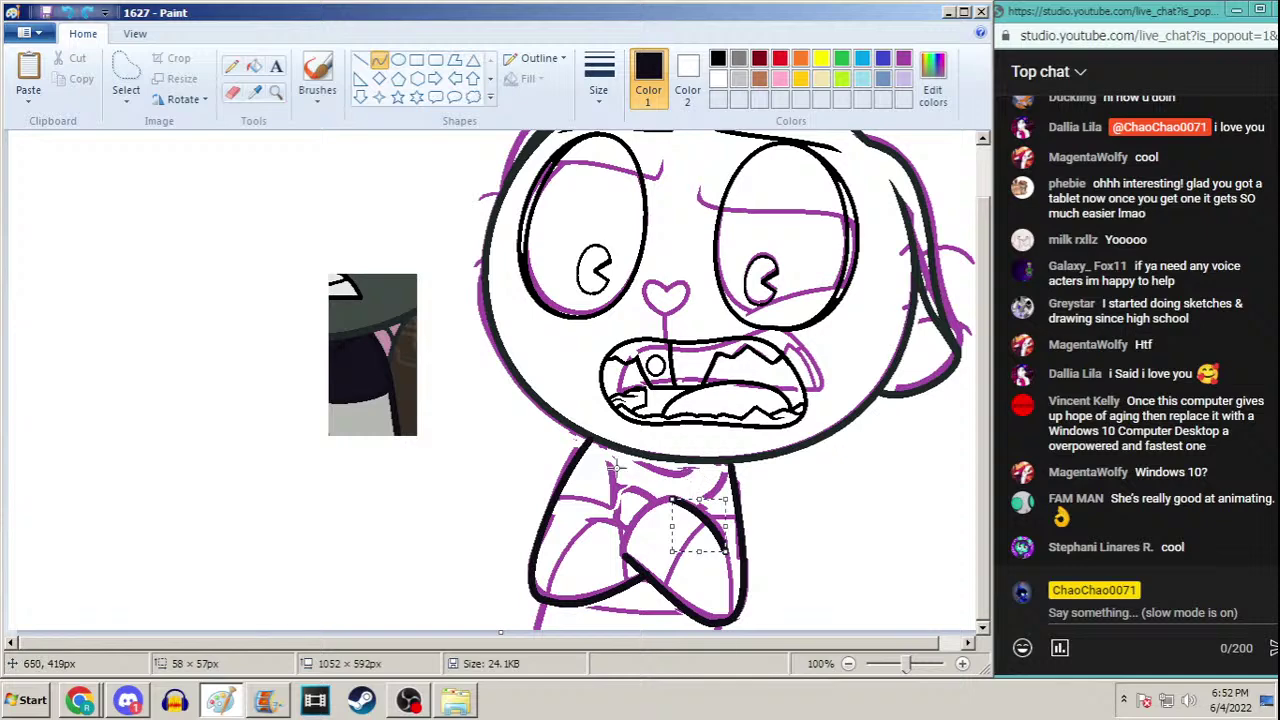
drag(621, 549, 642, 502)
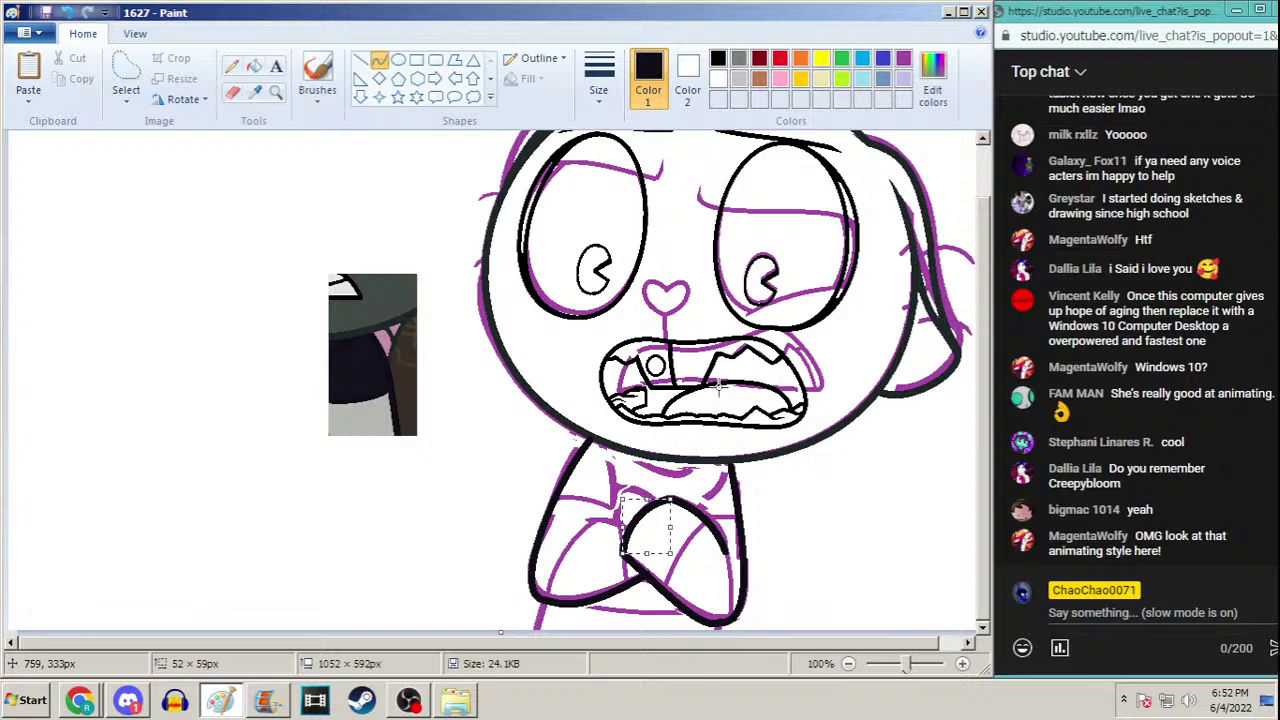
Trace the short top edge of the left-hand forearm up to the crossing forearm with a thick curve
click(276, 91)
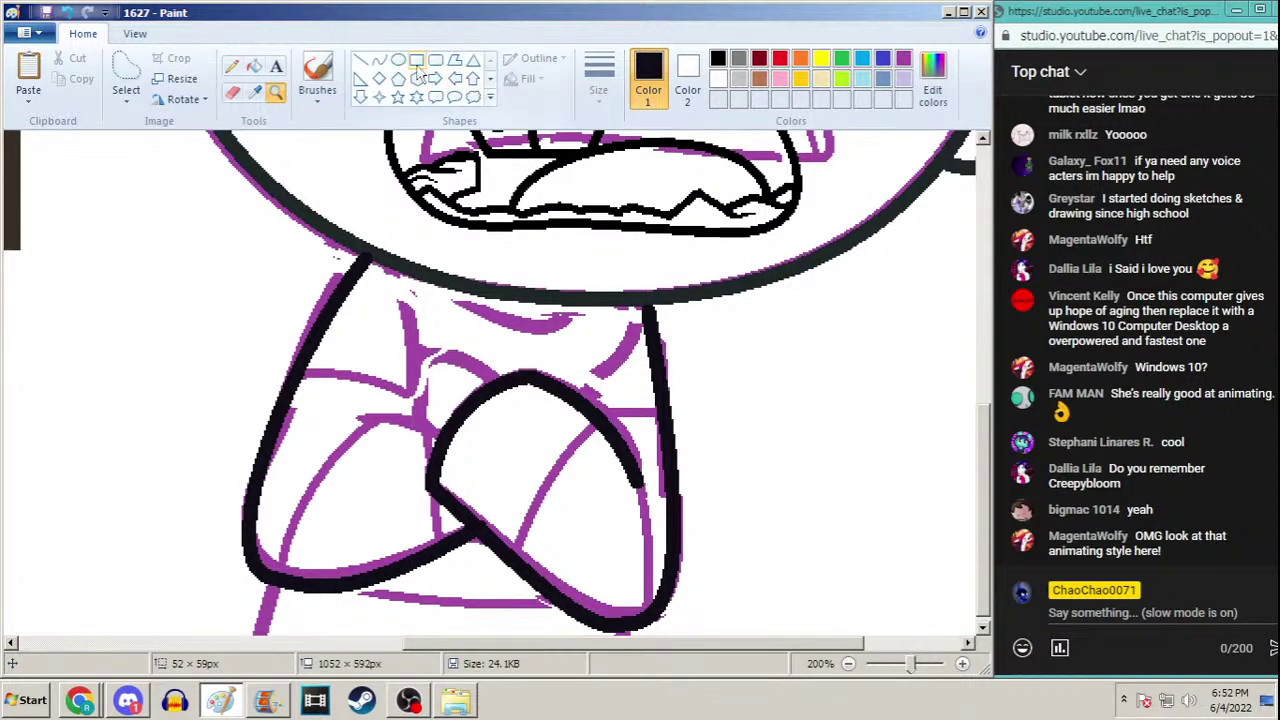
click(379, 60)
mouse_move(357, 427)
mouse_down()
mouse_move(442, 436)
mouse_move(390, 424)
mouse_move(429, 405)
mouse_up()
click(231, 66)
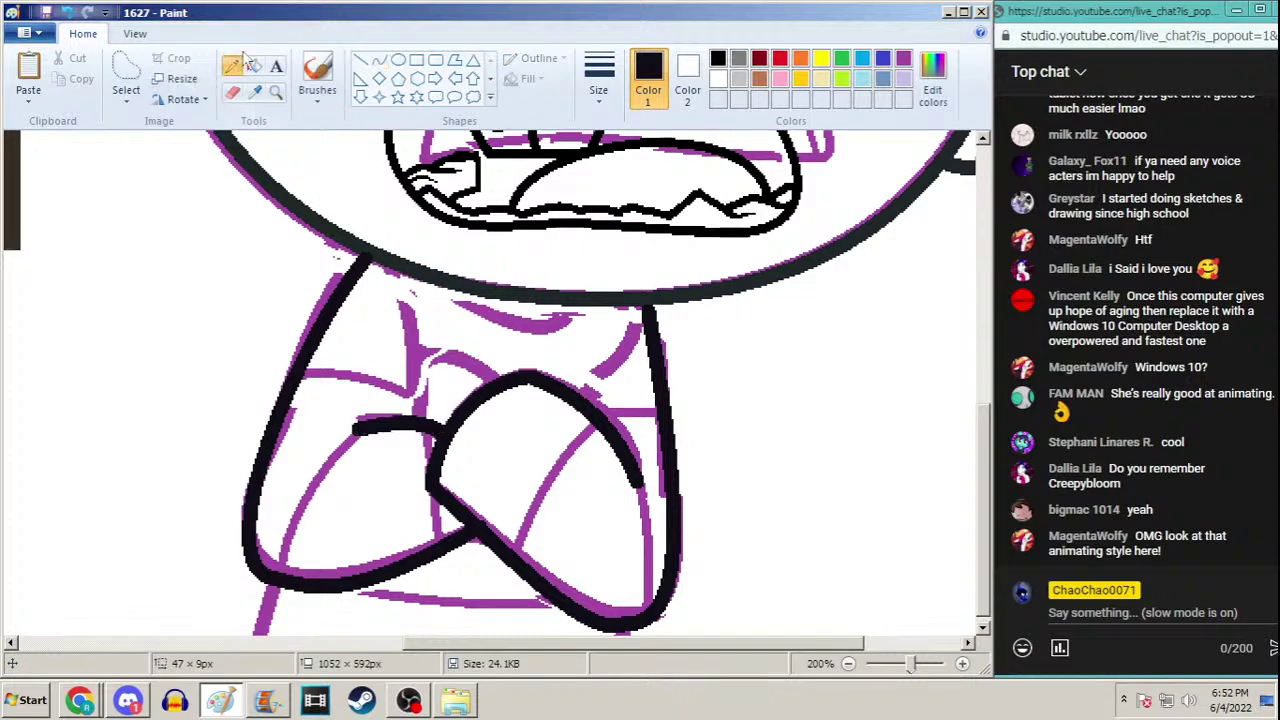
click(599, 80)
click(562, 245)
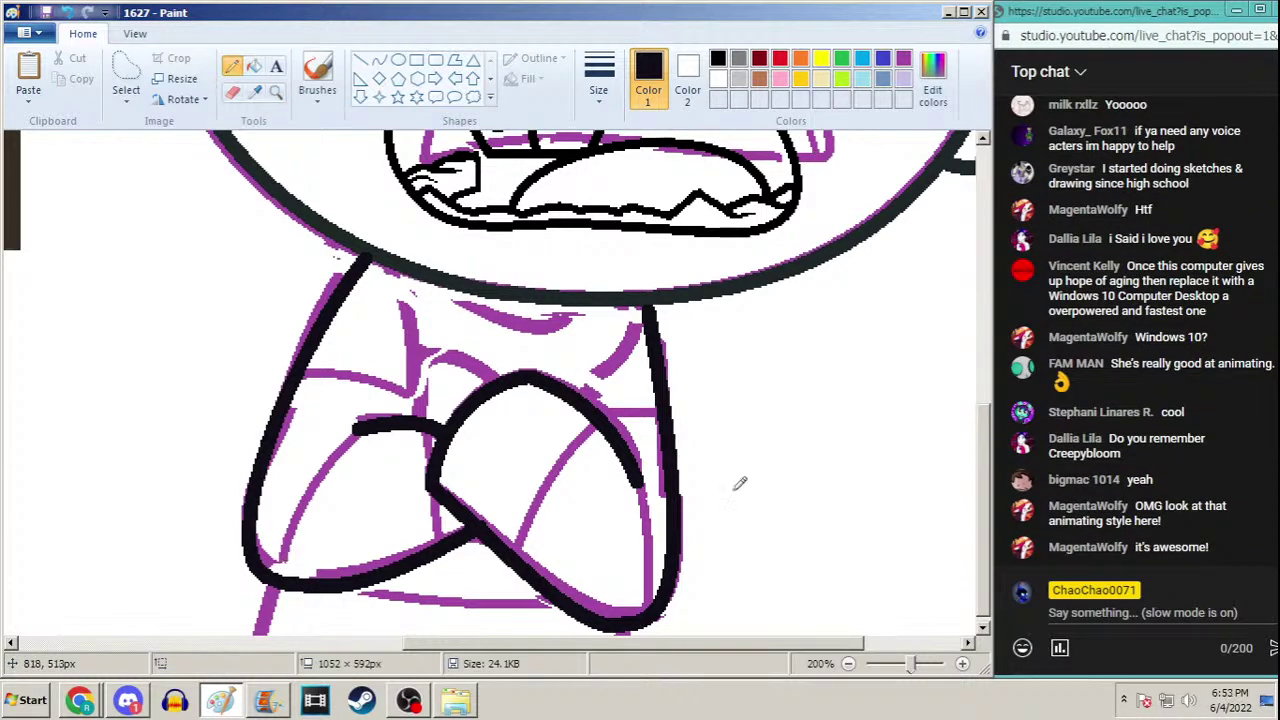
click(1189, 701)
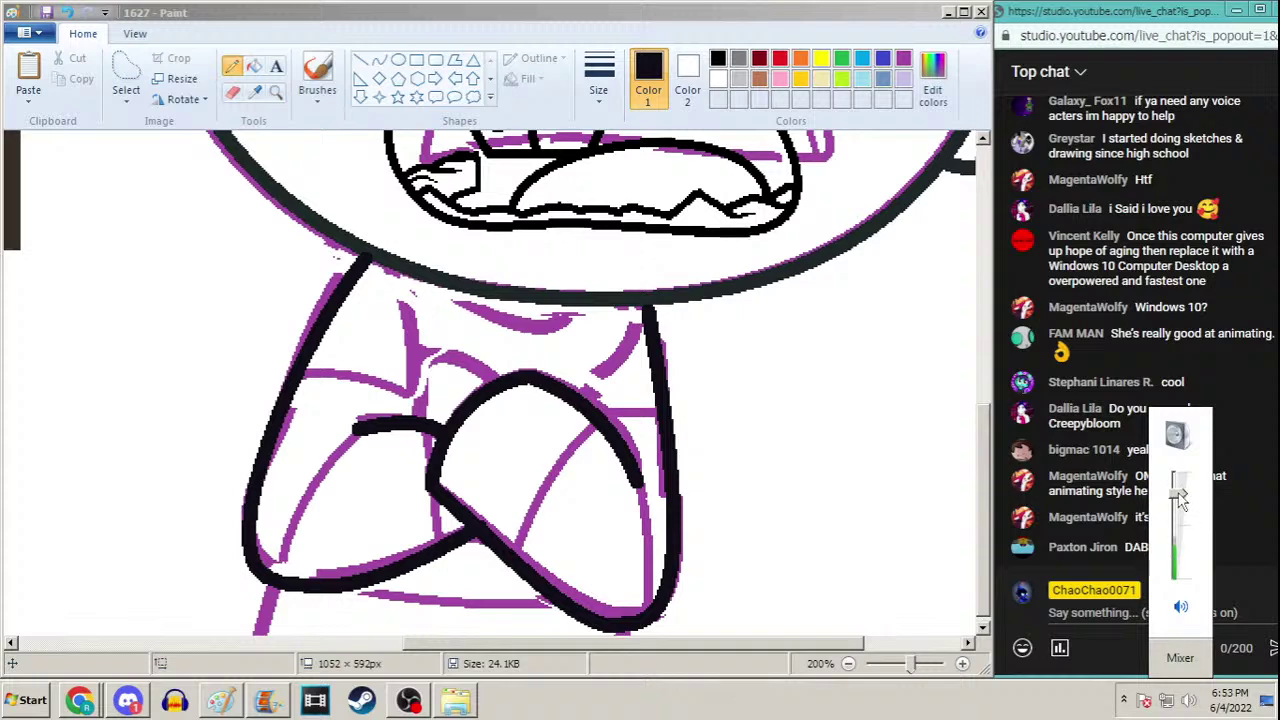
click(705, 25)
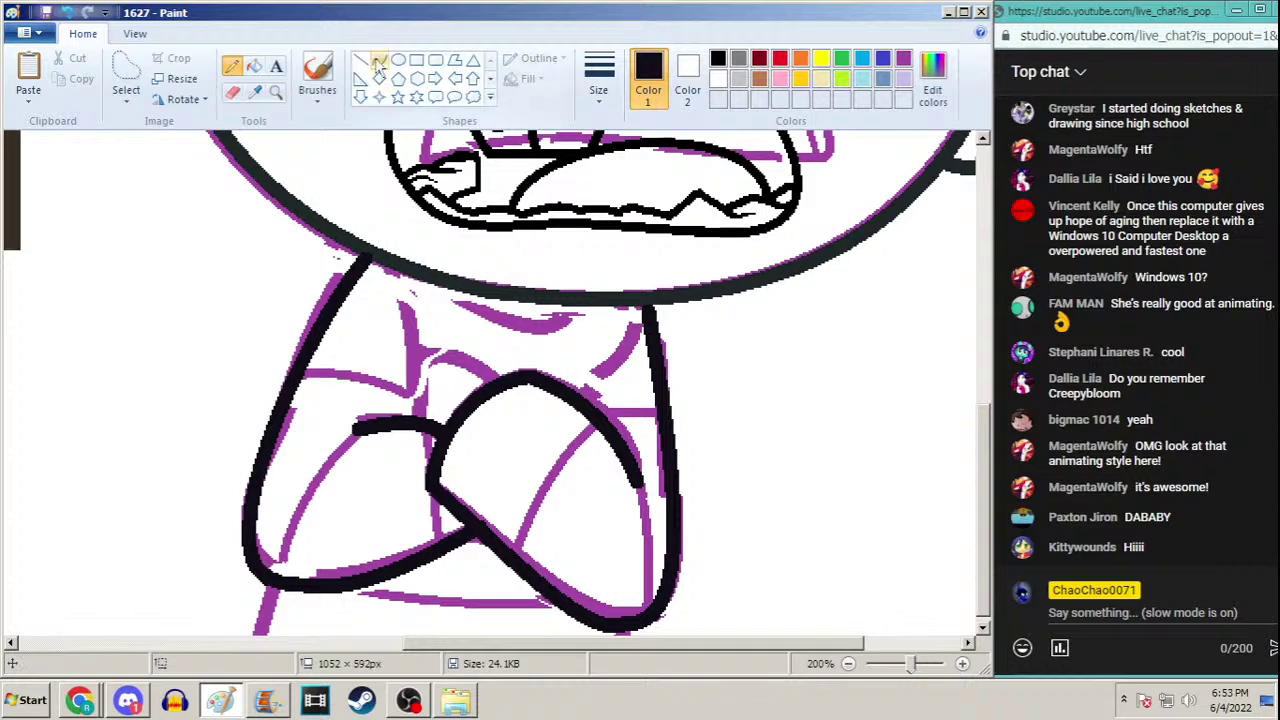
With the Curve tool at the second-thickest width, trace the right-hand forearm's cross line, its lower outer edge and the short line across the upper arm
click(379, 60)
click(598, 76)
click(590, 240)
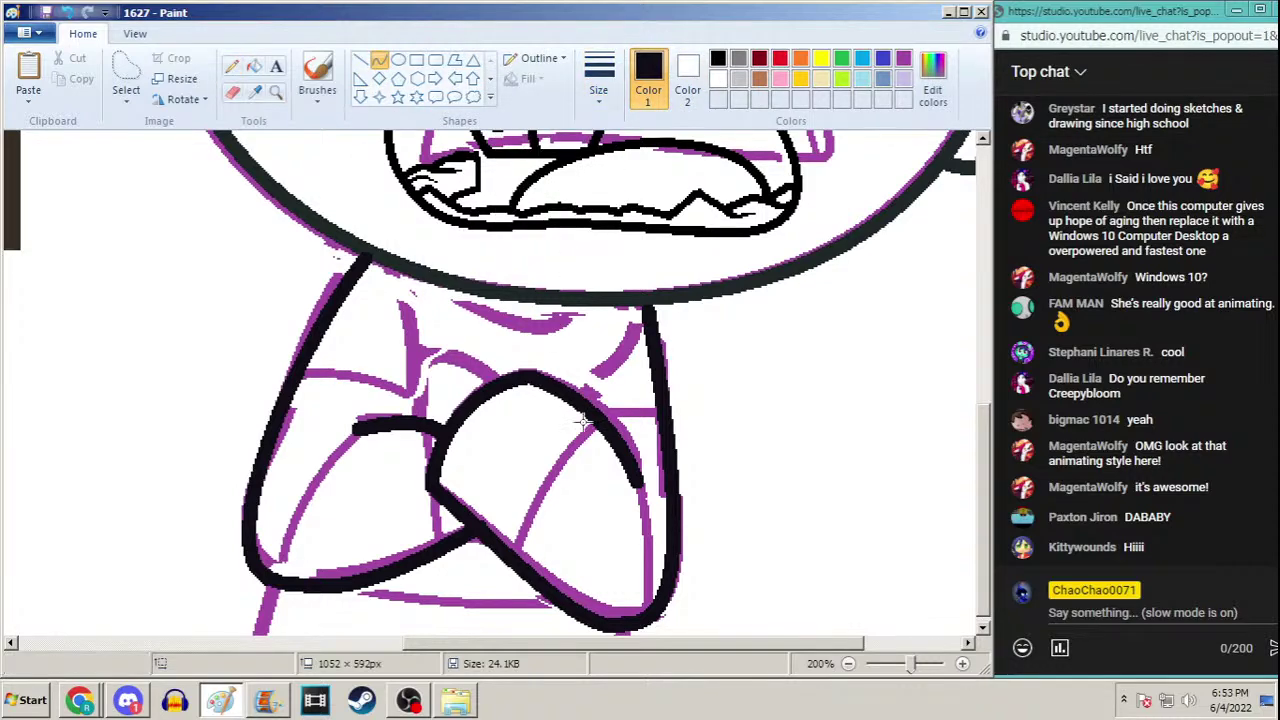
drag(597, 428, 515, 550)
drag(558, 462, 548, 472)
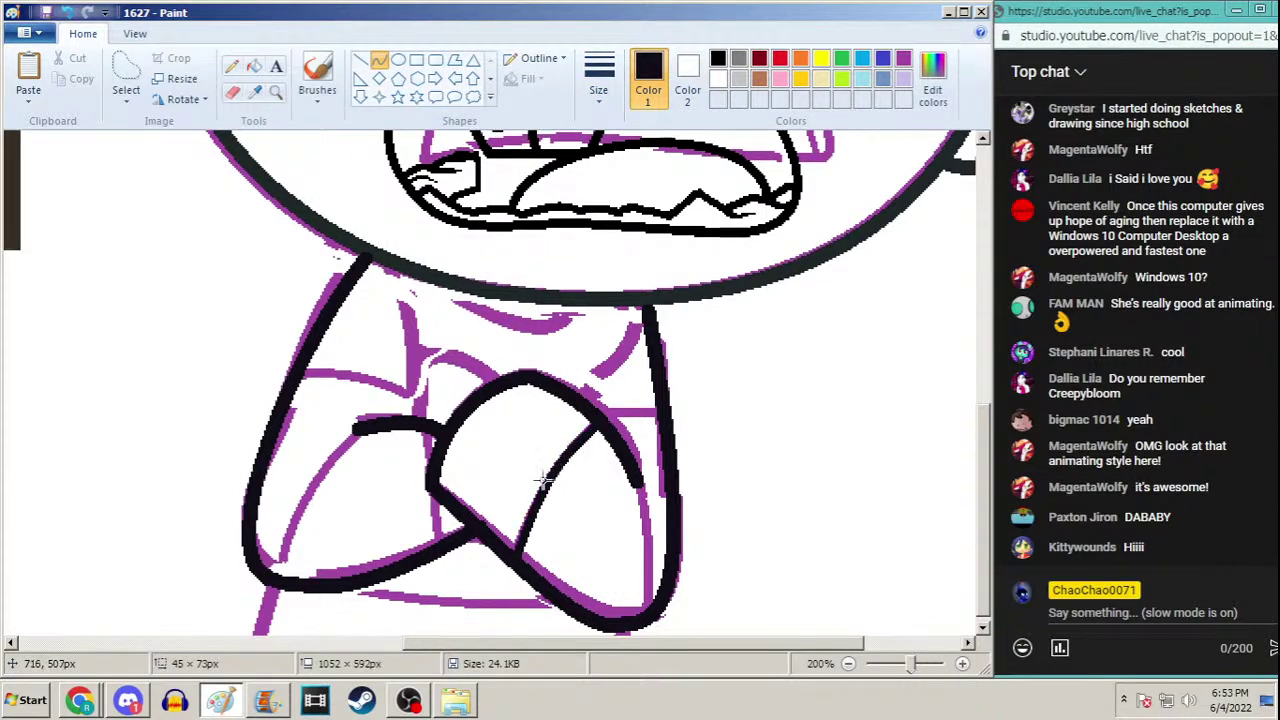
click(545, 495)
mouse_move(637, 472)
mouse_down()
mouse_move(645, 592)
mouse_move(648, 525)
mouse_up()
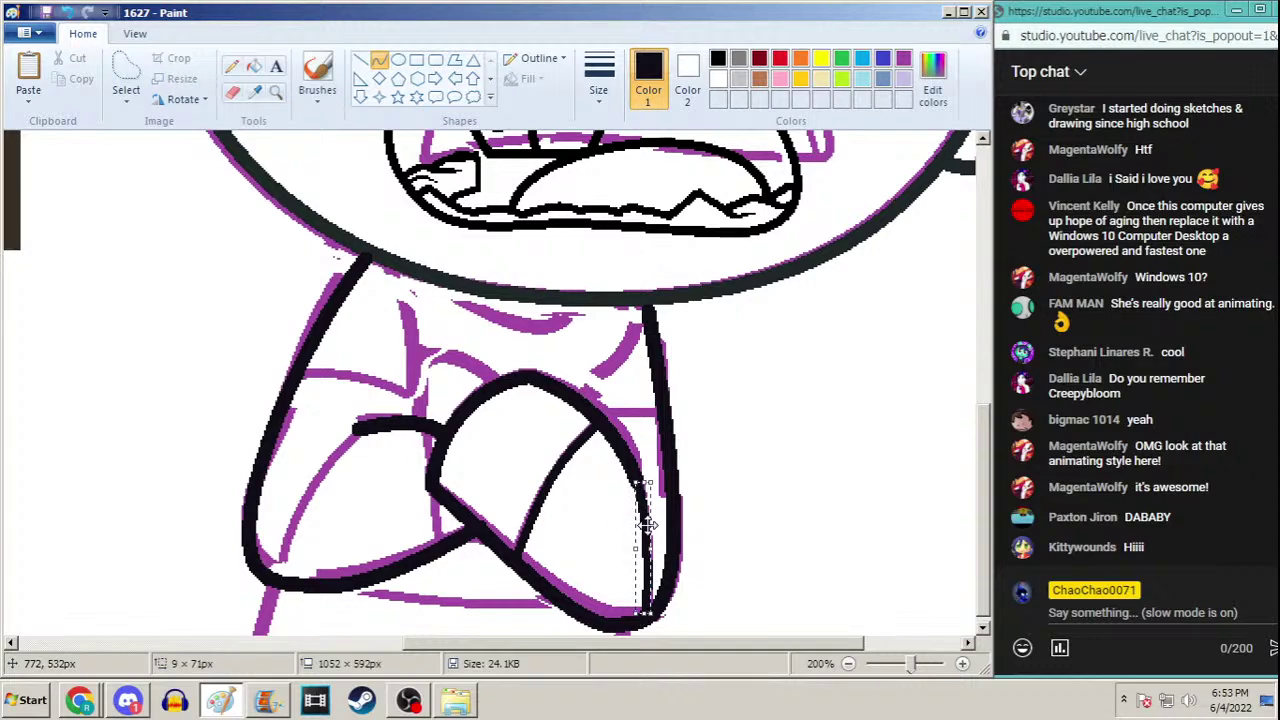
drag(594, 414, 652, 405)
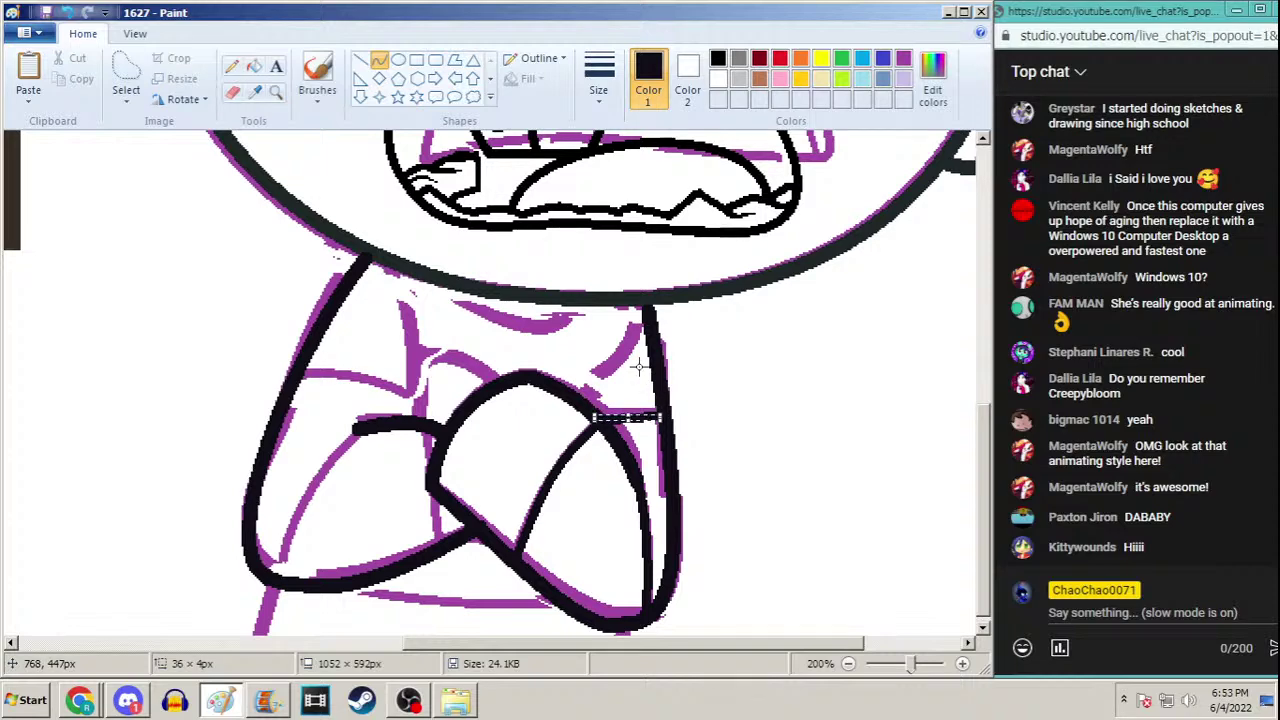
Trace the left-hand forearm's curved outer line, the short line beside the crossing and the line across the upper arm with the same width
drag(352, 428, 271, 581)
drag(329, 458, 300, 502)
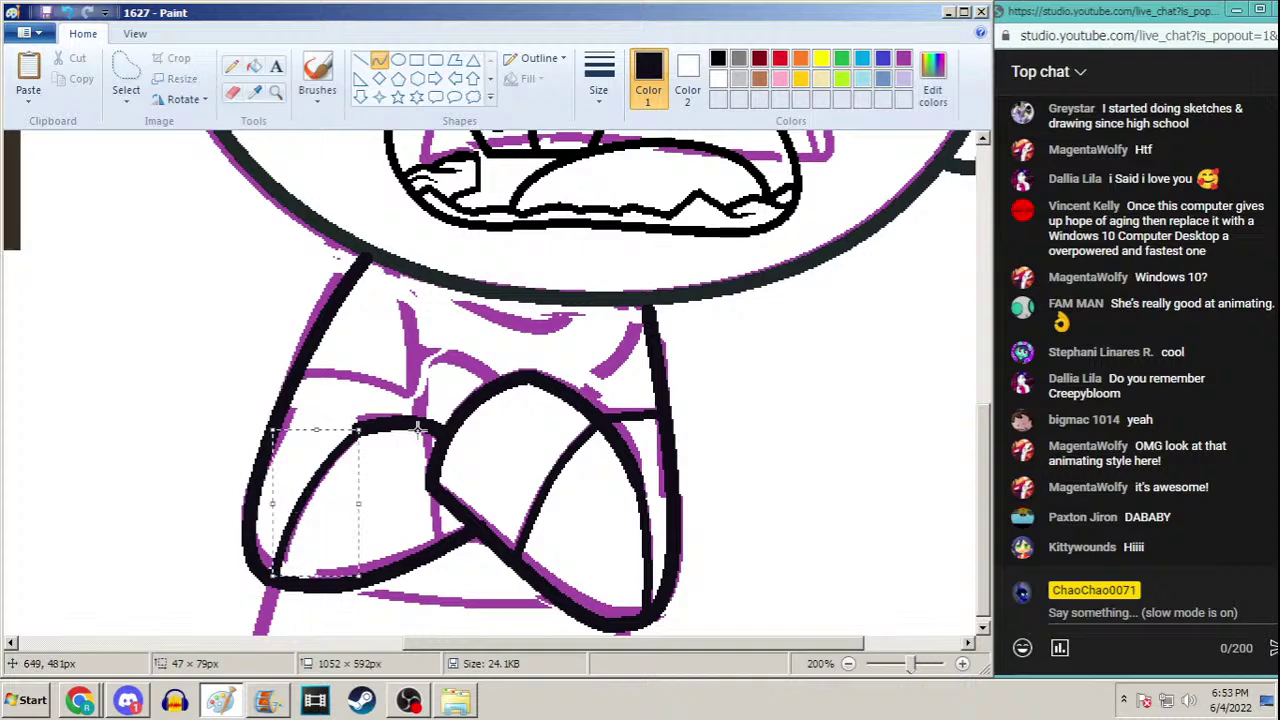
drag(424, 428, 432, 540)
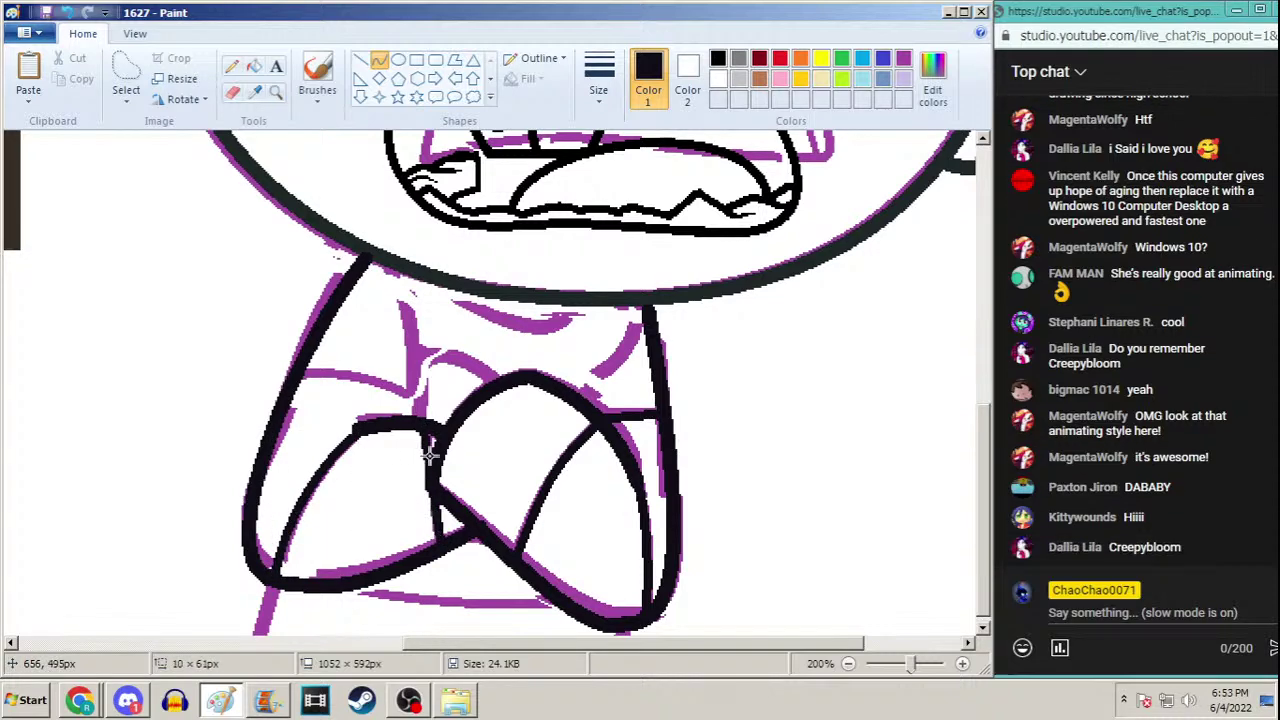
mouse_move(412, 398)
mouse_down()
mouse_move(292, 372)
mouse_move(345, 362)
mouse_up()
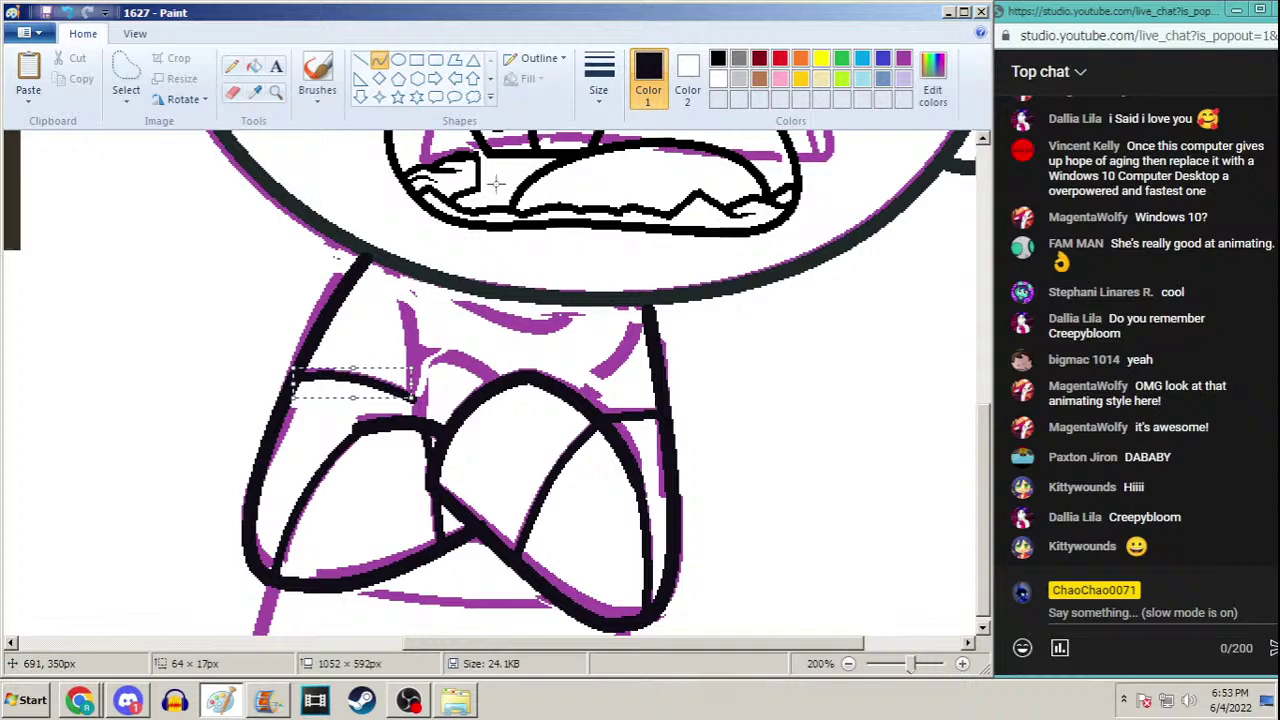
Set the Curve tool to the thickest line width and trace the left-hand arm's inner edge from the head down to the forearm
click(380, 62)
click(600, 80)
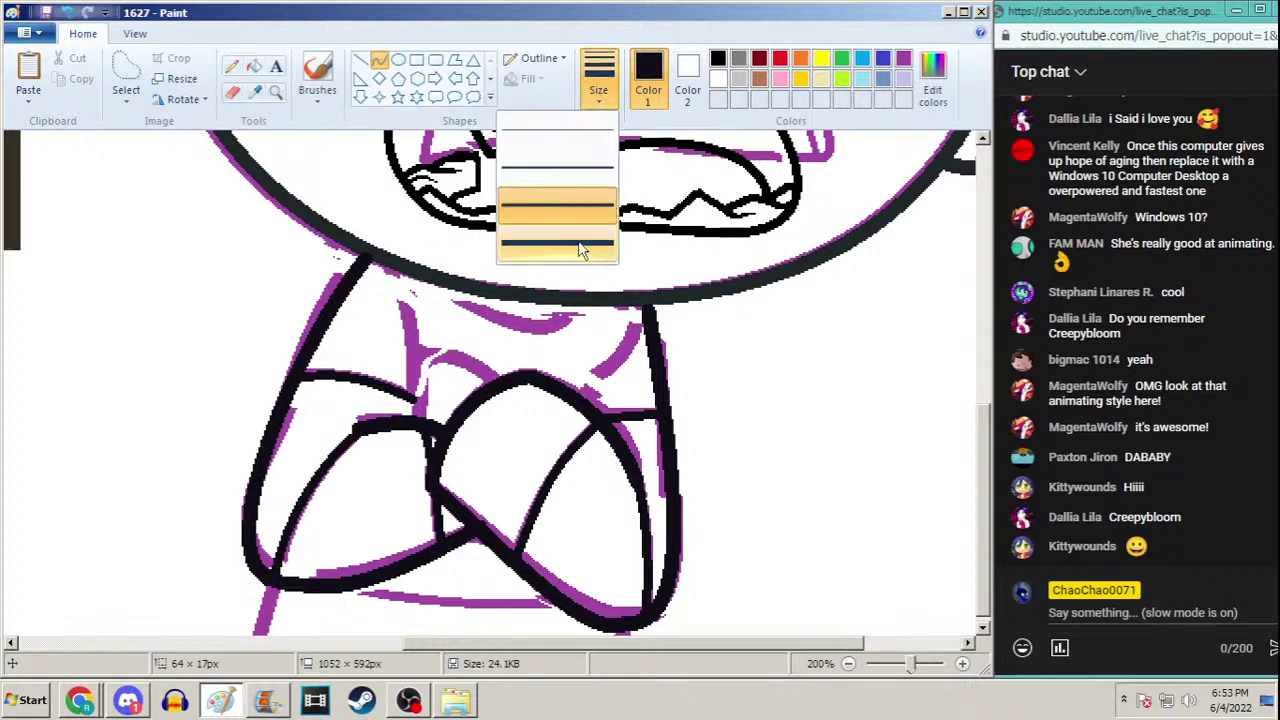
click(580, 249)
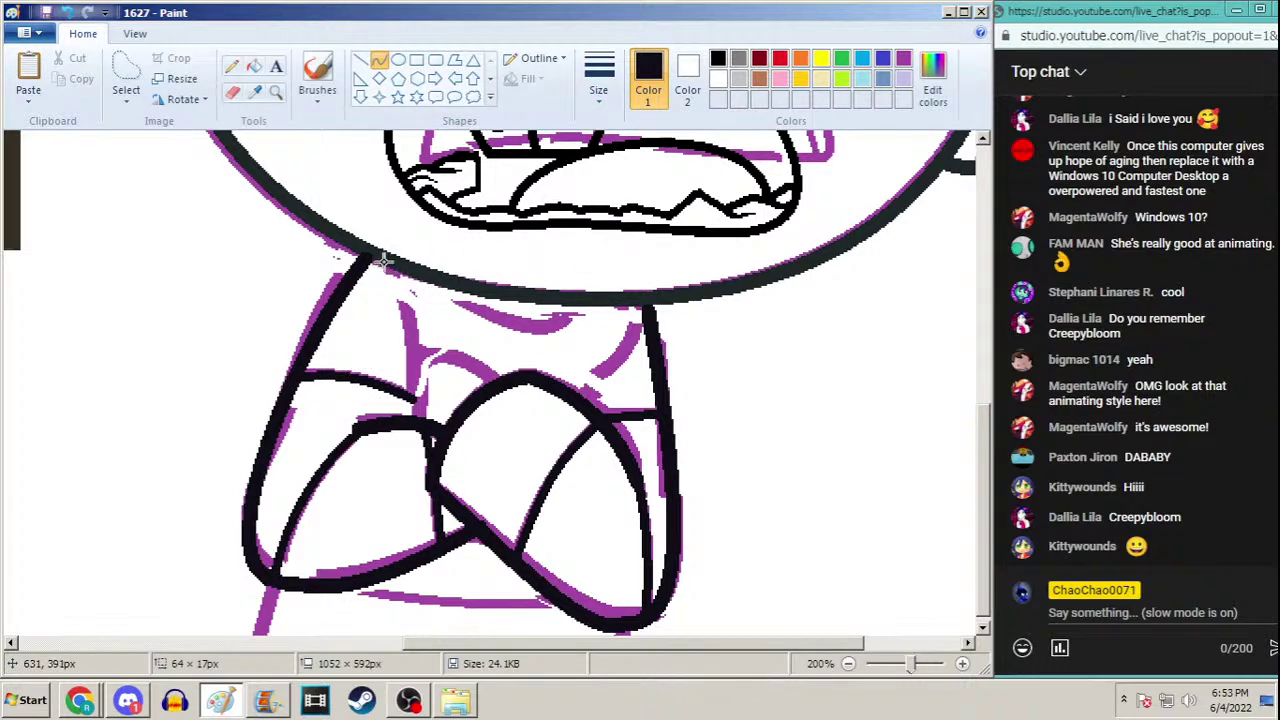
drag(383, 261, 411, 420)
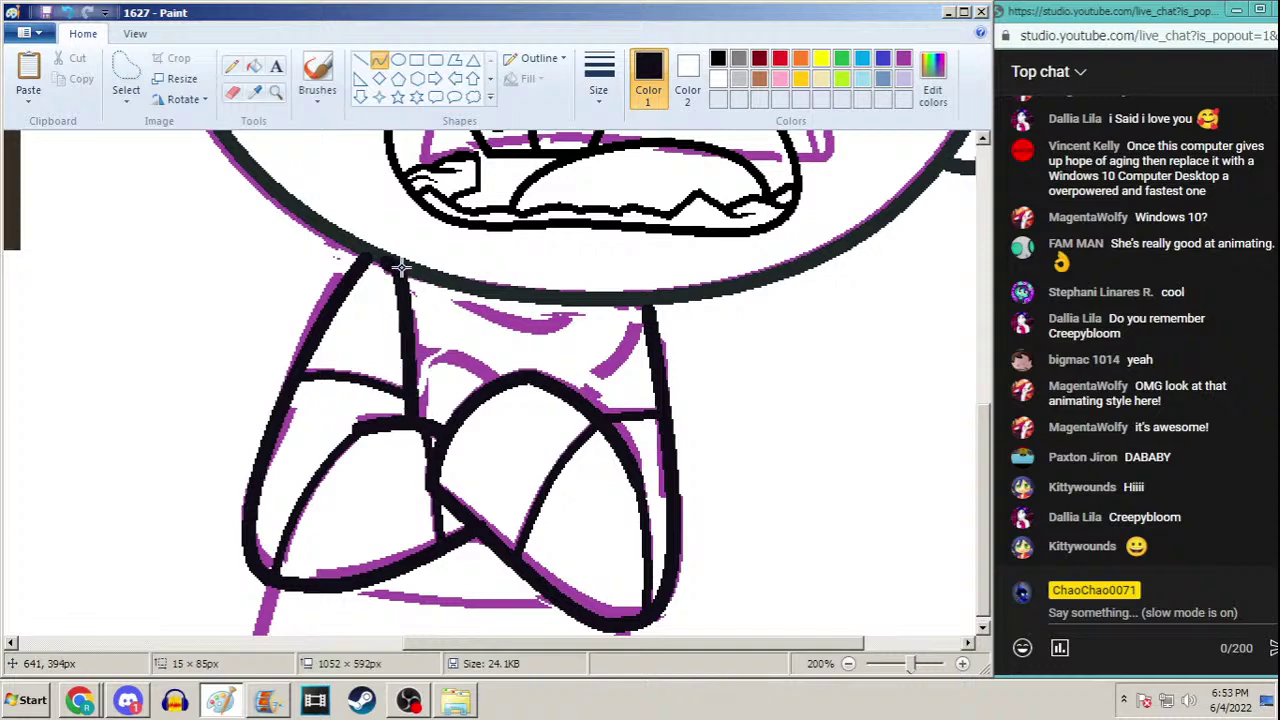
Bend the left-hand arm's inner edge to match the sketch and tidy the line ends on the forearm below it
drag(400, 266, 412, 350)
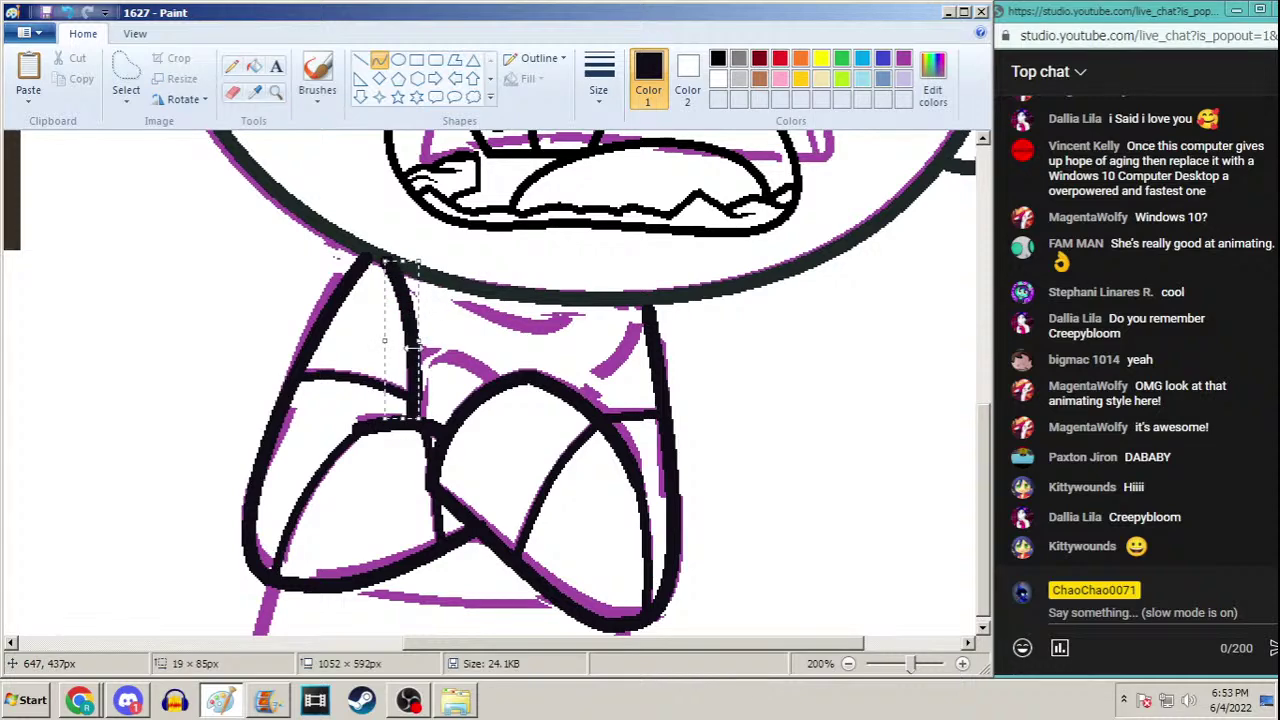
mouse_move(413, 348)
mouse_down()
mouse_move(424, 348)
mouse_move(413, 348)
mouse_up()
click(231, 66)
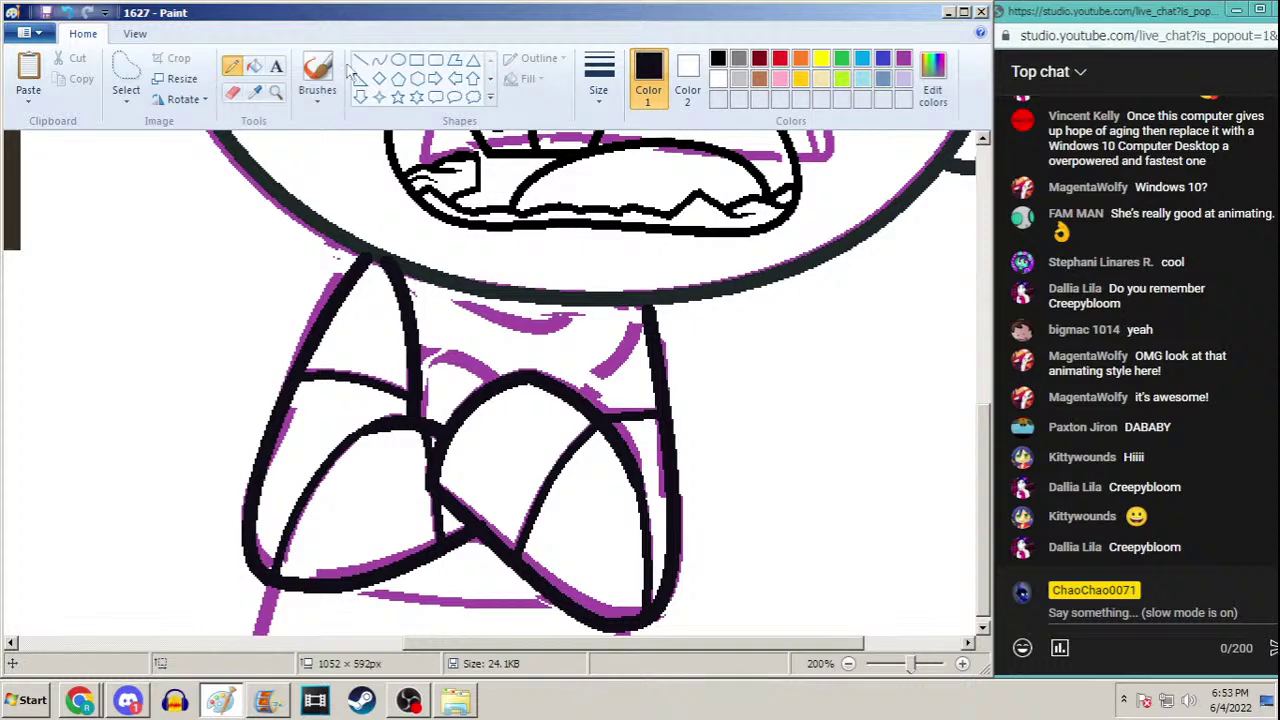
click(379, 60)
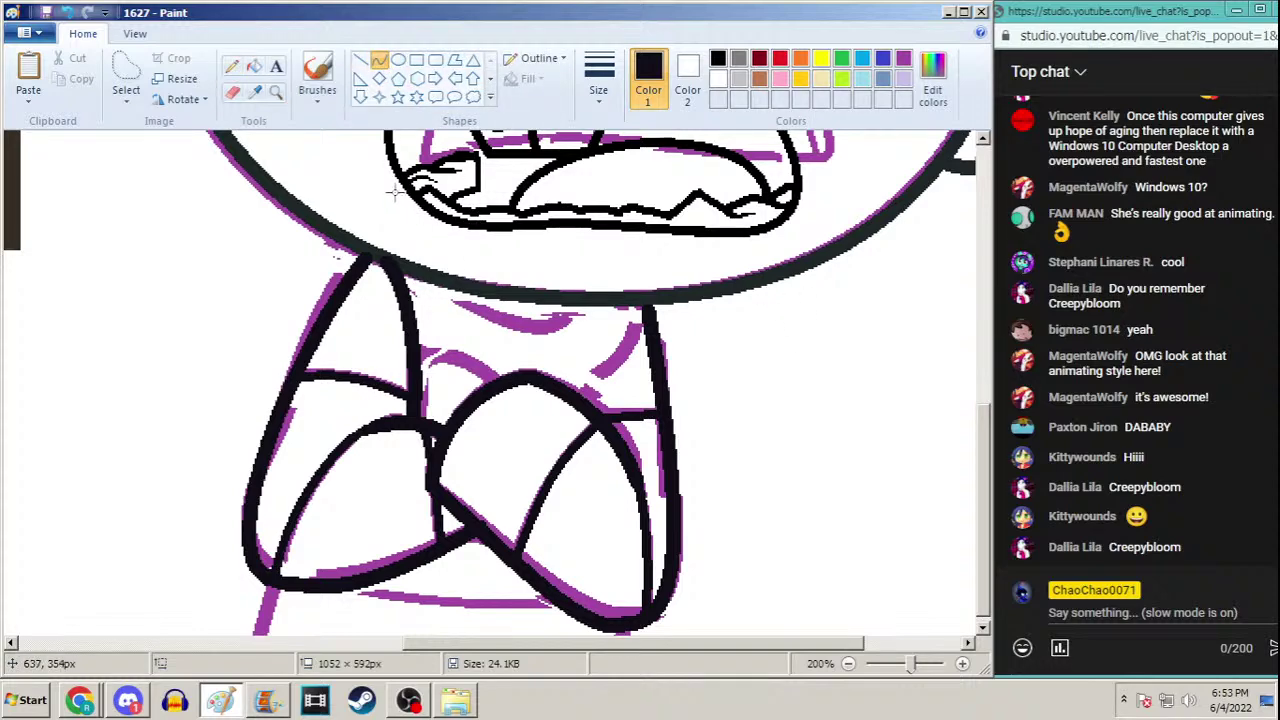
click(231, 66)
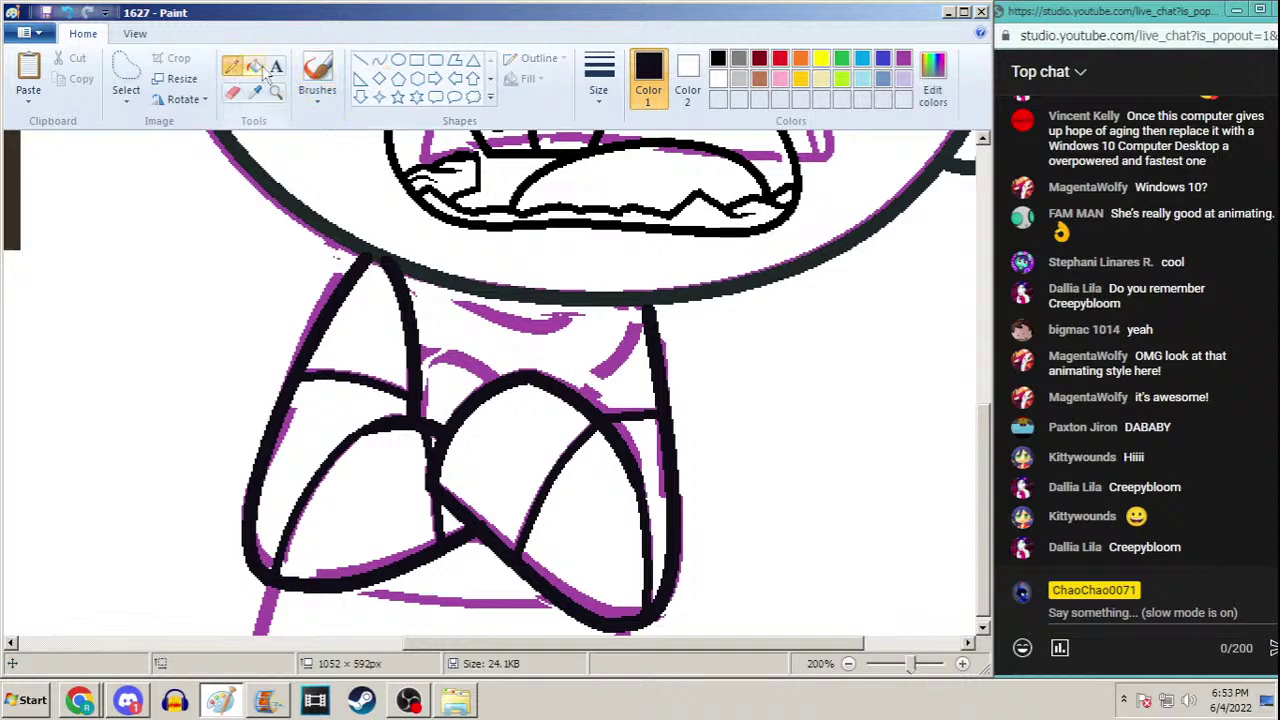
click(379, 60)
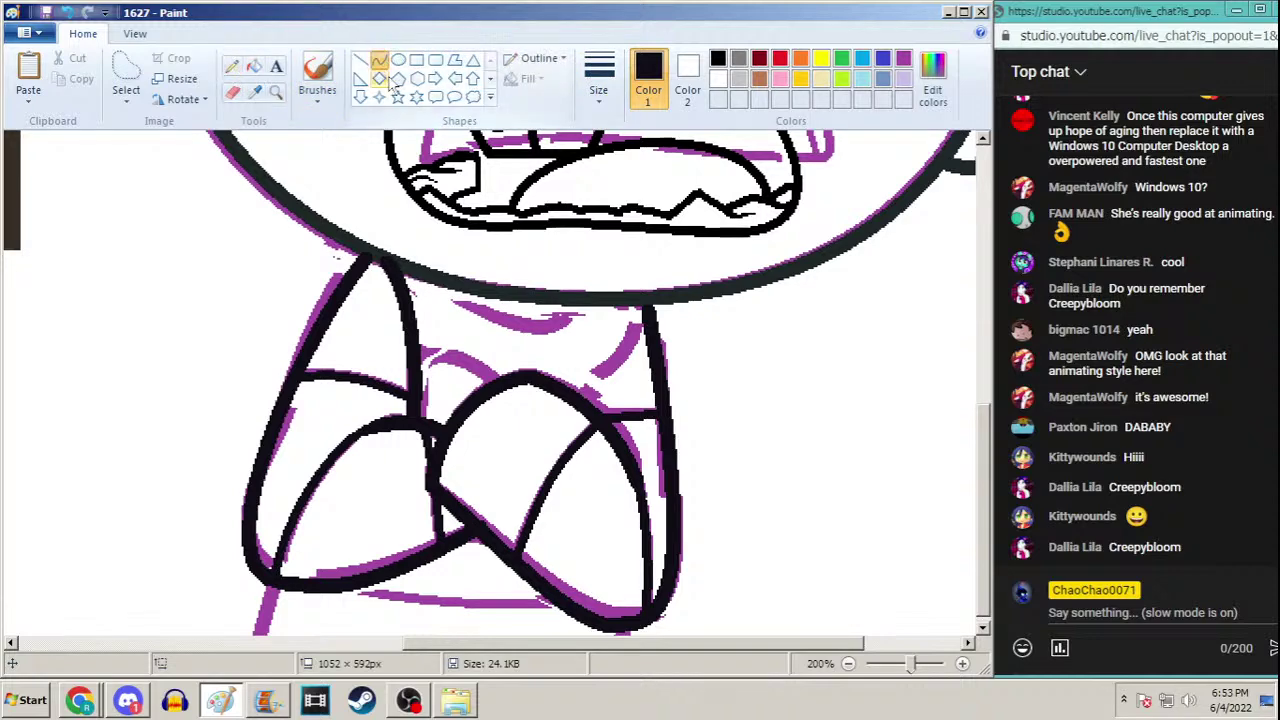
Trace the curved edge between the head and the right-hand forearm, and the neckline curve under the chin, with the Curve tool
drag(640, 300, 569, 387)
drag(627, 338, 601, 382)
click(603, 384)
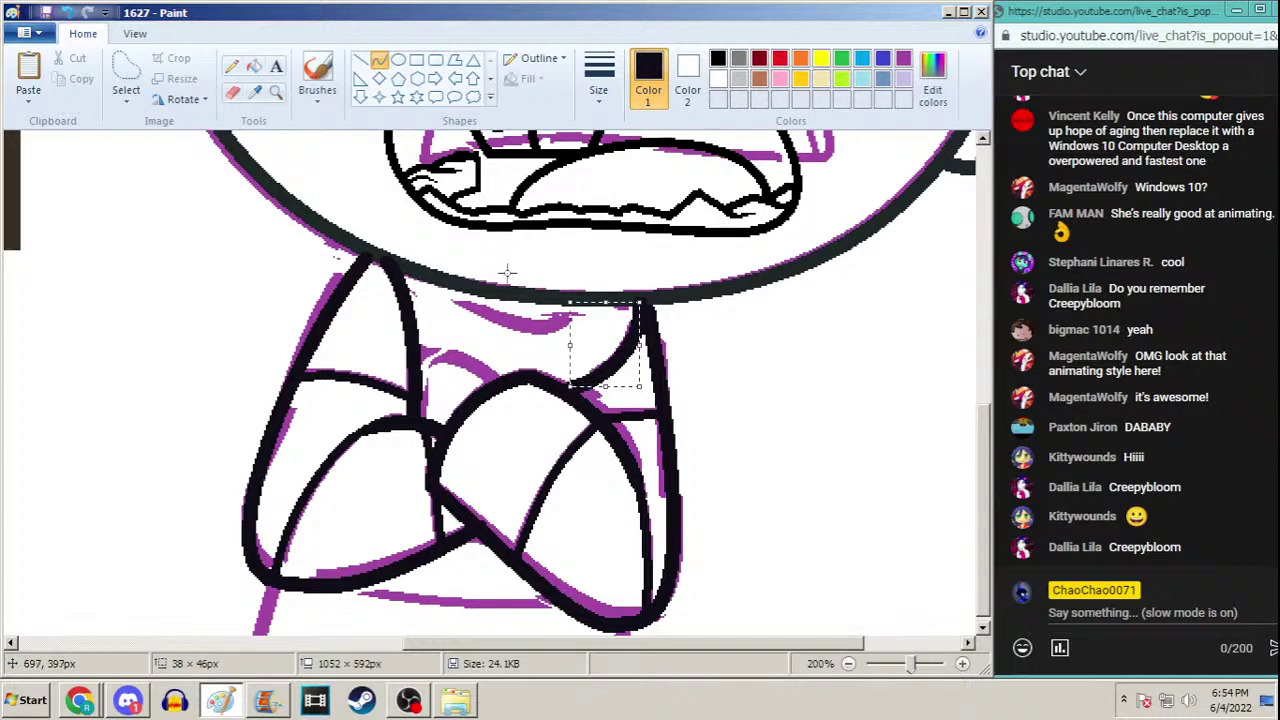
drag(436, 279, 558, 336)
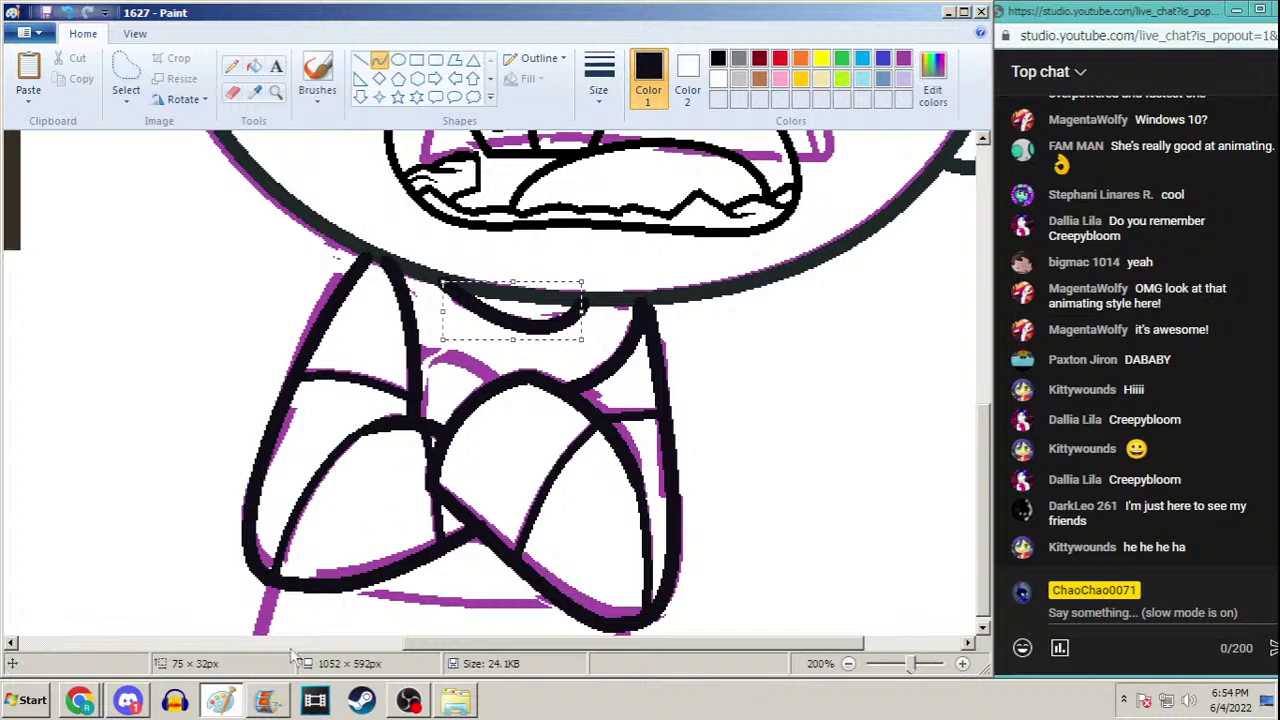
Pick the head outline's dark grey-green and repaint the outline over the overlapping ends of the neck and arm lines
click(231, 66)
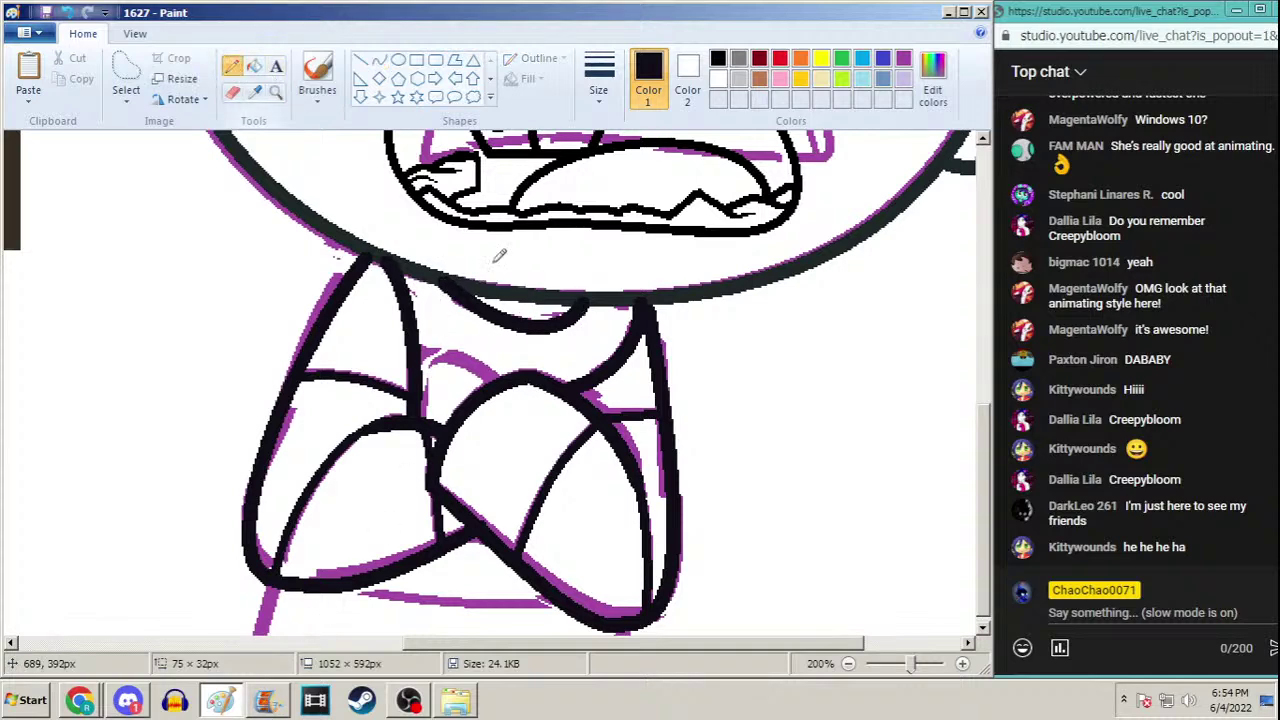
click(255, 91)
click(362, 236)
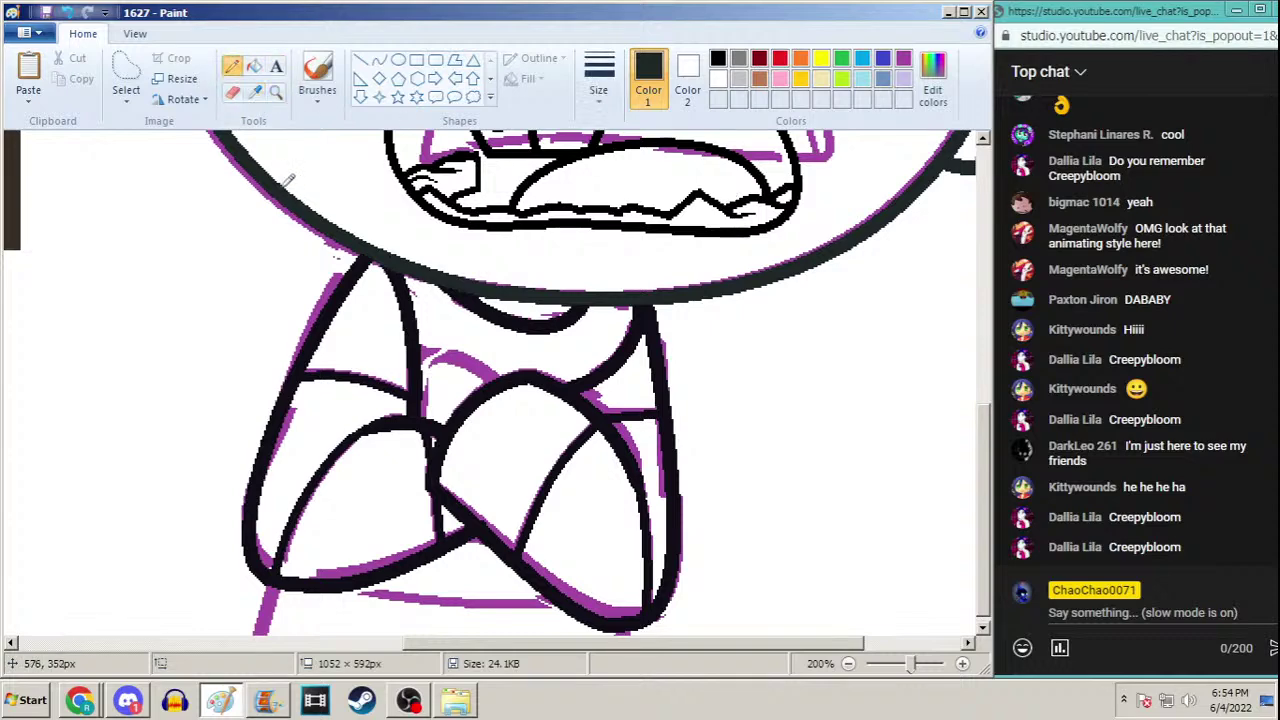
Trace the short curve between the left-hand arm and the crossing forearm in the head outline's colour at the thickest width
click(380, 62)
click(598, 80)
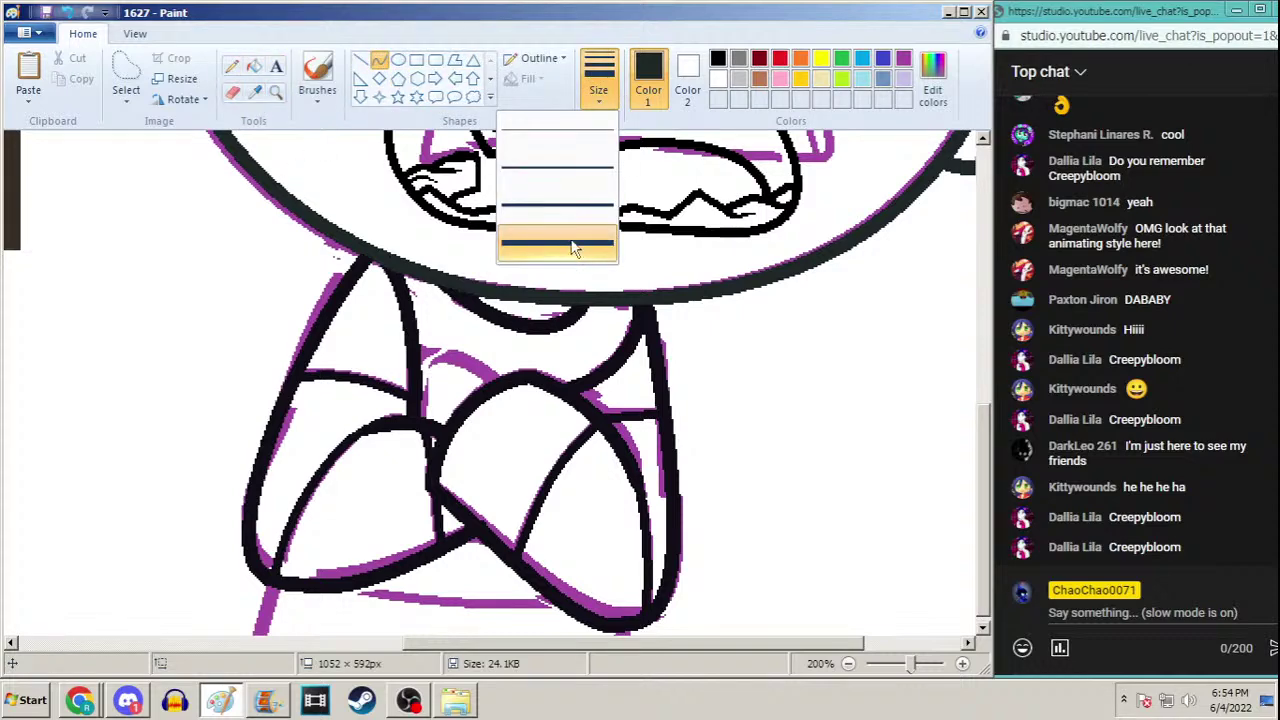
click(574, 247)
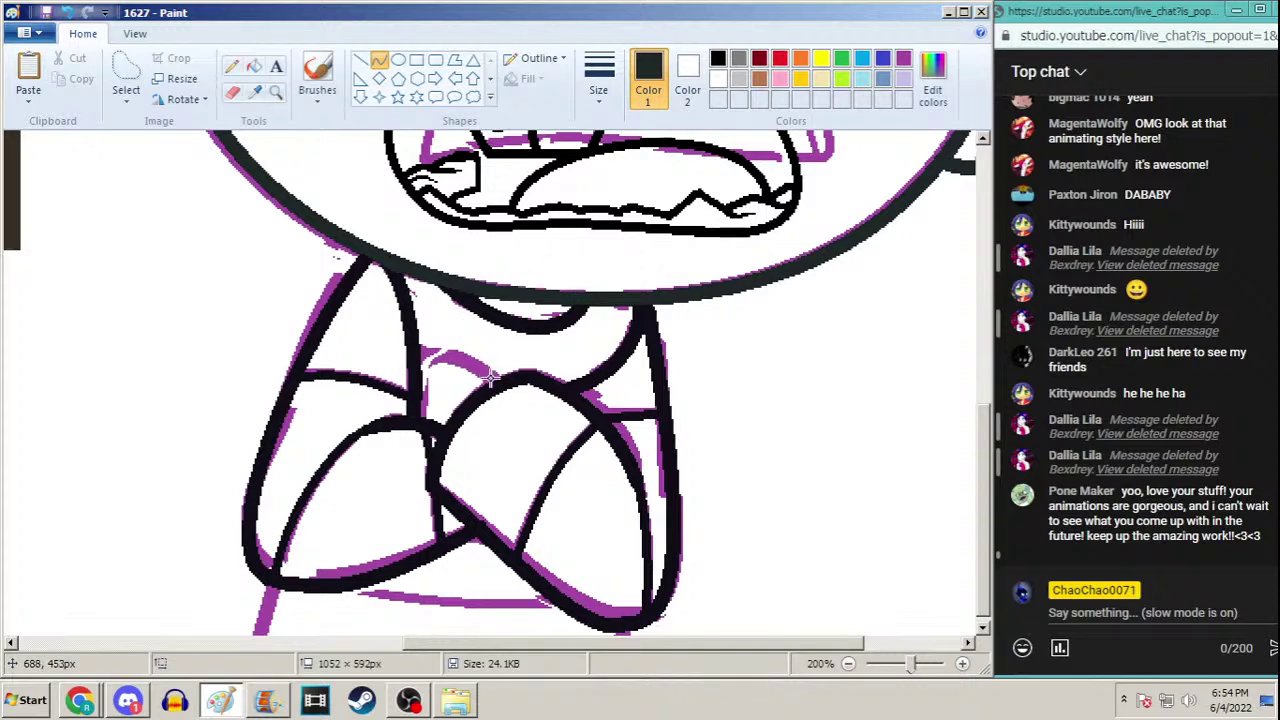
mouse_move(490, 377)
mouse_down()
mouse_move(425, 355)
mouse_move(455, 344)
mouse_up()
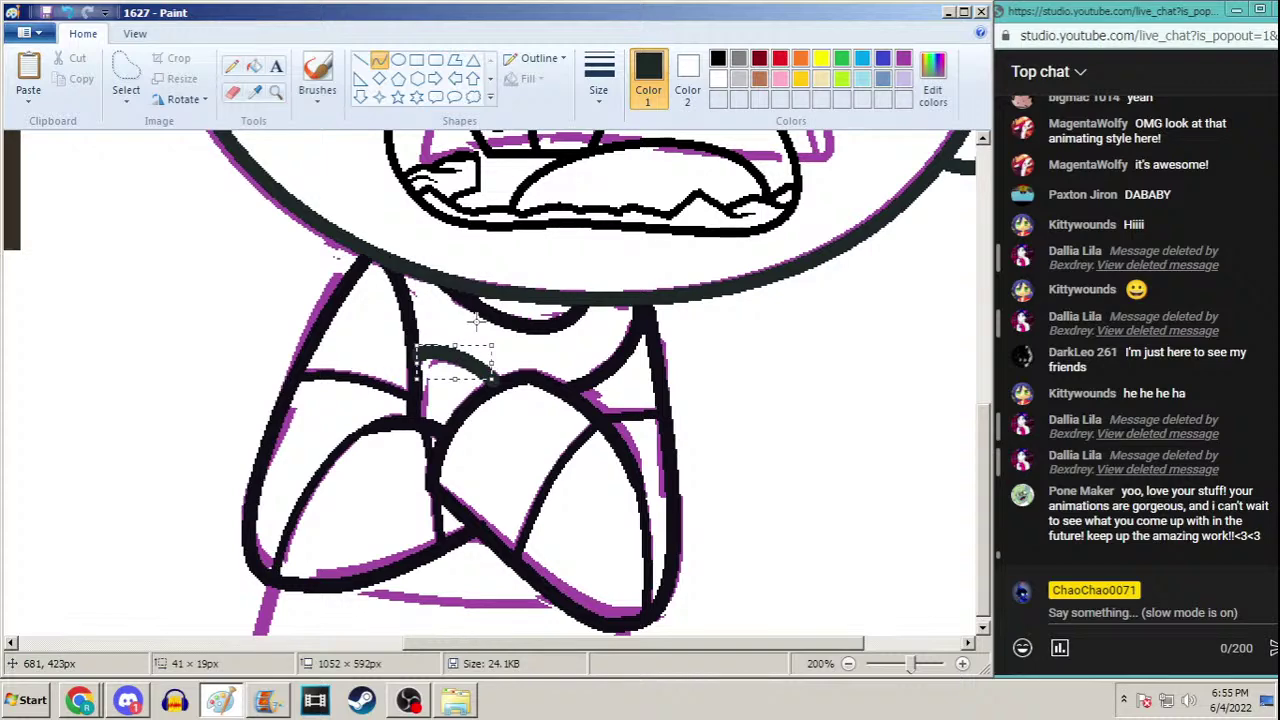
click(518, 390)
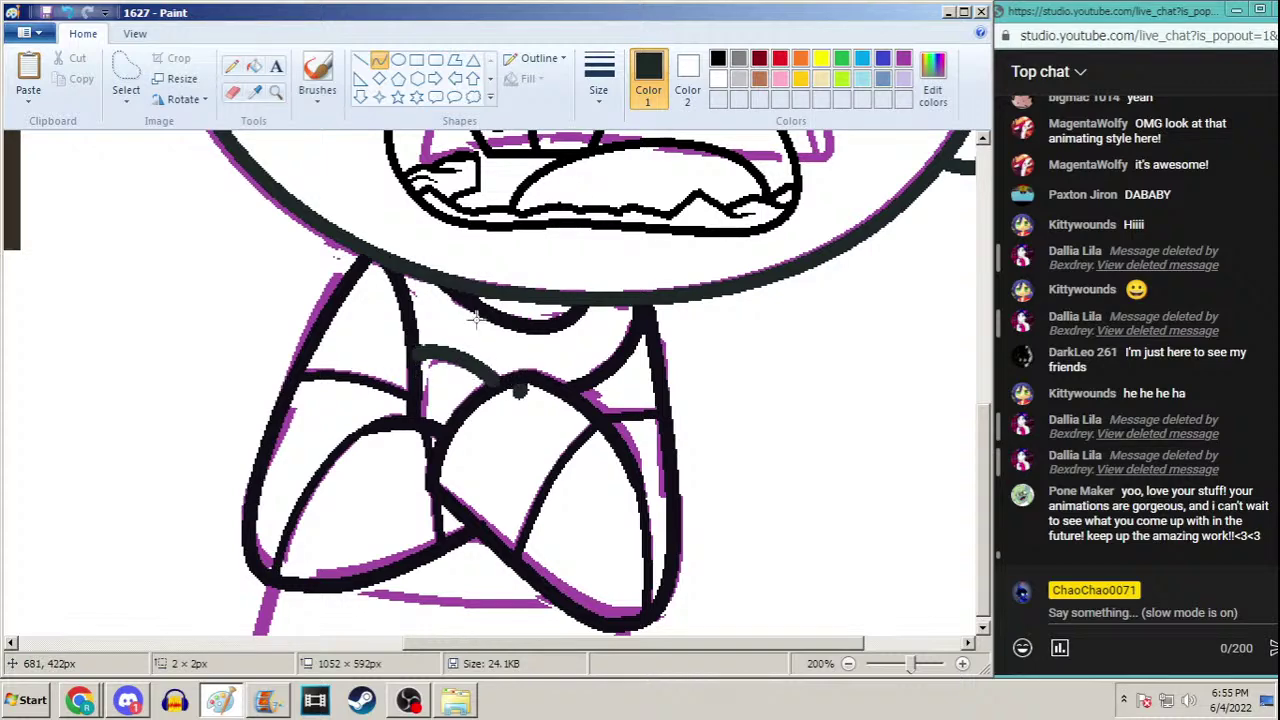
click(68, 12)
click(231, 66)
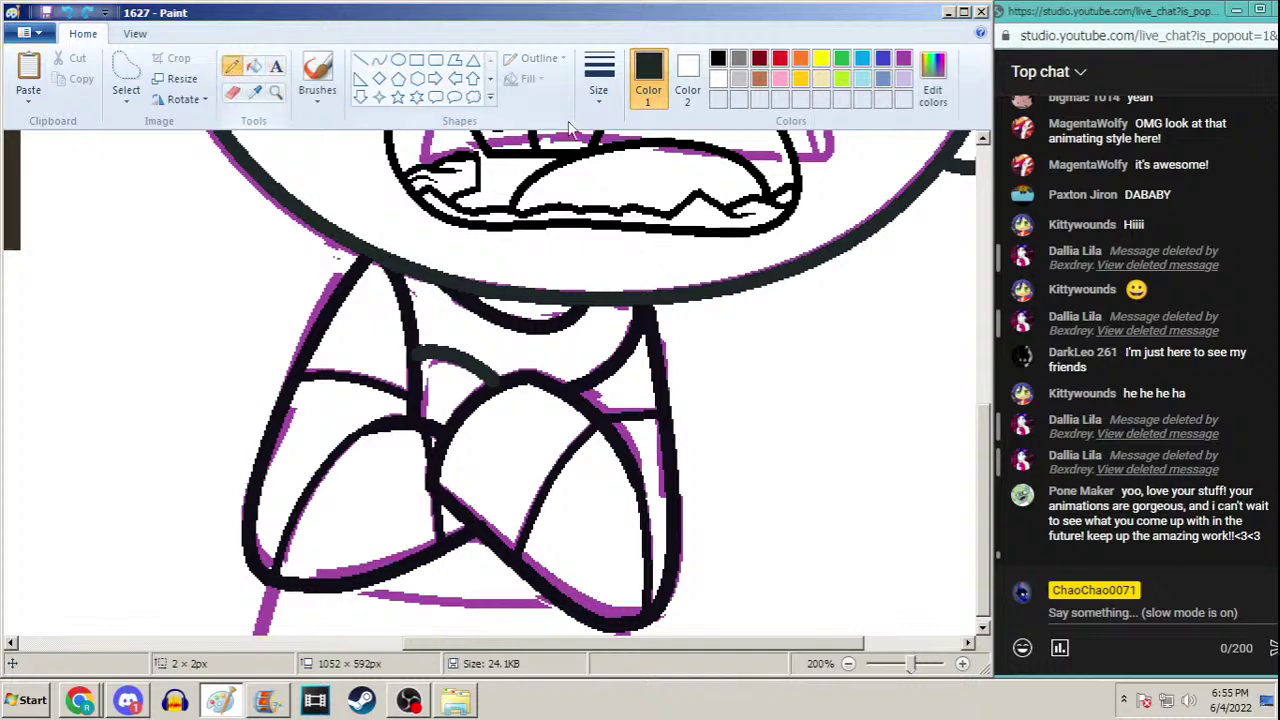
click(598, 78)
click(561, 240)
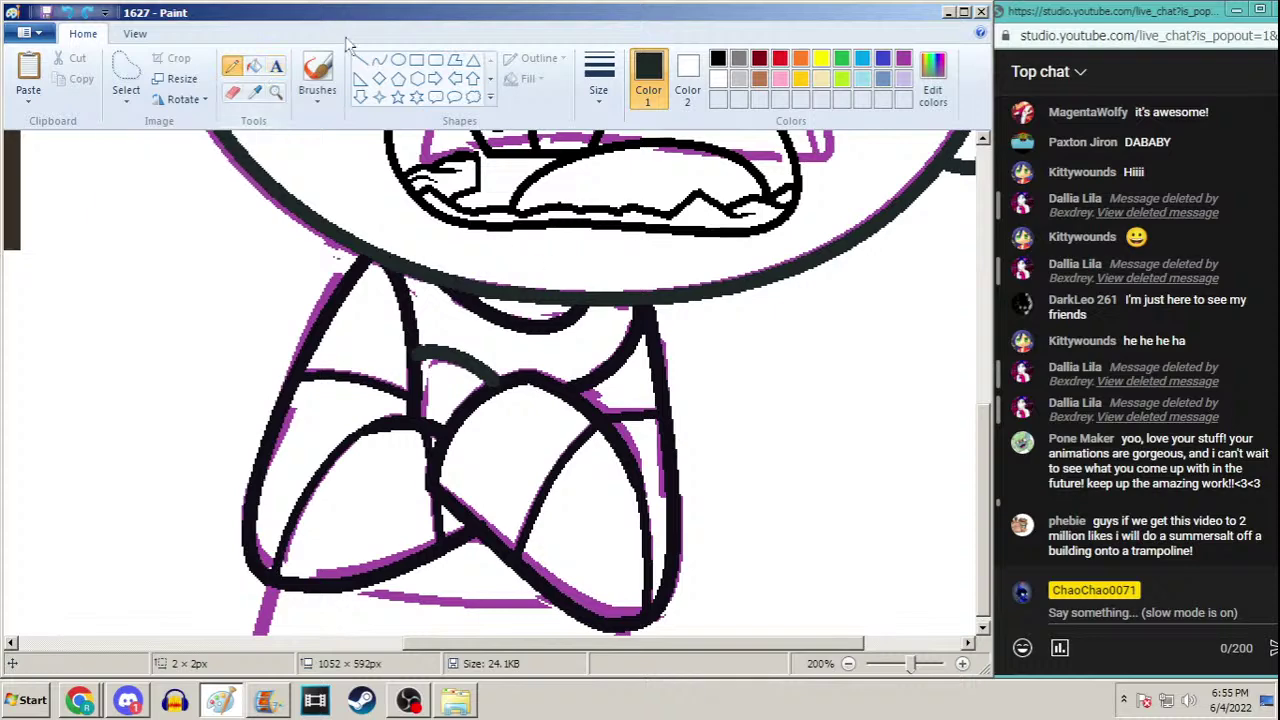
Try two black curved lines across the right-hand ear with the Curve tool at the second-thickest width, viewing the drawing at 100%
click(276, 91)
right_click(289, 203)
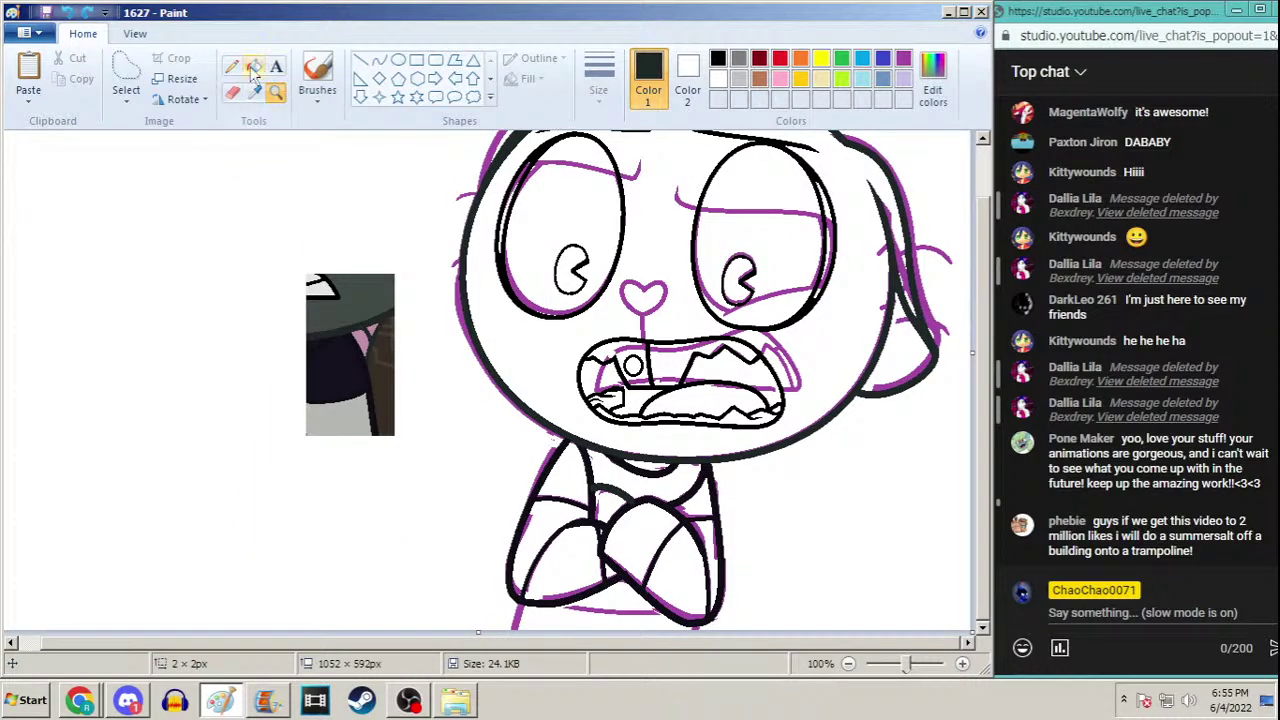
scroll(983, 360, up, 1)
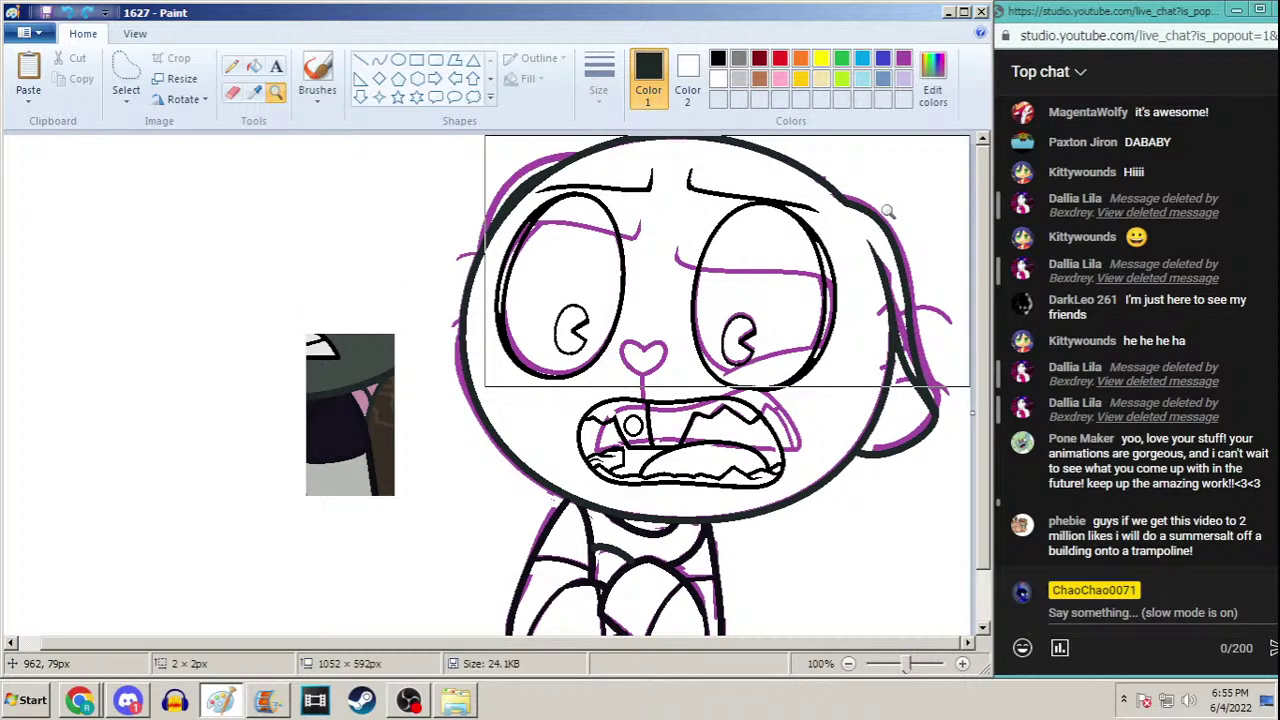
click(379, 60)
click(598, 75)
click(556, 190)
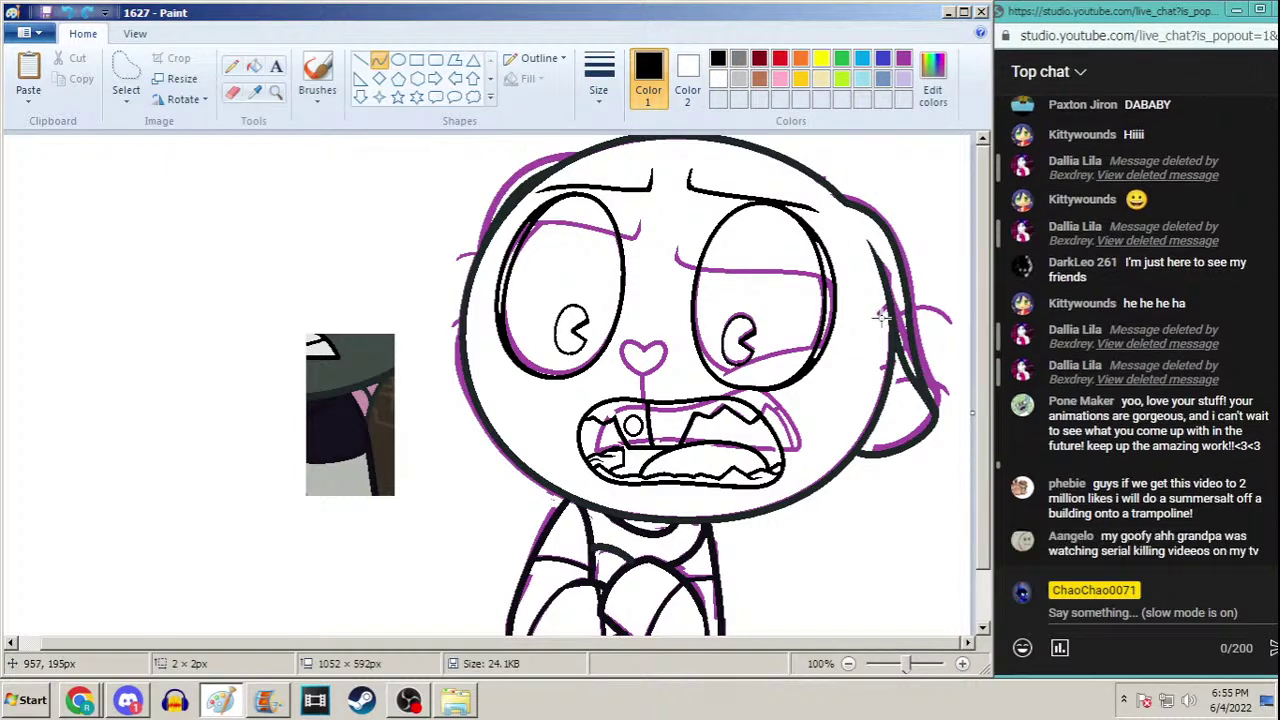
mouse_move(887, 319)
mouse_down()
mouse_move(955, 322)
mouse_move(909, 305)
mouse_move(943, 300)
mouse_up()
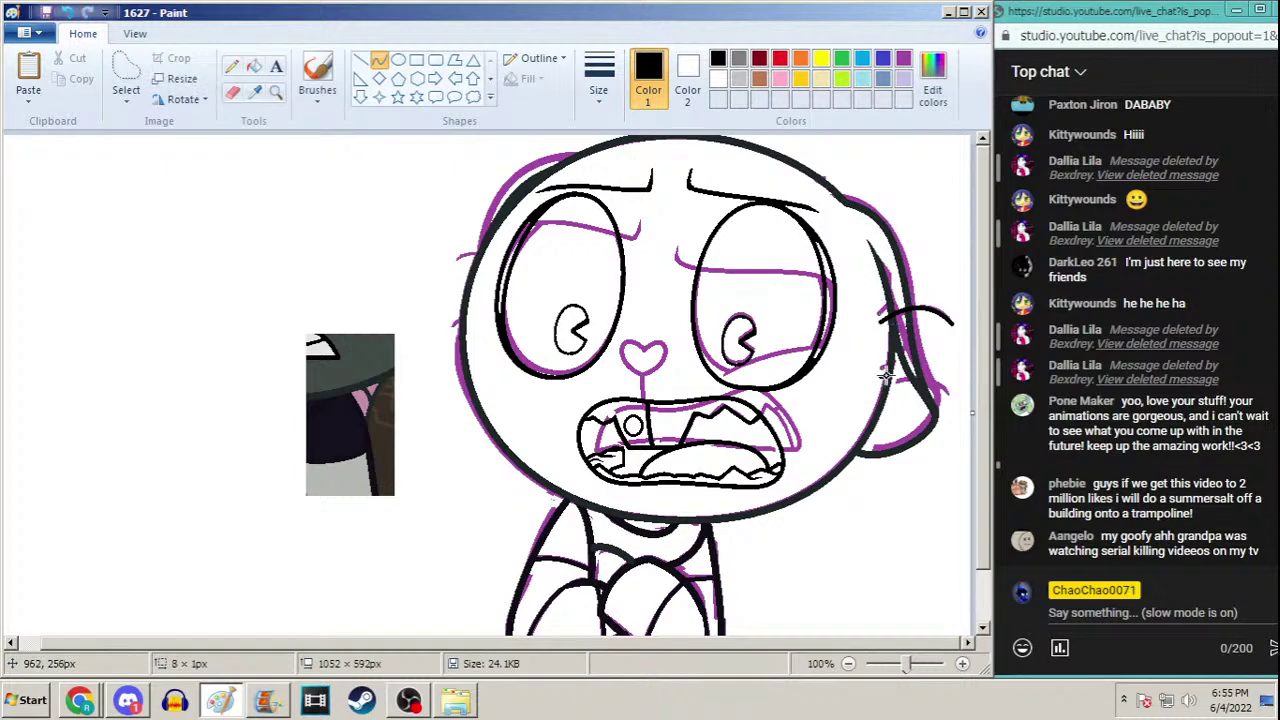
mouse_move(880, 376)
mouse_down()
mouse_move(948, 398)
mouse_move(905, 366)
mouse_move(946, 370)
mouse_move(931, 379)
mouse_up()
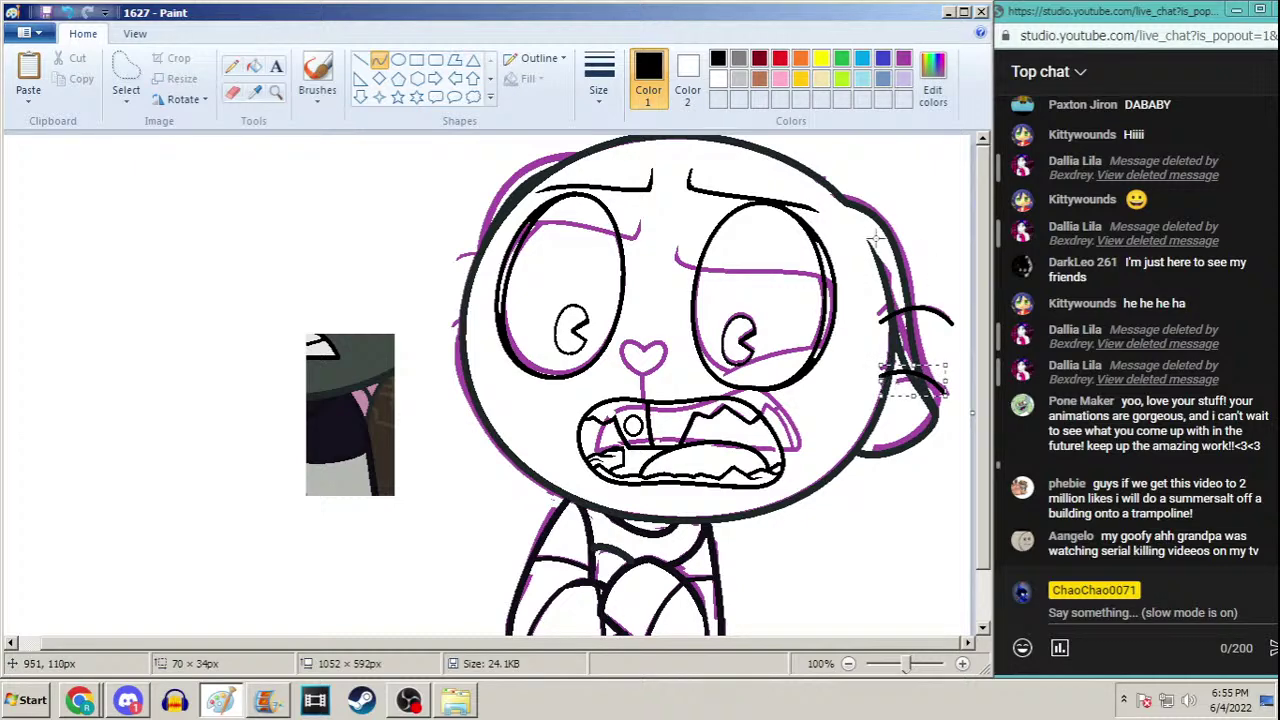
click(236, 66)
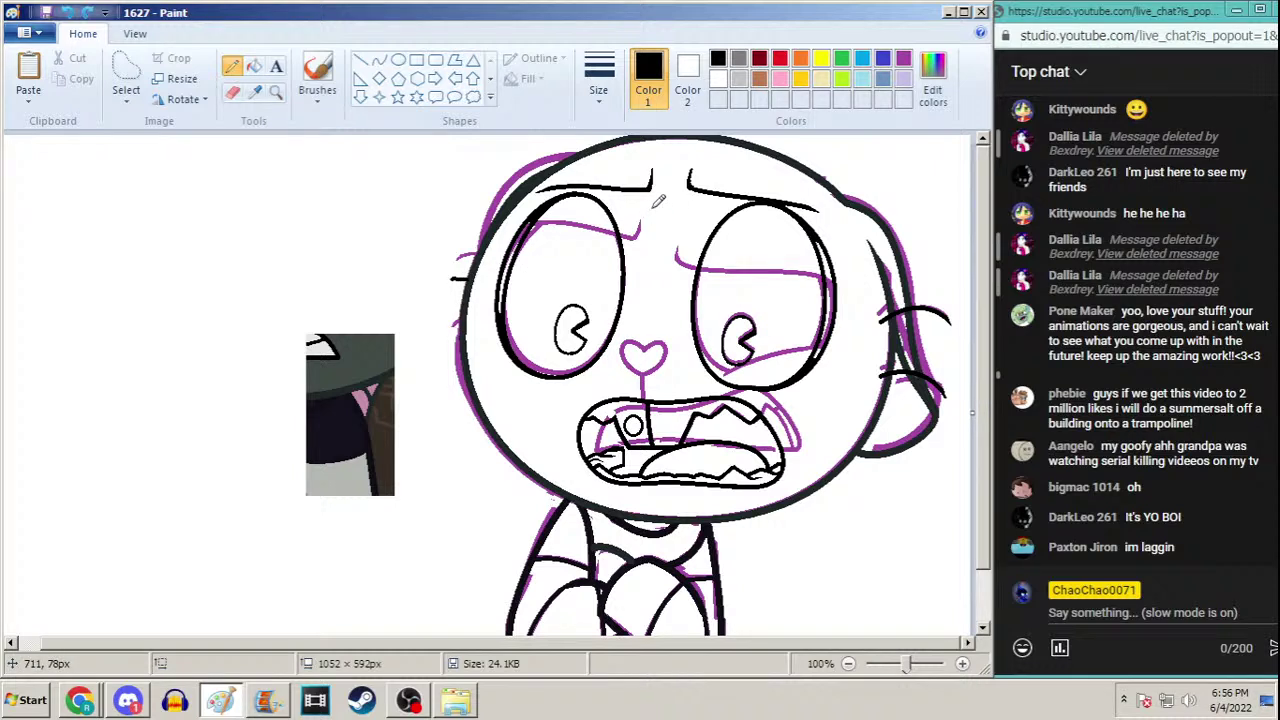
Undo the curved lines across the ear and the short marks on the opposite side of the head
key(ctrl+z)
key(ctrl+z)
key(ctrl+z)
key(ctrl+z)
Draw two downward-bending black curves across the right-hand ear, placed slightly below the purple sketch lines
click(379, 60)
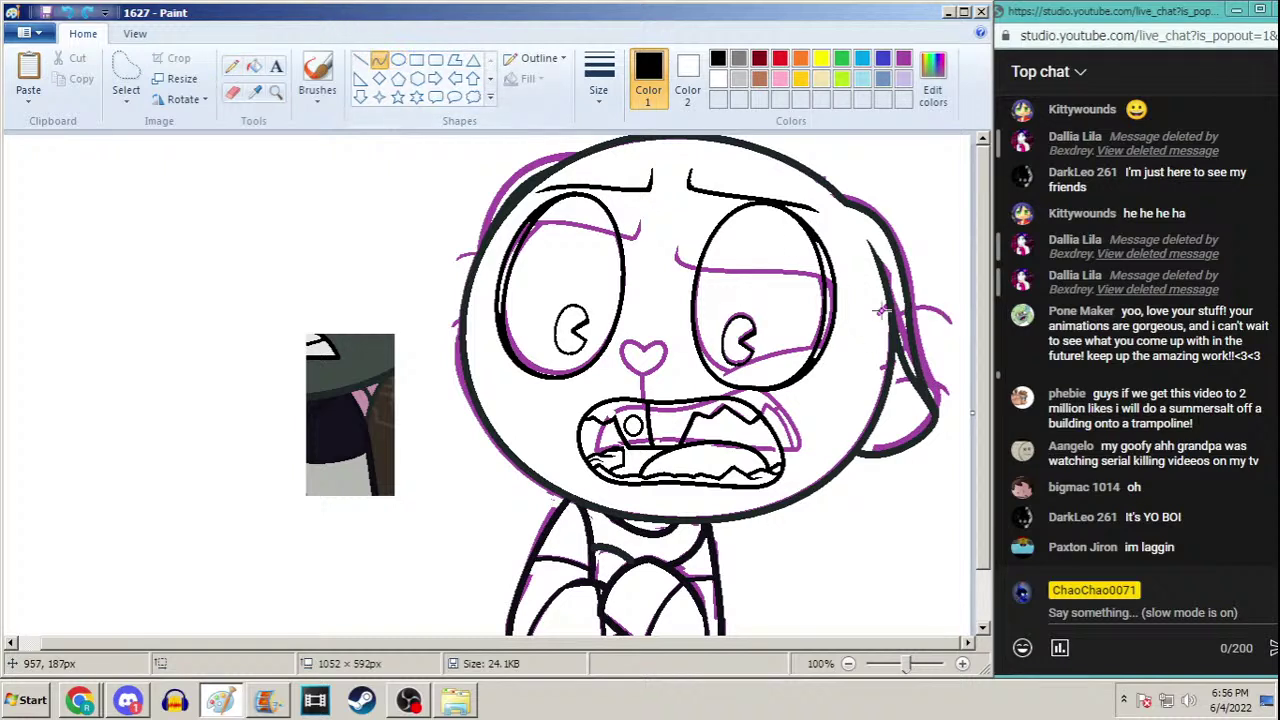
mouse_move(880, 332)
mouse_down()
mouse_move(933, 348)
mouse_move(911, 318)
mouse_move(944, 352)
mouse_move(951, 338)
mouse_up()
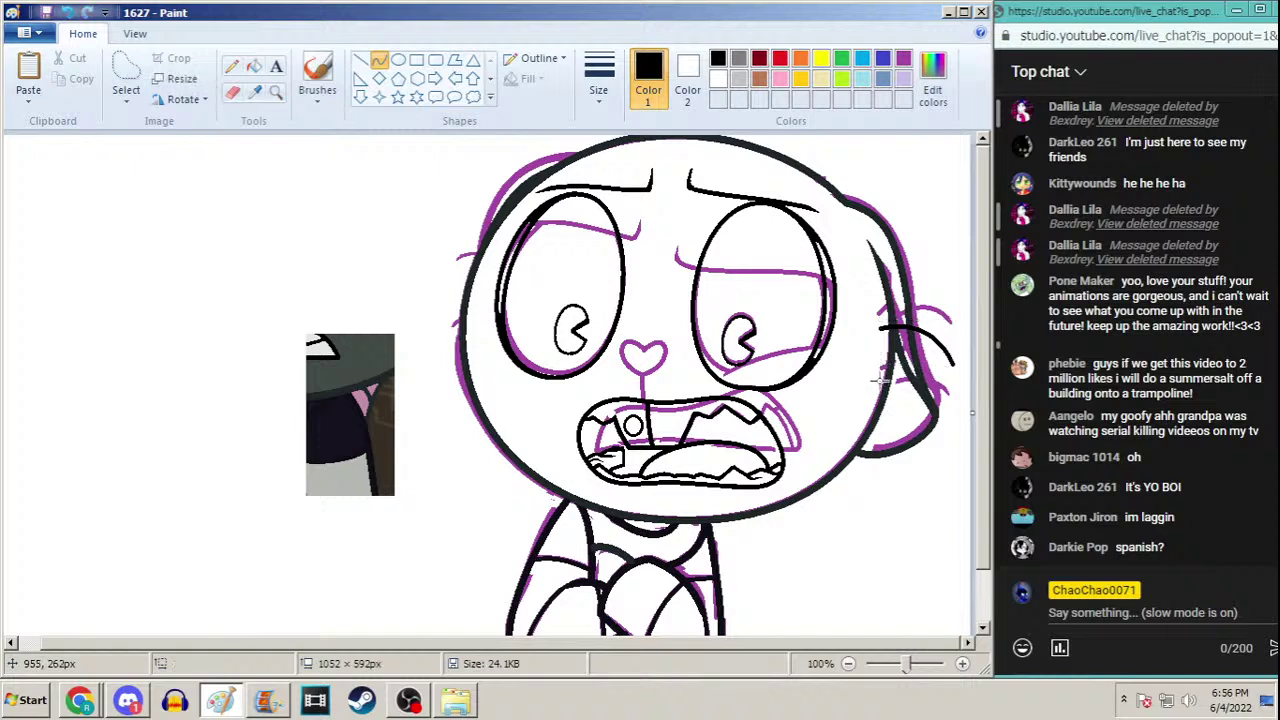
drag(870, 379, 940, 440)
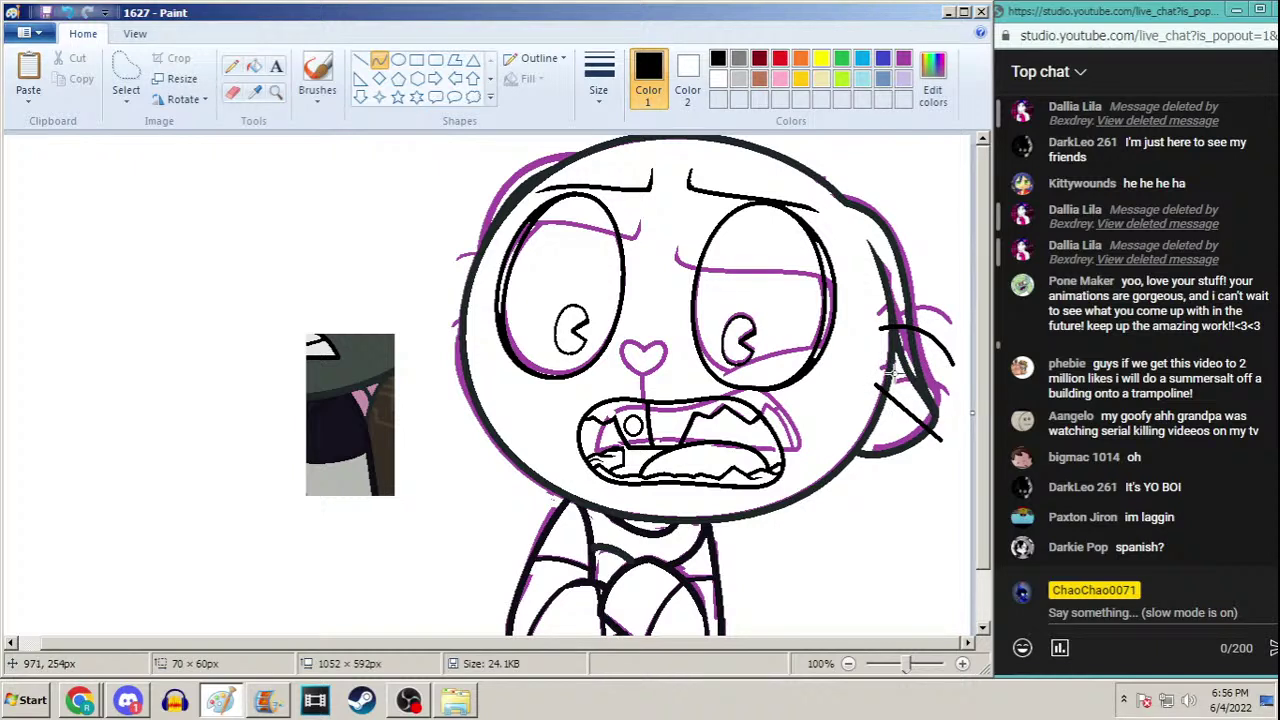
drag(893, 379, 958, 372)
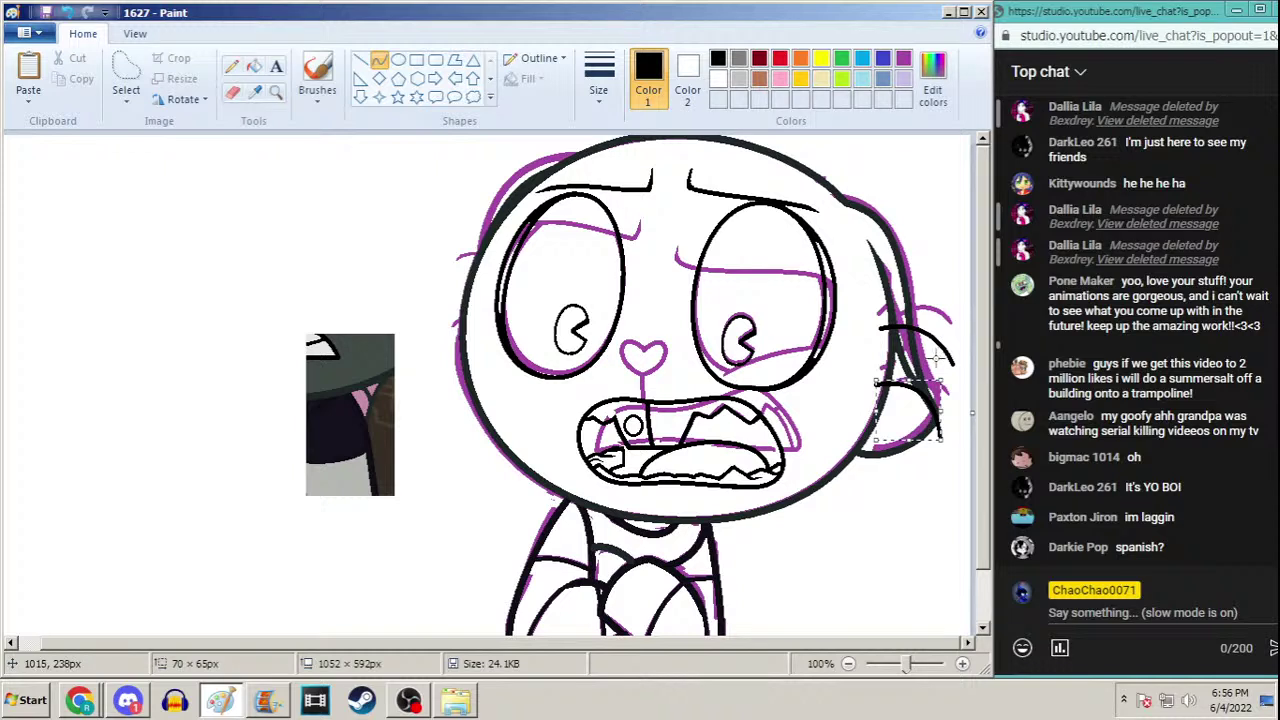
drag(940, 420, 946, 384)
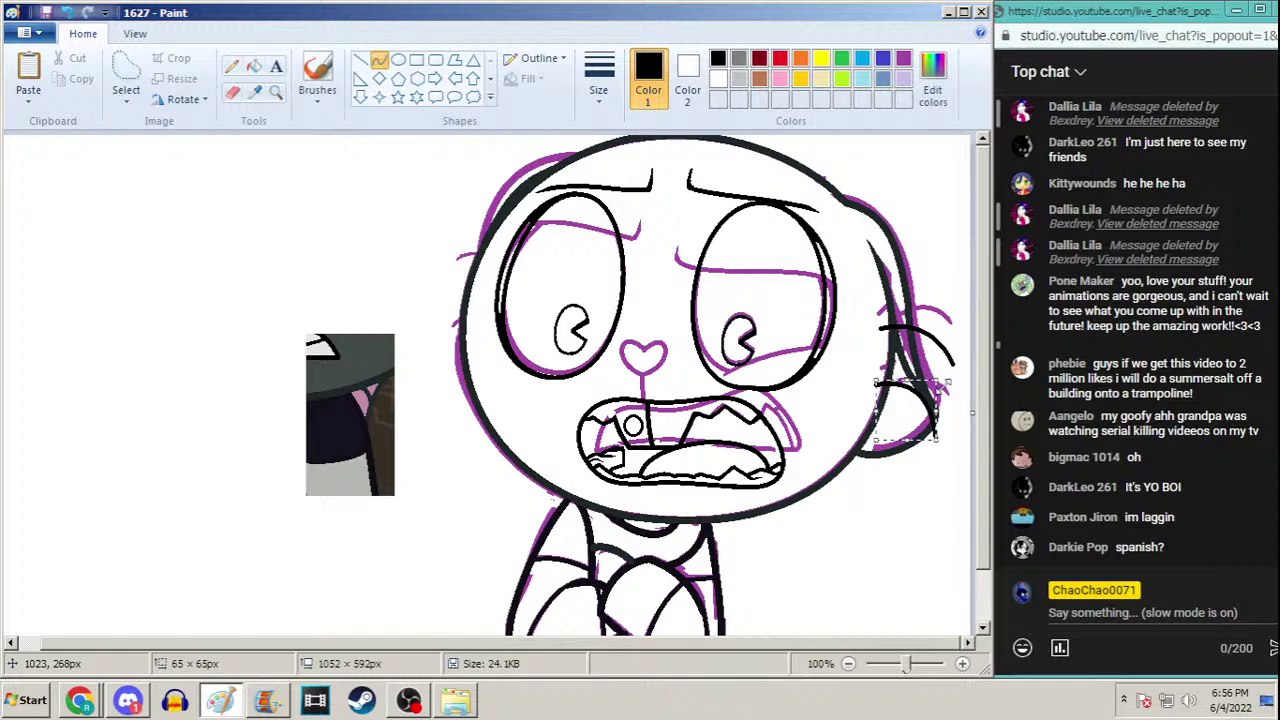
Tidy the ends of the ear curves and draw two short marks at the left-hand edge of the head with the Pencil
click(232, 68)
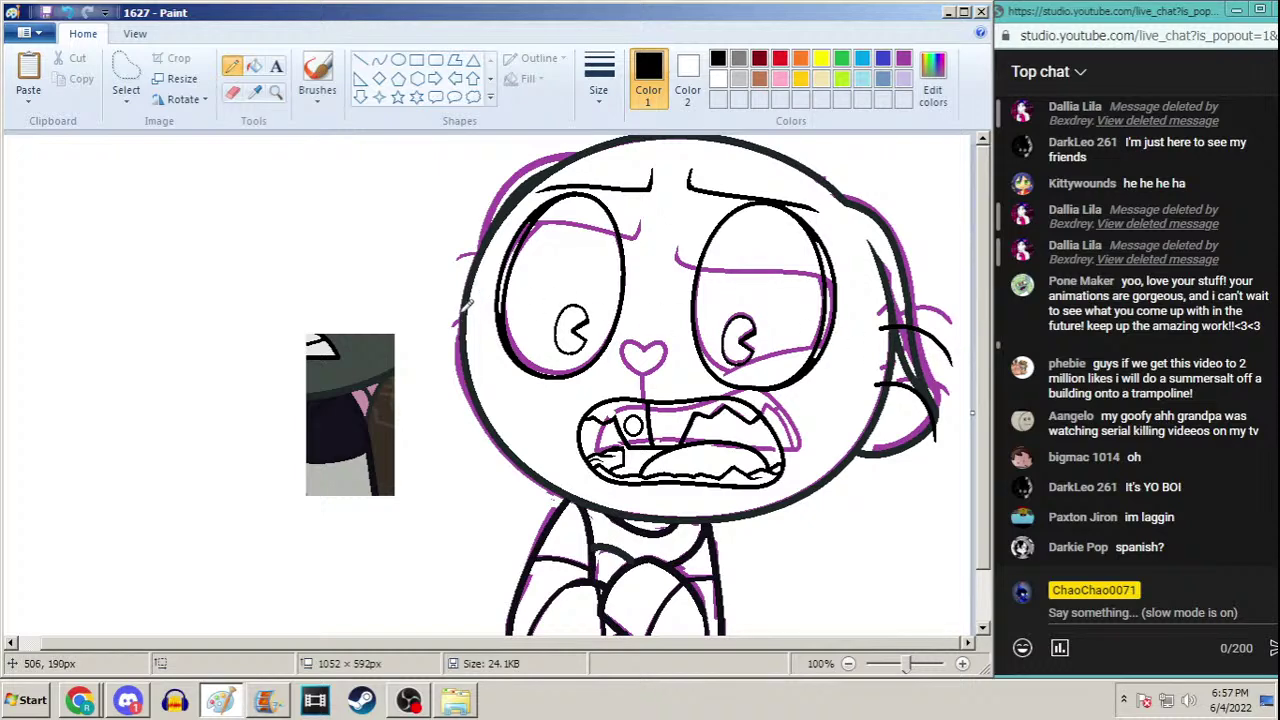
drag(460, 310, 448, 324)
mouse_move(462, 292)
mouse_down()
mouse_move(464, 342)
mouse_move(472, 310)
mouse_up()
Pick the arm outline's colour and trace the body's left-hand side below the forearm with the Curve tool at the thickest width
drag(982, 296, 995, 400)
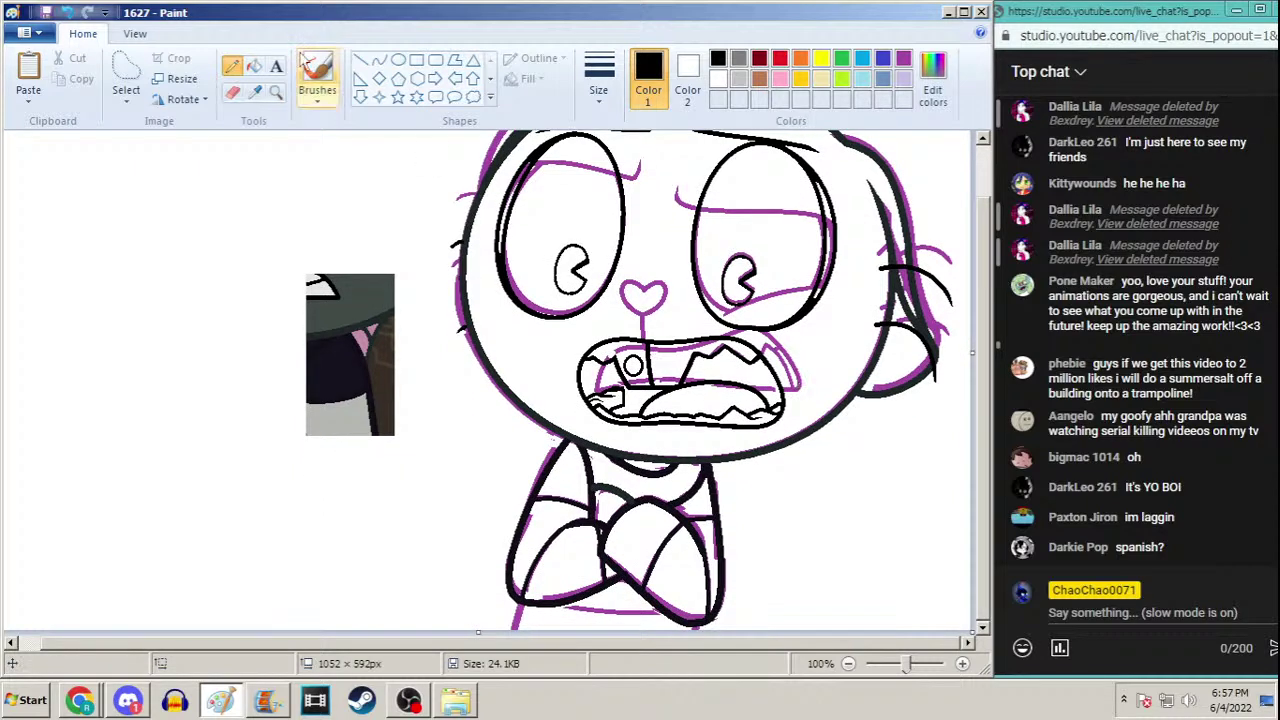
click(254, 91)
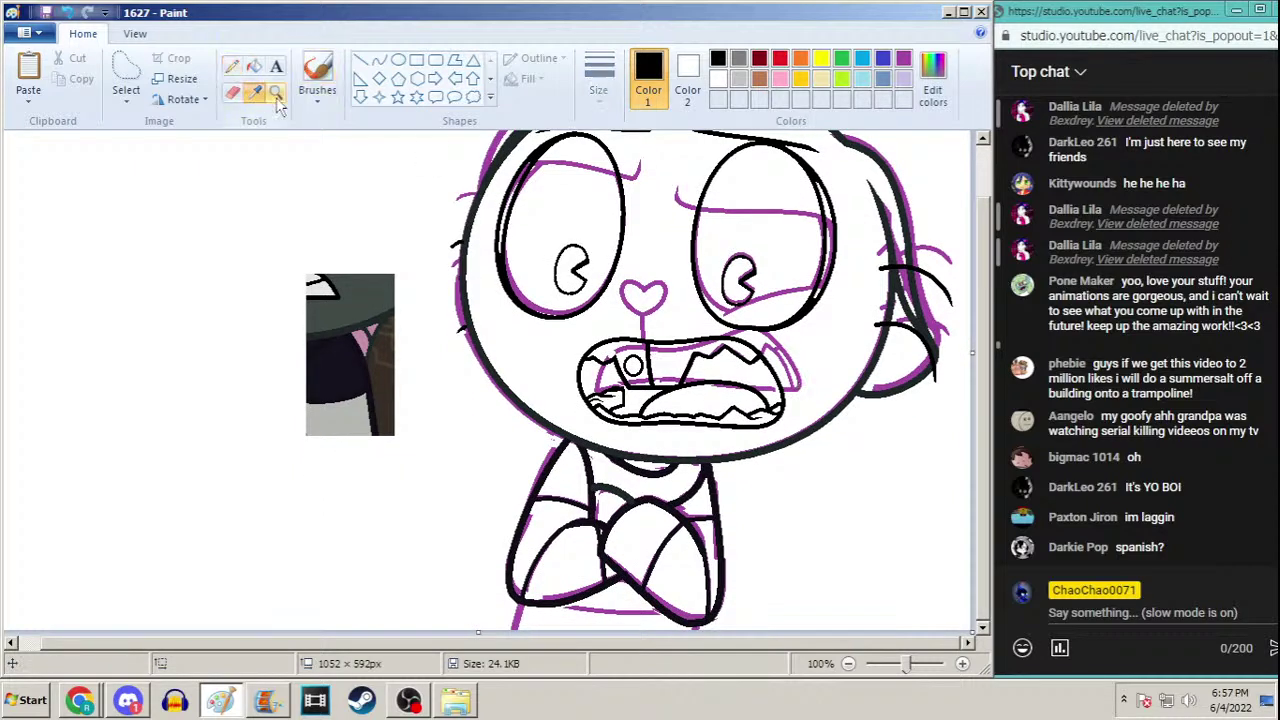
click(379, 60)
click(598, 75)
click(576, 252)
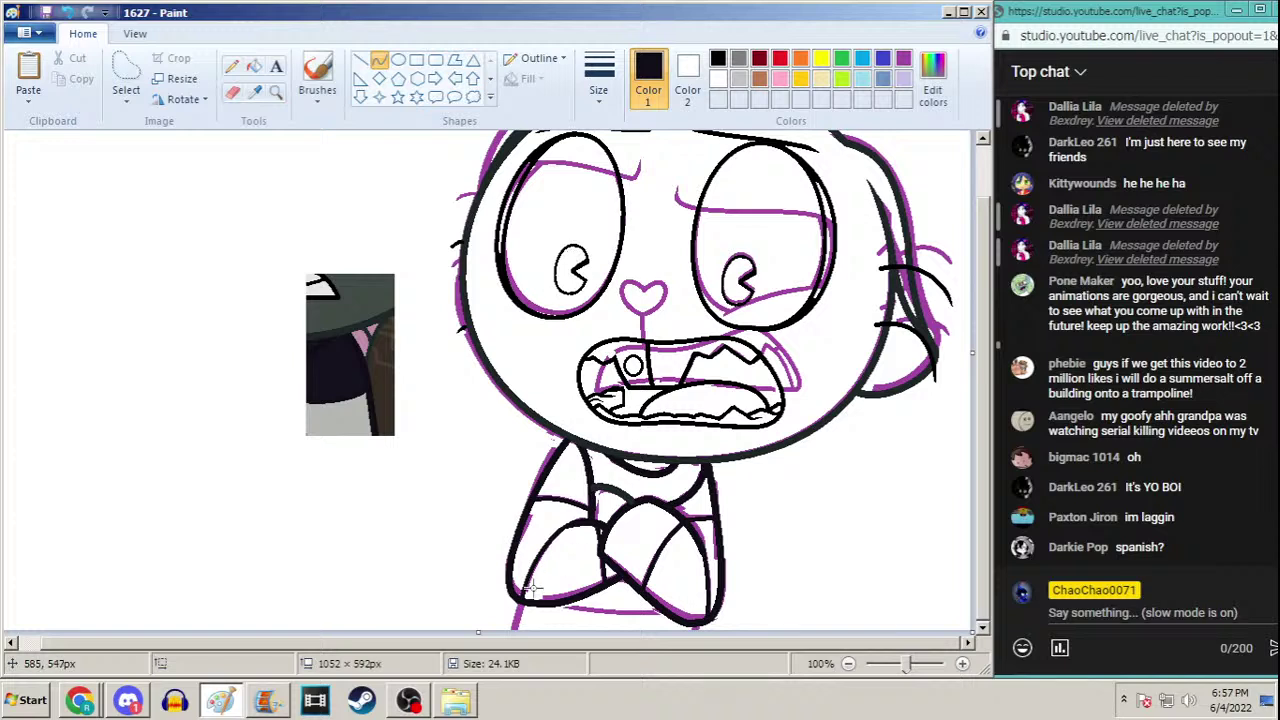
drag(521, 598, 503, 684)
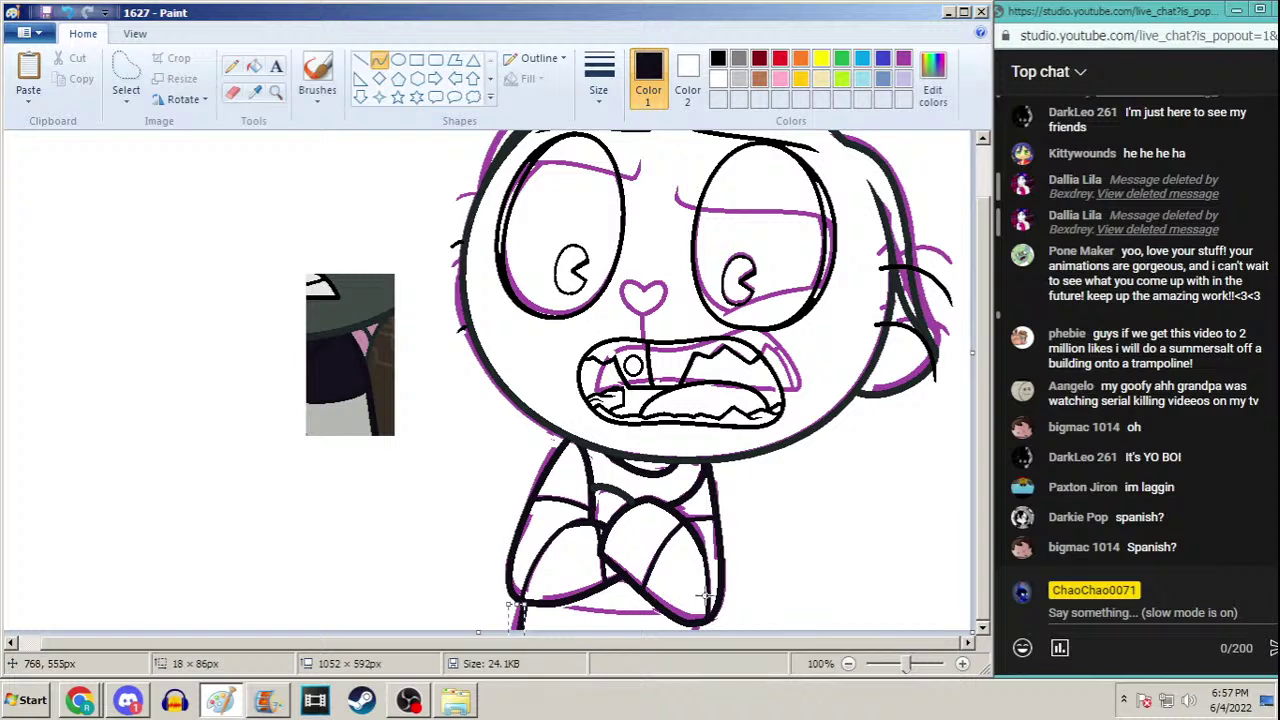
Select the whole drawing and nudge it about 5 pixels to the left
key(ctrl+a)
key(Left)
key(Left)
key(Left)
key(Left)
key(Left)
key(Left)
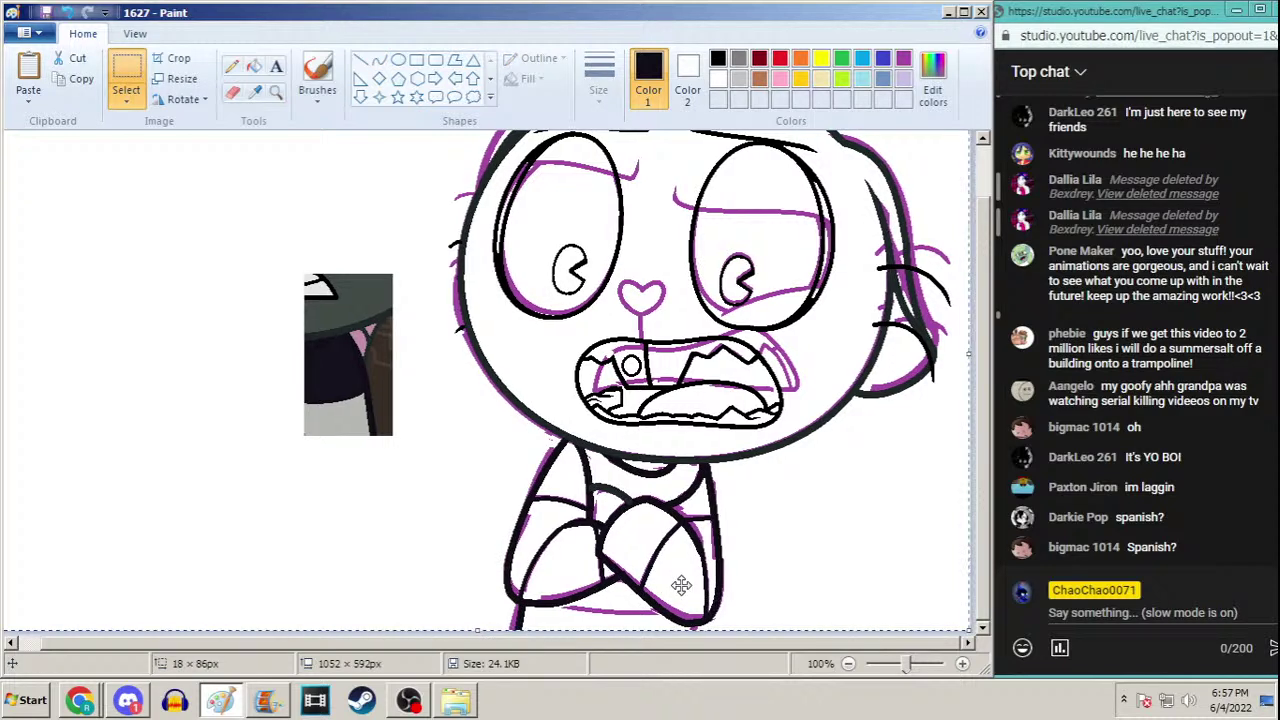
Trace the body's short right-hand side below the crossed forearm, and set the Curve tool to the second-thickest line width
click(379, 60)
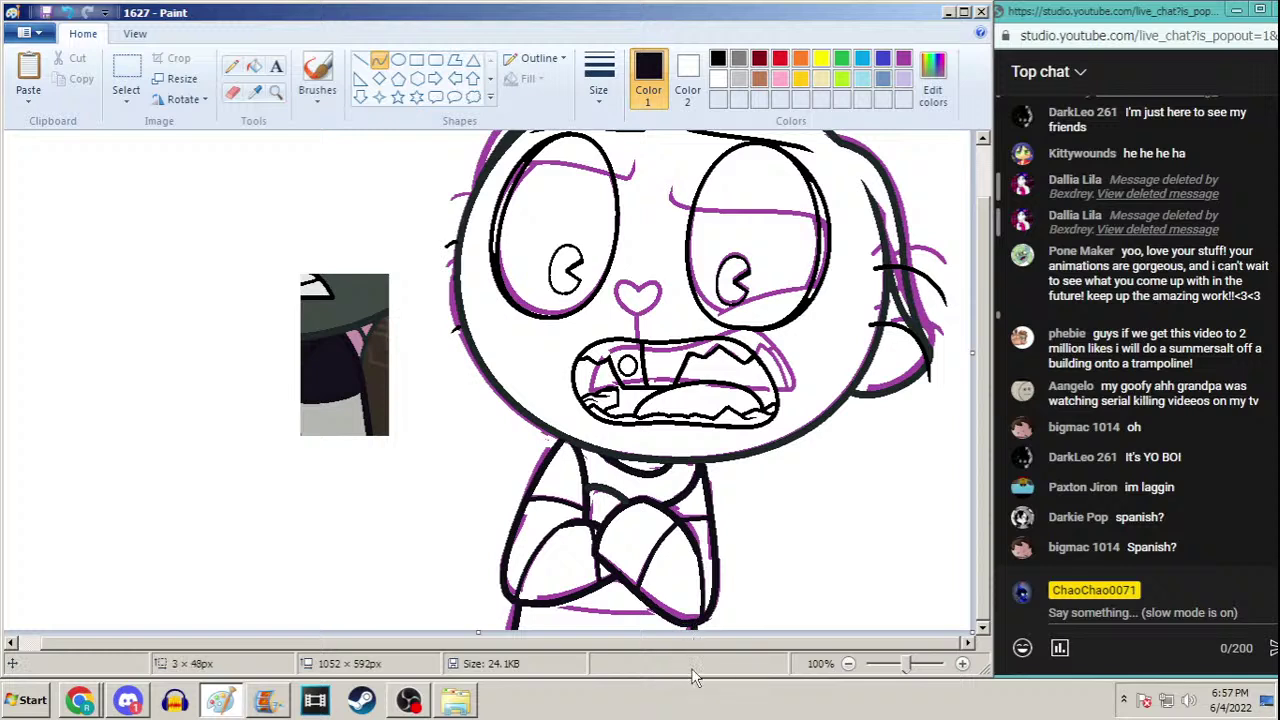
mouse_move(707, 658)
mouse_down()
mouse_move(703, 602)
mouse_move(694, 622)
mouse_up()
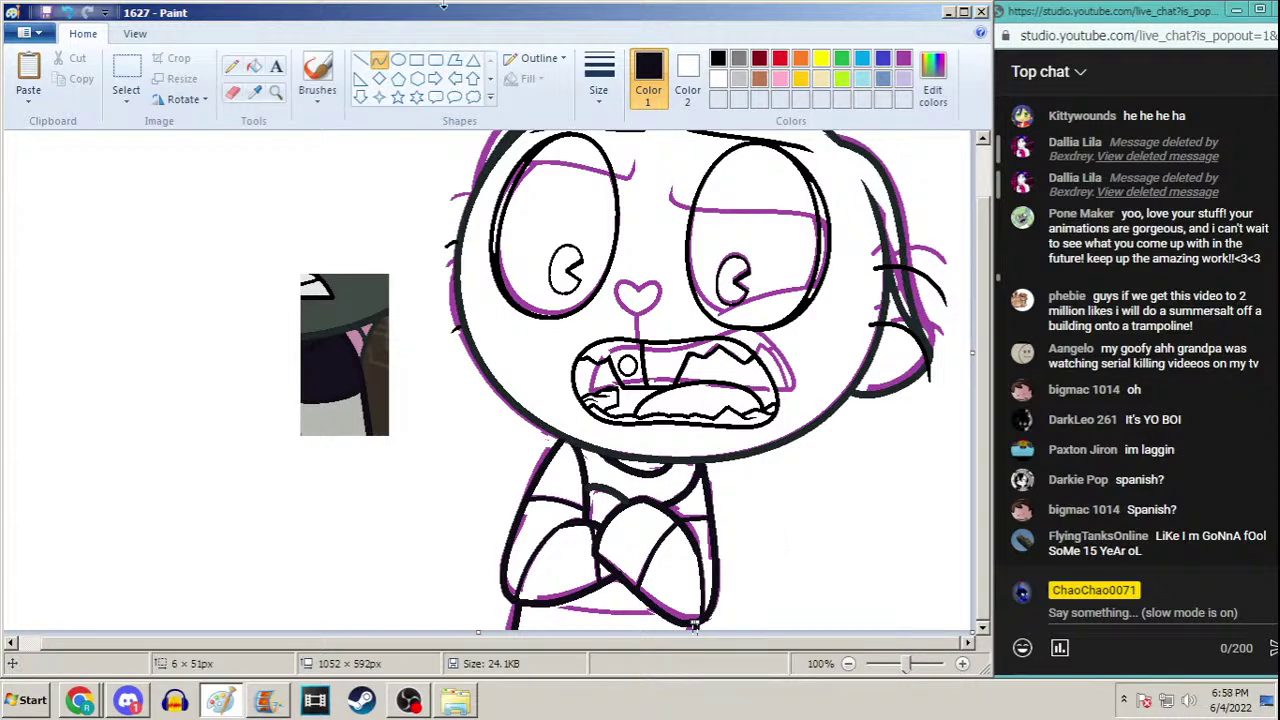
click(603, 76)
click(587, 200)
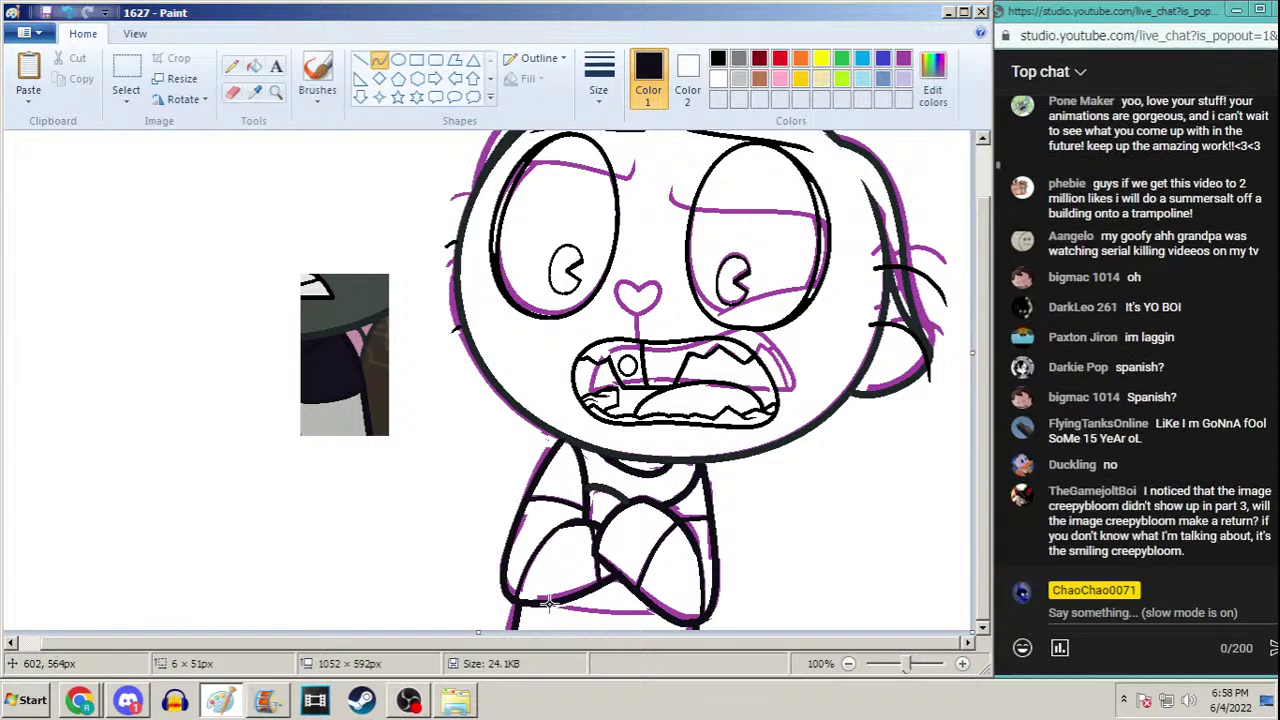
Trace the body's lower edge beneath the crossed forearms with the Curve tool, about 117 px wide with a slight downward bend
drag(540, 603, 657, 608)
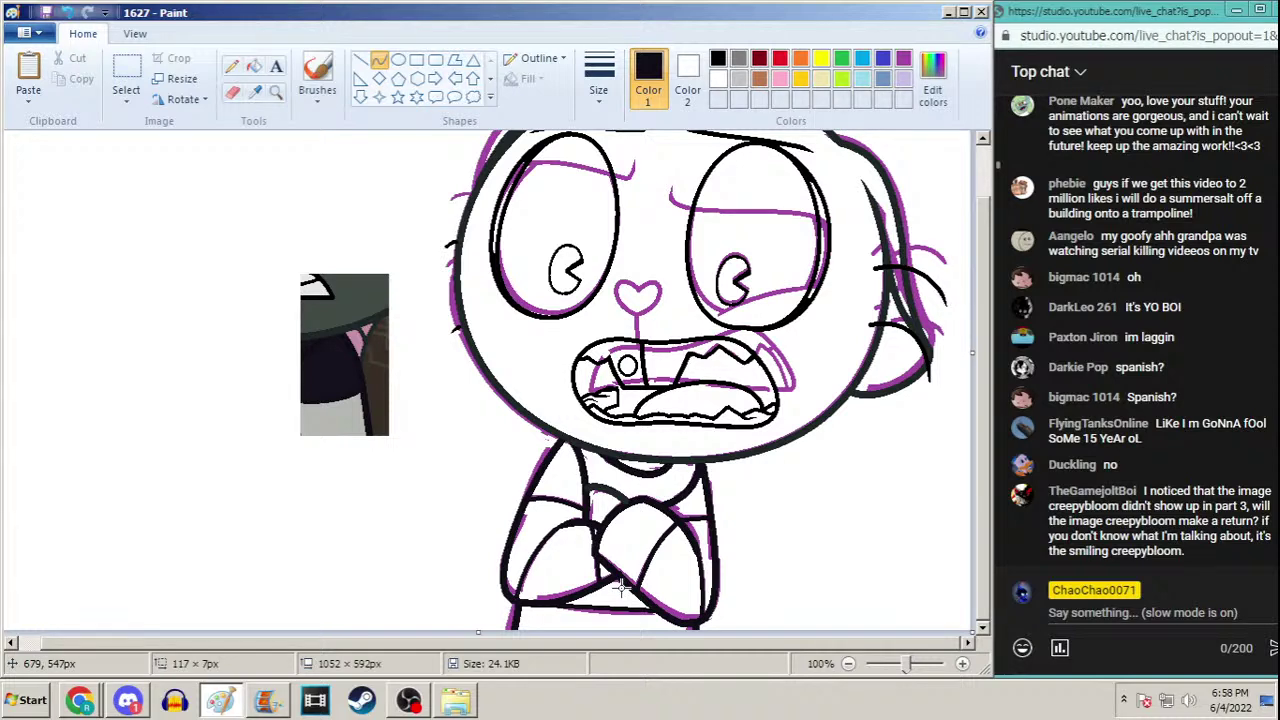
drag(545, 601, 607, 610)
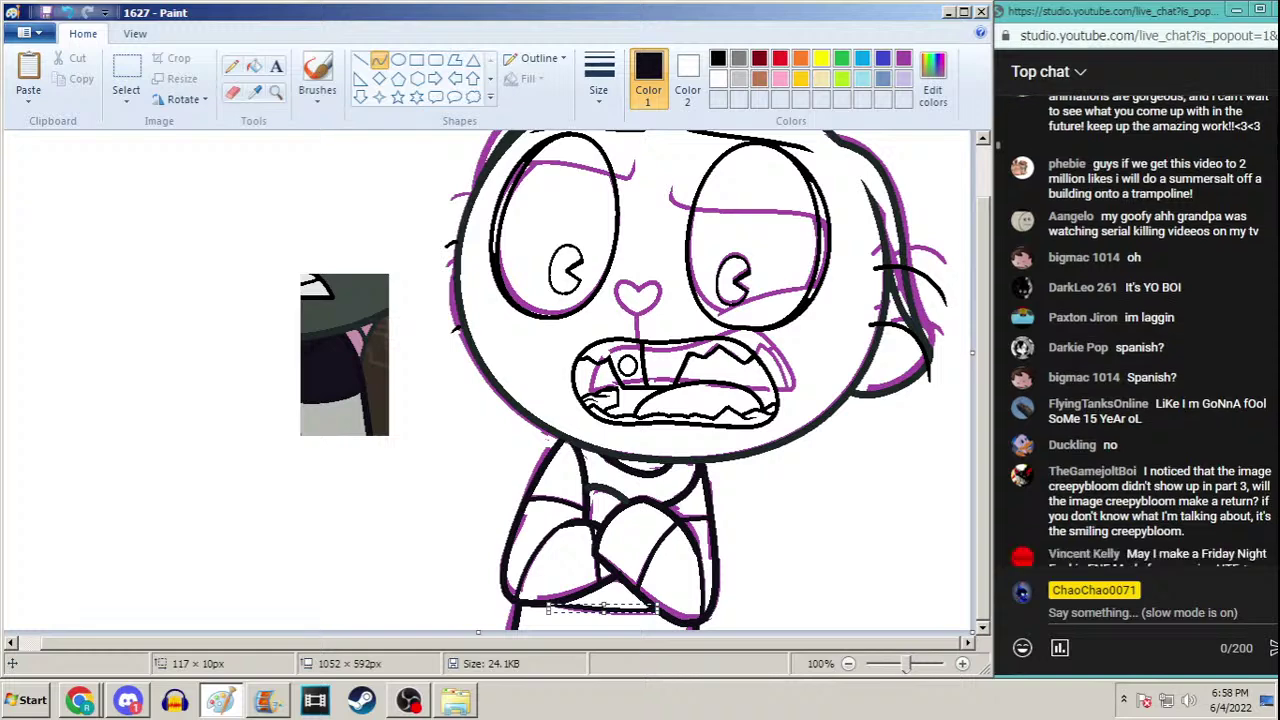
click(361, 60)
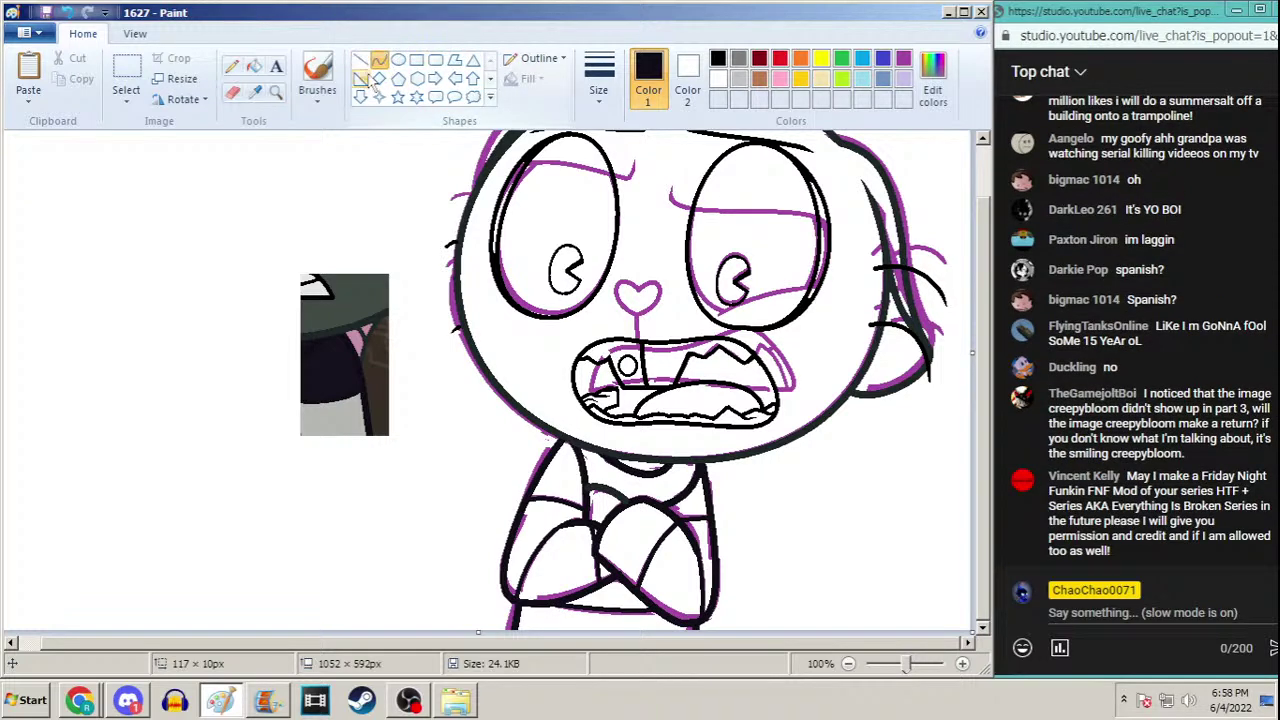
Trace the short vertical line from the heart-shaped nose to the mouth in black with the Curve tool
click(276, 91)
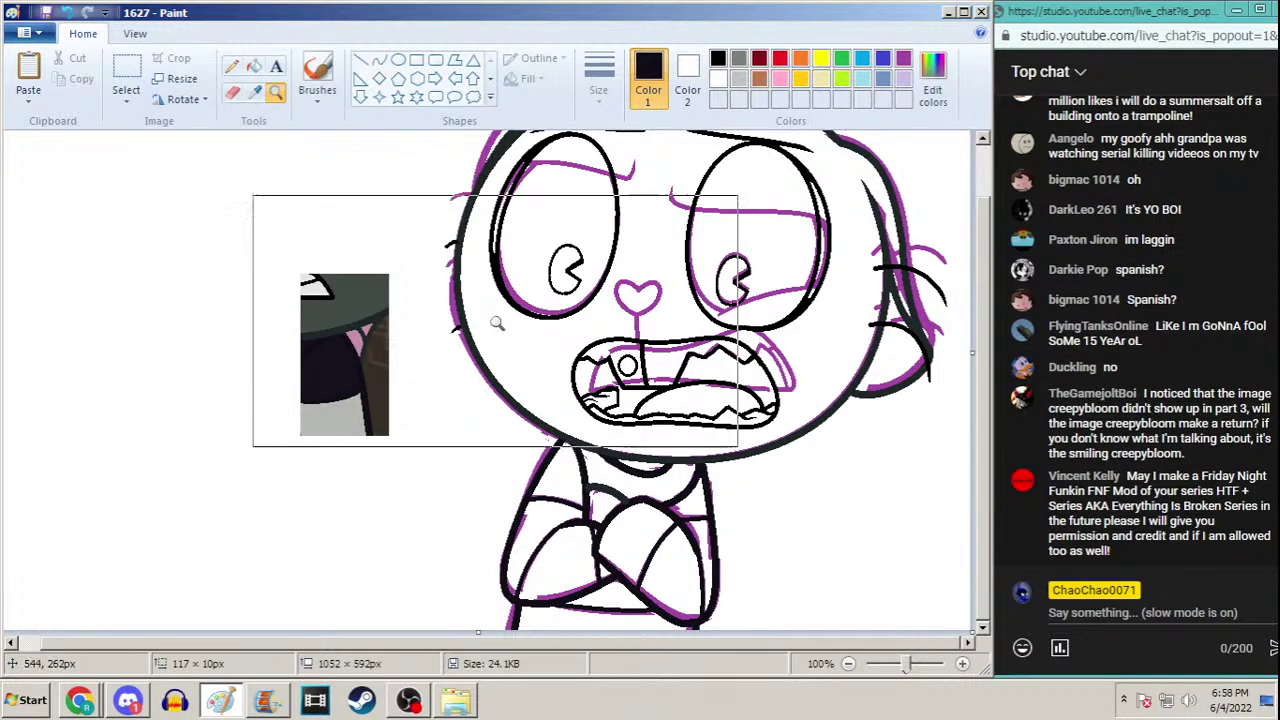
click(560, 318)
click(380, 61)
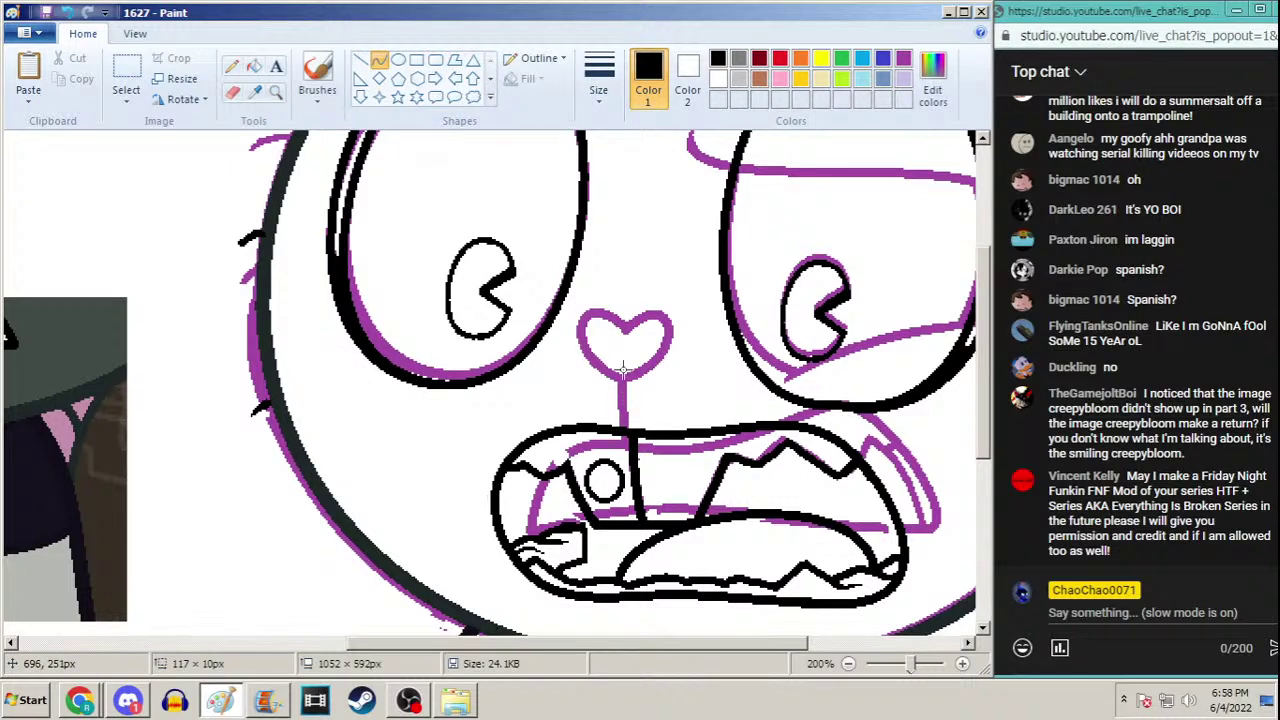
mouse_move(622, 381)
mouse_down()
mouse_move(622, 430)
mouse_move(620, 388)
mouse_up()
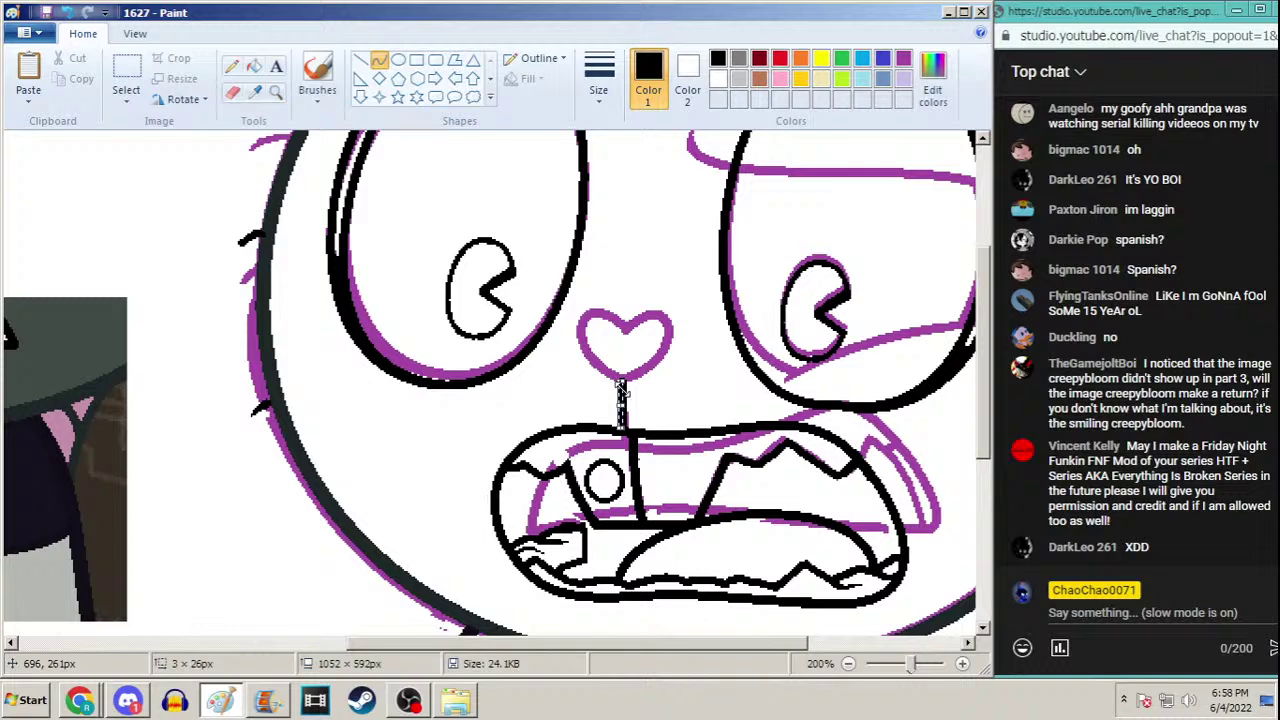
click(276, 91)
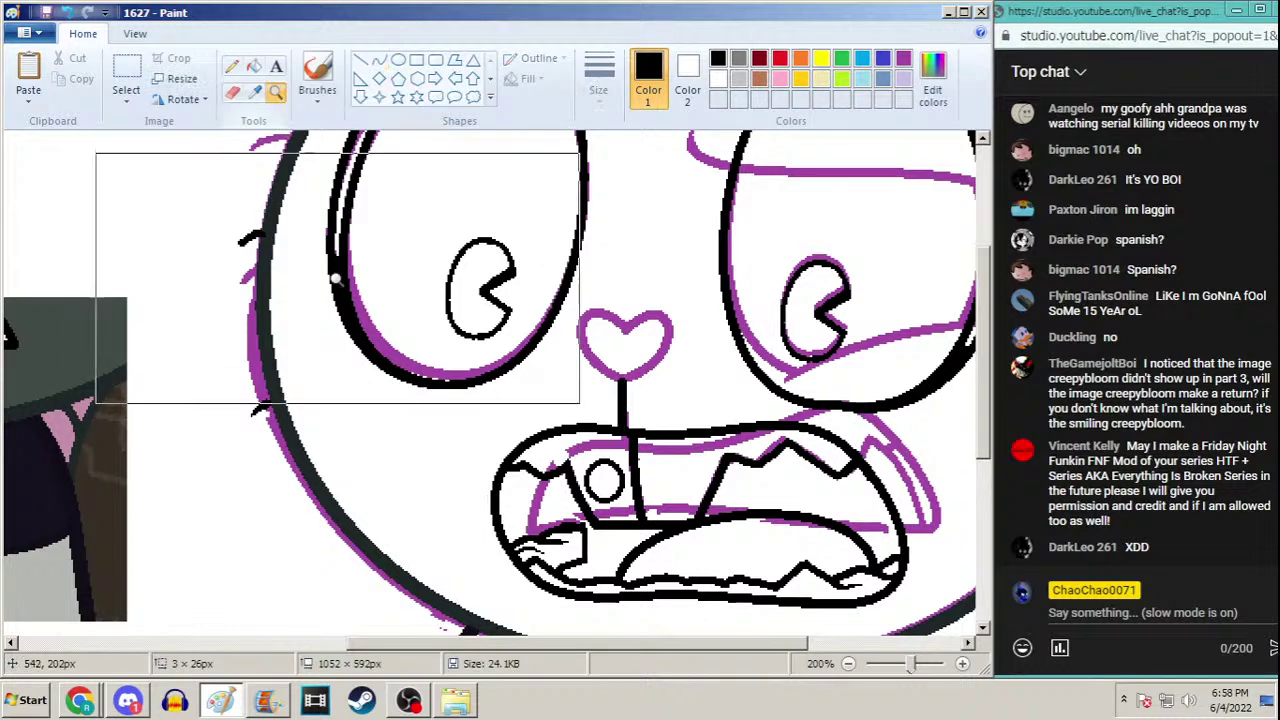
right_click(340, 280)
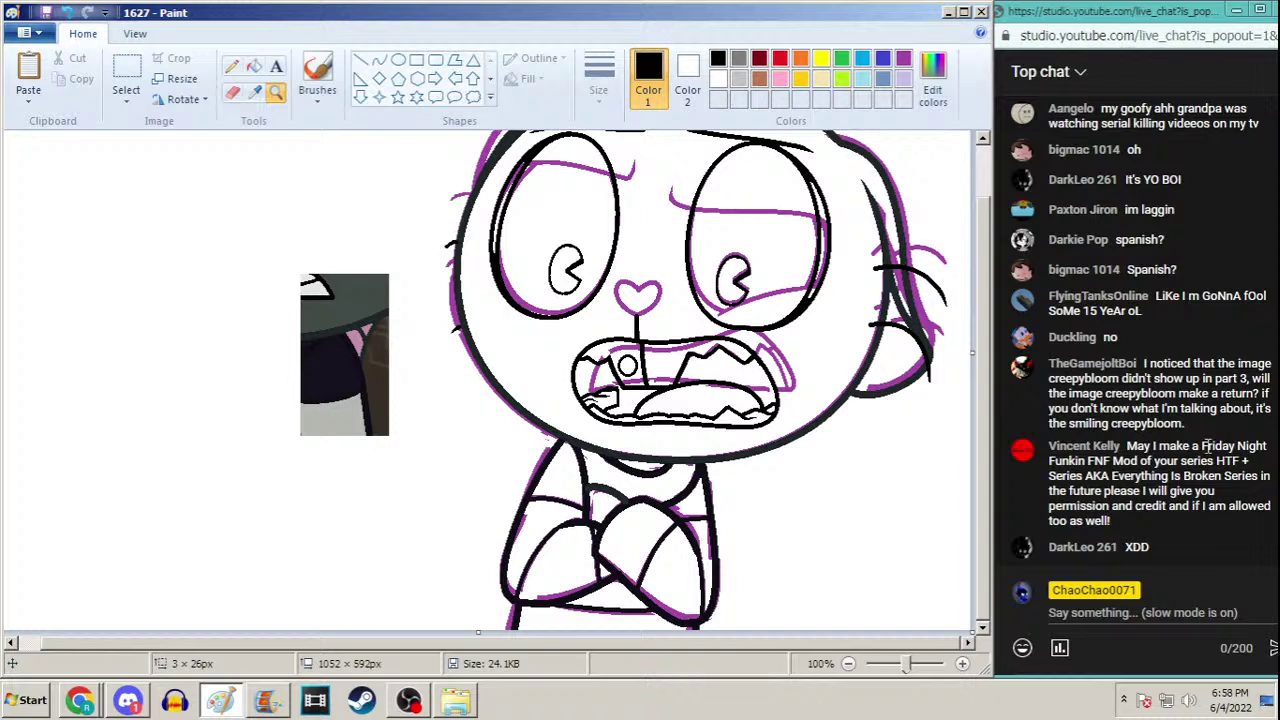
click(1150, 444)
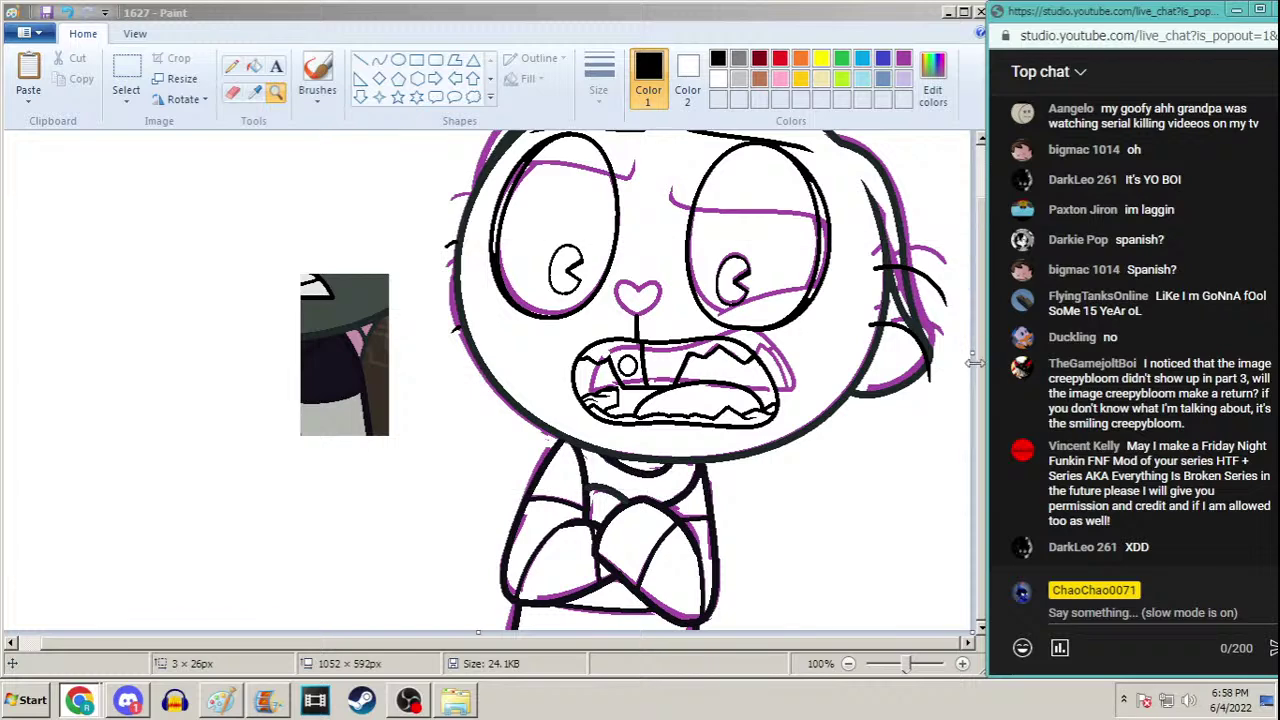
drag(973, 363, 990, 312)
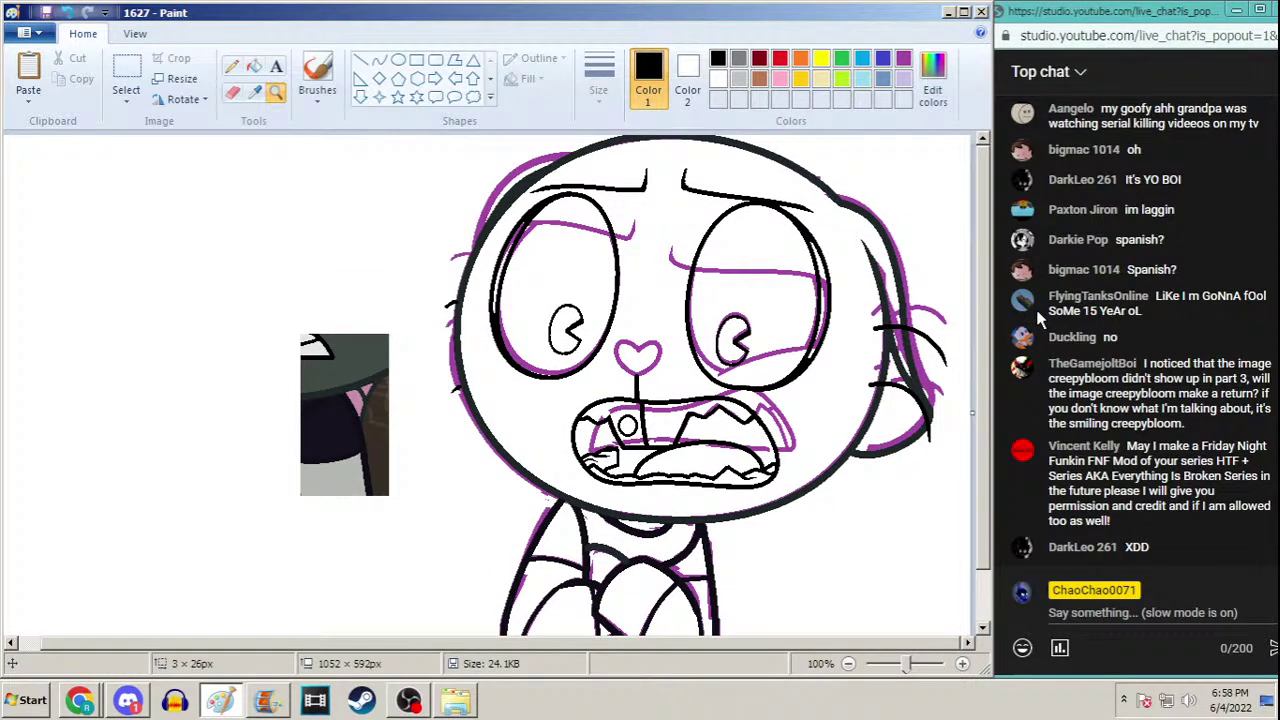
click(406, 306)
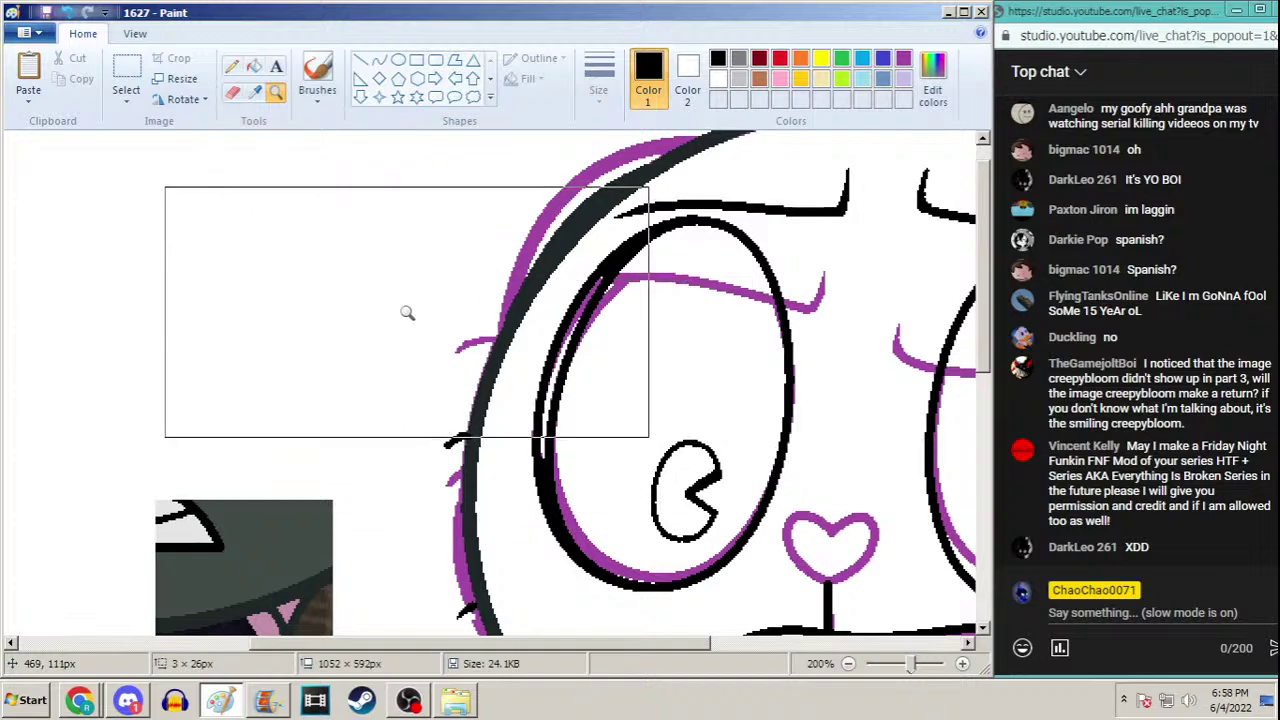
right_click(406, 306)
click(231, 65)
mouse_move(372, 164)
mouse_down()
mouse_move(670, 490)
mouse_move(242, 240)
mouse_up()
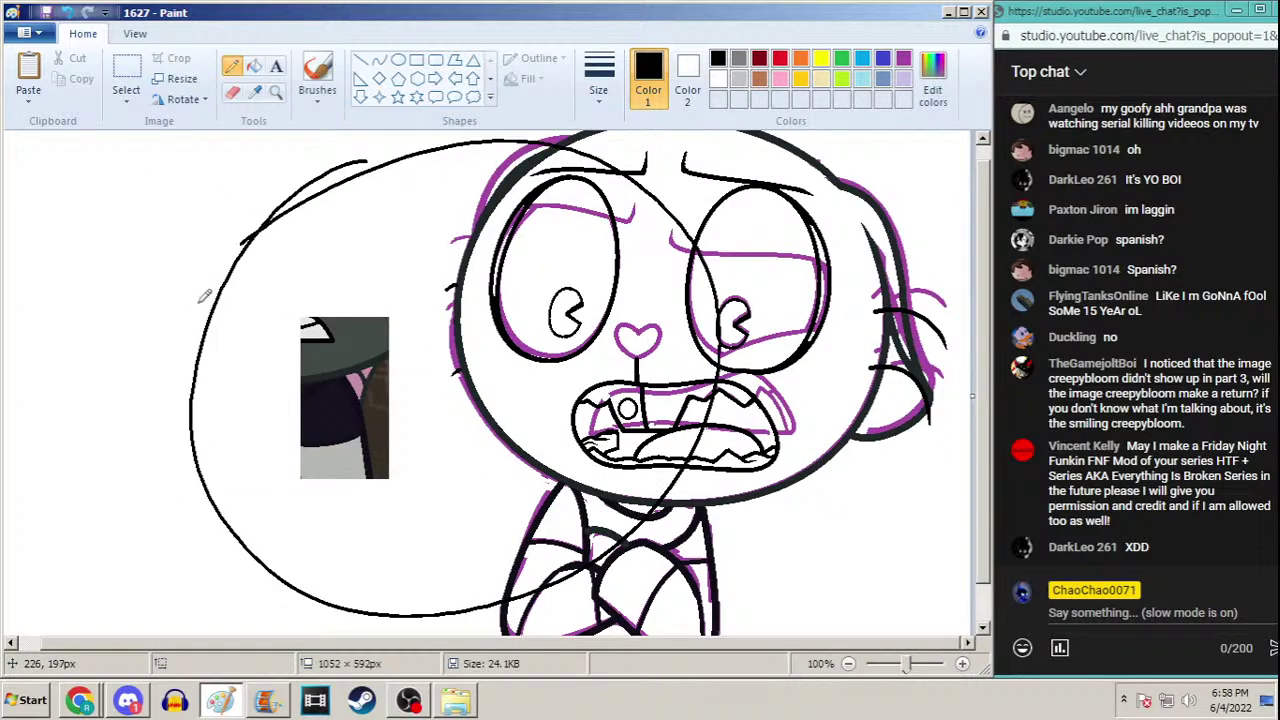
key(ctrl+z)
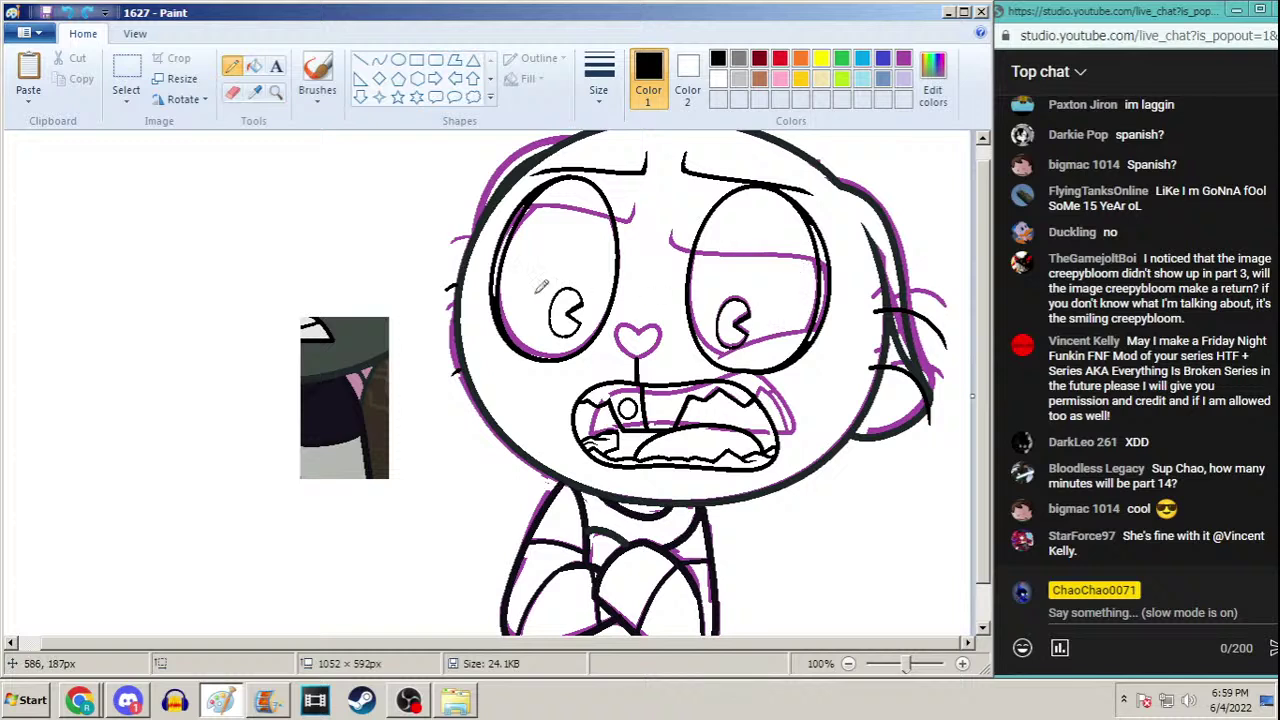
Open the finished frame 1625 from the htffirf4 folder
click(277, 93)
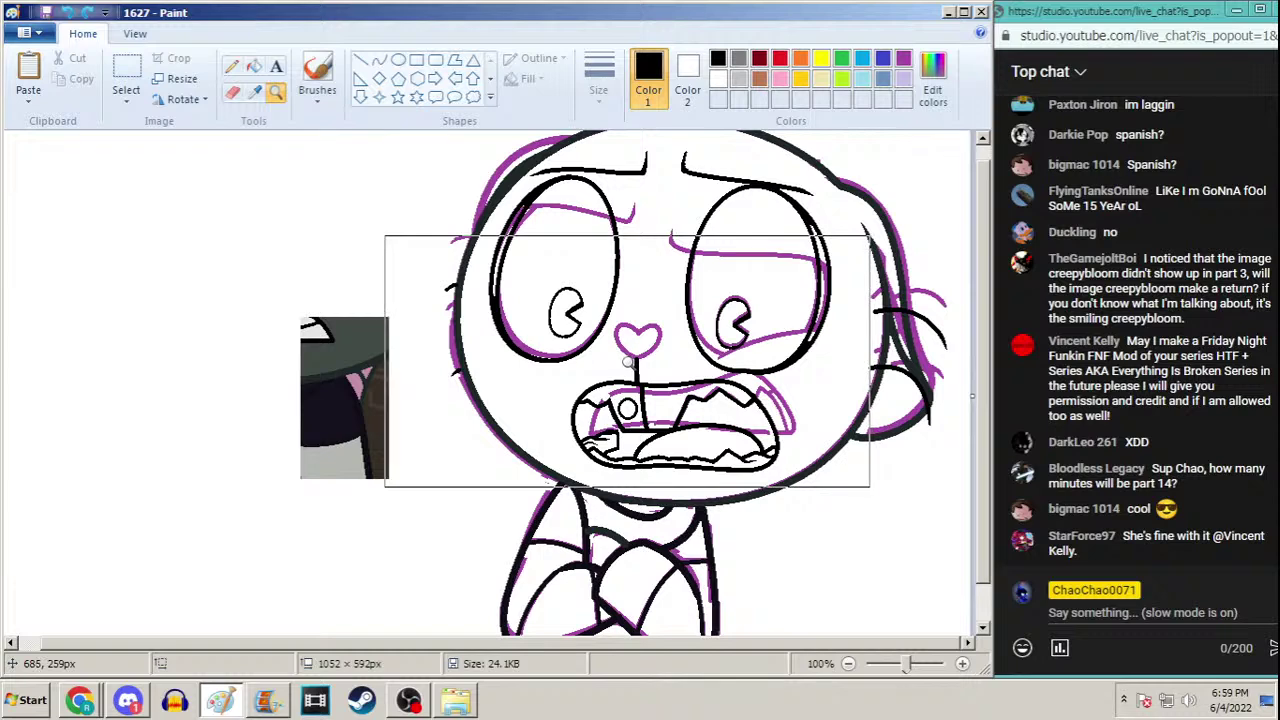
scroll(629, 362, up, 2)
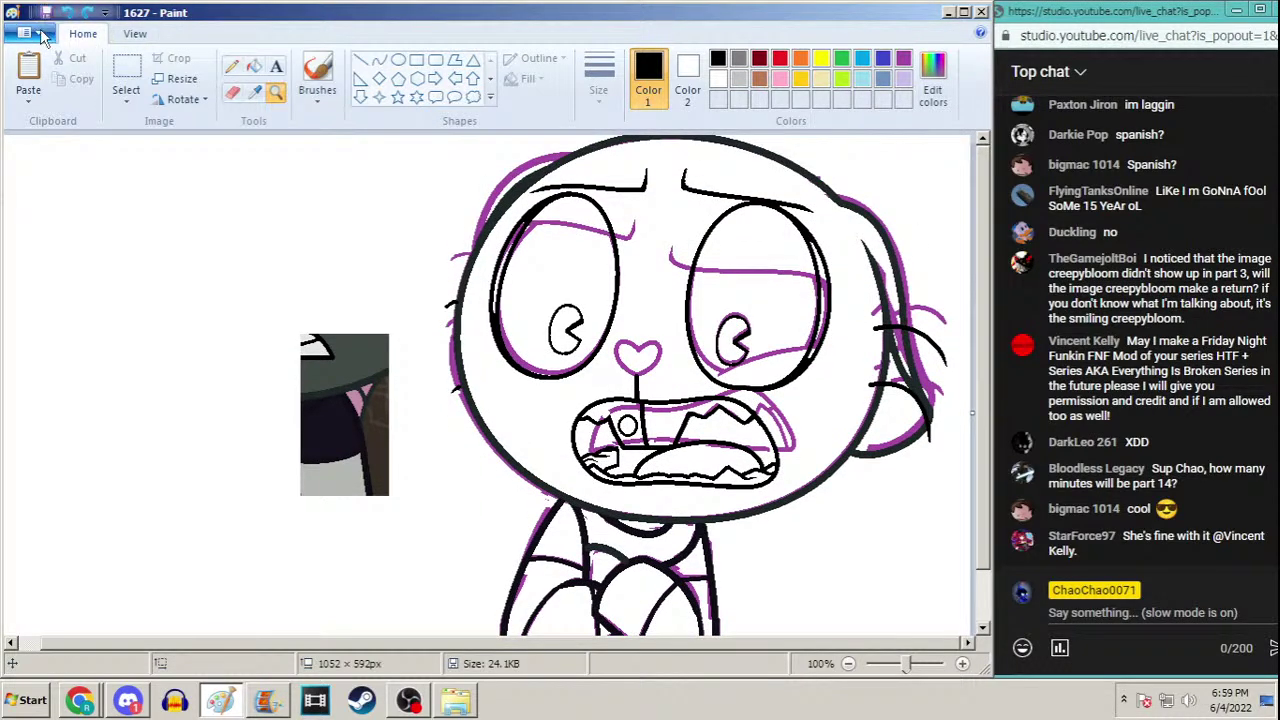
key(ctrl+o)
drag(1180, 180, 1178, 590)
click(1130, 647)
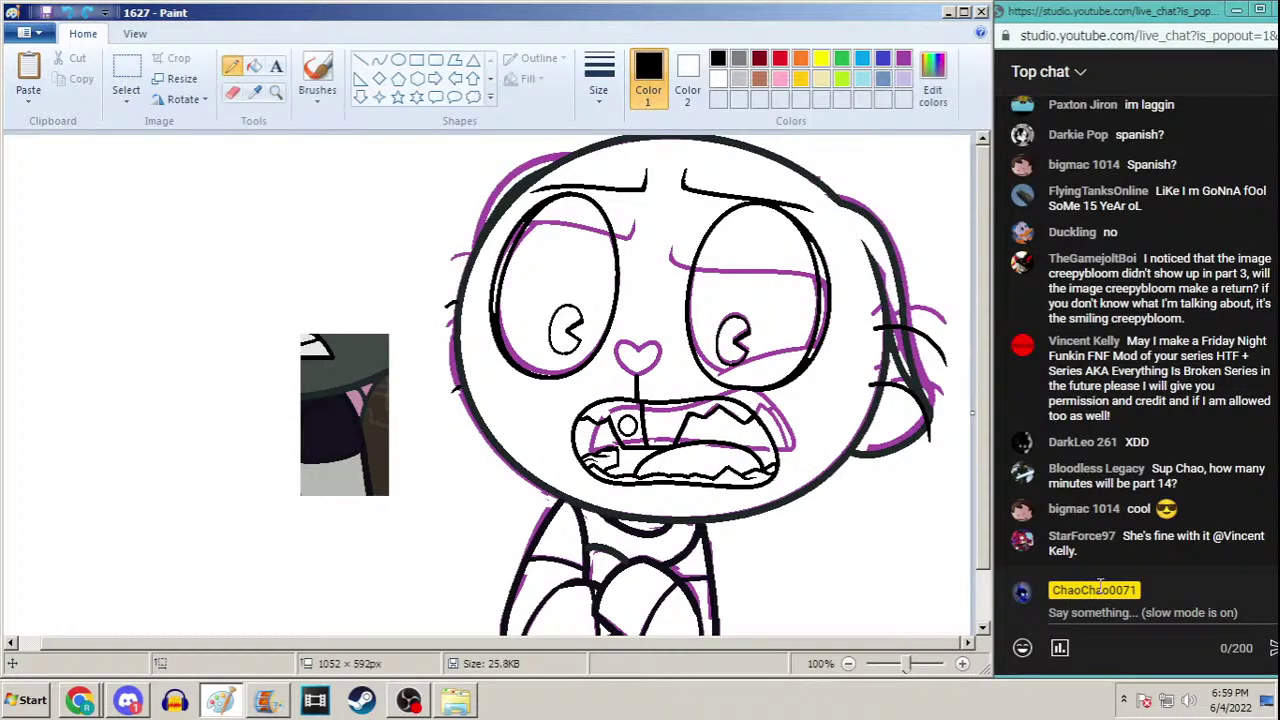
key(ctrl+o)
drag(1185, 180, 1180, 580)
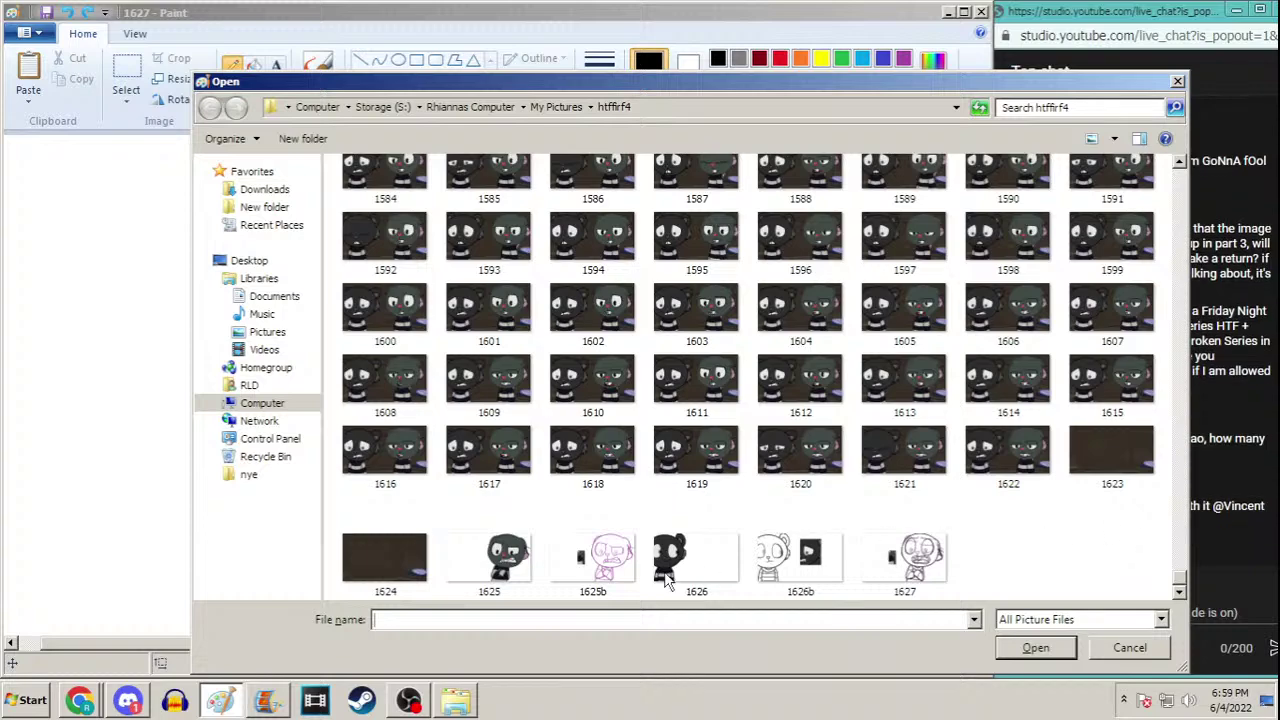
double_click(495, 552)
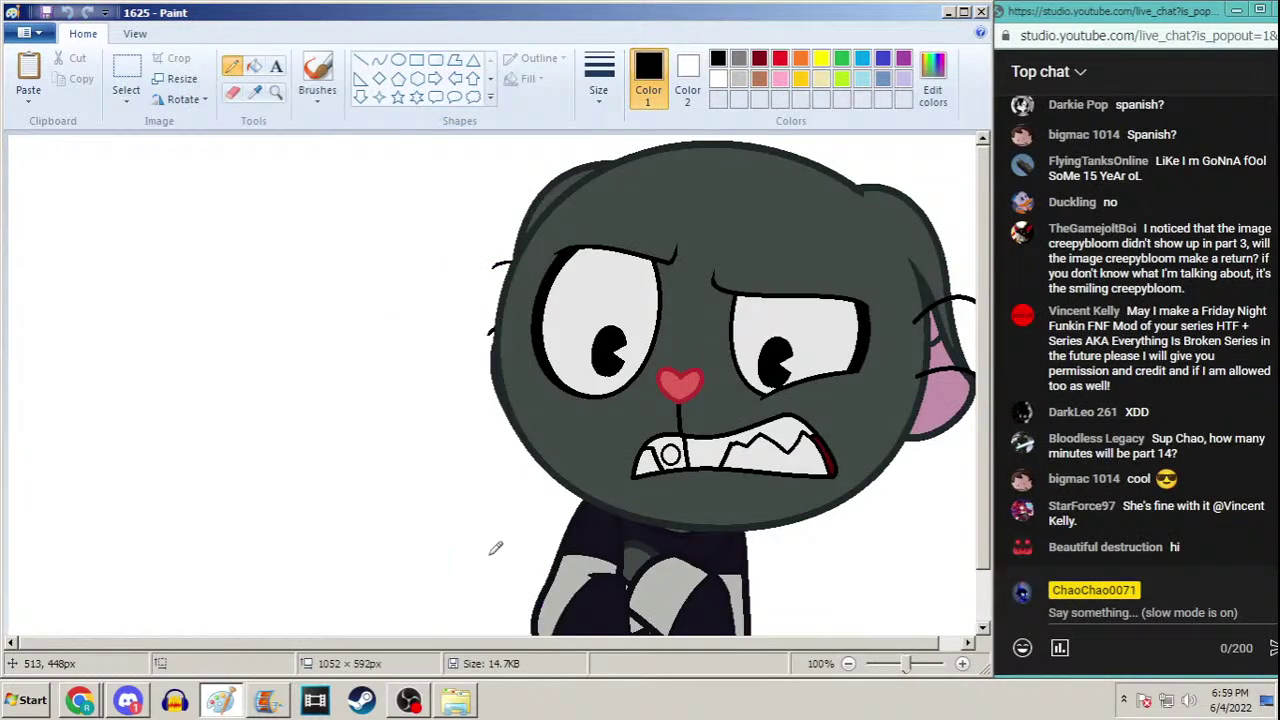
Move a piece of the mouth's dark red corner next to the nose and copy both together as a colour sample
click(126, 80)
drag(713, 343, 681, 398)
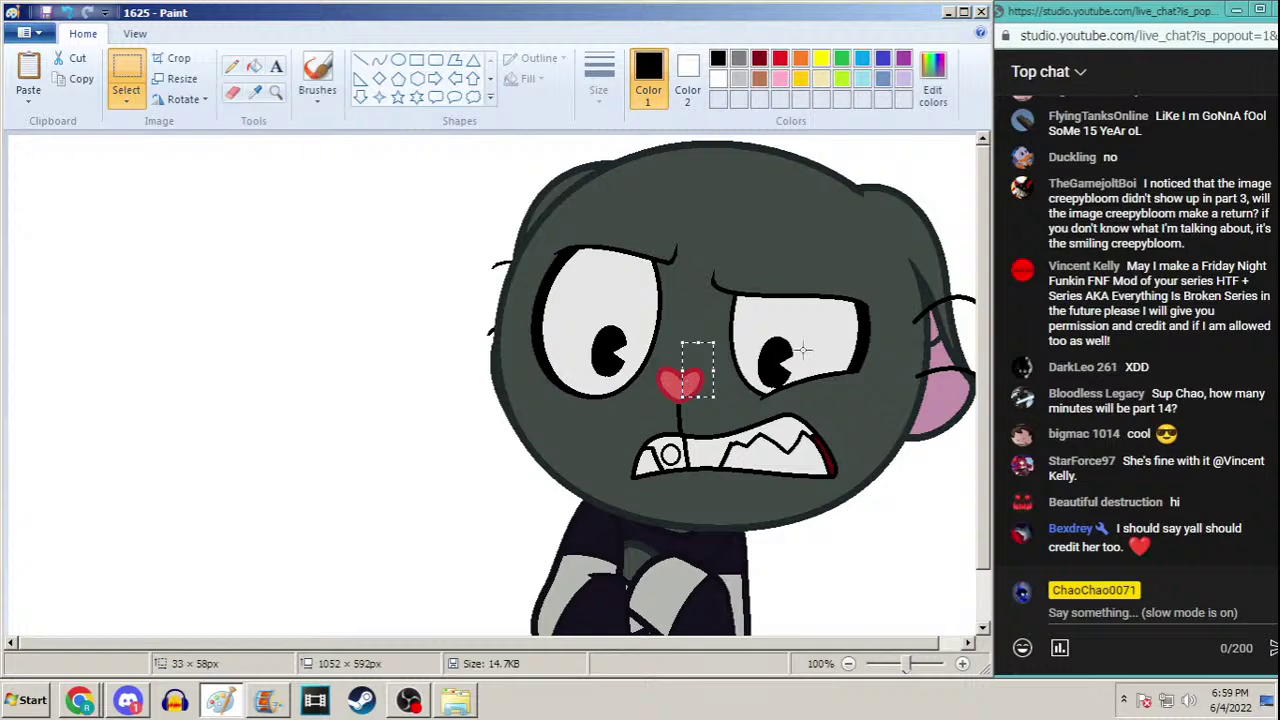
mouse_move(804, 430)
mouse_down()
mouse_move(842, 473)
mouse_move(690, 341)
mouse_move(701, 343)
mouse_move(672, 380)
mouse_up()
click(770, 349)
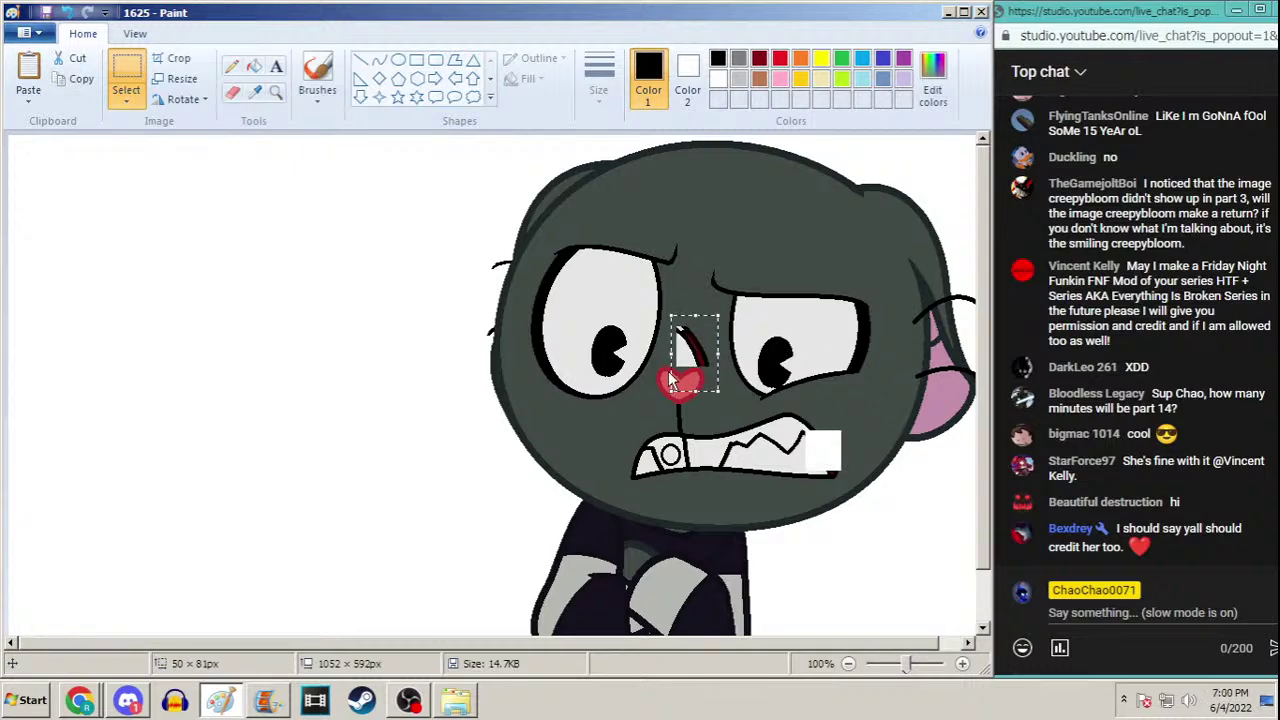
Reopen frame 1627 from the htffirf4 folder without saving the changes to 1625
key(ctrl+o)
drag(1181, 176, 1180, 588)
click(886, 548)
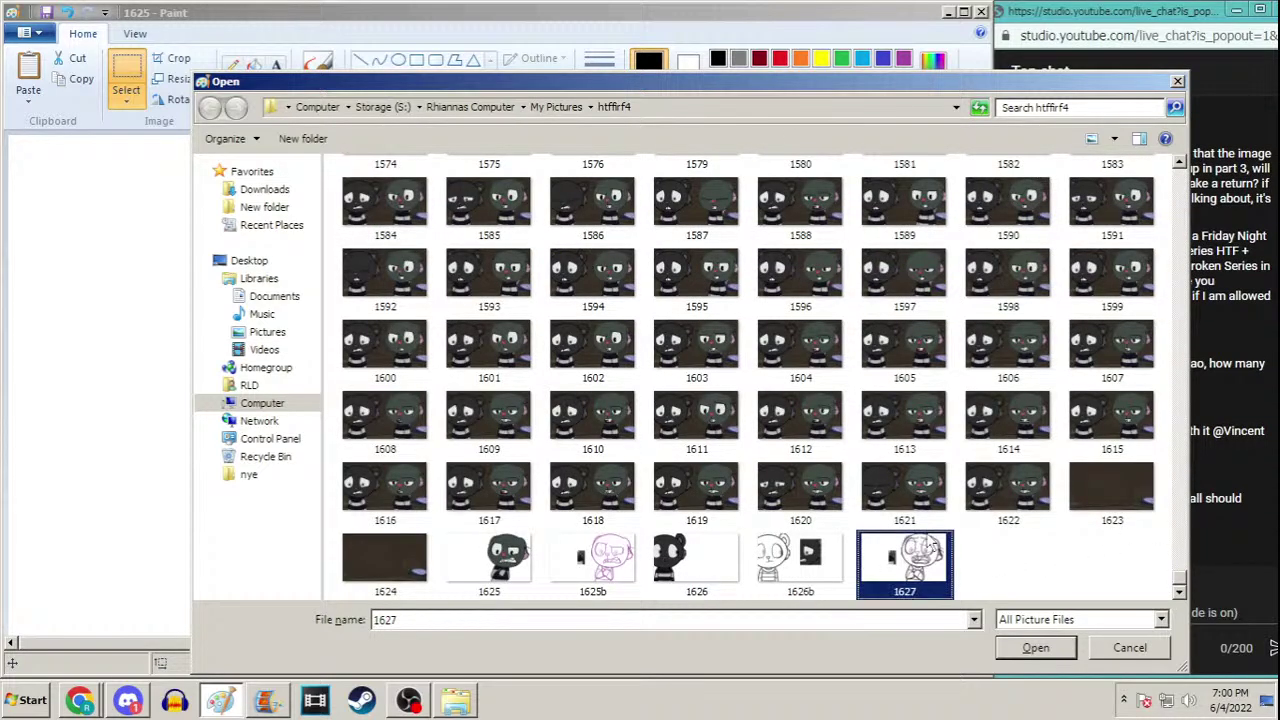
double_click(930, 545)
key(Tab)
key(Return)
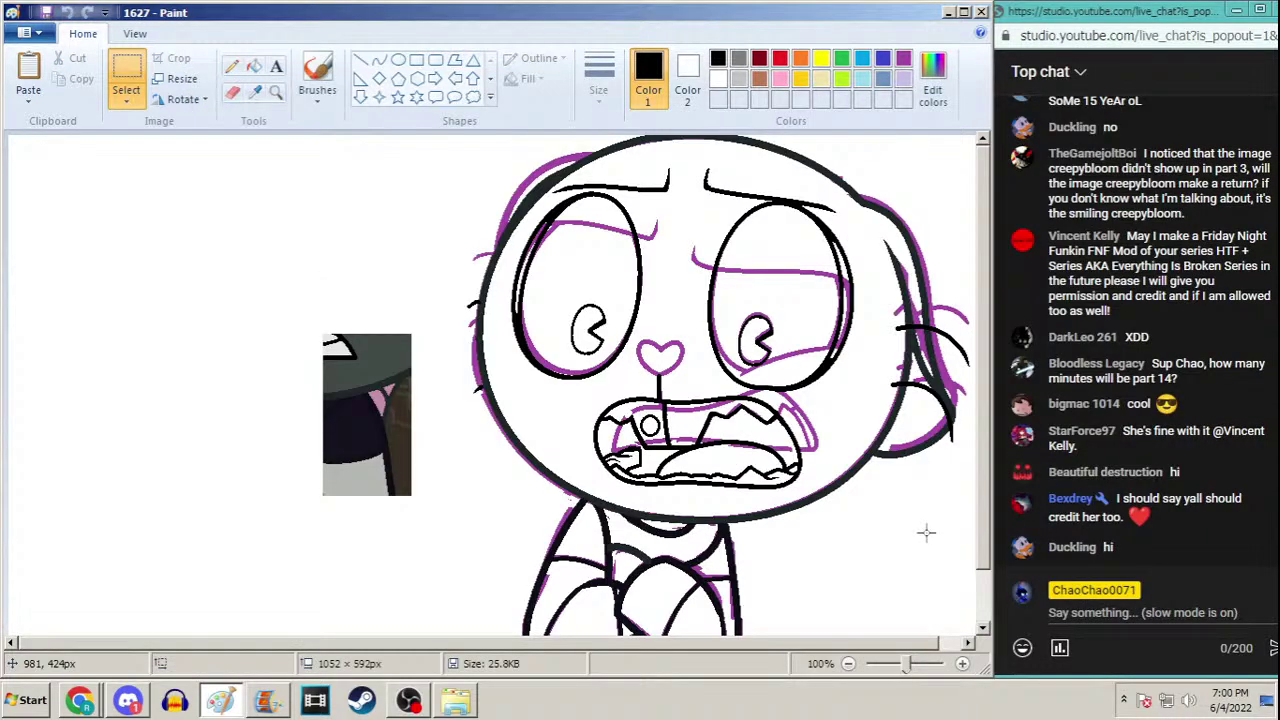
Paste the colour sample beside the reference picture and pick the nose outline's red from it
key(ctrl+v)
drag(30, 163, 295, 355)
click(255, 91)
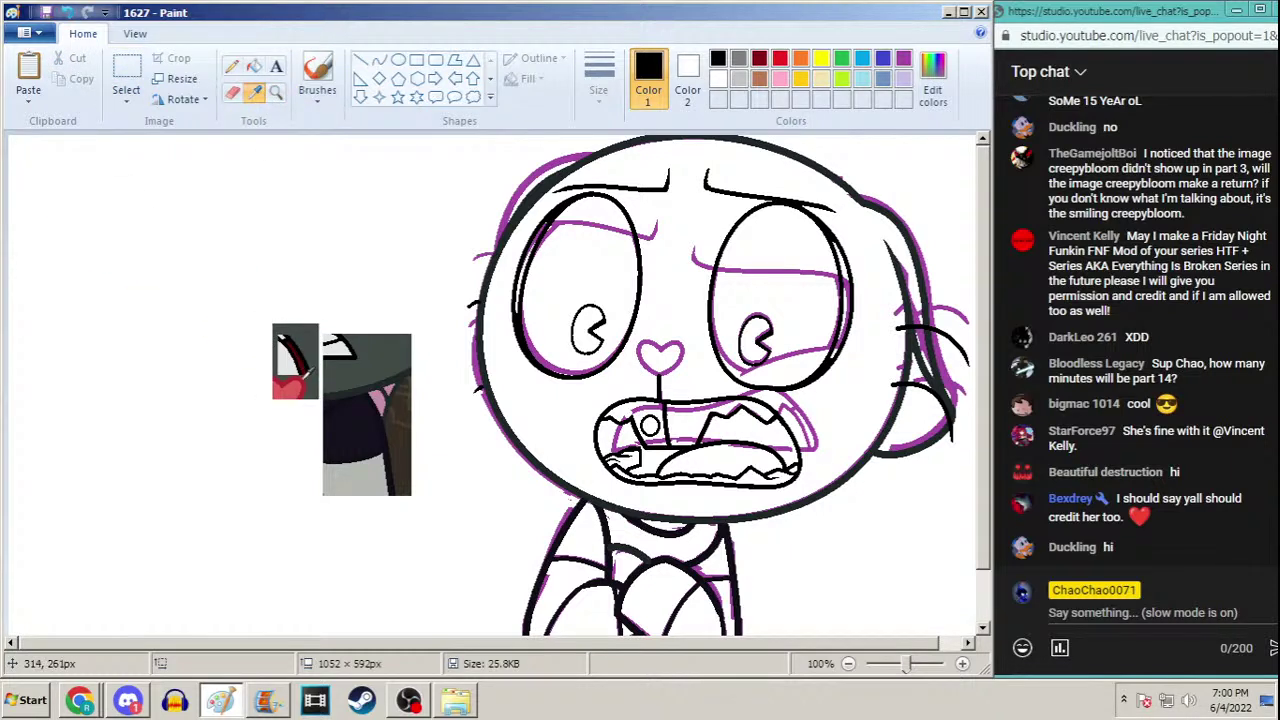
click(301, 381)
Select the Curve tool at the second-thickest line width for the heart-shaped nose
click(278, 92)
click(610, 375)
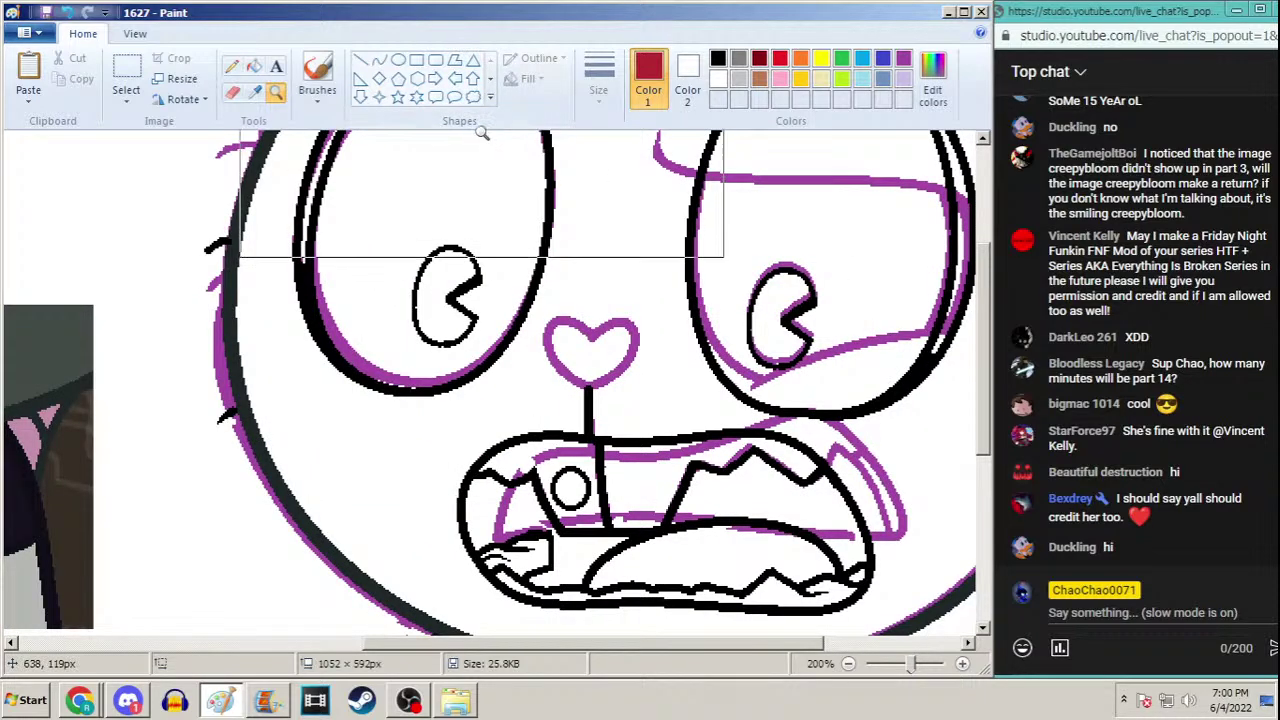
click(379, 61)
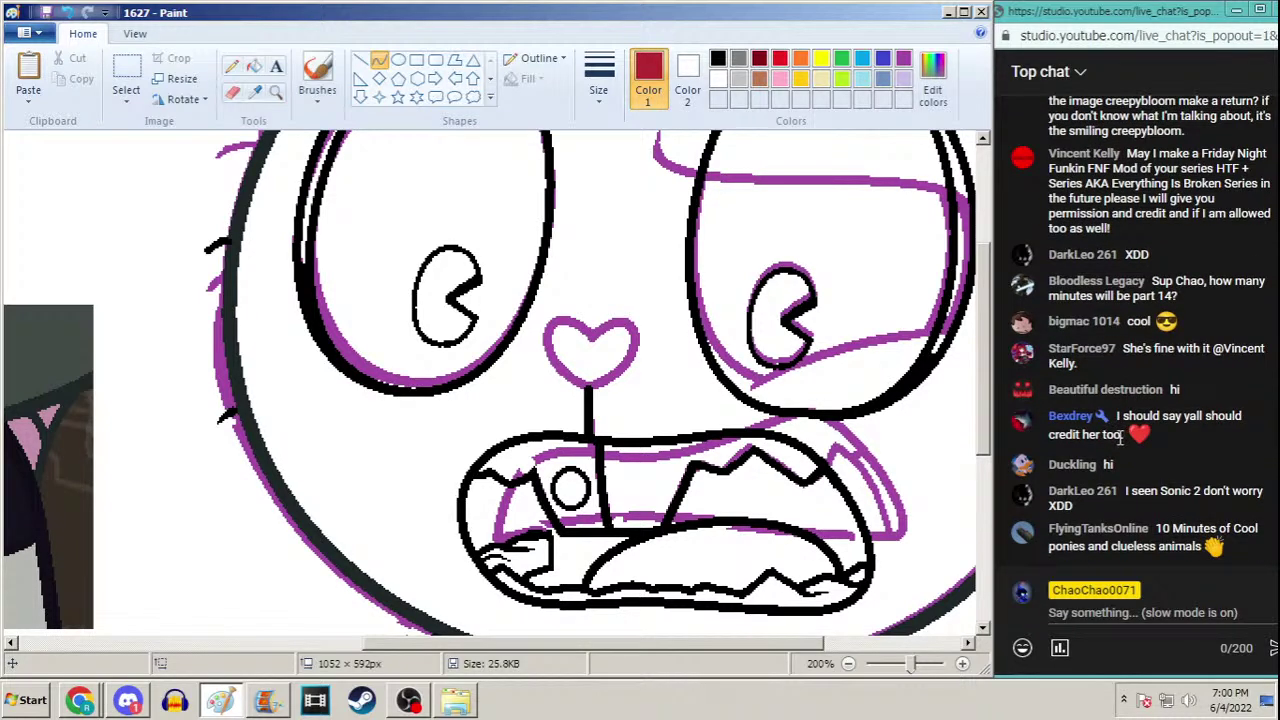
click(598, 75)
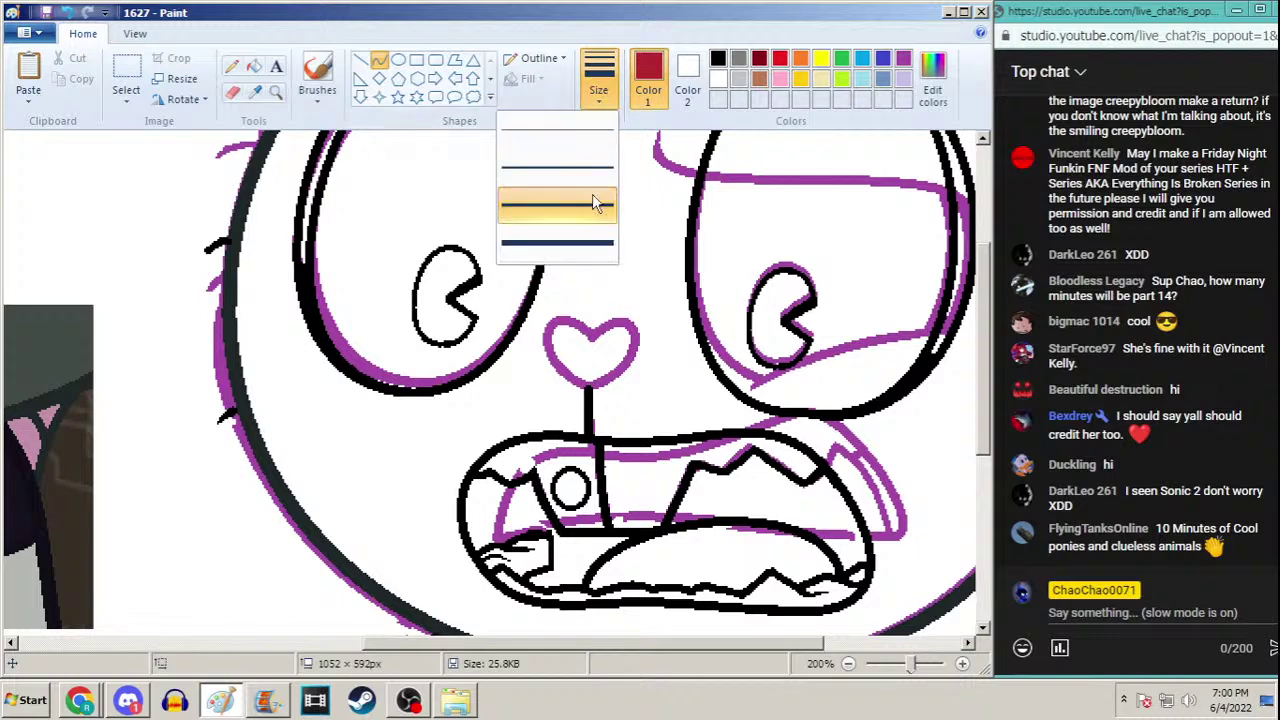
click(556, 205)
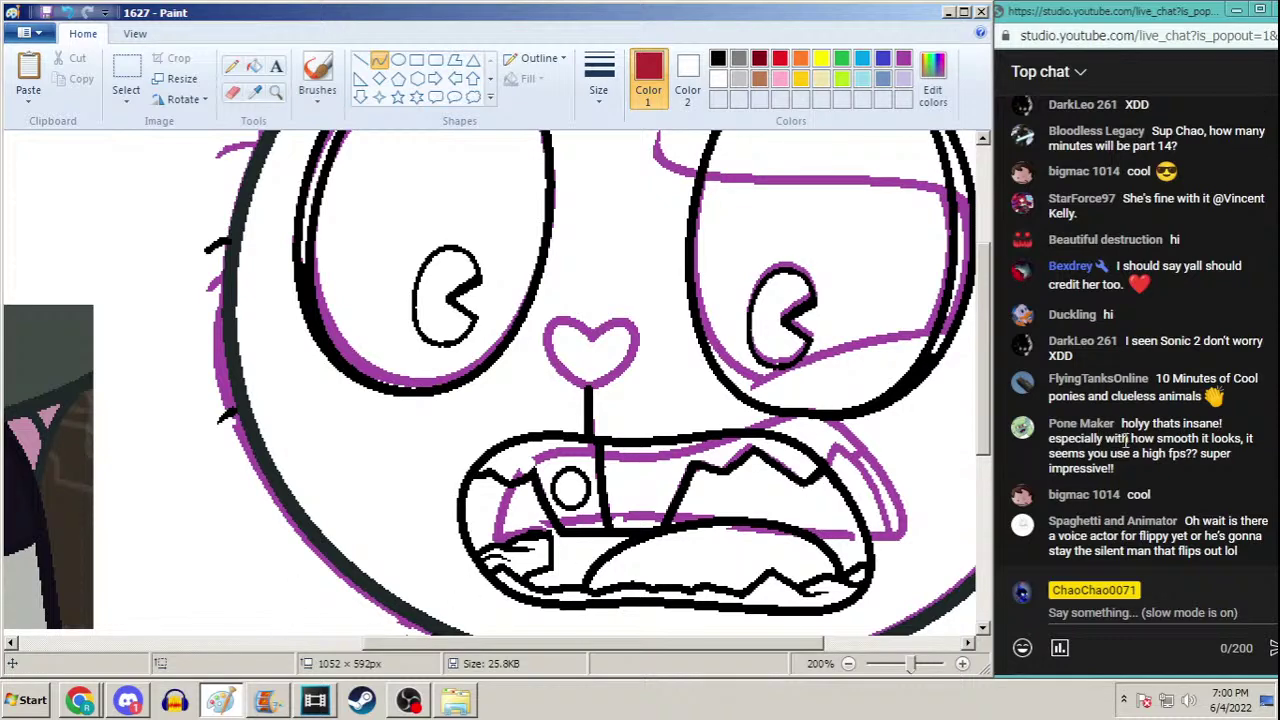
Switch to Movie Maker to check the frame duration in the prt4 project, and return to Paint
click(267, 699)
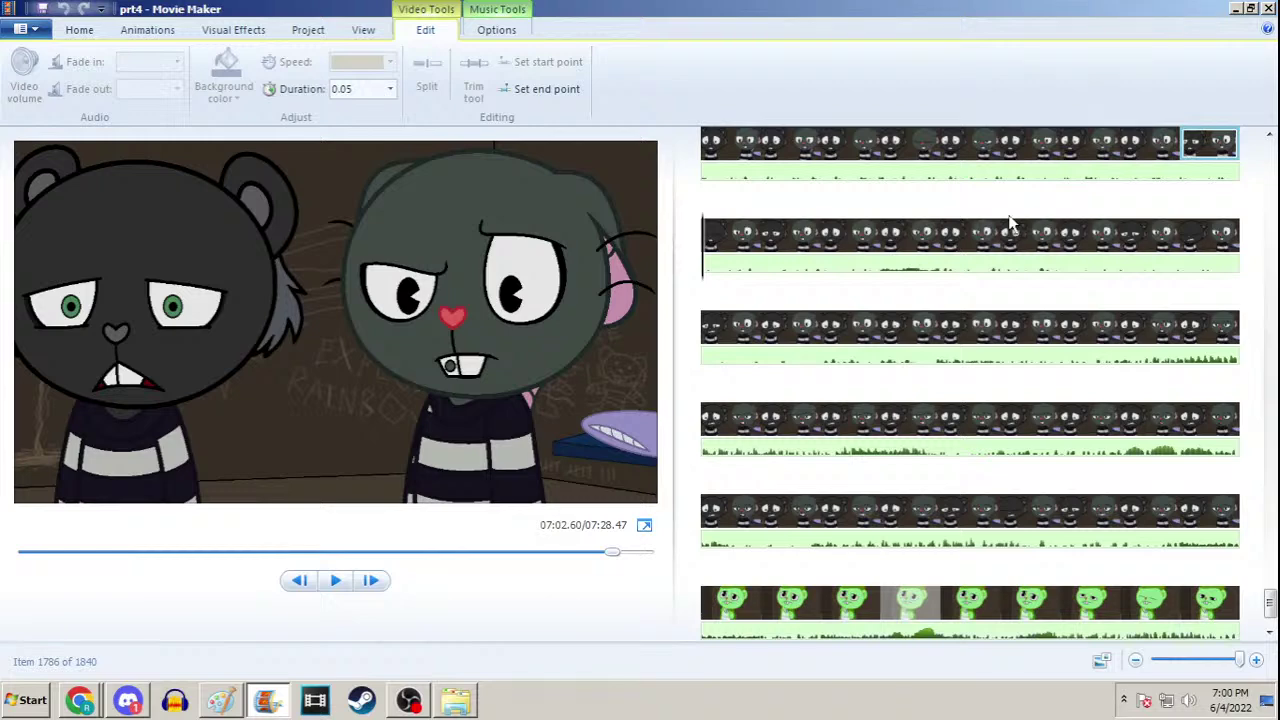
click(366, 86)
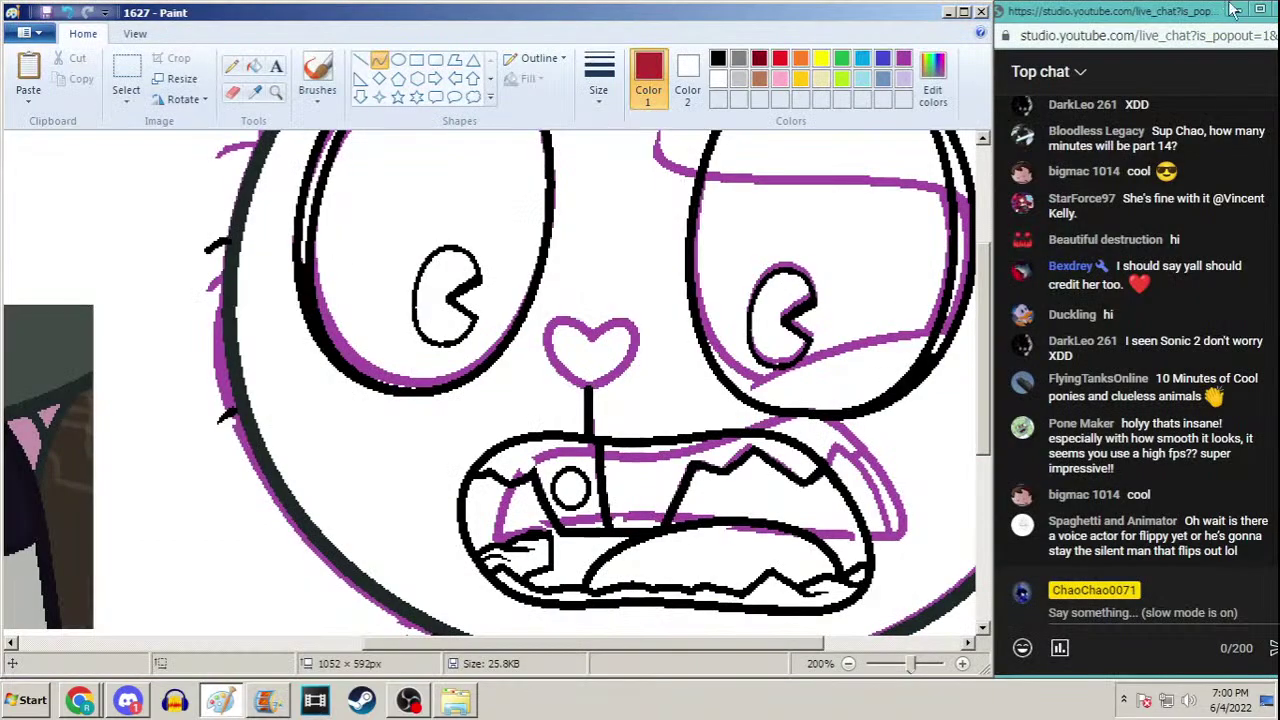
click(1236, 8)
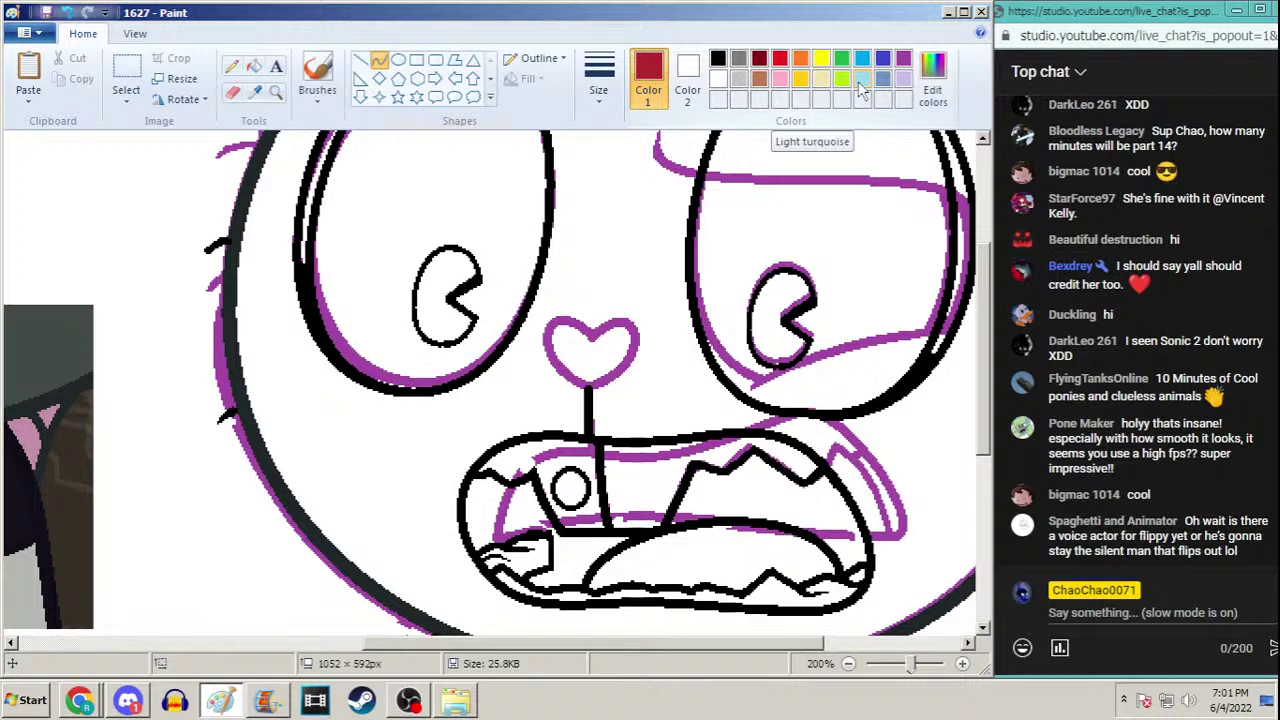
Recolour the heart-shaped nose's purple outline with the picked red using the Fill tool
scroll(980, 340, down, 2)
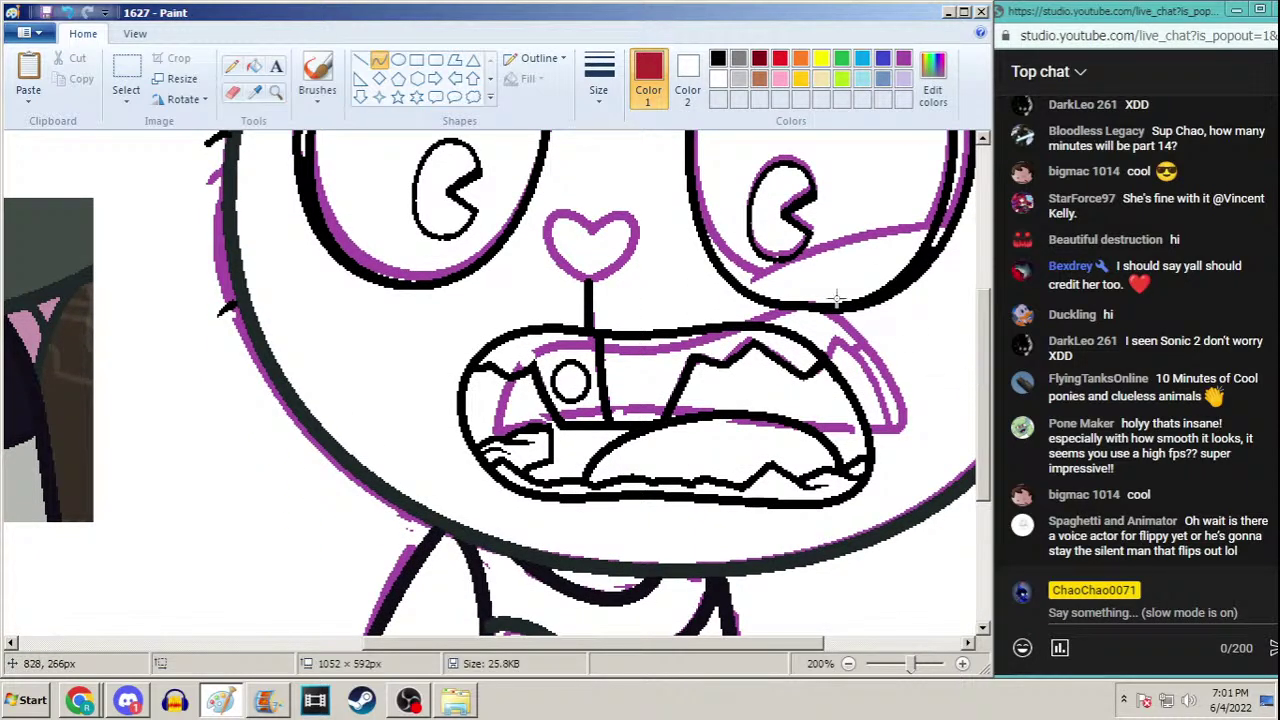
click(232, 68)
click(598, 75)
click(575, 125)
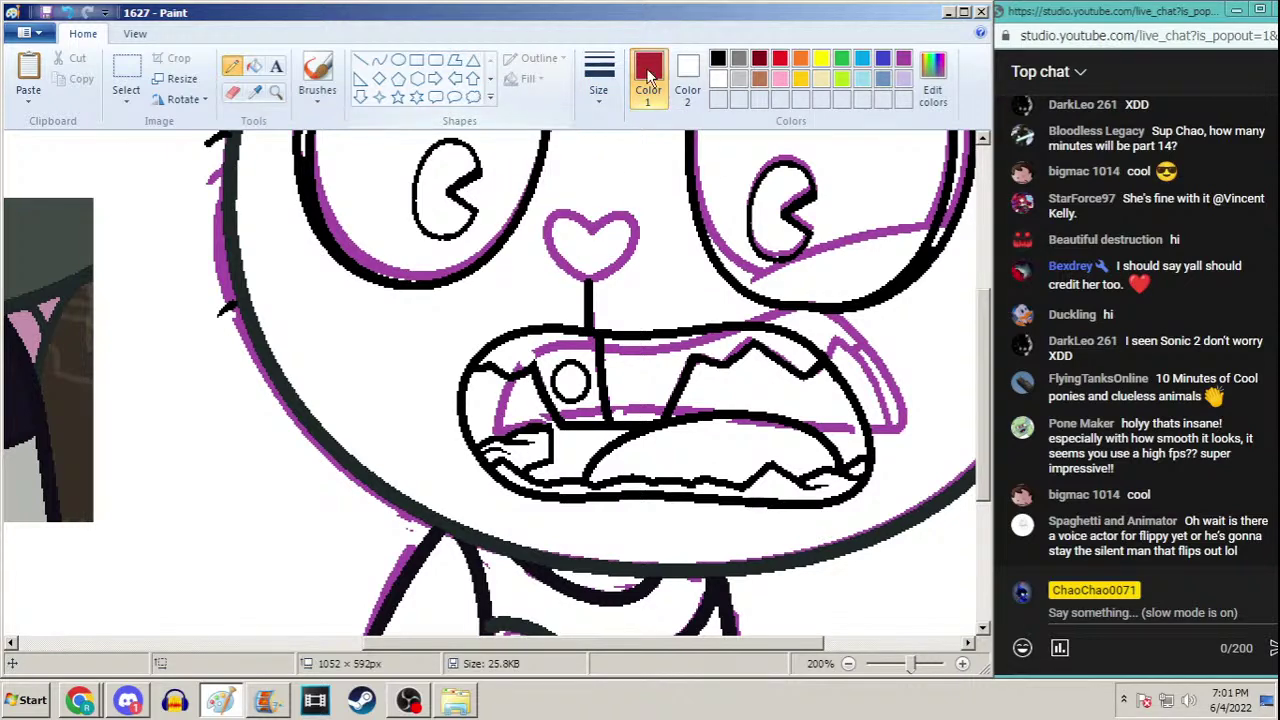
click(276, 92)
click(529, 263)
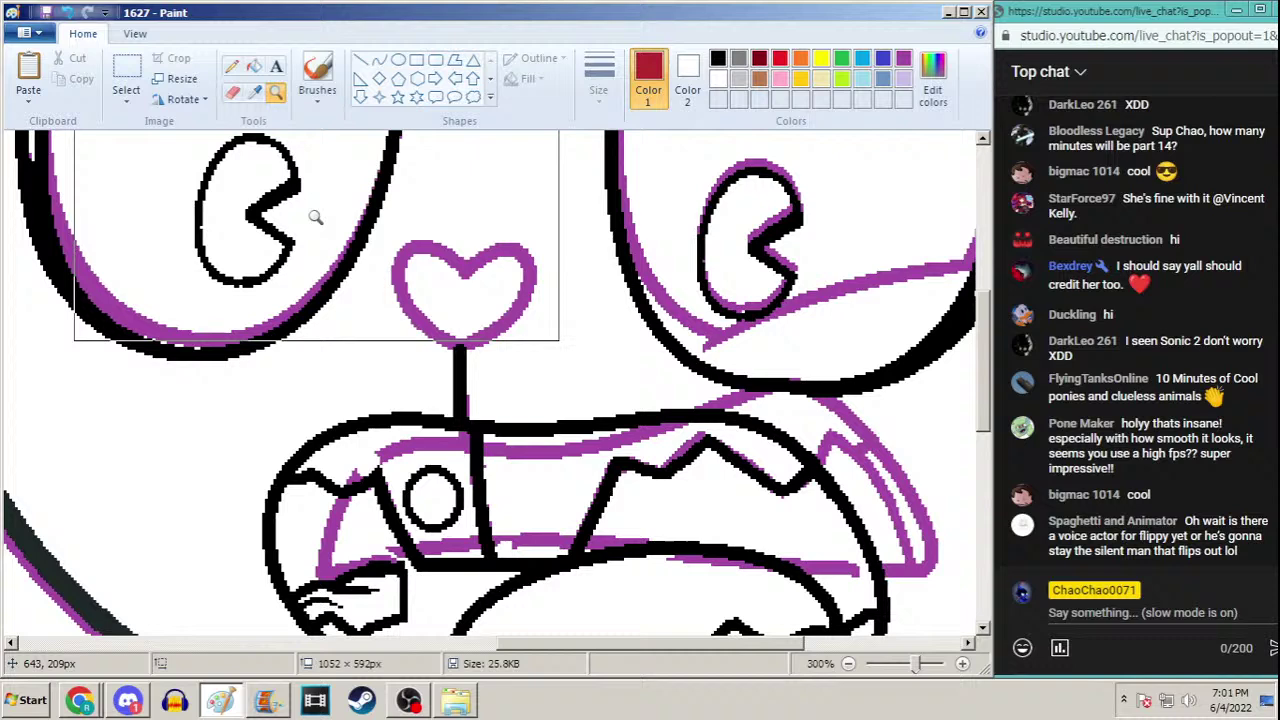
click(254, 67)
click(455, 247)
click(232, 67)
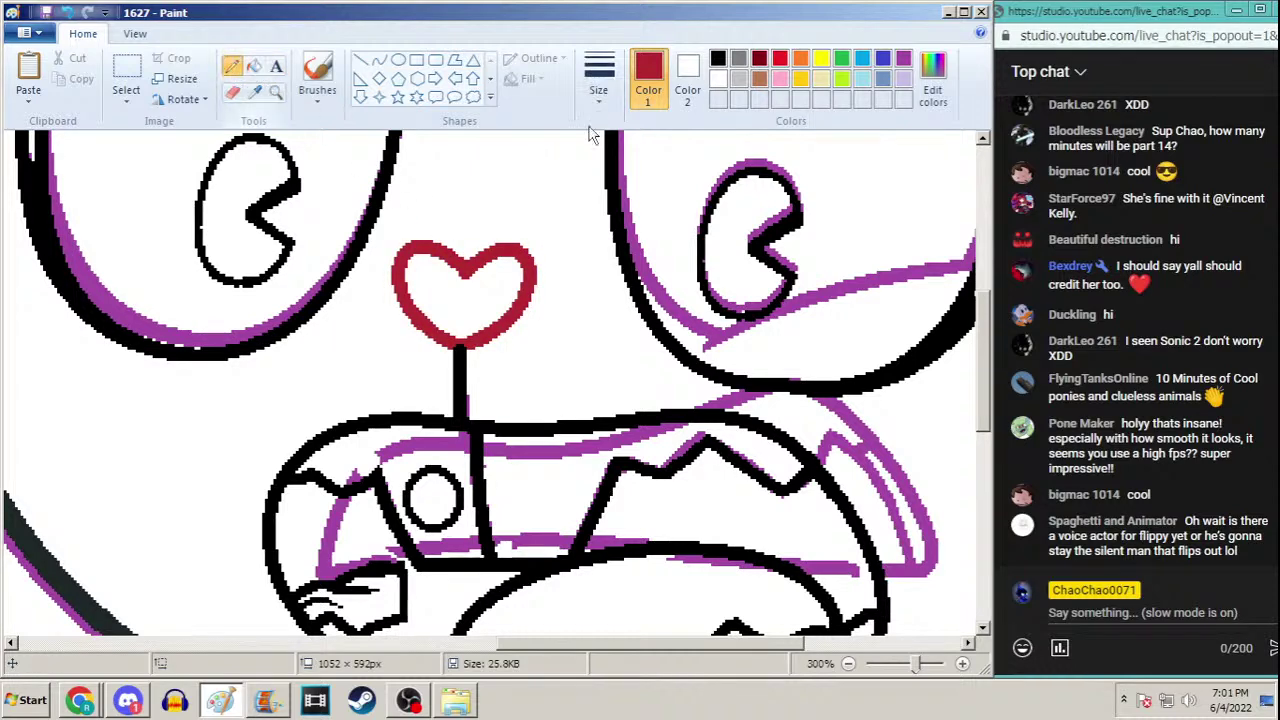
click(598, 75)
click(556, 168)
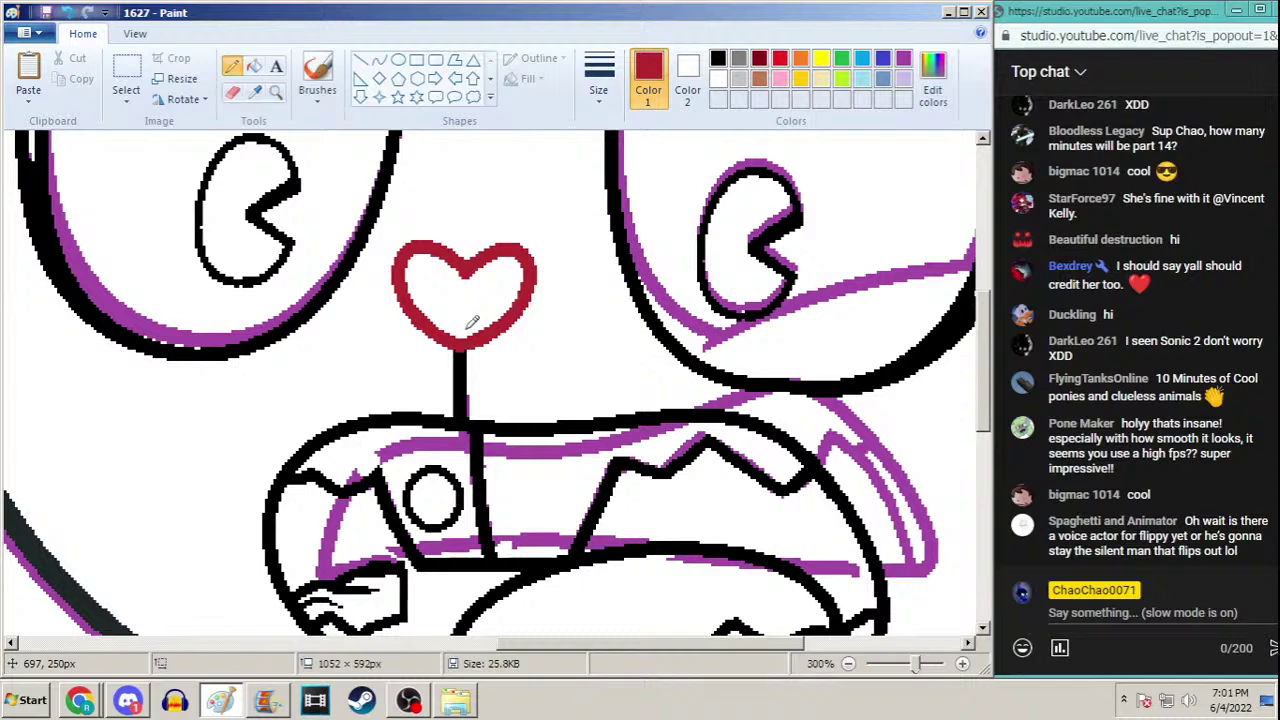
click(276, 91)
right_click(351, 183)
right_click(351, 183)
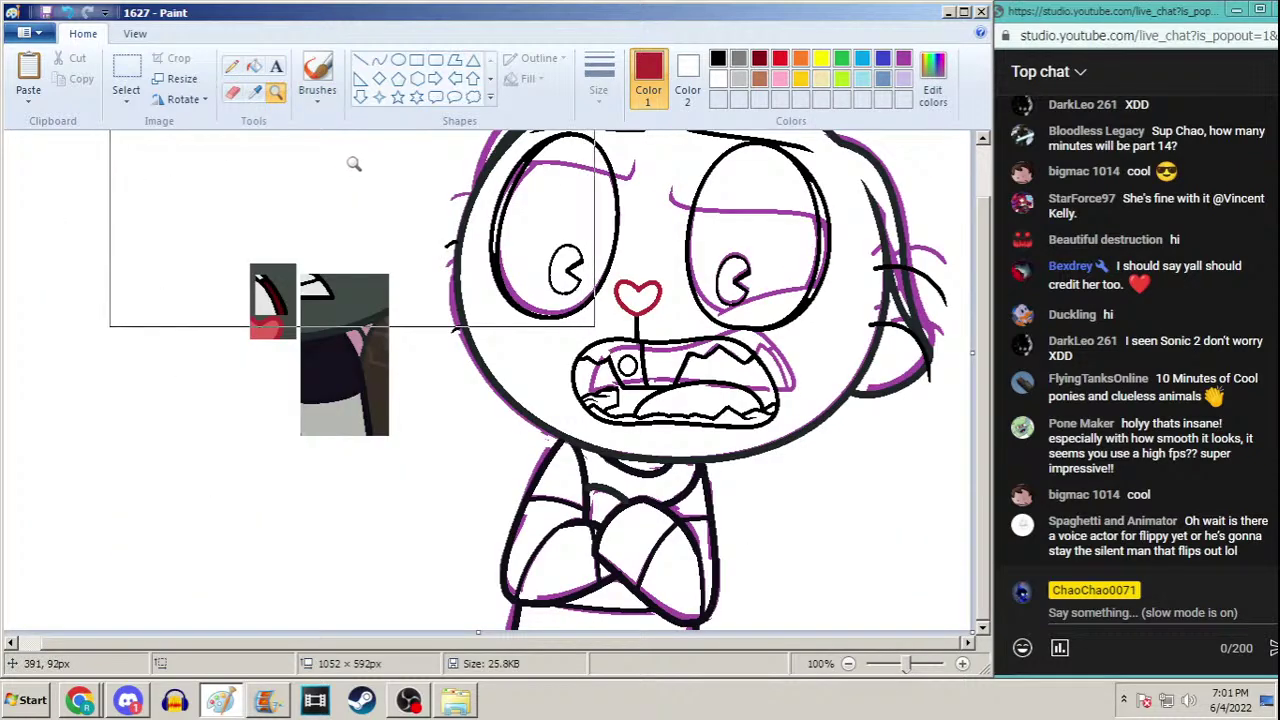
scroll(985, 240, up, 1)
scroll(985, 240, up, 1)
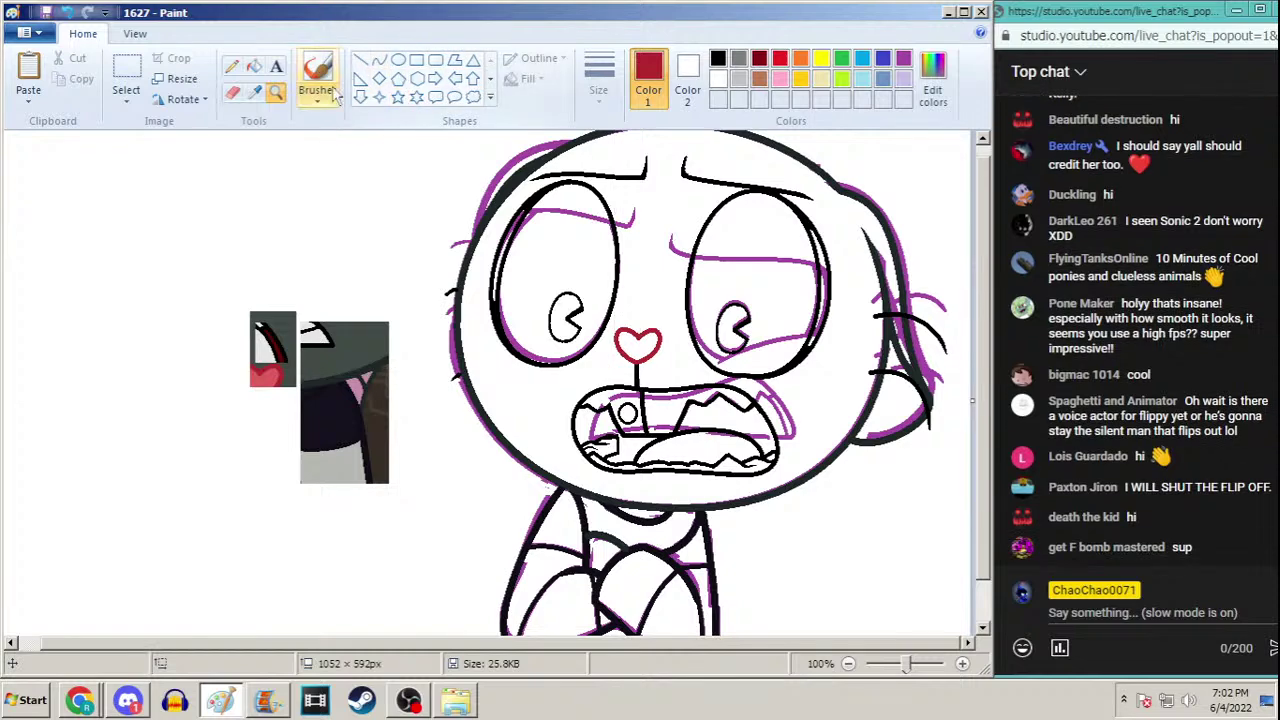
click(126, 100)
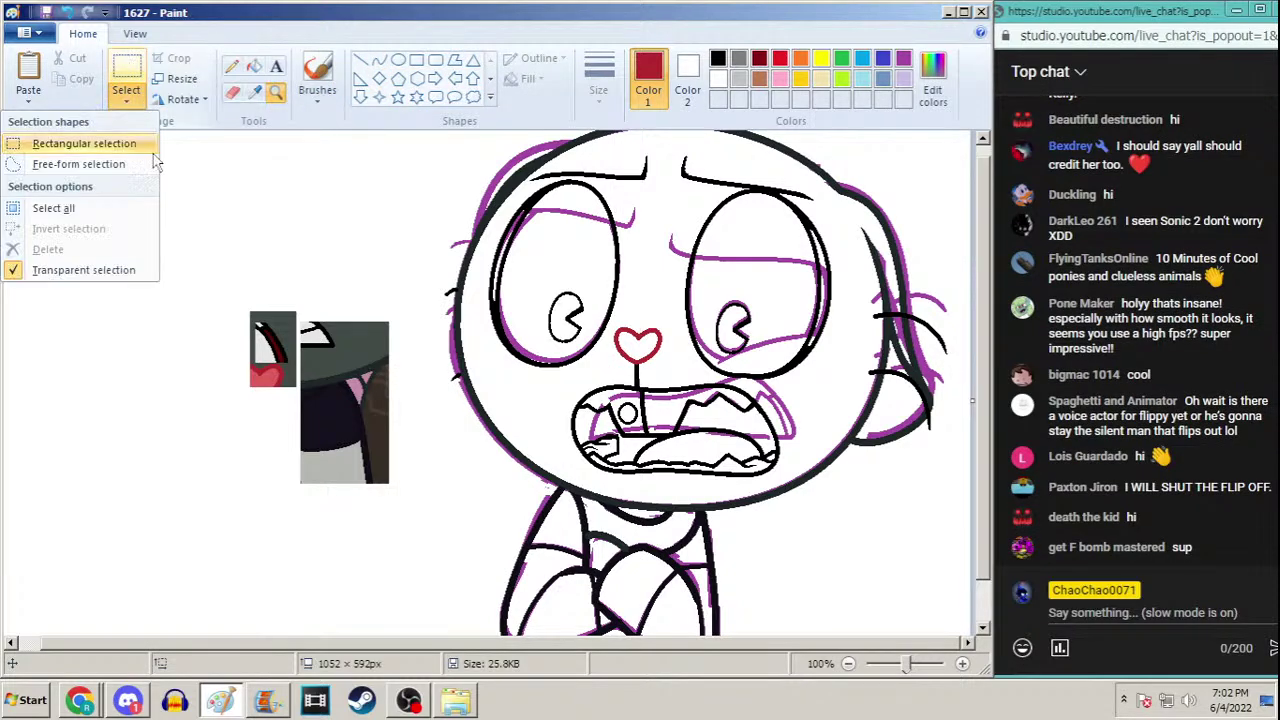
click(157, 163)
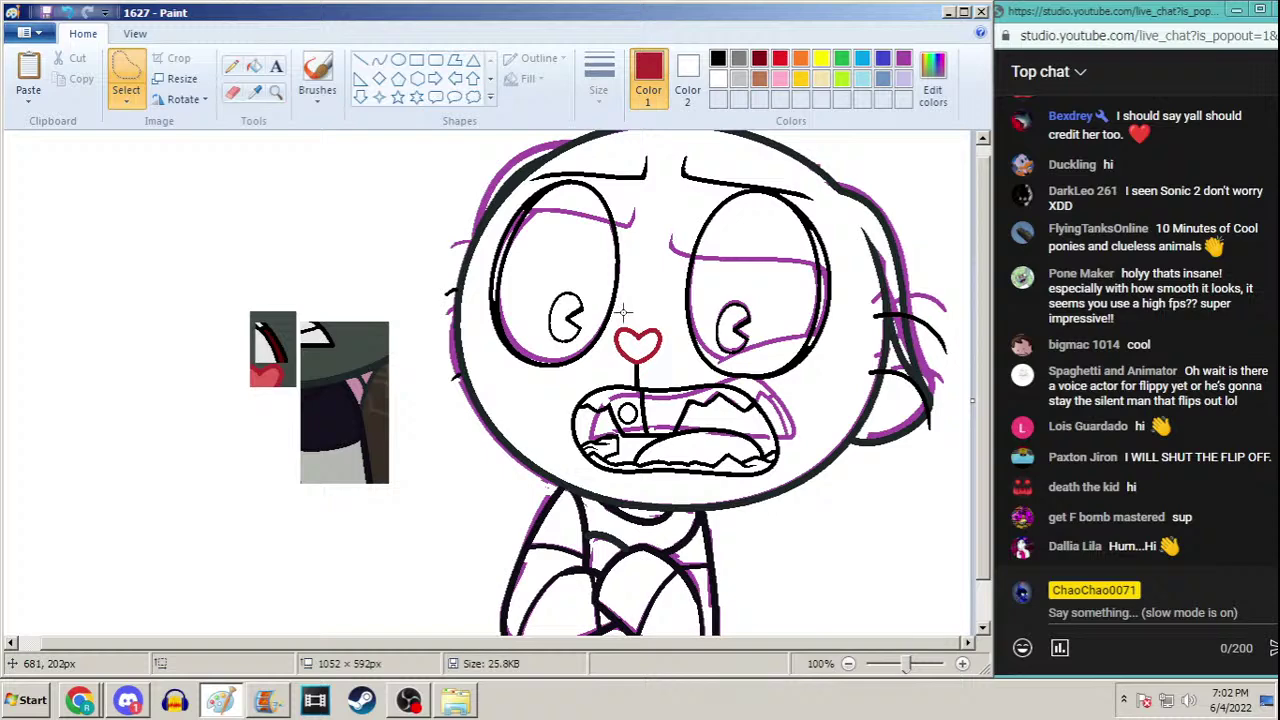
scroll(975, 300, up, 1)
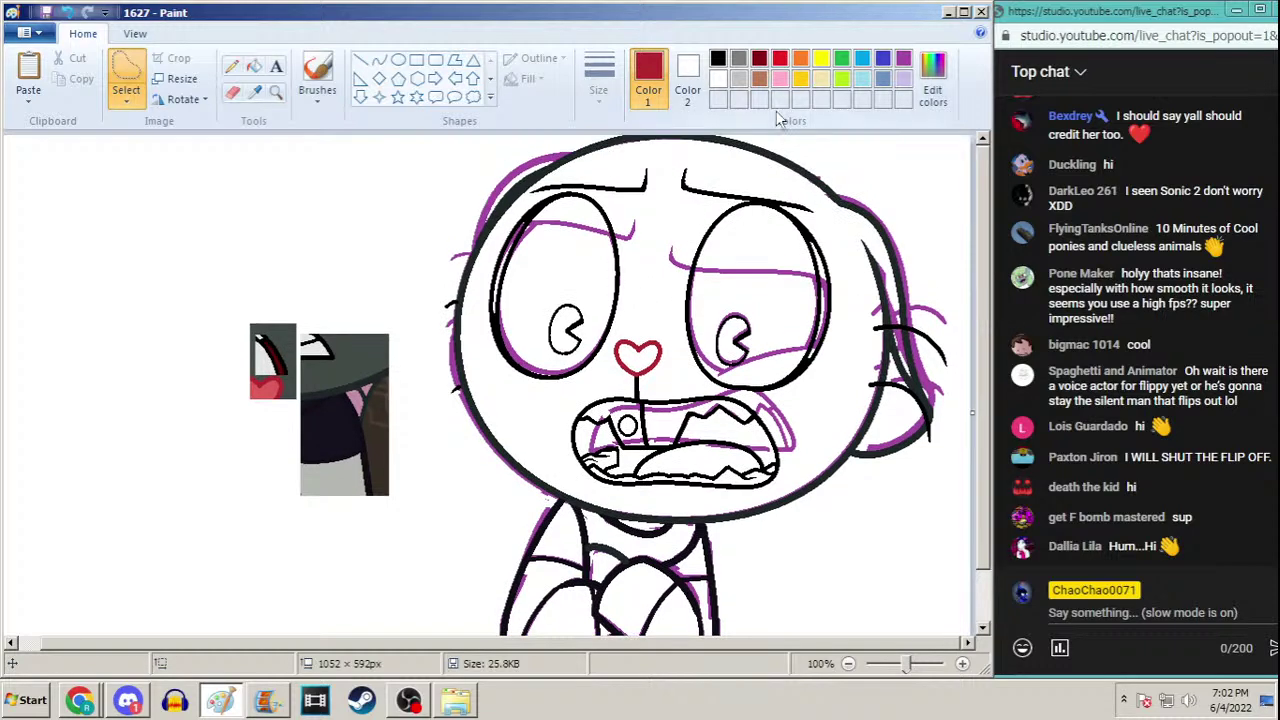
Pick the sketch's purple as Color 2 and set Color 1 to white
click(256, 92)
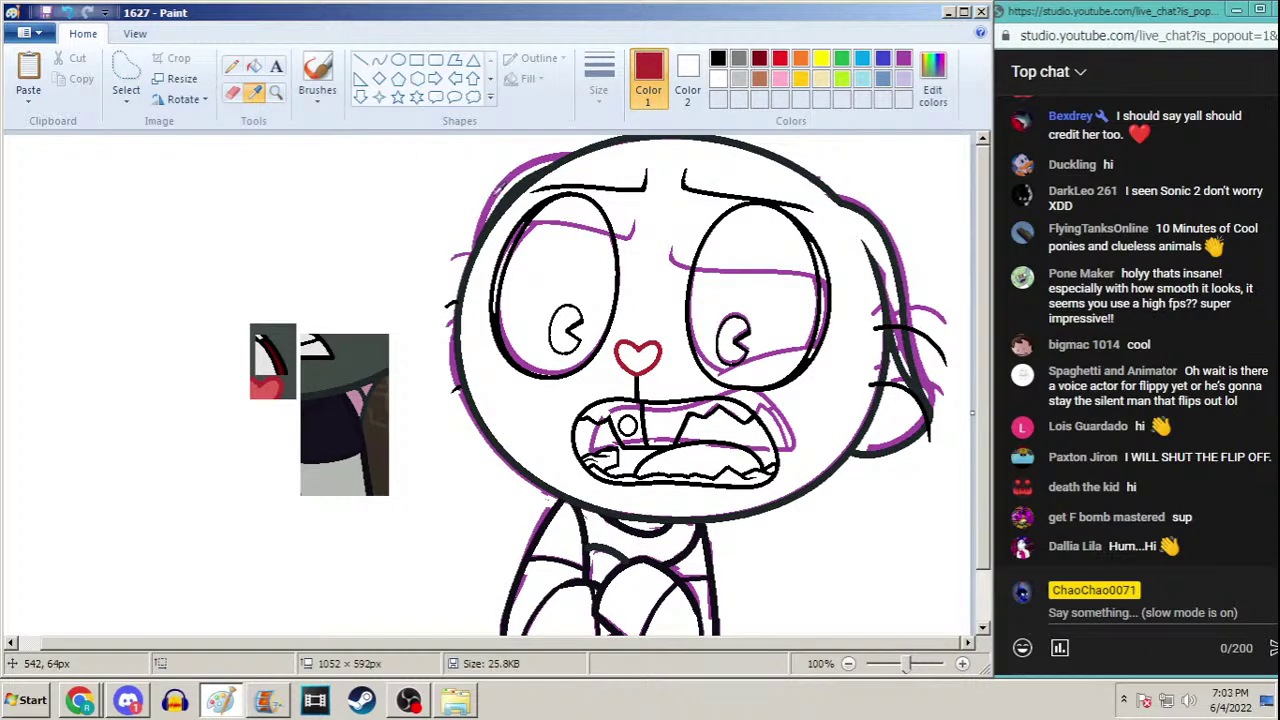
click(497, 182)
click(276, 92)
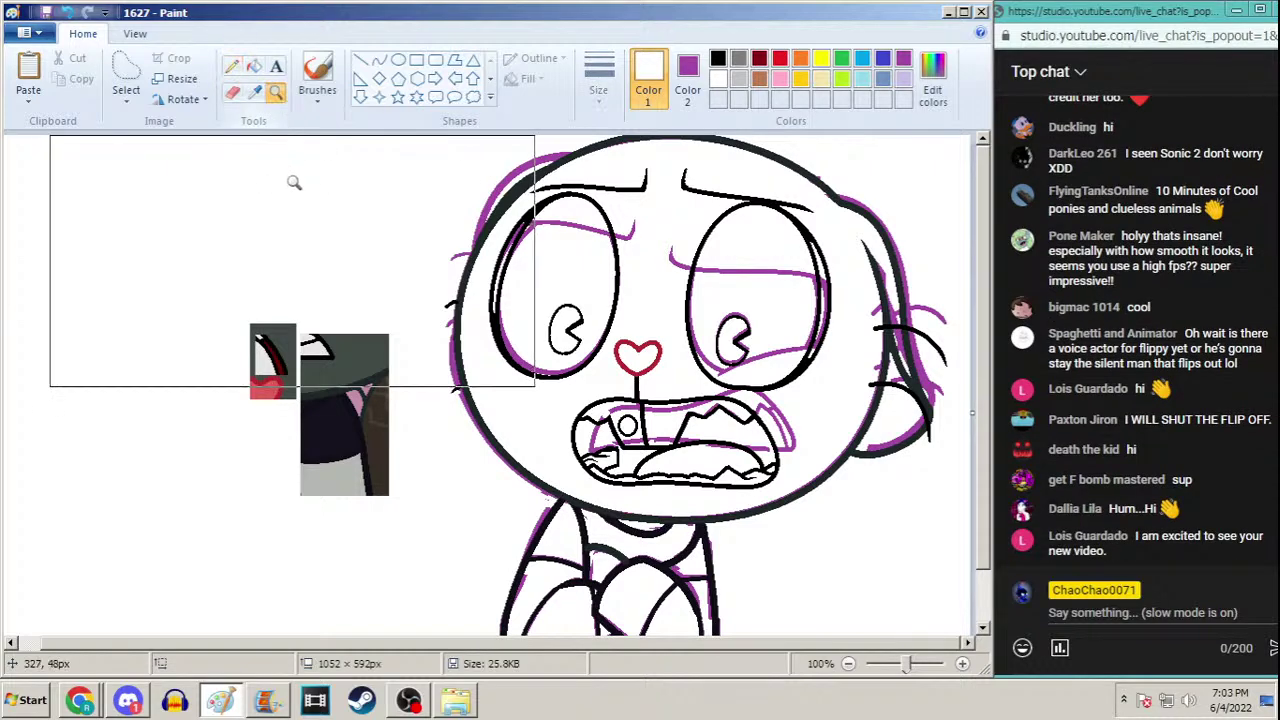
right_click(291, 180)
Remove the purple sketch by covering the drawing with a white-filled rectangle and laying the linework back over it with purple transparent
click(417, 60)
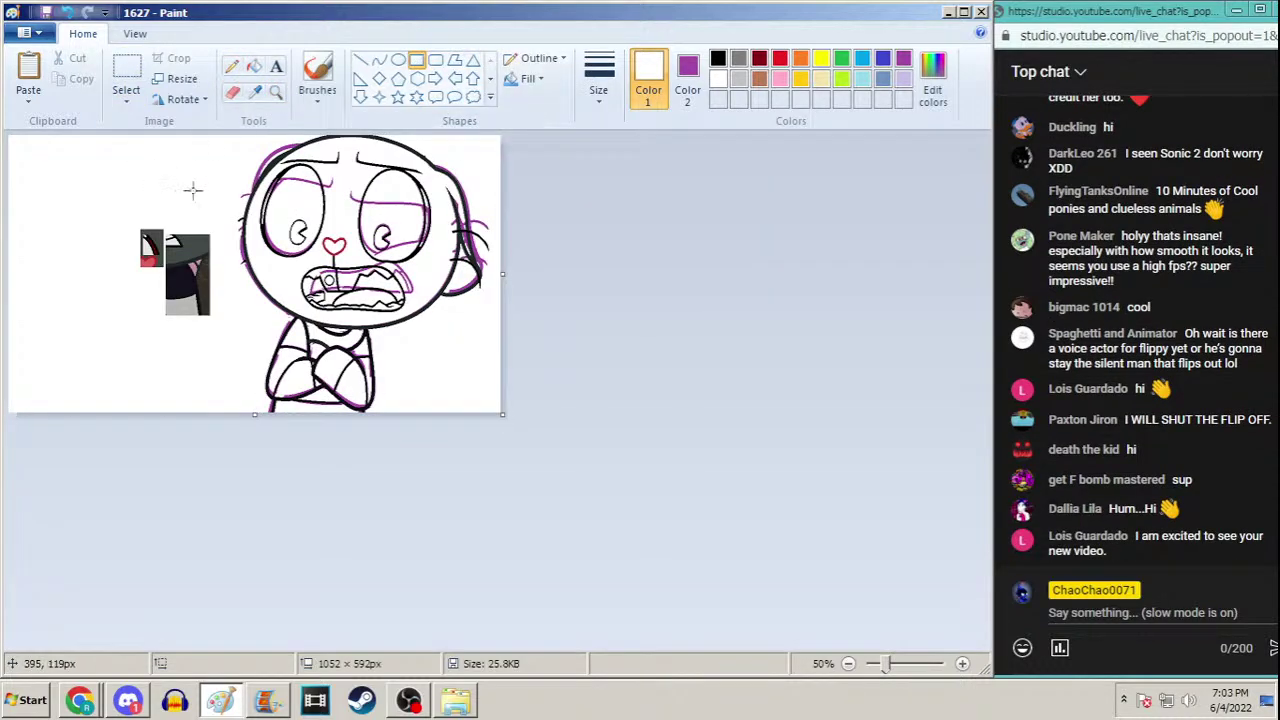
drag(220, 212, 600, 512)
drag(217, 211, 186, 62)
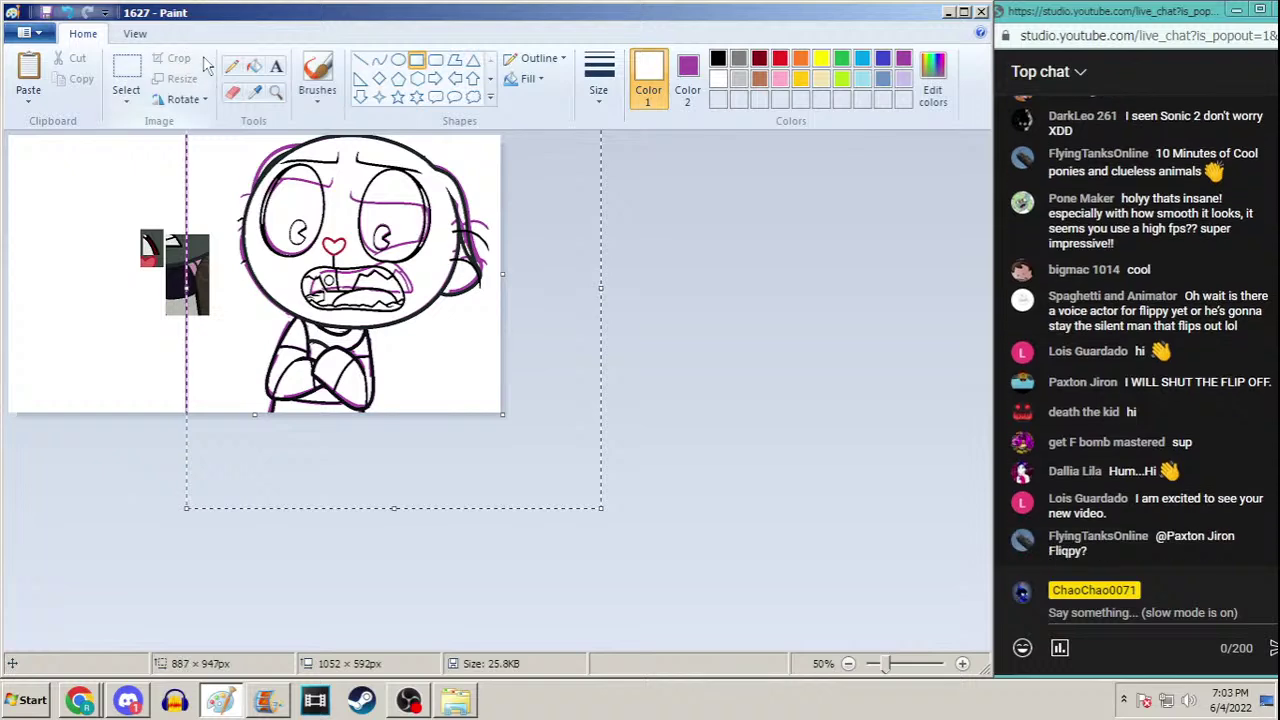
click(527, 79)
click(527, 104)
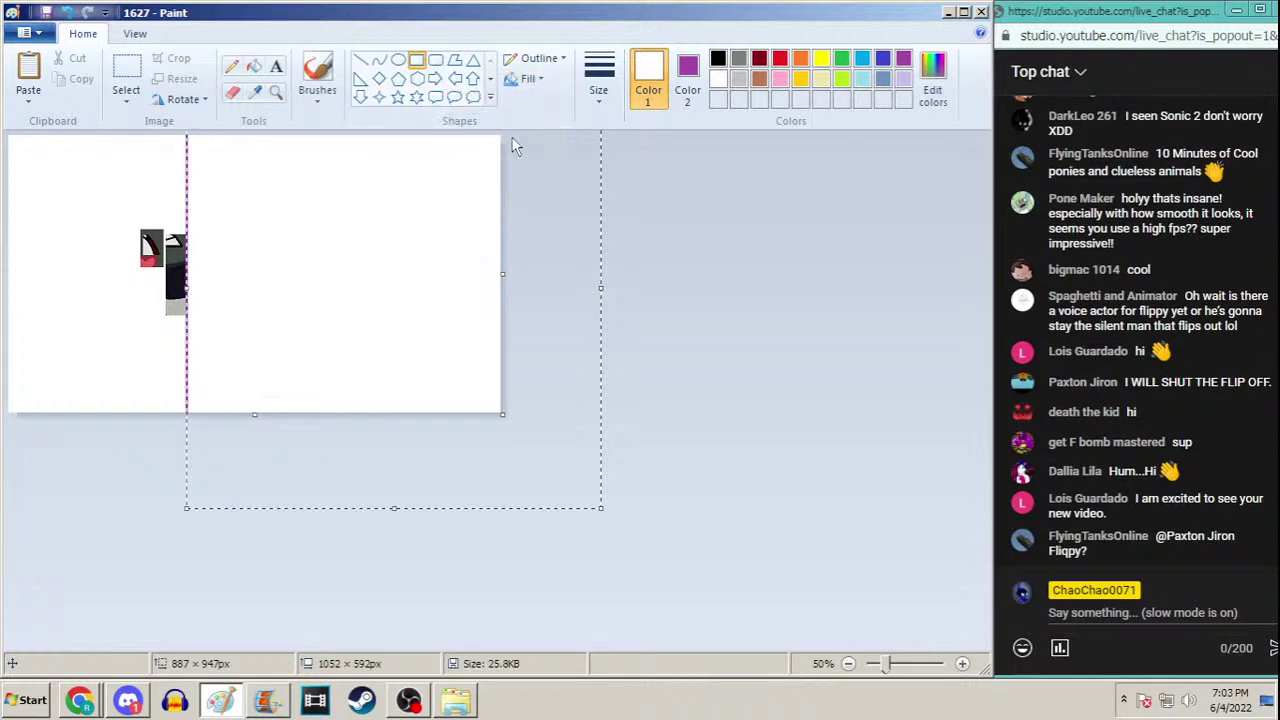
key(ctrl+a)
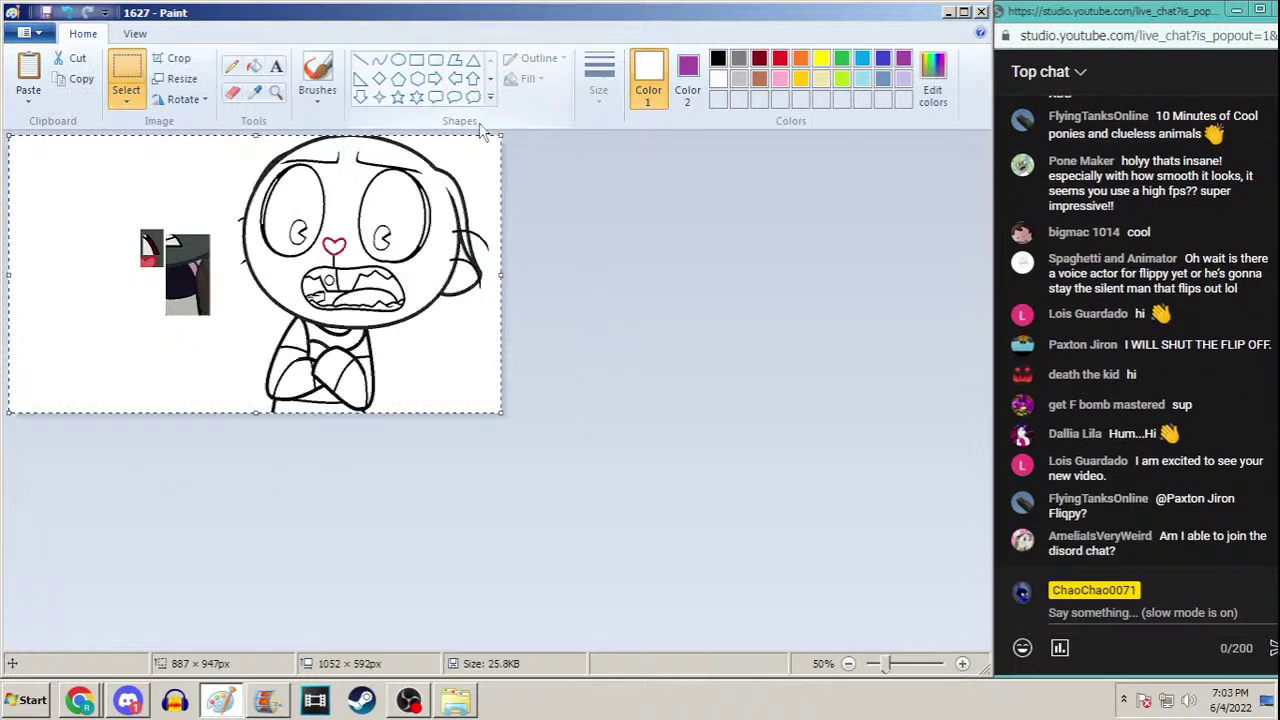
Erase the stray dot beside the ear with the Pencil tool, using white as Color 2
click(275, 91)
click(286, 194)
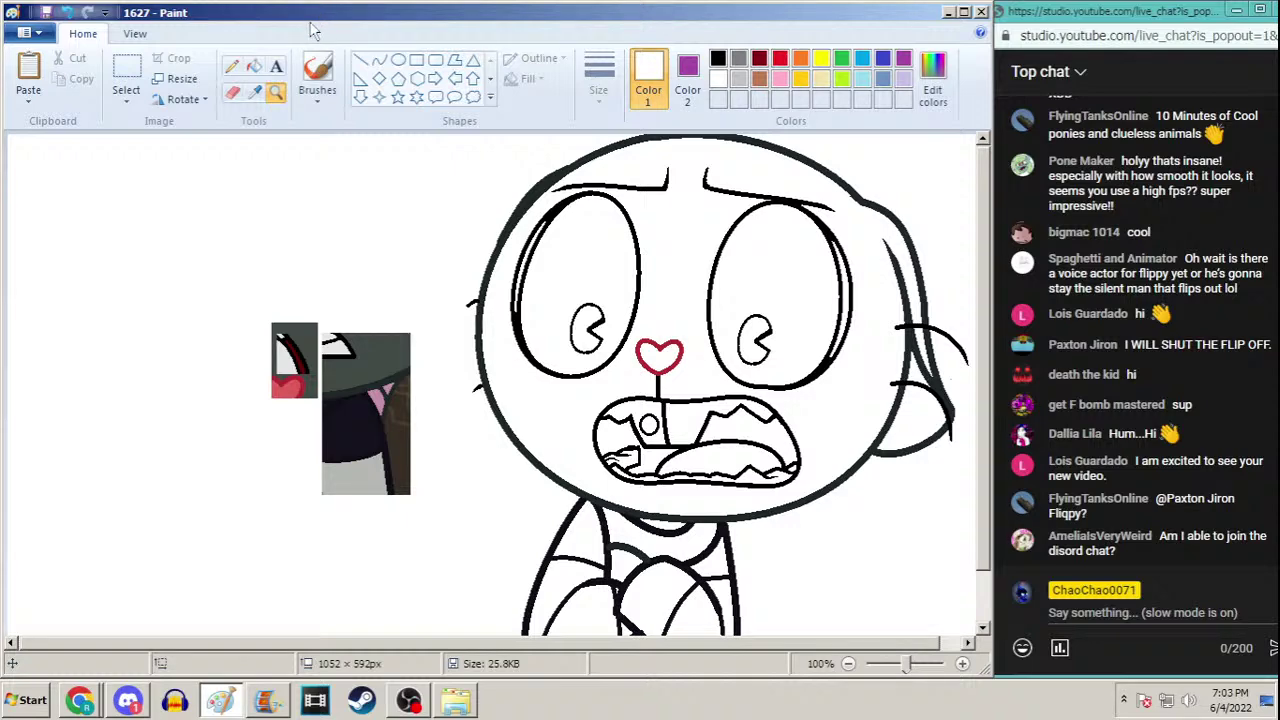
click(750, 385)
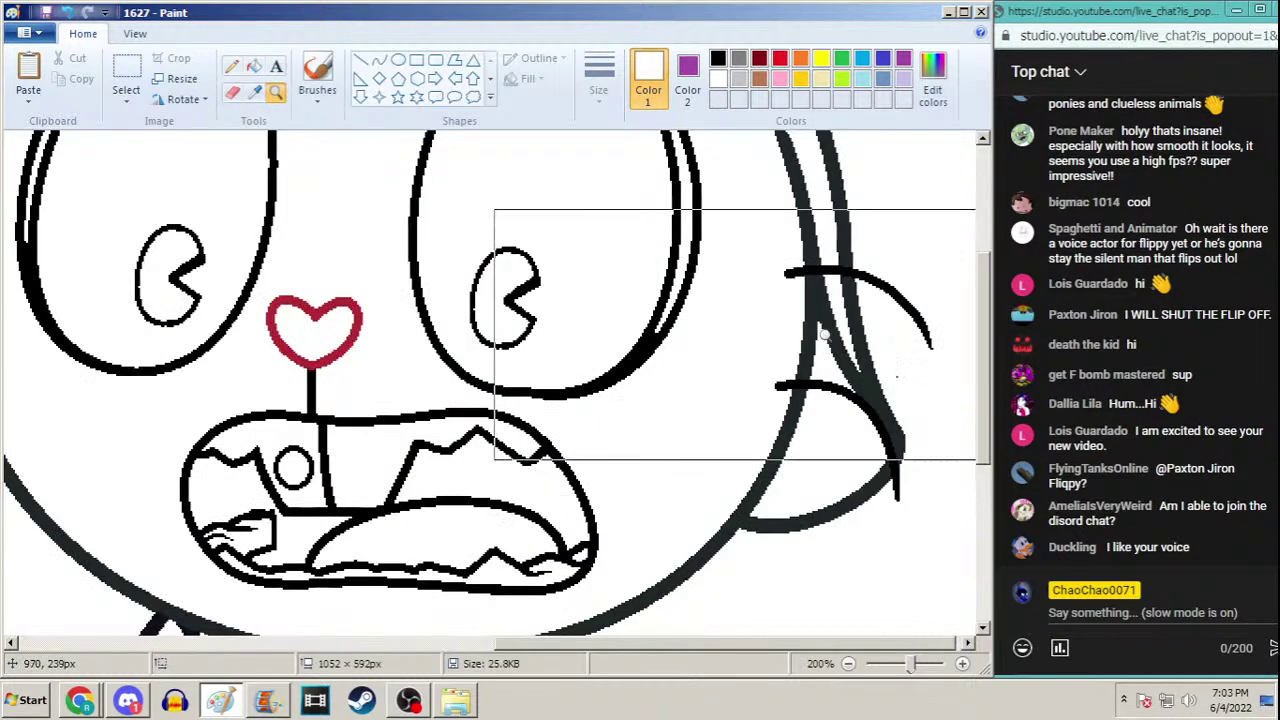
click(858, 360)
click(231, 66)
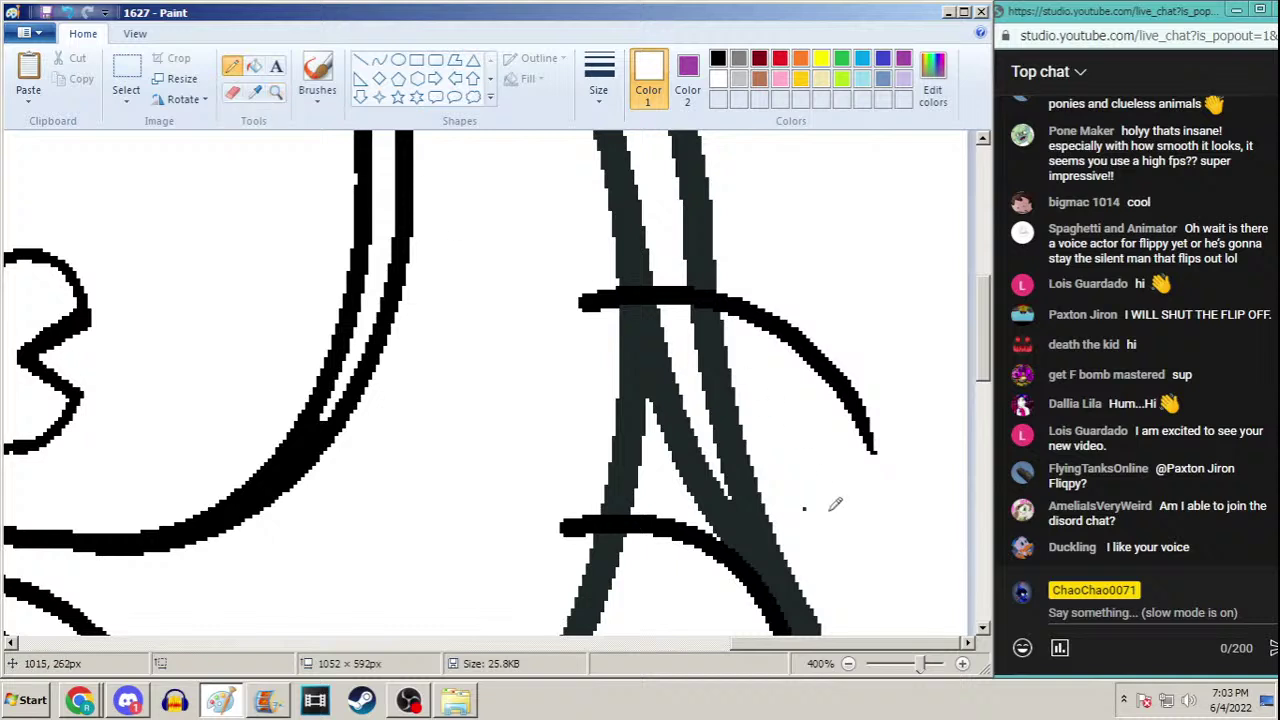
click(255, 90)
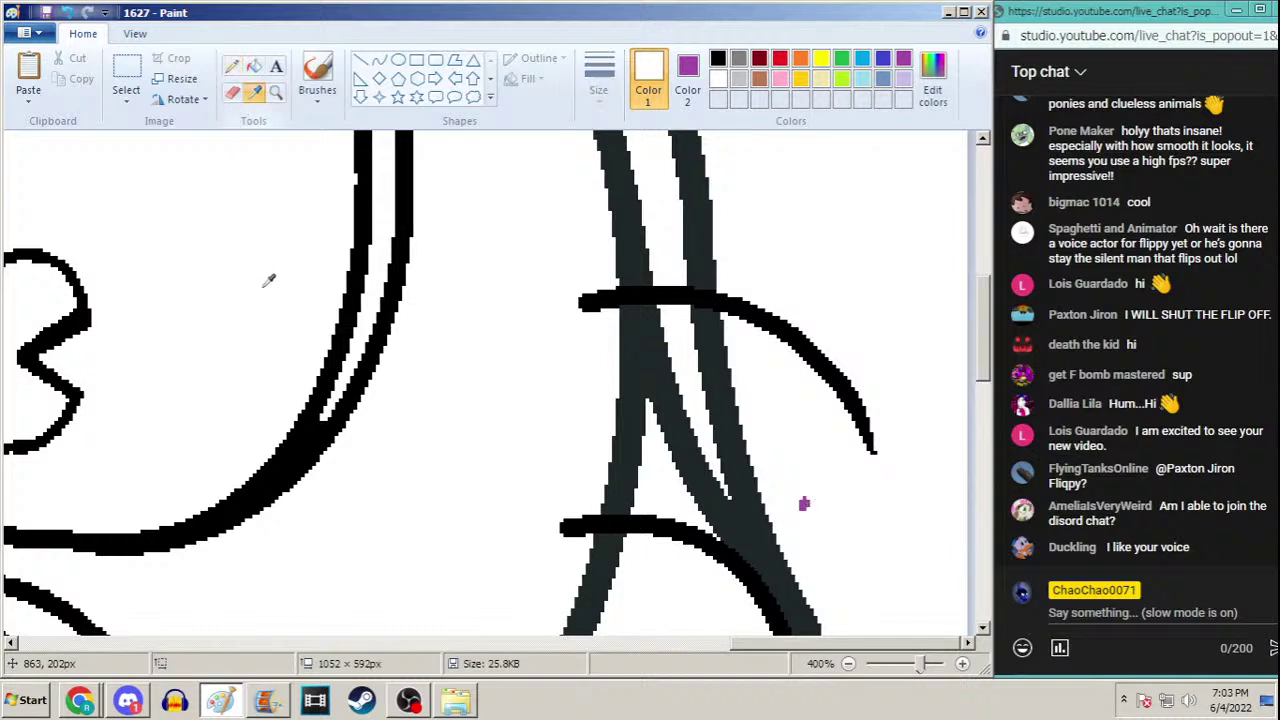
right_click(274, 285)
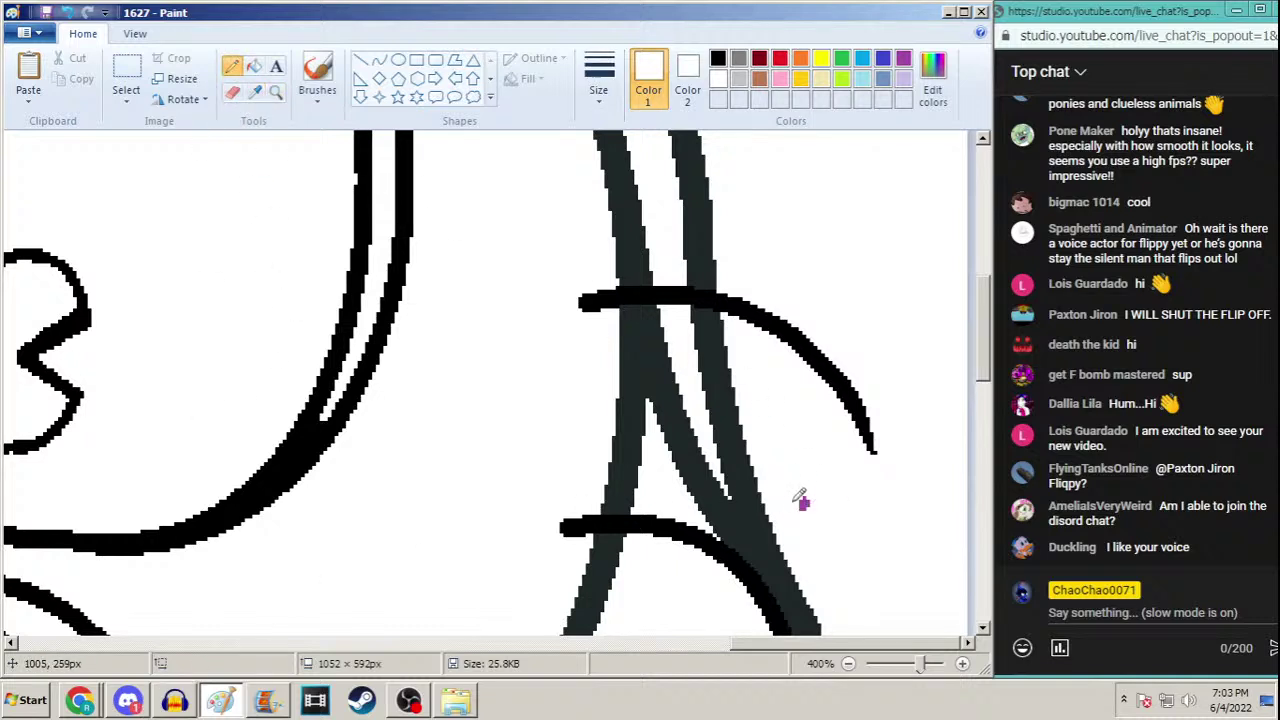
right_click(804, 504)
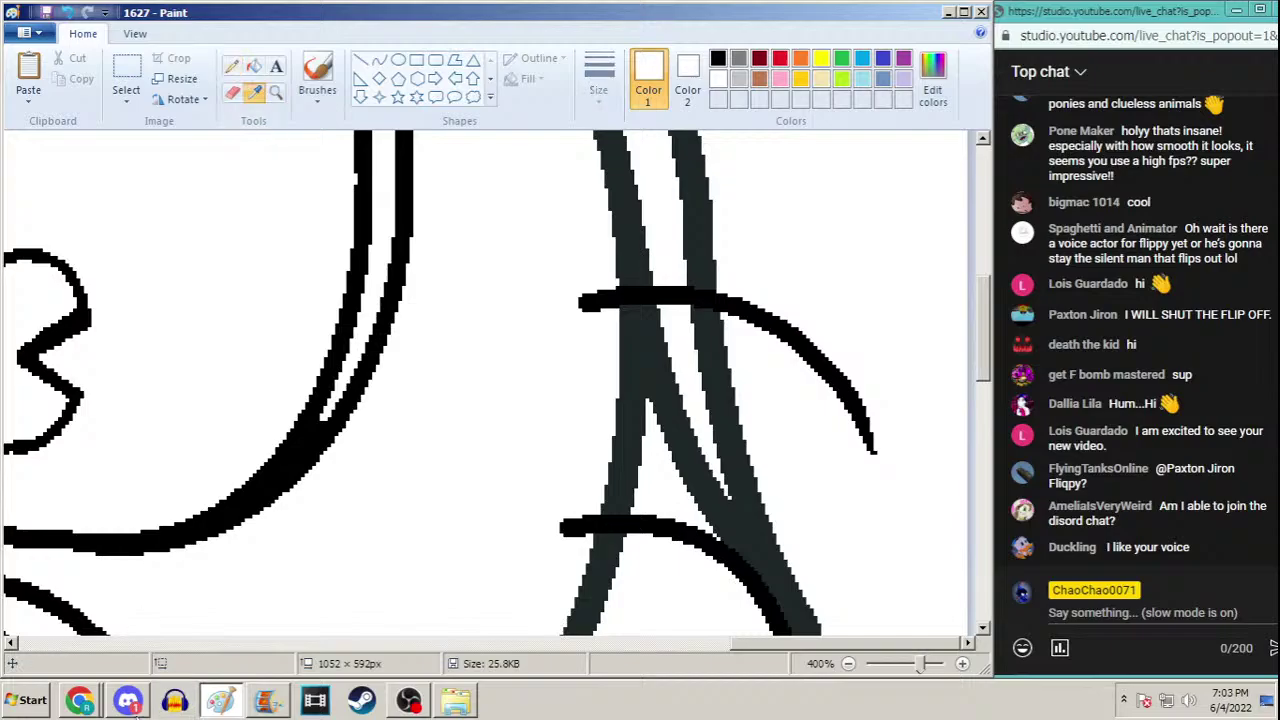
Pick the dark outline colour from the ear and touch up the narrow gap between its lines with the Pencil tool
click(138, 704)
click(138, 704)
click(736, 490)
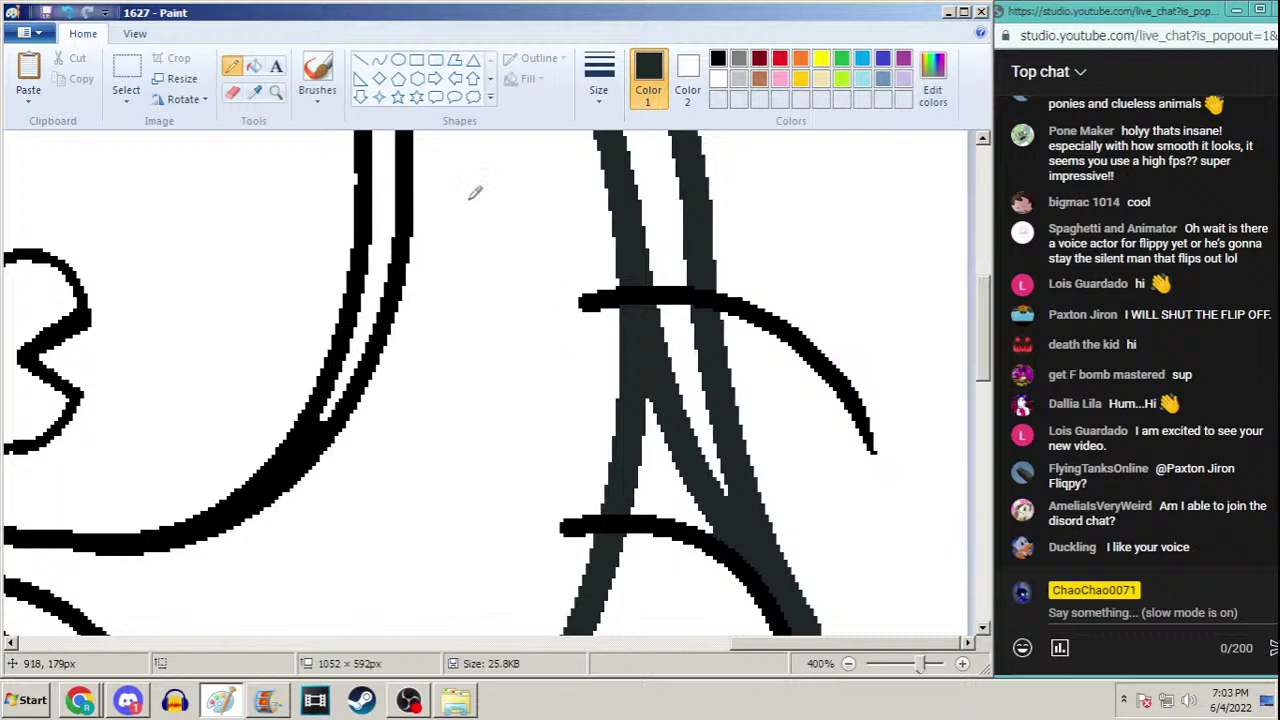
Save the cleaned-up outlines of frame 1627 under the existing file name
click(276, 91)
right_click(340, 245)
right_click(331, 242)
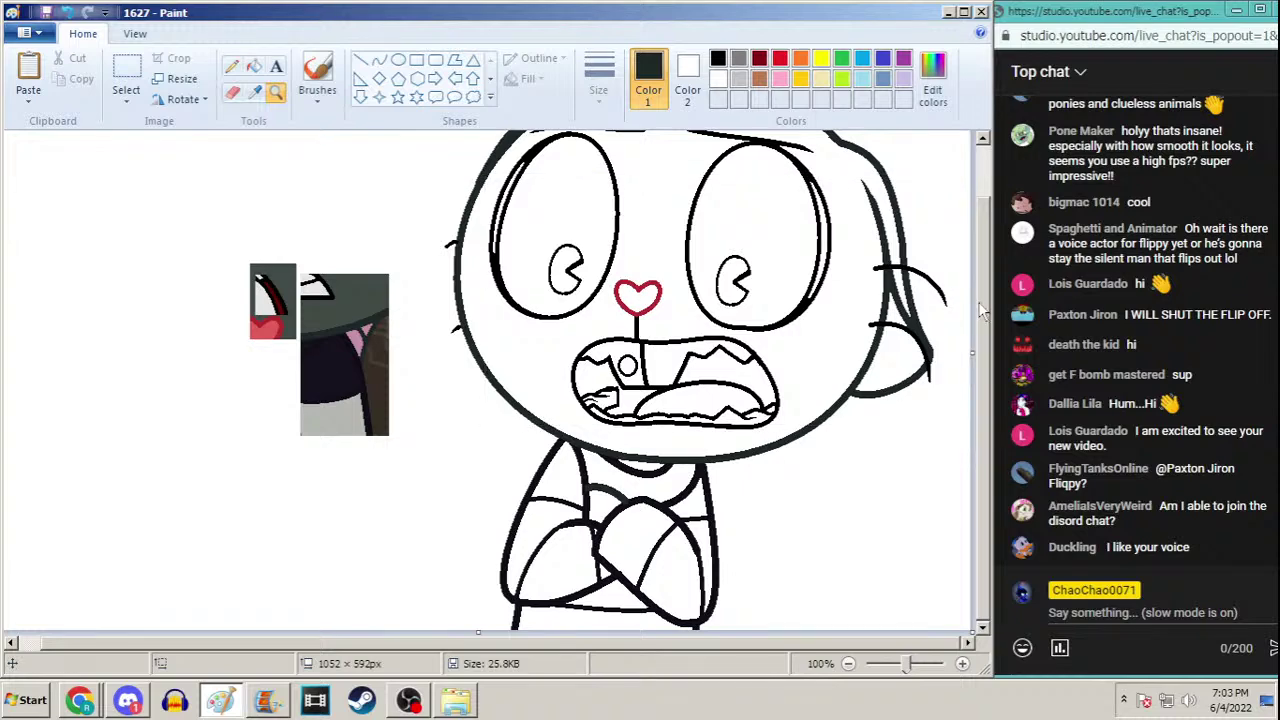
scroll(985, 310, up, 2)
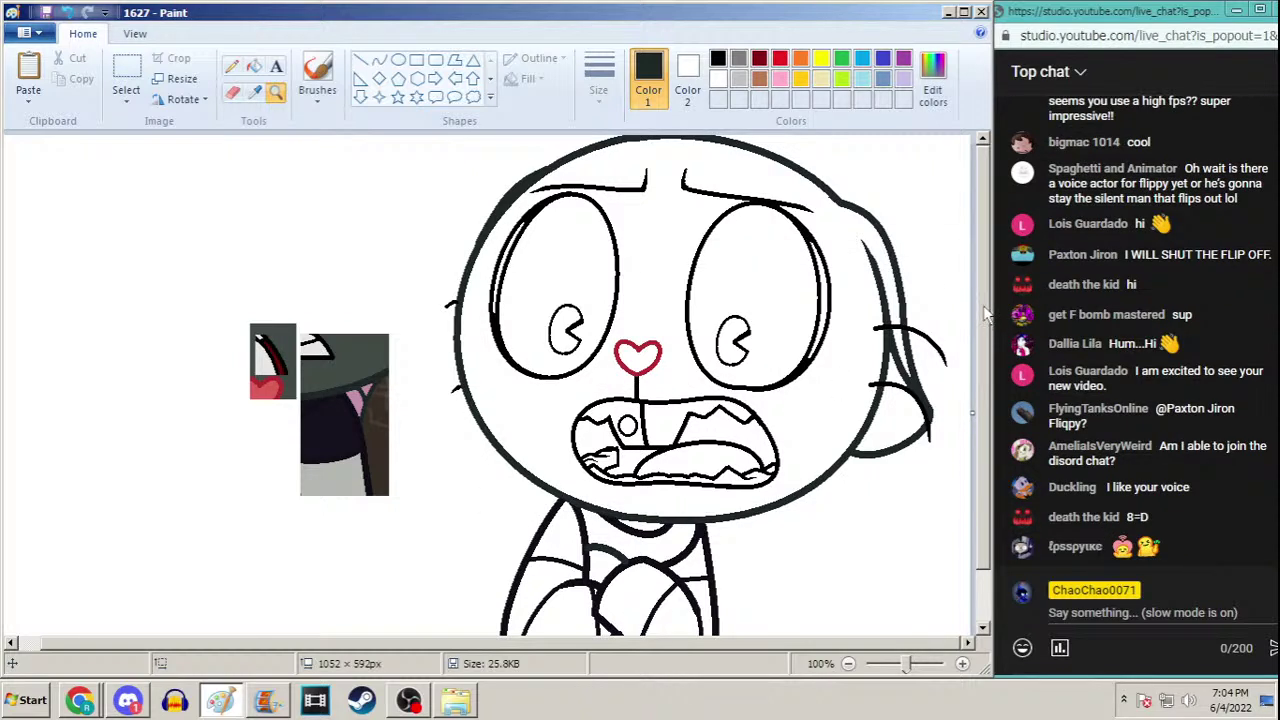
click(47, 13)
click(231, 60)
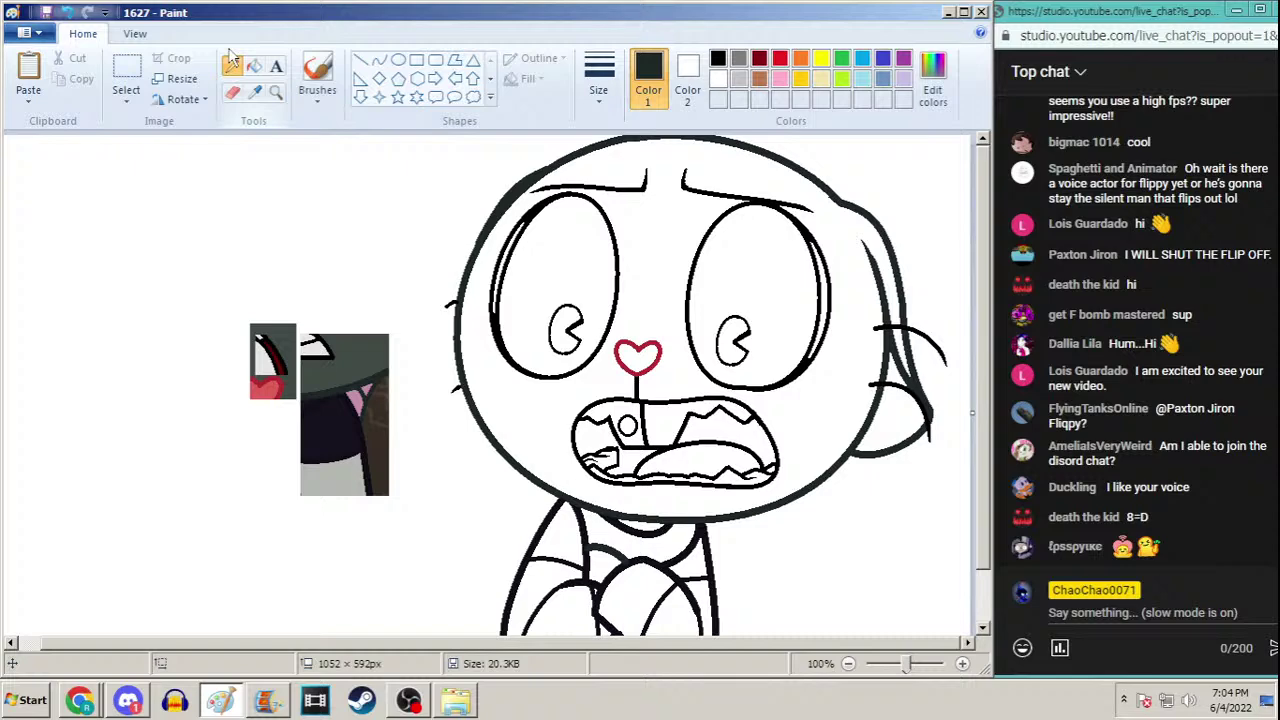
Save a PNG copy of the frame as 1627b, accepting the loss of transparency
key(F12)
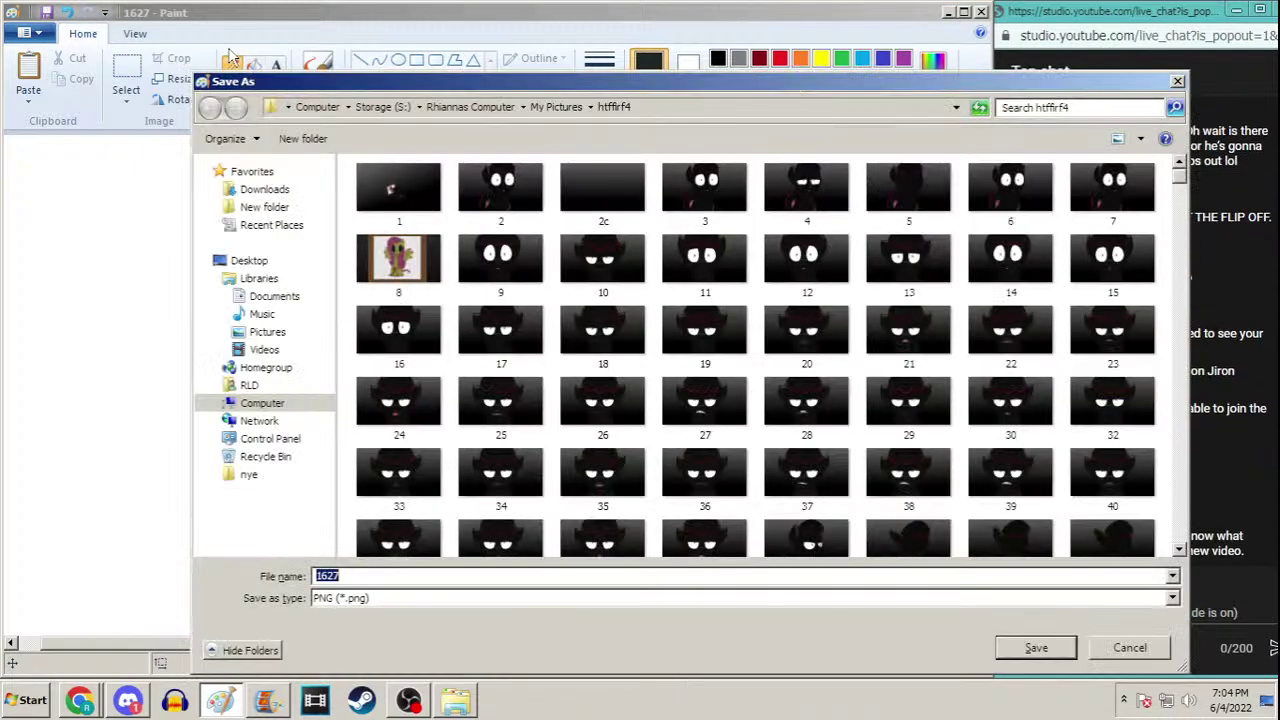
text(1627b)
key(Return)
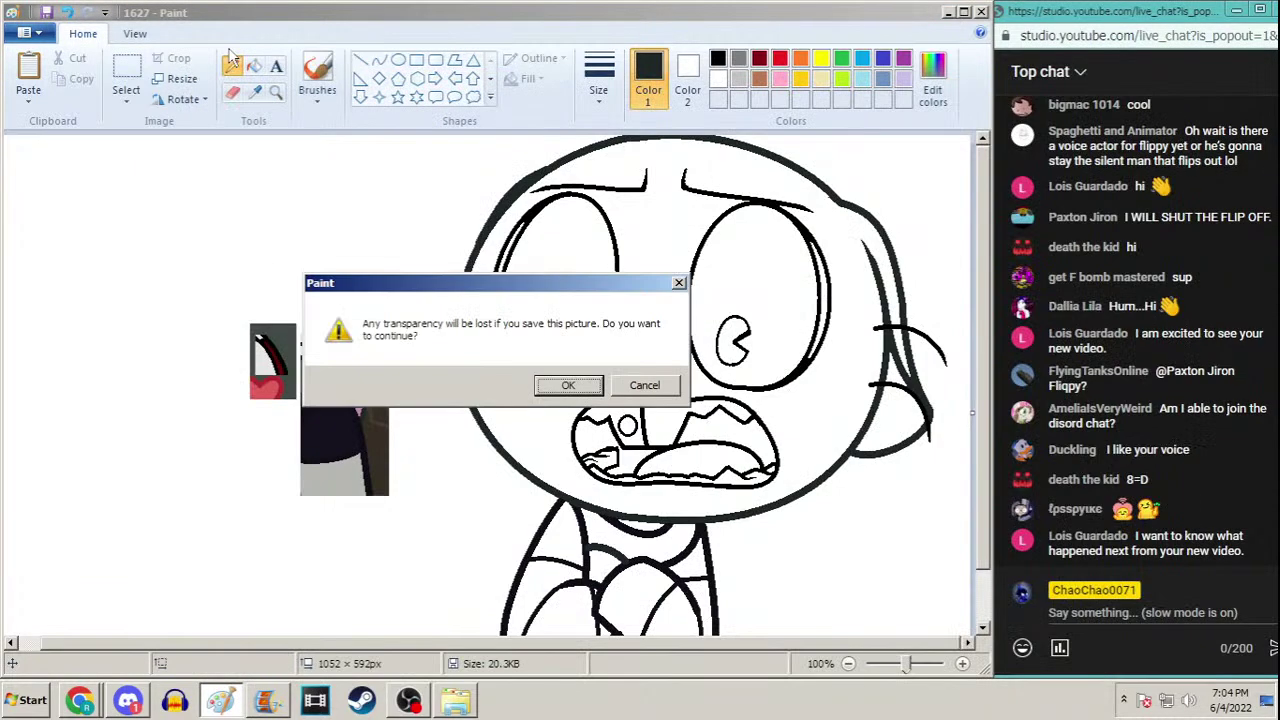
key(Return)
Reopen frame 1627 from the htffirf4 folder to continue in the original file
key(ctrl+o)
text(1627)
key(Return)
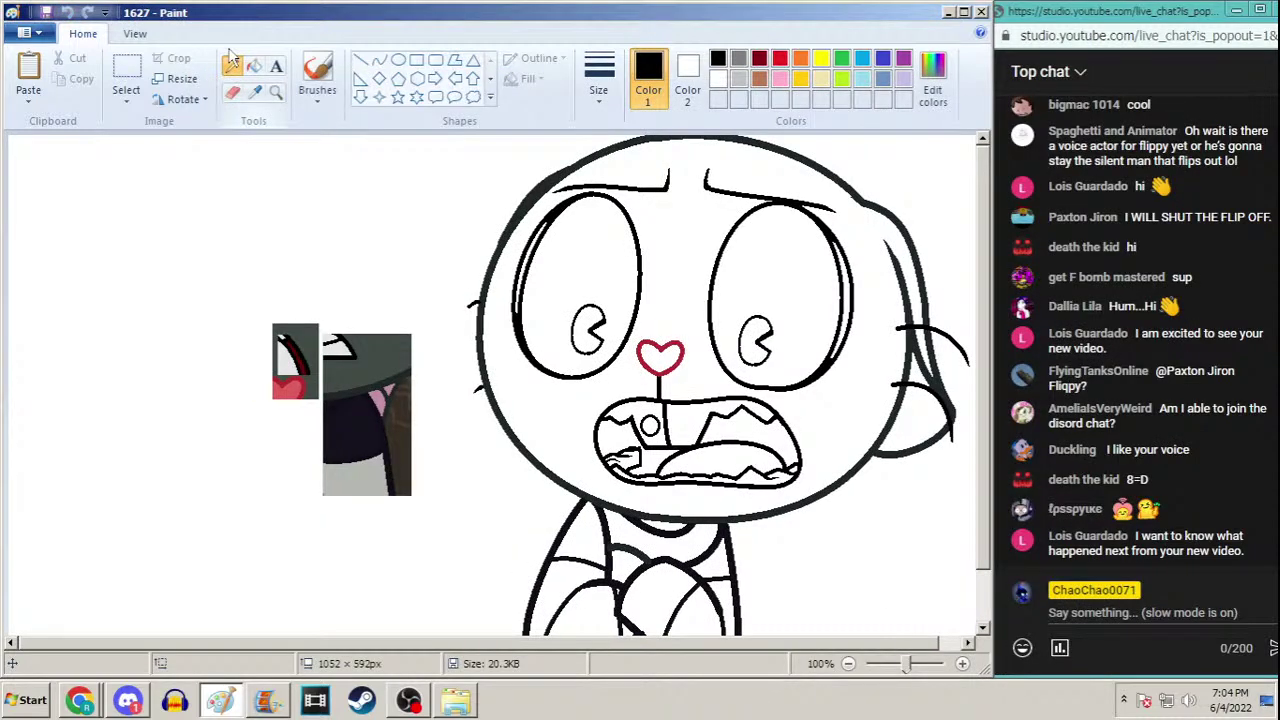
key(ctrl+o)
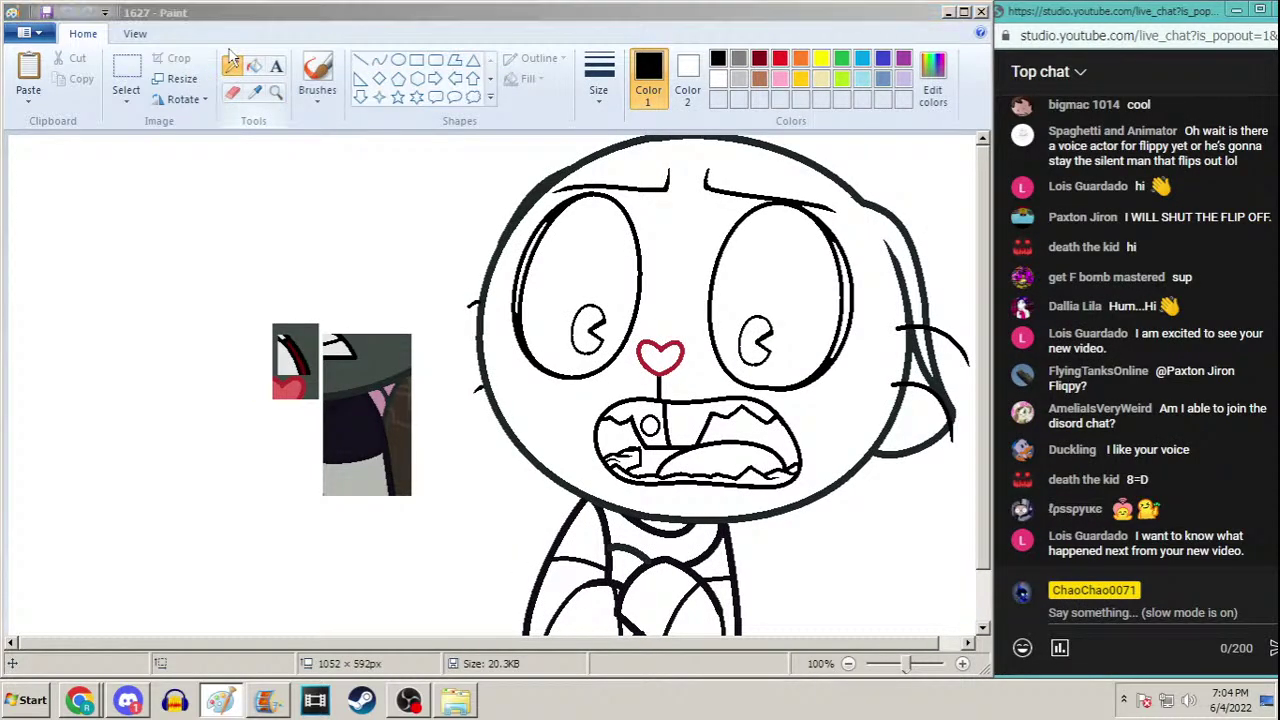
drag(1180, 176, 1180, 586)
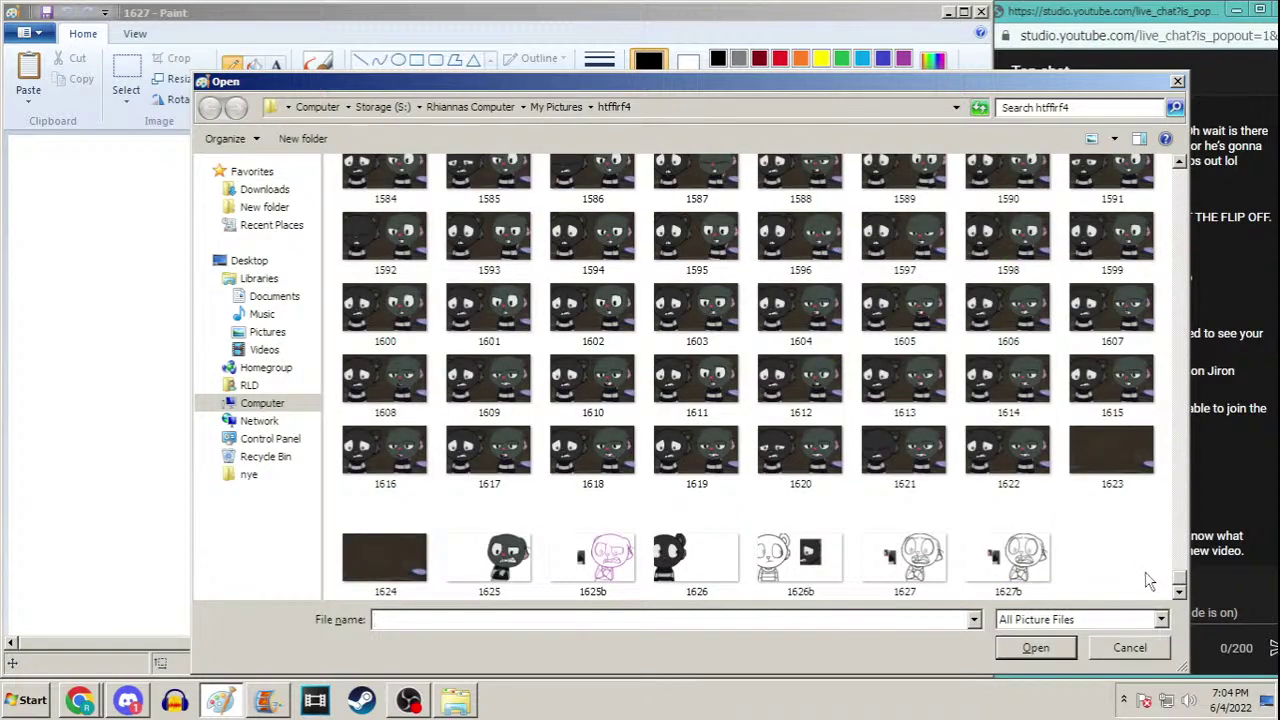
double_click(931, 573)
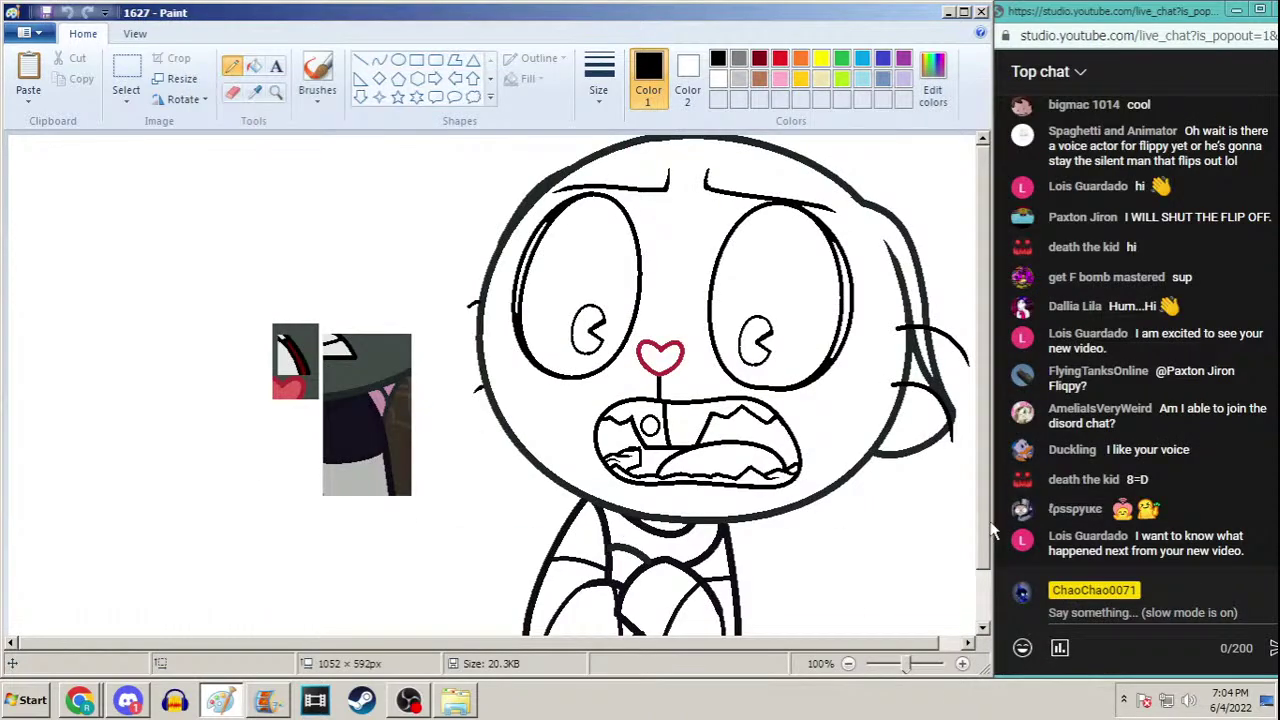
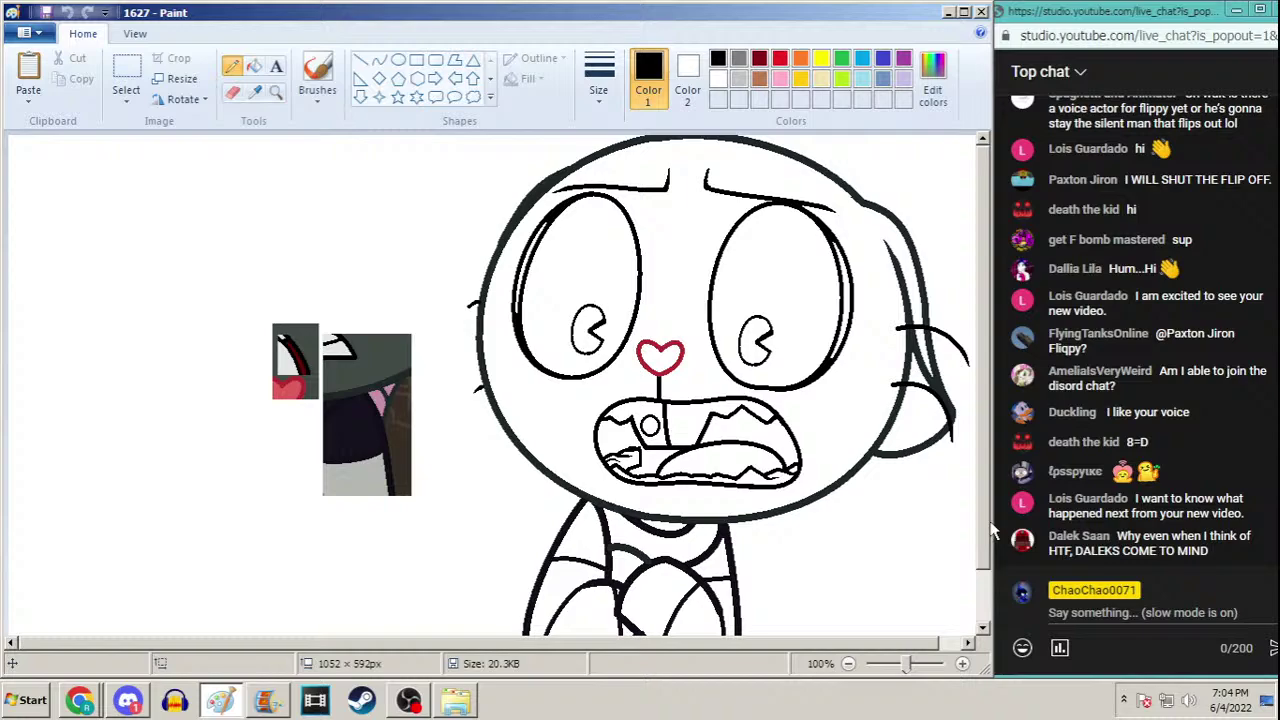
Open 1627b to check the saved outline copy, and return to 1627
key(ctrl+o)
text(1627b)
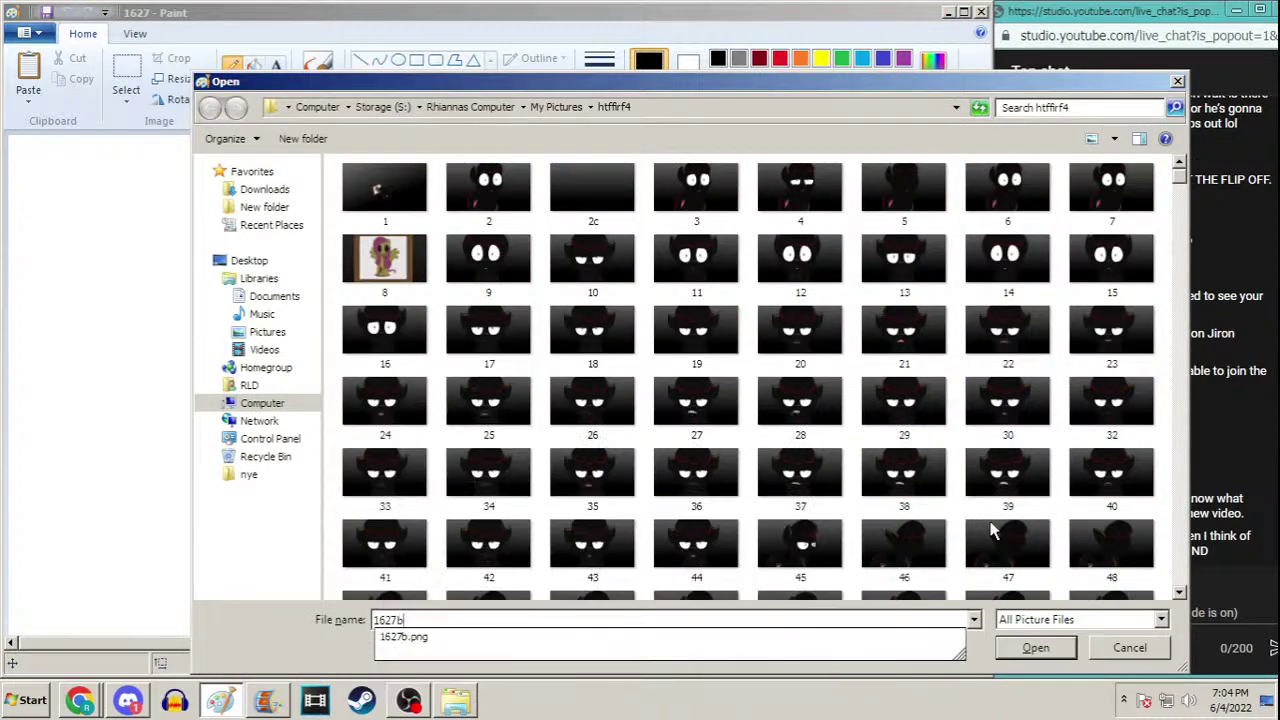
key(Return)
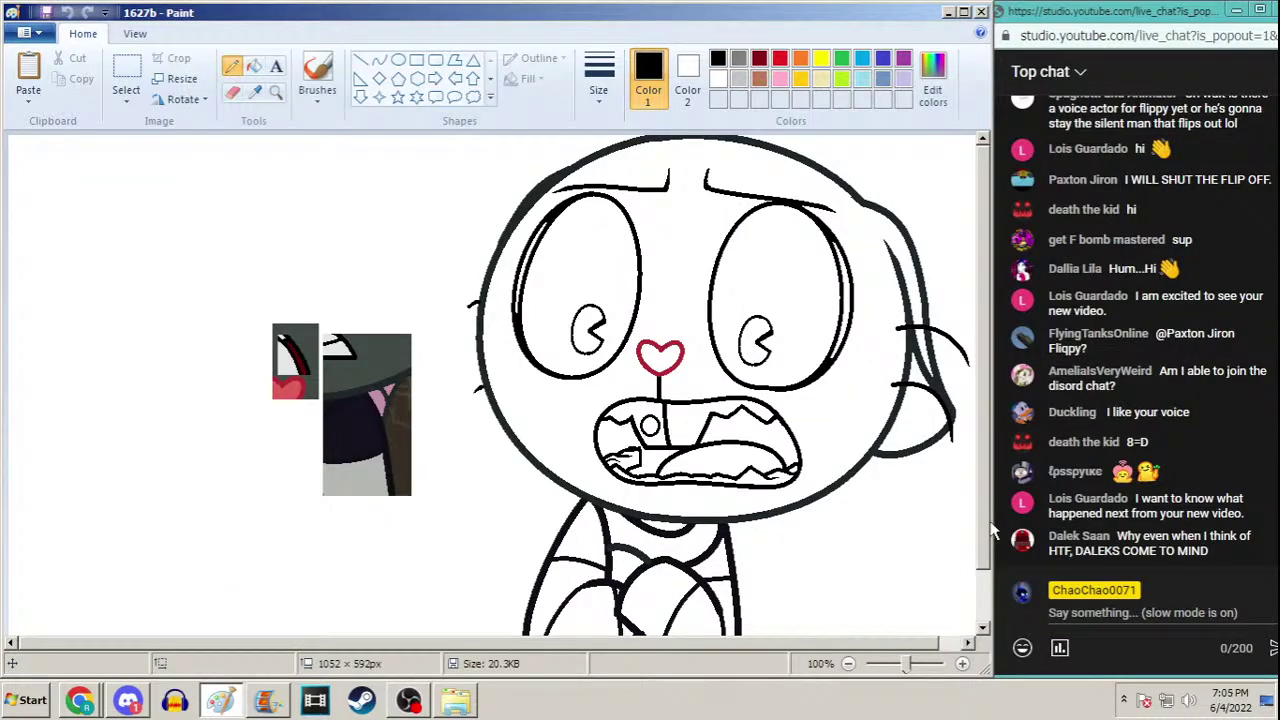
key(ctrl+o)
text(1627)
key(Return)
Fill both pupils and the gap along the right-hand eye's outer edge with black using the Fill tool
click(254, 66)
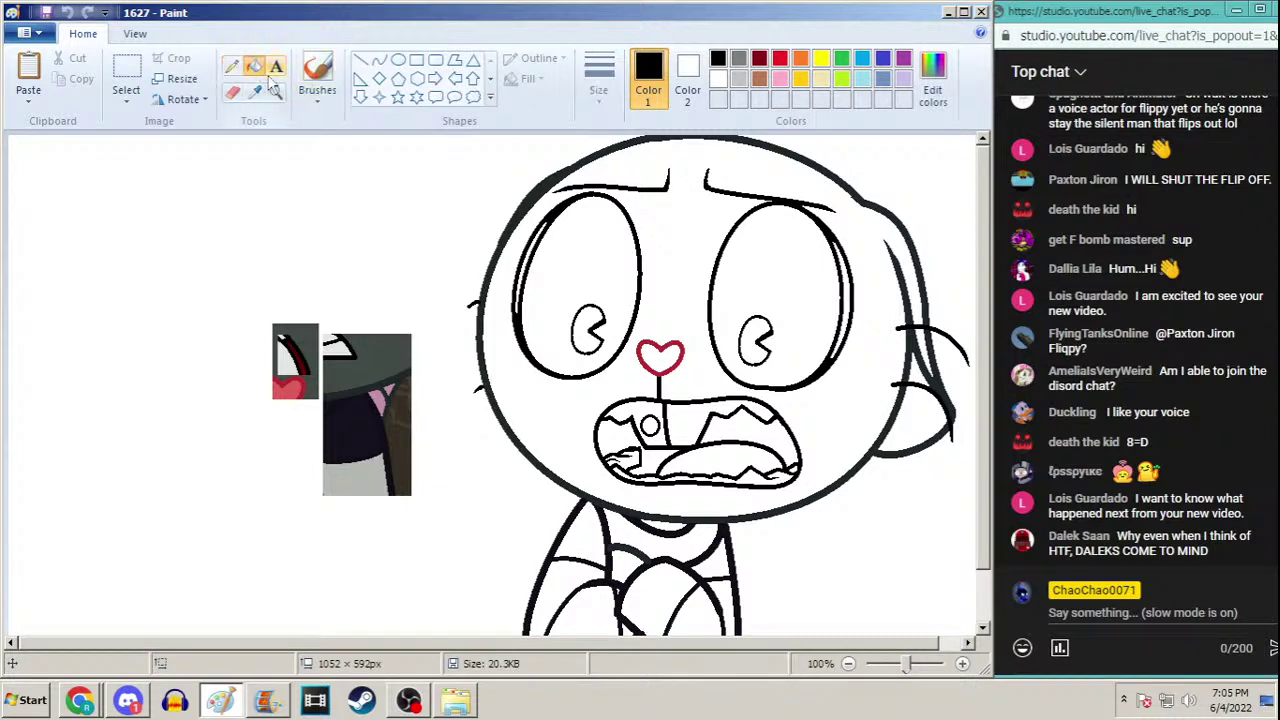
click(590, 328)
click(768, 336)
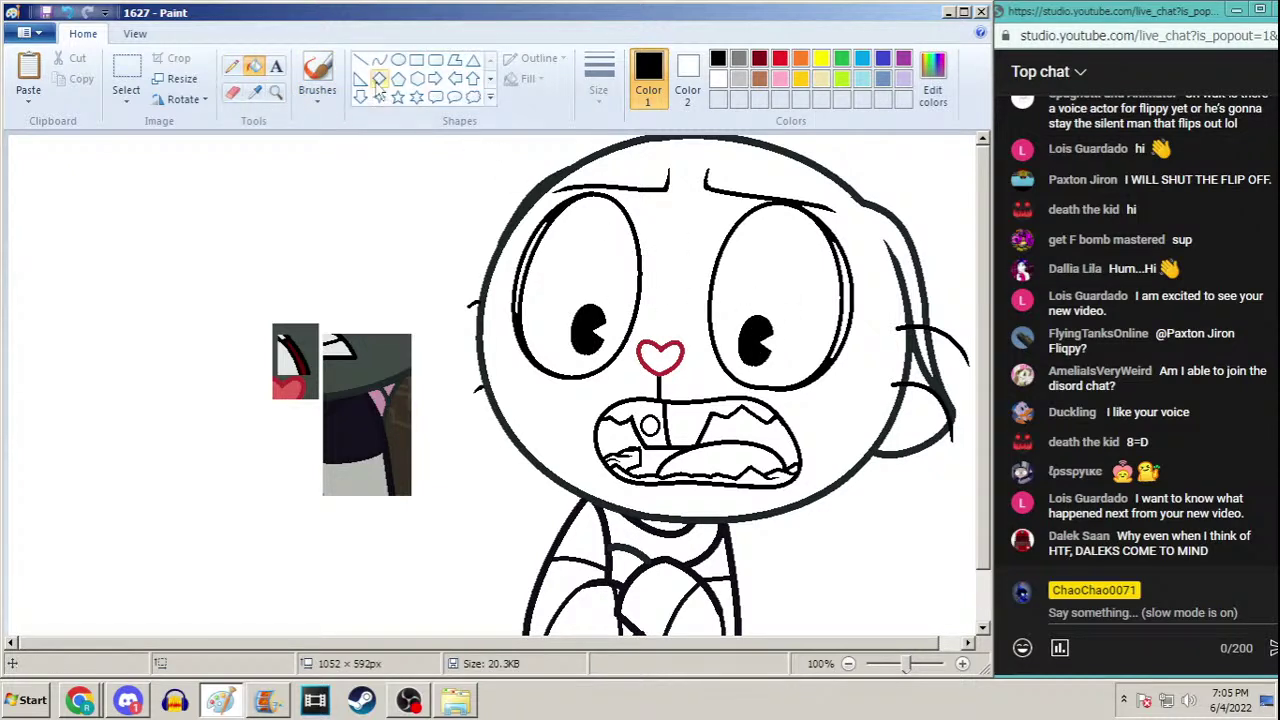
click(851, 292)
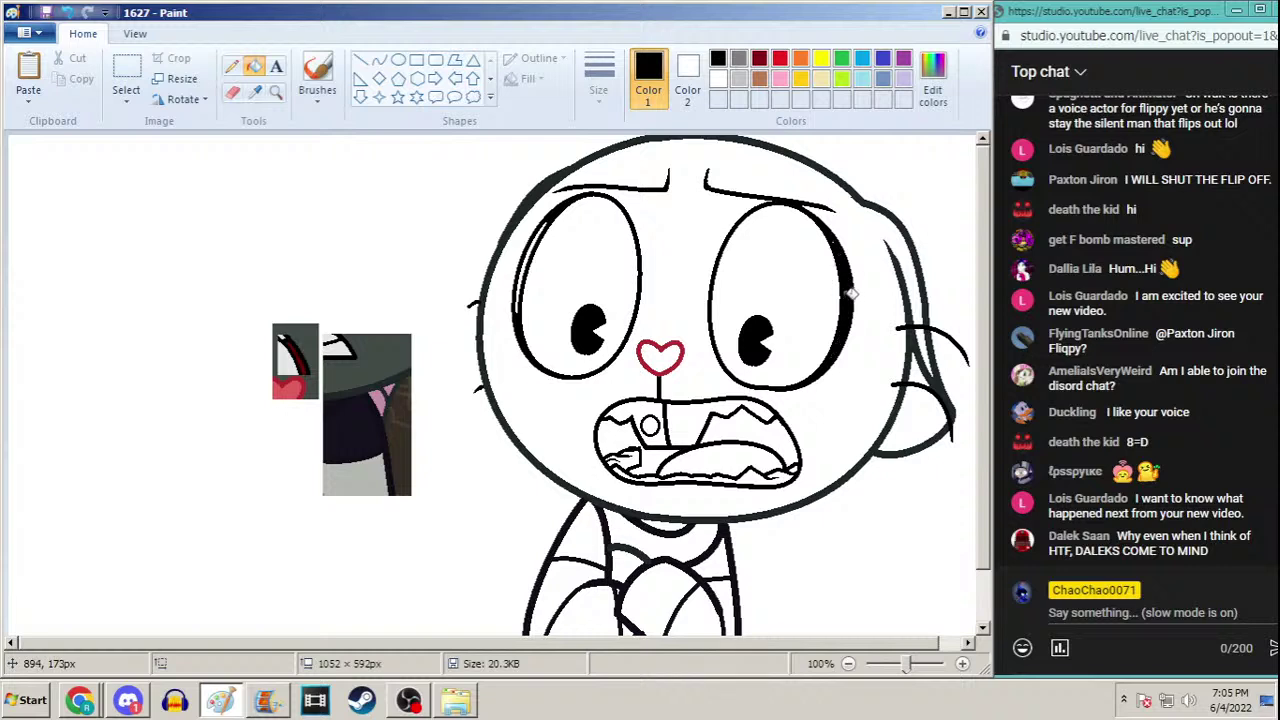
Fill the gap along the left-hand eye's outer edge with black, and the heart-shaped nose with the red sampled from the reference
click(530, 262)
click(255, 90)
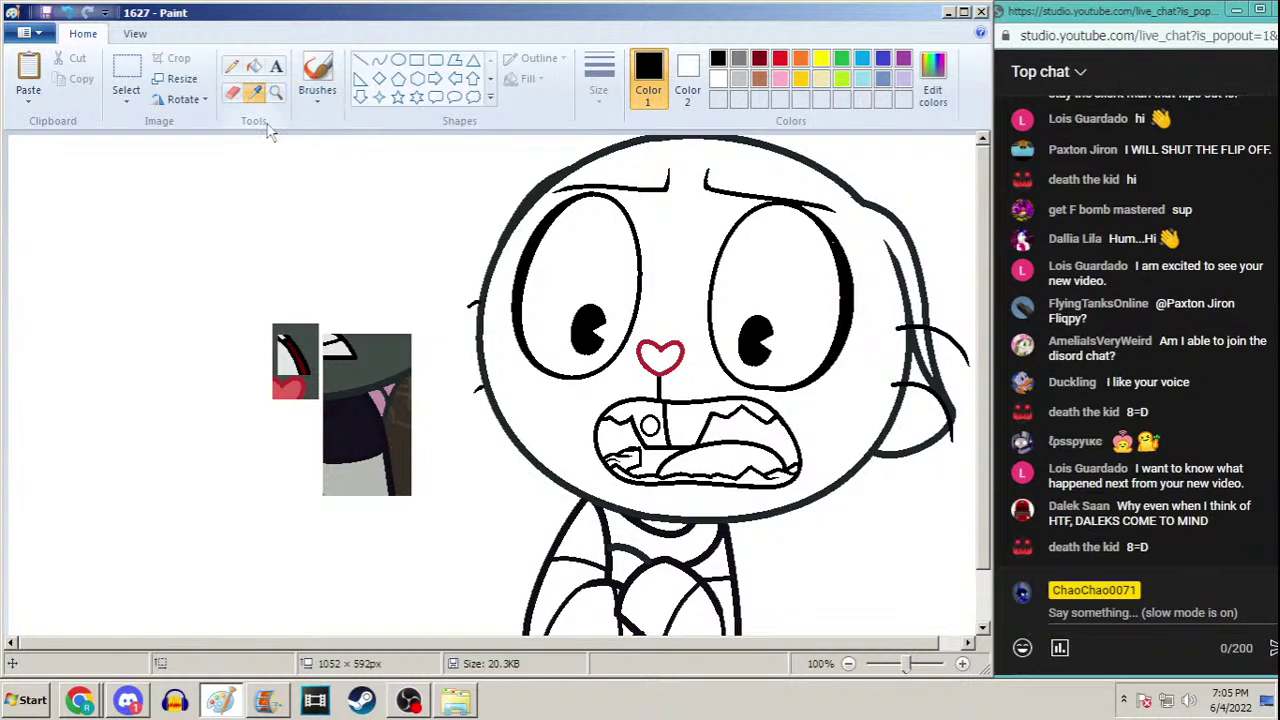
click(294, 385)
click(660, 357)
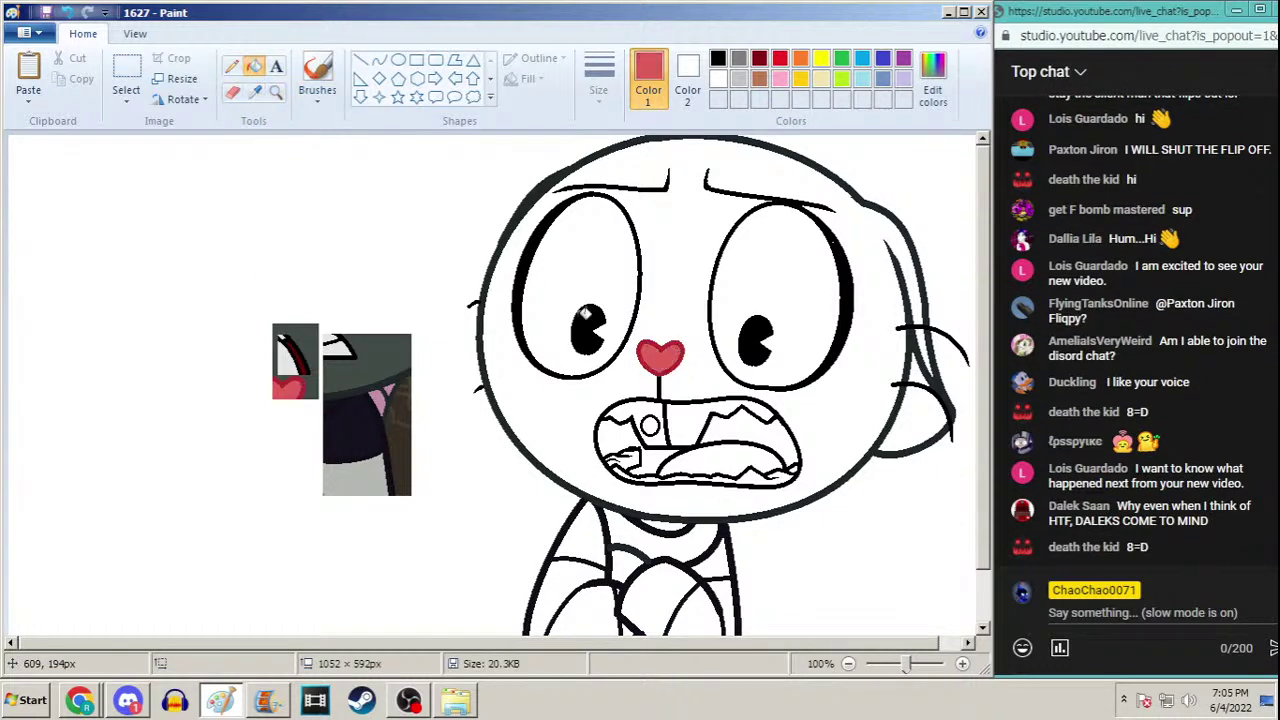
Fill the head and the narrow flap along its right side with the dark grey-green sampled from the reference
click(255, 90)
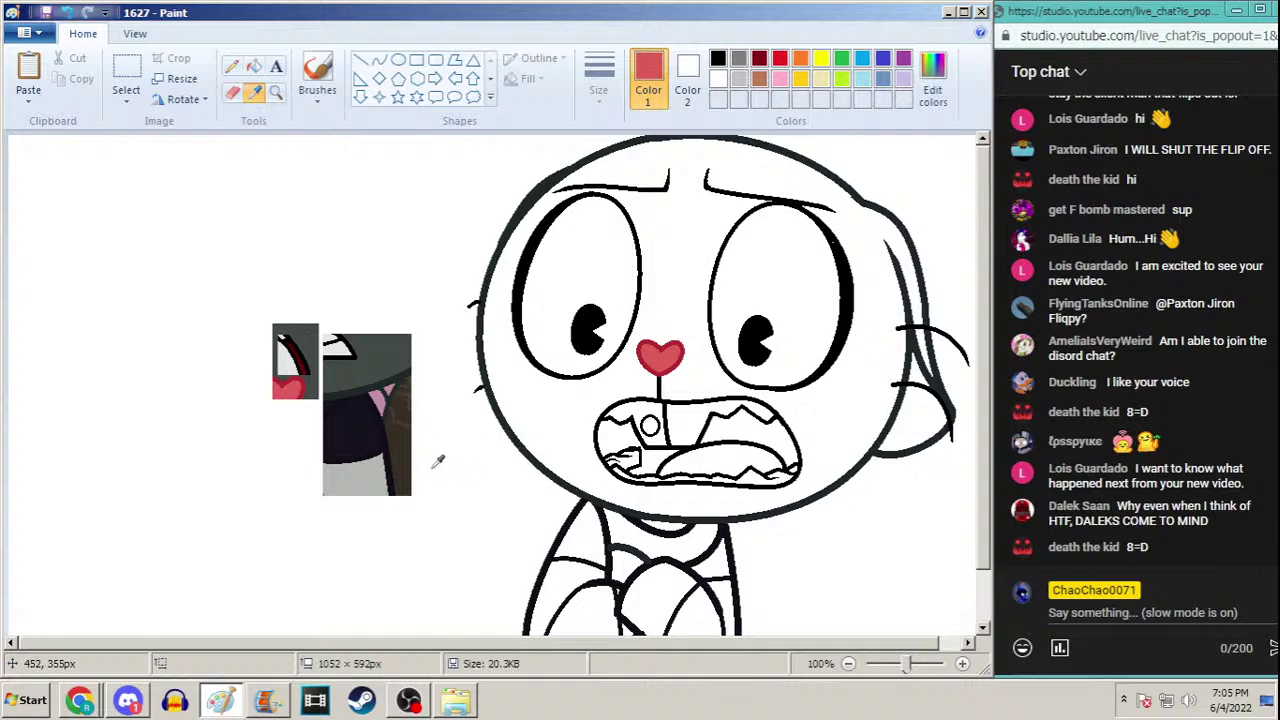
click(395, 370)
click(748, 212)
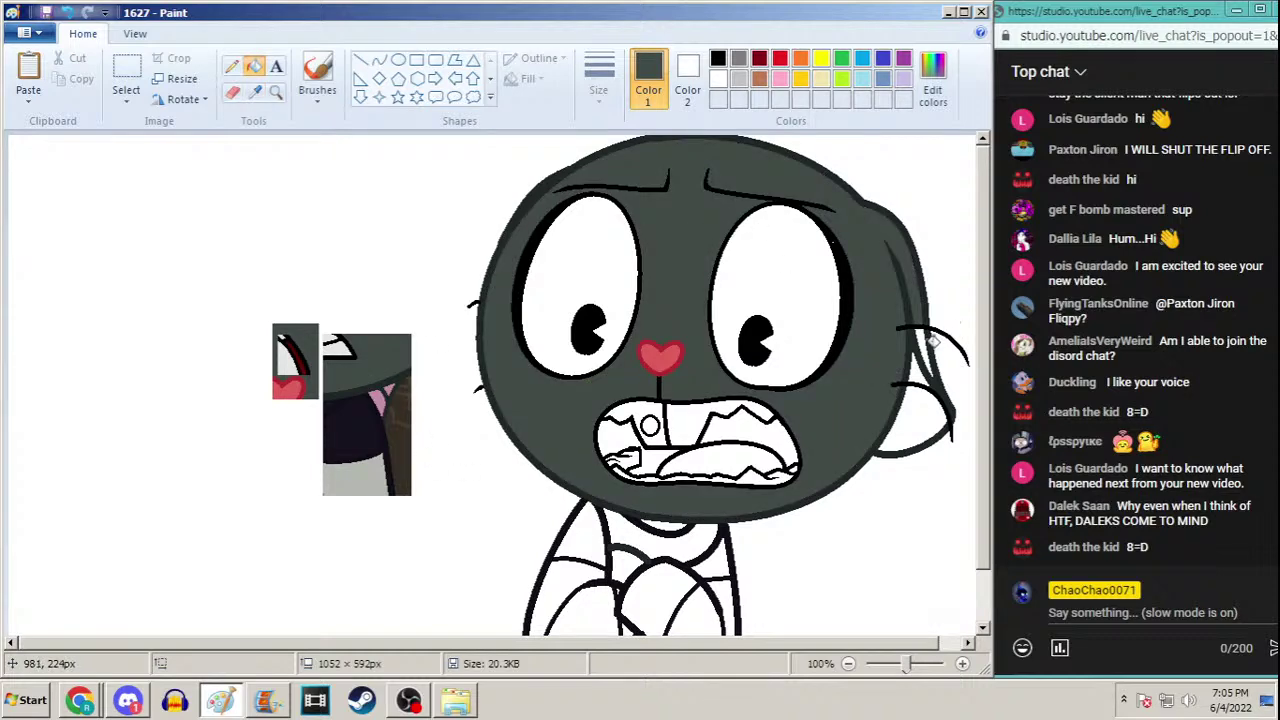
click(926, 342)
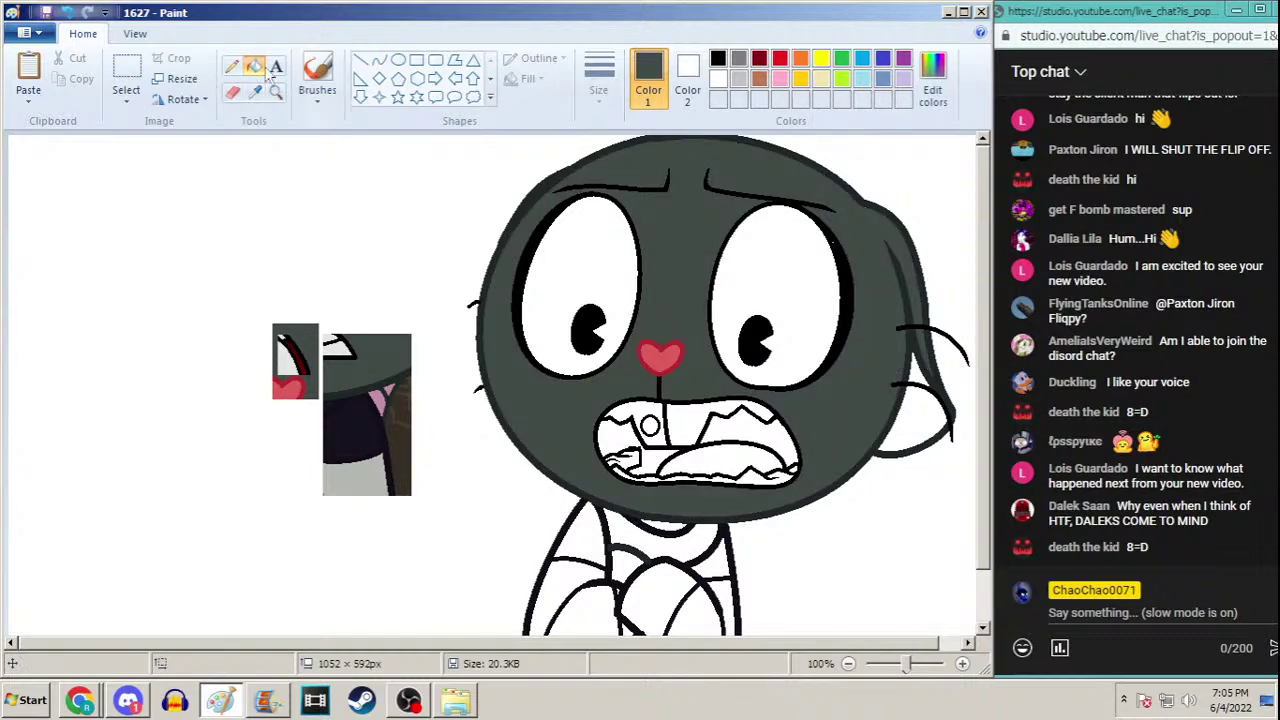
click(231, 66)
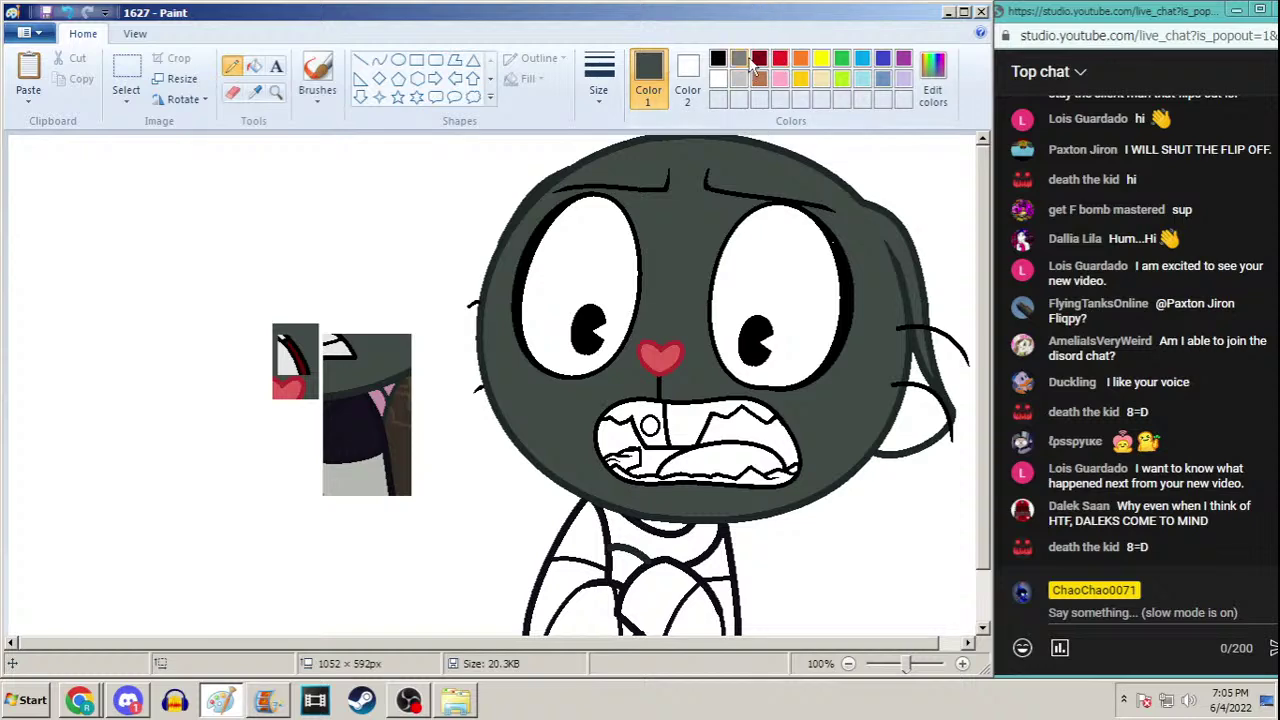
click(718, 58)
click(599, 80)
click(591, 217)
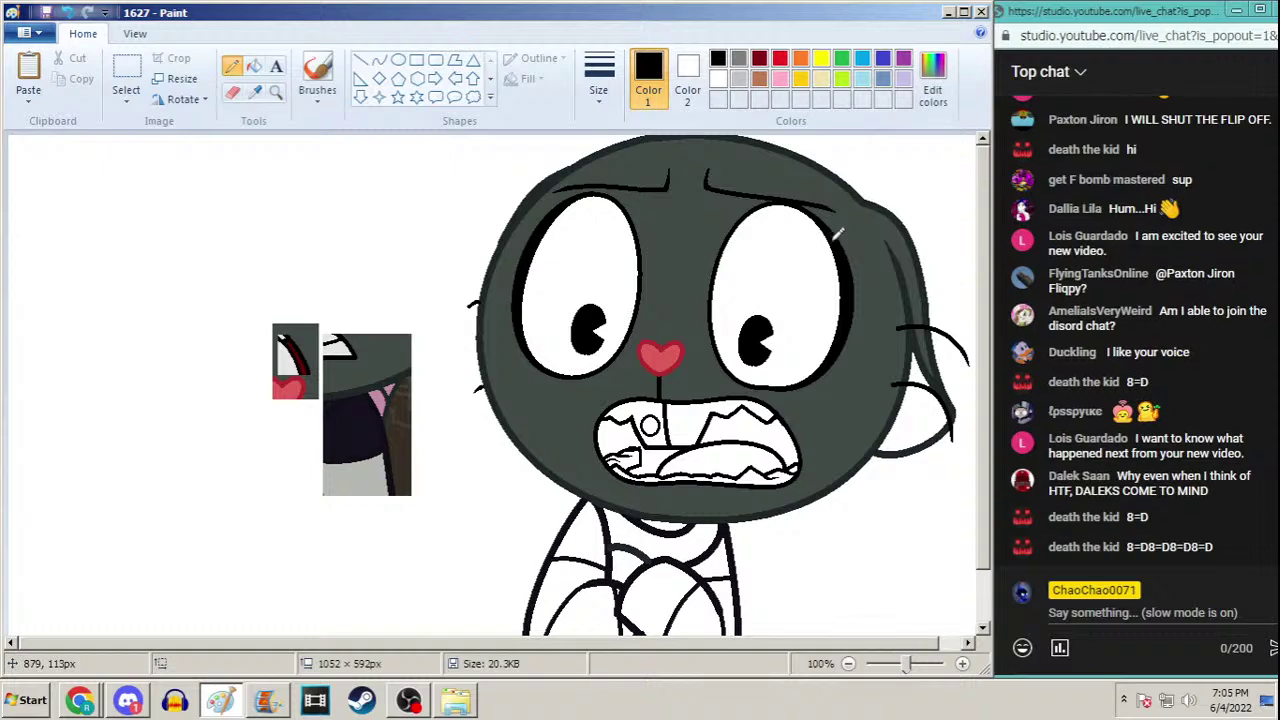
Fill both eyes and the teeth with the light grey sampled from the eye in the reference image
drag(985, 251, 987, 320)
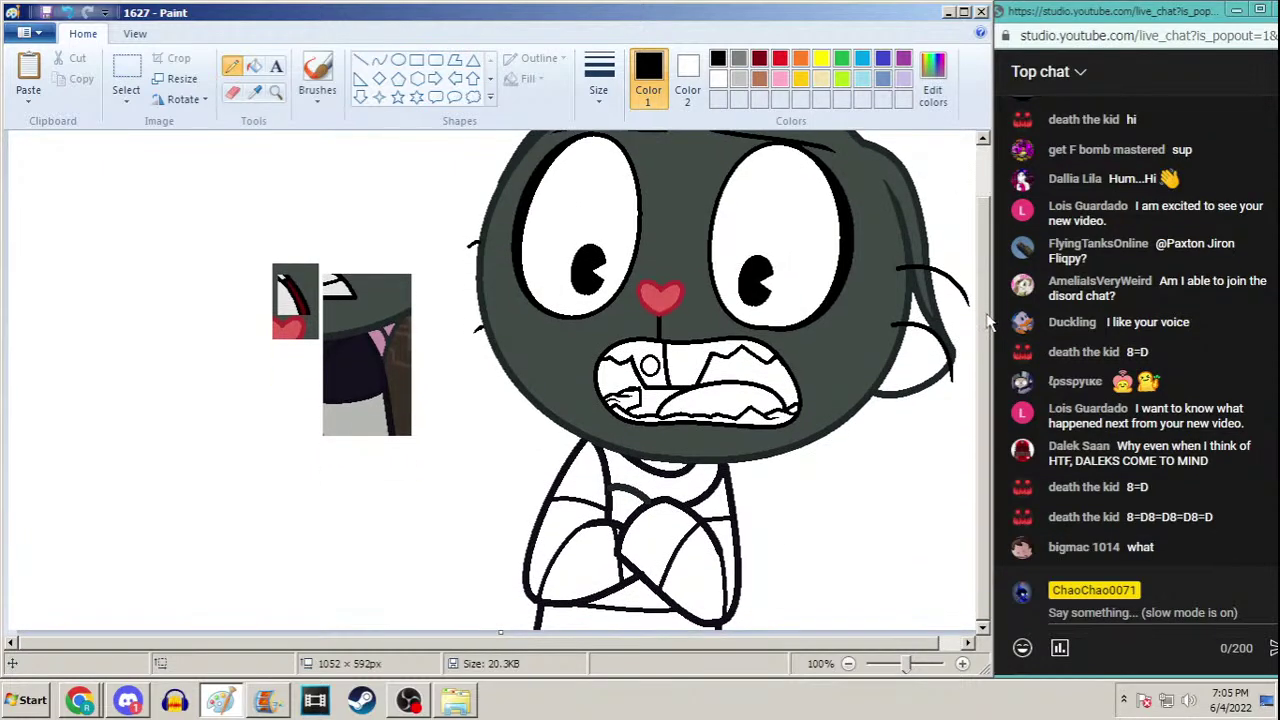
click(255, 91)
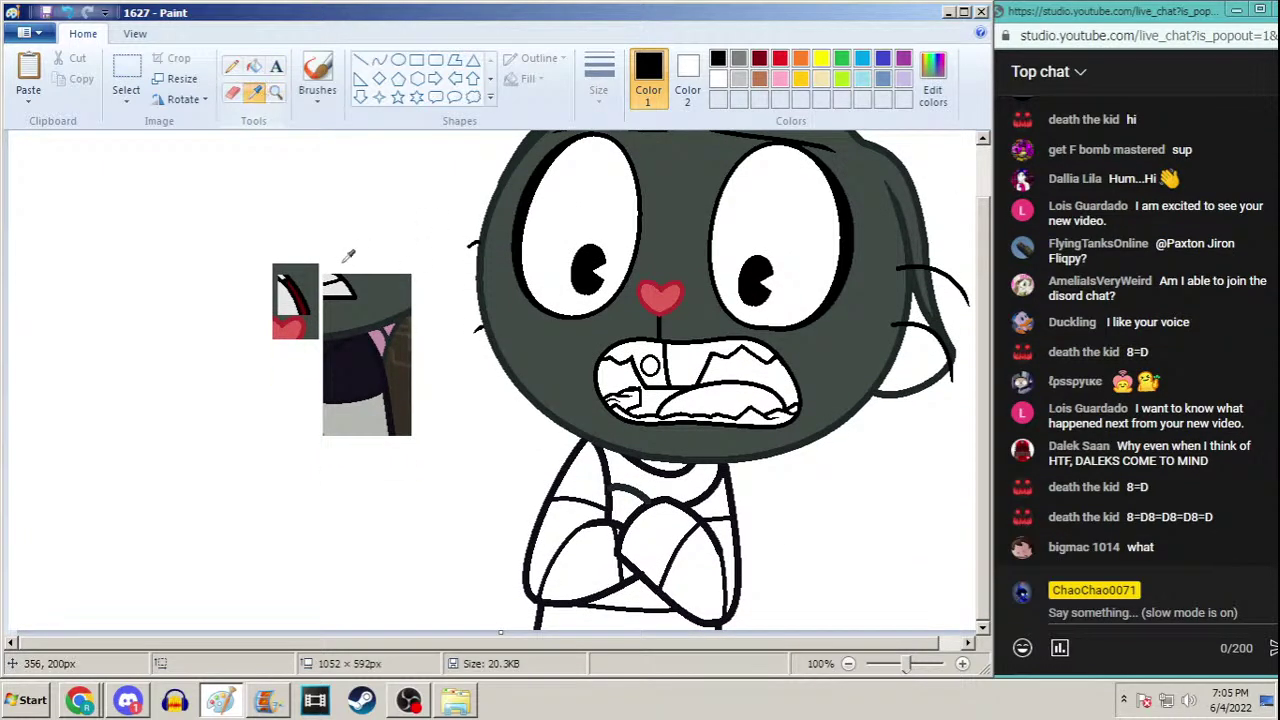
click(300, 305)
click(570, 179)
click(749, 220)
click(679, 349)
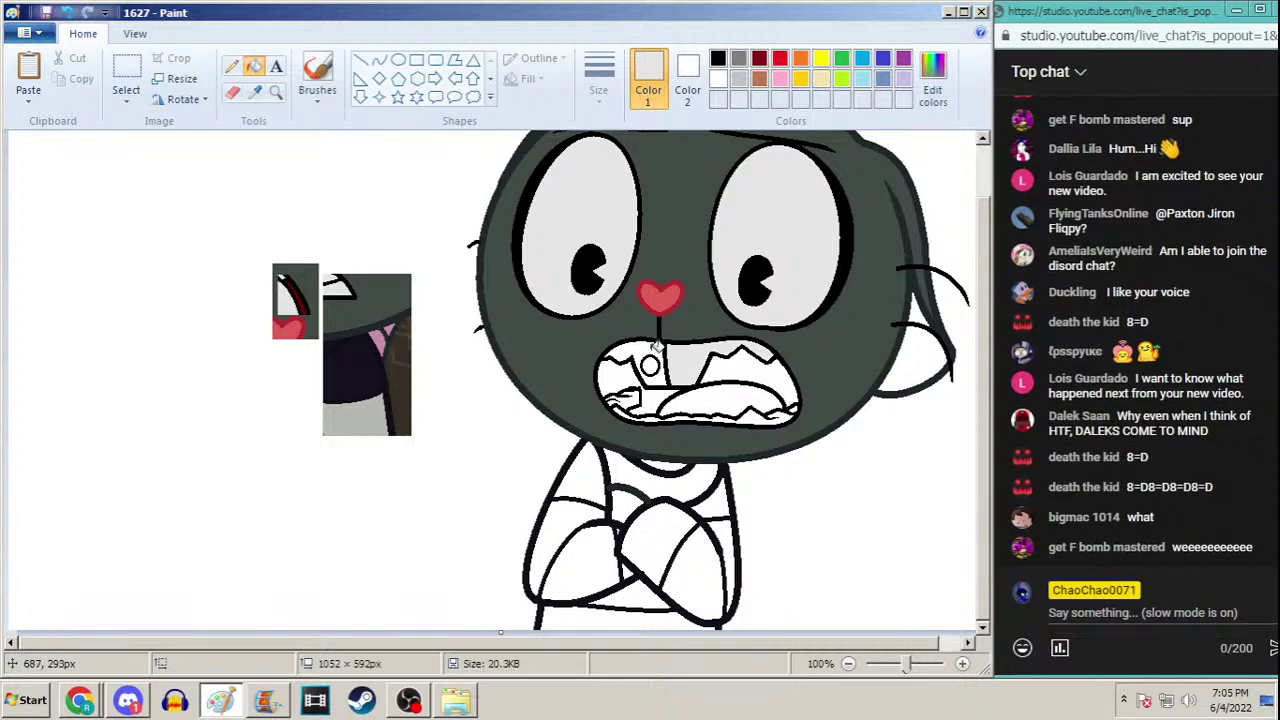
click(636, 366)
click(627, 403)
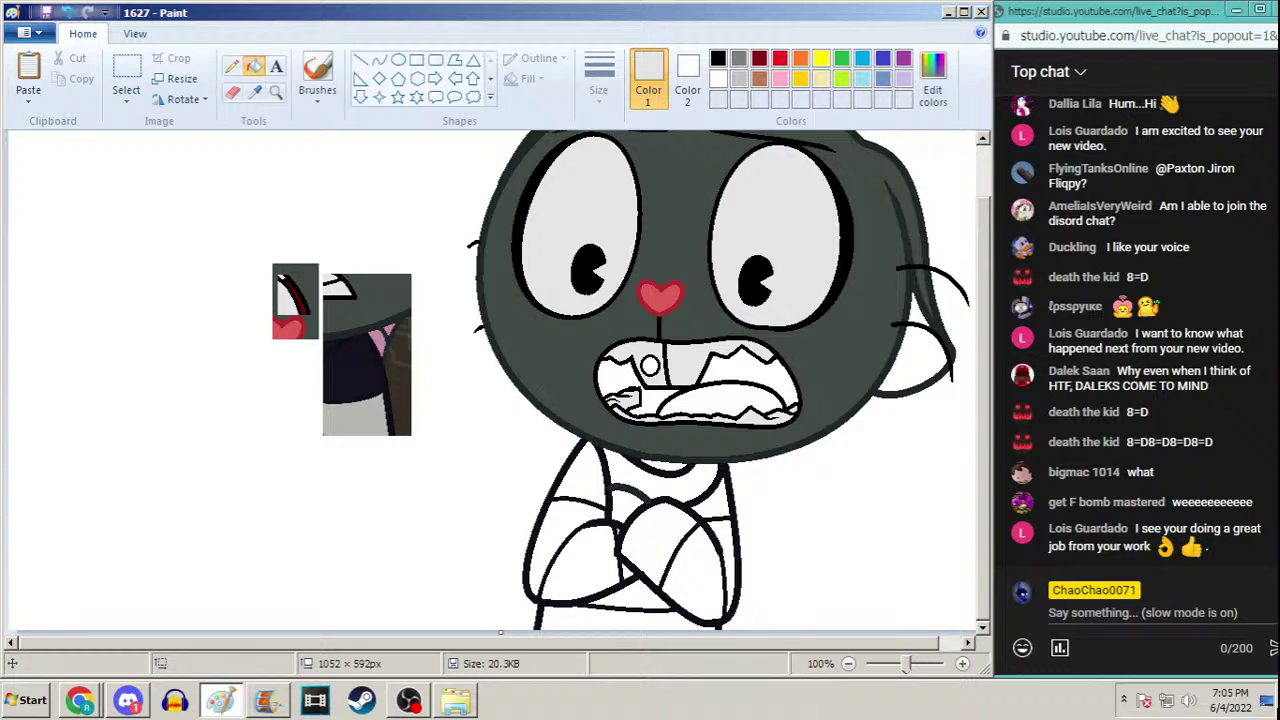
Switch to the YouTube live chat, hide the user posting "8=D" messages on the channel, and remove their earlier message
click(1260, 420)
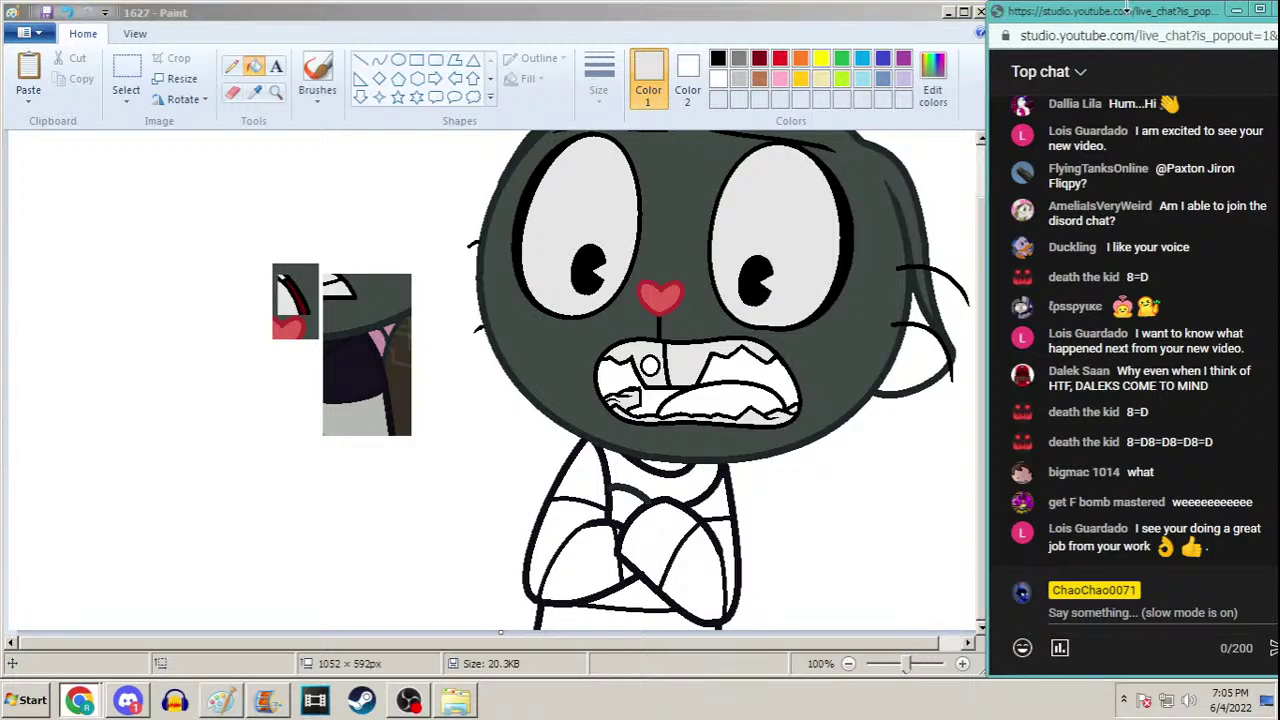
drag(1127, 10, 1081, 10)
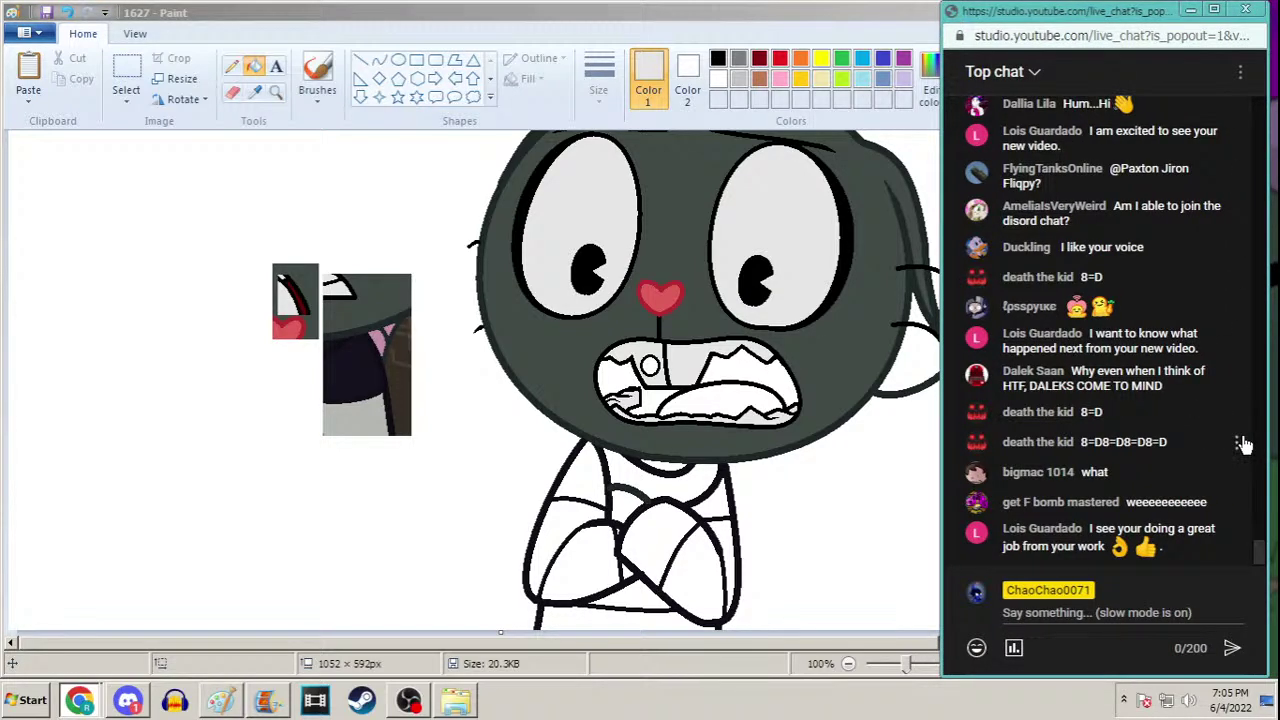
click(1239, 442)
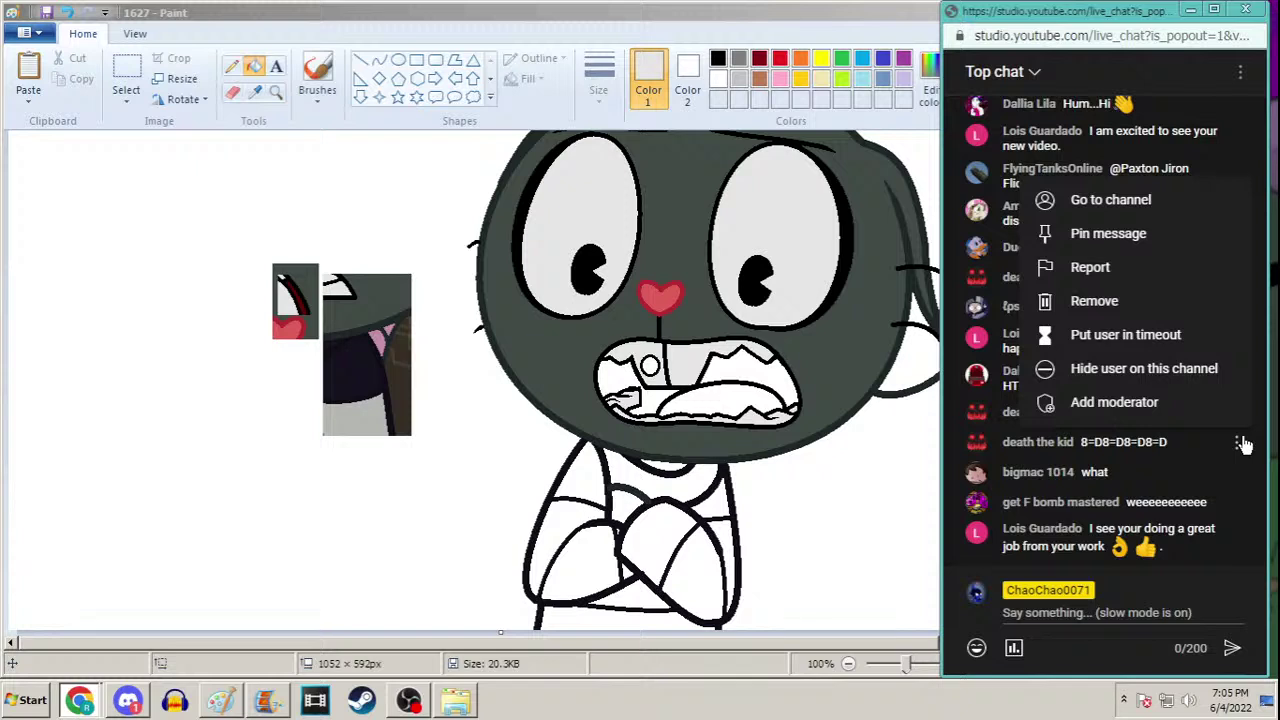
click(1167, 372)
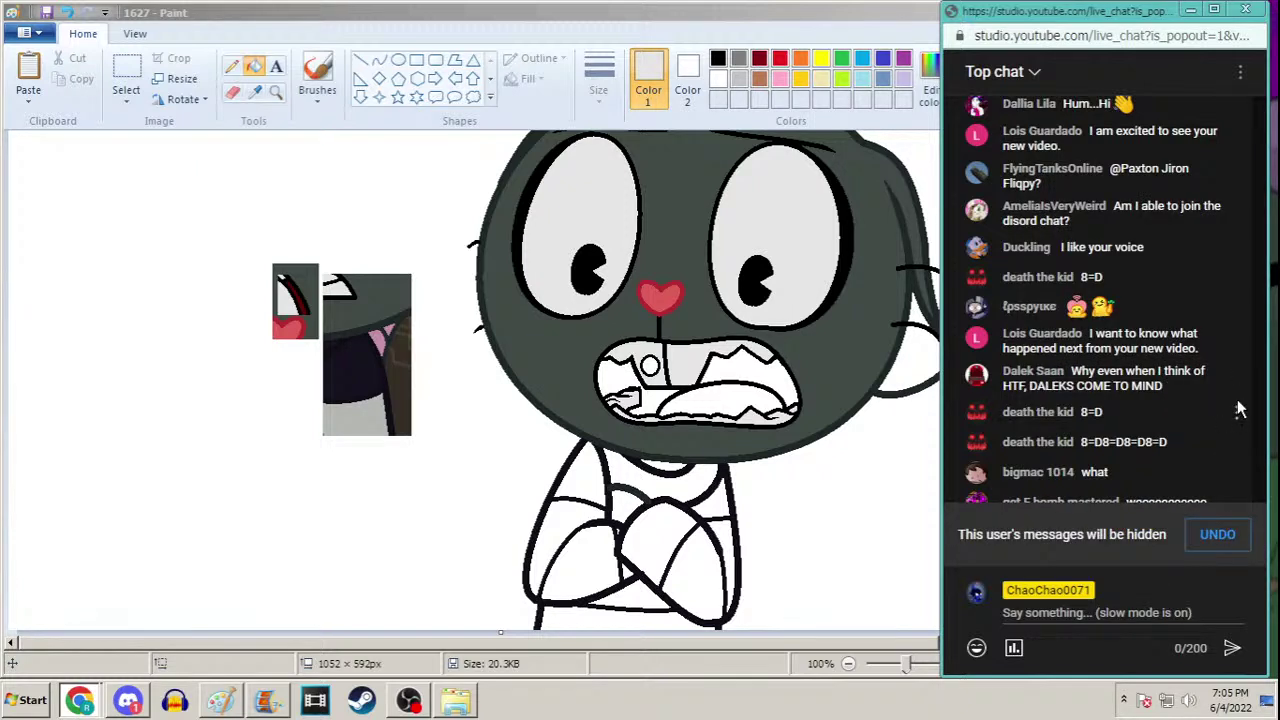
click(1237, 414)
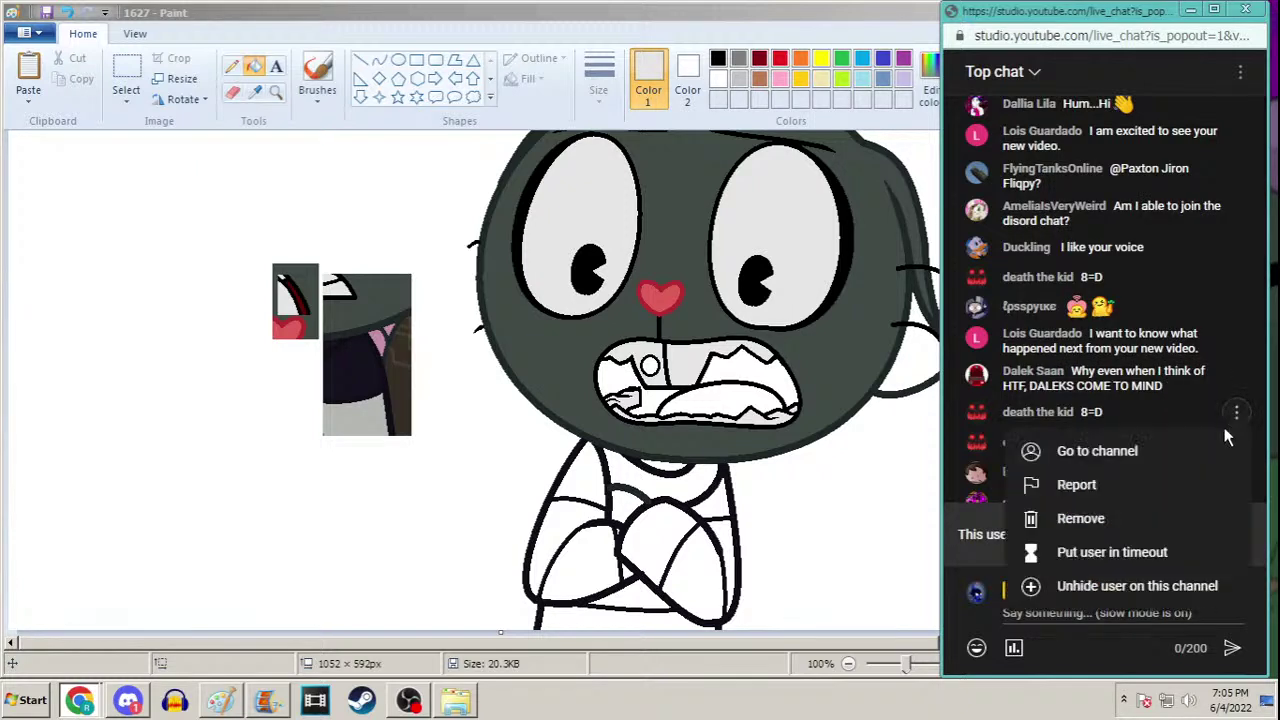
click(1184, 516)
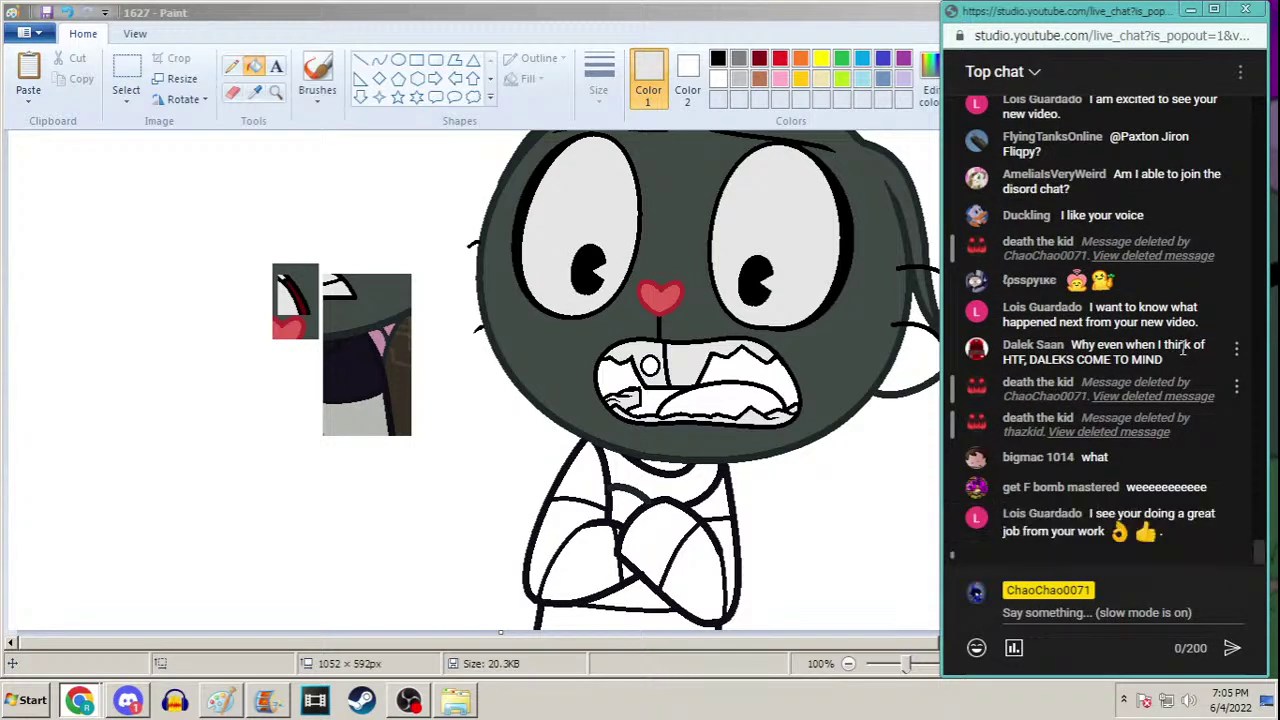
drag(1057, 12, 1098, 14)
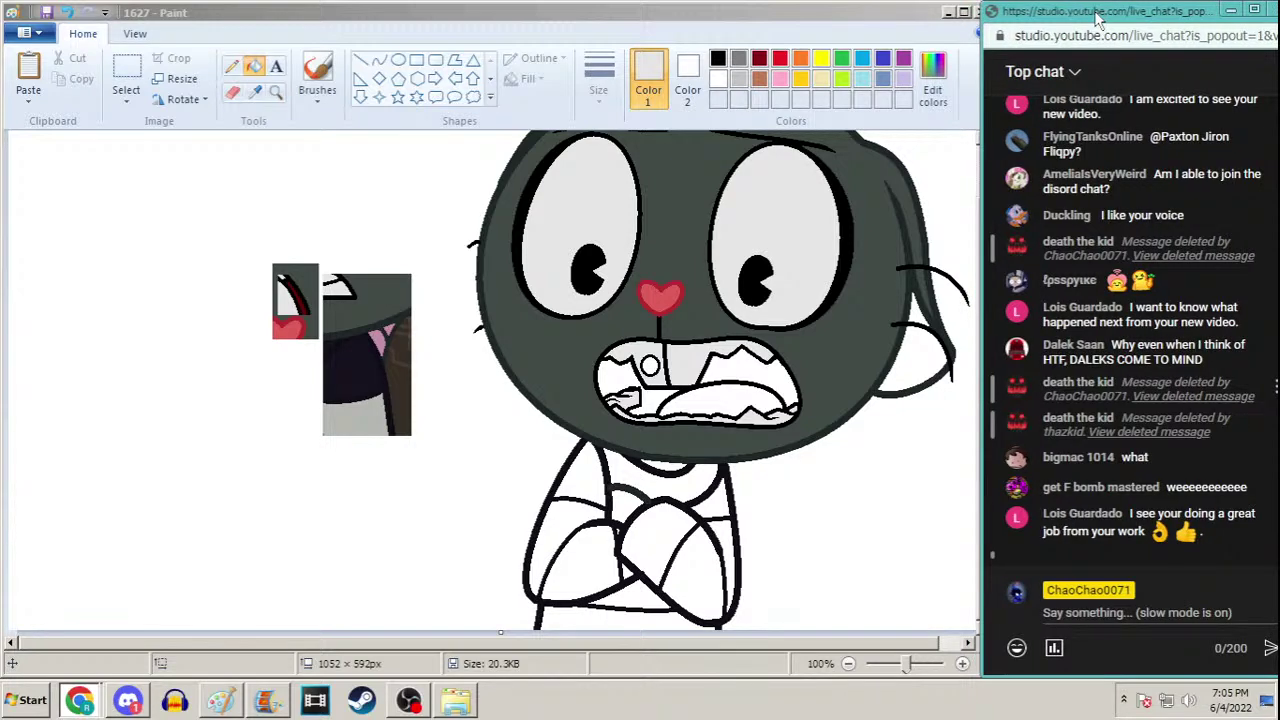
Return to Paint and sample the pink from the reference image as the fill colour
click(254, 118)
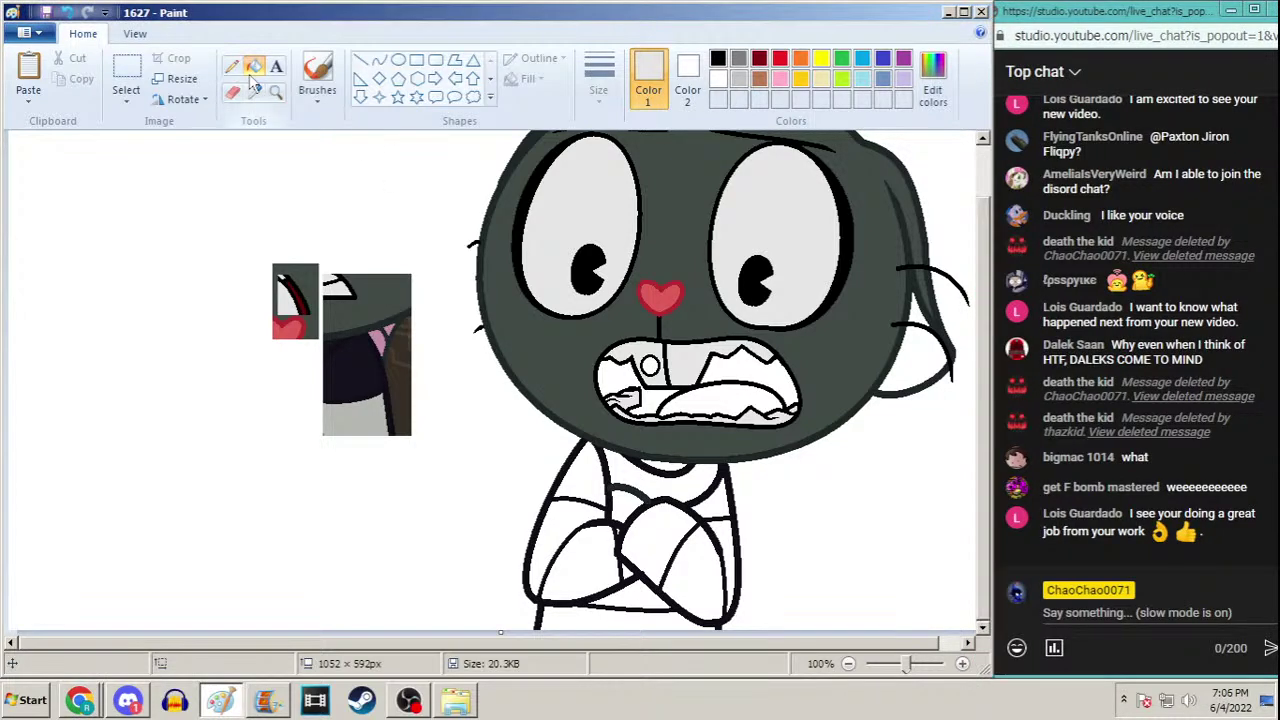
click(255, 91)
click(380, 338)
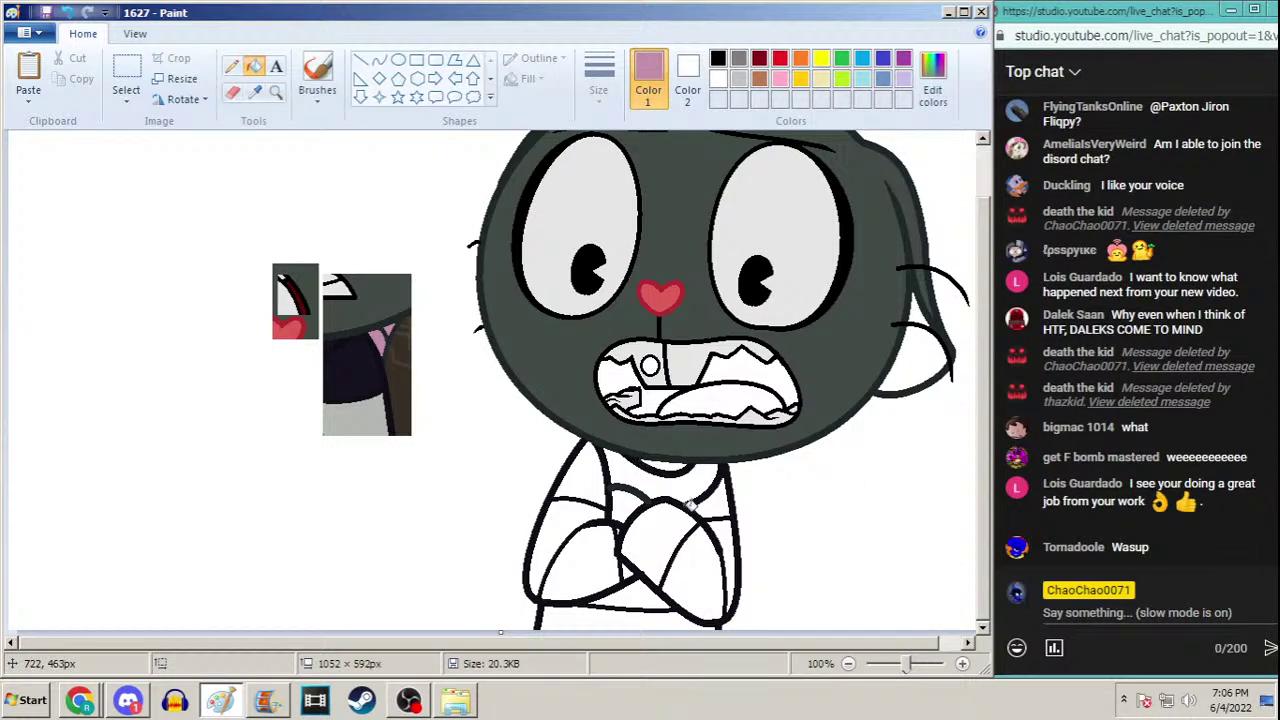
Fill the inside of the character's right ear with pink
scroll(968, 334, up, 2)
click(928, 390)
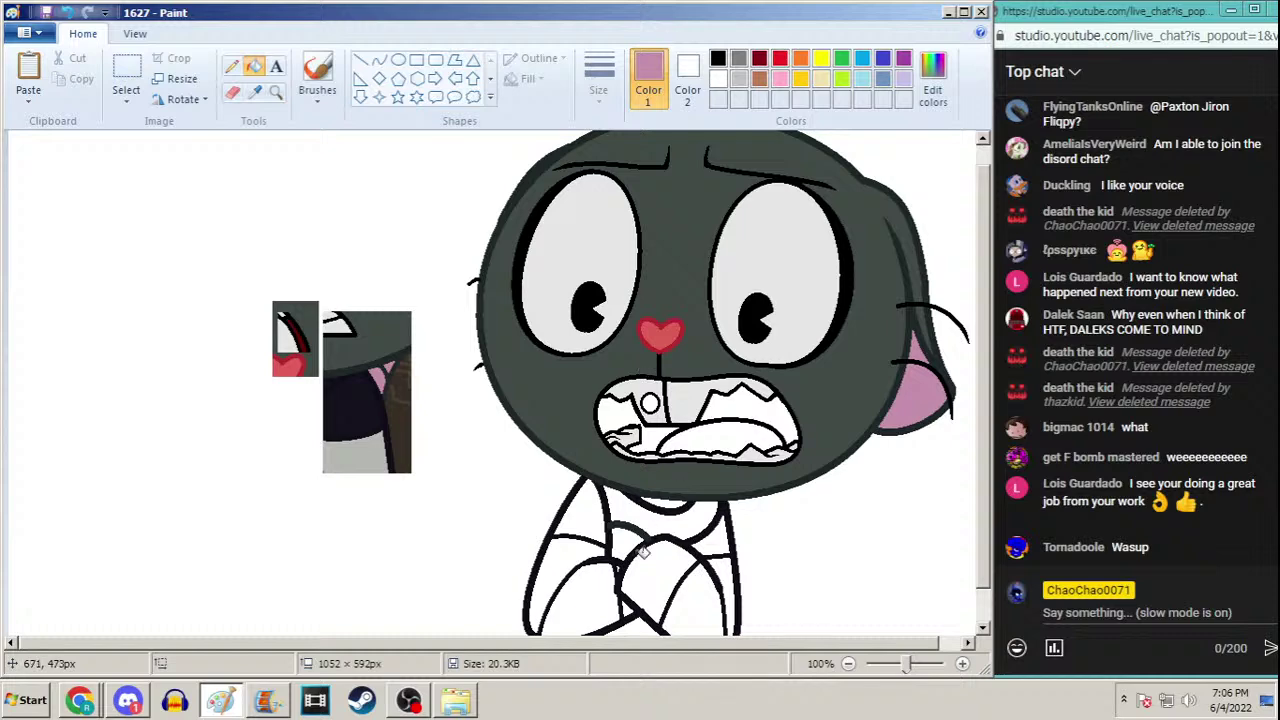
scroll(688, 465, down, 1)
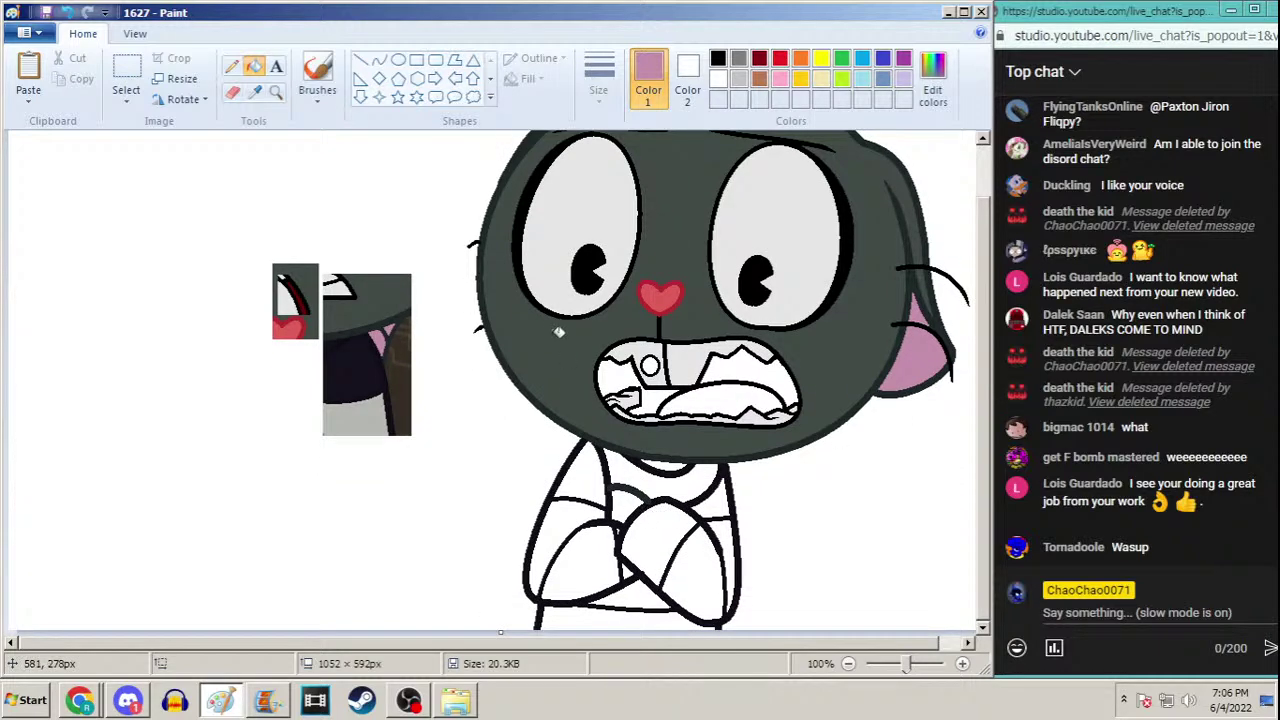
Sample the dark red from the small reference image and fill the mouth interior around the teeth with it
click(256, 92)
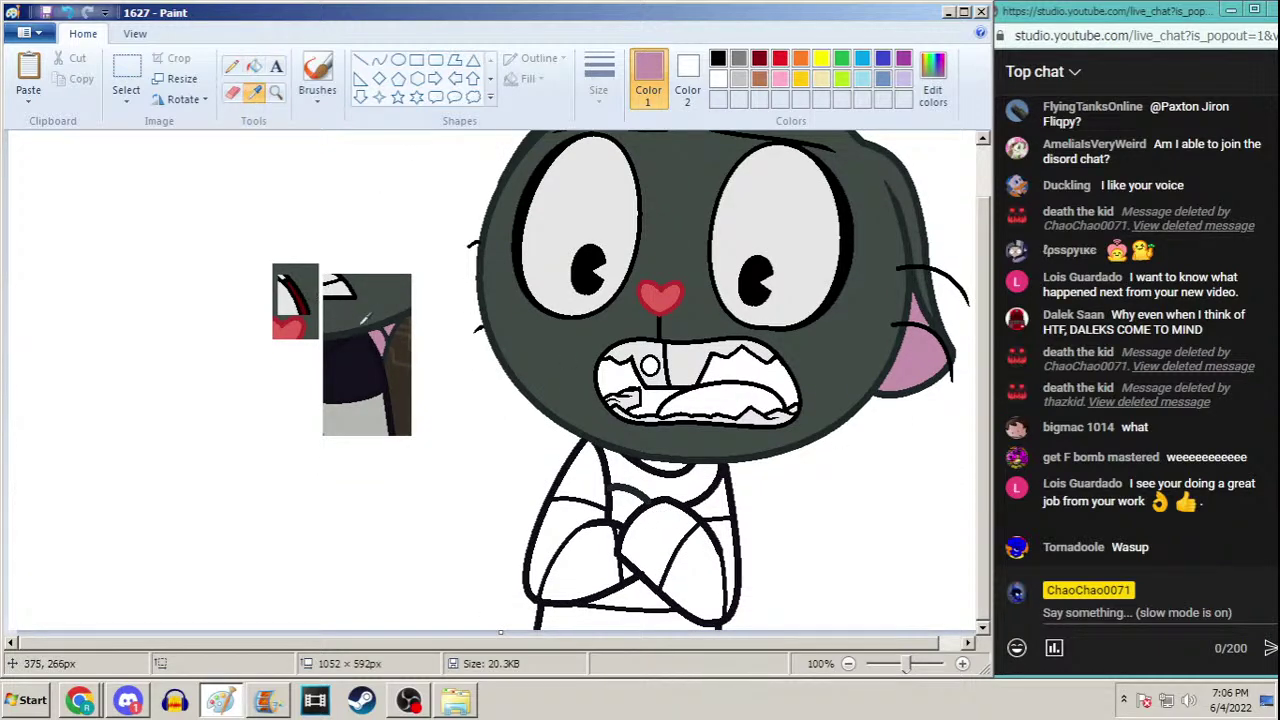
click(305, 296)
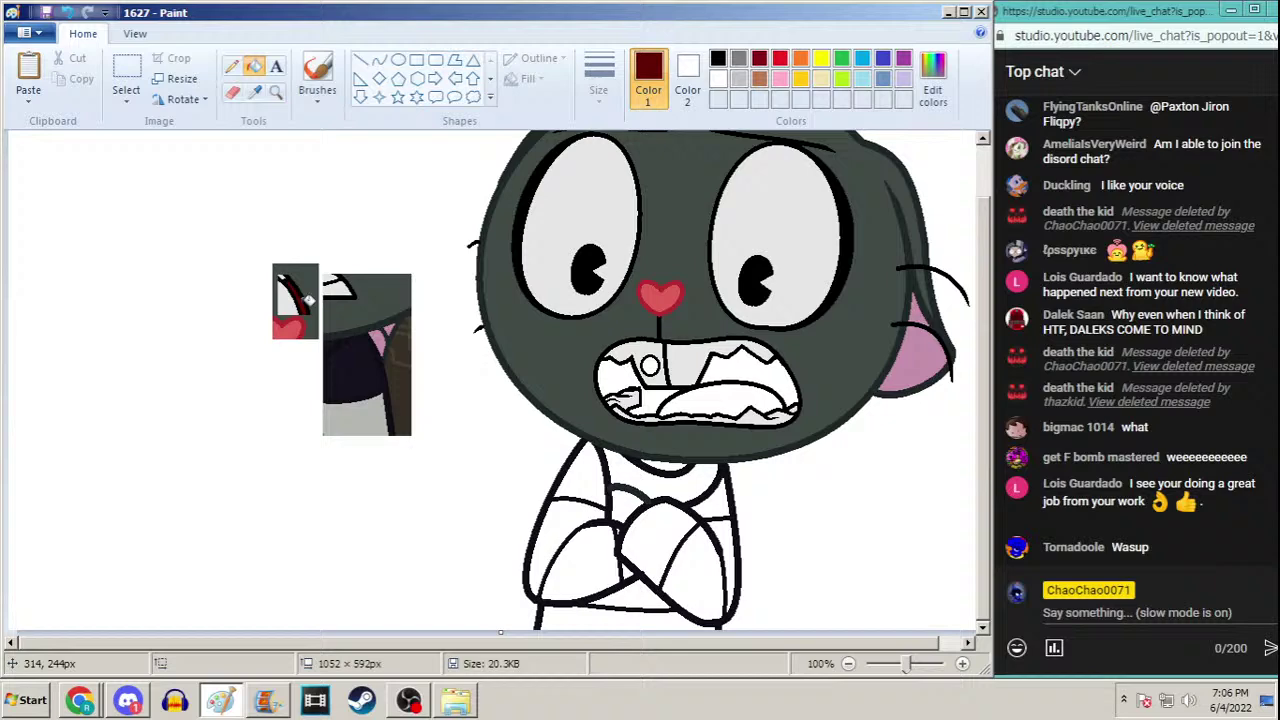
click(625, 400)
click(760, 370)
scroll(988, 360, up, 1)
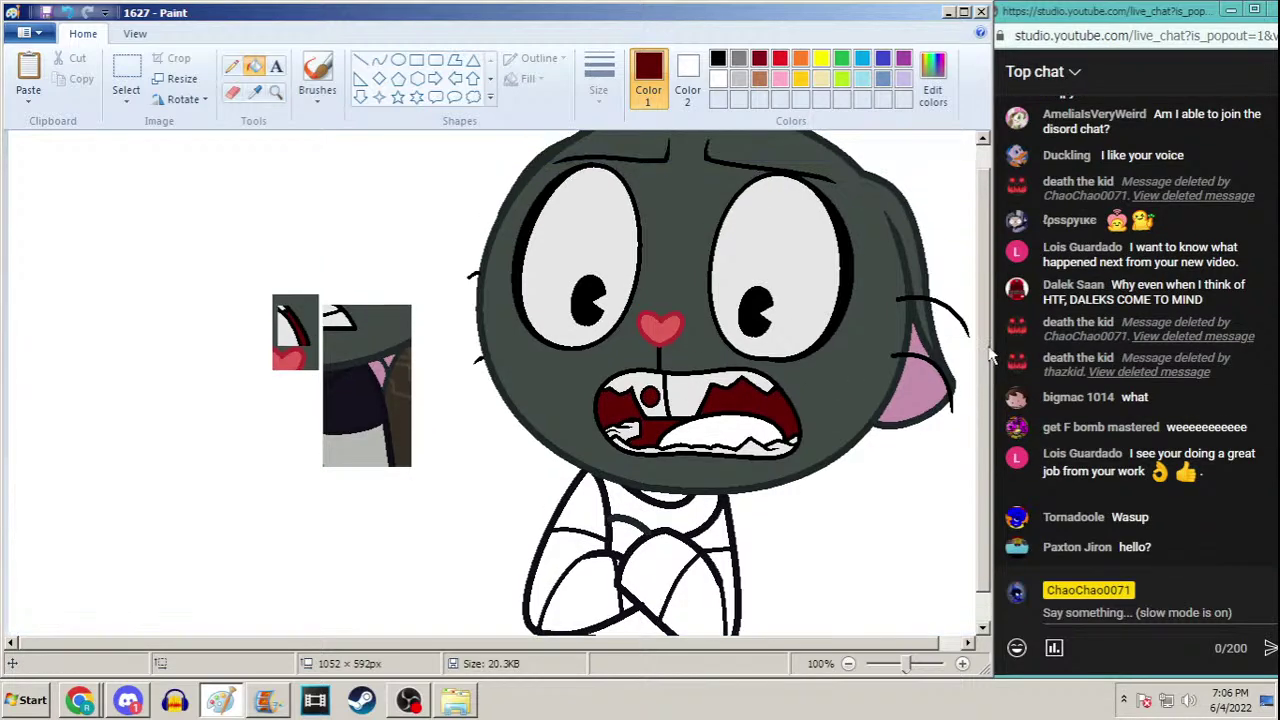
scroll(988, 355, down, 1)
Sample the dark navy from the reference shirt and try filling the chest, the centre forearm section and the outer sleeve sections
click(256, 92)
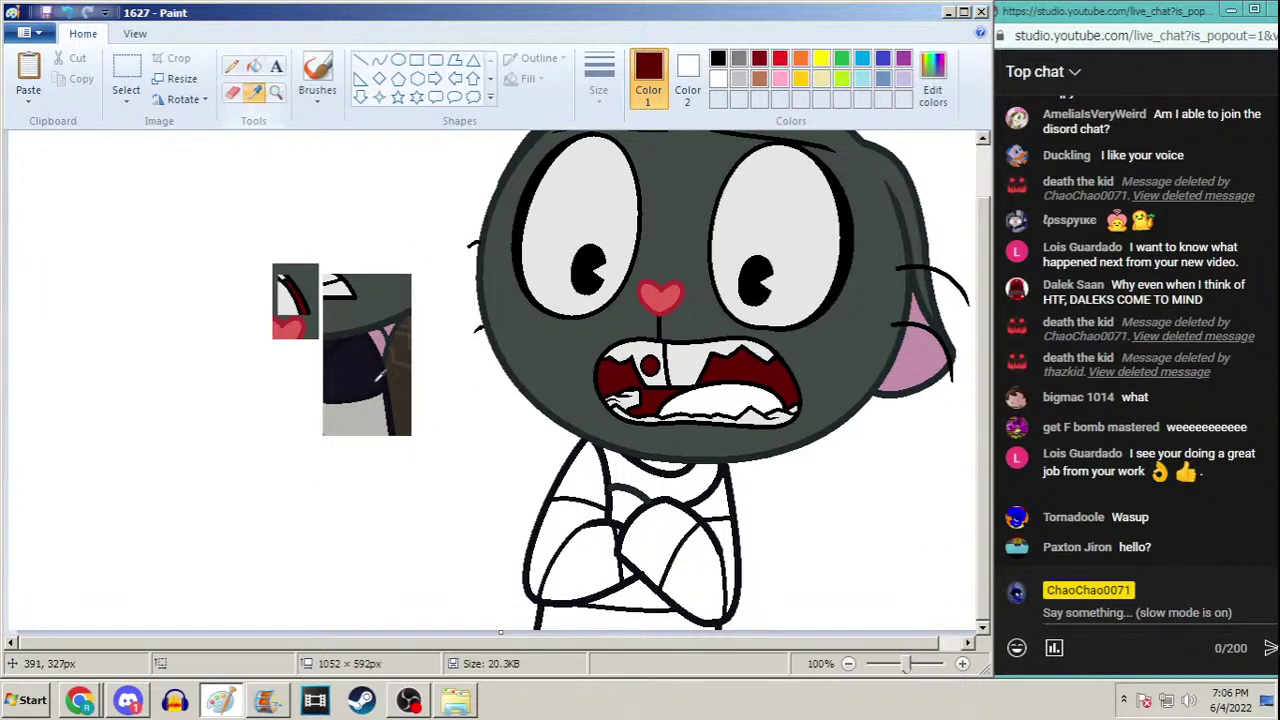
click(380, 375)
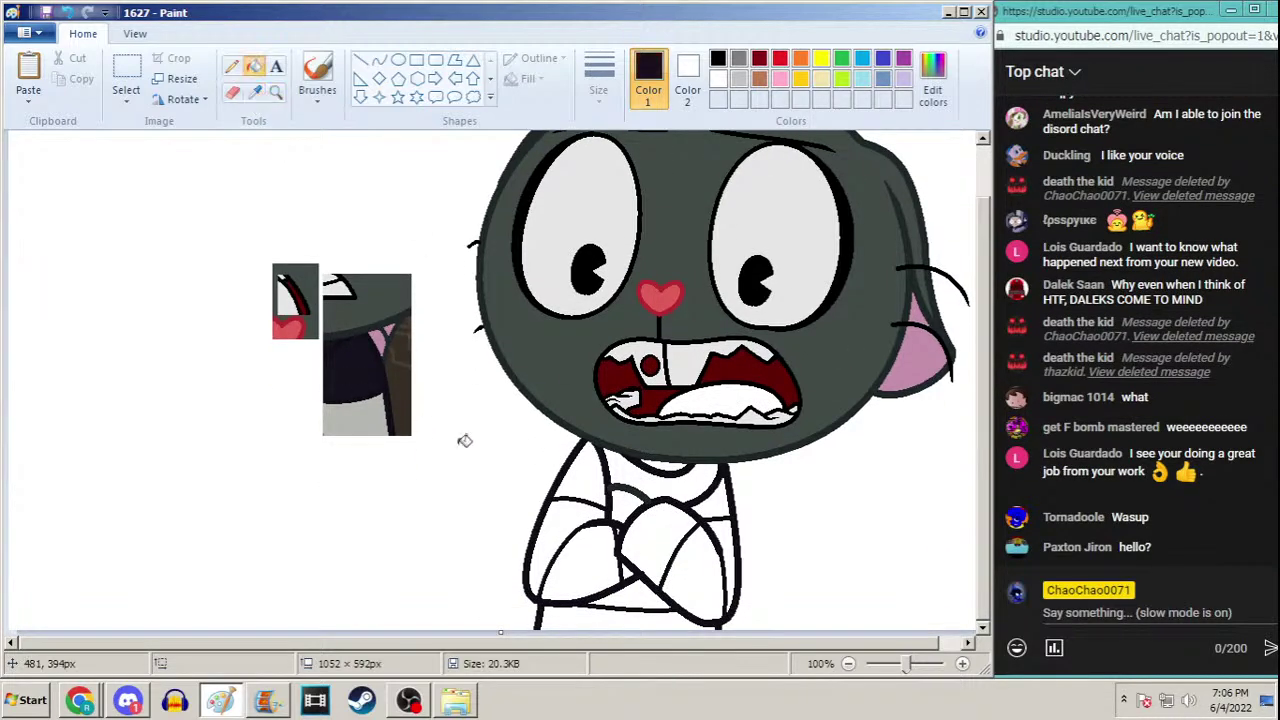
click(682, 480)
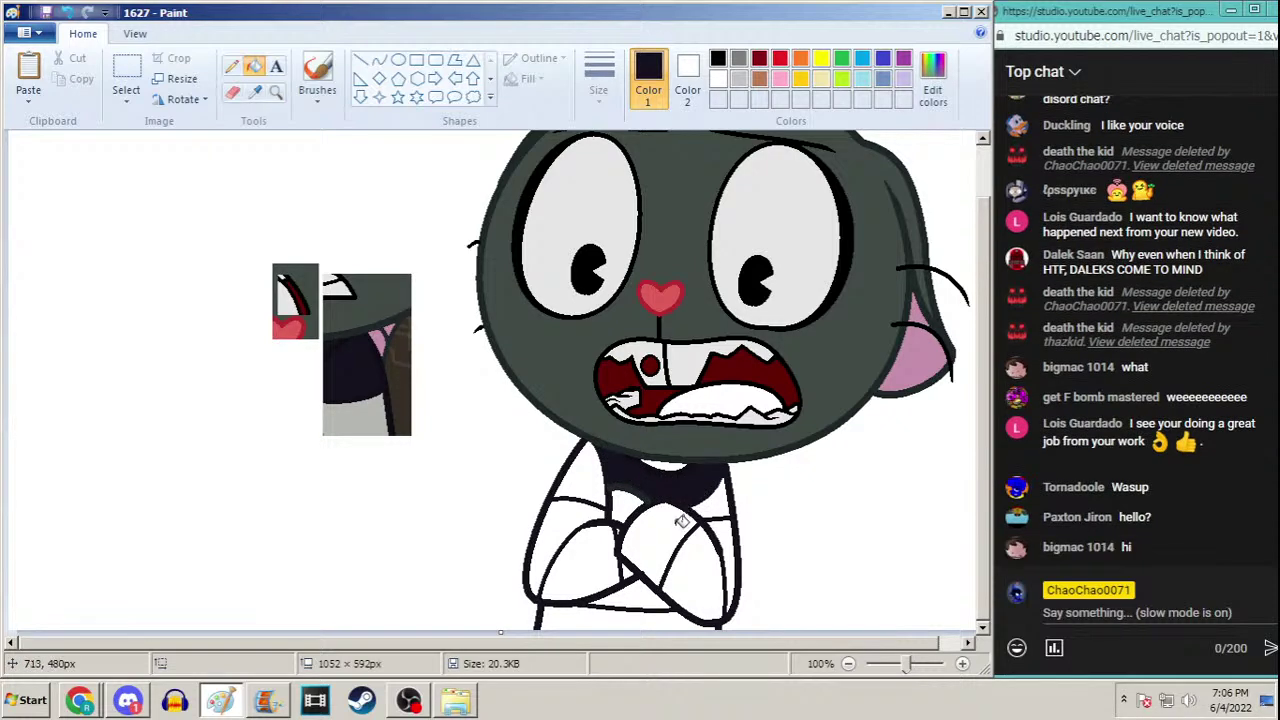
click(676, 525)
click(728, 532)
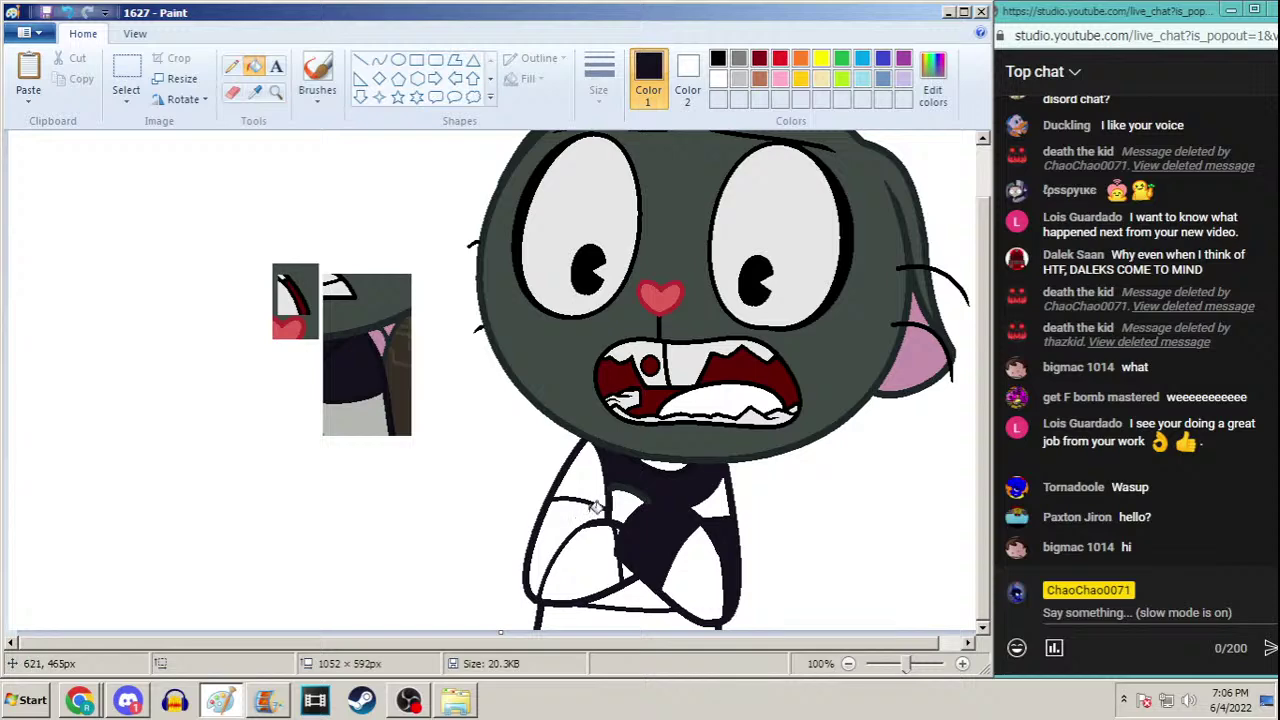
click(590, 516)
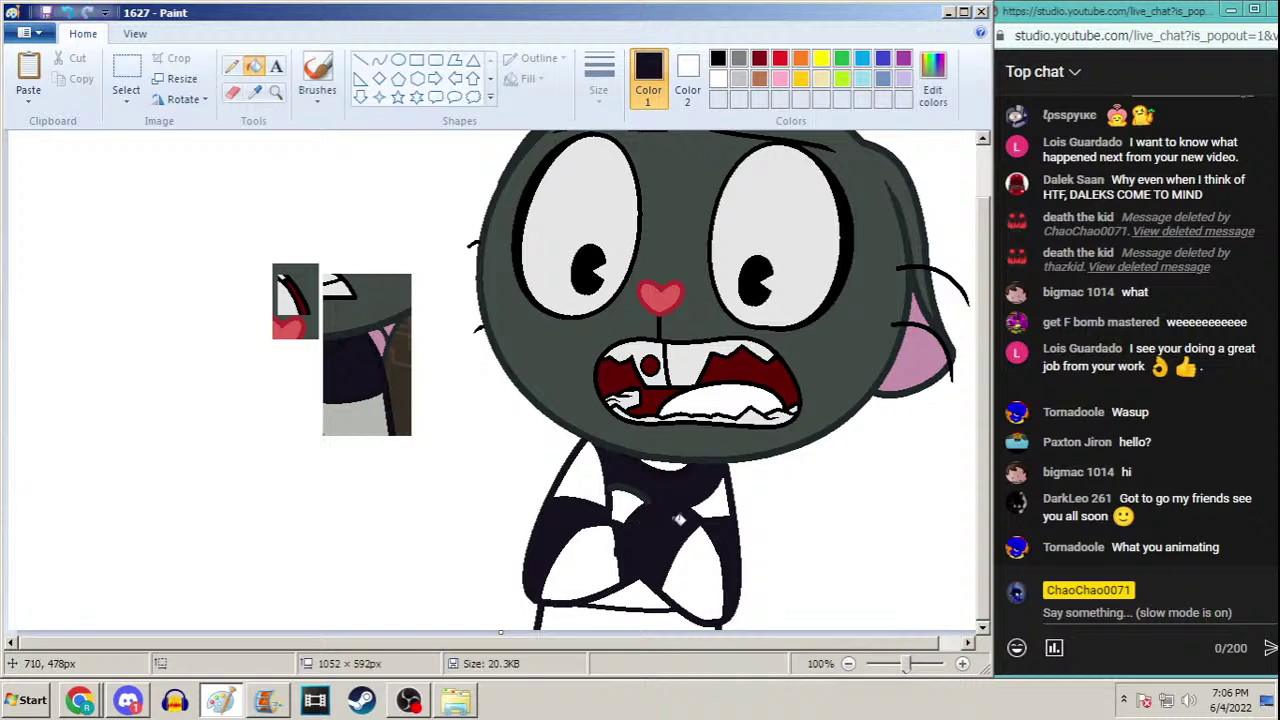
Inspect the folded arms up close and undo the navy fills on the shirt
click(276, 92)
click(543, 414)
click(391, 223)
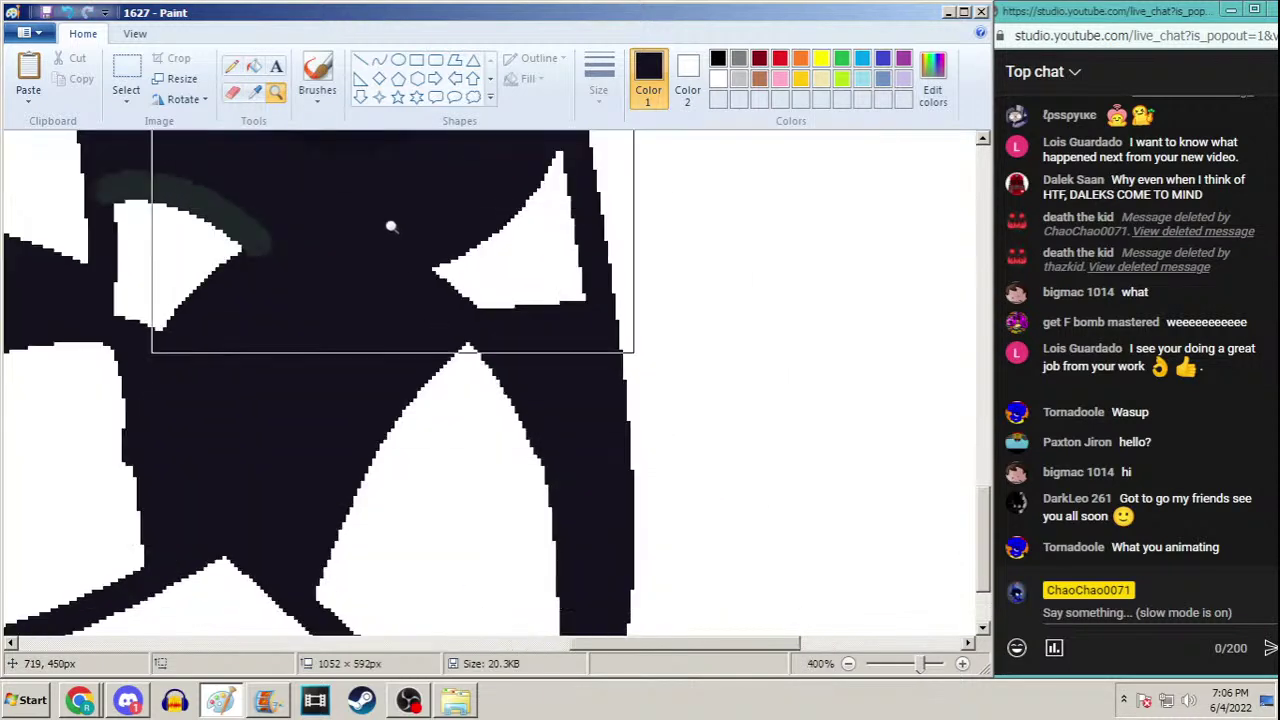
click(254, 68)
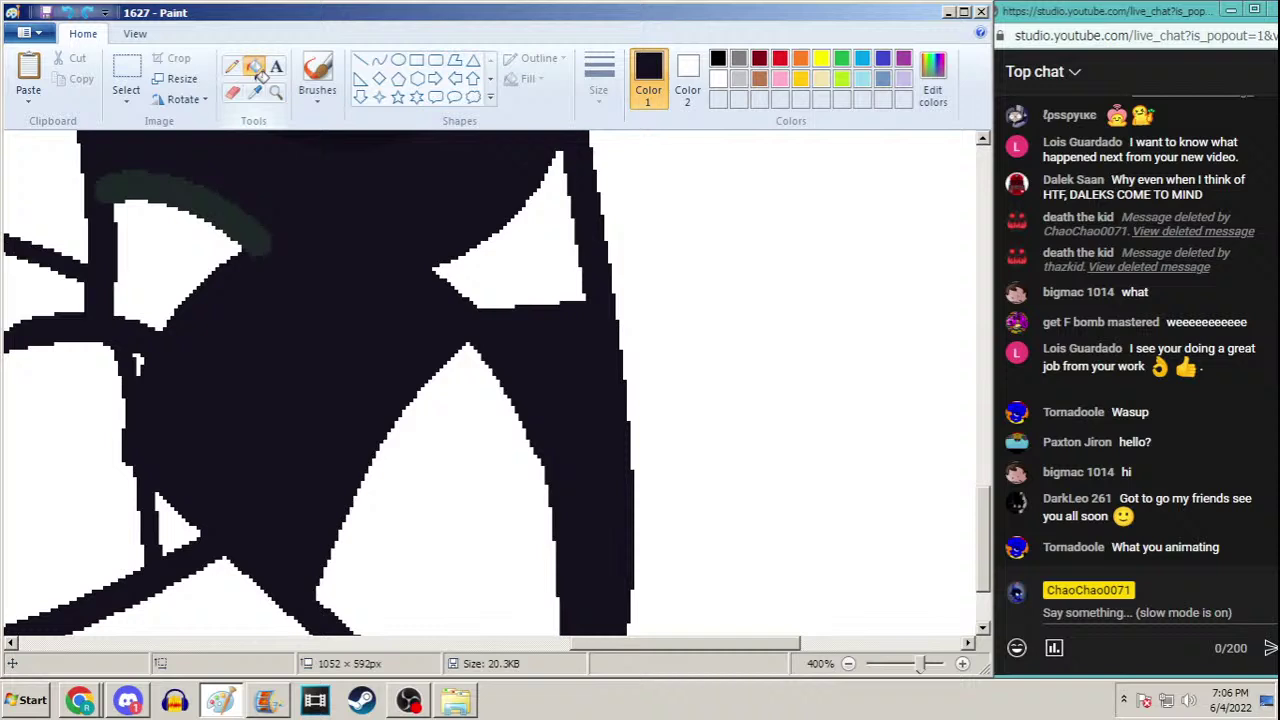
key(ctrl+z)
click(330, 291)
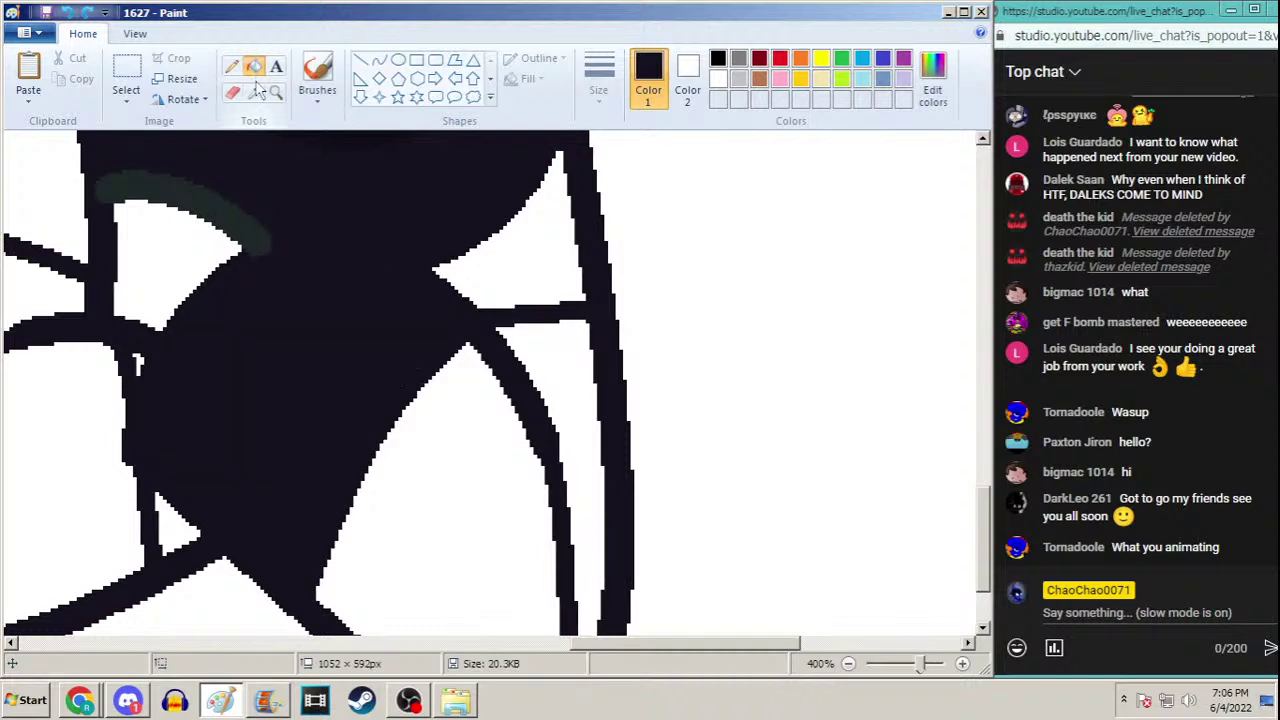
key(ctrl+z)
key(ctrl+y)
key(ctrl+z)
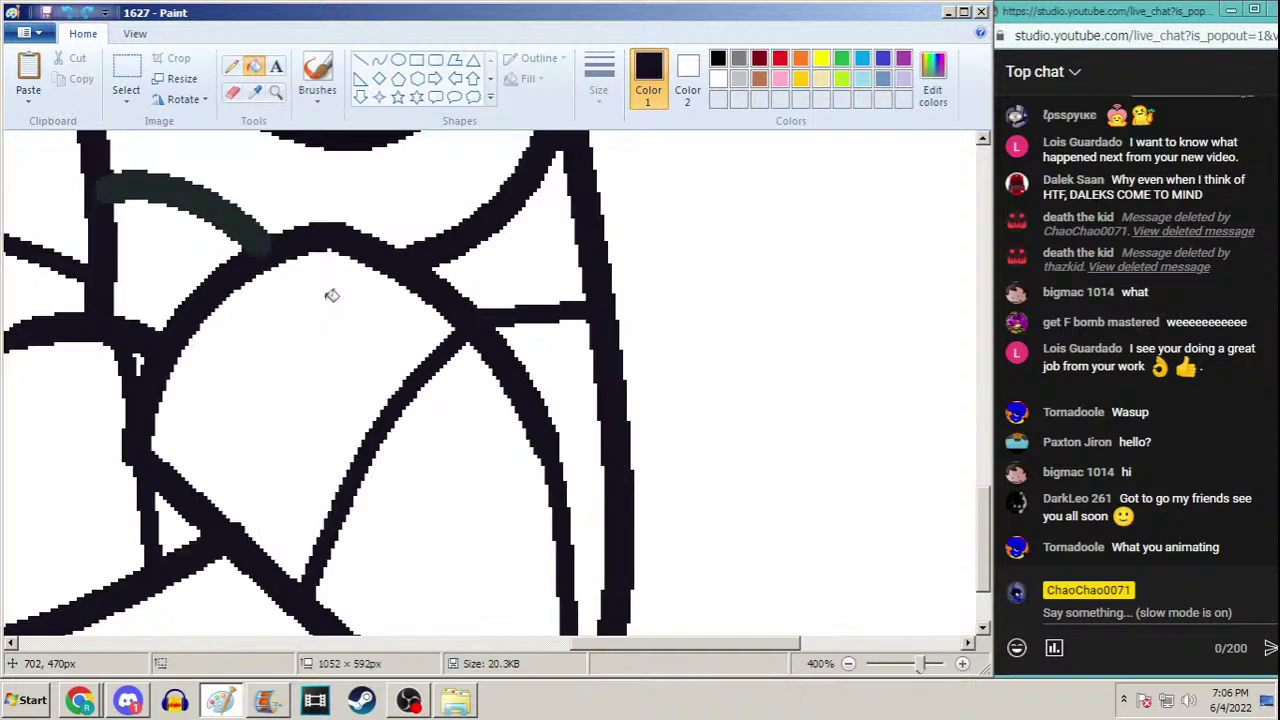
Try filling the shirt's chest area with navy resampled from the reference image, and undo the fill
click(276, 93)
right_click(307, 259)
right_click(307, 259)
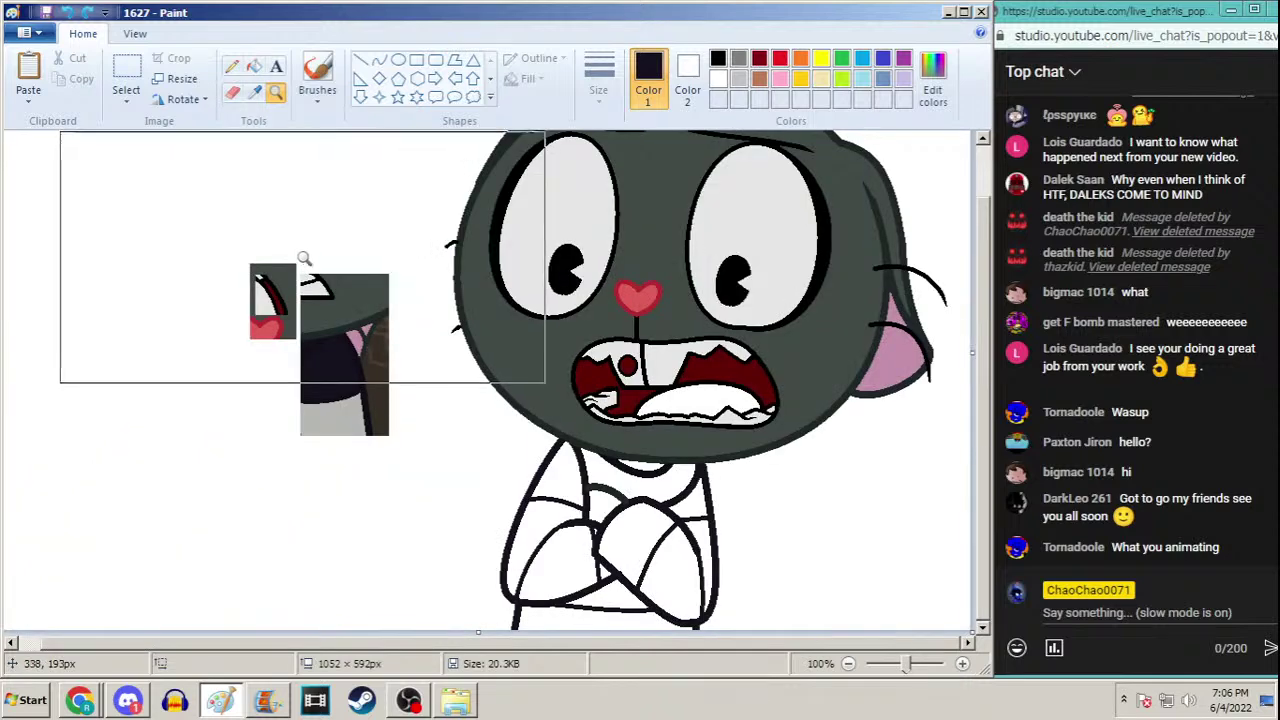
click(254, 92)
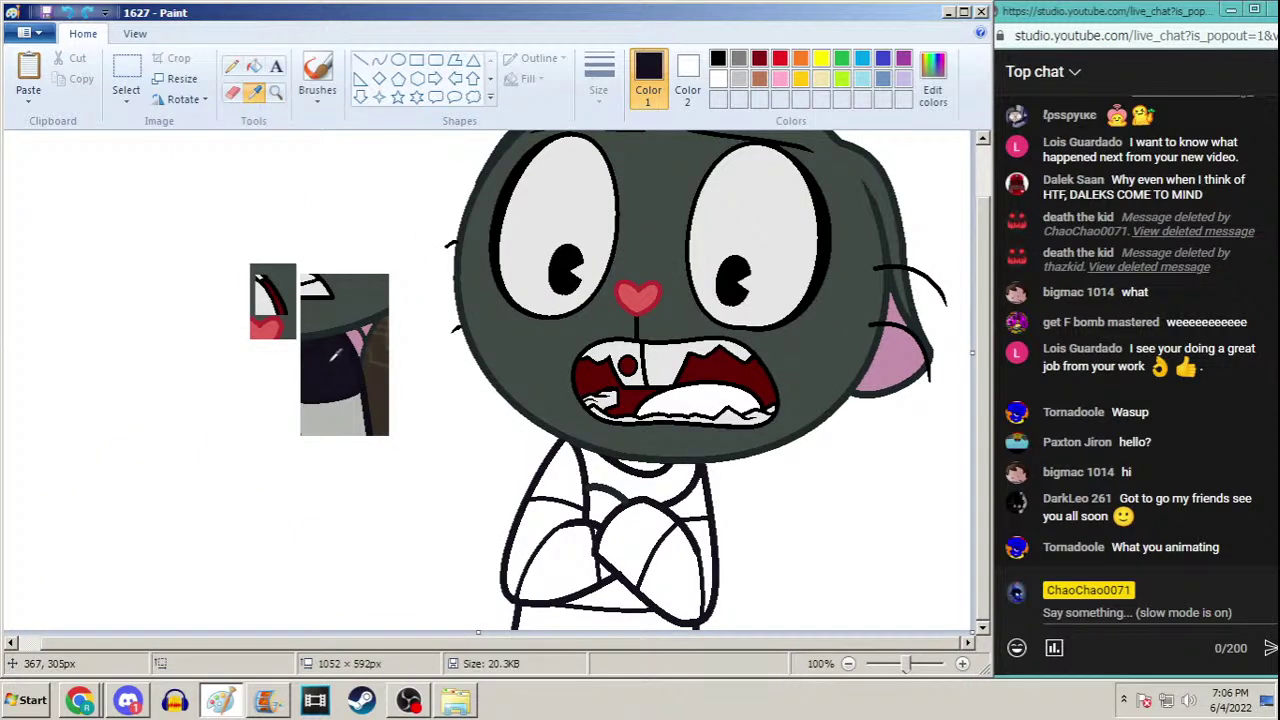
click(336, 352)
right_click(677, 479)
key(ctrl+z)
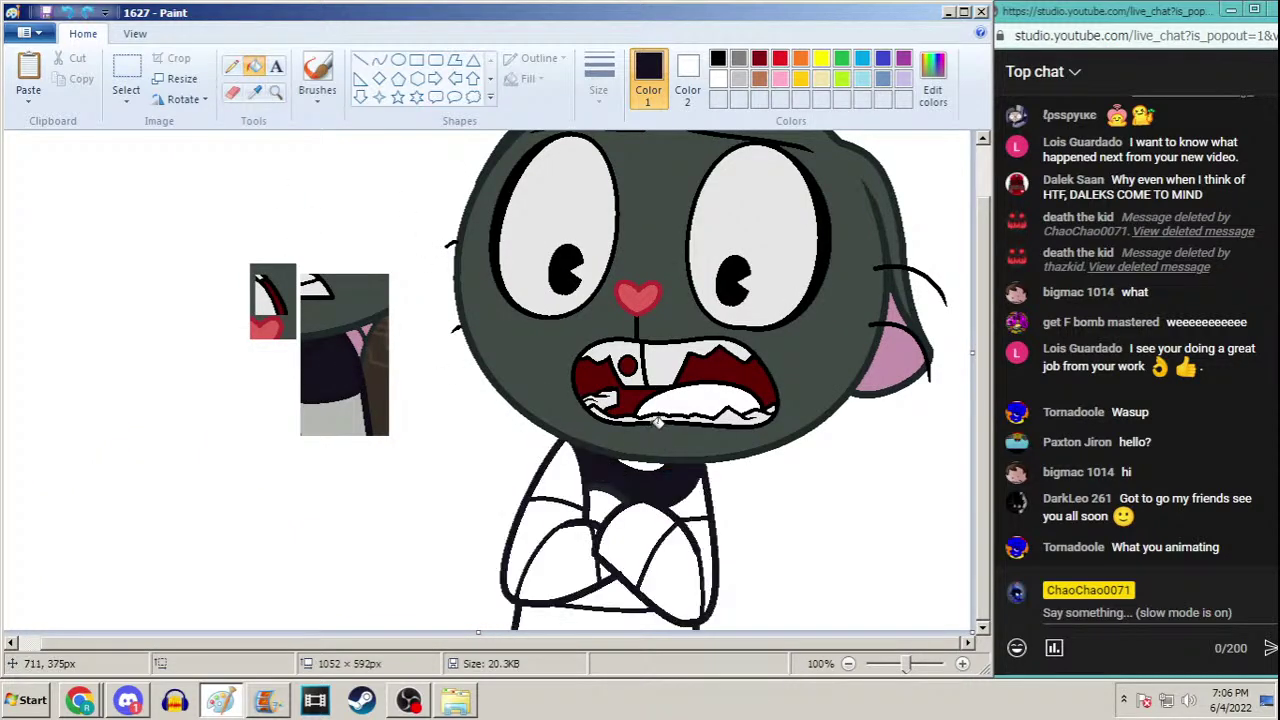
Sample the dark navy from the shirt in the reference image again as the fill colour
click(254, 92)
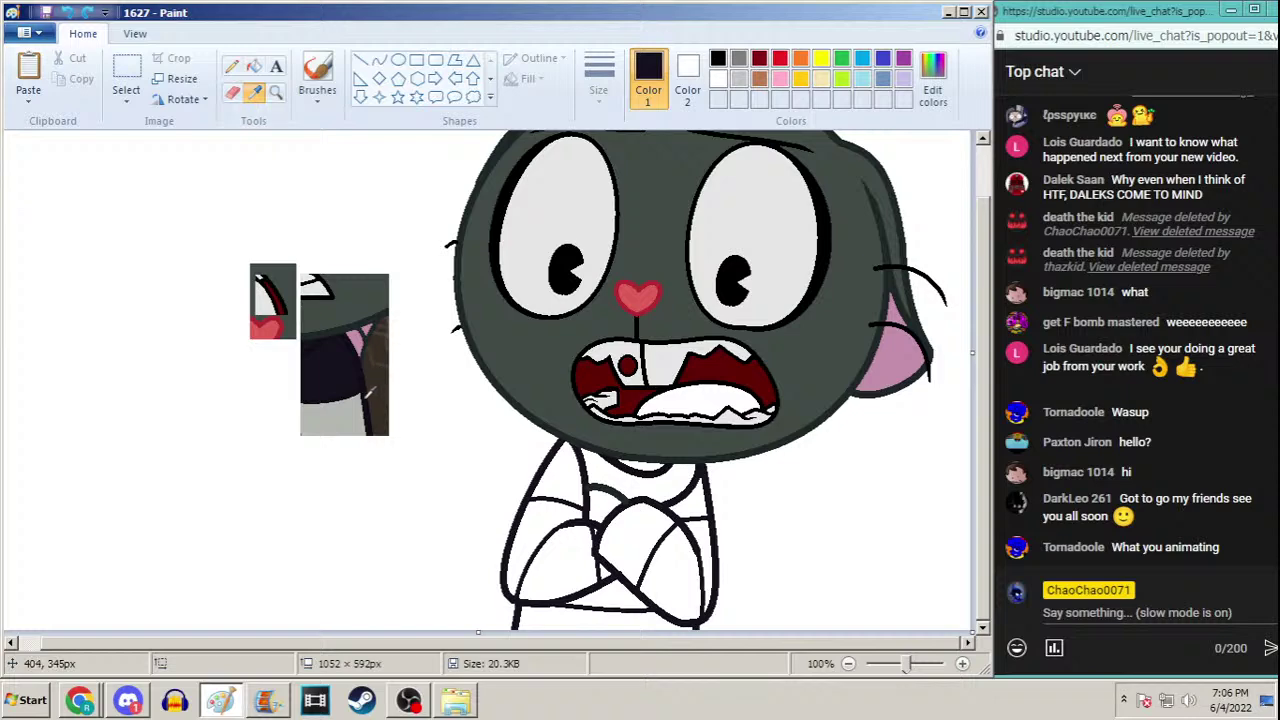
click(364, 397)
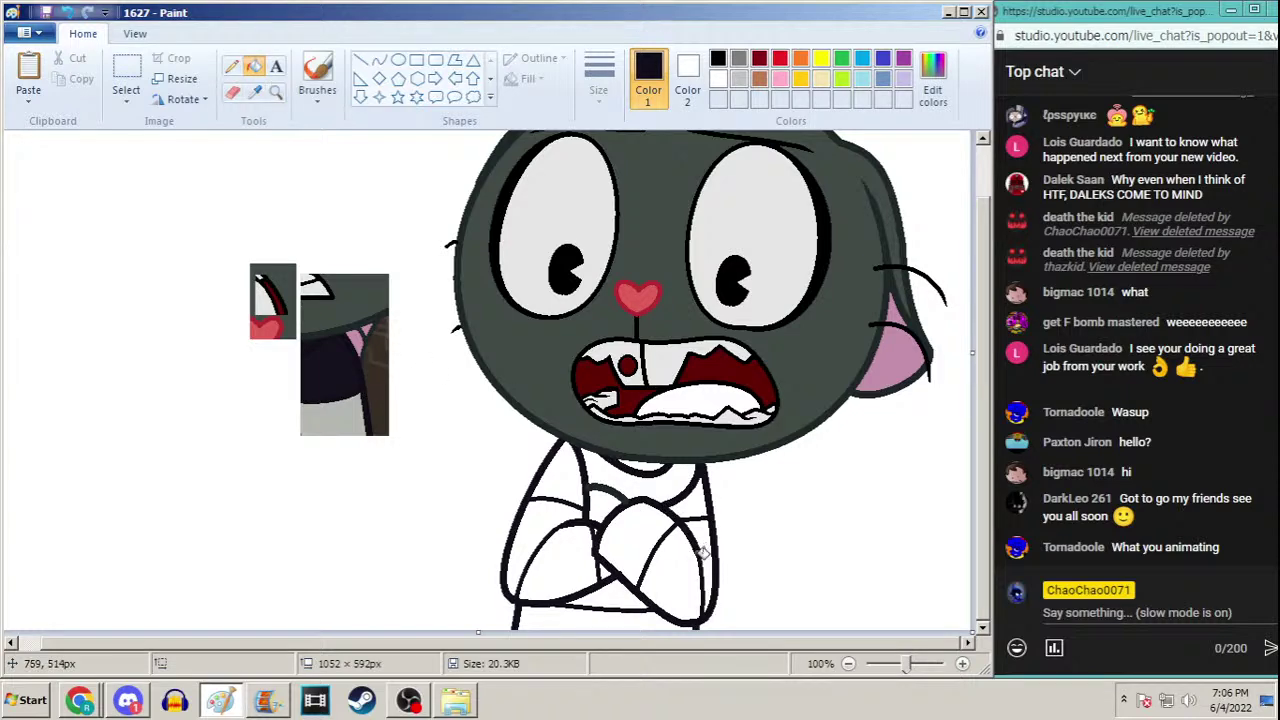
click(254, 92)
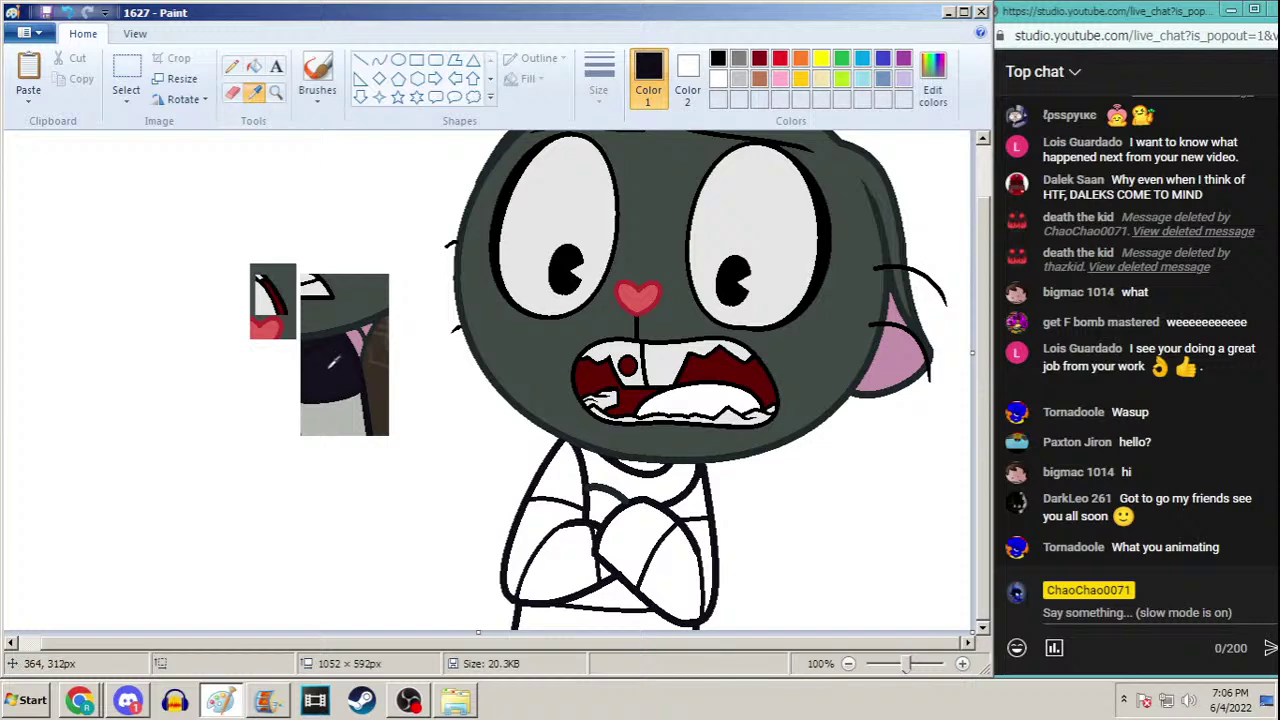
click(333, 363)
Try filling the centre forearm section, the right outer sleeve and the left sleeve band with navy, and undo the left band's fill
click(652, 524)
key(ctrl+z)
click(656, 524)
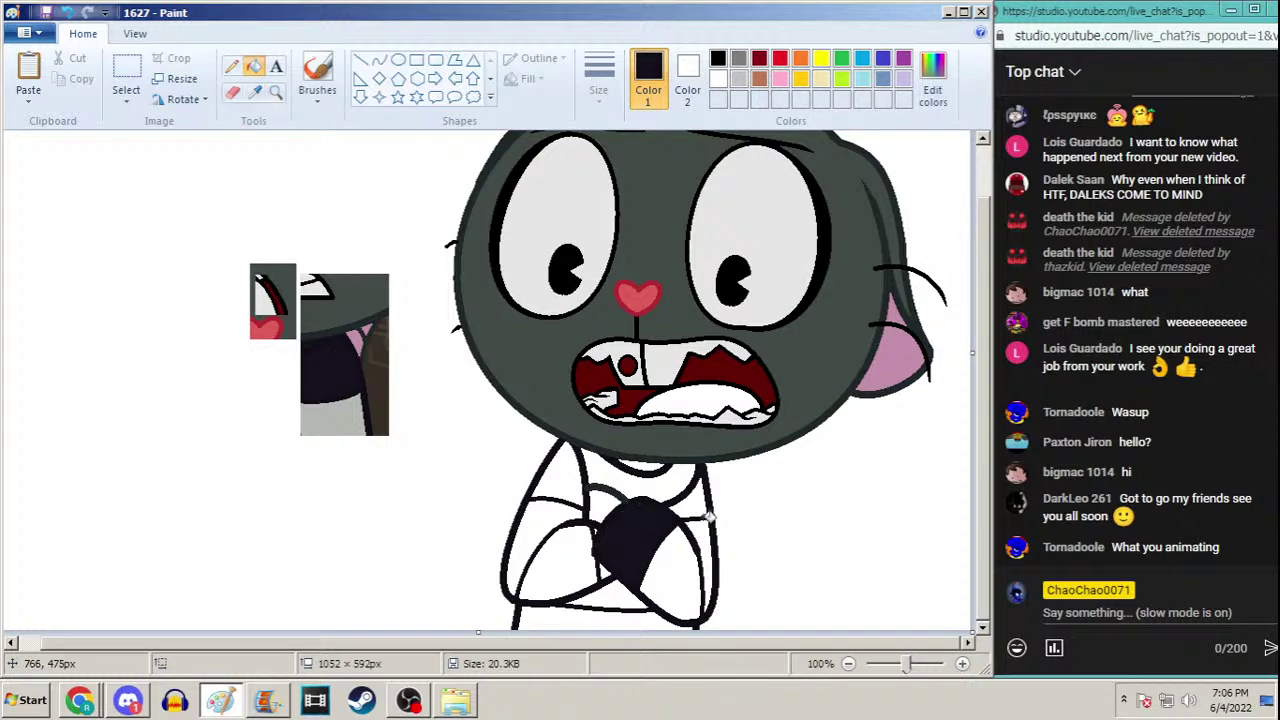
click(703, 531)
click(548, 528)
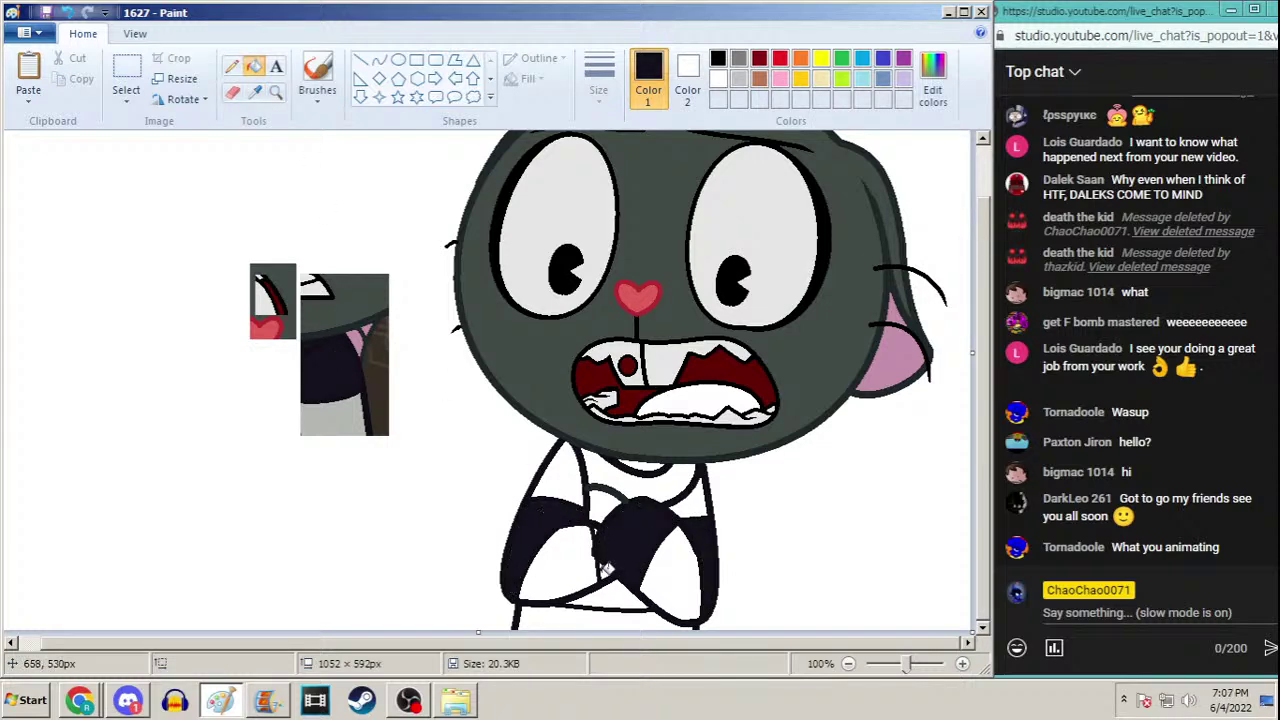
click(606, 565)
key(ctrl+z)
key(ctrl+z)
key(ctrl+z)
key(ctrl+z)
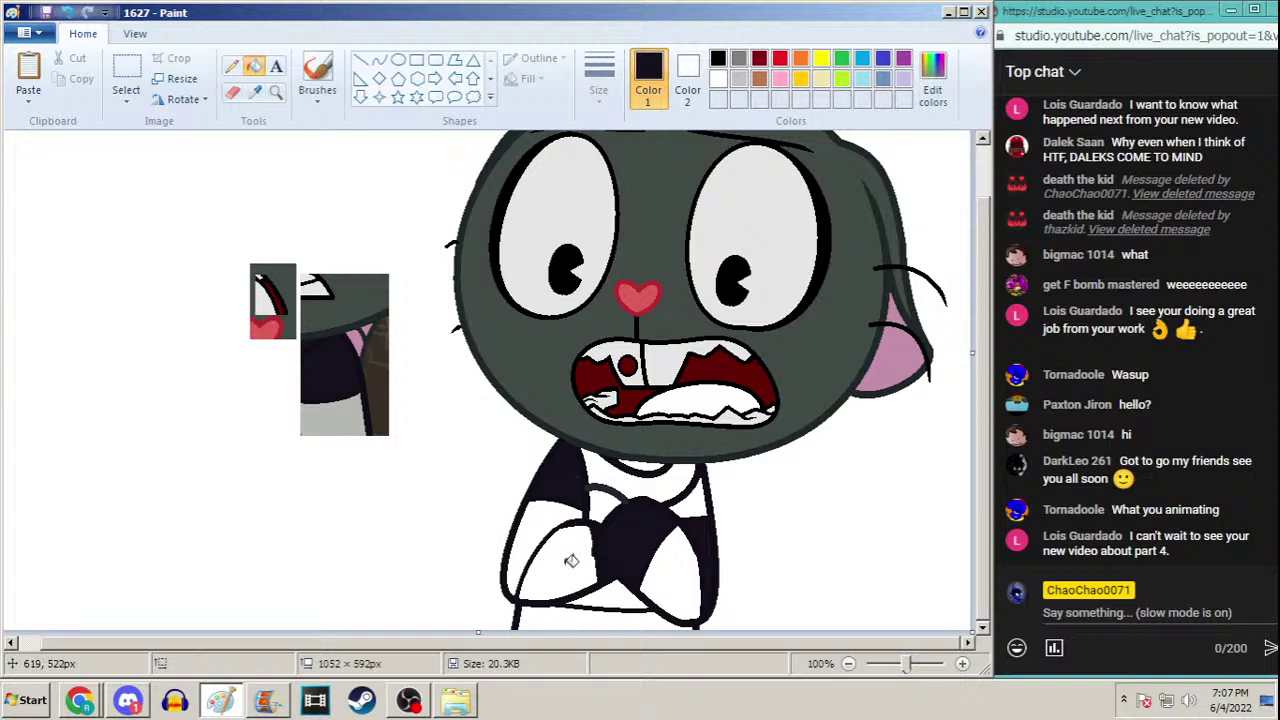
Fill the left forearm section with navy and remove the navy from the centre forearm section
key(ctrl+z)
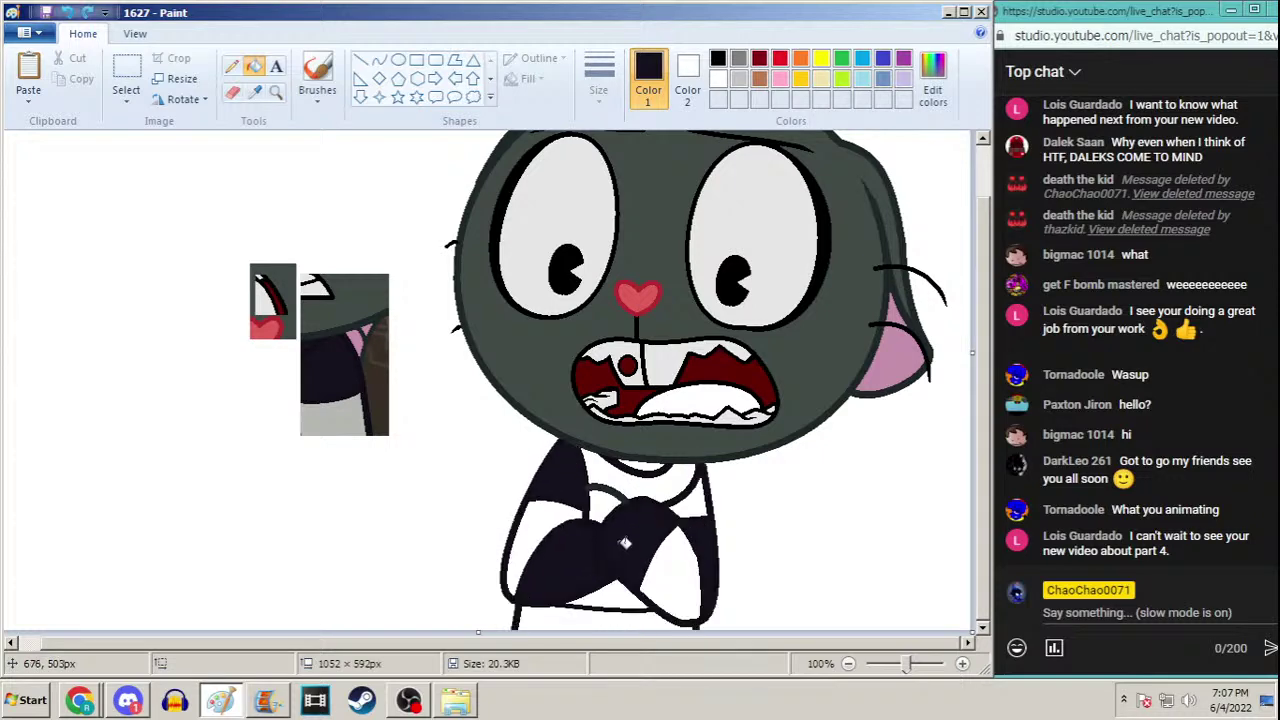
right_click(610, 552)
key(ctrl+z)
key(ctrl+y)
key(ctrl+y)
key(ctrl+y)
key(ctrl+y)
key(ctrl+y)
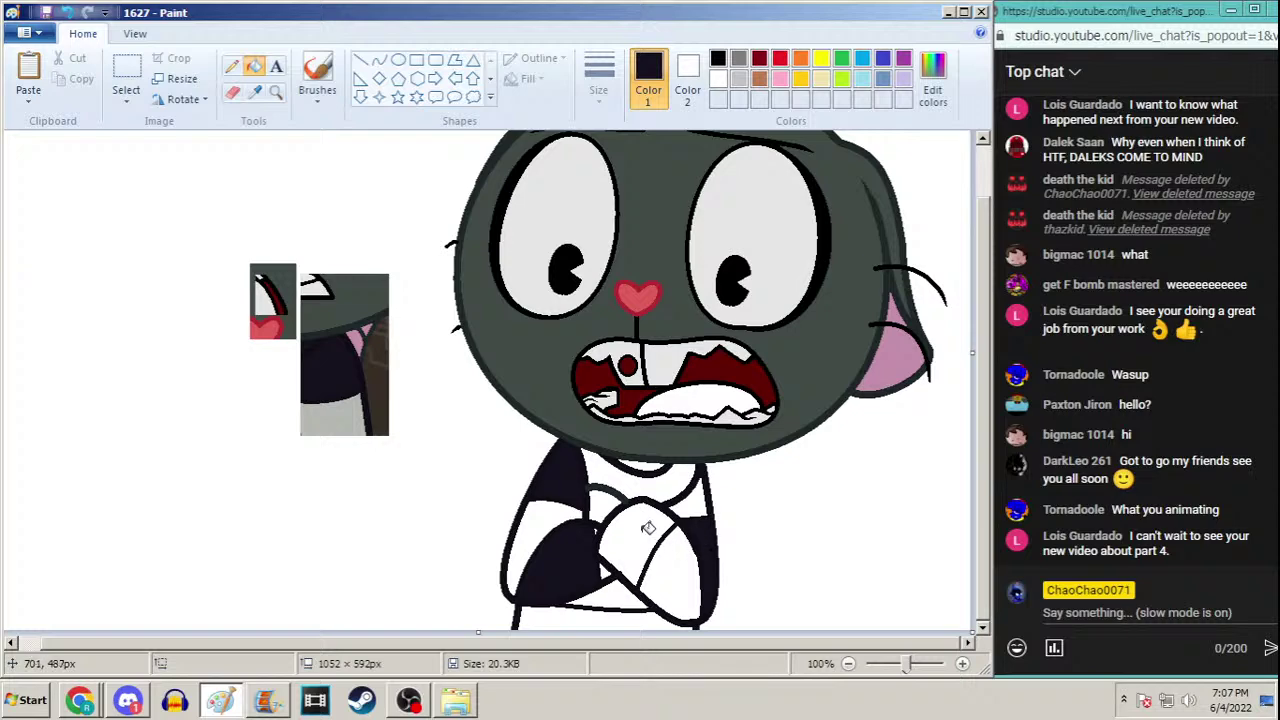
Fill the right forearm section, the chest and the shirt strip below the crossed arms with navy
click(686, 565)
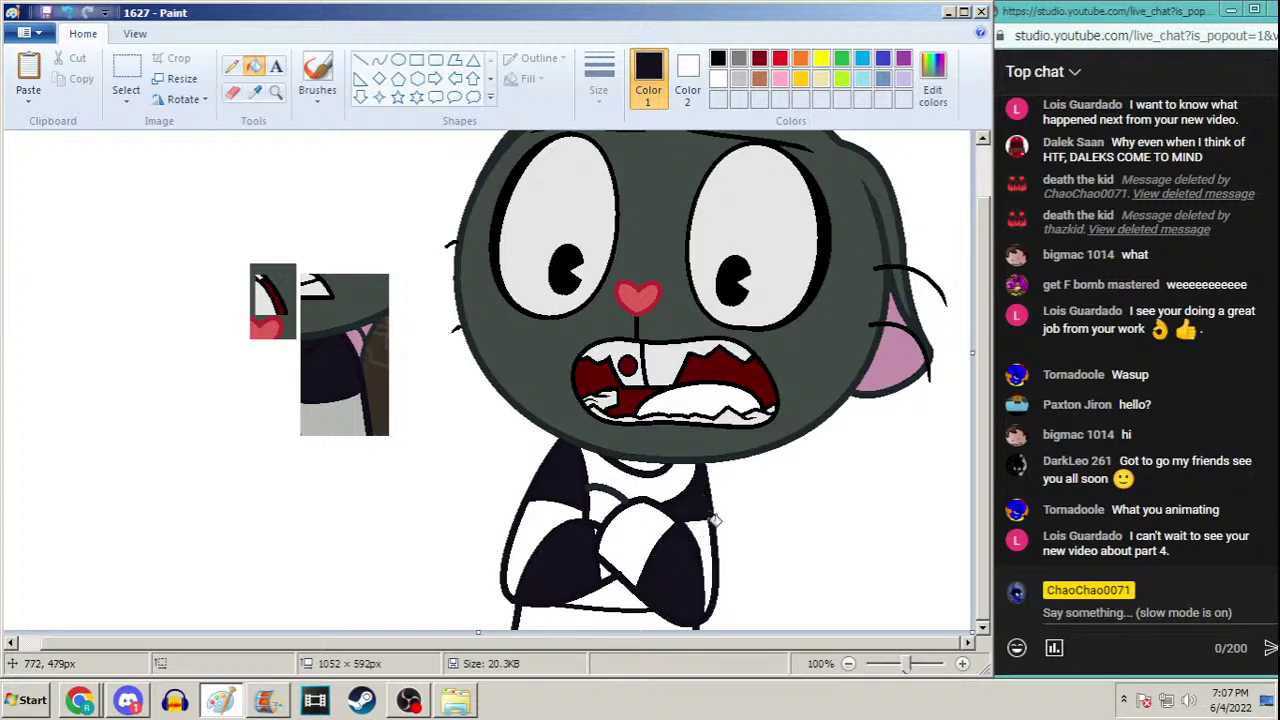
click(619, 474)
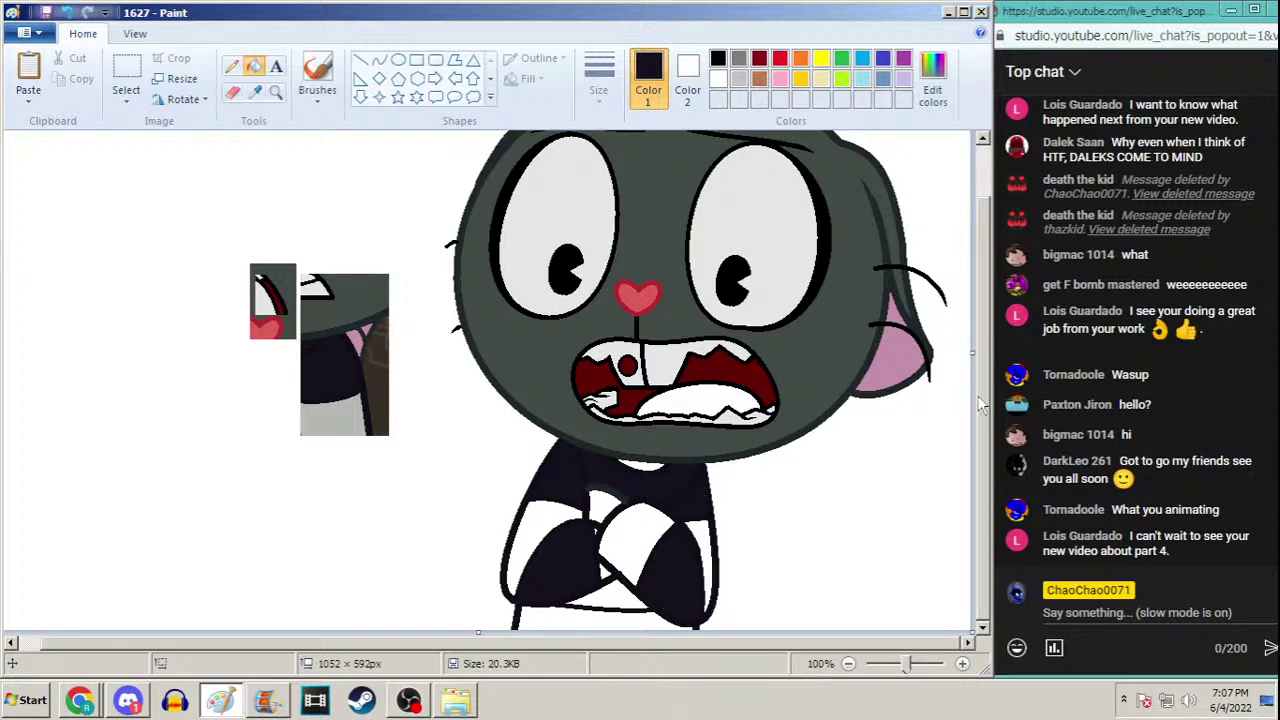
click(619, 598)
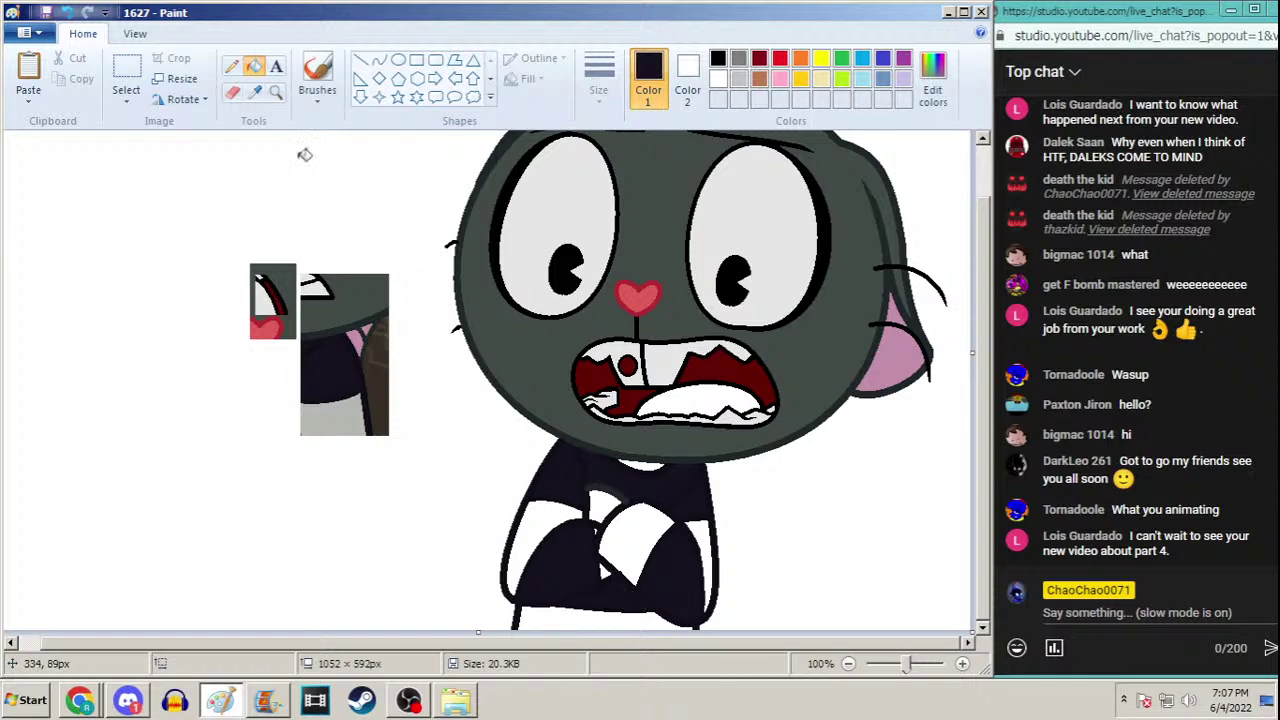
Switch to Movie Maker and select the first "Missing Scene" placeholder after the green bear clips near the end of the timeline
click(270, 702)
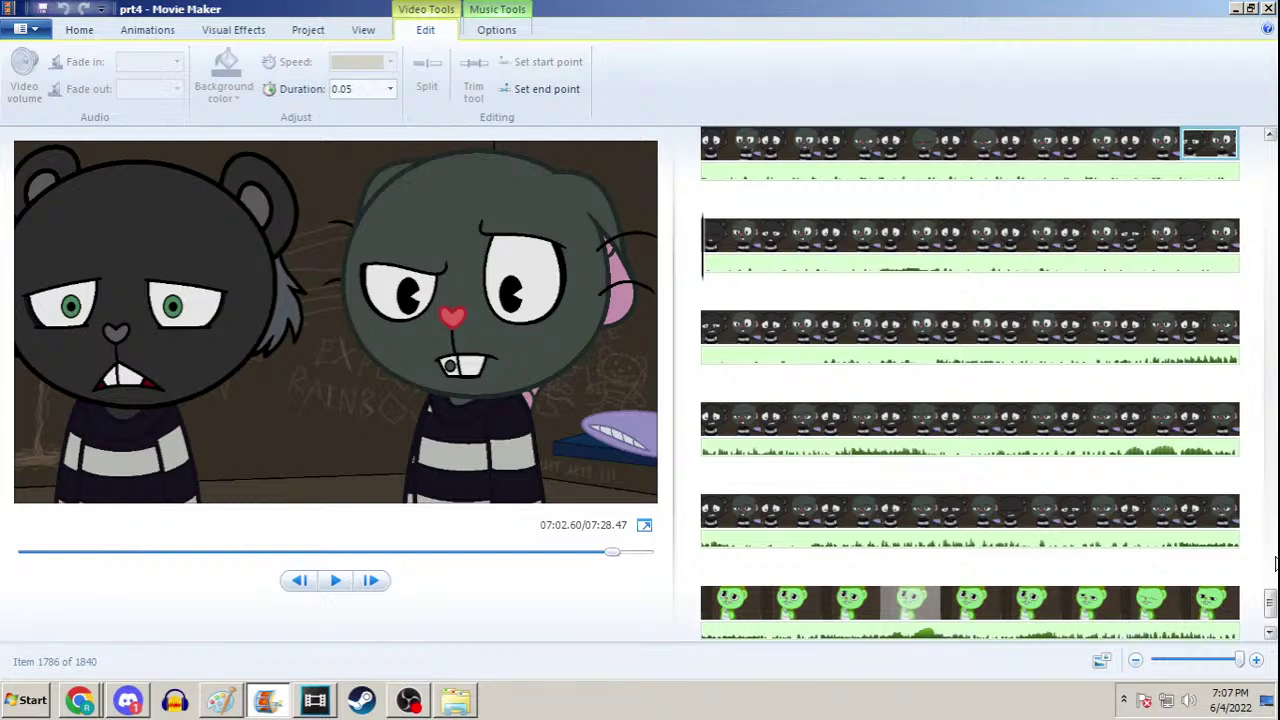
click(1270, 632)
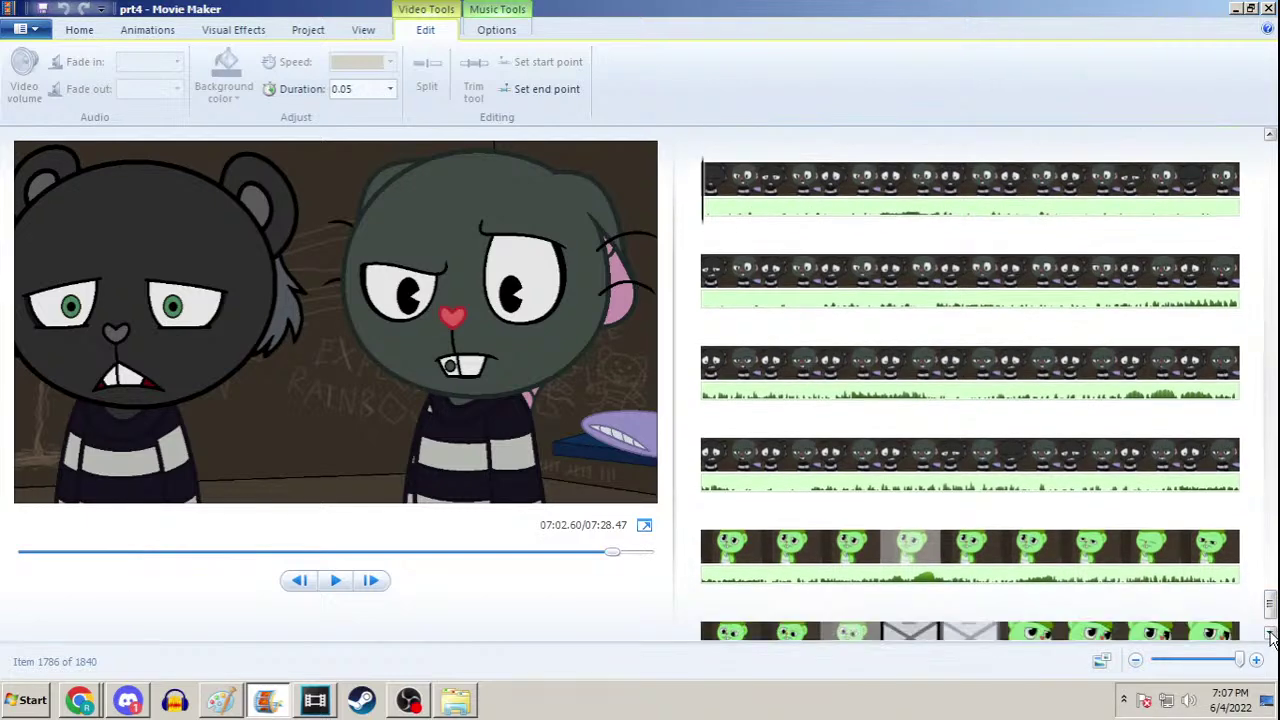
click(1270, 636)
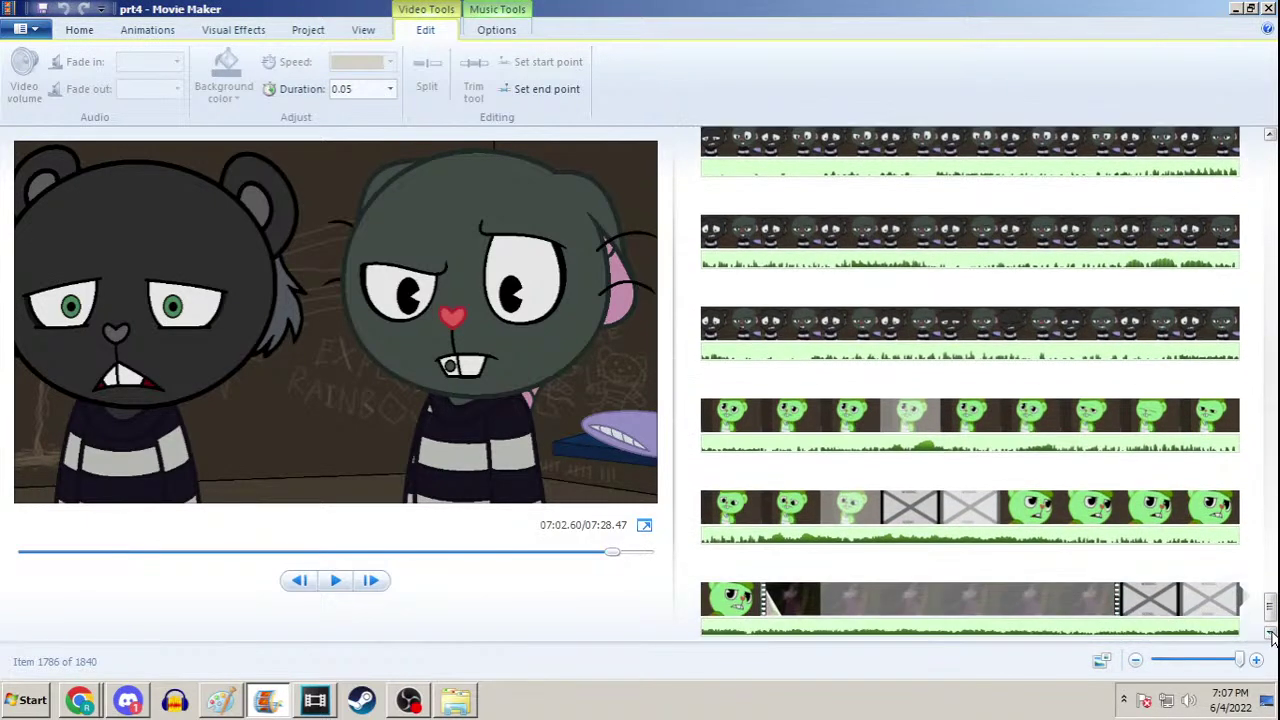
click(1271, 634)
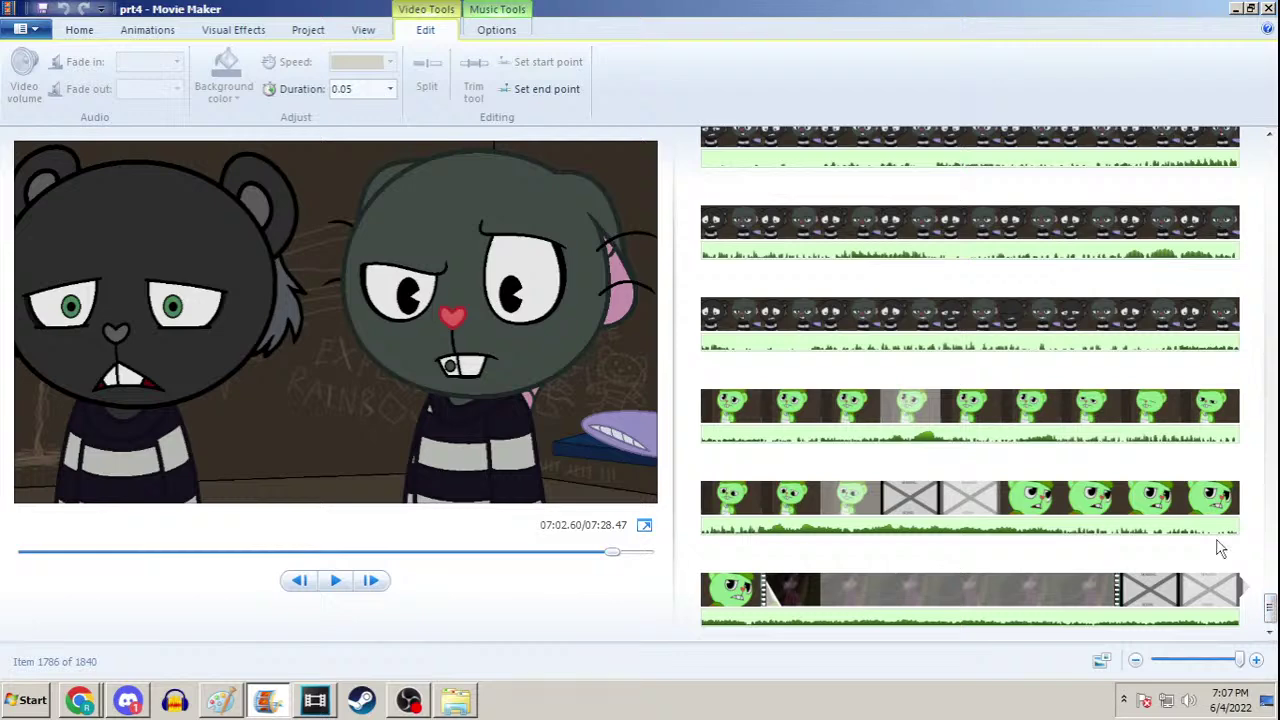
click(890, 500)
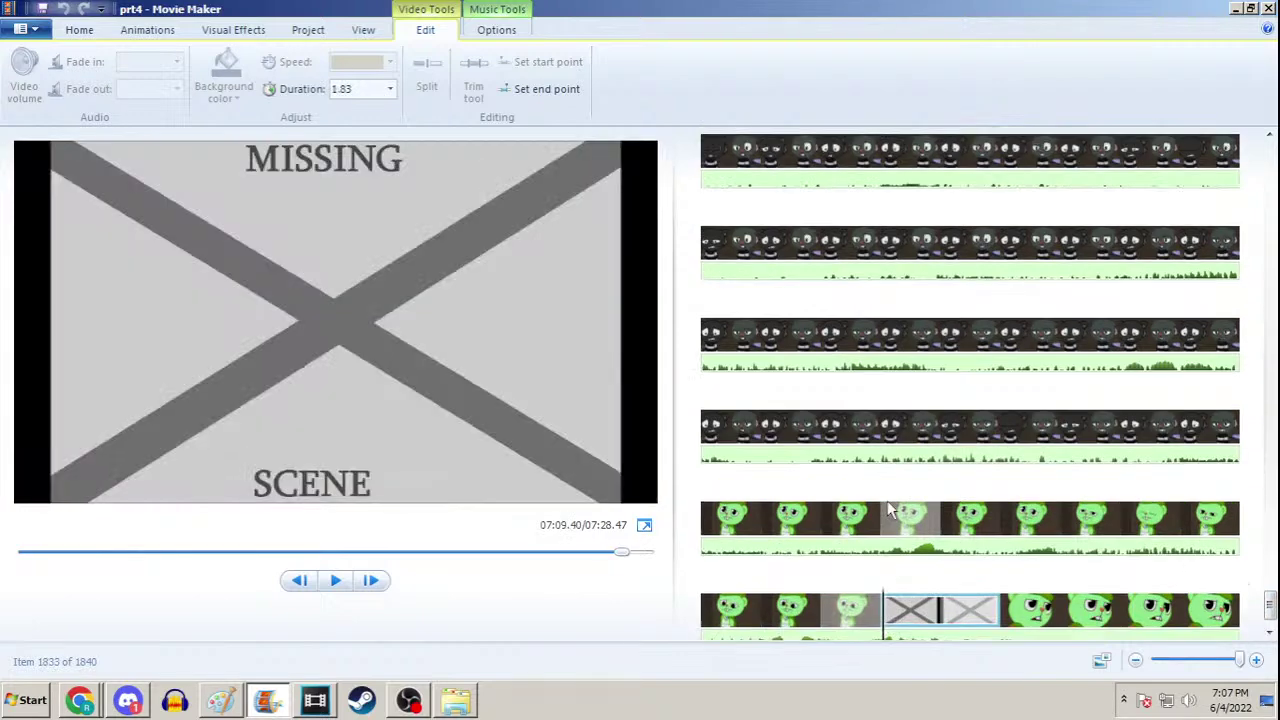
Add frame 1625 from the htffirf4 folder to the timeline after the selected "Missing Scene" placeholder
click(80, 32)
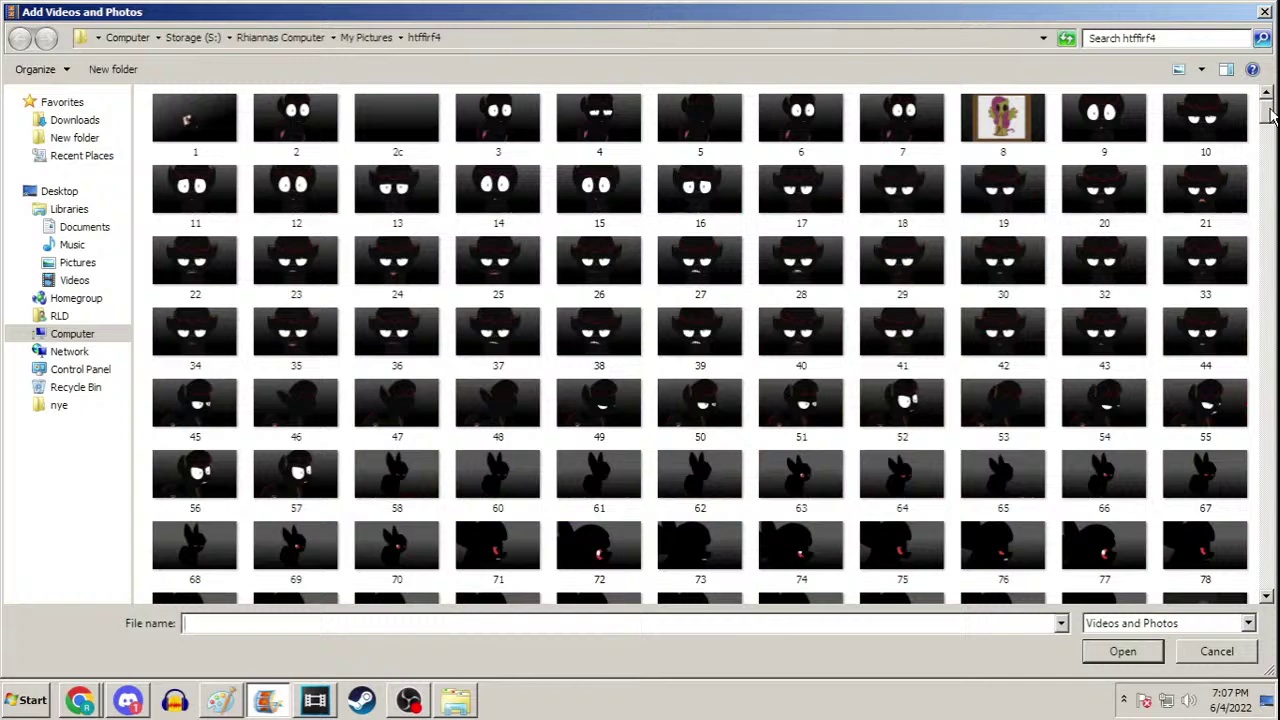
drag(1268, 100, 1276, 637)
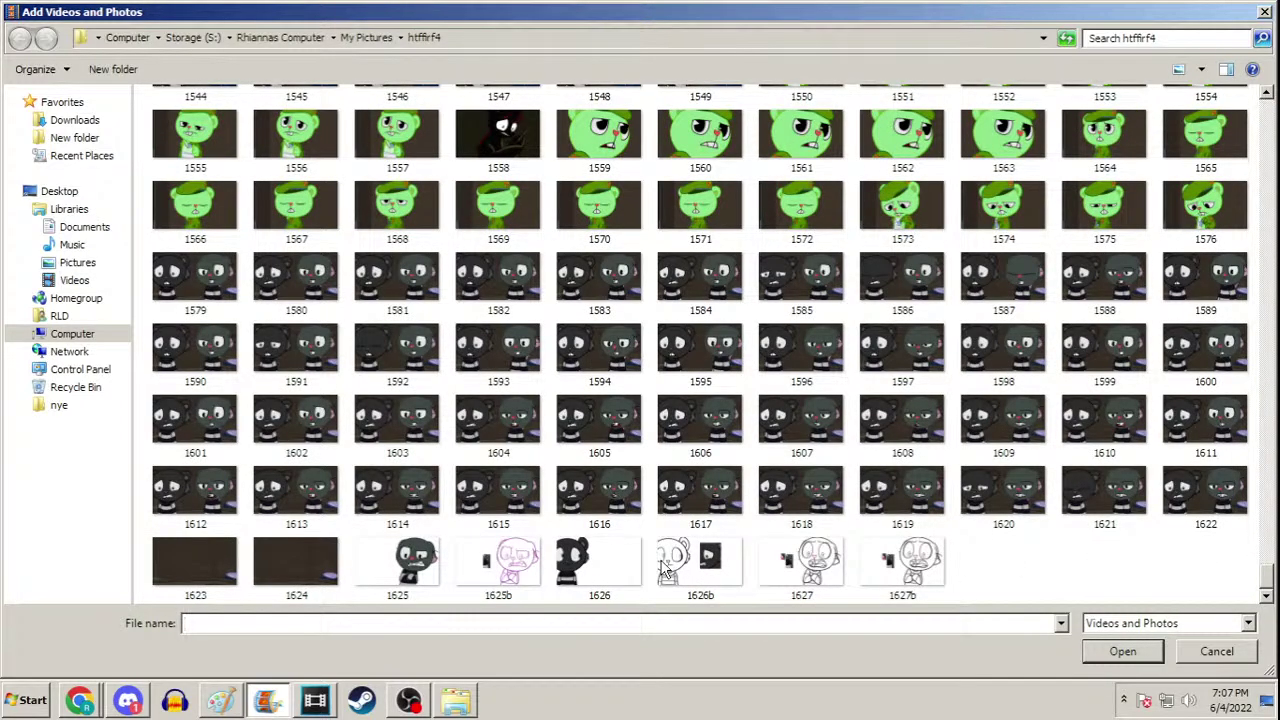
click(408, 566)
double_click(408, 566)
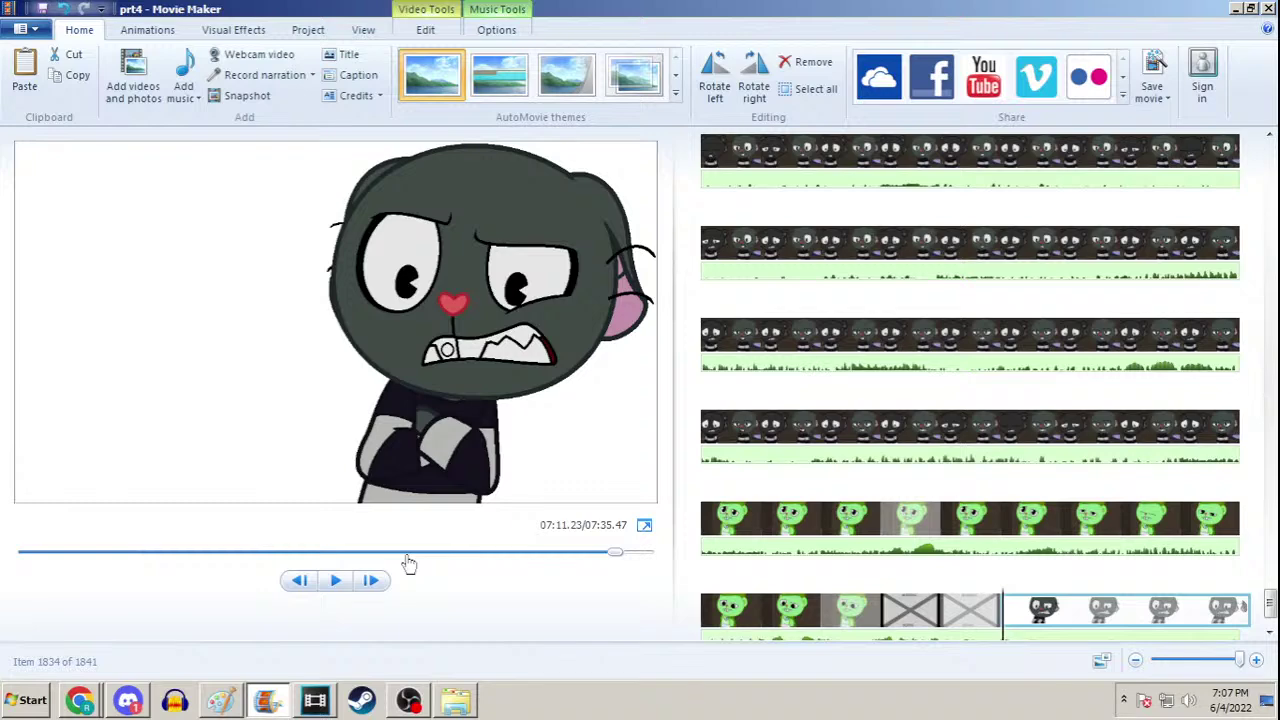
Switch back to Paint and fill the white sleeve, forearm and lower shirt stripes with the light grey sampled from the reference crop
click(221, 700)
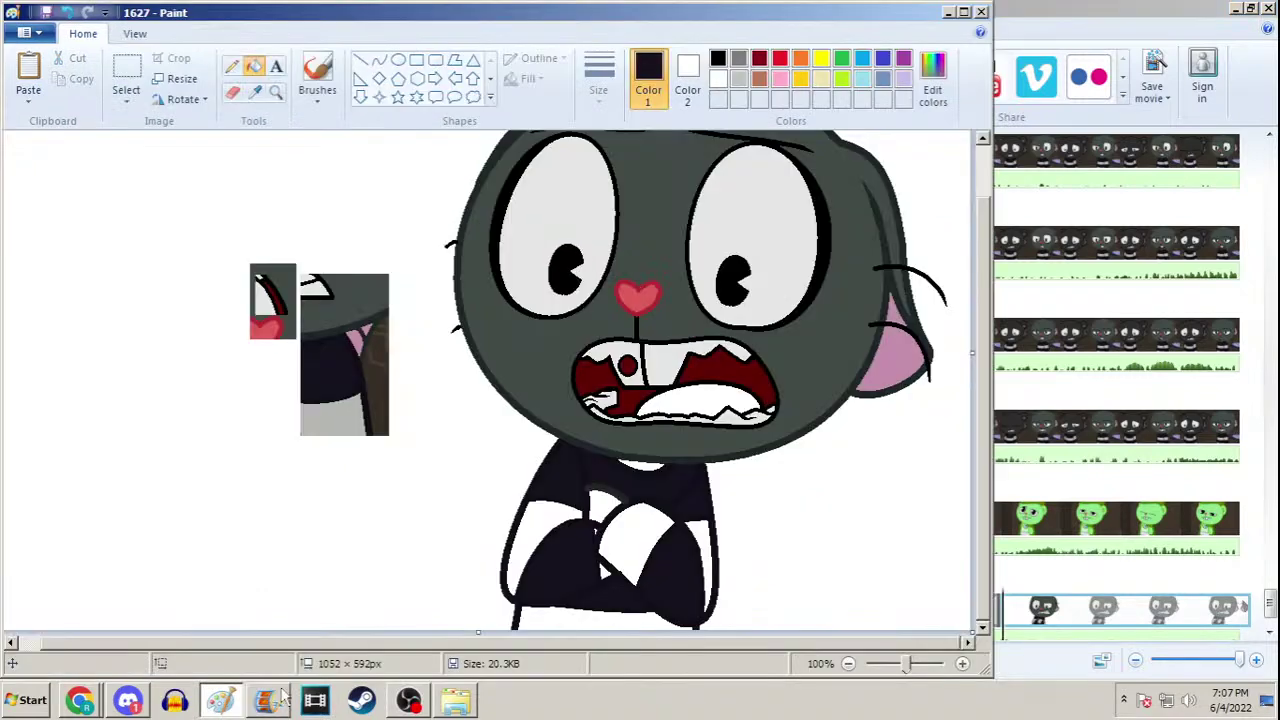
click(1242, 8)
click(1234, 8)
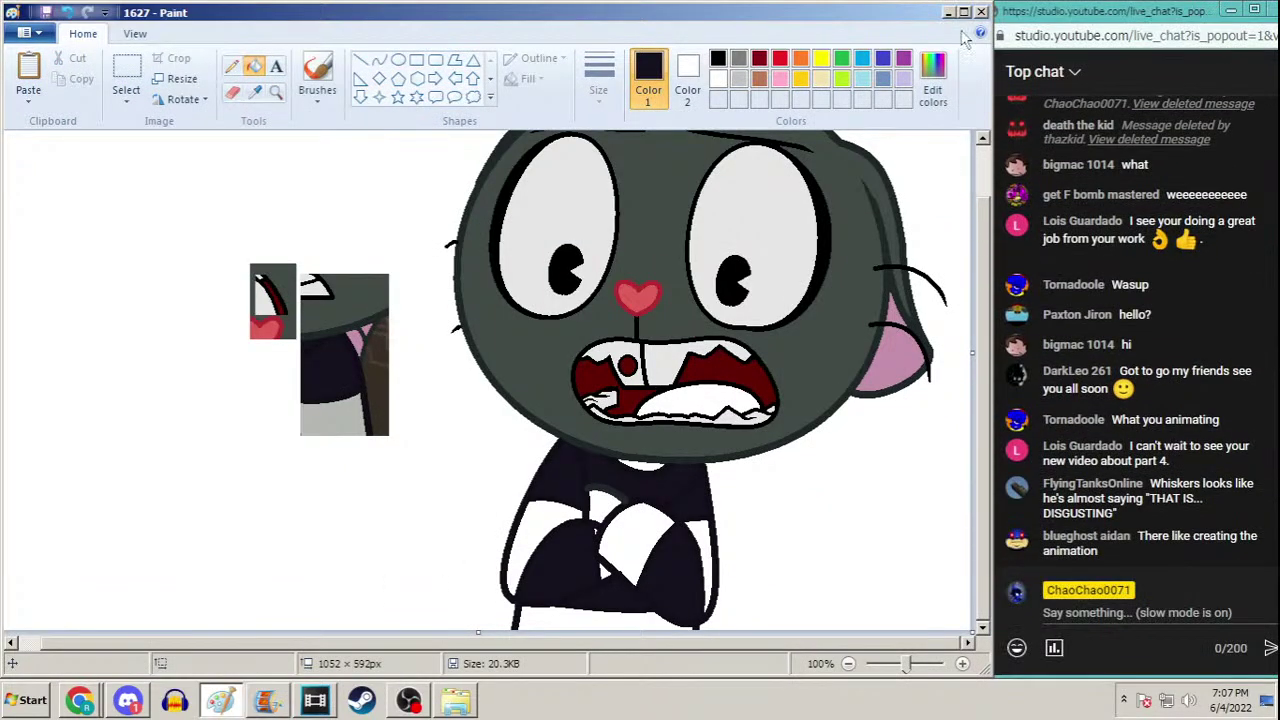
click(254, 91)
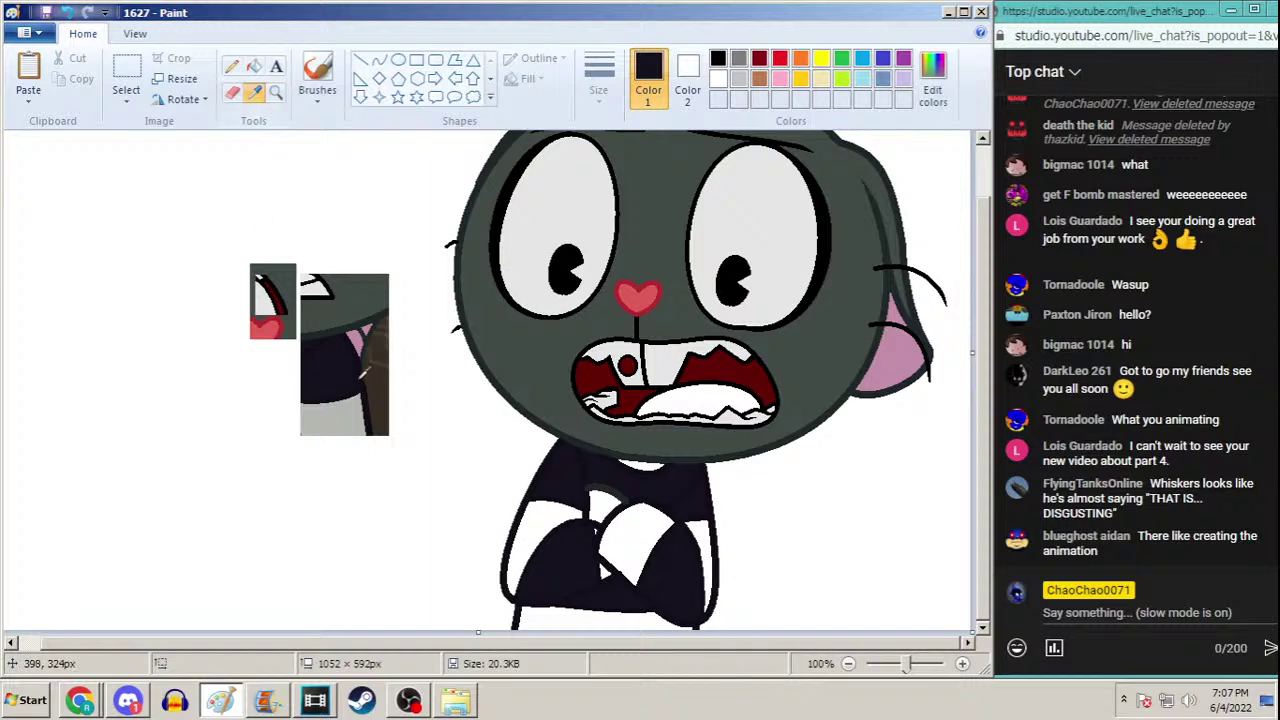
click(343, 412)
click(633, 522)
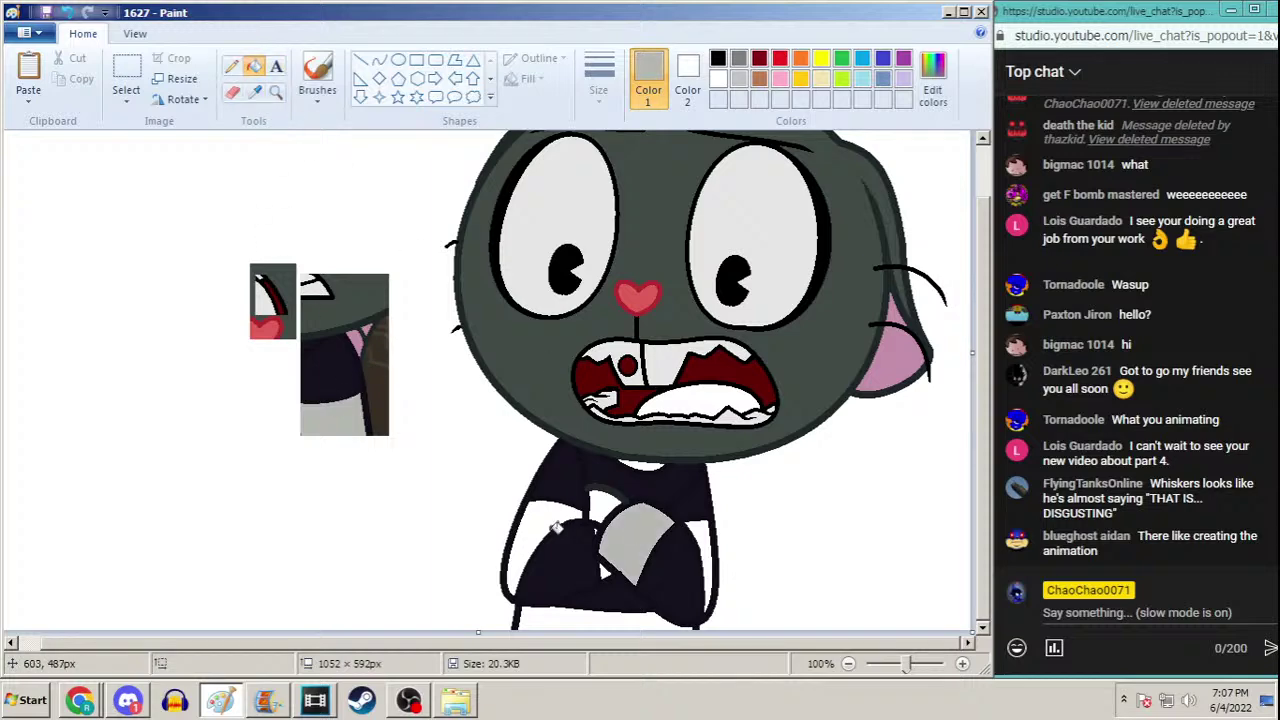
click(548, 520)
click(709, 537)
click(574, 615)
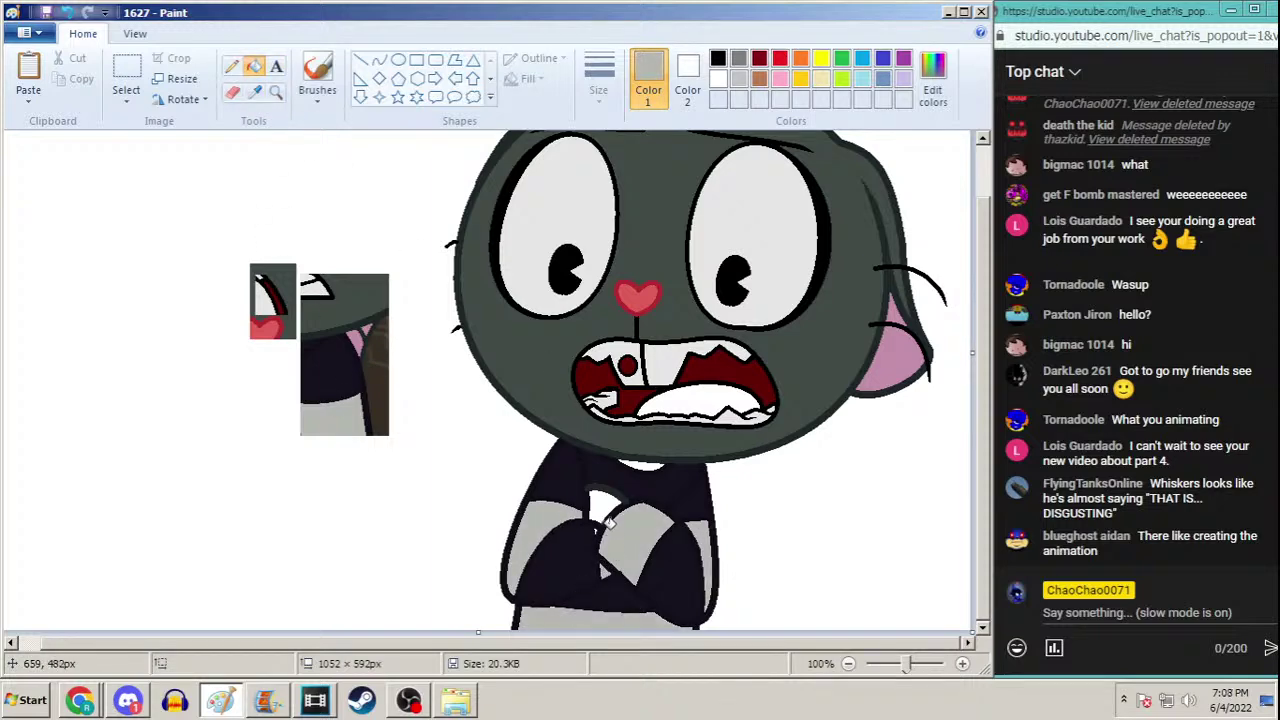
Fill the neck and the hand between the crossed arms with the dark grey-green sampled from the head
click(254, 91)
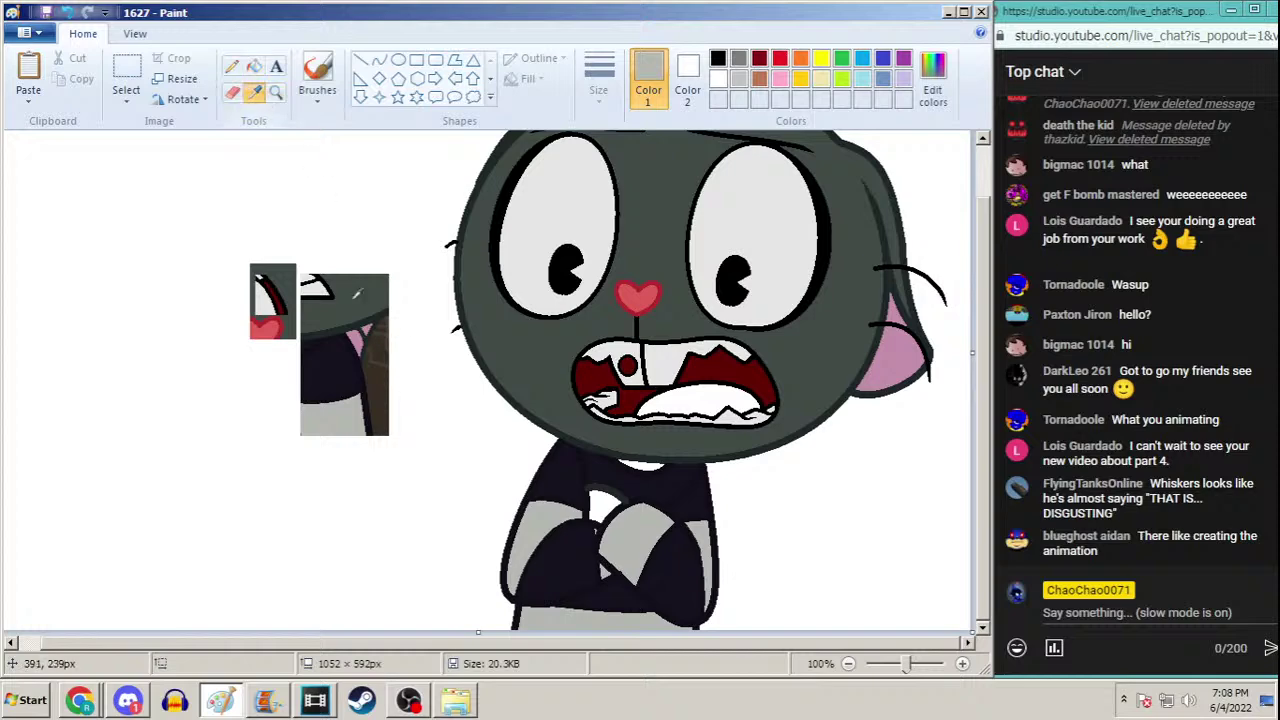
click(558, 346)
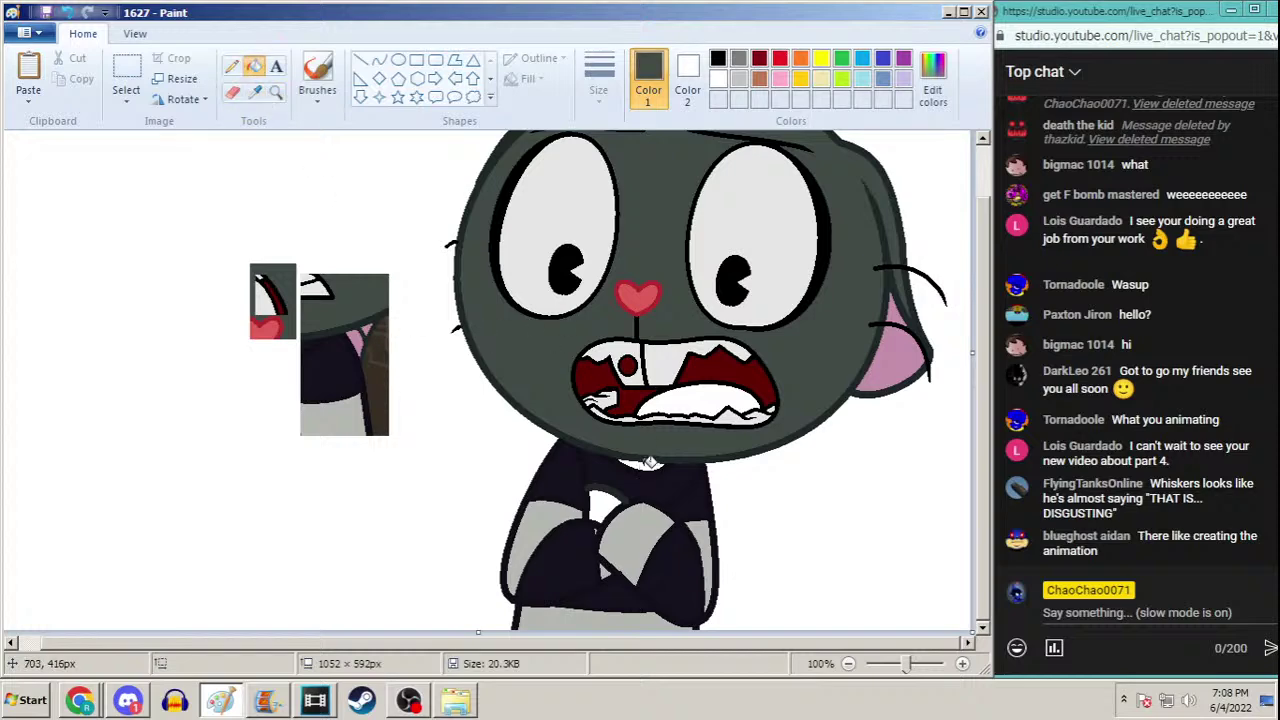
click(650, 465)
click(612, 506)
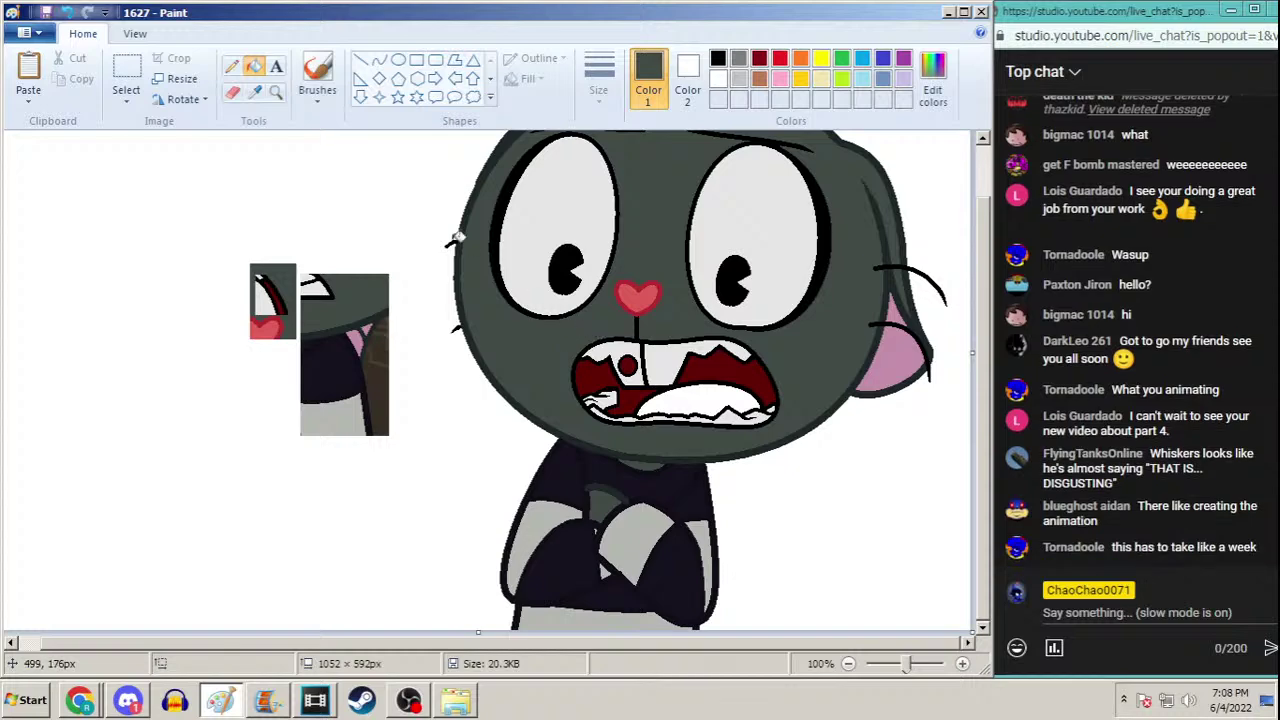
Sample the dark sleeve outline colour and retouch the outline beside the hand with the pencil
click(276, 91)
click(618, 474)
click(616, 468)
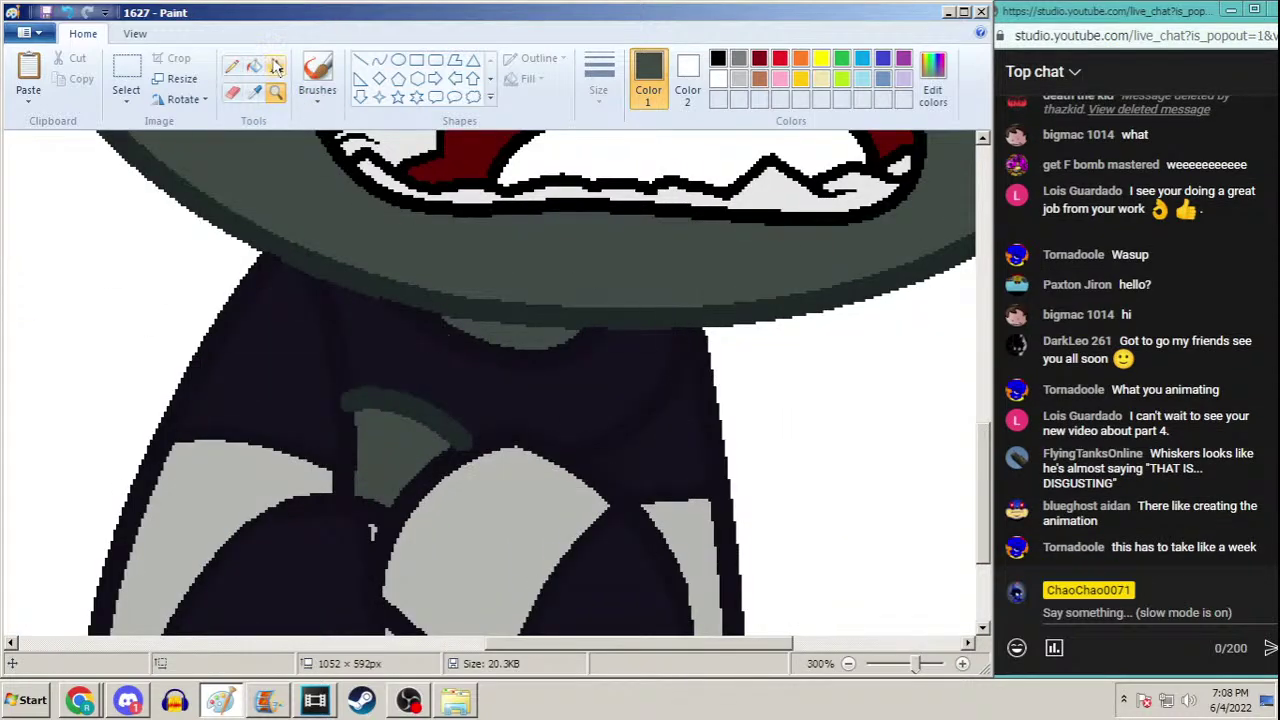
click(255, 91)
click(250, 270)
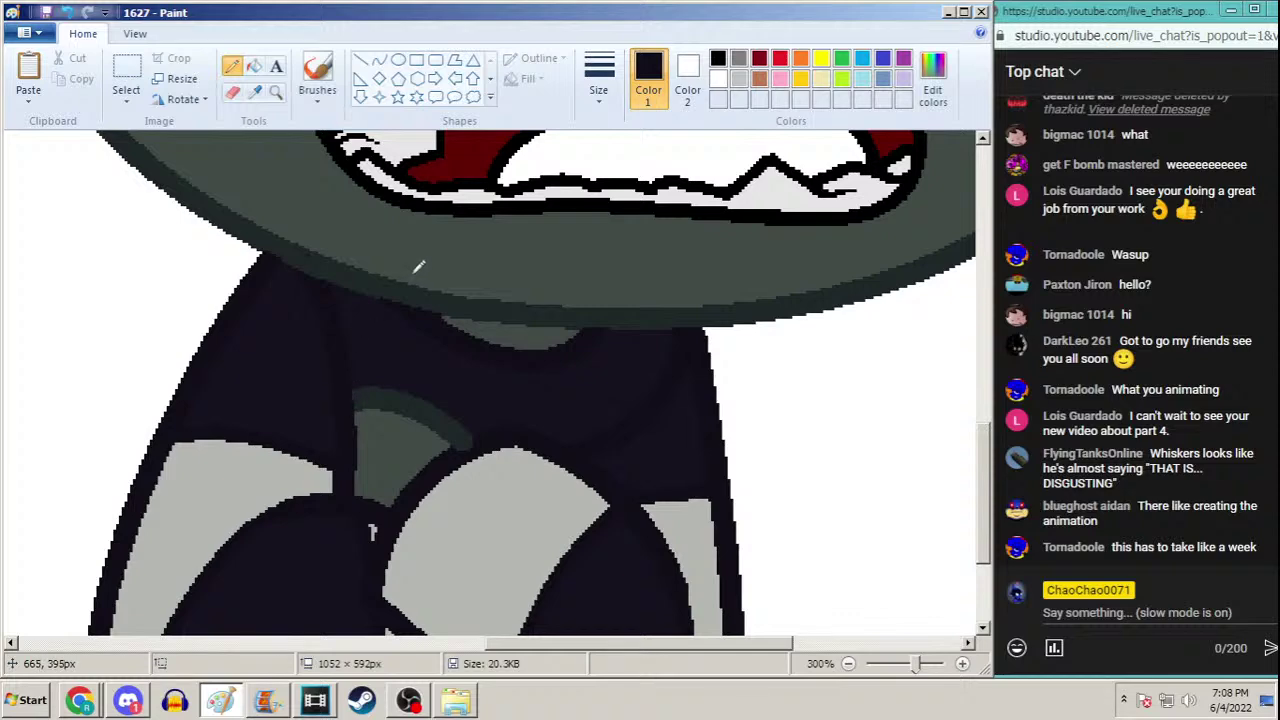
click(276, 91)
right_click(328, 300)
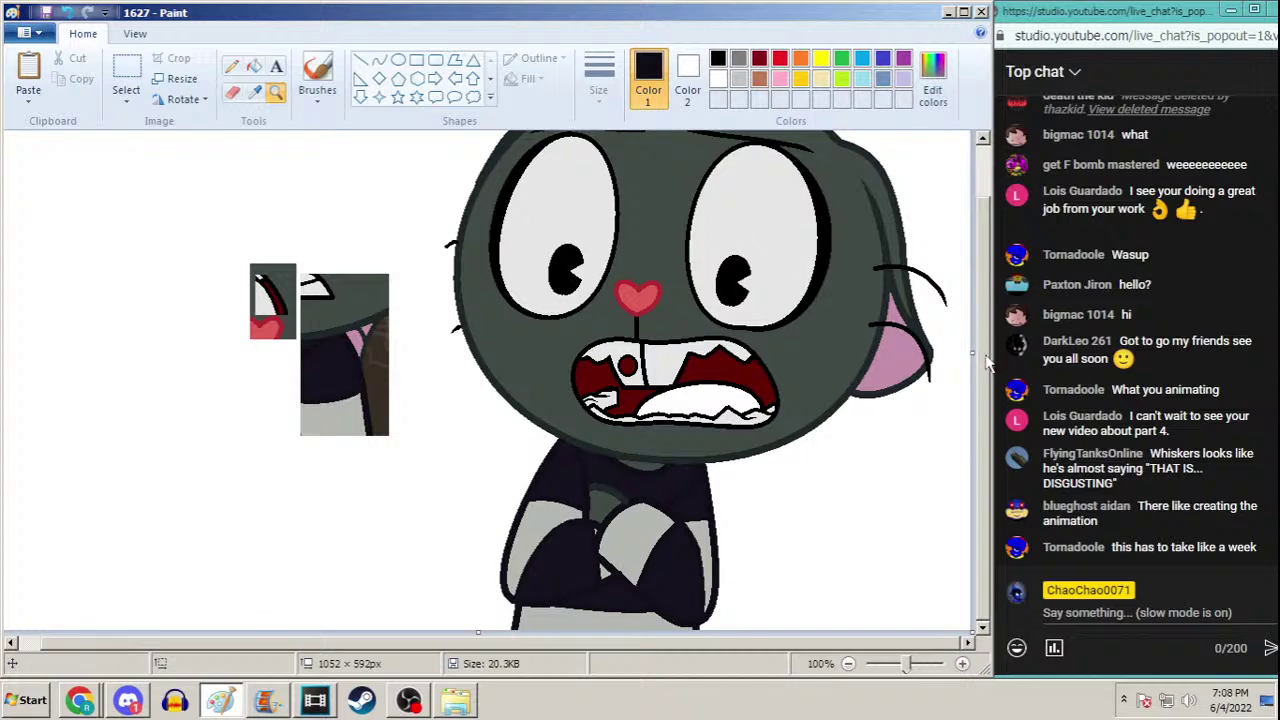
Delete the two reference crops beside the character and save frame 1627
scroll(925, 287, up, 2)
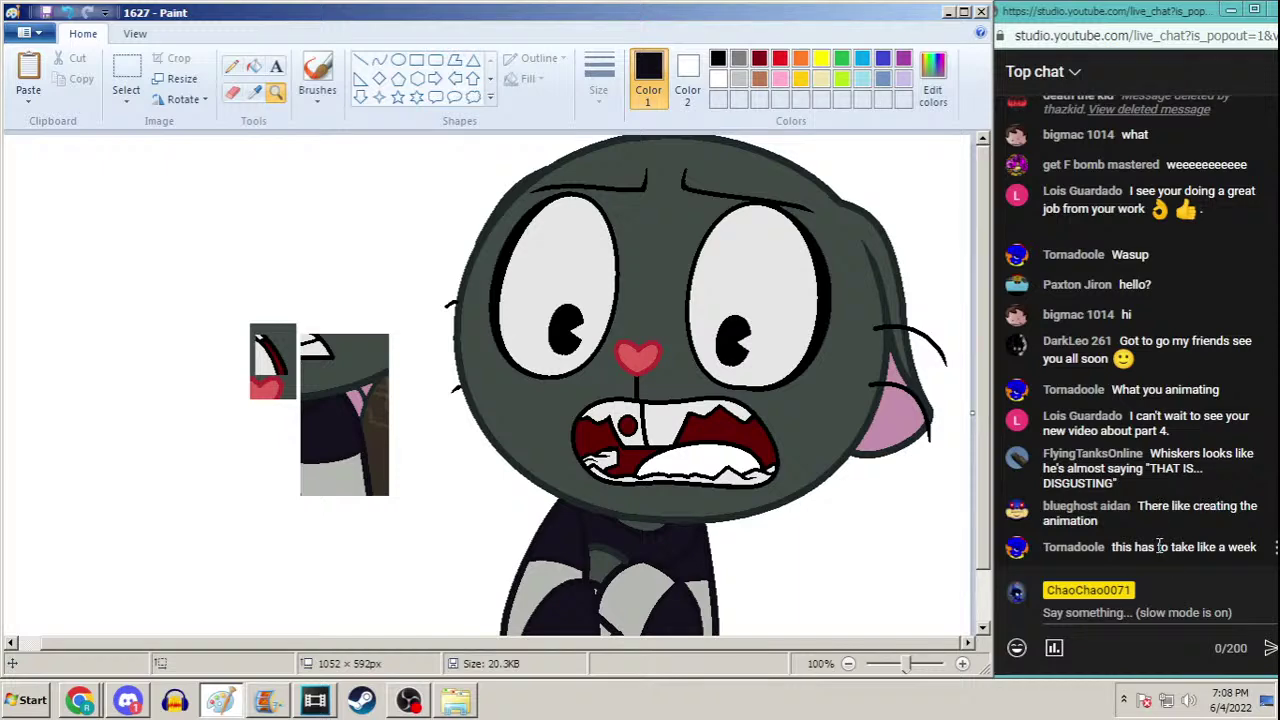
click(126, 66)
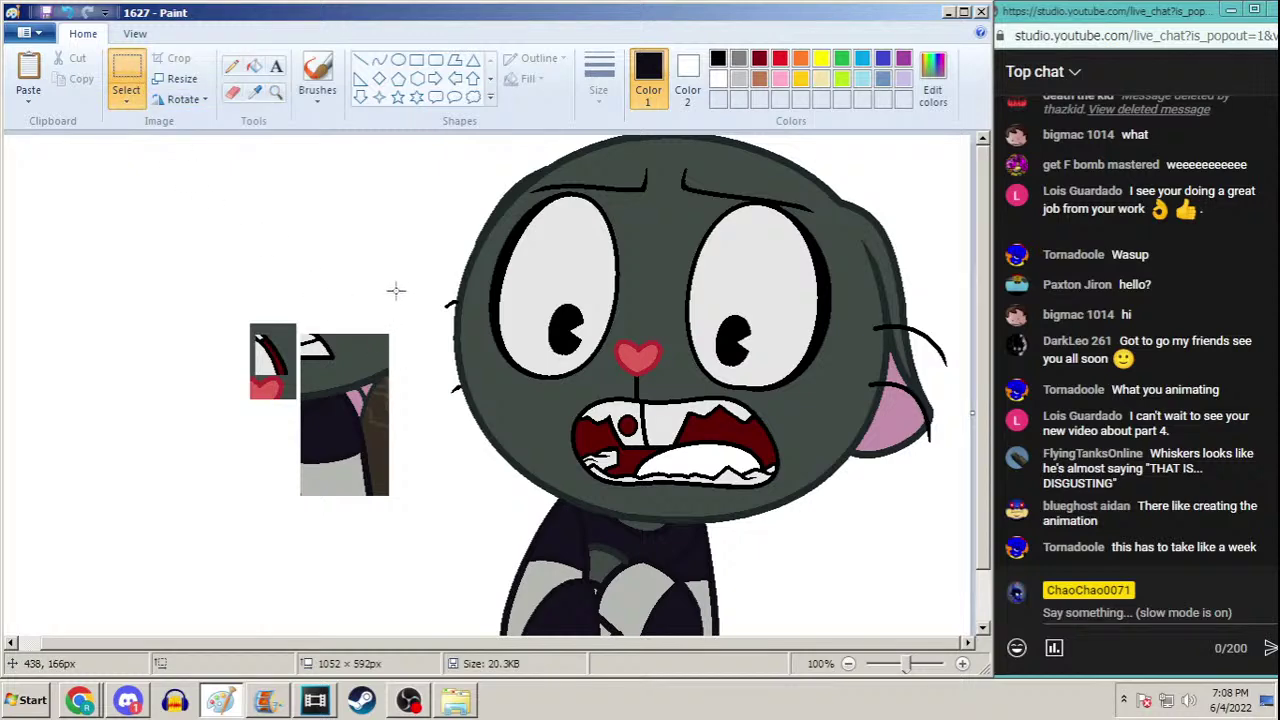
drag(403, 288, 176, 607)
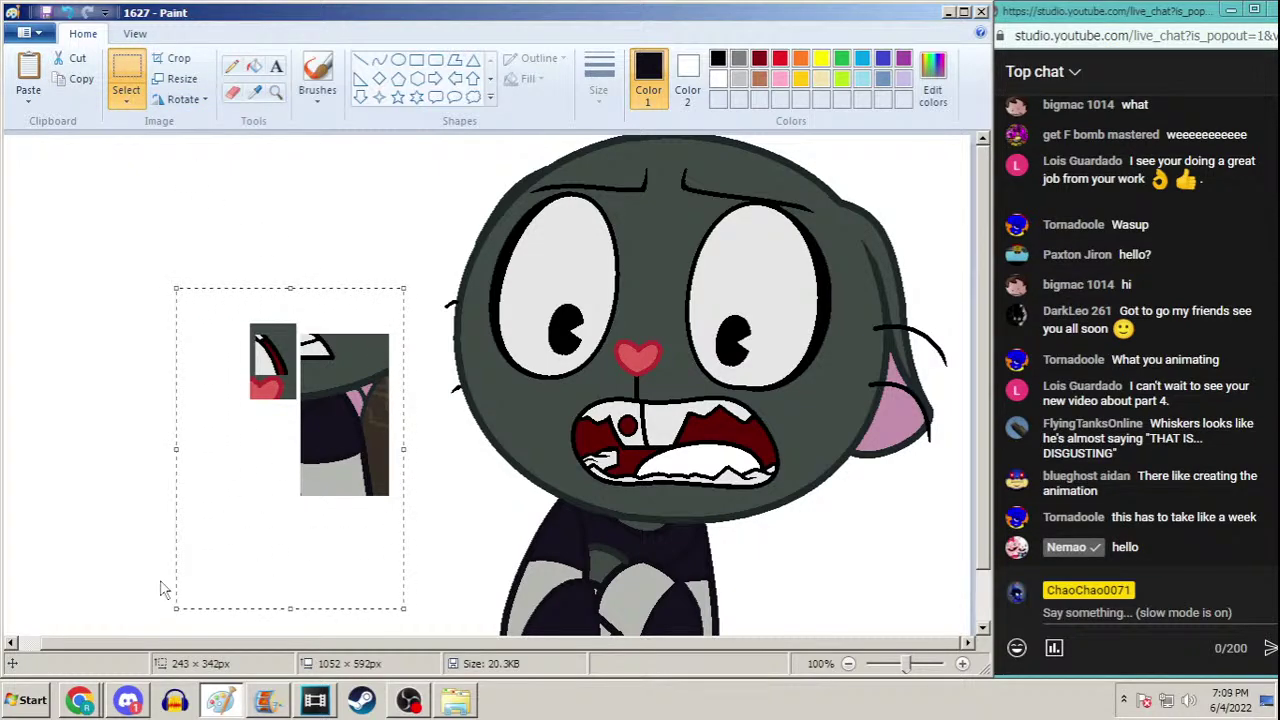
key(Delete)
scroll(988, 350, down, 2)
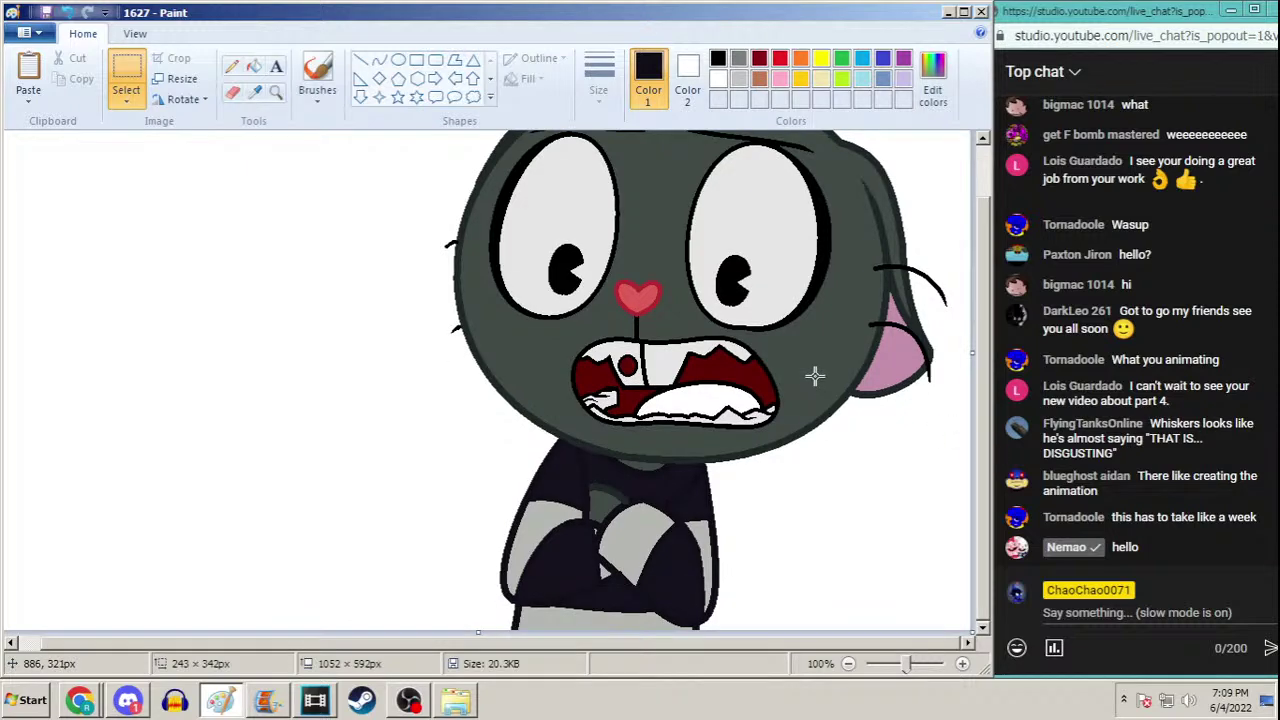
click(47, 10)
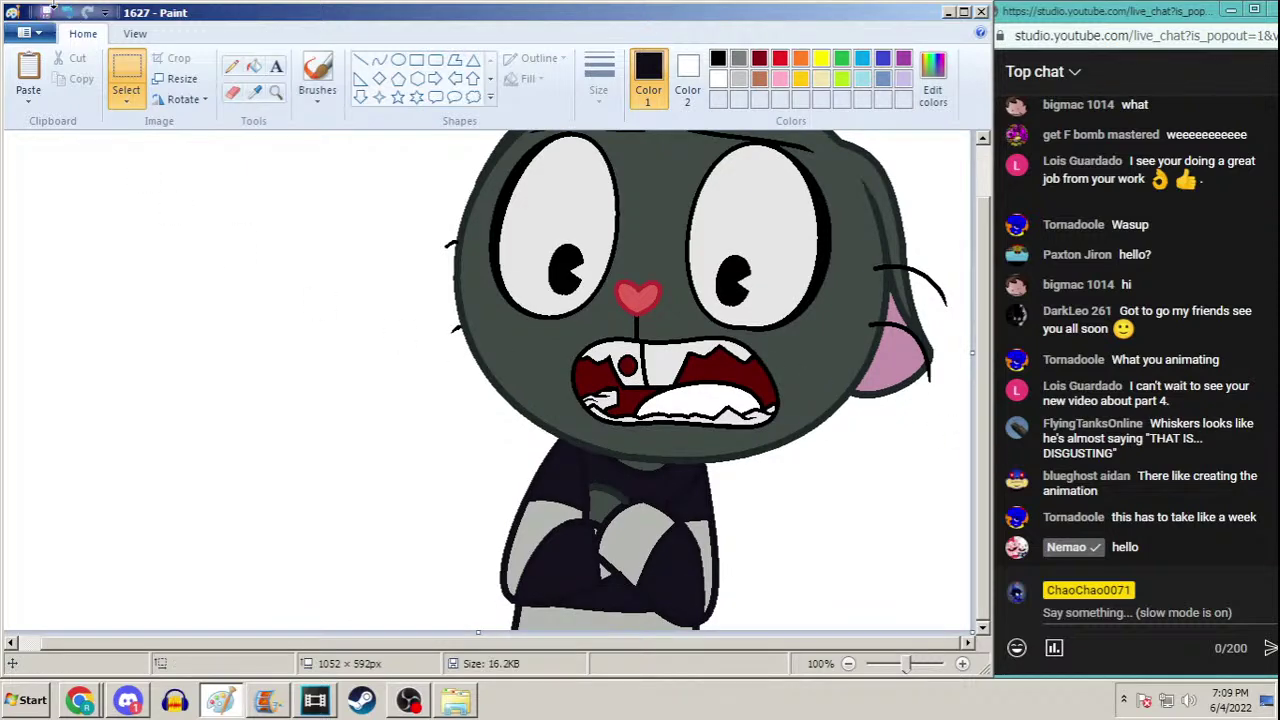
Open the earlier finished frame 1472 from the htffirf4 folder as a colour reference
key(ctrl+o)
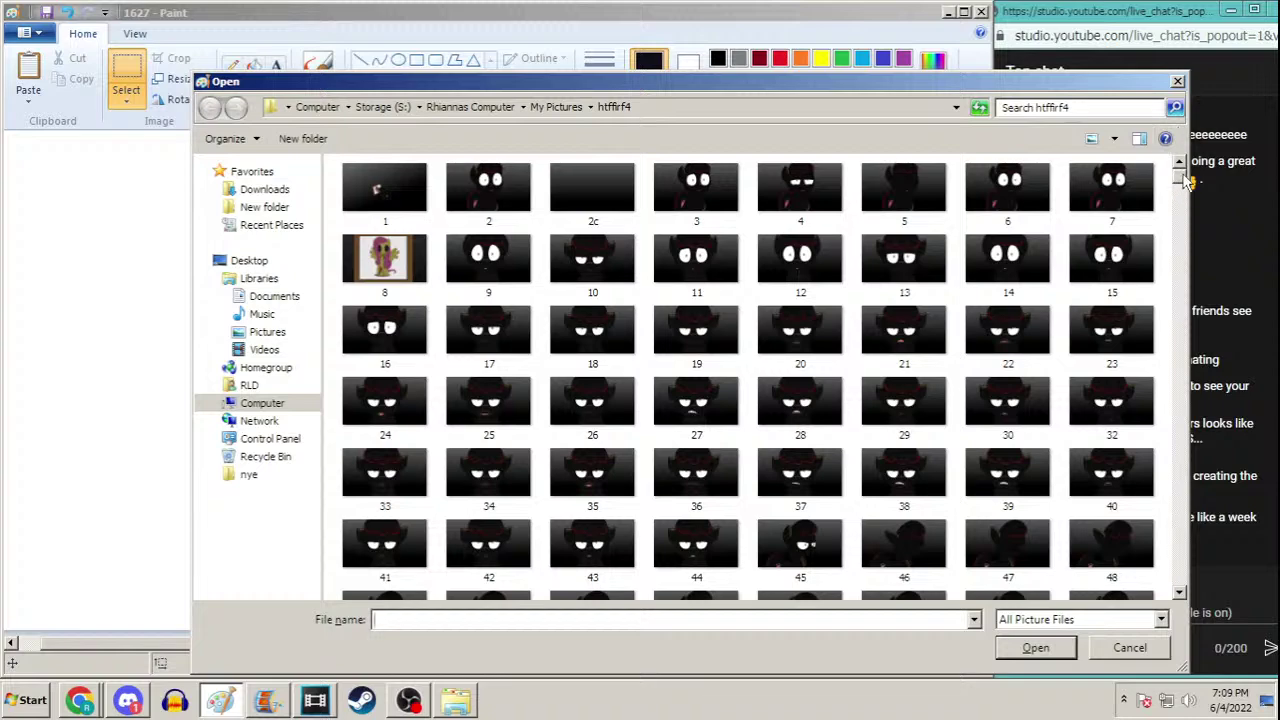
drag(1180, 185, 1181, 592)
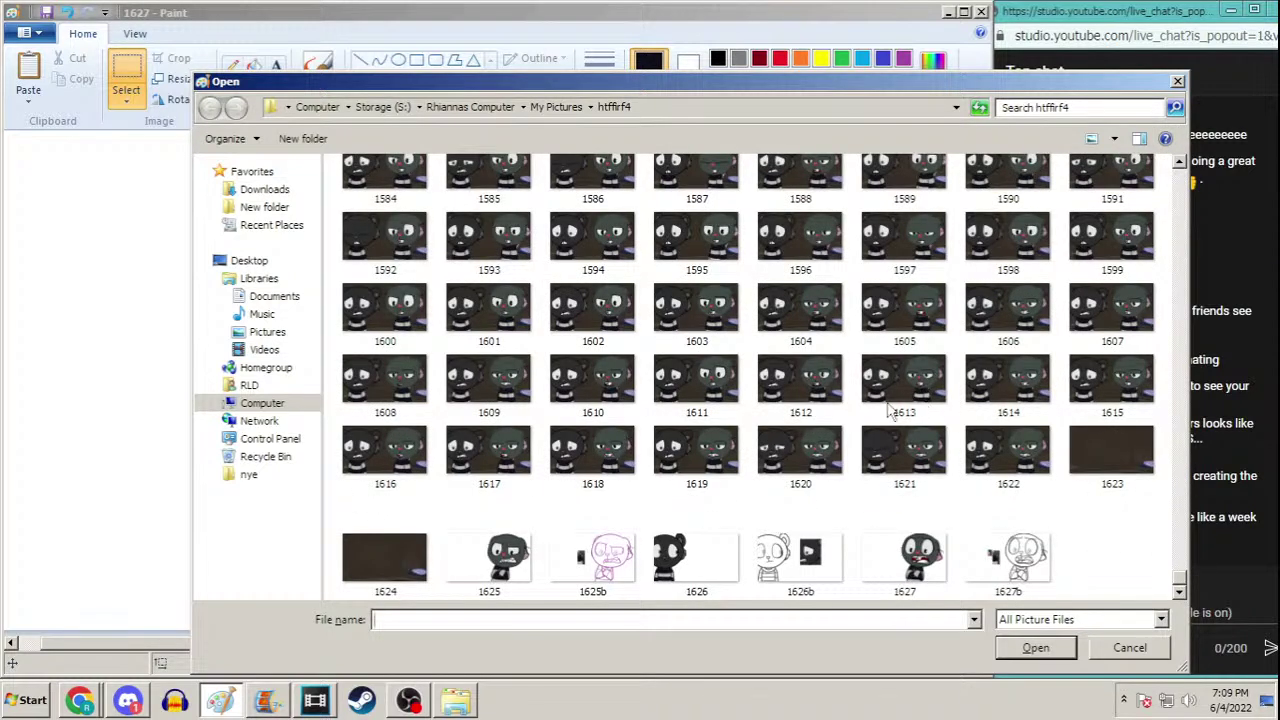
click(1180, 163)
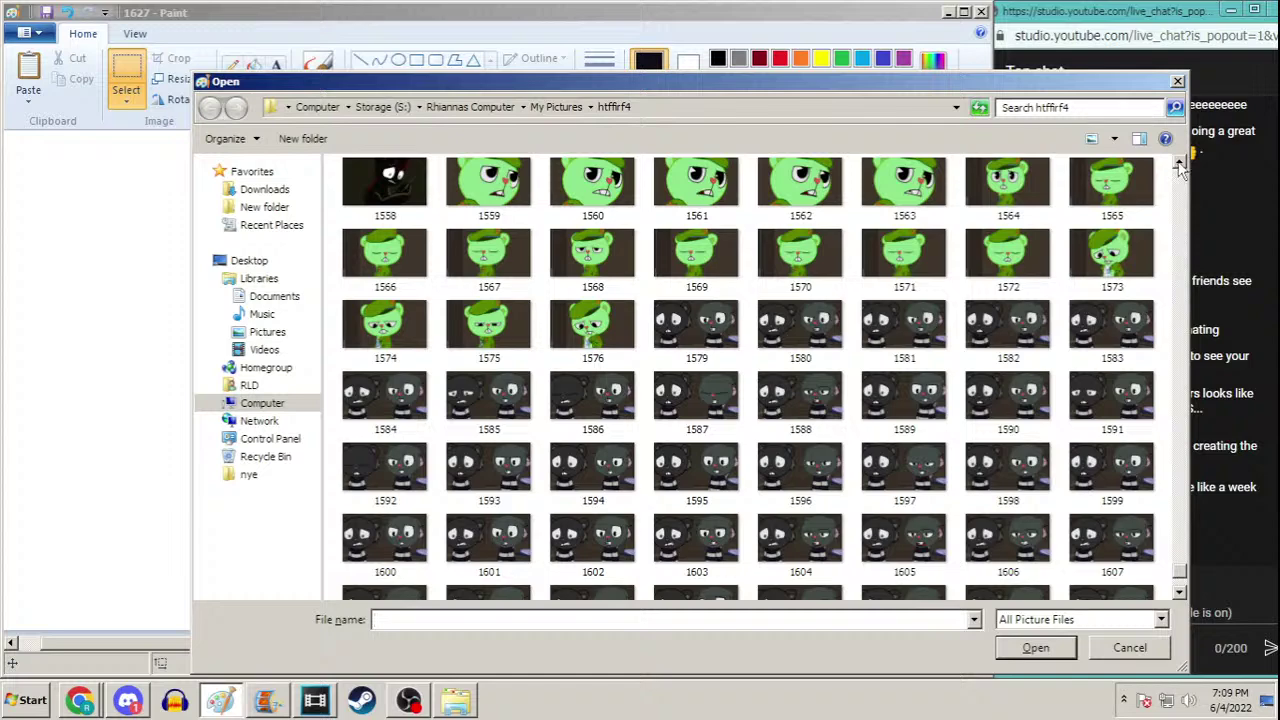
scroll(1180, 163, up, 8)
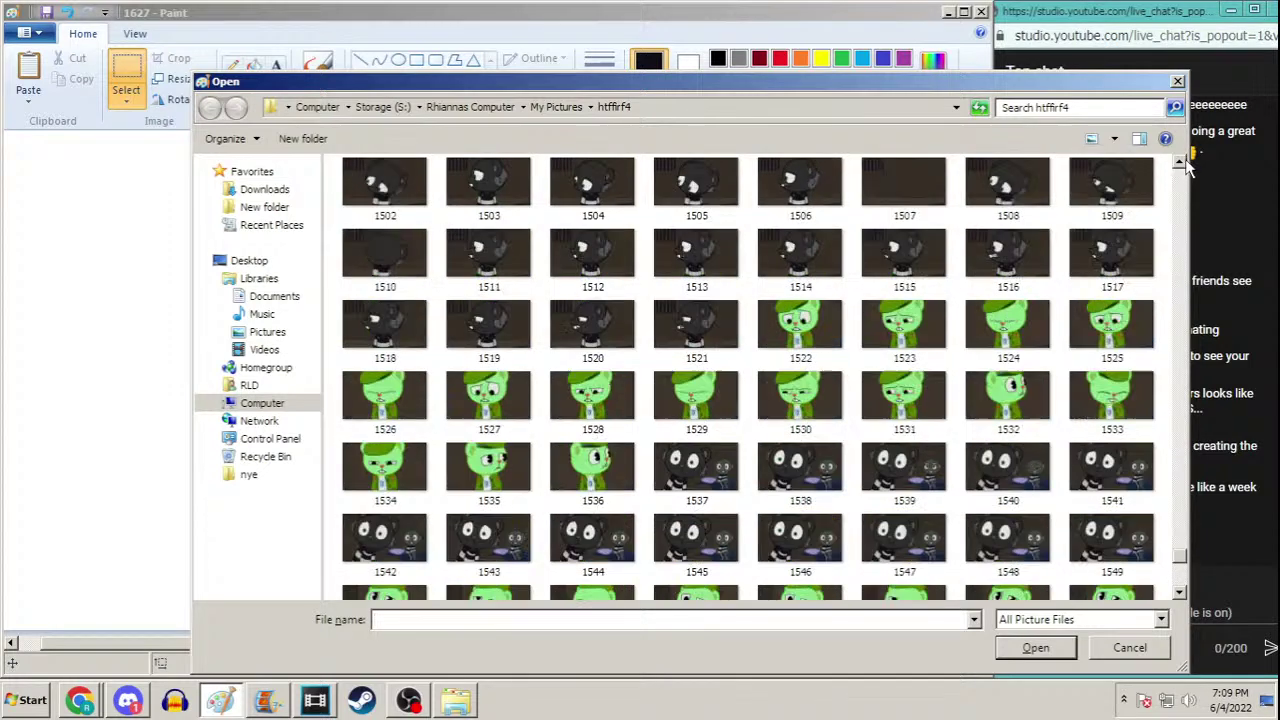
scroll(1182, 165, up, 4)
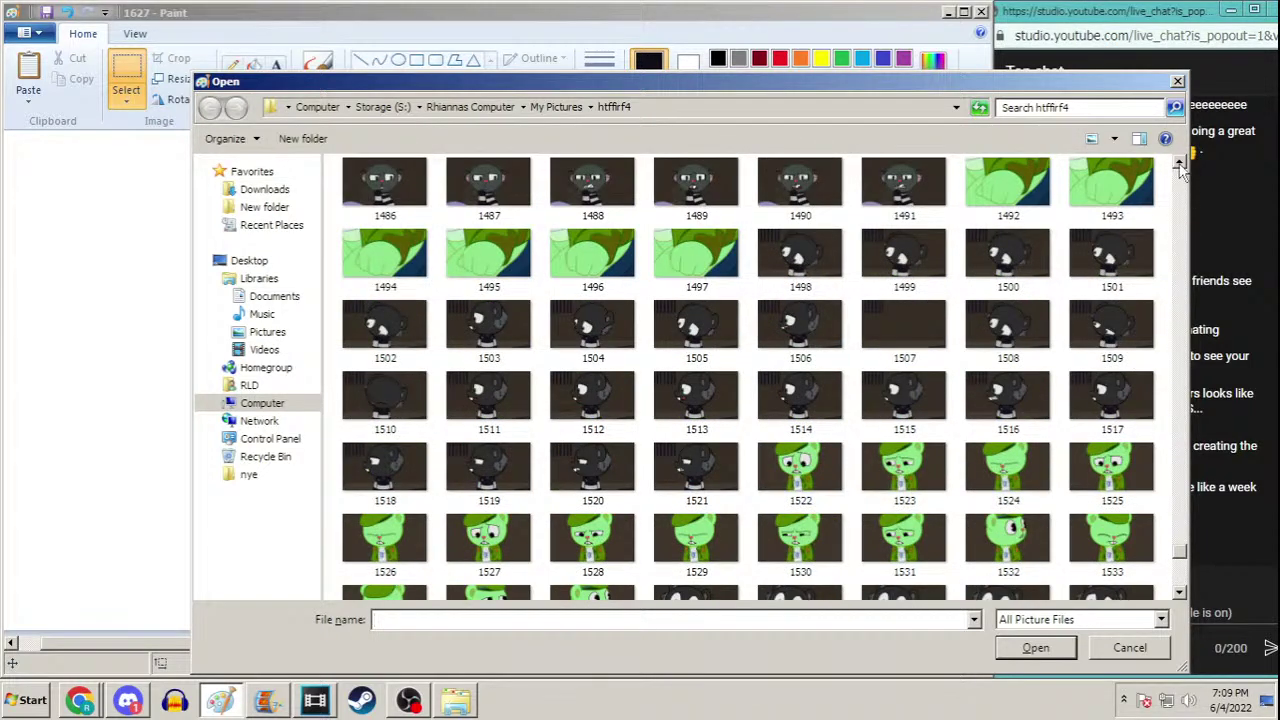
scroll(1182, 165, up, 2)
double_click(610, 373)
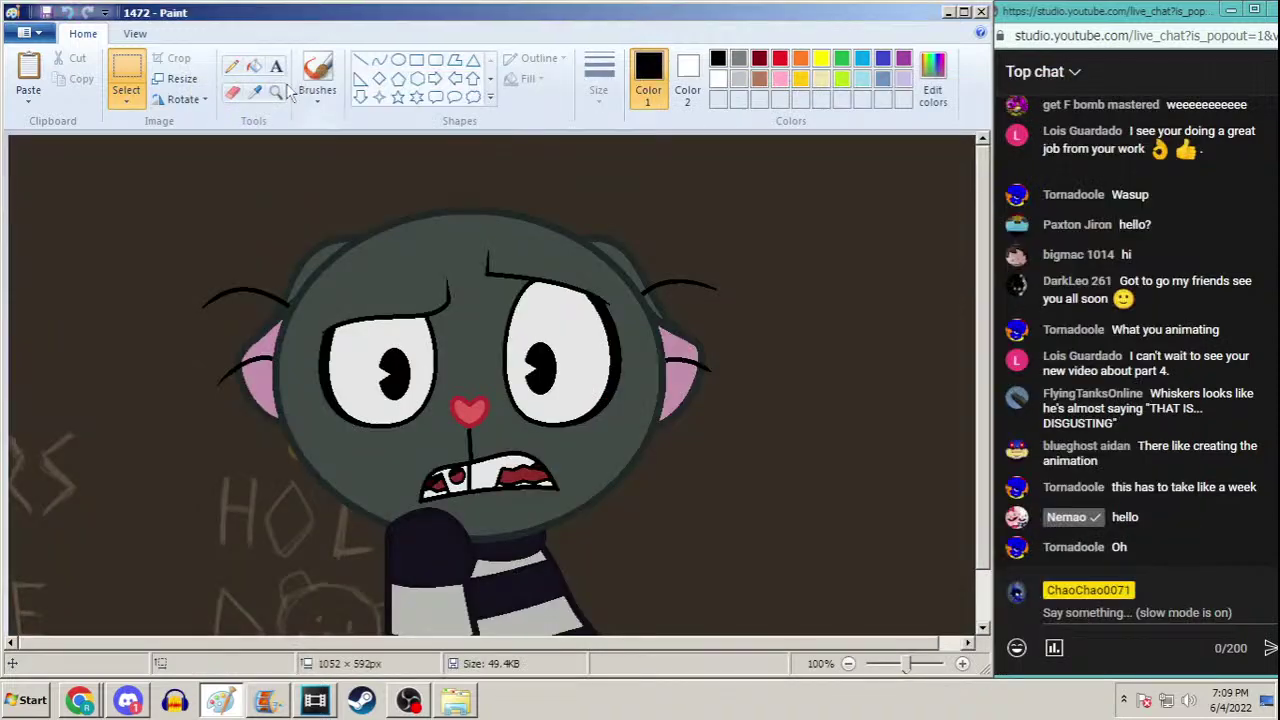
Sample the tongue's red from the character's mouth and add it to the custom colours
click(254, 91)
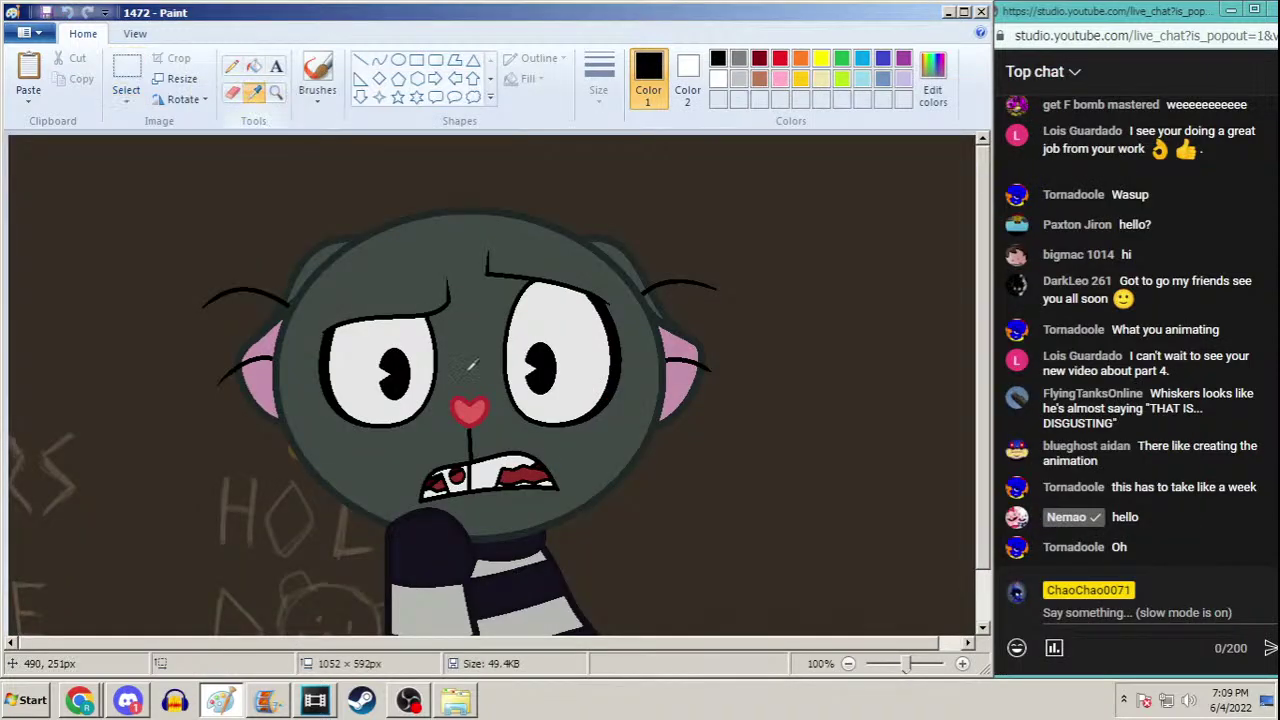
click(560, 497)
click(932, 80)
click(557, 478)
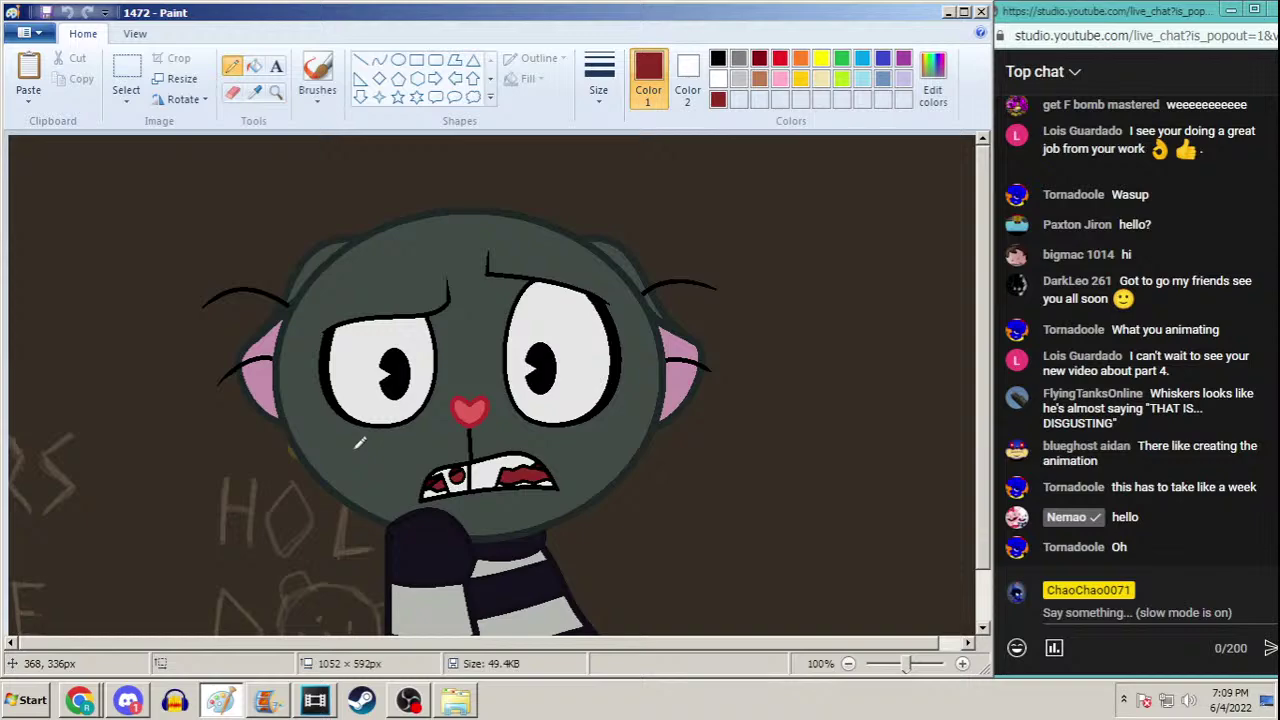
Reopen frame 1627 from the end of the htffirf4 folder
key(ctrl+o)
drag(1183, 178, 1185, 582)
click(1008, 560)
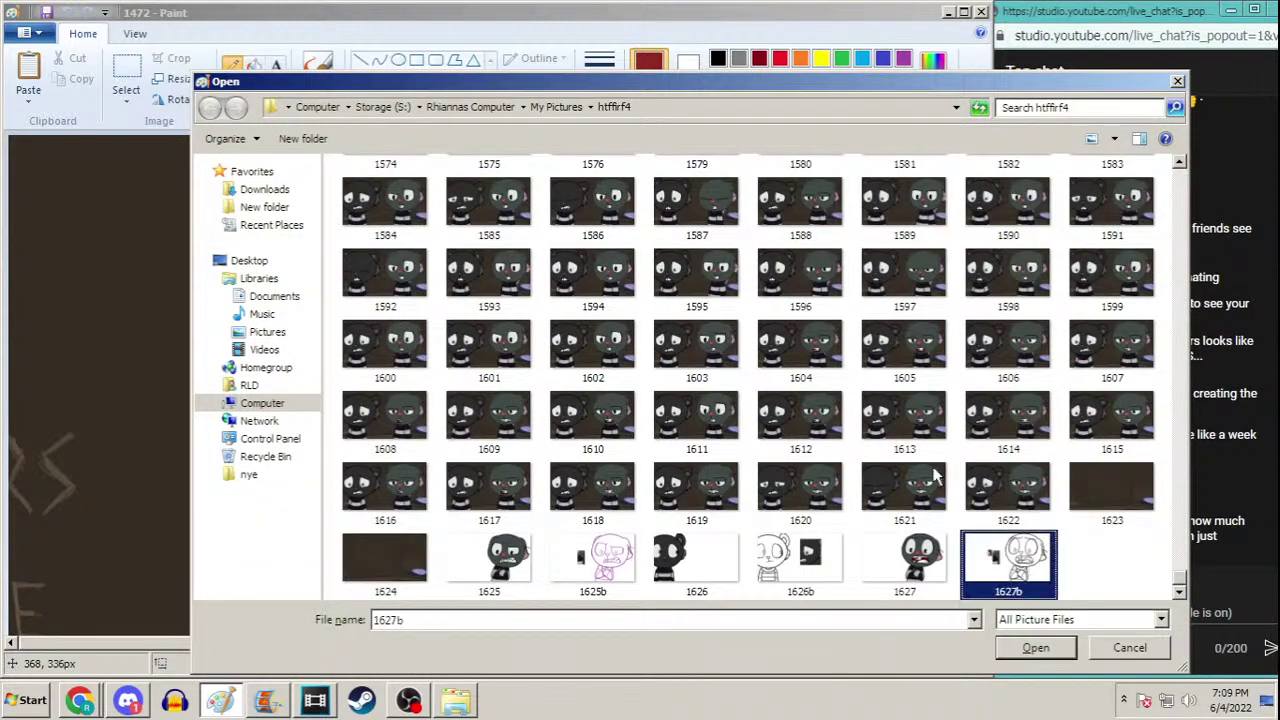
click(904, 560)
double_click(904, 560)
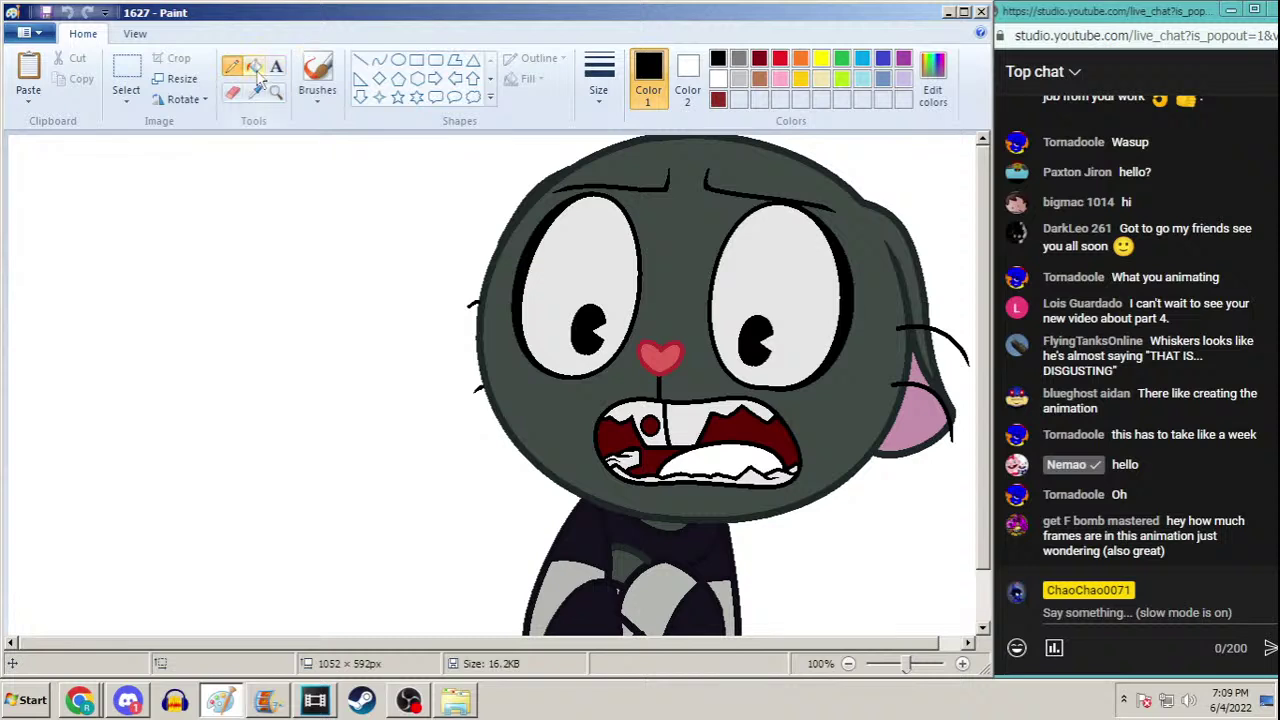
Fill the white tongue with the stored custom red and save the frame
click(716, 100)
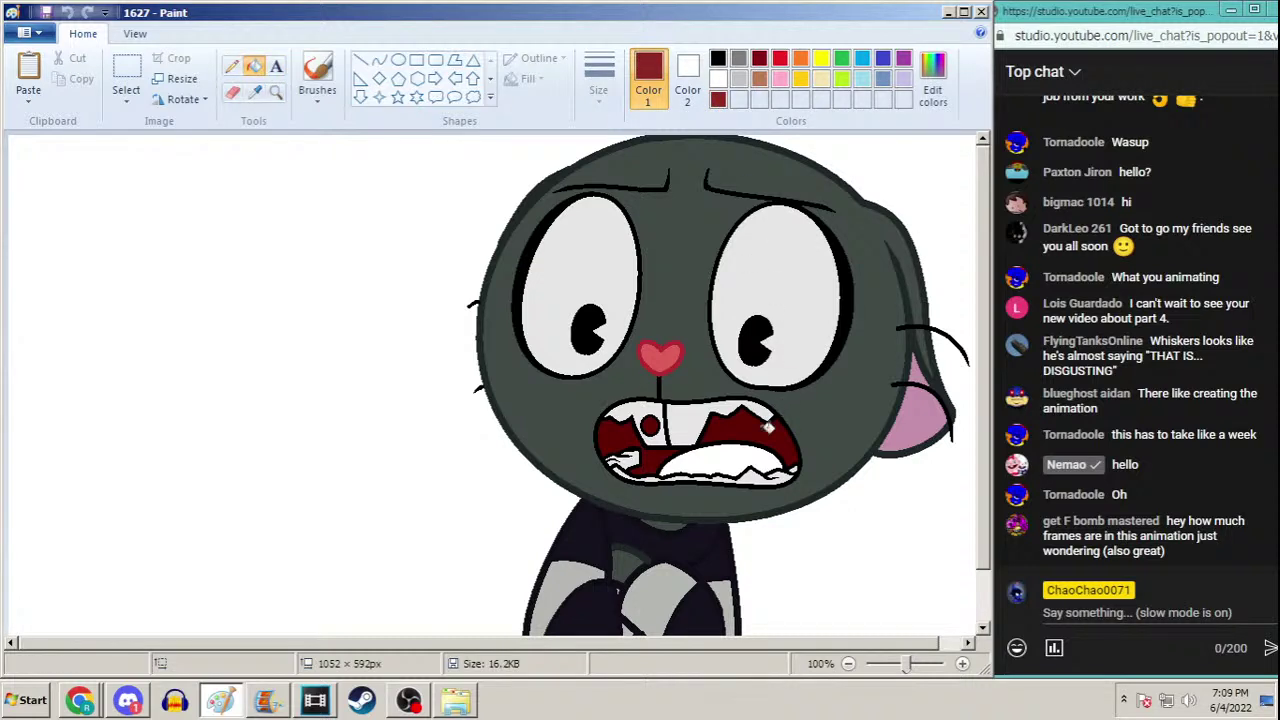
click(758, 448)
key(ctrl+s)
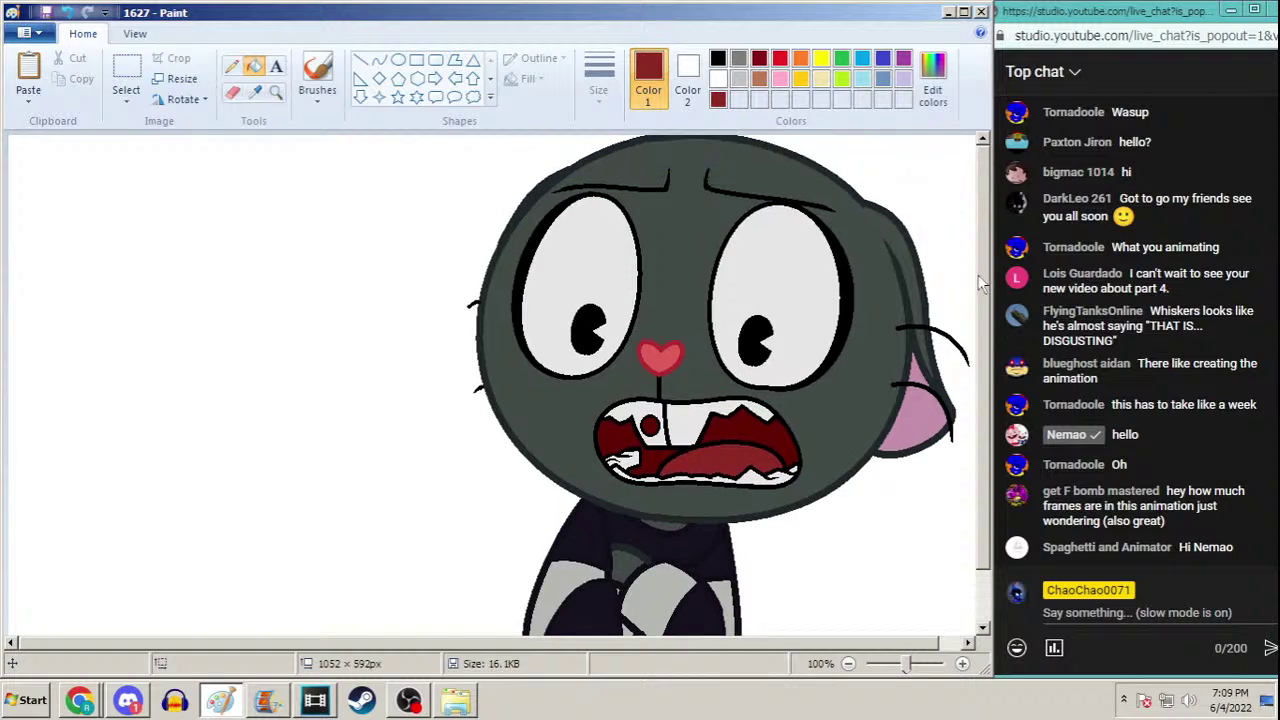
Switch to Movie Maker and insert frame 1627 from the htffirf4 folder directly before frame 1625
click(267, 704)
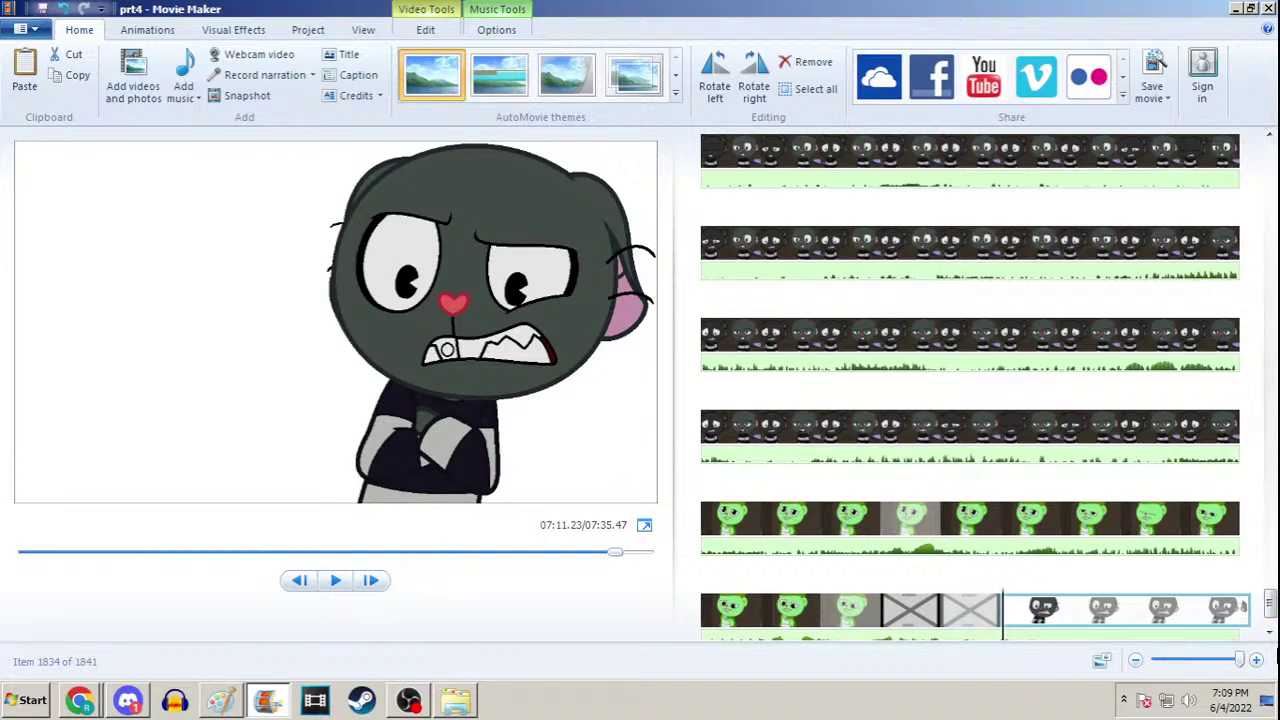
click(1270, 632)
scroll(1270, 636, down, 1)
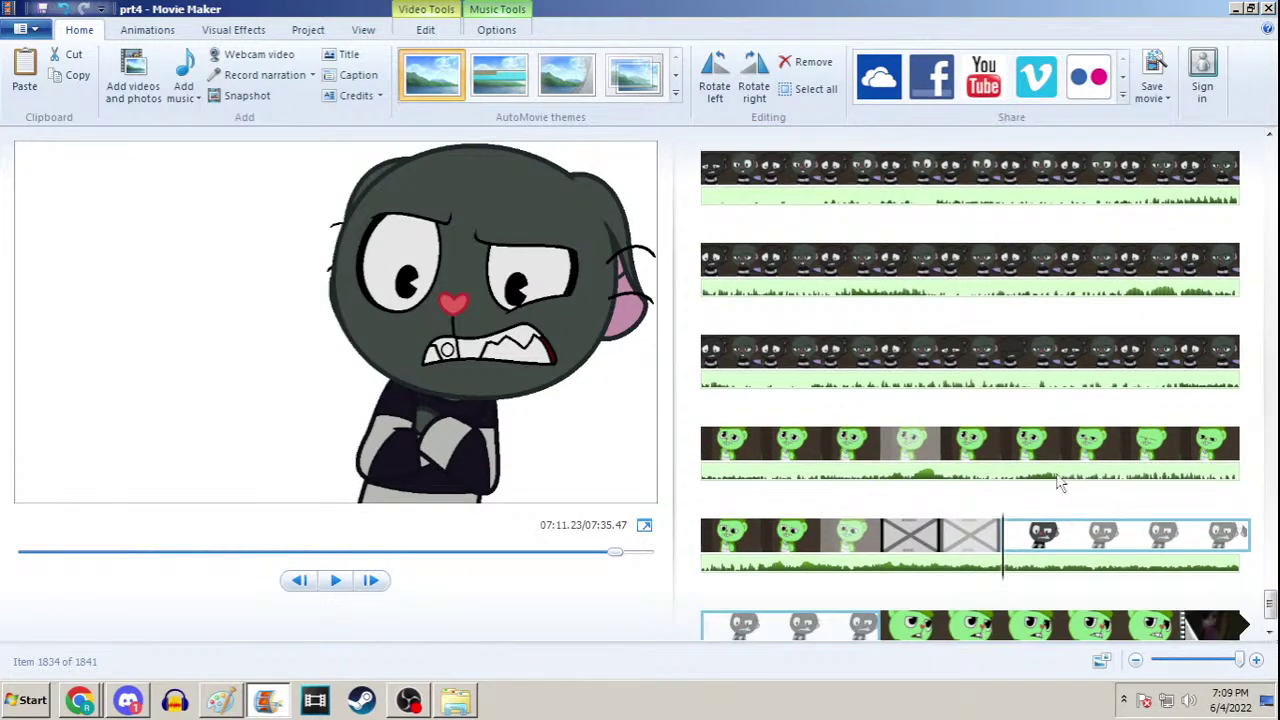
click(985, 545)
click(133, 80)
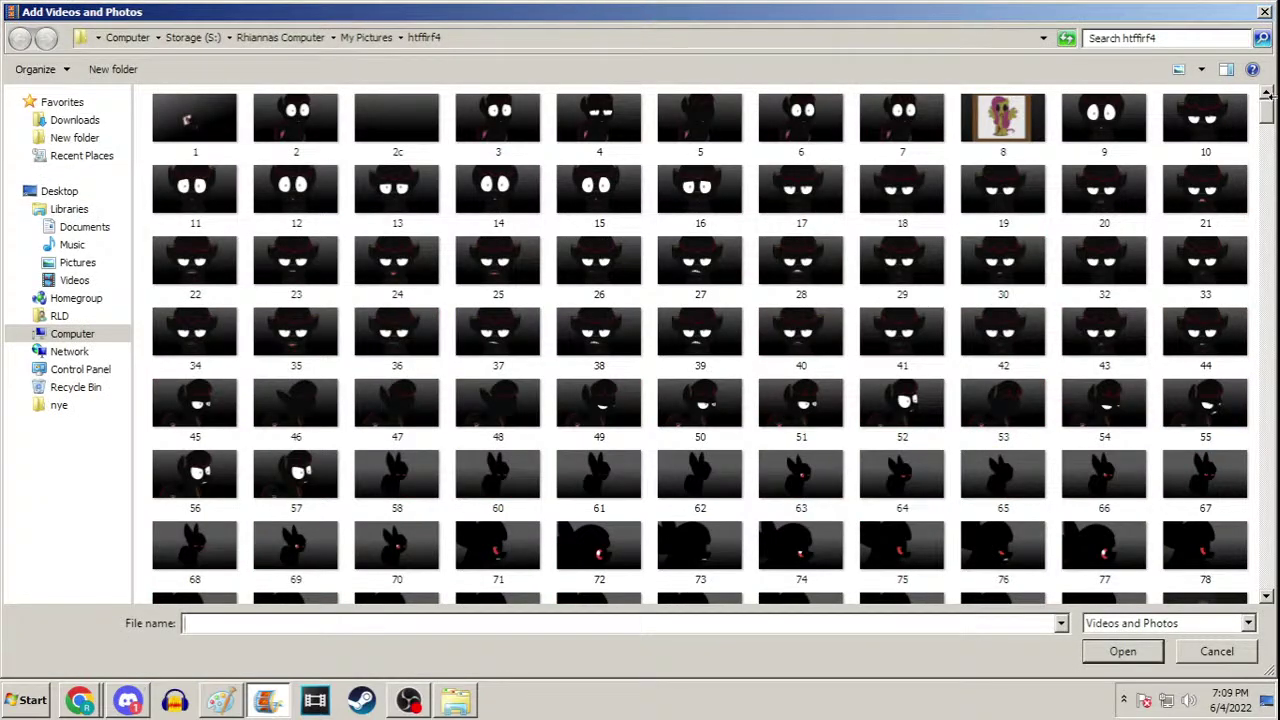
drag(1268, 118, 1268, 575)
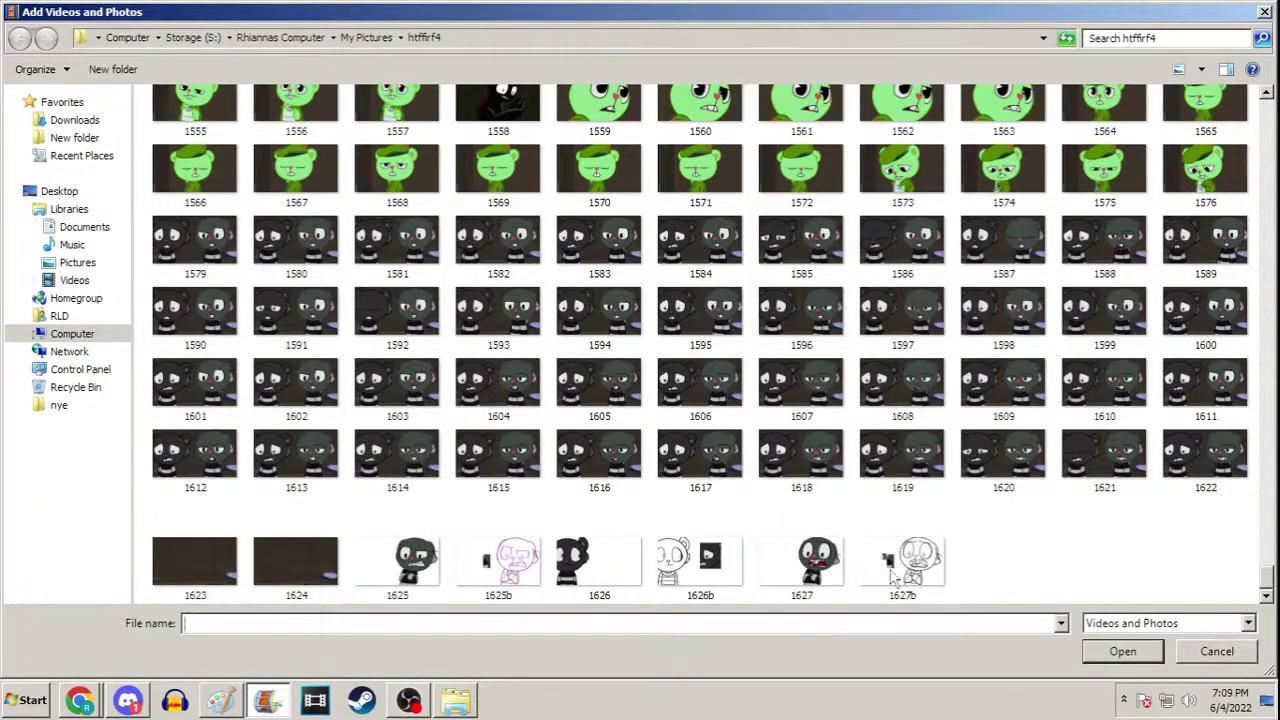
click(830, 582)
double_click(843, 567)
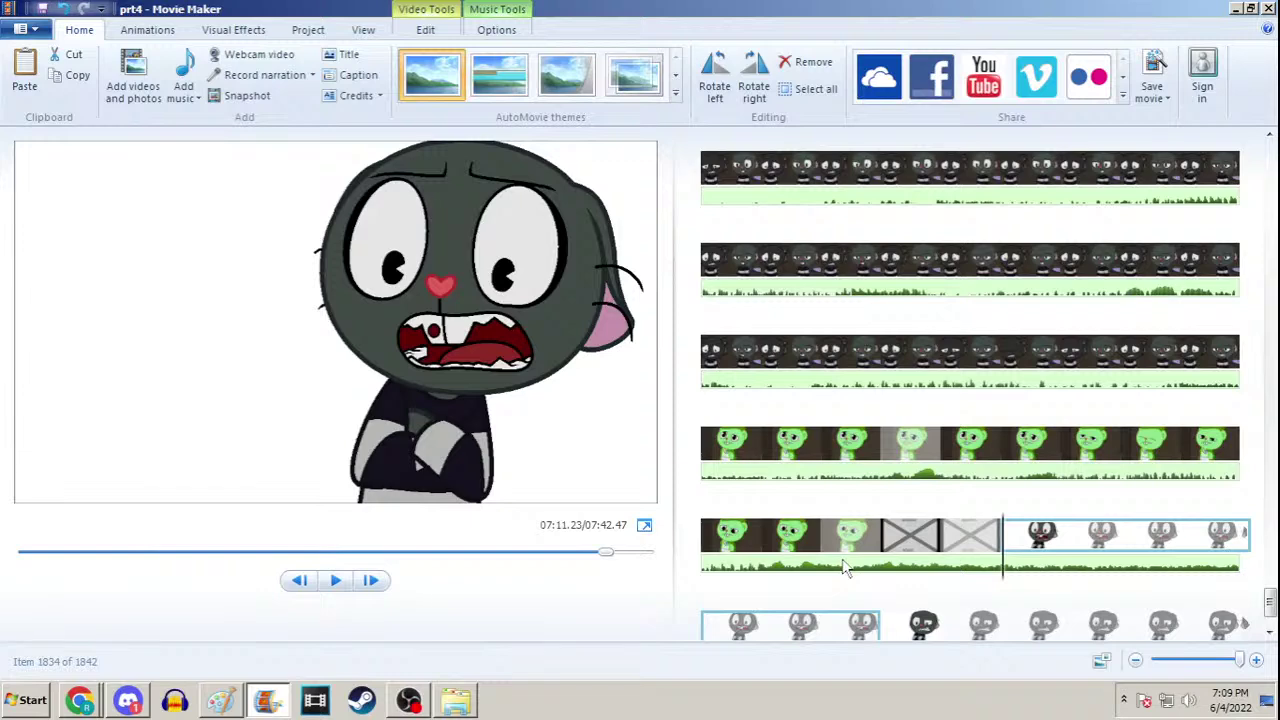
Flip between frames 1627 and 1625 in the preview to compare the two poses
key(Right)
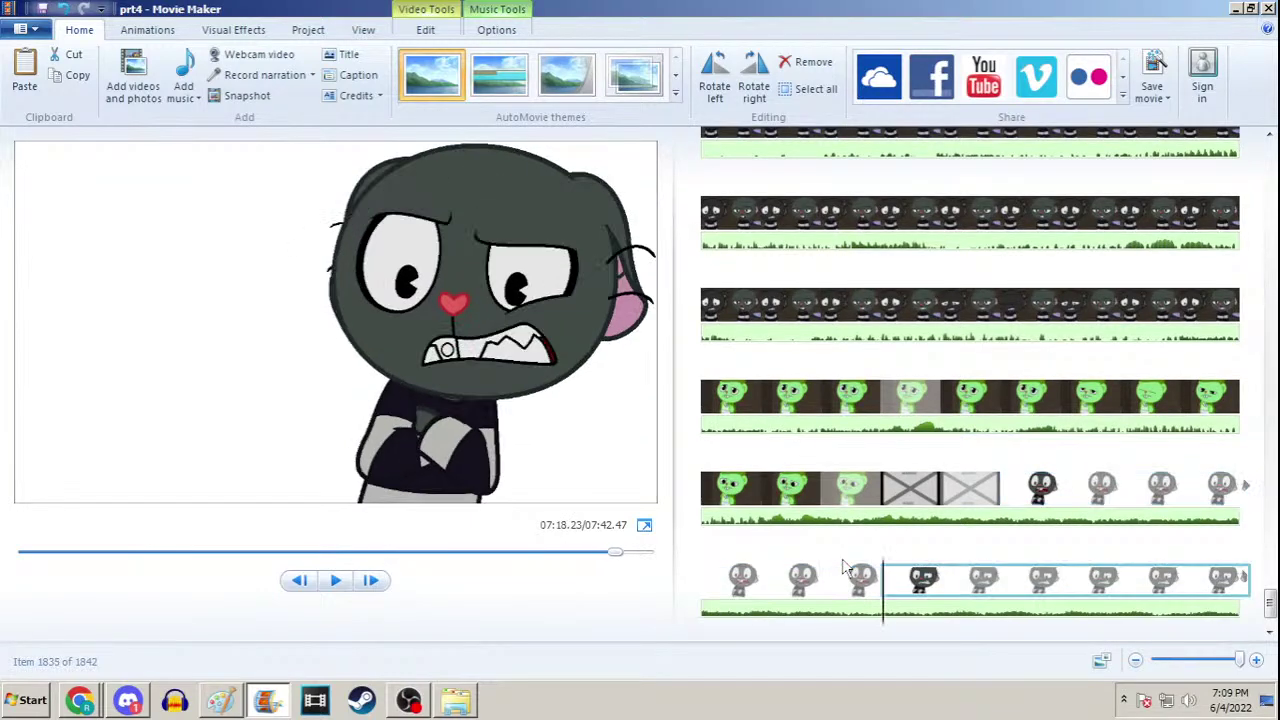
key(Left)
key(Left)
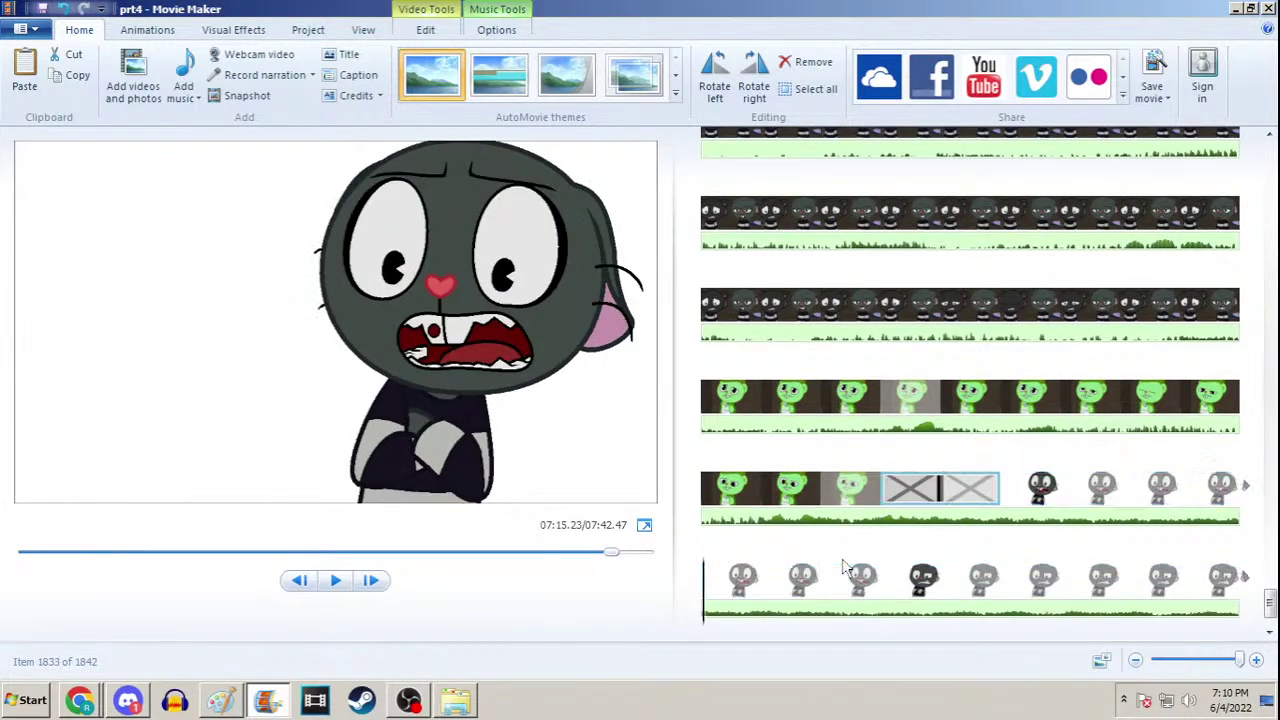
key(Right)
key(Right)
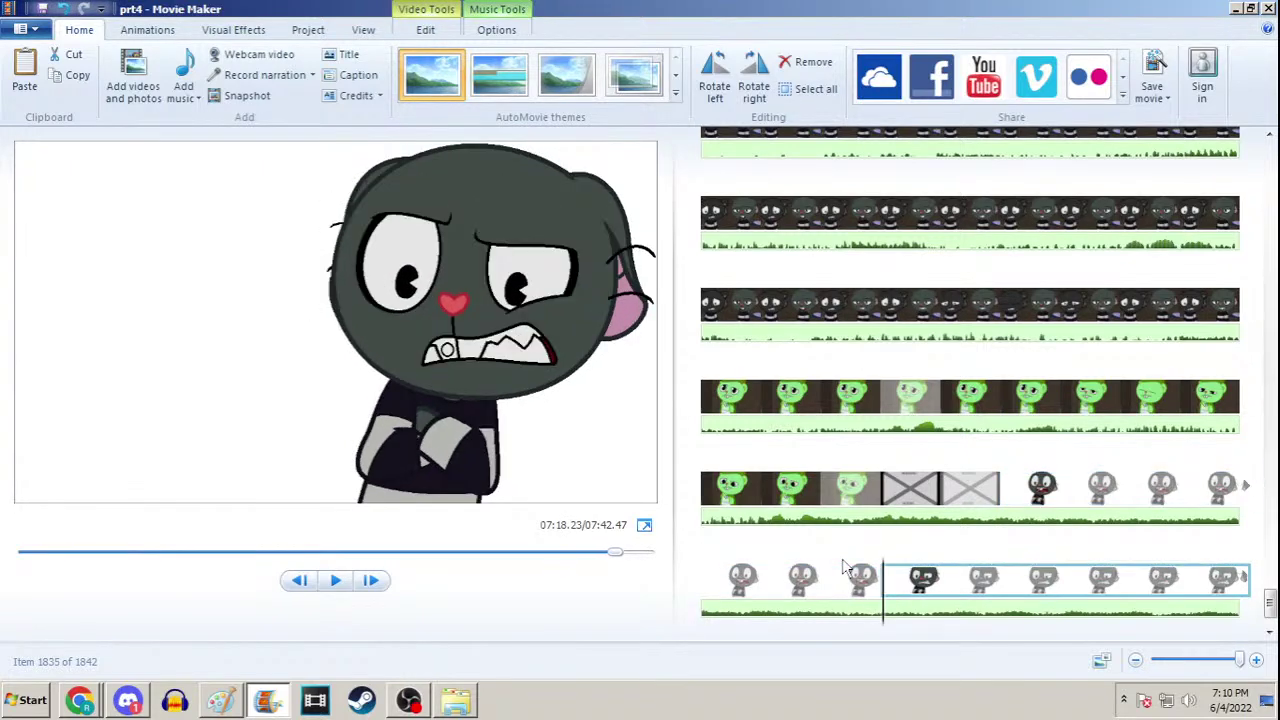
key(Left)
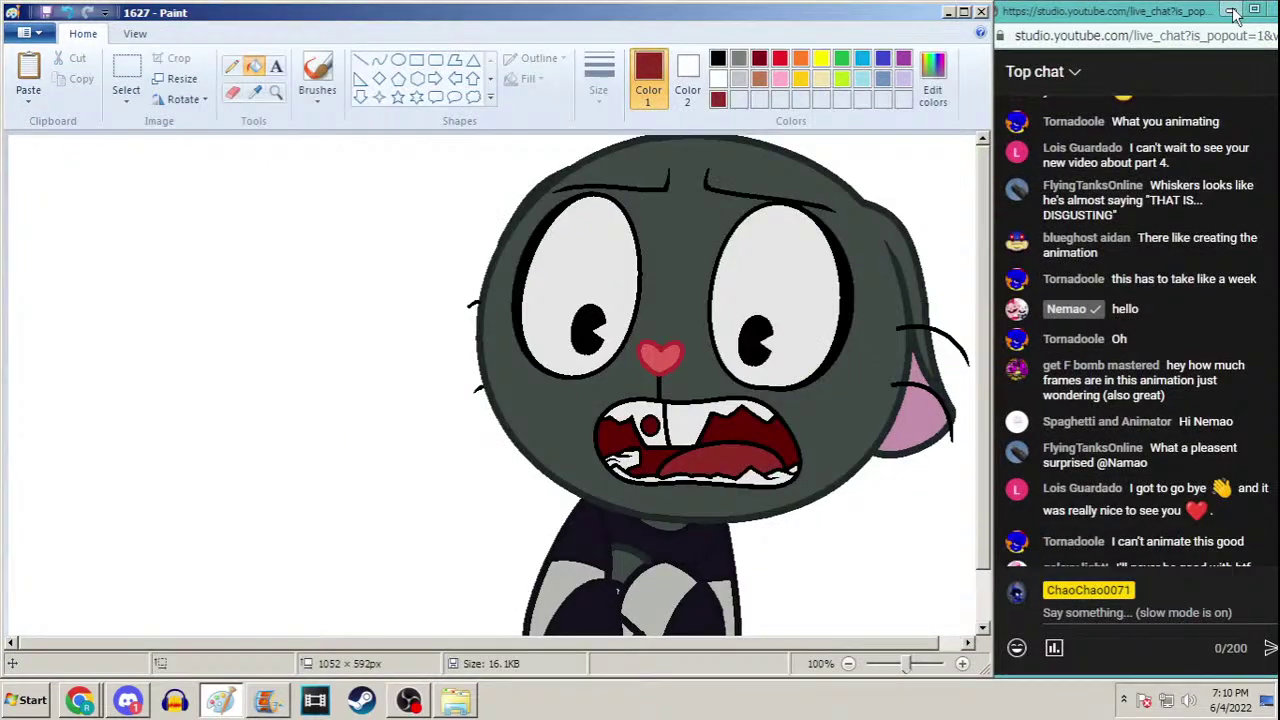
click(1236, 9)
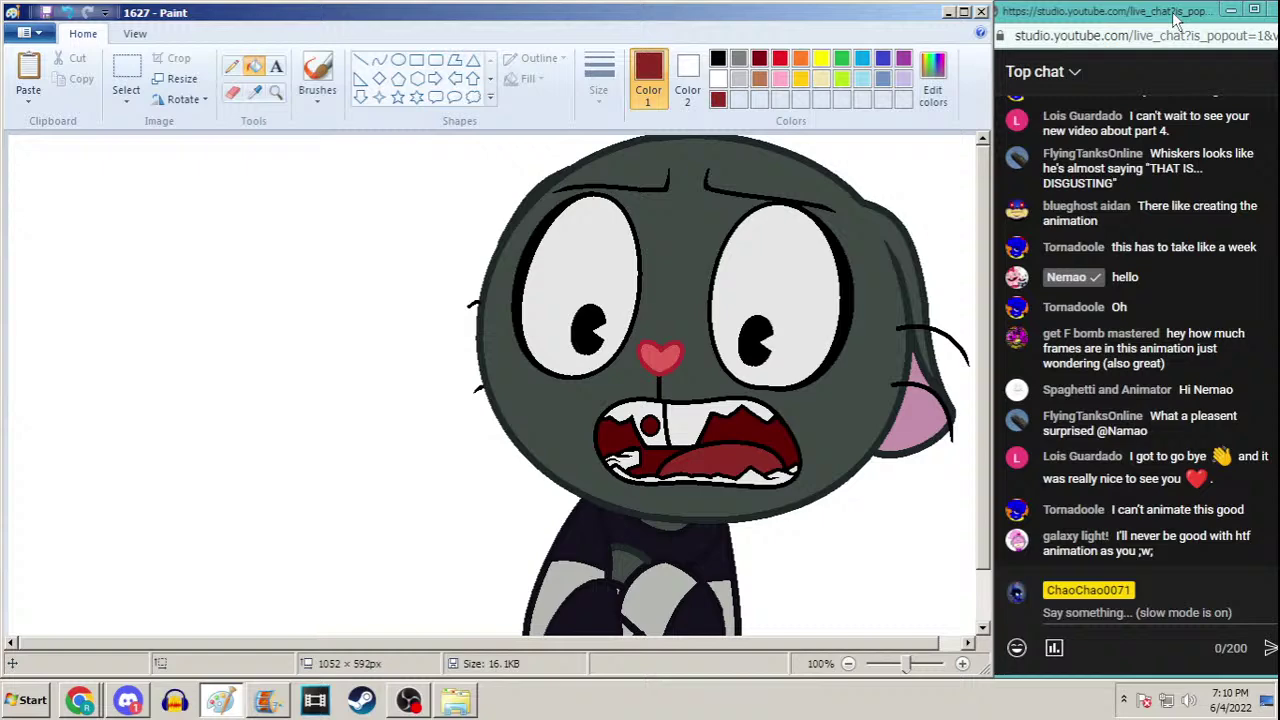
Return to the prt4 project and set the duration of frame 1627 to 0.3 seconds
click(267, 703)
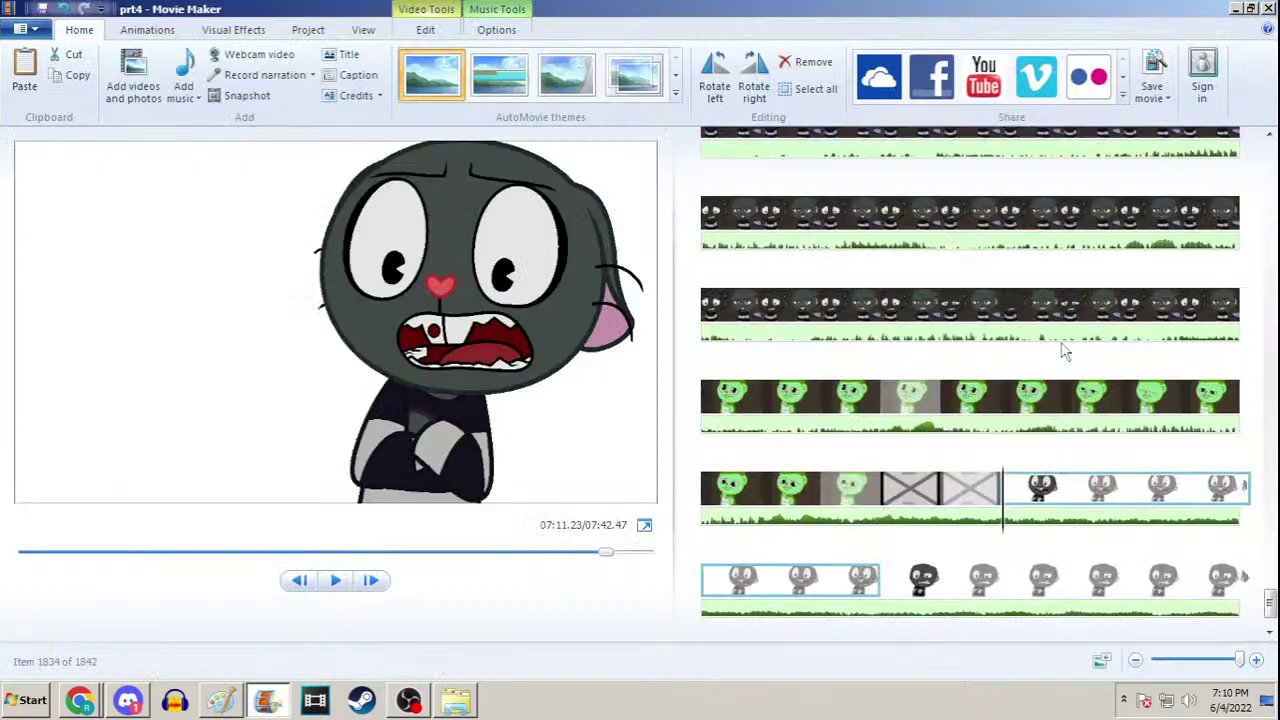
click(443, 33)
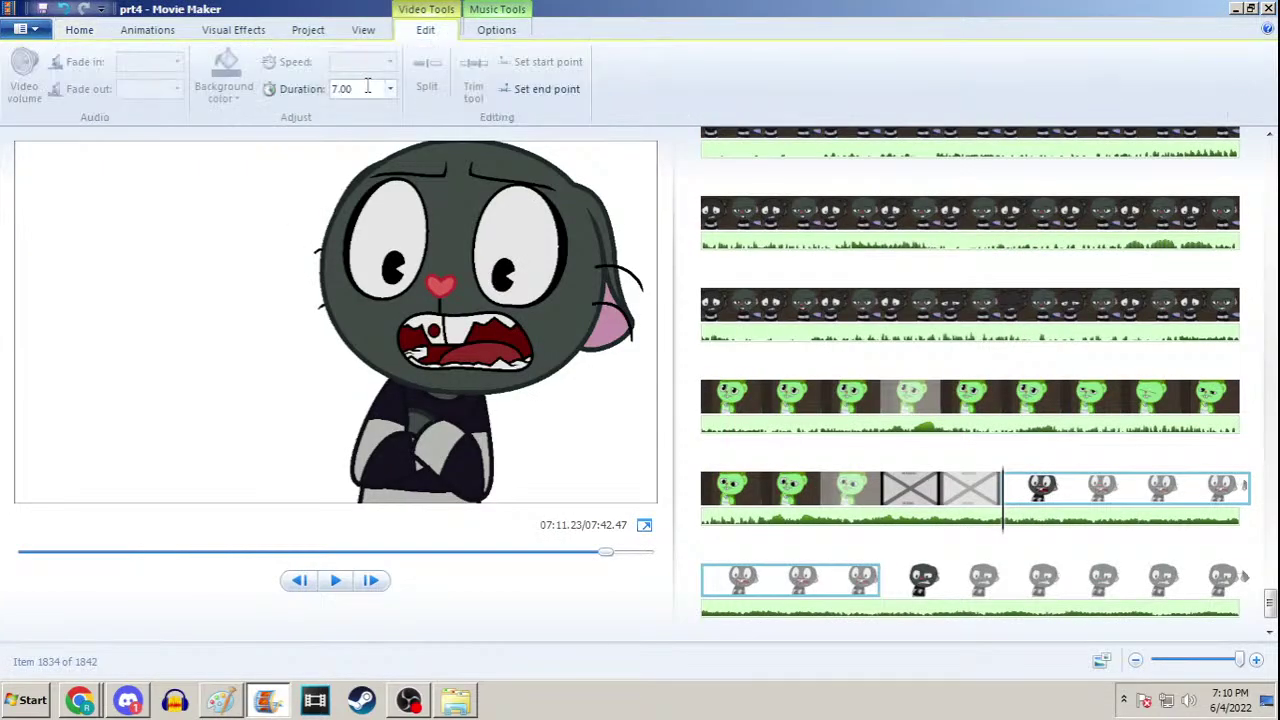
click(365, 87)
text(0.3)
key(Return)
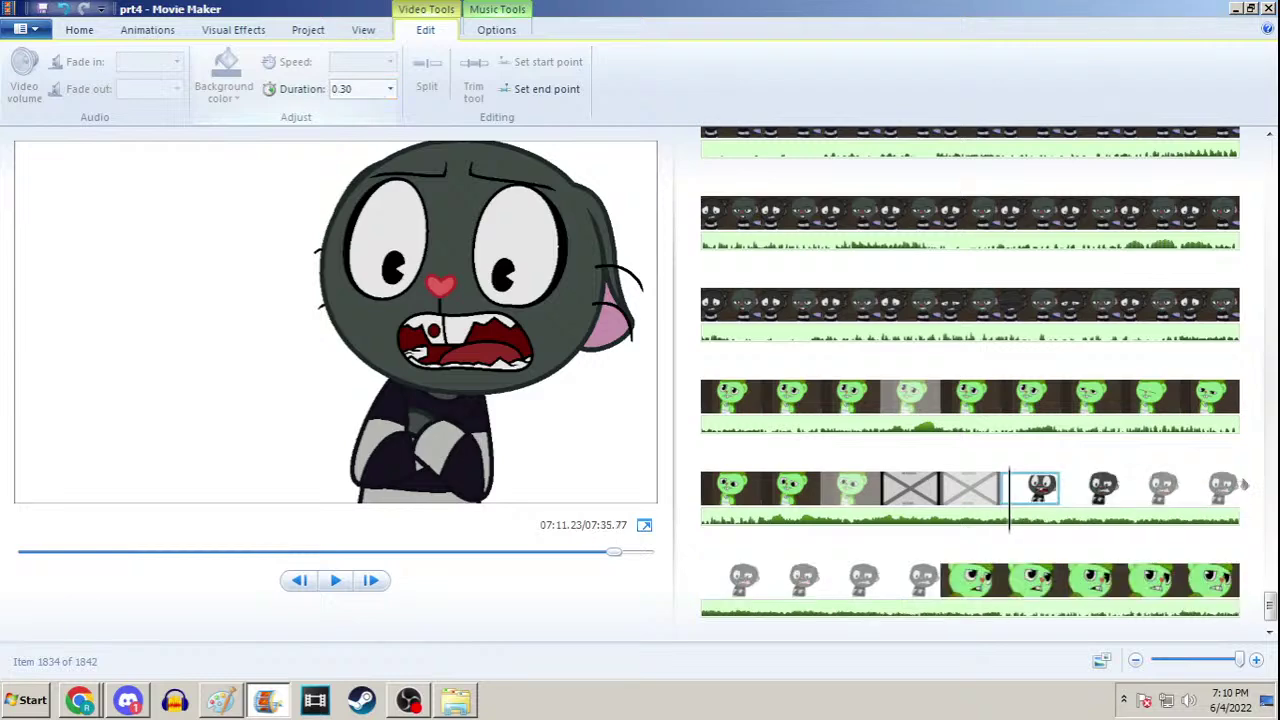
Alternate repeatedly between the shortened frame 1627 and frame 1625 to check the motion between them
key(Right)
key(Left)
key(Right)
key(Left)
key(Right)
key(Left)
key(Right)
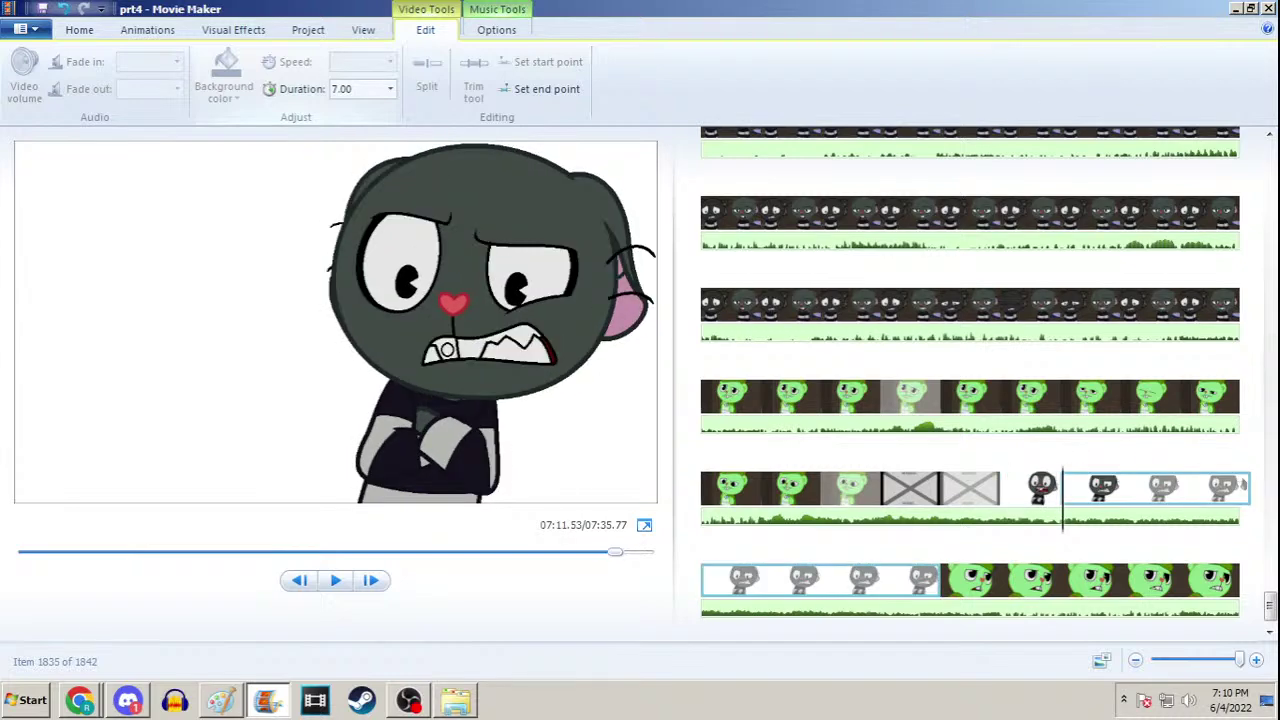
key(Left)
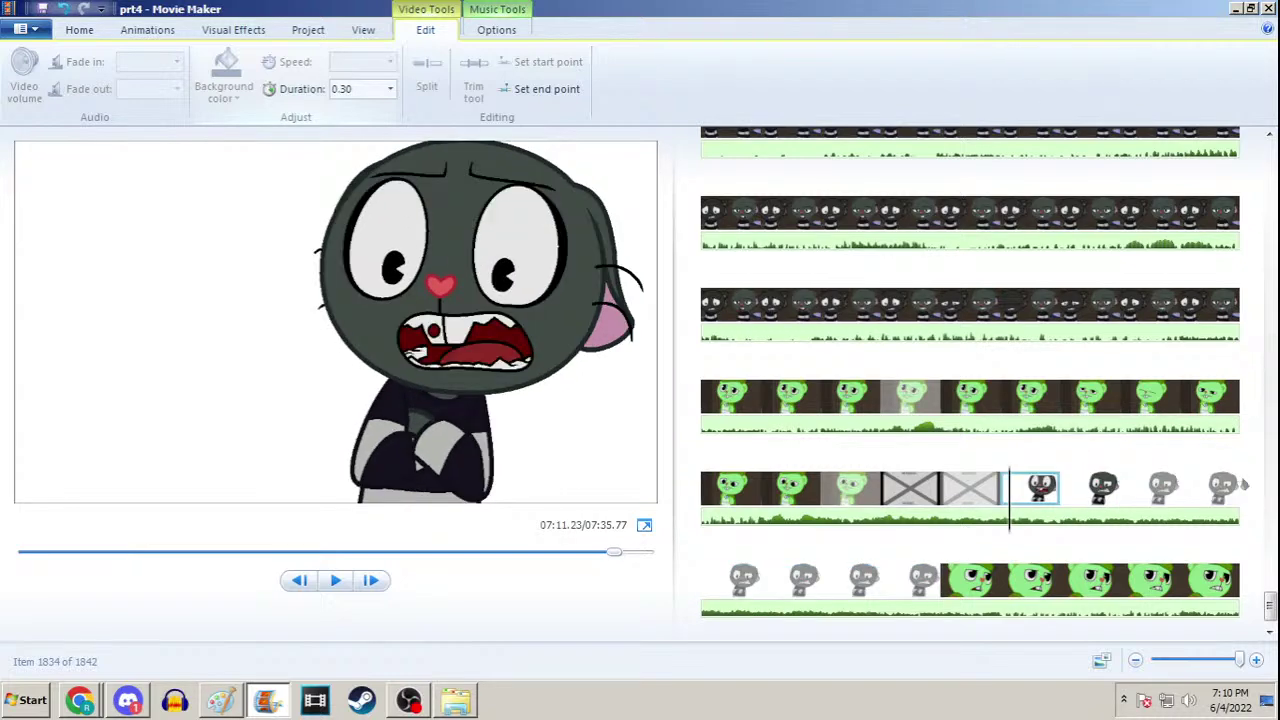
key(Right)
key(Left)
key(Right)
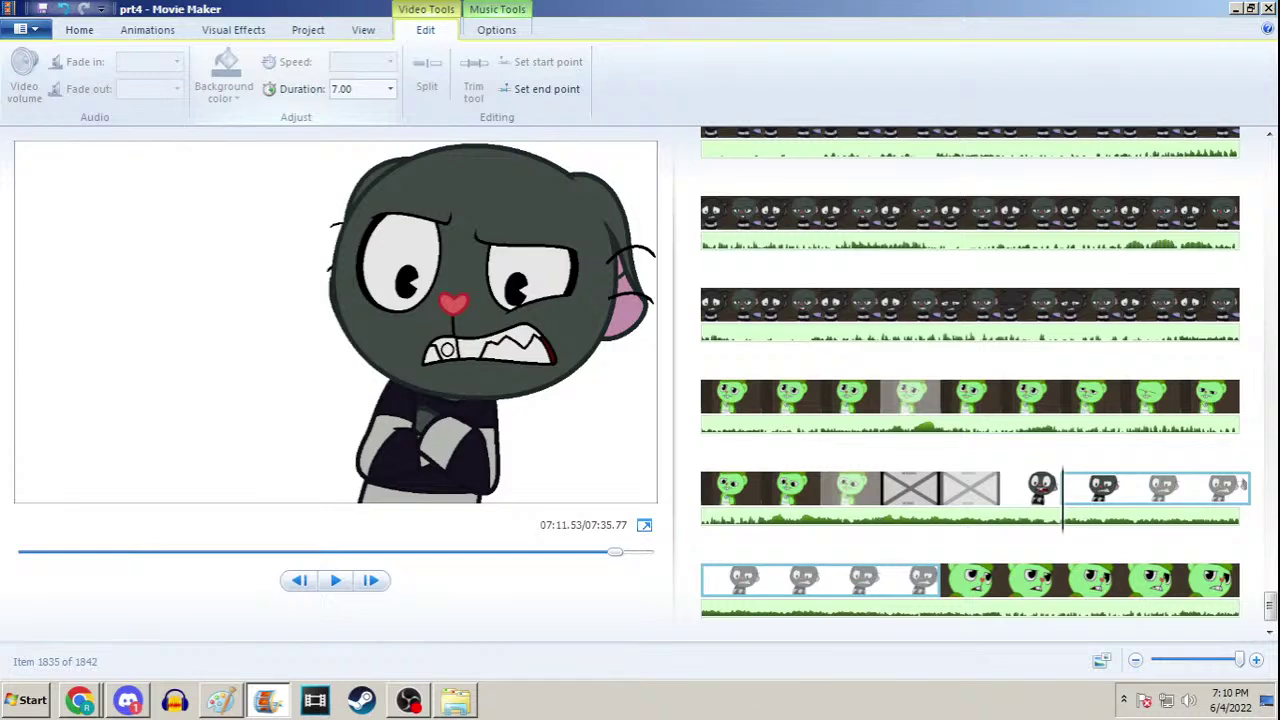
key(Left)
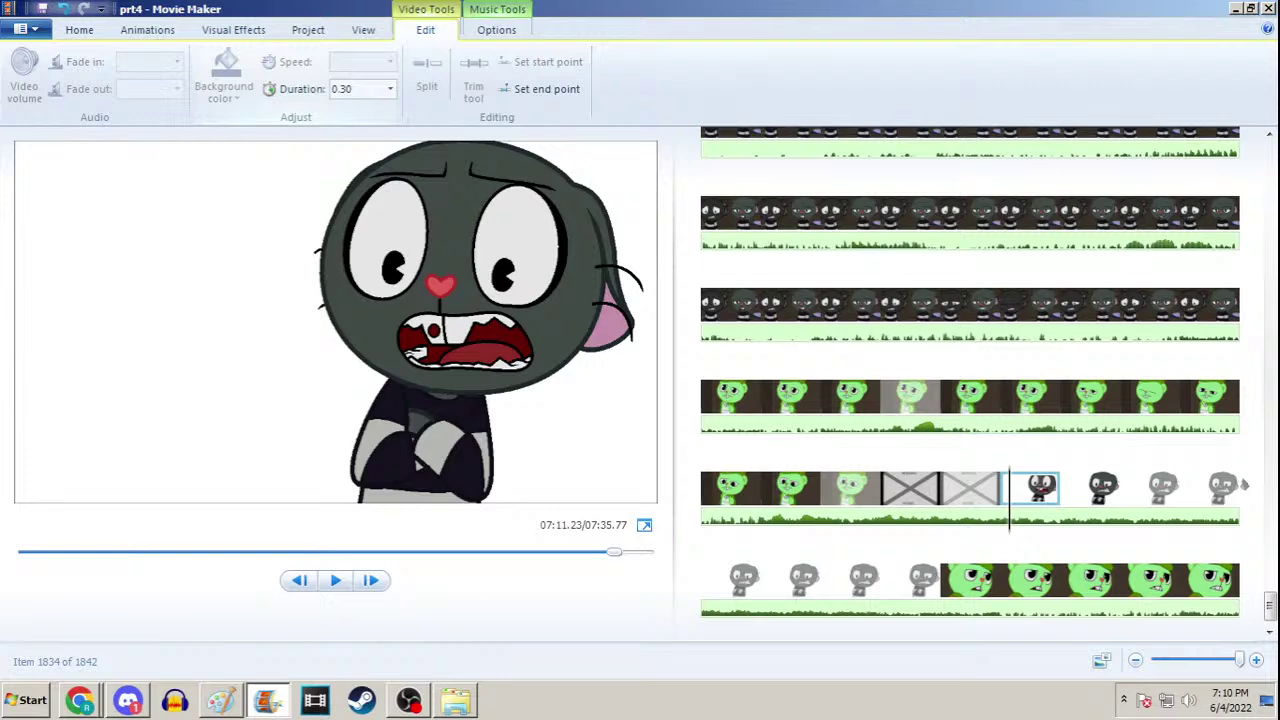
key(Right)
key(Left)
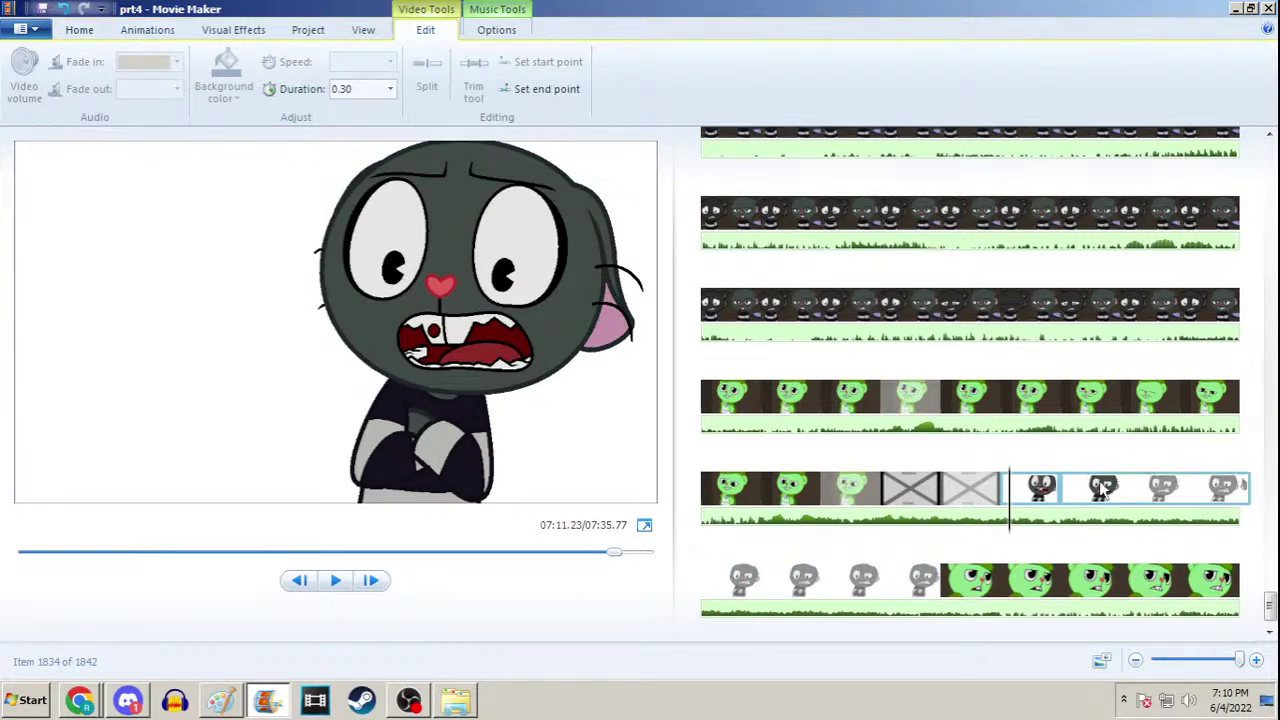
key(Right)
key(Left)
Set the duration of frame 1625 to 1 second
click(1062, 490)
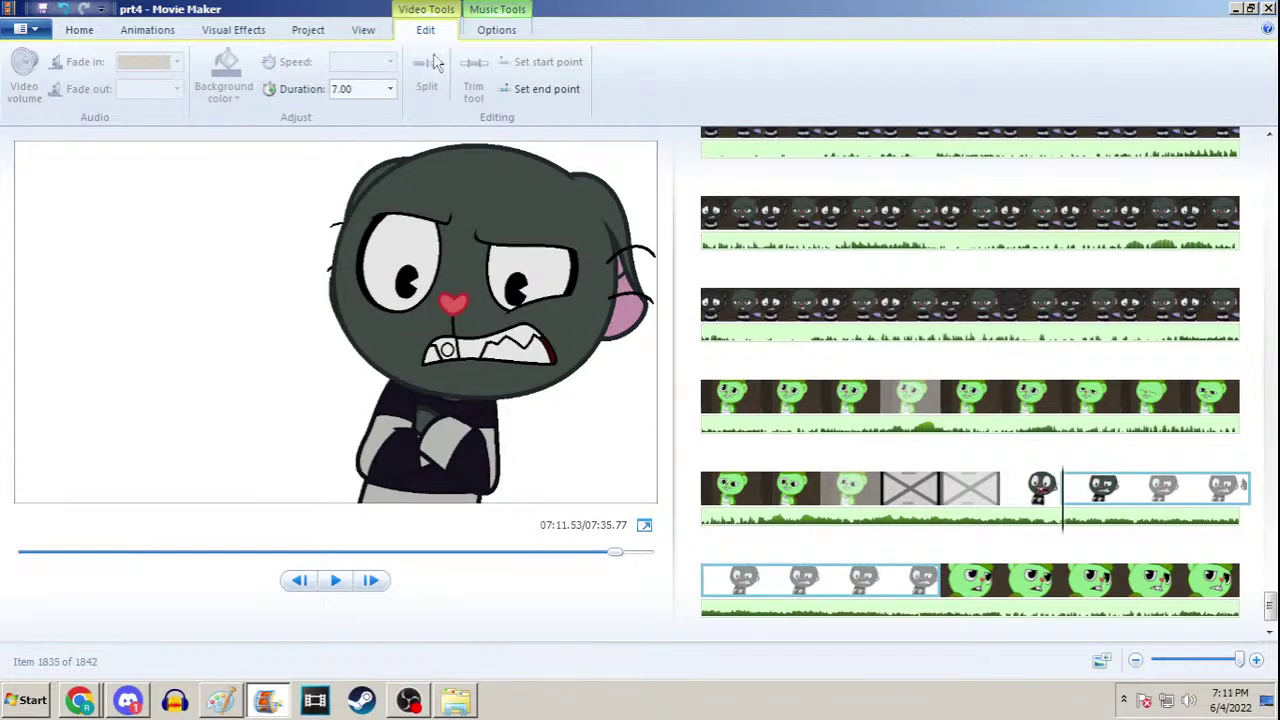
click(370, 88)
text(1)
key(Return)
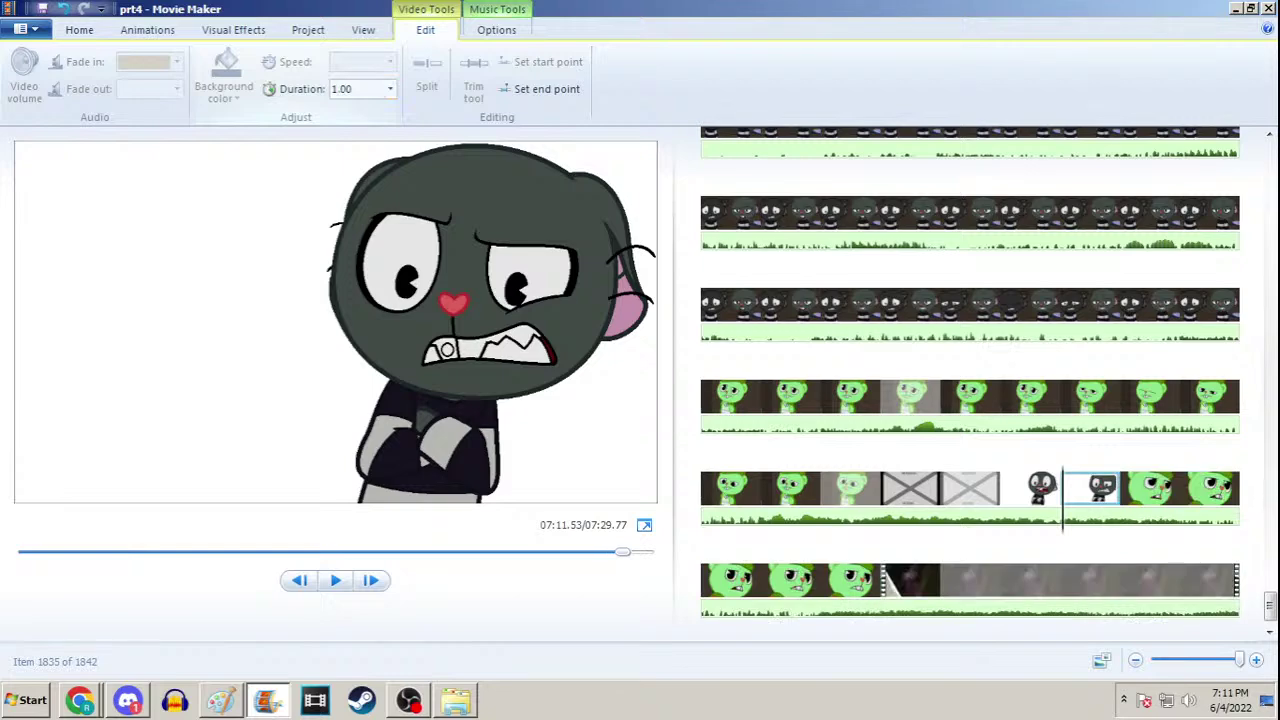
scroll(812, 277, up, 1)
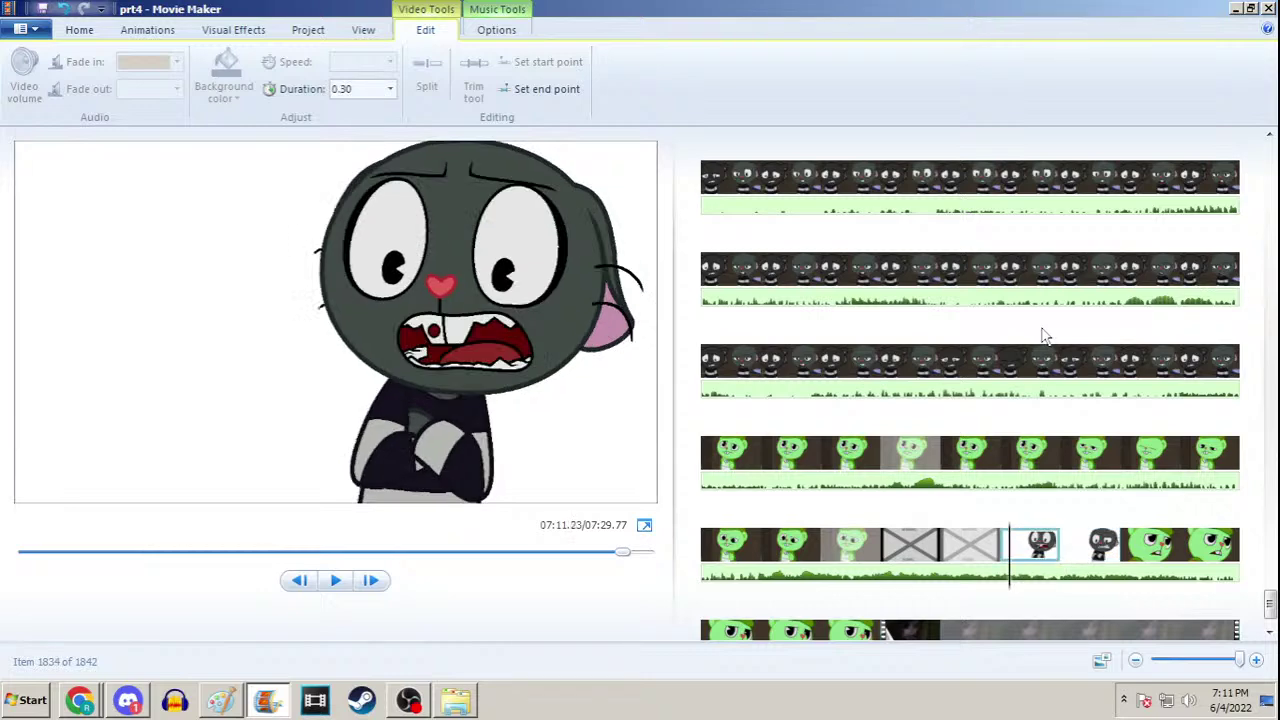
Switch to Paint and look over the mouth and crossed arms of frame 1627
click(1236, 8)
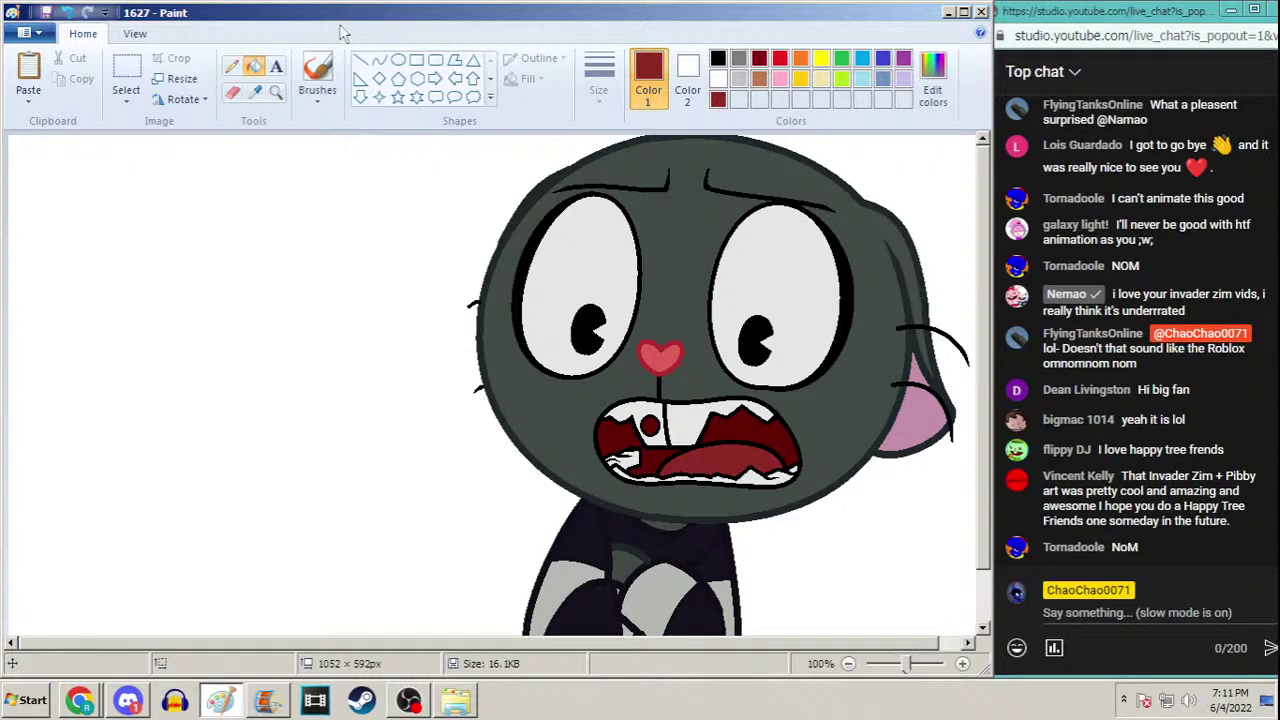
scroll(985, 420, down, 1)
scroll(982, 412, down, 1)
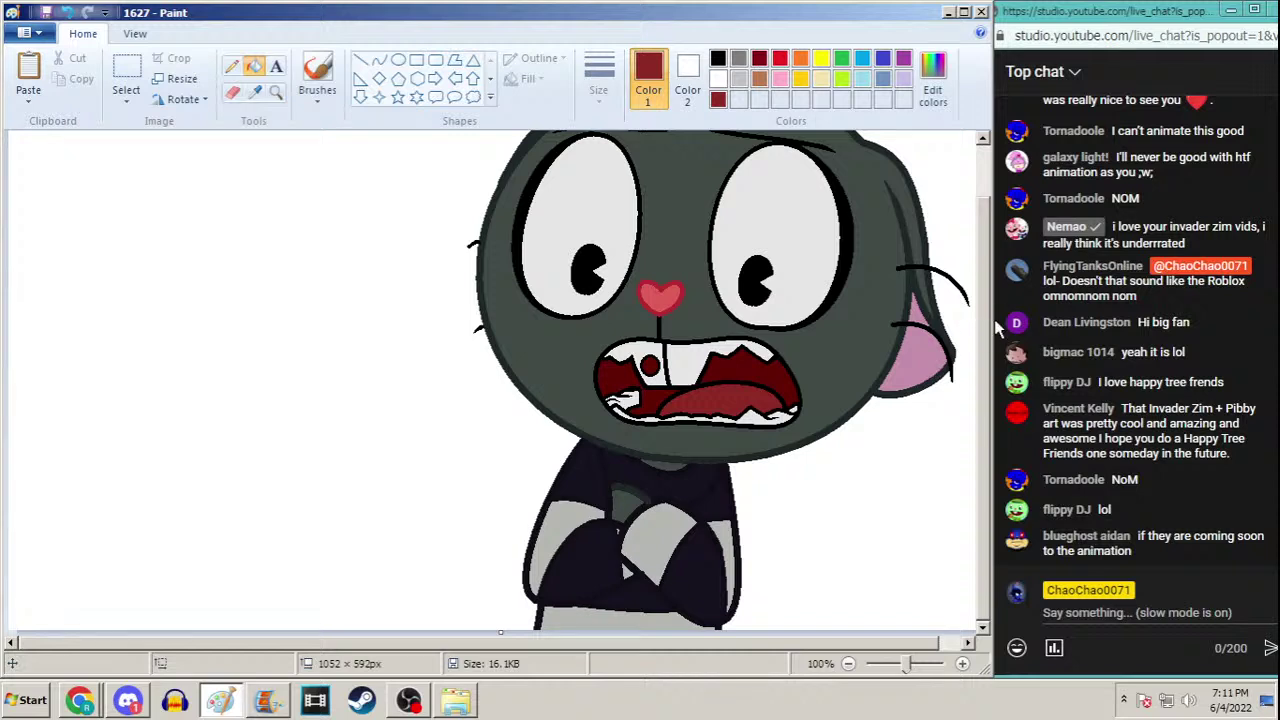
key(ctrl+z)
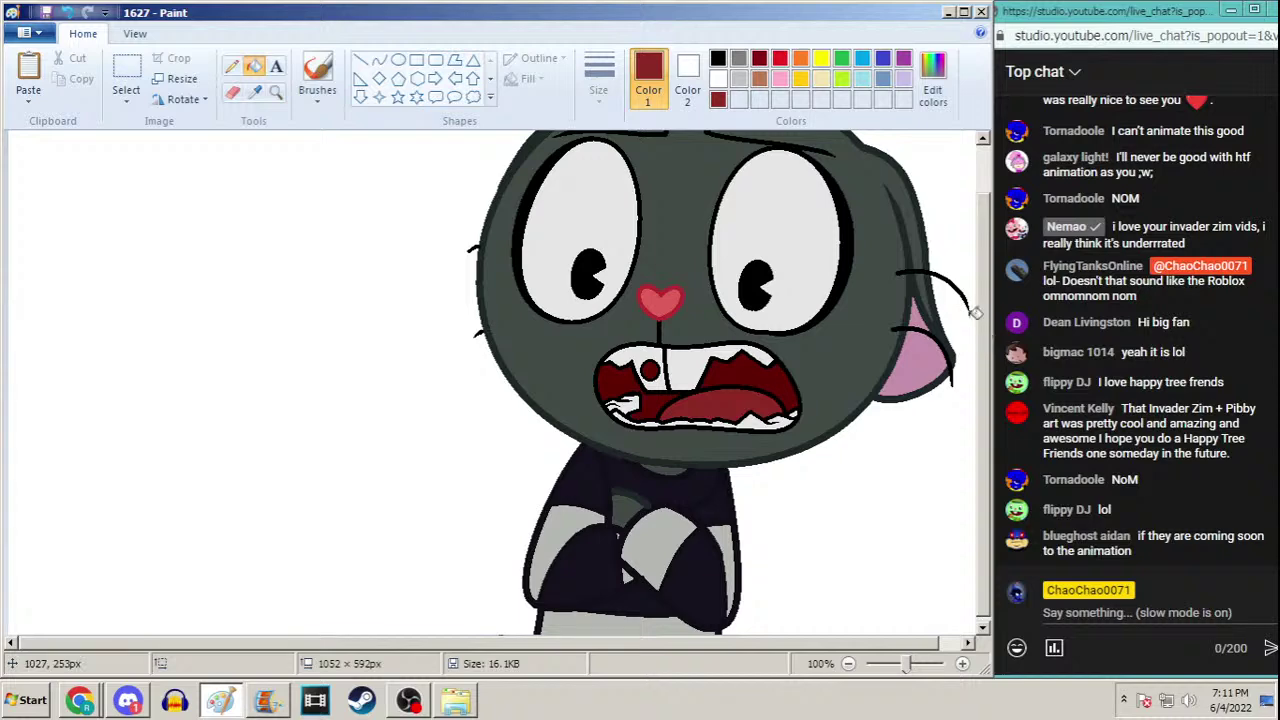
Switch back to Movie Maker and review the transition between frames 1627 and 1625 in the preview
click(268, 703)
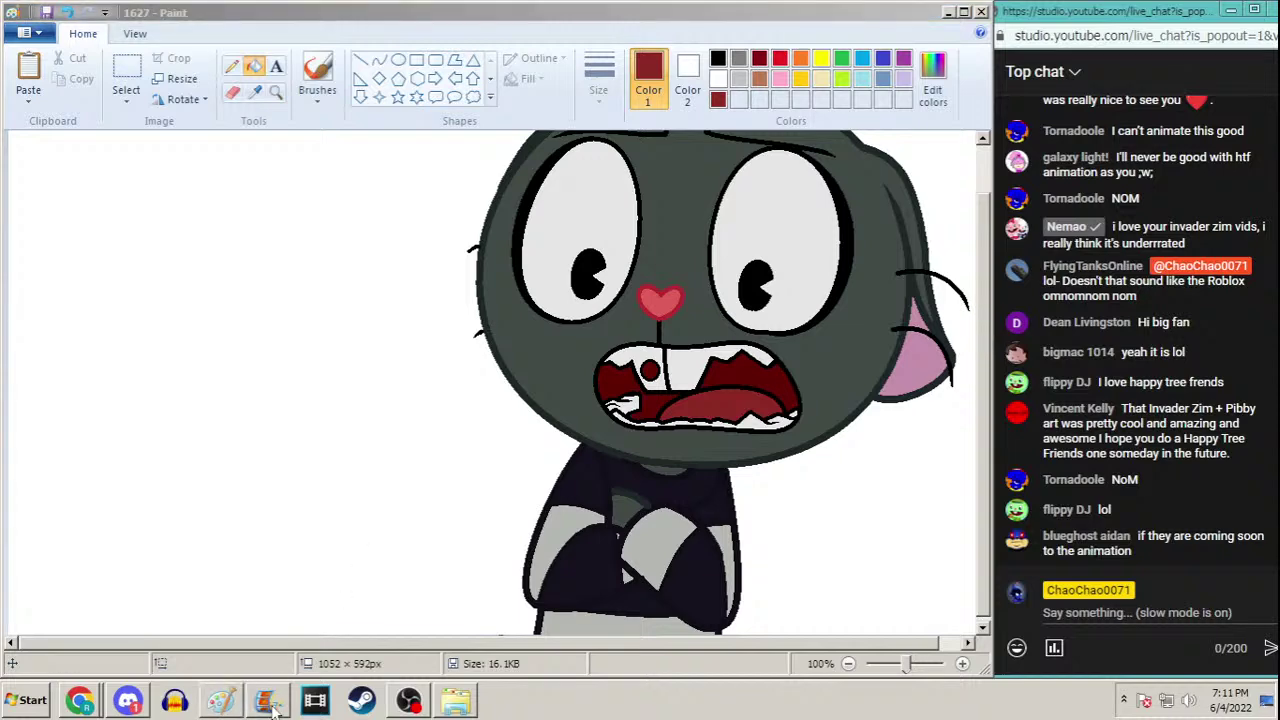
click(272, 706)
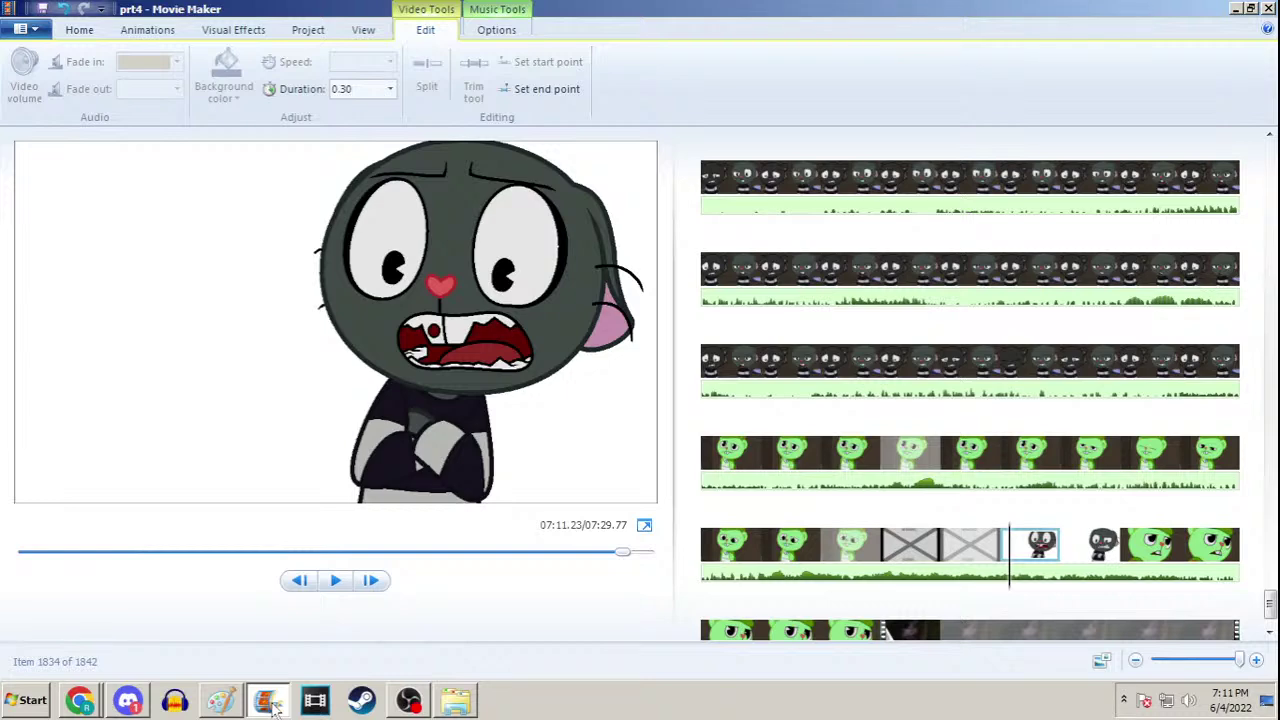
key(Right)
key(Left)
key(Right)
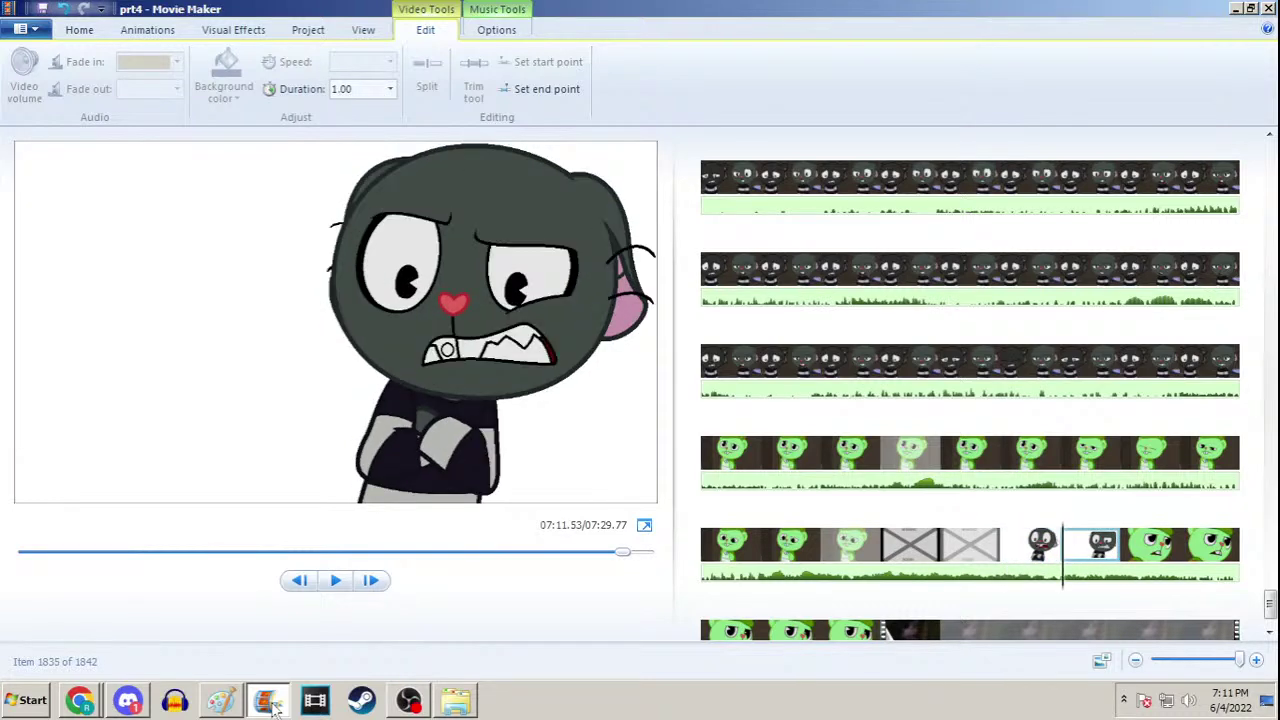
key(Left)
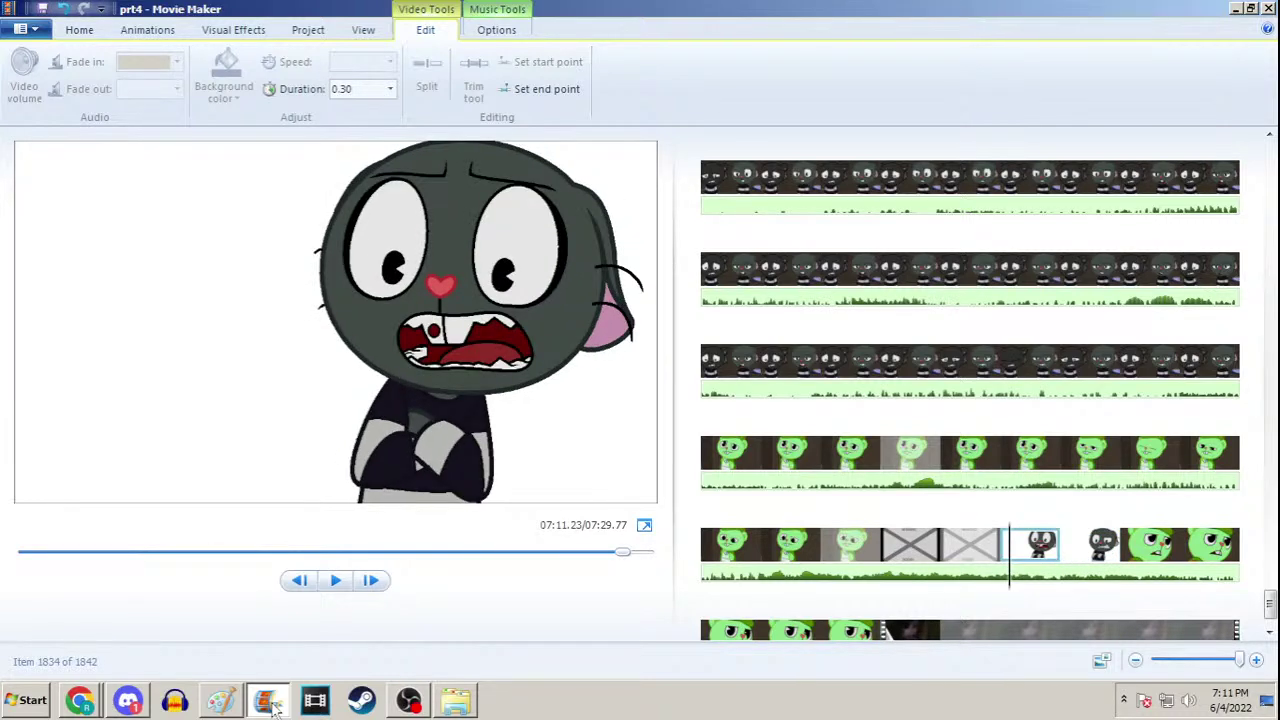
key(Right)
key(Left)
key(Right)
key(Left)
key(Right)
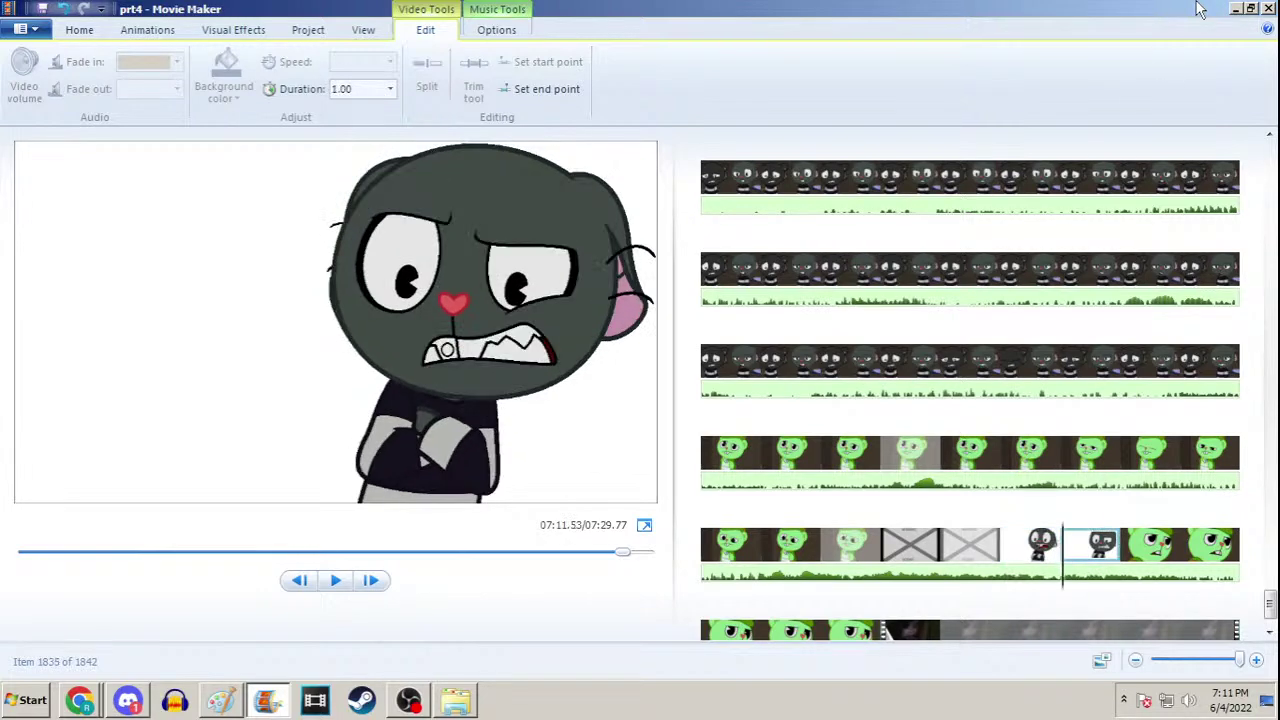
key(Left)
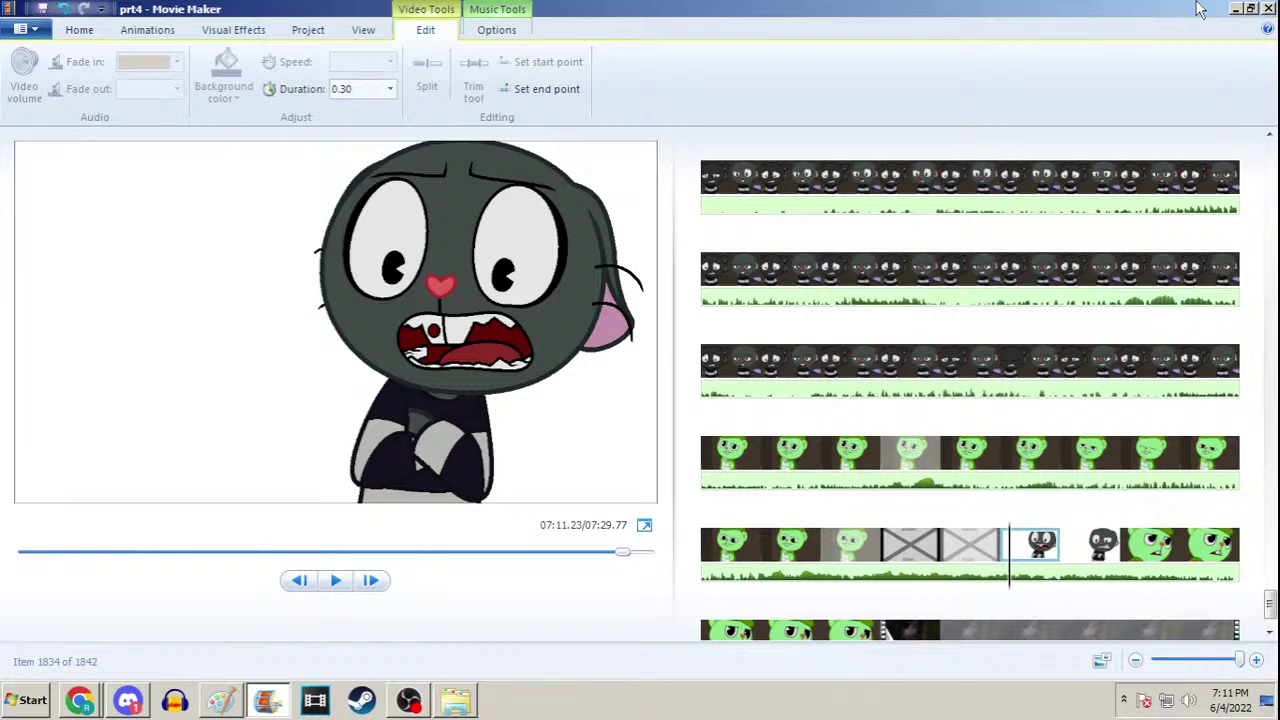
key(Right)
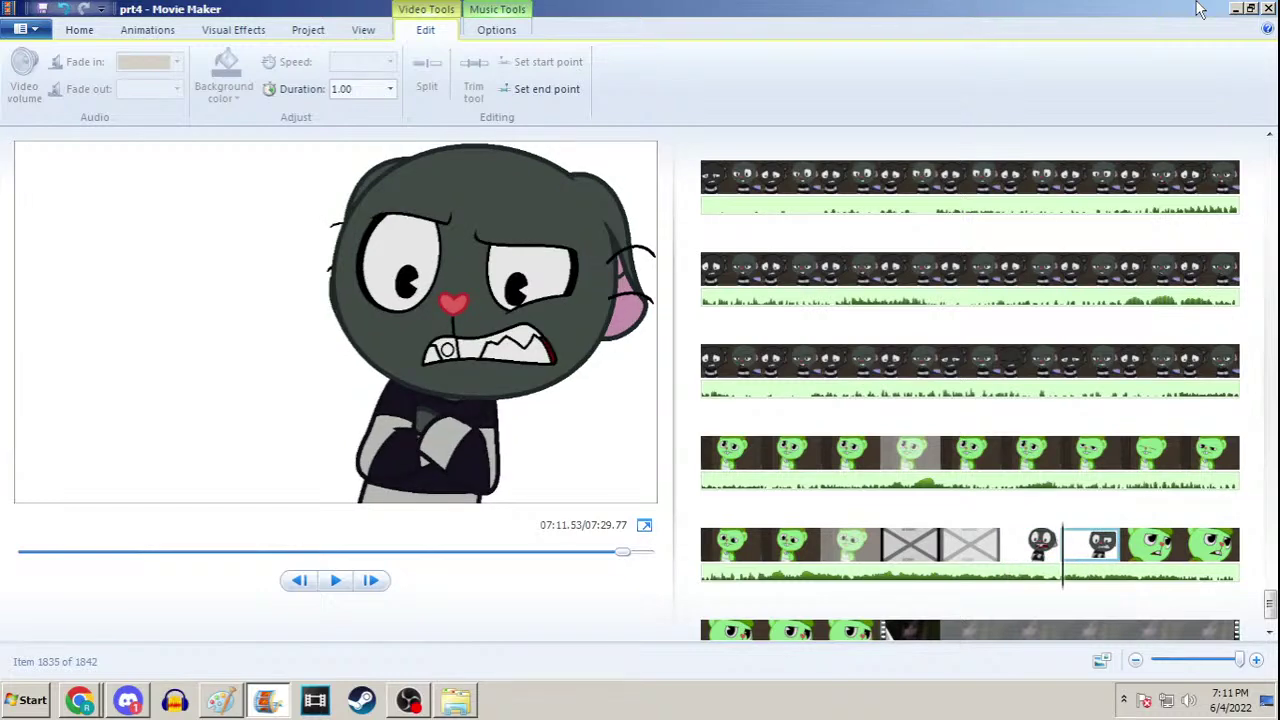
key(Left)
Select frame 1625 and set its duration to 0.5 seconds
key(Right)
click(370, 88)
text(.5)
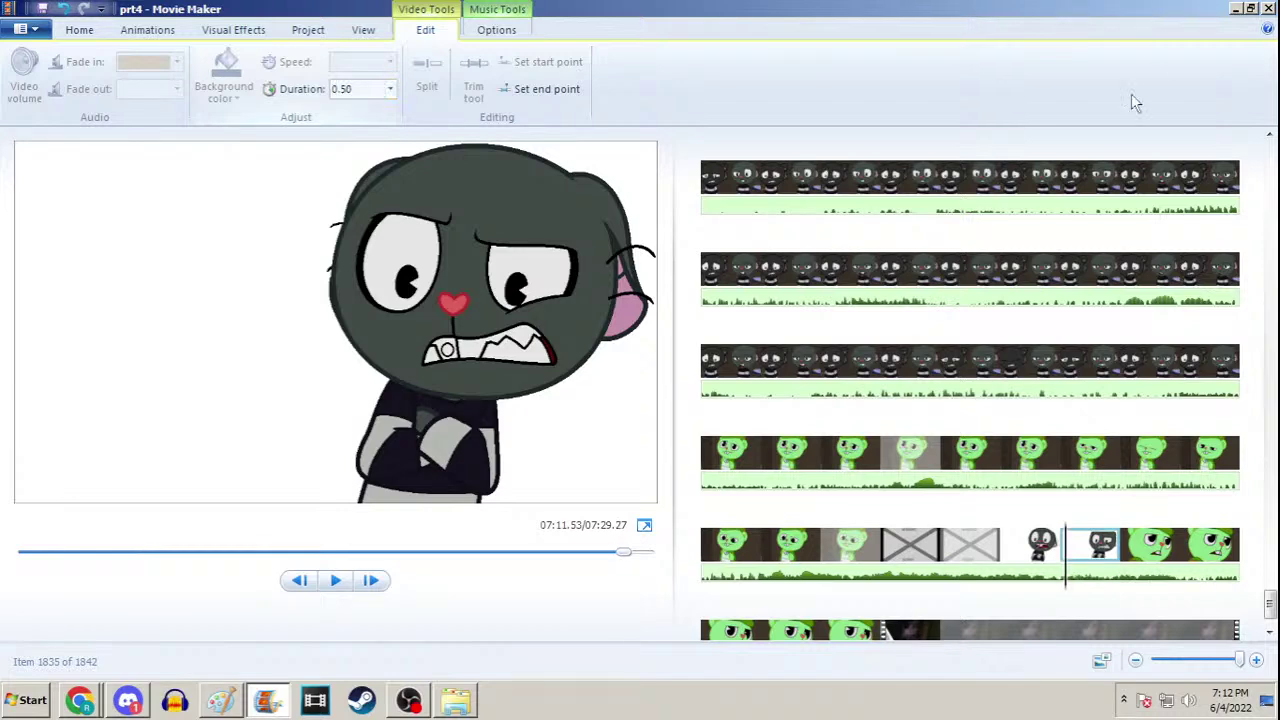
Switch to Paint and open the line-art file 1627b from the end of the htffirf4 folder
click(1238, 9)
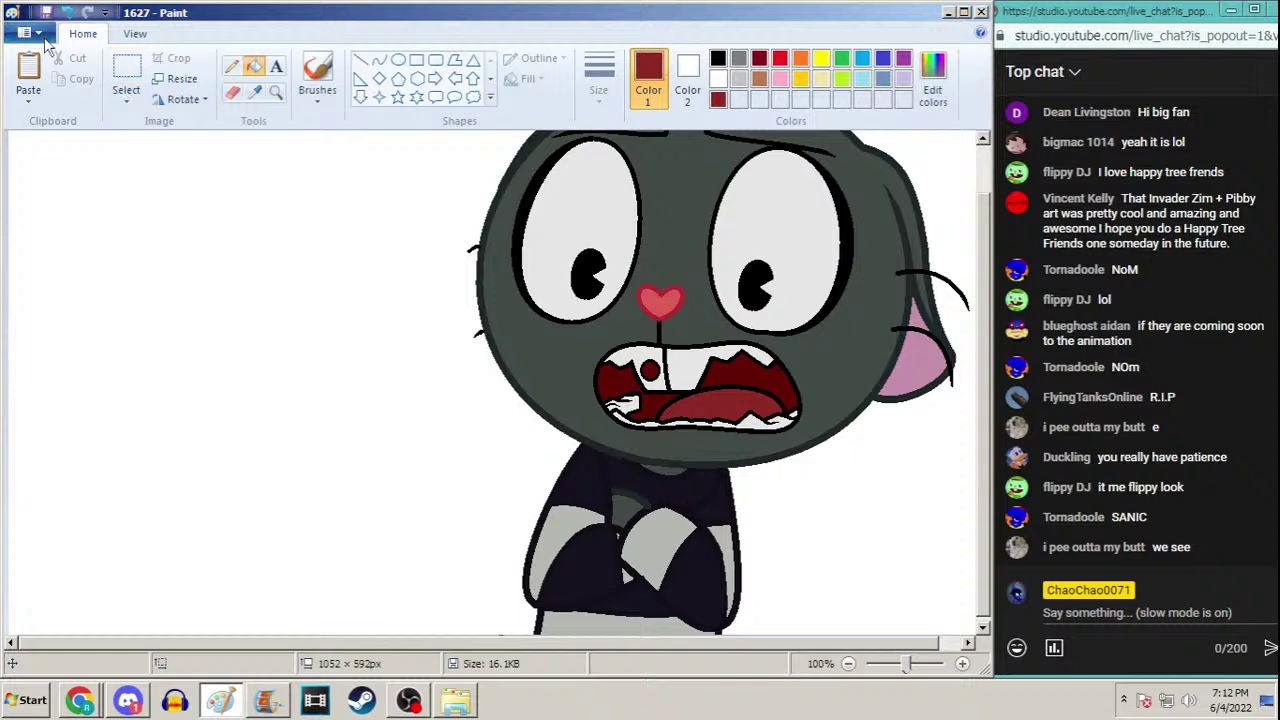
key(ctrl+o)
drag(1180, 178, 1205, 600)
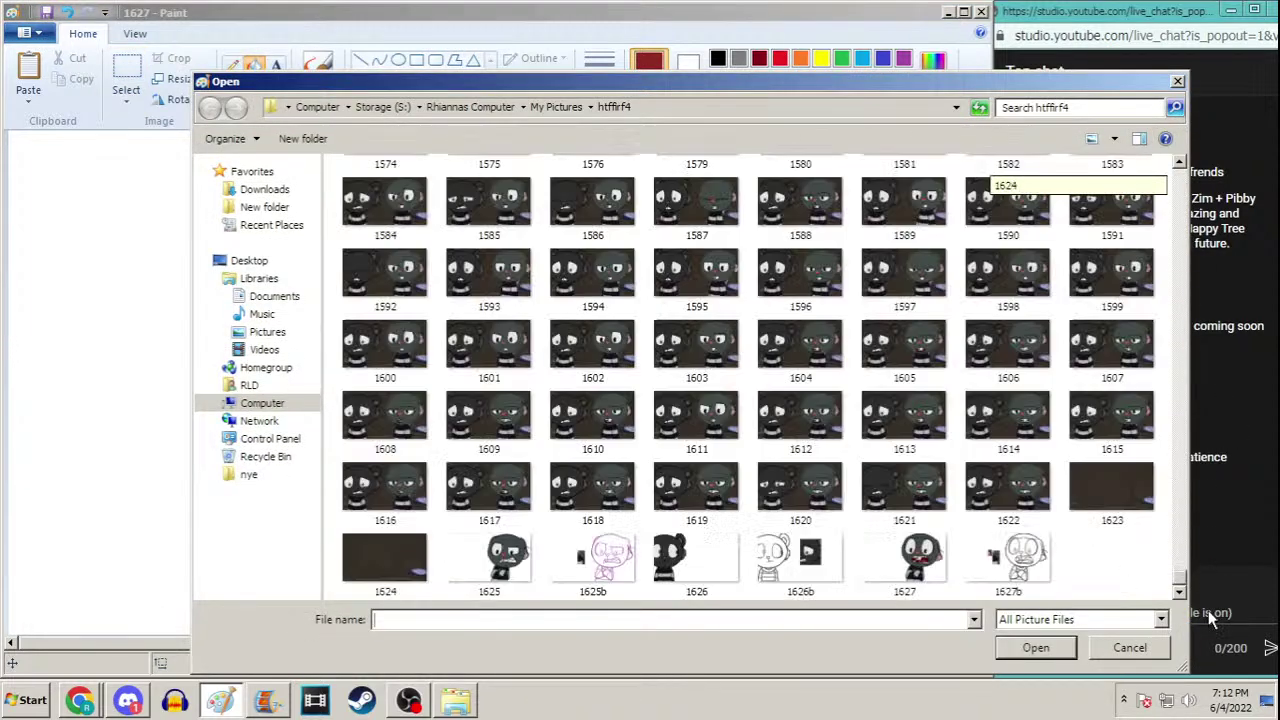
double_click(1008, 556)
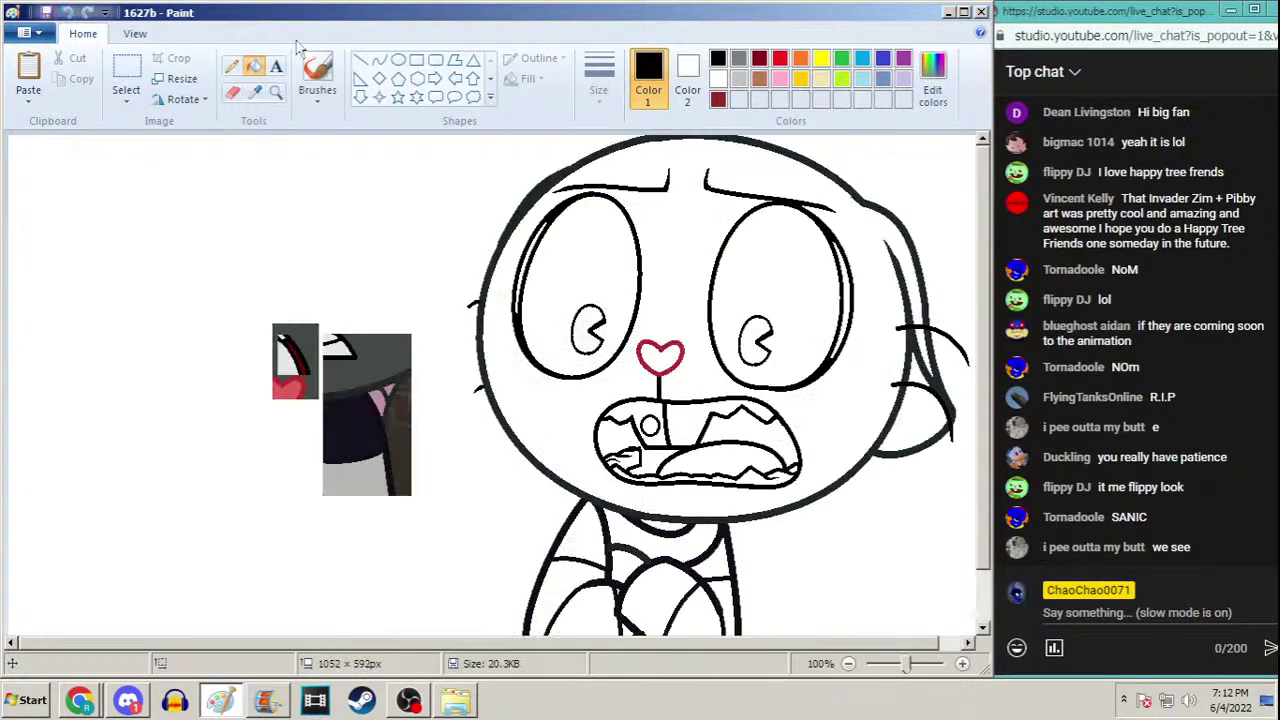
Try filling the head outline with purple
click(903, 58)
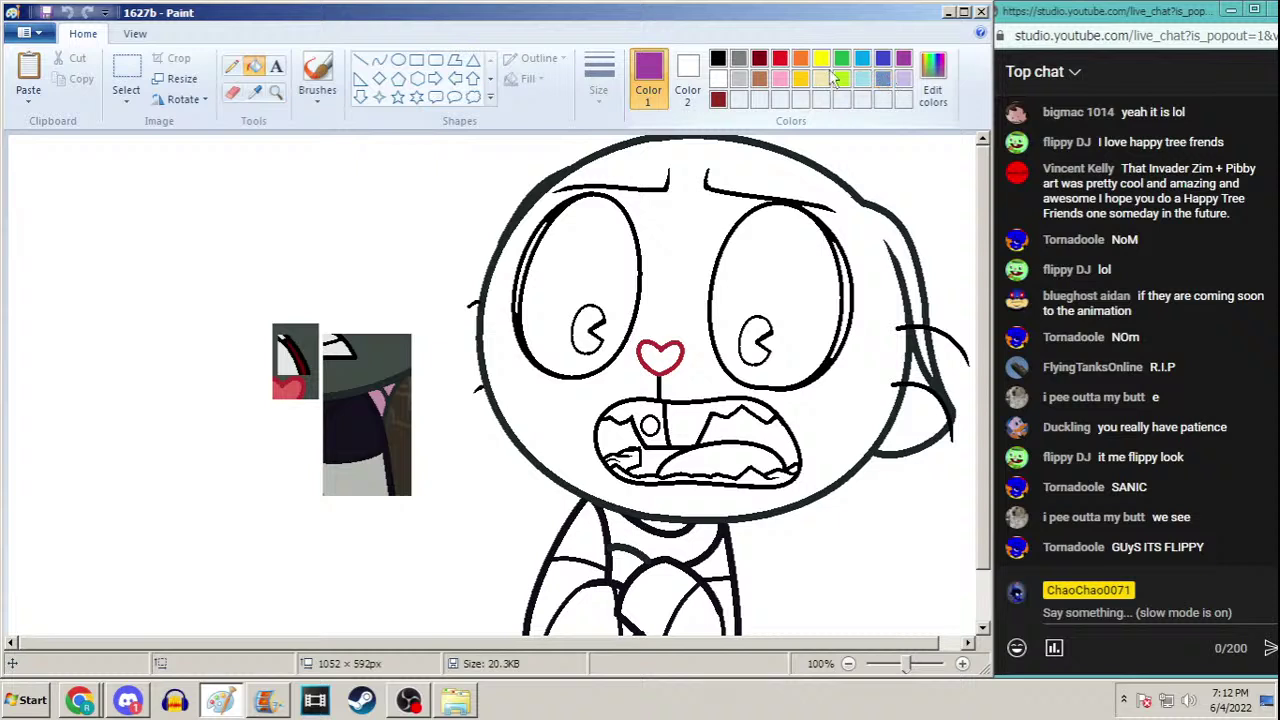
click(846, 193)
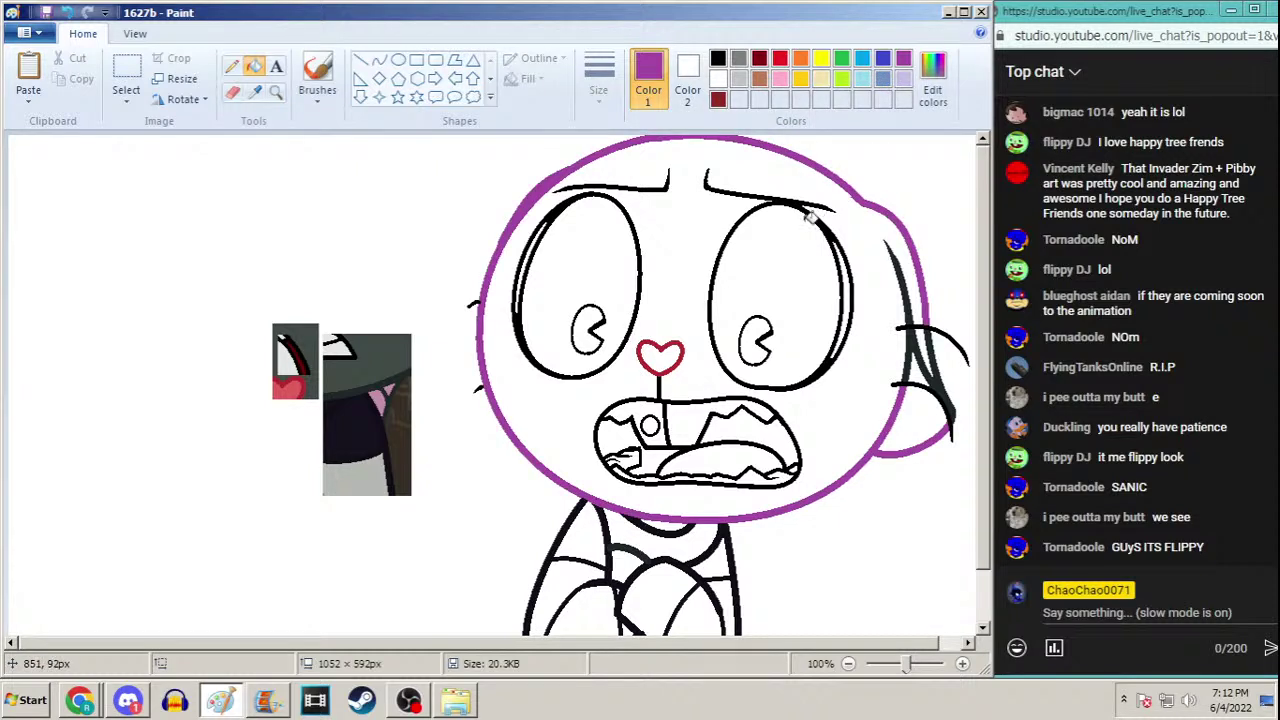
click(760, 80)
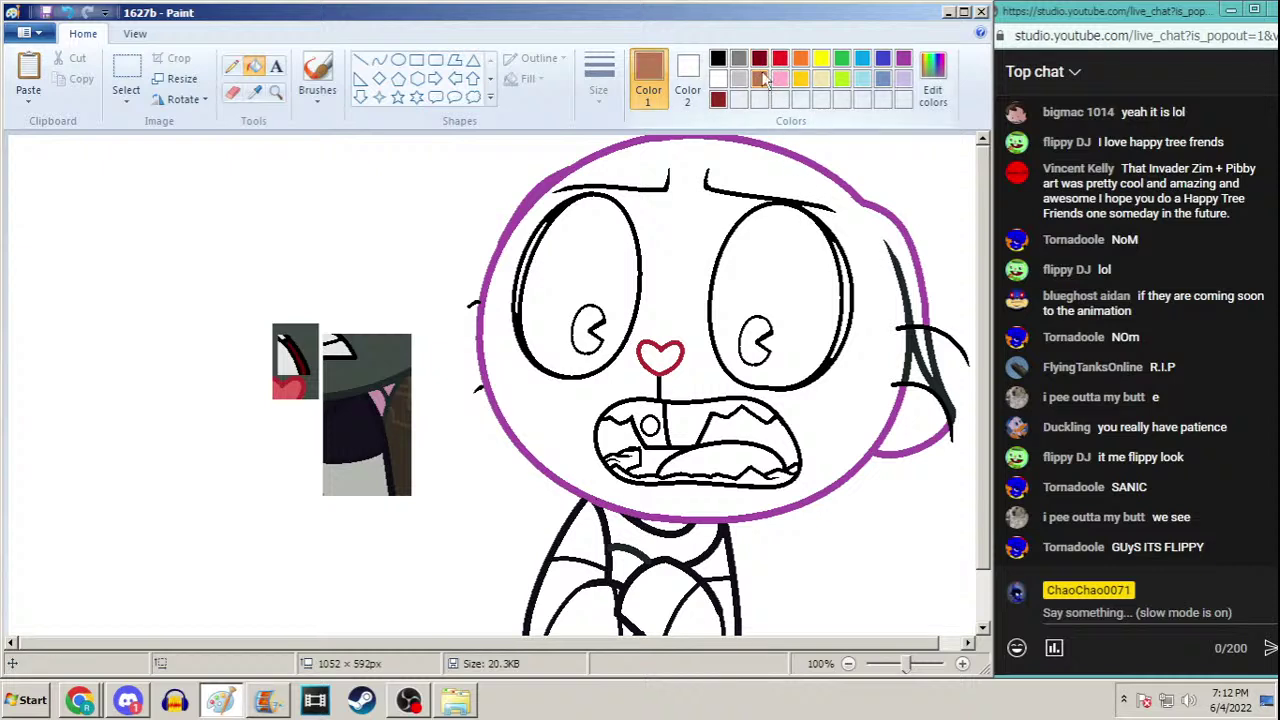
Fill the outlines of the head, eyebrows, eyes and pupils with light turquoise
click(862, 80)
click(834, 168)
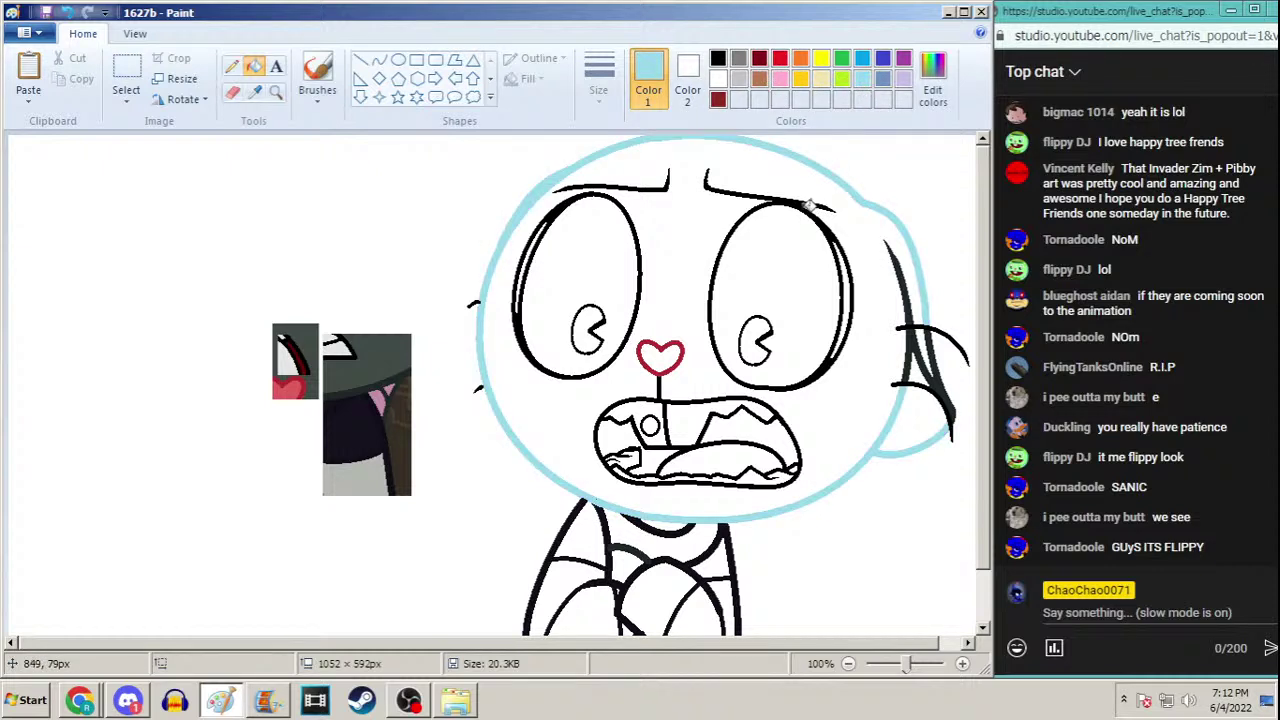
click(778, 192)
click(632, 184)
click(611, 203)
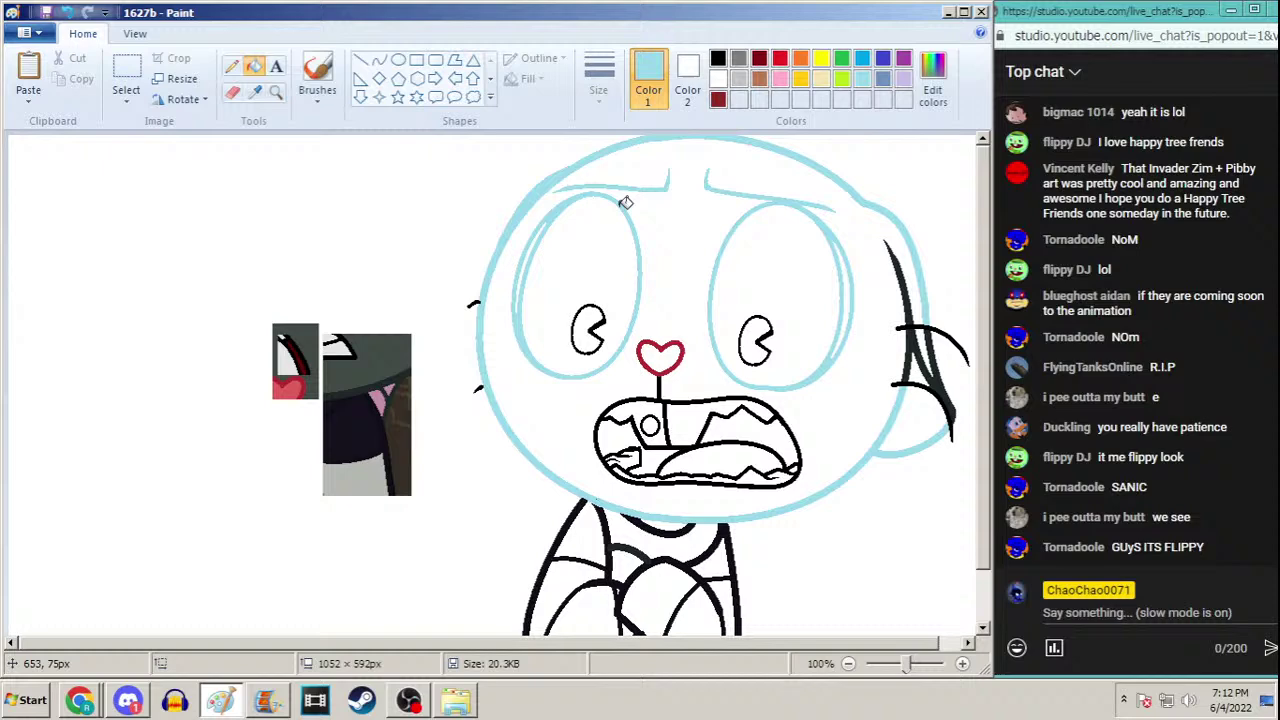
click(604, 316)
click(771, 335)
Fill the inner ear lines, the whiskers beside the ear, the mouth, the tooth hole and the heart-shaped nose outline with light turquoise
click(913, 323)
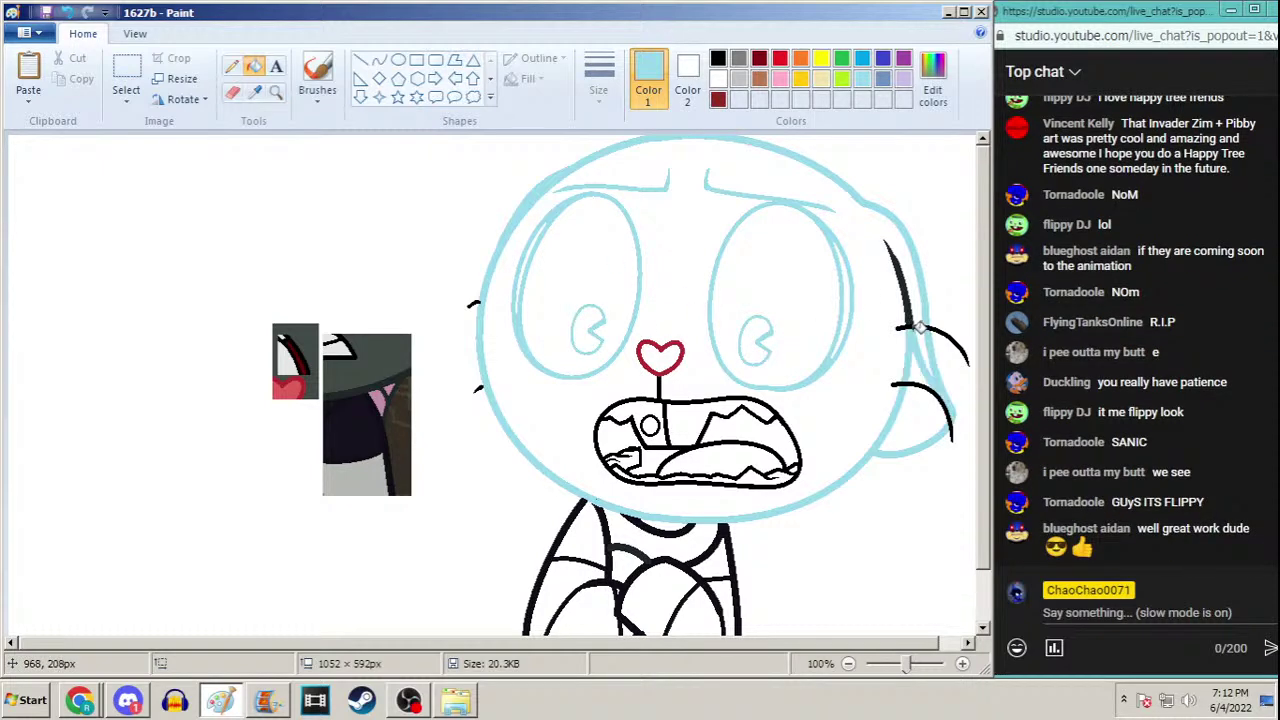
click(915, 320)
click(917, 325)
click(907, 380)
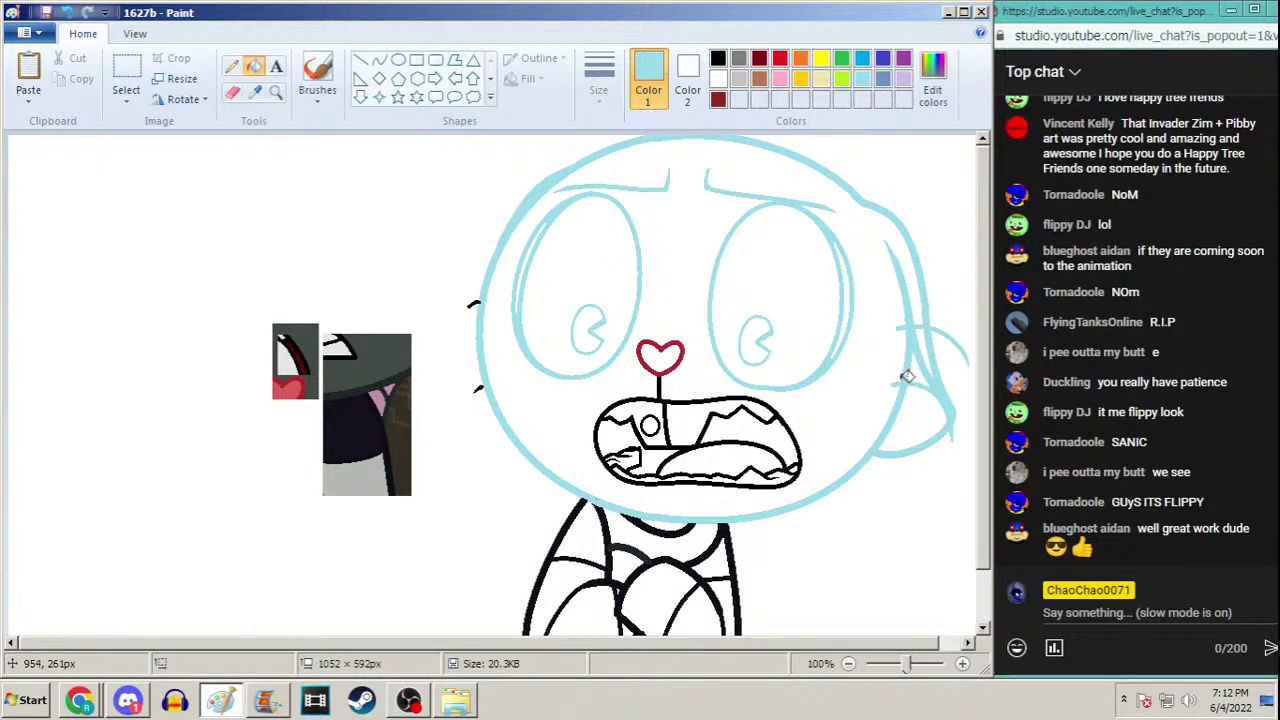
click(664, 386)
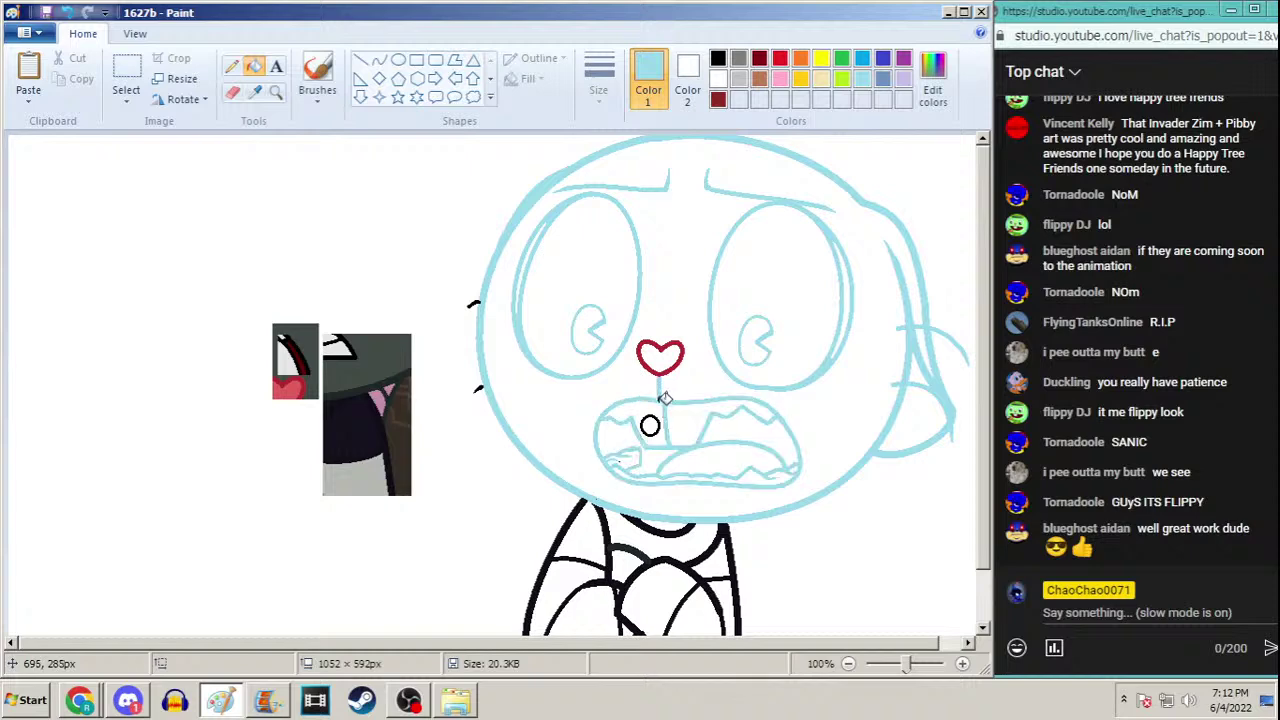
click(651, 425)
click(660, 368)
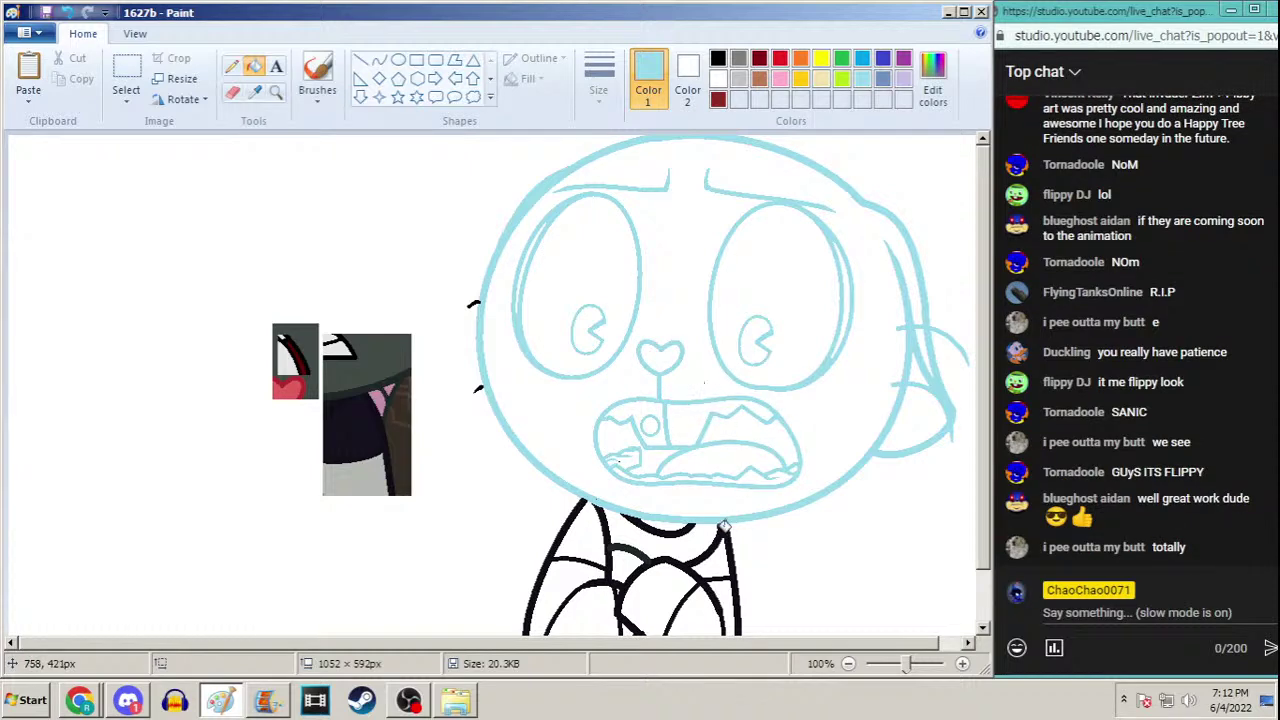
Fill the body, arm, collar and remaining whisker lines with light turquoise
click(725, 524)
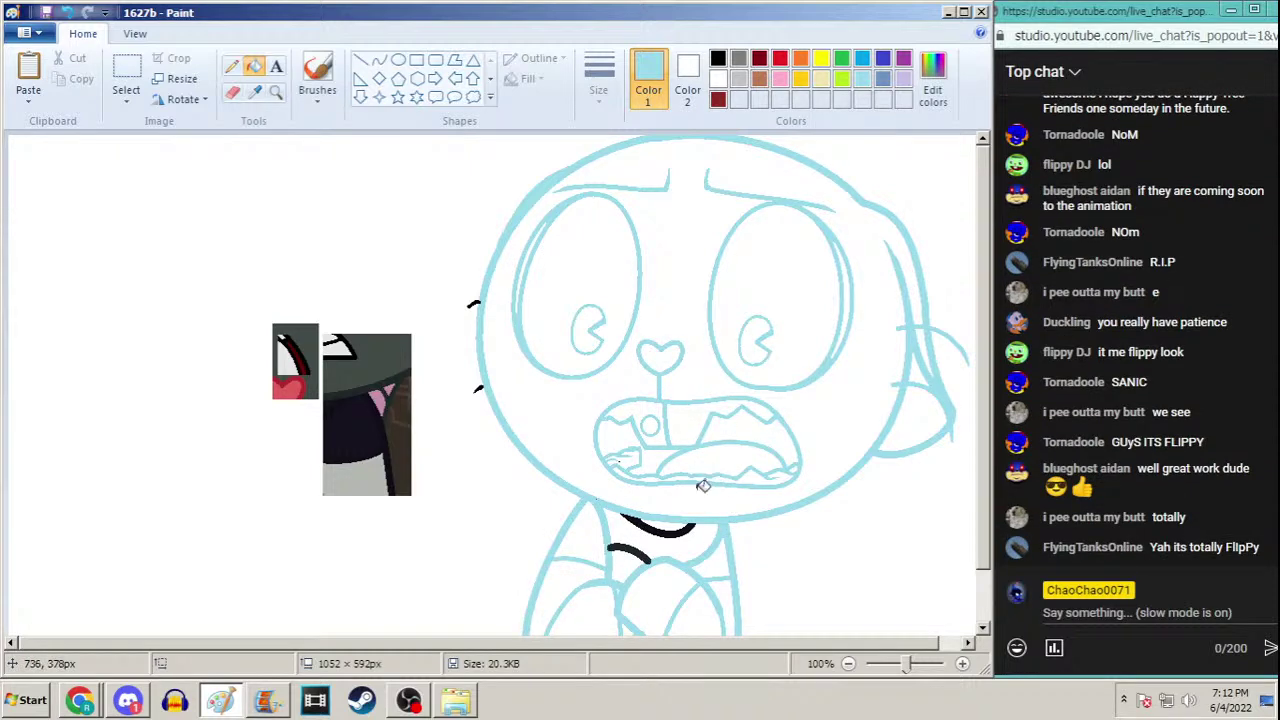
click(610, 555)
click(677, 527)
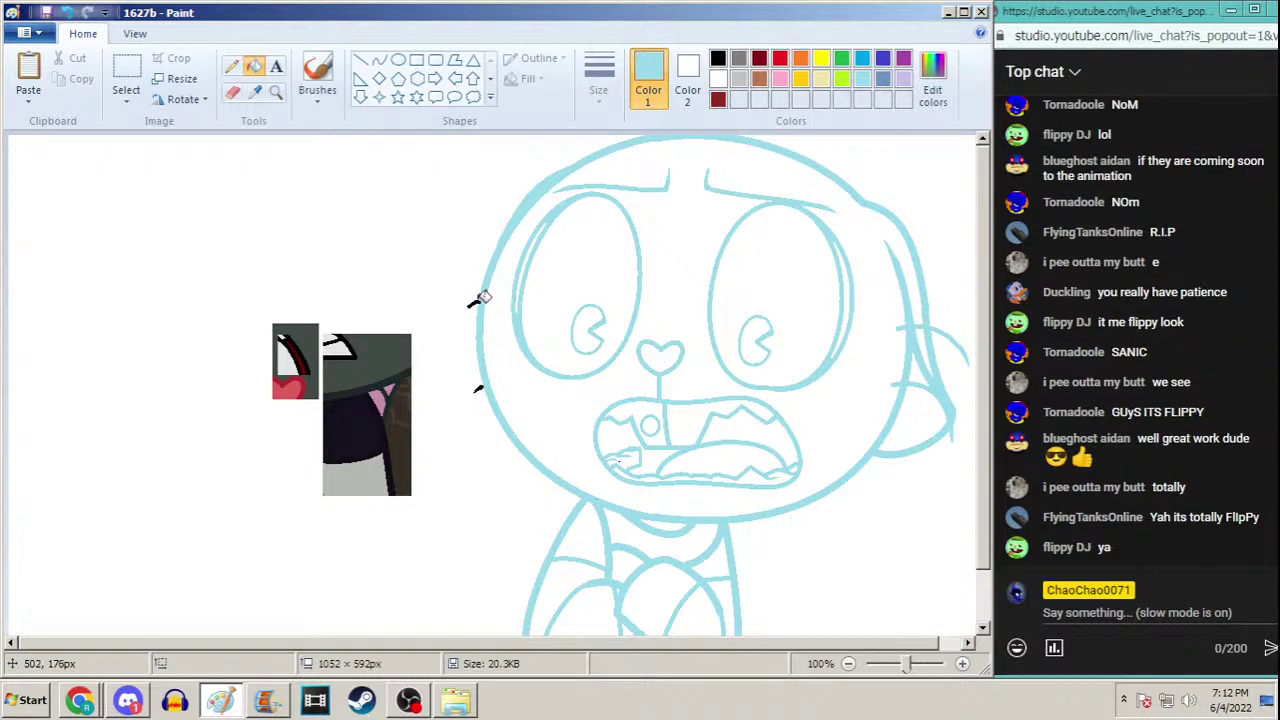
click(477, 302)
click(480, 387)
scroll(990, 420, down, 2)
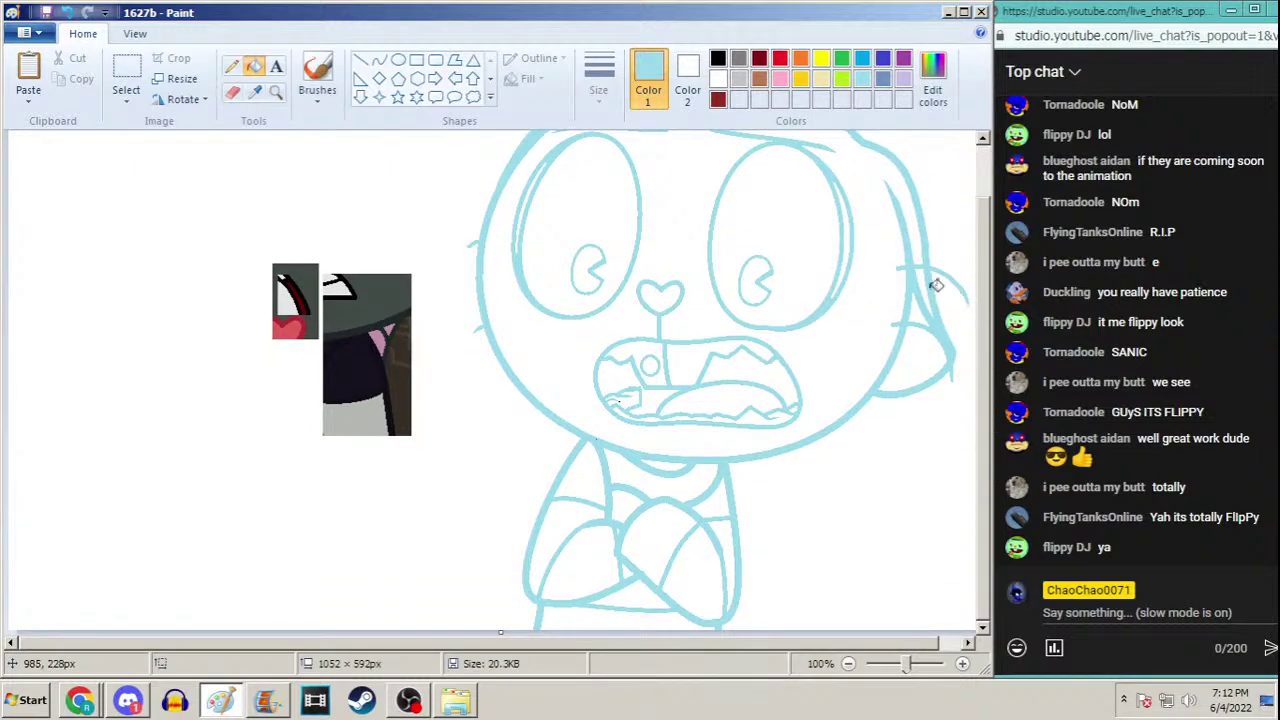
Open the coloured frame 1627 from the end of the htffirf4 folder
key(ctrl+o)
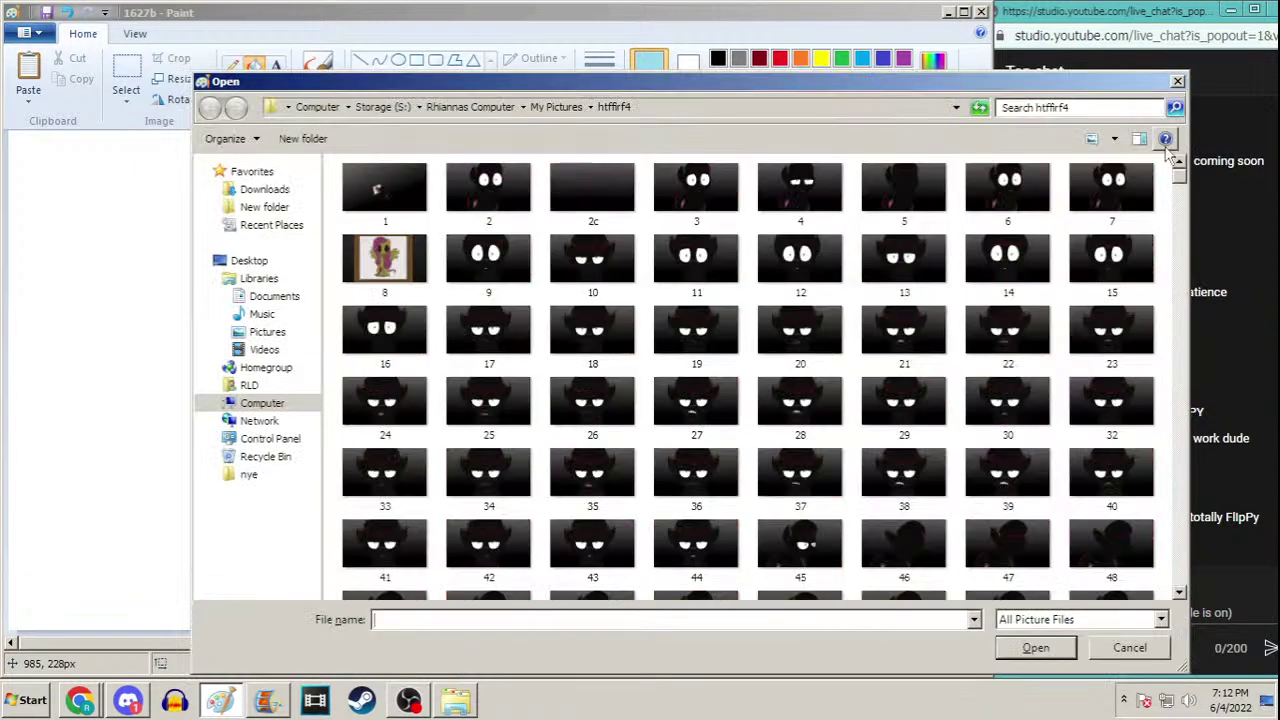
drag(1183, 180, 1192, 557)
double_click(951, 560)
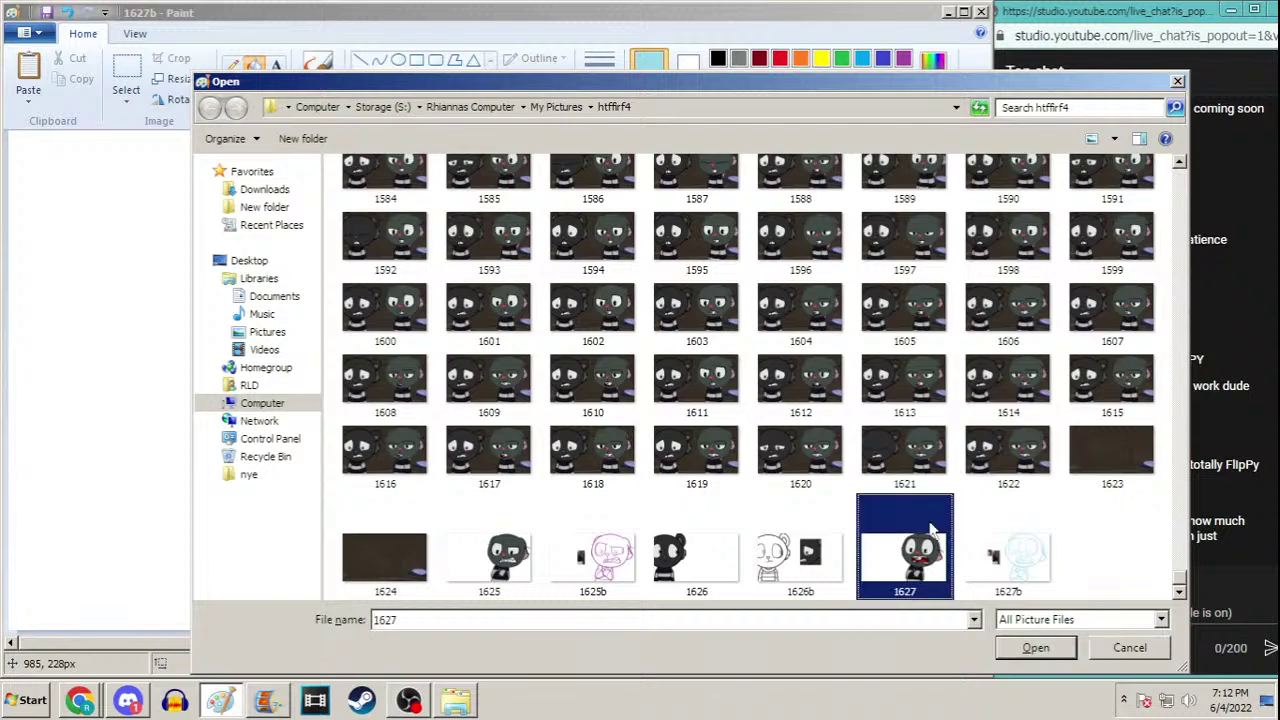
Sample the shirt's dark outline colour and pencil over the grey-green chest outline where it overlaps the edge of the crossed arm
click(276, 91)
click(612, 438)
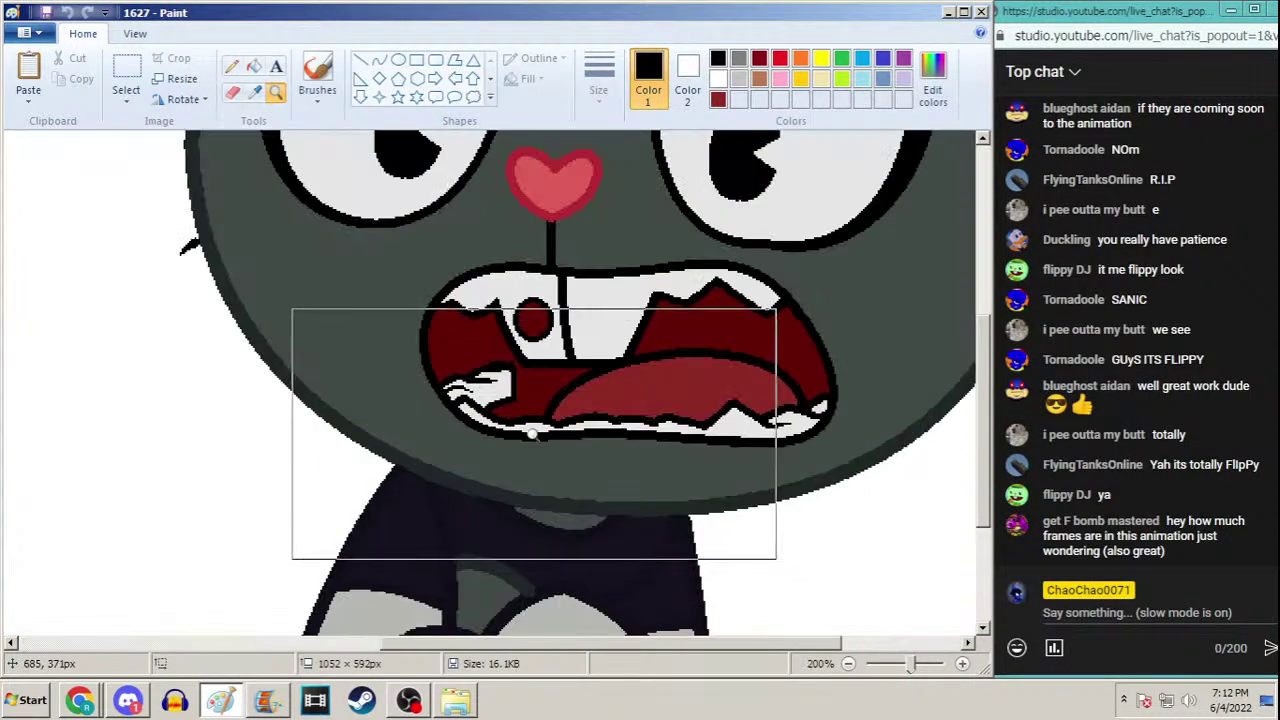
click(535, 433)
click(323, 349)
click(323, 349)
click(231, 66)
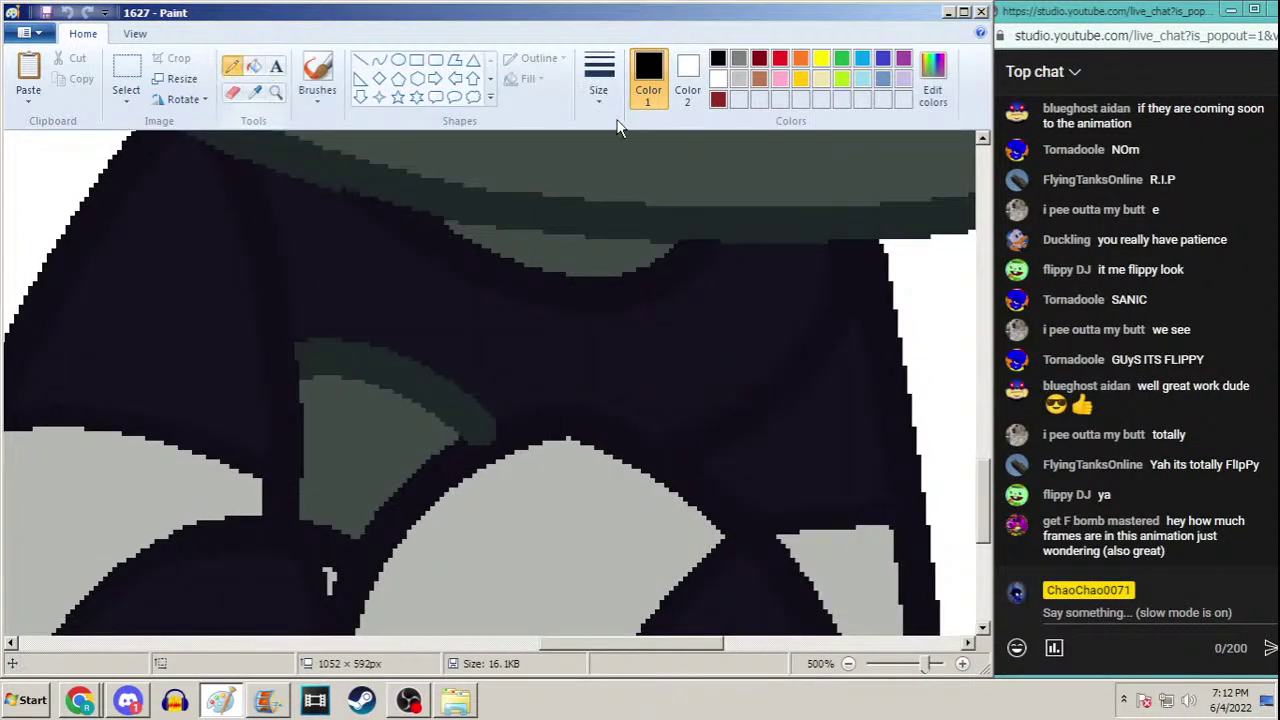
click(599, 80)
click(552, 238)
click(255, 91)
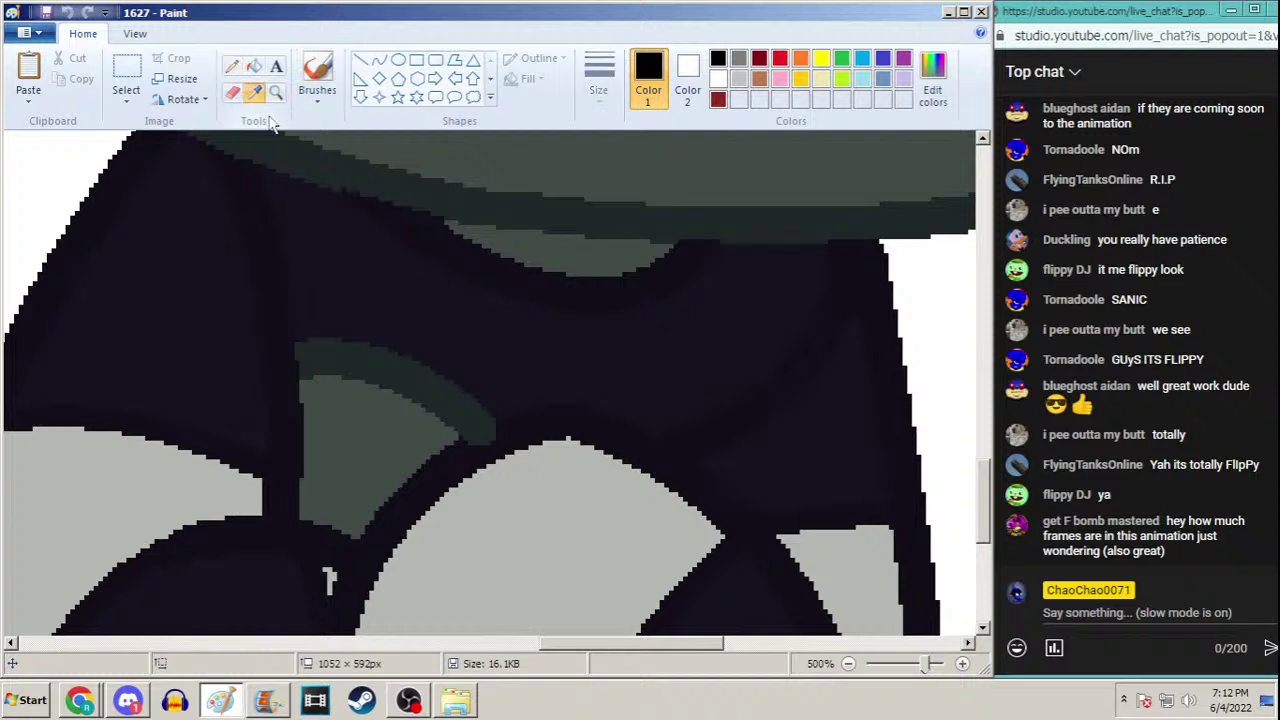
click(534, 423)
drag(482, 436, 531, 413)
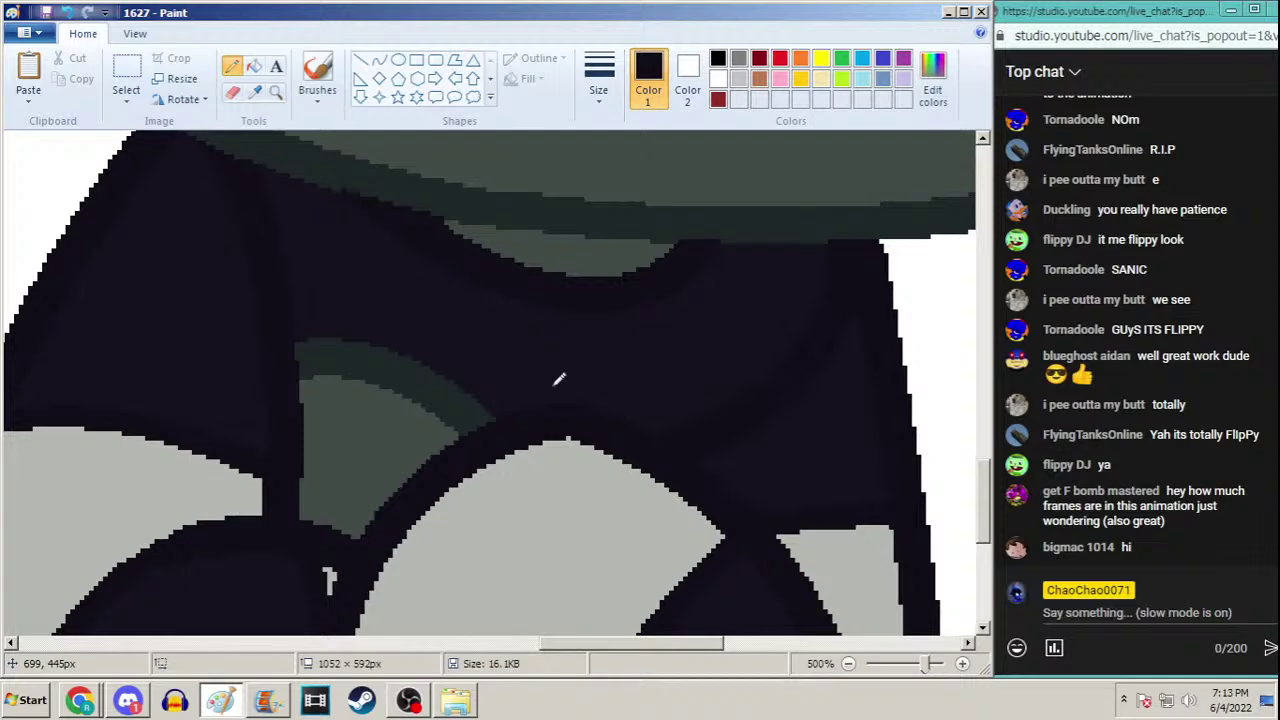
Switch to Movie Maker and review the green bear clip around 06:55 and the frames near the end of the timeline
key(ctrl+o)
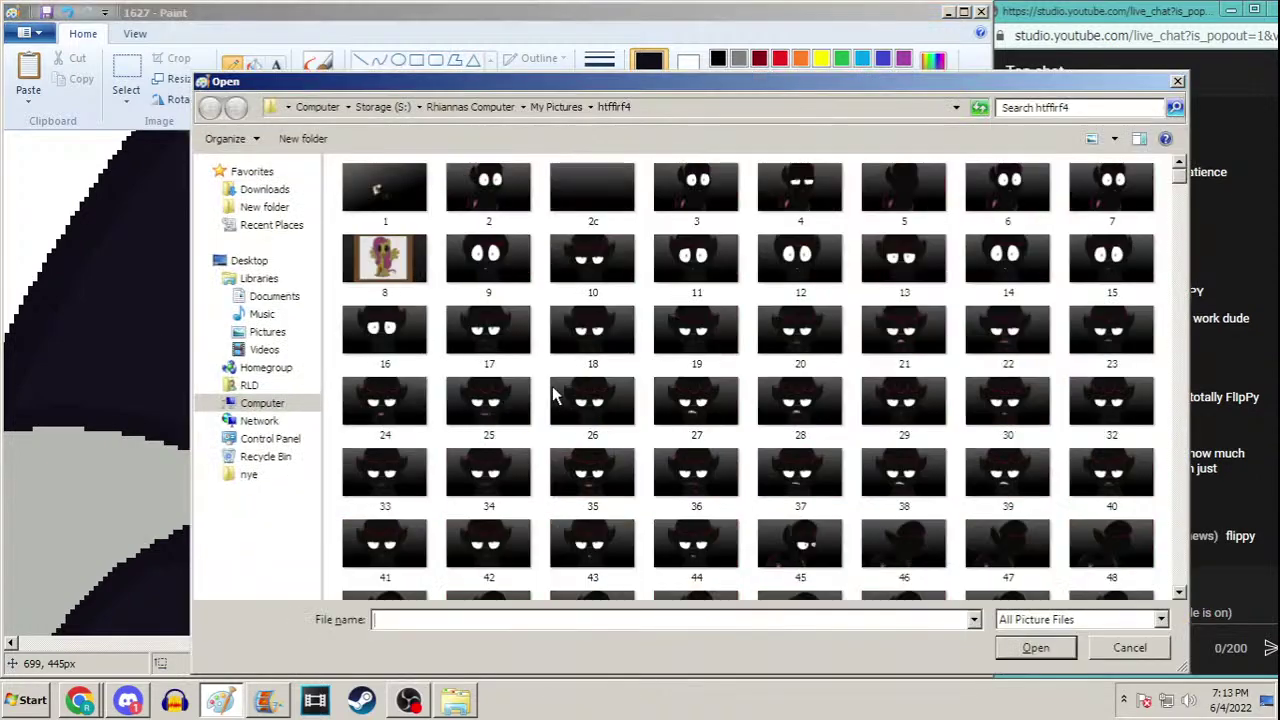
click(272, 703)
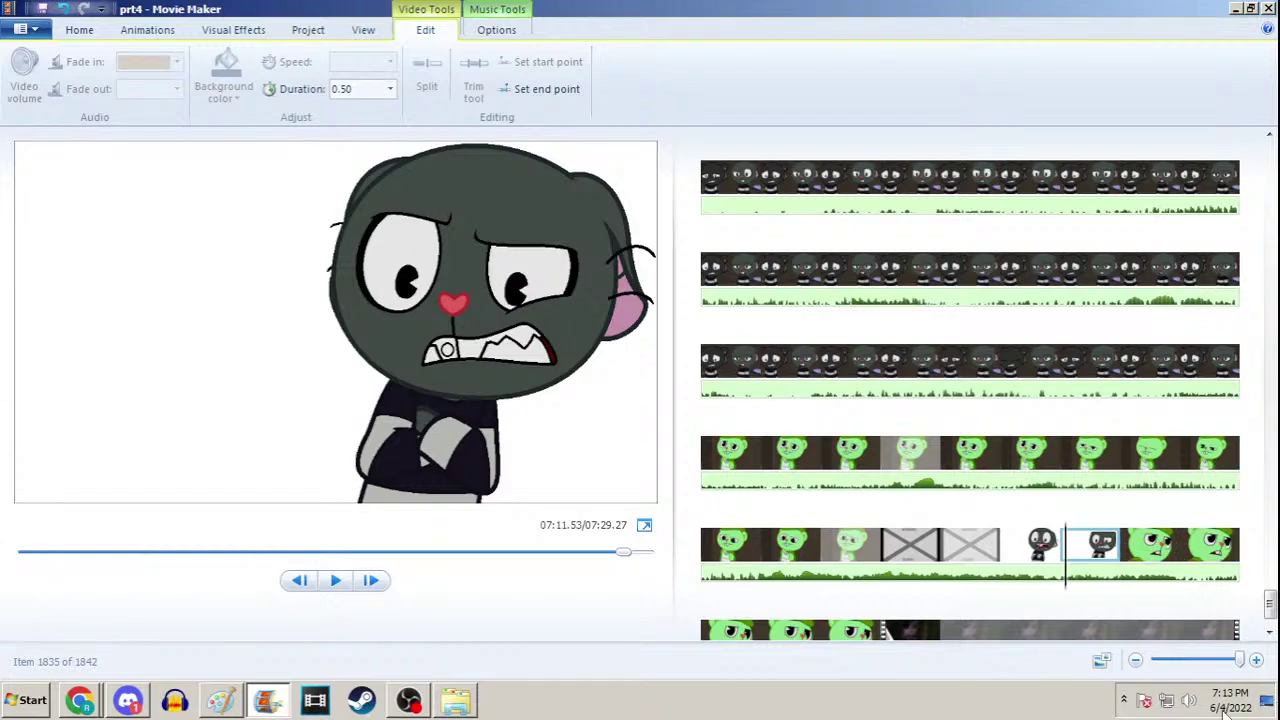
mouse_move(1270, 603)
mouse_down()
mouse_move(1270, 550)
mouse_move(1270, 598)
mouse_up()
scroll(1080, 491, up, 3)
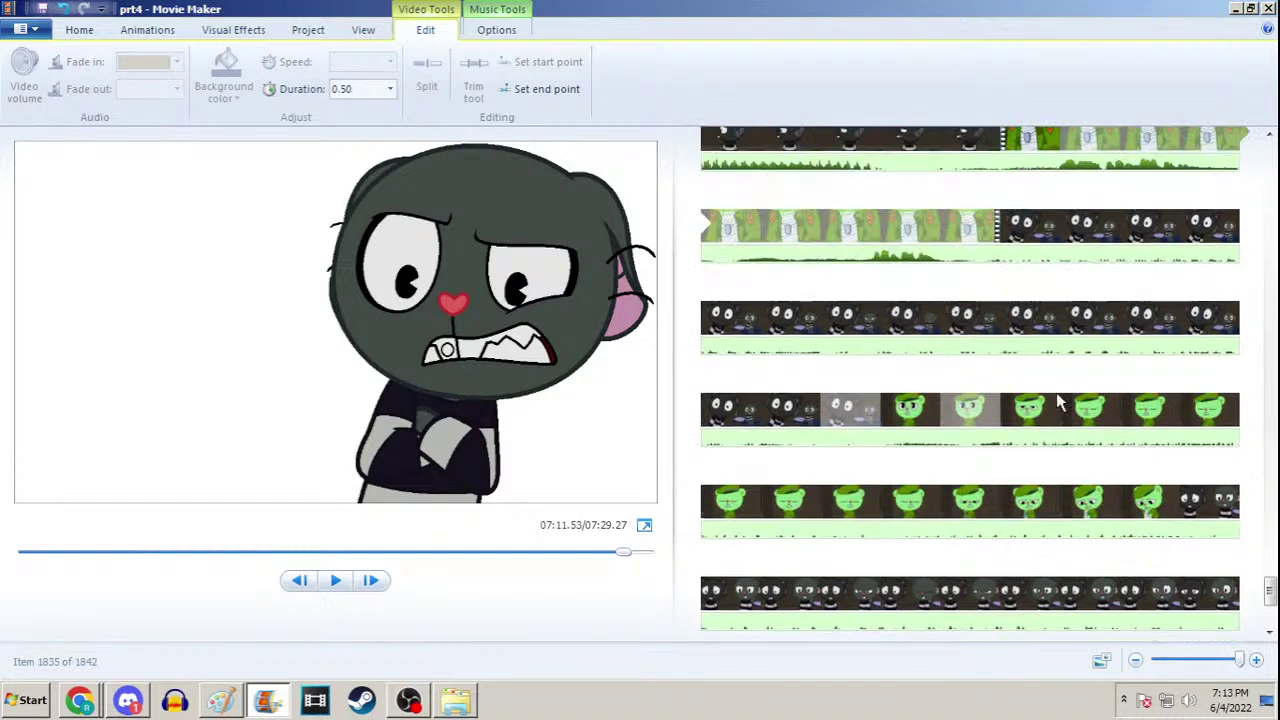
click(871, 228)
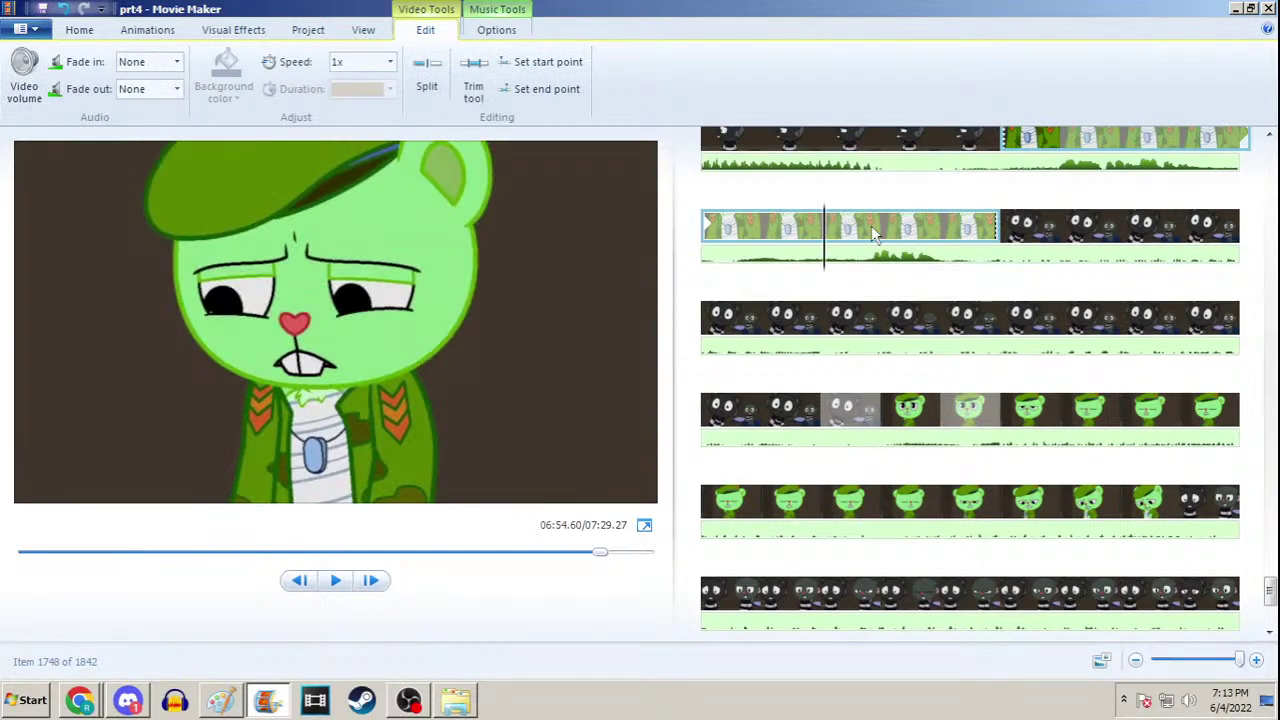
click(861, 228)
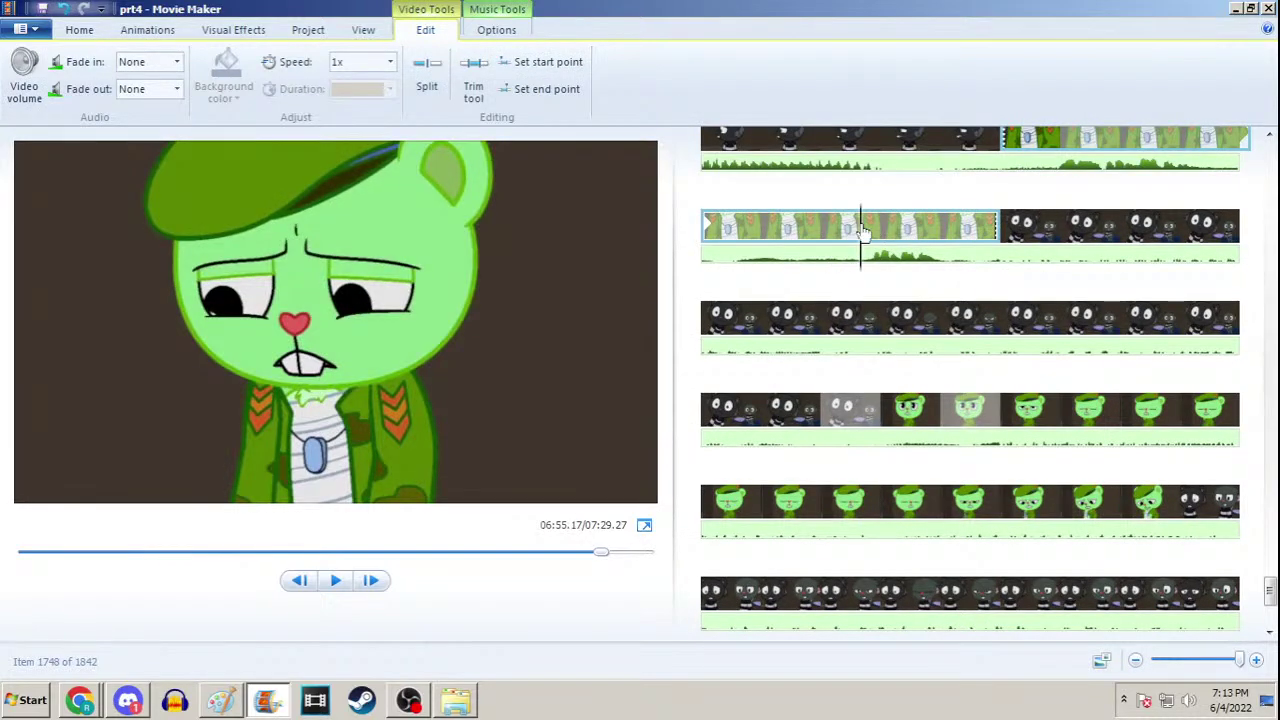
scroll(943, 327, up, 1)
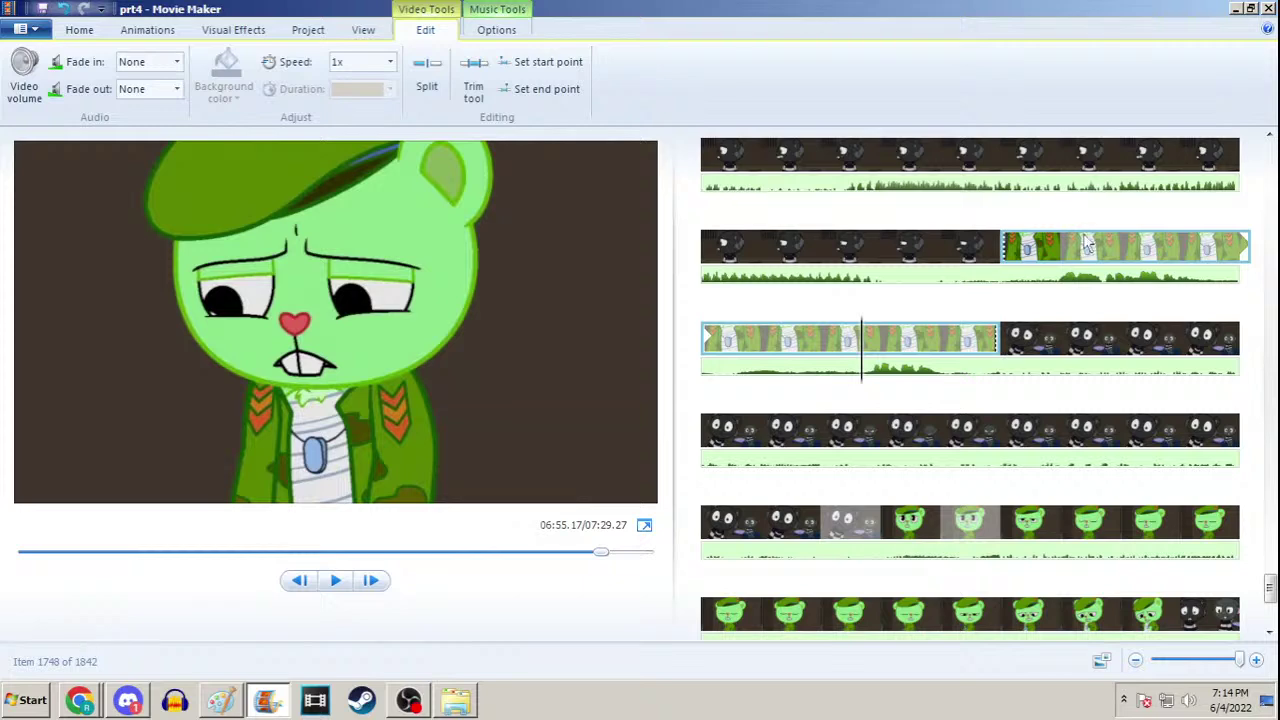
drag(1270, 590, 1270, 603)
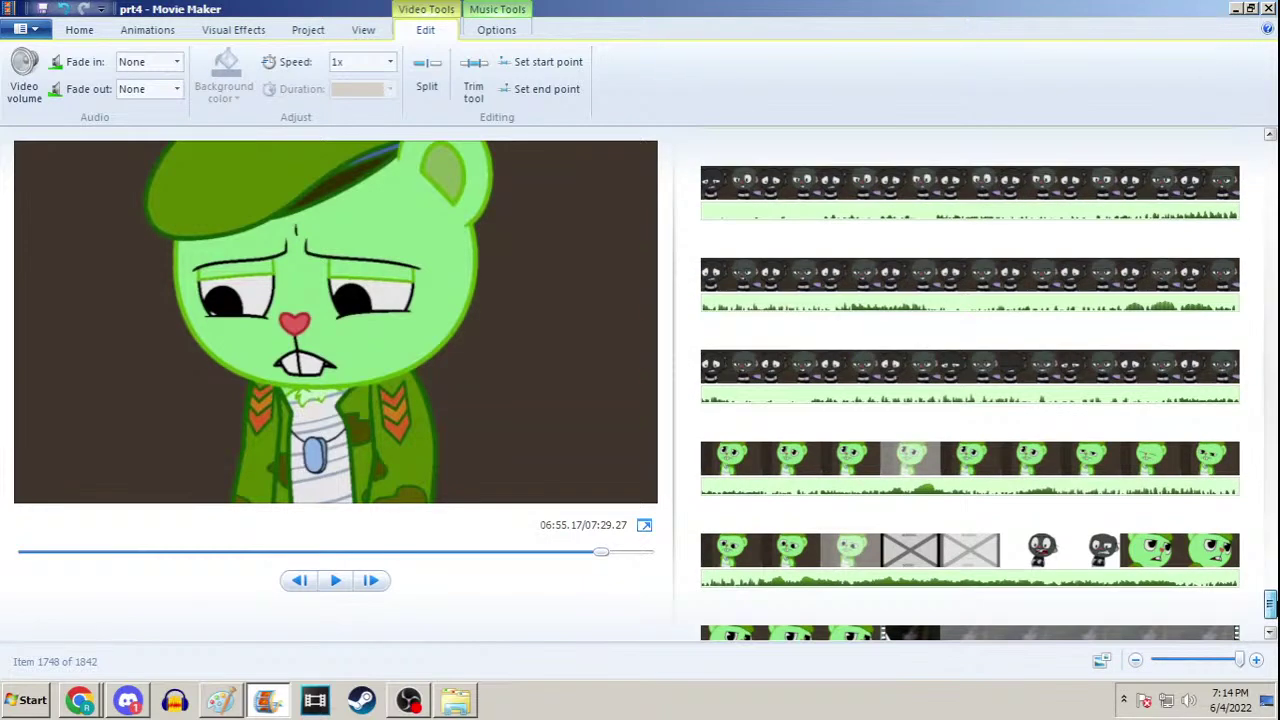
click(1236, 8)
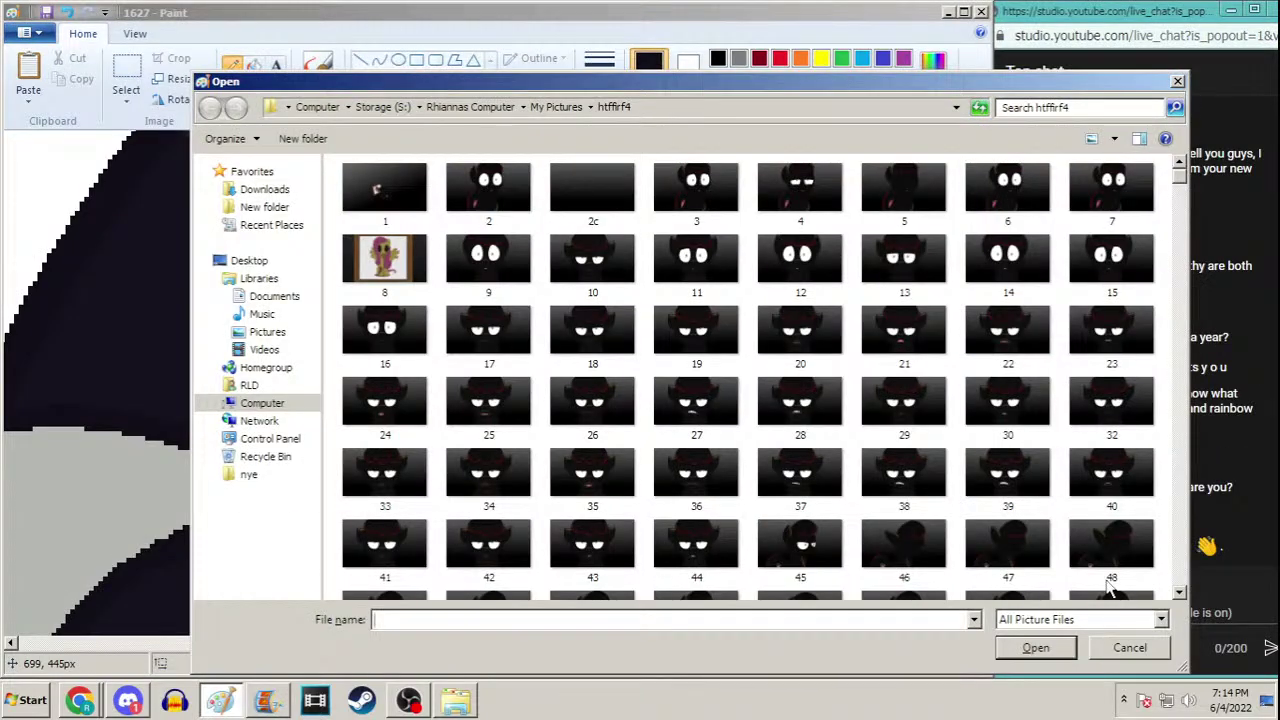
Dismiss the file selection in Paint and view frame 1627 at 100% zoom
click(1129, 648)
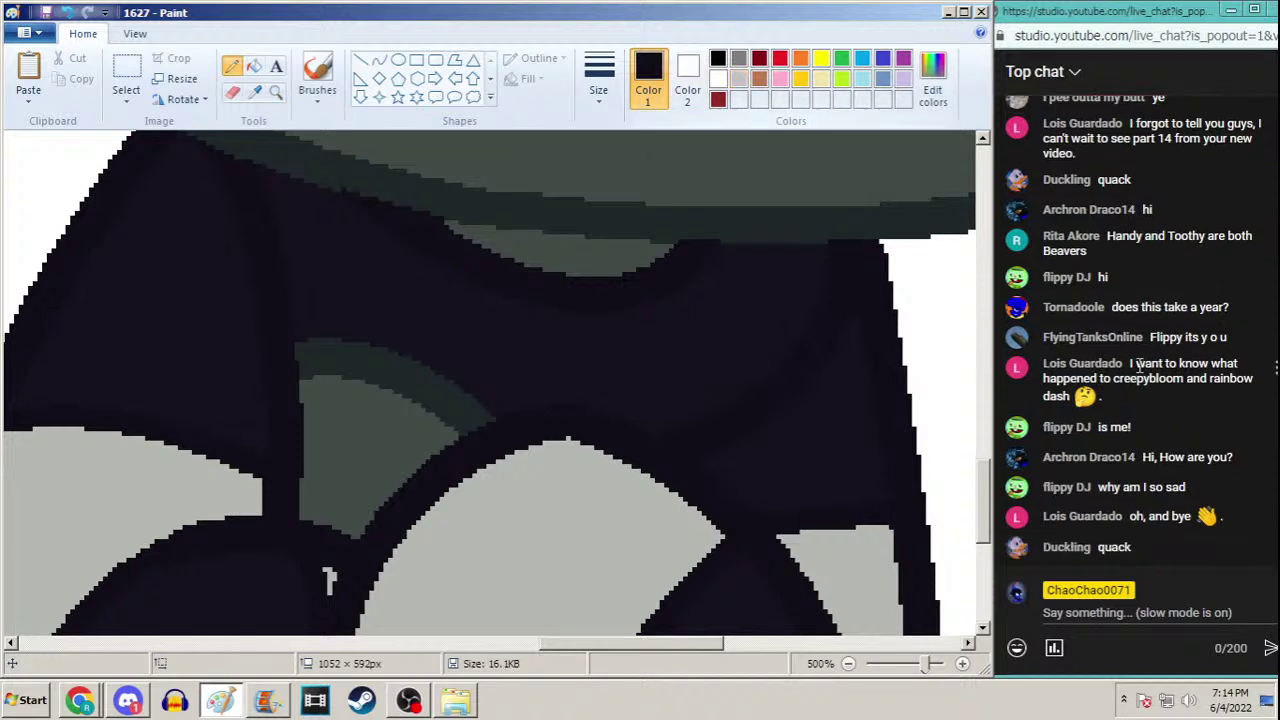
click(1197, 362)
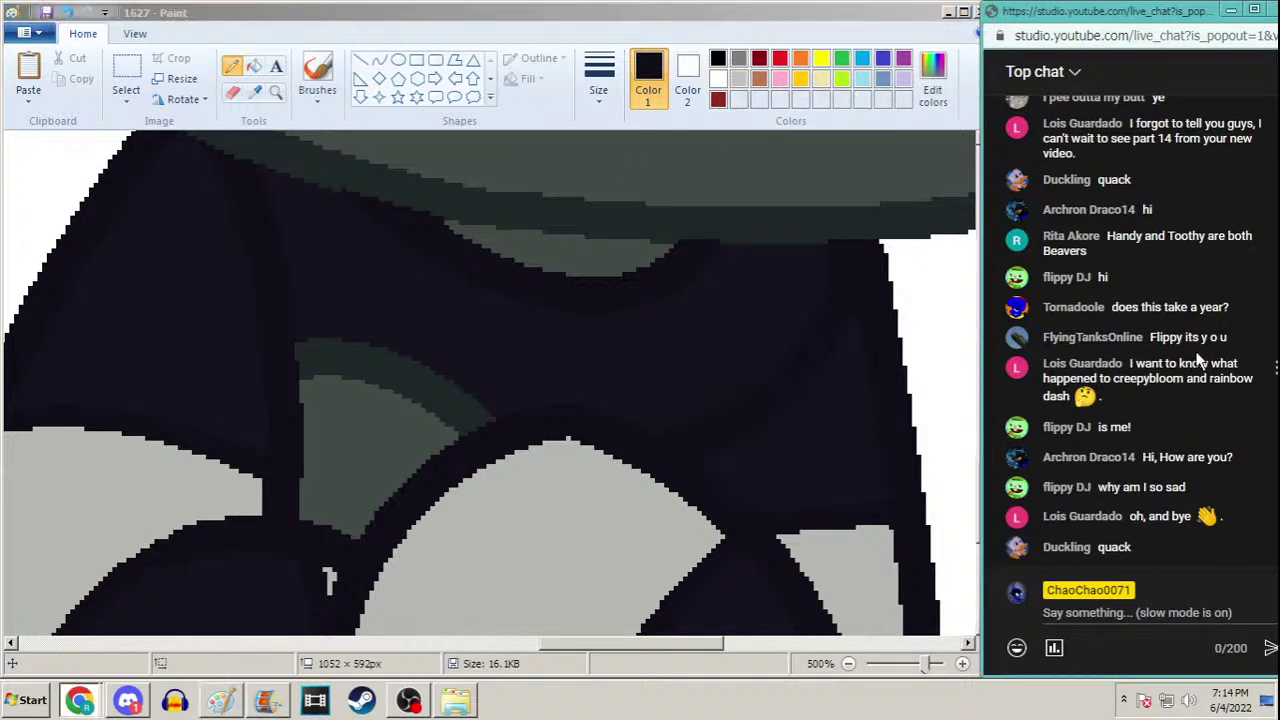
click(625, 25)
click(275, 92)
right_click(365, 267)
right_click(365, 267)
right_click(365, 267)
right_click(365, 267)
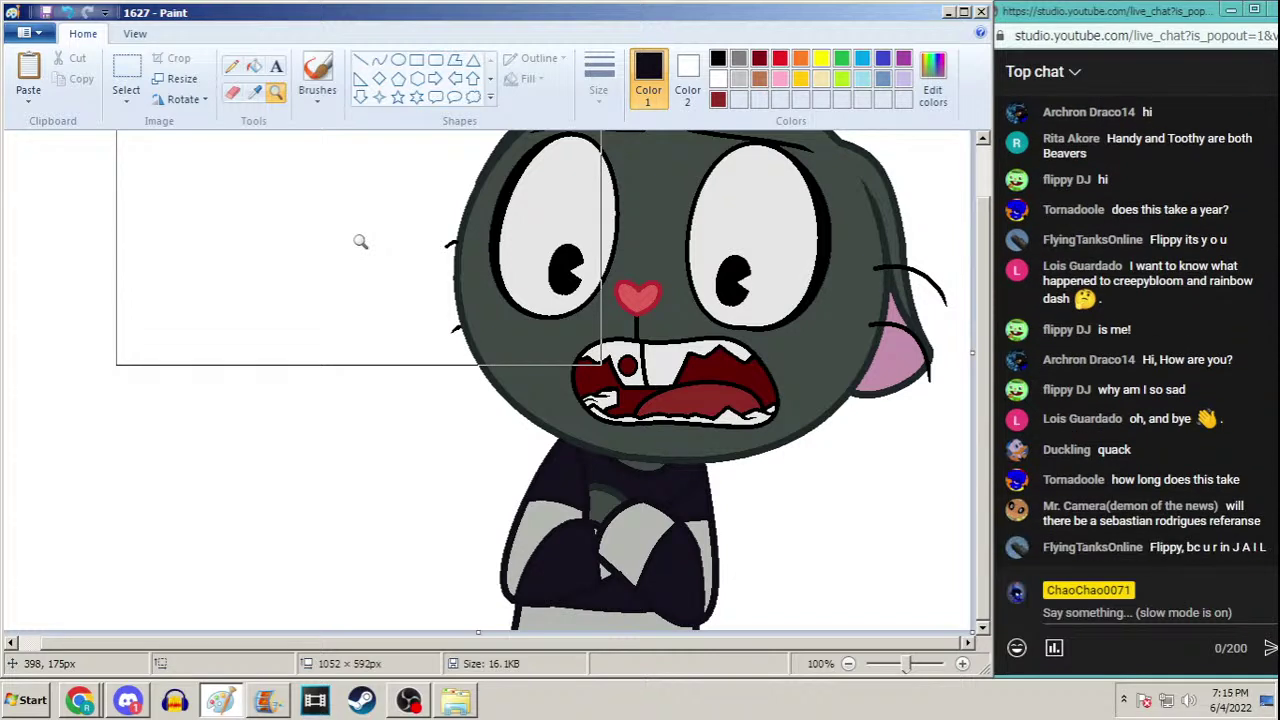
Switch to Chrome and open the Pupster - Classics folder in the DeviantArt profile's gallery
click(1028, 5)
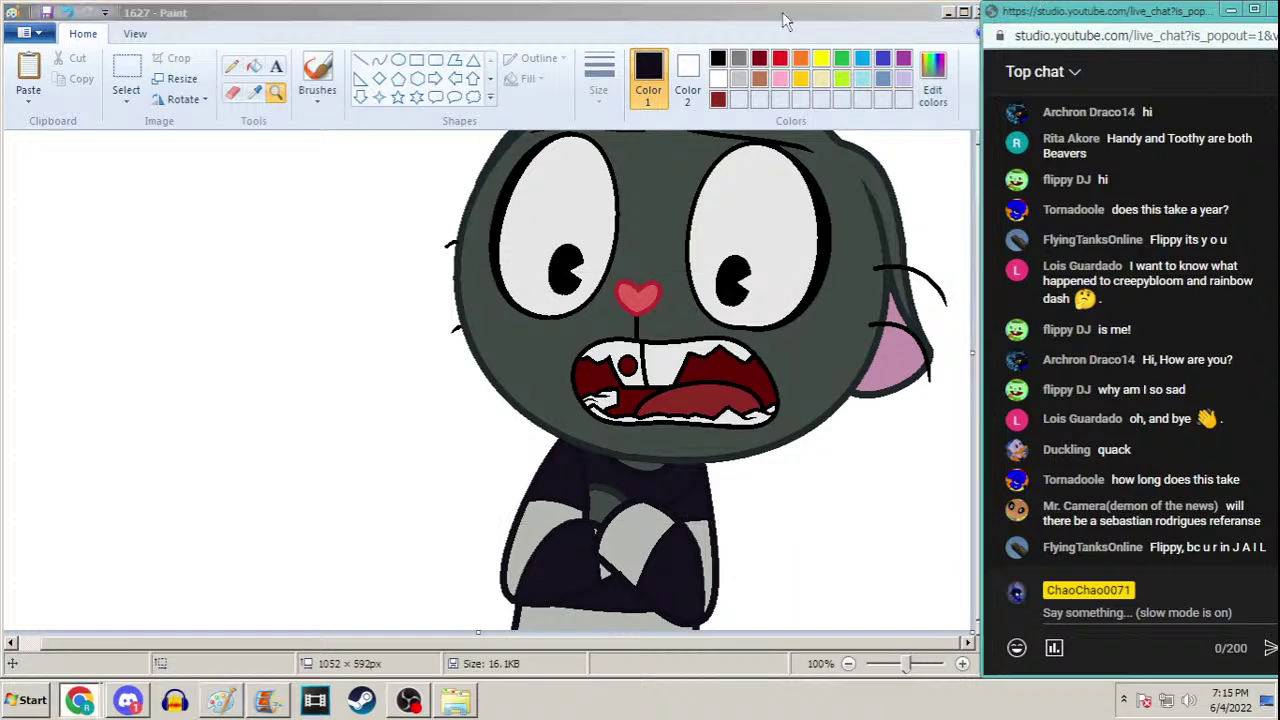
click(79, 700)
click(471, 15)
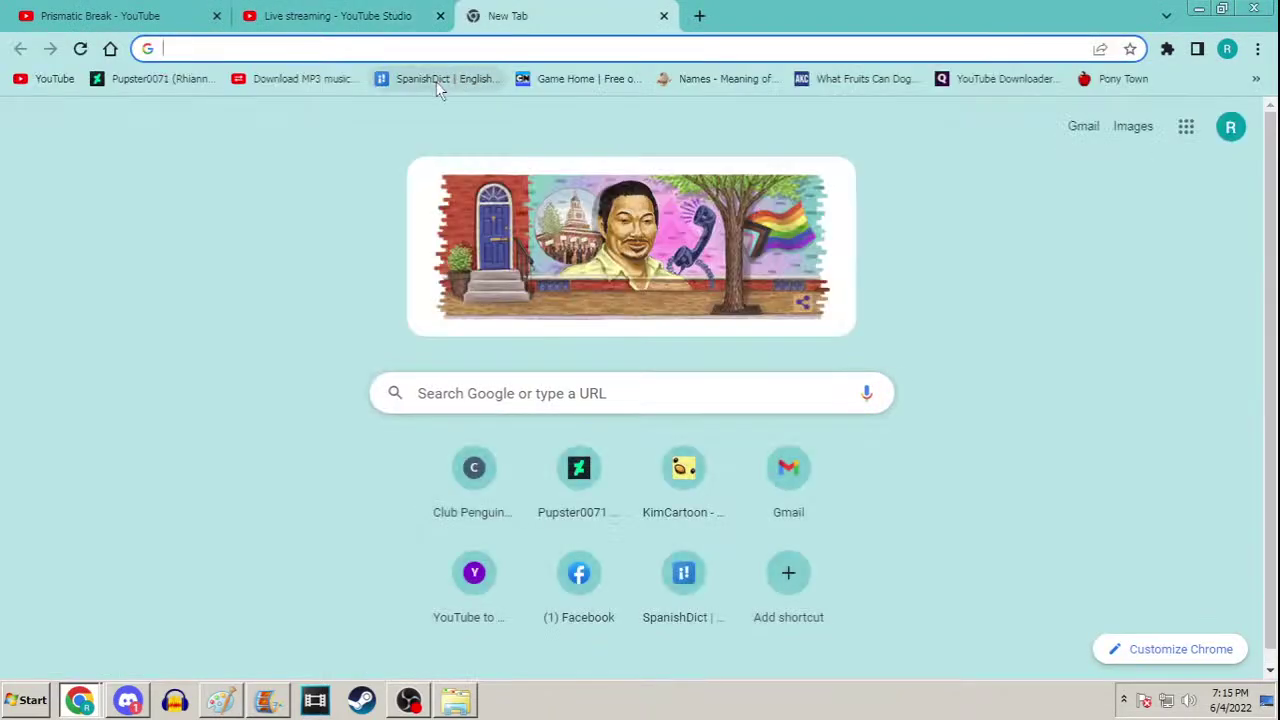
click(165, 80)
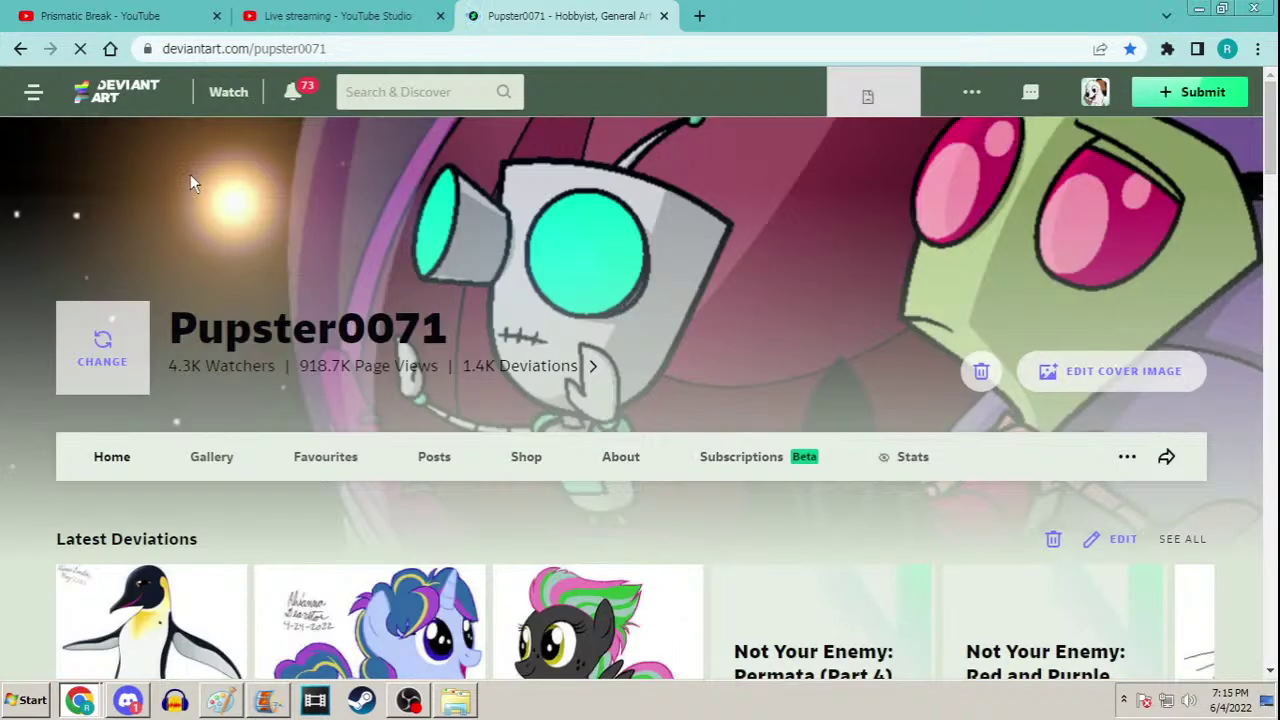
click(212, 470)
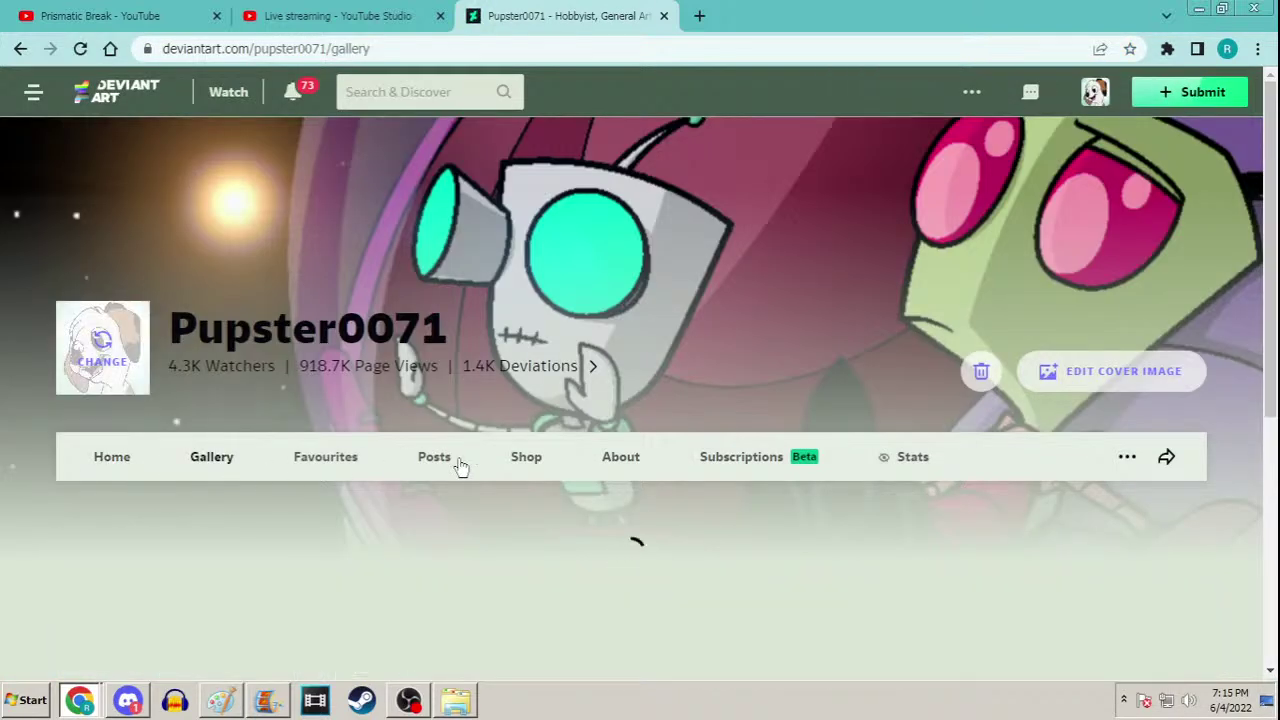
scroll(1275, 222, down, 3)
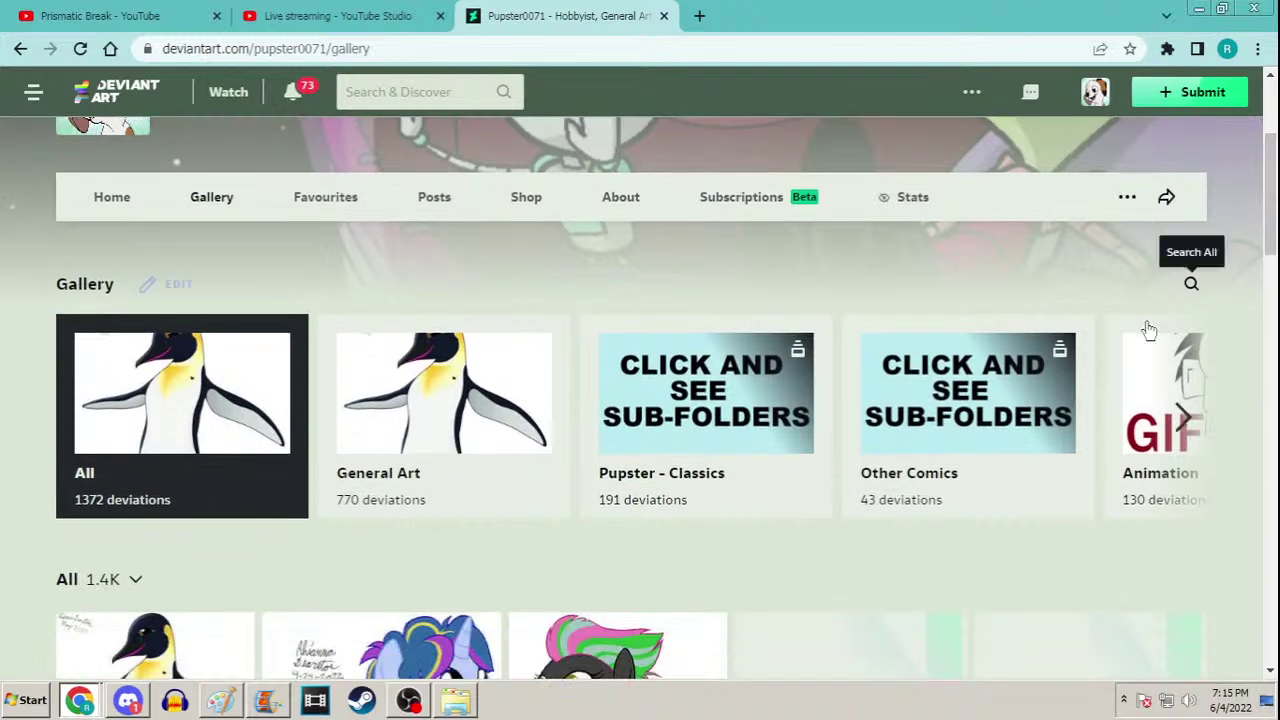
click(733, 407)
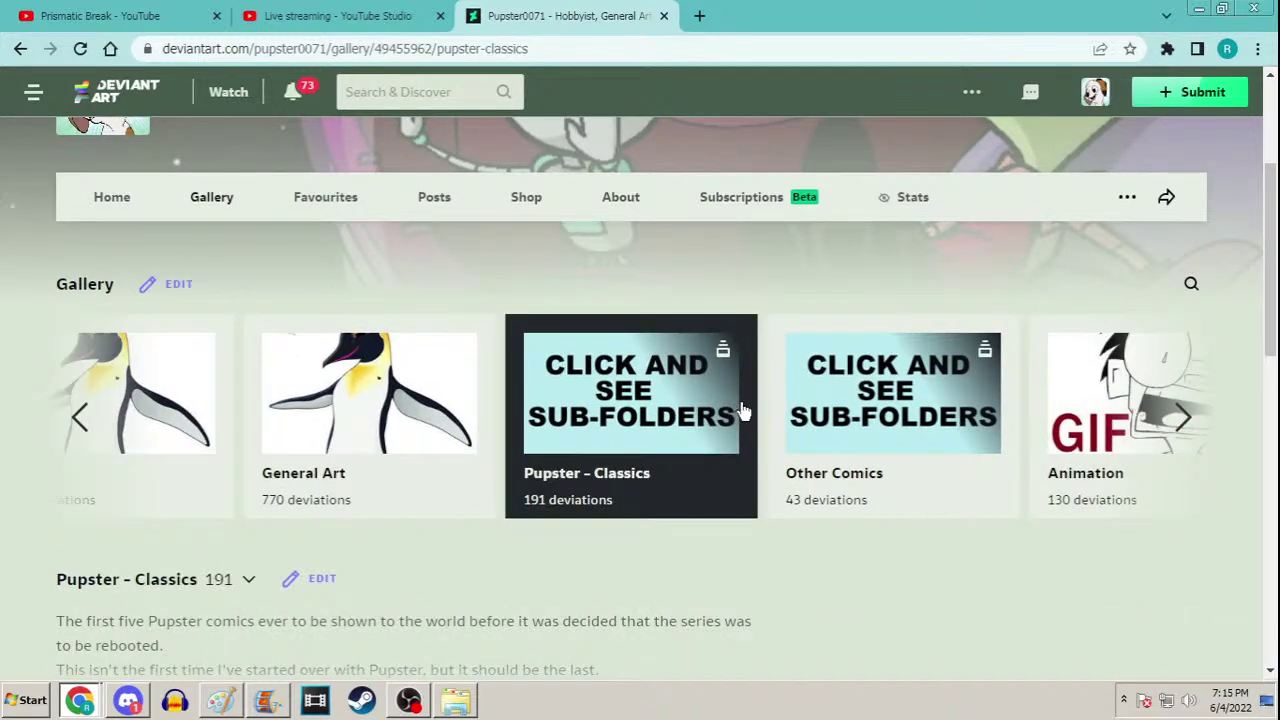
Open the Other Comics folder in the DeviantArt gallery and look through its sub-galleries, including Strips
drag(1275, 218, 1276, 280)
click(893, 380)
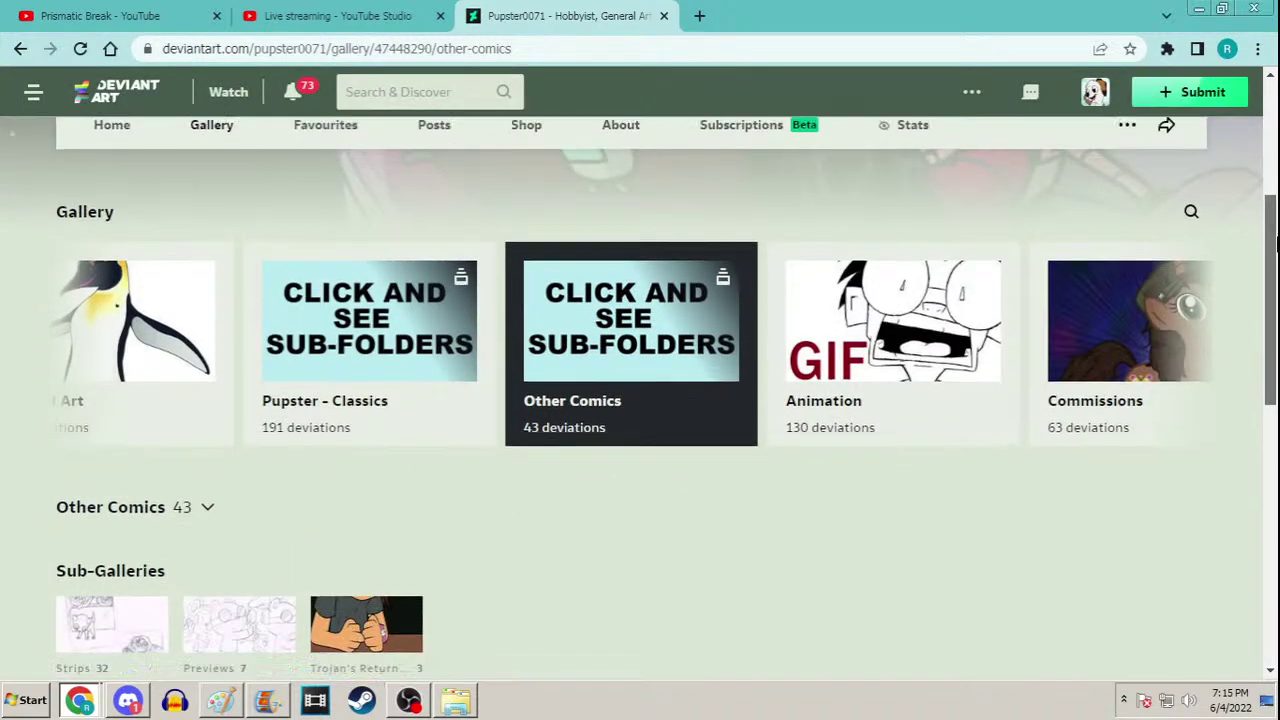
scroll(770, 365, down, 3)
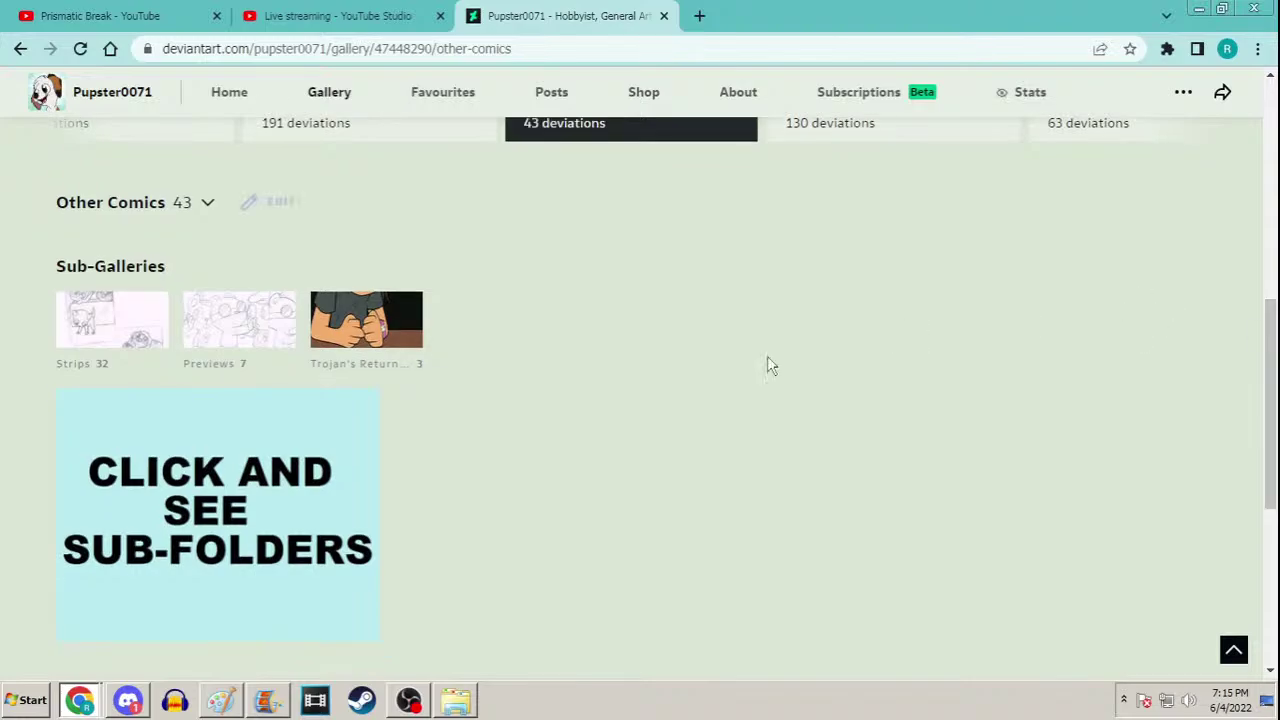
click(114, 330)
drag(1266, 314, 1273, 258)
click(397, 530)
Open the Scraps folder at the end of the gallery's folder row and look through its comic pages
click(1183, 398)
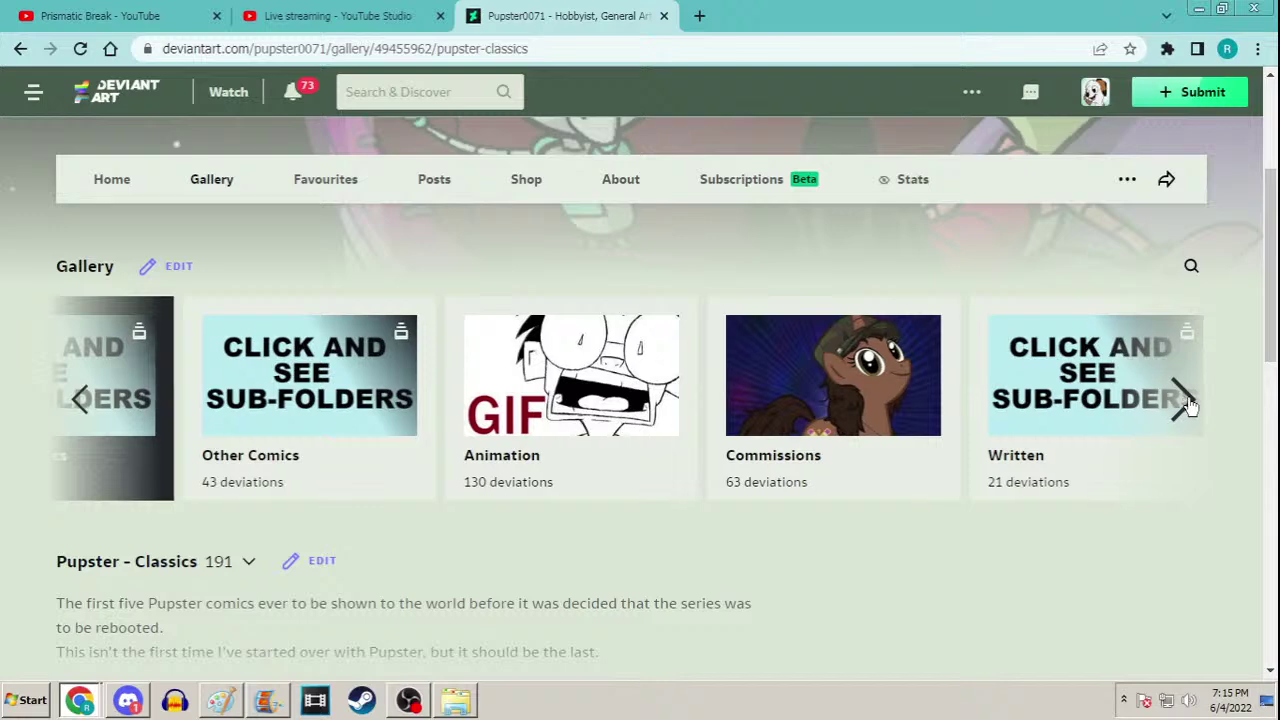
click(1184, 400)
click(1186, 402)
click(1188, 405)
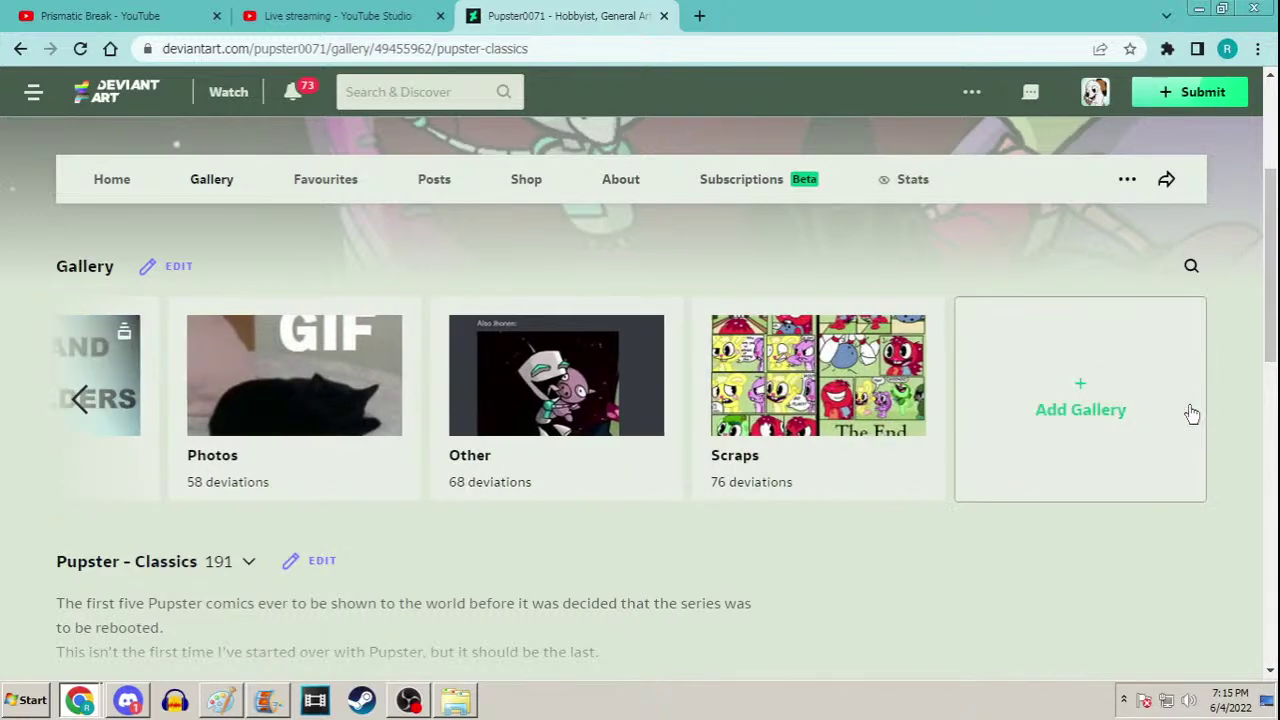
click(873, 393)
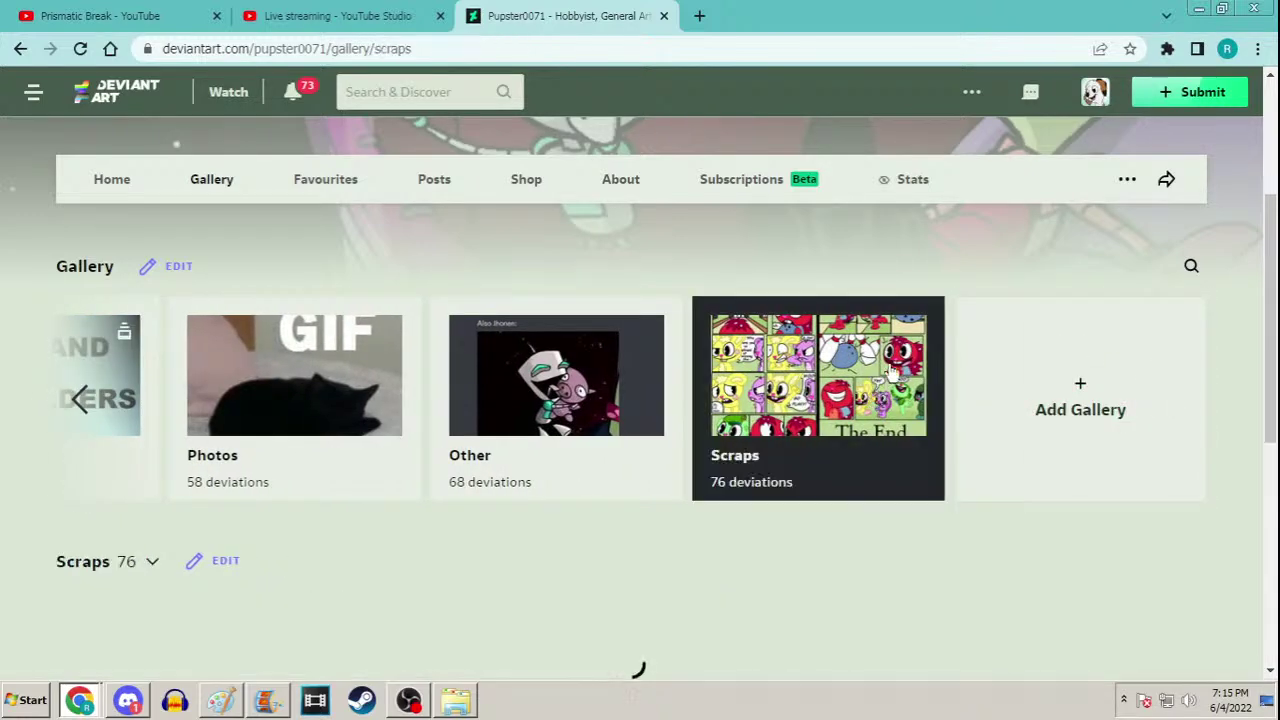
drag(1270, 220, 1270, 262)
scroll(1270, 262, down, 1)
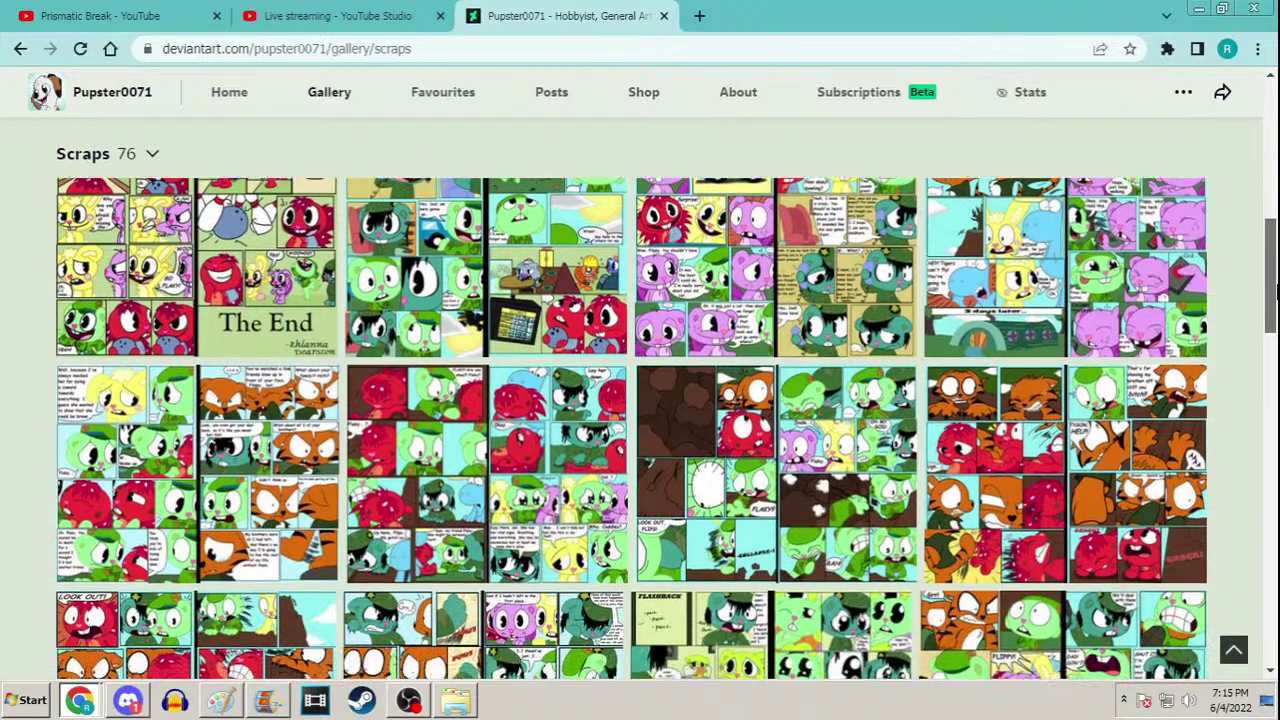
scroll(1276, 222, up, 4)
scroll(1276, 222, up, 1)
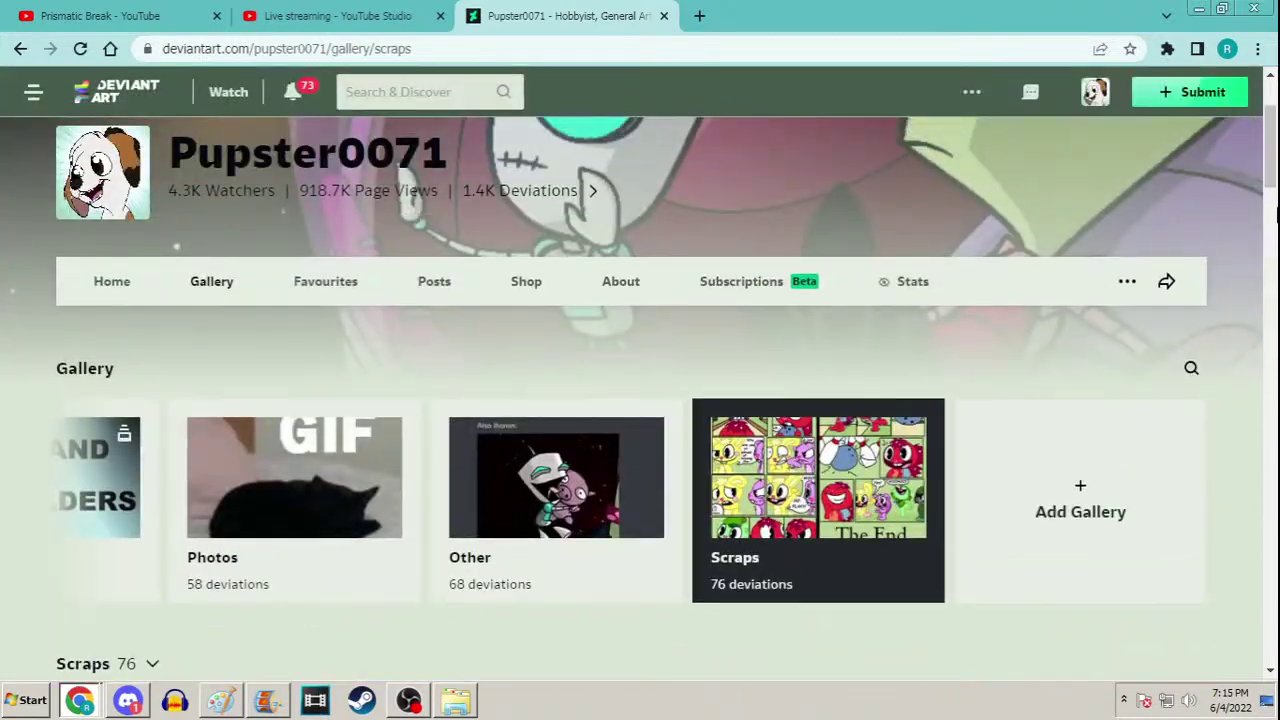
scroll(1276, 222, down, 5)
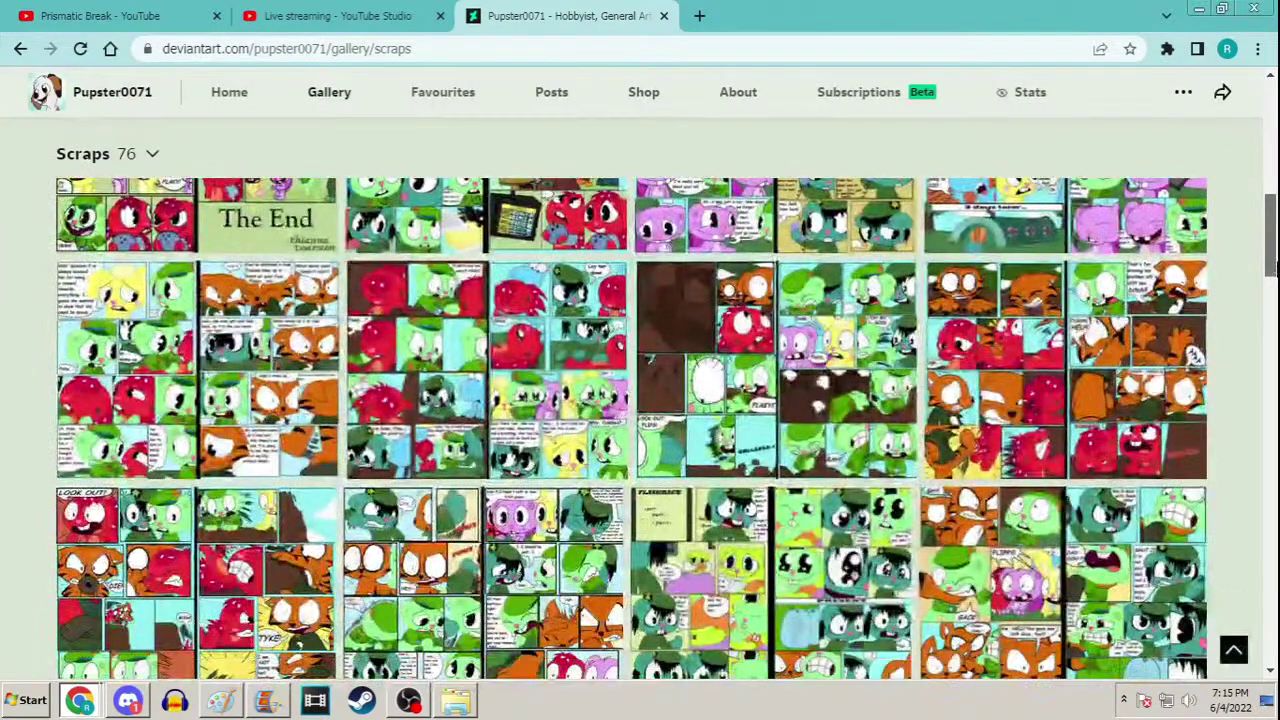
scroll(1276, 222, up, 6)
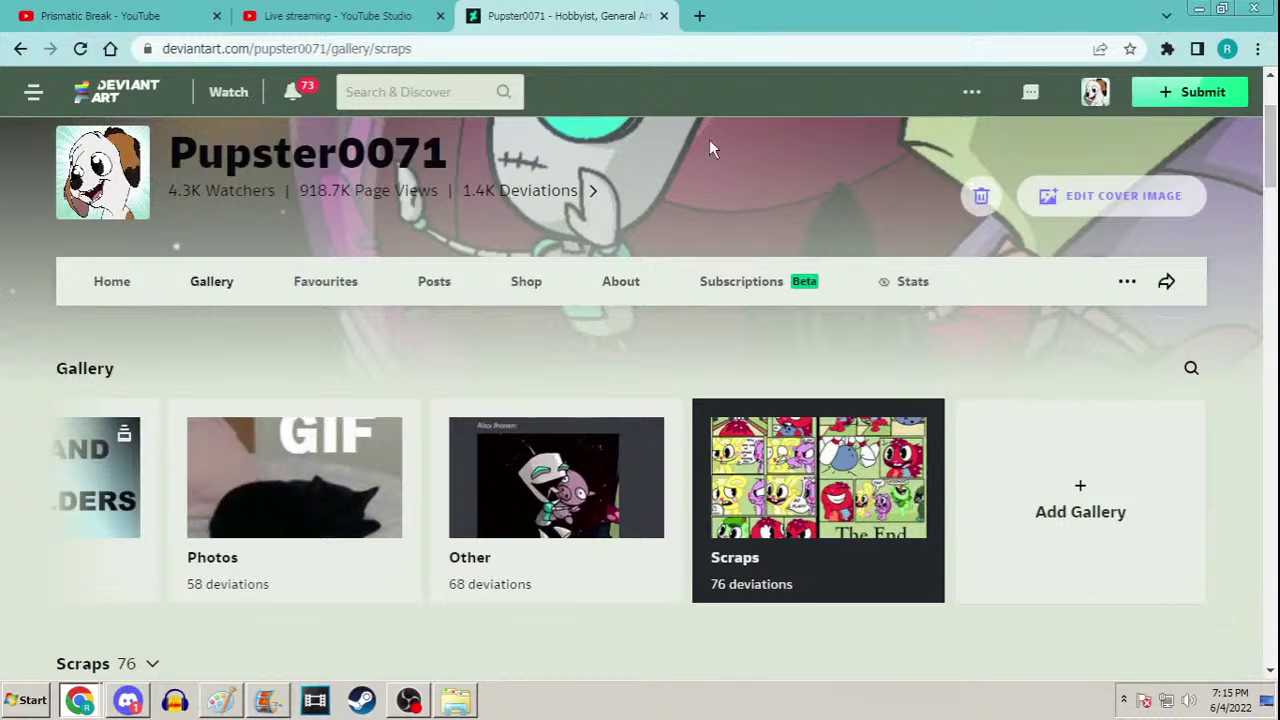
Close the DeviantArt page, switch to Paint and show the newest frames in the list of pictures to open
click(665, 16)
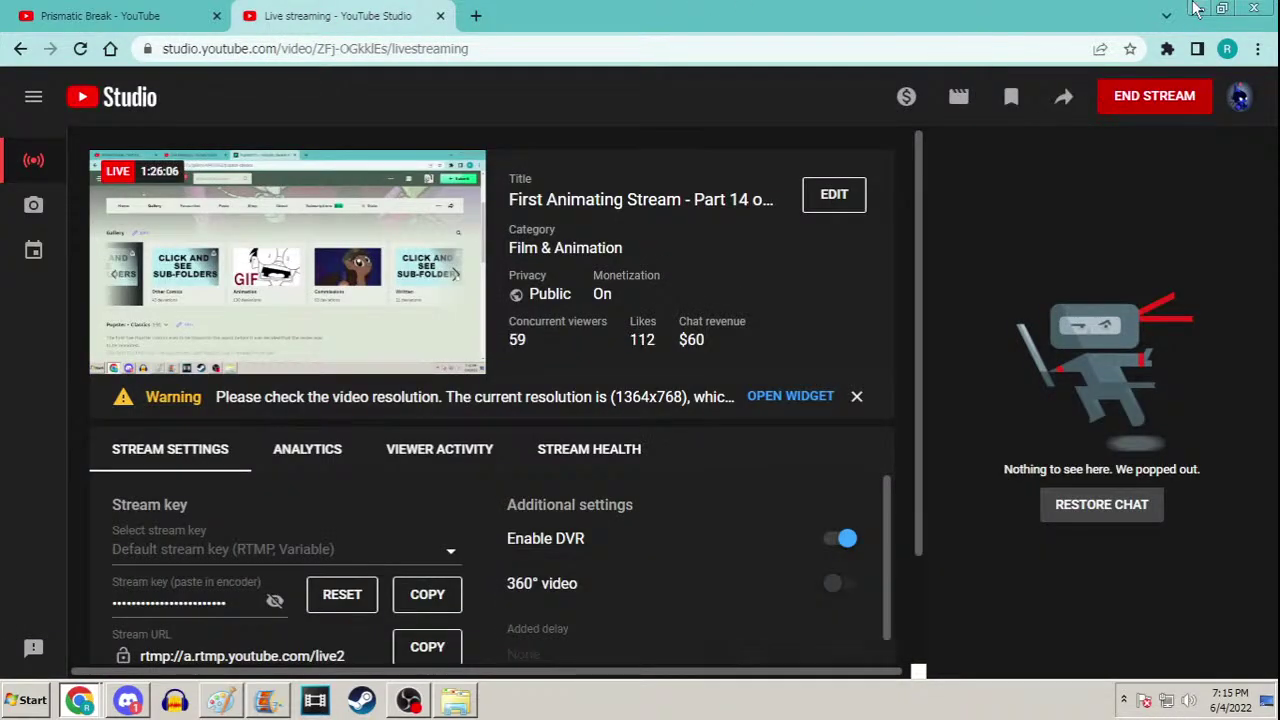
click(1200, 20)
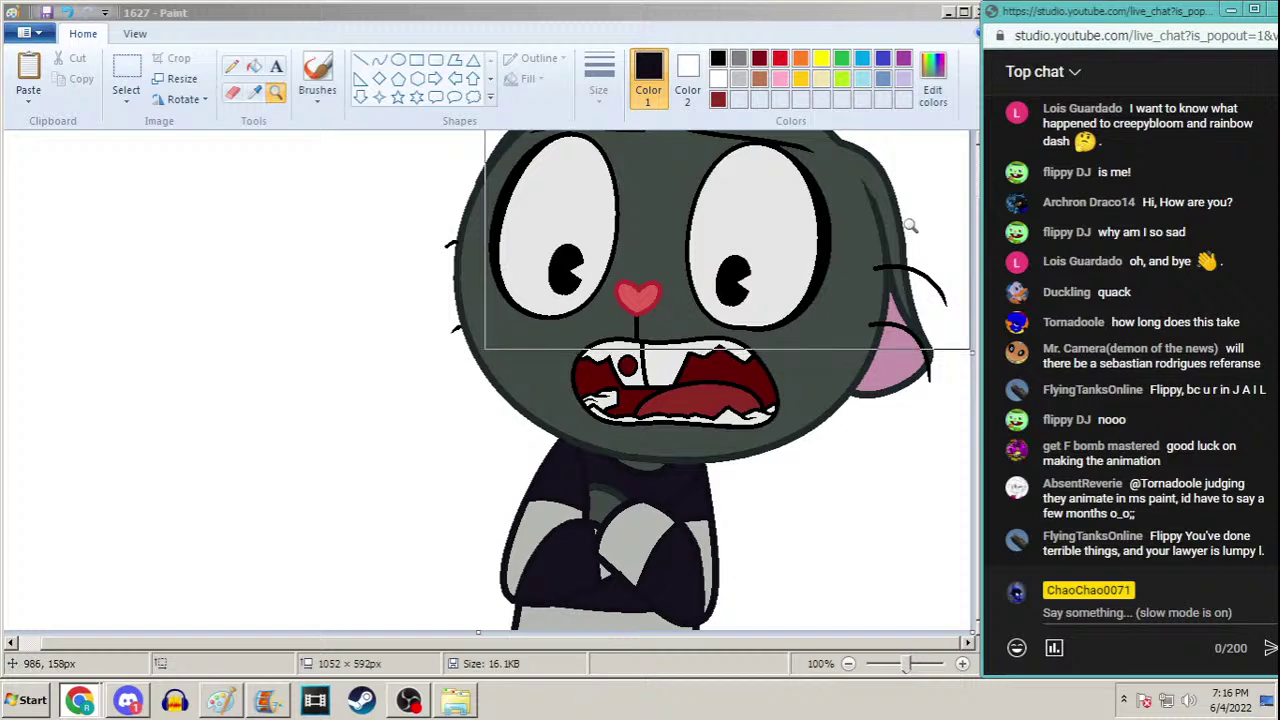
click(722, 8)
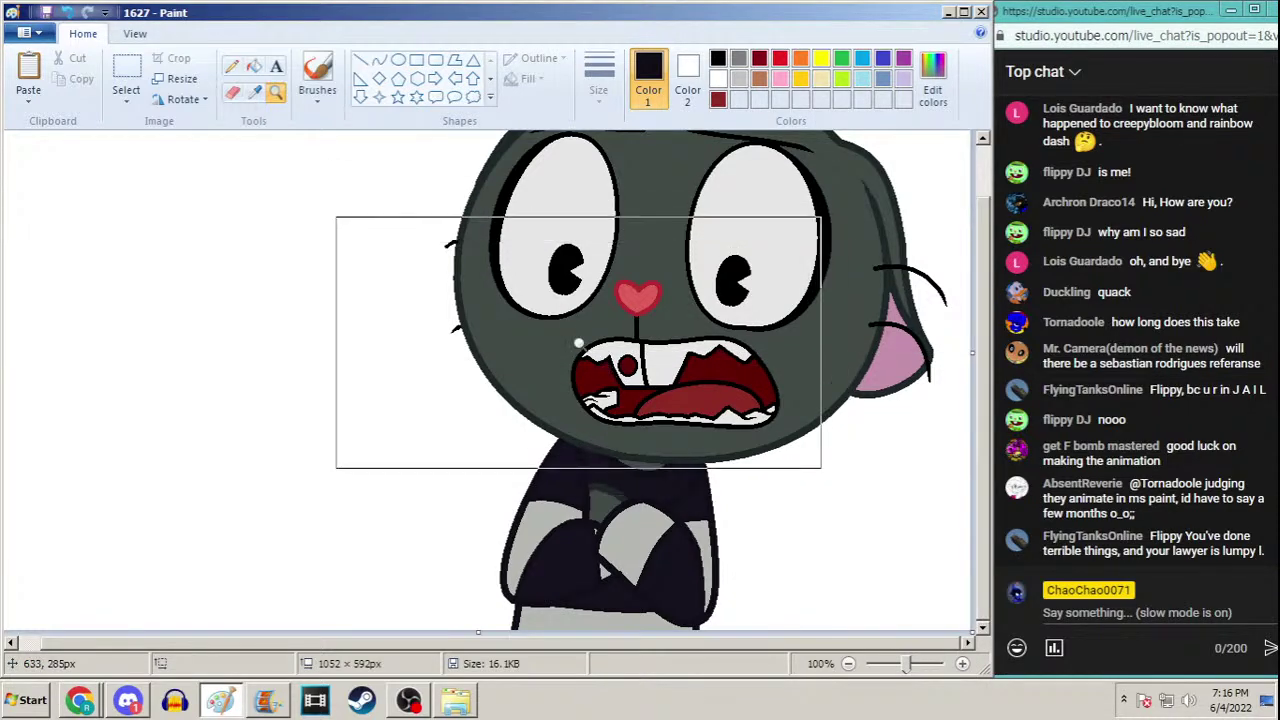
key(ctrl+o)
drag(1195, 174, 1196, 586)
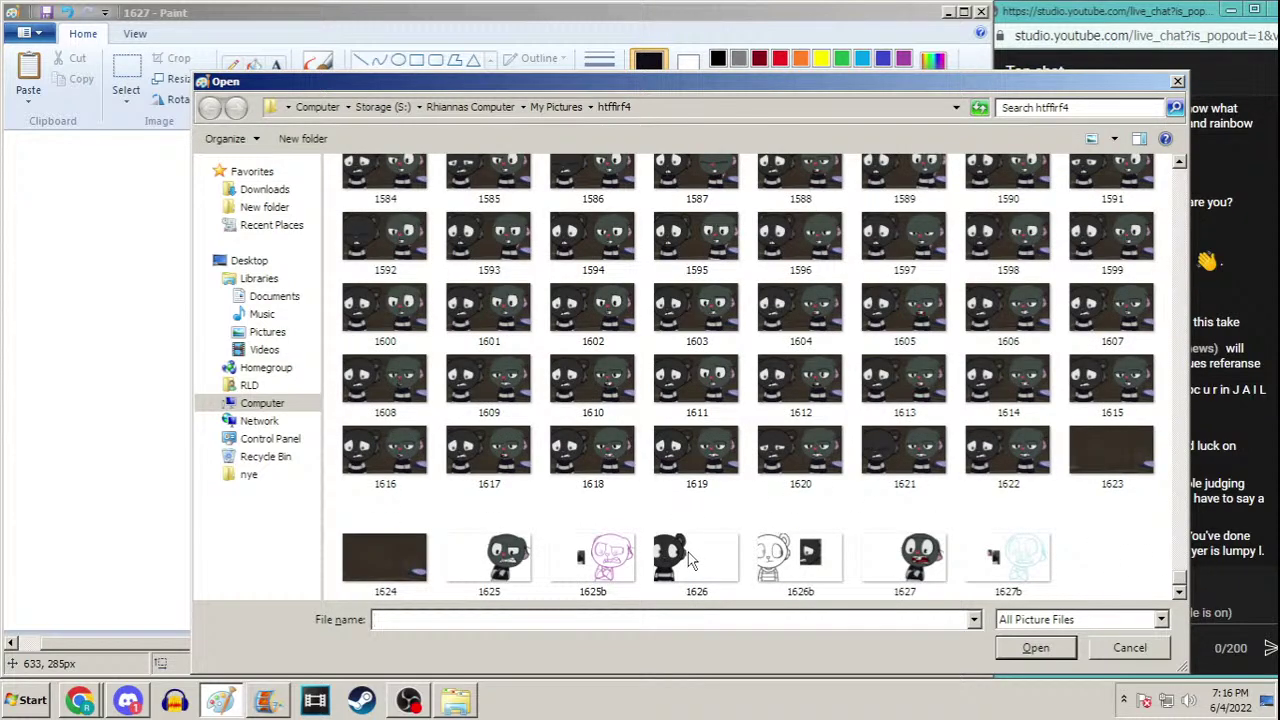
Check the vc-replies channel in Discord and the audio mixer in OBS, and return to Paint's file selection
click(143, 704)
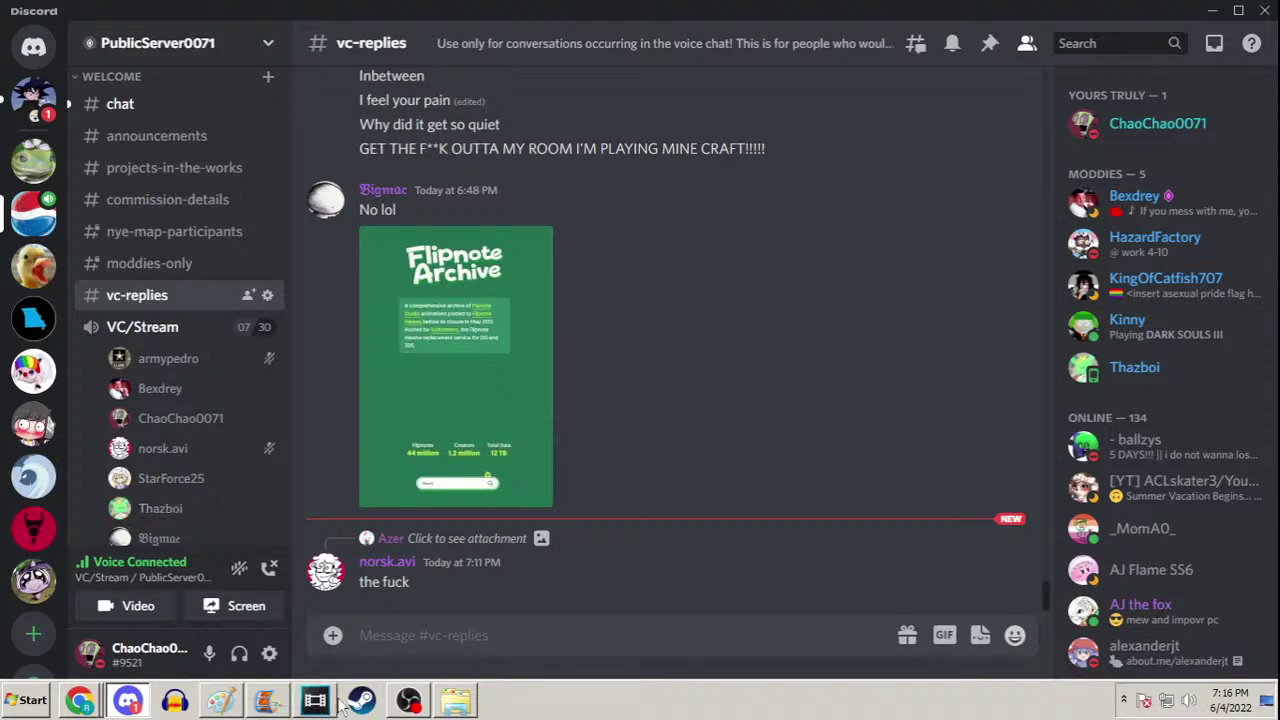
click(409, 700)
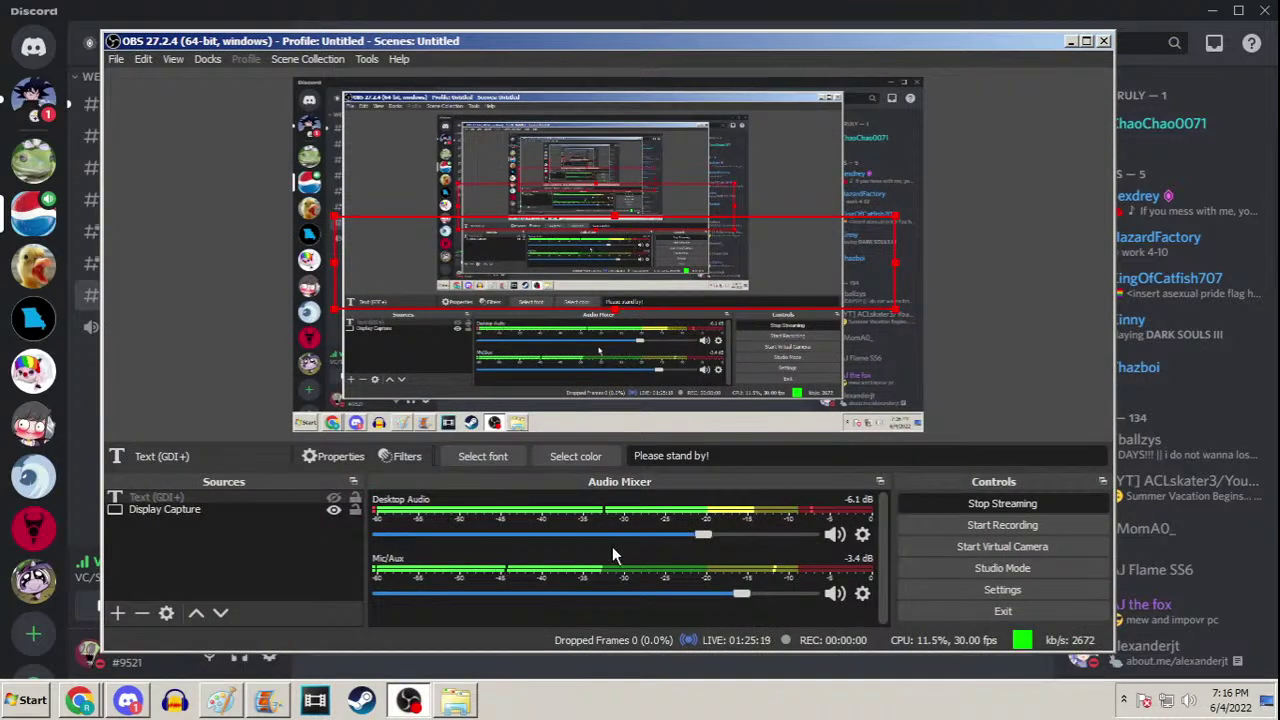
click(333, 511)
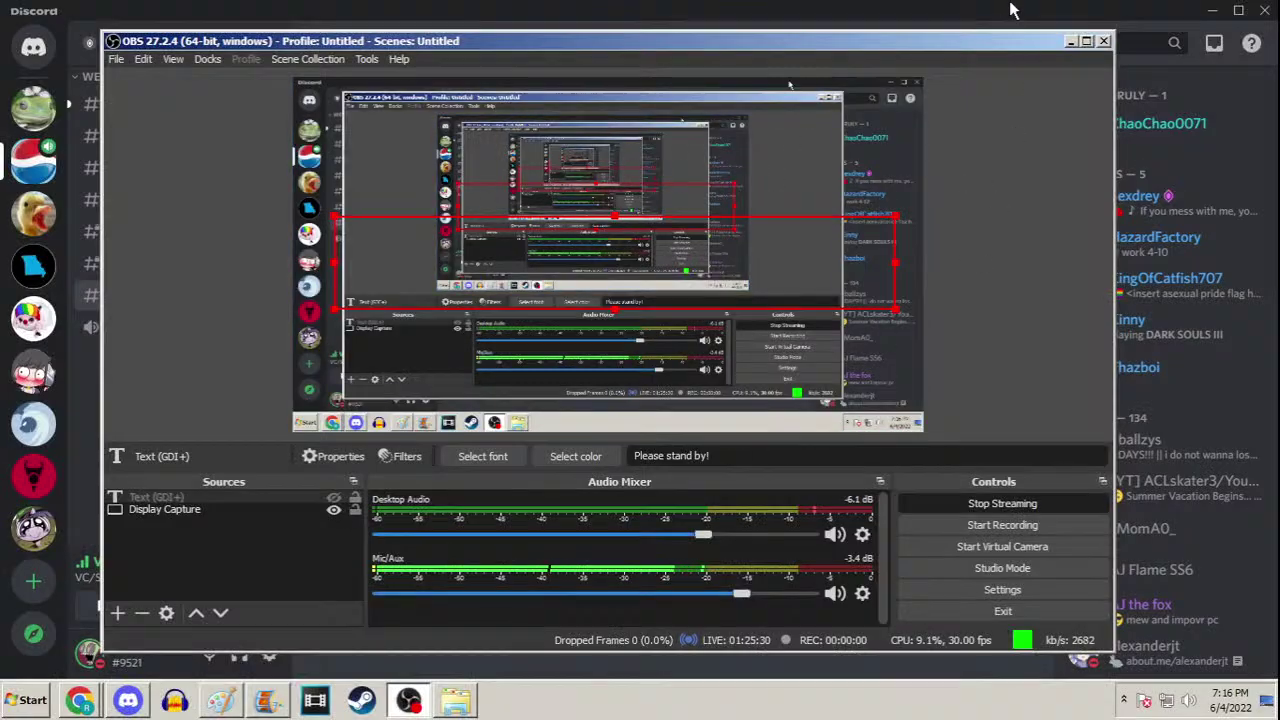
click(1017, 11)
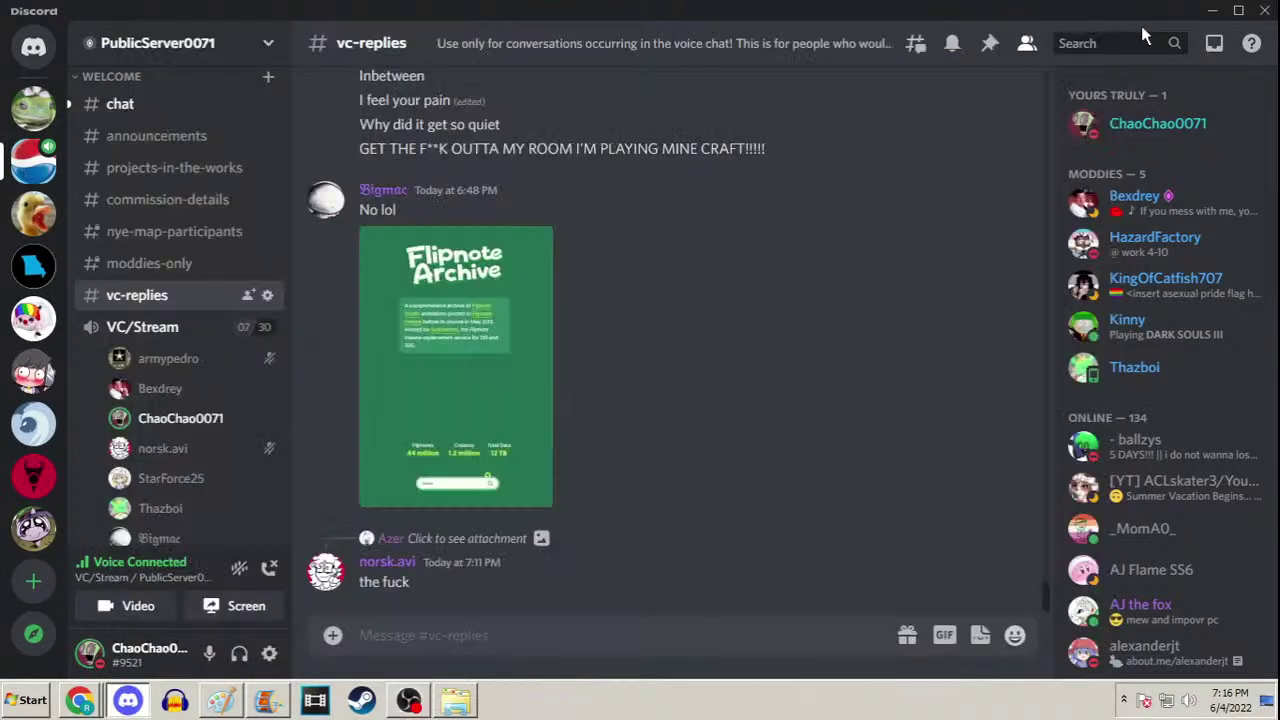
click(1208, 14)
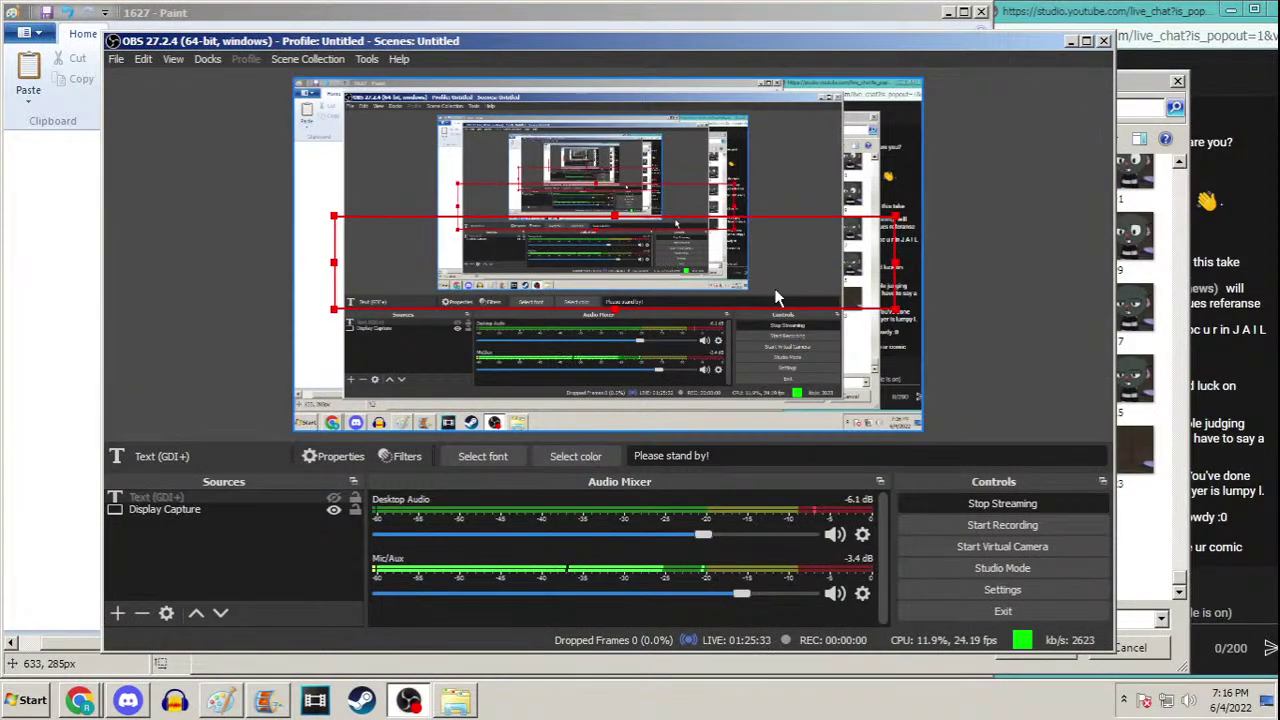
click(1070, 41)
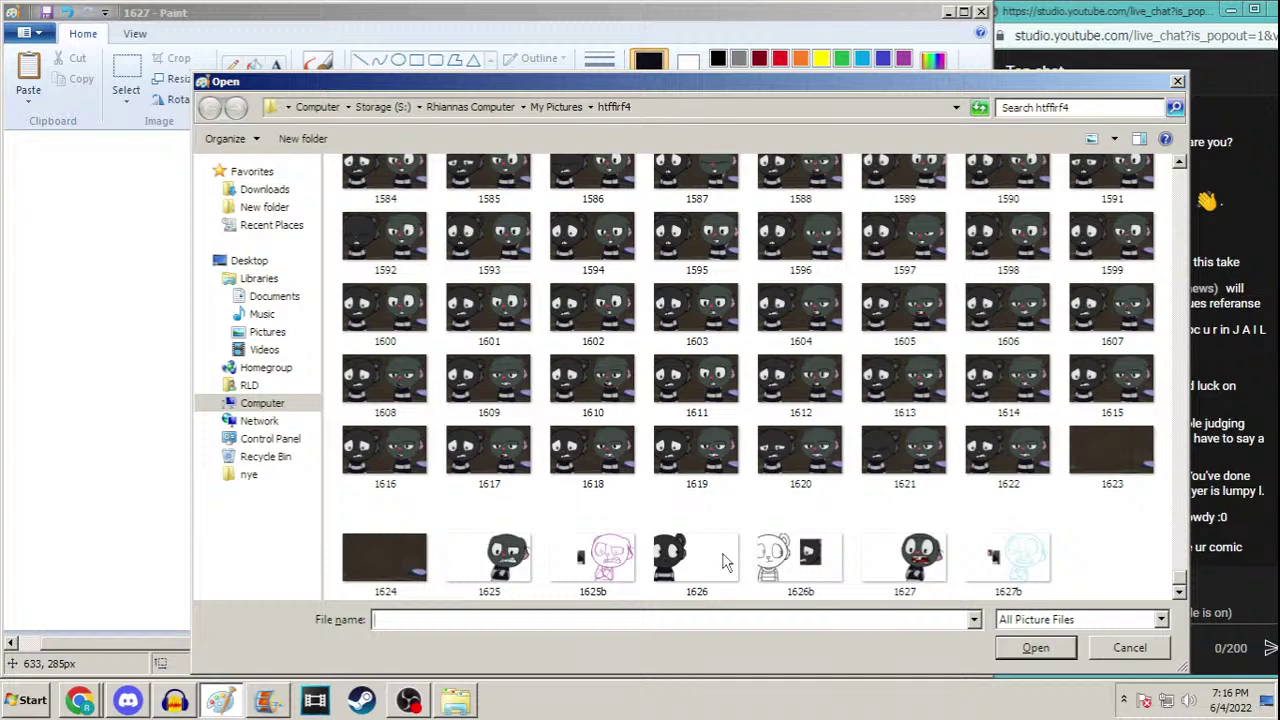
Open the coloured frame 1627 from the picture folder
click(1022, 548)
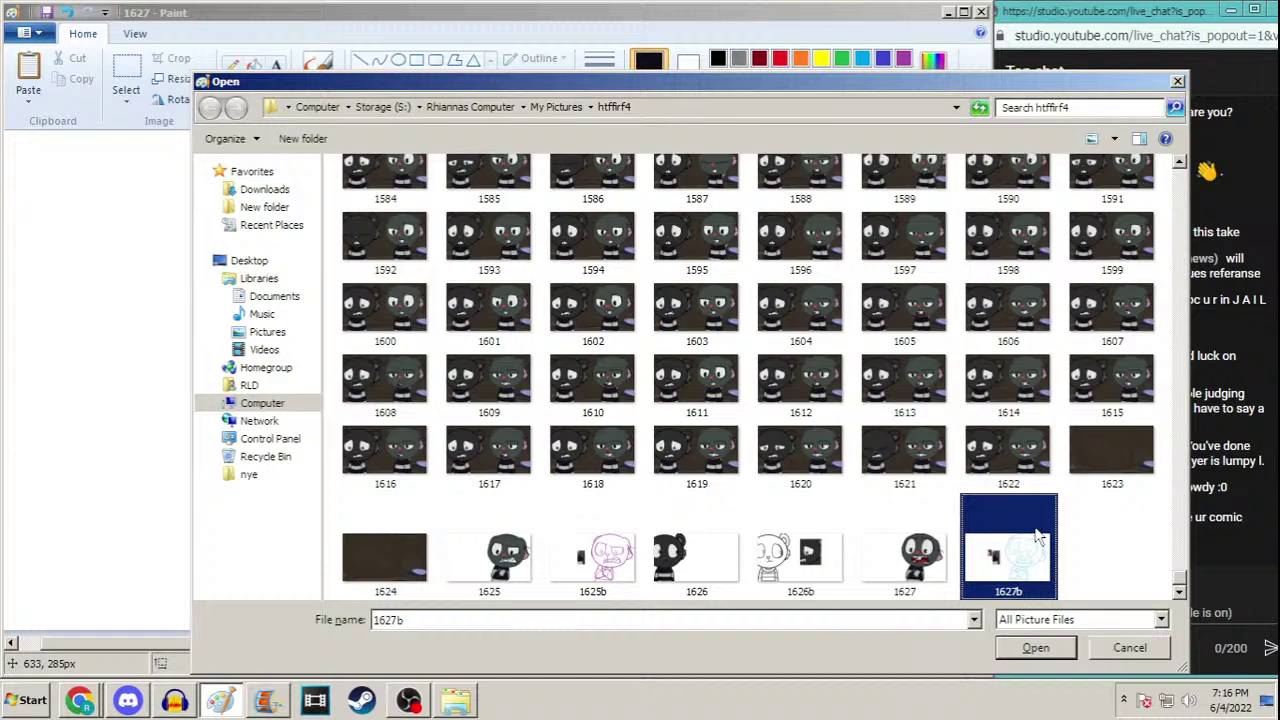
key(Left)
key(Return)
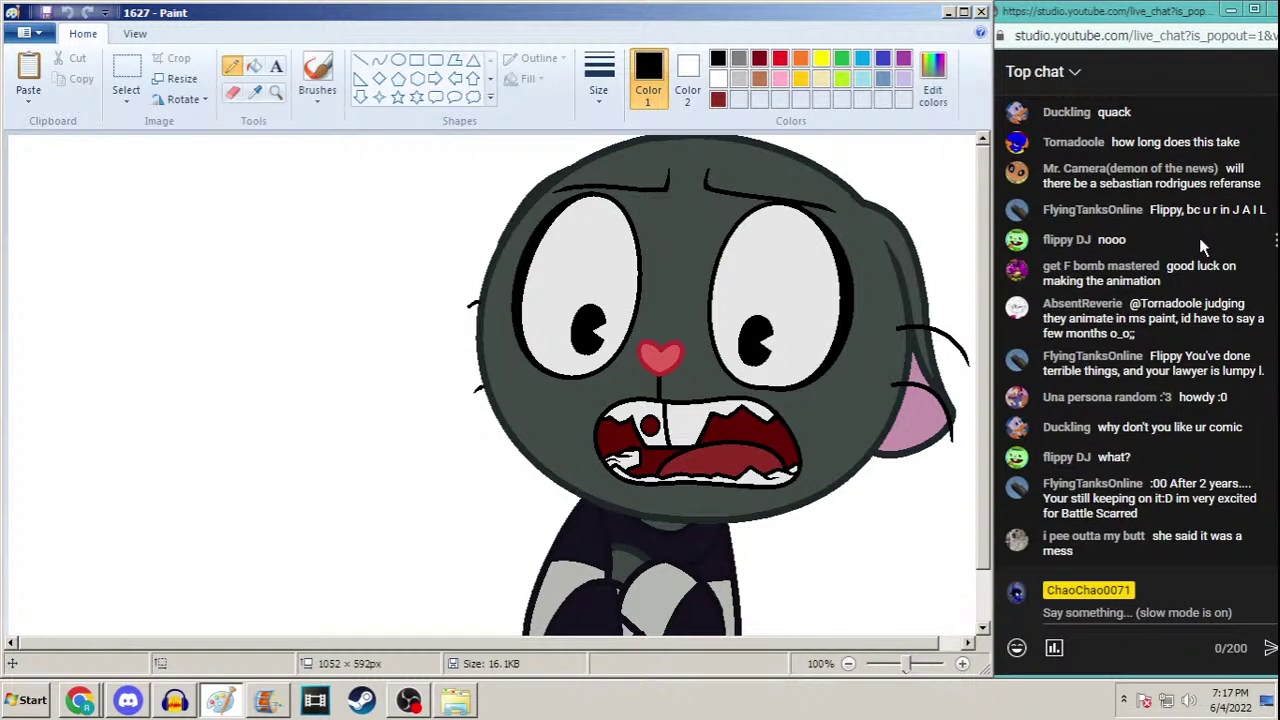
Read back through the recent messages in the YouTube live chat
click(1148, 217)
scroll(1148, 217, up, 1)
scroll(1150, 217, up, 1)
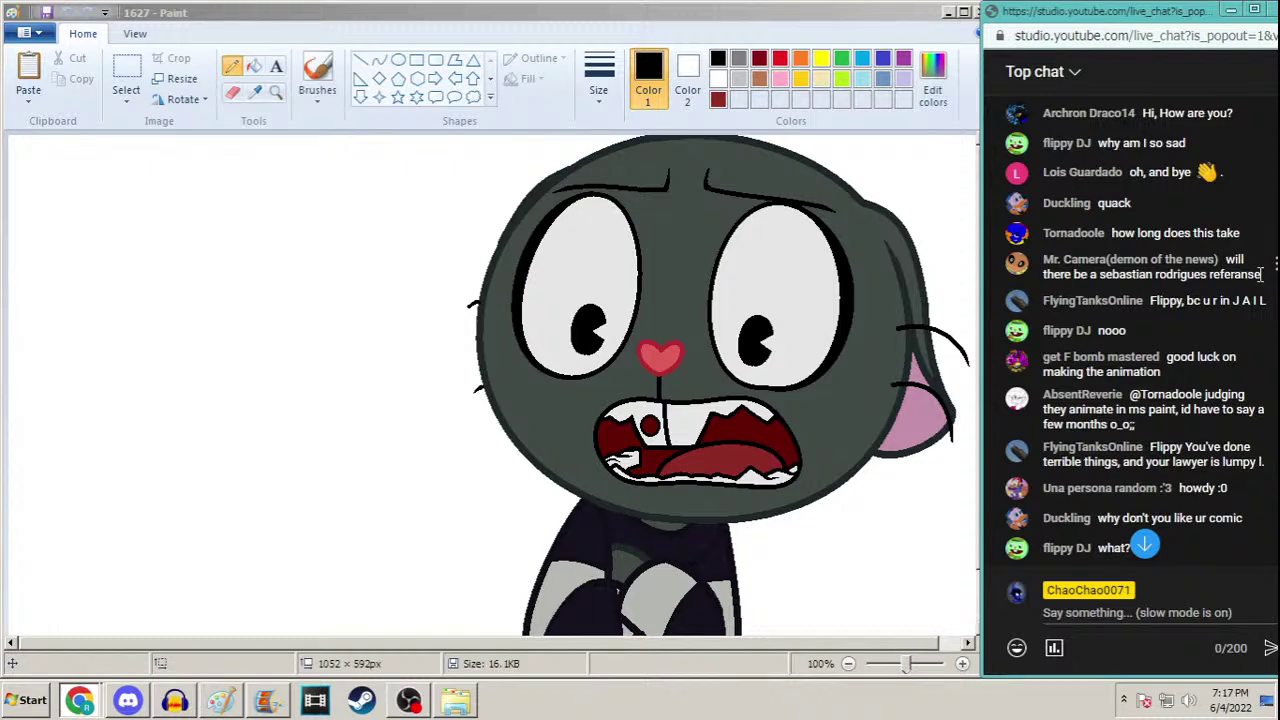
scroll(1262, 276, down, 3)
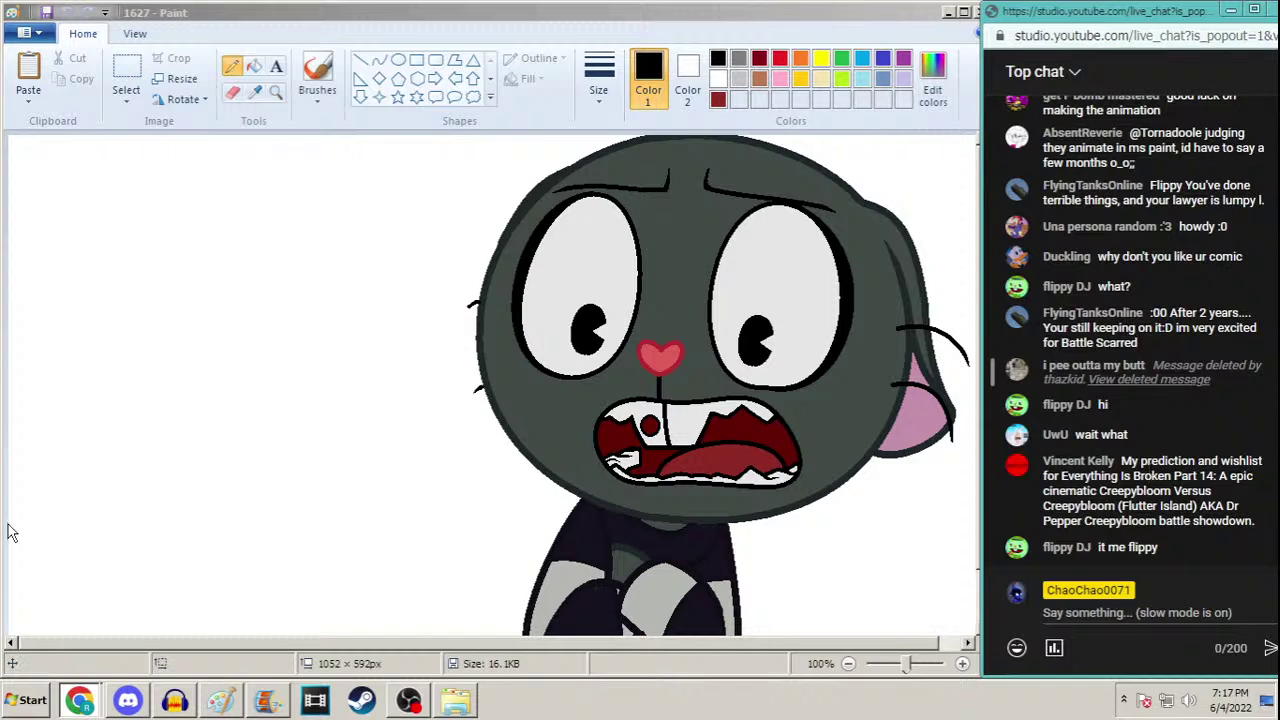
Return to Paint and open the light blue line art file 1627b
click(728, 33)
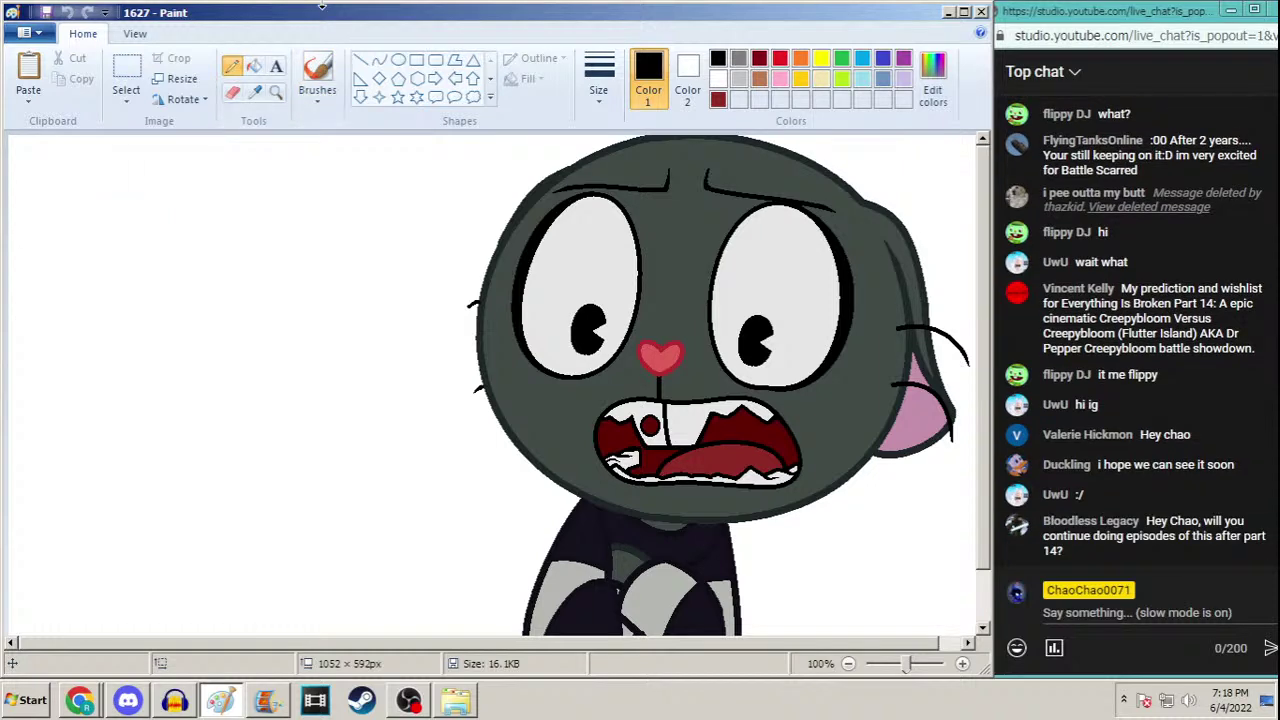
key(ctrl+o)
drag(1180, 185, 1195, 597)
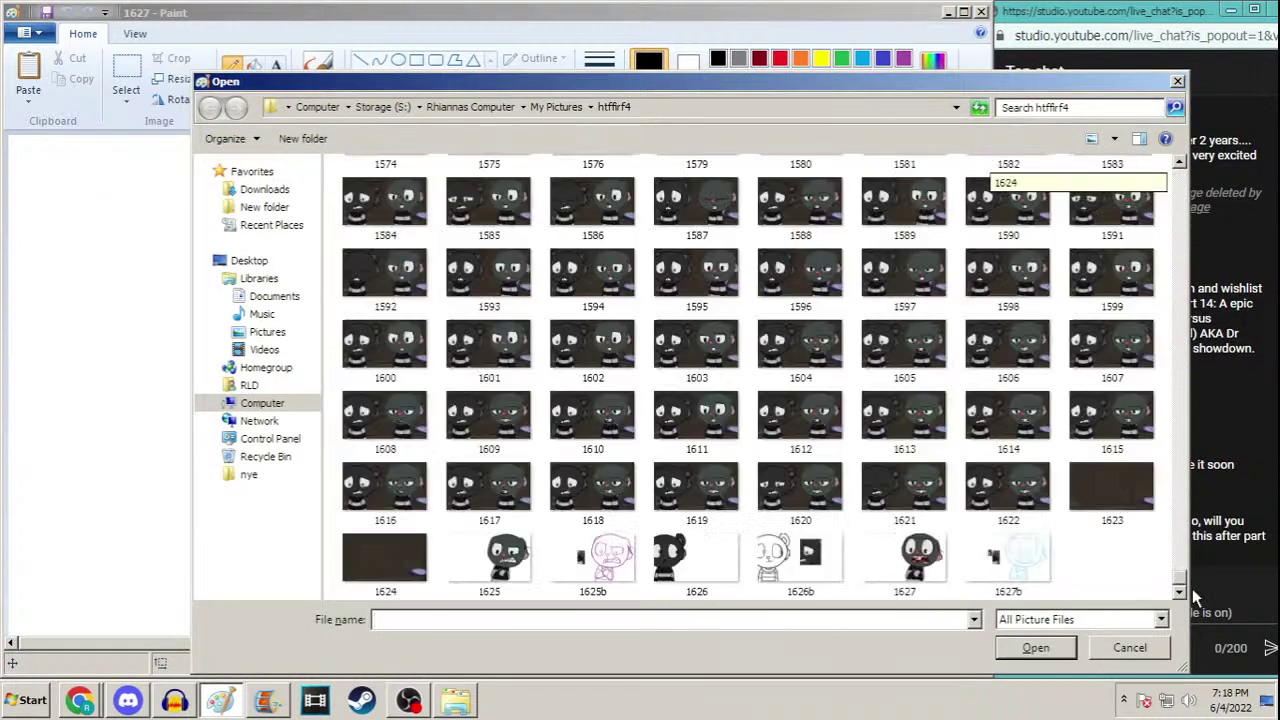
click(1038, 548)
double_click(1038, 548)
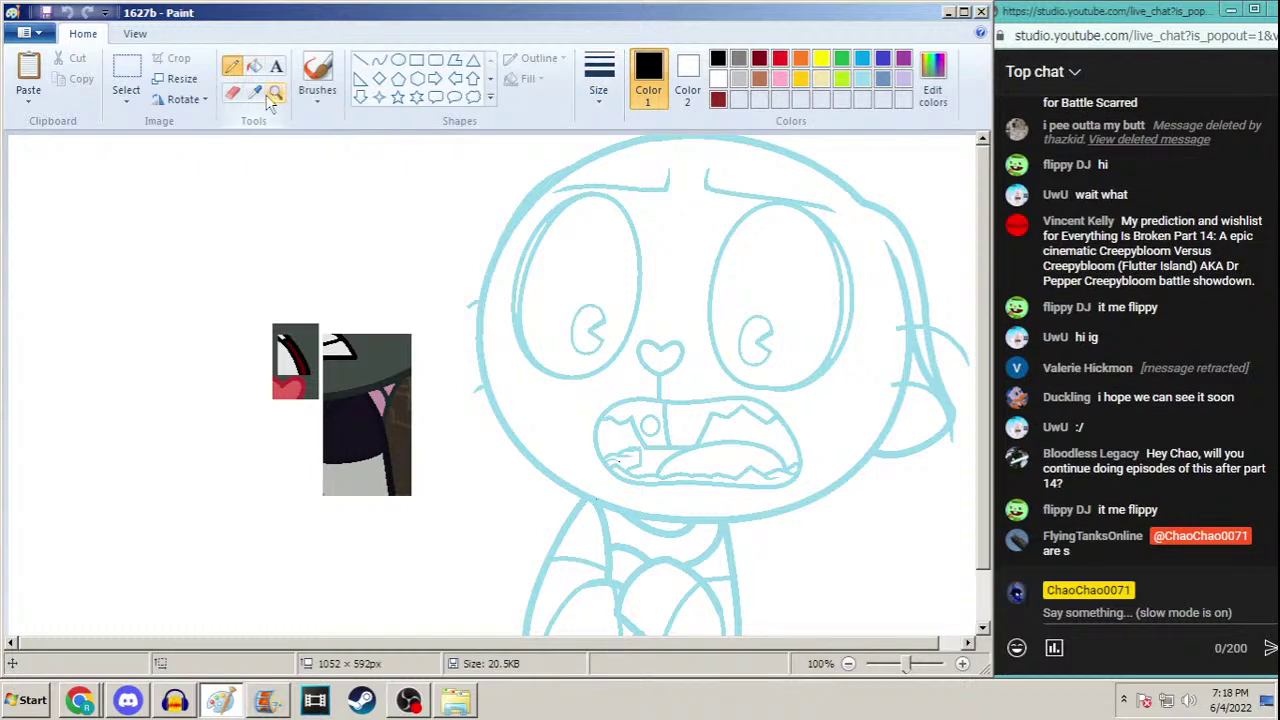
Select the two colour reference crops beside the sketch and move them to the canvas's upper-left corner
click(253, 68)
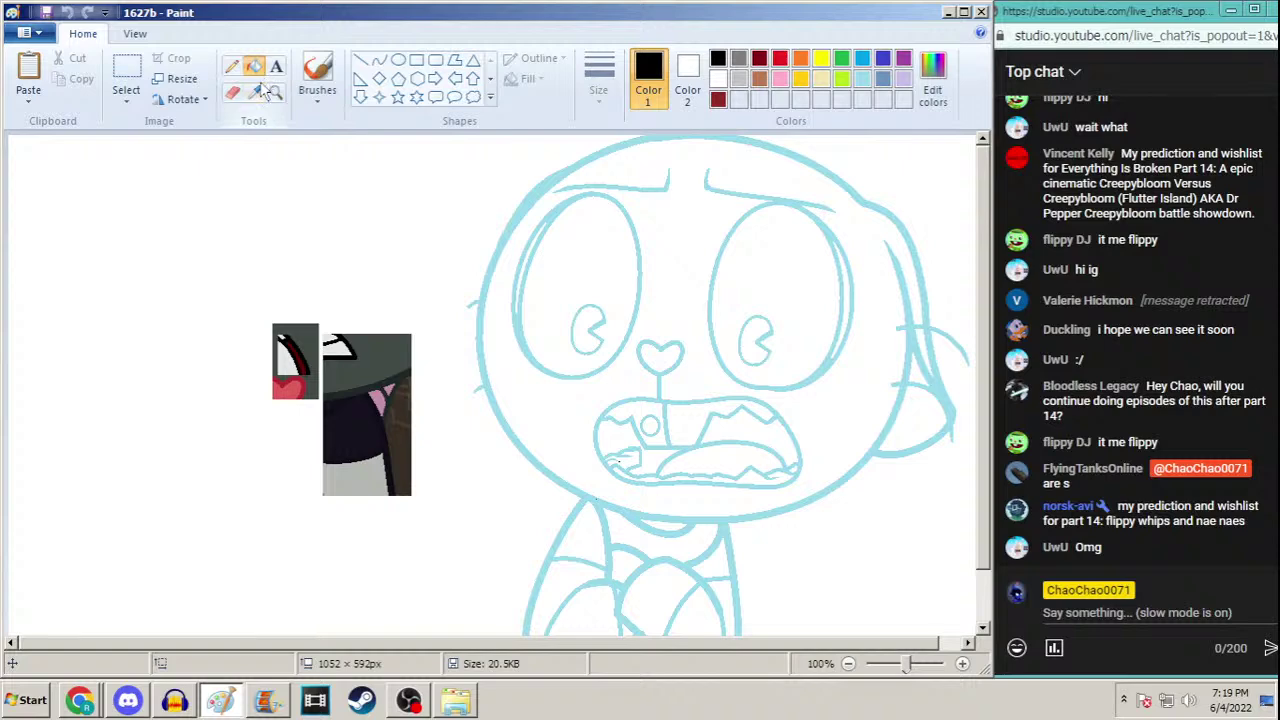
click(256, 92)
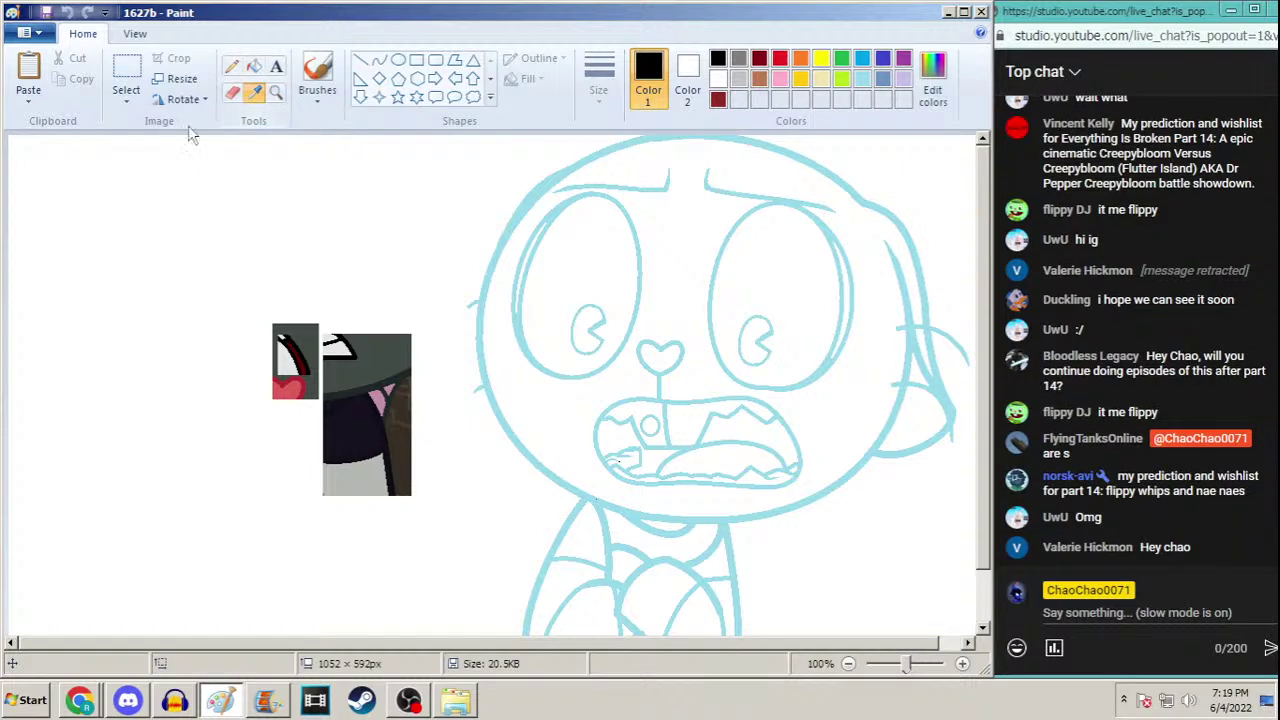
click(126, 72)
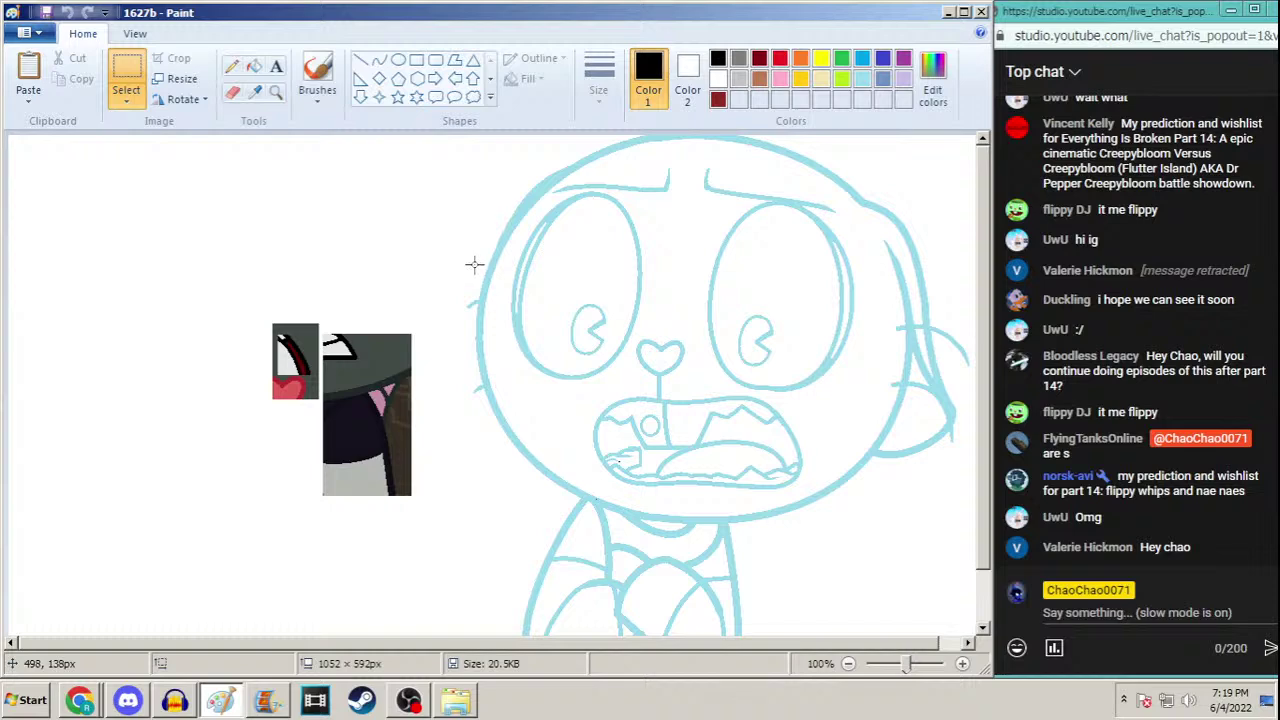
drag(430, 279, 264, 551)
drag(395, 351, 144, 239)
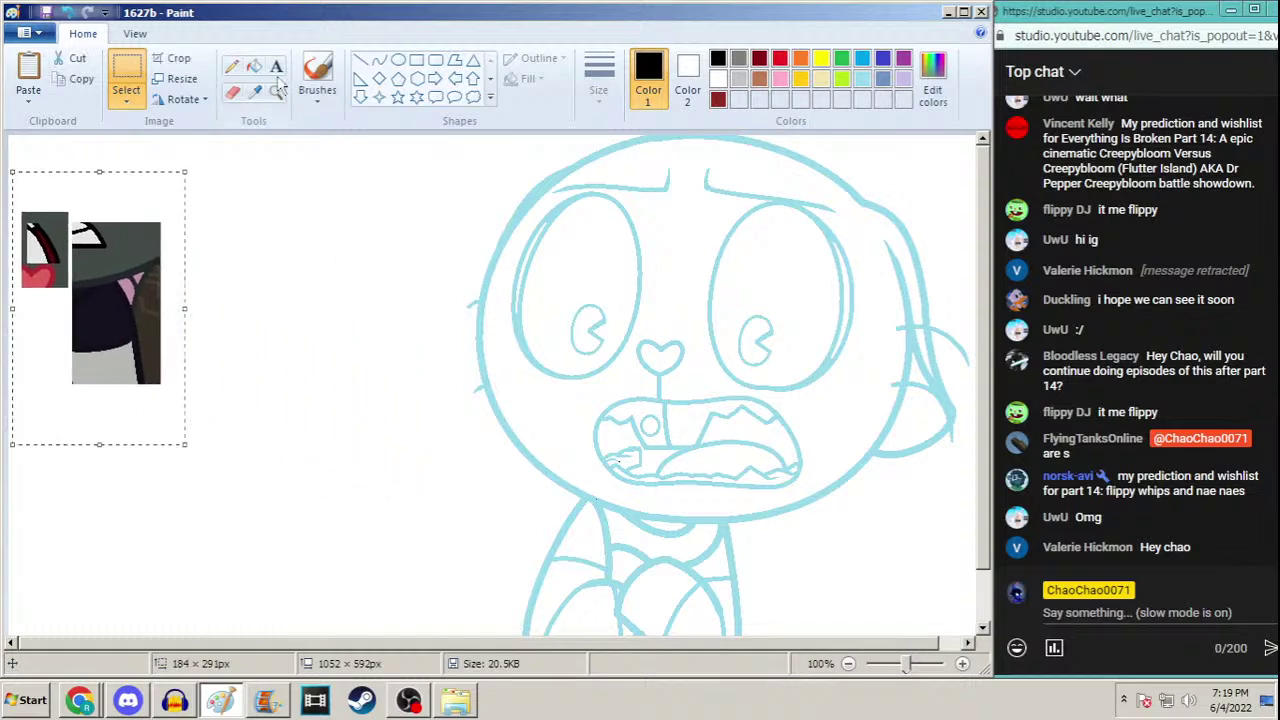
Try outlining the head with an unfilled thick ellipse about 442 × 377 px, in a dark colour sampled from the reference crops
click(254, 66)
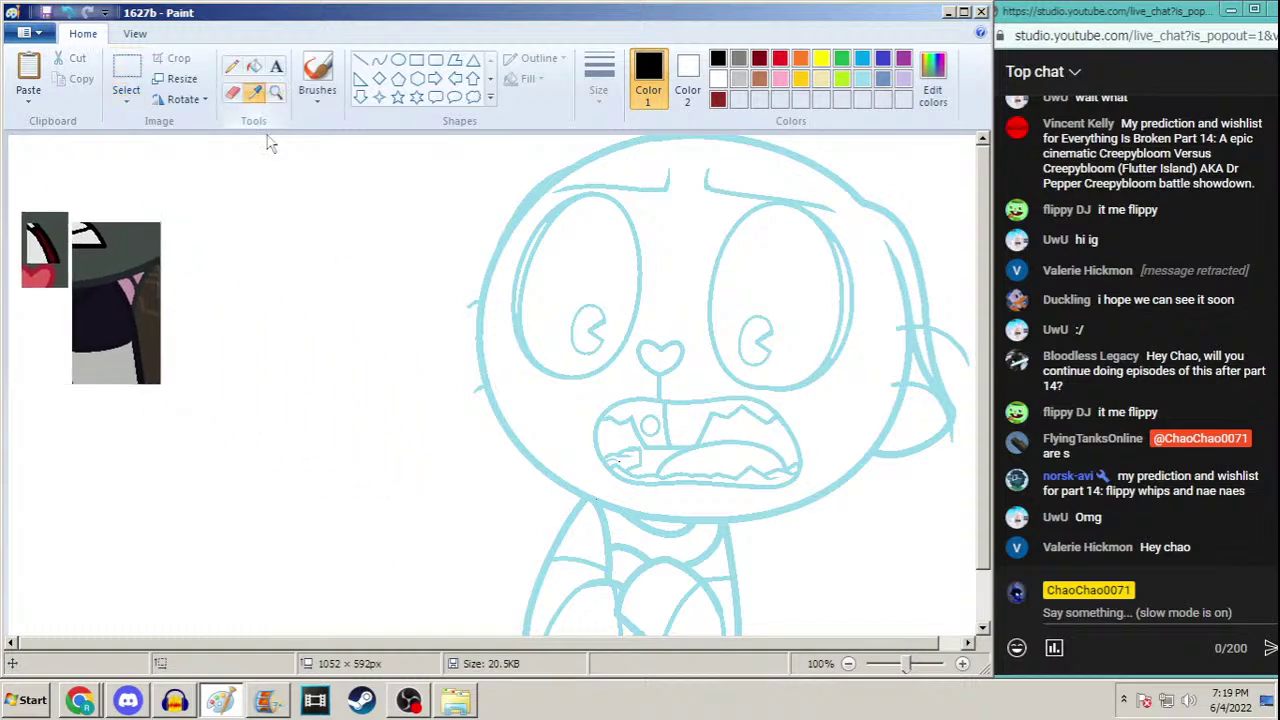
click(398, 61)
click(598, 80)
click(540, 245)
scroll(968, 313, down, 1)
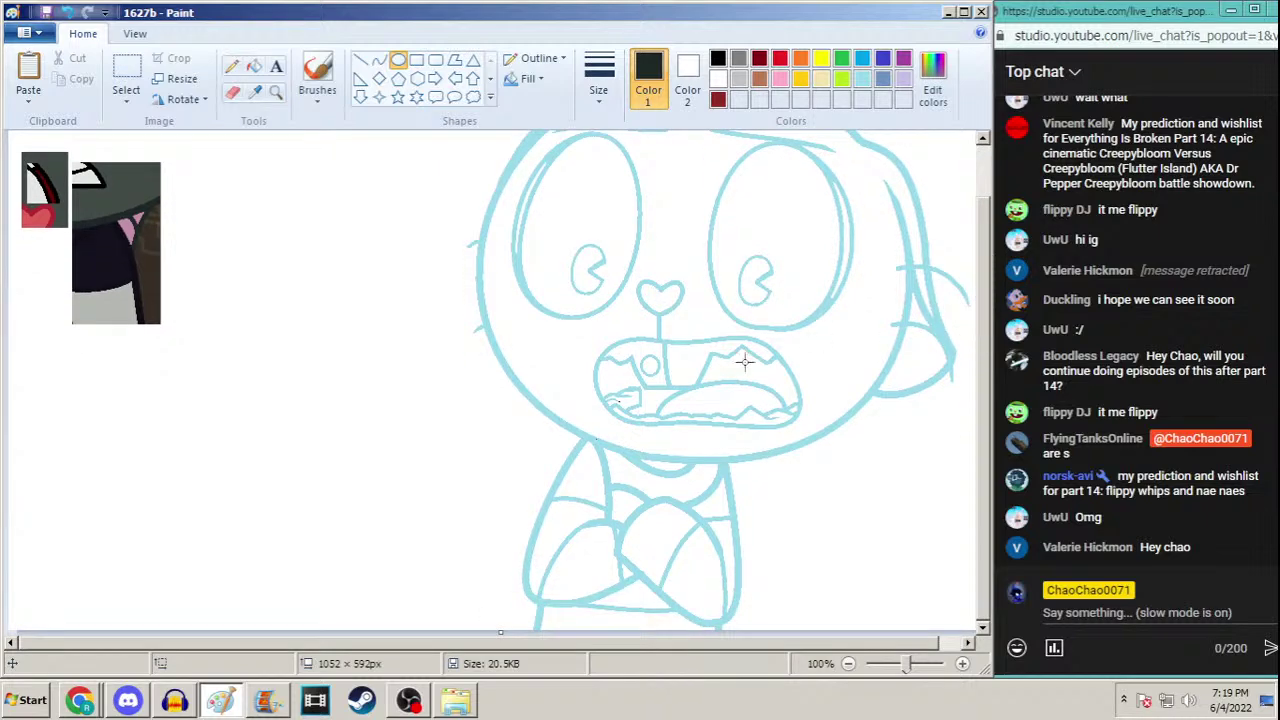
scroll(990, 323, up, 1)
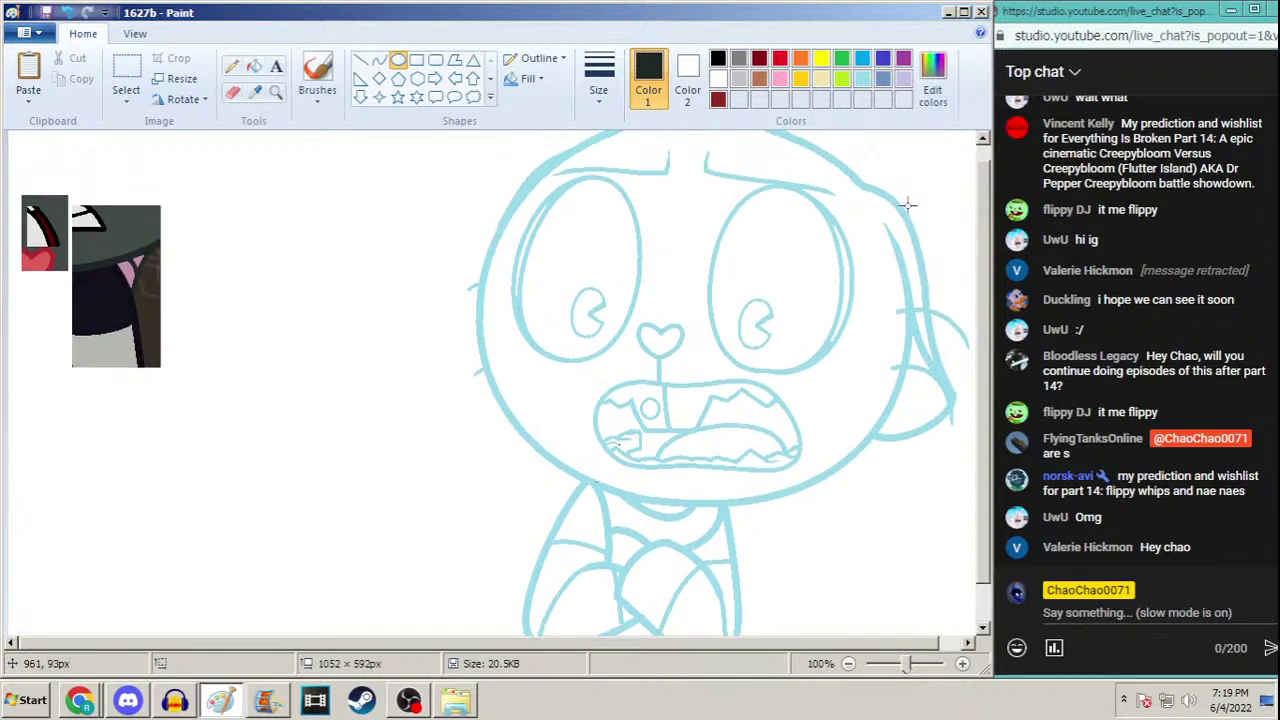
mouse_move(891, 154)
mouse_down()
mouse_move(509, 466)
mouse_move(478, 506)
mouse_up()
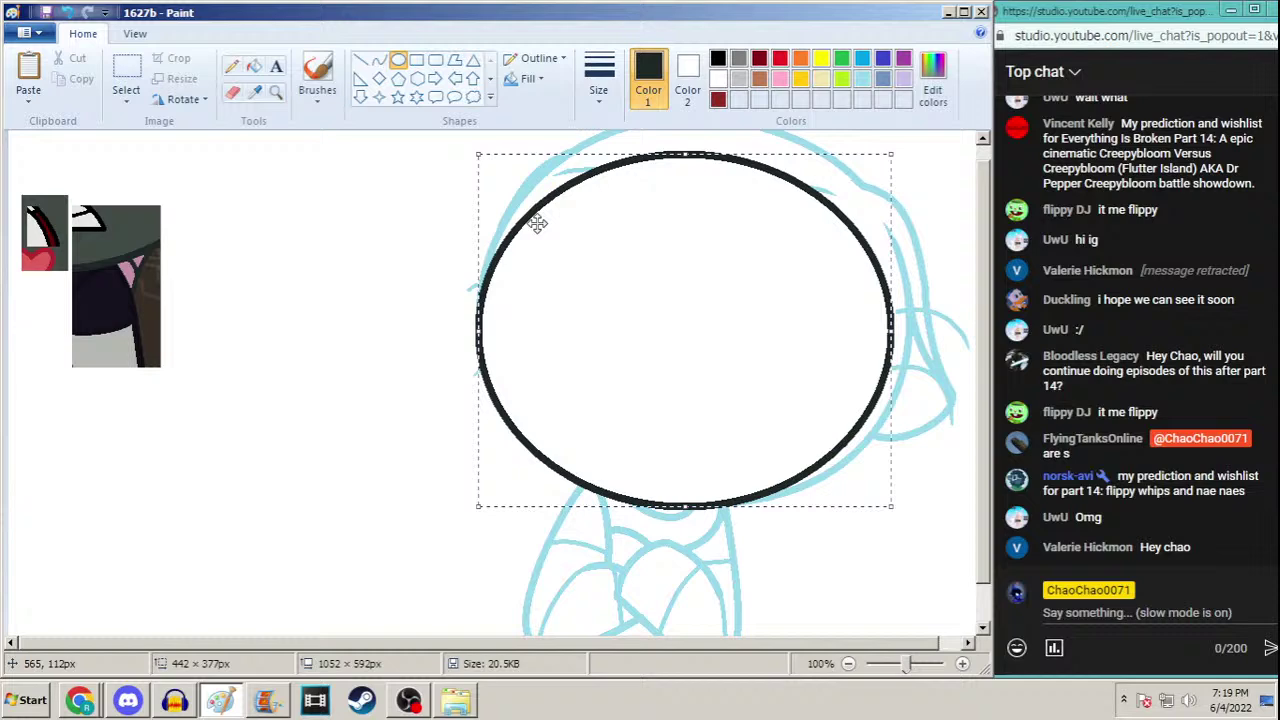
click(533, 80)
click(545, 101)
scroll(966, 353, up, 1)
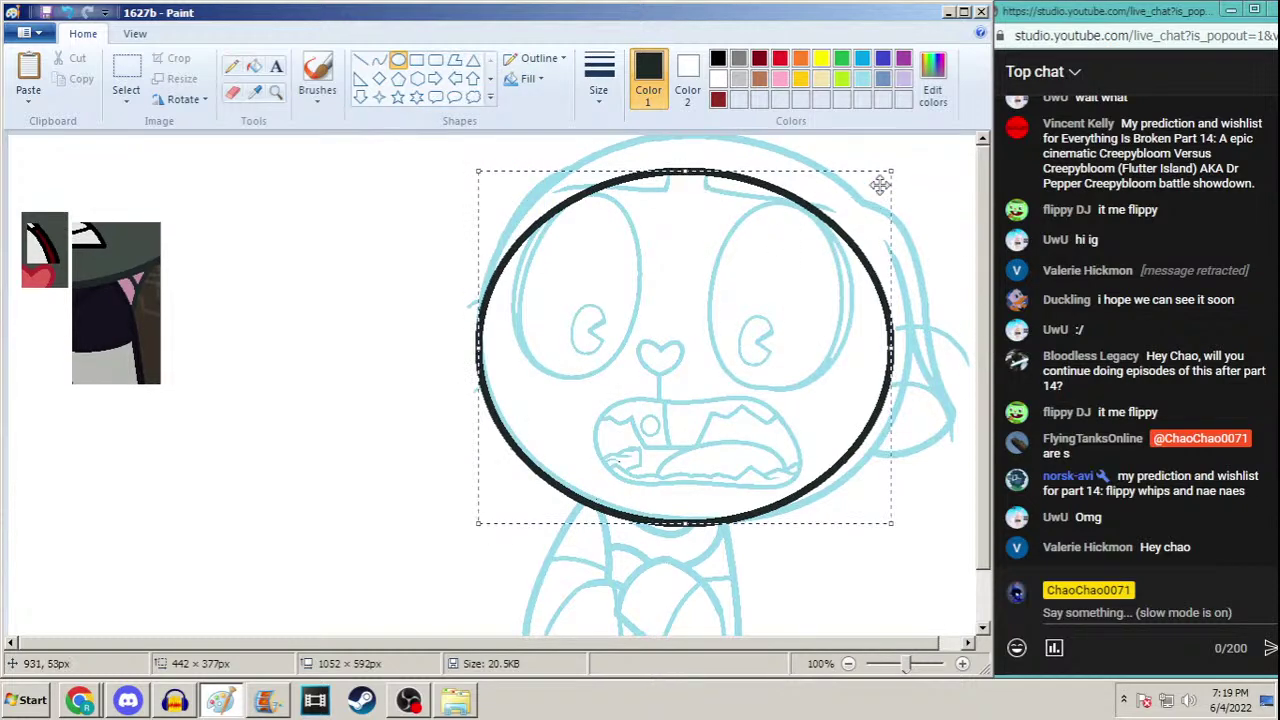
Resize the dark ellipse to about 461 × 418 px and align it with the sketched head outline
drag(892, 171, 912, 130)
drag(862, 222, 864, 225)
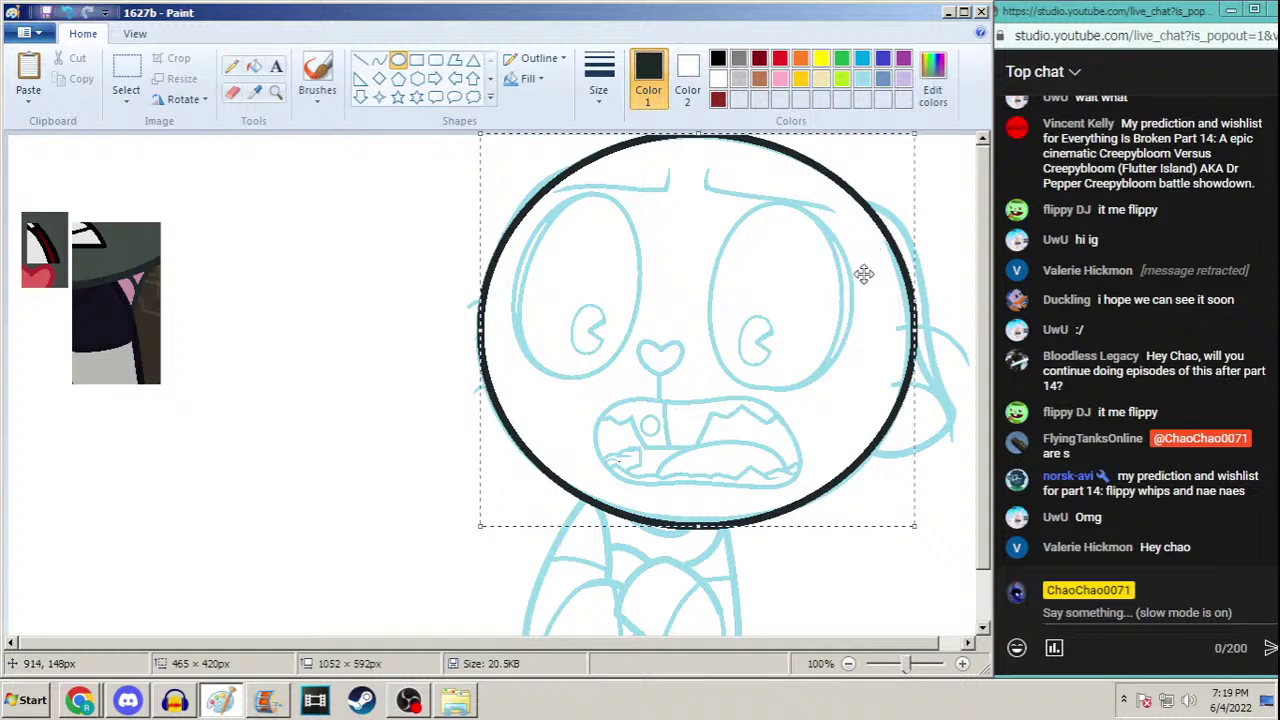
drag(699, 526, 704, 526)
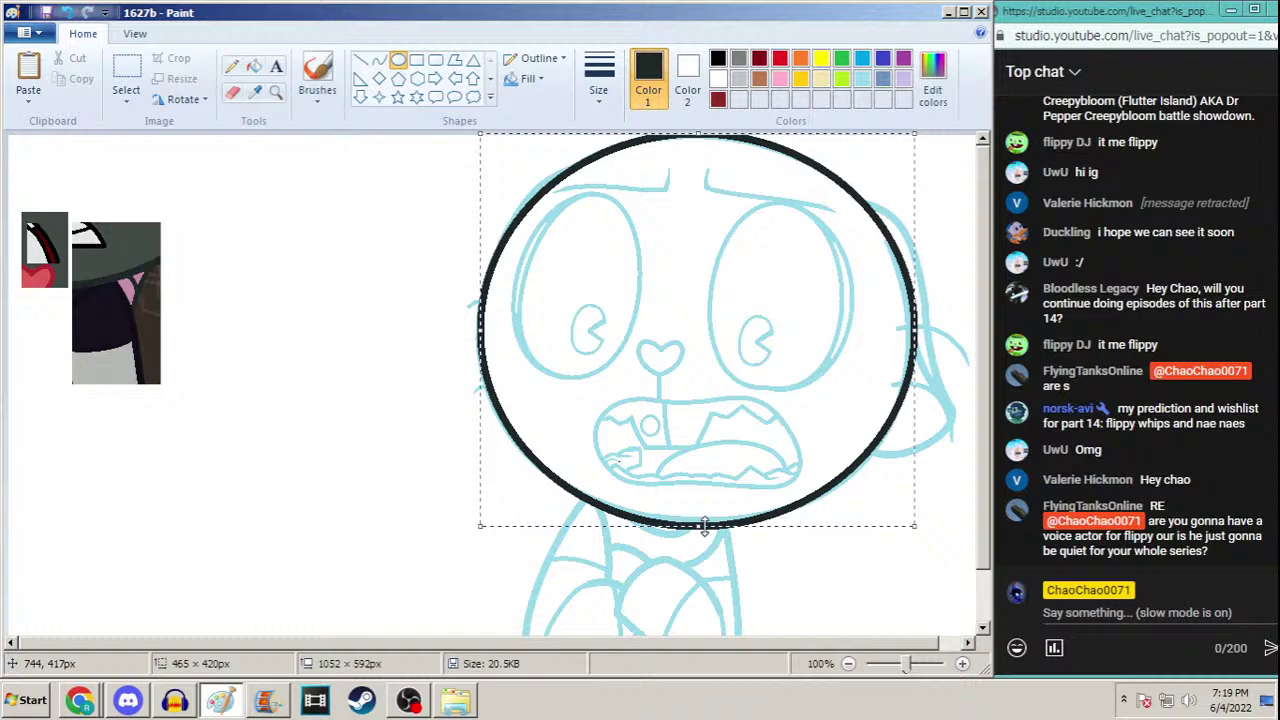
mouse_move(704, 527)
mouse_down()
mouse_move(722, 514)
mouse_move(703, 523)
mouse_move(714, 521)
mouse_up()
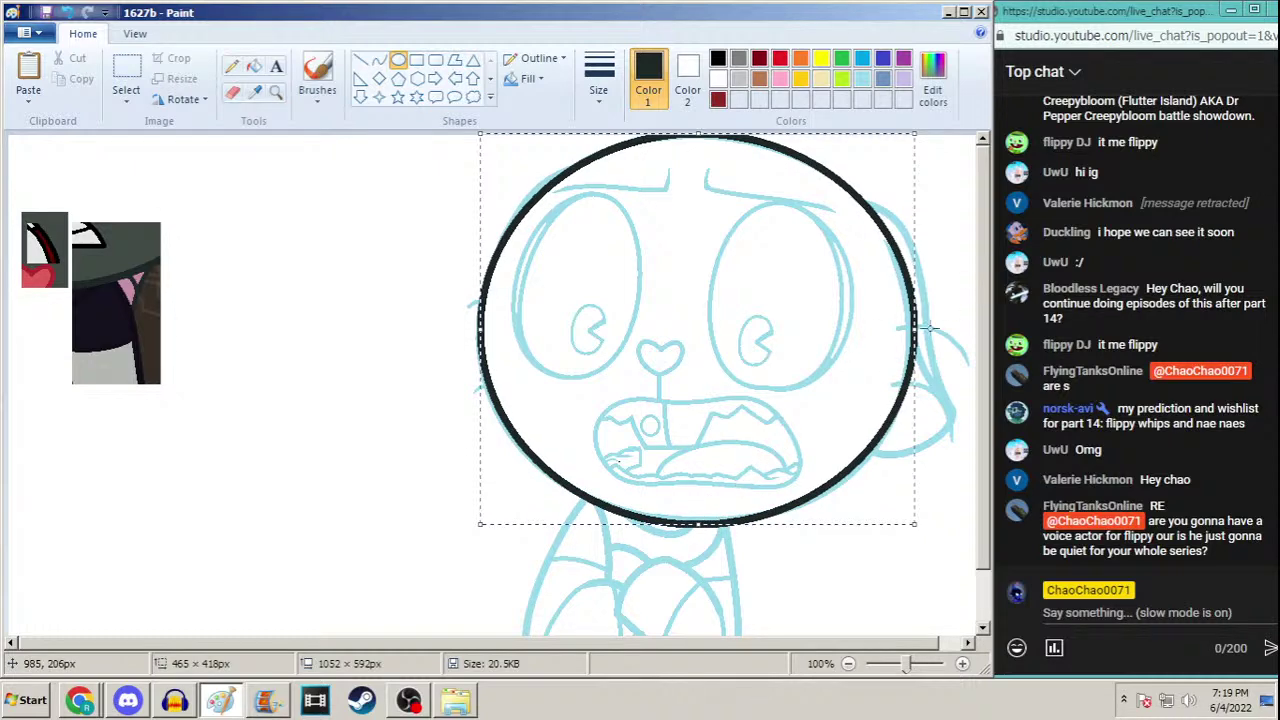
drag(916, 330, 910, 333)
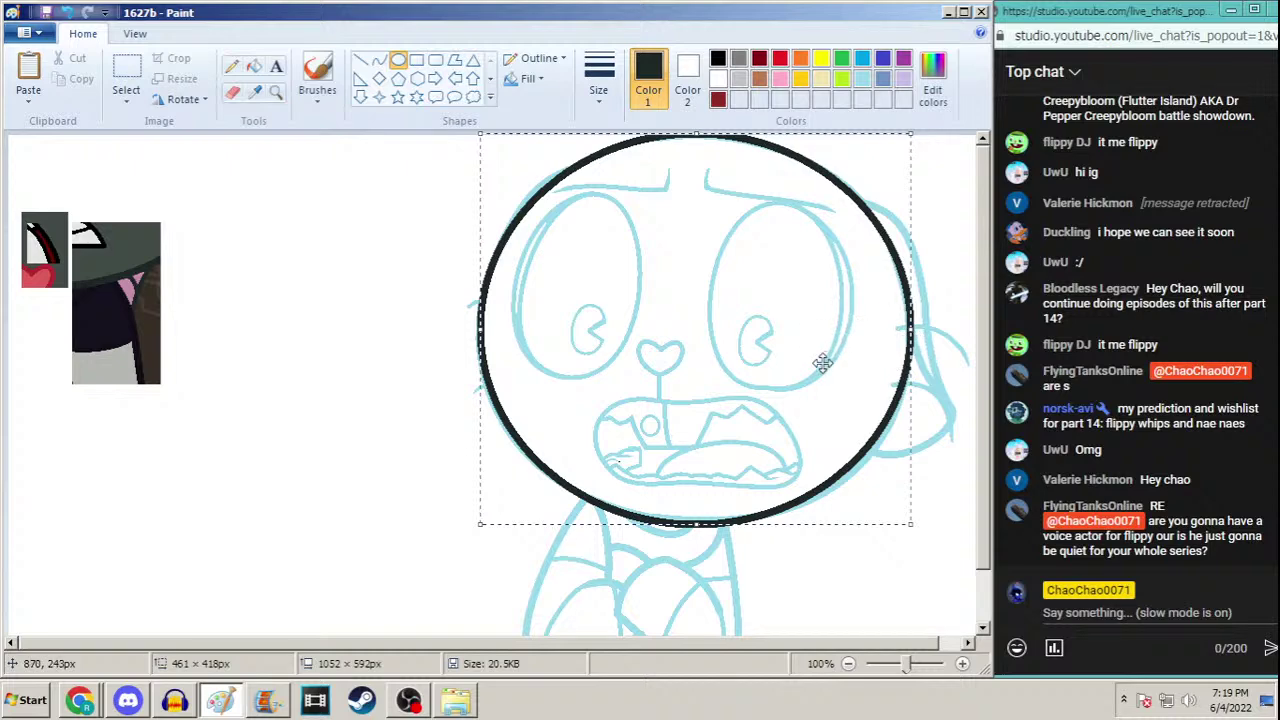
mouse_move(816, 366)
mouse_down()
mouse_move(752, 427)
mouse_move(814, 364)
mouse_up()
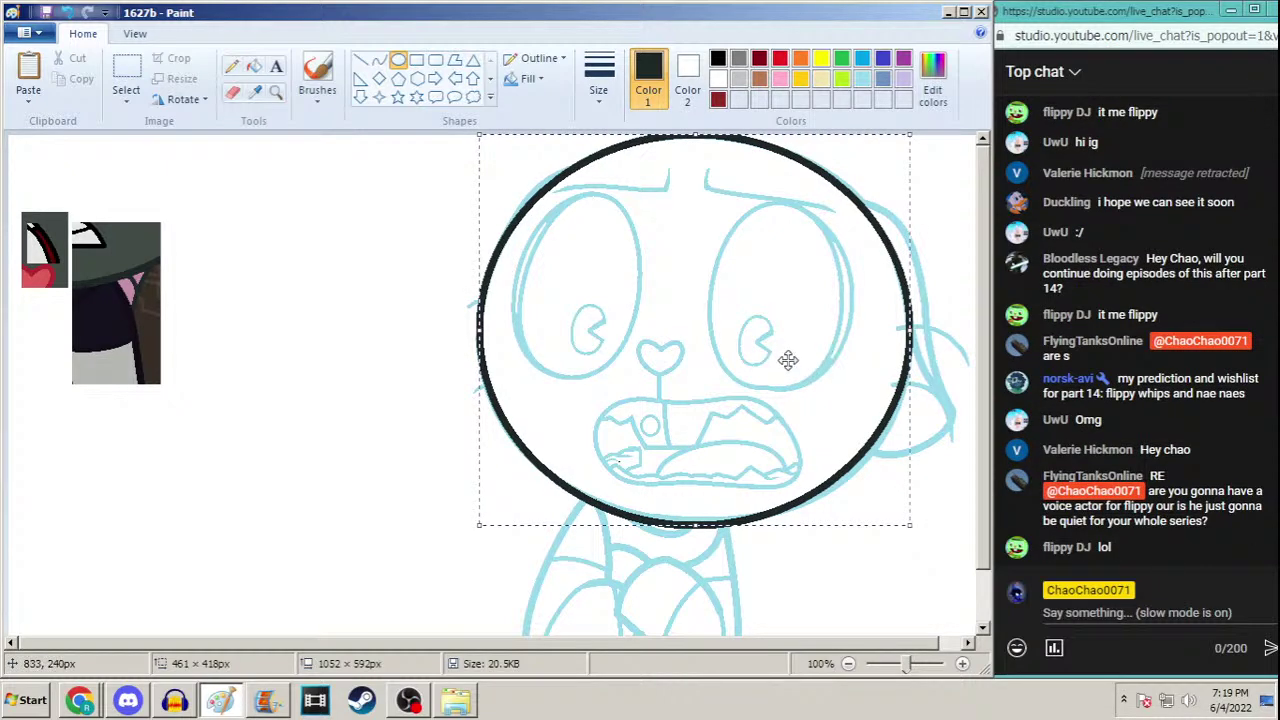
Move the dark ellipse off the head outline, down and towards the reference crops
drag(789, 357, 742, 372)
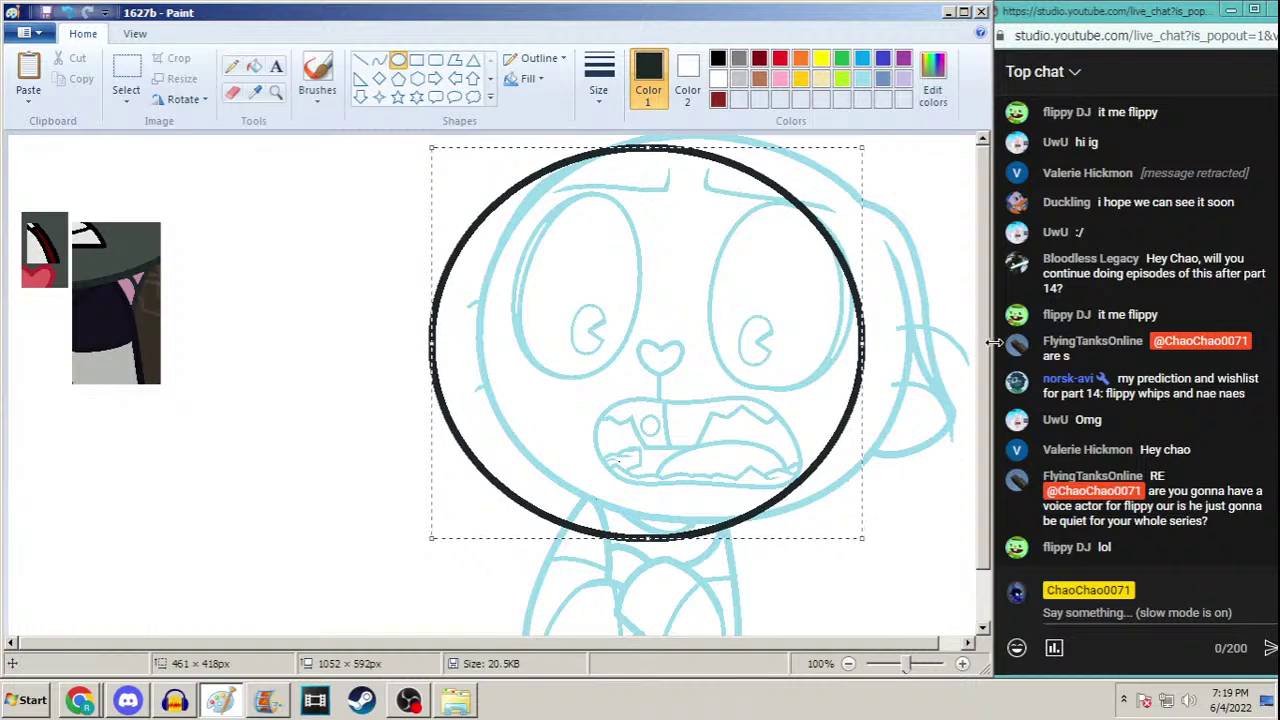
scroll(990, 350, down, 2)
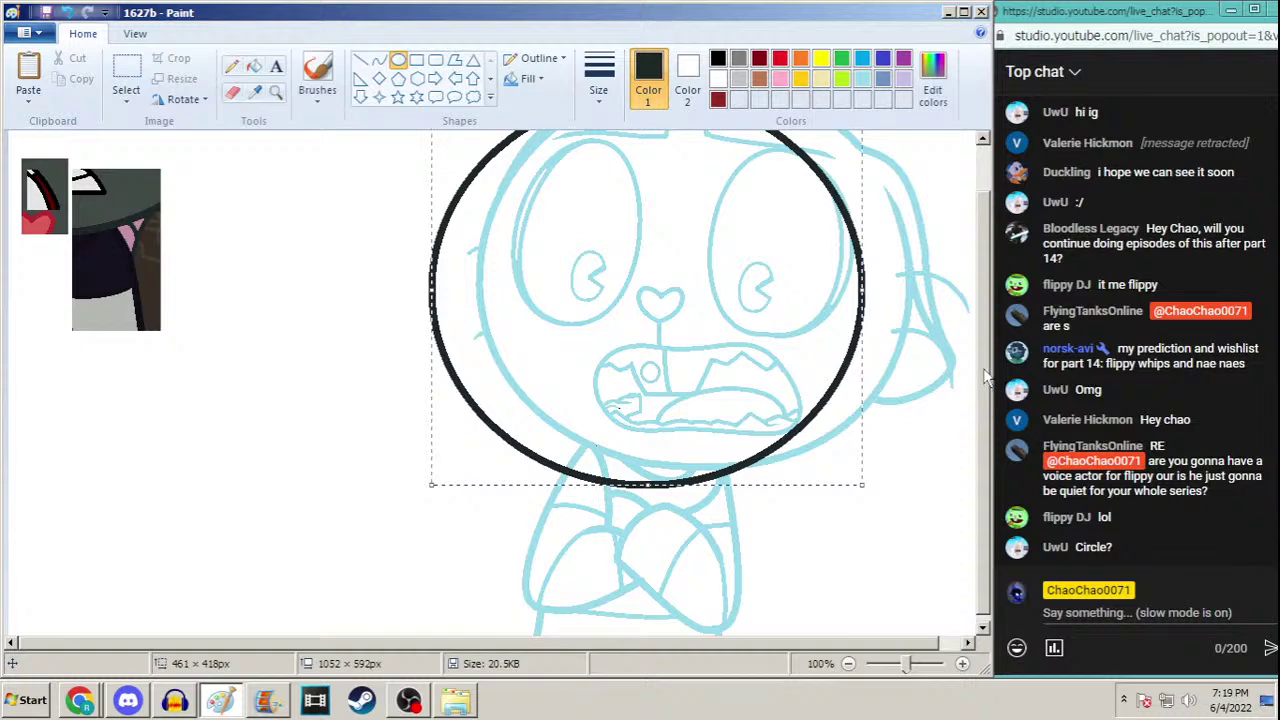
scroll(970, 320, up, 1)
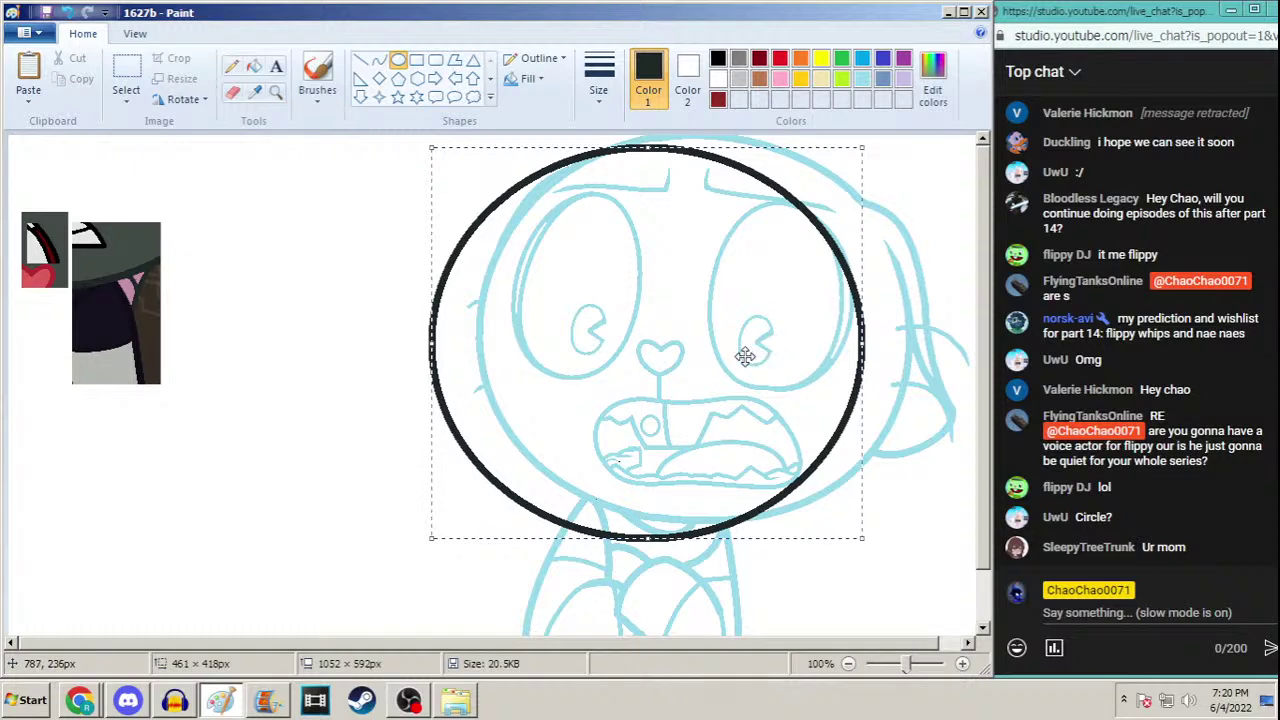
drag(746, 348, 758, 382)
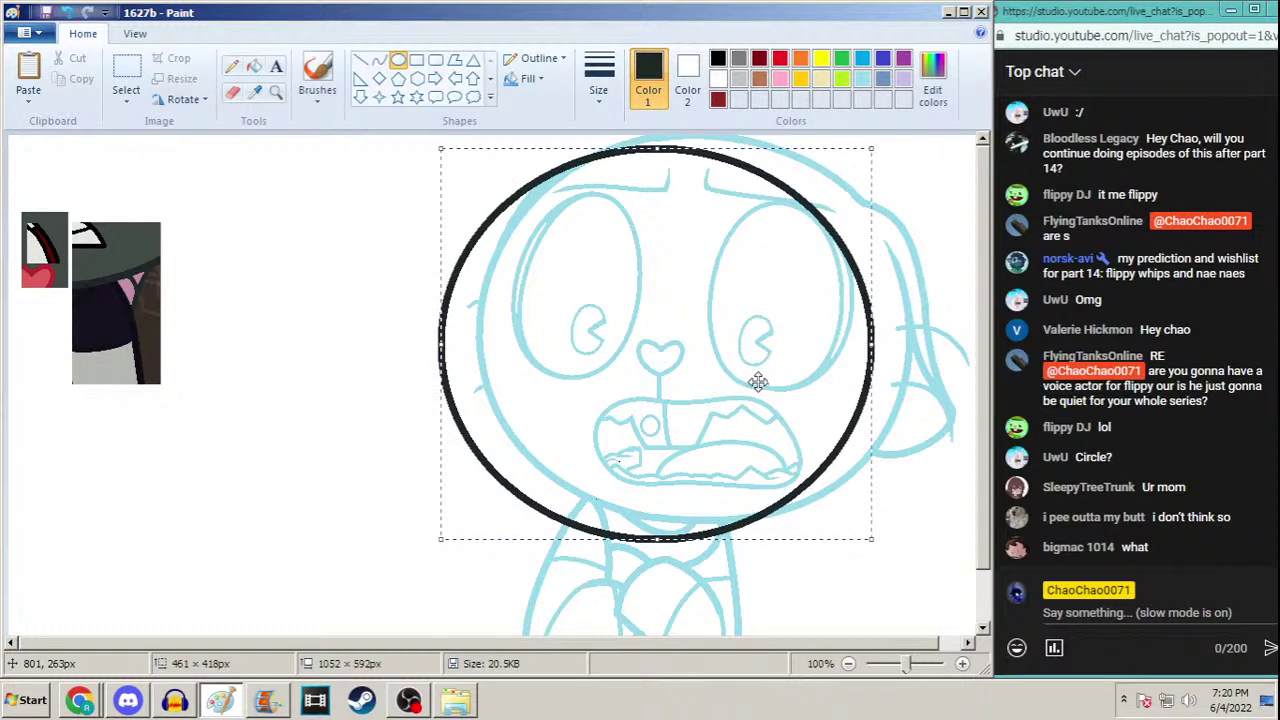
scroll(750, 375, down, 2)
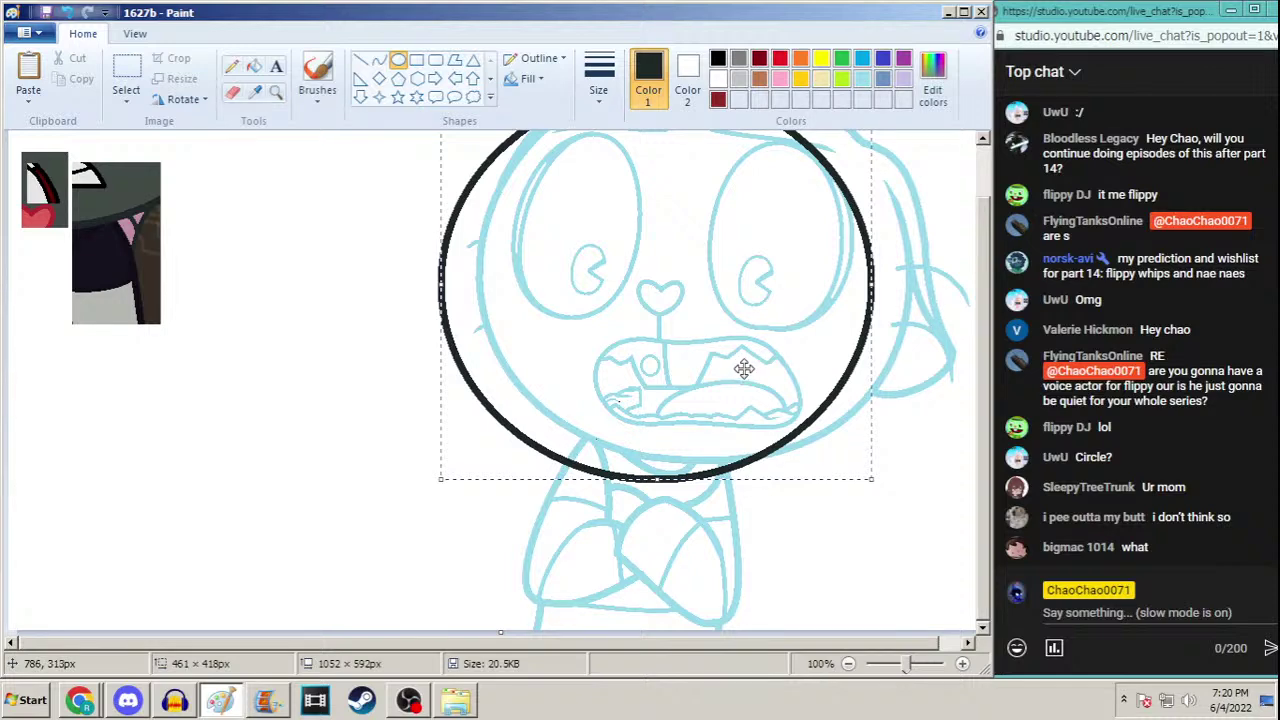
scroll(778, 351, up, 1)
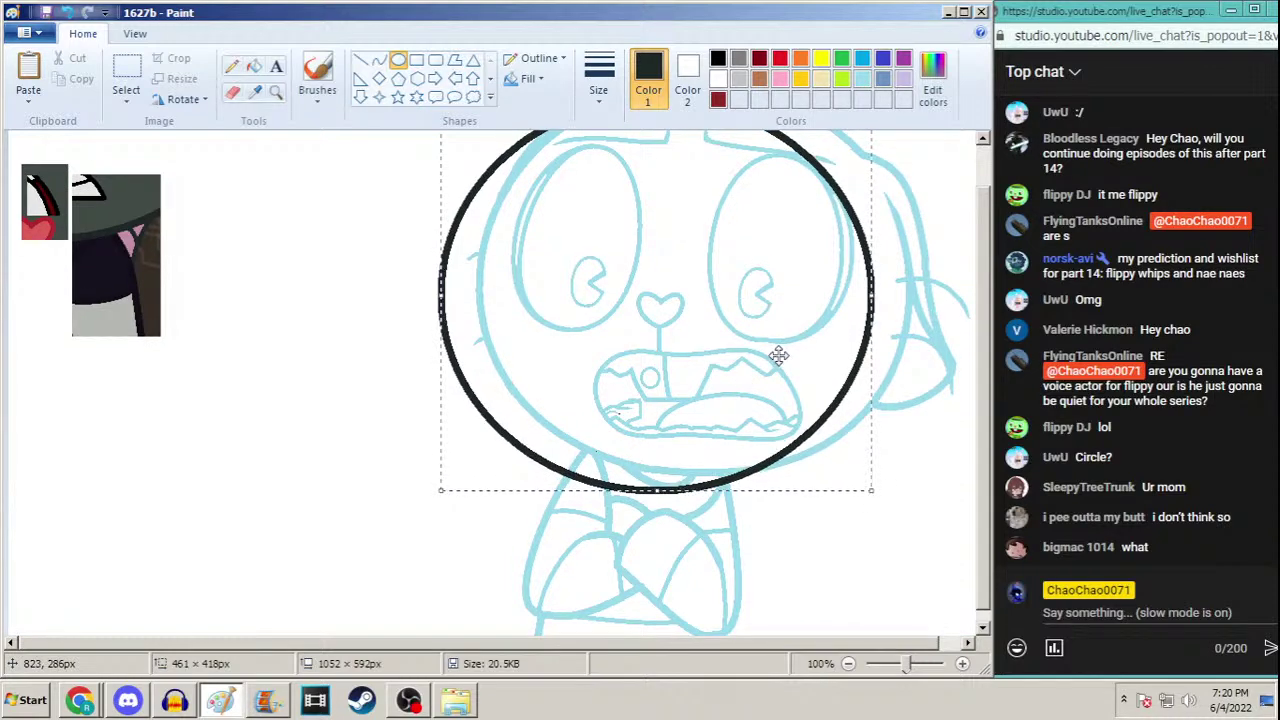
Set up the Curve tool with a chosen line thickness and the near-black outline colour sampled from the larger reference crop
click(379, 60)
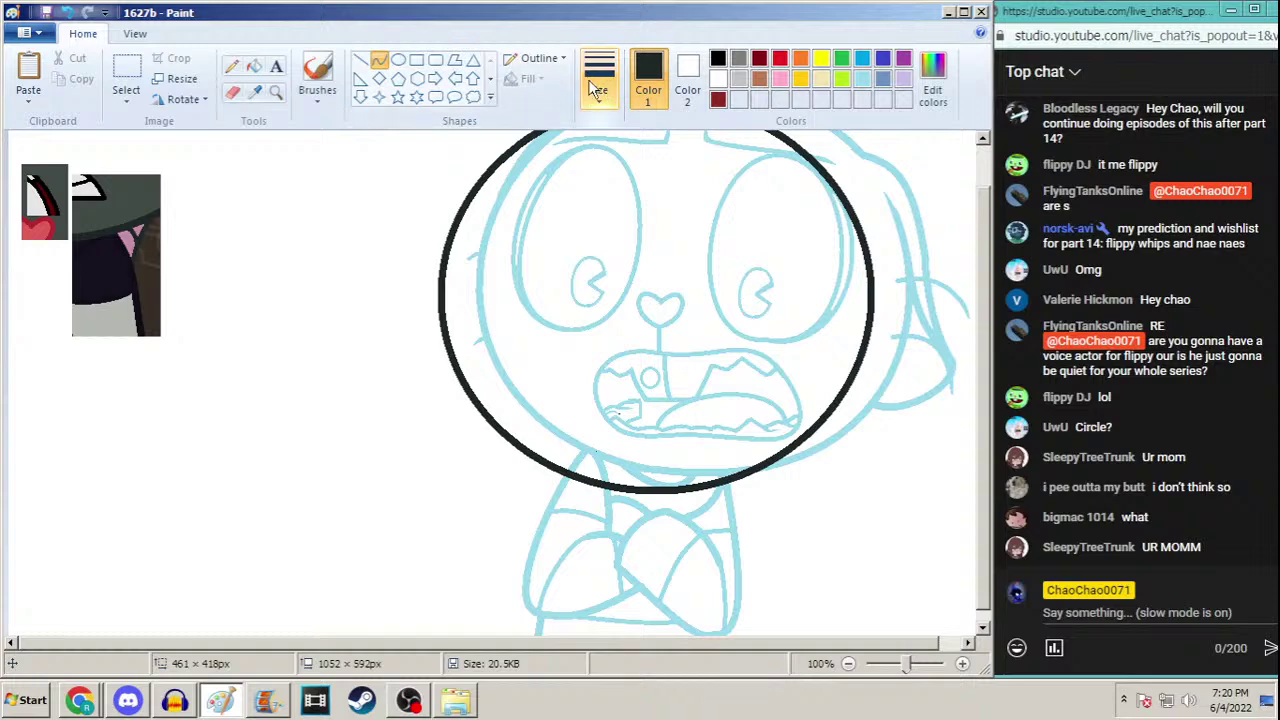
click(598, 90)
click(557, 243)
click(255, 91)
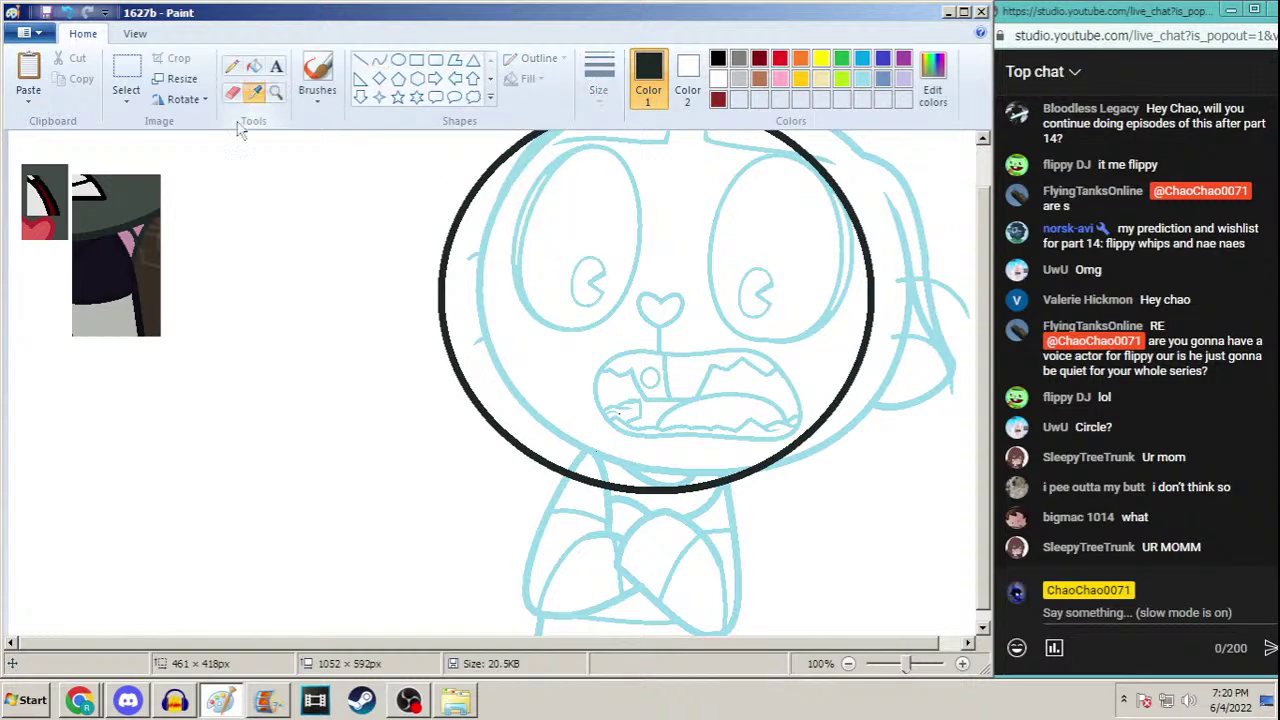
click(127, 315)
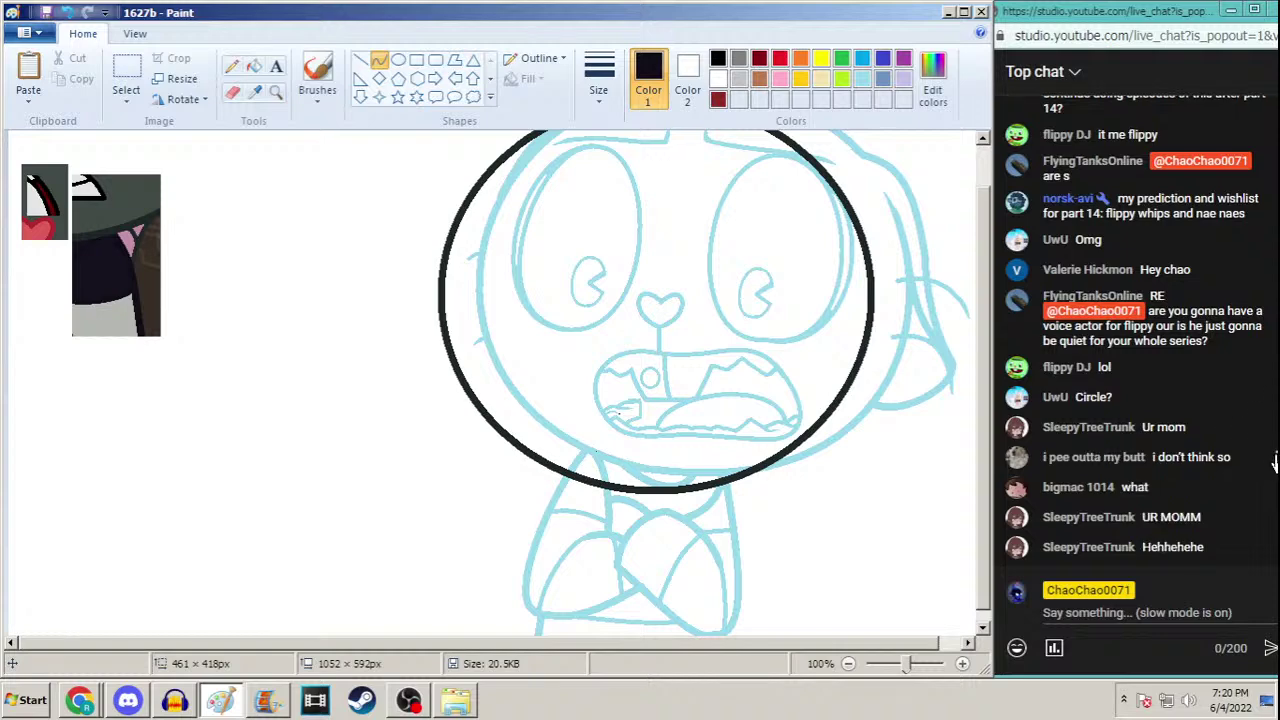
Hide the user who posted the "UR MOMM" messages from the channel in the live chat and return to Paint
click(1274, 429)
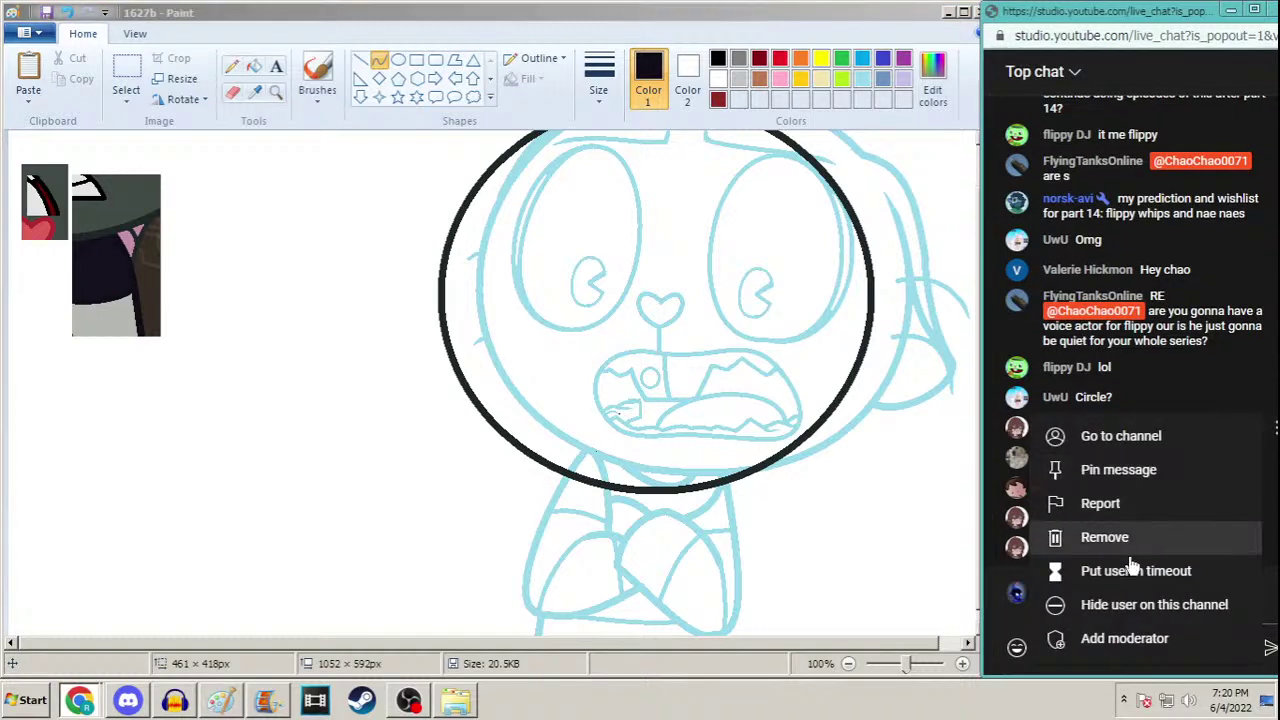
click(1170, 605)
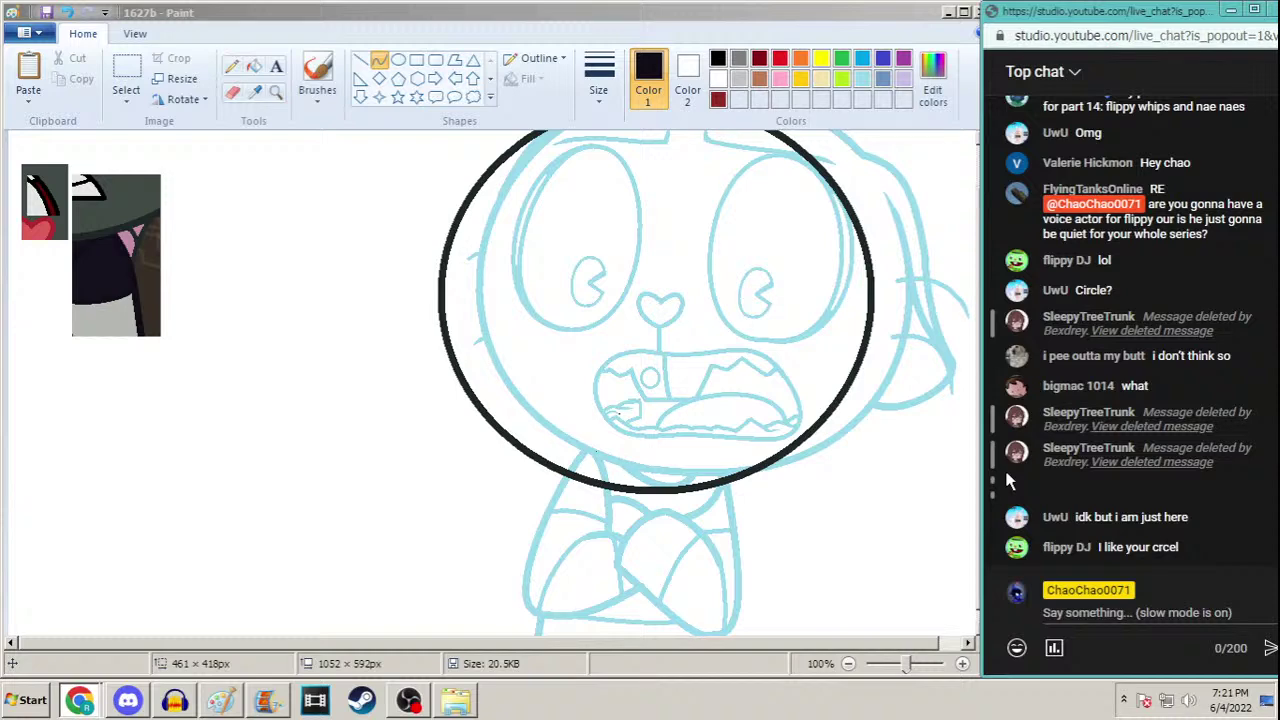
click(737, 662)
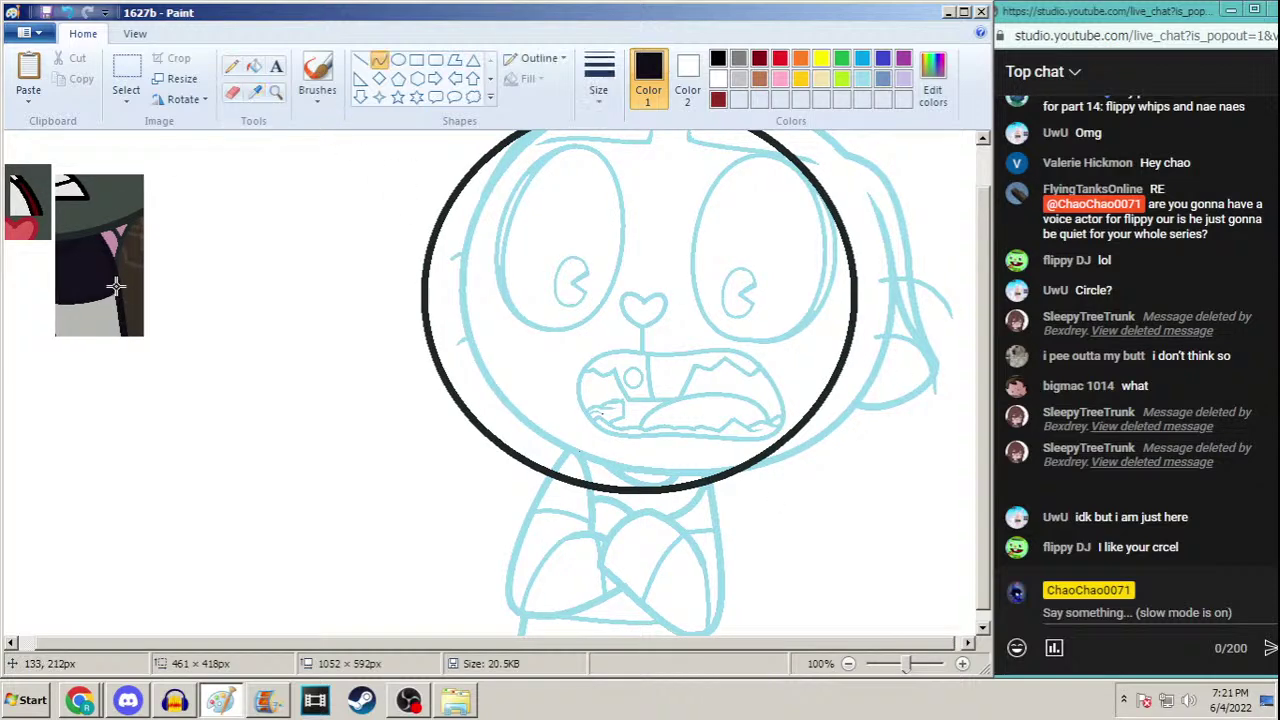
click(946, 13)
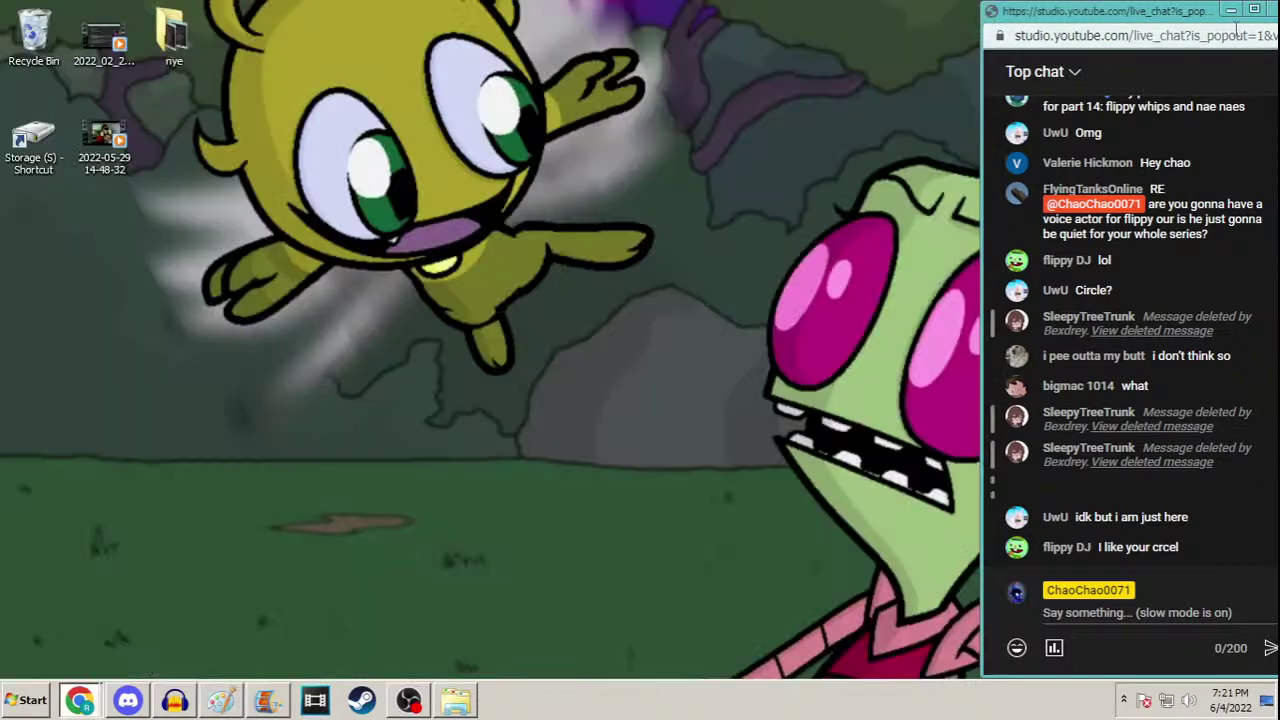
click(192, 44)
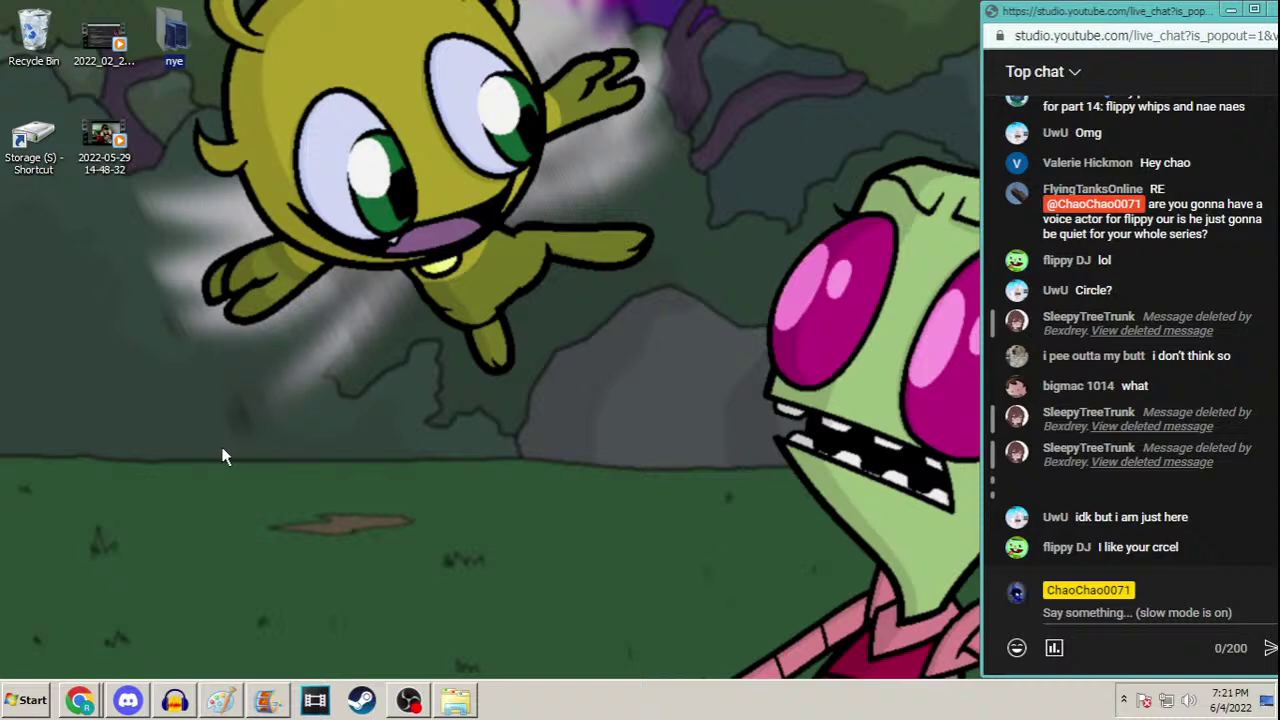
click(221, 700)
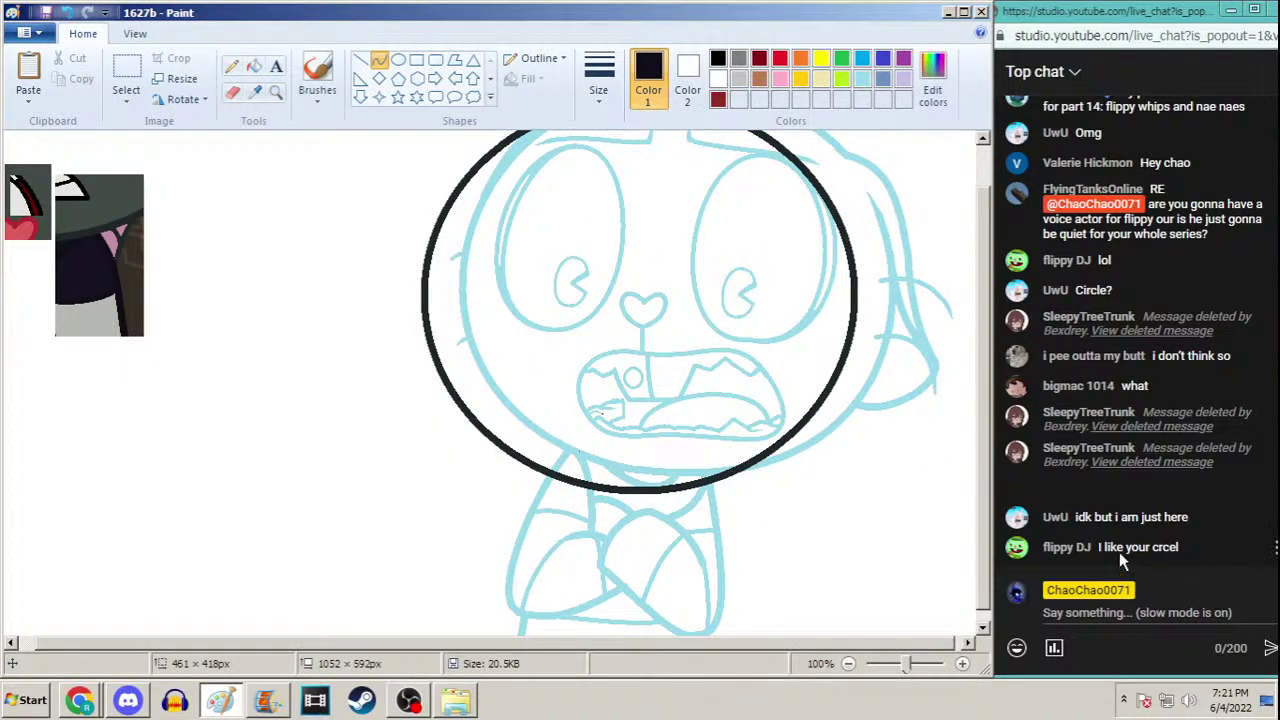
Sample the red of the nose in the smaller reference crop and switch to free-form selection
click(254, 91)
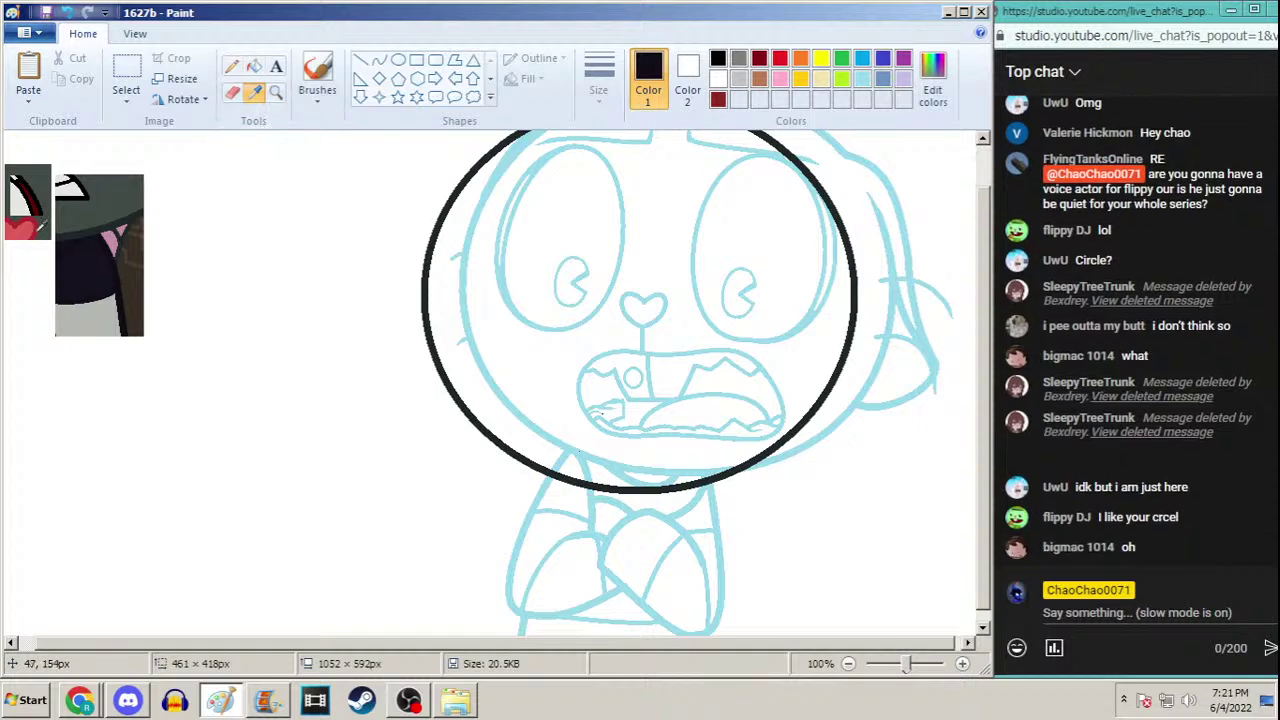
click(25, 228)
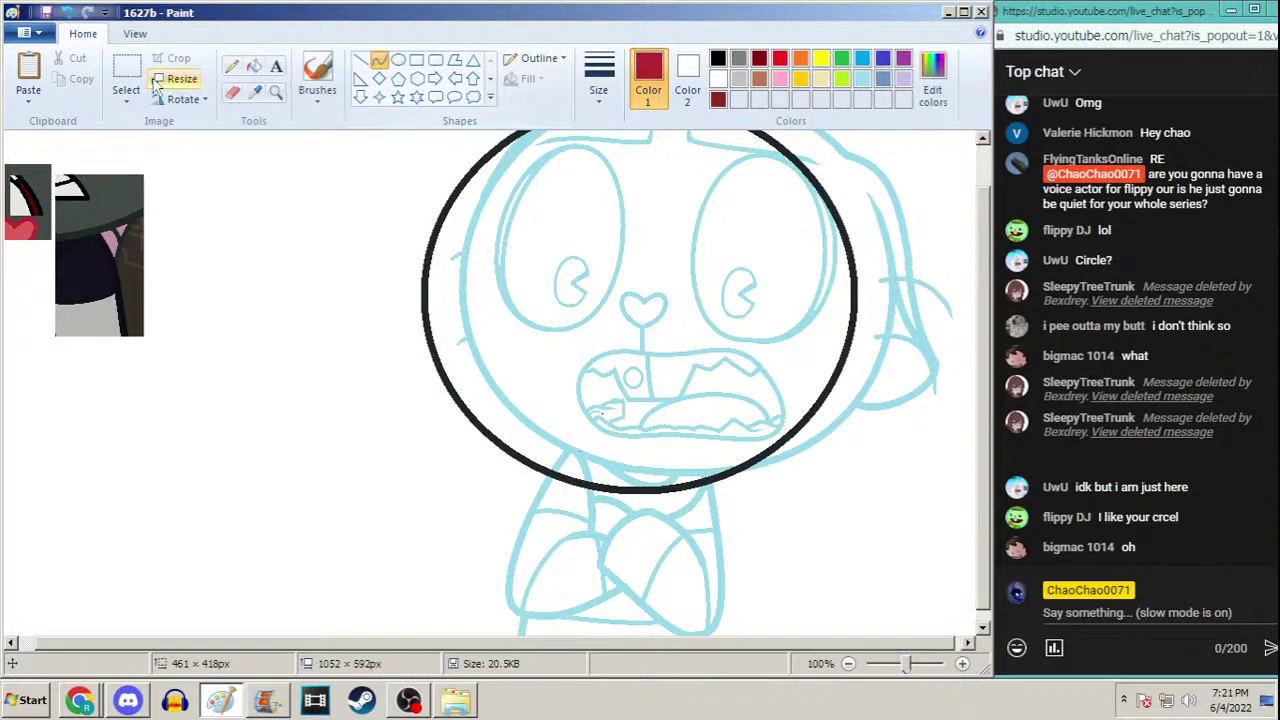
click(126, 95)
click(148, 164)
Undo the dark ellipse drawn over the head sketch
mouse_move(632, 278)
mouse_down()
mouse_move(614, 316)
mouse_move(669, 328)
mouse_move(671, 277)
mouse_move(609, 374)
mouse_move(674, 304)
mouse_up()
drag(985, 266, 980, 222)
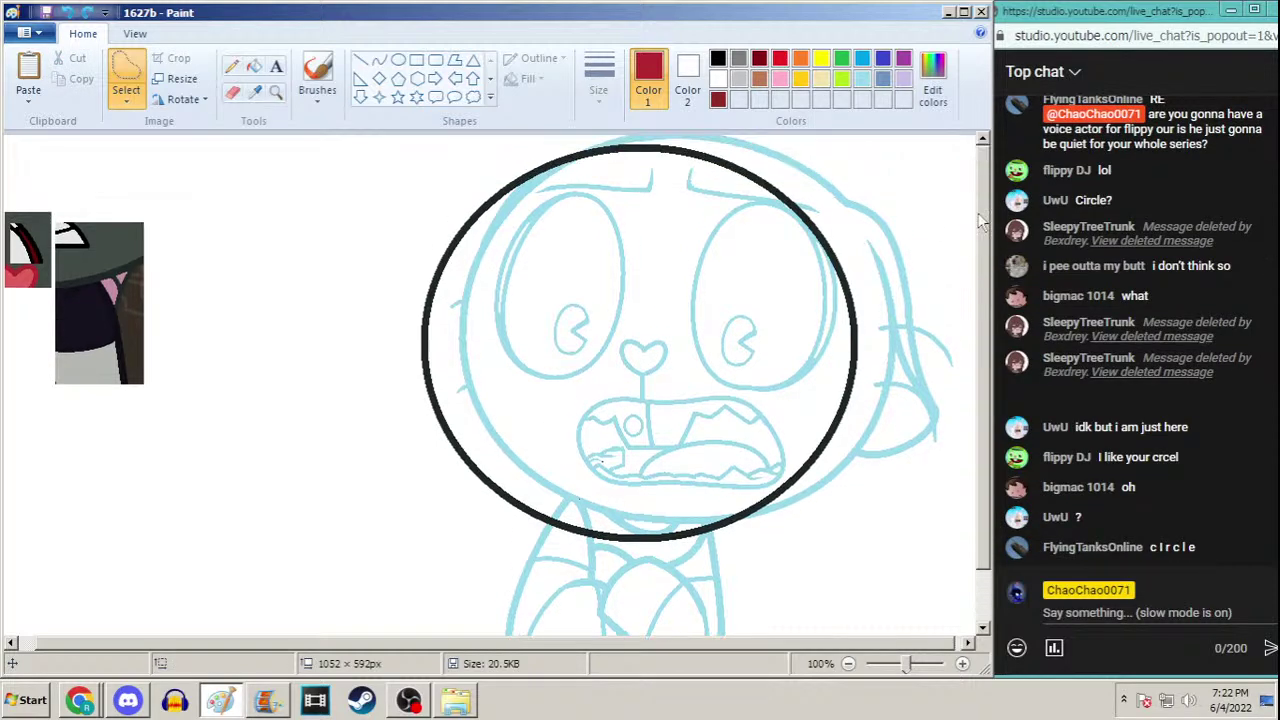
mouse_move(572, 170)
mouse_down()
mouse_move(530, 194)
mouse_move(491, 249)
mouse_move(489, 349)
mouse_move(566, 468)
mouse_move(640, 497)
mouse_up()
key(ctrl+z)
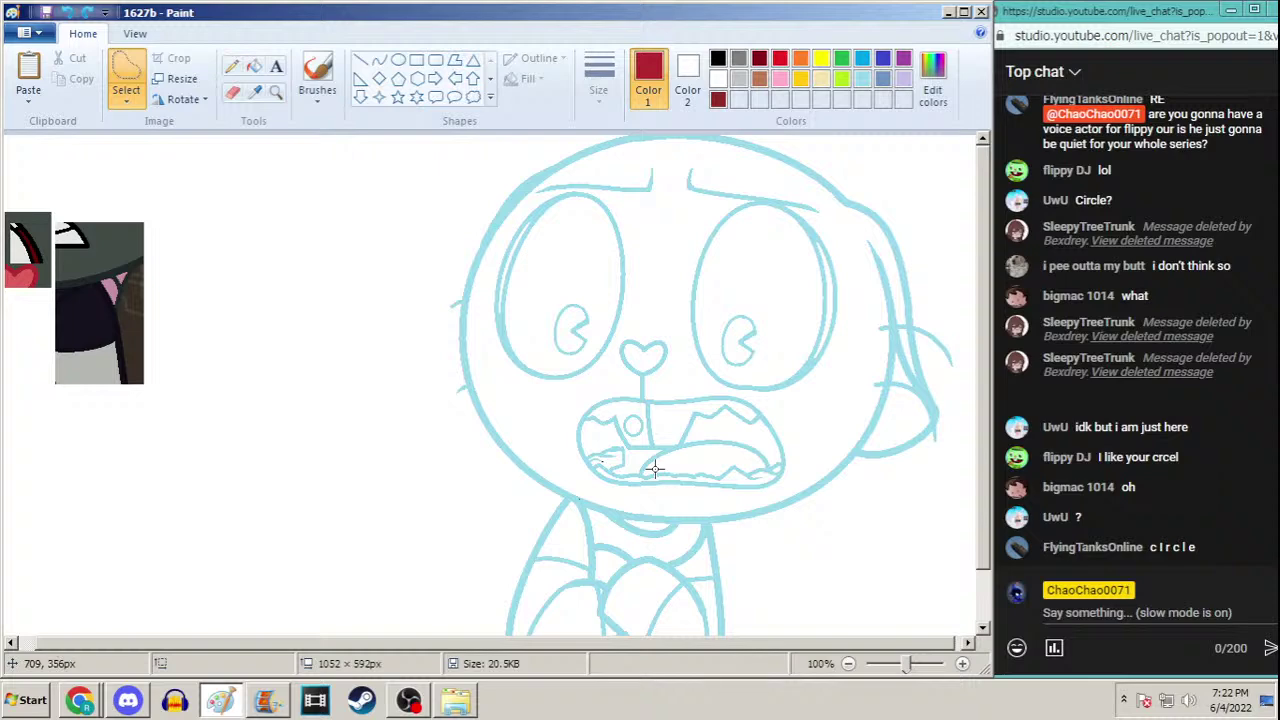
Select the whole head with a free-form selection and nudge it about 20 px left and 25 px down over the body
mouse_move(349, 242)
mouse_down()
mouse_move(371, 201)
mouse_move(788, 101)
mouse_move(1027, 286)
mouse_move(945, 515)
mouse_move(803, 556)
mouse_move(714, 528)
mouse_move(595, 516)
mouse_move(482, 475)
mouse_move(340, 298)
mouse_up()
key(Left)
key(Left)
key(Left)
key(Left)
key(Left)
key(Left)
key(Left)
key(Left)
key(Left)
key(Left)
key(Left)
key(Left)
key(Left)
key(Left)
key(Left)
key(Left)
key(Left)
key(Left)
key(Left)
key(Left)
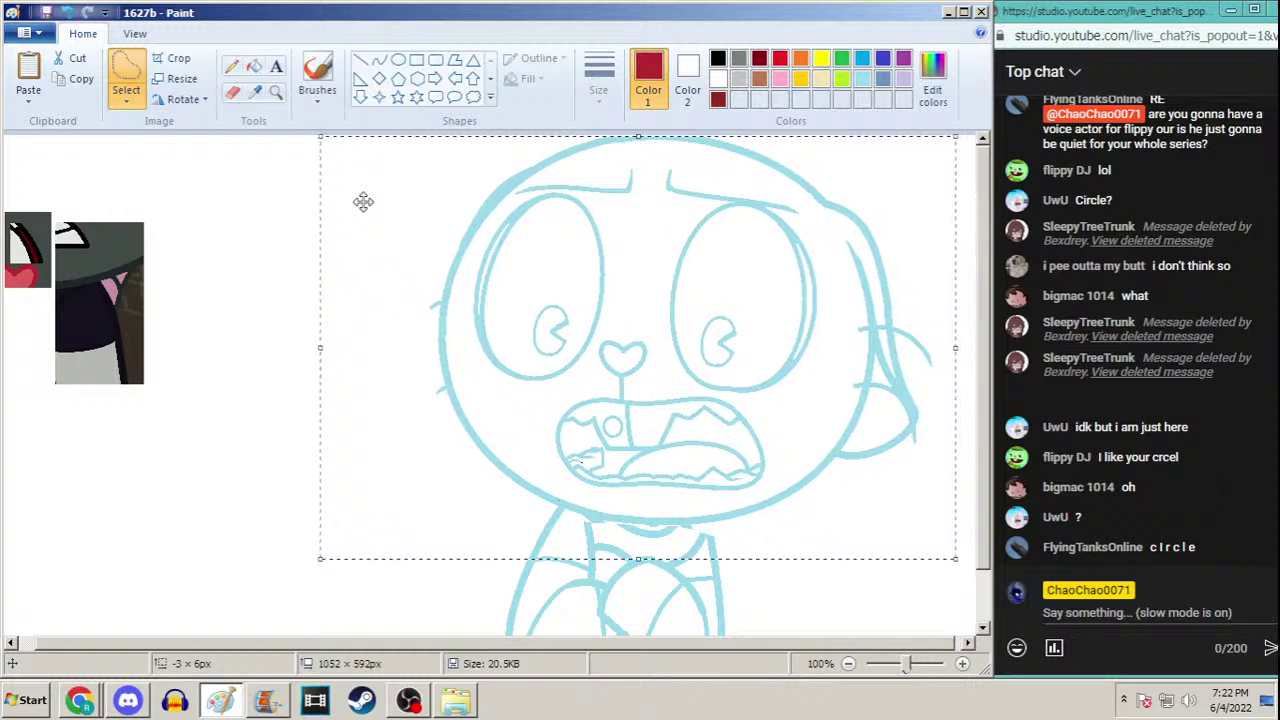
key(Down)
key(Down)
key(Down)
key(Down)
key(Down)
key(Down)
key(Down)
key(Down)
key(Down)
key(Down)
key(Down)
key(Down)
key(Down)
key(Down)
key(Down)
key(Down)
key(Down)
key(Down)
key(Down)
key(Down)
key(Down)
key(Down)
key(Down)
key(Down)
key(Down)
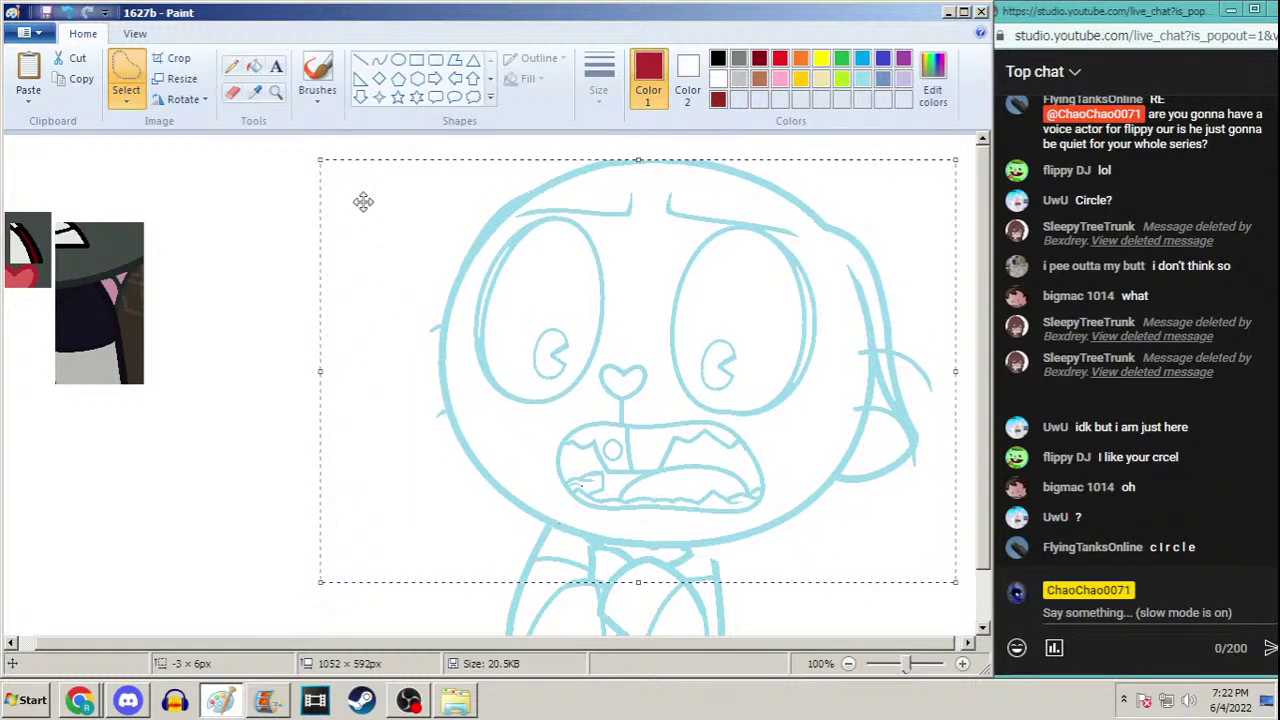
Select the brows, eyes, nose and mouth inside the head outline and nudge them about 16 px down and slightly left
scroll(983, 373, down, 1)
scroll(983, 373, down, 1)
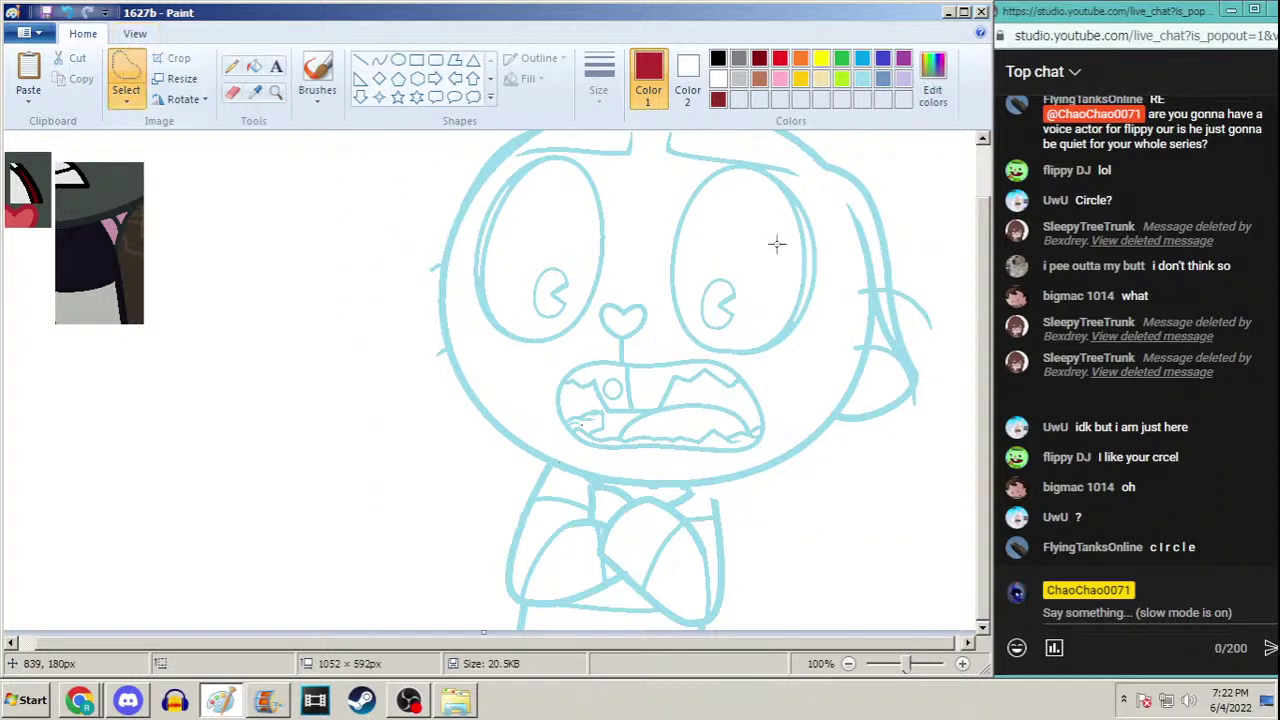
drag(985, 337, 985, 295)
mouse_move(553, 182)
mouse_down()
mouse_move(488, 243)
mouse_move(477, 382)
mouse_move(548, 482)
mouse_move(633, 505)
mouse_move(727, 507)
mouse_move(762, 490)
mouse_move(812, 410)
mouse_move(841, 306)
mouse_move(803, 210)
mouse_move(759, 188)
mouse_move(623, 171)
mouse_up()
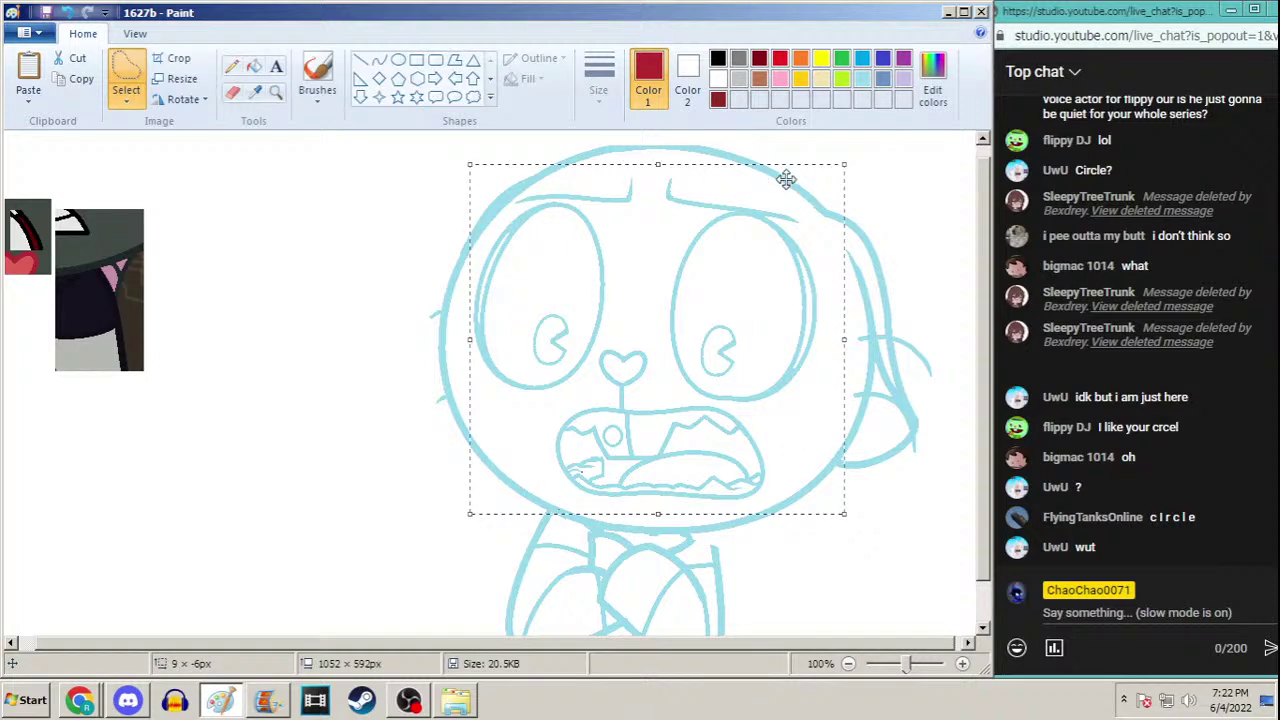
key(Down)
key(Down)
key(Down)
key(Down)
key(Down)
key(Down)
key(Down)
key(Down)
key(Down)
key(Down)
key(Down)
key(Down)
key(Down)
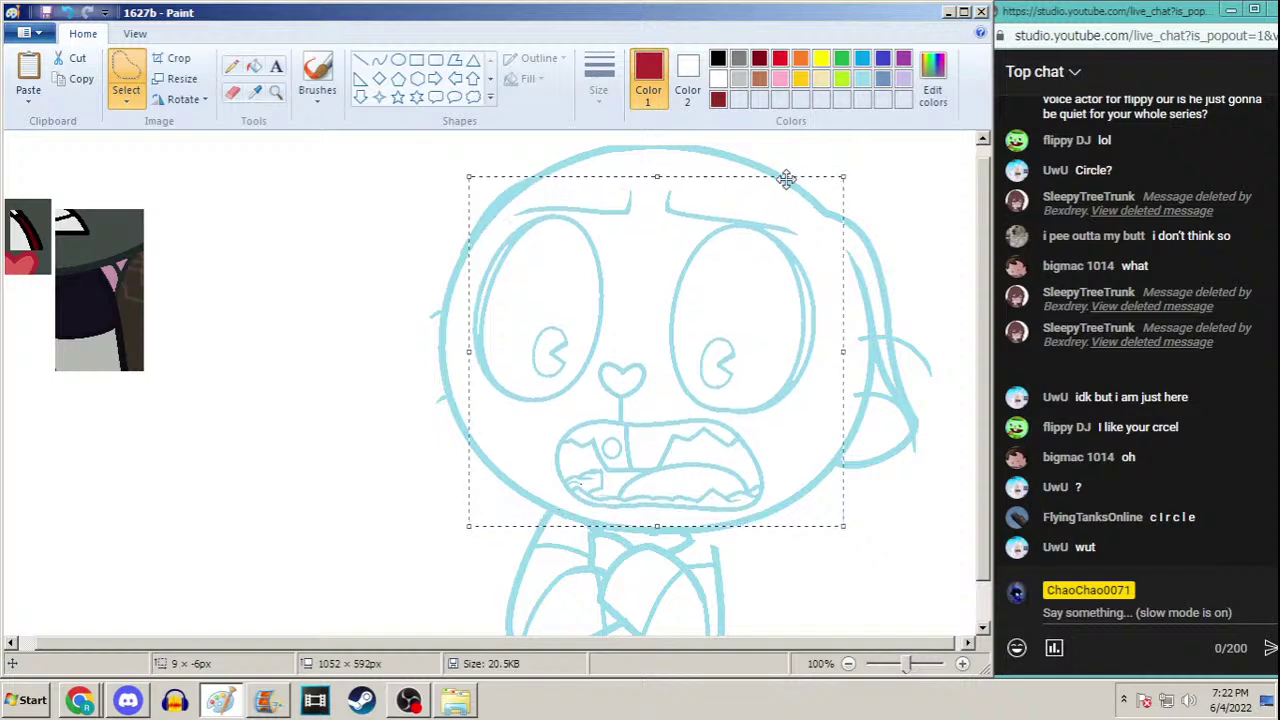
key(Down)
key(Down)
key(Left)
key(Down)
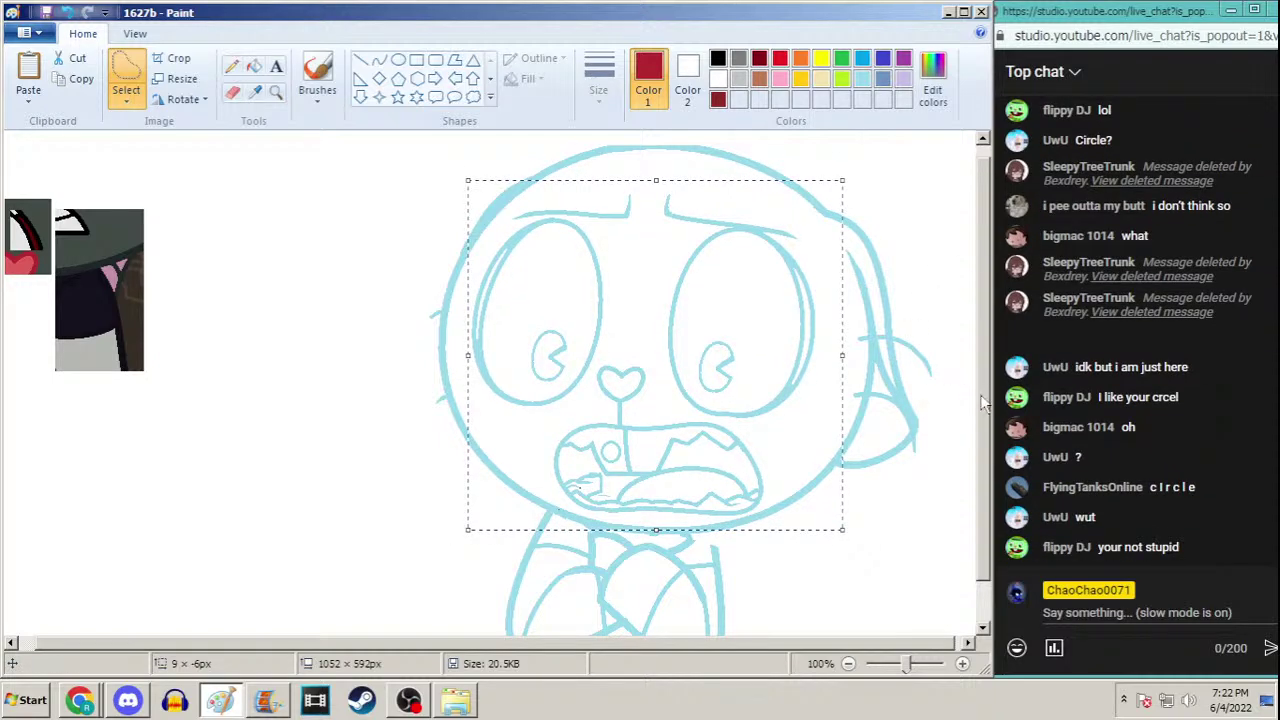
Select the lower lip, tongue and lower teeth inside the mouth with a free-form selection and delete them
scroll(988, 435, down, 1)
click(930, 462)
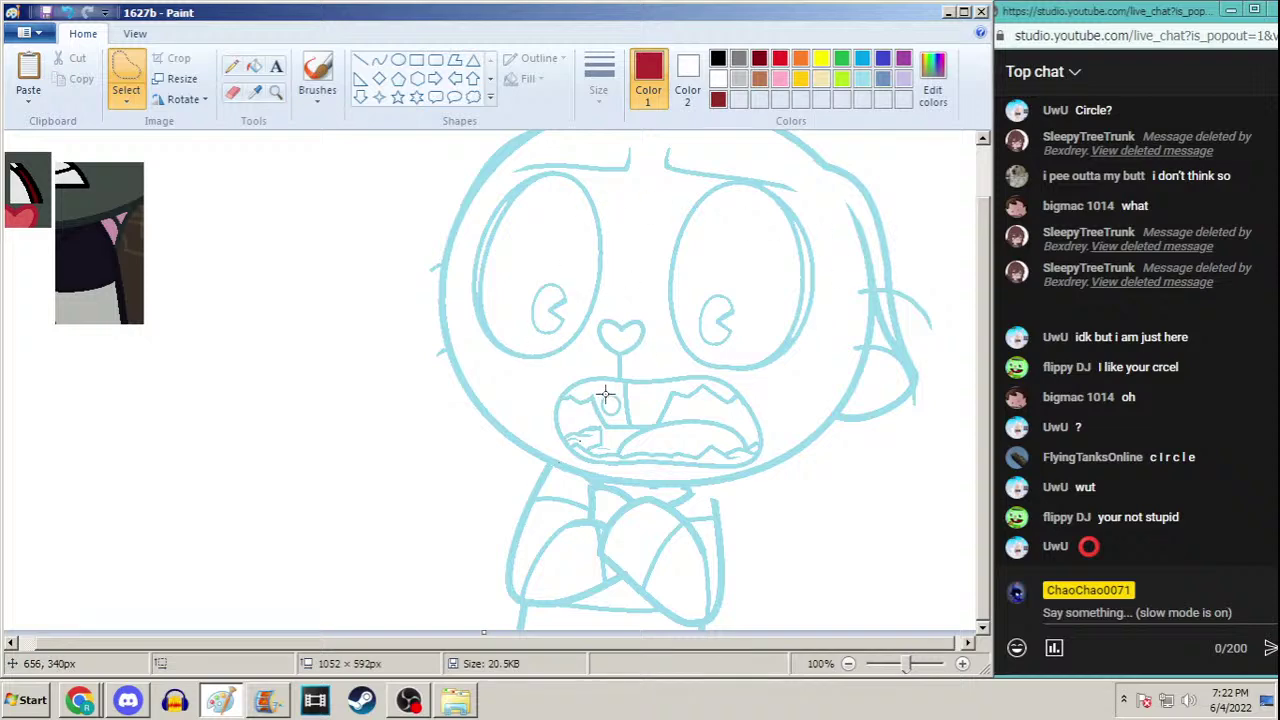
mouse_move(591, 407)
mouse_down()
mouse_move(548, 412)
mouse_move(559, 451)
mouse_move(706, 469)
mouse_move(766, 450)
mouse_move(752, 411)
mouse_move(596, 410)
mouse_up()
key(Delete)
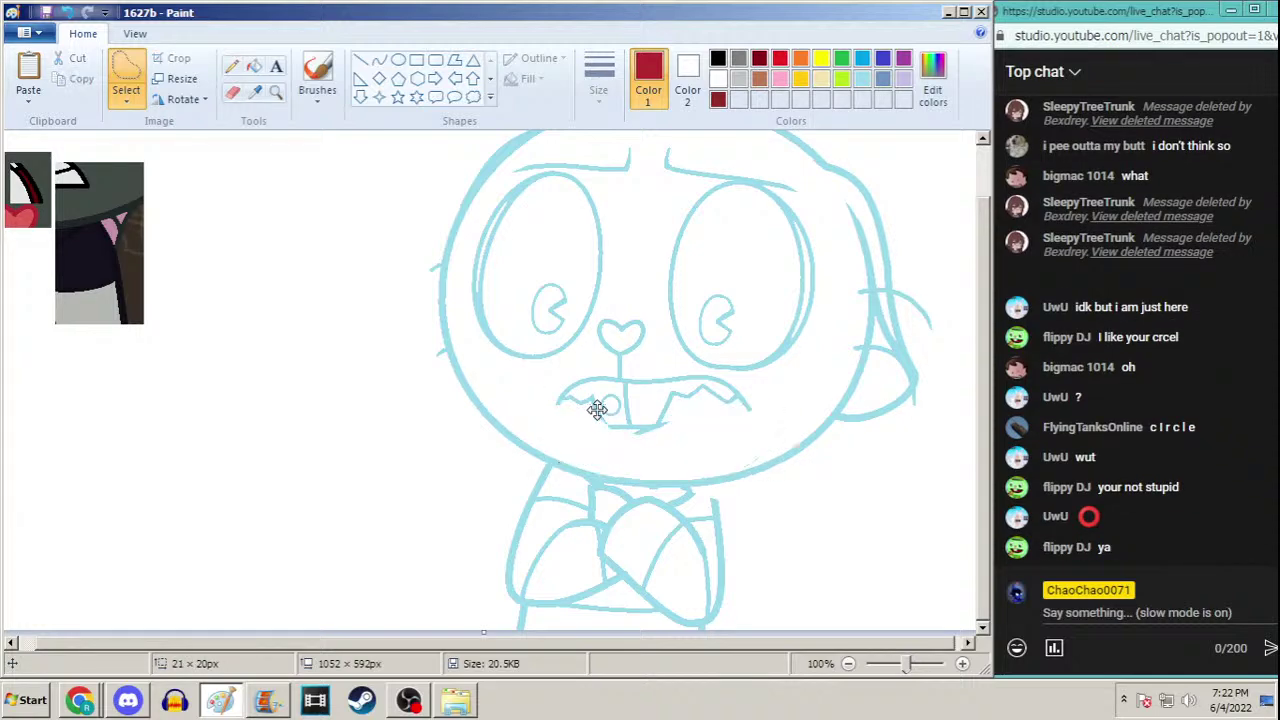
Nudge the nose and upper mouth about 12 px down and 2 px left, and tidy the front teeth's lower edge
scroll(622, 333, up, 1)
mouse_move(612, 340)
mouse_down()
mouse_move(556, 412)
mouse_move(599, 462)
mouse_move(730, 478)
mouse_move(758, 433)
mouse_move(661, 389)
mouse_move(630, 338)
mouse_up()
key(Down)
key(Down)
key(Down)
key(Down)
key(Down)
key(Down)
key(Down)
key(Down)
key(Down)
key(Down)
key(Down)
key(Down)
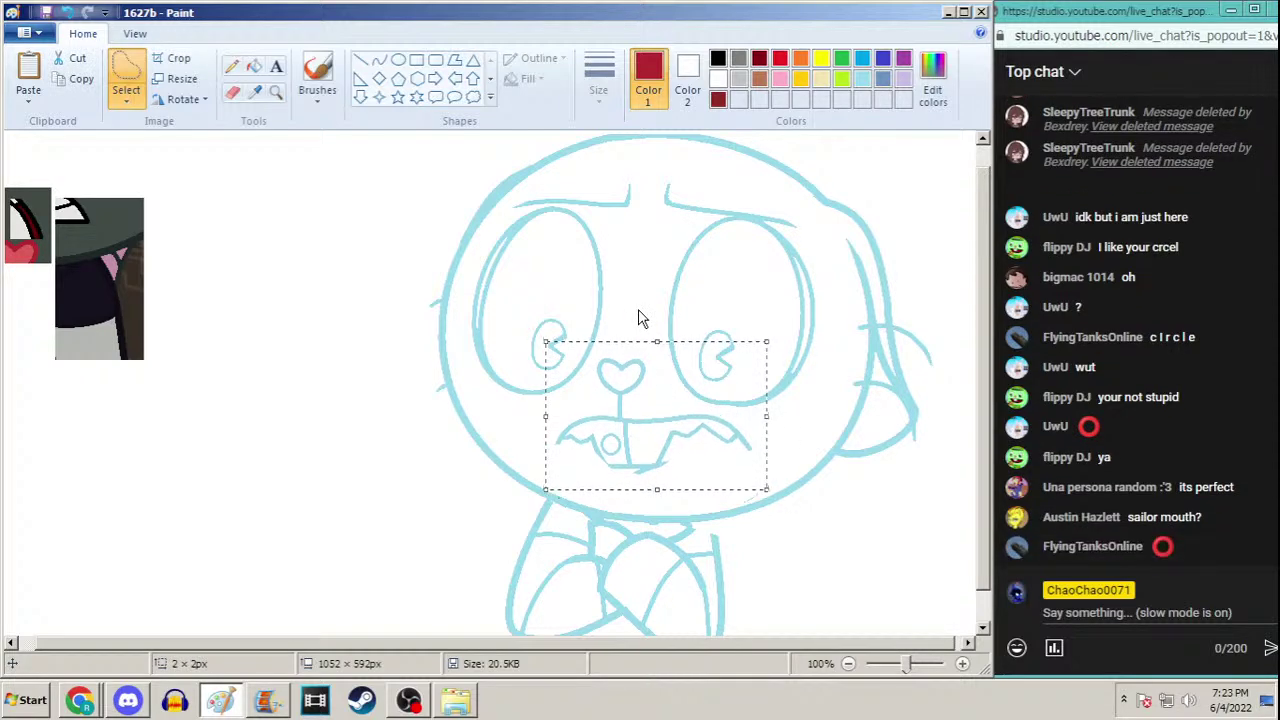
key(Left)
key(Left)
key(Left)
key(Left)
key(Right)
key(Right)
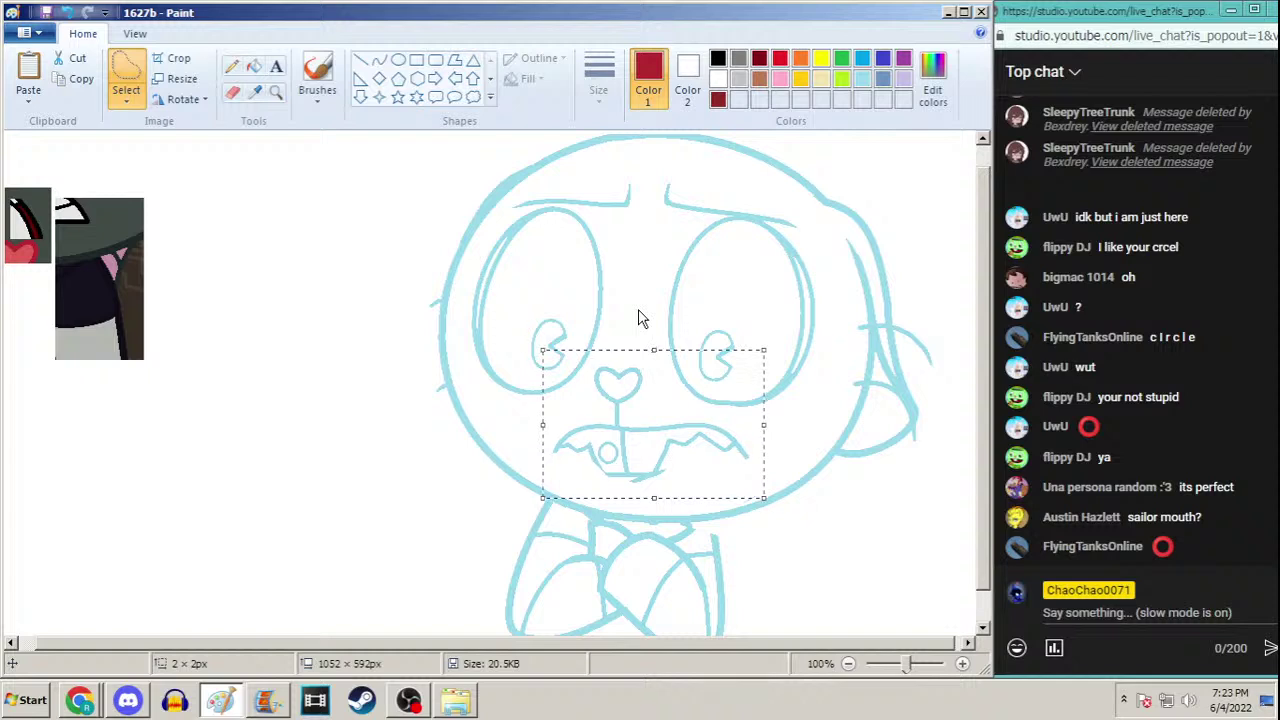
key(Down)
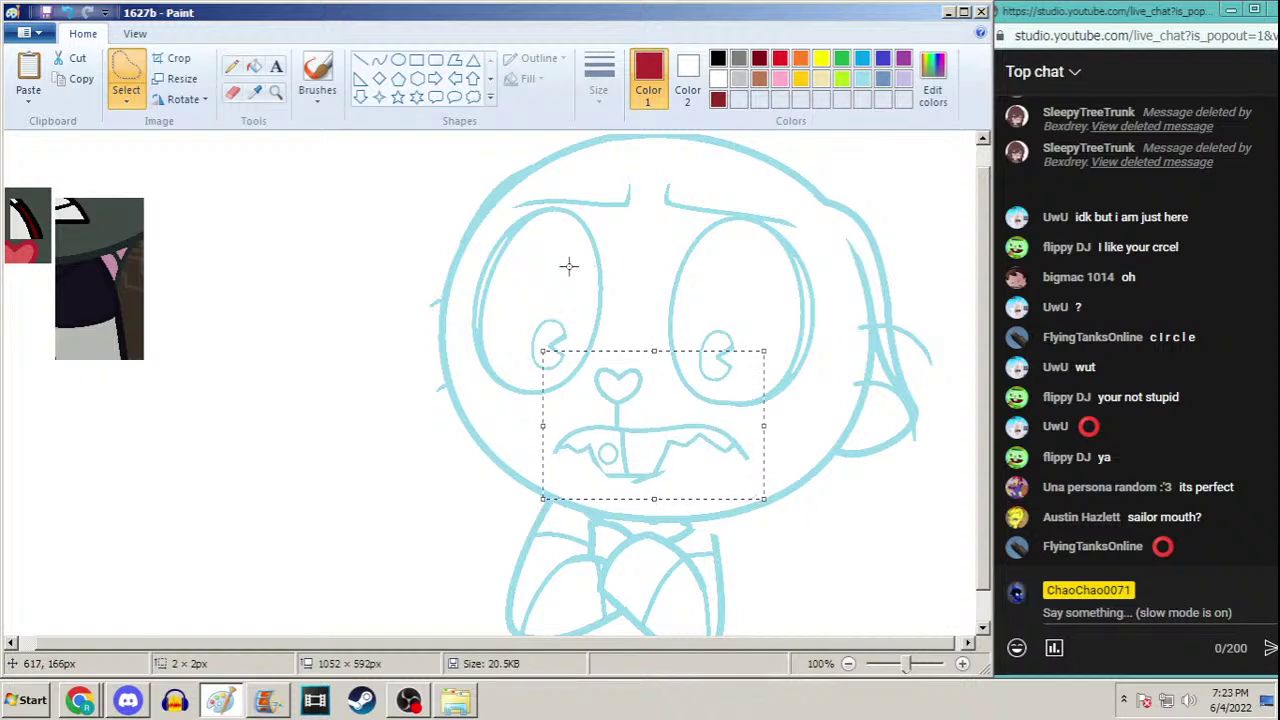
click(656, 263)
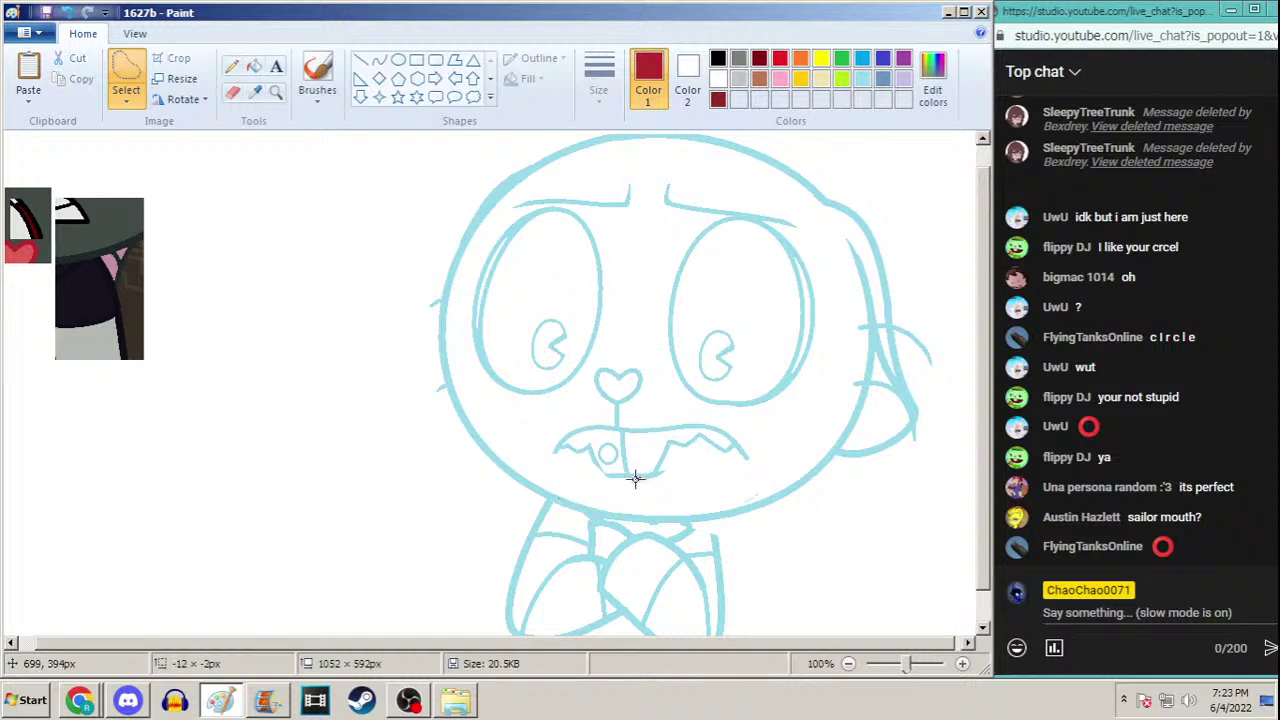
mouse_move(636, 478)
mouse_down()
mouse_move(684, 490)
mouse_move(657, 466)
mouse_up()
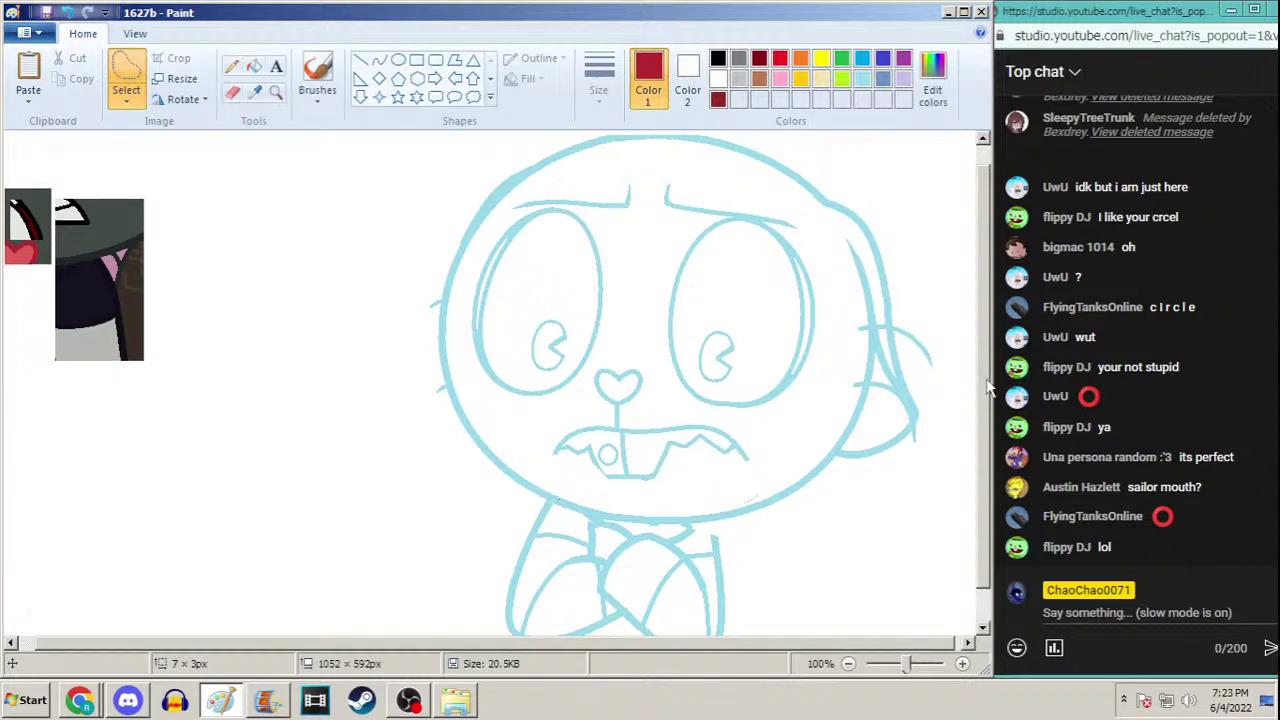
Select the brows, eyes, nose and mouth inside the head and nudge them about 20 px down and 5 px left
scroll(911, 288, up, 2)
mouse_move(567, 234)
mouse_down()
mouse_move(548, 207)
mouse_move(502, 234)
mouse_move(483, 270)
mouse_move(463, 366)
mouse_move(489, 427)
mouse_move(571, 498)
mouse_move(657, 518)
mouse_move(734, 497)
mouse_move(791, 453)
mouse_move(821, 381)
mouse_move(815, 263)
mouse_move(764, 219)
mouse_move(620, 190)
mouse_up()
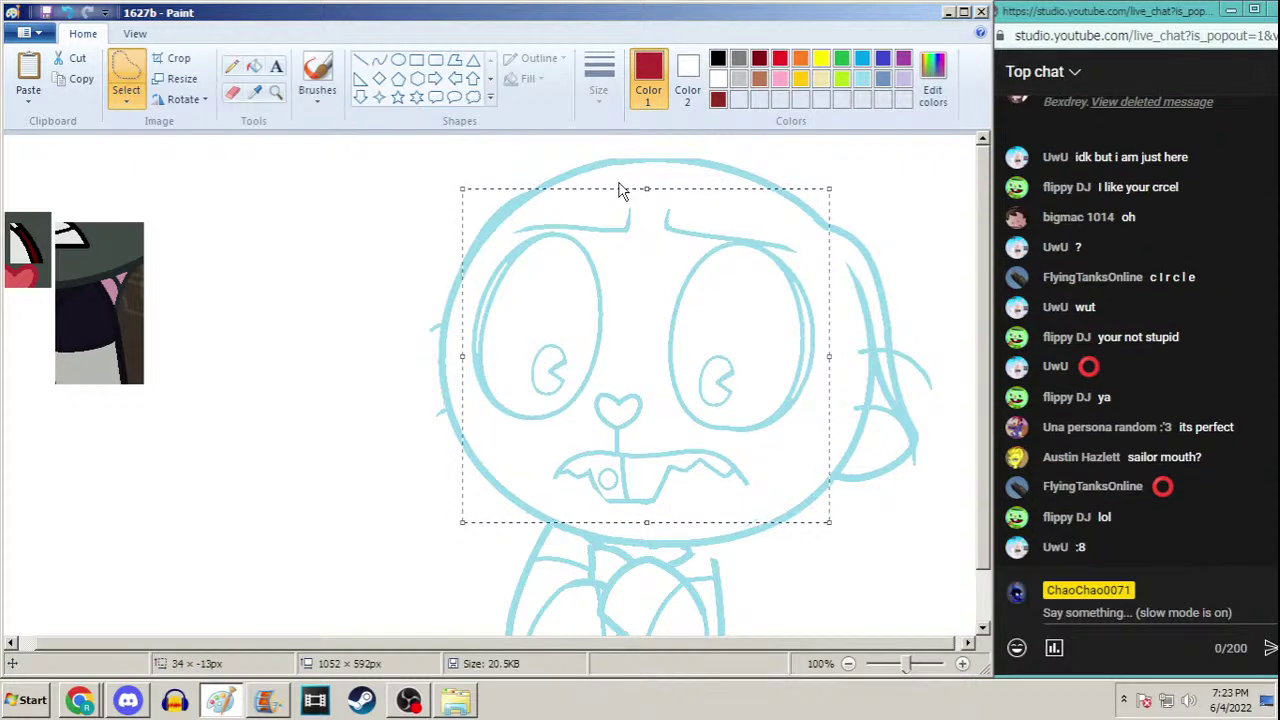
key(Down)
key(Down)
key(Down)
key(Down)
key(Down)
key(Down)
key(Down)
key(Down)
key(Down)
key(Down)
key(Down)
key(Down)
key(Down)
key(Down)
key(Down)
key(Down)
key(Down)
key(Down)
key(Left)
key(Left)
key(Left)
key(Left)
key(Down)
key(Down)
key(Down)
key(Down)
key(Down)
key(Down)
key(Down)
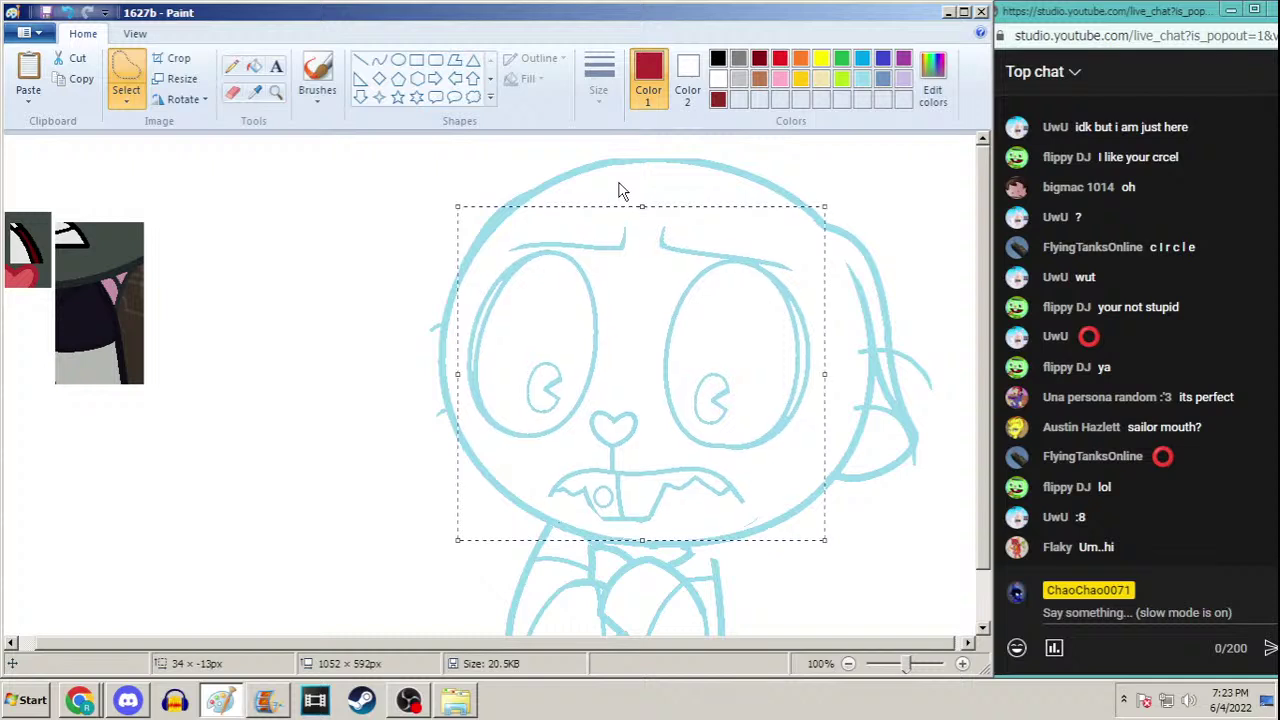
key(Left)
key(Left)
key(Up)
key(Up)
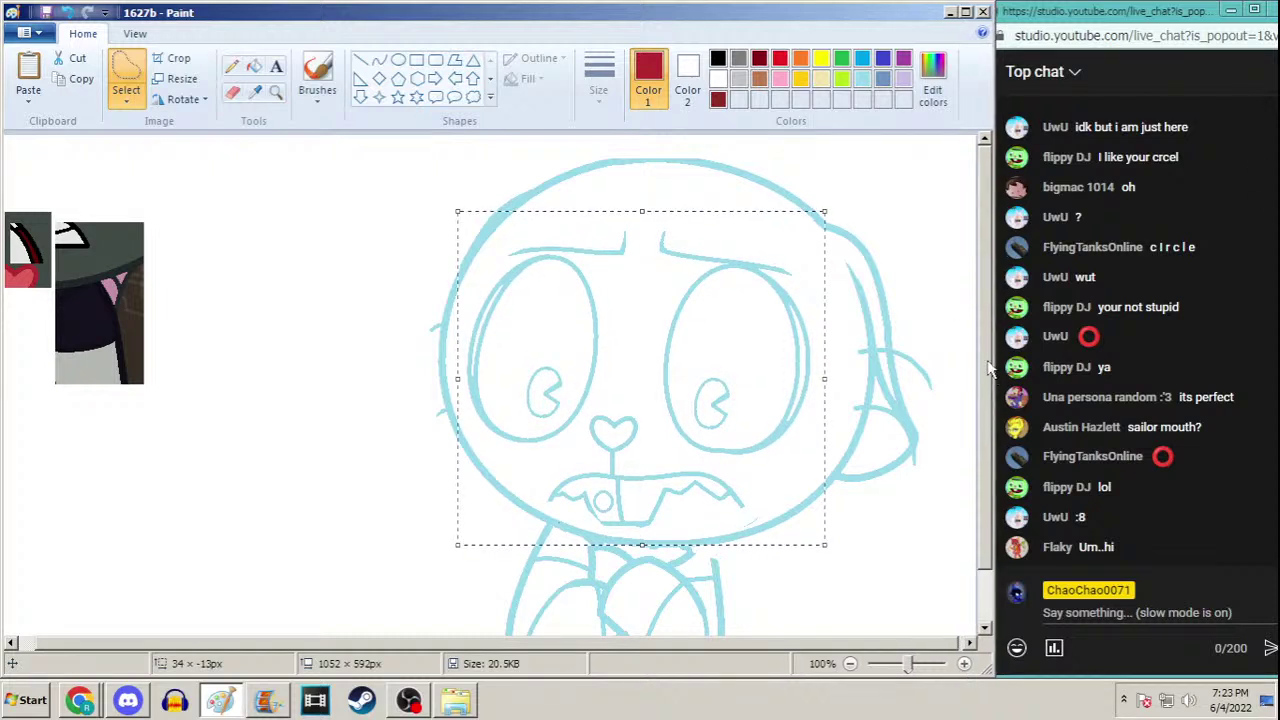
scroll(988, 446, down, 2)
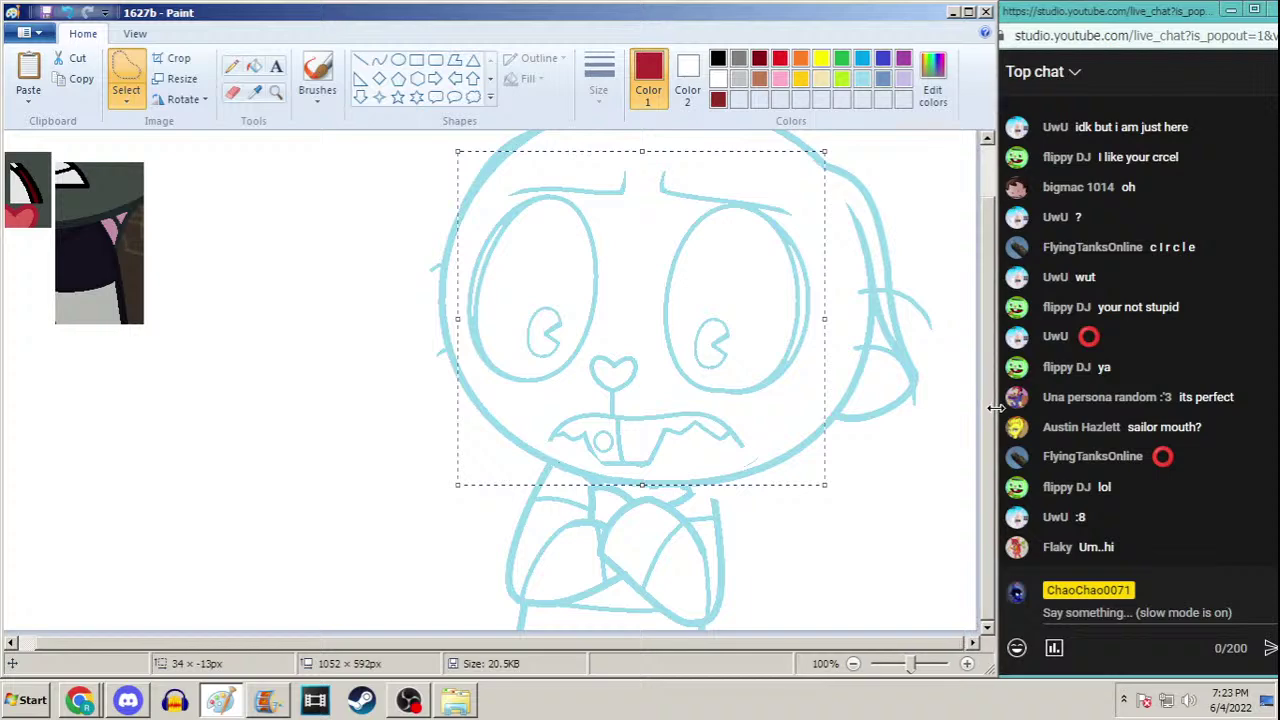
scroll(735, 260, up, 1)
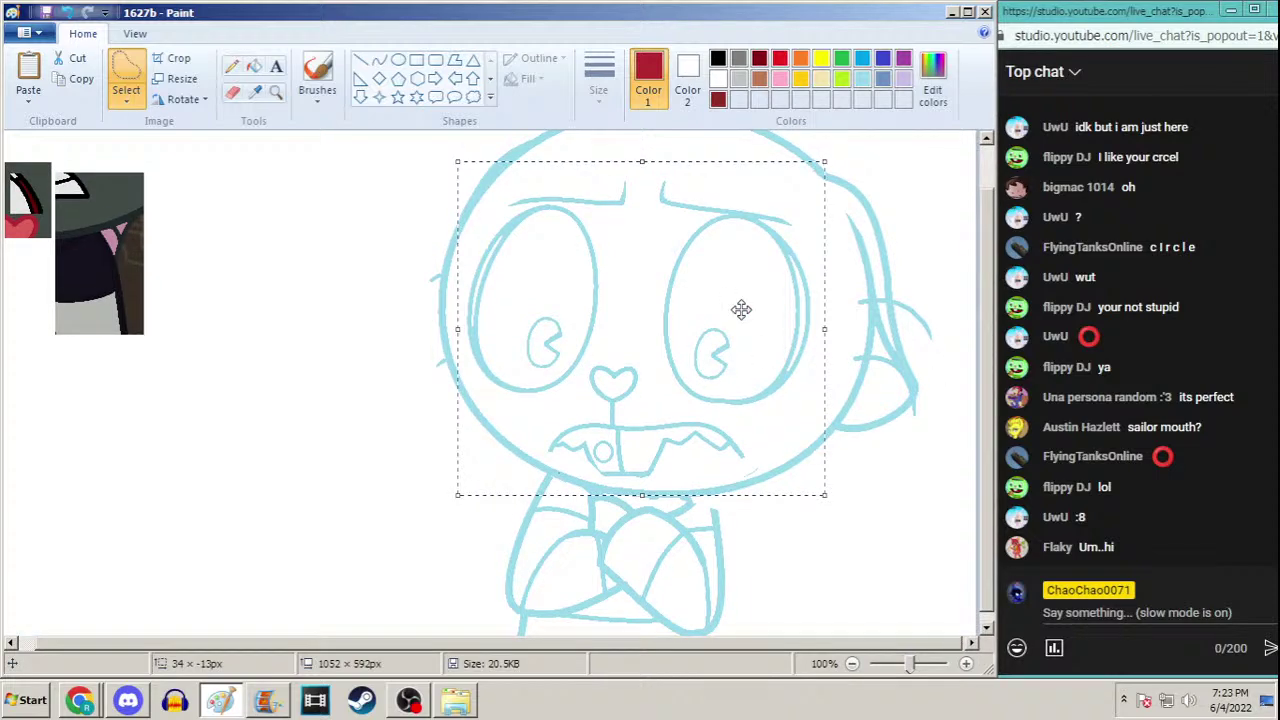
key(Down)
key(Left)
key(Down)
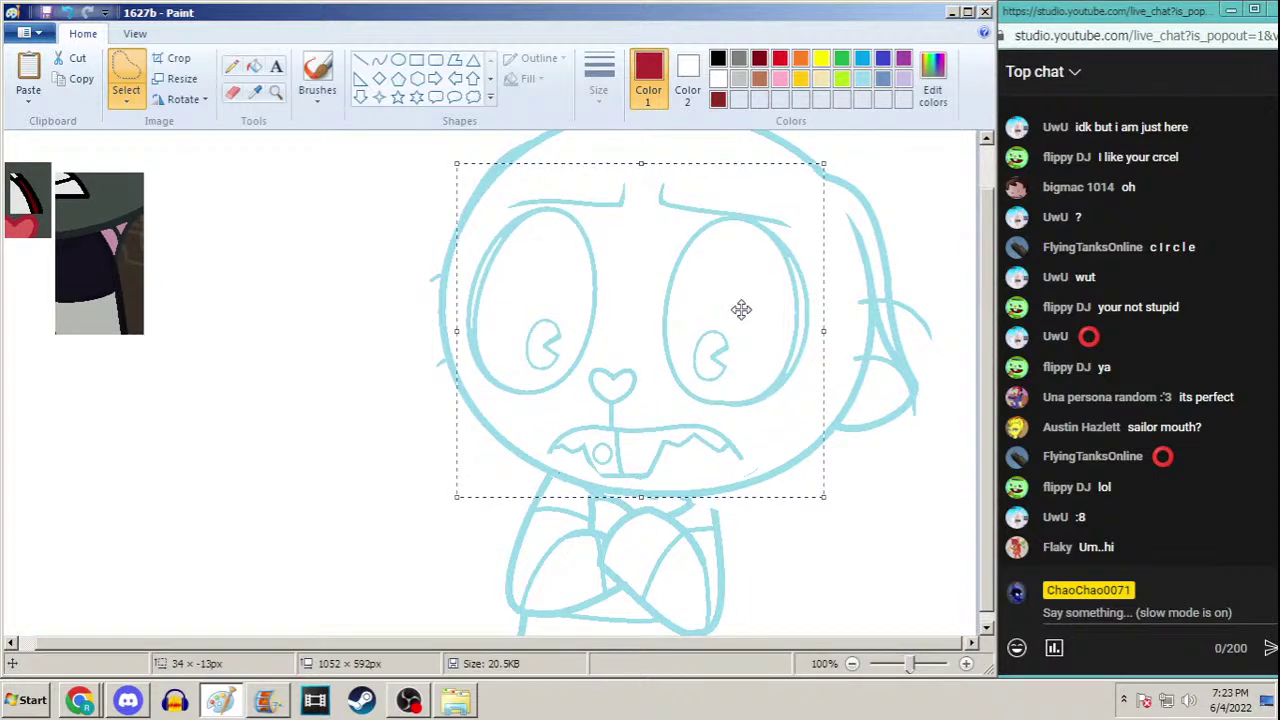
scroll(983, 286, up, 1)
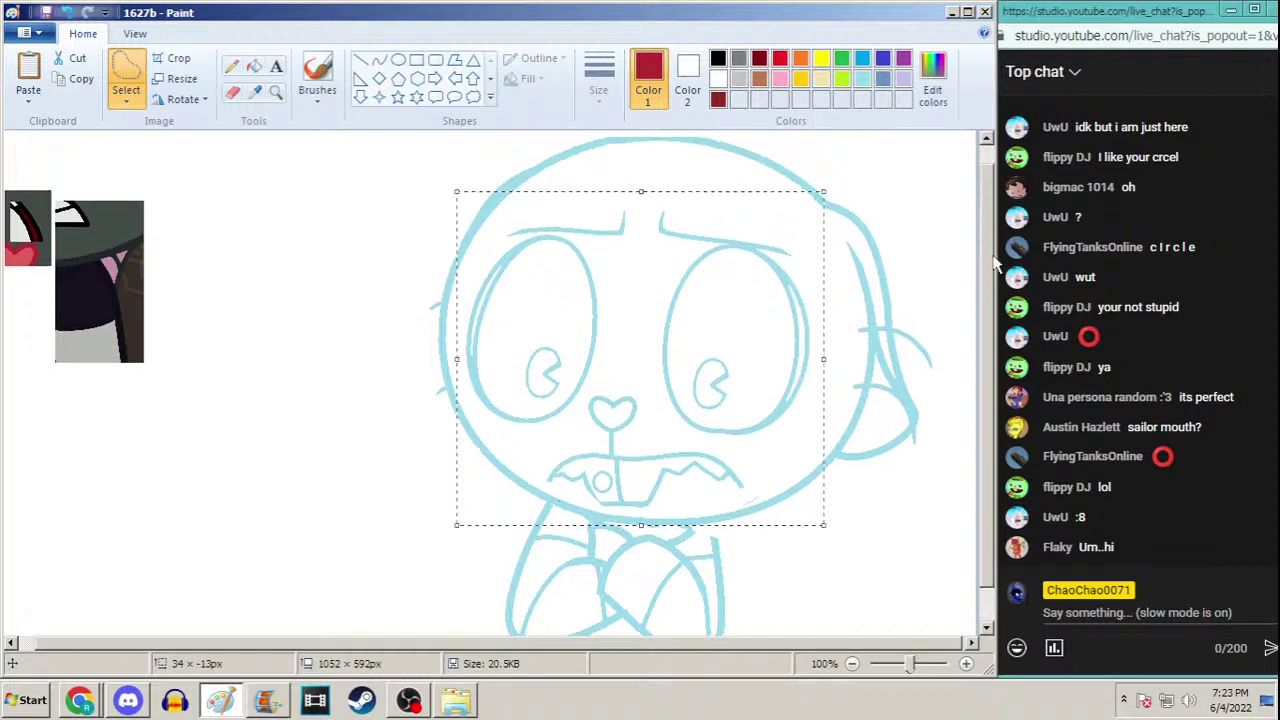
click(380, 60)
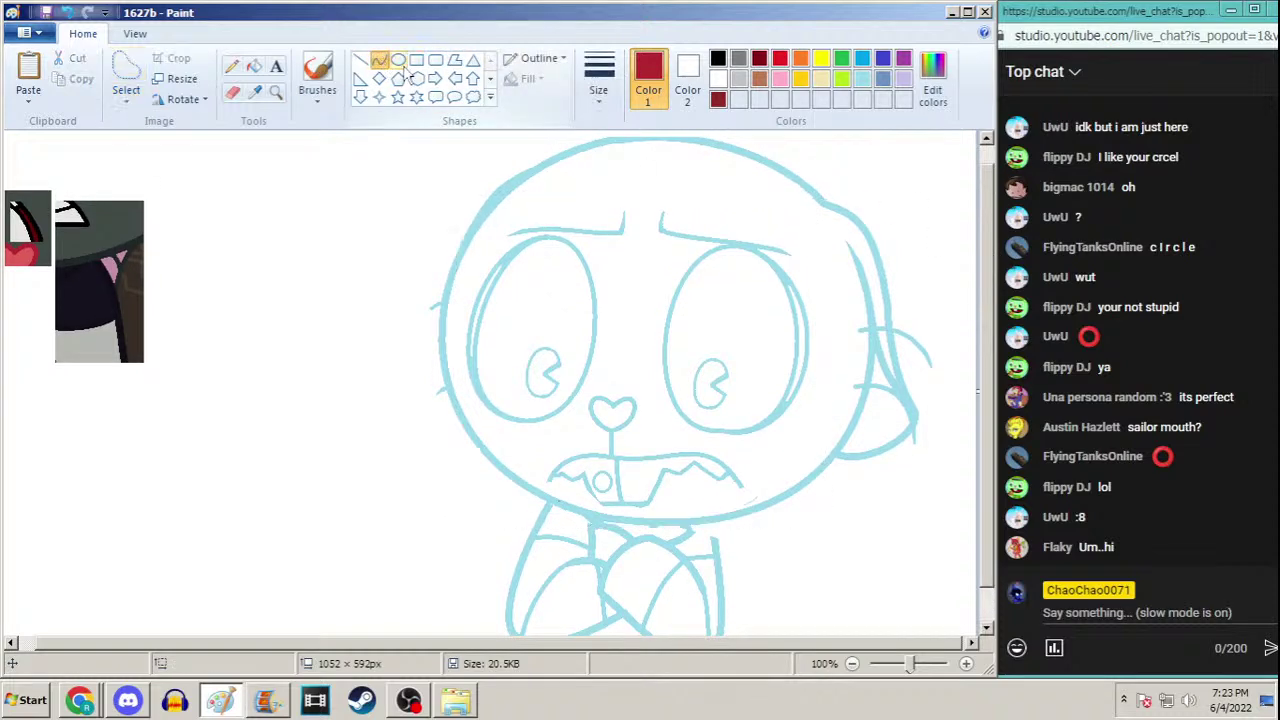
click(600, 80)
click(594, 206)
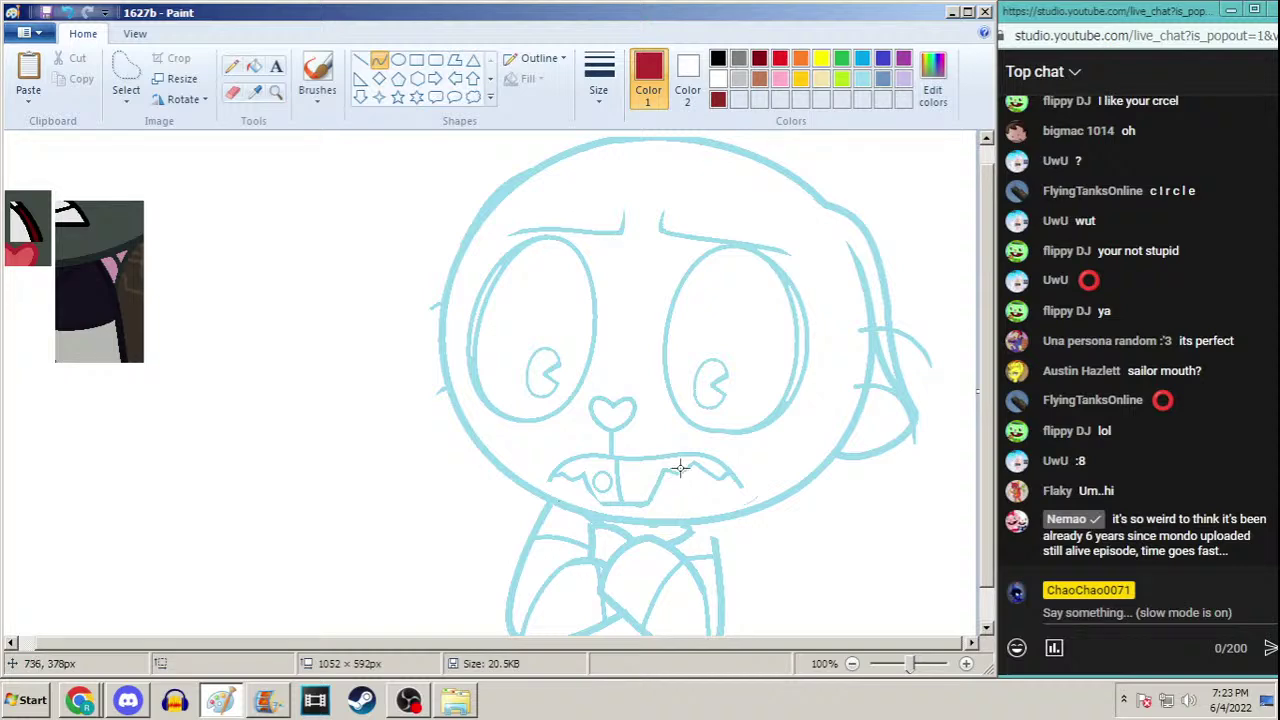
Remove the dark speck on the jaw outline beside the shoulder with the Pencil
click(276, 92)
click(648, 470)
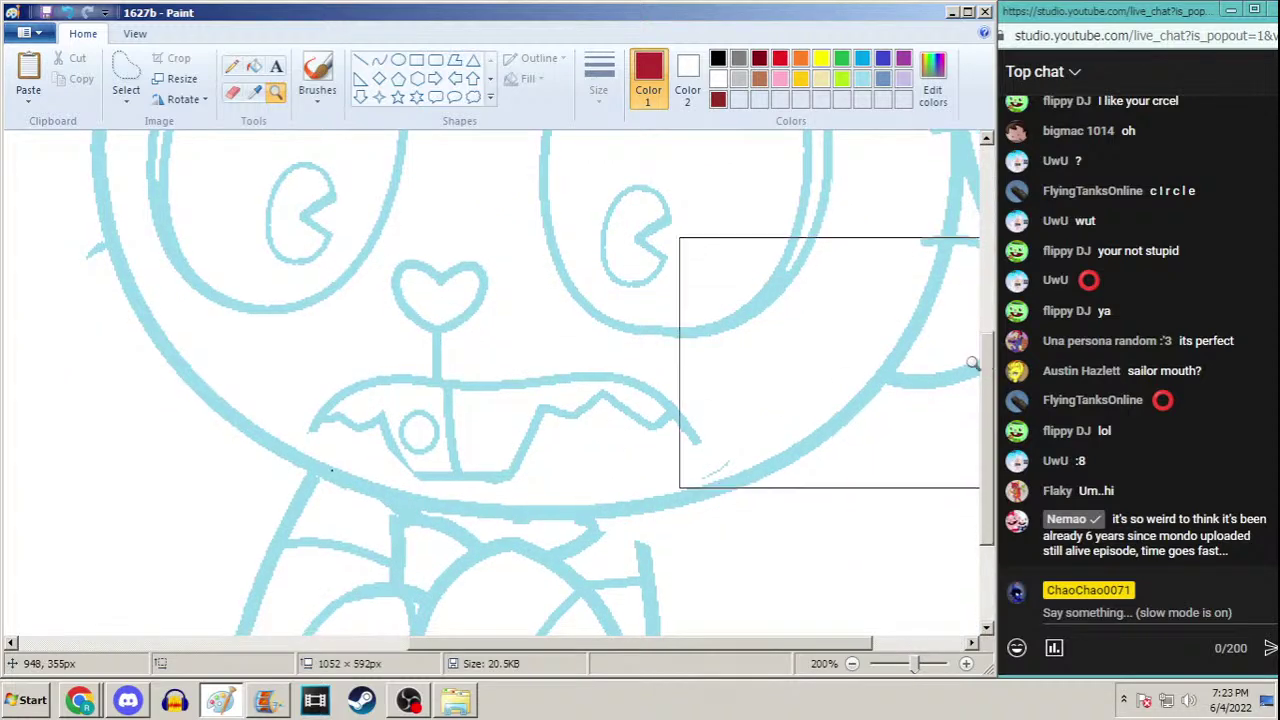
right_click(678, 357)
click(231, 66)
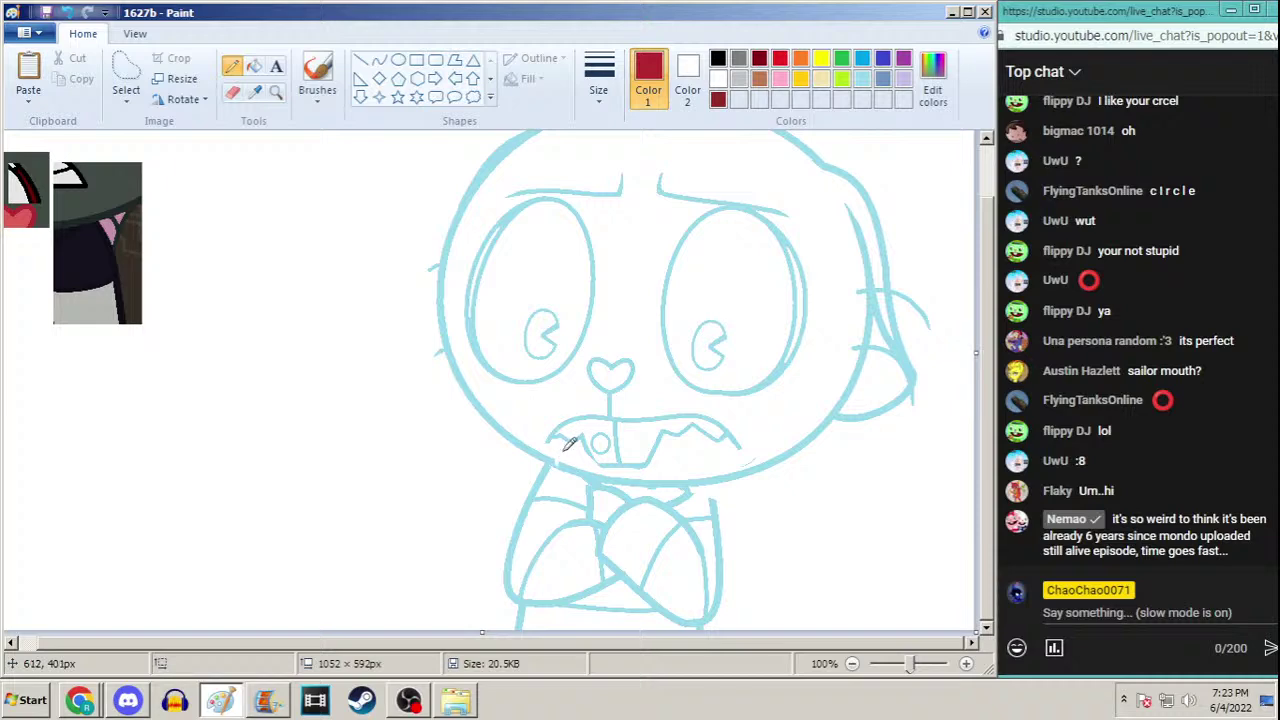
scroll(976, 297, up, 1)
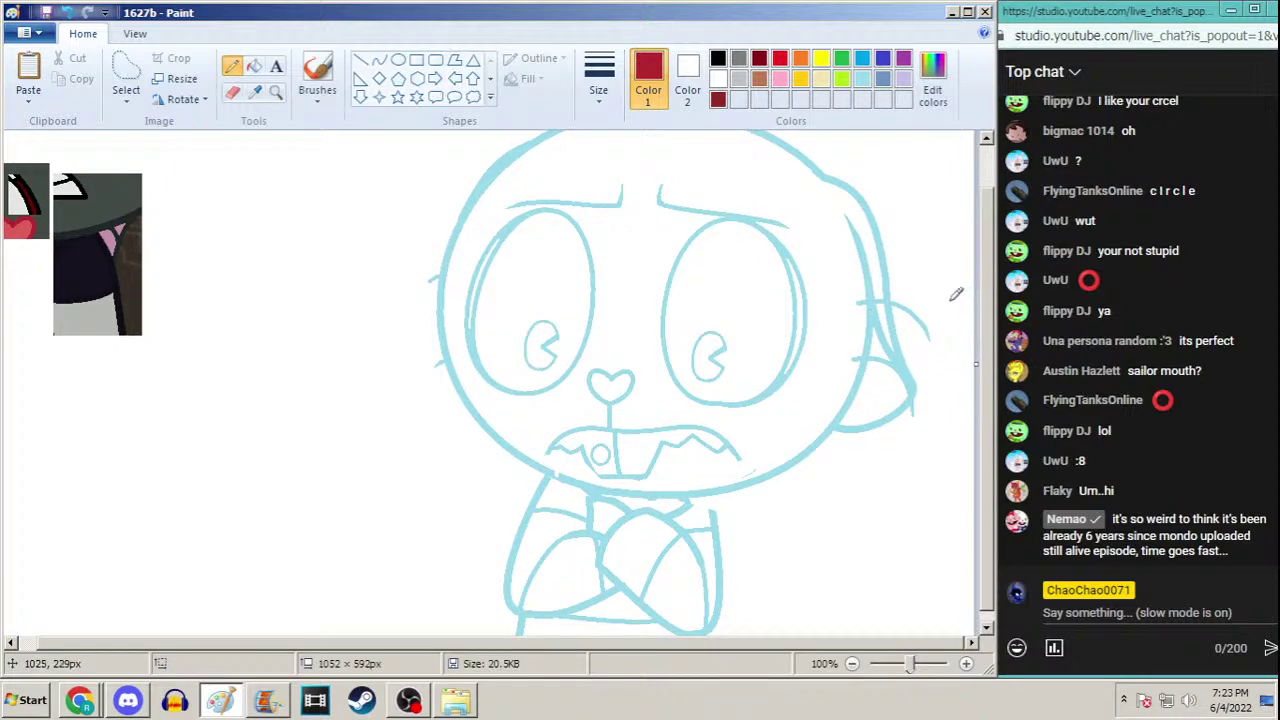
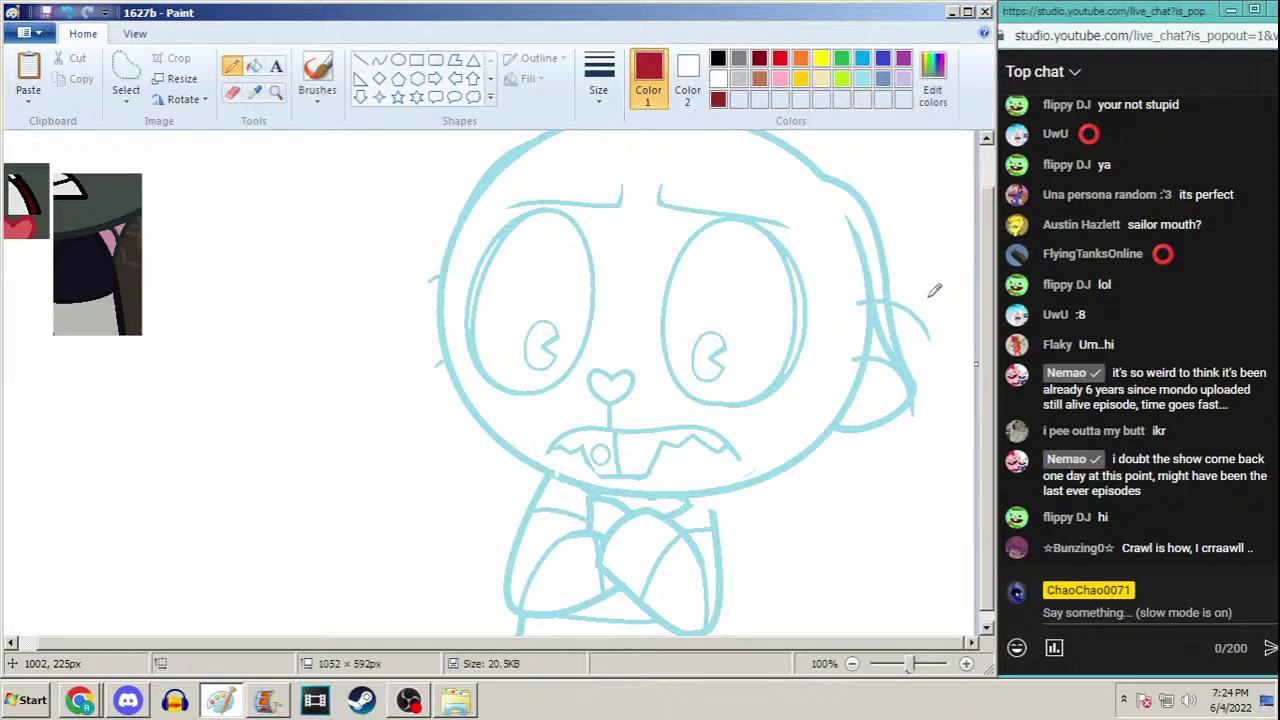
Prepare to ink the mouth at 200% zoom, using the Curve tool with black and a chosen line thickness
click(276, 91)
click(630, 410)
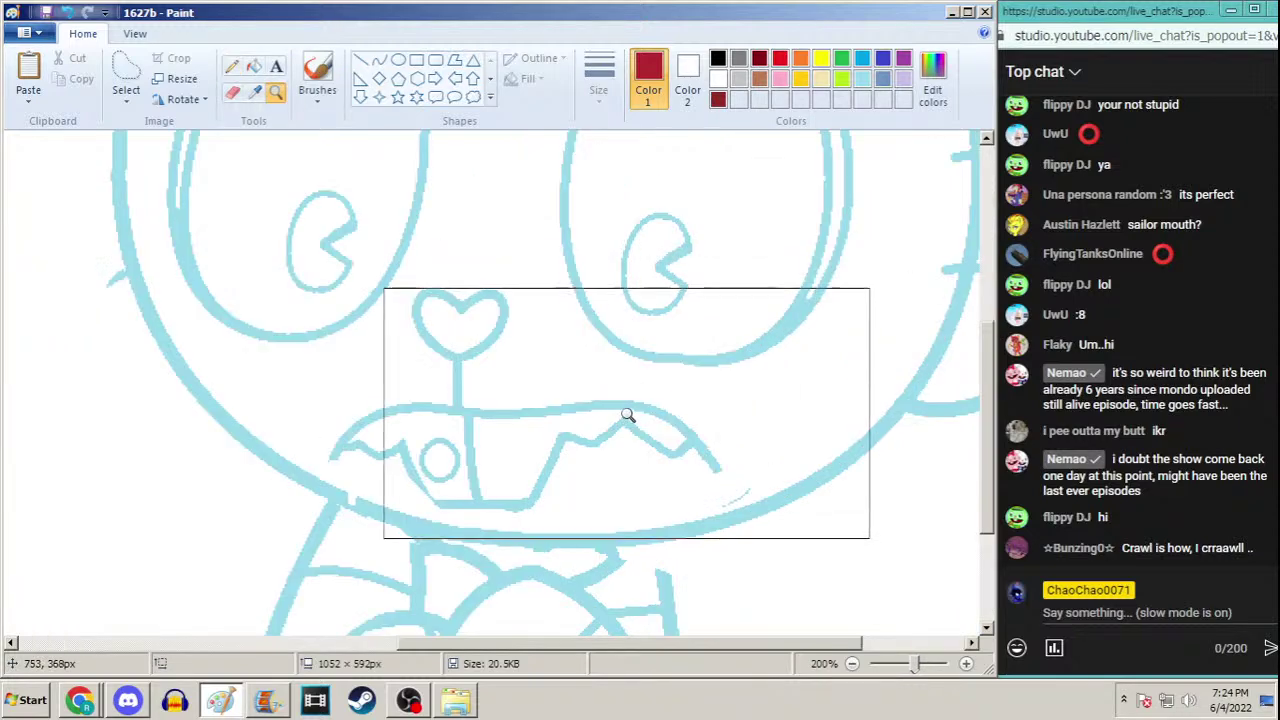
click(379, 60)
click(737, 60)
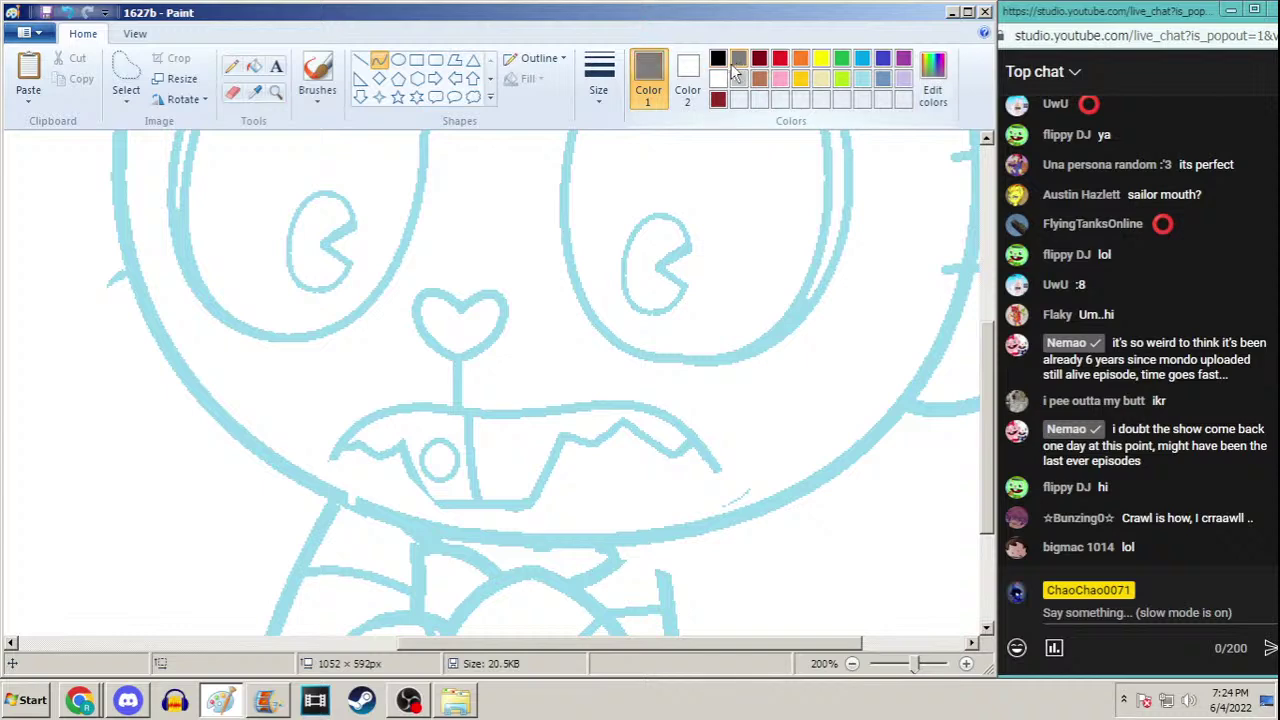
click(717, 58)
click(599, 80)
click(553, 240)
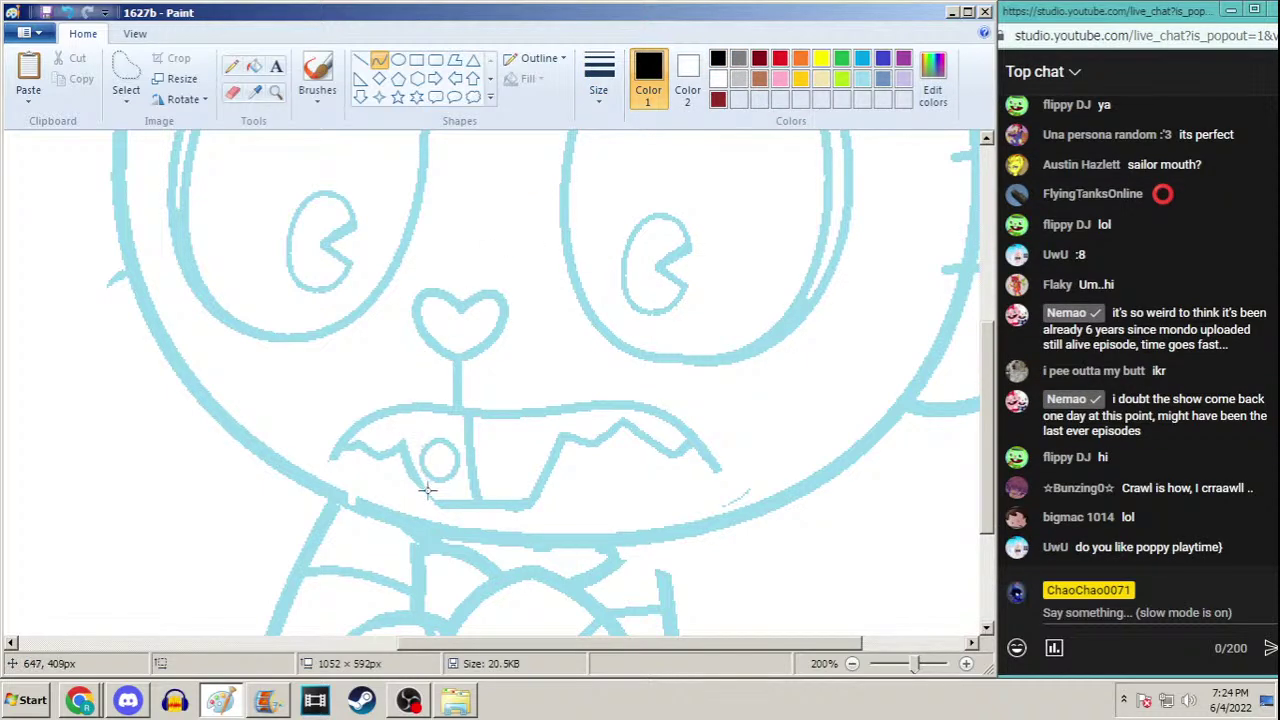
drag(402, 445, 430, 505)
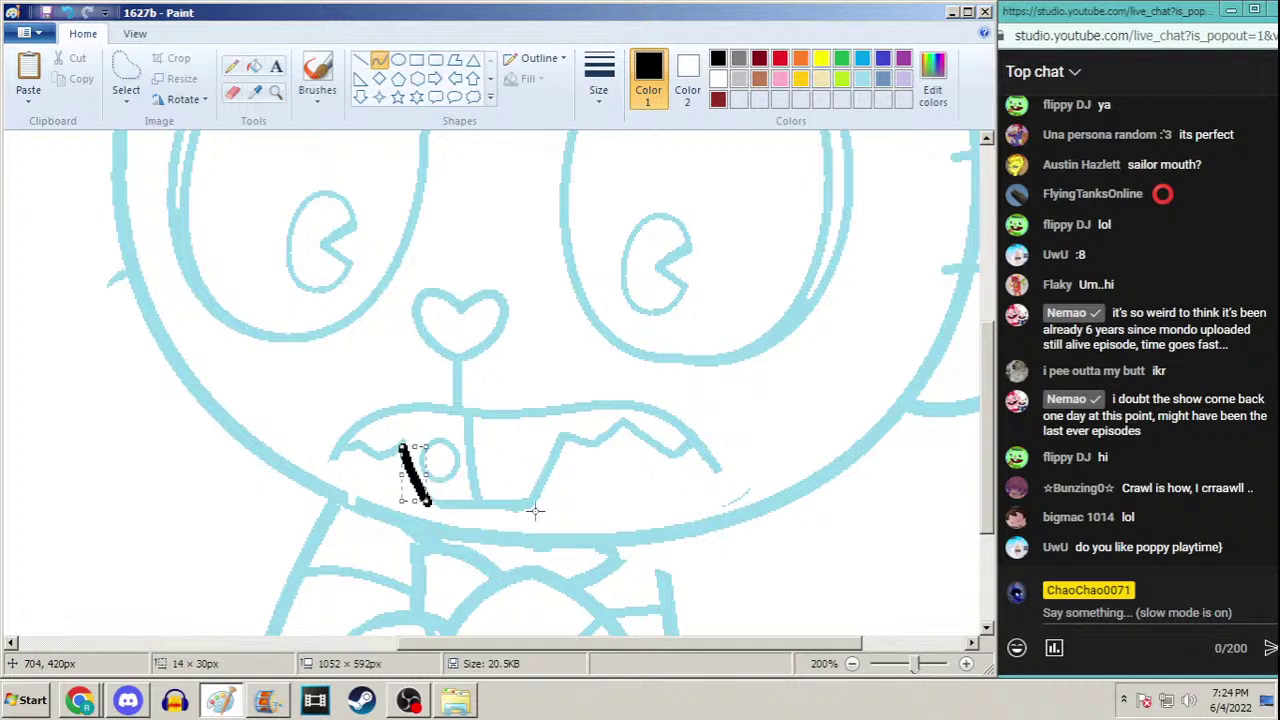
drag(530, 505, 426, 505)
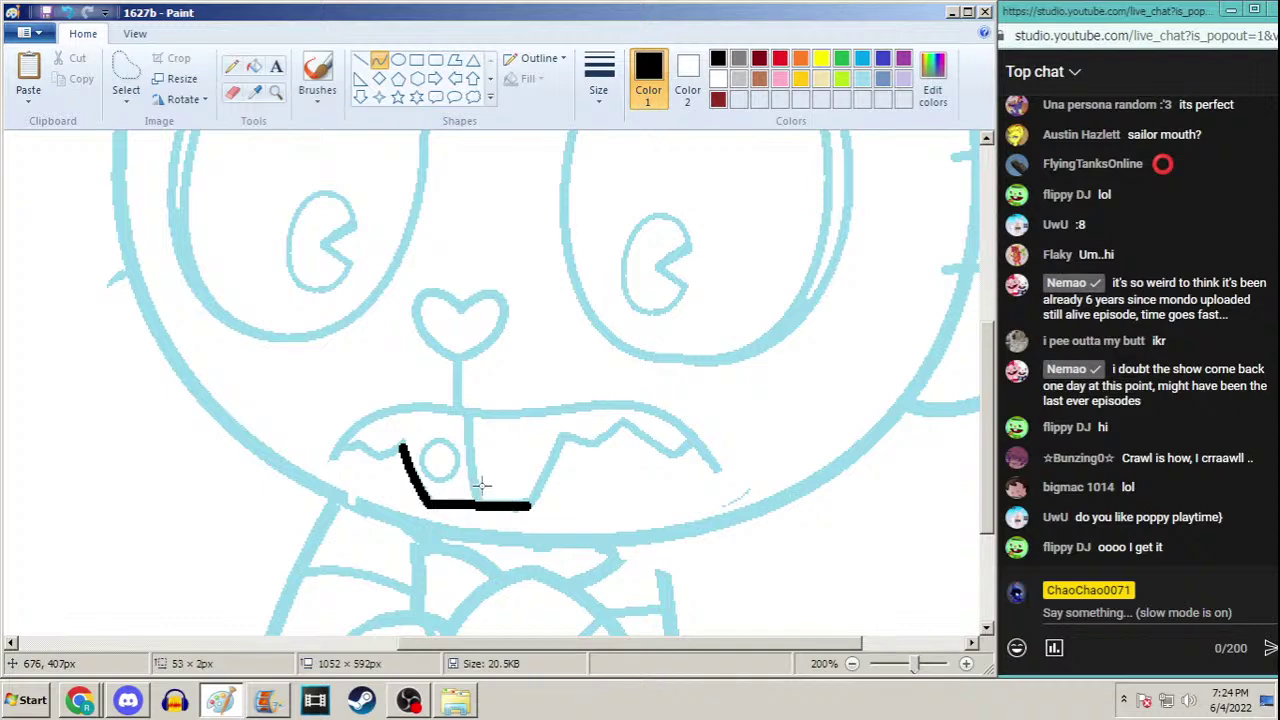
key(ctrl+z)
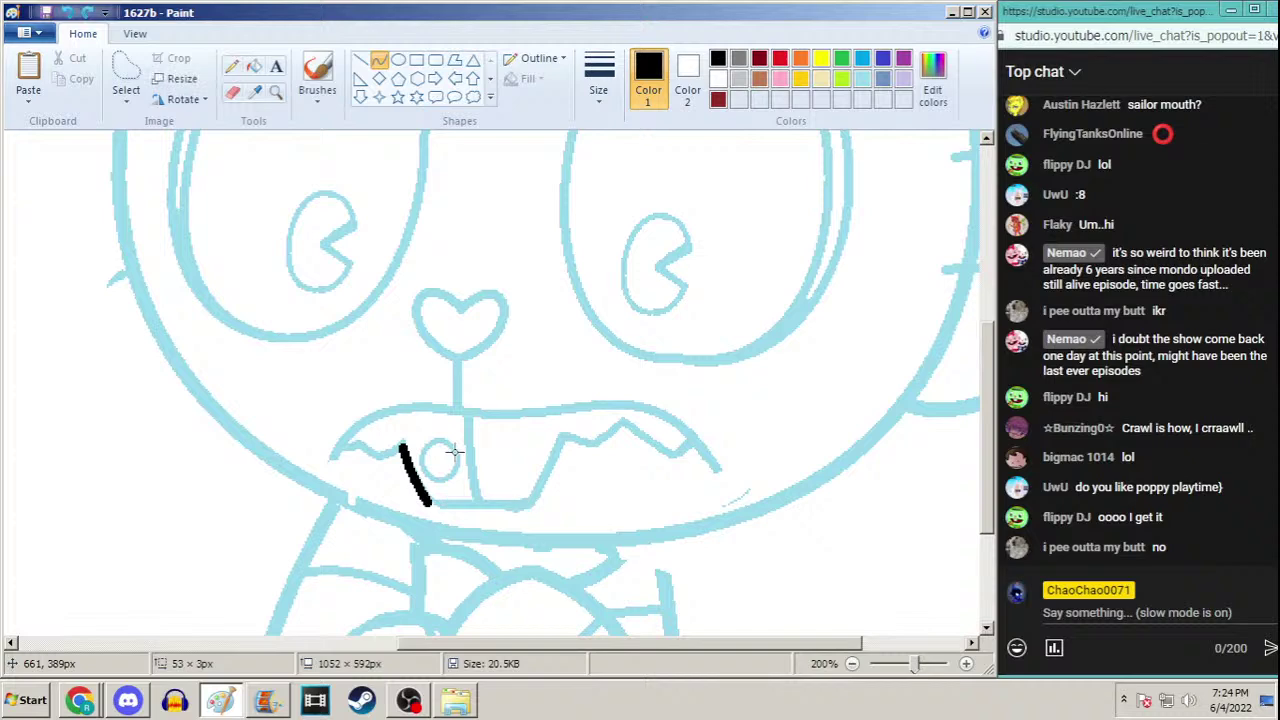
drag(425, 503, 536, 505)
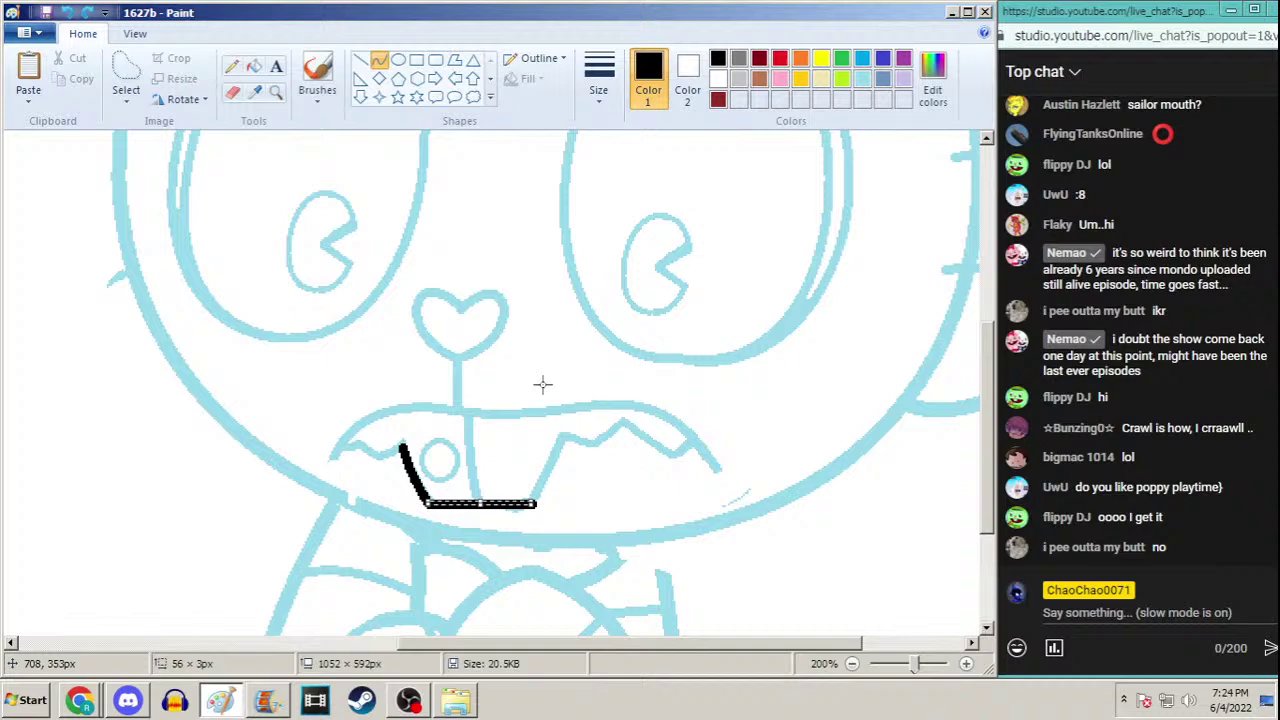
click(68, 12)
click(68, 12)
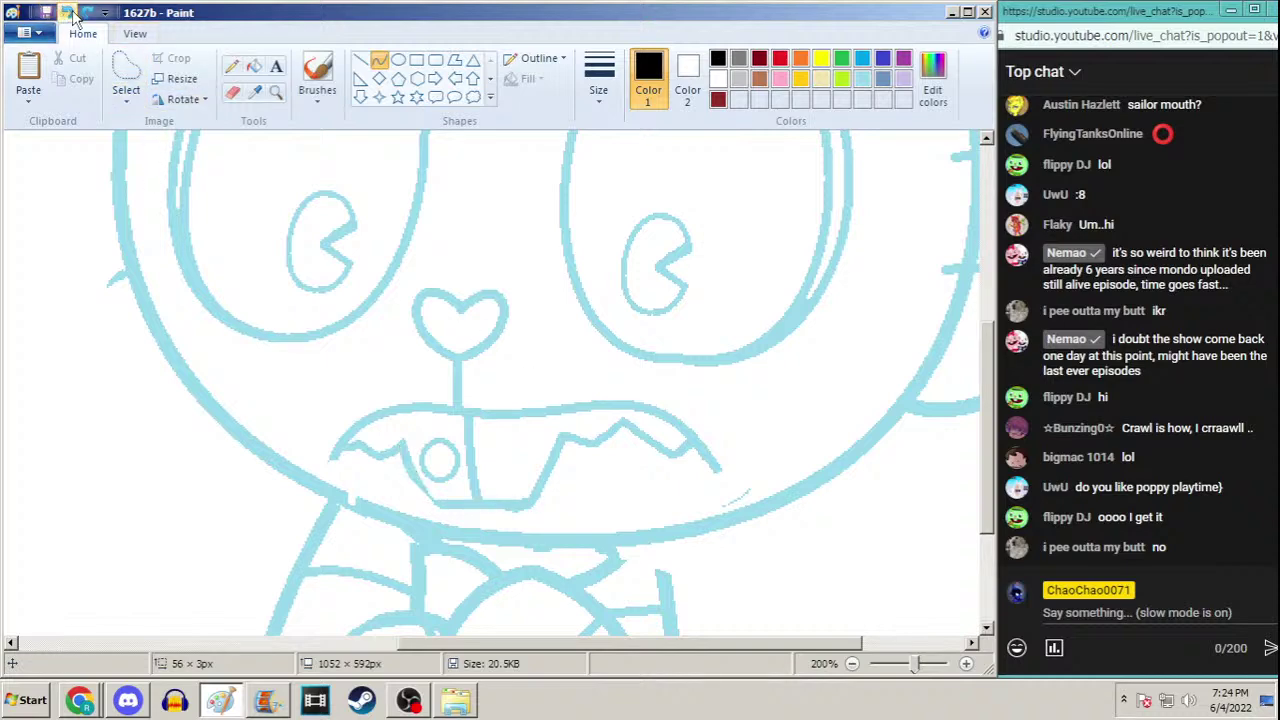
Select the front teeth with a free-form selection and shift them up slightly within the mouth
click(126, 100)
click(90, 166)
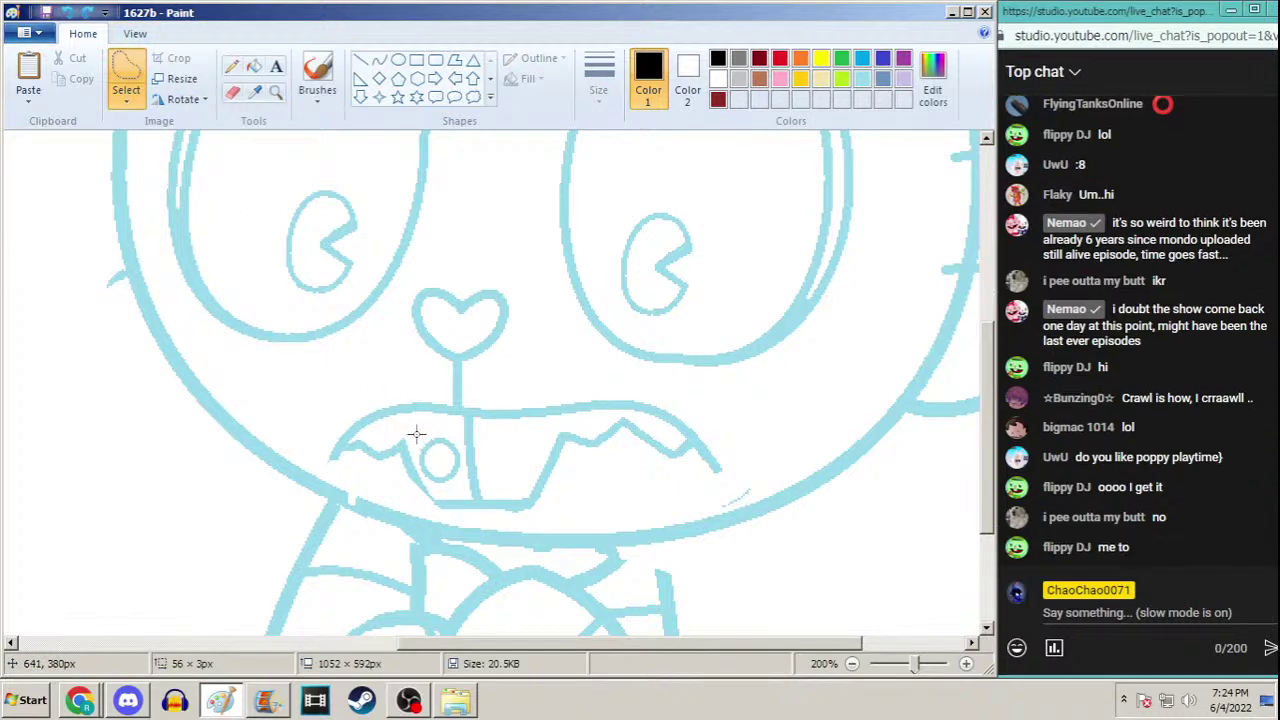
mouse_move(417, 432)
mouse_down()
mouse_move(393, 465)
mouse_move(419, 498)
mouse_move(464, 517)
mouse_move(577, 486)
mouse_move(572, 447)
mouse_move(489, 434)
mouse_up()
drag(489, 520, 511, 498)
Ink the front teeth's dividing line, outer slanted side and bottom edge in black with the Curve tool
click(379, 60)
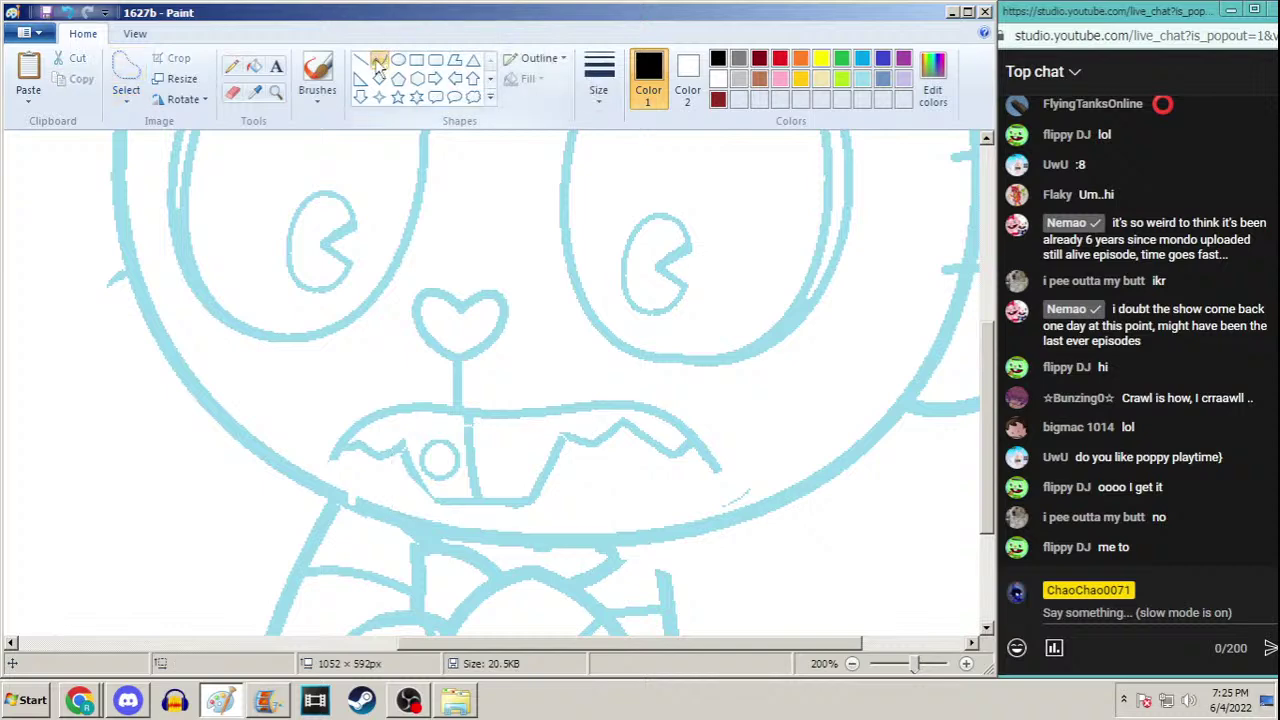
mouse_move(464, 420)
mouse_down()
mouse_move(478, 500)
mouse_move(470, 432)
mouse_up()
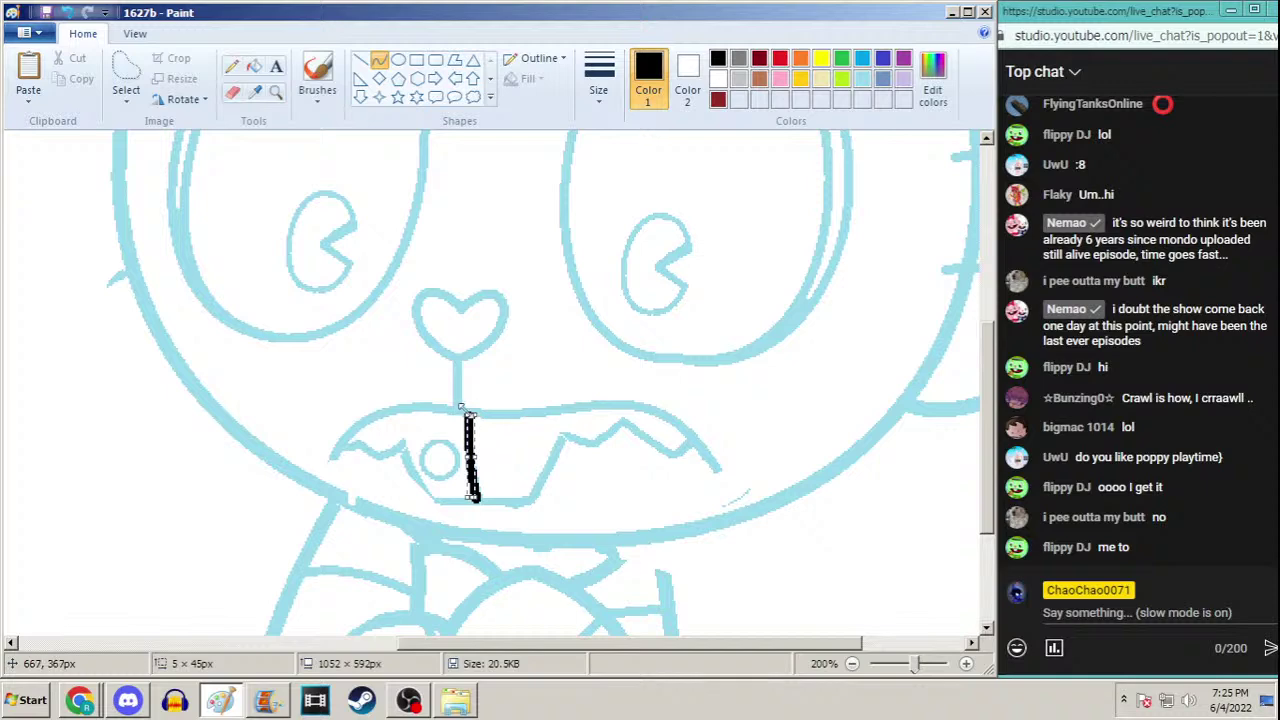
mouse_move(462, 408)
mouse_down()
mouse_move(479, 500)
mouse_move(469, 452)
mouse_move(472, 478)
mouse_up()
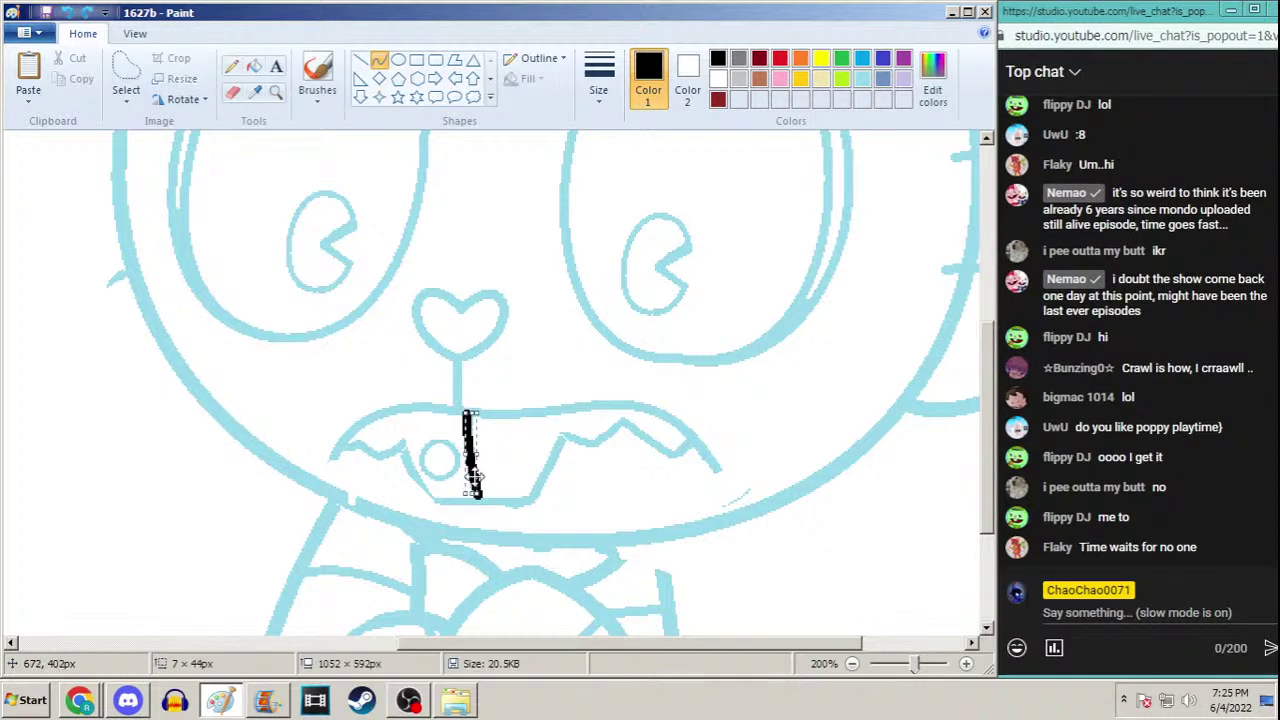
mouse_move(403, 443)
mouse_down()
mouse_move(430, 500)
mouse_move(406, 458)
mouse_move(424, 484)
mouse_up()
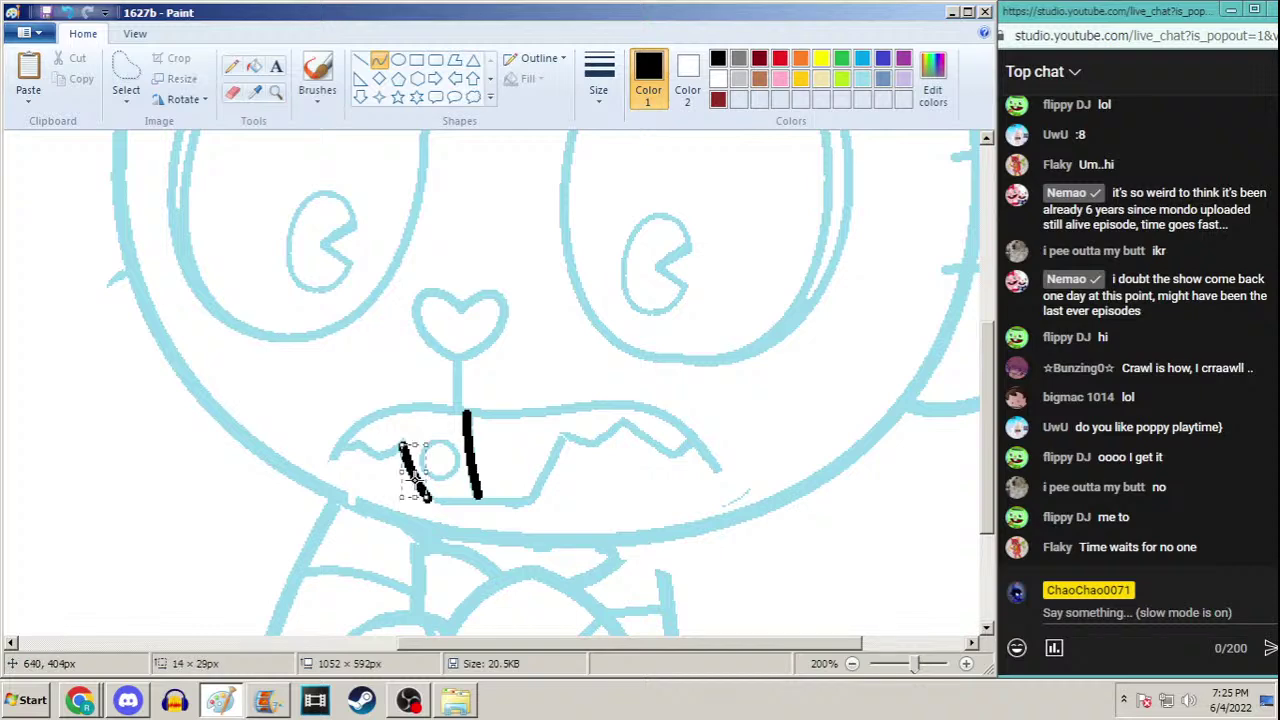
drag(527, 500, 430, 500)
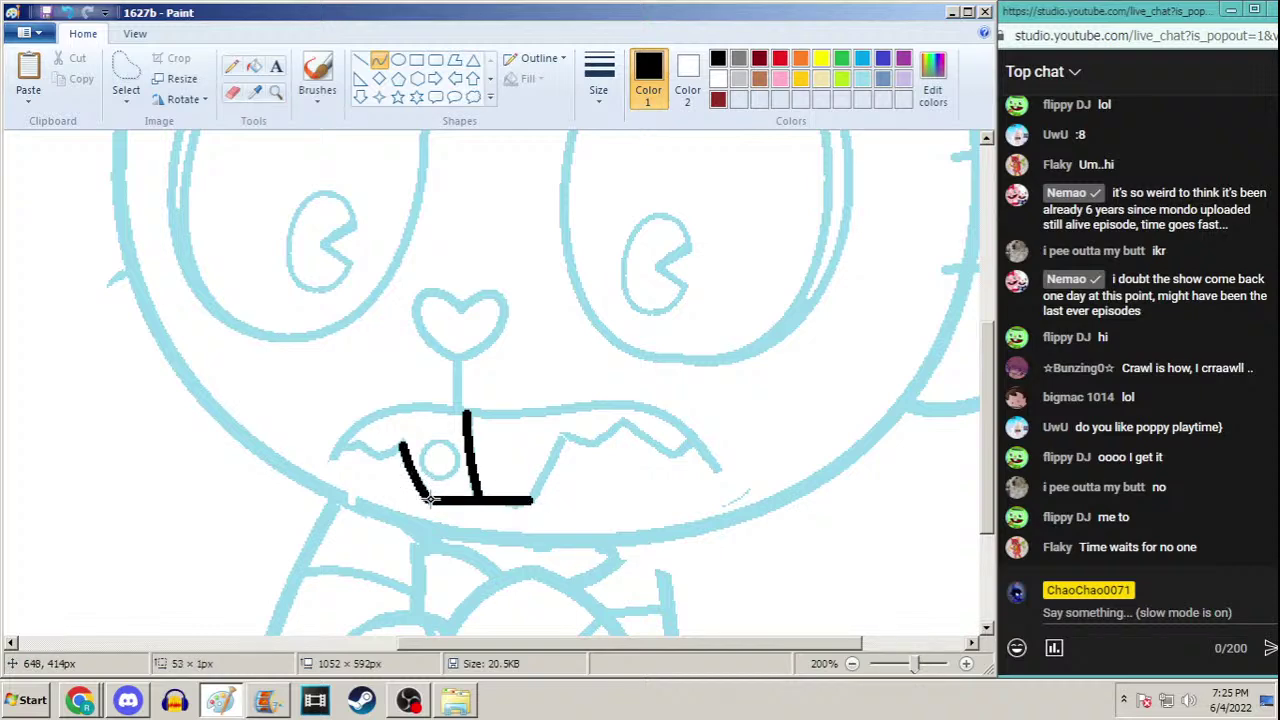
click(360, 60)
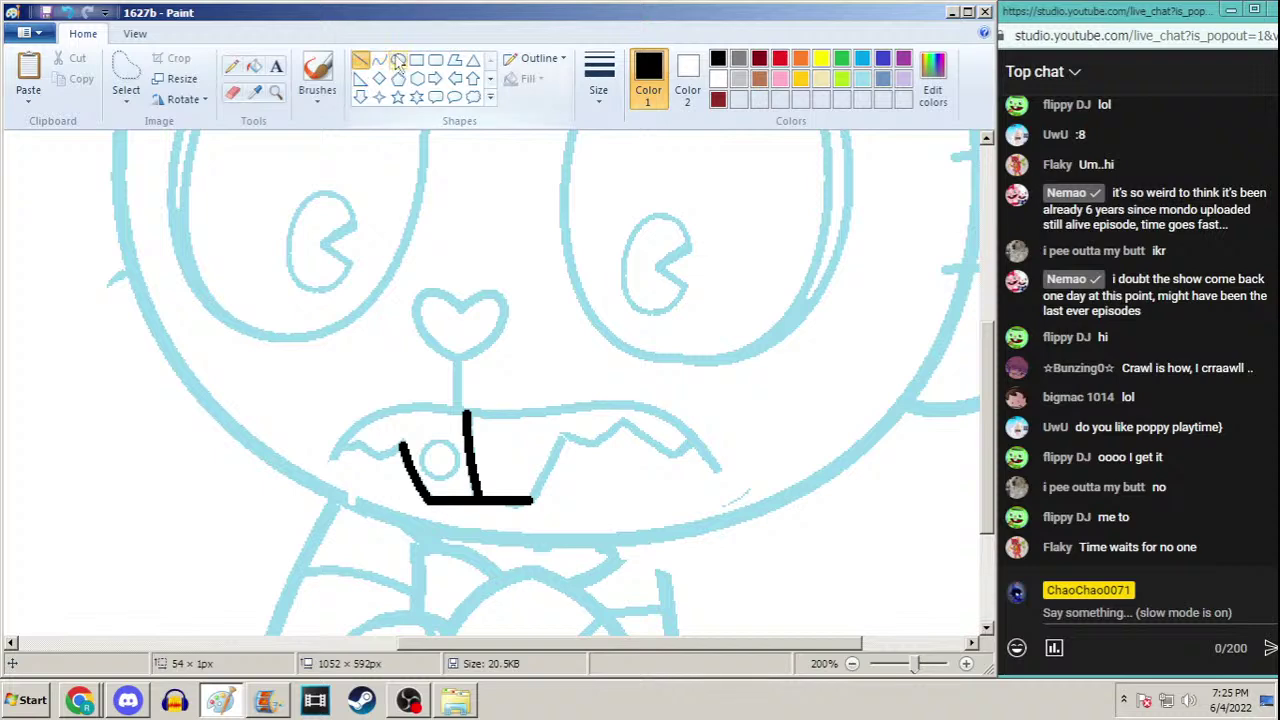
Ink the front teeth's remaining slanted side with the Curve tool, and outline the small tooth circle about 20 × 21 px with a thinner black Ellipse
click(381, 63)
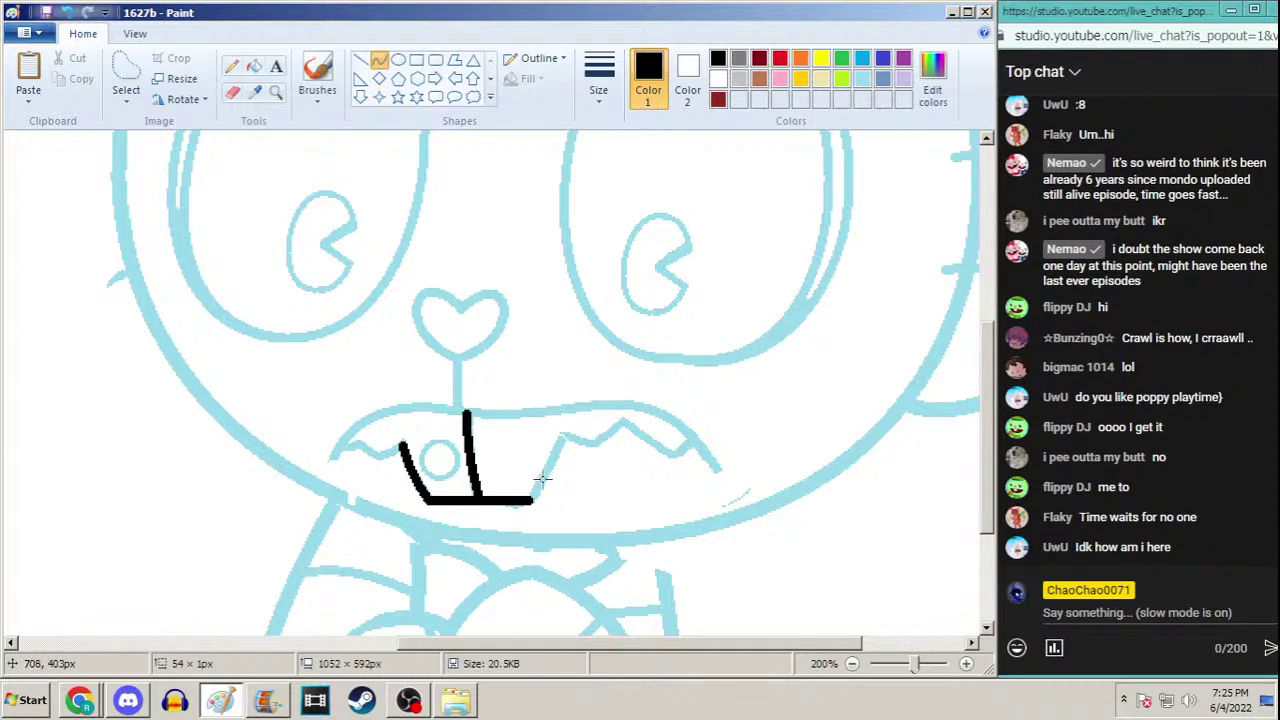
mouse_move(530, 499)
mouse_down()
mouse_move(543, 449)
mouse_move(565, 432)
mouse_up()
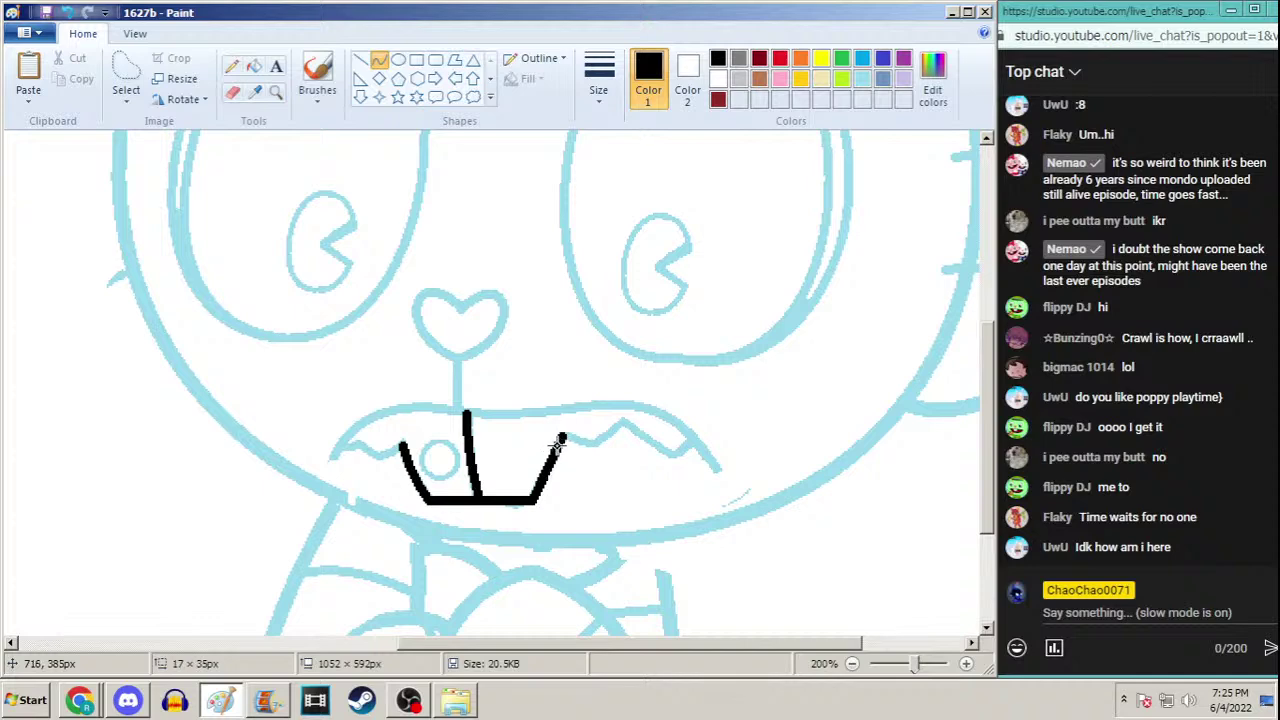
click(398, 59)
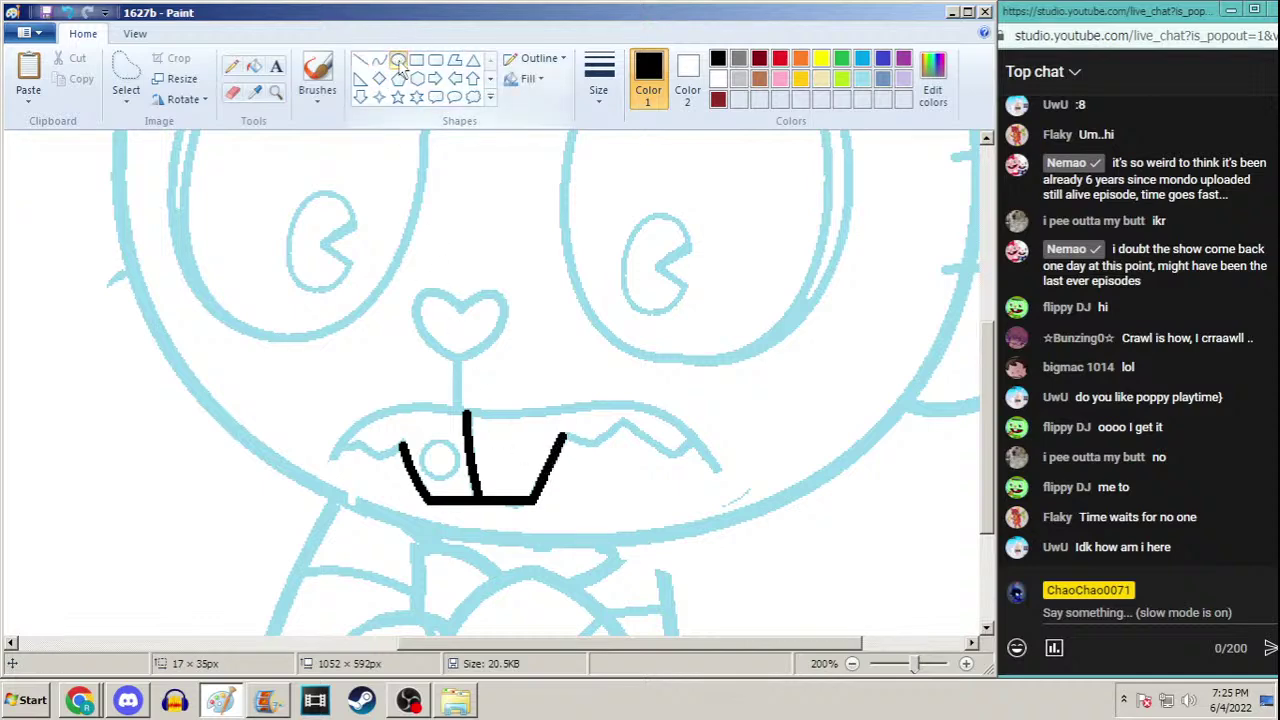
click(603, 95)
click(557, 167)
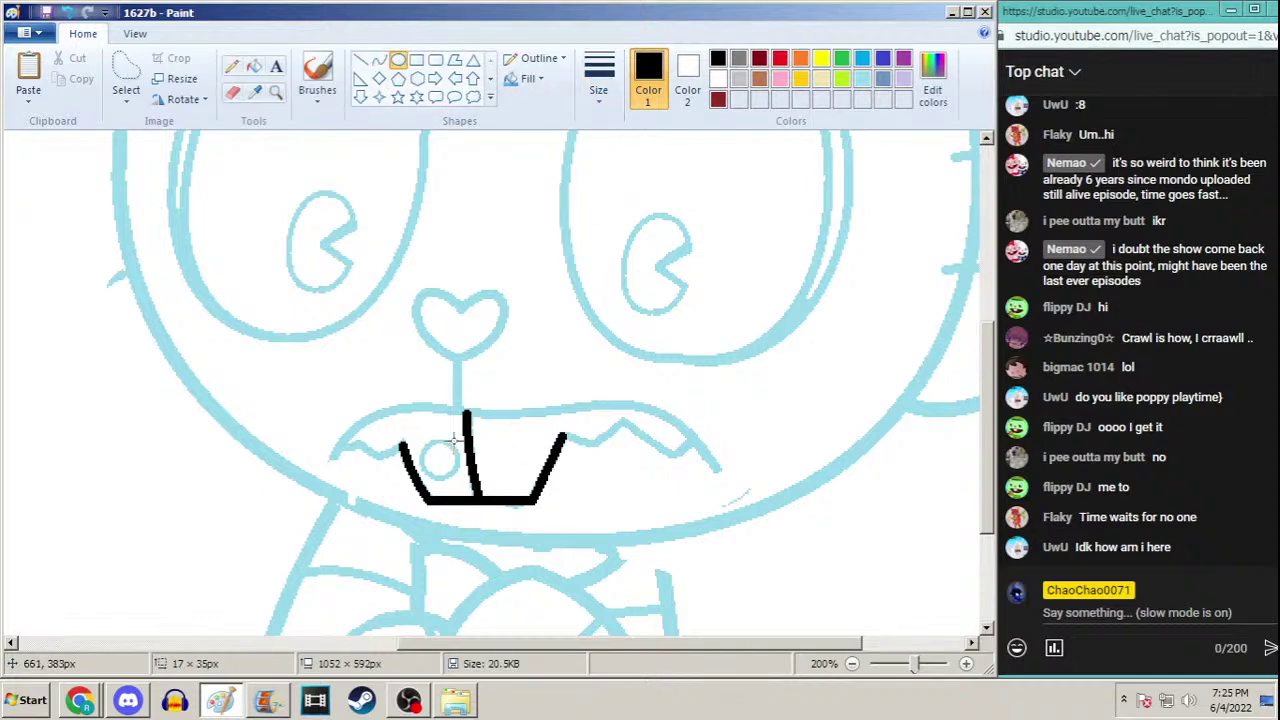
mouse_move(453, 440)
mouse_down()
mouse_move(416, 482)
mouse_move(441, 458)
mouse_up()
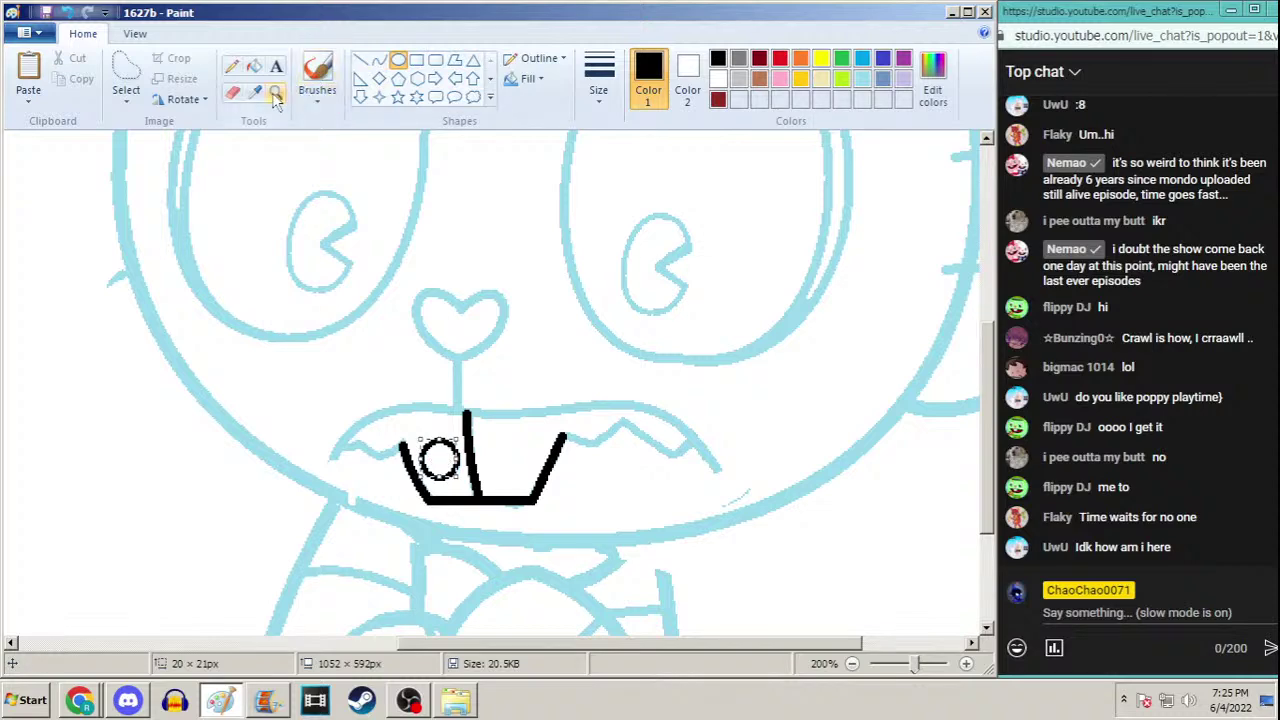
Ink the upper lip in black as two joined curves, slightly narrower than the sketch, using the Curve tool at the third line thickness
click(379, 60)
click(599, 80)
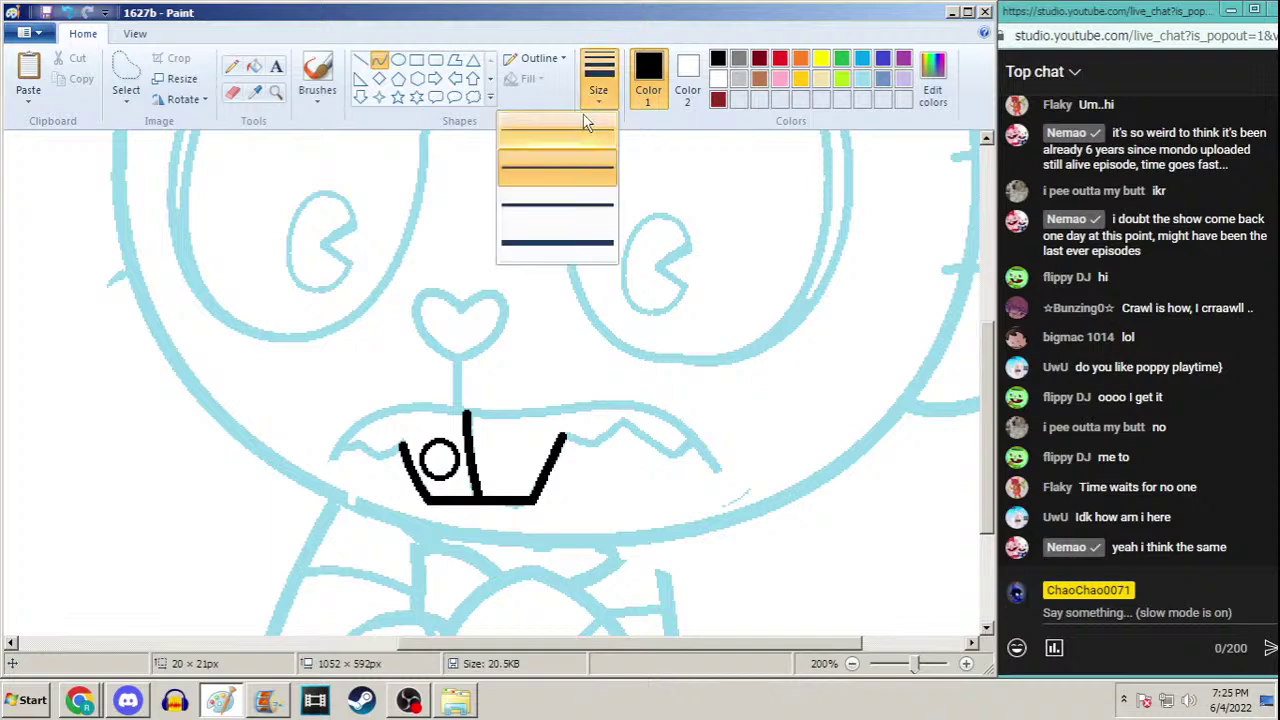
click(561, 212)
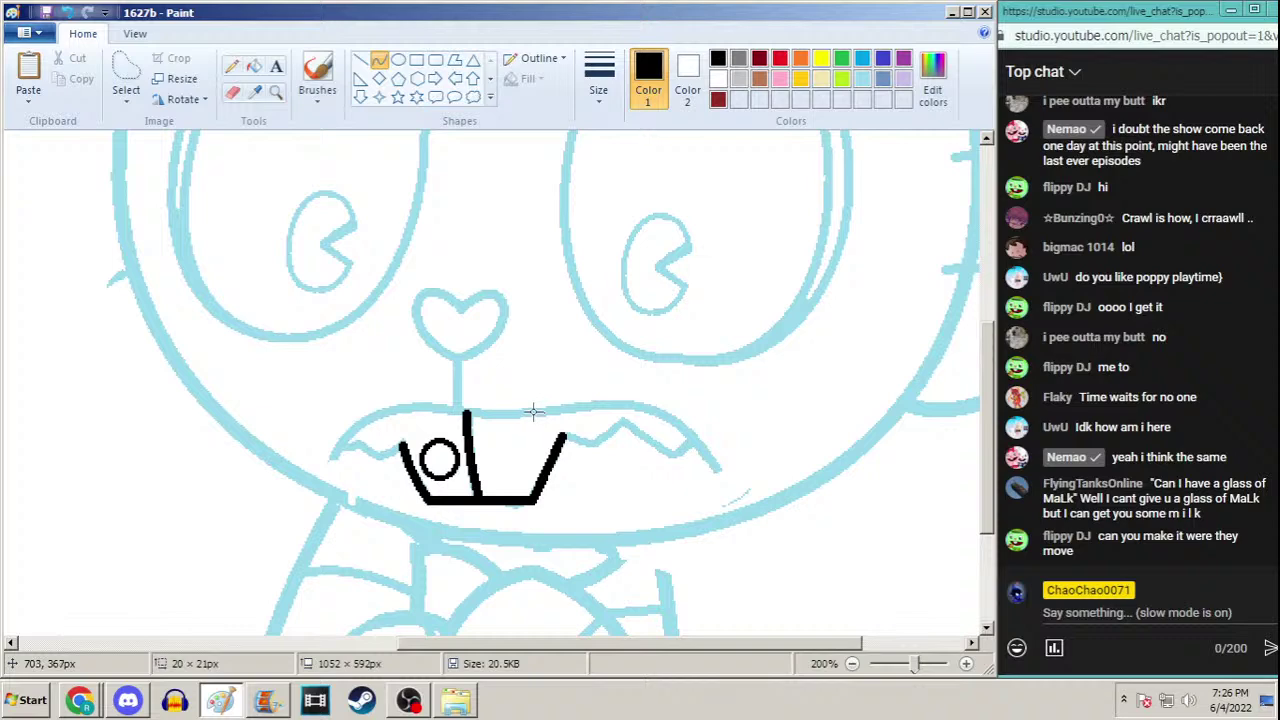
mouse_move(533, 411)
mouse_down()
mouse_move(694, 466)
mouse_move(709, 498)
mouse_up()
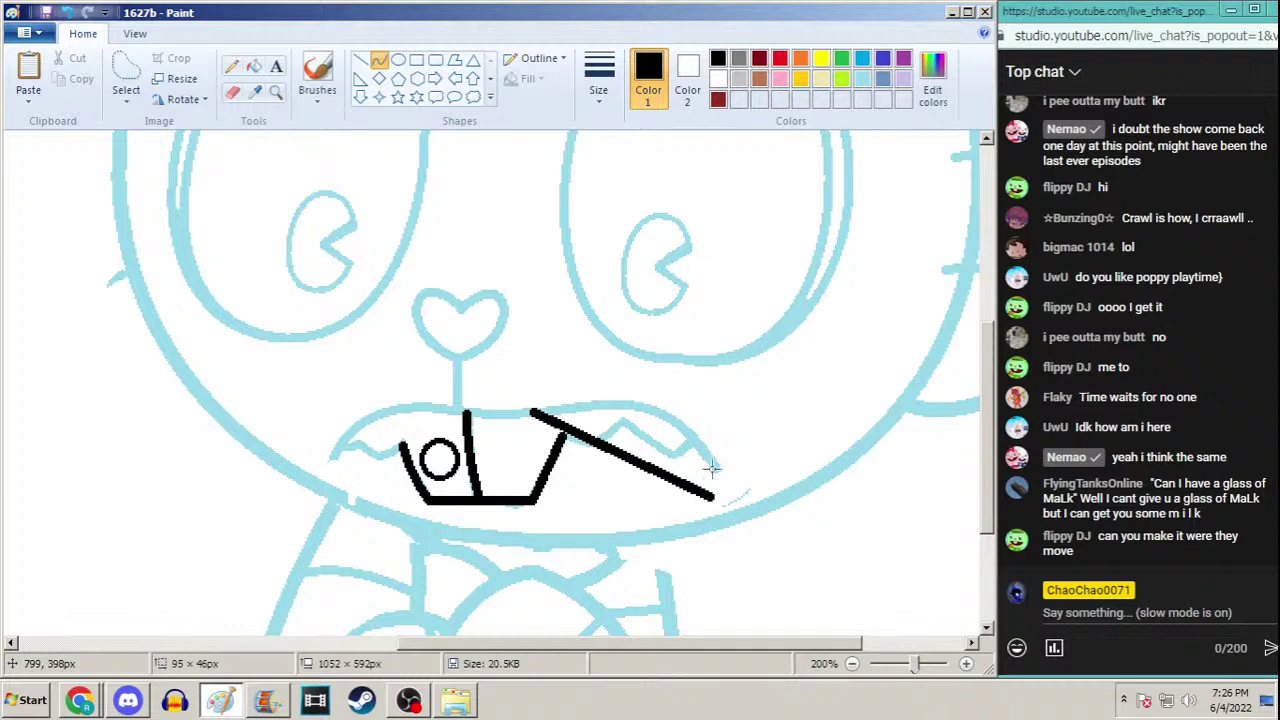
key(ctrl+z)
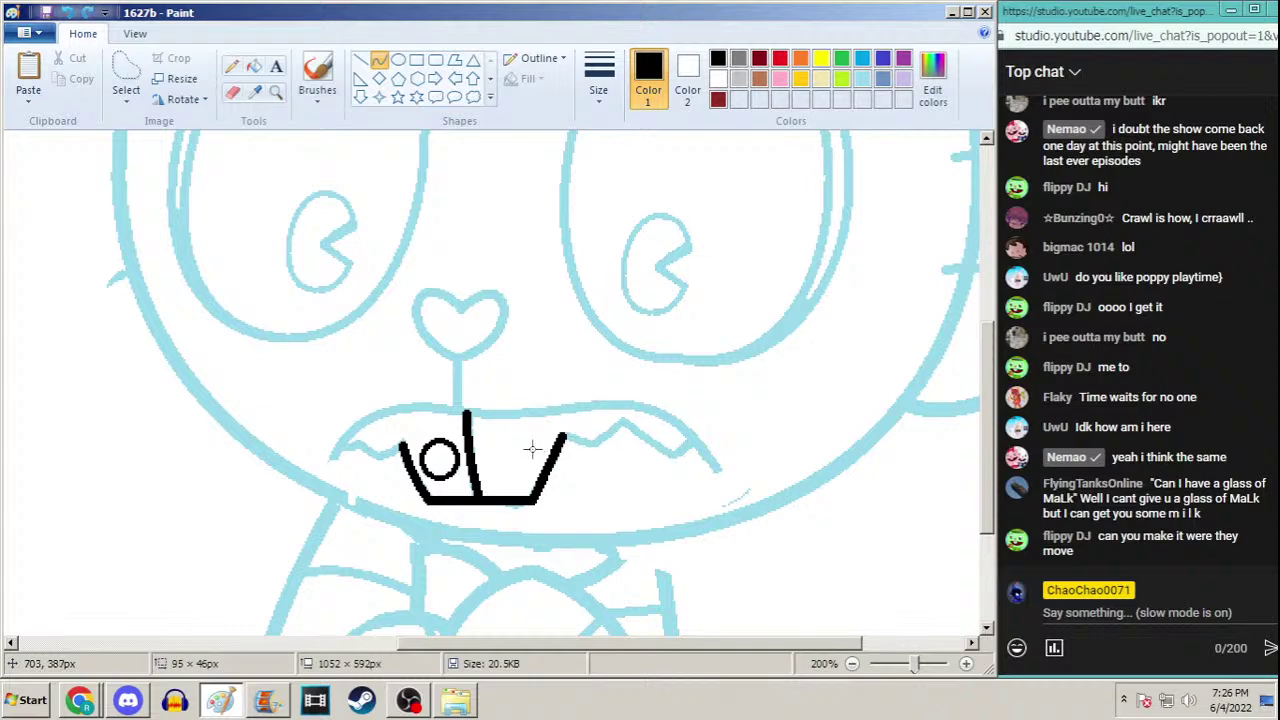
drag(502, 420, 648, 475)
mouse_move(590, 432)
mouse_down()
mouse_move(578, 402)
mouse_move(600, 385)
mouse_up()
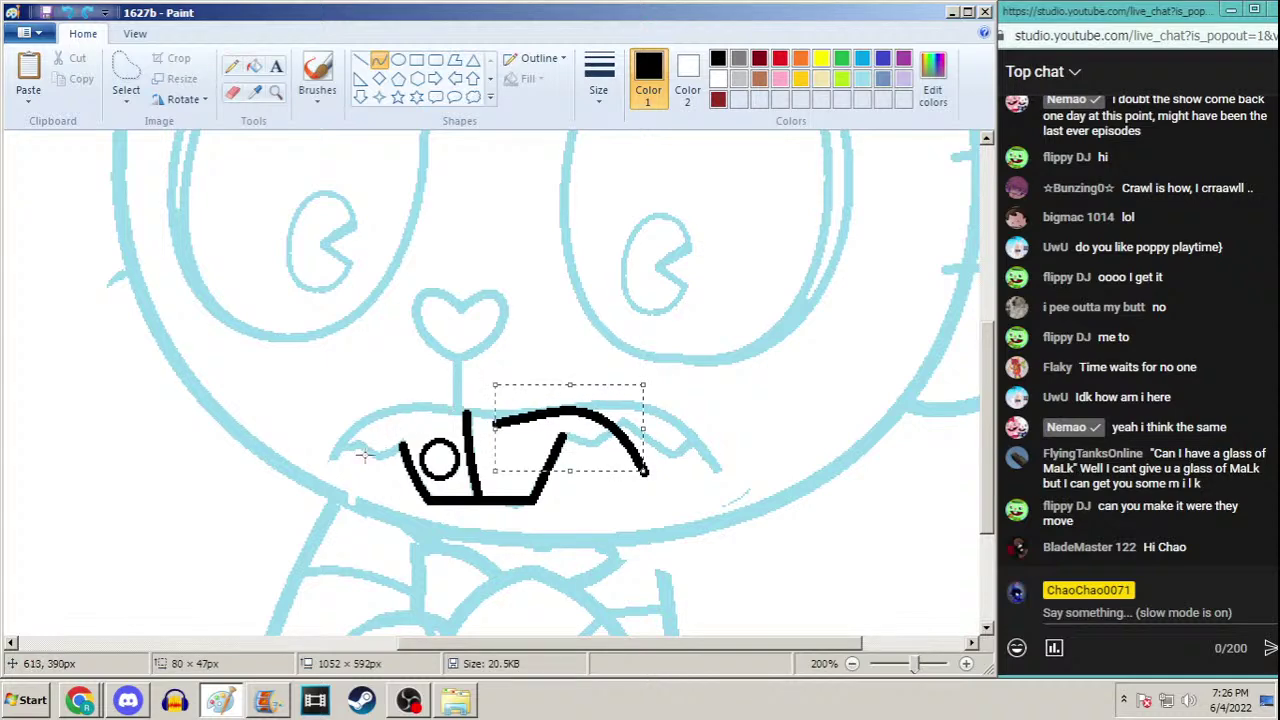
drag(354, 467, 430, 436)
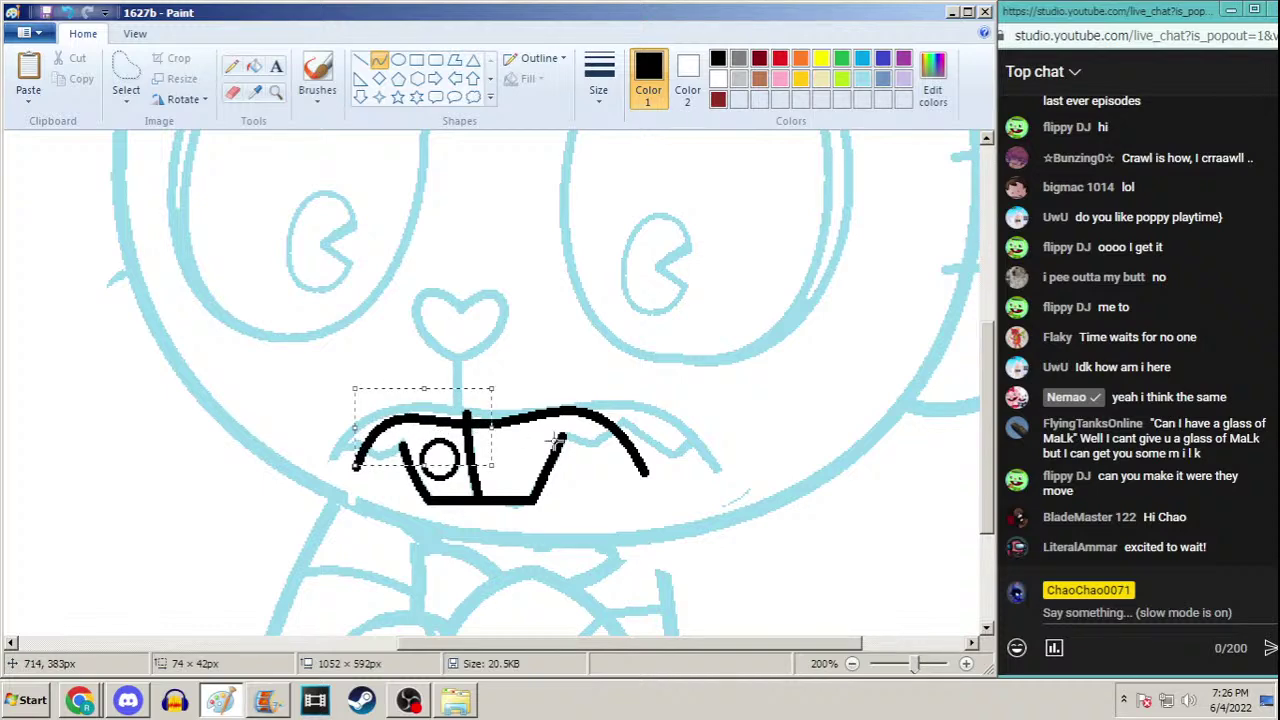
Ink the mouth's lower edges in black from each corner to the front teeth with the Curve tool
mouse_move(644, 472)
mouse_down()
mouse_move(533, 494)
mouse_move(630, 474)
mouse_move(603, 468)
mouse_up()
mouse_move(349, 466)
mouse_down()
mouse_move(428, 494)
mouse_move(418, 485)
mouse_up()
click(418, 485)
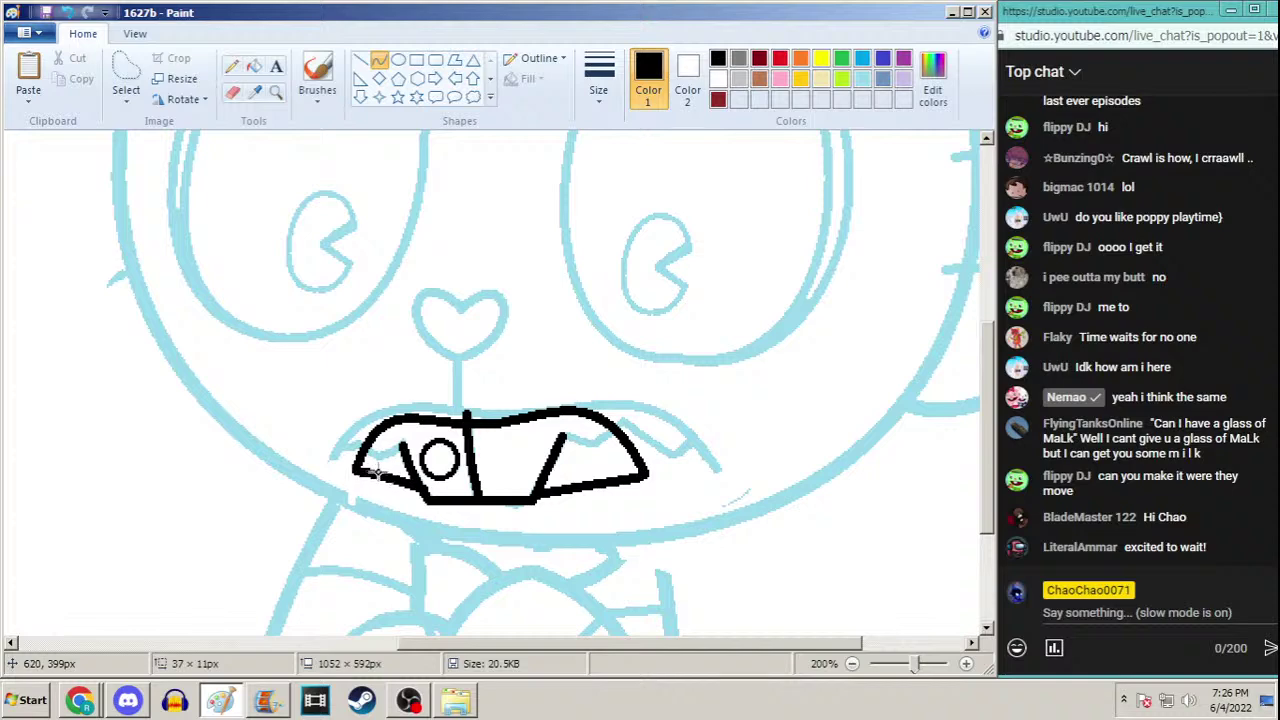
click(418, 484)
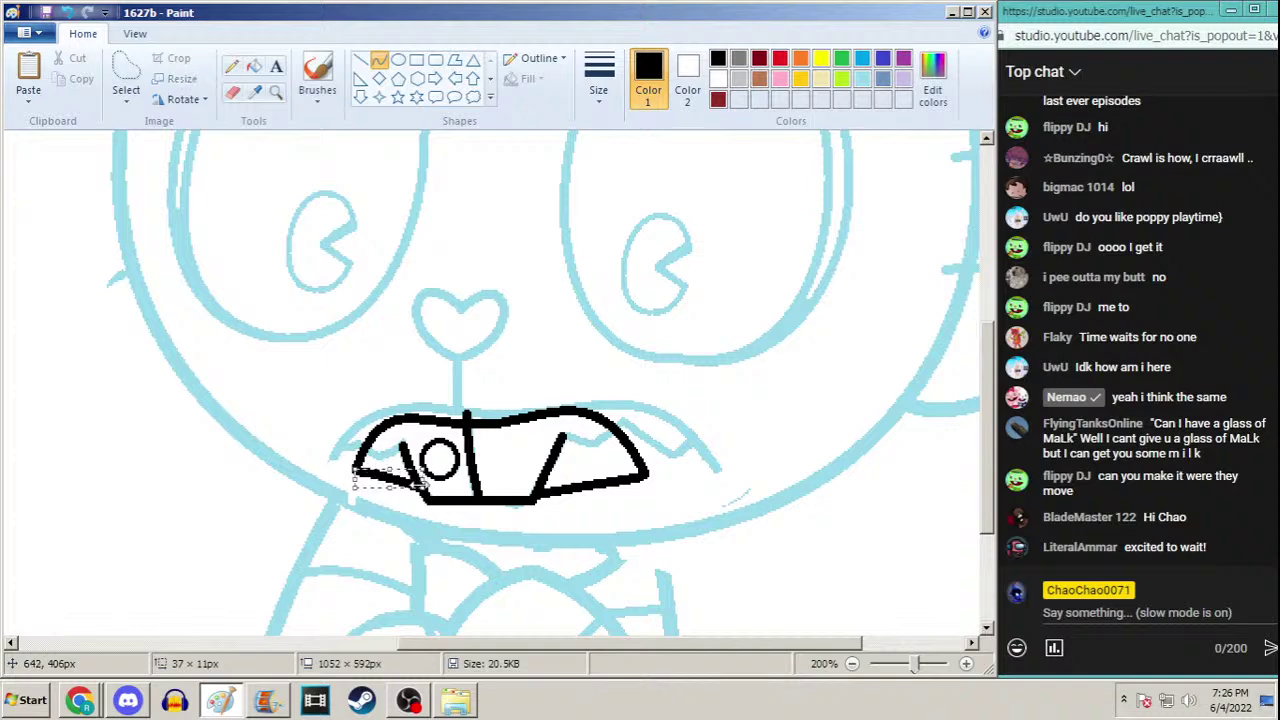
Ink the jagged edges of the side teeth on both sides of the front teeth with the black Pencil at the thickest size
click(232, 66)
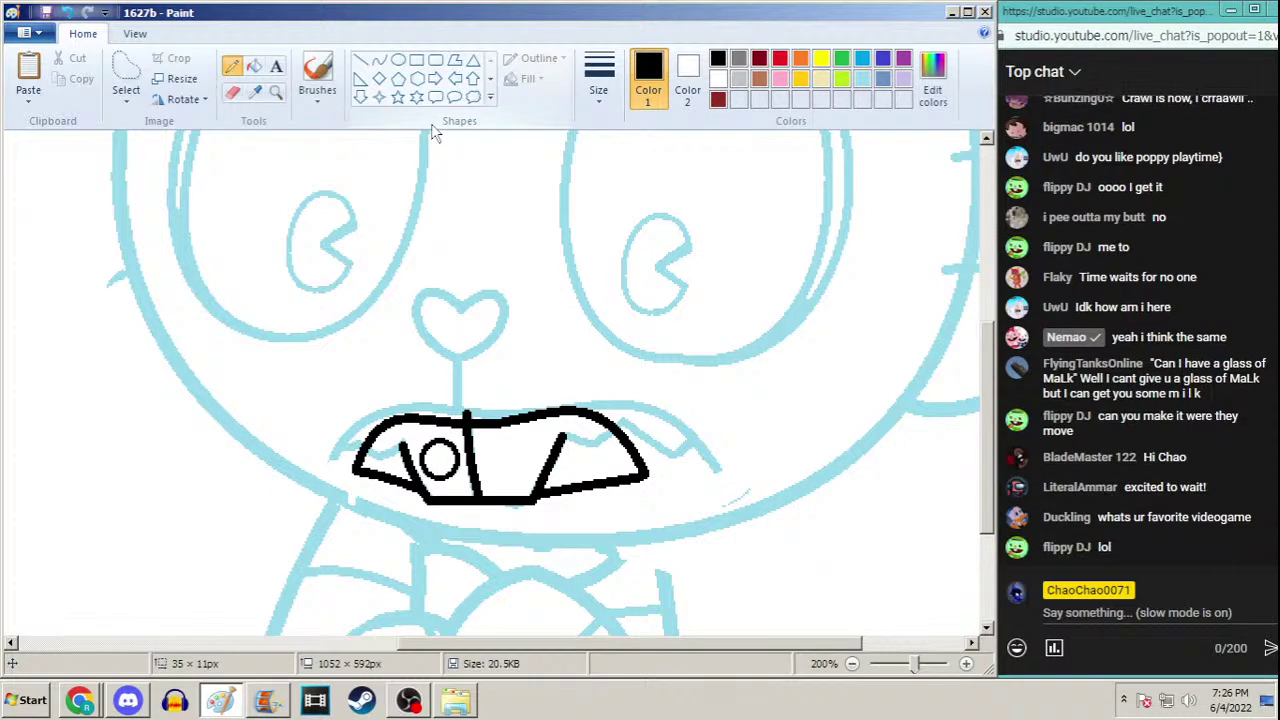
click(605, 80)
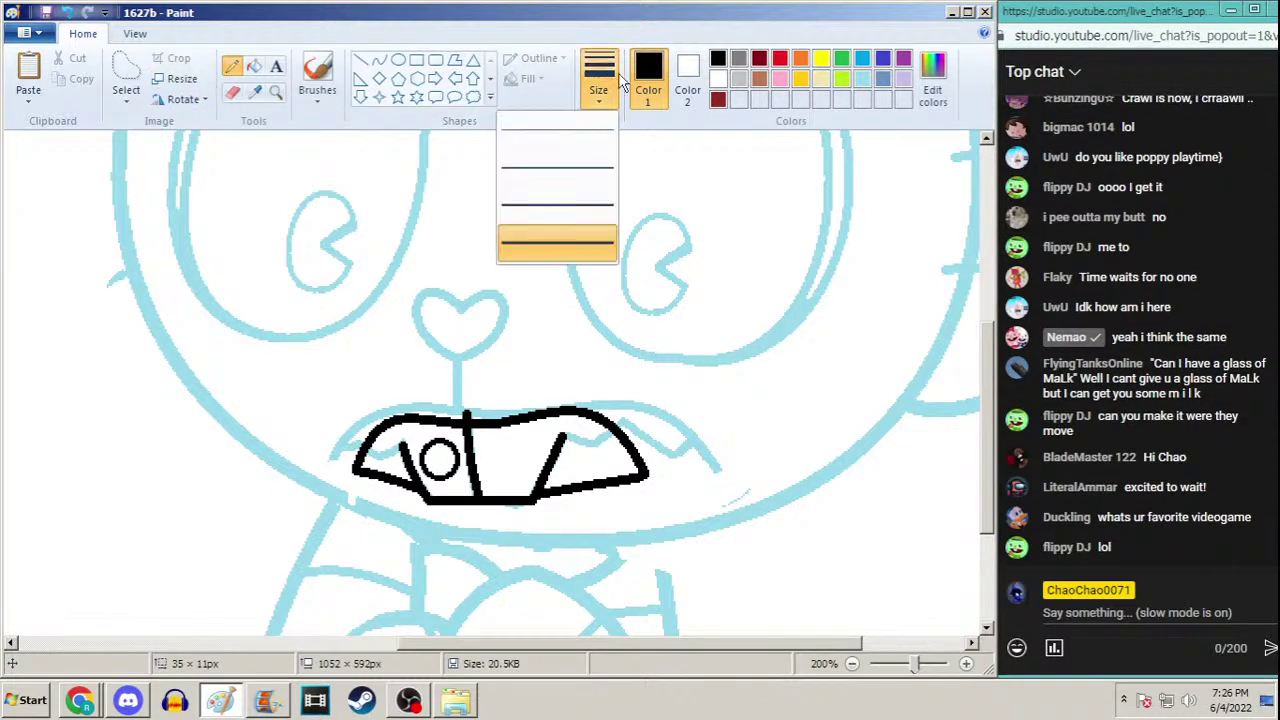
click(580, 250)
mouse_move(569, 433)
mouse_down()
mouse_move(613, 437)
mouse_move(598, 444)
mouse_move(622, 422)
mouse_up()
key(ctrl+z)
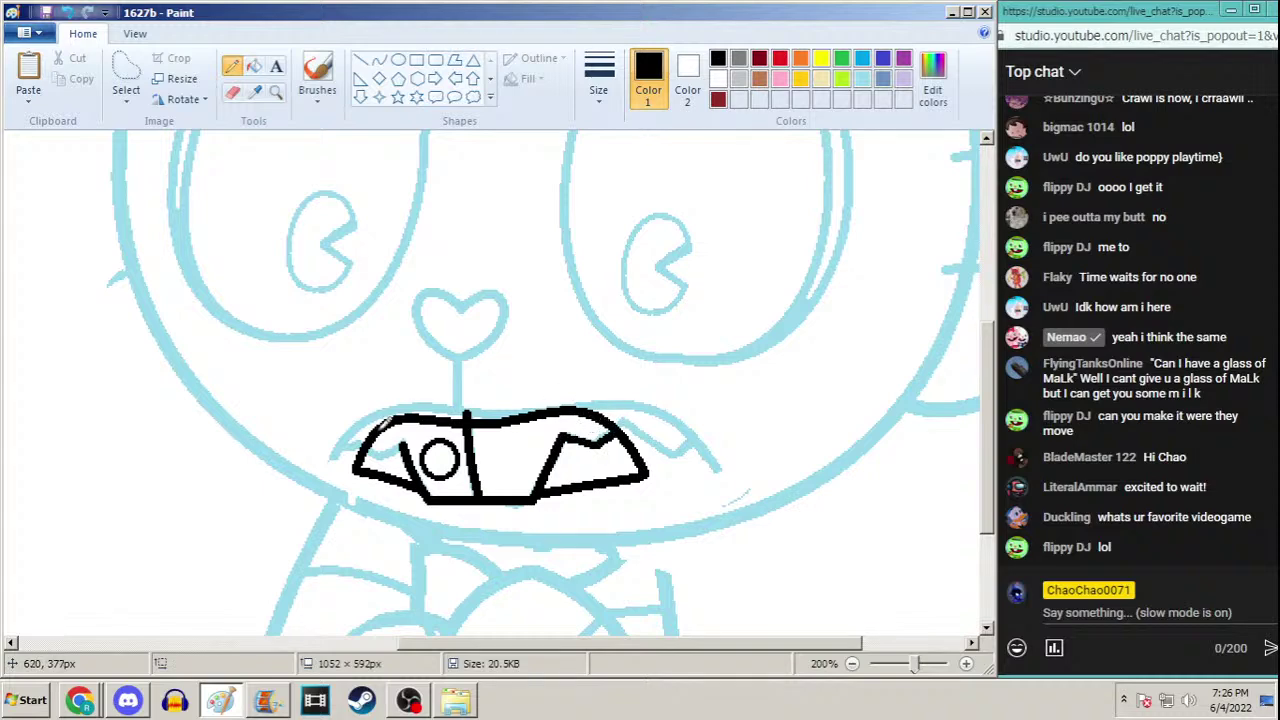
mouse_move(407, 438)
mouse_down()
mouse_move(393, 451)
mouse_move(375, 440)
mouse_up()
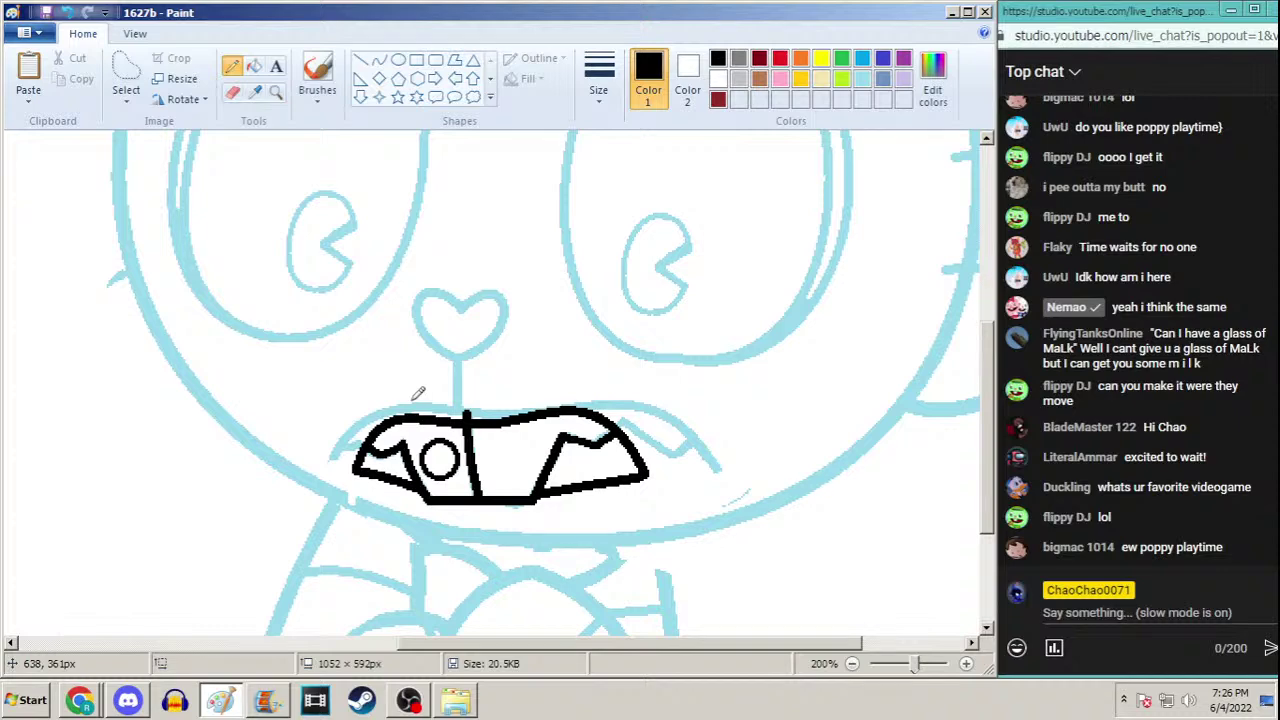
Select the heart-shaped nose with a free-form selection and shift it slightly down toward the mouth
click(379, 60)
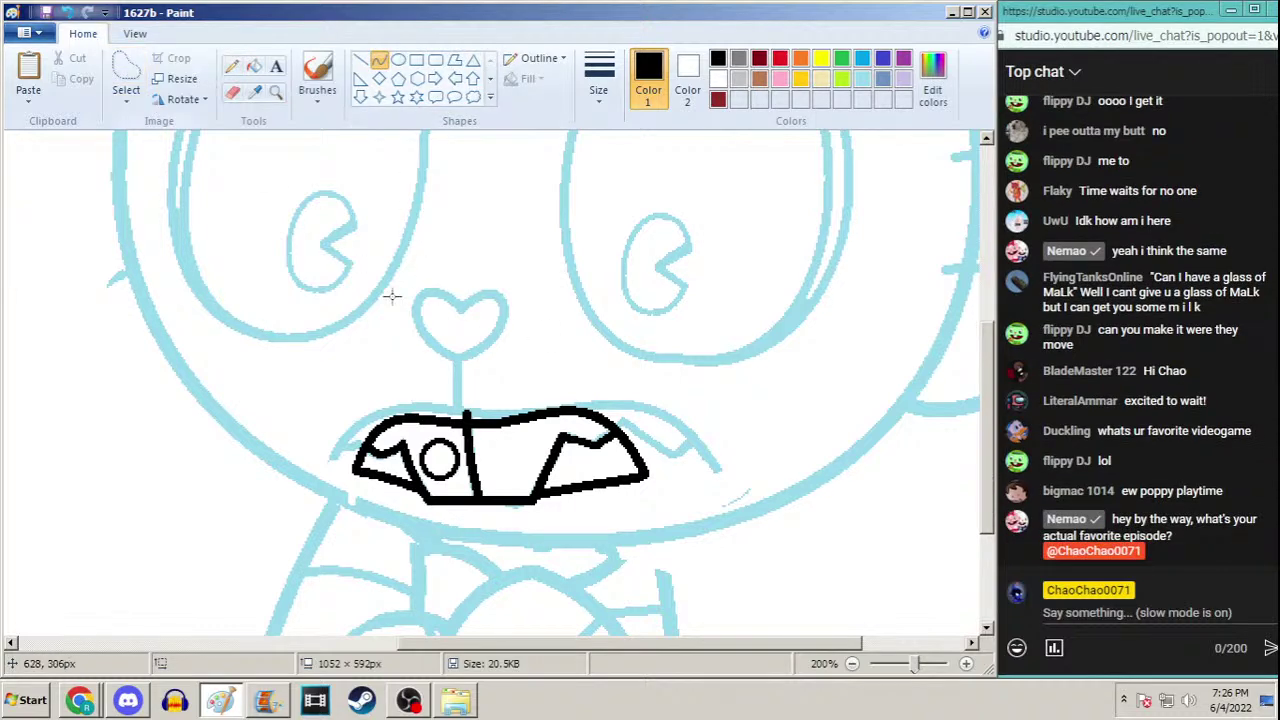
drag(426, 270, 420, 376)
click(78, 12)
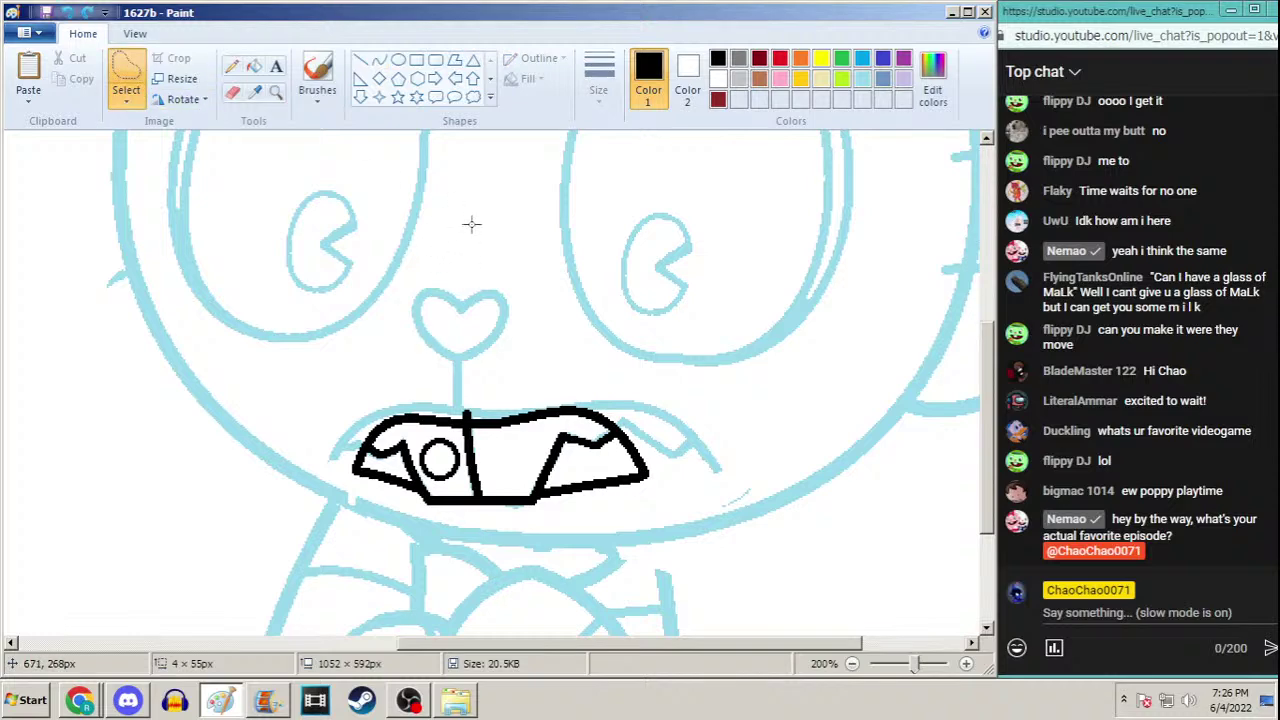
mouse_move(431, 263)
mouse_down()
mouse_move(417, 366)
mouse_move(463, 378)
mouse_move(525, 319)
mouse_move(470, 297)
mouse_up()
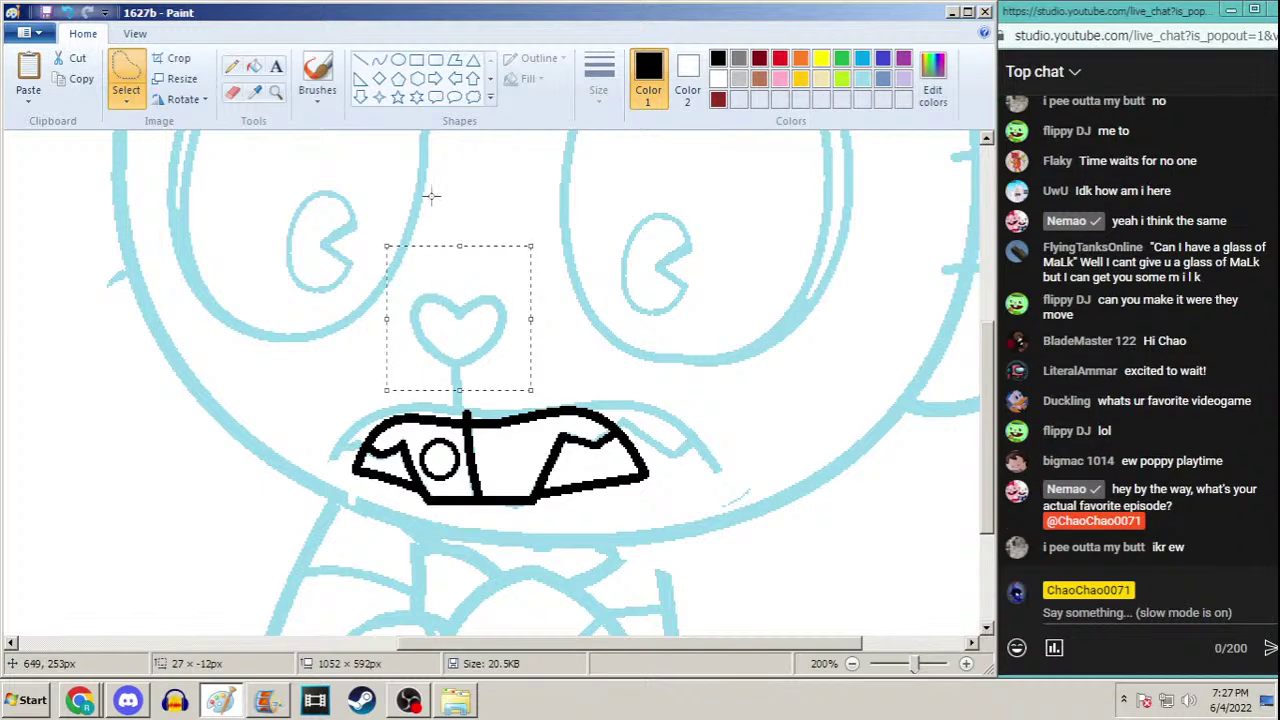
Sample the dark red from the reference image as the drawing colour
click(276, 92)
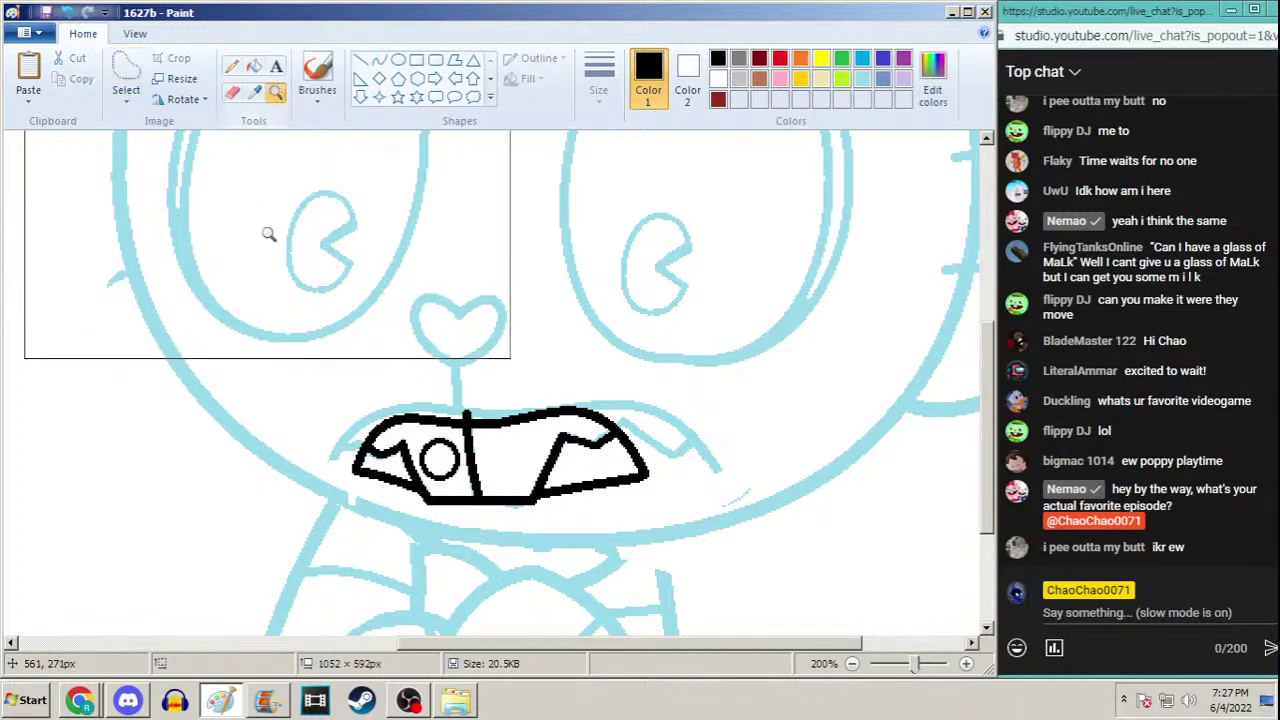
right_click(266, 234)
click(254, 92)
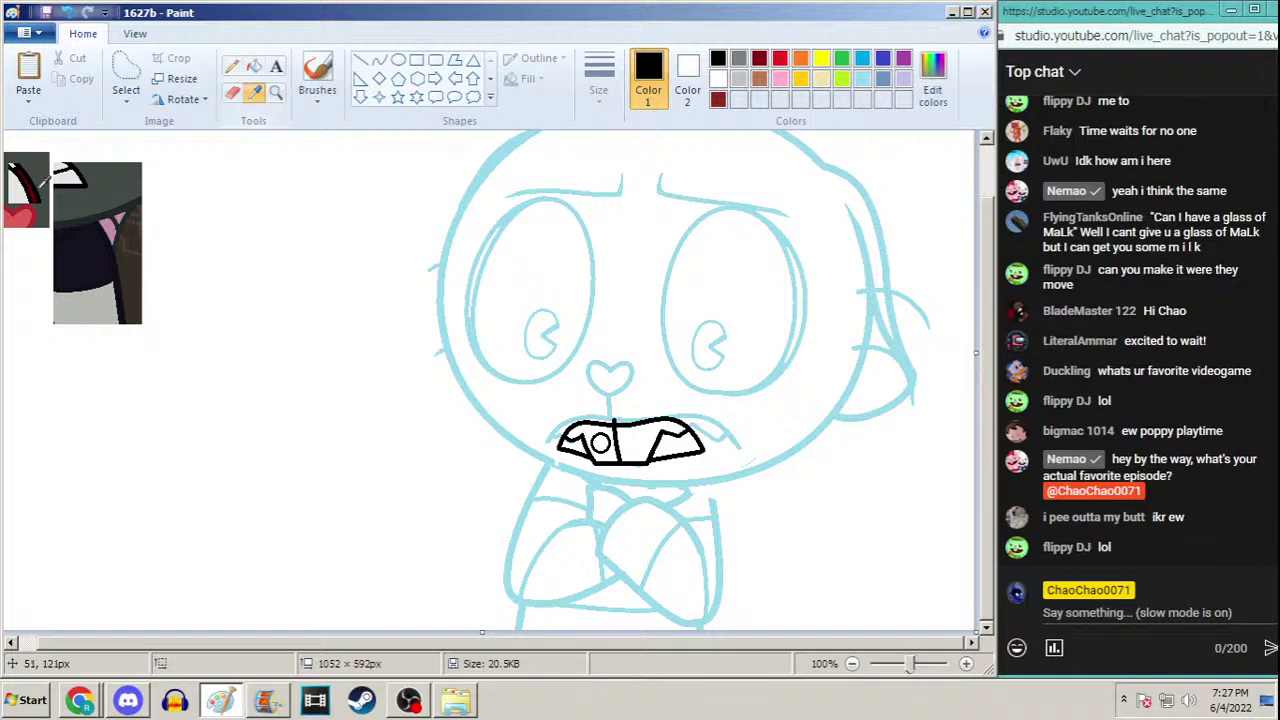
click(37, 207)
Separate the nose outline from the line beneath it with a thin dark red Pencil stroke at 400% zoom
click(543, 375)
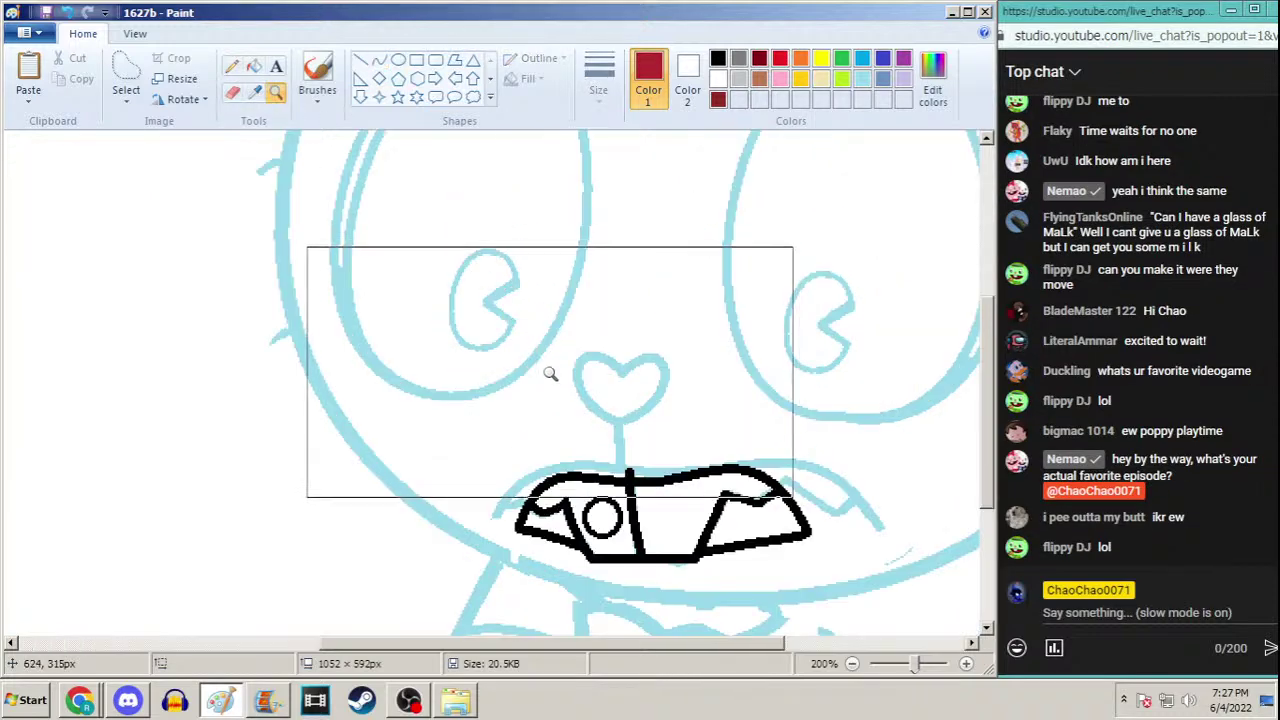
click(418, 345)
click(231, 66)
click(598, 78)
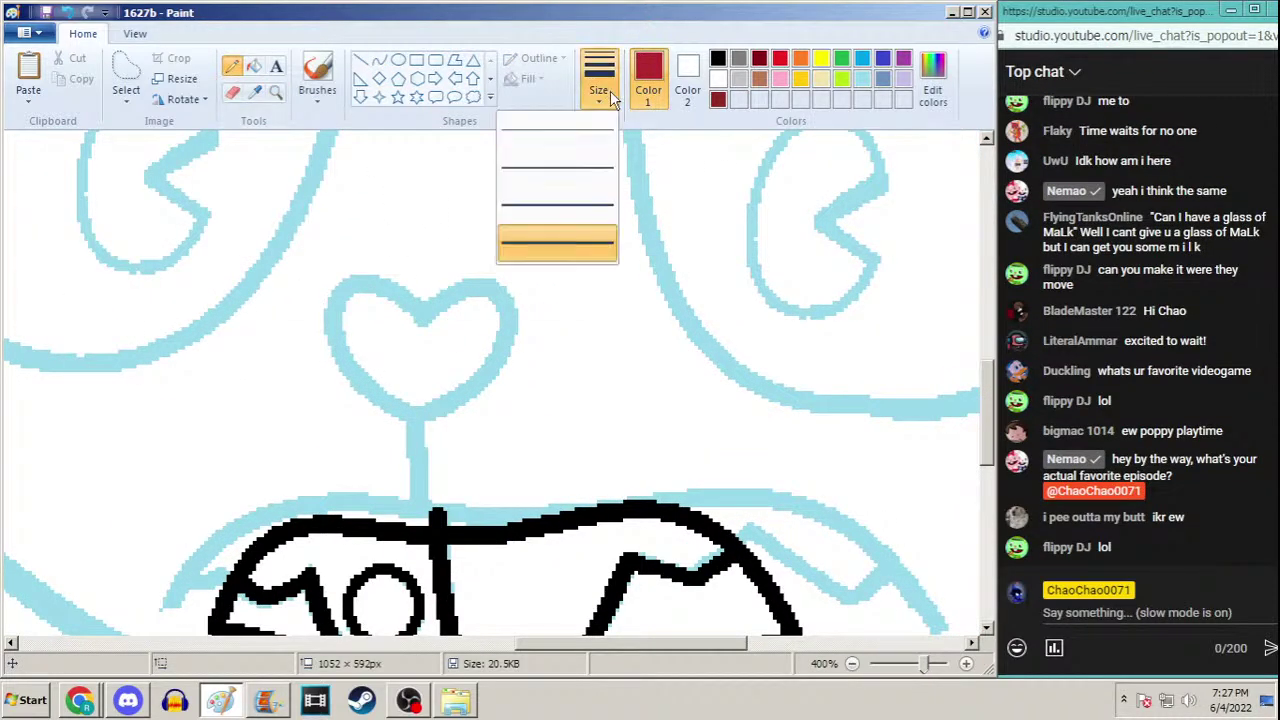
click(561, 160)
click(598, 78)
click(584, 136)
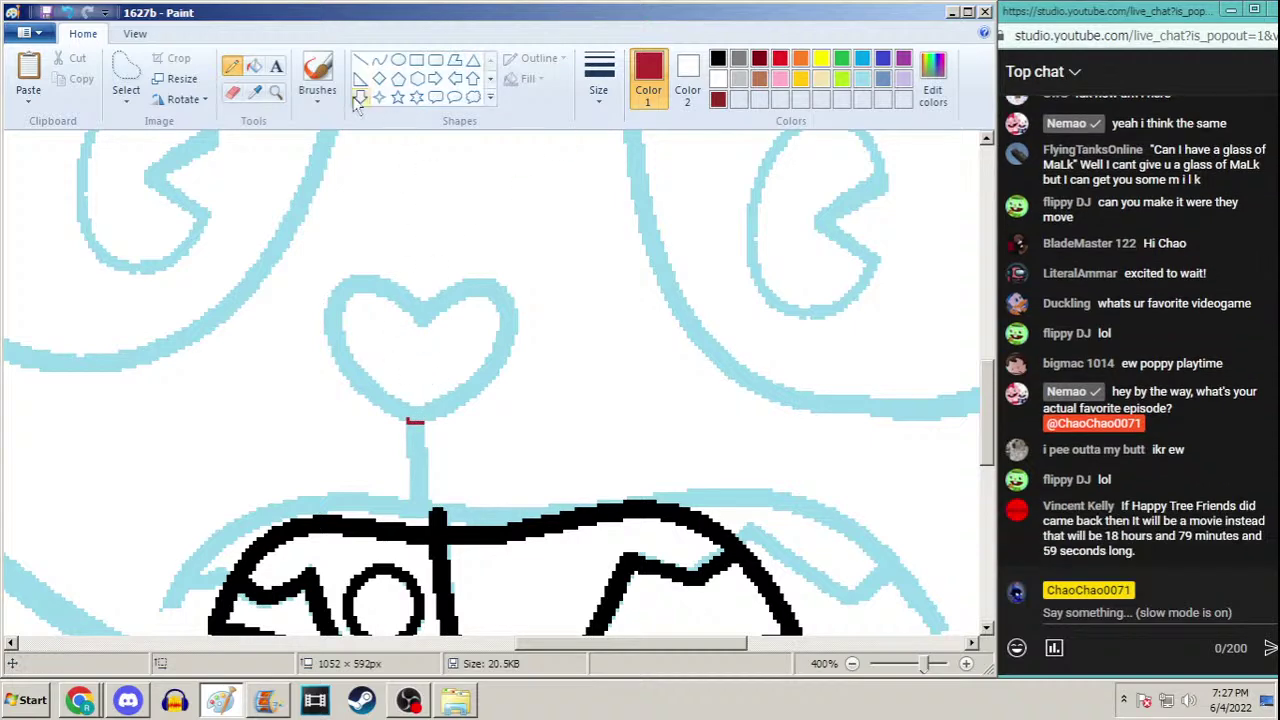
Fill the heart-shaped nose's blue outline with the sampled dark red
click(276, 90)
right_click(283, 150)
click(254, 66)
click(361, 240)
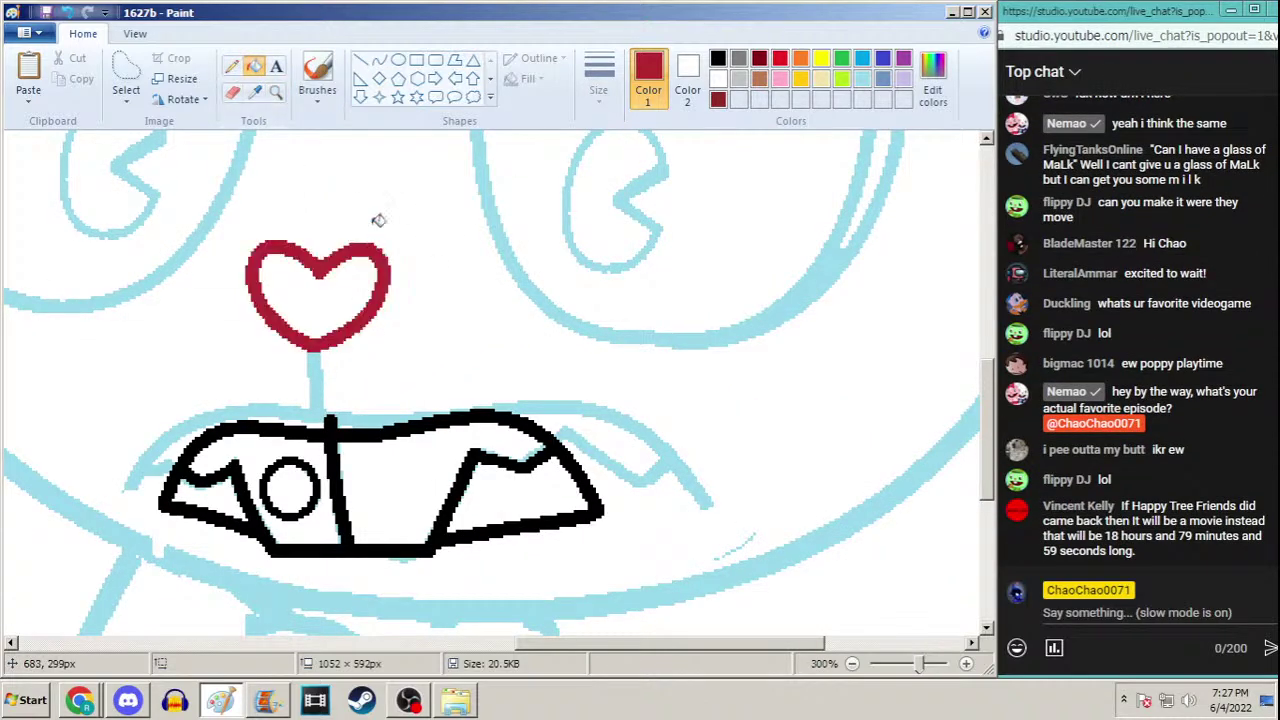
click(276, 90)
right_click(360, 241)
right_click(360, 241)
right_click(360, 241)
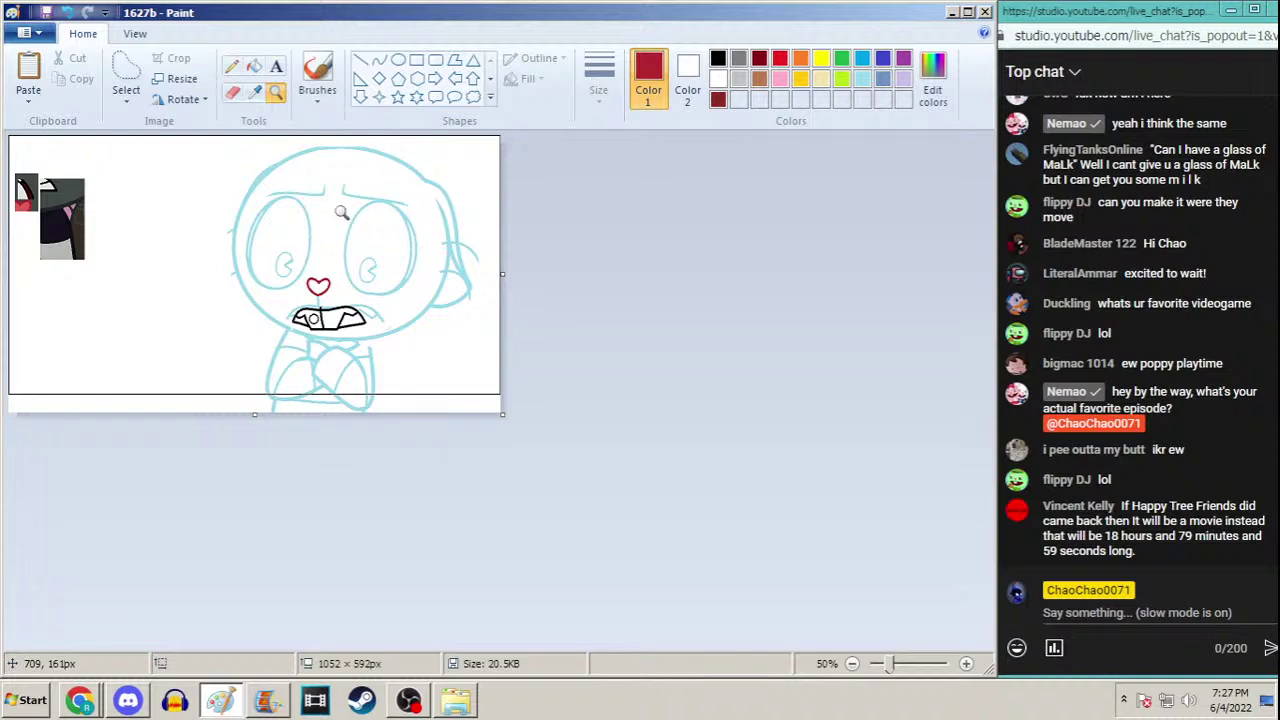
click(281, 232)
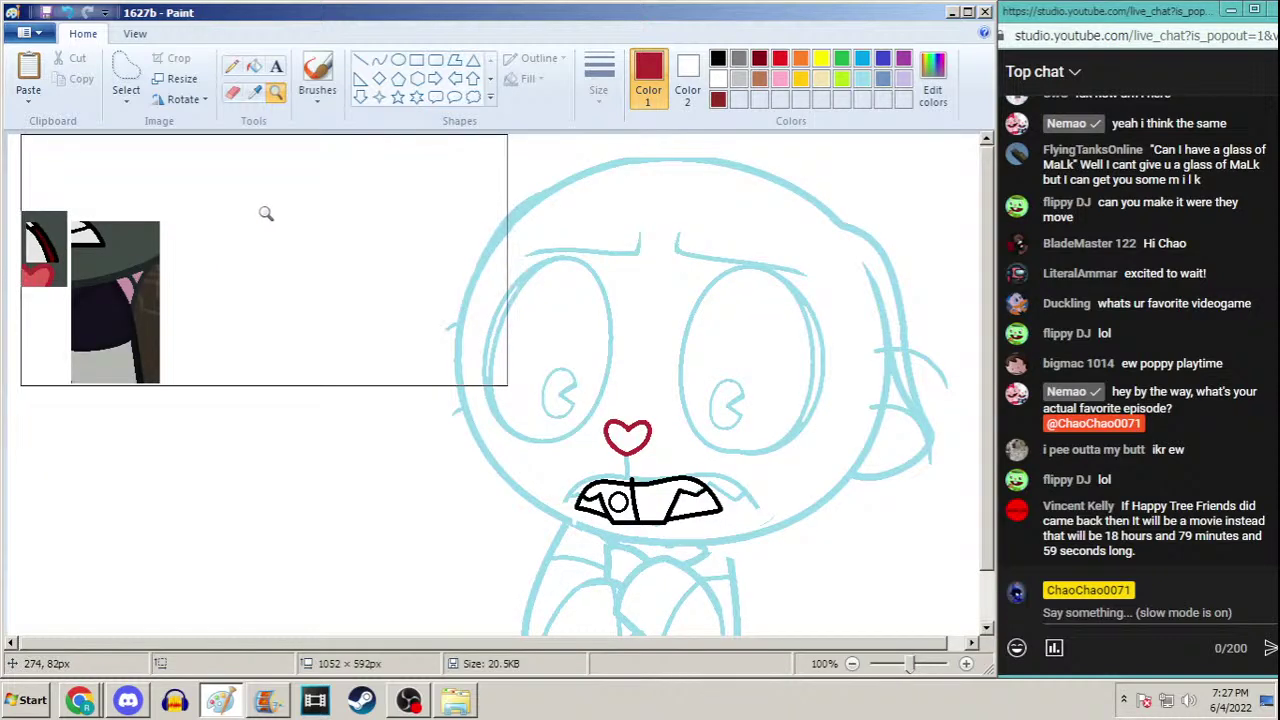
click(126, 72)
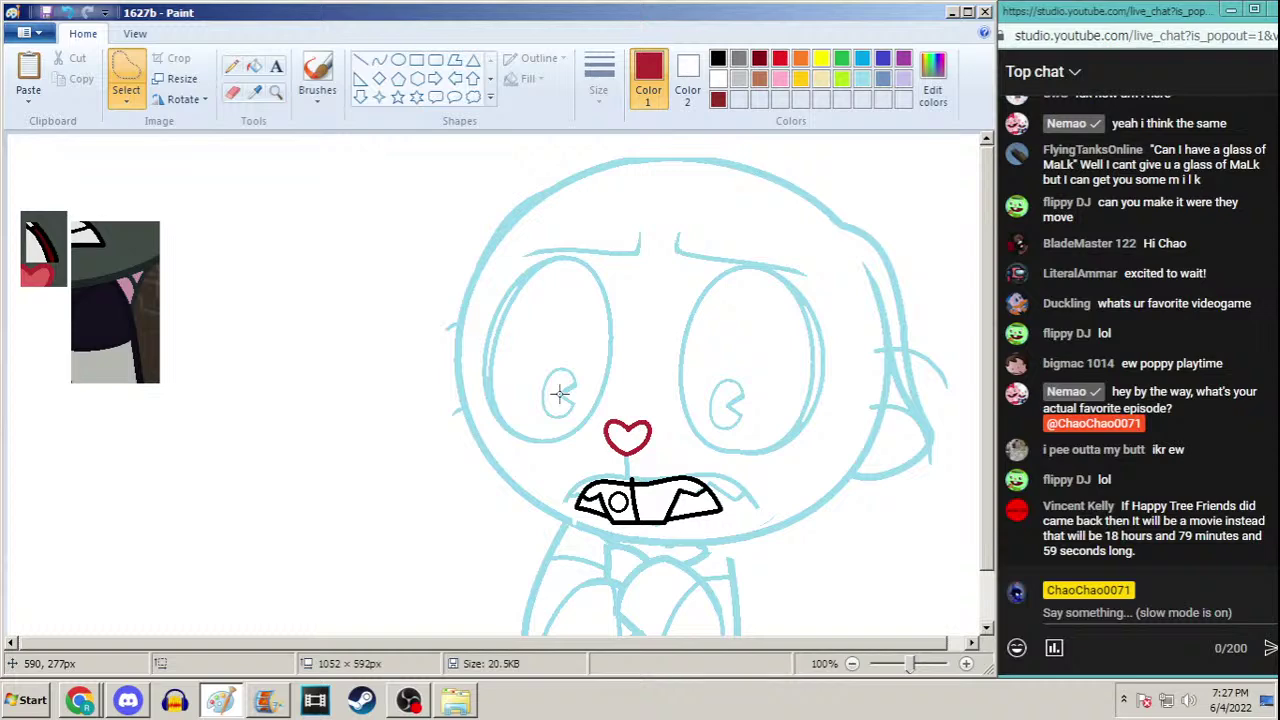
Try to ink the line from nose to mouth in black, about 9 × 26 px, with the Curve tool at the third thickness
click(276, 91)
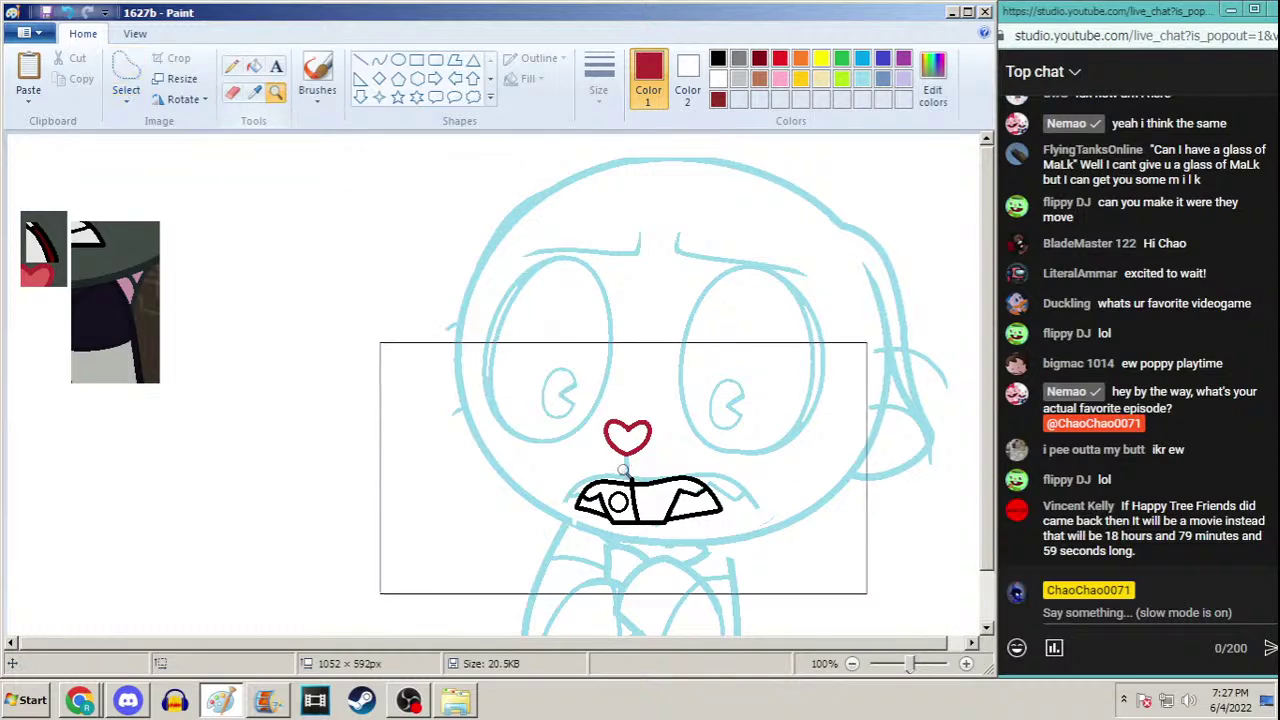
click(623, 467)
click(530, 377)
click(379, 61)
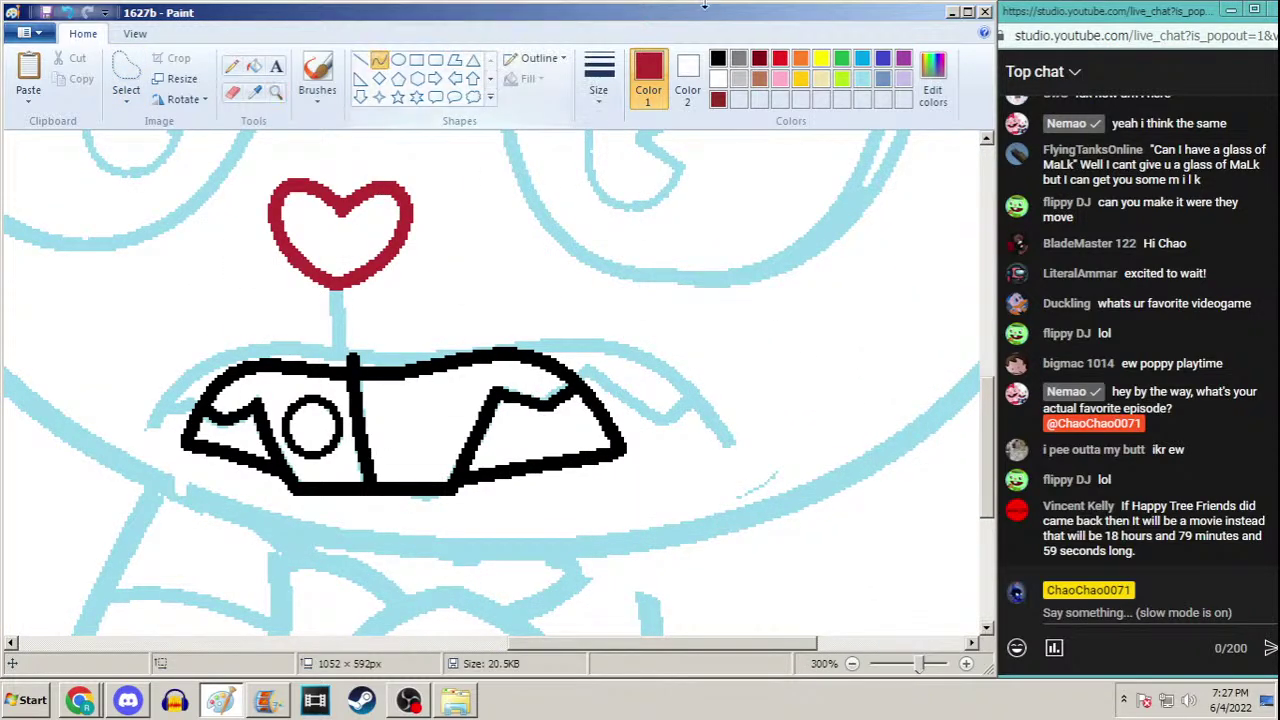
click(738, 58)
click(718, 58)
click(598, 75)
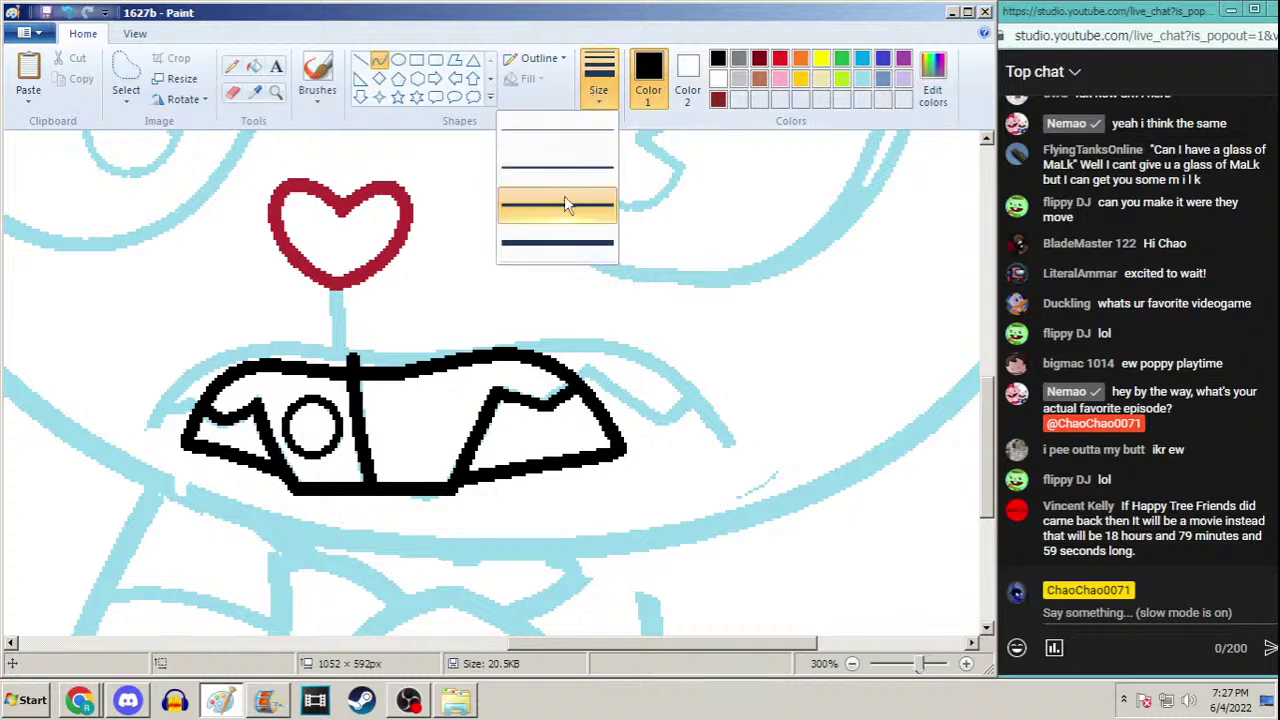
click(557, 205)
drag(335, 296, 351, 366)
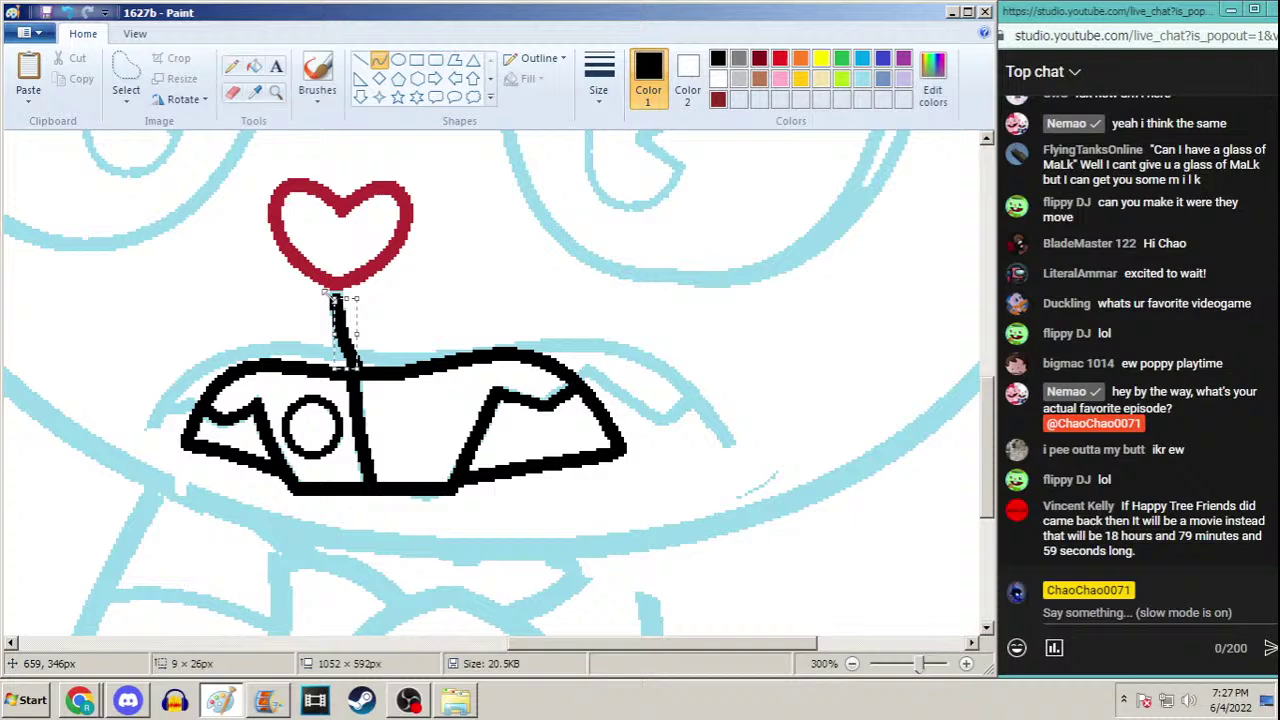
Undo the black line between nose and mouth, keeping the nose outline's dark red fill
click(67, 12)
click(67, 12)
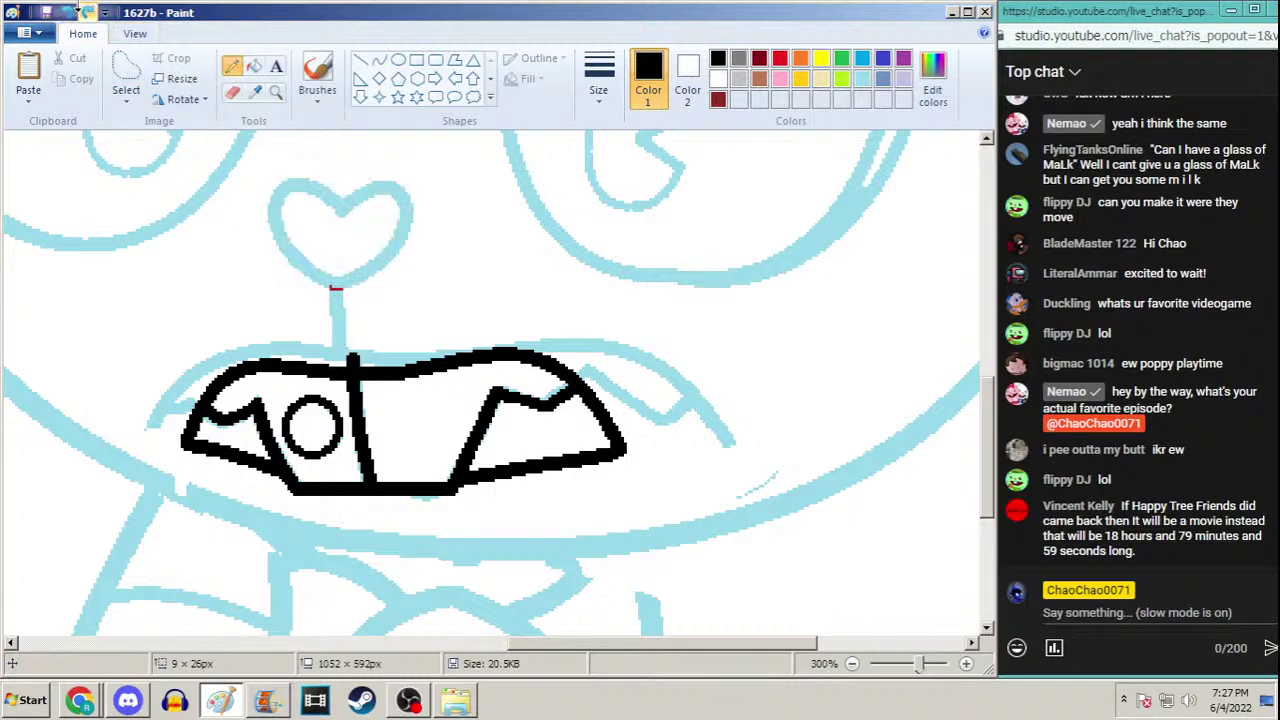
click(87, 12)
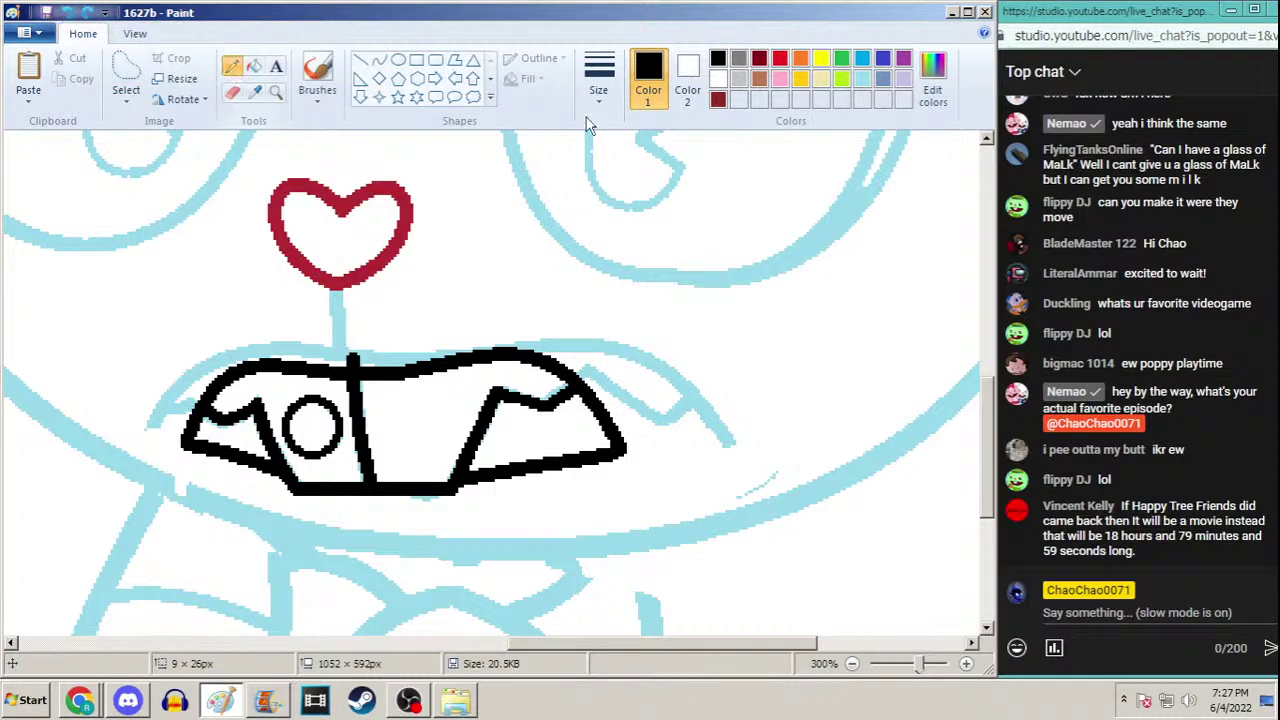
Ink the short line from the heart-shaped nose down to the mouth in black with a thicker stroke
click(599, 88)
click(505, 220)
drag(340, 290, 346, 366)
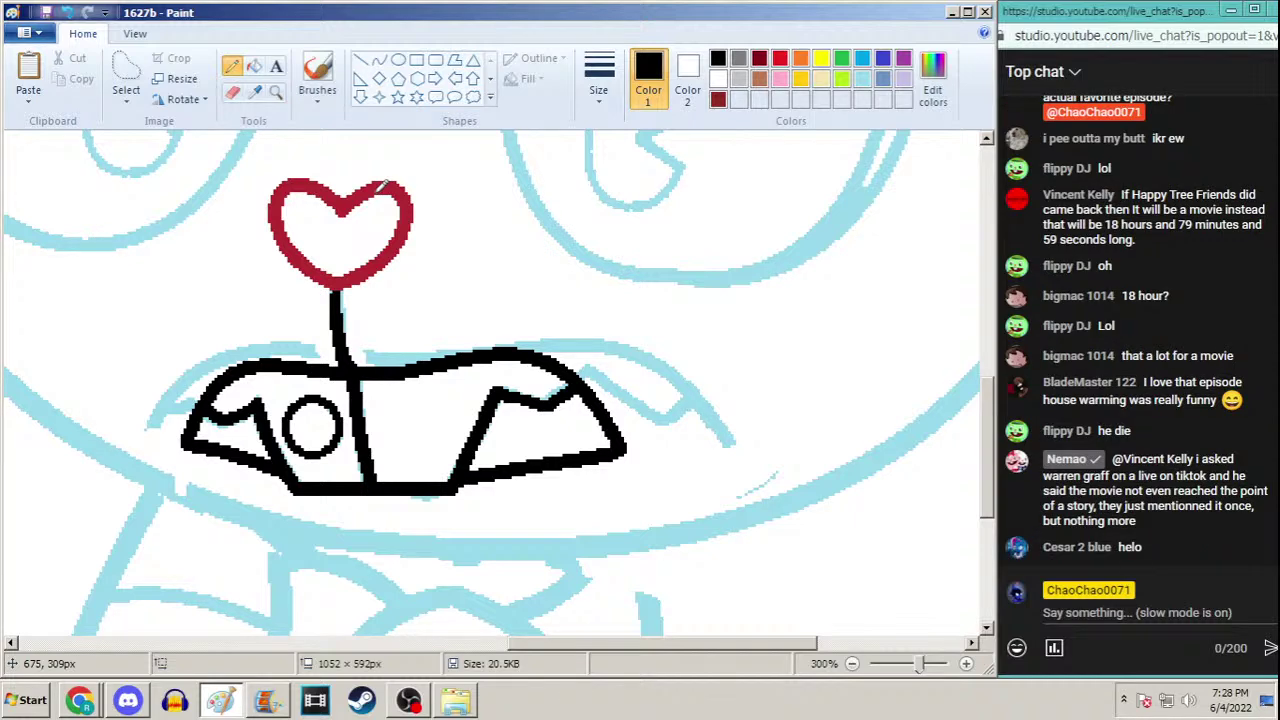
Ink the left side of the right-hand eye with a black Curve, about 87 × 182 px, following the blue sketch
click(276, 92)
right_click(375, 209)
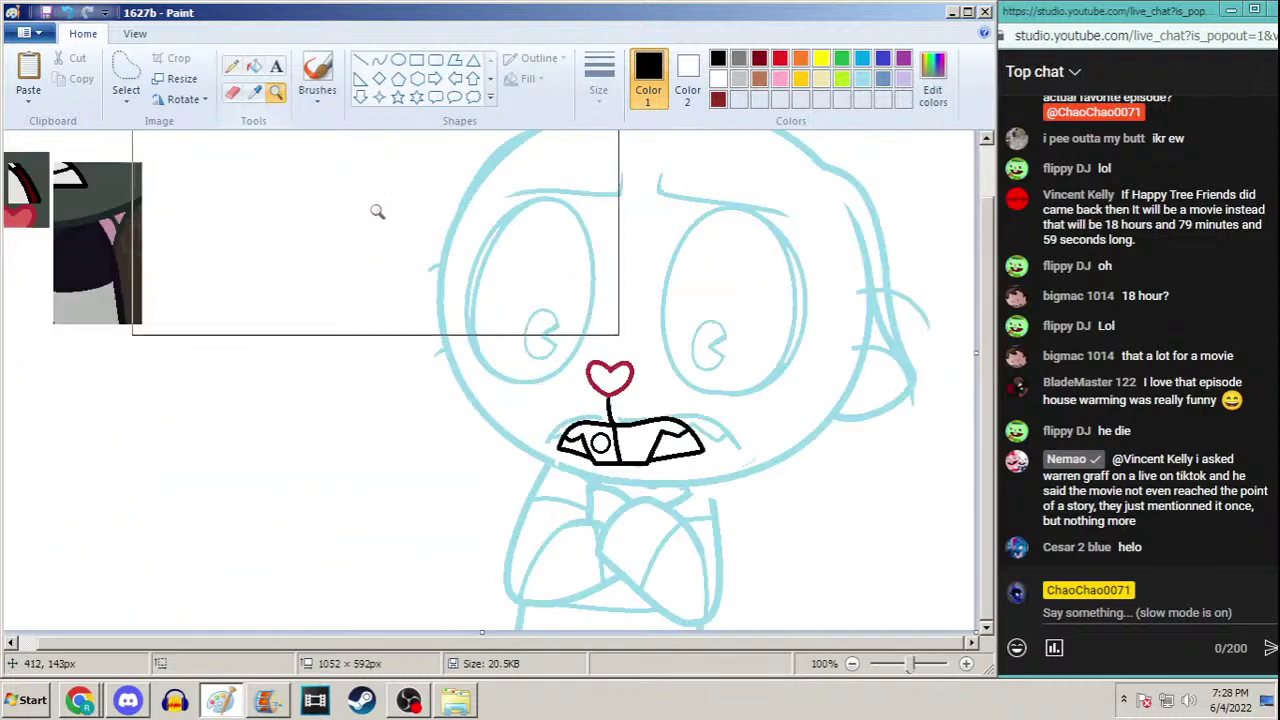
scroll(956, 264, up, 1)
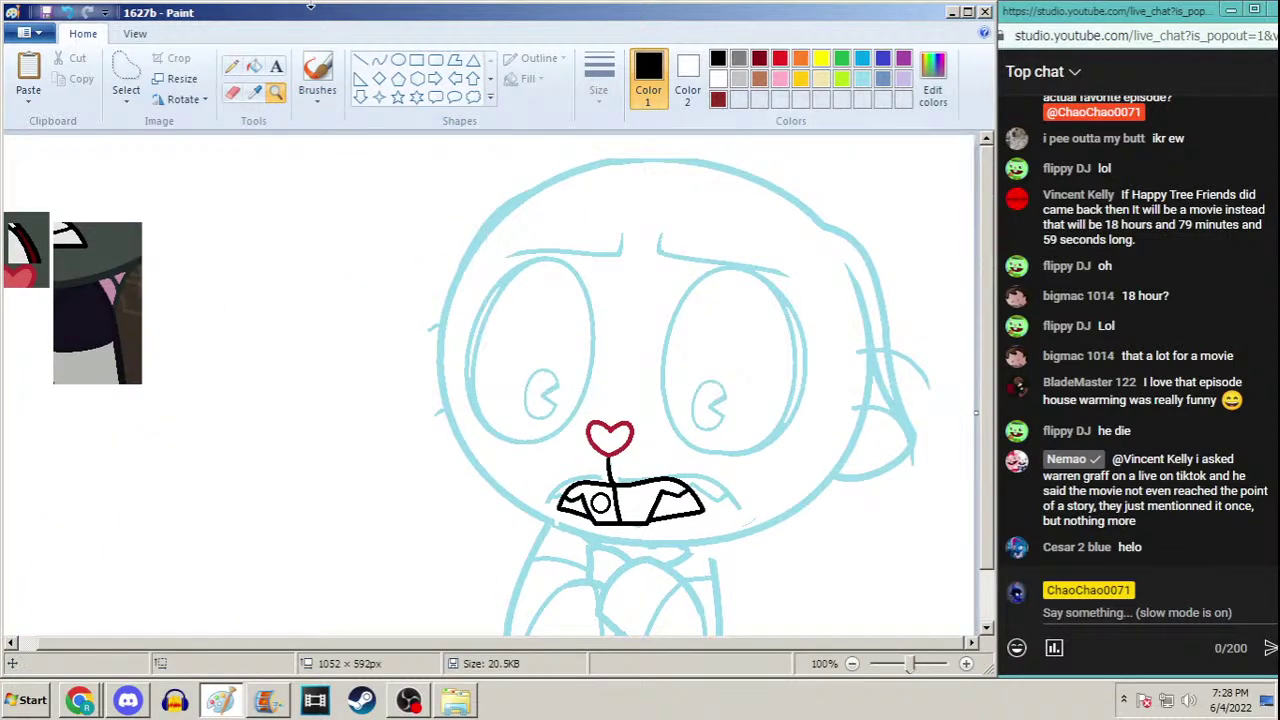
click(379, 60)
click(593, 80)
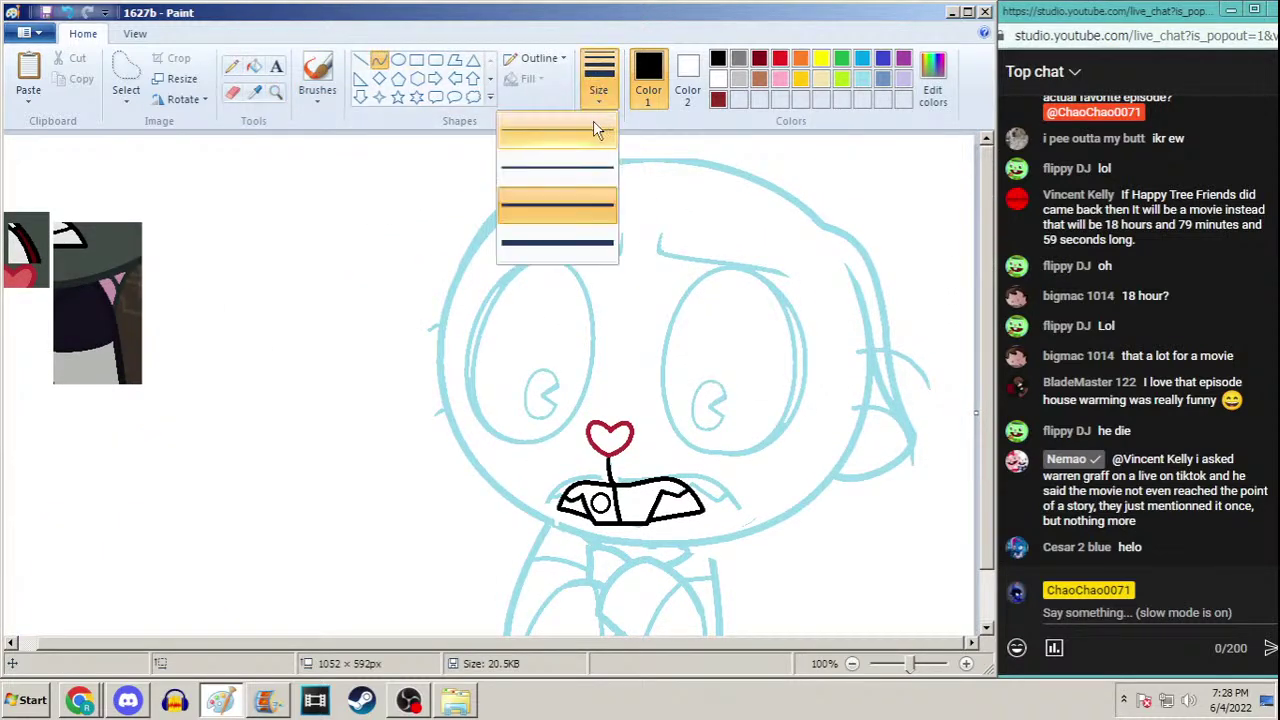
click(579, 157)
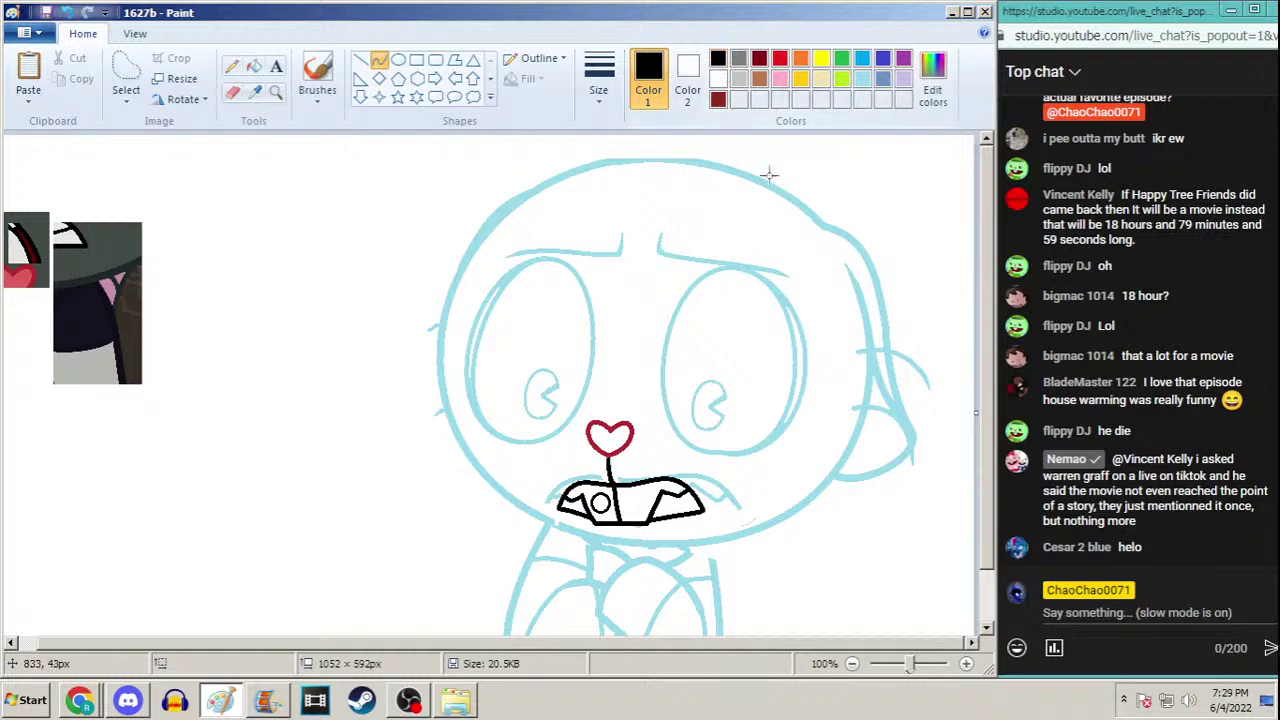
drag(708, 298, 714, 458)
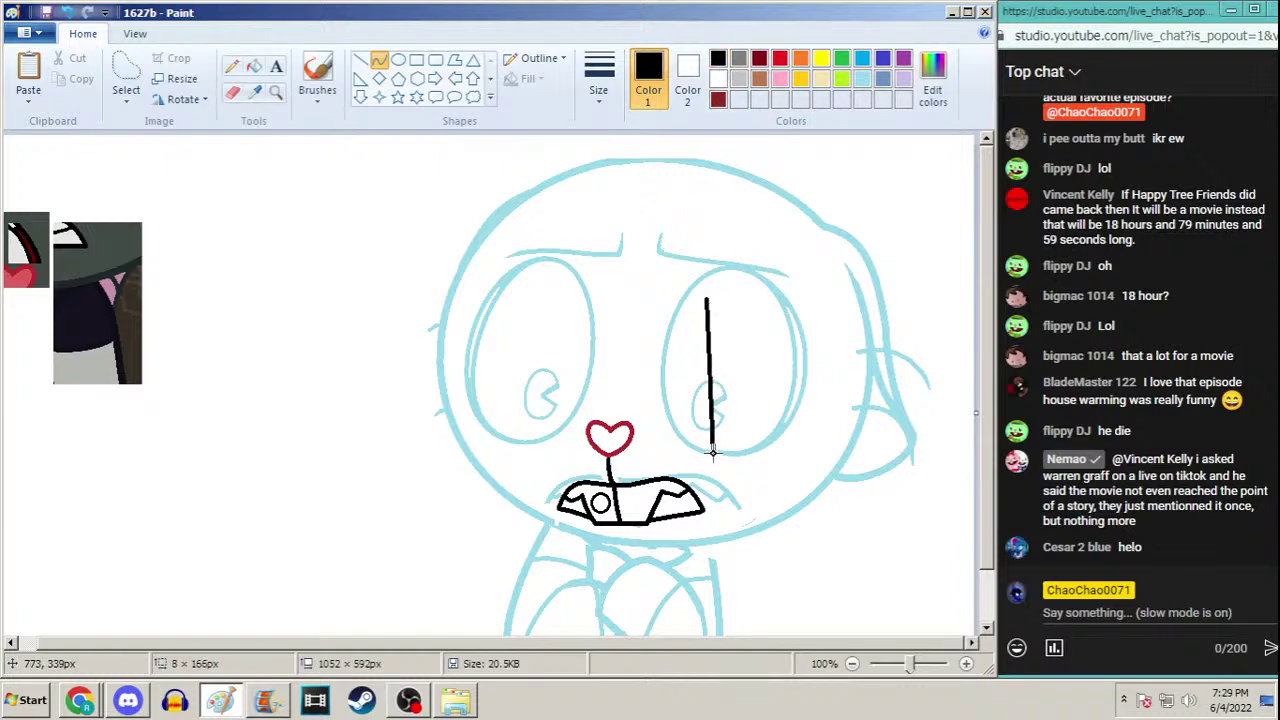
mouse_move(691, 331)
mouse_down()
mouse_move(648, 316)
mouse_move(630, 456)
mouse_move(640, 417)
mouse_up()
mouse_move(669, 291)
mouse_down()
mouse_move(670, 273)
mouse_move(671, 286)
mouse_up()
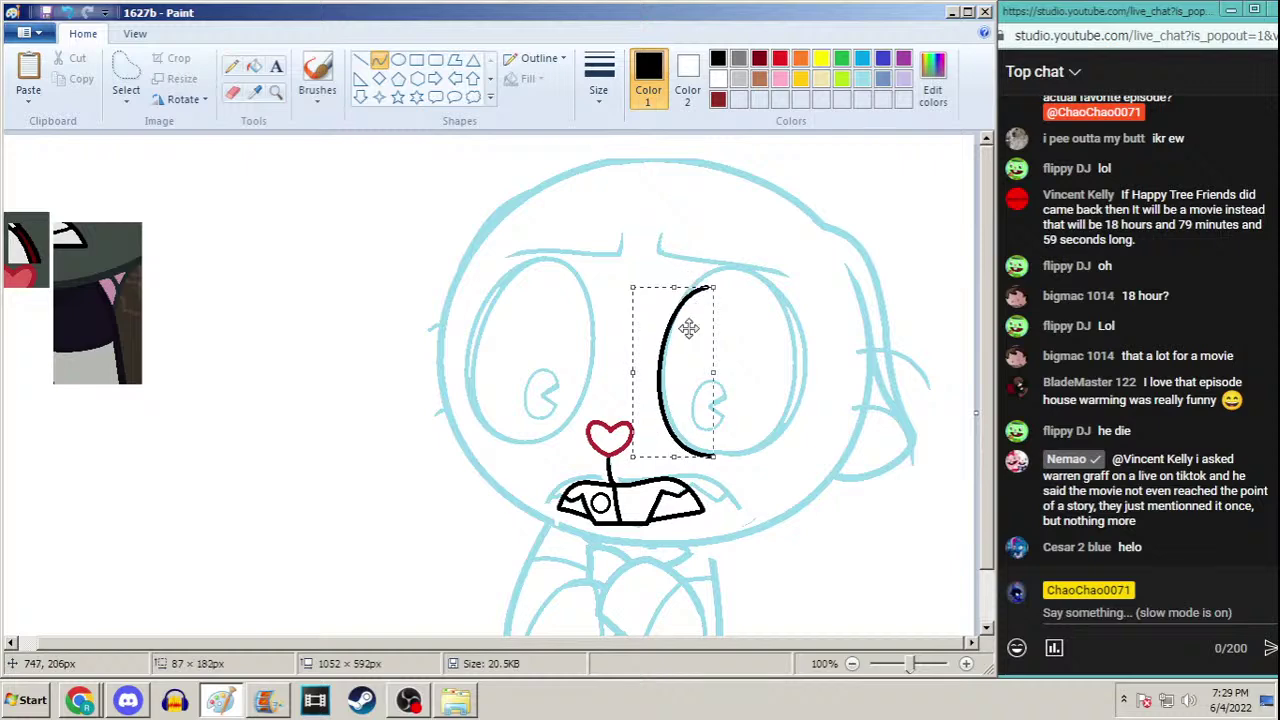
drag(694, 349, 695, 349)
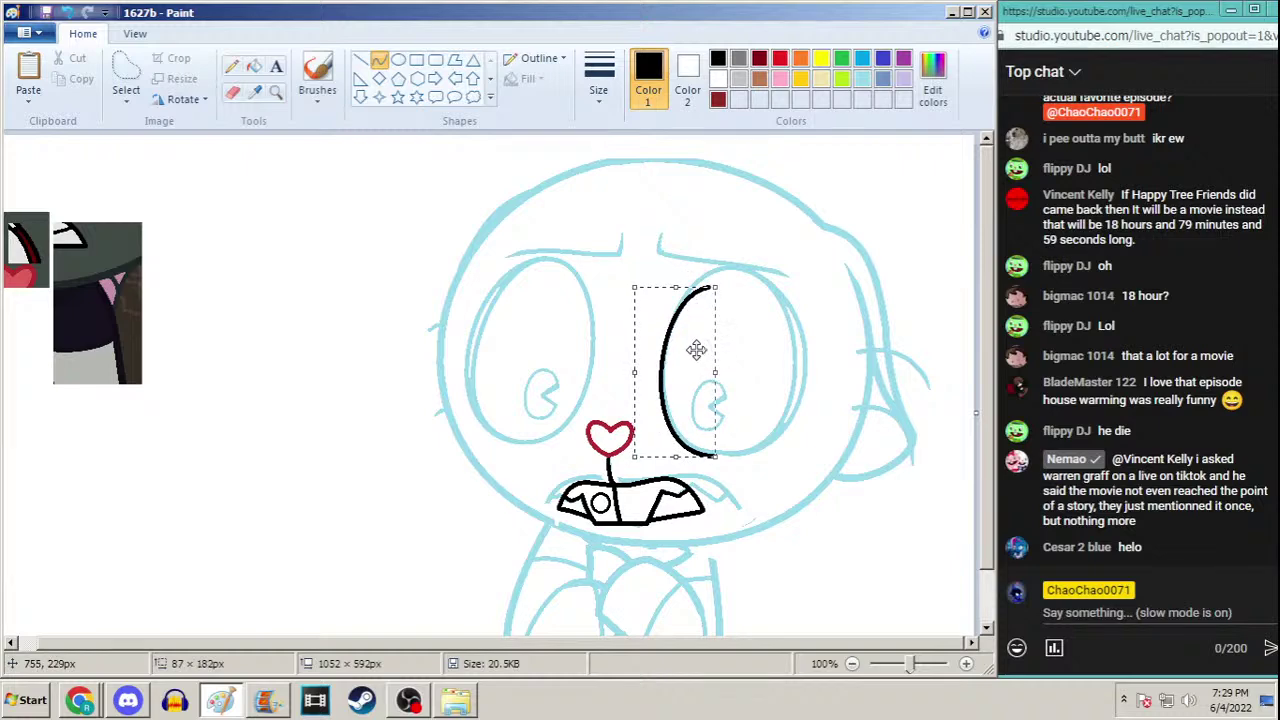
click(750, 304)
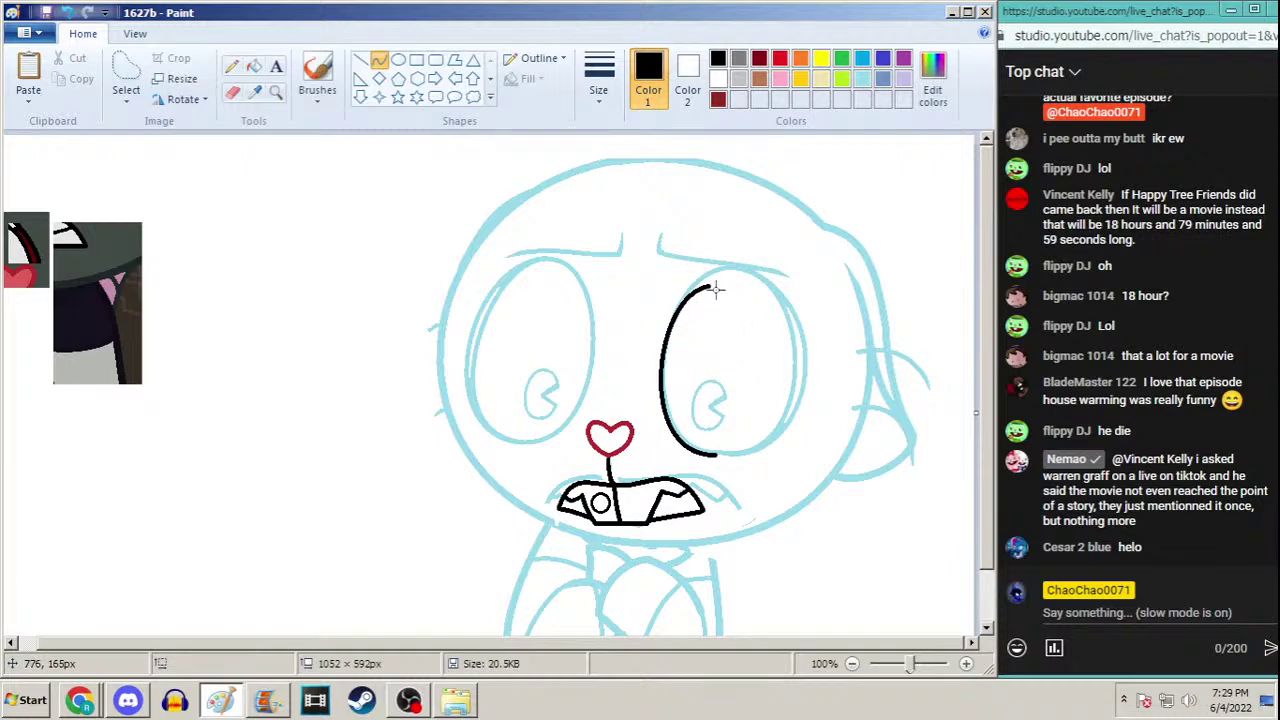
Close the right-hand eye's outline with a black Curve along its right side, bounding box about 135 × 209 px
drag(708, 287, 715, 455)
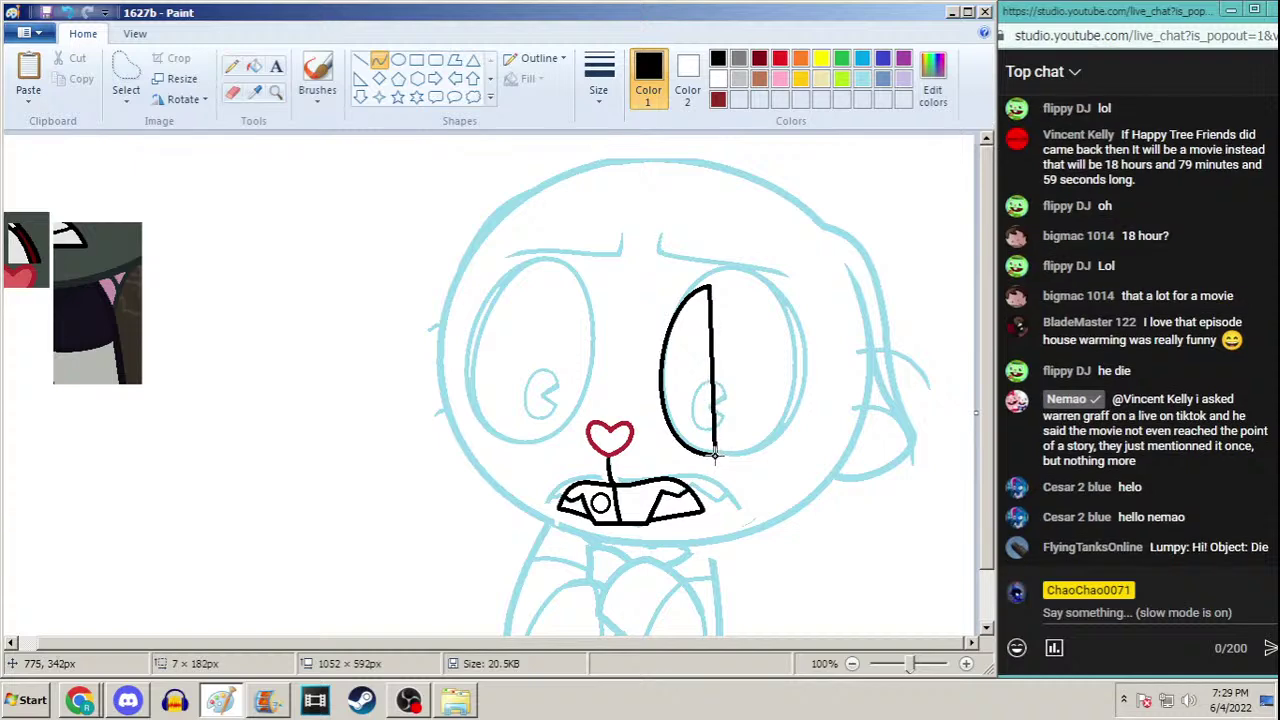
drag(763, 265, 780, 266)
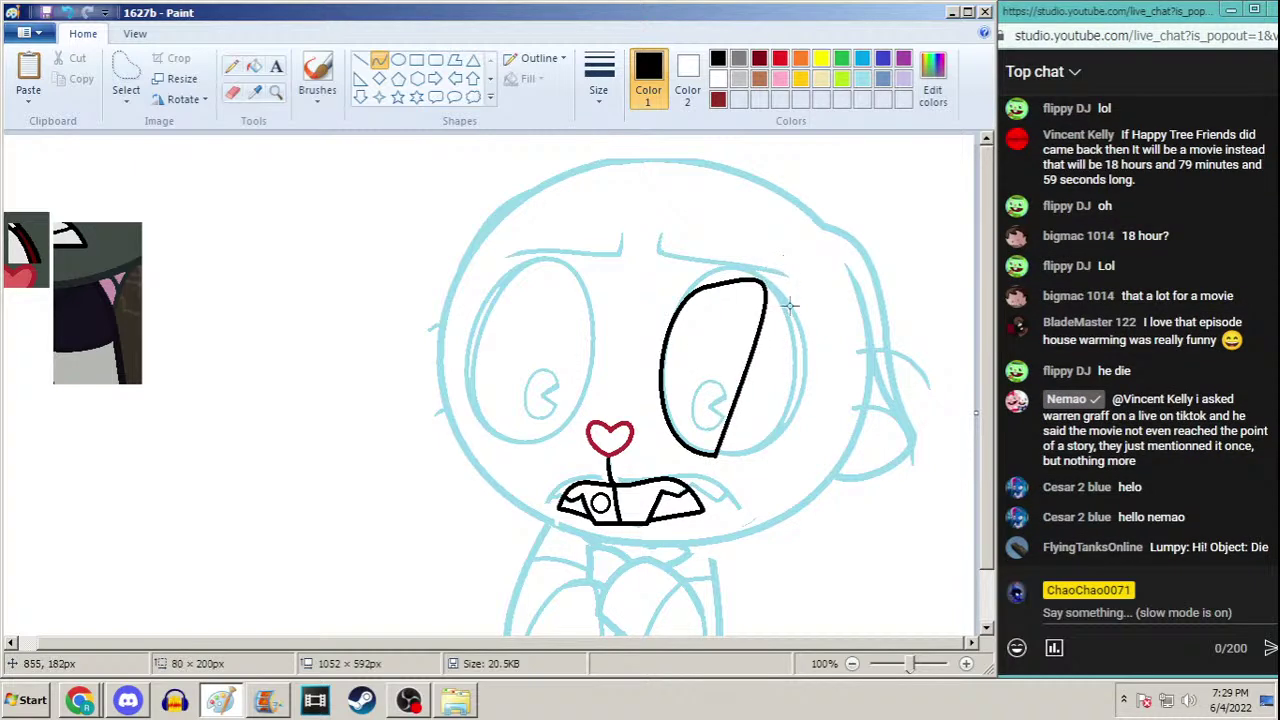
drag(797, 420, 819, 465)
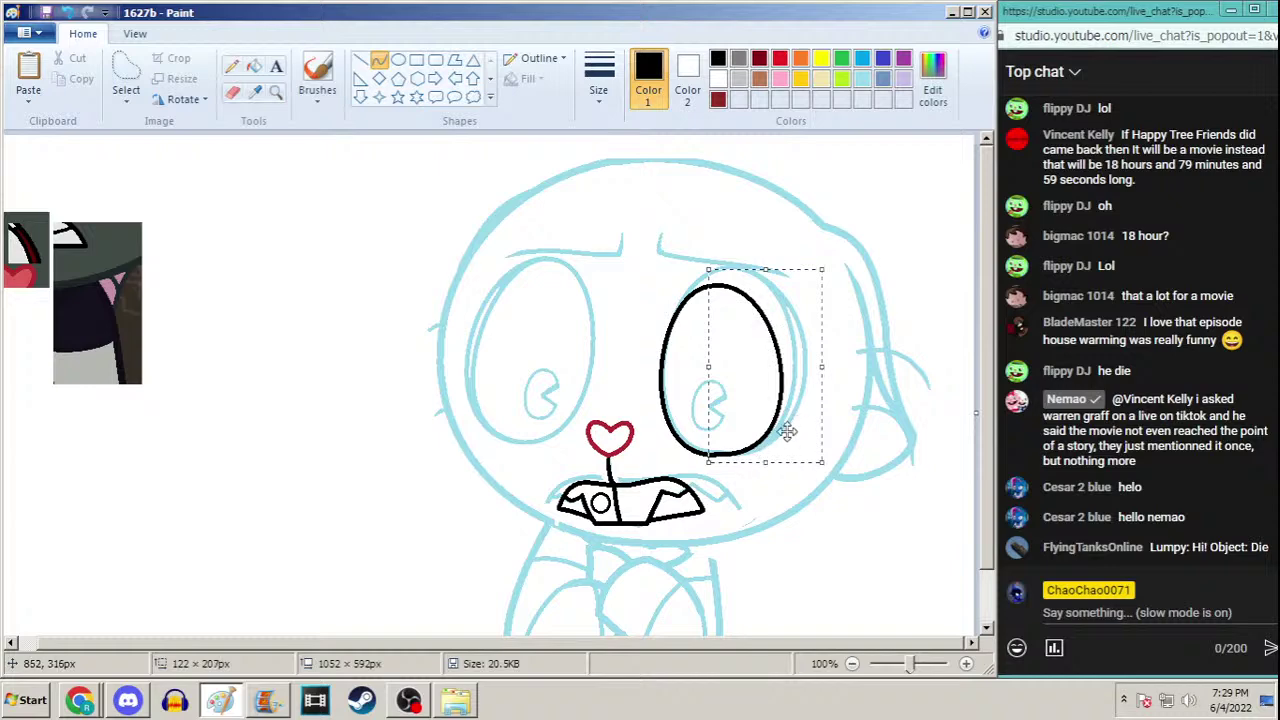
drag(762, 464, 766, 463)
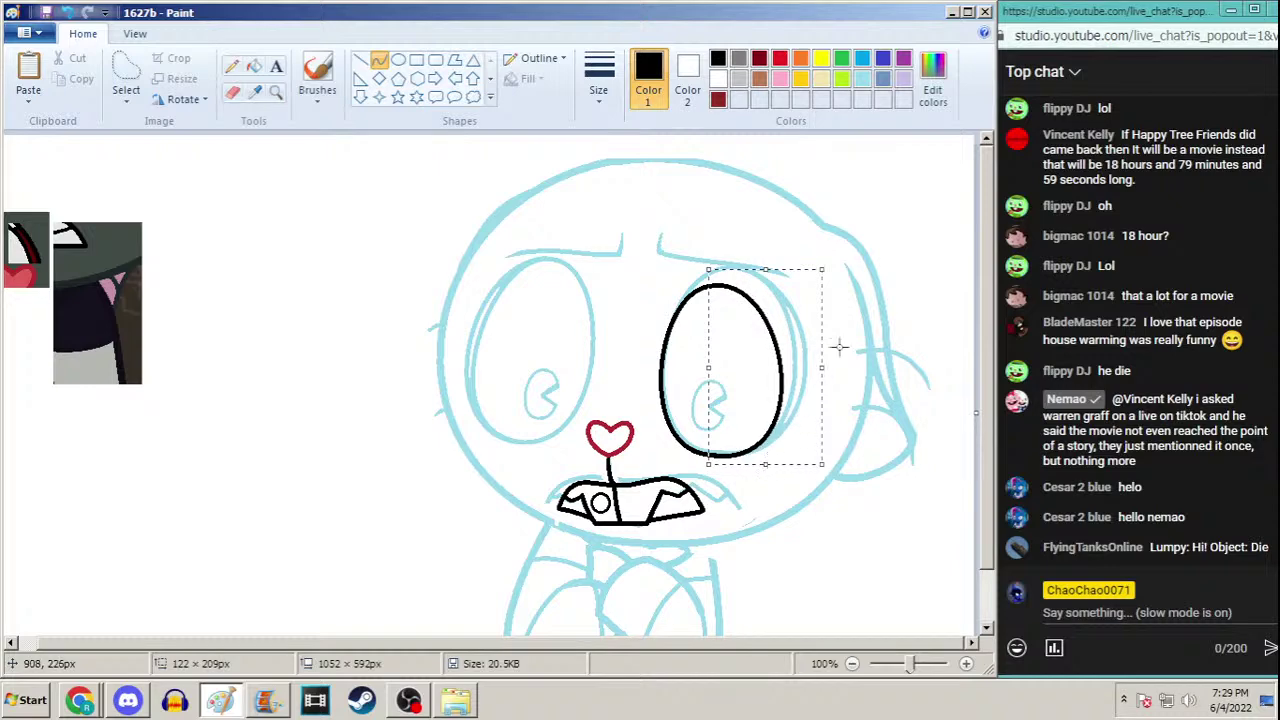
drag(822, 367, 833, 362)
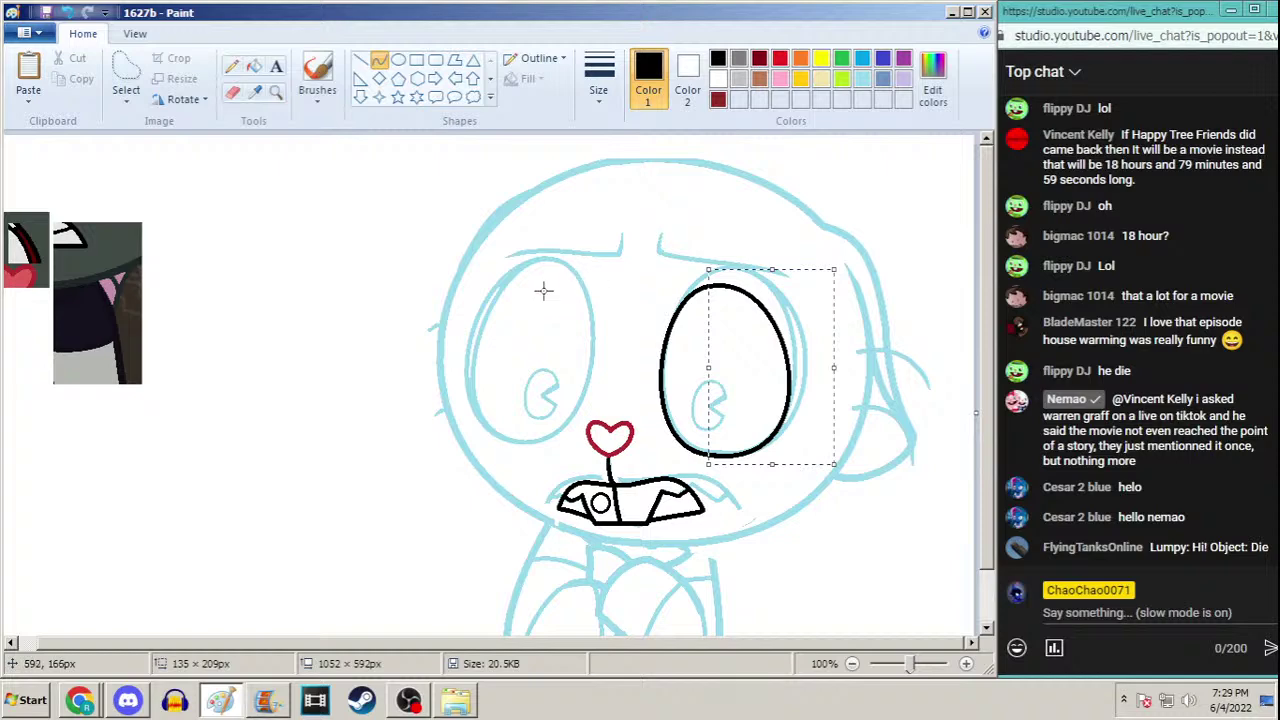
Ink the right side of the left-hand eye with a black Curve, about 78 × 181 px
drag(547, 285, 538, 450)
mouse_move(571, 322)
mouse_down()
mouse_move(597, 289)
mouse_move(608, 444)
mouse_move(572, 440)
mouse_move(585, 410)
mouse_move(578, 425)
mouse_up()
drag(585, 376, 583, 371)
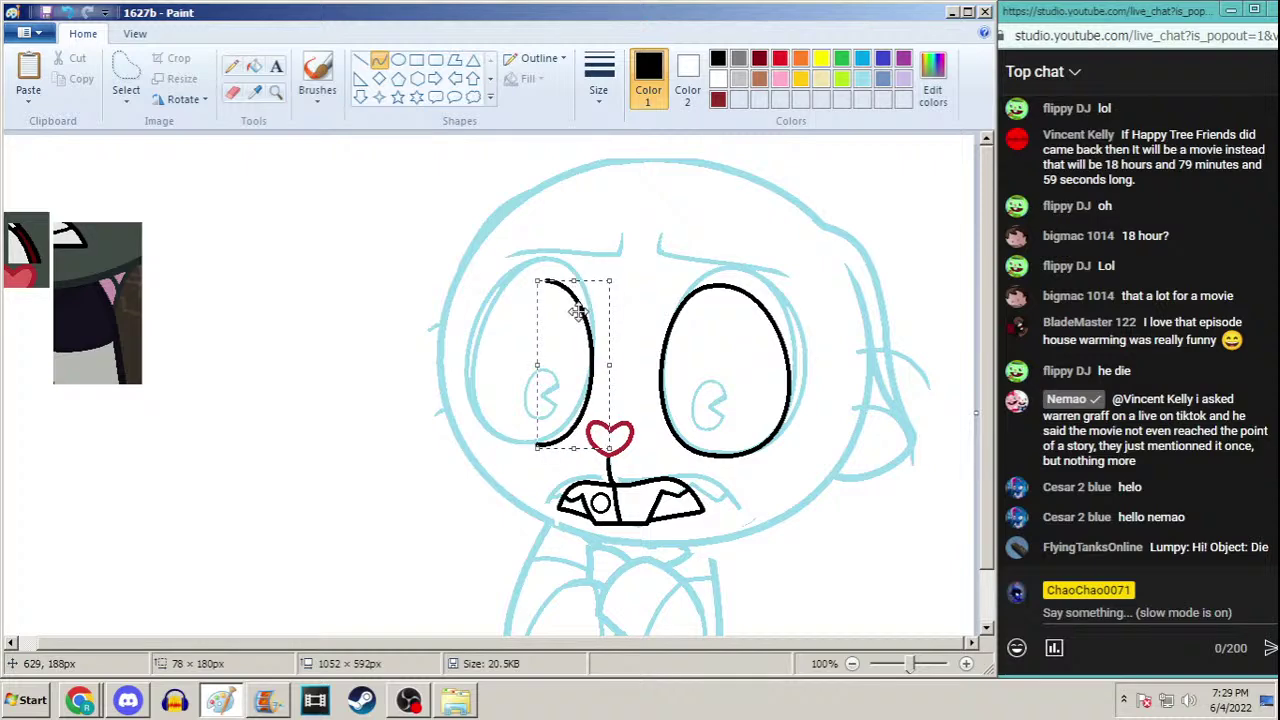
drag(573, 277, 573, 275)
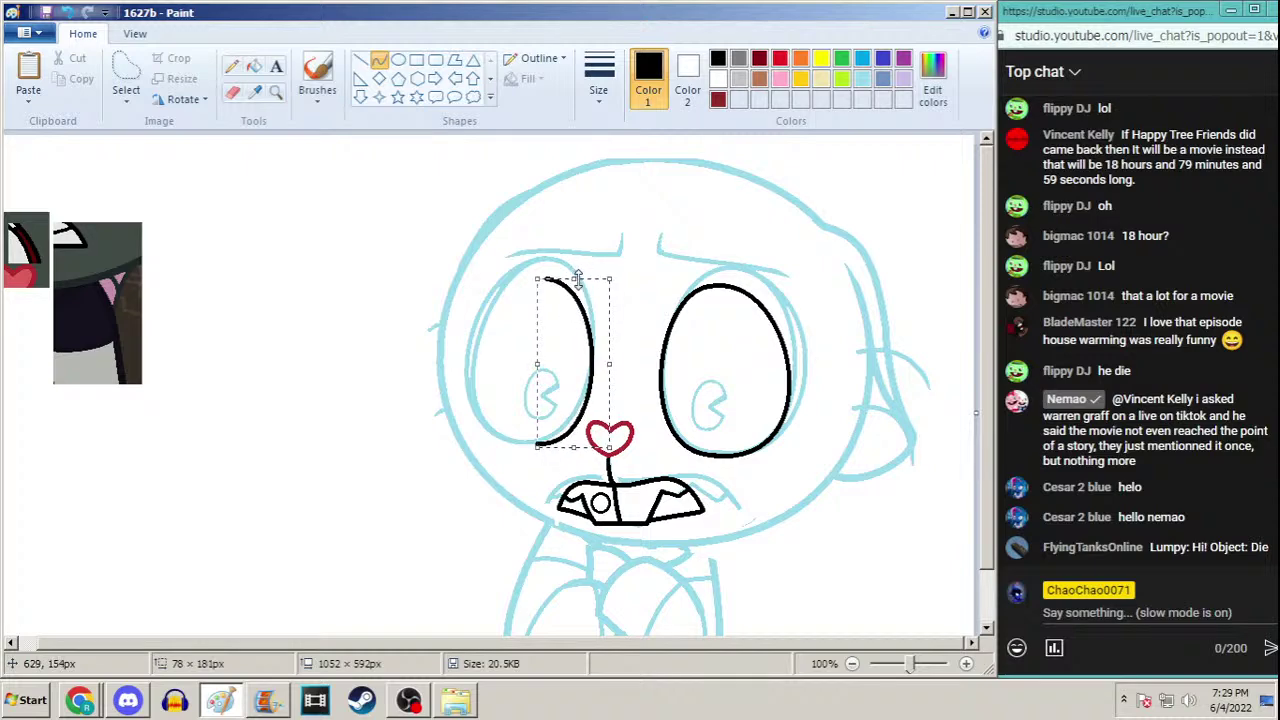
Close the left-hand eye's outline with a black Curve along its left side, bounding box about 124 × 186 px
click(360, 60)
click(379, 60)
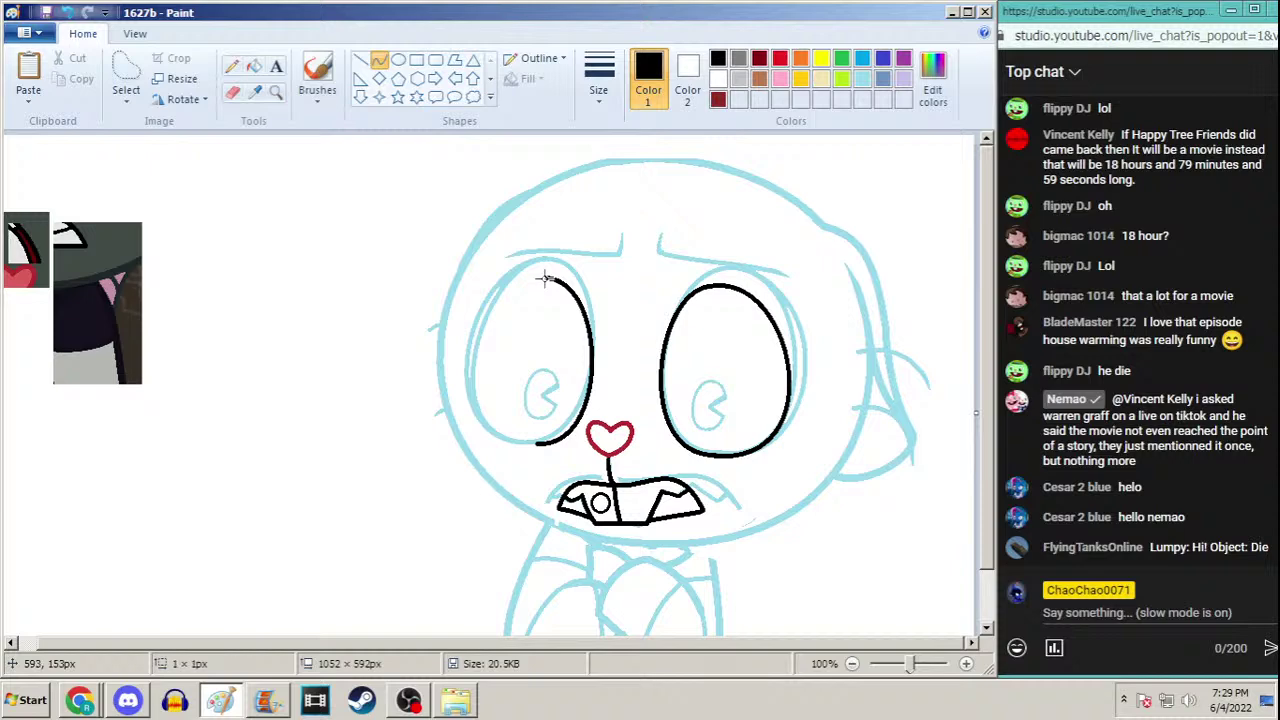
mouse_move(544, 279)
mouse_down()
mouse_move(537, 447)
mouse_move(505, 276)
mouse_move(481, 273)
mouse_up()
drag(467, 331, 440, 446)
drag(434, 363, 428, 361)
drag(495, 256, 494, 272)
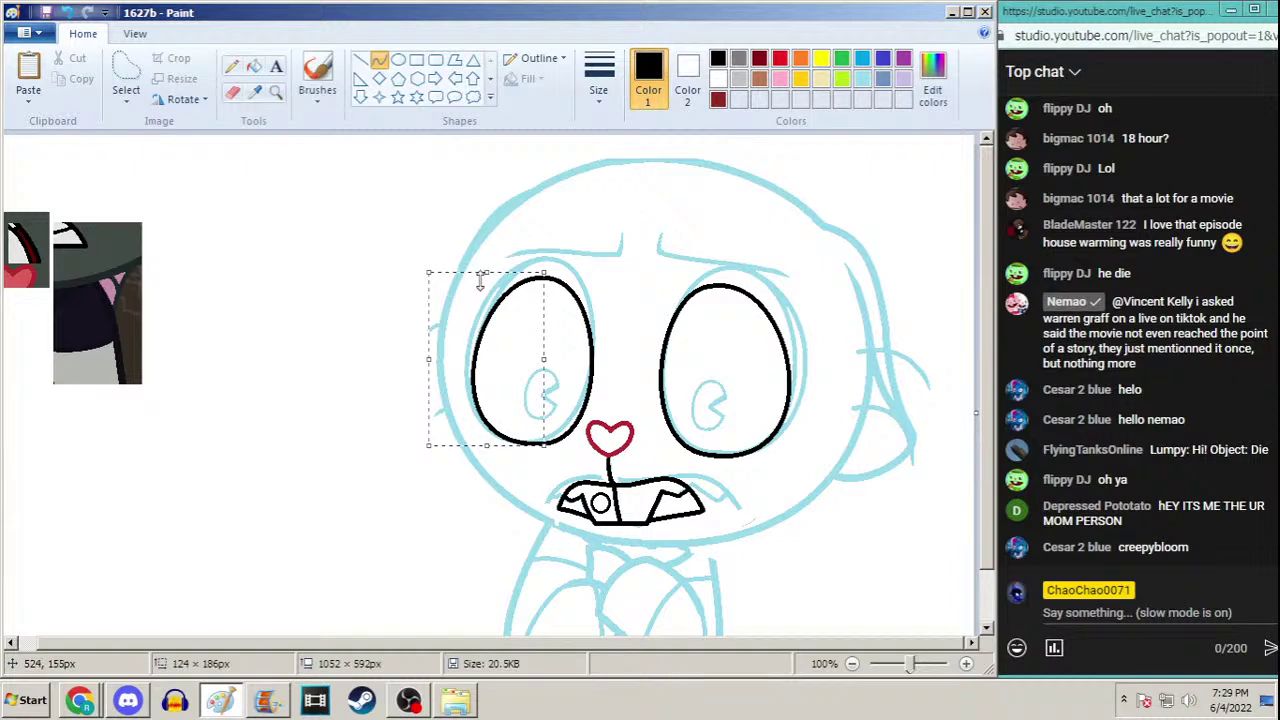
In the YouTube live chat, hide the user who posted "hEY ITS ME THE UR MOM PERSON" from the channel
click(1274, 484)
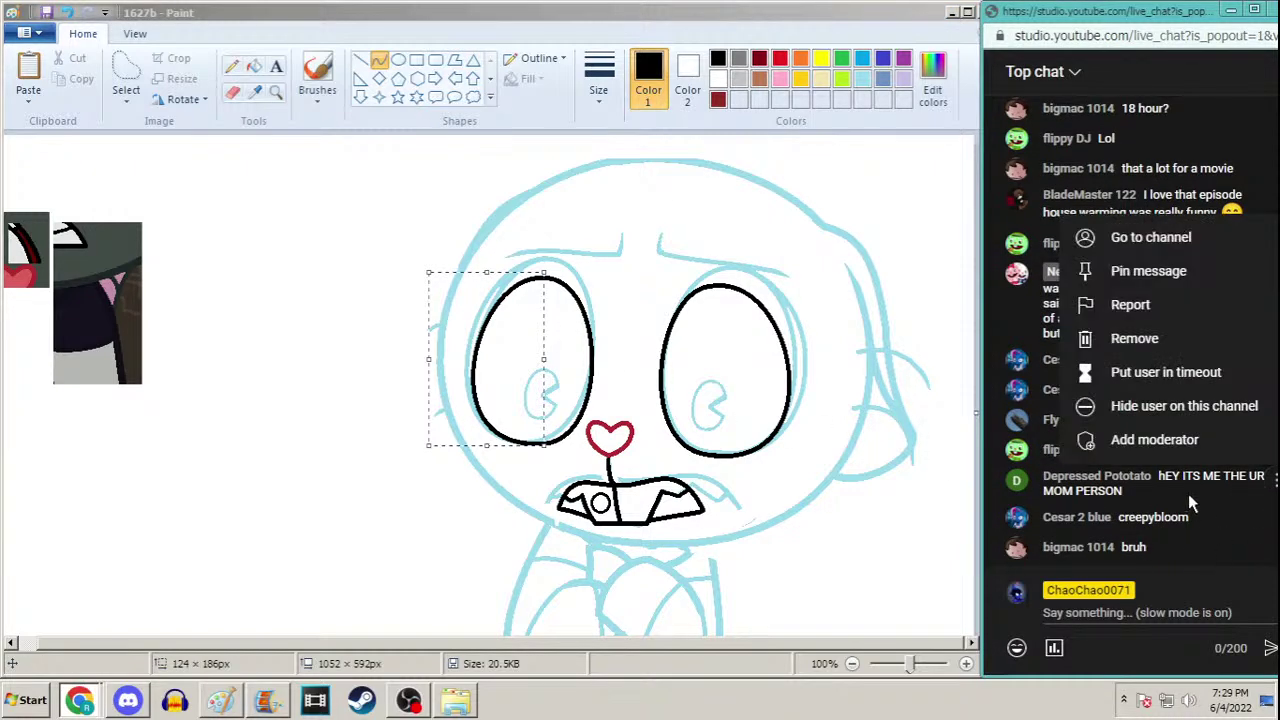
click(1203, 406)
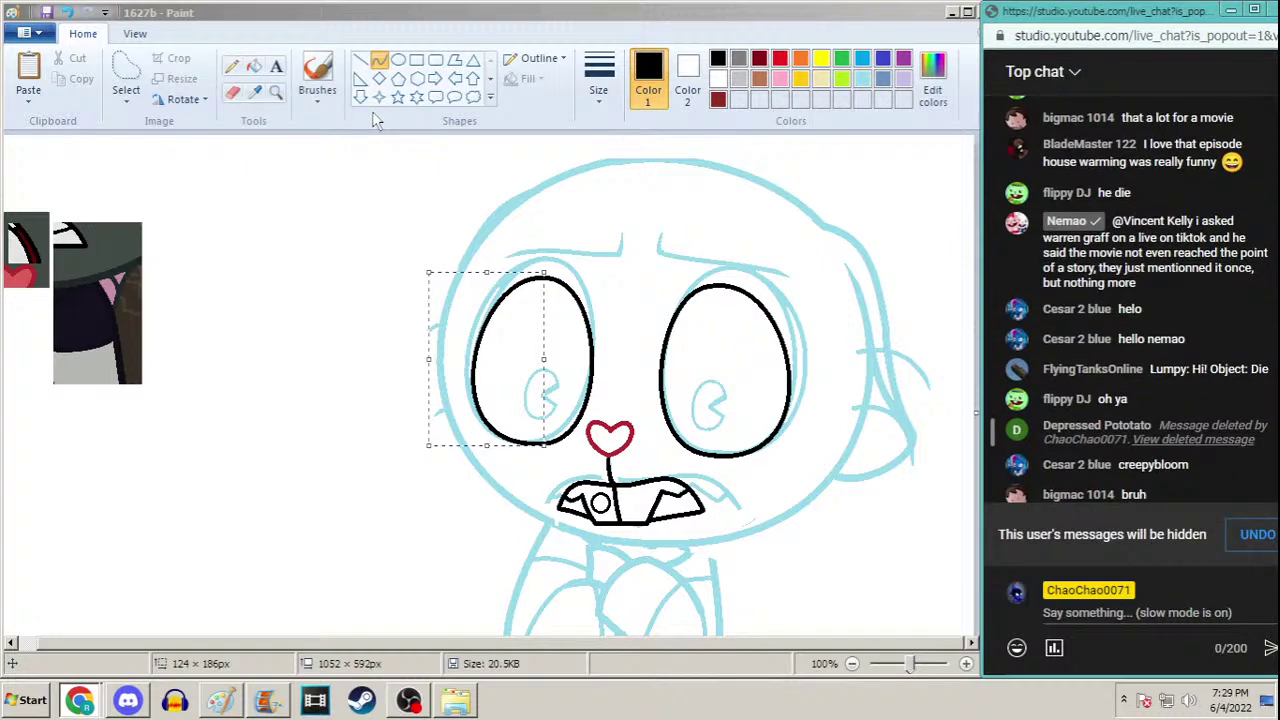
Add a thinner black Curve outside the right-hand eye's right edge, bounding box about 103 × 183 px, from top to base
click(278, 94)
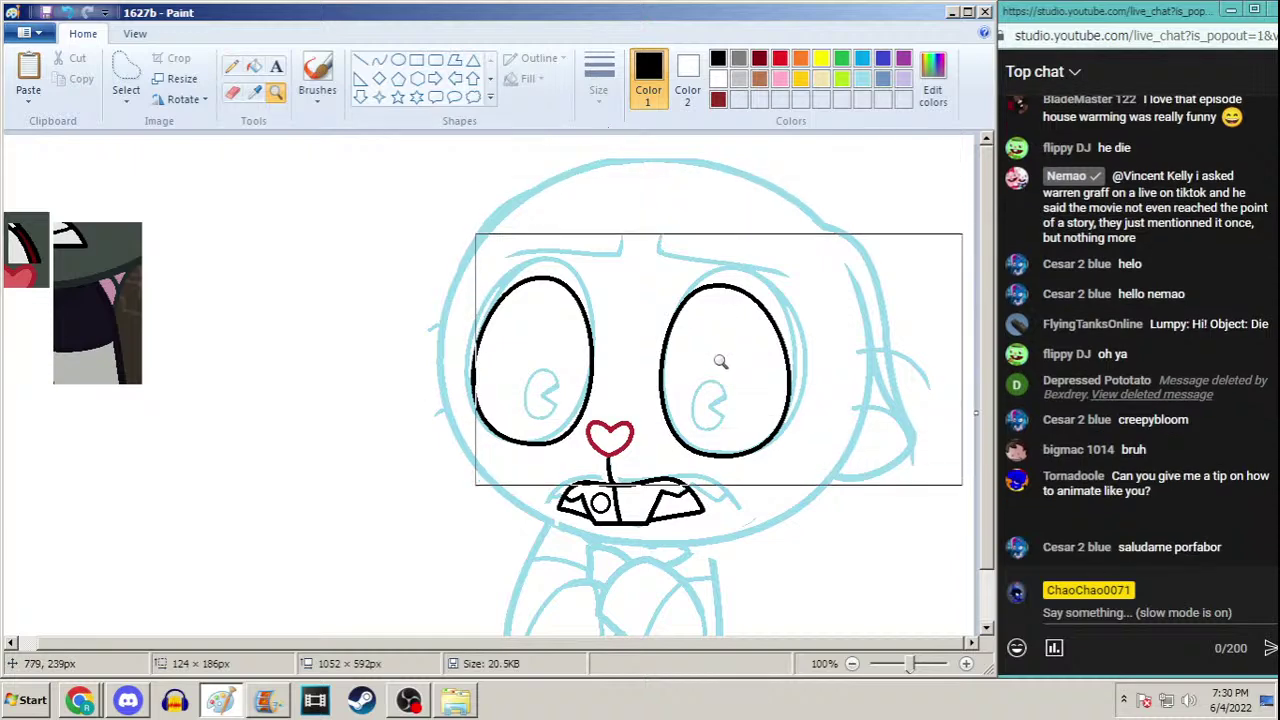
click(681, 366)
click(379, 59)
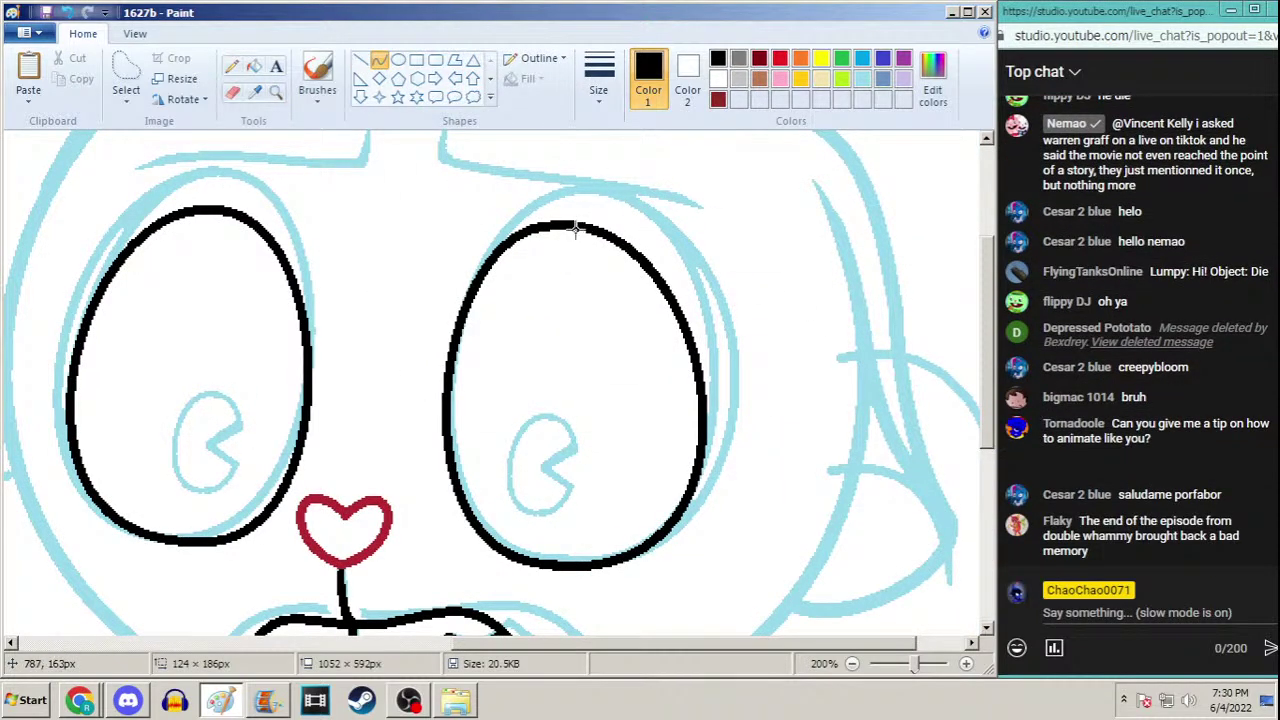
click(598, 88)
click(588, 205)
drag(590, 225, 590, 568)
drag(688, 240, 757, 266)
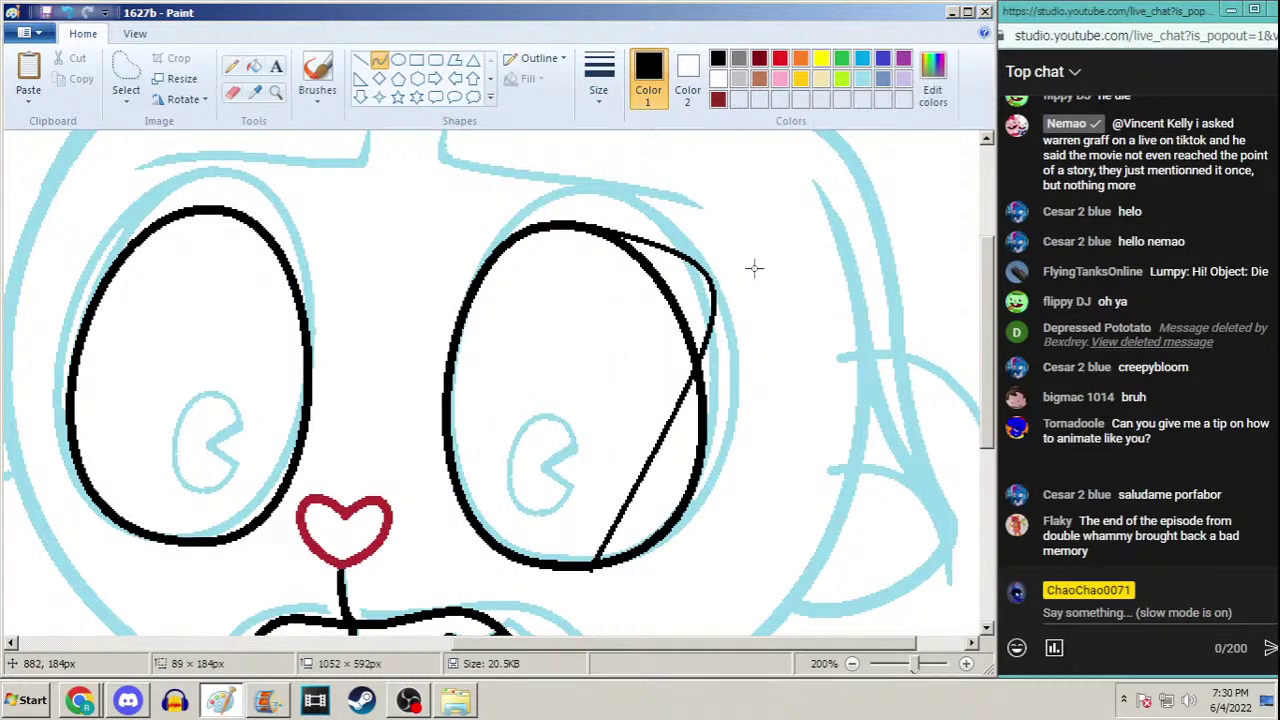
drag(760, 470, 777, 565)
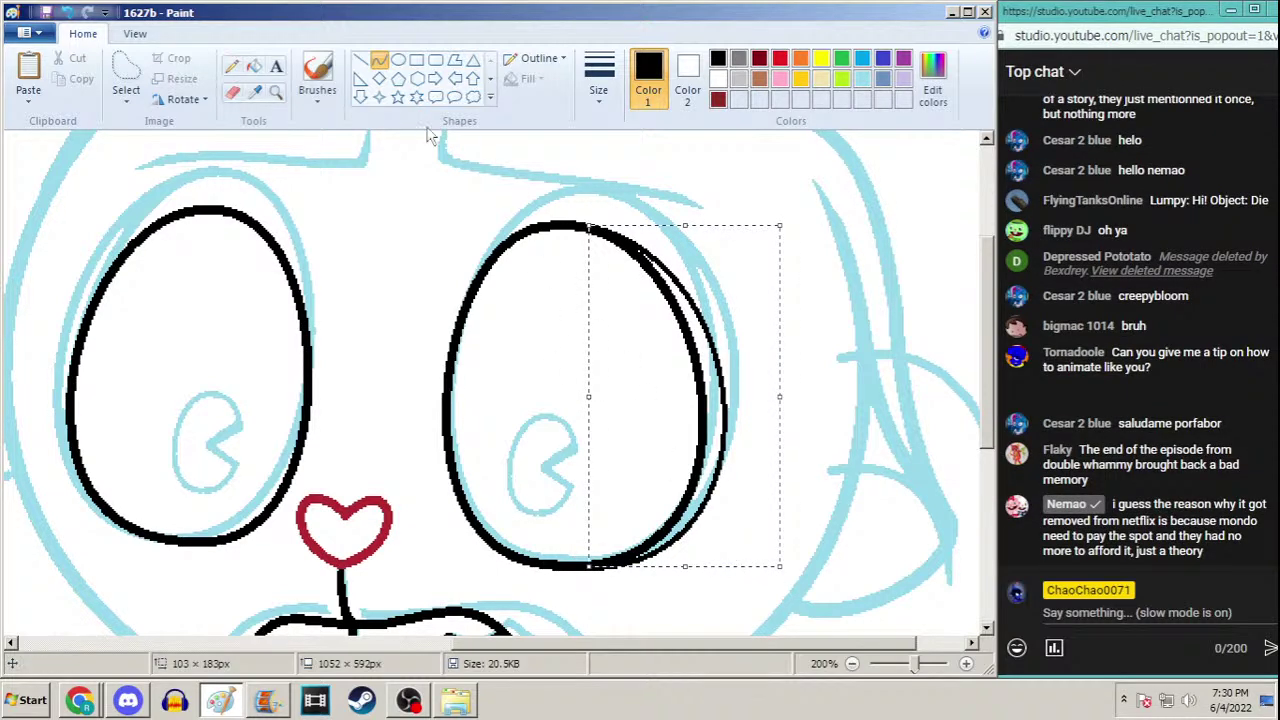
Fill the narrow gaps where the thin curve meets the right-hand eye's outline with a thick black Pencil
click(231, 66)
click(598, 80)
click(591, 243)
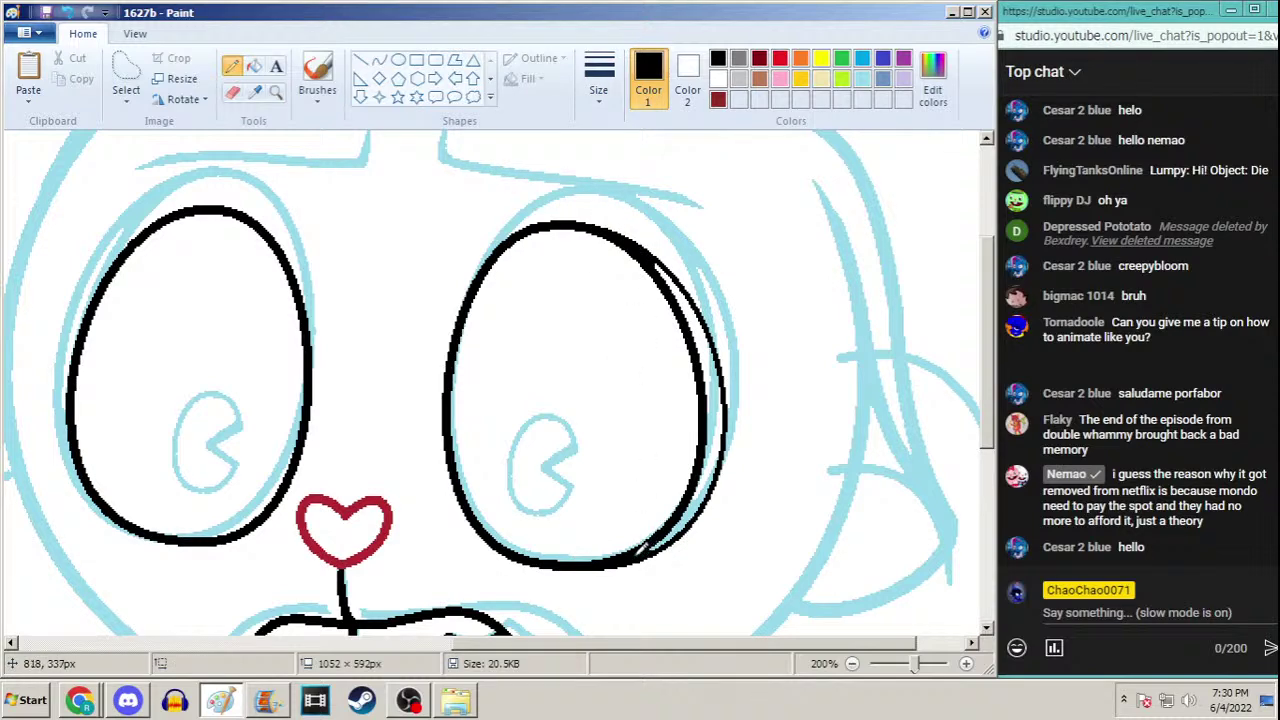
Add a thin black Curve outside the left-hand eye's left edge, bounding box about 116 × 183 px, from top to base
drag(695, 645, 627, 645)
click(379, 60)
click(598, 80)
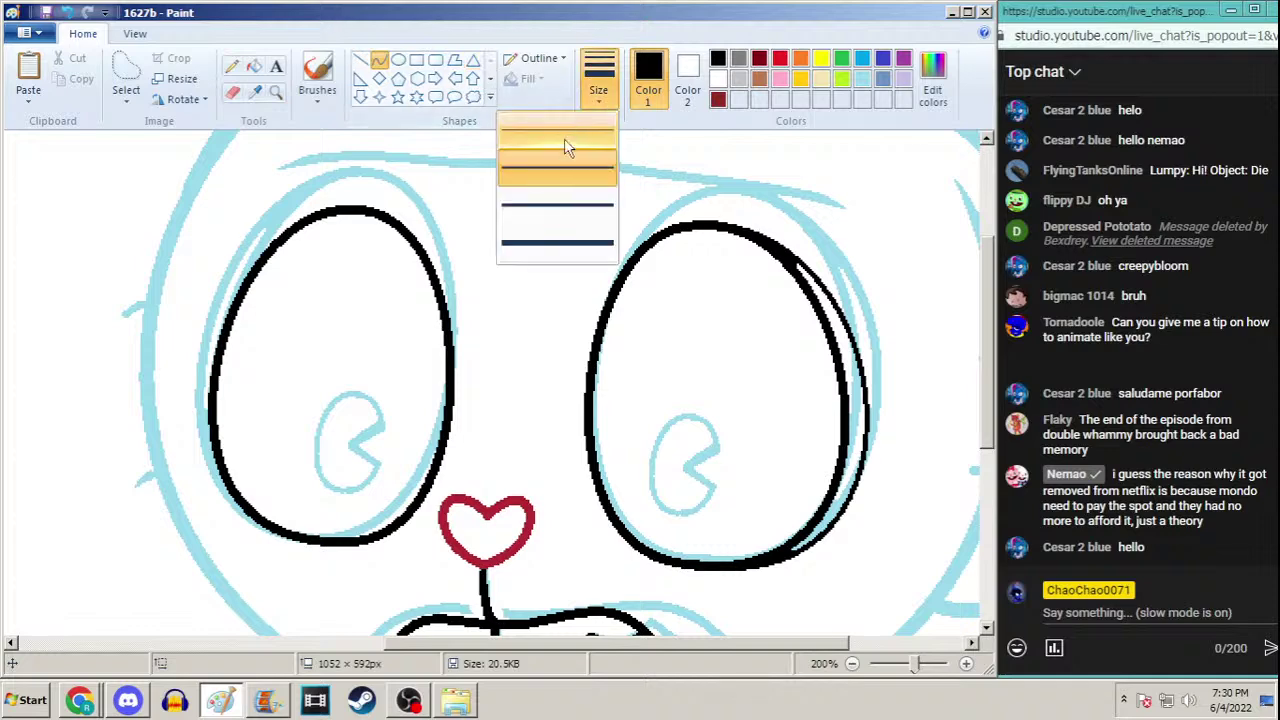
click(564, 140)
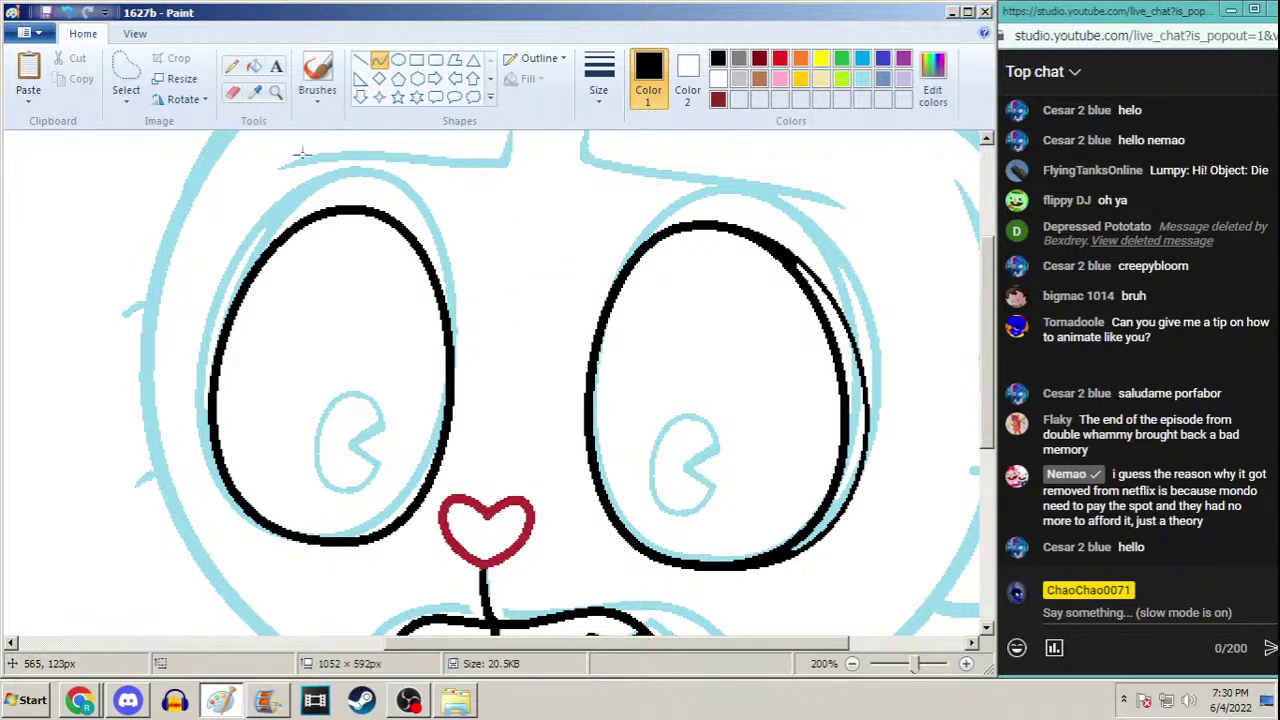
drag(333, 208, 320, 540)
drag(274, 270, 180, 224)
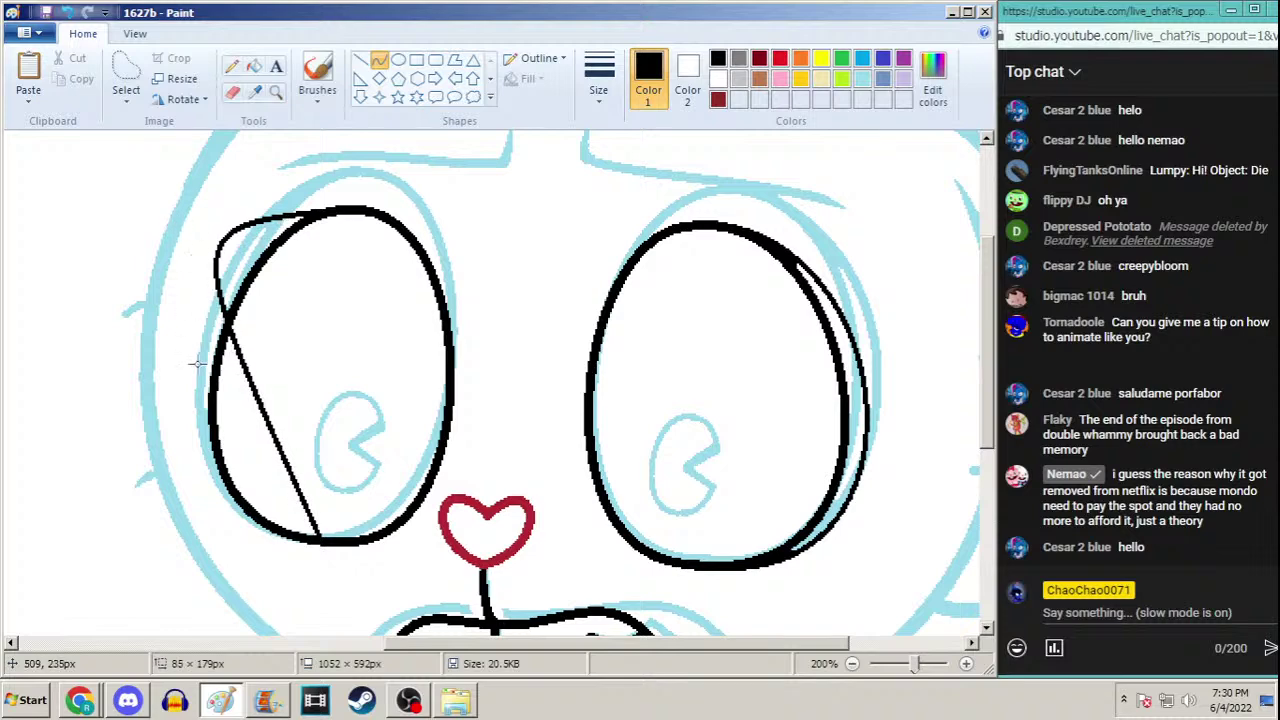
drag(197, 360, 120, 547)
drag(222, 450, 228, 447)
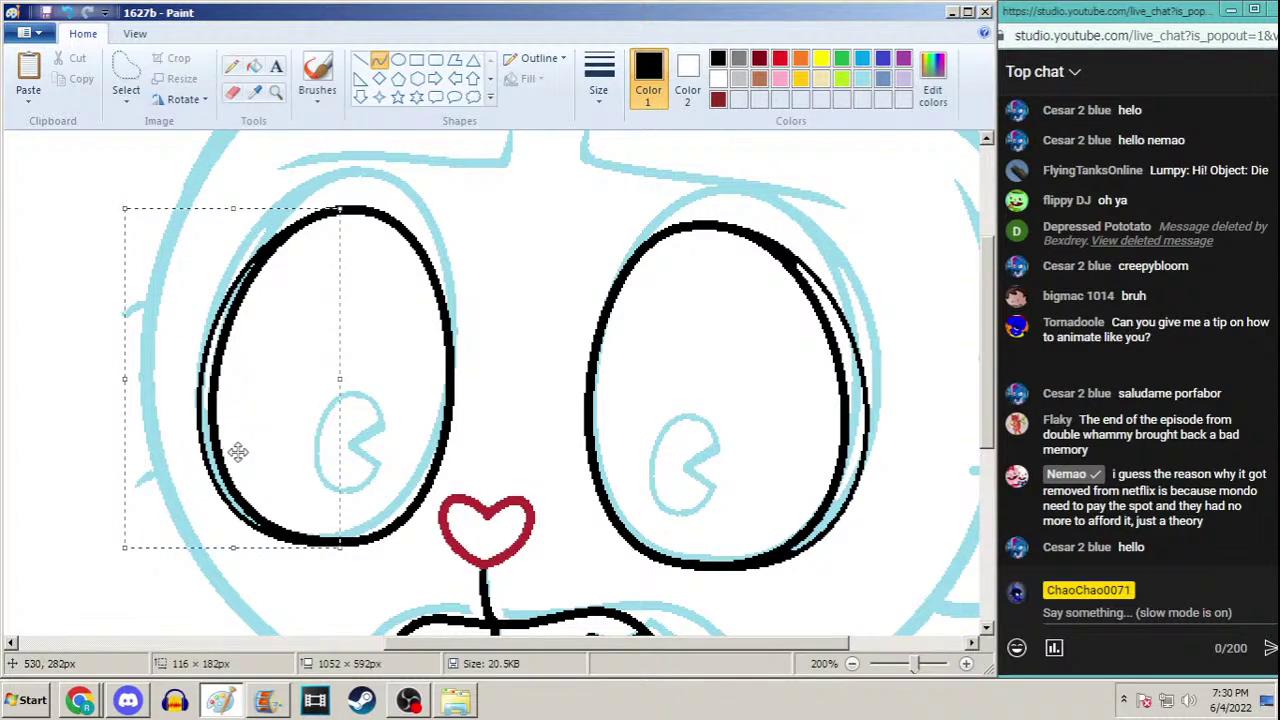
drag(233, 207, 238, 205)
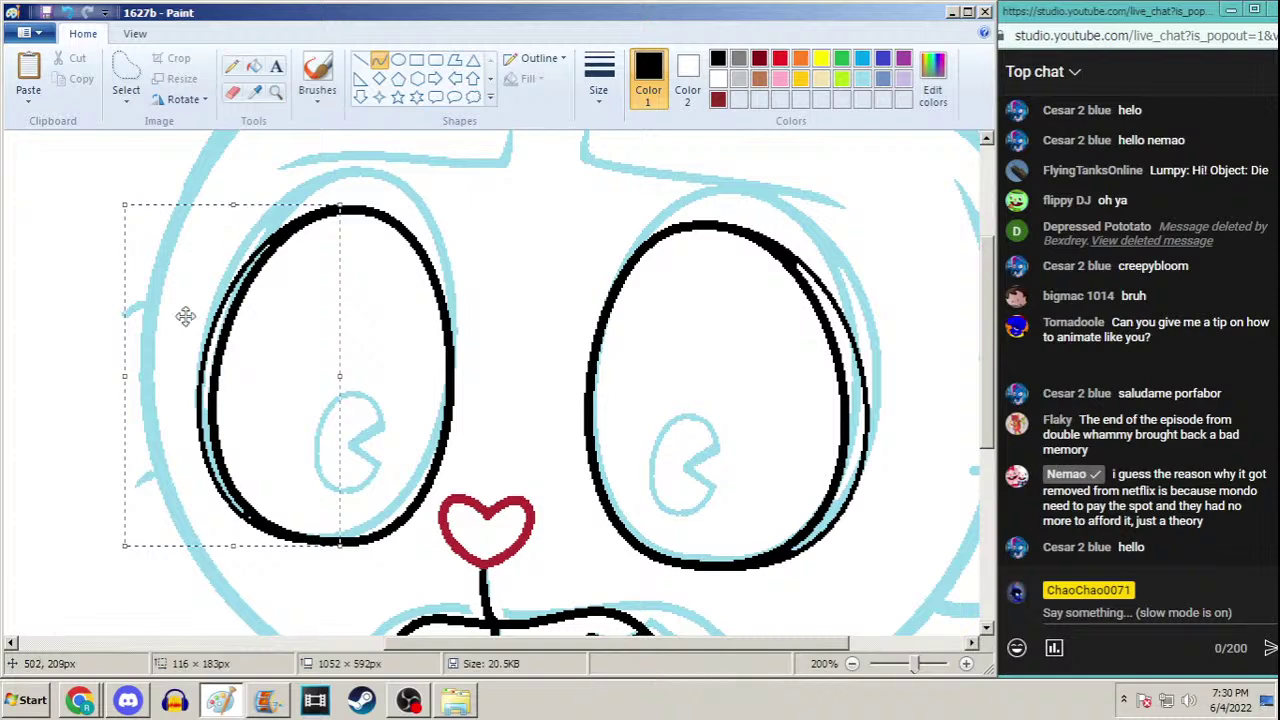
Blend the ends of the thin curve into the left-hand eye's outline with a thick black Pencil
click(231, 66)
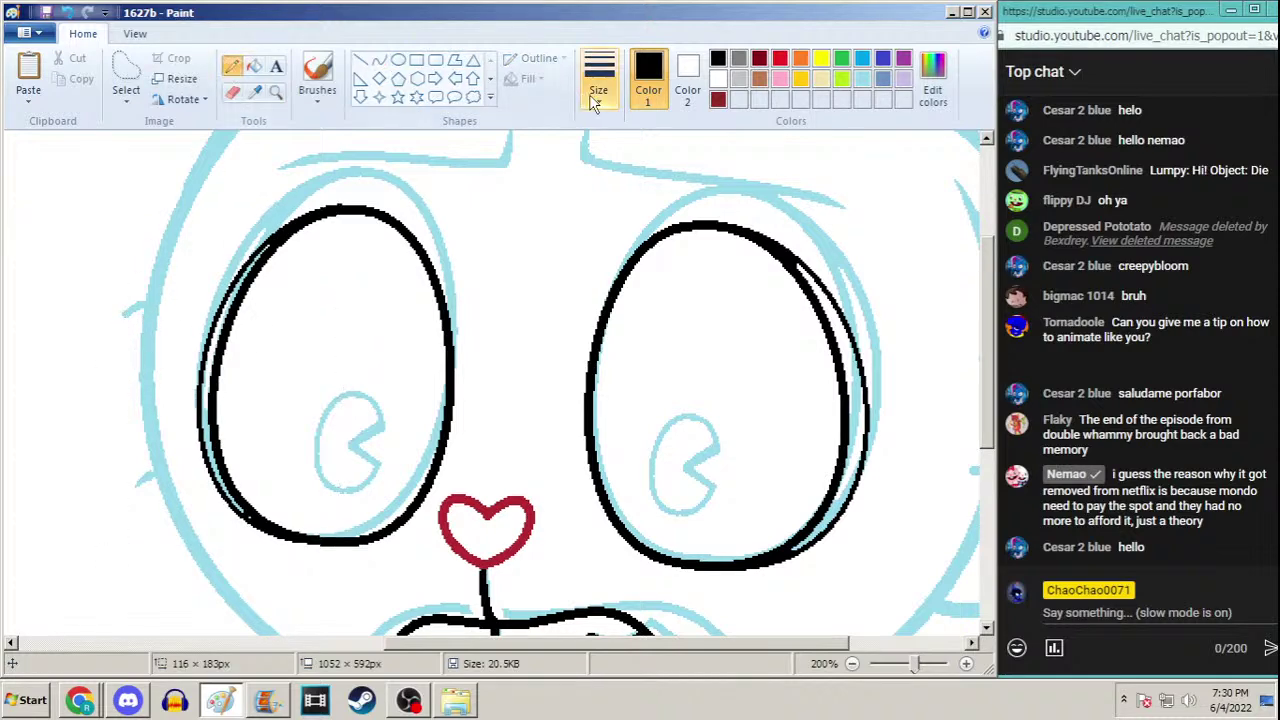
click(598, 80)
click(531, 226)
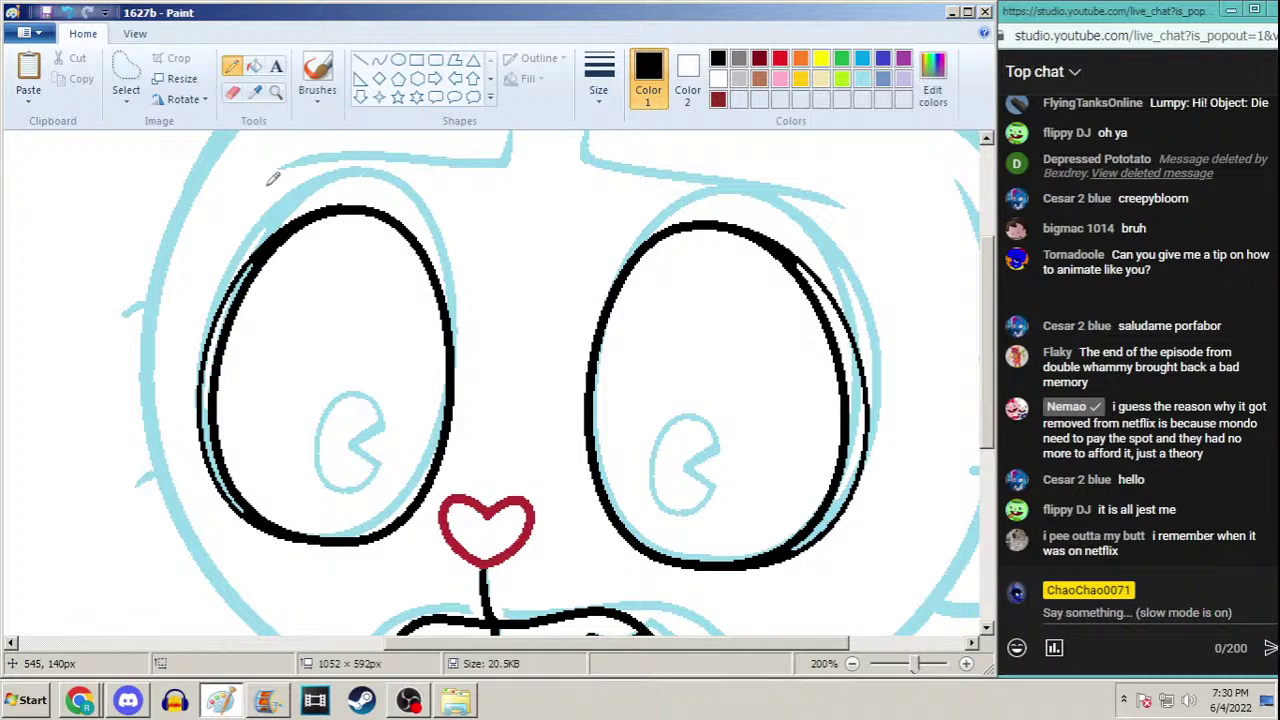
click(276, 92)
right_click(343, 240)
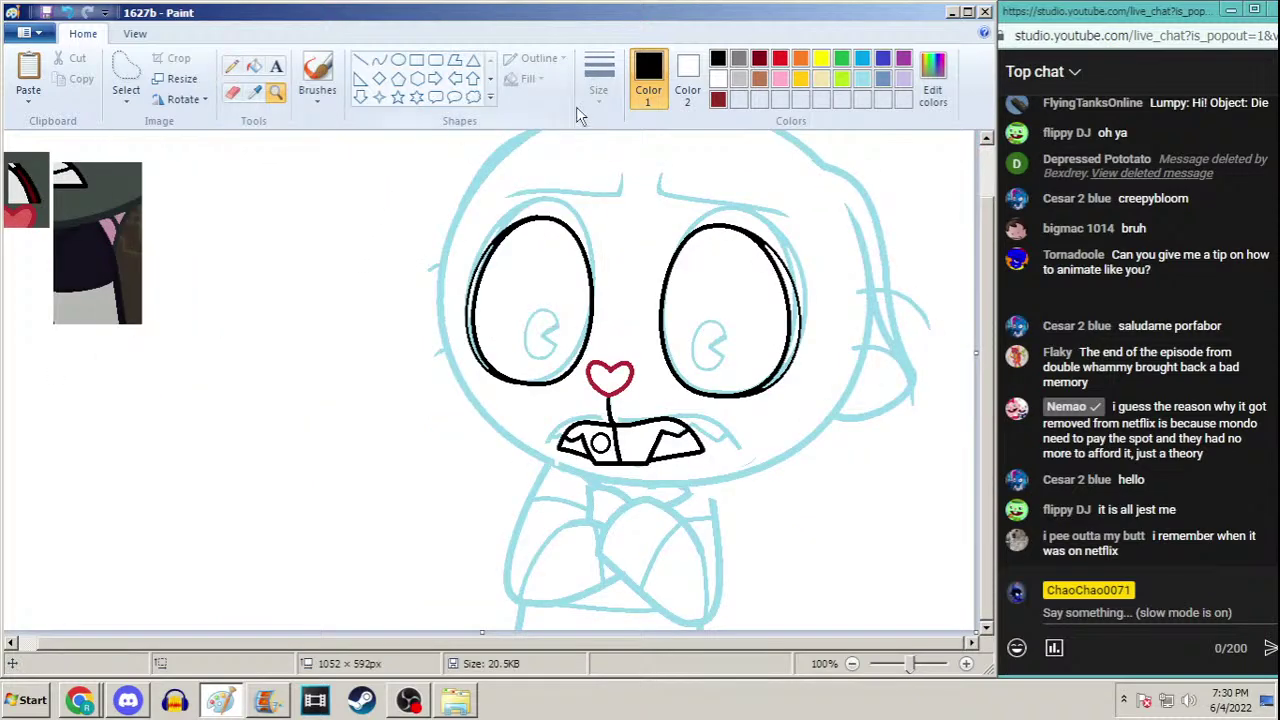
click(646, 335)
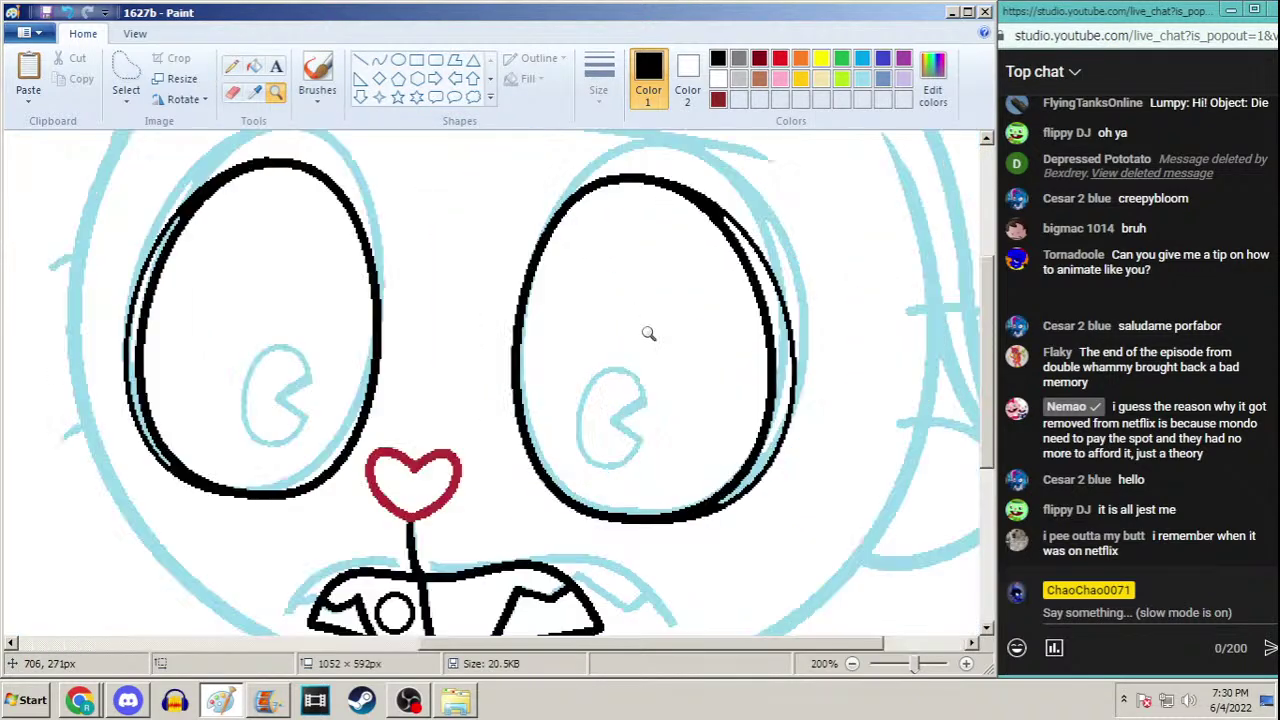
click(126, 75)
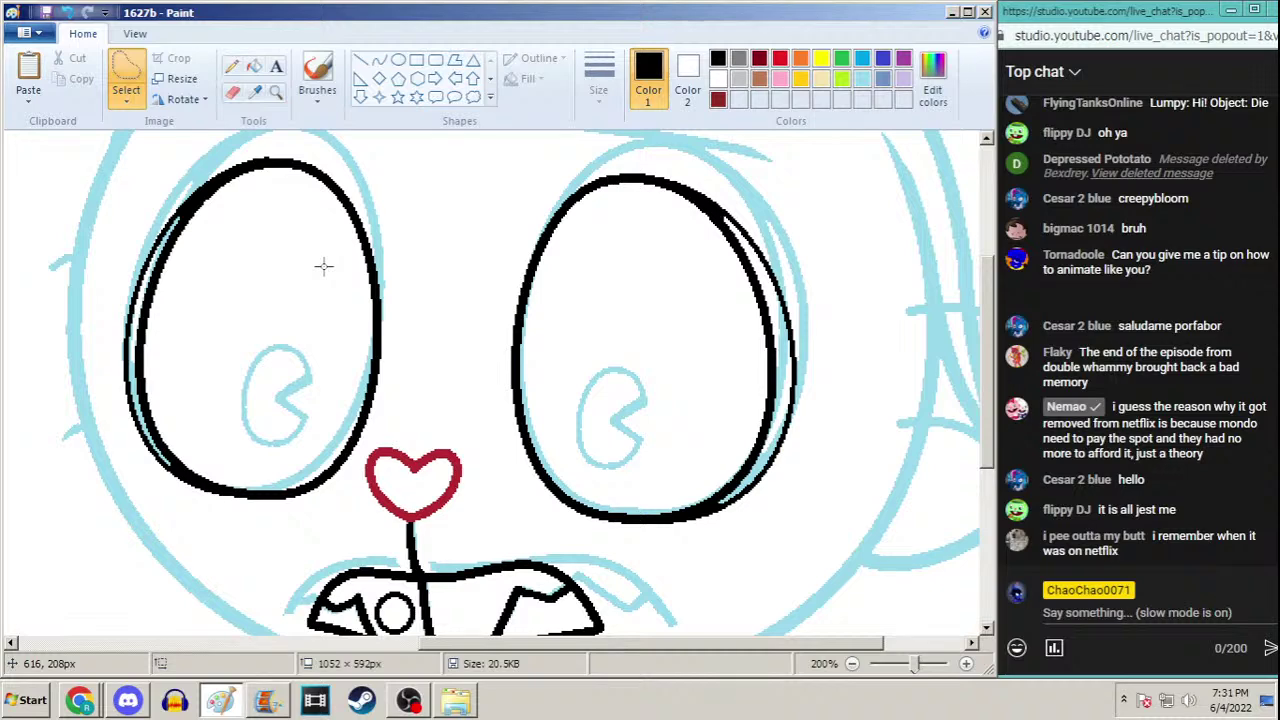
Switch to OBS and show the "Please stand by!" text source over the stream
click(408, 700)
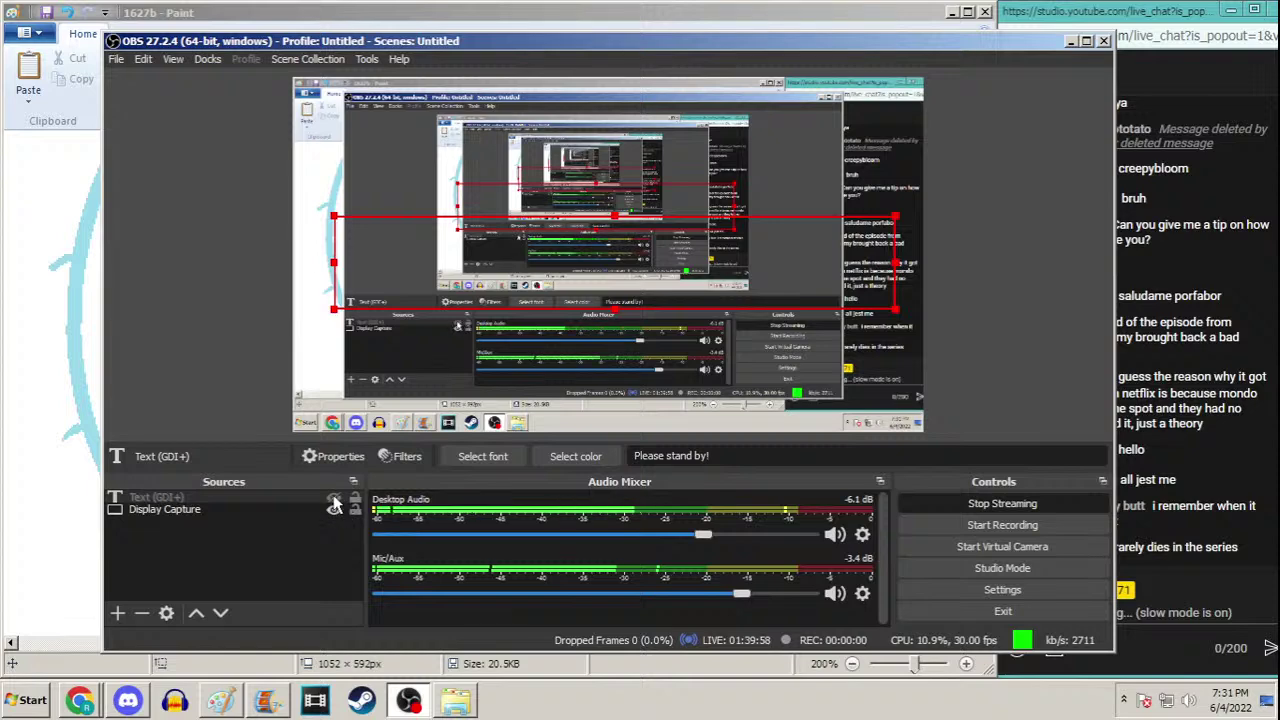
click(334, 503)
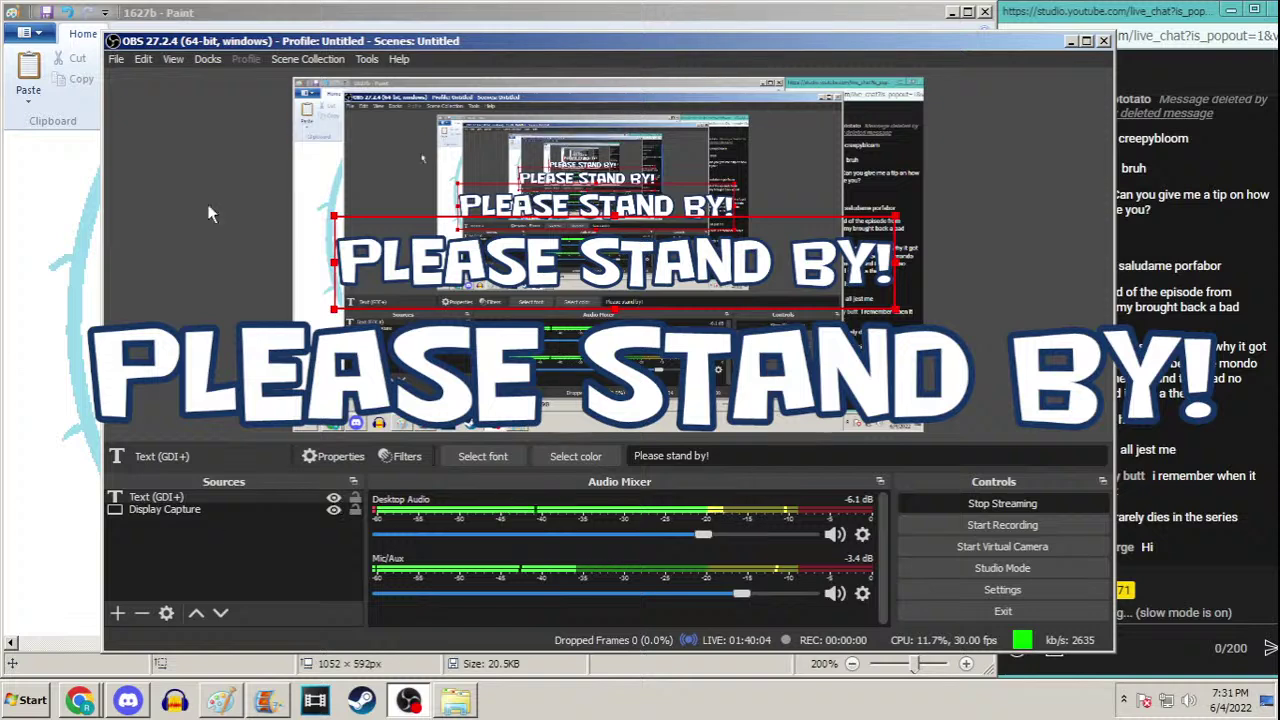
click(408, 700)
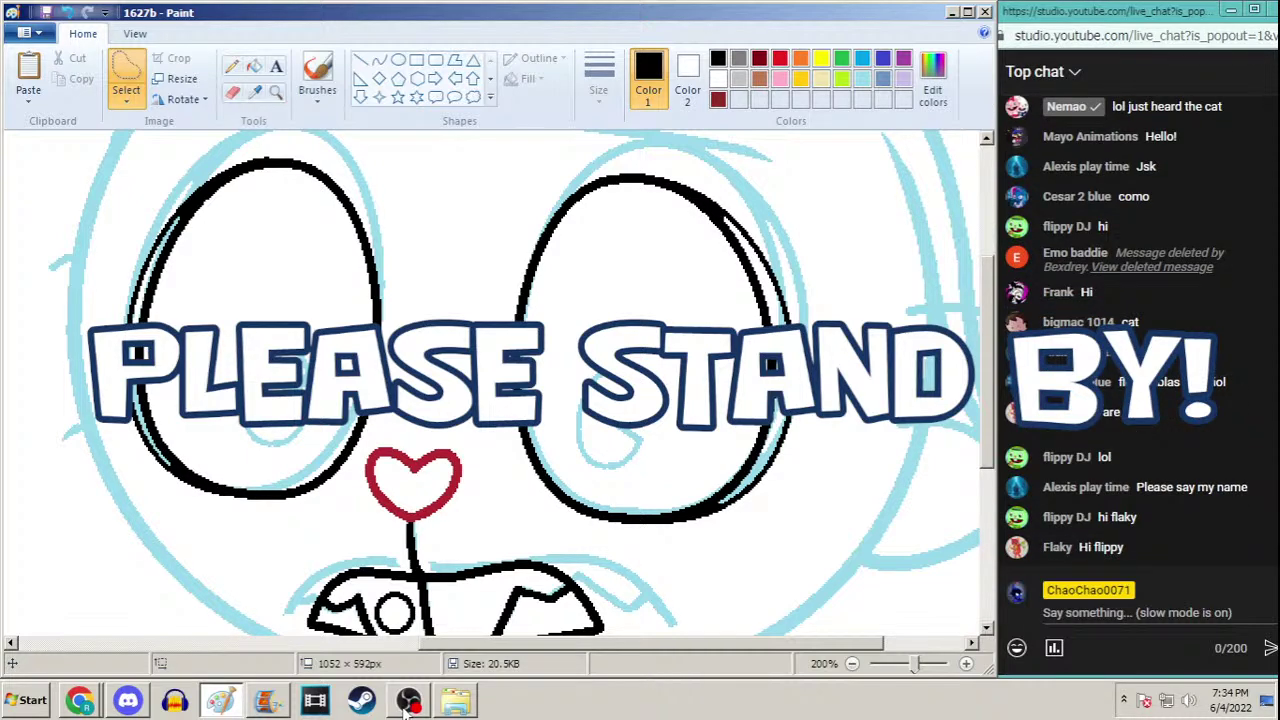
Hide the "Please stand by!" text source in OBS and return to the 1627b drawing
click(409, 700)
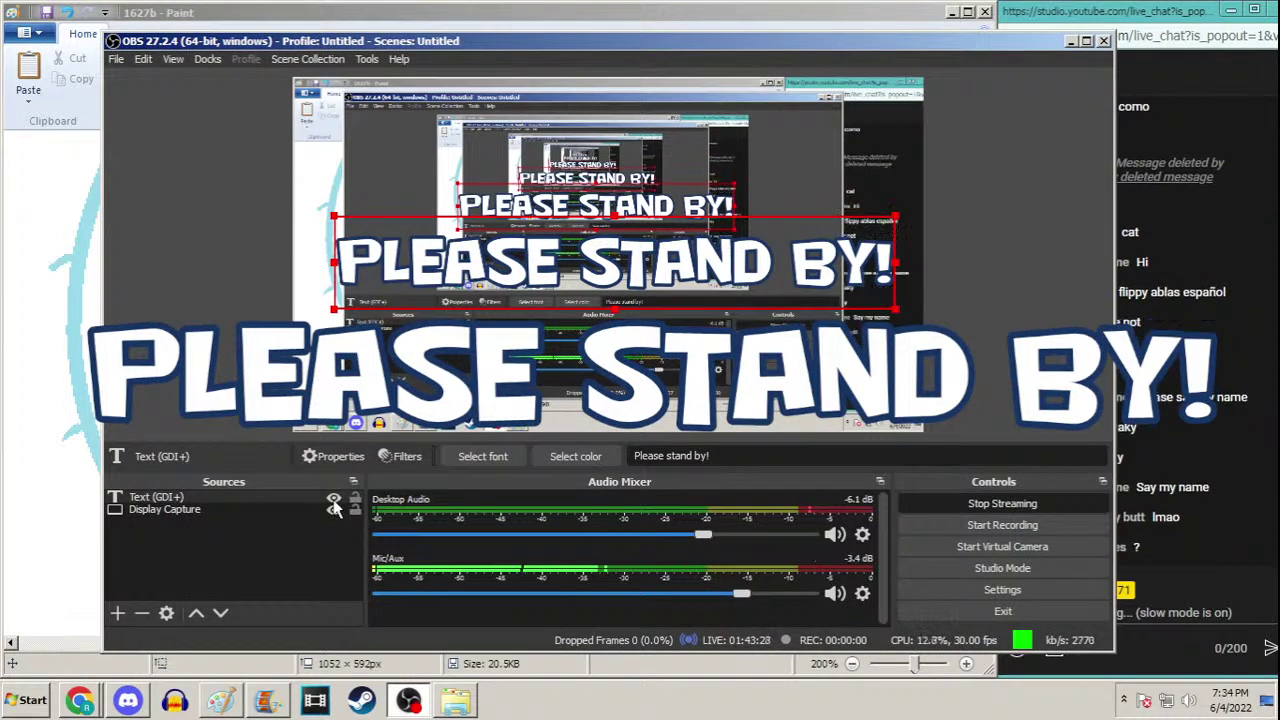
click(333, 499)
click(1071, 41)
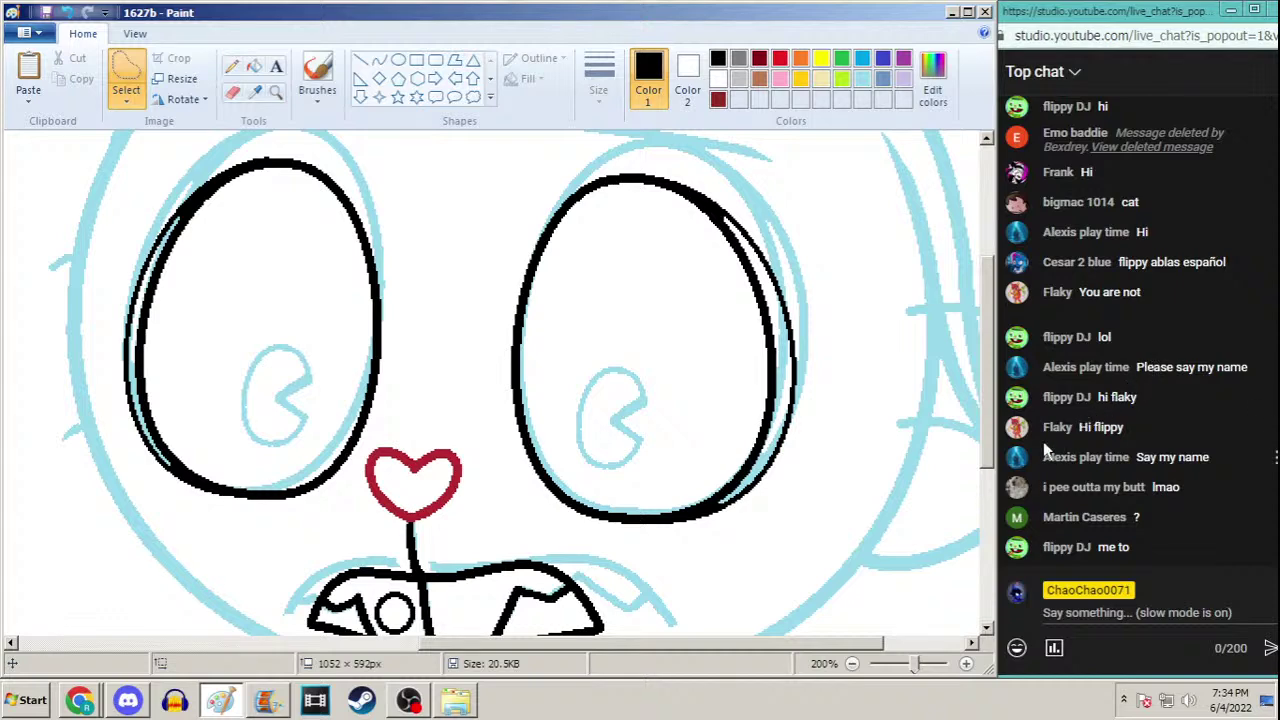
click(231, 66)
click(598, 80)
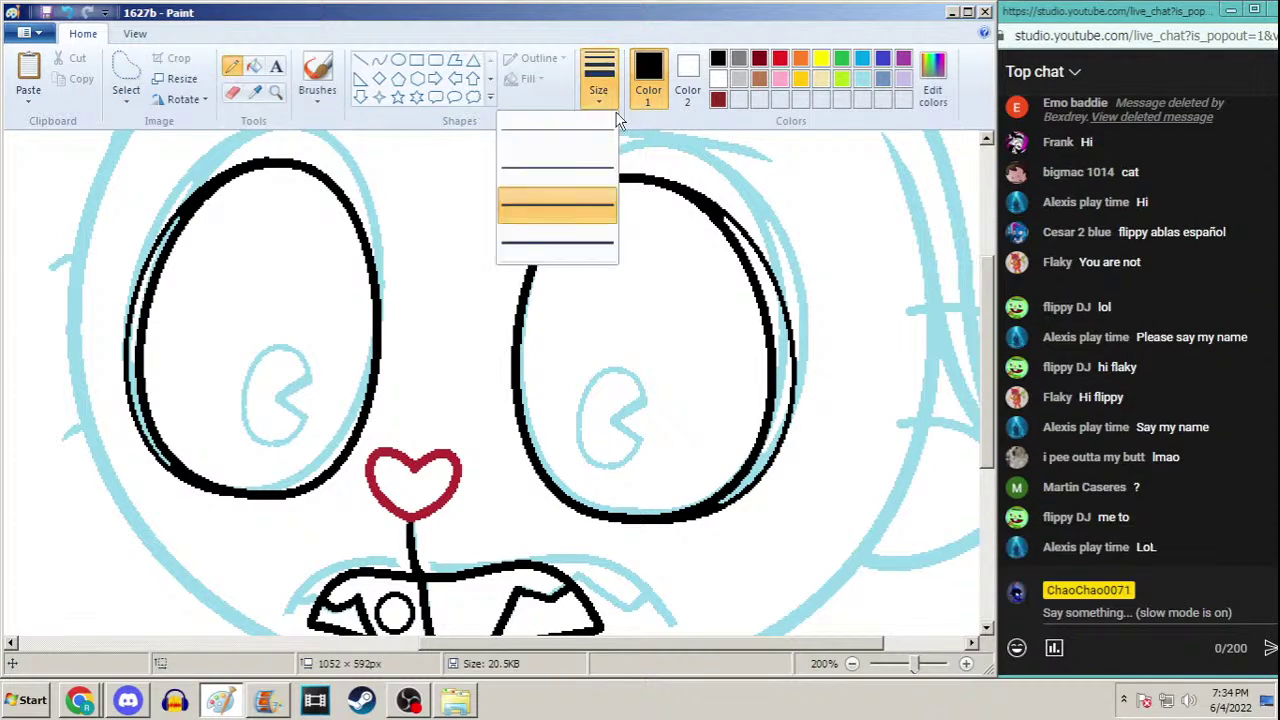
click(560, 205)
scroll(990, 345, down, 1)
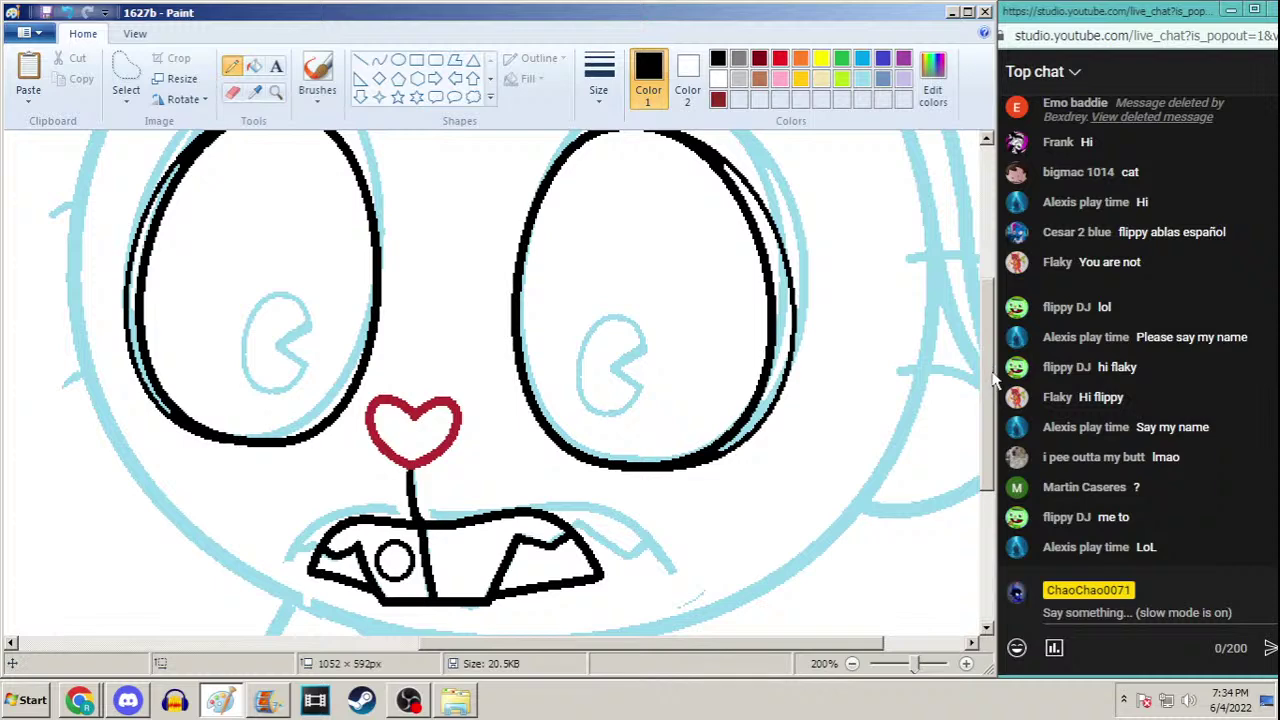
scroll(990, 368, down, 3)
scroll(988, 317, up, 4)
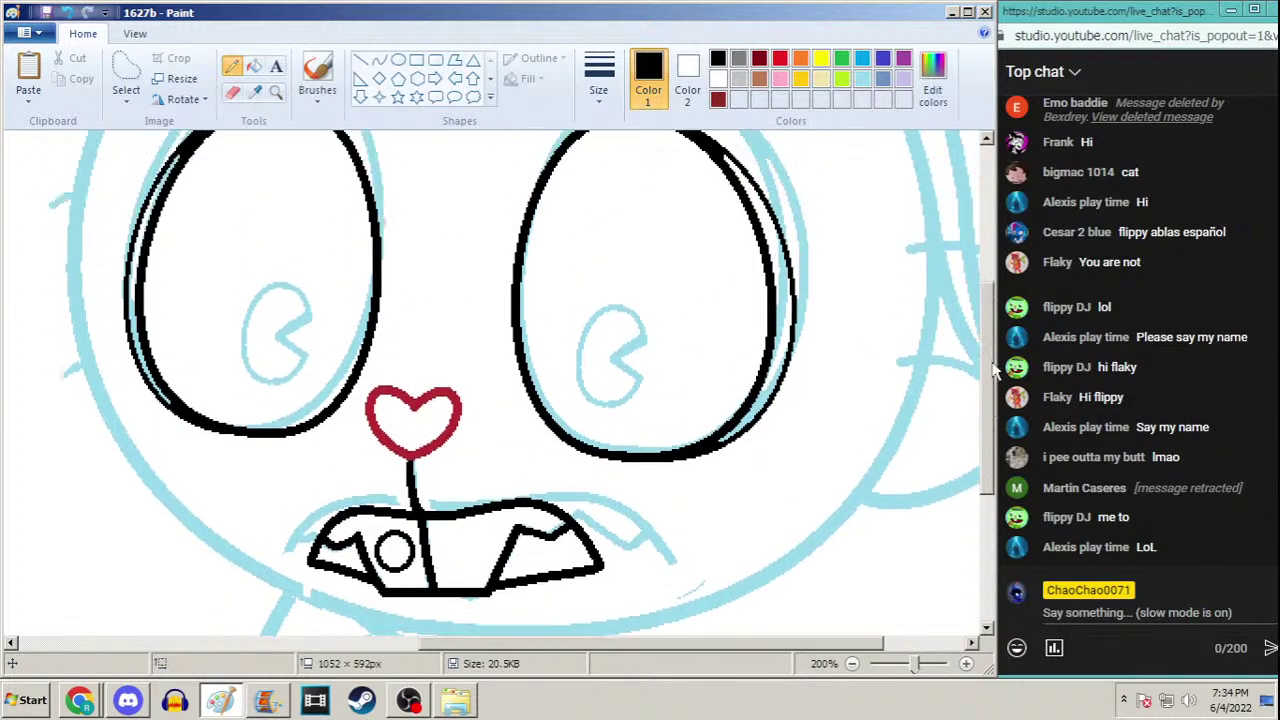
Try to outline the right-hand eye's pupil with a thin black Curve, bounding box about 34 × 73 px
click(379, 60)
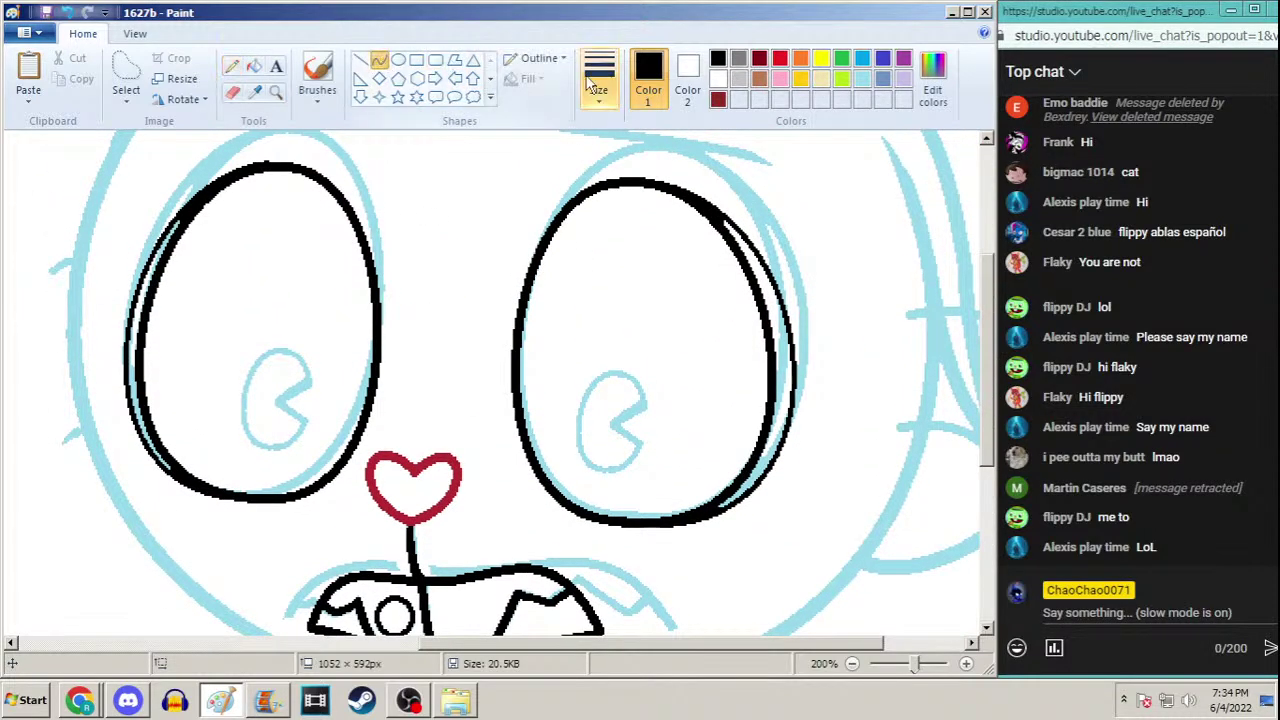
click(603, 86)
click(594, 174)
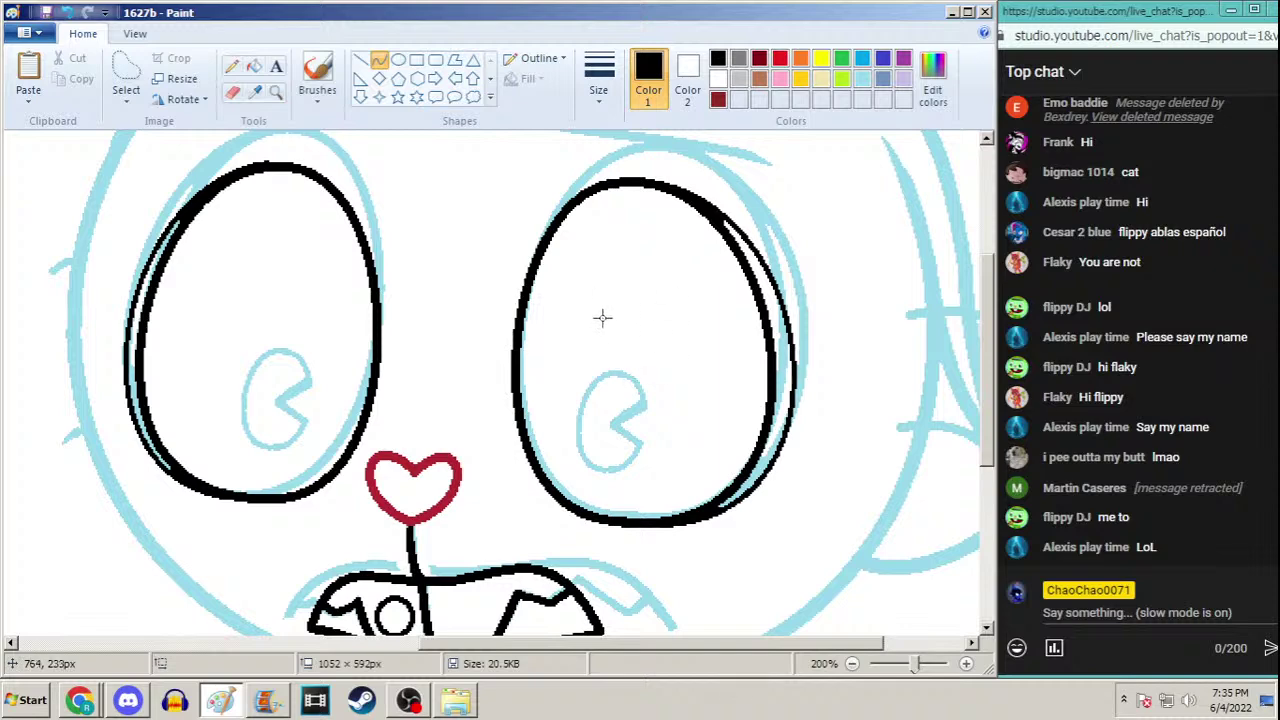
mouse_move(612, 337)
mouse_down()
mouse_move(610, 470)
mouse_move(600, 410)
mouse_move(551, 346)
mouse_move(548, 470)
mouse_up()
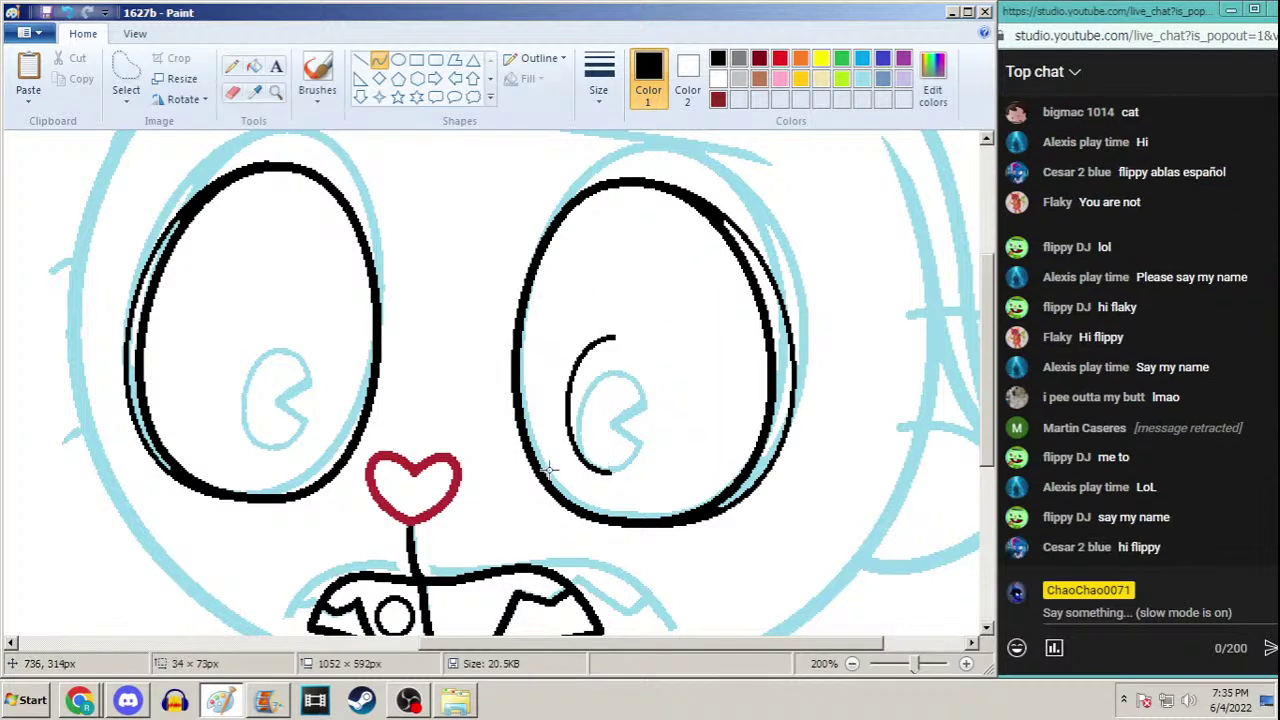
click(398, 60)
key(ctrl+z)
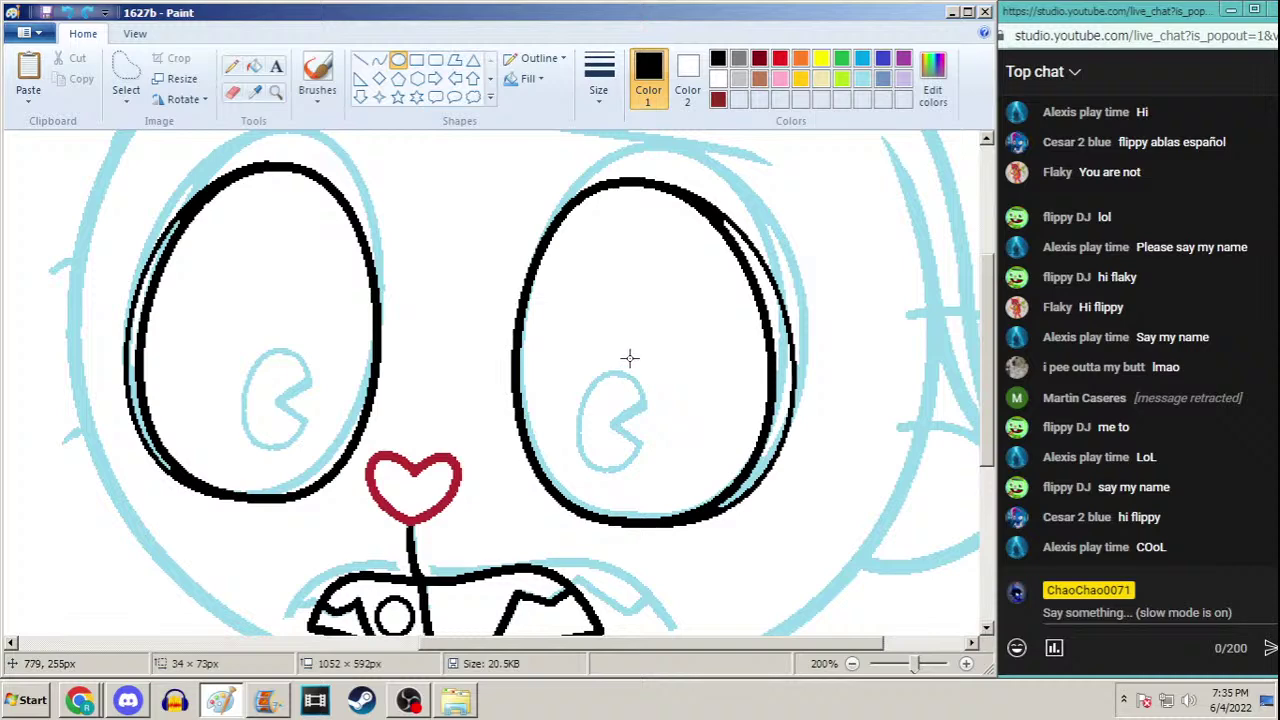
Draw a thin black Ellipse of about 45 × 67 px around the right-hand eye's sketched pupil and adjust its position
drag(650, 347, 561, 473)
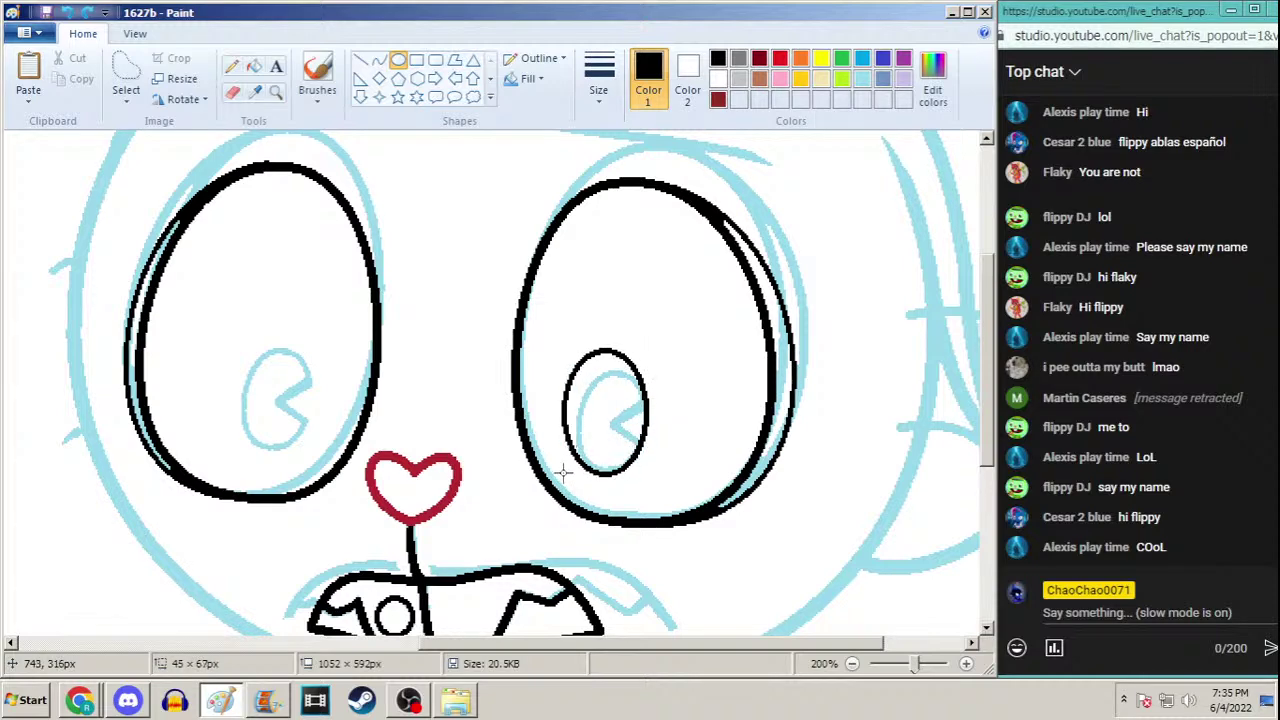
drag(608, 412, 612, 415)
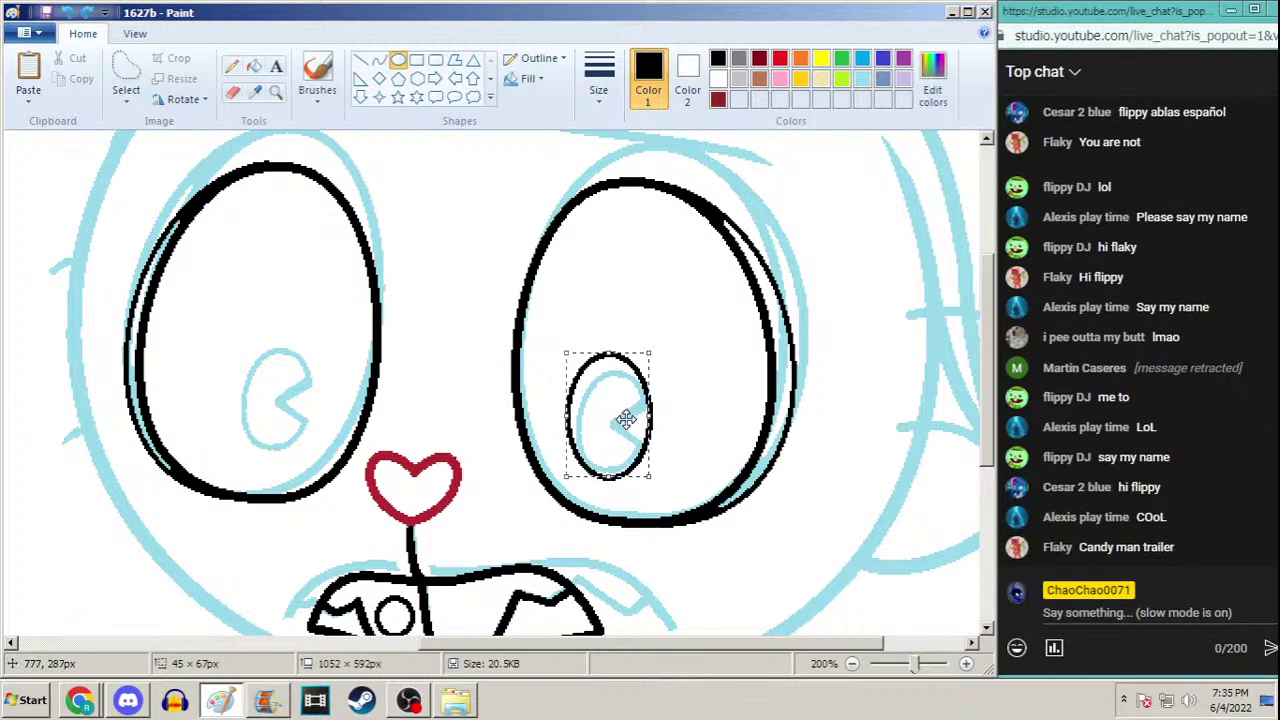
drag(610, 352, 570, 354)
drag(572, 418, 567, 412)
Cut a wedge-shaped notch into the right side of the pupil ellipse with a thin black Pencil, clearing the arc across it
click(231, 65)
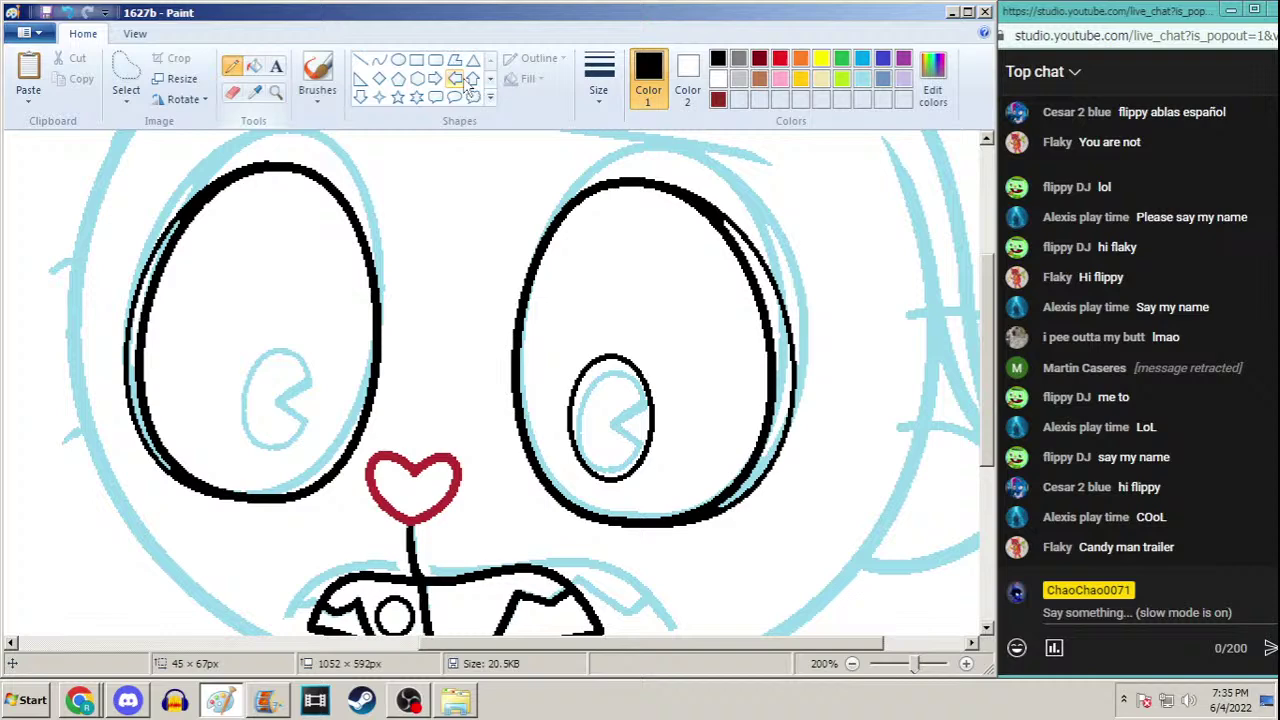
click(598, 88)
click(571, 177)
mouse_move(657, 392)
mouse_down()
mouse_move(618, 404)
mouse_move(636, 440)
mouse_move(652, 444)
mouse_move(638, 432)
mouse_move(657, 414)
mouse_move(662, 428)
mouse_up()
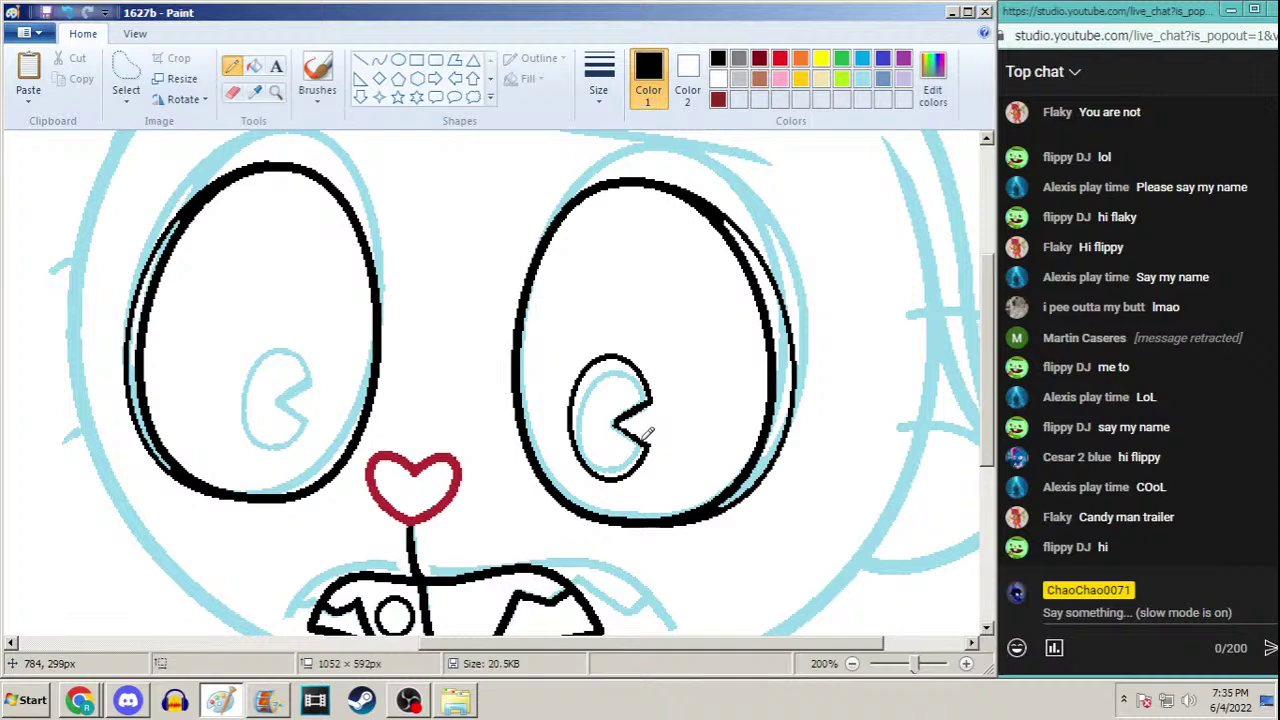
Place a copy of the notched pupil over the sketched pupil in the left-hand eye
click(126, 72)
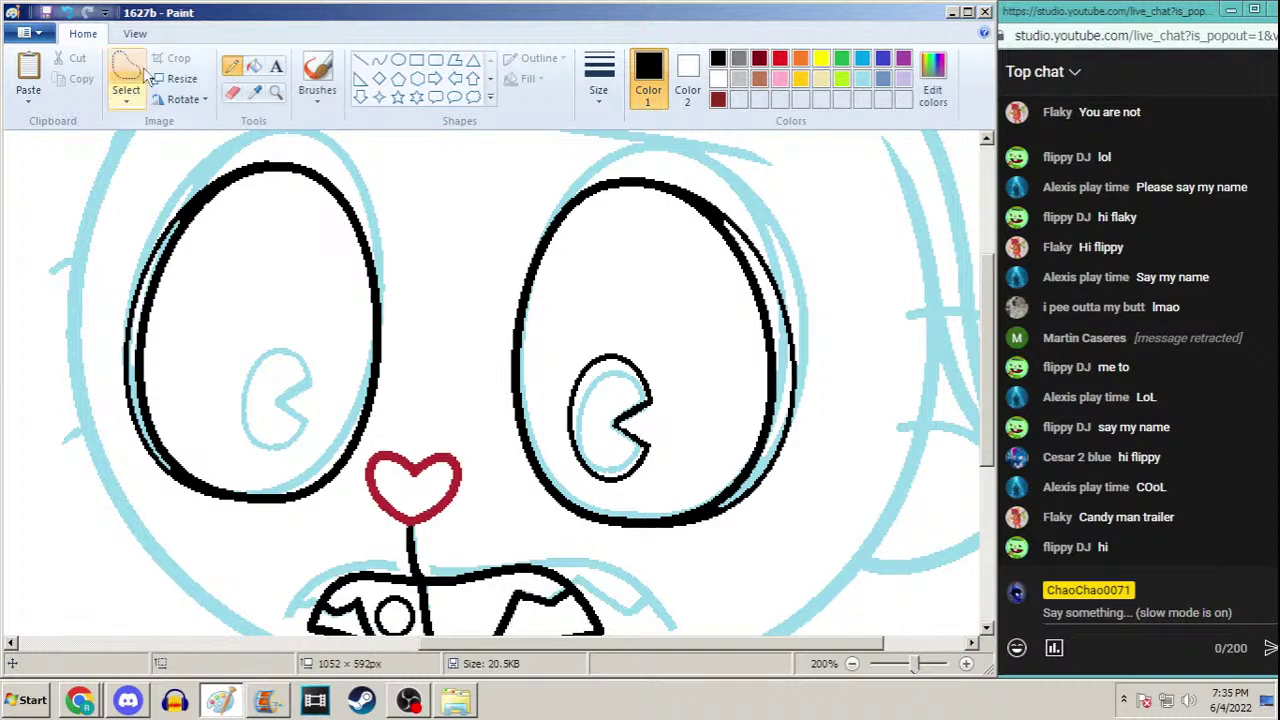
mouse_move(573, 353)
mouse_down()
mouse_move(571, 462)
mouse_move(608, 489)
mouse_move(648, 466)
mouse_move(674, 409)
mouse_move(638, 347)
mouse_up()
drag(625, 410, 299, 386)
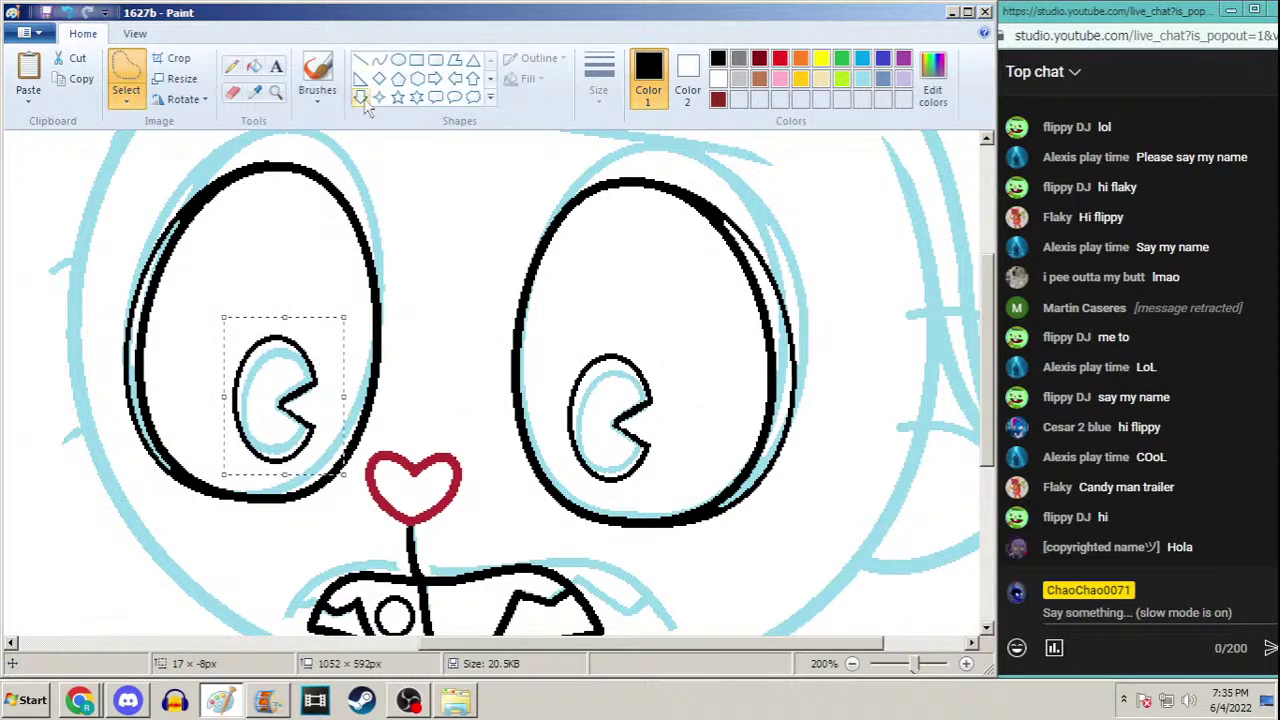
Draw thick purple Curves as brow lines across the right-hand eye, about 187 × 24 px, and the left-hand eye, about 155 × 22 px
click(277, 92)
right_click(488, 307)
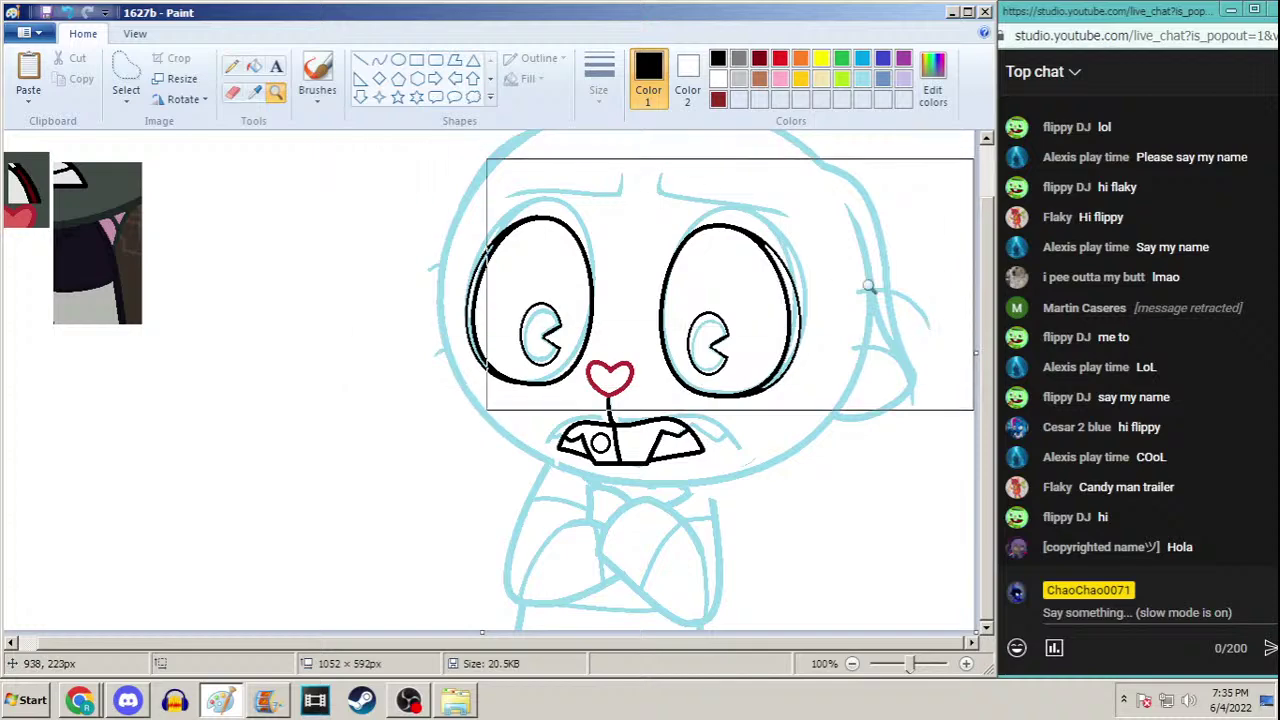
click(705, 275)
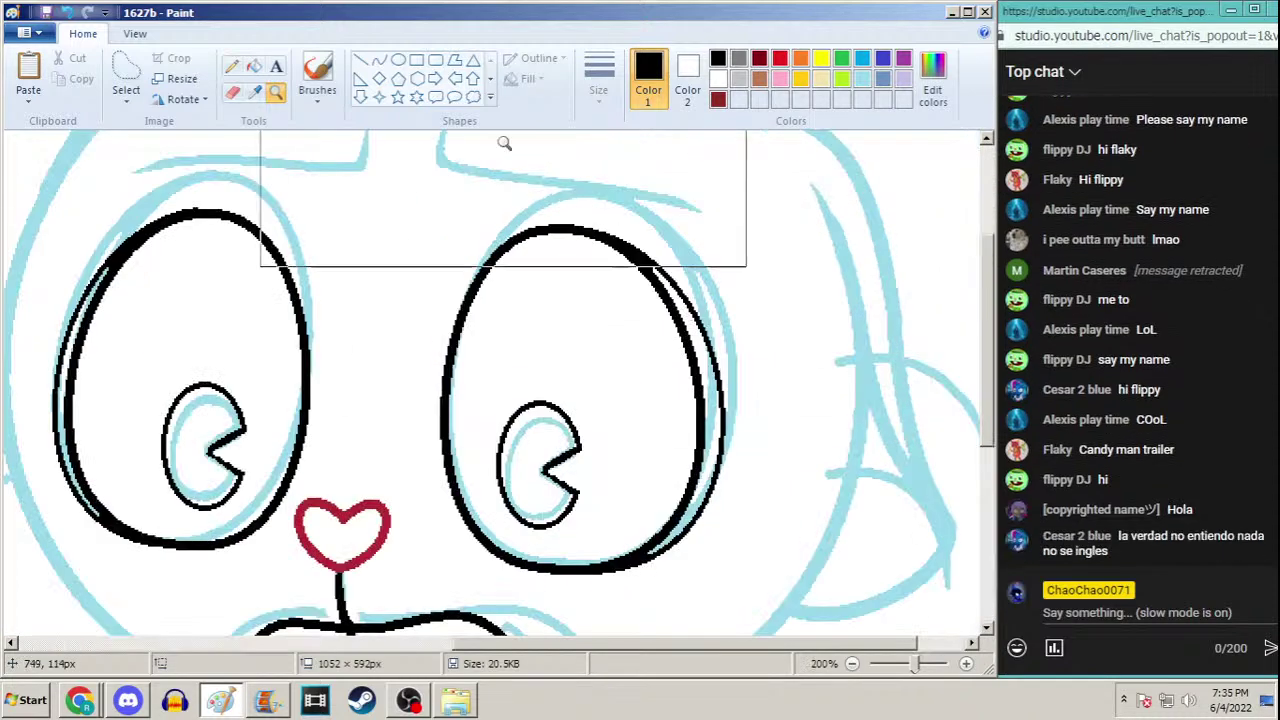
click(379, 60)
click(598, 80)
click(557, 205)
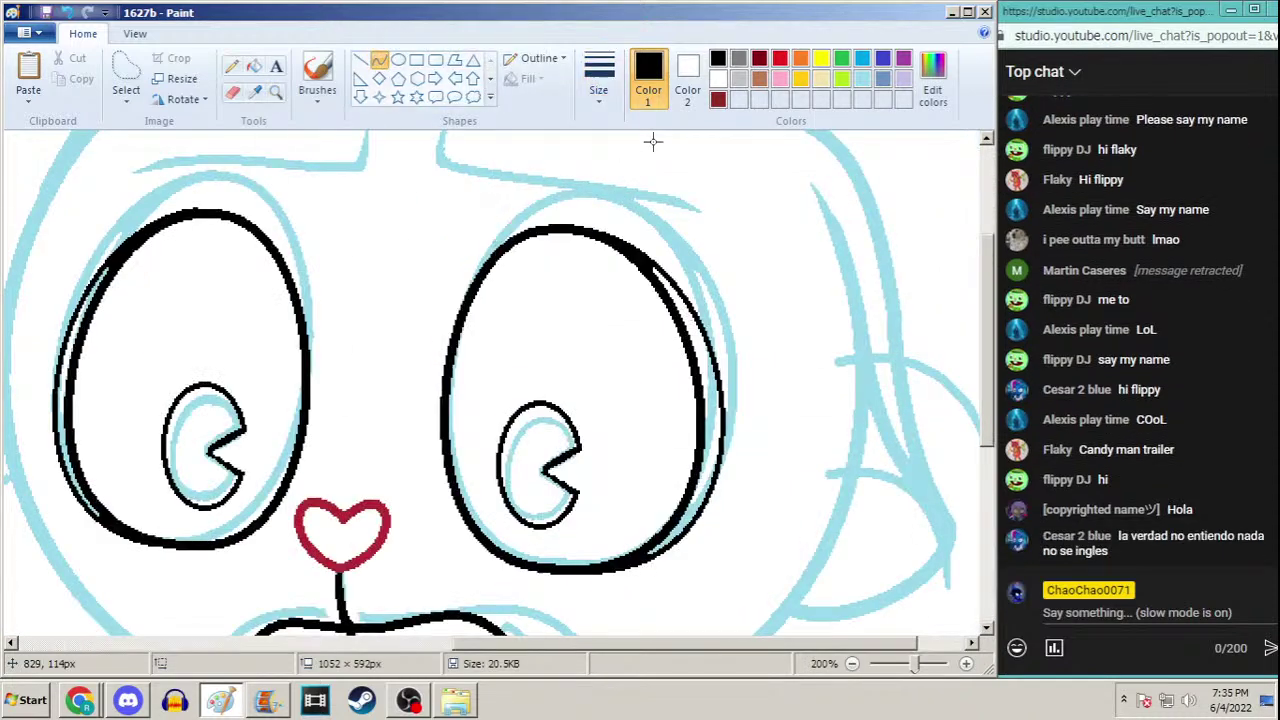
click(903, 58)
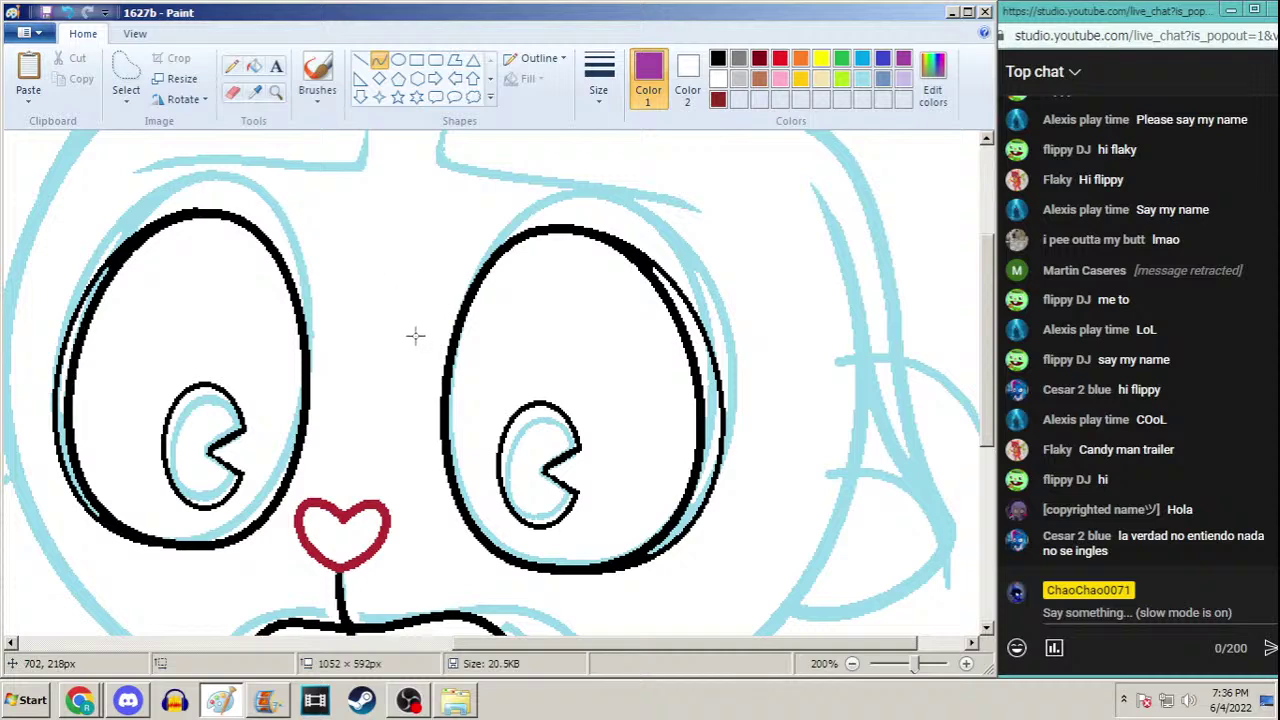
drag(395, 333, 749, 350)
drag(559, 325, 626, 303)
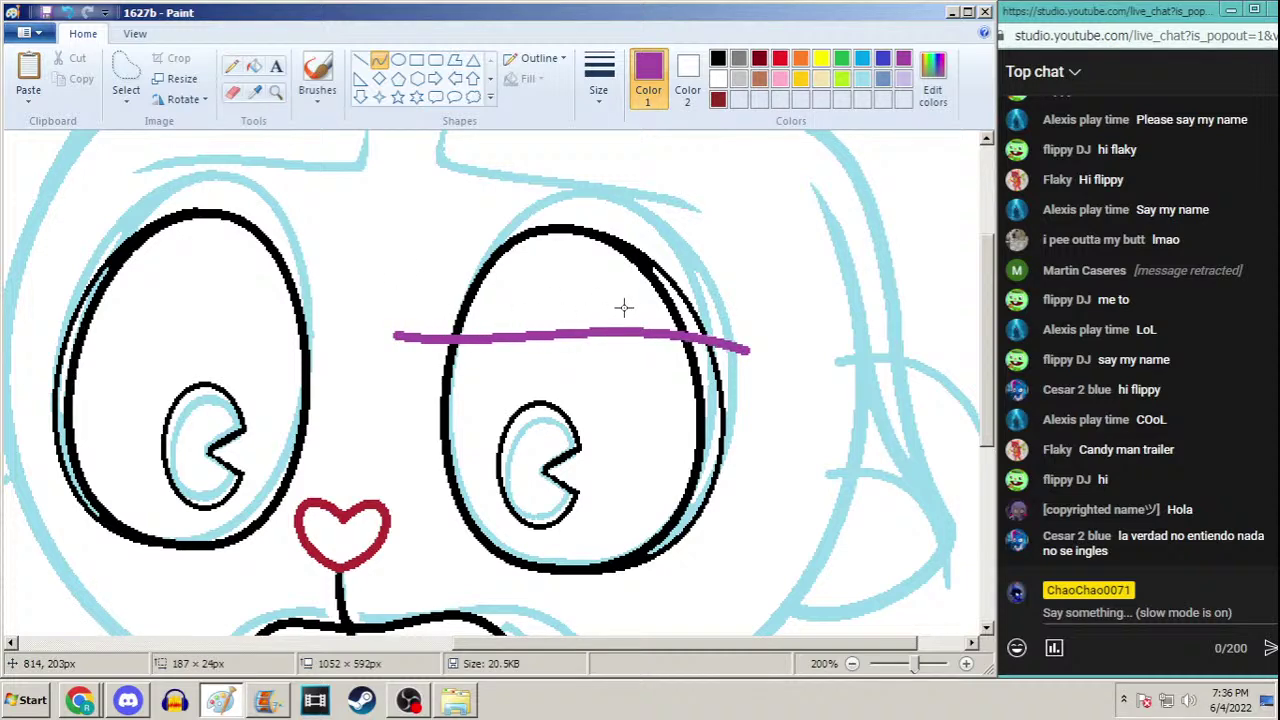
click(632, 316)
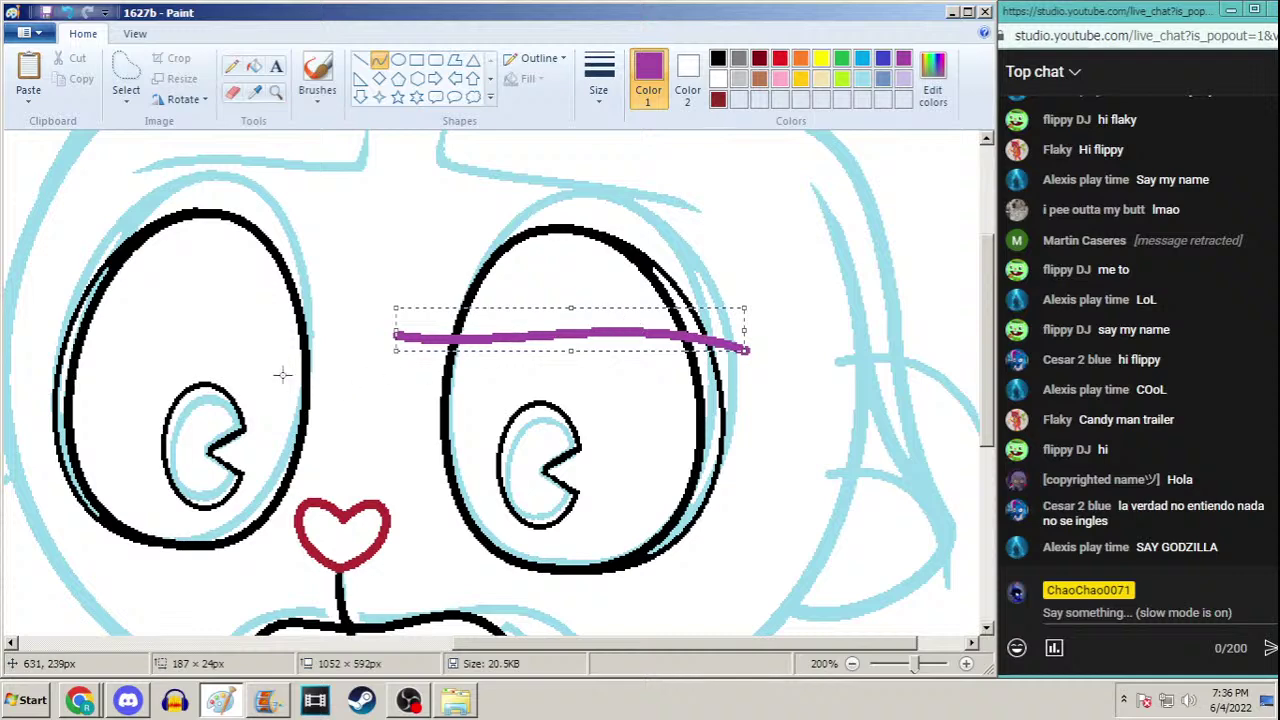
drag(338, 333, 44, 316)
mouse_move(230, 337)
mouse_down()
mouse_move(126, 306)
mouse_move(223, 277)
mouse_move(242, 313)
mouse_move(229, 286)
mouse_move(194, 294)
mouse_move(238, 307)
mouse_move(238, 346)
mouse_up()
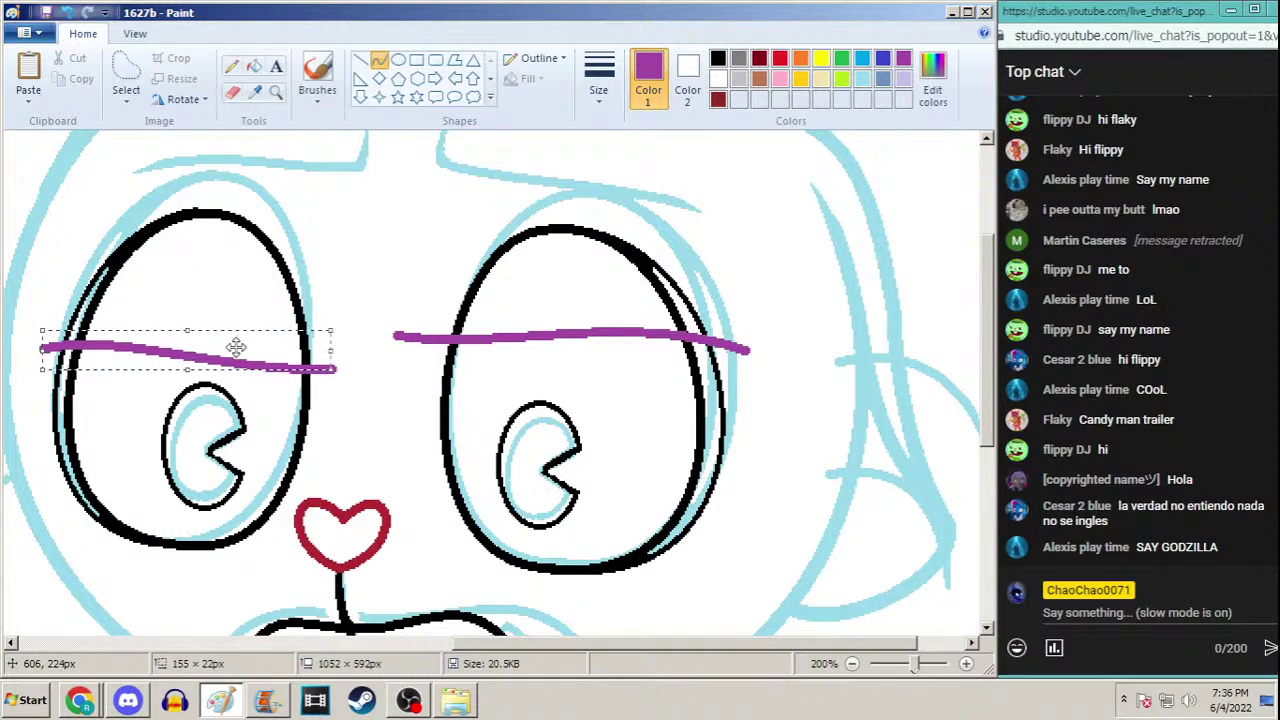
Add a short upward purple Pencil stroke at the inner end of each brow line
click(231, 66)
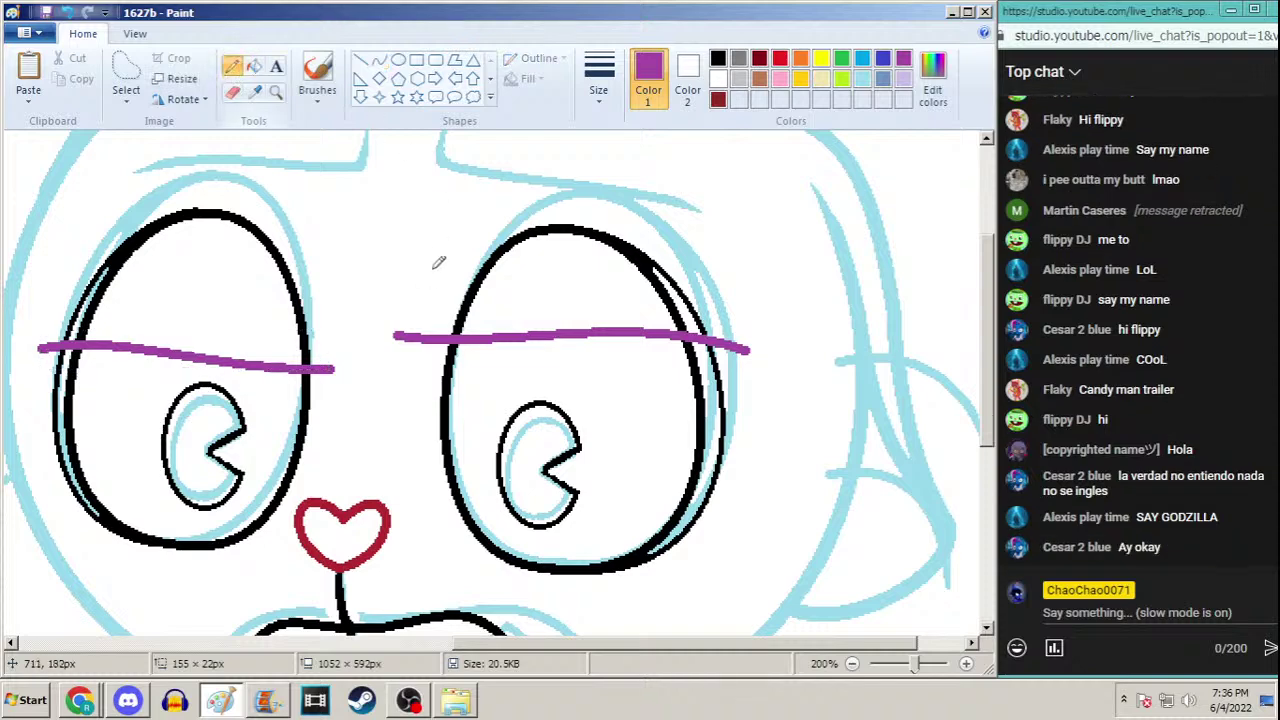
drag(397, 331, 404, 285)
click(598, 78)
click(566, 220)
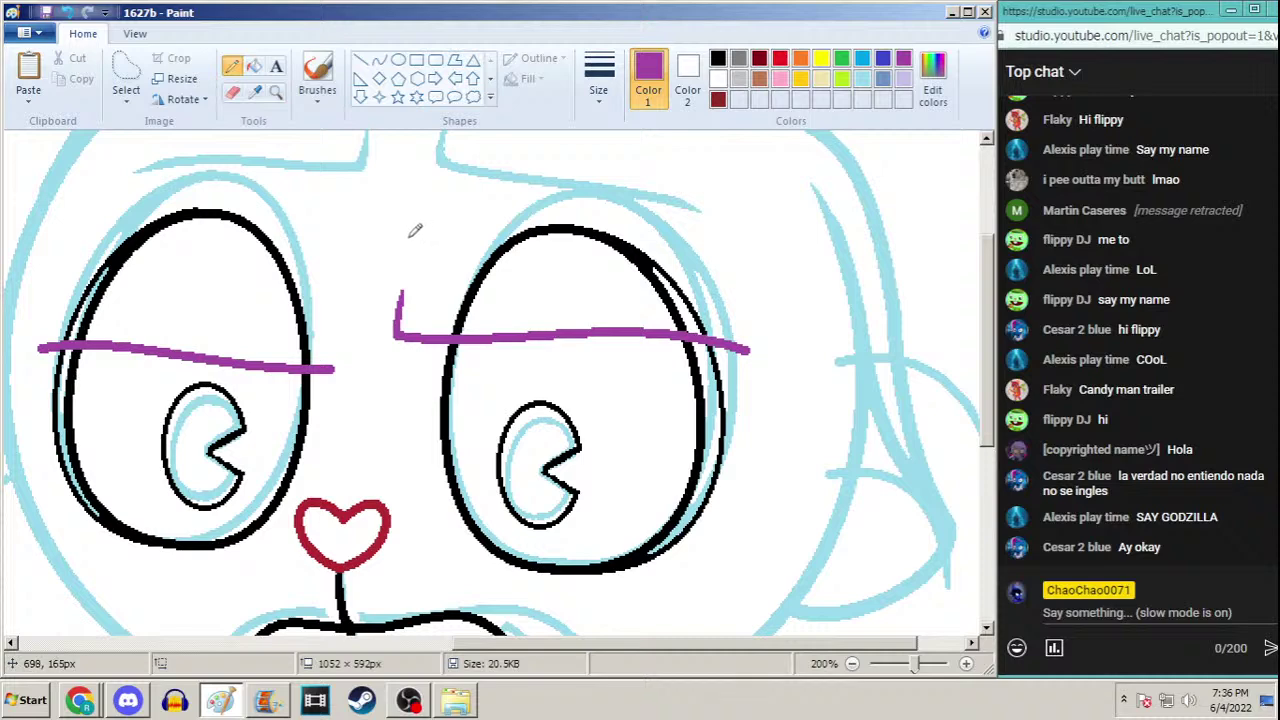
drag(336, 368, 338, 322)
Fill the eye outlines above both brow lines with white and recolour the purple brow lines black
click(254, 66)
click(718, 58)
right_click(643, 250)
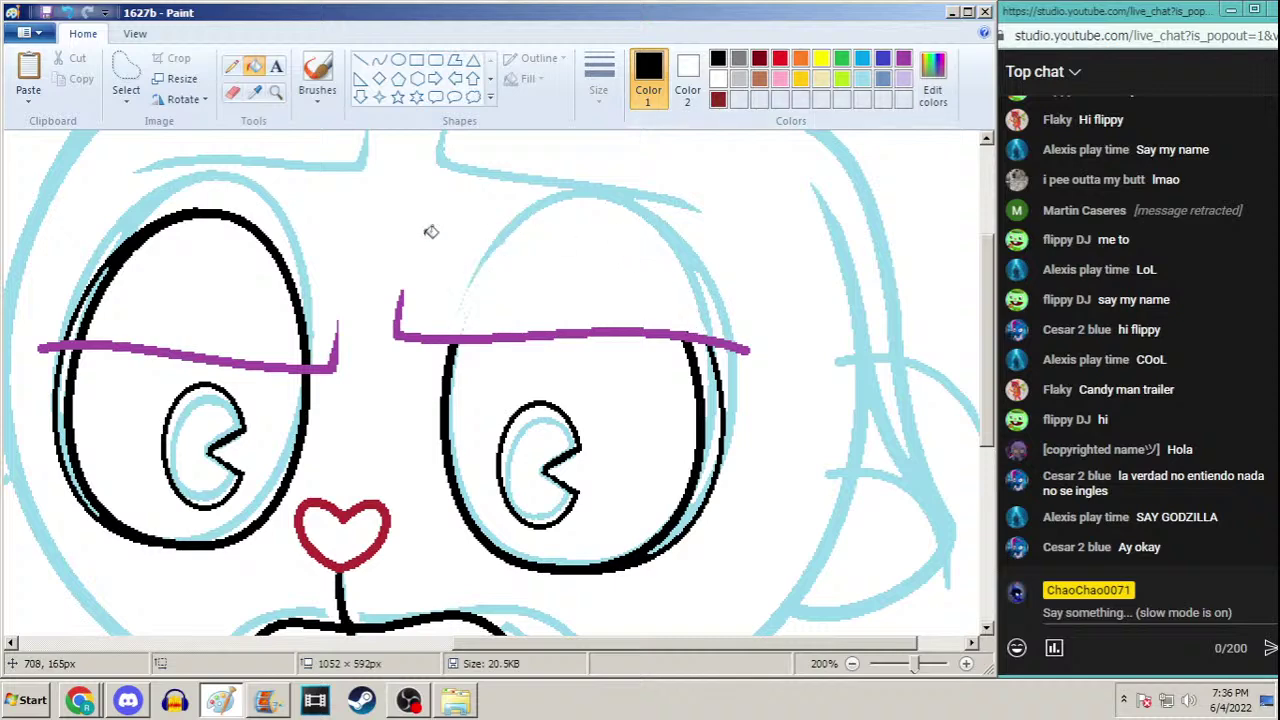
right_click(272, 236)
click(397, 305)
click(333, 362)
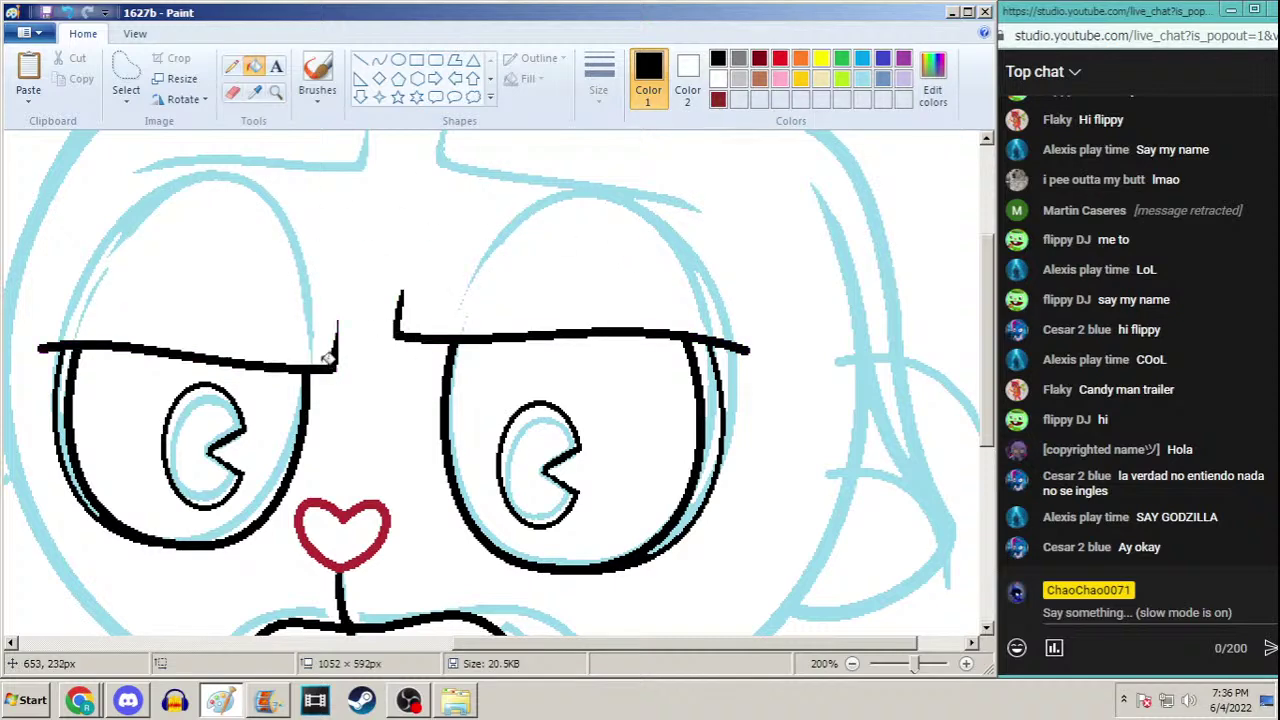
Taper the outer ends of both black brow lines to a point with the Pencil
click(231, 66)
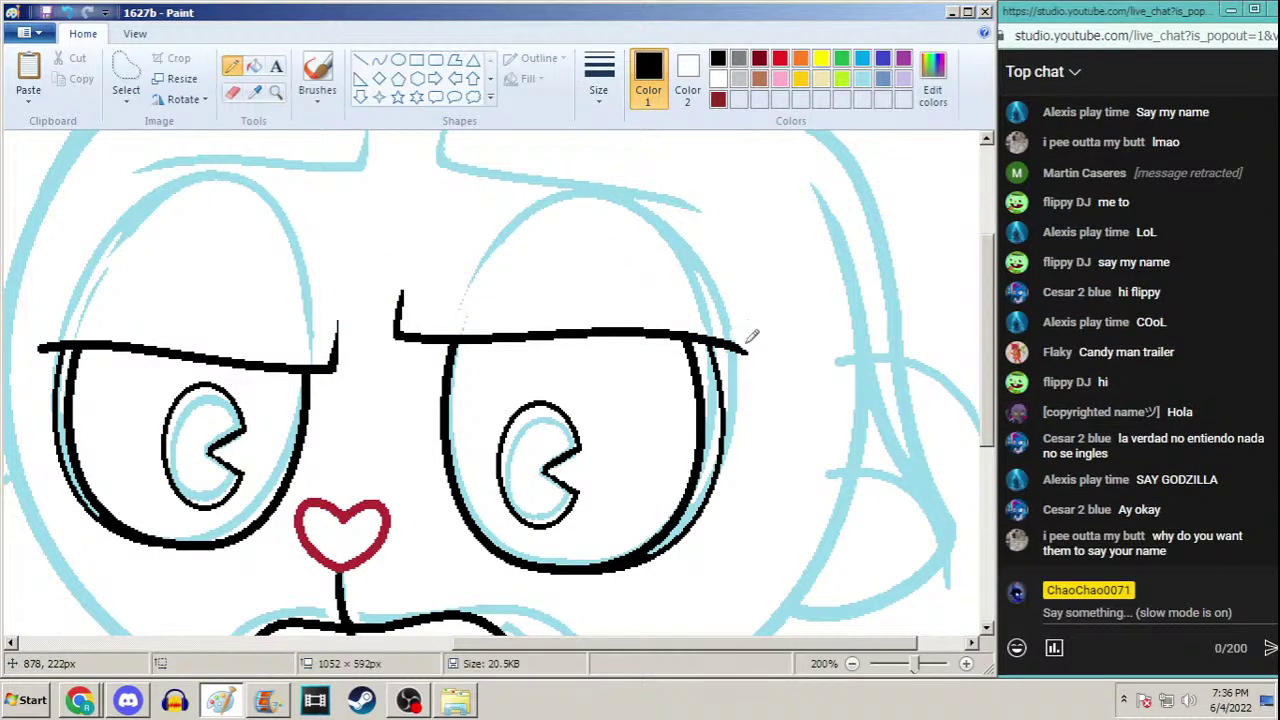
drag(751, 334, 742, 344)
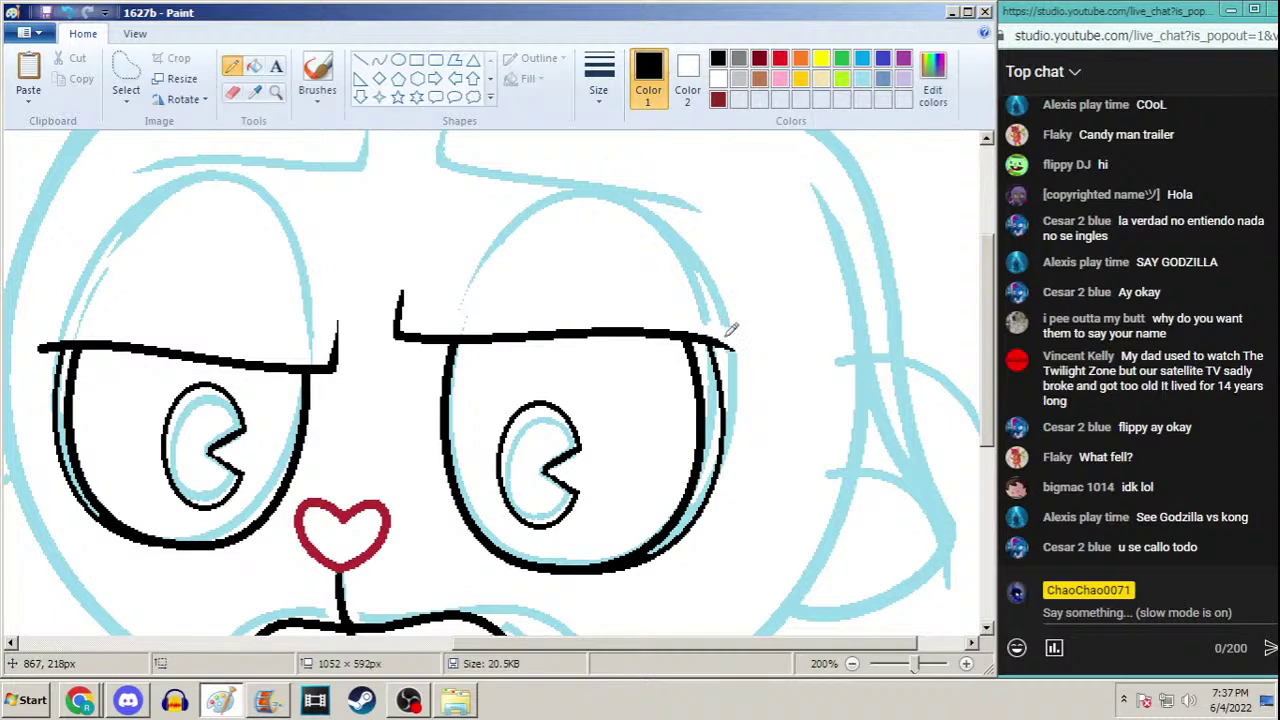
click(598, 85)
click(586, 228)
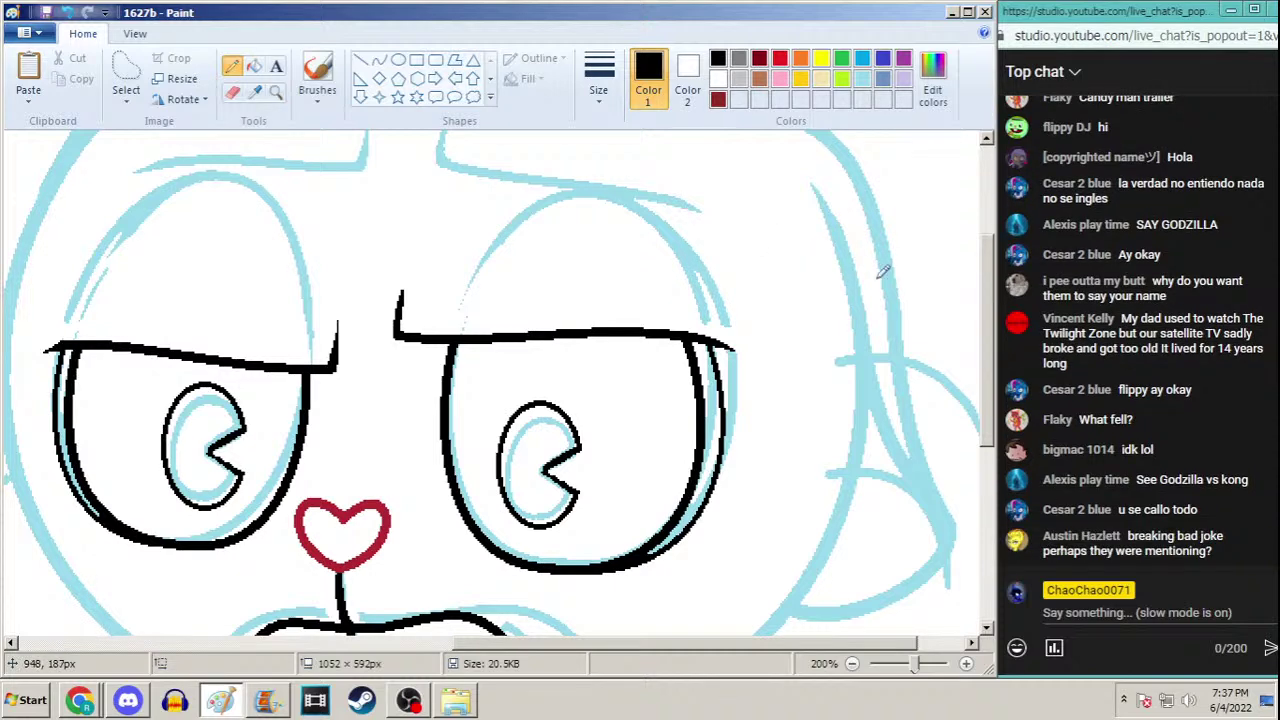
Sample the dark green-grey of the hat in the reference picture as the drawing colour and set a thick line size
drag(548, 645, 503, 644)
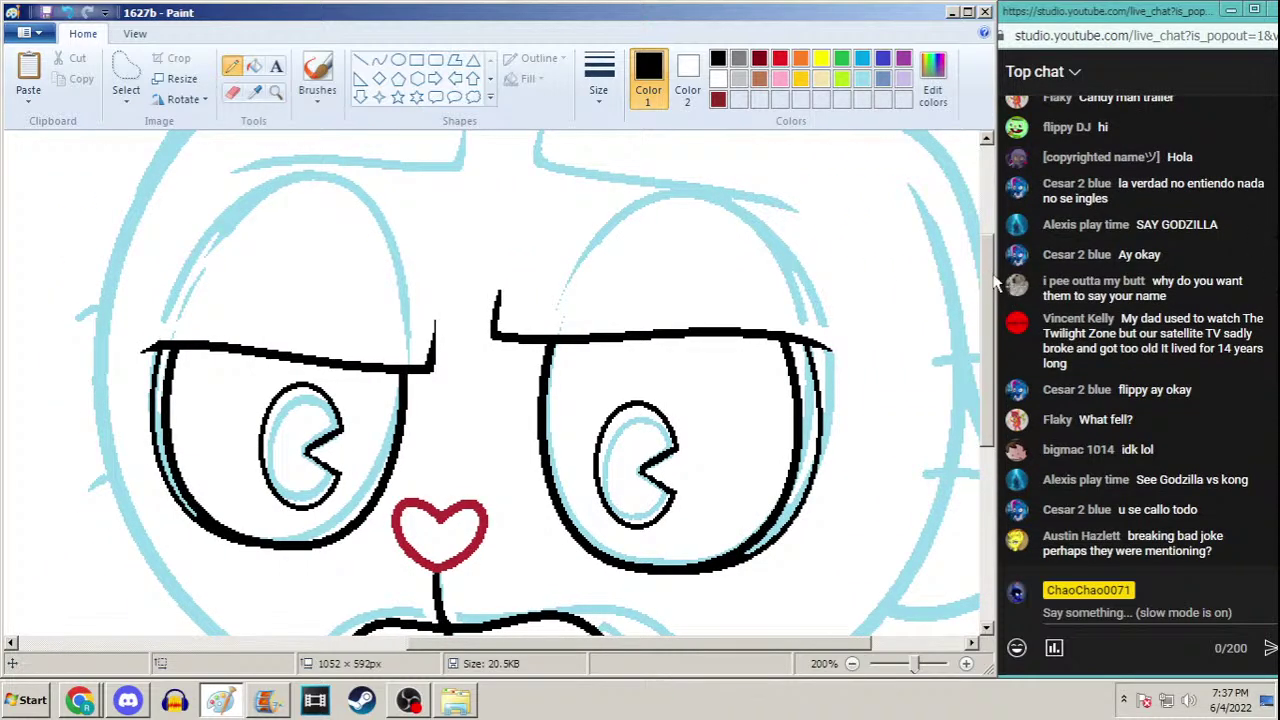
drag(992, 276, 999, 408)
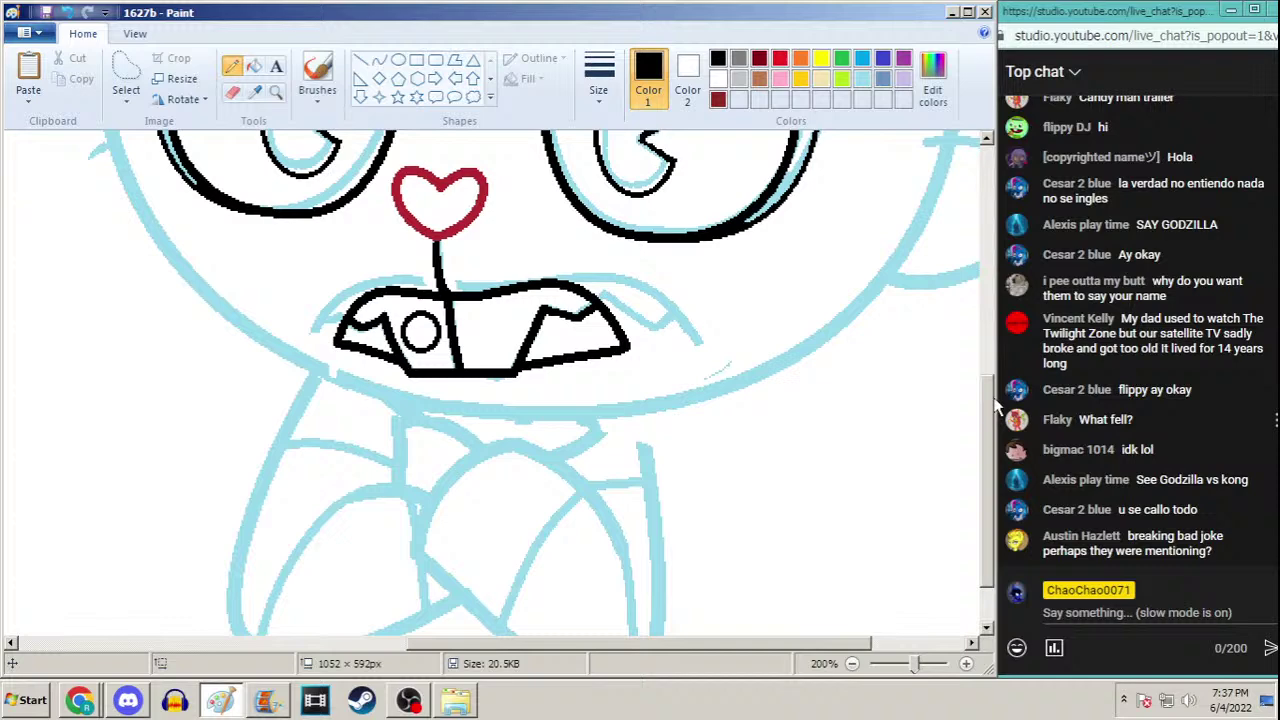
click(276, 91)
right_click(297, 150)
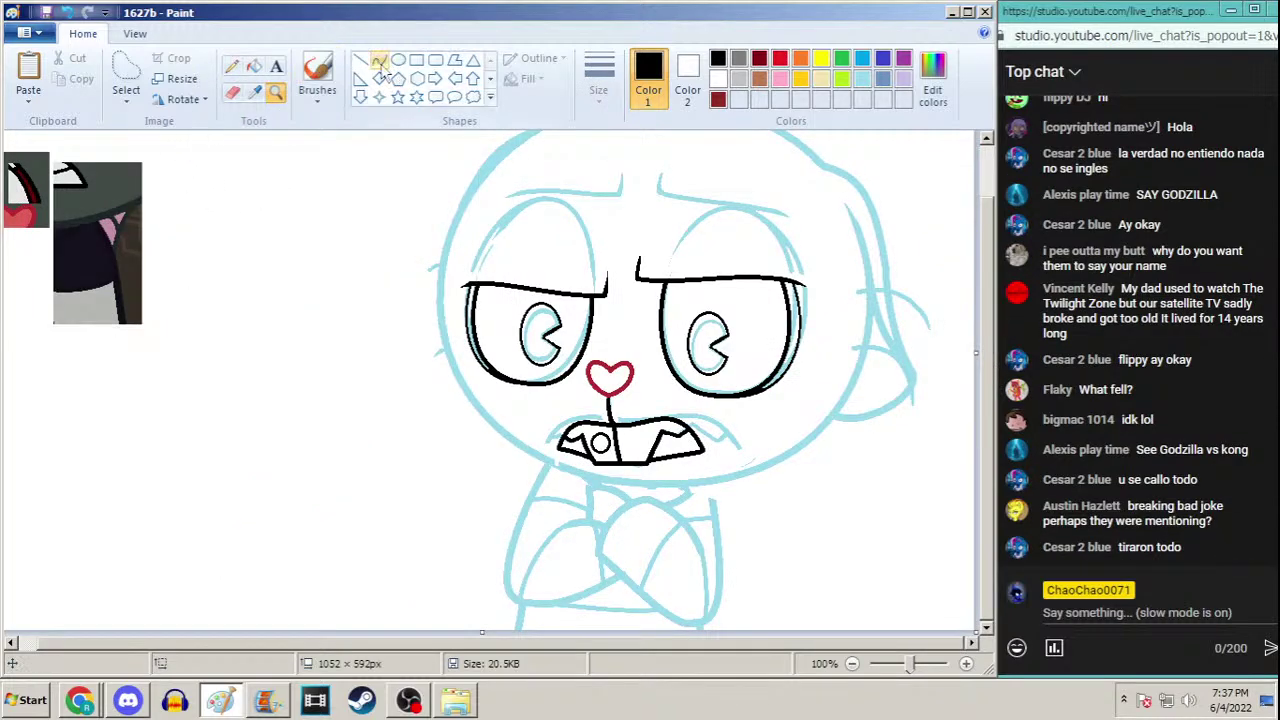
scroll(985, 327, up, 2)
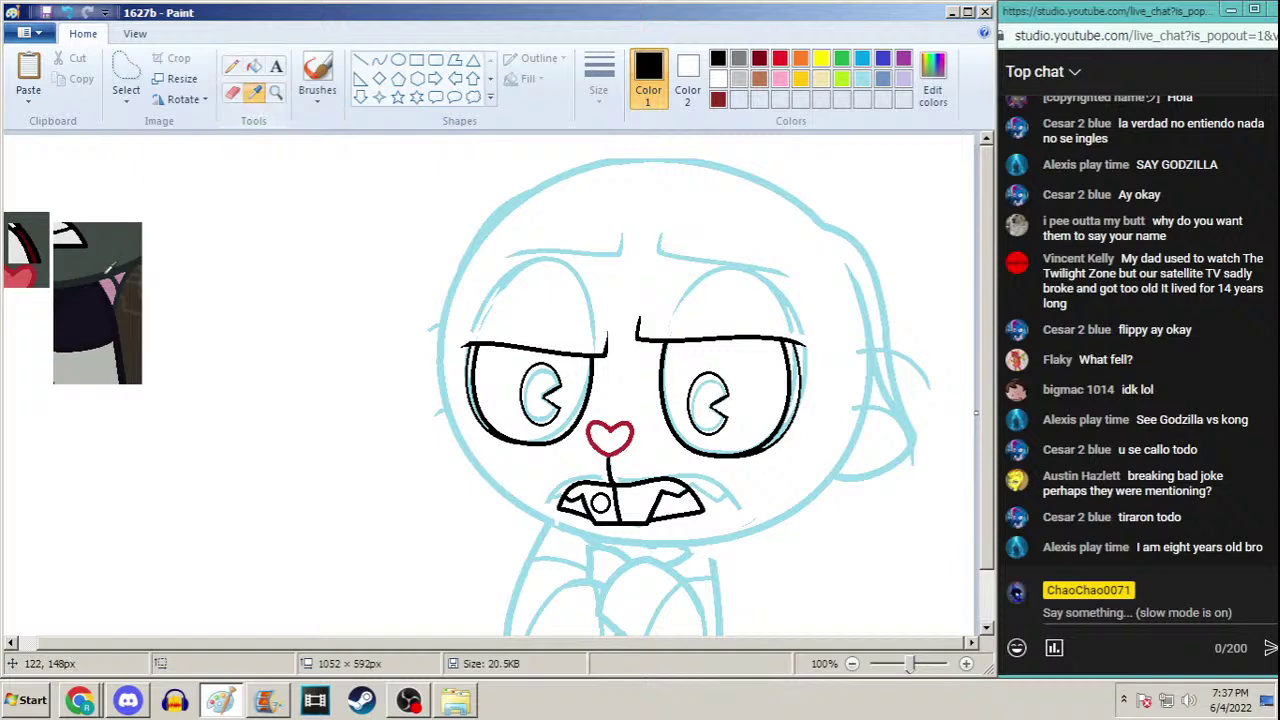
click(112, 250)
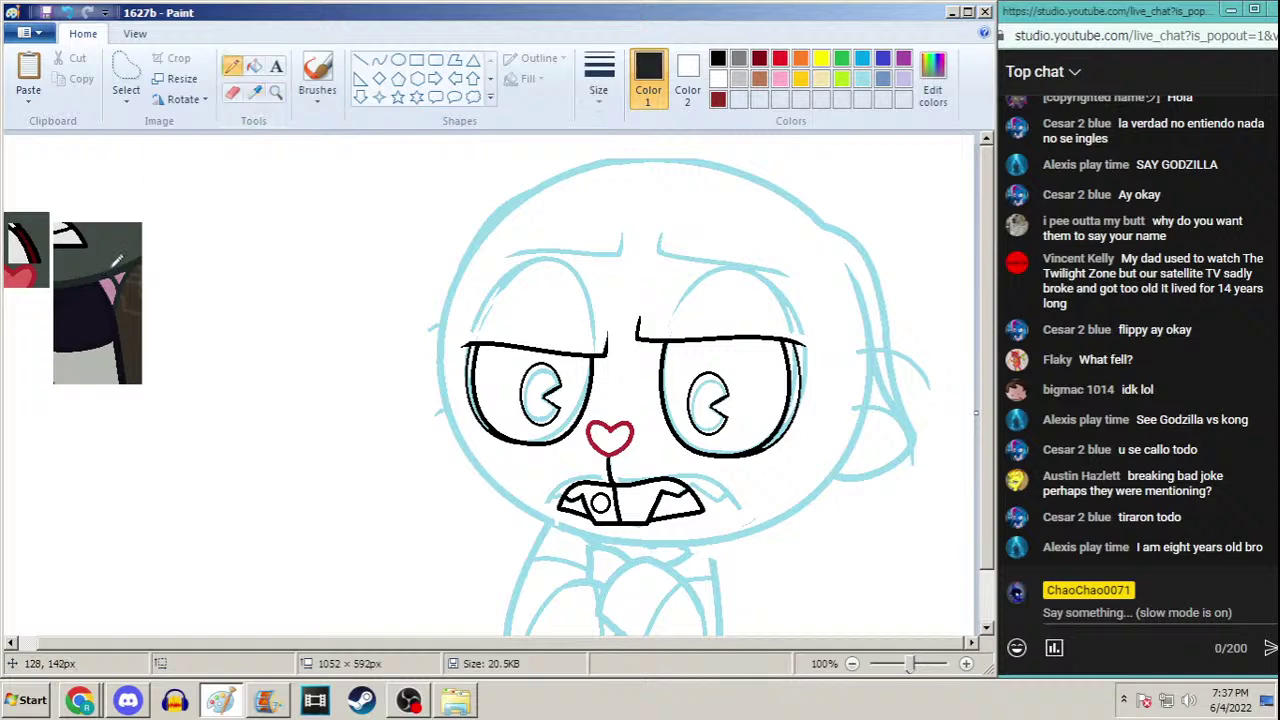
click(379, 60)
click(600, 72)
click(586, 236)
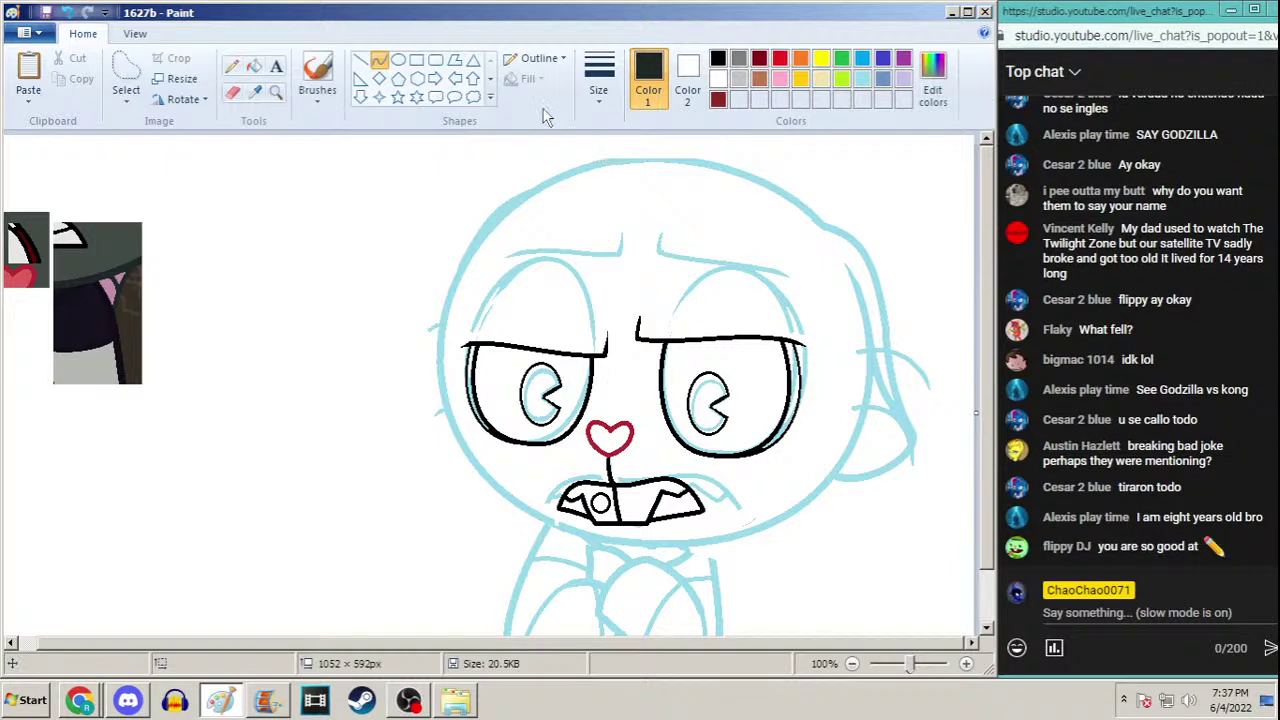
Draw a dark Oval outline about 460 × 412 px around the face, fitted to the blue head sketch
click(398, 60)
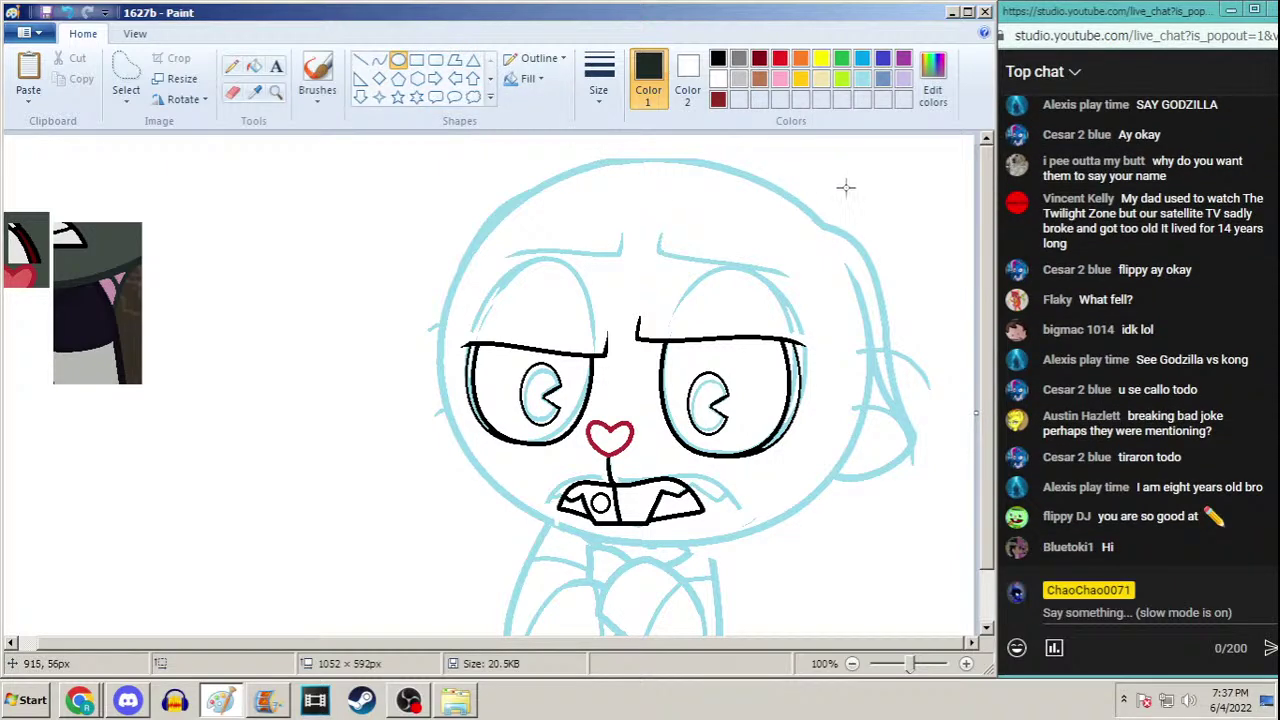
drag(851, 178, 441, 549)
drag(855, 363, 872, 376)
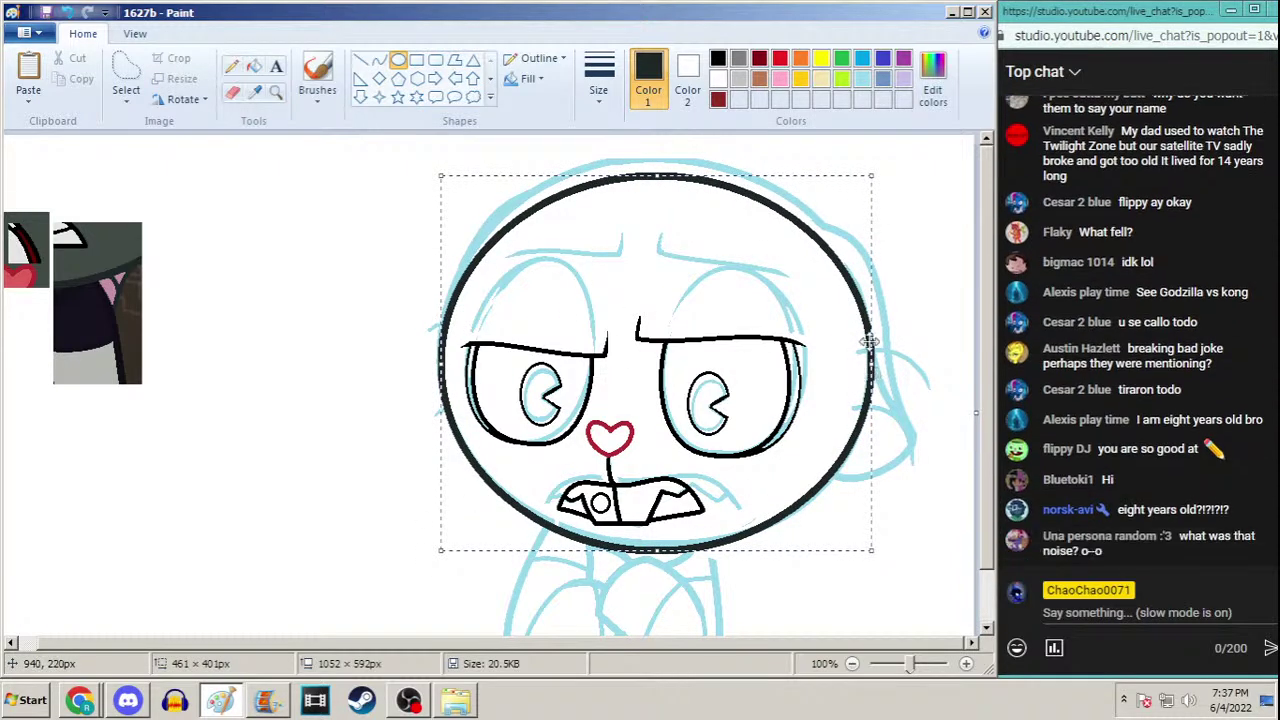
drag(871, 373, 870, 372)
drag(656, 555, 658, 544)
drag(656, 176, 664, 158)
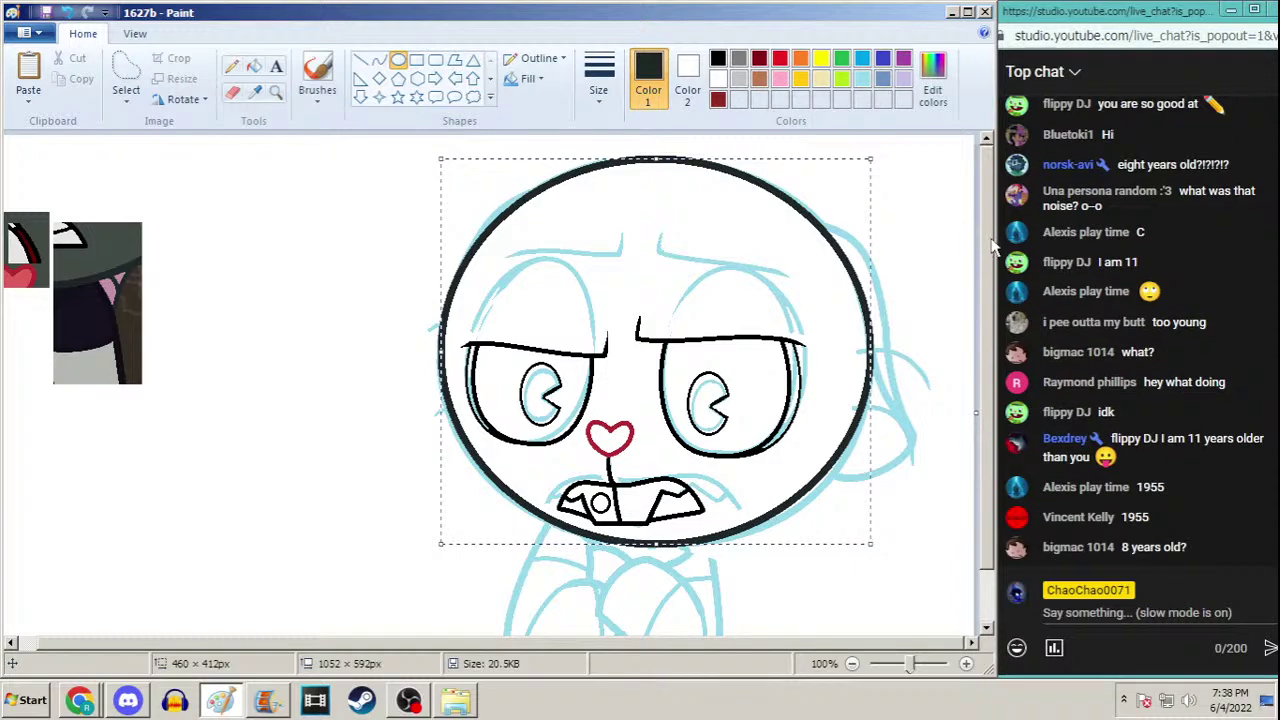
drag(988, 303, 993, 390)
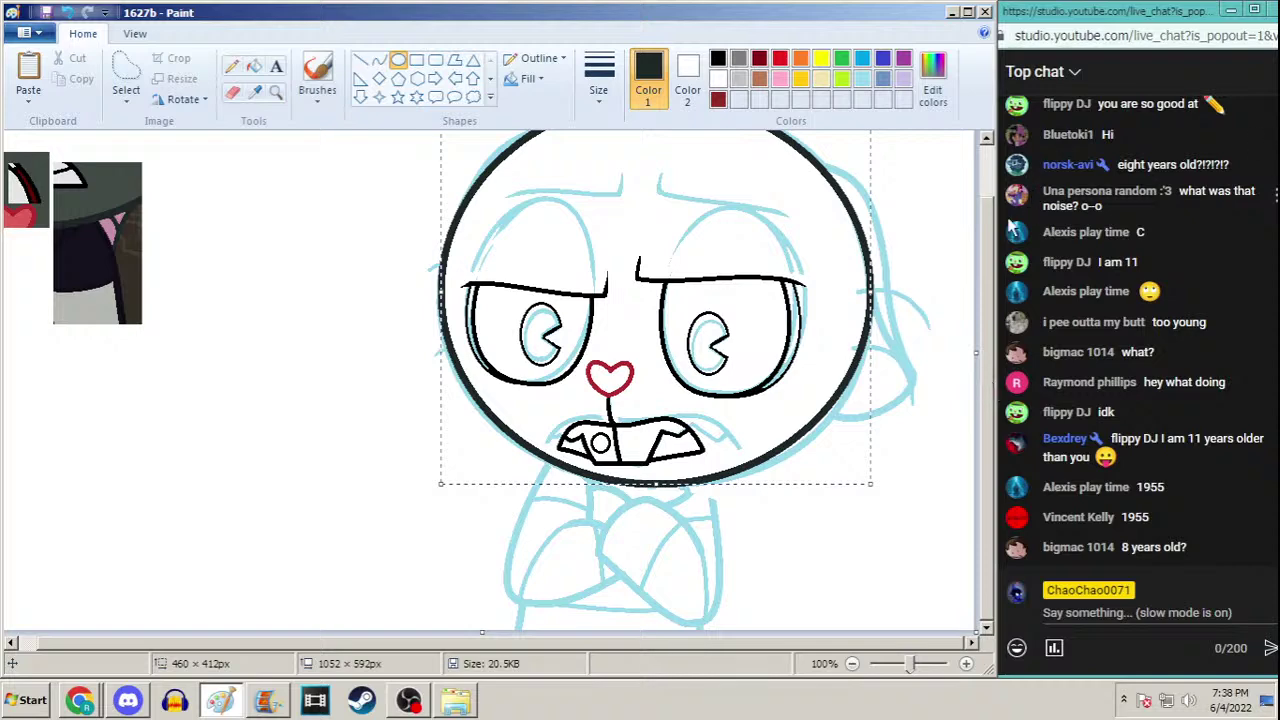
drag(992, 250, 999, 206)
click(955, 247)
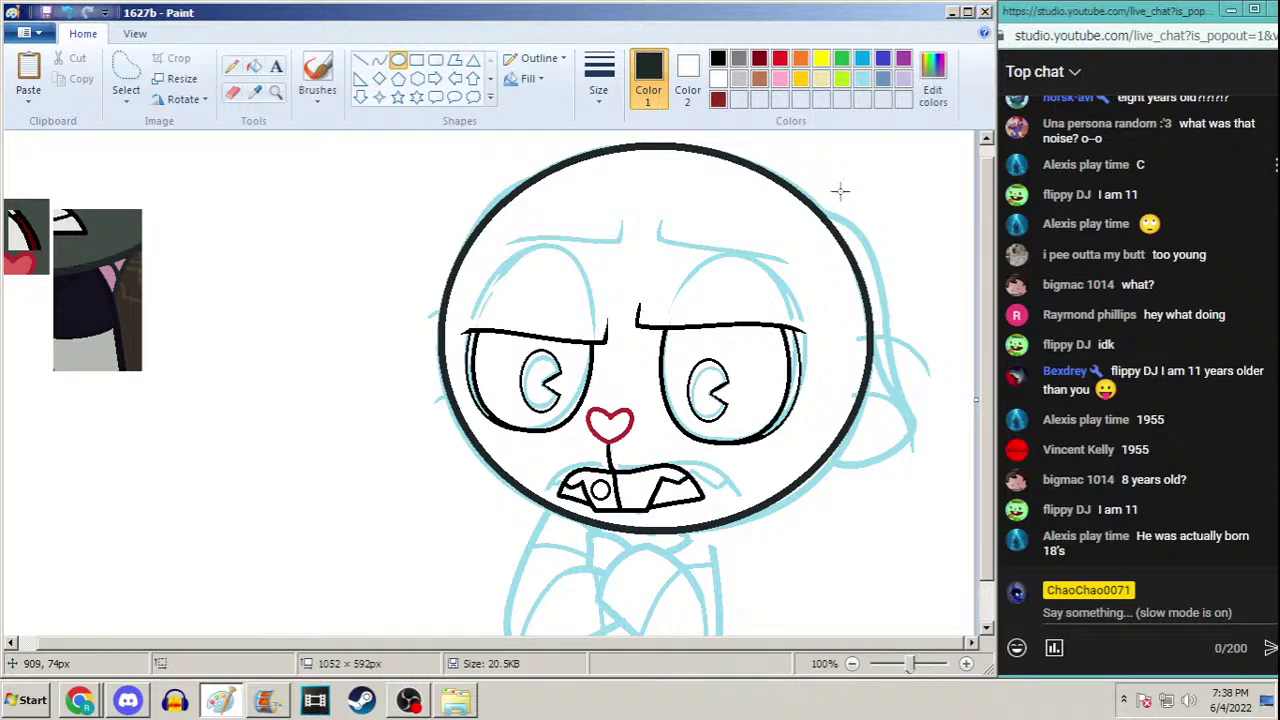
Set the drawing colour to orange, switch to the Curve tool and undo the trial strokes at the head's upper-right edge
click(804, 60)
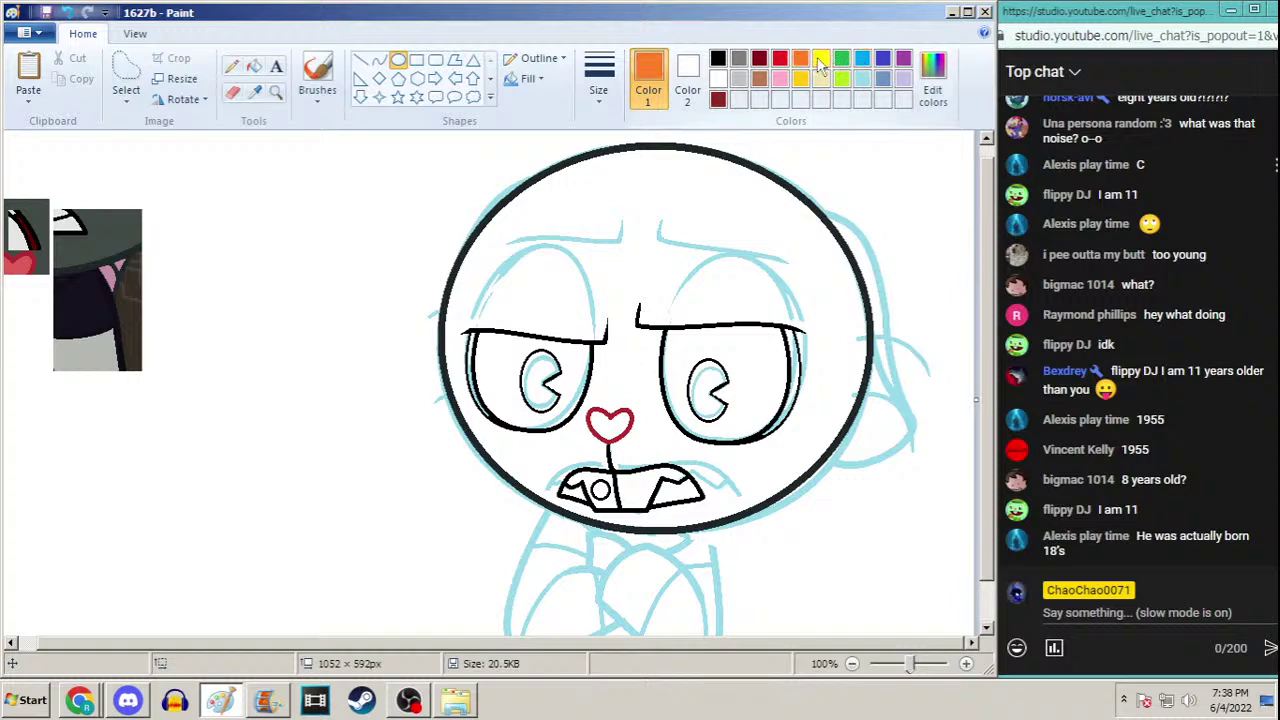
drag(785, 188, 897, 249)
click(379, 60)
key(ctrl+z)
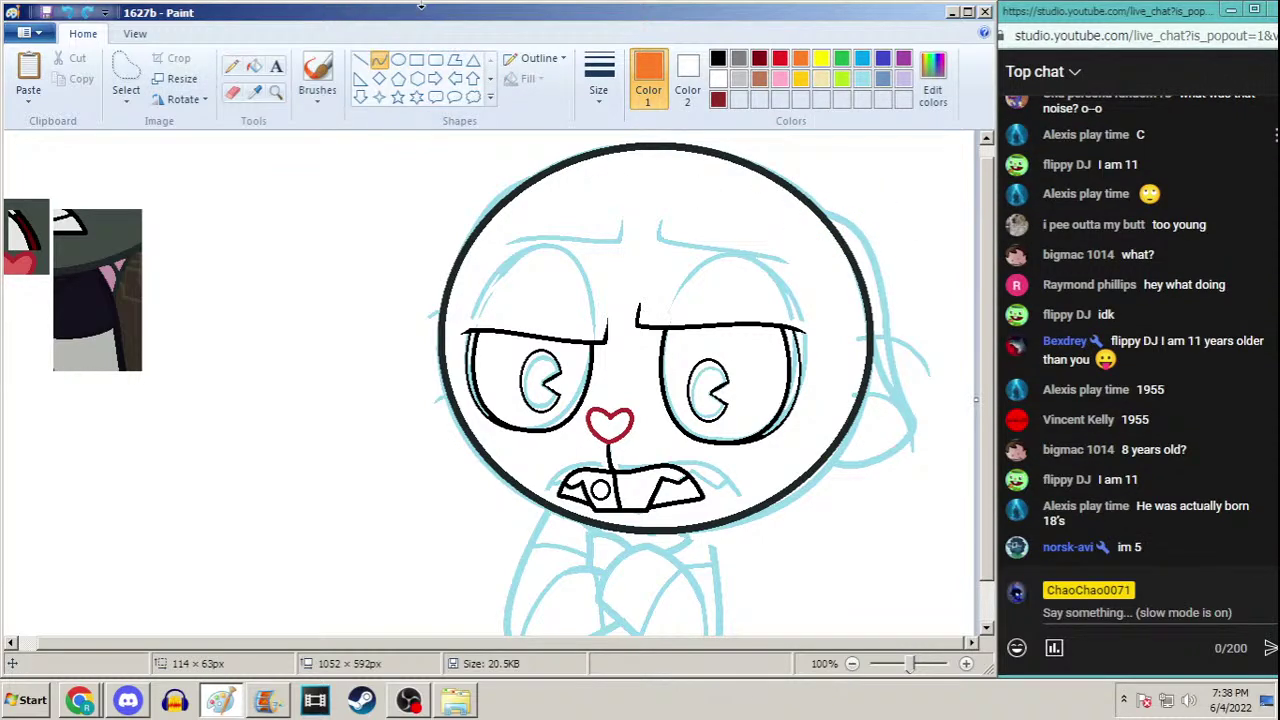
drag(786, 193, 935, 321)
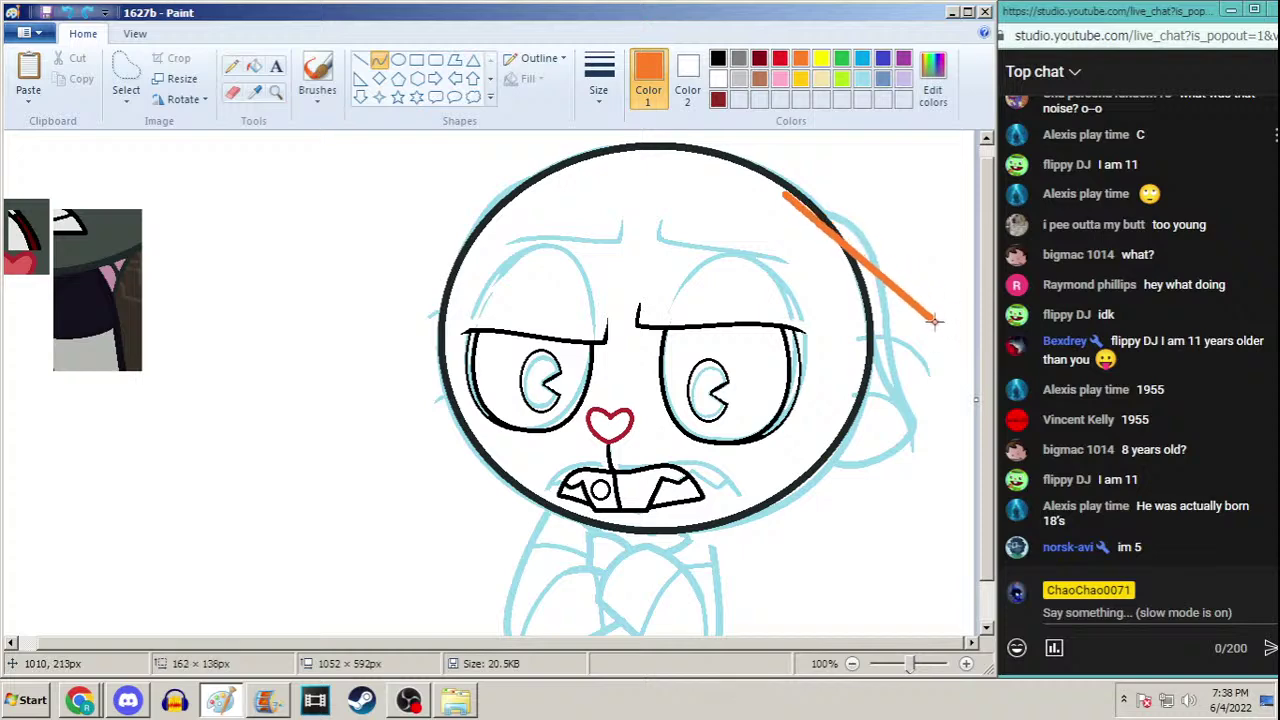
drag(849, 214, 888, 286)
key(ctrl+z)
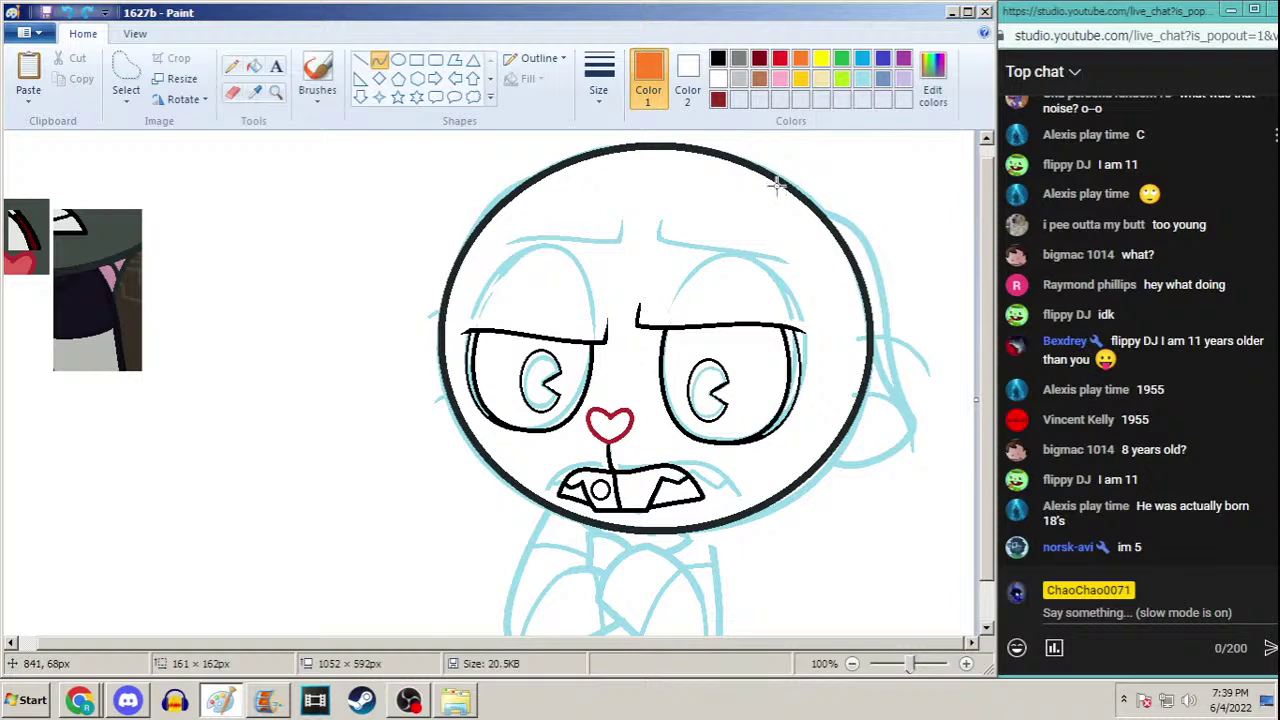
Draw an orange Curve about 119 × 96 px arching outward from the head's upper-right edge, checking Discord in between
drag(774, 185, 893, 262)
drag(821, 190, 863, 176)
click(872, 169)
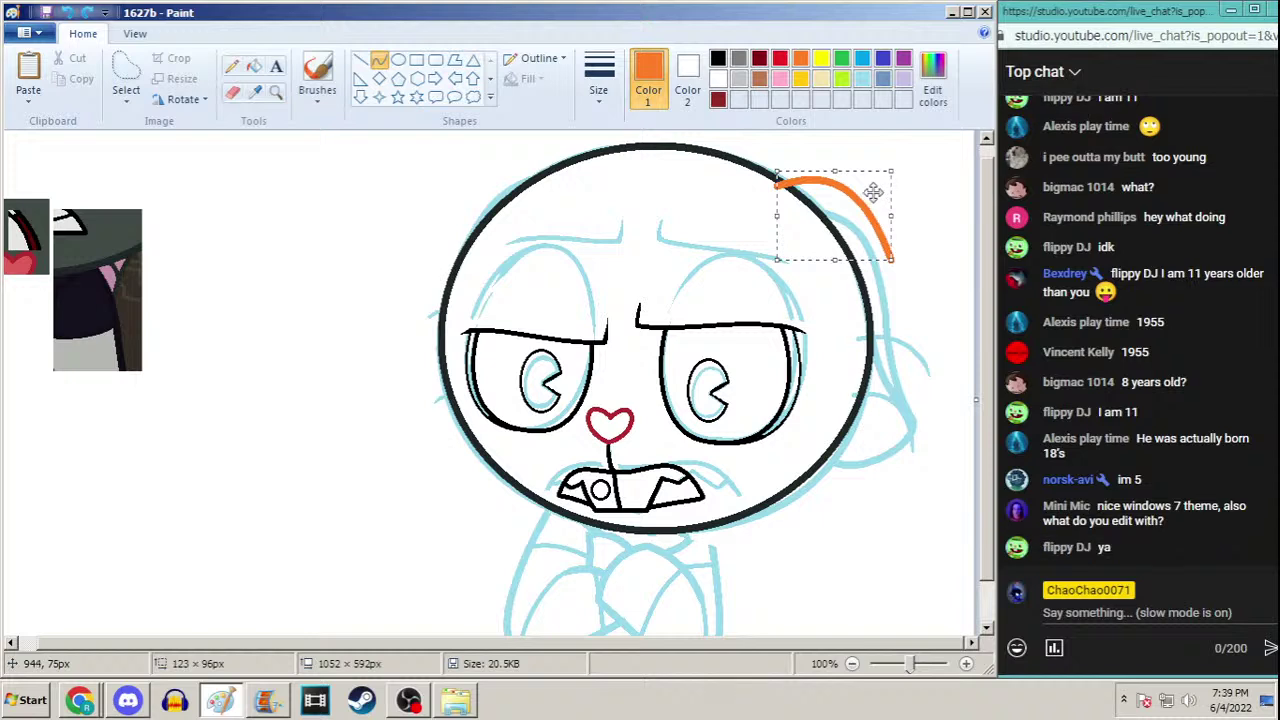
drag(891, 217, 892, 209)
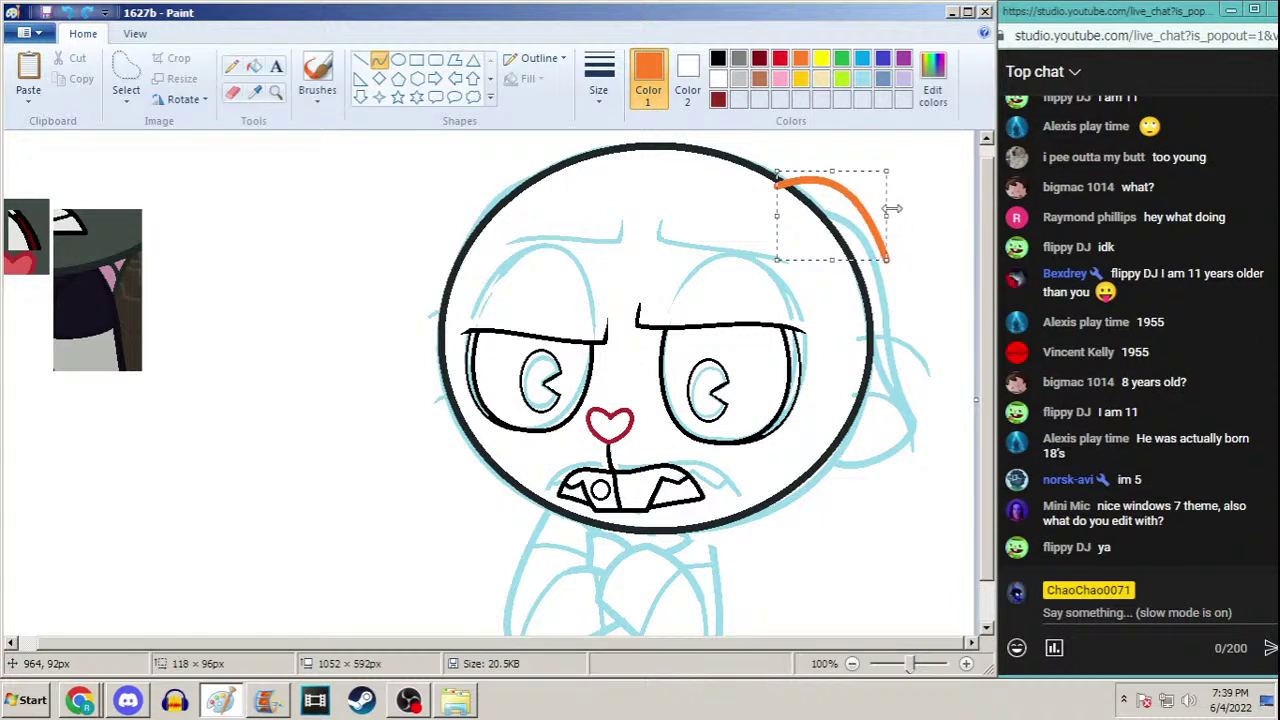
click(133, 698)
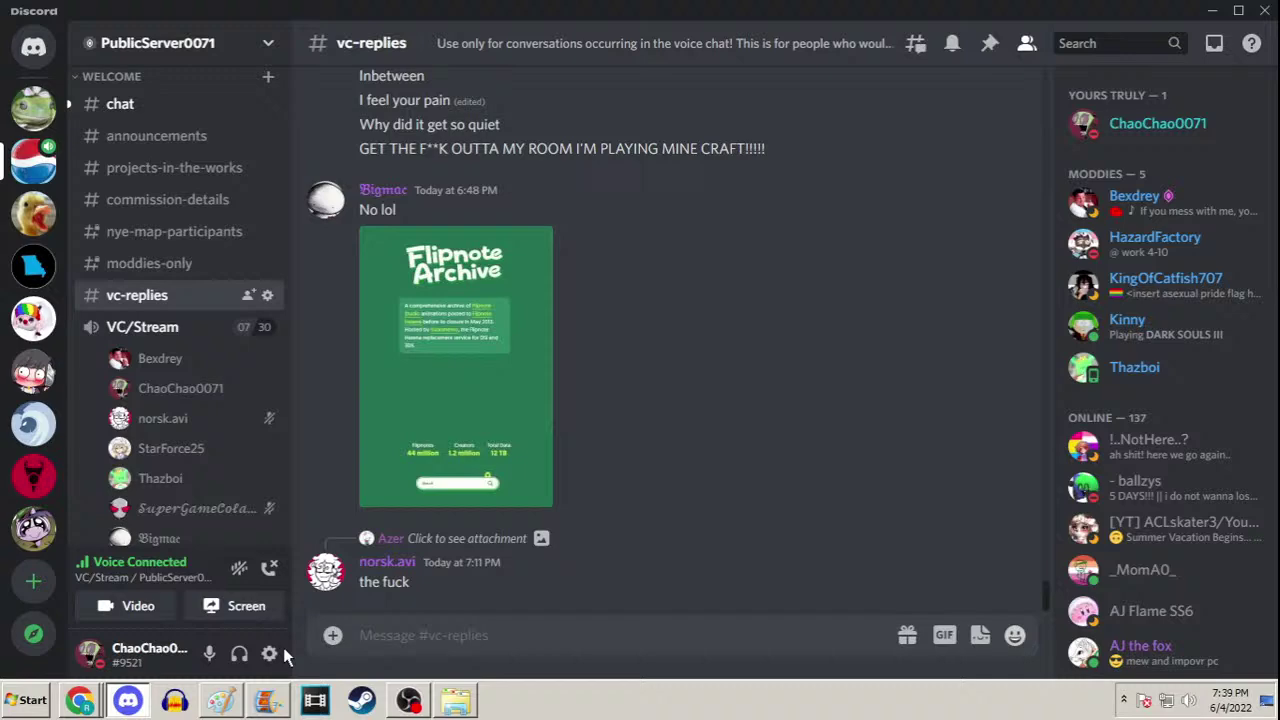
click(143, 702)
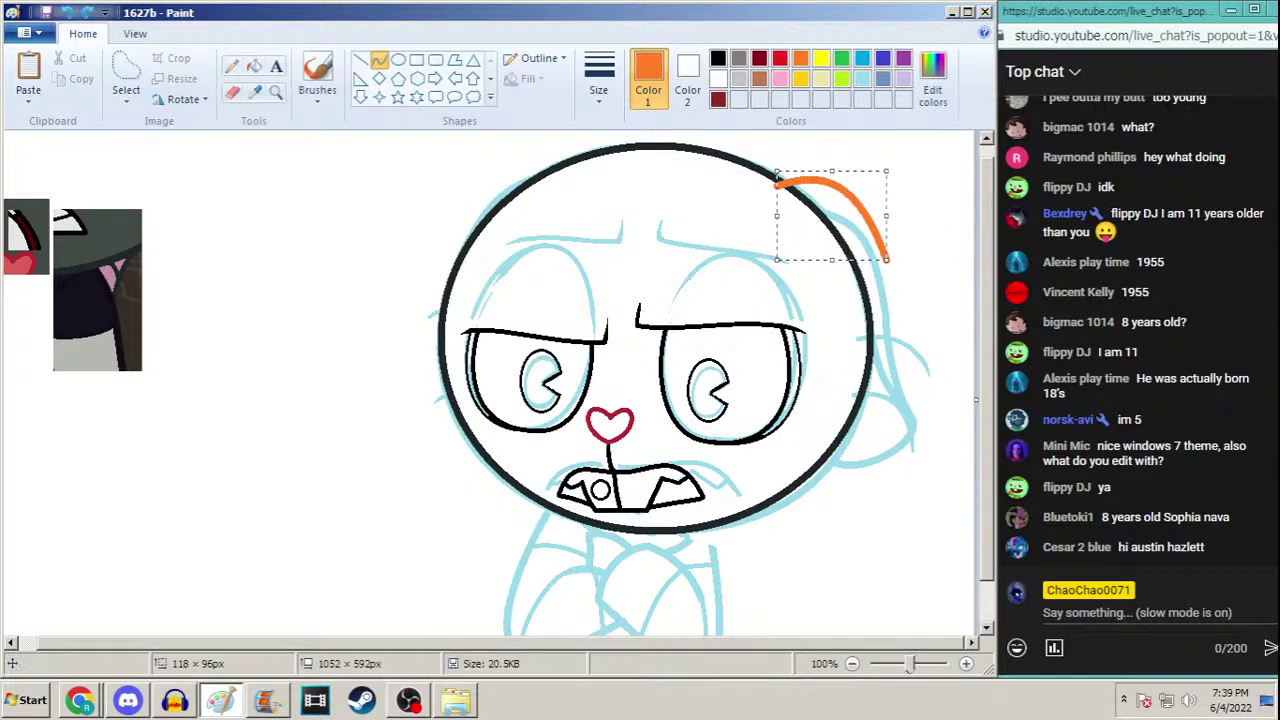
mouse_move(886, 214)
mouse_down()
mouse_move(872, 214)
mouse_move(887, 214)
mouse_up()
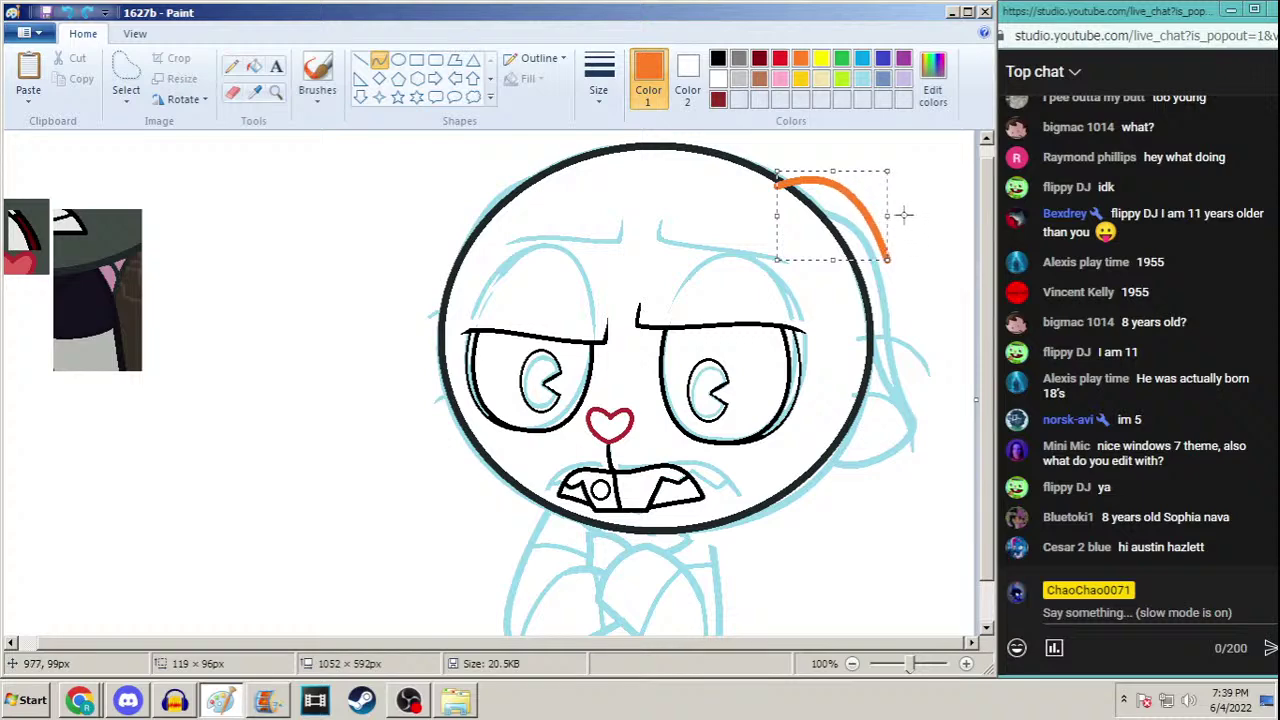
click(917, 235)
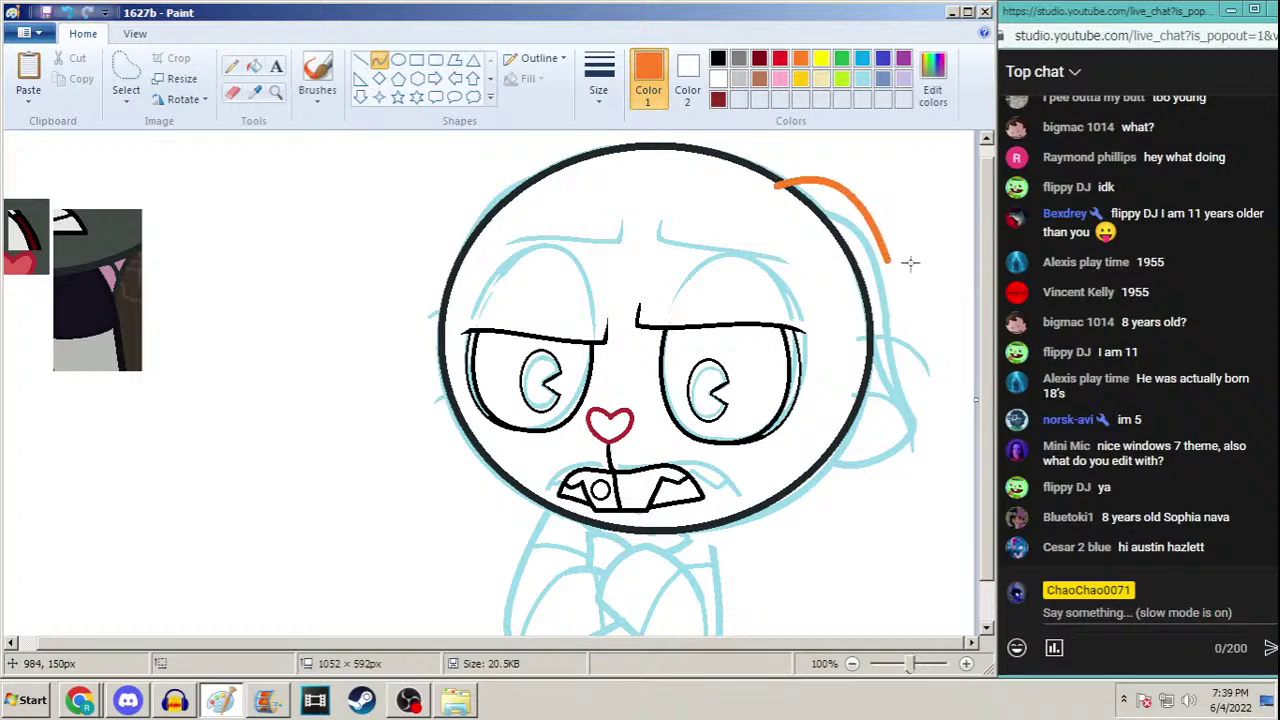
Continue the orange arc downward and outward with a second Curve about 42 × 70 px
drag(884, 255, 926, 325)
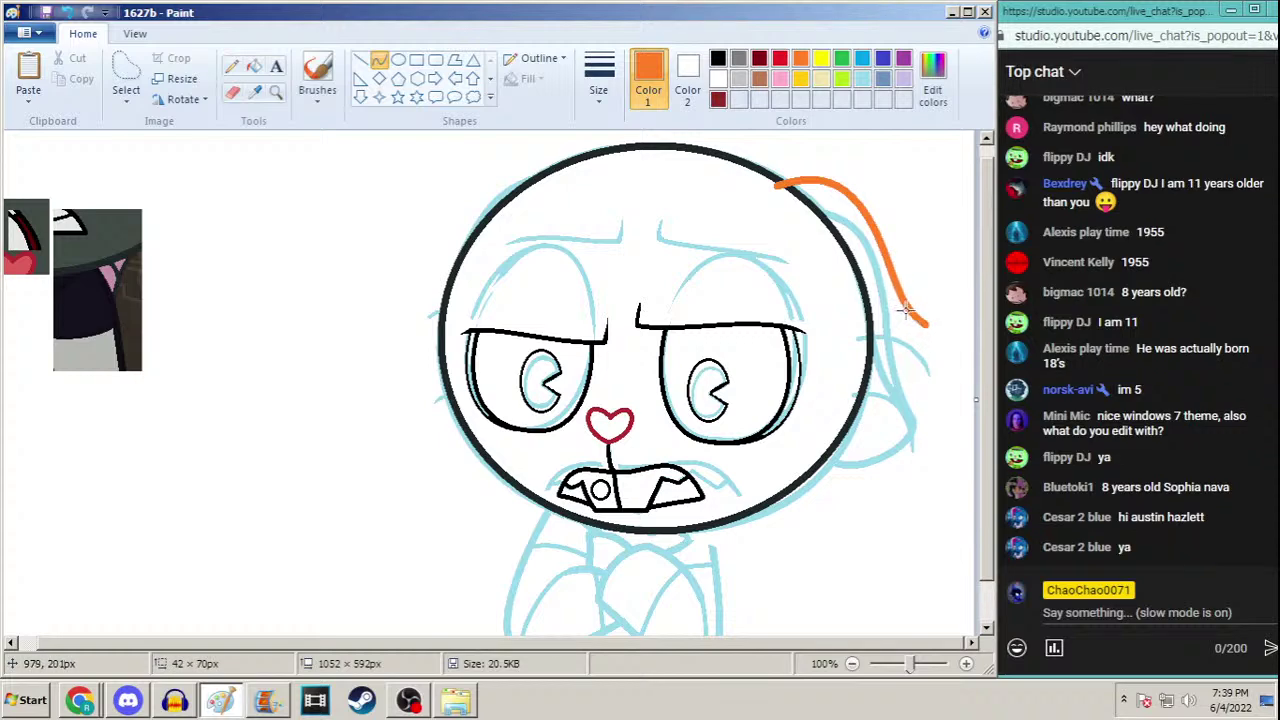
click(916, 320)
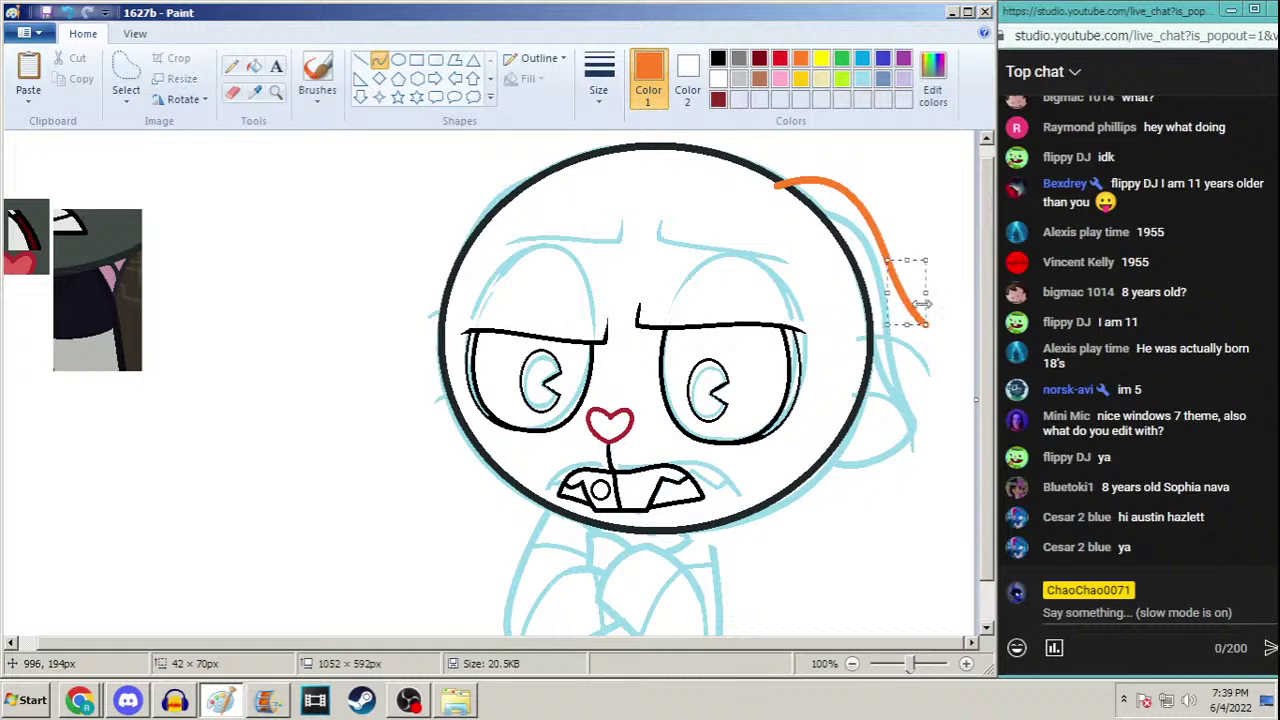
click(921, 384)
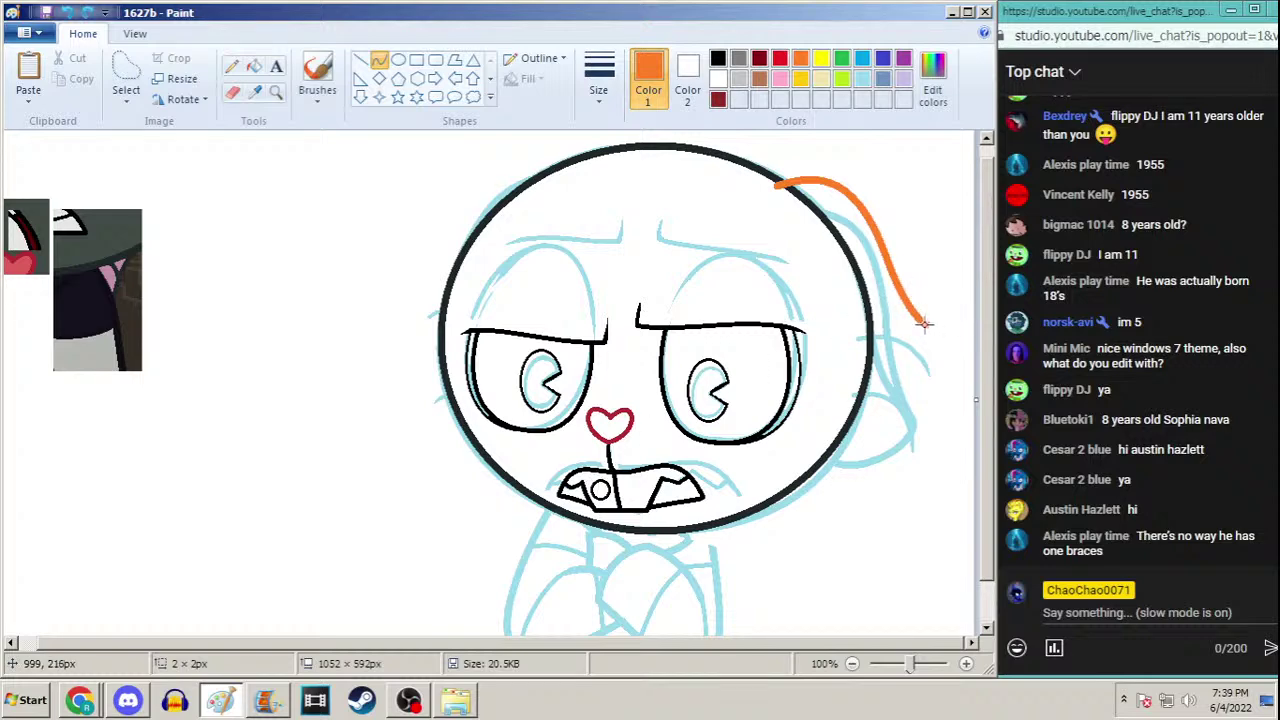
Draw orange Curves from the arc's lower end back to the head, about 102 × 91 px below and 105 × 90 px above, checking Discord in between
drag(922, 322, 914, 422)
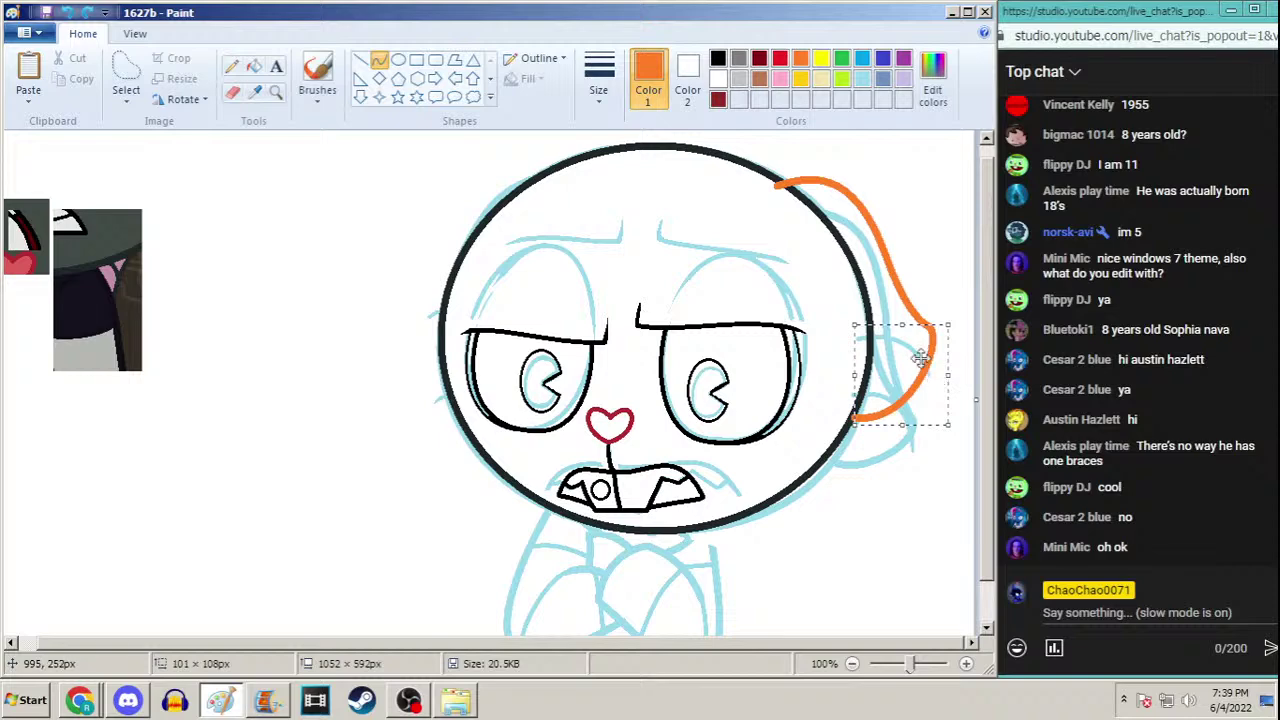
key(ctrl+z)
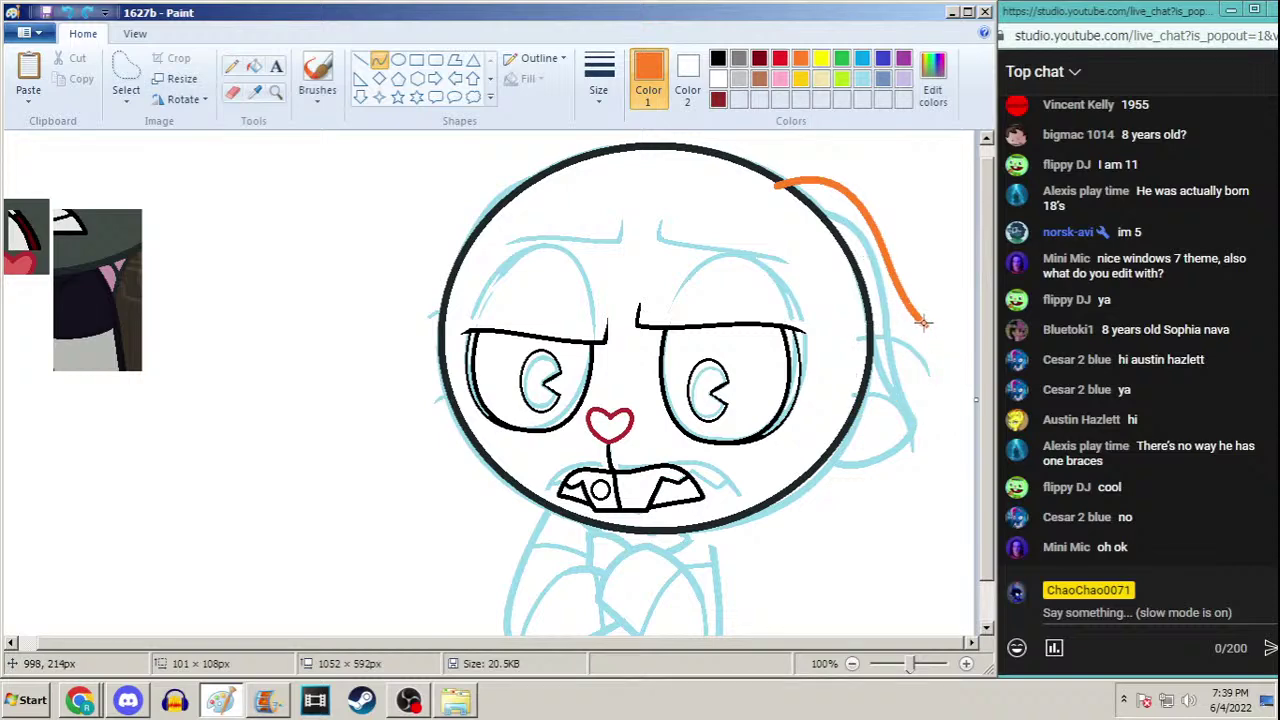
drag(928, 325, 855, 405)
drag(935, 338, 945, 375)
click(128, 700)
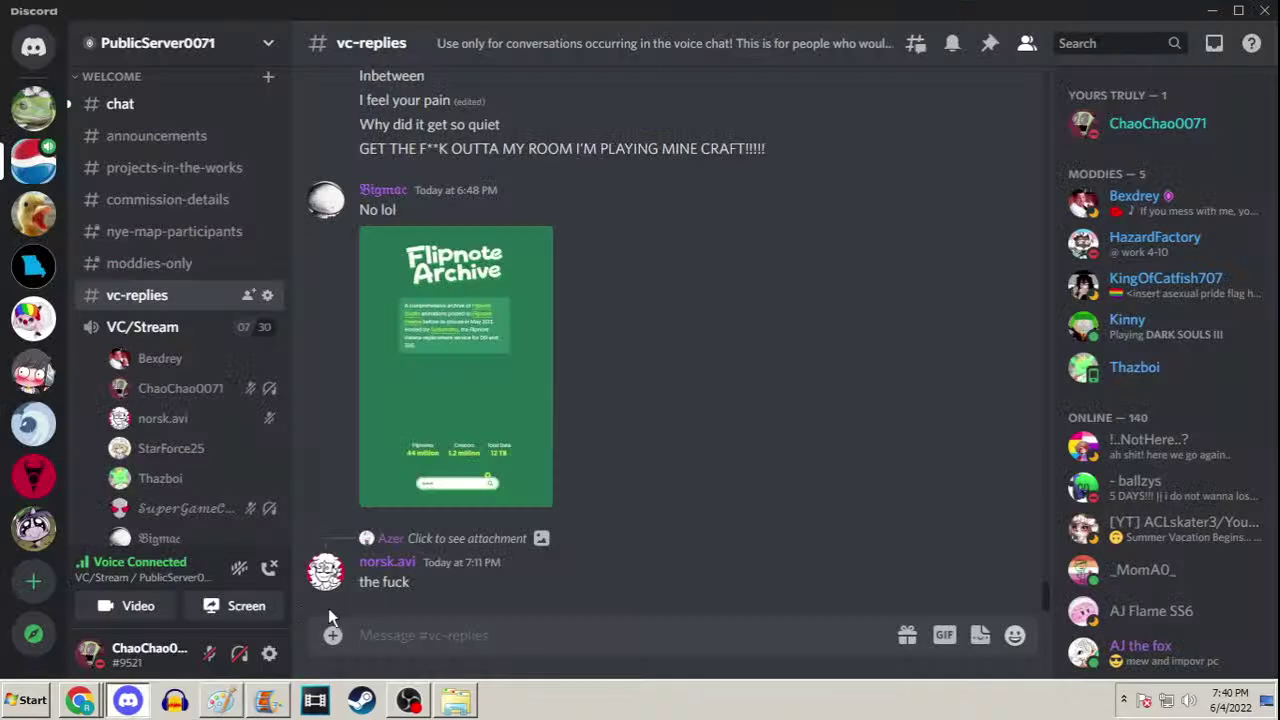
click(128, 700)
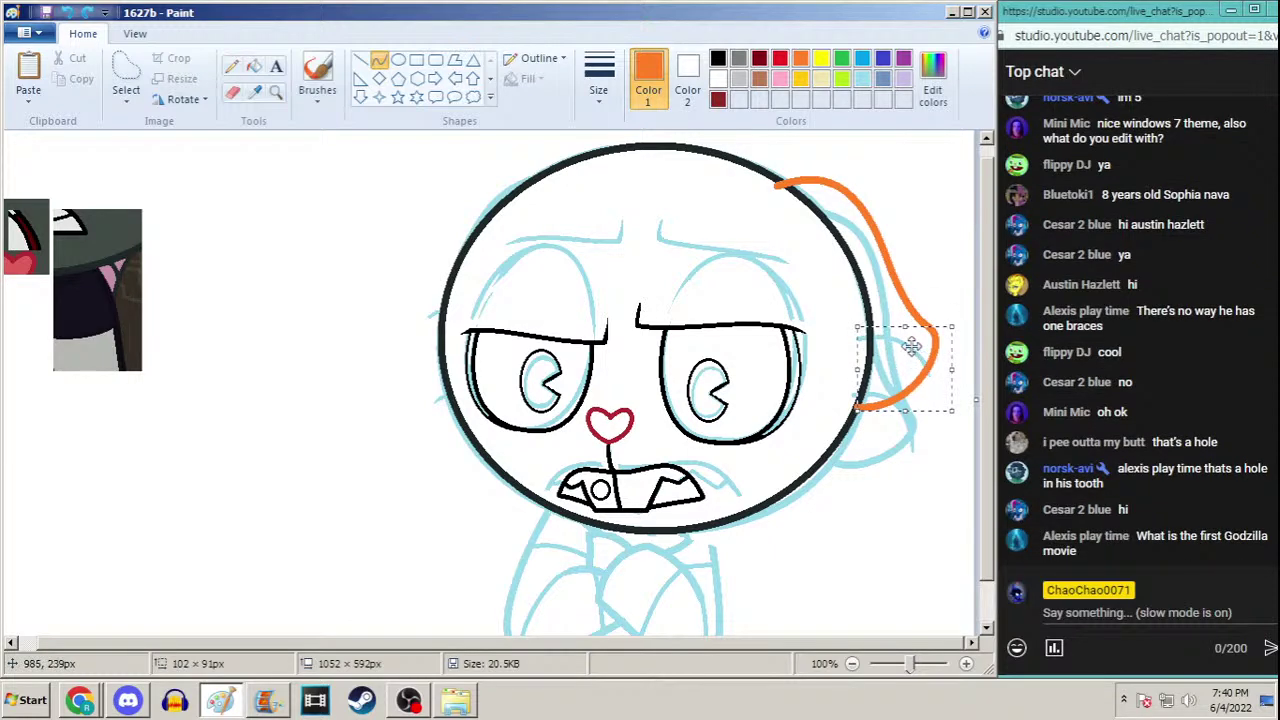
mouse_move(827, 238)
mouse_down()
mouse_move(938, 330)
mouse_move(947, 302)
mouse_move(923, 251)
mouse_move(871, 243)
mouse_move(858, 318)
mouse_move(876, 326)
mouse_move(835, 246)
mouse_up()
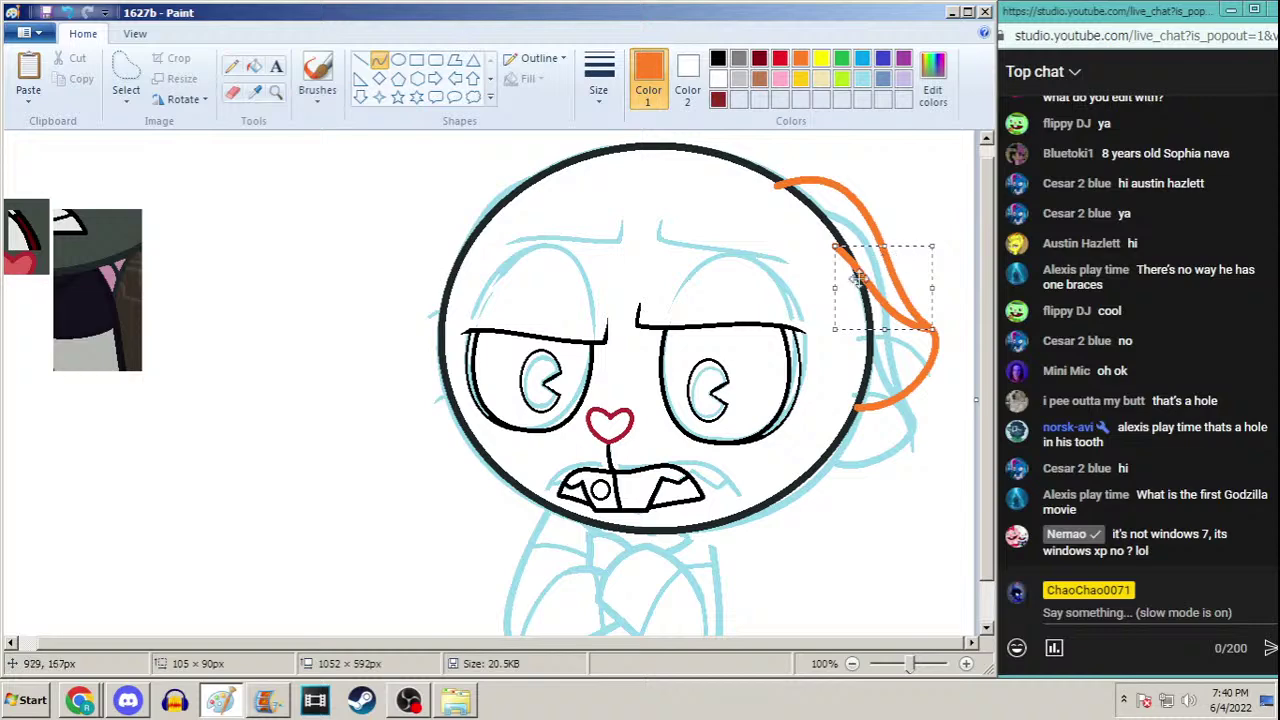
Open the Windows personalization settings, look through the available desktop themes and close the window
click(28, 700)
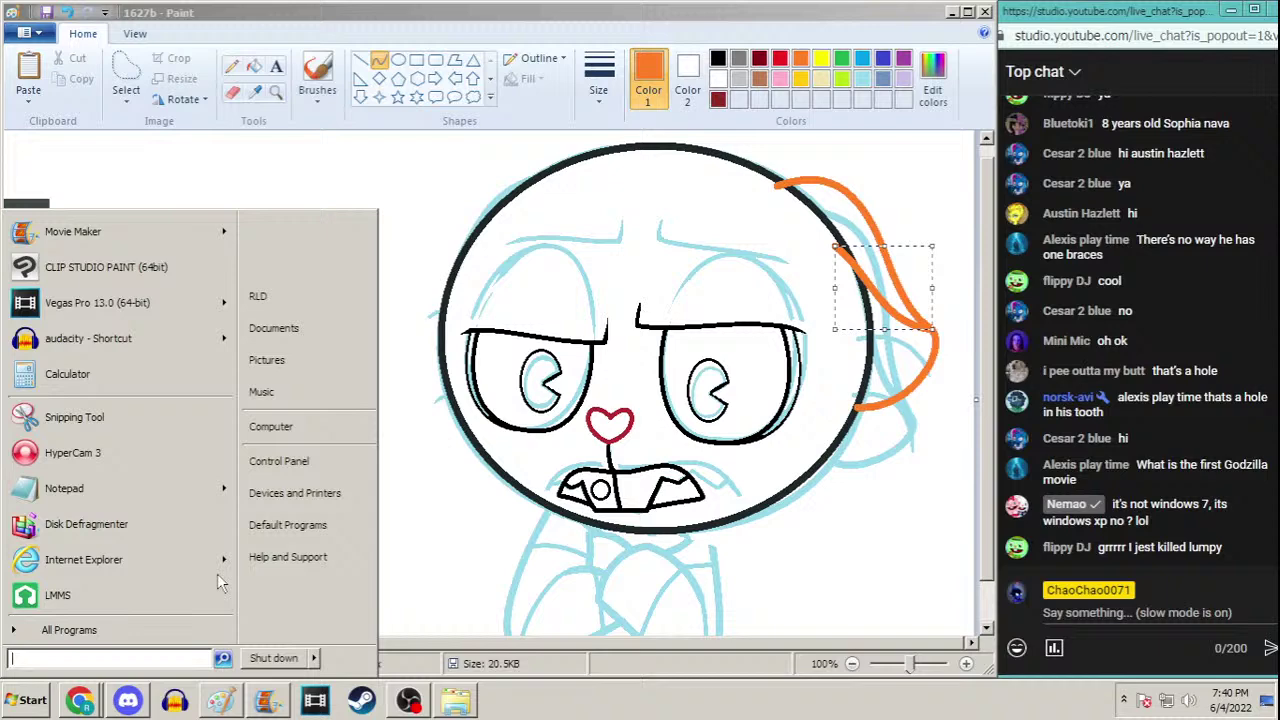
click(336, 468)
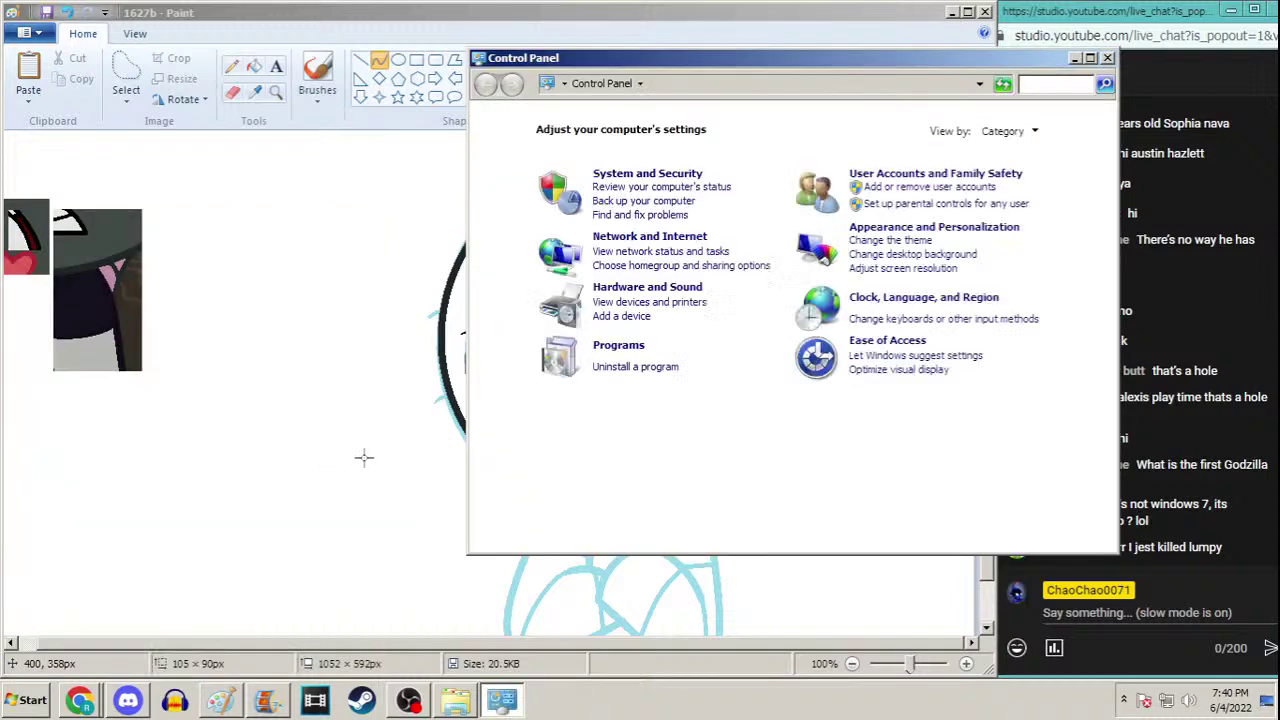
click(898, 234)
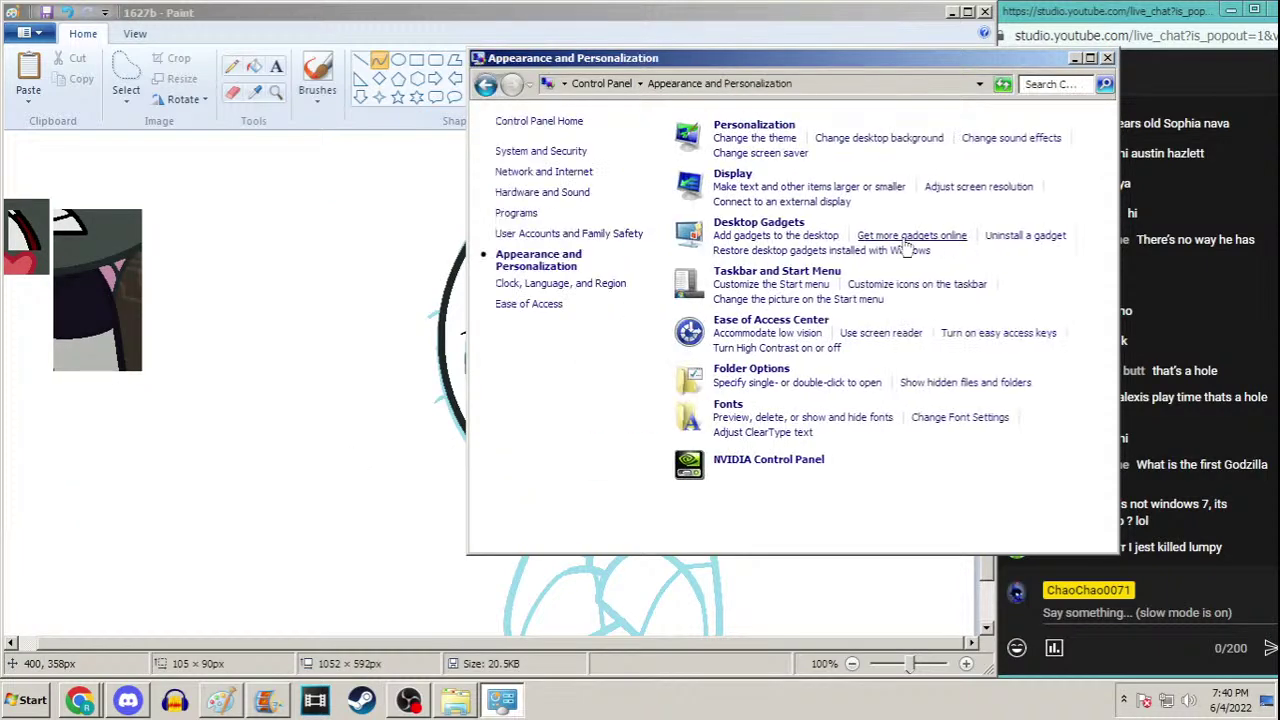
click(756, 139)
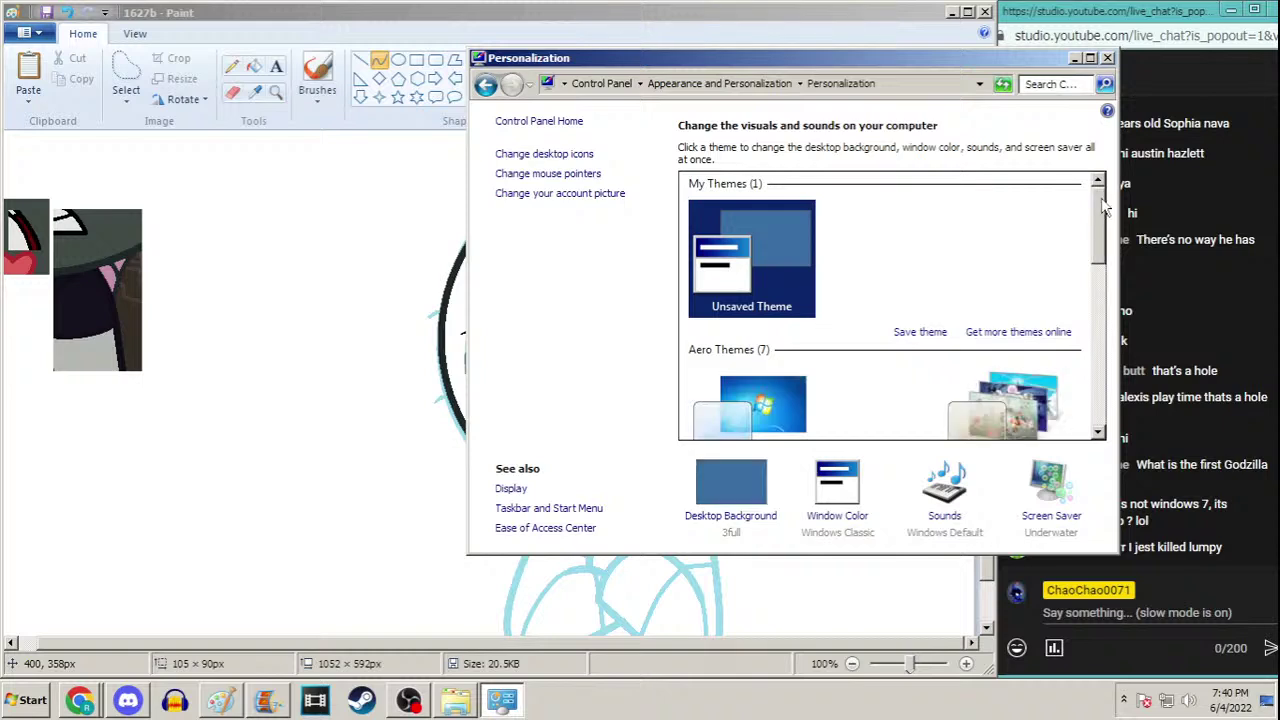
drag(1100, 205, 1100, 360)
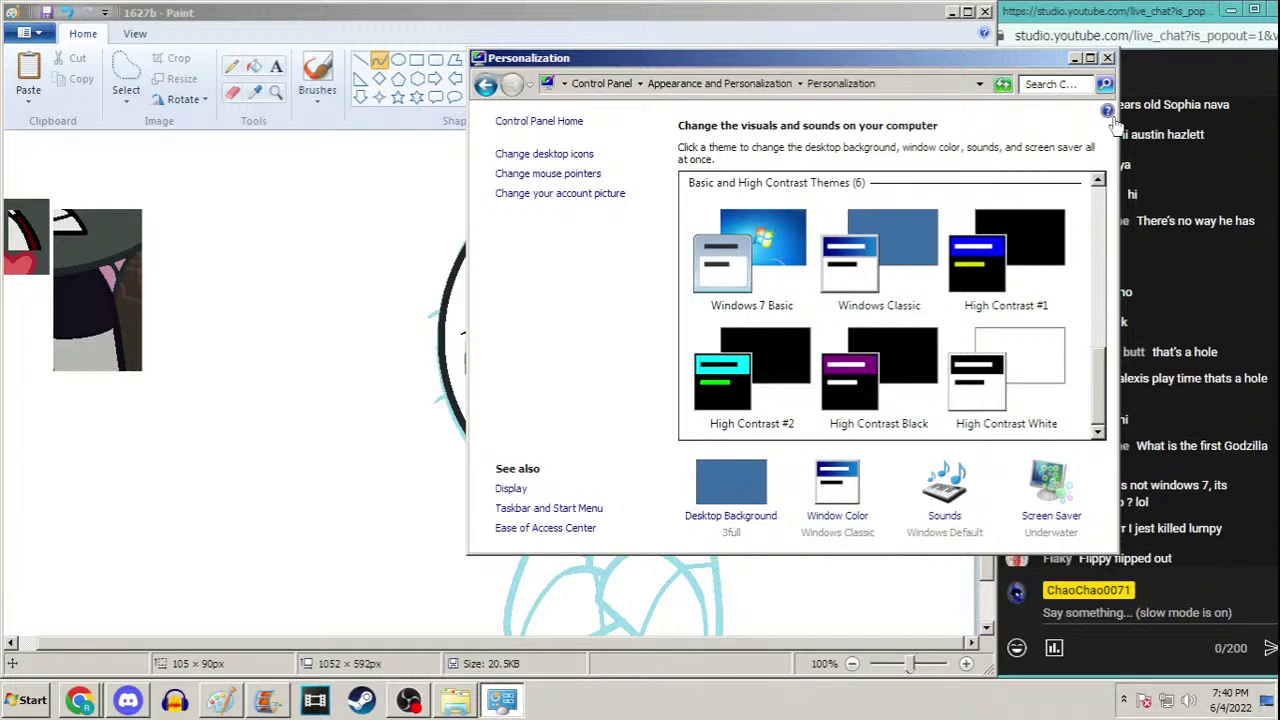
click(1107, 58)
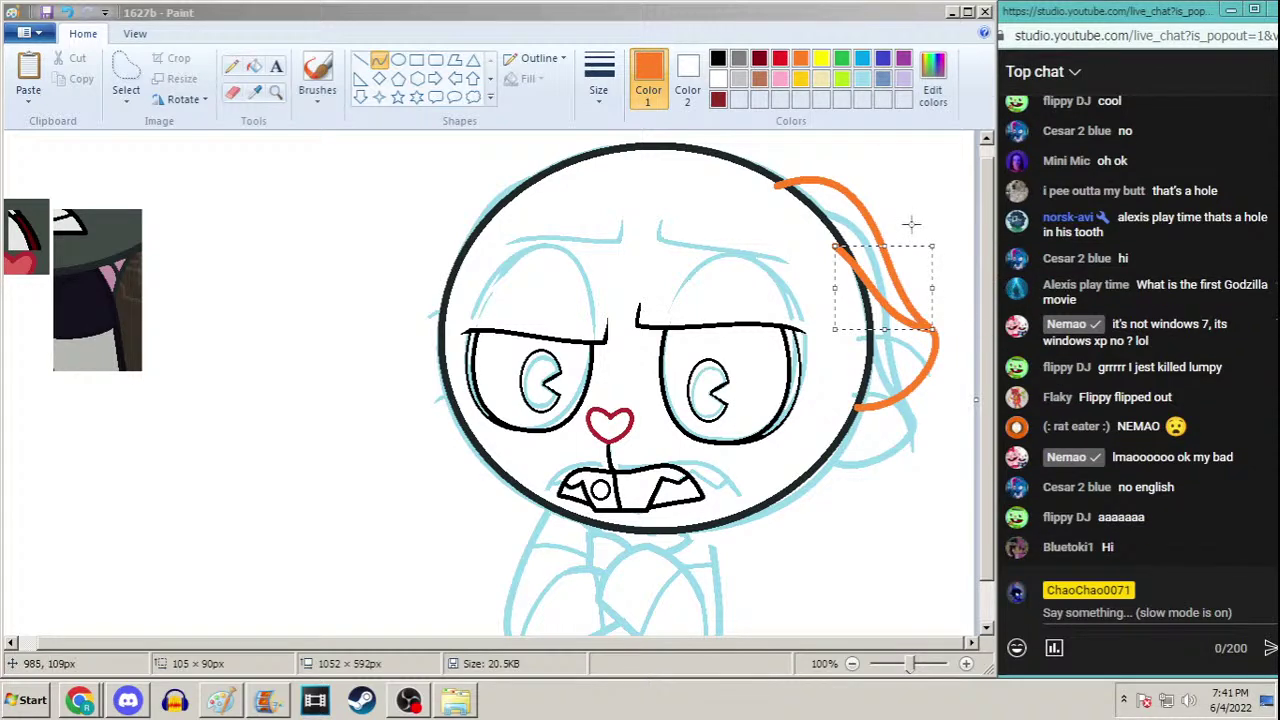
Shorten the upper orange Curve to about 93 × 74 px and recolour the orange lines with the head outline's dark colour
click(891, 246)
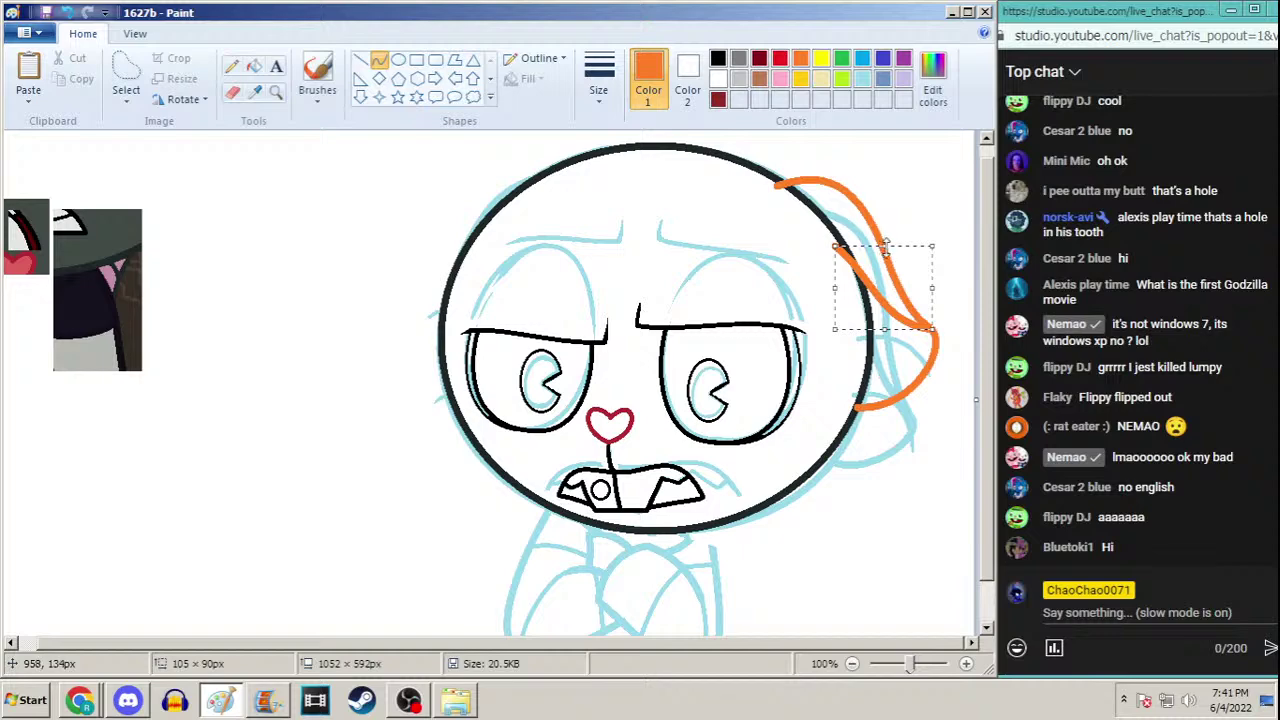
drag(886, 246, 848, 262)
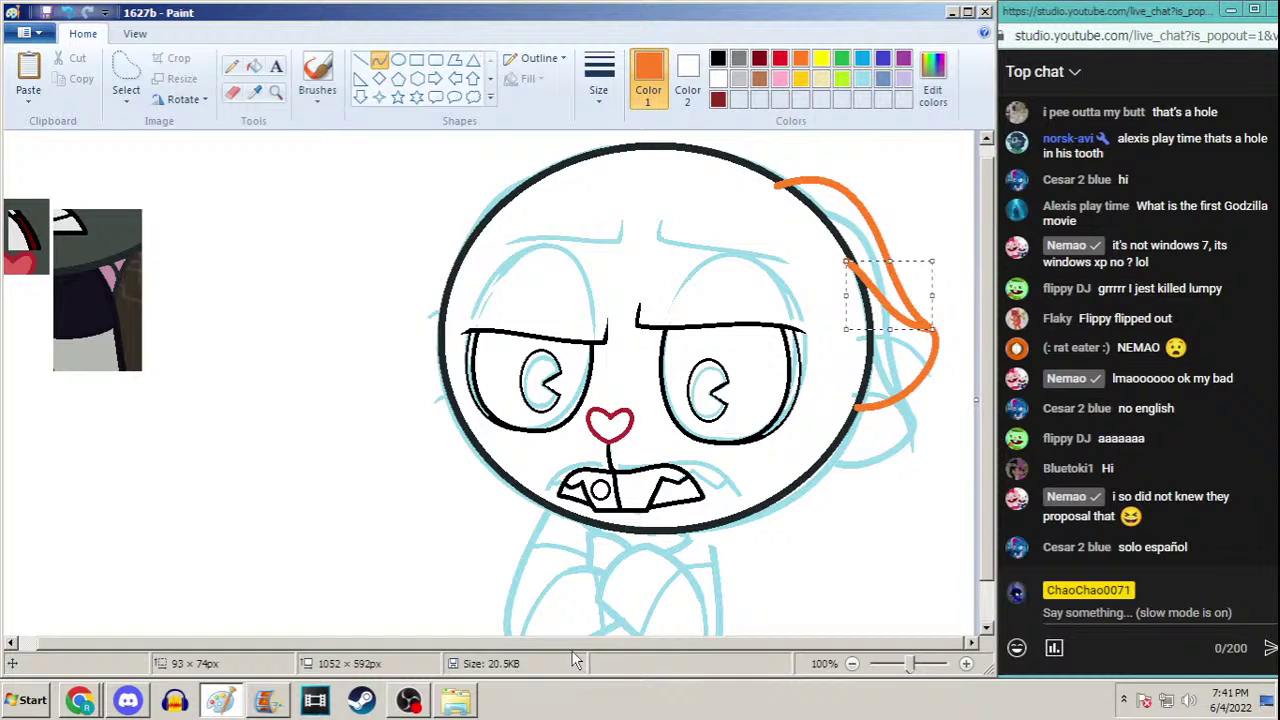
click(254, 66)
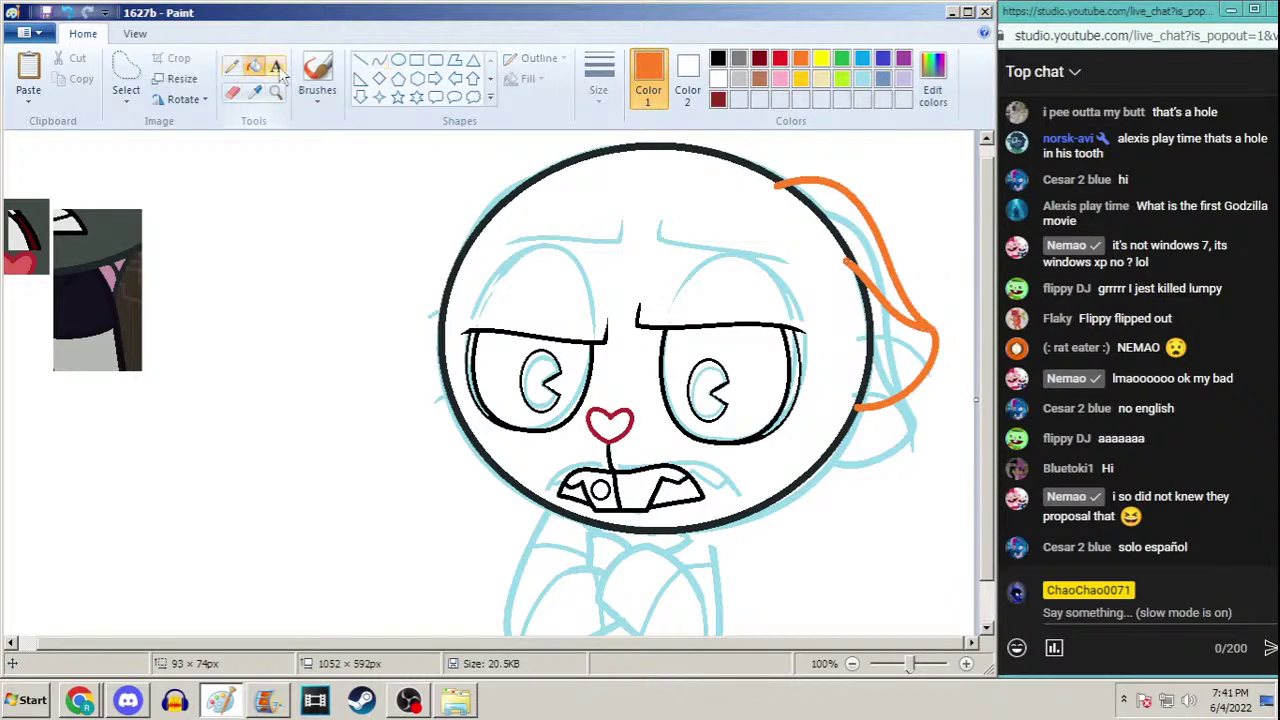
click(254, 91)
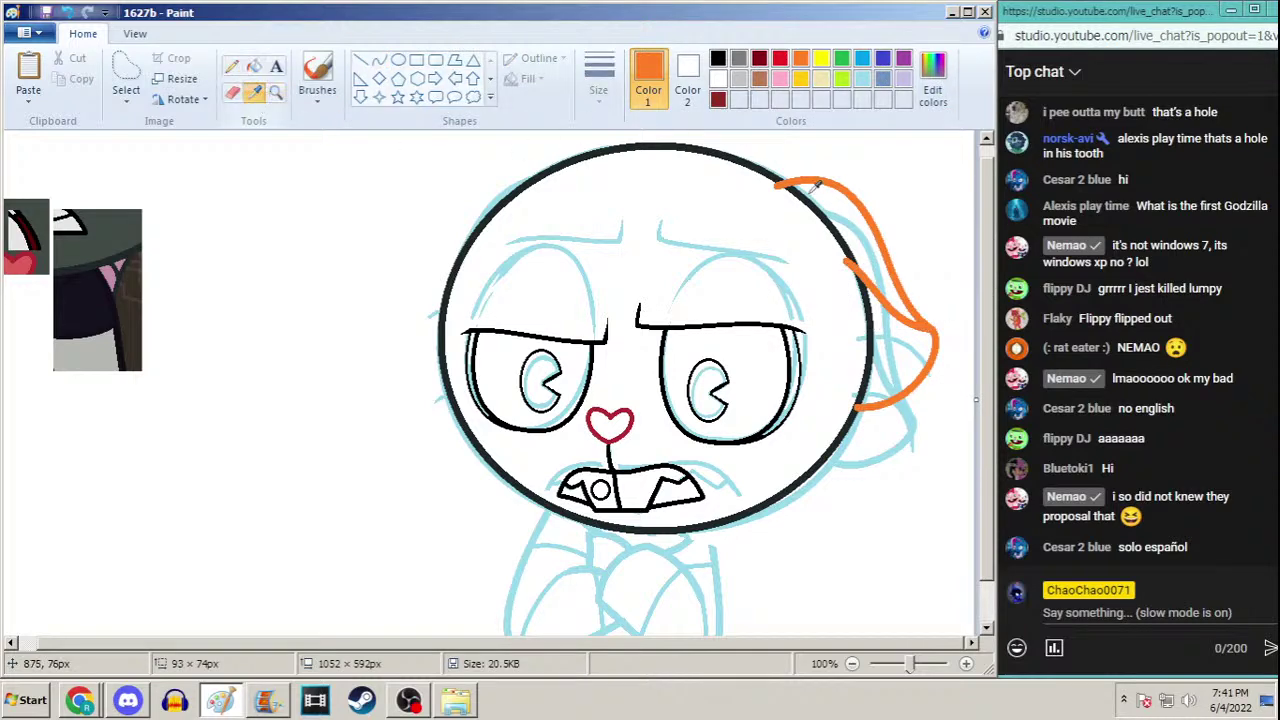
click(816, 192)
click(868, 200)
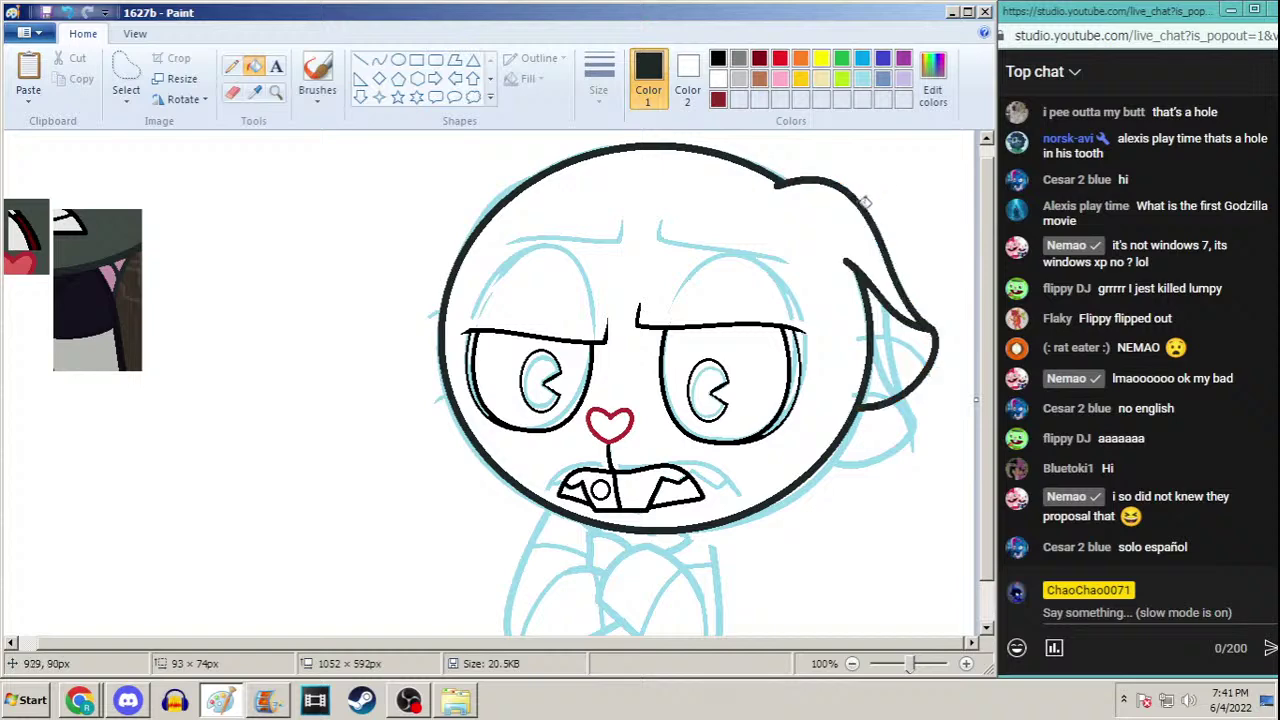
click(235, 68)
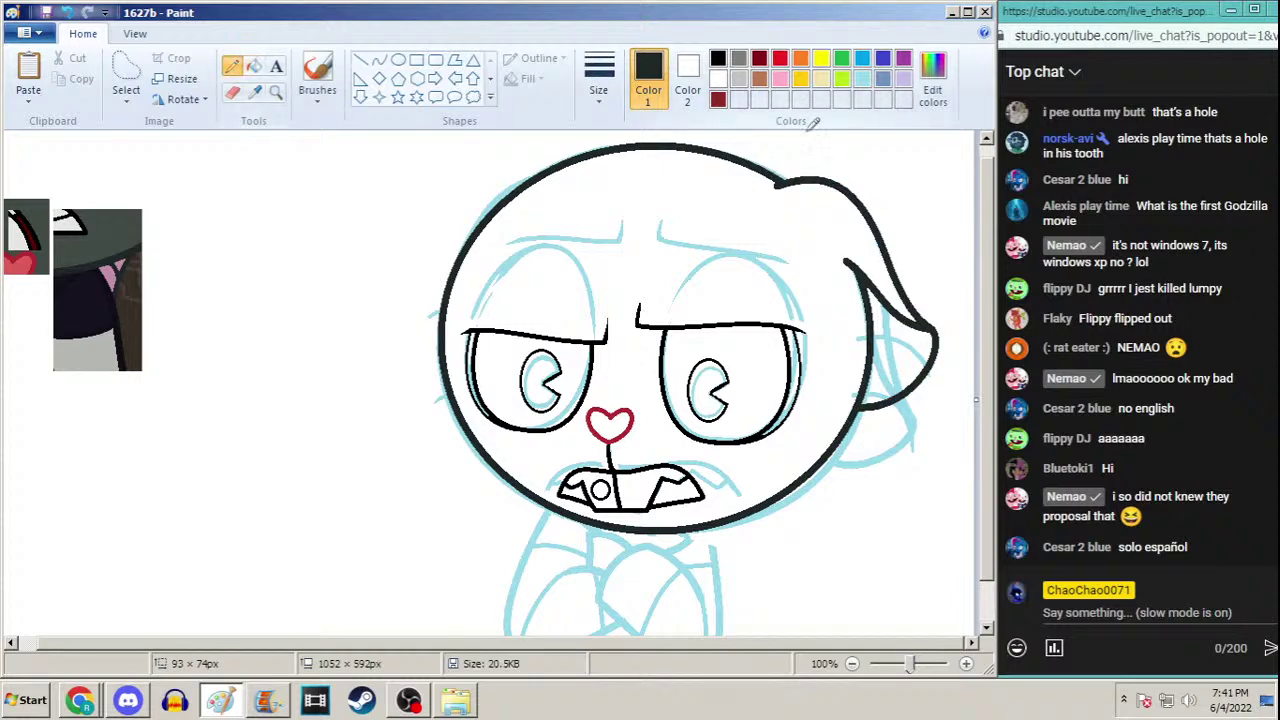
click(952, 13)
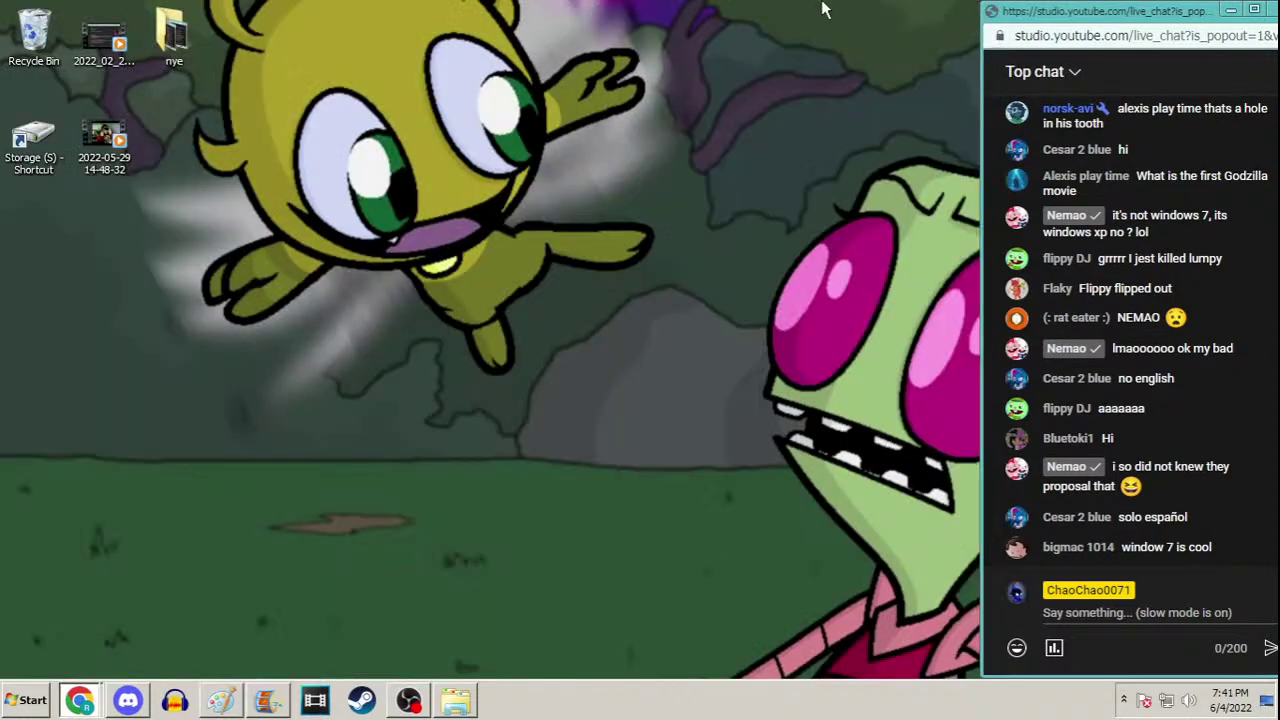
double_click(28, 140)
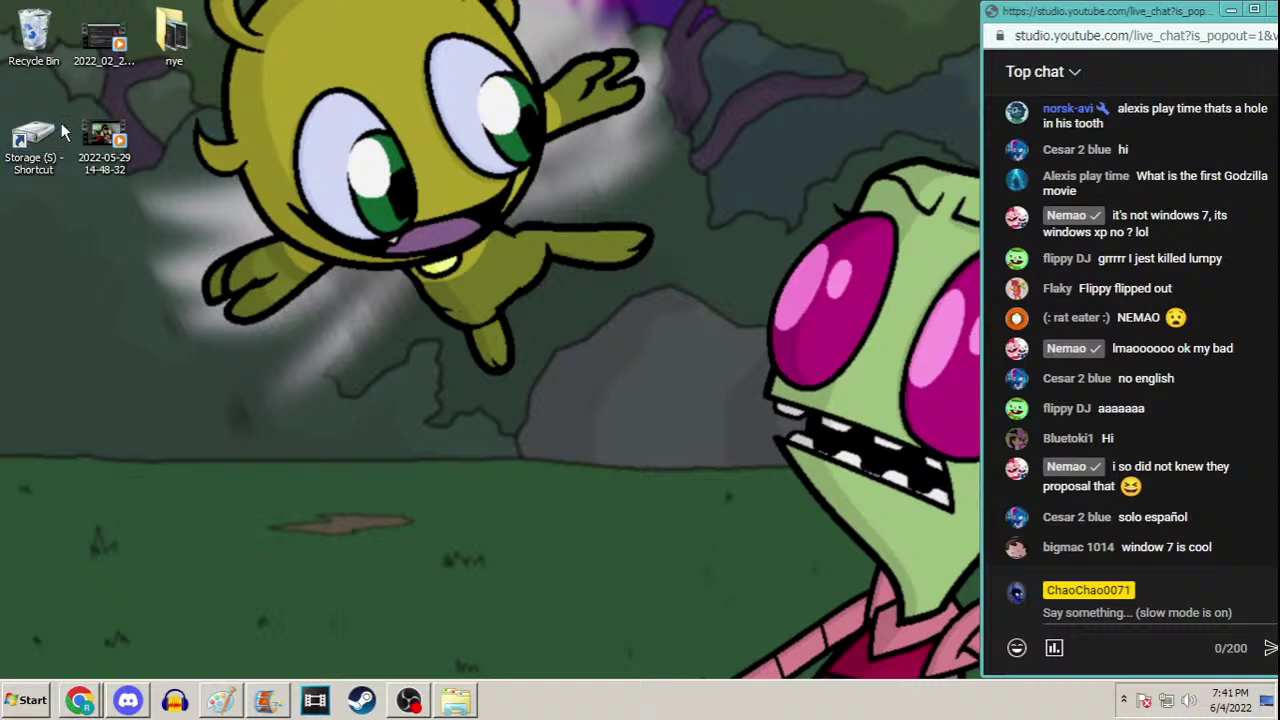
double_click(472, 184)
double_click(518, 210)
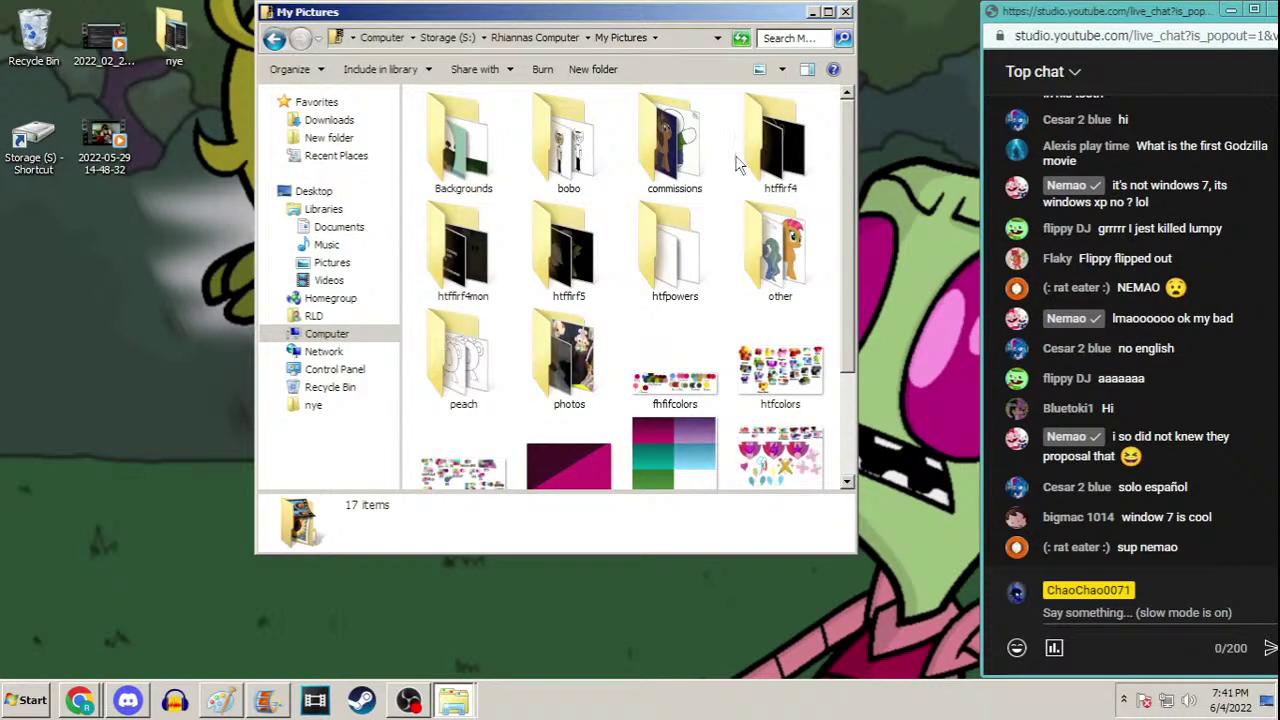
double_click(790, 257)
double_click(787, 150)
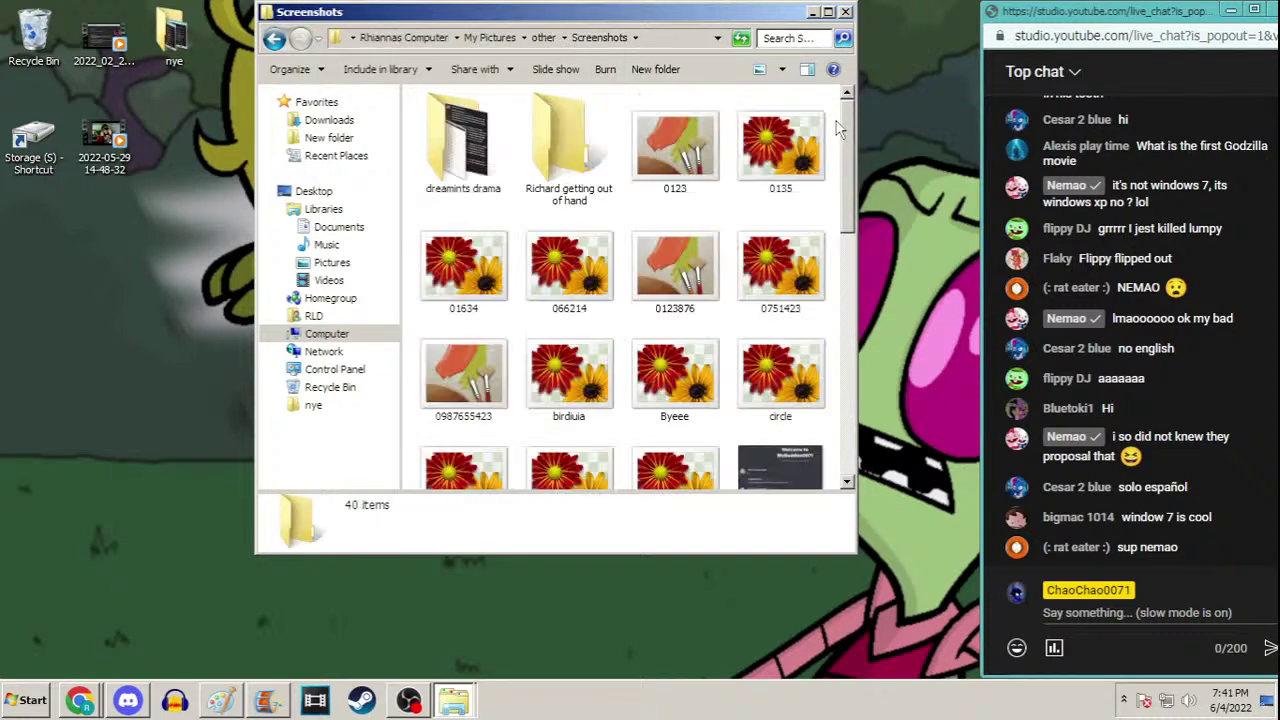
drag(847, 128, 868, 158)
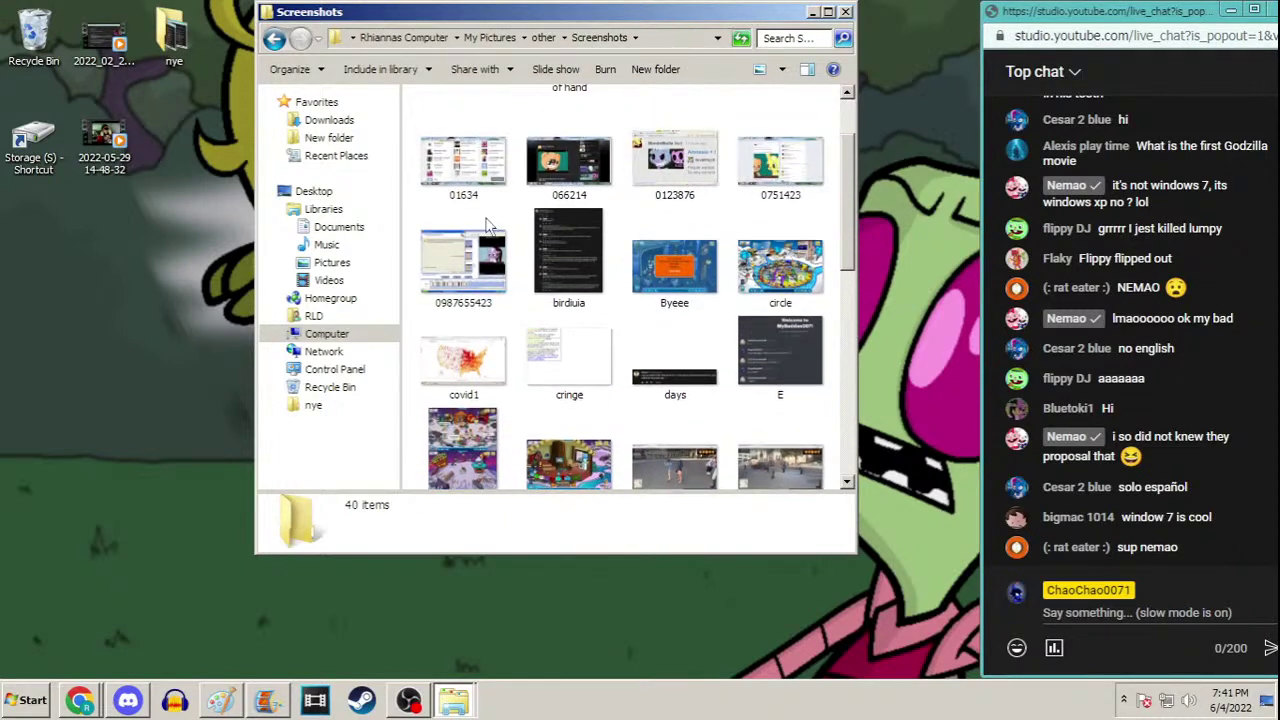
double_click(463, 255)
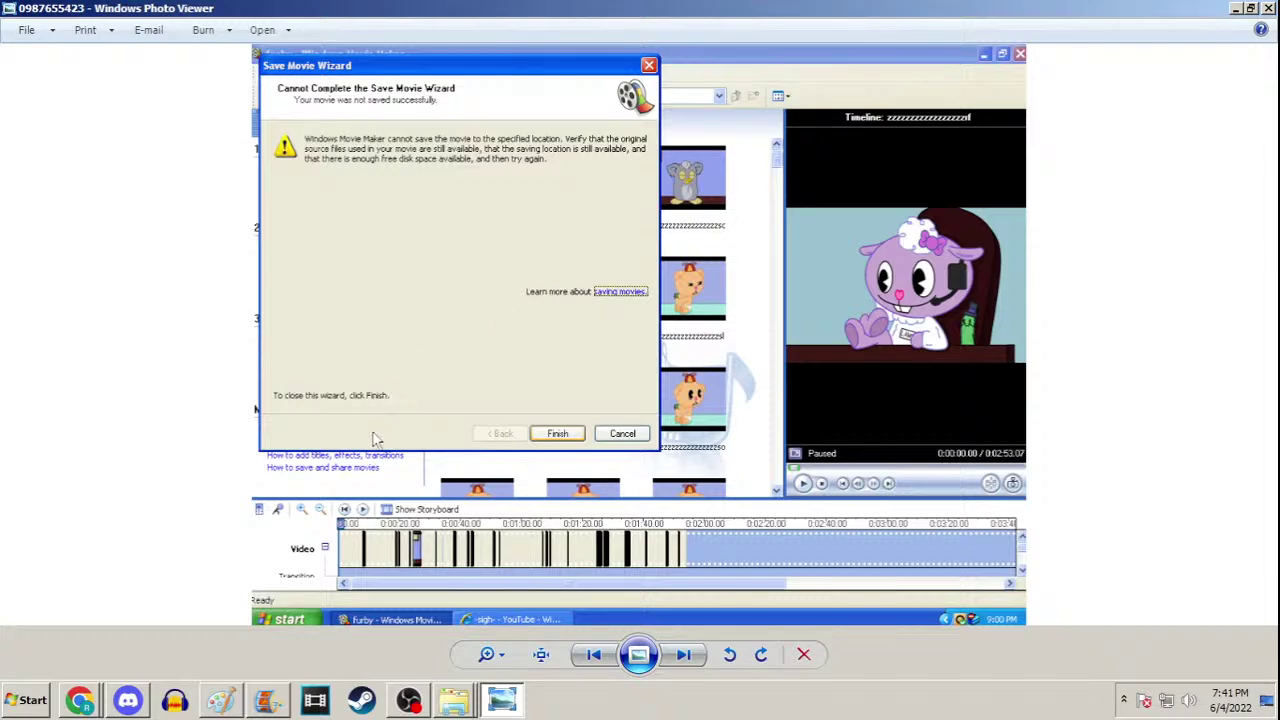
Examine the screenshot's Movie Maker timeline and Save Movie Wizard message up close, and close the image and the folder
scroll(375, 440, up, 4)
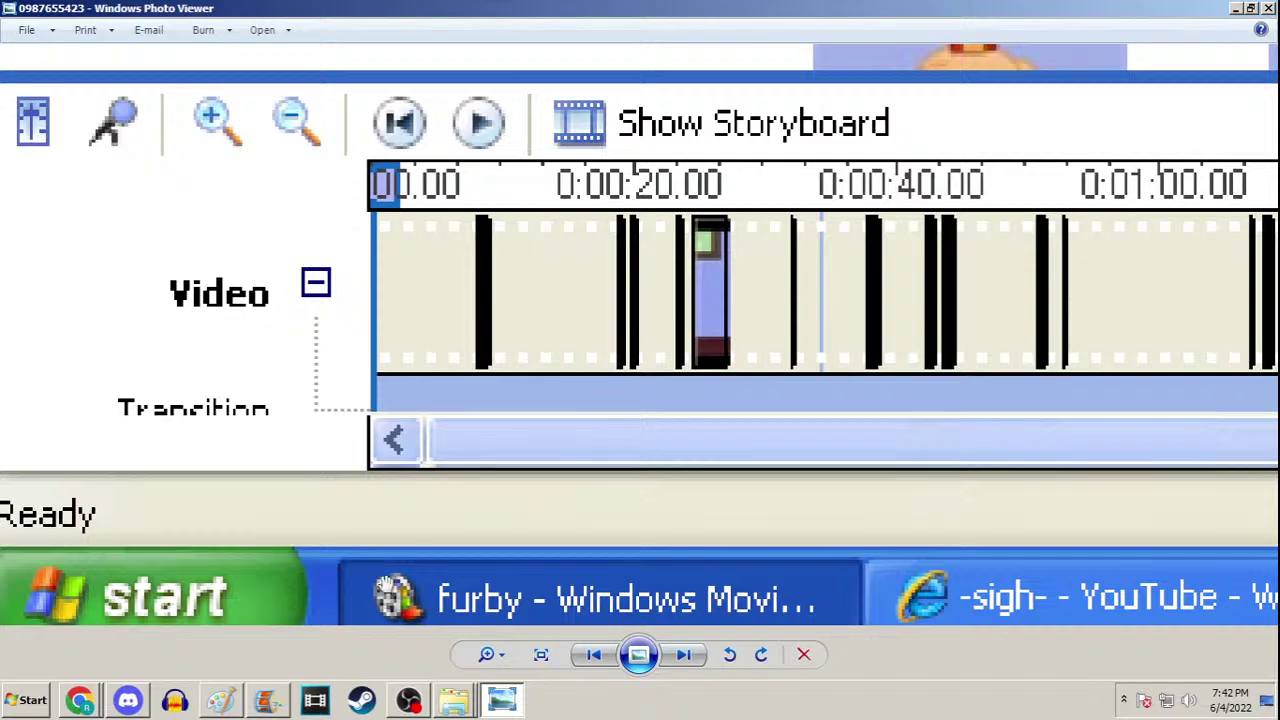
scroll(375, 570, down, 4)
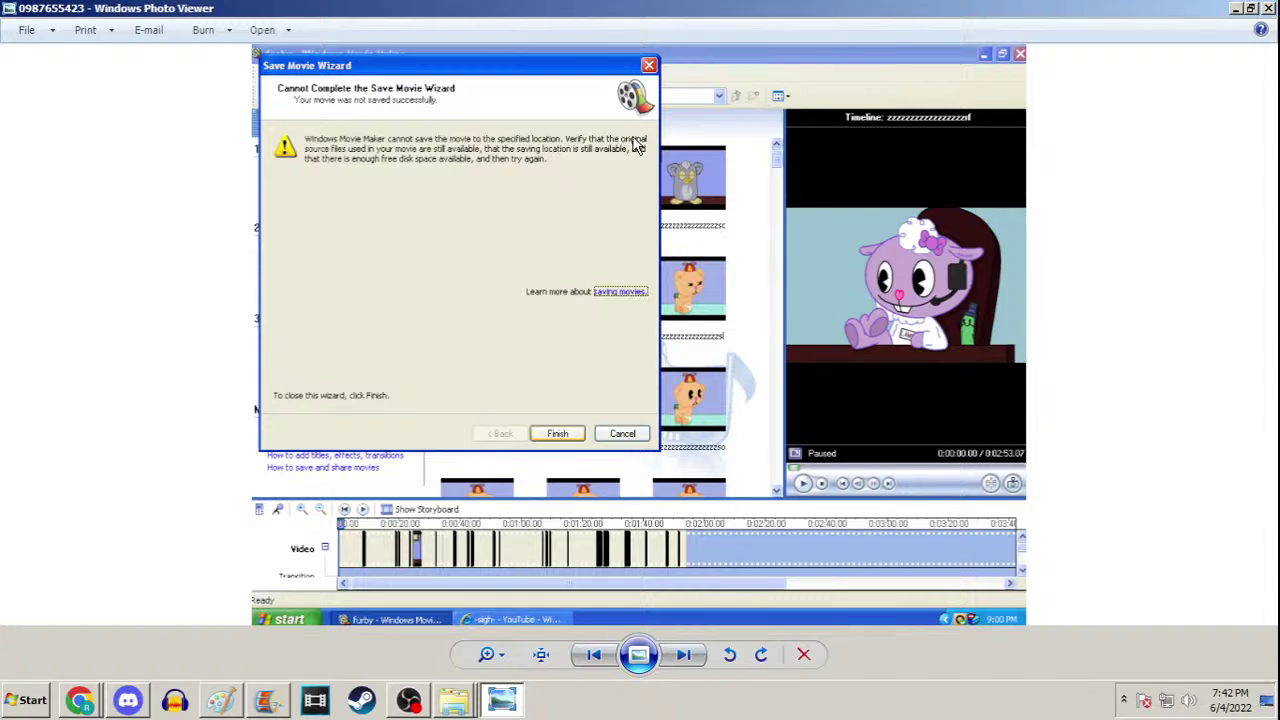
scroll(636, 145, up, 3)
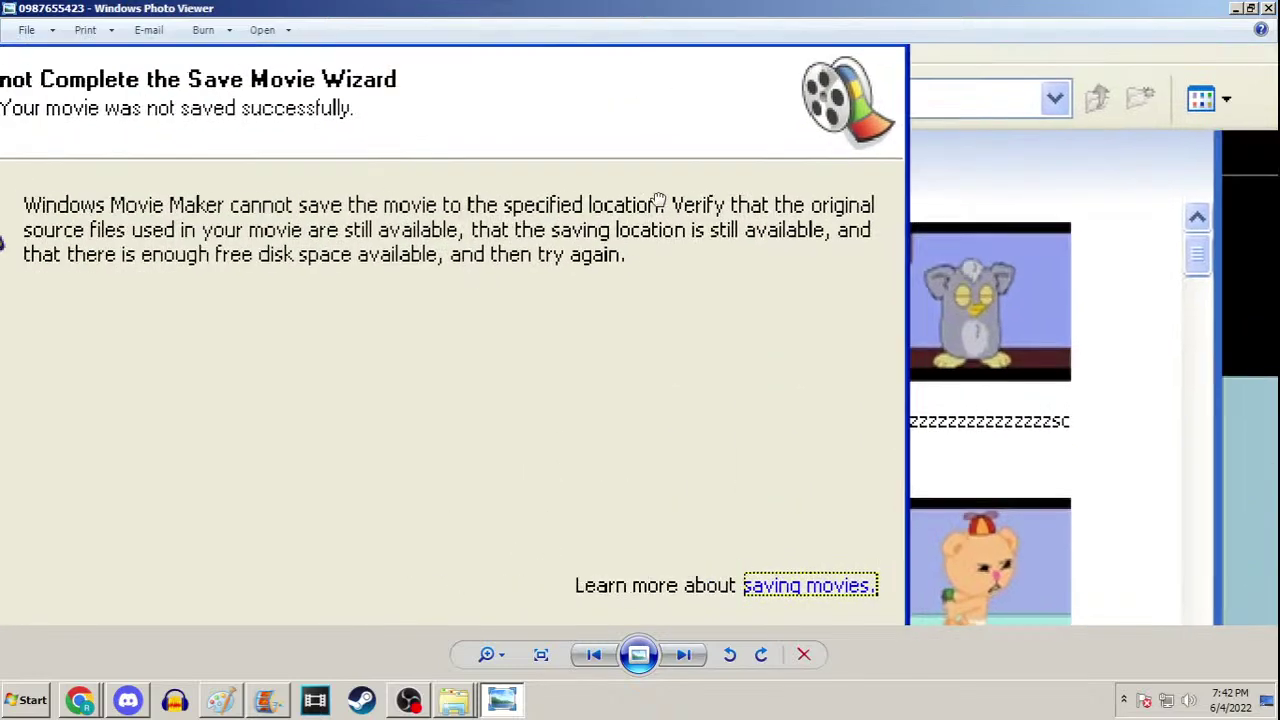
drag(659, 201, 951, 221)
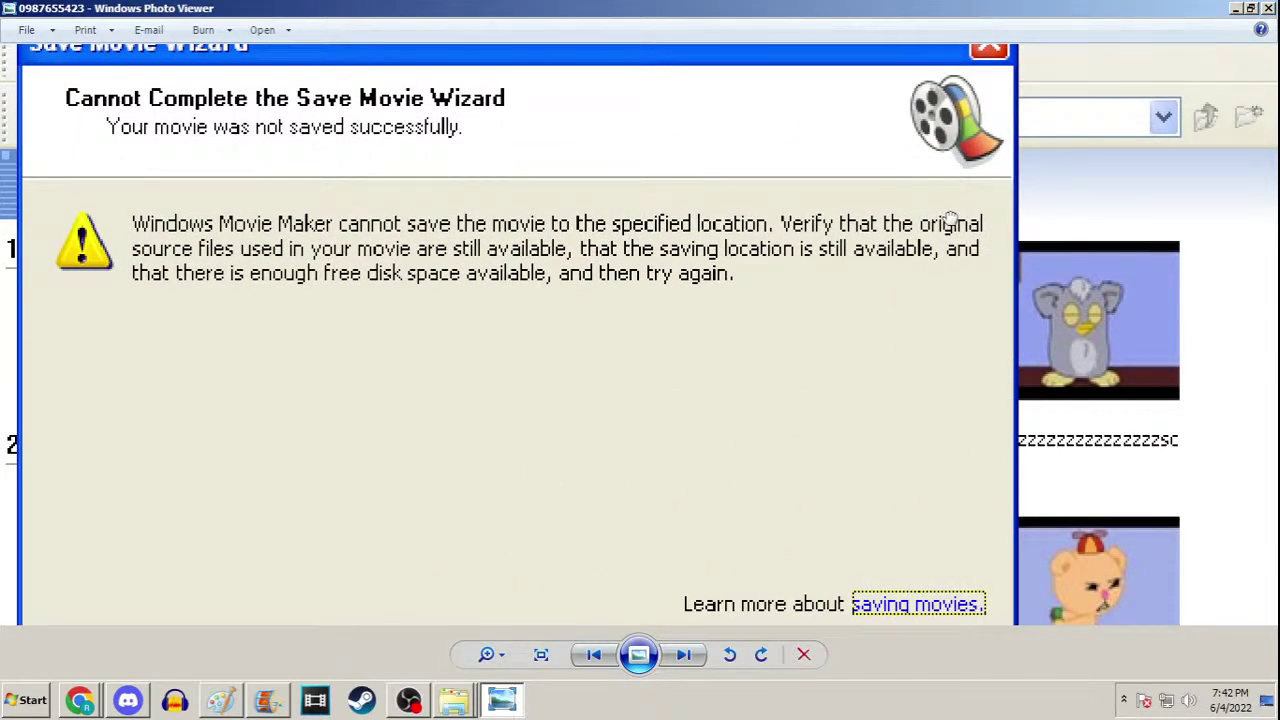
drag(951, 221, 960, 265)
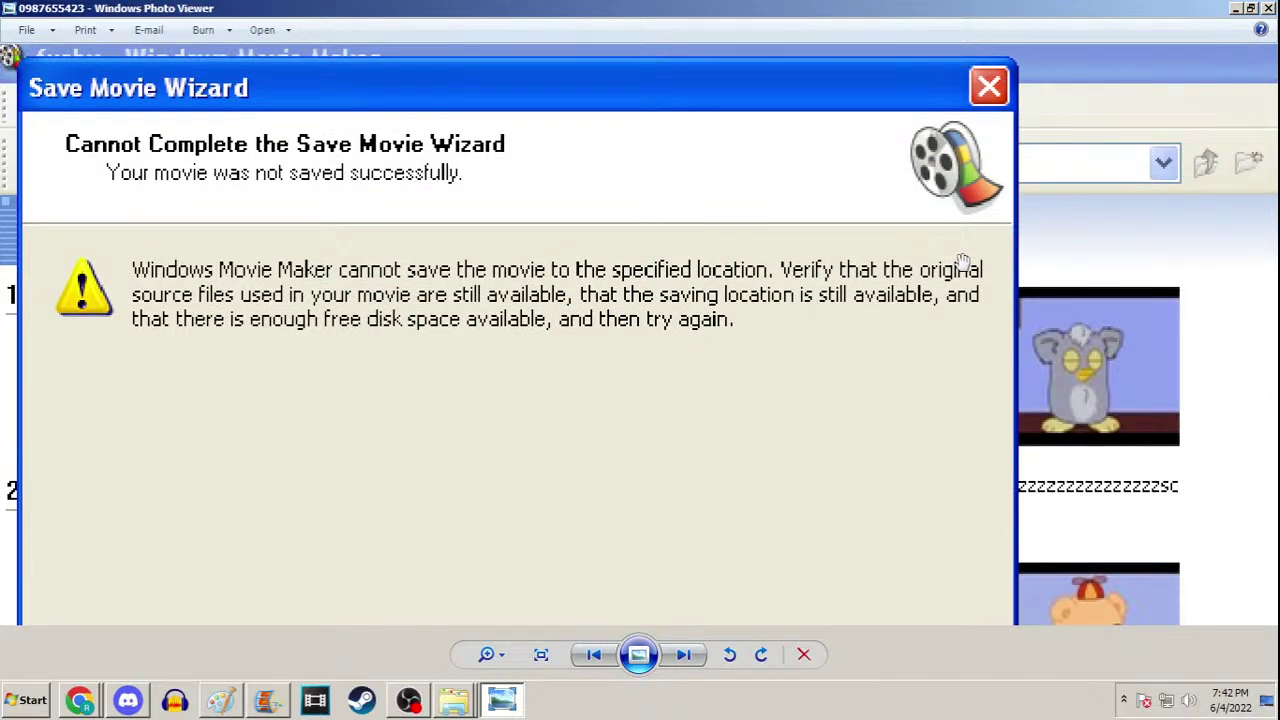
scroll(962, 262, down, 3)
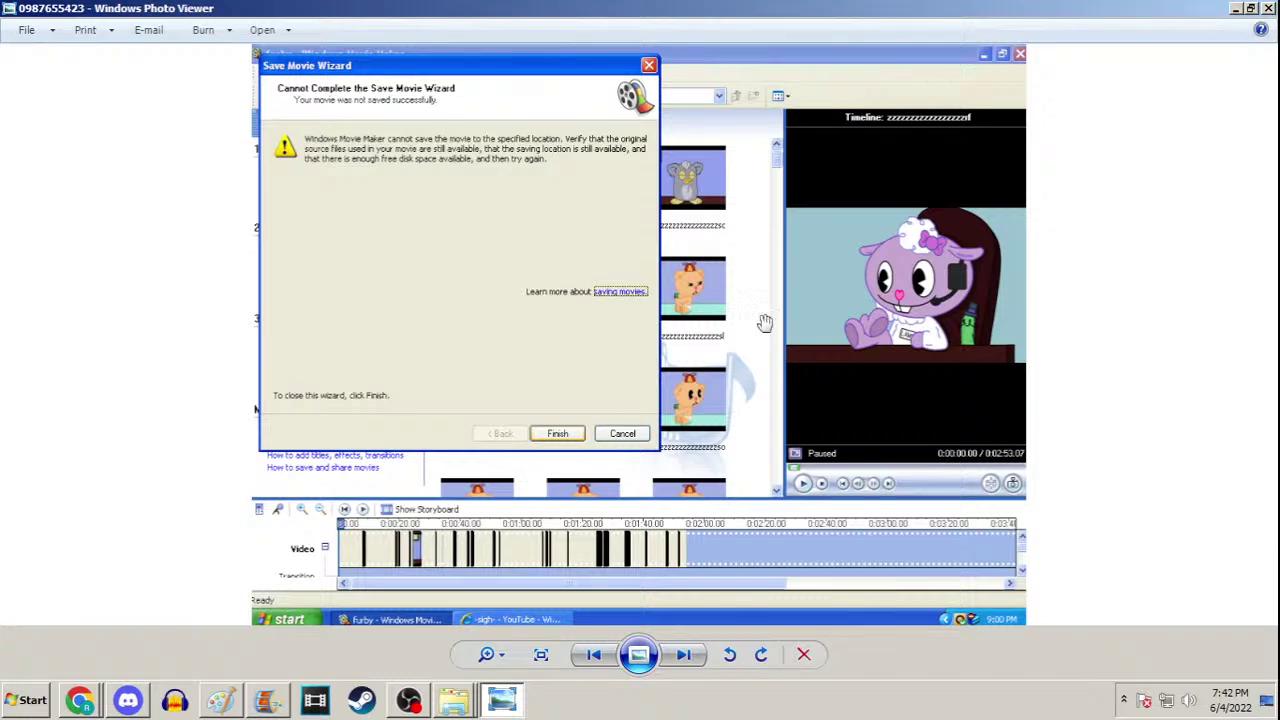
key(alt+F4)
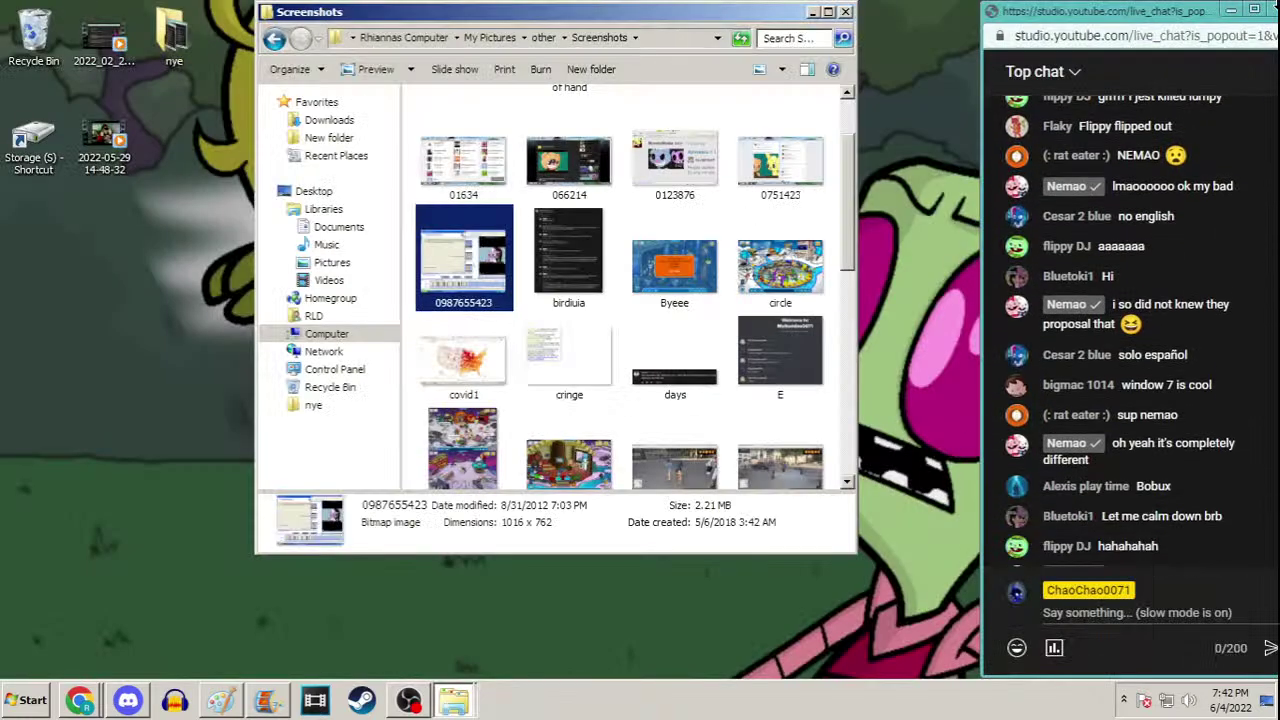
click(844, 15)
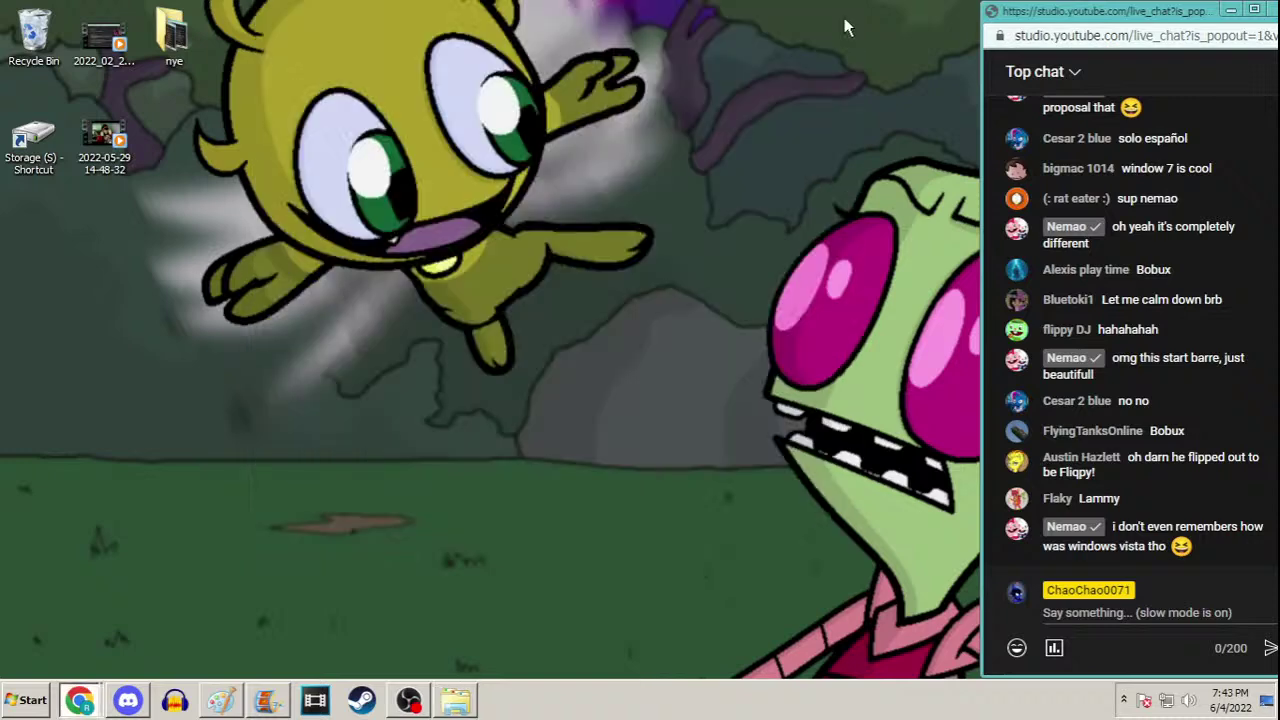
Switch back to the 1627b drawing in Paint and change the Pencil's line thickness
click(223, 702)
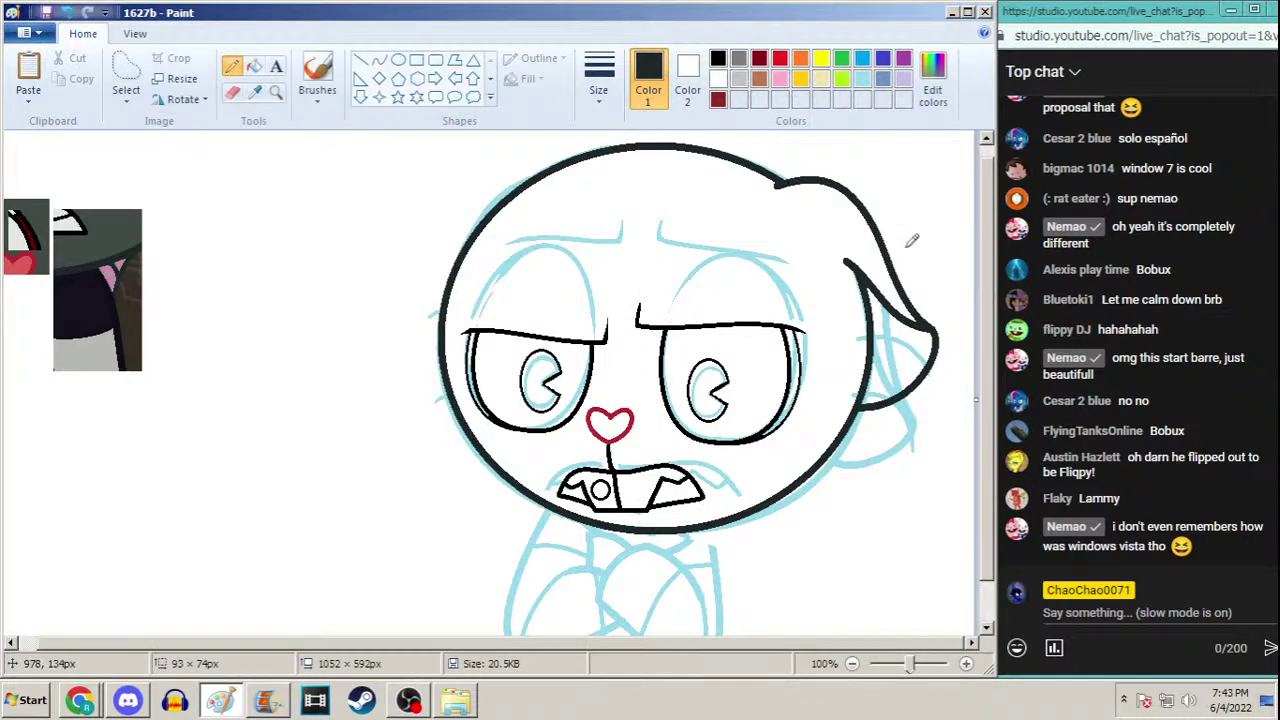
scroll(975, 280, down, 1)
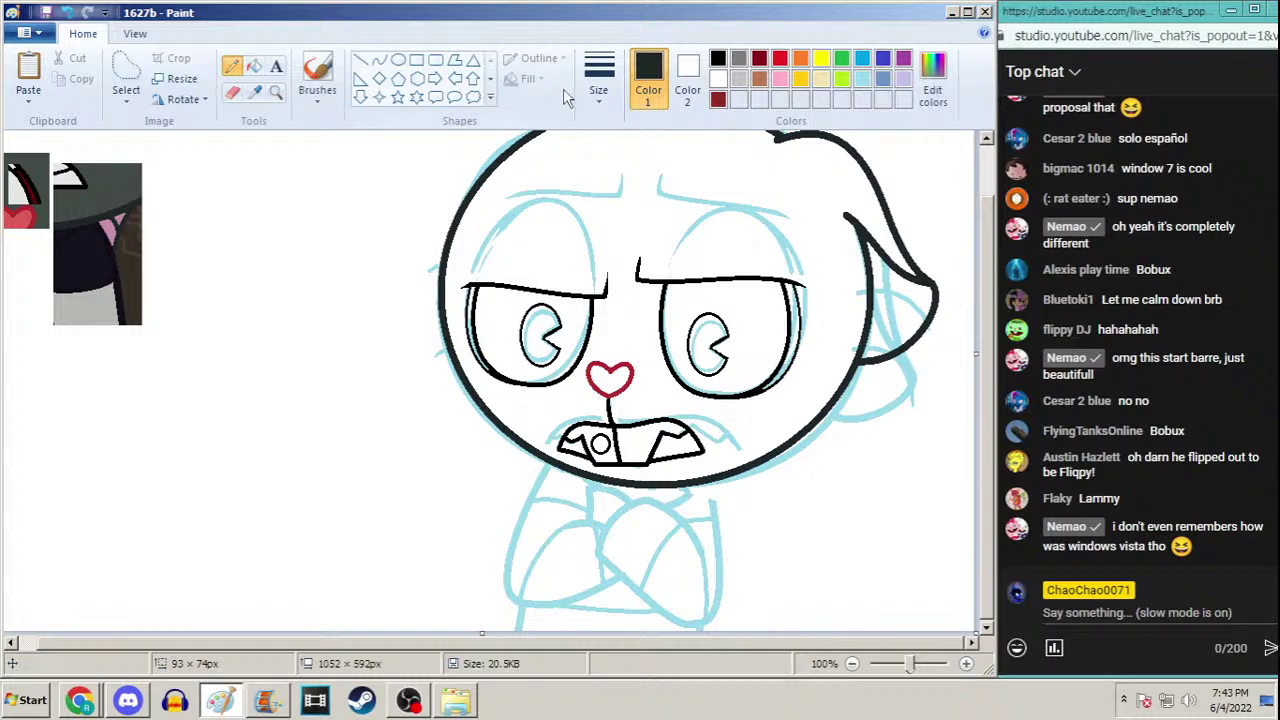
click(598, 85)
click(572, 262)
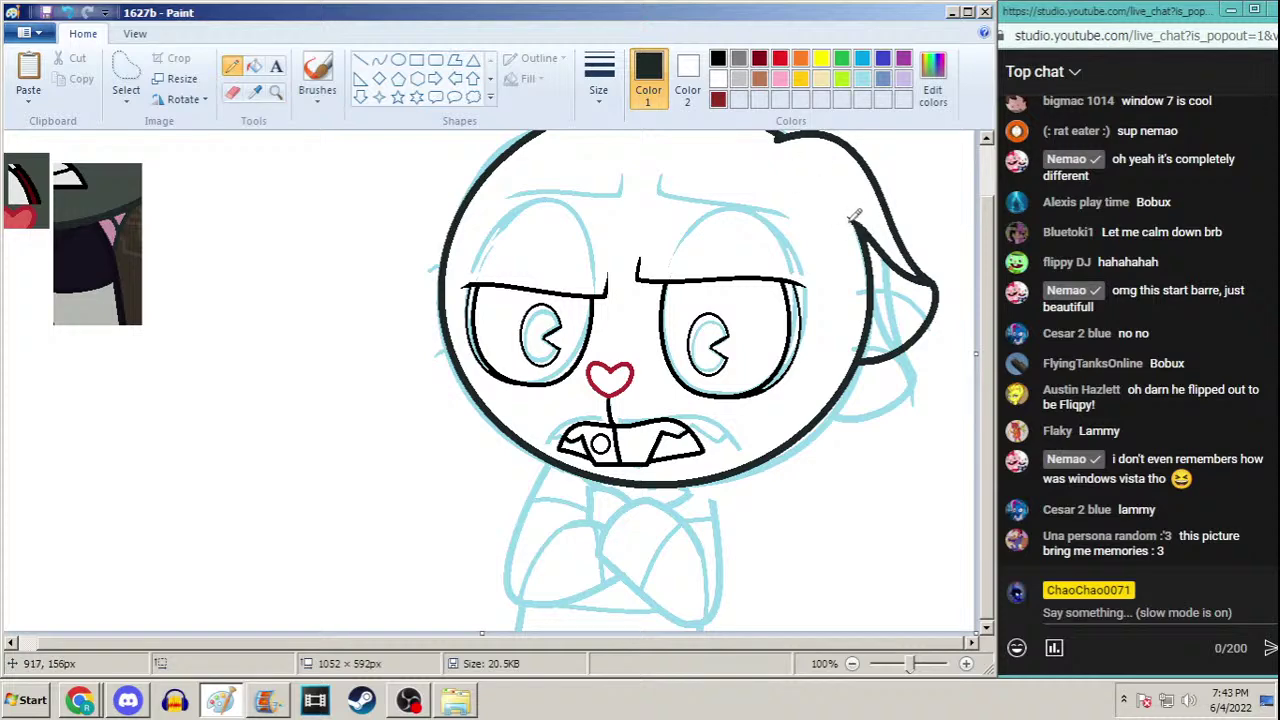
Draw two arched black curves across the head's right edge and hanging ear, about 91 × 53 px and 94 × 36 px
scroll(853, 200, up, 1)
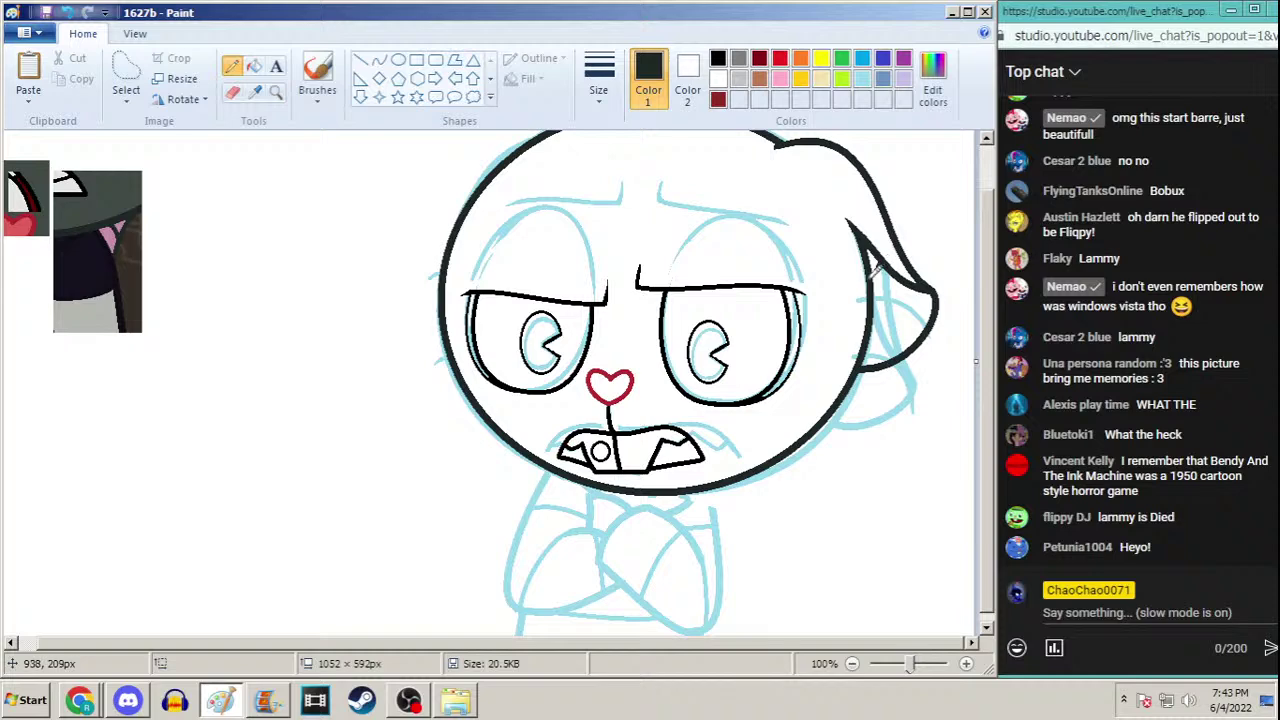
click(379, 60)
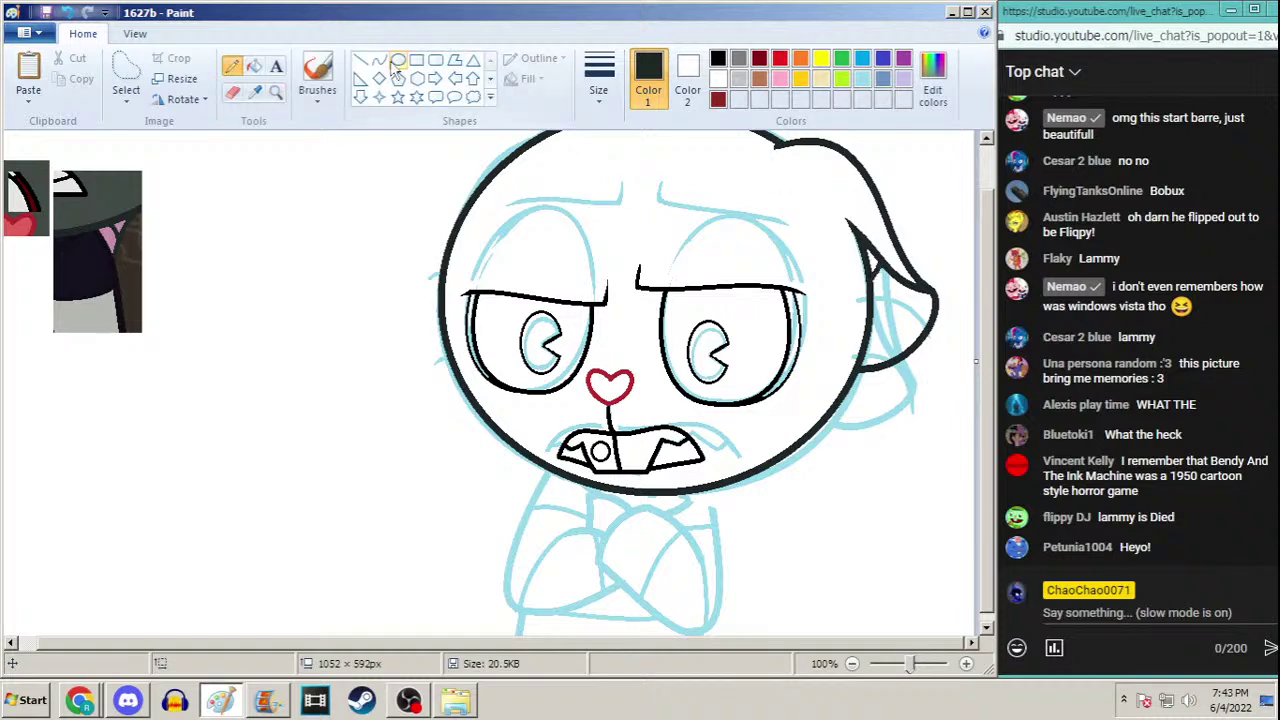
click(598, 72)
click(594, 220)
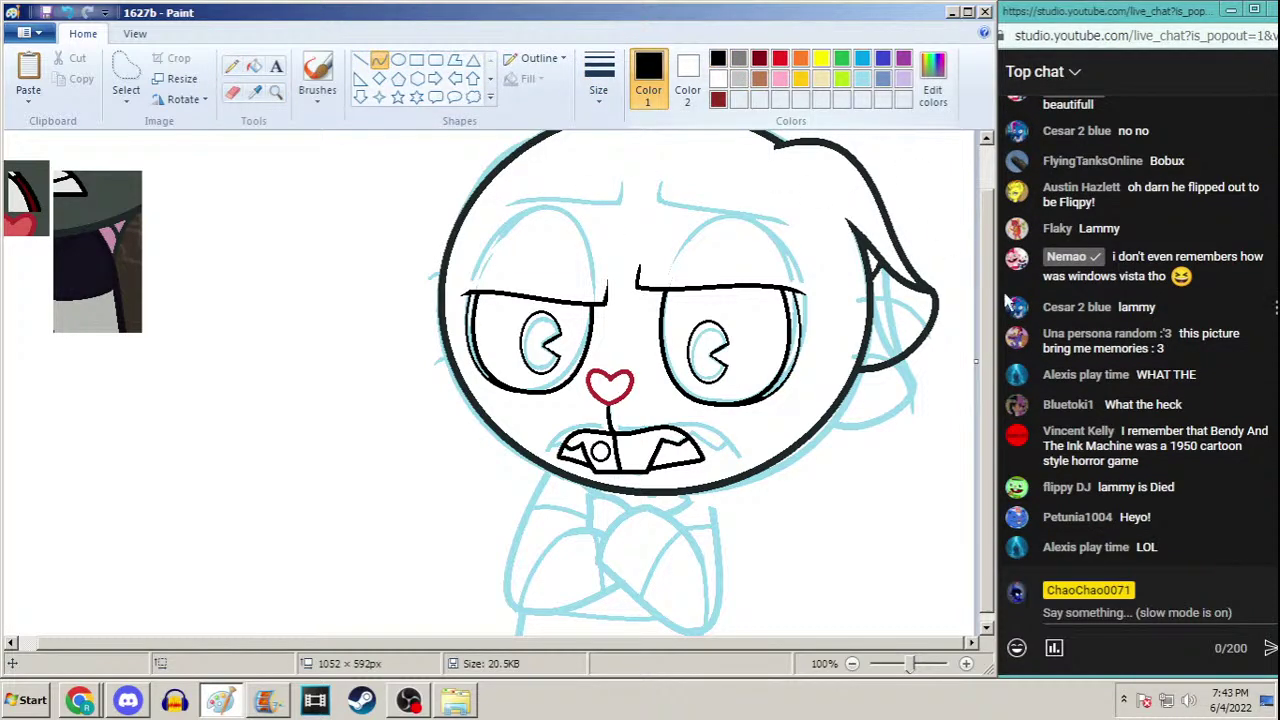
scroll(867, 228, up, 1)
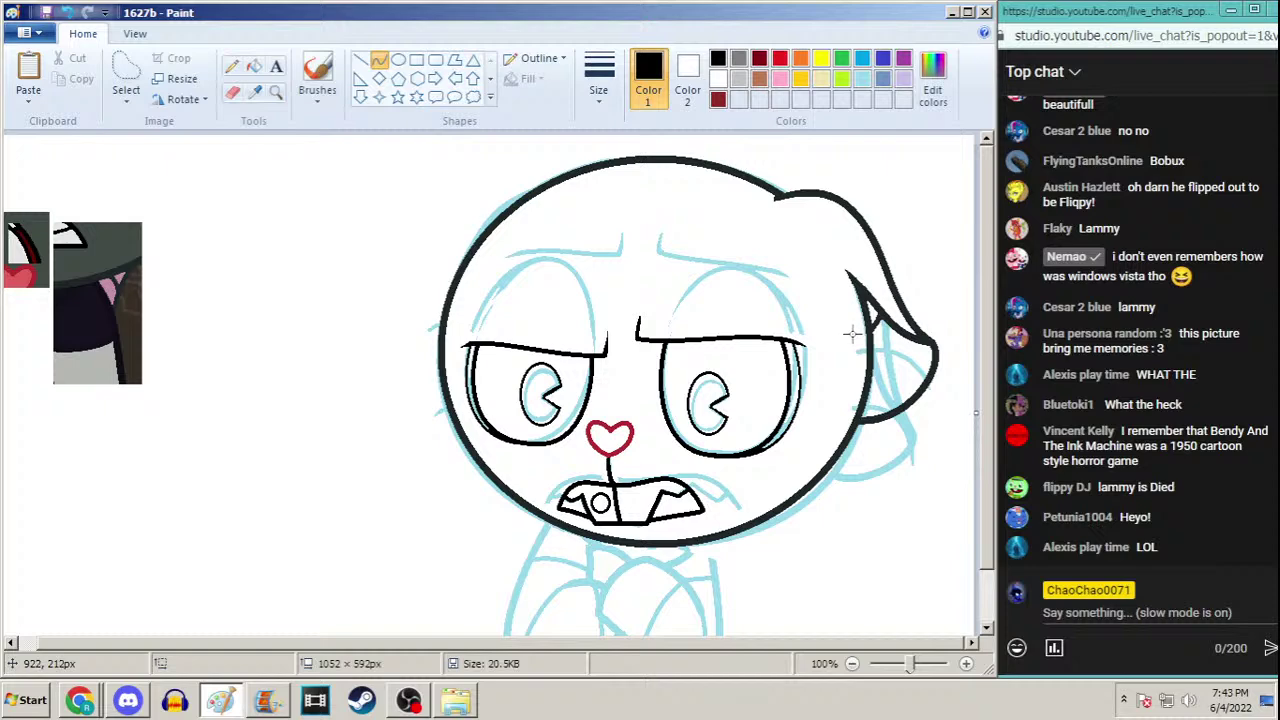
drag(852, 333, 958, 298)
drag(866, 297, 939, 298)
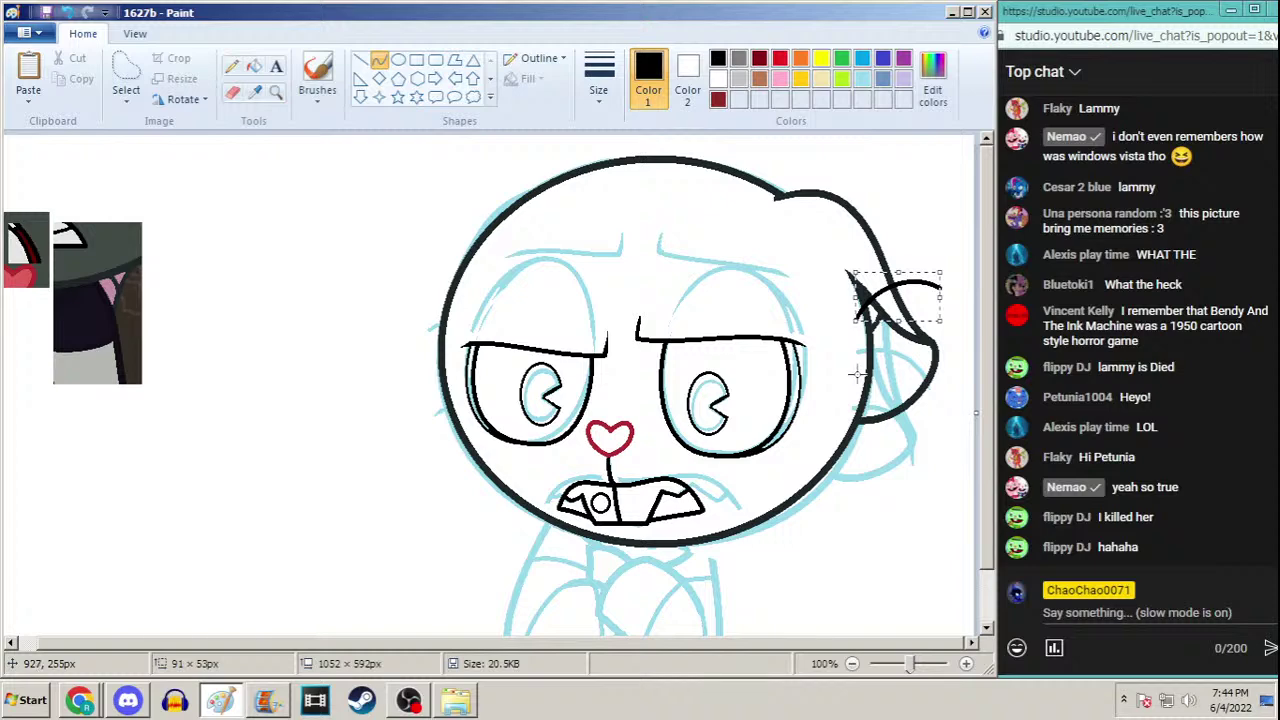
mouse_move(855, 375)
mouse_down()
mouse_move(944, 392)
mouse_move(900, 356)
mouse_move(944, 373)
mouse_up()
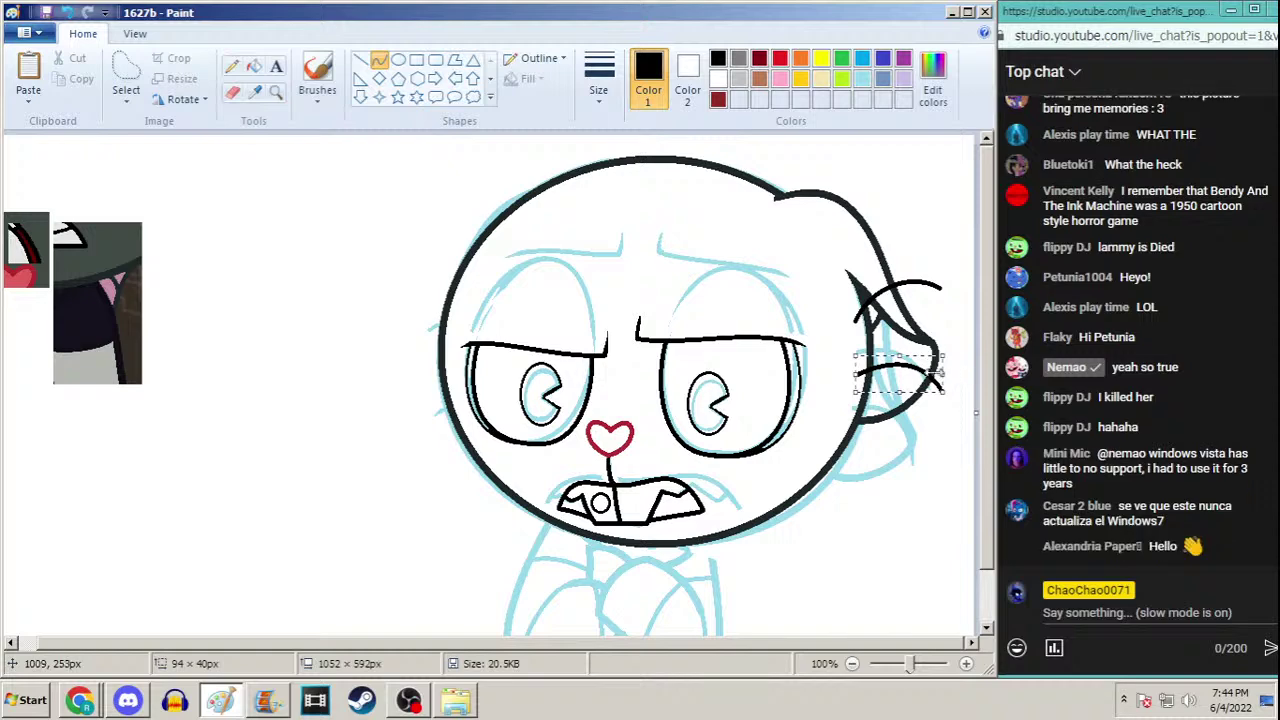
drag(901, 388, 901, 384)
click(232, 66)
click(25, 700)
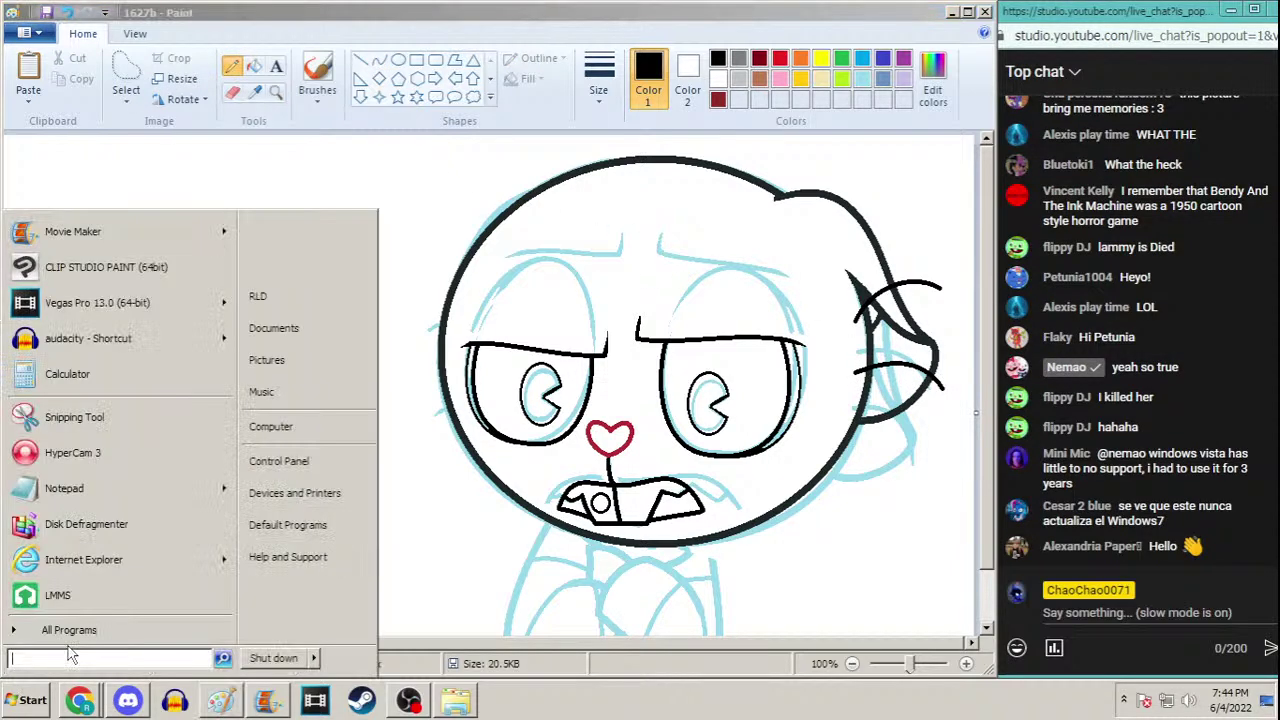
click(277, 456)
click(1107, 57)
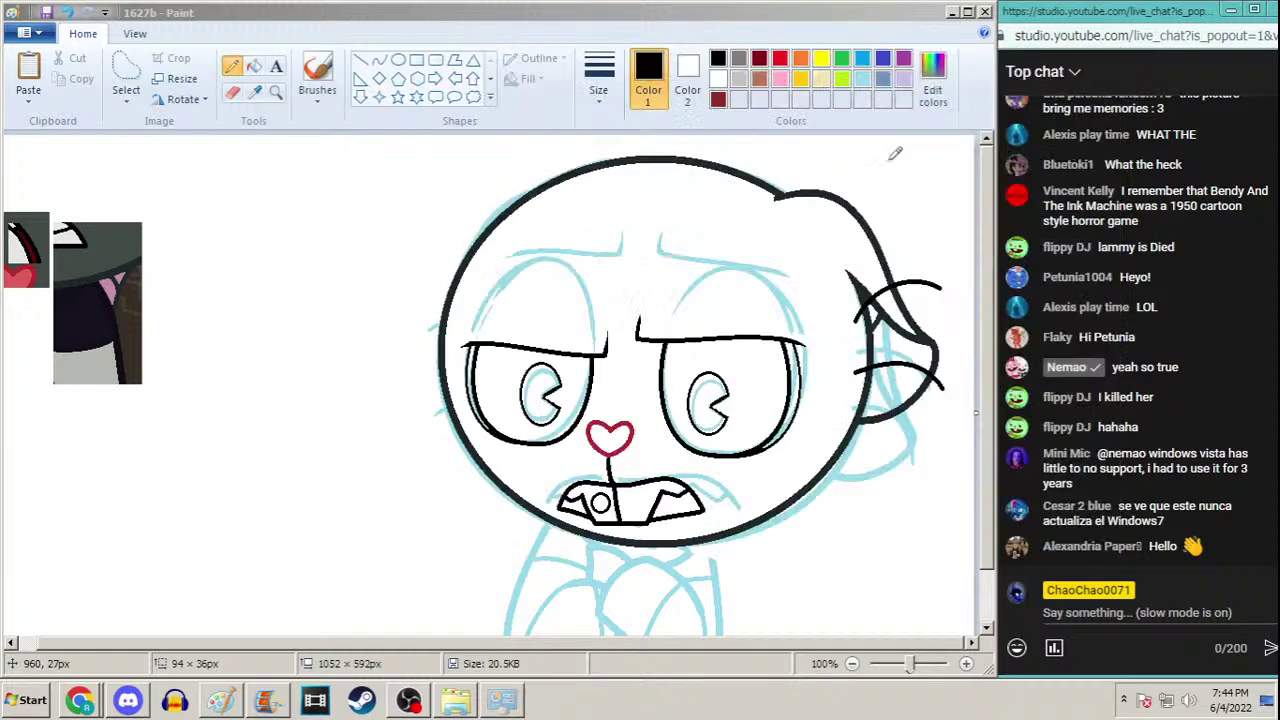
click(25, 700)
click(310, 425)
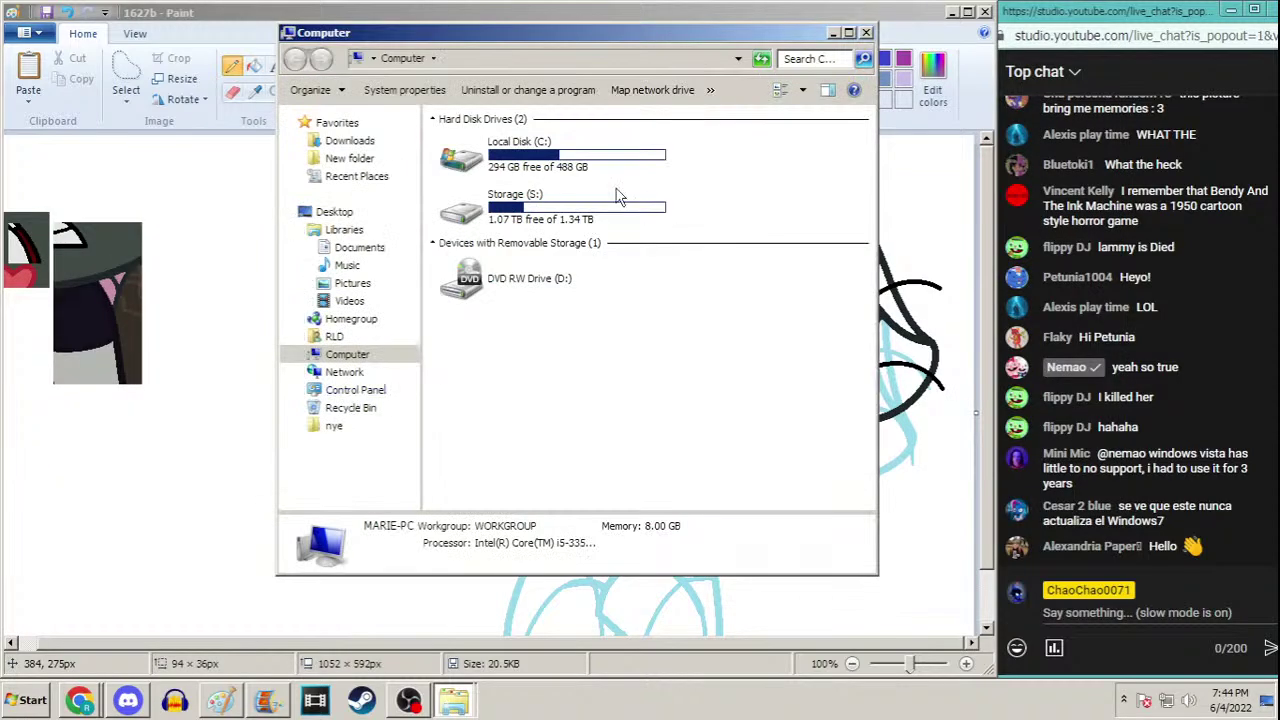
click(868, 33)
Open the screen saver settings from the Appearance and Personalization section of Control Panel
click(25, 700)
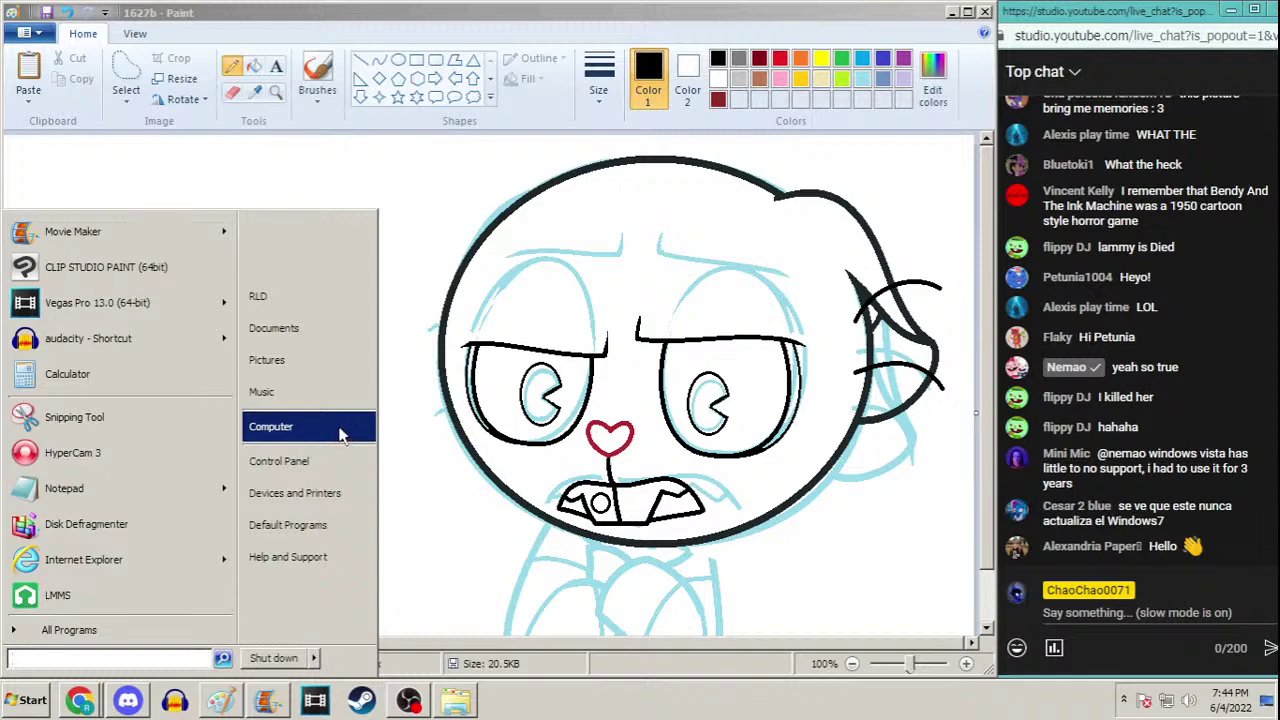
click(279, 461)
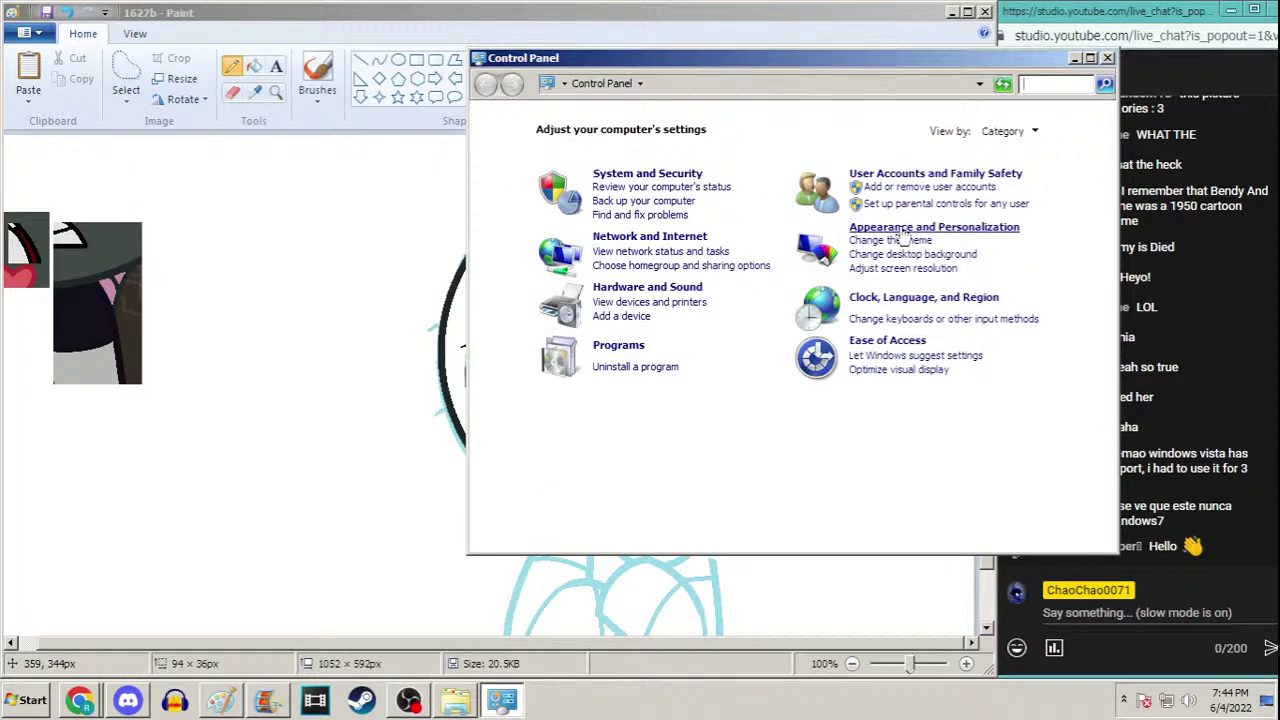
click(860, 233)
click(785, 153)
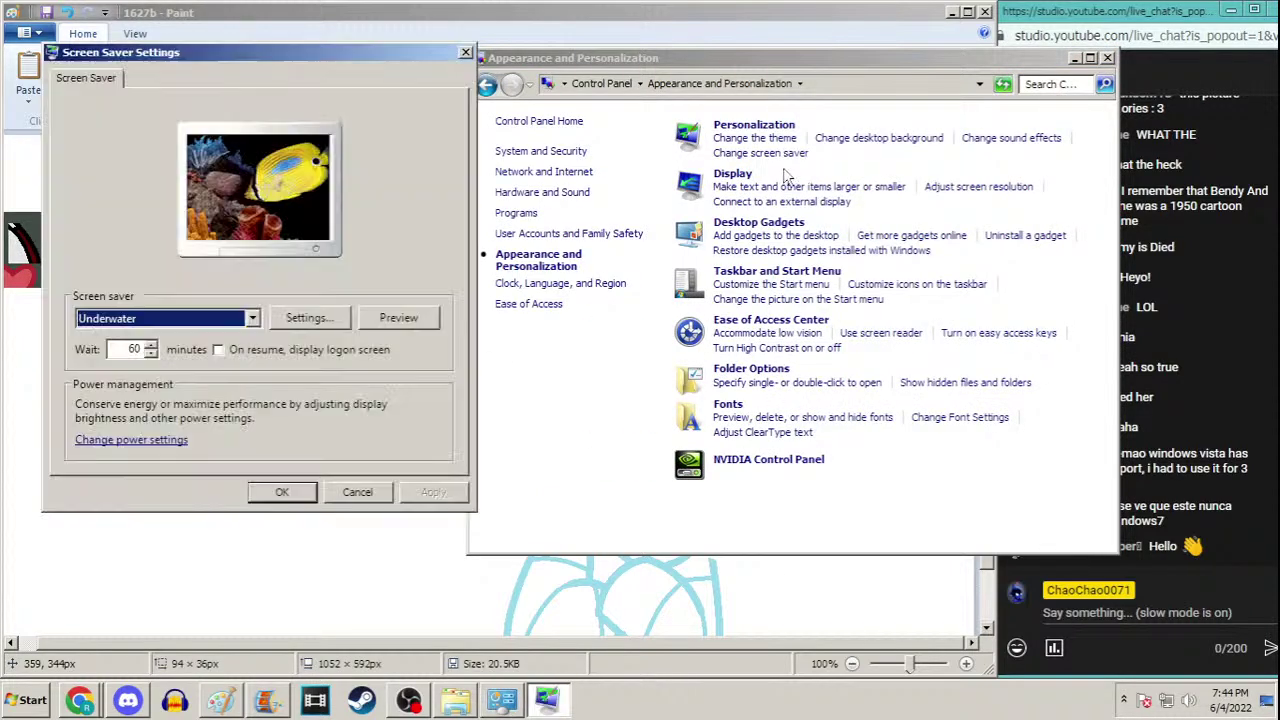
Preview the Flying Windows screen saver full screen and close its settings and Control Panel without applying it
click(252, 318)
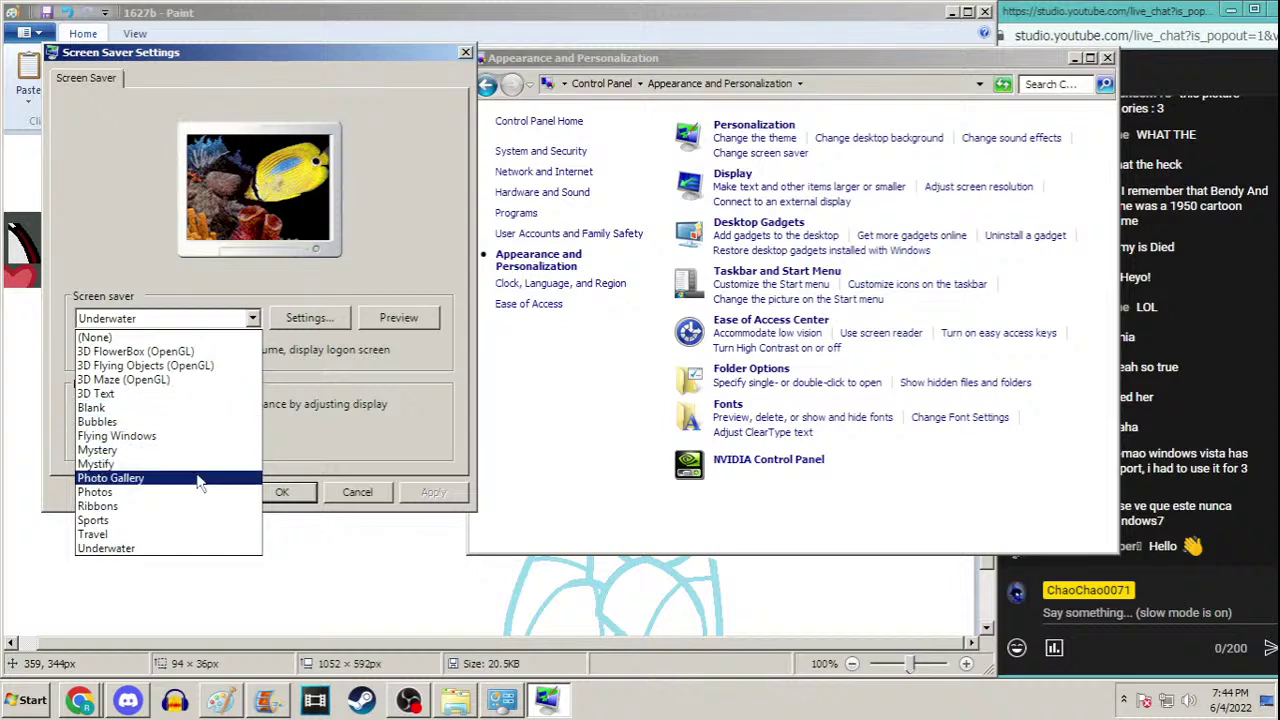
click(188, 436)
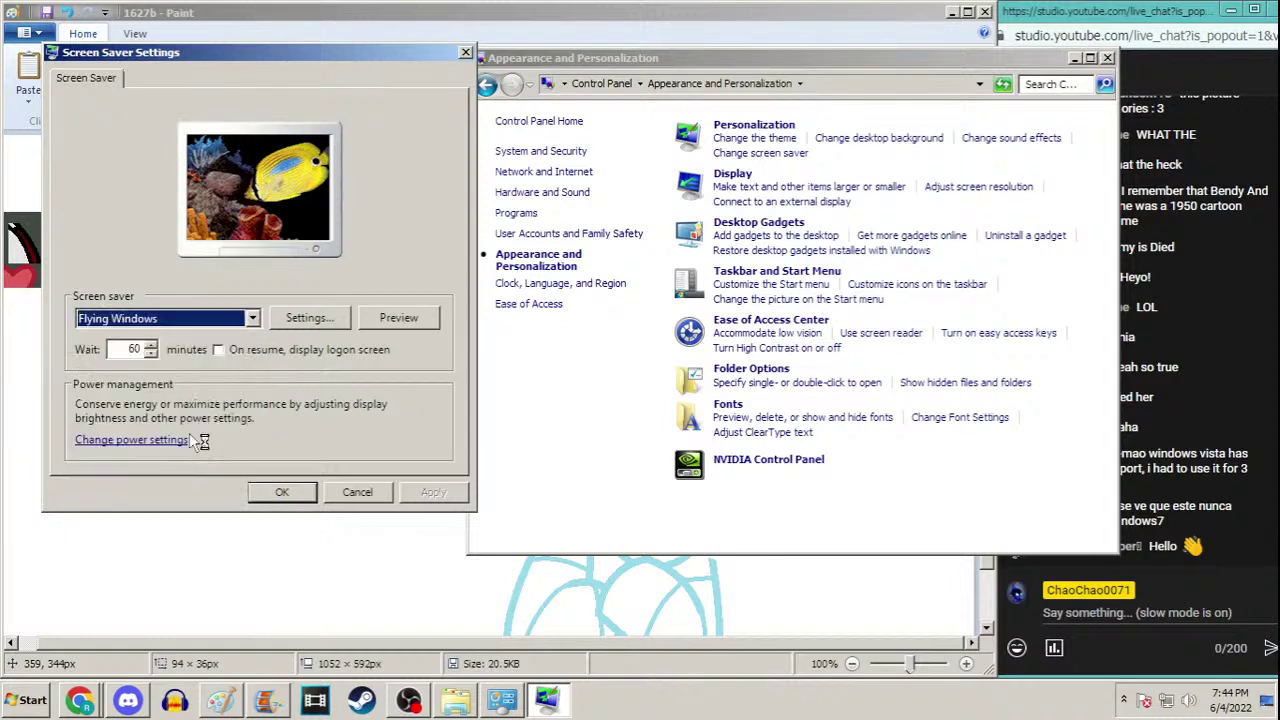
click(415, 318)
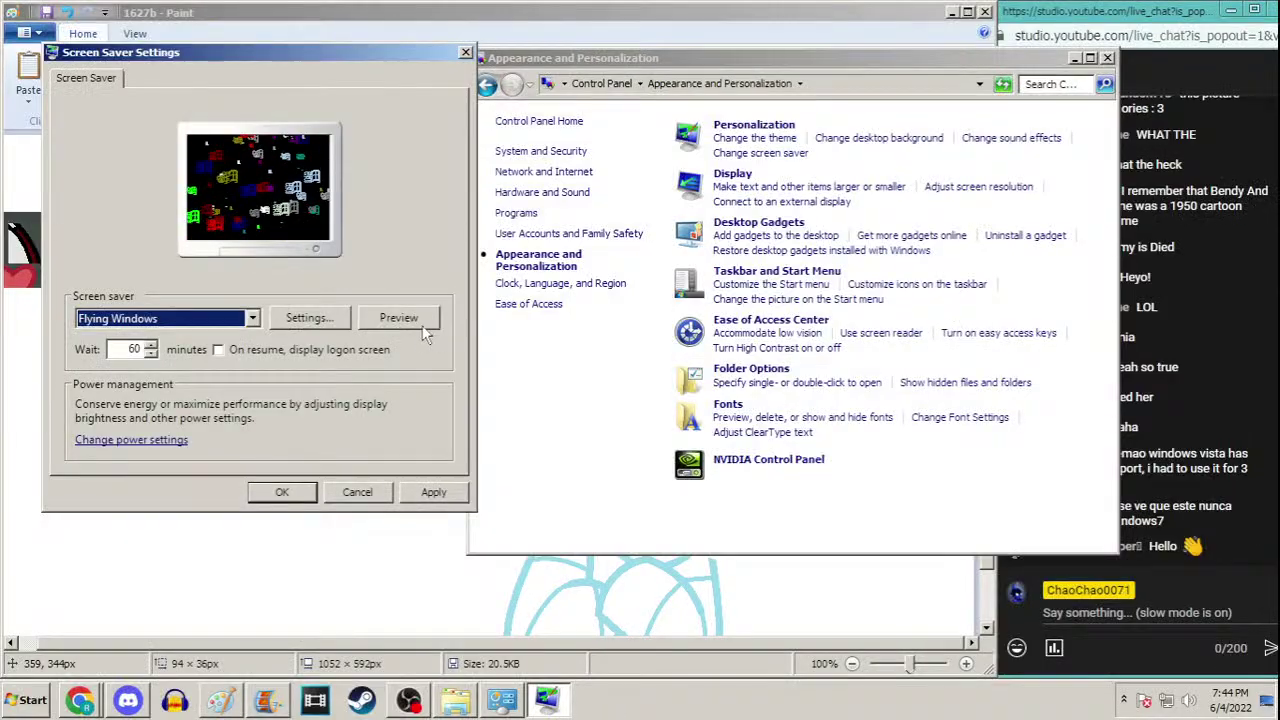
click(420, 318)
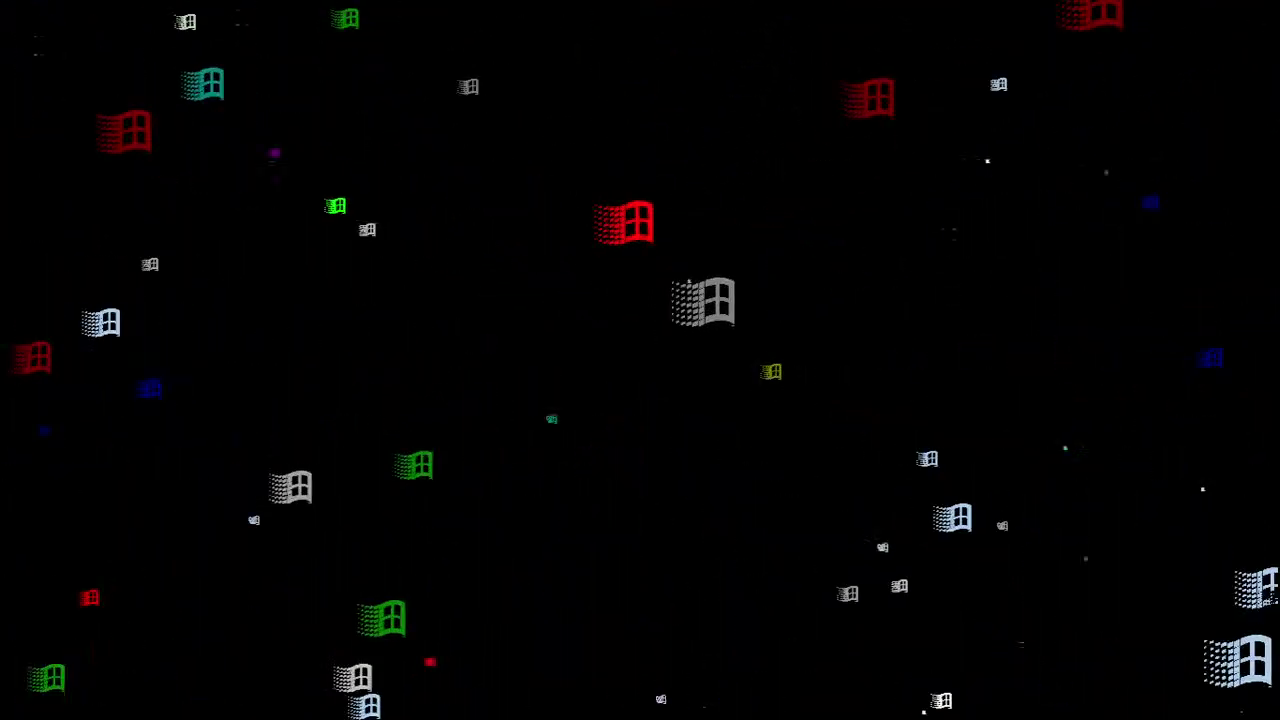
mouse_move(520, 360)
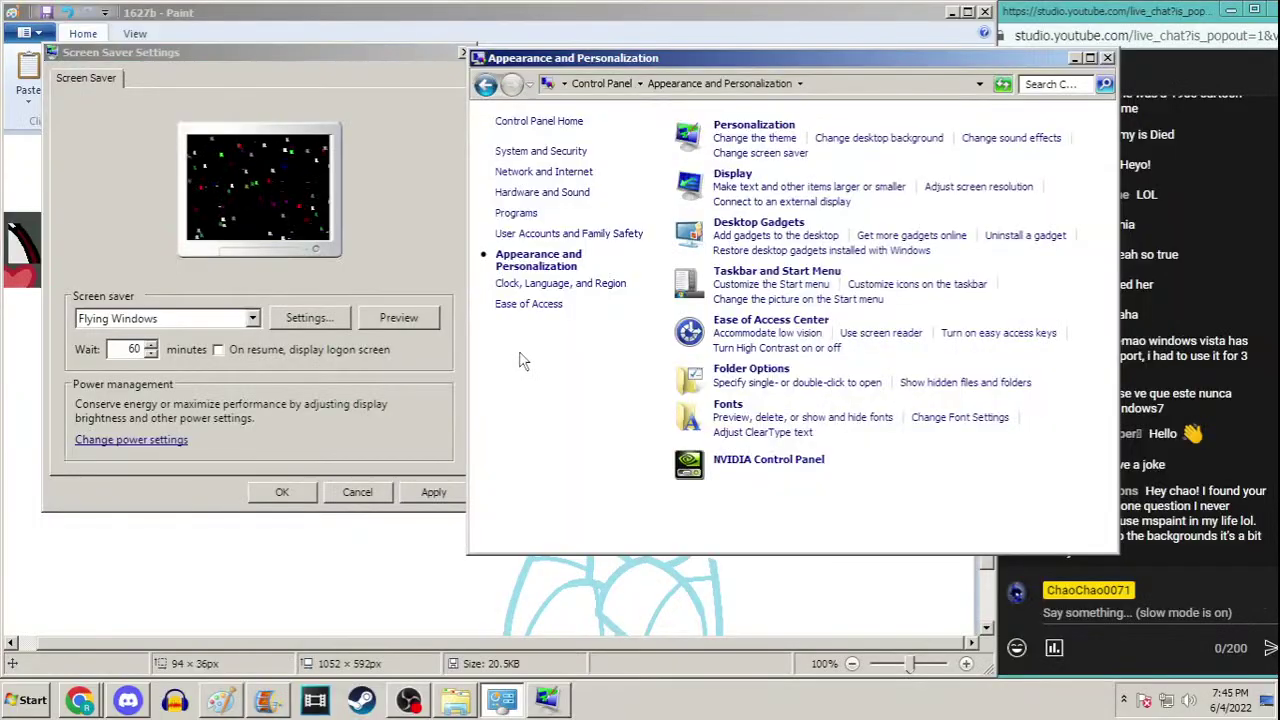
click(253, 319)
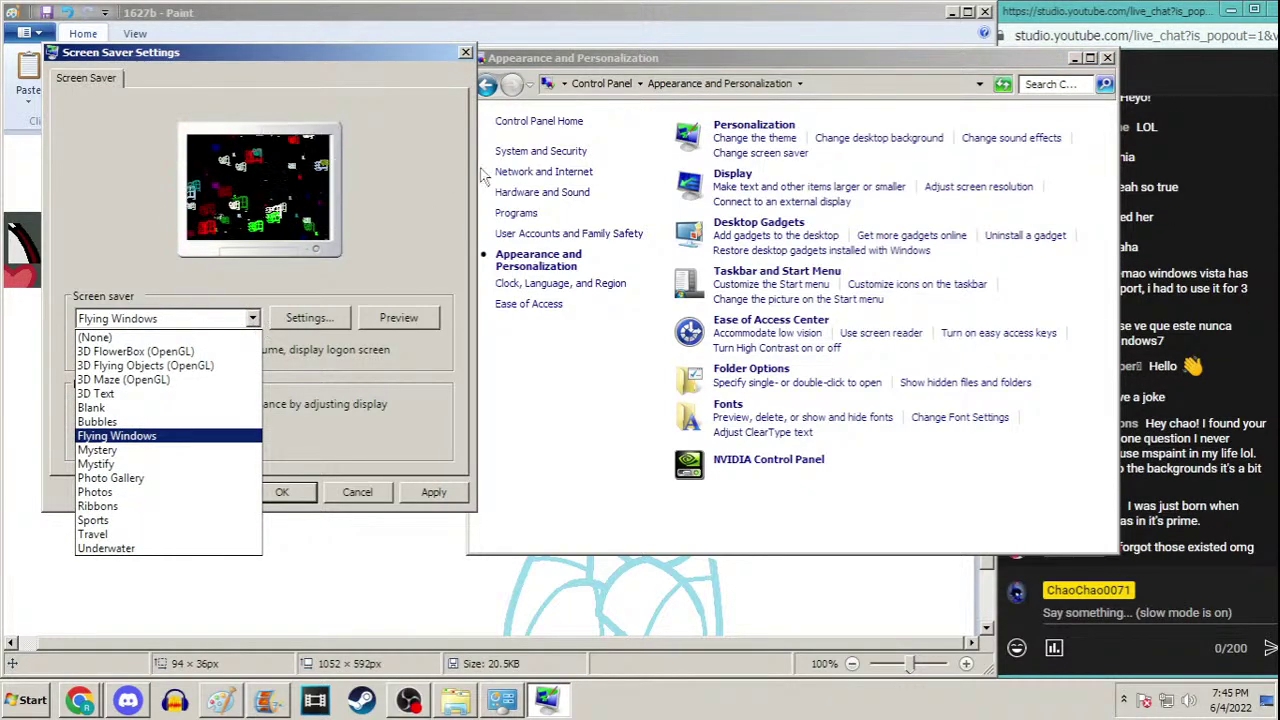
click(466, 53)
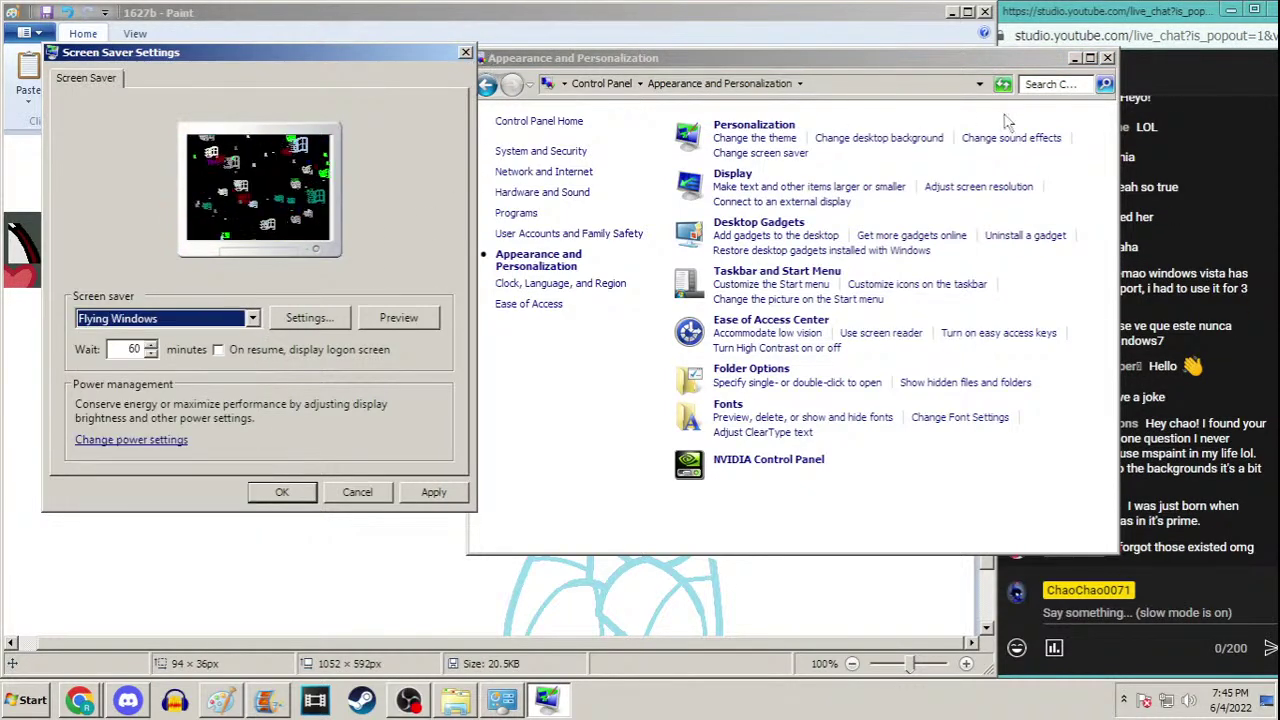
click(466, 53)
click(1106, 57)
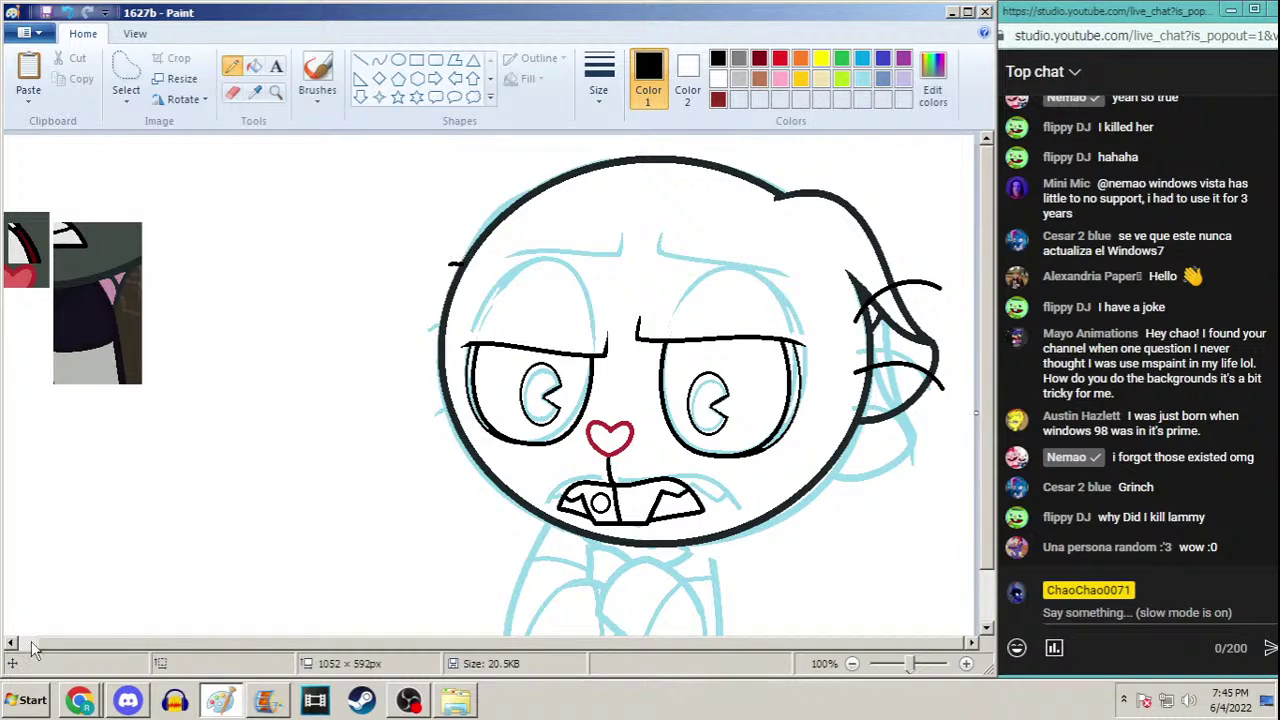
Sample the head outline's dark colour and draw a curved ear outline, about 87 × 76 px, on the head's upper-left edge
click(25, 700)
click(433, 8)
click(255, 91)
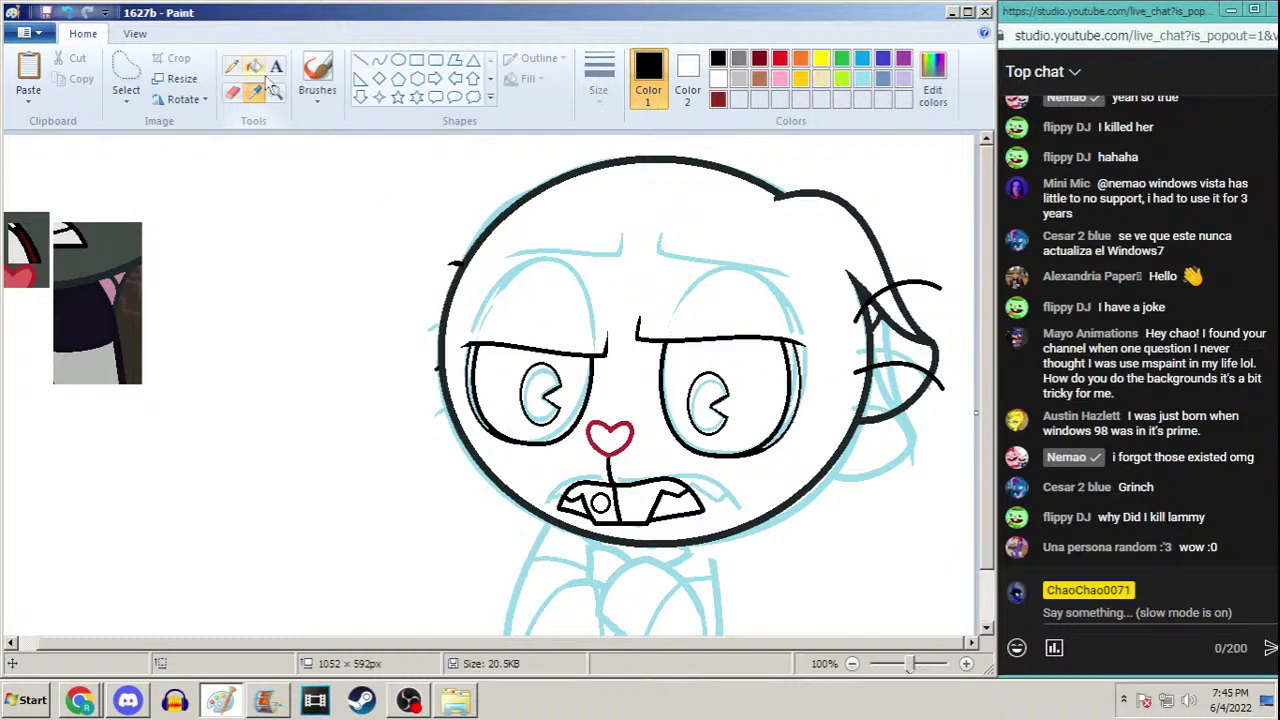
click(468, 255)
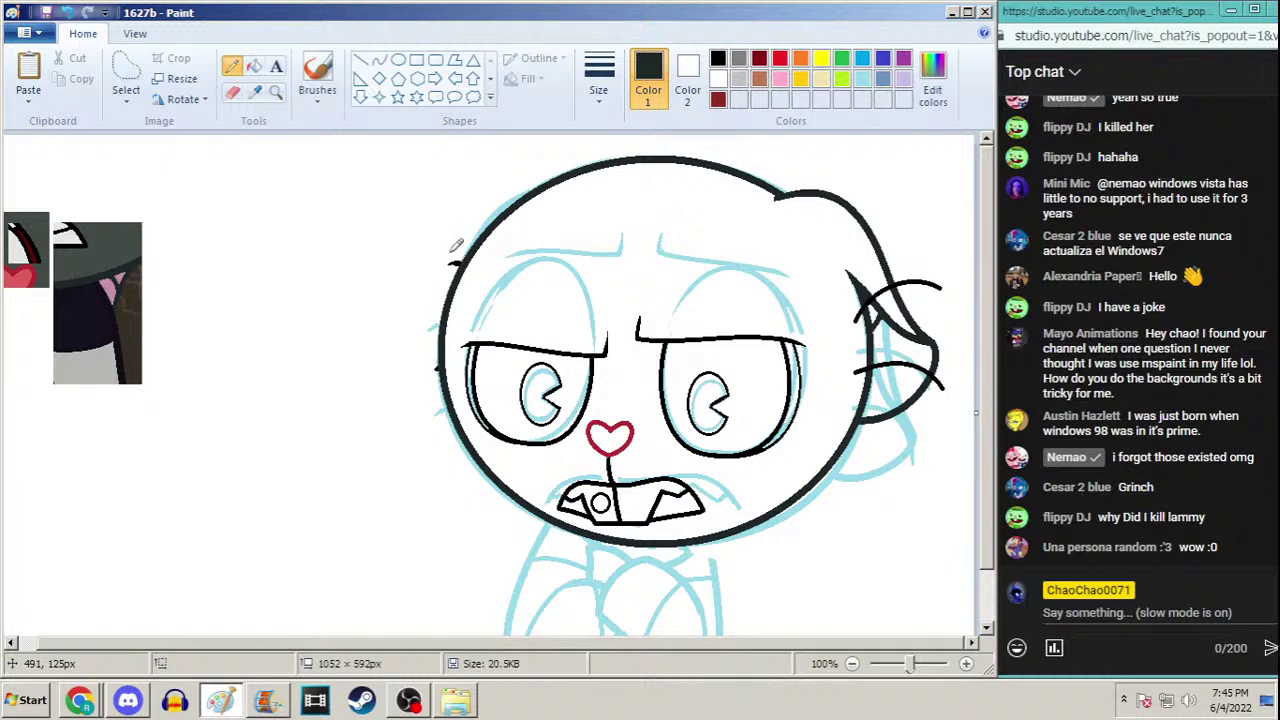
click(379, 61)
click(598, 78)
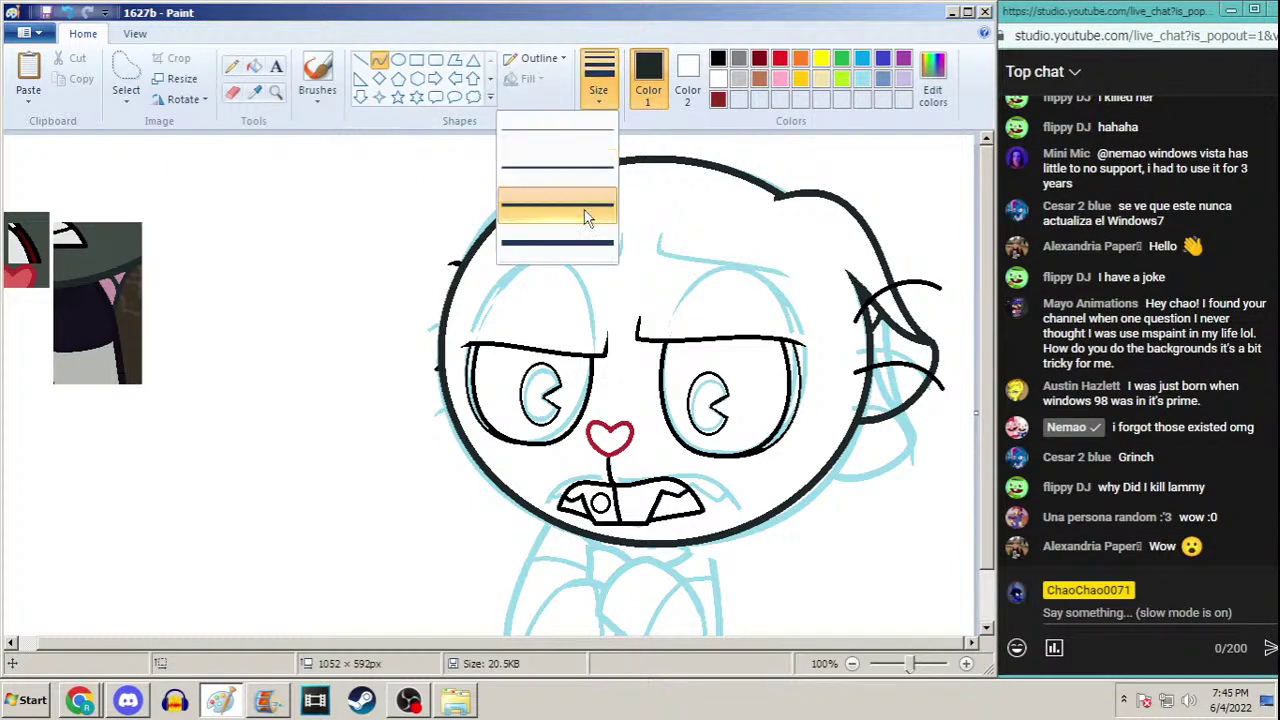
click(585, 218)
click(255, 91)
click(577, 169)
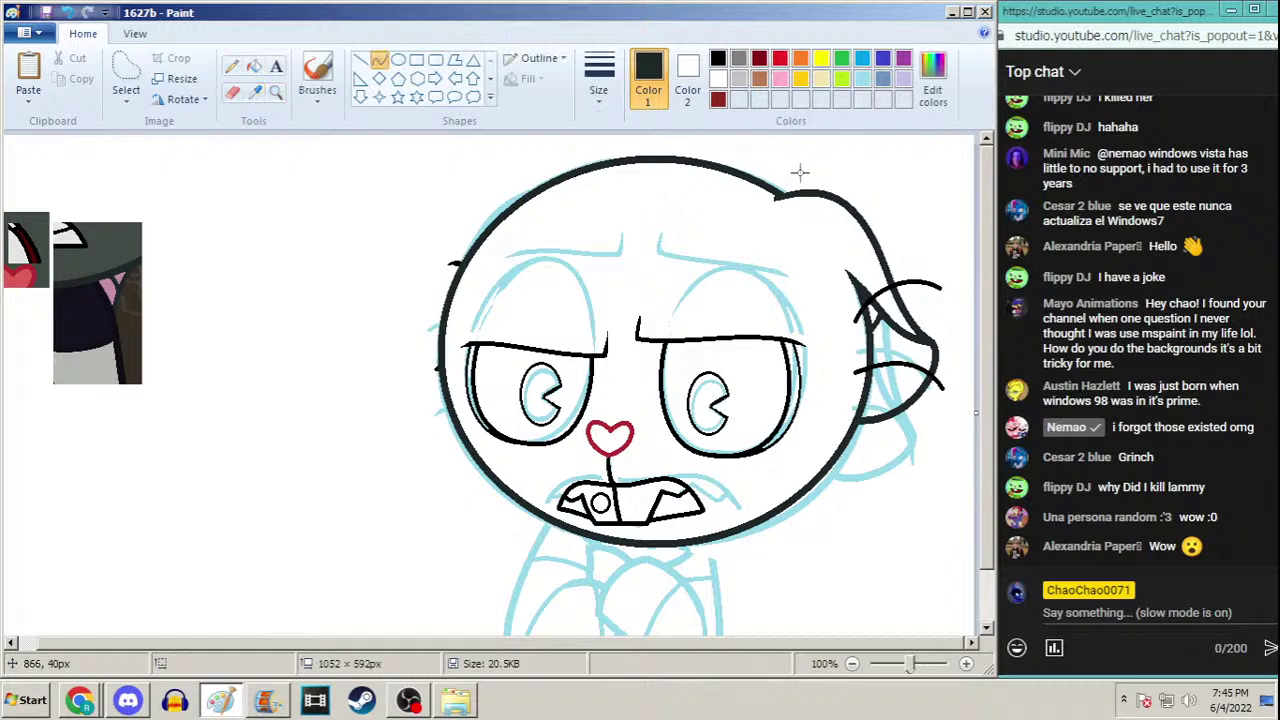
mouse_move(567, 180)
mouse_down()
mouse_move(474, 256)
mouse_move(520, 188)
mouse_move(505, 186)
mouse_up()
Reopen the screen saver settings, view Mystify in the small preview, and cancel without applying it
key(super)
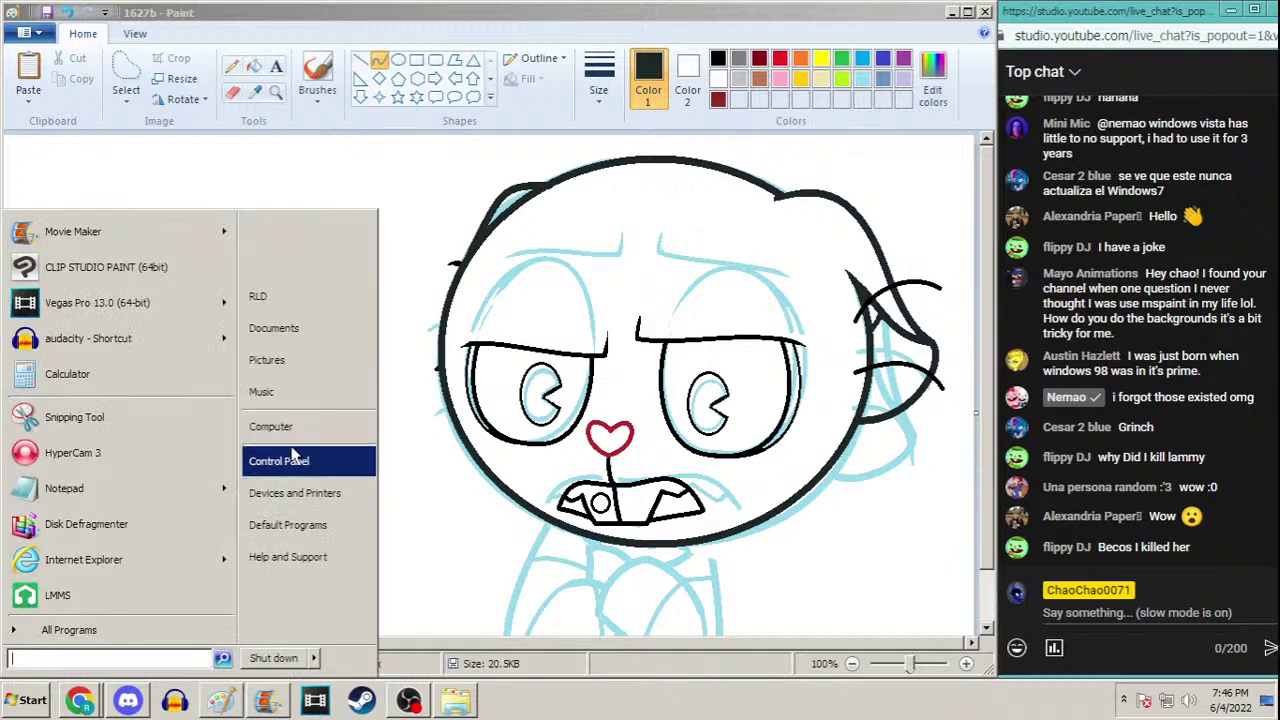
click(293, 459)
click(880, 229)
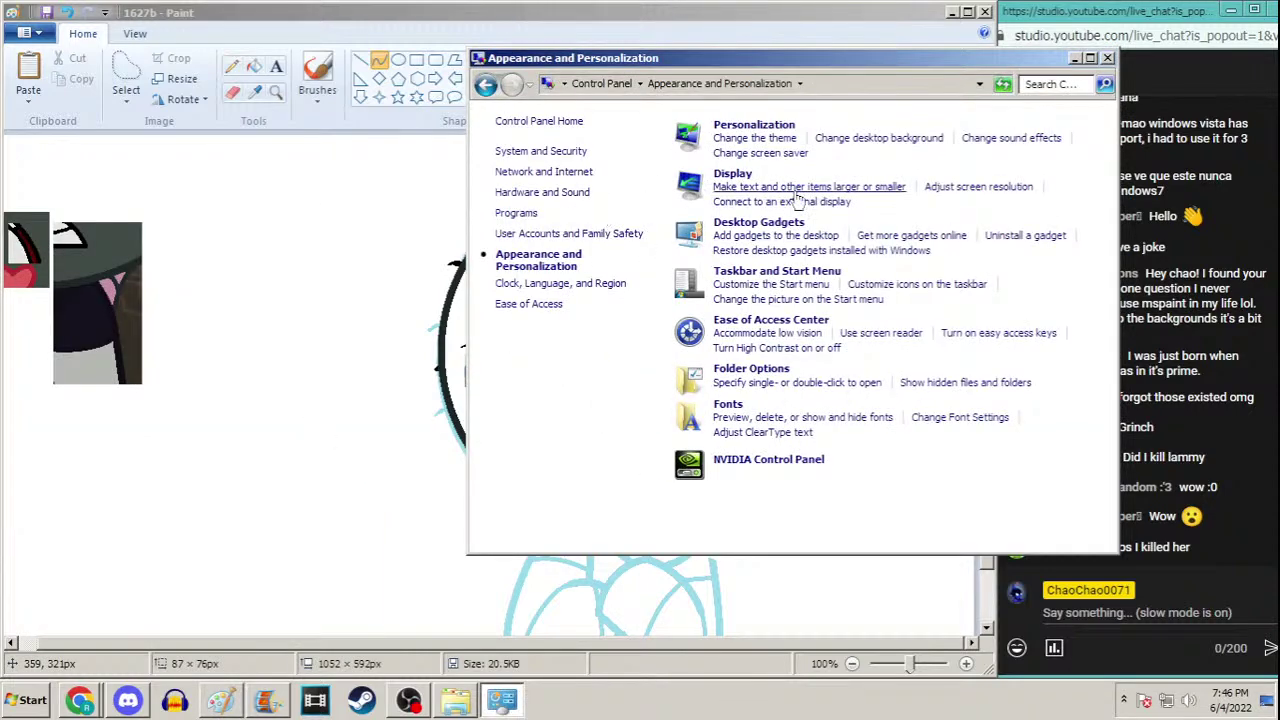
click(768, 153)
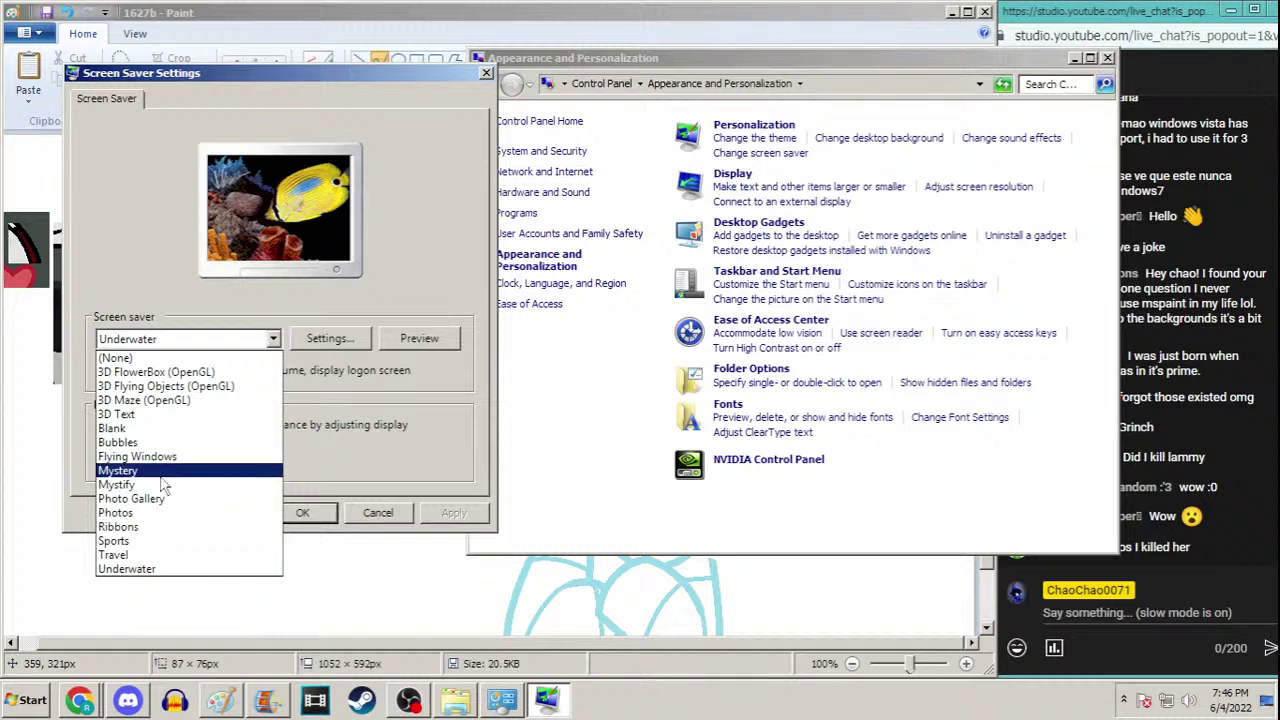
click(166, 486)
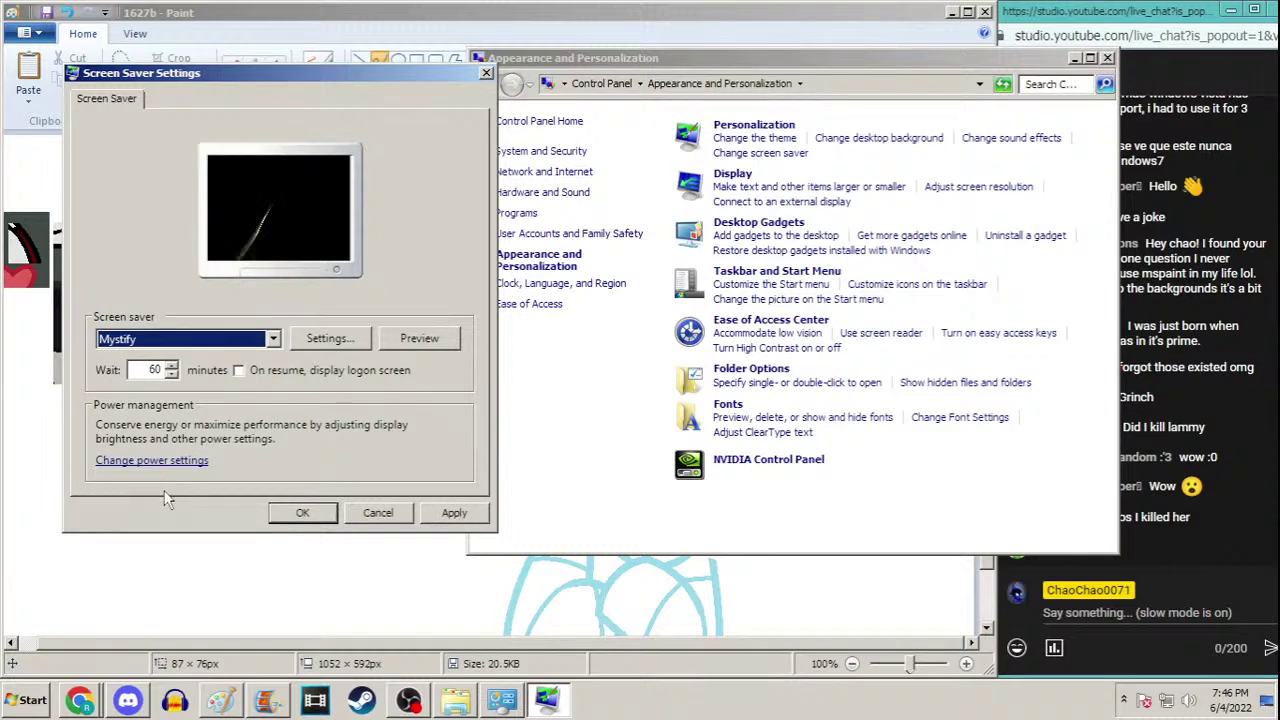
click(273, 339)
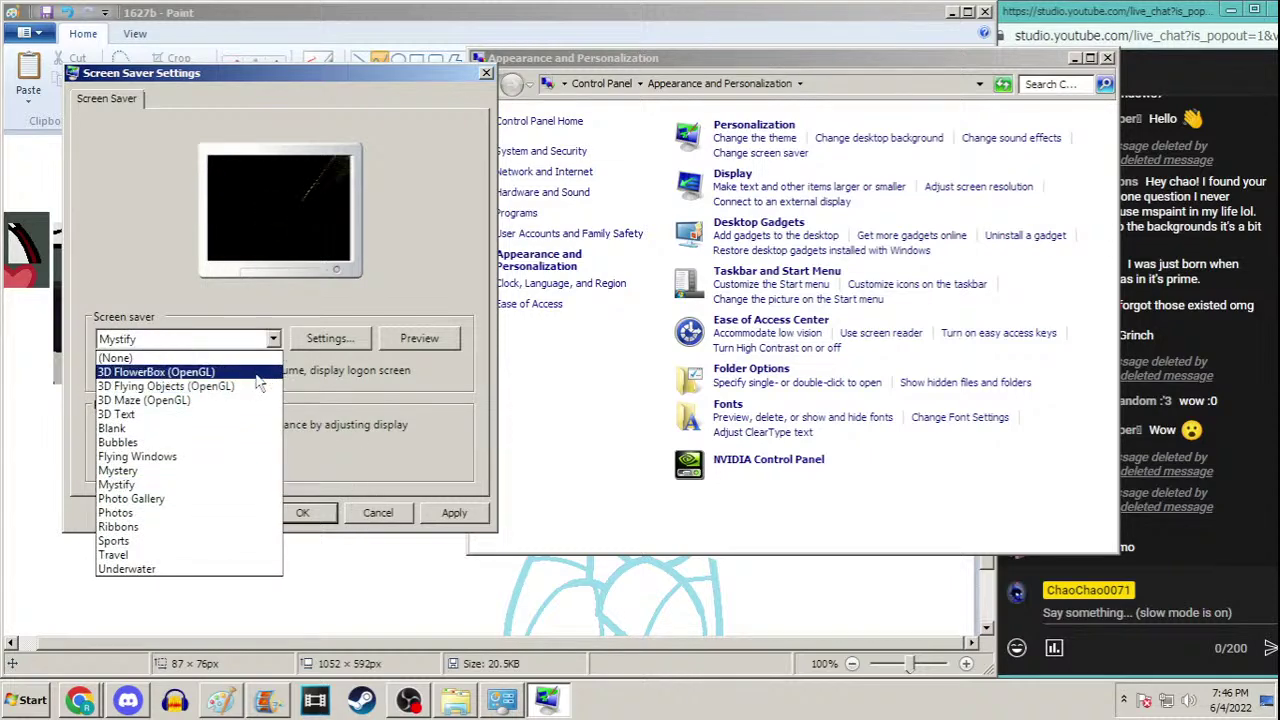
click(377, 512)
click(377, 512)
click(1108, 58)
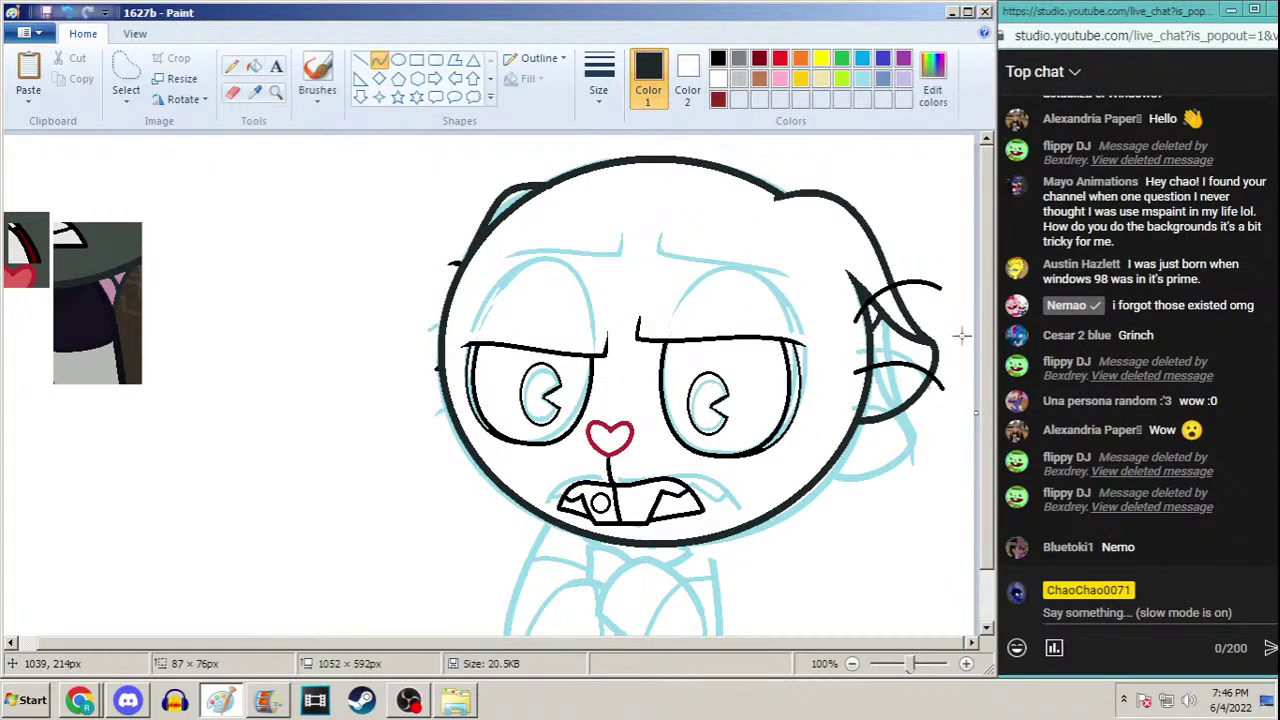
Choose a line thickness for the Curve tool and sample the near-black outline colour from the reference image
scroll(993, 350, down, 1)
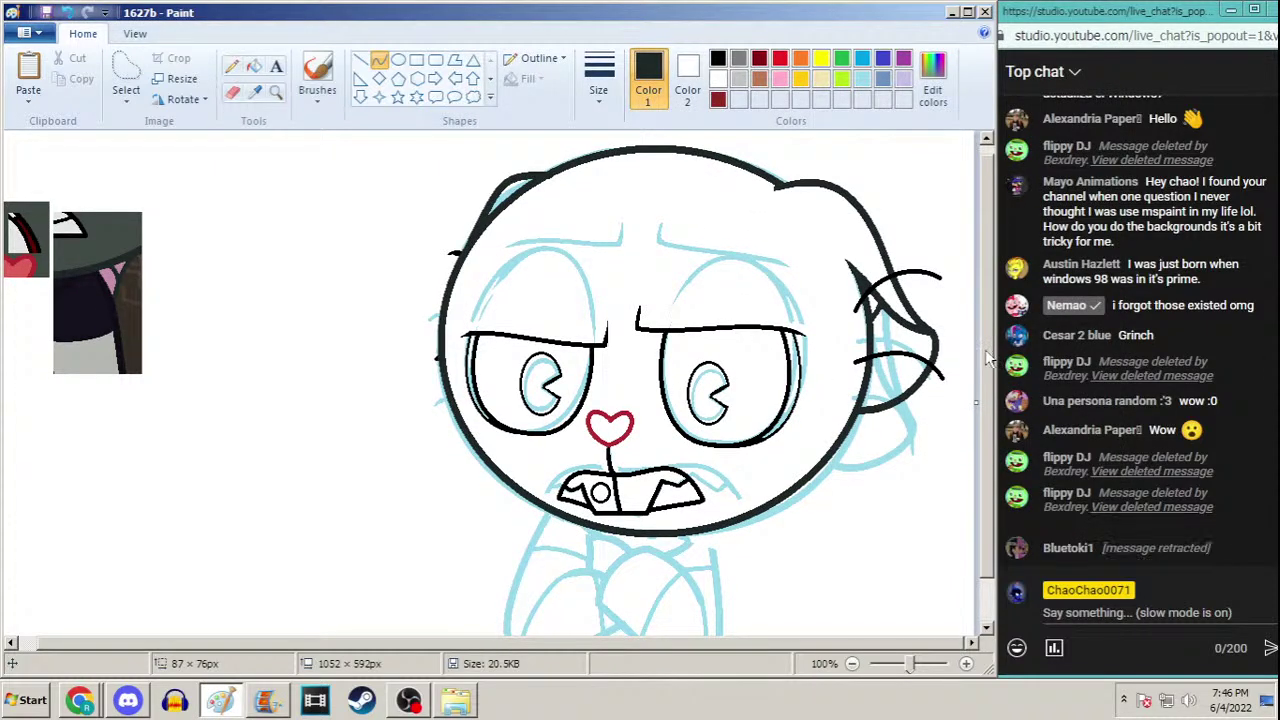
scroll(982, 340, down, 1)
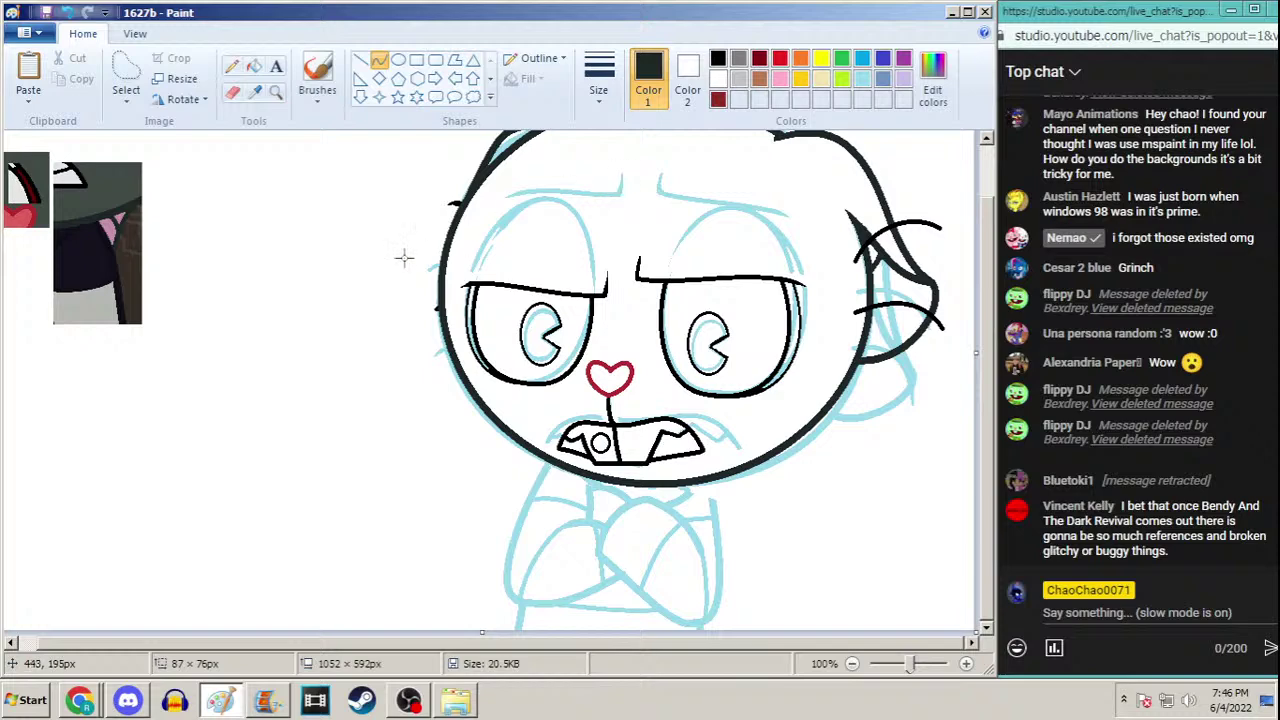
click(232, 66)
click(379, 60)
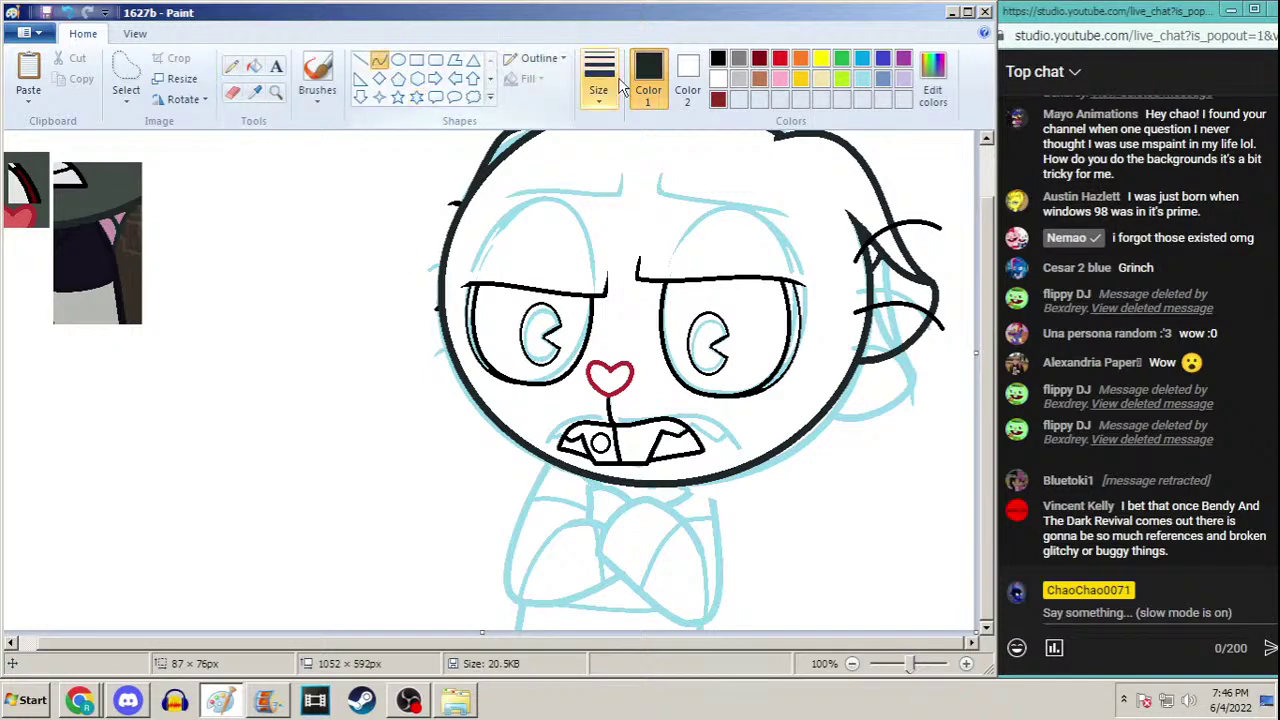
click(598, 75)
click(571, 214)
click(254, 92)
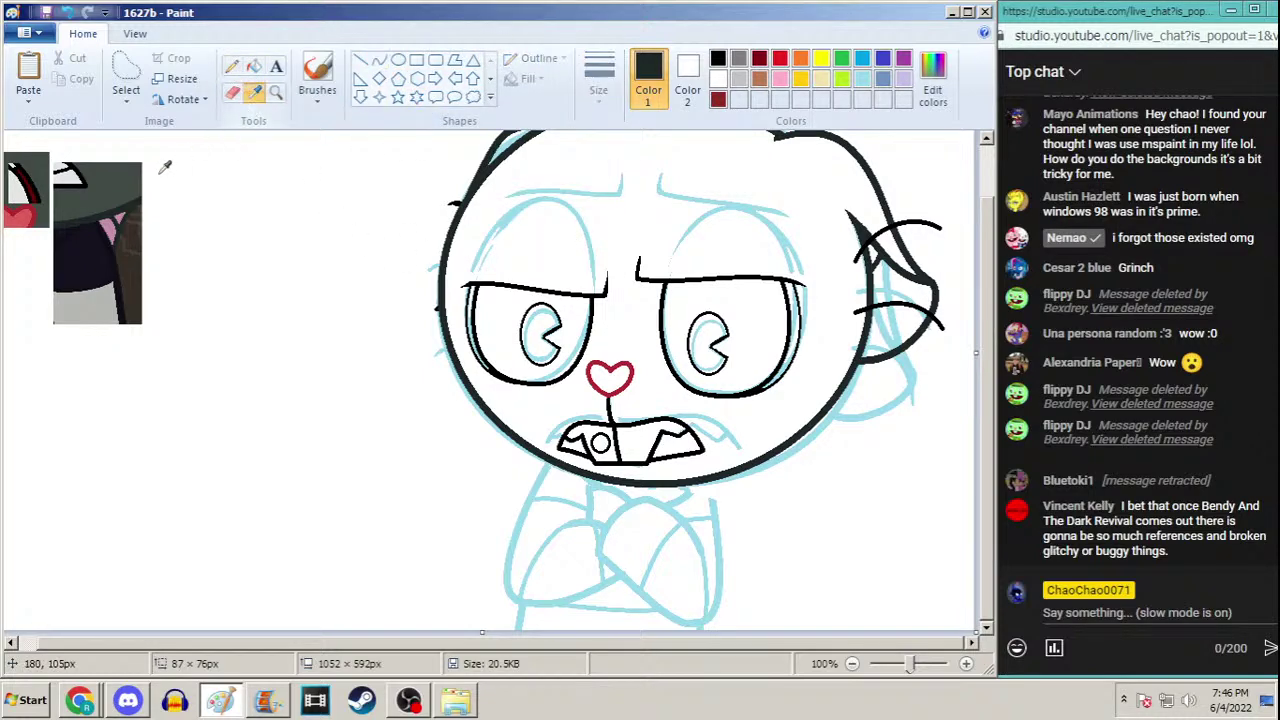
click(118, 298)
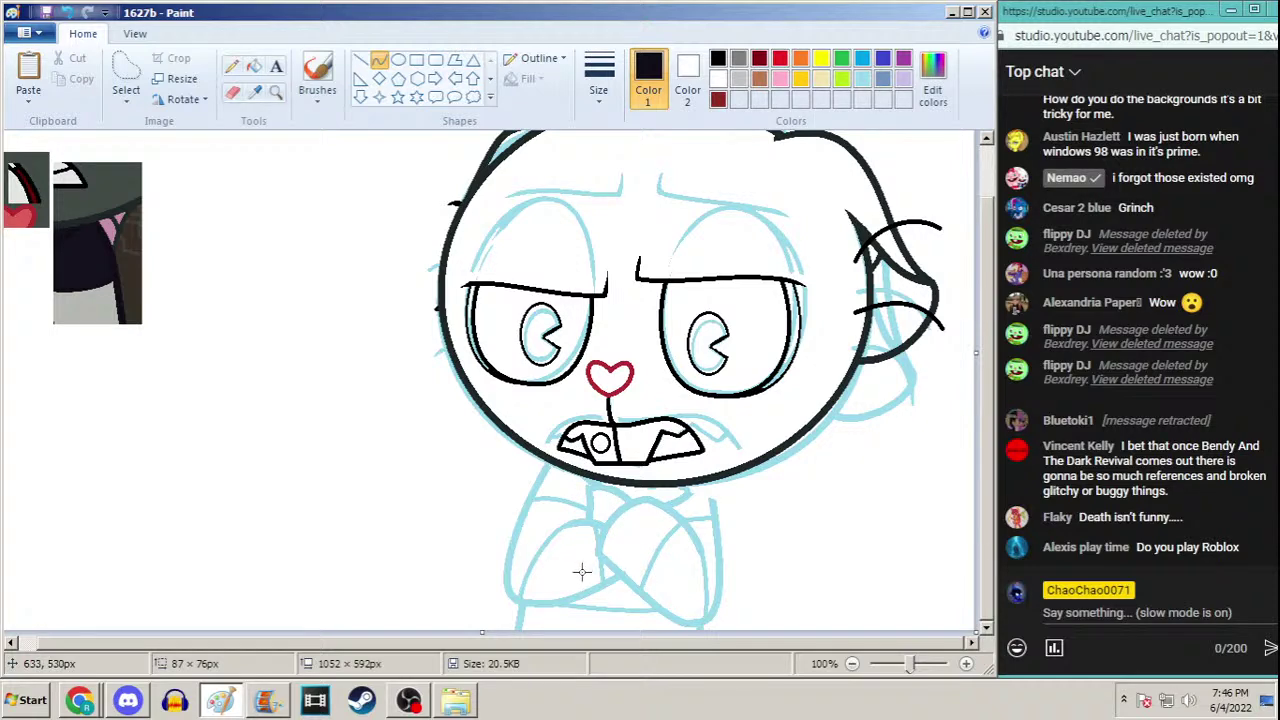
Select the crossed-arms body sketch below the head with a free-form selection and nudge it about 9 px left
click(126, 75)
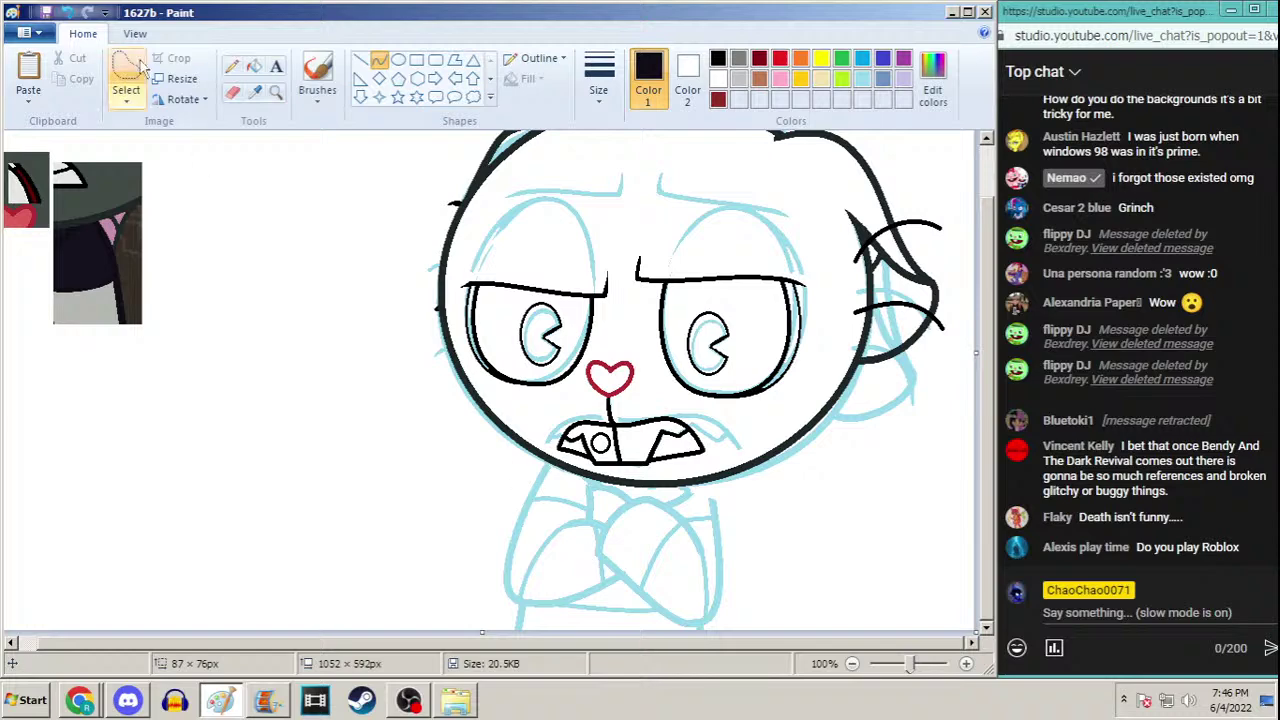
mouse_move(521, 558)
mouse_down()
mouse_move(588, 605)
mouse_move(686, 628)
mouse_move(758, 530)
mouse_move(692, 493)
mouse_move(605, 485)
mouse_move(552, 490)
mouse_move(518, 525)
mouse_up()
key(Left)
key(Left)
key(Left)
key(Left)
key(Left)
key(Left)
key(Left)
key(Left)
key(Left)
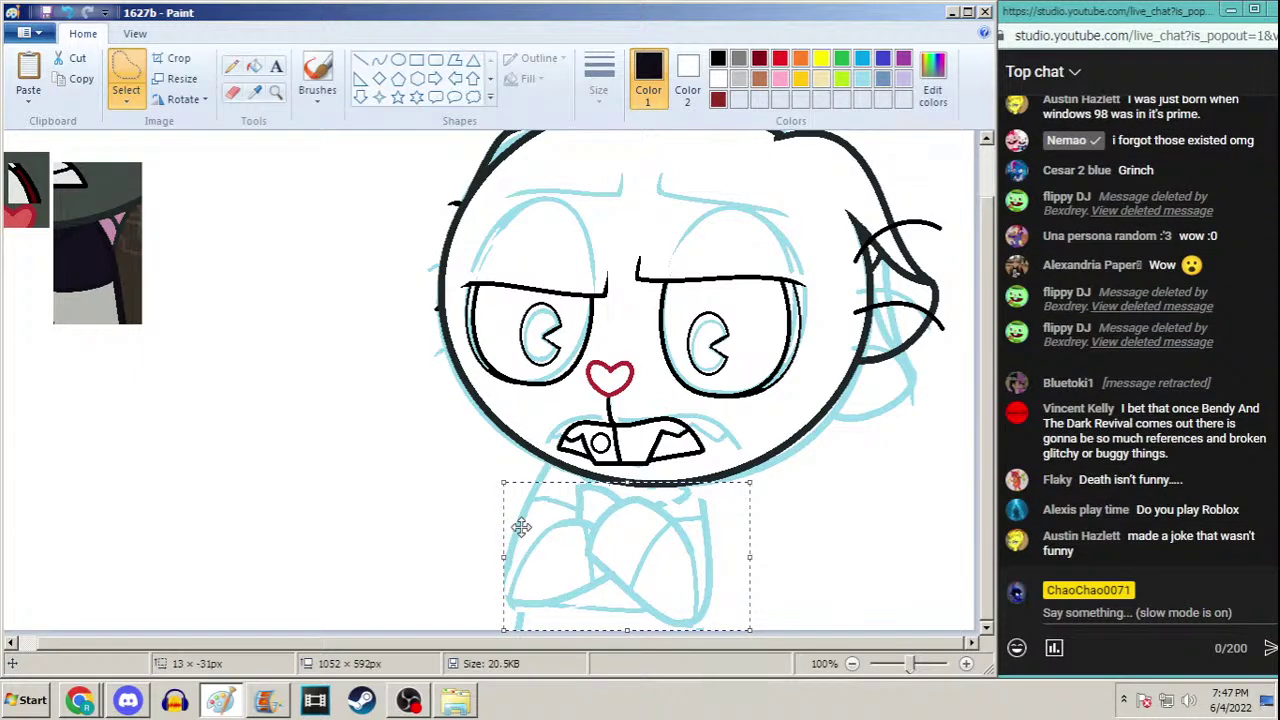
click(793, 494)
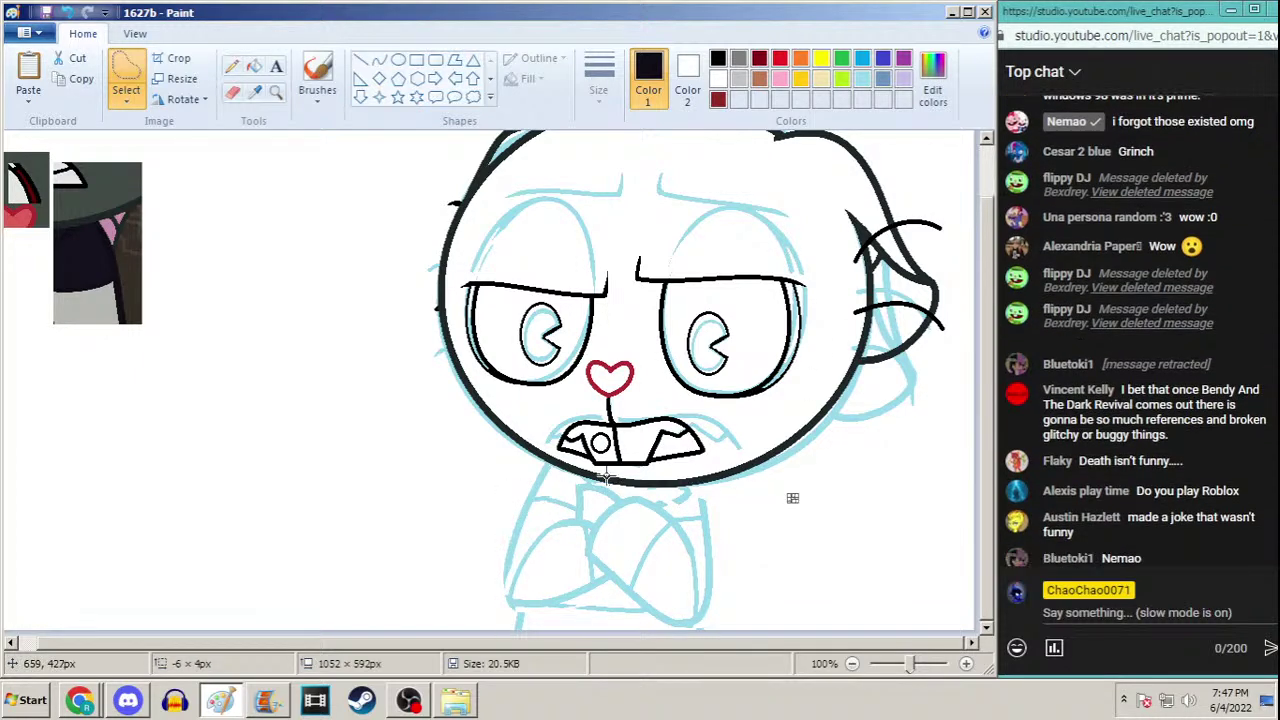
Select the inner part of the crossed-arms sketch with a free-form selection and nudge it 3 px left
mouse_move(690, 528)
mouse_down()
mouse_move(660, 495)
mouse_move(600, 482)
mouse_move(575, 515)
mouse_move(578, 578)
mouse_up()
click(750, 488)
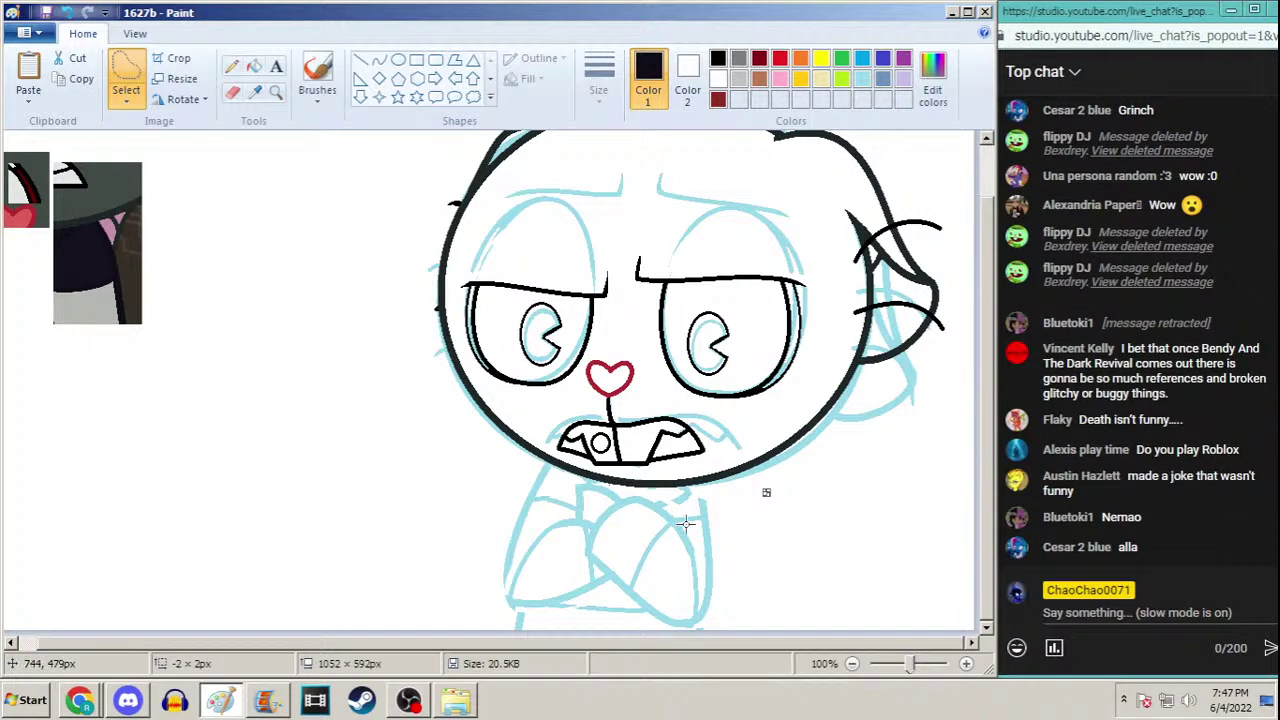
mouse_move(688, 522)
mouse_down()
mouse_move(633, 490)
mouse_move(577, 485)
mouse_move(565, 579)
mouse_move(578, 624)
mouse_move(639, 633)
mouse_move(666, 617)
mouse_move(692, 535)
mouse_up()
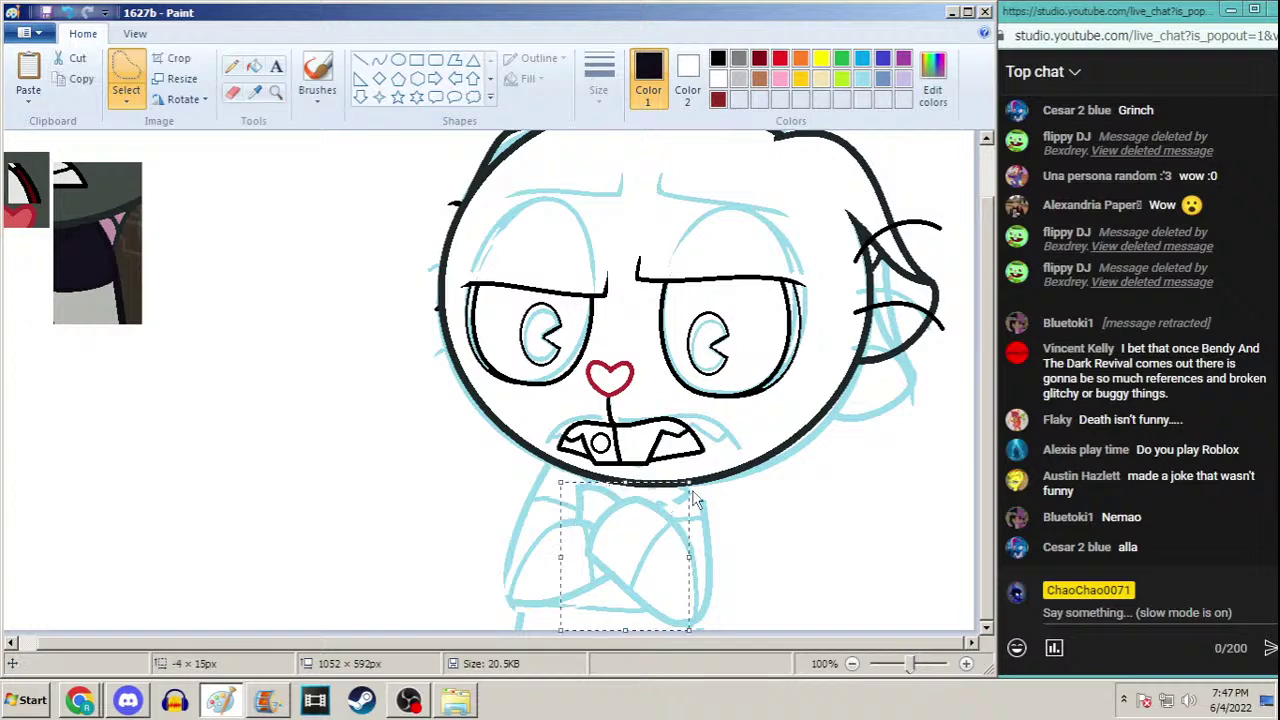
key(Left)
key(Left)
key(Left)
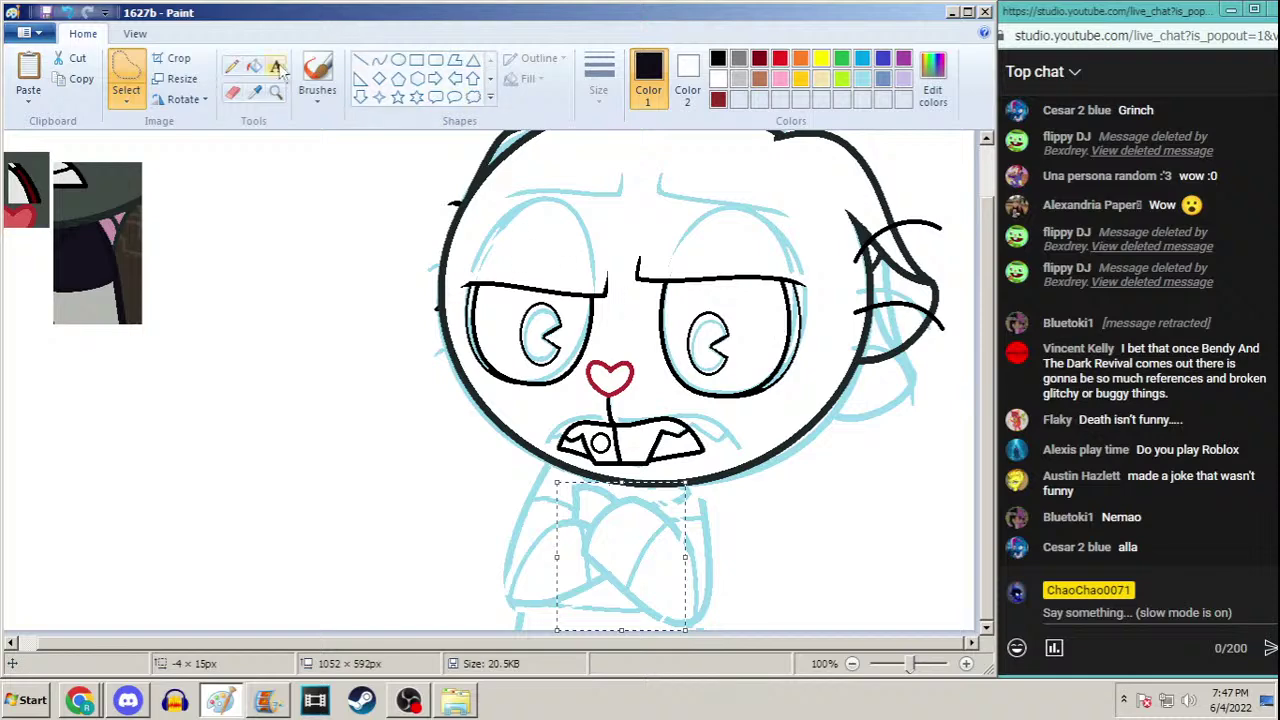
click(255, 92)
click(275, 92)
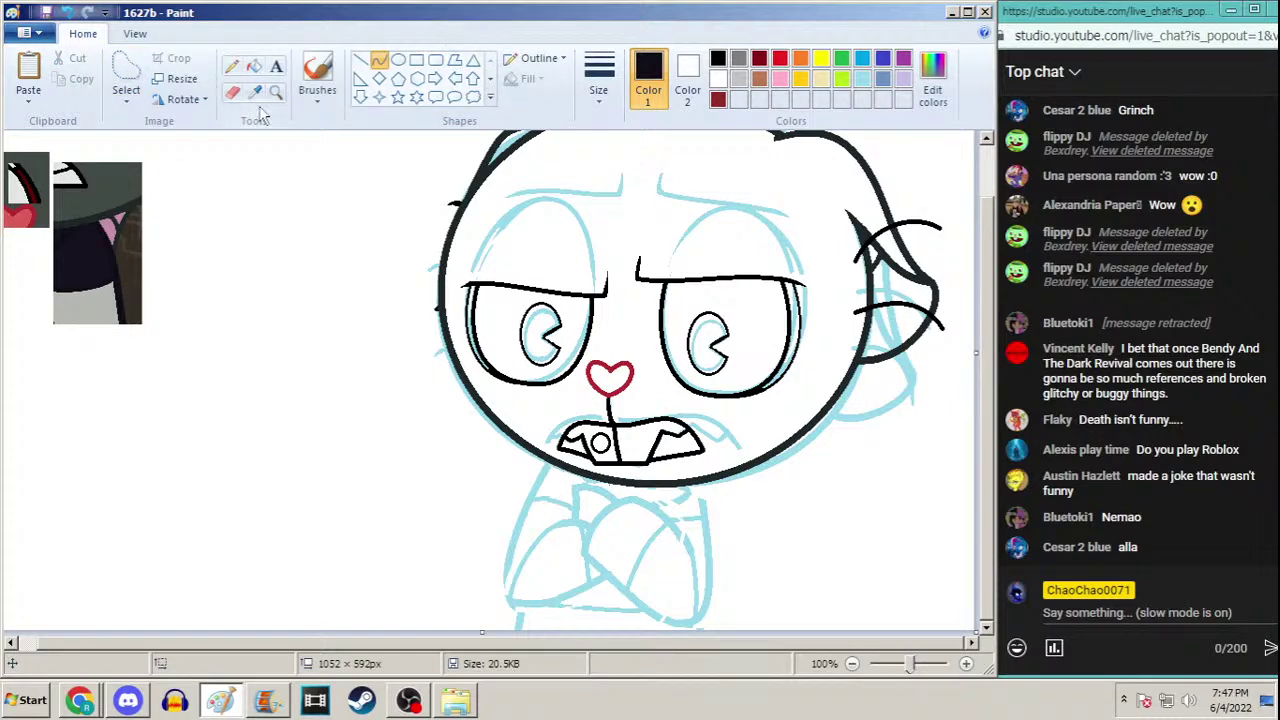
click(580, 506)
scroll(987, 430, down, 1)
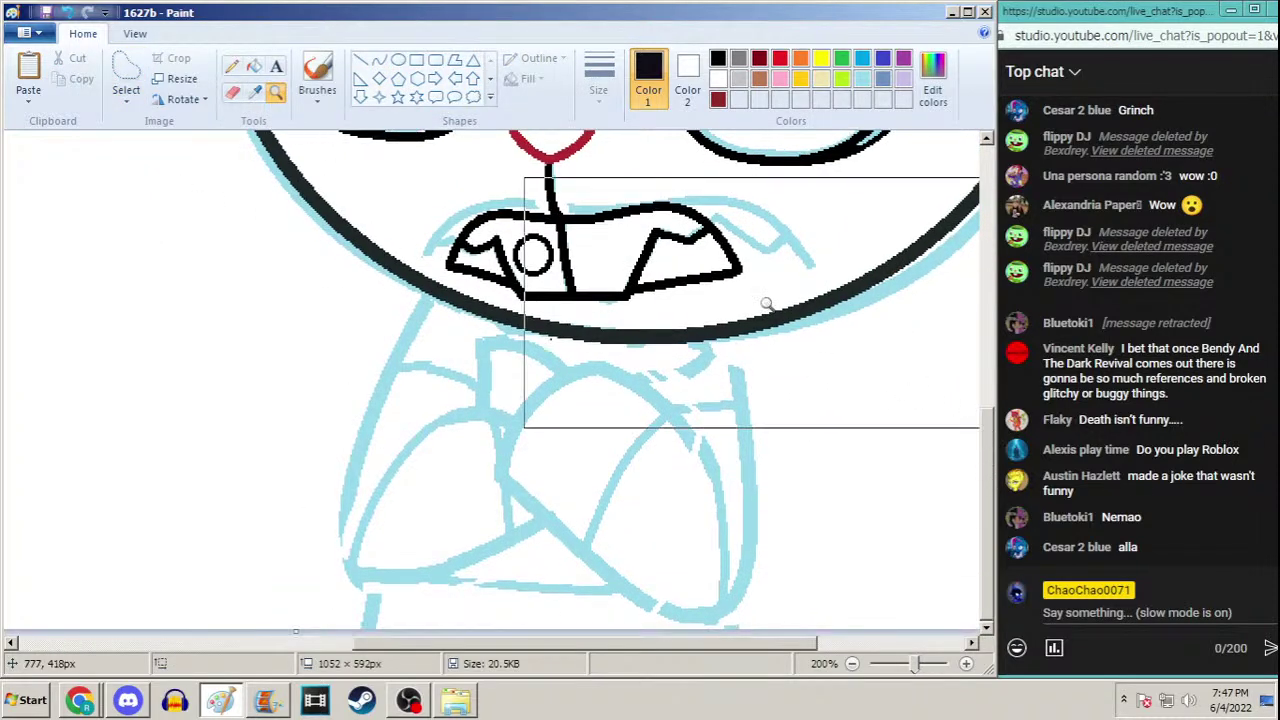
click(379, 60)
click(598, 75)
click(588, 262)
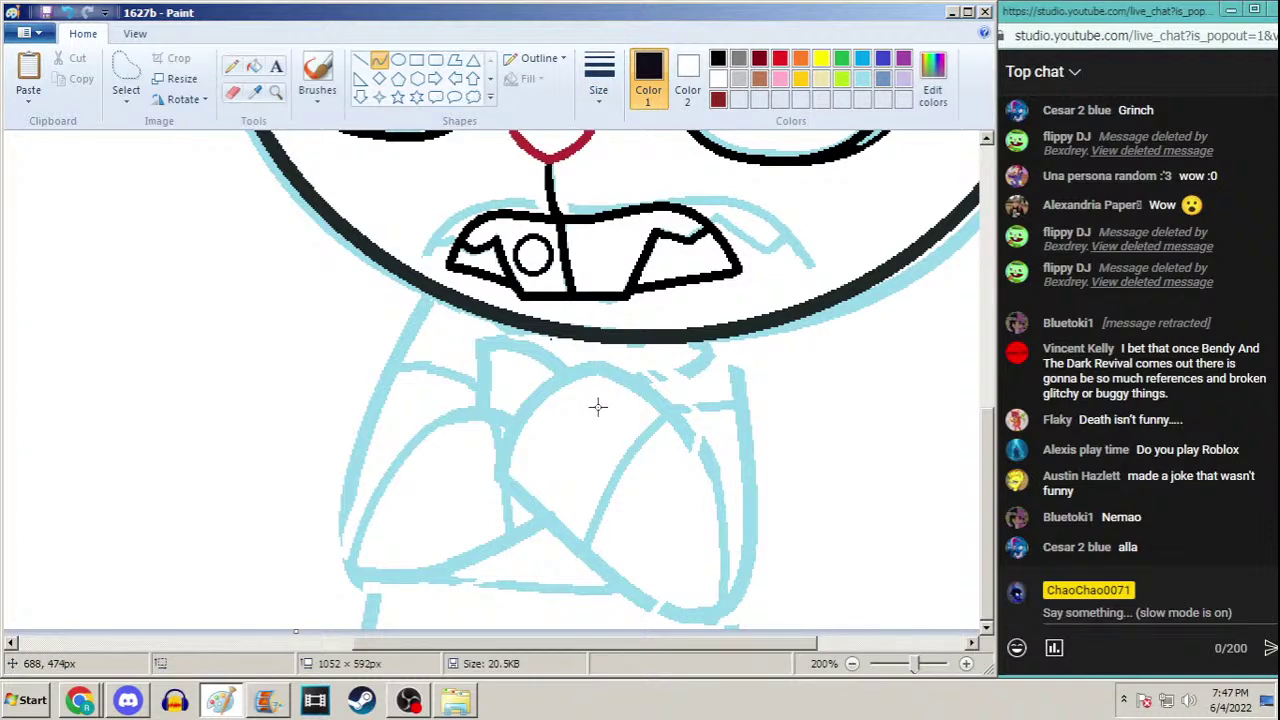
click(276, 91)
right_click(334, 209)
right_click(299, 221)
click(290, 215)
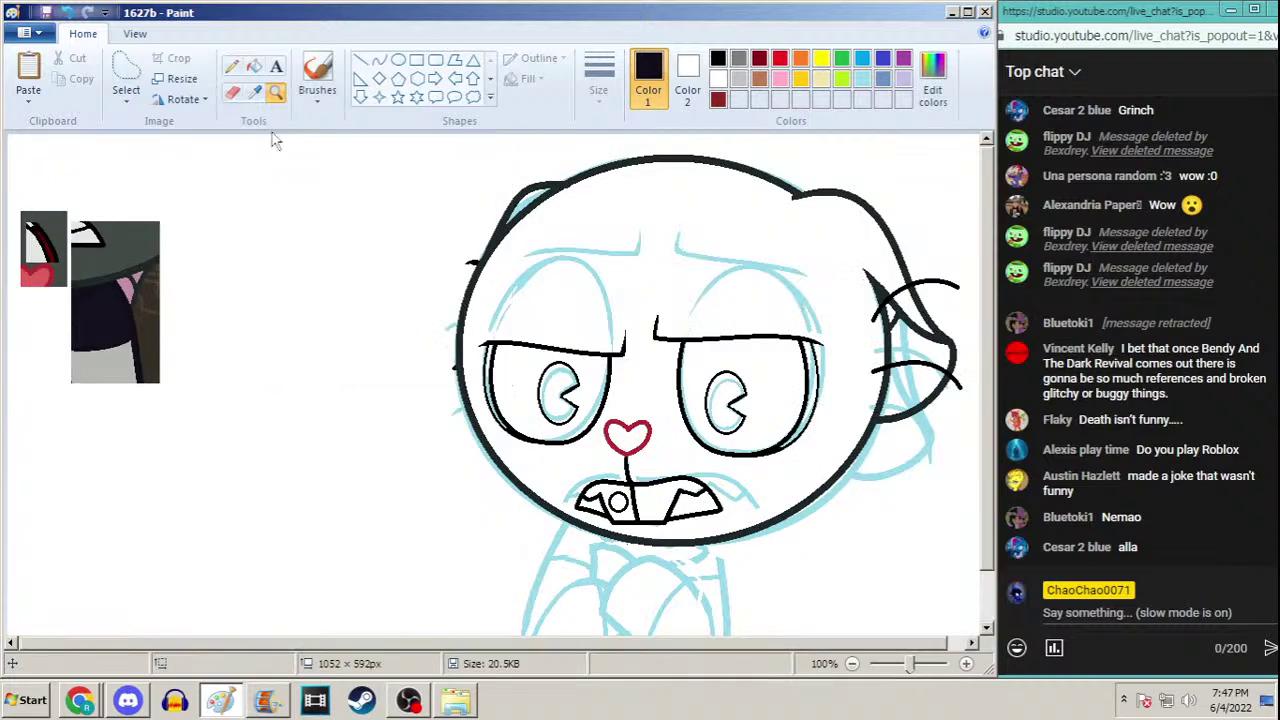
Try deleting a free-form selected area covering most of the character, and undo the deletion
right_click(276, 141)
click(126, 75)
mouse_move(192, 185)
mouse_down()
mouse_move(365, 75)
mouse_move(604, 170)
mouse_move(533, 413)
mouse_move(430, 434)
mouse_move(363, 417)
mouse_up()
key(Delete)
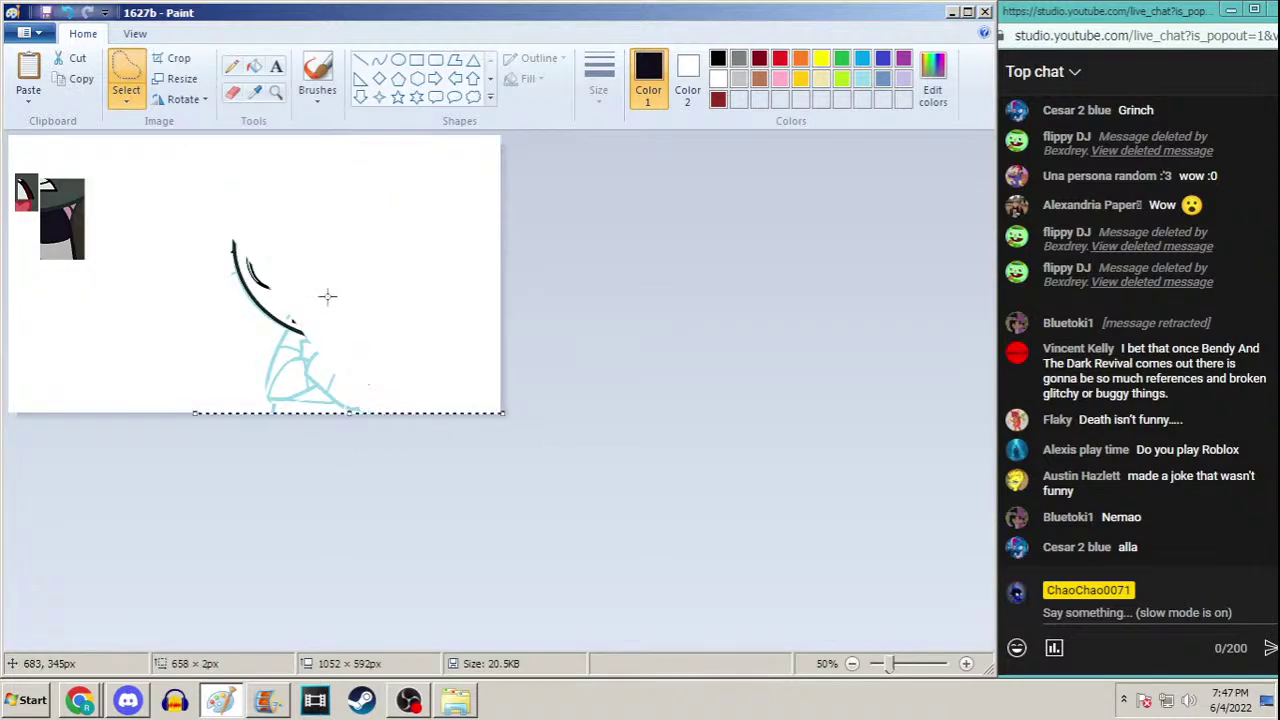
key(ctrl+z)
Select the whole character, head and body sketch together, and nudge it 6 px left
mouse_move(176, 199)
mouse_down()
mouse_move(453, 90)
mouse_move(633, 243)
mouse_move(500, 376)
mouse_move(432, 401)
mouse_move(279, 408)
mouse_move(233, 393)
mouse_move(190, 330)
mouse_up()
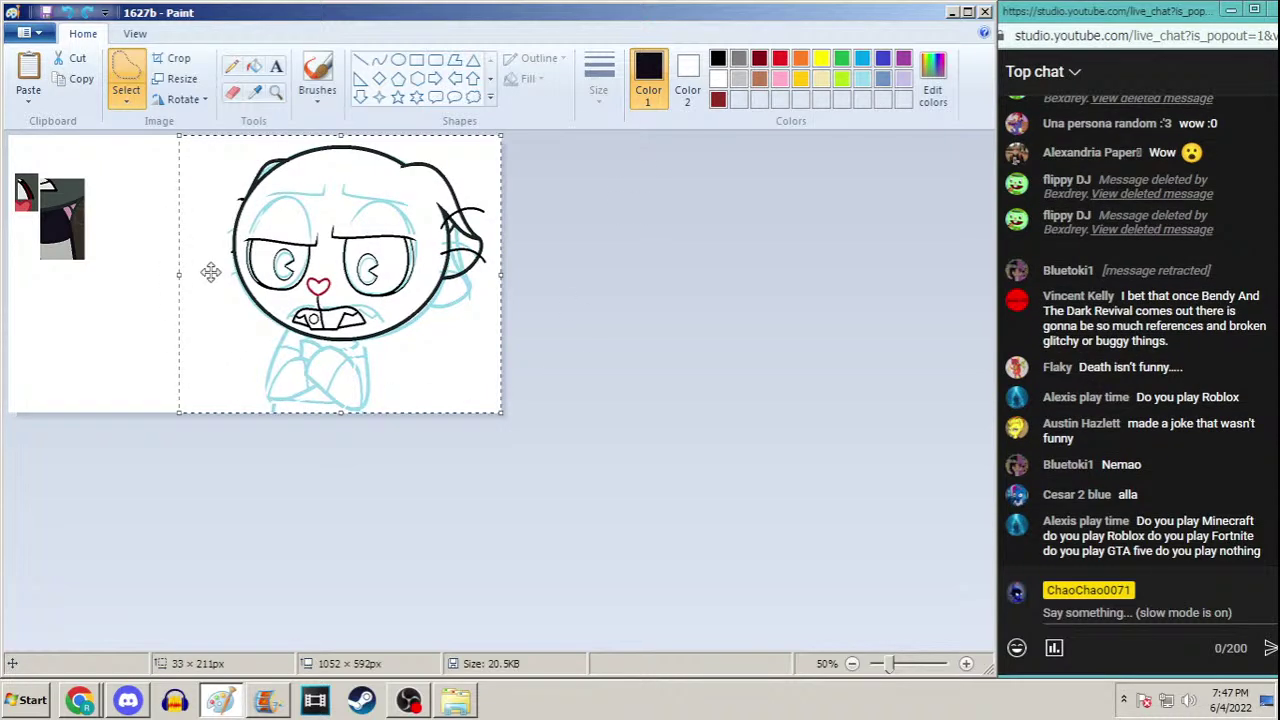
key(Left)
key(Left)
key(Left)
key(Left)
key(Left)
key(Left)
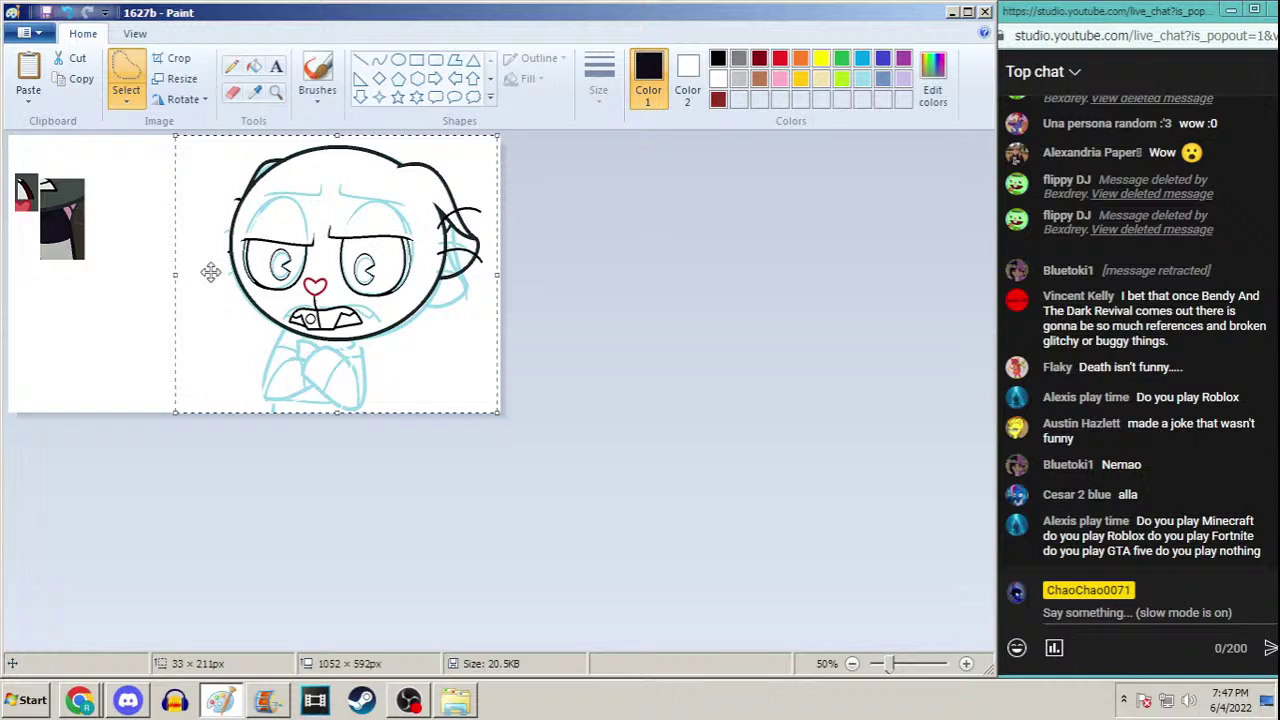
click(129, 291)
Select the head and ears with a free-form selection and nudge them about 4 px left
mouse_move(187, 214)
mouse_down()
mouse_move(488, 140)
mouse_move(385, 367)
mouse_move(262, 352)
mouse_move(207, 215)
mouse_up()
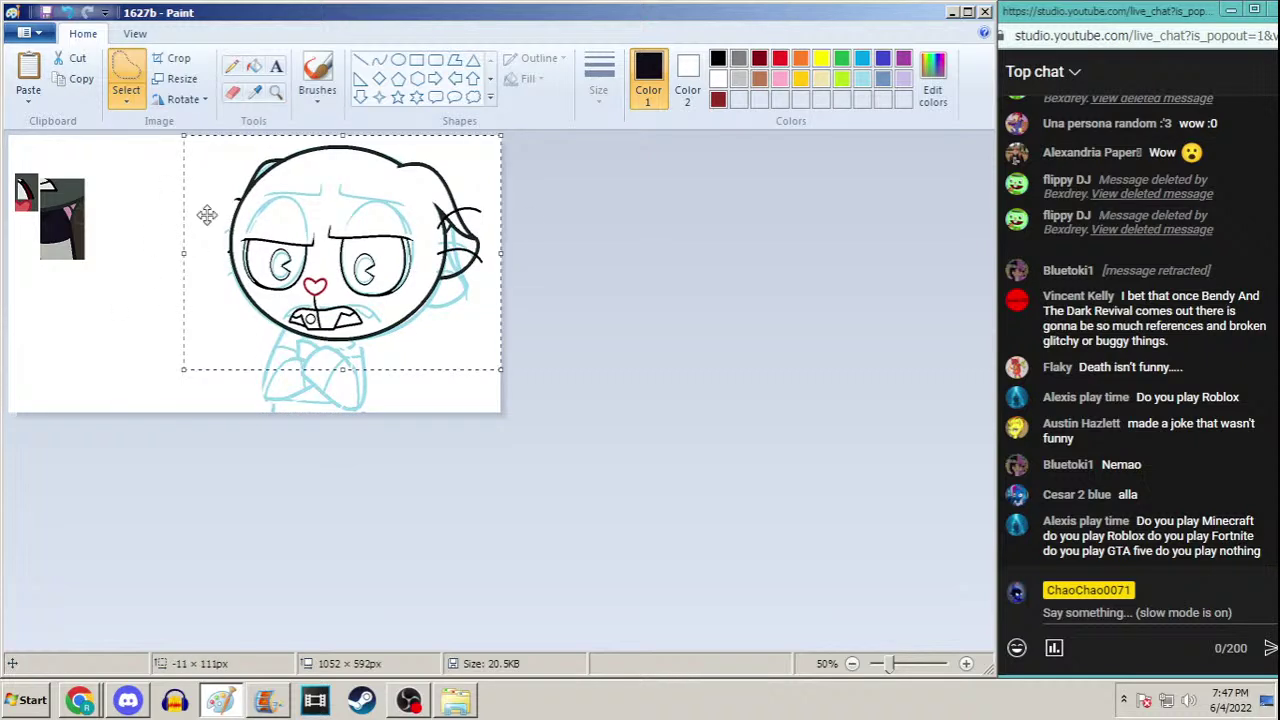
key(Left)
key(Left)
key(Left)
key(Left)
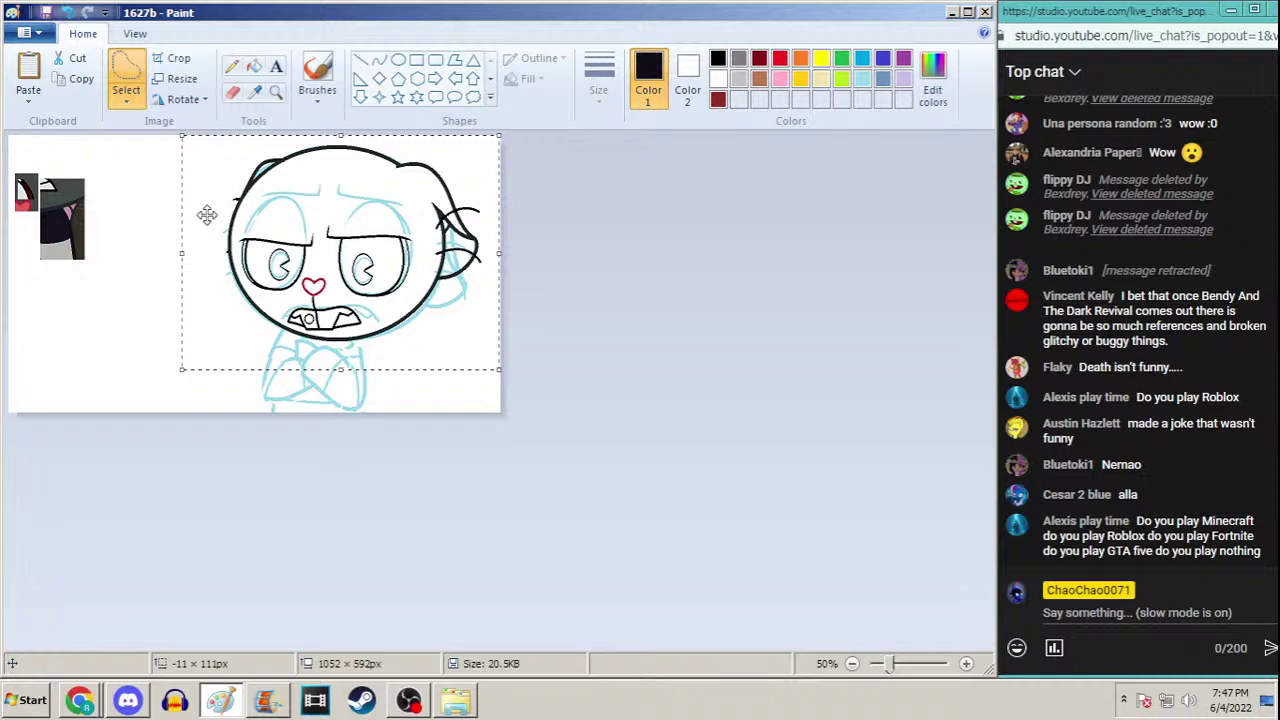
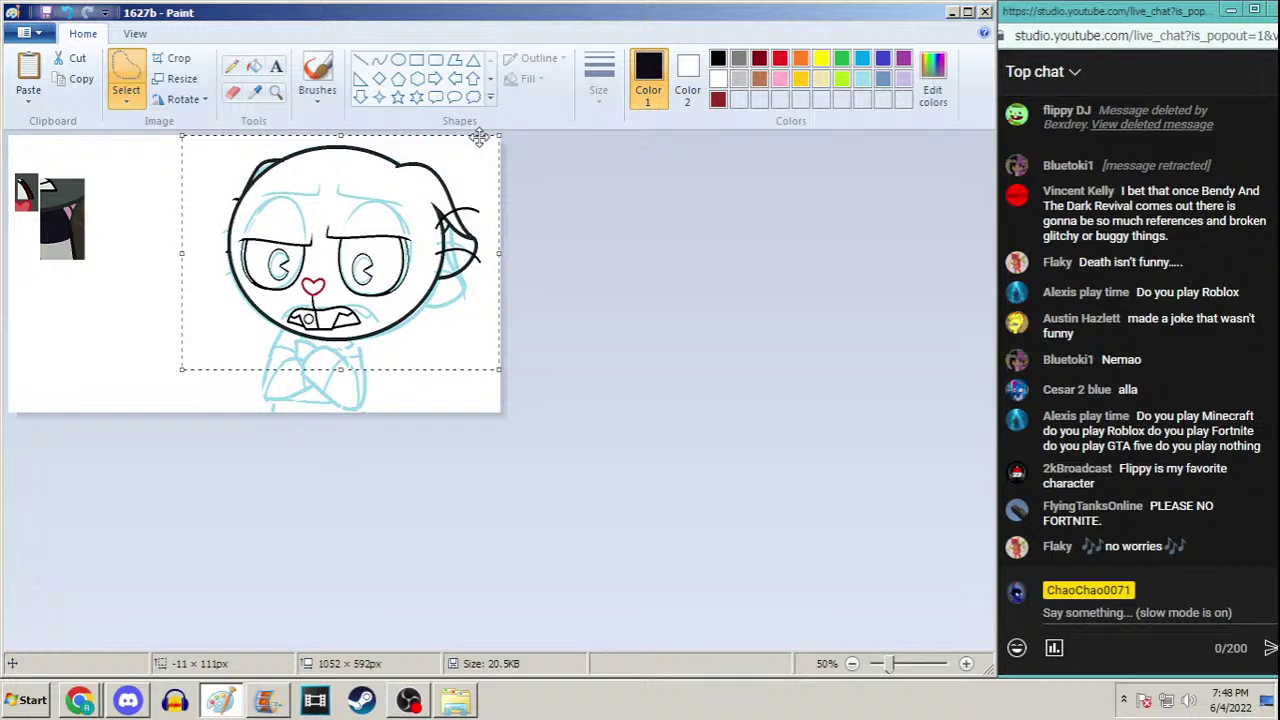
Sample the near-black outline colour from the reference image and set the line thickness for inking the body
click(276, 91)
click(206, 166)
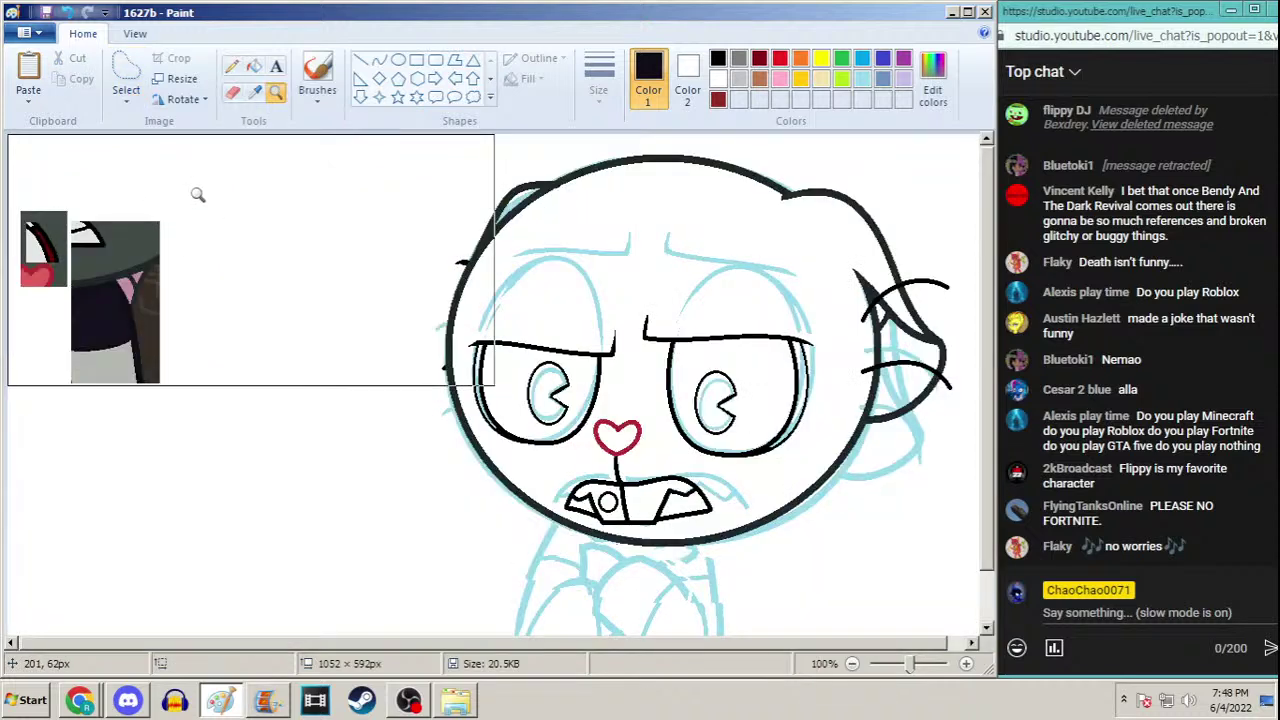
click(255, 91)
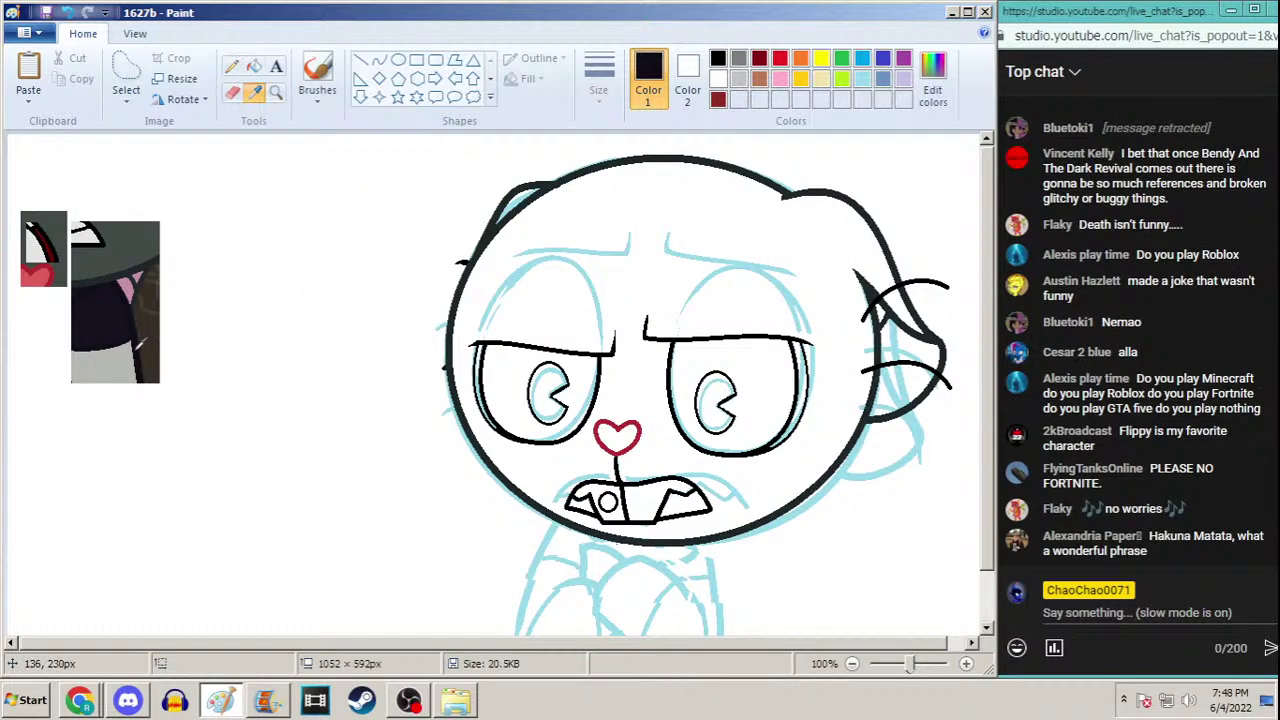
click(146, 365)
drag(990, 346, 992, 457)
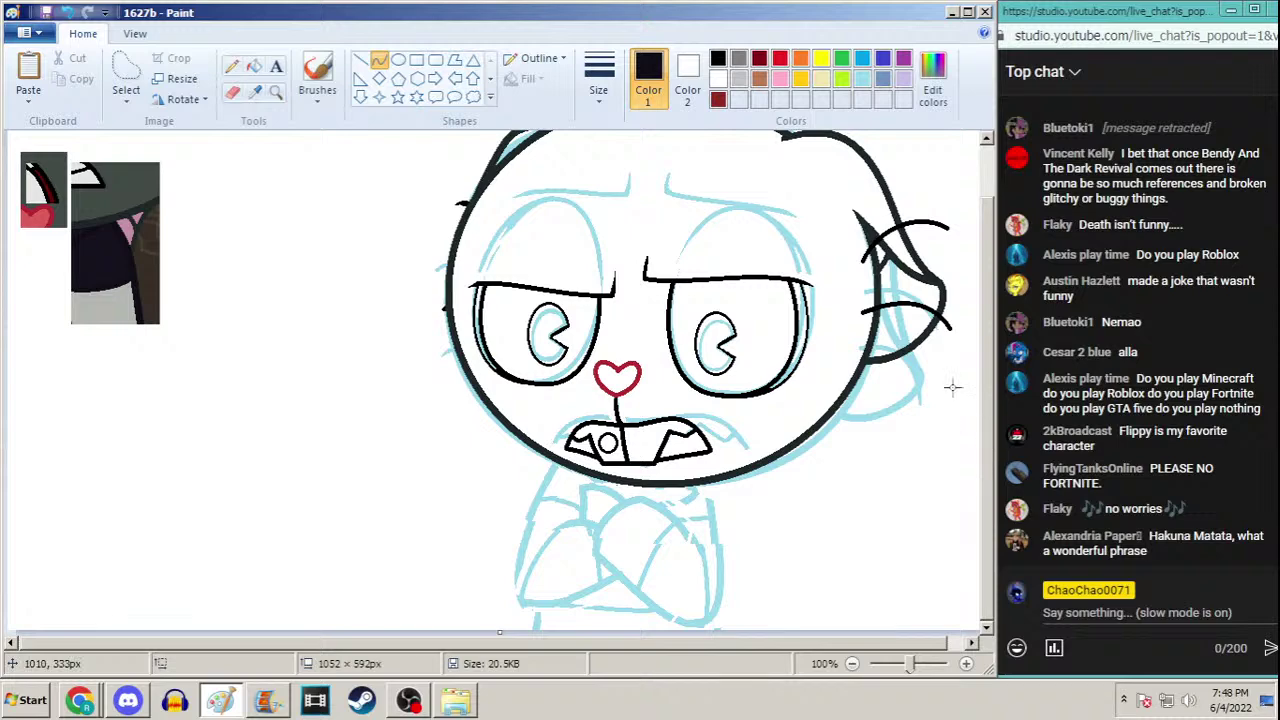
click(599, 78)
click(578, 250)
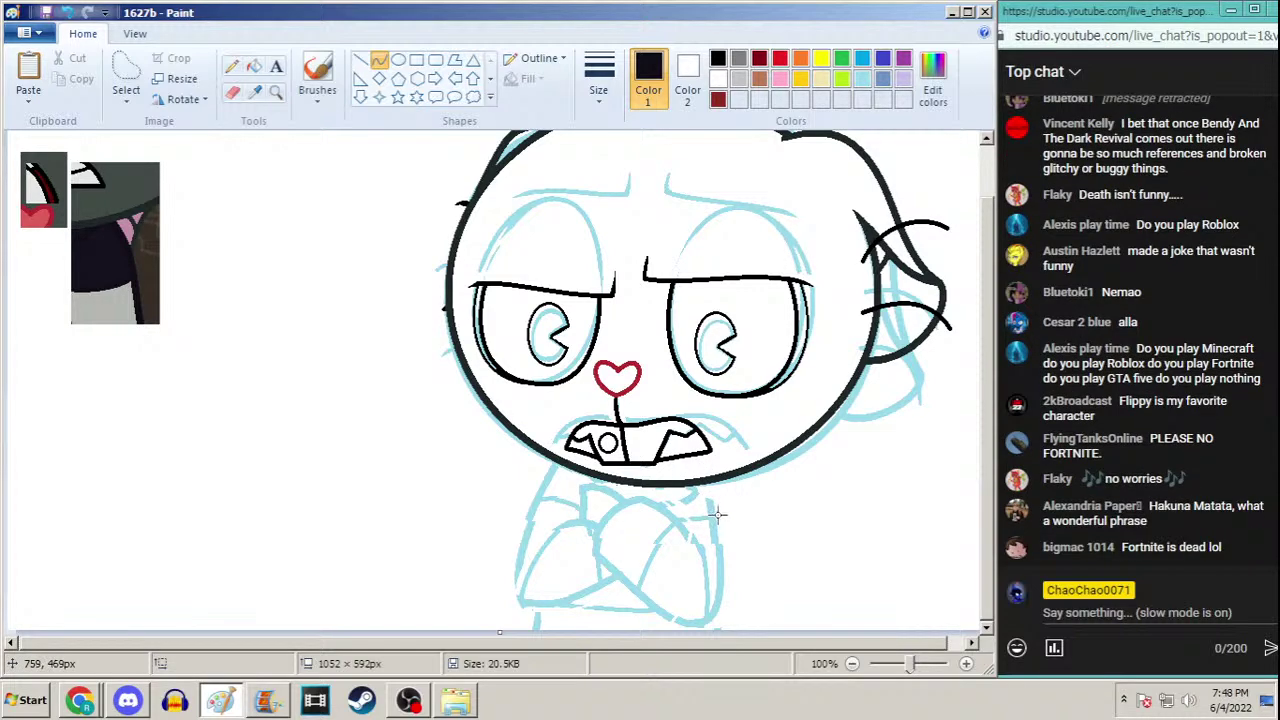
Try inking the body's right edge with a curve about 55 × 165 px, and undo it
drag(708, 482, 676, 624)
mouse_move(692, 560)
mouse_down()
mouse_move(712, 540)
mouse_move(725, 560)
mouse_up()
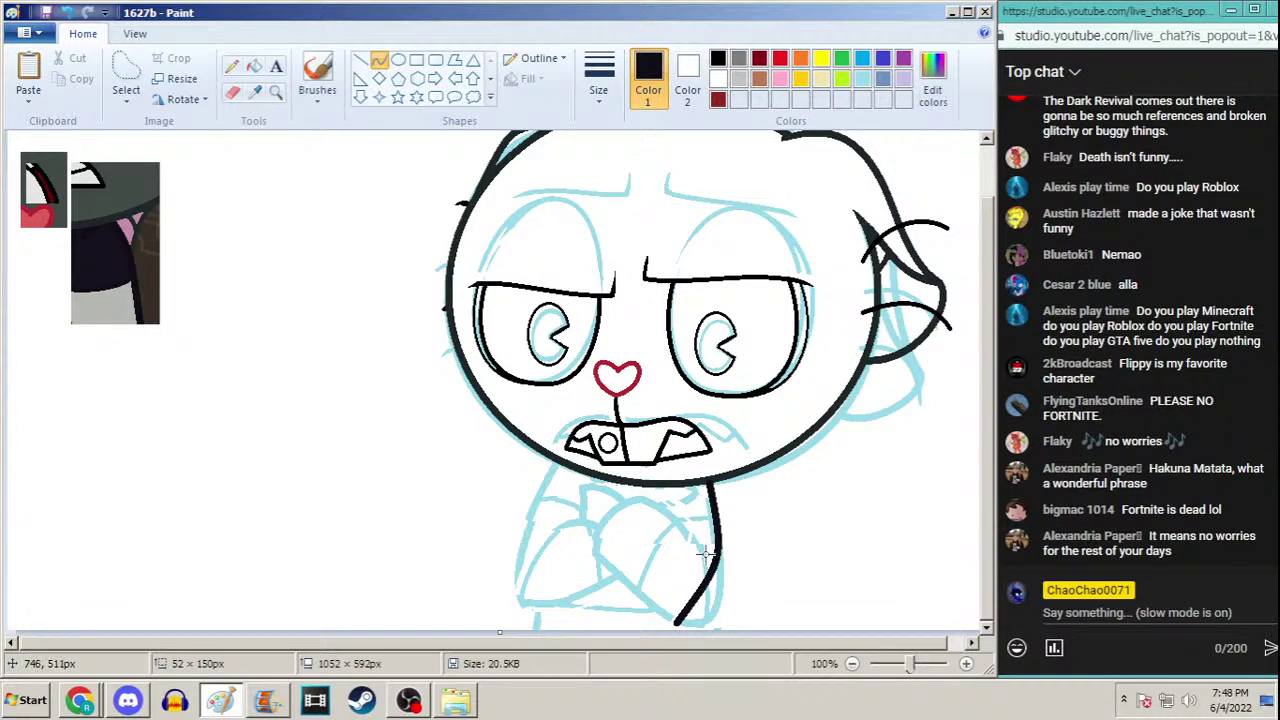
drag(704, 600, 722, 624)
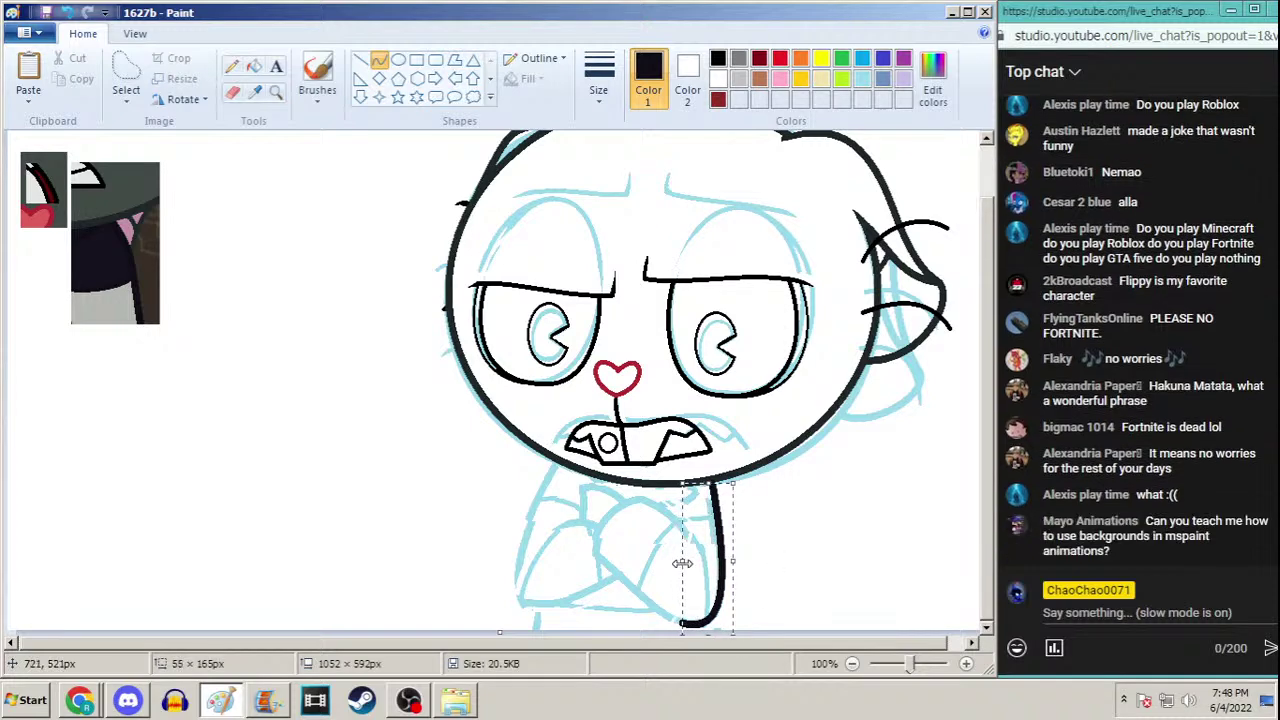
drag(676, 560, 683, 560)
key(ctrl+z)
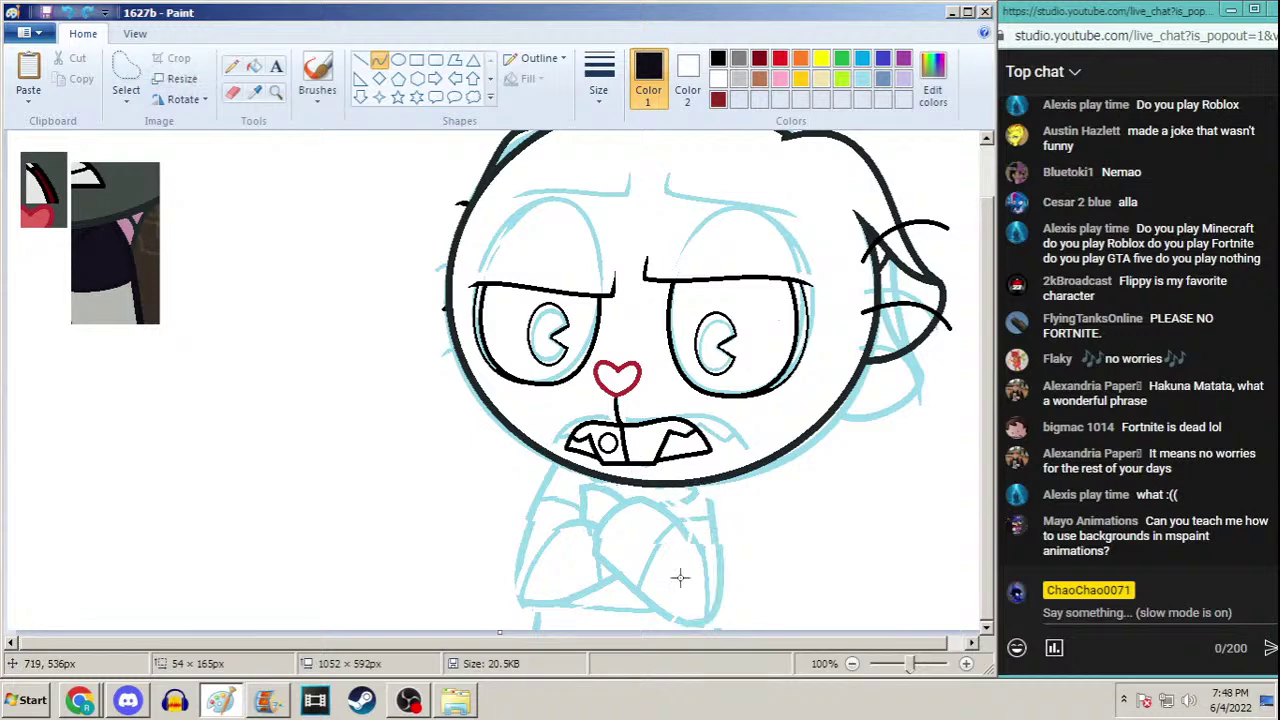
Try inking the body's right edge with a 36 × 149 px curve and the forearm's lower edge with a 106 × 83 px curve, and undo both
mouse_move(695, 624)
mouse_down()
mouse_move(714, 520)
mouse_move(707, 480)
mouse_move(726, 620)
mouse_move(723, 564)
mouse_up()
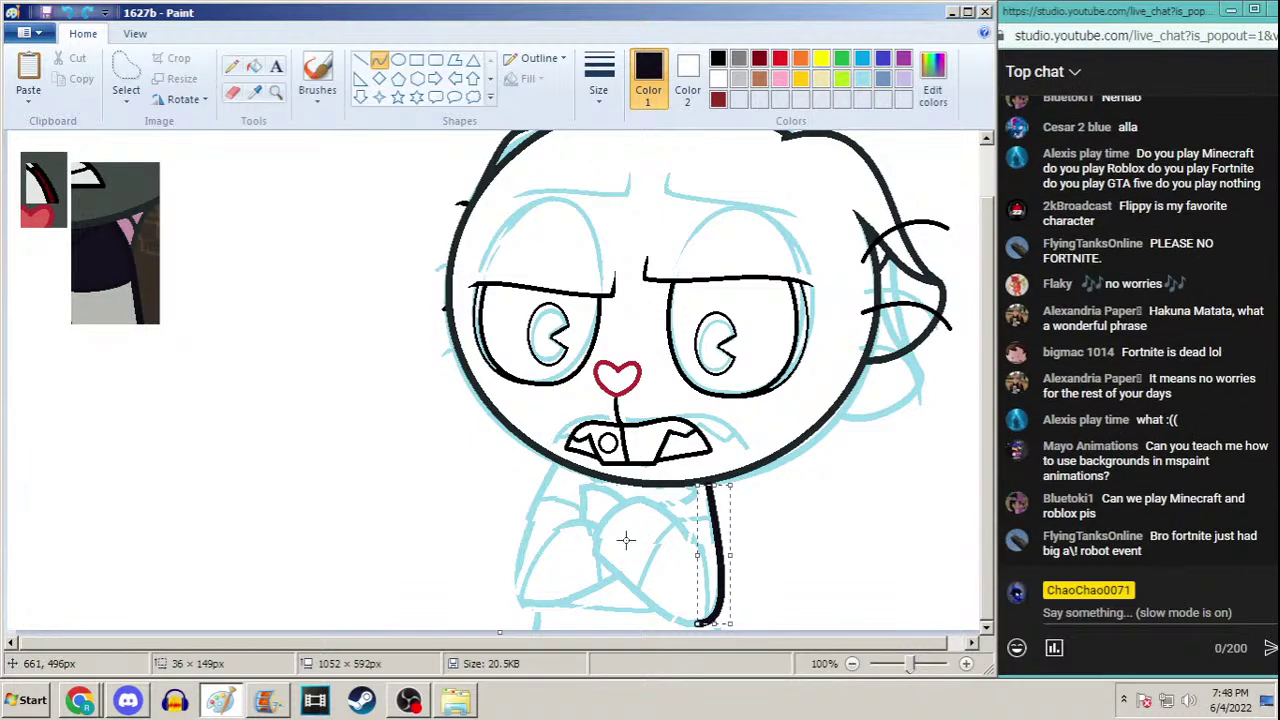
drag(595, 554, 698, 623)
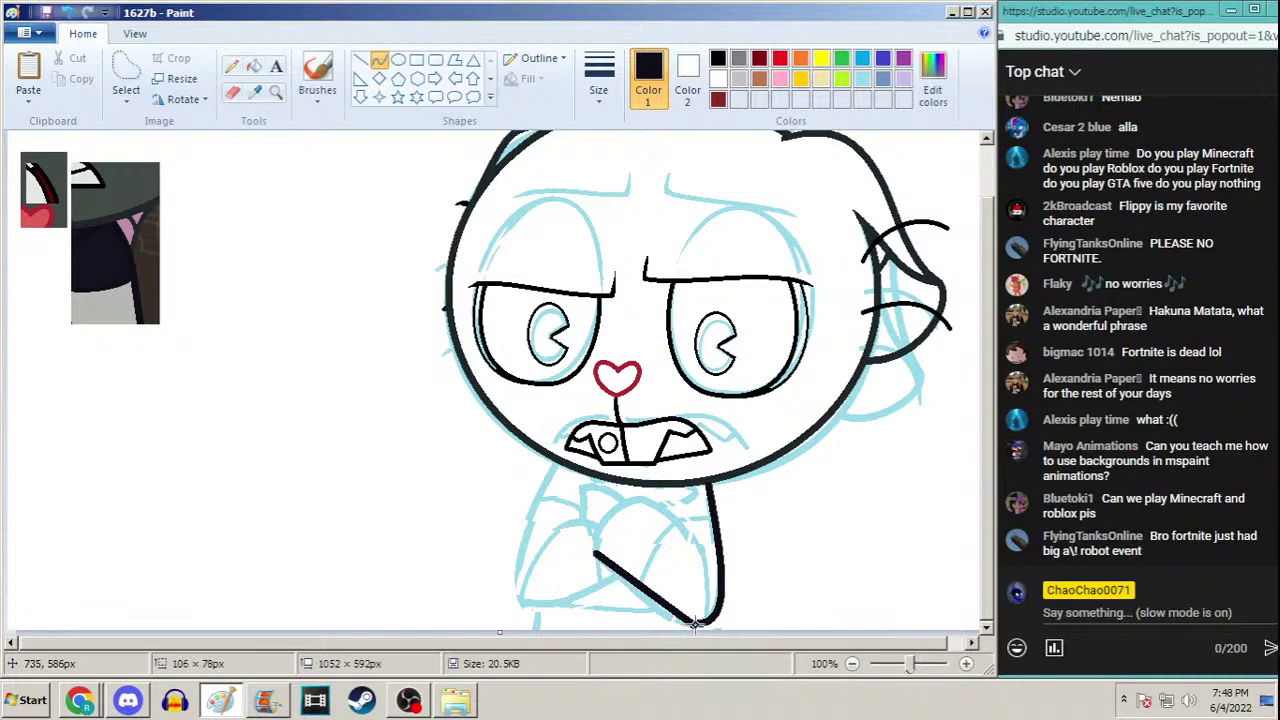
drag(632, 573, 660, 640)
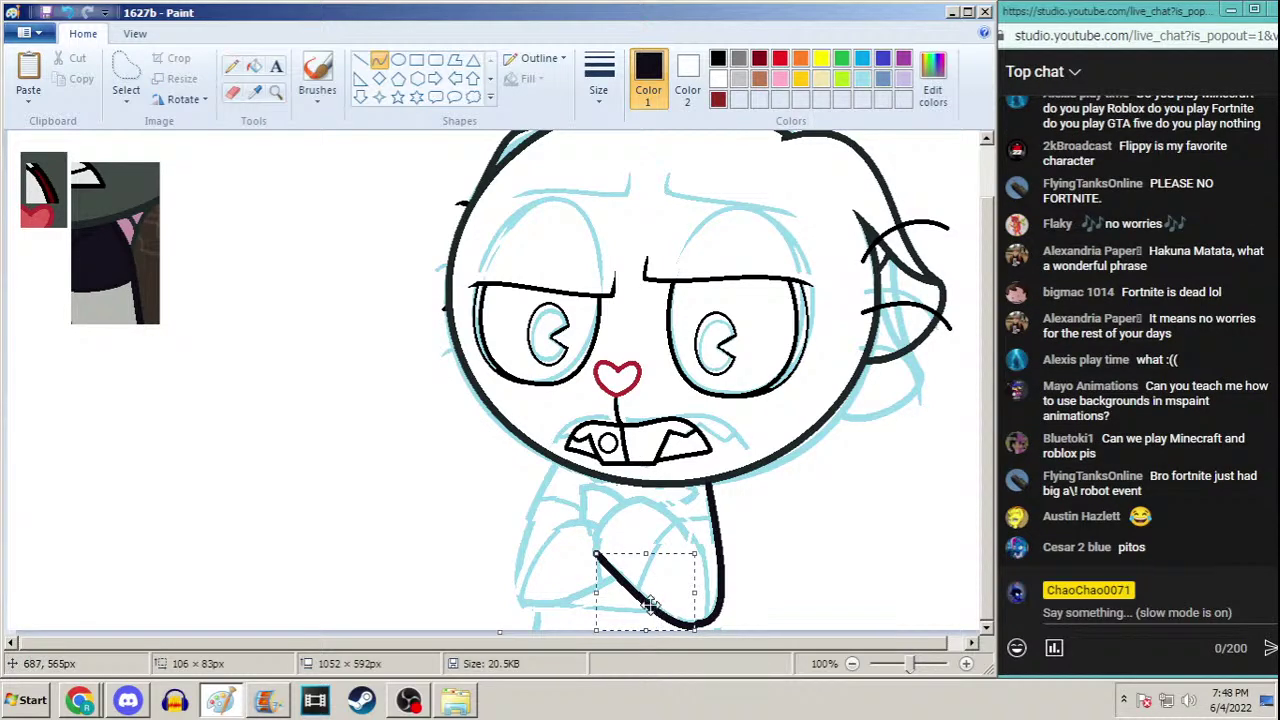
key(ctrl+z)
key(ctrl+z)
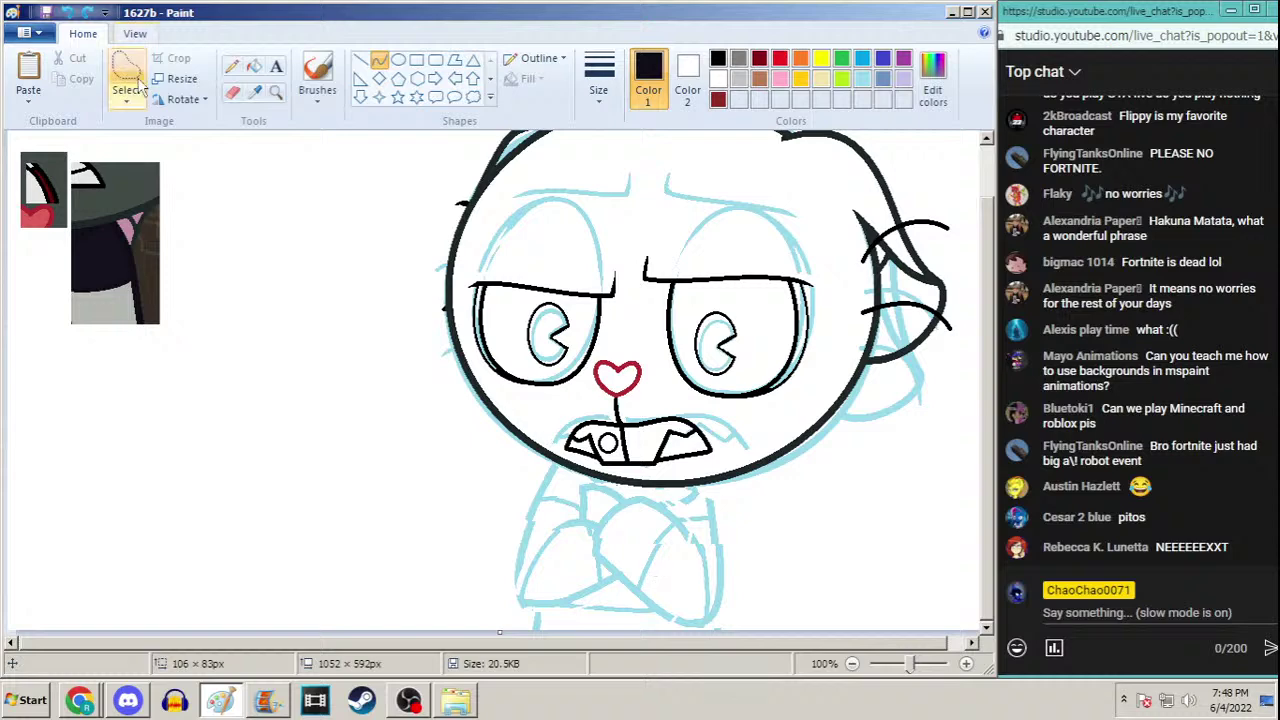
click(140, 82)
mouse_move(568, 532)
mouse_down()
mouse_move(523, 524)
mouse_move(487, 578)
mouse_move(511, 601)
mouse_move(604, 595)
mouse_move(661, 620)
mouse_move(711, 619)
mouse_move(744, 577)
mouse_move(739, 524)
mouse_move(714, 494)
mouse_move(674, 498)
mouse_up()
click(556, 468)
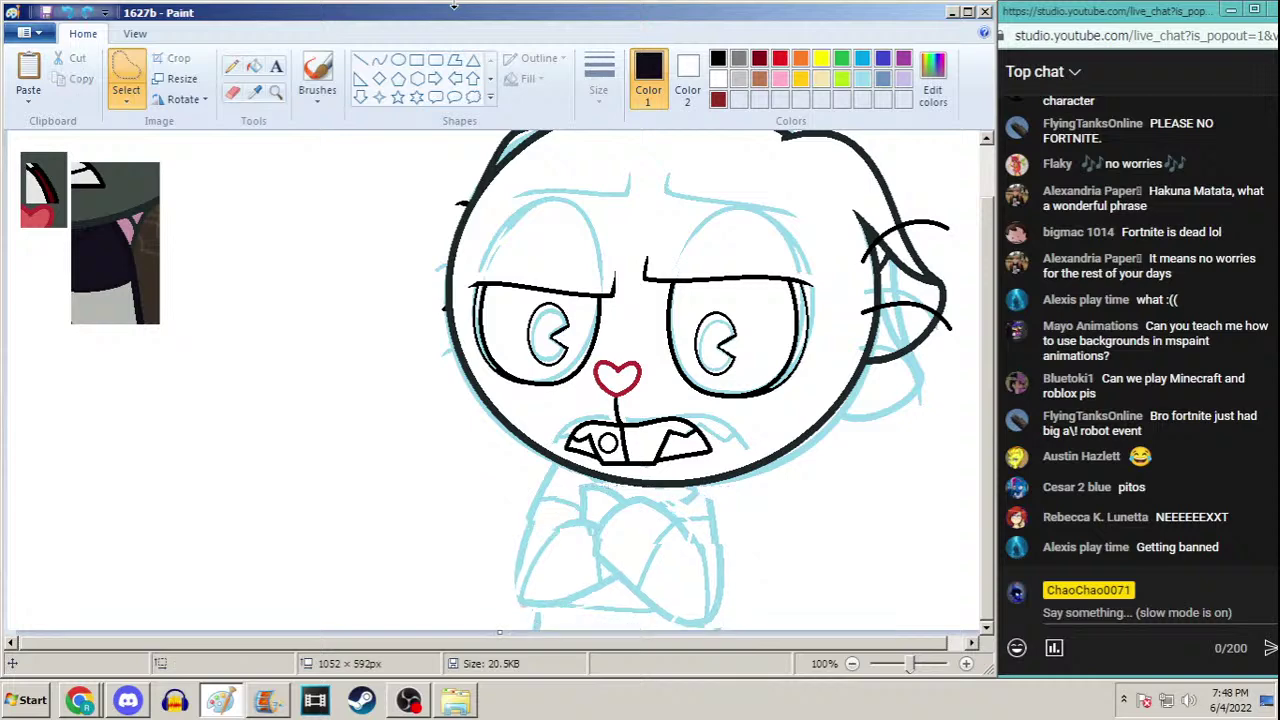
mouse_move(556, 470)
mouse_down()
mouse_move(484, 495)
mouse_move(482, 598)
mouse_move(526, 615)
mouse_move(606, 595)
mouse_move(680, 625)
mouse_move(719, 620)
mouse_move(751, 540)
mouse_move(733, 500)
mouse_move(682, 505)
mouse_move(563, 476)
mouse_up()
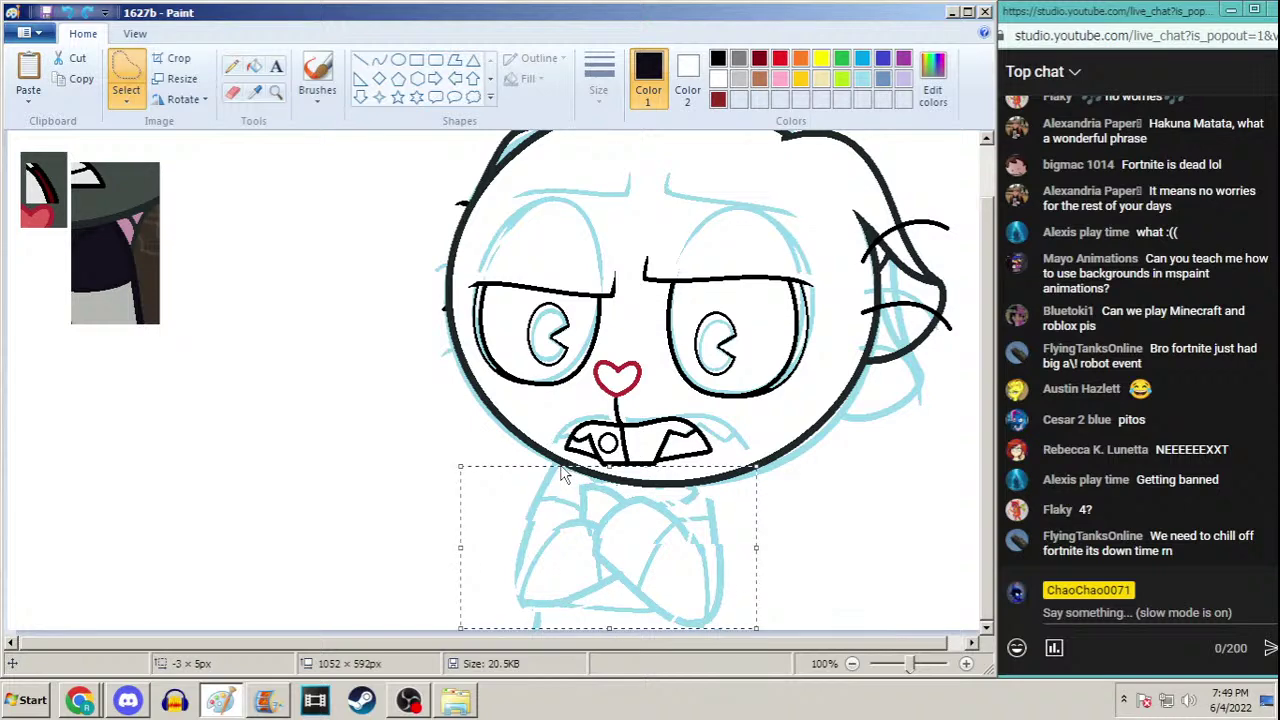
click(570, 392)
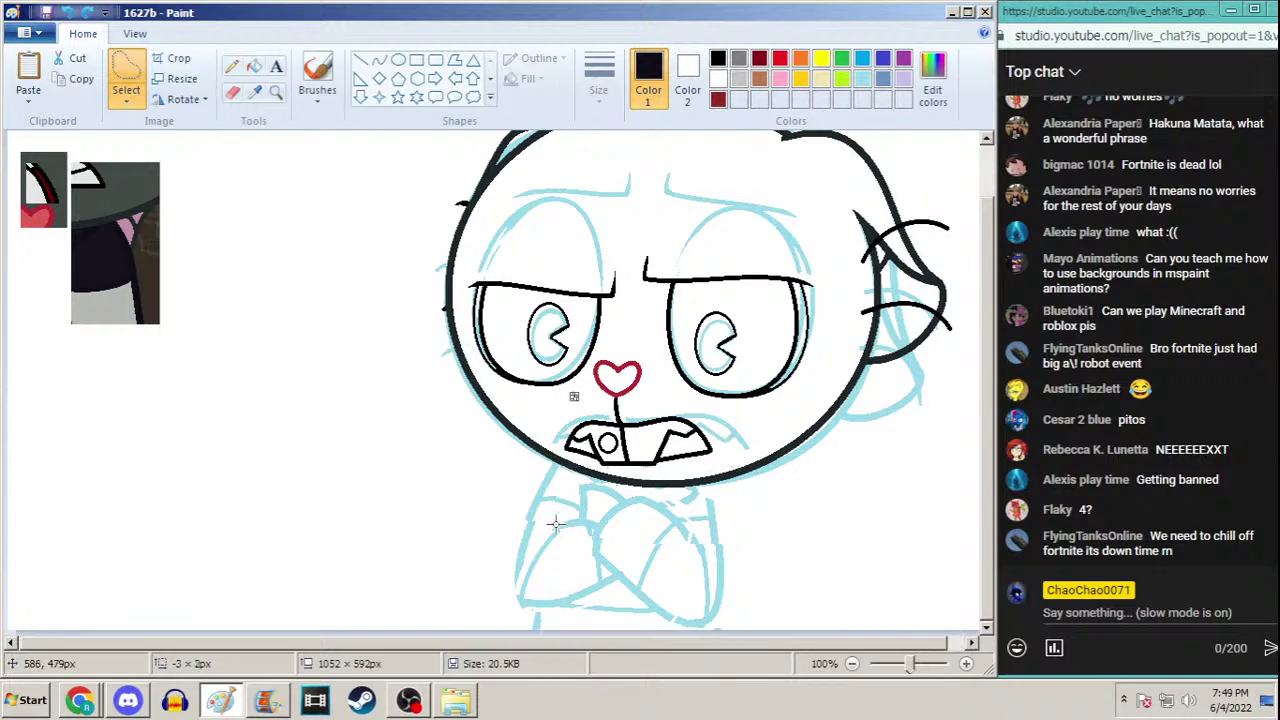
Select the light blue crossed-arms body sketch with a free-form selection and nudge it up a few pixels under the head
mouse_move(604, 595)
mouse_down()
mouse_move(545, 544)
mouse_move(557, 472)
mouse_move(492, 495)
mouse_move(496, 589)
mouse_move(586, 617)
mouse_move(689, 619)
mouse_move(742, 598)
mouse_move(761, 552)
mouse_move(747, 499)
mouse_move(699, 488)
mouse_move(622, 585)
mouse_up()
key(Up)
key(Up)
key(Up)
key(Up)
key(Up)
key(Up)
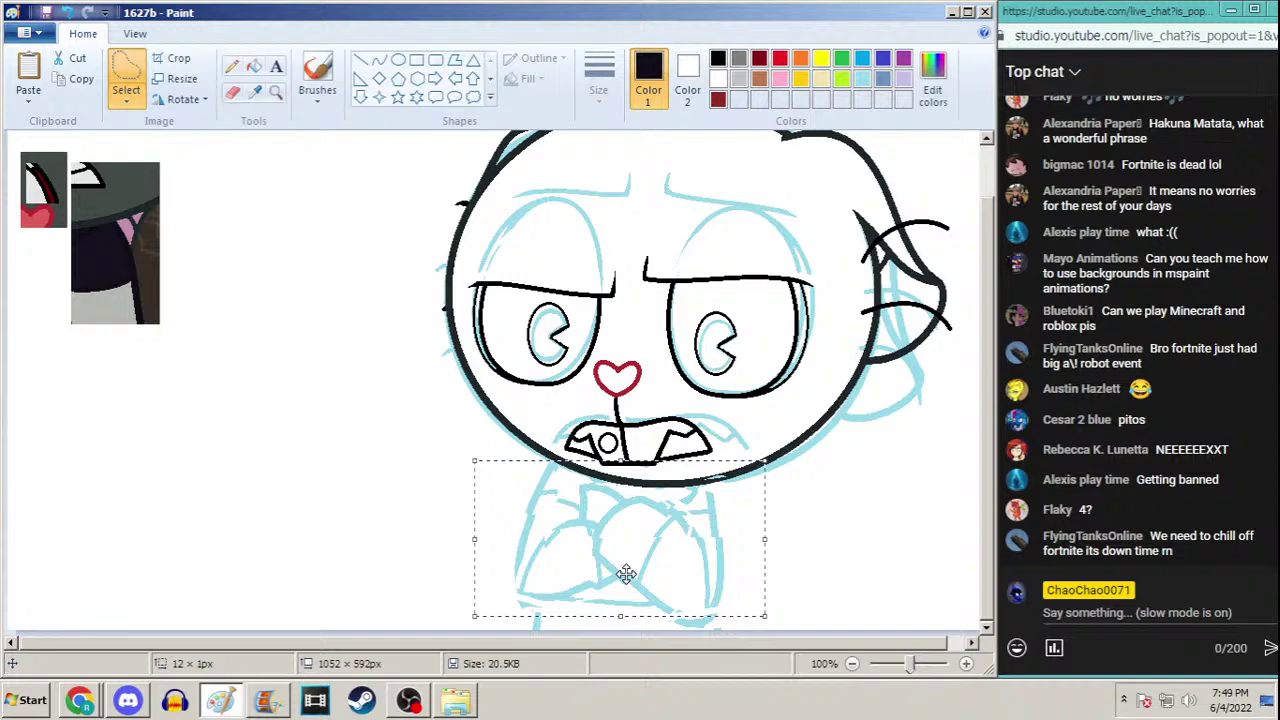
key(Up)
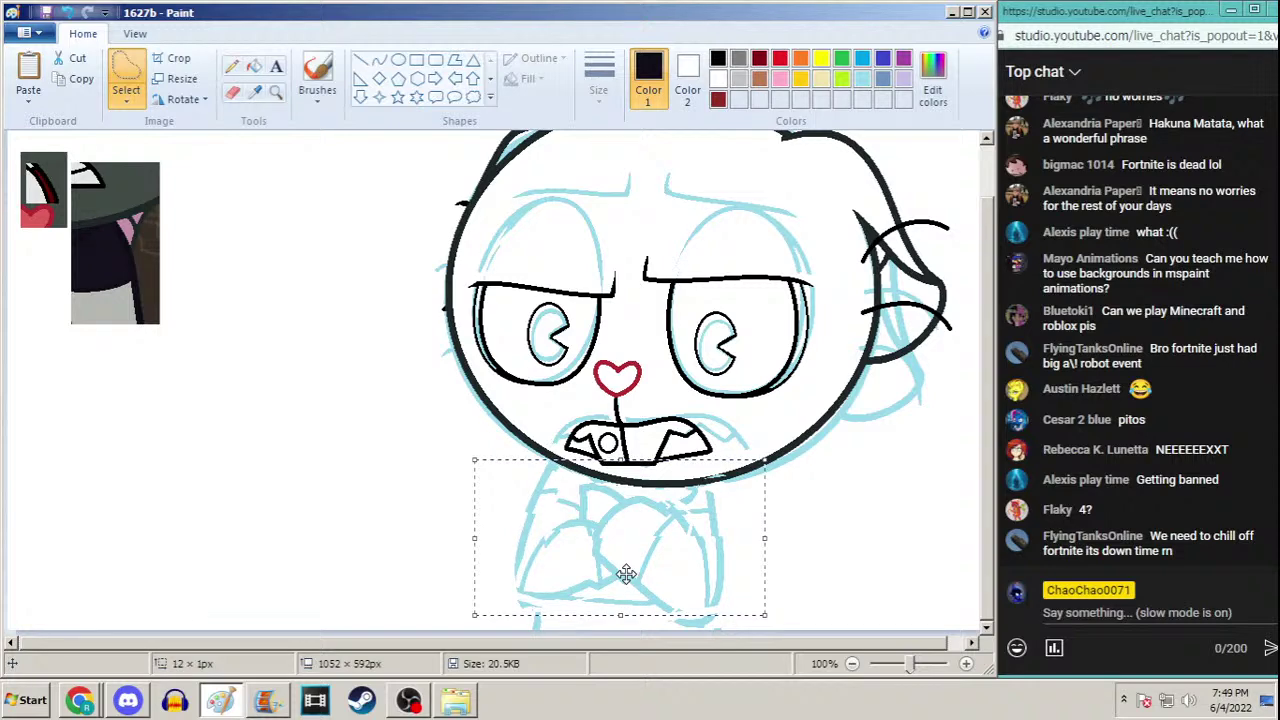
Patch the gap in the head outline's lower edge with the thickest pencil, using the dark grey sampled from that outline
click(254, 91)
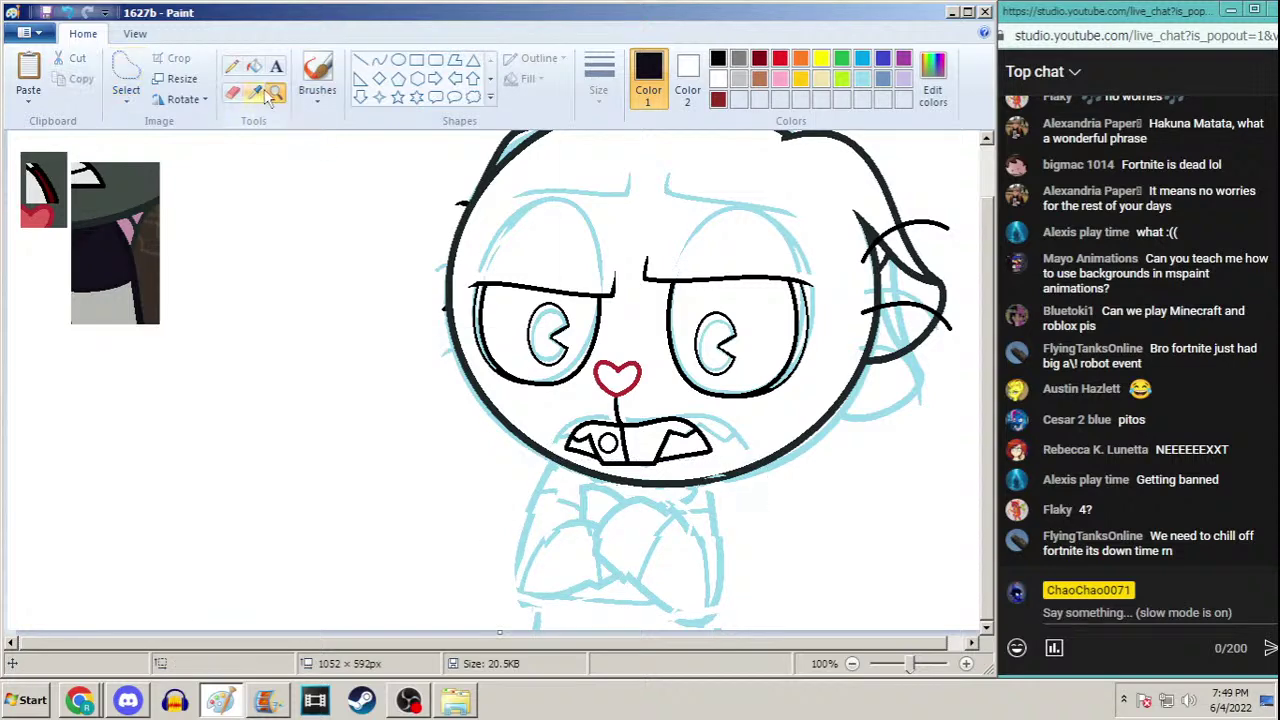
click(135, 277)
click(276, 91)
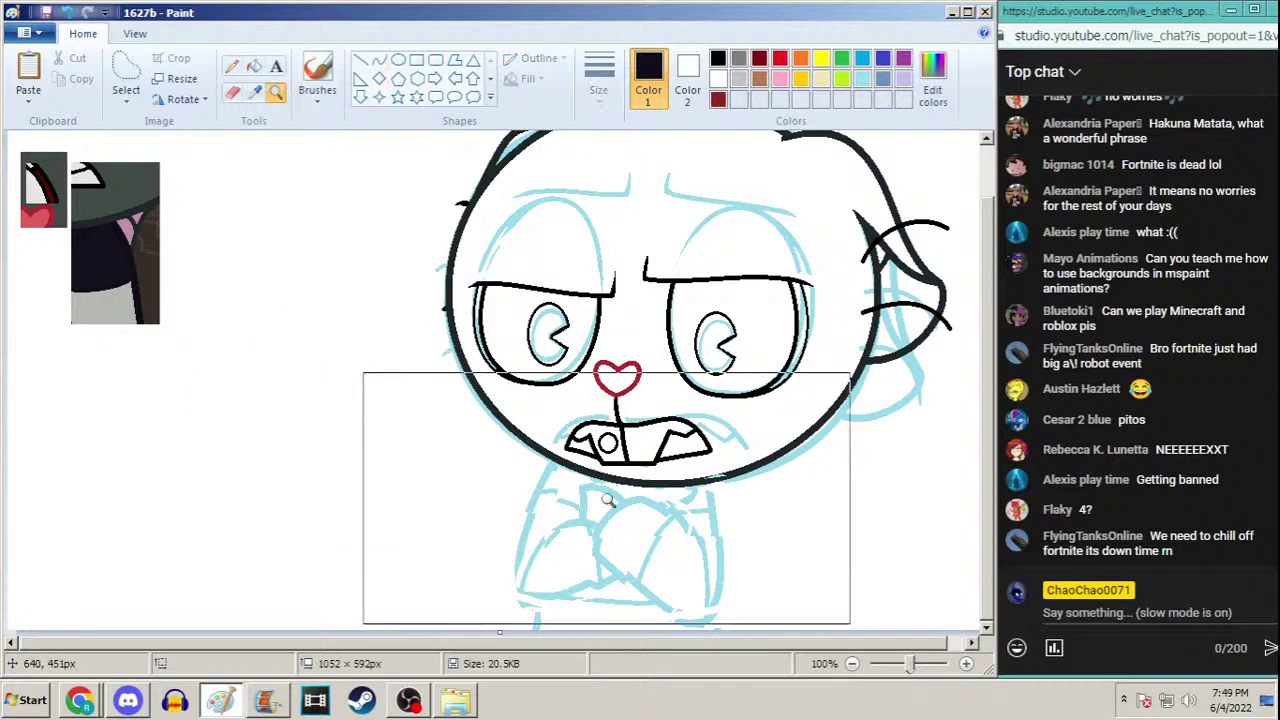
click(607, 498)
click(231, 66)
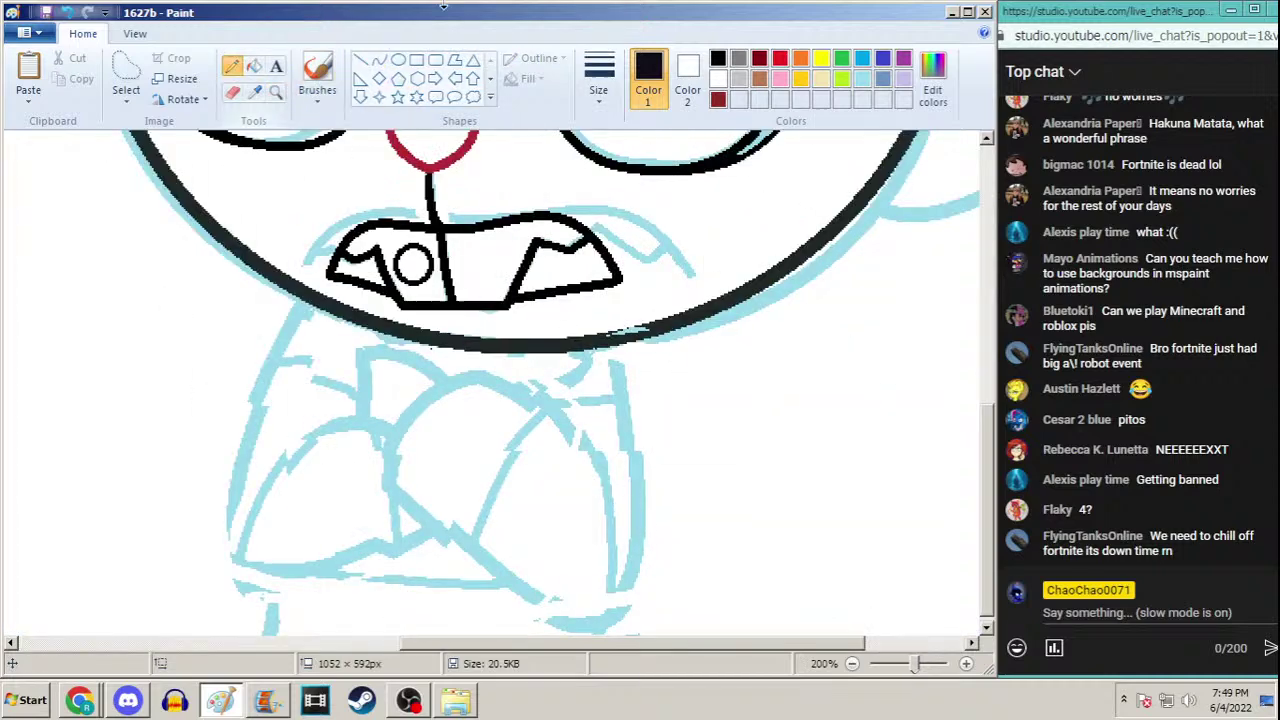
click(598, 78)
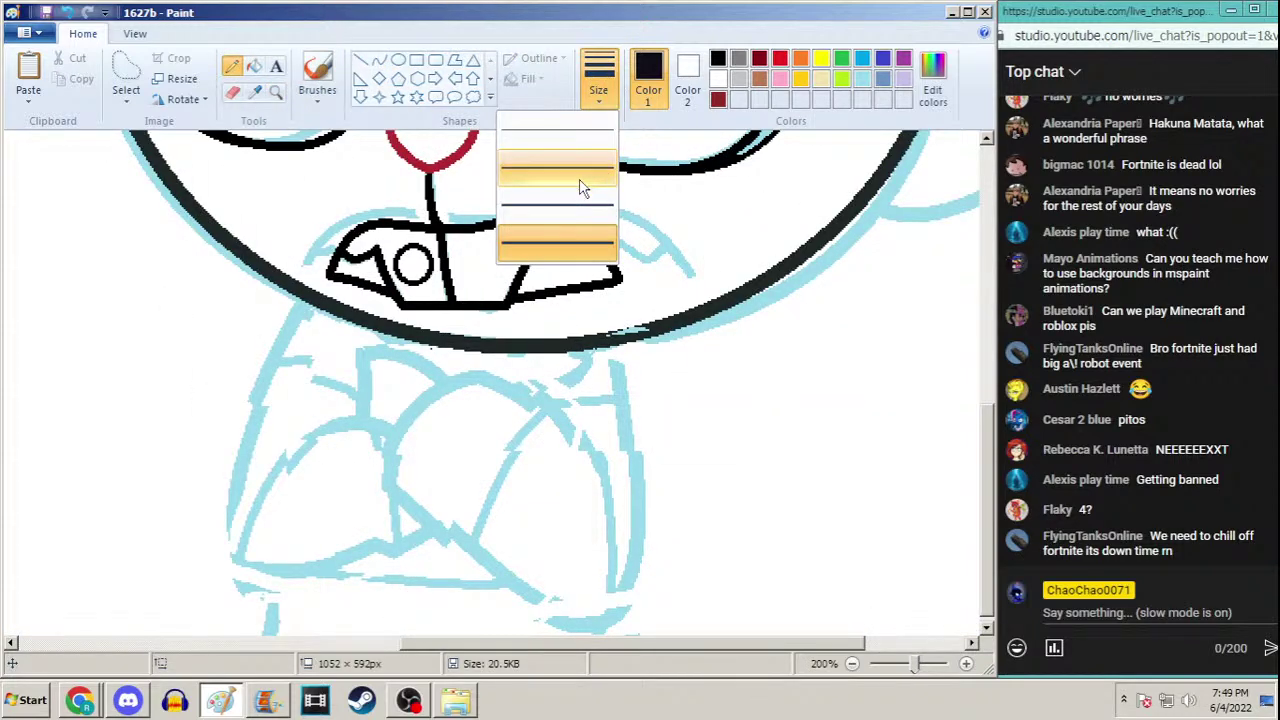
click(557, 243)
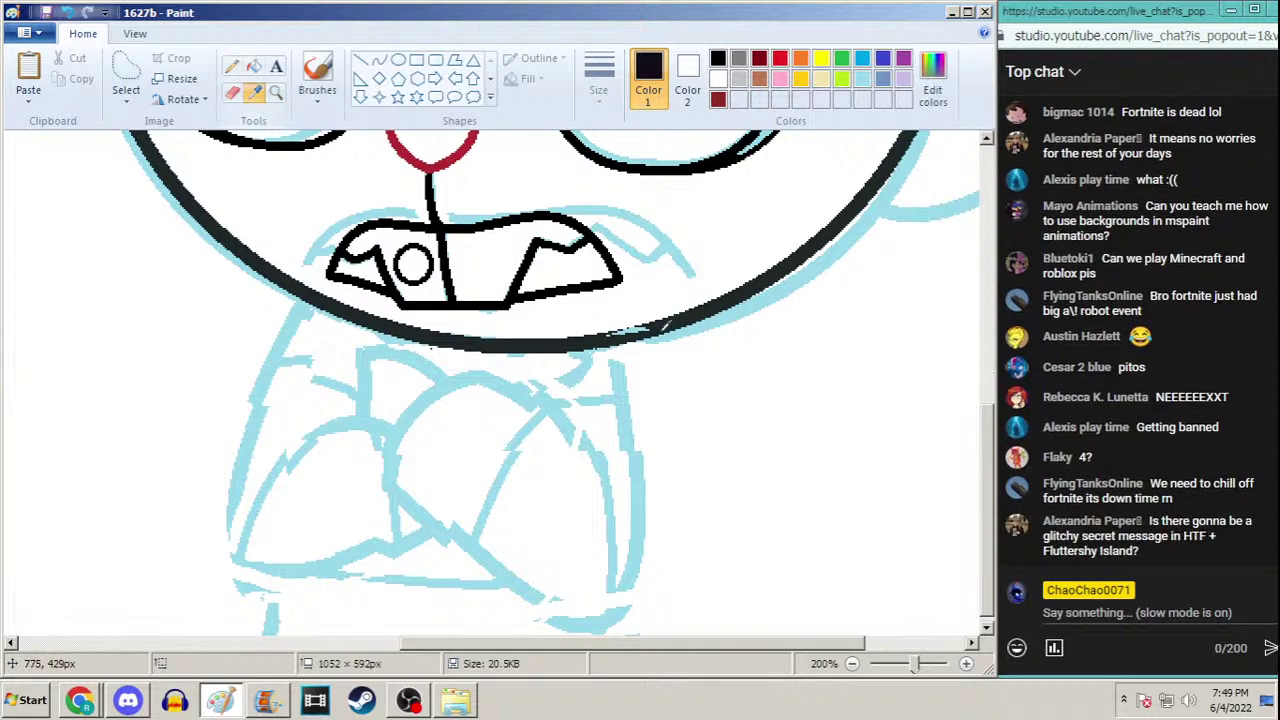
click(663, 319)
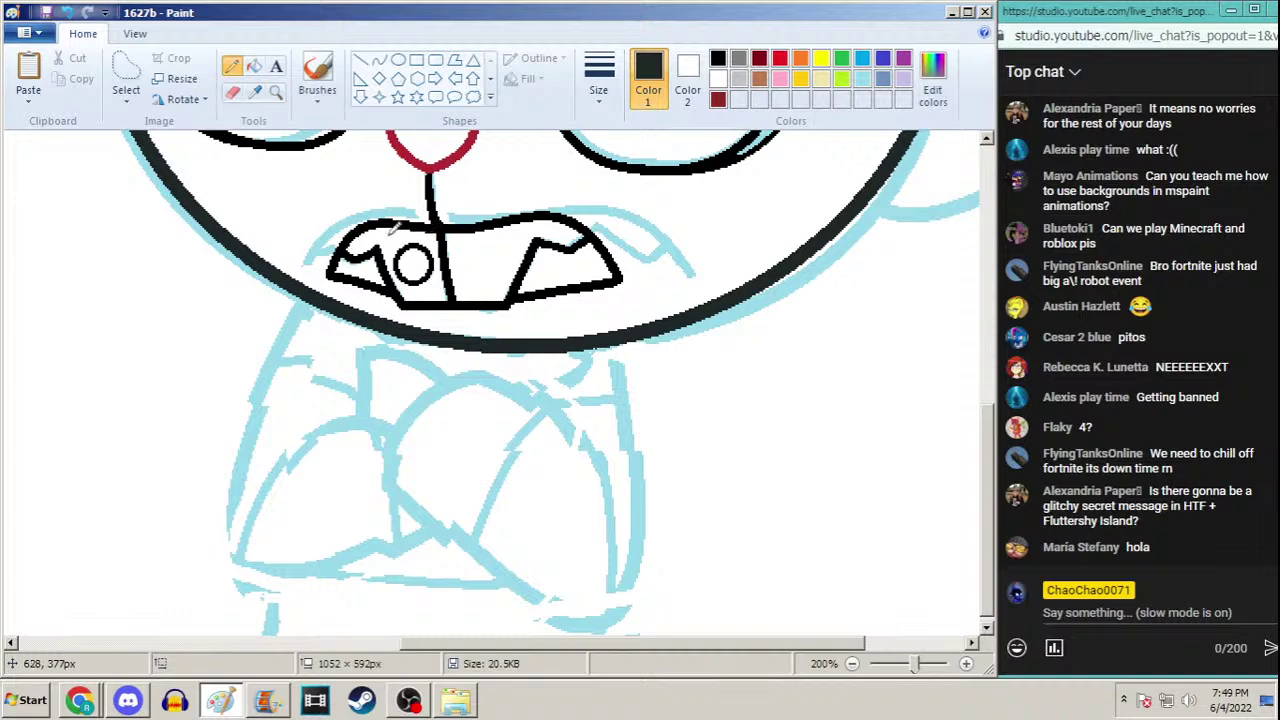
Sample the near-black body outline colour from the reference image and set the Curve tool to the thickest line
click(276, 90)
right_click(243, 194)
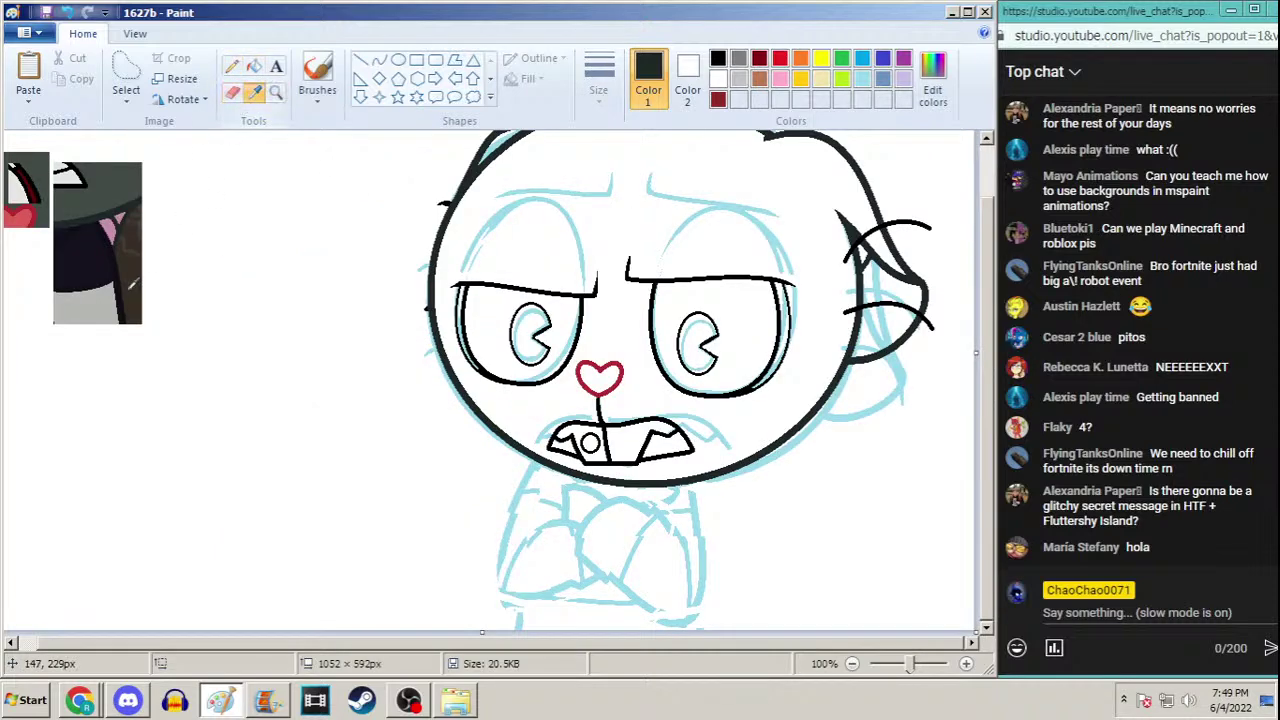
click(276, 91)
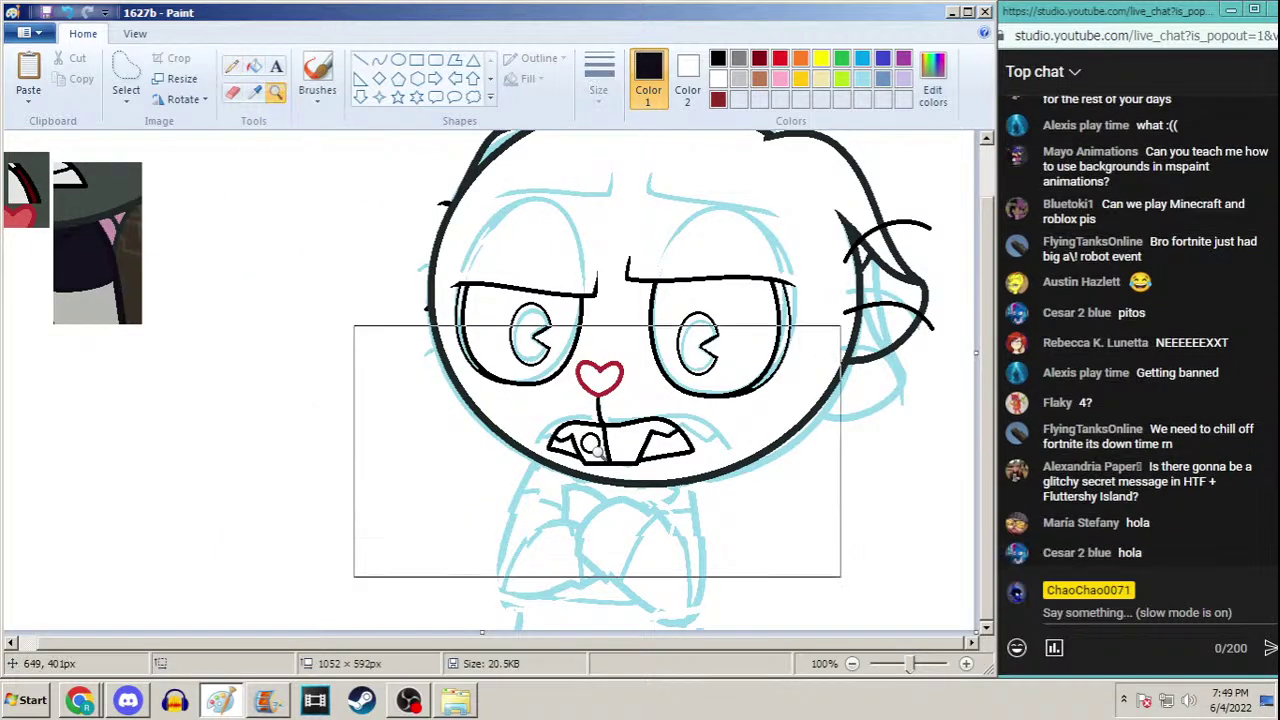
click(592, 447)
scroll(800, 320, down, 1)
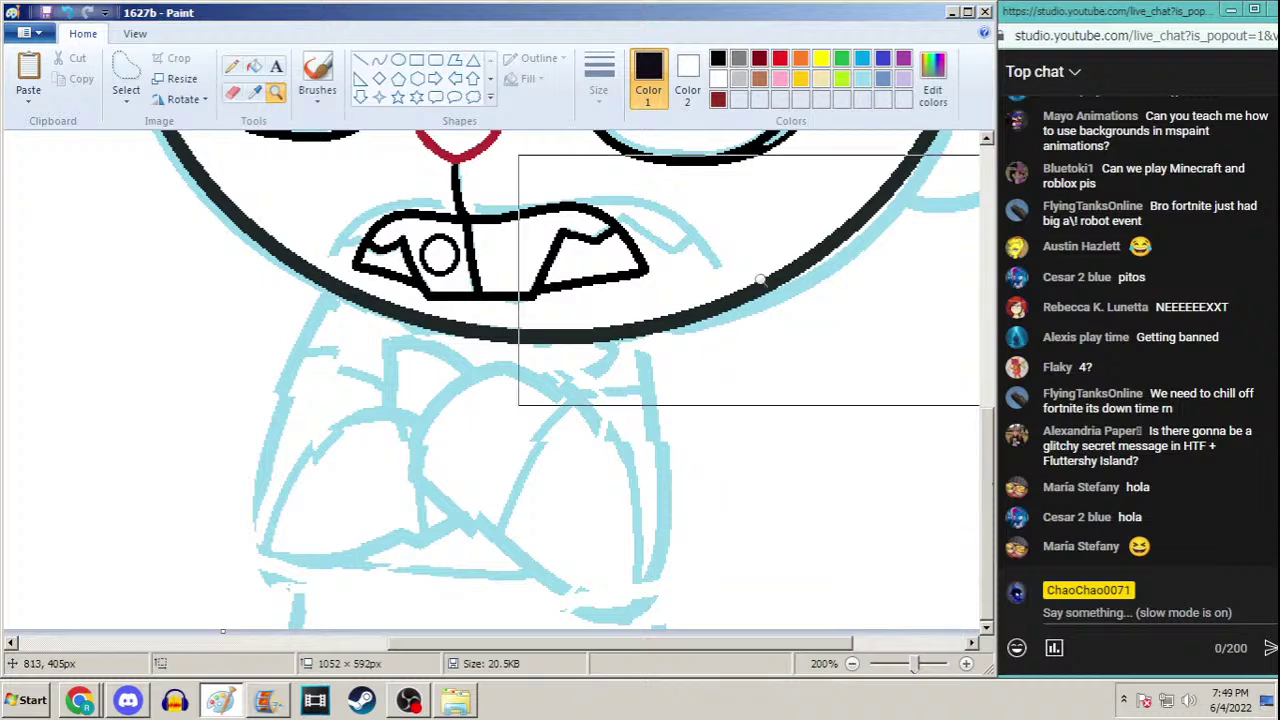
click(379, 60)
click(598, 78)
click(591, 243)
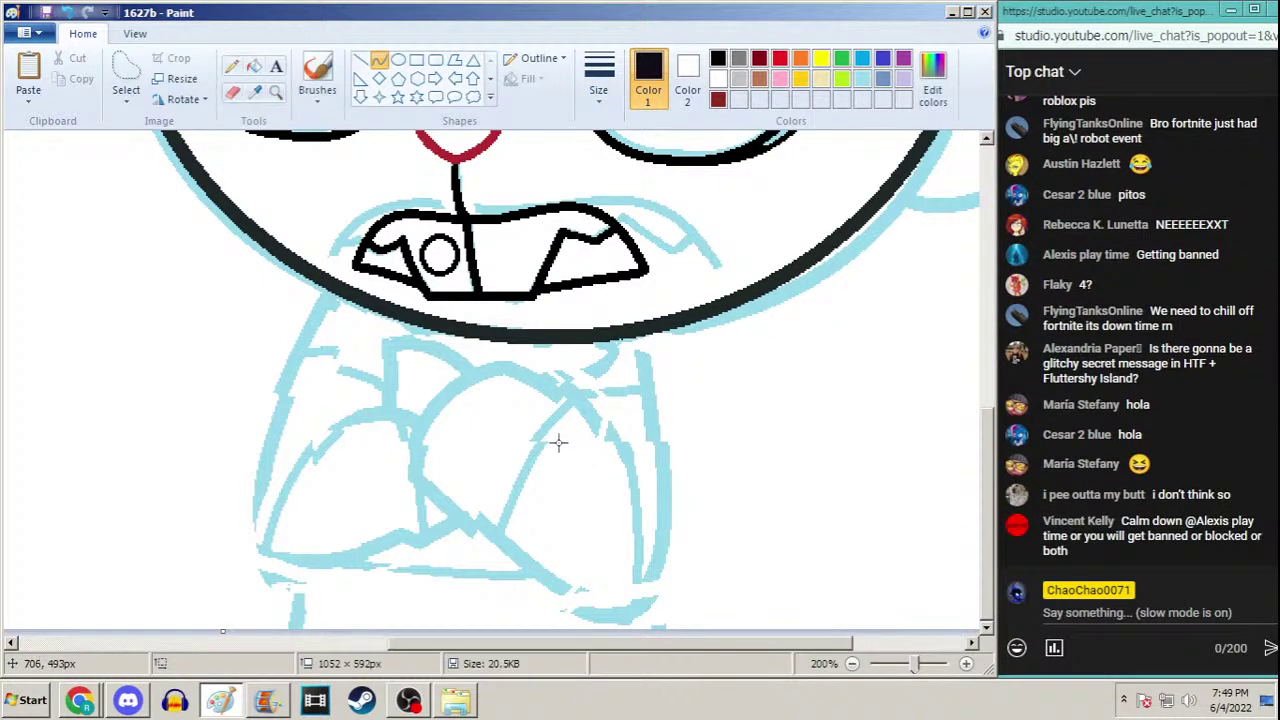
Ink the lower edge of the front forearm with a curve about 110 × 76 px along the sketch
drag(418, 475, 620, 606)
key(ctrl+z)
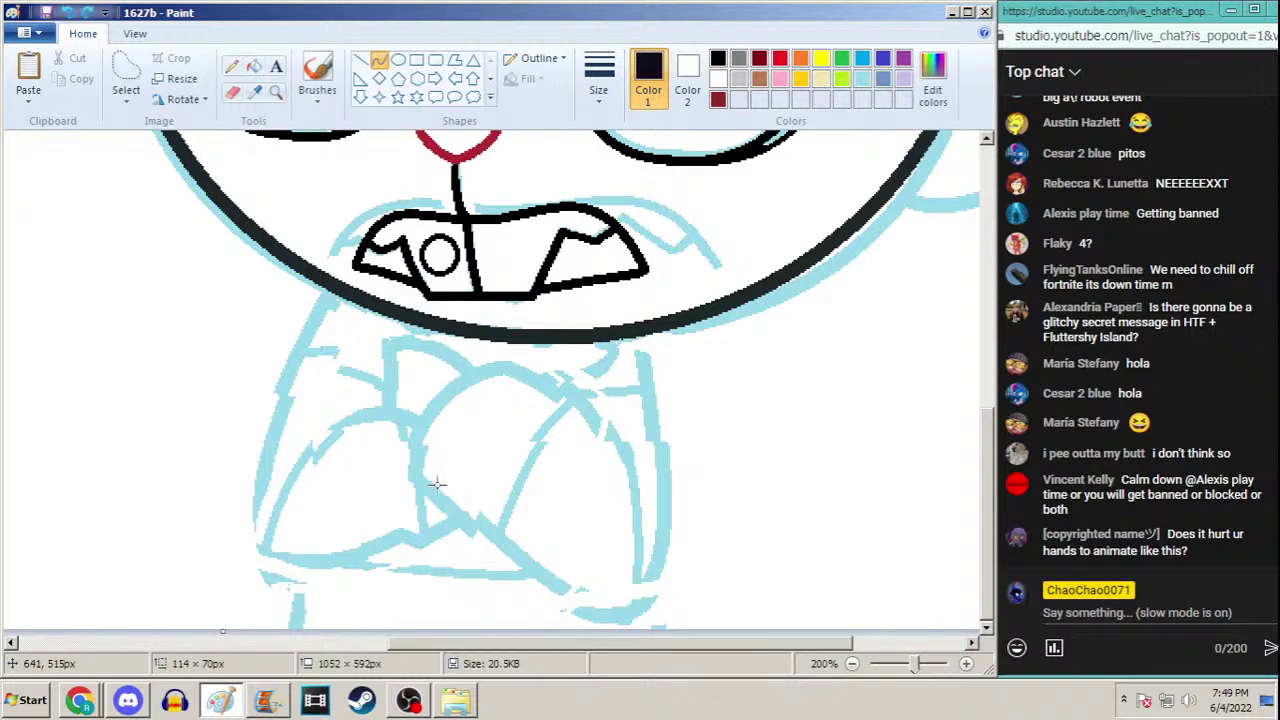
drag(412, 476, 623, 609)
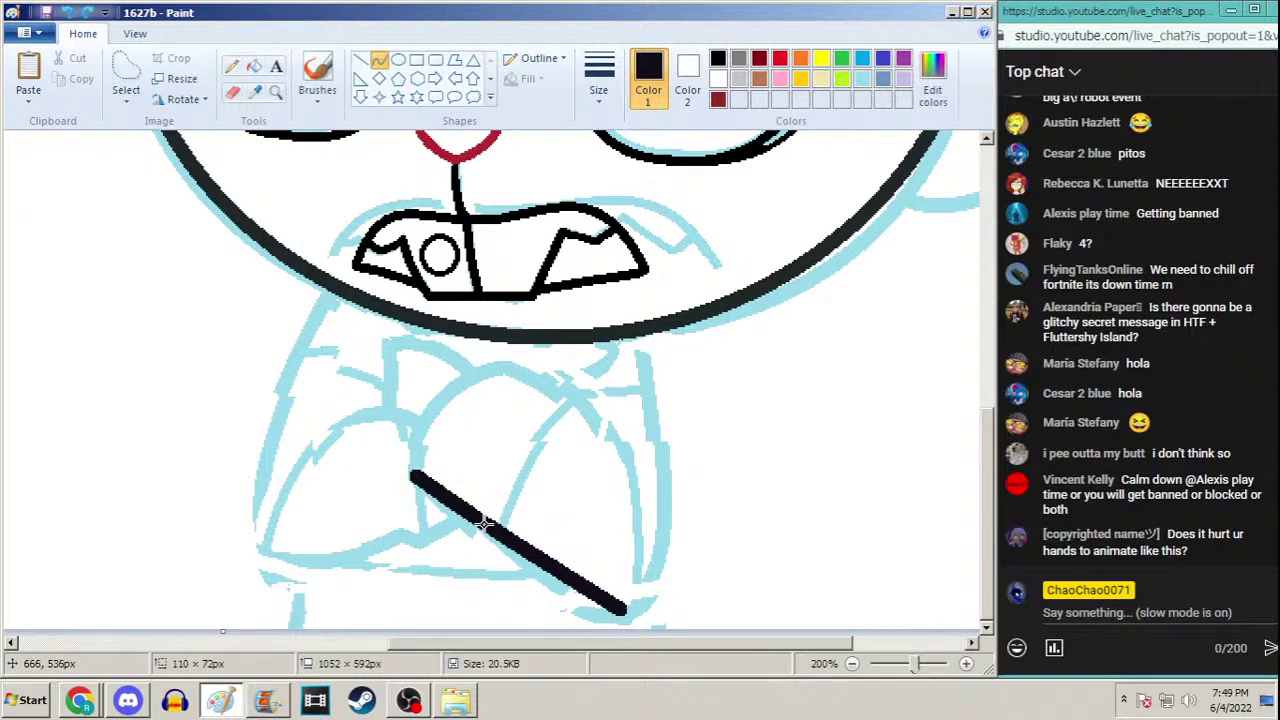
drag(540, 555, 558, 613)
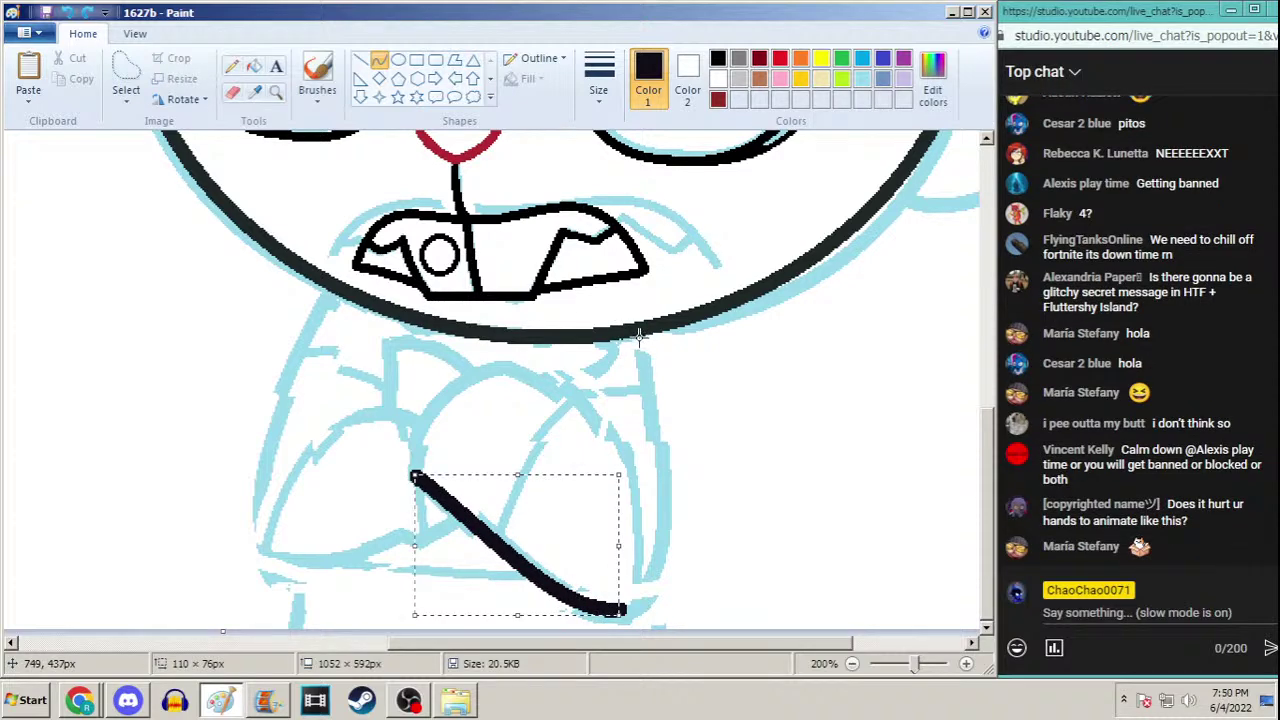
Ink the body's right edge from the head down to the elbow with a curve about 30 × 146 px
drag(640, 336, 620, 610)
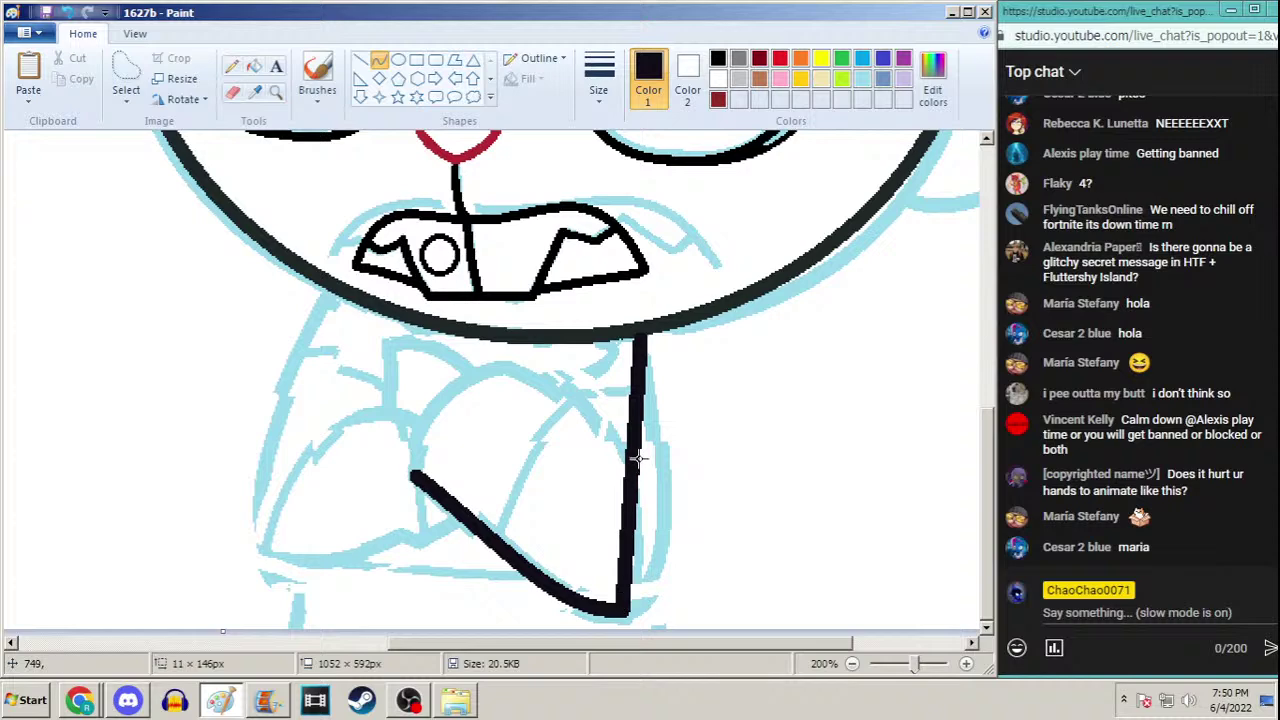
drag(636, 458, 666, 600)
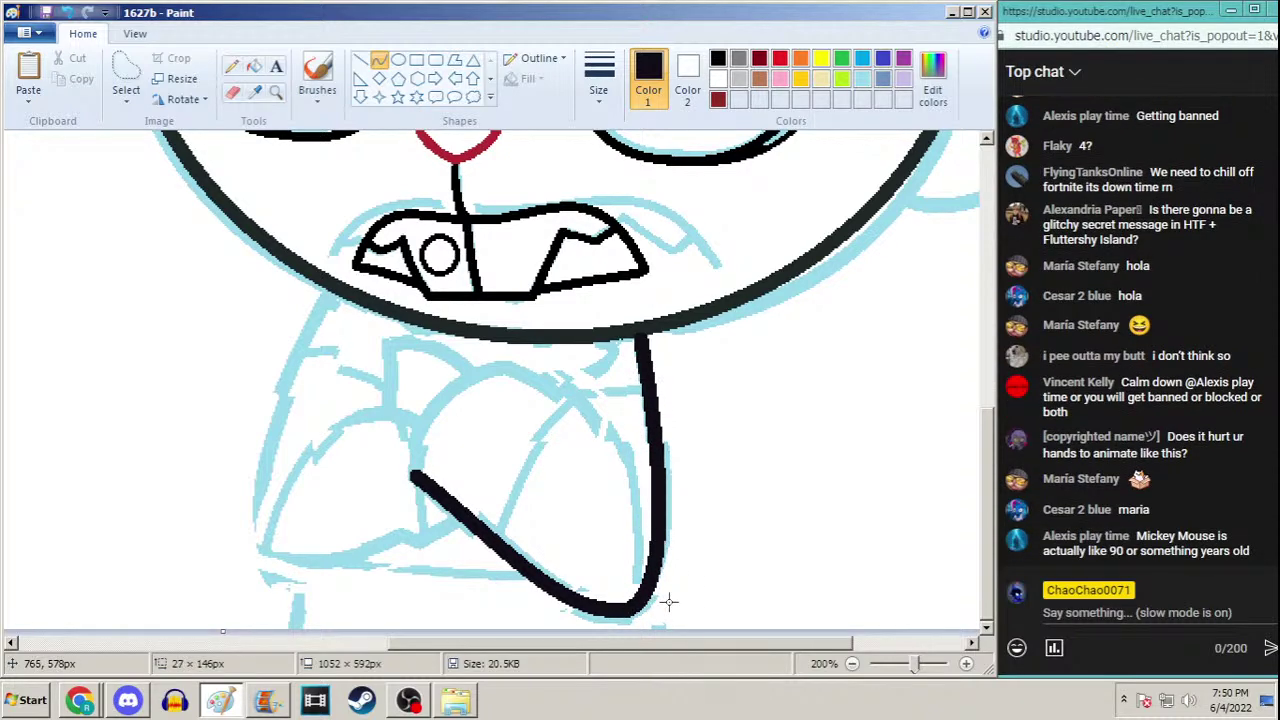
drag(673, 481, 675, 484)
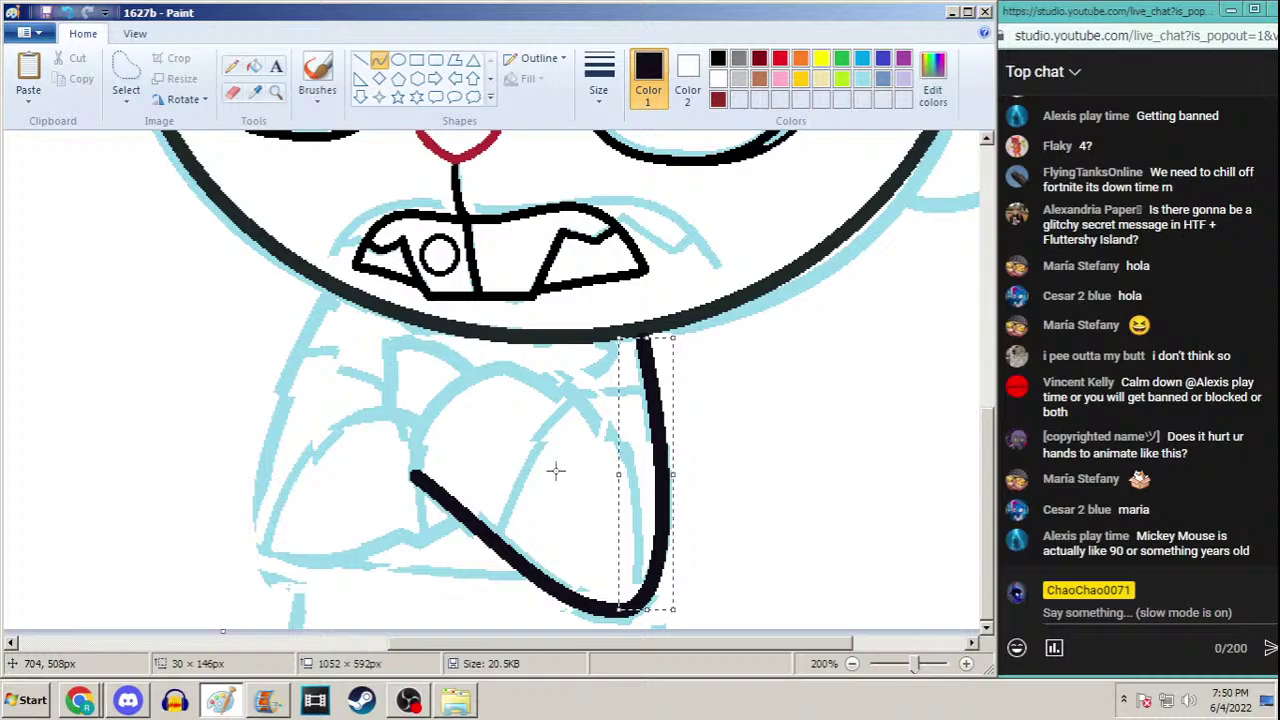
click(128, 700)
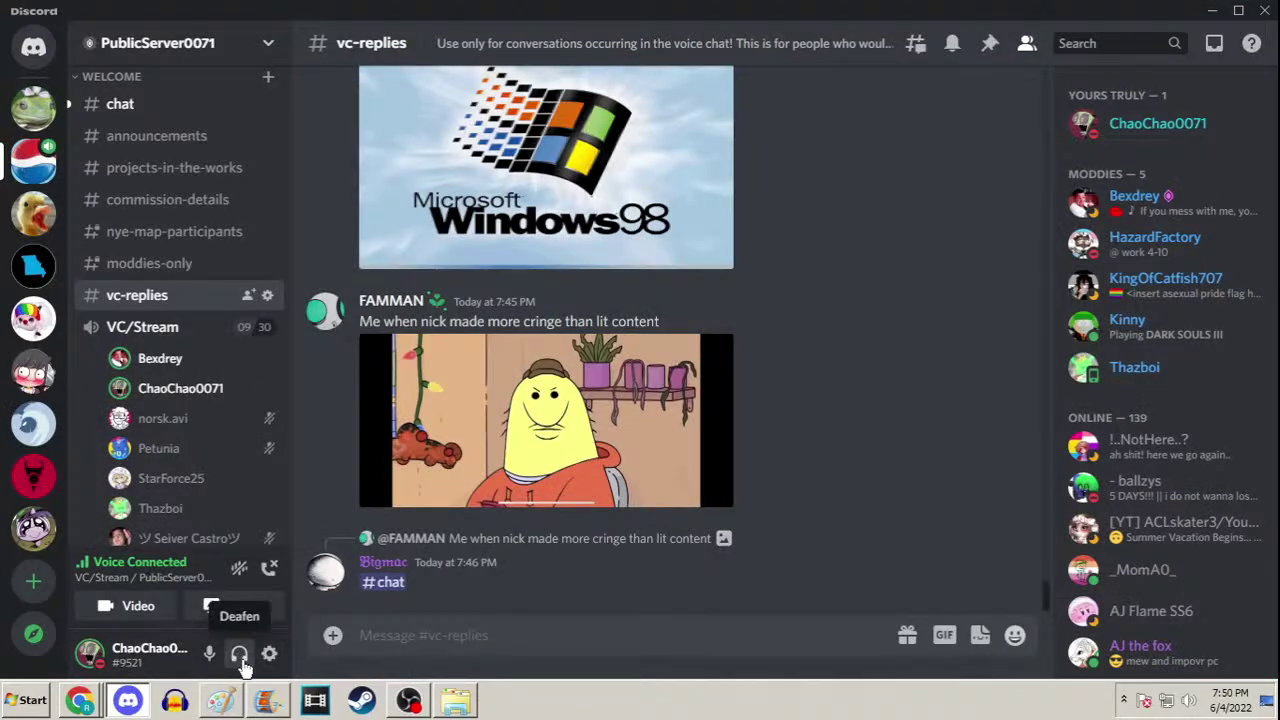
click(1212, 11)
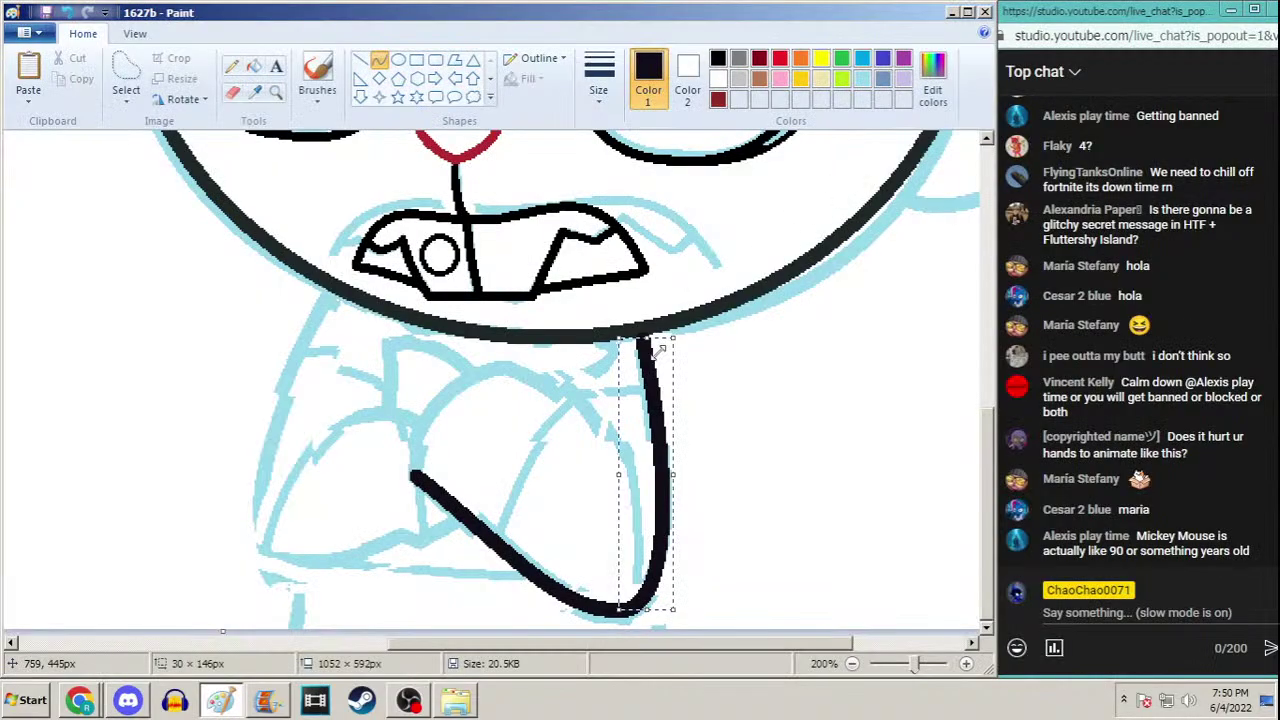
Widen the right-edge curve to 31 px and ink the front arm's rounded top with curves about 48 × 56 px and 61 × 43 px
drag(676, 478, 678, 473)
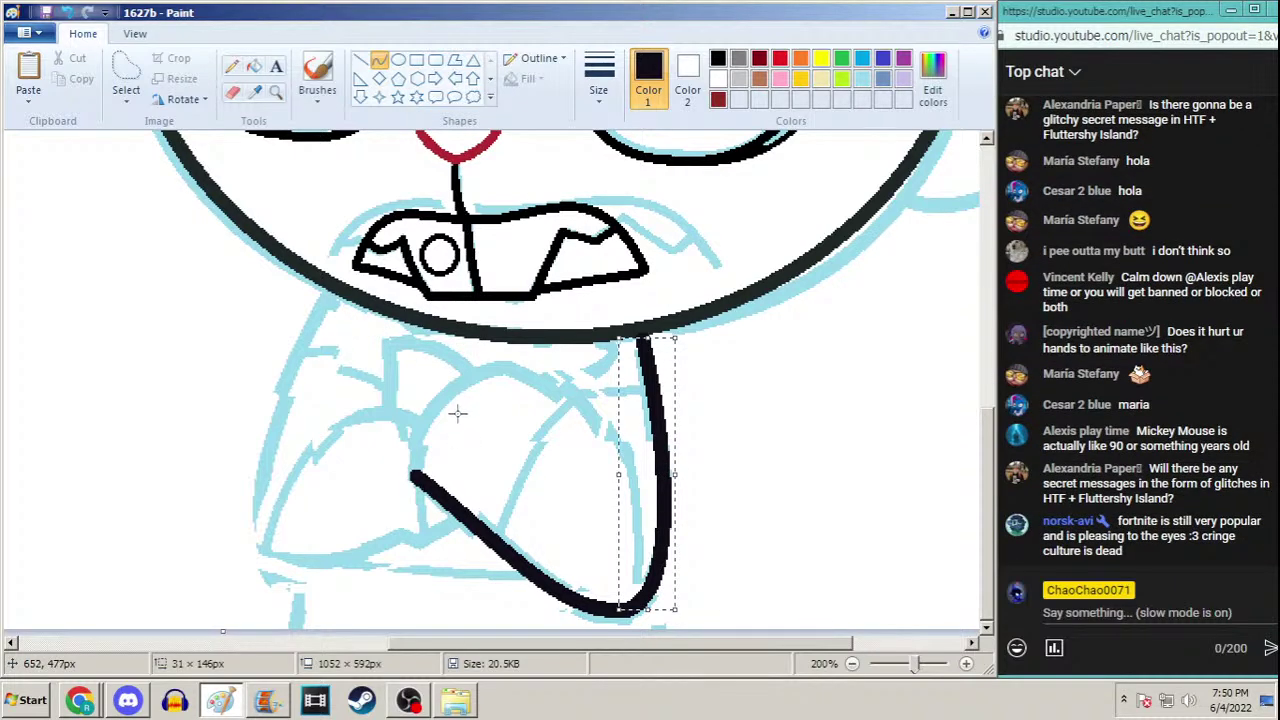
drag(411, 474, 437, 370)
click(437, 370)
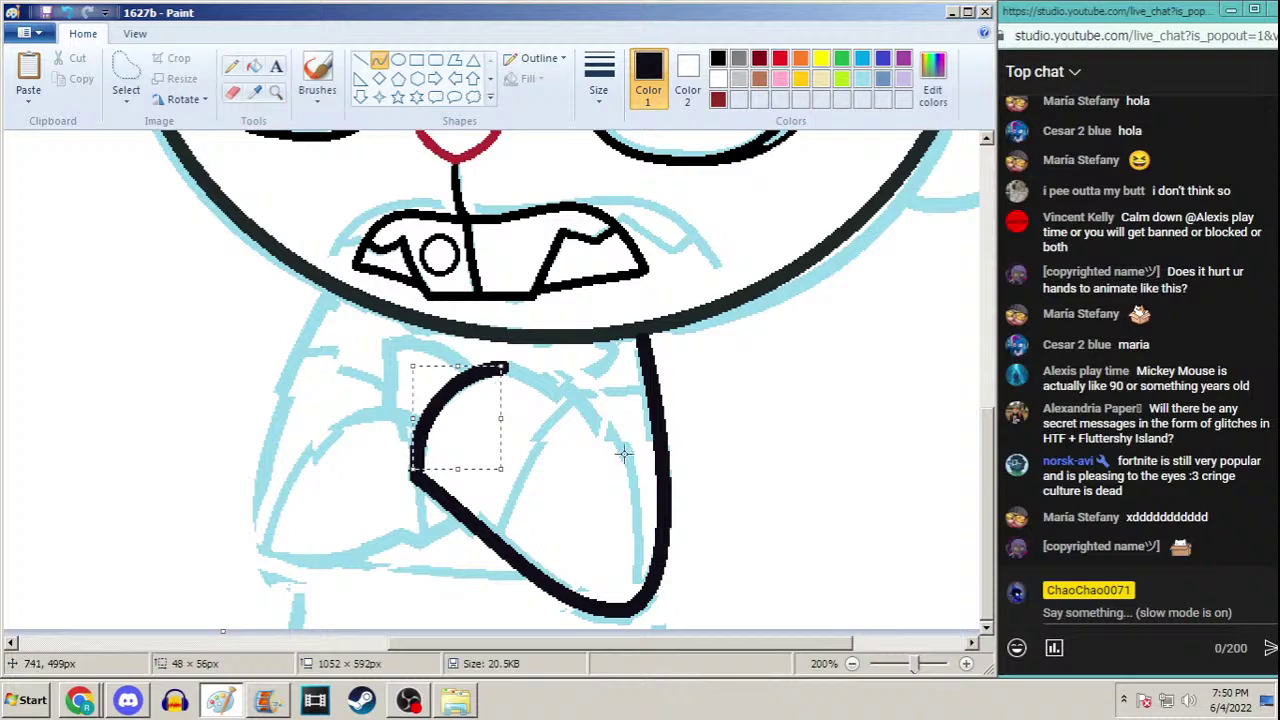
drag(623, 453, 543, 369)
click(543, 369)
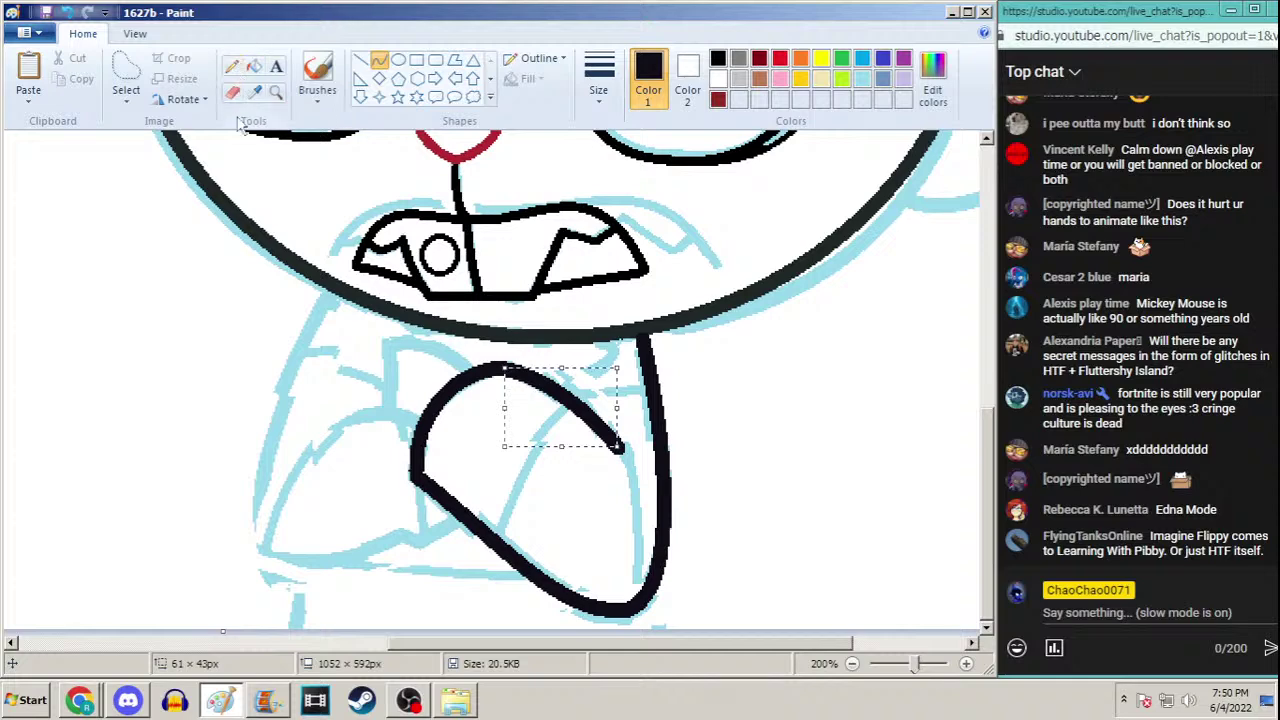
Ink the lower edge of the left forearm up to the front arm with a curve about 99 × 32 px
click(272, 563)
drag(272, 563, 460, 515)
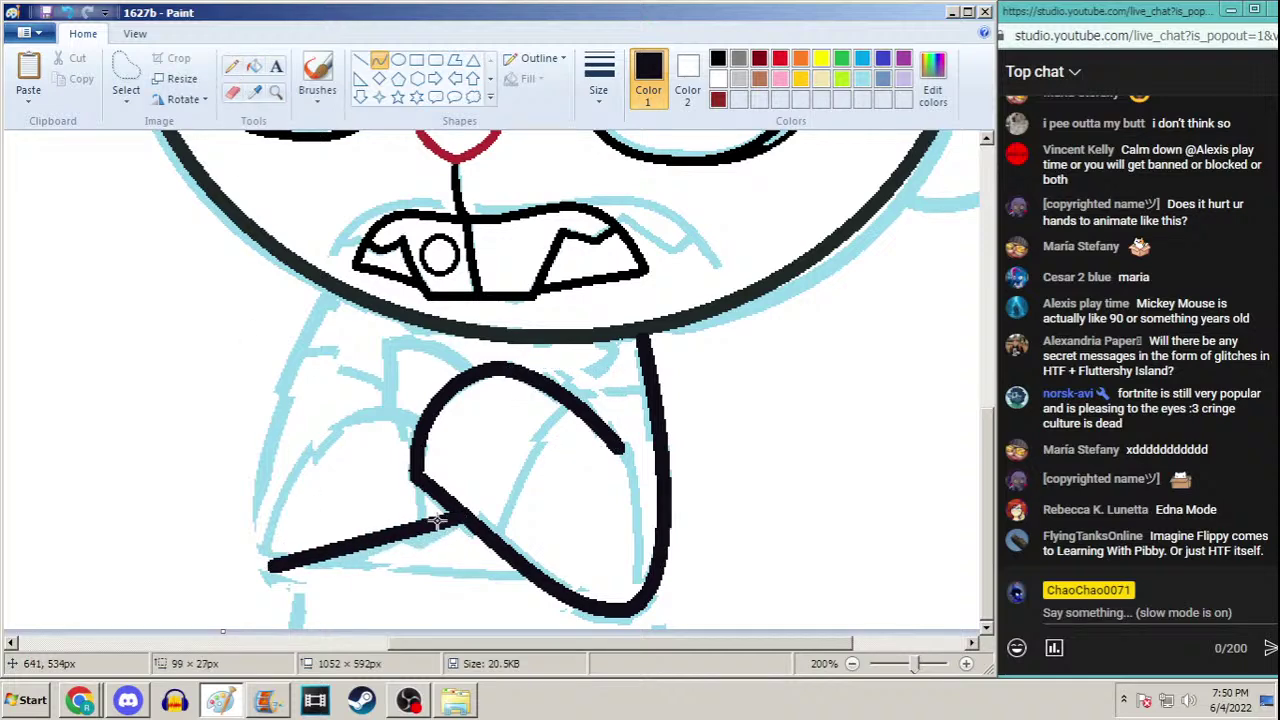
drag(345, 555, 395, 560)
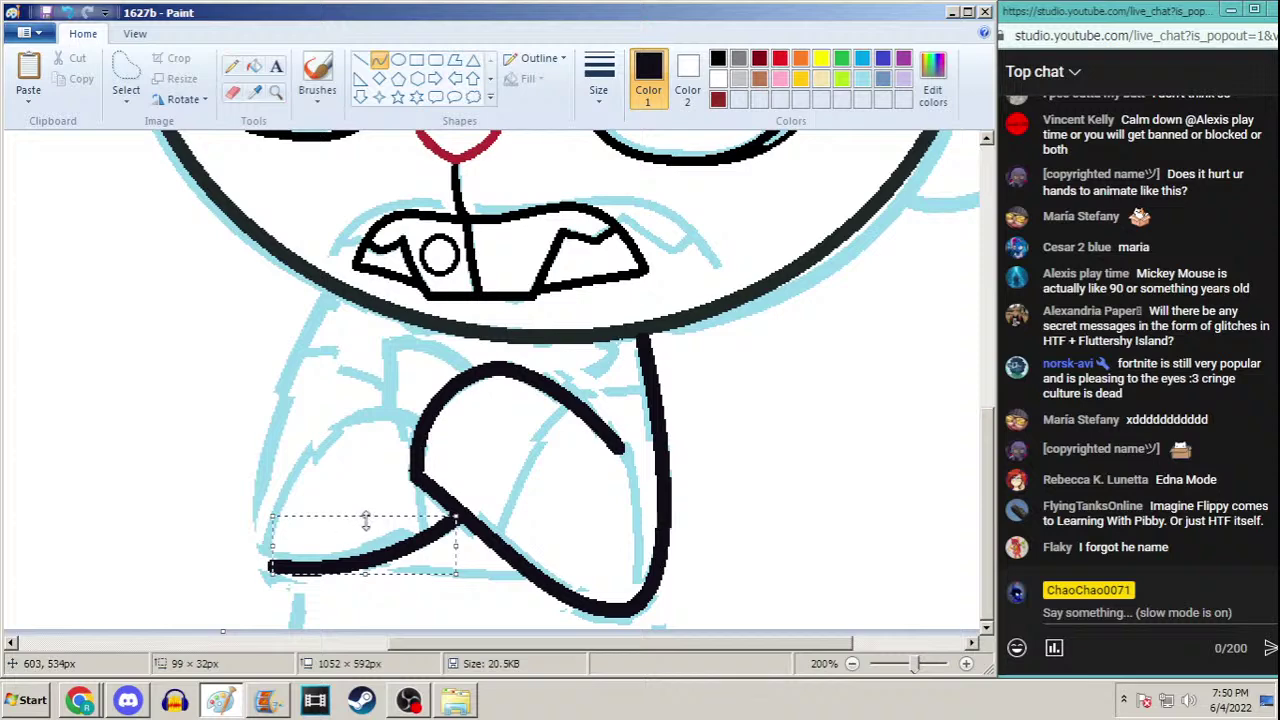
drag(456, 547, 452, 548)
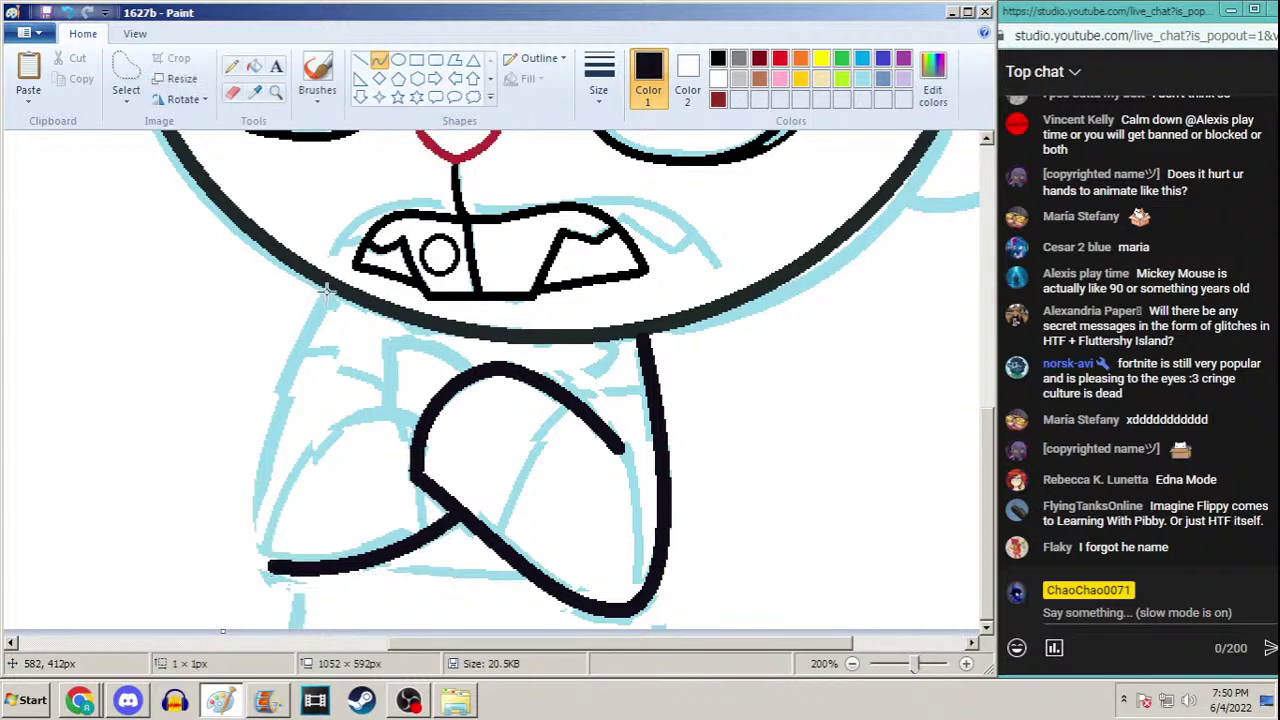
Ink the body's left edge with a curve about 57 × 147 px and shift it slightly up and left to meet the head
drag(326, 292, 268, 565)
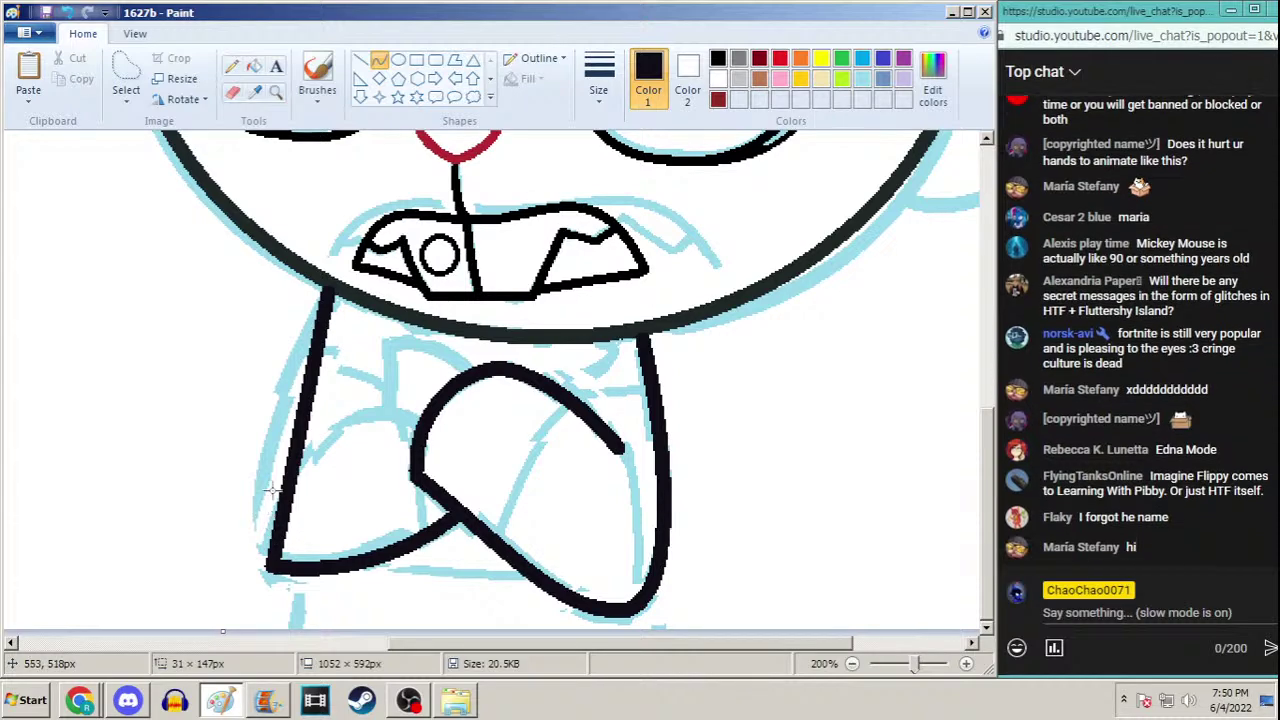
mouse_move(293, 379)
mouse_down()
mouse_move(268, 392)
mouse_move(229, 557)
mouse_move(222, 543)
mouse_up()
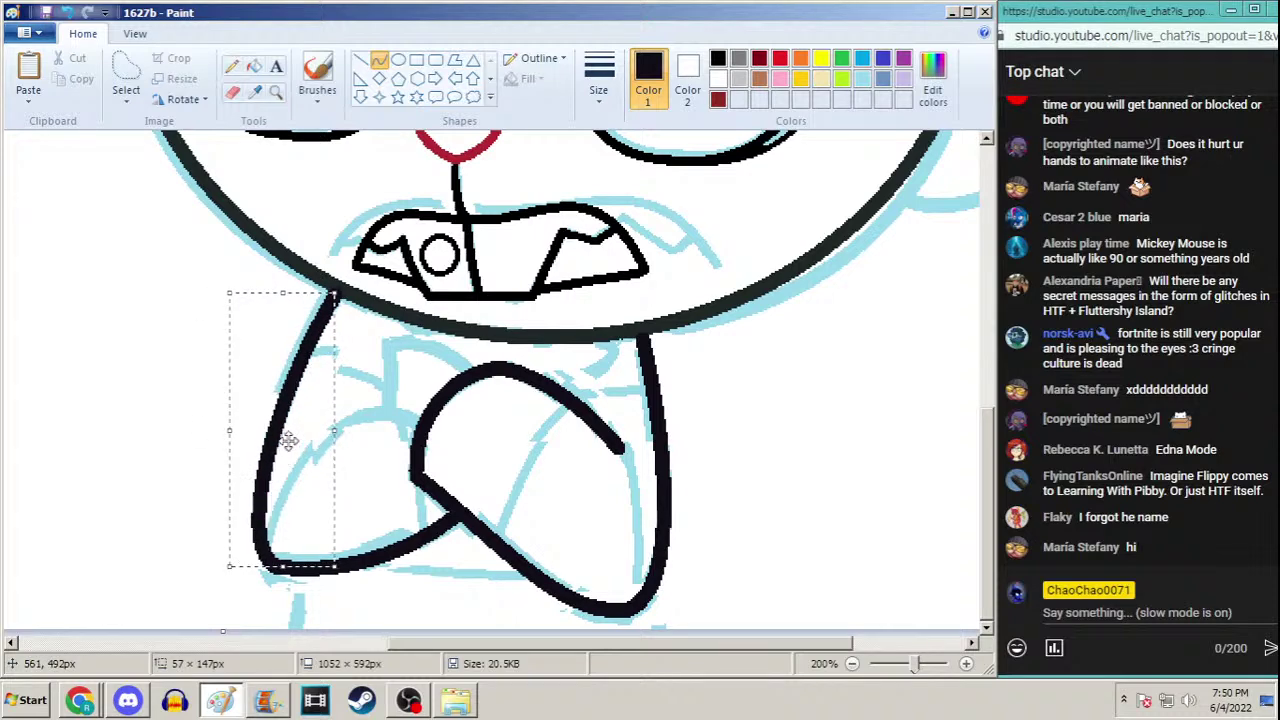
drag(286, 437, 284, 442)
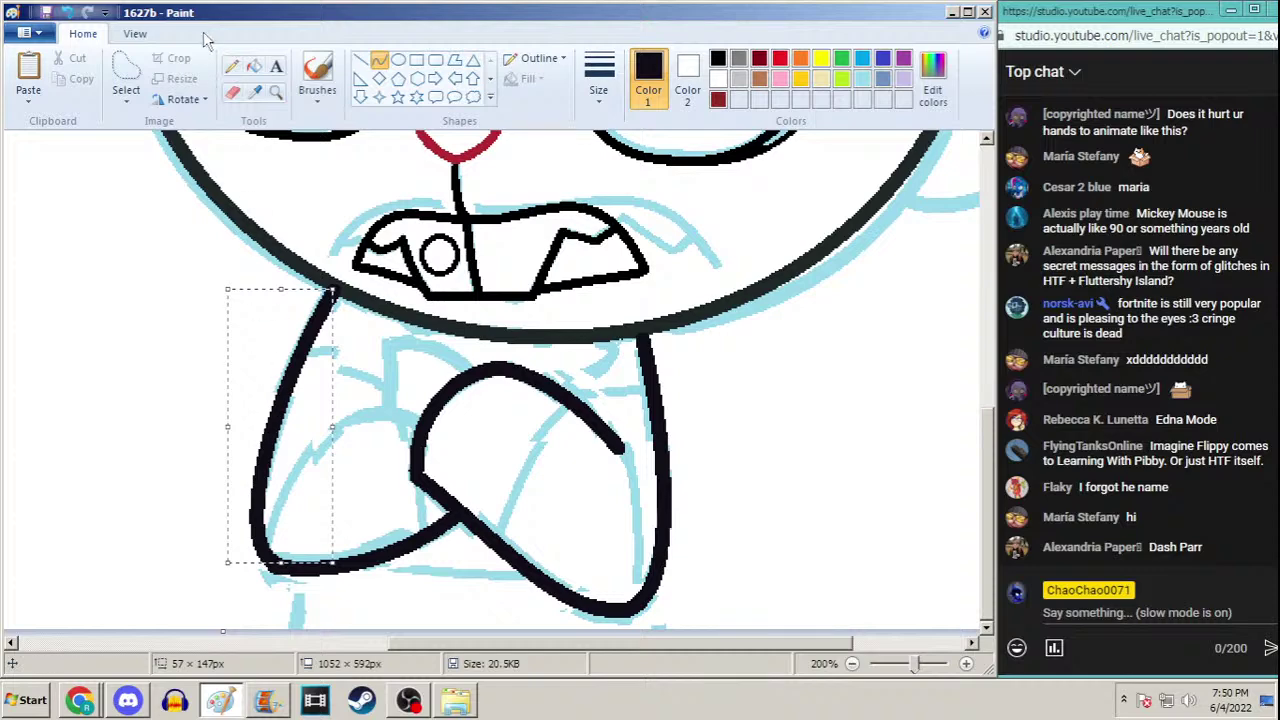
click(231, 65)
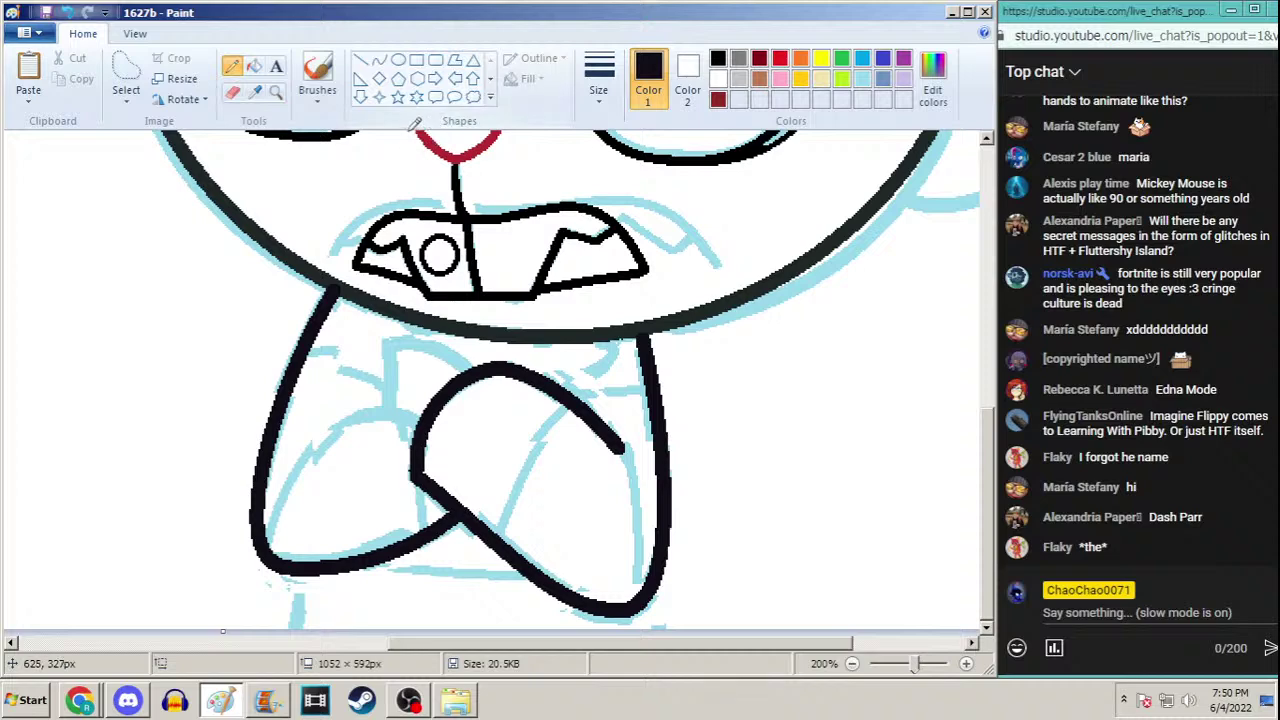
With the second-thickest line, ink the front arm's cuff line about 40 × 70 px and its outer edge about 14 × 83 px
click(379, 61)
click(598, 72)
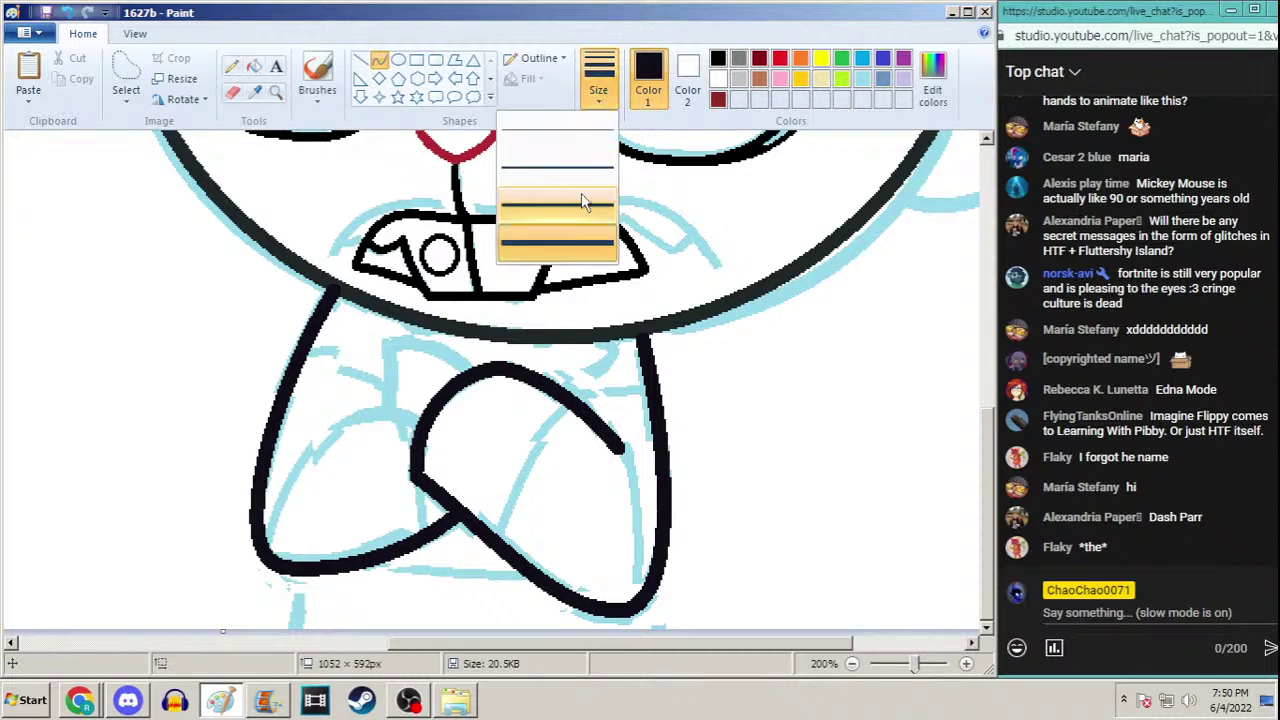
click(586, 200)
drag(565, 403, 486, 541)
mouse_move(545, 442)
mouse_down()
mouse_move(551, 409)
mouse_move(503, 466)
mouse_move(556, 460)
mouse_up()
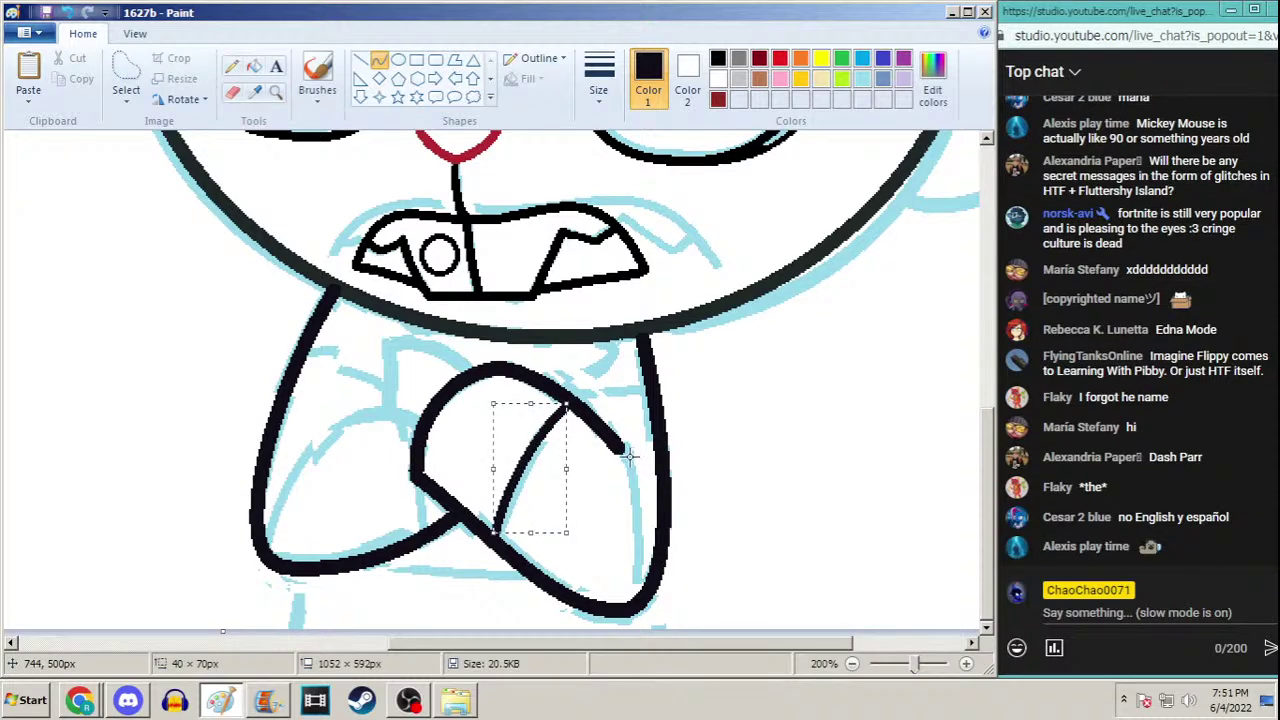
drag(617, 447, 636, 602)
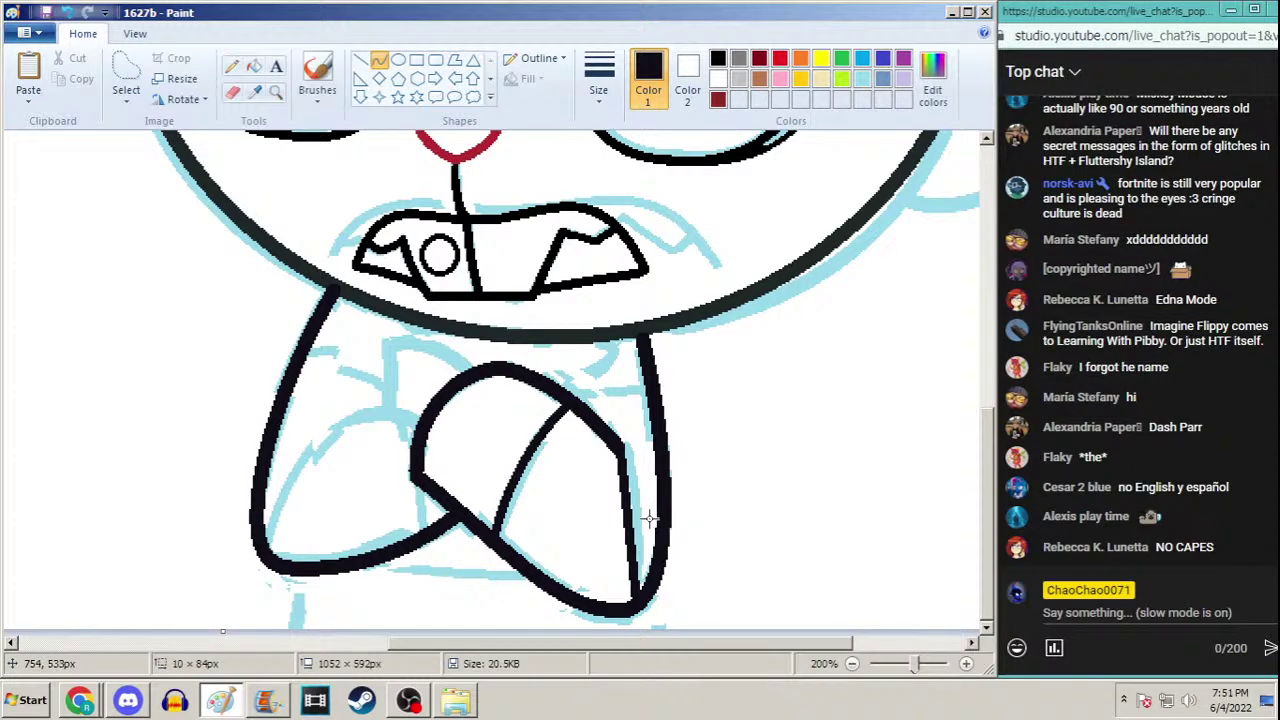
drag(640, 515, 646, 506)
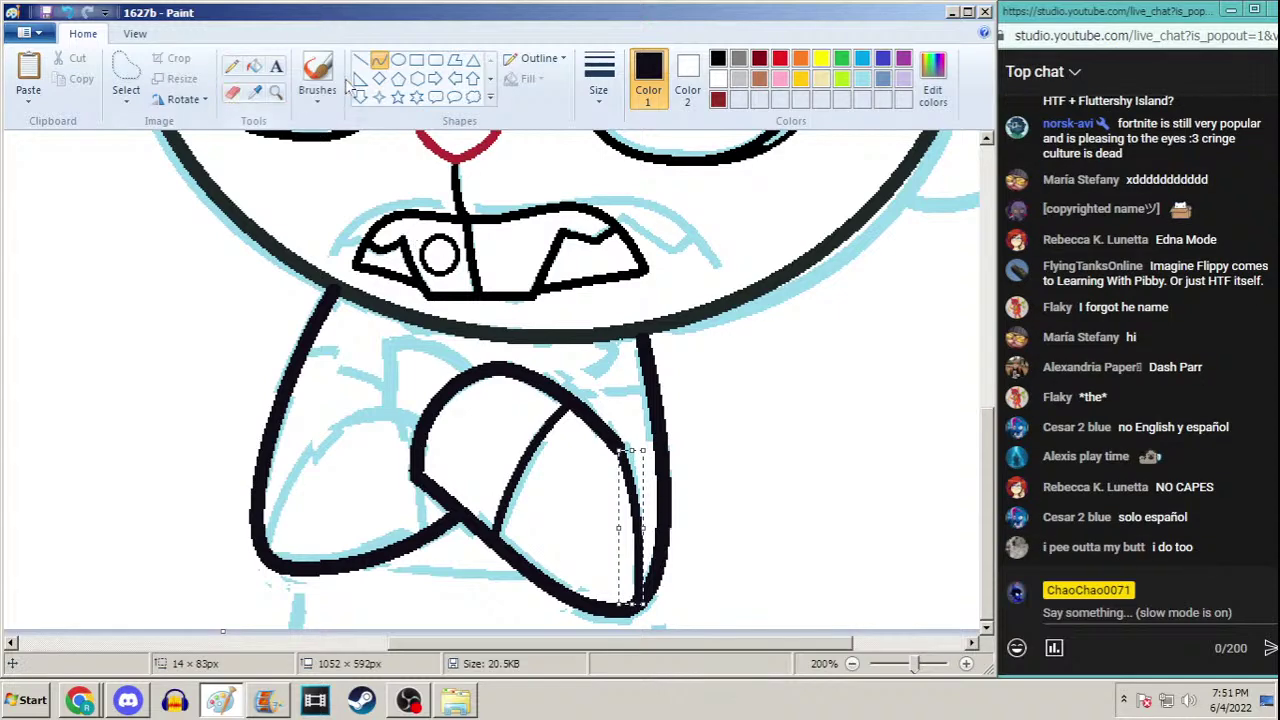
Ink the left forearm's upper edge with a curve about 43 × 67 px and add its cuff line beside the front arm
drag(344, 423, 262, 548)
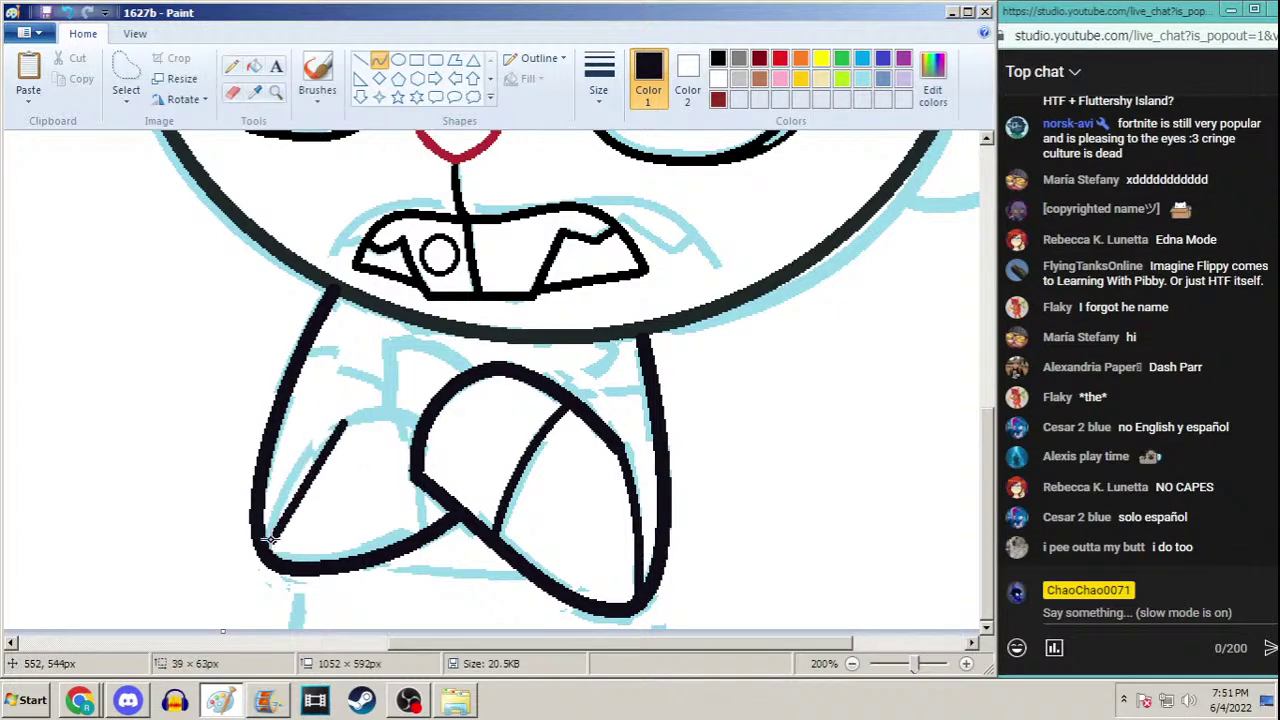
mouse_move(302, 478)
mouse_down()
mouse_move(302, 445)
mouse_move(278, 460)
mouse_up()
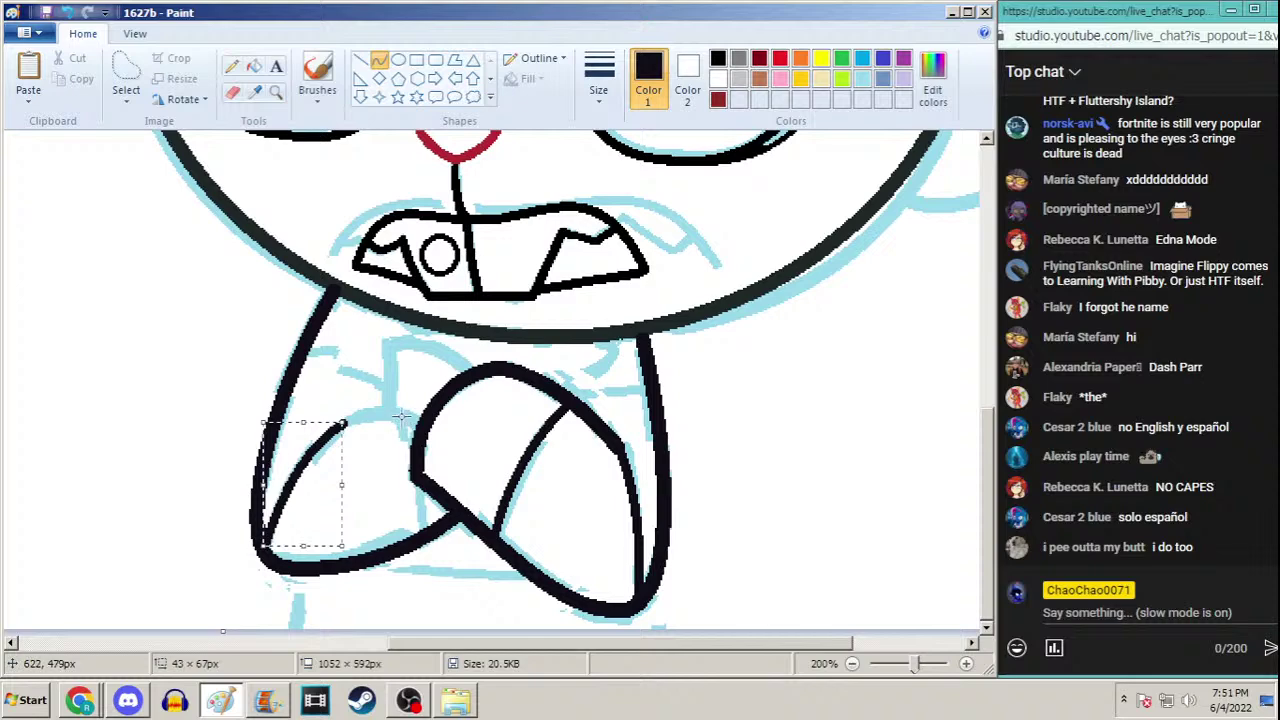
drag(397, 416, 421, 530)
Ink the short lines above the arms: a curve about 43 × 13 px on the left and one about 42 × 5 px on the right
mouse_move(414, 480)
mouse_down()
mouse_move(410, 418)
mouse_move(382, 378)
mouse_move(306, 350)
mouse_move(340, 346)
mouse_up()
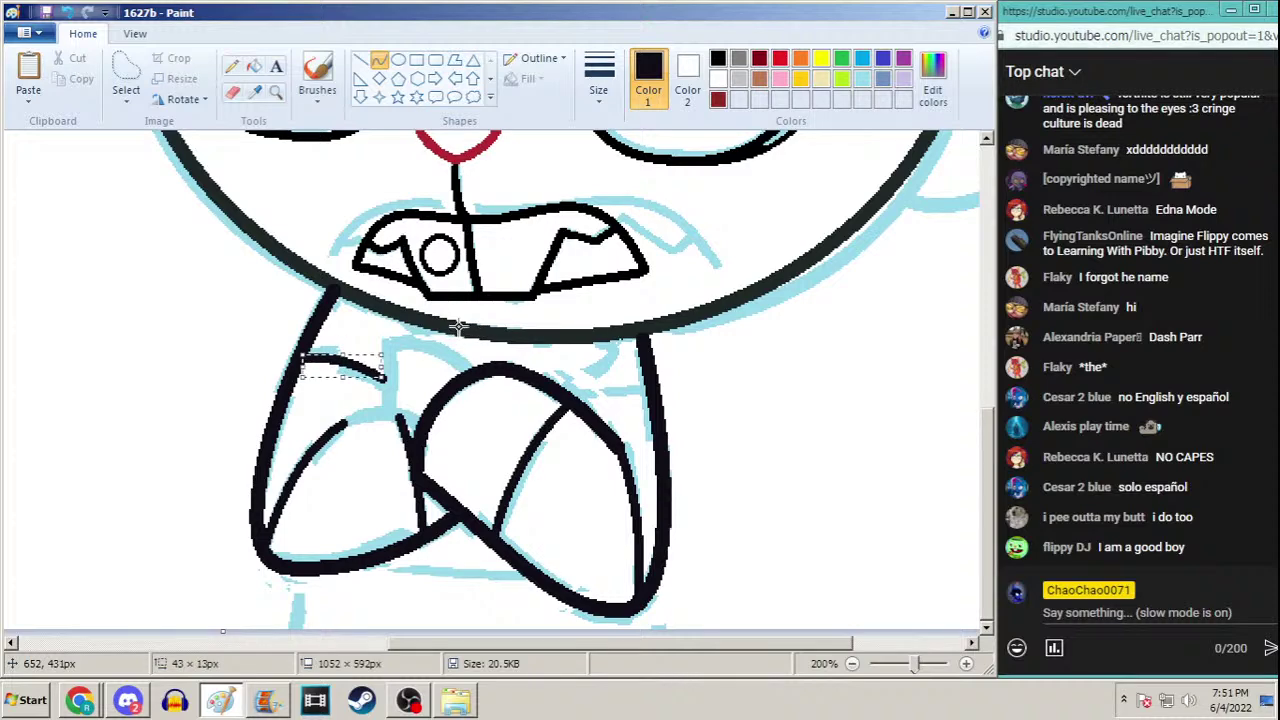
drag(547, 400, 644, 388)
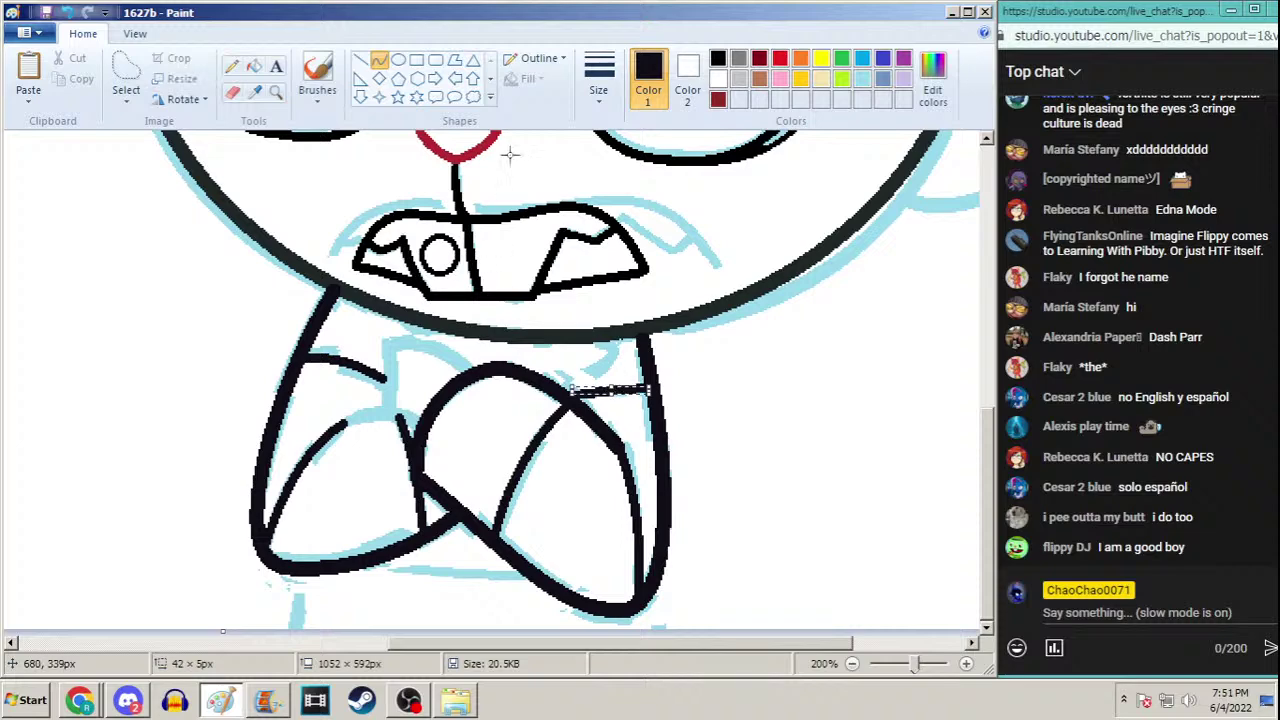
With the thickest line, ink the body's sides below the arms with lines about 5 × 48 px and 3 × 50 px
click(597, 100)
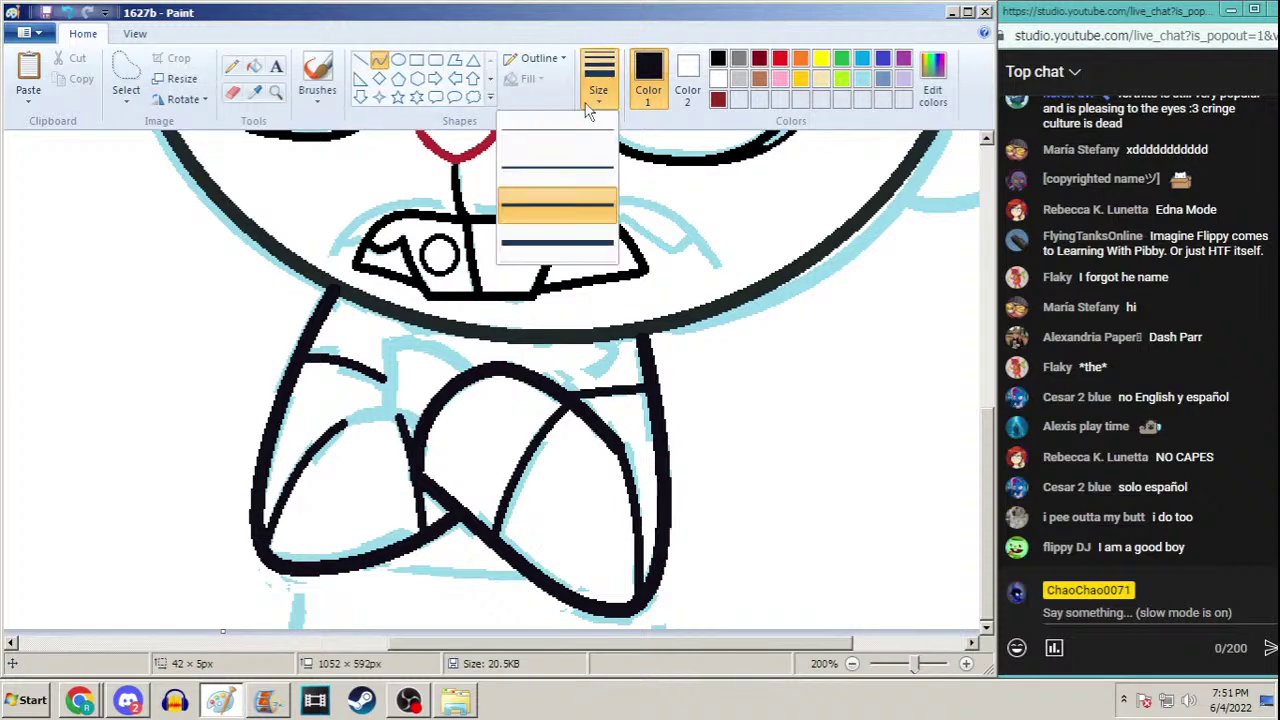
click(555, 240)
drag(299, 569, 290, 651)
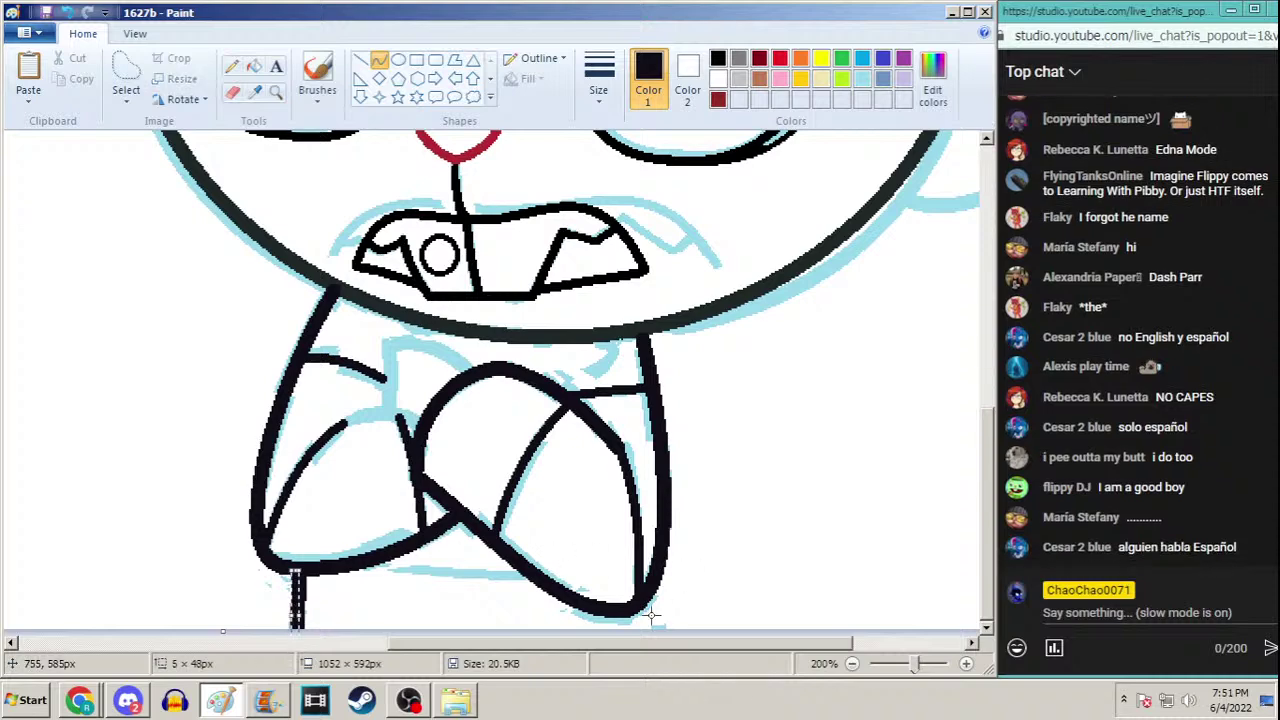
drag(636, 604, 645, 662)
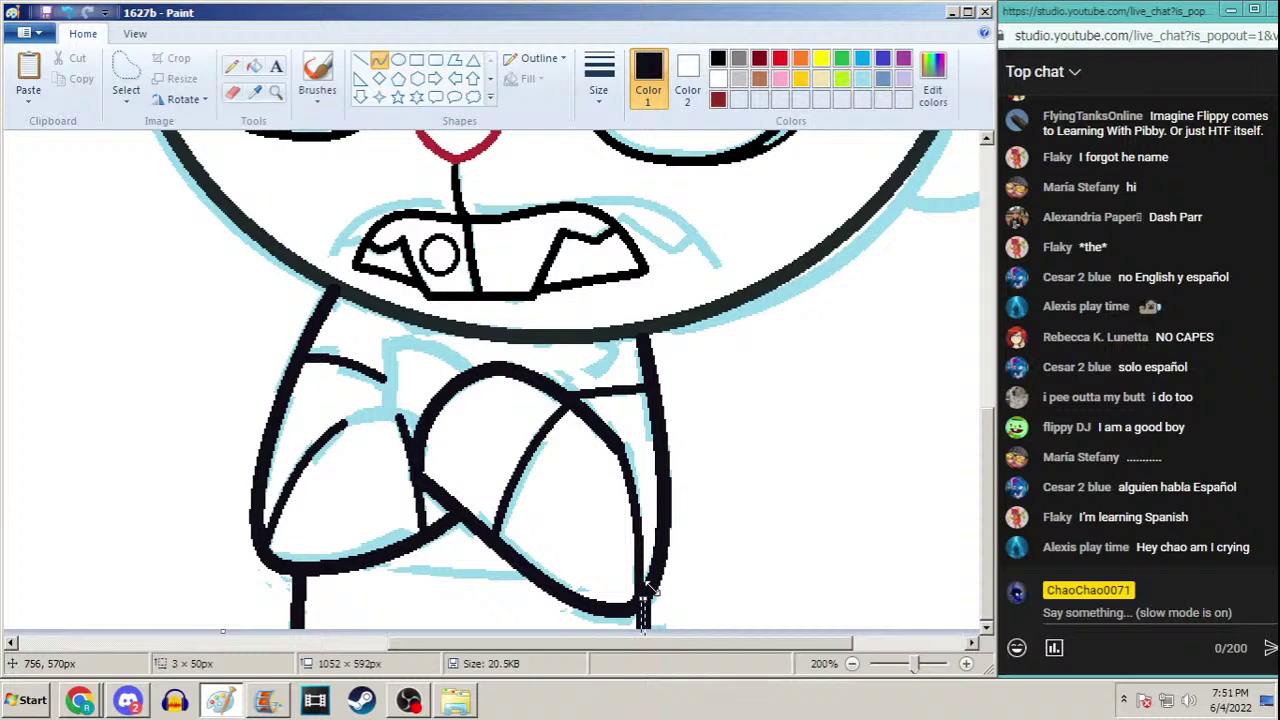
click(232, 66)
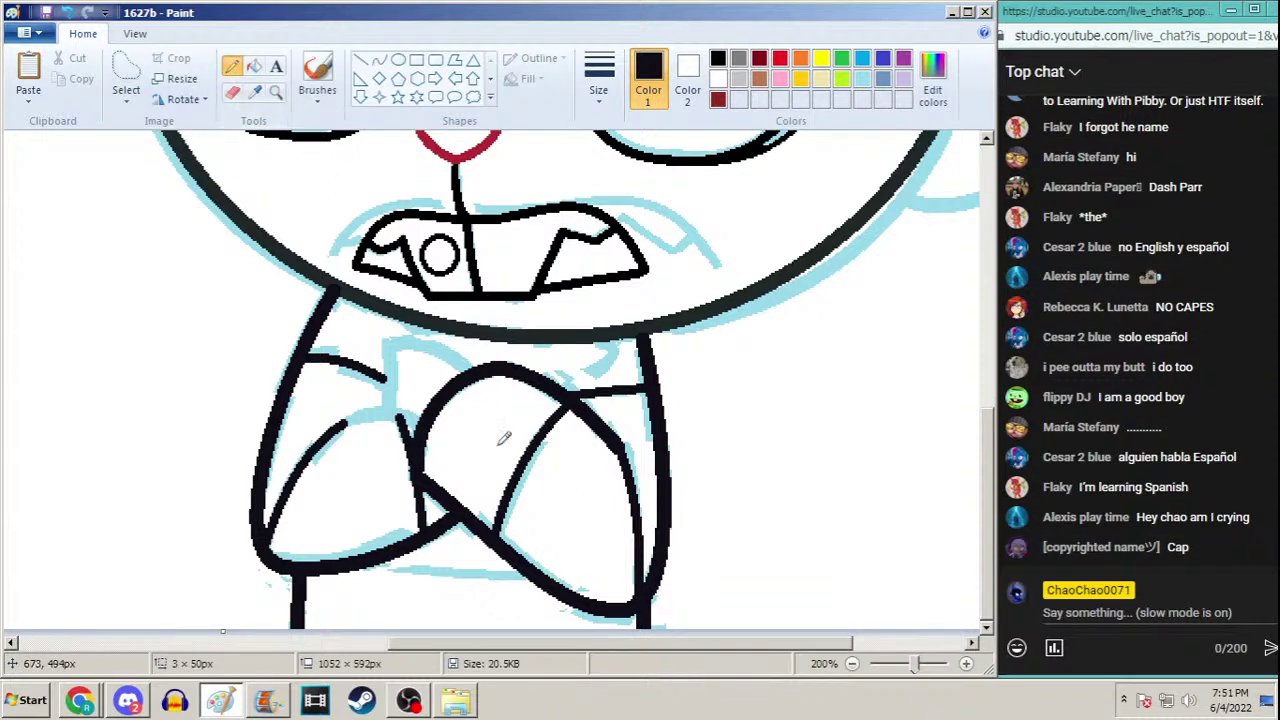
With the second-thickest line, ink the line beneath the crossed arms, about 102 × 7 px, from the left forearm to the front arm
click(379, 60)
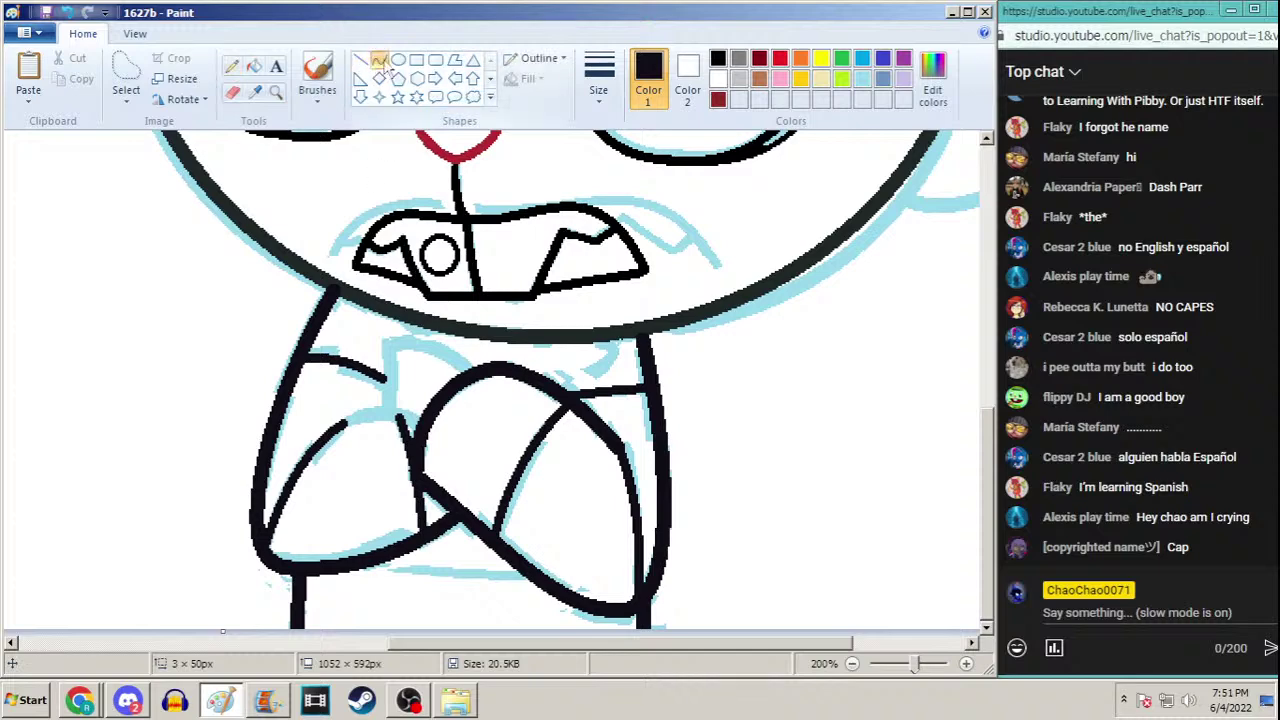
click(598, 75)
click(591, 212)
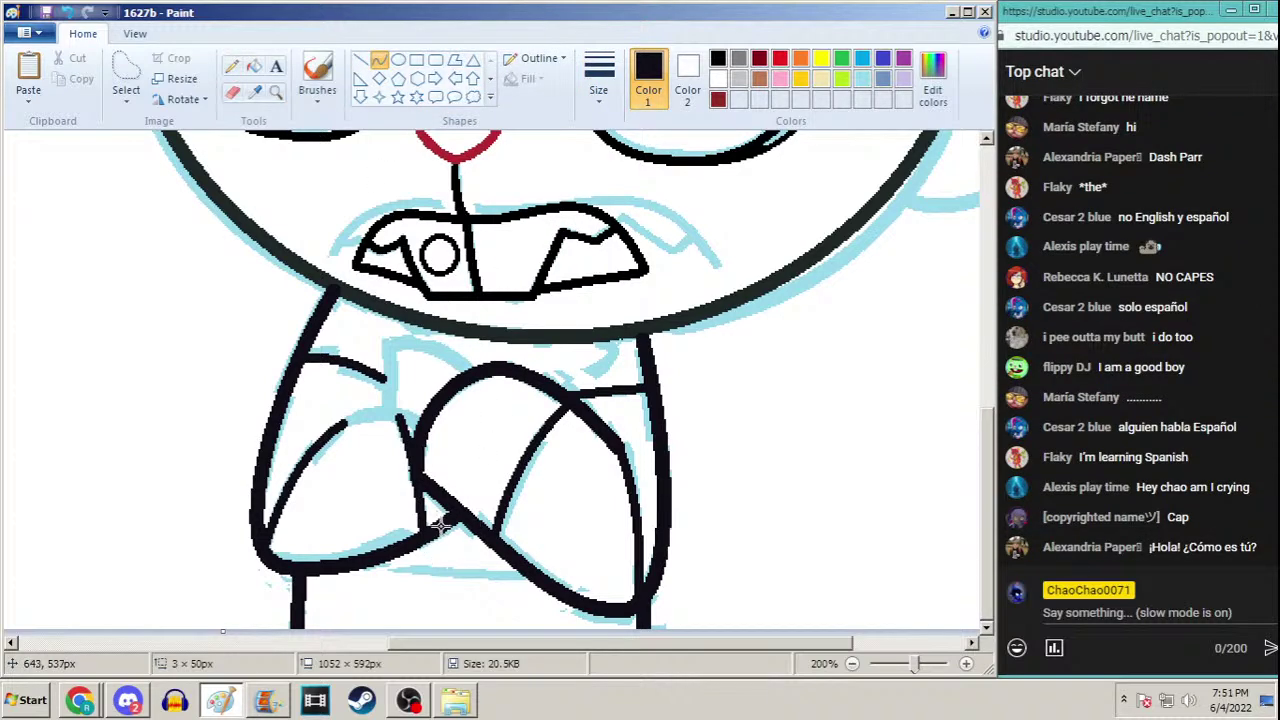
drag(350, 565, 550, 577)
drag(423, 566, 430, 568)
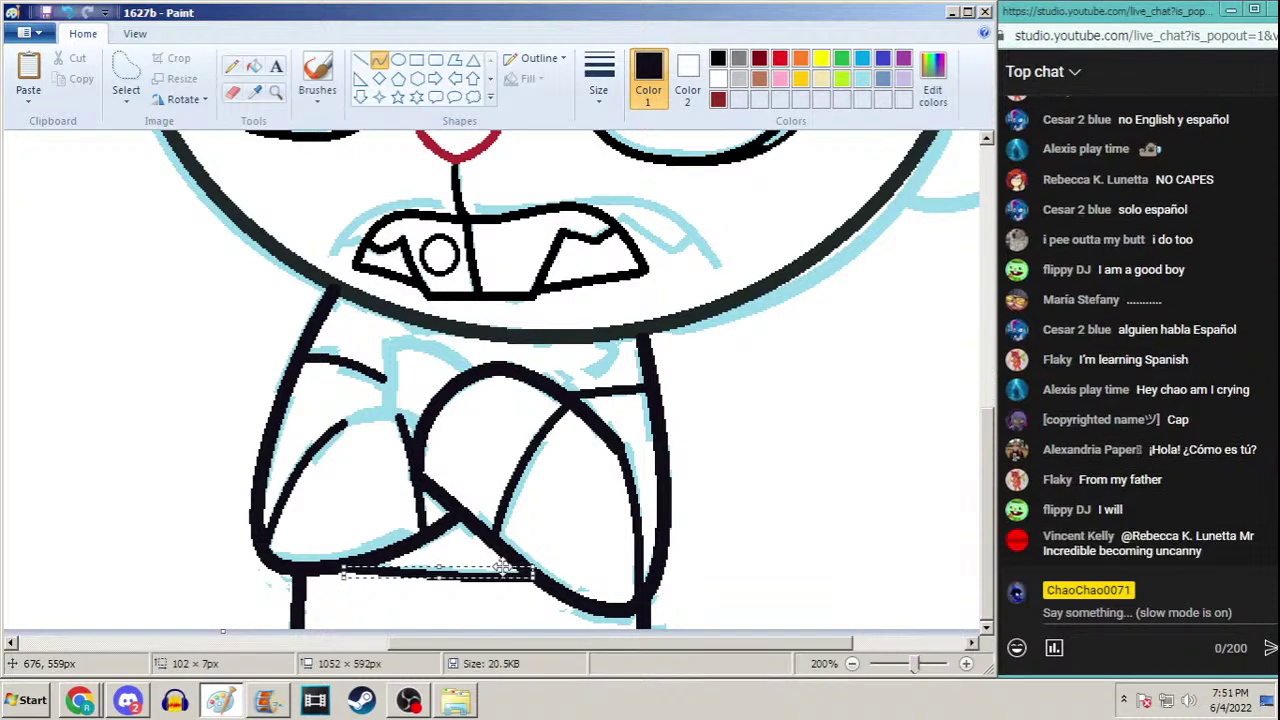
click(231, 66)
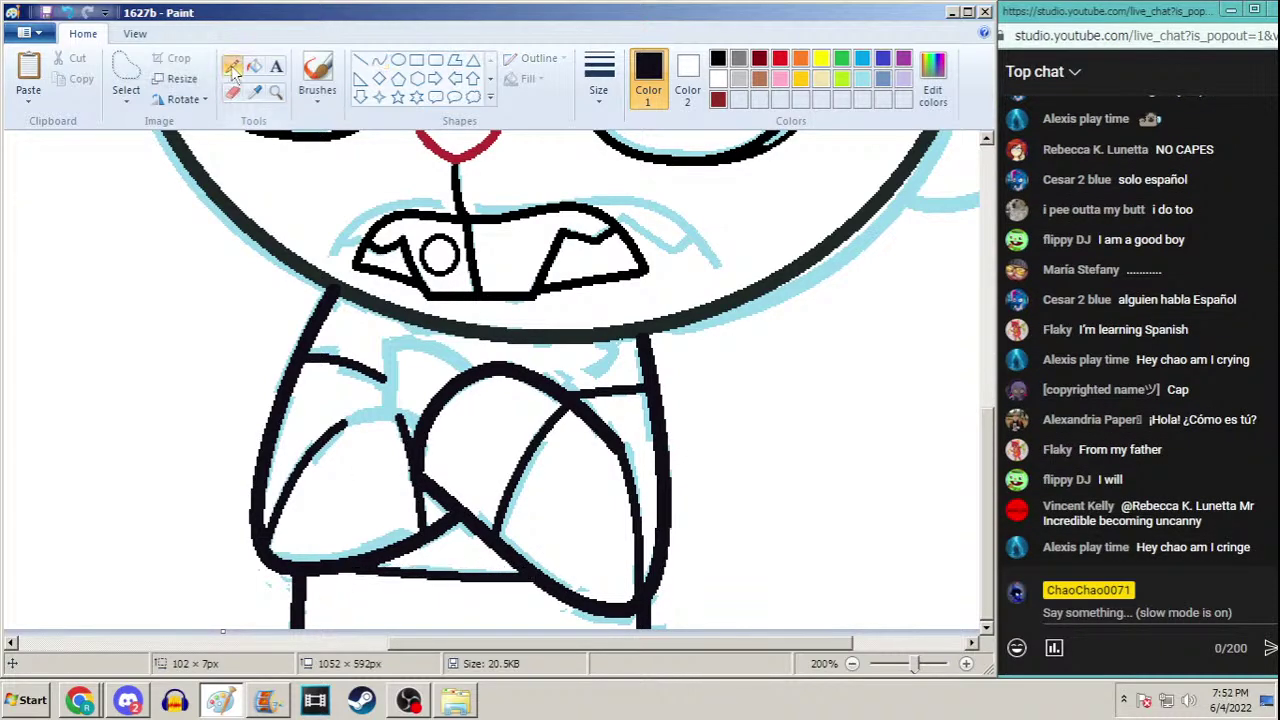
With the thickest line, ink the left forearm's top with an arc about 40 × 8 px reaching the front arm
click(380, 60)
click(598, 75)
click(556, 256)
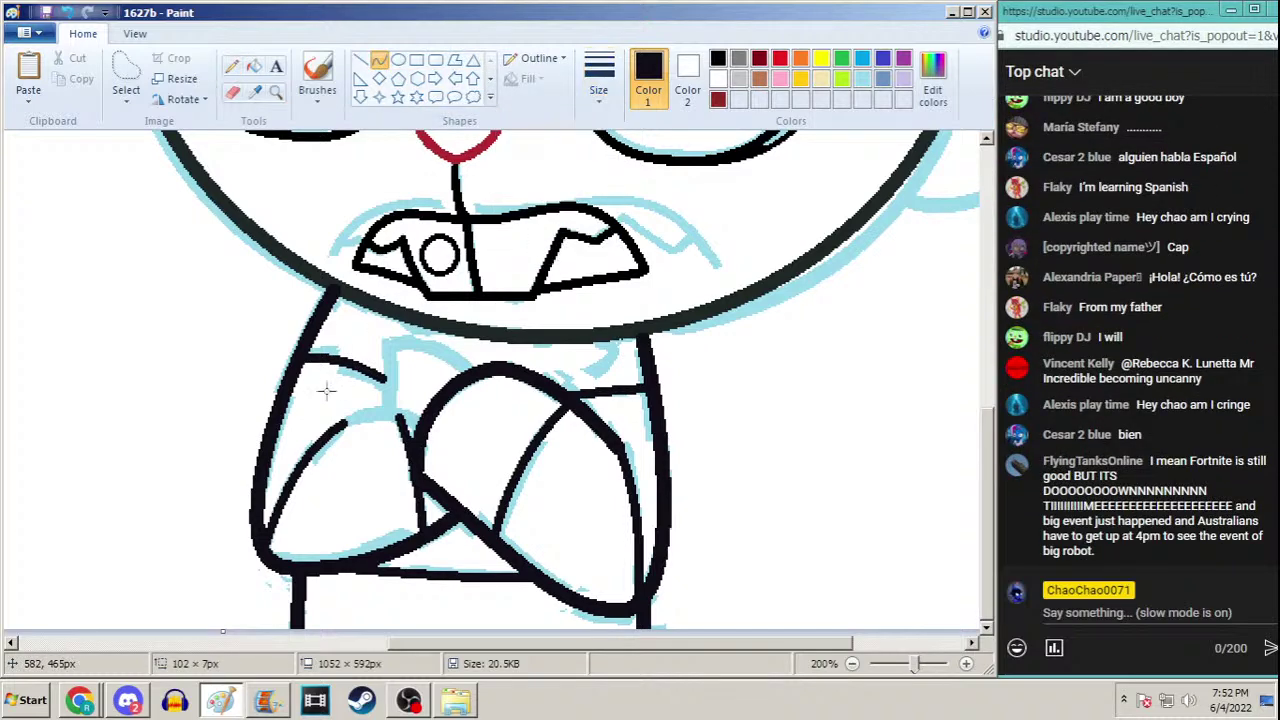
mouse_move(343, 420)
mouse_down()
mouse_move(426, 419)
mouse_move(400, 412)
mouse_move(415, 395)
mouse_up()
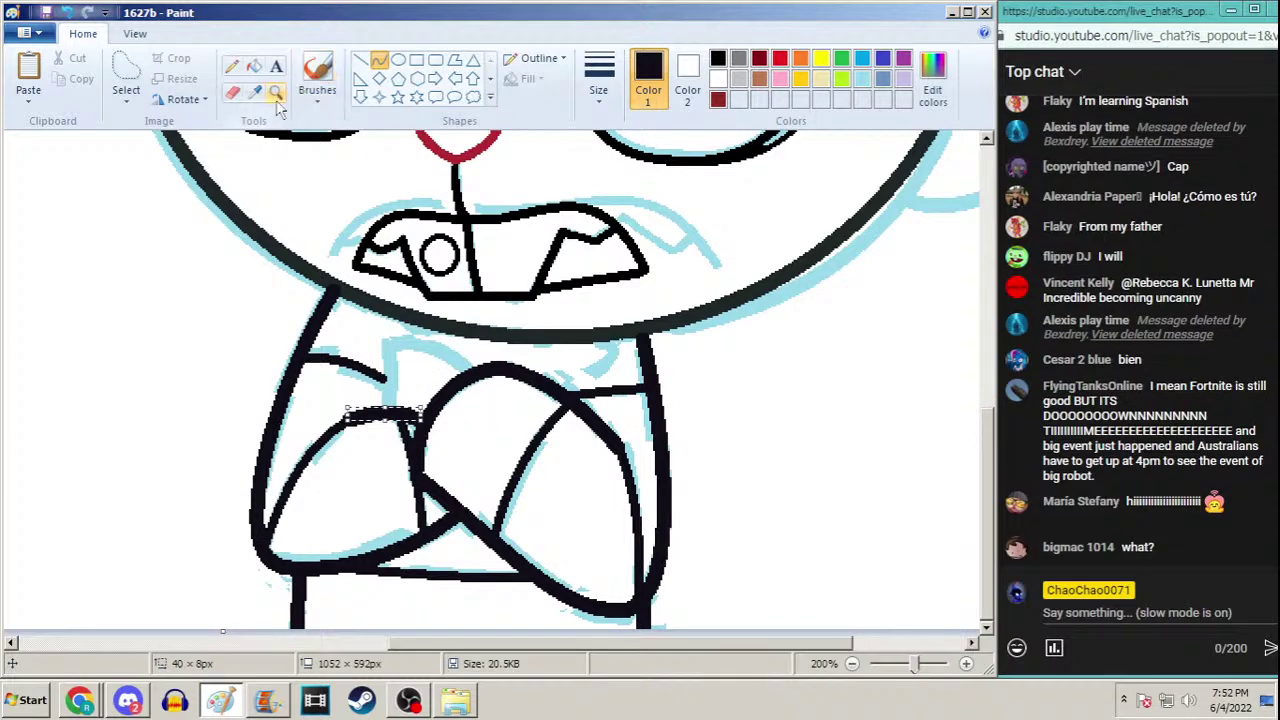
click(232, 66)
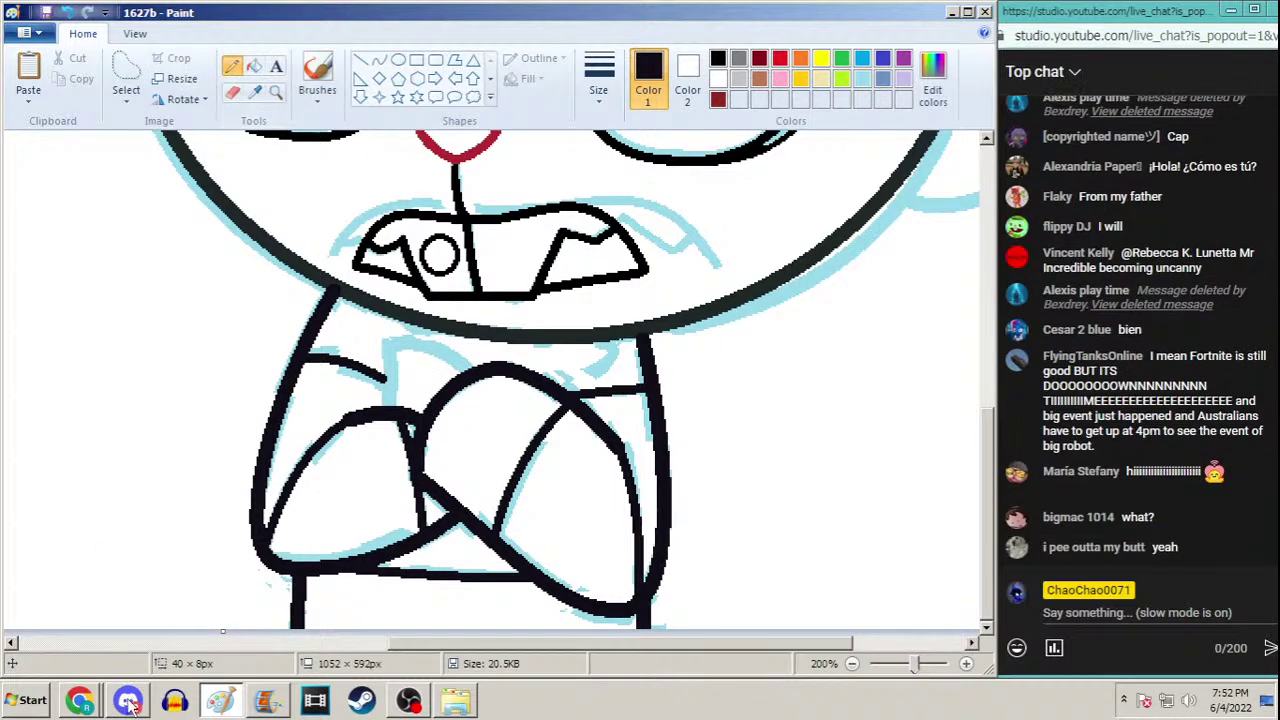
Check the chat and vc-replies channels in Discord and return to Paint
click(130, 700)
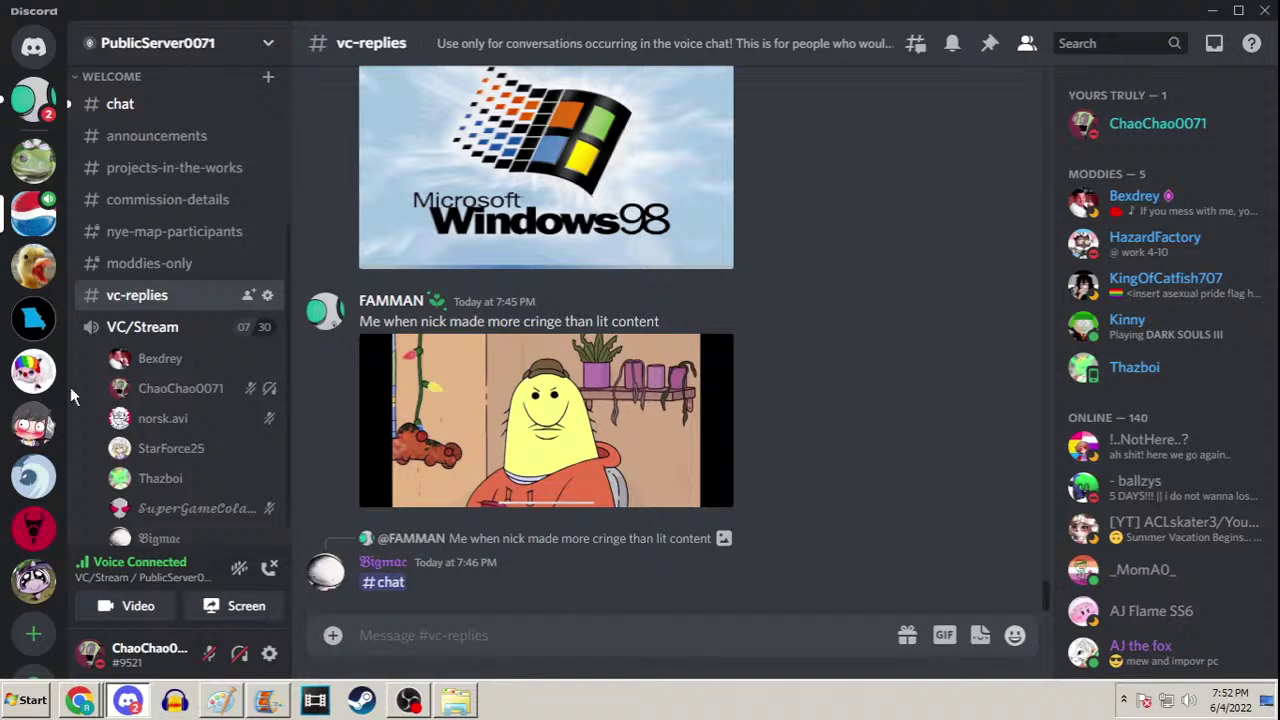
click(175, 112)
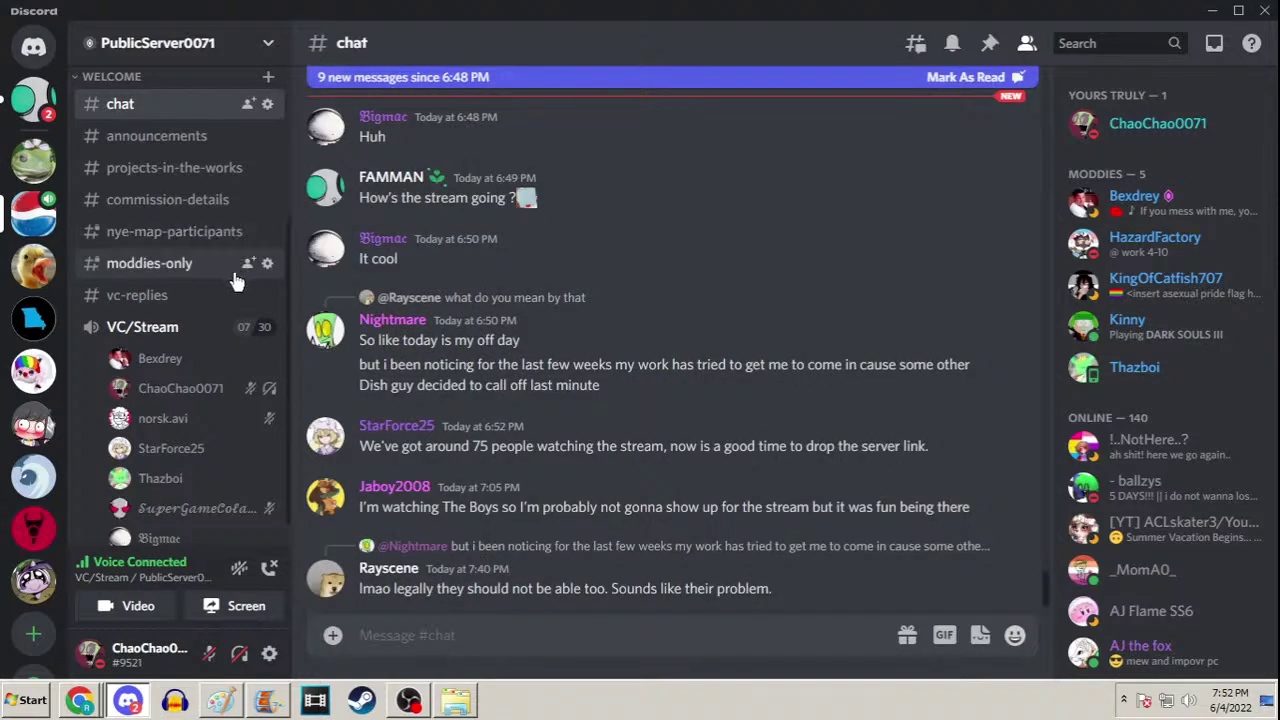
click(177, 296)
click(138, 704)
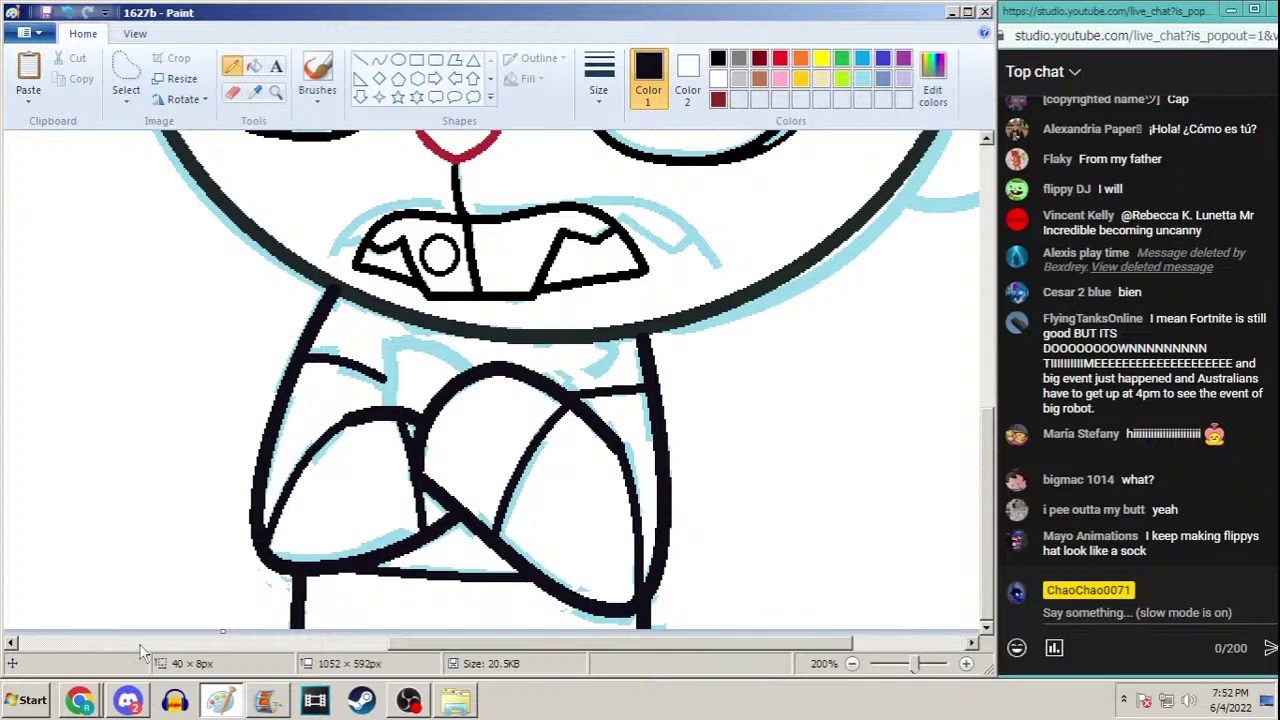
With the thickest line, ink a vertical line about 4 × 37 px rising from the top of the left forearm
click(255, 90)
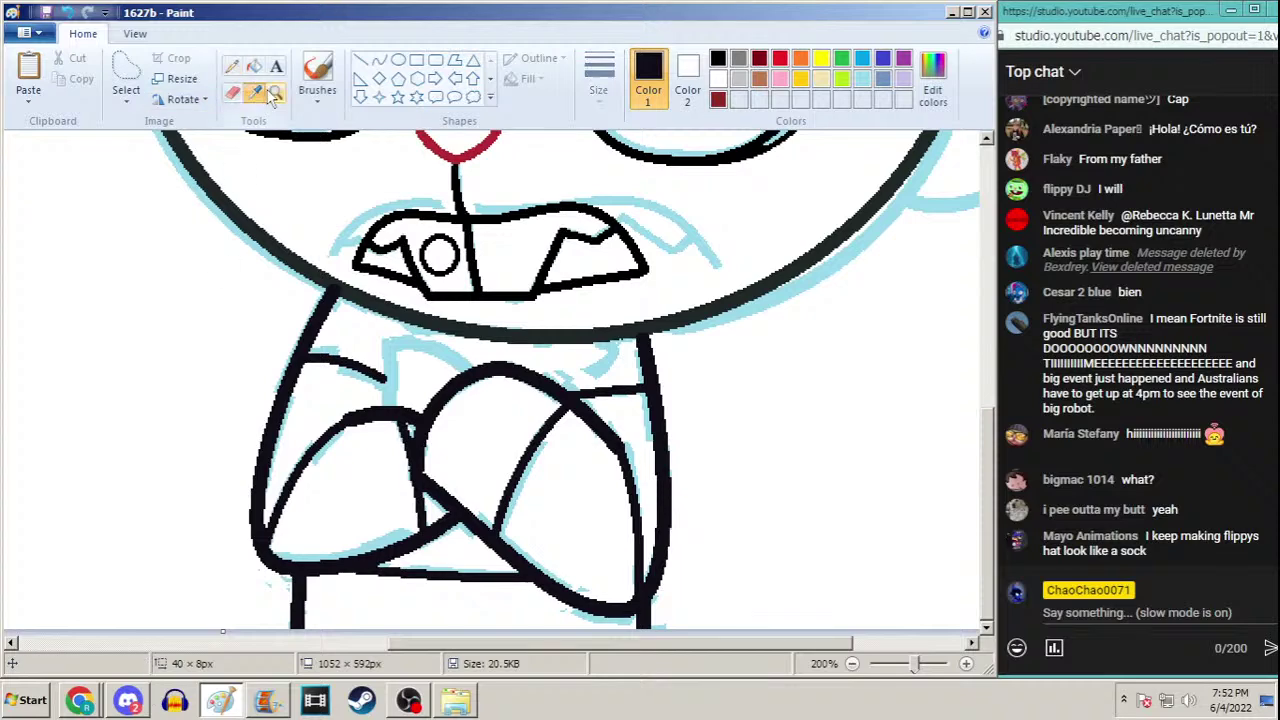
click(379, 61)
click(598, 80)
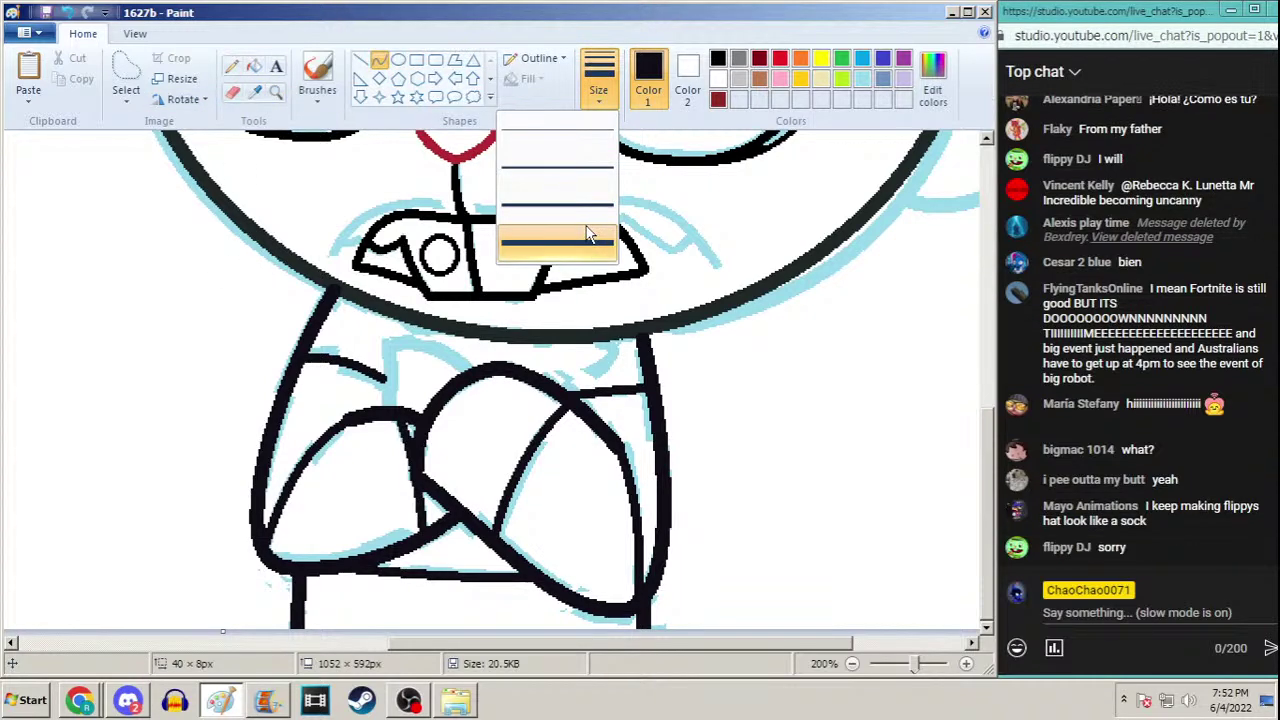
click(578, 236)
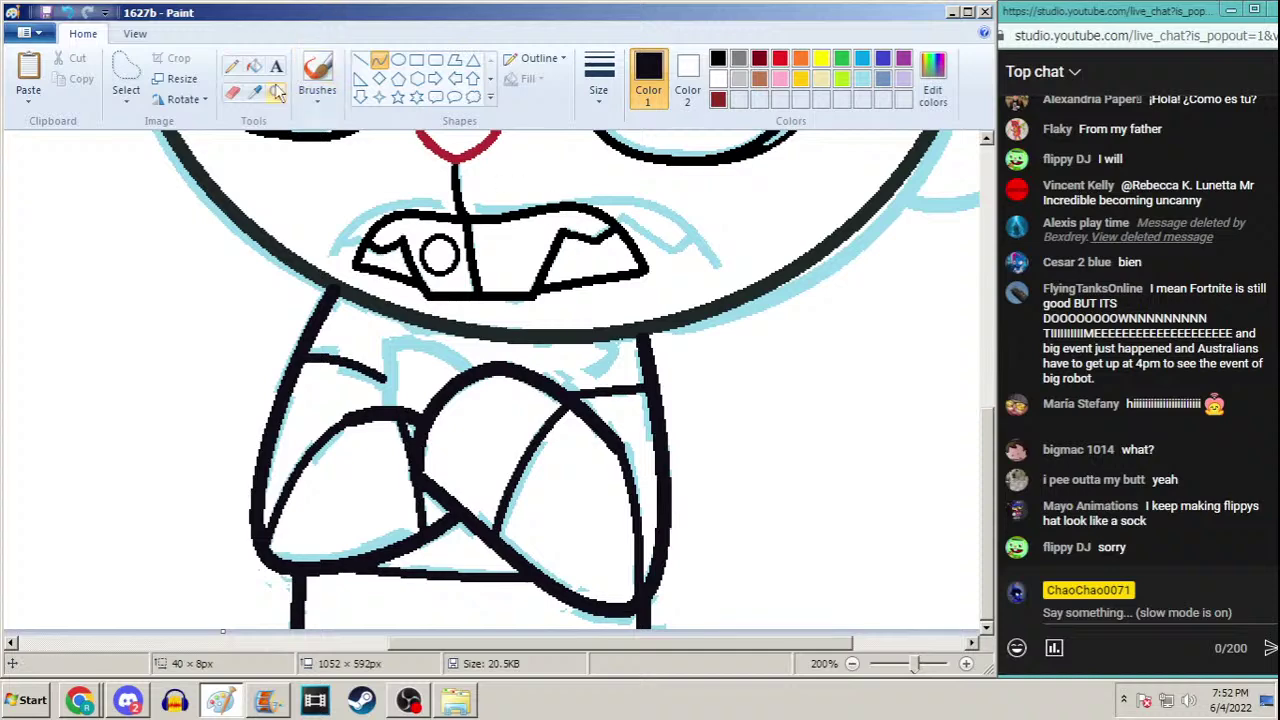
drag(388, 338, 388, 410)
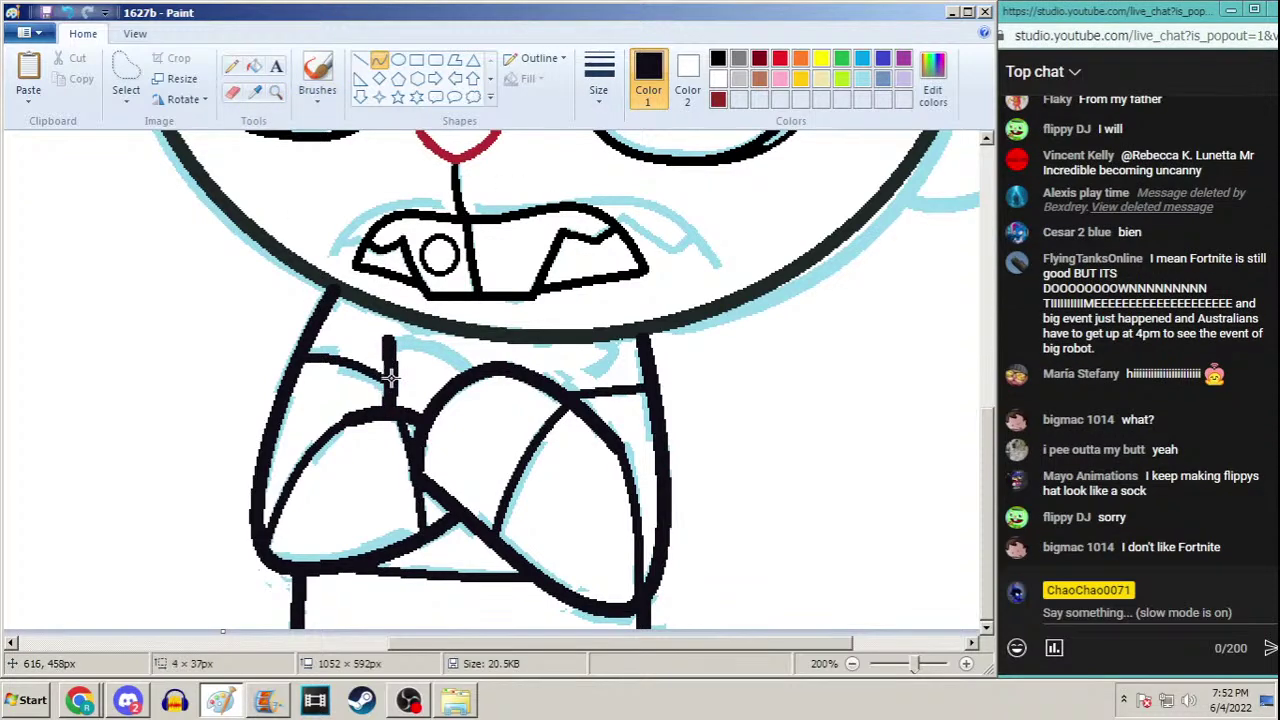
click(231, 66)
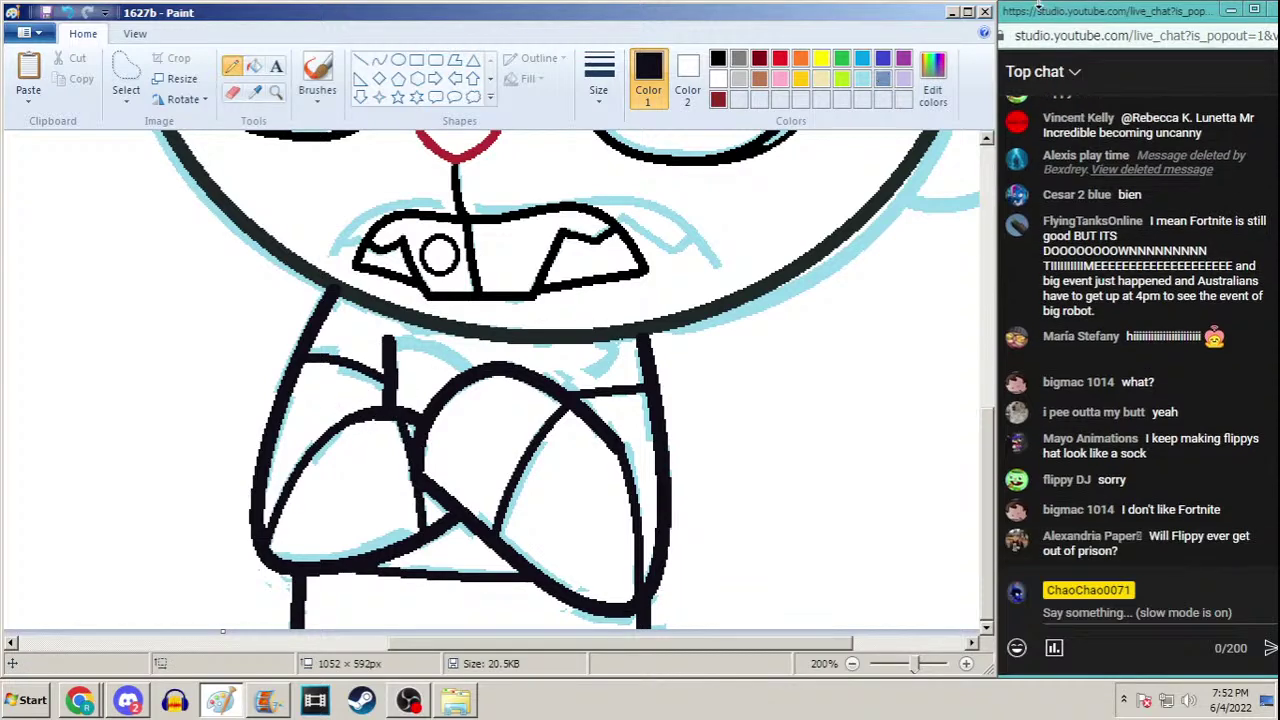
Switch to Chrome, play the Prismatic Break video on YouTube, and return to the drawing in Paint
click(952, 12)
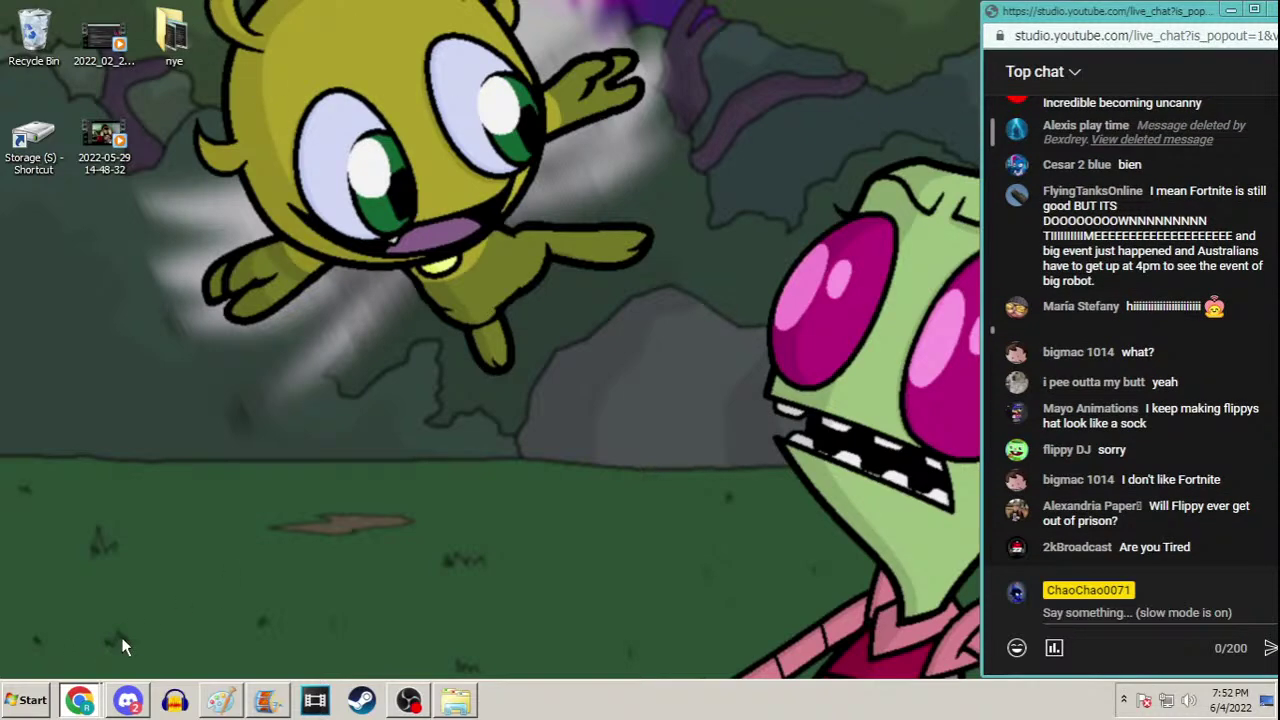
click(79, 699)
click(140, 18)
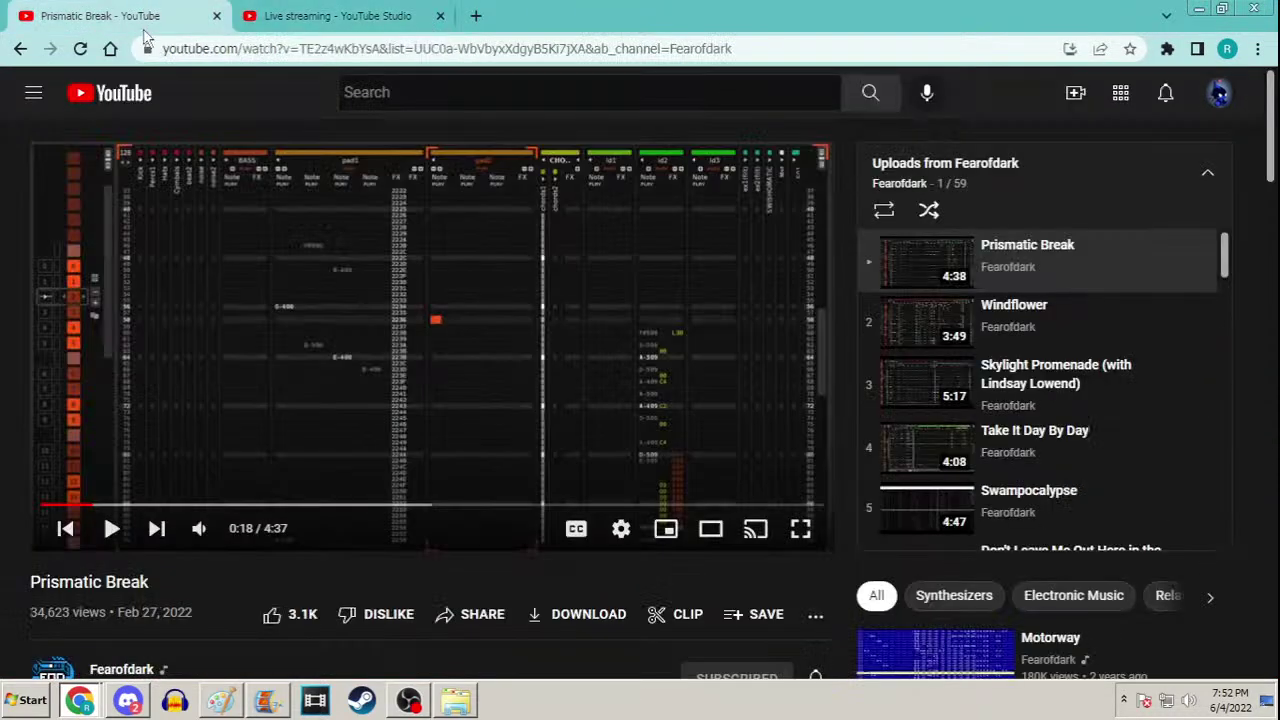
mouse_move(228, 528)
click(112, 532)
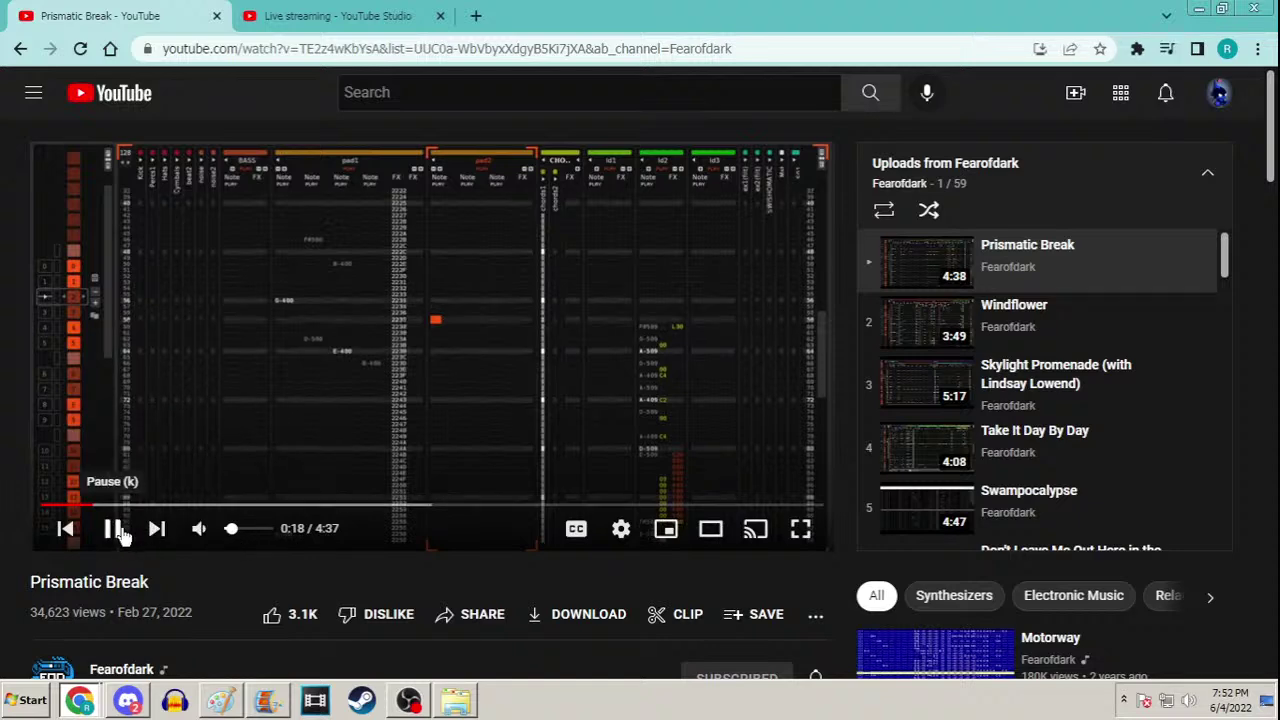
click(1195, 8)
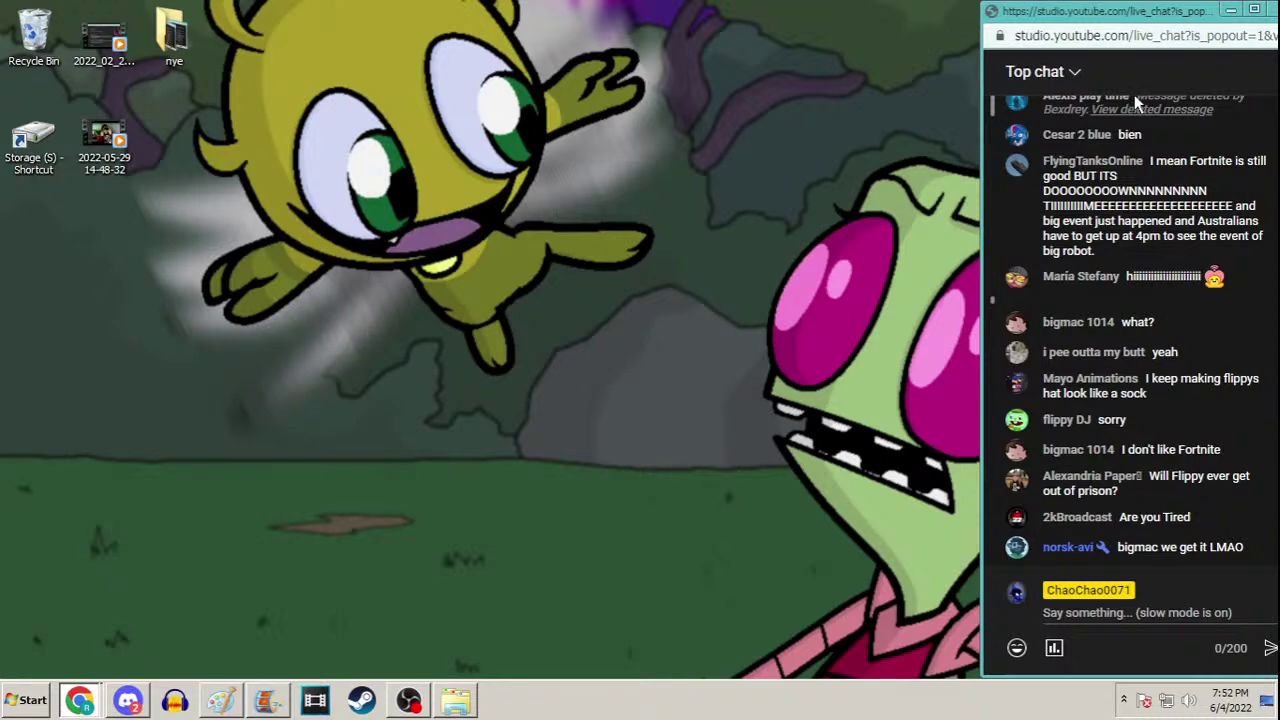
click(224, 700)
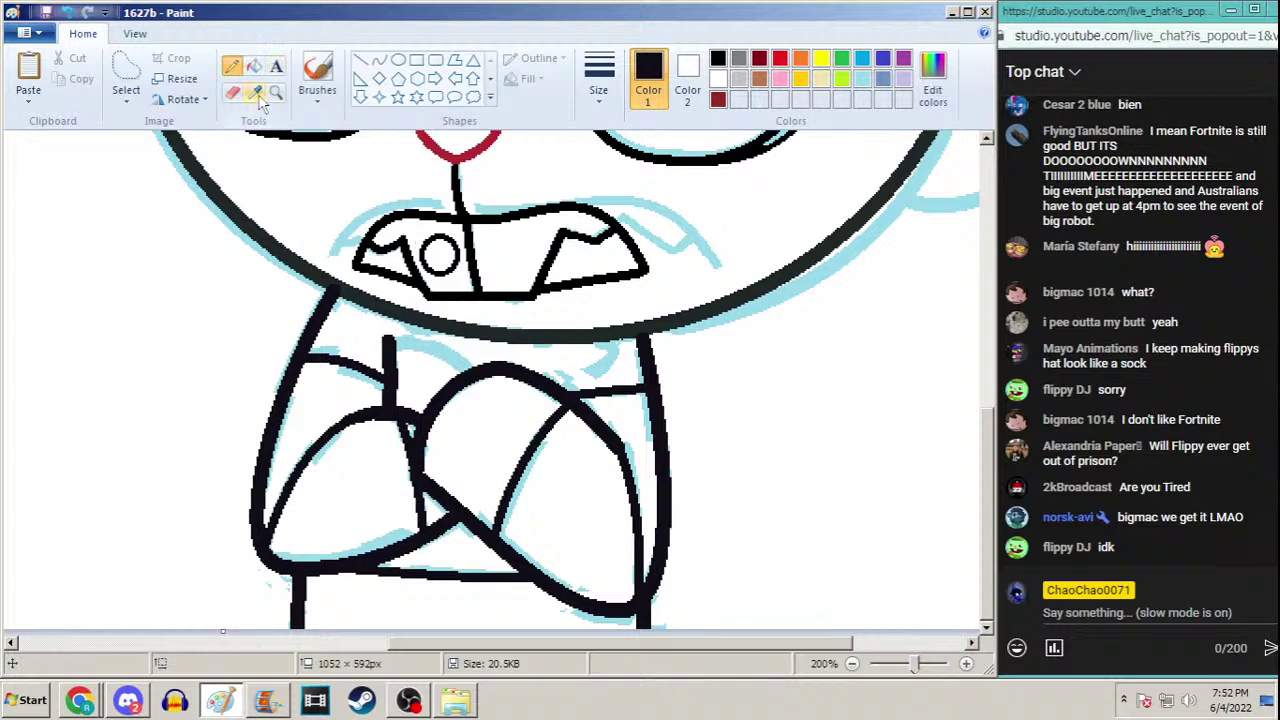
With the thickest line, ink an arc about 42 × 18 px from the front arm's top to the short vertical line's upper end
click(379, 60)
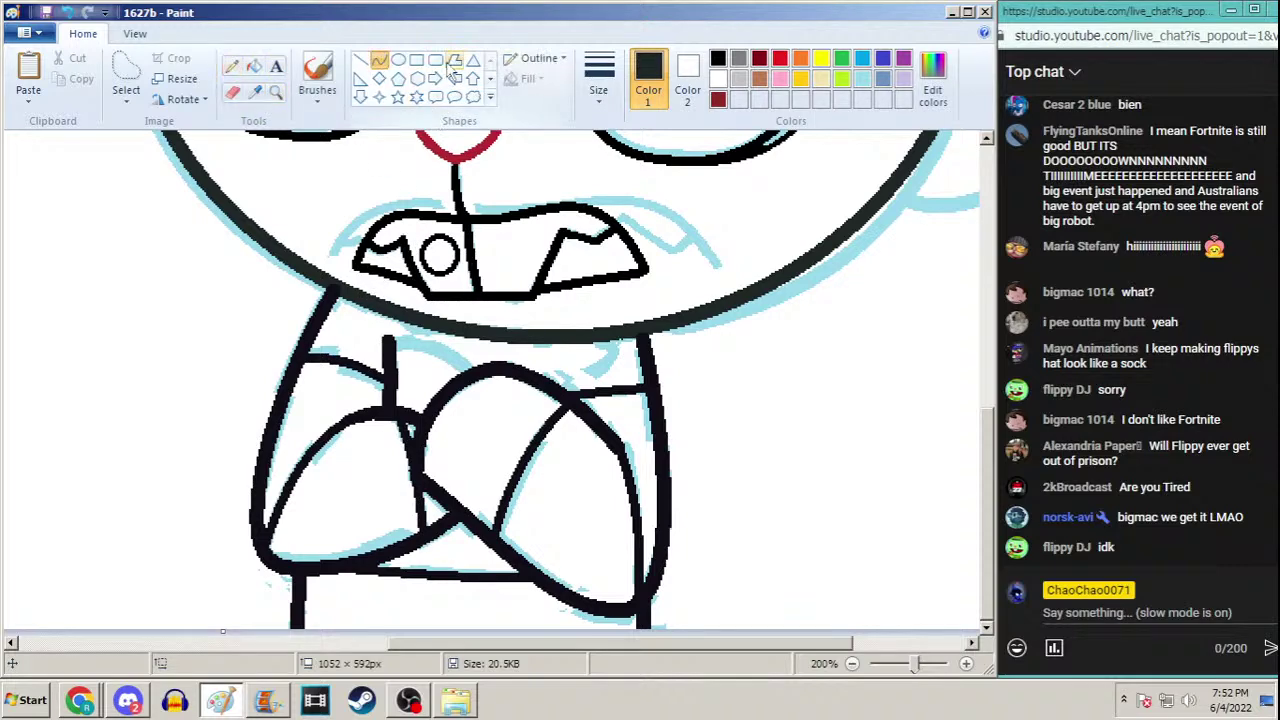
click(598, 75)
click(560, 252)
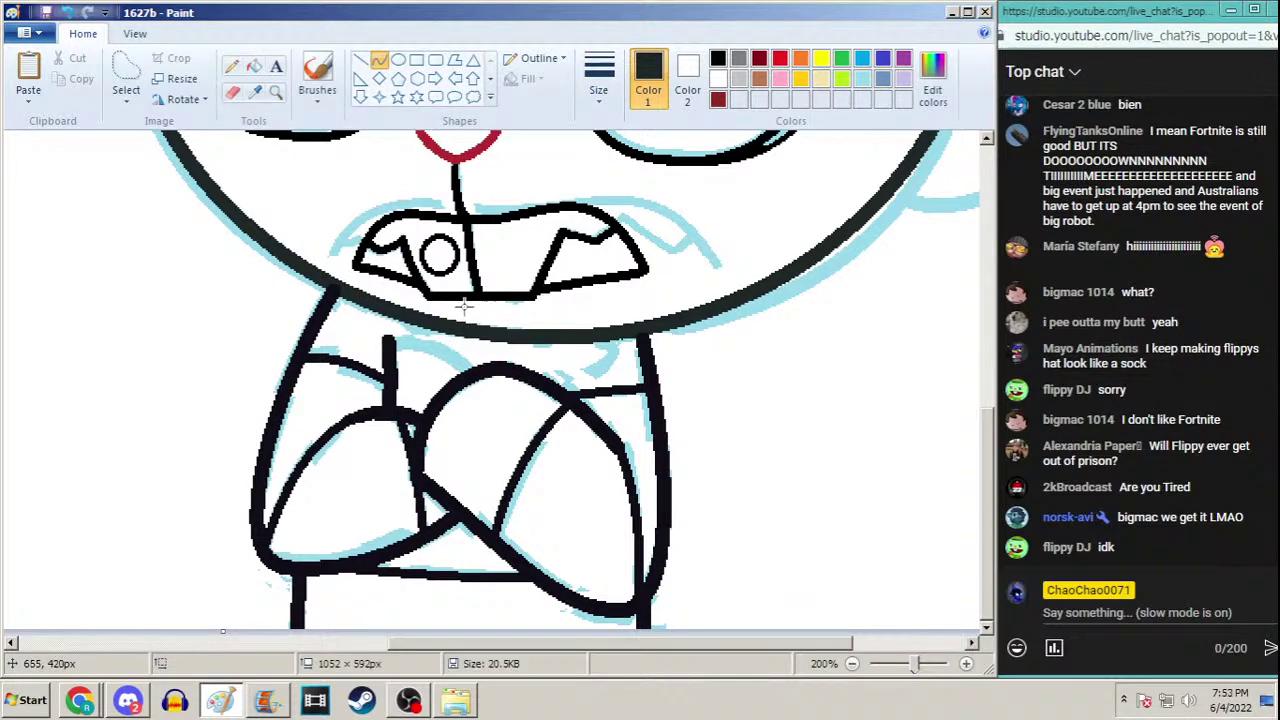
mouse_move(466, 369)
mouse_down()
mouse_move(383, 338)
mouse_move(416, 341)
mouse_up()
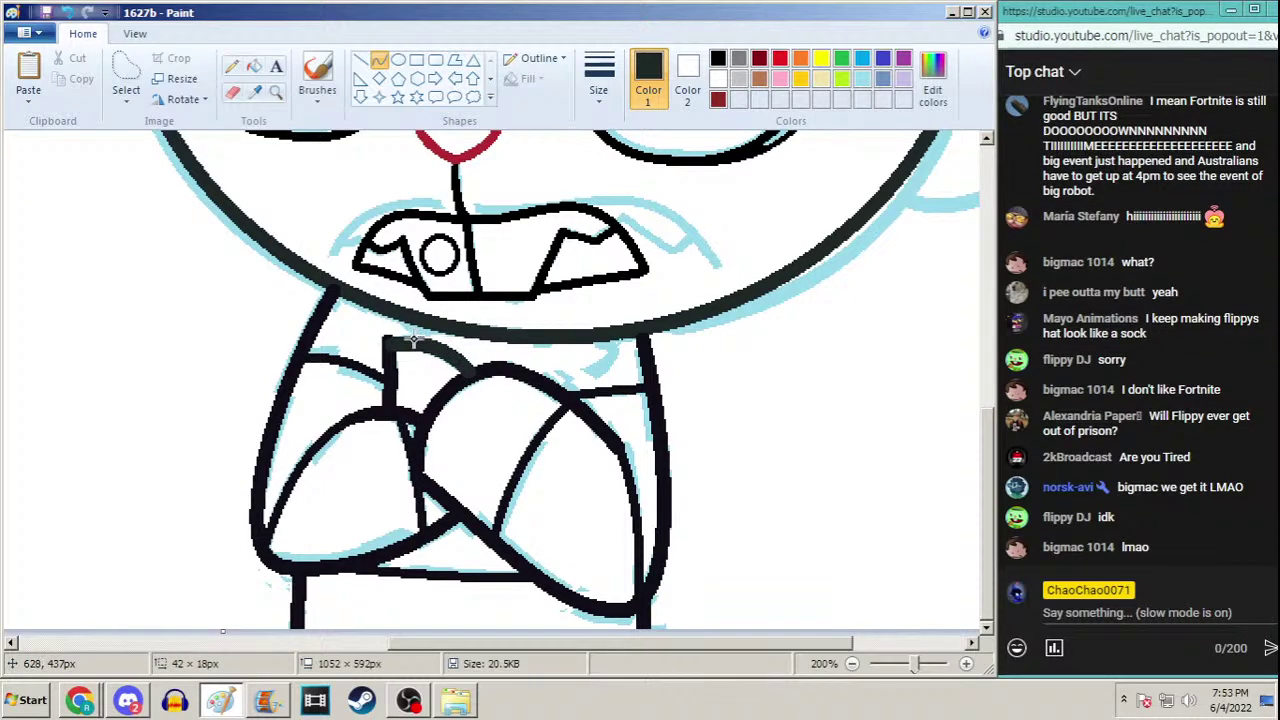
Sample the near-black colour from the short vertical line's upper end and choose the thickest line size
click(231, 67)
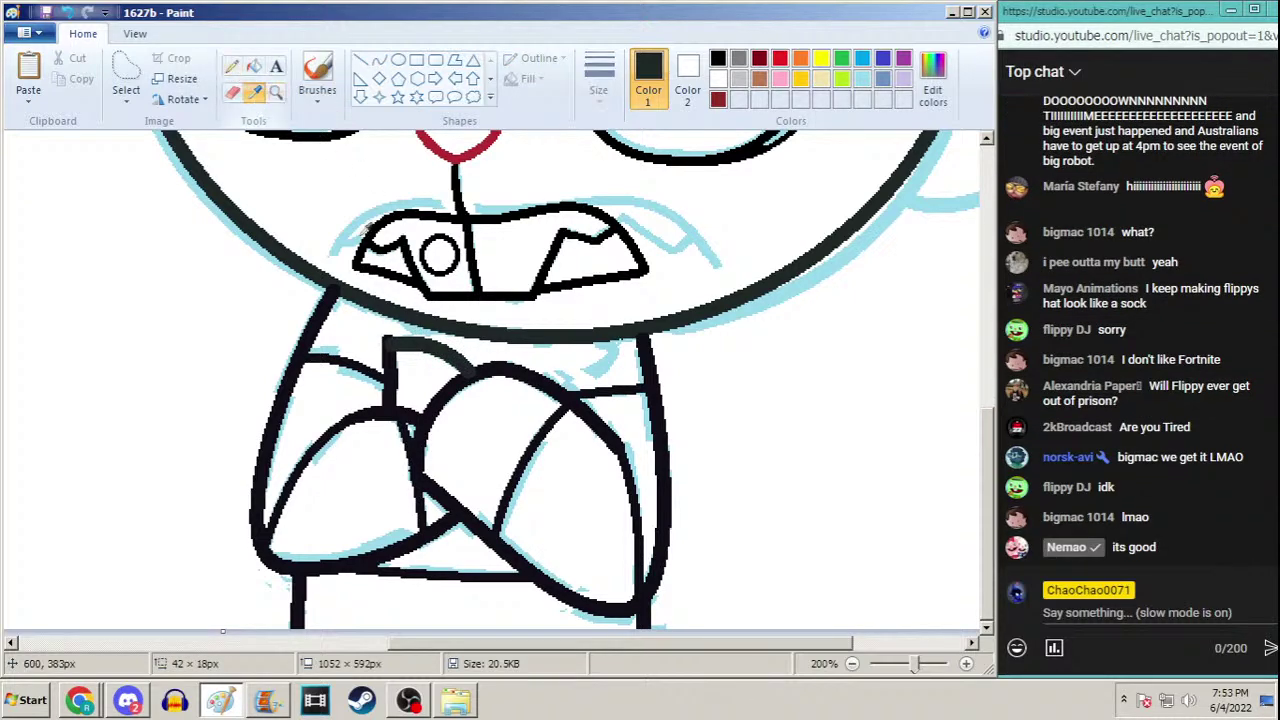
click(393, 343)
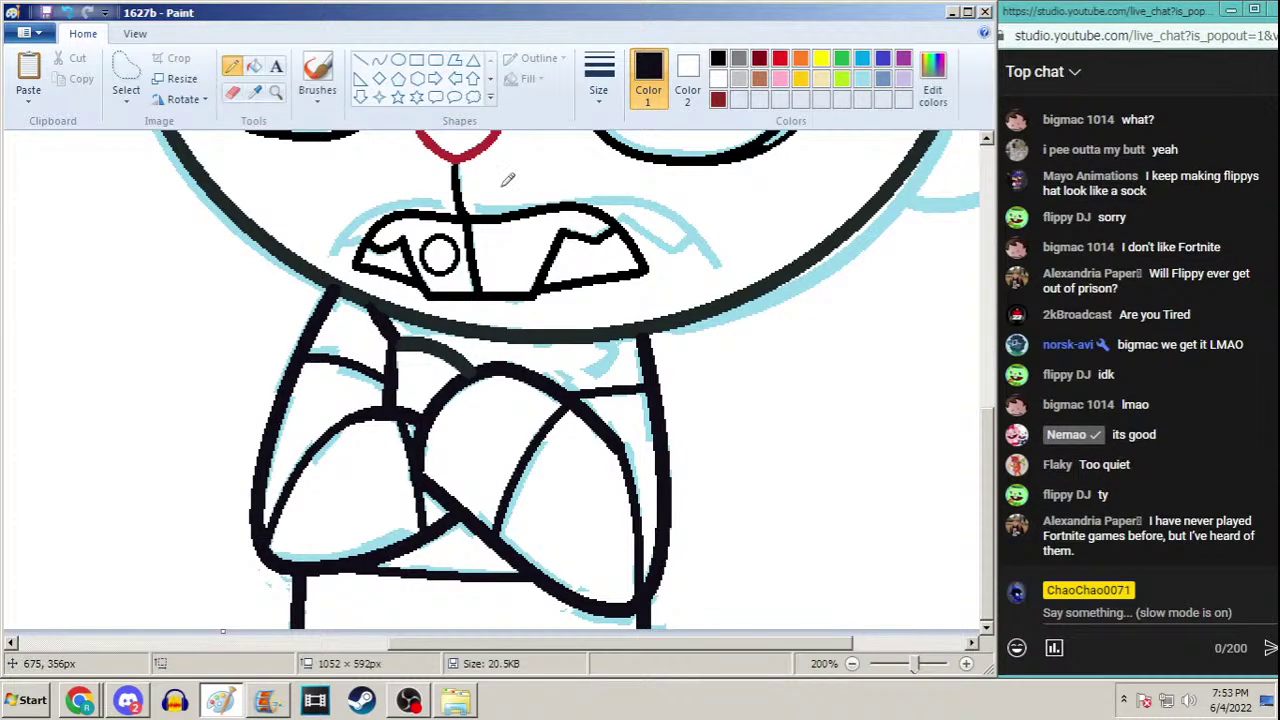
click(599, 78)
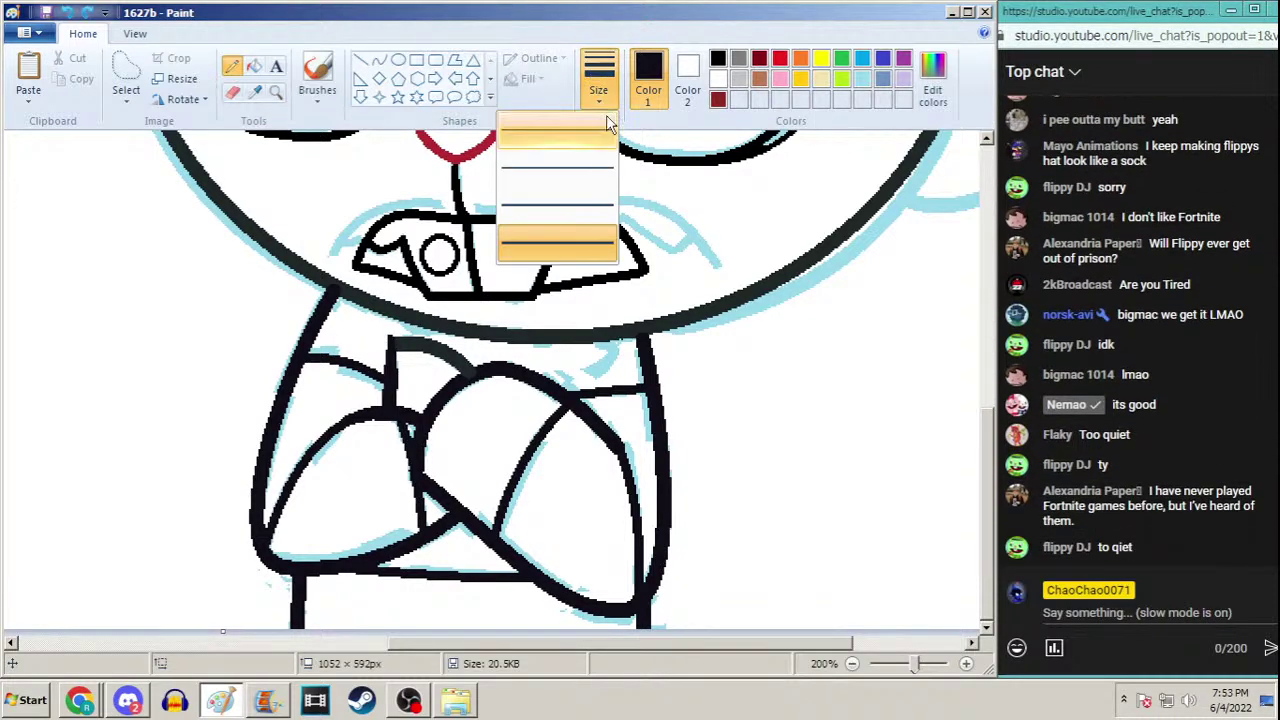
click(570, 250)
Switch to Chrome to check the playing Prismatic Break video, and return to the drawing in Paint
click(80, 700)
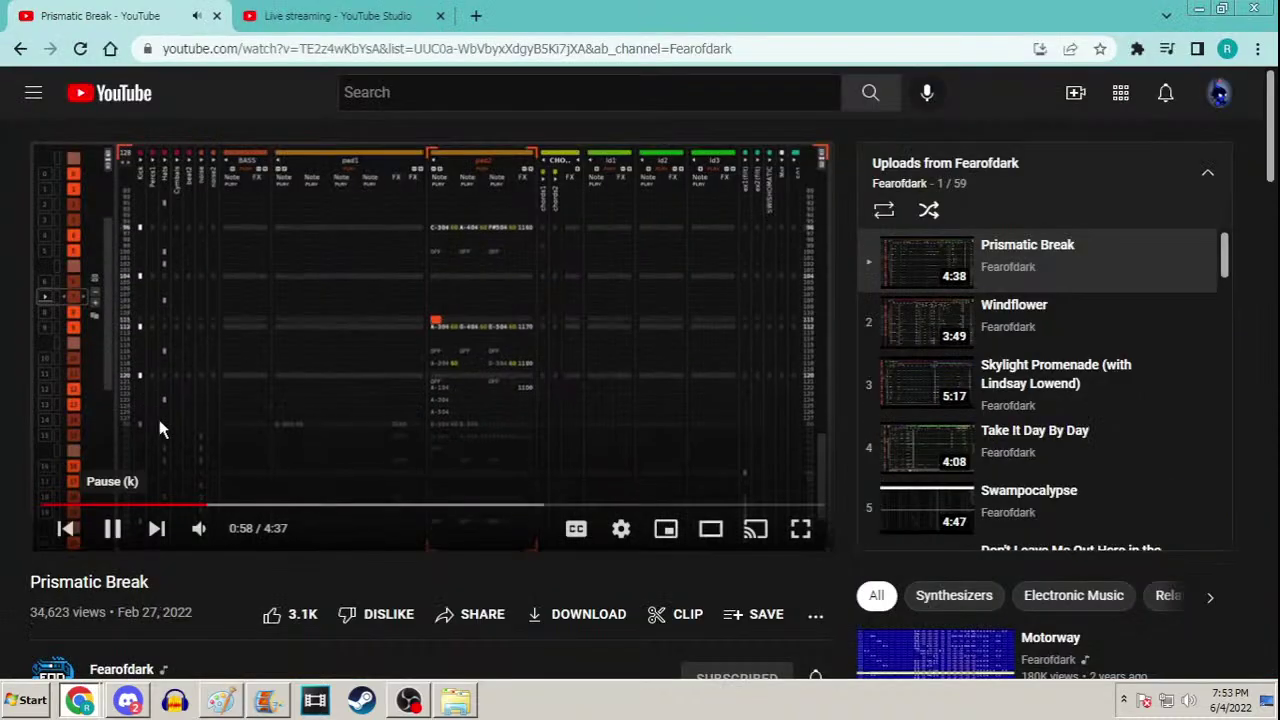
mouse_move(223, 537)
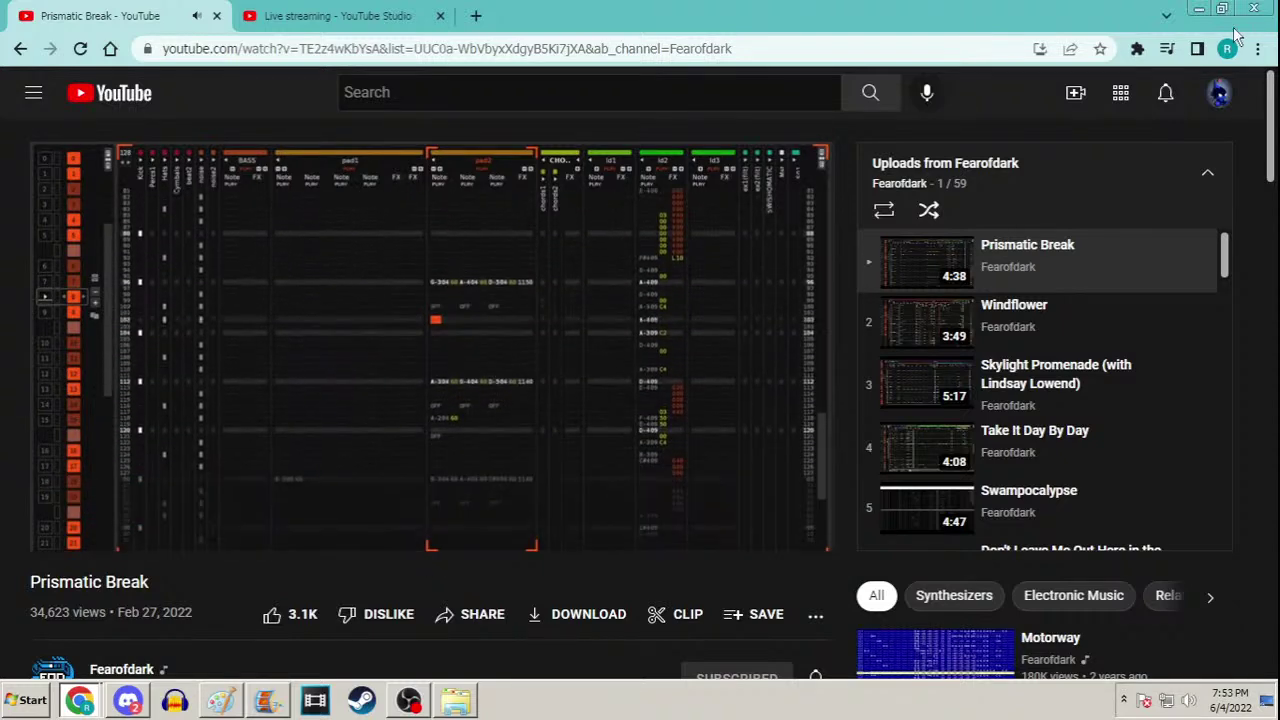
click(1194, 11)
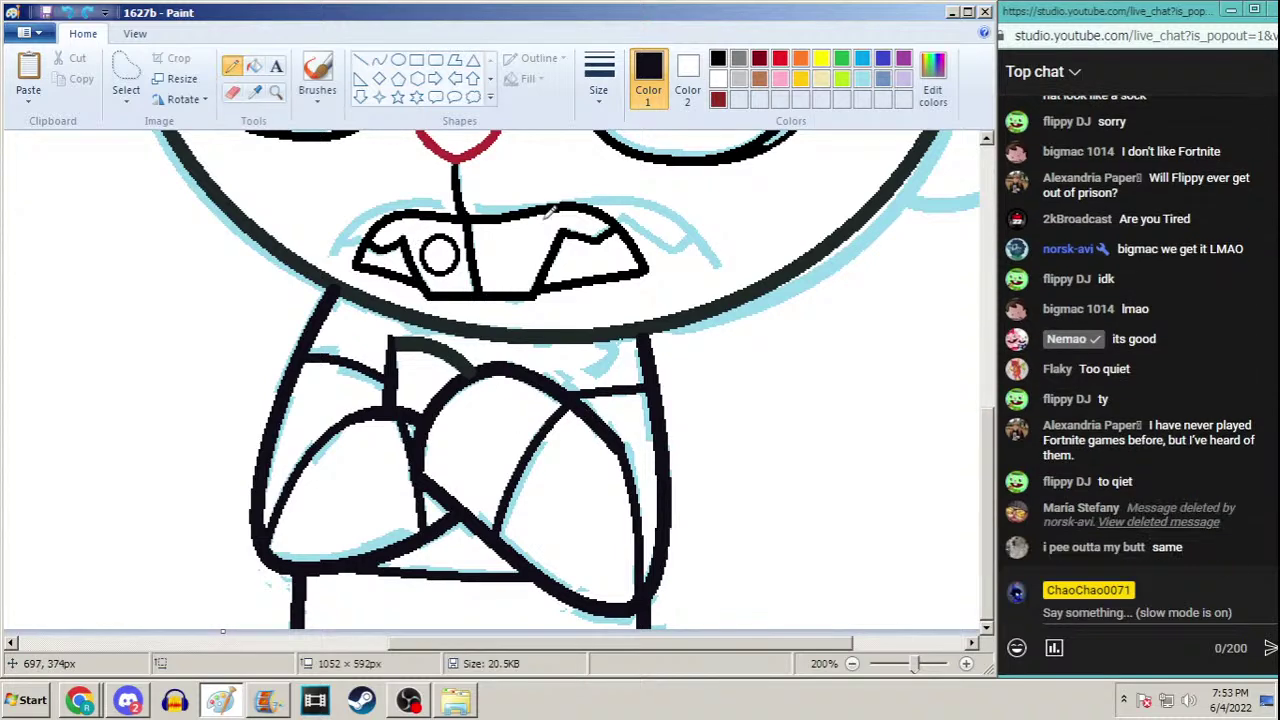
Sample the near-black body outline colour and choose the Curve tool with the thickest line size
click(255, 92)
click(379, 60)
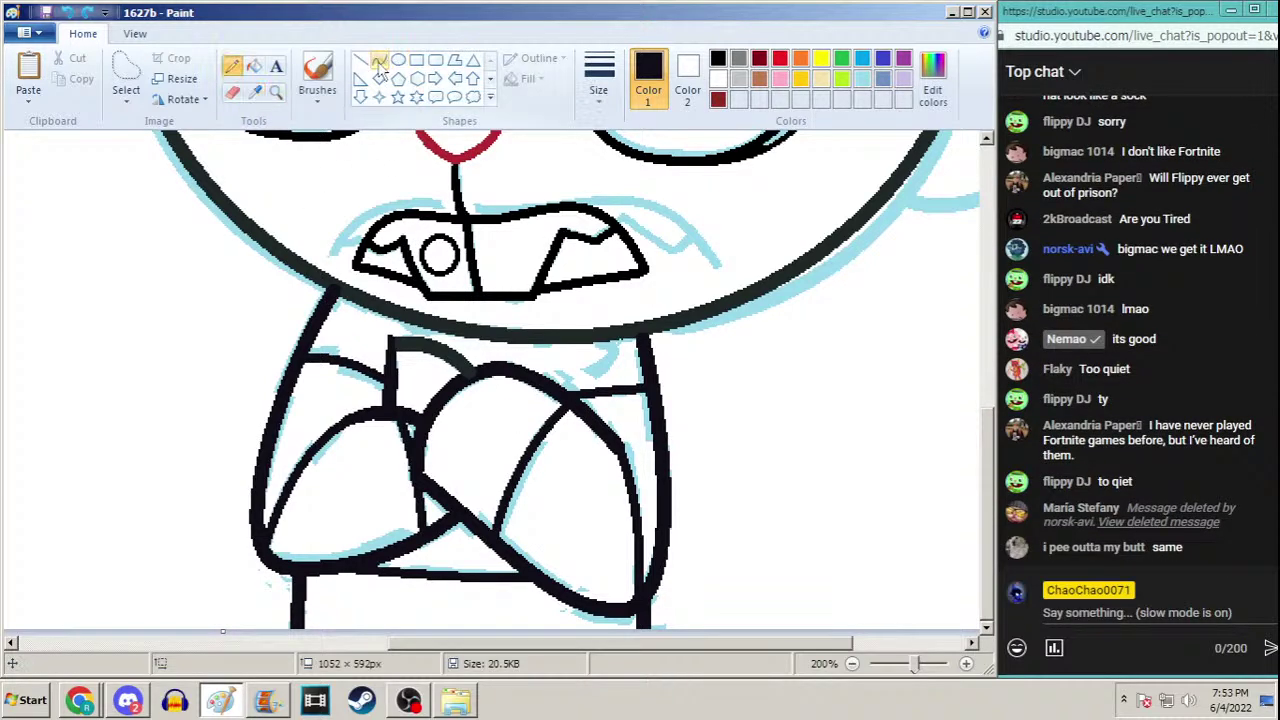
click(598, 75)
click(500, 254)
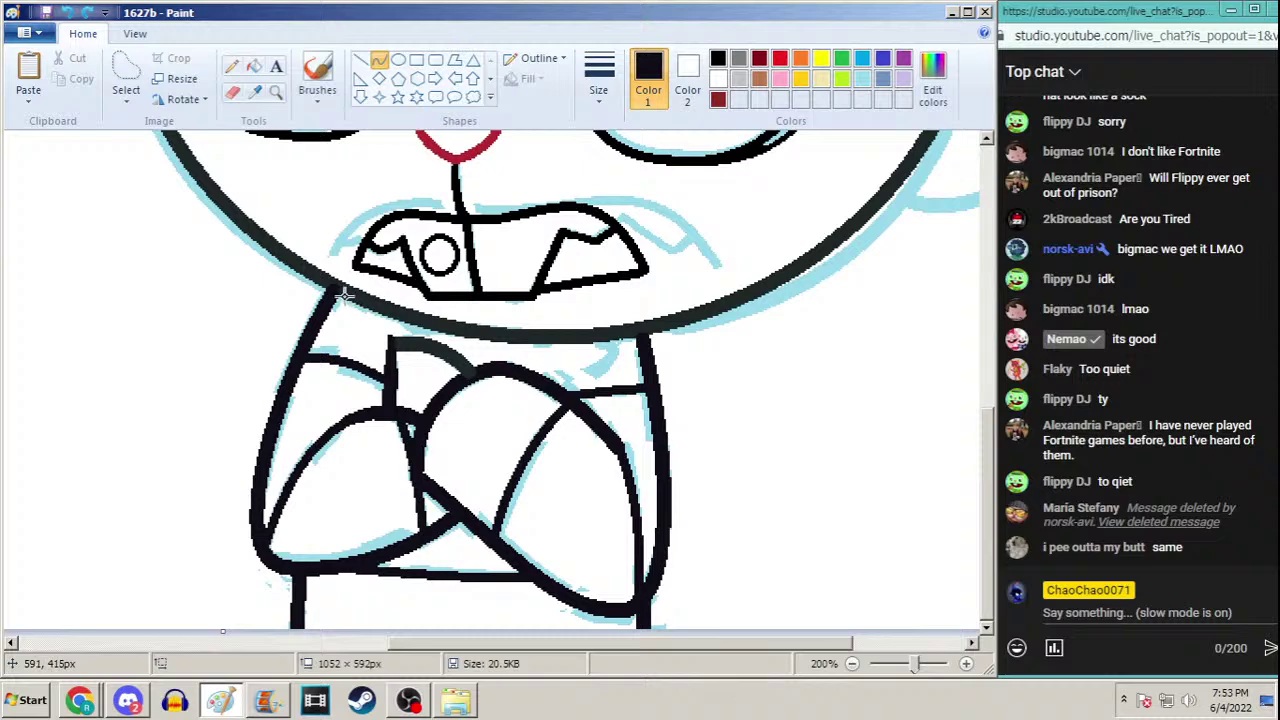
drag(343, 295, 636, 330)
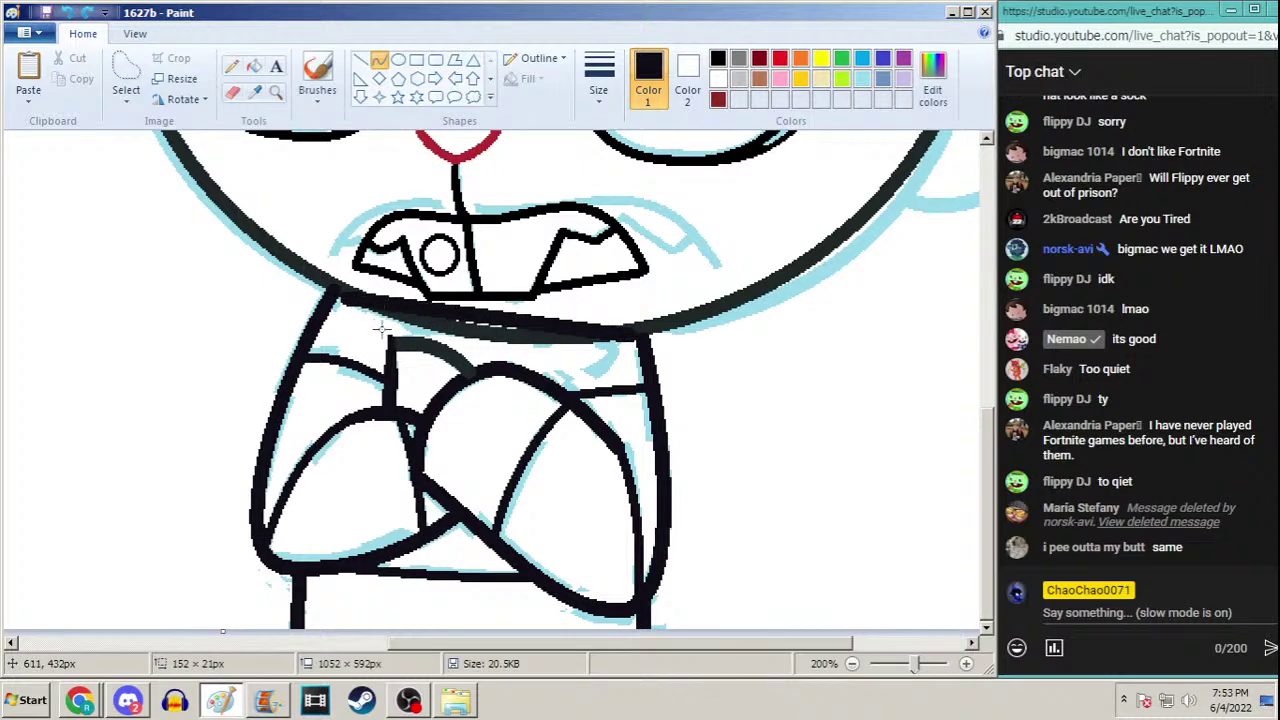
drag(424, 356, 512, 400)
click(415, 449)
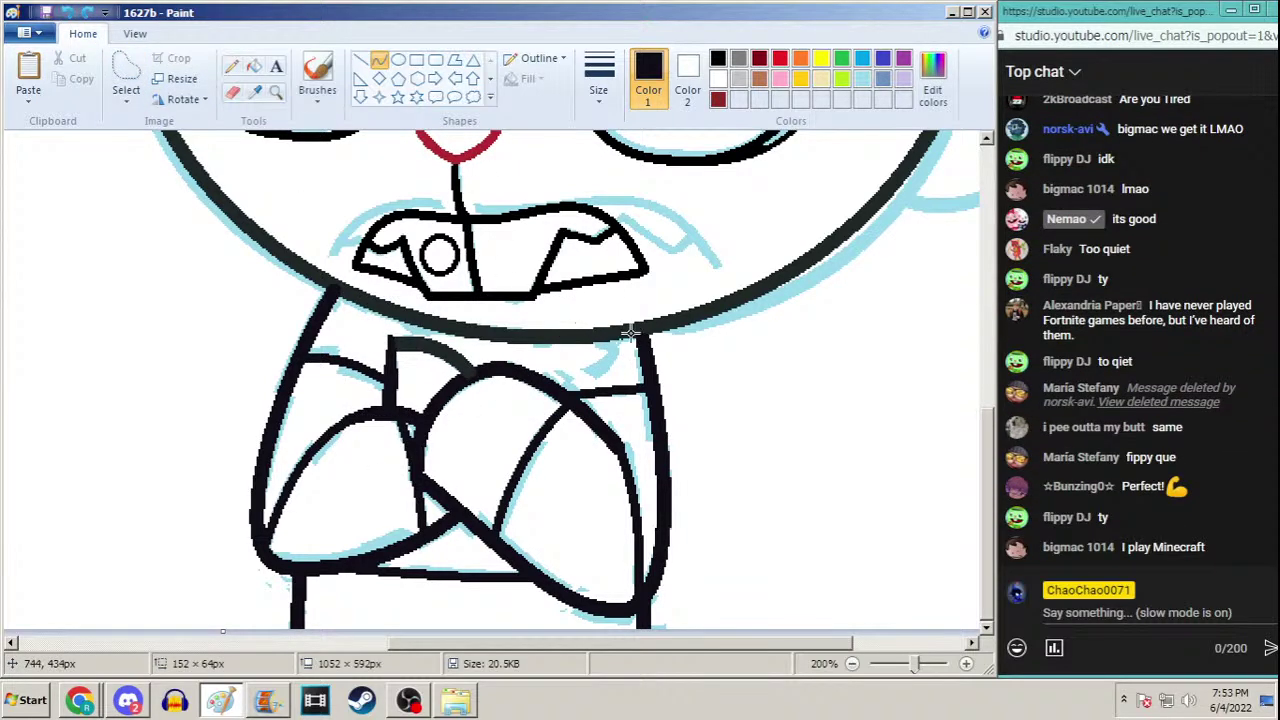
Ink a curve about 50 × 25 px from the right shoulder to the front arm, and one about 23 × 23 px from the left shoulder to the short vertical line
drag(636, 333, 577, 380)
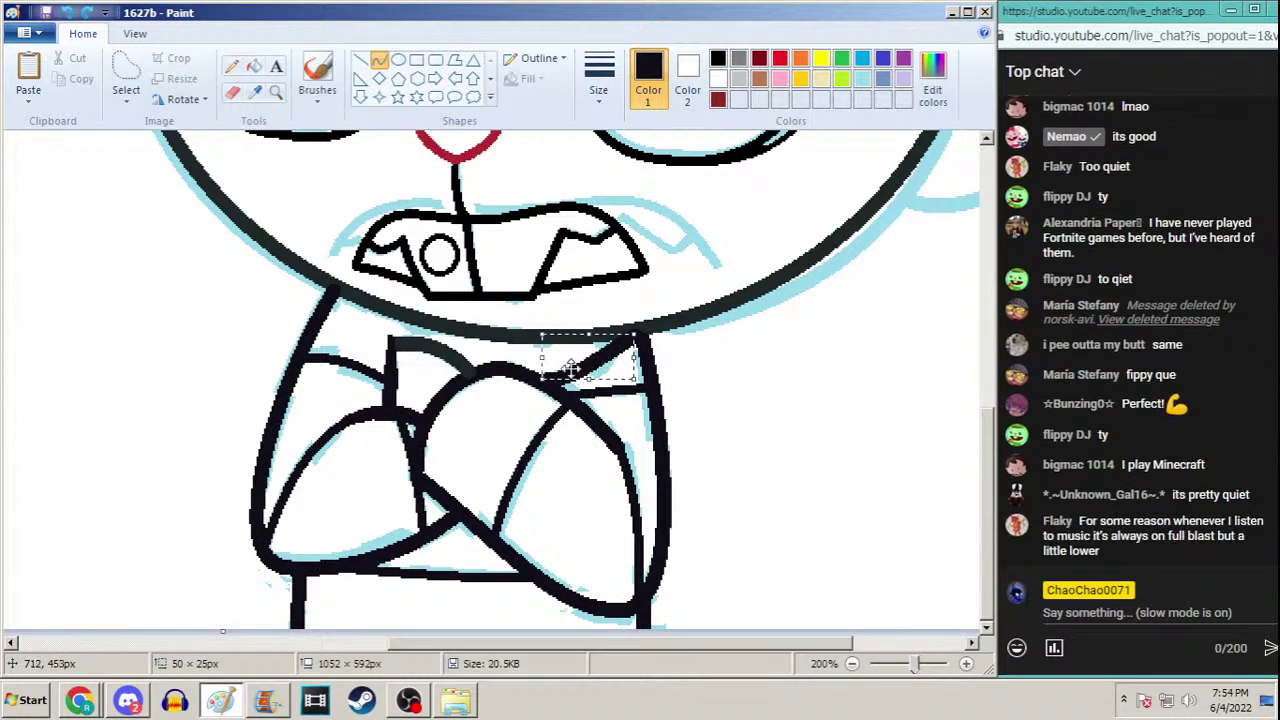
mouse_move(390, 338)
mouse_down()
mouse_move(336, 288)
mouse_move(354, 301)
mouse_up()
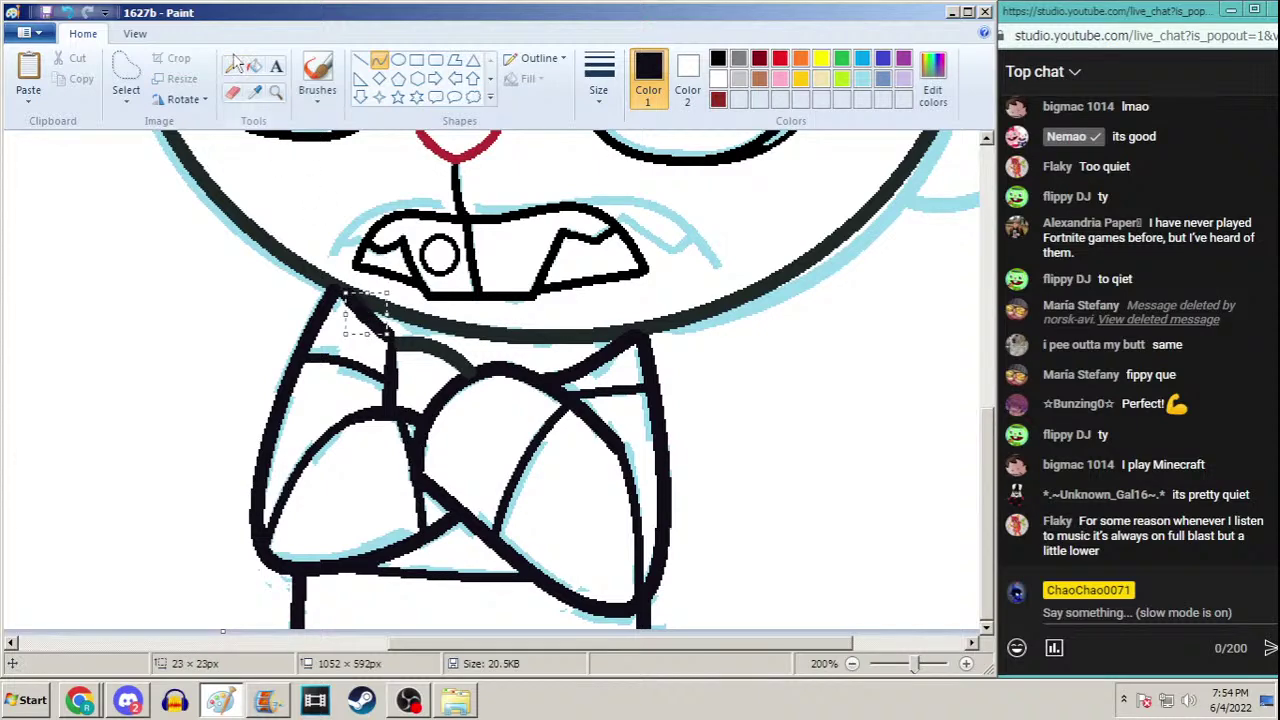
With the Pencil and colours sampled from each line, touch up the shoulder lines' joins with the head outline and the front arm's outer edge
click(255, 91)
click(660, 312)
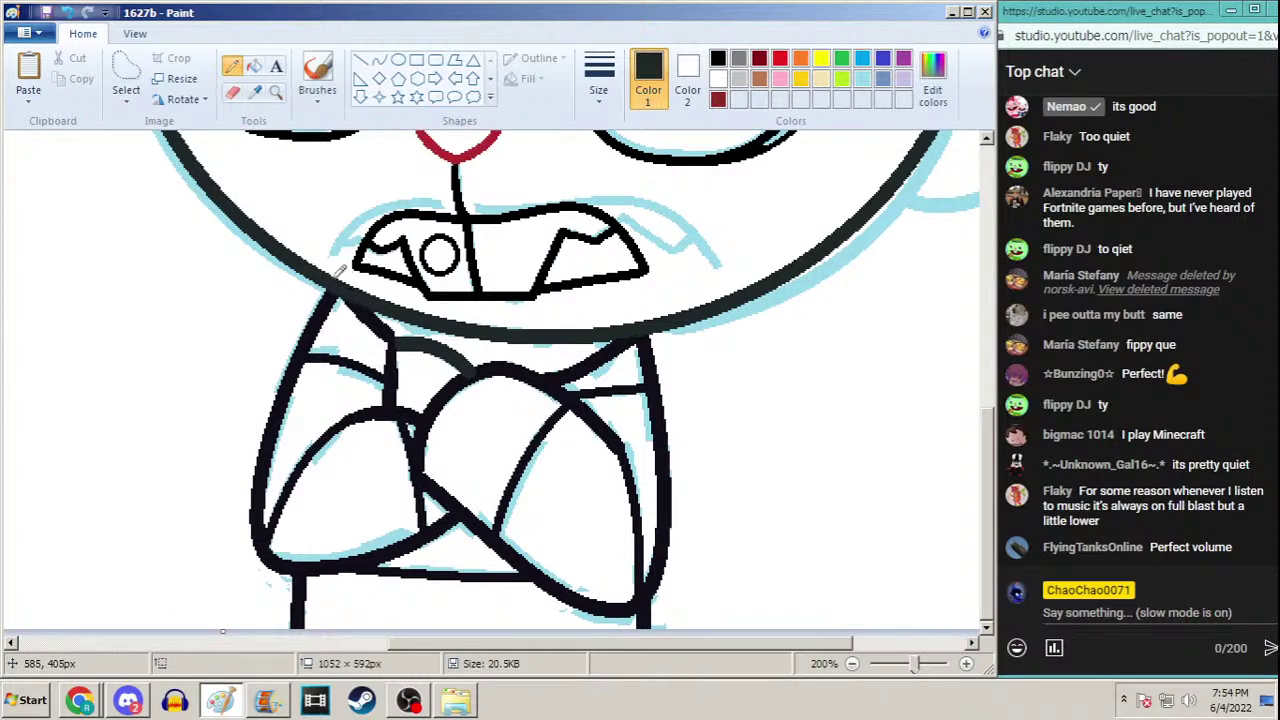
click(255, 91)
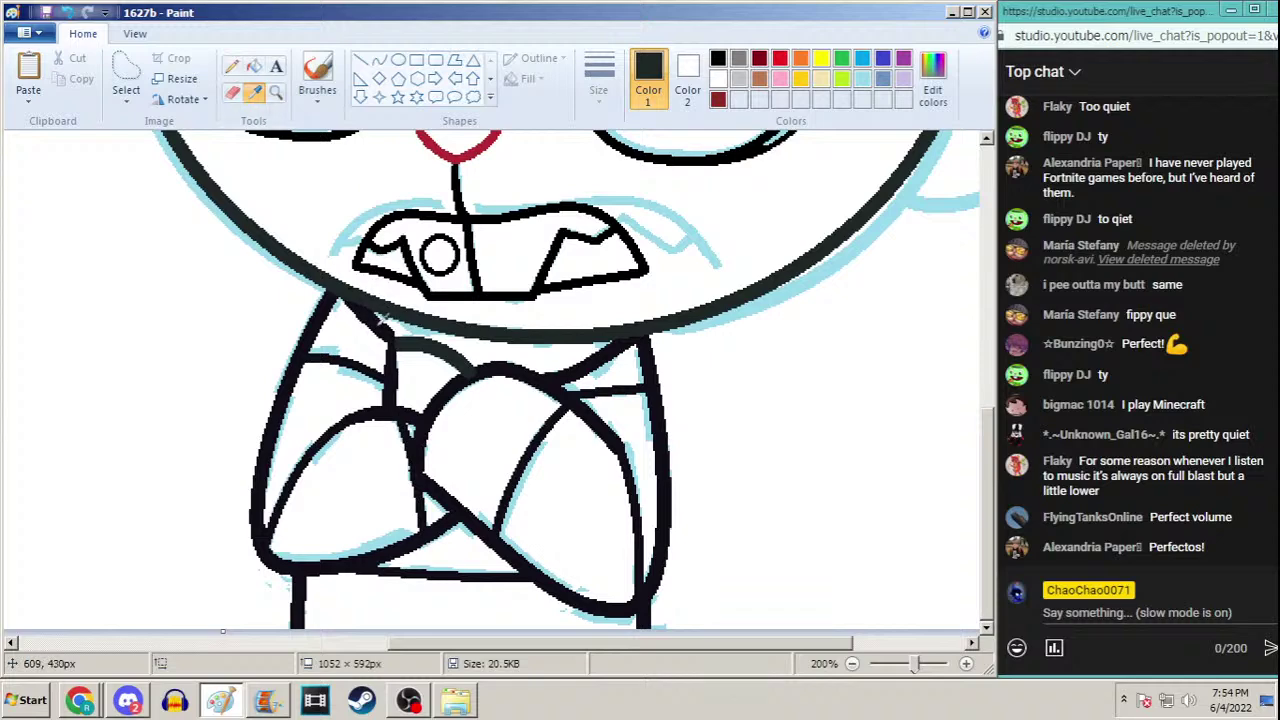
click(388, 322)
click(255, 91)
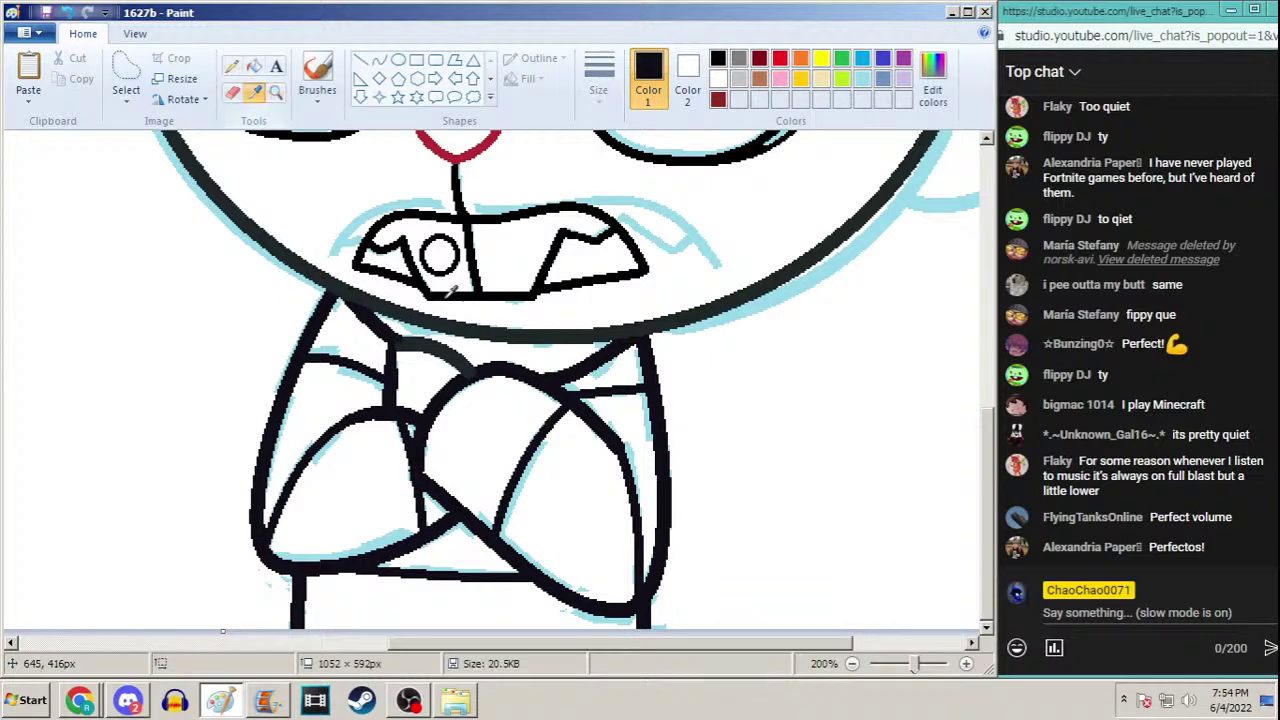
click(408, 329)
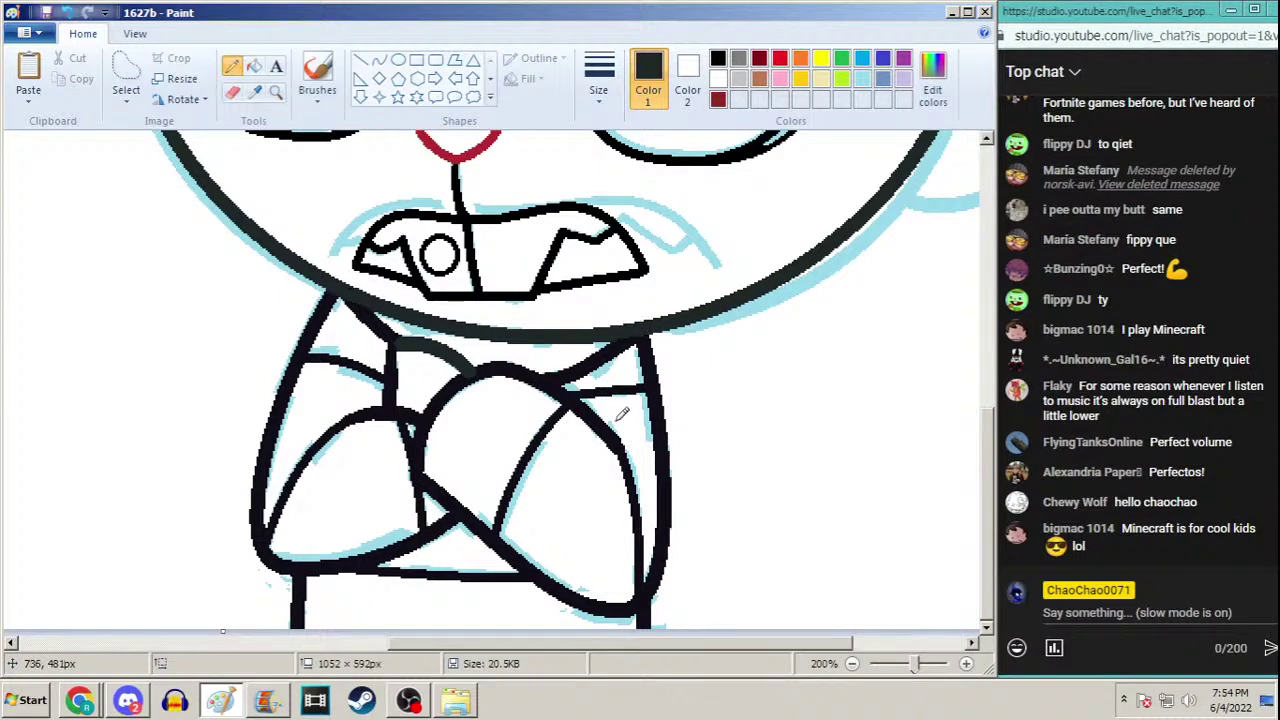
click(255, 92)
click(611, 436)
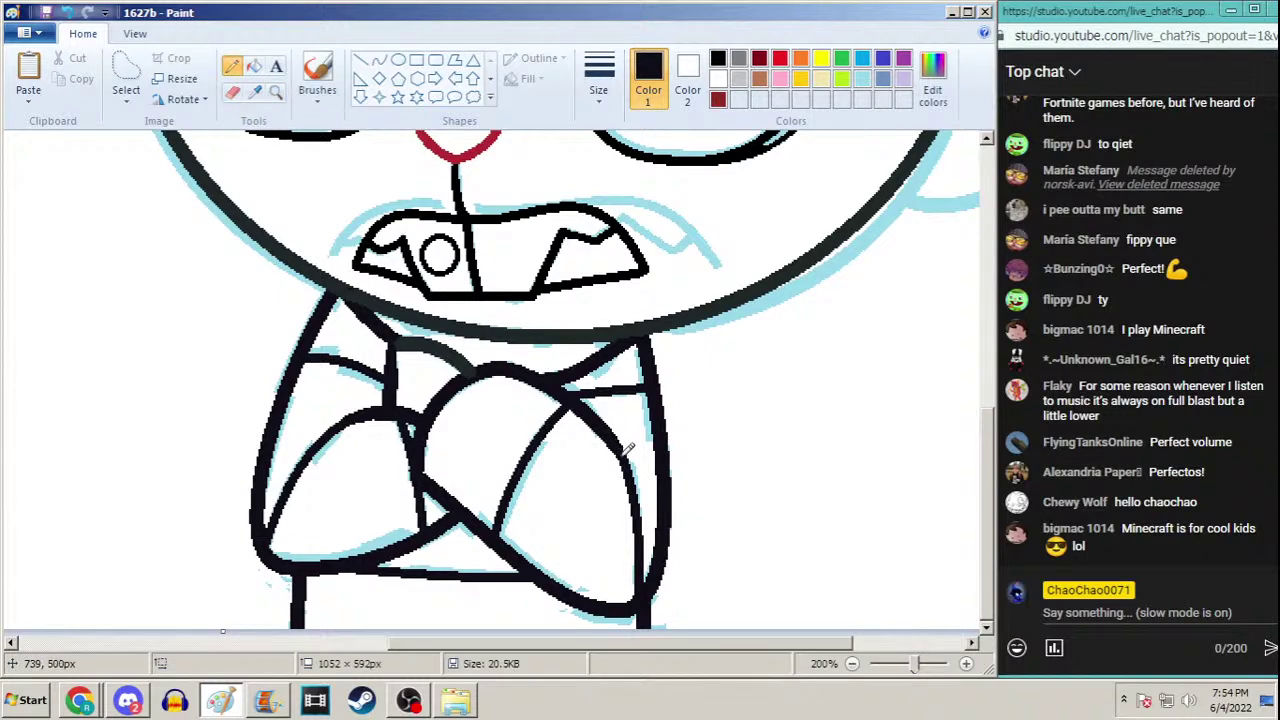
Ink a shallow near-black curve about 38 × 8 px under the chin and restore the head outline over it with the Pencil
click(361, 61)
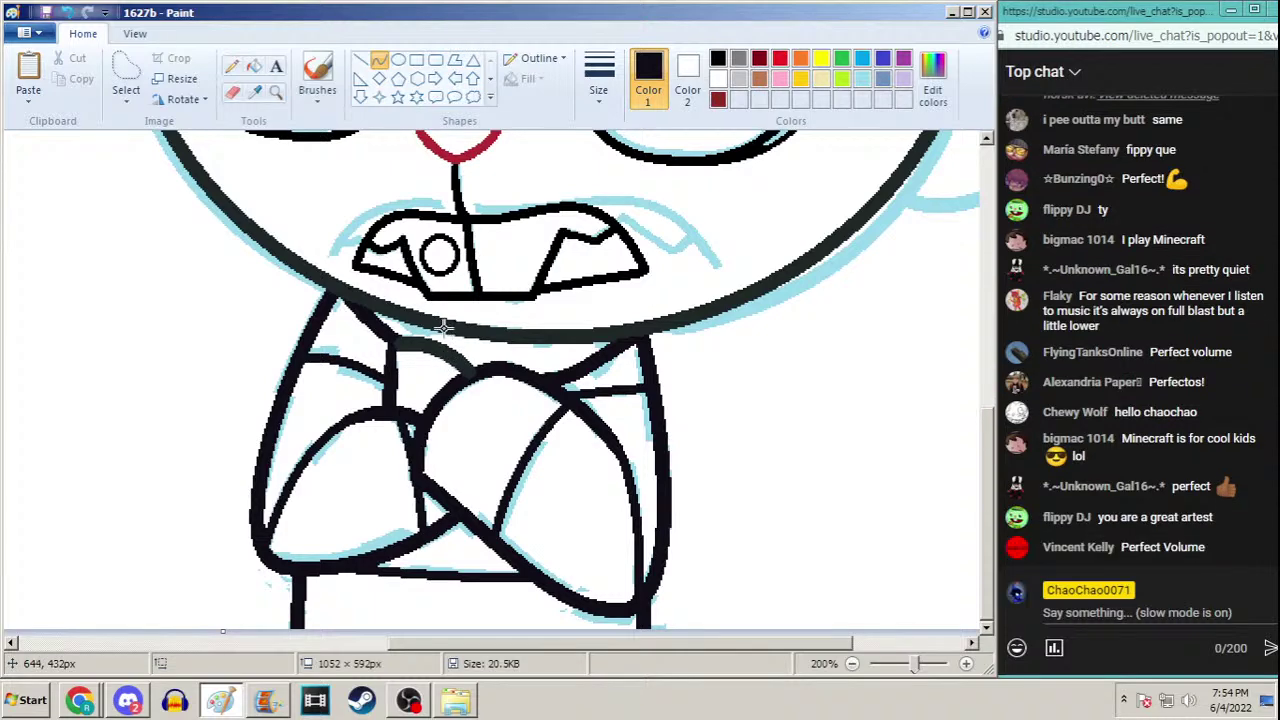
drag(450, 330, 476, 342)
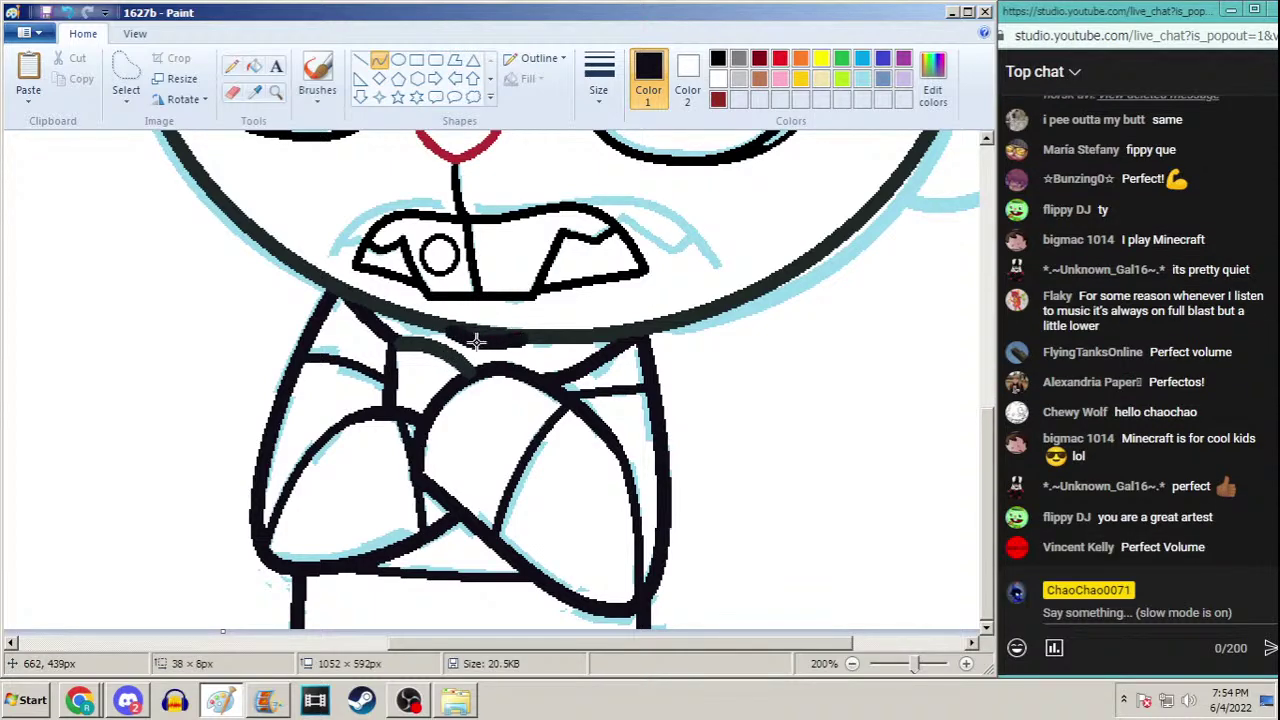
click(489, 341)
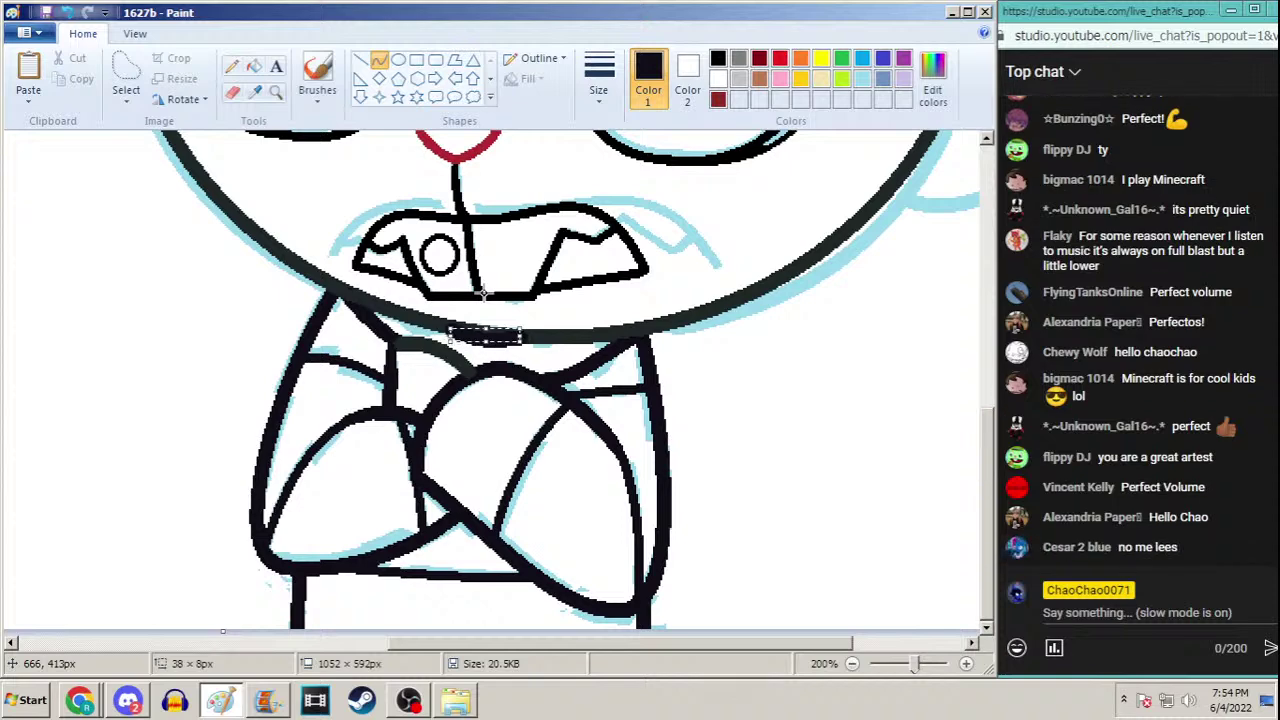
click(232, 66)
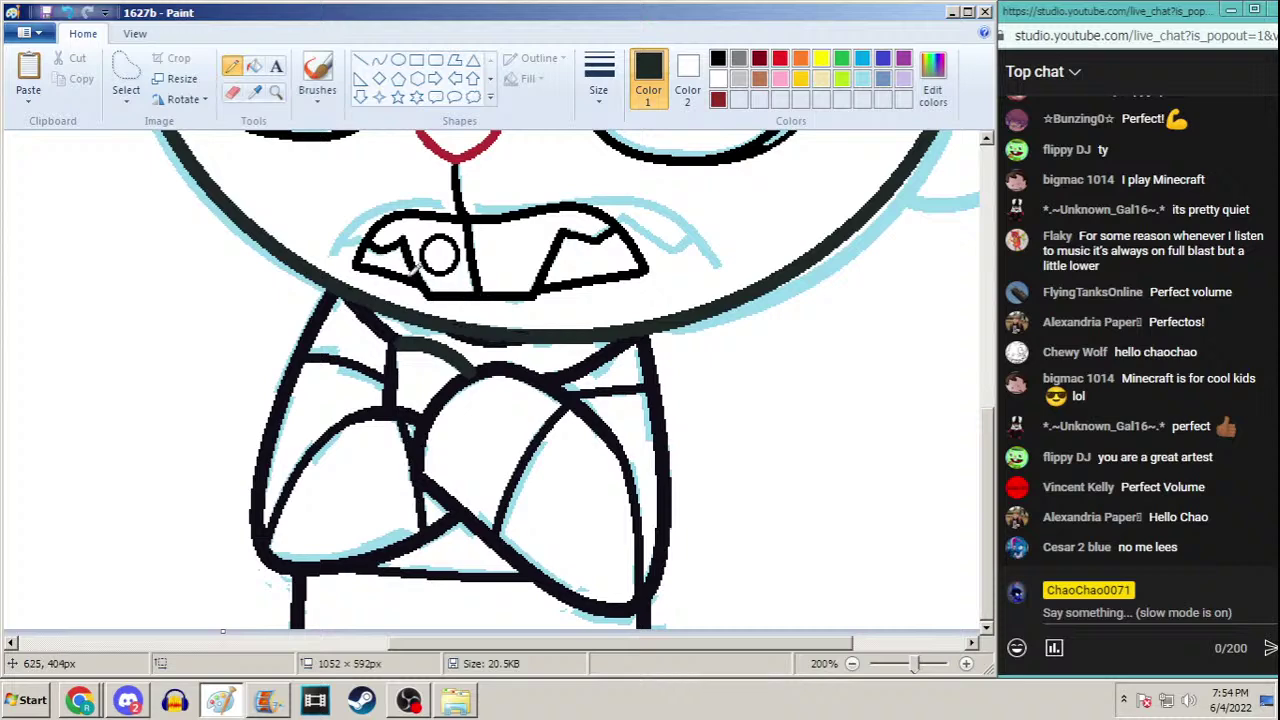
With the Pencil in black at the third line size, draw a wavy line across the mouth's right gap and a small arc inside the mouth's circle
click(276, 92)
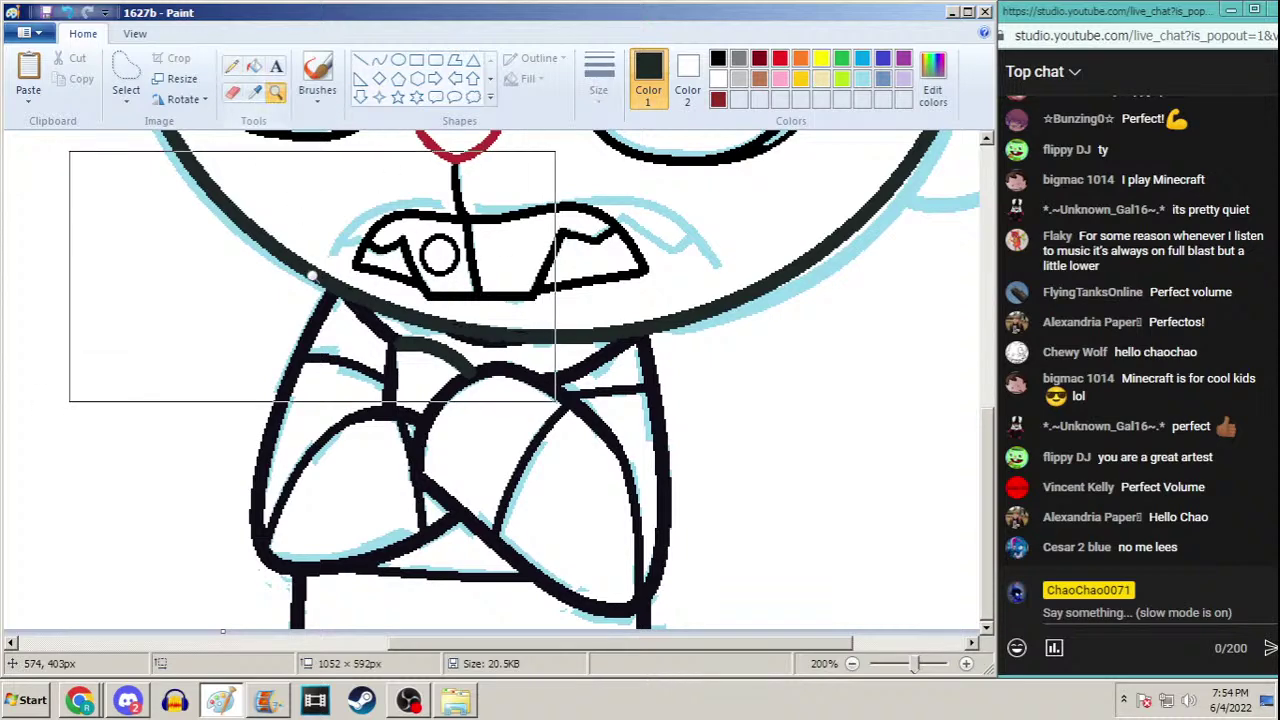
right_click(322, 272)
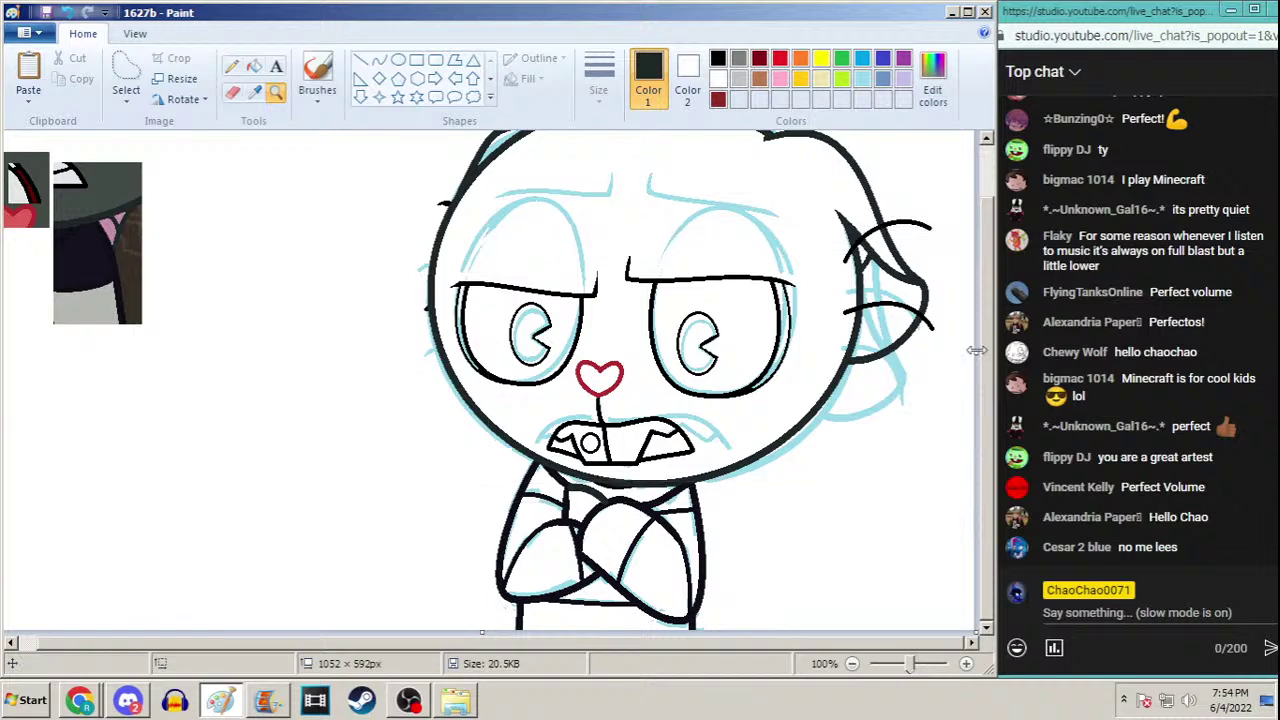
scroll(700, 420, up, 1)
click(625, 477)
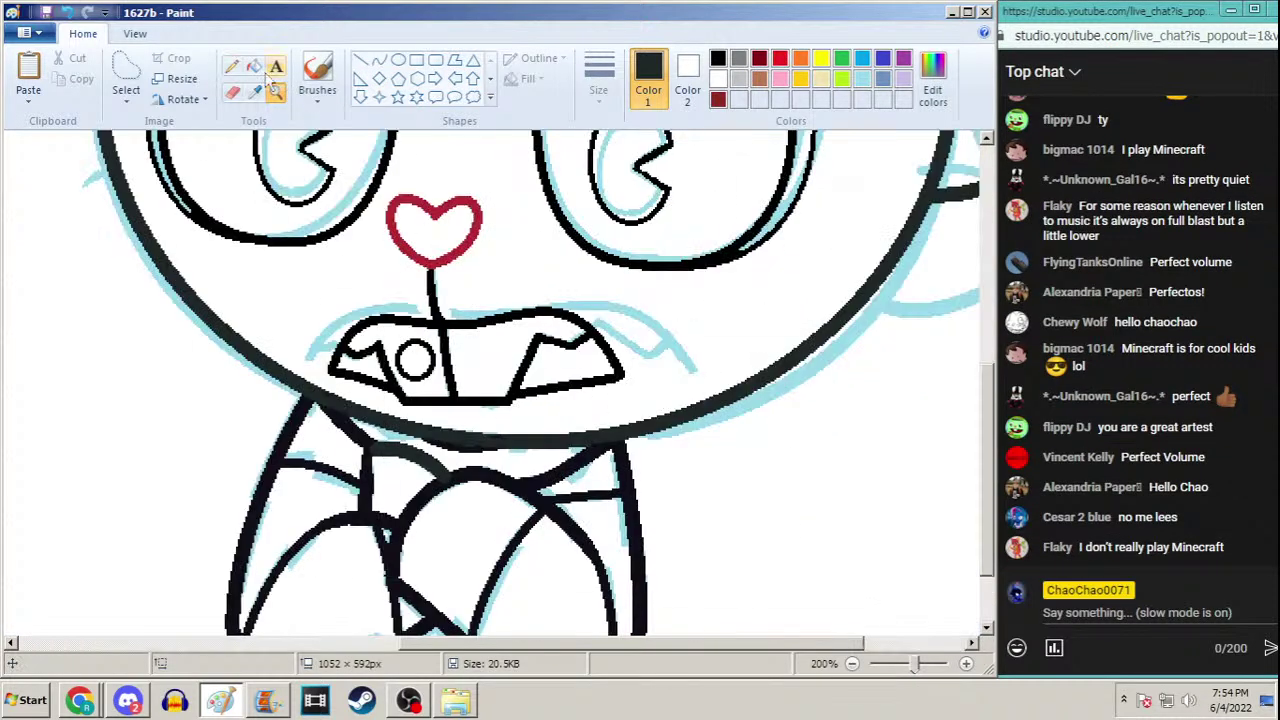
click(231, 65)
click(598, 75)
click(558, 213)
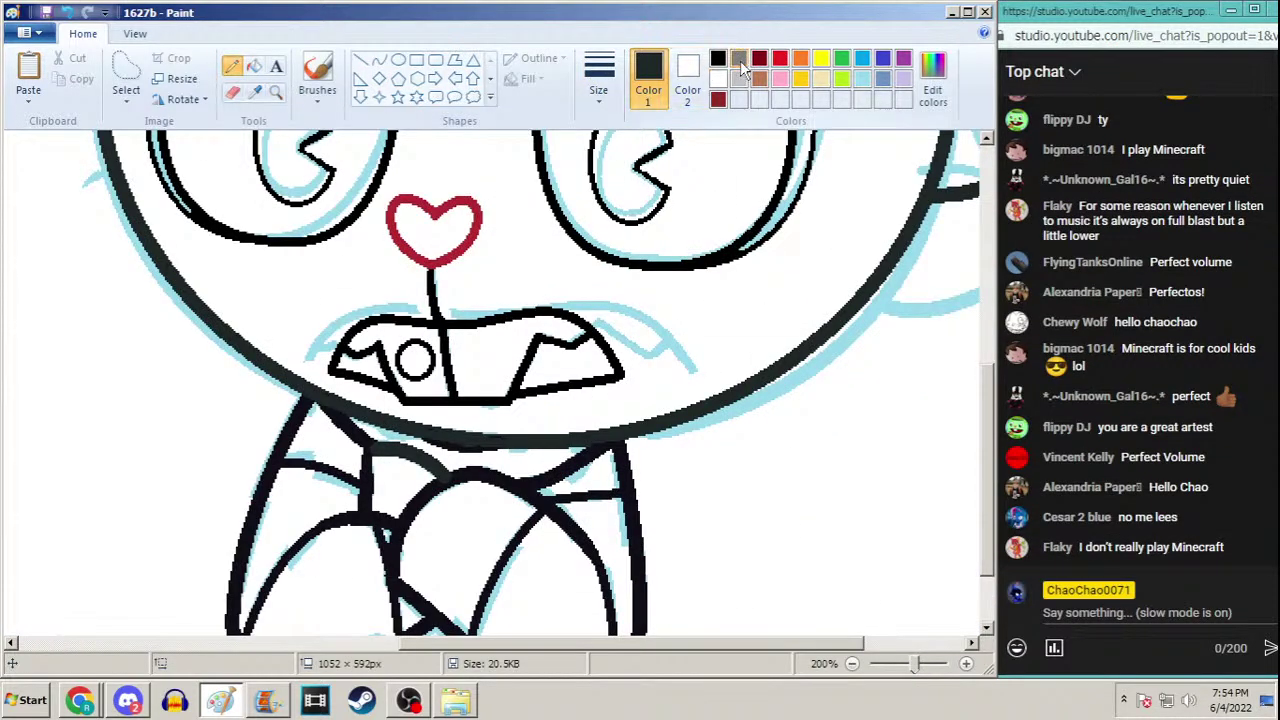
click(718, 58)
drag(535, 354, 576, 351)
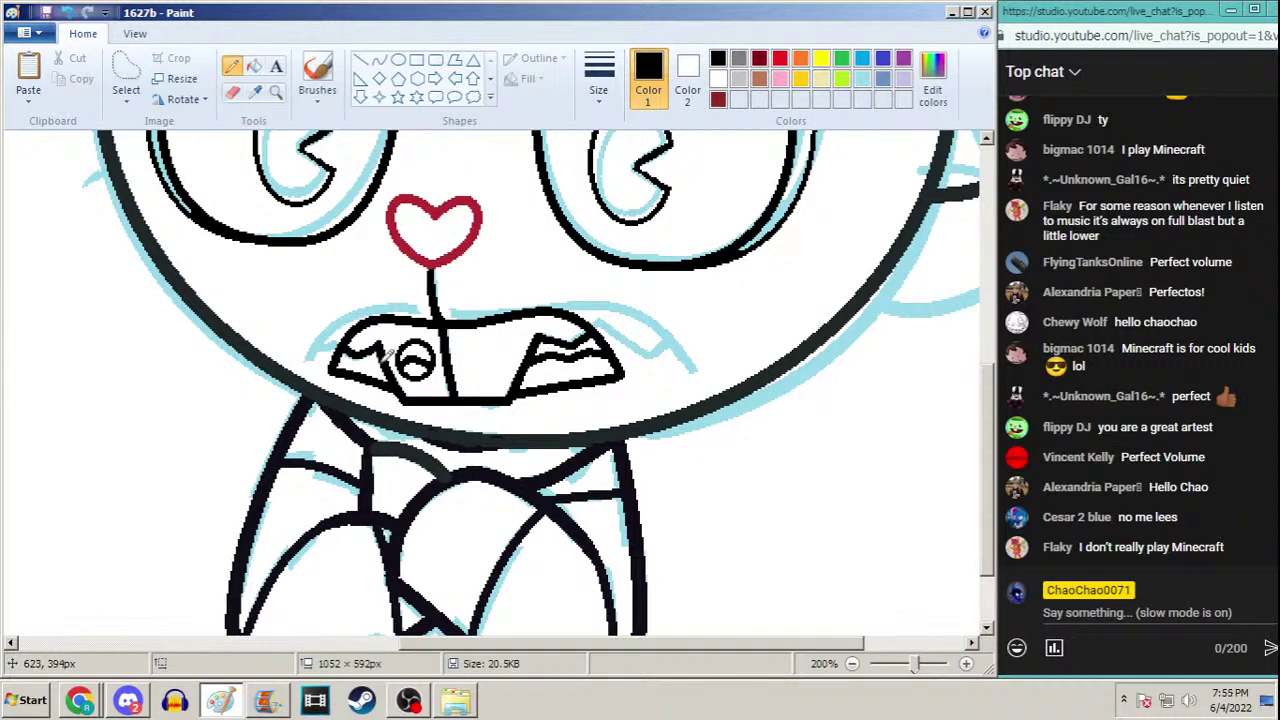
Sample the light blue eyebrow sketch colour as Color 2 and the head outline's dark colour as Color 1
click(276, 91)
right_click(334, 200)
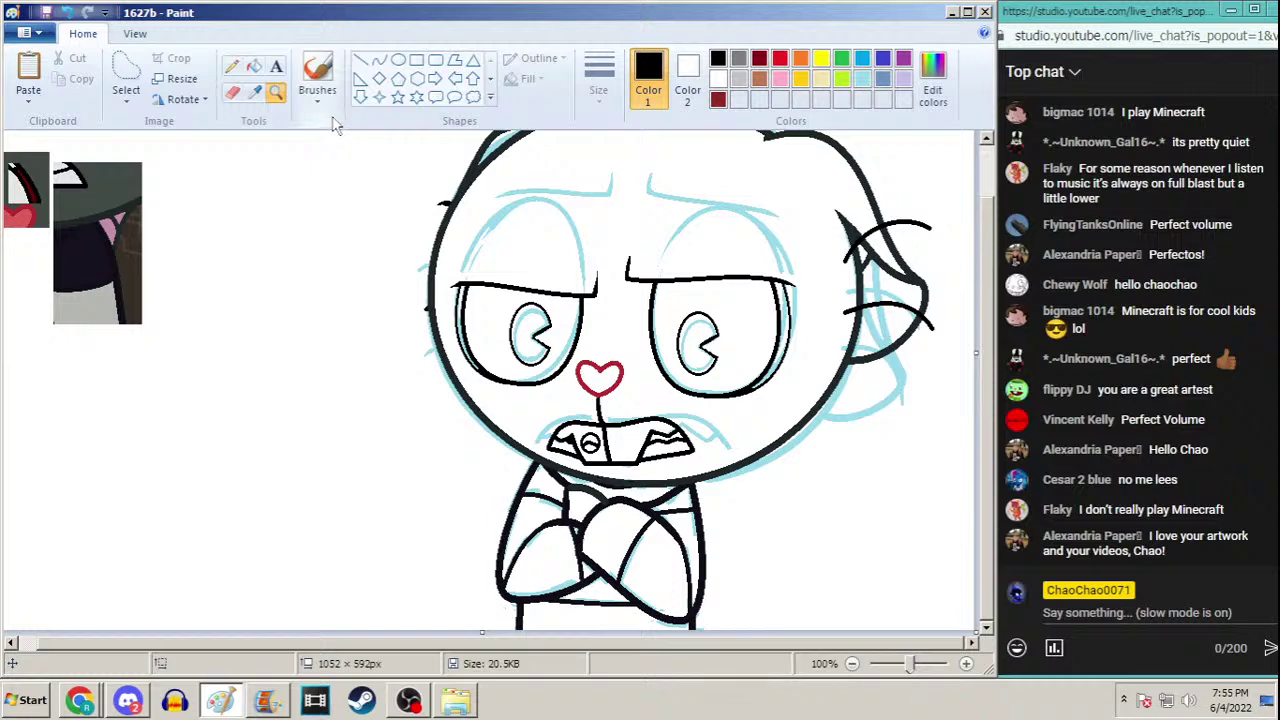
scroll(979, 272, up, 1)
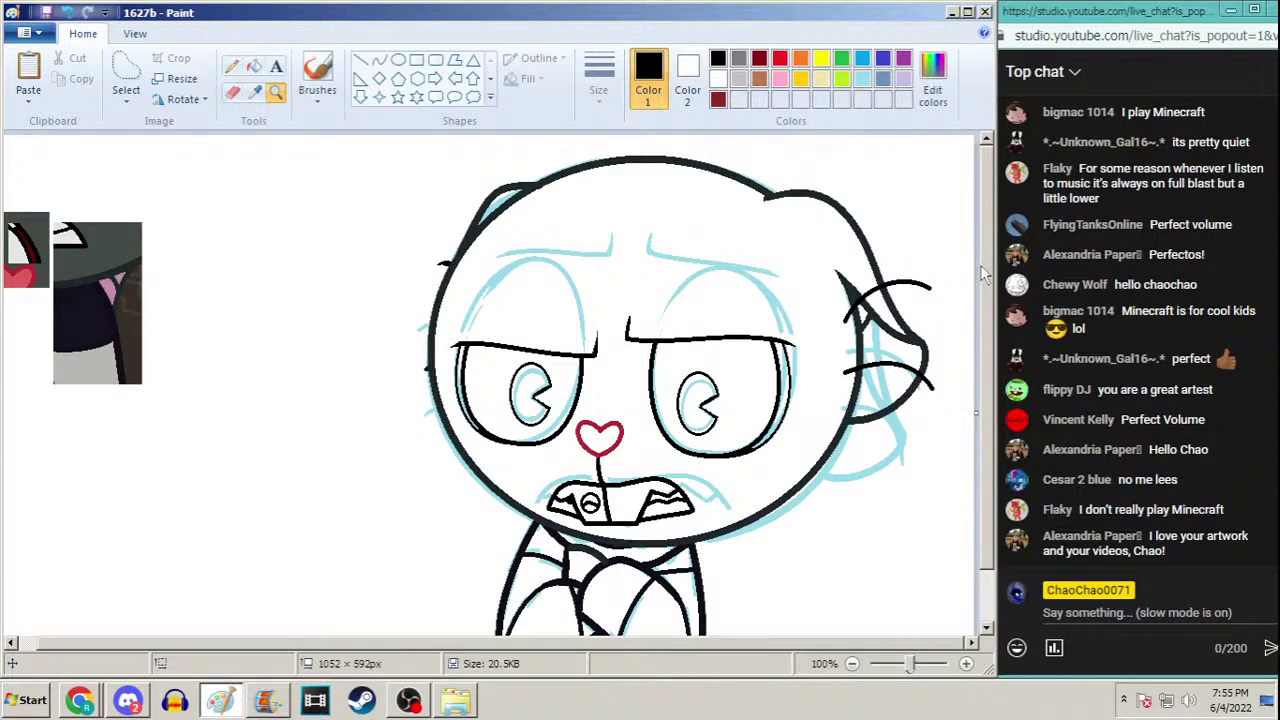
scroll(980, 272, down, 1)
click(254, 91)
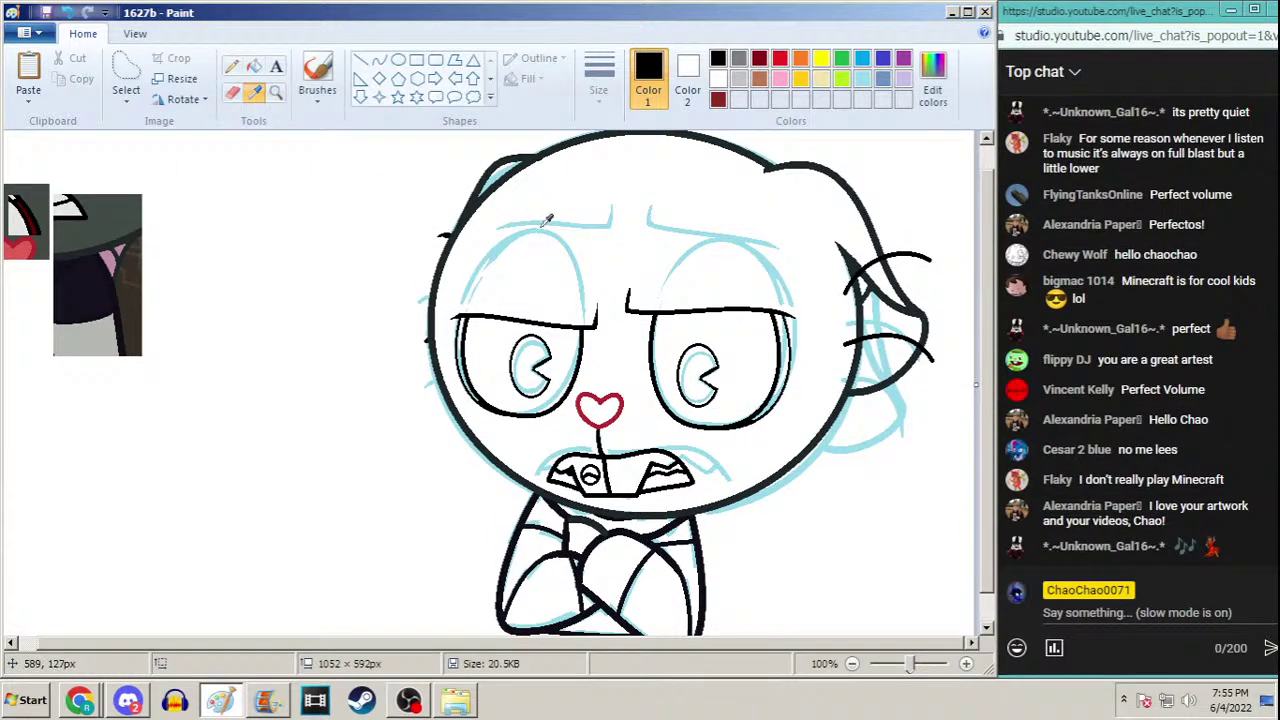
right_click(545, 224)
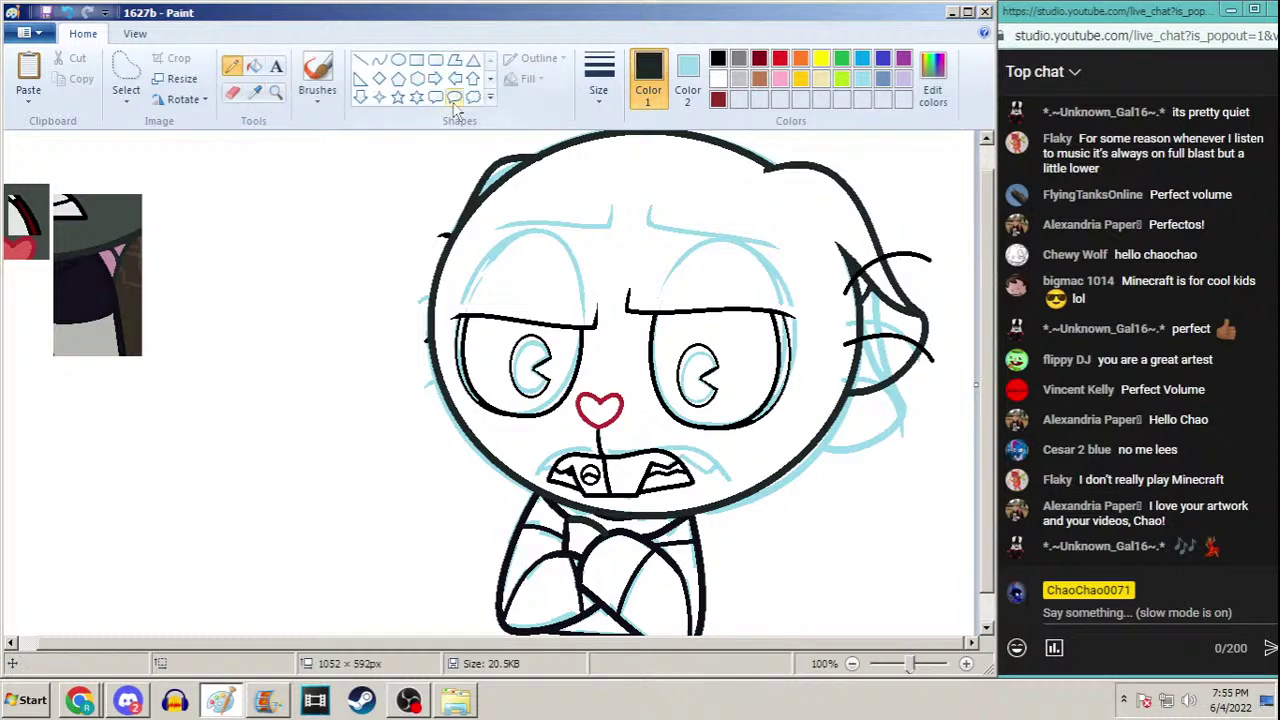
View the whole drawing at 50% and sample the white background as Color 1
click(276, 92)
right_click(291, 183)
click(231, 65)
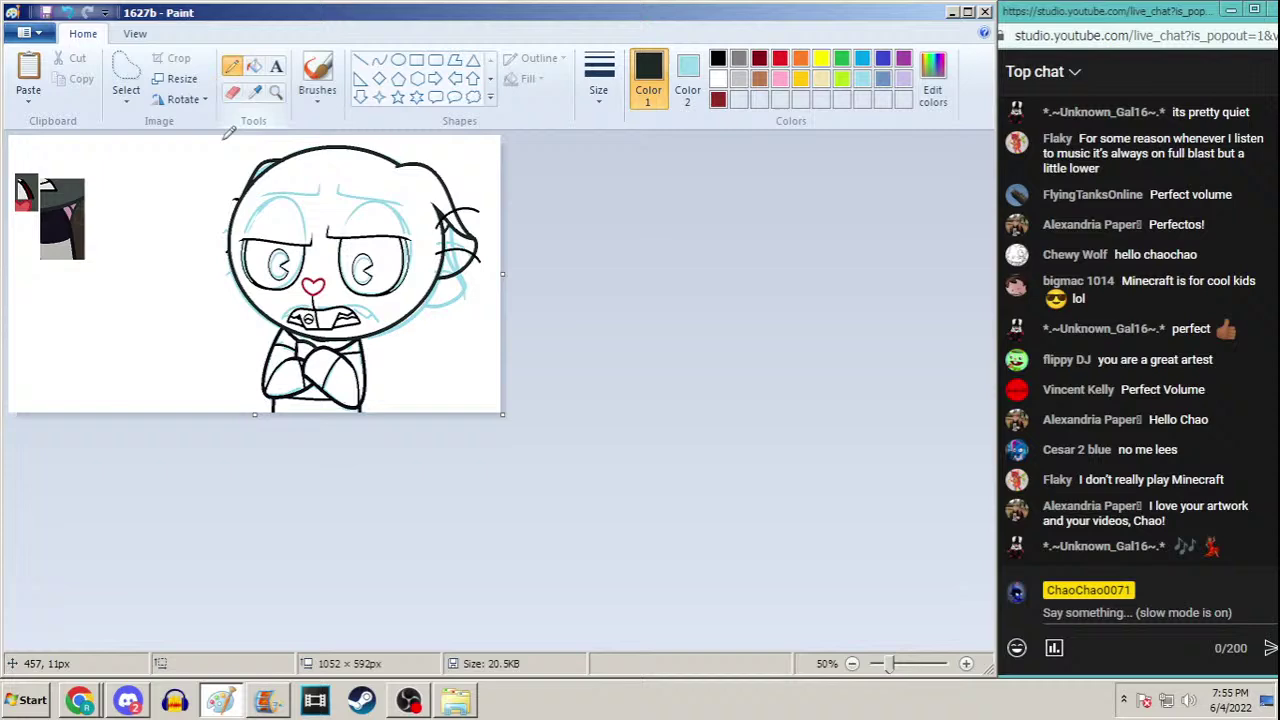
click(255, 92)
click(171, 189)
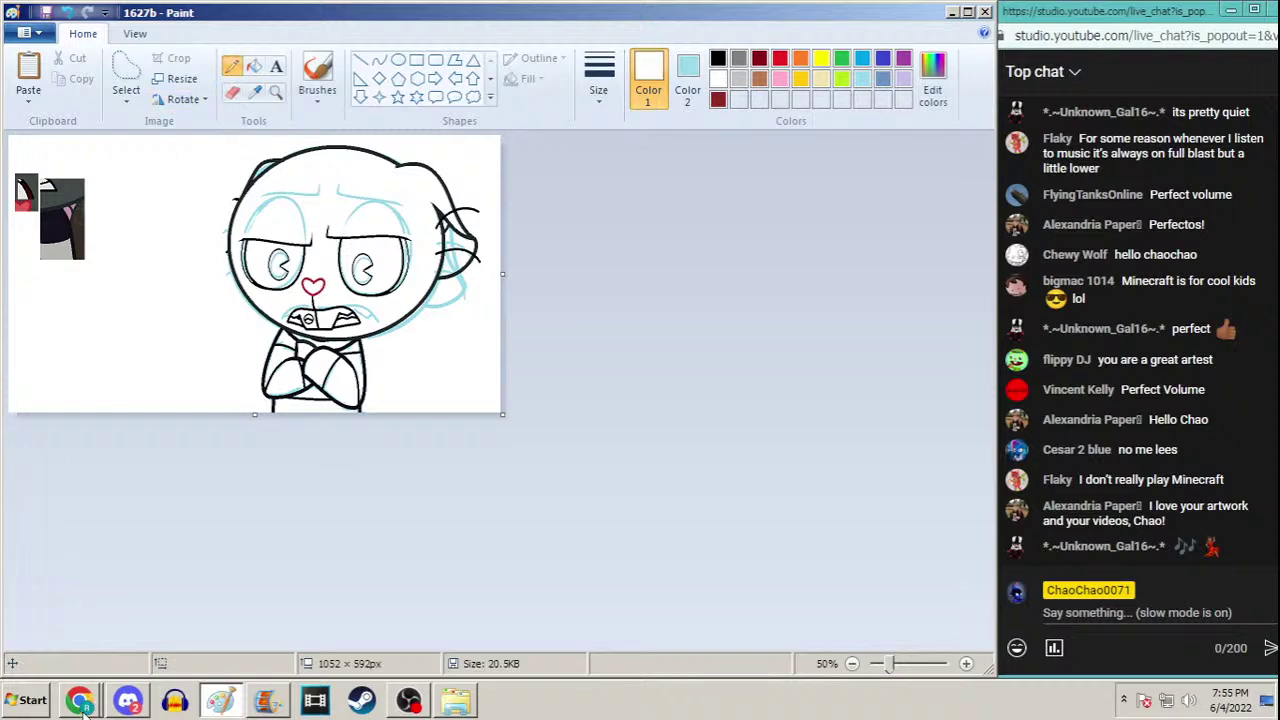
Switch to Chrome, look through the Prismatic Break video page, and return to Paint
key(alt+Tab)
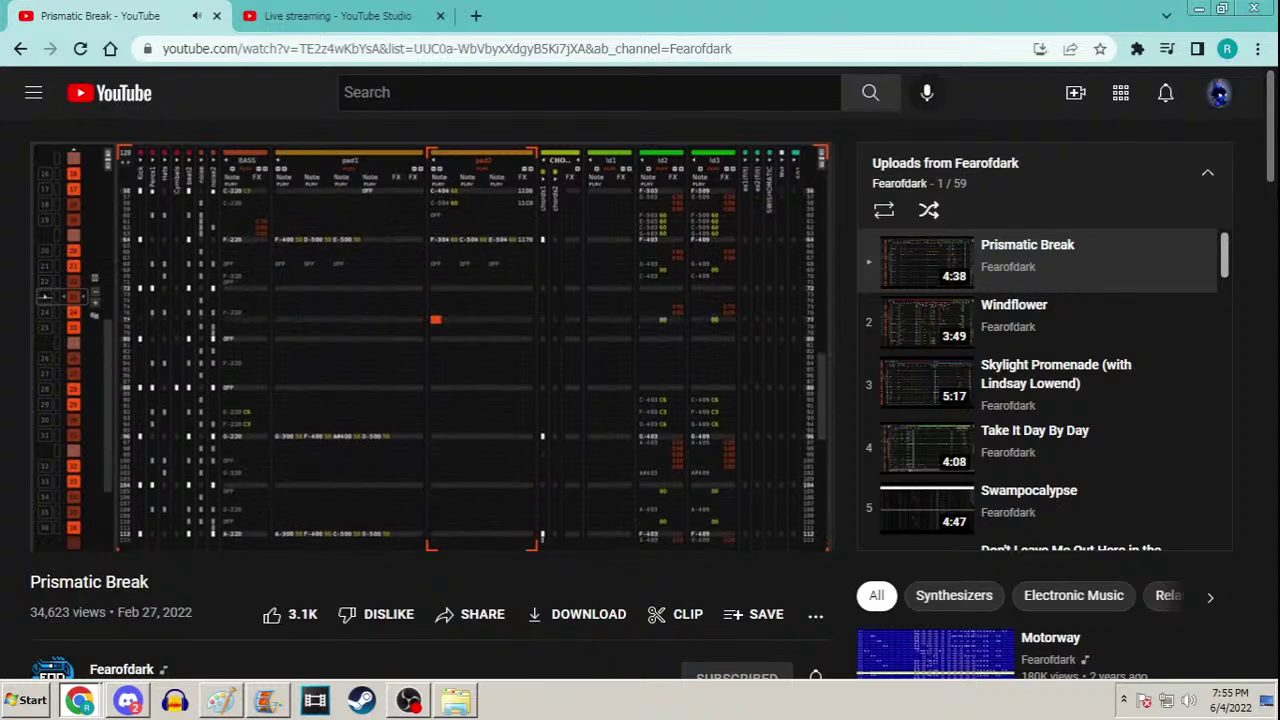
scroll(1115, 193, down, 4)
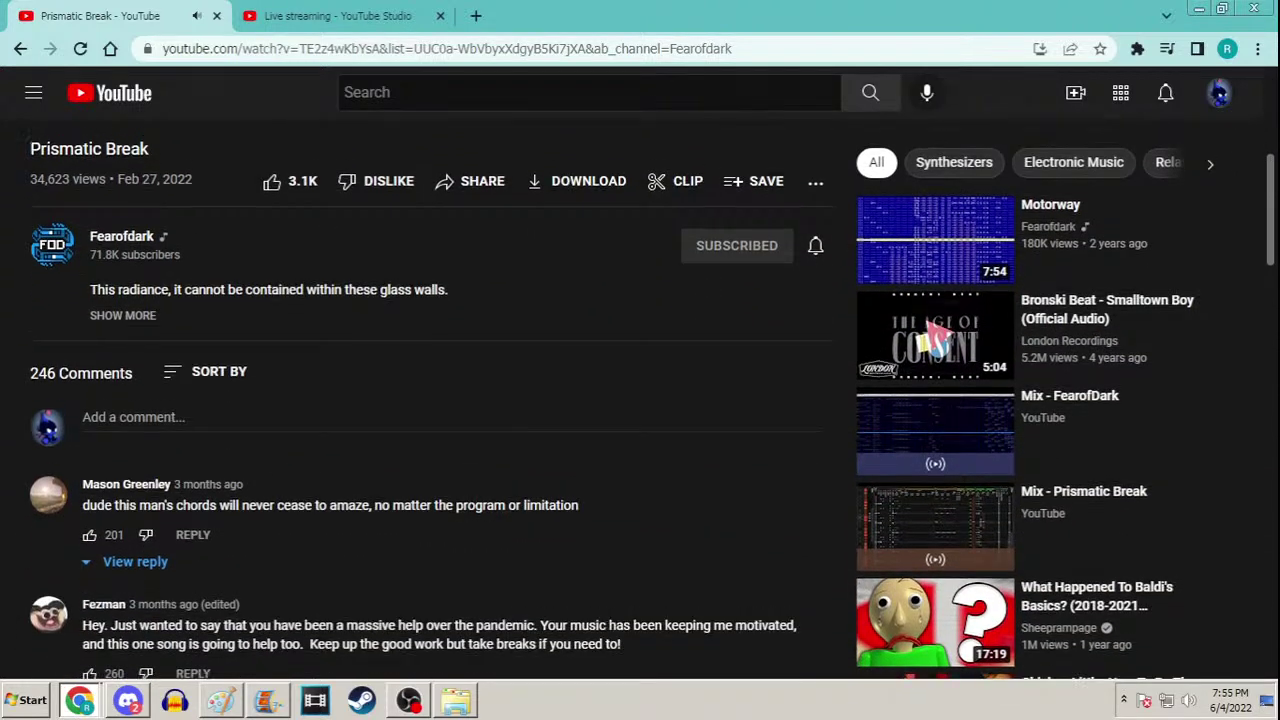
click(1199, 8)
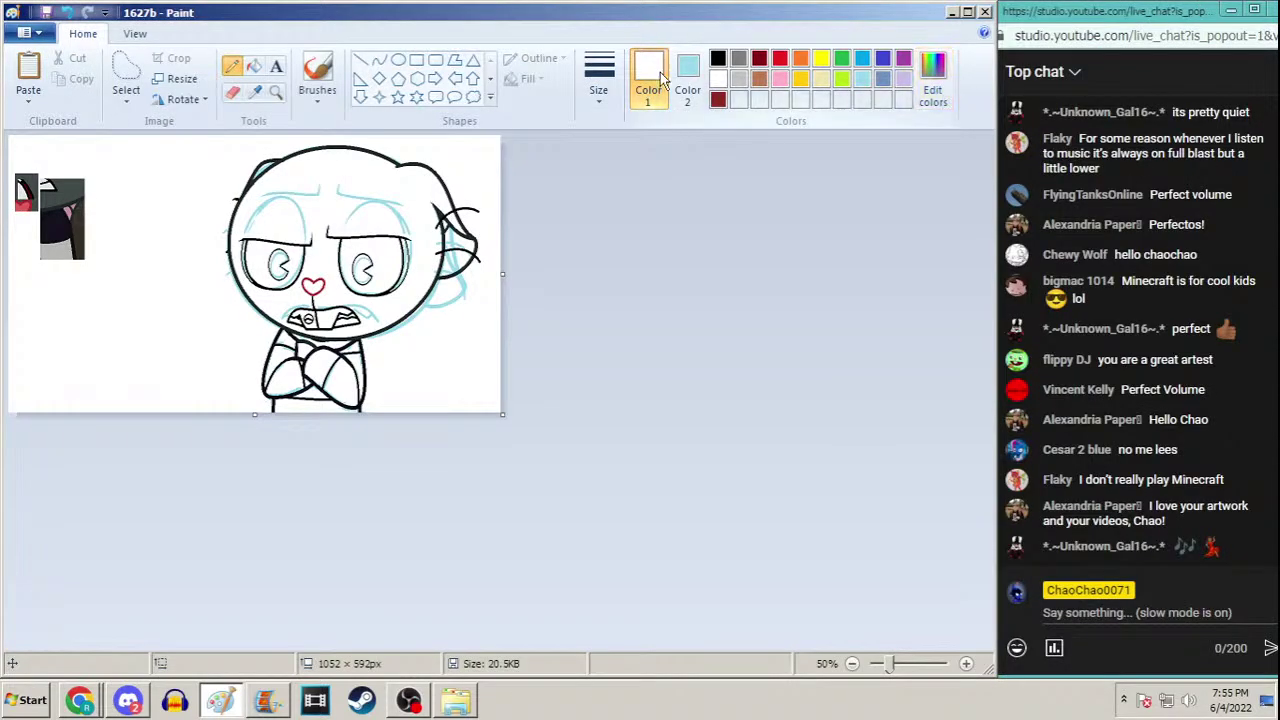
Magnify the drawing back to 100% and select the Pencil
click(277, 93)
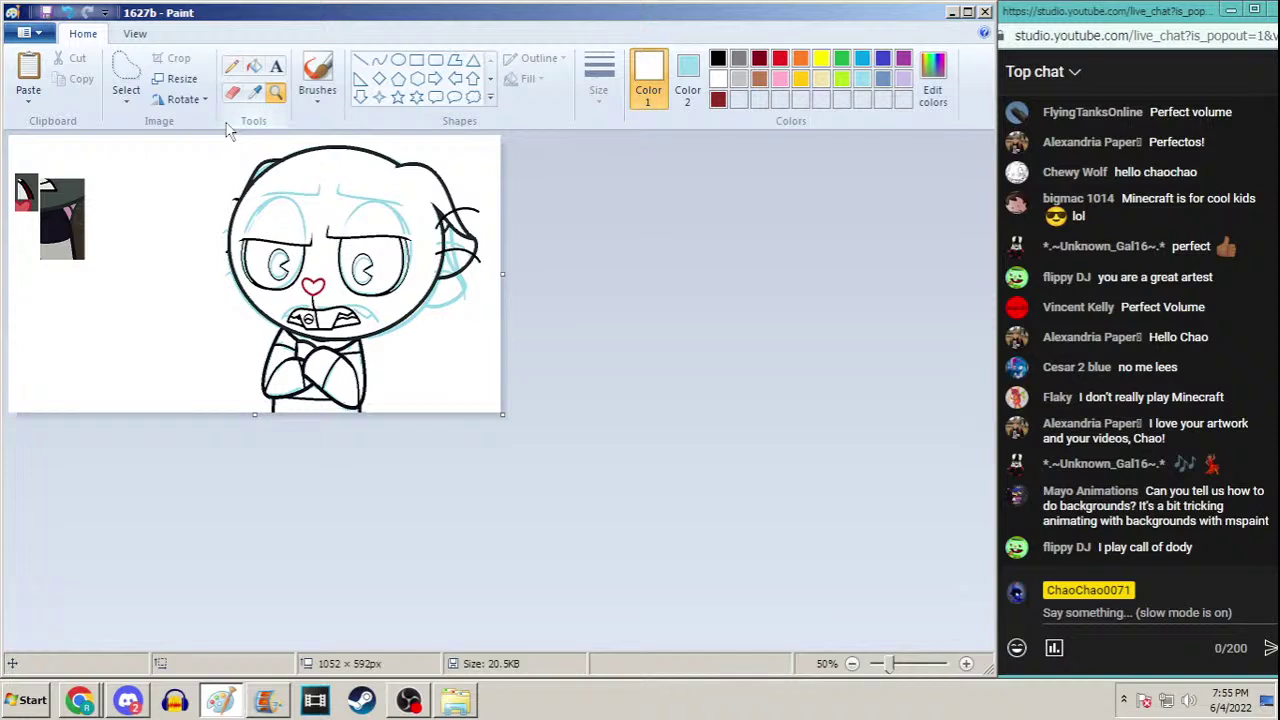
click(190, 185)
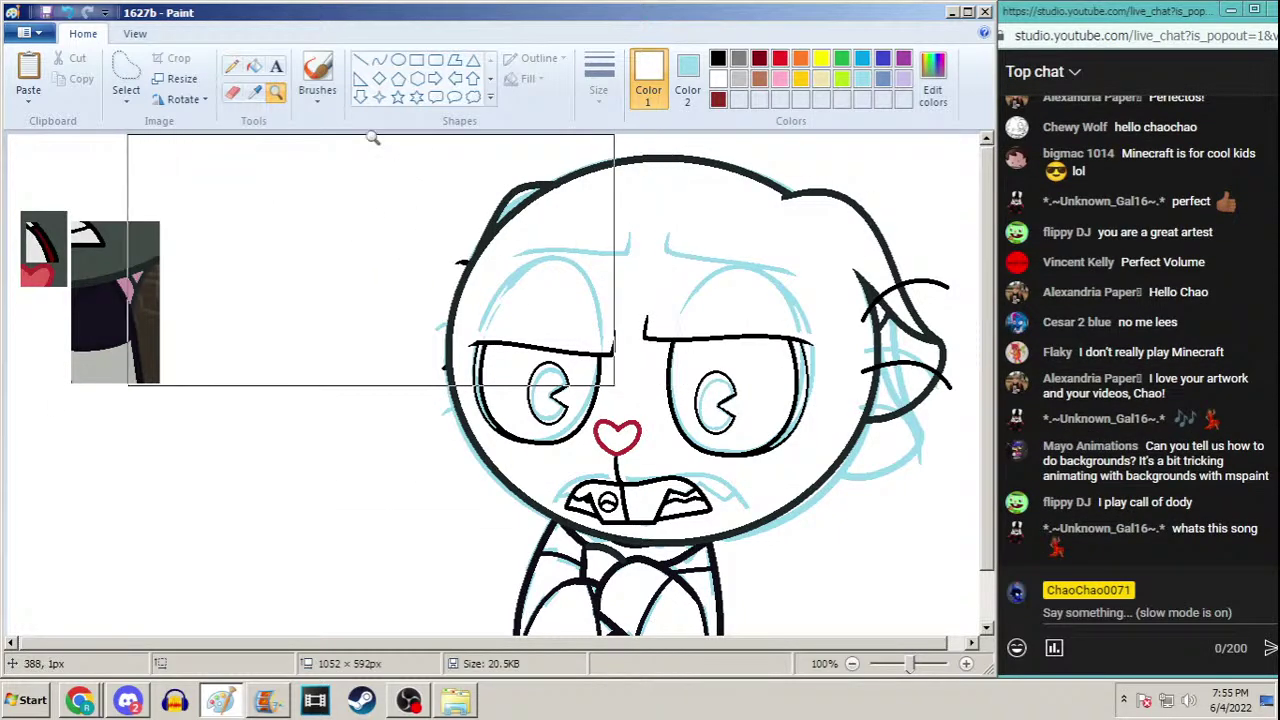
click(232, 66)
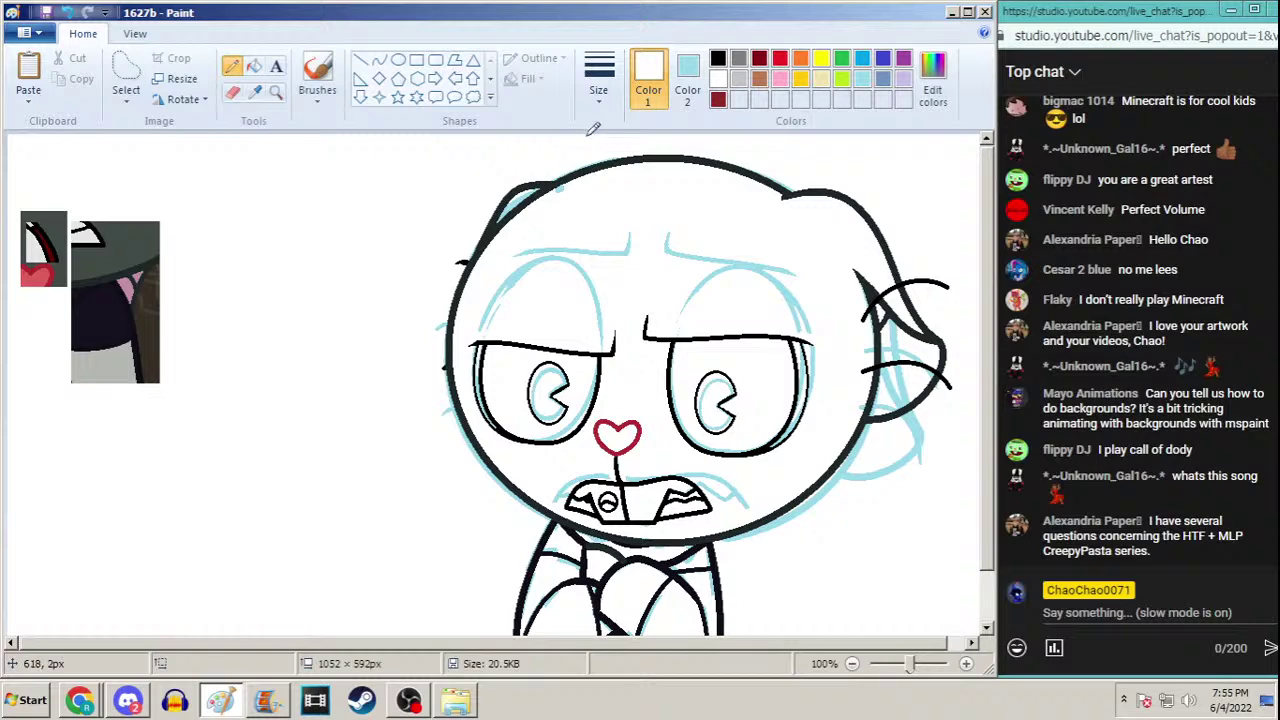
Switch to Chrome, open the Fearofdark channel from the Prismatic Break page in a new tab, and copy the channel's address
click(82, 701)
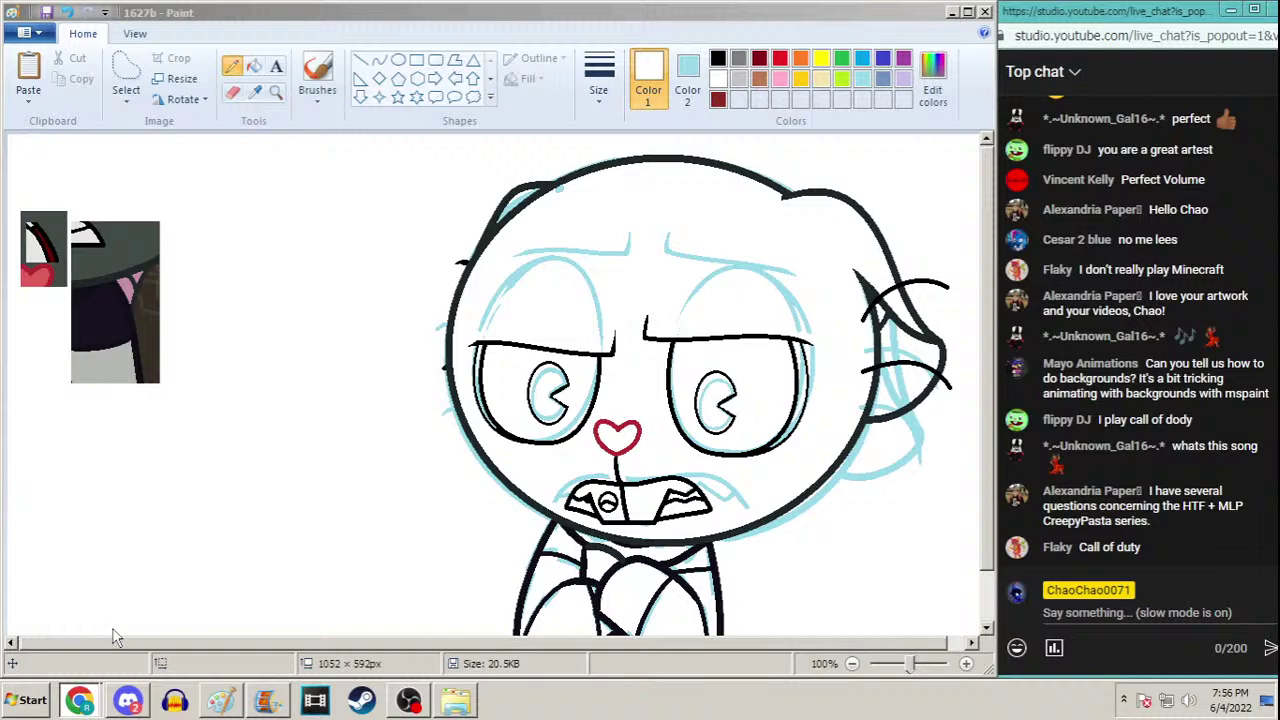
key(alt+Tab)
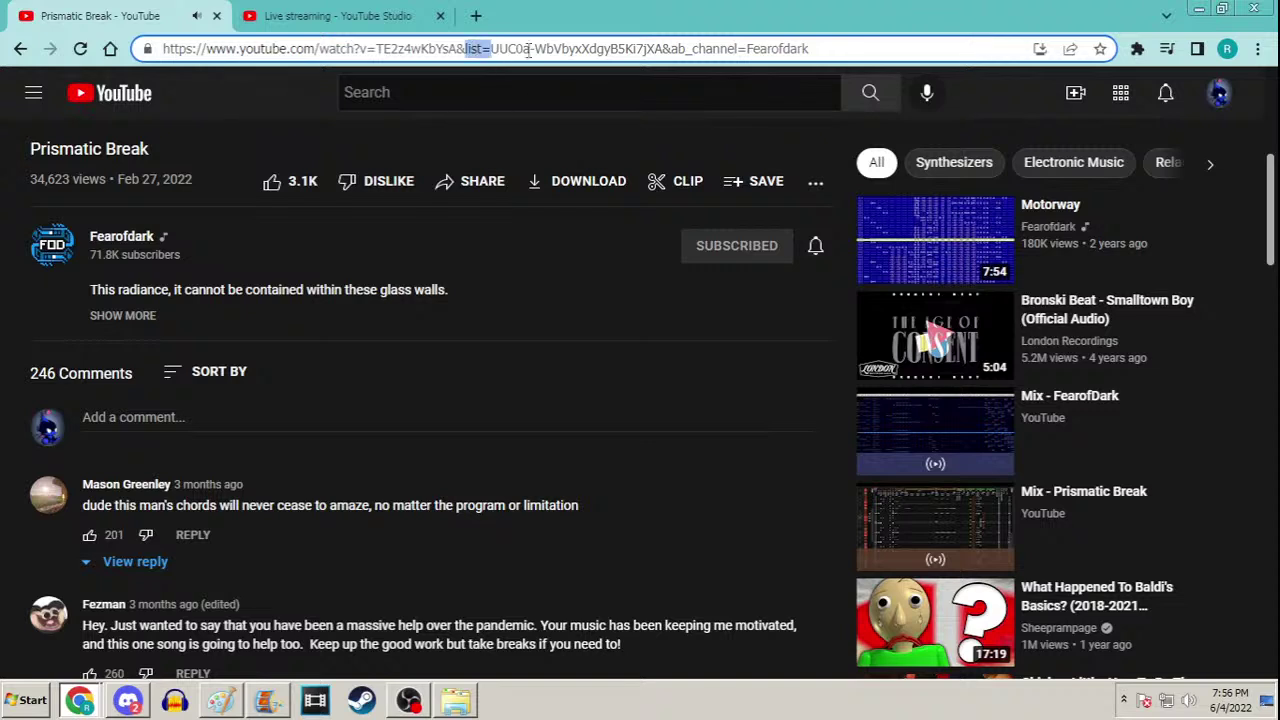
drag(490, 48, 536, 48)
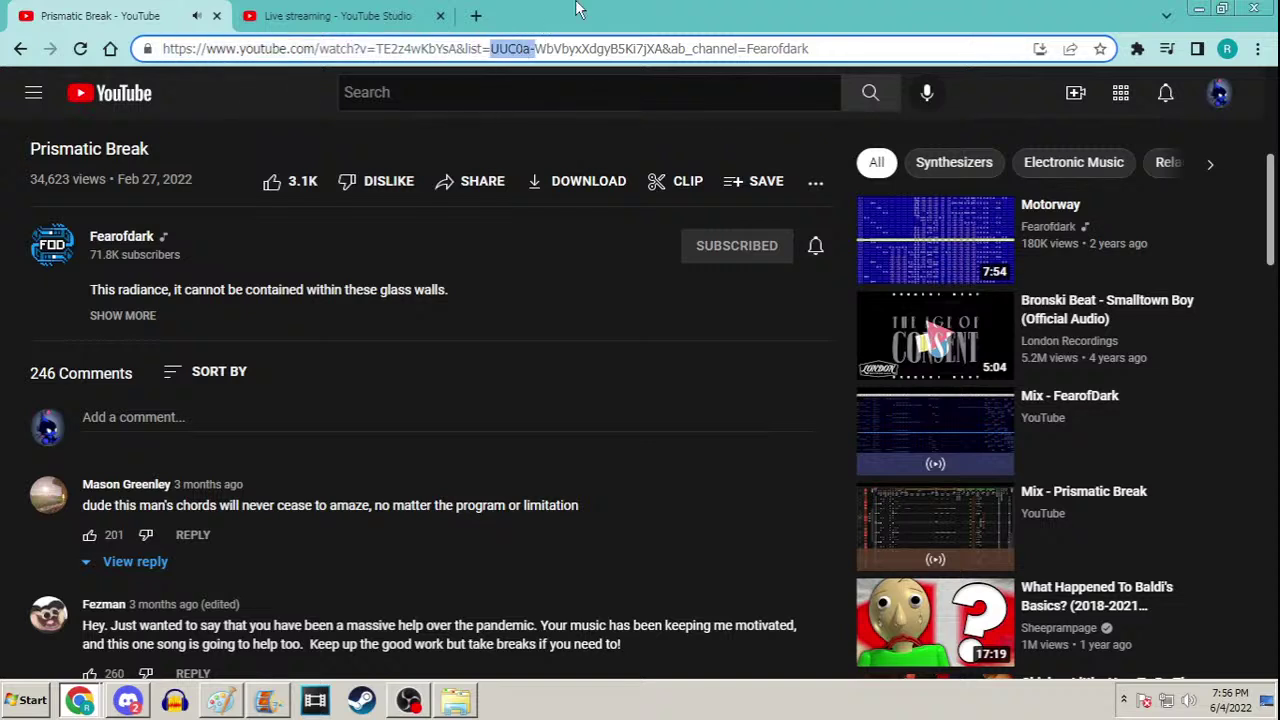
click(857, 48)
key(ctrl+a)
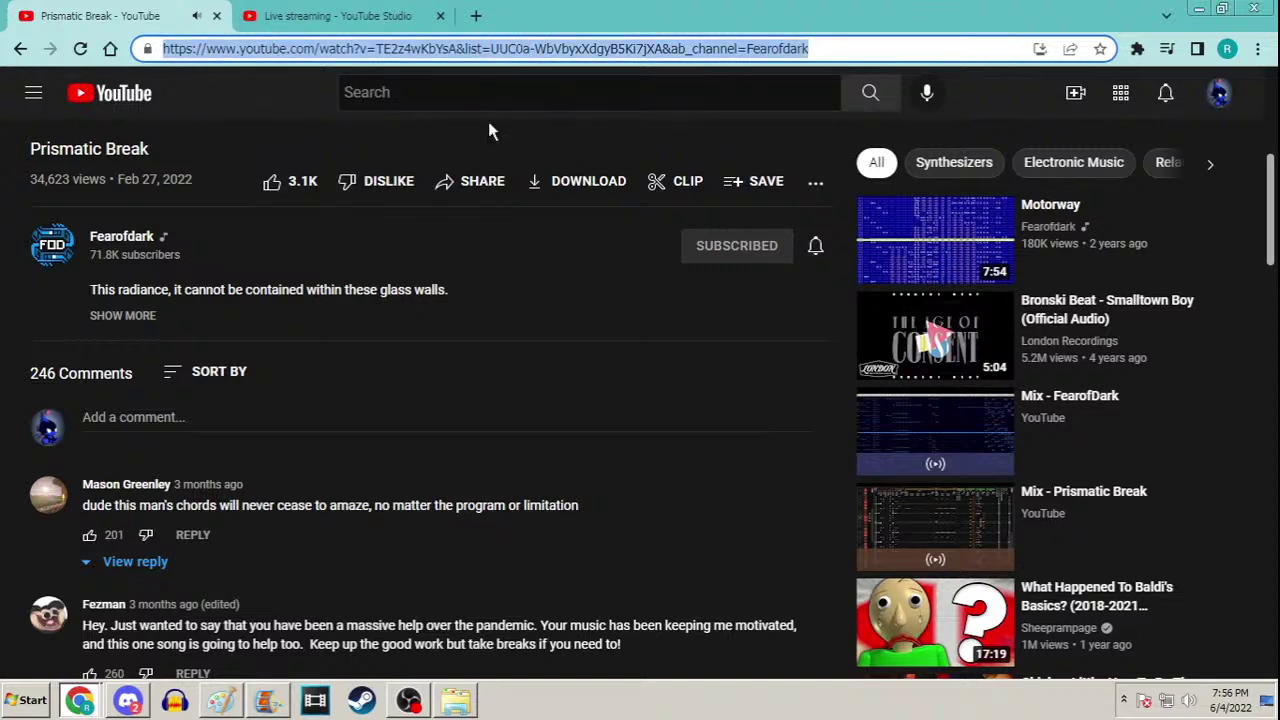
right_click(136, 247)
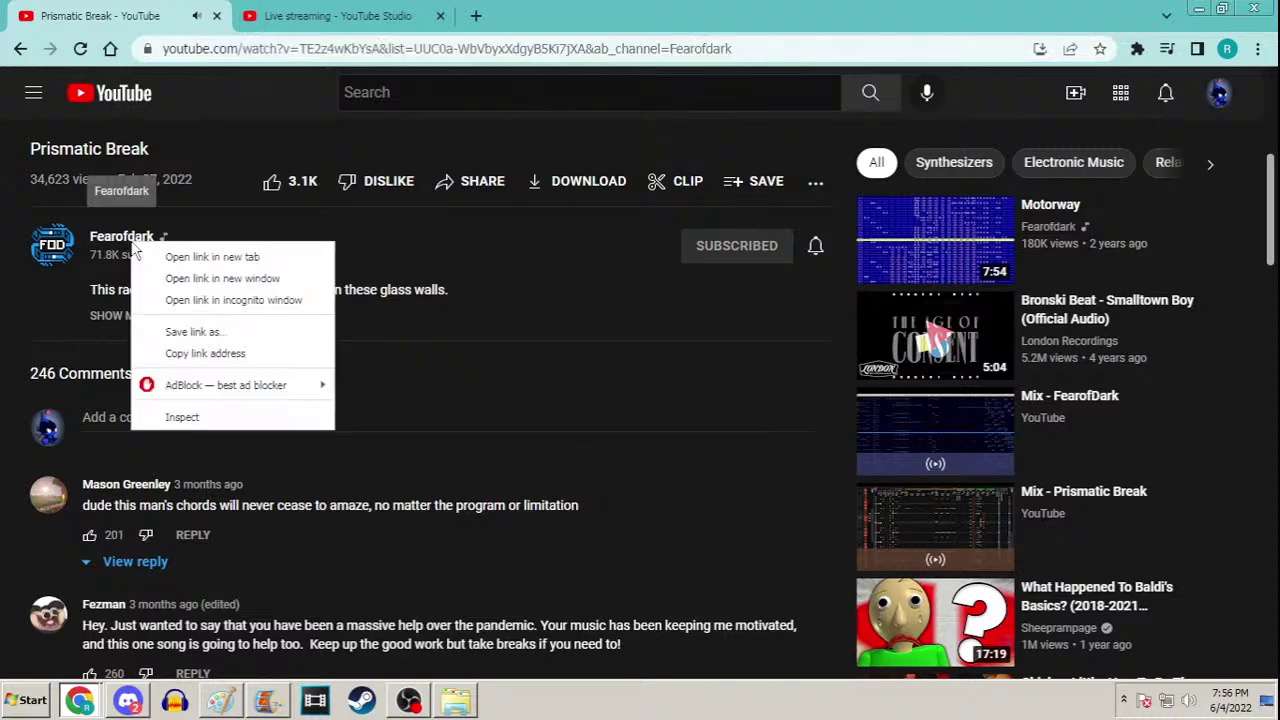
click(200, 254)
click(380, 18)
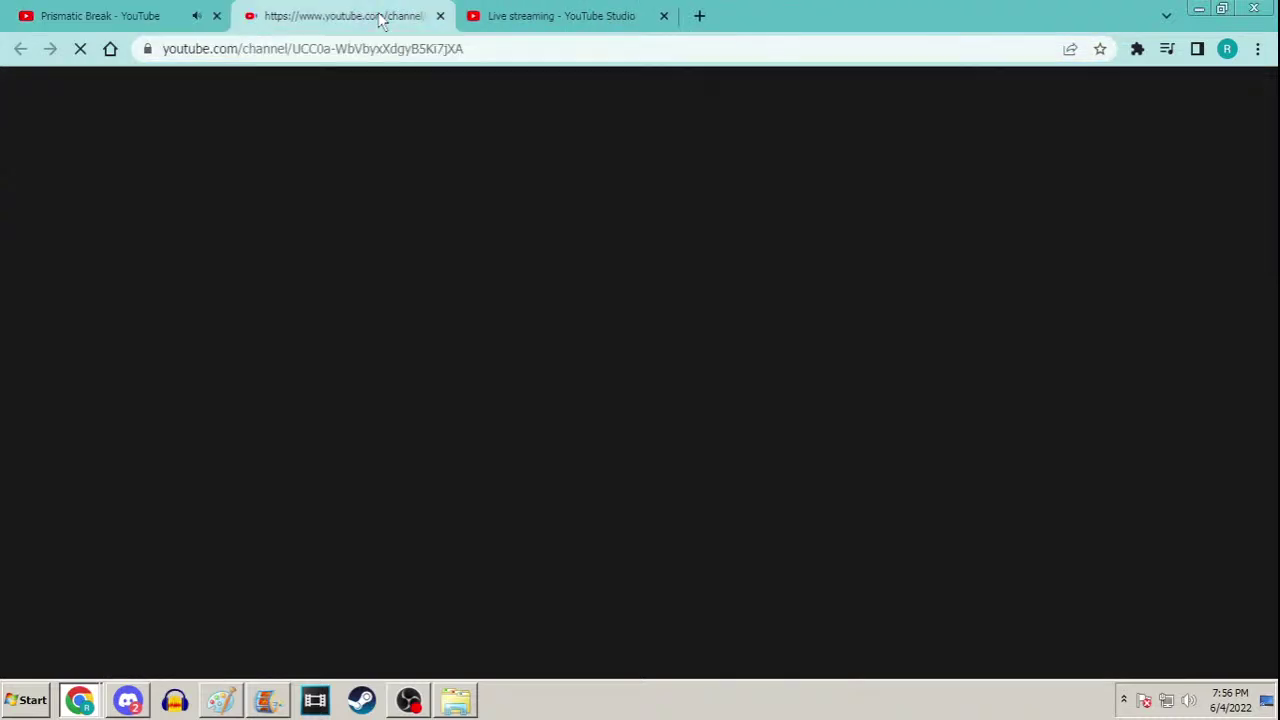
click(420, 48)
key(ctrl+c)
Switch to the pop-out YouTube live chat and send the copied Fearofdark channel link
click(128, 700)
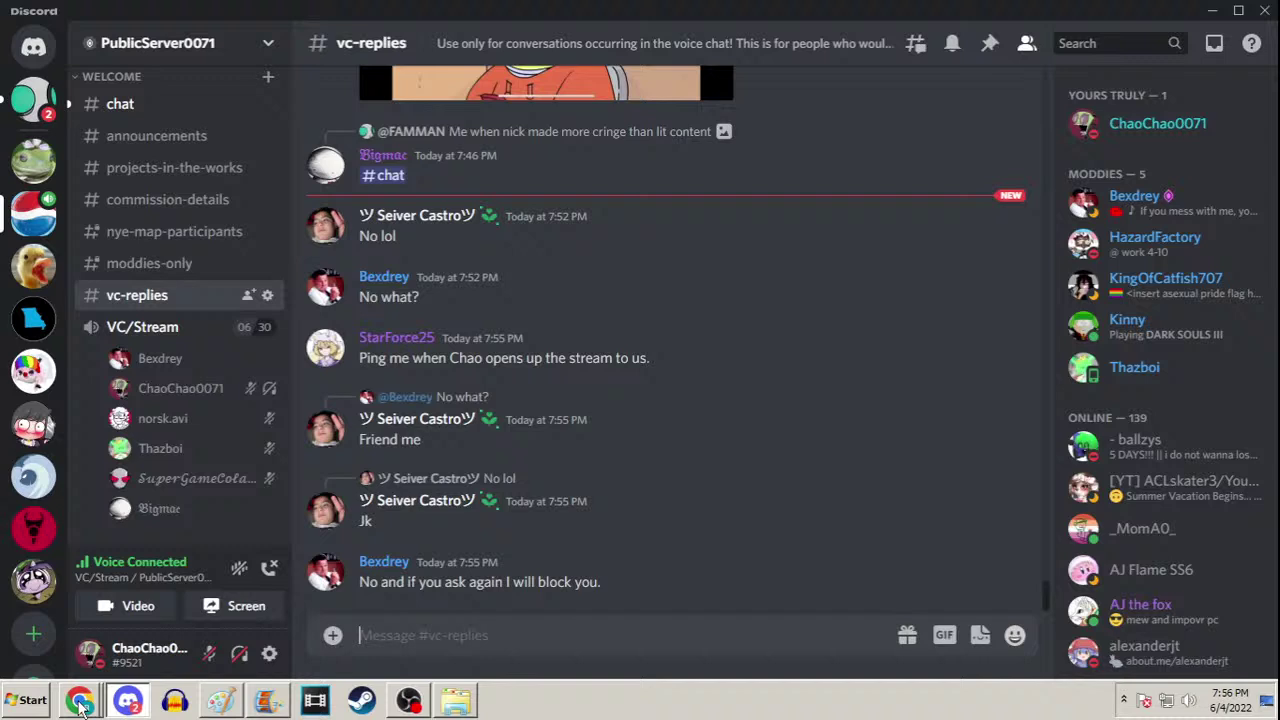
click(138, 660)
click(1138, 612)
key(ctrl+v)
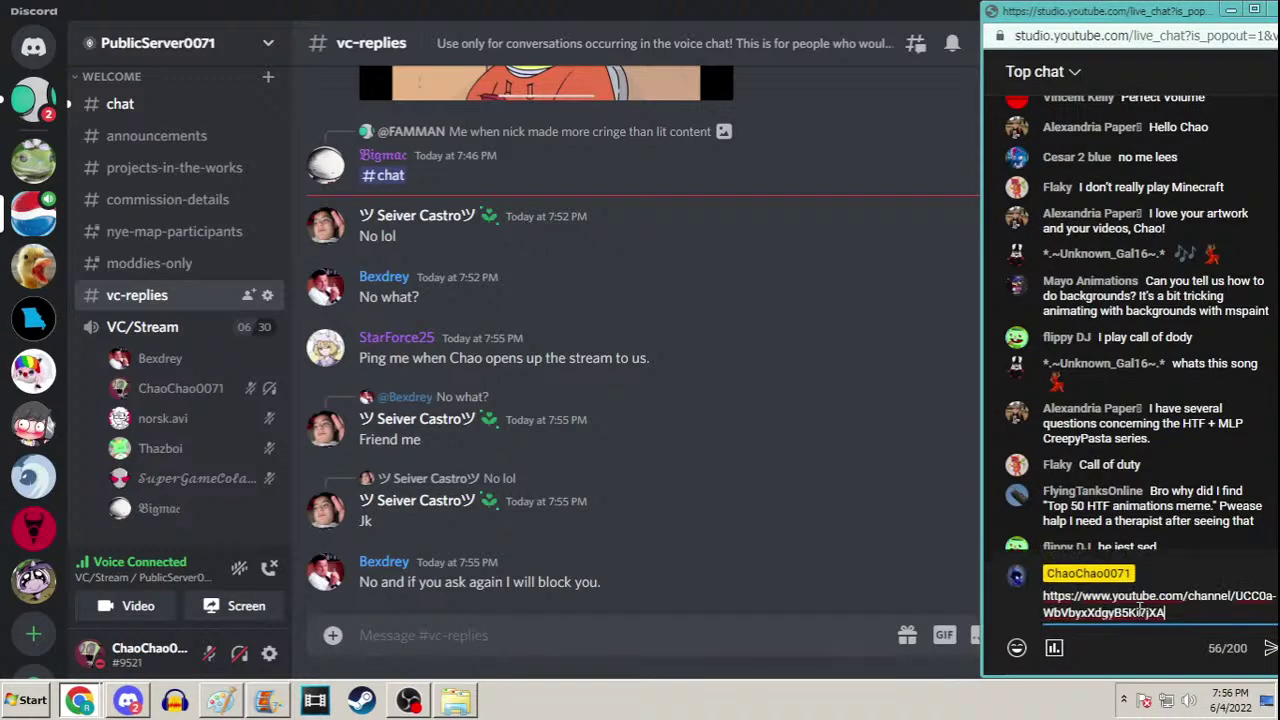
key(Return)
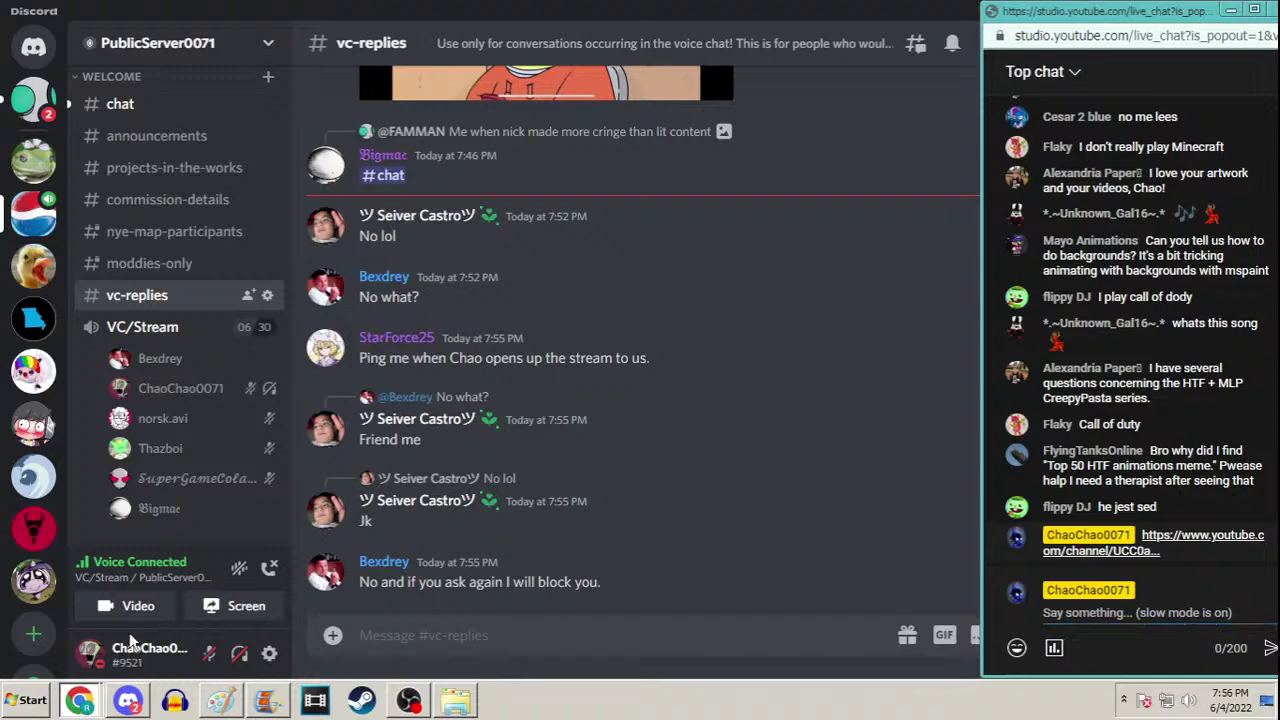
Back in Chrome, close the Fearofdark channel page and copy the Prismatic Break video address without its list and channel parameters
click(83, 703)
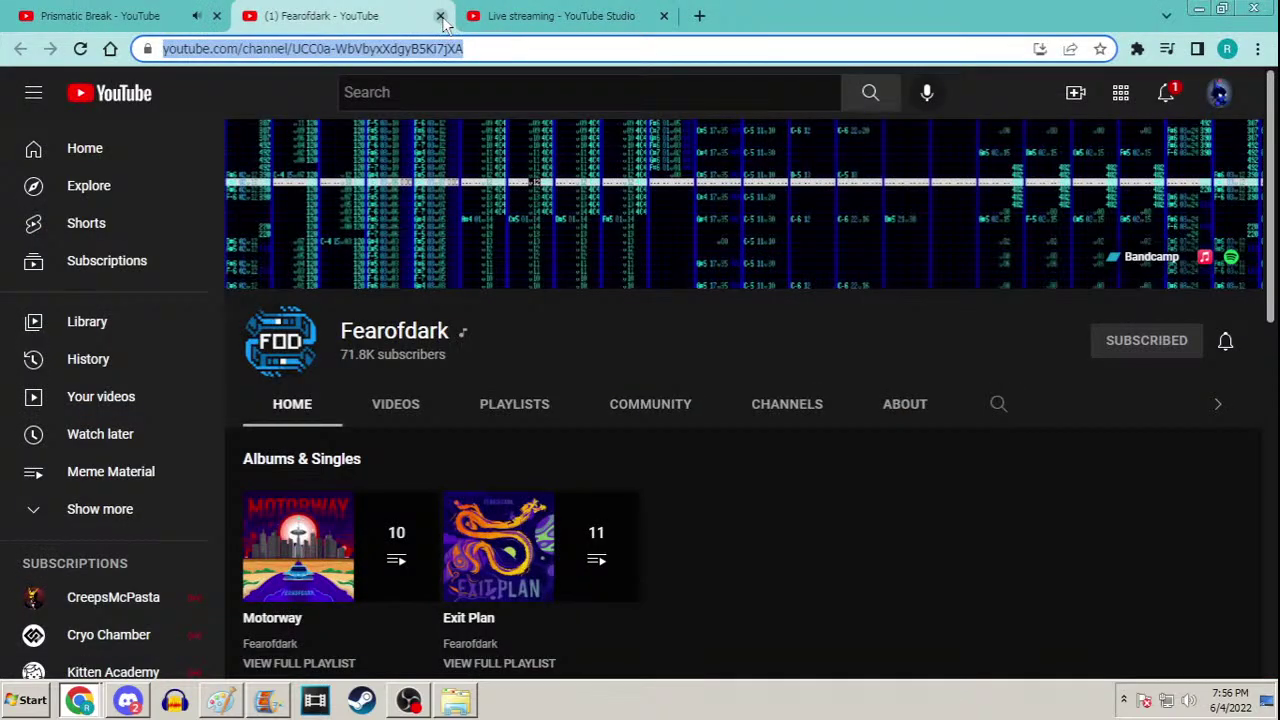
click(100, 16)
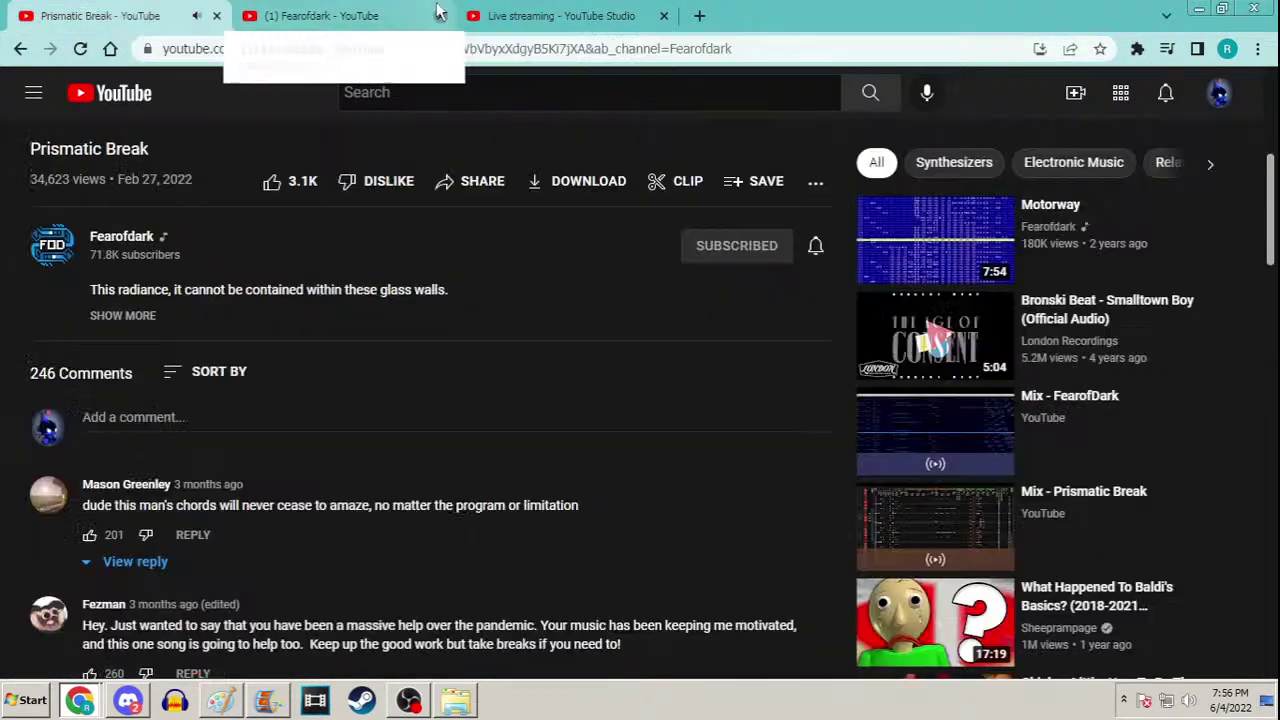
click(440, 16)
click(306, 48)
click(524, 48)
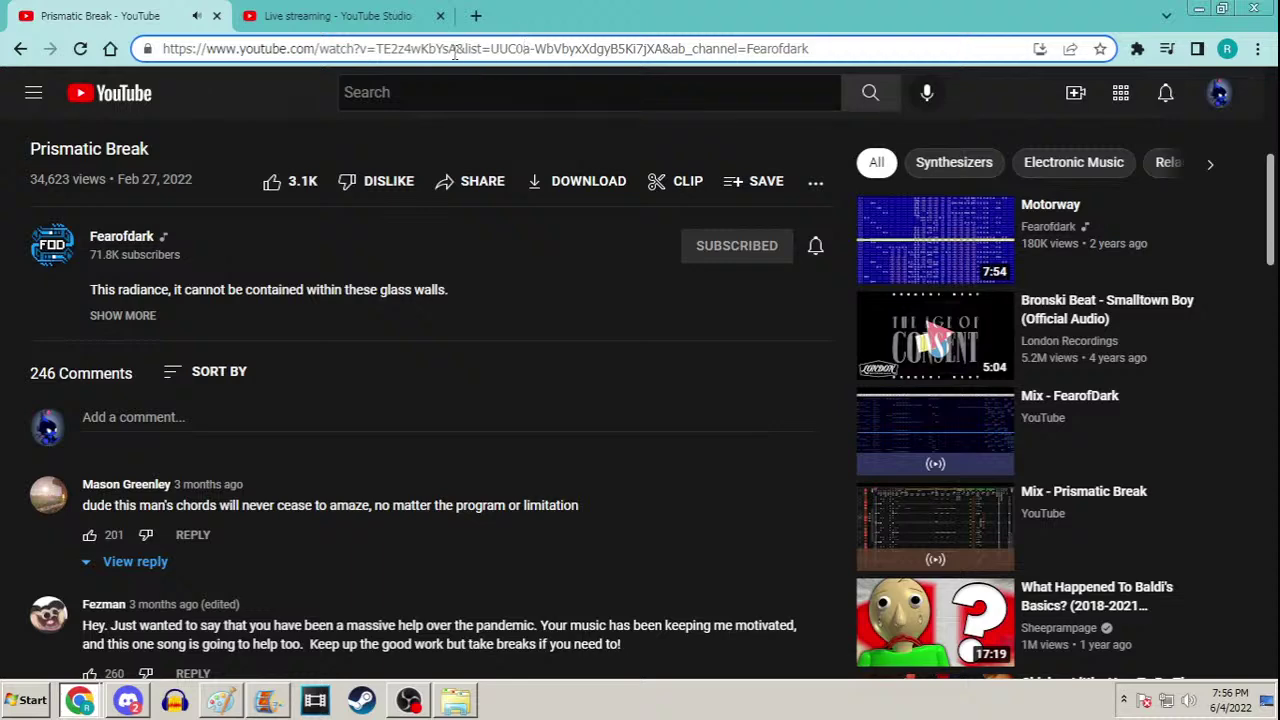
drag(456, 48, 133, 35)
key(ctrl+c)
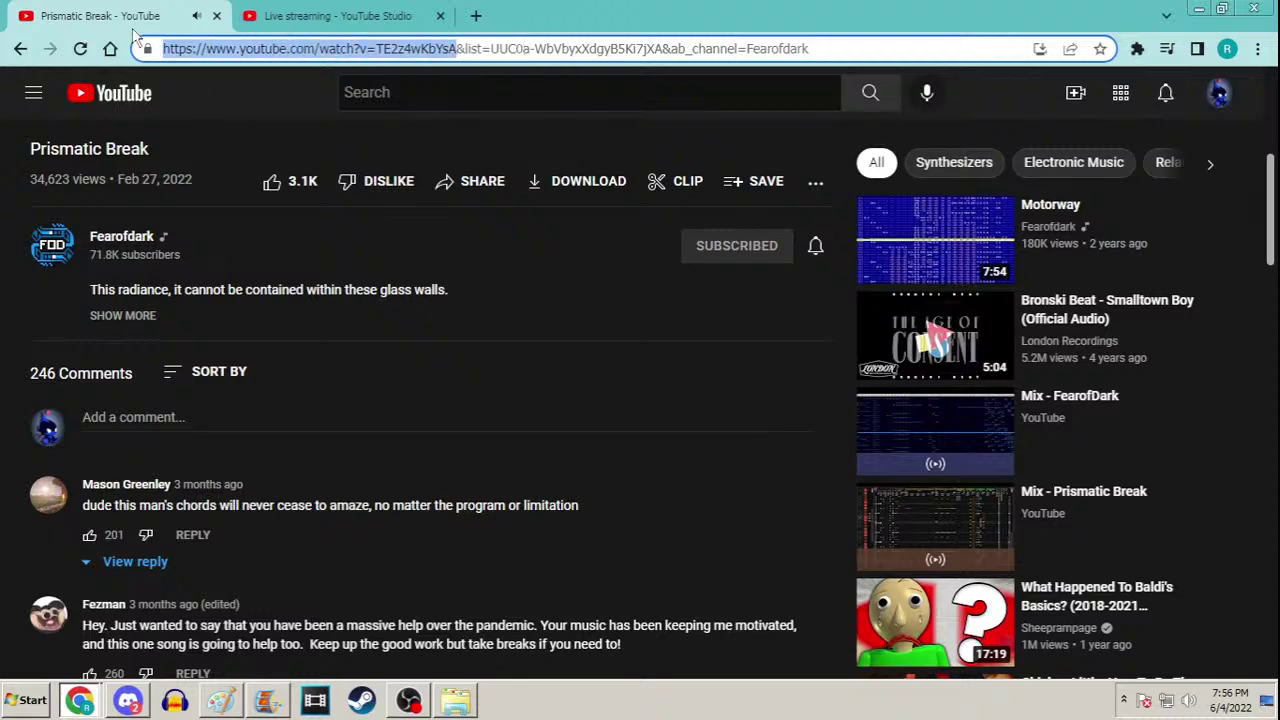
Return to the pop-out live chat and send the copied Prismatic Break video link
click(128, 700)
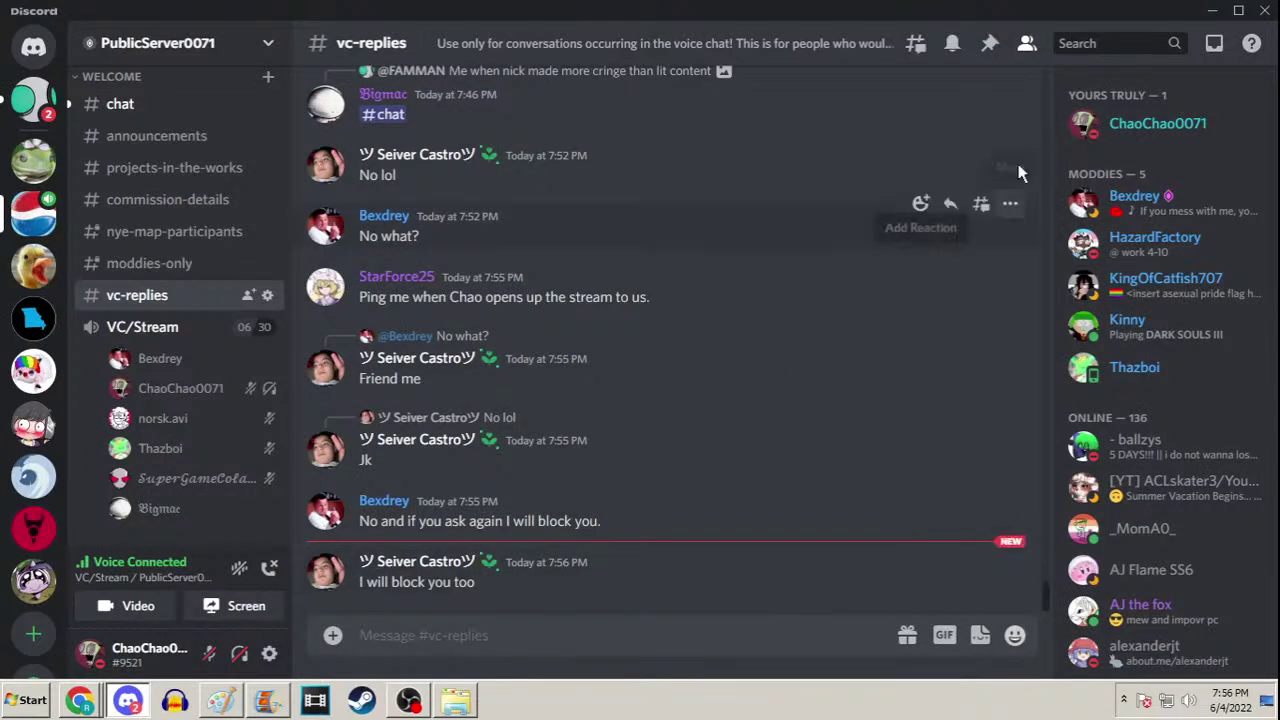
key(alt+Tab)
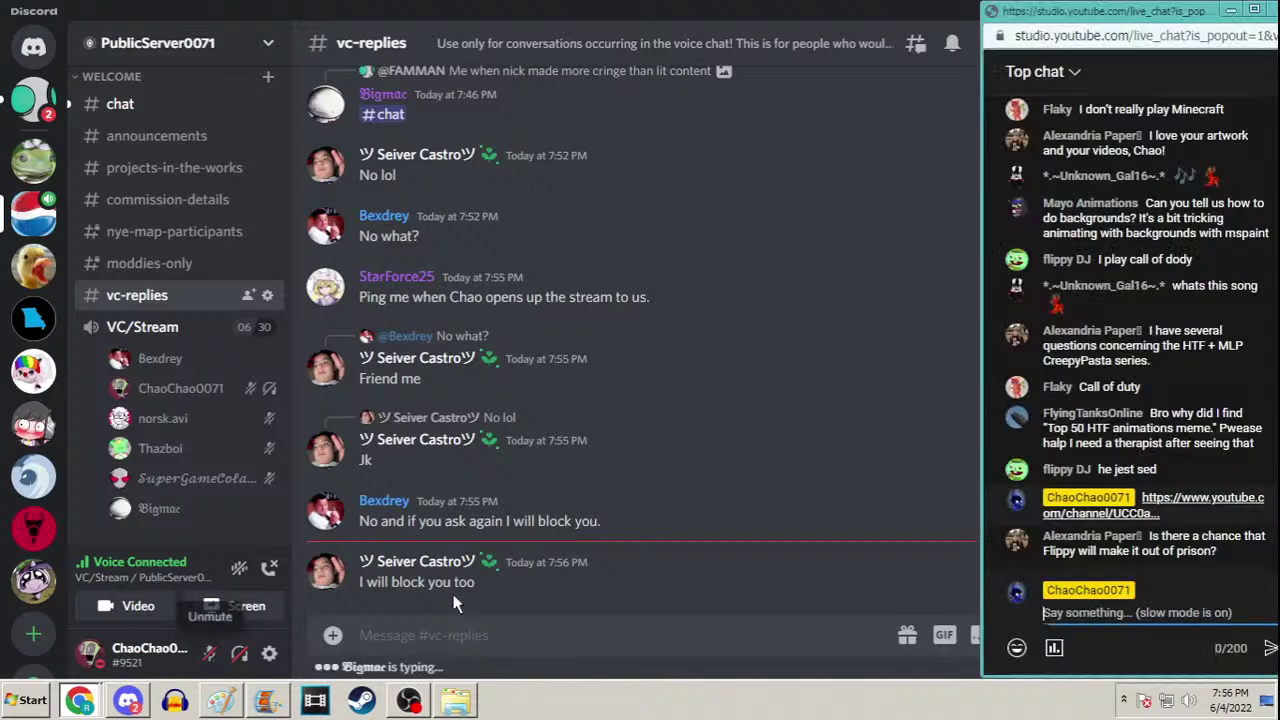
key(ctrl+v)
key(Return)
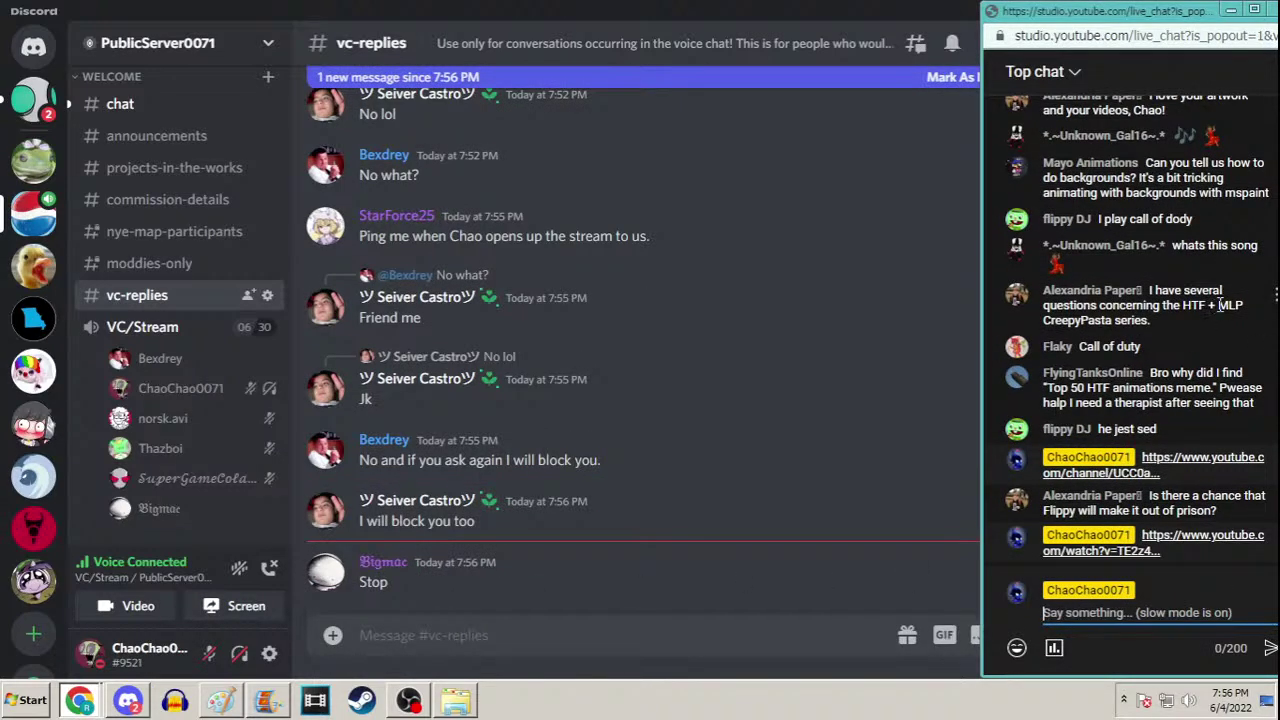
In Discord, review the vc-replies messages and time out the member who wrote "I will block you too"
click(712, 8)
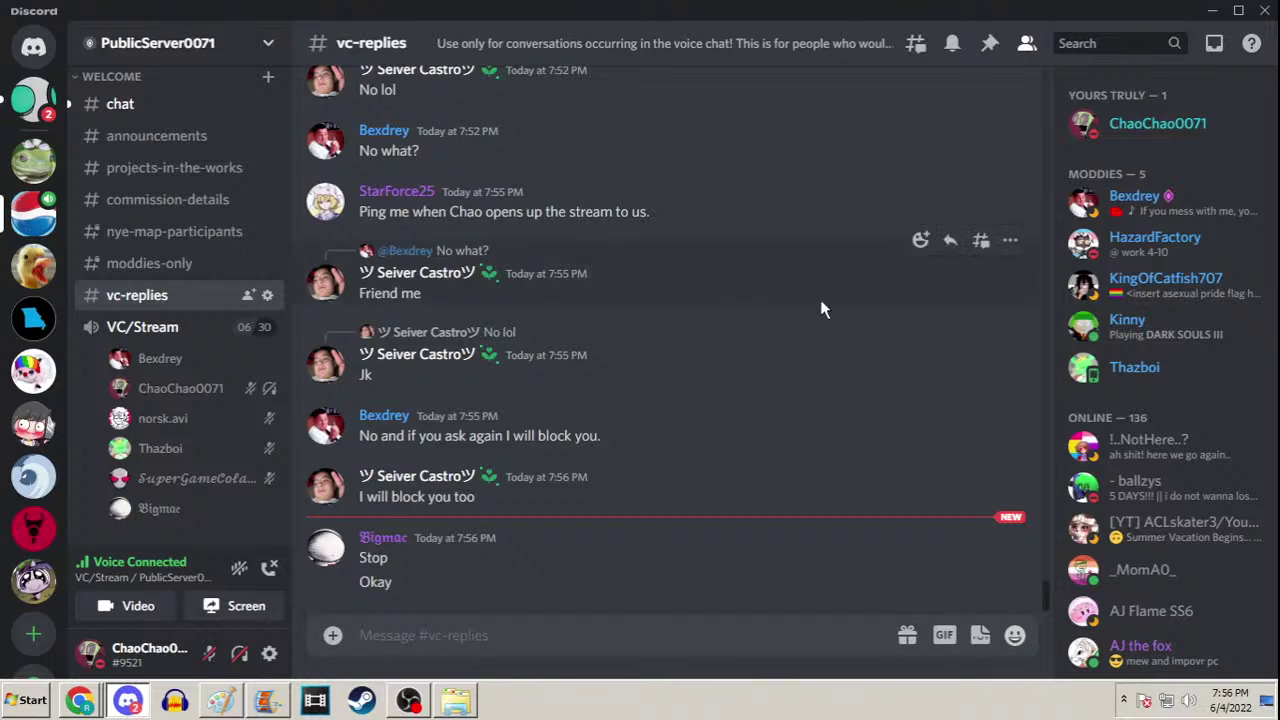
scroll(818, 313, up, 2)
scroll(818, 313, up, 5)
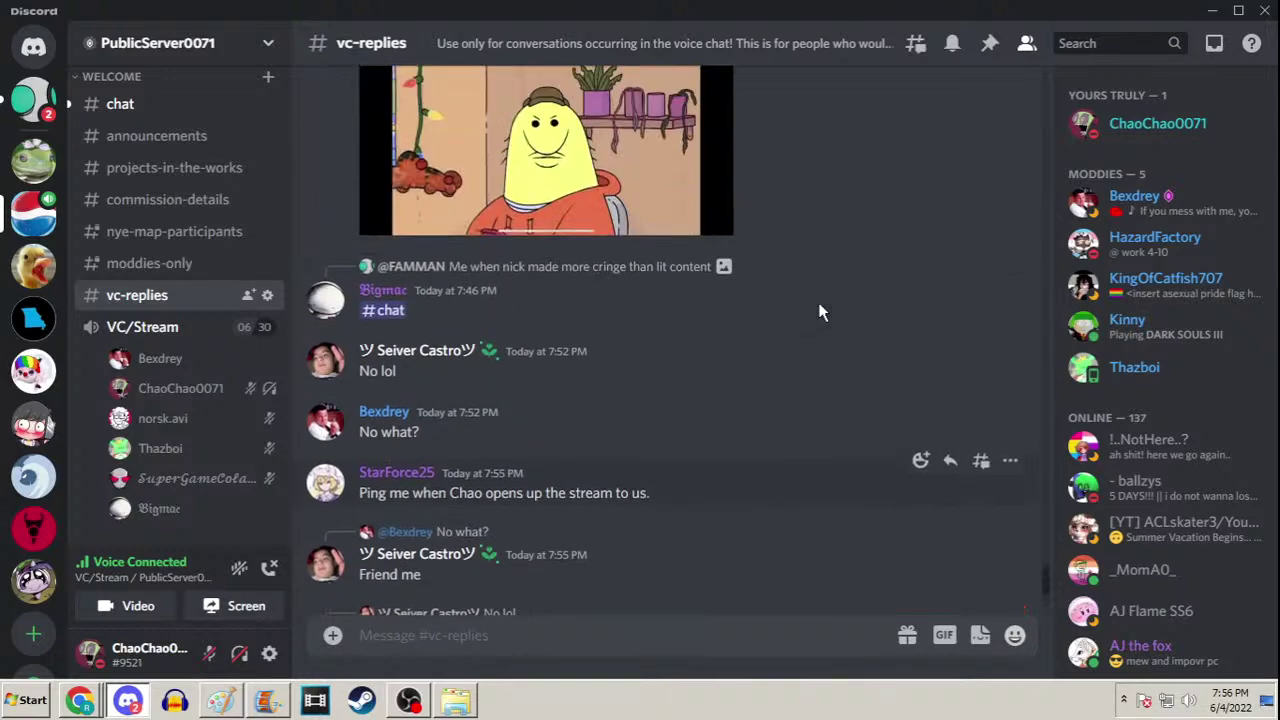
scroll(818, 313, down, 5)
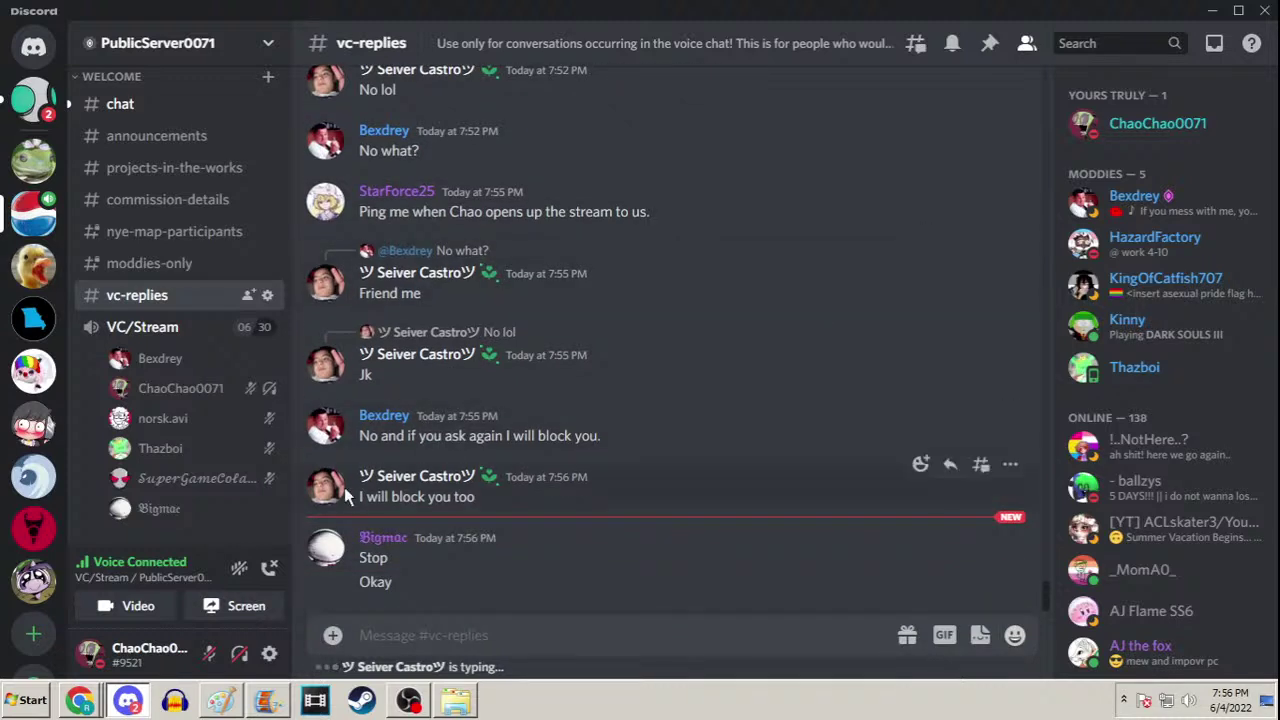
right_click(383, 487)
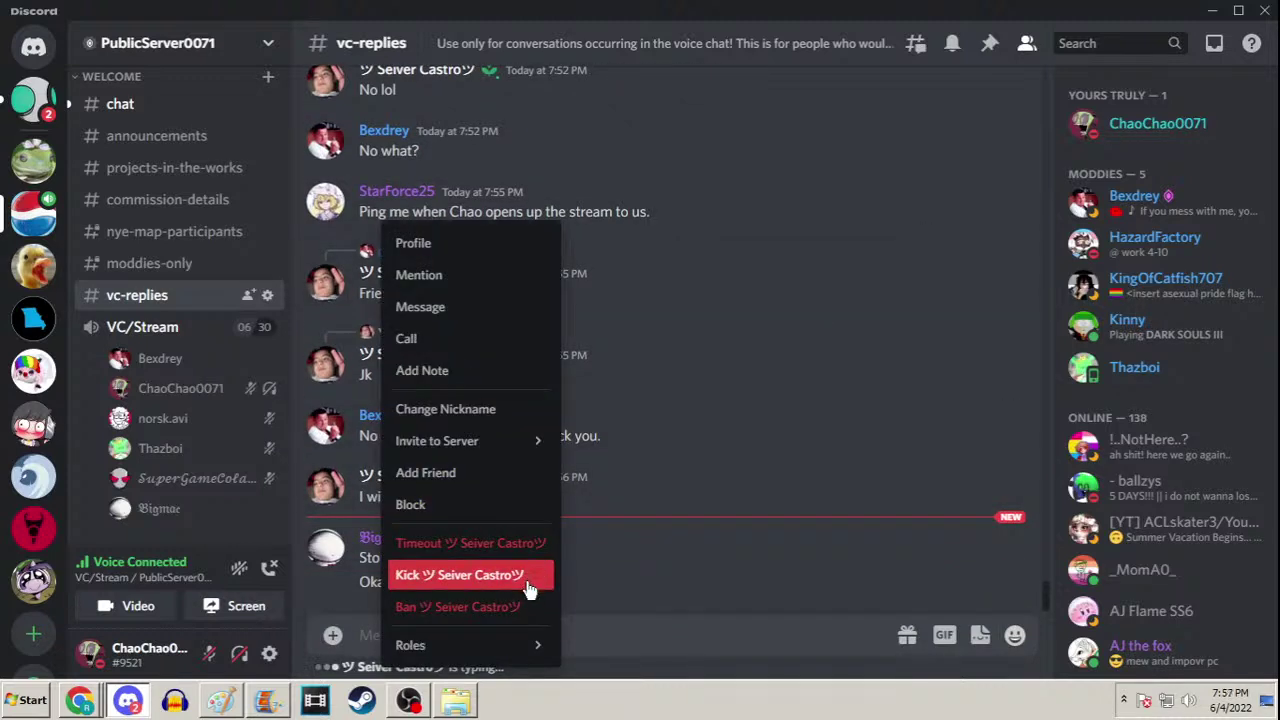
mouse_move(535, 655)
click(505, 542)
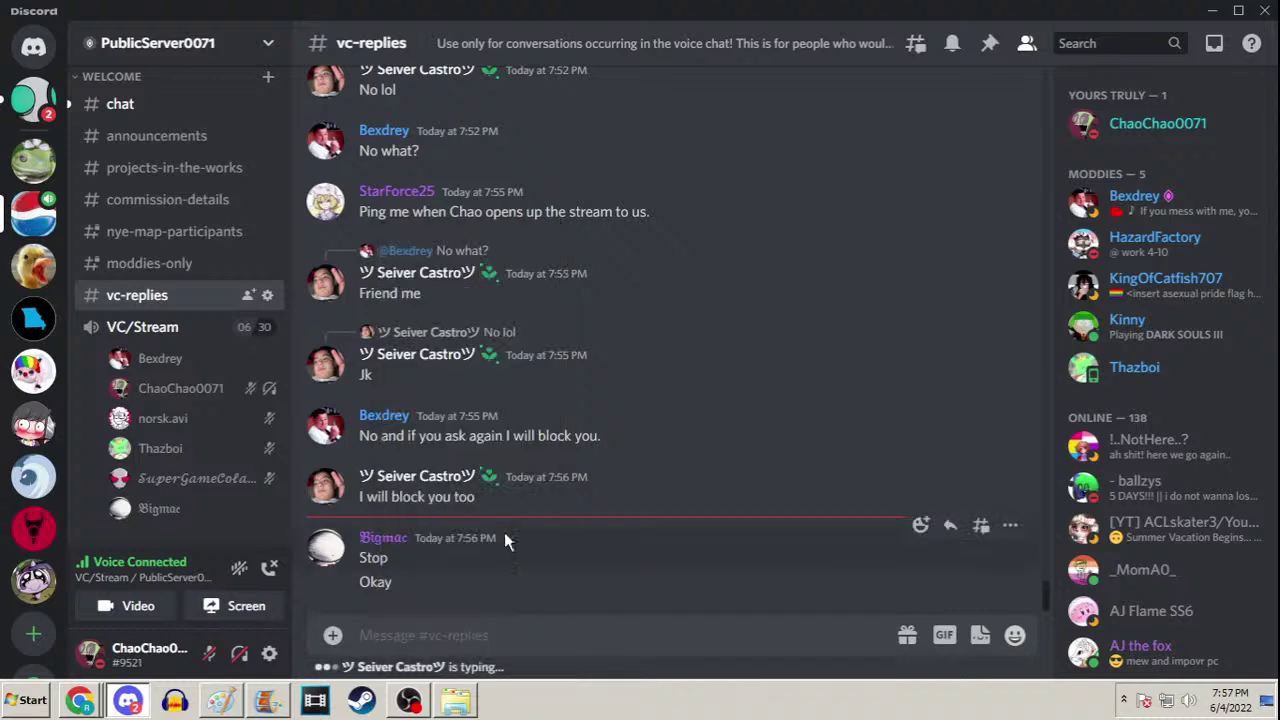
click(737, 323)
click(785, 484)
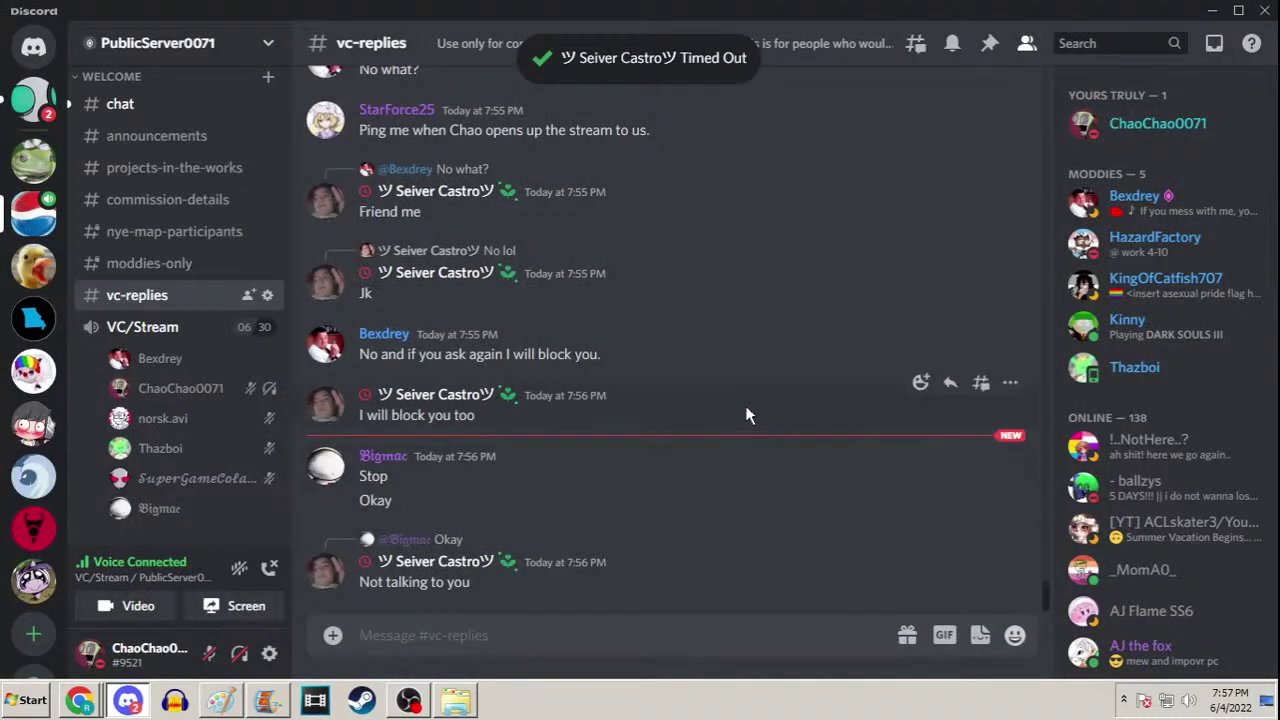
Look through the messages in the server's chat and vc-replies channels, ending in chat
click(172, 112)
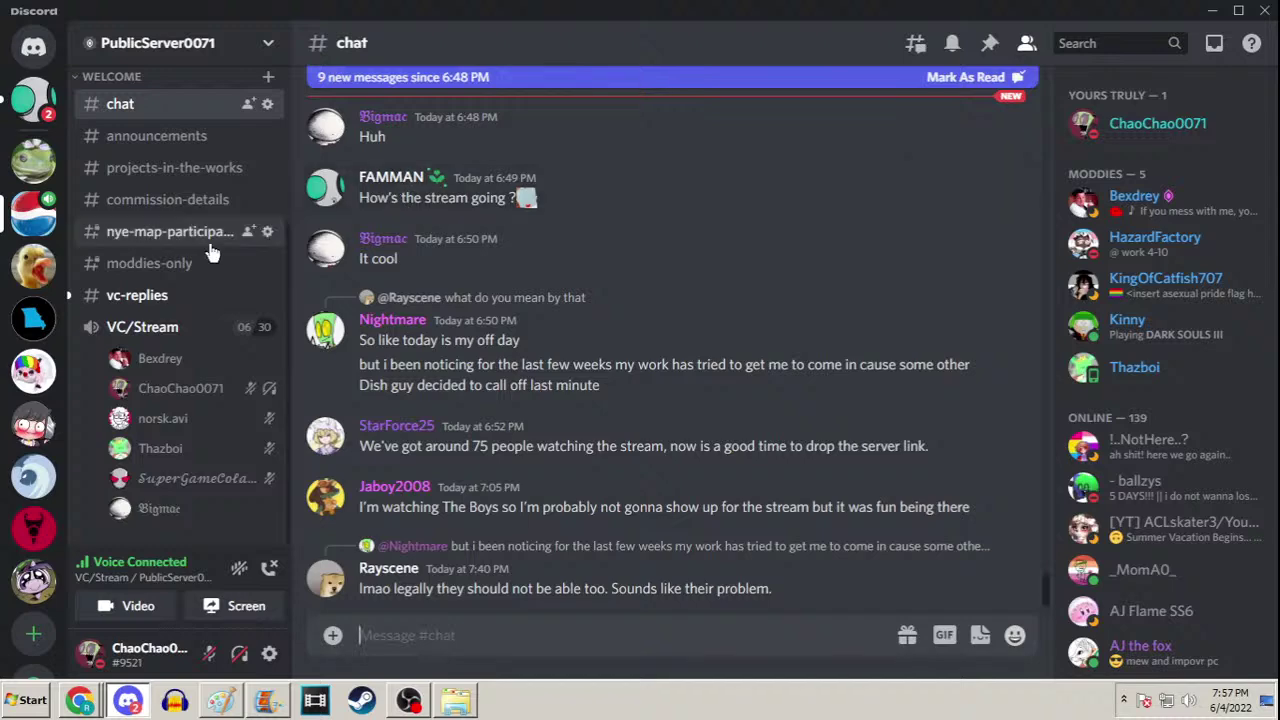
click(160, 298)
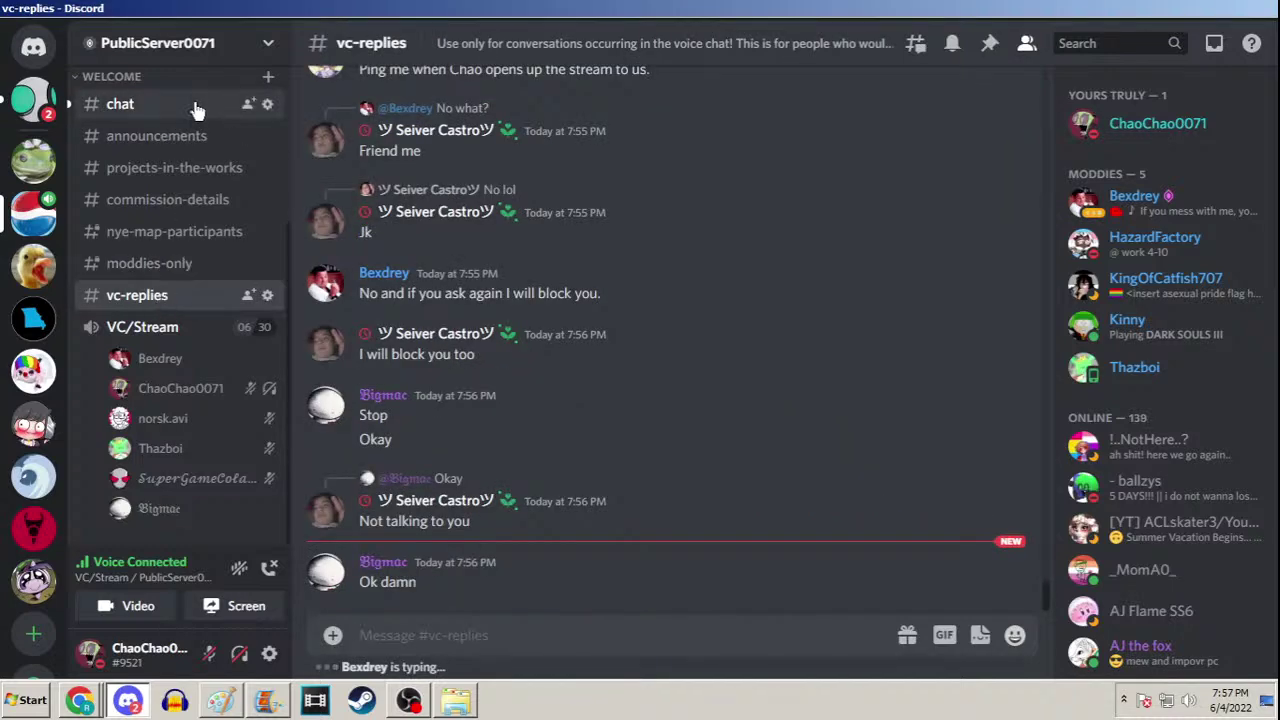
click(200, 108)
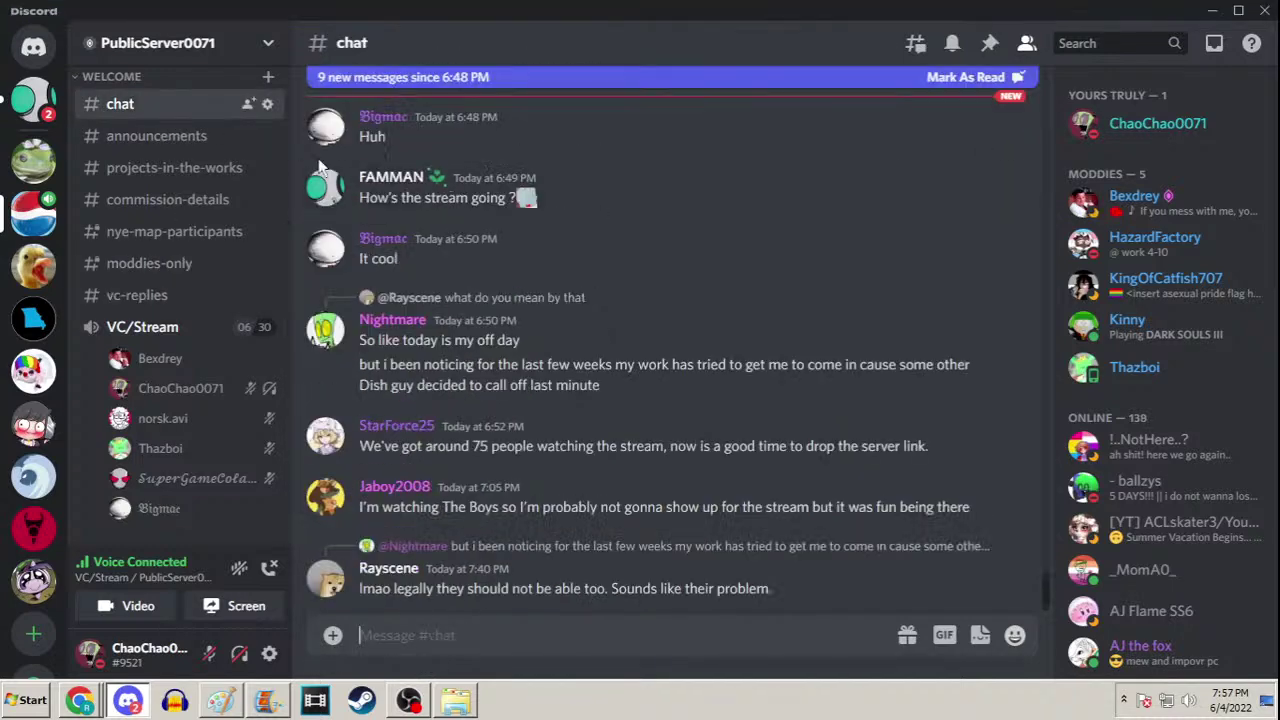
Switch to Chrome, check the live stream's page in YouTube Studio, and return to the Paint drawing
click(1212, 10)
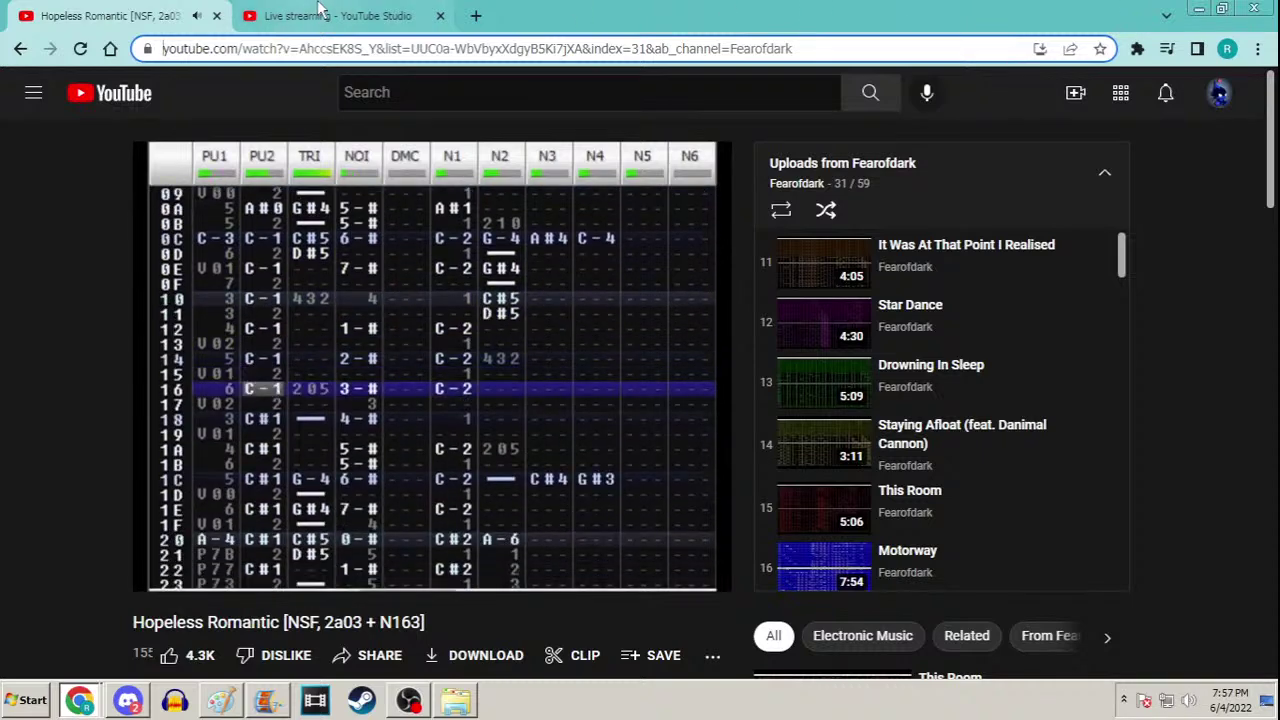
click(355, 12)
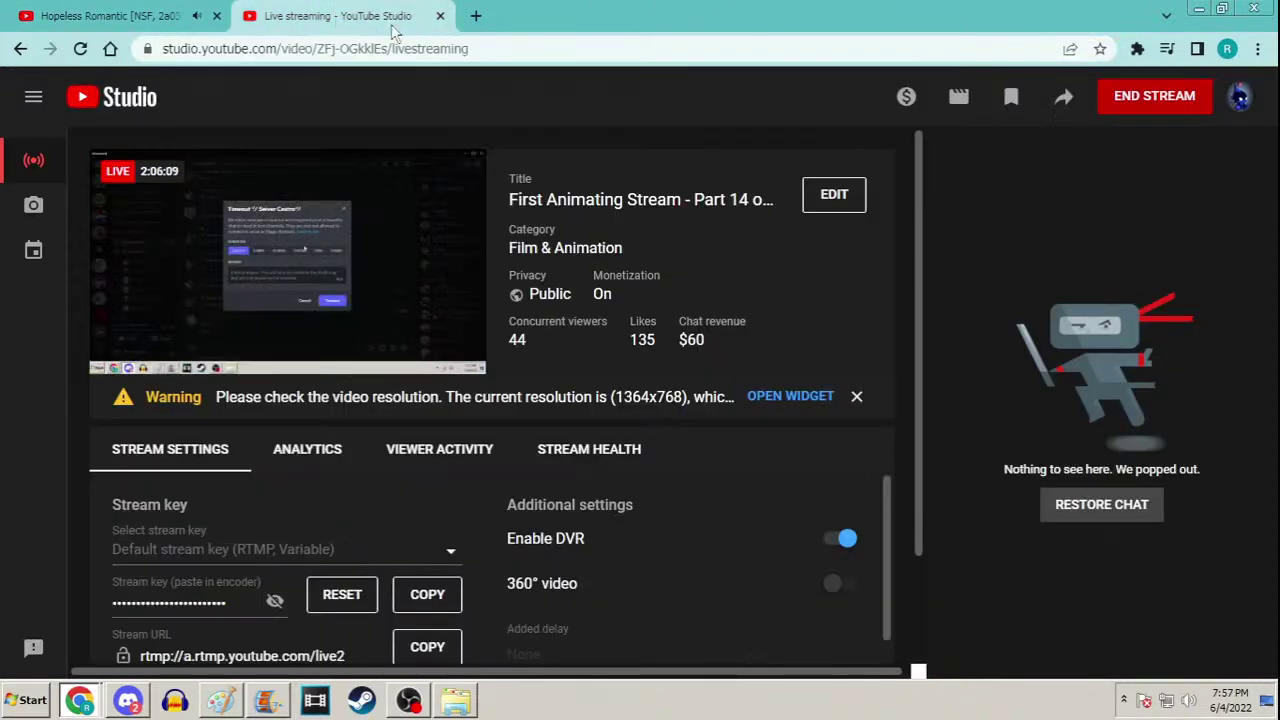
click(1199, 8)
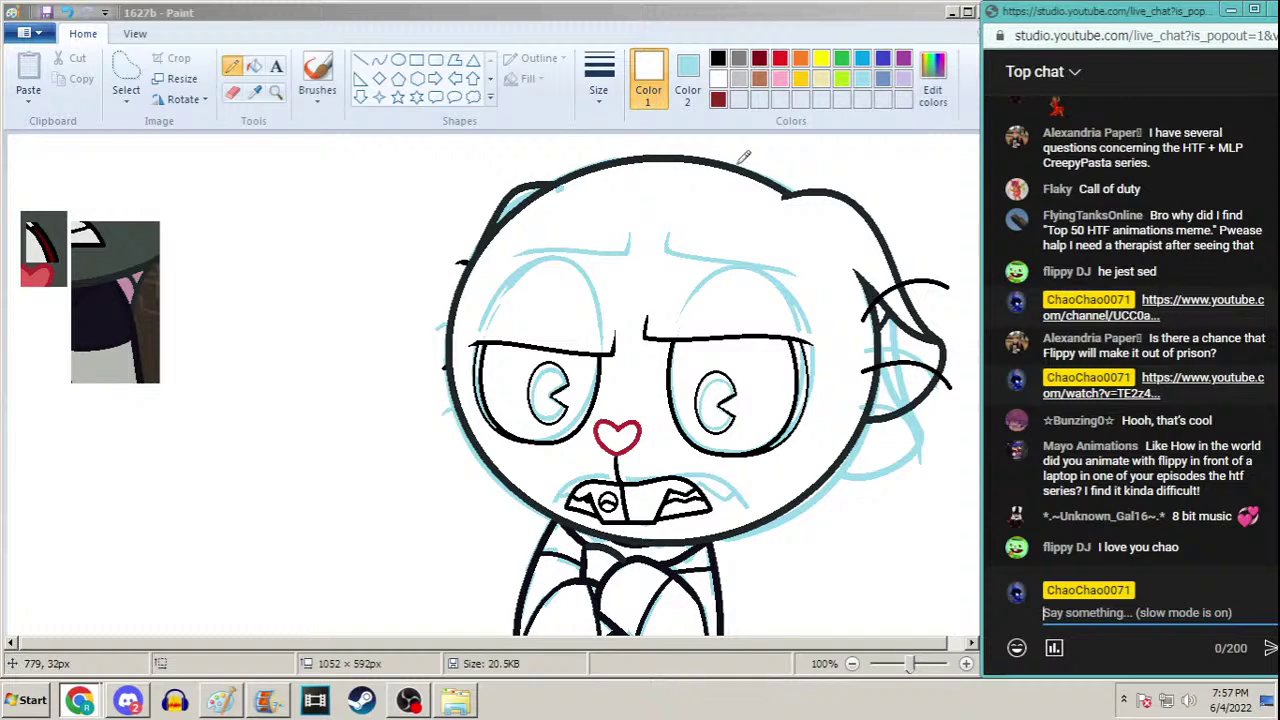
click(848, 175)
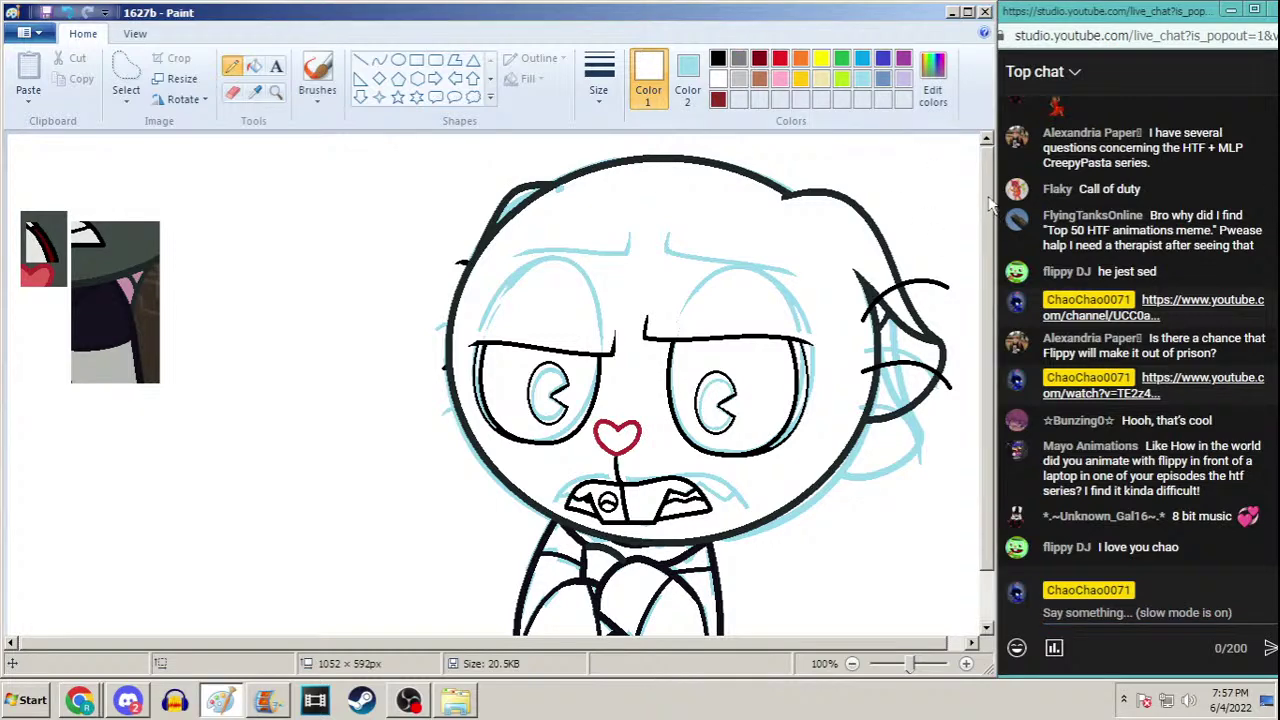
scroll(990, 205, down, 2)
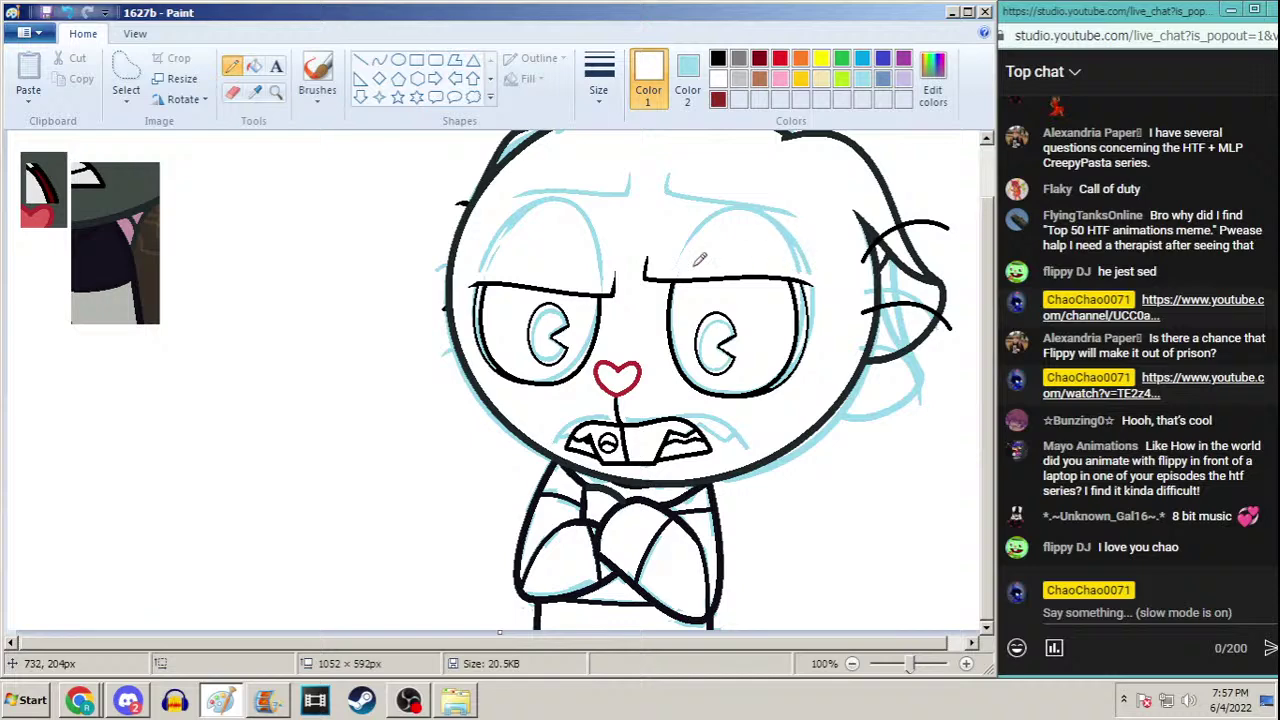
click(256, 92)
click(190, 630)
Switch to Discord, undeafen the account in the VC/Stream voice channel, and open the vc-replies channel
click(128, 700)
click(242, 655)
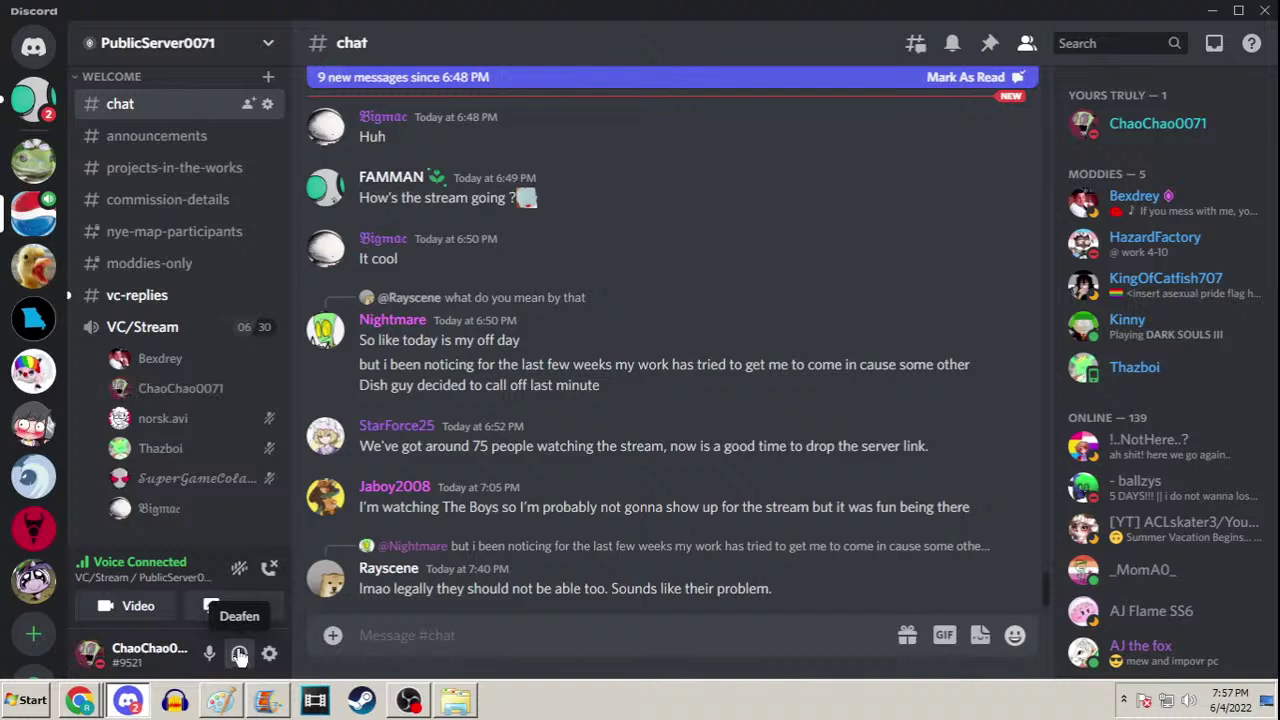
click(176, 298)
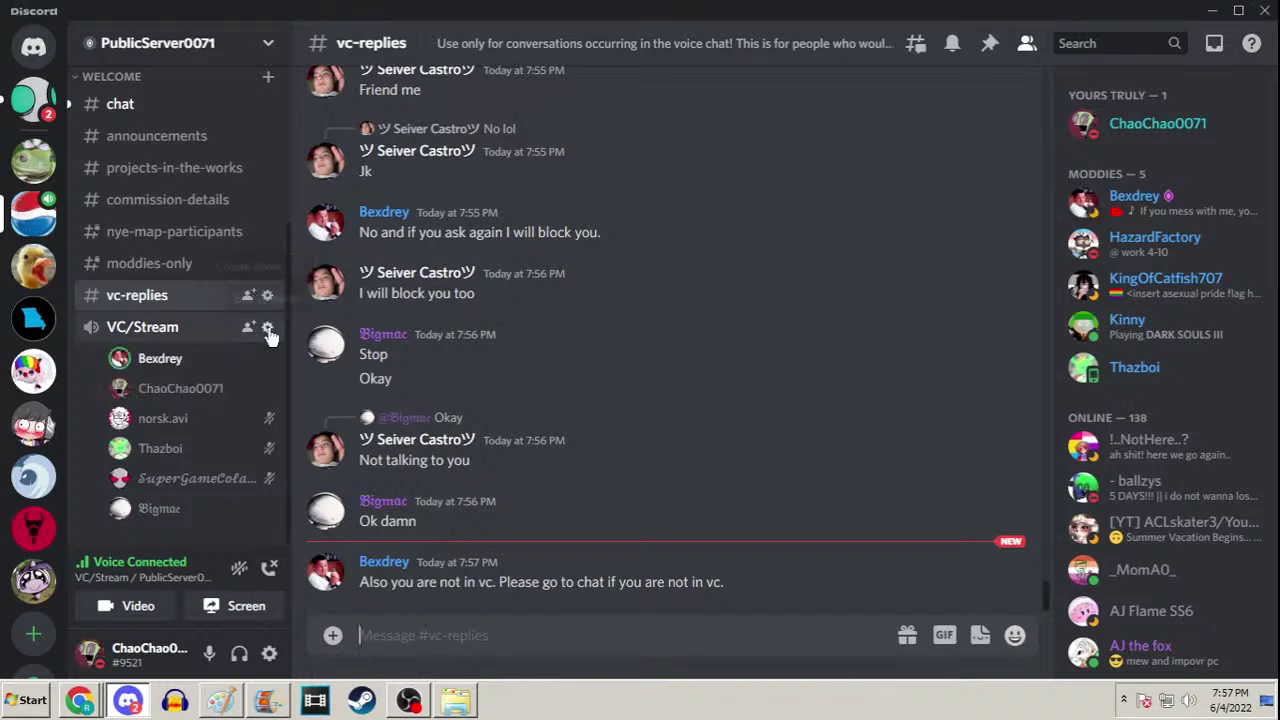
Try to time out the member who wrote "I will block you too" in vc-replies for 1 day
right_click(447, 450)
click(490, 580)
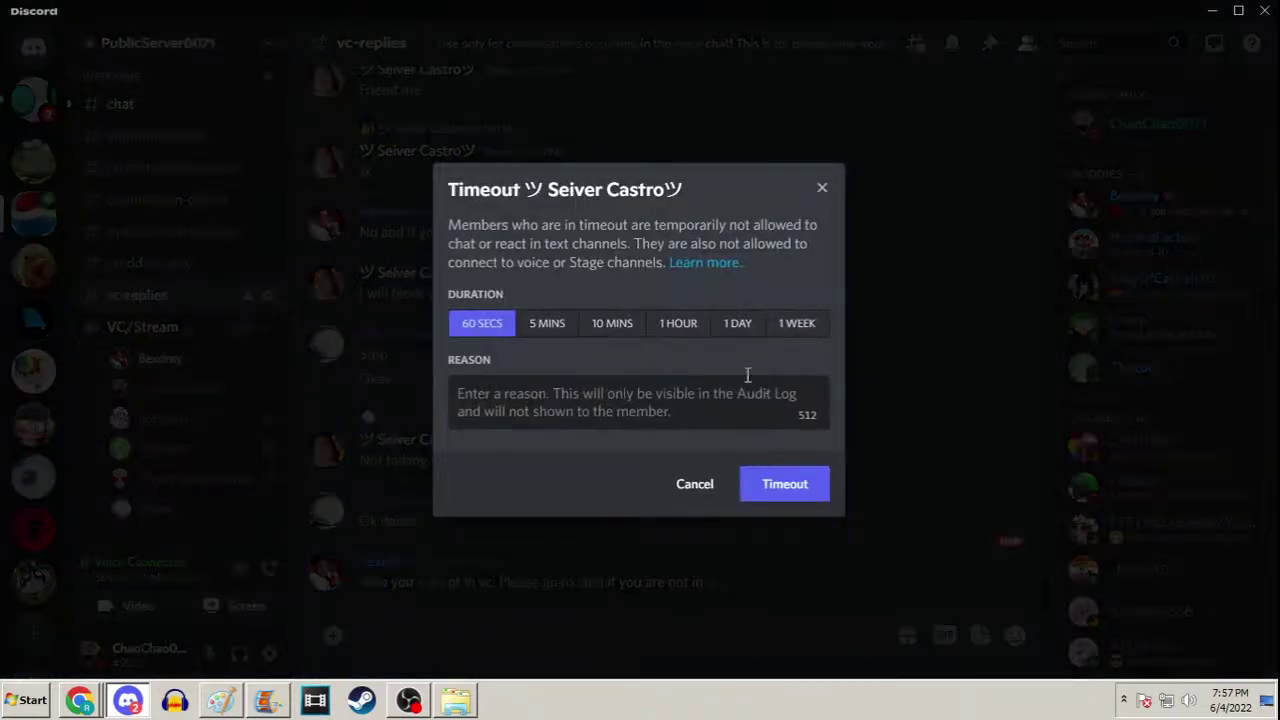
click(737, 323)
click(794, 484)
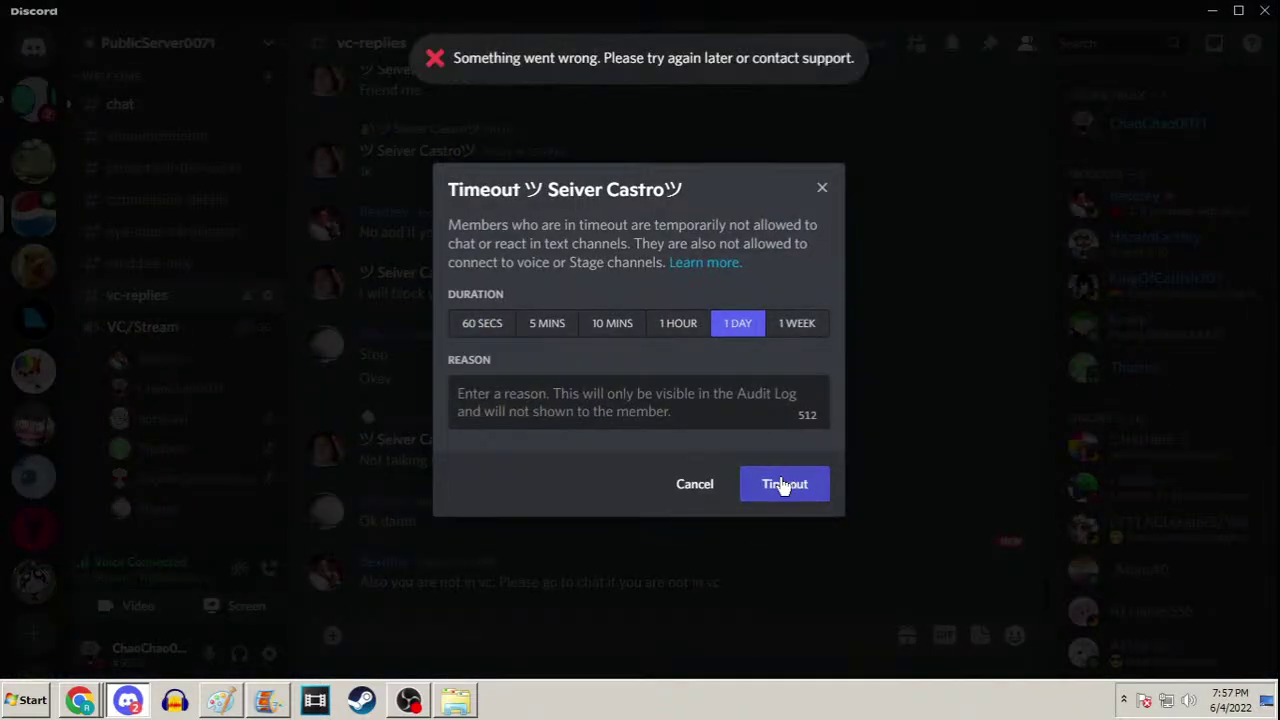
click(692, 486)
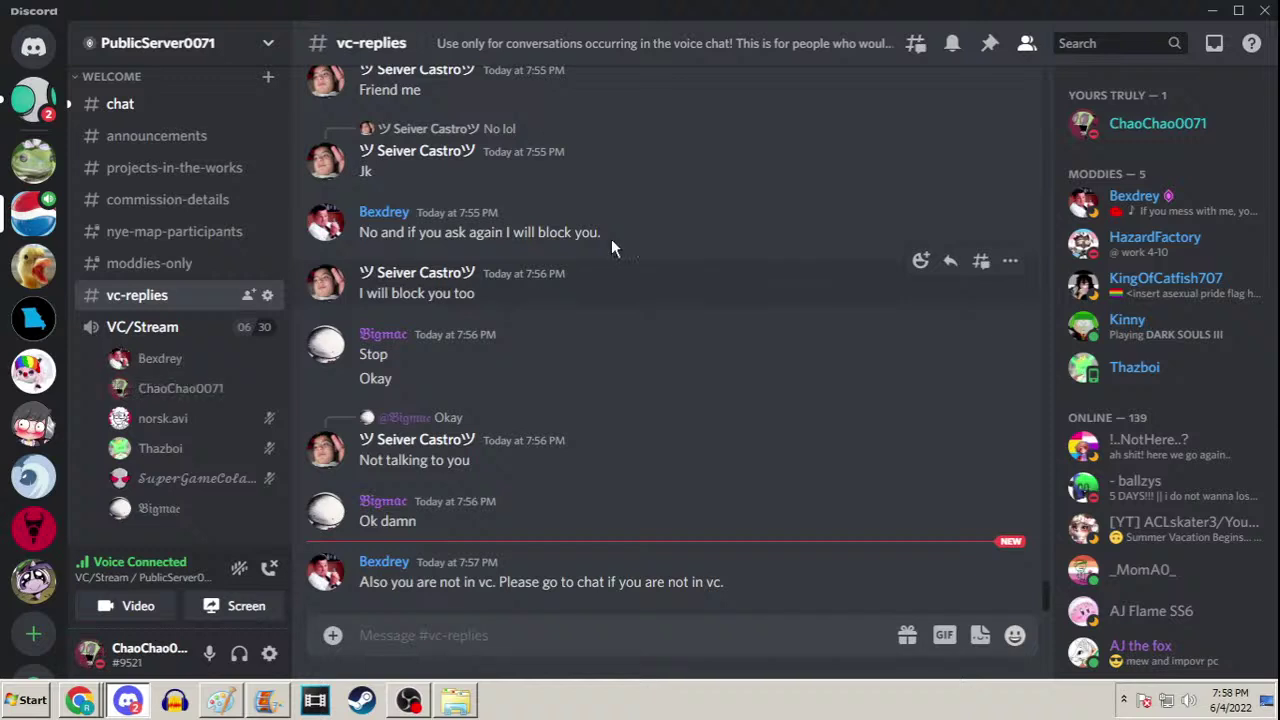
Review the recent vc-replies messages and ban the member who wrote "Not talking to you" from the server
scroll(640, 255, up, 3)
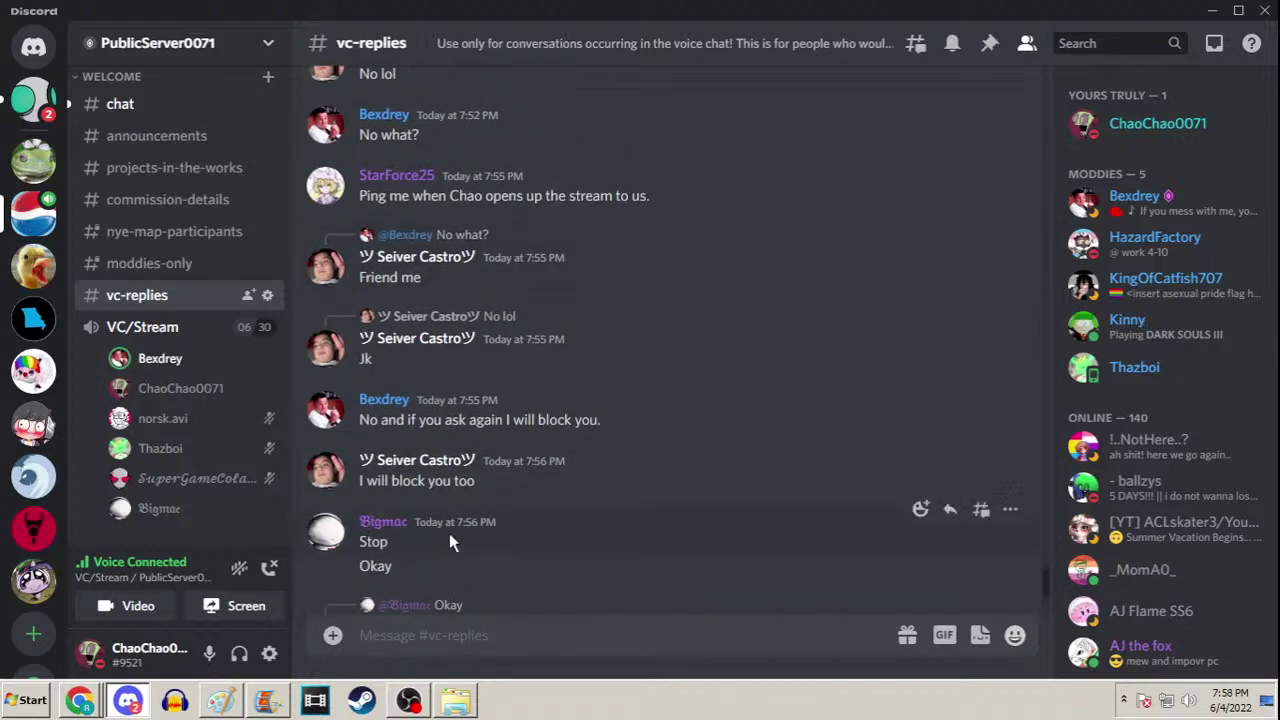
right_click(452, 466)
scroll(460, 505, down, 1)
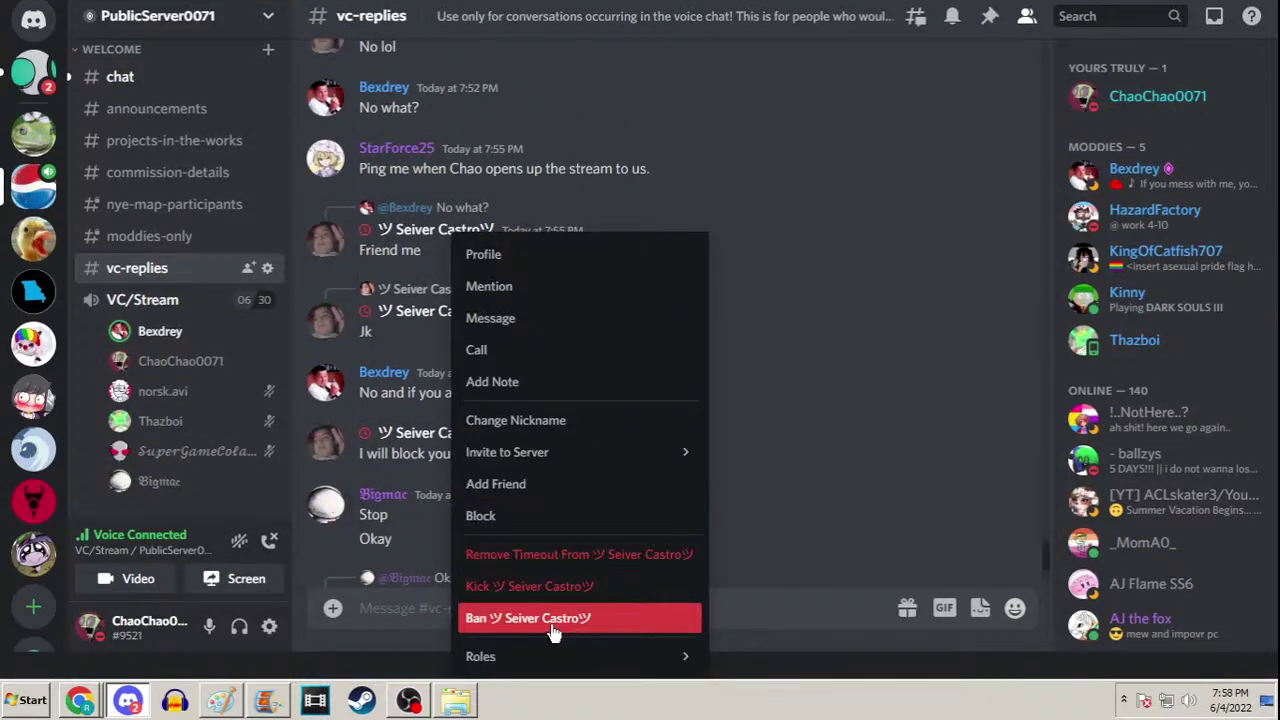
click(415, 470)
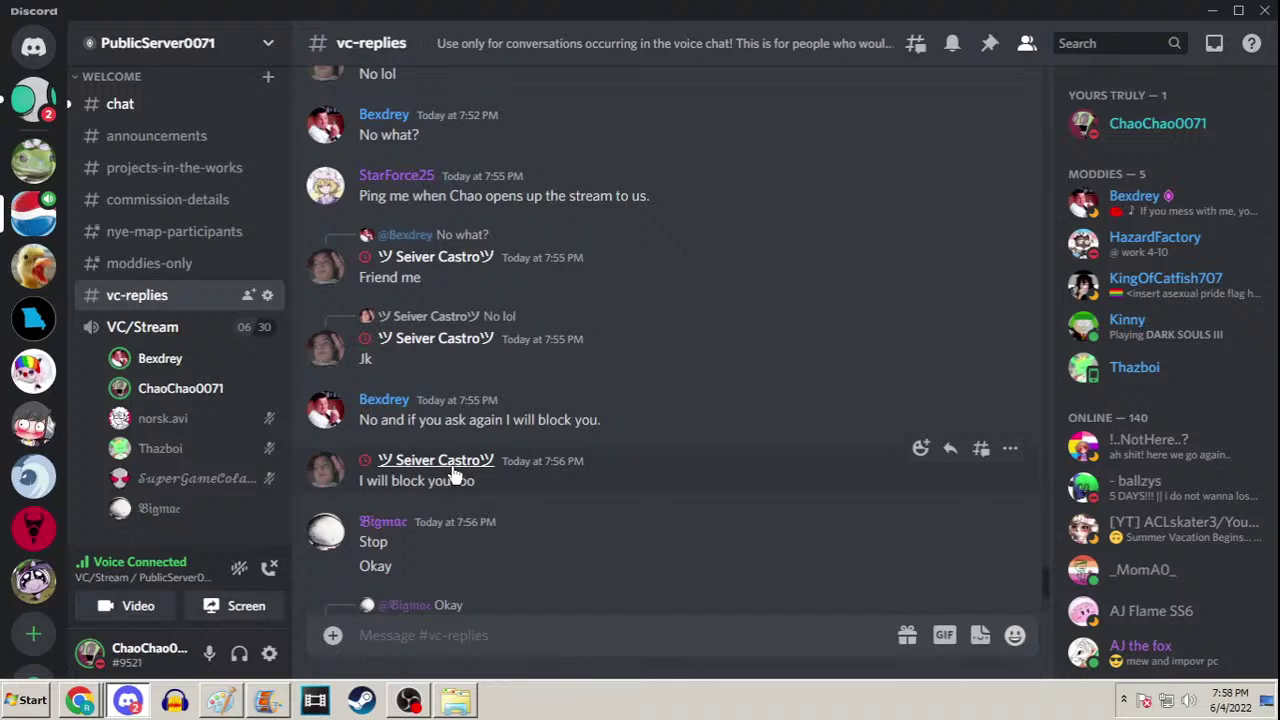
scroll(455, 470, down, 3)
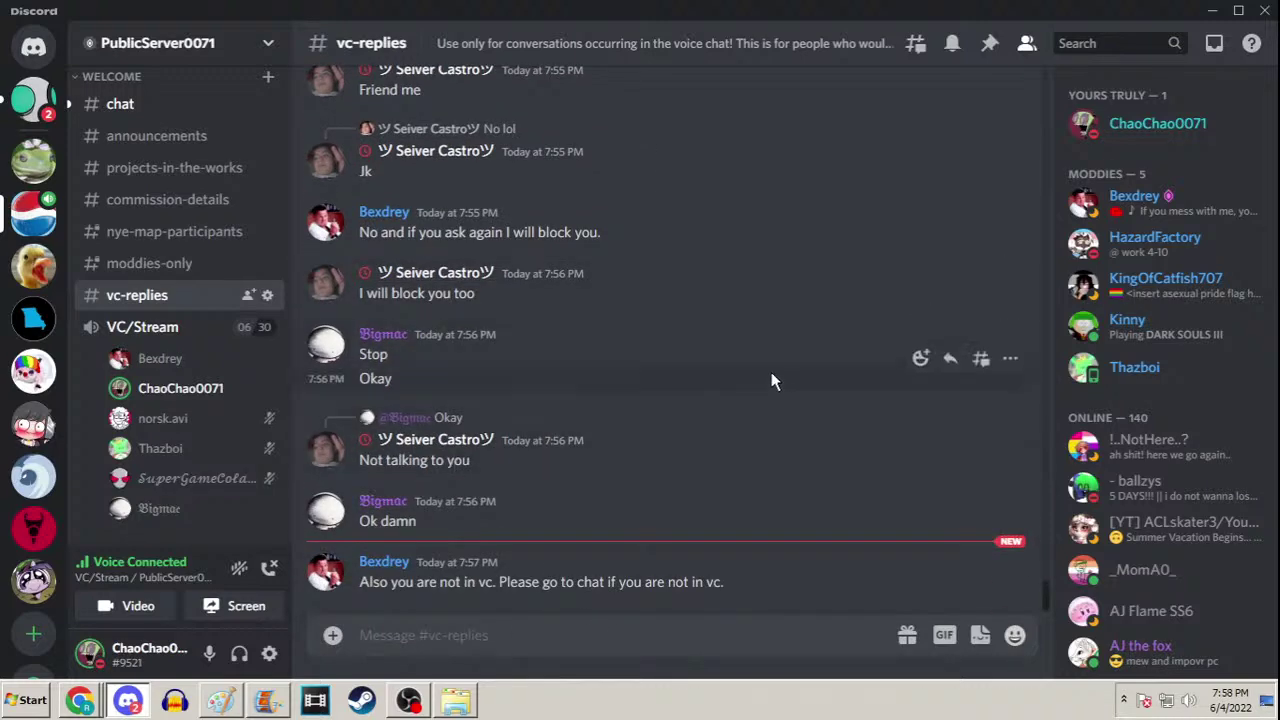
right_click(477, 440)
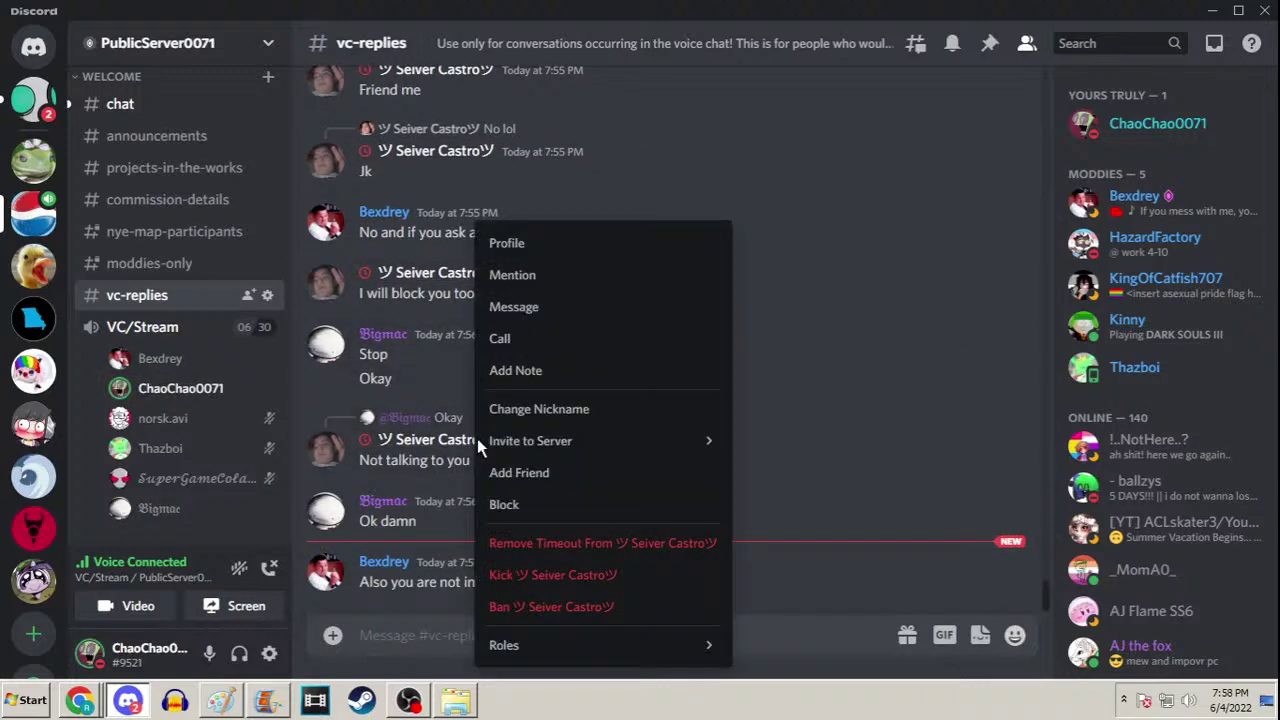
click(540, 607)
click(777, 591)
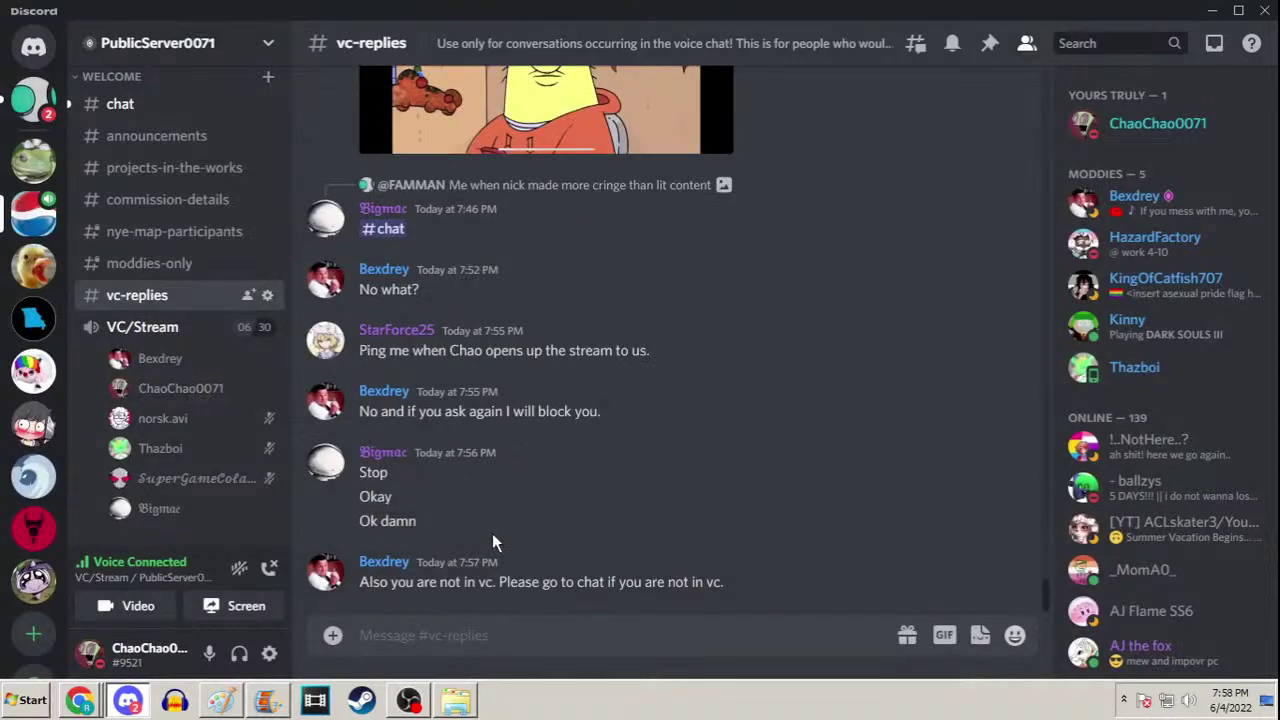
Open the server's chat channel, and return to the drawing in Paint
click(170, 108)
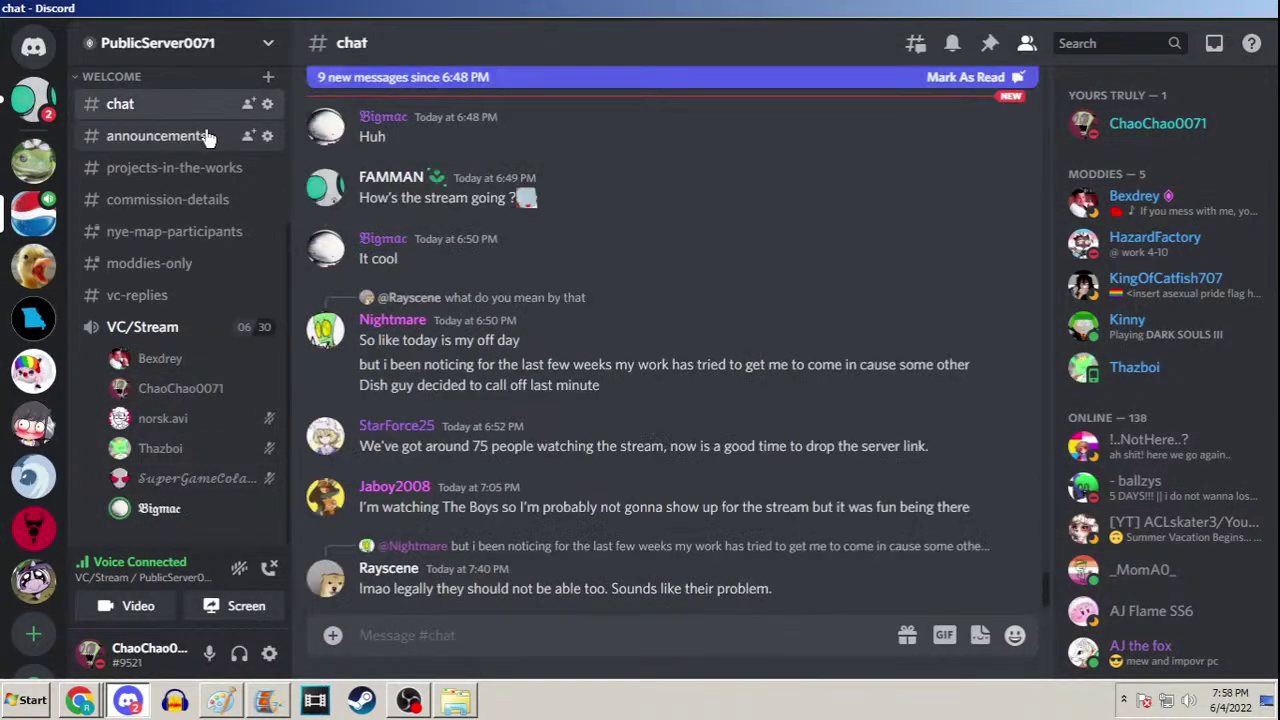
click(1218, 8)
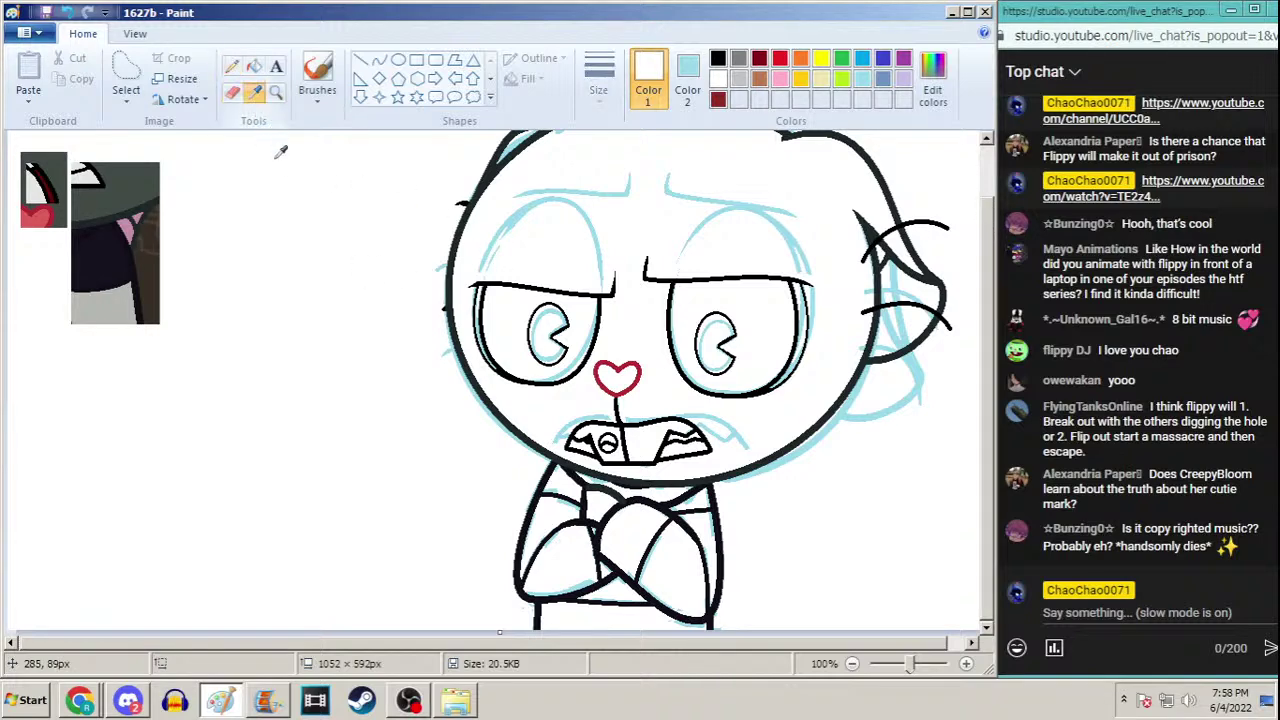
Remove the light-blue sketch lines from the whole drawing, keeping only the inked linework, and inspect the result at 100% zoom
scroll(280, 150, down, 1)
key(ctrl+a)
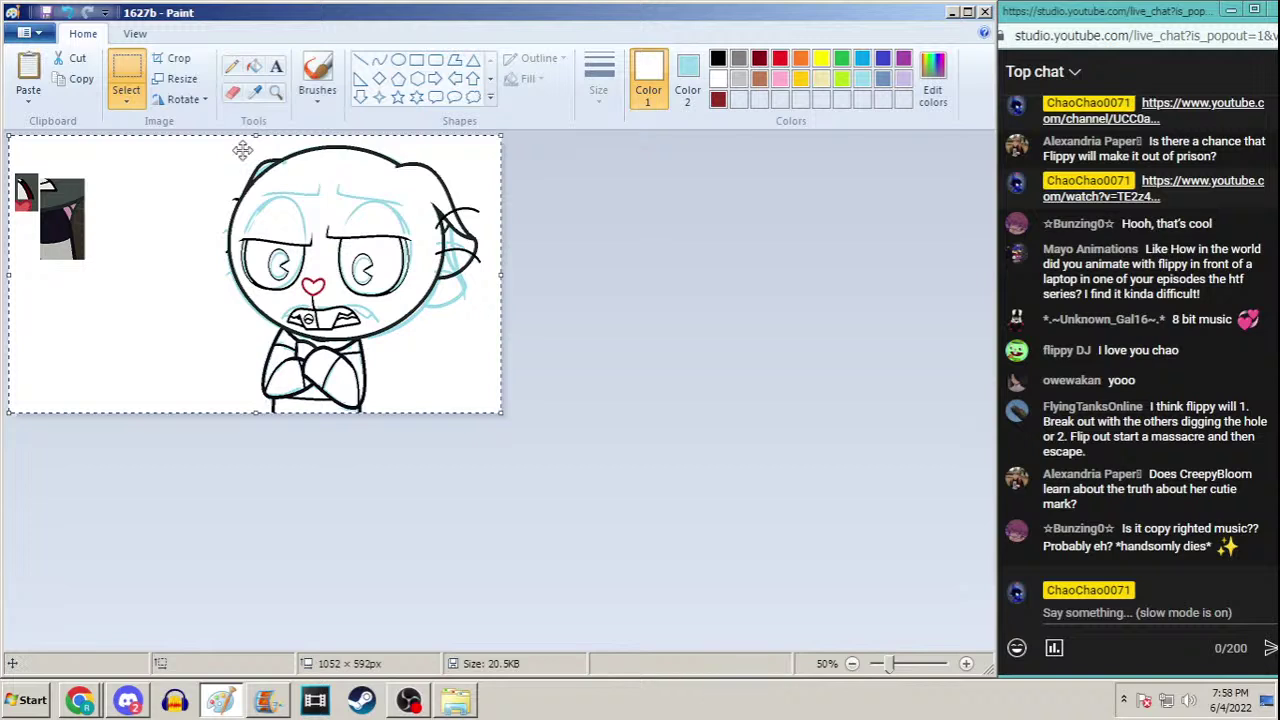
click(416, 60)
drag(180, 152, 557, 480)
drag(183, 147, 174, 118)
click(528, 79)
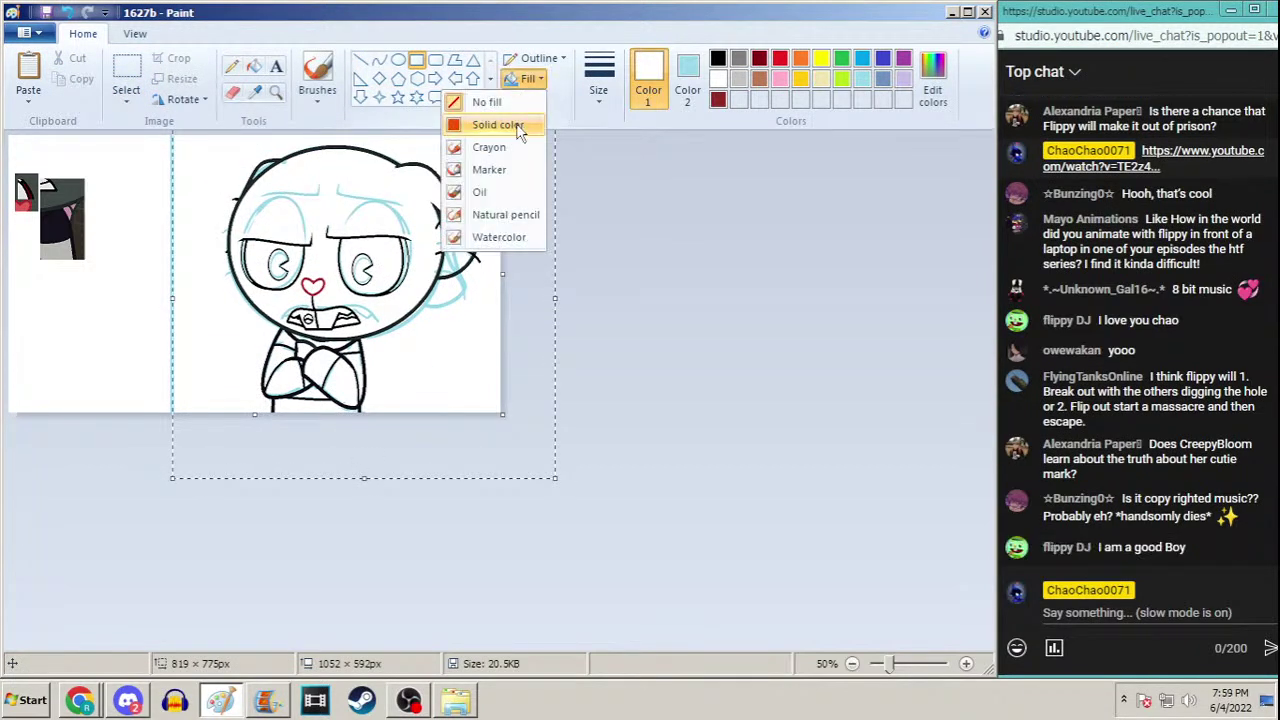
click(465, 123)
key(ctrl+z)
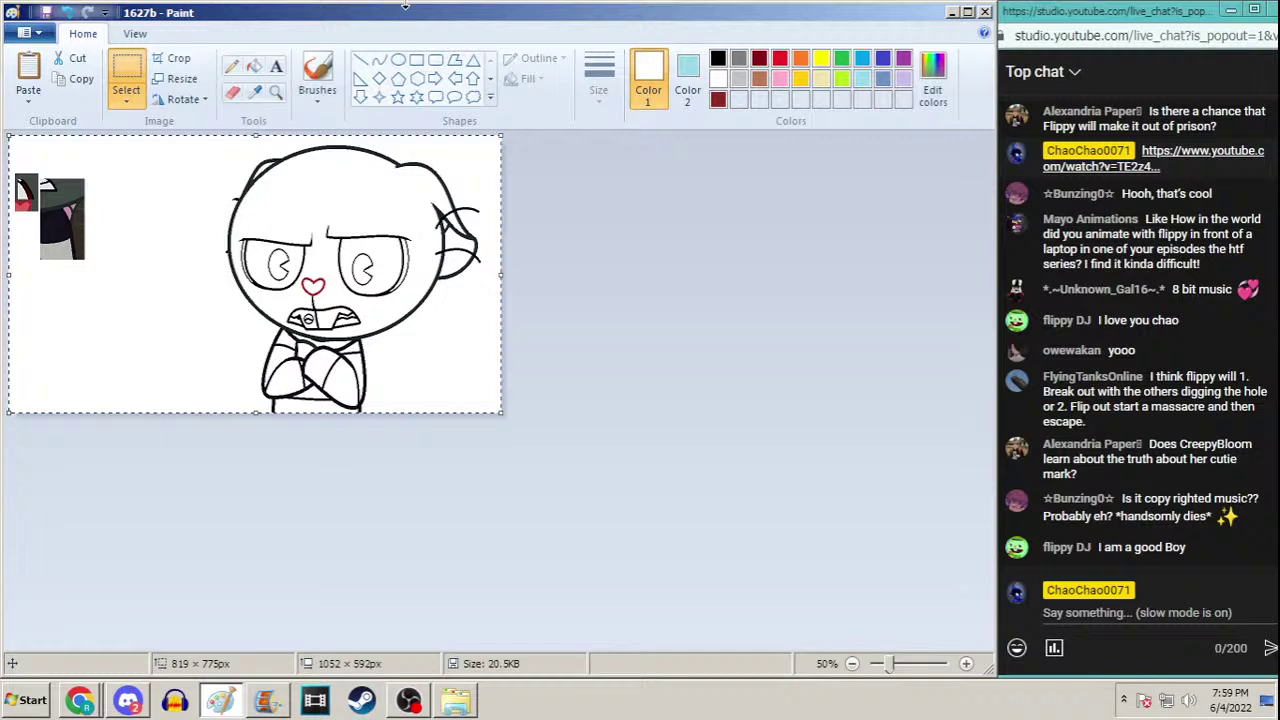
click(276, 91)
click(237, 179)
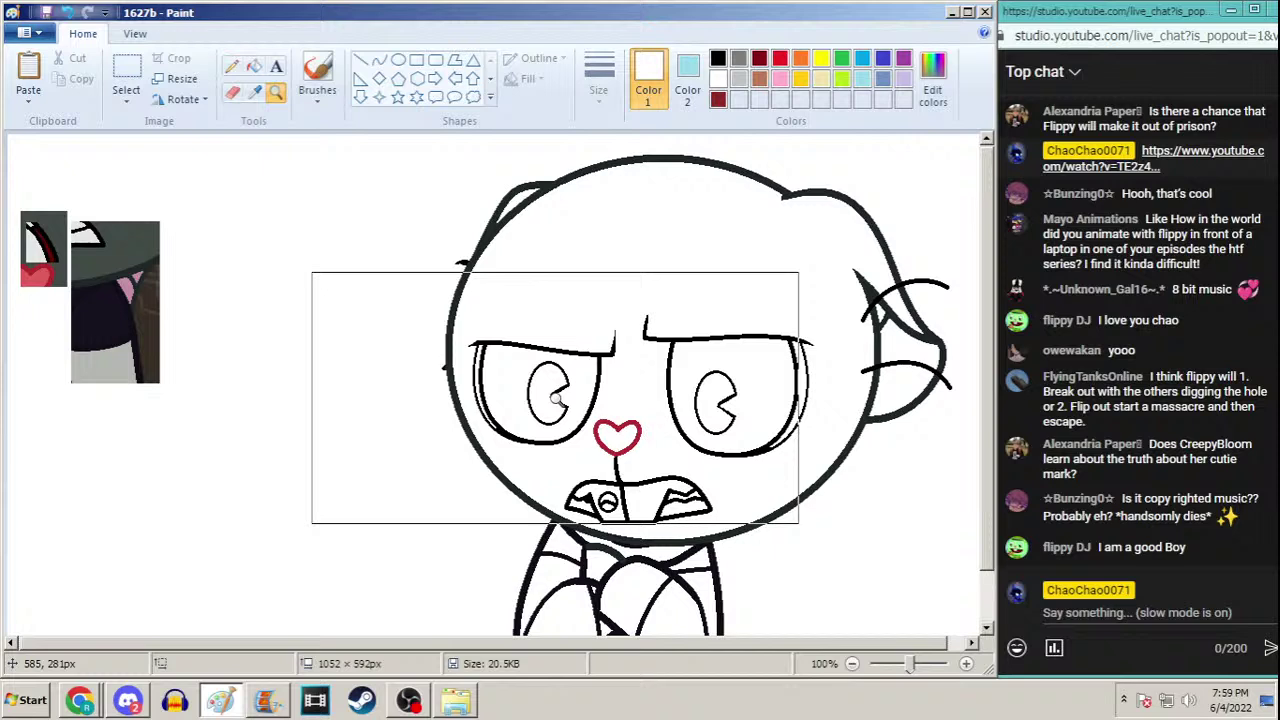
scroll(964, 200, down, 2)
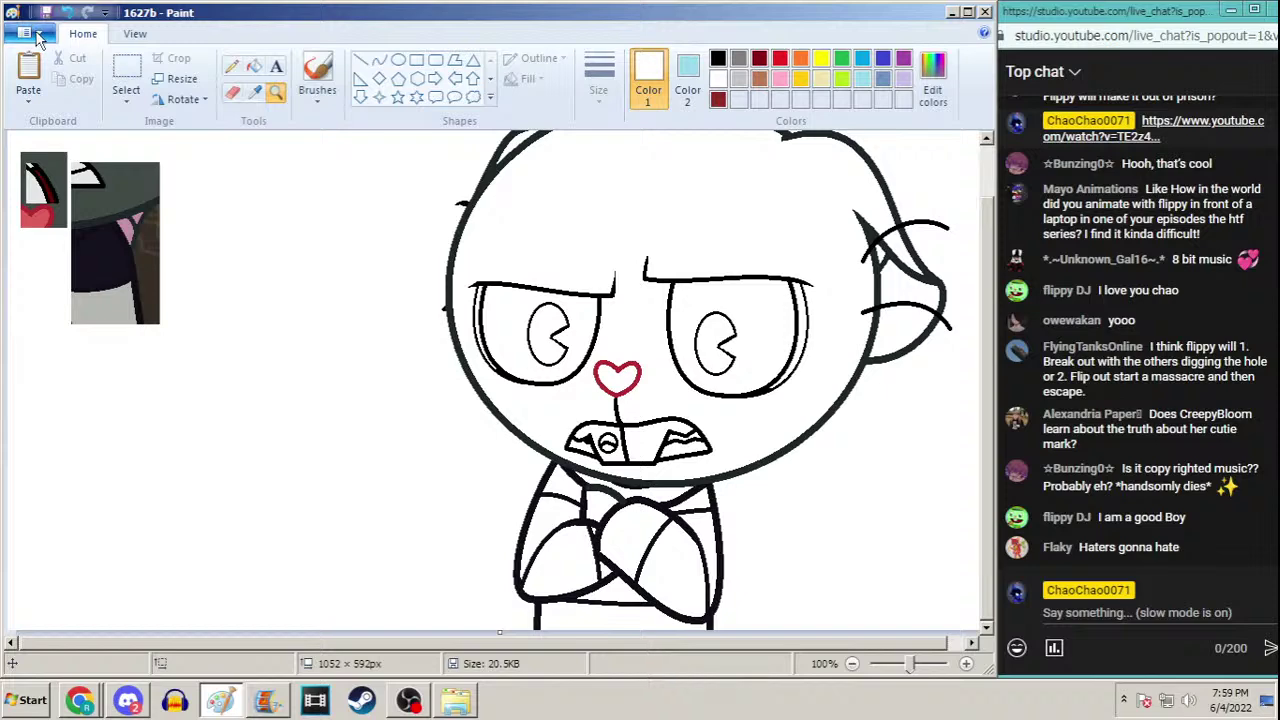
key(F12)
drag(1180, 181, 1165, 600)
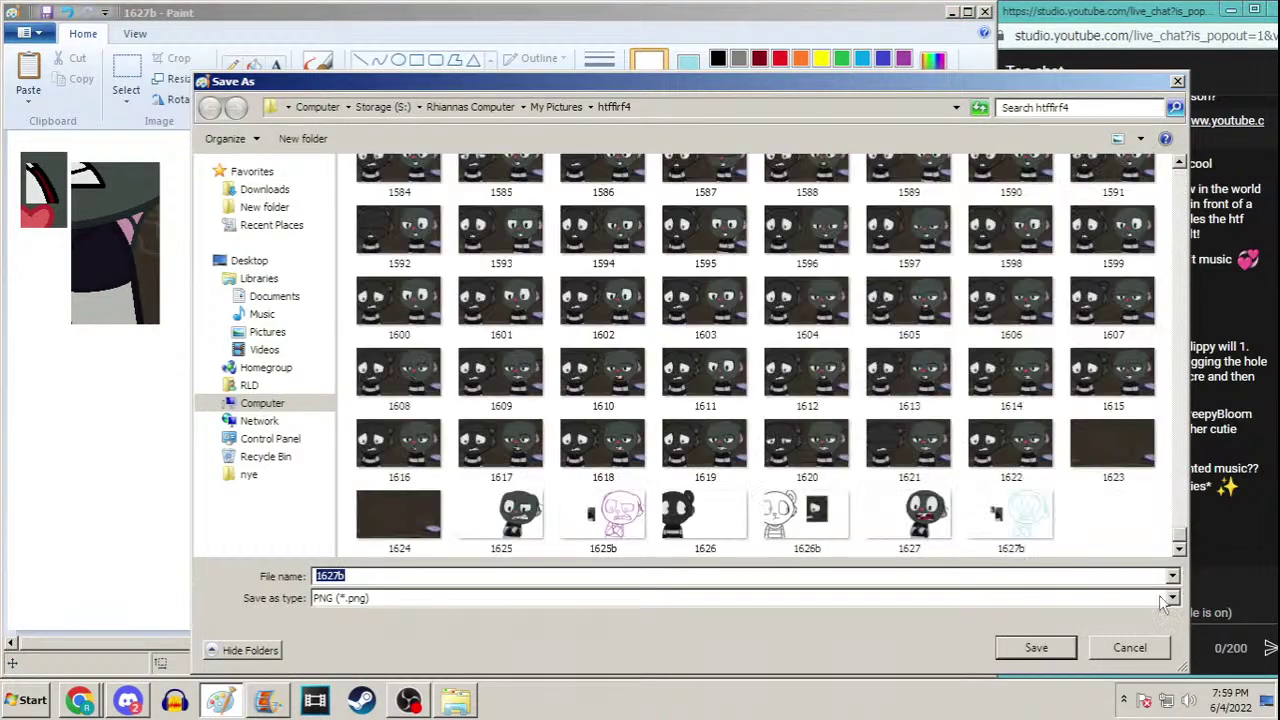
click(1131, 649)
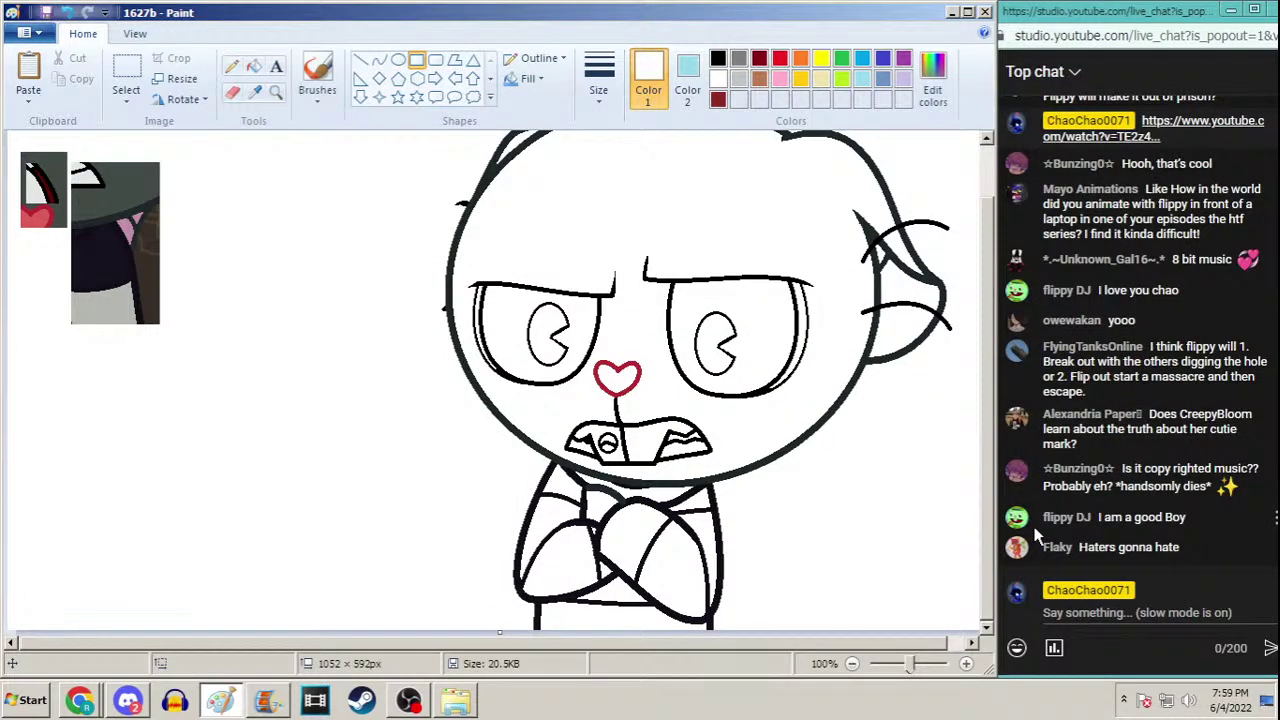
Save the cleaned linework as a new PNG named 1628 in the htffirf4 folder, accepting the loss of transparency
key(F12)
text(16)
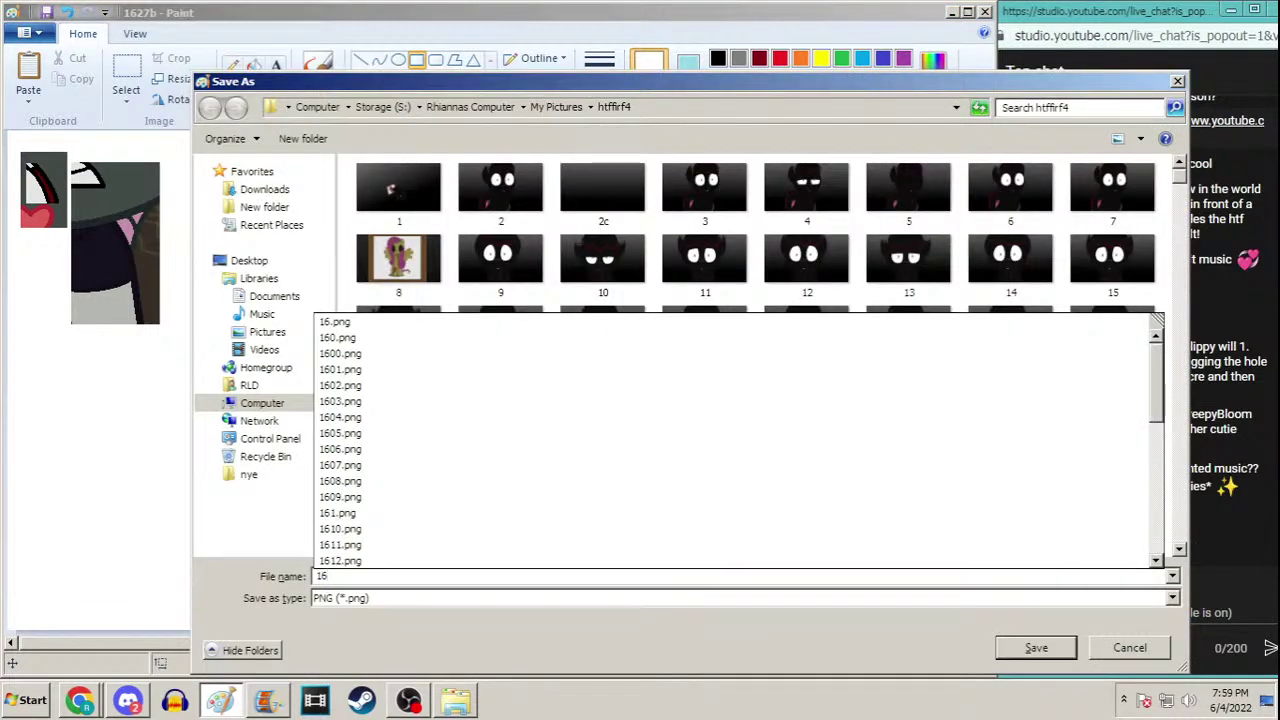
text(28)
key(Return)
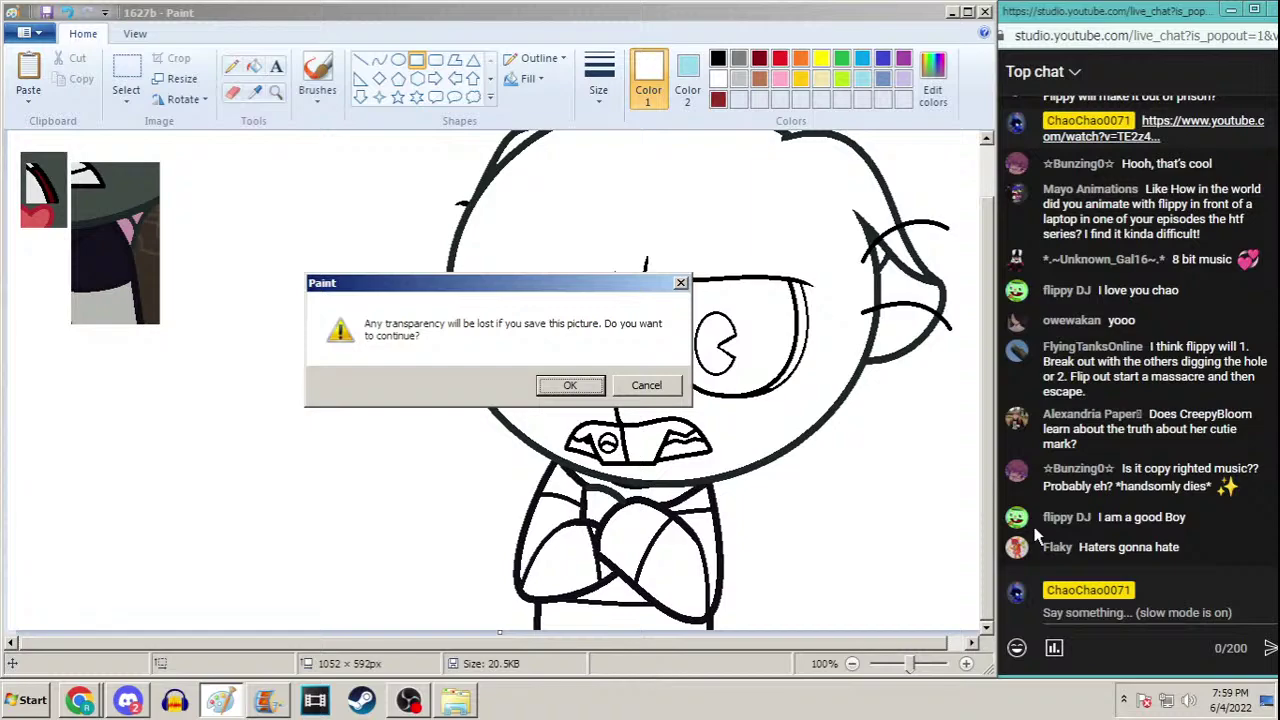
key(Return)
Save a second copy of the linework as 1628b in the same folder
key(F12)
text(162)
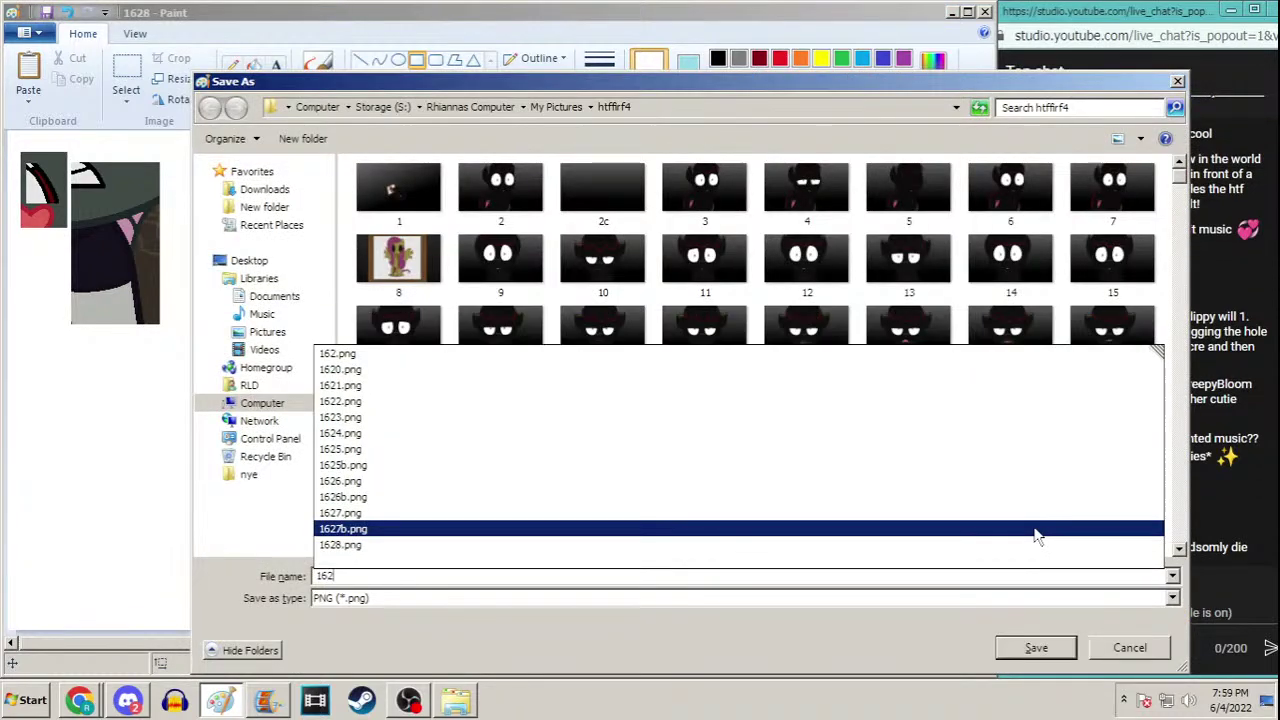
text(8b)
key(Return)
Open the picture 1628 from the htffirf4 folder
key(ctrl+o)
text(1)
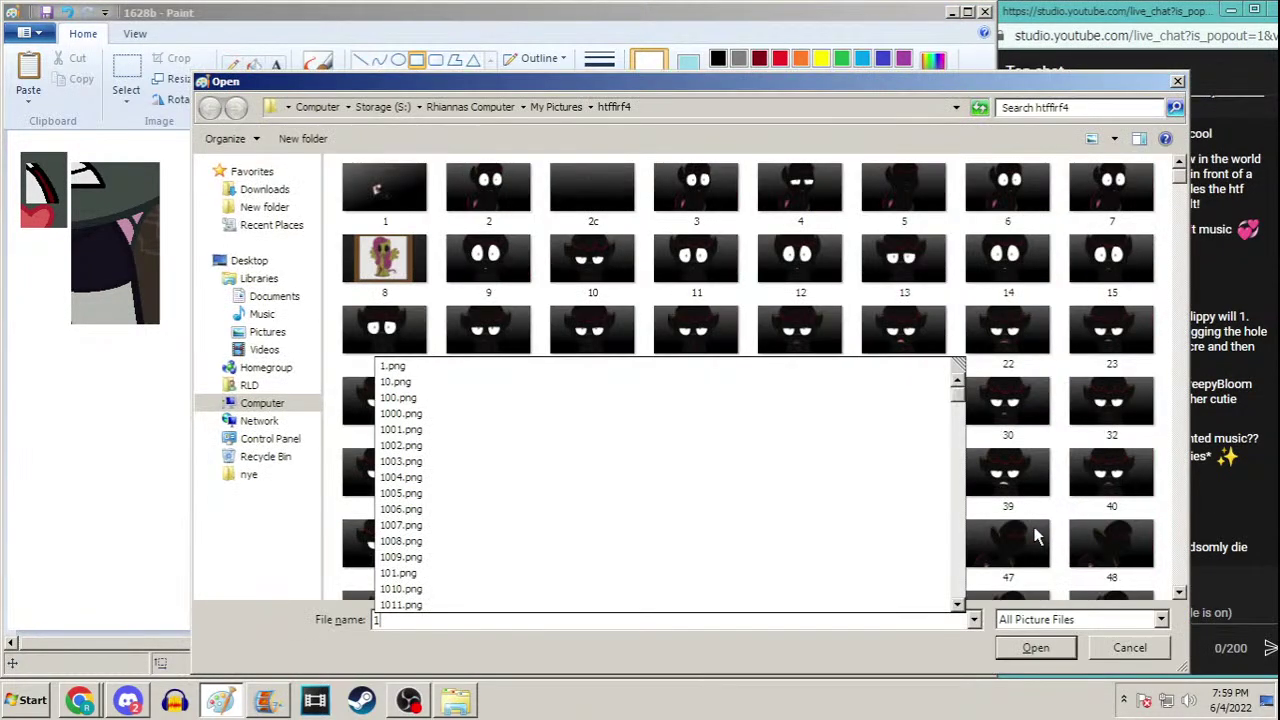
text(628)
key(Return)
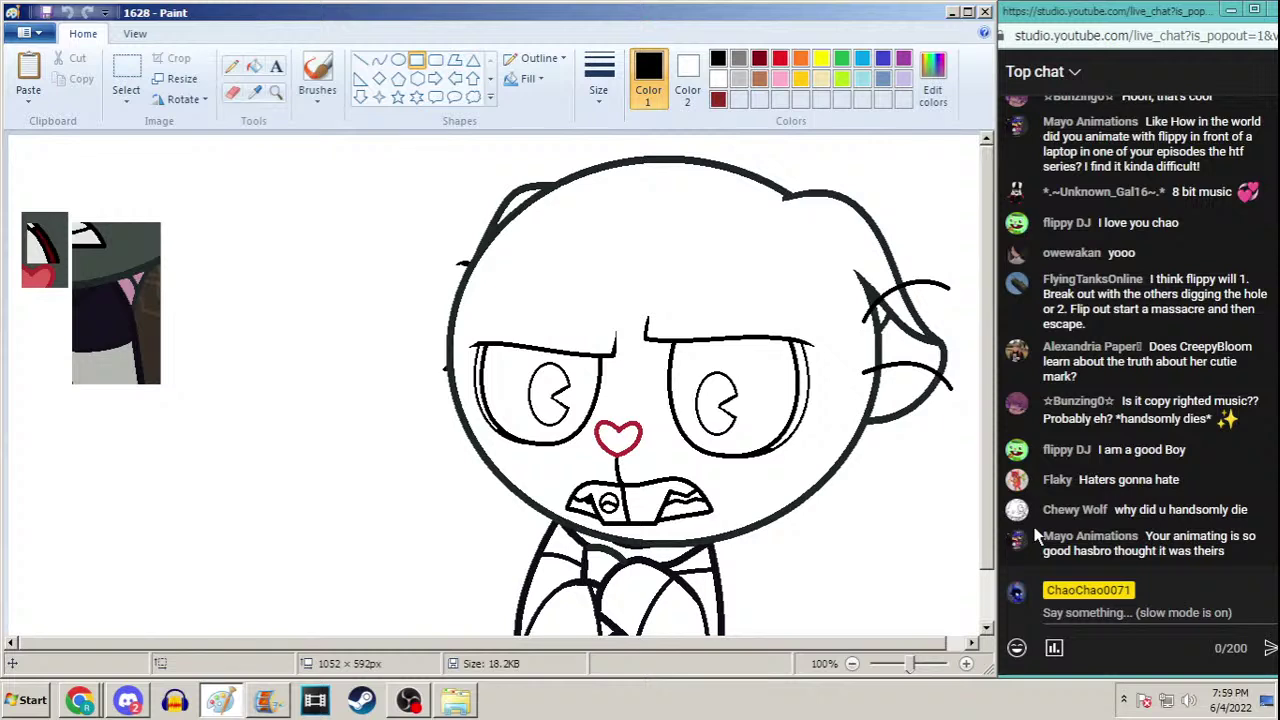
Fill the character's head and the outer parts of the ears with the dark grey-green sampled from the reference snippet
click(254, 66)
click(255, 91)
click(313, 209)
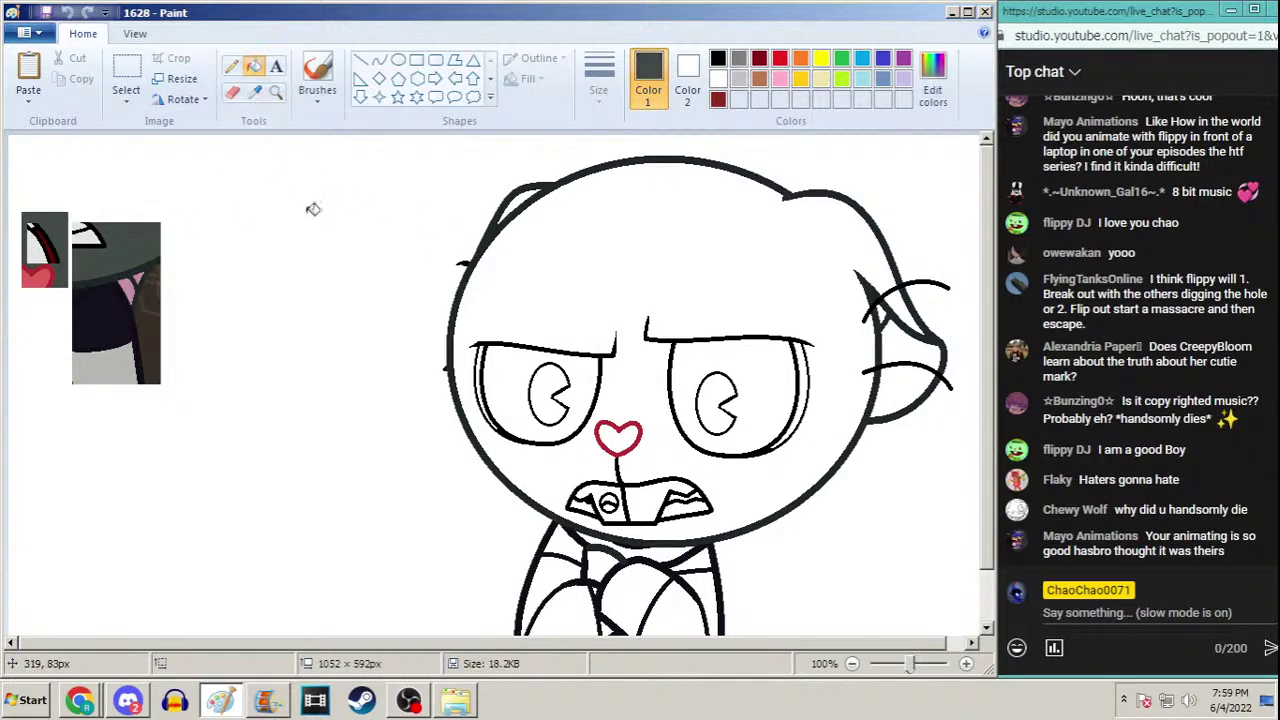
click(540, 208)
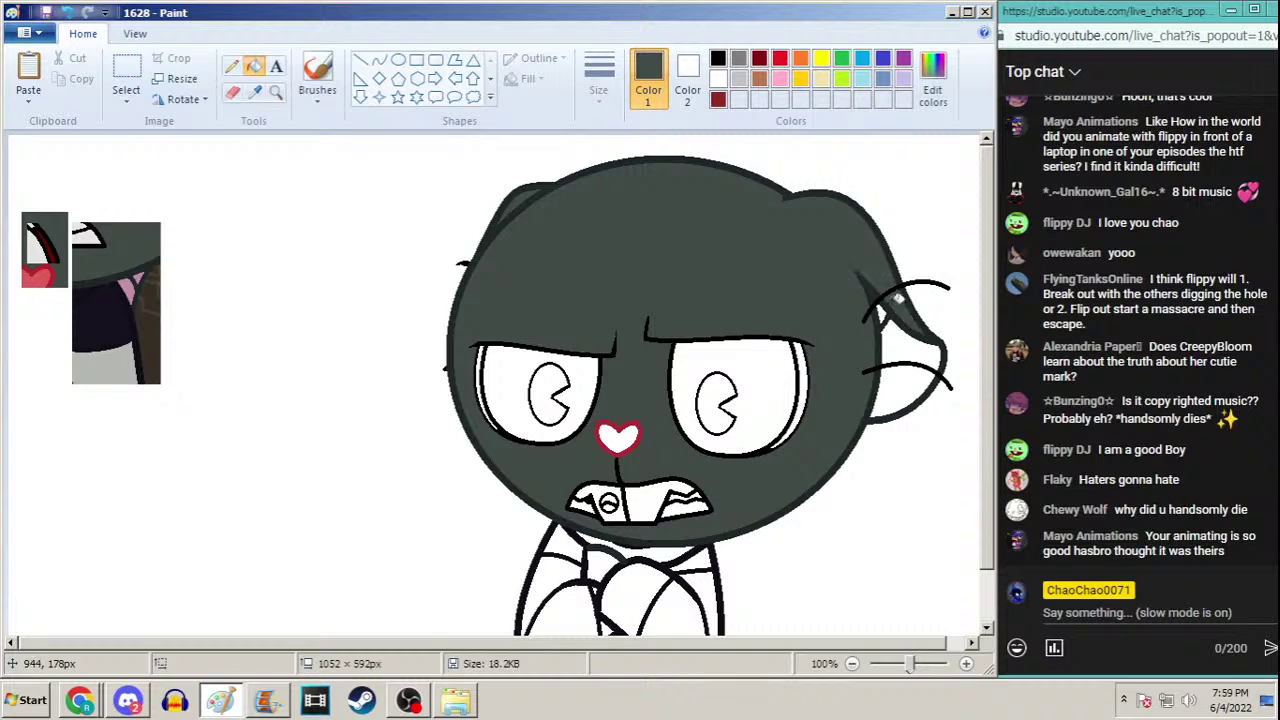
Fill both pupils and the narrow outer rims of both eyes with black
scroll(984, 310, down, 2)
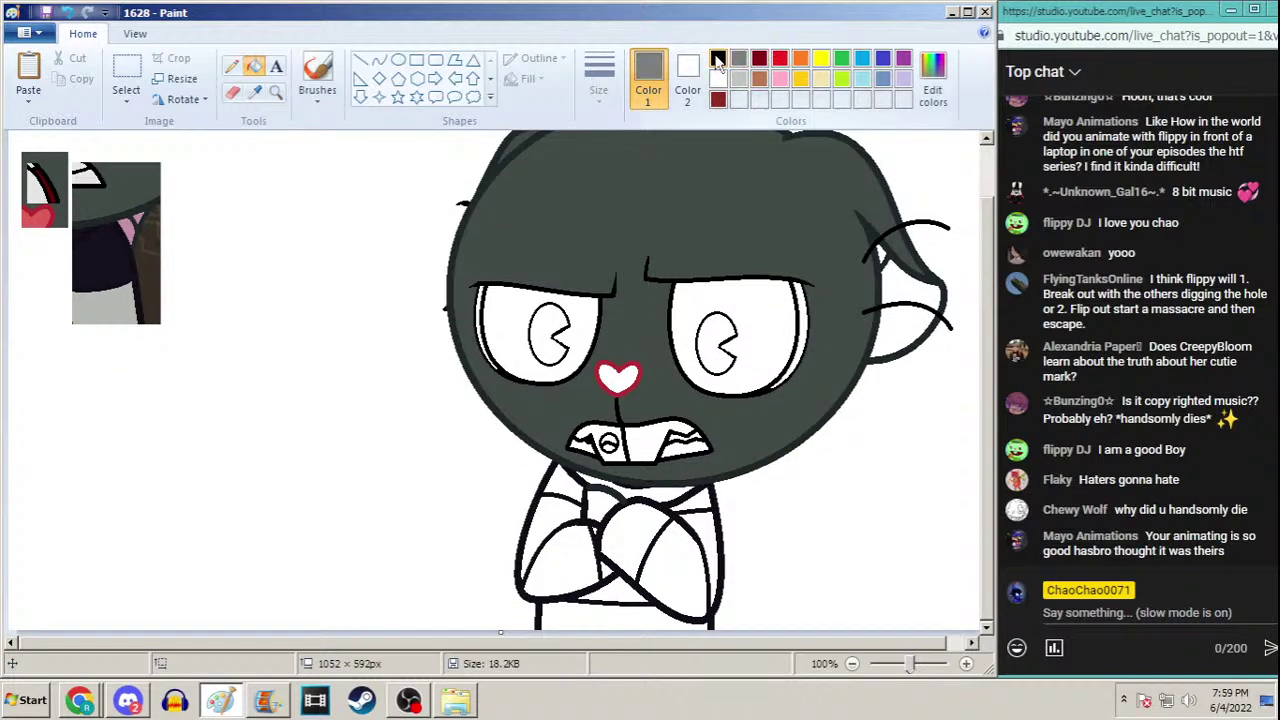
click(717, 60)
click(722, 330)
click(812, 306)
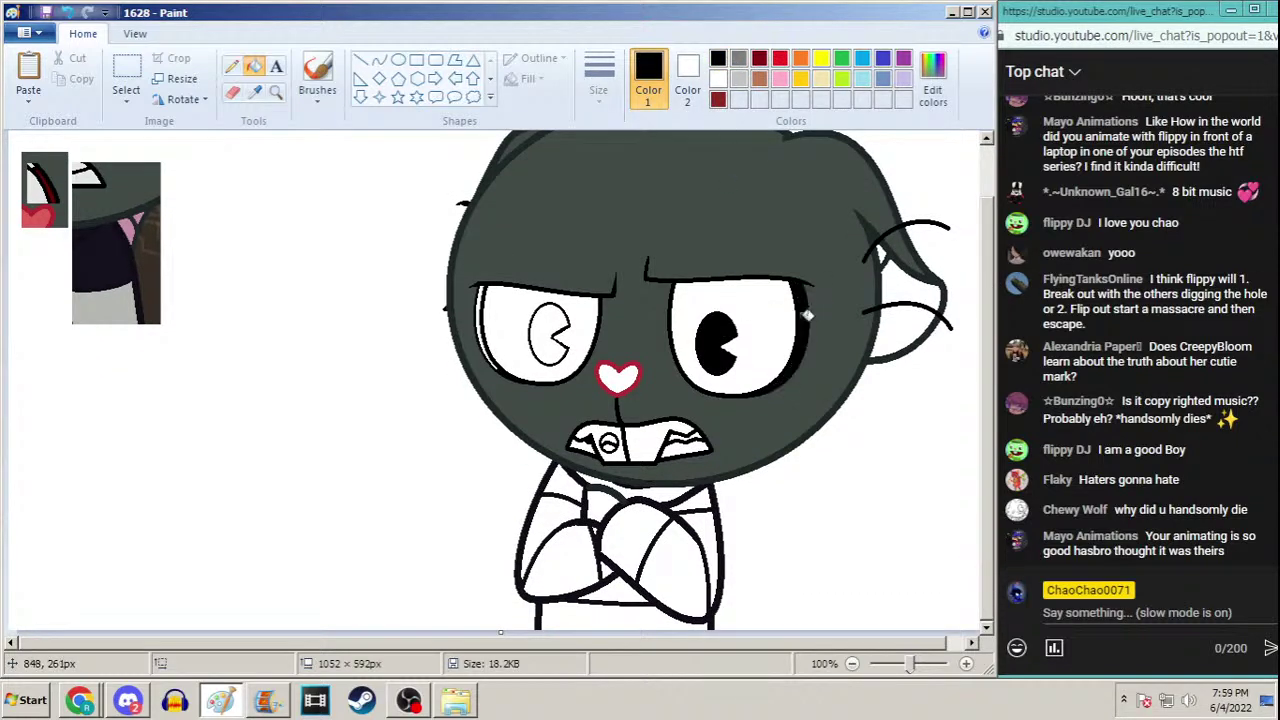
click(553, 317)
click(484, 316)
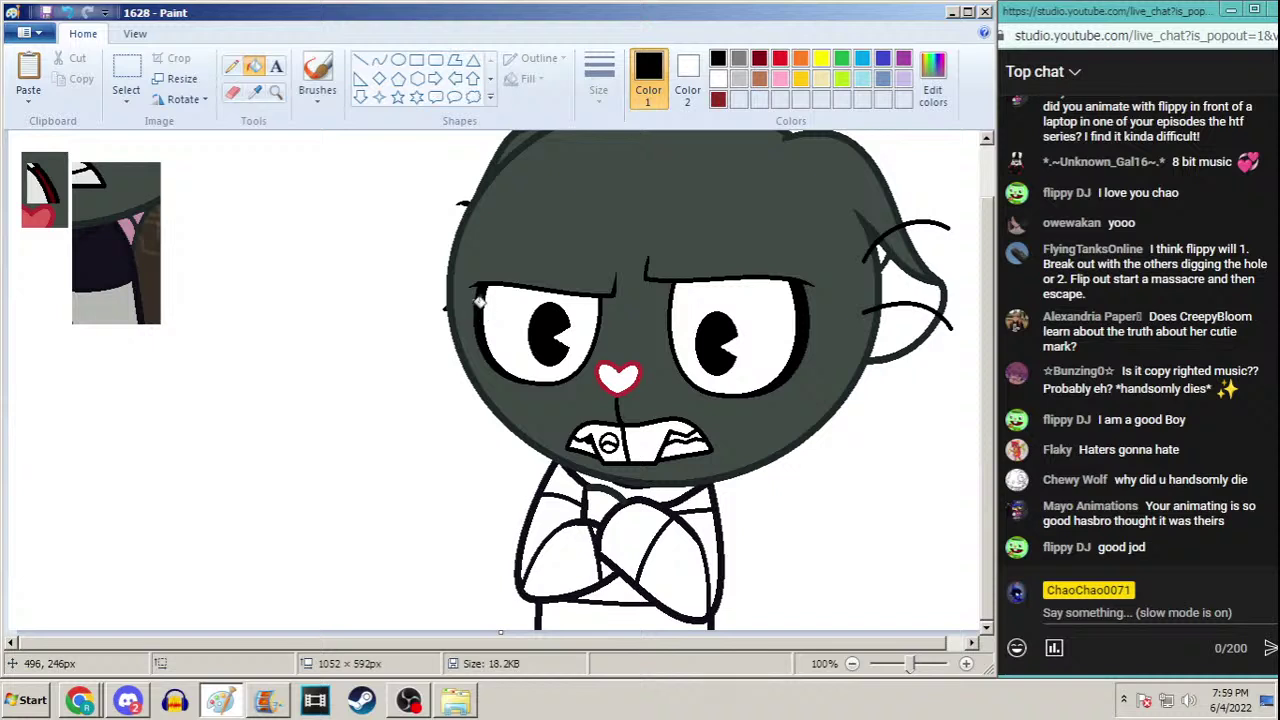
Fill the paw above the crossed arms with the head's grey-green and the inner ear with pink sampled from the reference
click(255, 91)
click(587, 400)
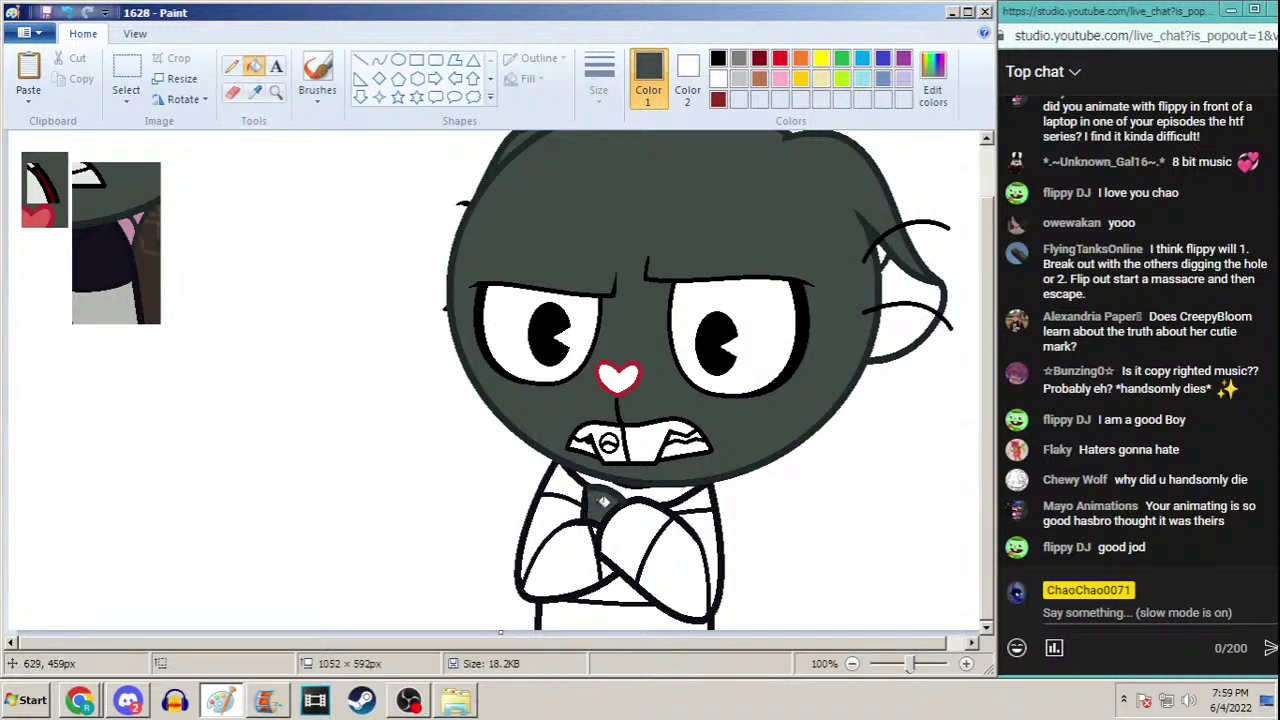
click(255, 91)
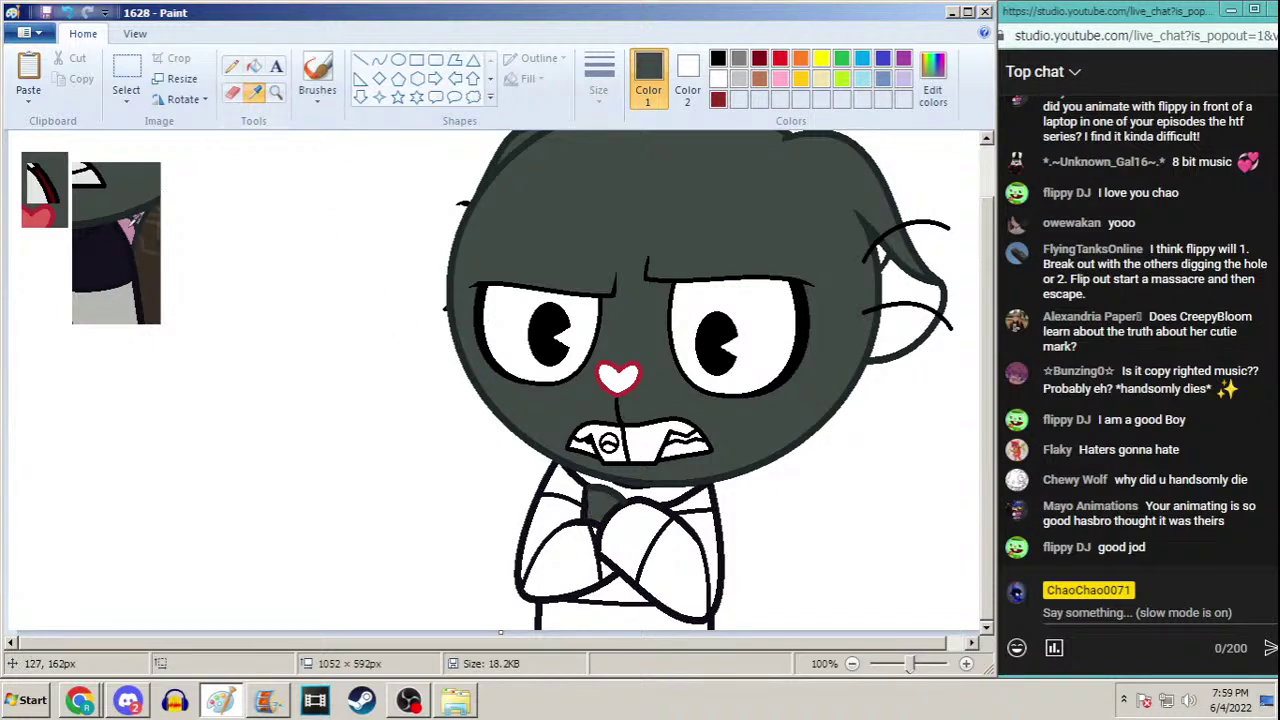
click(137, 220)
click(916, 289)
click(899, 330)
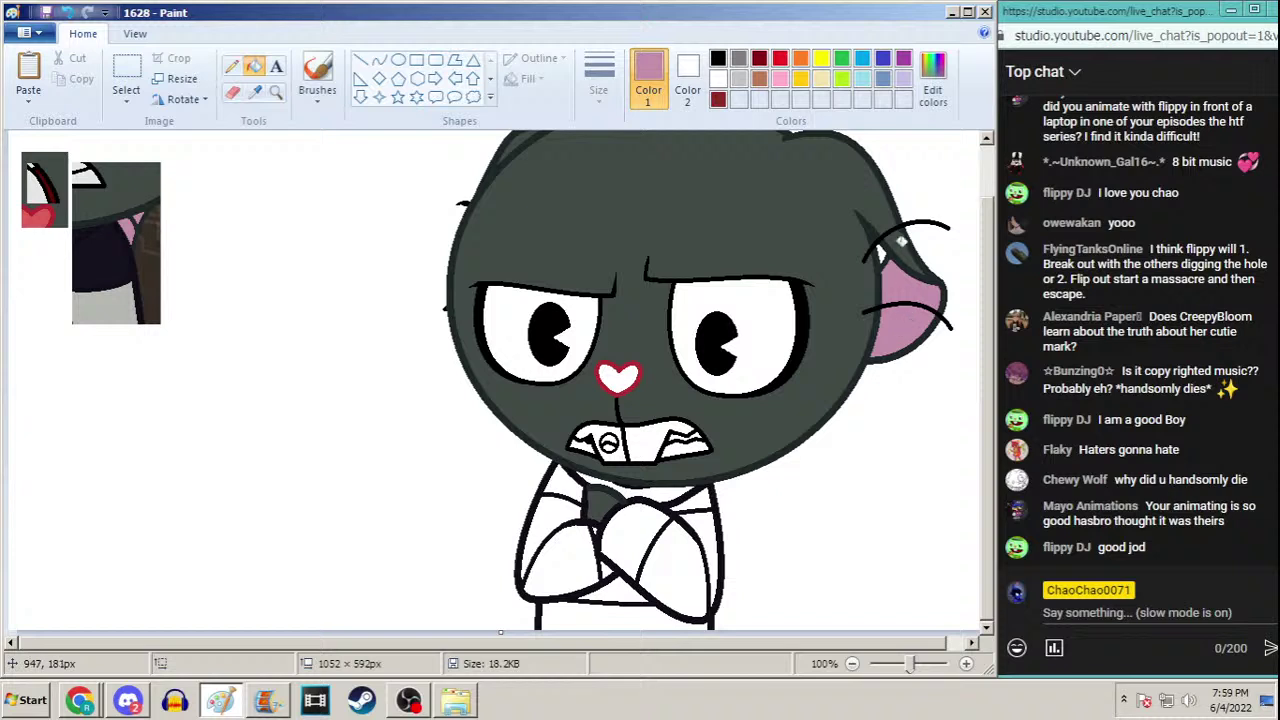
Fill the heart-shaped nose with the red sampled from the reference snippet
click(255, 91)
click(42, 214)
click(632, 362)
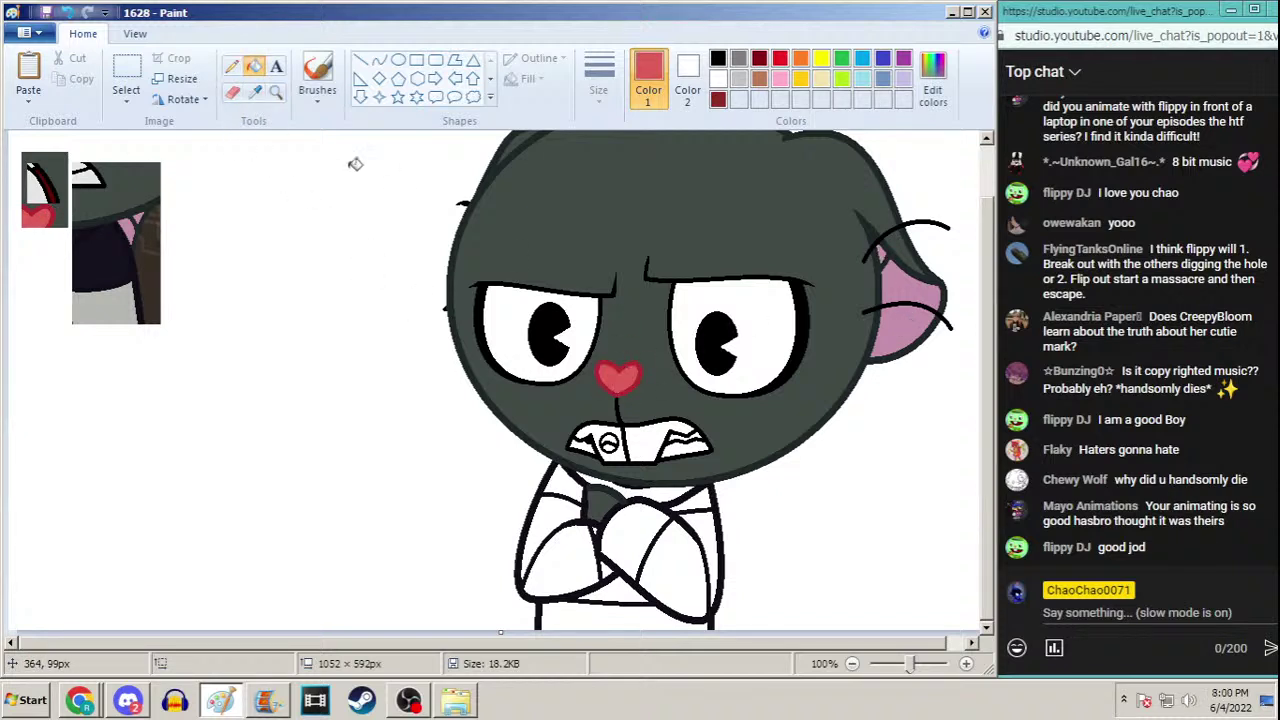
Fill the gaps behind the teeth and the upper part of the small round mouth detail with dark red
click(255, 91)
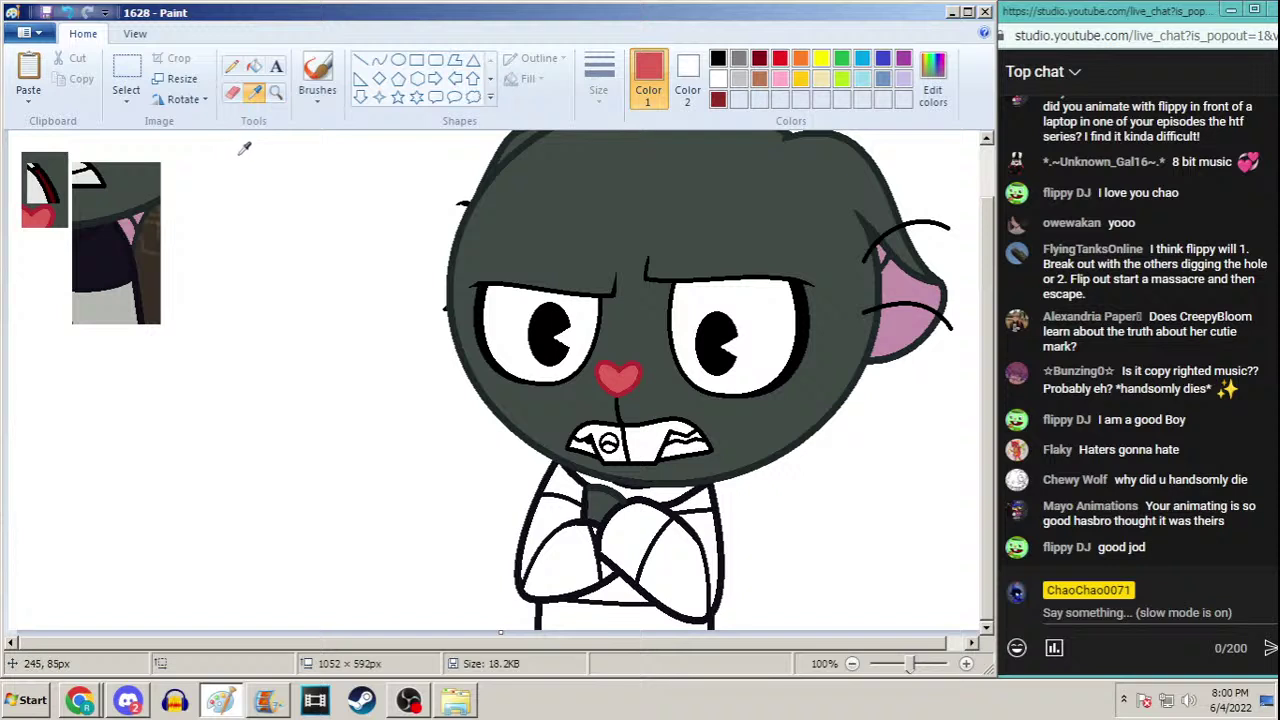
click(254, 66)
click(718, 99)
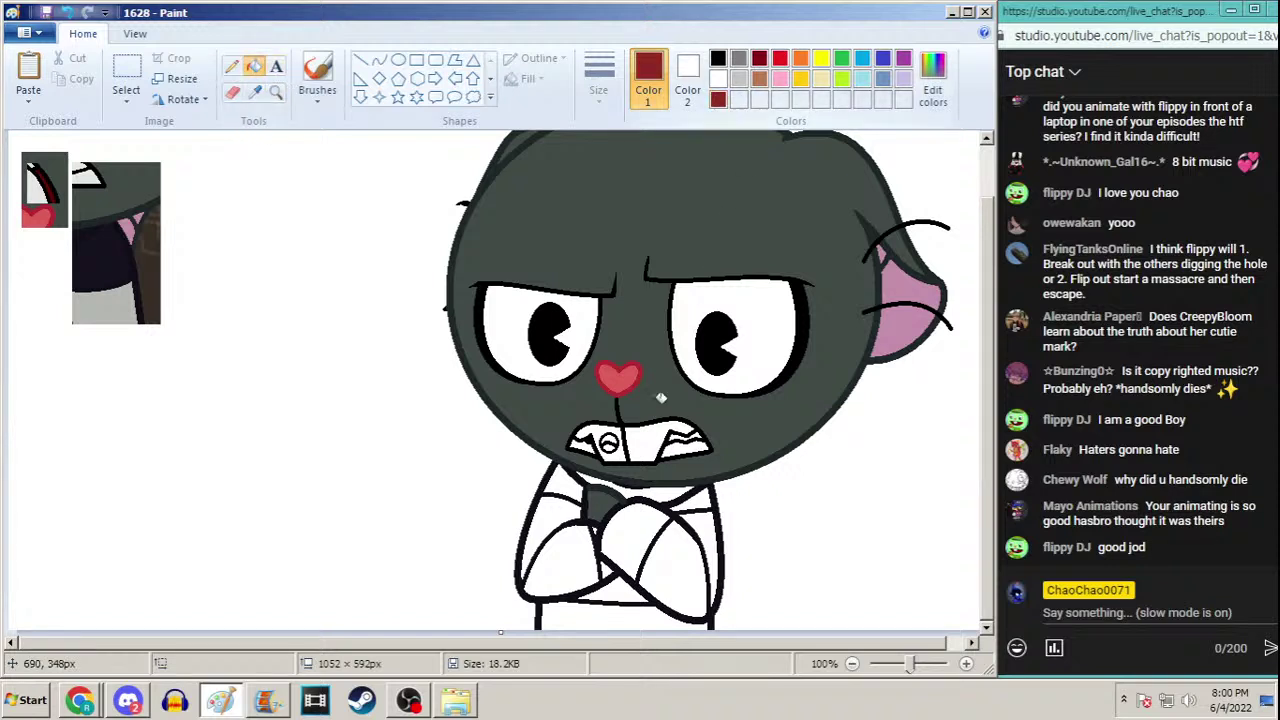
click(702, 436)
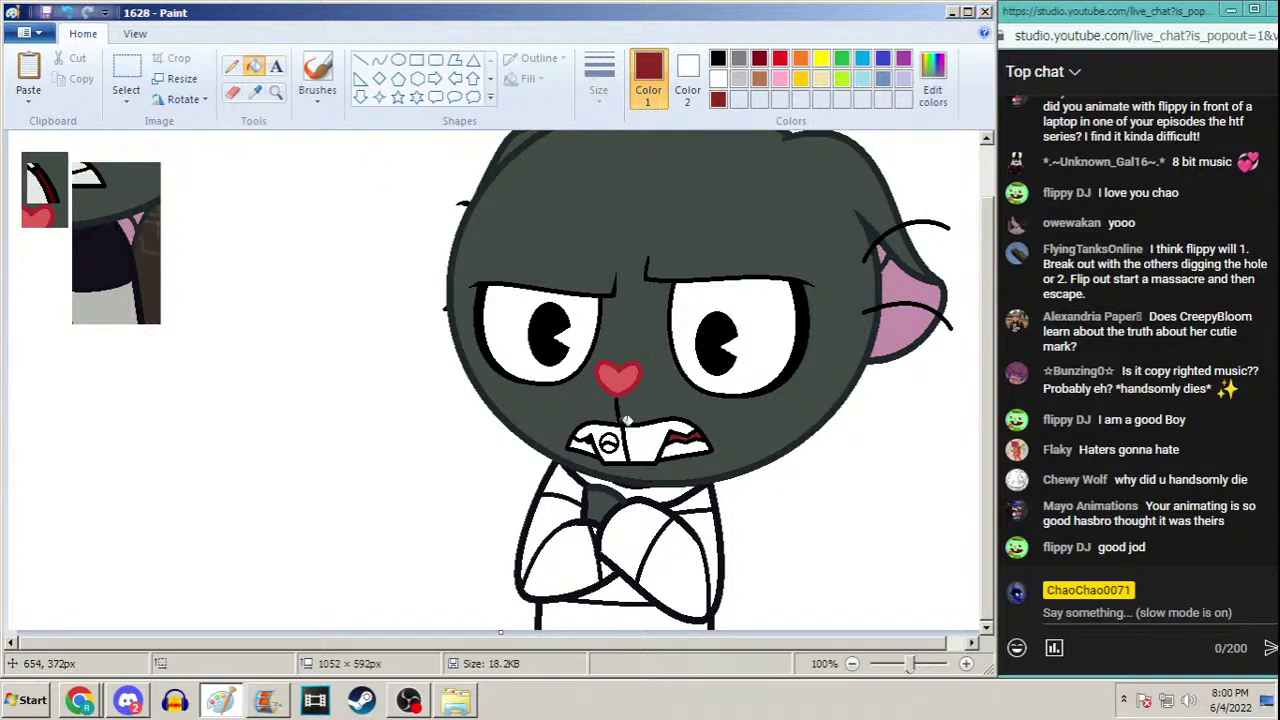
click(610, 438)
click(231, 66)
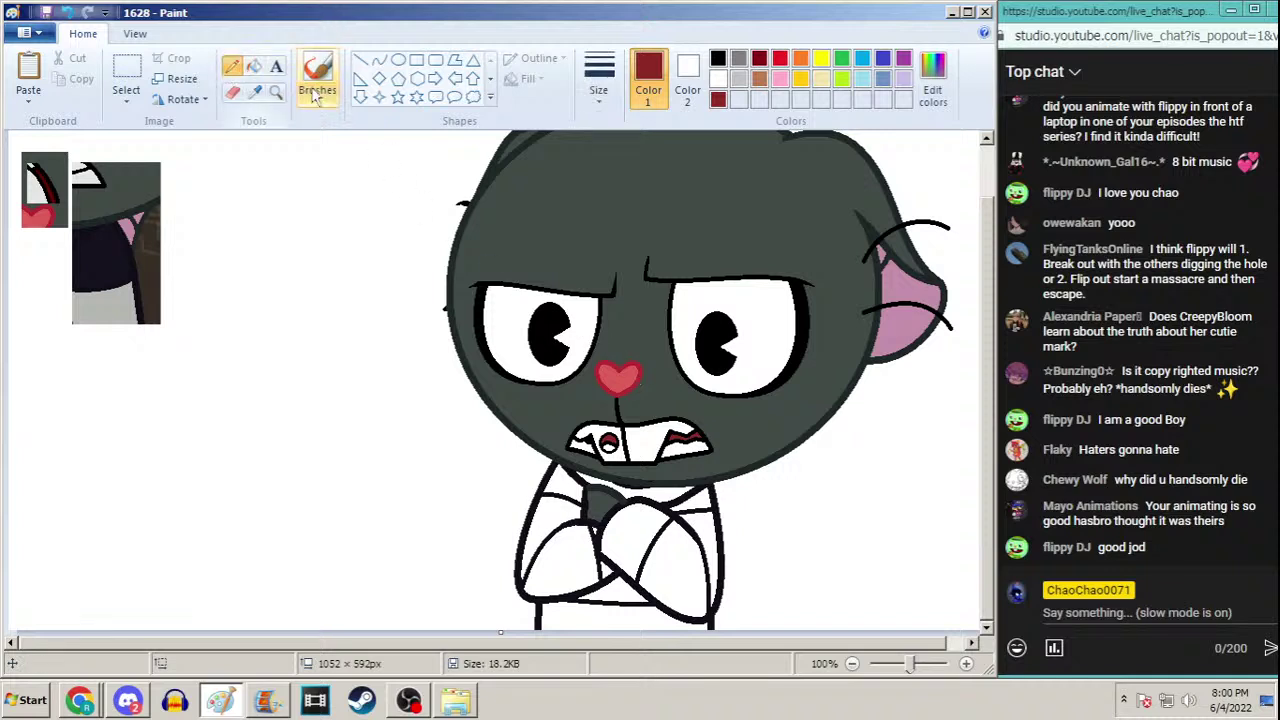
click(738, 58)
click(718, 58)
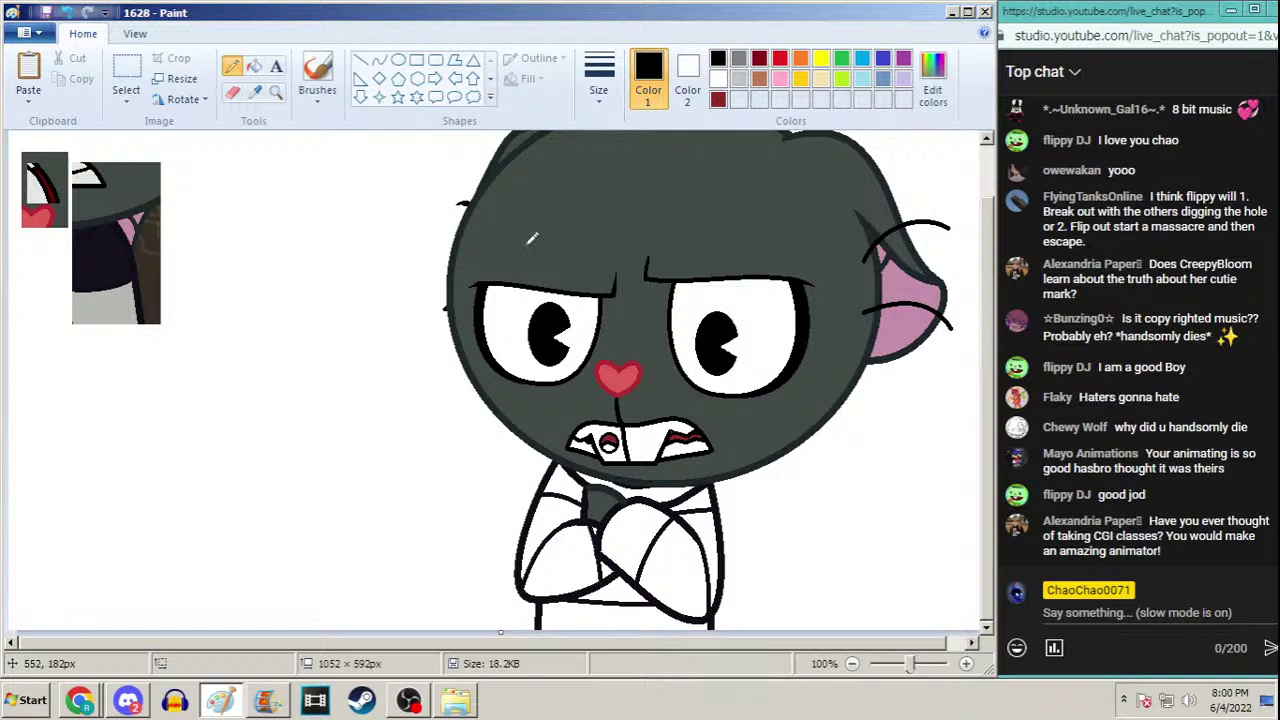
Fill the whites of both eyes and the bared teeth with the off-white sampled from the reference snippet's eye
click(255, 92)
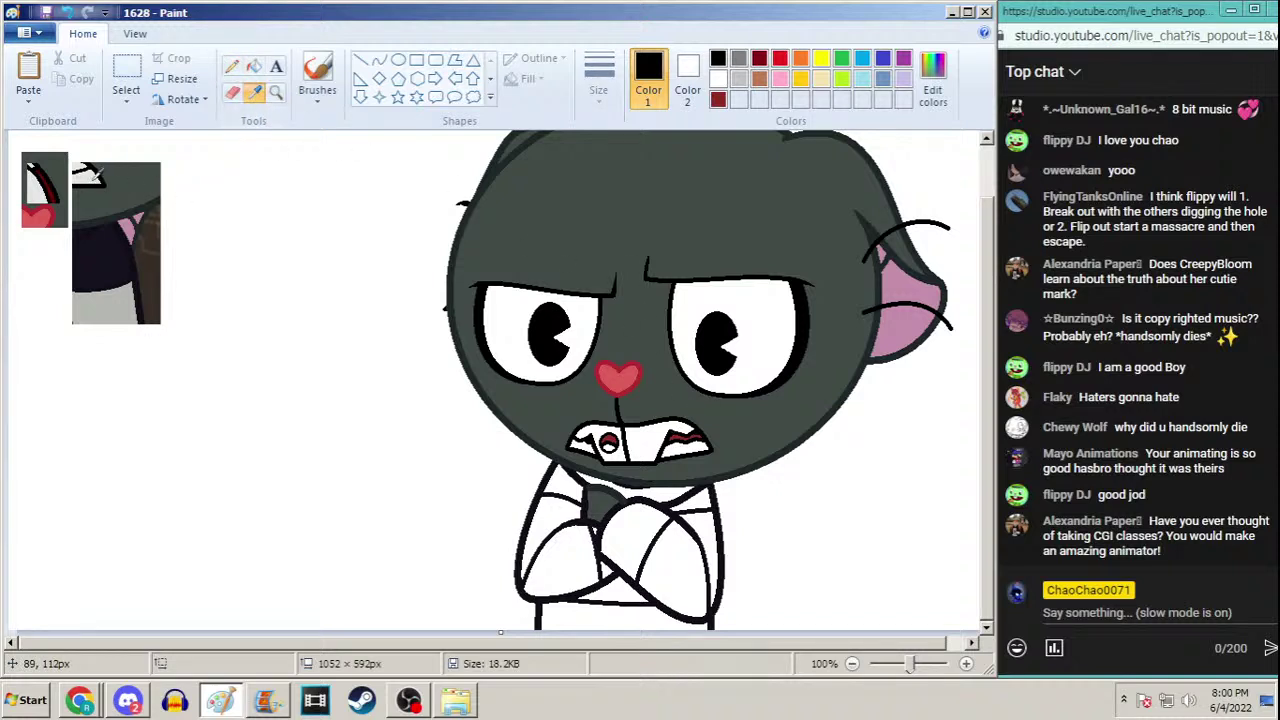
click(91, 180)
click(530, 326)
click(750, 308)
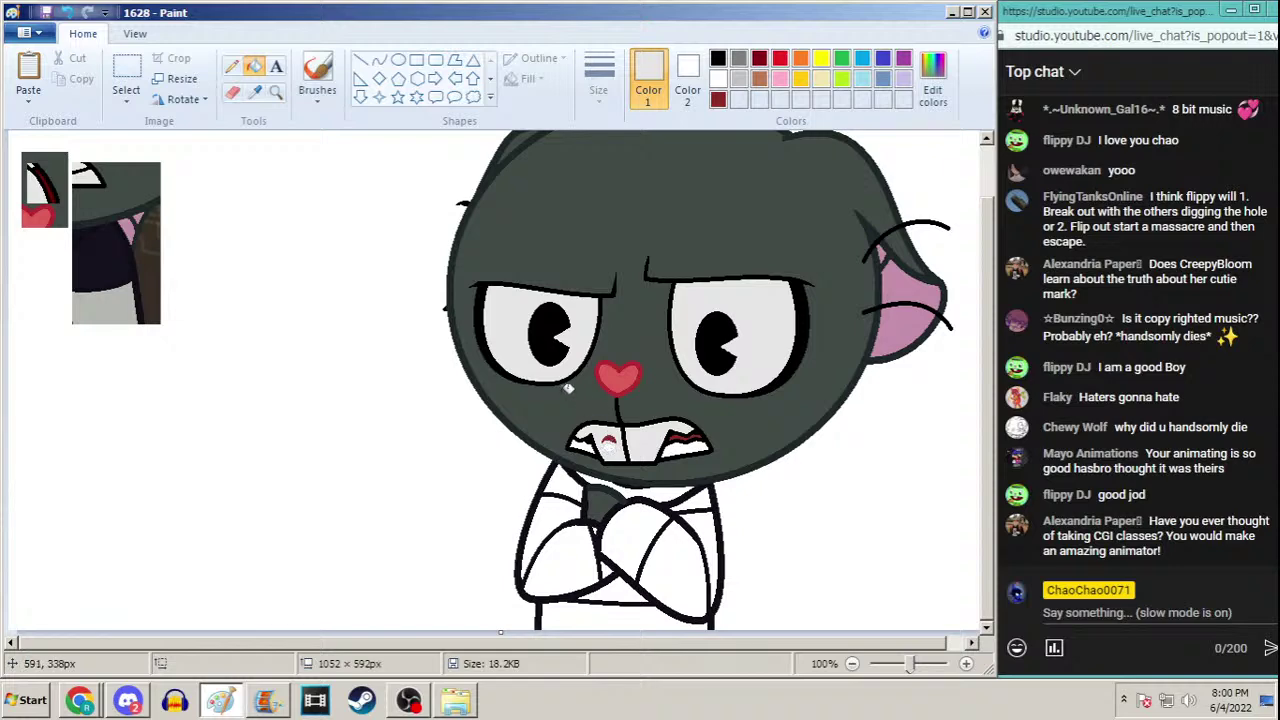
click(608, 444)
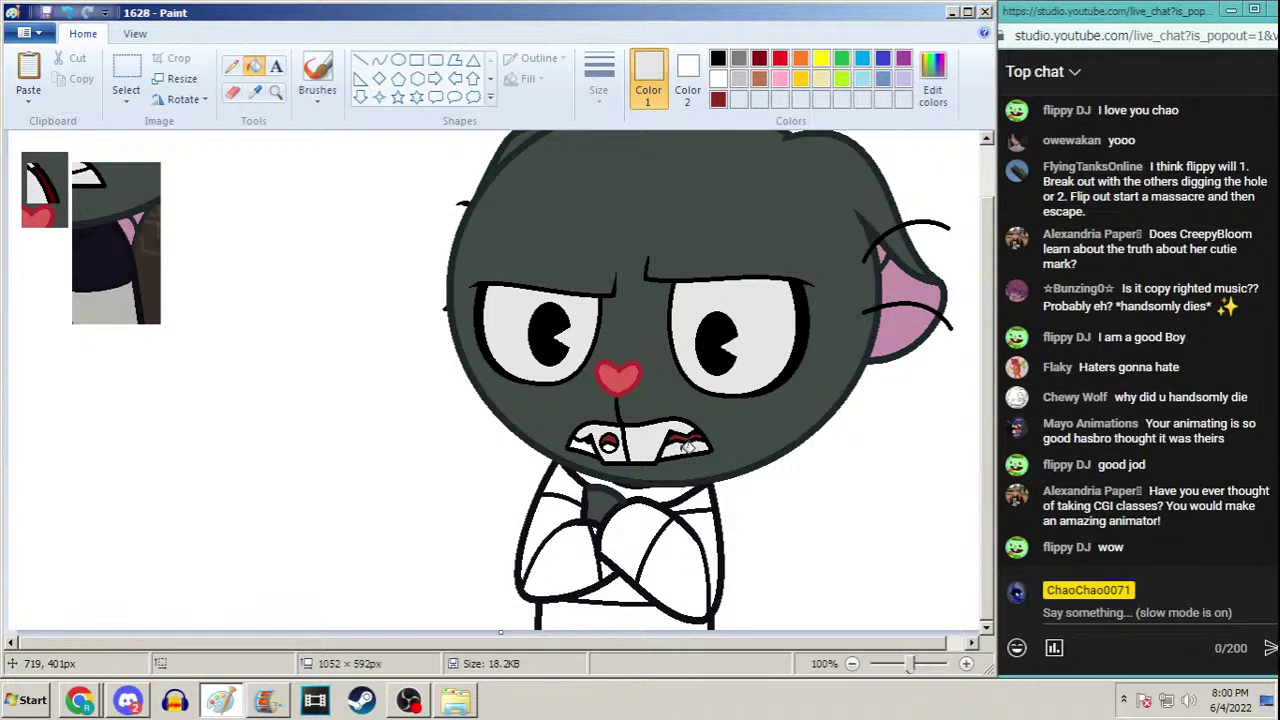
Switch to OBS, show and hide the "Please stand by!" text overlay, and return to the drawing in Paint
click(32, 699)
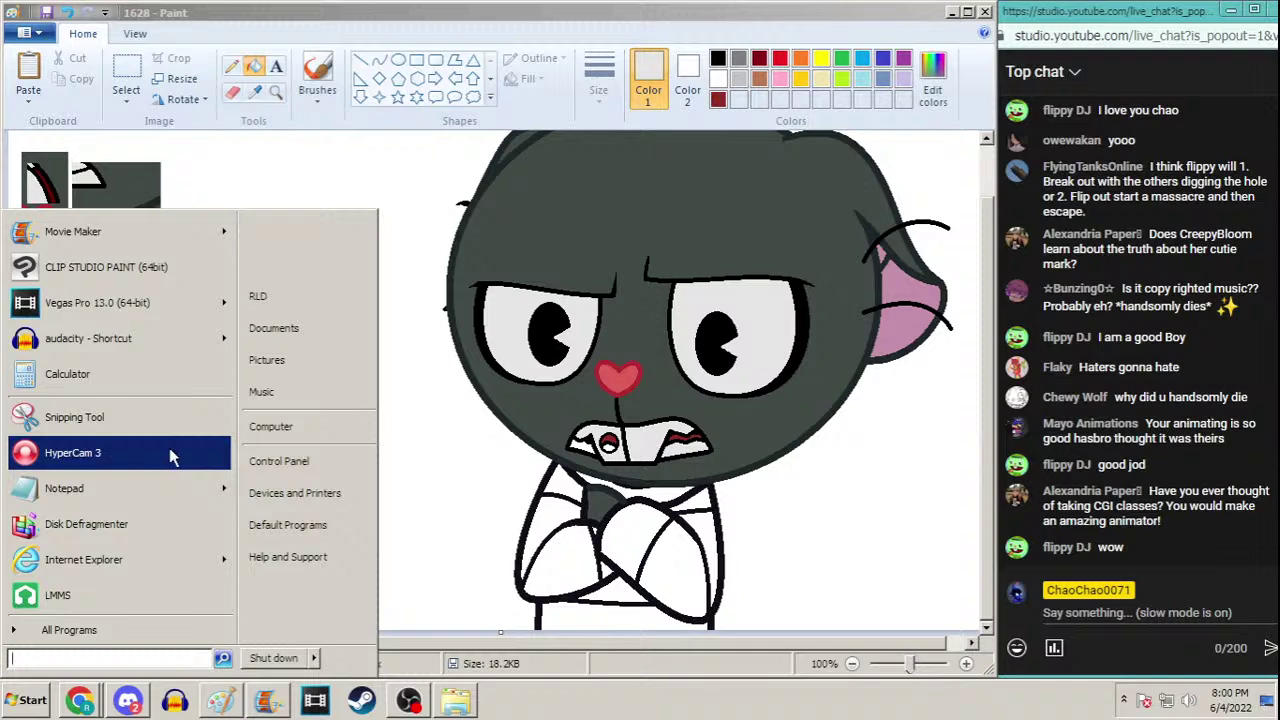
click(411, 702)
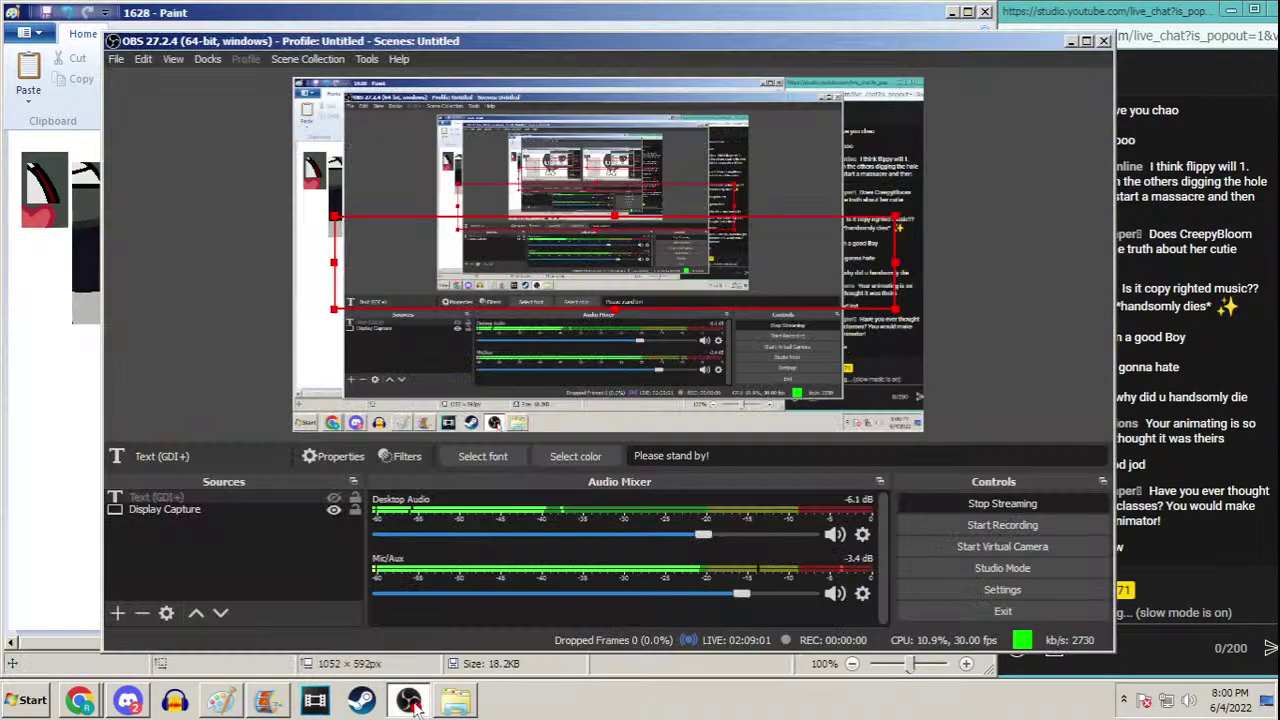
click(411, 702)
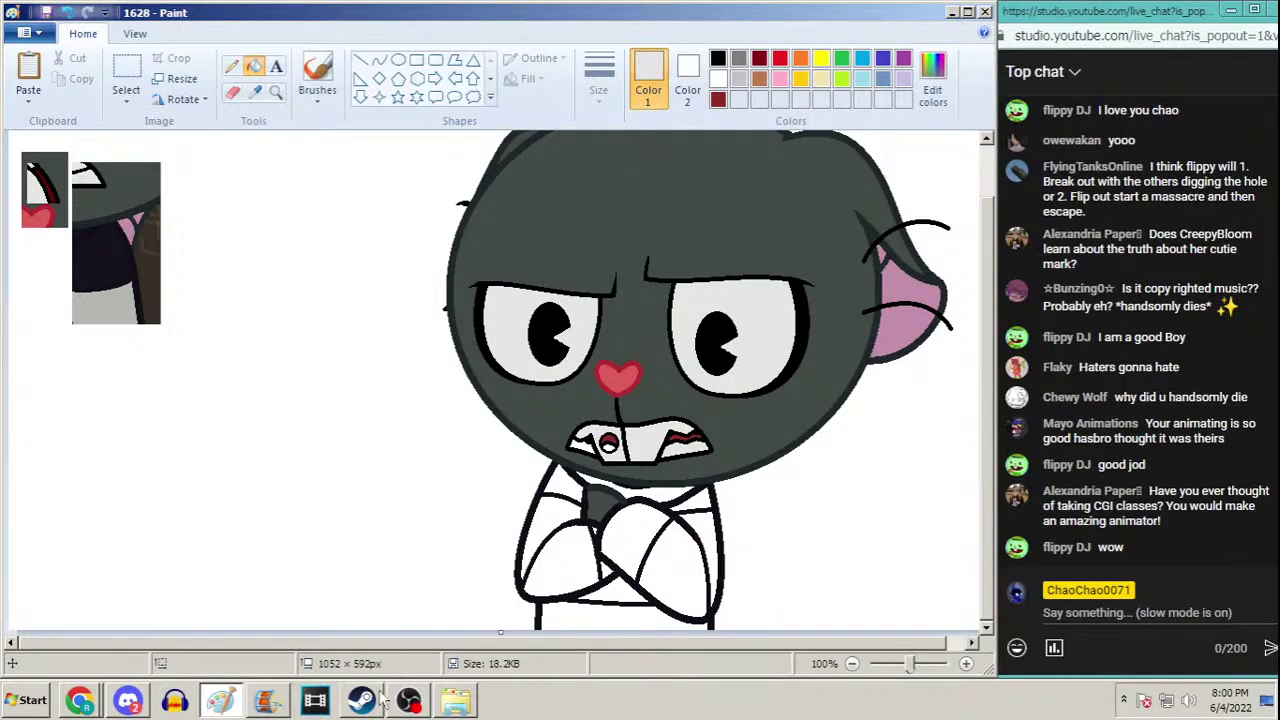
click(409, 702)
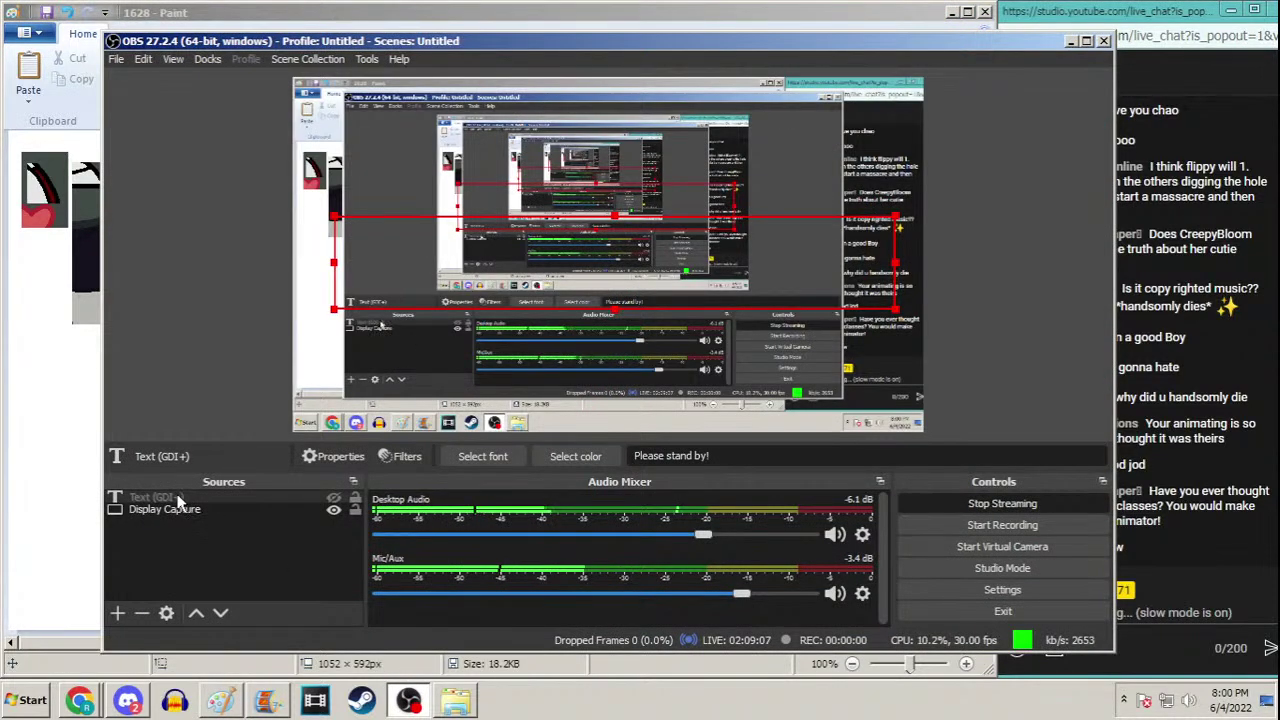
click(334, 497)
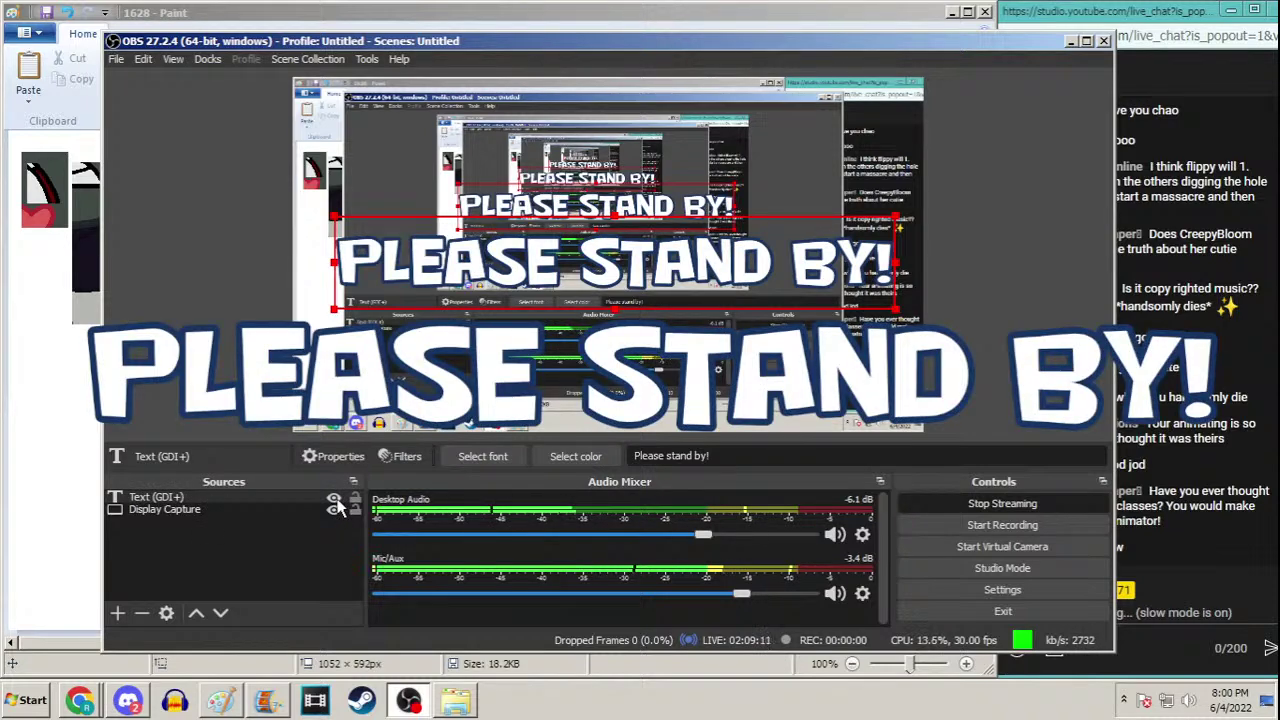
click(334, 497)
click(1070, 41)
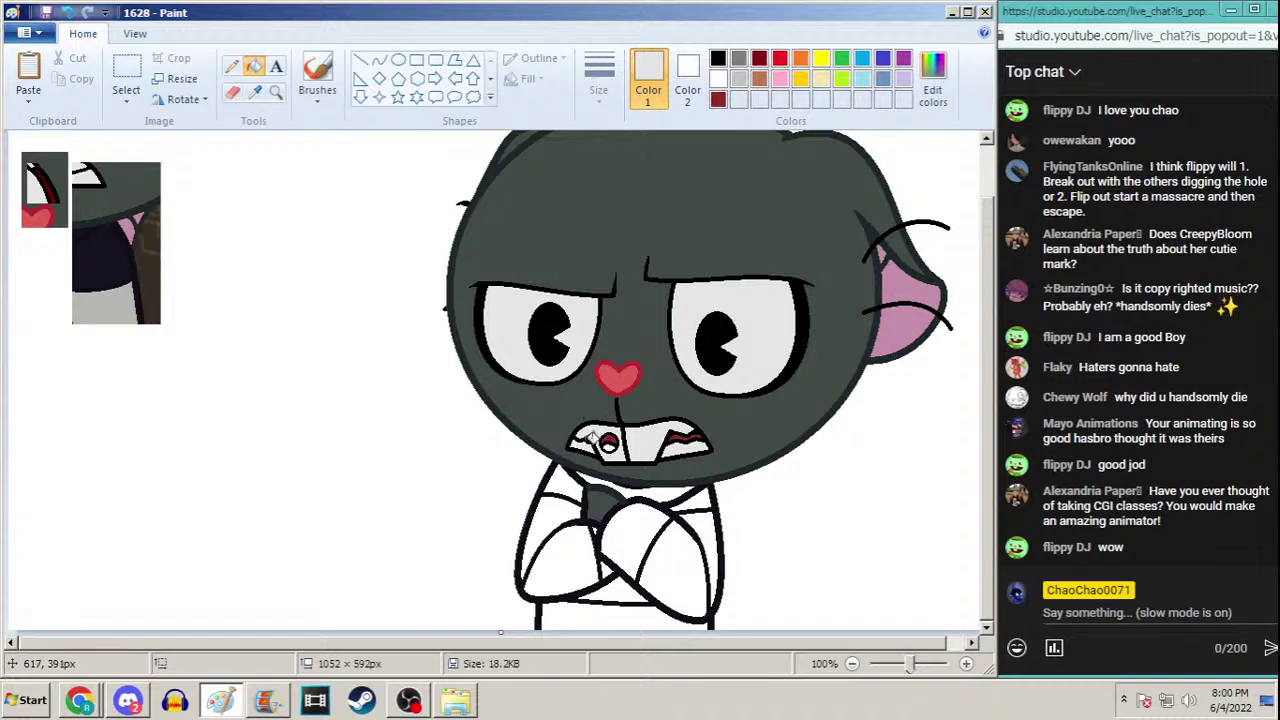
Fill the shoulders, both crossed forearms and the strip beneath them with the dark navy sampled from the reference snippet
click(255, 91)
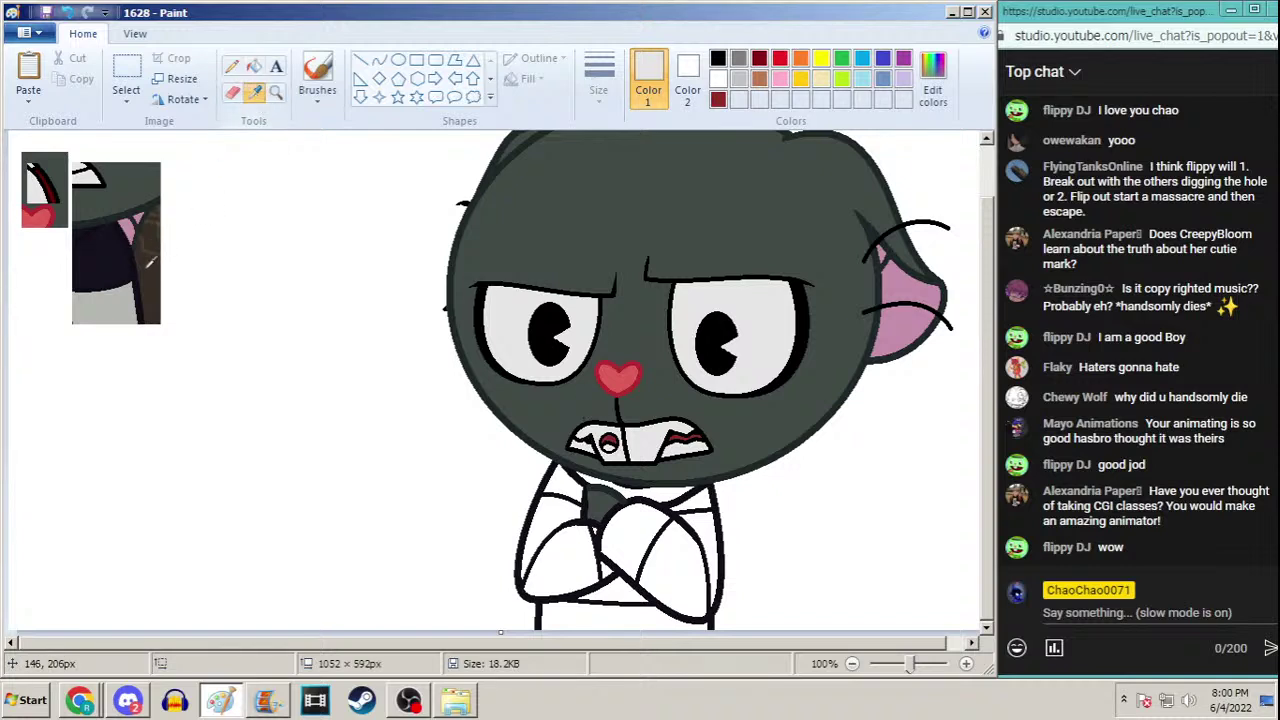
click(101, 253)
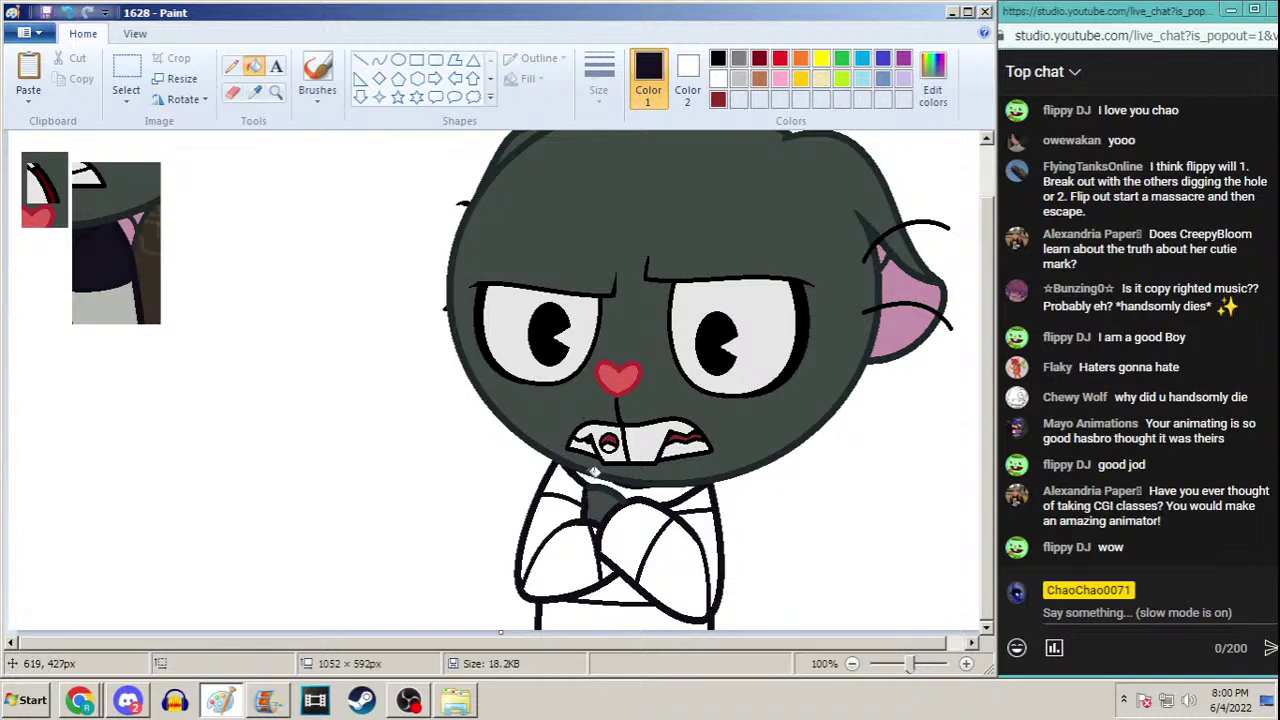
click(712, 497)
click(576, 480)
click(570, 552)
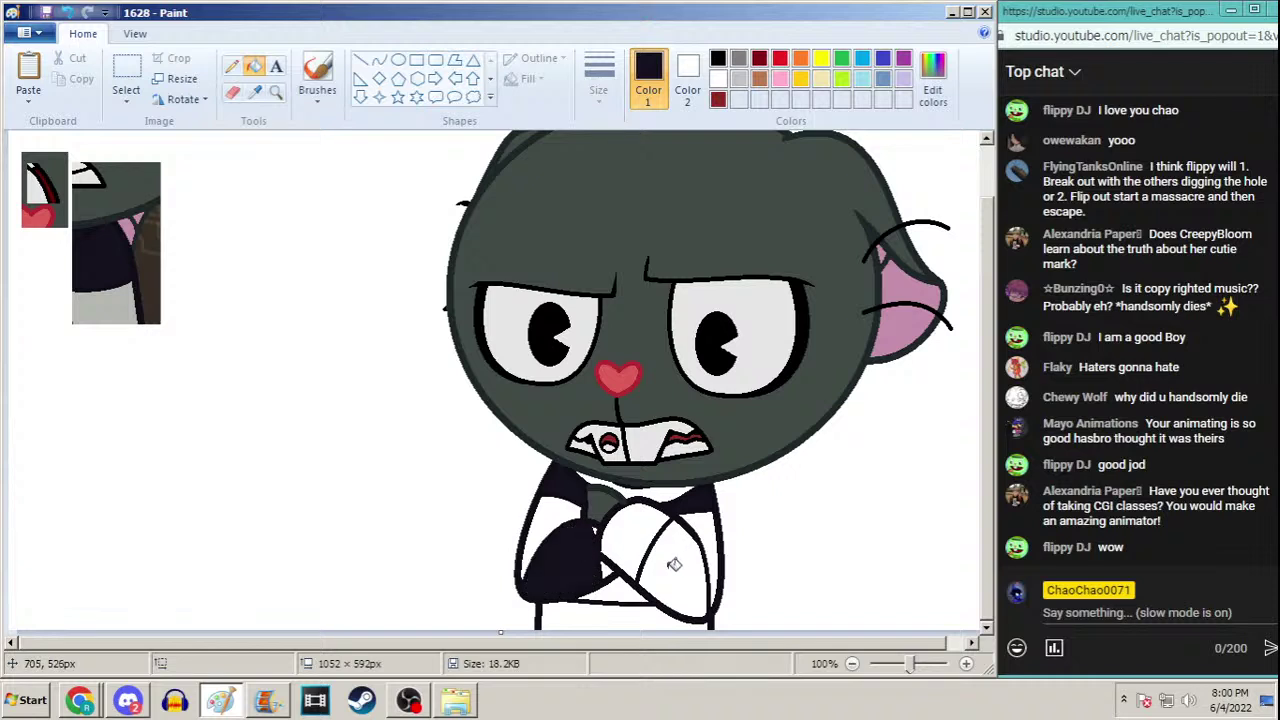
click(675, 564)
click(625, 588)
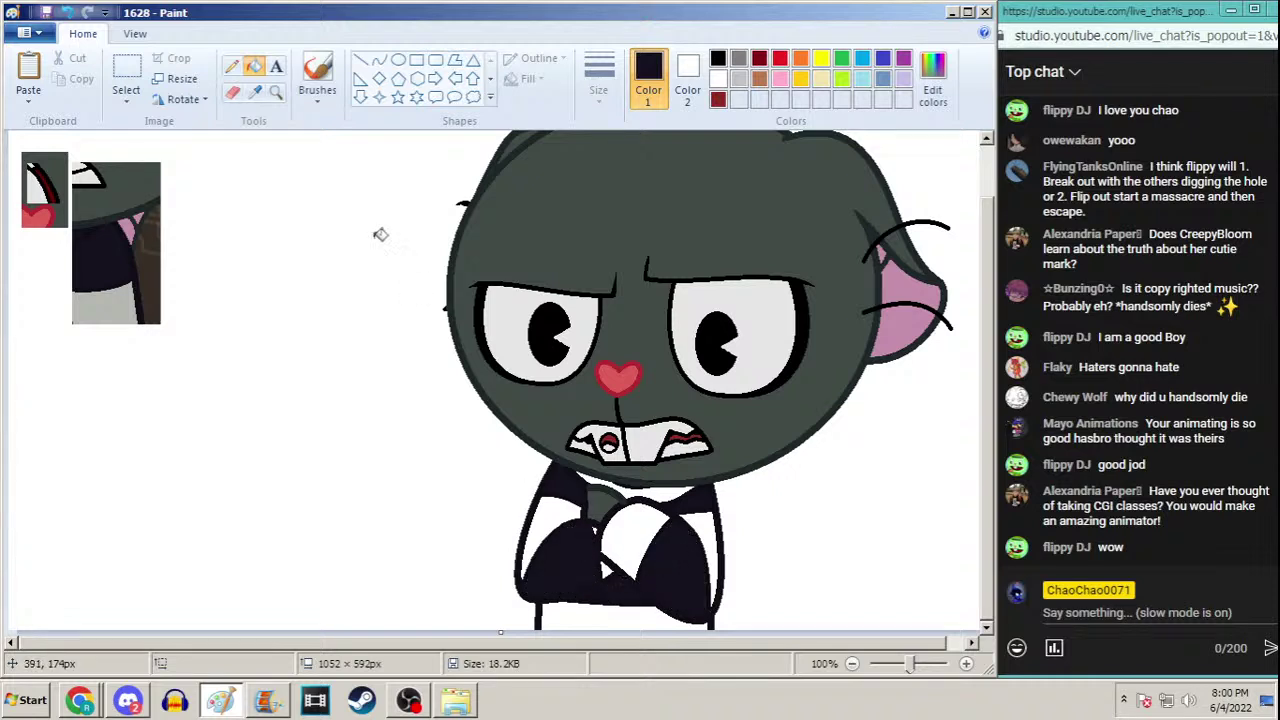
Fill the remaining white sleeve sections and the lower torso with the light grey sampled from the reference snippet
click(255, 91)
click(107, 302)
click(575, 510)
click(635, 522)
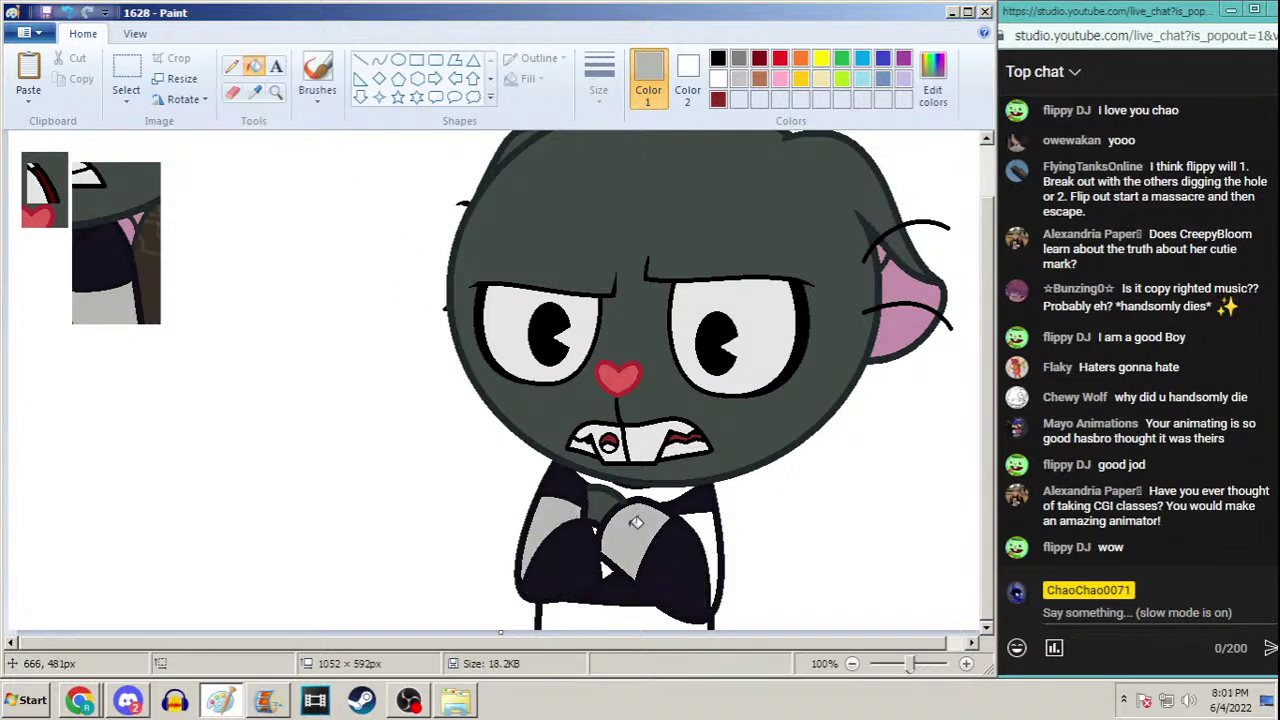
click(712, 522)
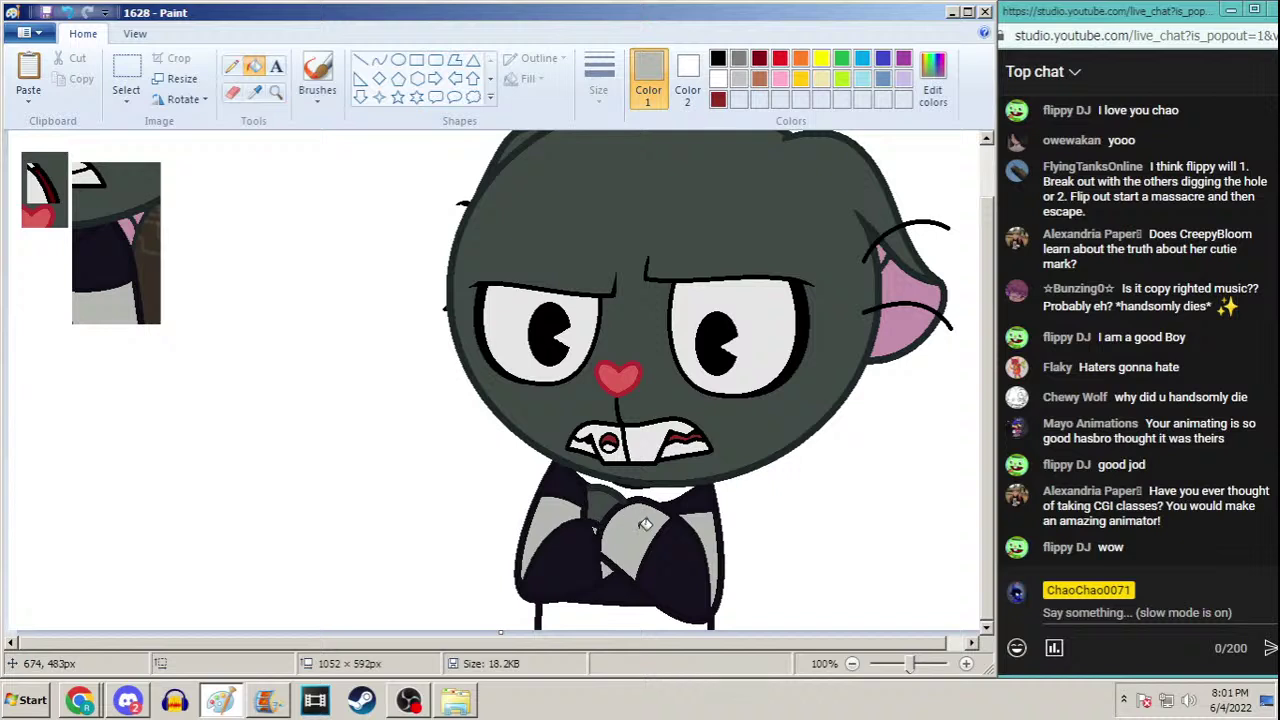
click(631, 613)
Fill the white chest area beneath the chin with the dark navy sampled from the shirt
click(255, 91)
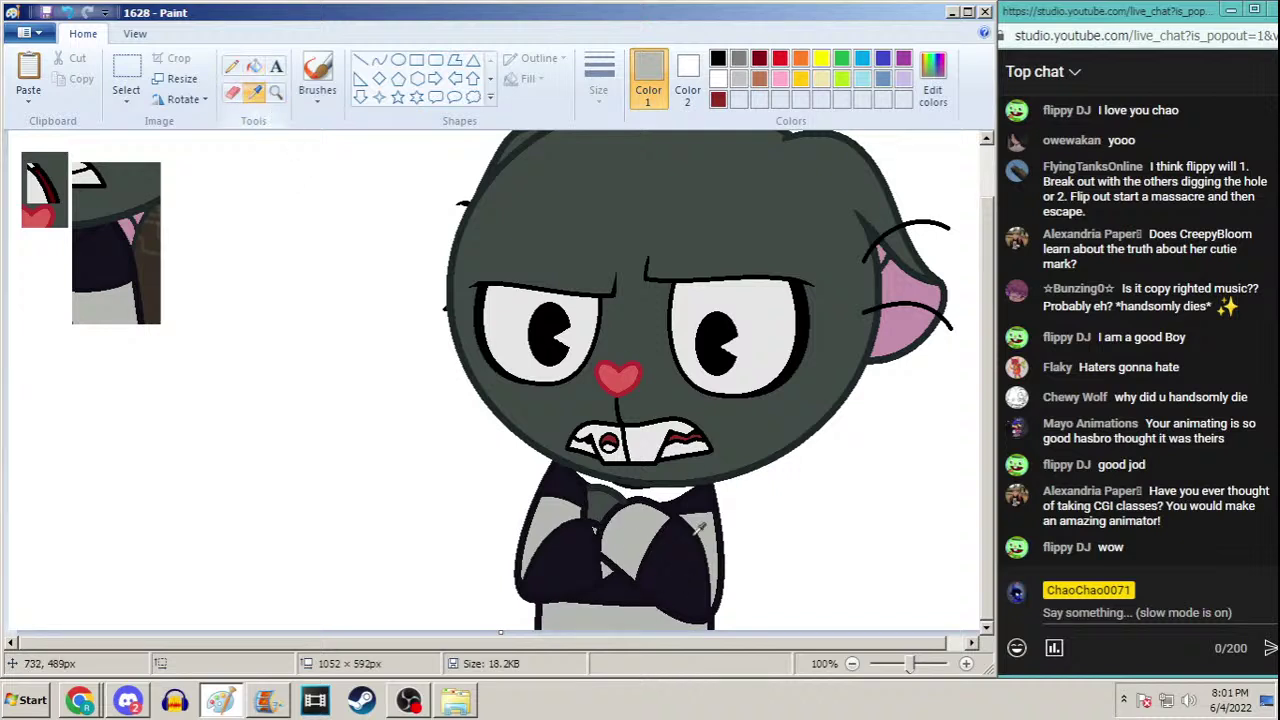
click(665, 485)
scroll(961, 294, up, 1)
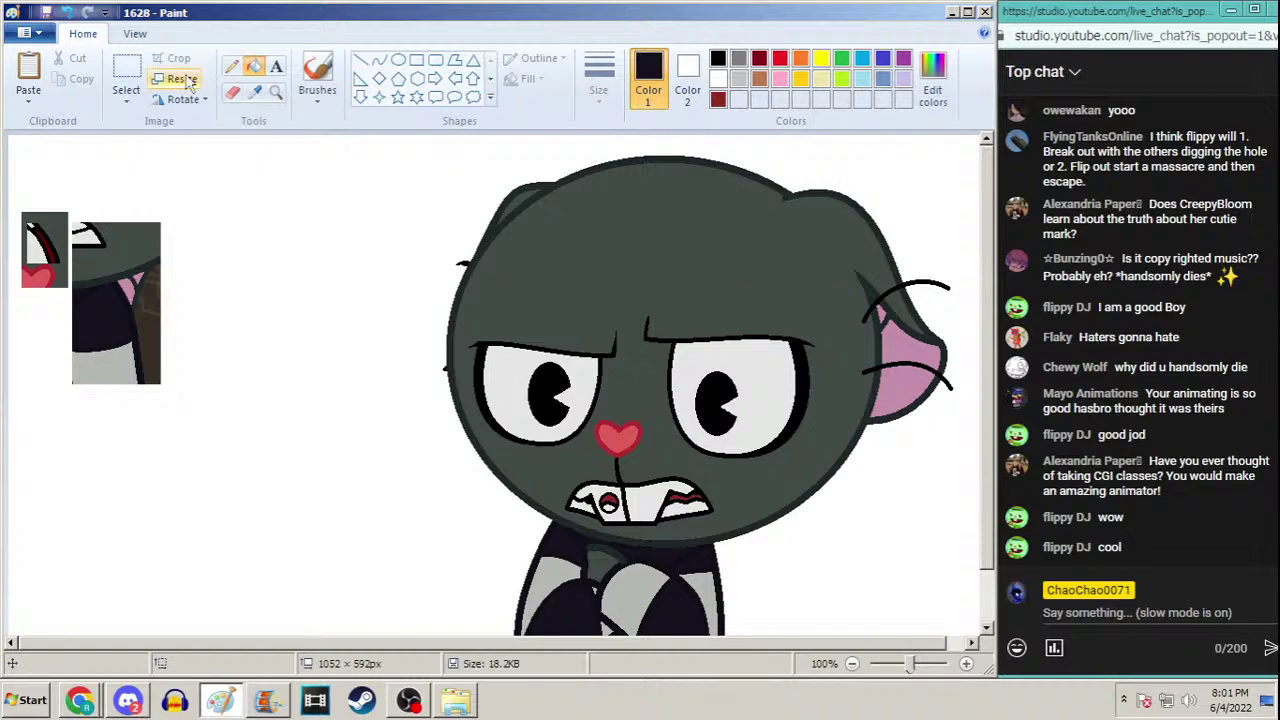
click(126, 68)
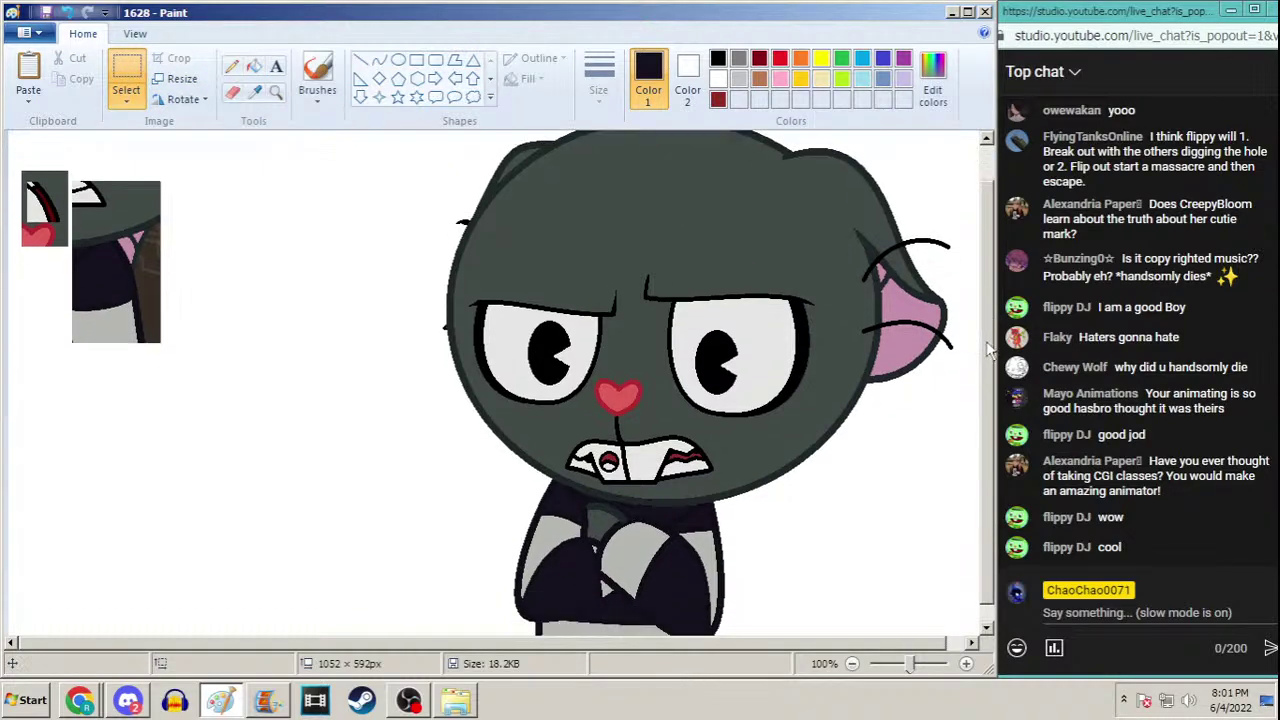
scroll(966, 326, down, 1)
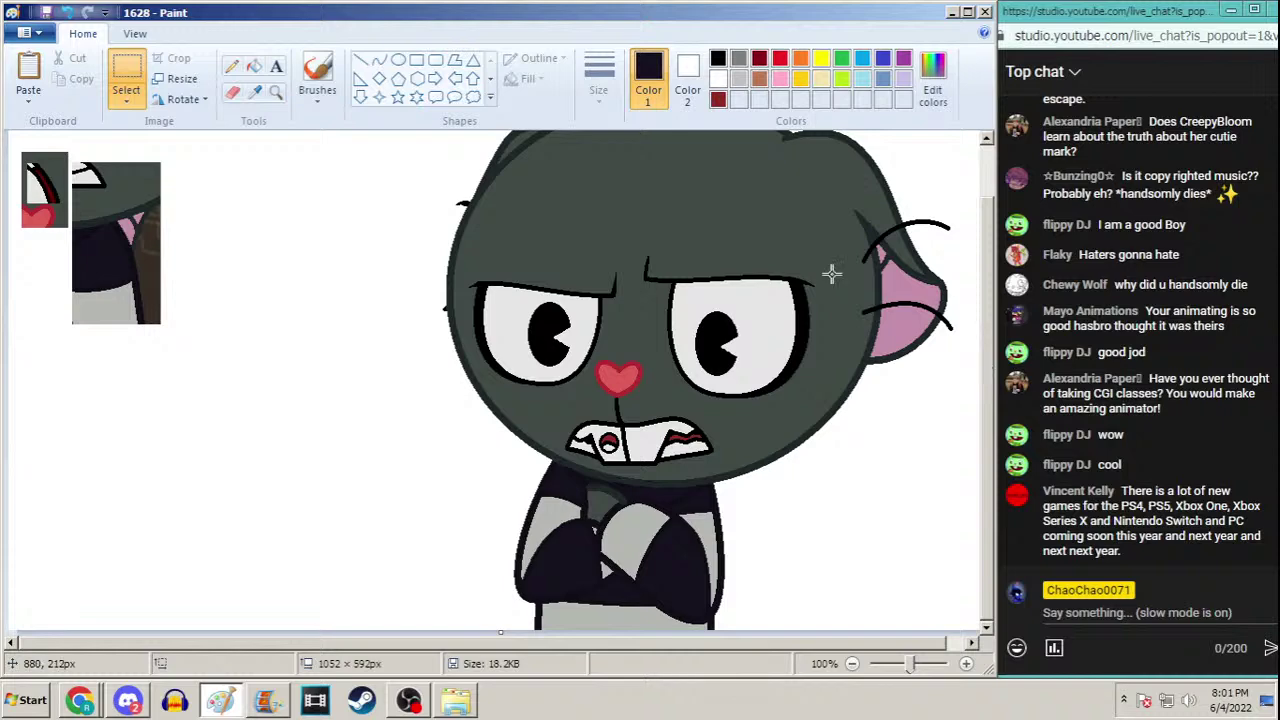
Paint over the overlapping end of the paw's outline with the Pencil in the shirt's dark navy
click(275, 91)
click(620, 495)
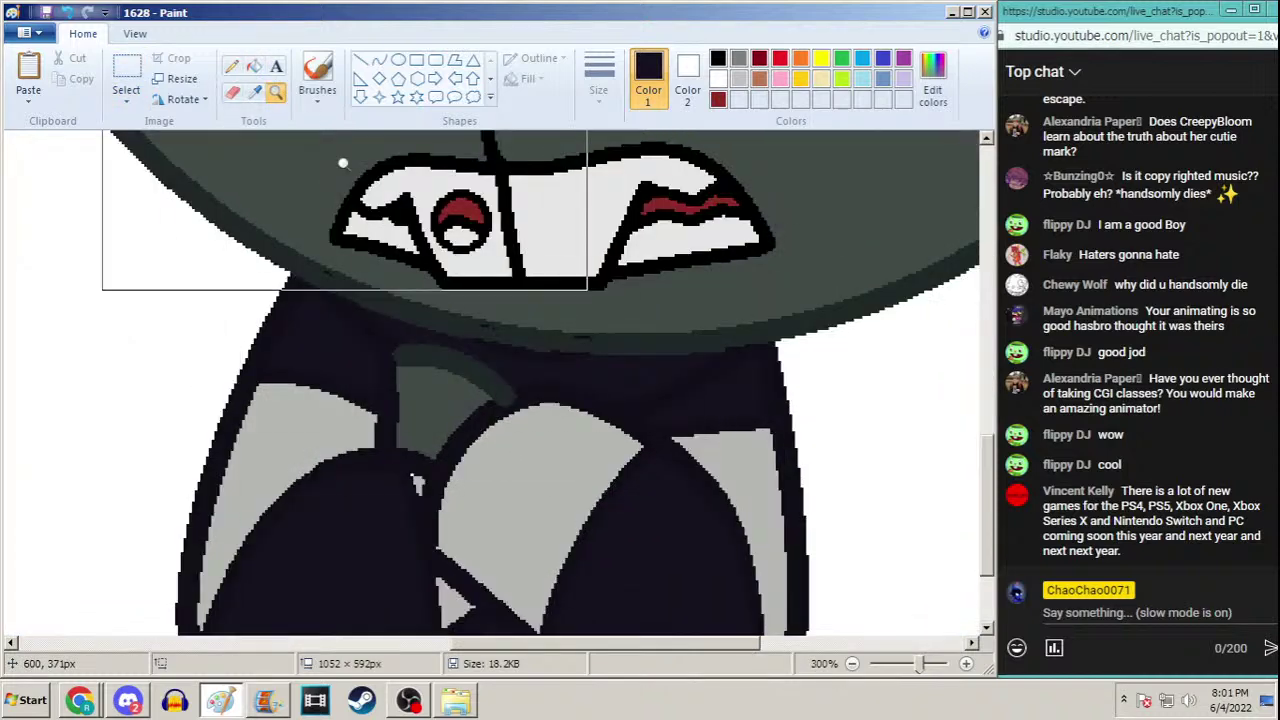
click(254, 91)
click(445, 423)
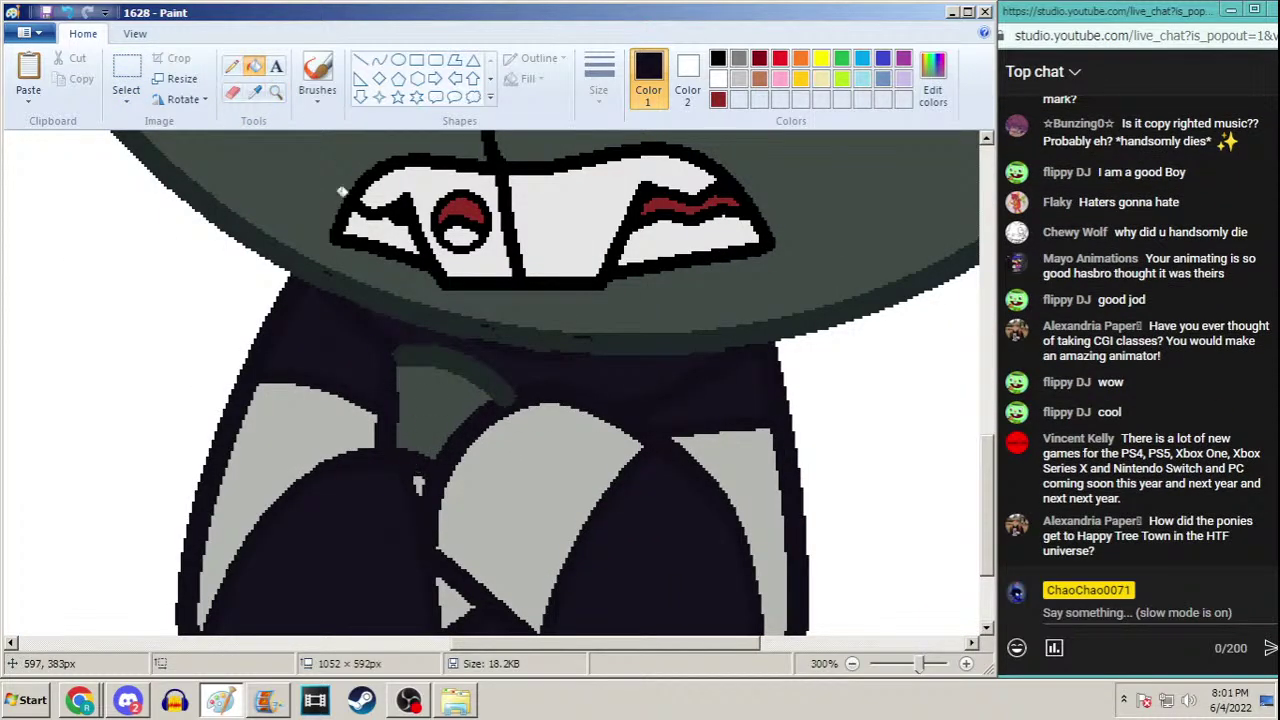
click(231, 65)
click(598, 75)
click(556, 222)
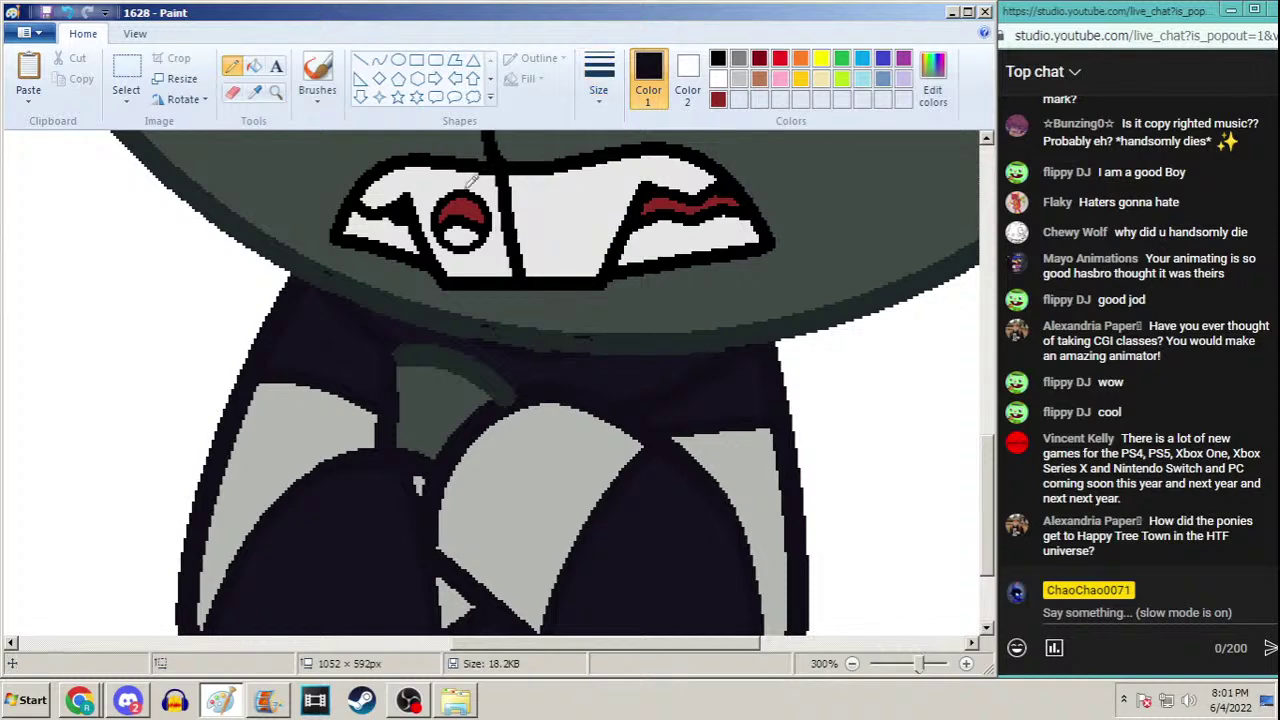
click(254, 91)
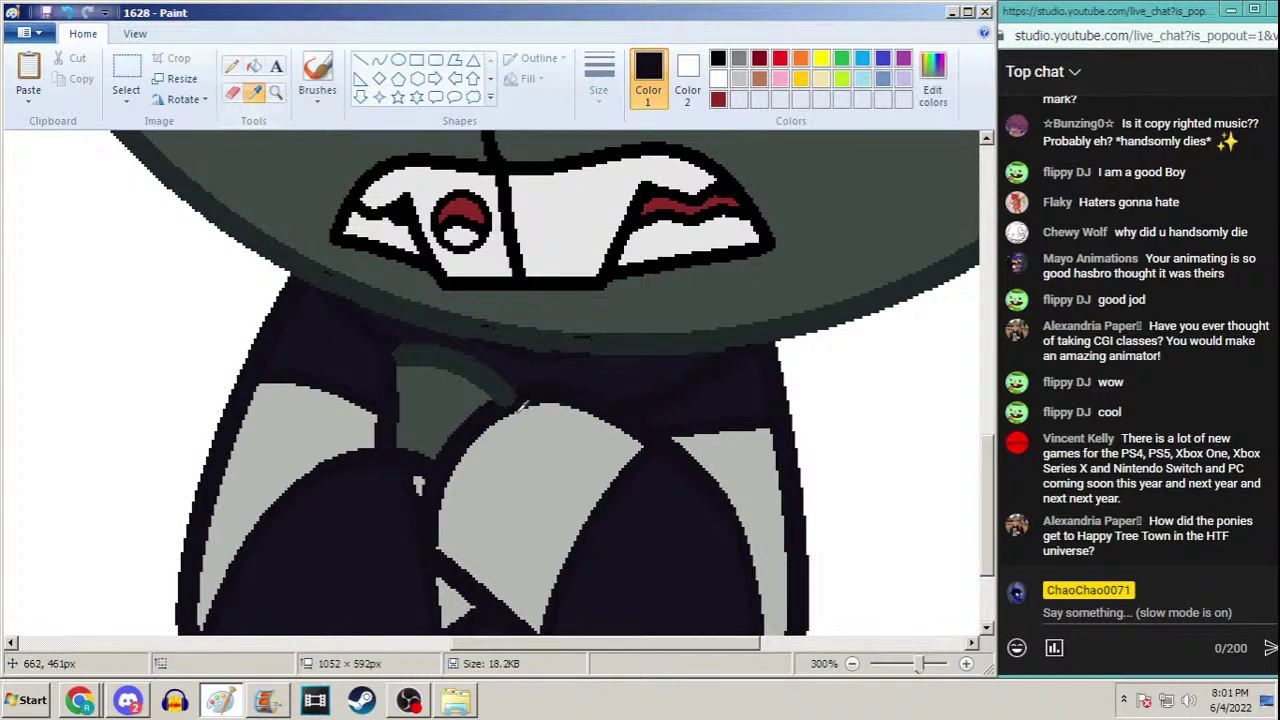
click(531, 392)
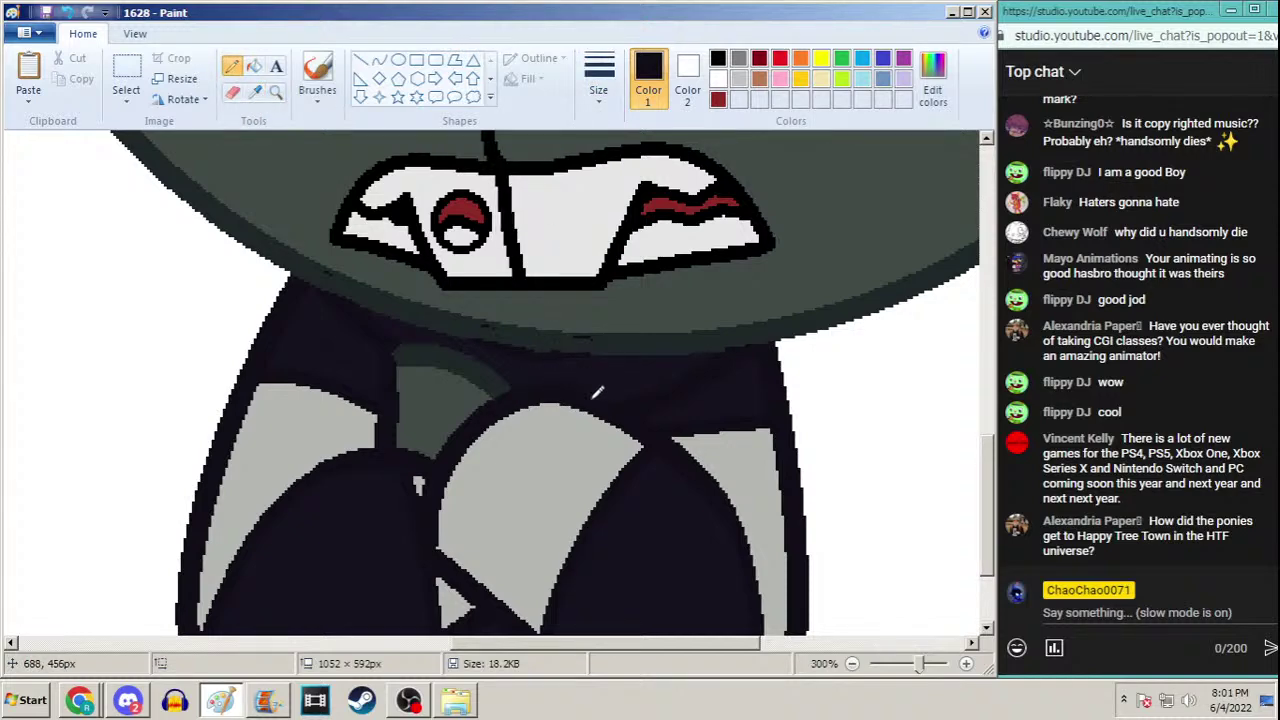
Delete the reference snippets from the white area beside the character and save the drawing
click(276, 91)
right_click(238, 283)
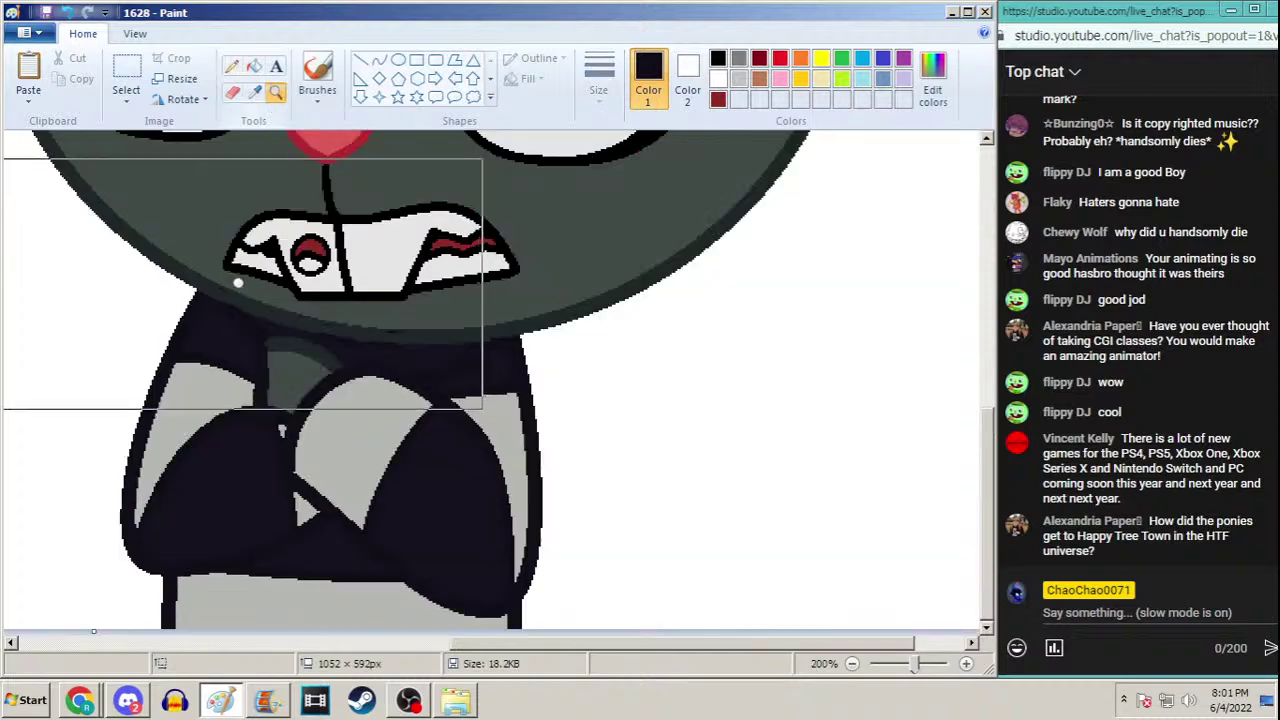
right_click(238, 283)
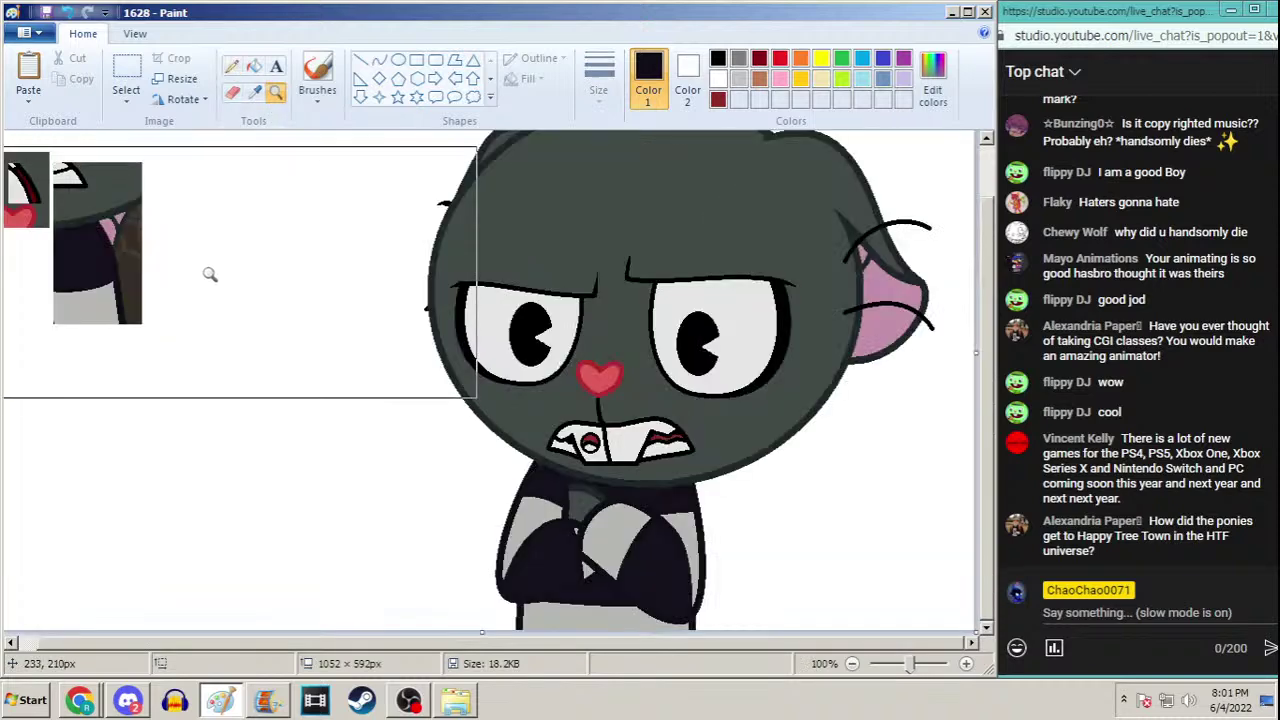
click(126, 76)
scroll(940, 172, up, 2)
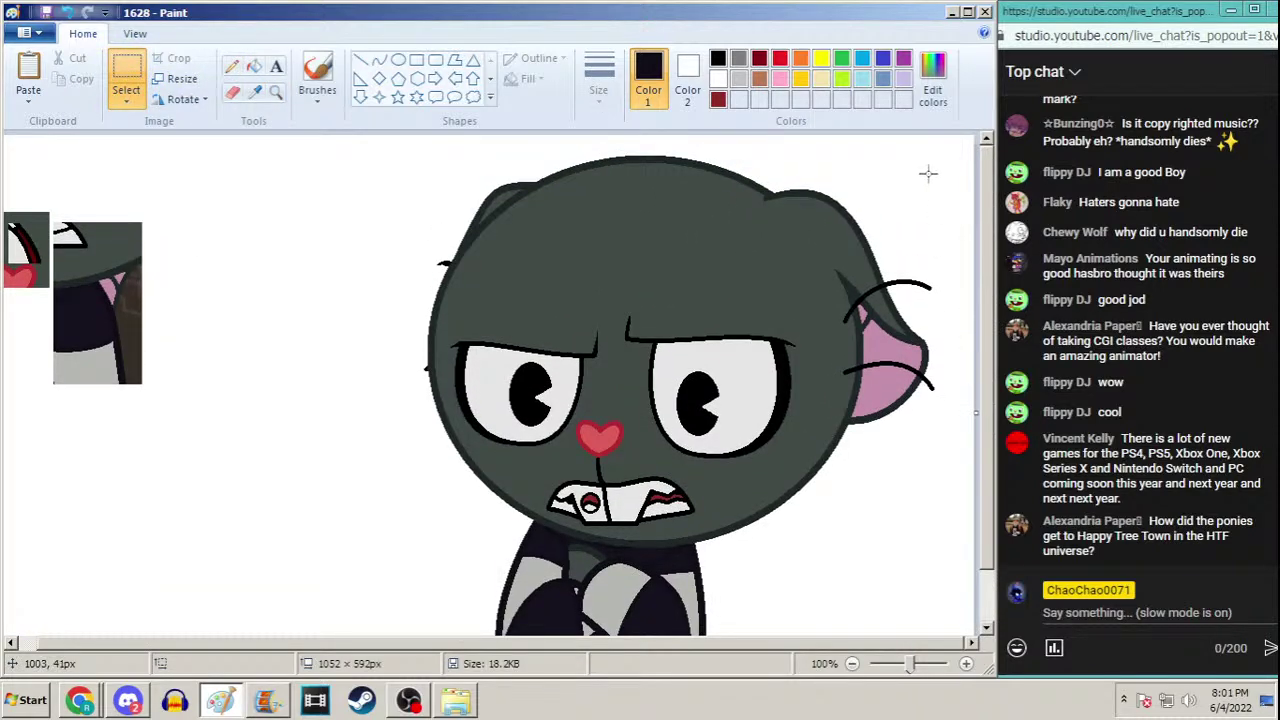
drag(194, 150, 8, 409)
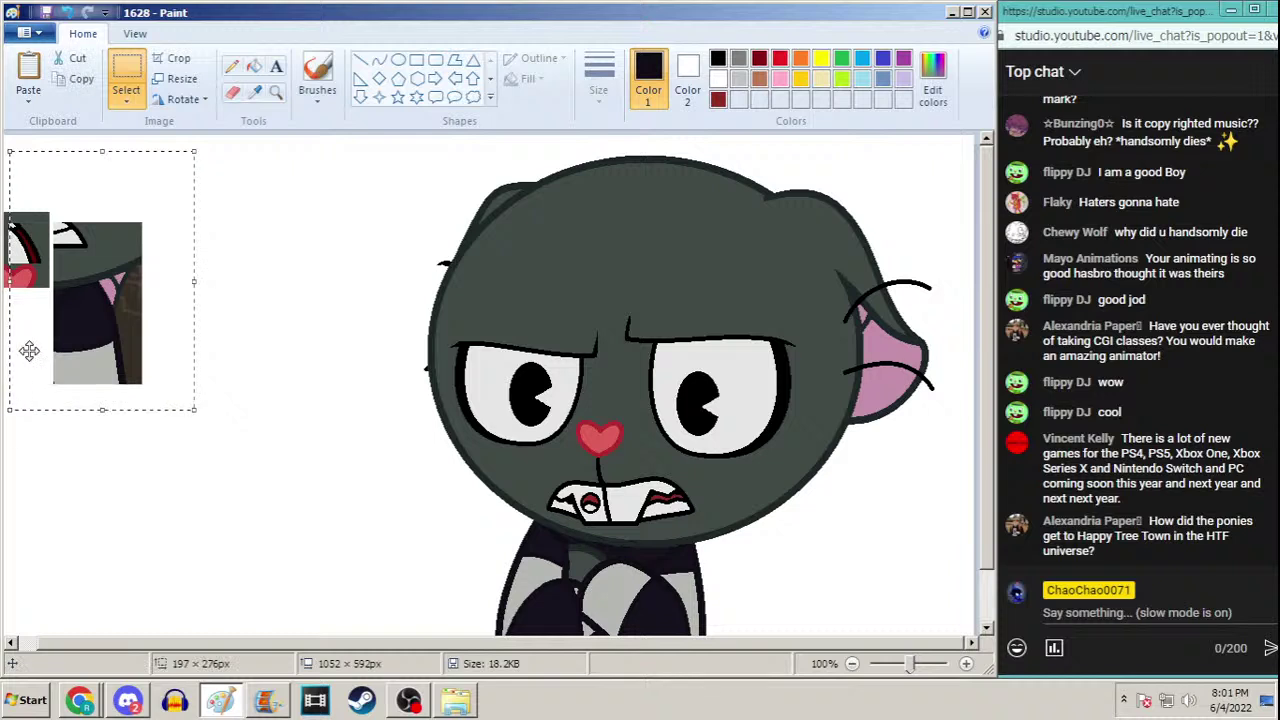
key(p)
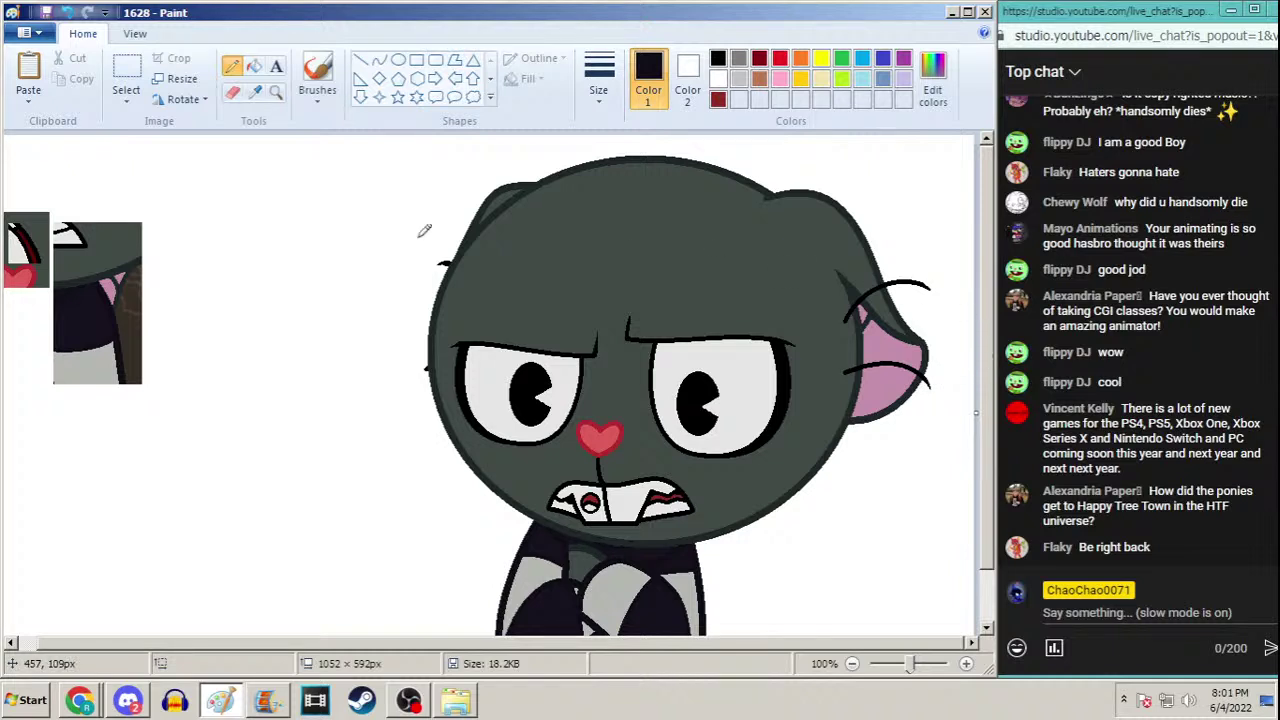
click(120, 68)
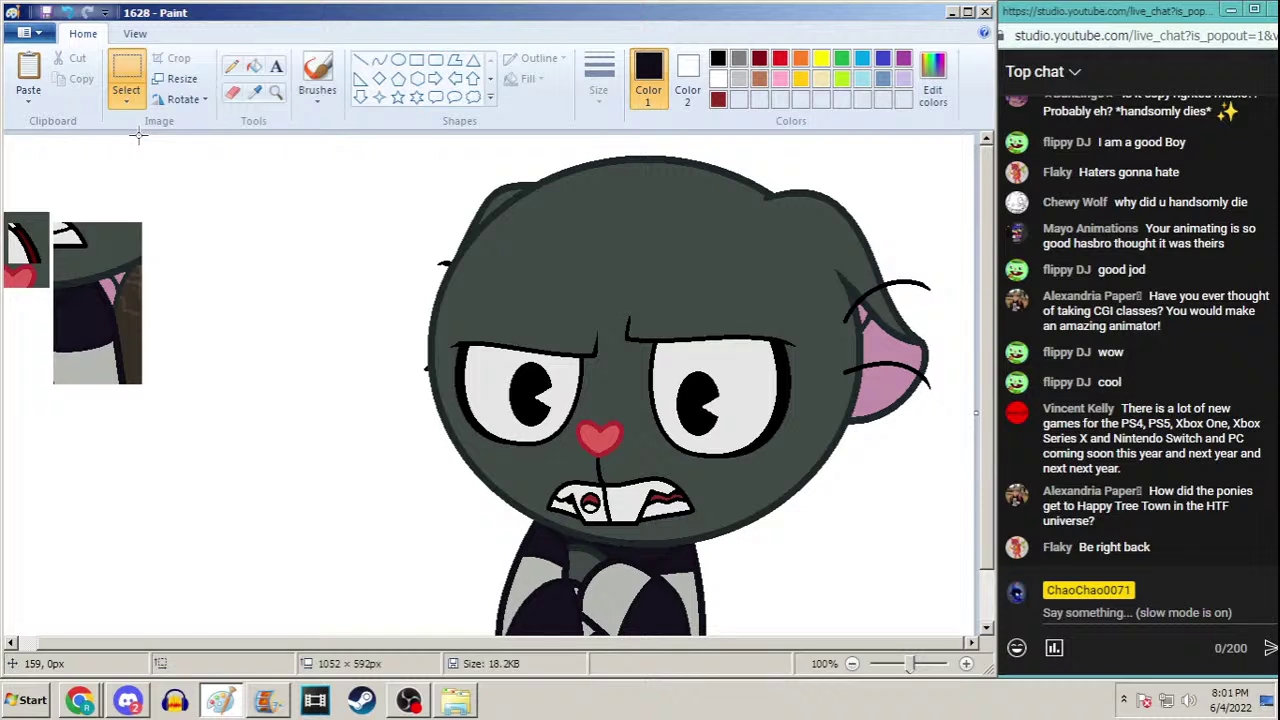
drag(198, 146, 6, 446)
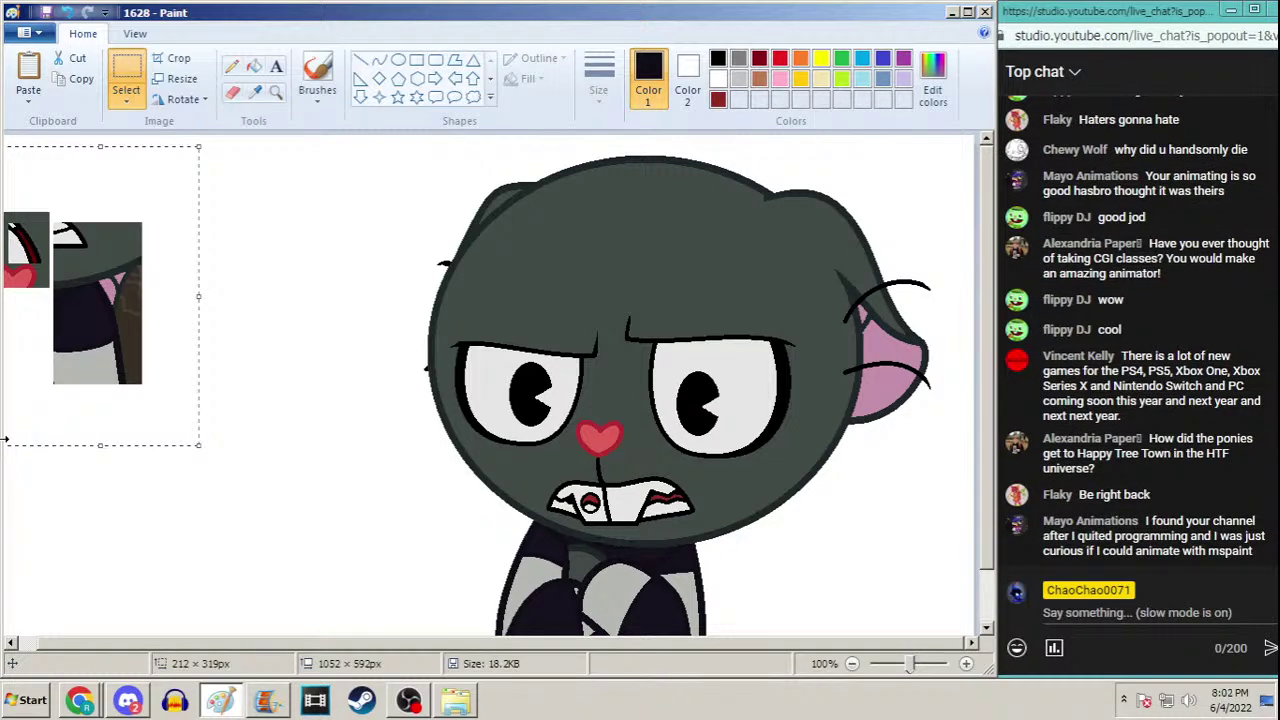
key(Delete)
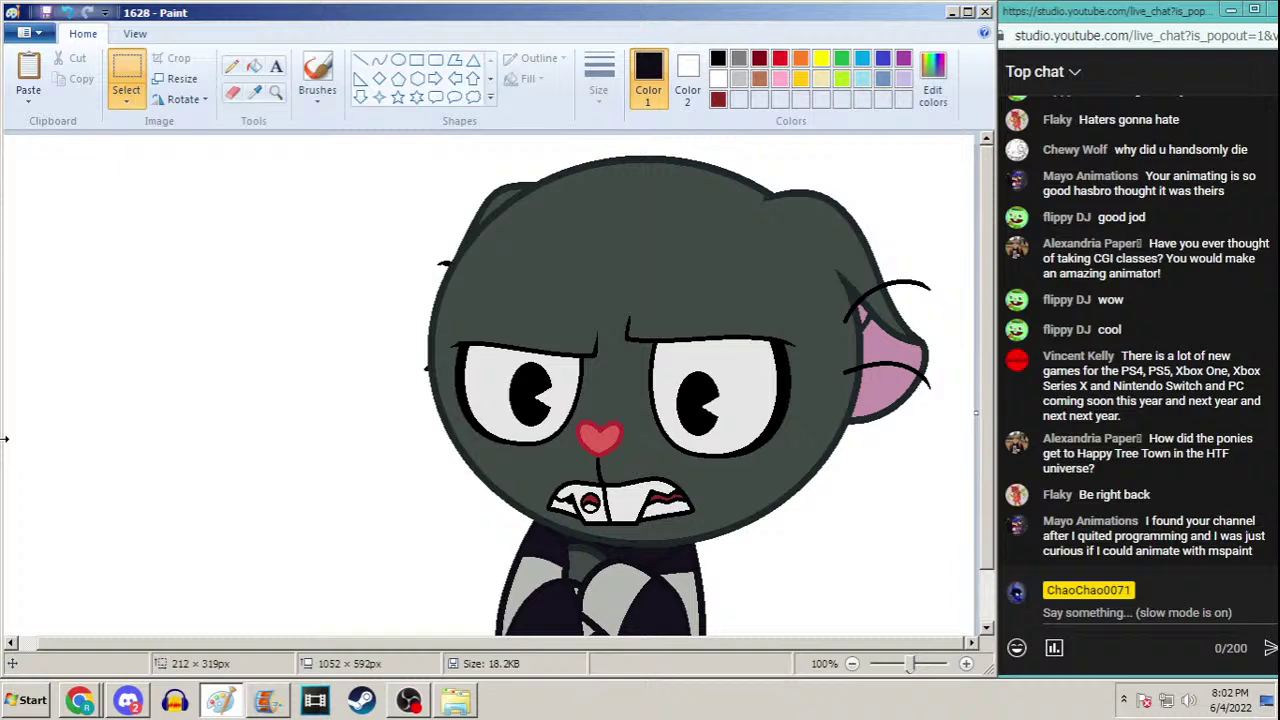
key(ctrl+s)
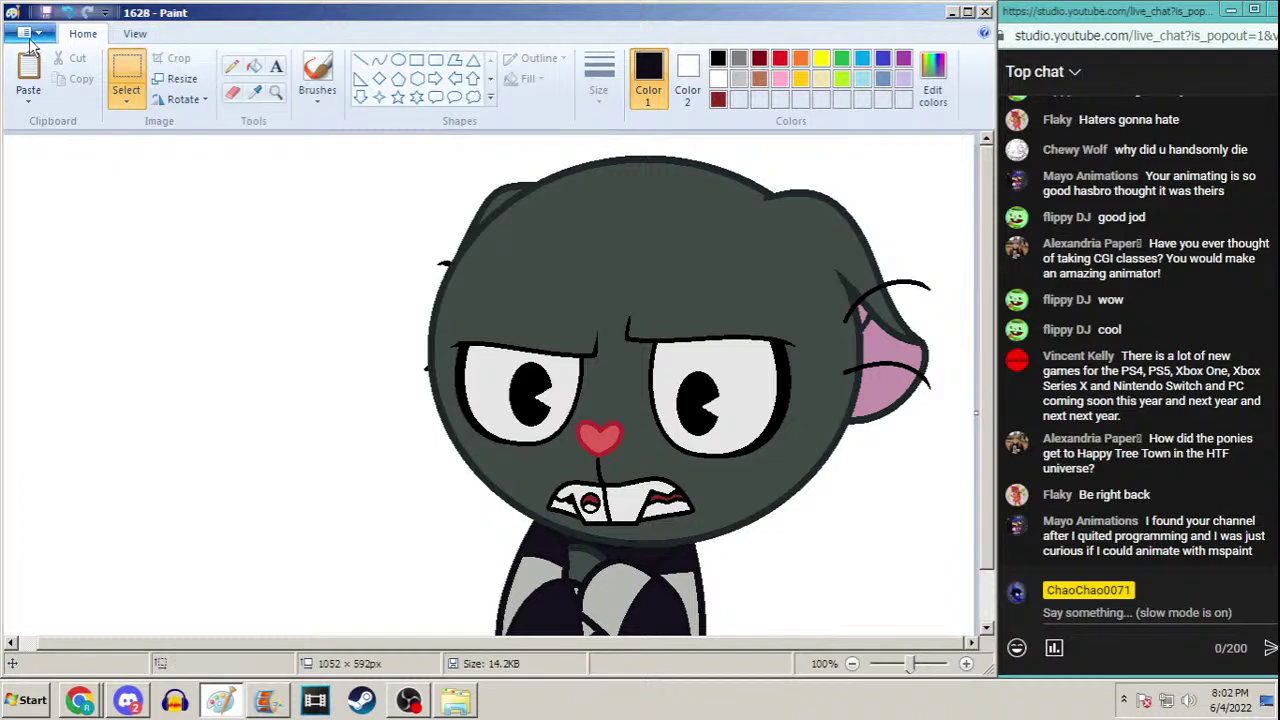
Switch to Movie Maker and place the playhead on the green bear clip just before the MISSING SCENE placeholder near the timeline's end
click(268, 703)
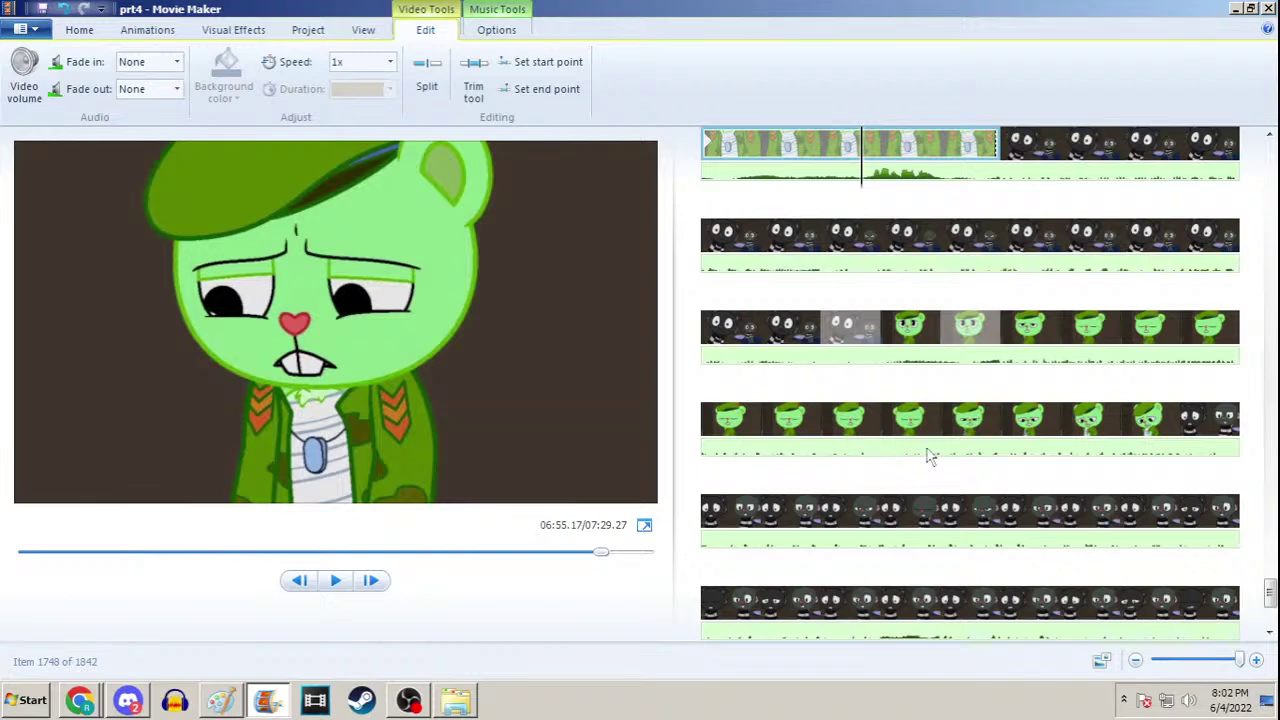
scroll(1270, 592, down, 3)
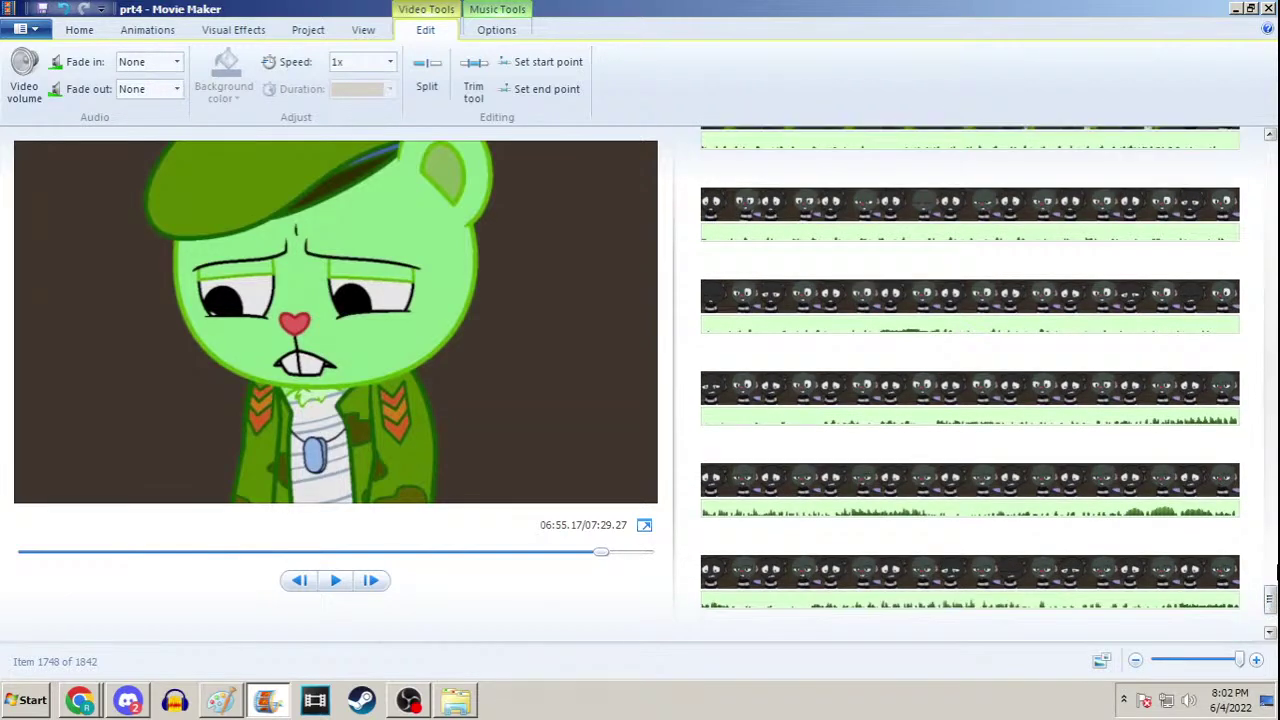
click(1038, 478)
key(space)
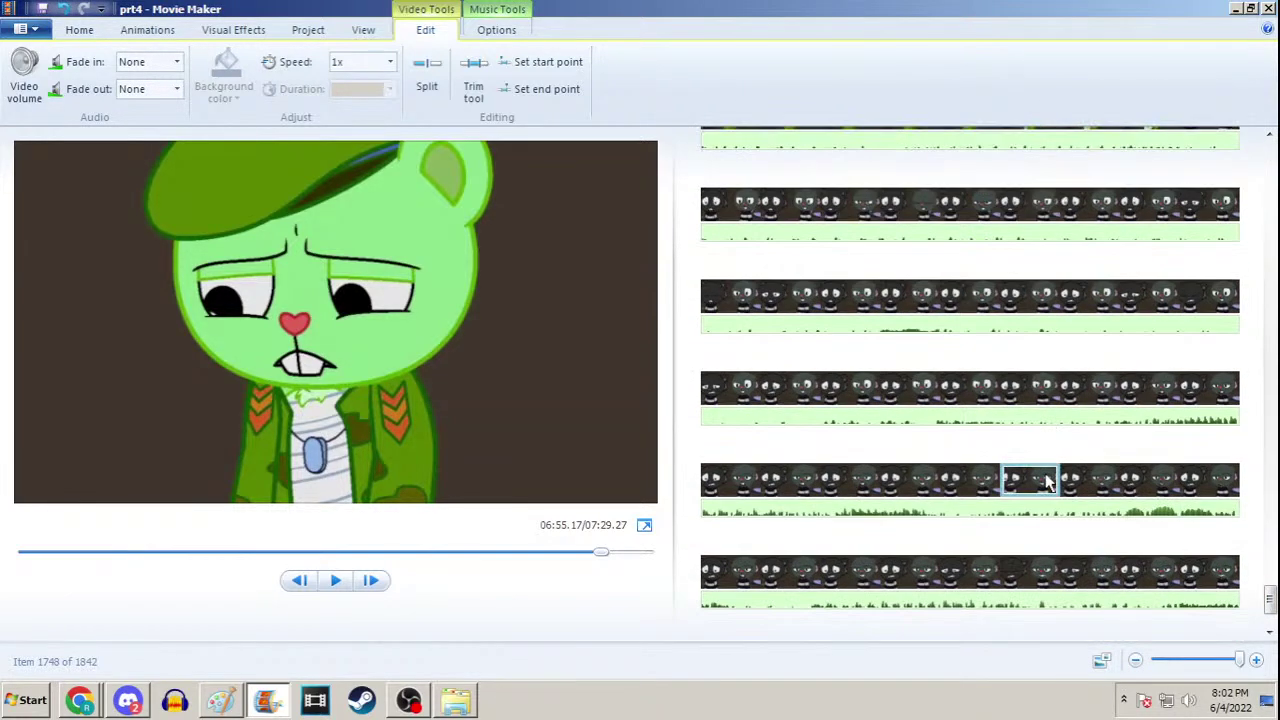
key(space)
scroll(1045, 480, down, 4)
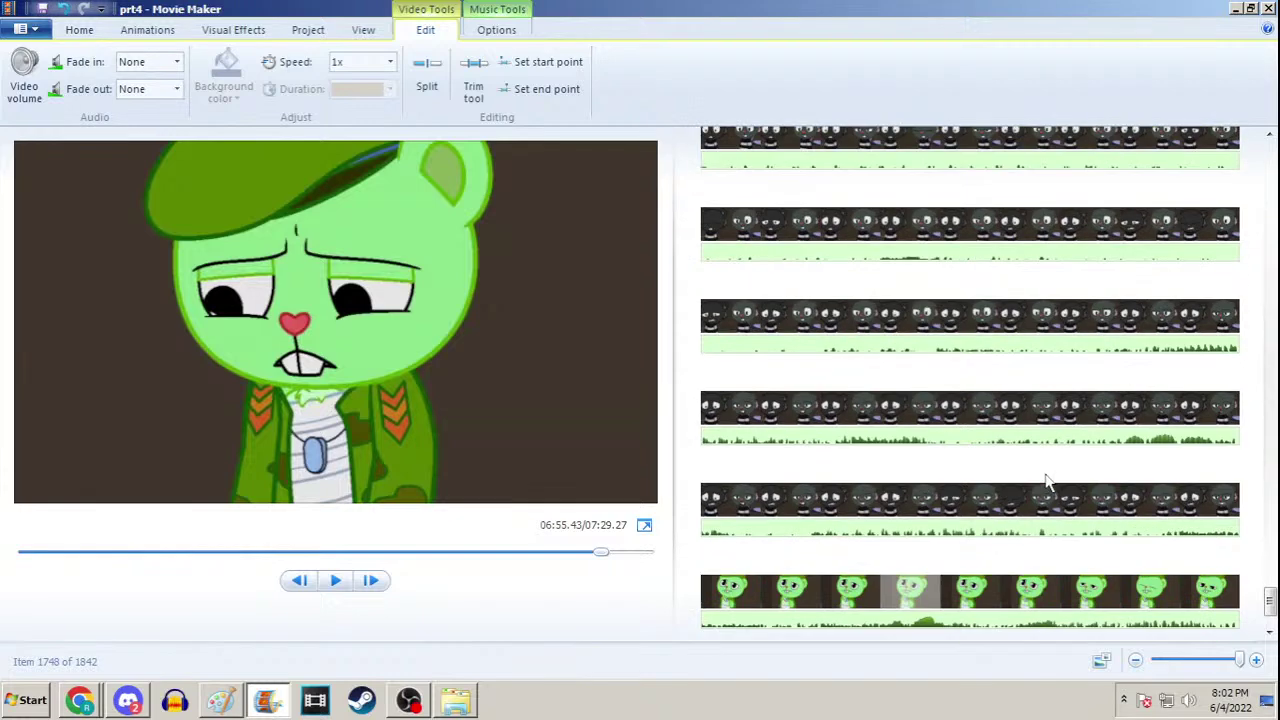
click(1028, 525)
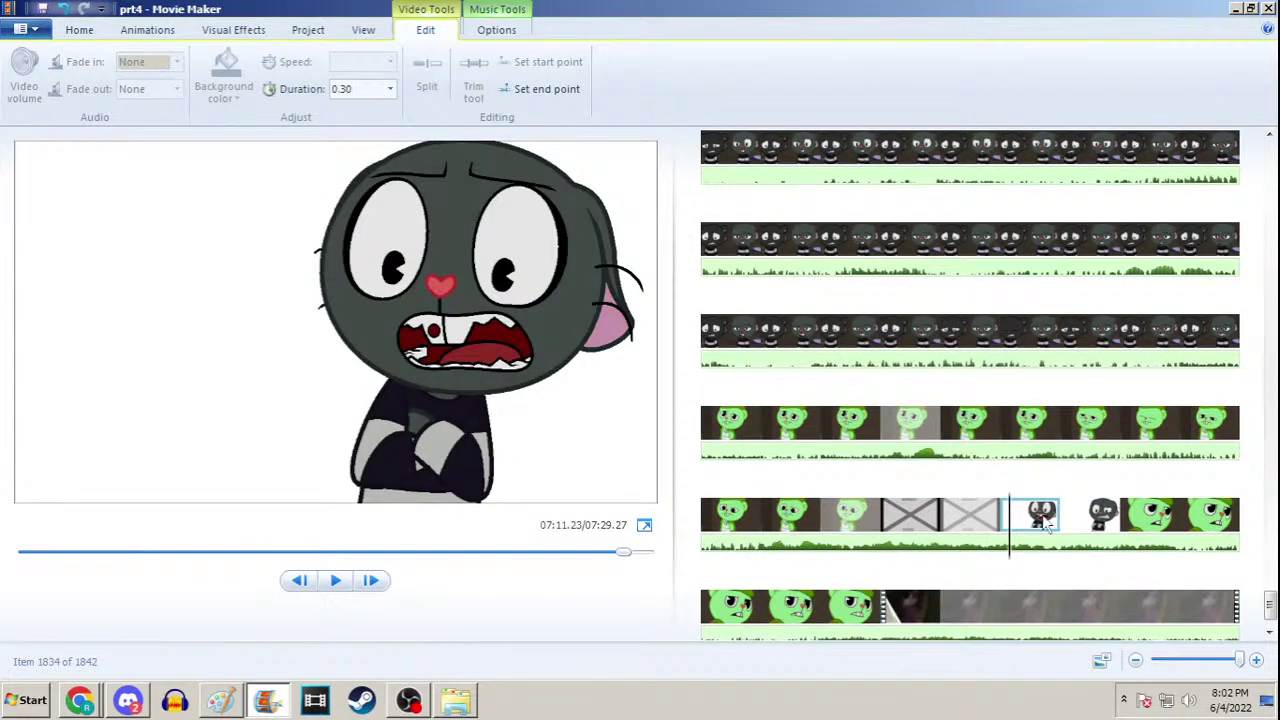
click(960, 515)
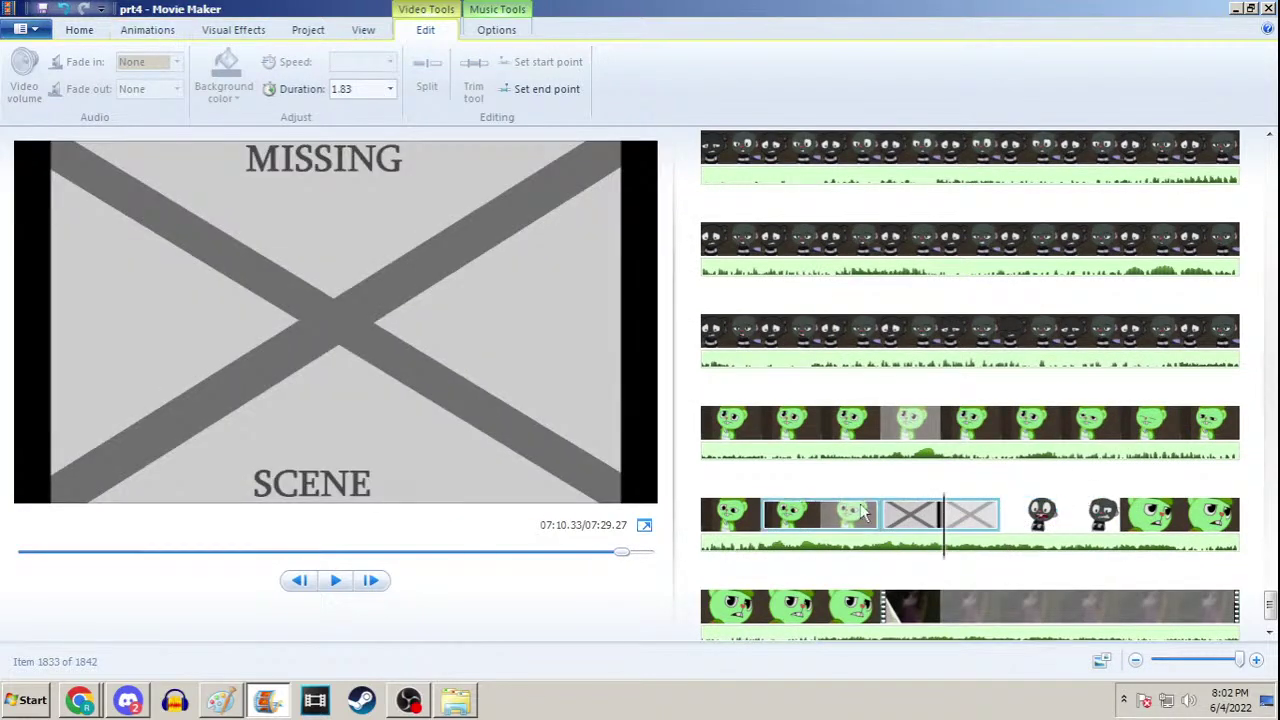
click(825, 515)
Insert picture 1628 from the htffirf4 folder into the timeline after the selected green bear clip
click(79, 29)
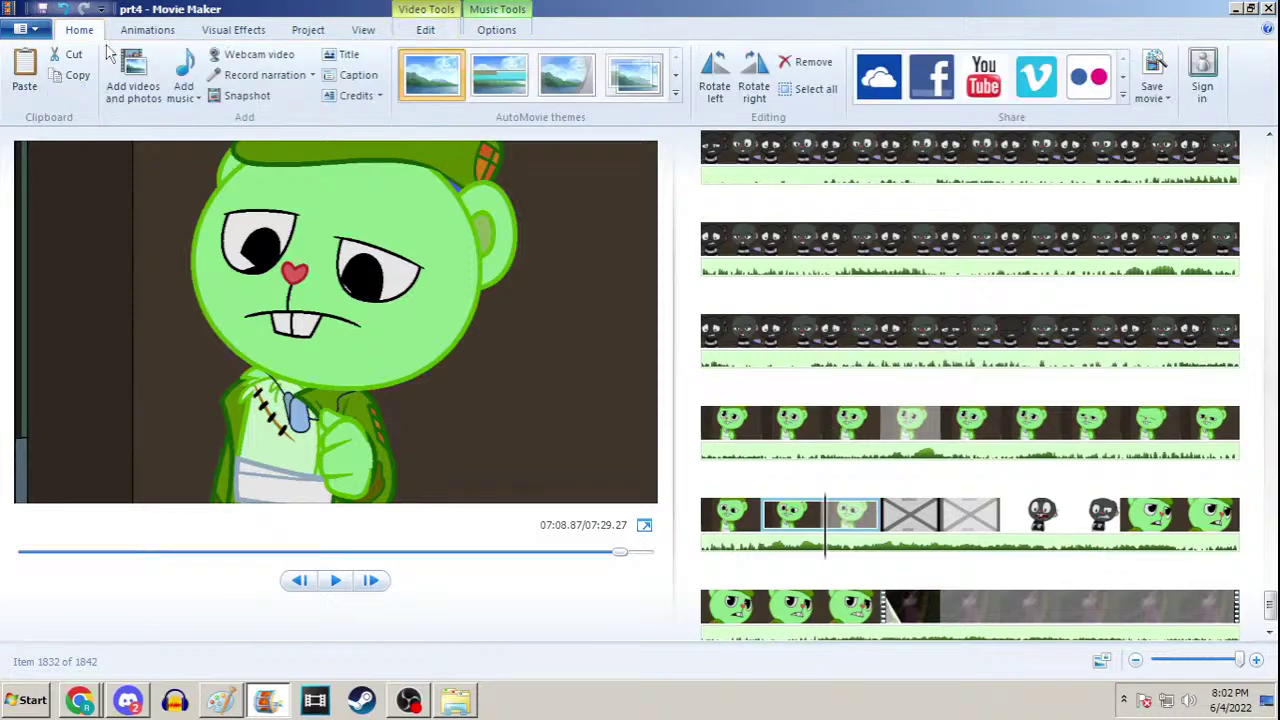
click(130, 70)
drag(1268, 128, 1268, 588)
click(1030, 572)
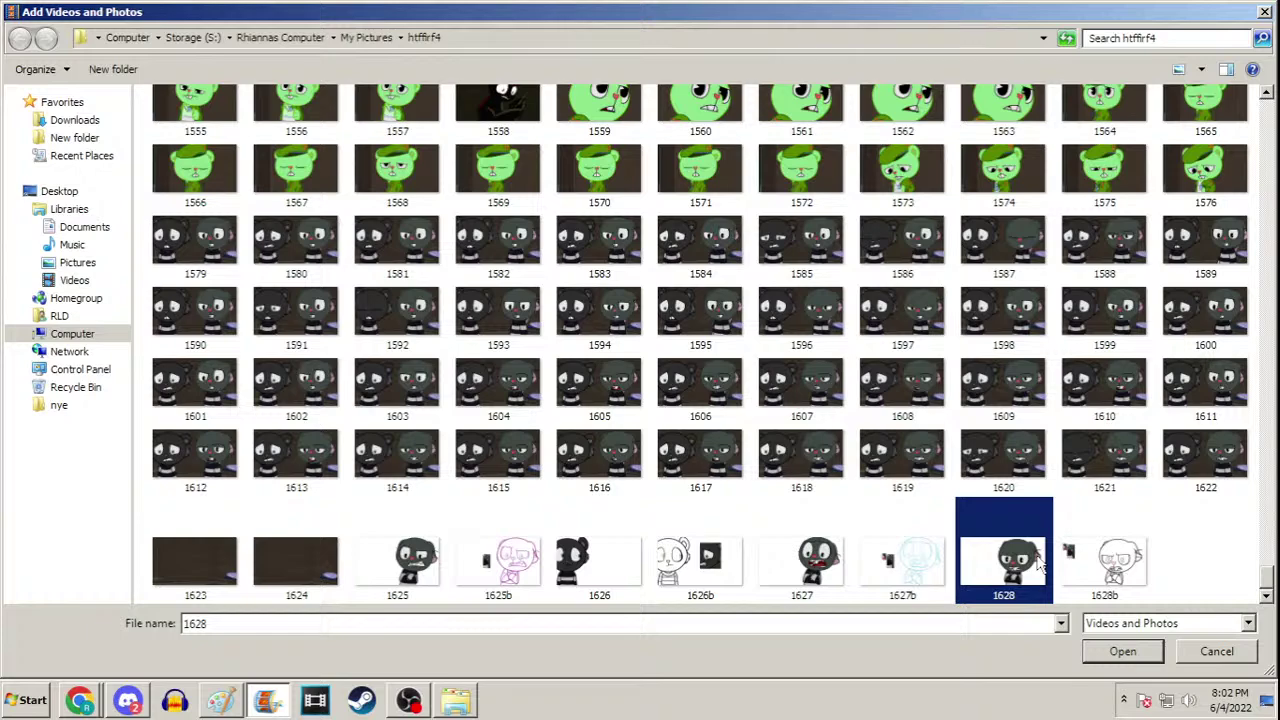
double_click(1040, 565)
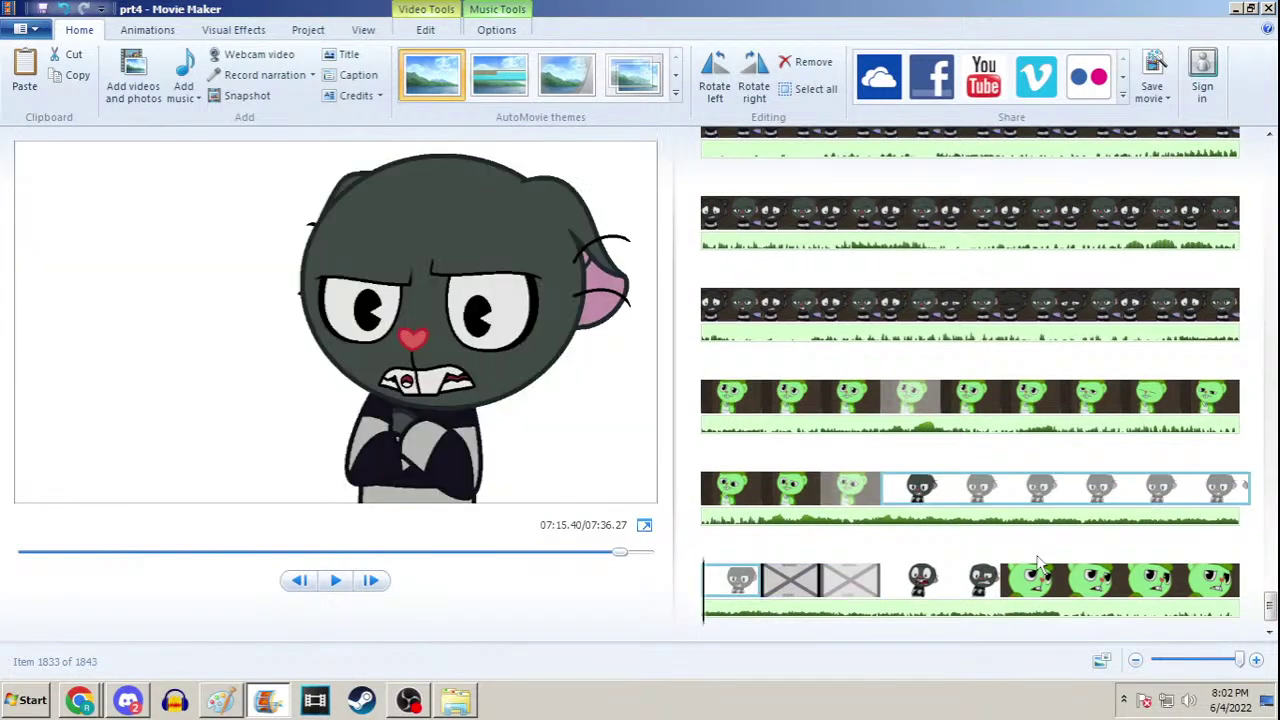
Check the MISSING SCENE placeholder's duration and delete the placeholder from the timeline
click(823, 585)
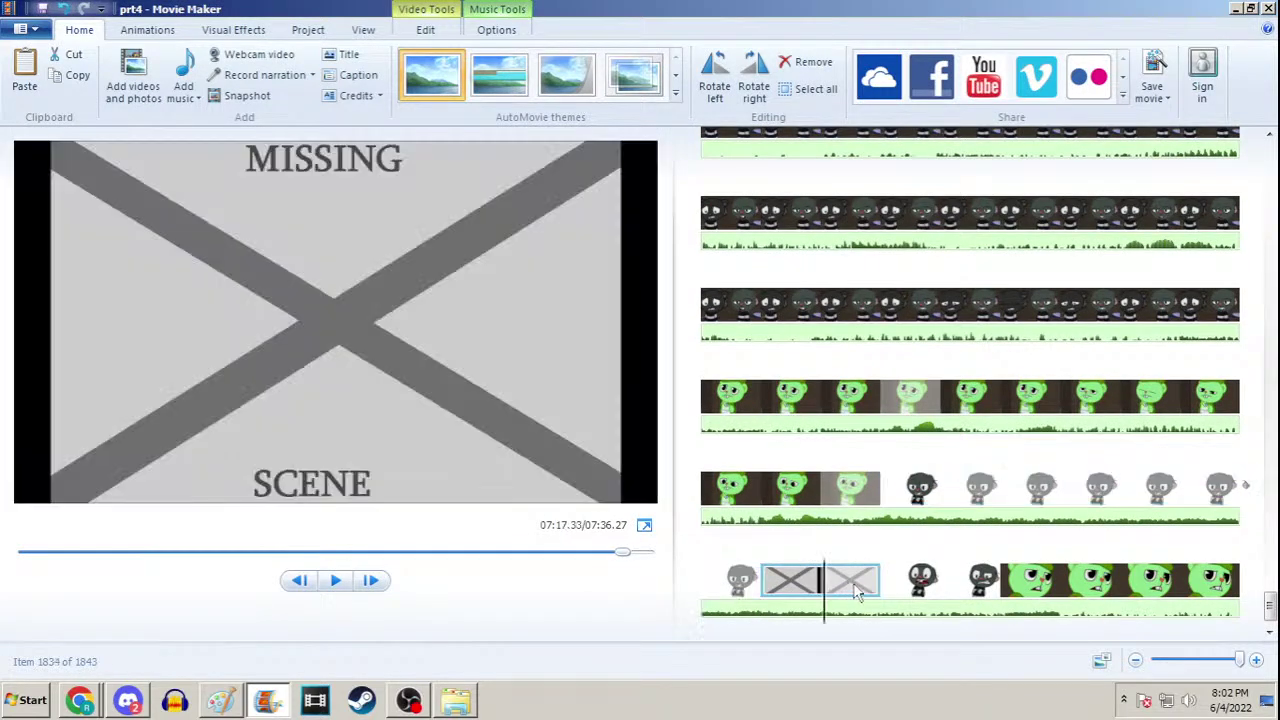
click(433, 38)
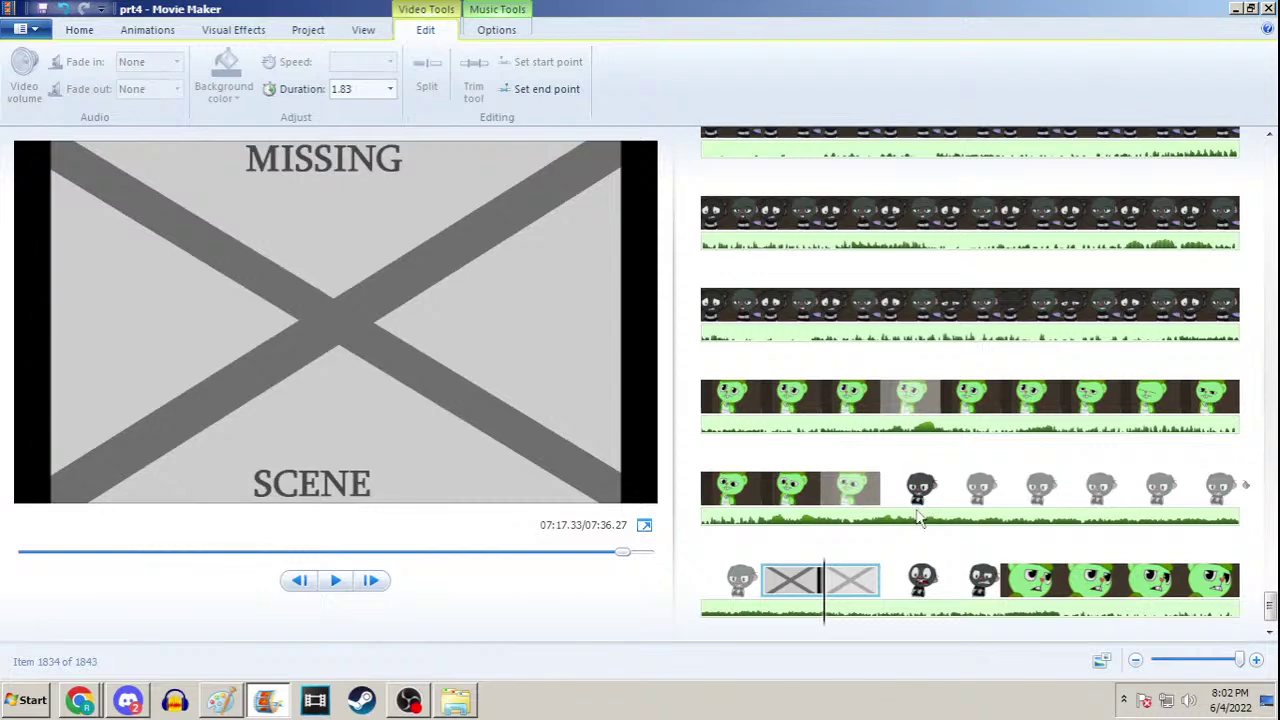
key(Delete)
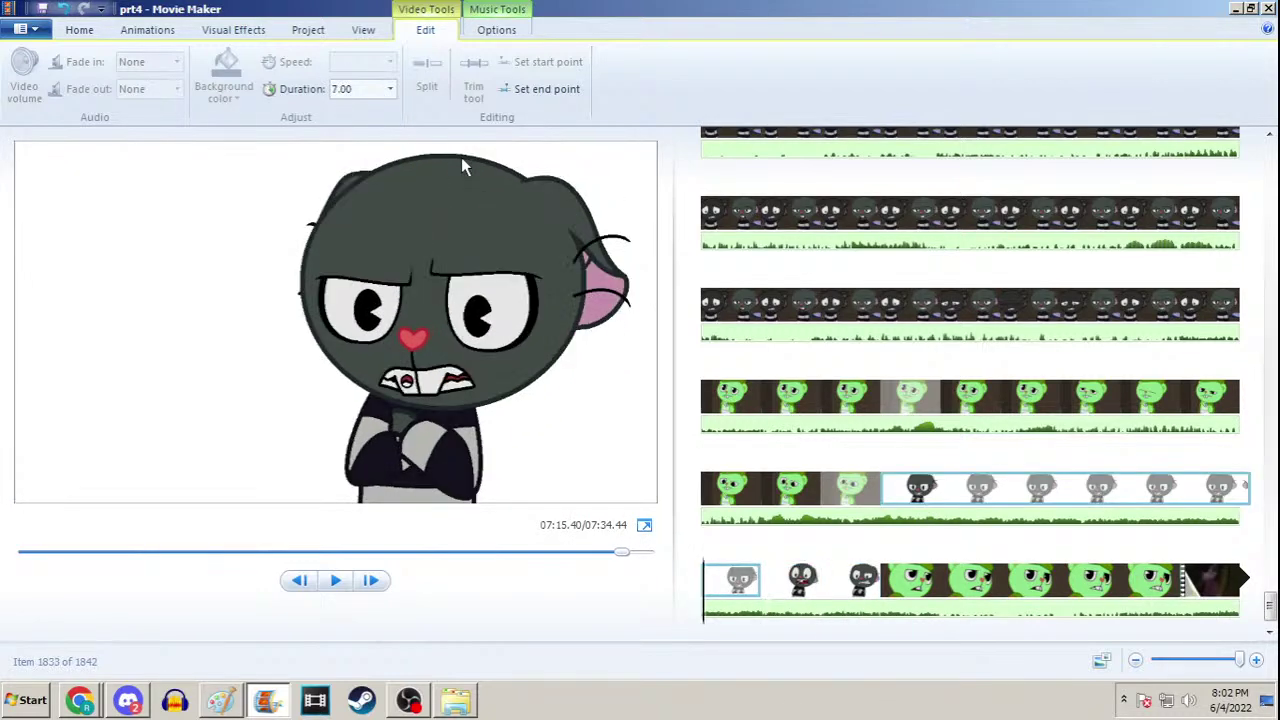
Compare the inserted frame with the two character frames that follow it in the preview
key(Right)
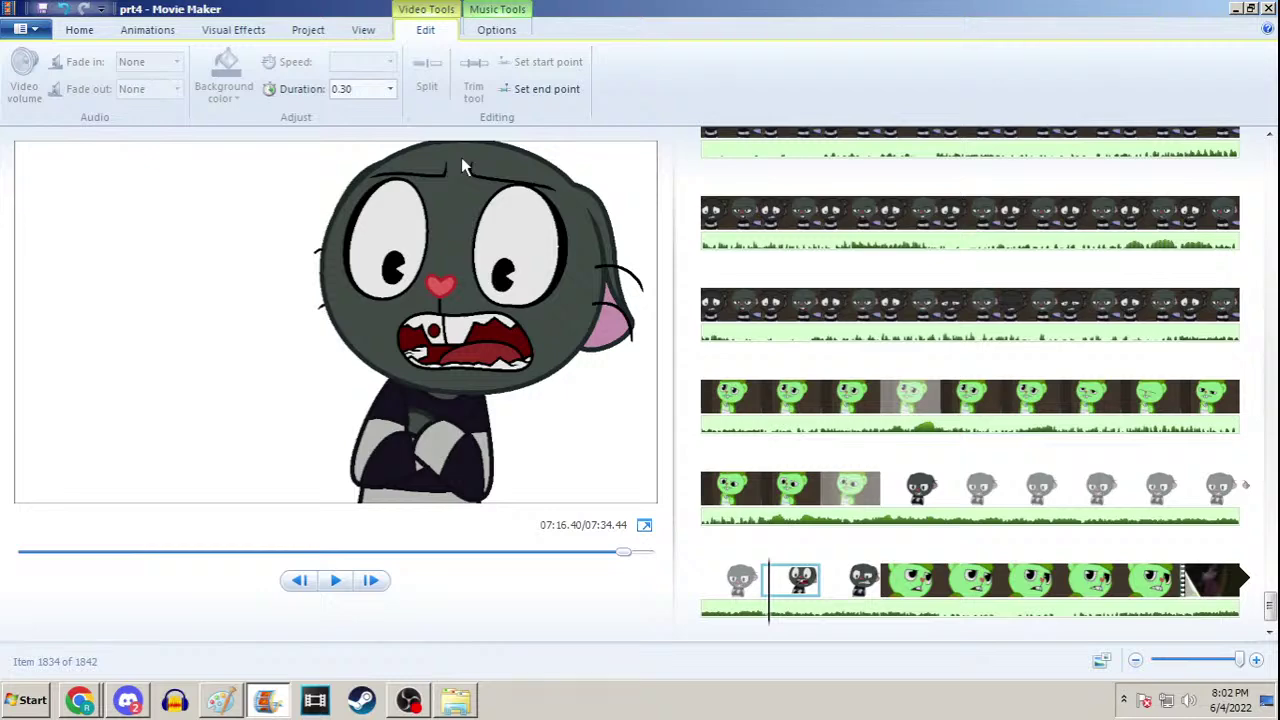
key(Left)
key(Right)
key(Right)
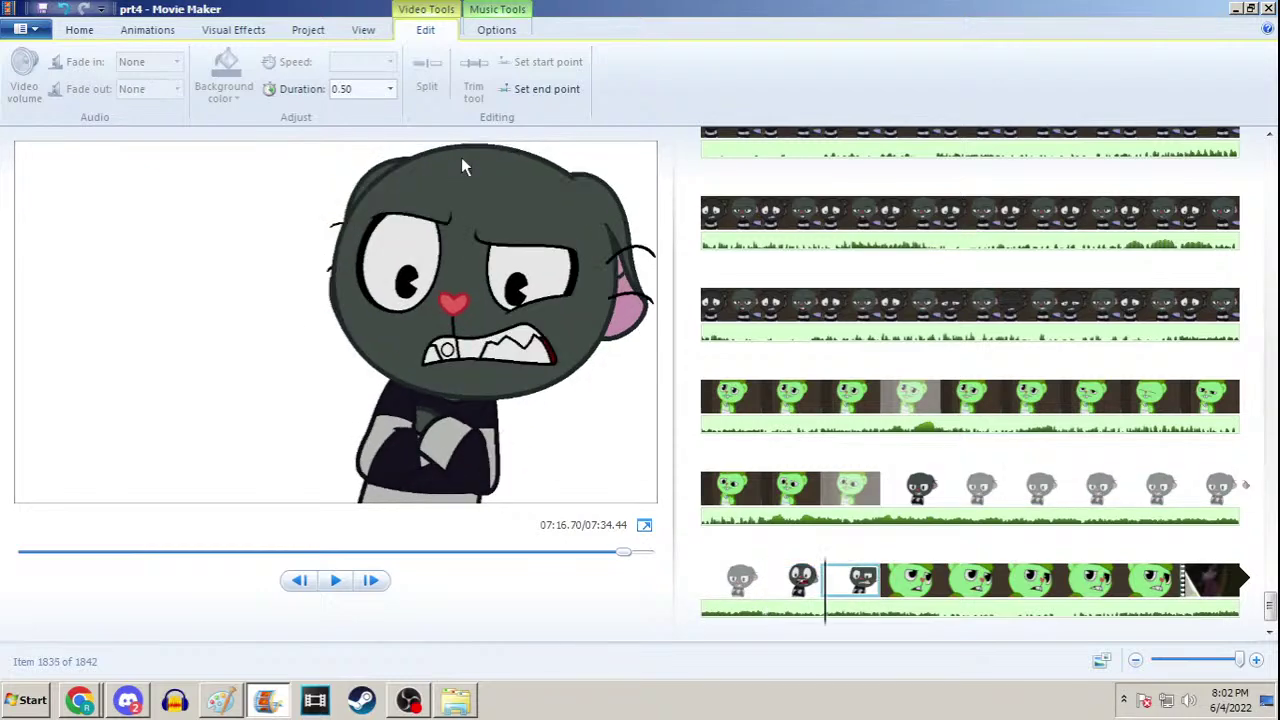
key(Left)
key(Left)
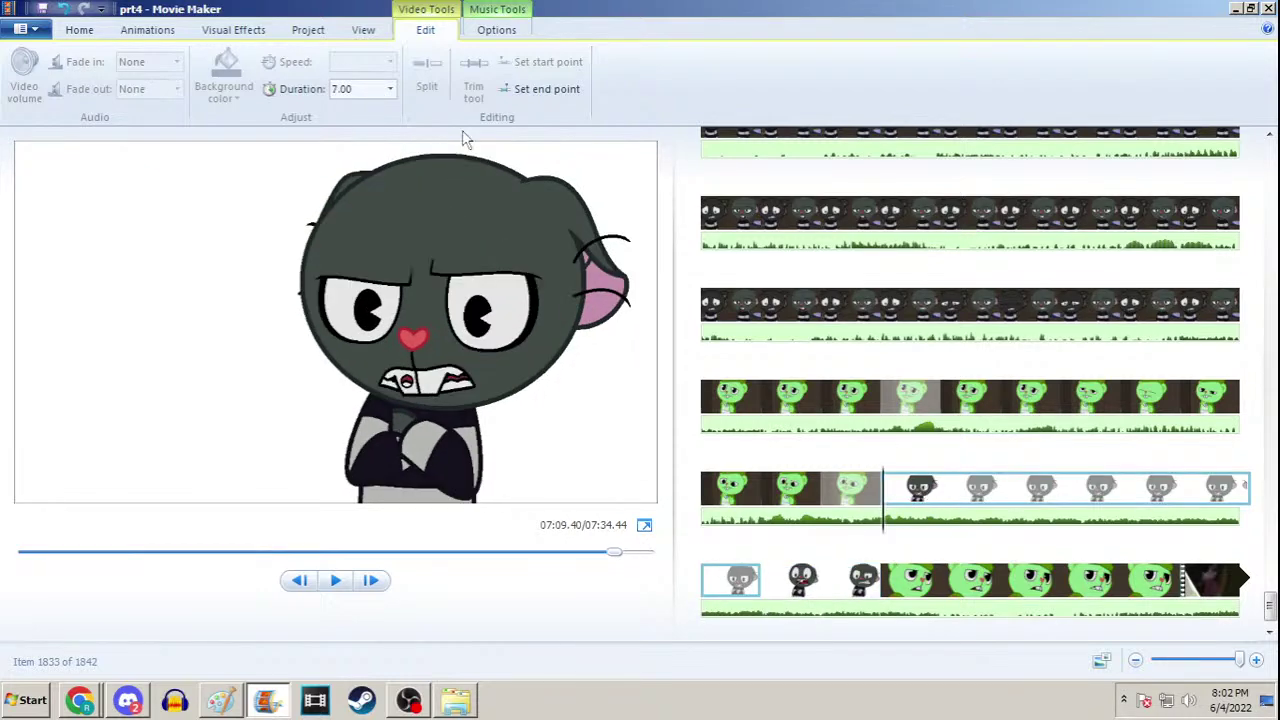
Set the inserted frame's duration to 1.83 seconds to match the removed placeholder
click(370, 88)
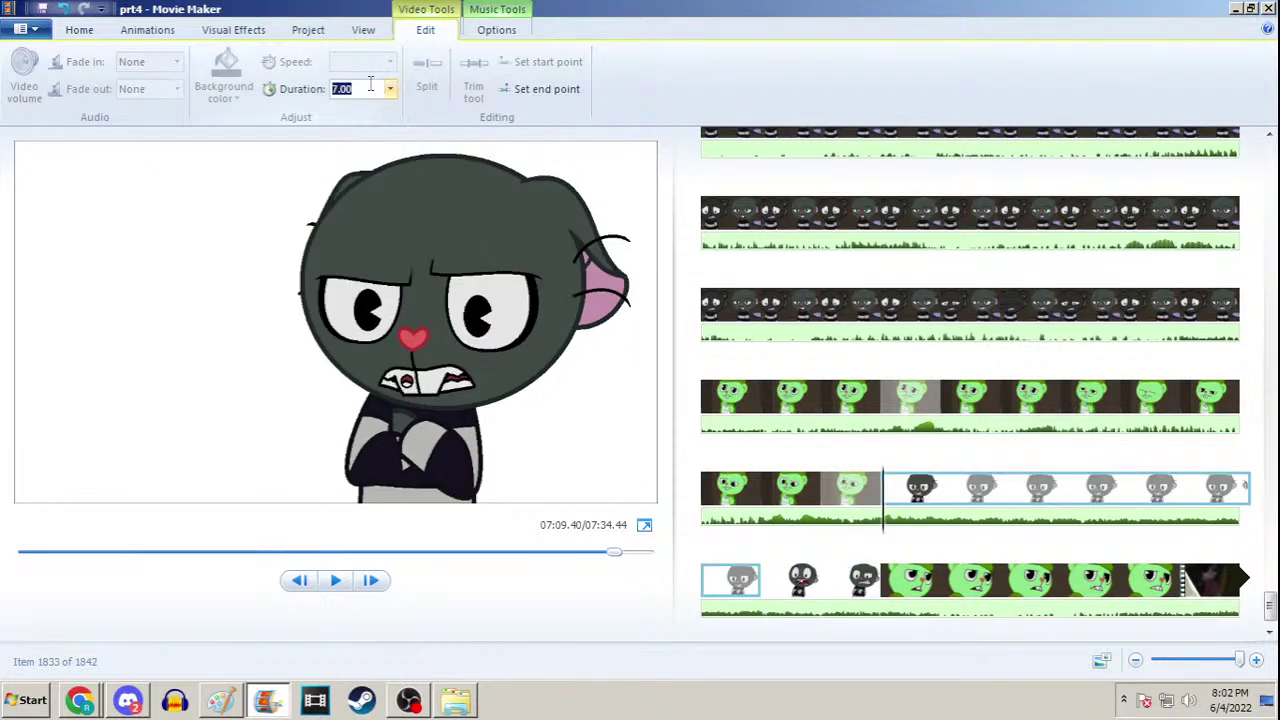
click(890, 490)
key(ctrl+v)
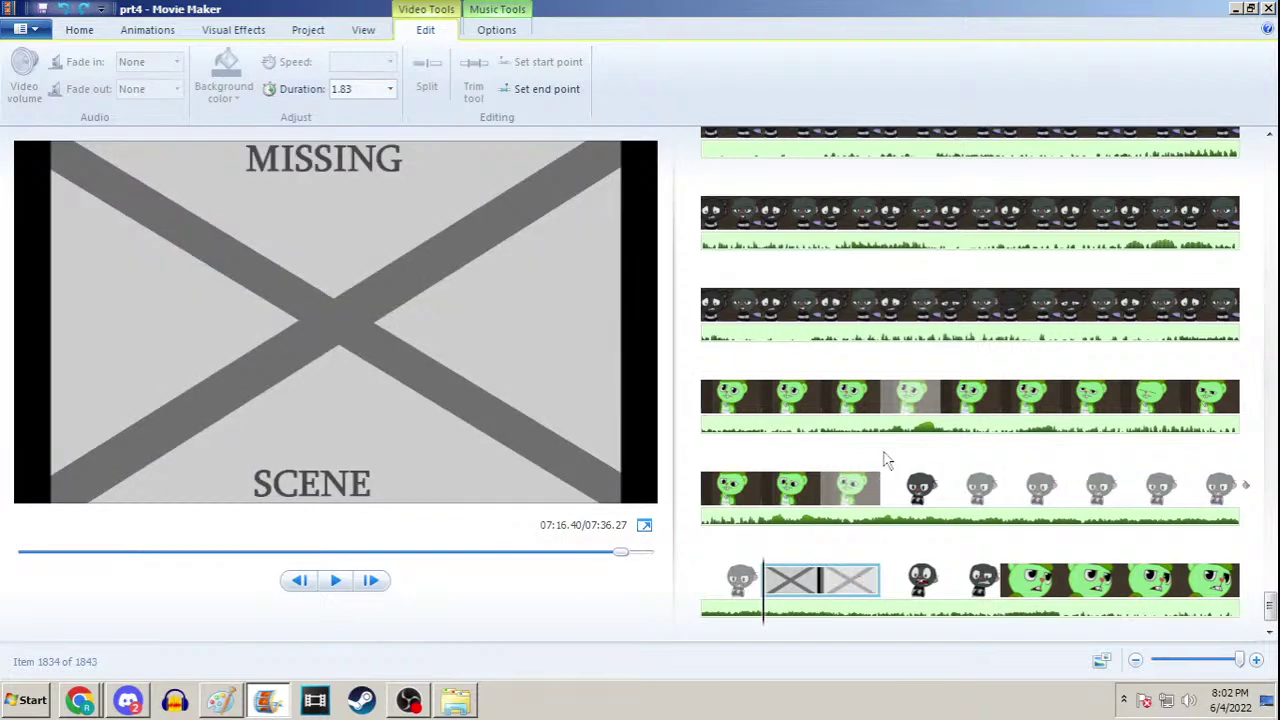
key(Delete)
click(362, 88)
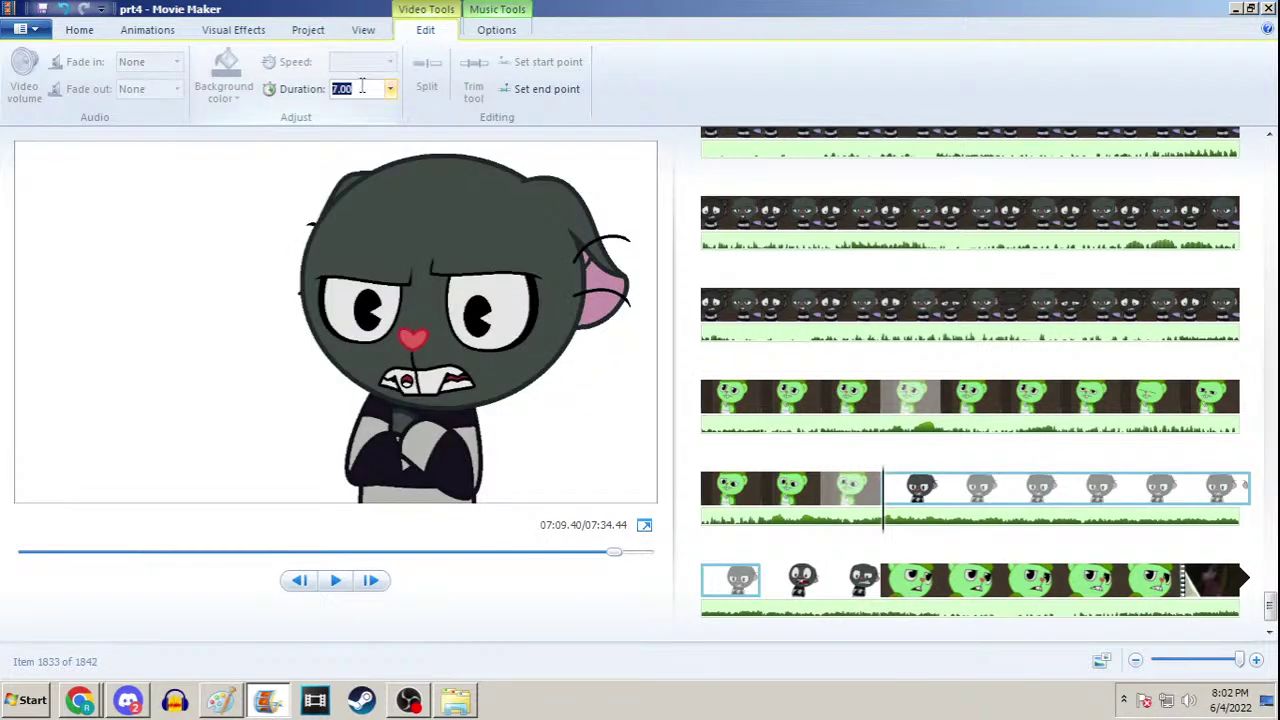
key(Return)
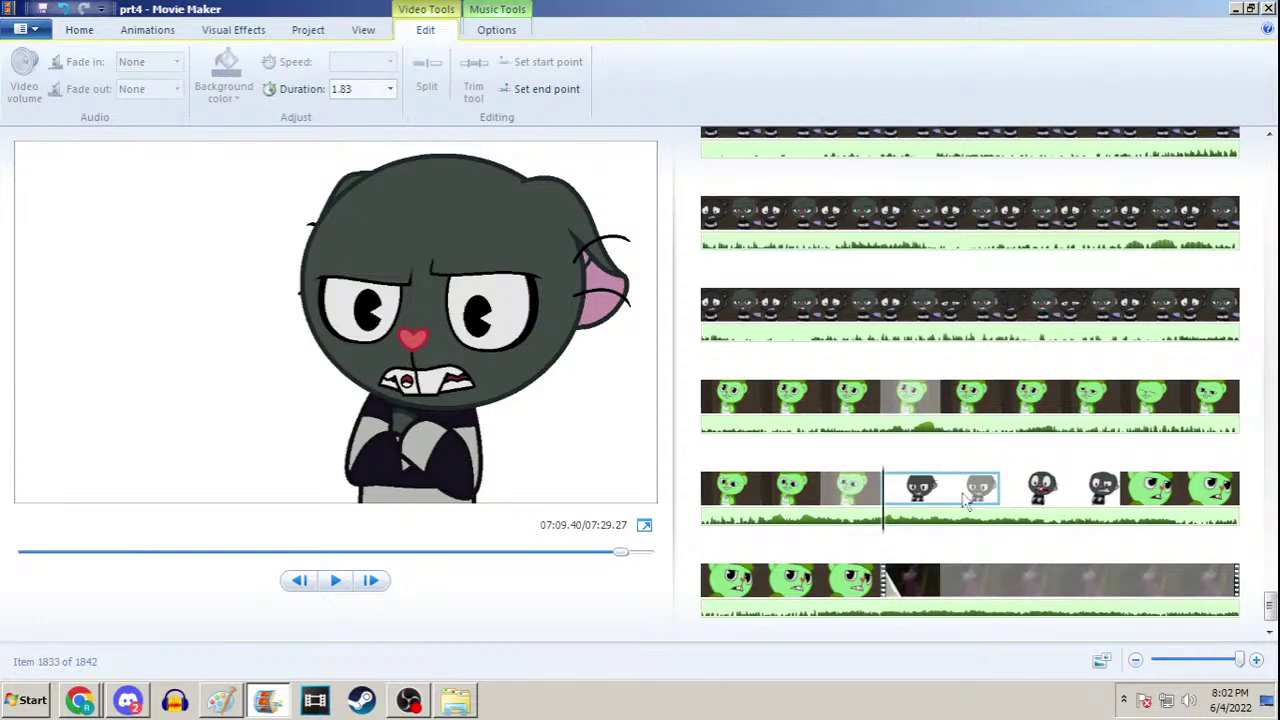
Step back and forth through the three consecutive character frames to check how the poses flow together
click(1058, 487)
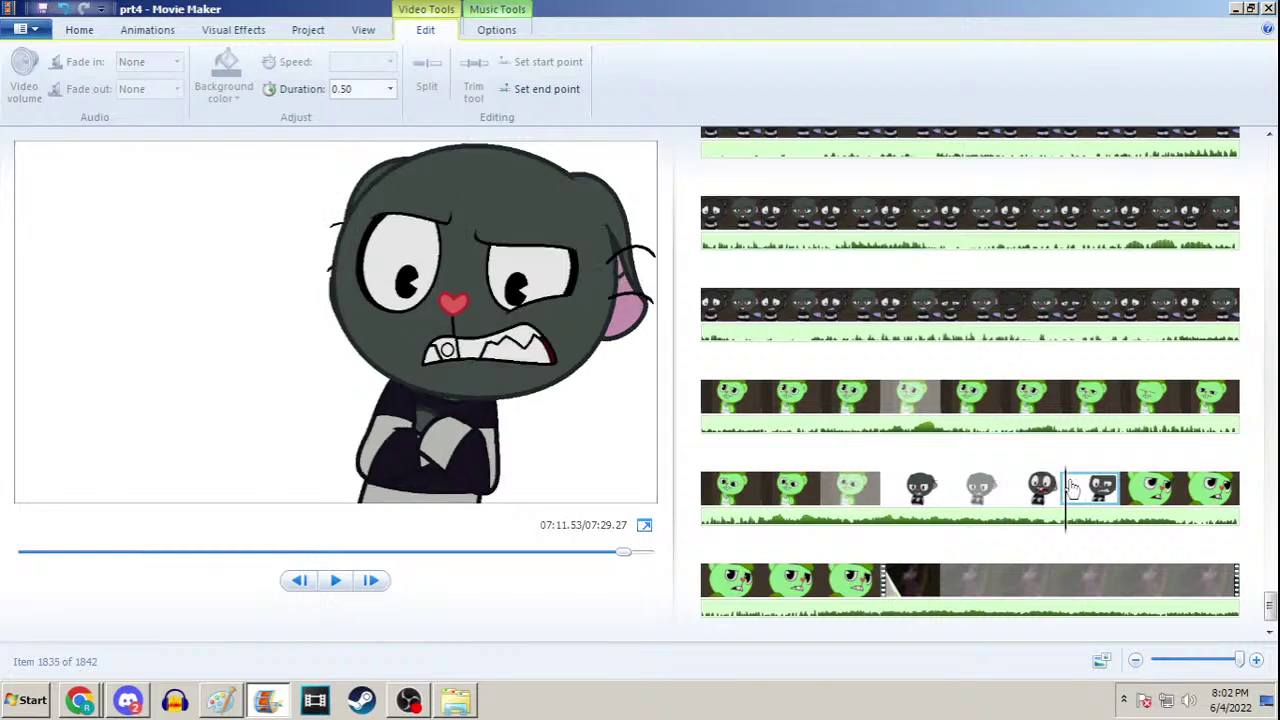
key(Left)
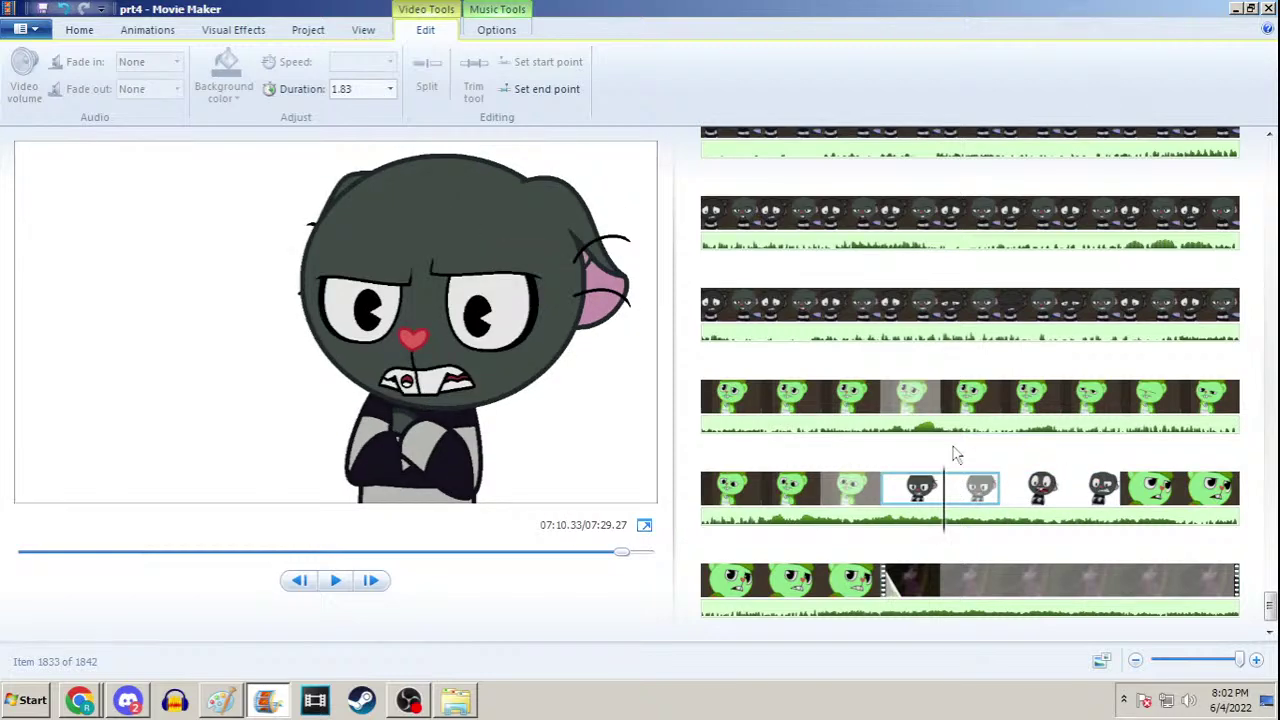
key(Right)
key(Right)
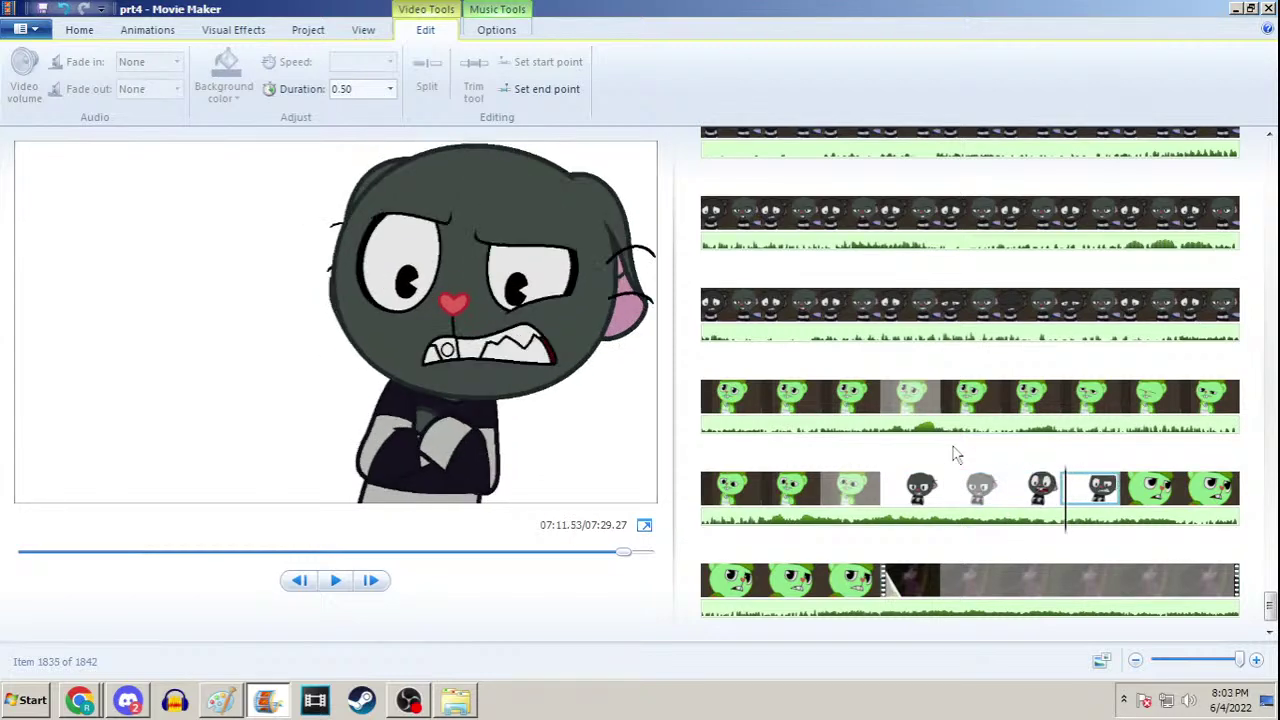
key(Left)
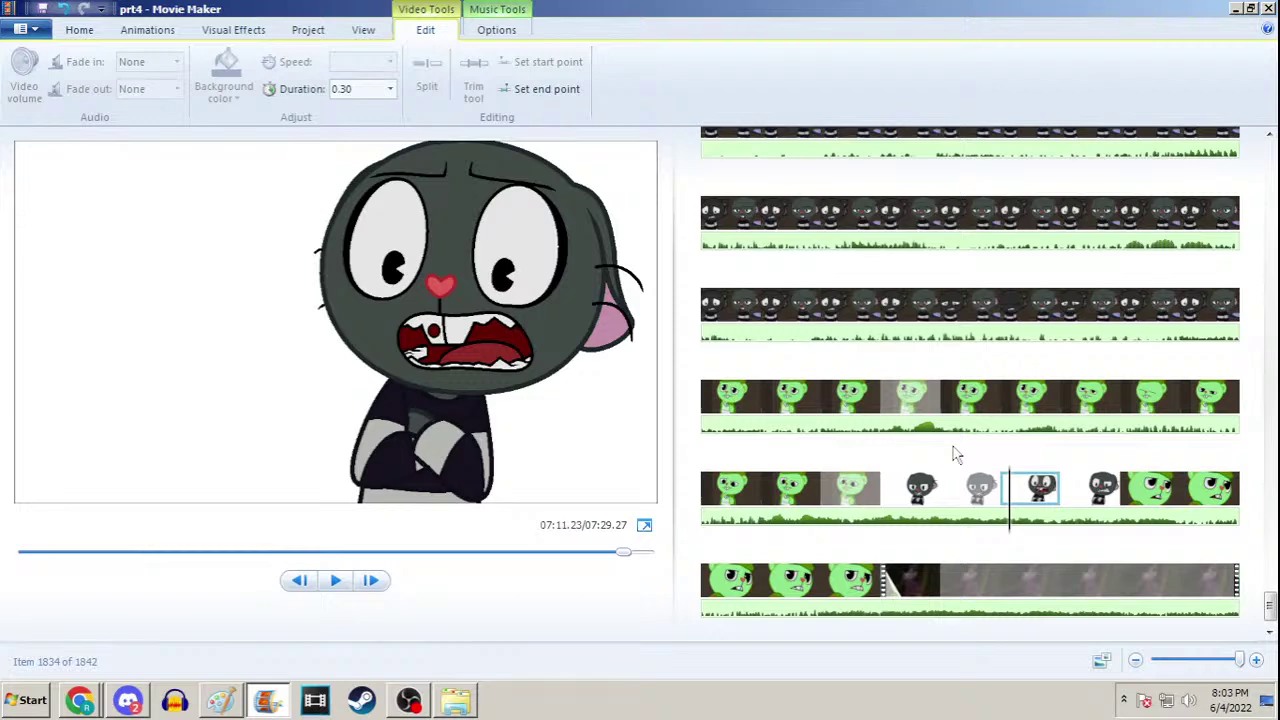
key(Left)
key(Right)
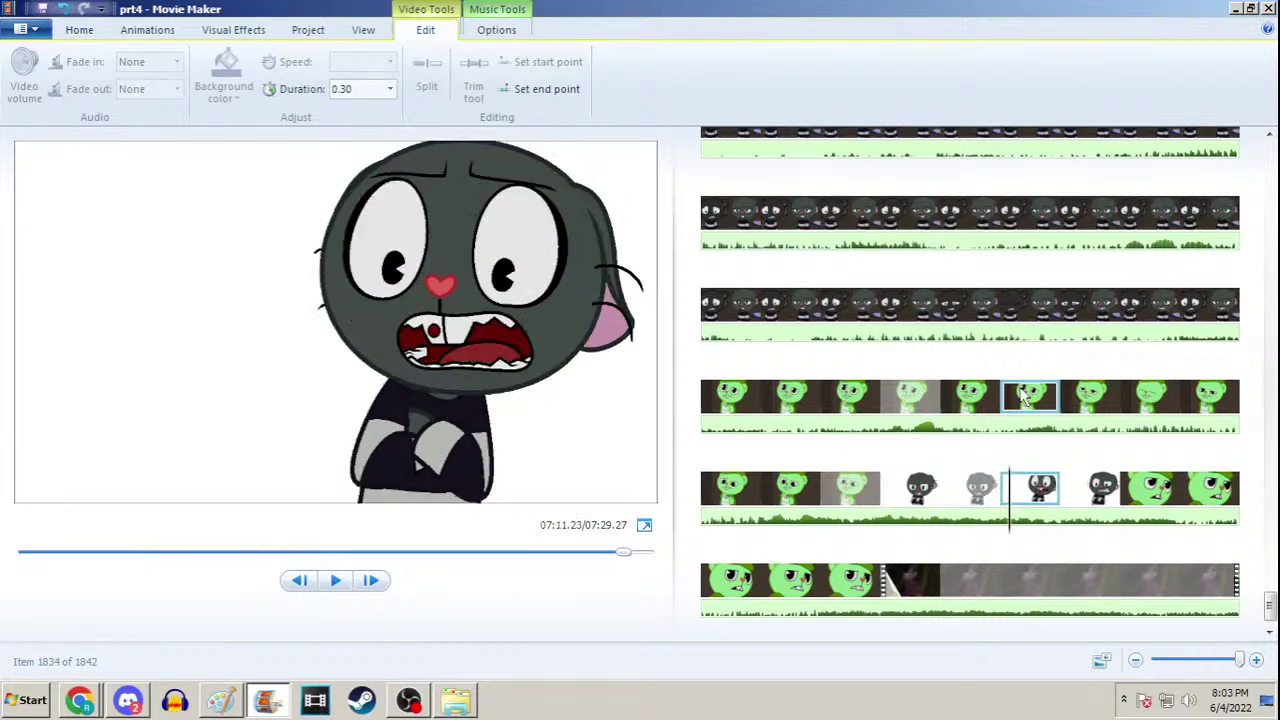
key(Right)
key(Left)
key(Left)
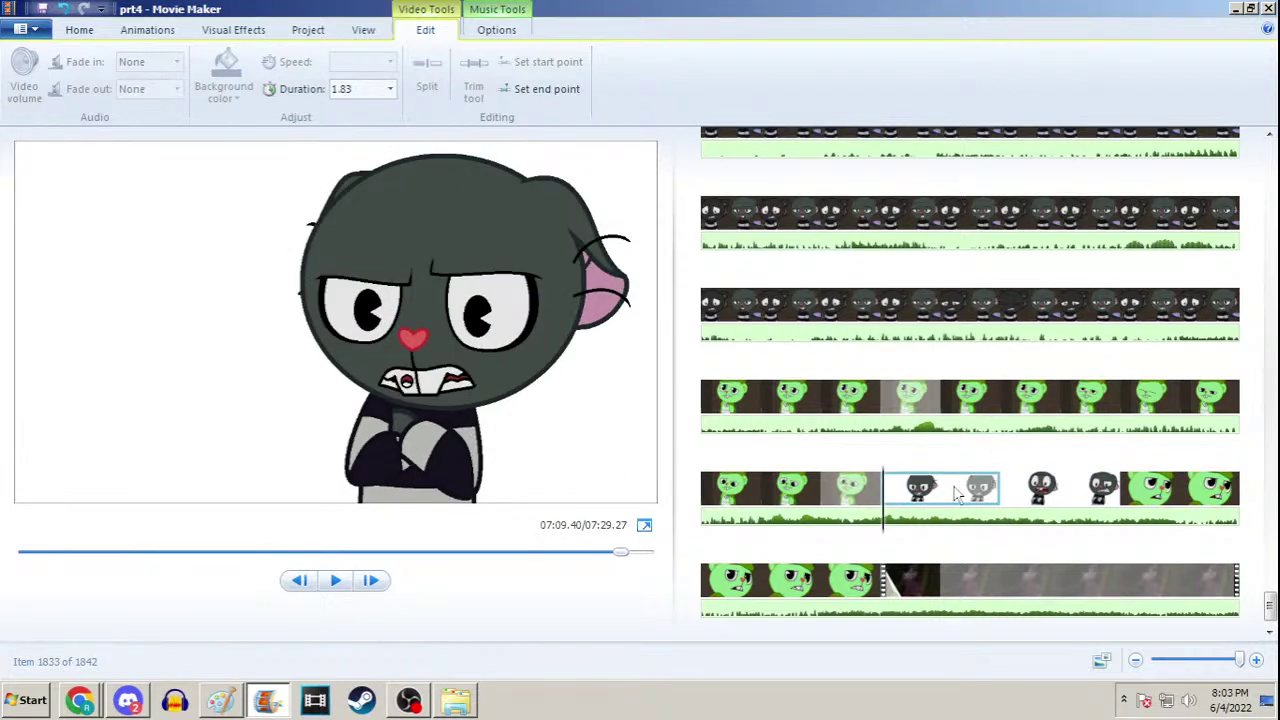
Switch to Paint and nudge the whole 1628 drawing a few pixels to the left
click(222, 700)
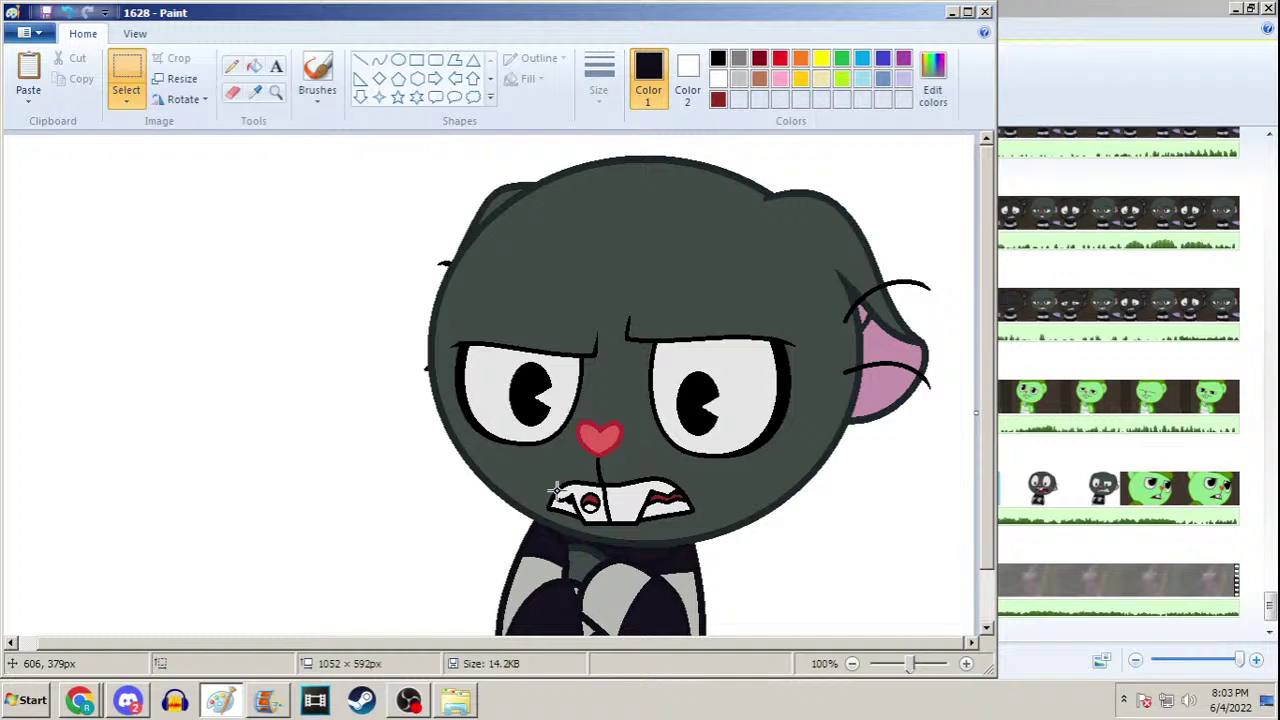
key(ctrl+a)
key(Left)
key(Left)
key(Left)
key(Left)
key(Left)
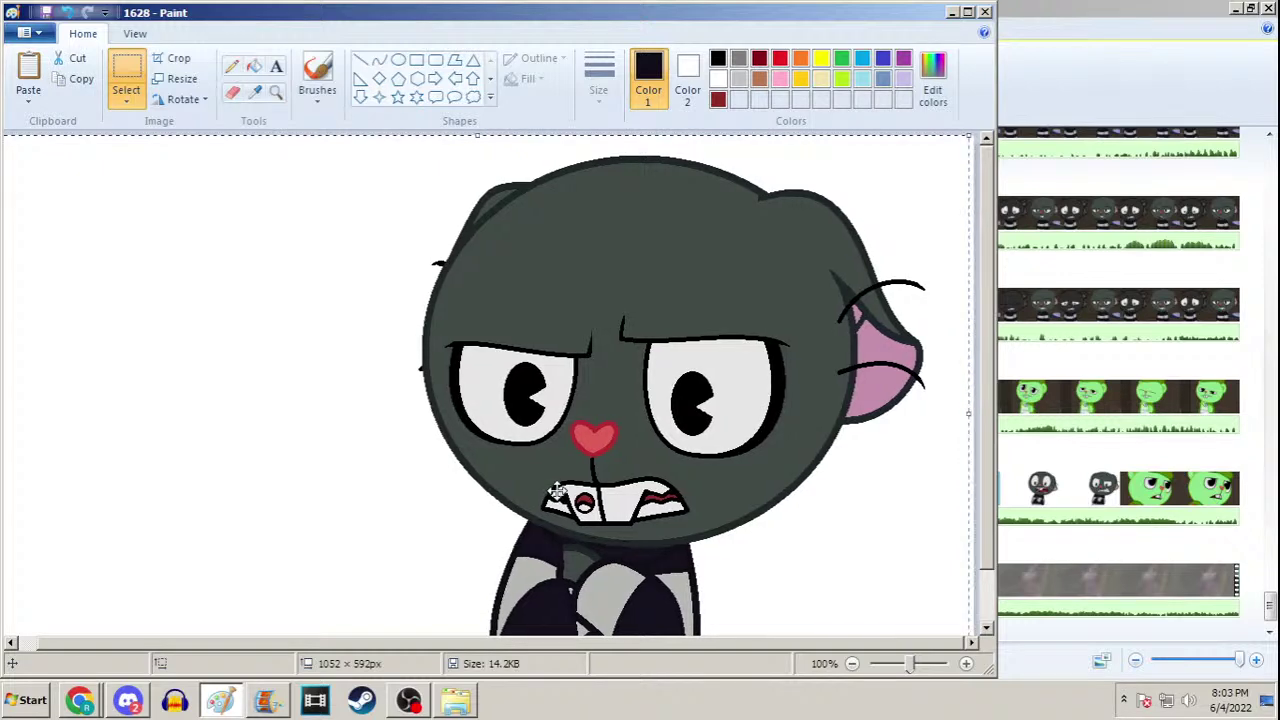
key(Left)
key(Left)
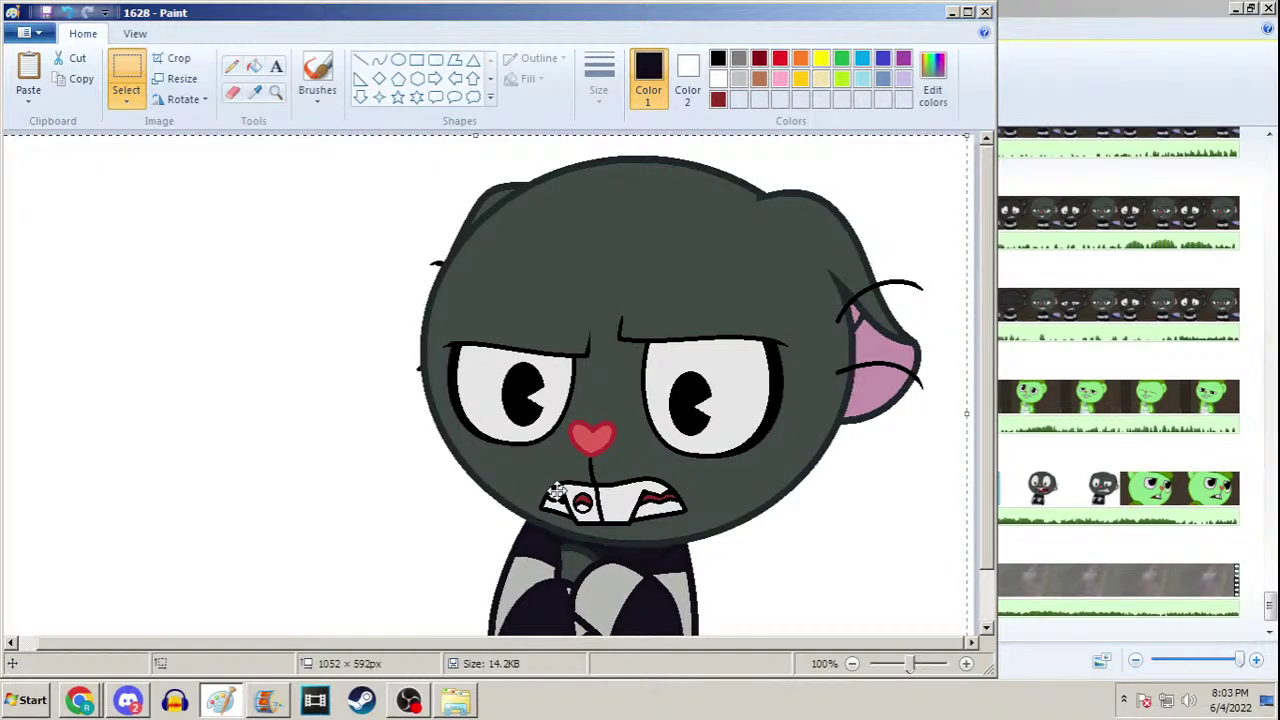
Open the line art file 1628b and nudge the whole drawing sideways by a few pixels
key(ctrl+o)
text(1628b)
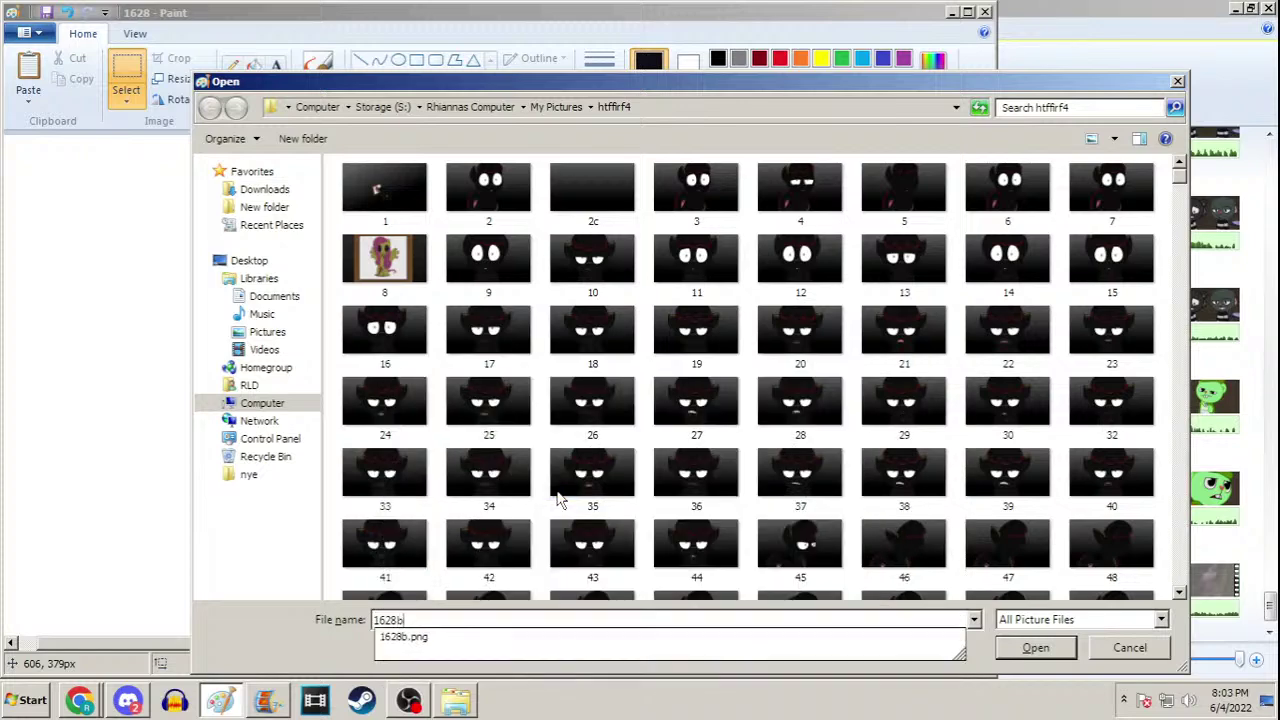
key(Return)
key(ctrl+a)
key(Left)
key(Left)
key(Left)
key(Left)
key(Left)
key(Left)
key(Left)
key(Left)
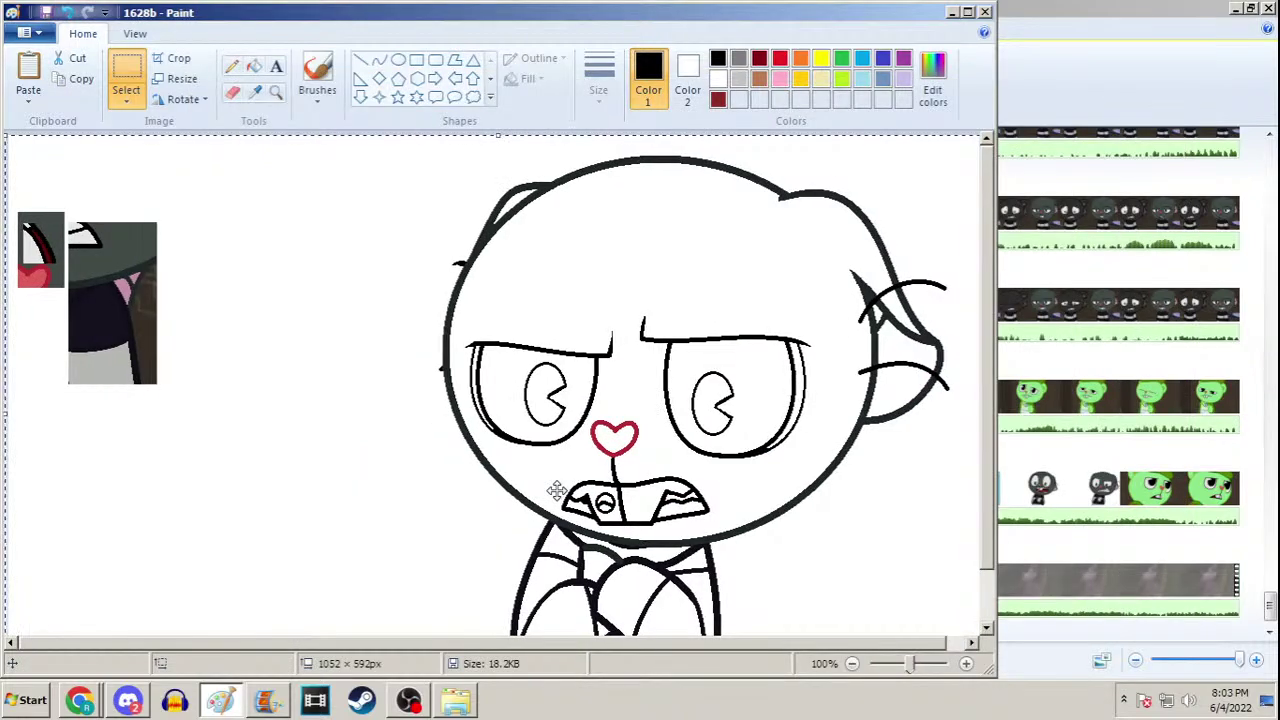
View the lower body in the 1628b line art and reopen the coloured frame 1628 to compare the same area
click(1236, 9)
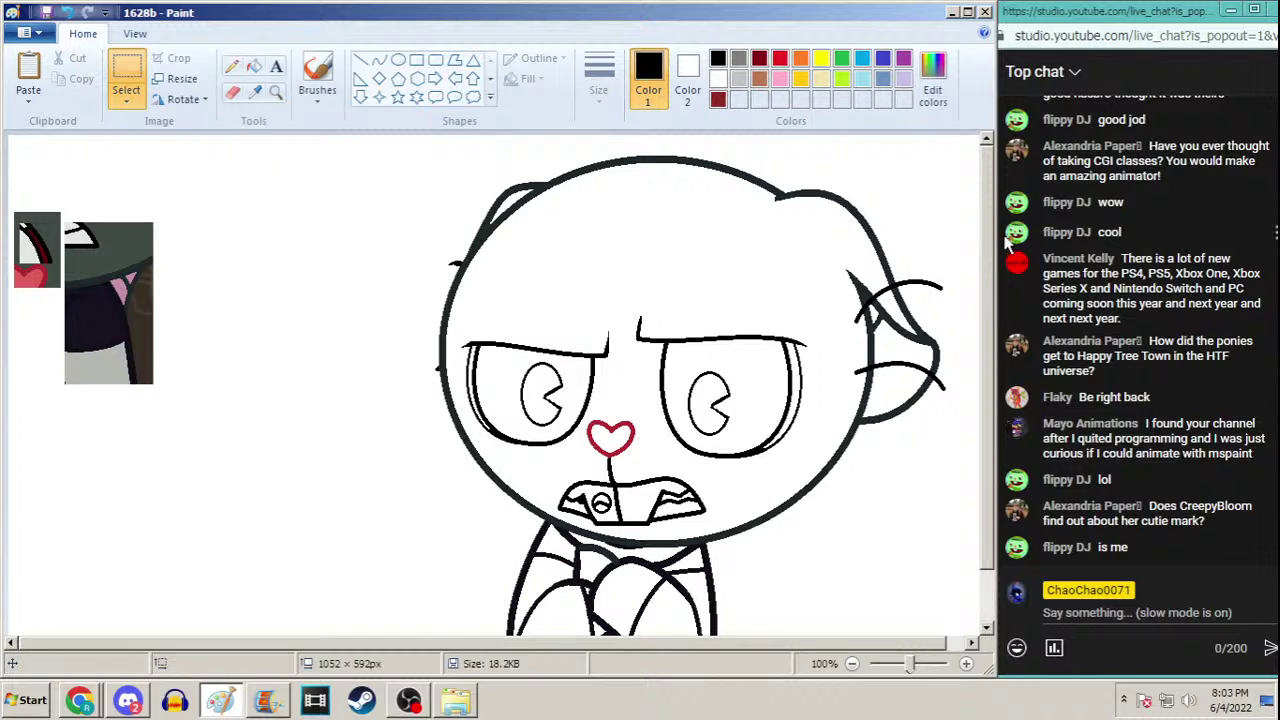
scroll(994, 250, down, 2)
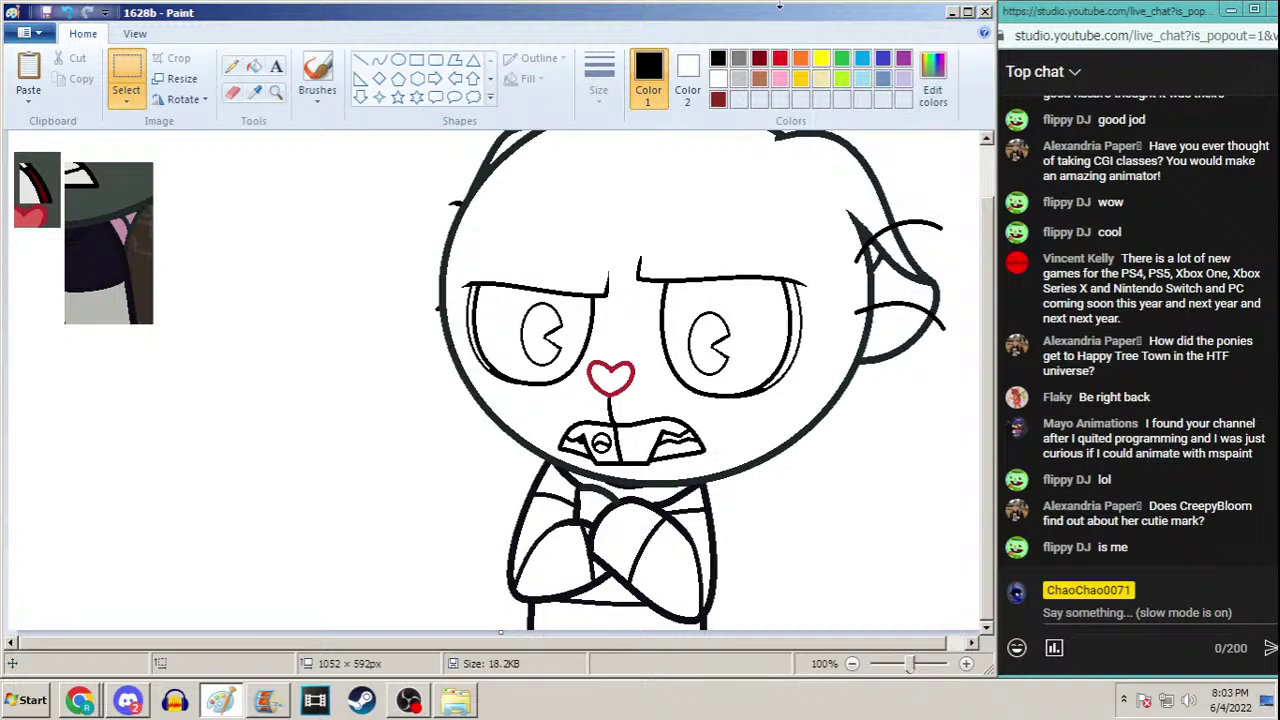
key(ctrl+o)
text(1628)
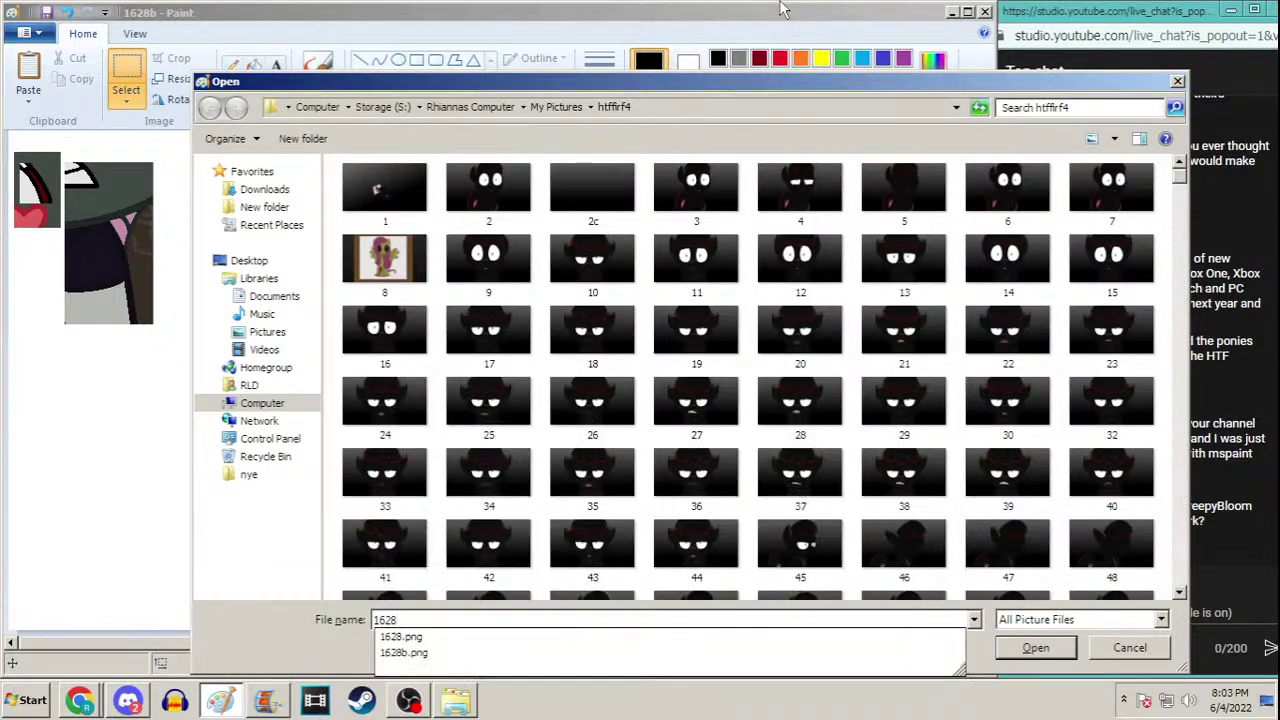
key(Return)
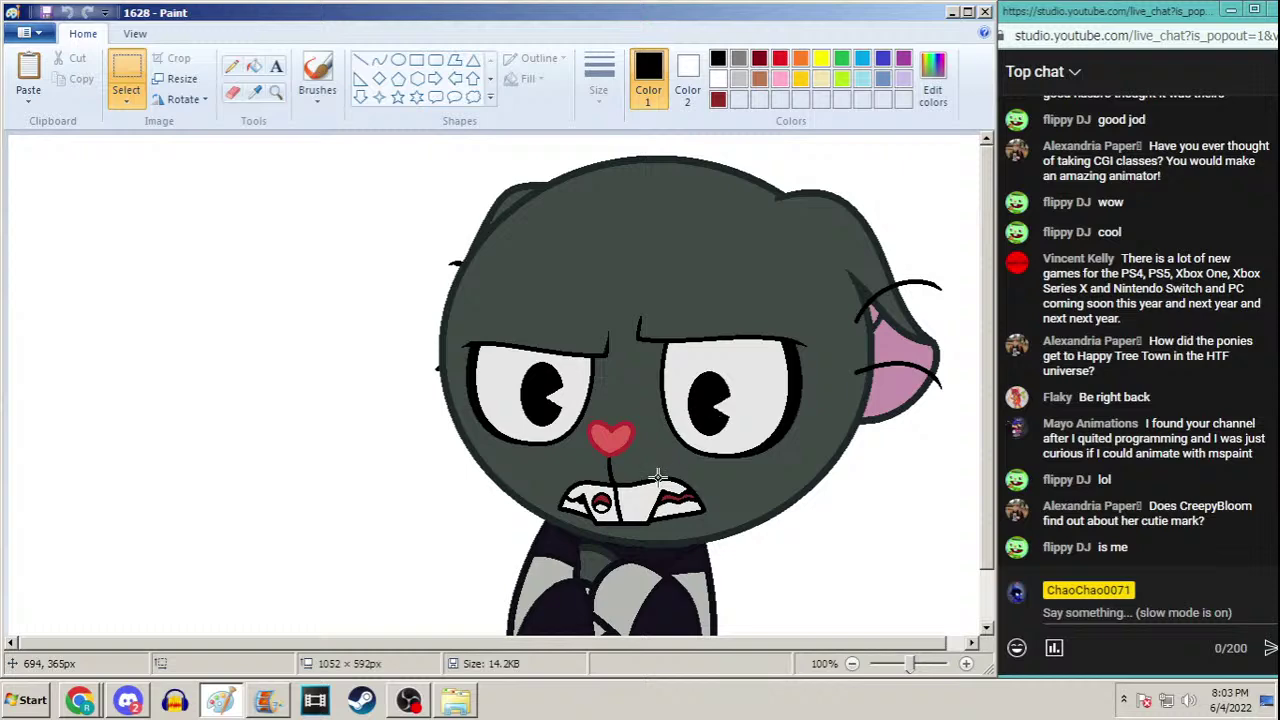
drag(991, 265, 992, 340)
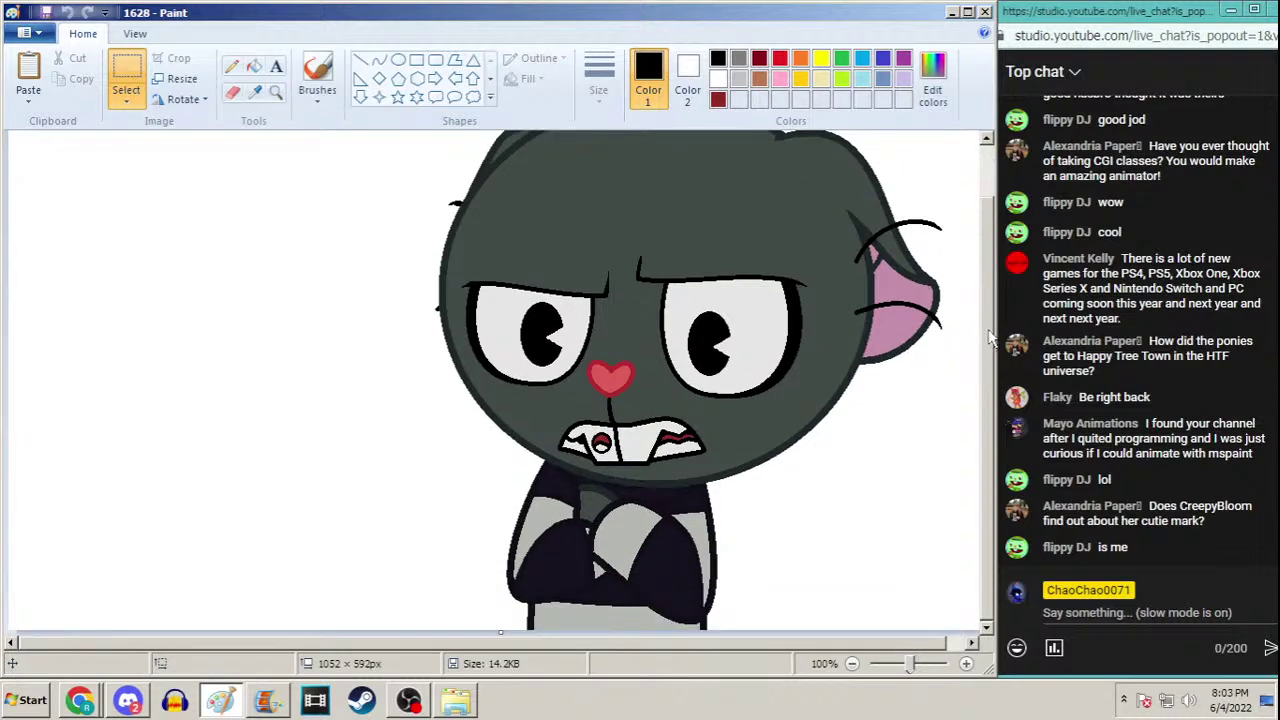
Switch to Movie Maker and flip between the inserted frame and the last of the three character frames to compare their poses
click(265, 703)
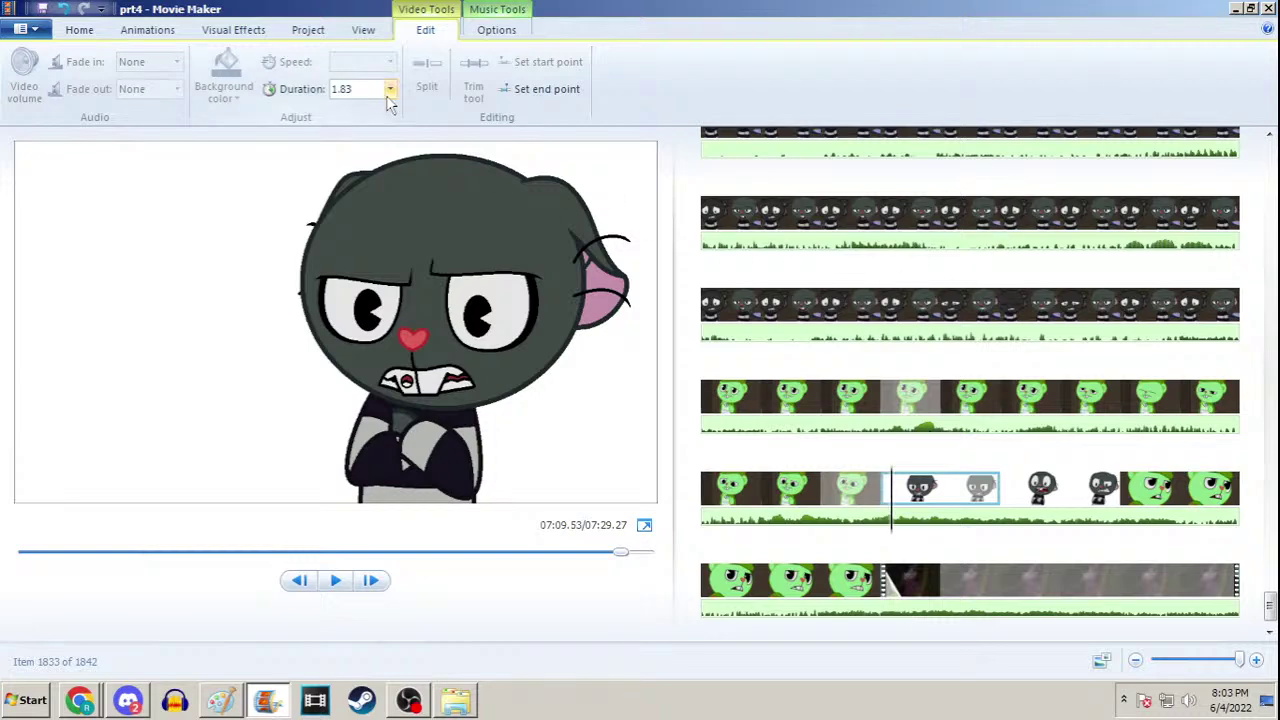
click(1055, 486)
click(1068, 484)
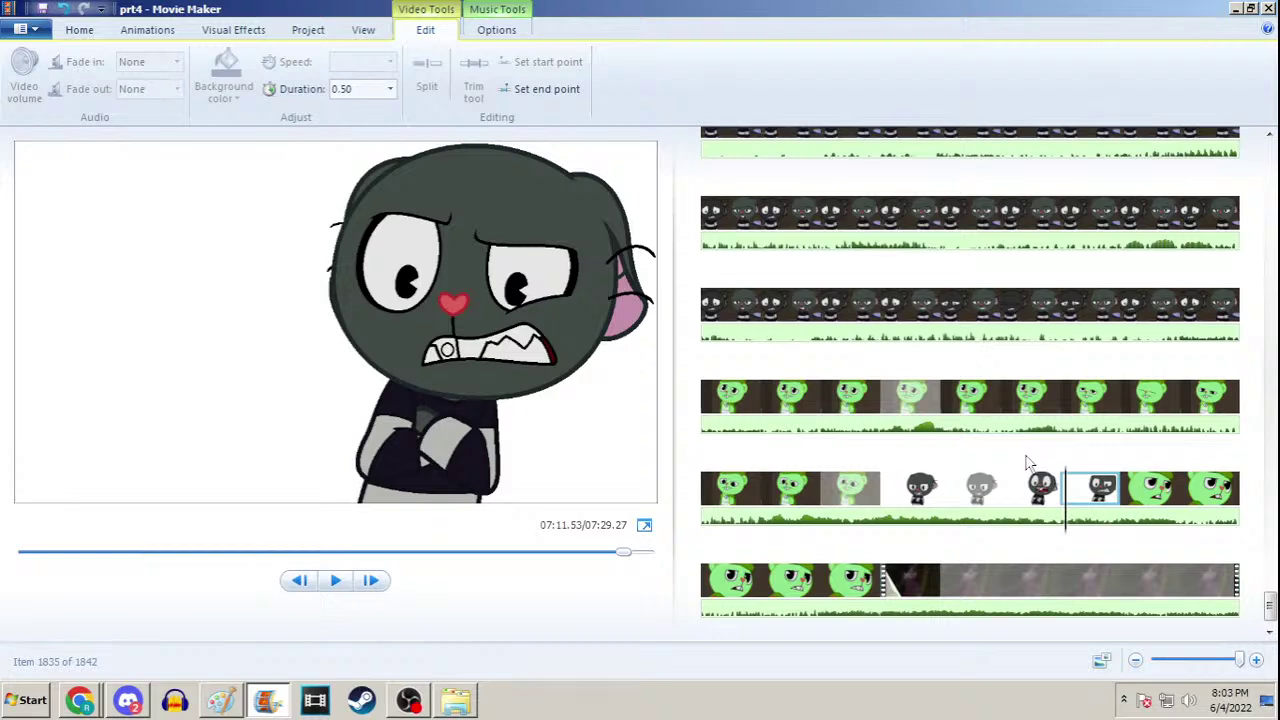
click(982, 485)
key(space)
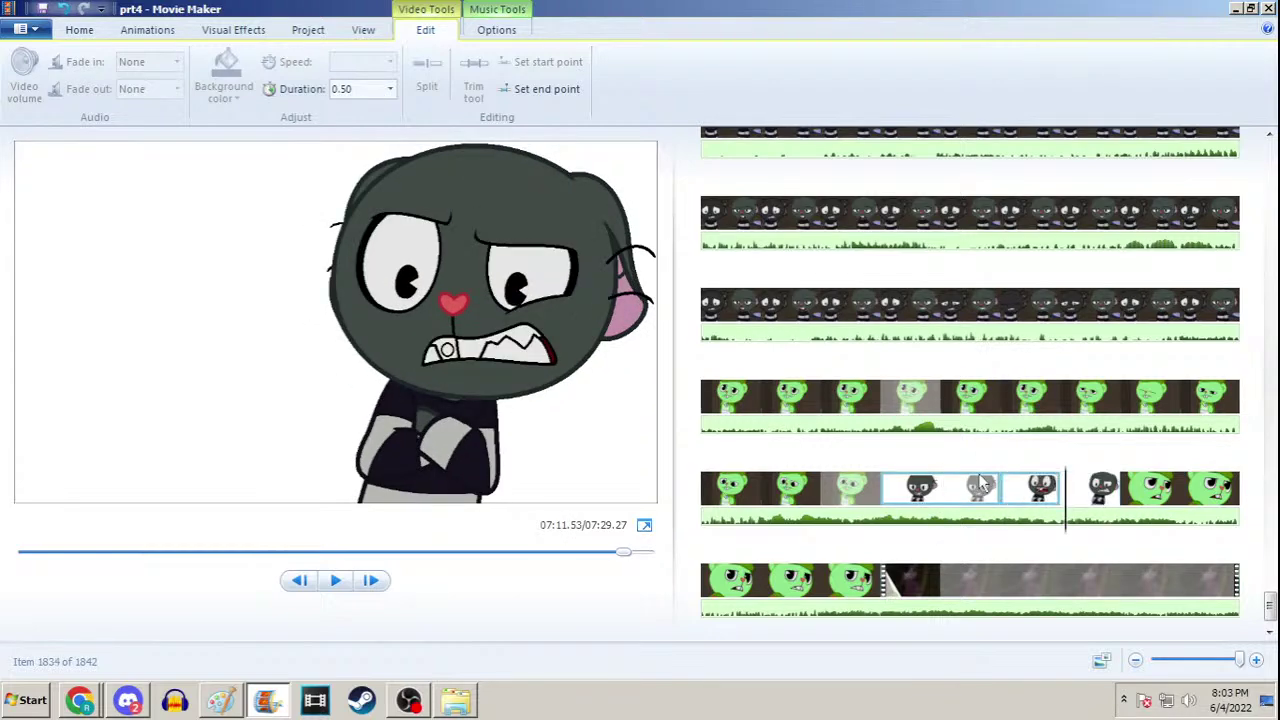
key(space)
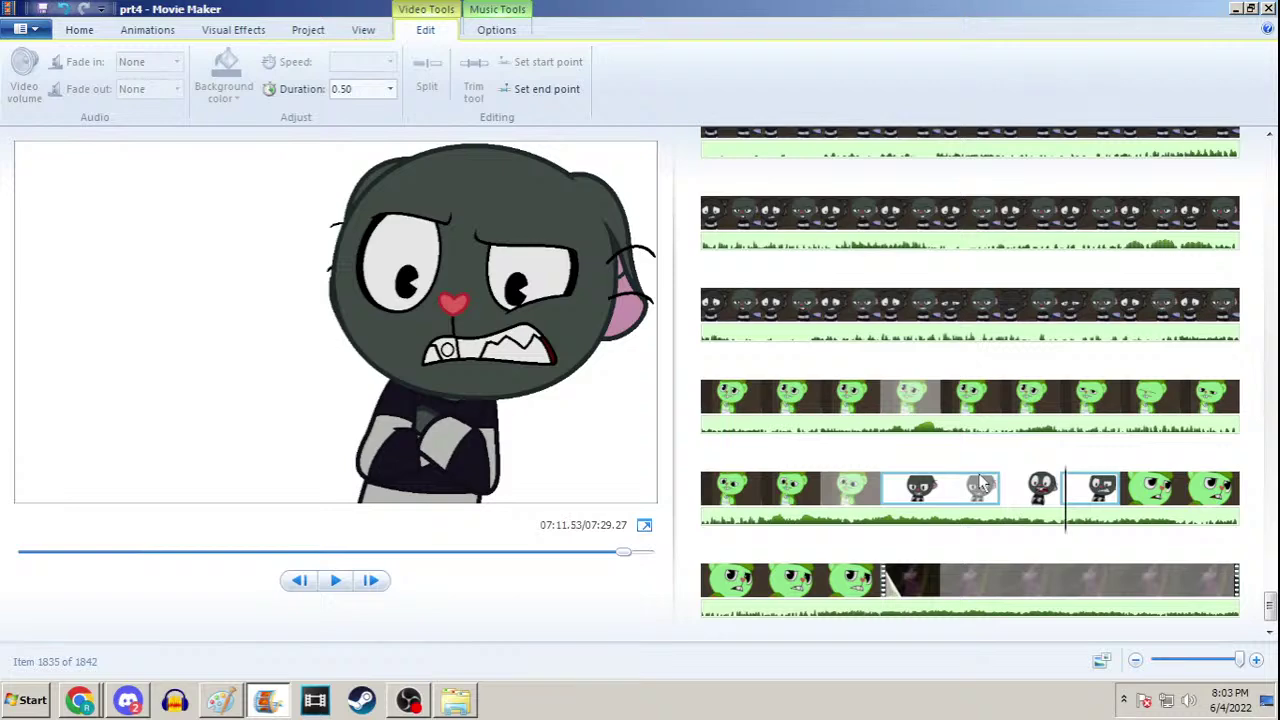
key(space)
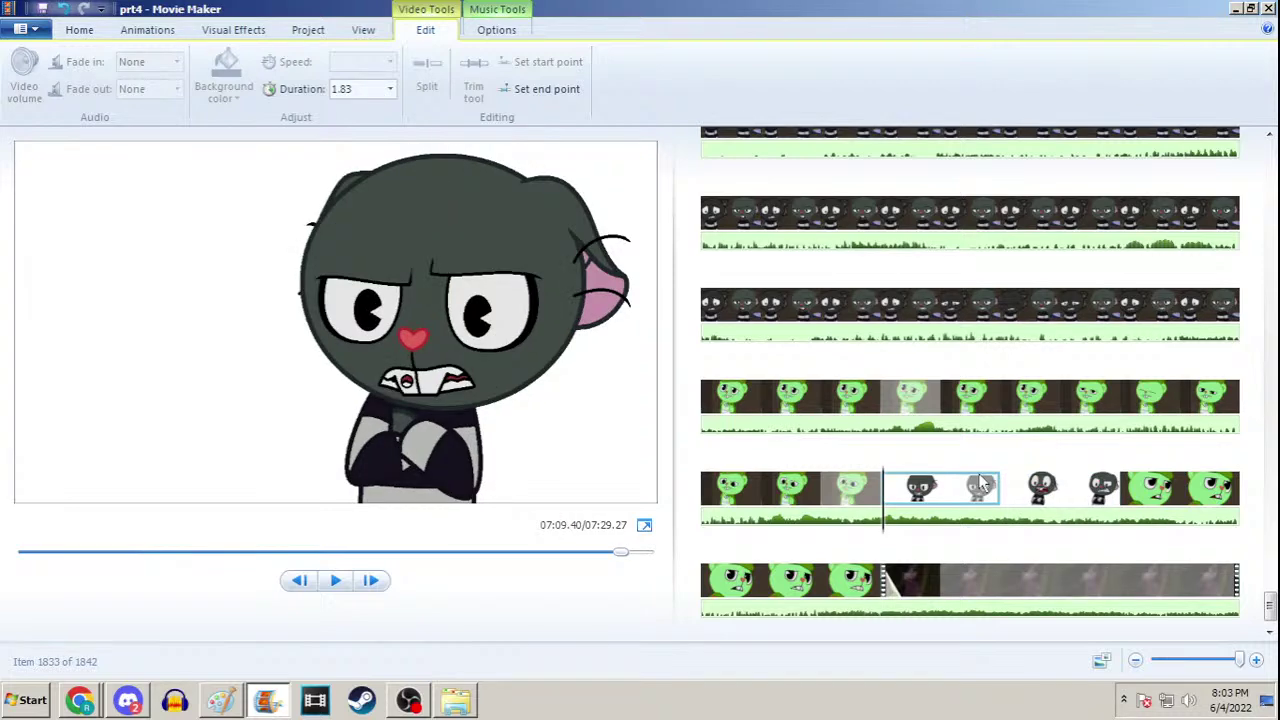
key(space)
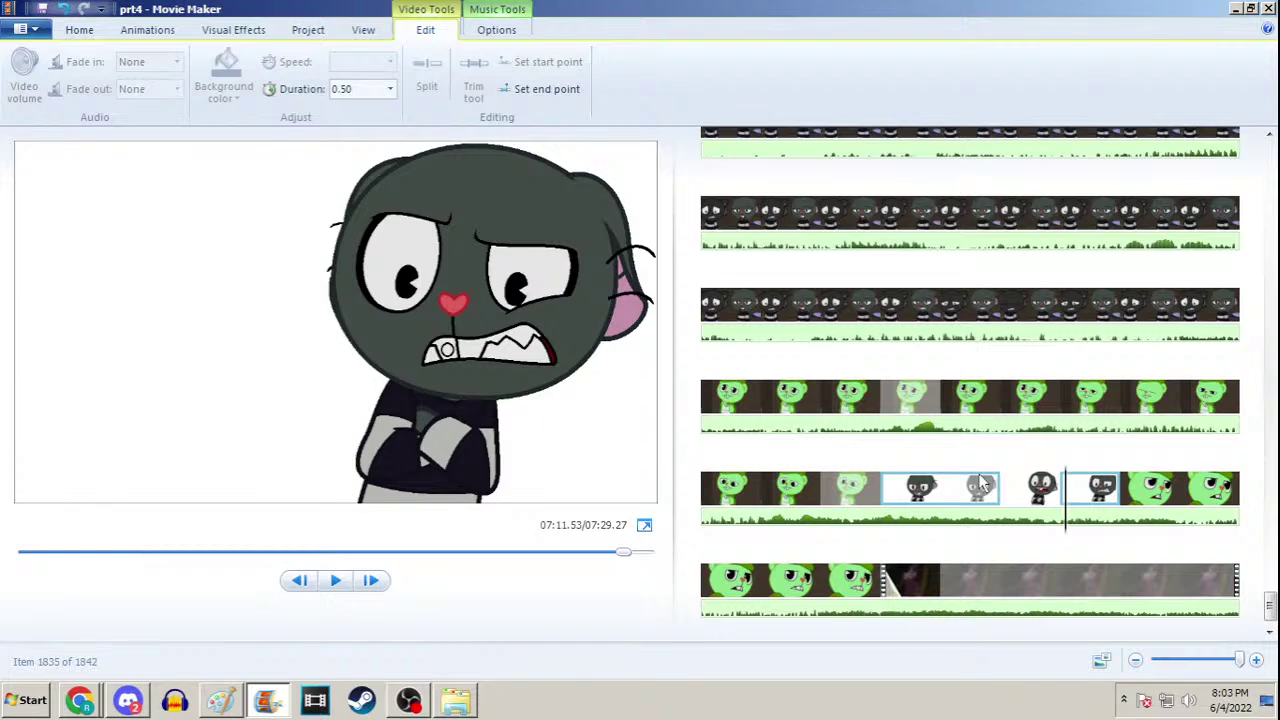
key(space)
key(space)
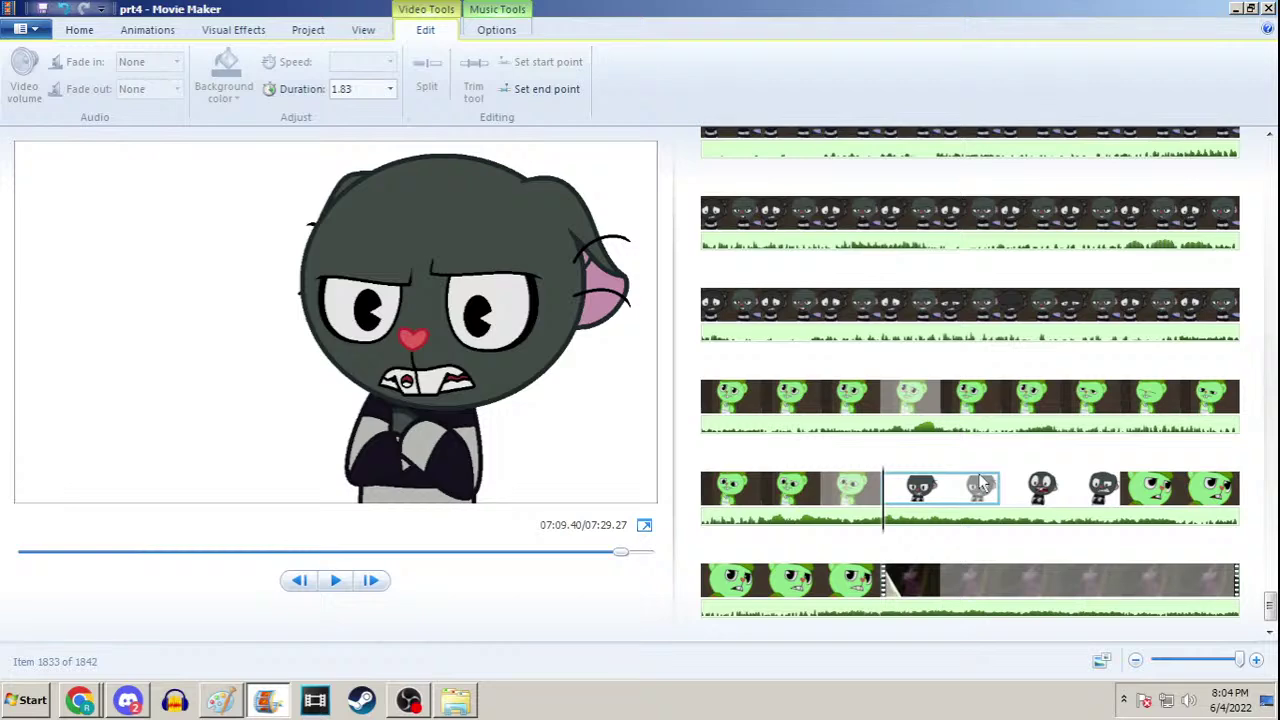
key(space)
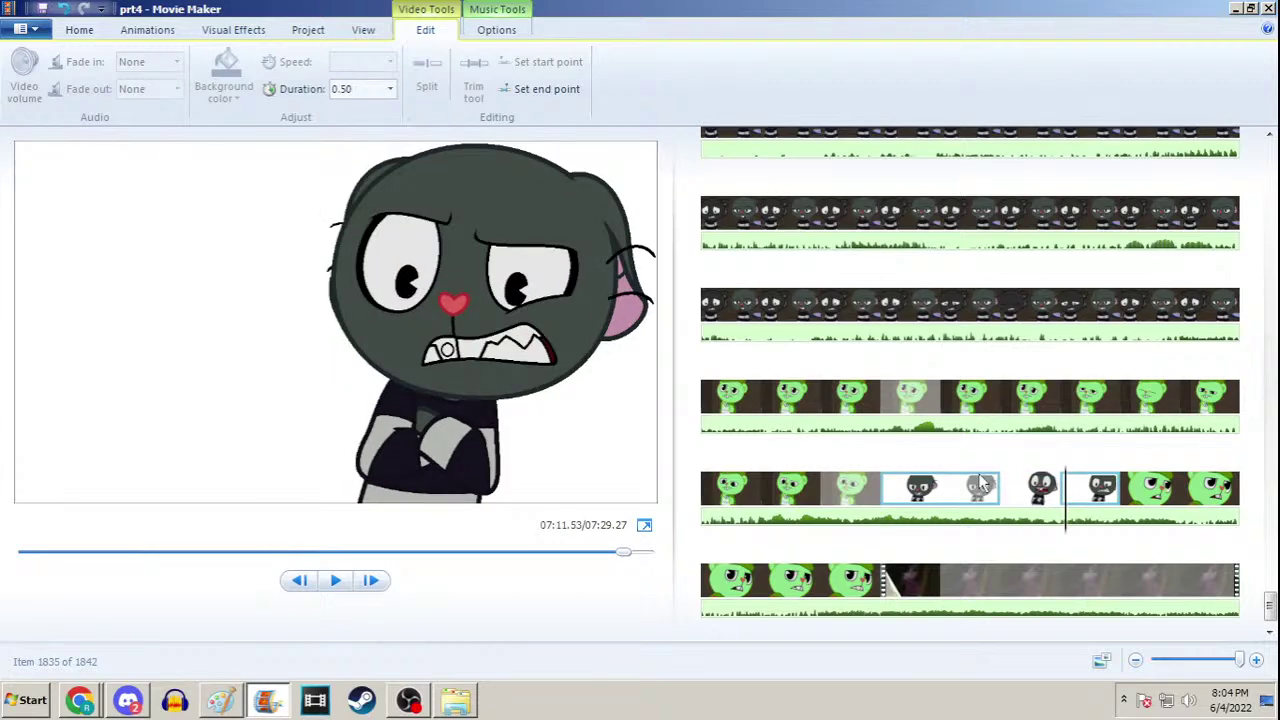
Step through the three character frames again, including the open-mouthed middle one, to check the motion between them
key(Right)
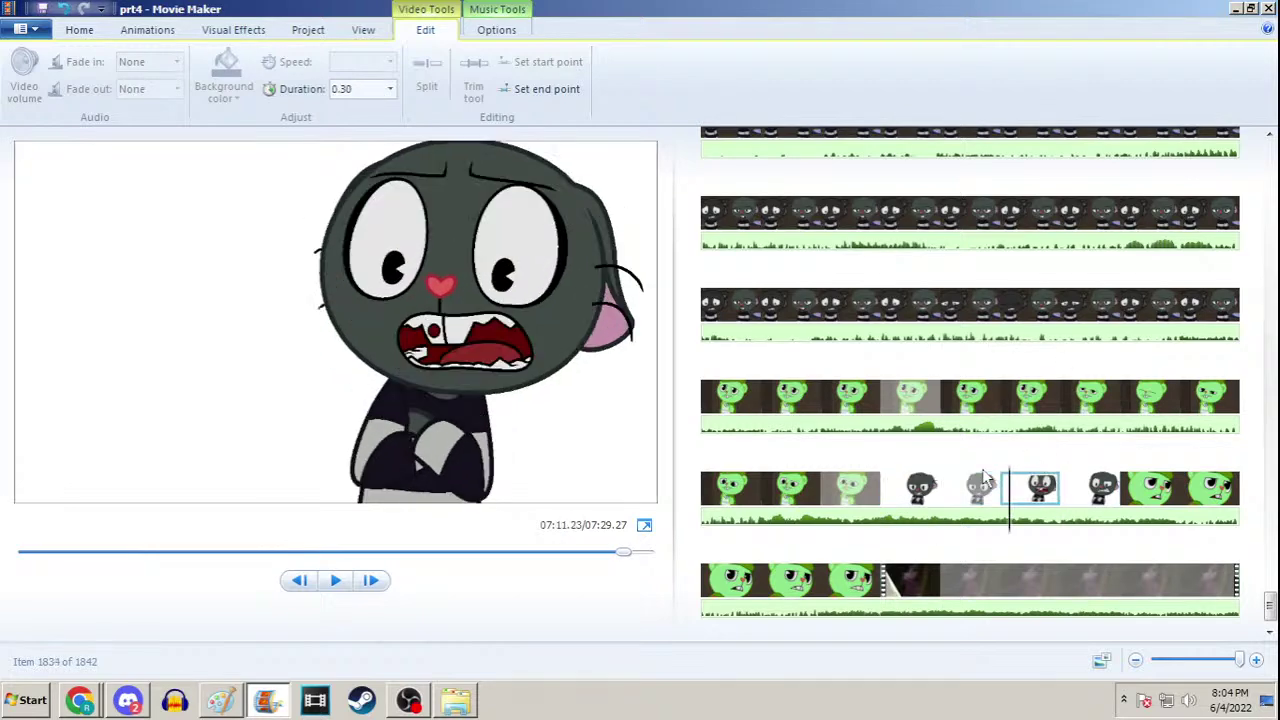
key(Right)
click(982, 475)
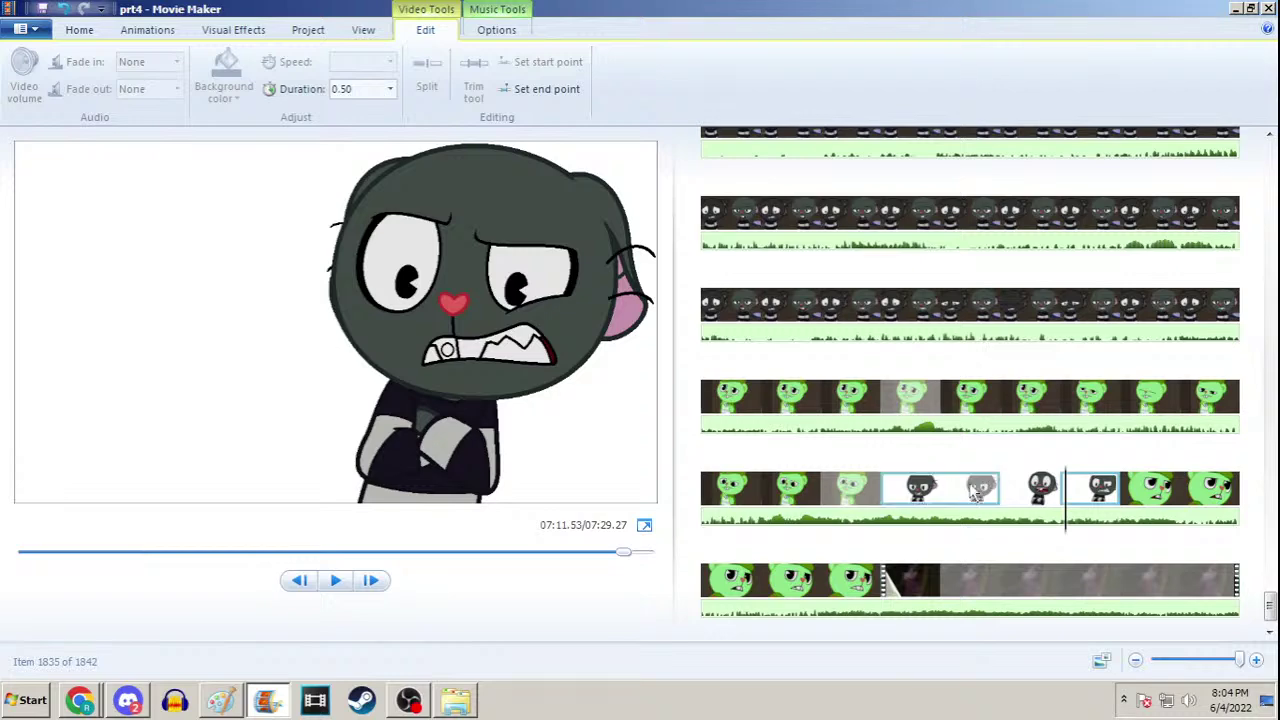
key(Right)
key(Right)
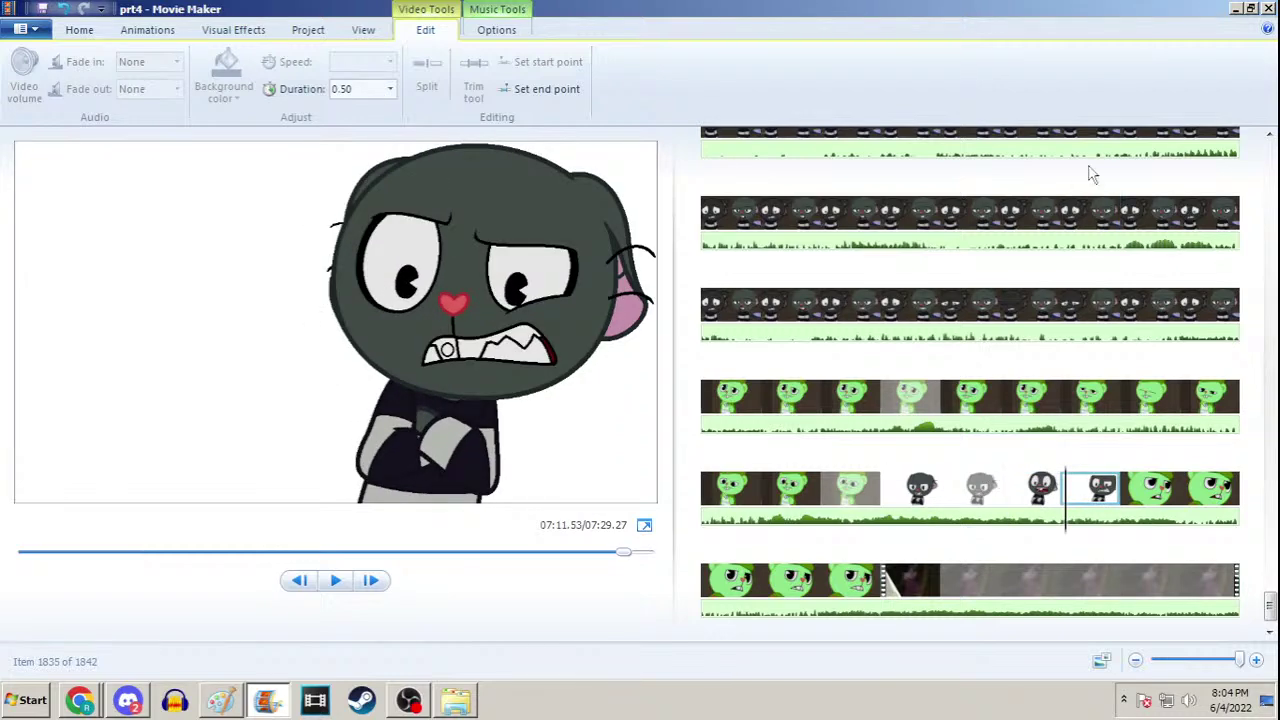
Return to Paint and open the line art file 1628b from the htffirf4 folder
click(1236, 8)
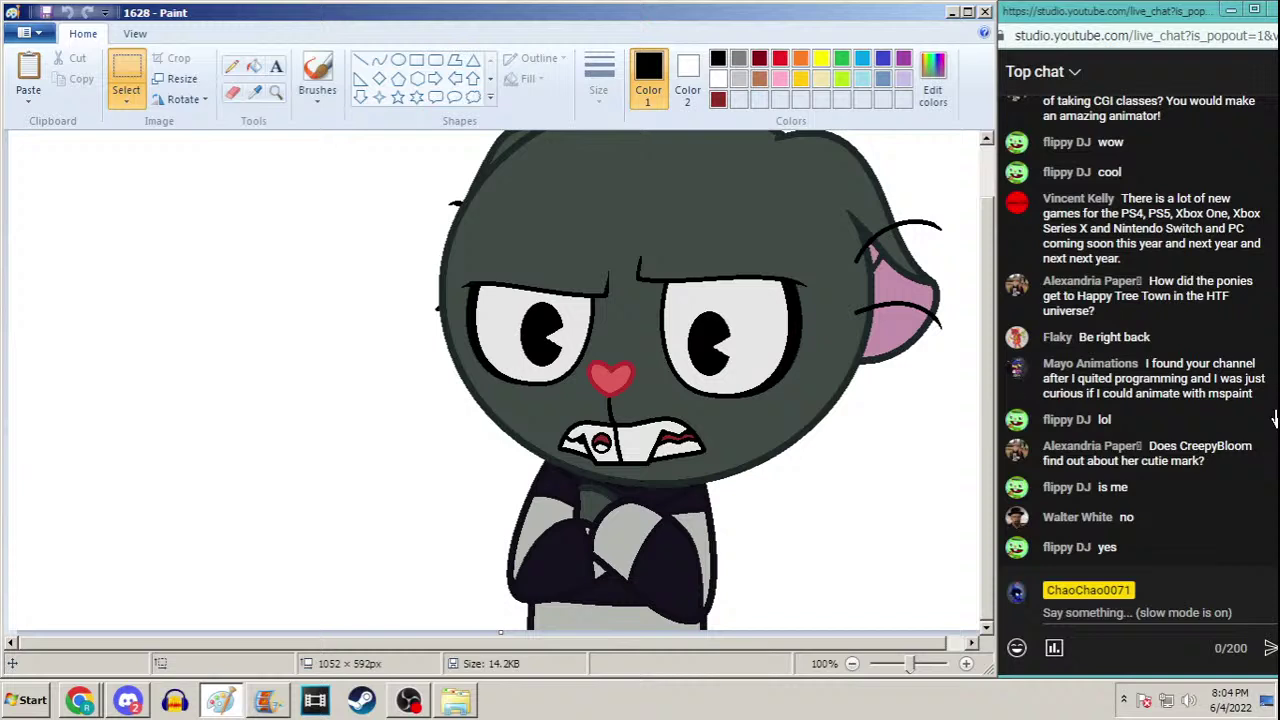
click(1220, 415)
click(694, 7)
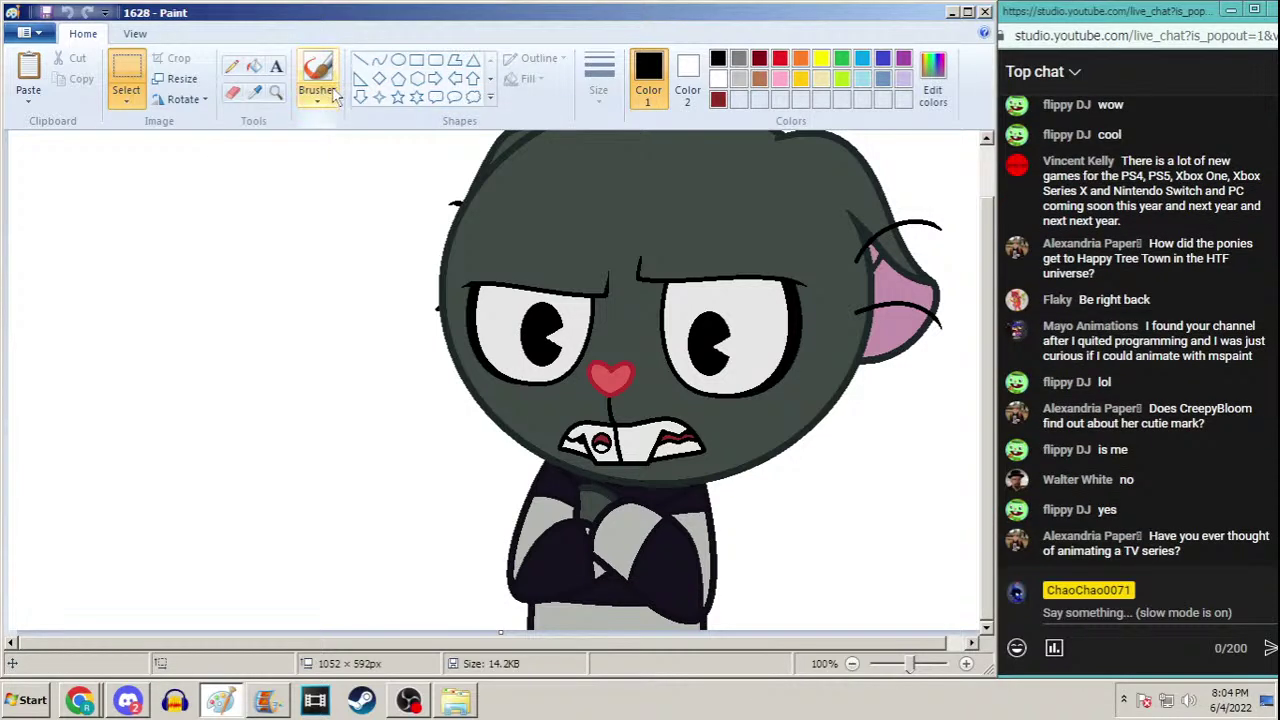
key(ctrl+o)
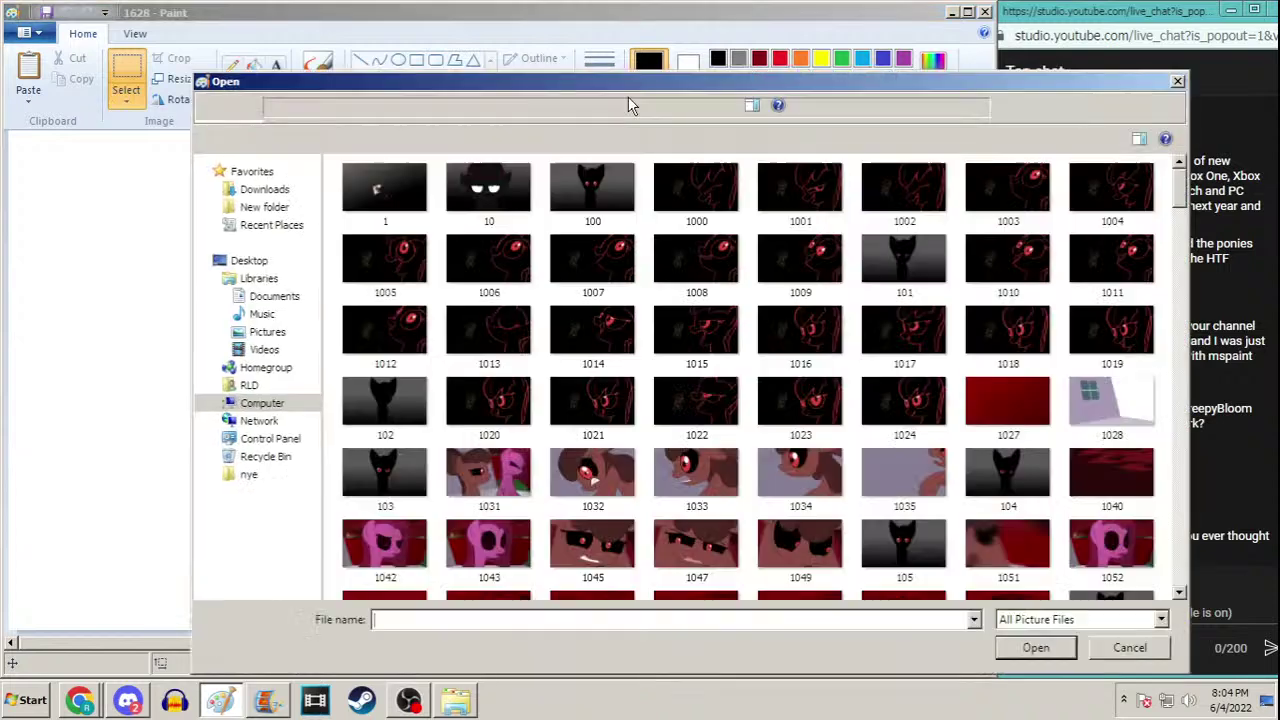
drag(1179, 175, 1185, 600)
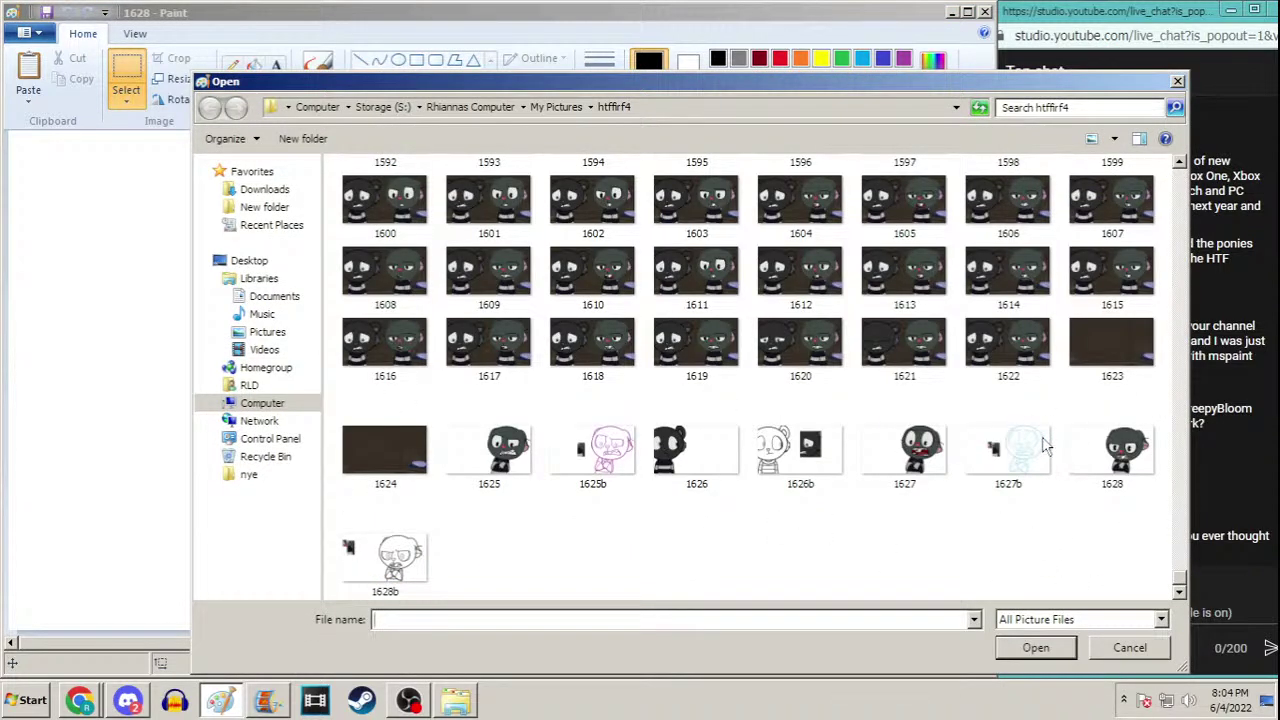
double_click(398, 568)
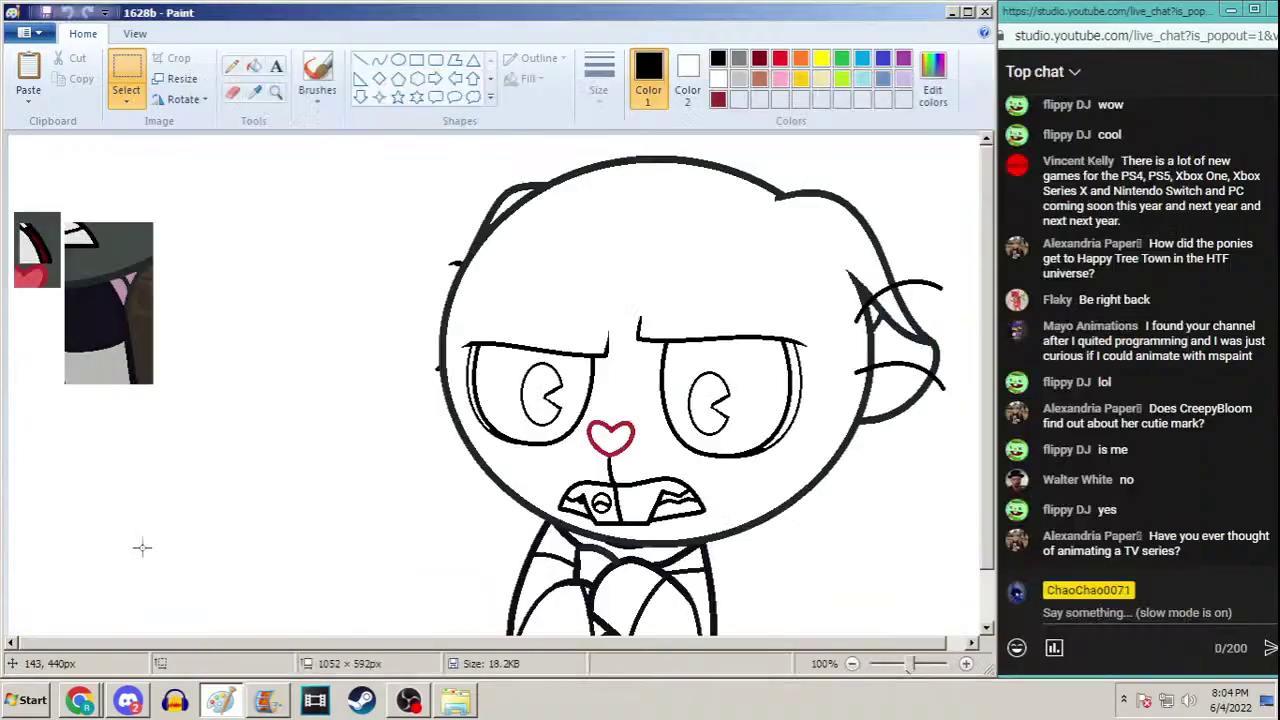
Check the OBS streaming window and the vc-replies and chat channels in Discord
click(130, 702)
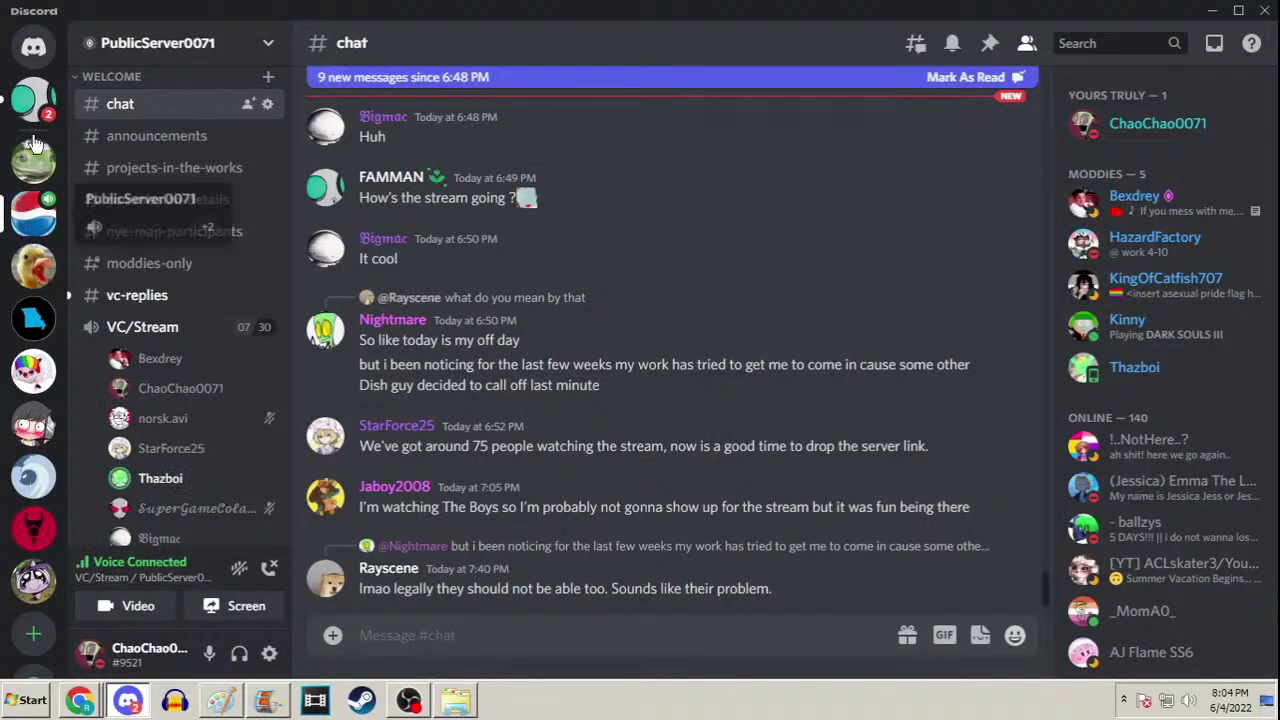
click(412, 702)
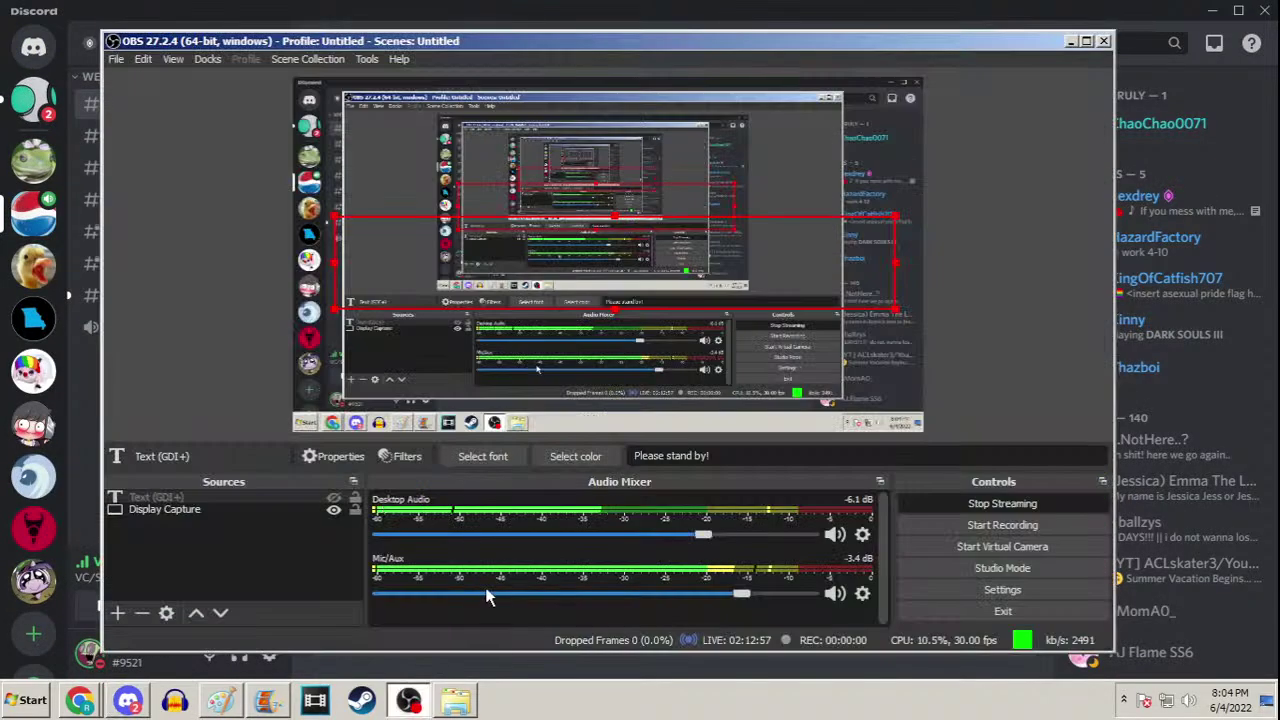
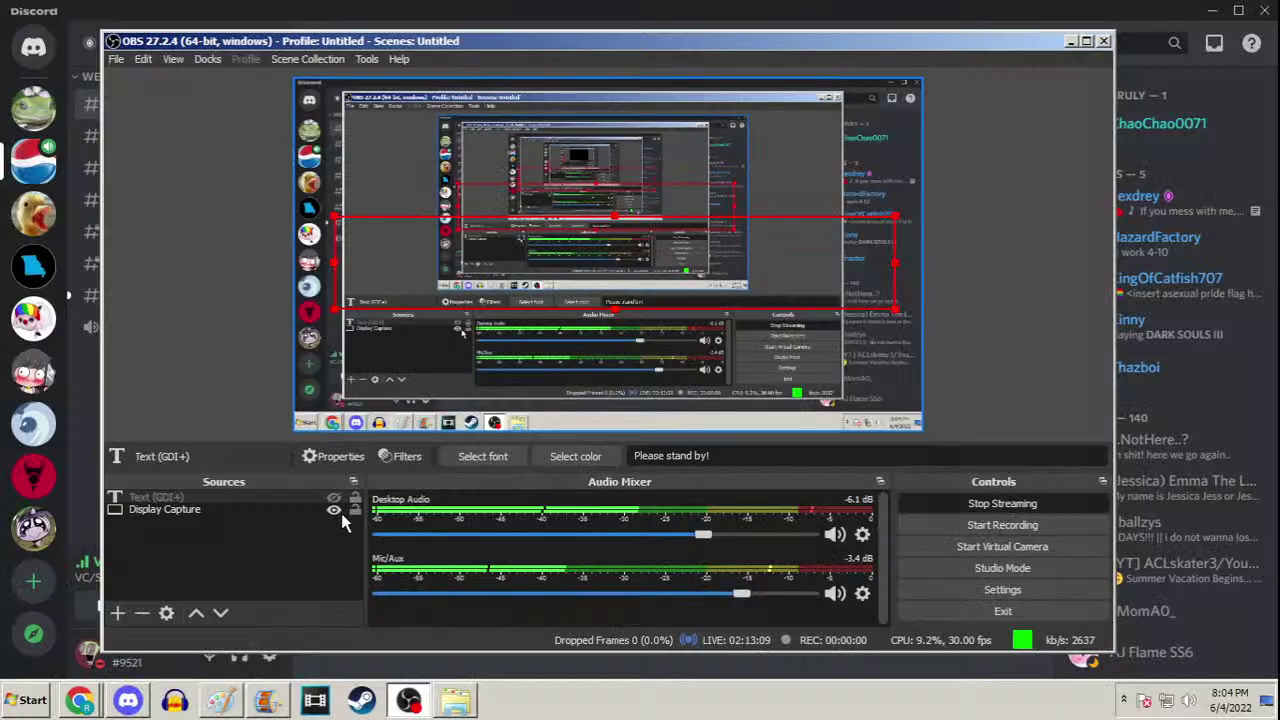
click(1075, 45)
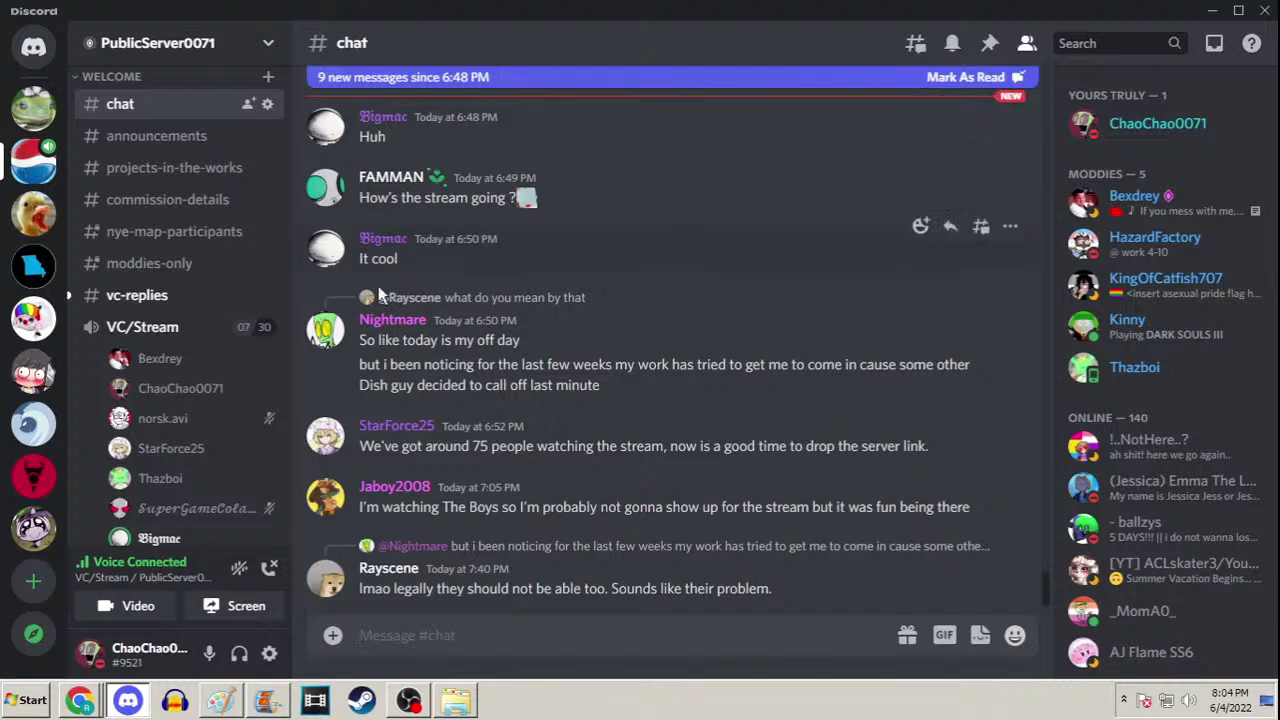
click(183, 298)
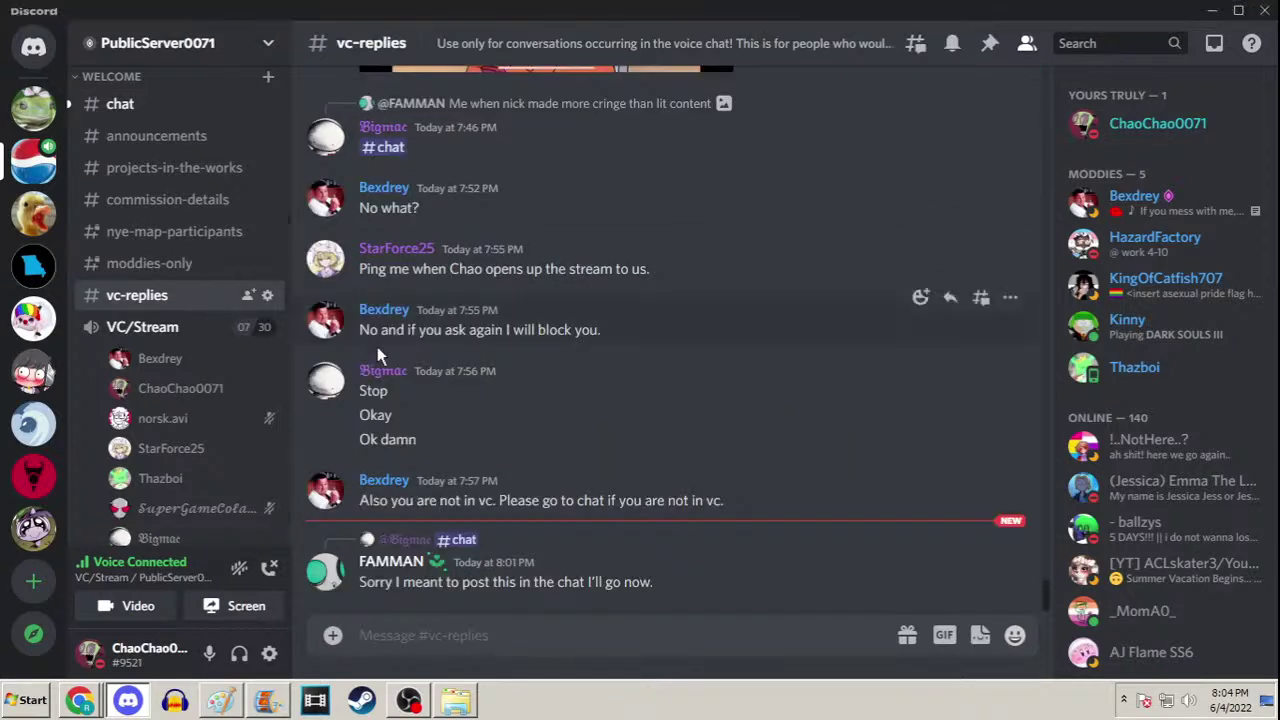
click(195, 108)
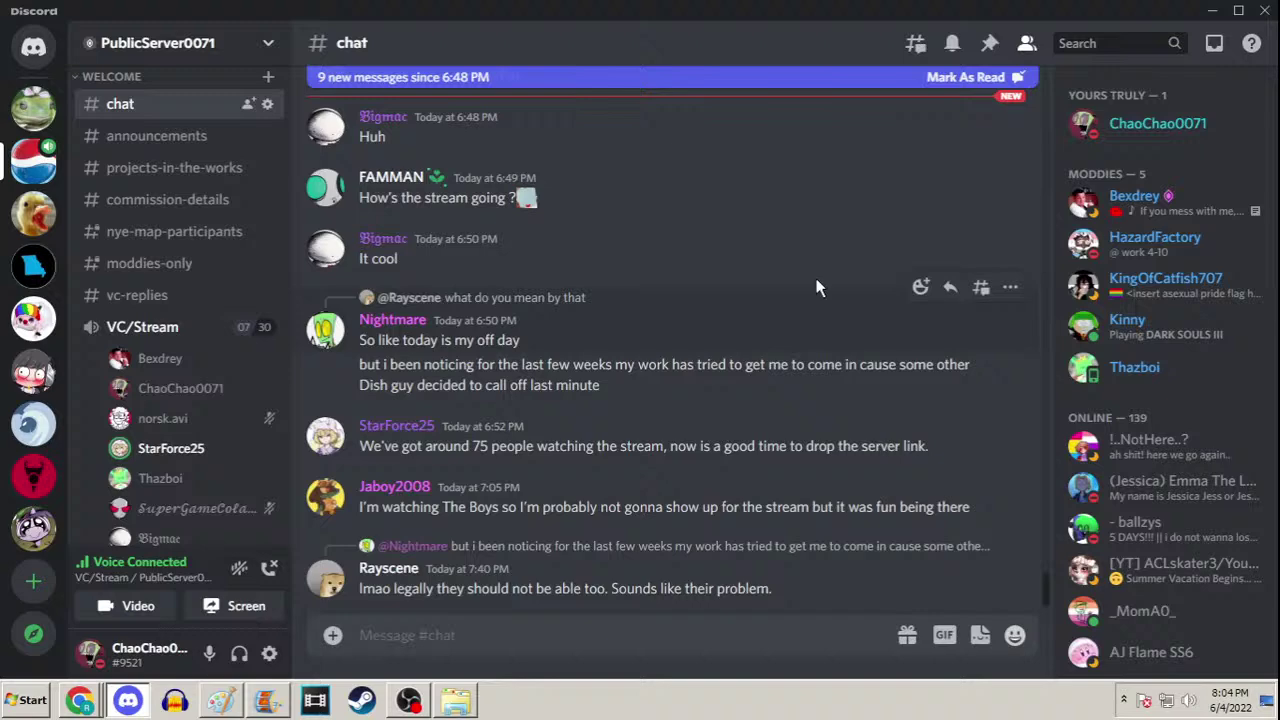
click(1212, 11)
Fill the character's head outline, the ear and the curved strokes across it with pink
click(254, 66)
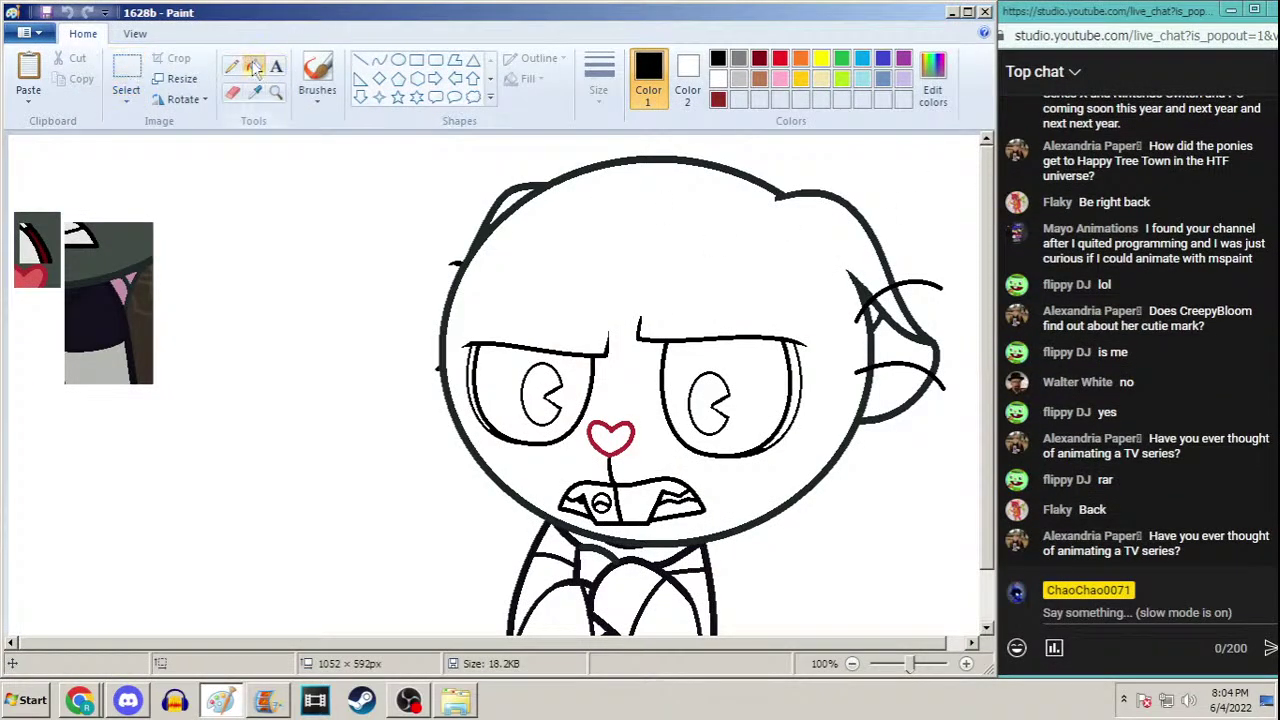
click(780, 79)
click(783, 186)
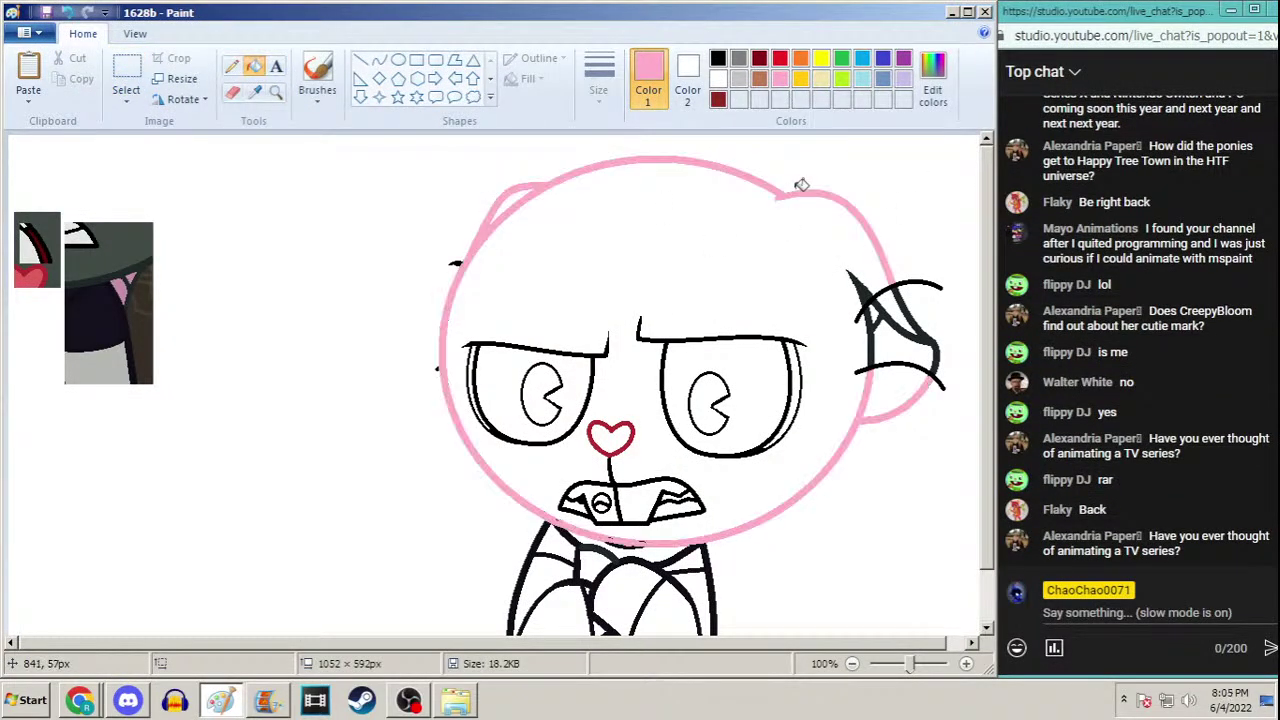
click(896, 312)
click(890, 305)
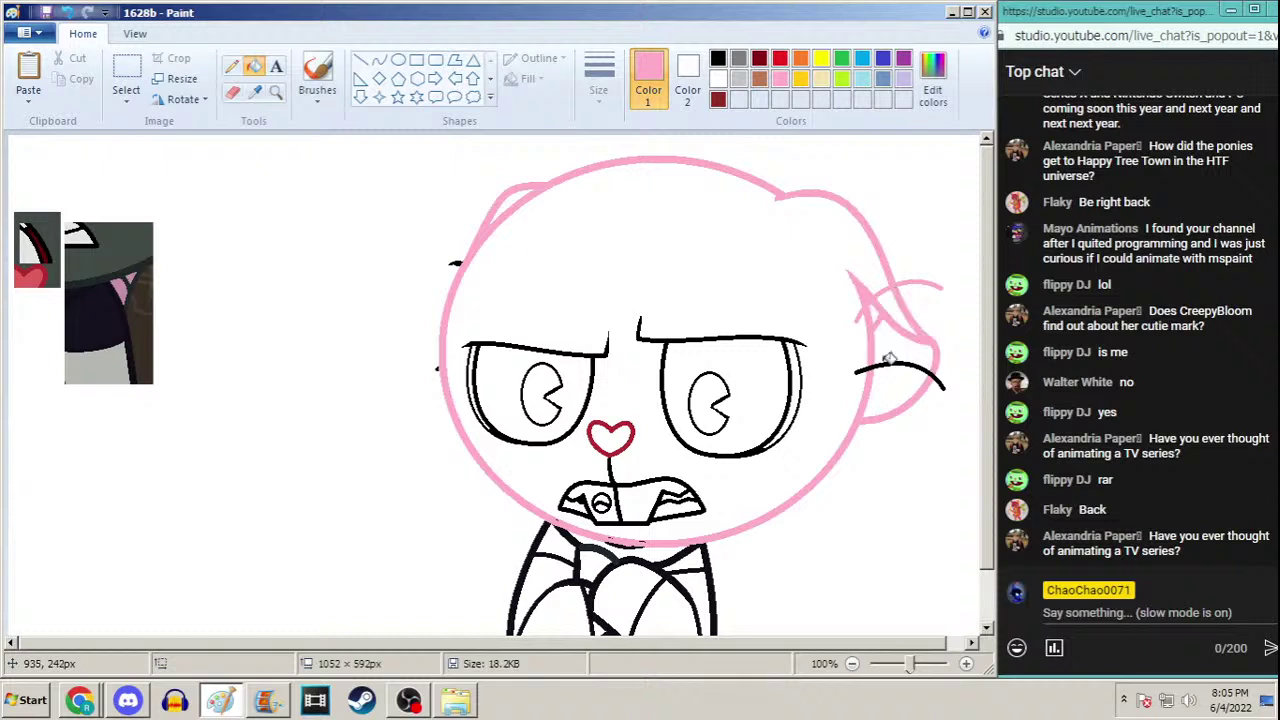
click(880, 362)
Fill both eye outlines with their brows and the small tick marks beside the head with pink
click(787, 337)
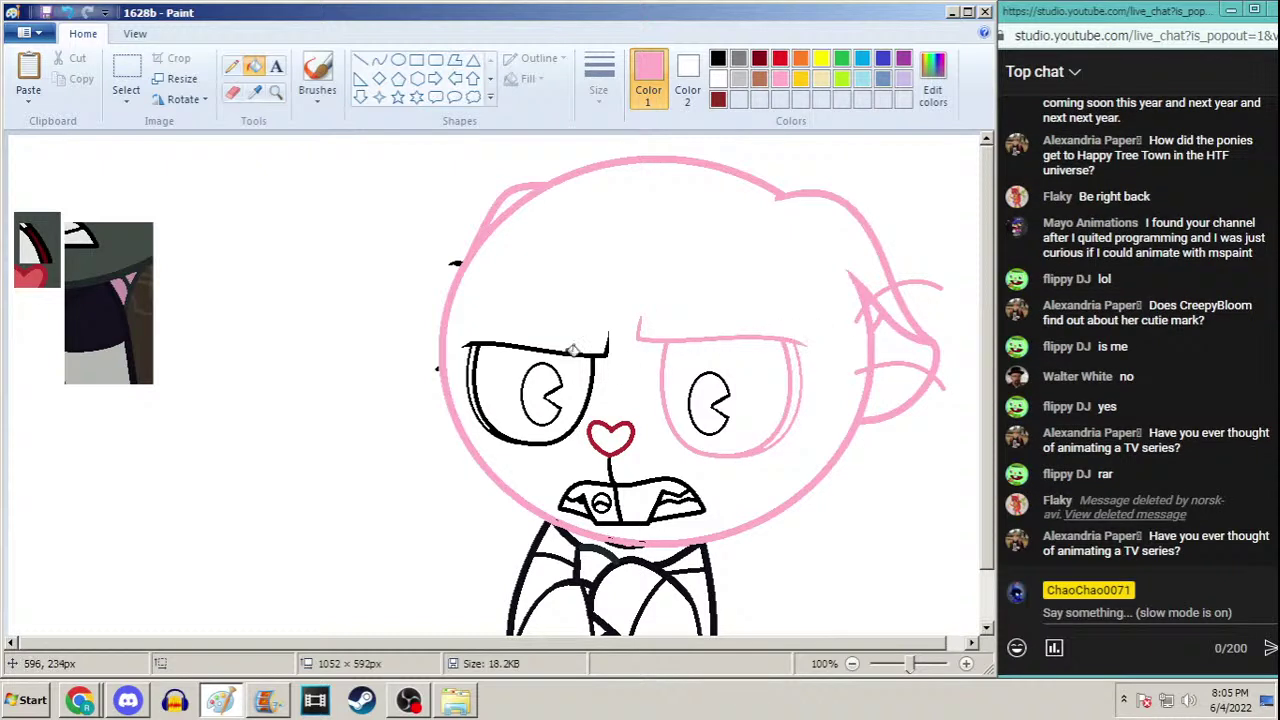
click(573, 349)
click(458, 263)
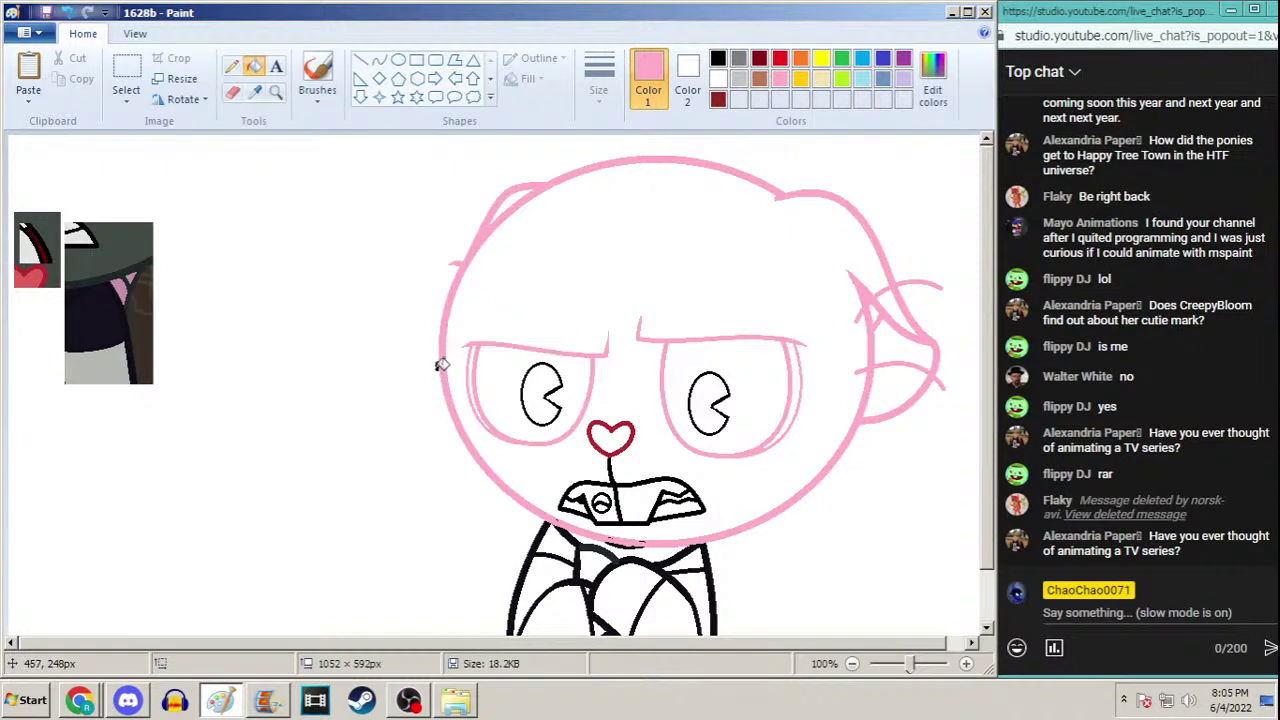
click(437, 367)
Recolour the mouth, the heart-shaped nose, both pupils and the small circle inside the mouth pink
click(613, 478)
click(614, 449)
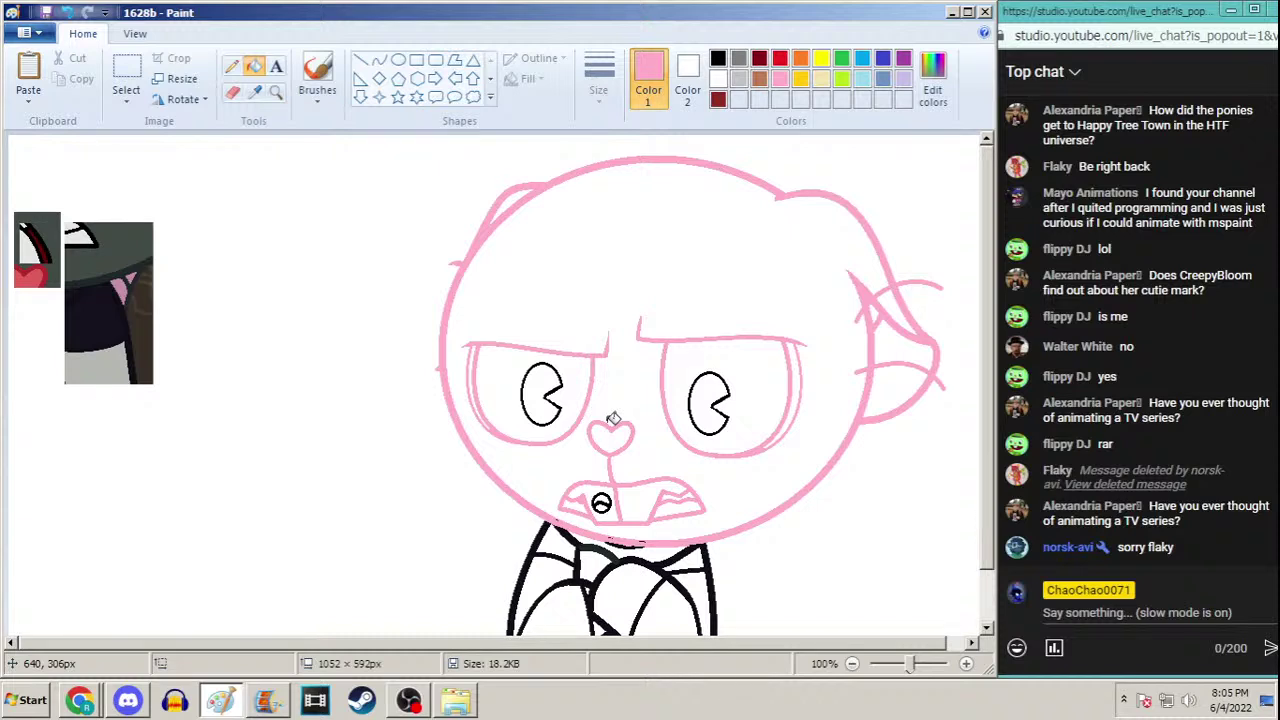
click(552, 364)
click(730, 380)
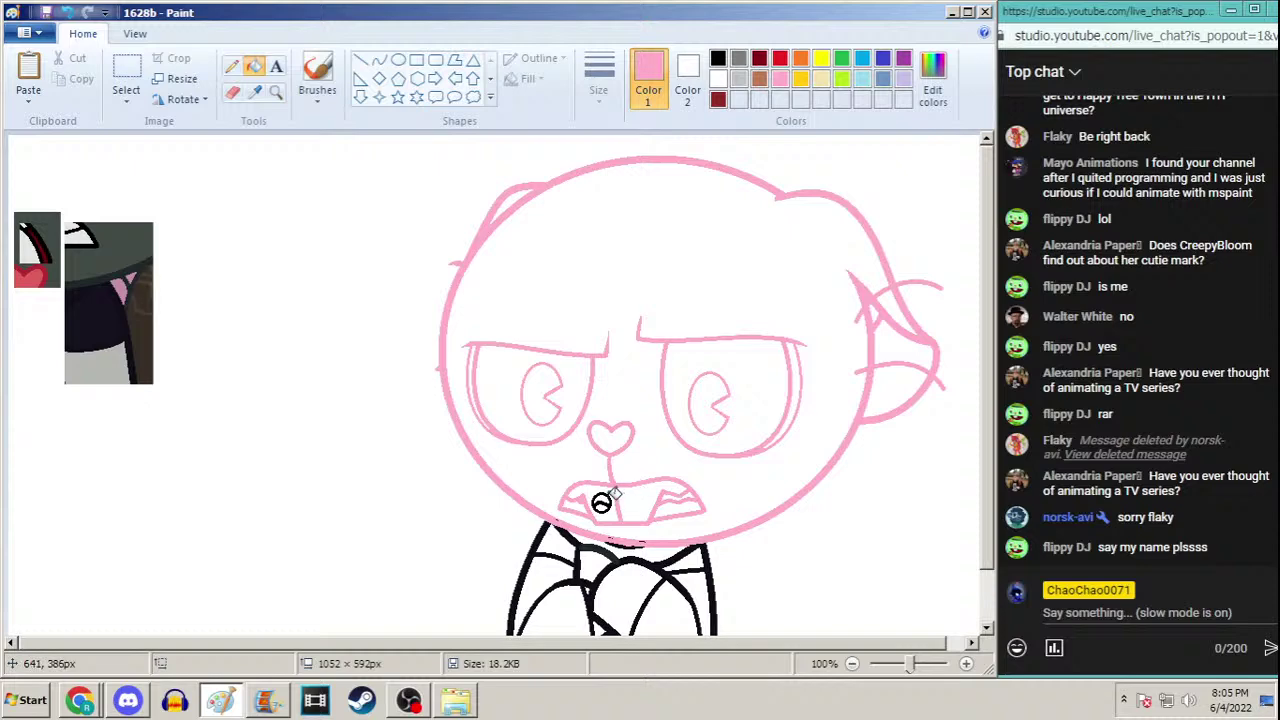
click(601, 503)
Fill the black line art of the body and crossed arms below the head with pink
scroll(990, 393, down, 1)
scroll(990, 393, down, 2)
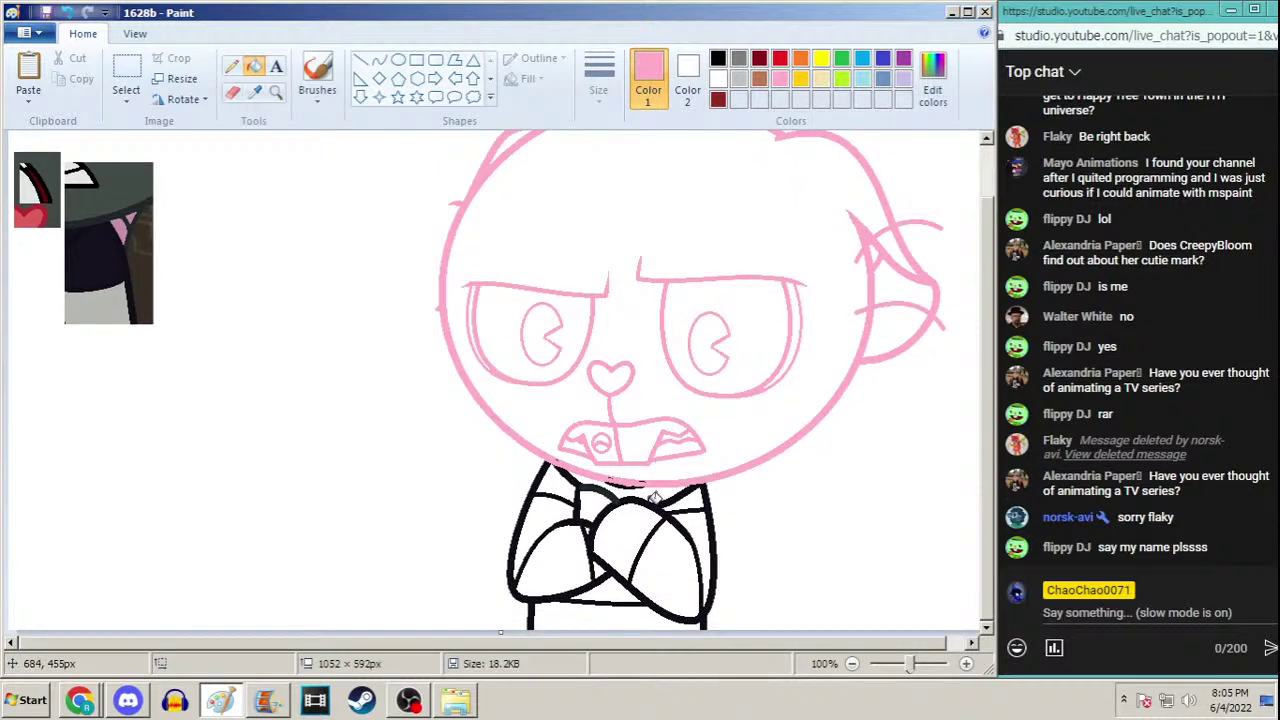
click(646, 488)
click(620, 474)
Paint over the leftover black specks along the chin line with the pink Pencil at a thicker line size
click(276, 91)
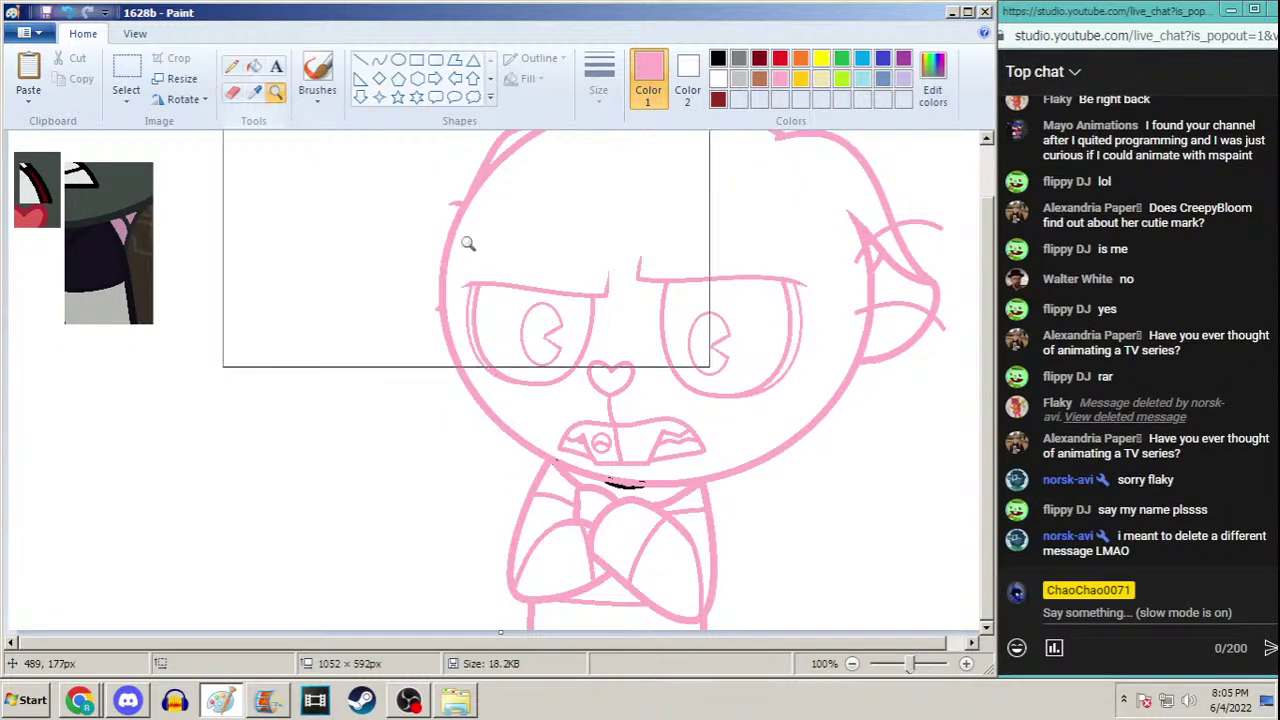
click(466, 243)
click(415, 372)
click(415, 372)
click(231, 66)
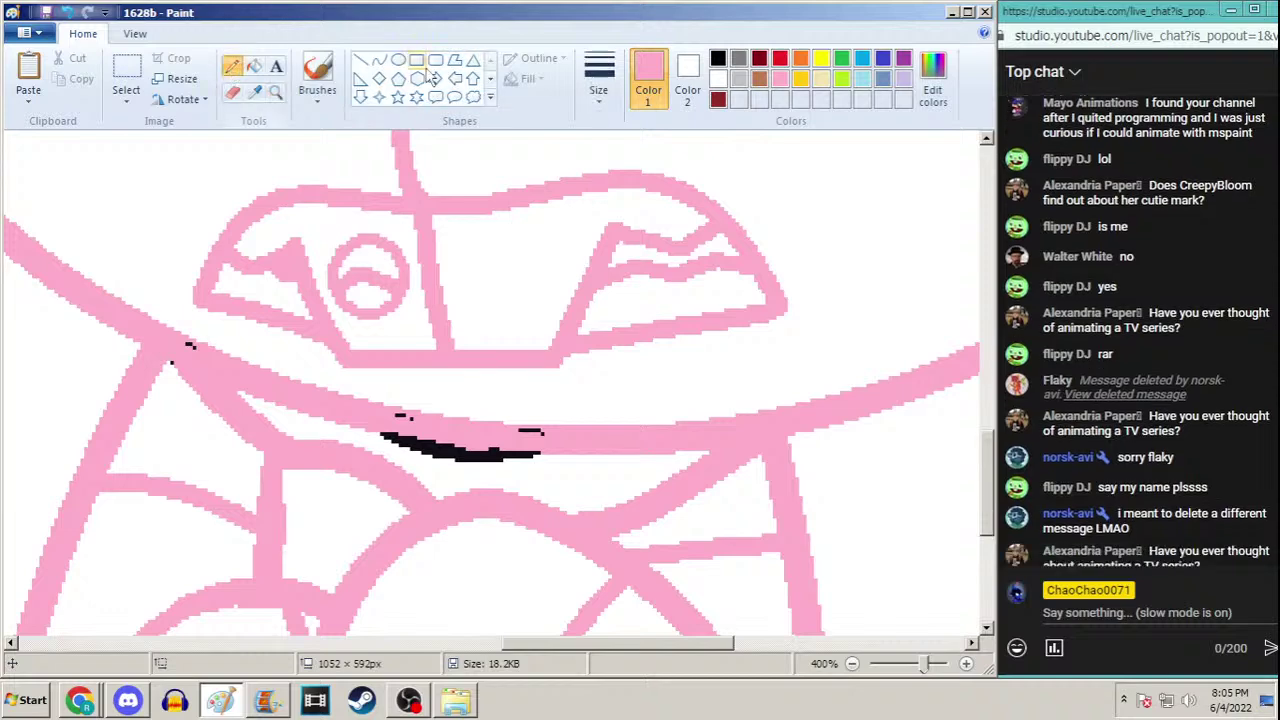
click(599, 80)
click(571, 186)
click(402, 415)
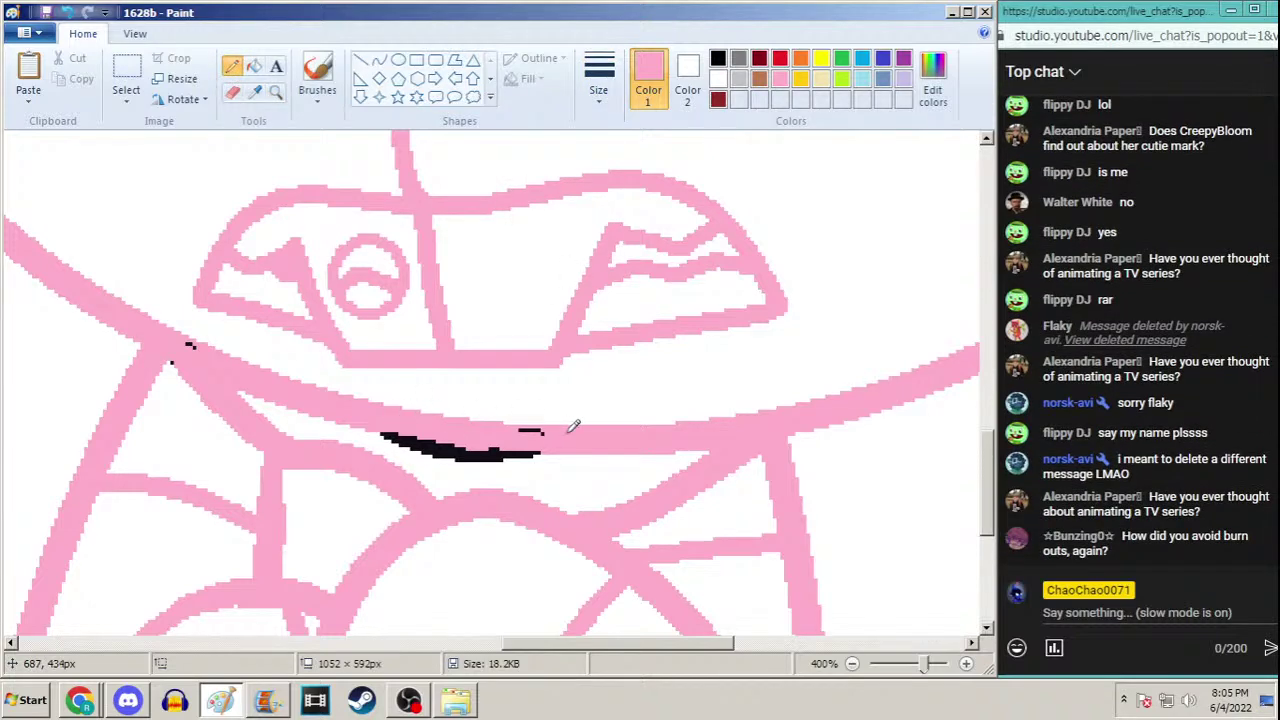
drag(550, 430, 505, 432)
click(190, 345)
click(173, 361)
Recolour the remaining black patch under the chin pink and return to the 100% view of the drawing
drag(454, 447, 470, 422)
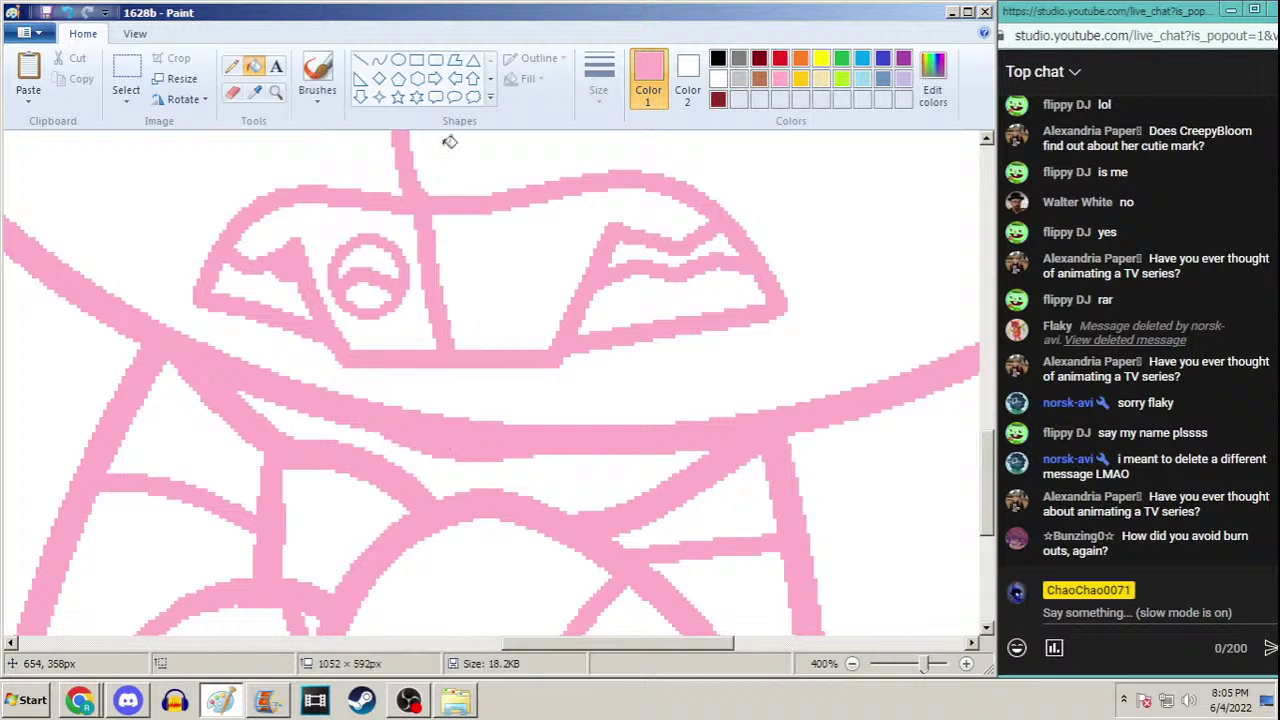
click(276, 91)
right_click(298, 196)
right_click(298, 196)
right_click(298, 196)
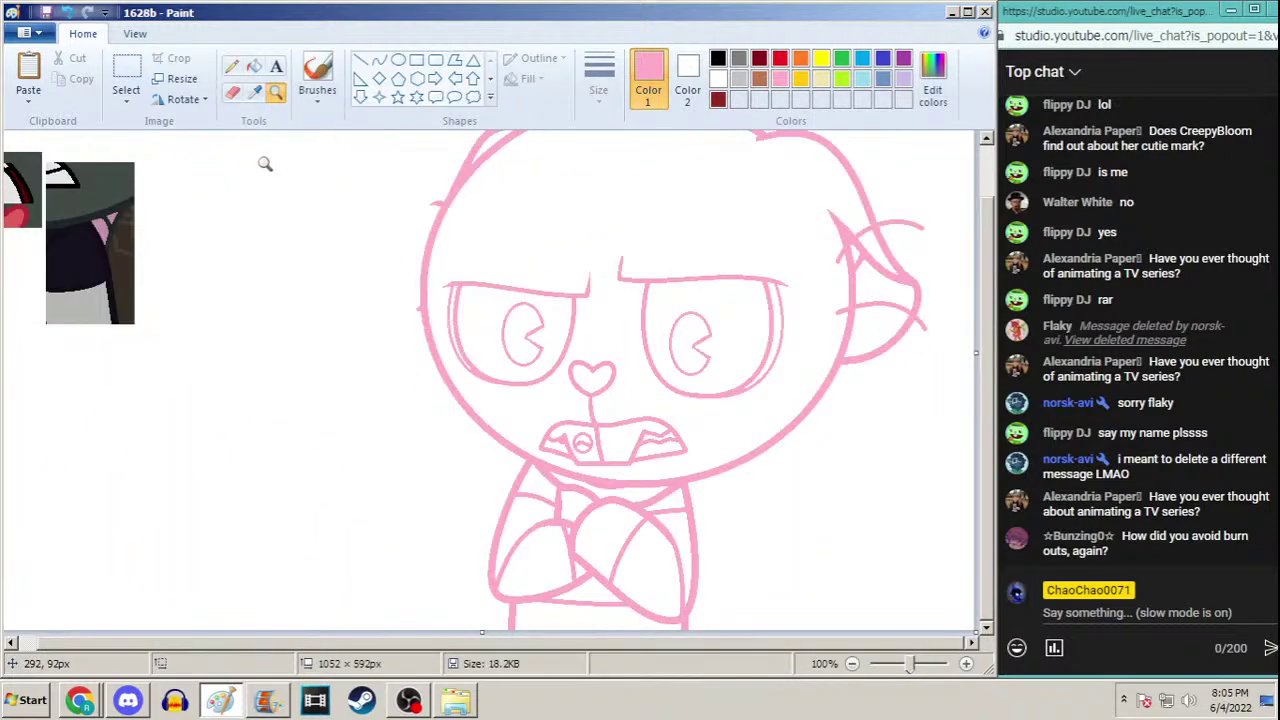
scroll(980, 222, up, 1)
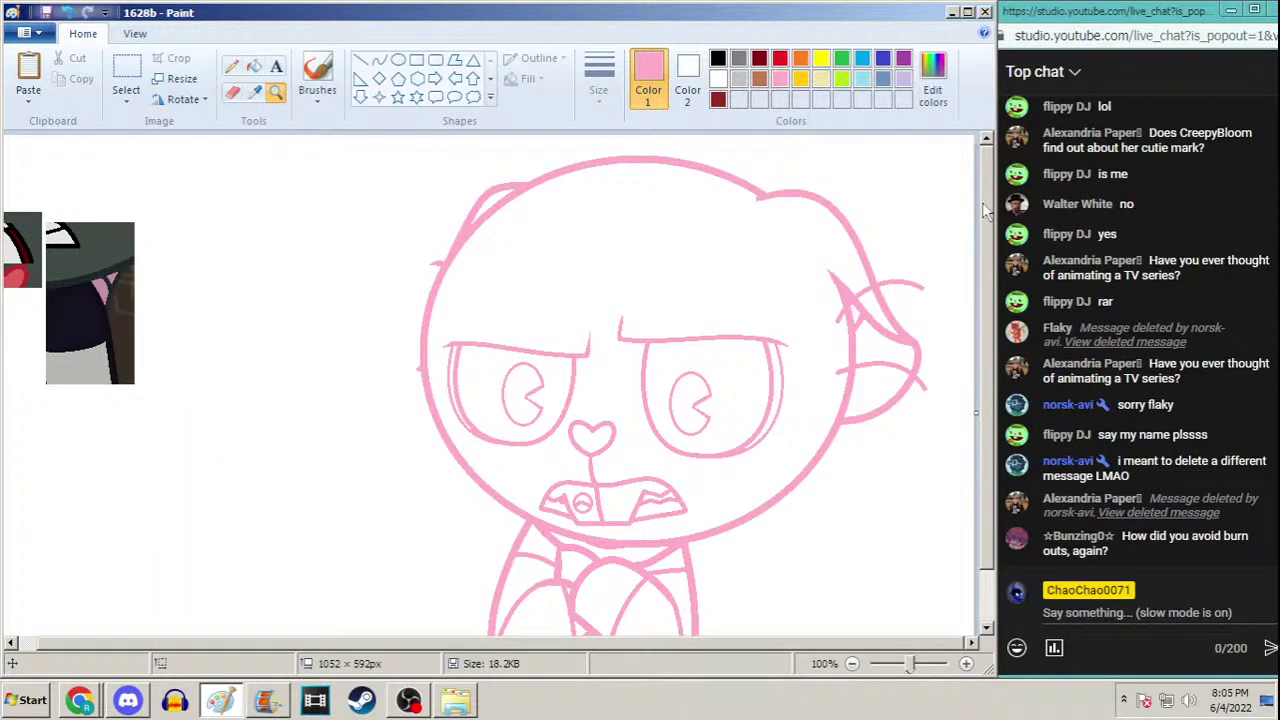
key(f)
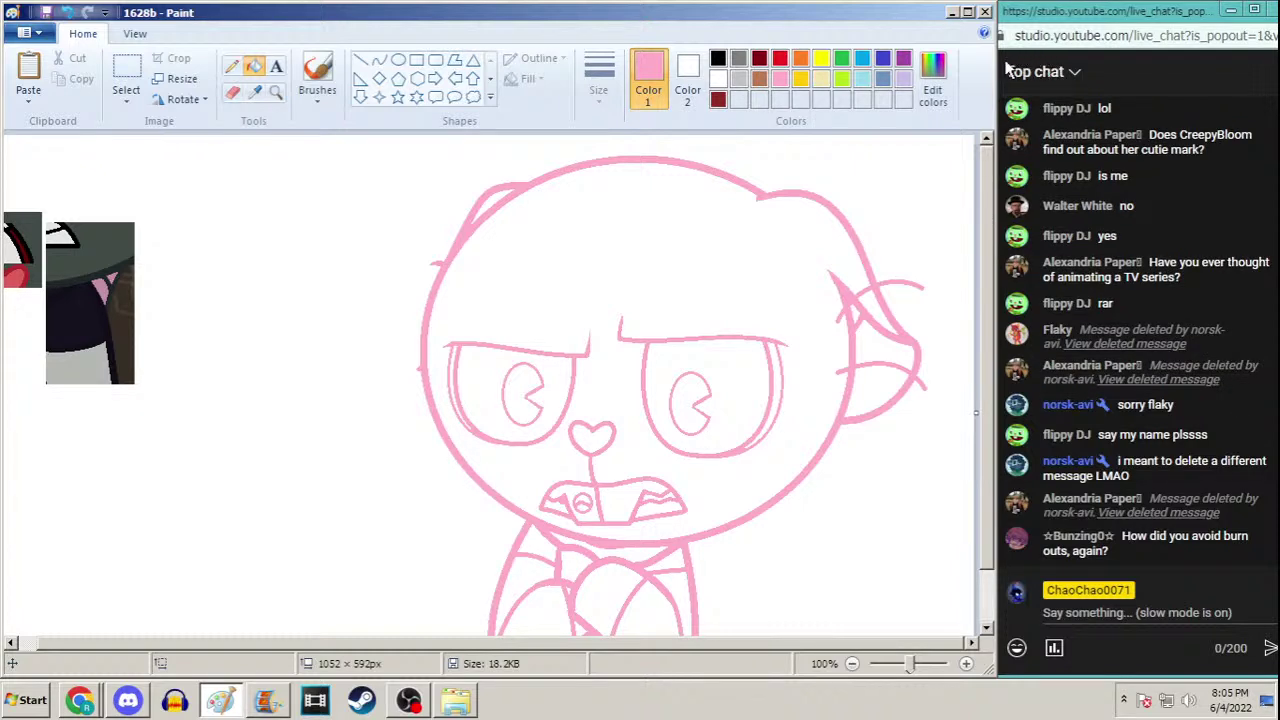
Switch to Chrome, pause and resume the Dandilion Ride video on YouTube, and return to Paint
click(78, 701)
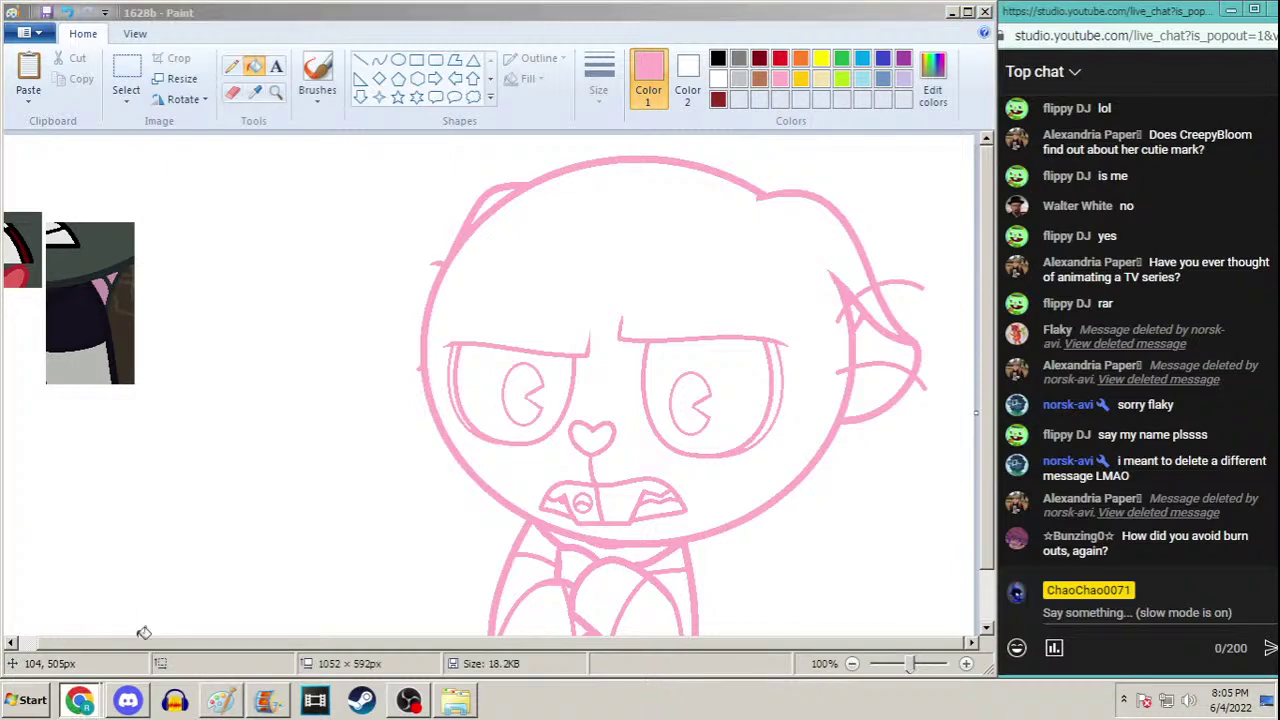
key(ctrl+Tab)
key(space)
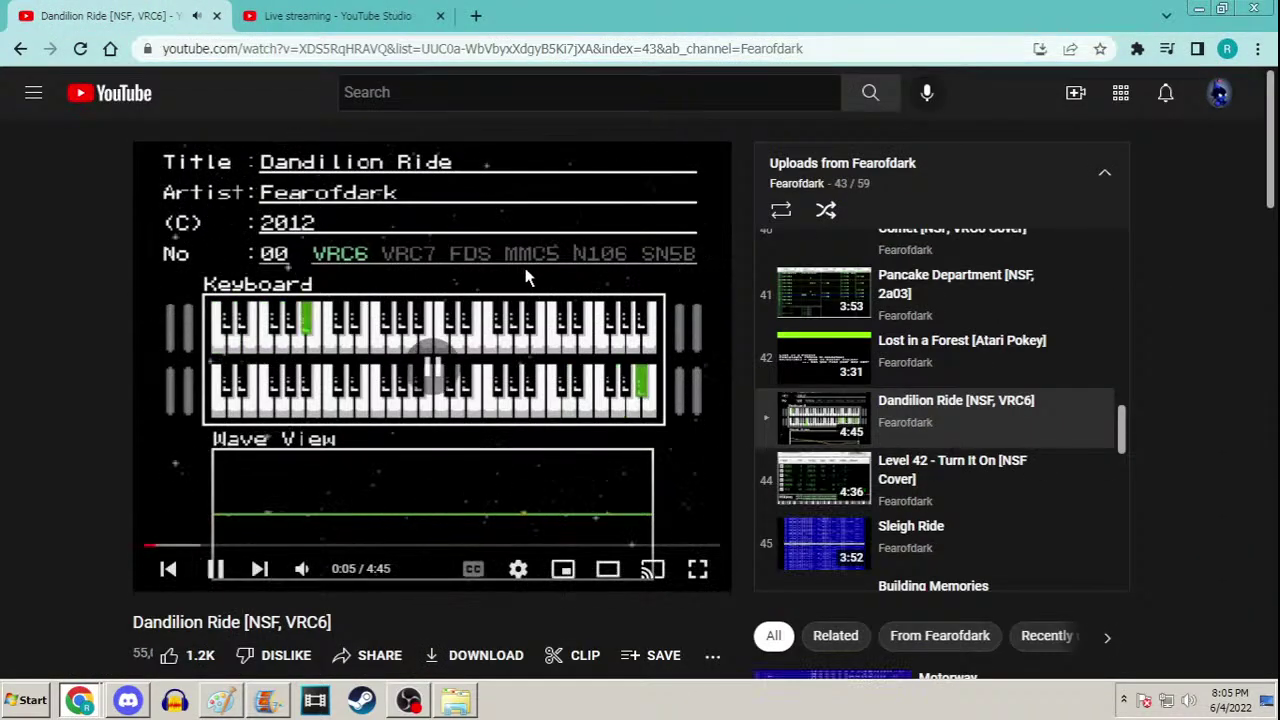
key(space)
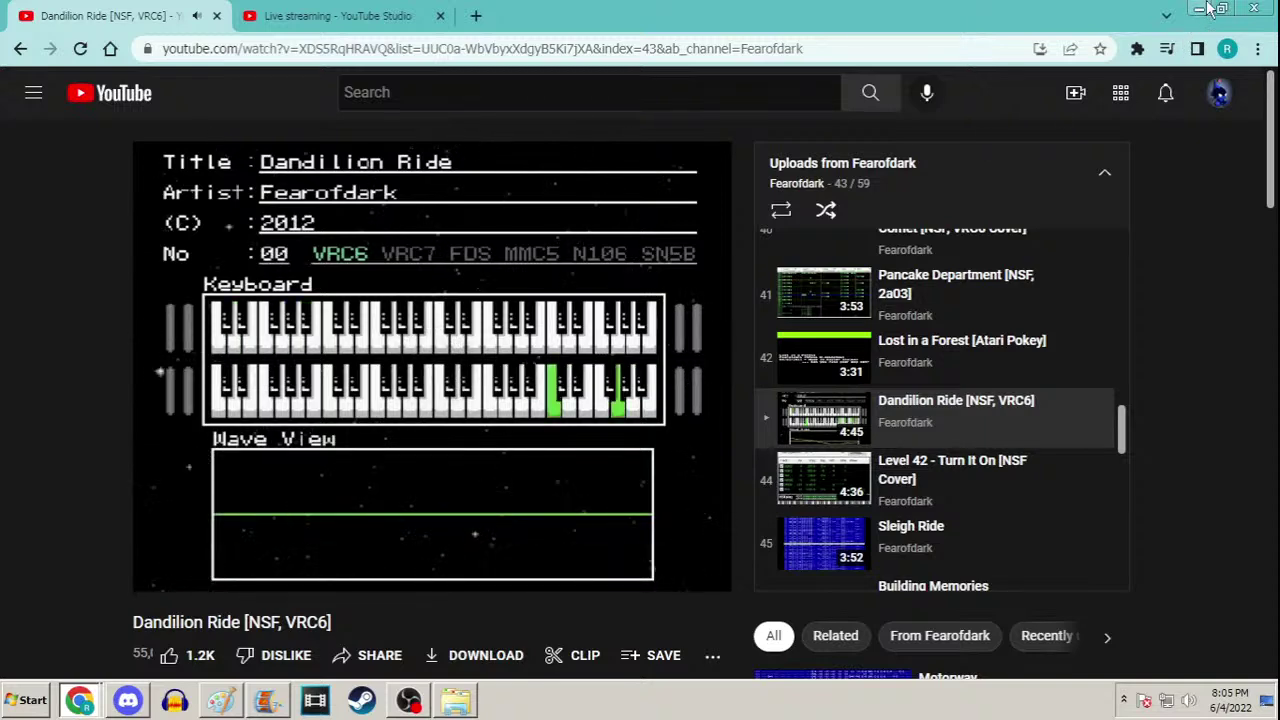
key(alt+Tab)
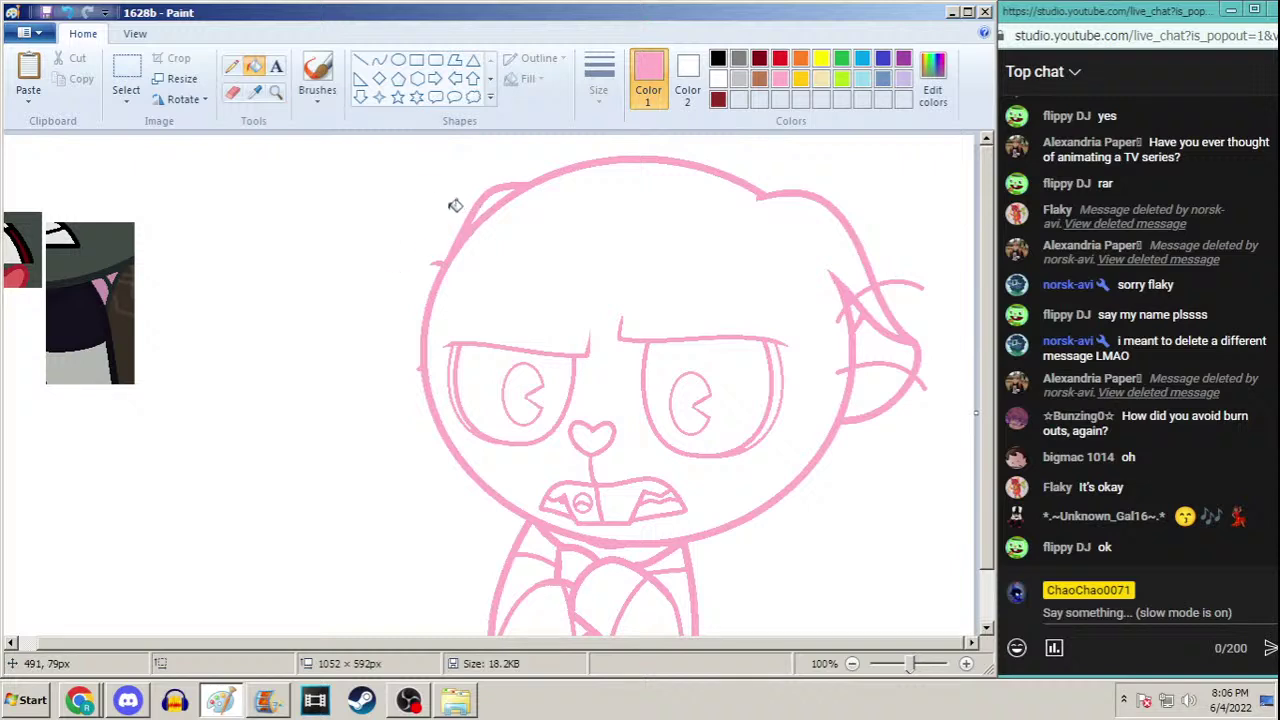
Set the selection shape to Free-form selection
click(135, 80)
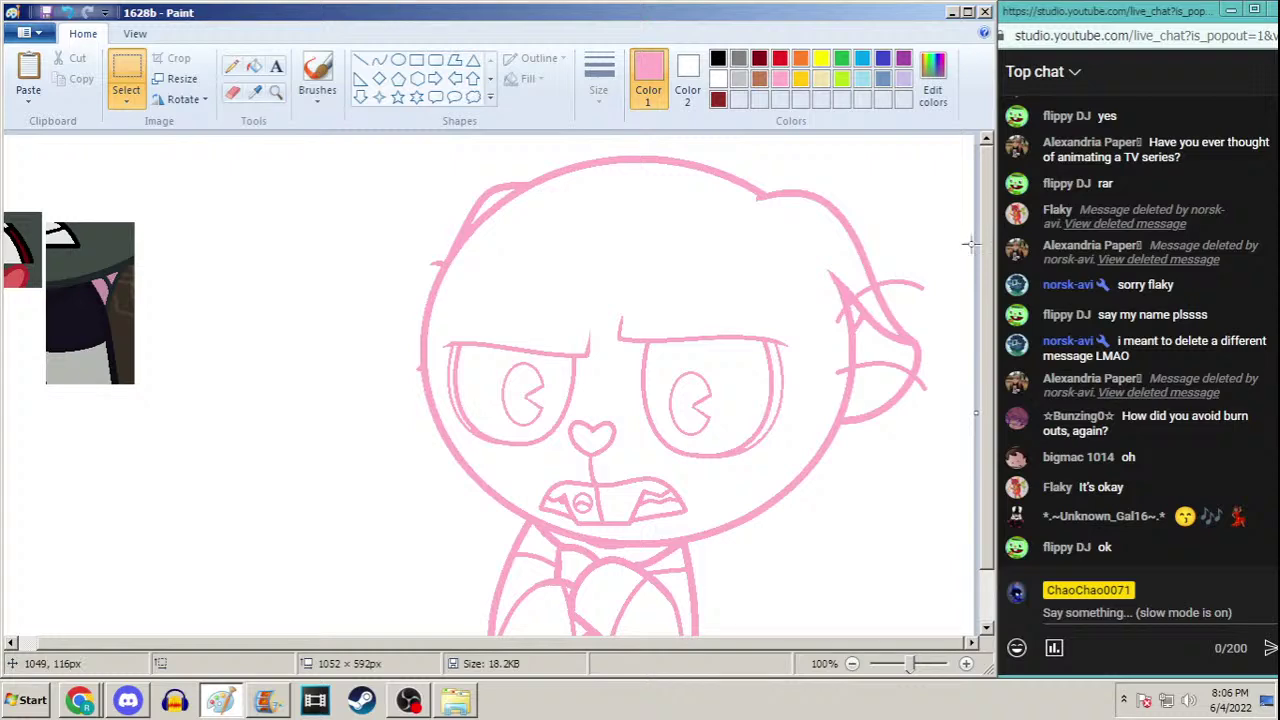
drag(993, 252, 993, 282)
click(126, 100)
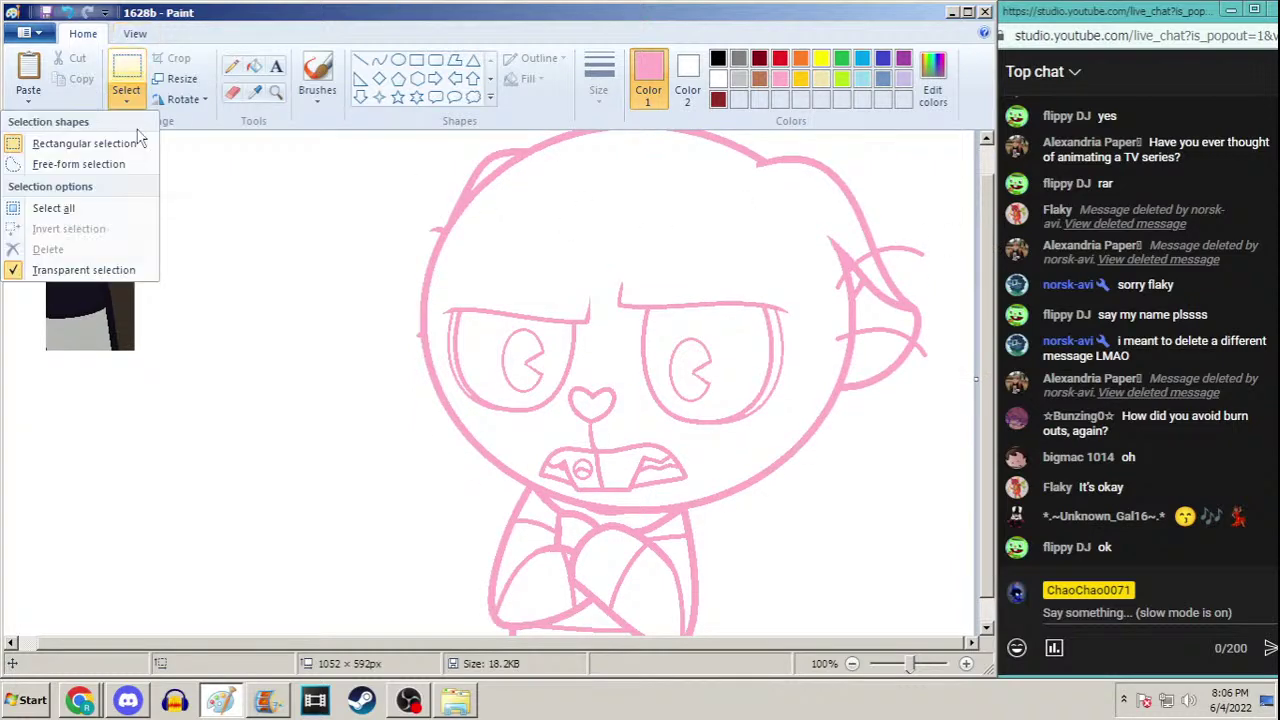
click(140, 166)
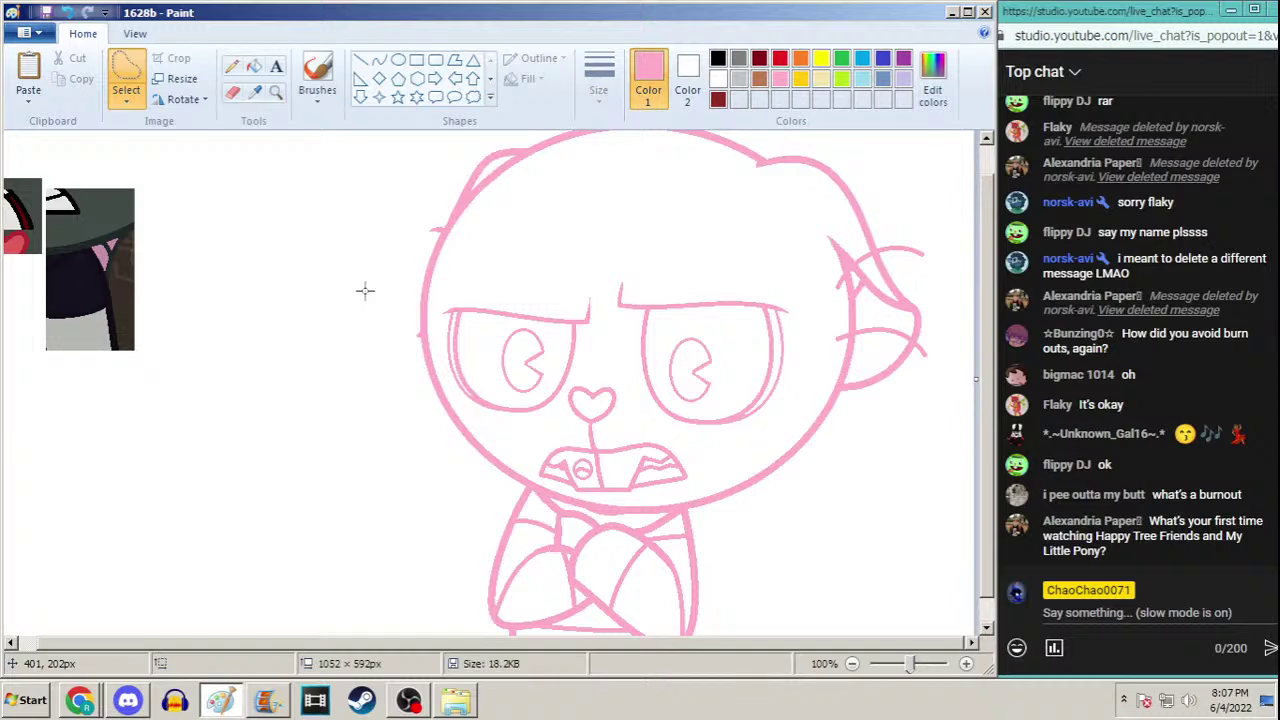
Show the "Please stand by!" text source on the stream in OBS, hide it again and return to Paint
click(409, 700)
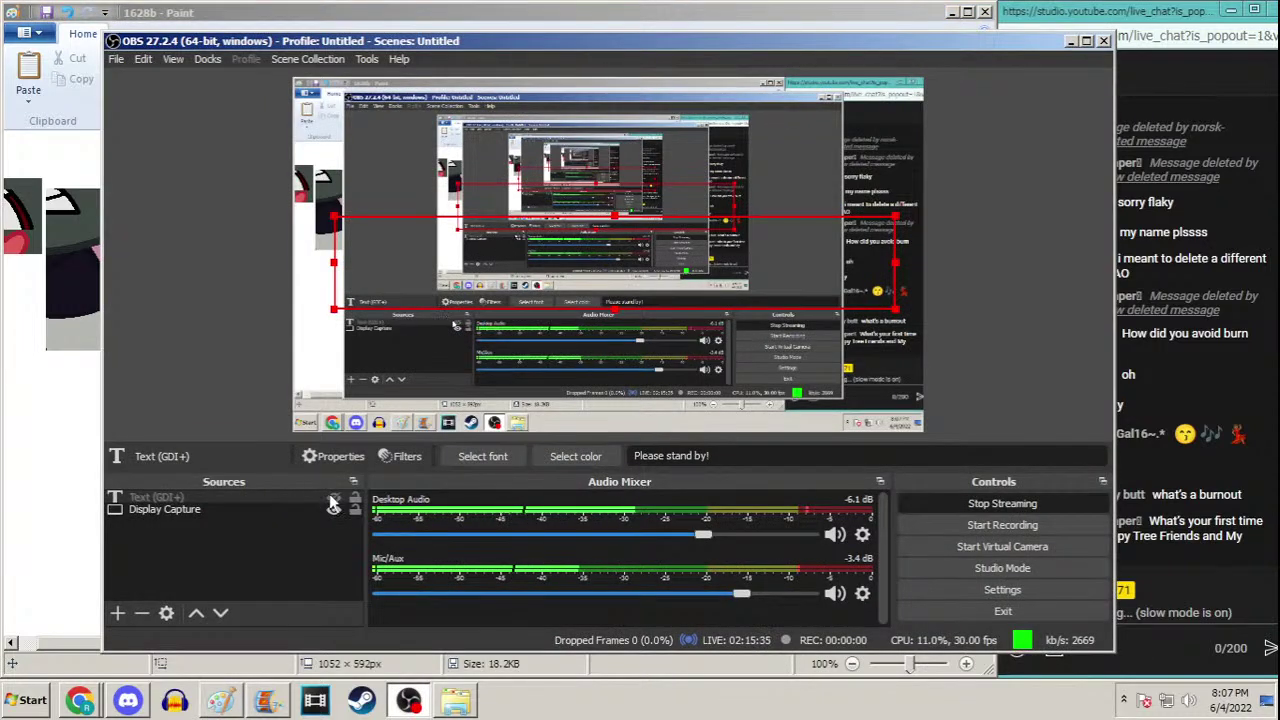
click(333, 497)
click(1070, 42)
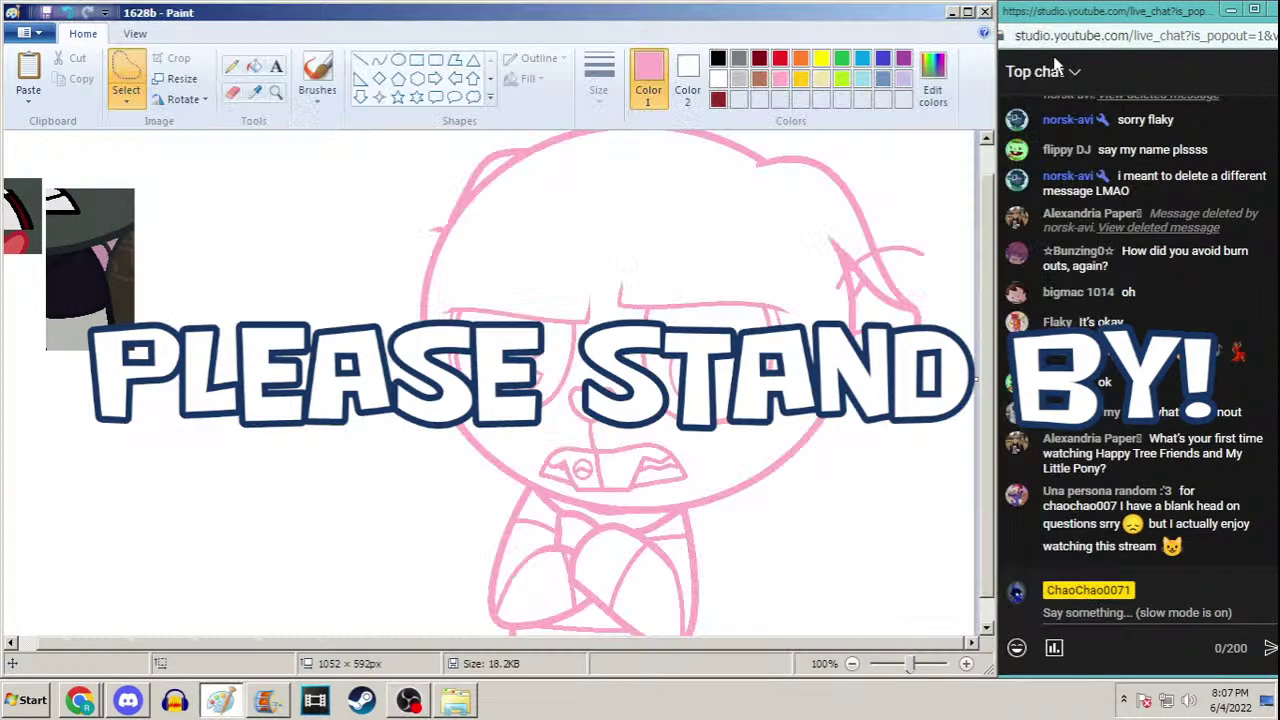
click(409, 700)
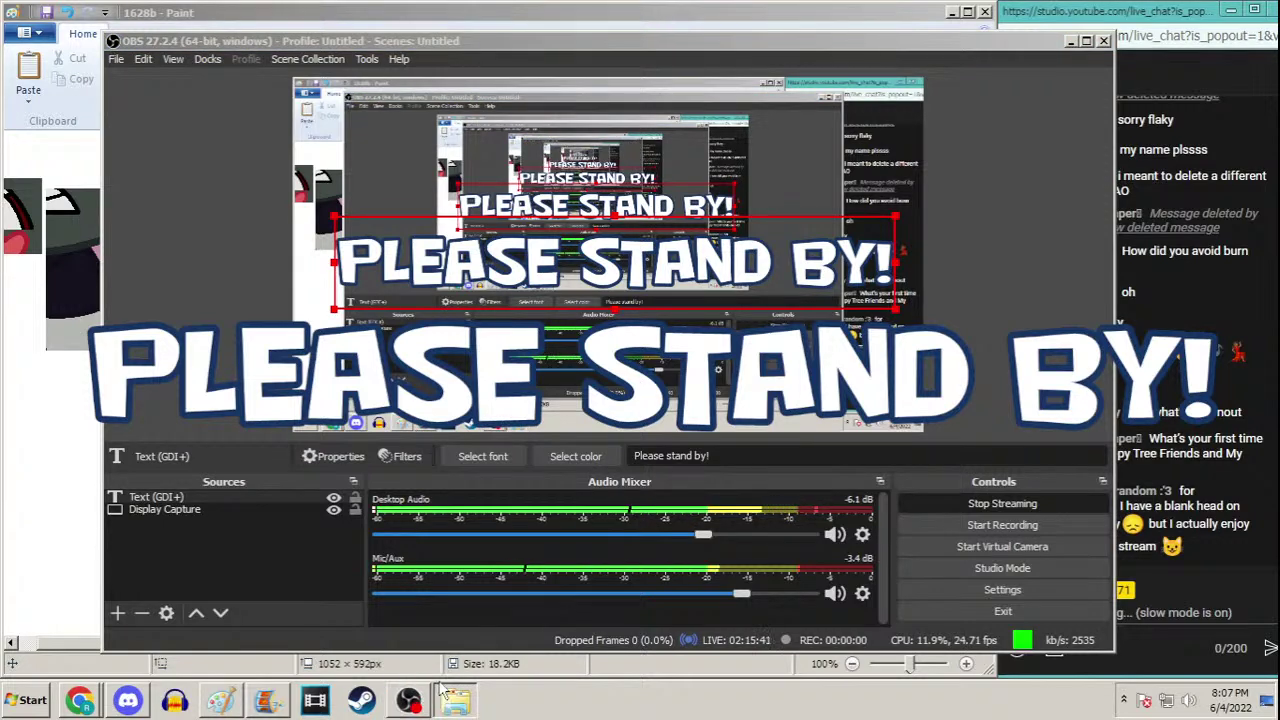
click(1070, 42)
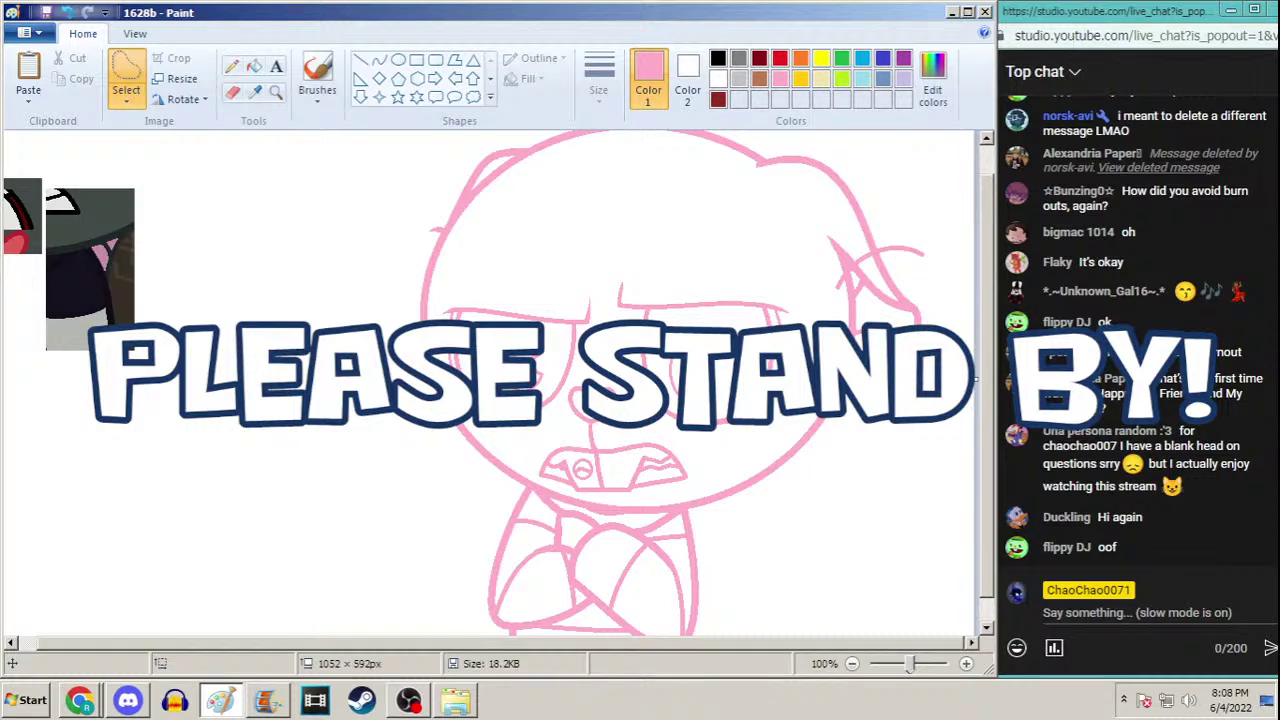
click(408, 700)
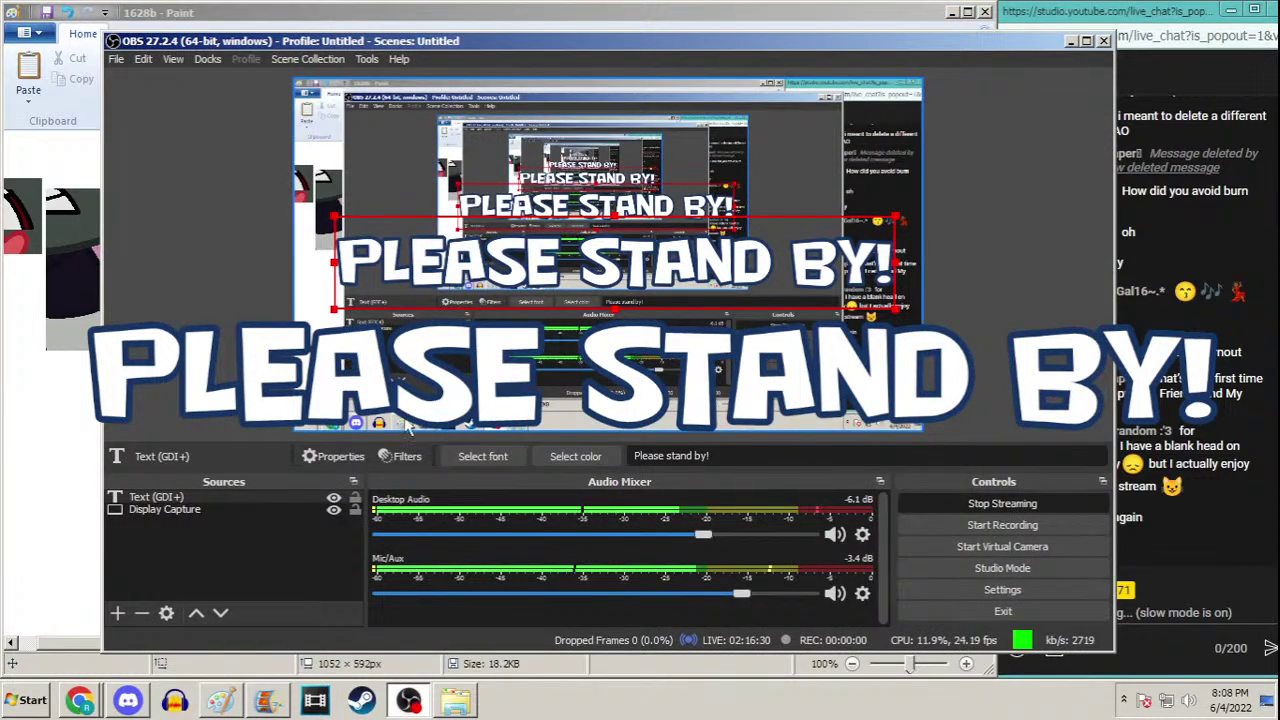
click(334, 497)
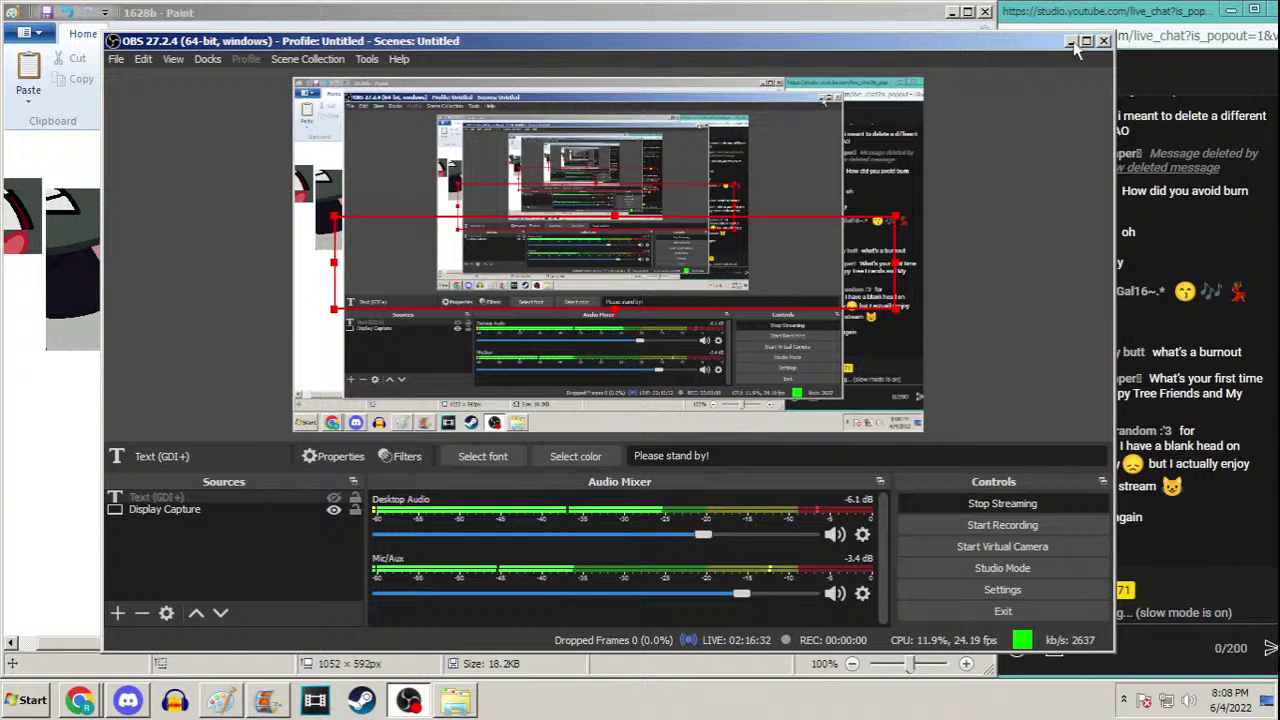
click(1071, 41)
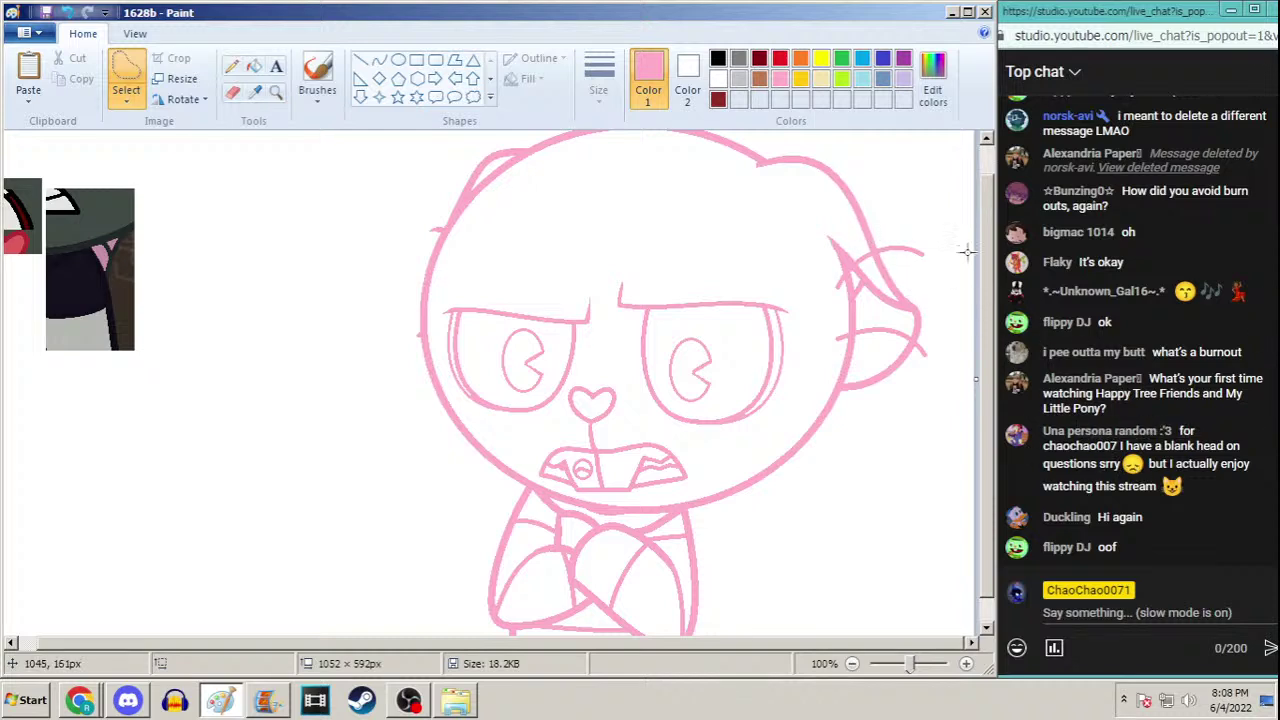
Make a free-form selection about 480 × 365 px around the character's head and ear
scroll(988, 252, down, 1)
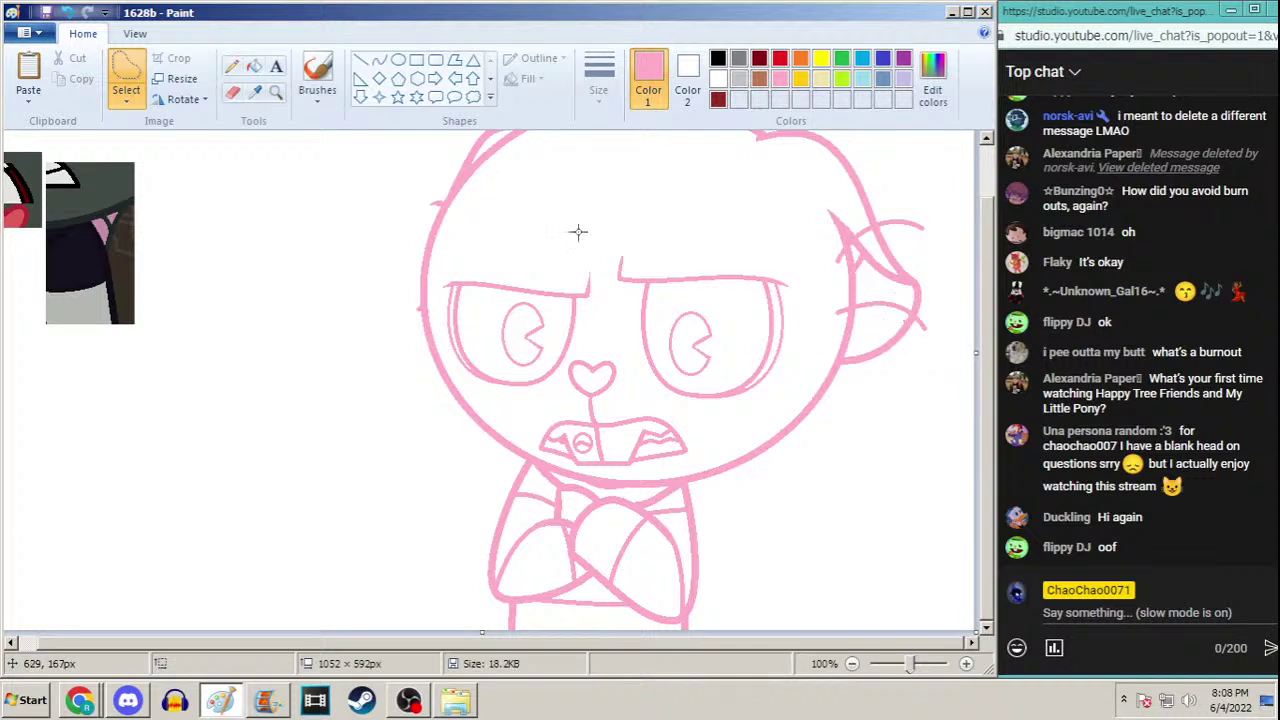
click(233, 67)
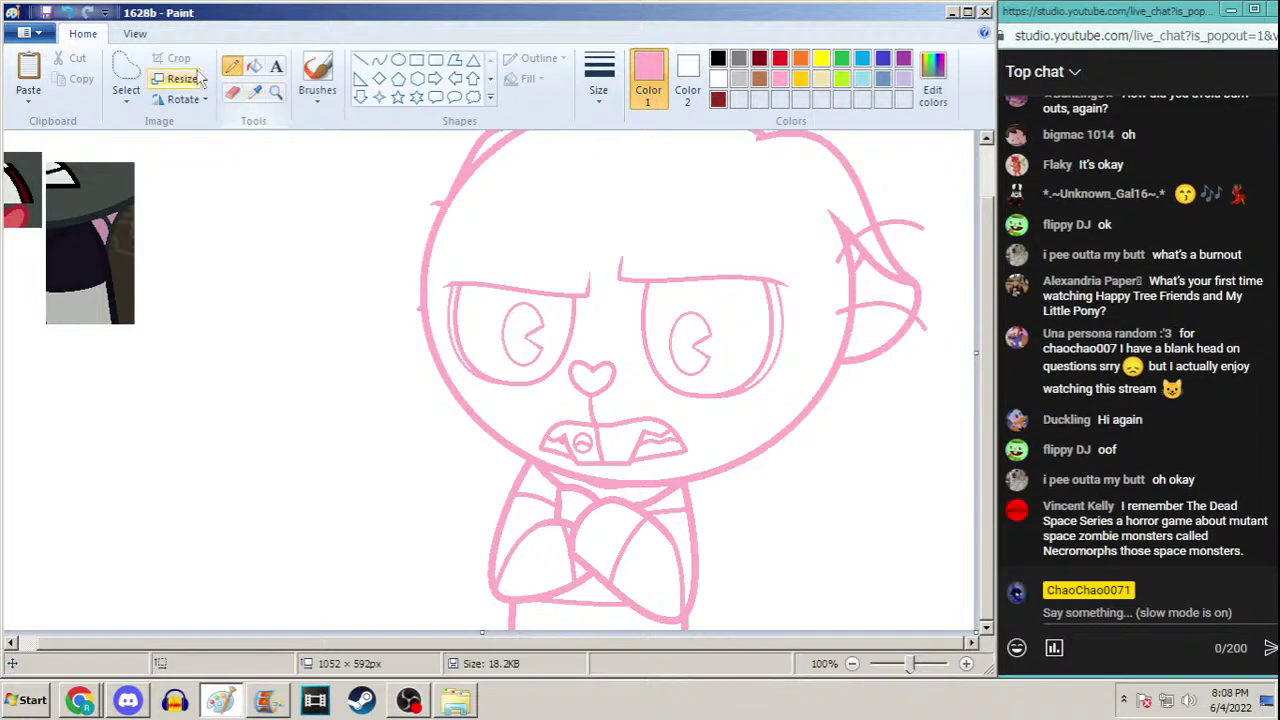
click(133, 85)
scroll(990, 318, up, 1)
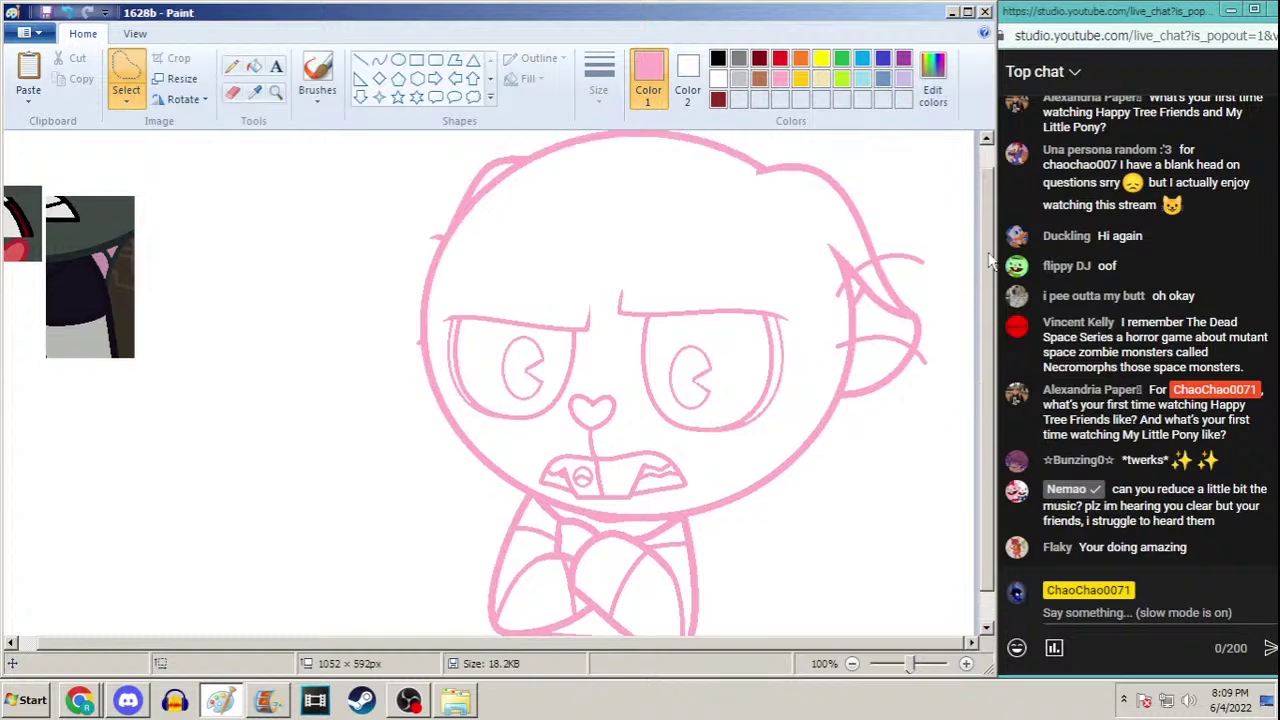
scroll(985, 276, up, 2)
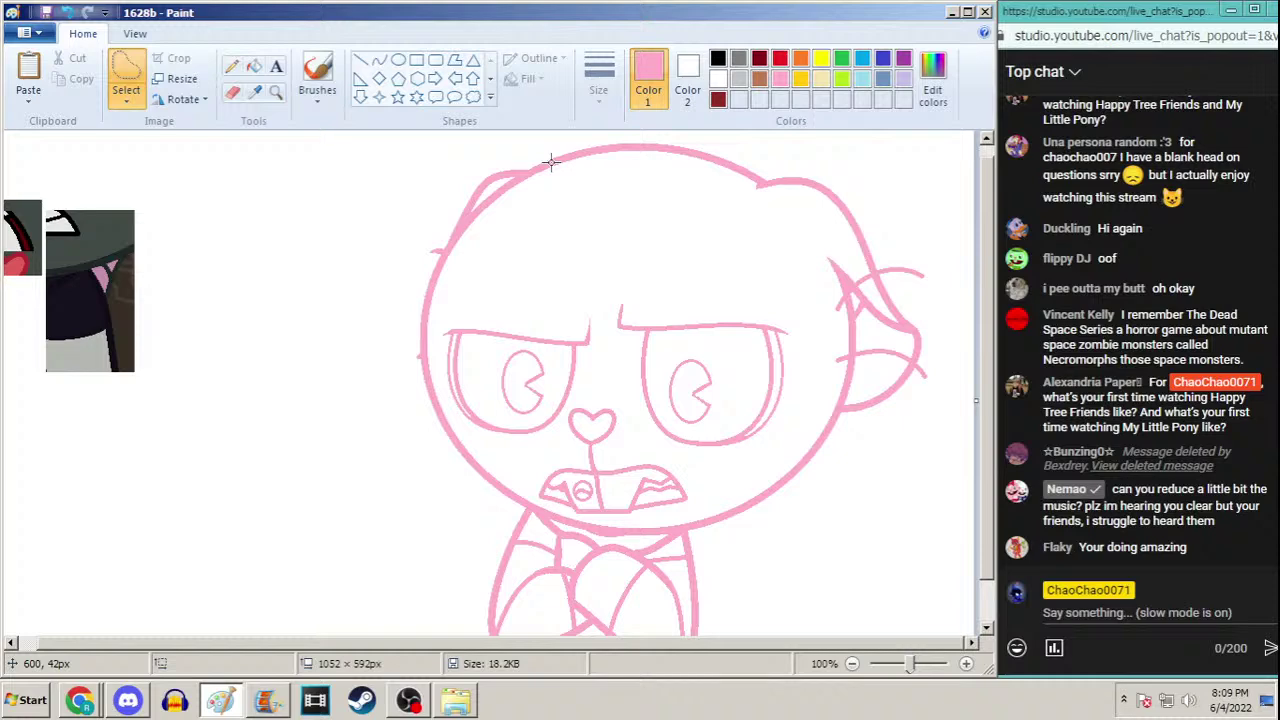
mouse_move(432, 187)
mouse_down()
mouse_move(457, 160)
mouse_move(768, 130)
mouse_move(974, 372)
mouse_move(905, 526)
mouse_up()
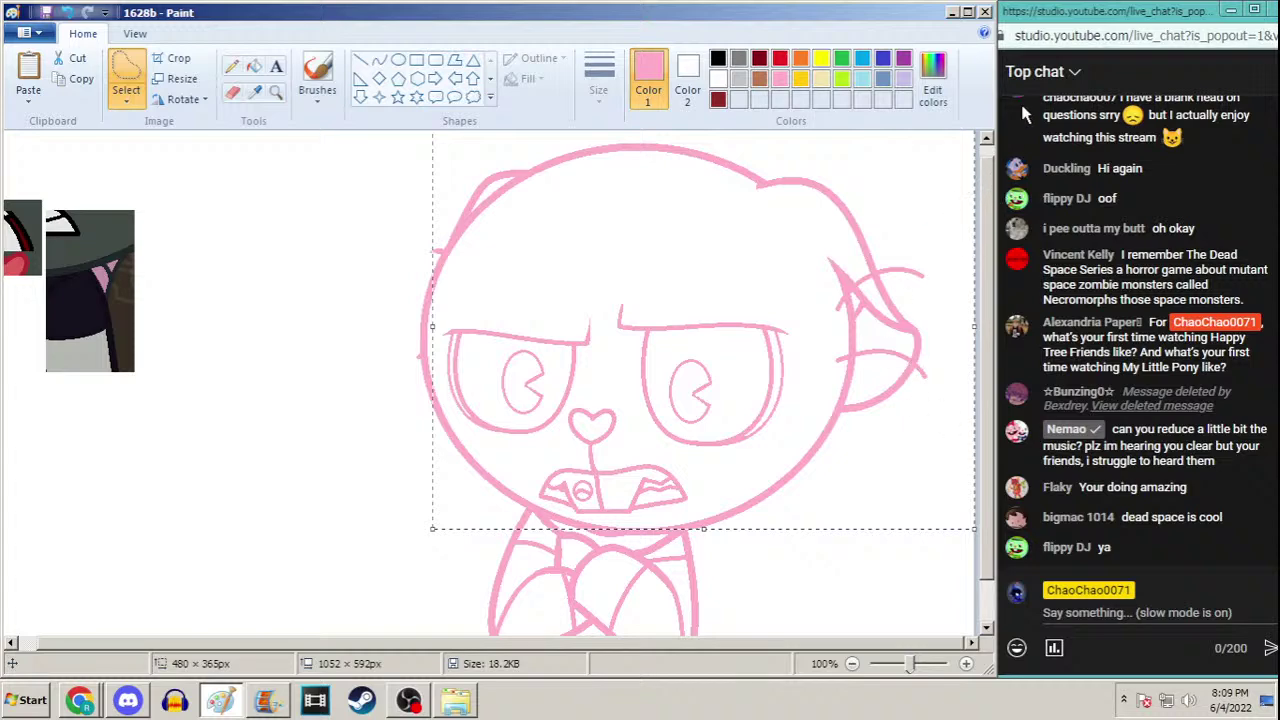
click(1071, 6)
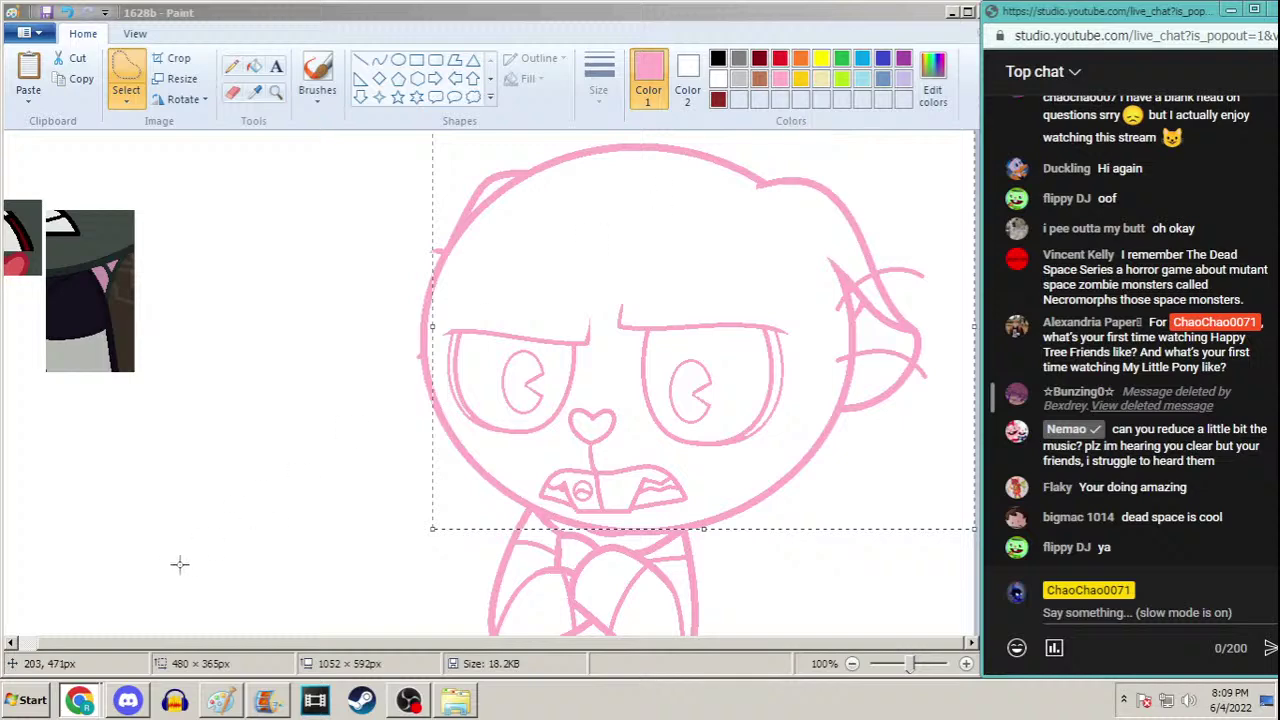
Switch to Chrome, pause the Dandilion Ride video on YouTube, and return to Paint
click(85, 705)
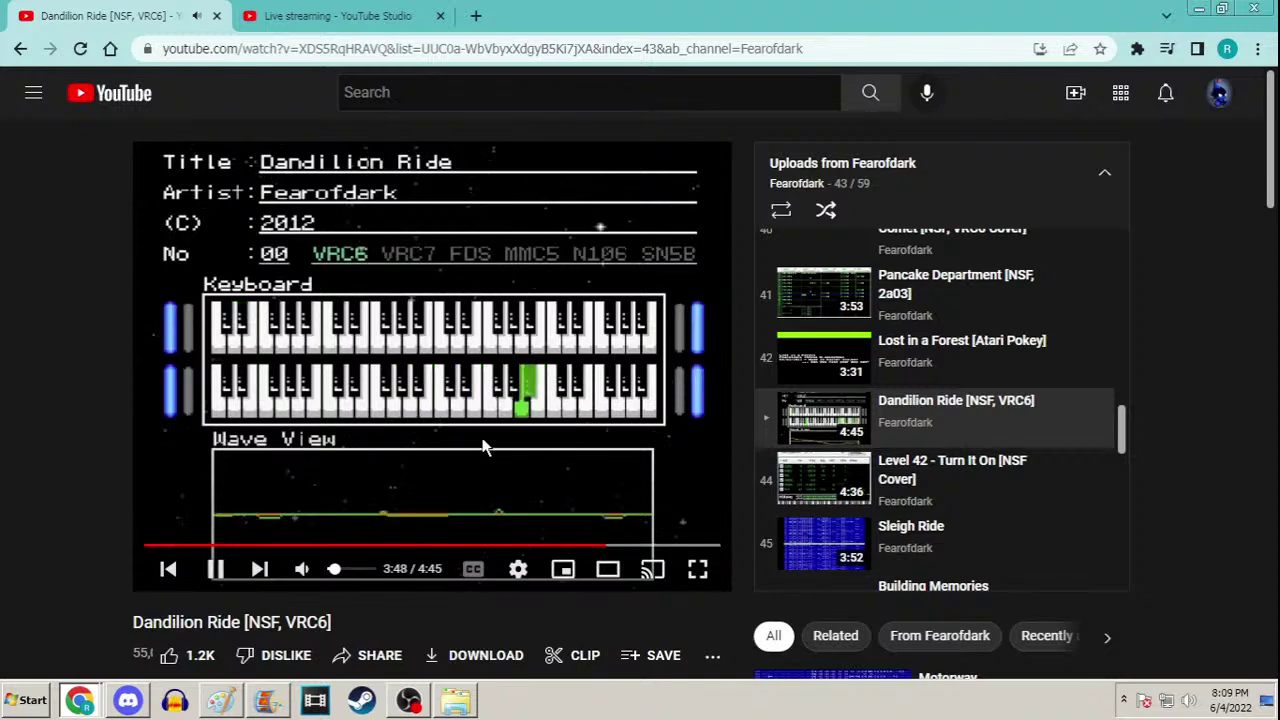
click(434, 366)
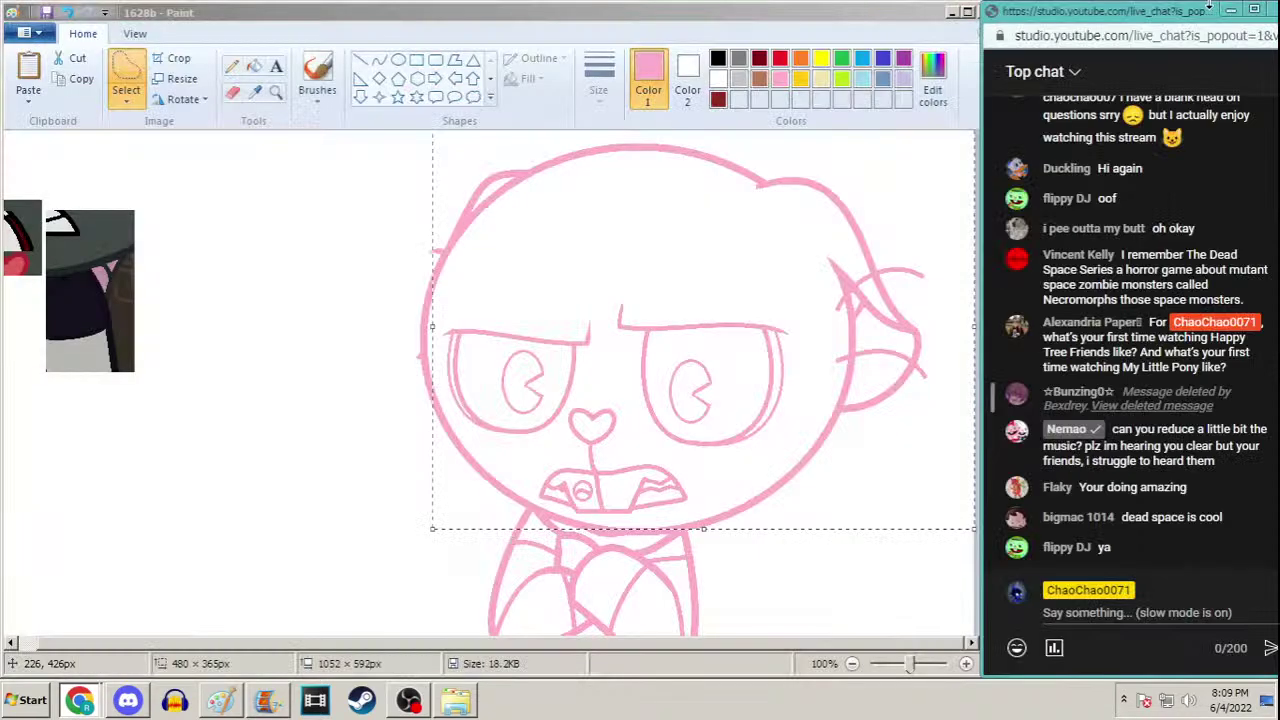
click(1200, 9)
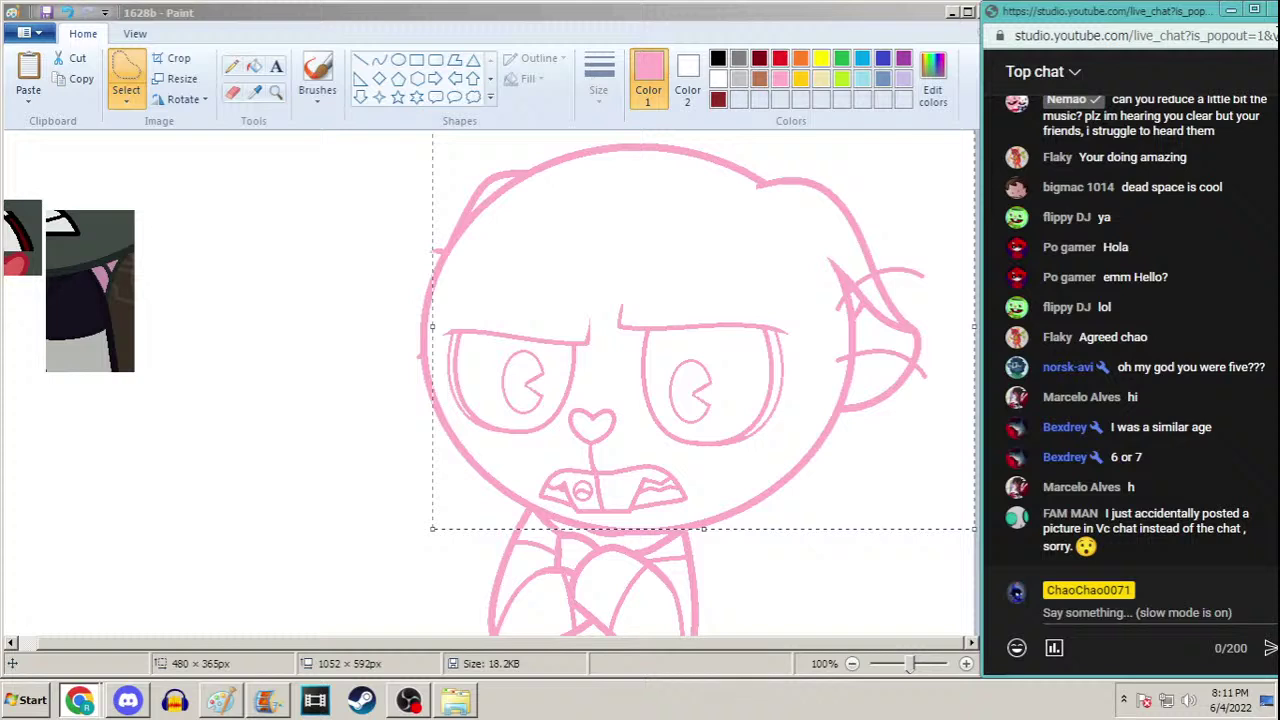
Replace the current selection with a free-form selection across the upper part of the character's head
click(443, 209)
mouse_move(408, 192)
mouse_down()
mouse_move(579, 120)
mouse_move(856, 135)
mouse_move(973, 233)
mouse_move(976, 273)
mouse_up()
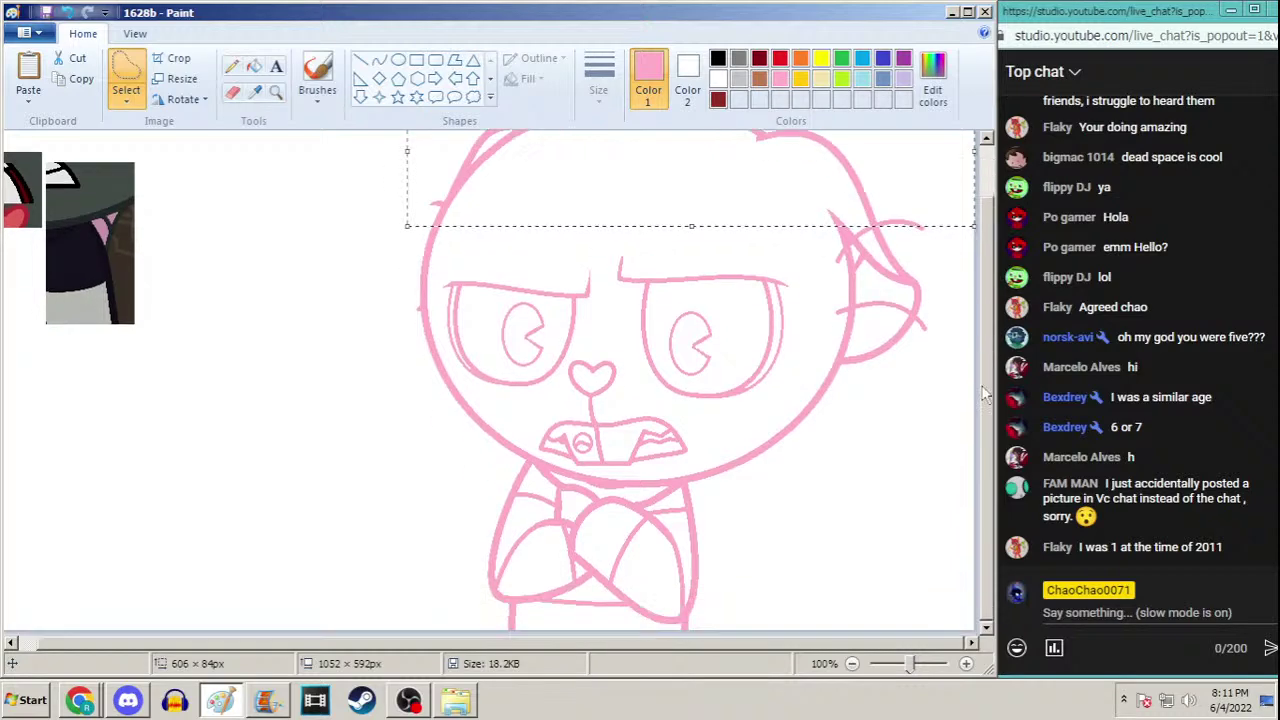
scroll(990, 340, down, 1)
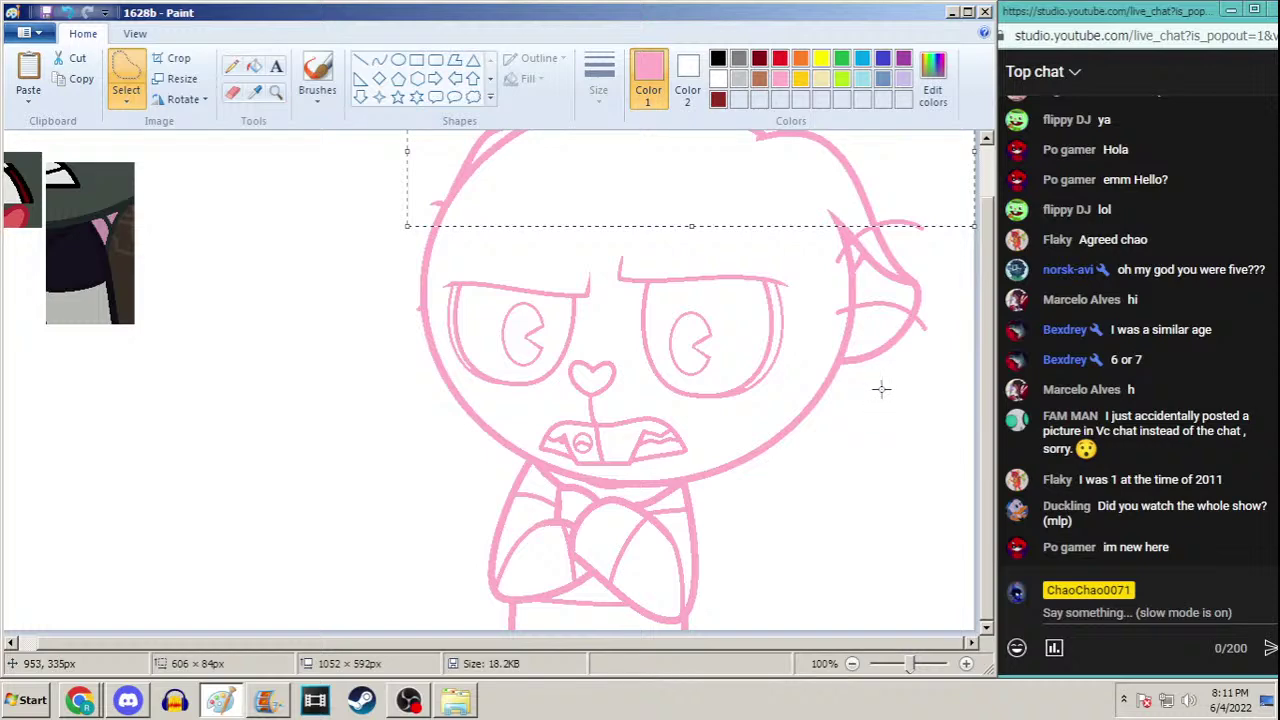
Switch to Movie Maker, step through the character's arms-crossed frames to compare the head poses, and return to Paint
click(267, 700)
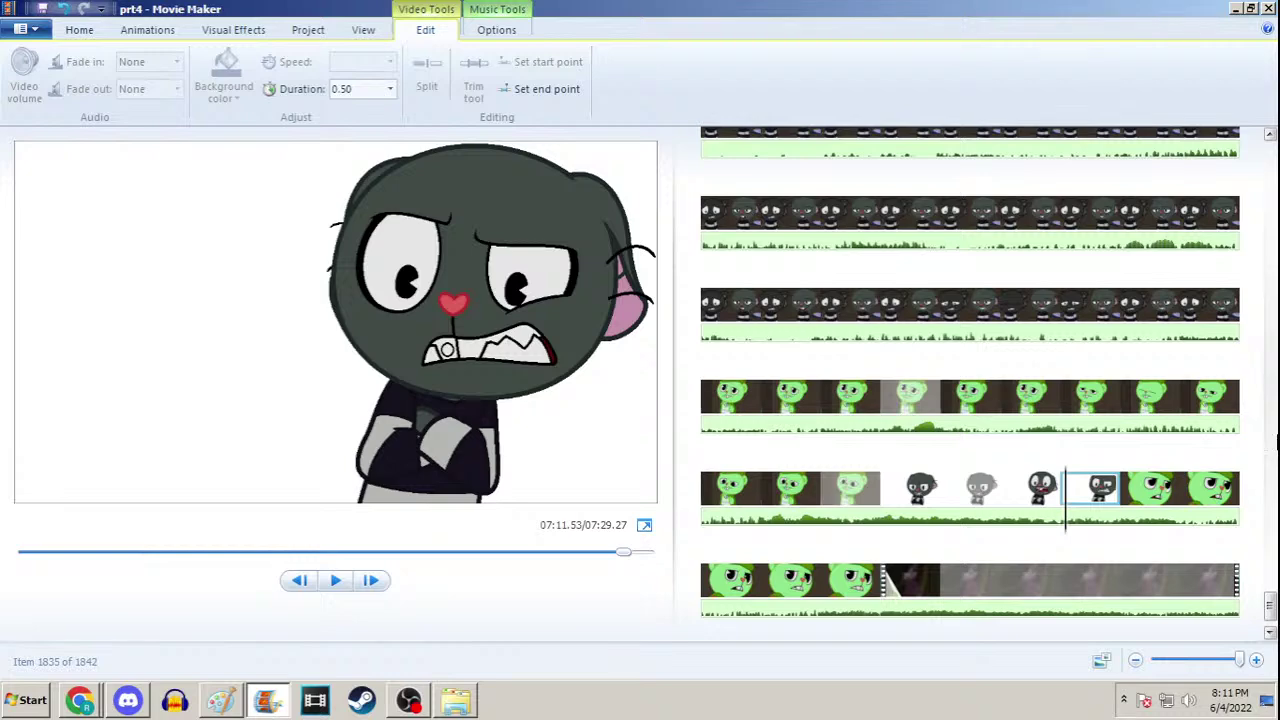
click(971, 491)
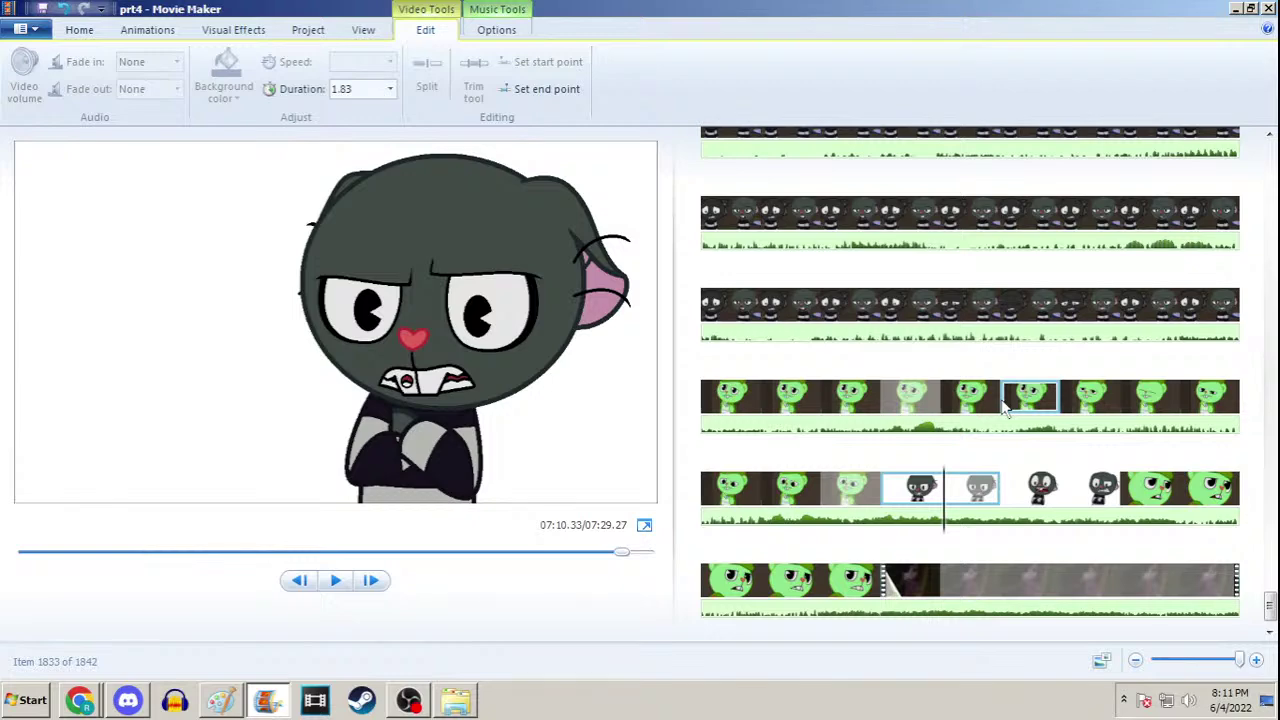
key(Right)
key(Right)
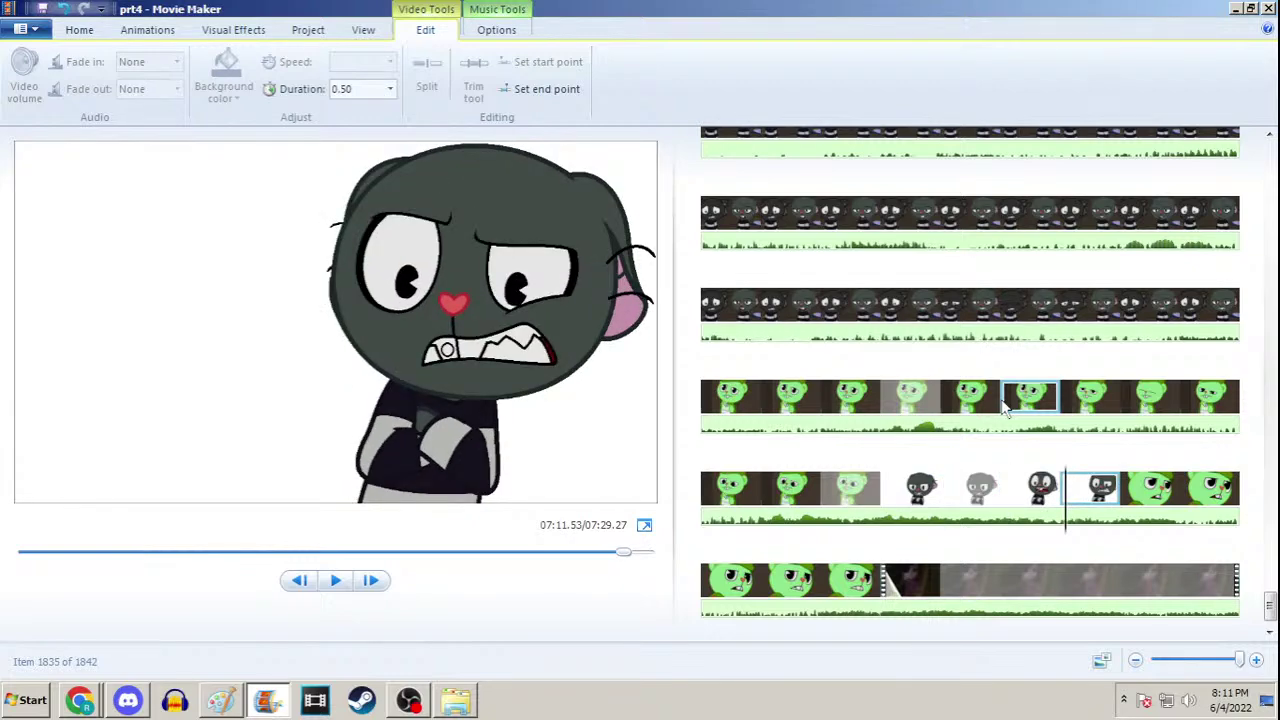
click(1236, 8)
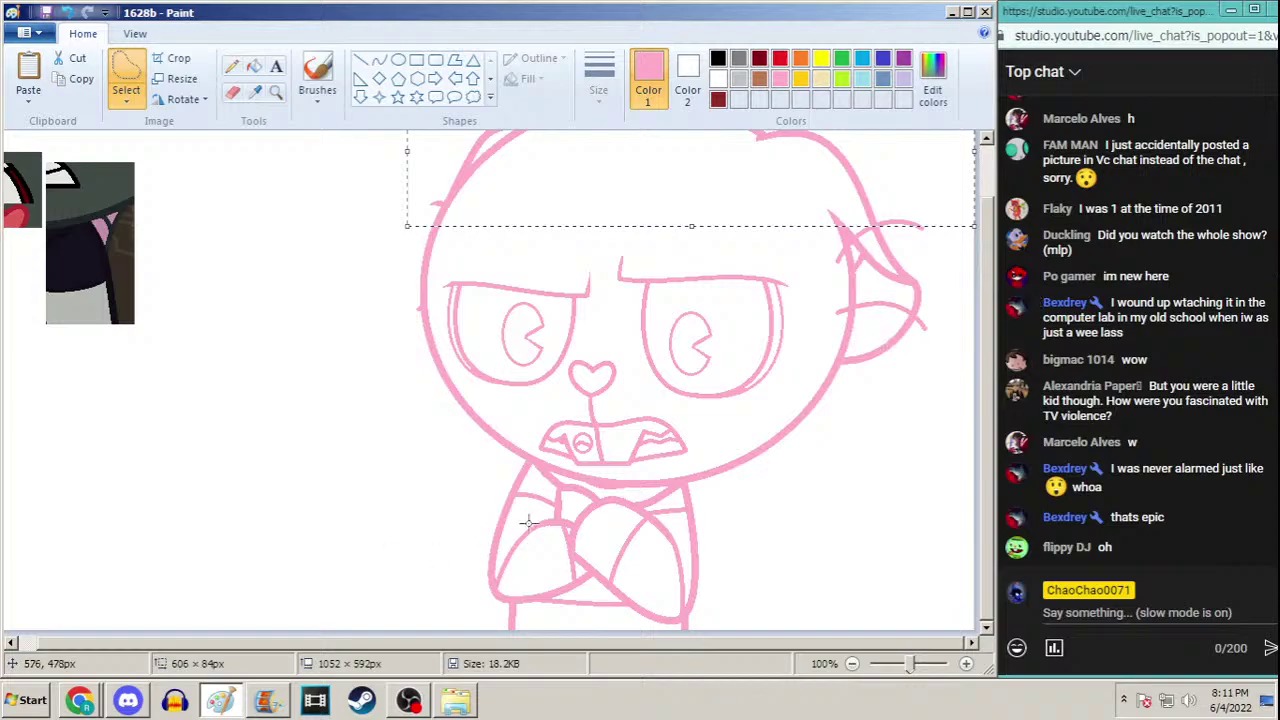
Switch to Discord, undeafen the voice connection, and return to Paint
click(129, 701)
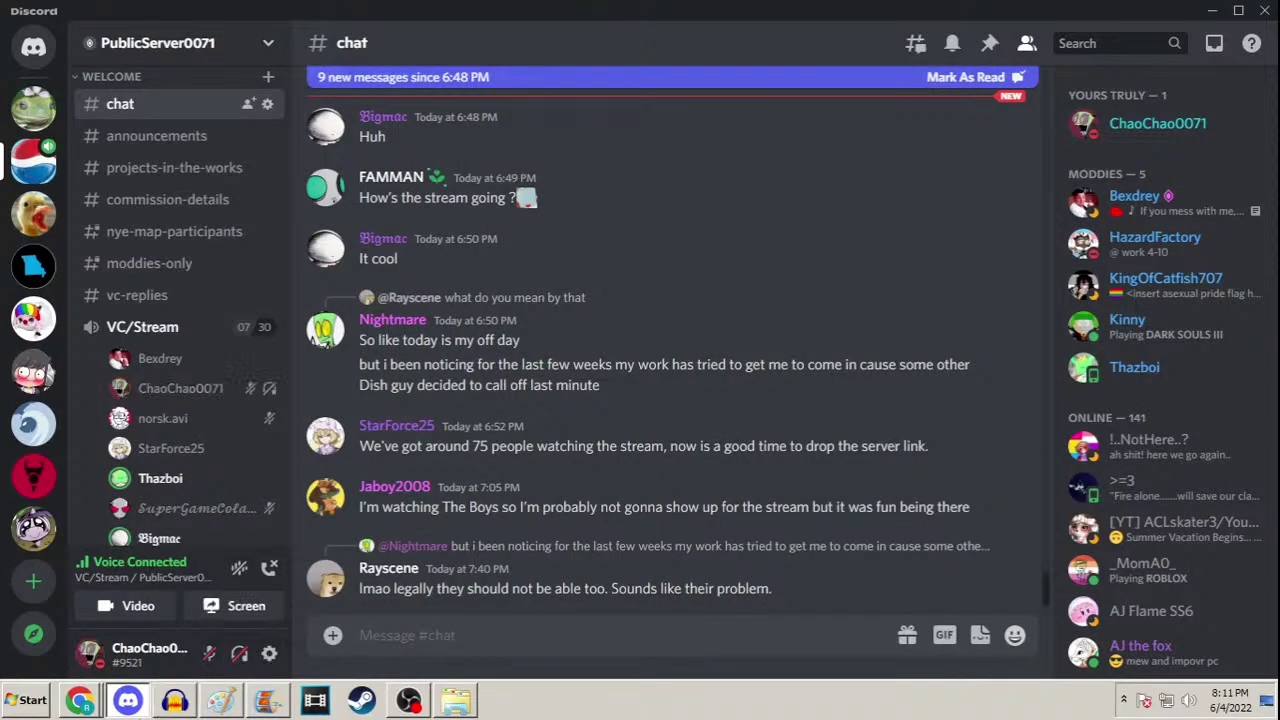
click(129, 701)
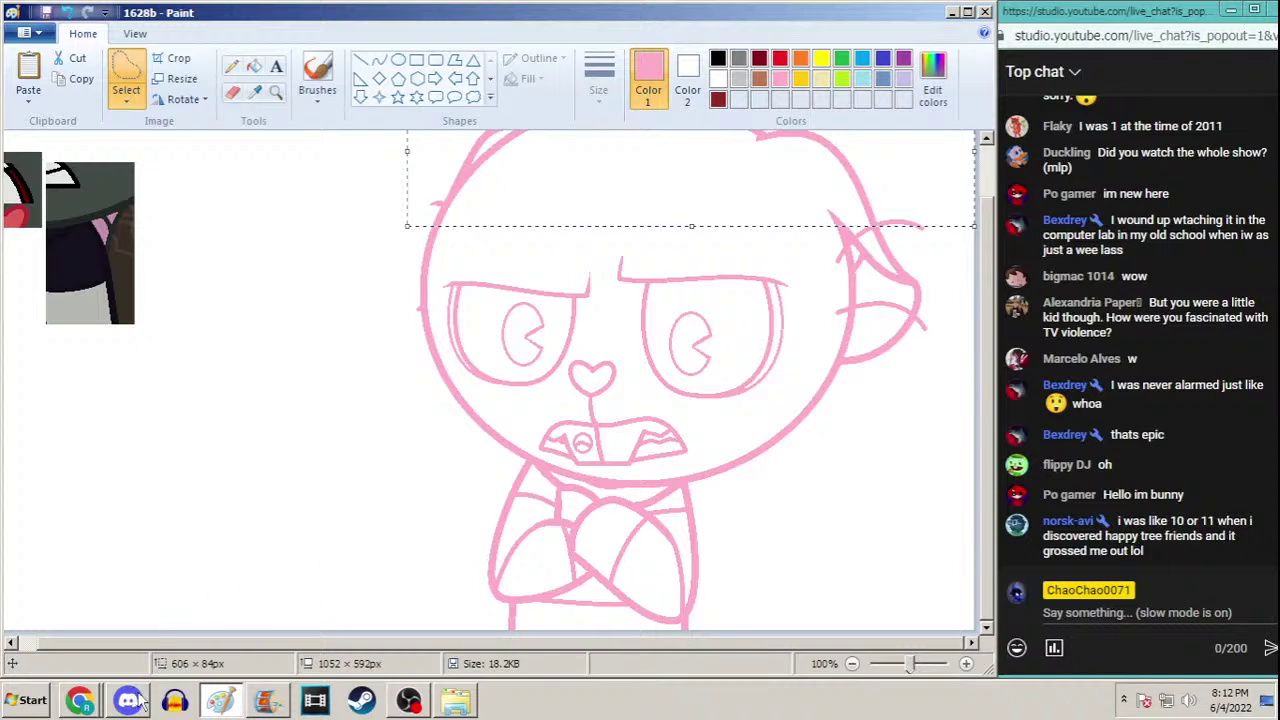
click(128, 700)
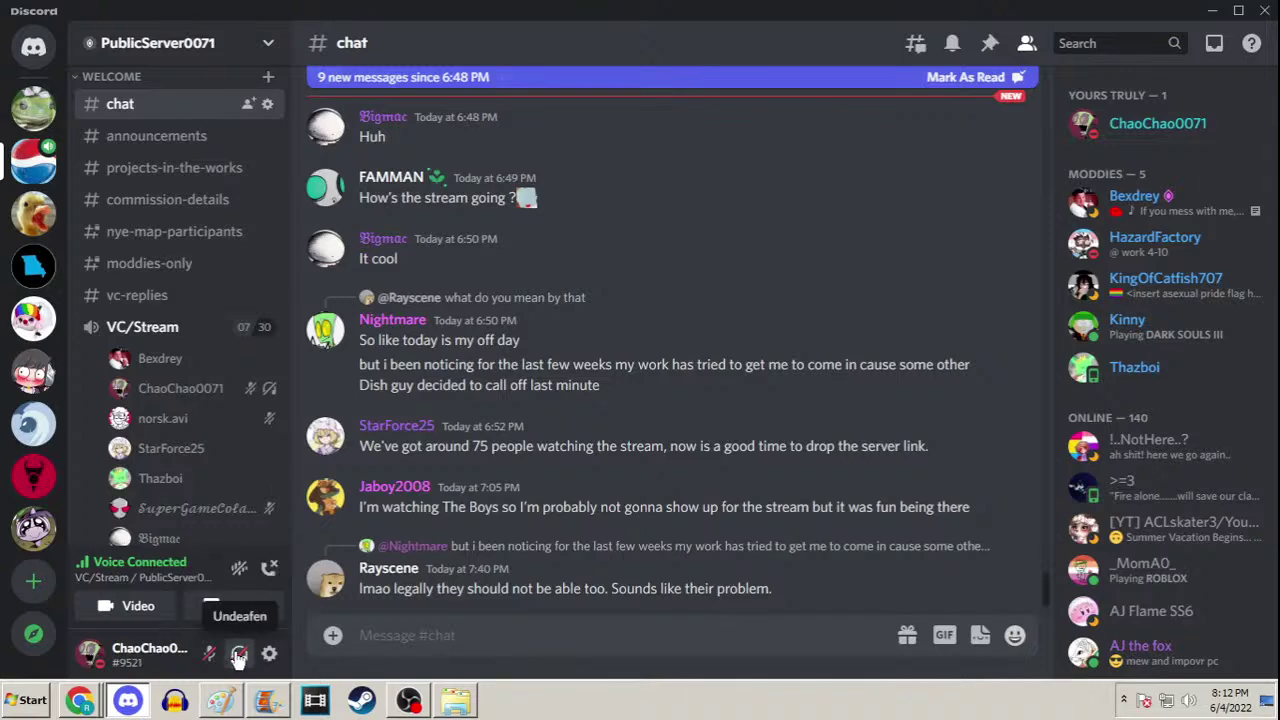
click(238, 660)
click(1212, 10)
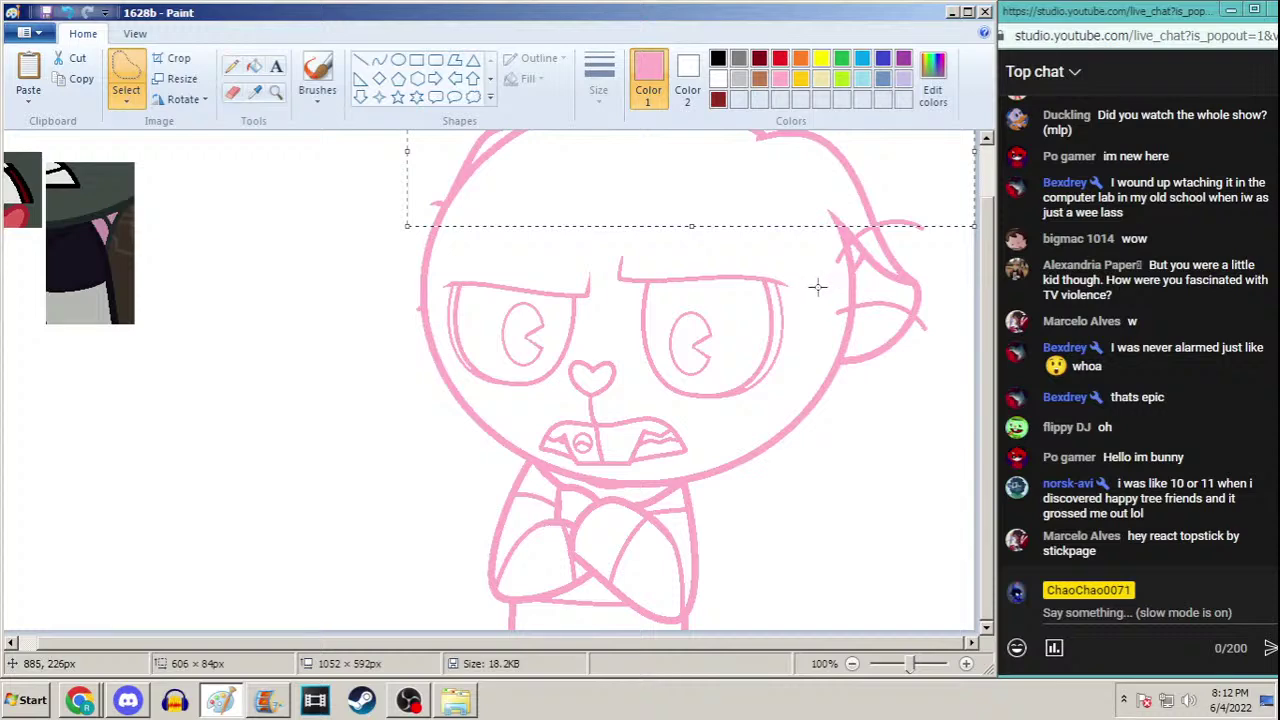
Make a free-form selection around the head down to the crossed arms, then check the voice channel in Discord and return to Paint
mouse_move(358, 360)
mouse_down()
mouse_move(340, 246)
mouse_move(628, 27)
mouse_move(1007, 166)
mouse_move(1004, 411)
mouse_move(882, 502)
mouse_up()
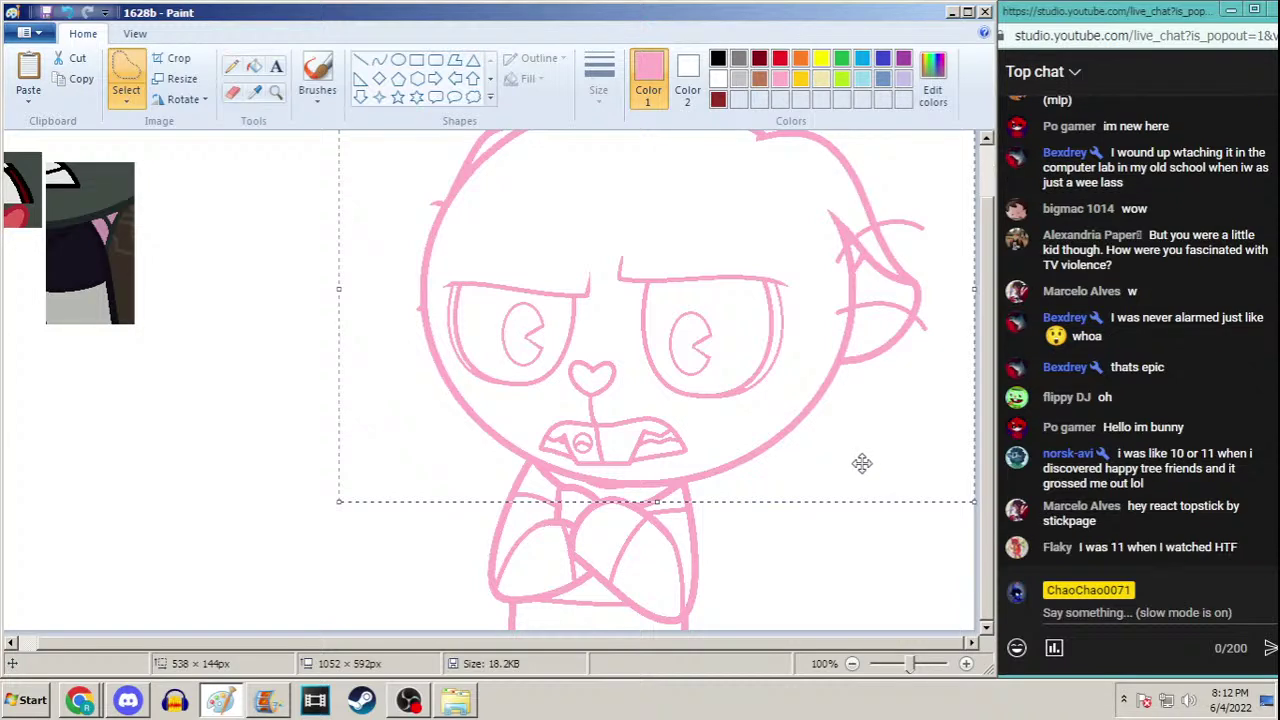
click(138, 703)
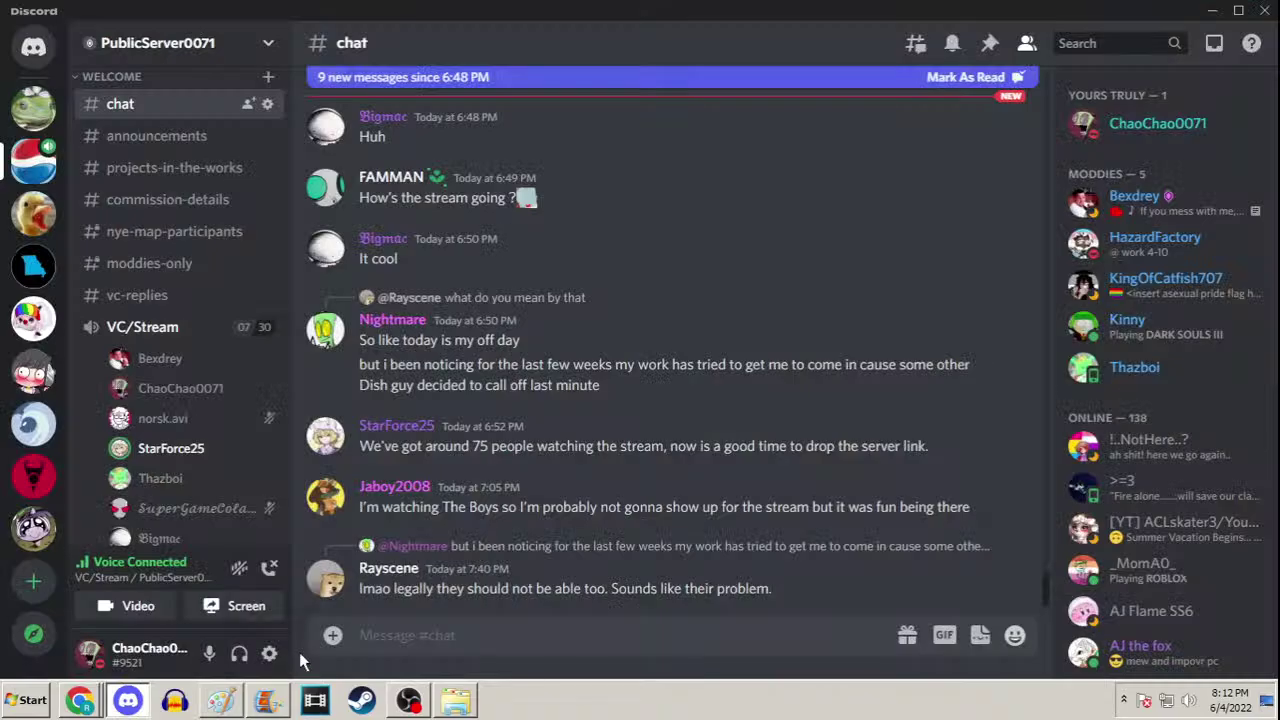
click(146, 690)
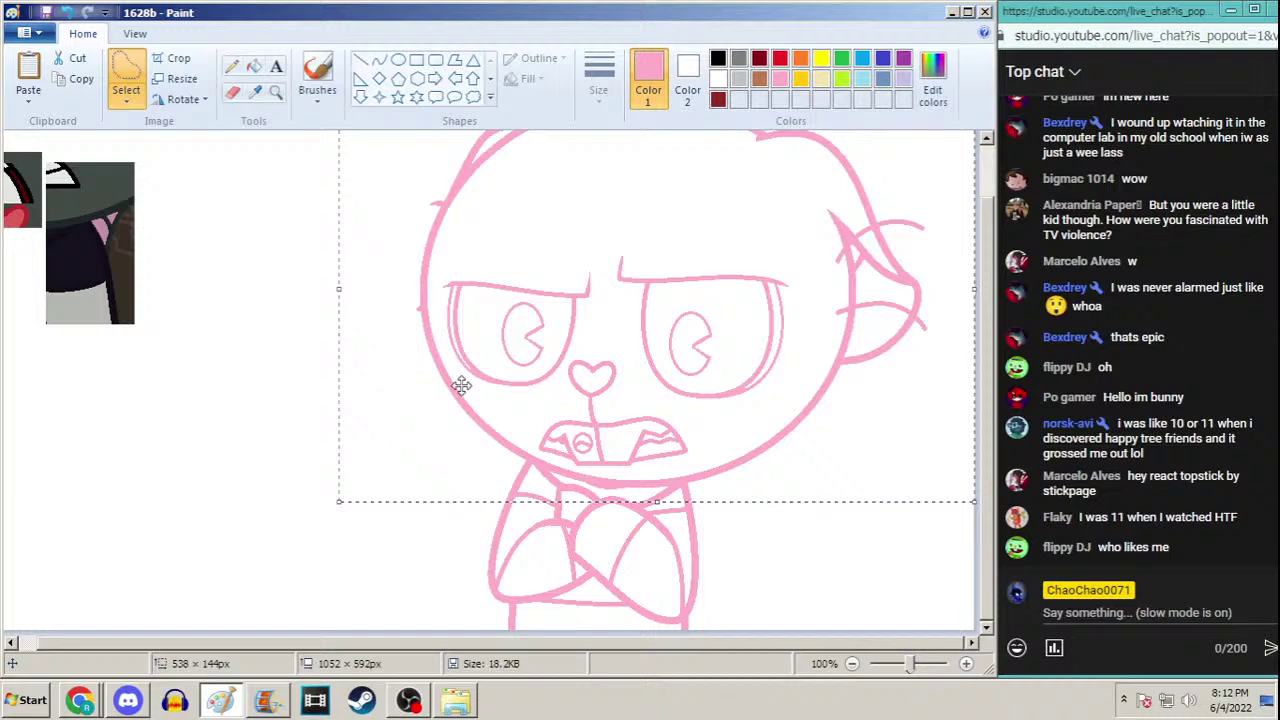
Switch to Movie Maker, replay the frames starting at the 1.83-second clip, and return to Paint
click(265, 700)
click(943, 495)
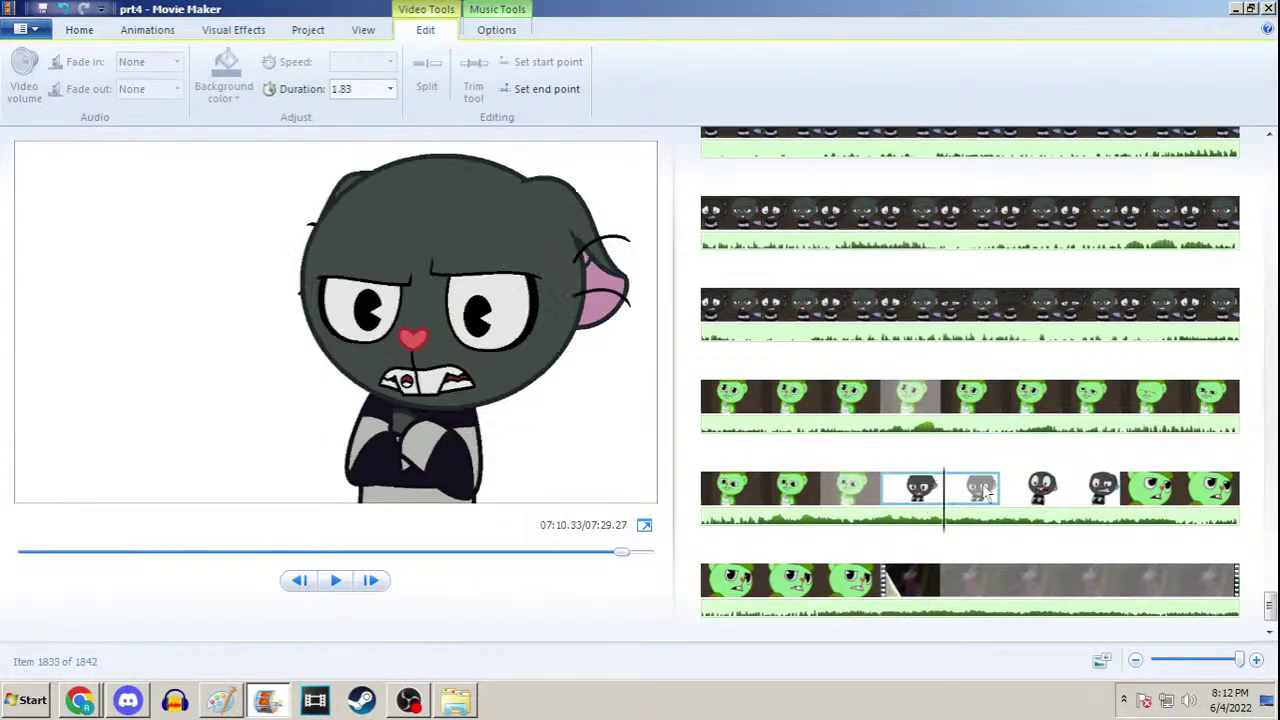
key(space)
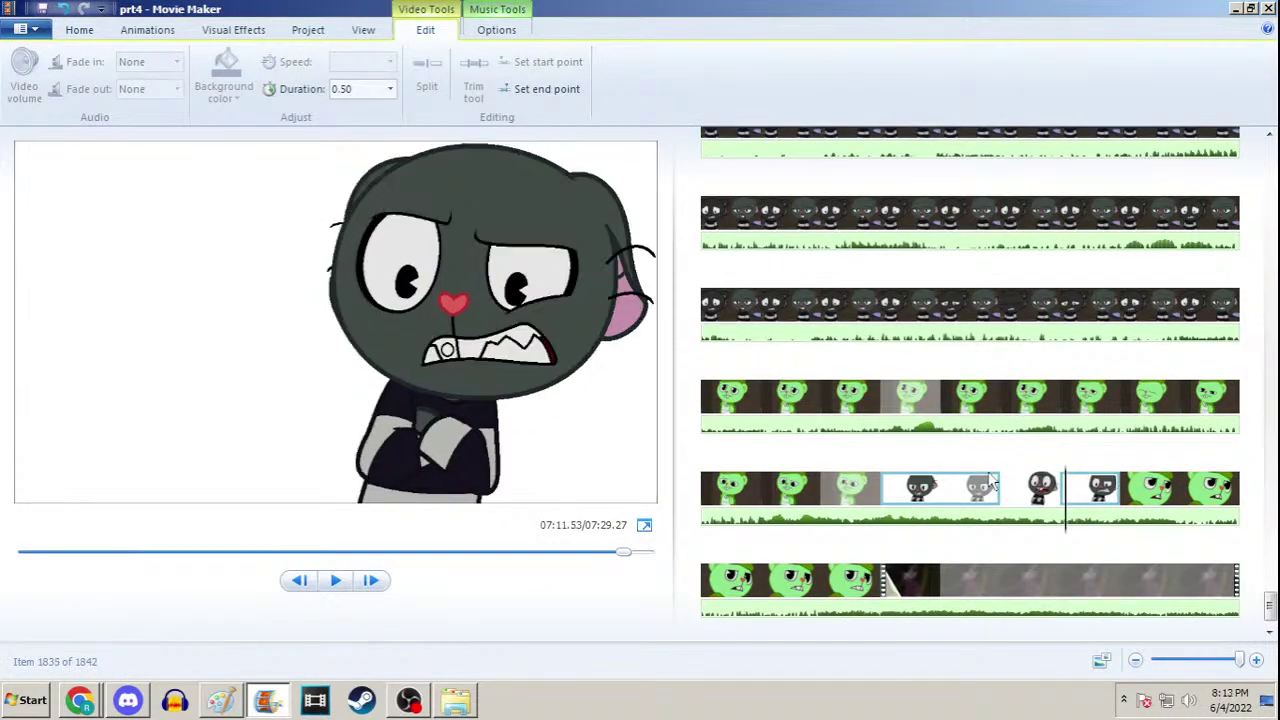
key(space)
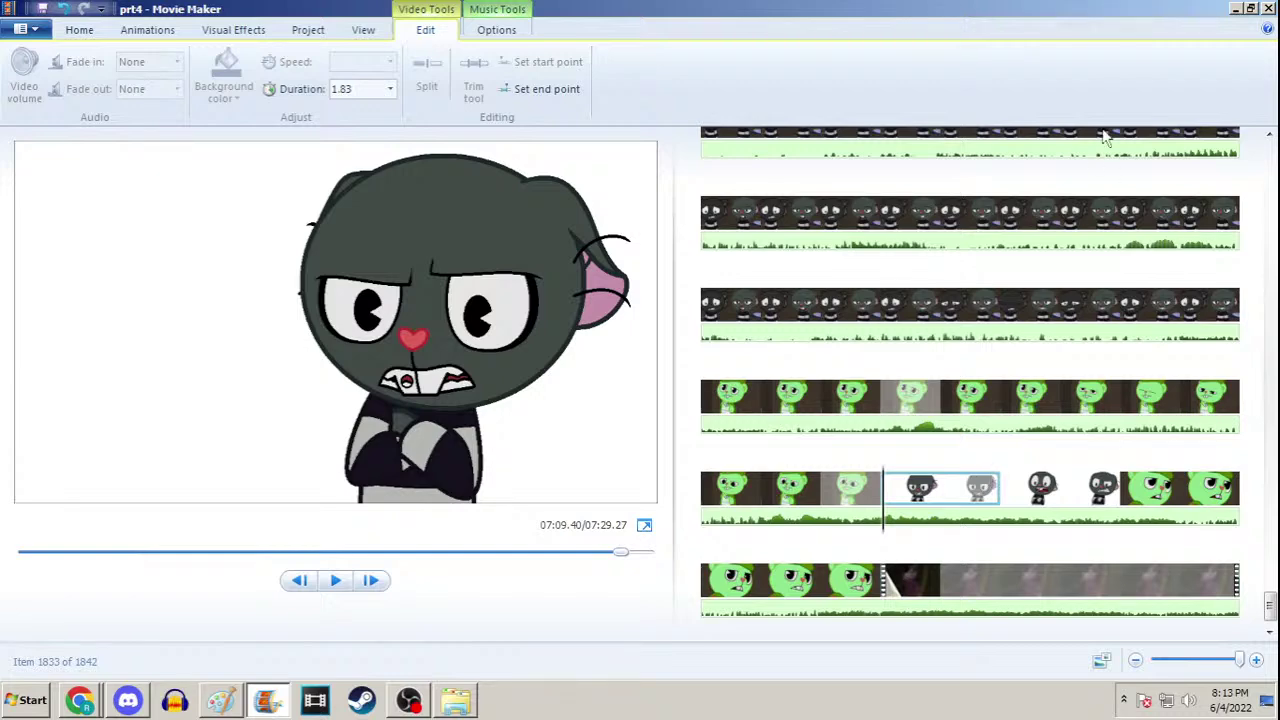
click(1237, 8)
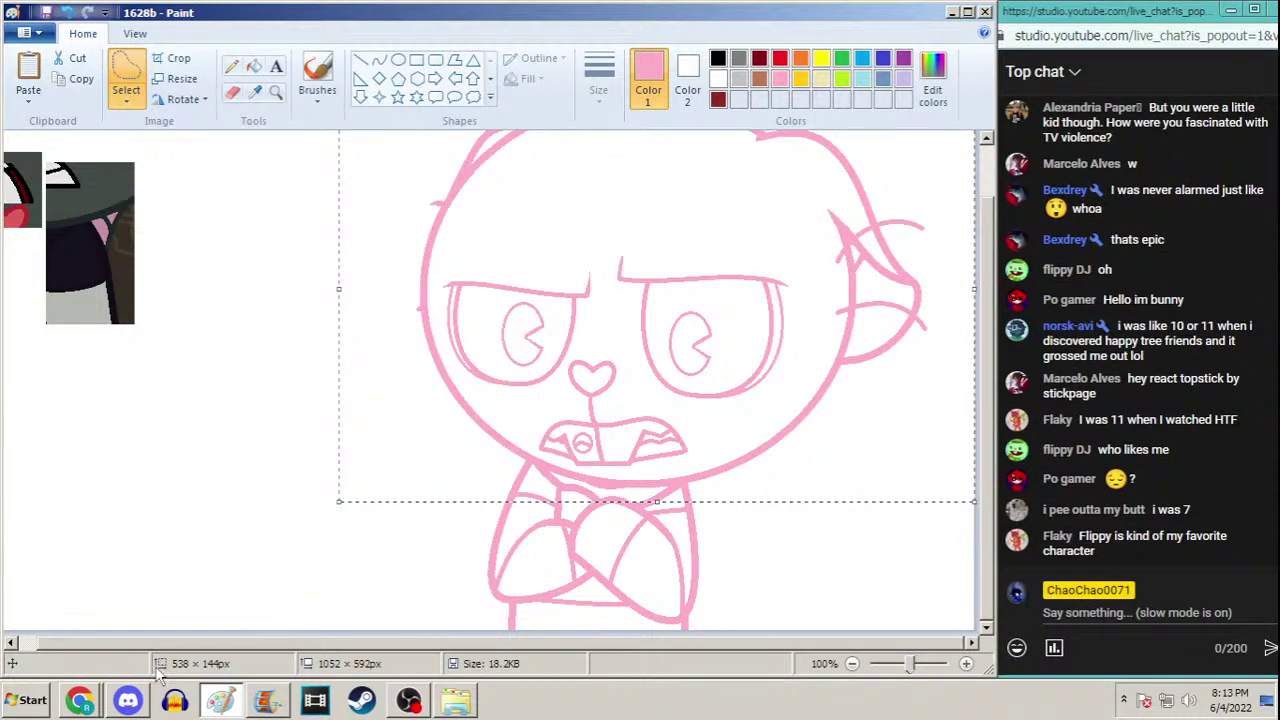
Deafen the voice connection in Discord and return to Paint
click(128, 703)
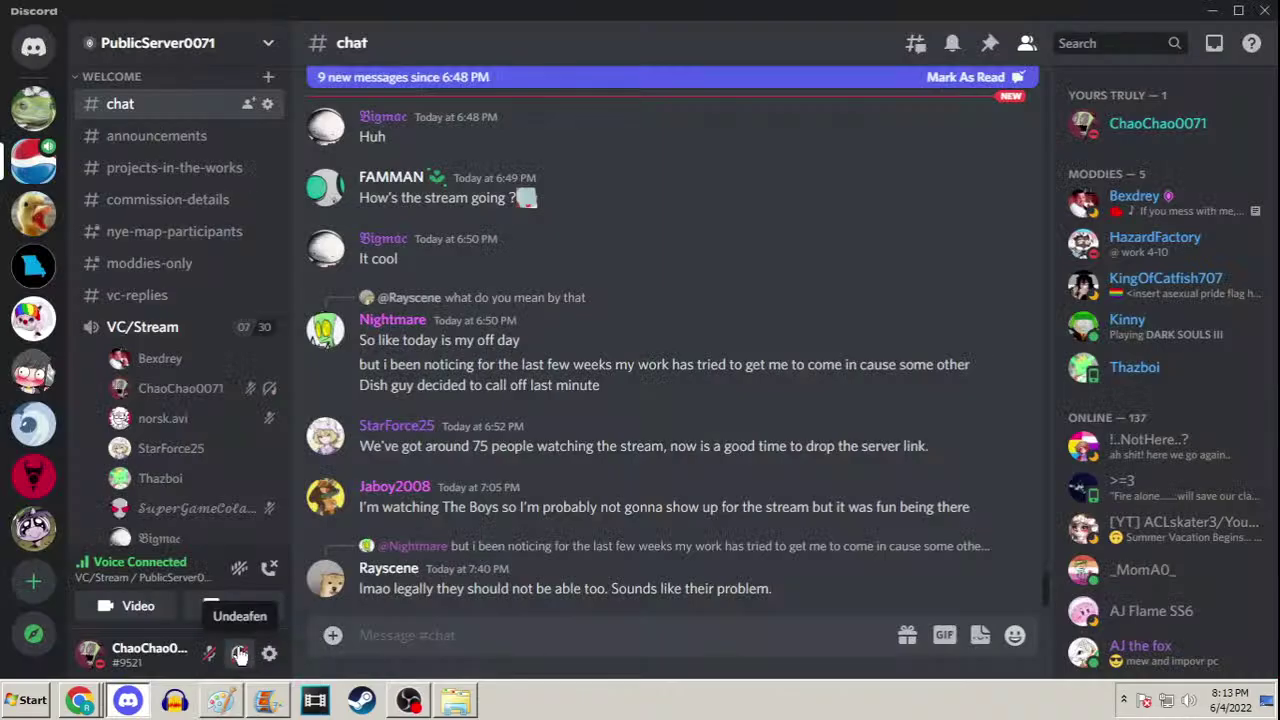
click(128, 705)
Make a new free-form selection around the character's head and nudge it a few pixels left and up
click(317, 209)
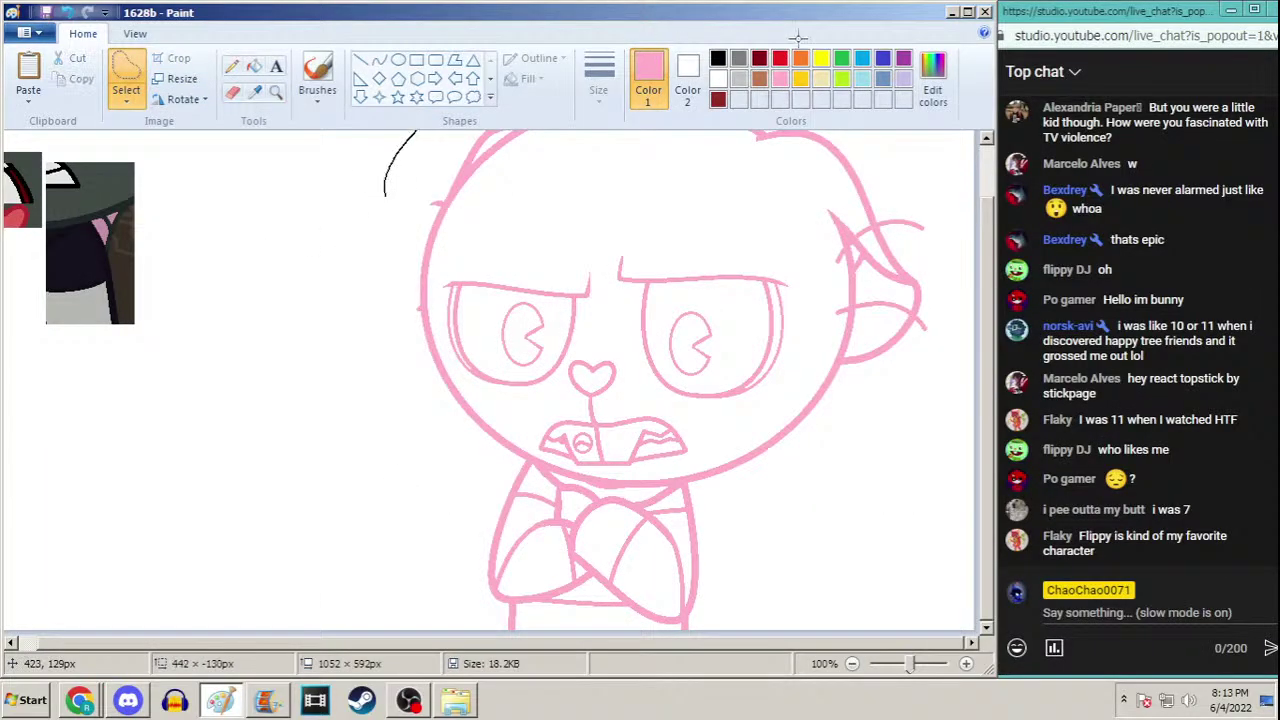
mouse_move(986, 292)
mouse_down()
mouse_move(919, 461)
mouse_move(768, 513)
mouse_move(691, 482)
mouse_move(560, 478)
mouse_move(449, 433)
mouse_move(386, 336)
mouse_up()
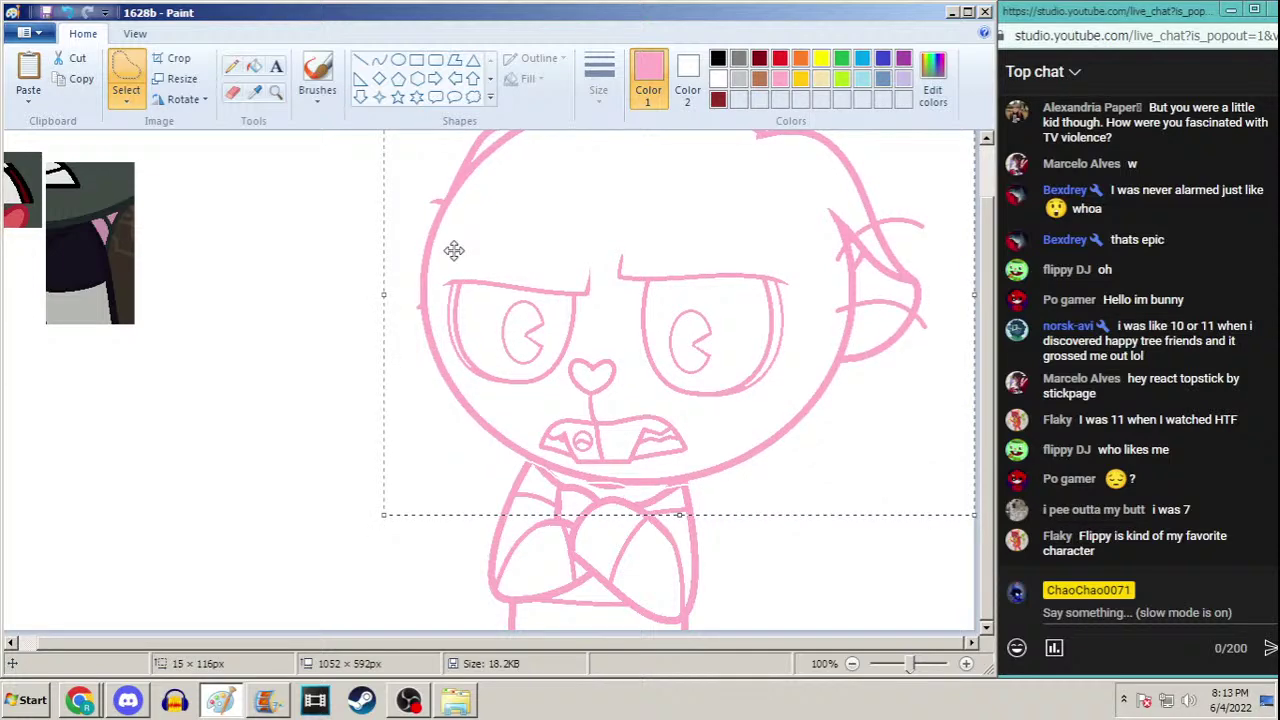
key(Left)
key(Left)
key(Left)
key(Left)
key(Up)
key(Up)
key(Up)
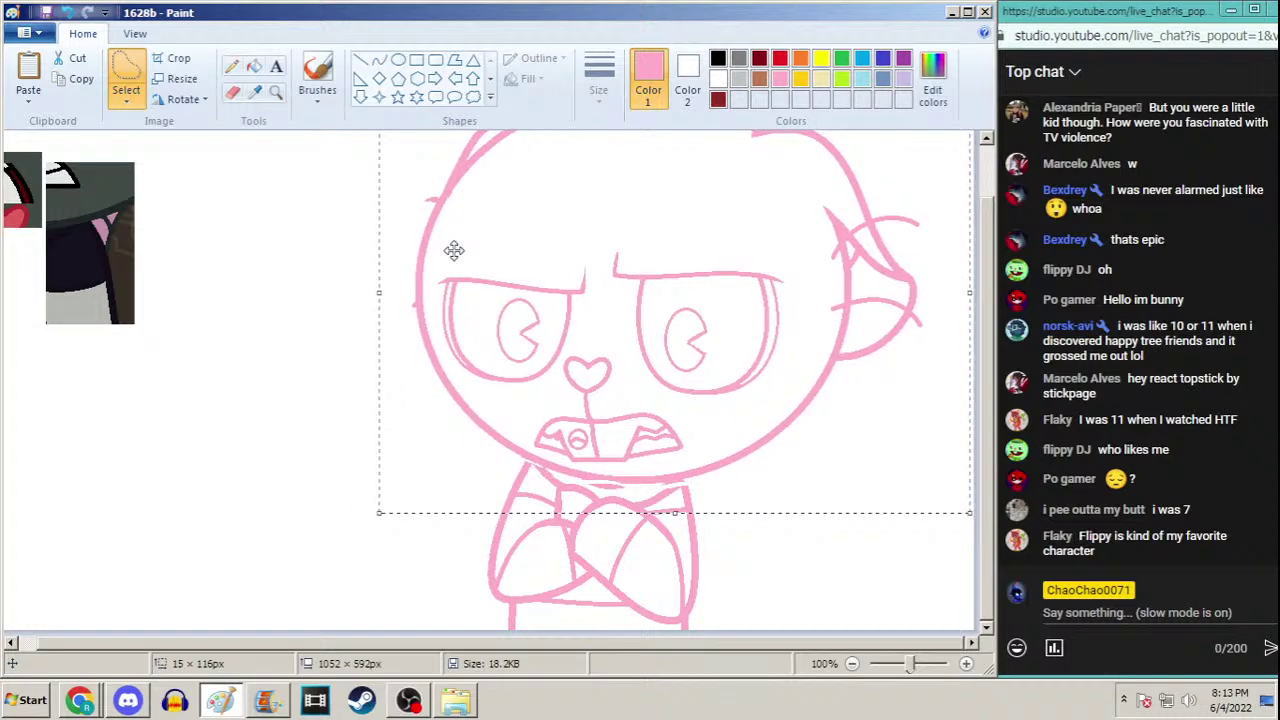
key(Left)
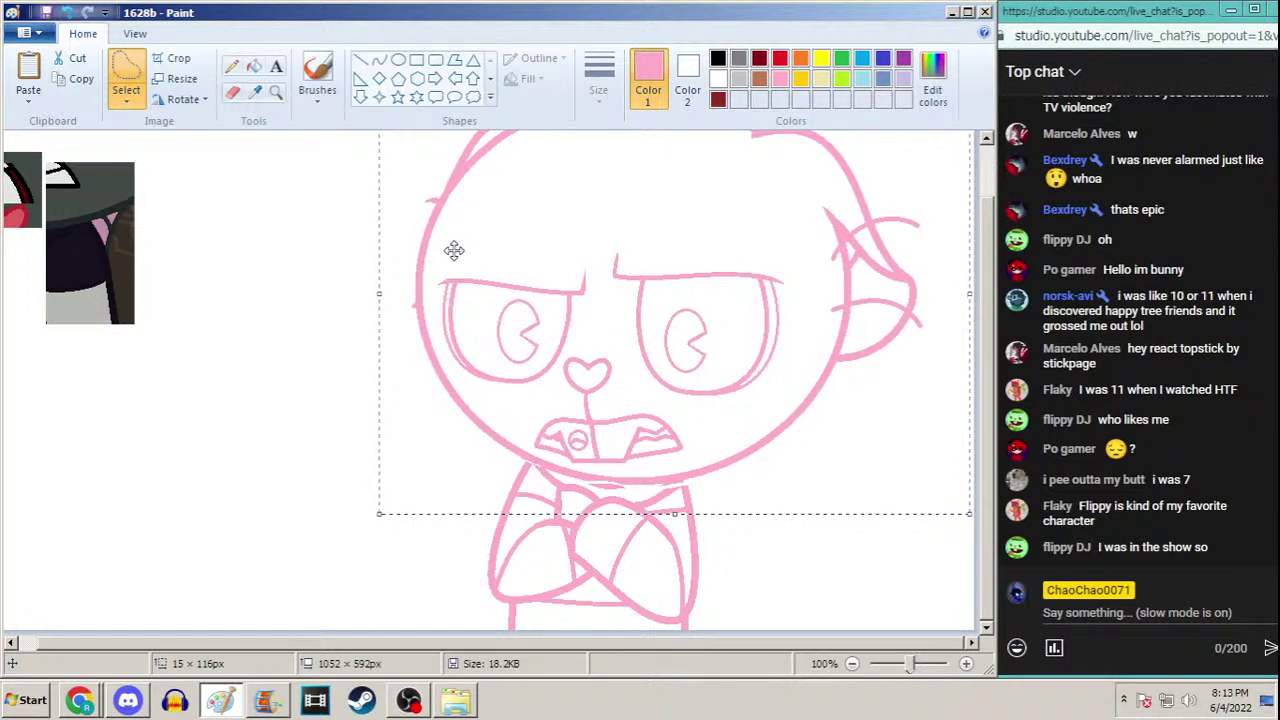
Deselect the head and undo its last move
click(499, 465)
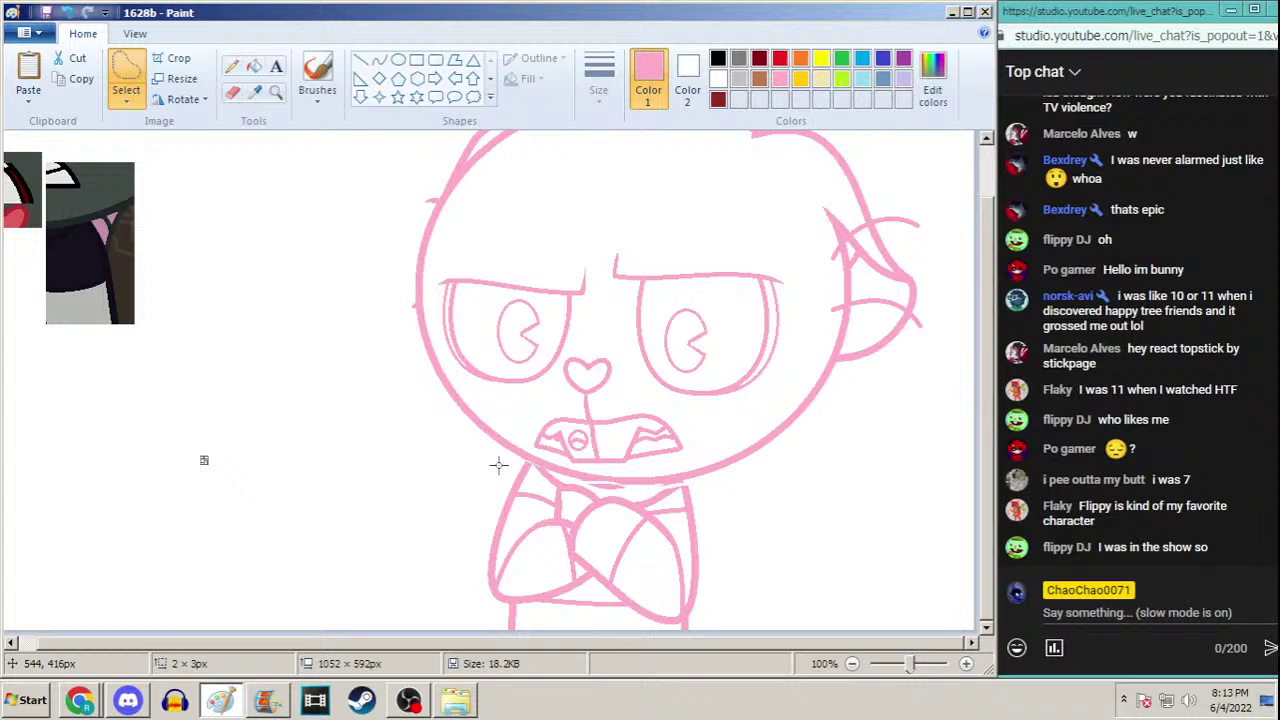
mouse_move(544, 465)
mouse_down()
mouse_move(483, 475)
mouse_move(475, 515)
mouse_move(498, 547)
mouse_move(564, 581)
mouse_move(613, 590)
mouse_move(721, 569)
mouse_move(746, 518)
mouse_move(693, 484)
mouse_move(556, 467)
mouse_up()
click(556, 457)
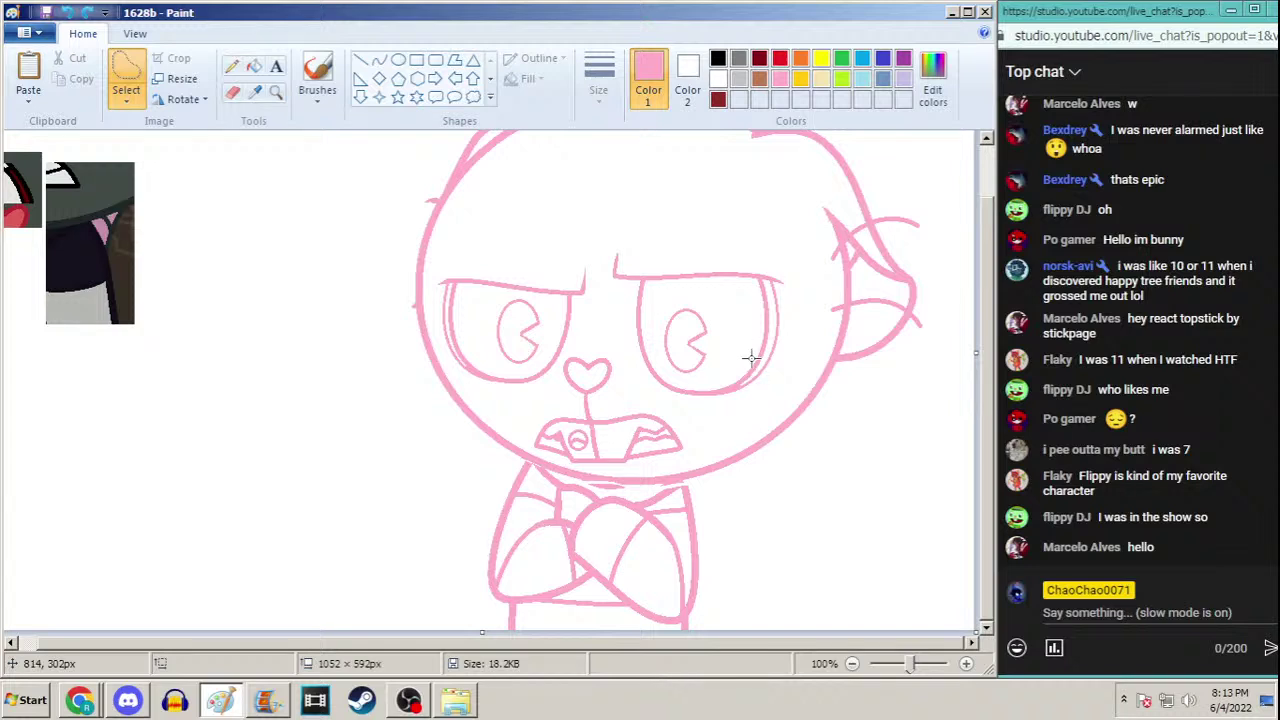
key(ctrl+z)
Reselect the head with a free-form selection, nudge it about 3 px left and 4 px up, and deselect it
mouse_move(330, 168)
mouse_down()
mouse_move(1060, 235)
mouse_move(939, 534)
mouse_move(768, 538)
mouse_move(683, 486)
mouse_move(614, 493)
mouse_move(474, 443)
mouse_up()
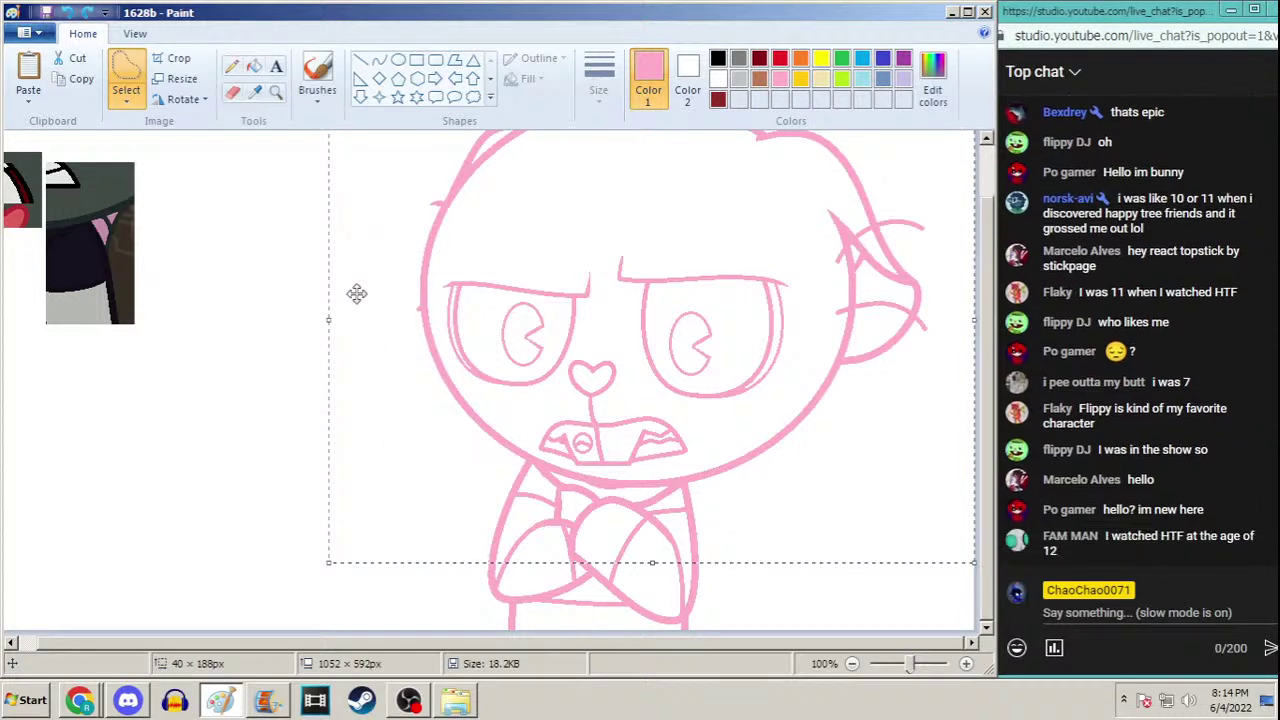
key(Left)
key(Left)
key(Up)
key(Up)
key(Up)
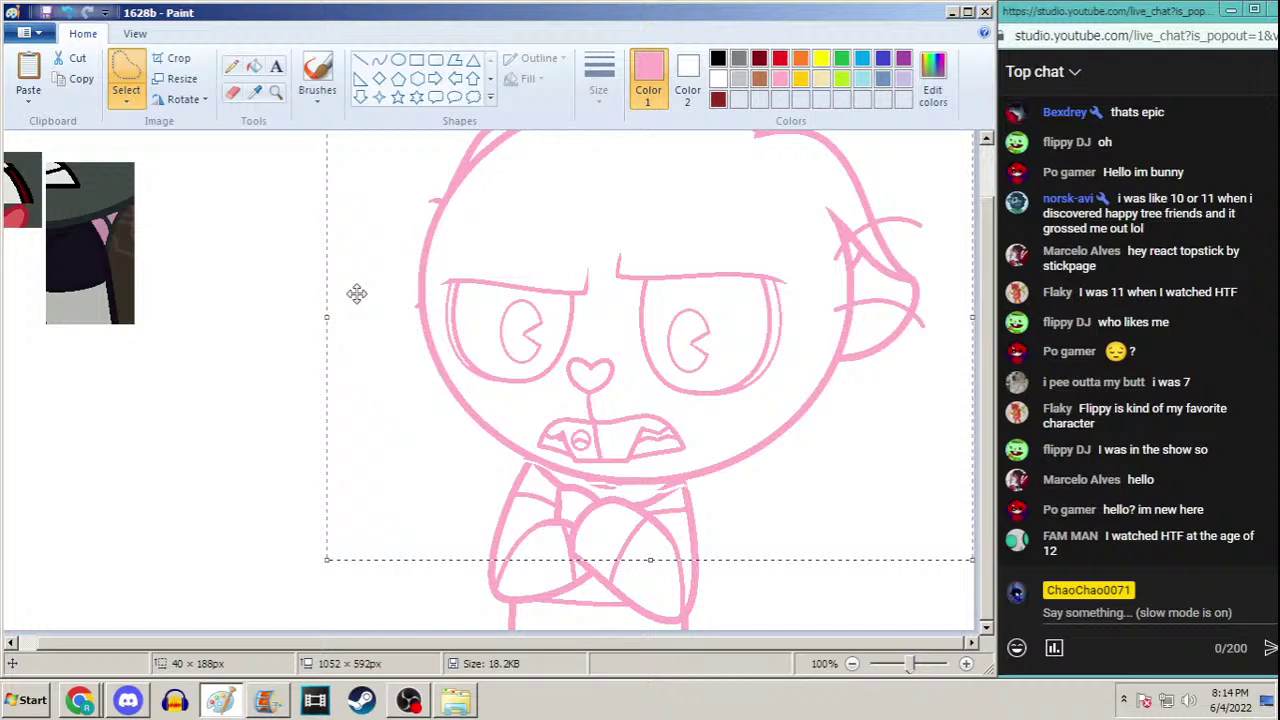
key(Left)
key(Up)
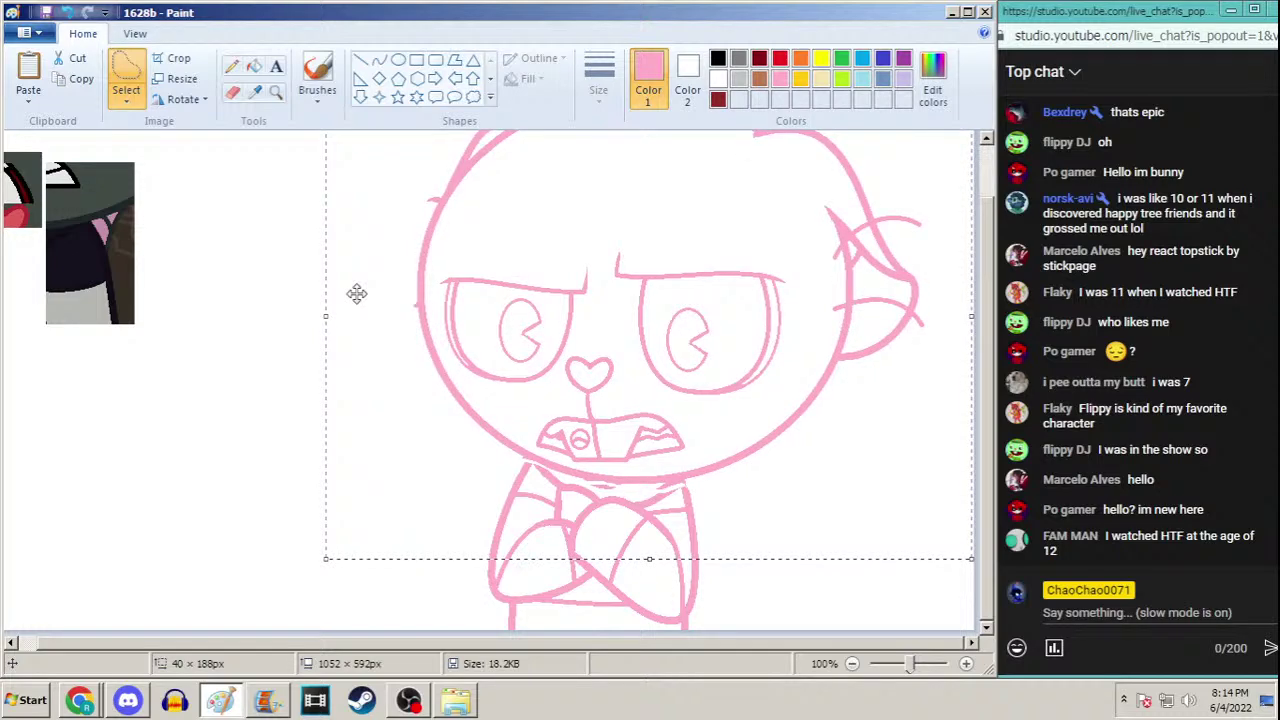
click(213, 460)
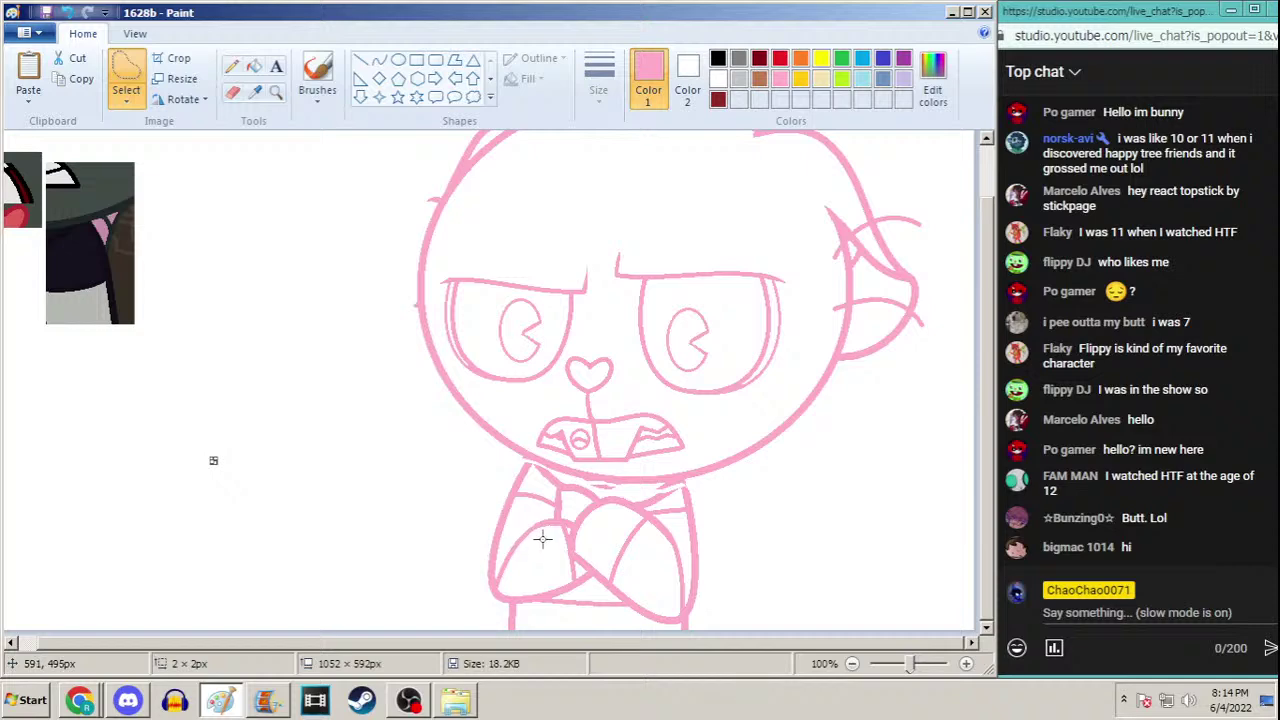
Draw another free-form selection around the character's head, starting at the crossed arms
mouse_move(543, 534)
mouse_down()
mouse_move(412, 498)
mouse_move(296, 130)
mouse_up()
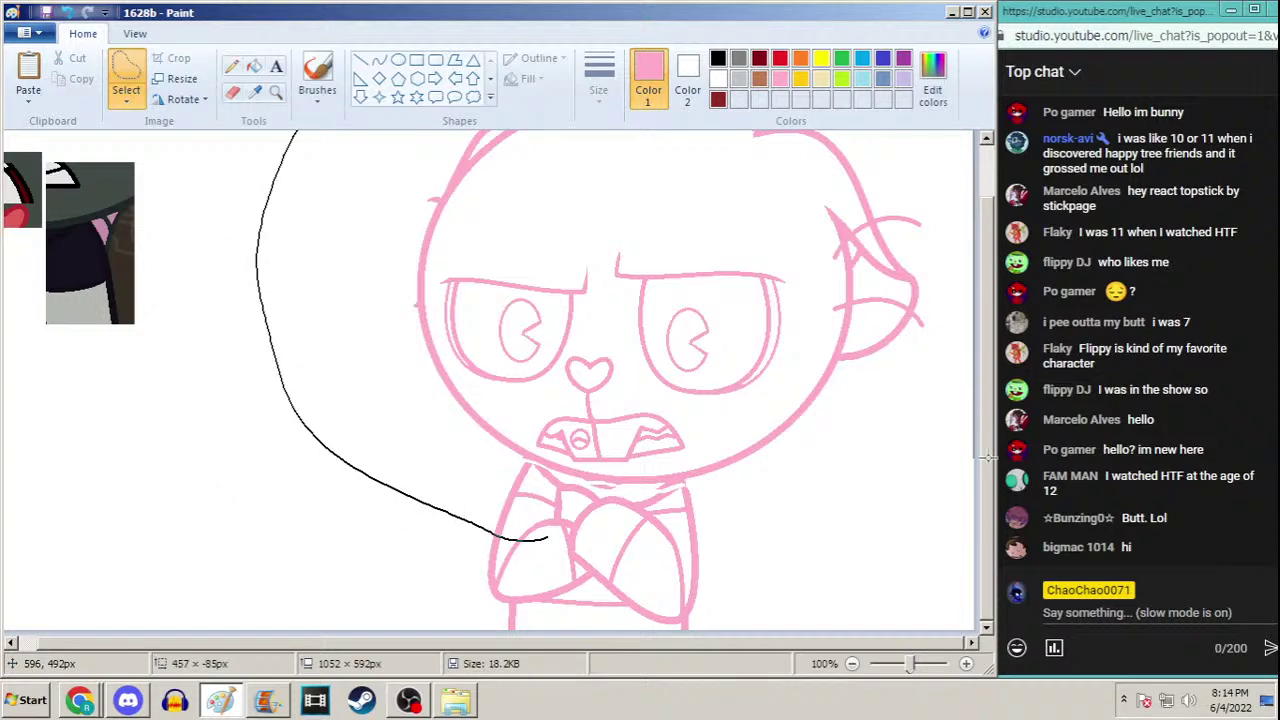
Make a free-form selection around the pink sketch's head, then another around the crossed-arms body below it
mouse_move(988, 455)
mouse_down()
mouse_move(823, 543)
mouse_move(736, 565)
mouse_move(557, 551)
mouse_up()
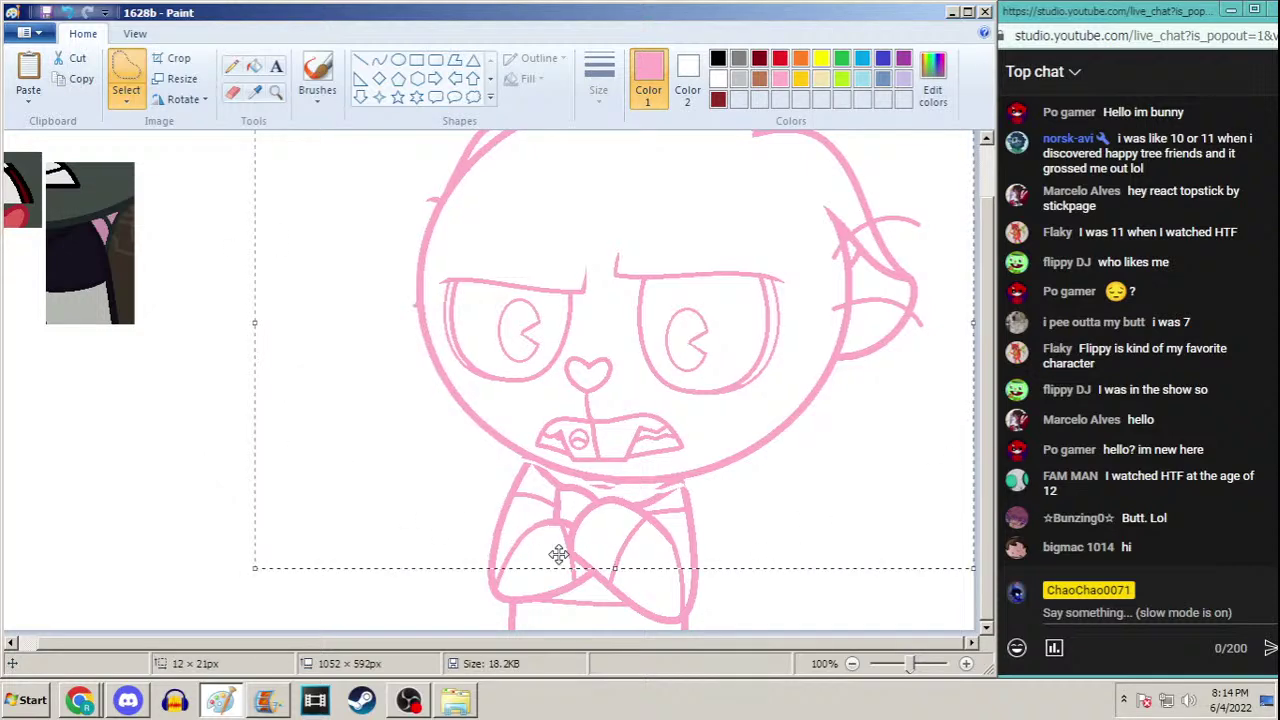
click(555, 615)
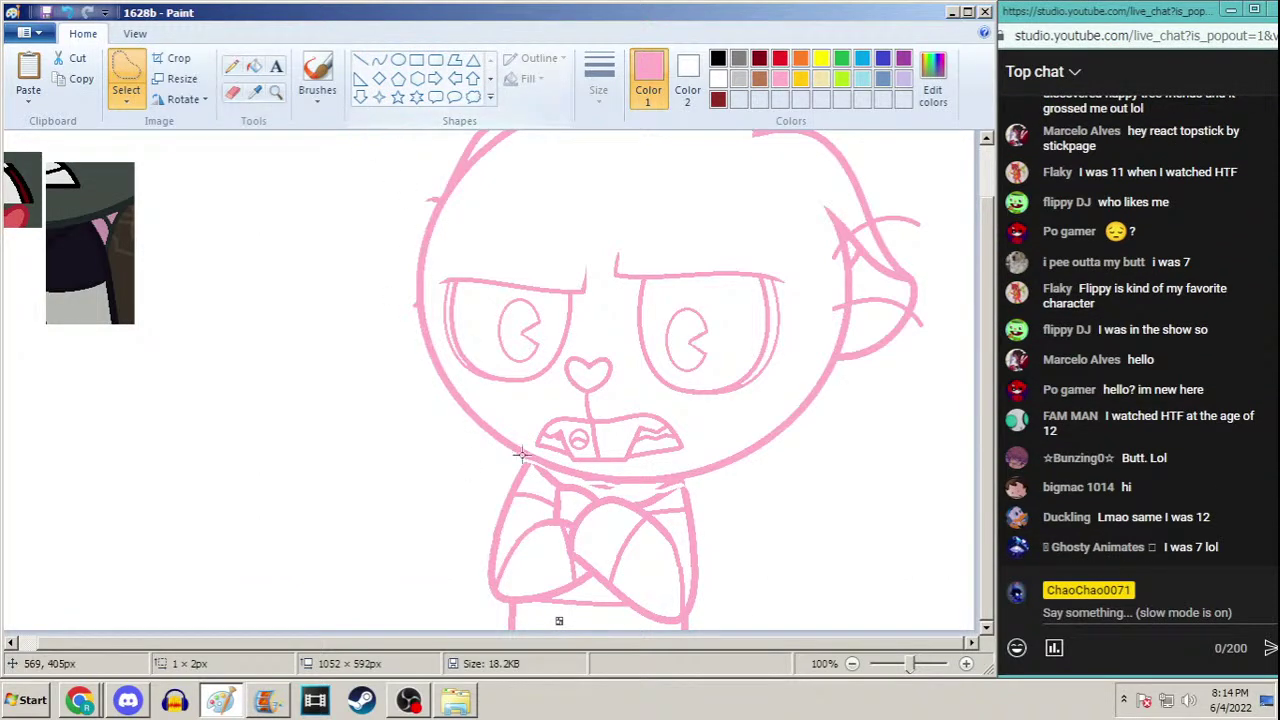
mouse_move(535, 467)
mouse_down()
mouse_move(494, 471)
mouse_move(464, 538)
mouse_move(462, 581)
mouse_move(477, 598)
mouse_move(509, 608)
mouse_move(580, 596)
mouse_move(680, 619)
mouse_move(728, 539)
mouse_move(701, 492)
mouse_move(643, 504)
mouse_move(547, 462)
mouse_up()
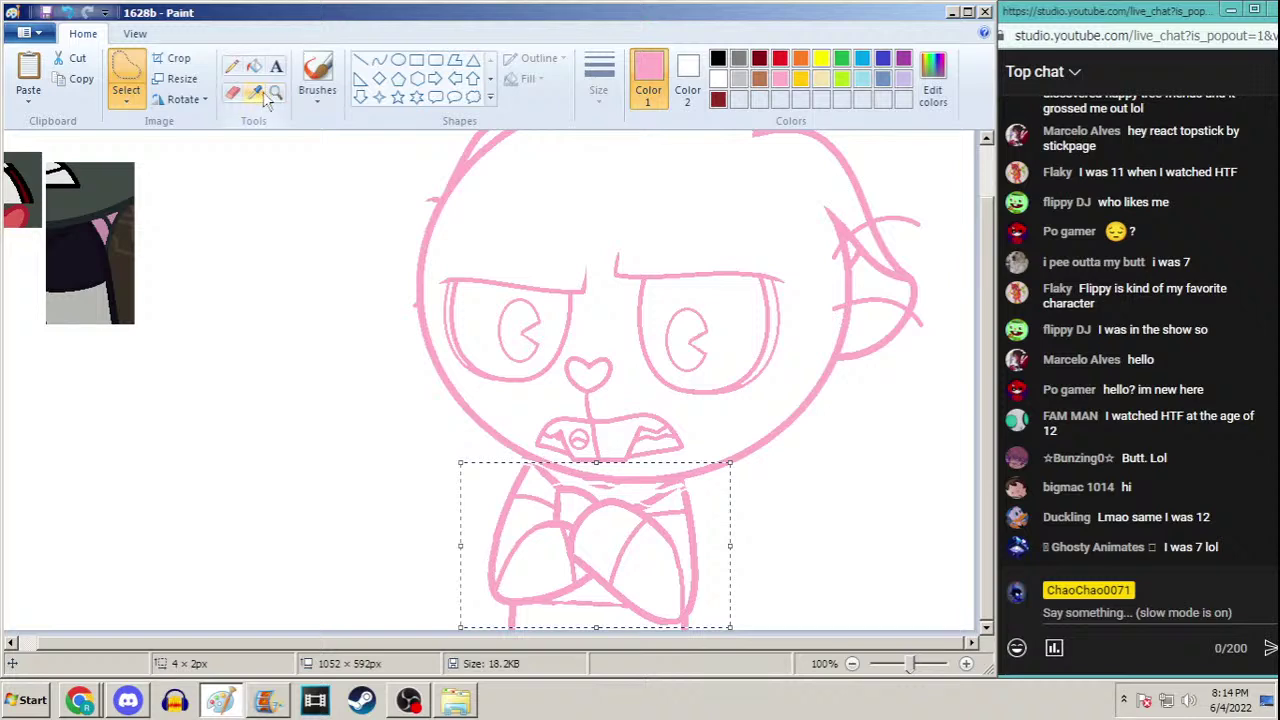
scroll(988, 366, up, 1)
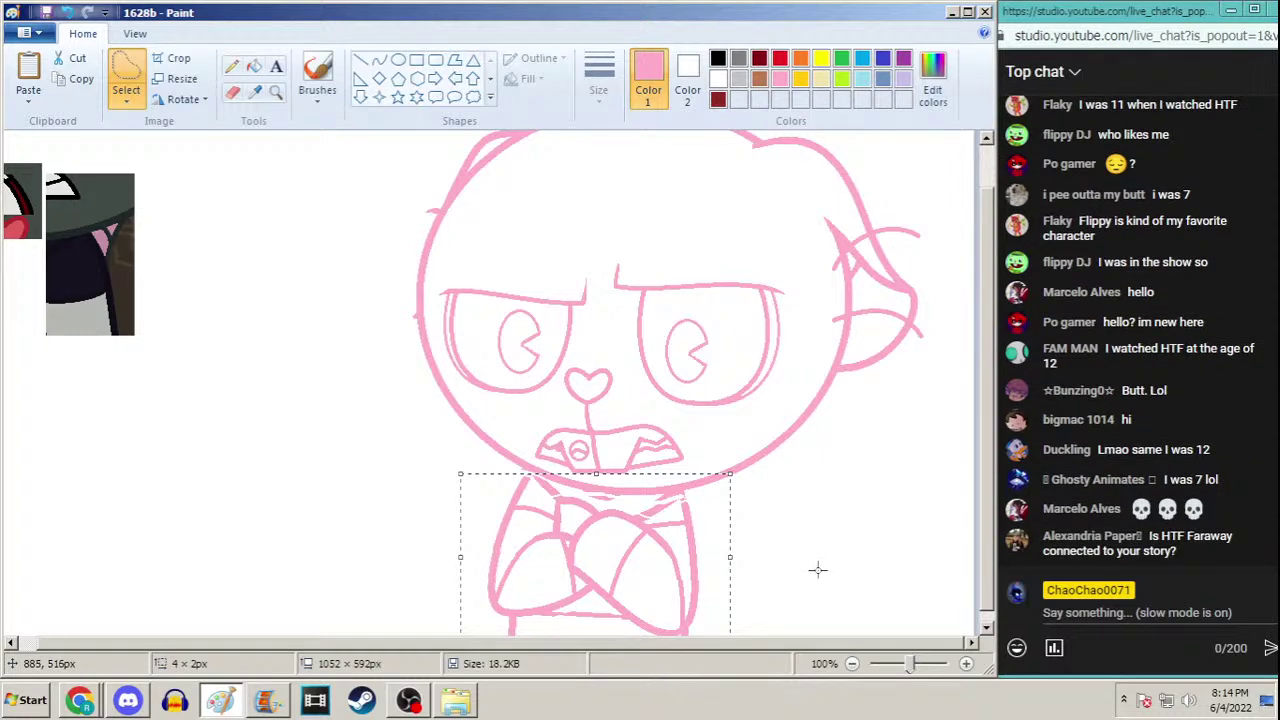
Switch to Movie Maker and compare the consecutive dark character frames near the end of the timeline by flipping back and forth
click(265, 701)
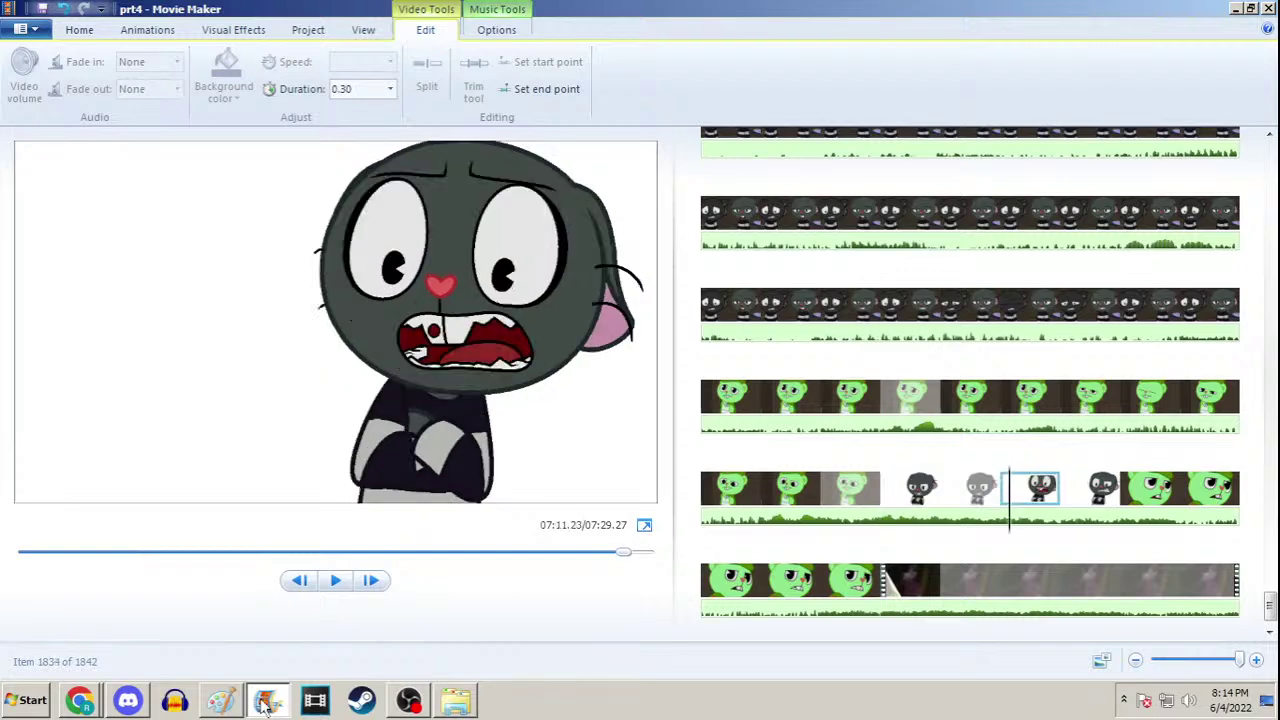
key(Right)
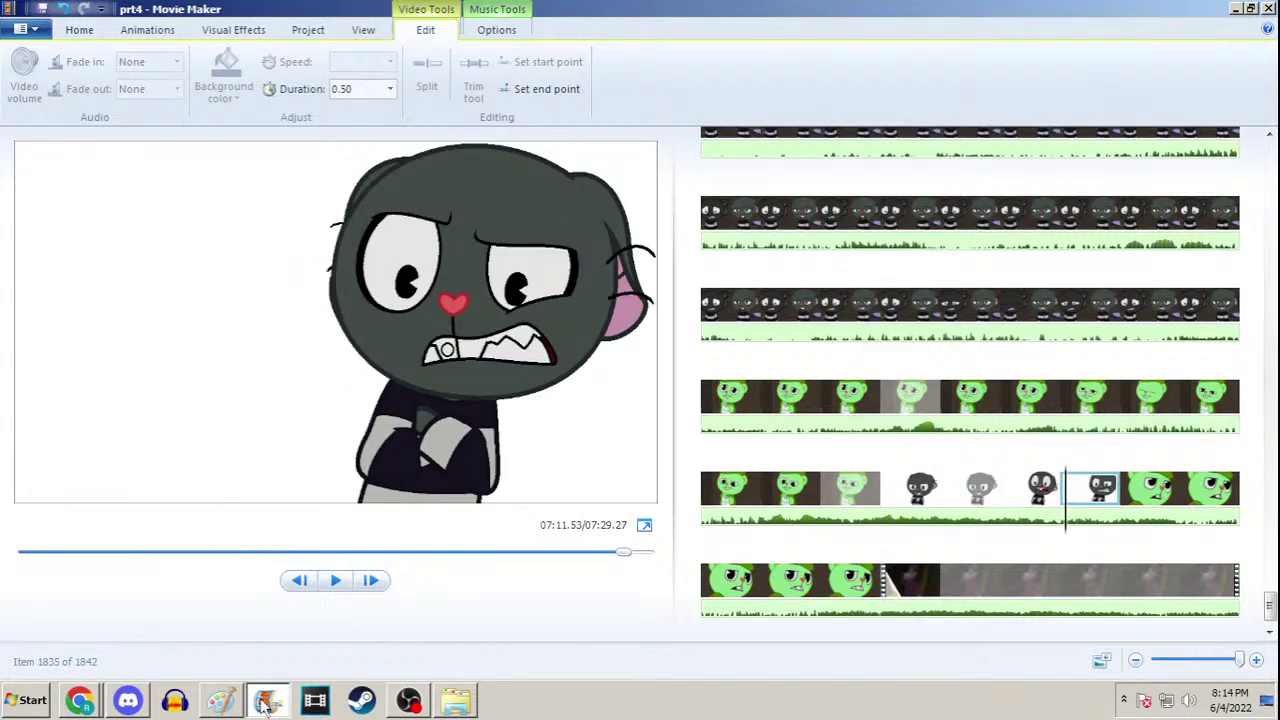
key(Left)
key(Left)
key(Right)
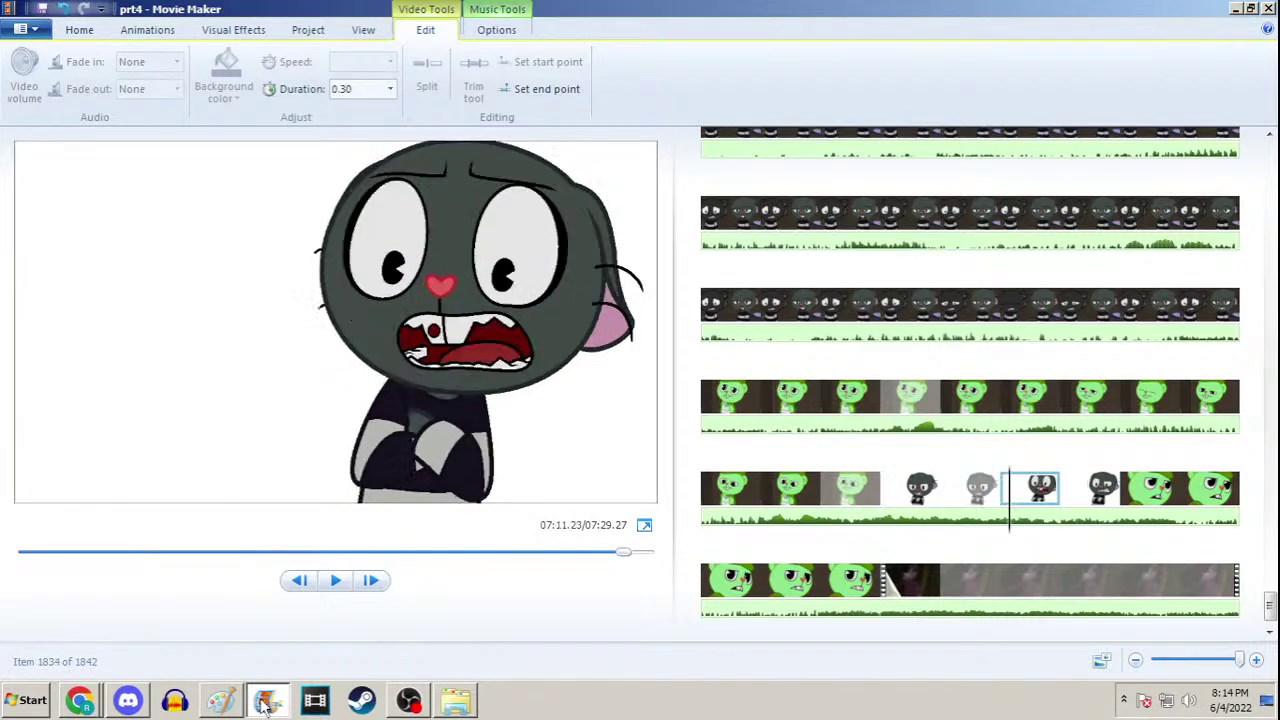
key(Right)
key(Left)
key(Left)
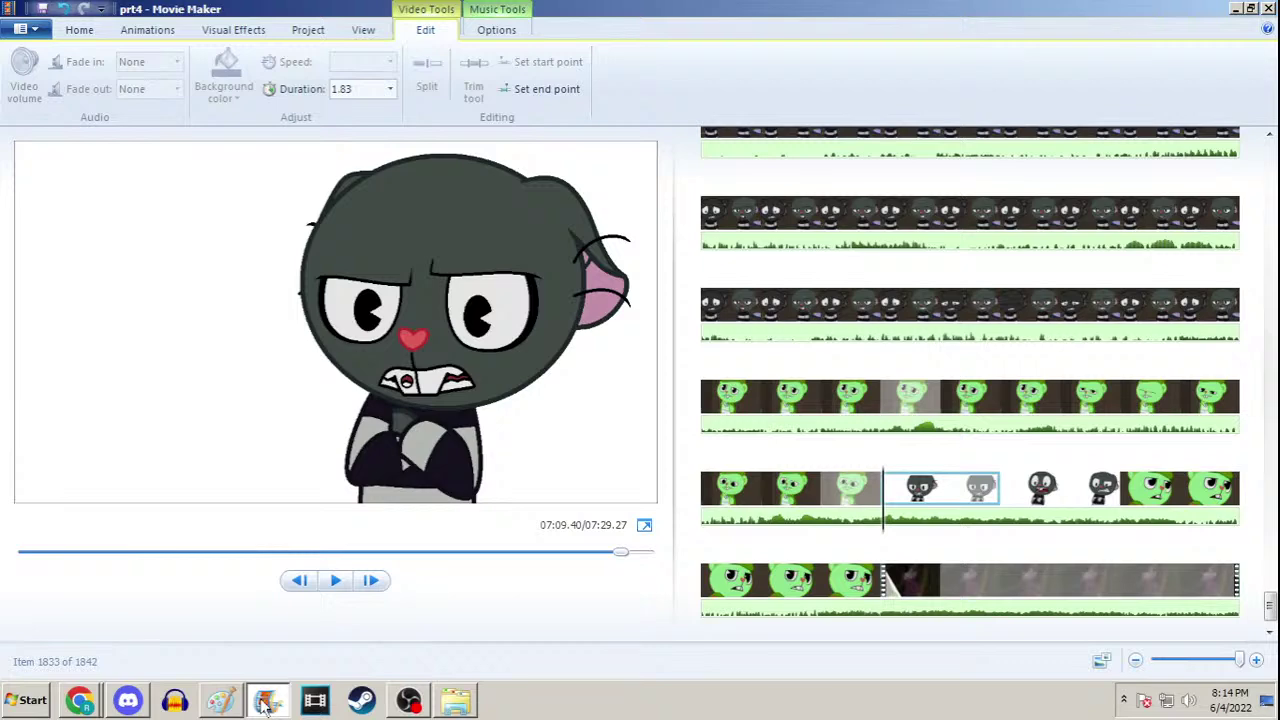
key(Right)
key(Right)
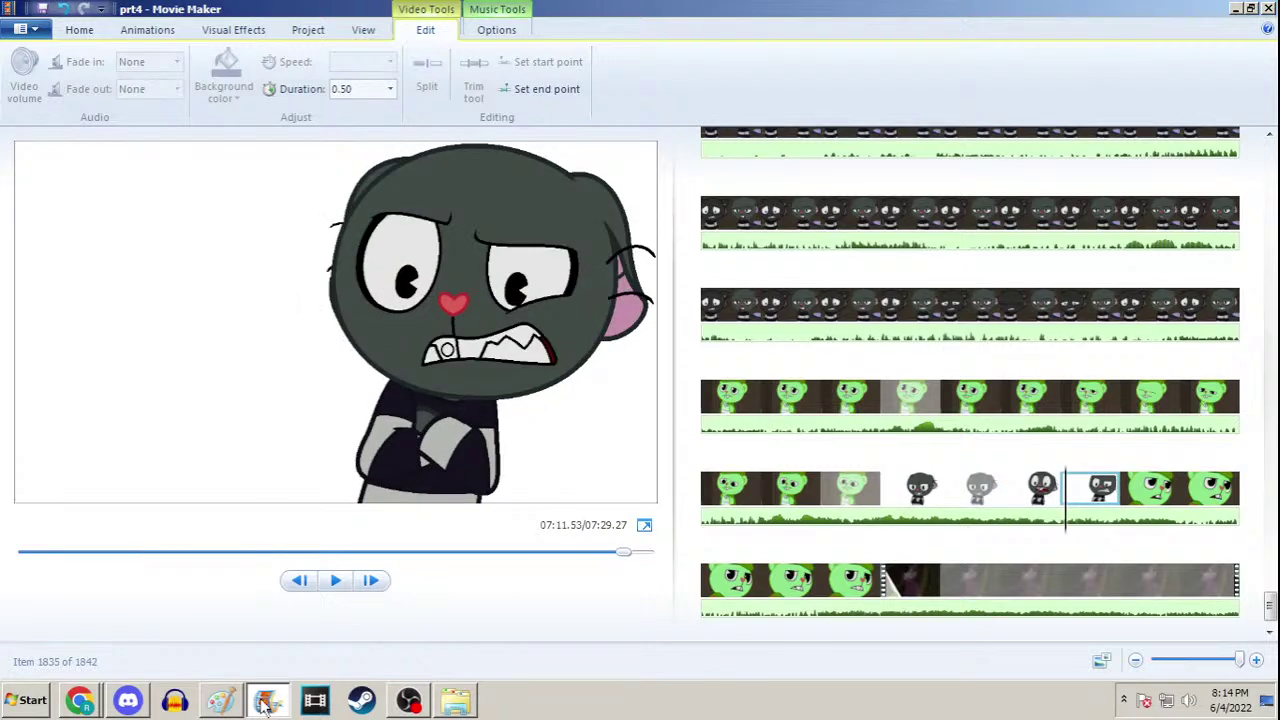
key(Left)
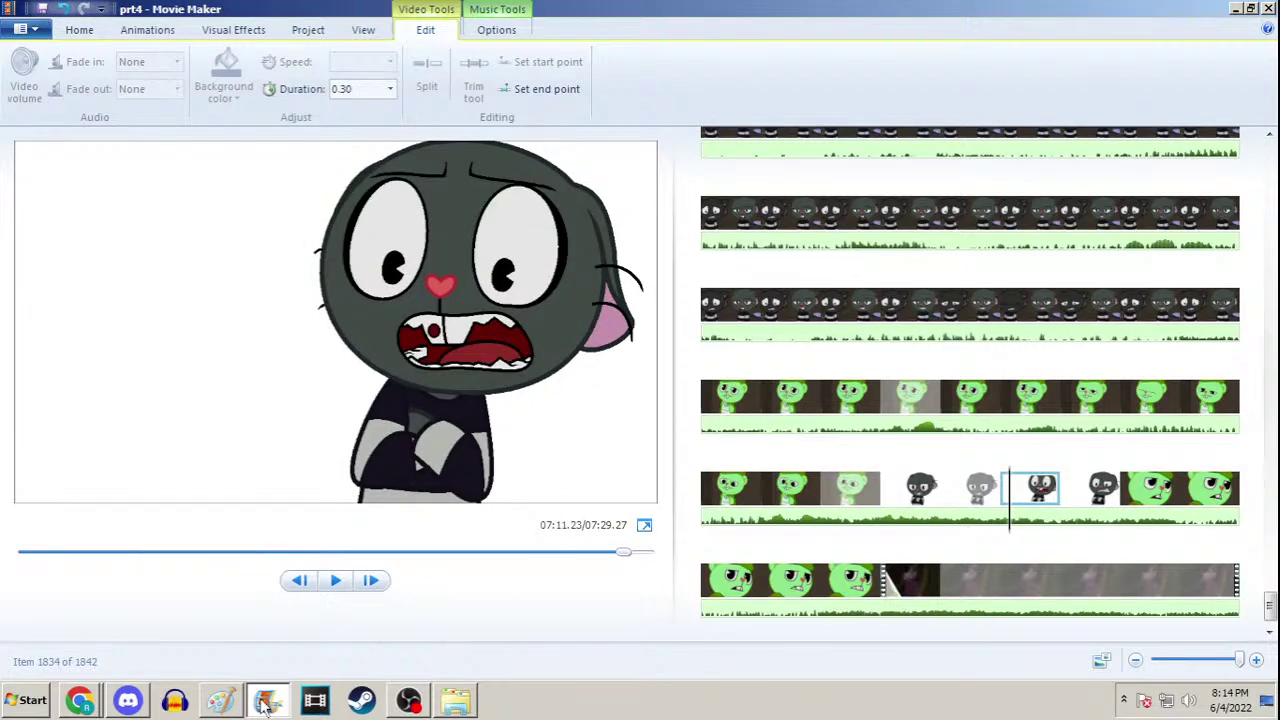
key(Left)
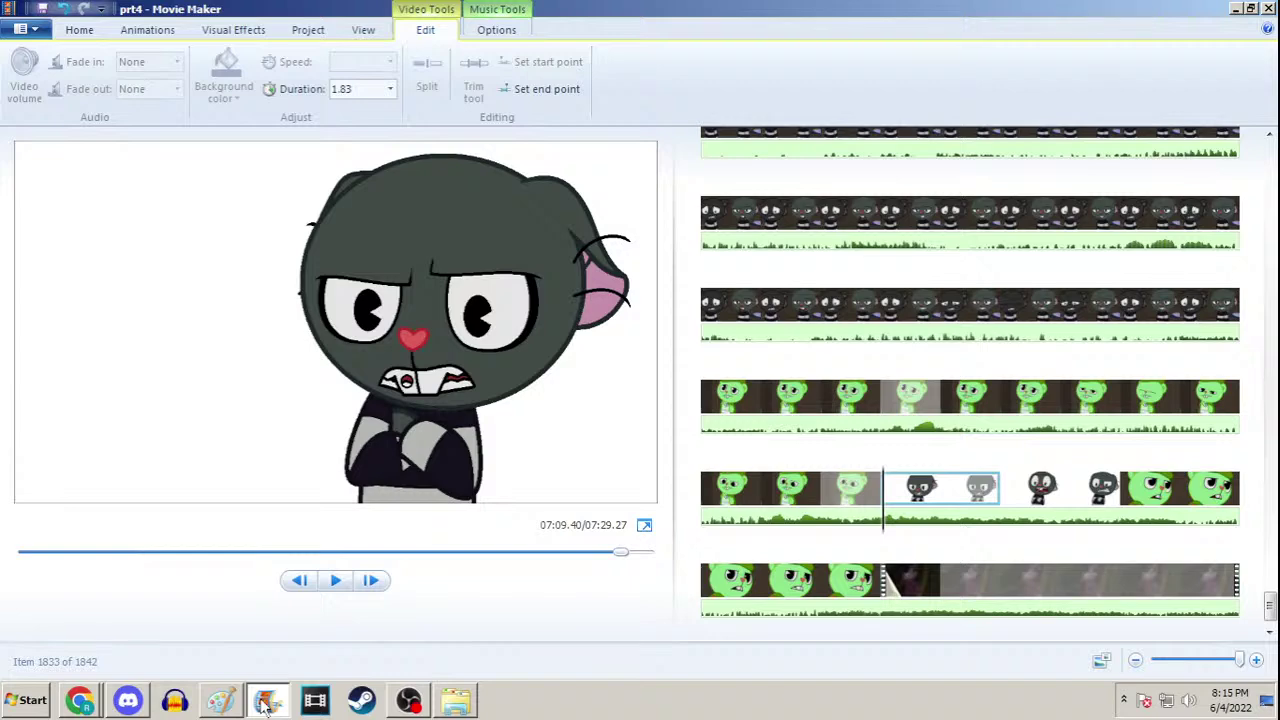
key(Right)
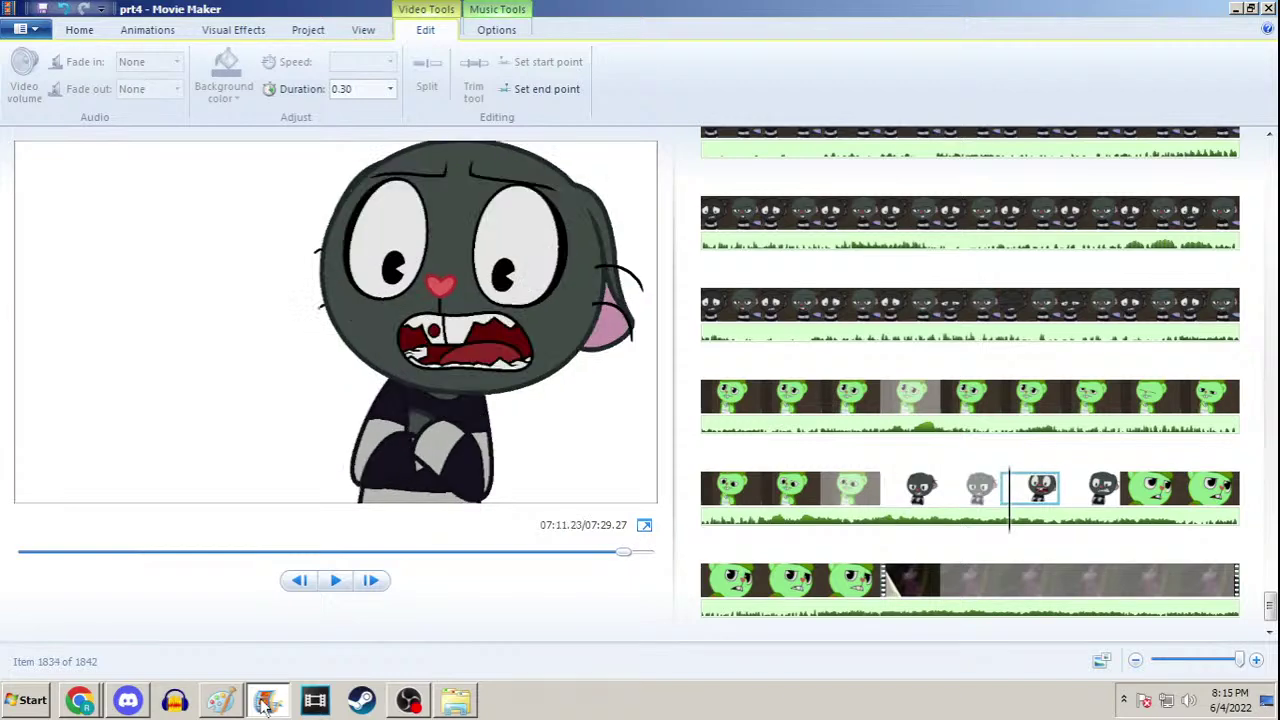
key(Right)
key(Left)
key(Left)
key(Right)
key(Right)
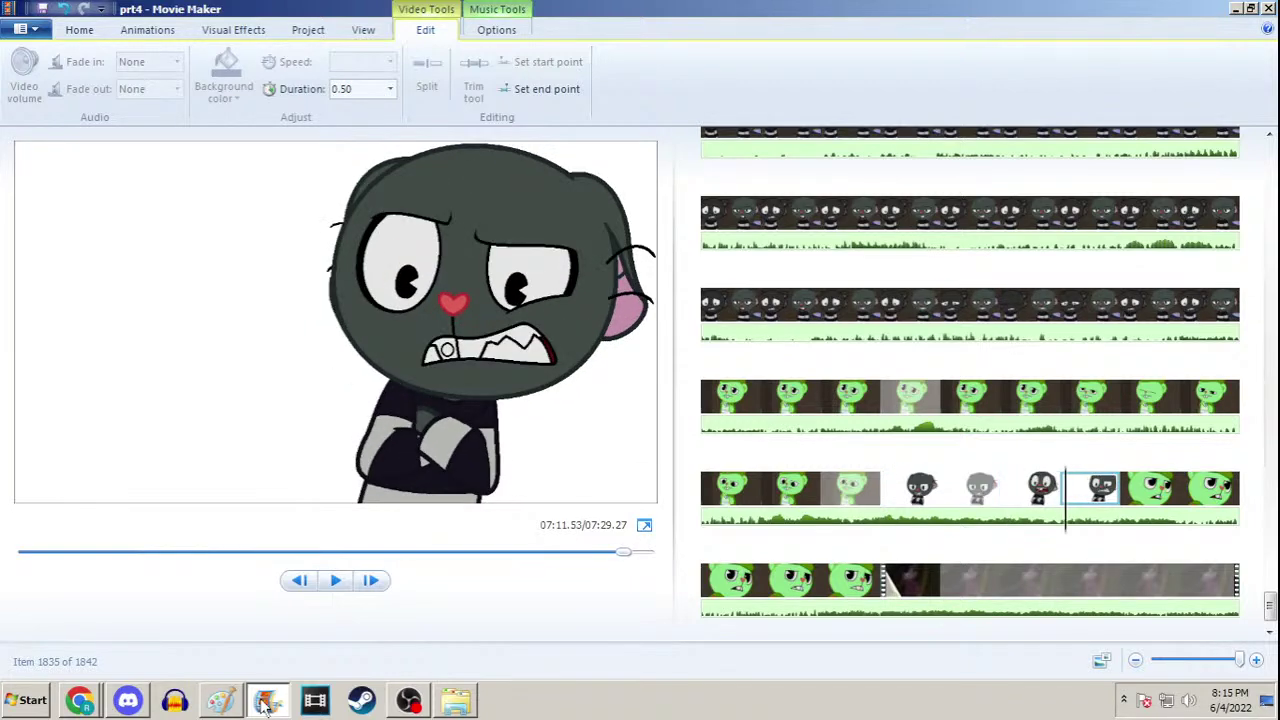
key(Left)
key(Left)
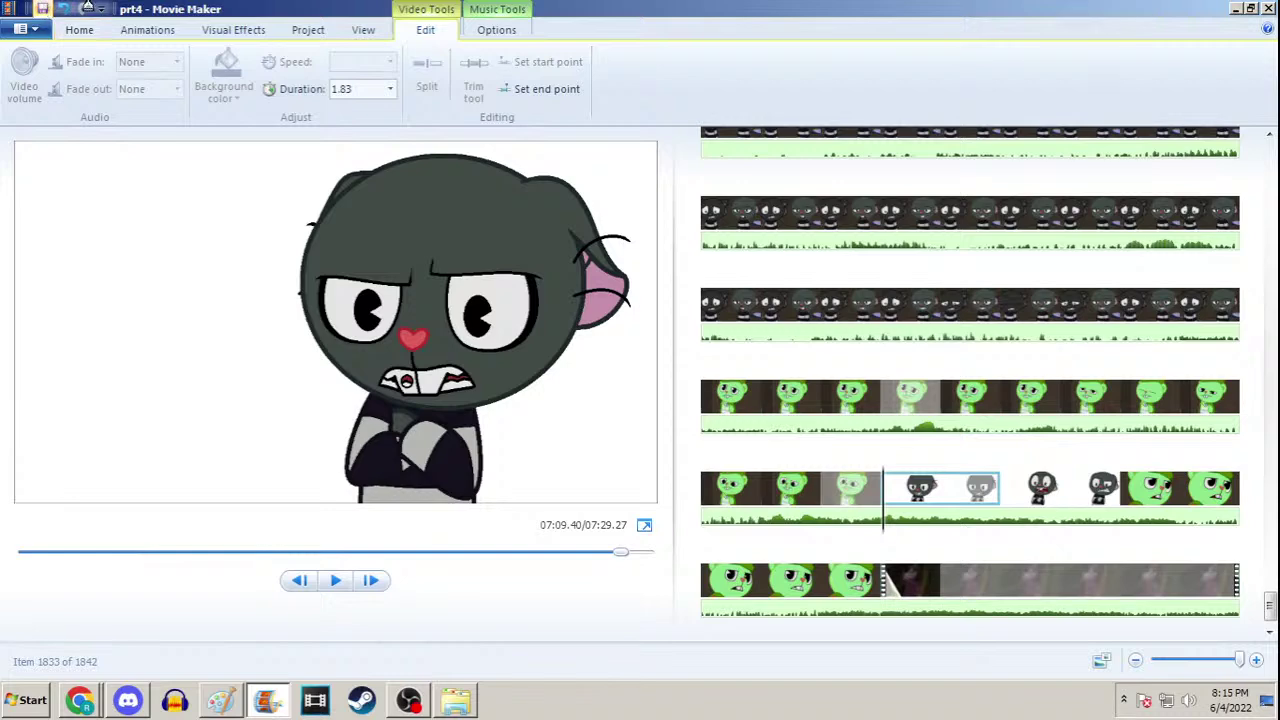
click(1237, 8)
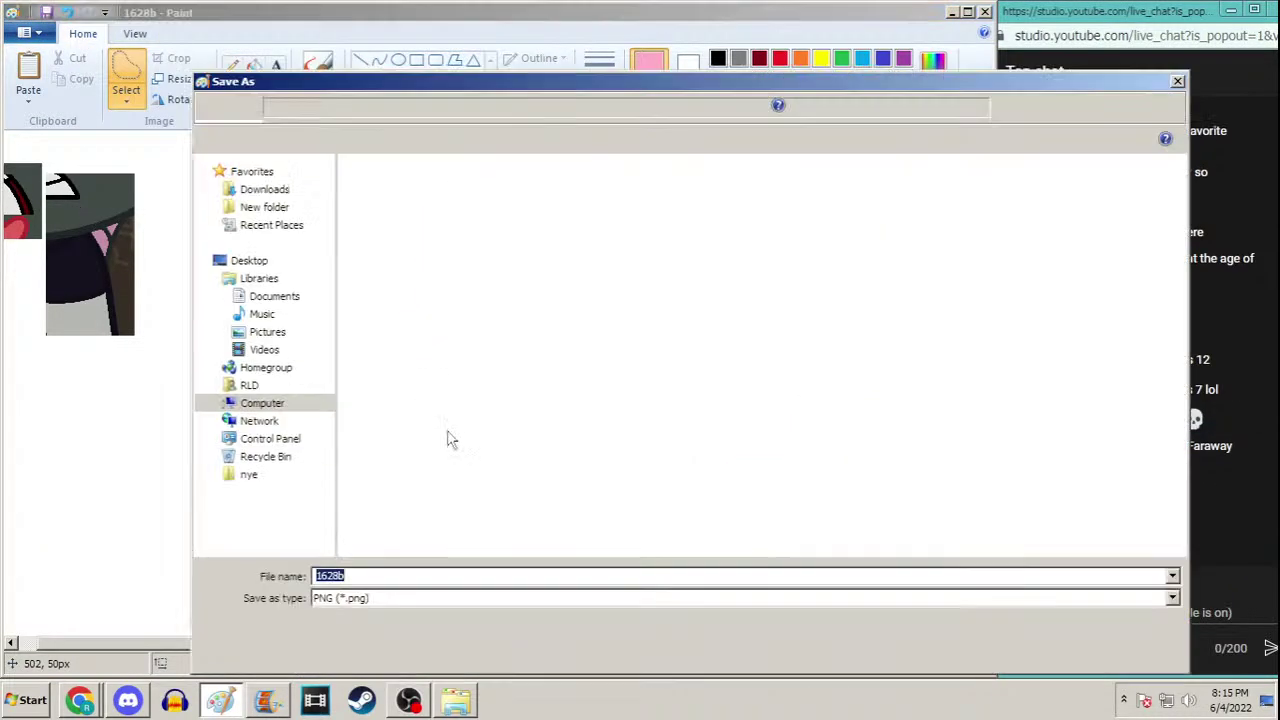
Save the pink sketch in Paint as a new PNG image named 1629
key(F12)
click(461, 575)
key(BackSpace)
key(BackSpace)
text(9)
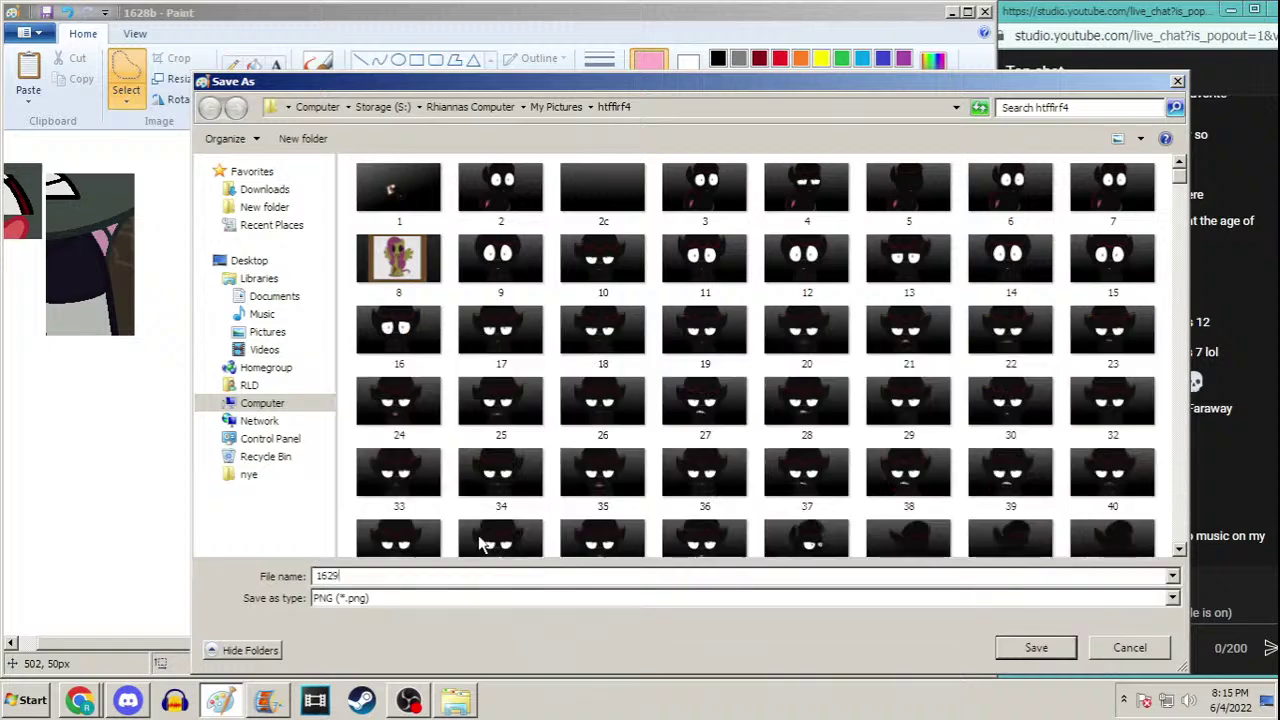
key(Return)
key(Return)
Open image 1628 from the htffirf4 folder
key(ctrl+o)
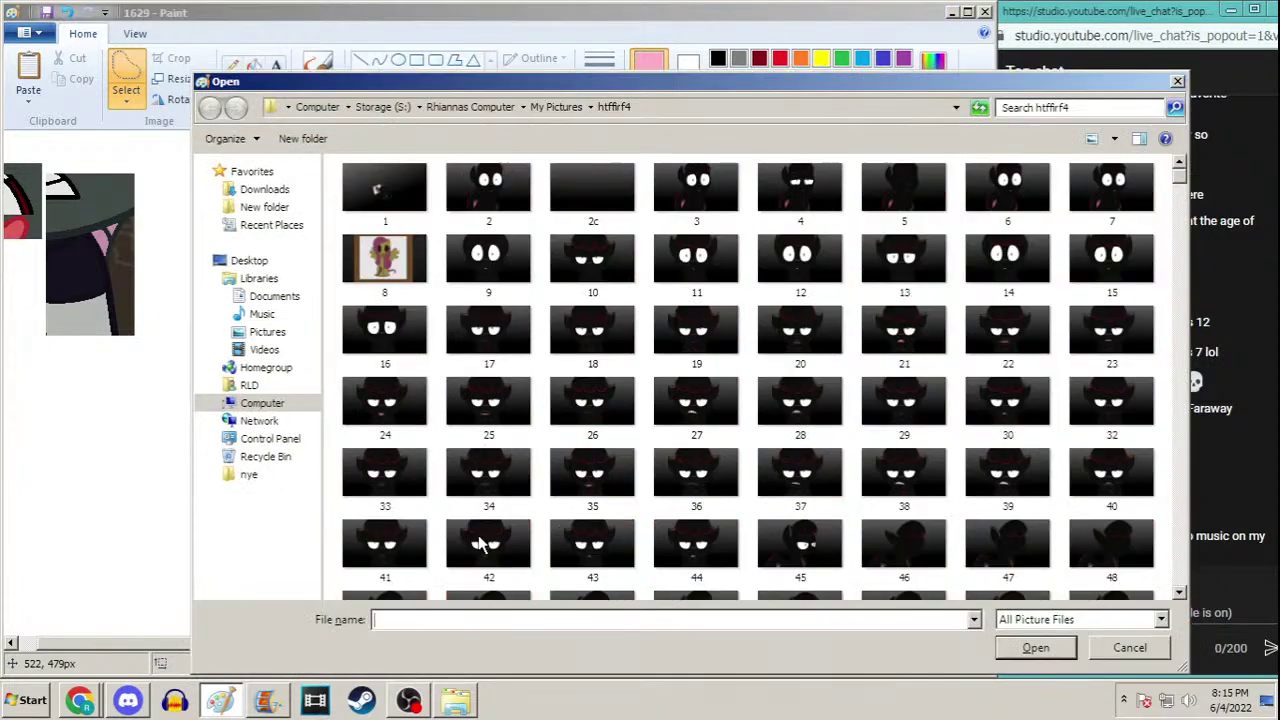
text(1628)
key(Return)
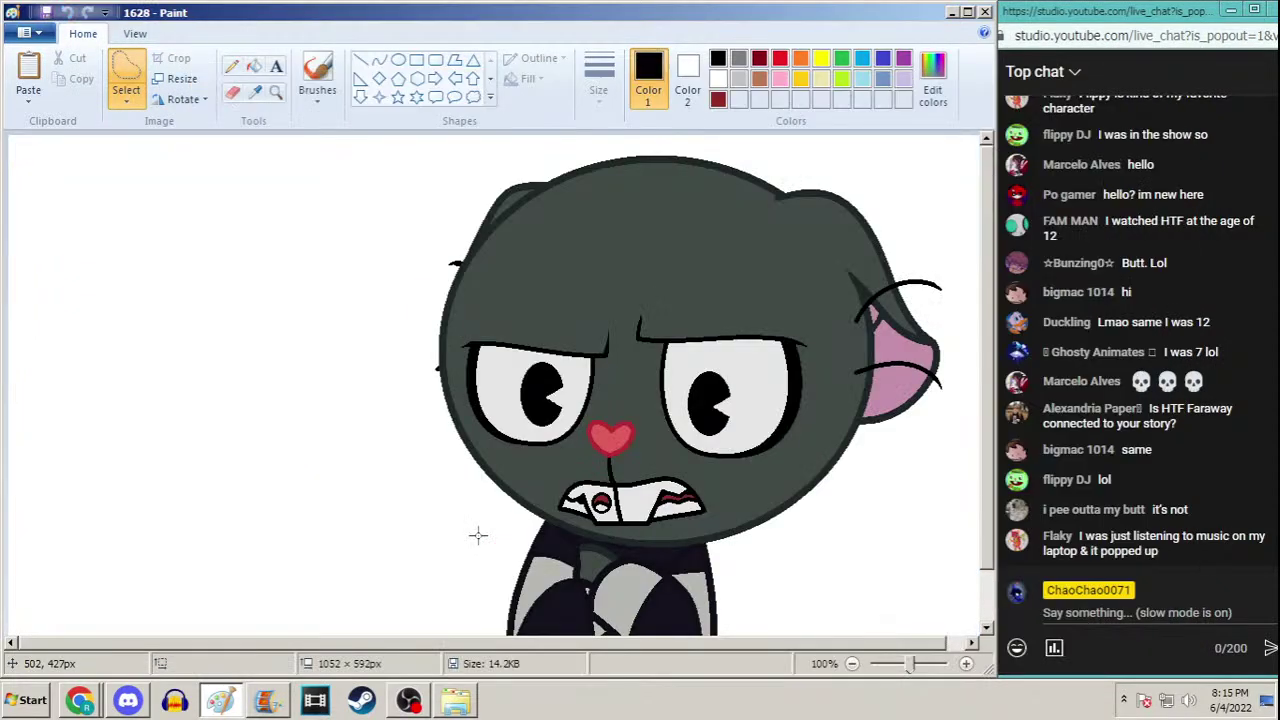
Fill the coloured areas of the character's crossed arms, sleeves and lower torso with white, leaving only the outlines
click(276, 91)
drag(993, 282, 993, 334)
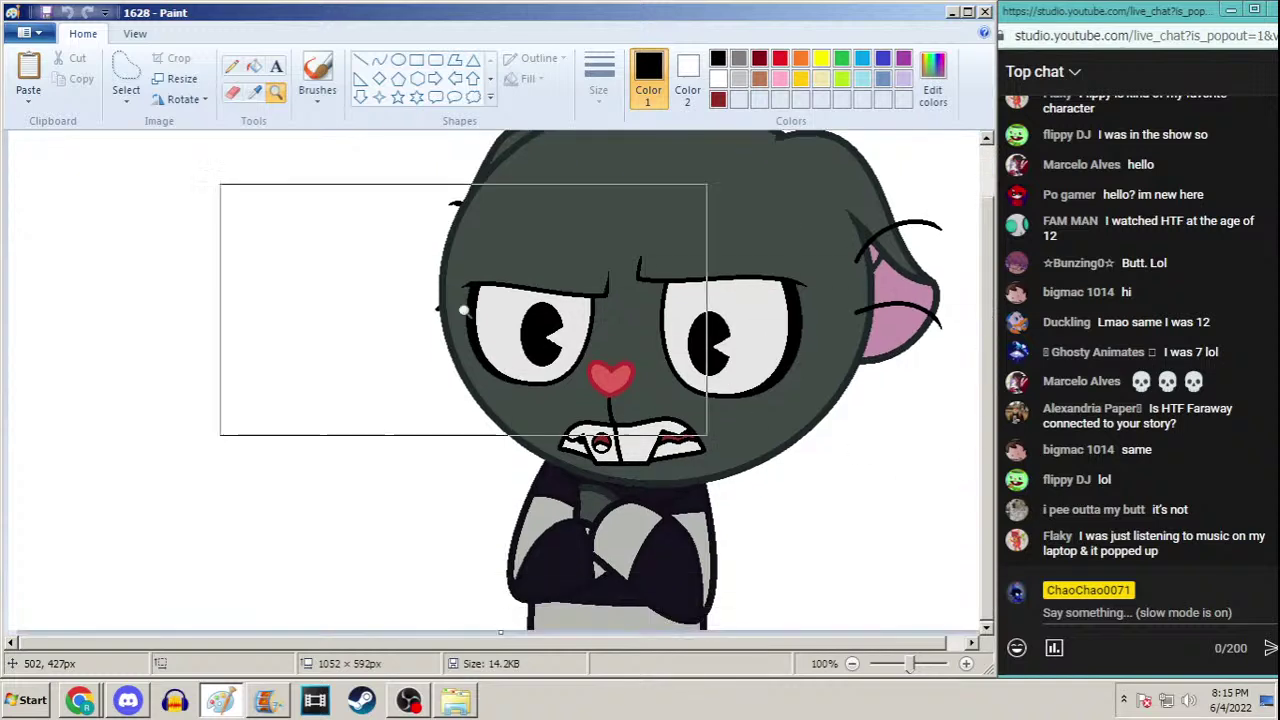
click(254, 66)
click(652, 562)
click(668, 575)
click(694, 560)
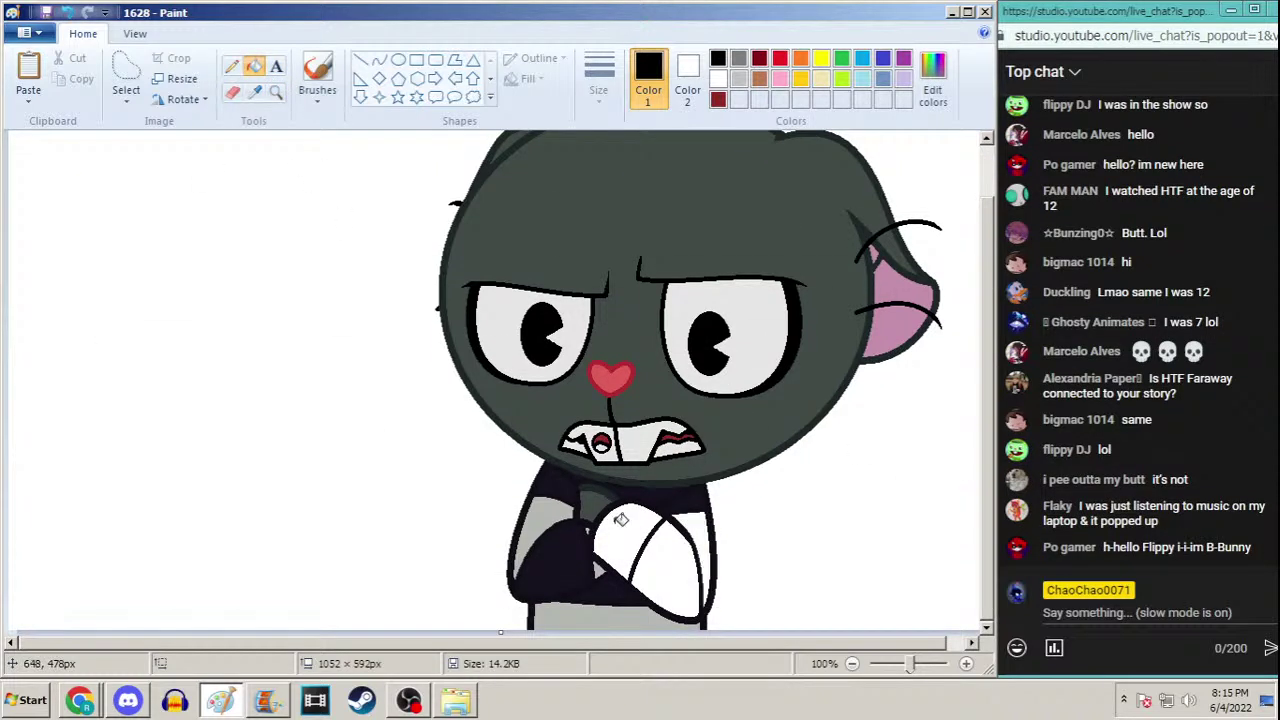
click(608, 565)
click(550, 570)
click(552, 520)
click(606, 590)
click(572, 614)
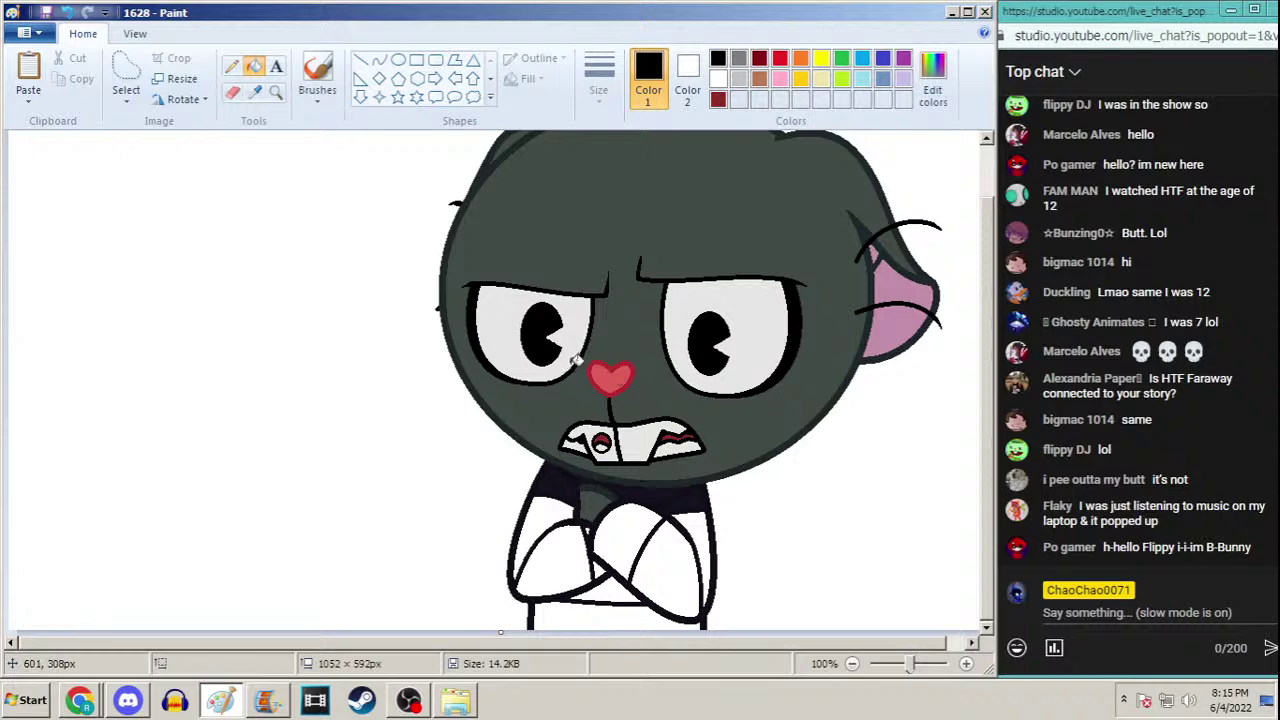
Fill the dark shirt and neck areas under the head with white, undoing the fill that erased the body outlines
click(276, 92)
click(663, 586)
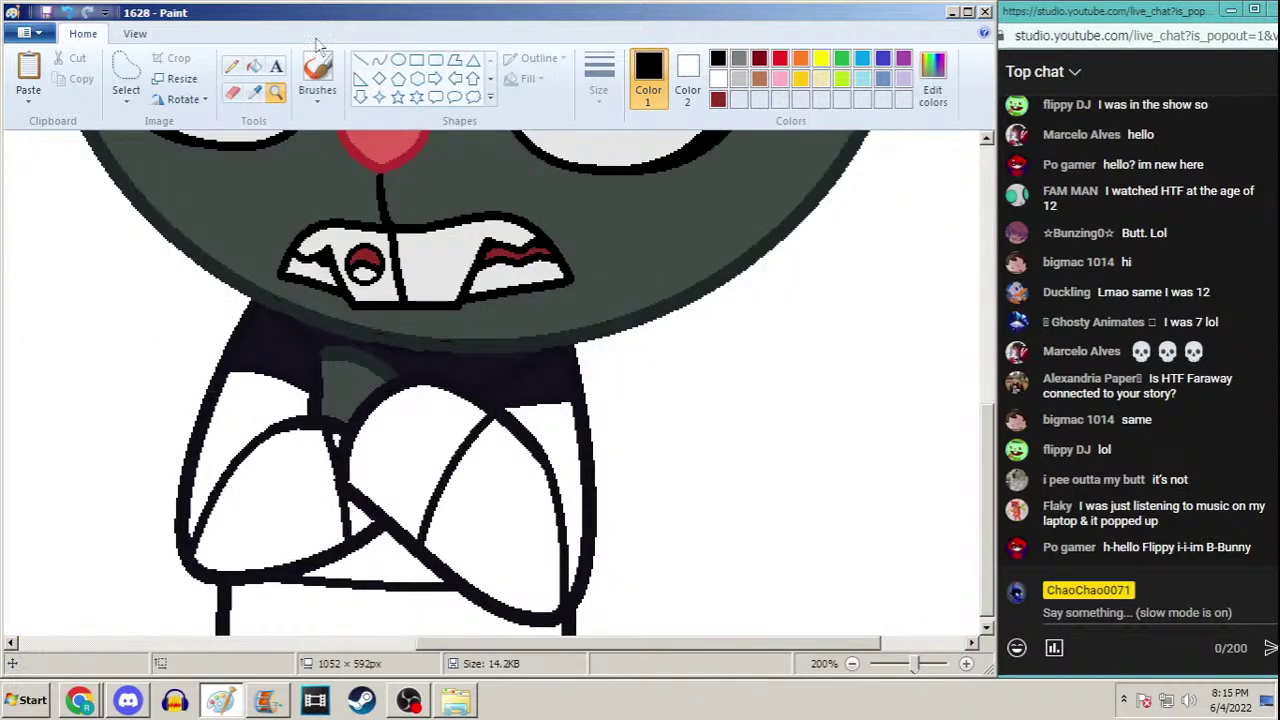
click(254, 66)
click(280, 345)
right_click(326, 372)
right_click(462, 376)
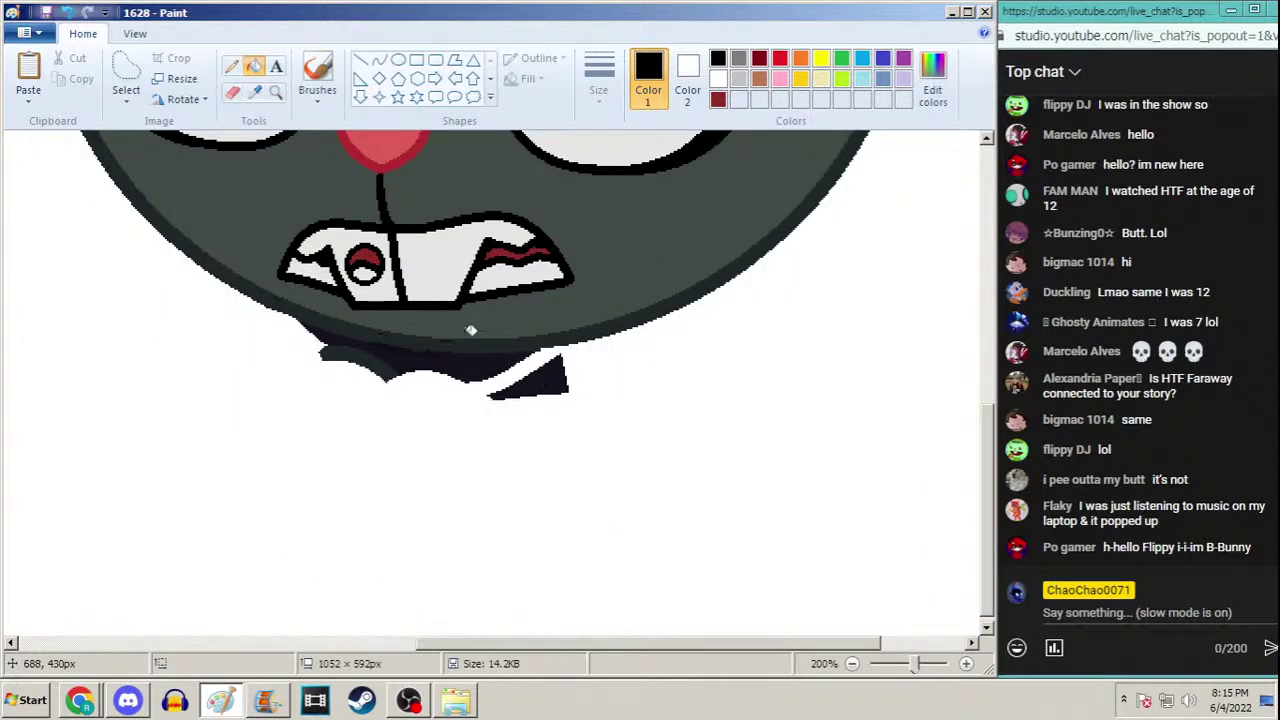
key(ctrl+z)
right_click(480, 347)
right_click(418, 352)
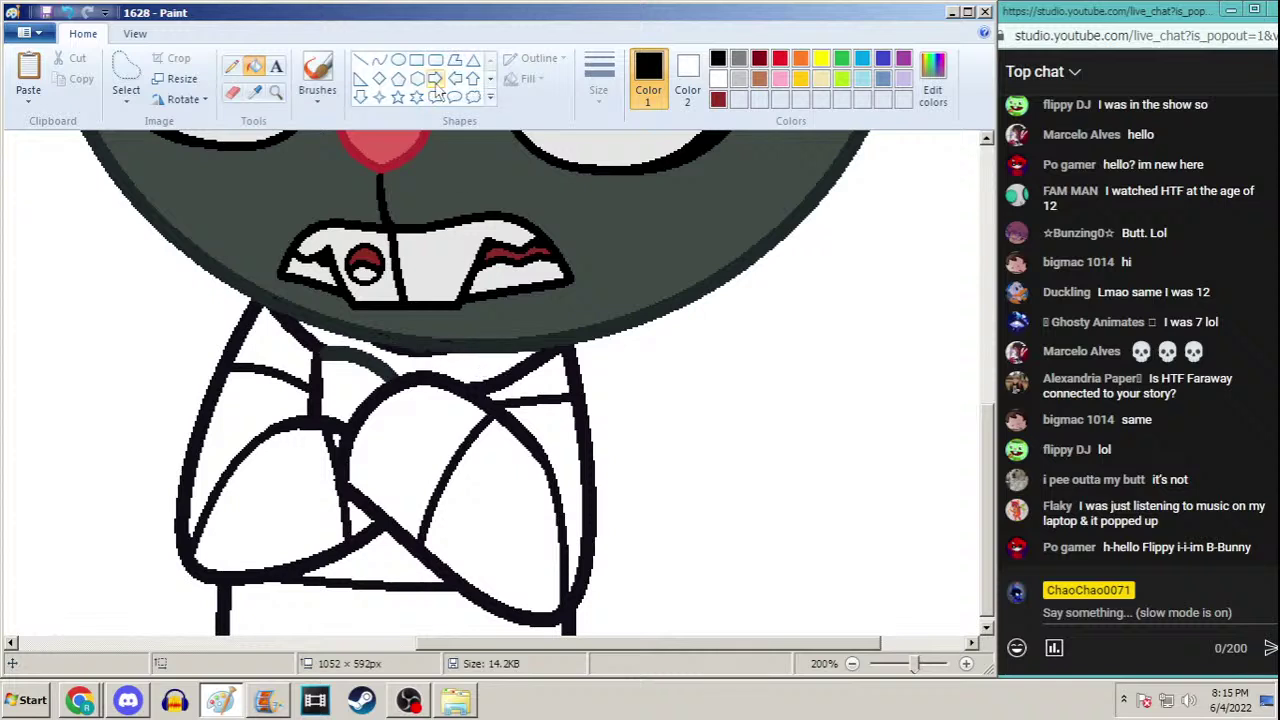
Trace the lower edge of the front crossed arm with a thick purple curve ending on the sleeve's outer side
click(379, 60)
click(598, 80)
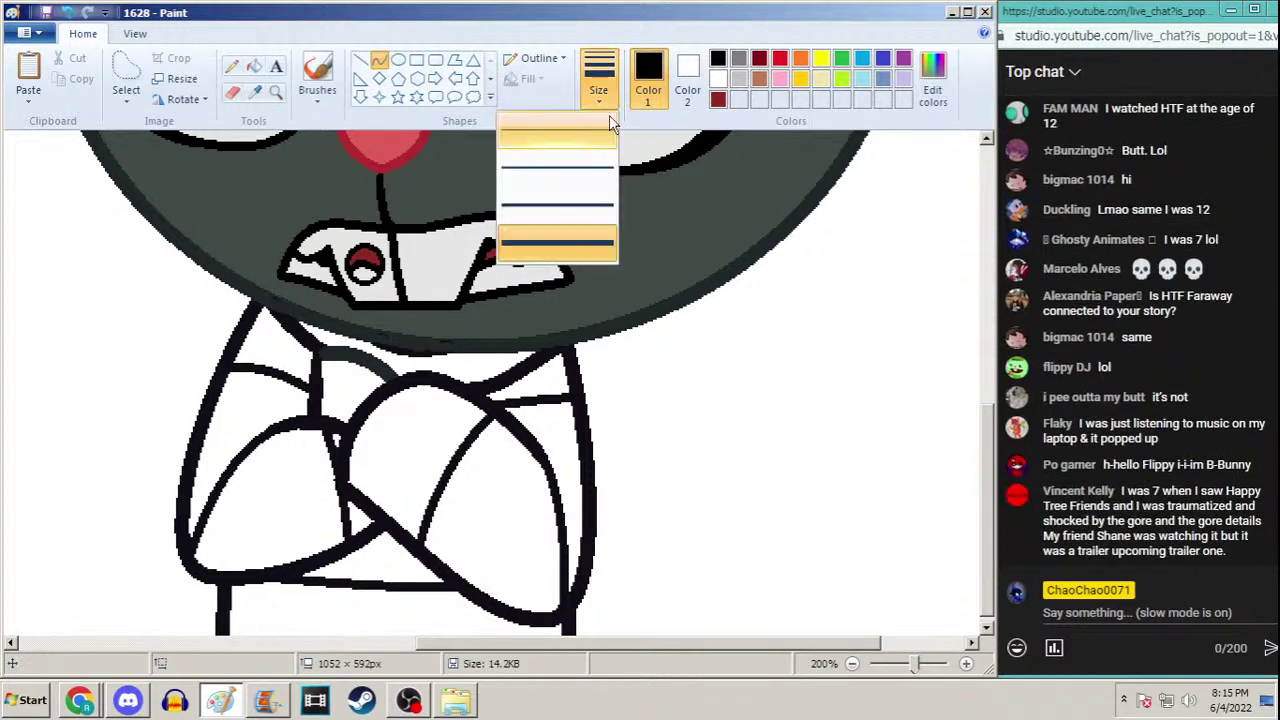
click(598, 130)
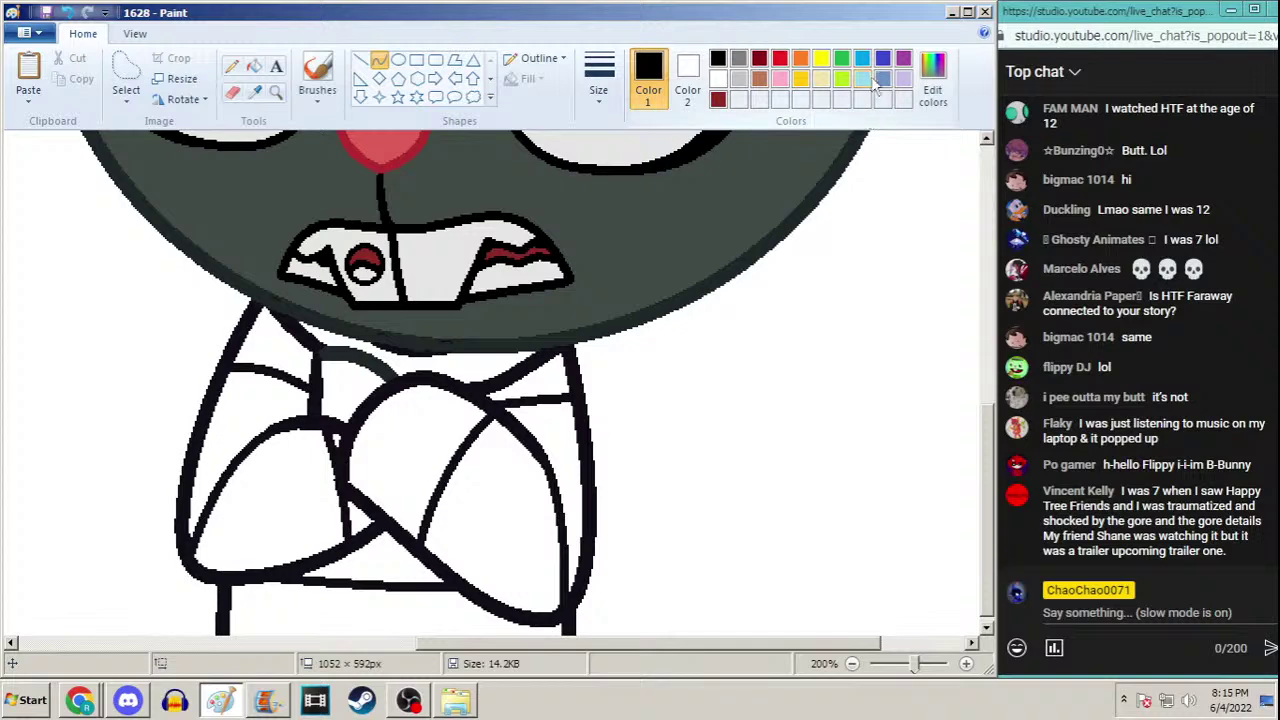
click(903, 59)
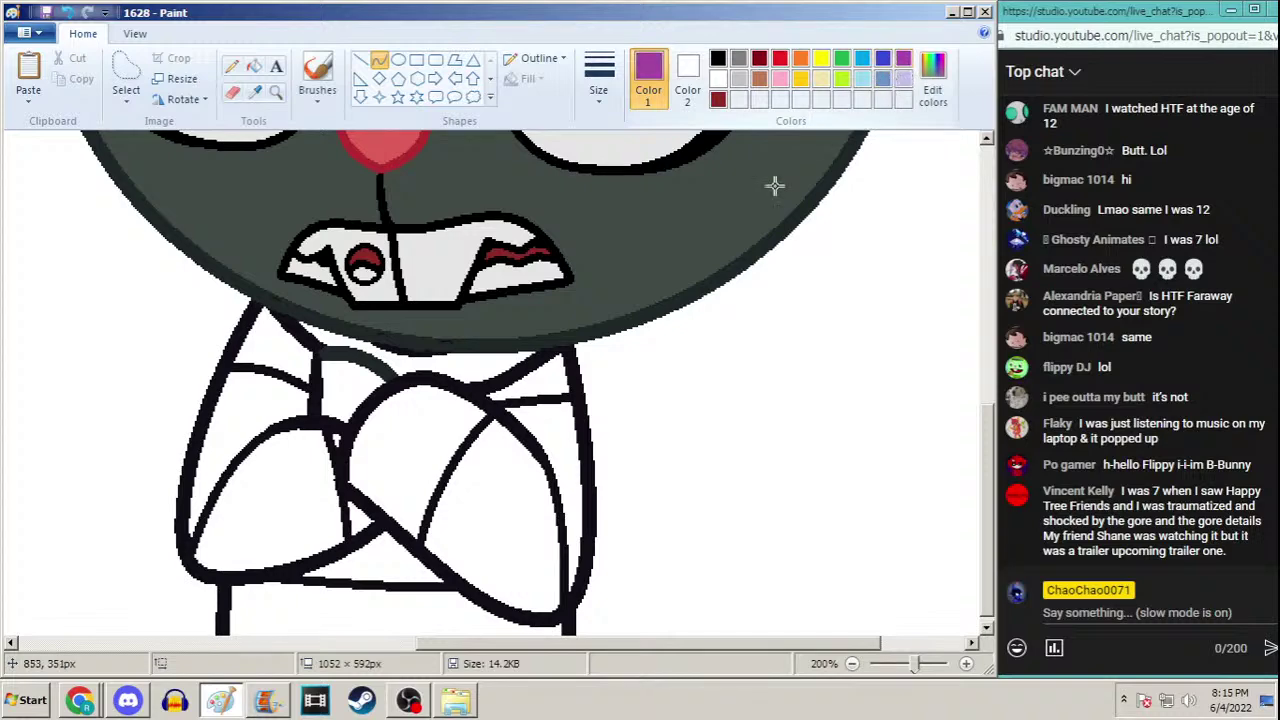
drag(343, 490, 587, 499)
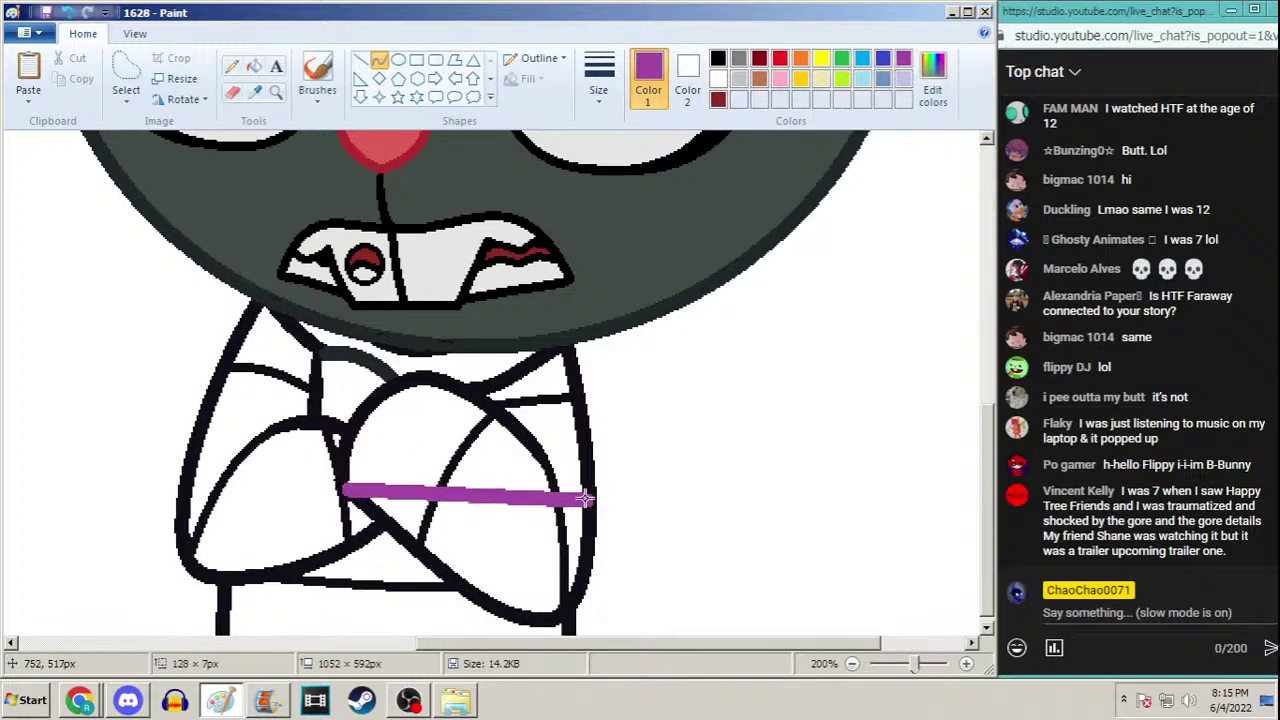
drag(411, 522, 595, 640)
click(595, 645)
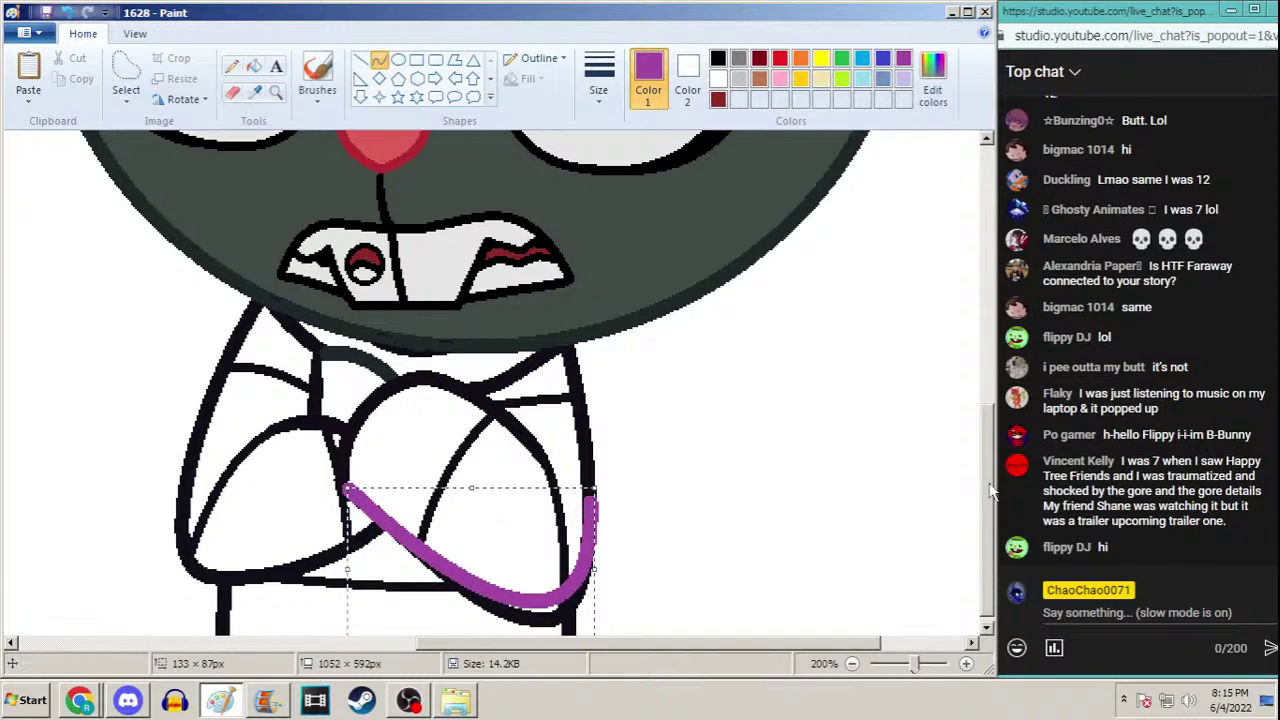
scroll(958, 526, down, 1)
drag(475, 478, 557, 533)
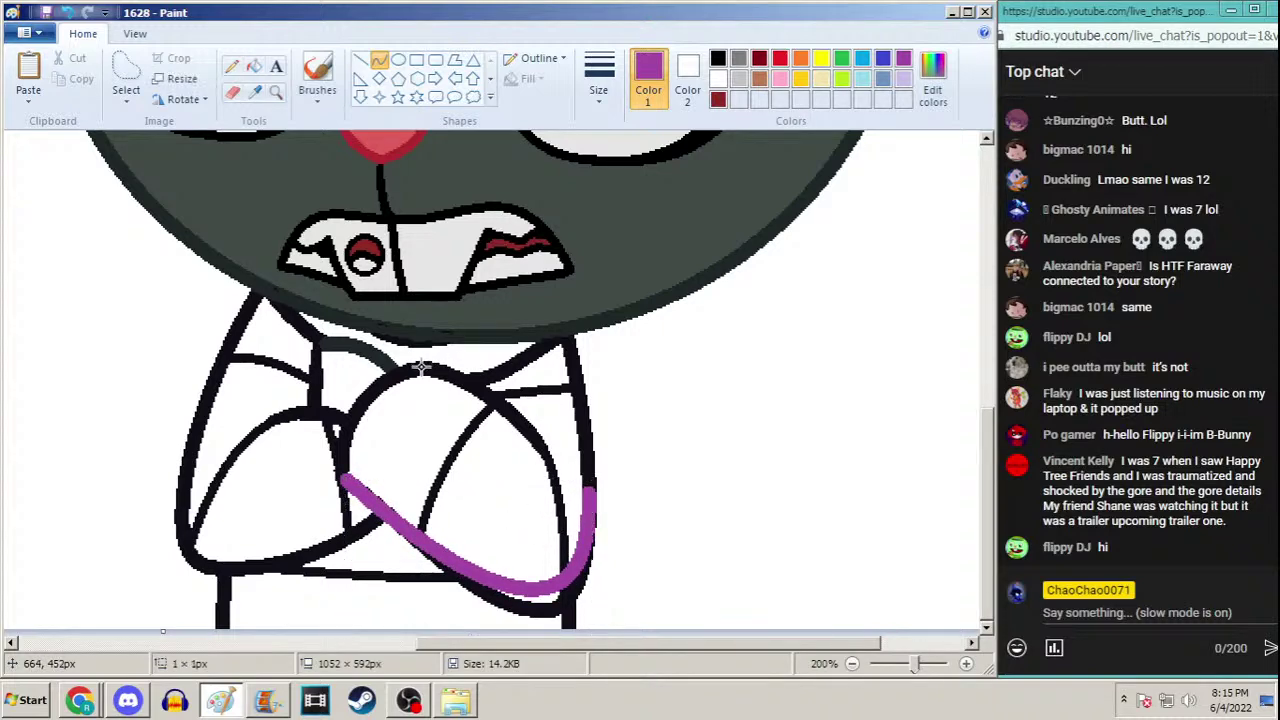
Trace the upper edge of the front arm with a purple curve and the torso's side below the elbow with a short line
drag(420, 364, 505, 408)
click(488, 447)
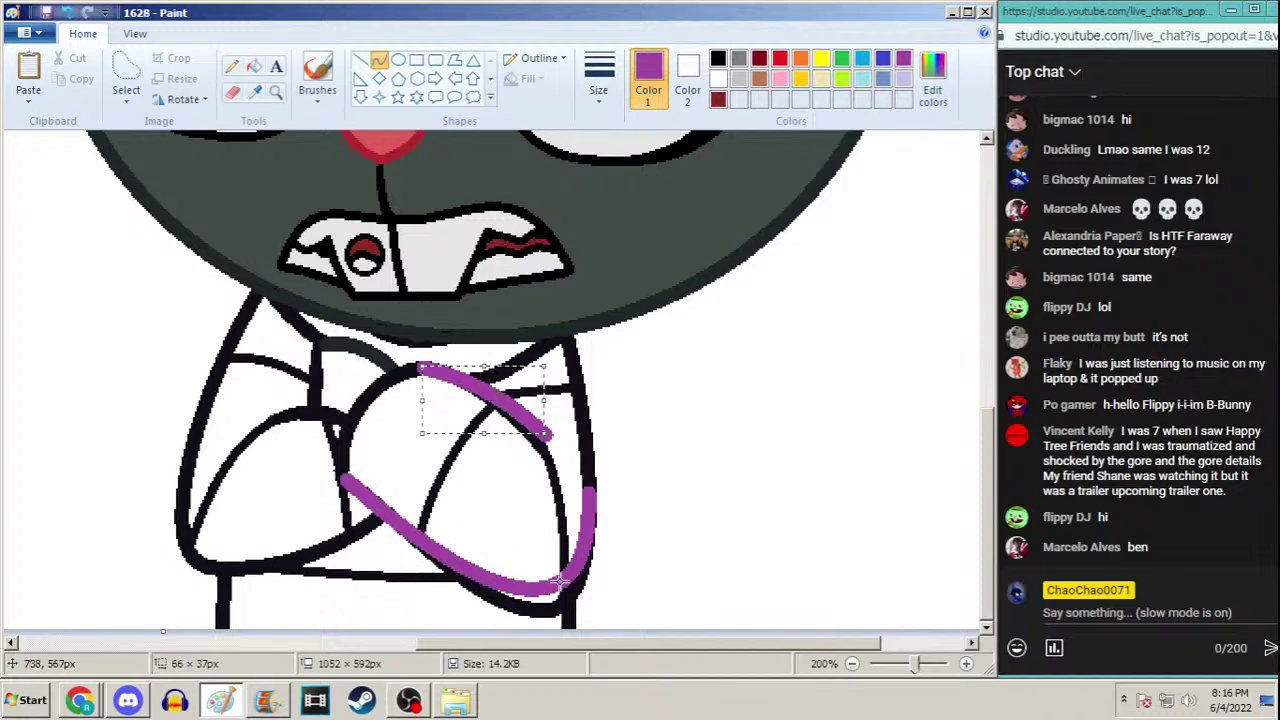
drag(565, 572, 567, 634)
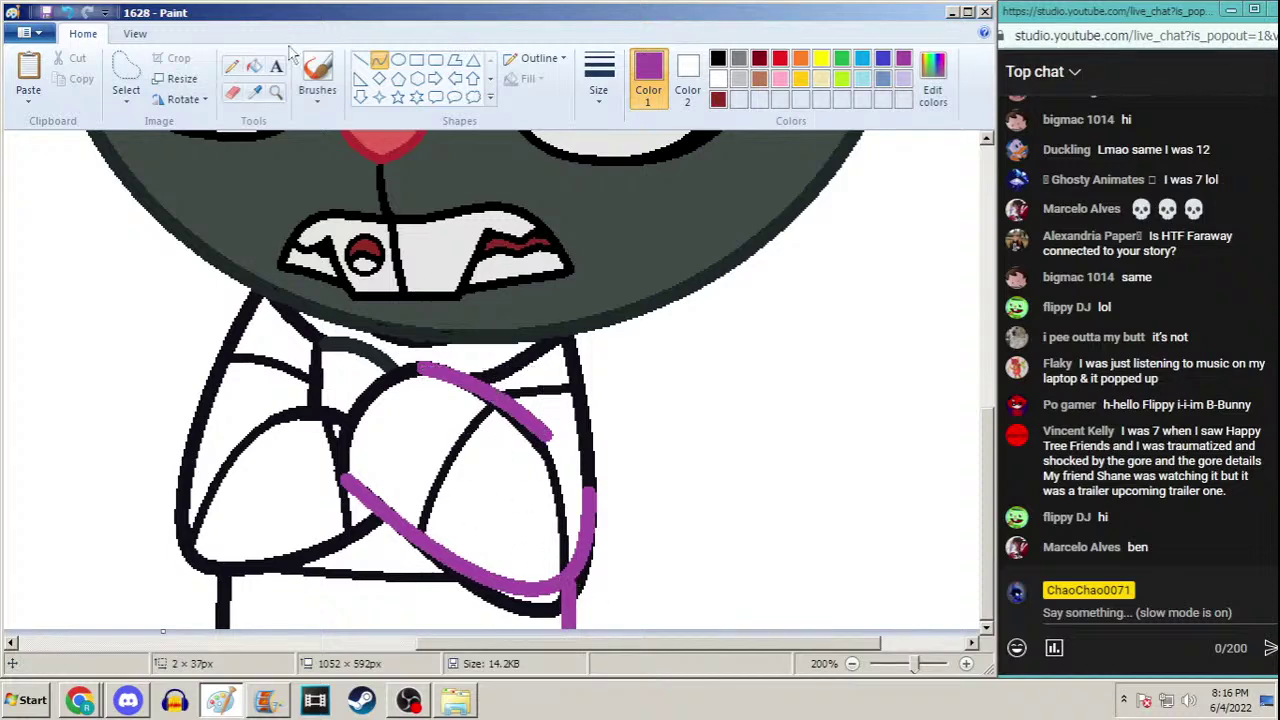
Trace the curved cuff line across the front forearm in purple with a thinner Curve line
click(231, 66)
click(379, 63)
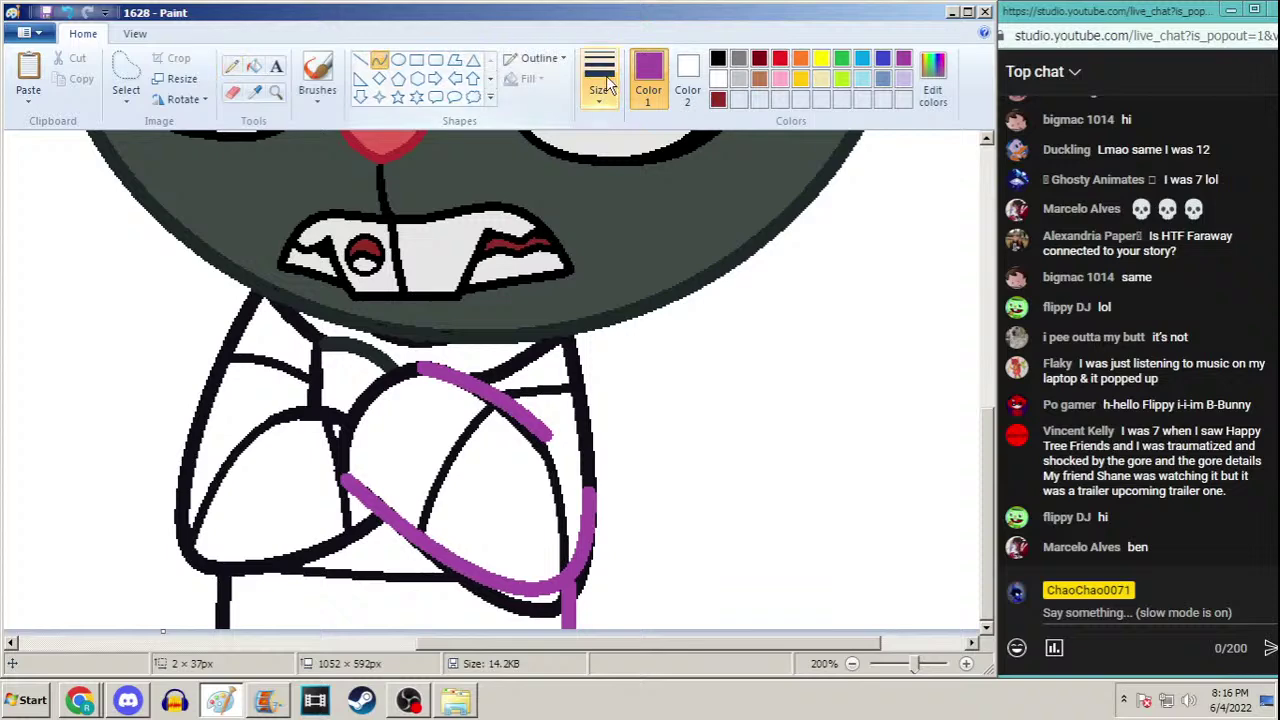
click(598, 75)
click(562, 198)
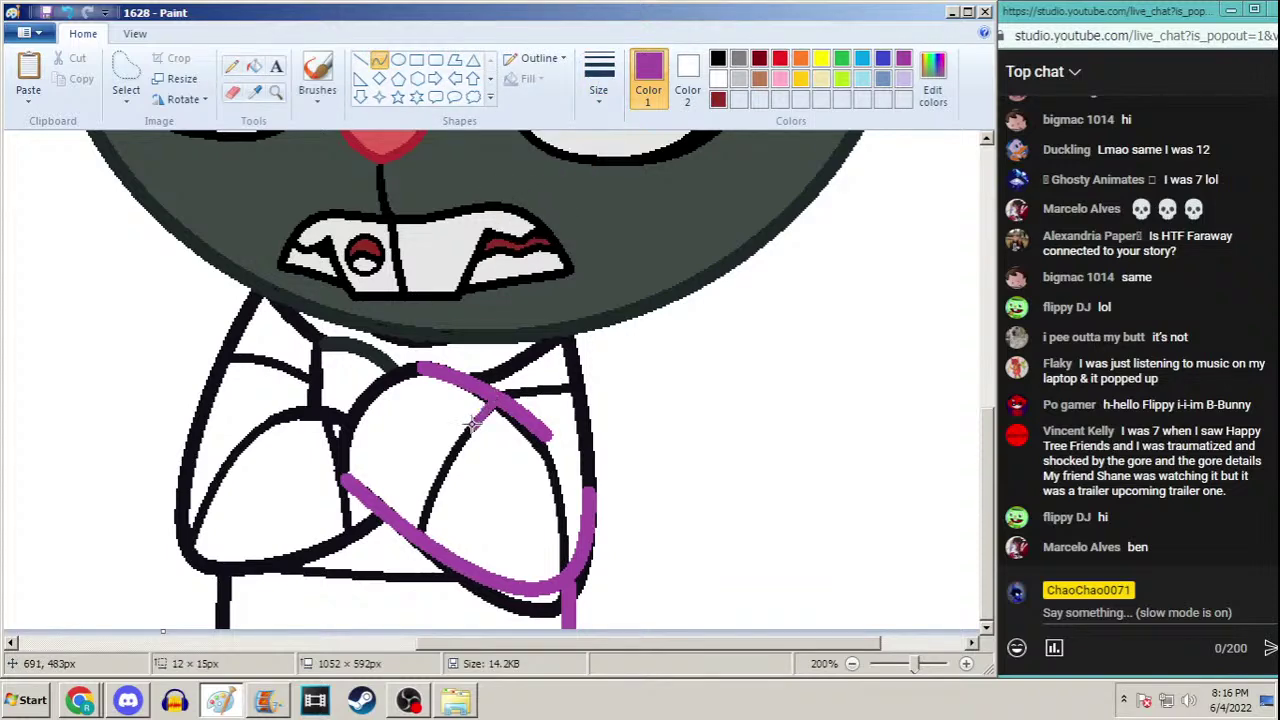
drag(492, 398, 416, 535)
drag(466, 435, 425, 475)
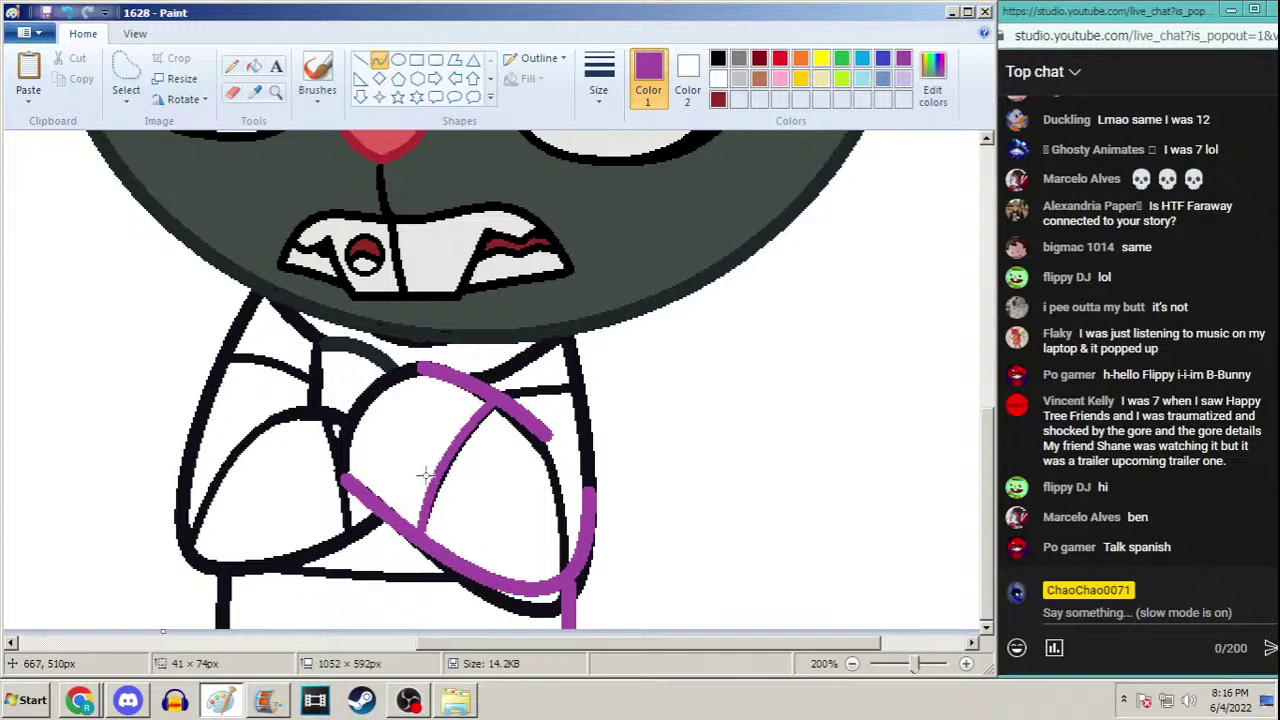
Trace the outer edge of the front crossed arm with a purple curve from its upper line down to the elbow
click(423, 481)
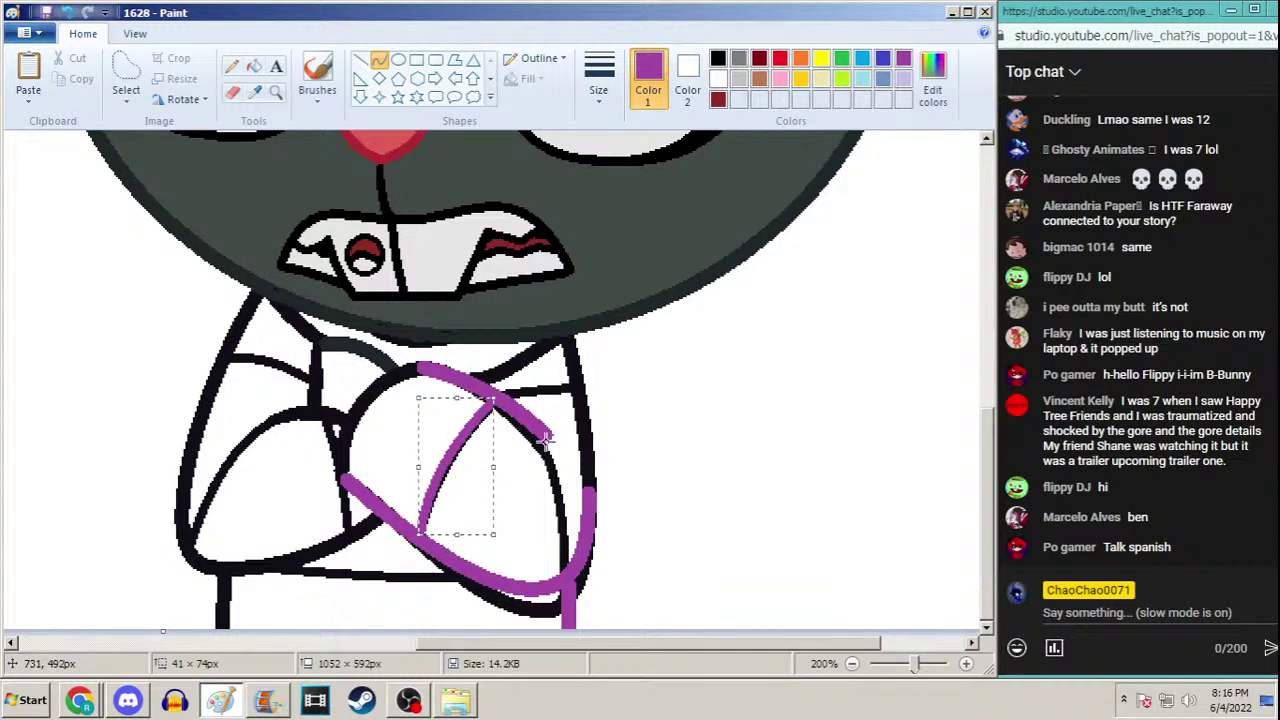
click(231, 66)
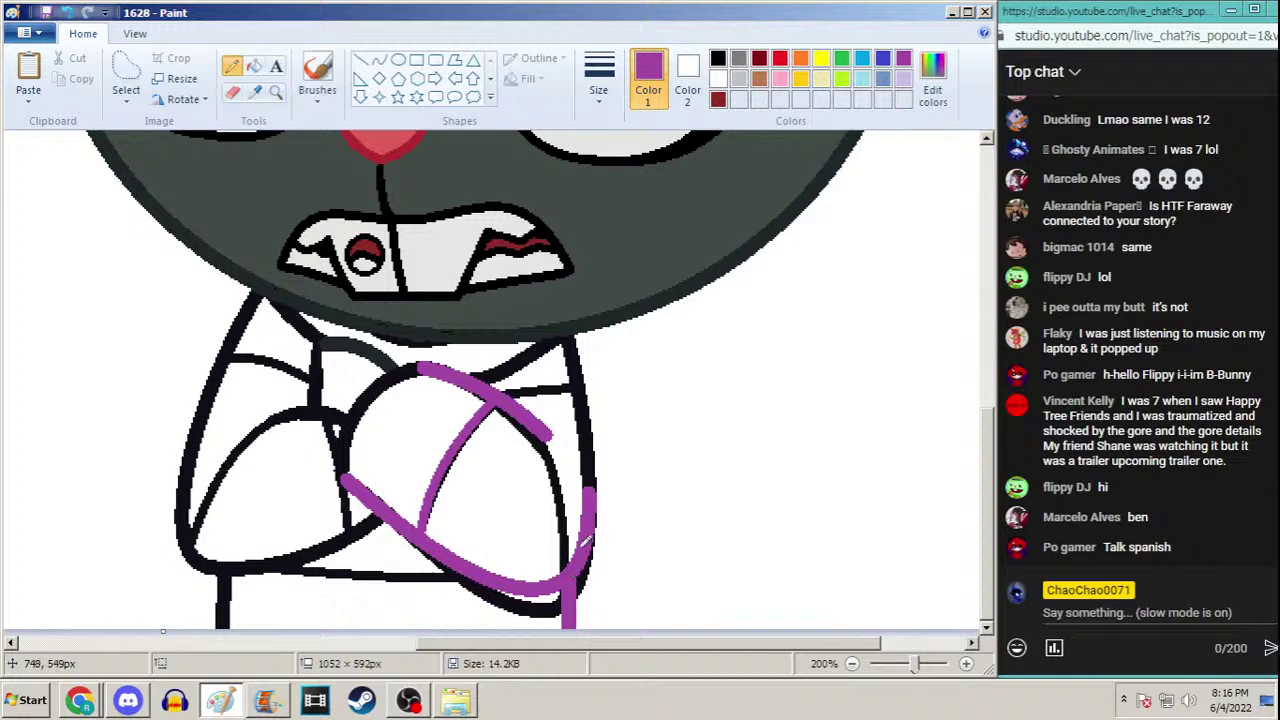
click(379, 60)
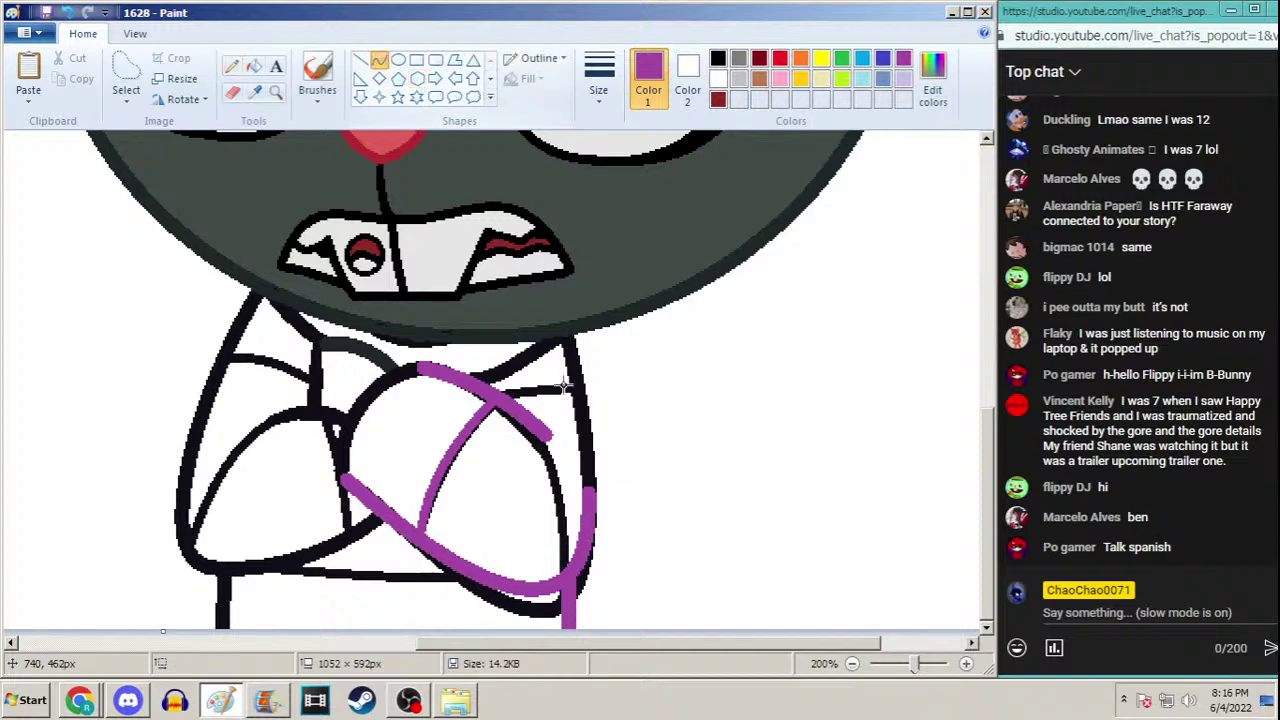
mouse_move(541, 427)
mouse_down()
mouse_move(562, 572)
mouse_move(562, 491)
mouse_move(566, 511)
mouse_up()
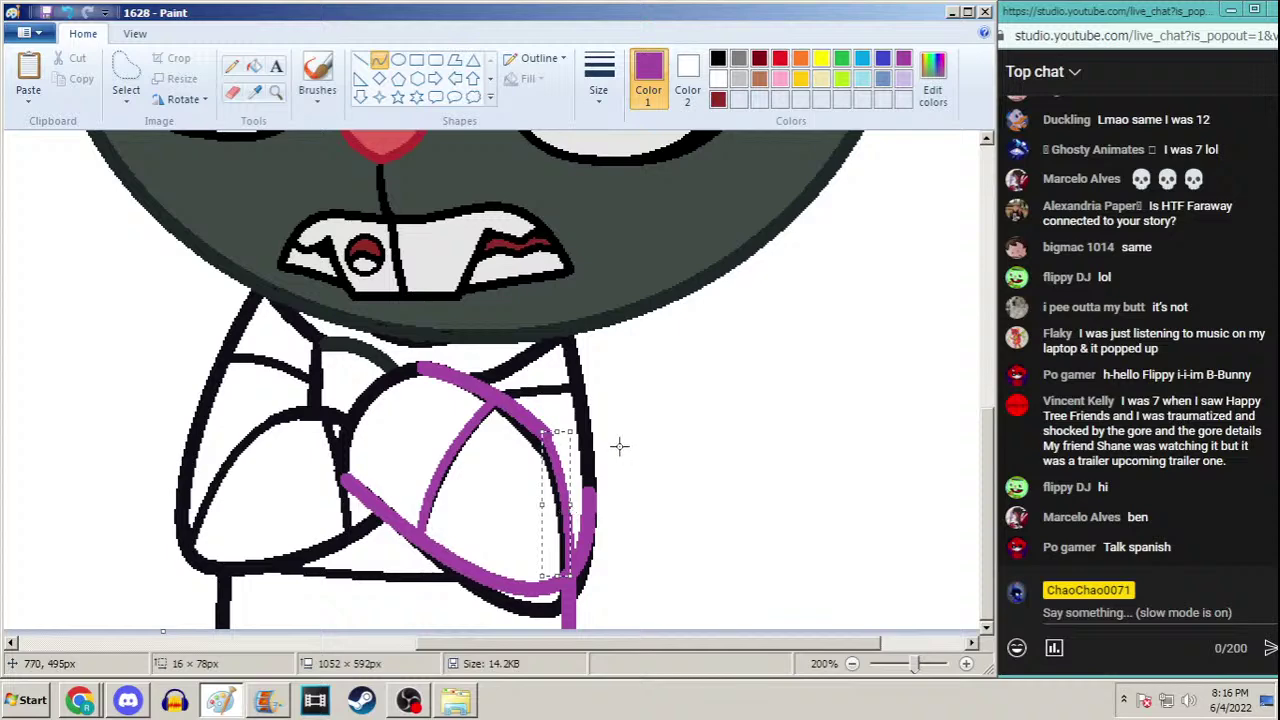
drag(541, 431, 536, 428)
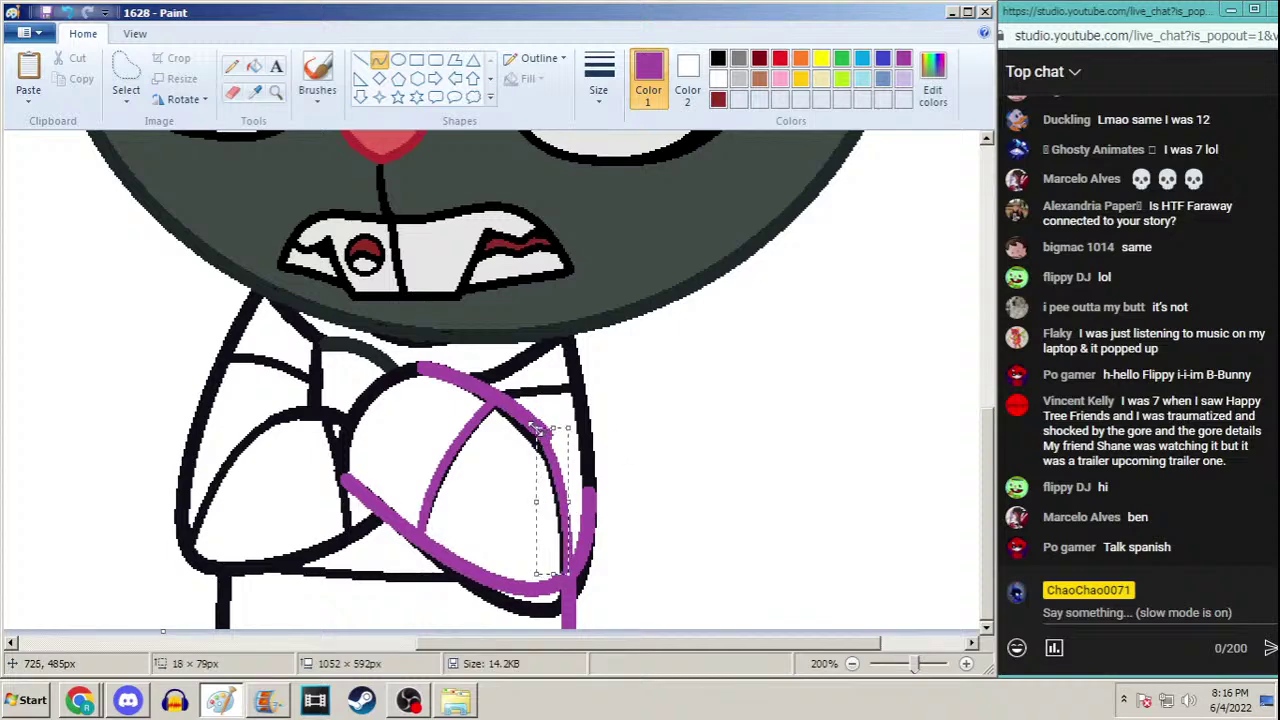
Detach the short black sleeve line from the torso's side and draw a purple line about 46 px wide just above it
click(232, 66)
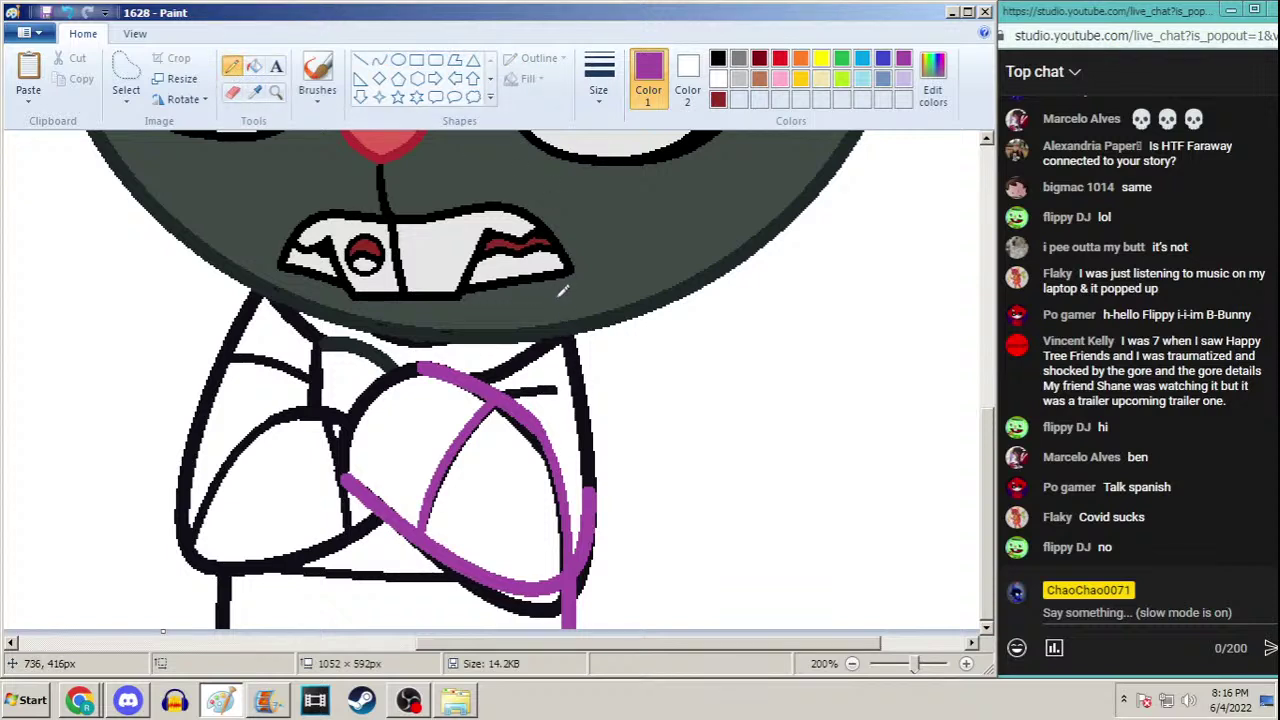
click(379, 60)
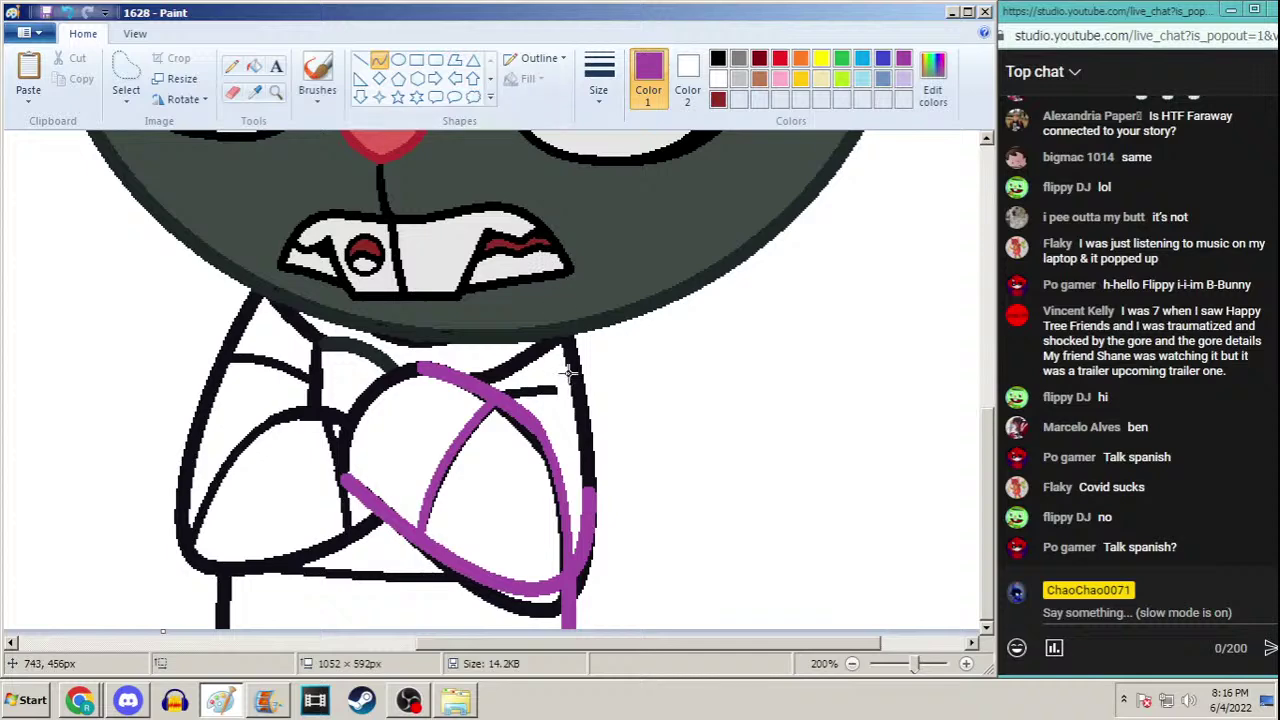
drag(568, 366, 490, 386)
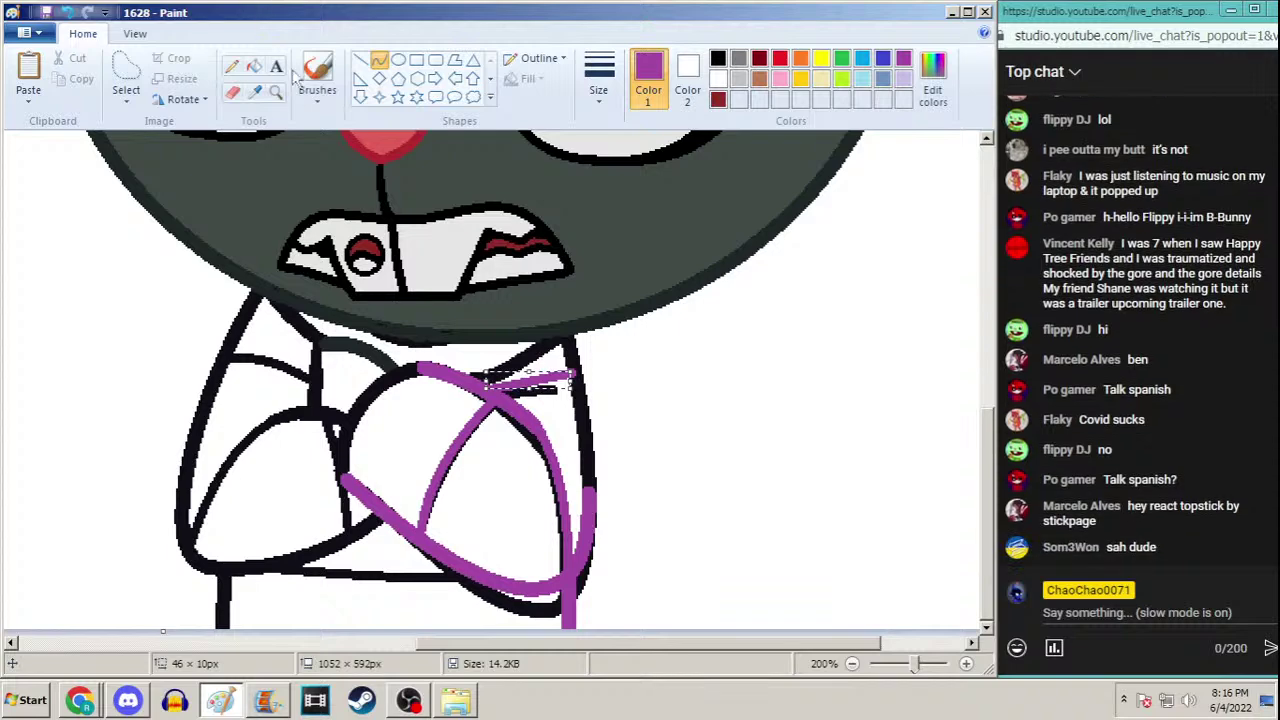
click(598, 80)
click(581, 203)
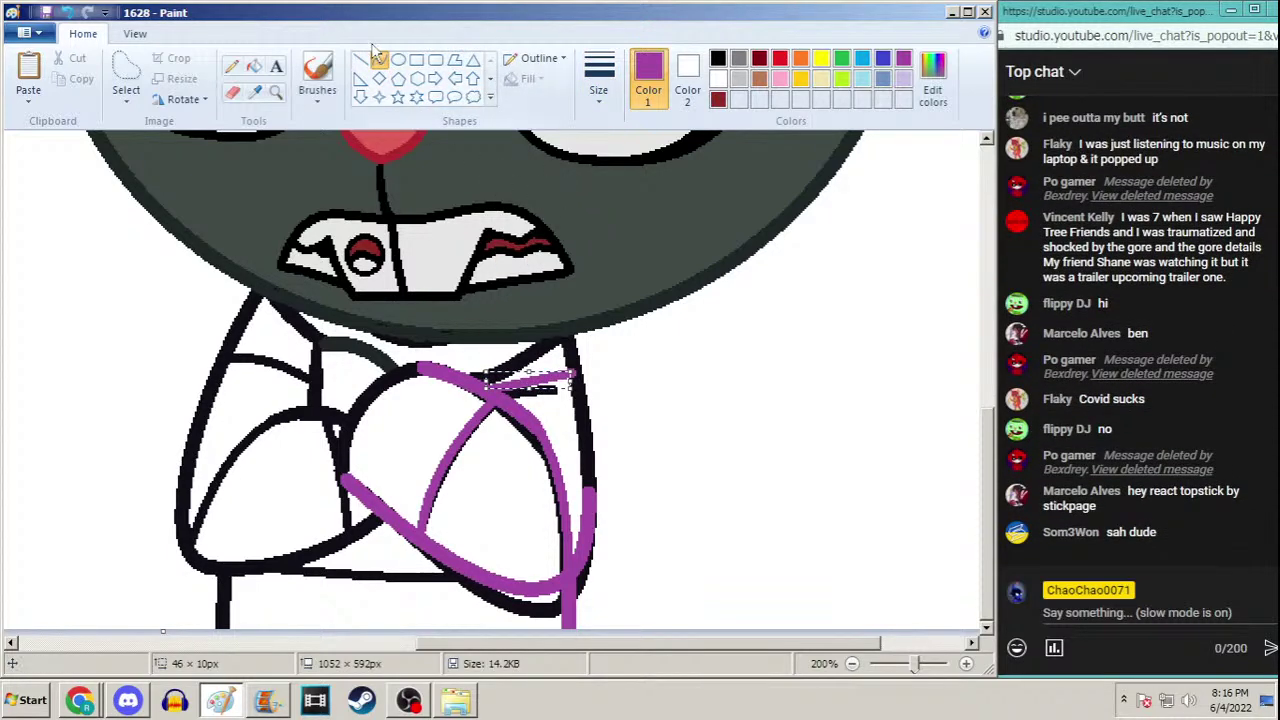
click(598, 78)
click(594, 213)
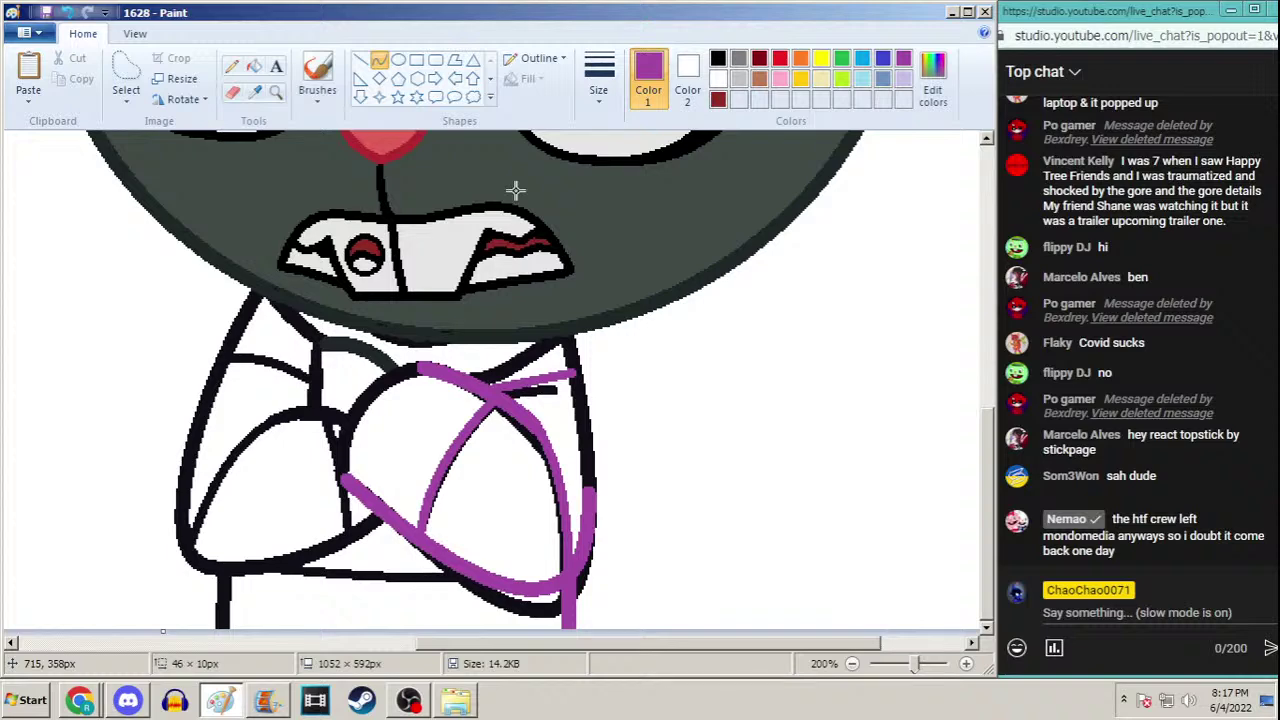
click(231, 66)
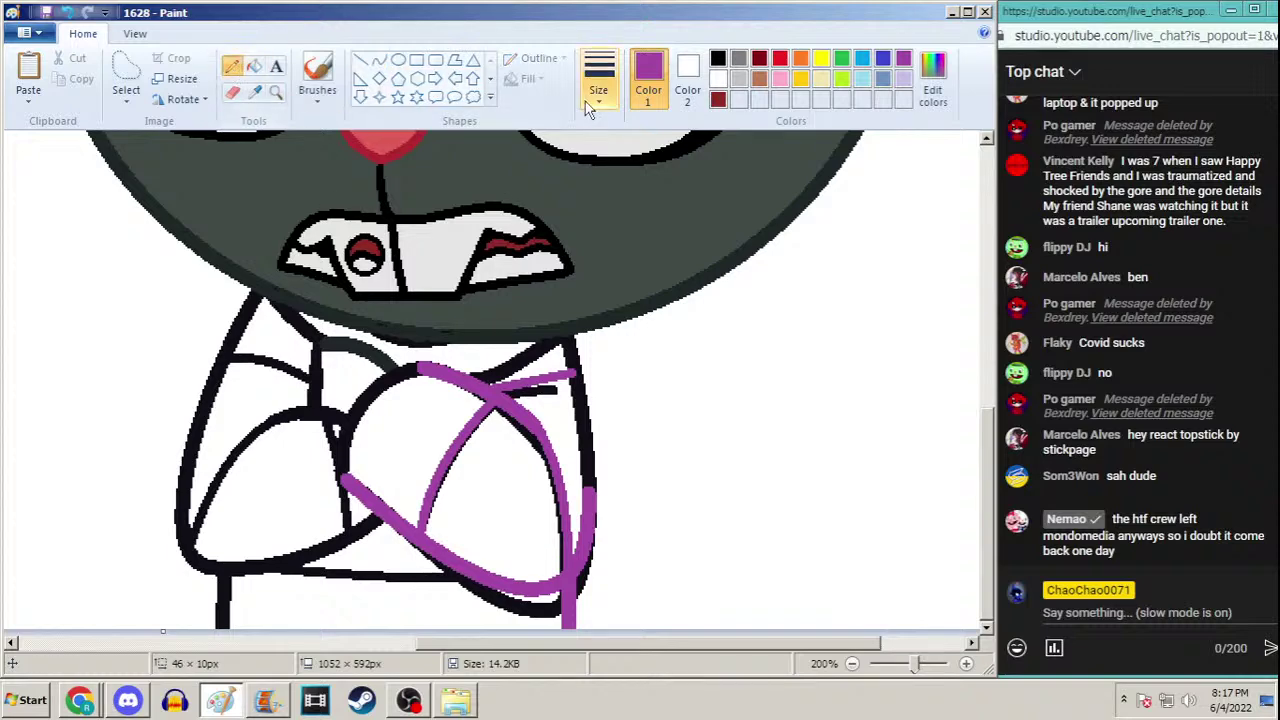
click(379, 60)
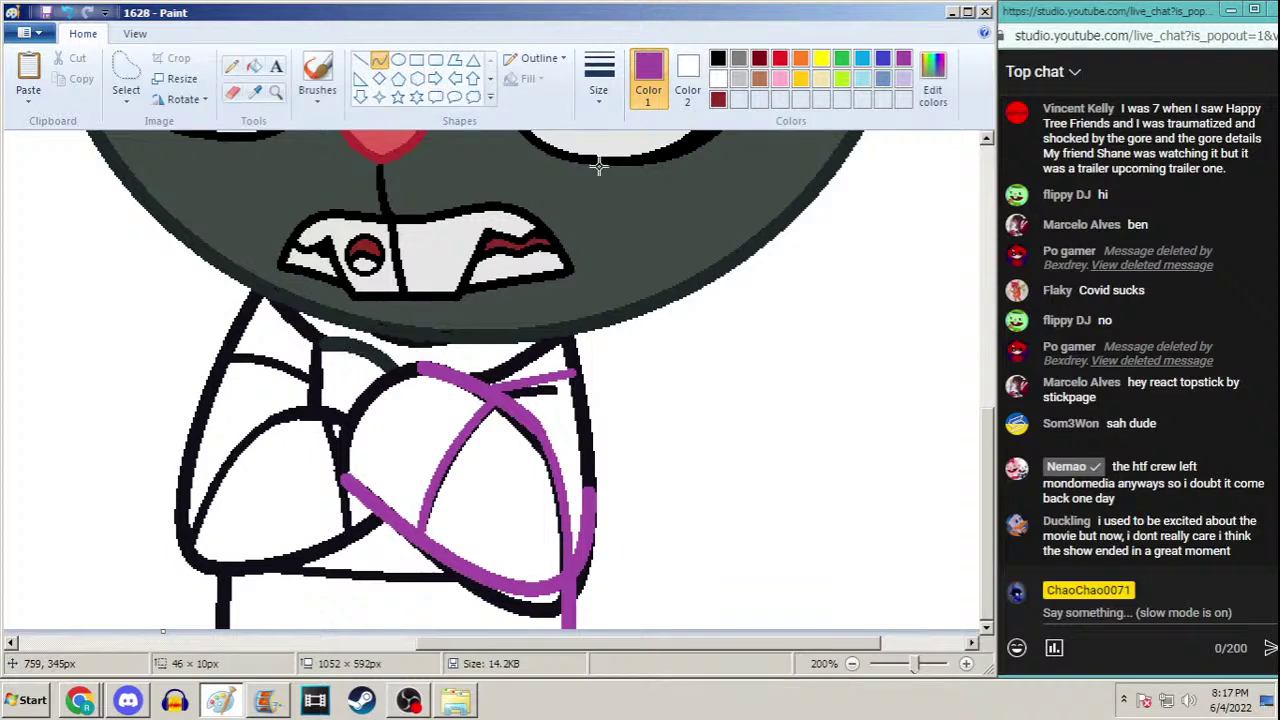
Trace the outer side and lower edge of the back arm with one thicker purple curve ending at its cuff
click(599, 82)
click(520, 255)
mouse_move(198, 422)
mouse_down()
mouse_move(314, 530)
mouse_move(350, 544)
mouse_move(165, 528)
mouse_move(188, 530)
mouse_move(177, 599)
mouse_up()
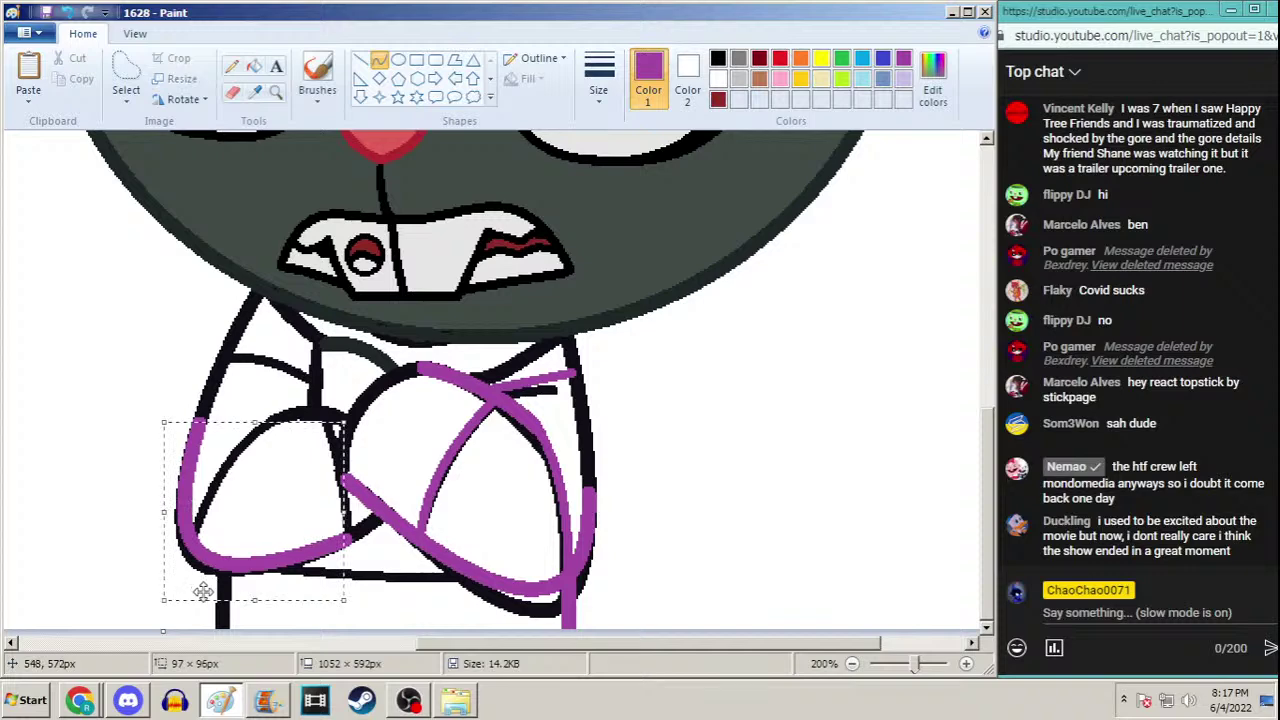
Mark both ends of the black waist line and the top of the torso's side line below the back elbow in purple with the Pencil
click(276, 91)
click(423, 494)
click(231, 66)
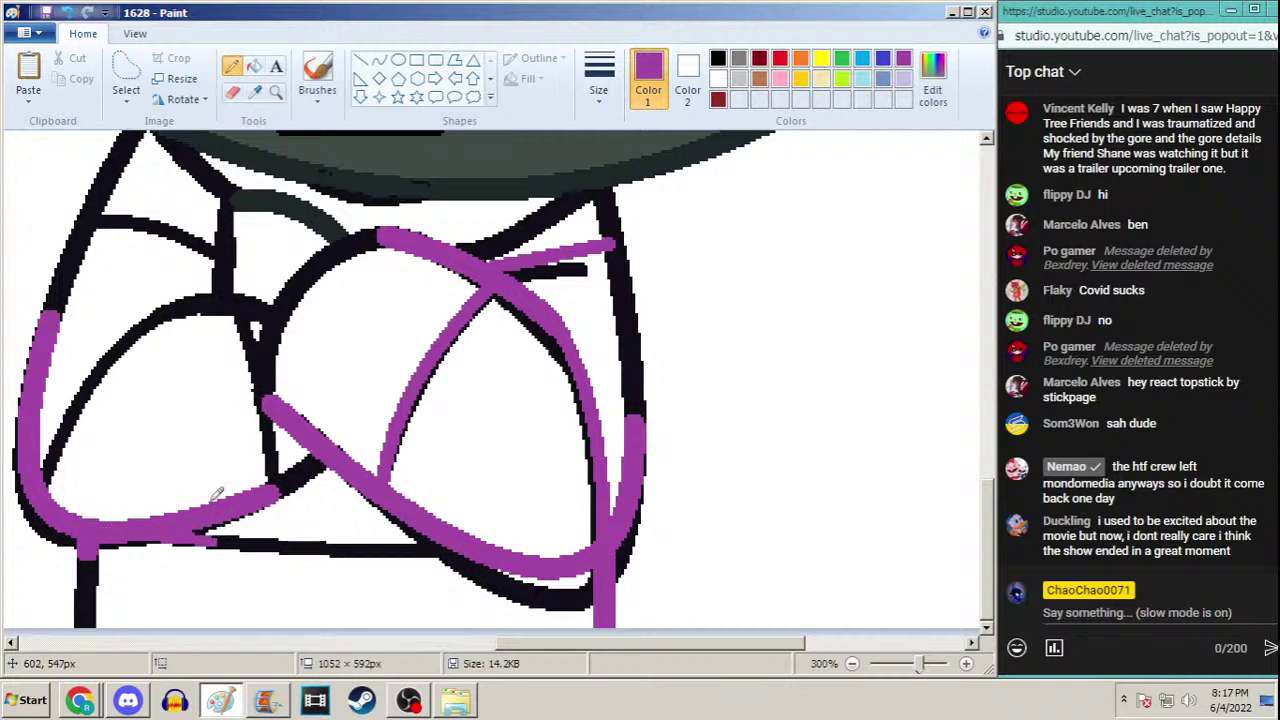
click(254, 66)
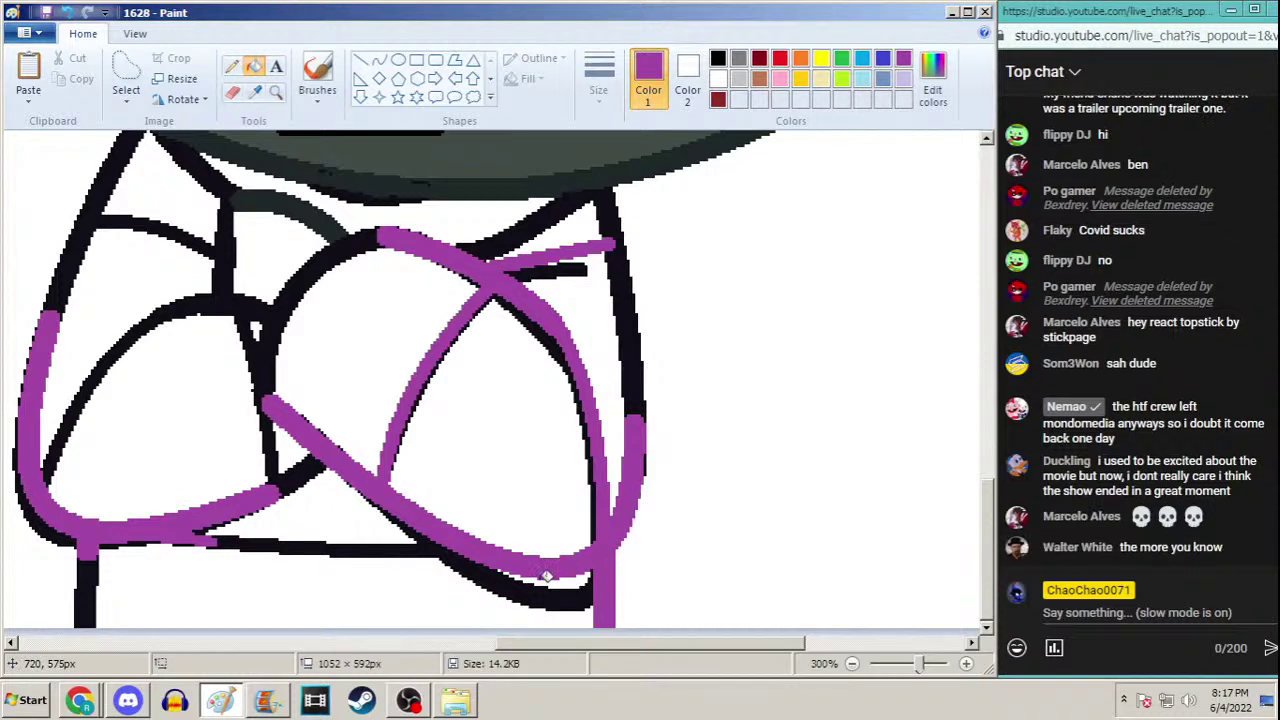
click(231, 66)
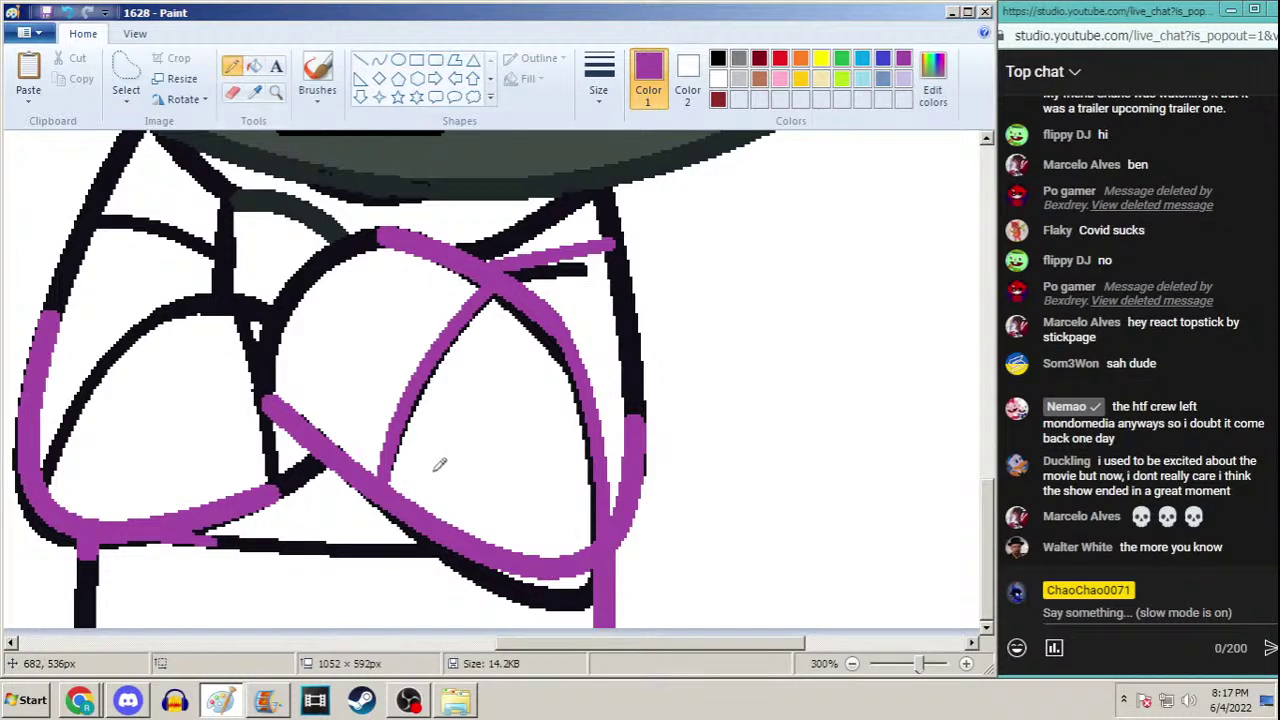
drag(412, 548, 437, 551)
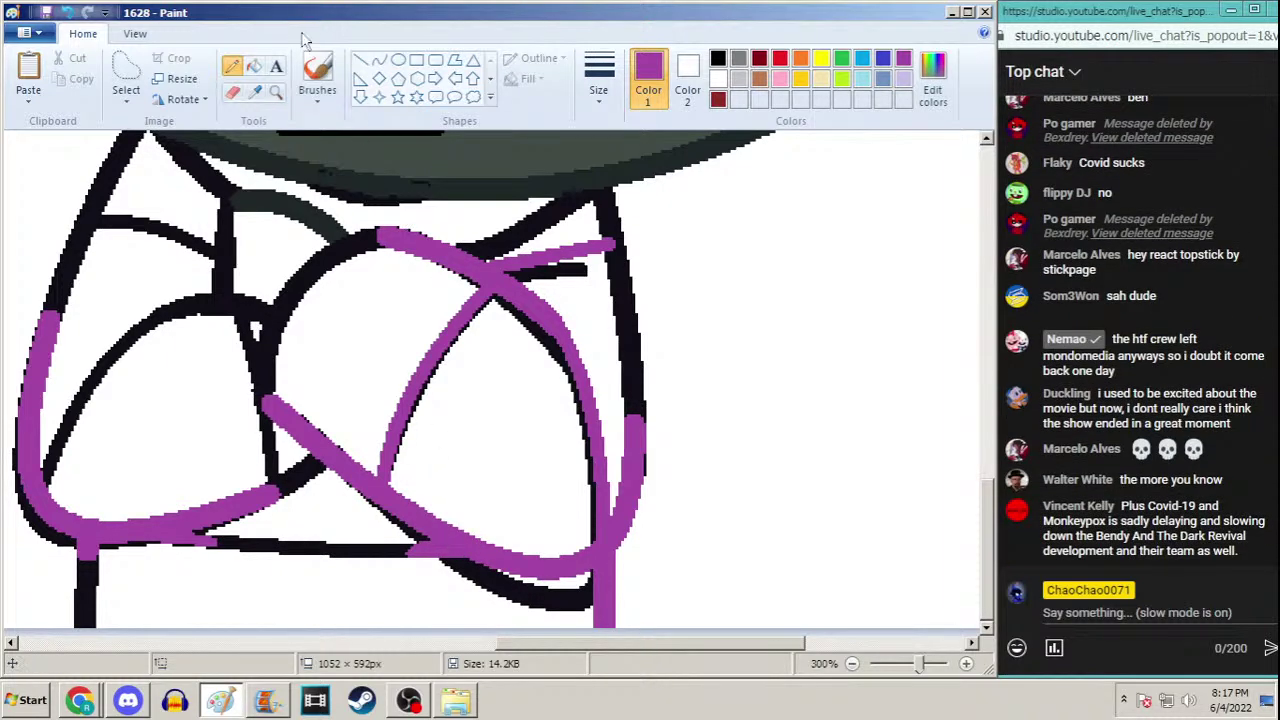
Draw a thick purple curve about 43 px wide over the top of the back arm's cuff, replacing a flatter first attempt
click(379, 60)
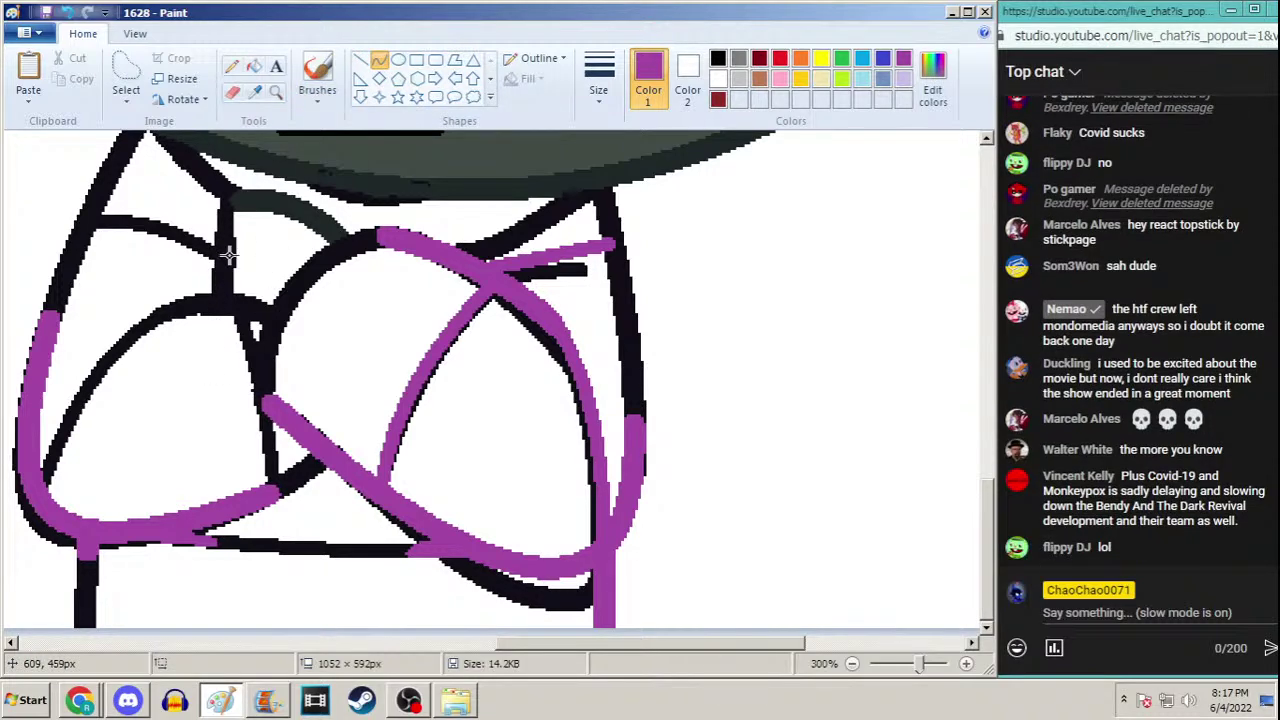
drag(272, 302, 143, 295)
drag(237, 289, 257, 318)
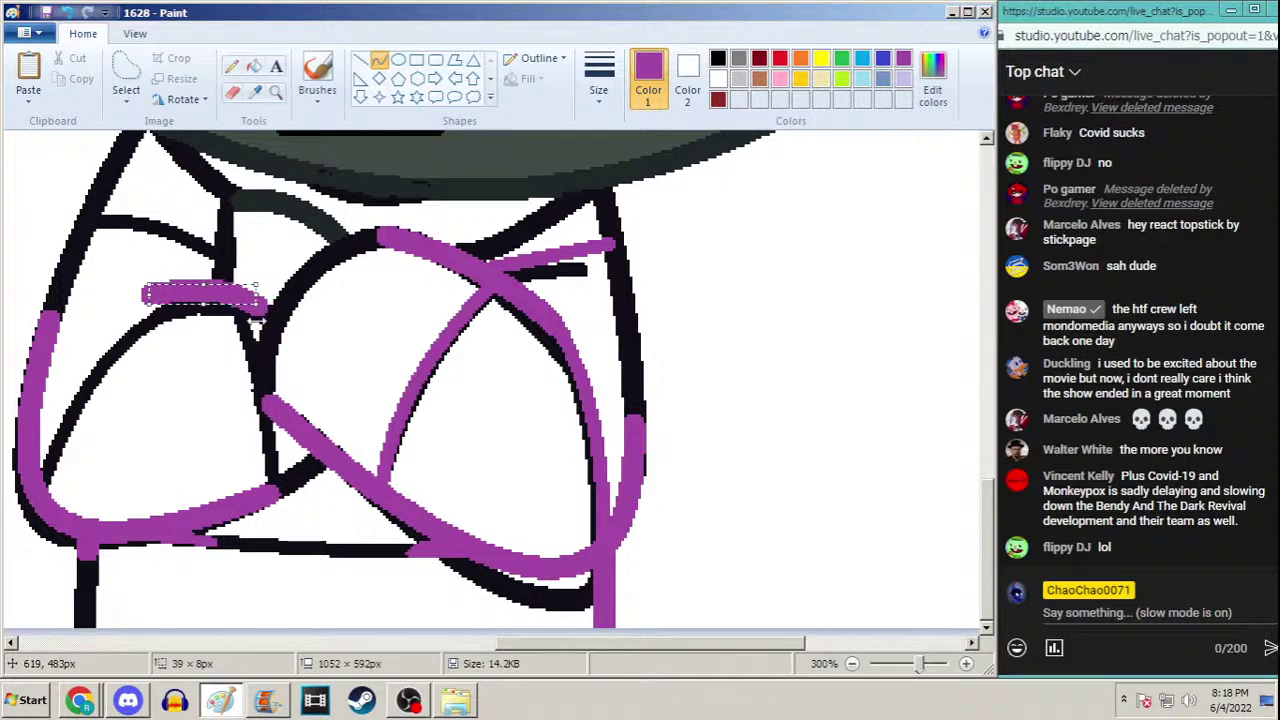
click(66, 12)
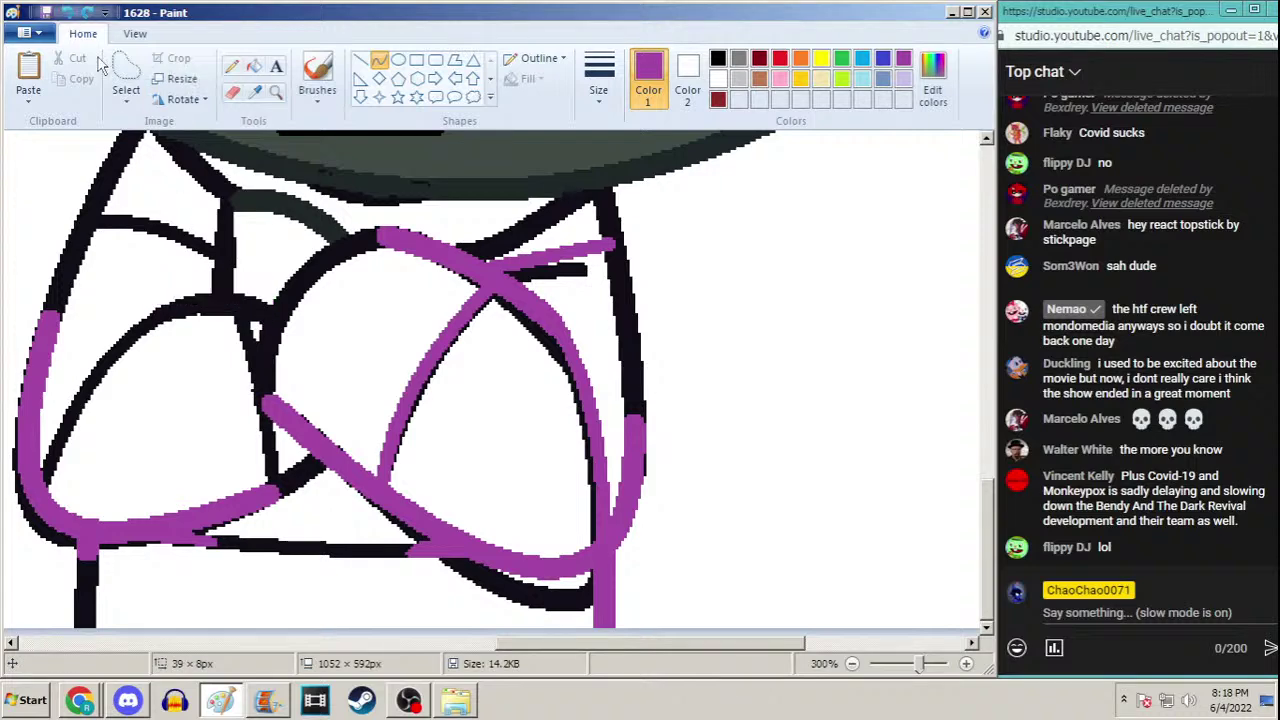
drag(148, 288, 243, 293)
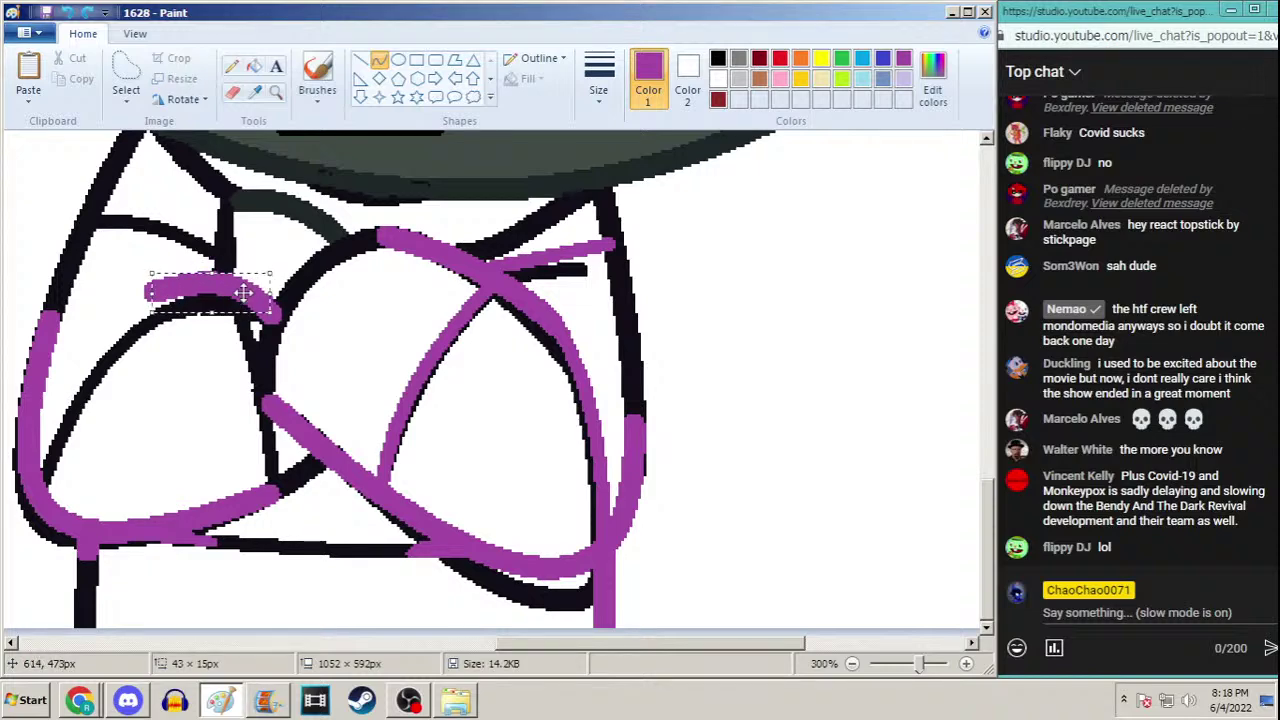
click(256, 68)
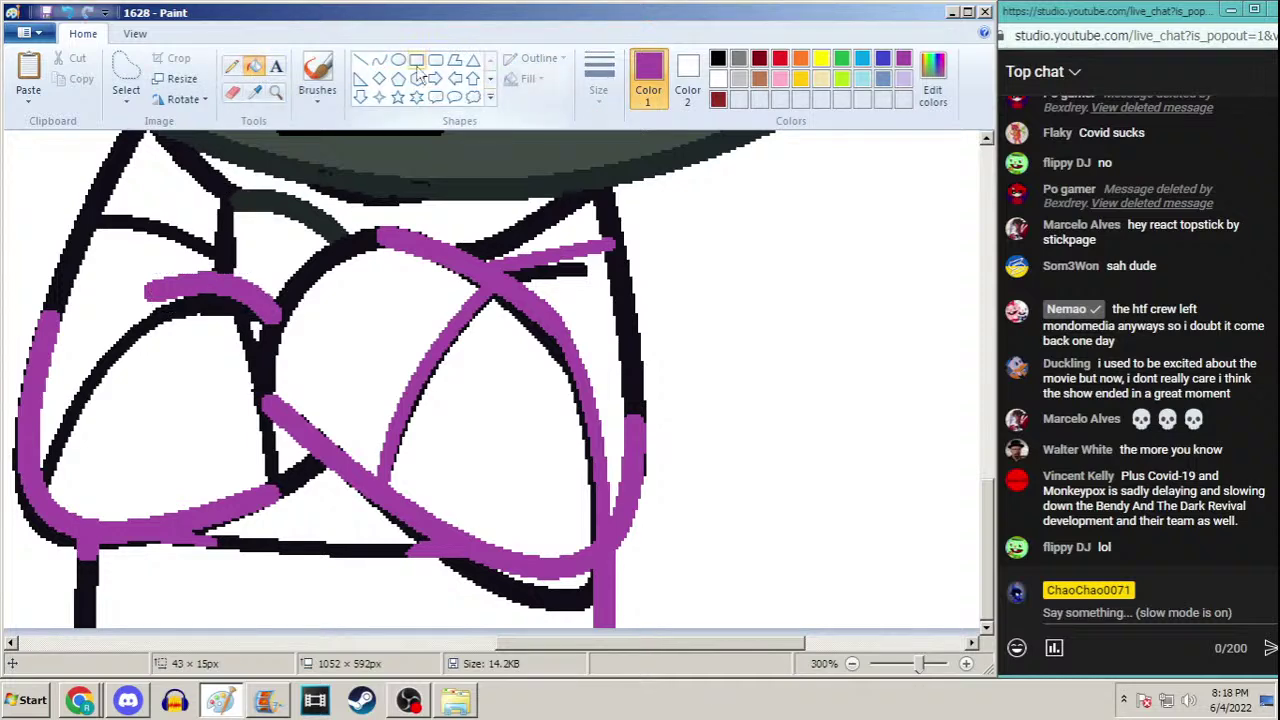
Trace the rounded end of the front arm with a thick purple curve joining its upper and lower edges
click(379, 60)
drag(376, 232, 265, 400)
drag(352, 268, 274, 236)
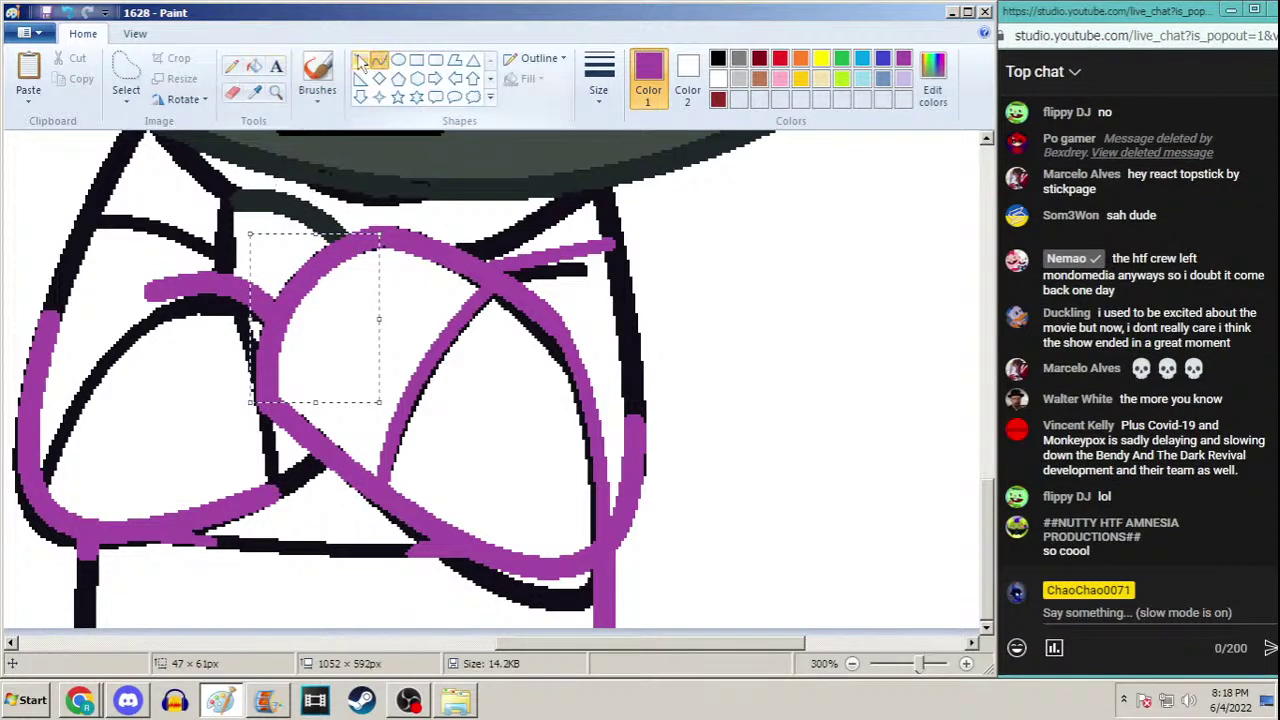
Trace the near-vertical cuff line of the back arm in purple with a thinner Curve line
click(600, 90)
click(557, 205)
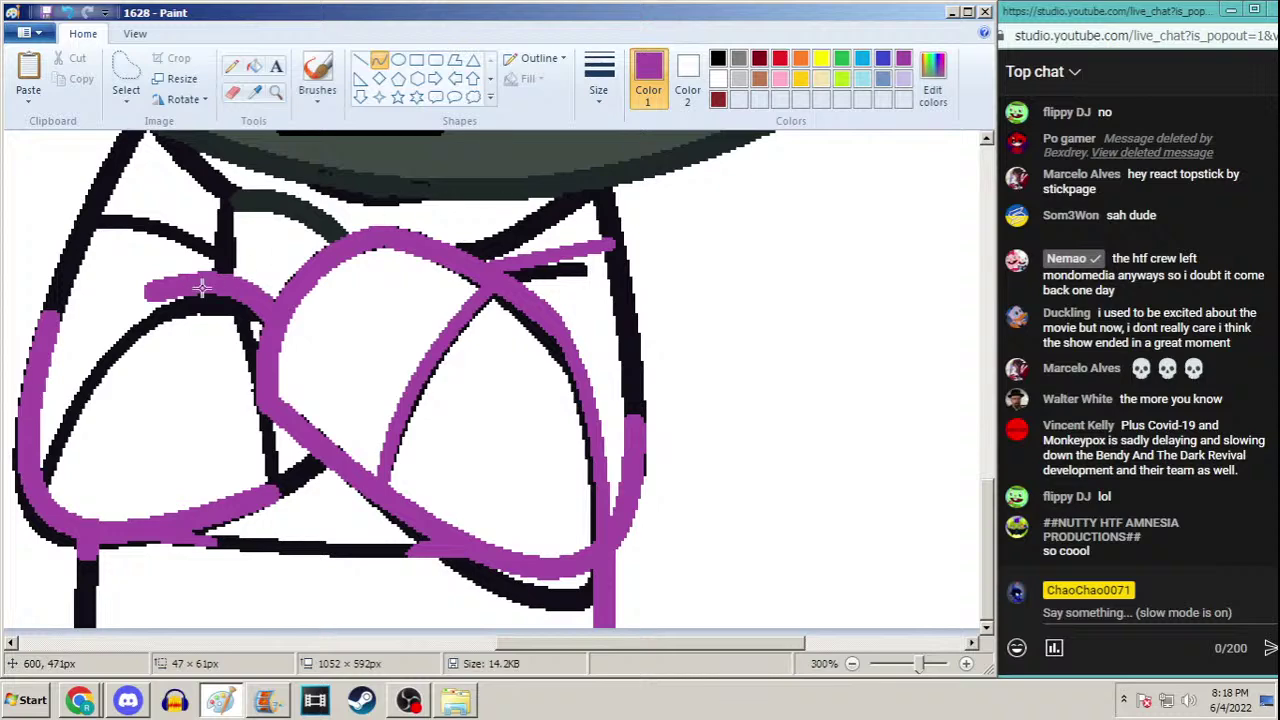
drag(238, 294, 268, 485)
drag(260, 350, 257, 371)
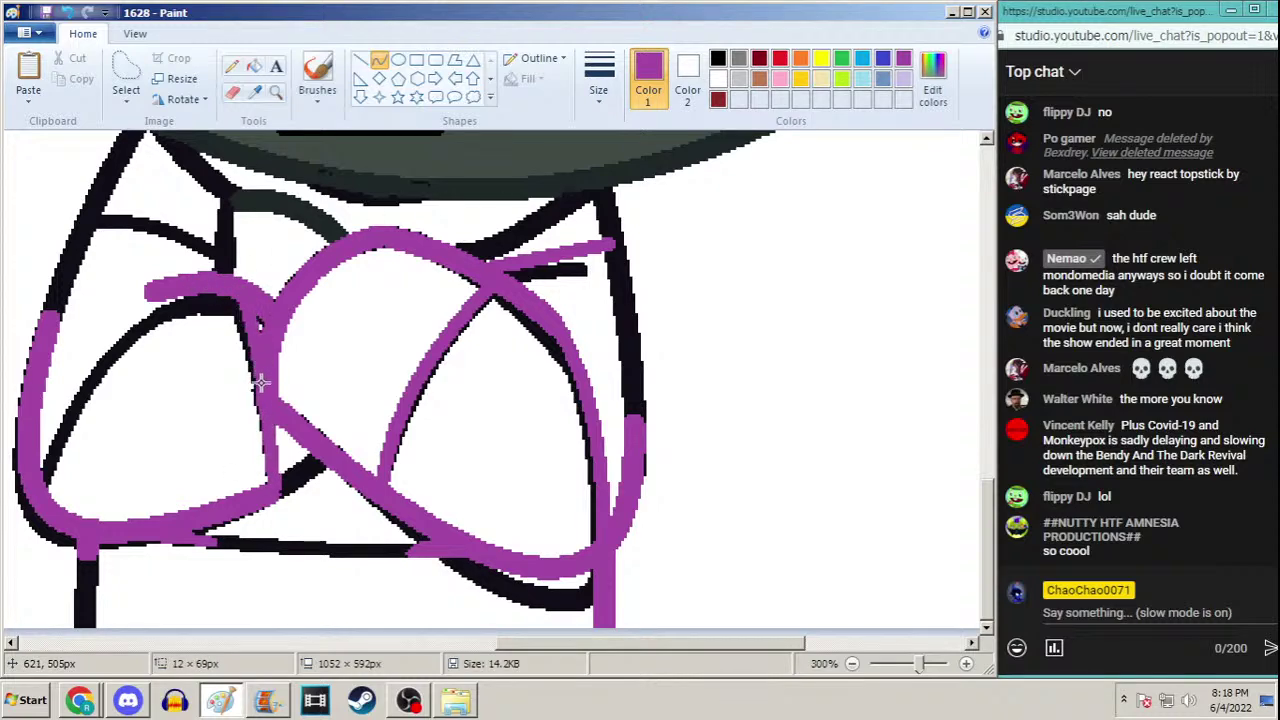
click(258, 385)
Trace the upper edge of the back forearm down to the elbow with a purple curve and trim the protruding line end above it
drag(182, 285, 40, 466)
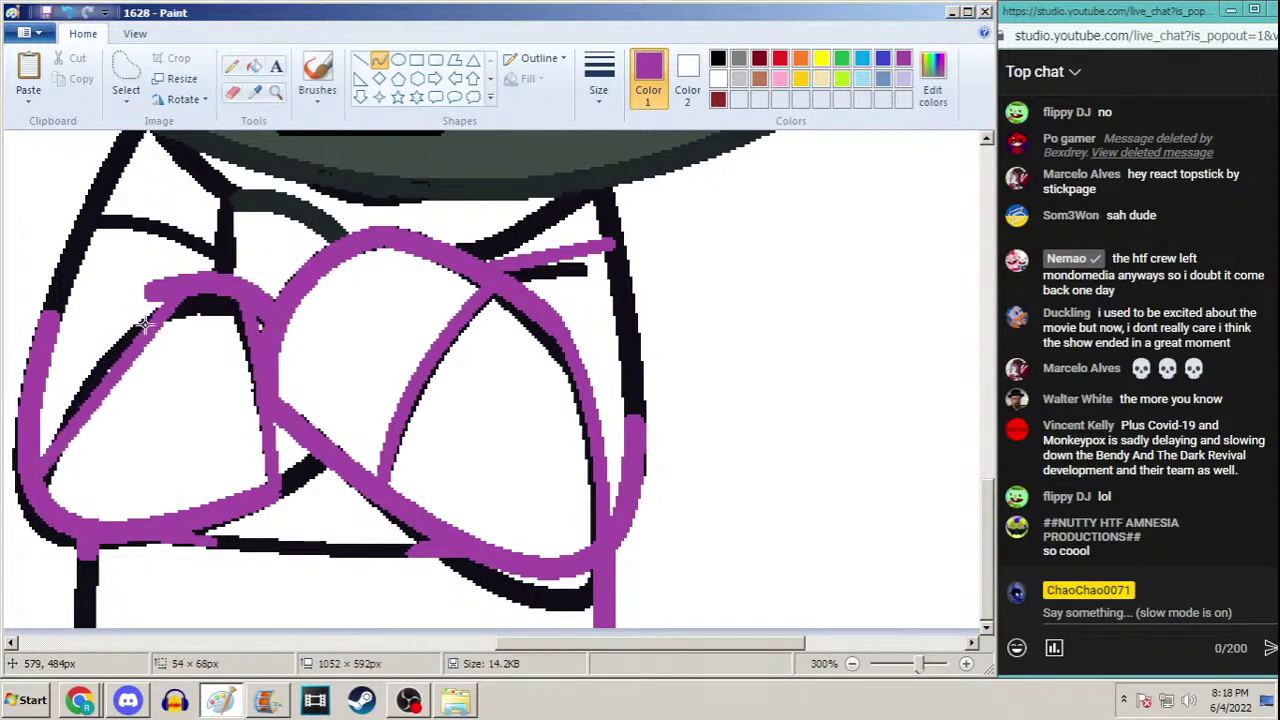
drag(110, 378, 45, 383)
click(50, 348)
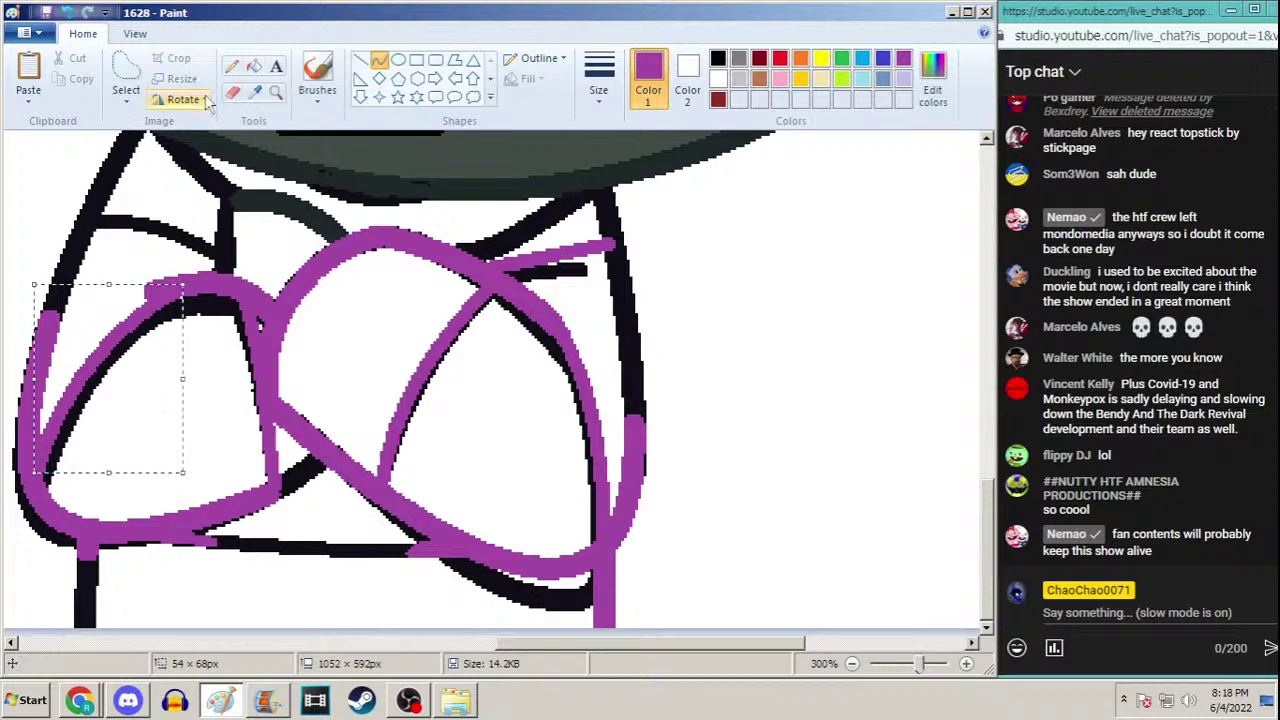
click(231, 65)
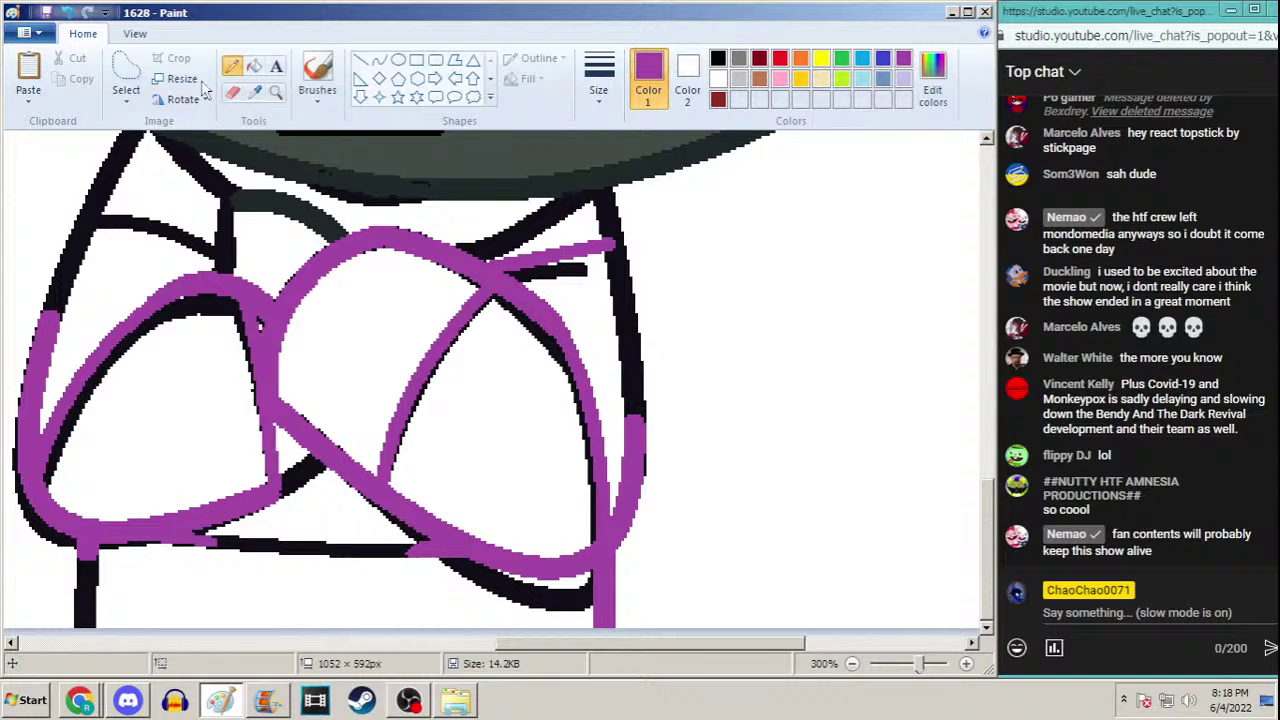
Fill the black waist line, the torso's side line and the short segment between the crossed arms with purple
click(254, 66)
click(212, 541)
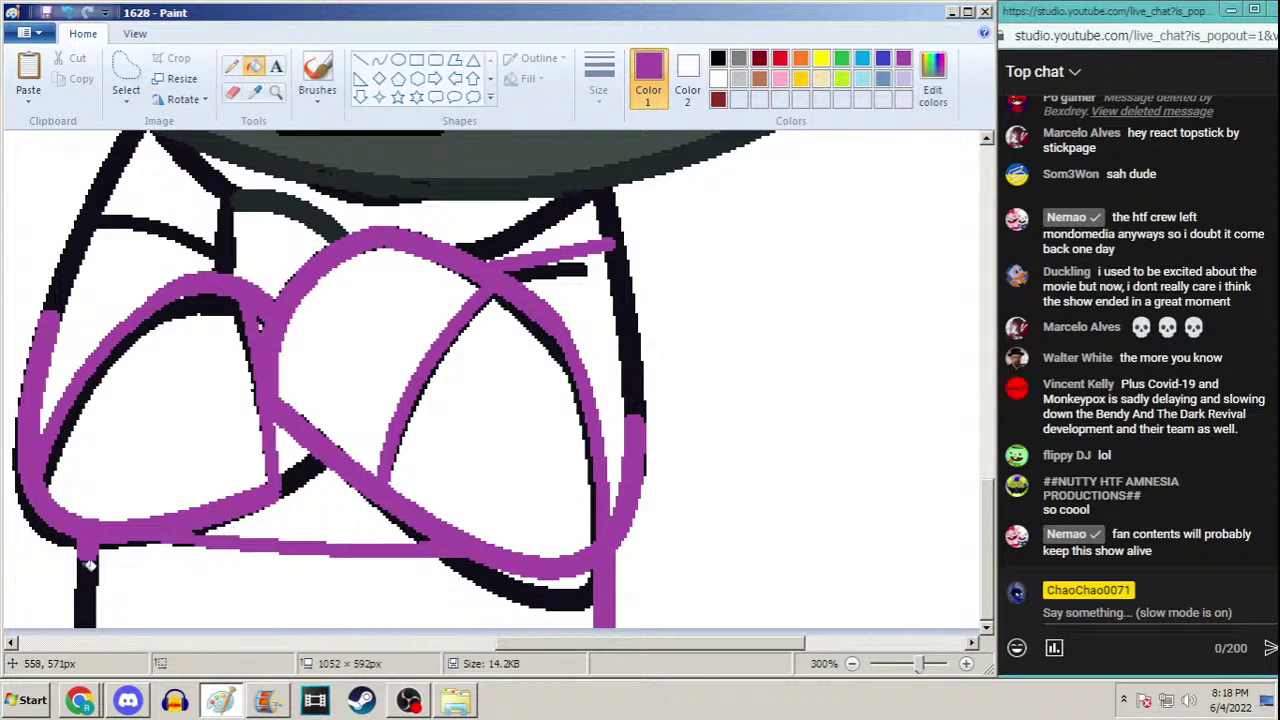
click(88, 565)
right_click(301, 468)
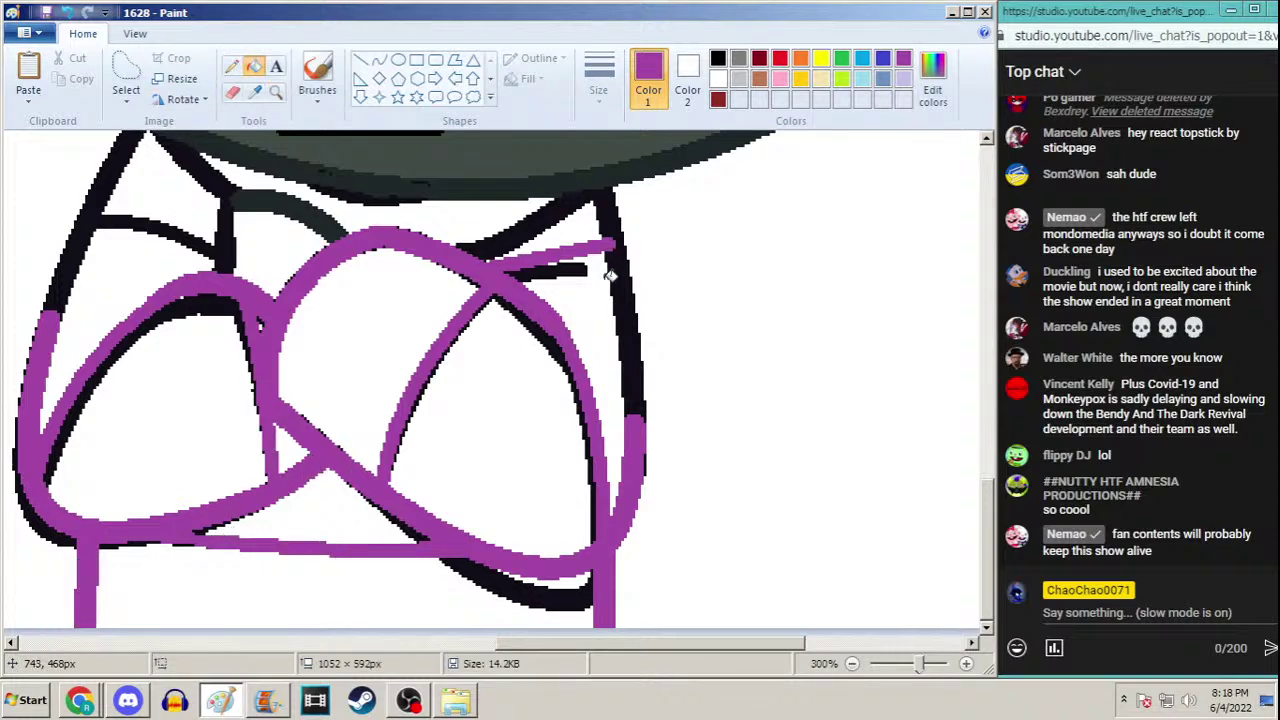
Erase the leftover short black sleeve line, pick the outline black, and fill the back forearm with black and then white to clear old lines
right_click(568, 267)
click(255, 91)
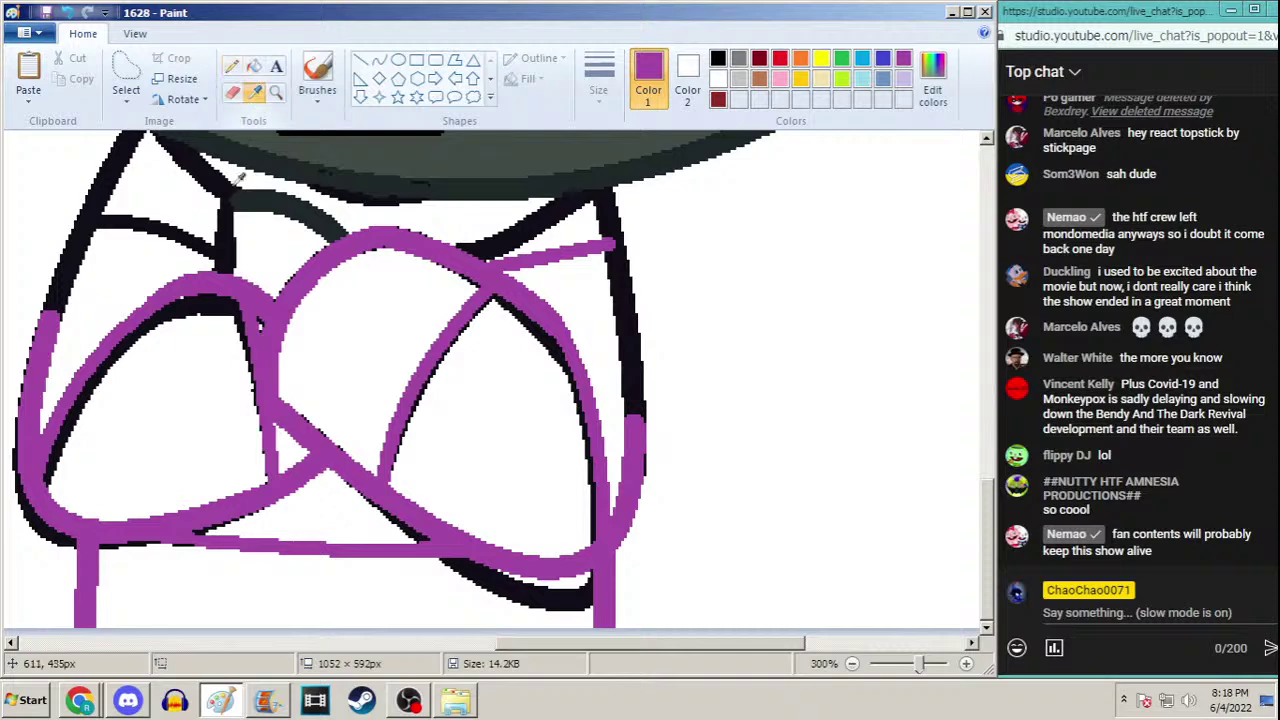
click(213, 297)
click(171, 357)
right_click(168, 362)
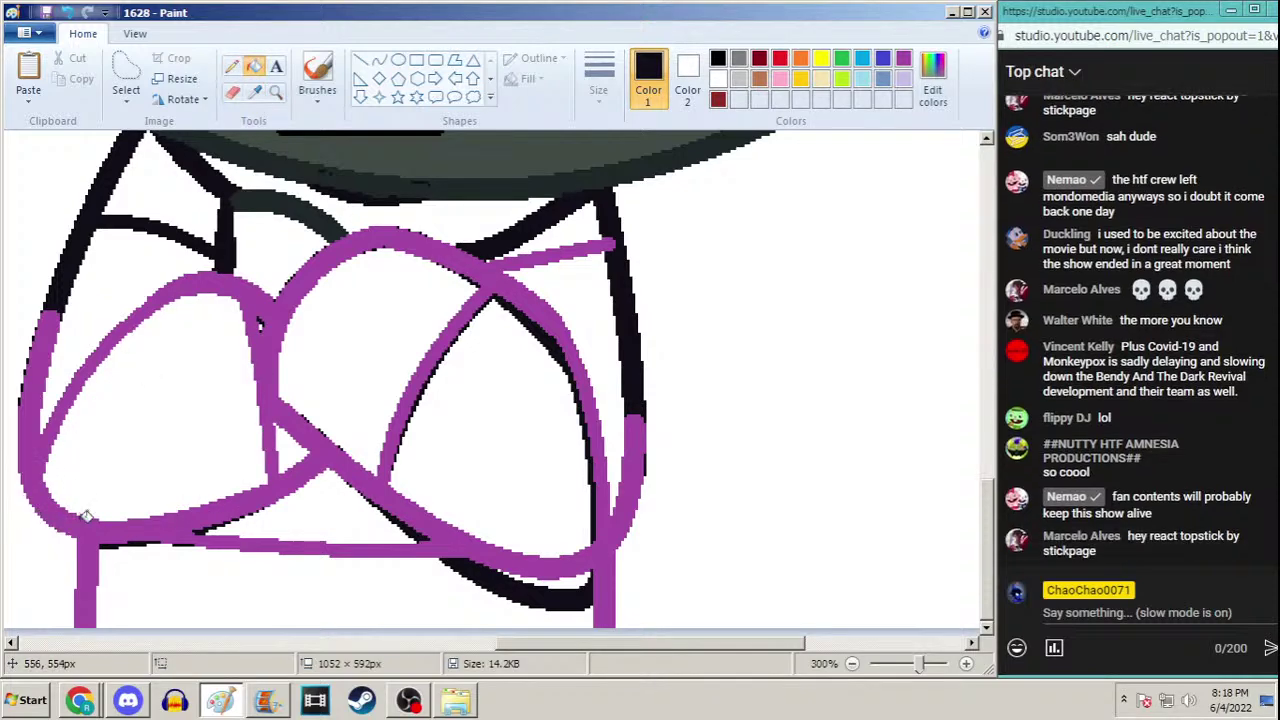
Clear old black lines by filling the gap below the arms and both front arm sections black then white, and fill the remnants underneath white
click(323, 515)
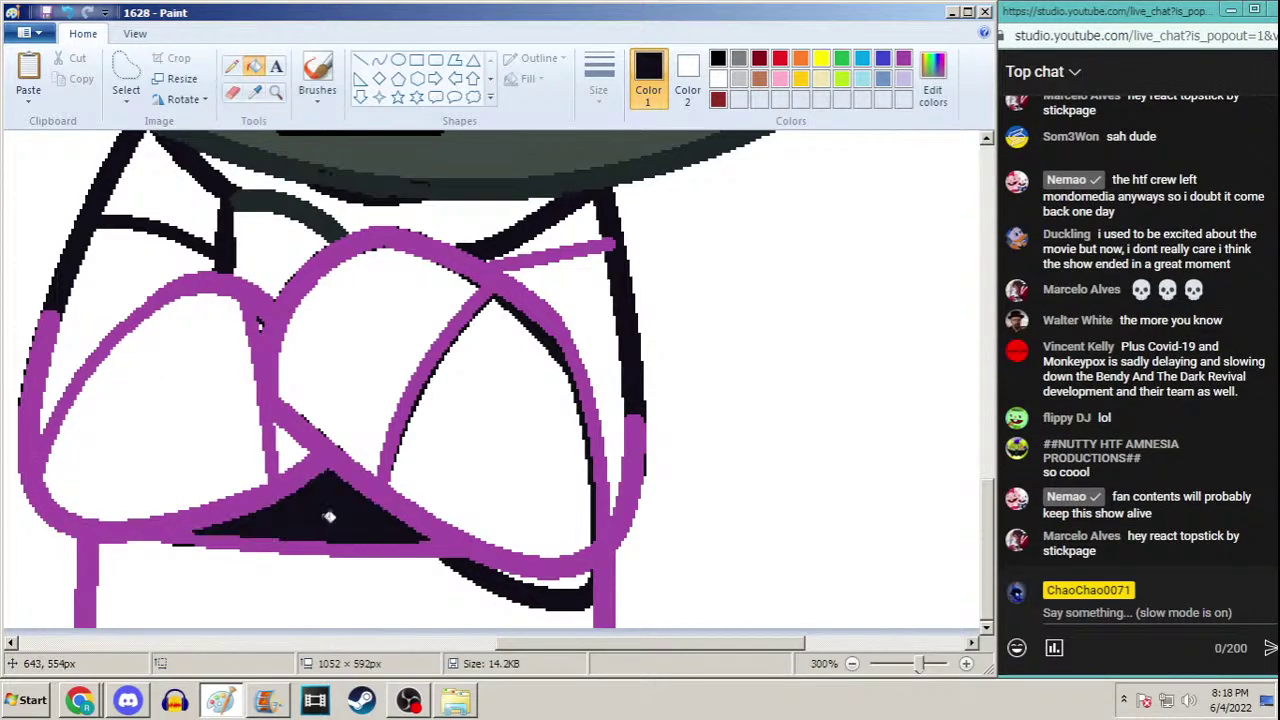
right_click(325, 515)
click(334, 371)
right_click(334, 371)
click(474, 420)
right_click(474, 420)
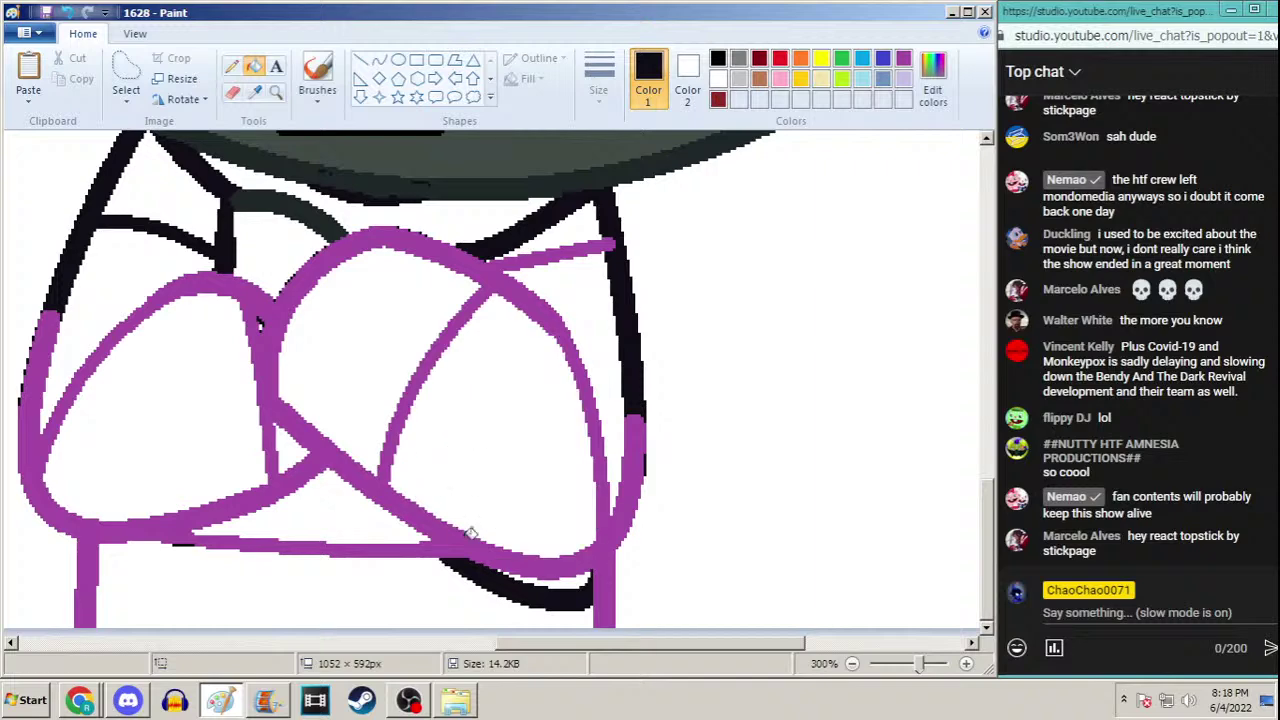
right_click(480, 575)
right_click(181, 543)
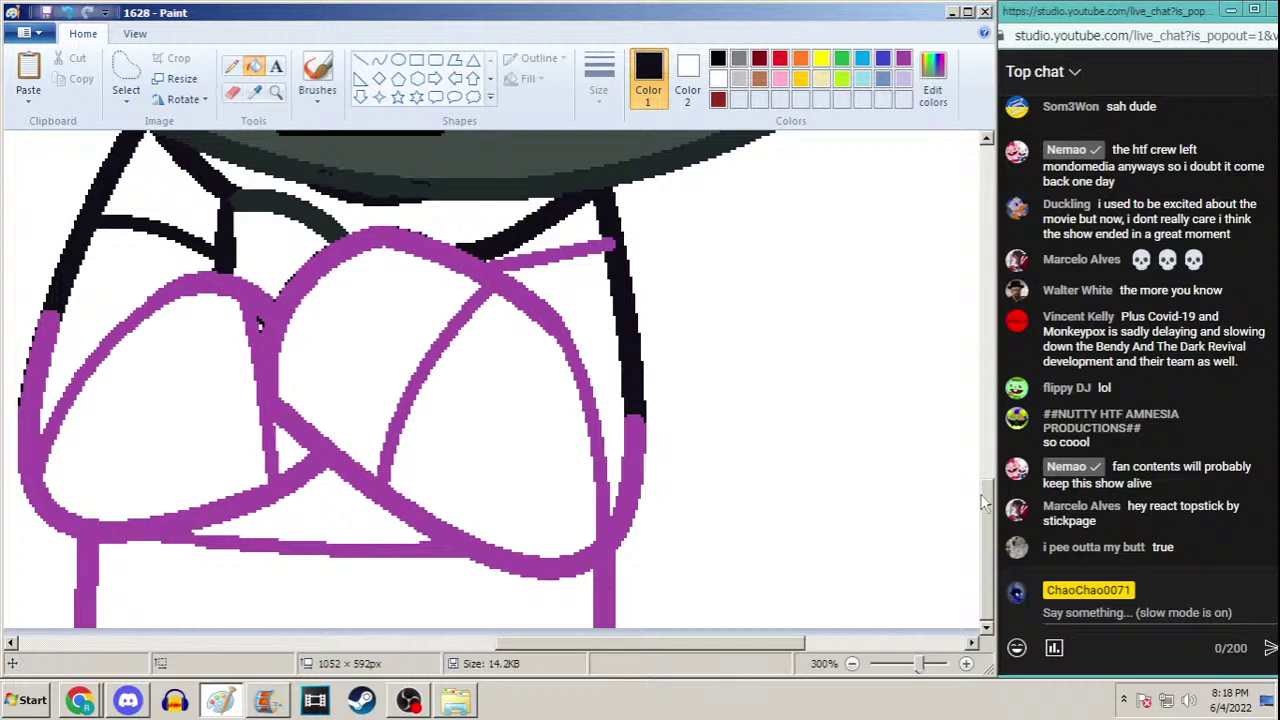
Pick the purple outline colour and draw a thin purple curve across the upper arm, just above the old black sleeve line
scroll(988, 520, up, 3)
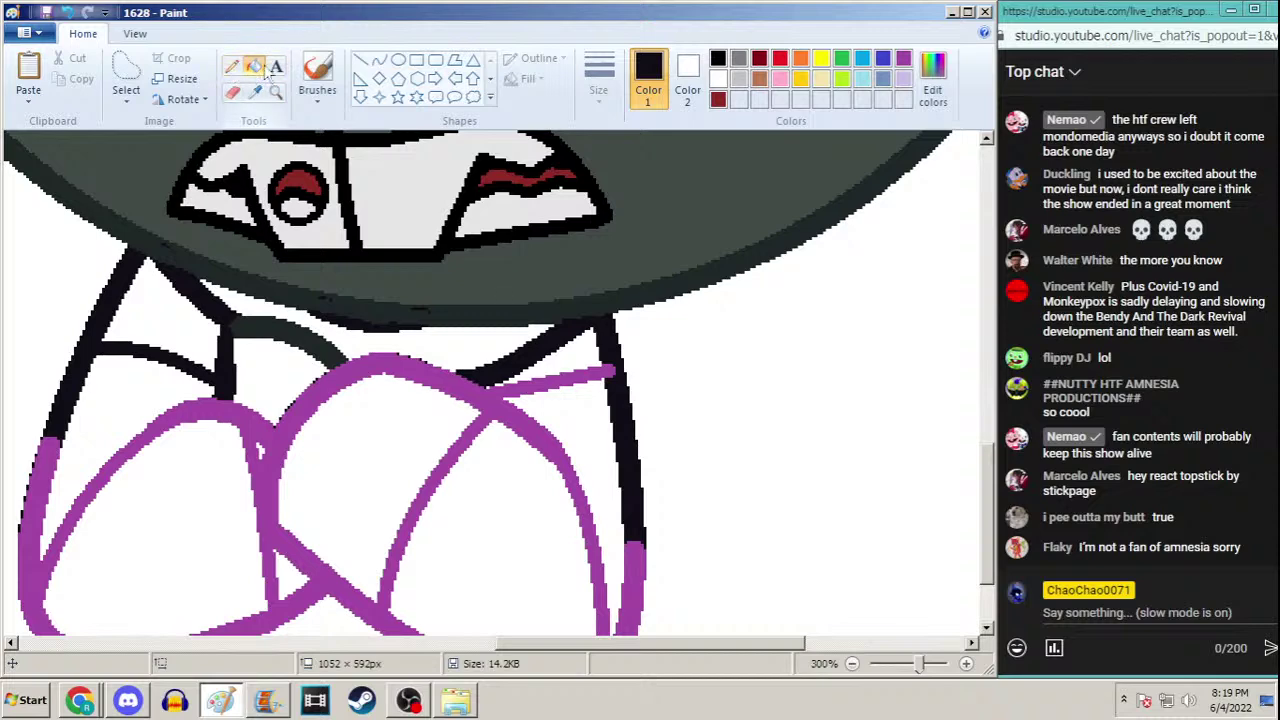
click(231, 66)
click(607, 97)
click(557, 128)
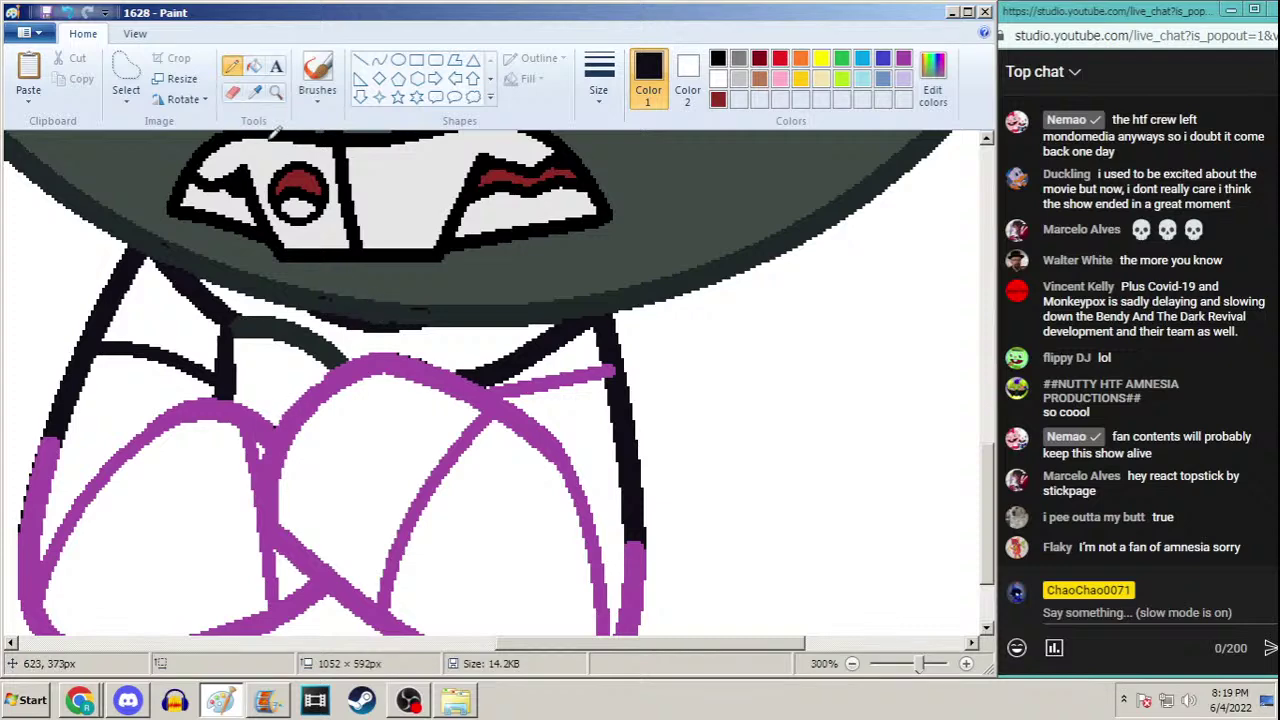
click(255, 91)
click(337, 370)
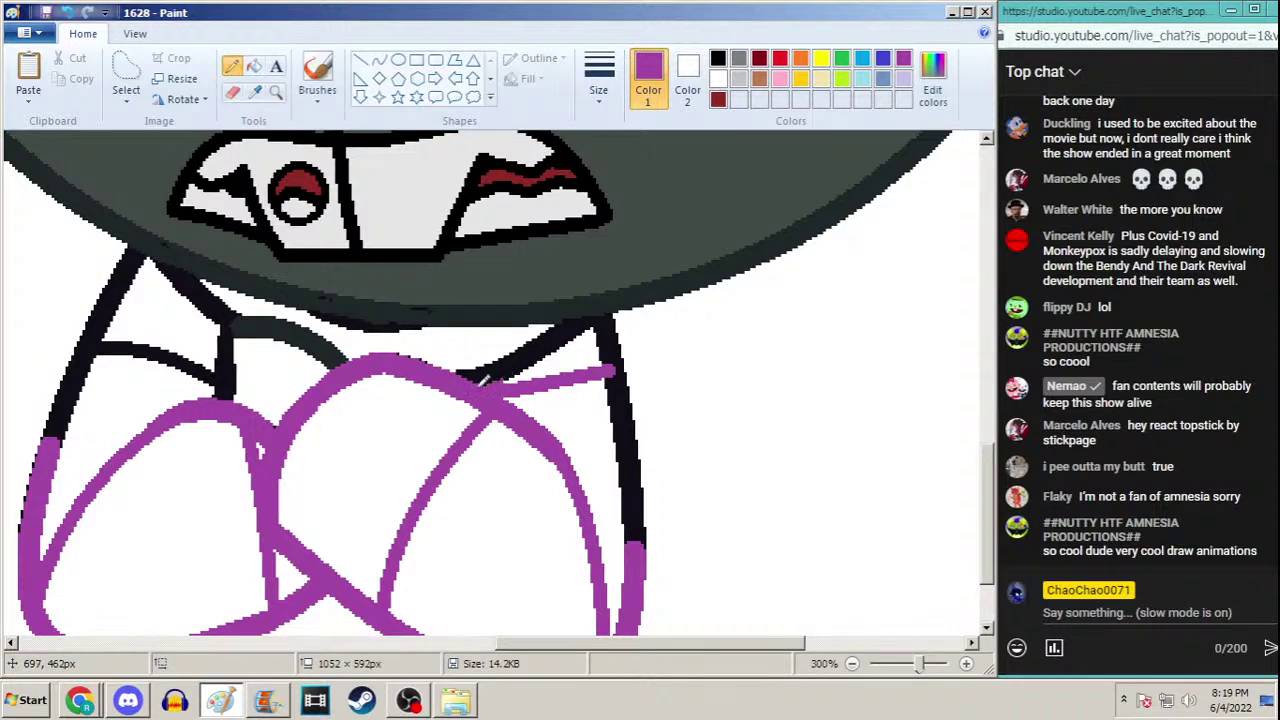
click(255, 91)
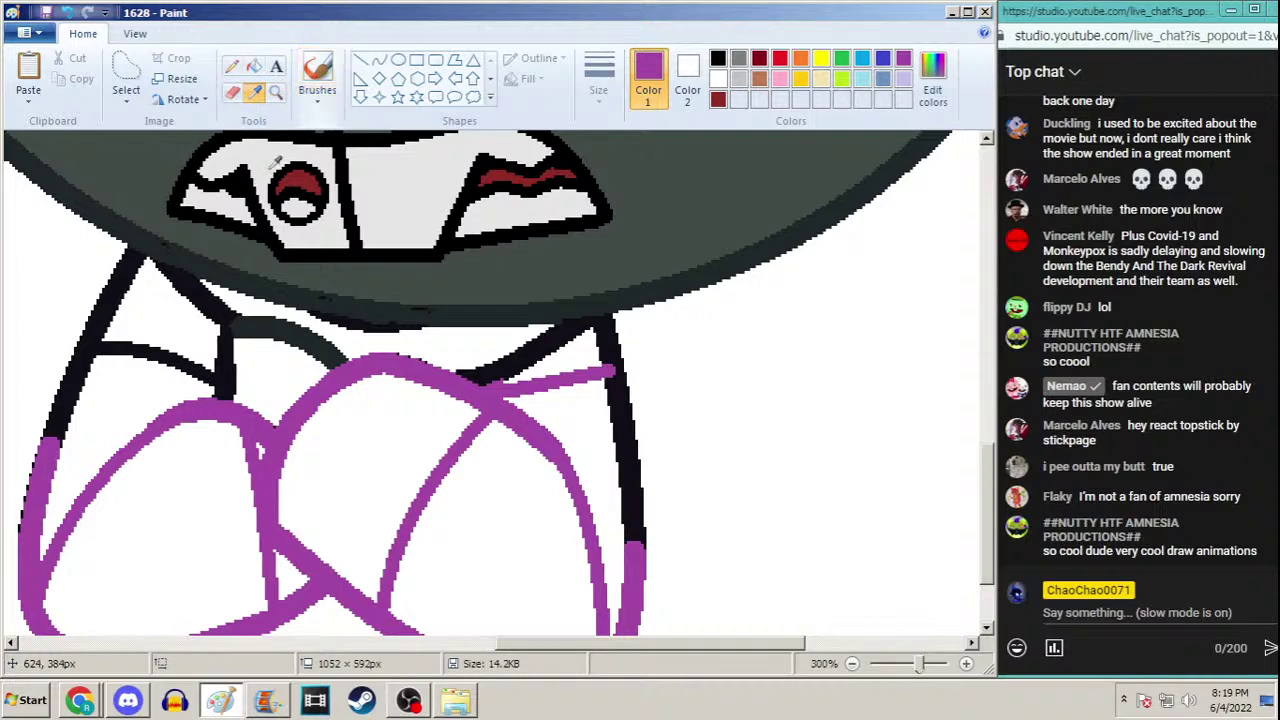
click(379, 60)
click(588, 88)
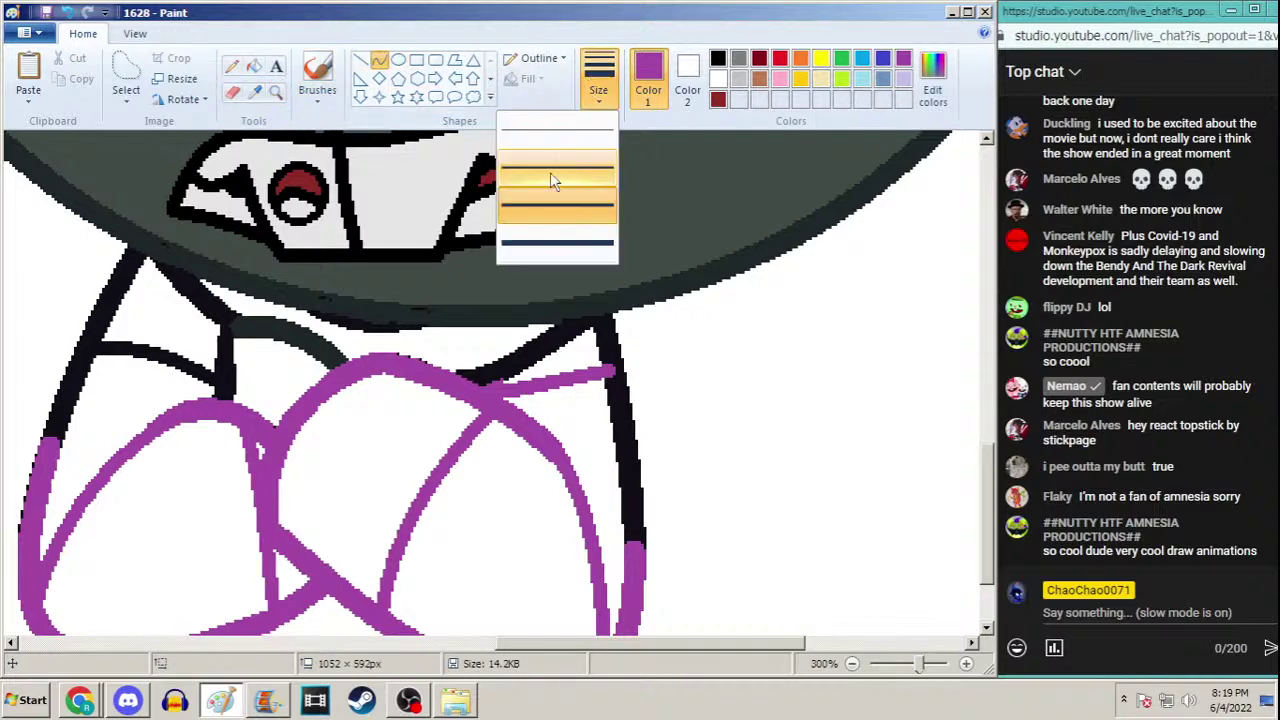
click(551, 172)
drag(220, 357, 97, 326)
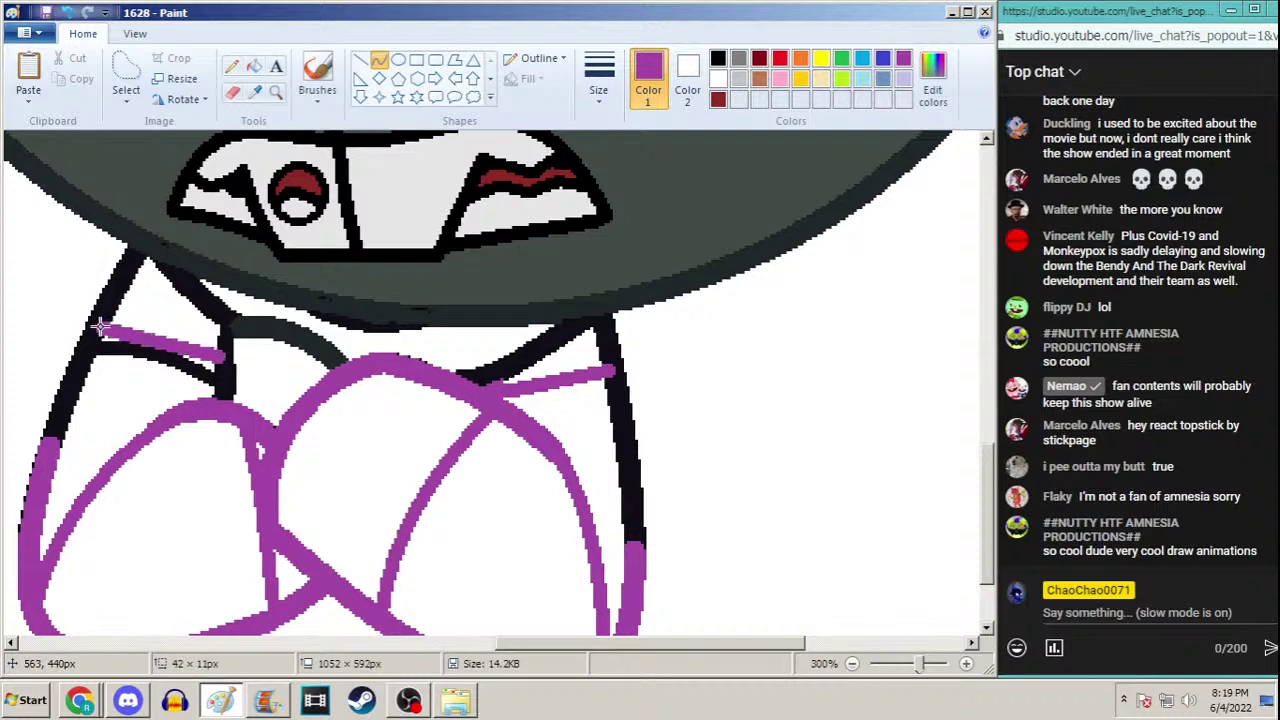
Switch to the Pencil and set it to the third line thickness
click(231, 66)
click(595, 85)
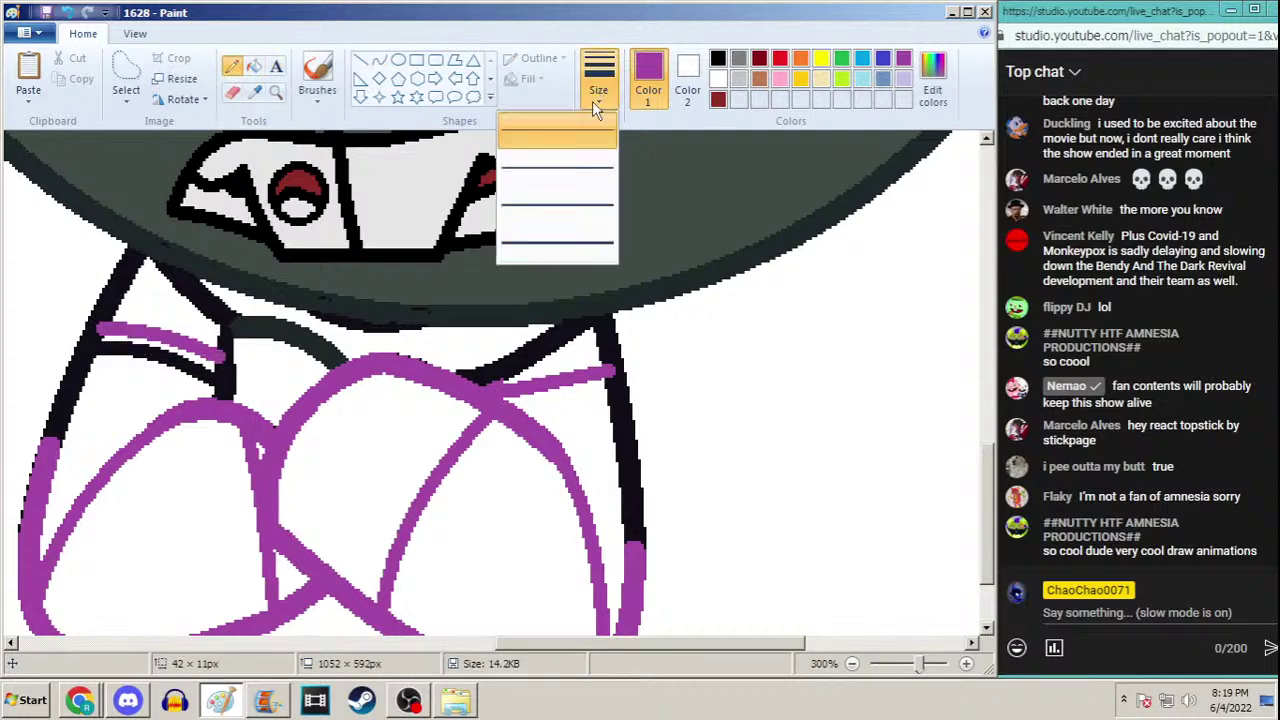
click(557, 214)
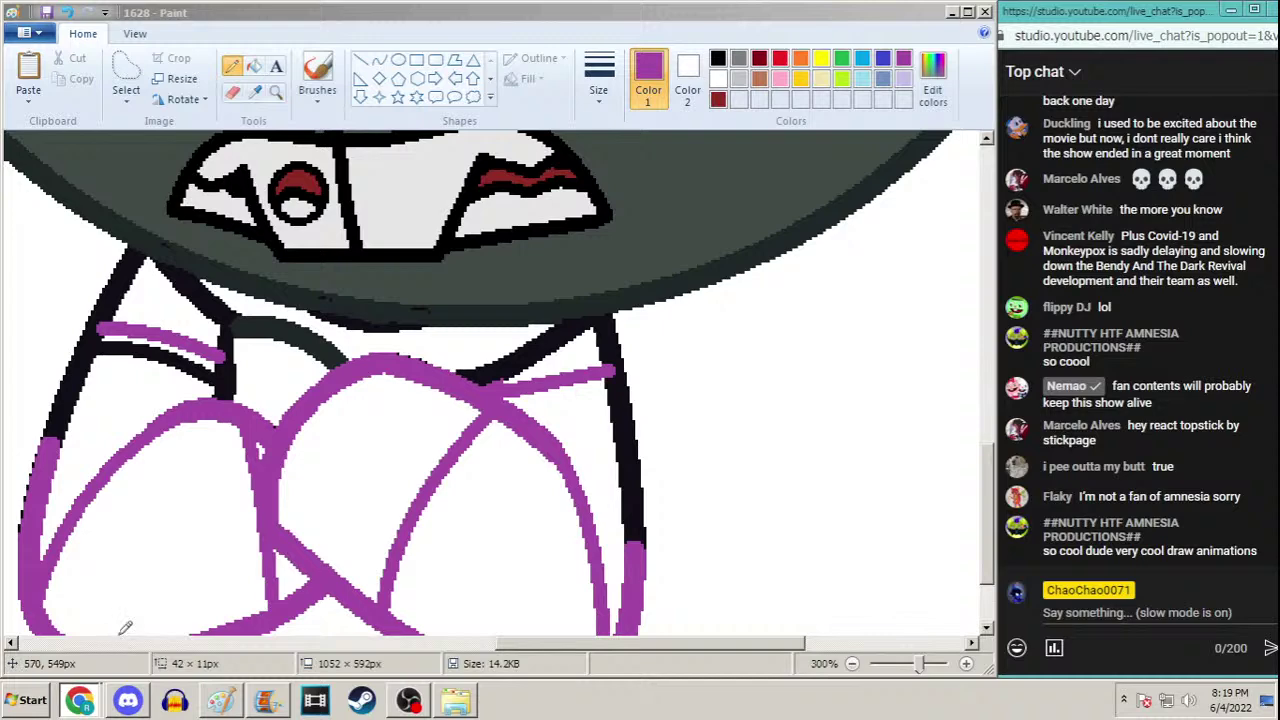
Switch to Chrome to resume the Dandilion Ride video, and check the audio levels in OBS before returning to the drawing
key(alt+Tab)
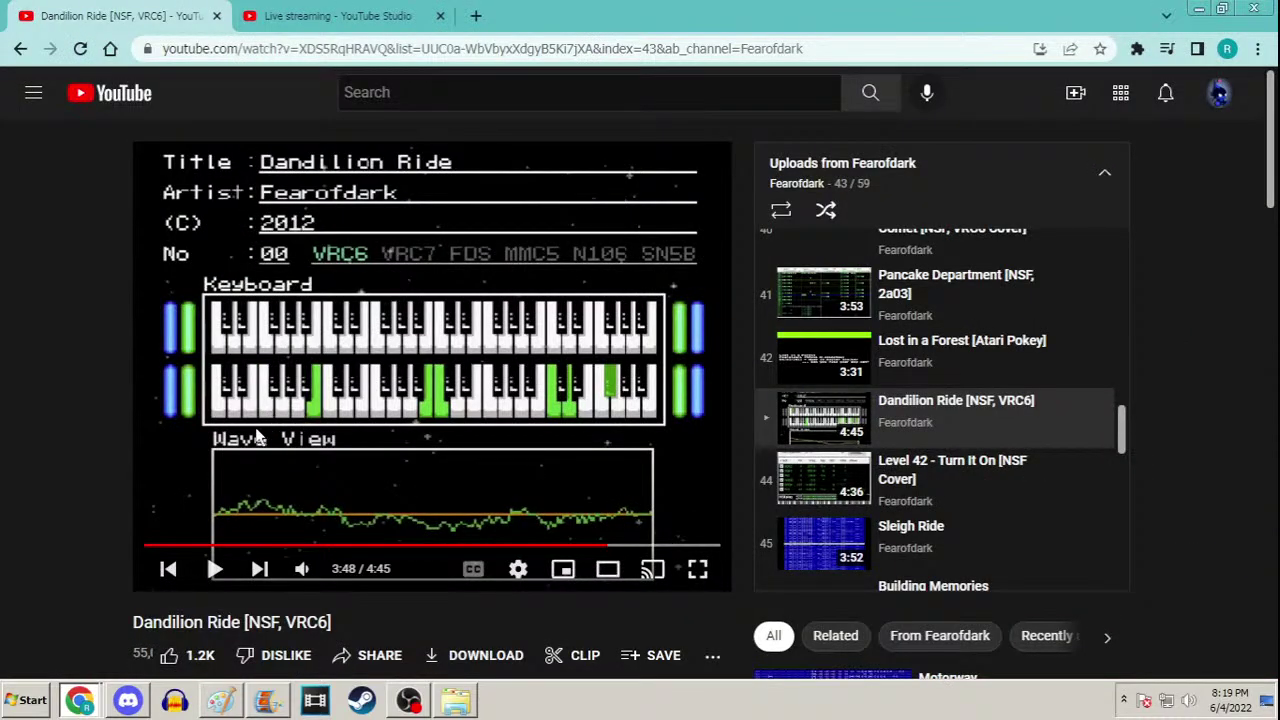
click(306, 514)
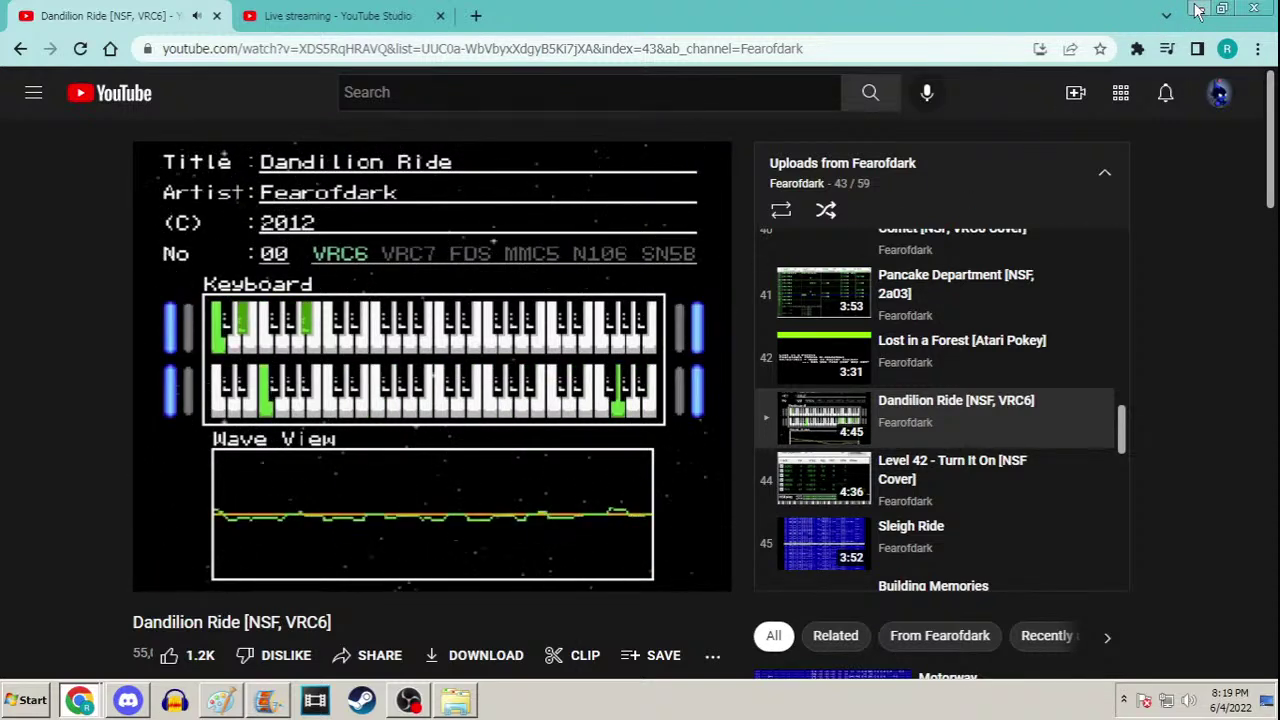
click(80, 700)
click(409, 700)
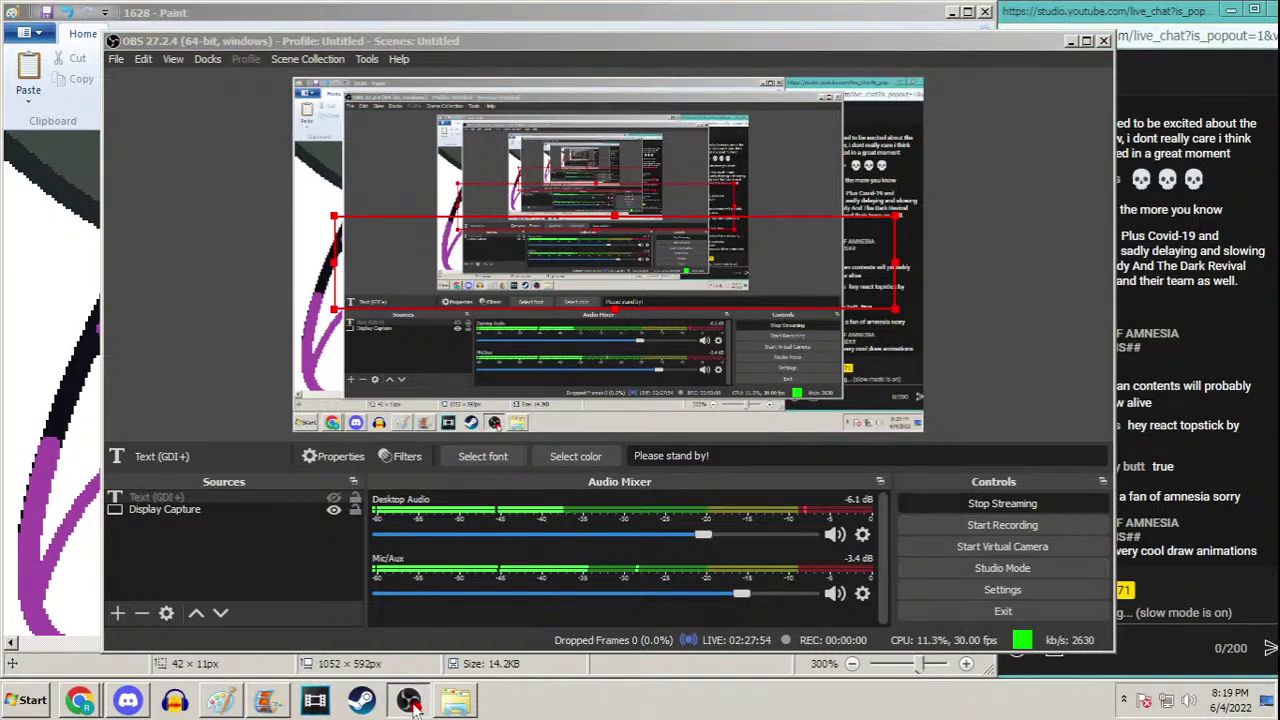
click(409, 700)
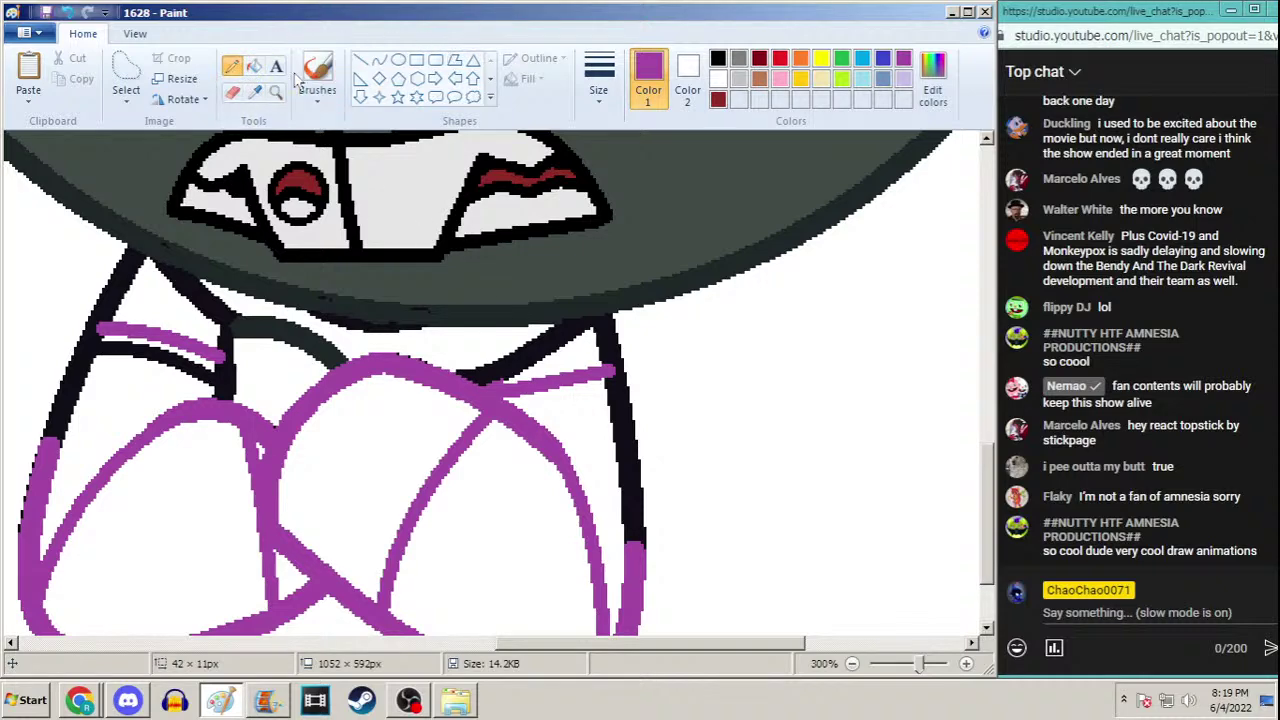
Switch to Discord, lower the first voice-channel member's user volume slightly, and set the fourth member's user volume to 100%
click(128, 700)
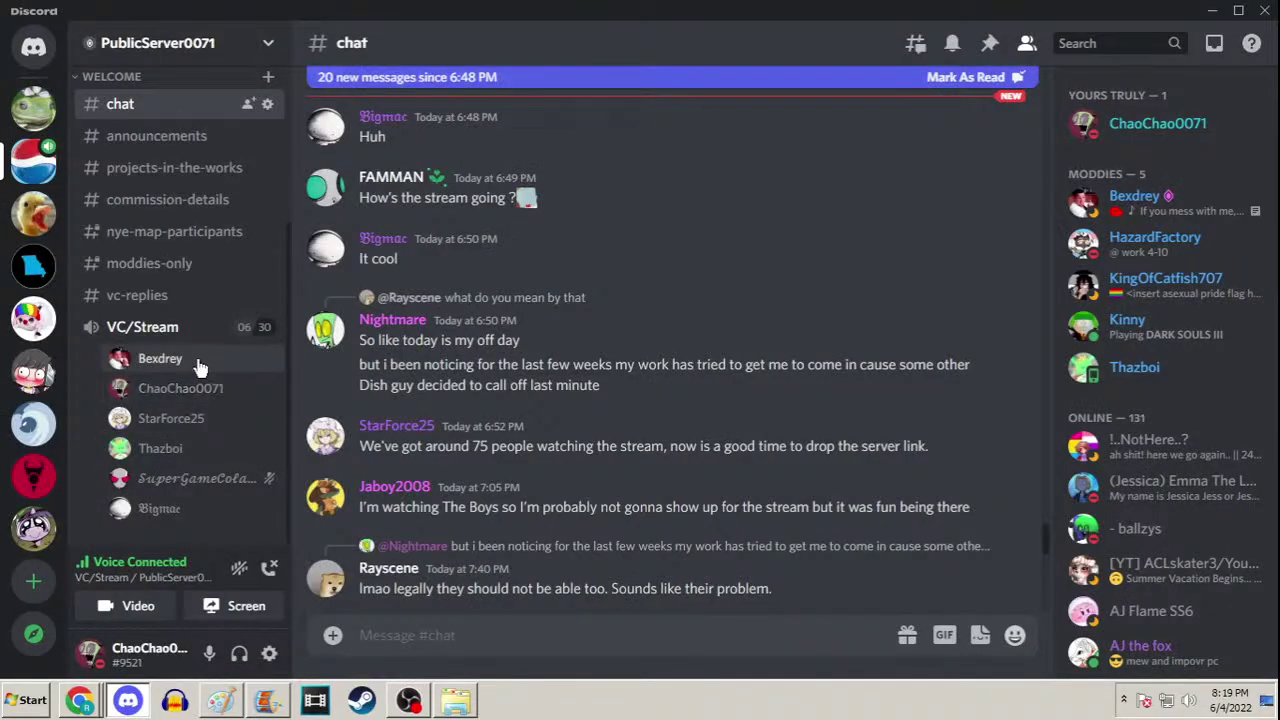
right_click(199, 366)
drag(285, 227, 272, 227)
right_click(158, 450)
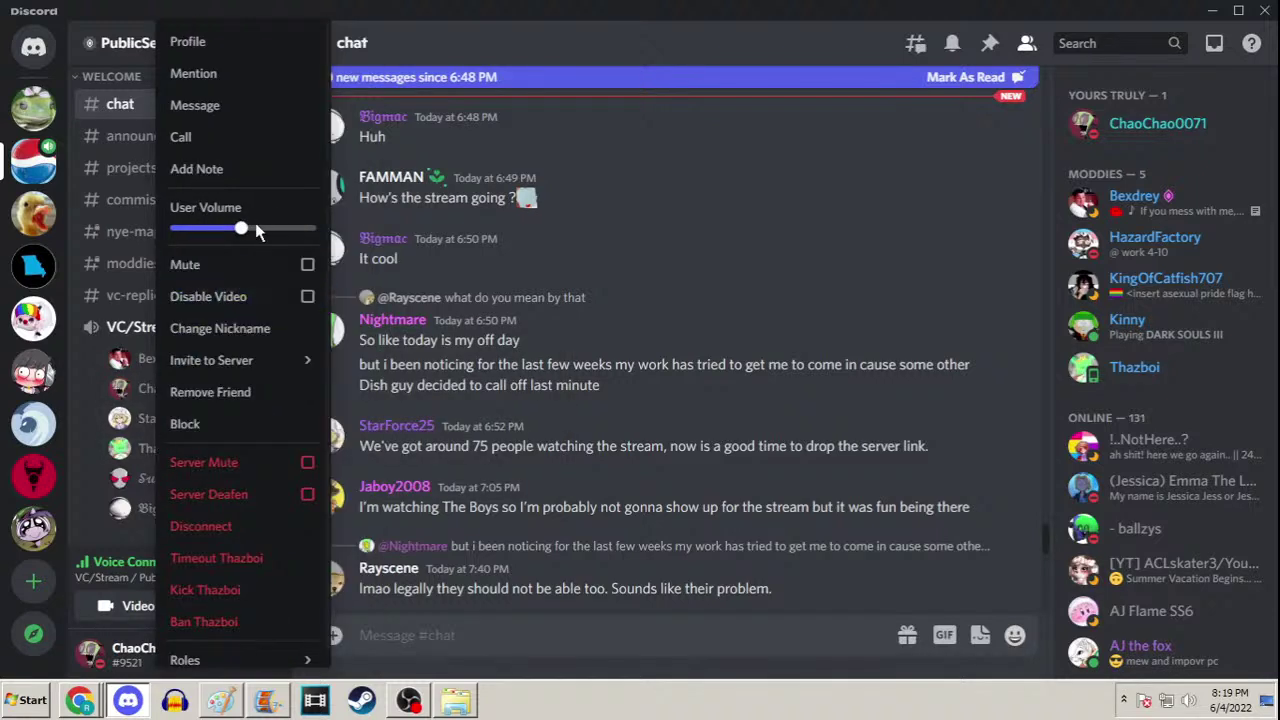
mouse_move(241, 228)
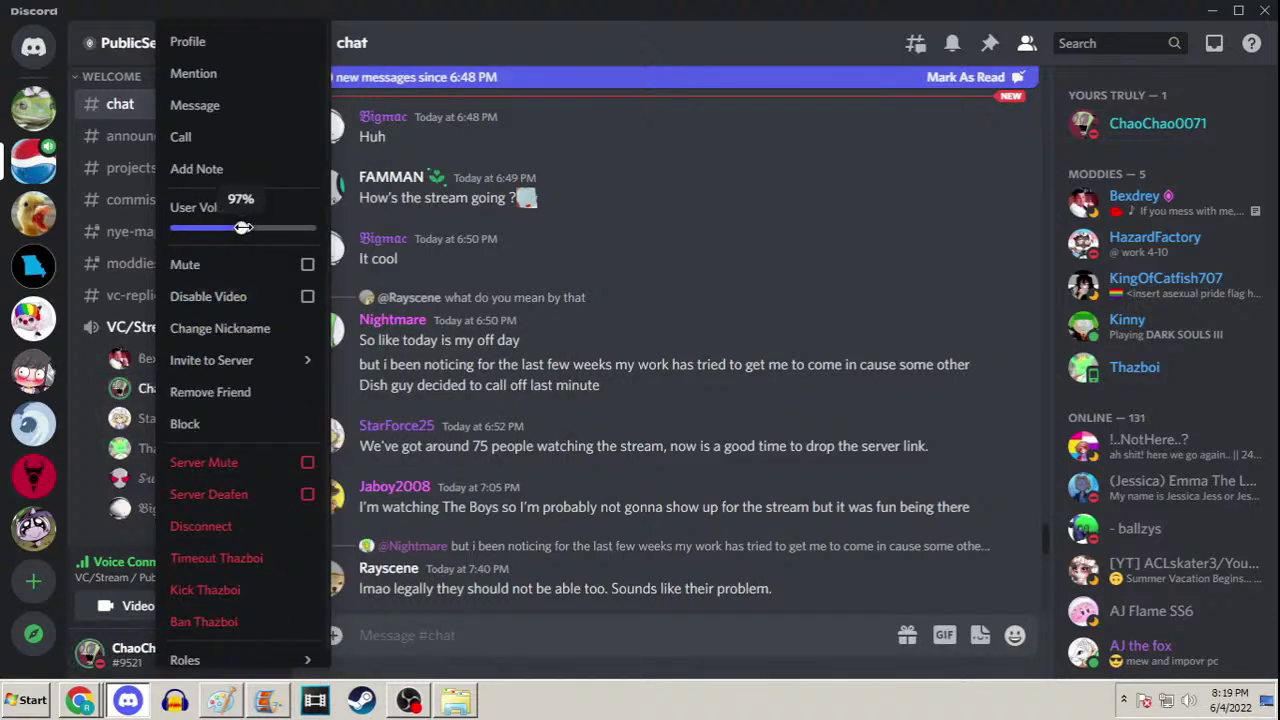
drag(241, 228, 244, 228)
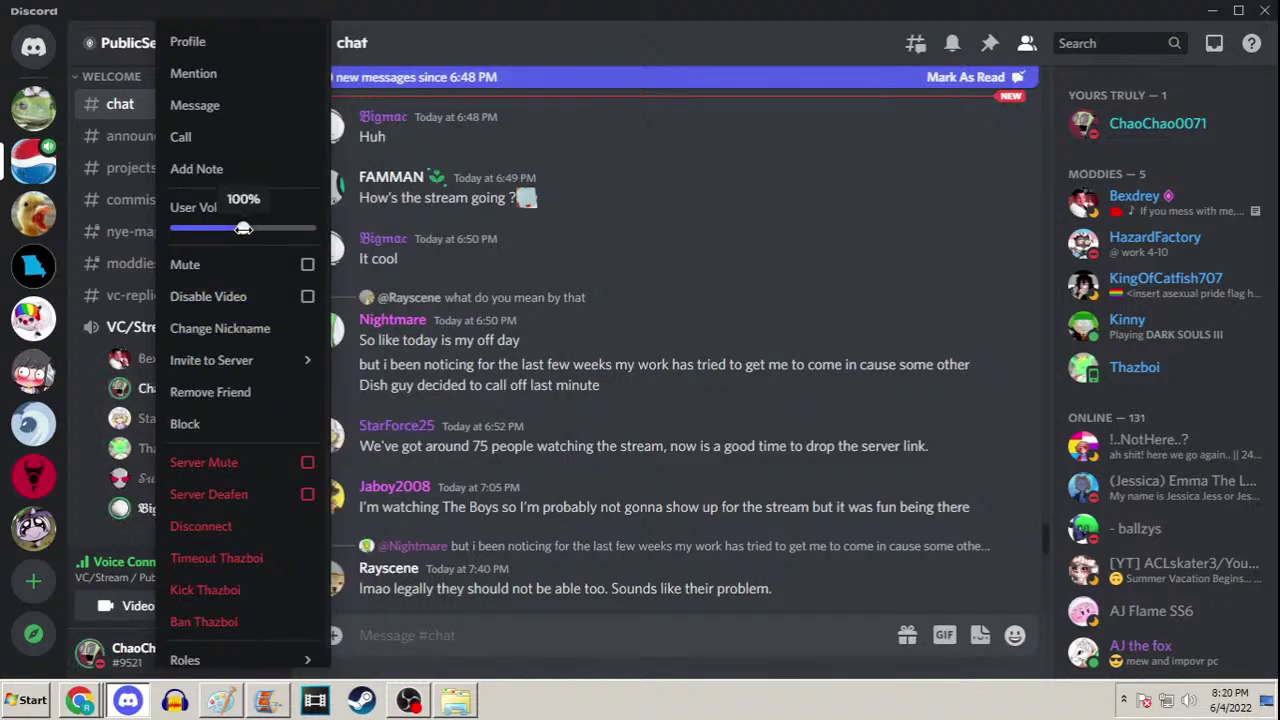
click(88, 425)
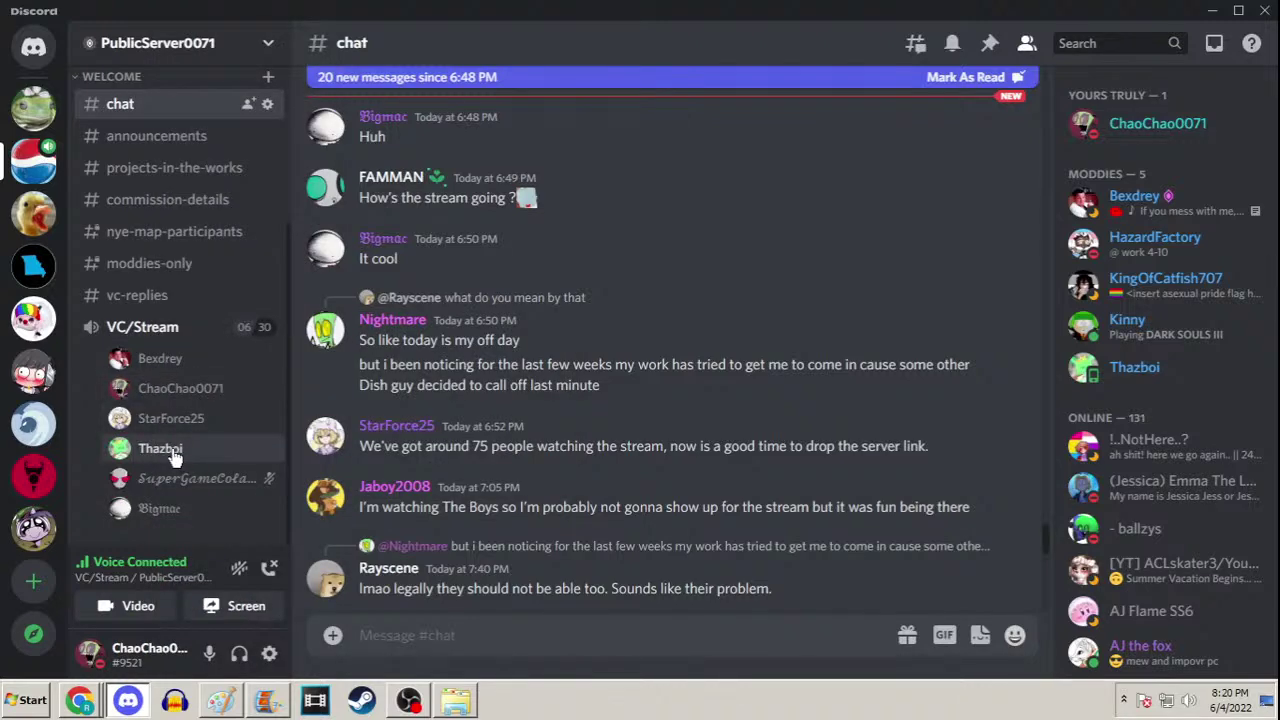
click(1212, 12)
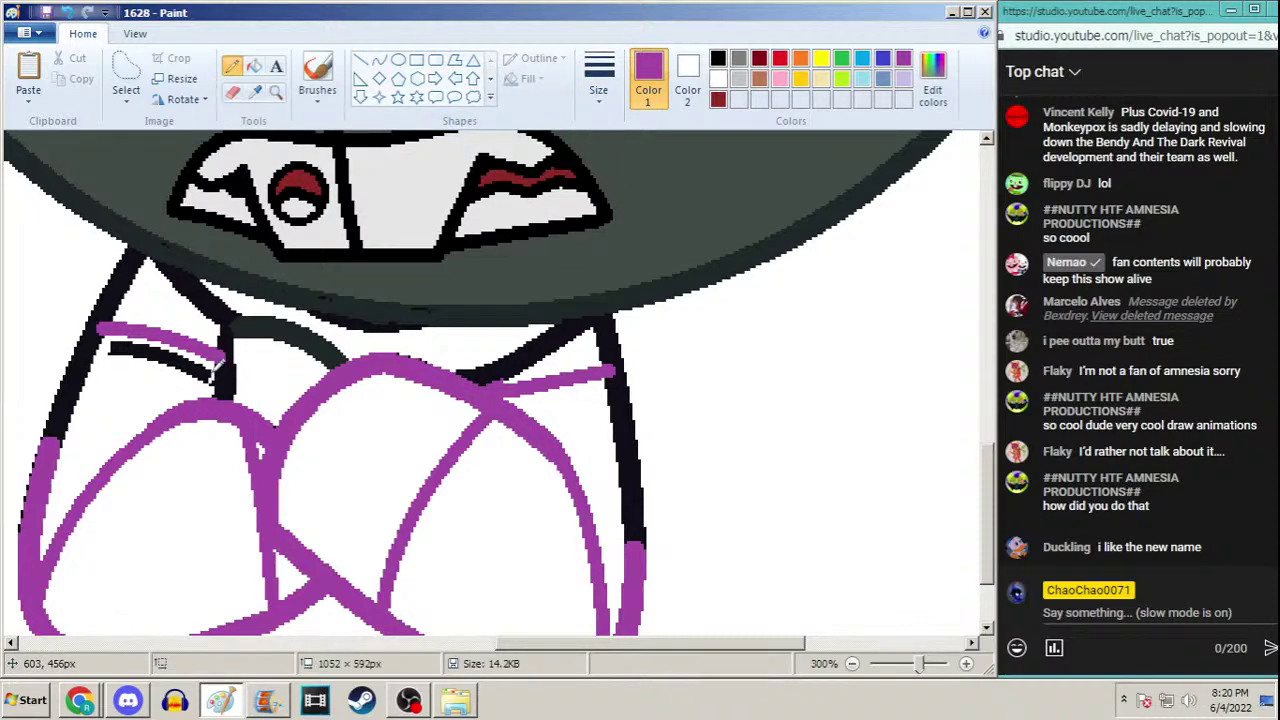
Fill the new purple sleeve curve with the black outline colour and clear the old sleeve line beneath it
click(253, 66)
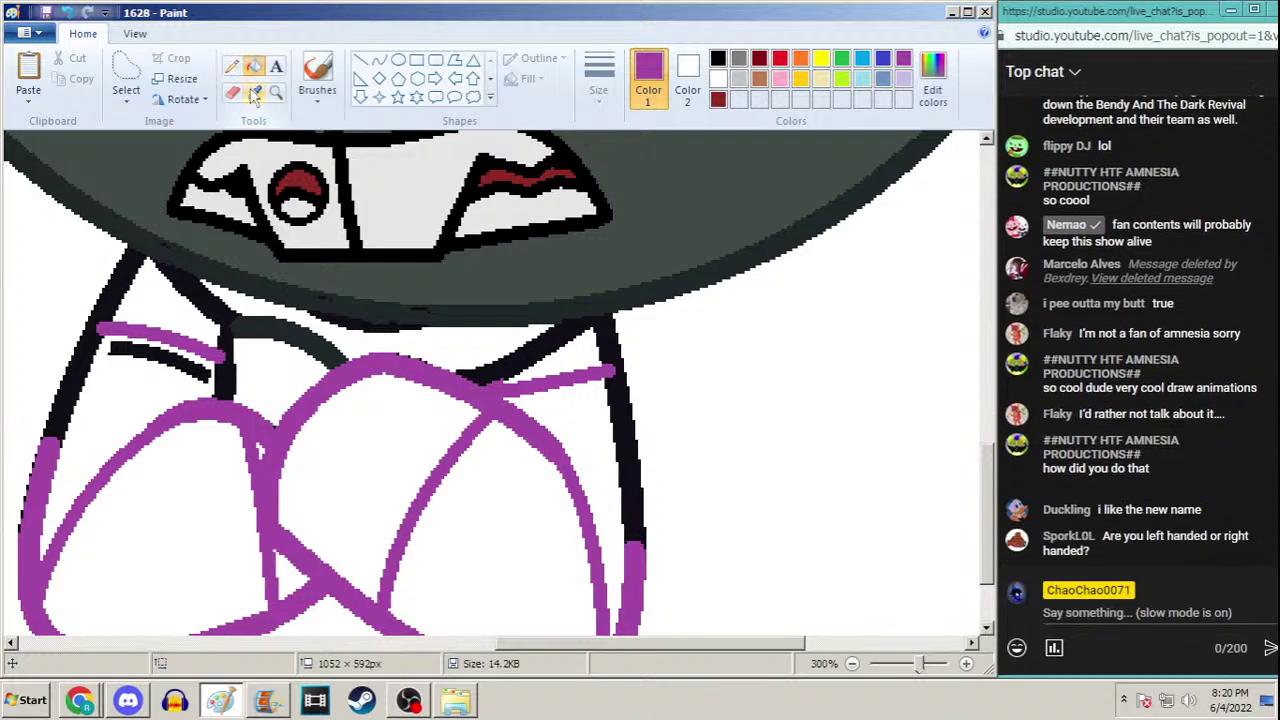
click(170, 357)
key(ctrl+z)
key(ctrl+y)
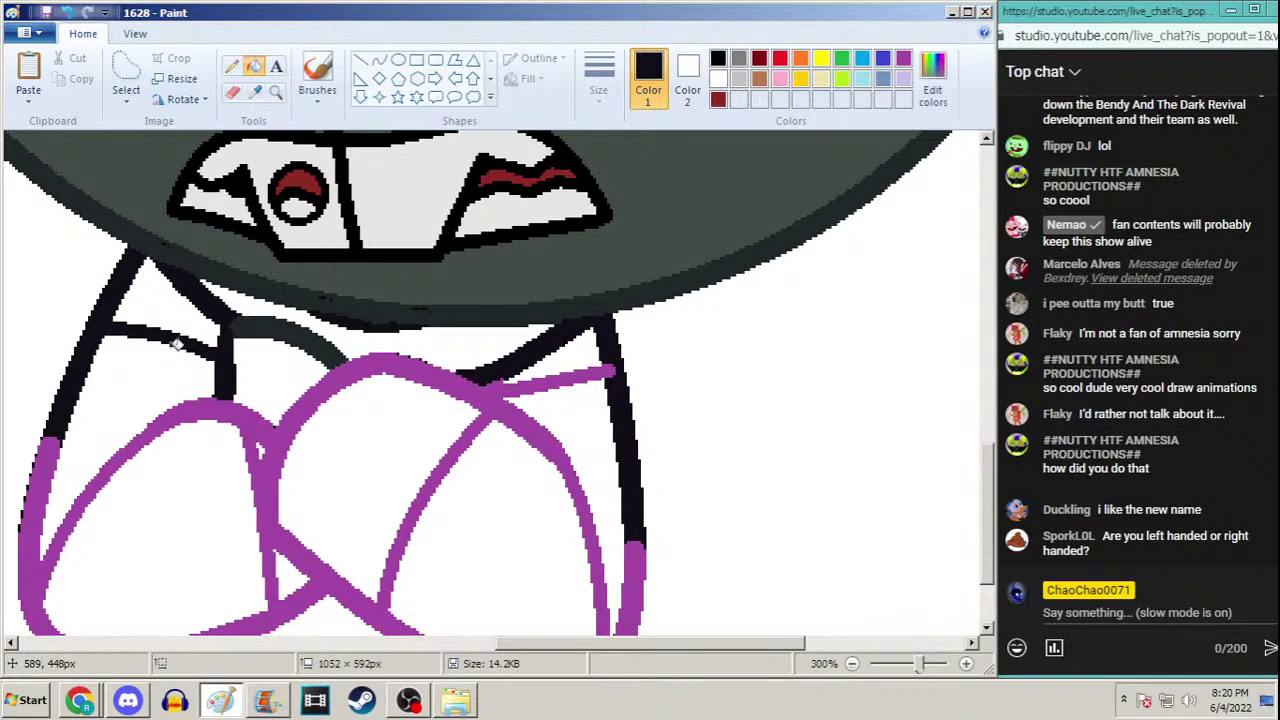
Revert the white fill of the purple arm outlines and fill the connected purple outlines with black
key(ctrl+z)
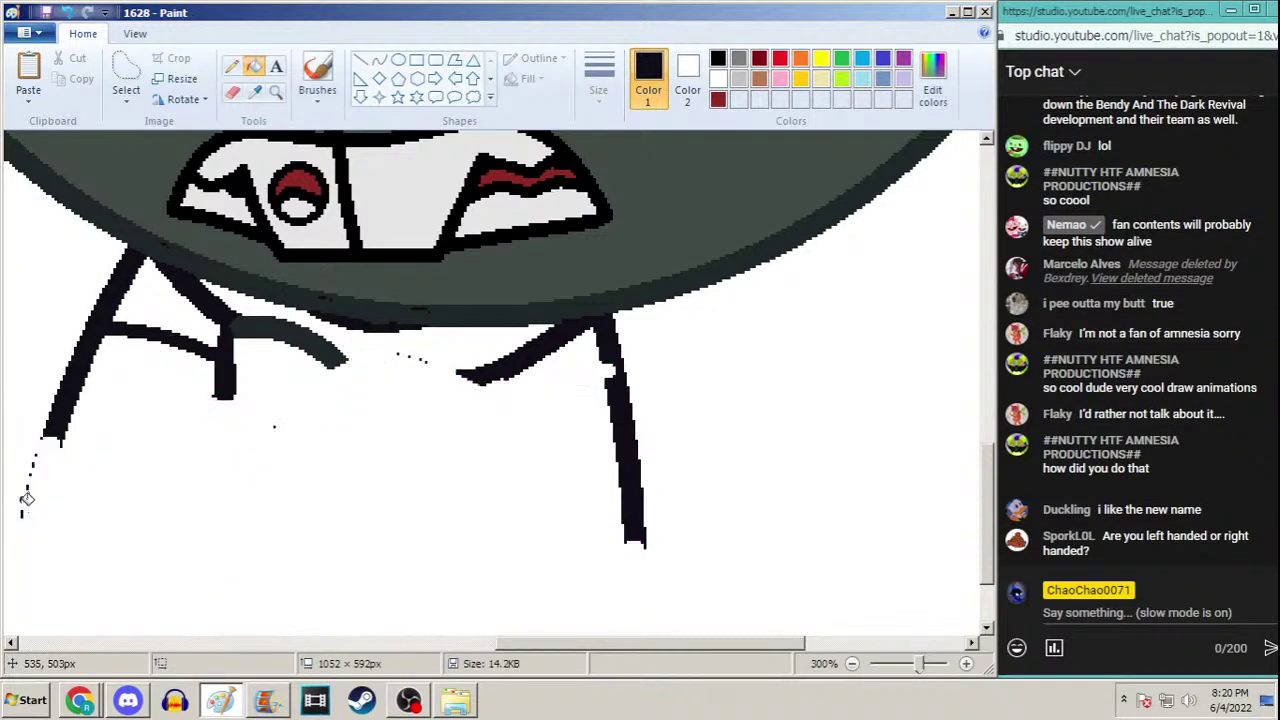
key(ctrl+y)
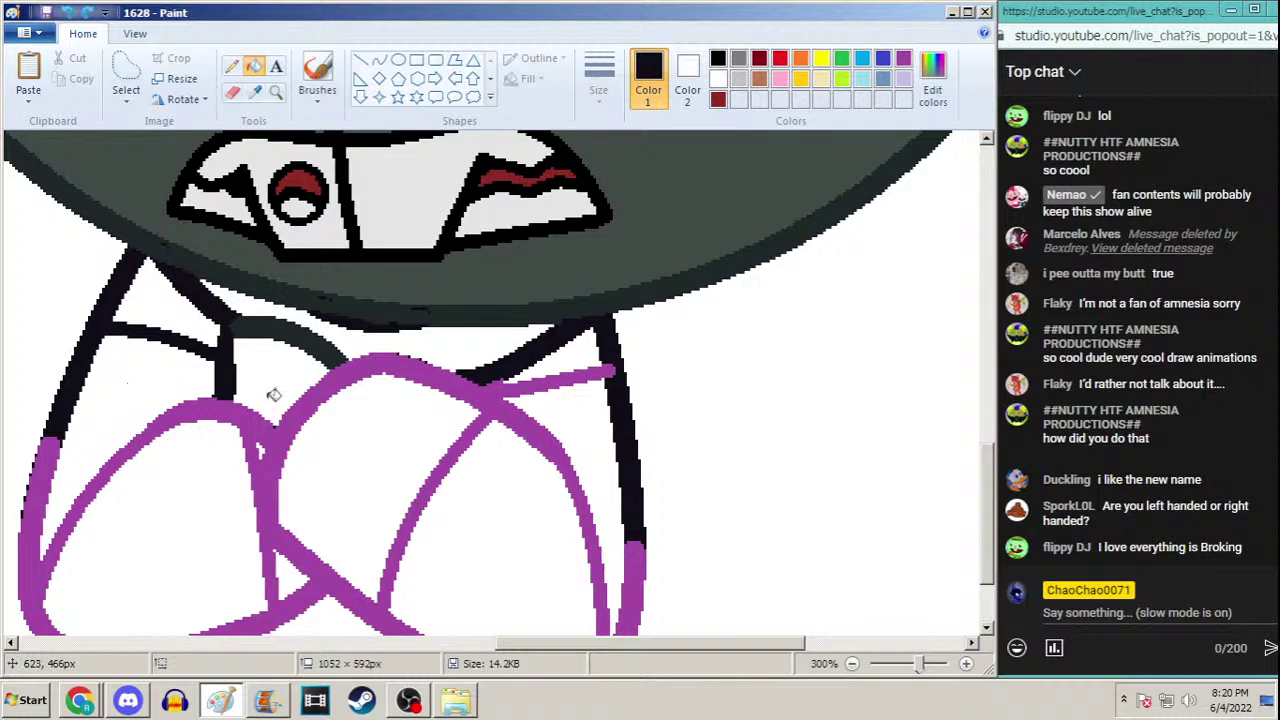
drag(496, 643, 446, 646)
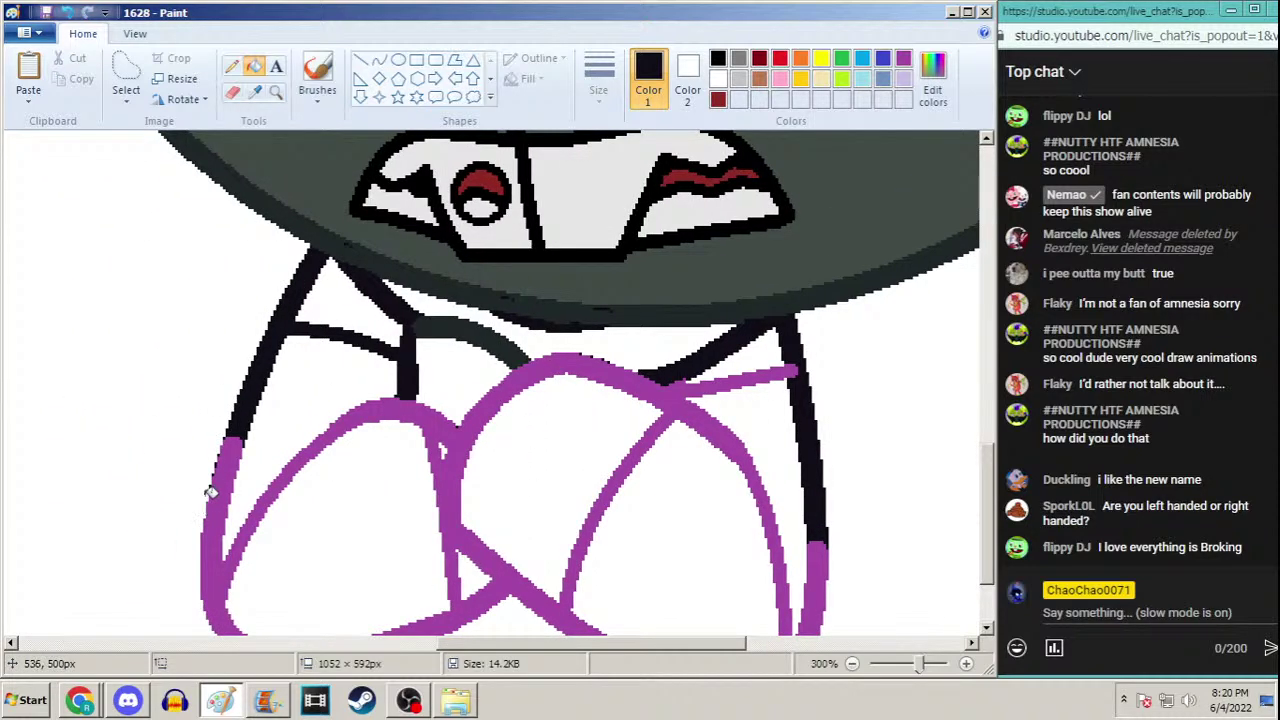
click(305, 440)
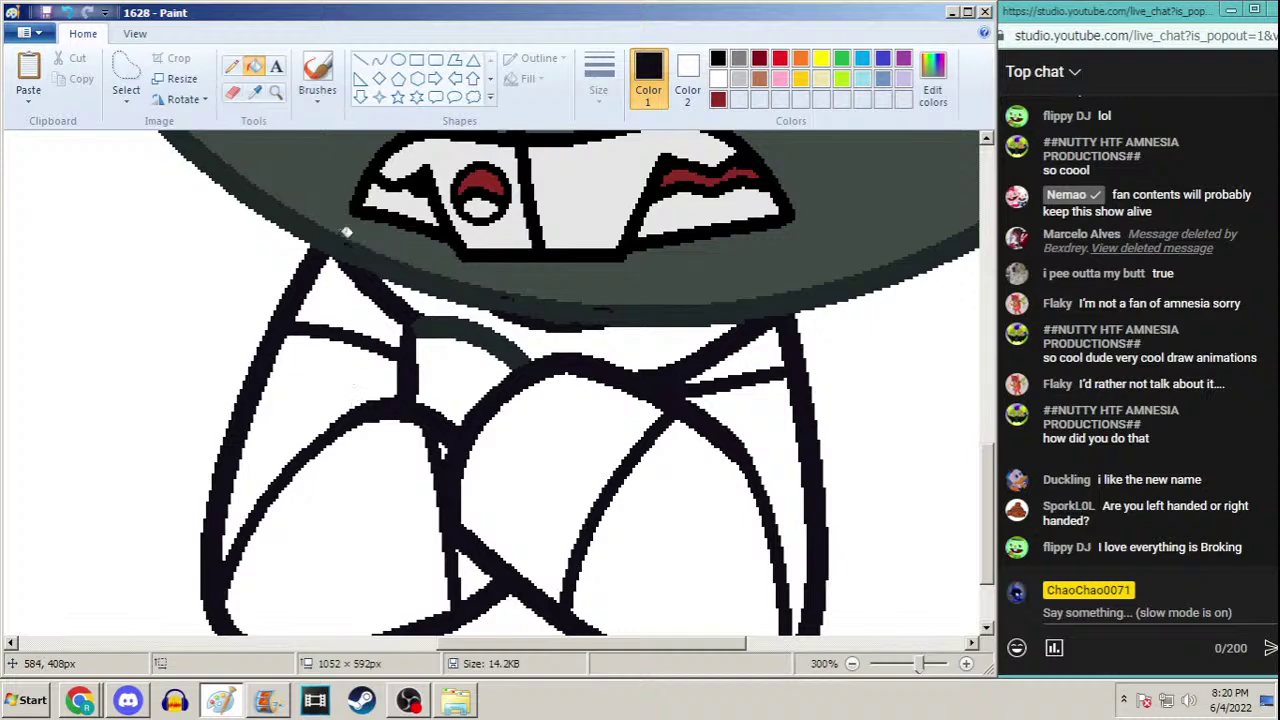
Fill the character's dark face, heart-shaped nose and both eye whites with white, keeping their outlines
click(276, 91)
right_click(300, 200)
right_click(314, 212)
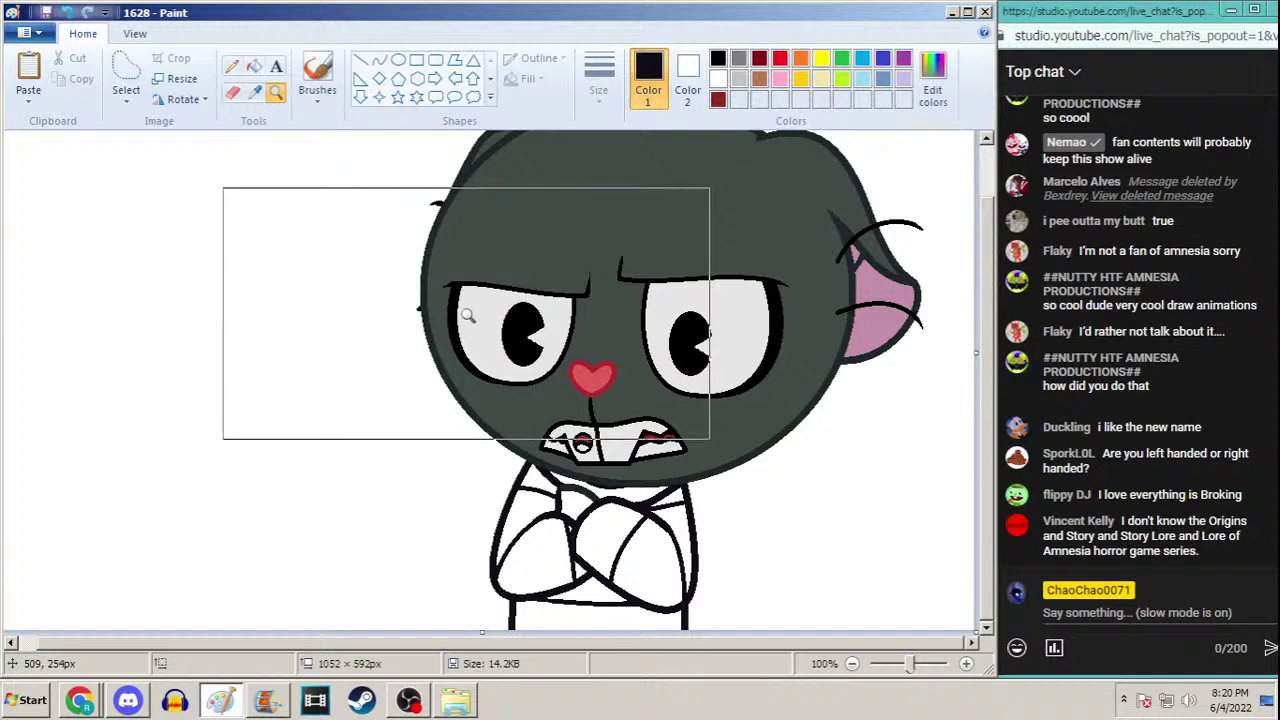
click(254, 66)
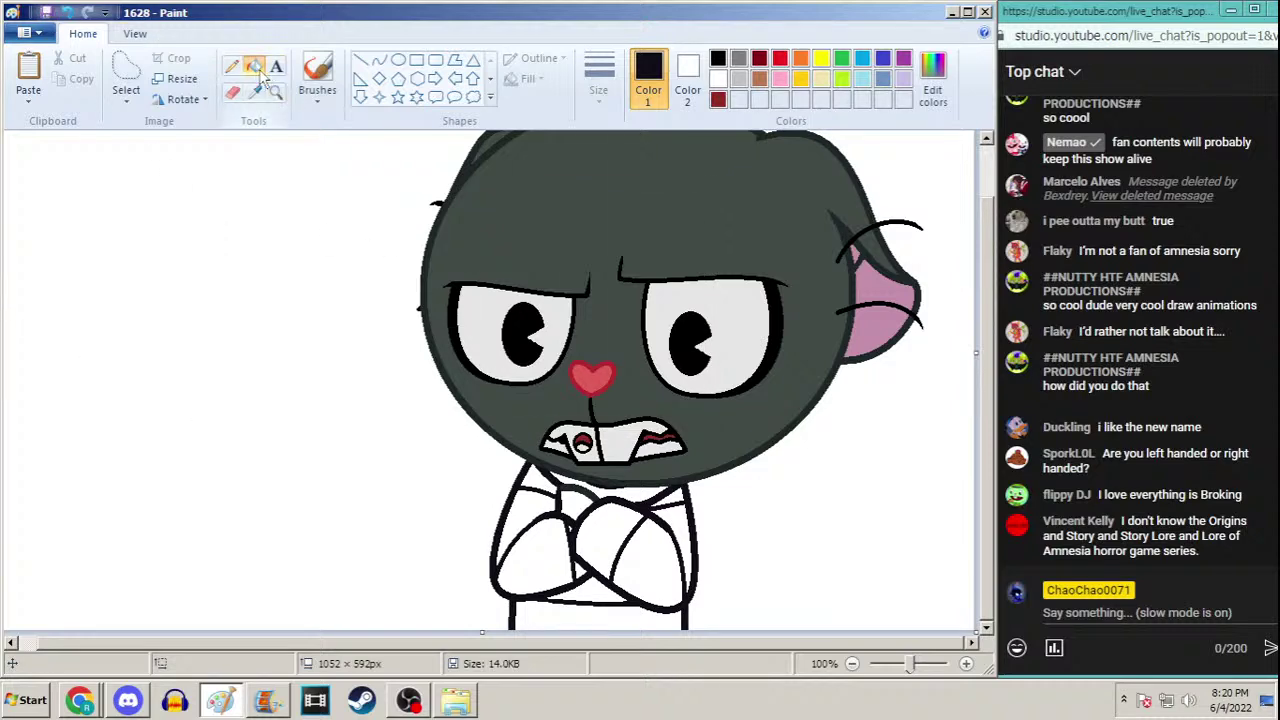
right_click(605, 186)
right_click(594, 377)
right_click(666, 300)
right_click(570, 307)
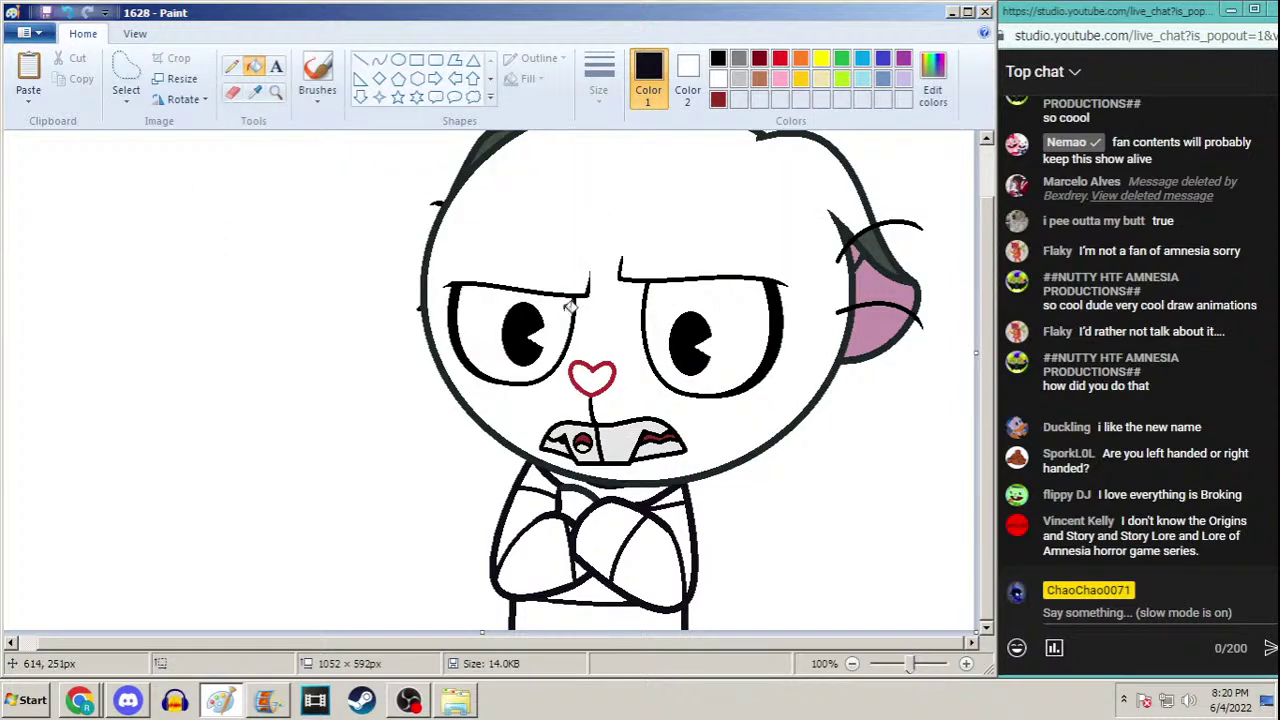
Fill the teeth and the red areas inside the mouth with white
right_click(613, 438)
right_click(584, 444)
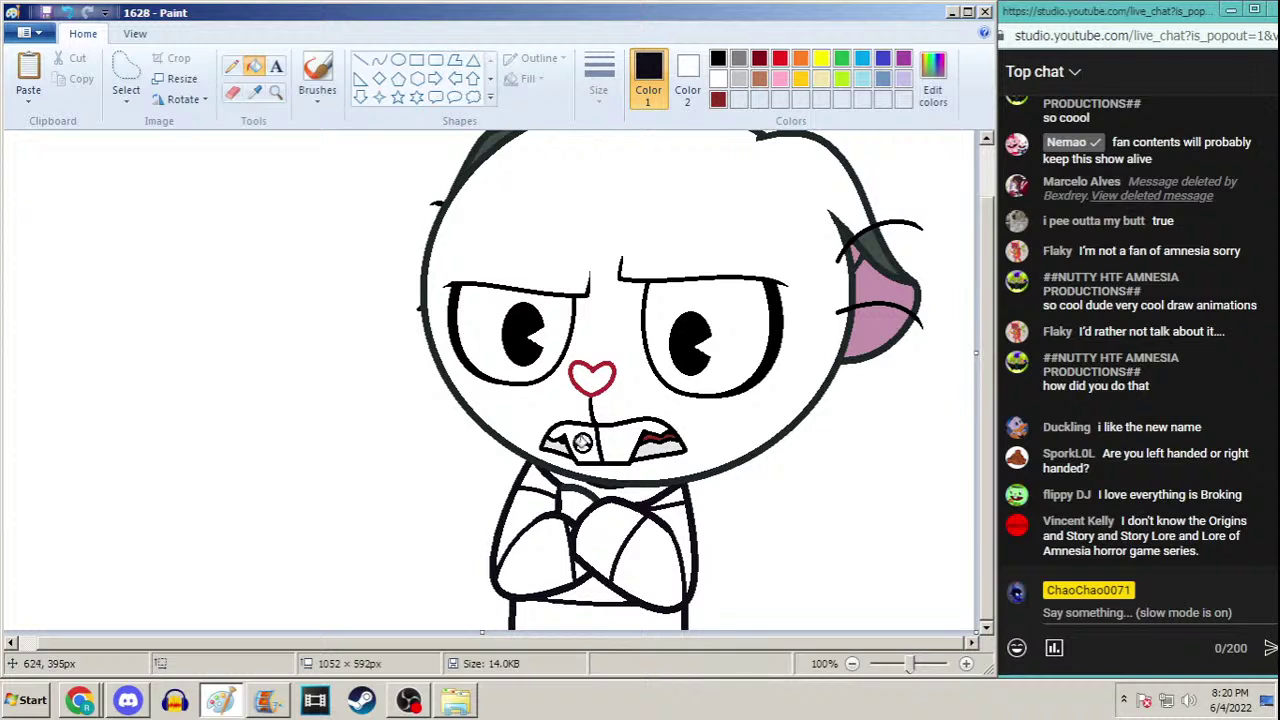
right_click(560, 445)
right_click(660, 437)
Fill the pink inner ear sections, the dark part of that ear and the opposite ear with white
right_click(898, 285)
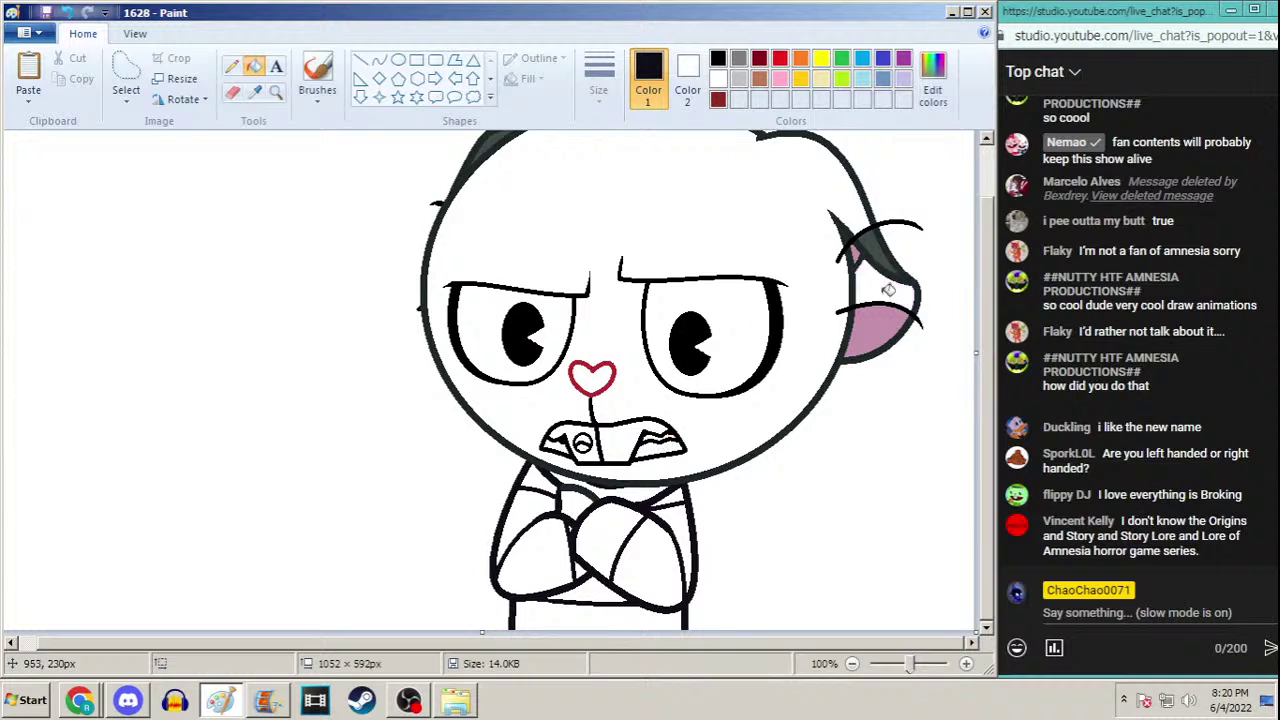
right_click(876, 324)
right_click(892, 242)
right_click(860, 253)
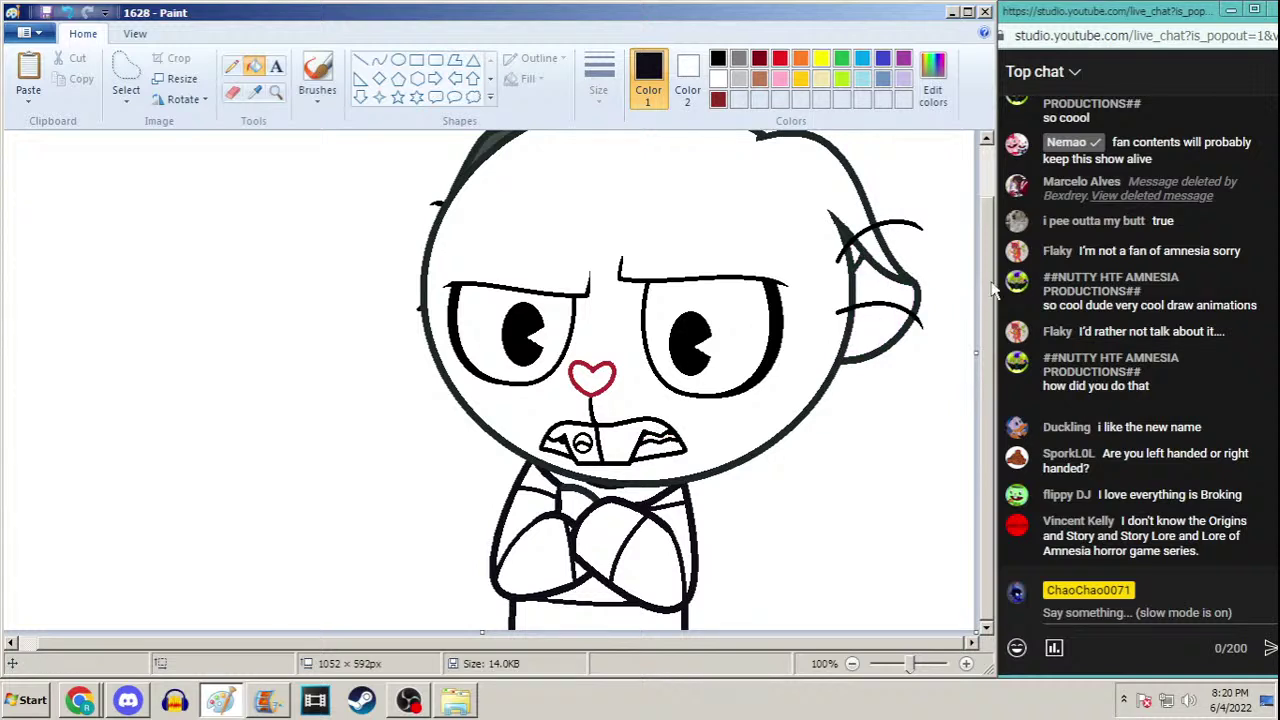
scroll(929, 194, up, 2)
right_click(500, 196)
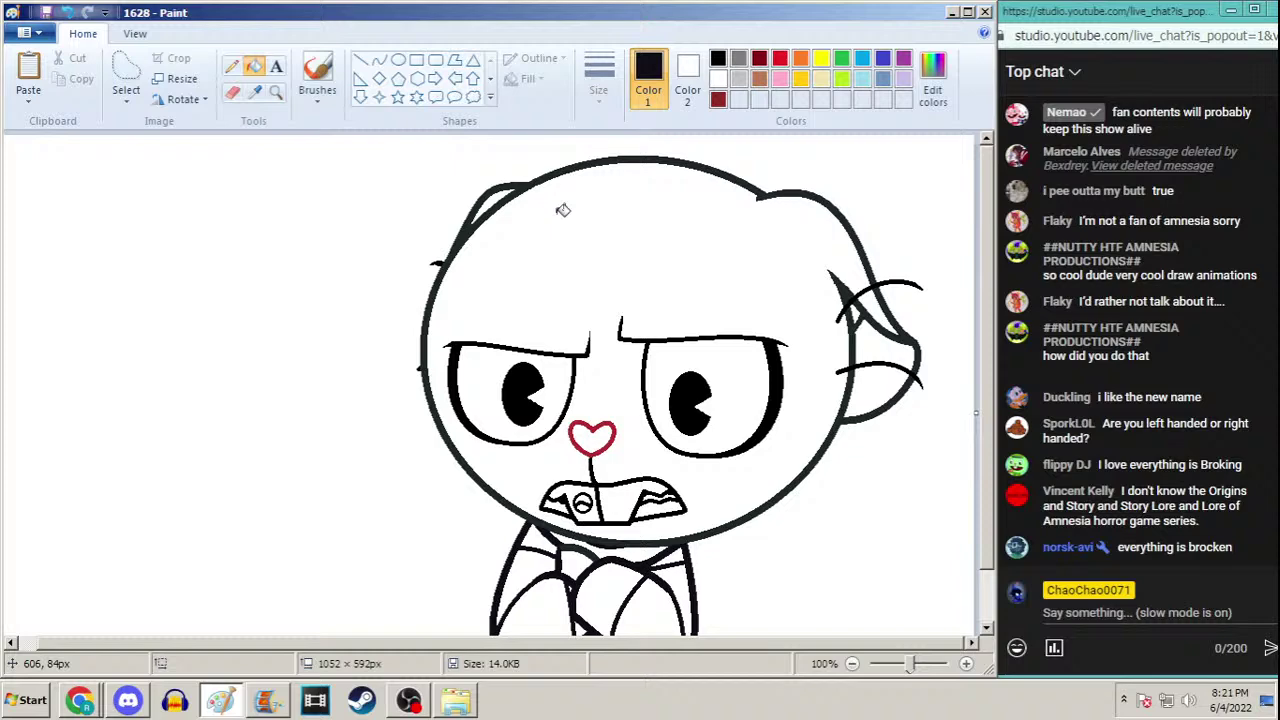
Switch to YouTube in Chrome, look over the recommendations and comments under Building Memories while it is paused, and resume it
click(99, 684)
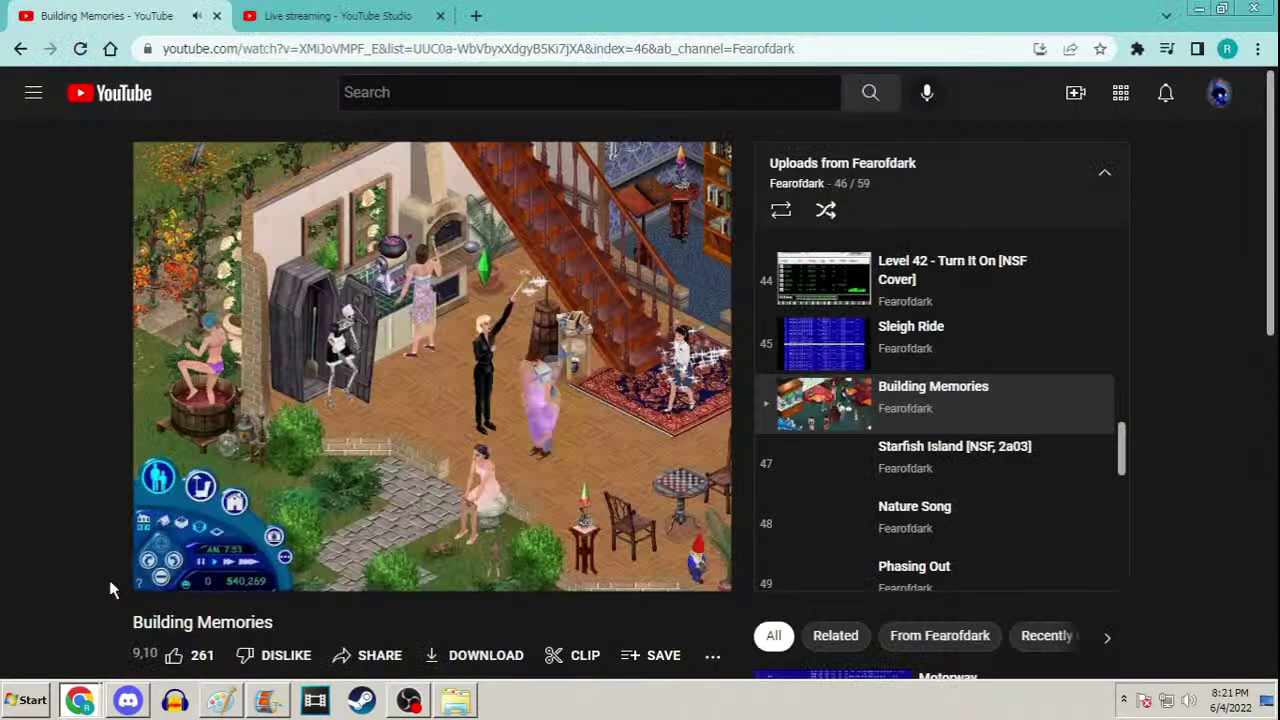
click(330, 385)
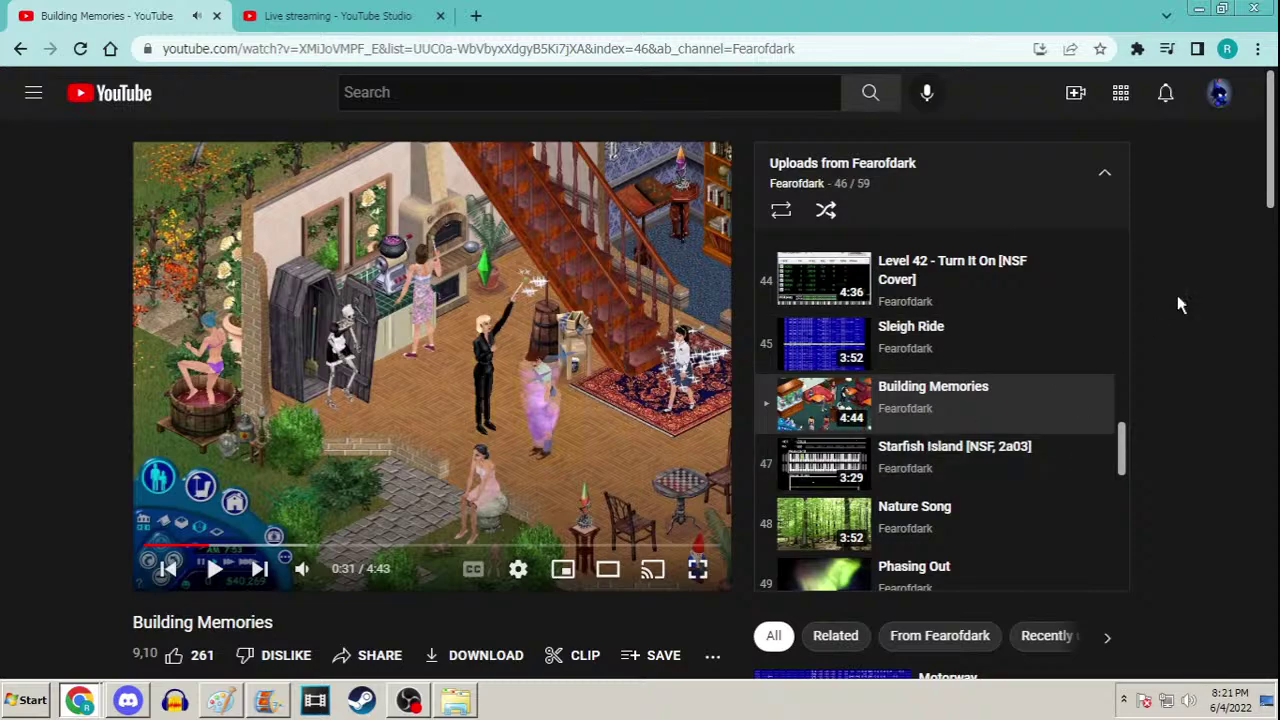
scroll(1180, 305, down, 1)
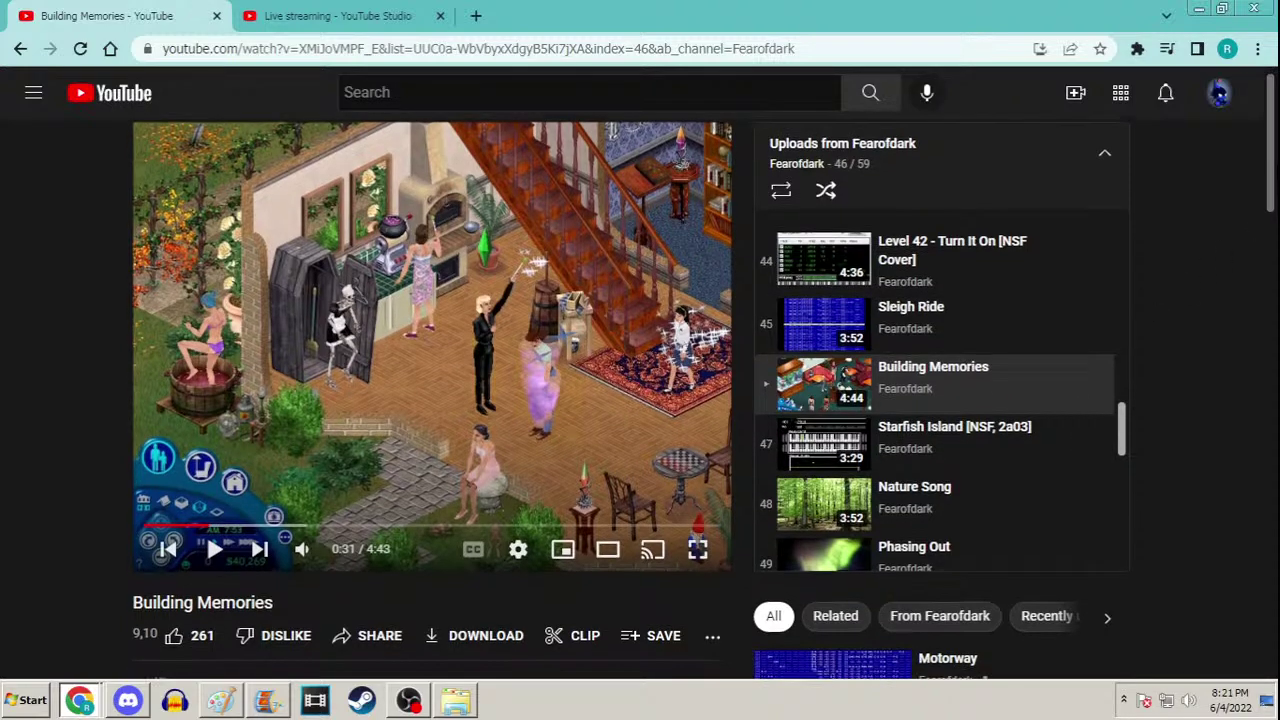
scroll(1087, 230, down, 5)
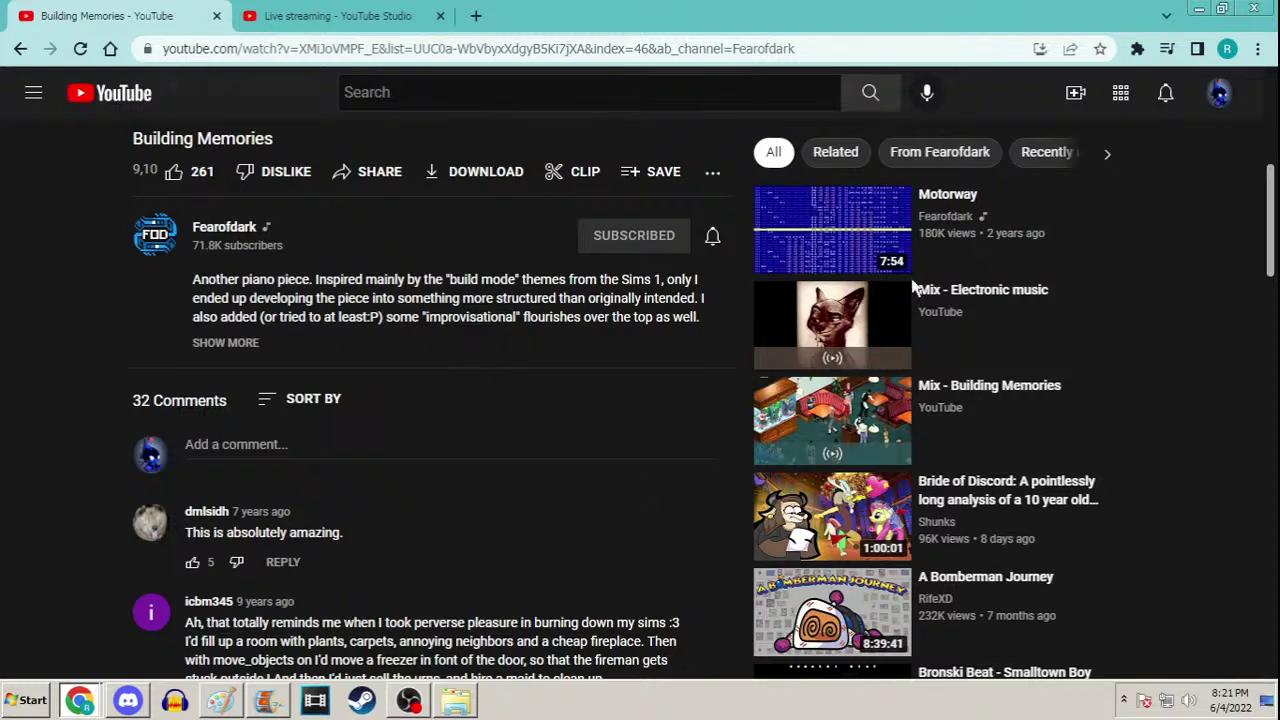
scroll(912, 287, up, 5)
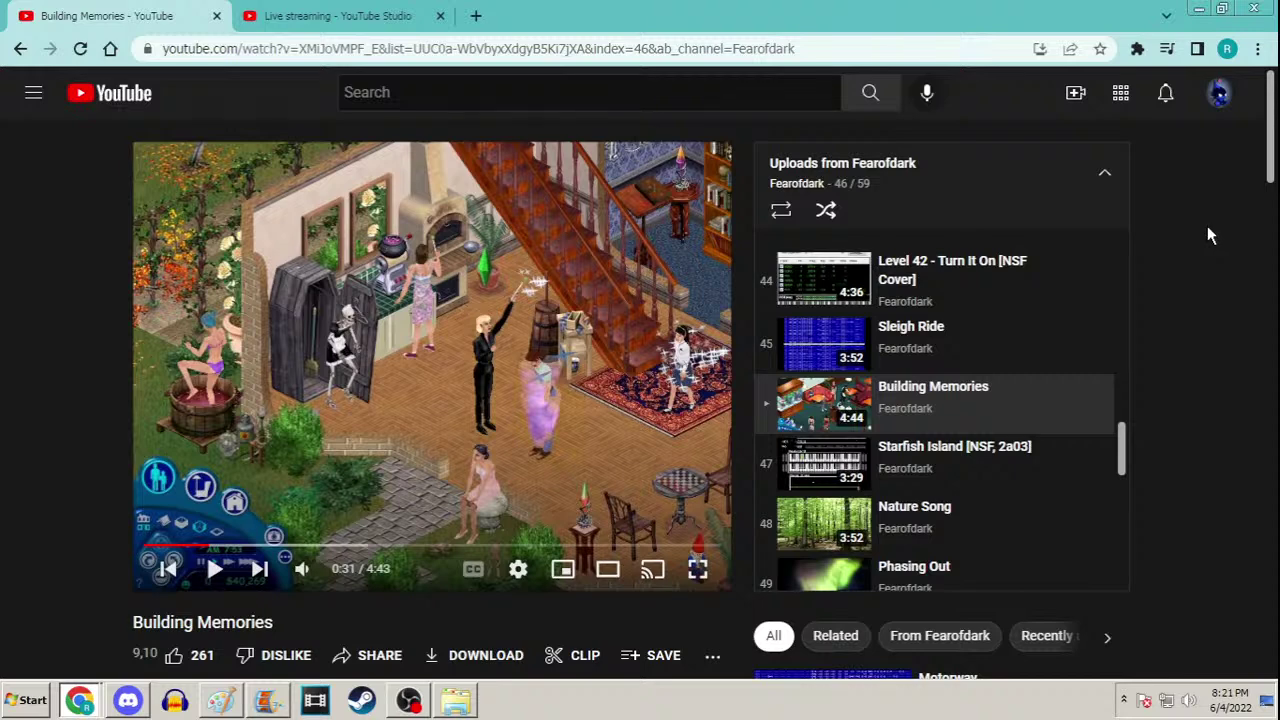
click(665, 335)
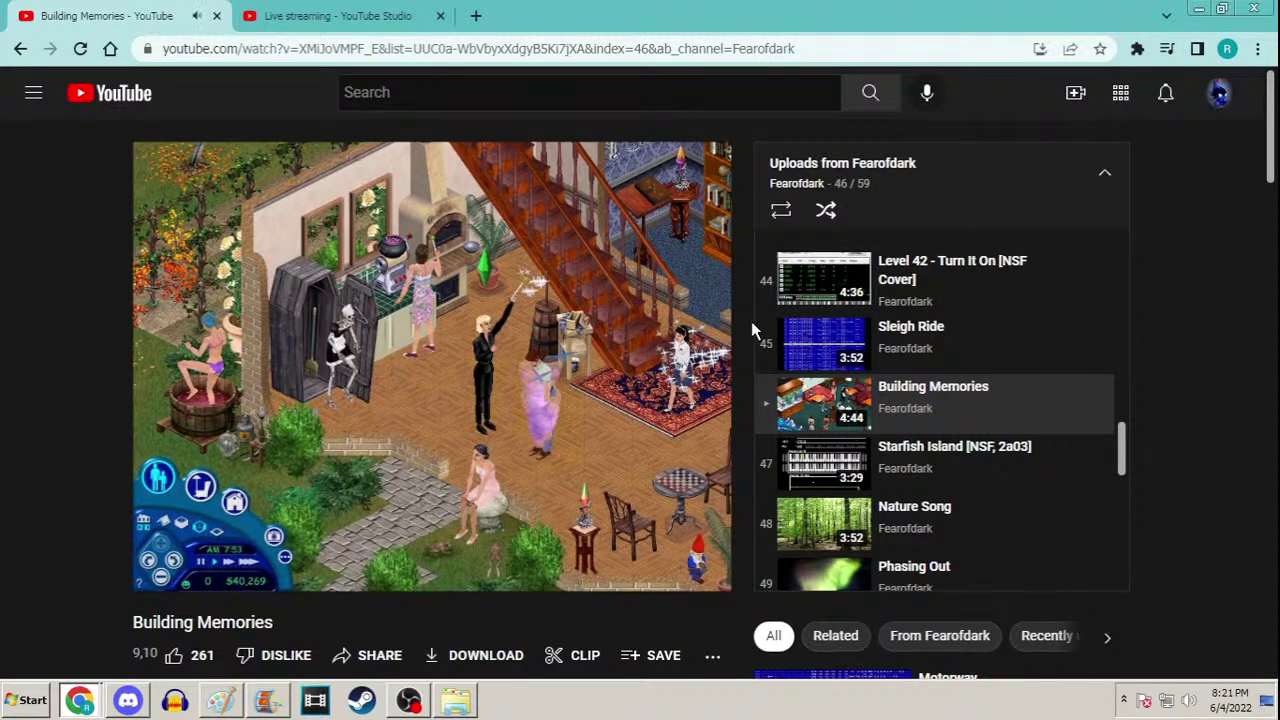
Try Starfish Island, play "Rolling Down The Street, In My Katamari" from the Fearofdark playlist instead, and return to Paint
click(977, 460)
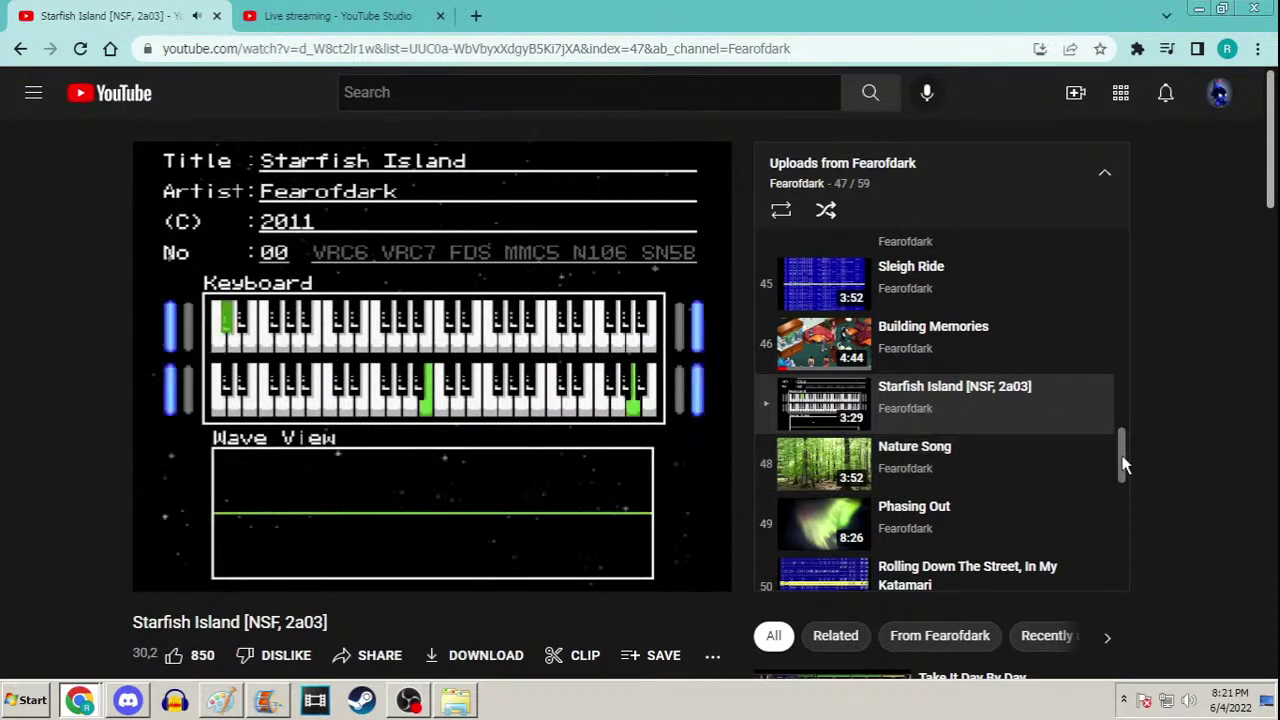
drag(1123, 463, 1125, 500)
click(980, 371)
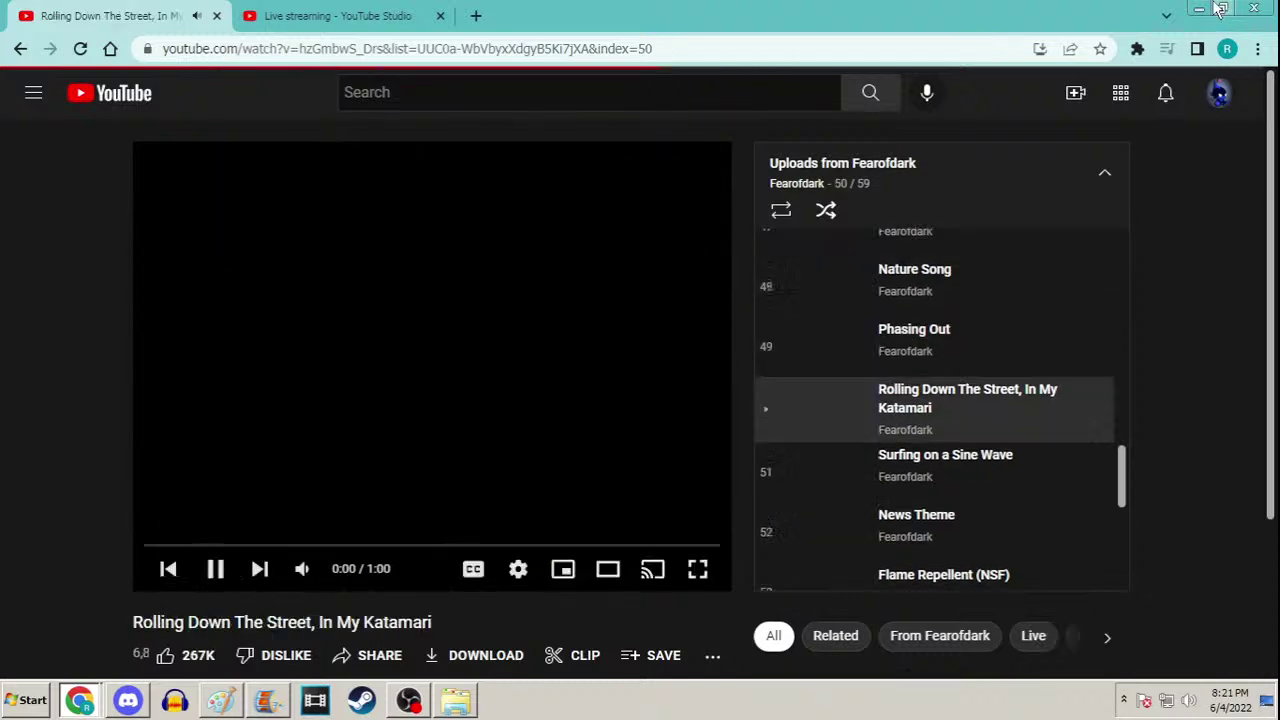
click(1199, 9)
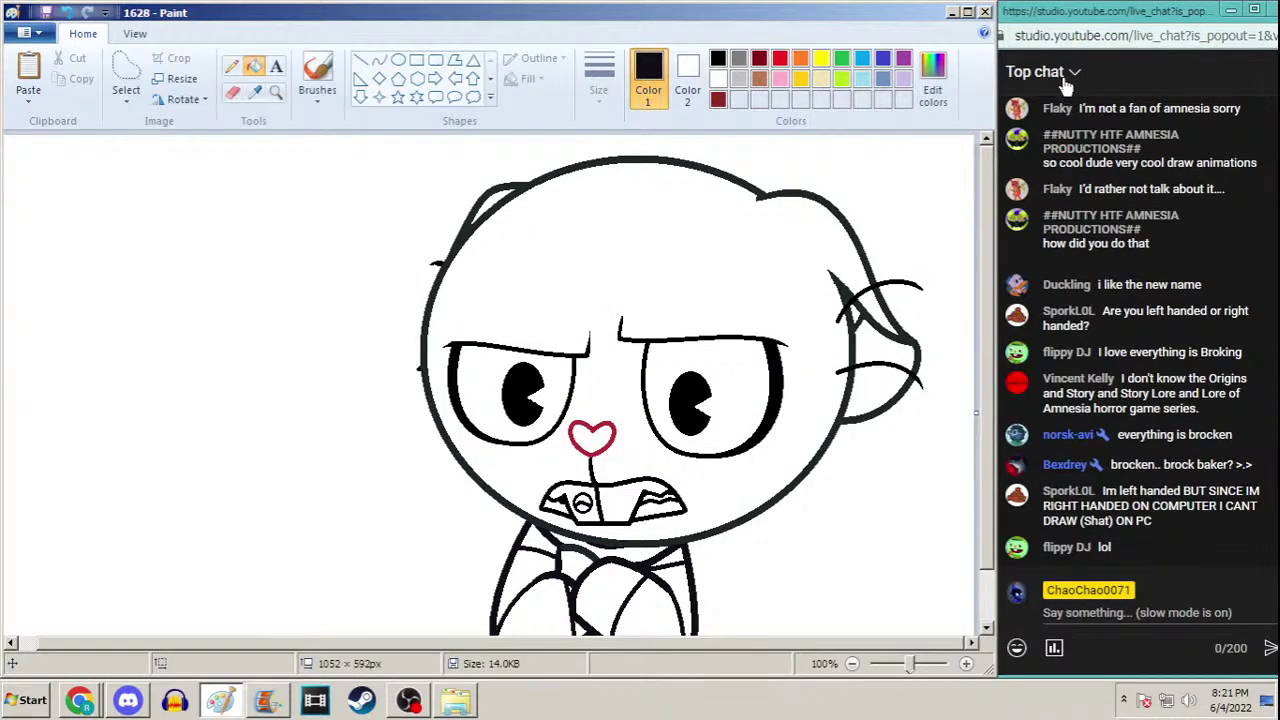
Dismiss saving frame 1628 under another name and undo the white fills of the face, ears, eyes, nose and mouth
scroll(968, 350, down, 2)
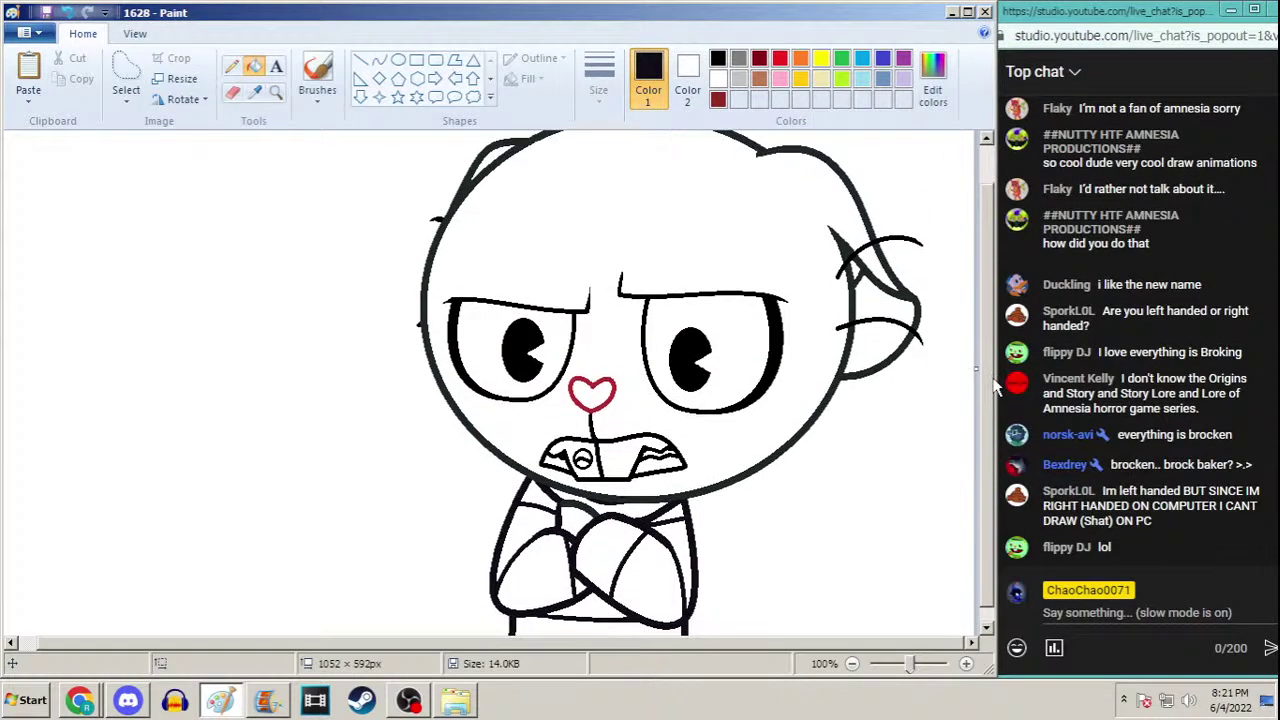
scroll(995, 388, down, 1)
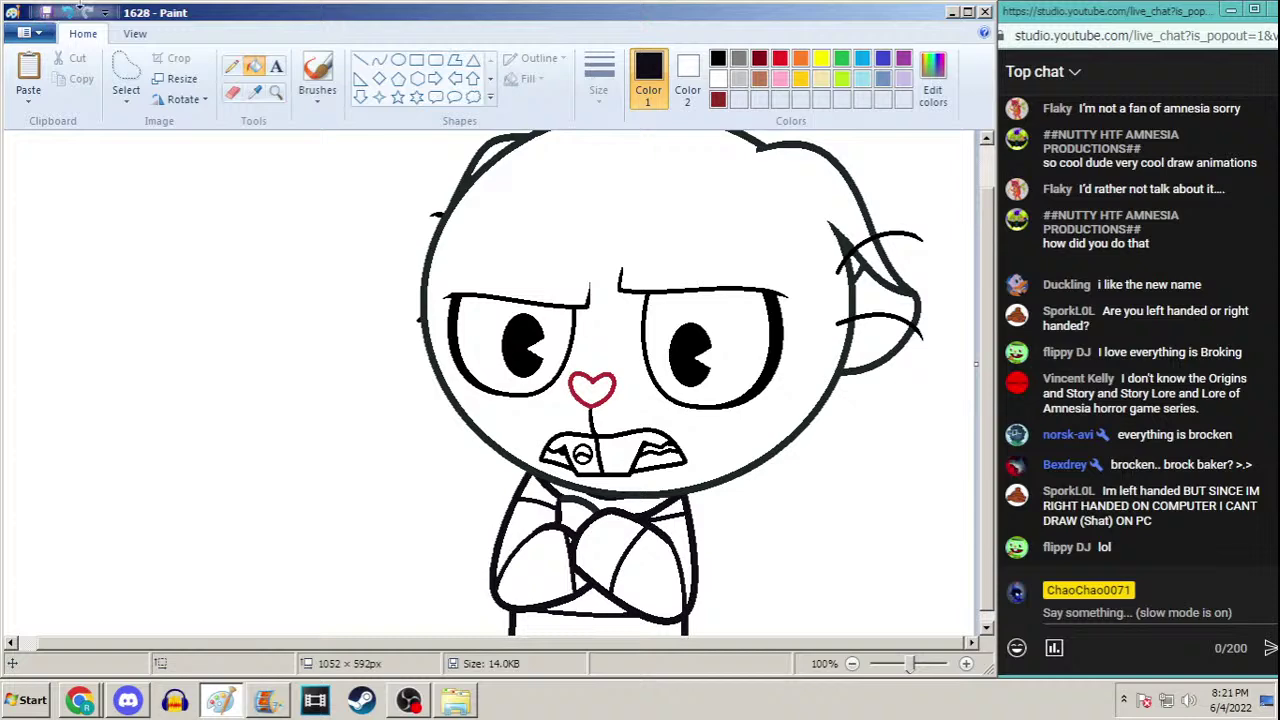
key(F12)
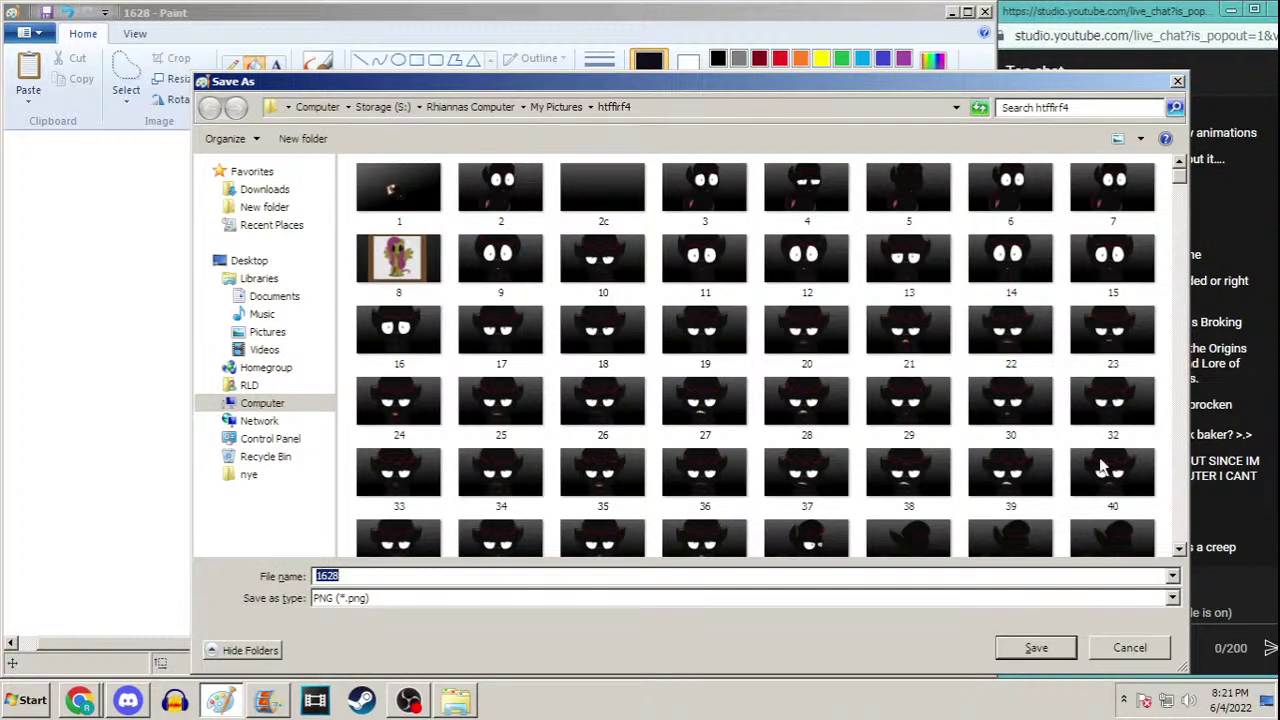
click(1134, 655)
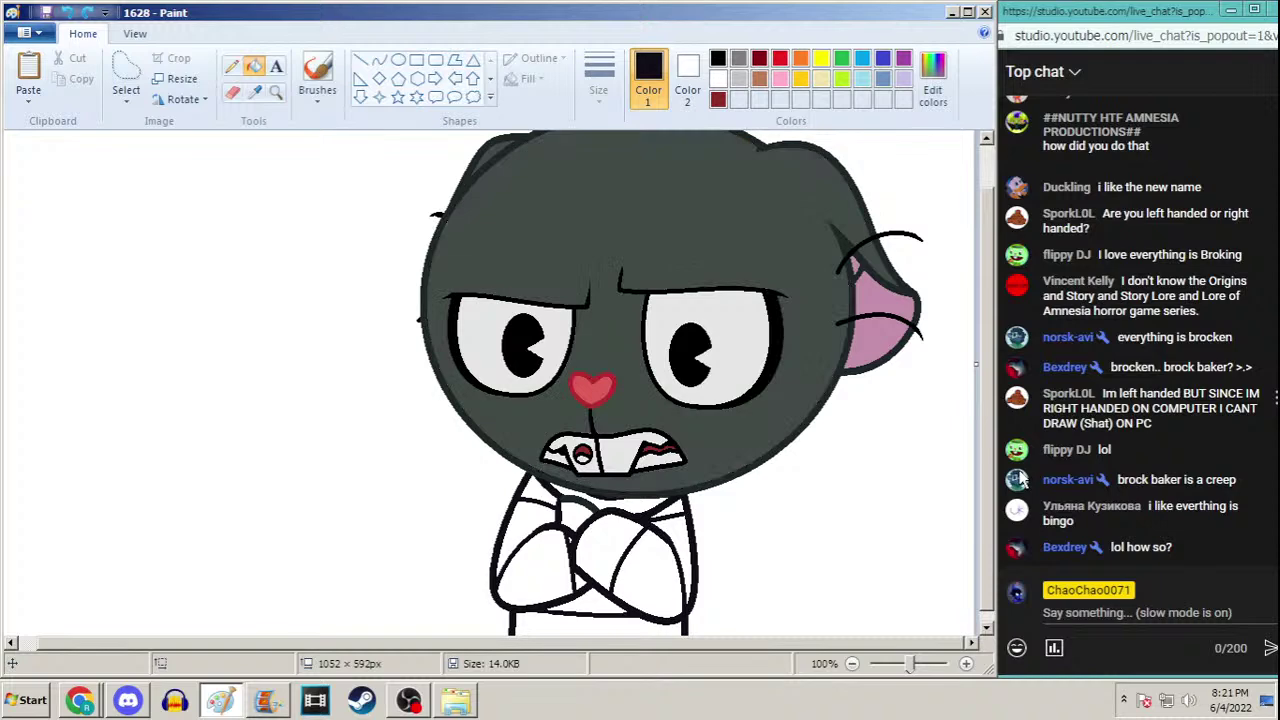
Open 1628b and copy a rectangular area of about 609 × 180 px spanning the pink eyes, nose and ear outlines
key(ctrl+o)
text(1628b)
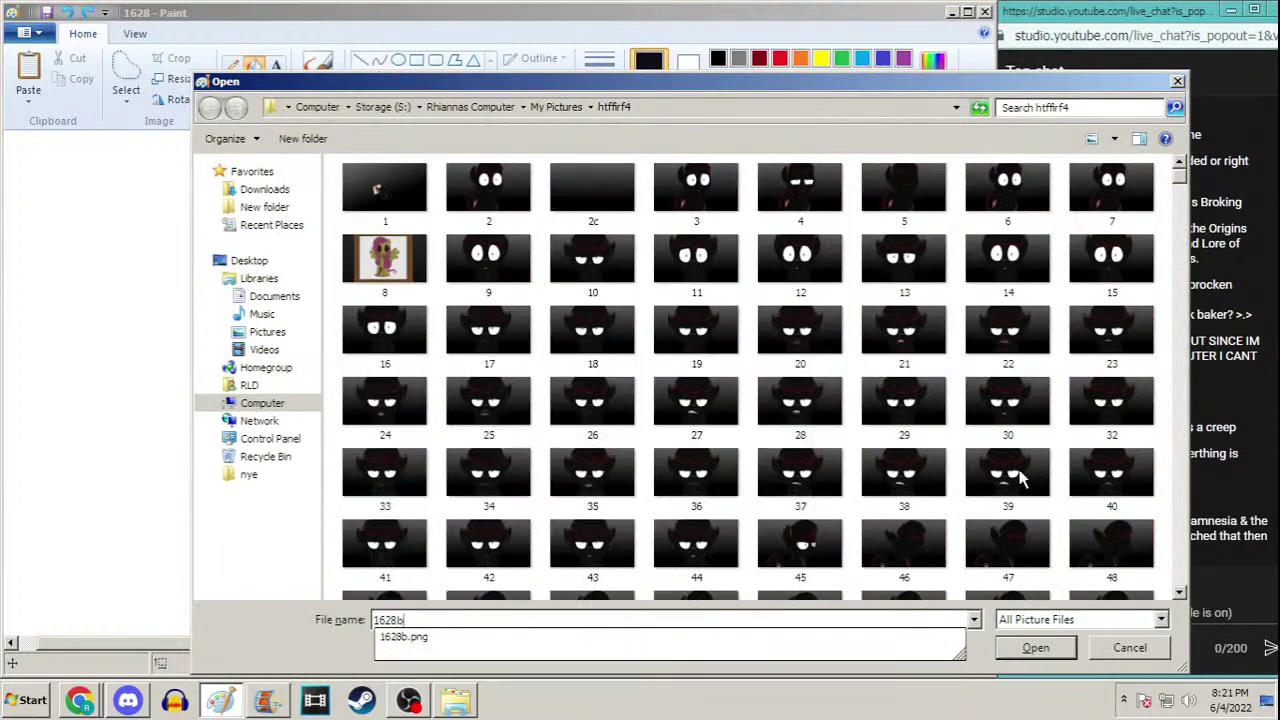
key(Return)
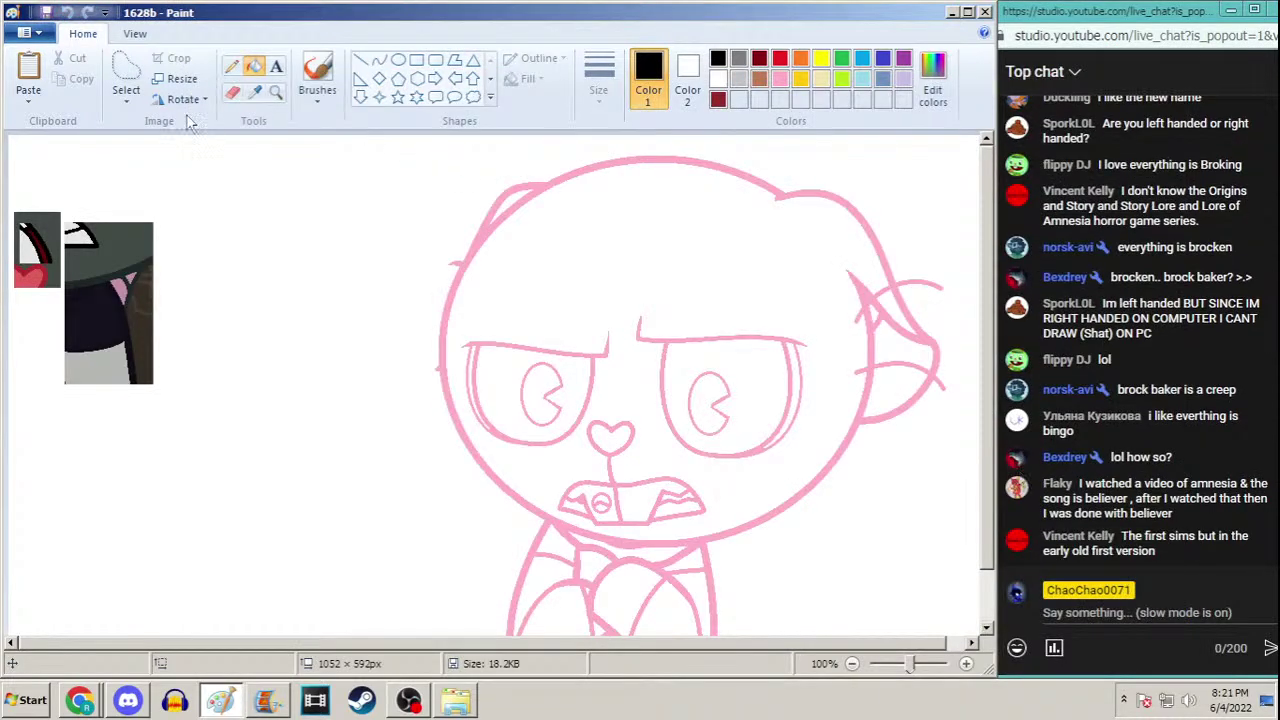
click(126, 92)
click(84, 144)
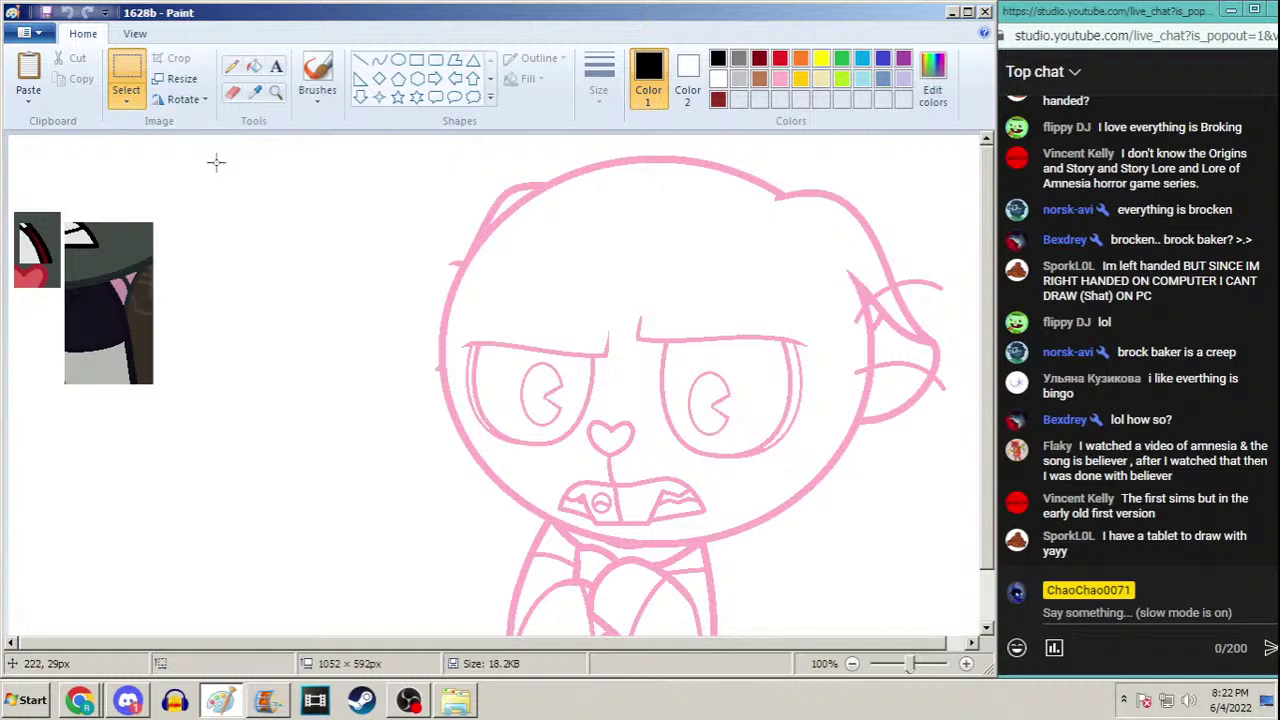
scroll(985, 280, down, 2)
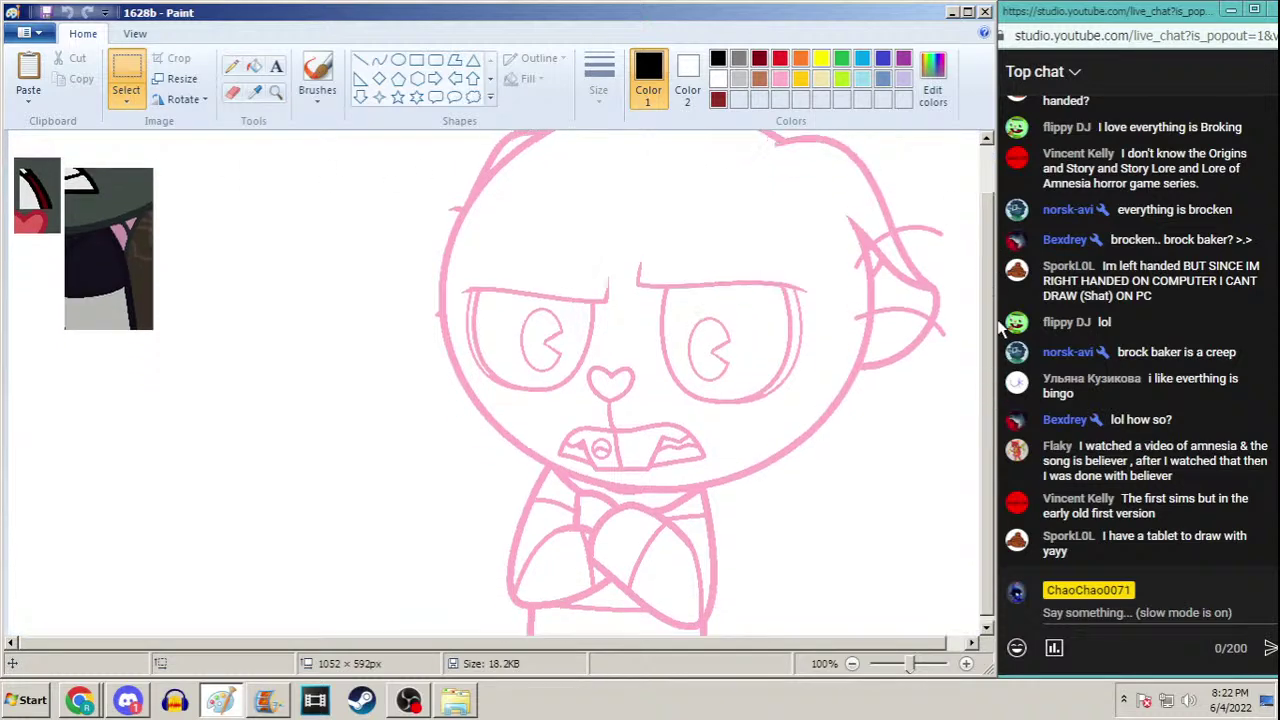
scroll(990, 405, up, 2)
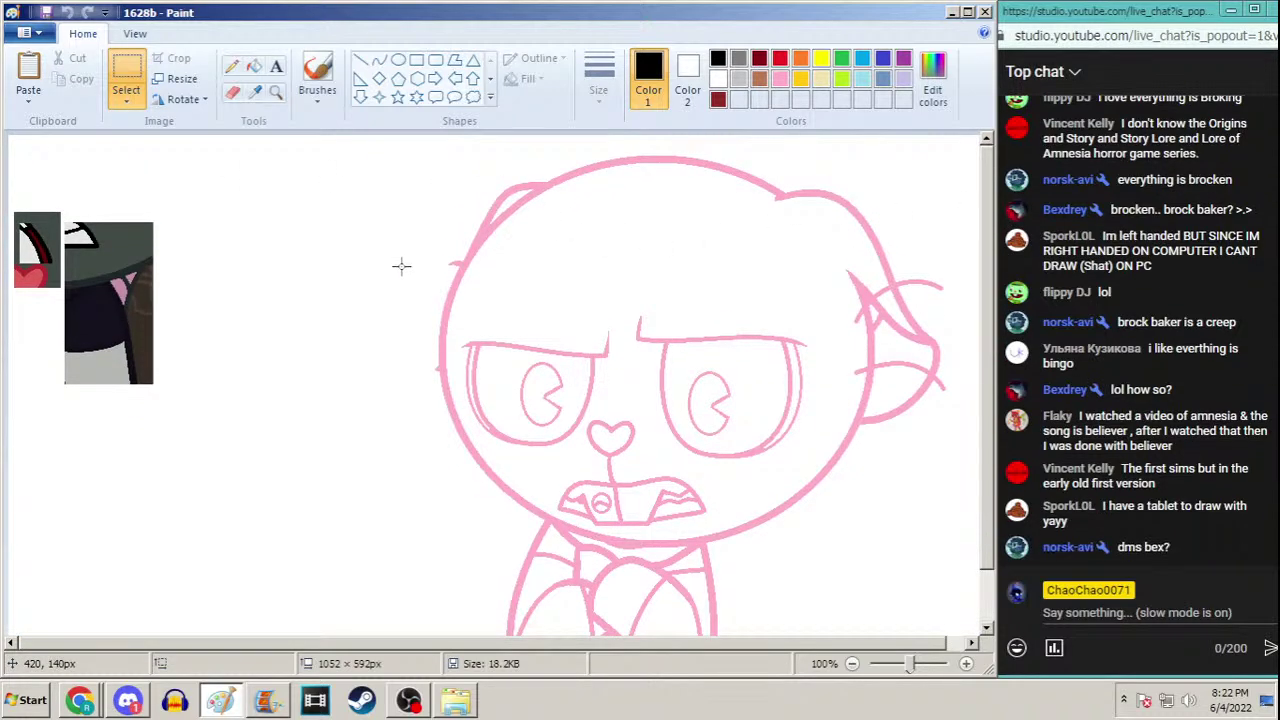
drag(404, 303, 965, 472)
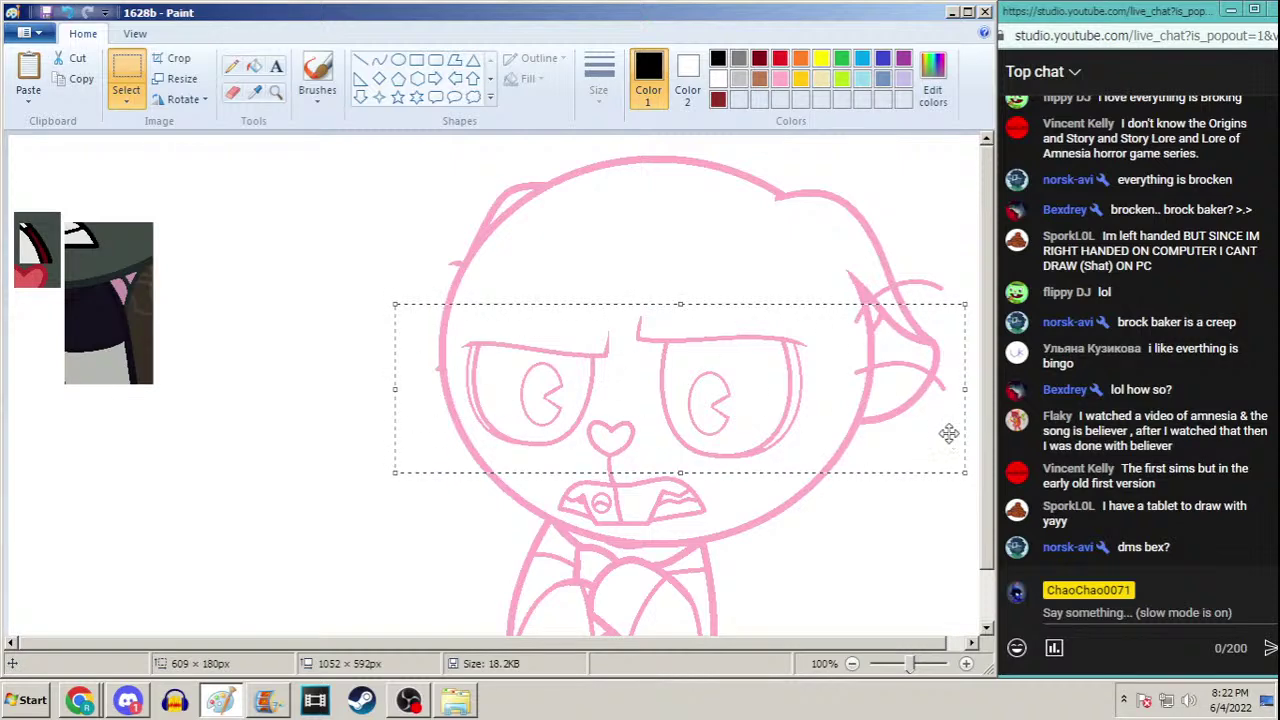
Reopen frame 1628 and paste the copied pink outlines aligned over the character's matching eyes, nose and ear
key(ctrl+o)
text(1628b)
key(Return)
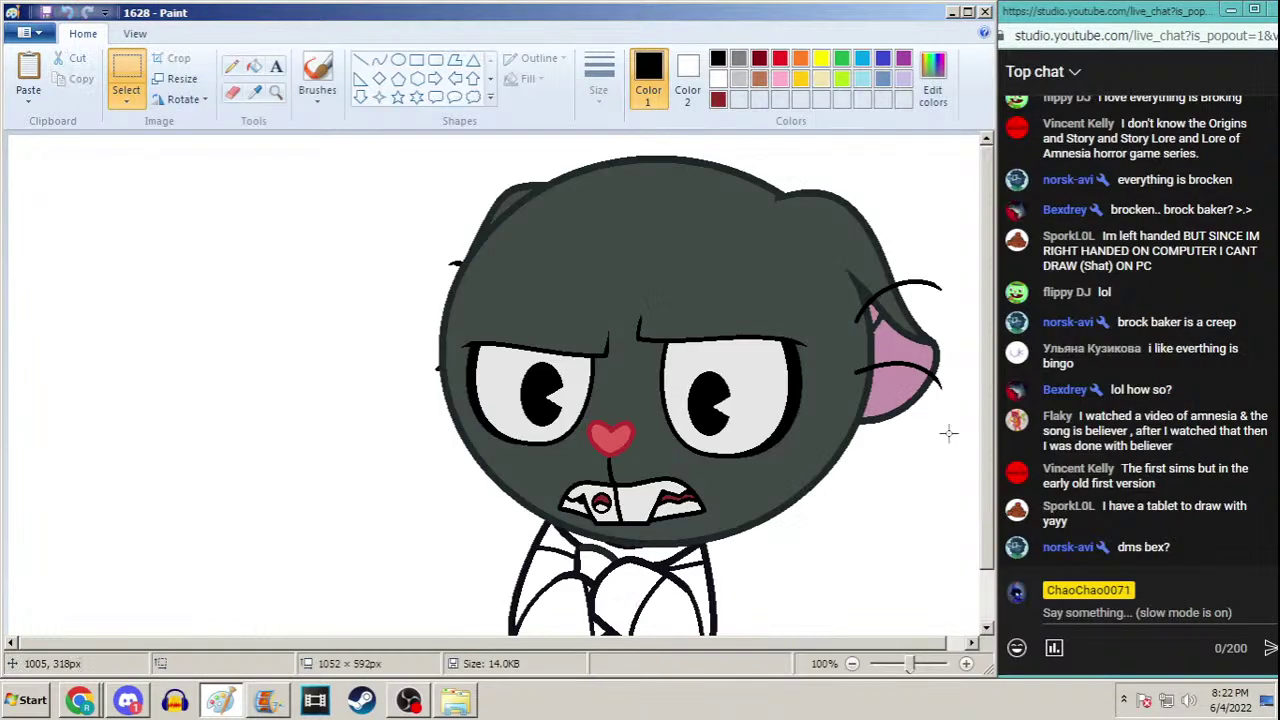
key(ctrl+v)
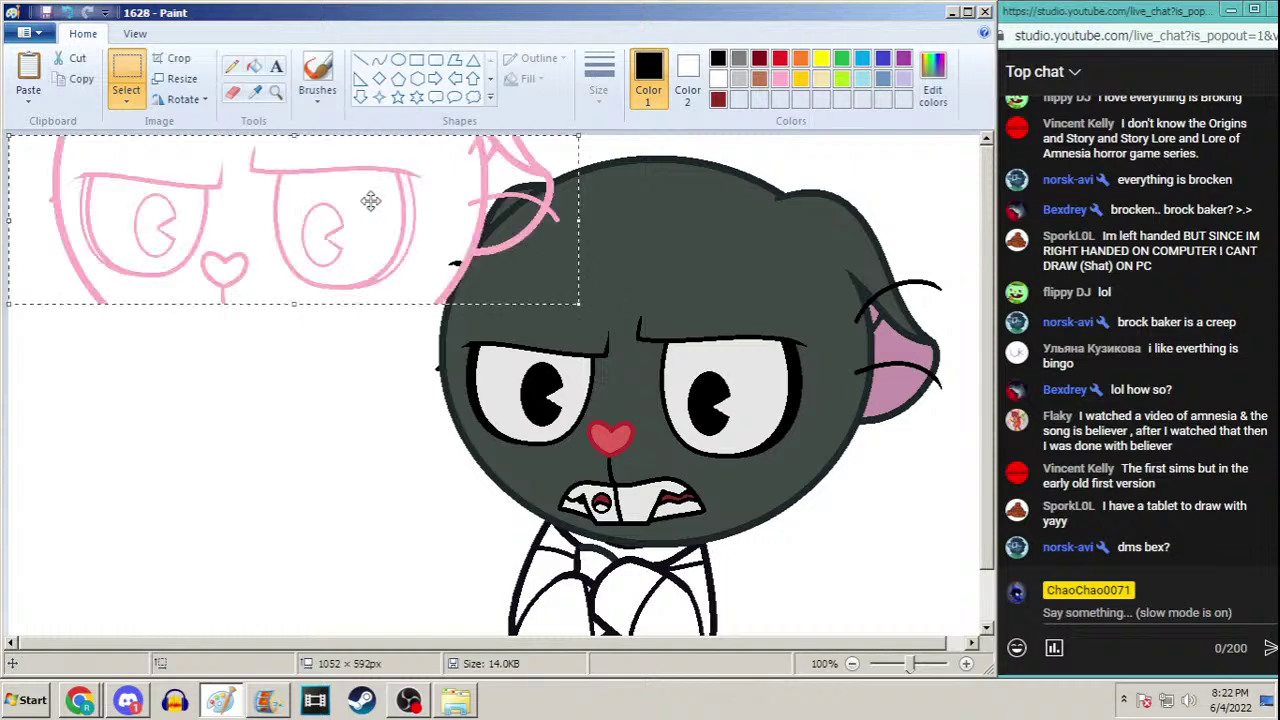
mouse_move(371, 194)
mouse_down()
mouse_move(910, 425)
mouse_move(768, 371)
mouse_up()
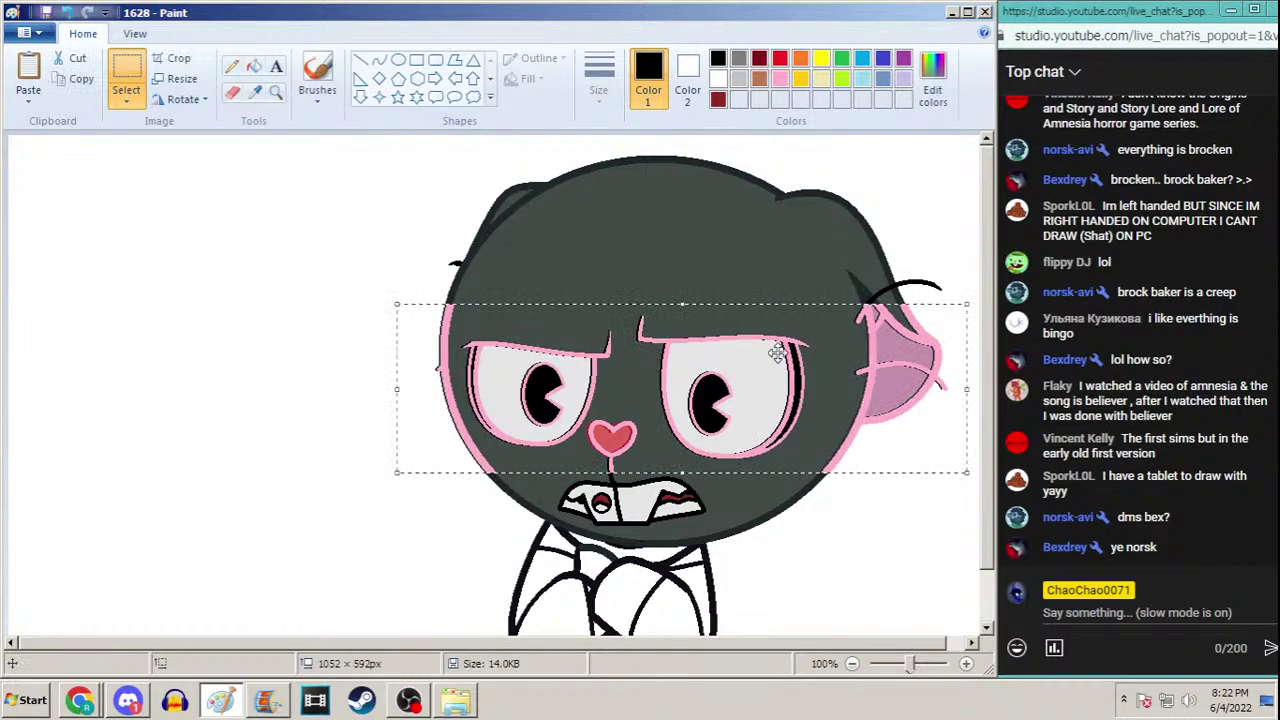
click(254, 66)
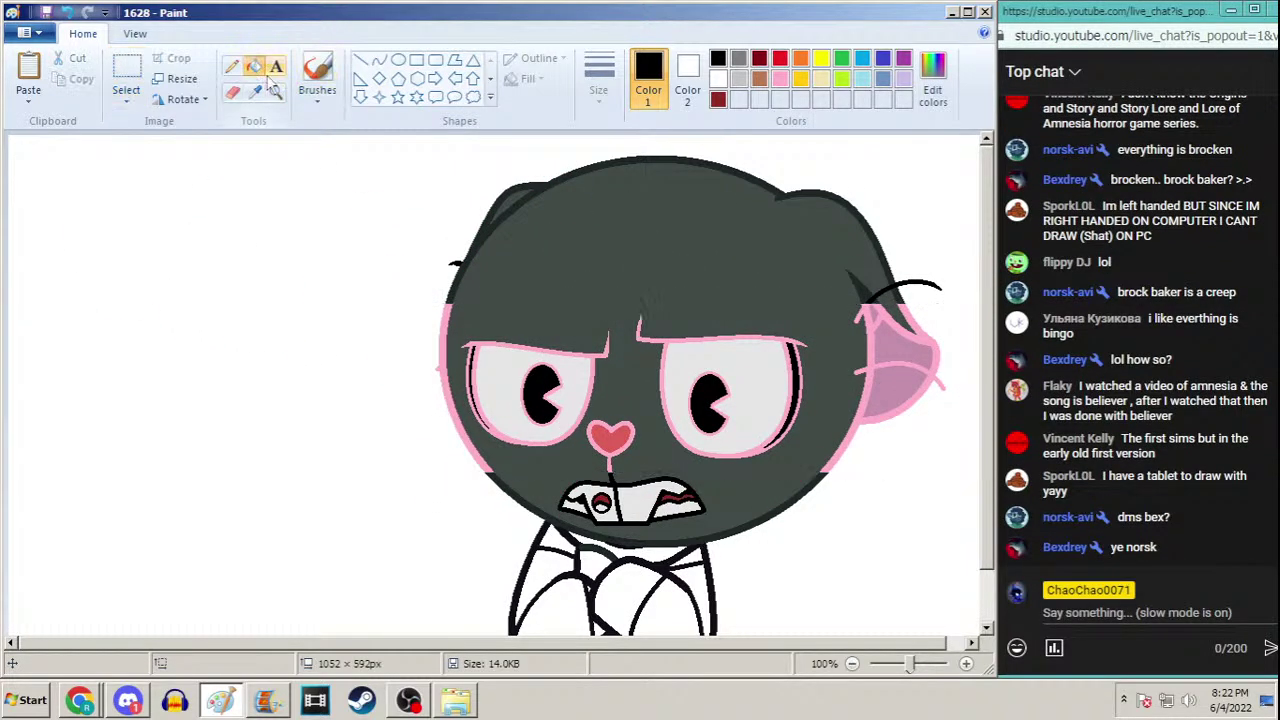
Switch to YouTube in Chrome, skip the ad before the chosen song, and return to Paint
key(alt+Tab)
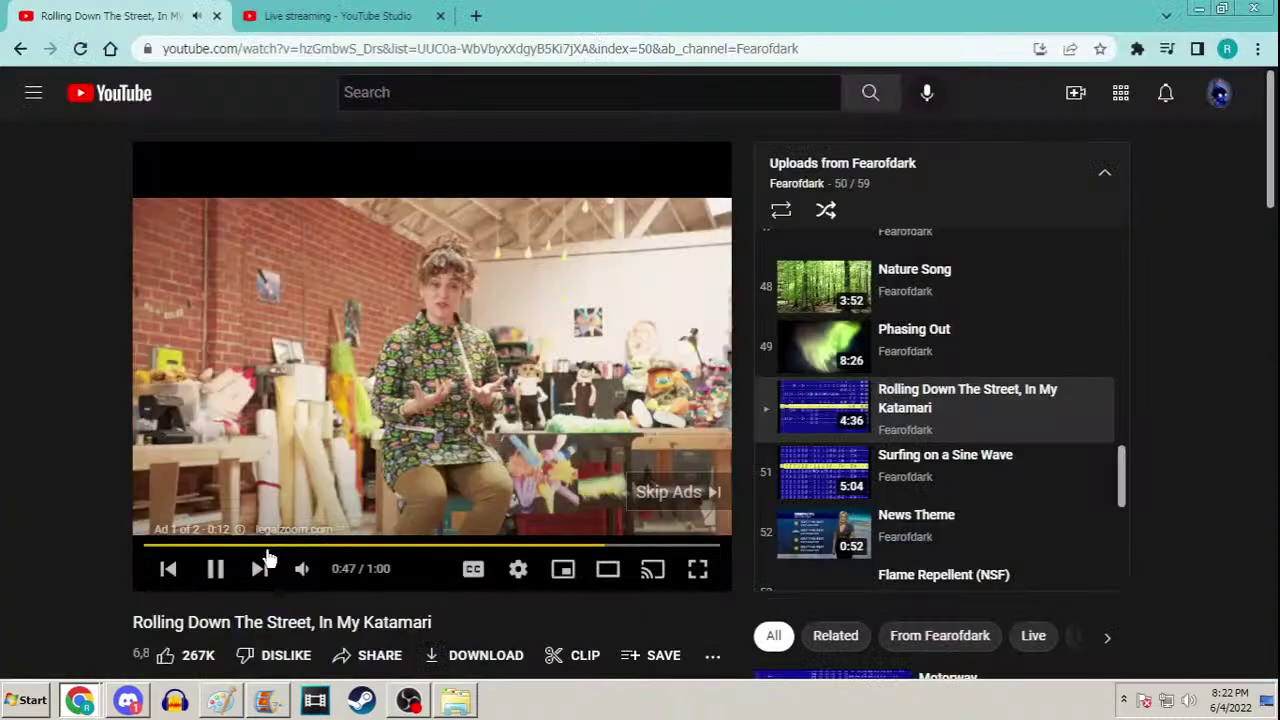
click(663, 491)
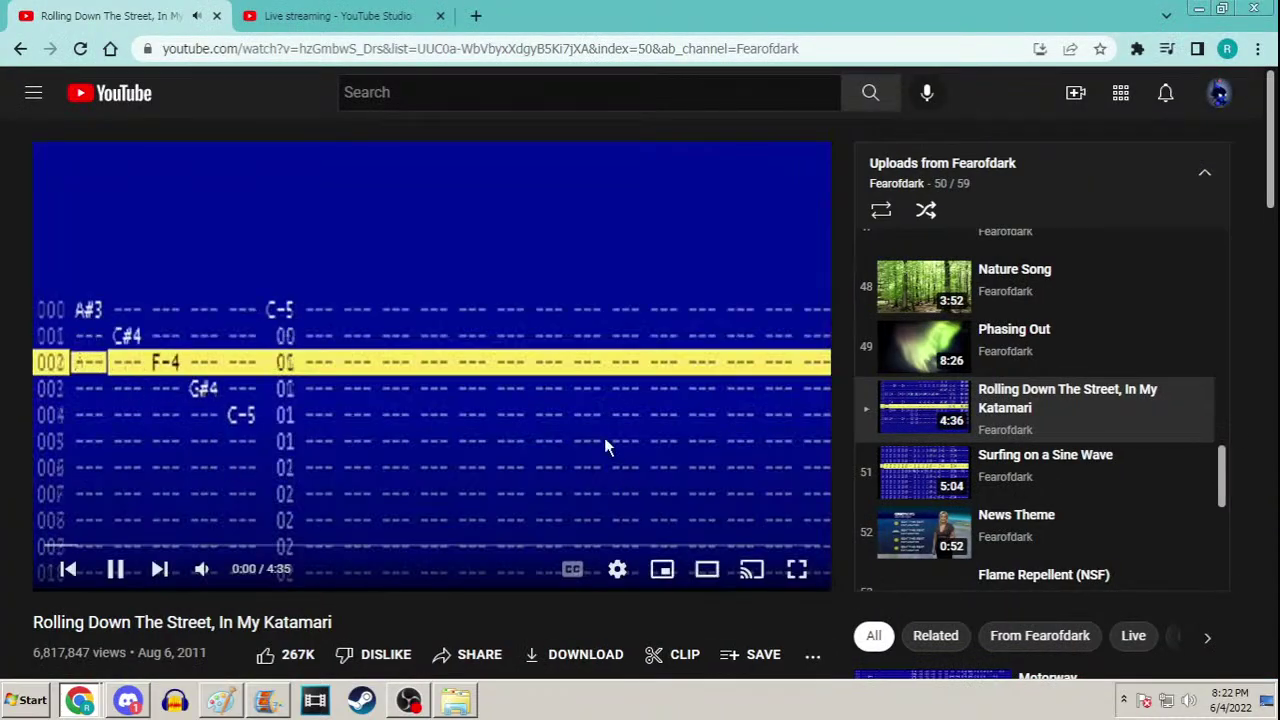
mouse_move(236, 572)
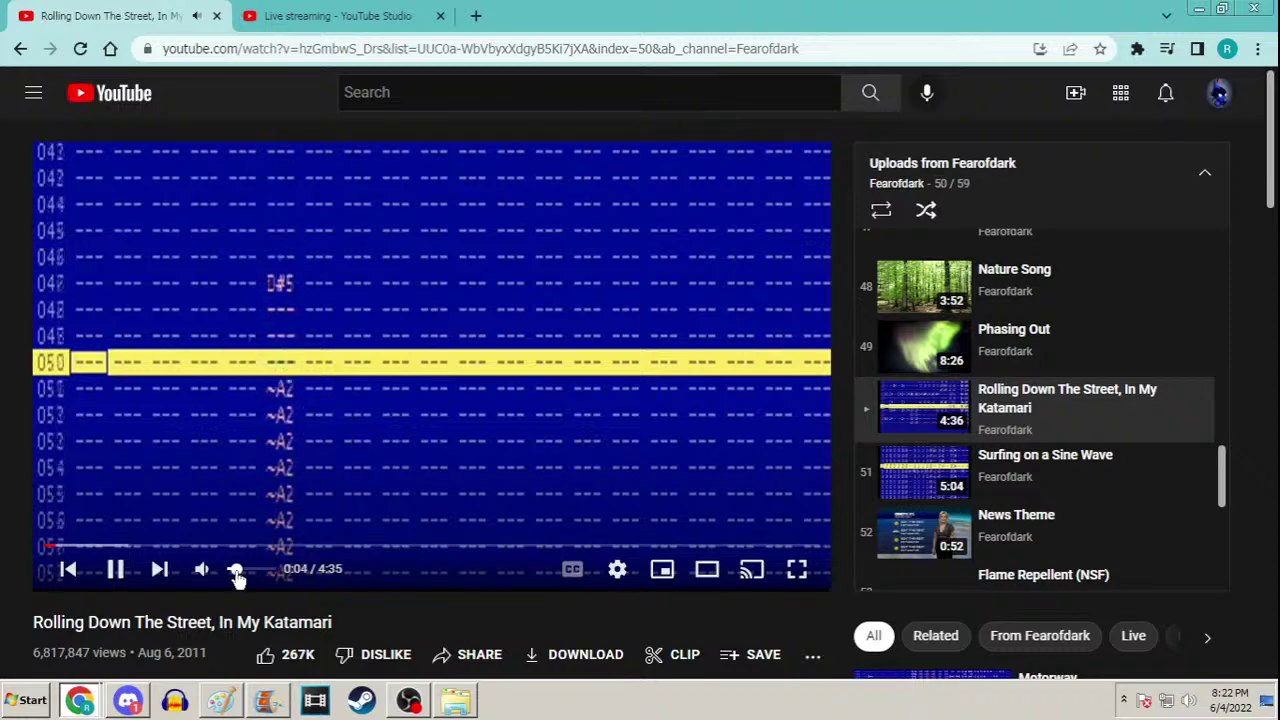
click(1197, 8)
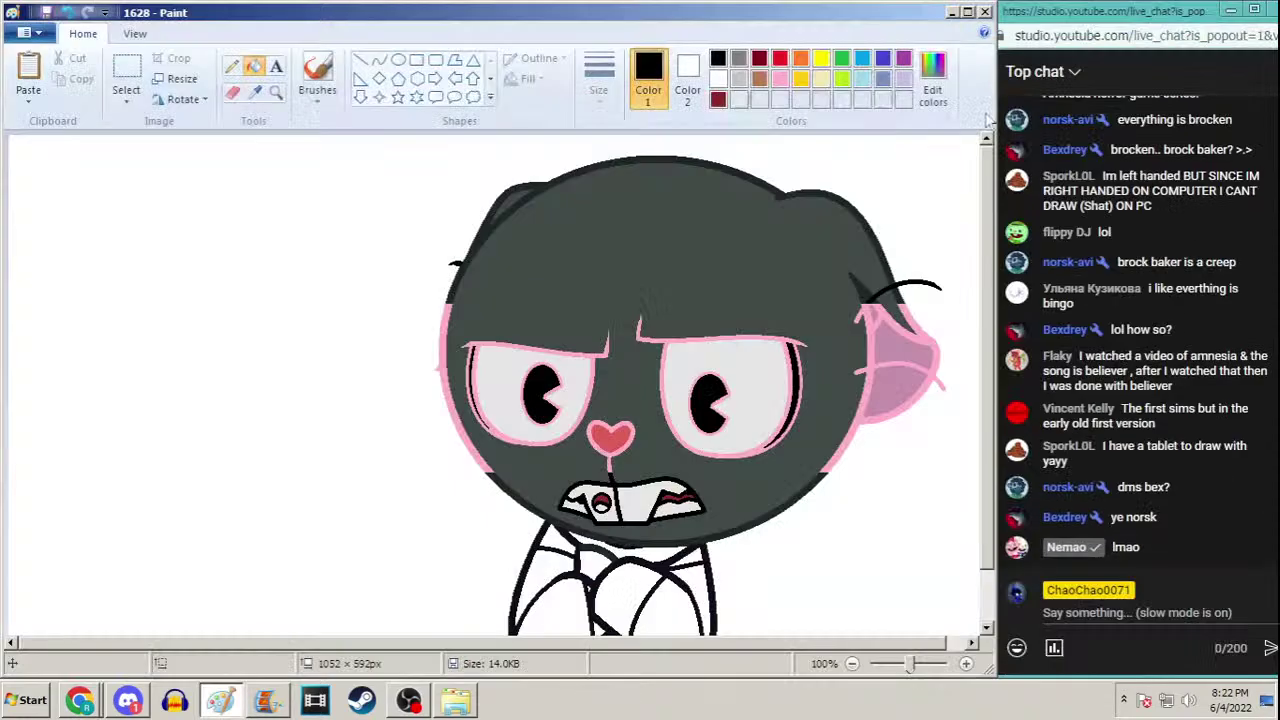
Fill the character's dark face, the pink inner ear, the dark ear flap and the opposite ear with white
click(760, 276)
click(896, 365)
click(890, 296)
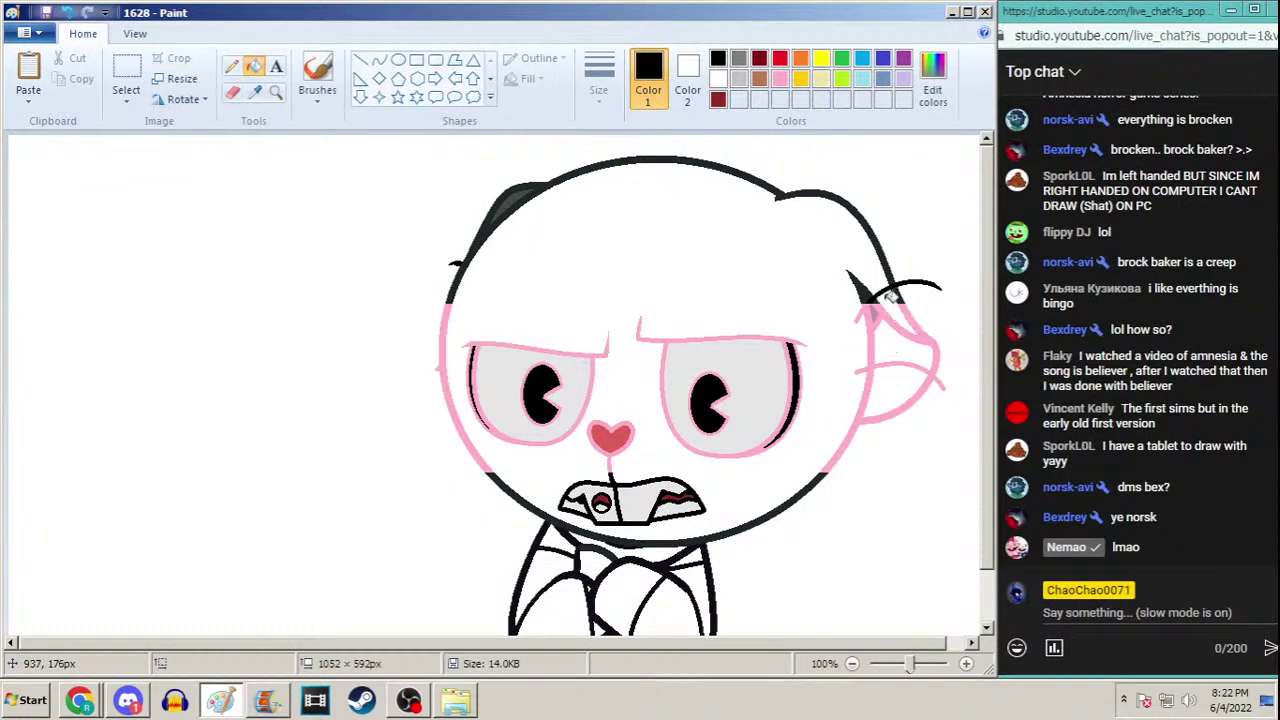
right_click(521, 195)
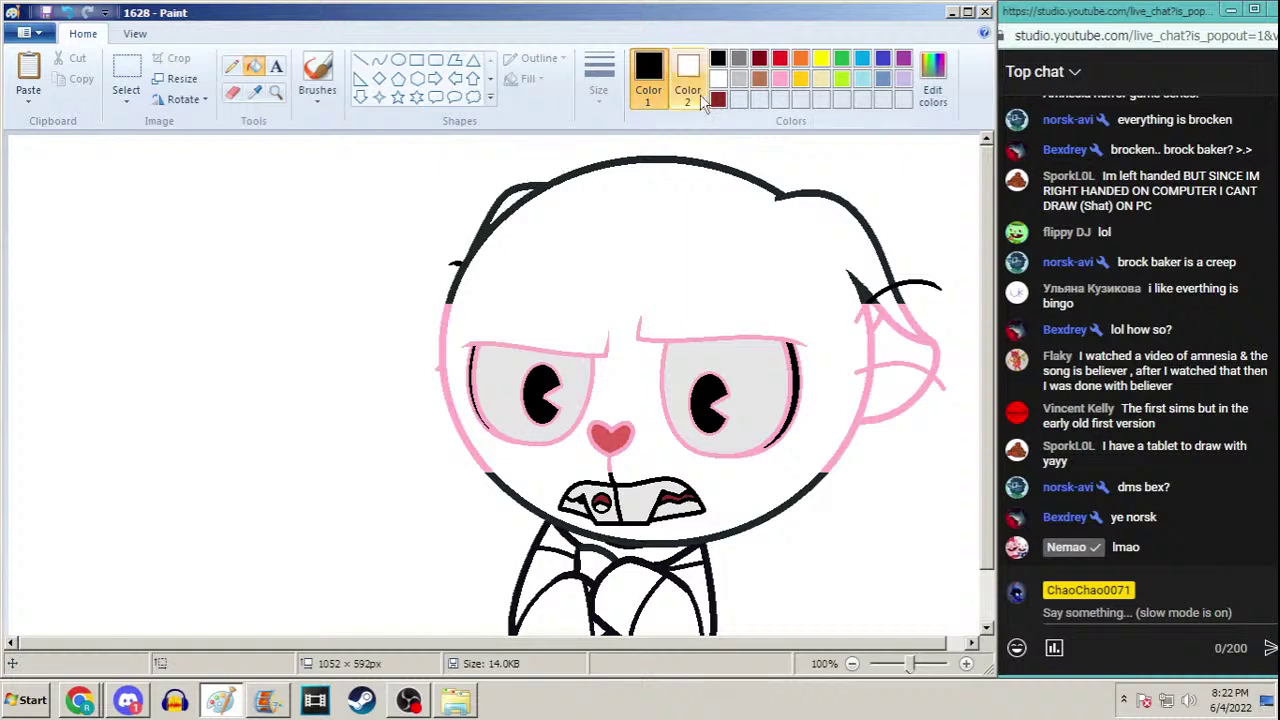
Fill both eye whites, the pupils, the thick black outer eye edges and the heart-shaped nose with white
right_click(501, 371)
right_click(725, 349)
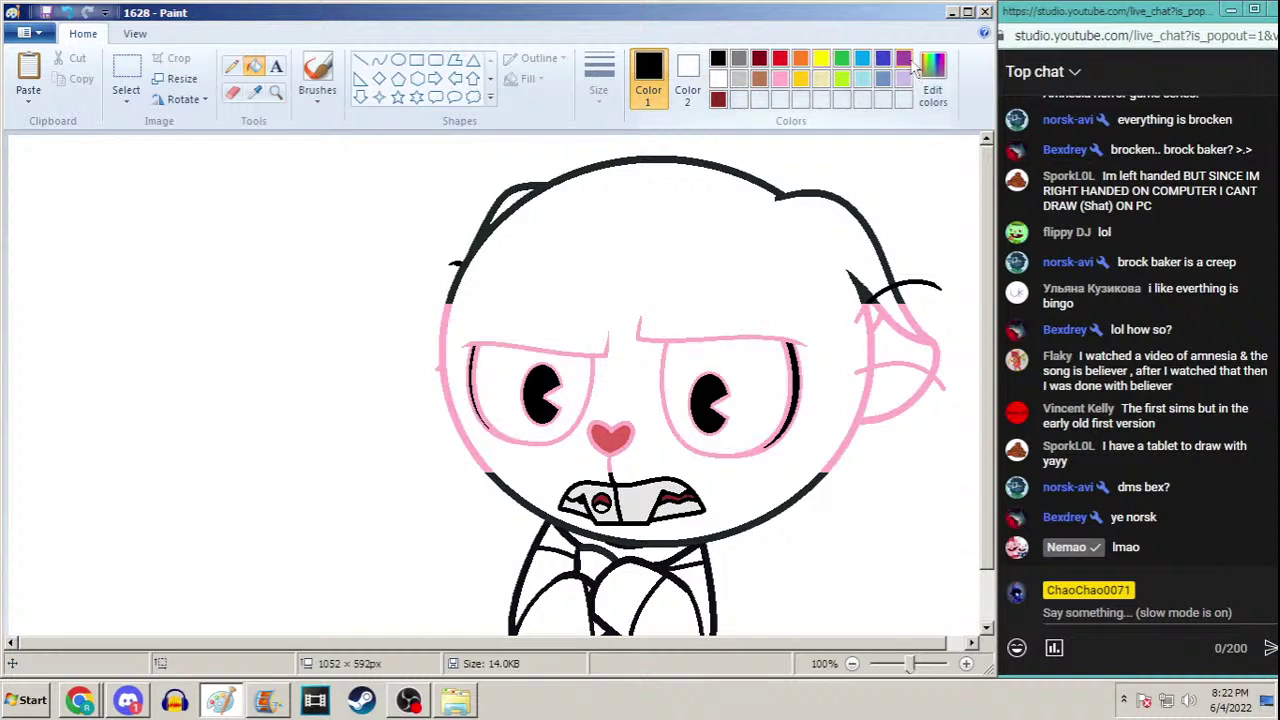
right_click(715, 390)
right_click(797, 368)
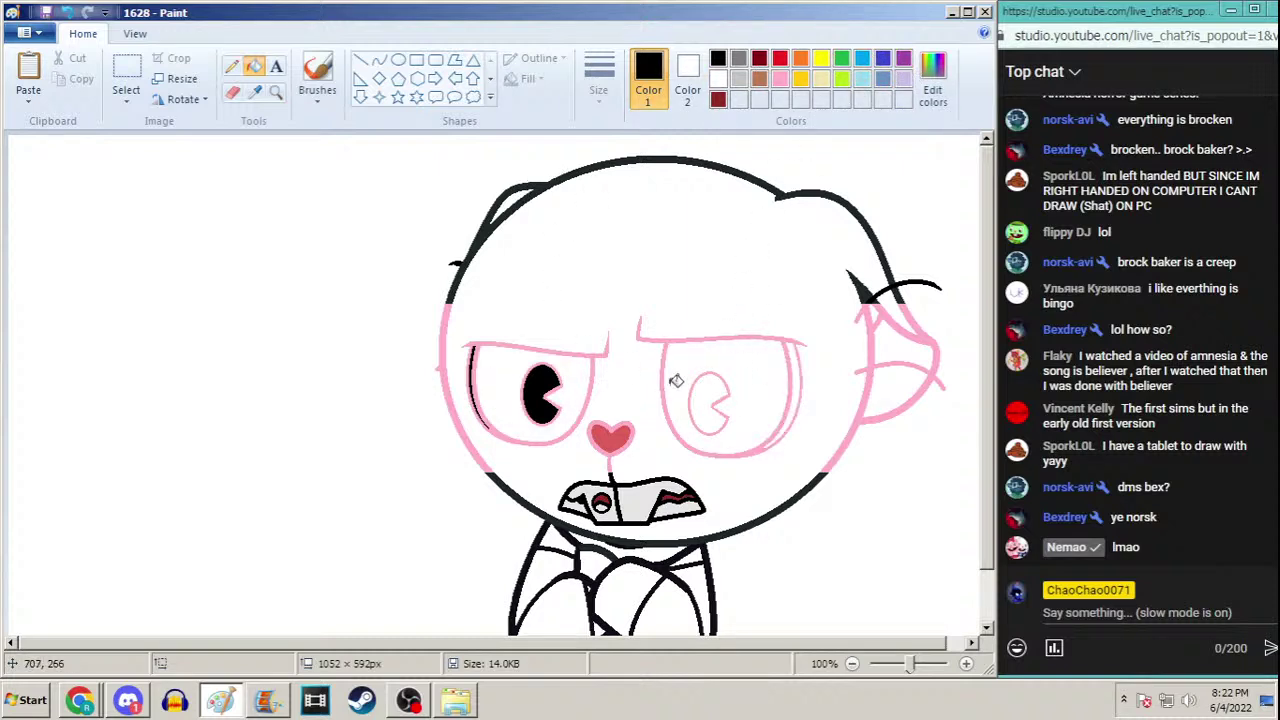
right_click(543, 374)
right_click(474, 352)
right_click(614, 440)
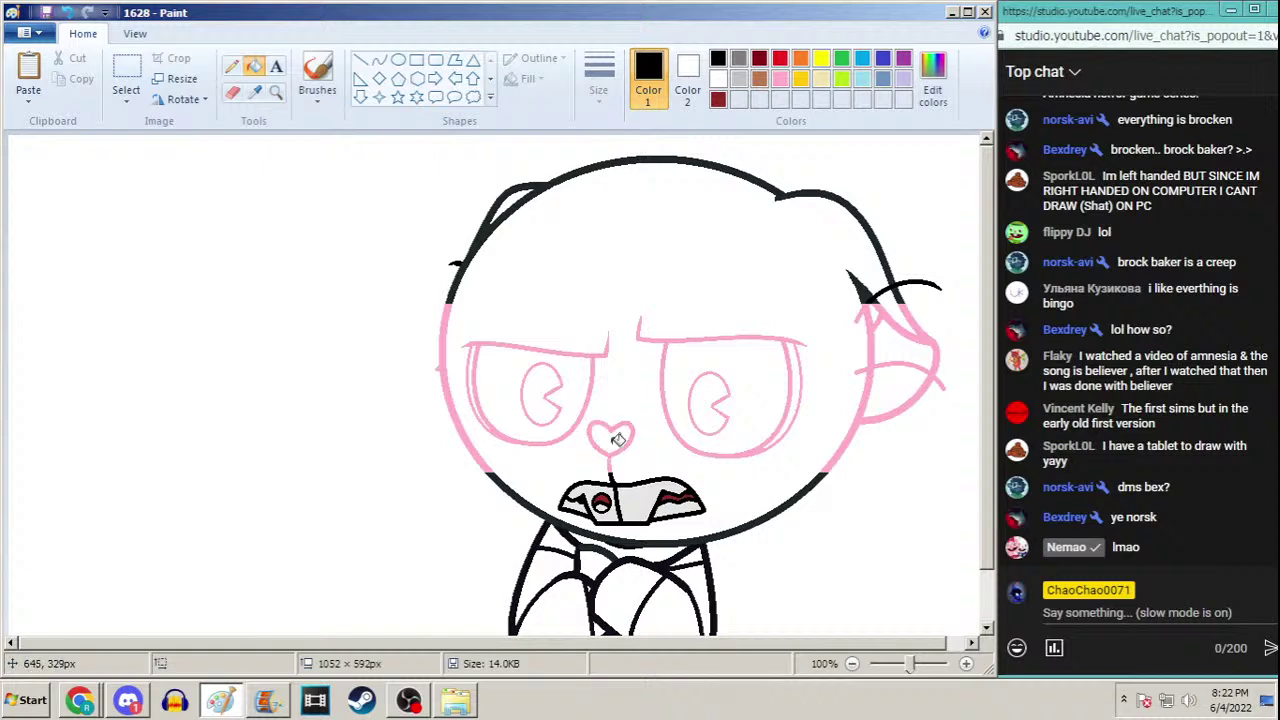
Recolour the dark outlines of the upper head, ears, whisker and side tuft with light pink
click(780, 79)
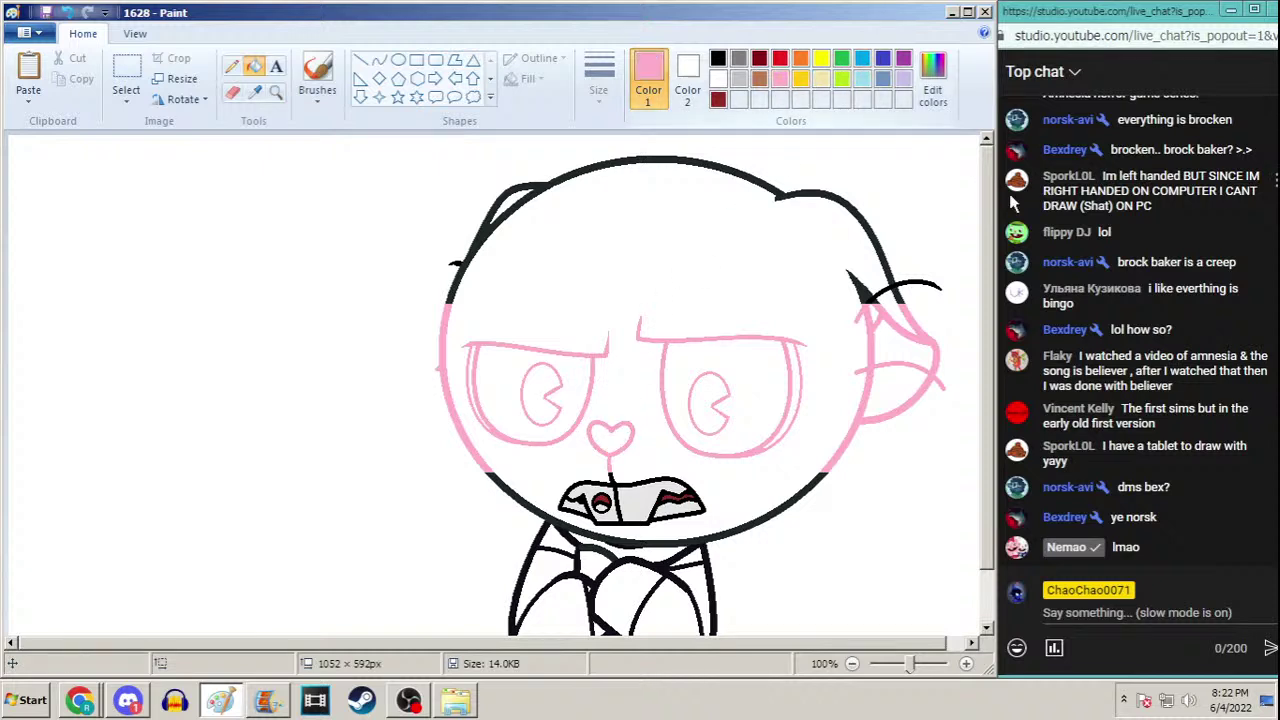
scroll(870, 260, down, 1)
click(876, 270)
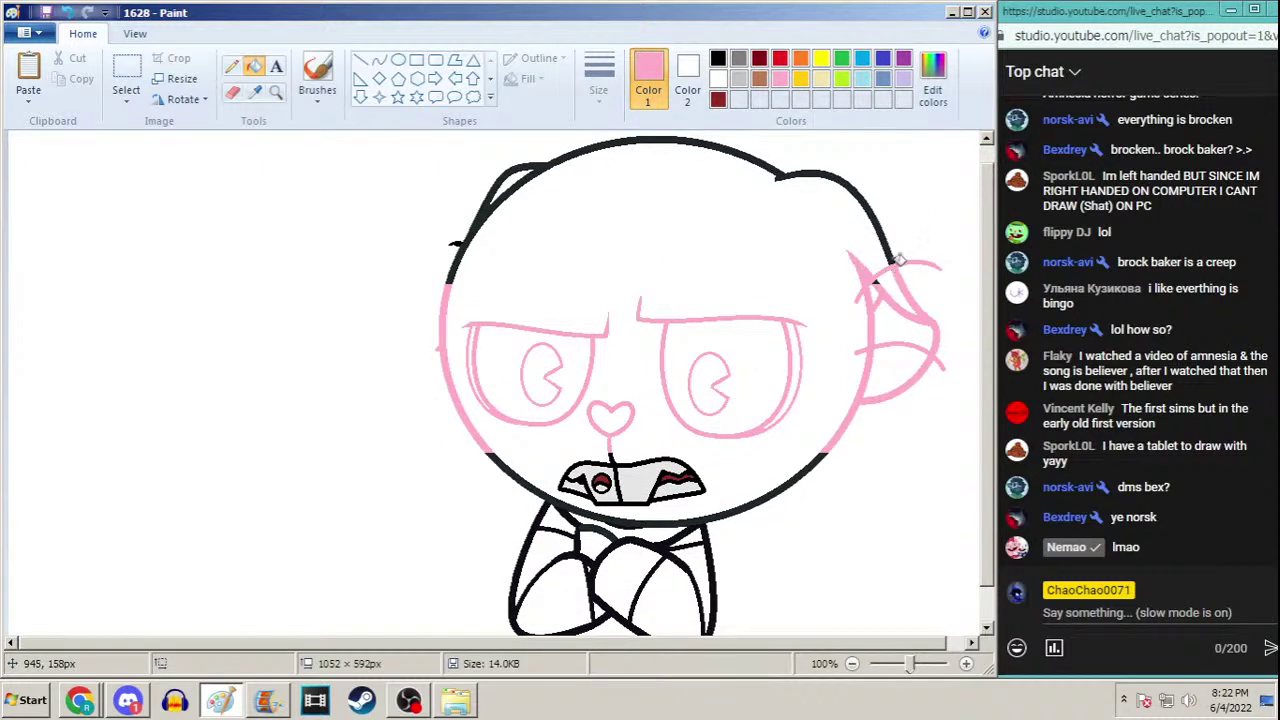
click(887, 262)
click(452, 243)
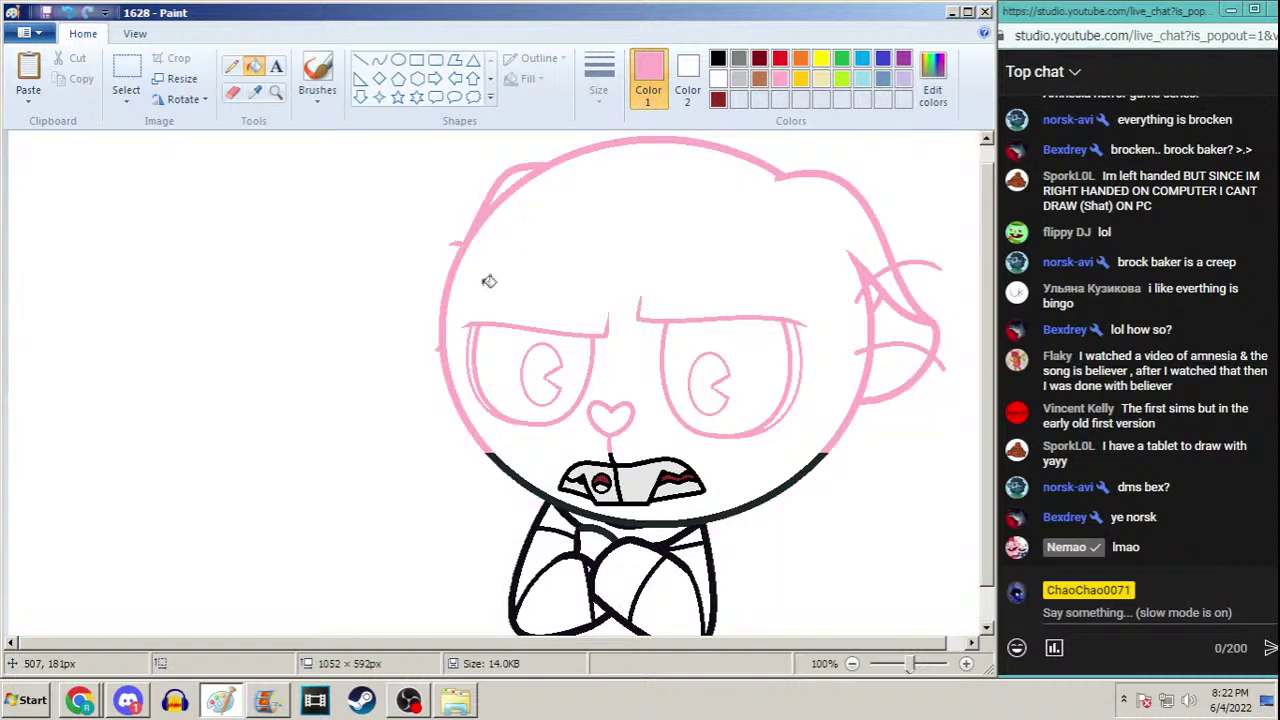
Recolour the lower head outline and the outlines of the body and crossed arms with light pink
click(508, 464)
scroll(993, 405, down, 1)
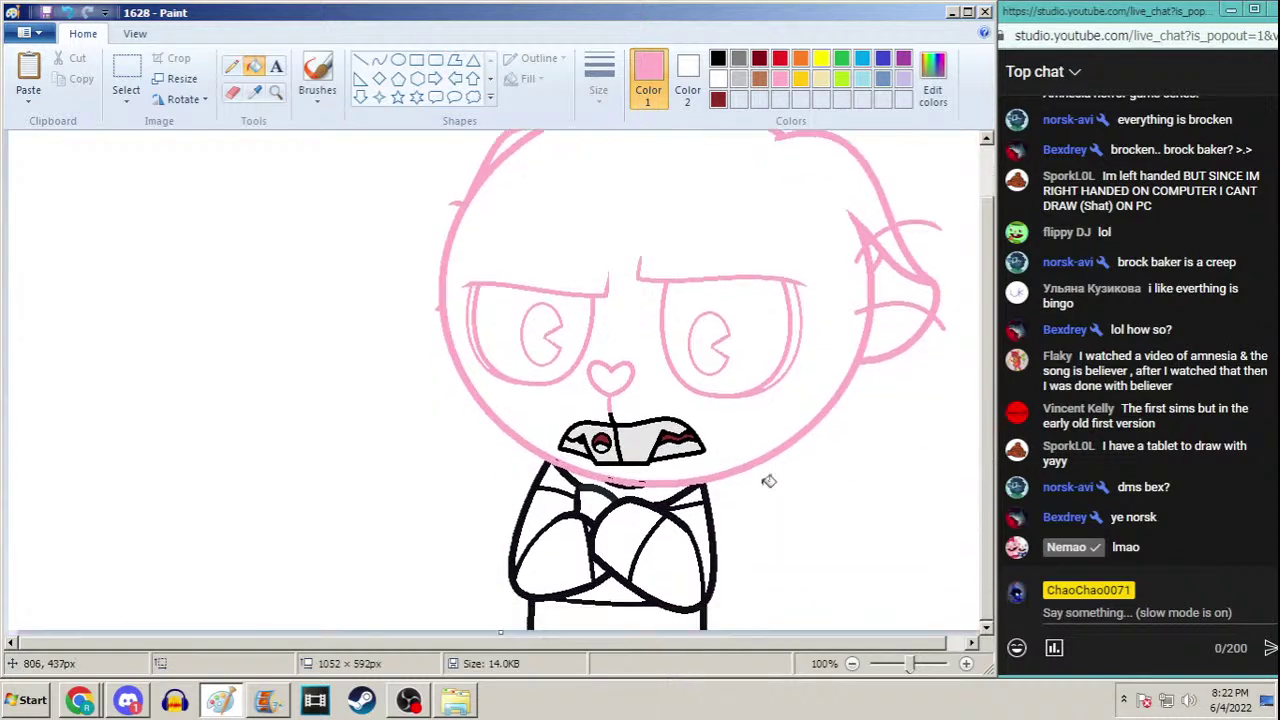
click(530, 495)
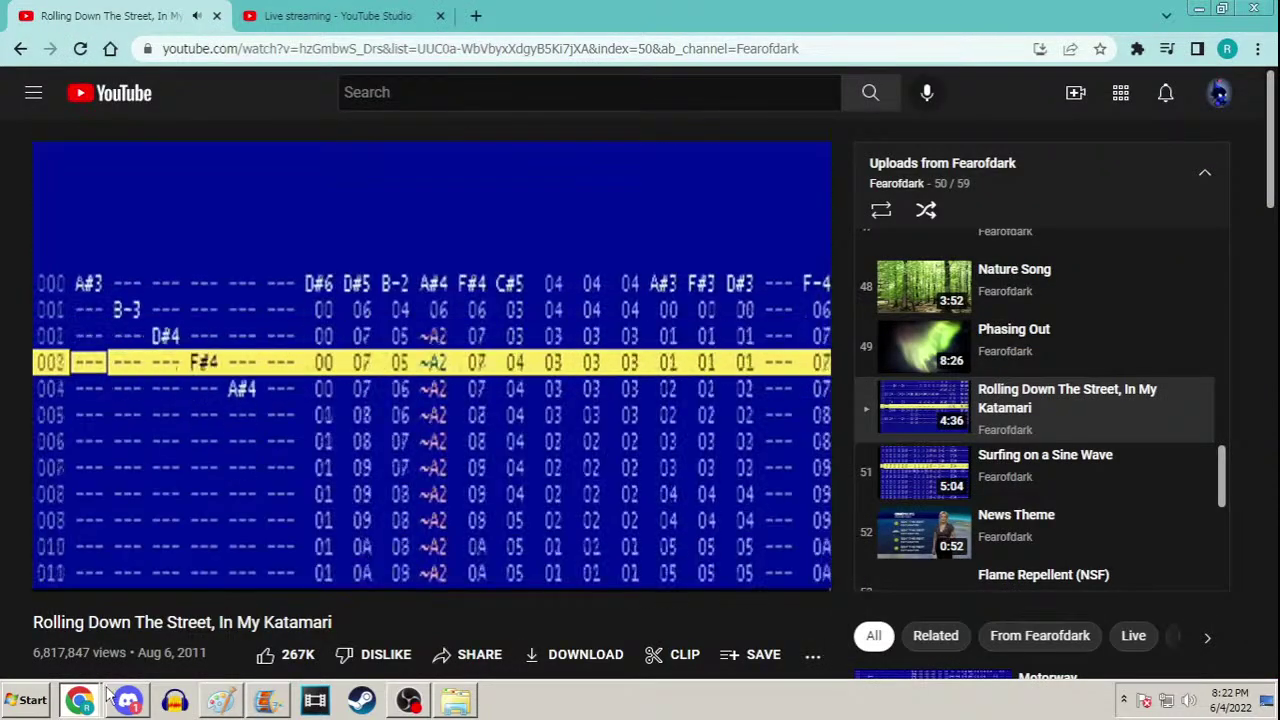
click(1203, 9)
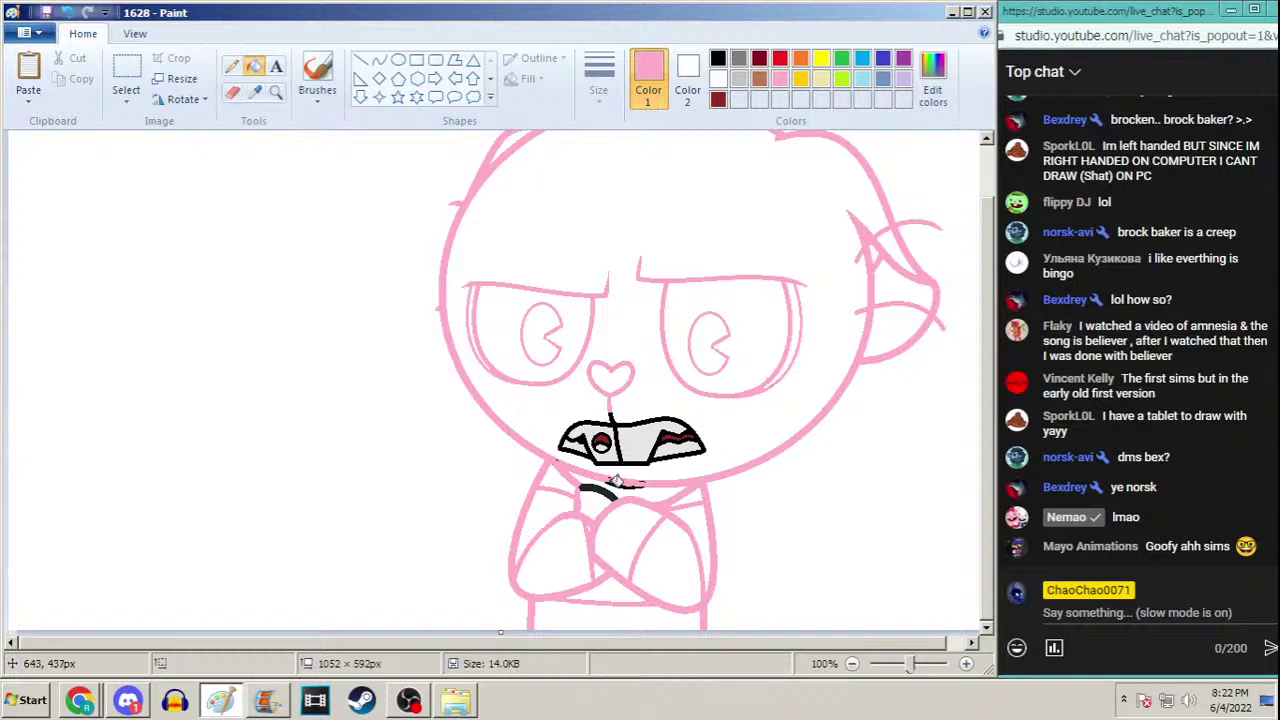
Recolour the mouth, tooth and hand outlines with light pink and fill the grey teeth with white
key(ctrl+z)
key(ctrl+z)
key(ctrl+z)
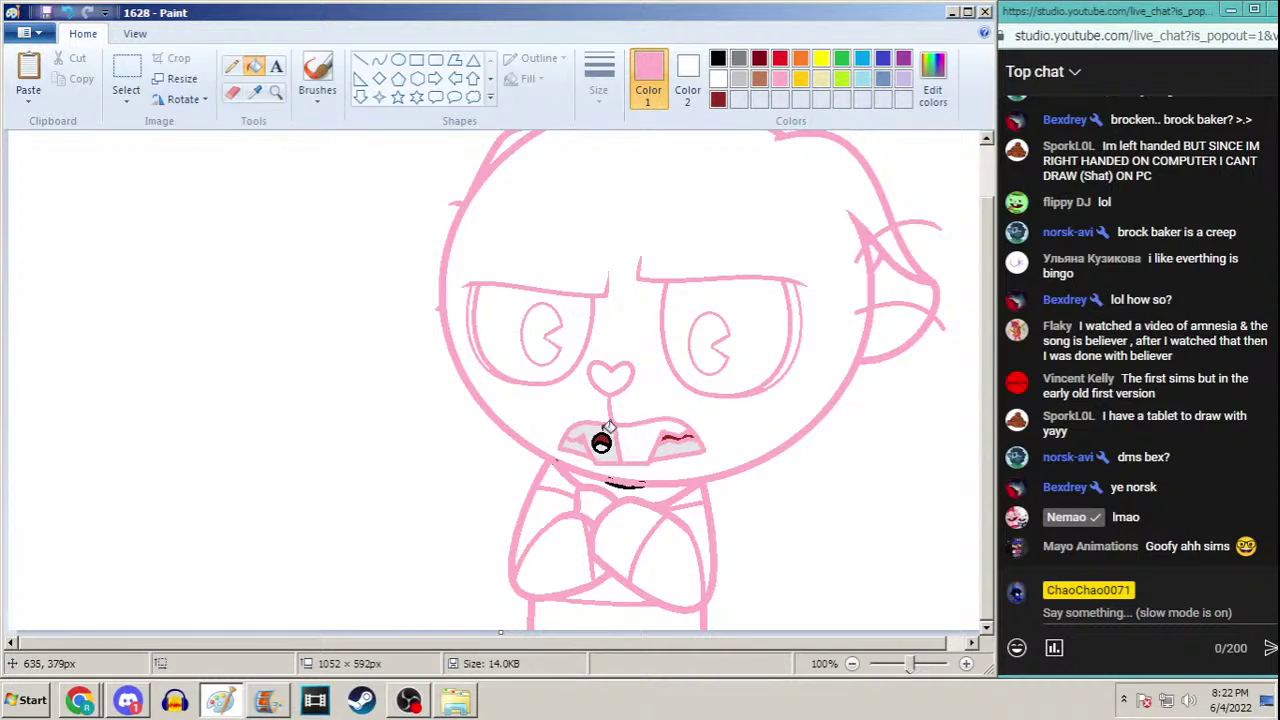
key(ctrl+z)
key(ctrl+z)
key(ctrl+z)
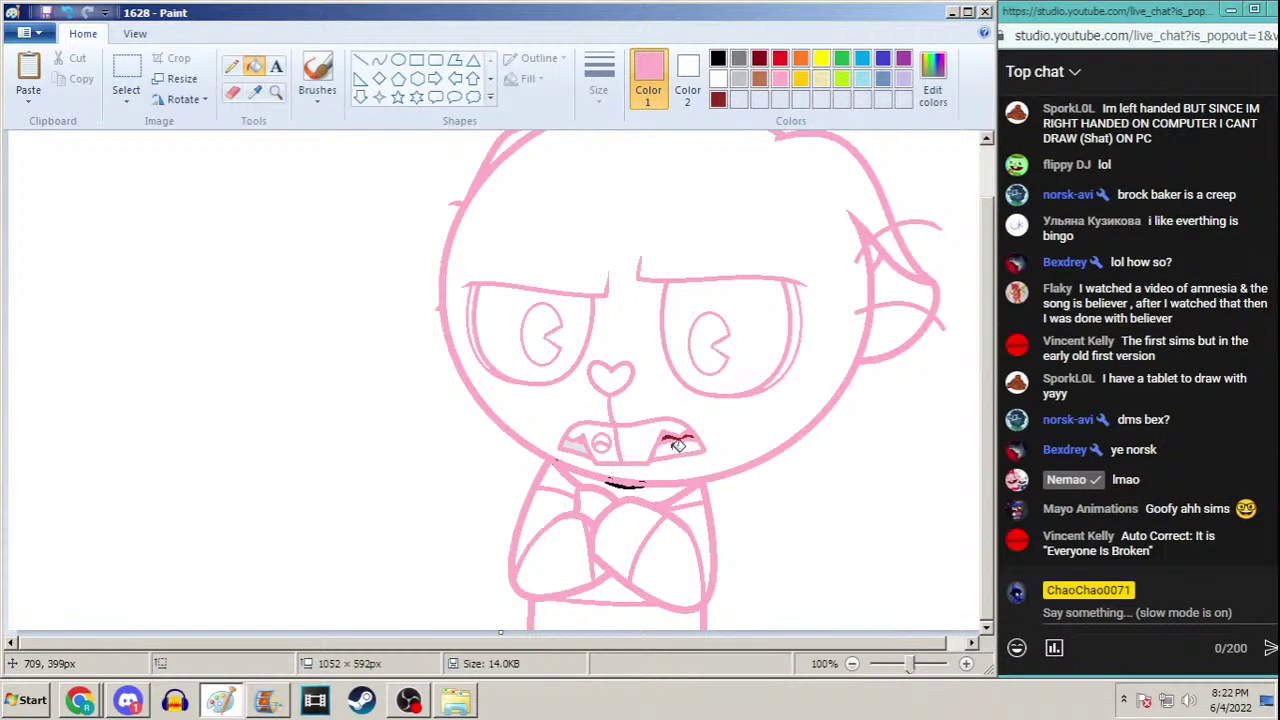
Recolour the dark remnant under the chin with light pink, covering the stray black pixels there with the Pencil
click(623, 482)
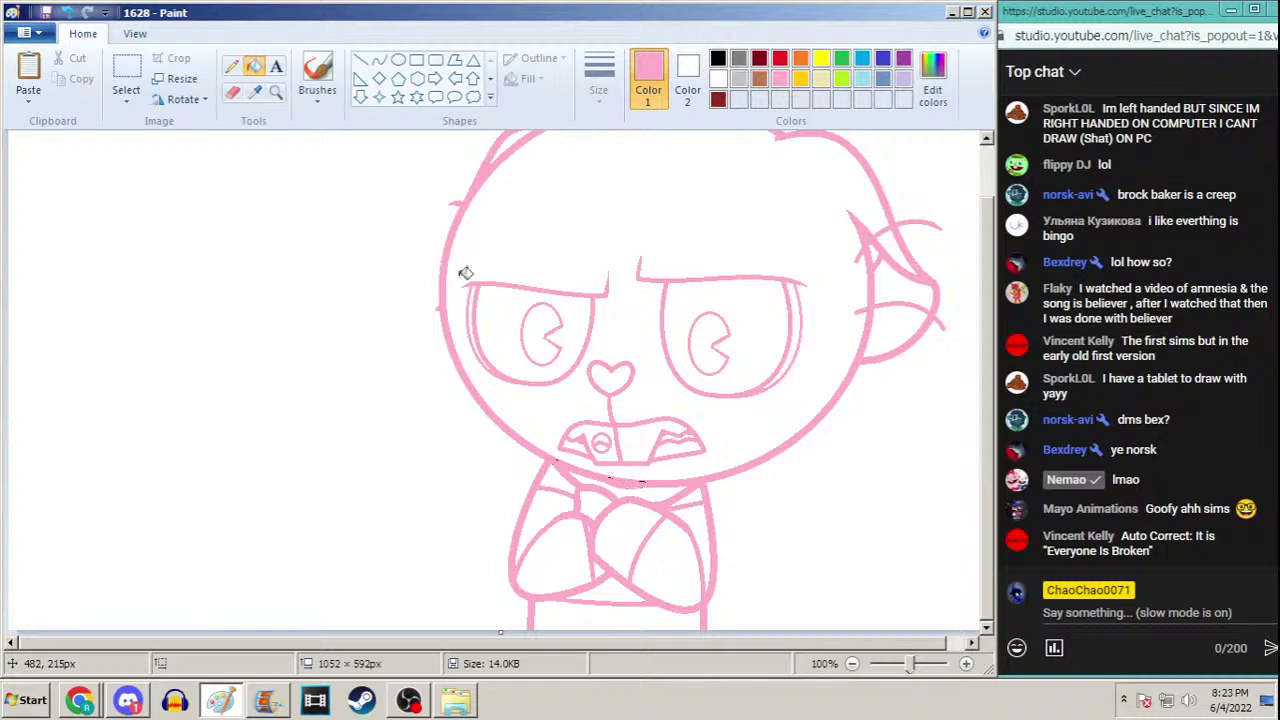
click(615, 465)
click(609, 457)
click(231, 66)
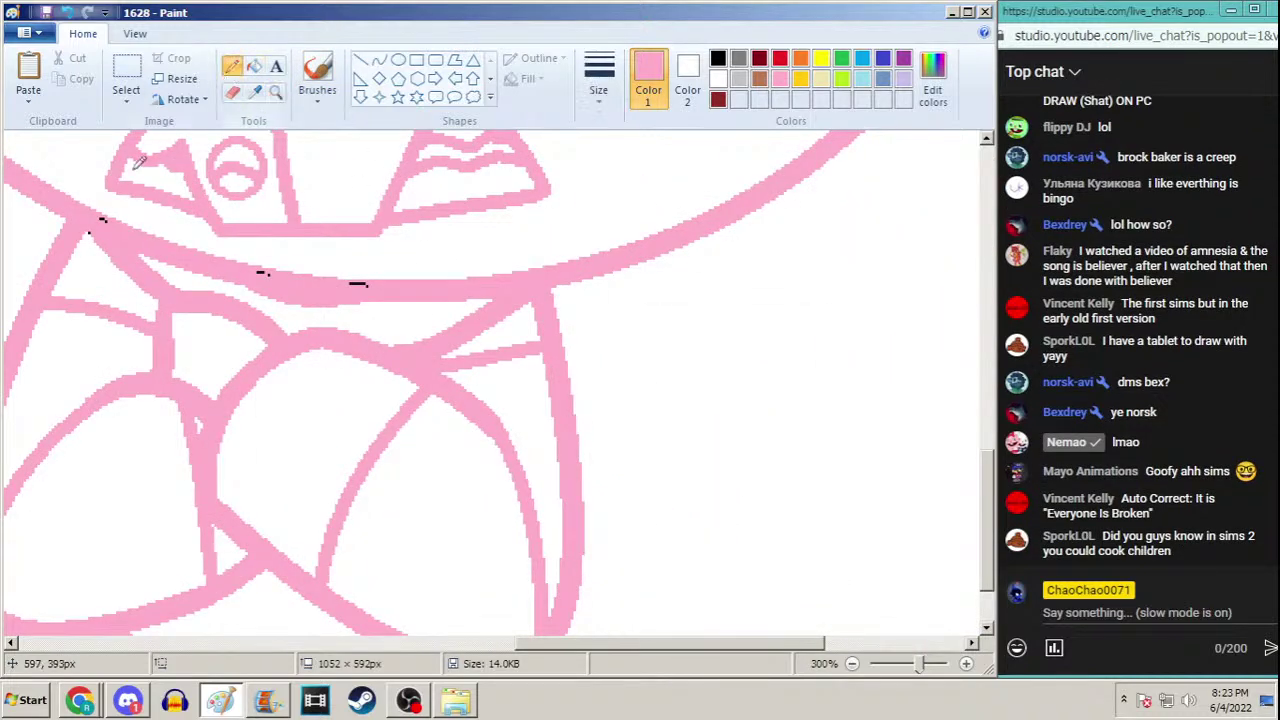
click(89, 231)
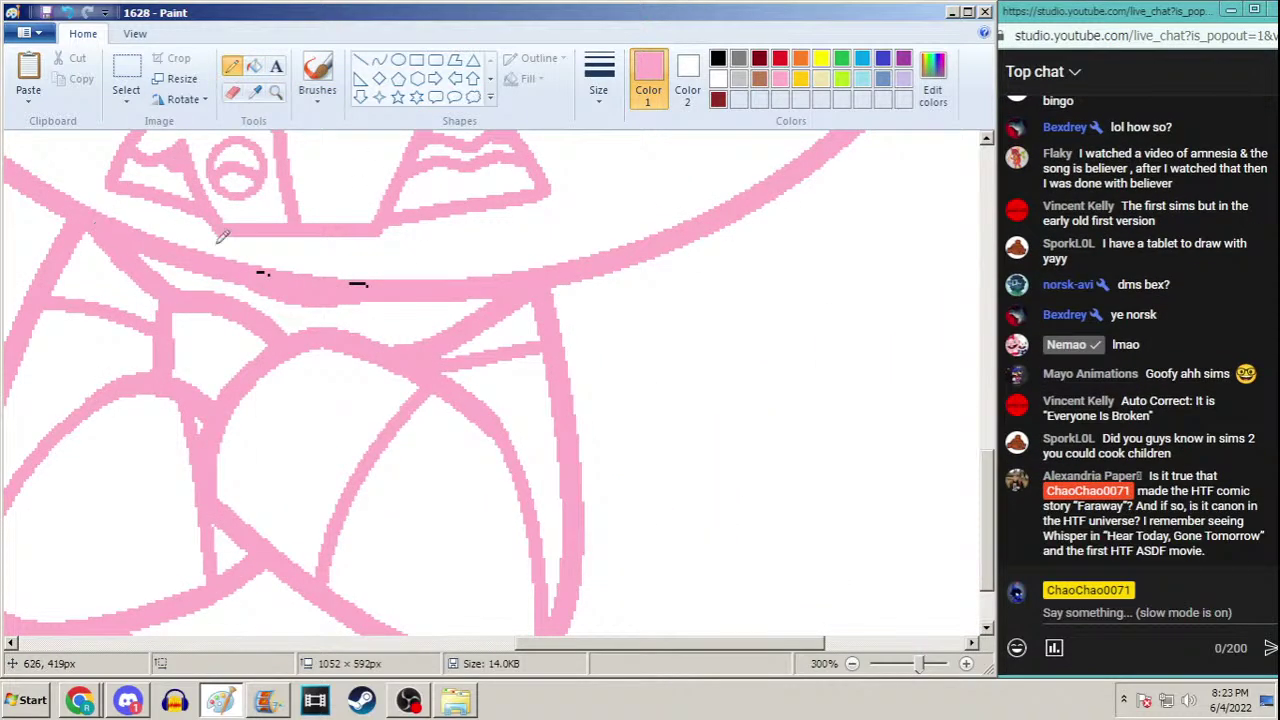
click(263, 272)
click(360, 282)
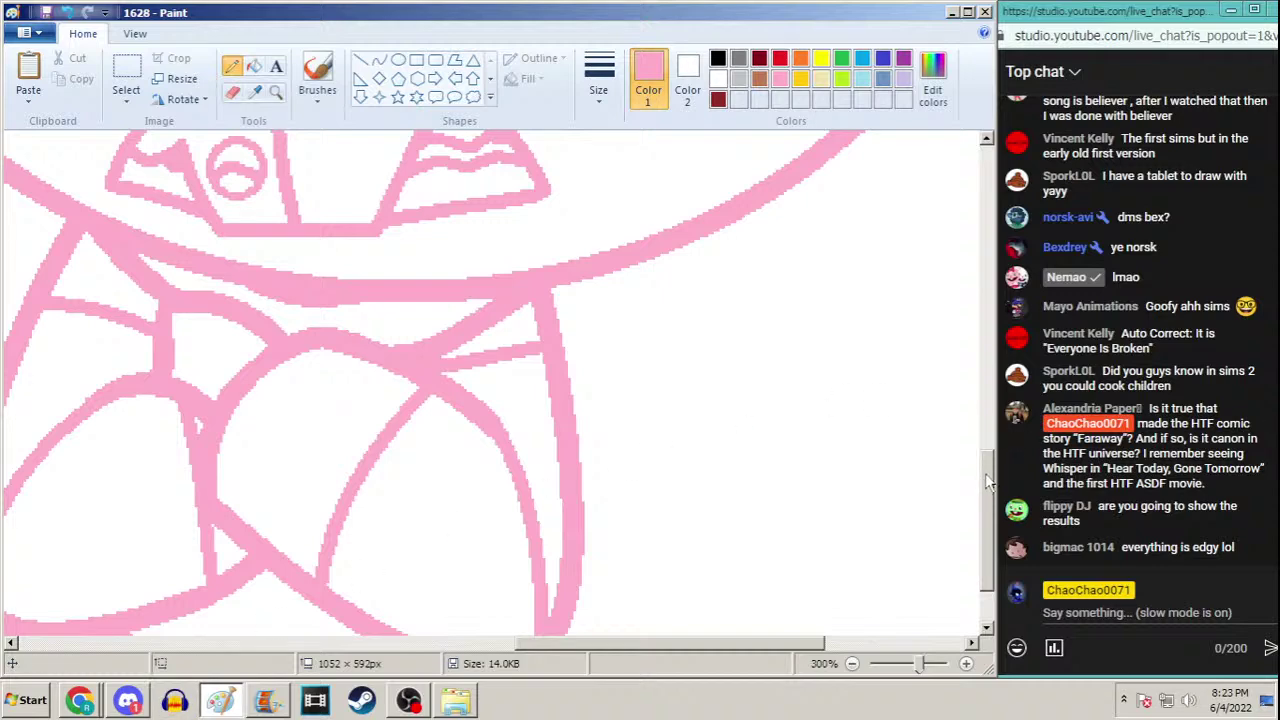
Switch to YouTube in Chrome, skip the playing song to about 0:58, and return to Paint
click(86, 698)
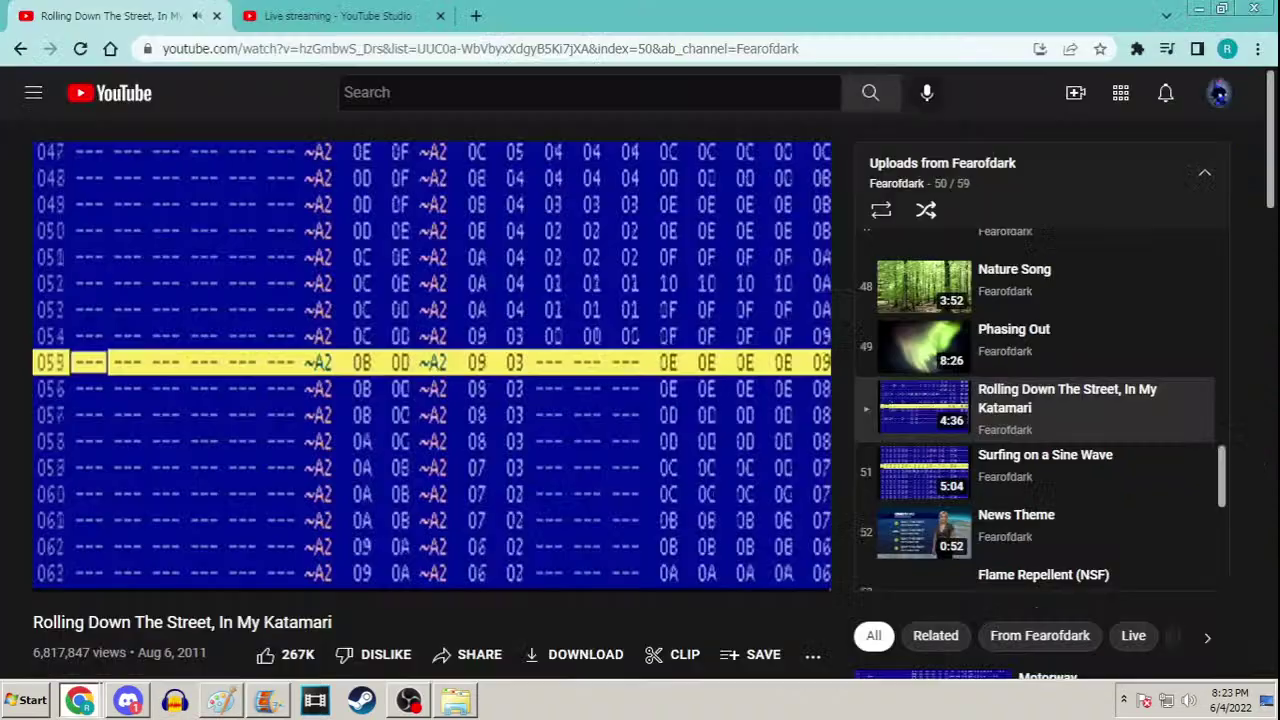
click(206, 546)
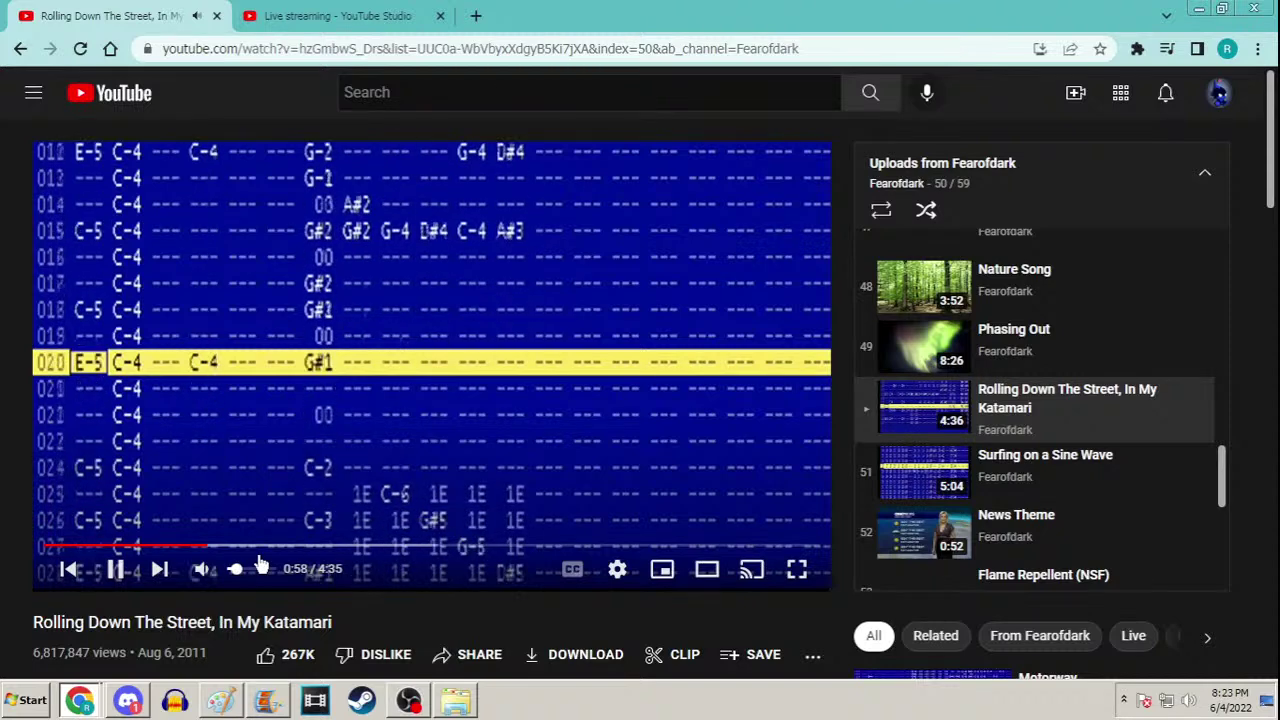
click(1198, 8)
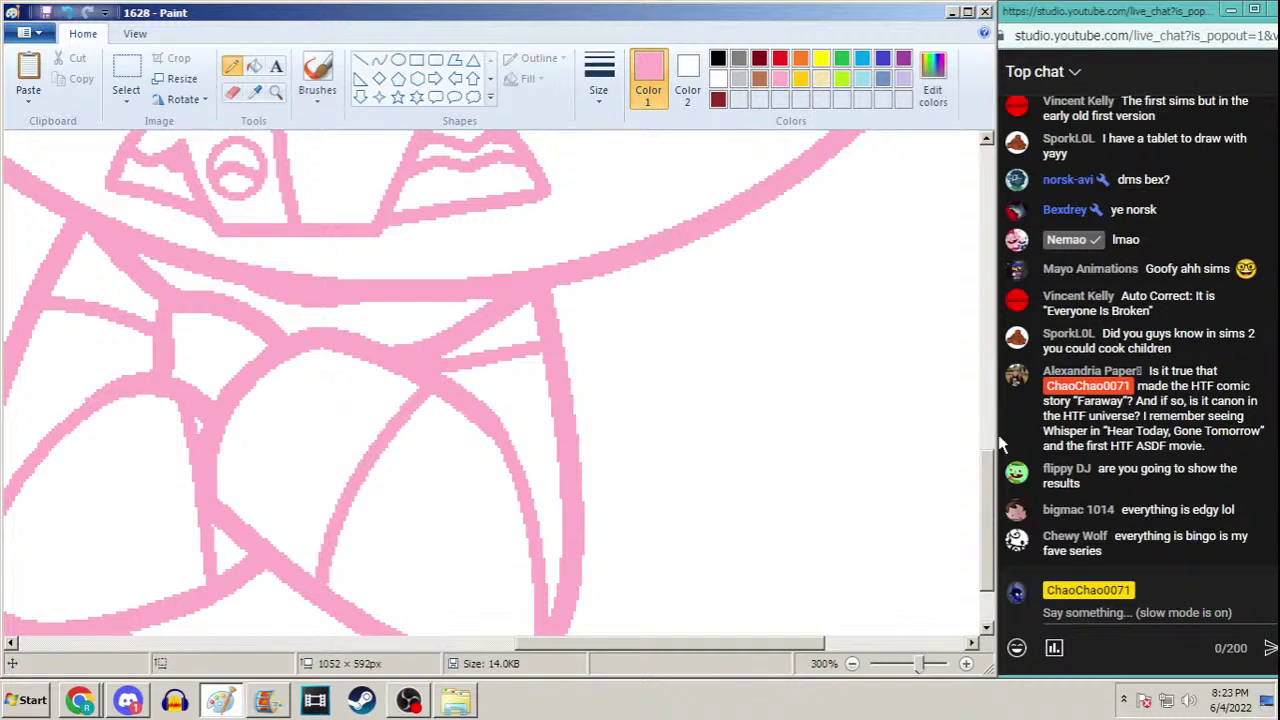
Save the pink linework as the PNG file 1628b in the htffirf4 folder, replacing the existing file
click(276, 98)
right_click(283, 183)
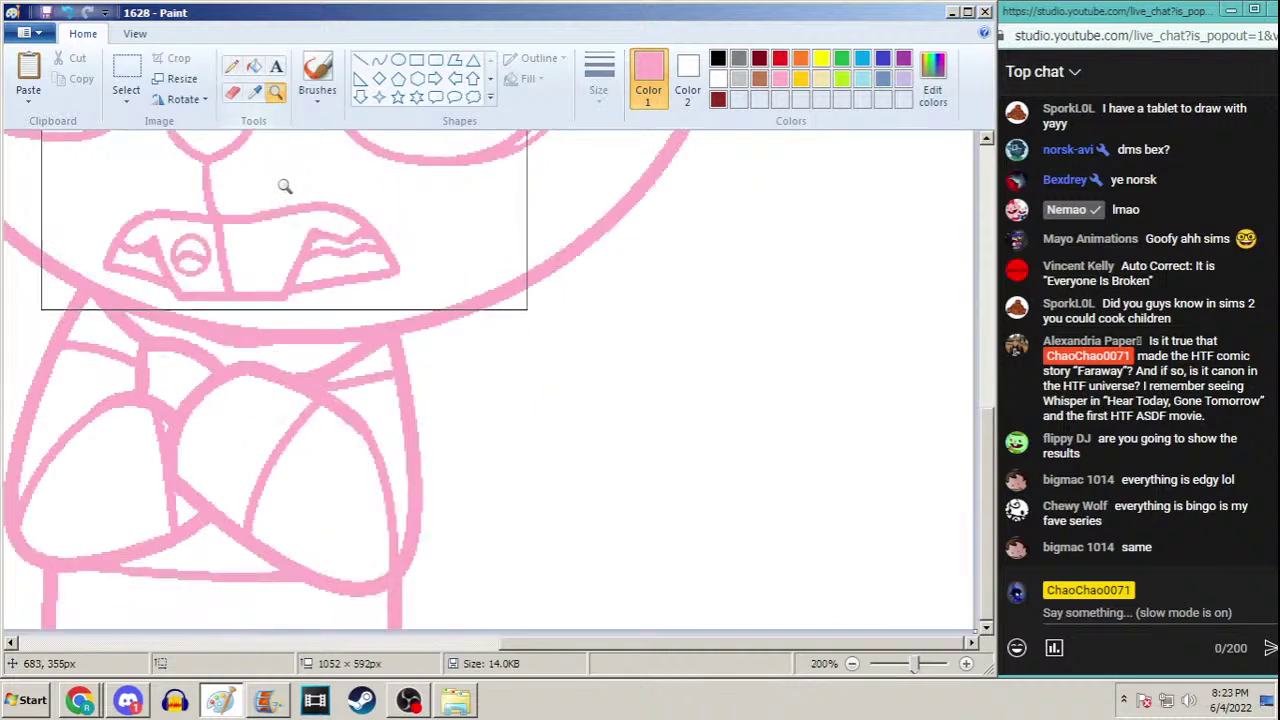
right_click(282, 153)
key(F12)
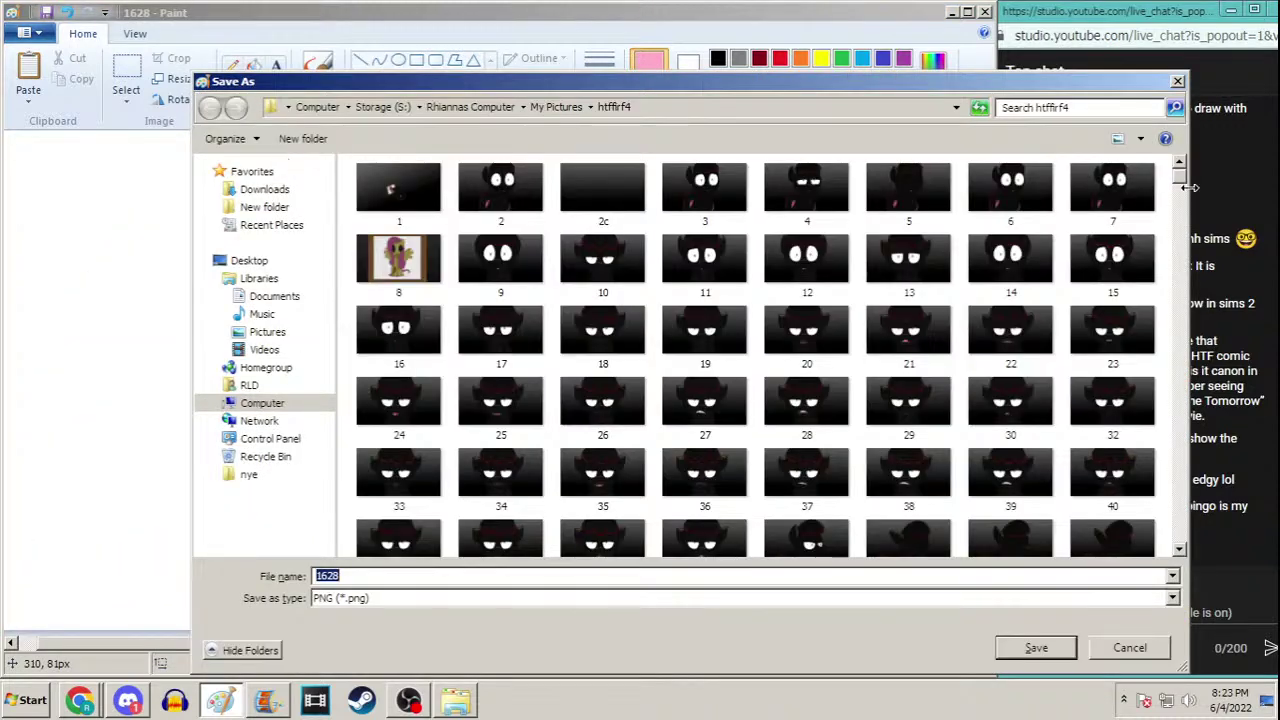
drag(1180, 177, 1197, 547)
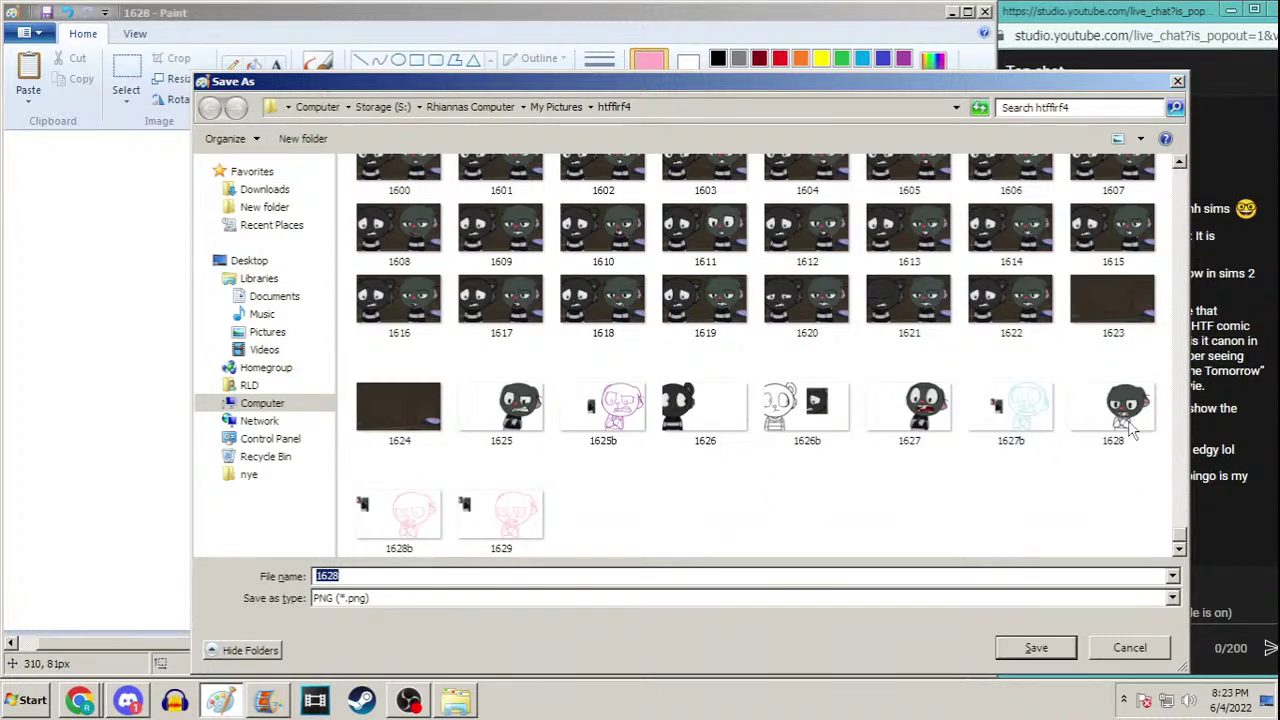
mouse_move(610, 88)
mouse_down()
mouse_move(649, 118)
mouse_move(1269, 284)
mouse_move(651, 62)
mouse_up()
click(479, 470)
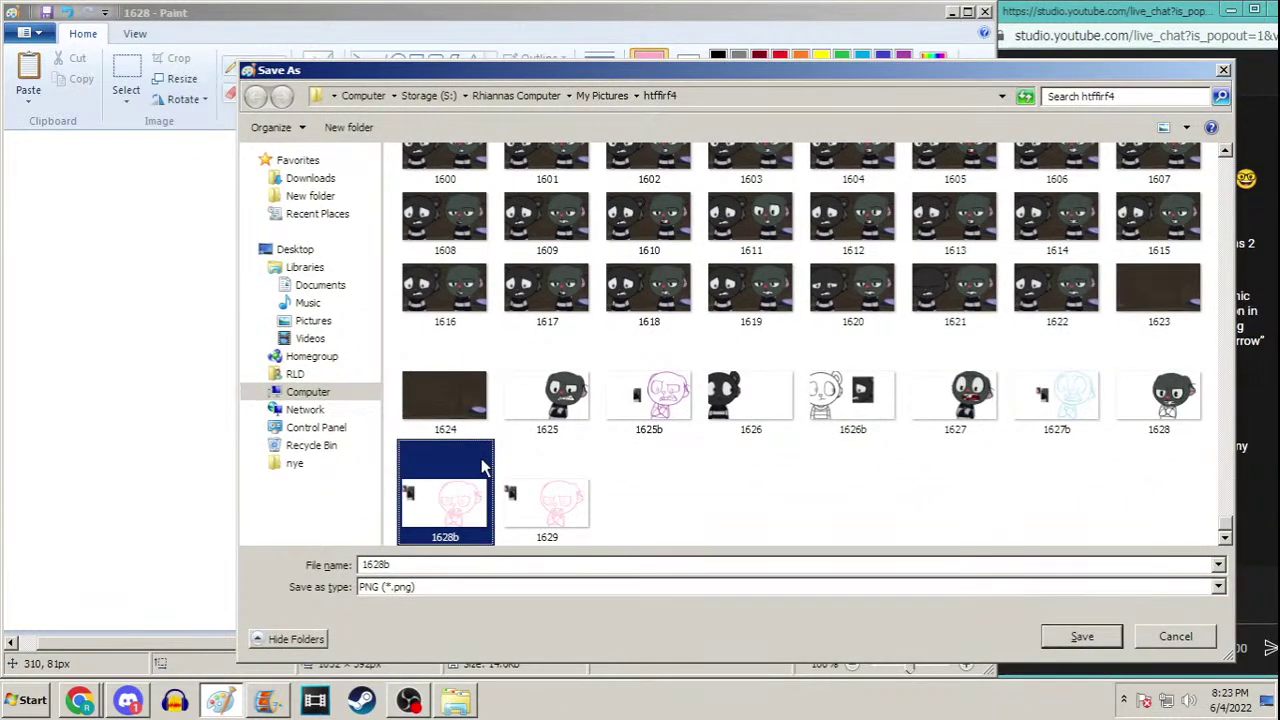
key(Return)
key(Return)
key(Return)
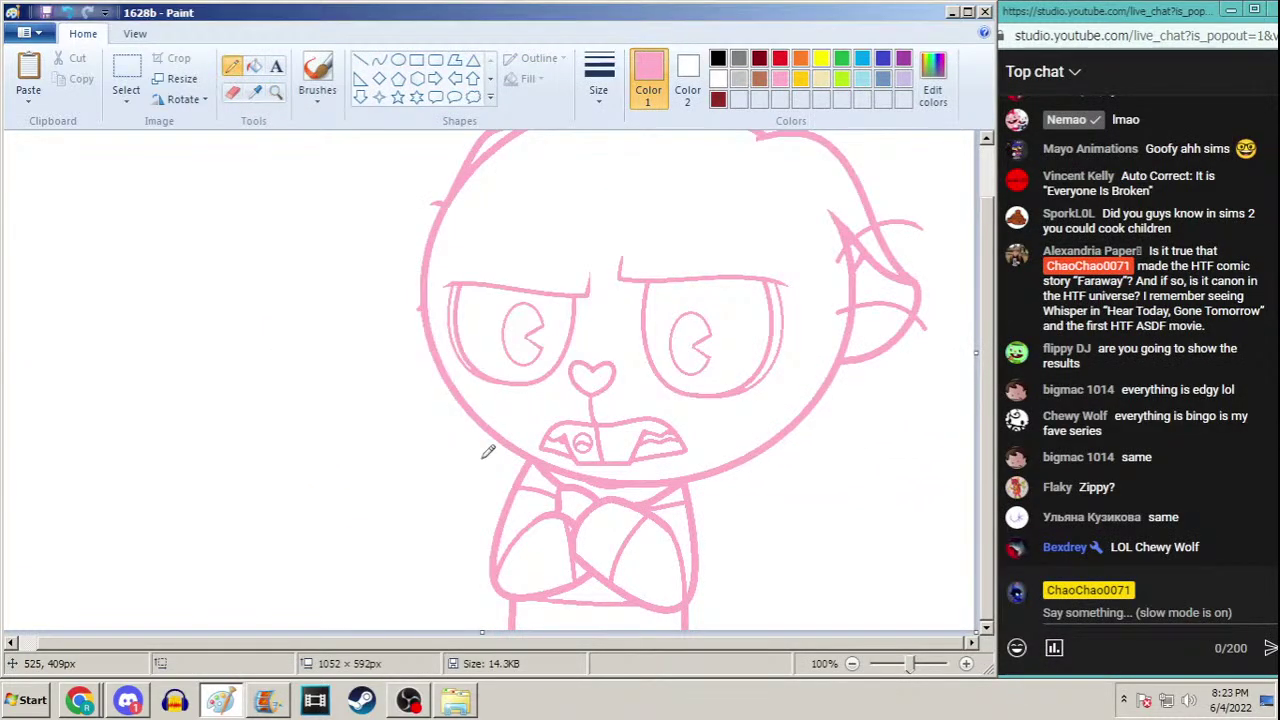
Open frame 1627 and copy a small patch of the character's dark and grey striped sleeve
key(ctrl+o)
drag(1226, 168, 1220, 605)
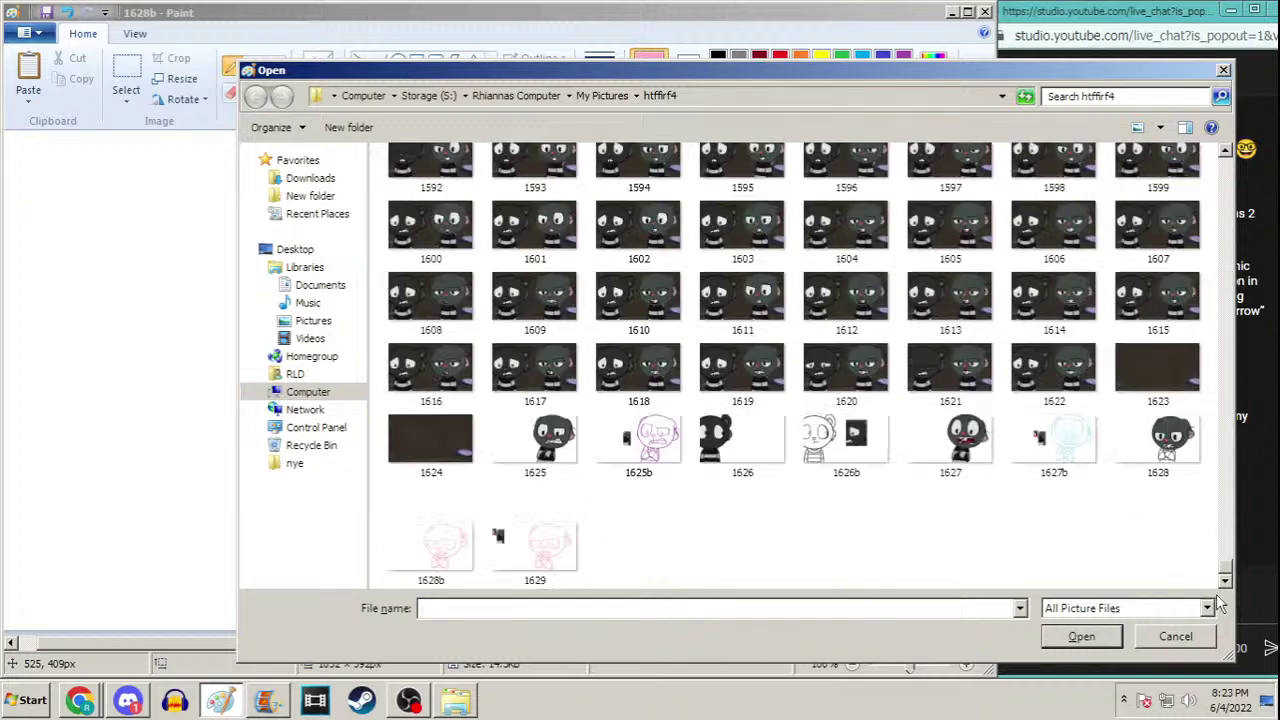
double_click(960, 452)
click(126, 80)
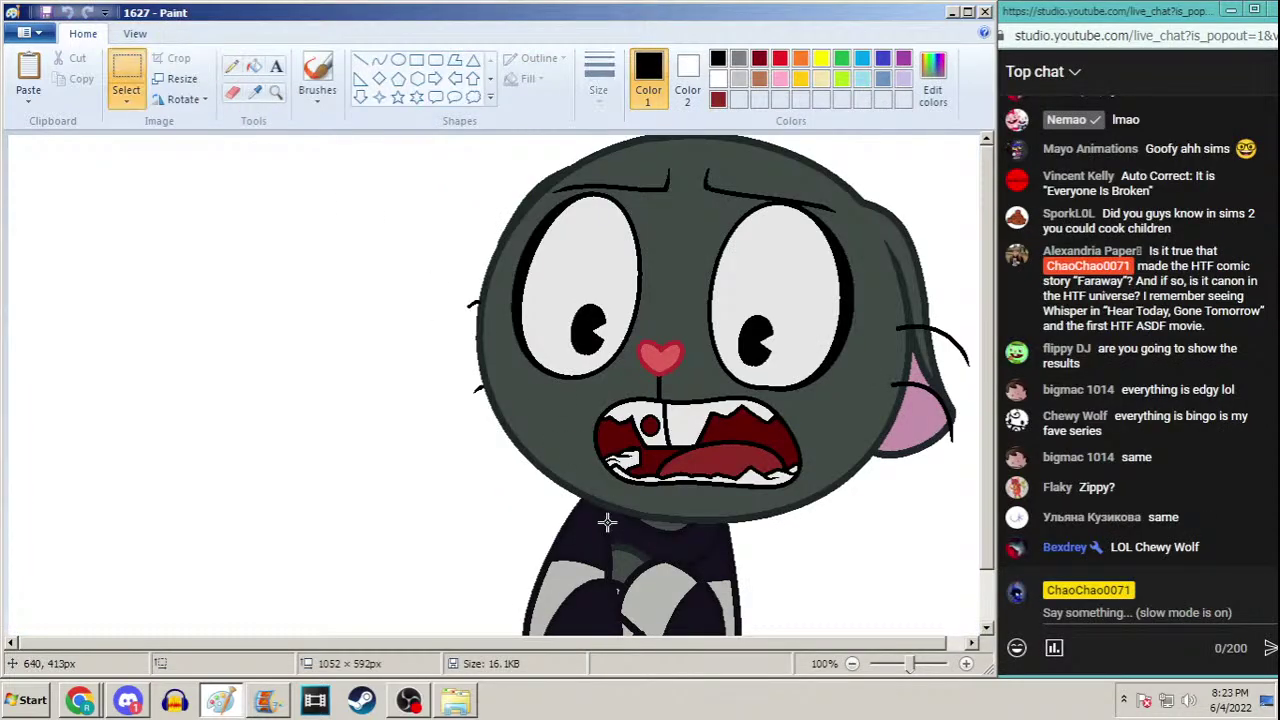
drag(576, 524, 512, 582)
Open frame 1628 and paste the sleeve patch into the blank area beside the character's head
key(ctrl+o)
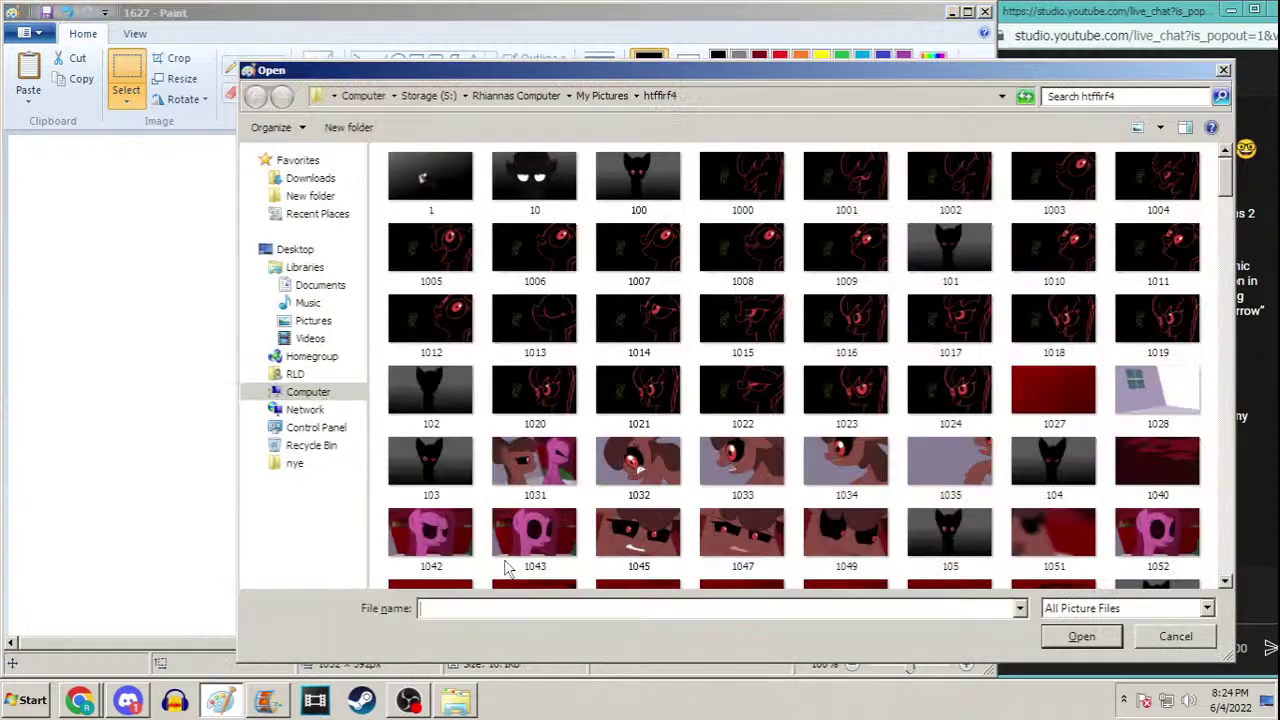
drag(1226, 170, 1234, 543)
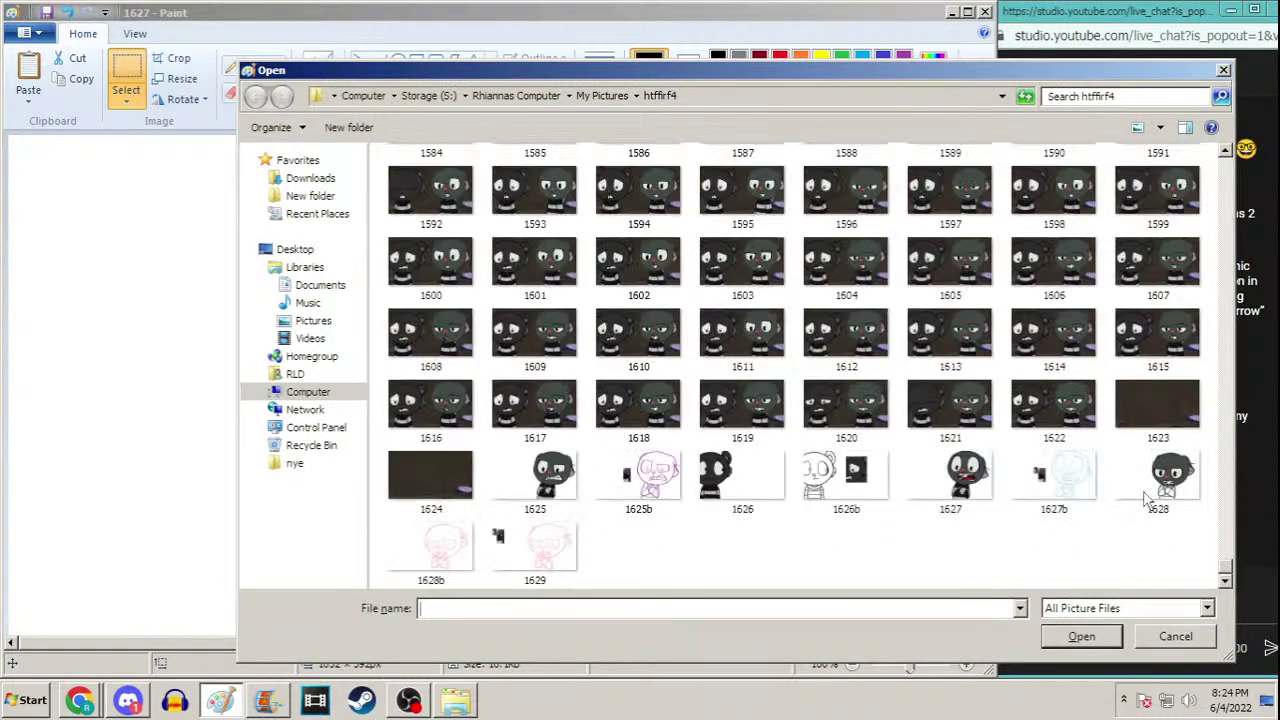
click(1160, 488)
key(Return)
key(ctrl+v)
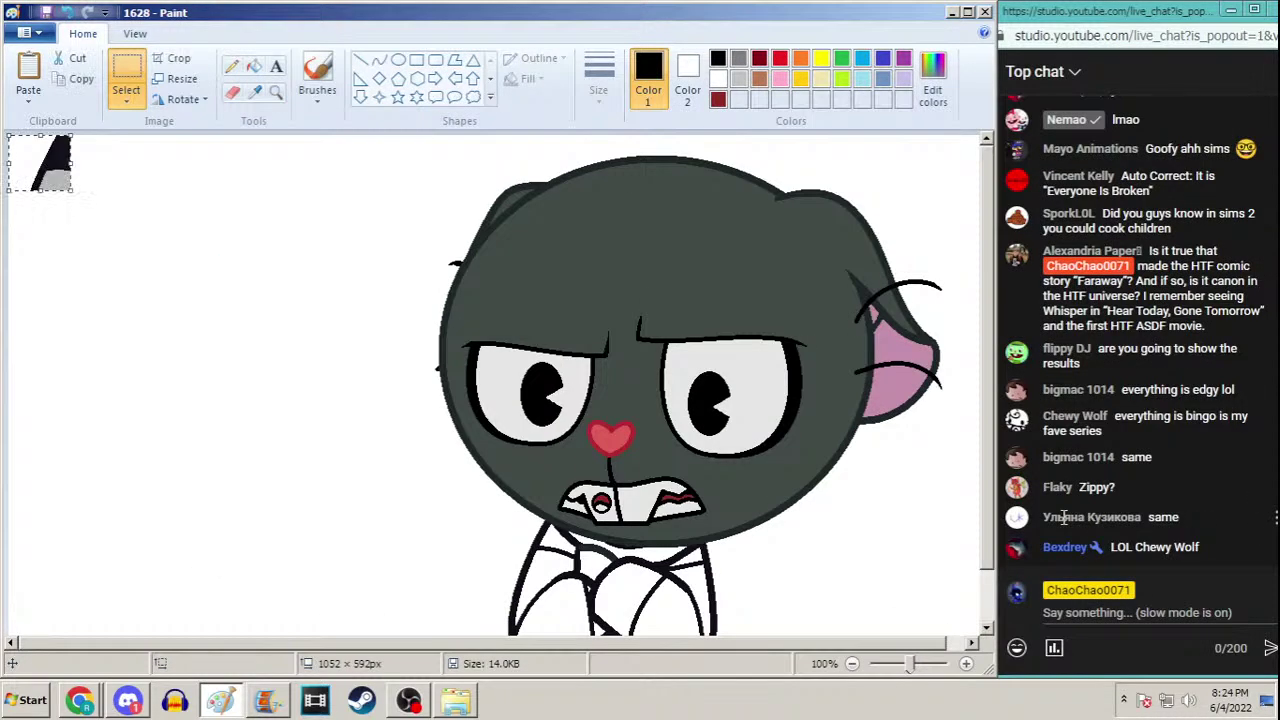
drag(45, 160, 245, 288)
Fill the light stripes on both crossed sleeves and the lower torso with the grey sampled from the pasted patch
click(255, 91)
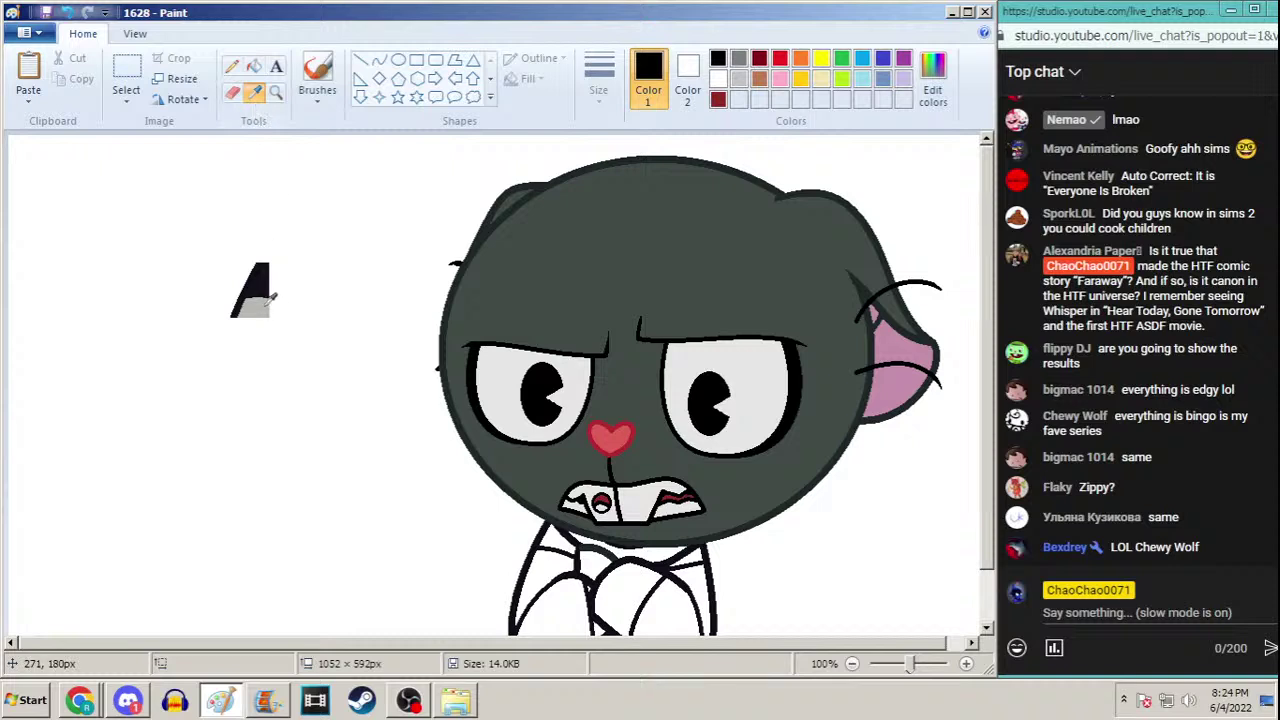
click(265, 305)
scroll(963, 321, down, 2)
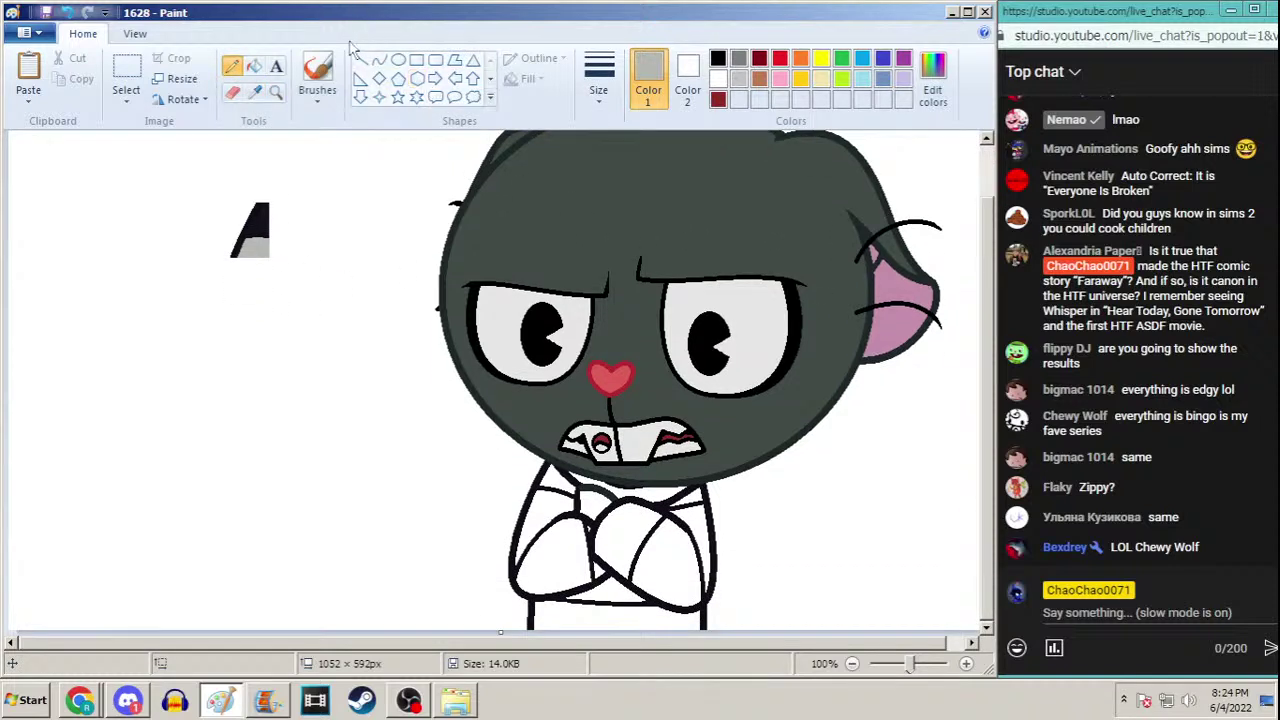
click(256, 68)
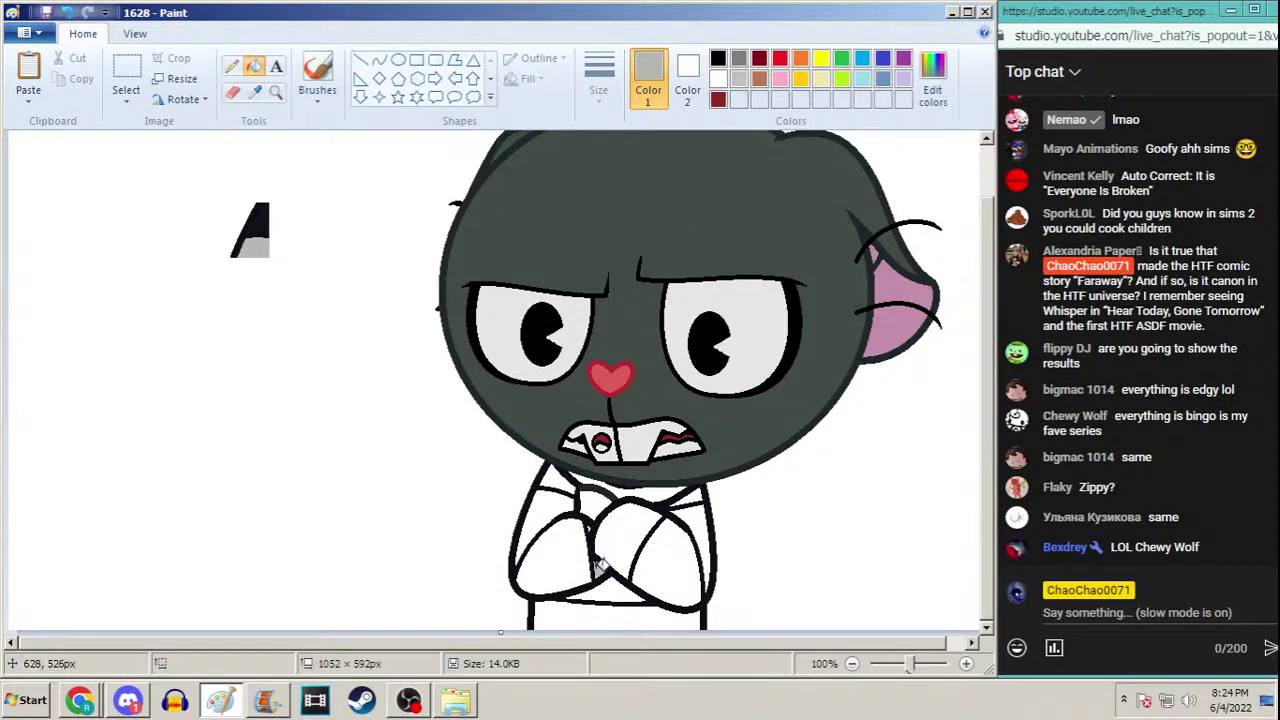
click(632, 524)
click(556, 492)
click(667, 507)
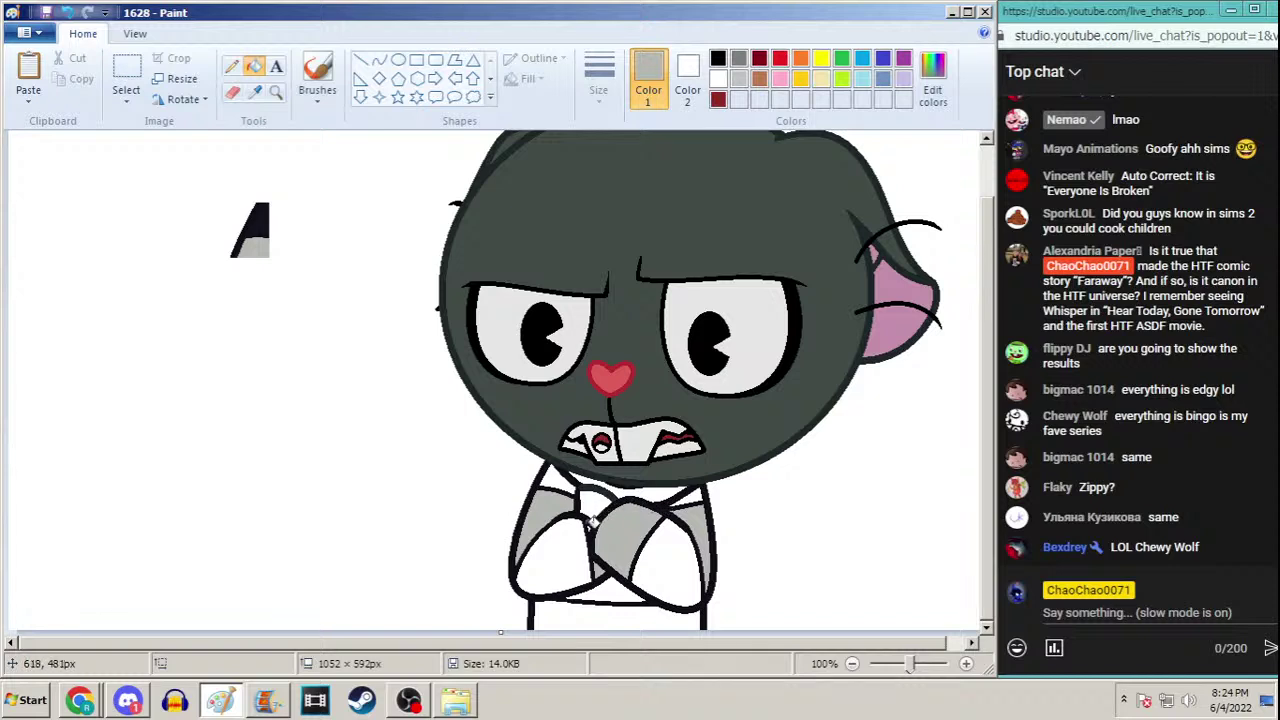
click(593, 610)
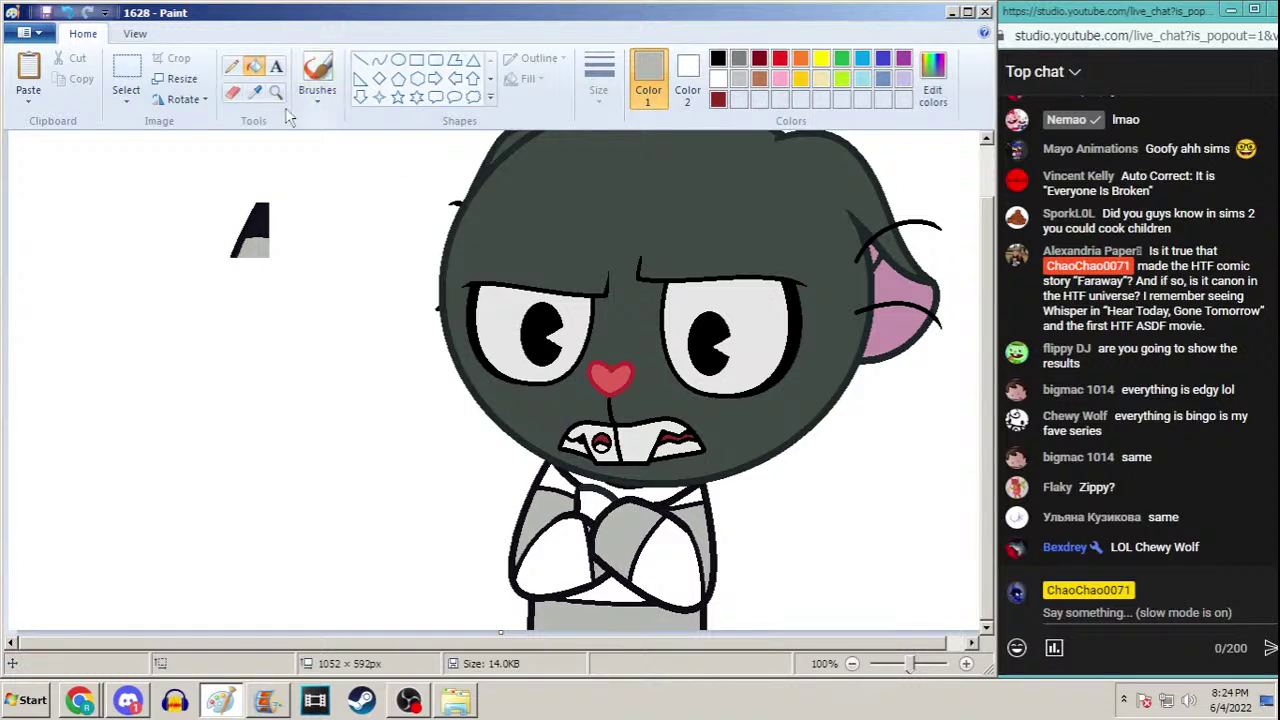
Fill the shoulders, collar, forearm stripes and chest area below the arms with the dark navy sampled from the patch
click(255, 91)
click(263, 217)
click(594, 487)
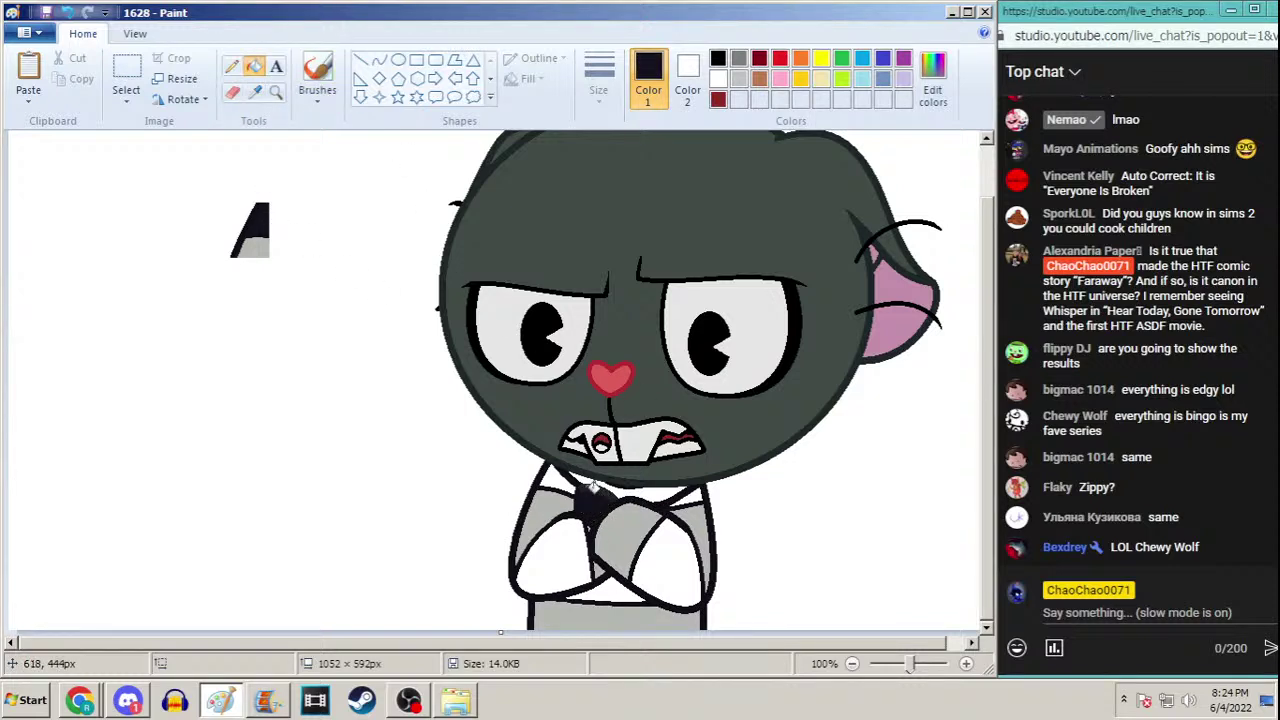
key(ctrl+z)
click(563, 480)
click(640, 495)
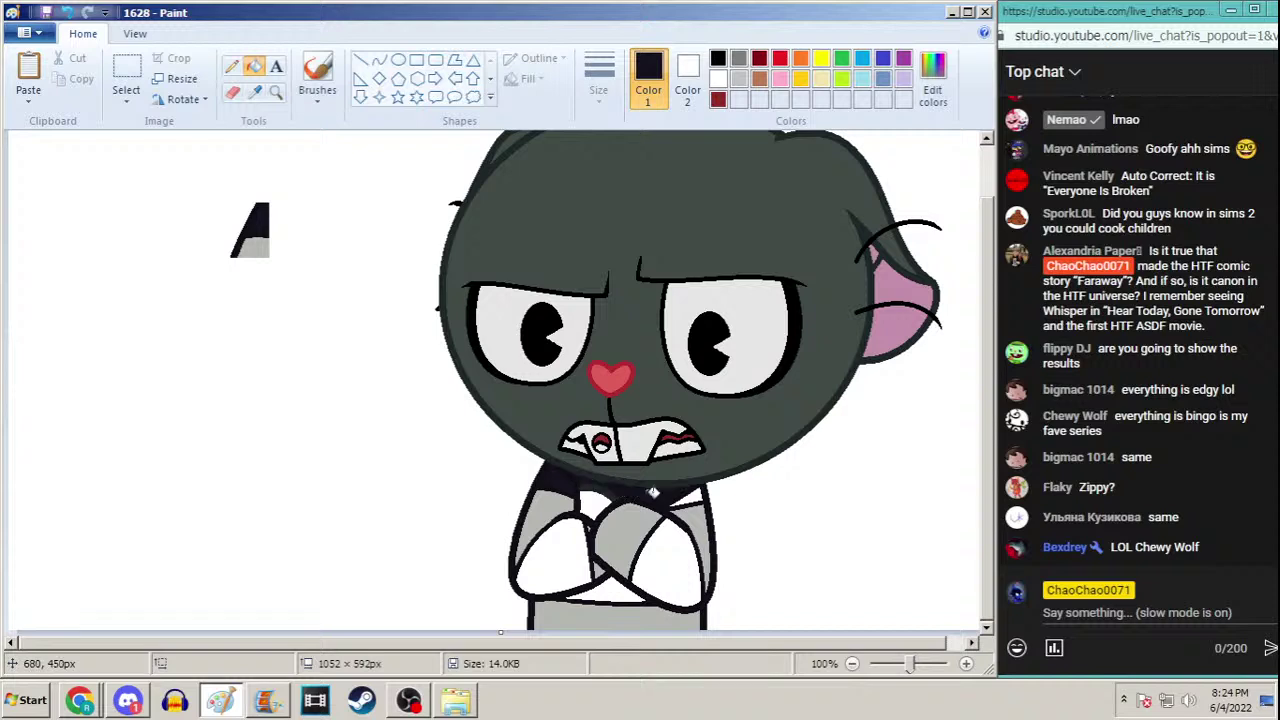
key(ctrl+z)
click(662, 494)
click(674, 540)
click(561, 550)
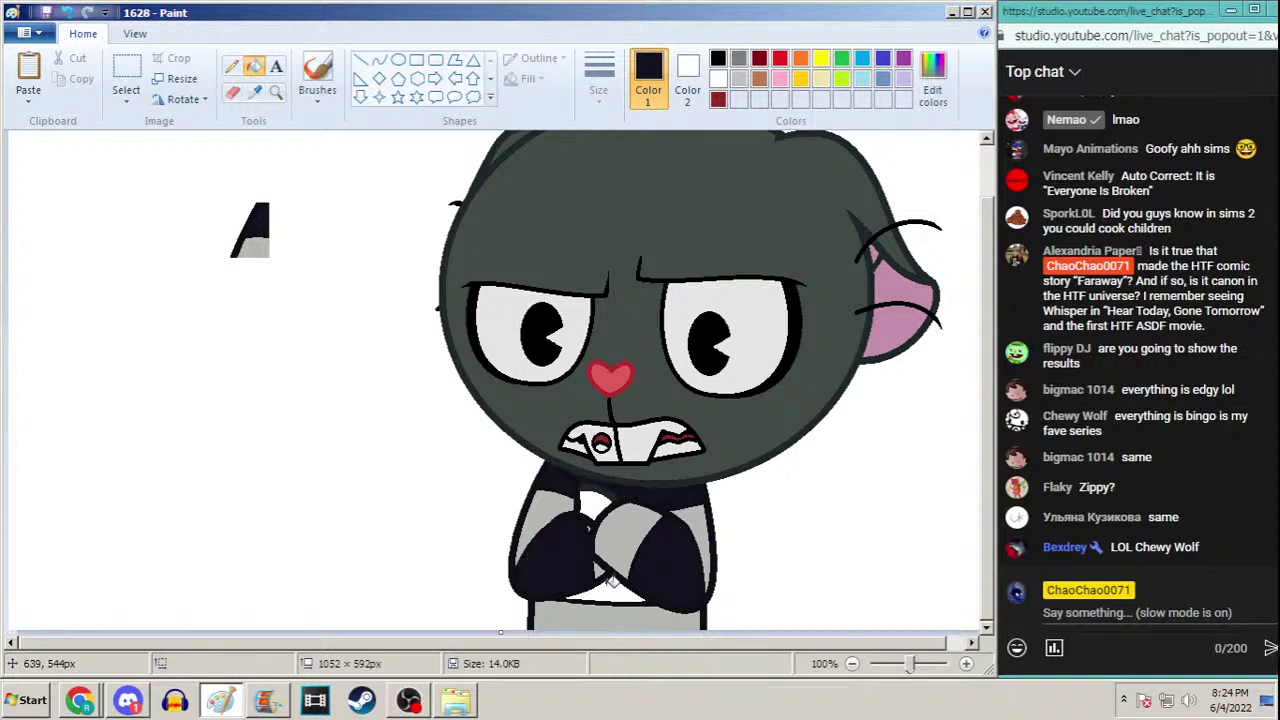
click(612, 582)
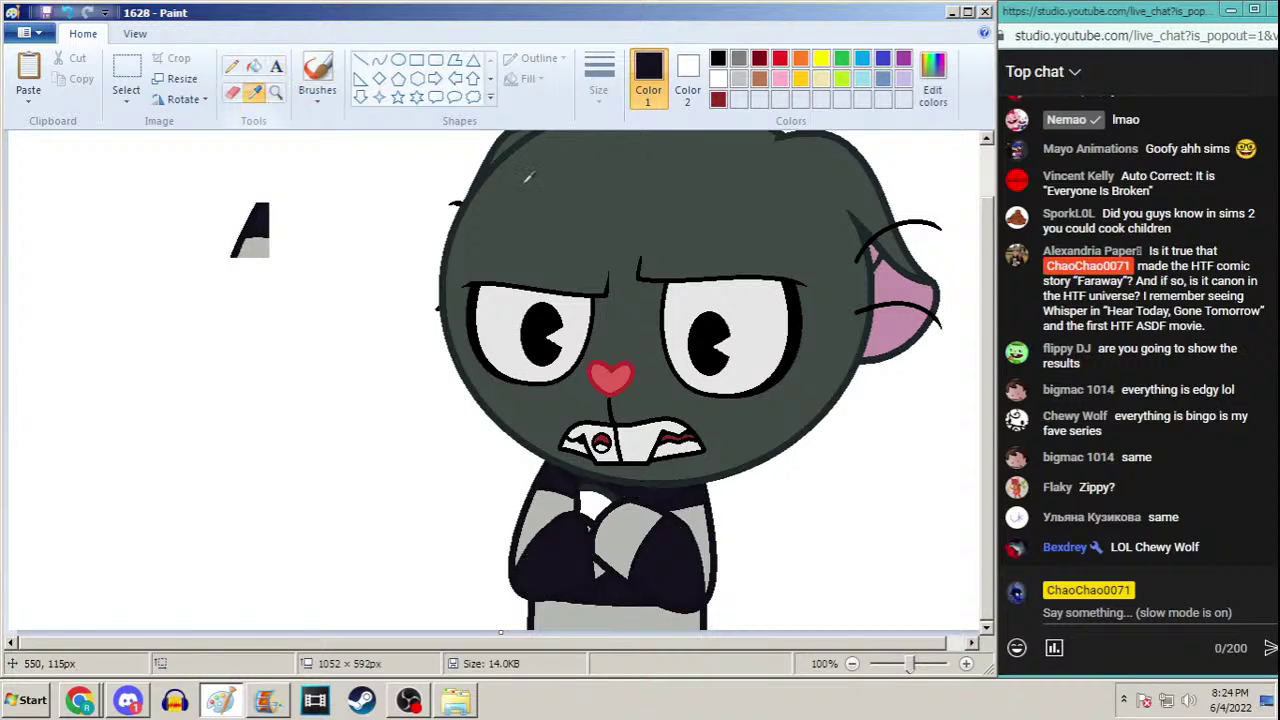
Fill the visible hand between the crossed arms with the dark grey-green sampled from the head
click(255, 91)
click(582, 244)
click(590, 495)
Delete the pasted sleeve colour patch from the blank area beside the head
click(126, 75)
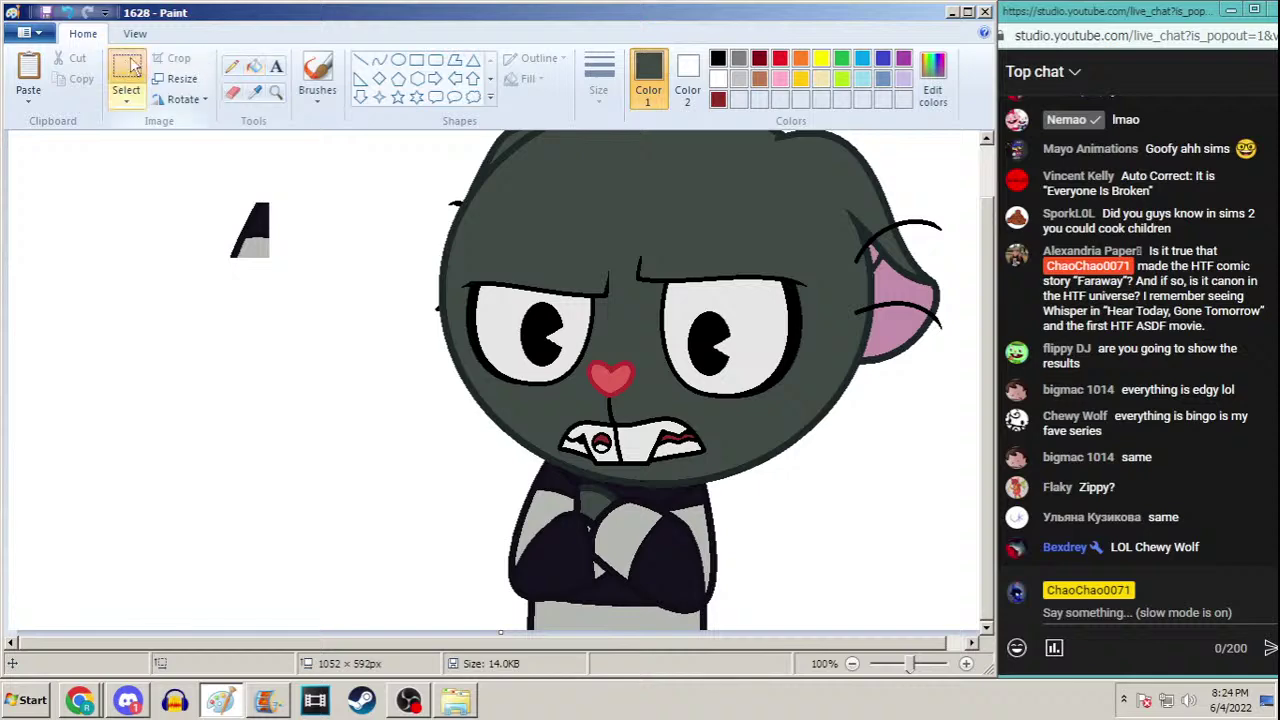
drag(316, 157, 180, 275)
key(Delete)
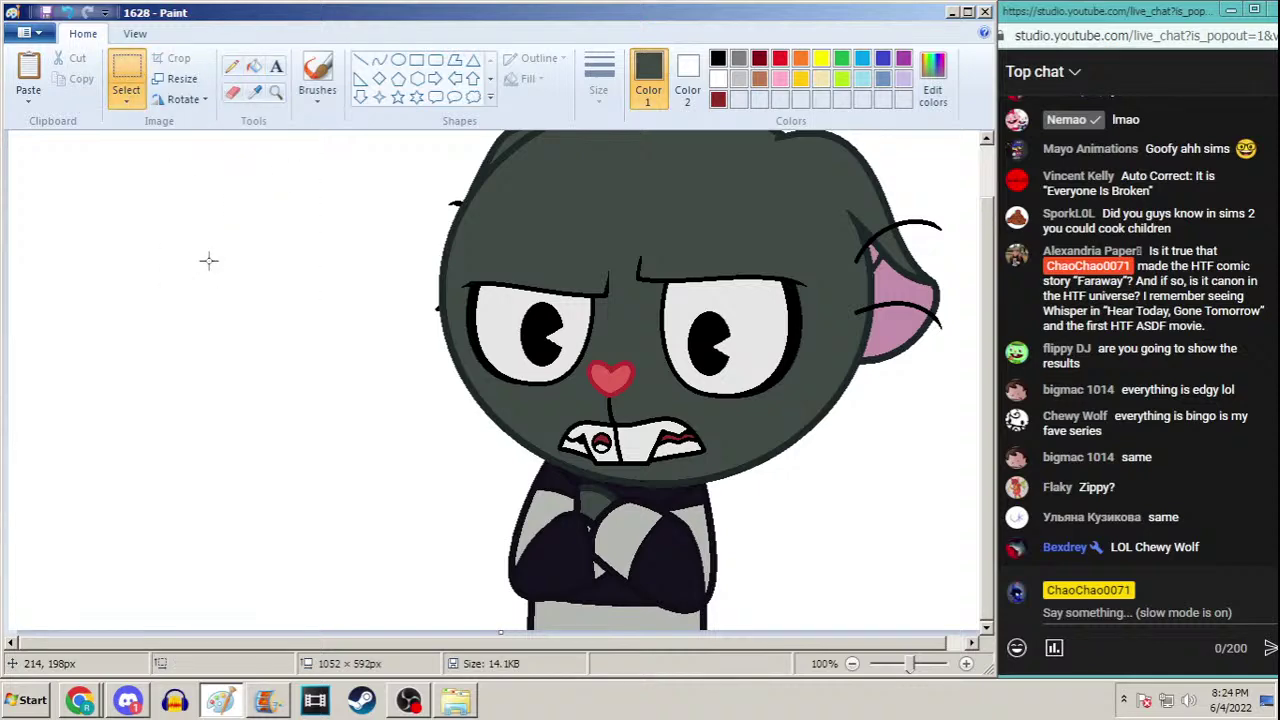
Sample the dark outline colour and touch up the line with the Pencil where the forearms cross
click(276, 91)
click(625, 445)
click(415, 535)
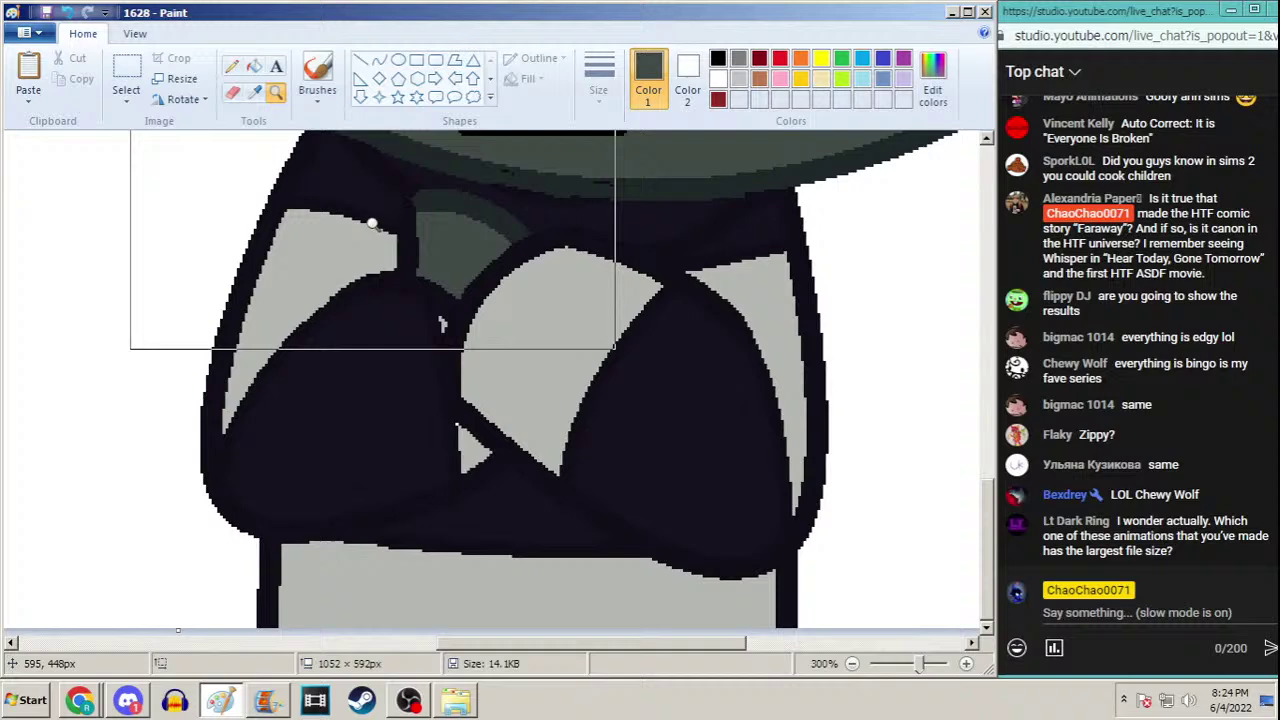
click(231, 65)
click(255, 91)
click(460, 416)
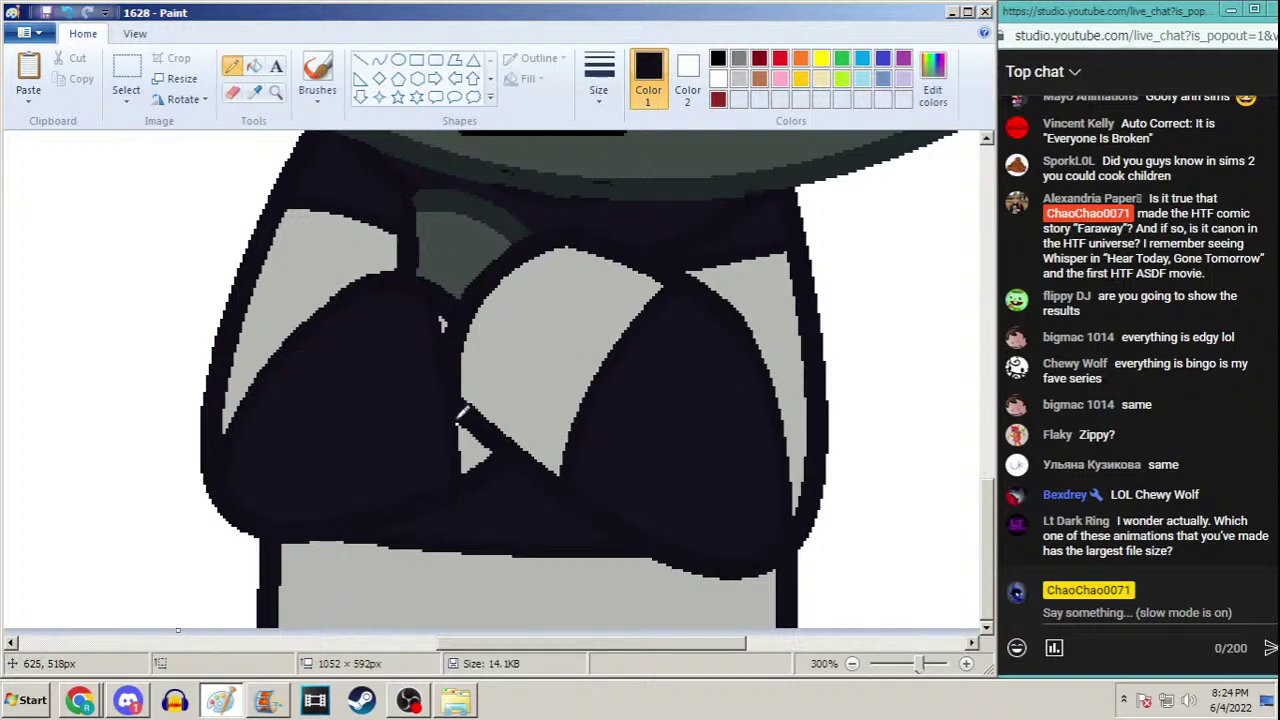
click(276, 91)
right_click(297, 205)
right_click(295, 200)
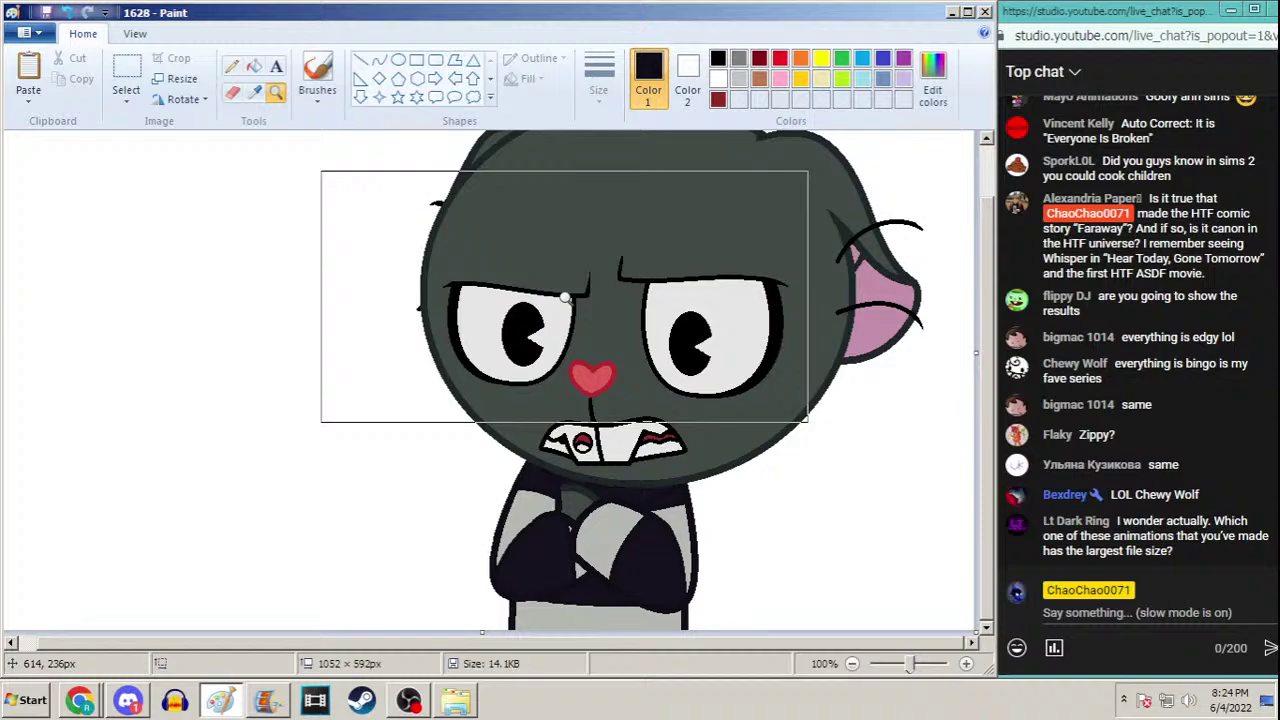
Open frame 1627 without saving the pending changes to 1628, and examine its face and crossed arms
key(ctrl+o)
drag(1232, 170, 1232, 575)
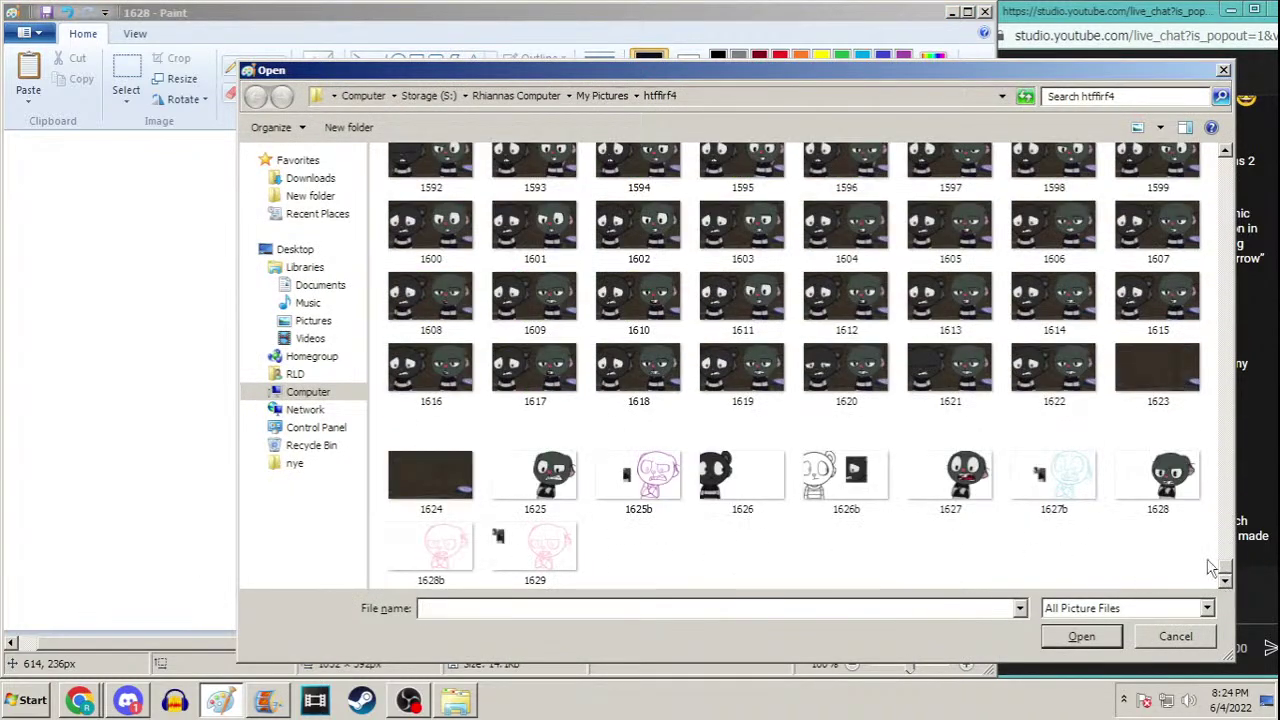
double_click(970, 455)
key(ctrl+o)
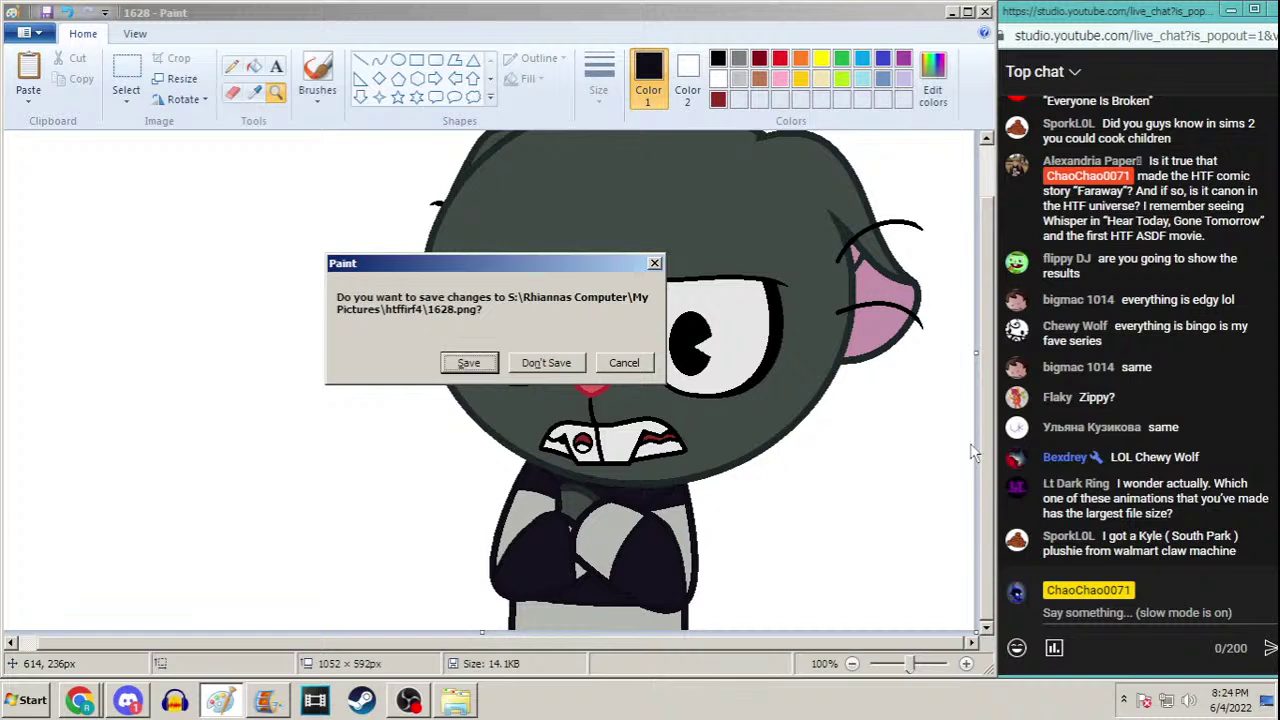
key(n)
double_click(977, 437)
scroll(1016, 325, down, 2)
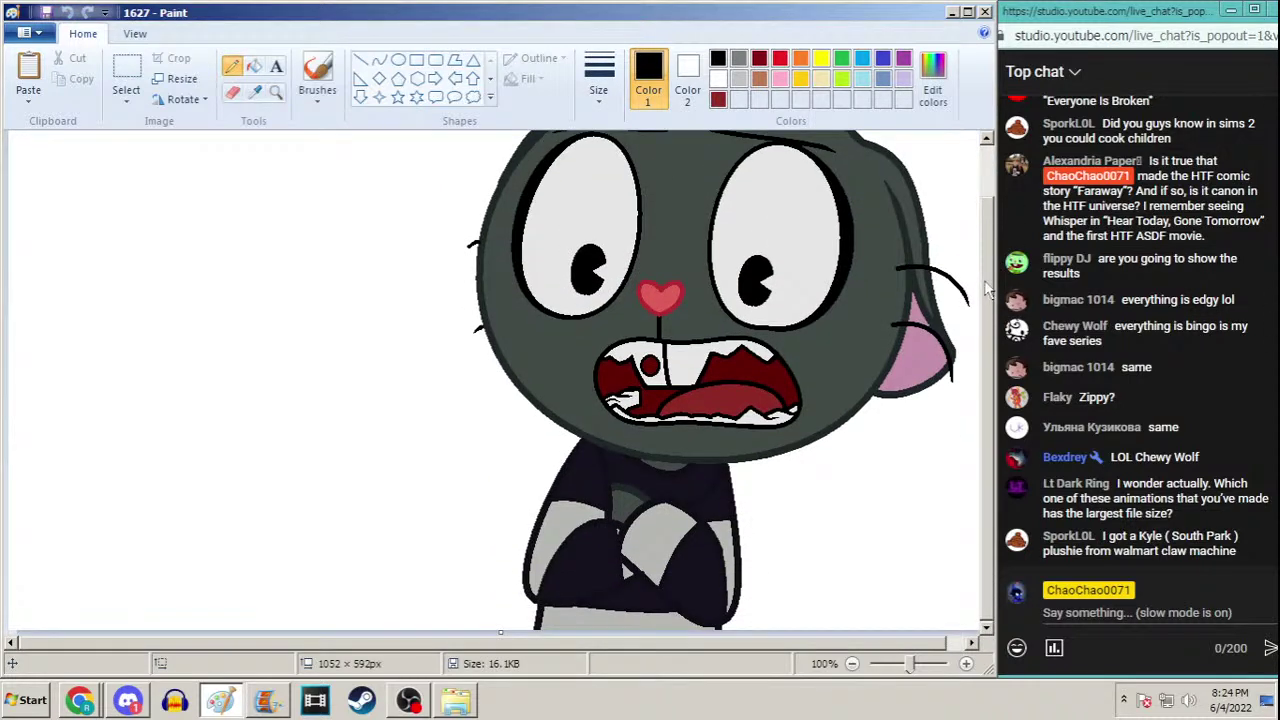
scroll(992, 280, up, 1)
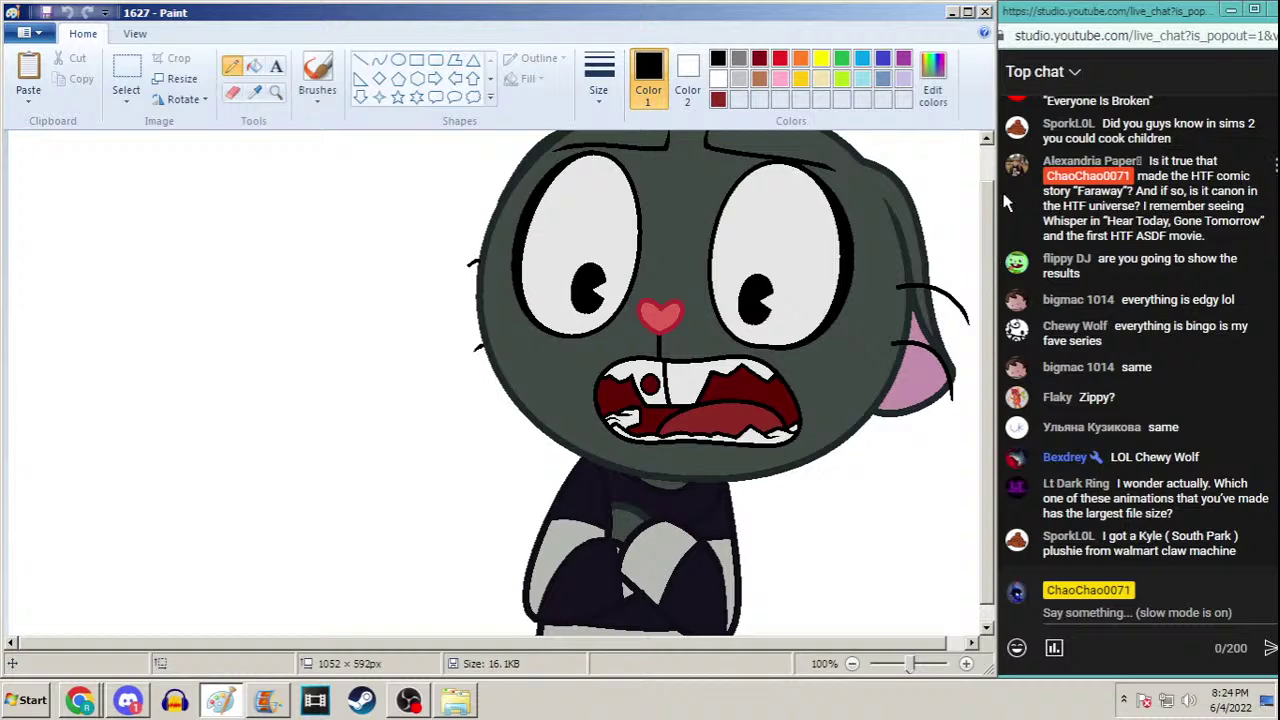
Open frame 1629 with the pink linework and look over the character's face and crossed arms
key(ctrl+o)
drag(1225, 160, 1218, 600)
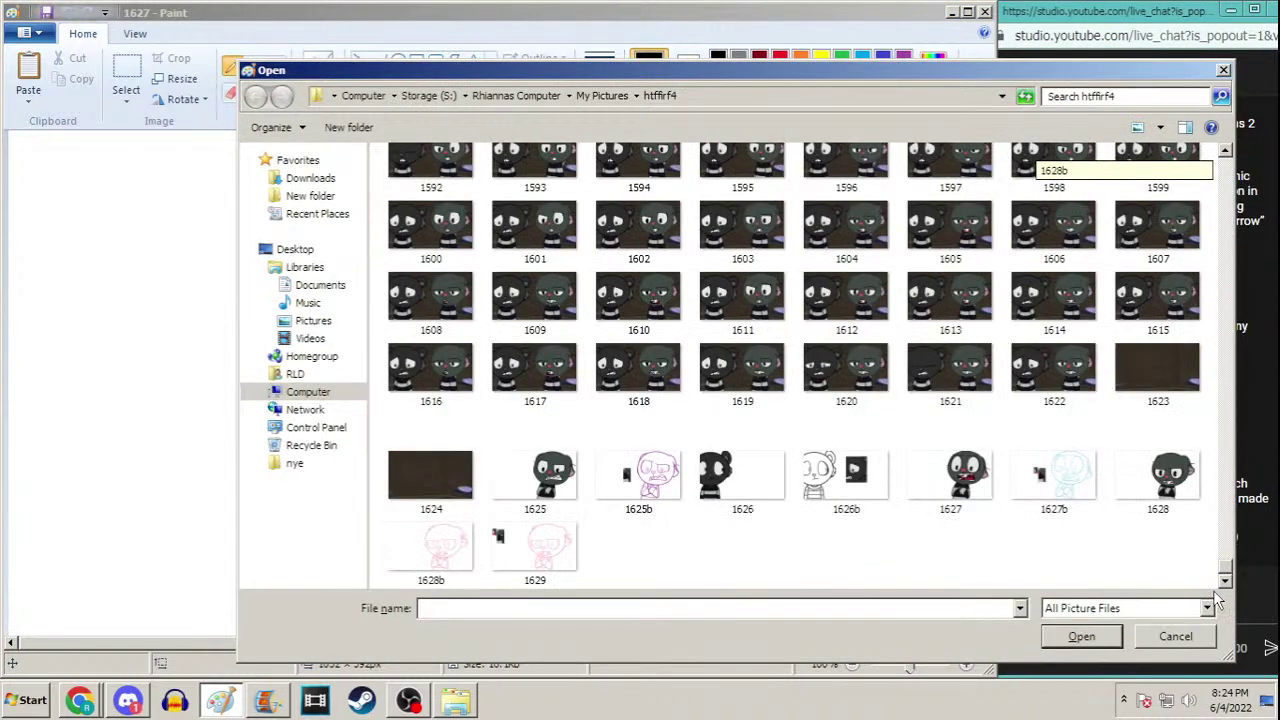
click(546, 540)
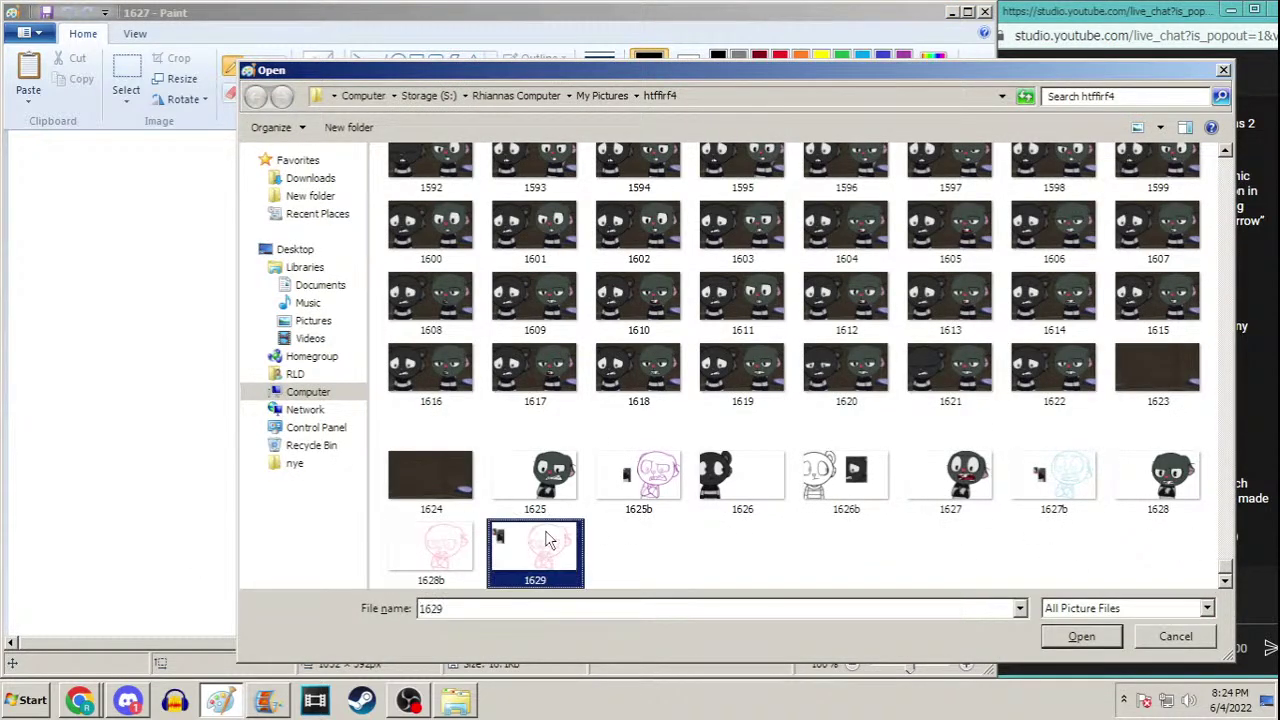
double_click(546, 540)
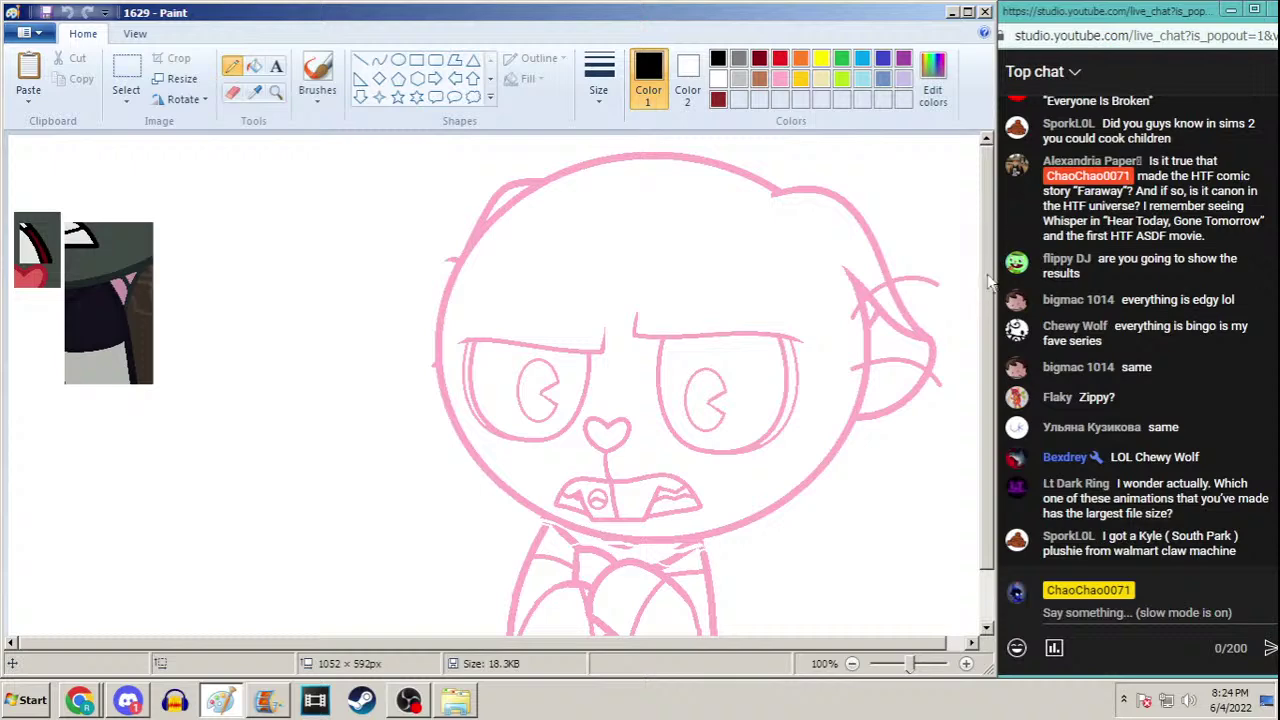
scroll(990, 285, down, 2)
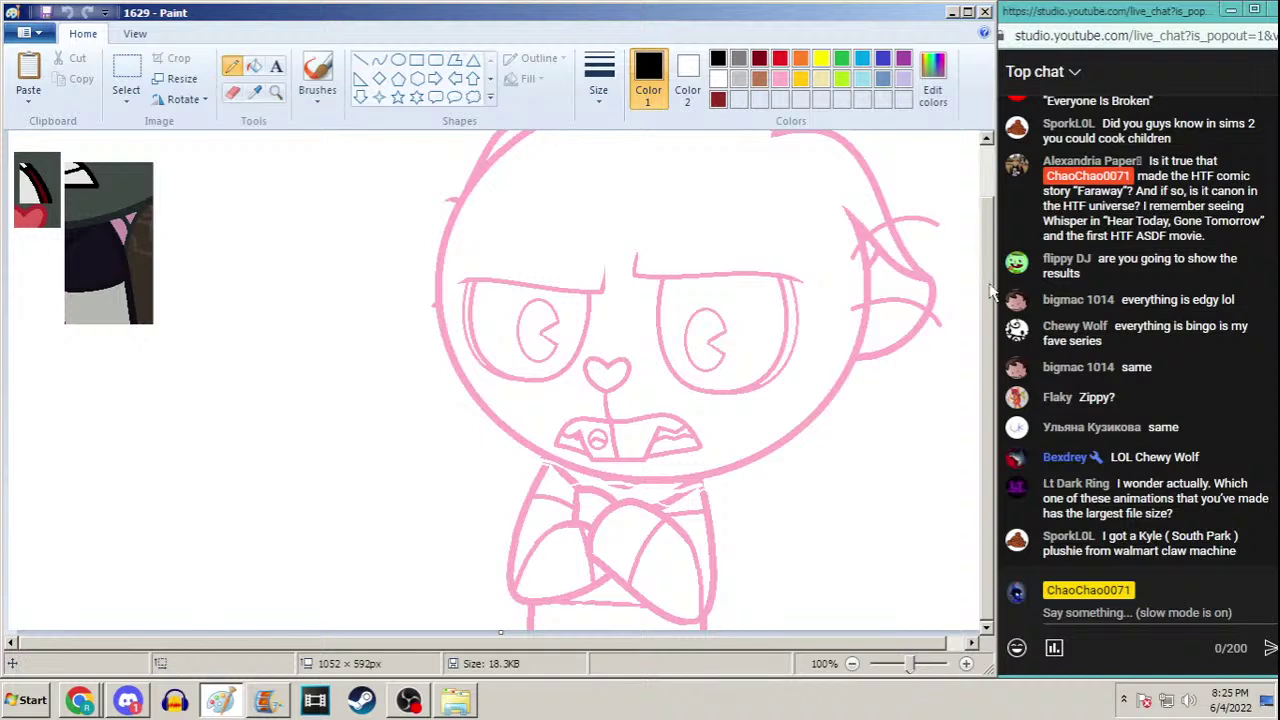
scroll(990, 285, up, 1)
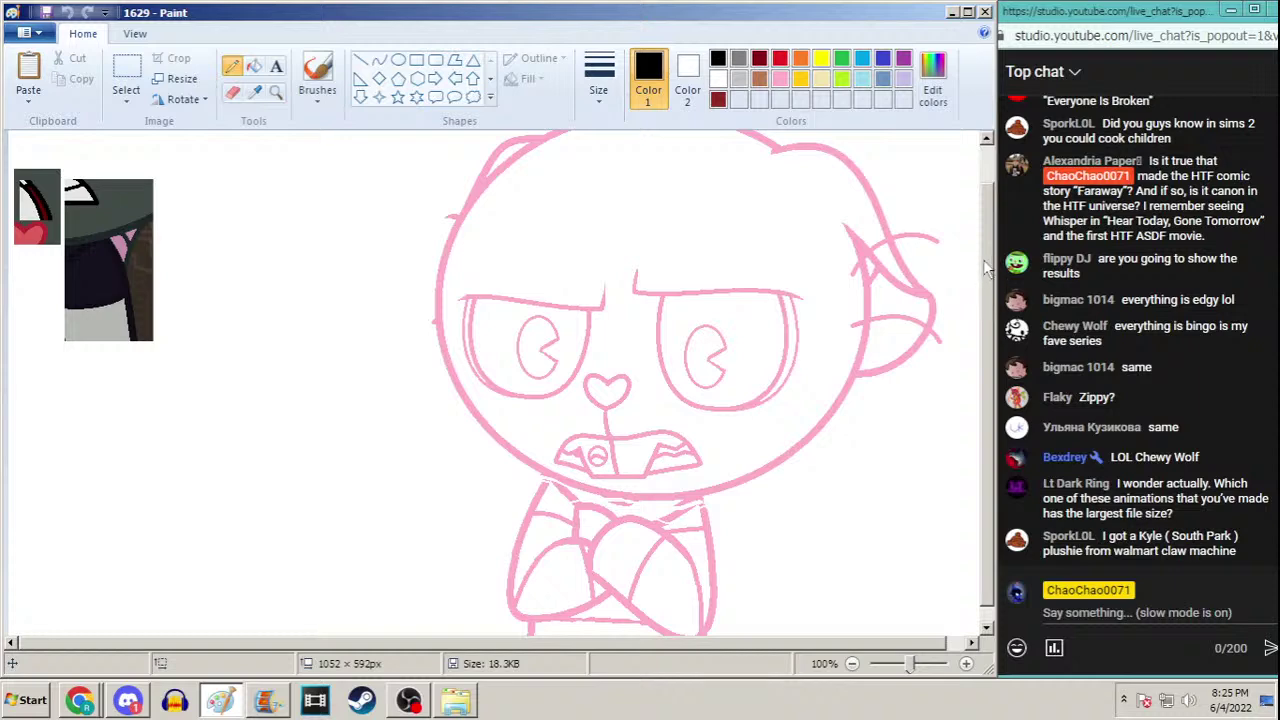
Free-form select the eyes, brows, nose and mouth together and nudge them slightly upward within the head outline
click(126, 72)
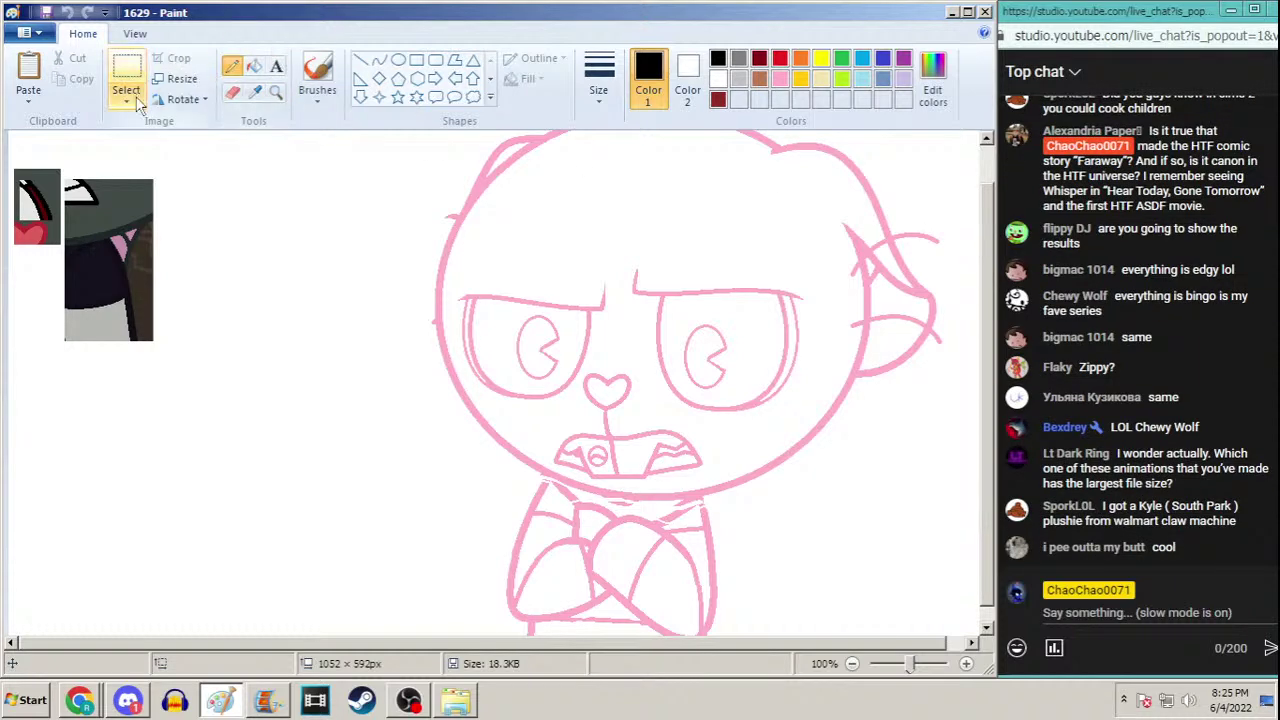
mouse_move(526, 227)
mouse_down()
mouse_move(457, 271)
mouse_move(449, 314)
mouse_move(490, 397)
mouse_move(604, 489)
mouse_move(697, 481)
mouse_move(822, 356)
mouse_move(600, 195)
mouse_move(569, 189)
mouse_up()
key(Up)
key(Up)
key(Up)
key(Up)
key(Up)
key(Up)
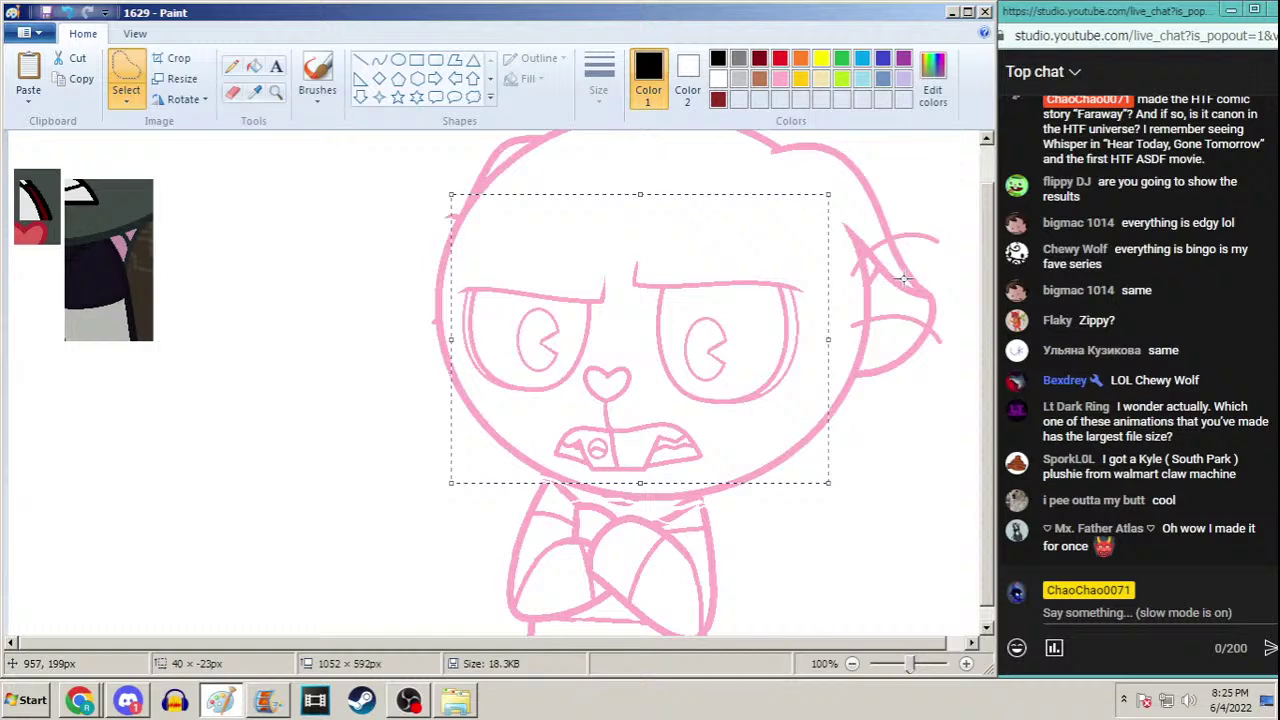
key(Up)
key(Up)
key(Up)
key(Up)
key(Up)
key(Up)
key(Up)
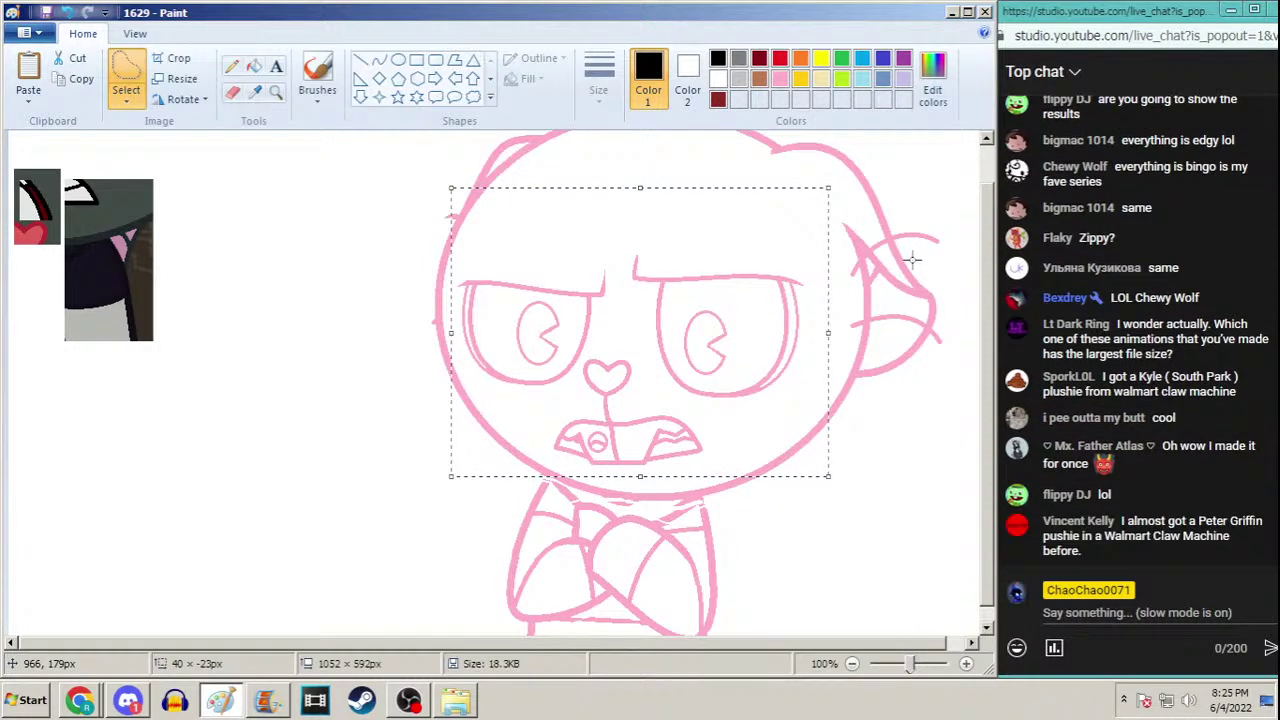
key(Left)
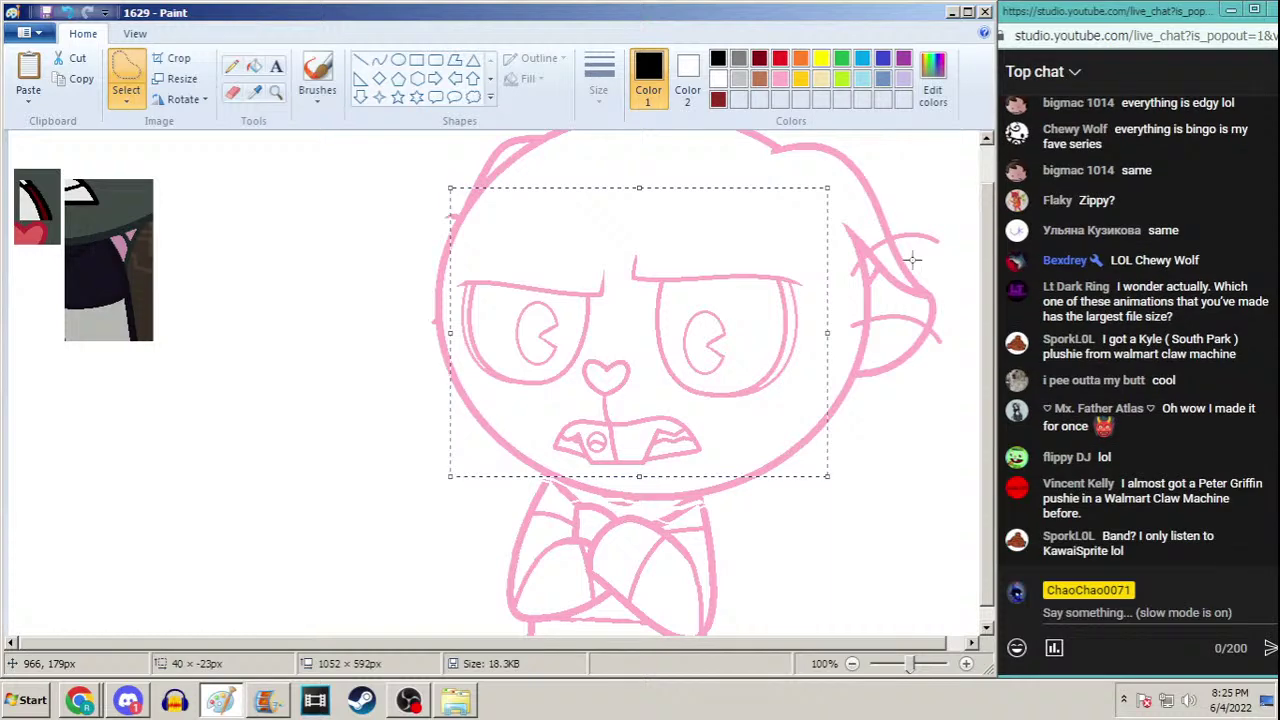
click(895, 310)
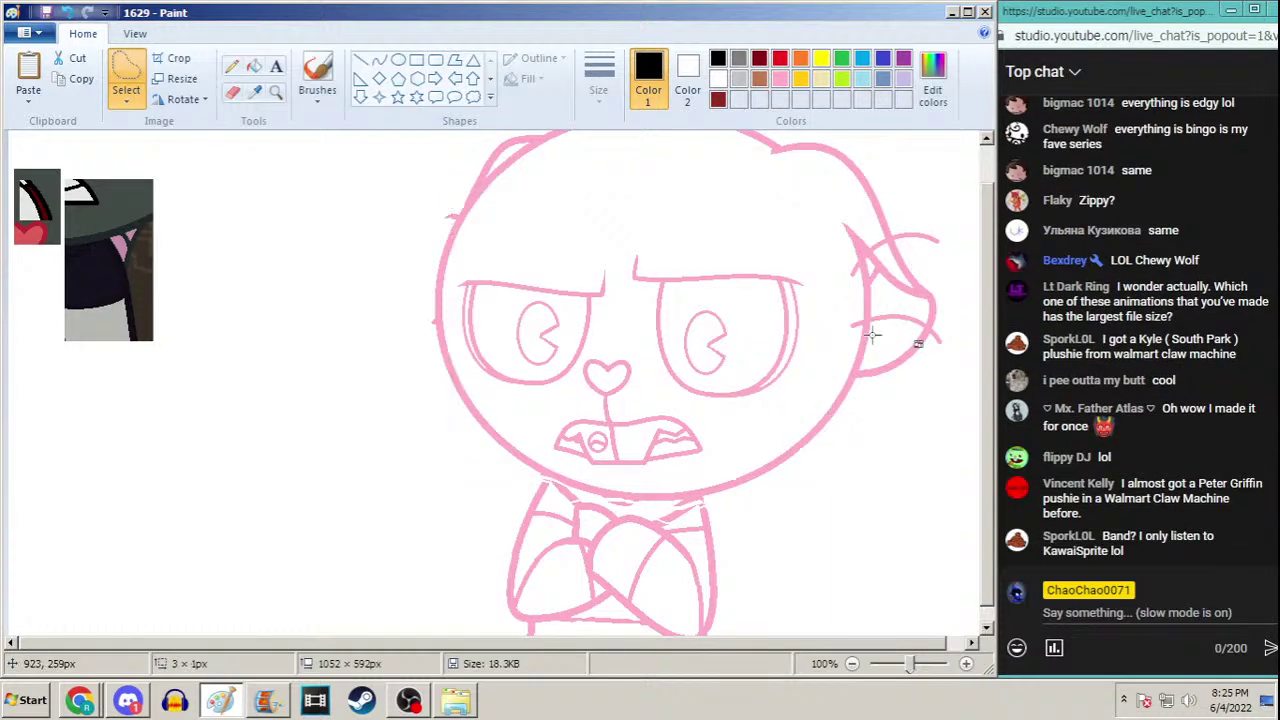
mouse_move(597, 346)
mouse_down()
mouse_move(541, 443)
mouse_move(561, 465)
mouse_move(653, 483)
mouse_move(735, 446)
mouse_move(626, 333)
mouse_up()
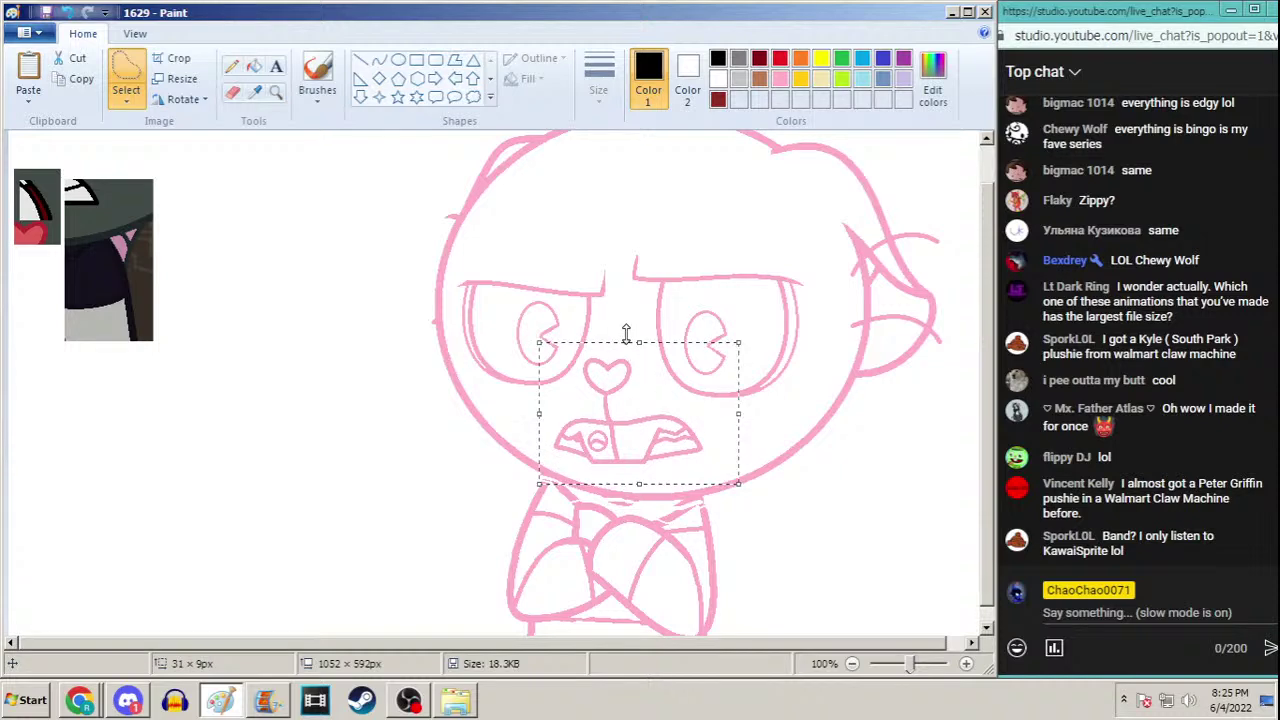
click(232, 66)
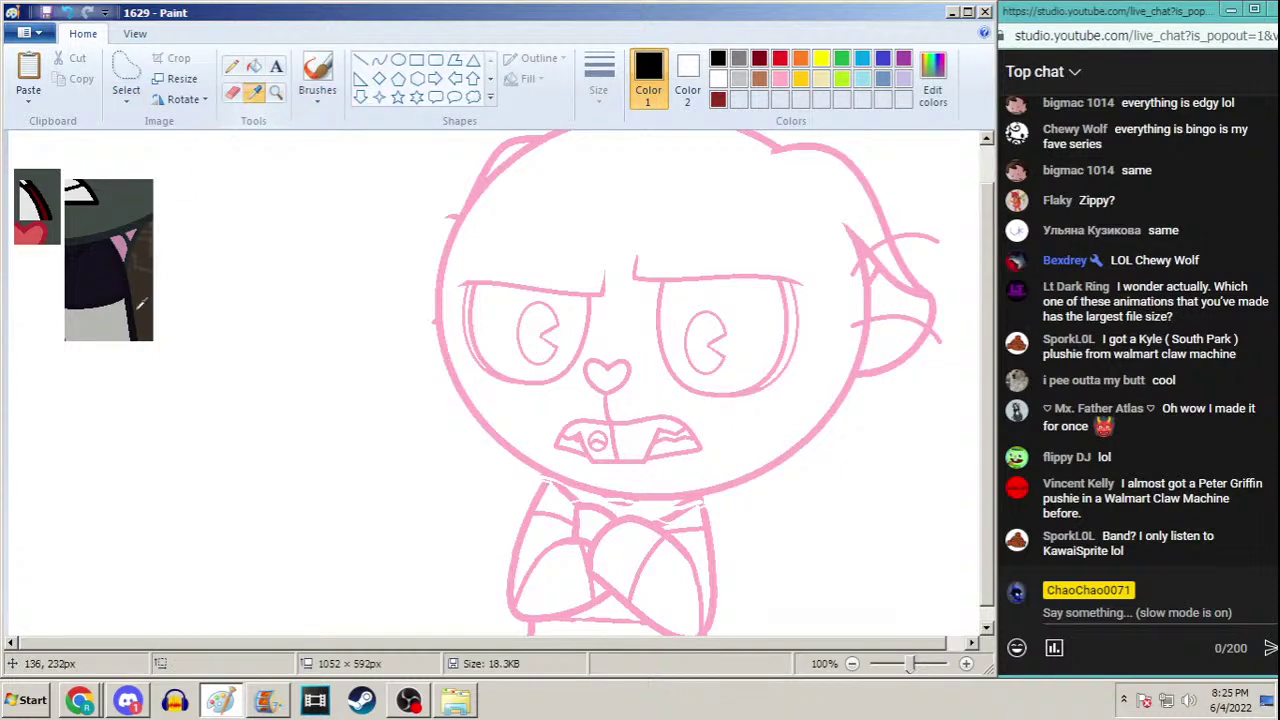
Set up the Curve tool with black and the second-thickest line, with the mouth in view at 200%
click(380, 60)
click(598, 75)
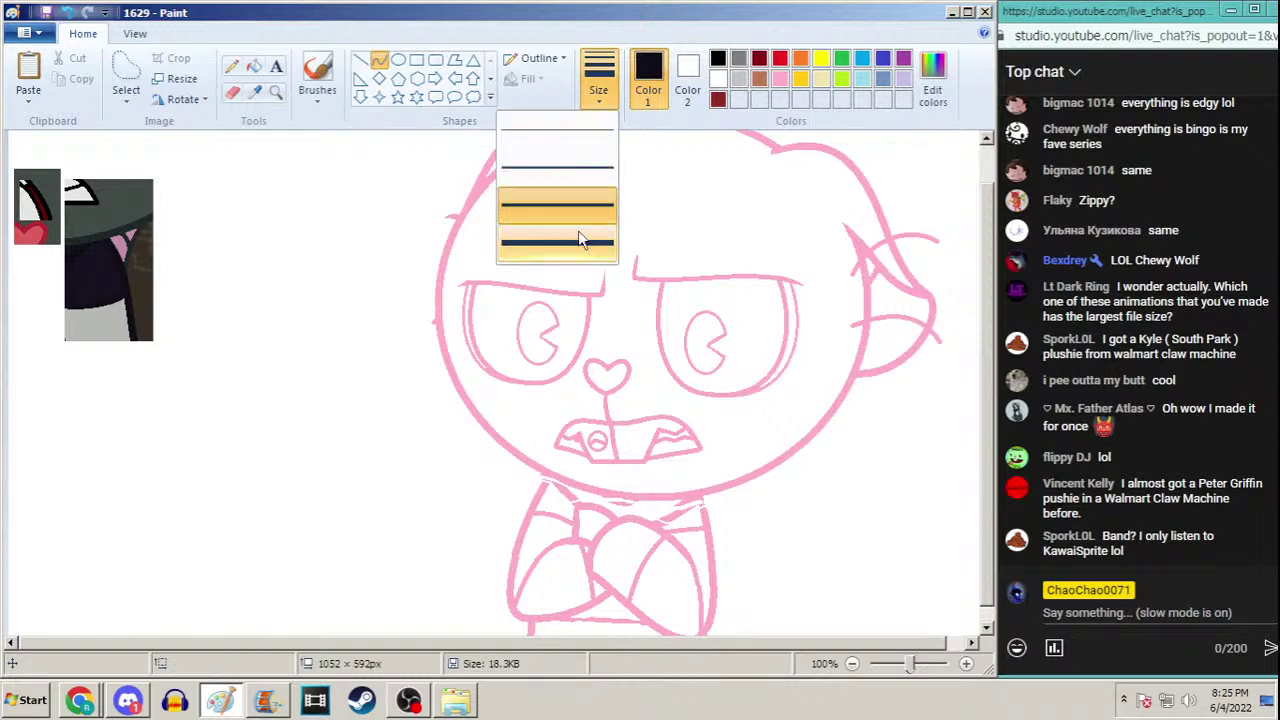
click(575, 242)
click(275, 93)
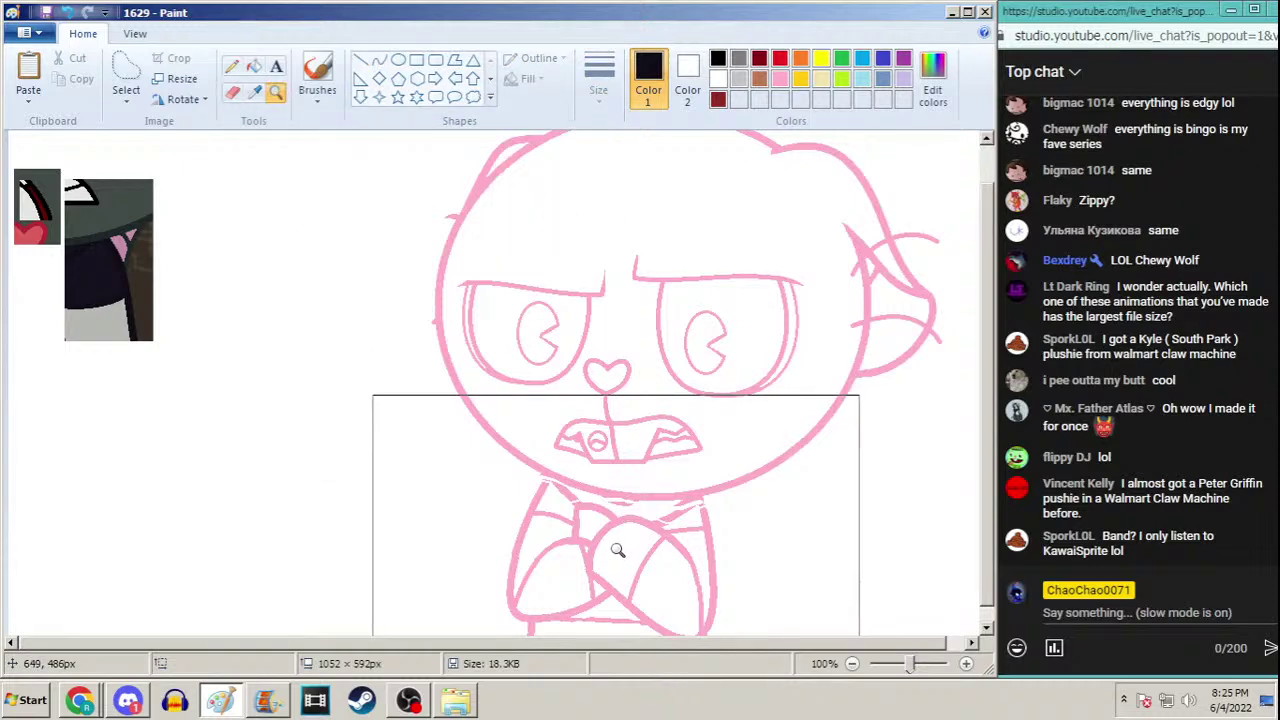
scroll(988, 278, up, 2)
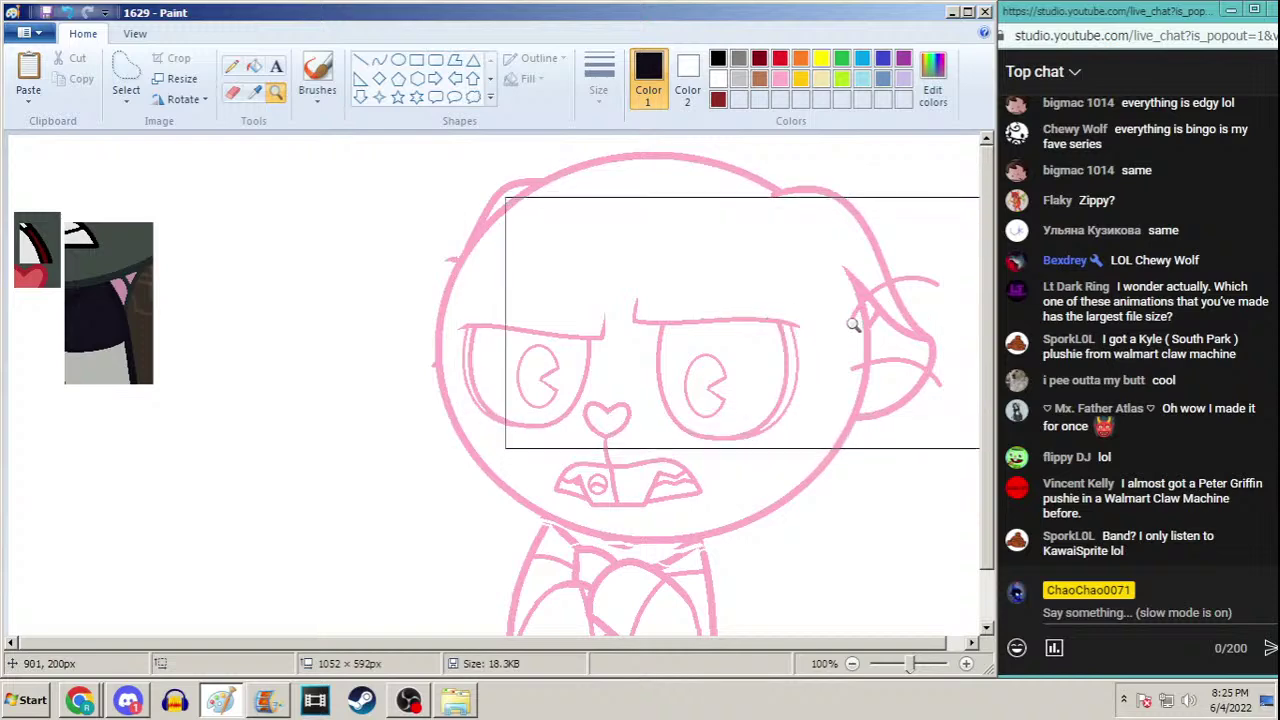
click(661, 484)
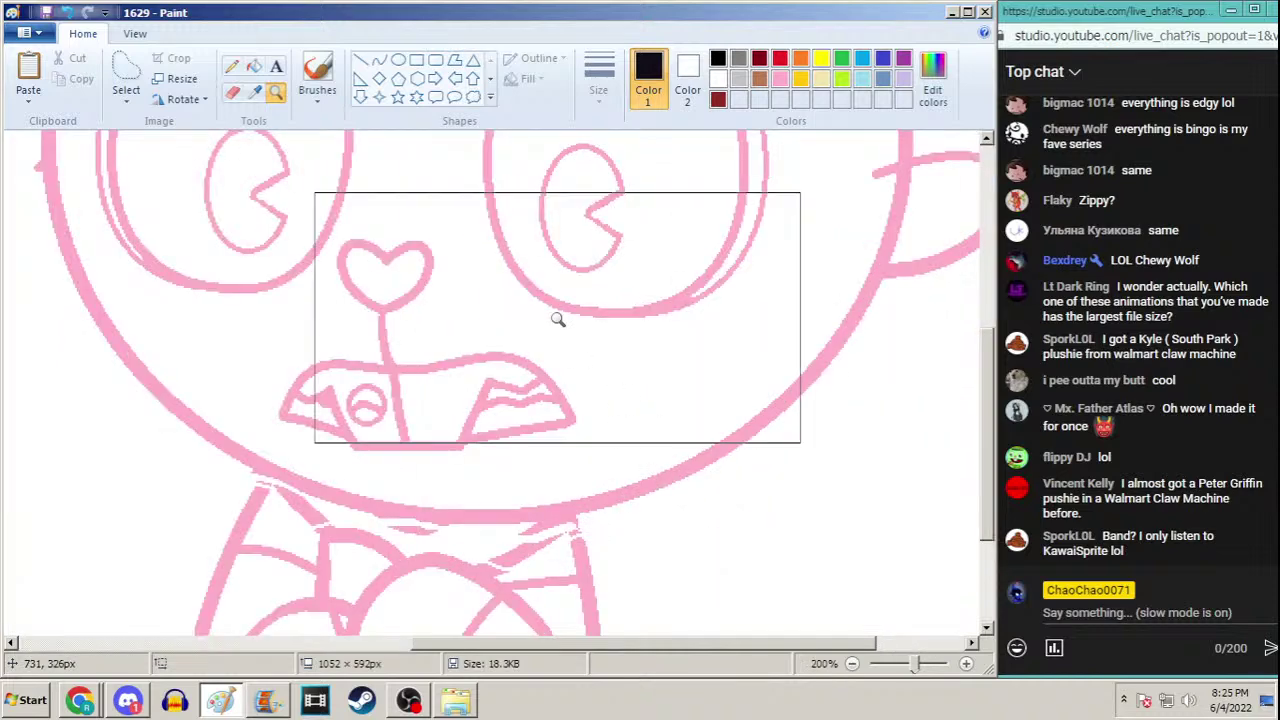
click(378, 60)
click(598, 75)
click(571, 214)
click(739, 59)
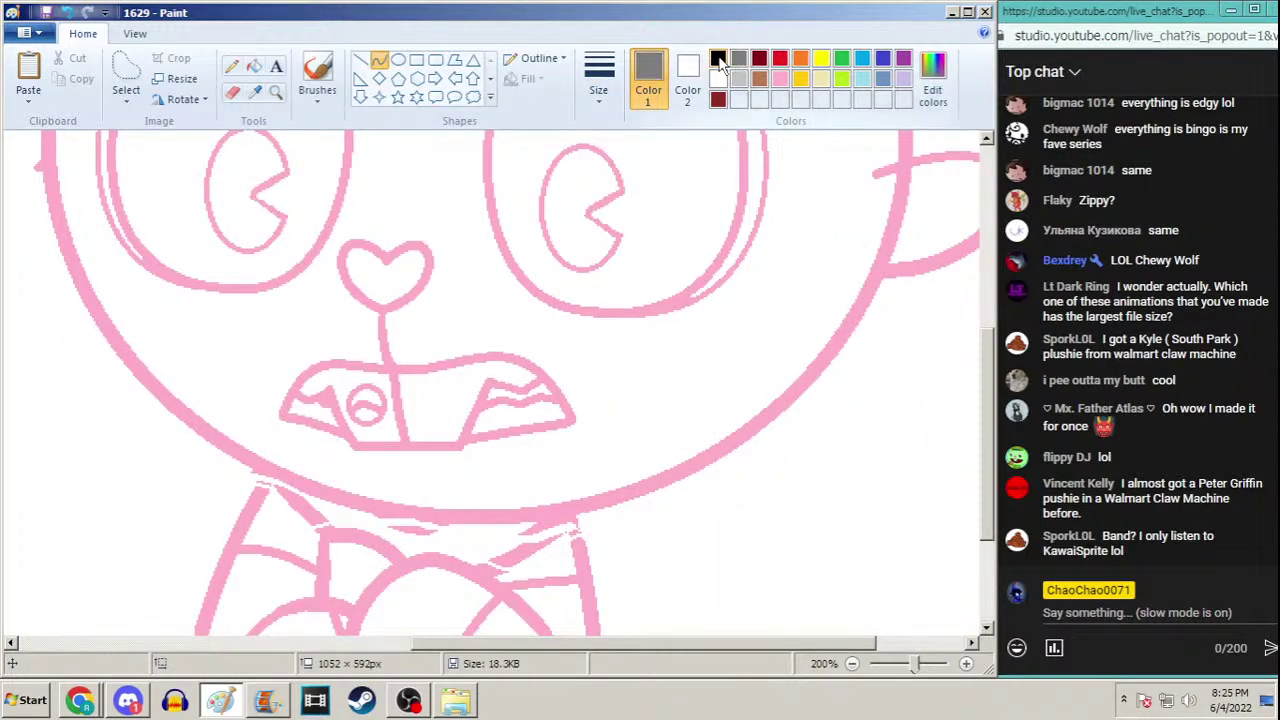
click(718, 59)
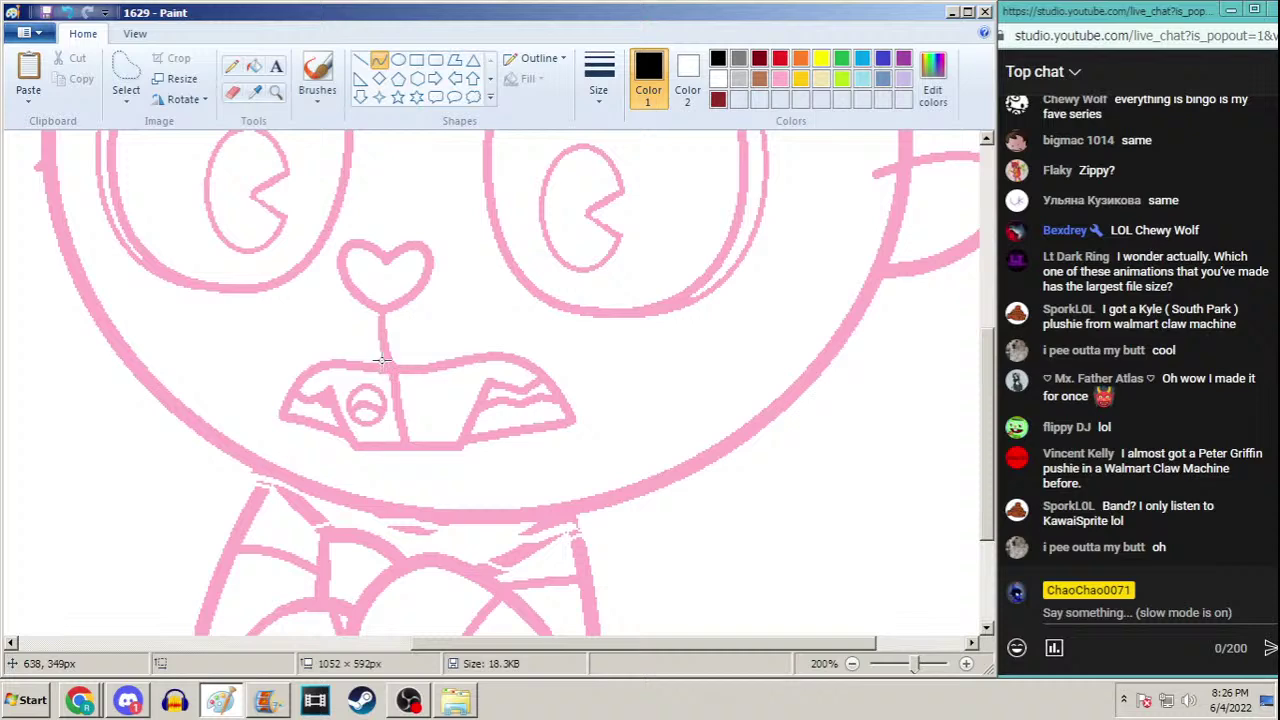
Try drawing a black curve from below the nose down across the right side of the mouth, and undo it
drag(380, 368, 507, 437)
drag(512, 440, 535, 460)
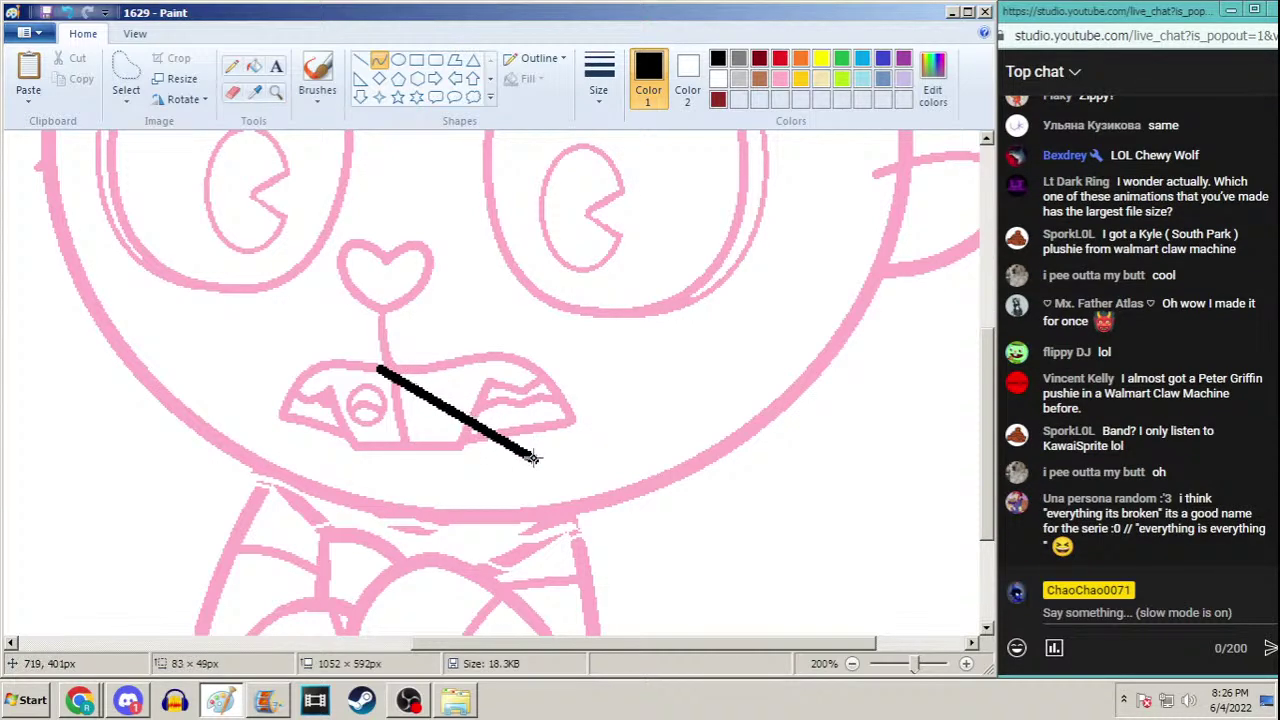
drag(466, 362, 481, 305)
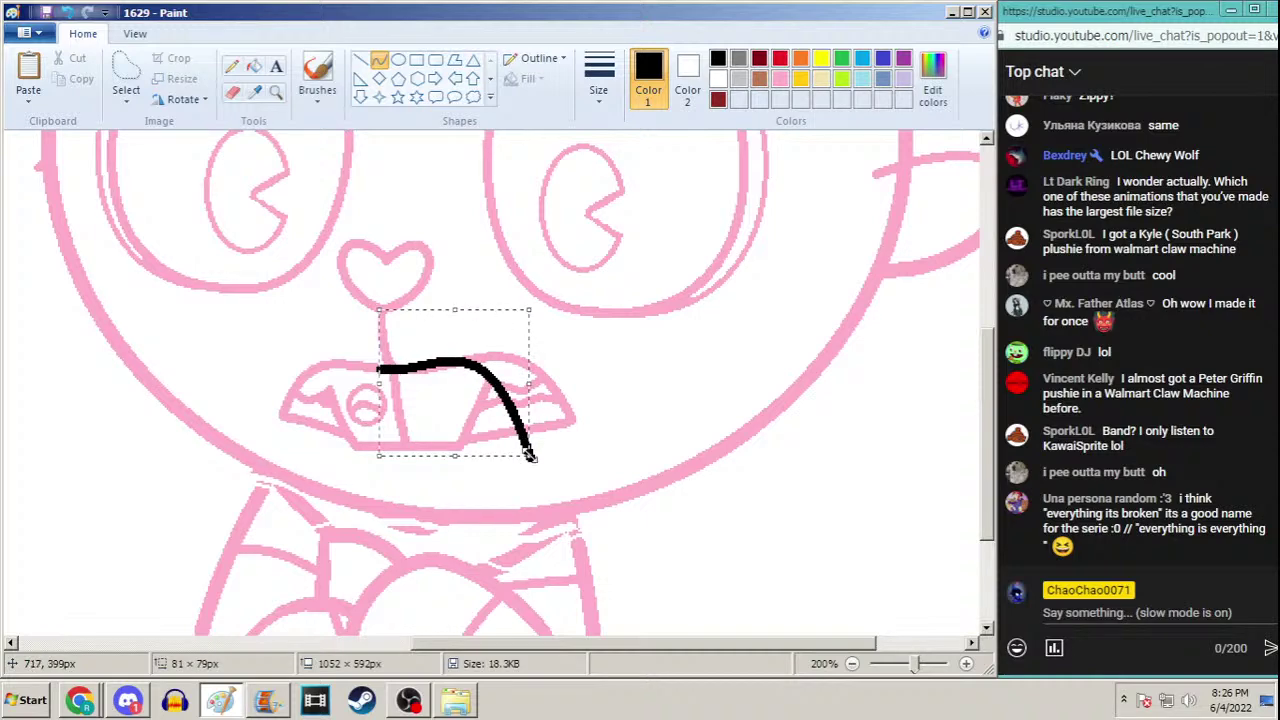
drag(528, 453, 506, 452)
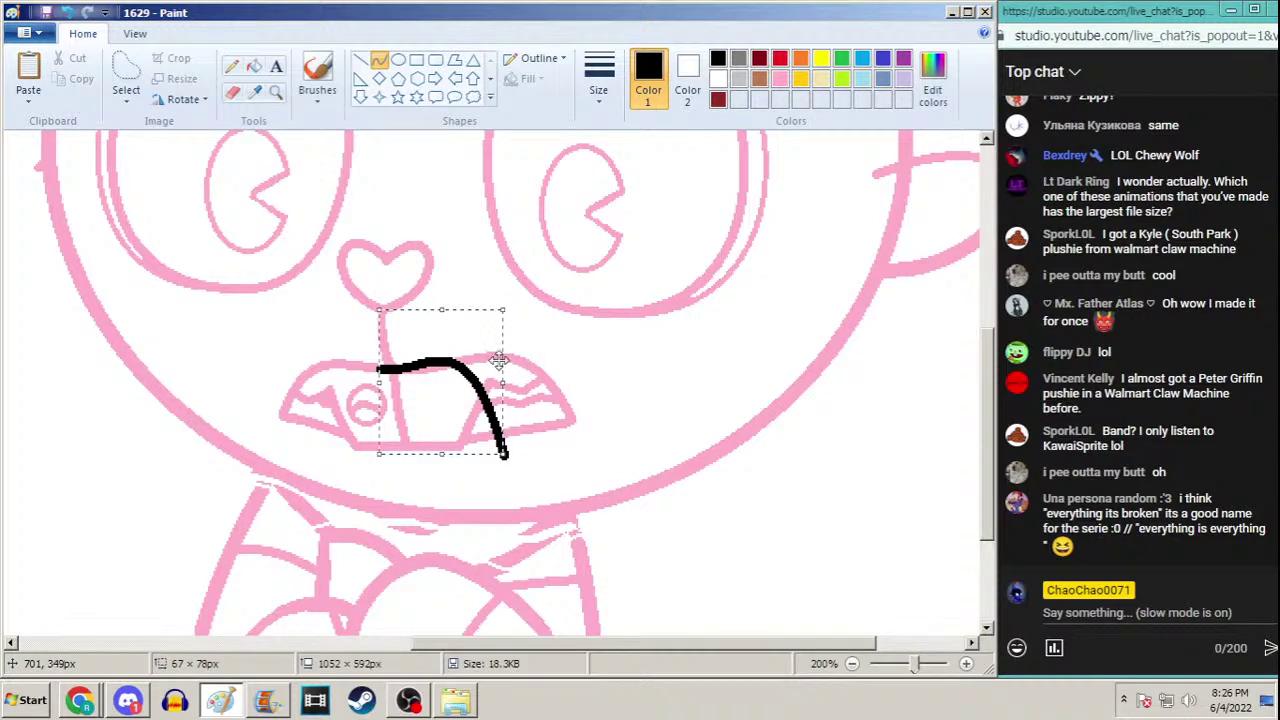
key(ctrl+z)
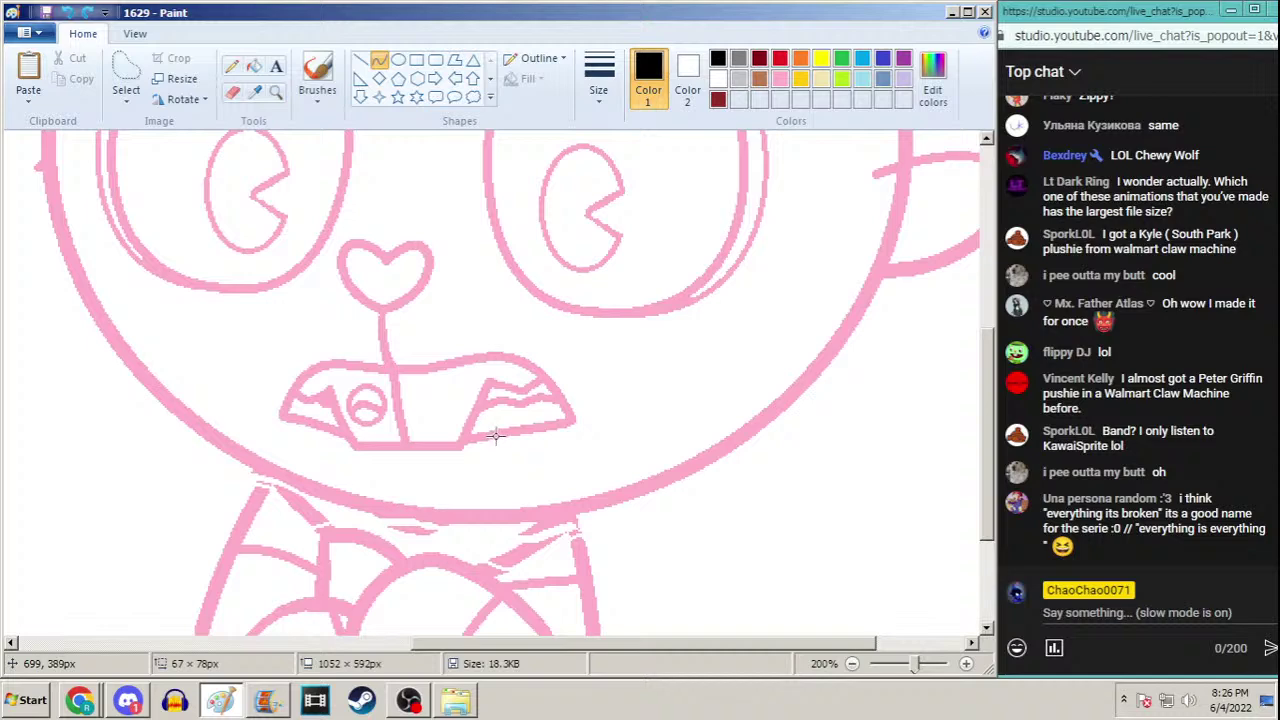
Draw a black arched upper mouth outline as two joined curves, about 68 × 48 px on the right and 39 × 43 px on the left
mouse_move(503, 433)
mouse_down()
mouse_move(414, 363)
mouse_move(379, 358)
mouse_up()
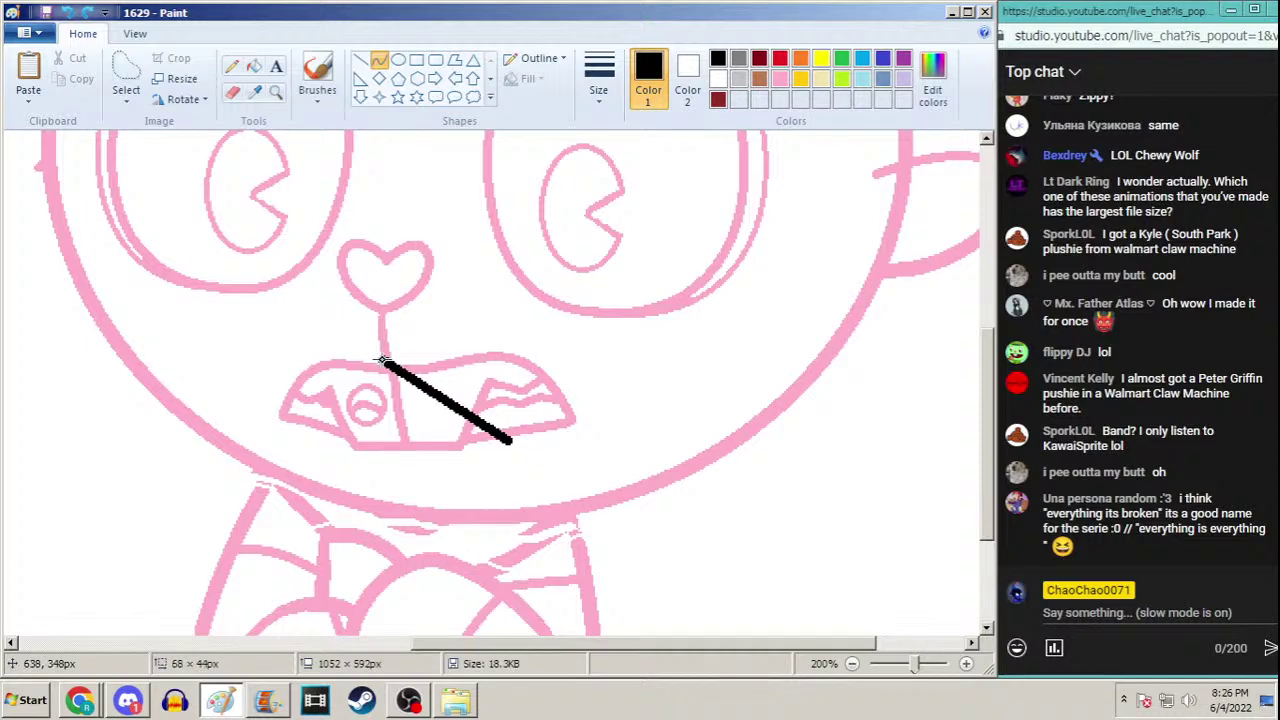
mouse_move(478, 382)
mouse_down()
mouse_move(486, 369)
mouse_move(449, 337)
mouse_move(431, 357)
mouse_move(452, 348)
mouse_up()
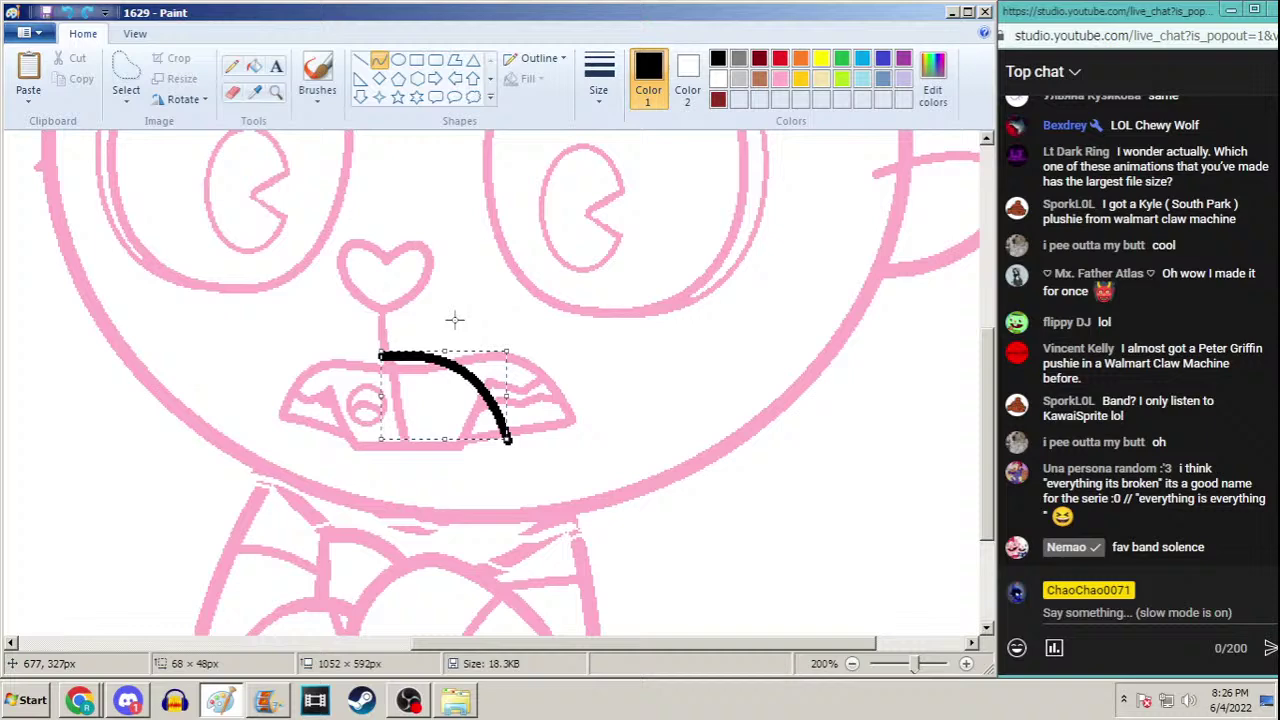
click(378, 60)
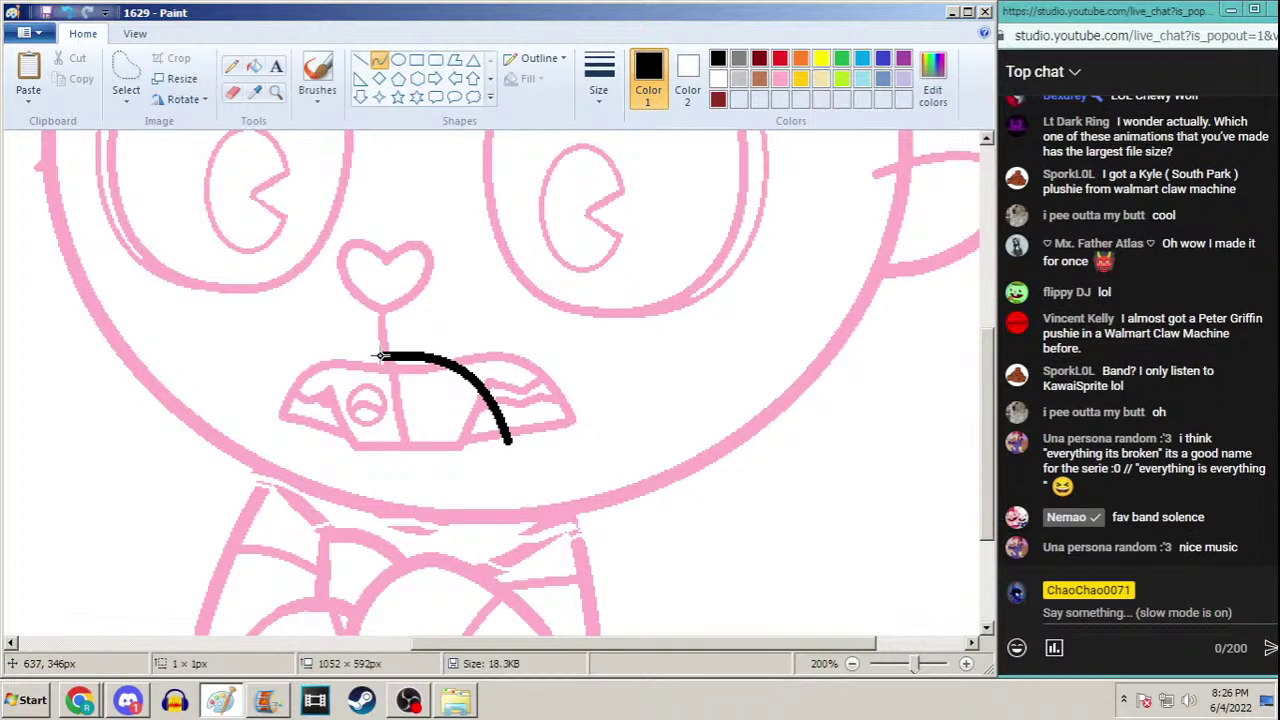
mouse_move(380, 356)
mouse_down()
mouse_move(320, 432)
mouse_move(316, 382)
mouse_move(298, 376)
mouse_move(308, 360)
mouse_up()
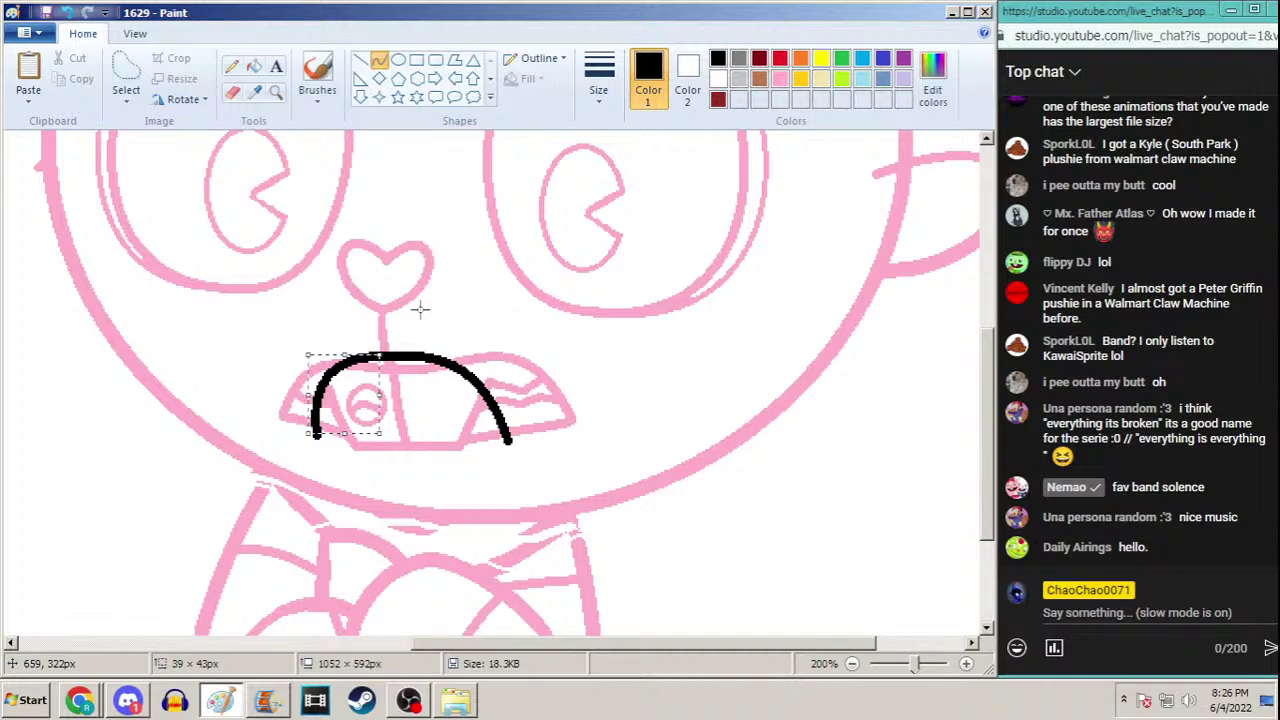
click(231, 66)
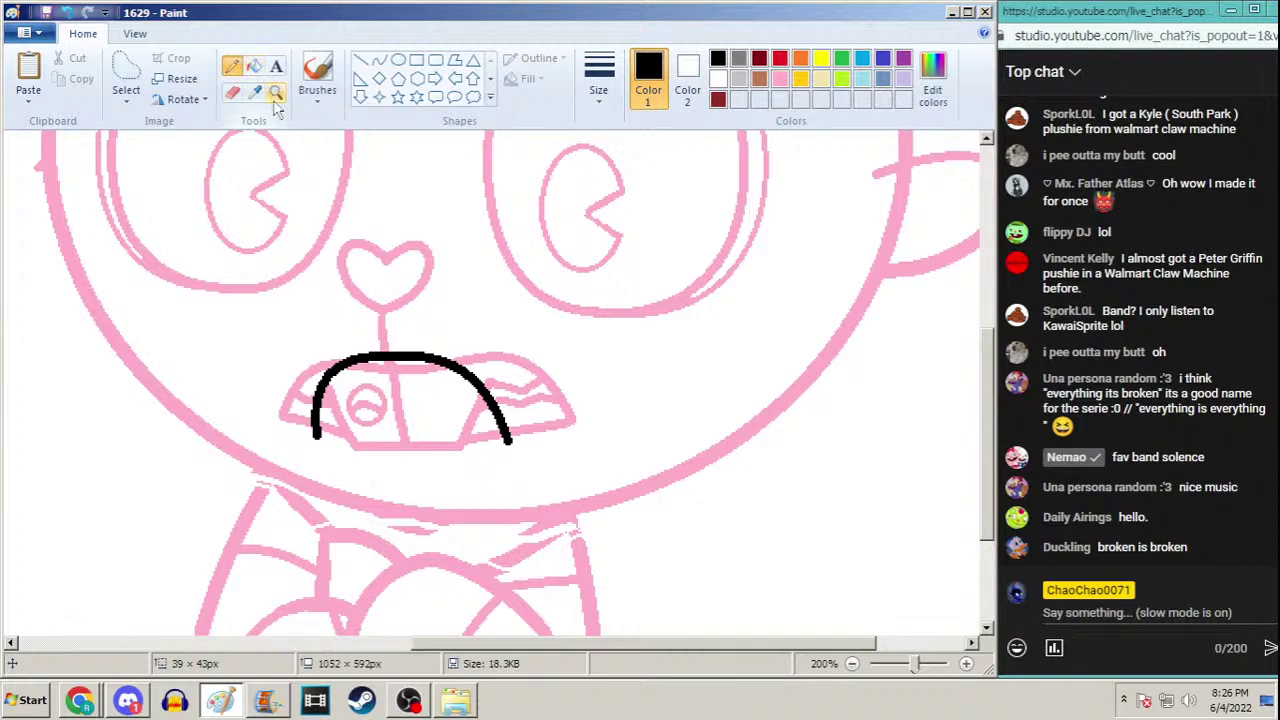
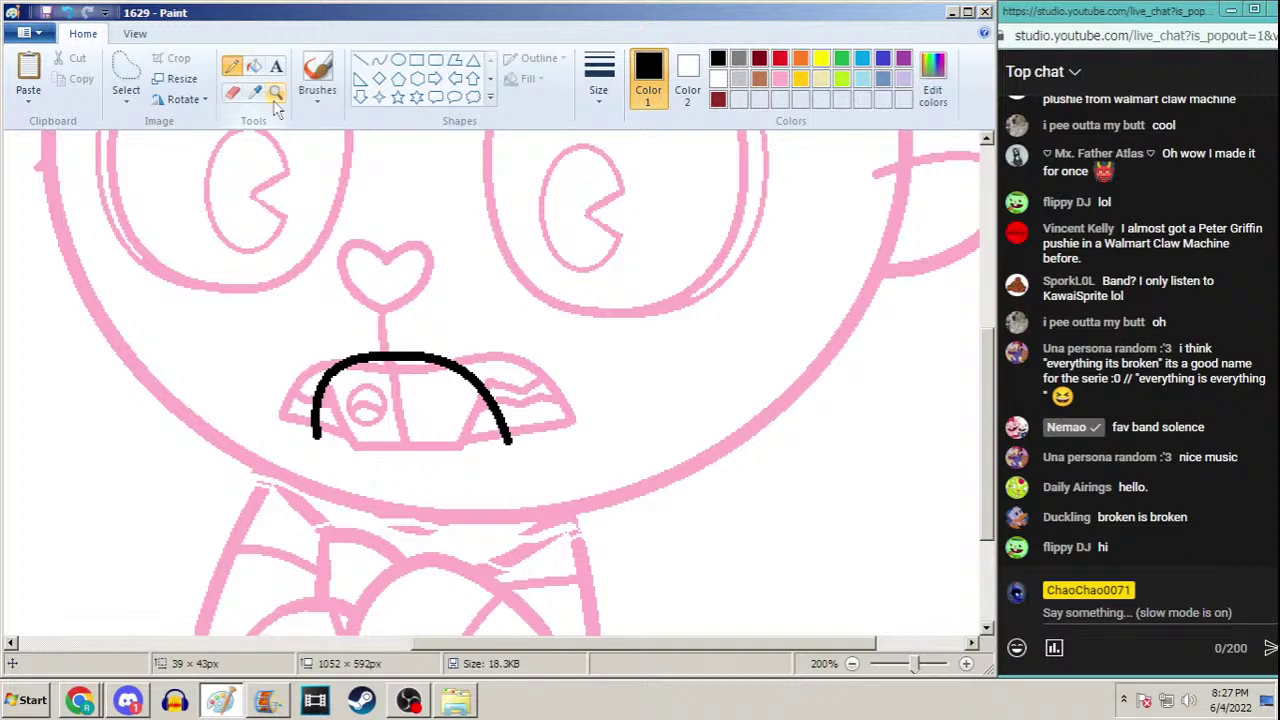
Close the bottom of the black mouth outline with two joined curves, about 42 × 10 px and 60 × 9 px
click(380, 62)
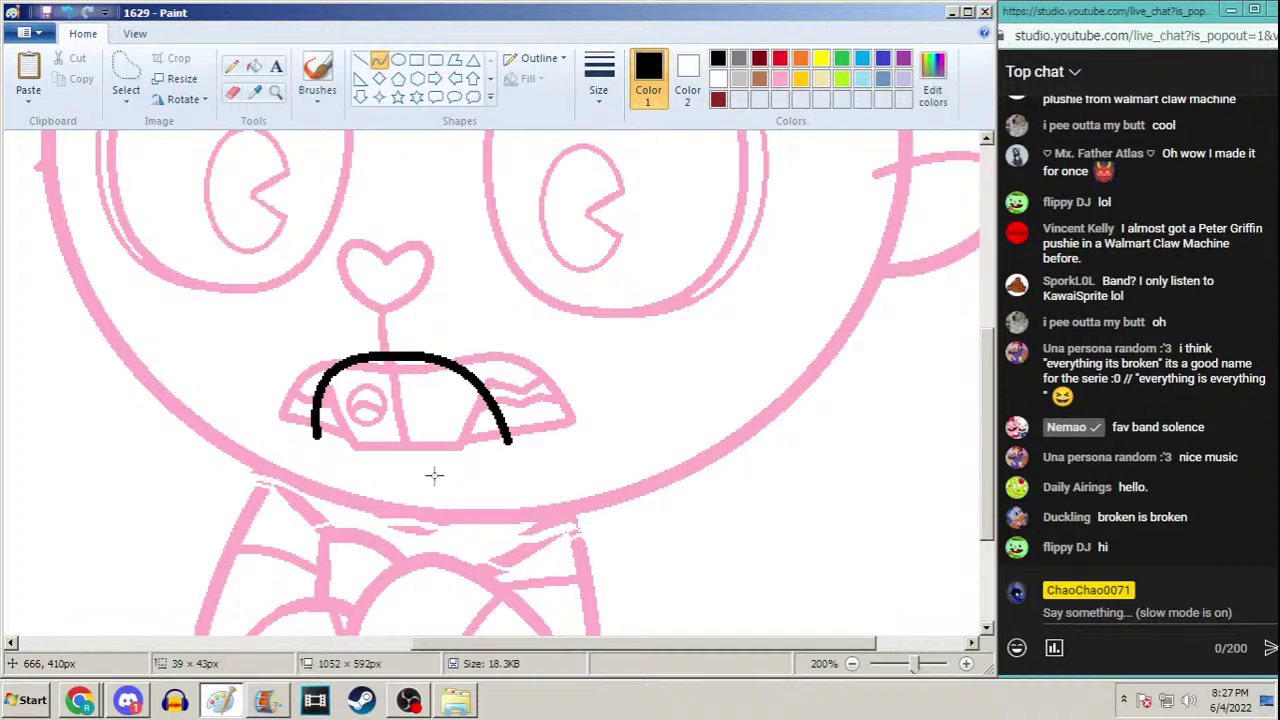
mouse_move(316, 432)
mouse_down()
mouse_move(398, 455)
mouse_move(362, 449)
mouse_up()
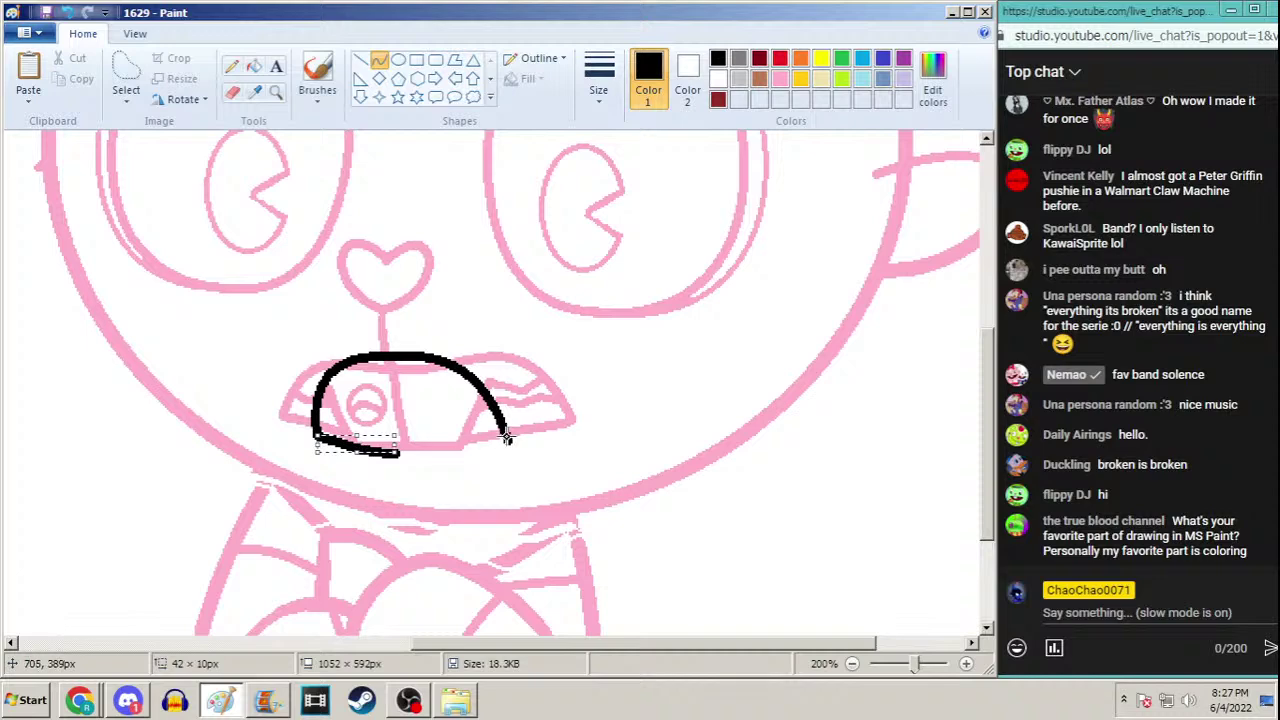
mouse_move(508, 440)
mouse_down()
mouse_move(397, 456)
mouse_move(493, 440)
mouse_move(421, 450)
mouse_up()
click(231, 66)
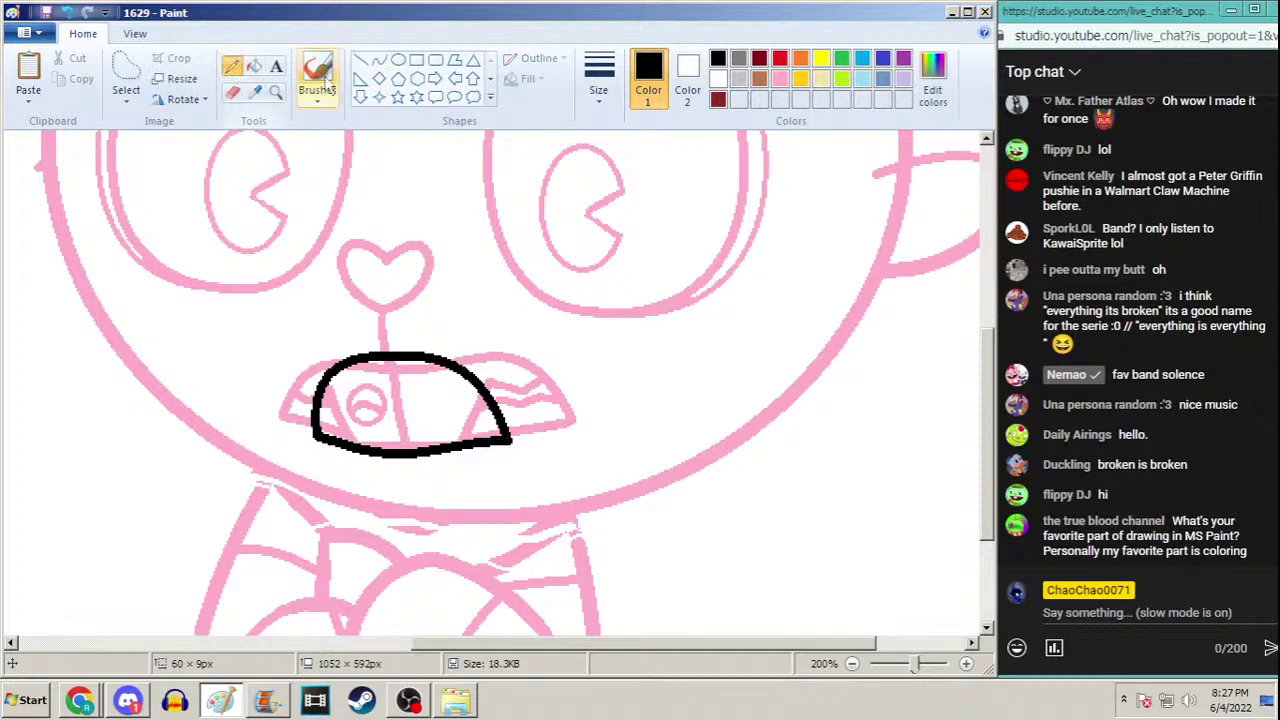
Draw the slanted black centre tooth line inside the mouth, undo it, and redraw it at 300% zoom, about 8 × 44 px
click(379, 60)
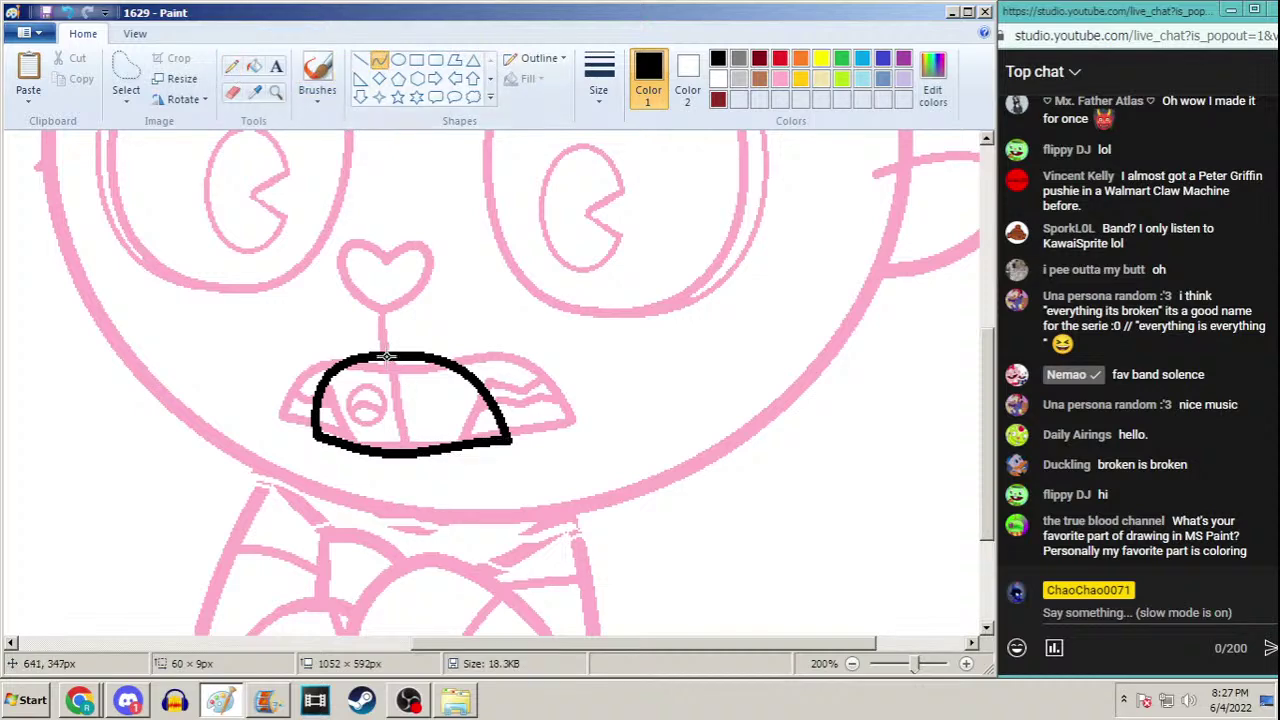
drag(391, 354, 405, 446)
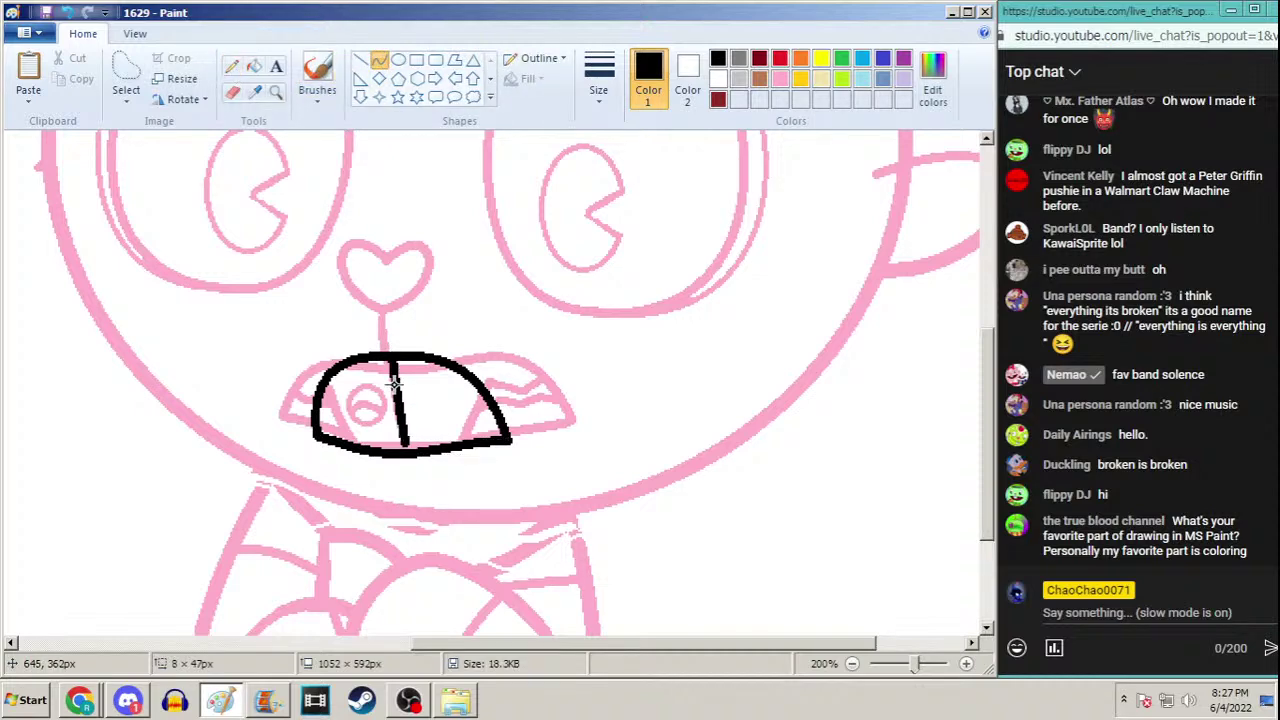
click(276, 91)
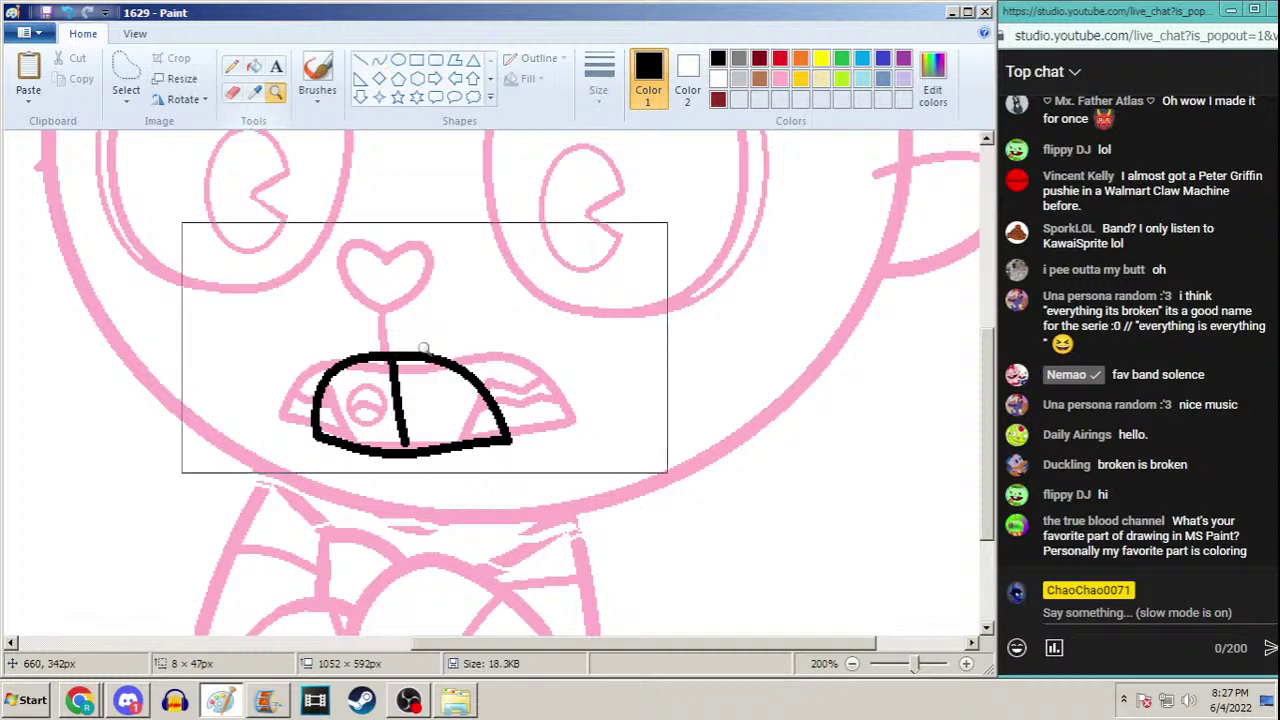
click(428, 347)
click(379, 60)
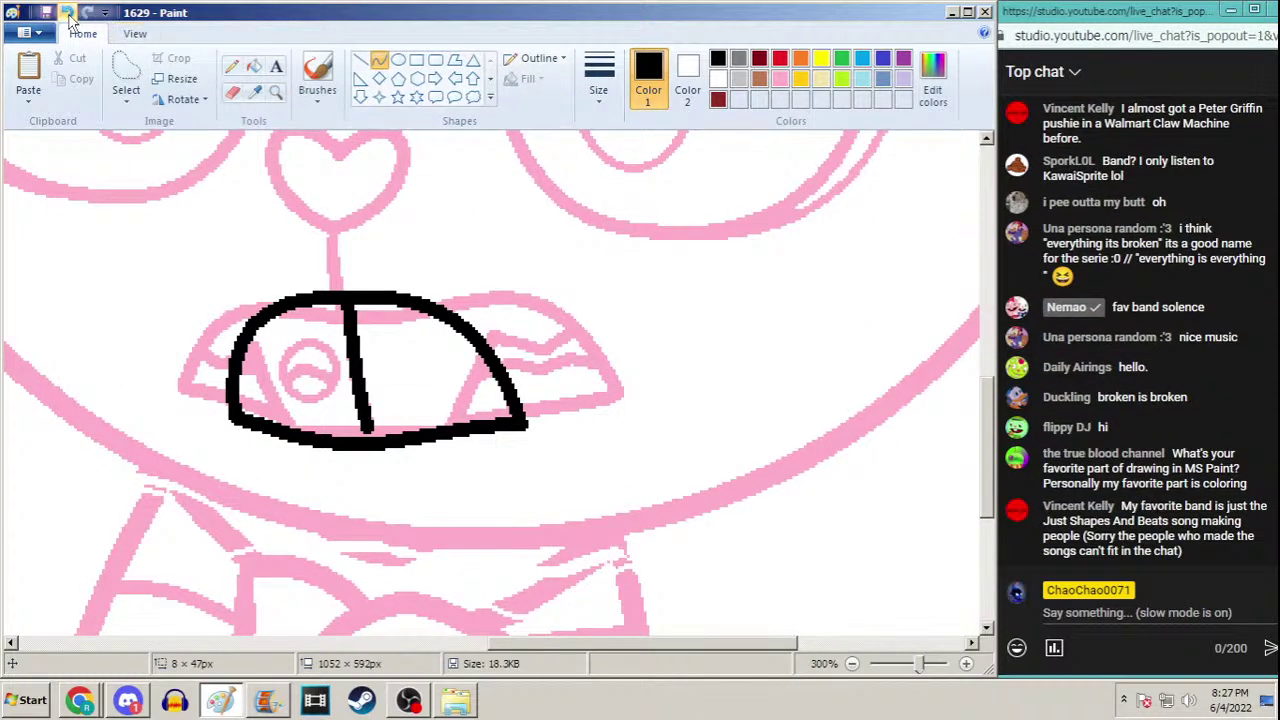
click(66, 12)
drag(347, 303, 366, 427)
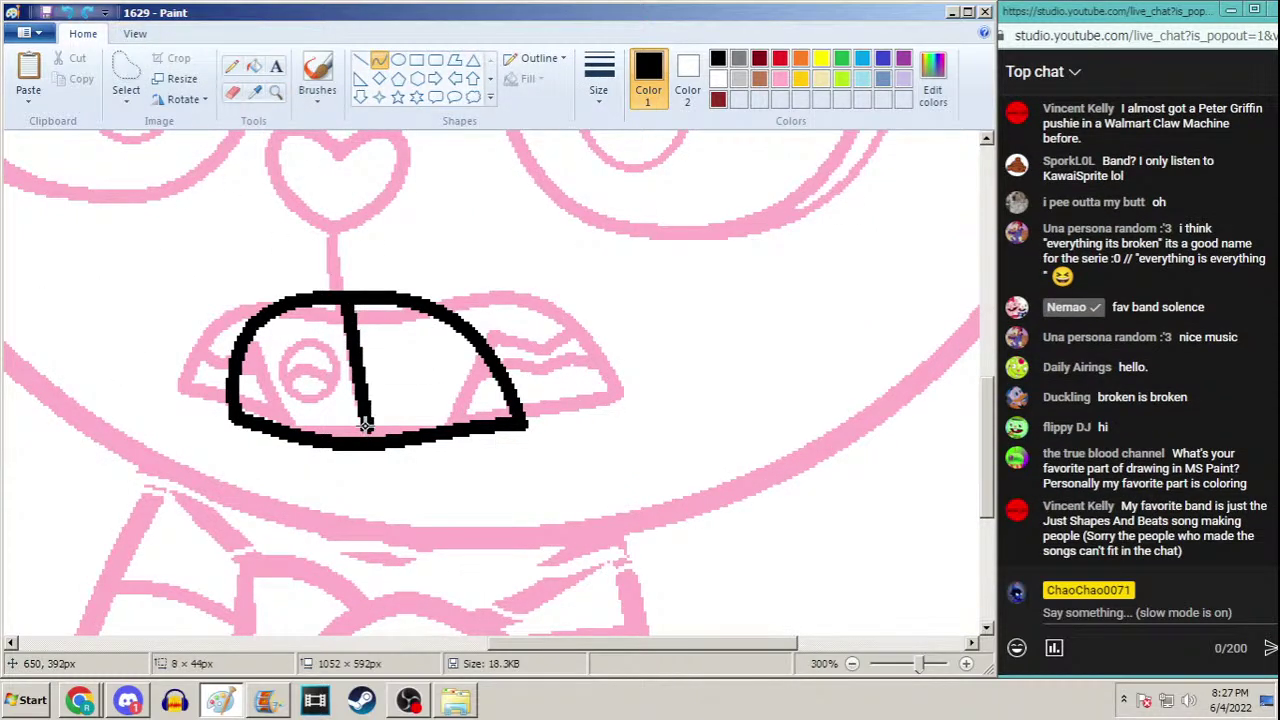
Add black slanted dividers at both ends of the teeth, about 15 × 30 px and 12 × 26 px, and a 51 px horizontal line between their lower ends
drag(253, 349, 288, 432)
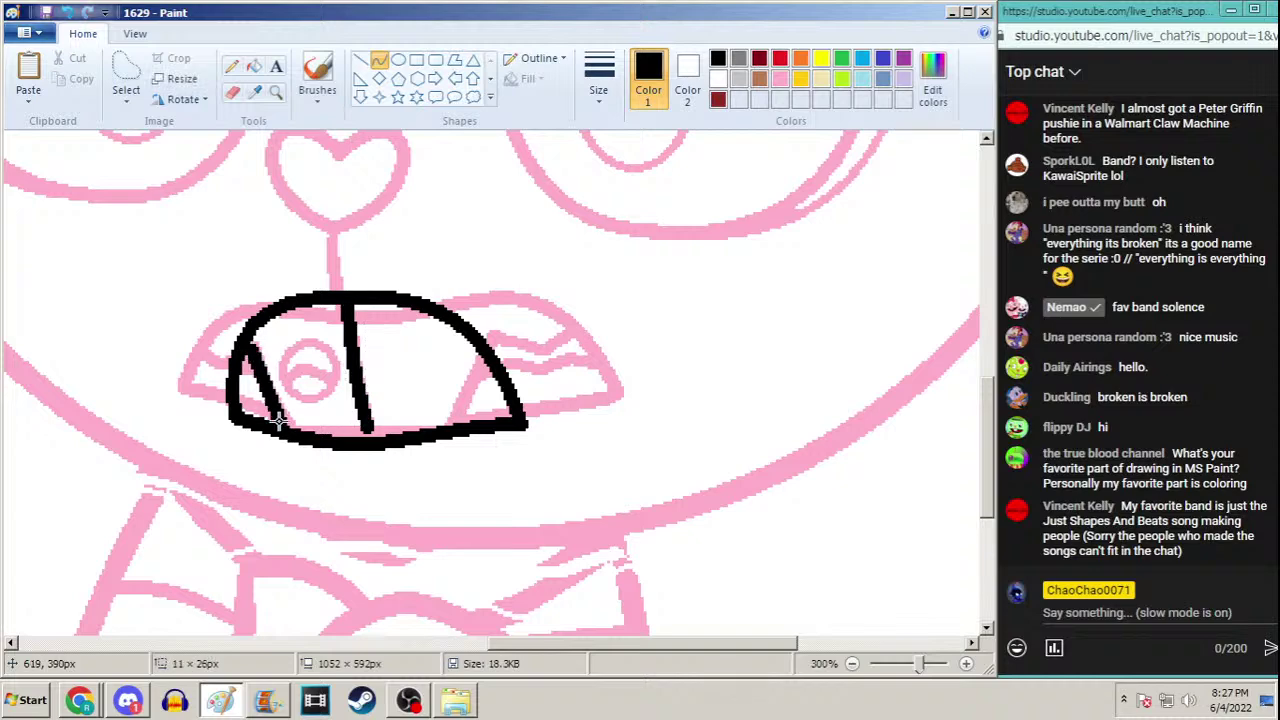
click(275, 403)
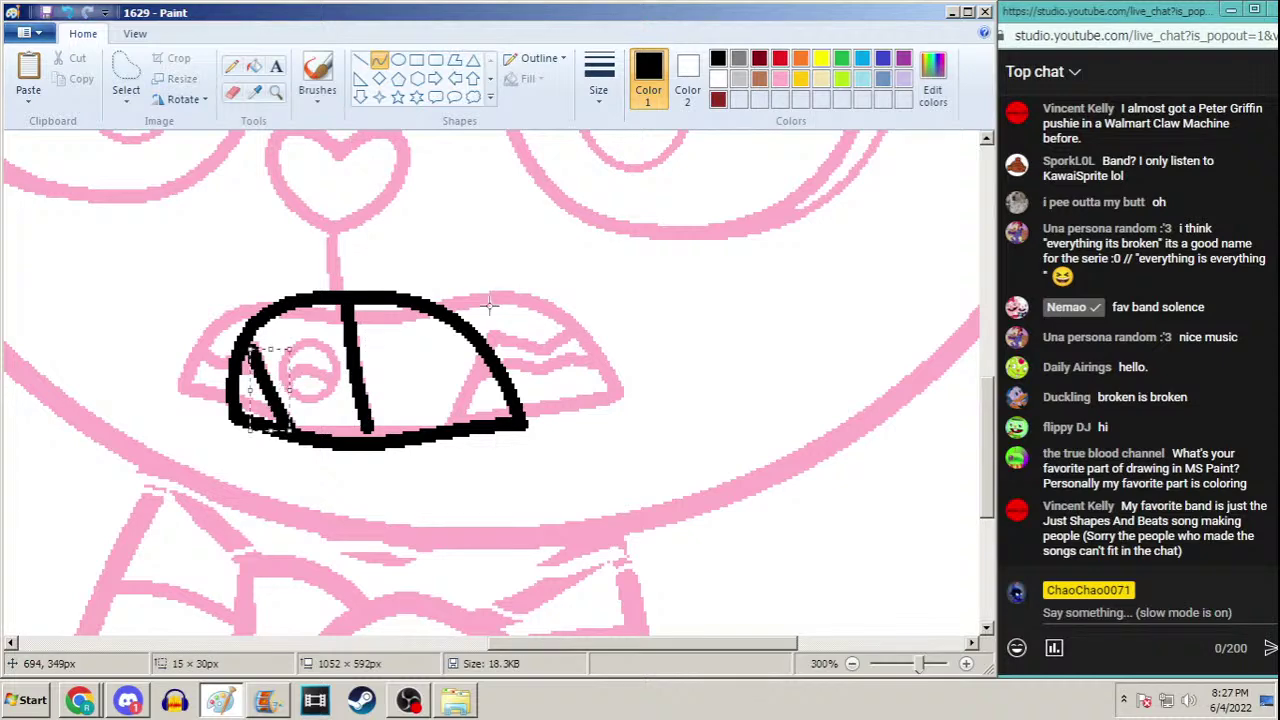
drag(455, 430, 485, 350)
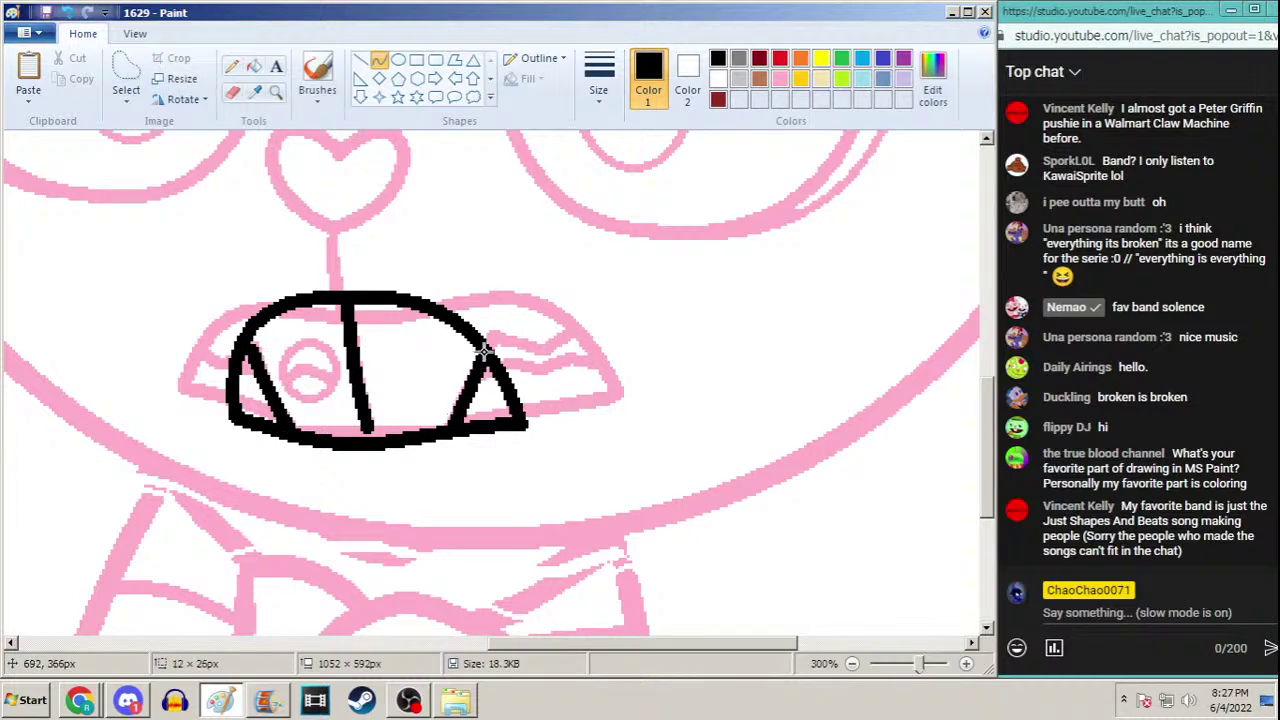
drag(288, 432, 443, 432)
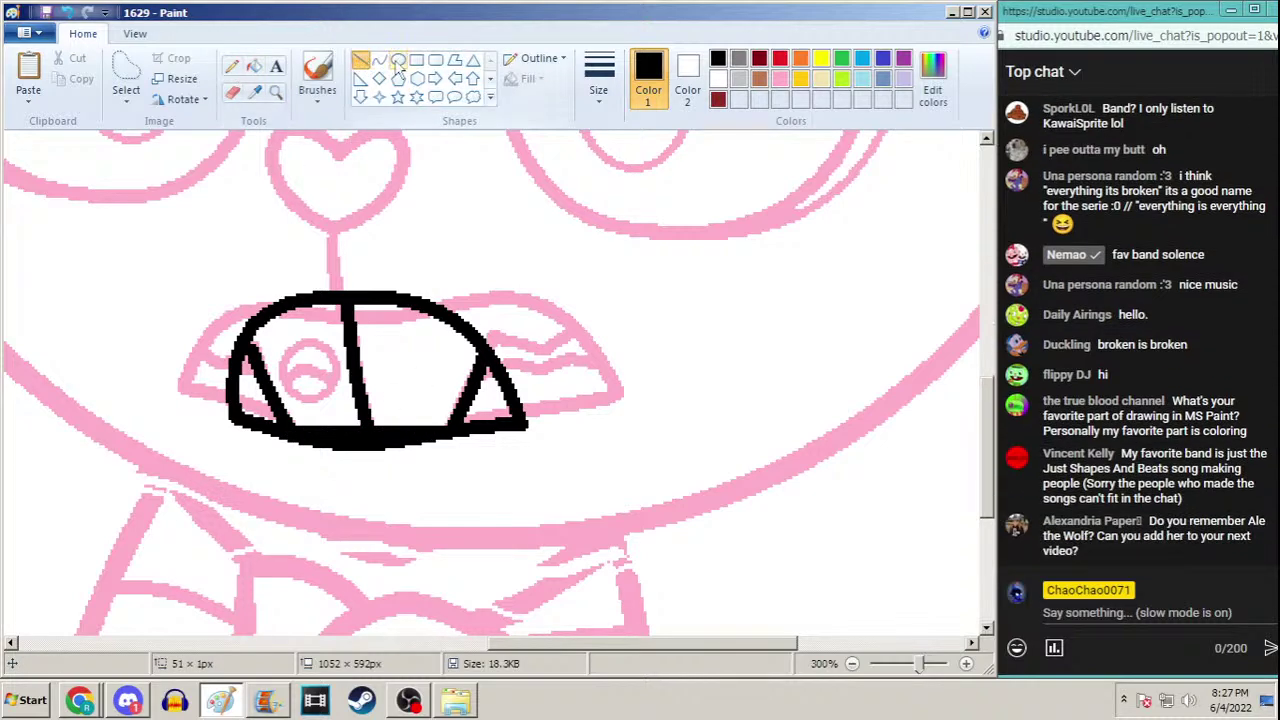
Draw a black ellipse of about 20 × 21 px over the pink circle on the left tooth, using the second-thinnest line
click(598, 78)
click(398, 60)
click(598, 78)
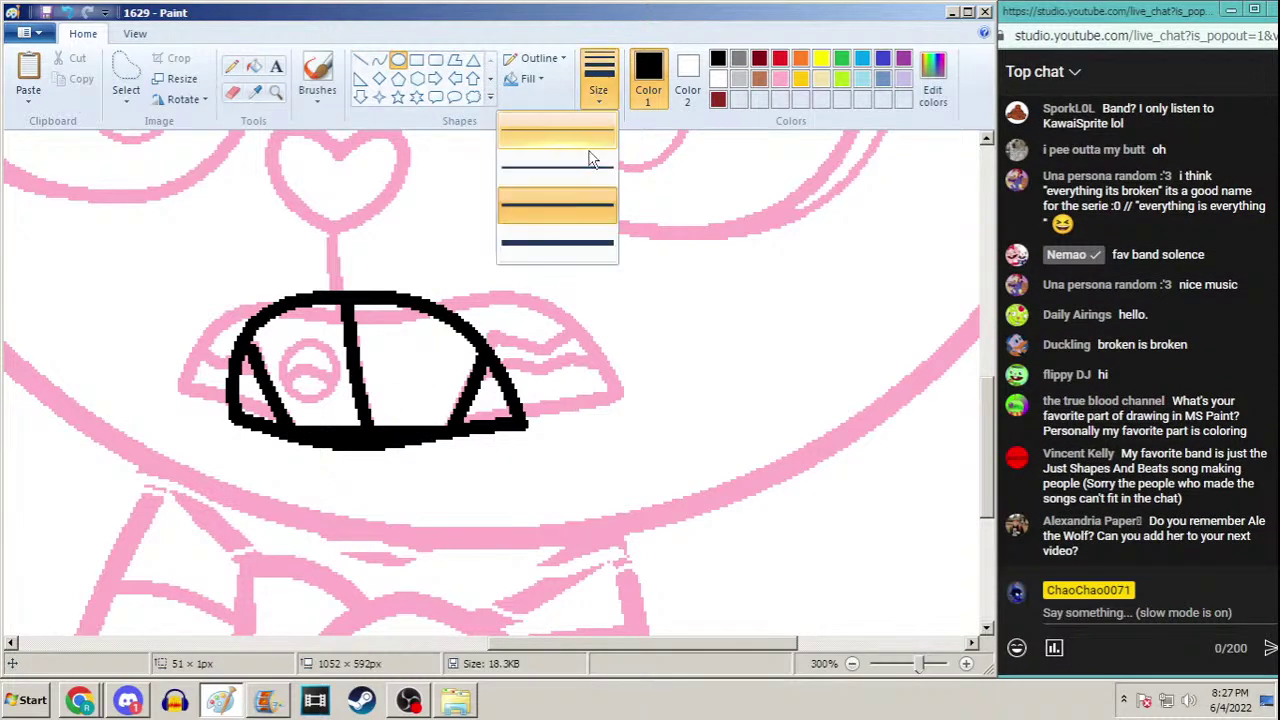
click(557, 167)
drag(332, 341, 280, 401)
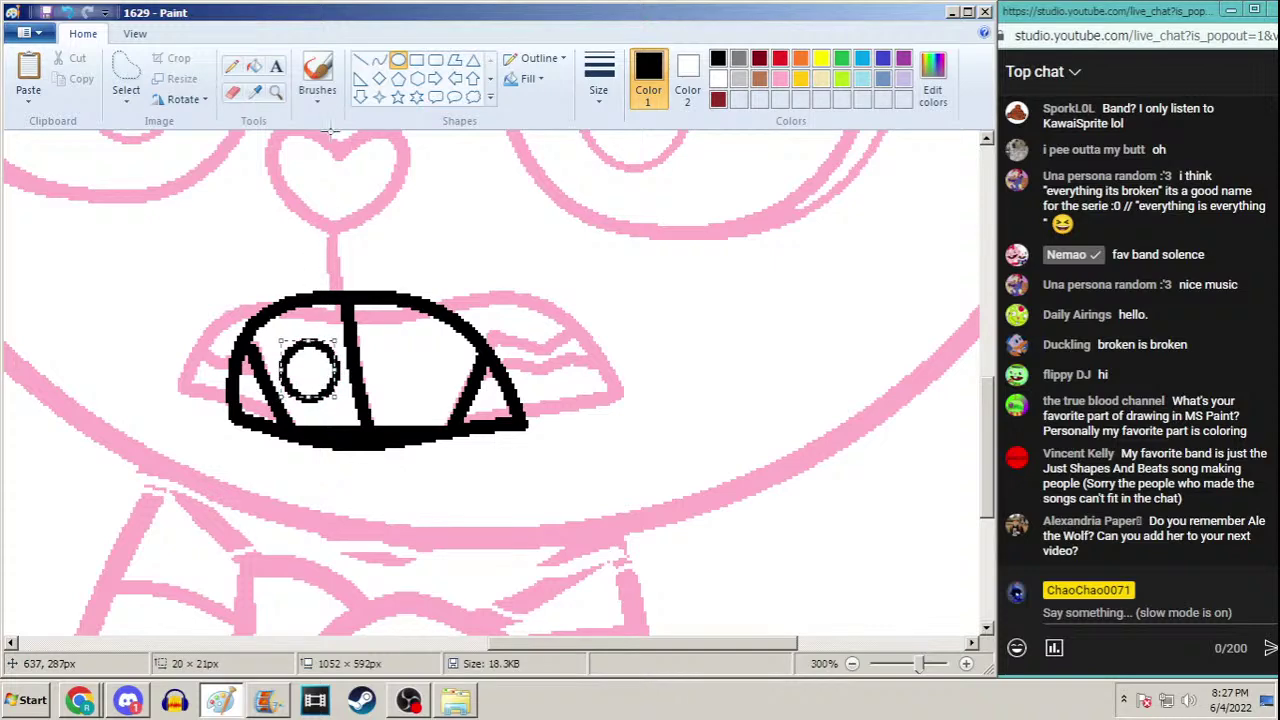
Draw a short black line from the nose down to the mouth, about 3 × 21 px, using the second-thickest line, and touch up its top
click(379, 60)
click(598, 78)
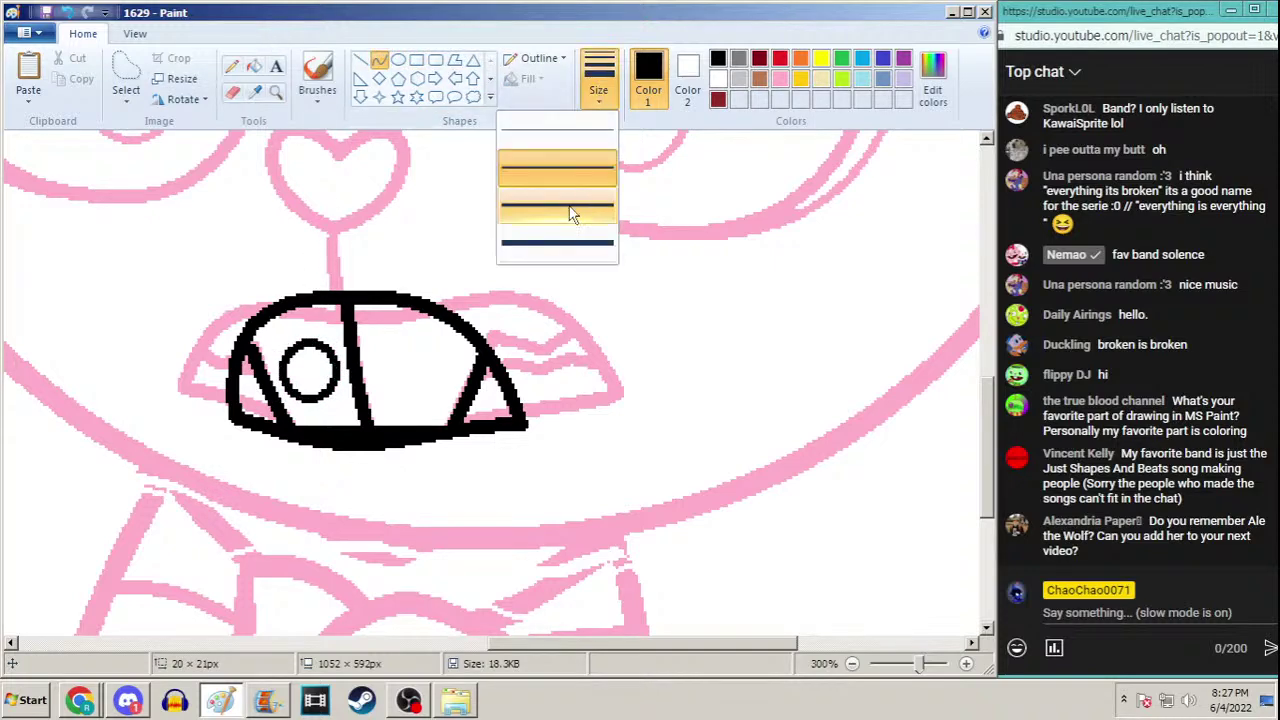
click(572, 213)
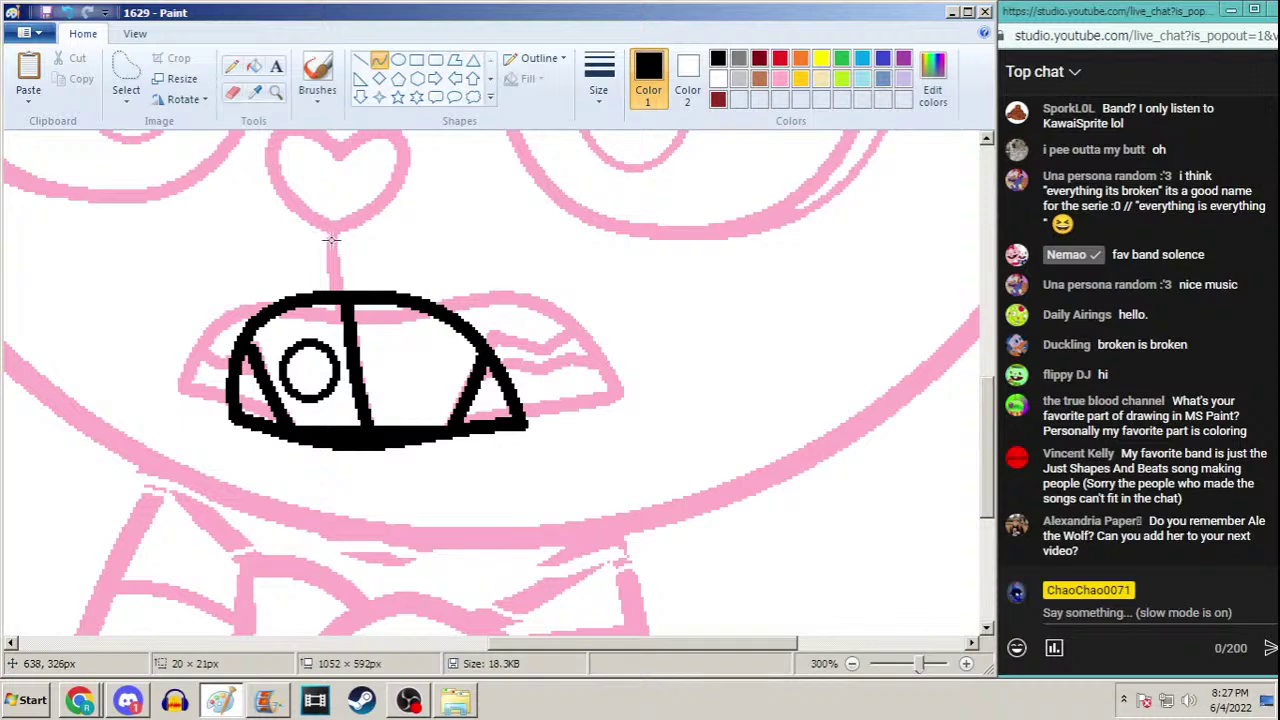
mouse_move(331, 240)
mouse_down()
mouse_move(333, 292)
mouse_move(332, 240)
mouse_up()
key(ctrl+z)
click(333, 242)
click(330, 294)
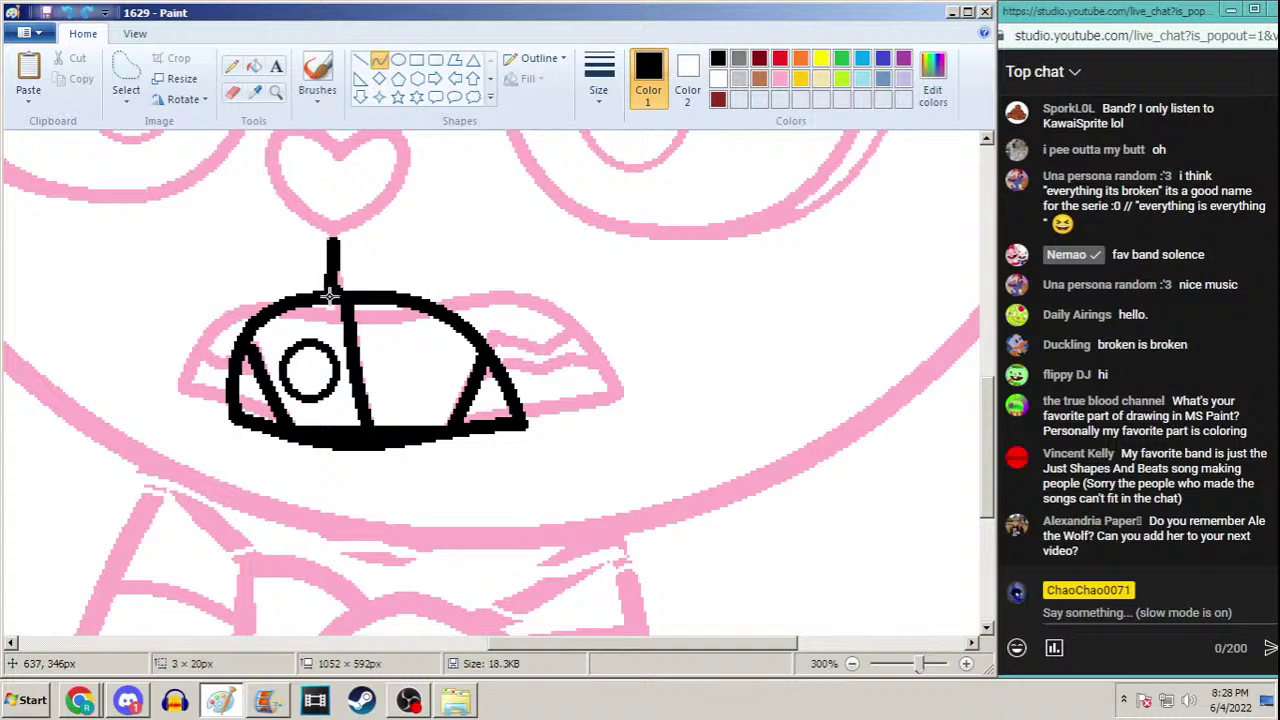
drag(330, 294, 333, 287)
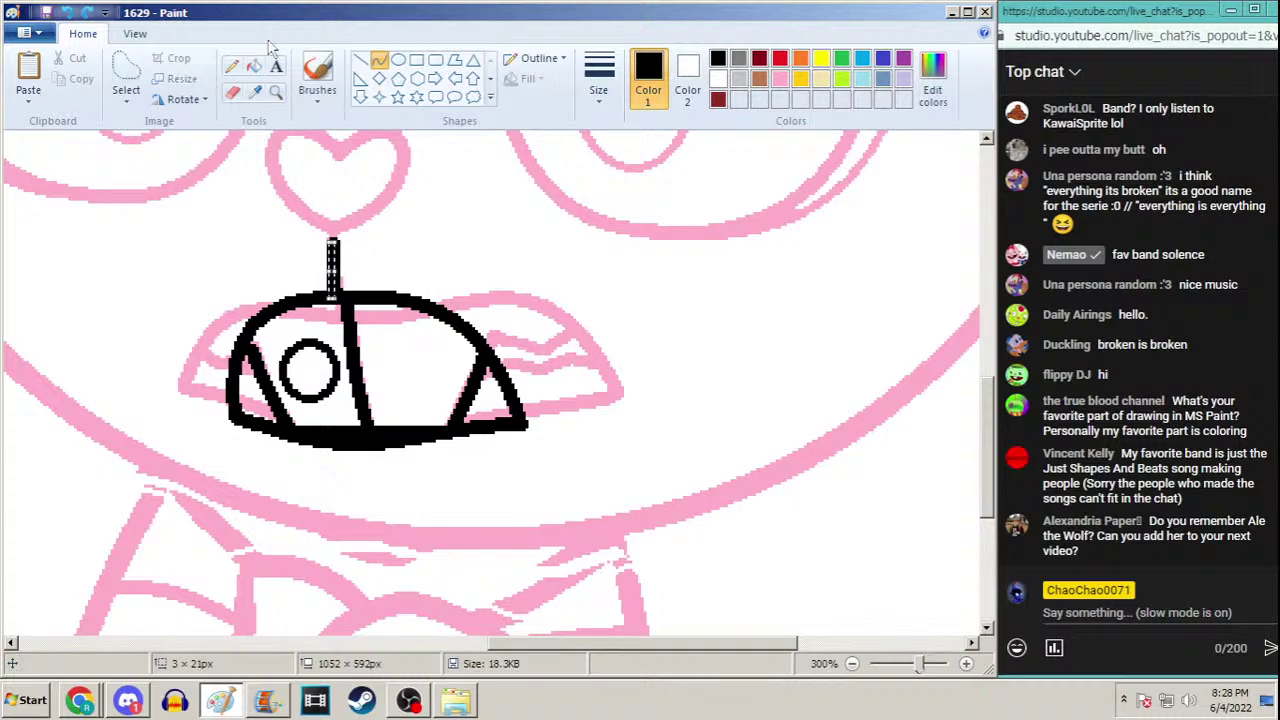
click(233, 66)
click(598, 80)
click(557, 243)
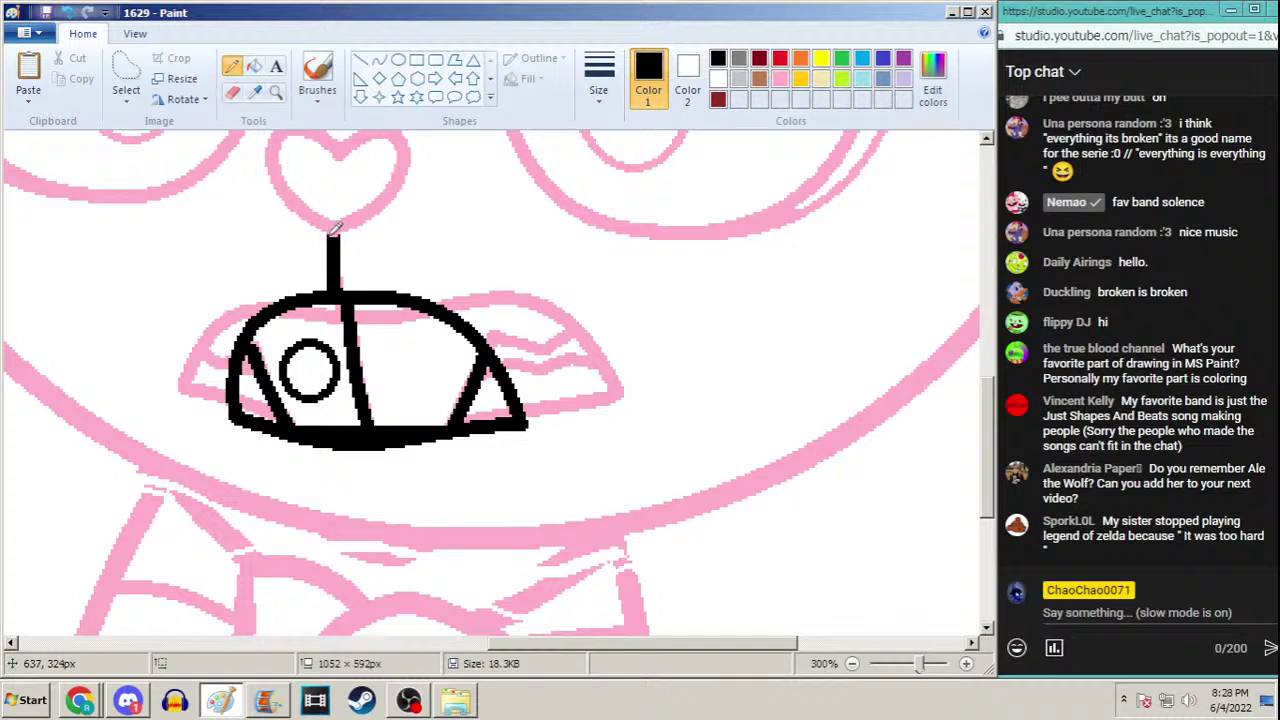
Add small black pencil marks in the right corner of the mouth at 100% zoom
click(276, 92)
right_click(320, 166)
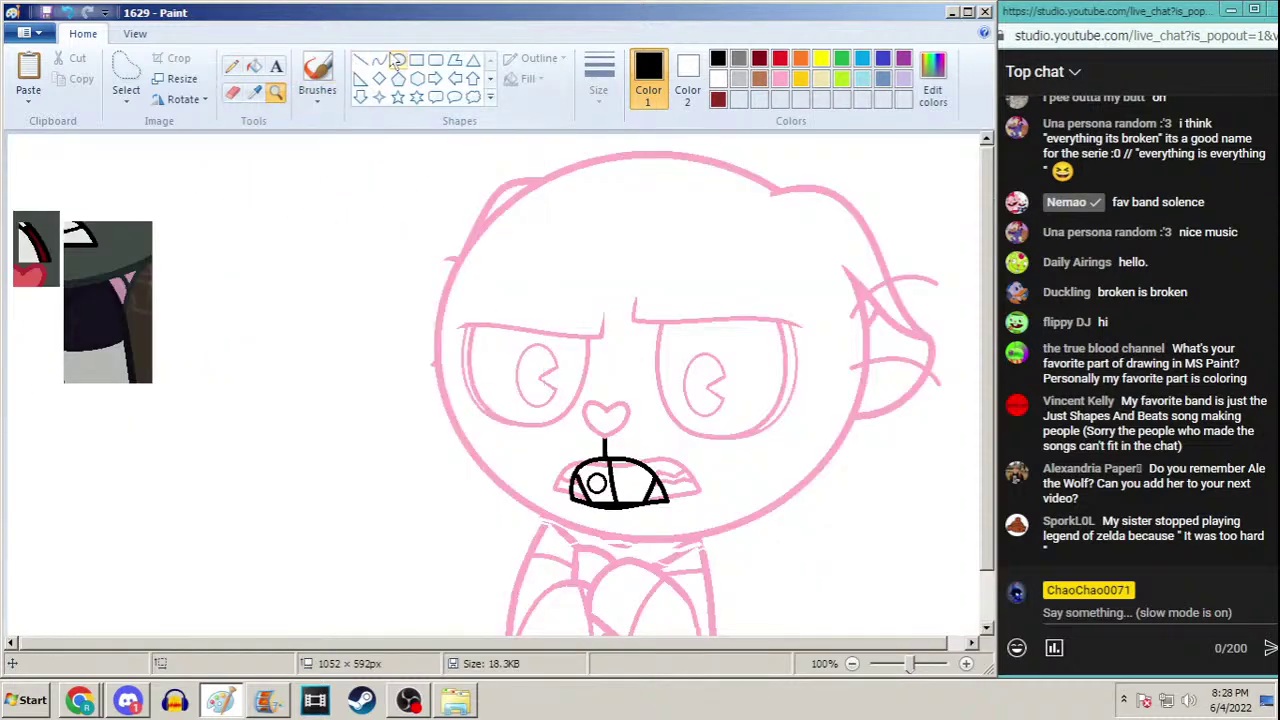
click(665, 480)
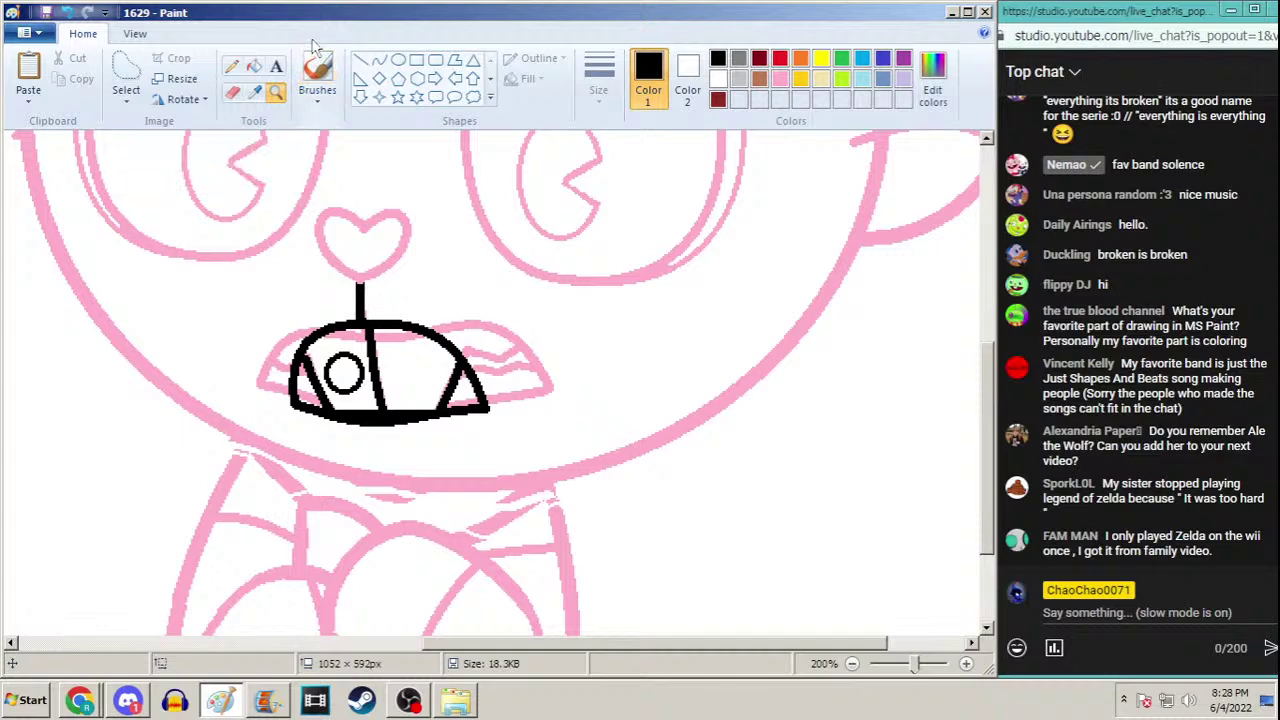
right_click(280, 138)
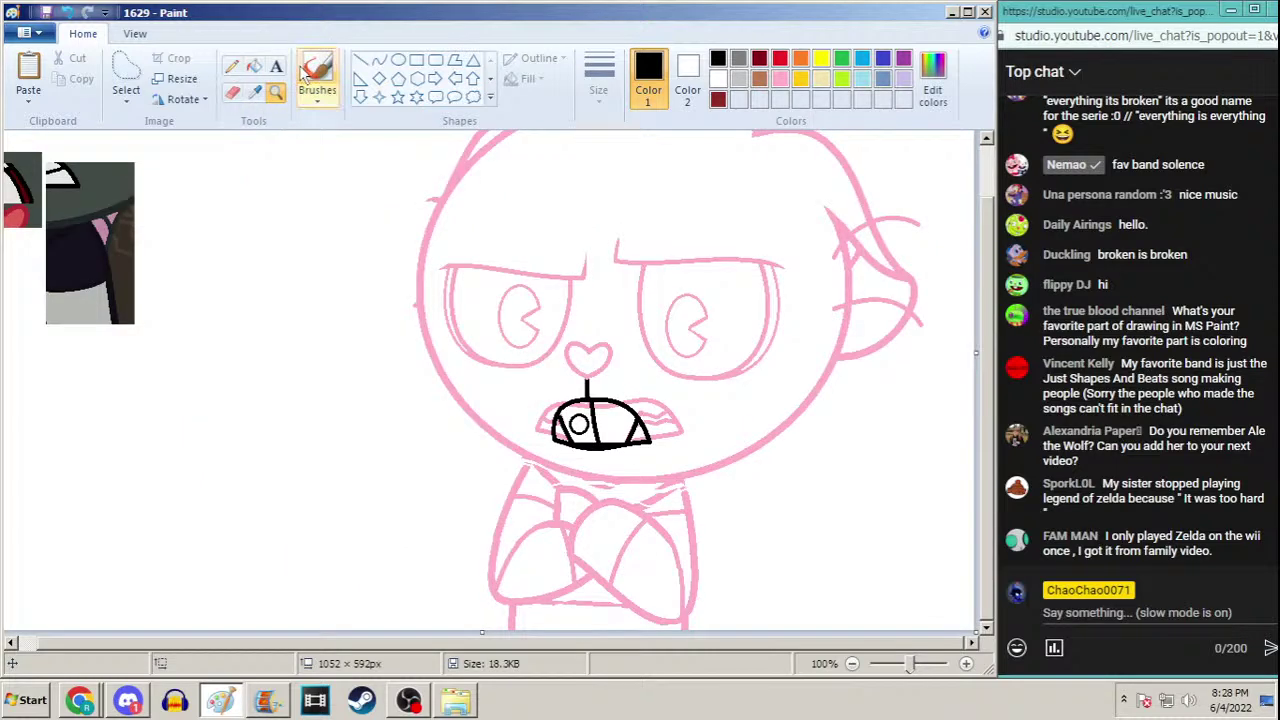
click(232, 66)
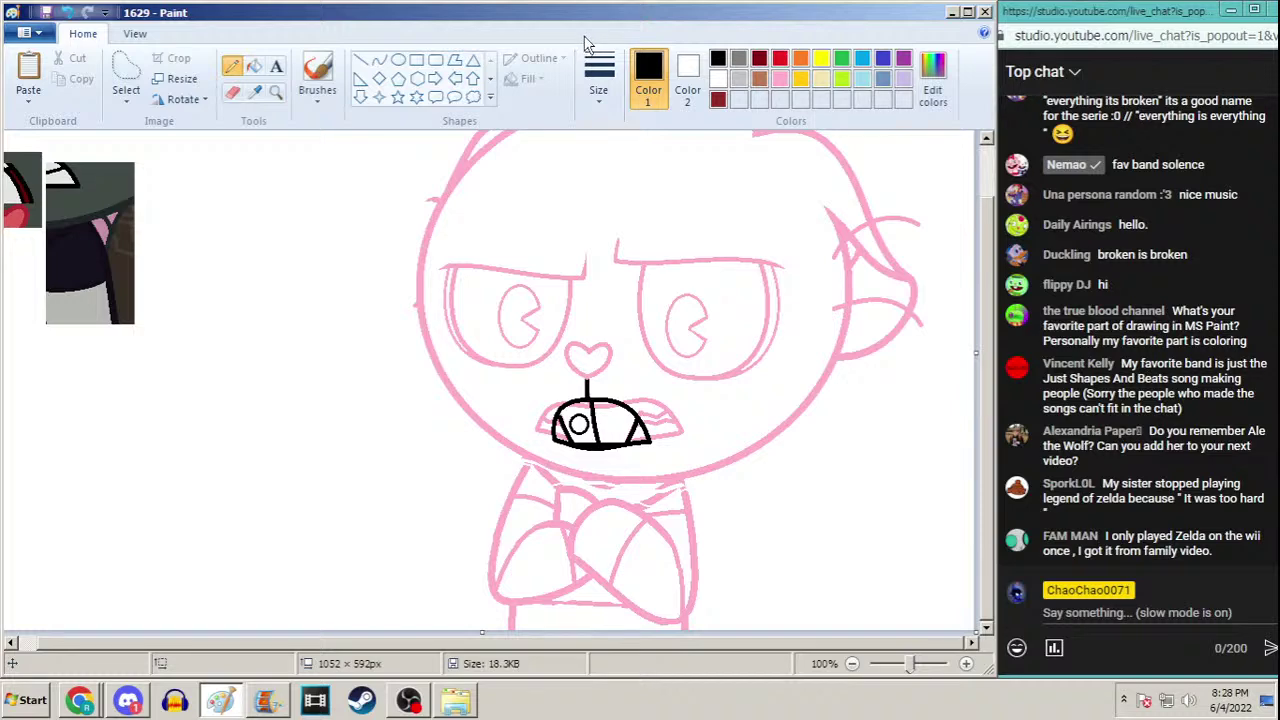
click(599, 80)
click(590, 148)
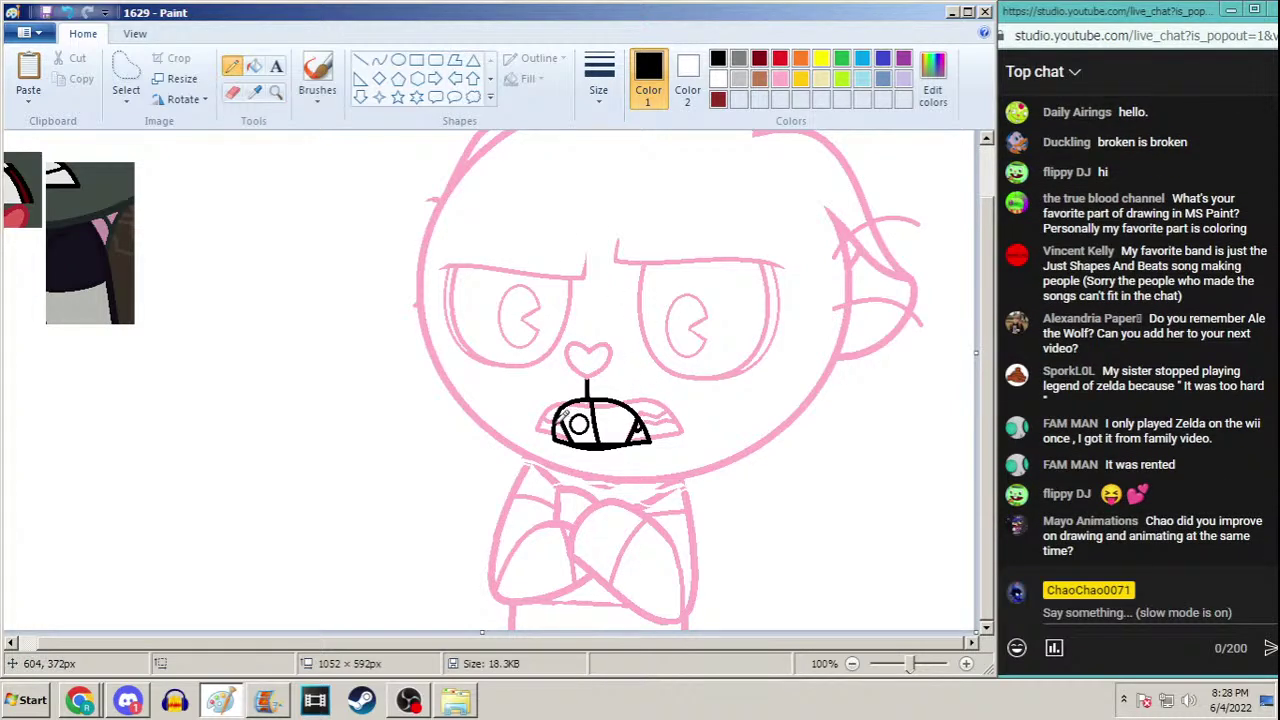
Switch to Movie Maker, check the crossed-arms clip around 07:10 as reference, and return to Paint
click(268, 700)
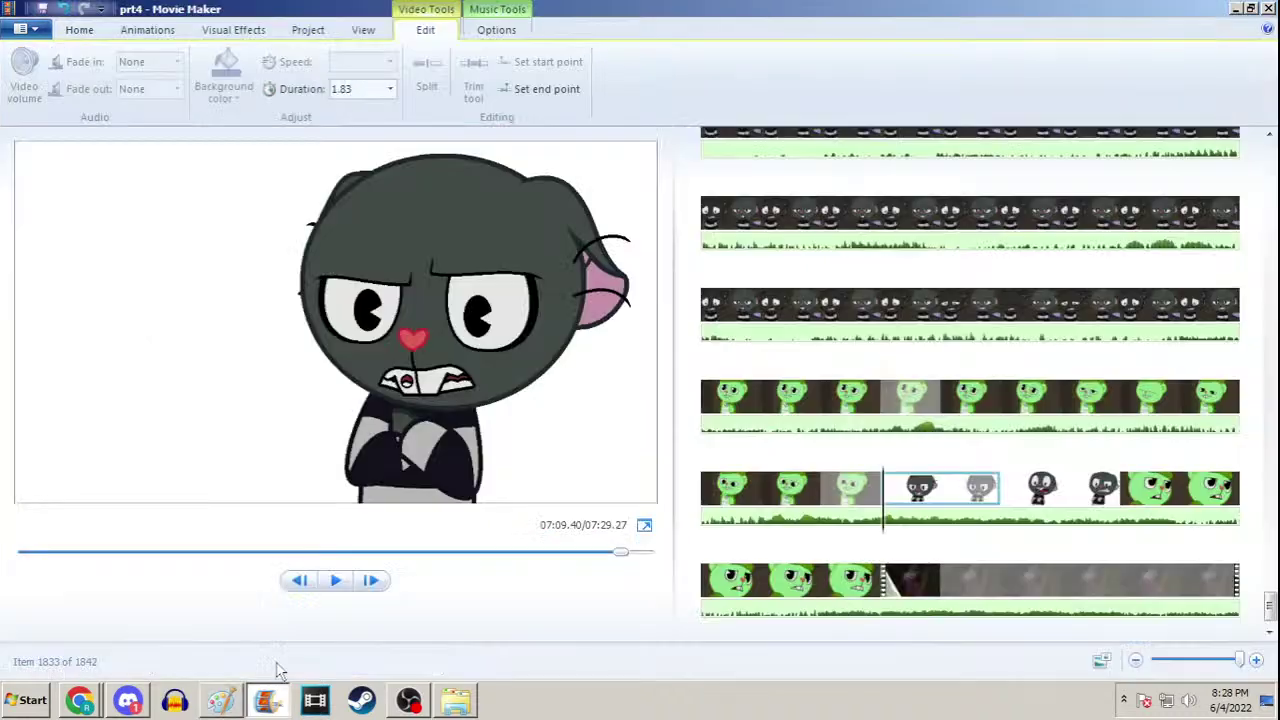
click(1006, 488)
click(944, 488)
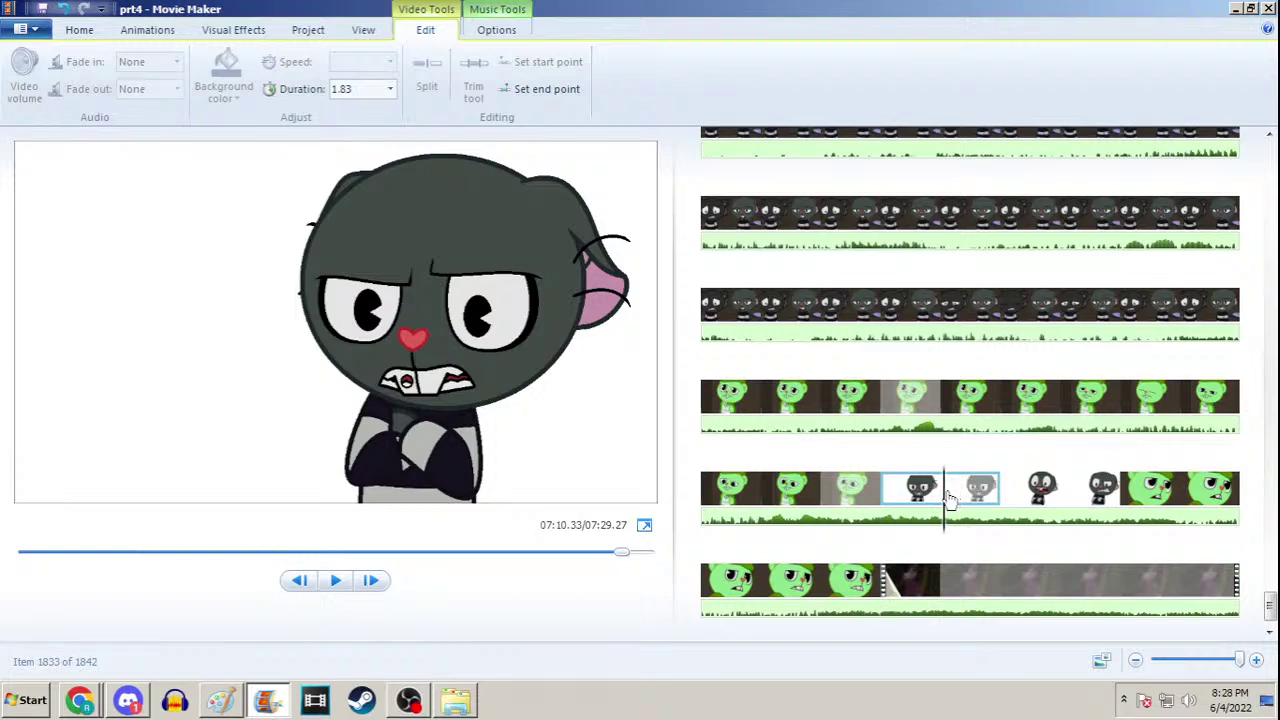
click(221, 700)
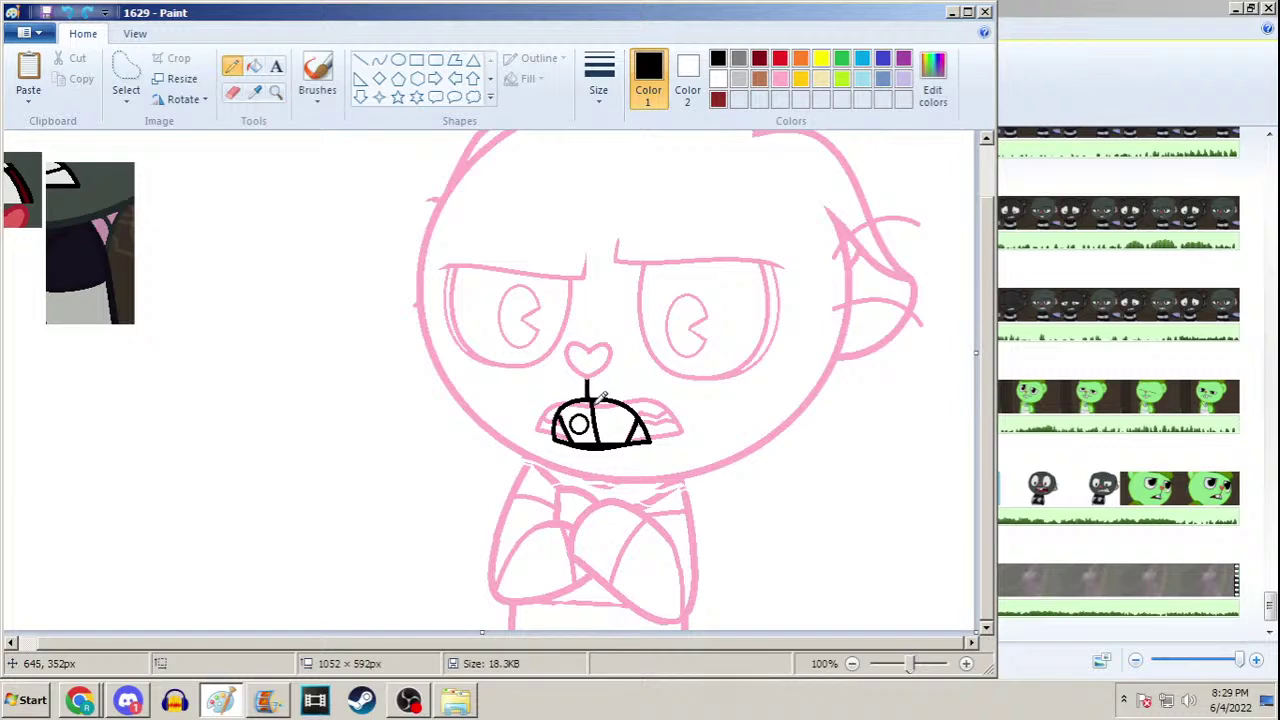
Undo the mouth details back to the black arched upper outline and trim both of its lower ends with the Pencil at 200%
key(ctrl+z)
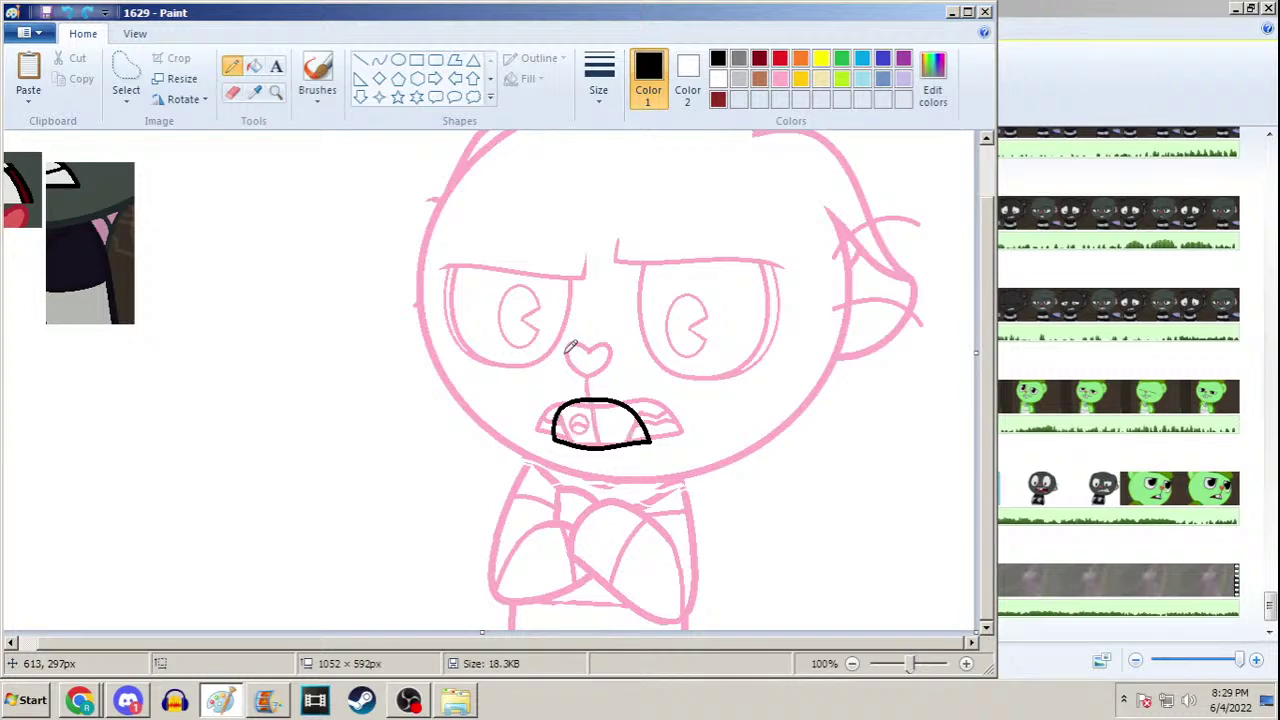
key(ctrl+z)
click(276, 91)
click(579, 406)
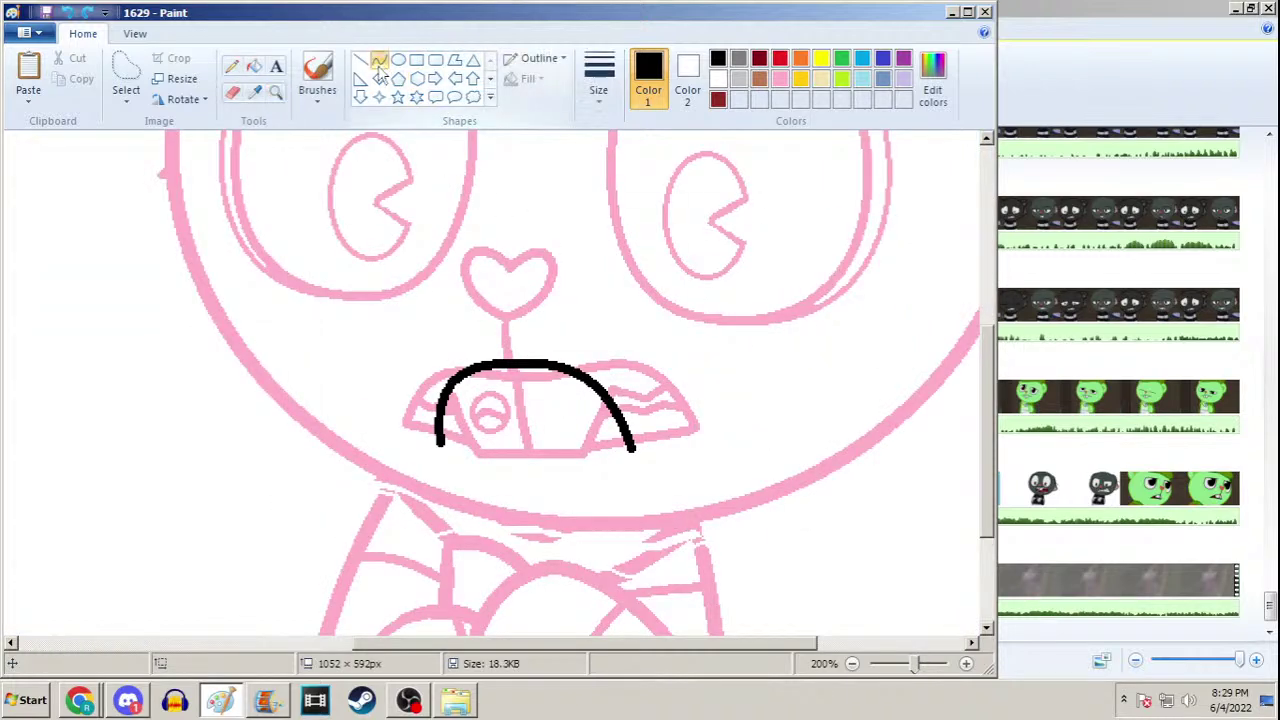
click(231, 65)
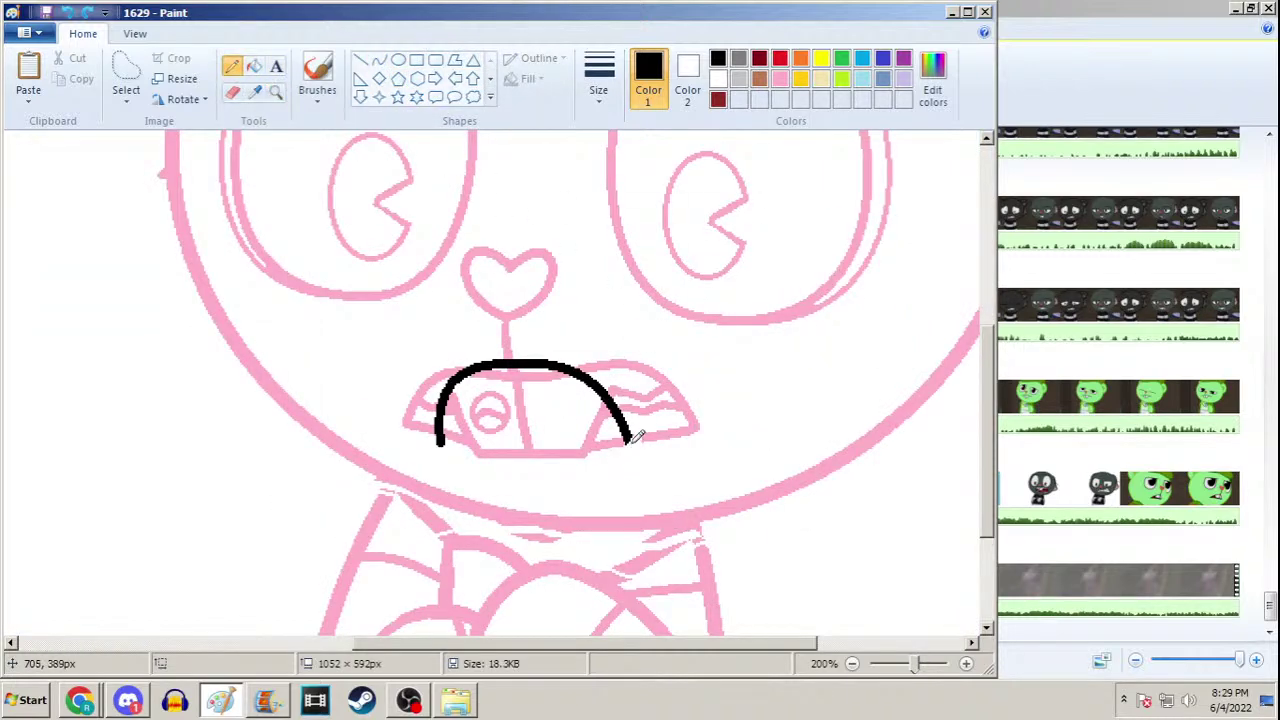
key(ctrl+z)
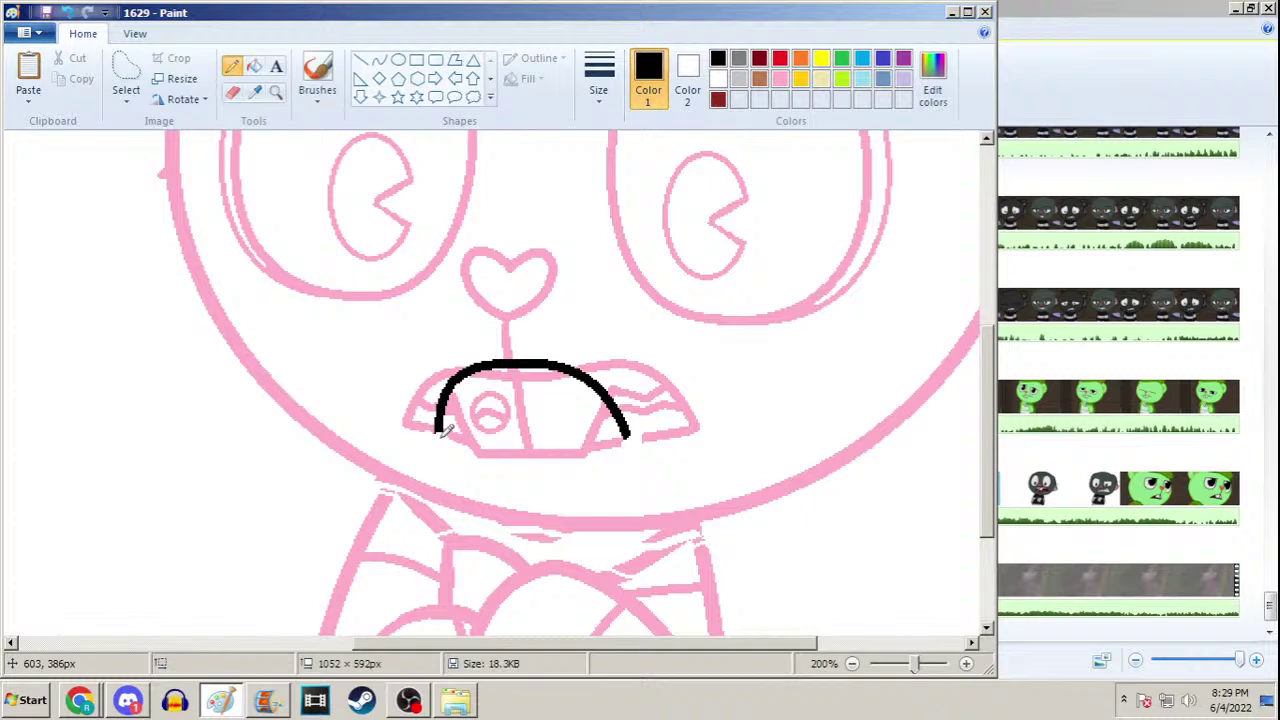
Draw black curves for the centre tooth line, about 8 × 45 px, the two slanted side dividers, and the flat lower tooth edge along the pink guide
click(379, 59)
mouse_move(528, 447)
mouse_down()
mouse_move(514, 363)
mouse_move(518, 395)
mouse_up()
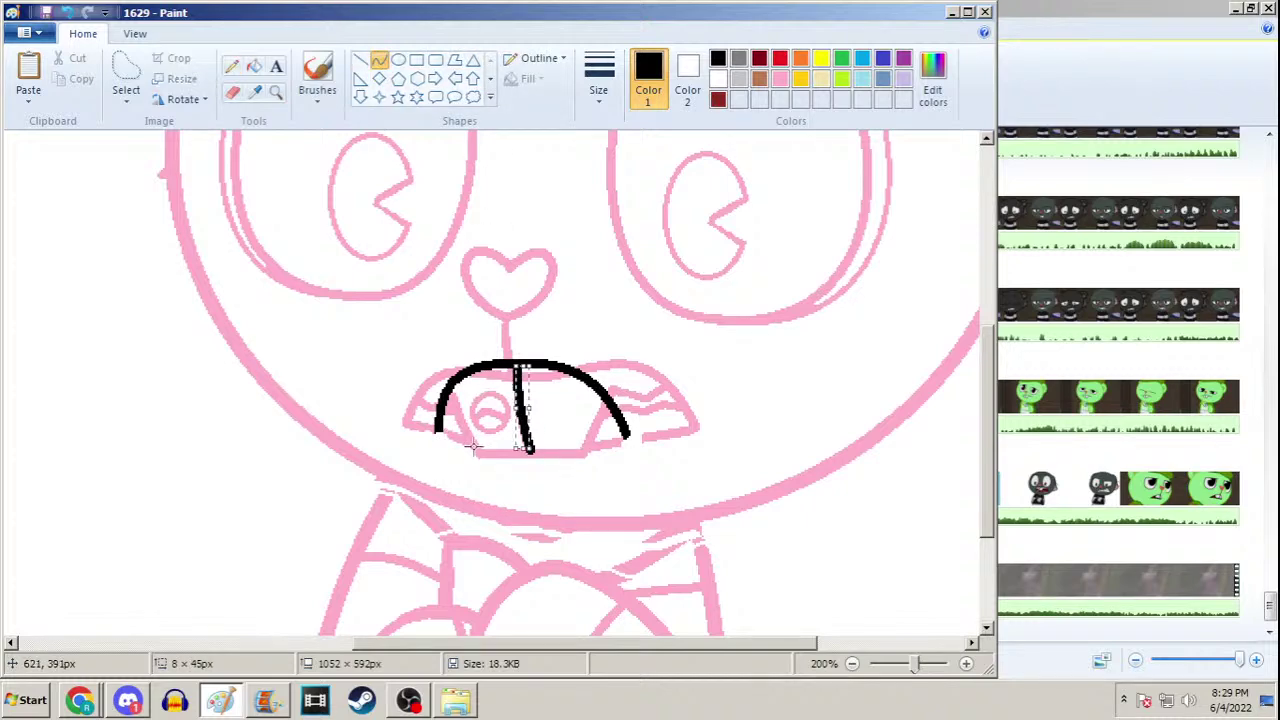
mouse_move(476, 452)
mouse_down()
mouse_move(446, 388)
mouse_move(458, 428)
mouse_up()
drag(582, 452, 607, 397)
drag(477, 452, 566, 455)
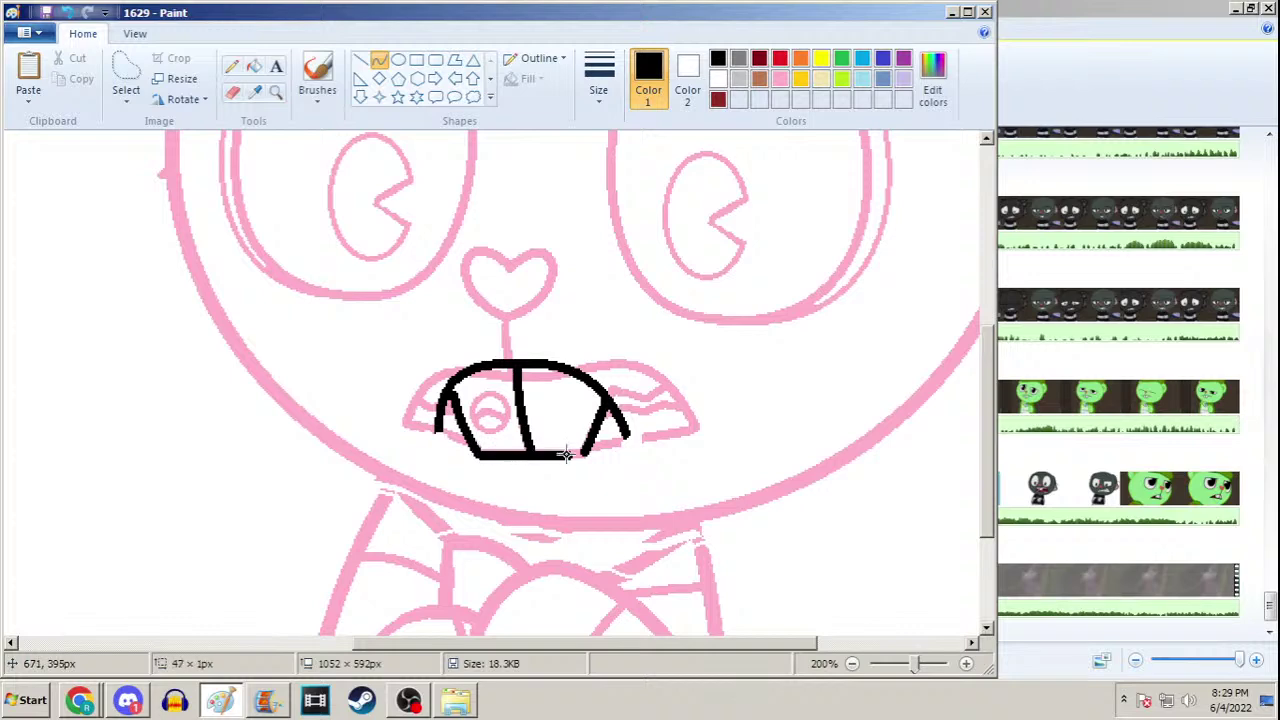
Close both lower corners of the black mouth outline and draw a short line from the nose to the mouth, about 2 × 19 px
click(232, 66)
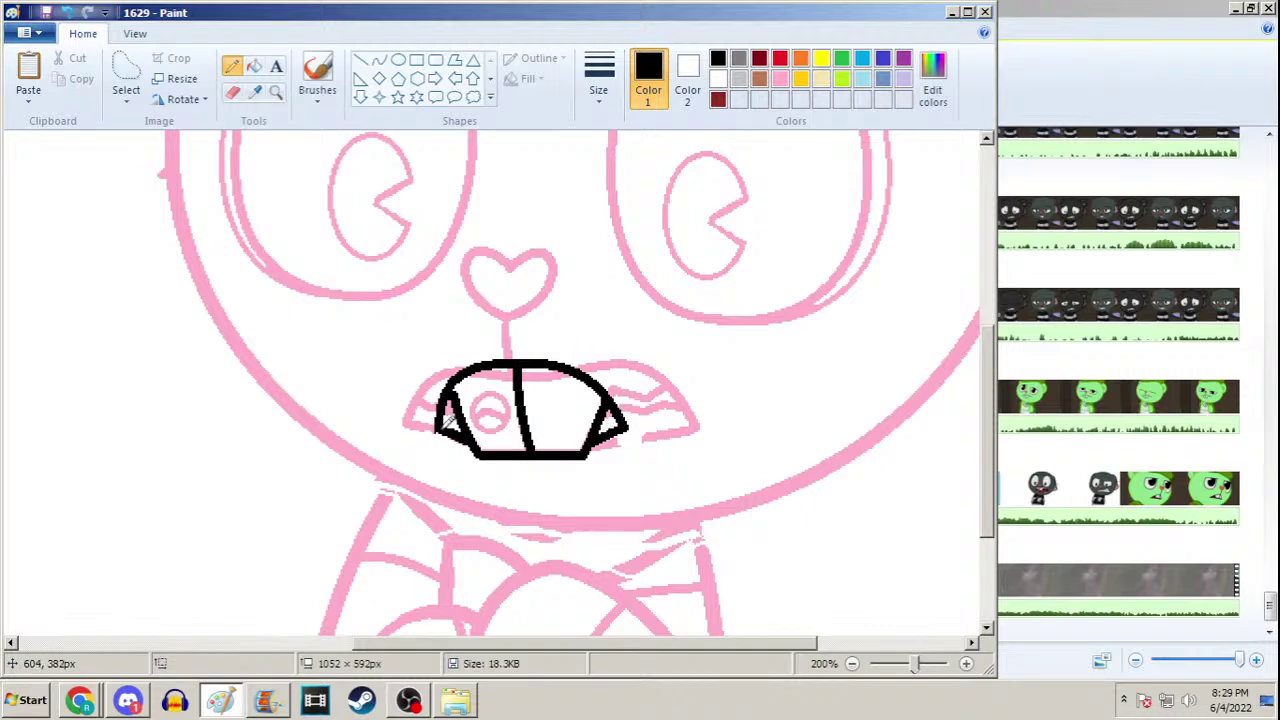
click(379, 60)
drag(506, 321, 506, 355)
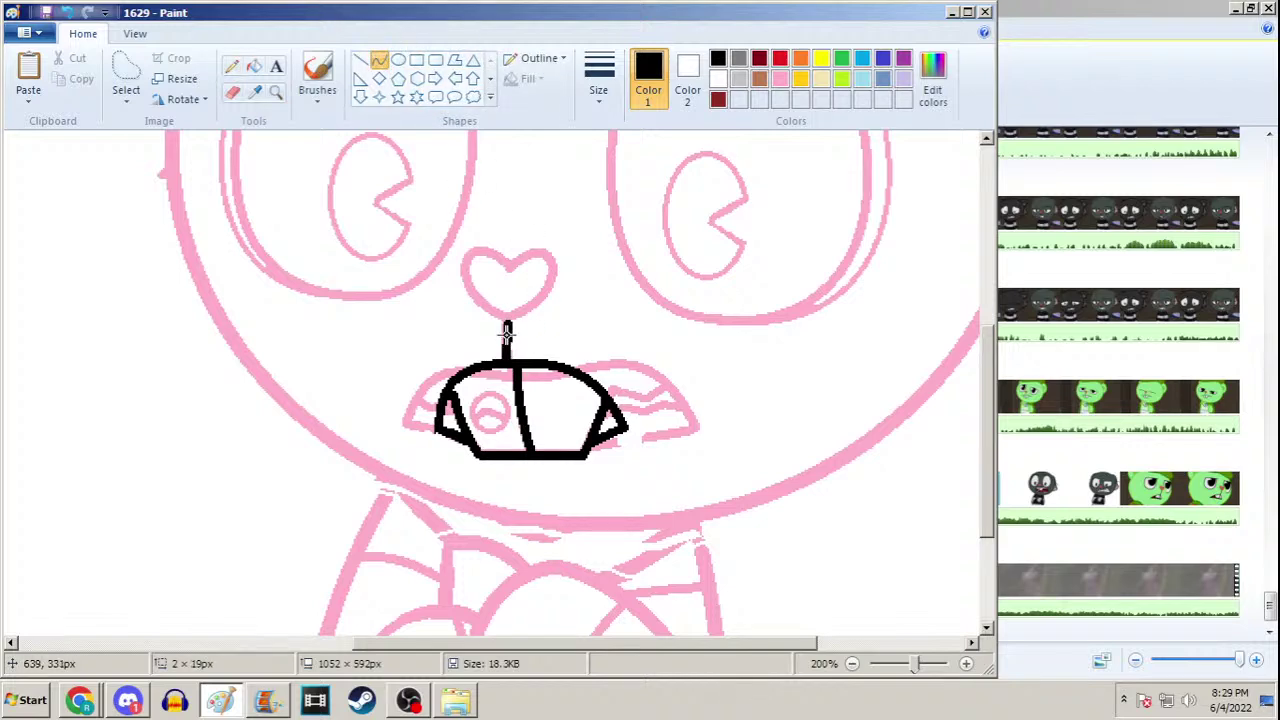
Redraw the short black line from the nose to the mouth, about 3 × 21 px
click(506, 356)
click(276, 91)
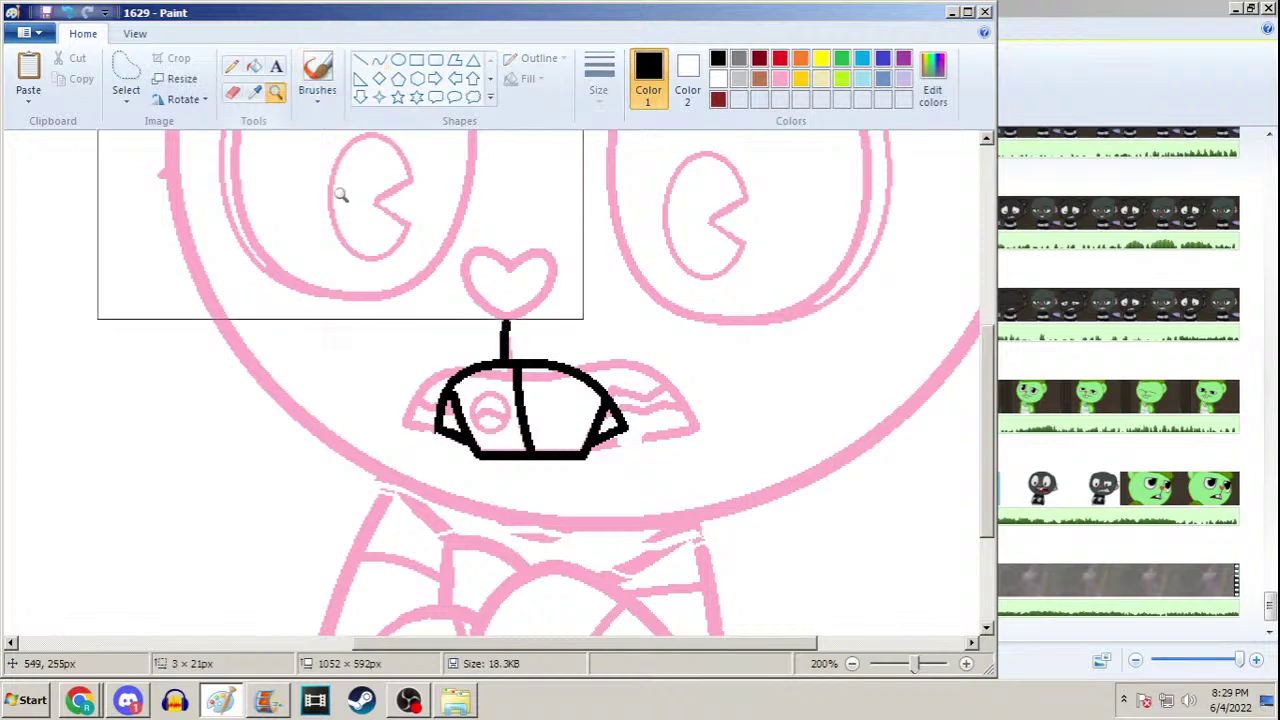
right_click(352, 194)
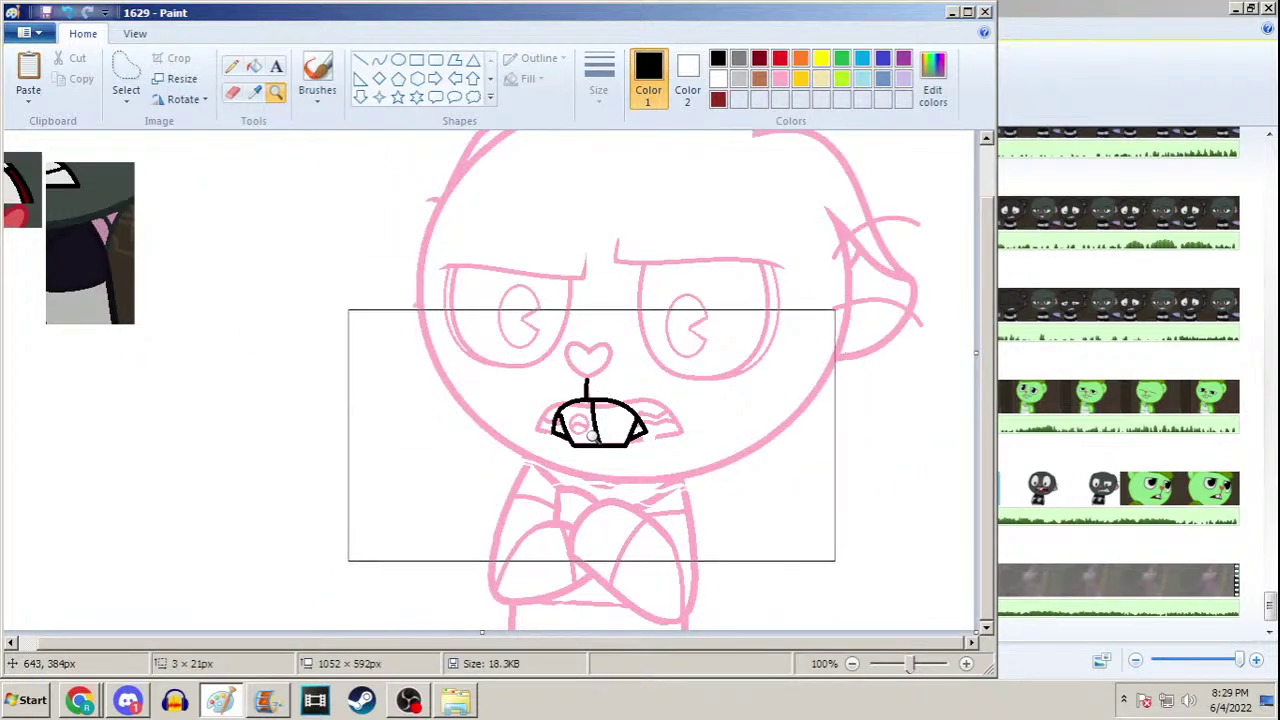
Draw an orange curve about 84 × 16 px between the mouth's lower corners, sagging across the flat lower tooth edge
click(568, 414)
click(566, 408)
click(379, 60)
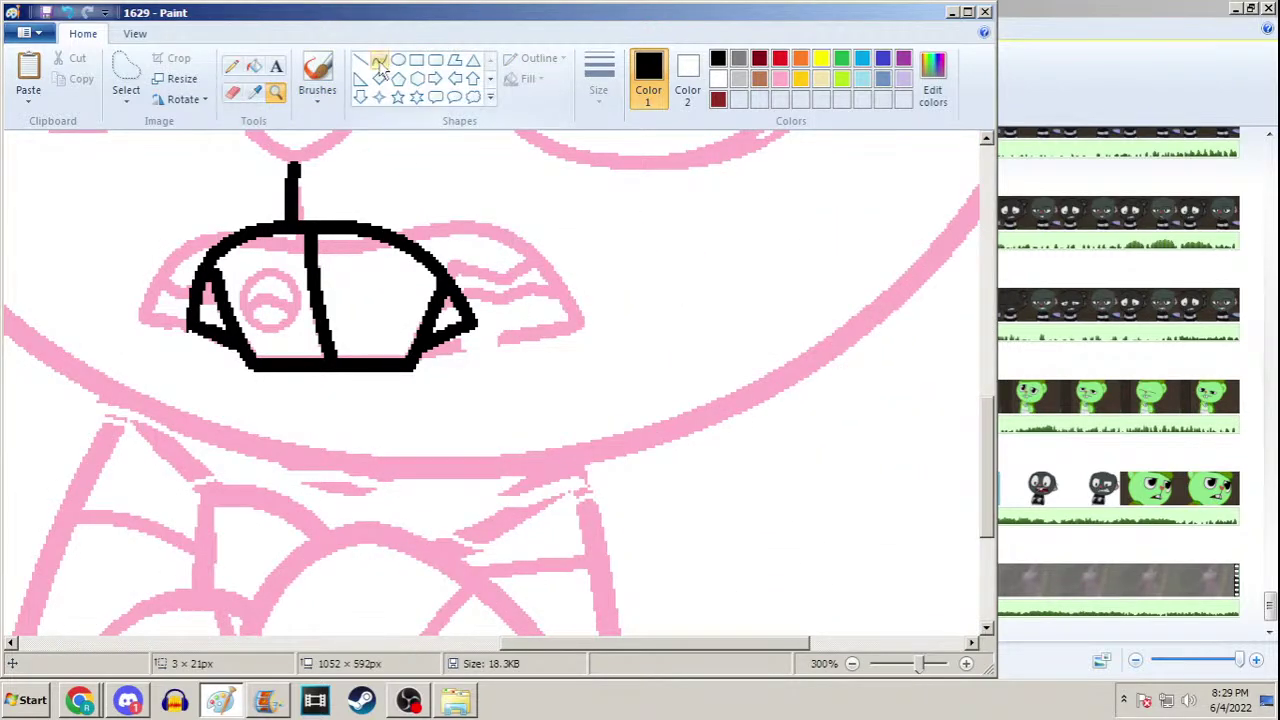
click(599, 78)
click(563, 172)
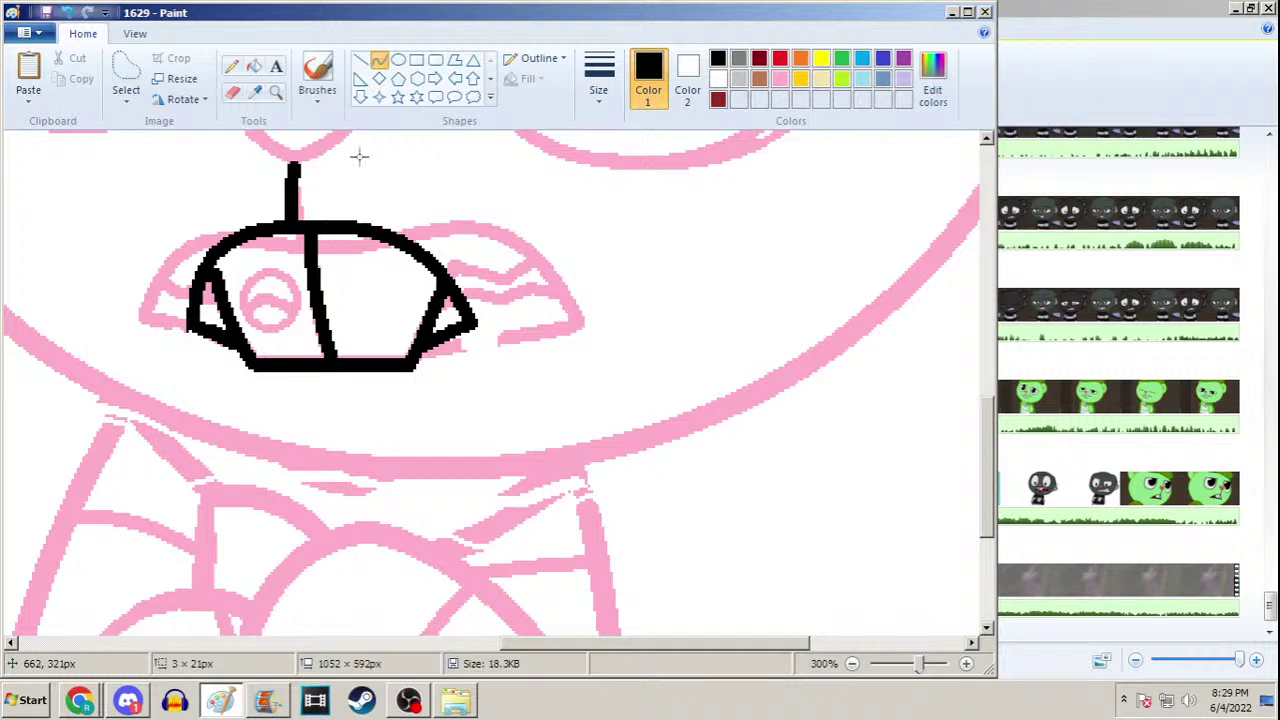
click(598, 80)
click(595, 200)
click(800, 60)
mouse_move(210, 334)
mouse_down()
mouse_move(432, 336)
mouse_move(340, 372)
mouse_move(431, 347)
mouse_move(443, 358)
mouse_up()
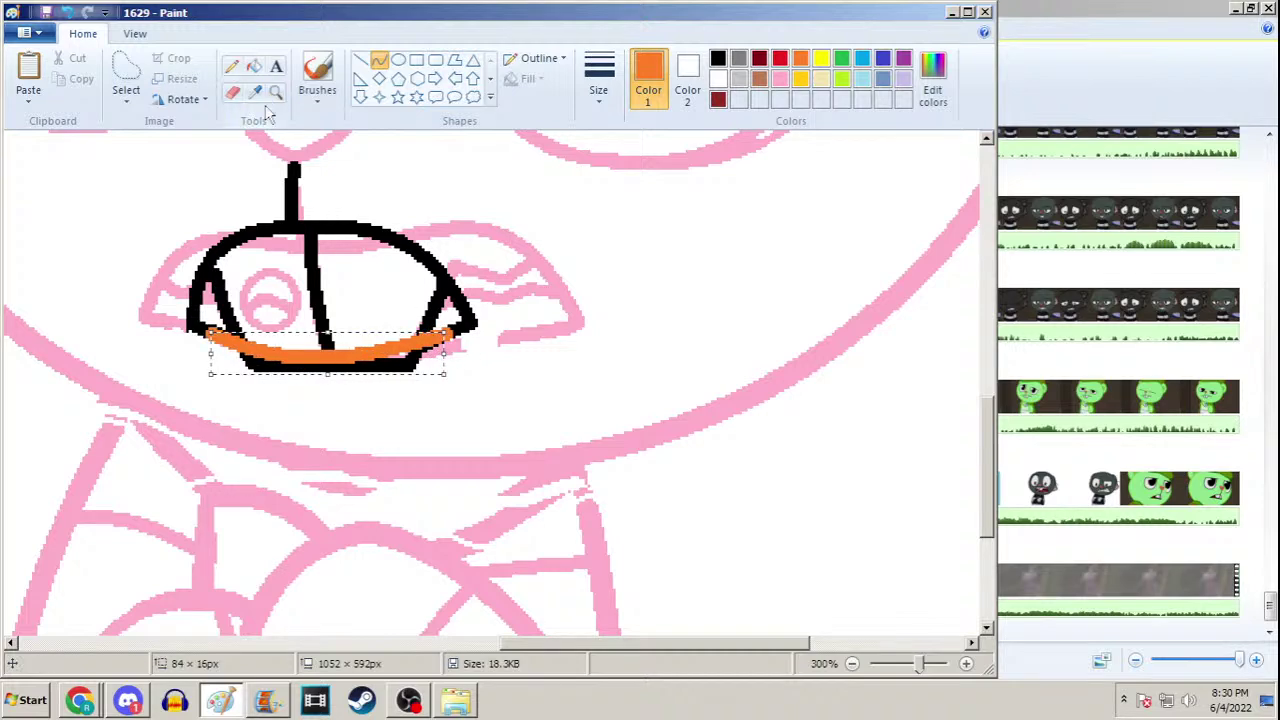
Remove the flat black edge below the orange curve and fill the curve with black
click(254, 66)
click(718, 60)
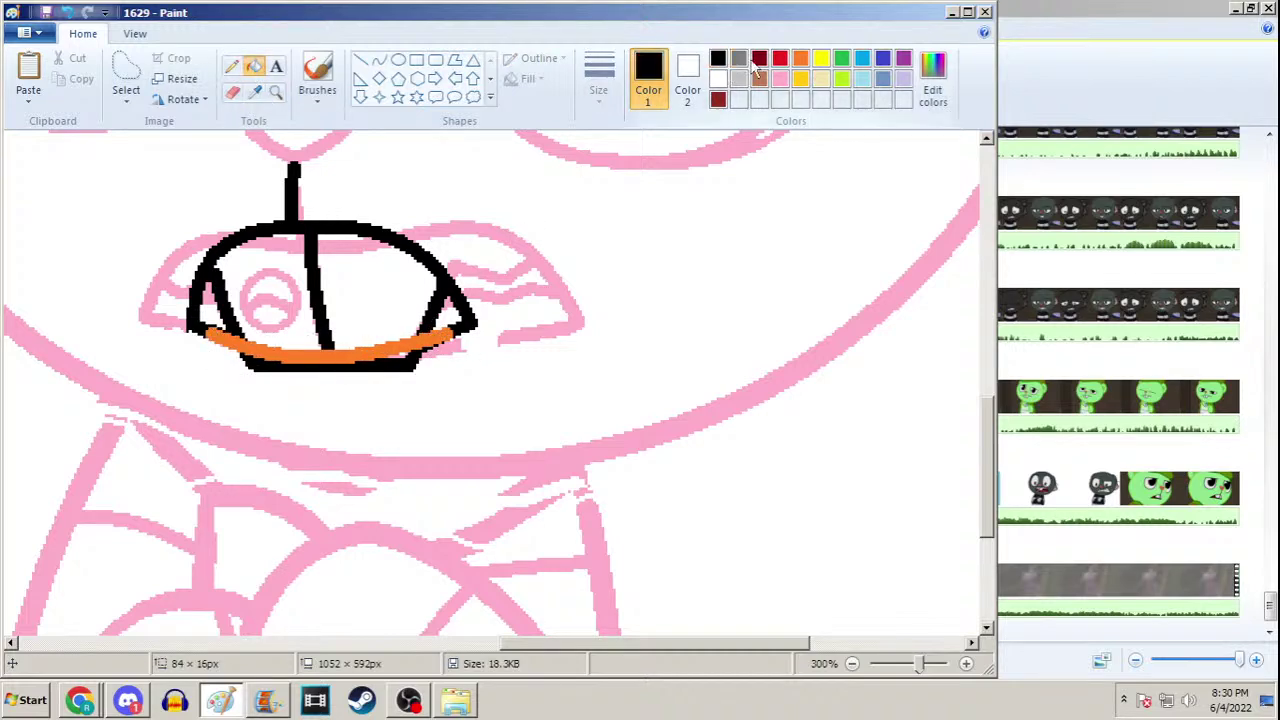
click(414, 344)
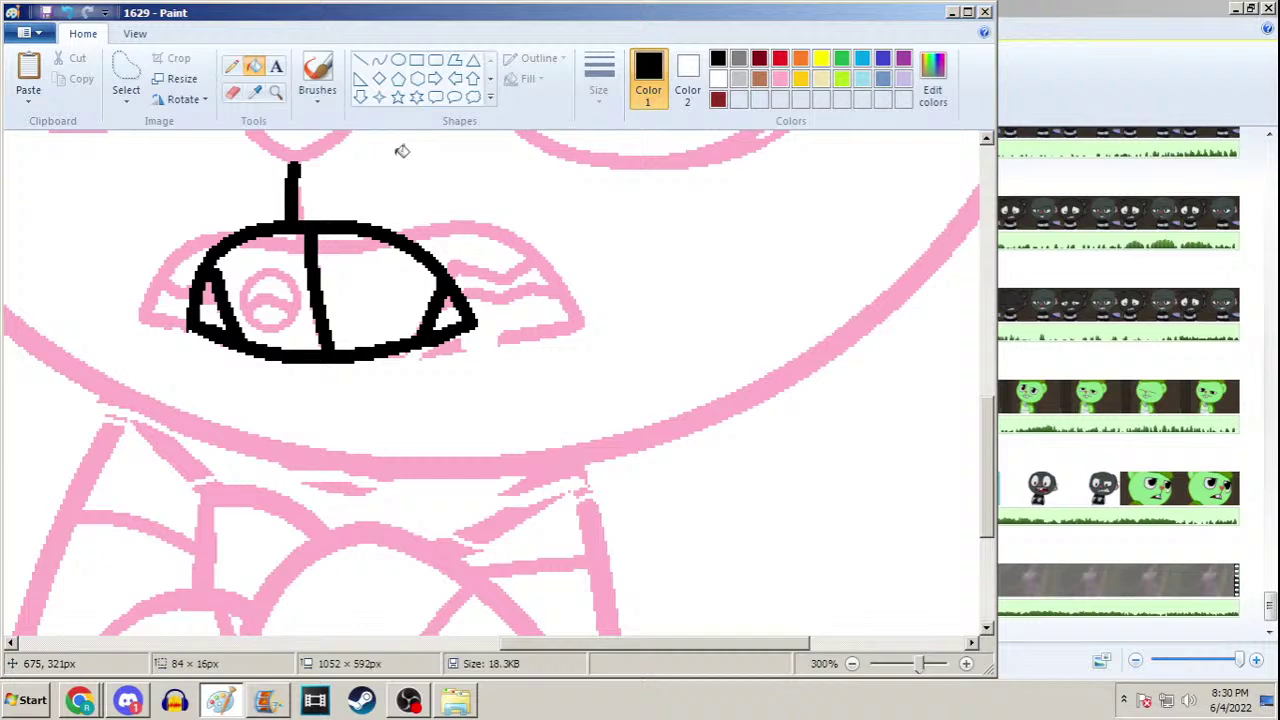
Clean up the lower corner of the black mouth outline on the circled tooth's side with the Pencil
click(232, 66)
click(598, 75)
click(549, 194)
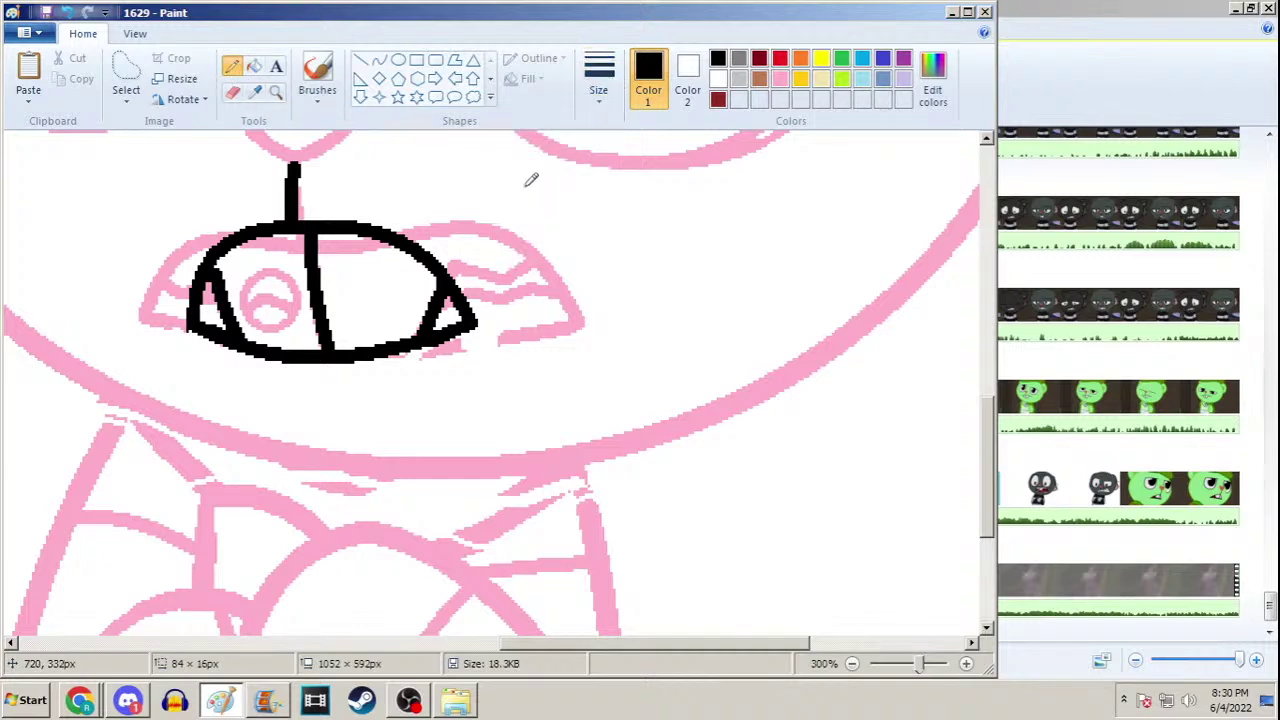
click(278, 92)
right_click(283, 175)
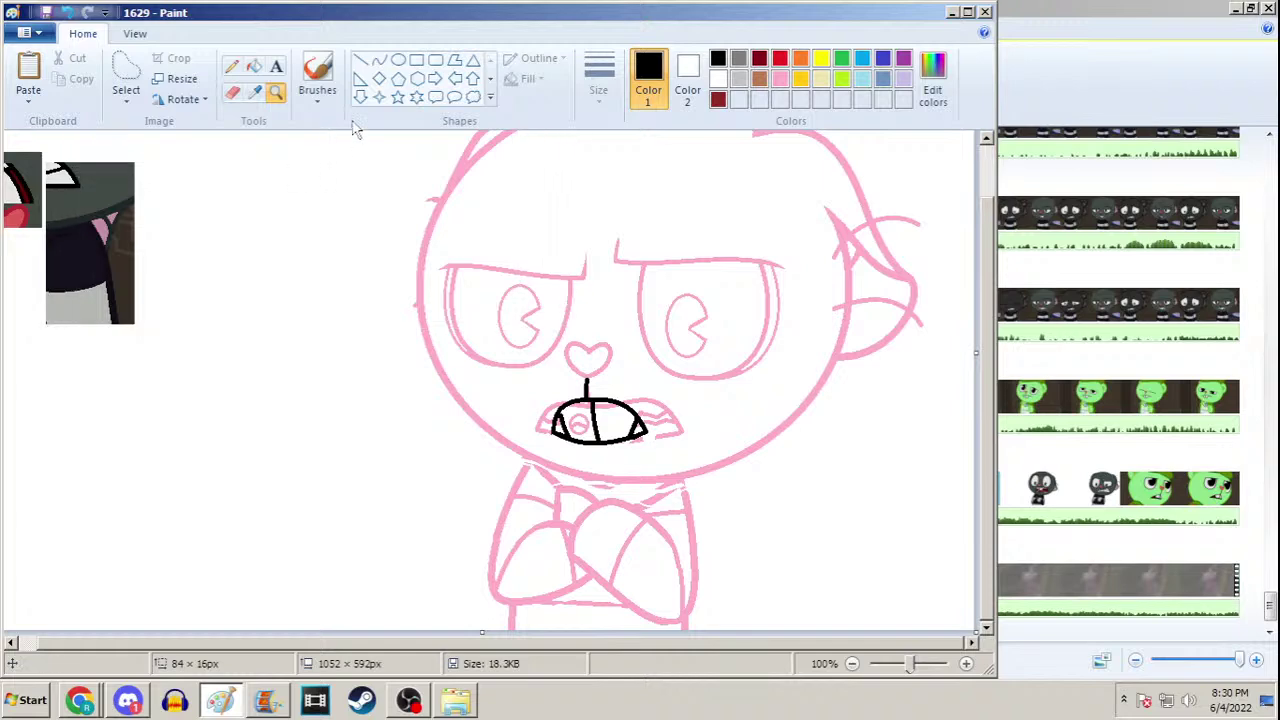
click(563, 425)
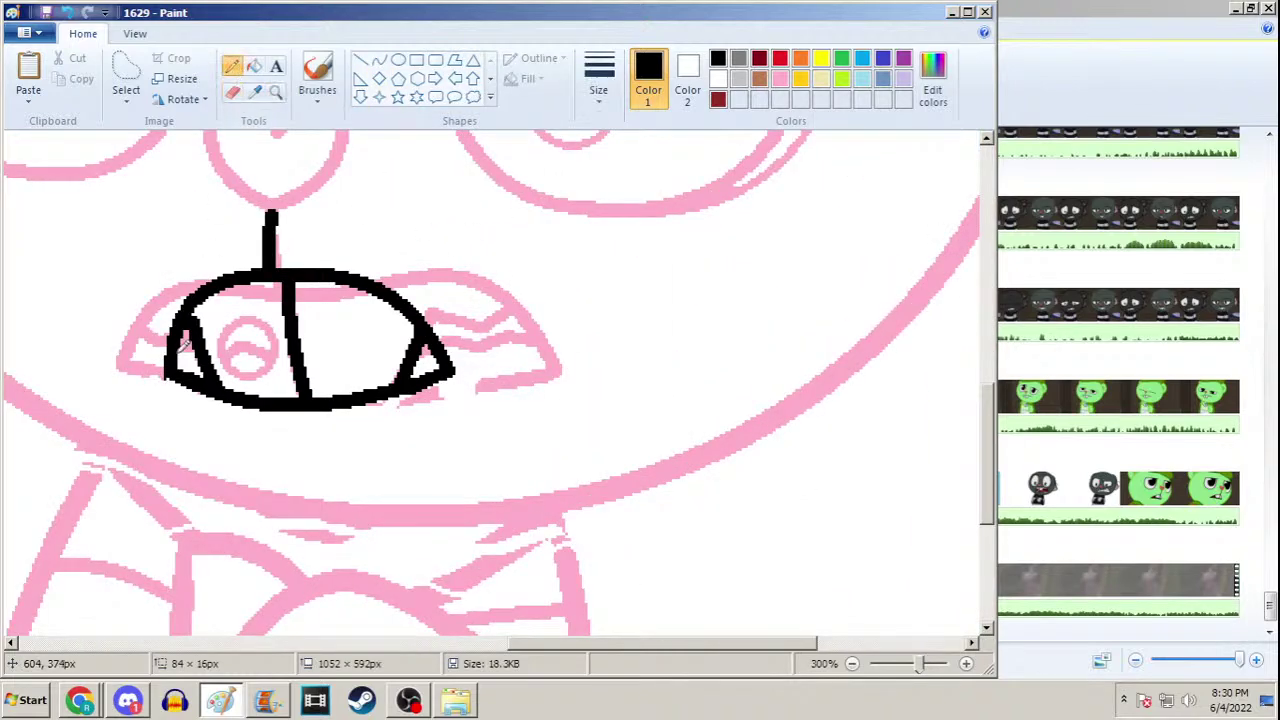
click(276, 92)
Draw a black ellipse about 20 × 21 px over the pink circle on the tooth
click(417, 60)
click(398, 60)
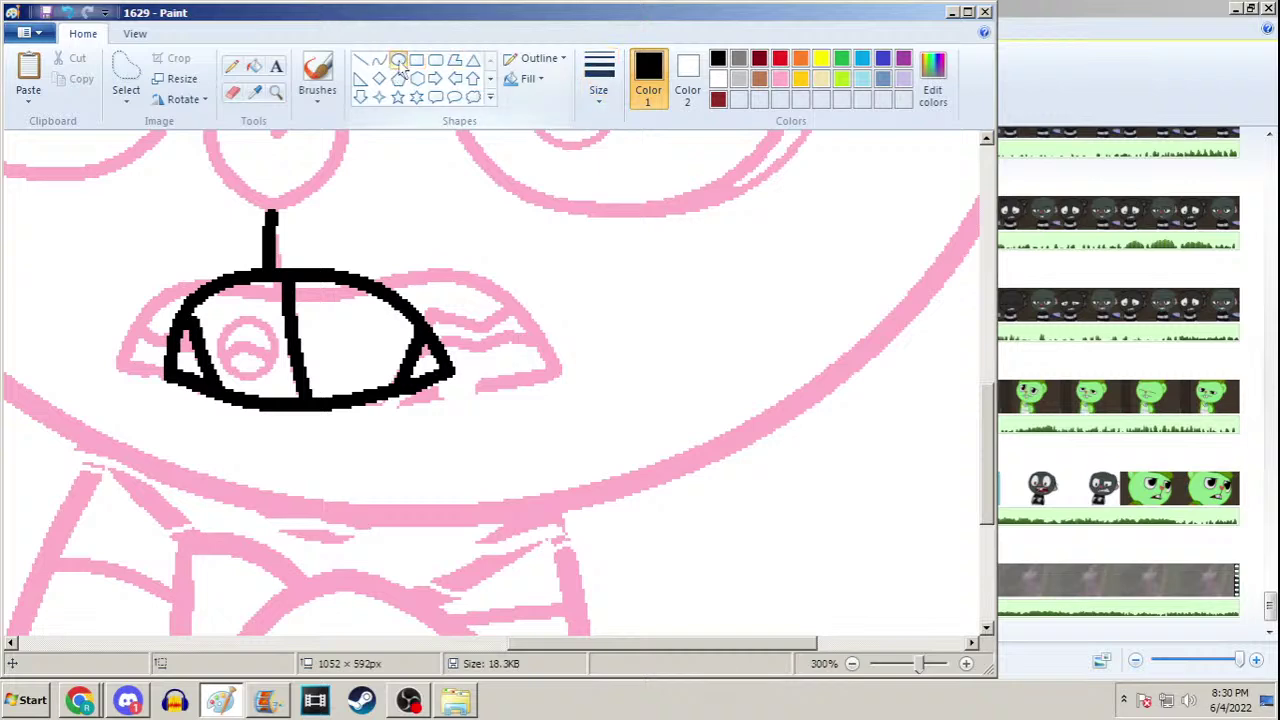
click(599, 80)
click(558, 186)
drag(270, 321, 218, 378)
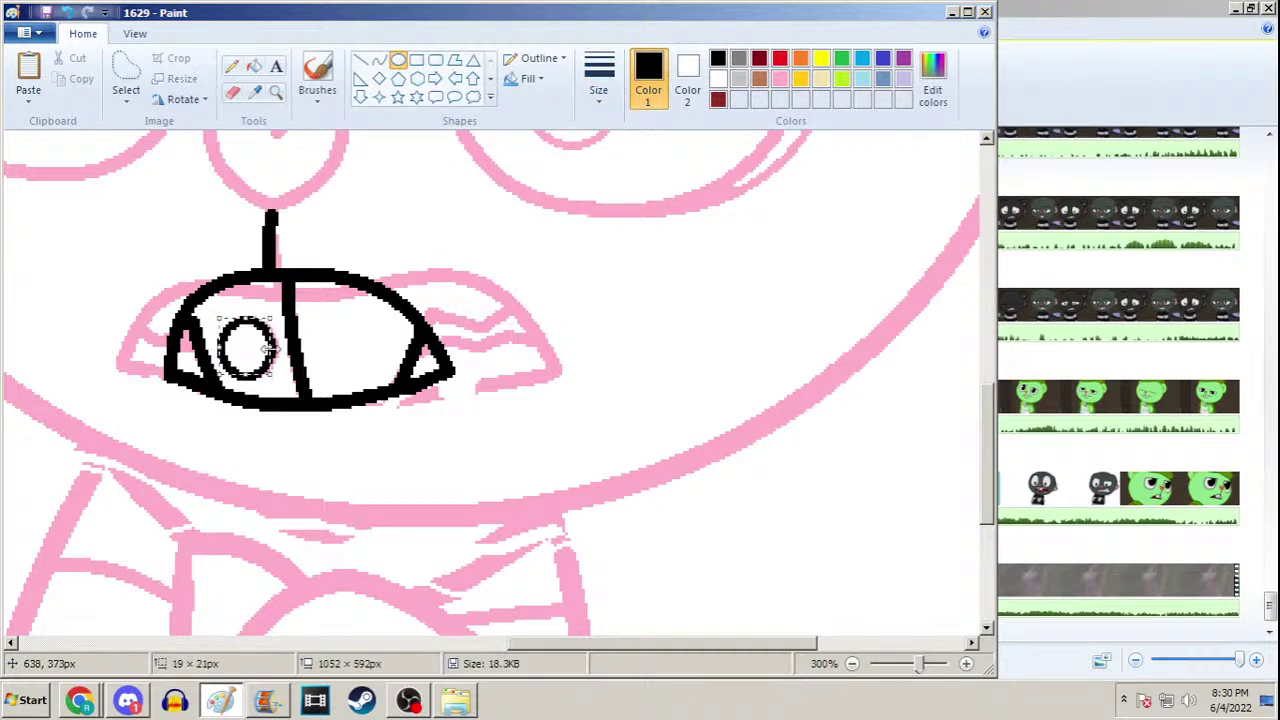
click(276, 92)
right_click(349, 206)
right_click(349, 206)
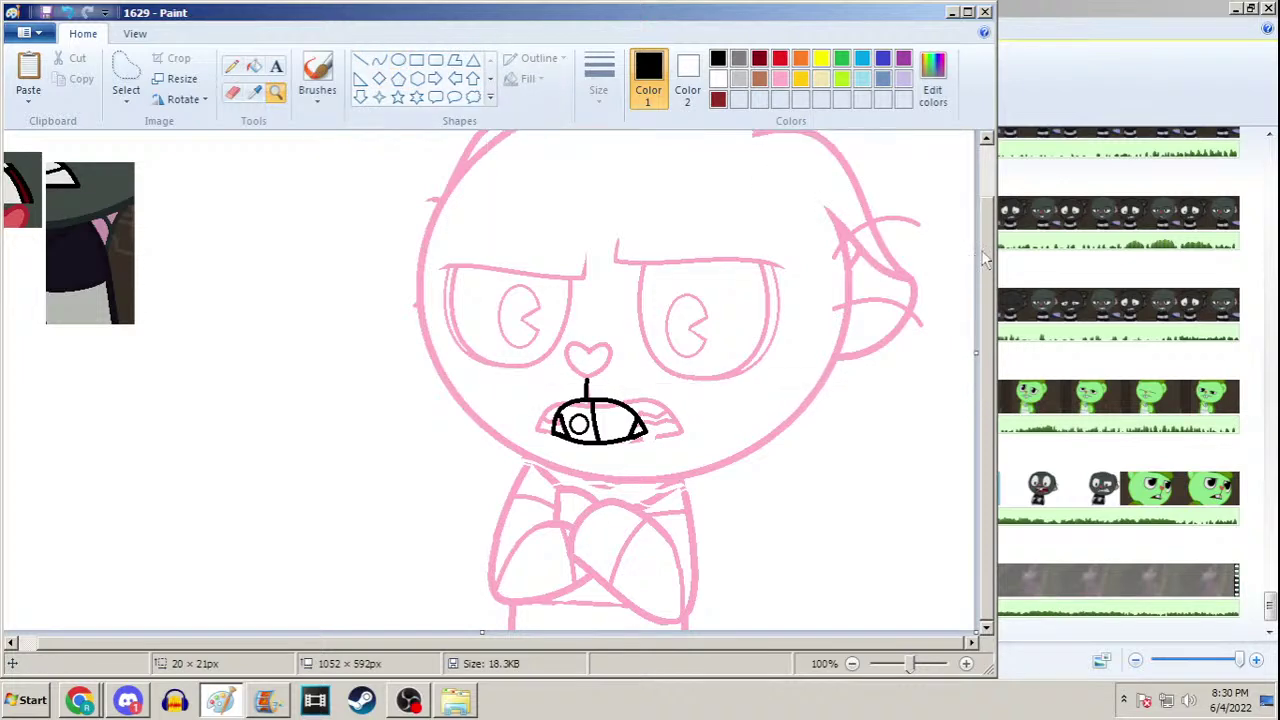
Draw a thin black curve about 175 × 20 px just above the pink brow line over the eye nearest the ear
scroll(660, 260, up, 1)
click(379, 61)
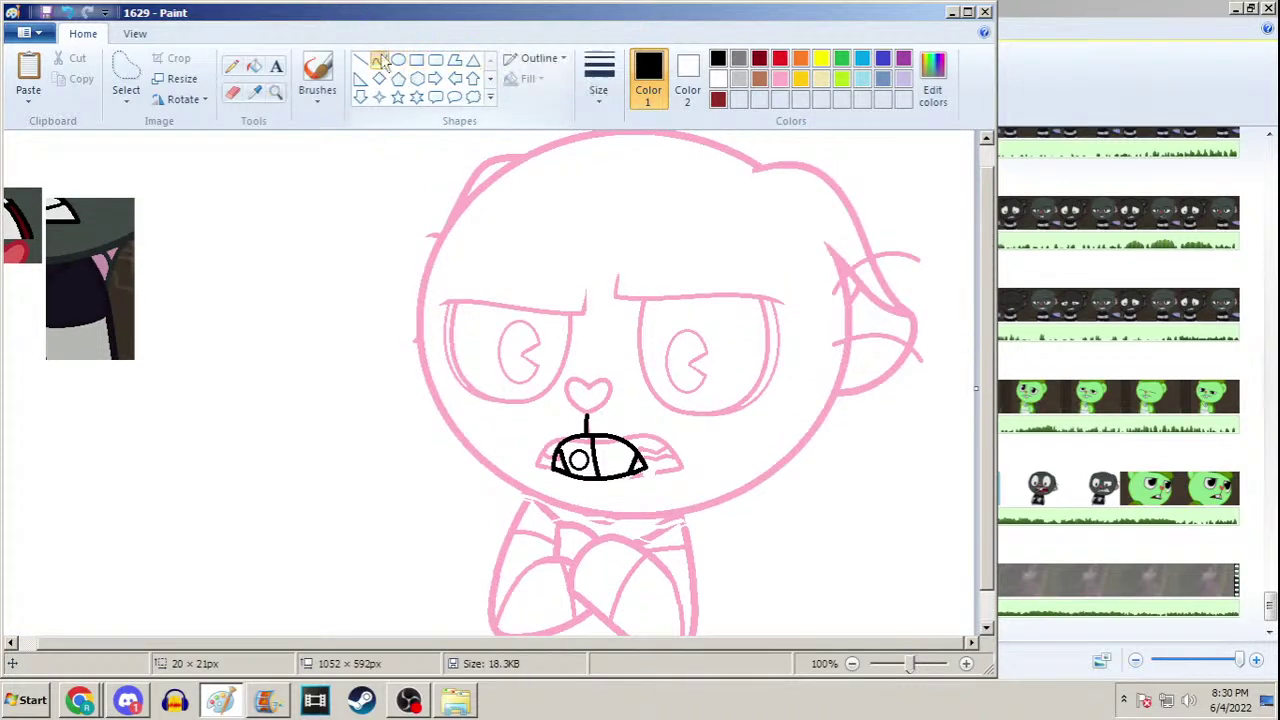
click(598, 80)
click(575, 177)
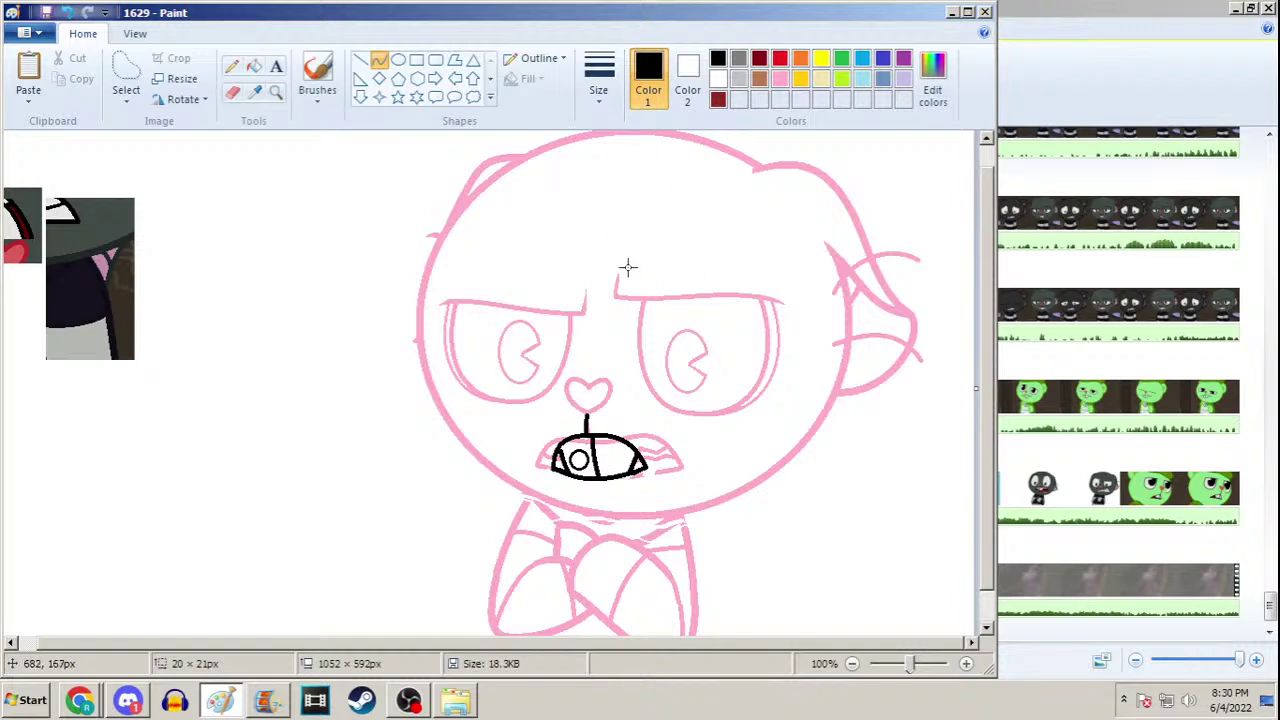
drag(622, 265, 742, 275)
click(683, 261)
key(Delete)
drag(620, 279, 785, 289)
mouse_move(668, 271)
mouse_down()
mouse_move(655, 288)
mouse_move(700, 271)
mouse_up()
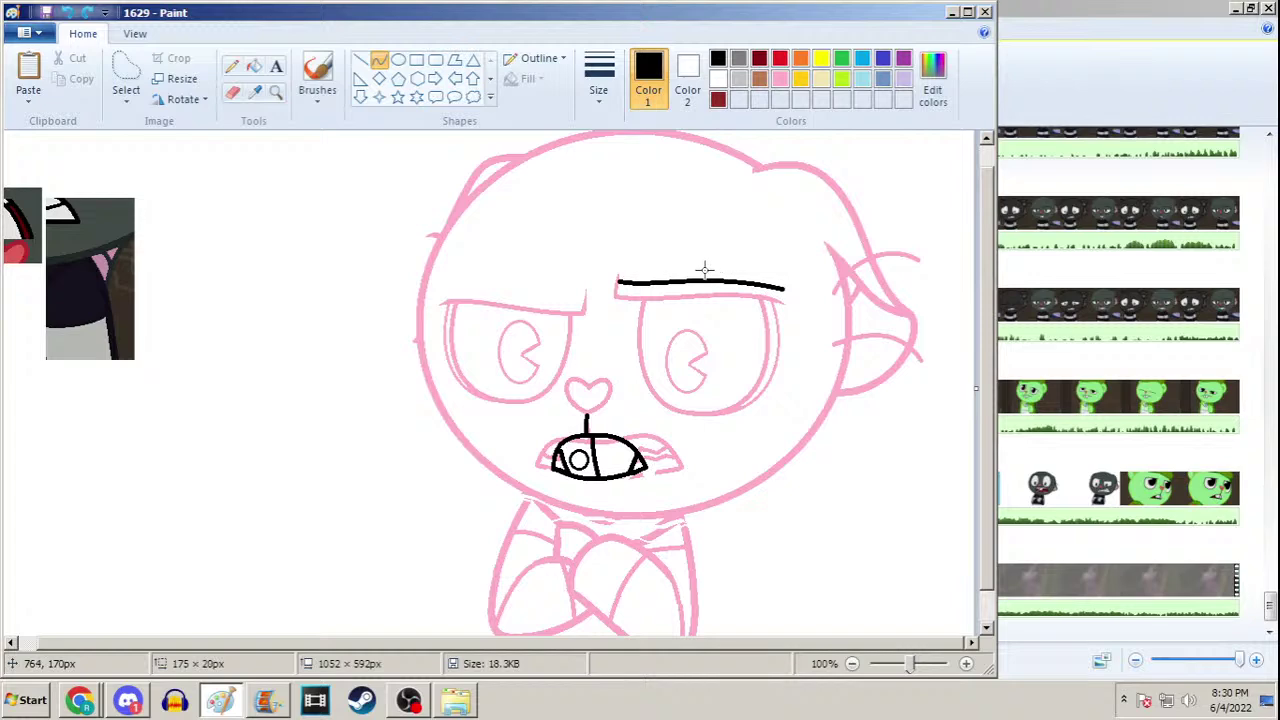
click(200, 480)
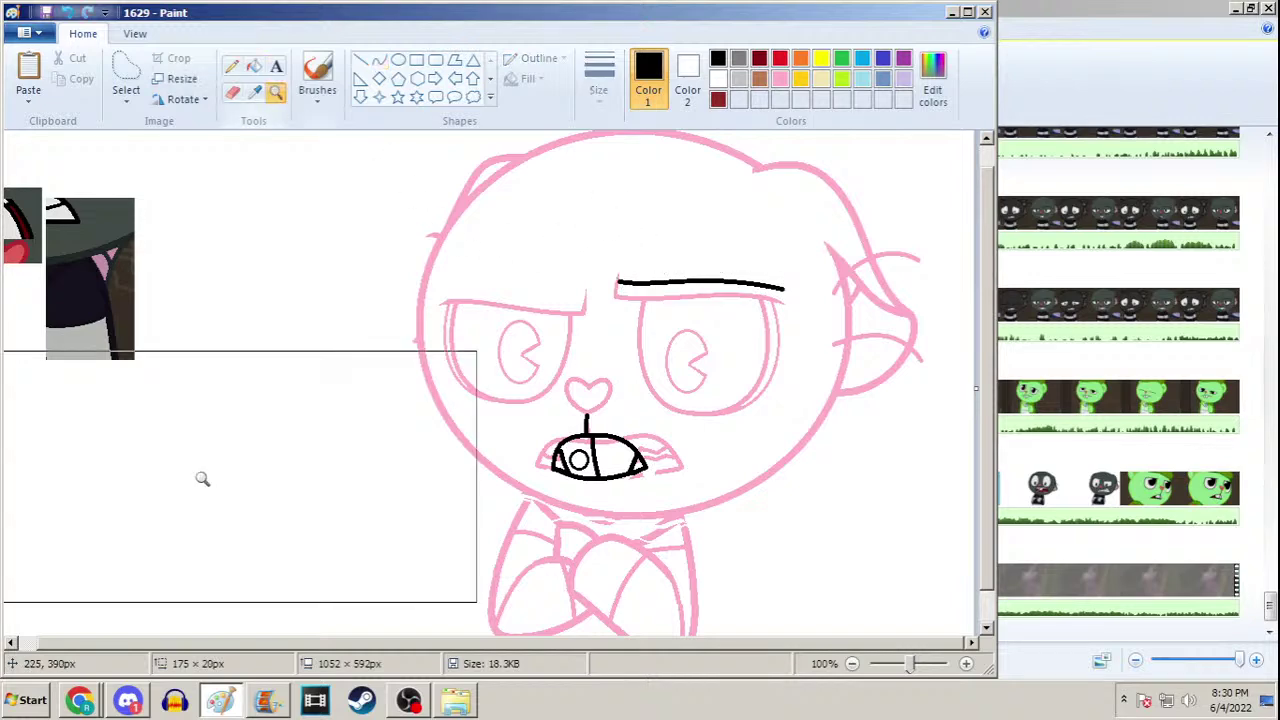
Switch to Discord to read the vc-replies channel, and raise the system speaker volume with the OBS Audio Mixer in view
click(138, 701)
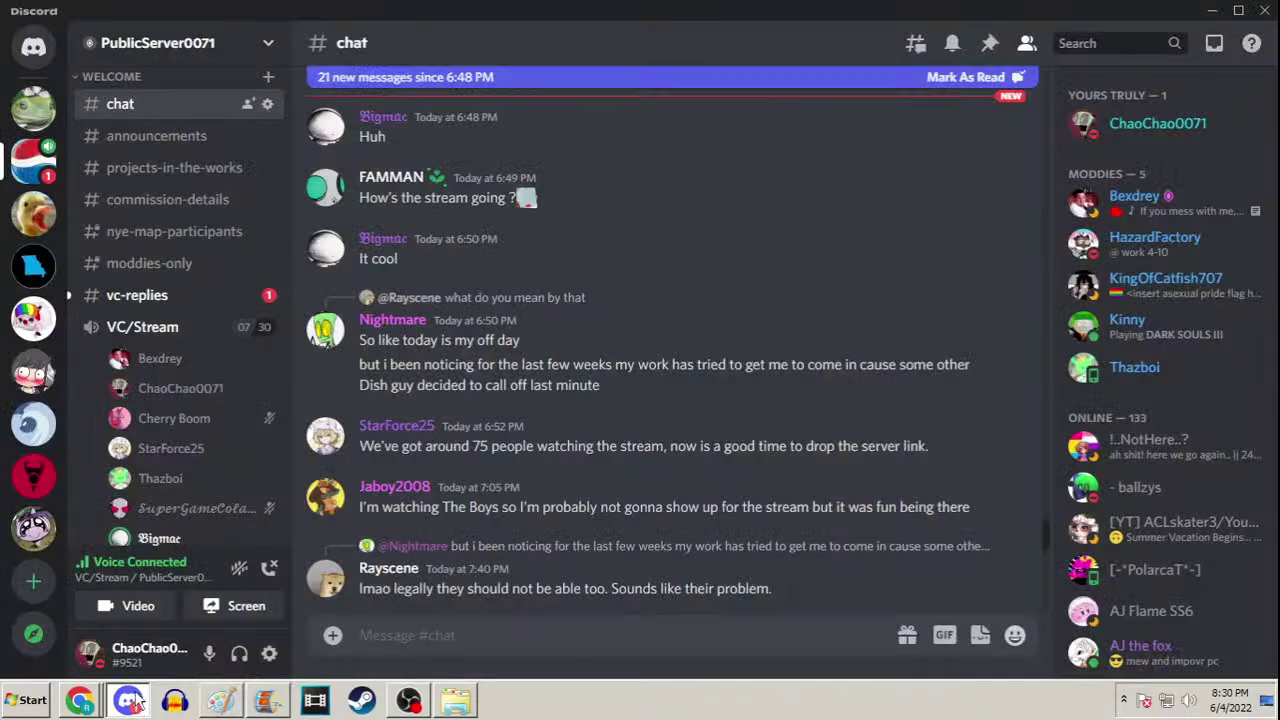
click(150, 296)
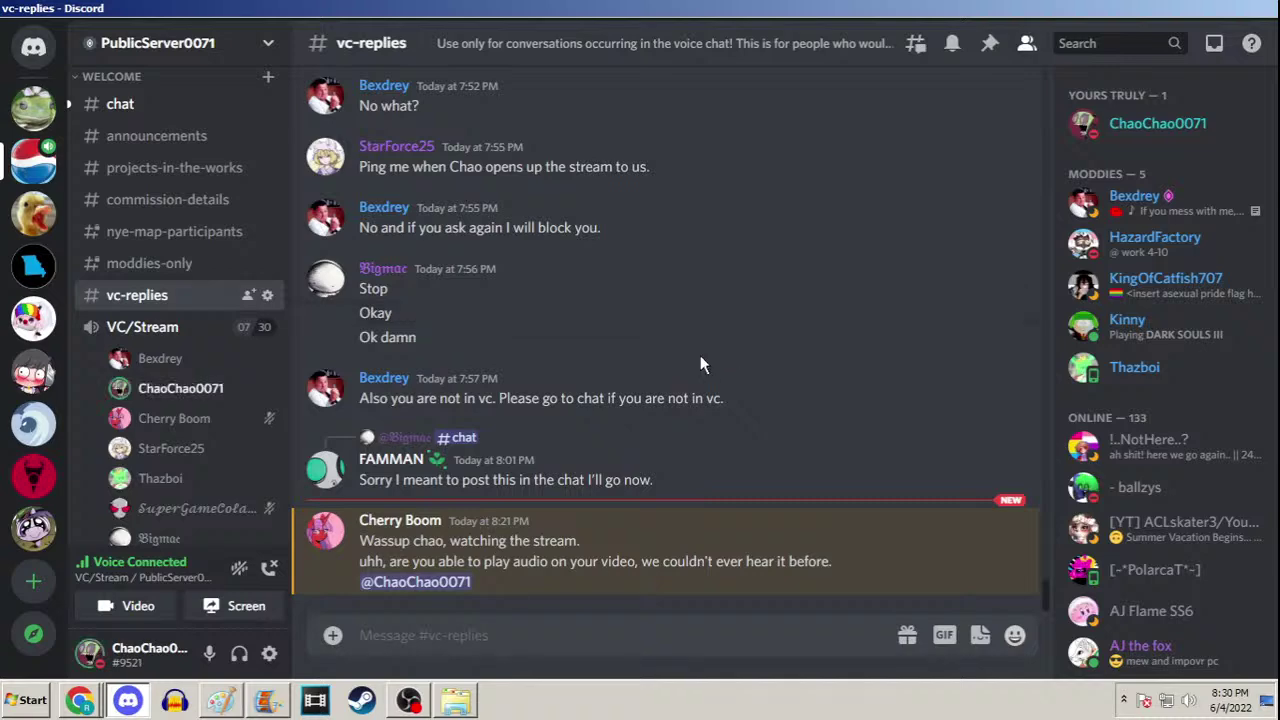
click(410, 702)
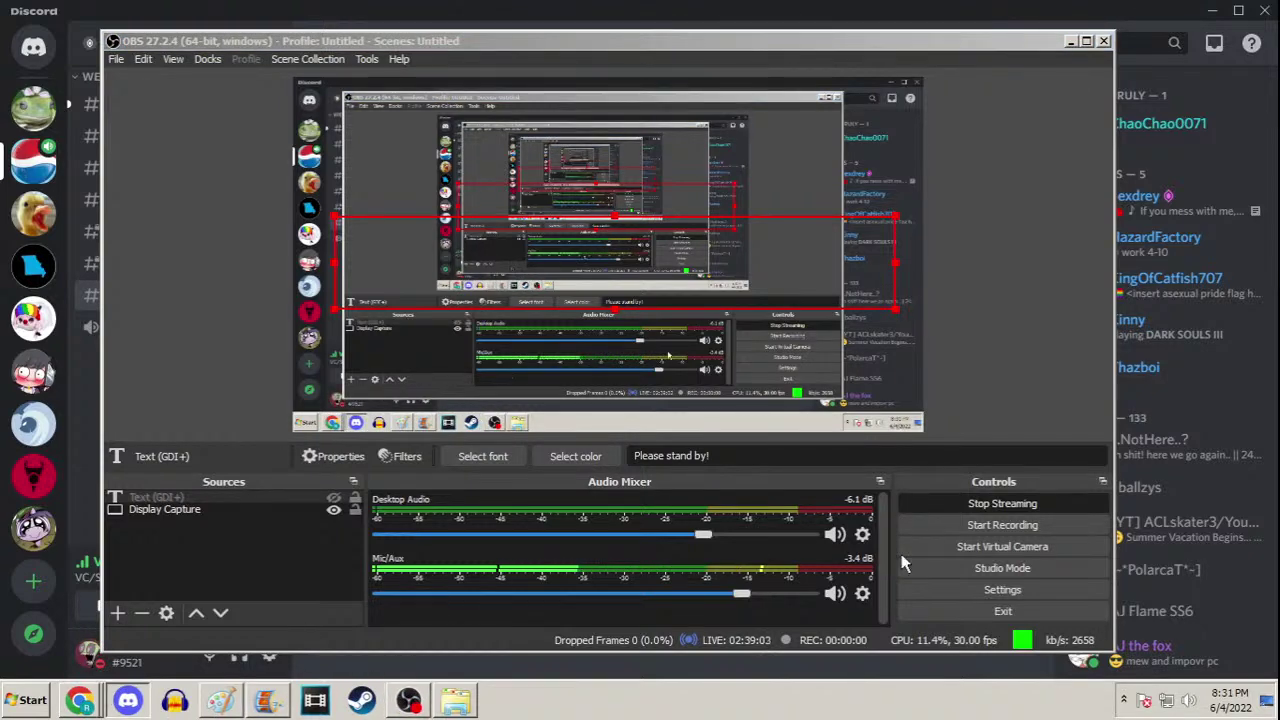
click(1188, 700)
drag(1188, 549, 1195, 505)
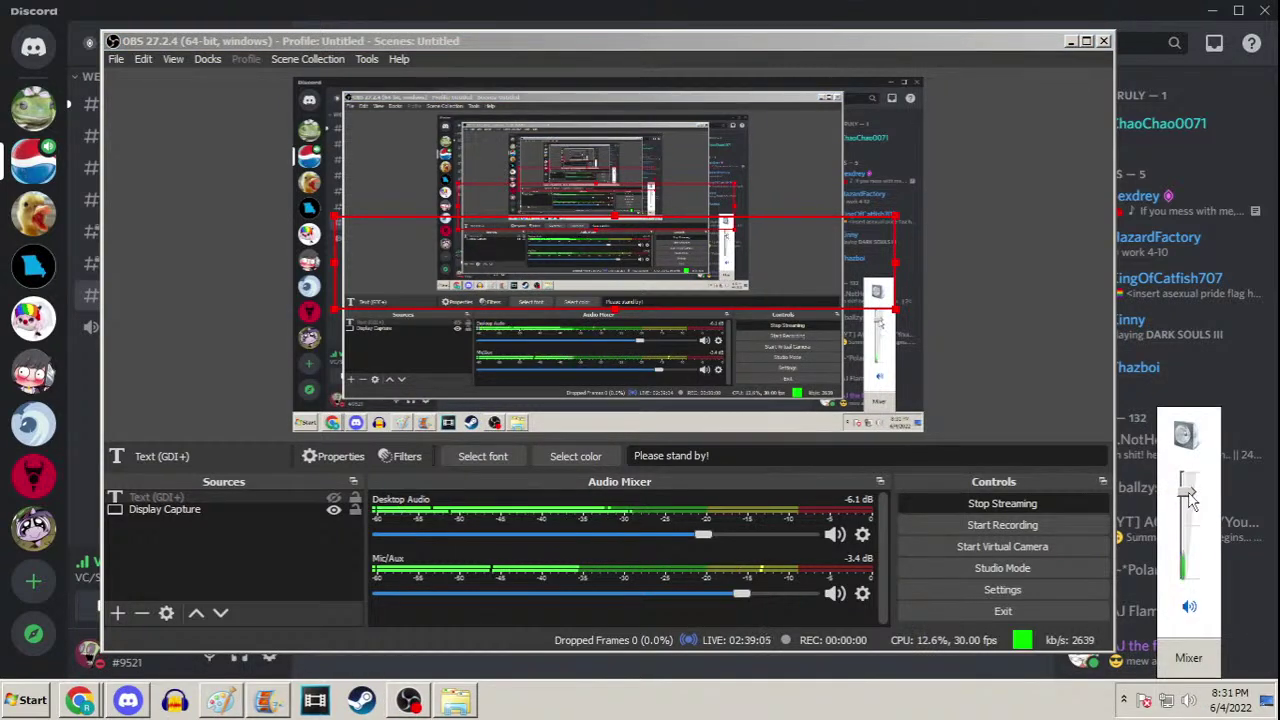
Switch to Chrome and check the YouTube Studio live streaming page and the pop-out live chat
click(80, 700)
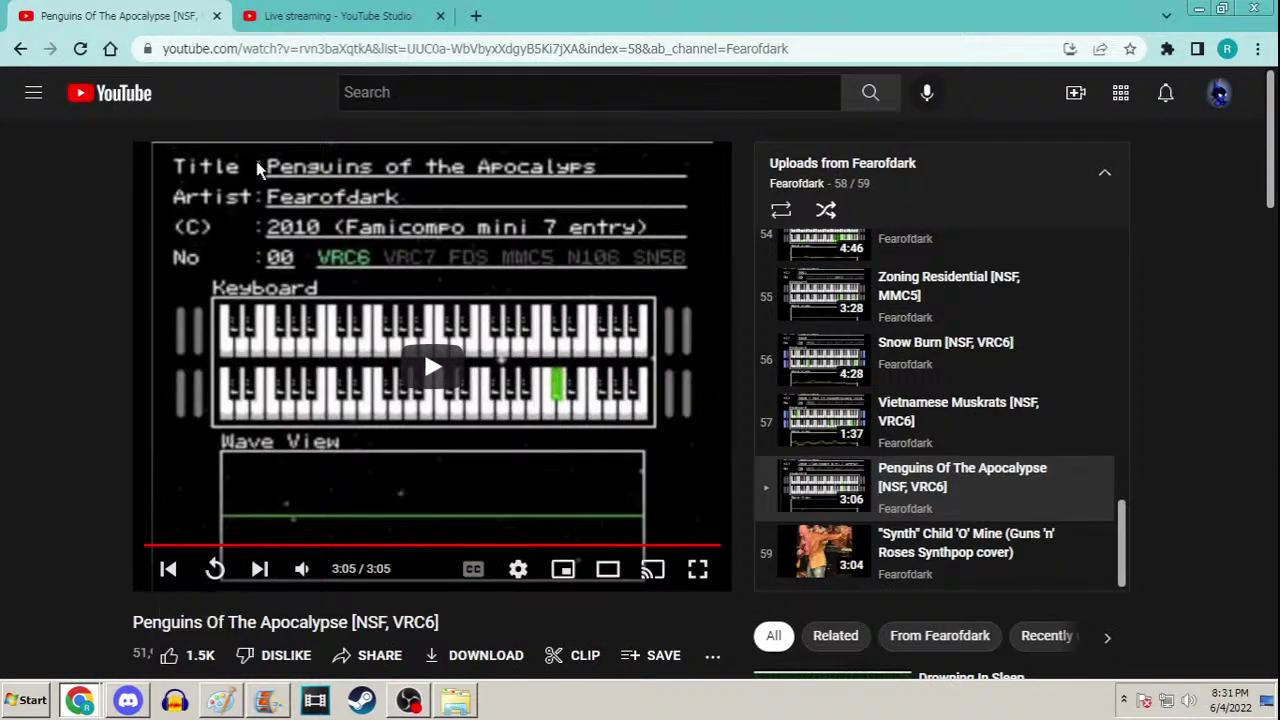
click(300, 17)
click(1198, 9)
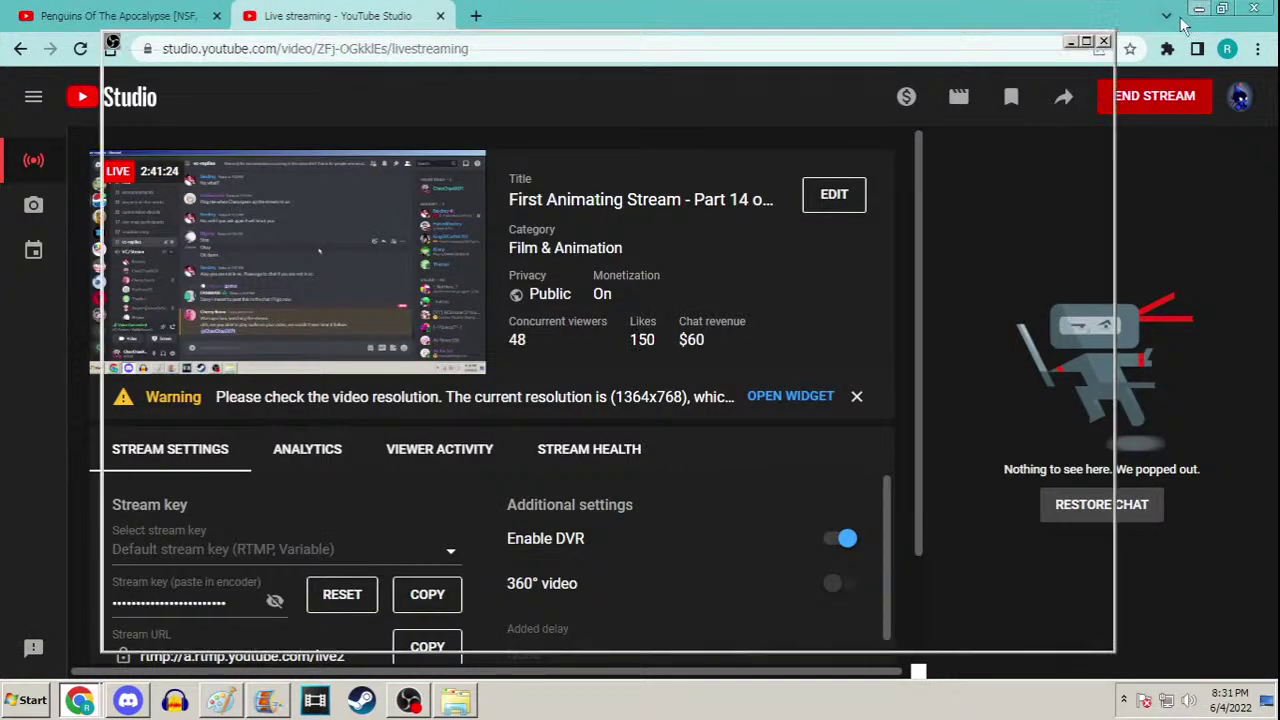
click(97, 700)
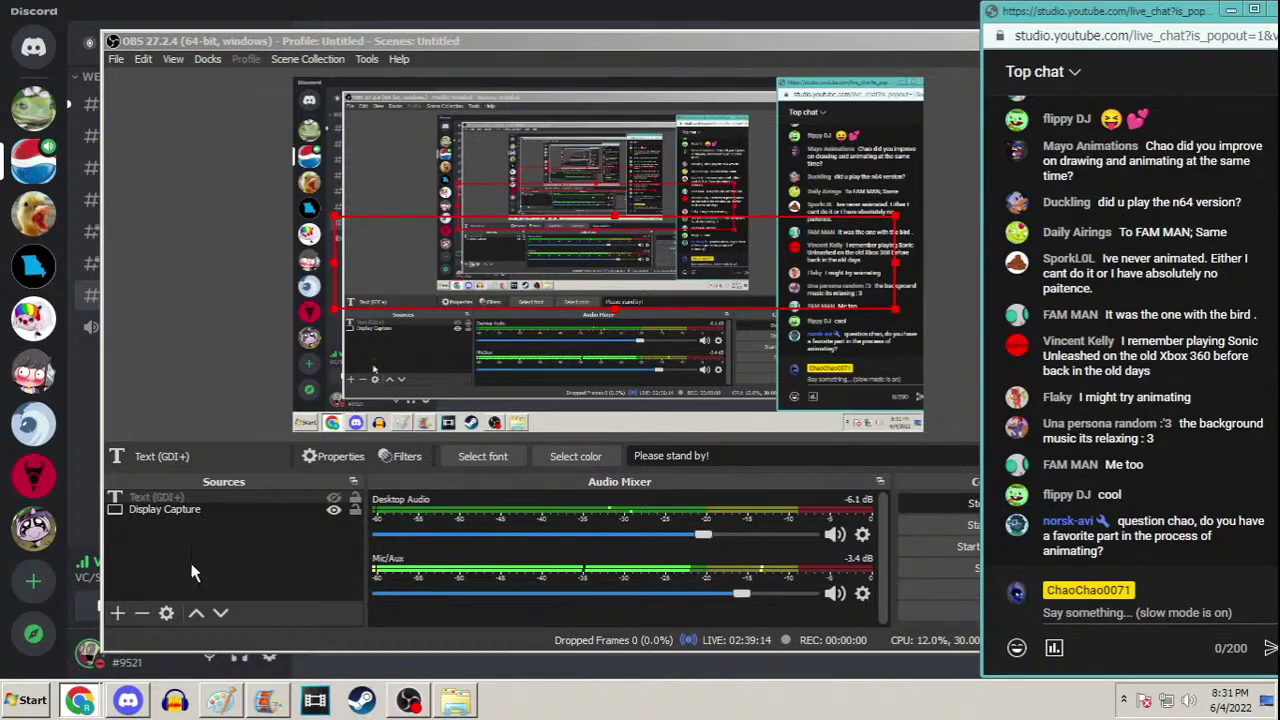
click(112, 638)
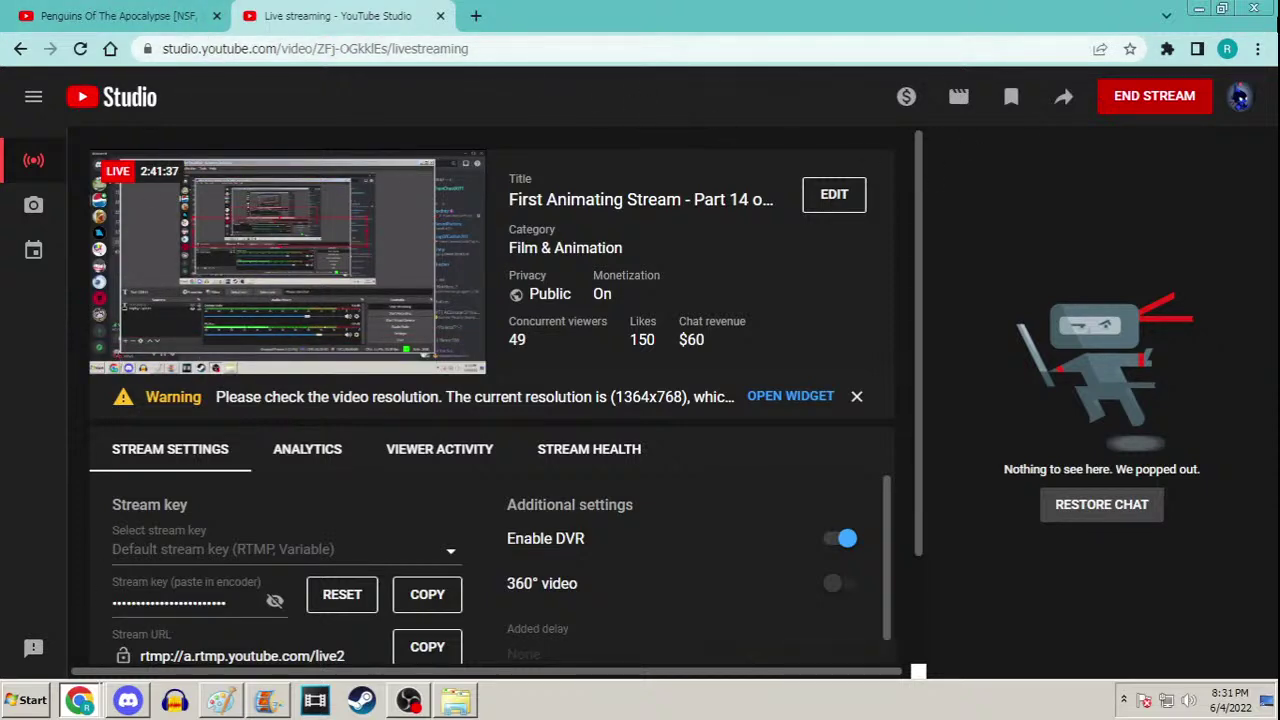
click(1199, 8)
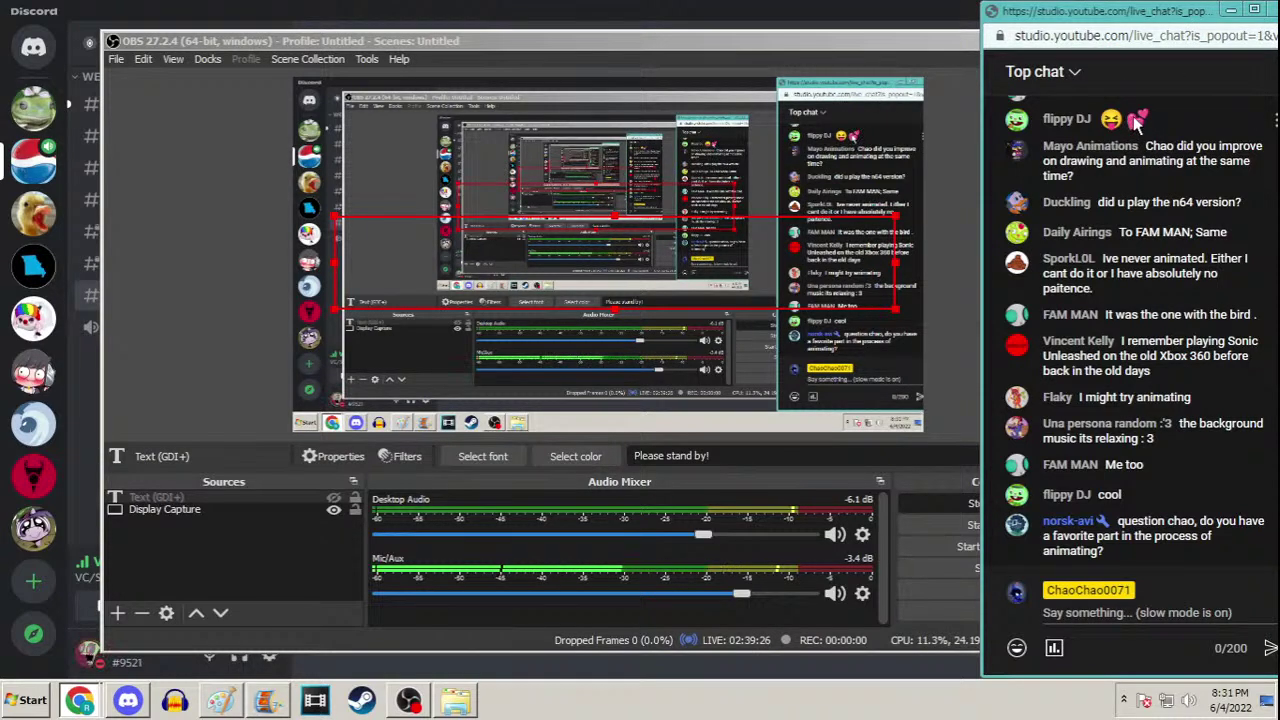
Reread the vc-replies messages in Discord, and minimize Discord, Paint and OBS to leave Movie Maker beside the live chat
click(560, 8)
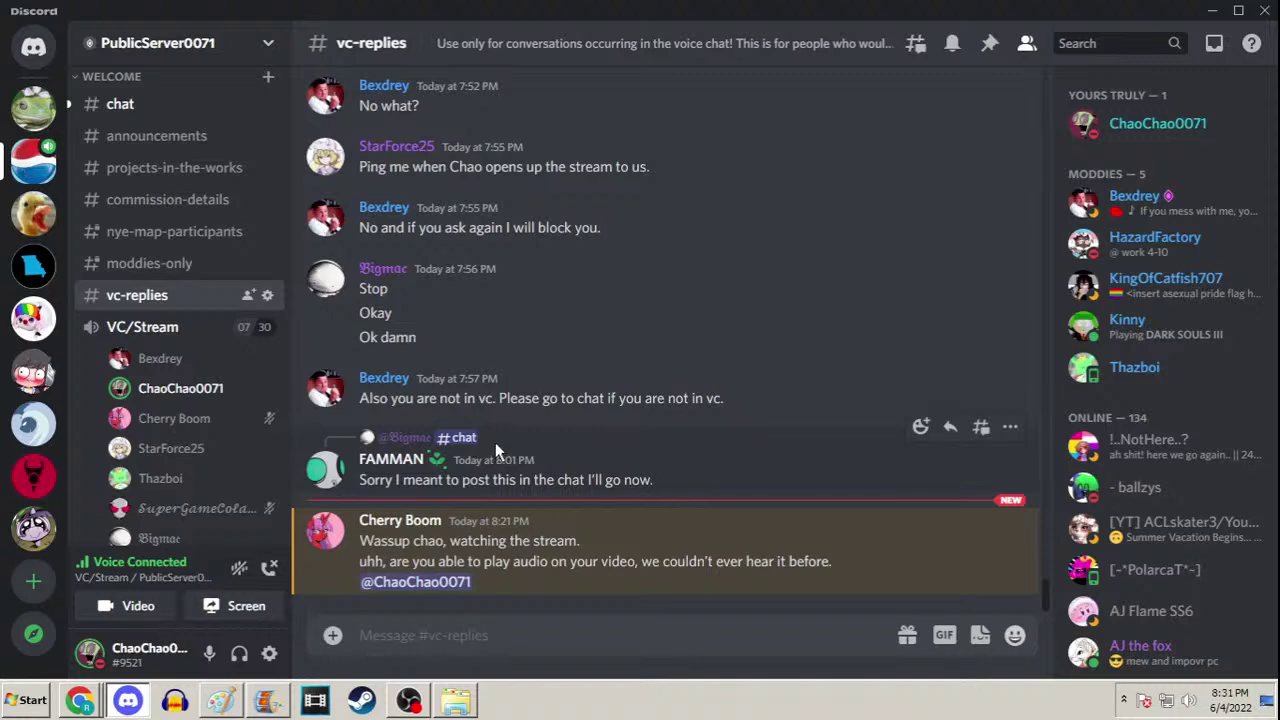
click(1213, 10)
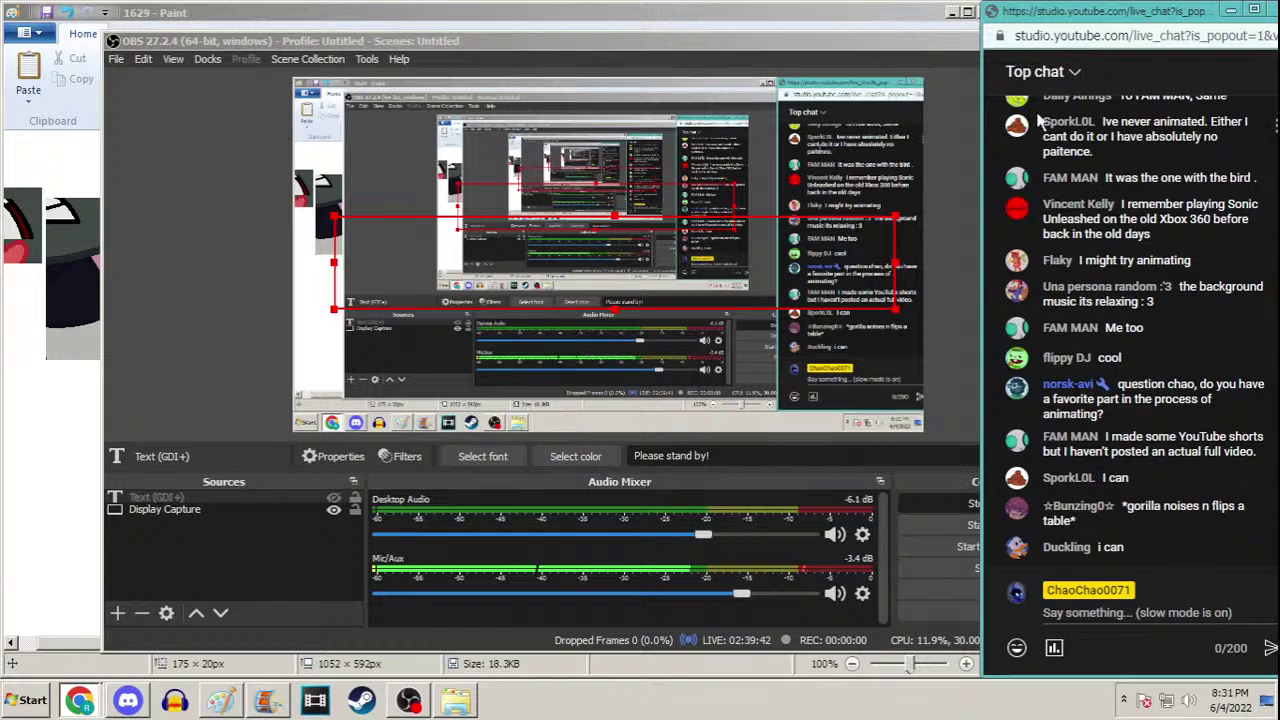
click(953, 12)
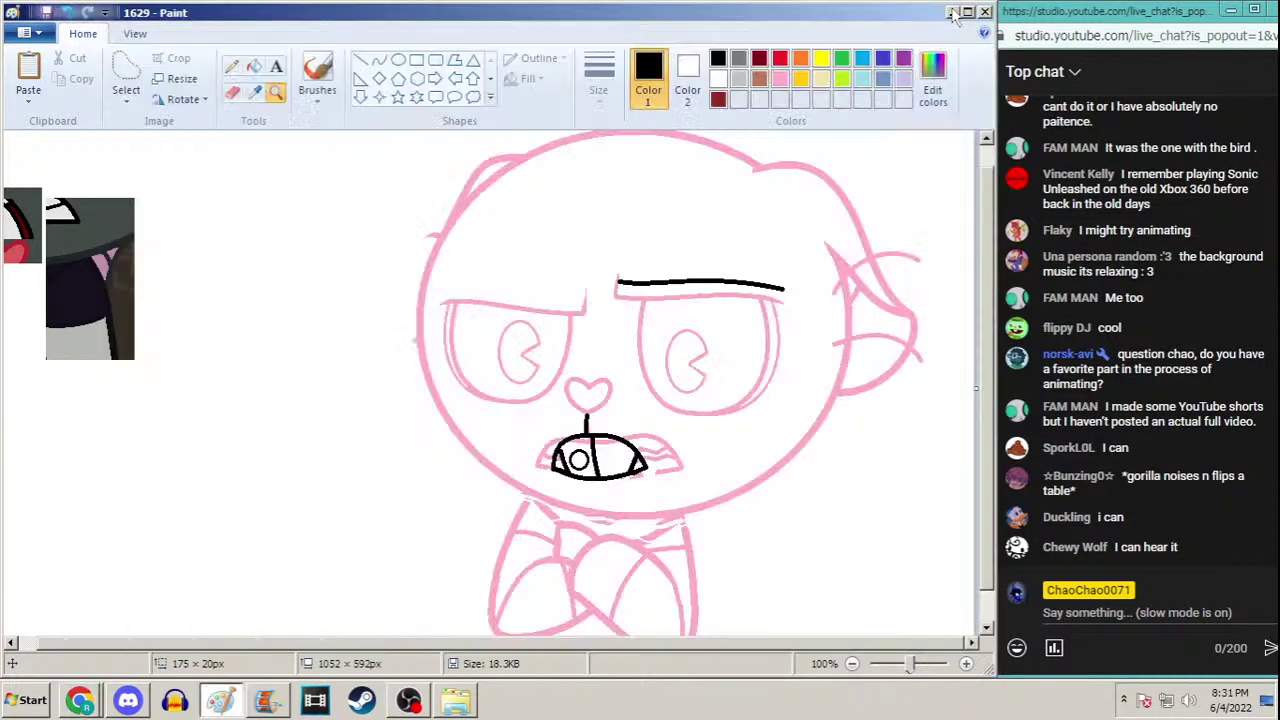
click(953, 12)
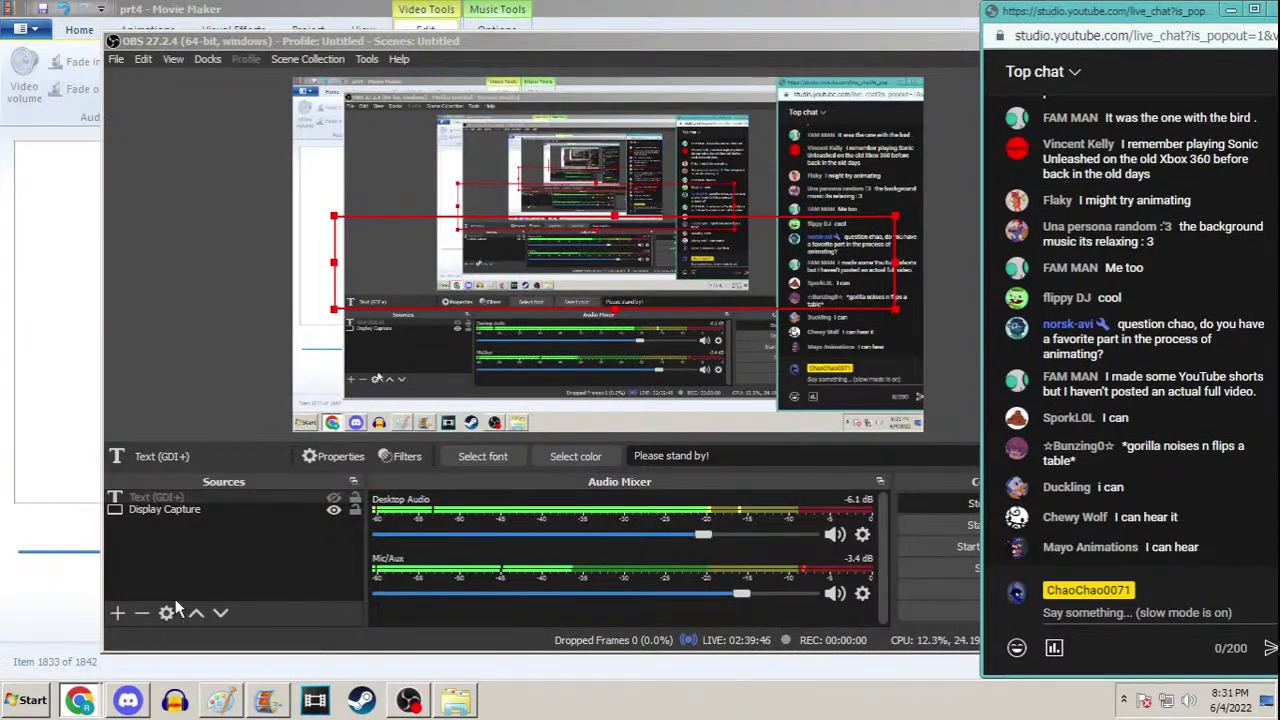
click(975, 45)
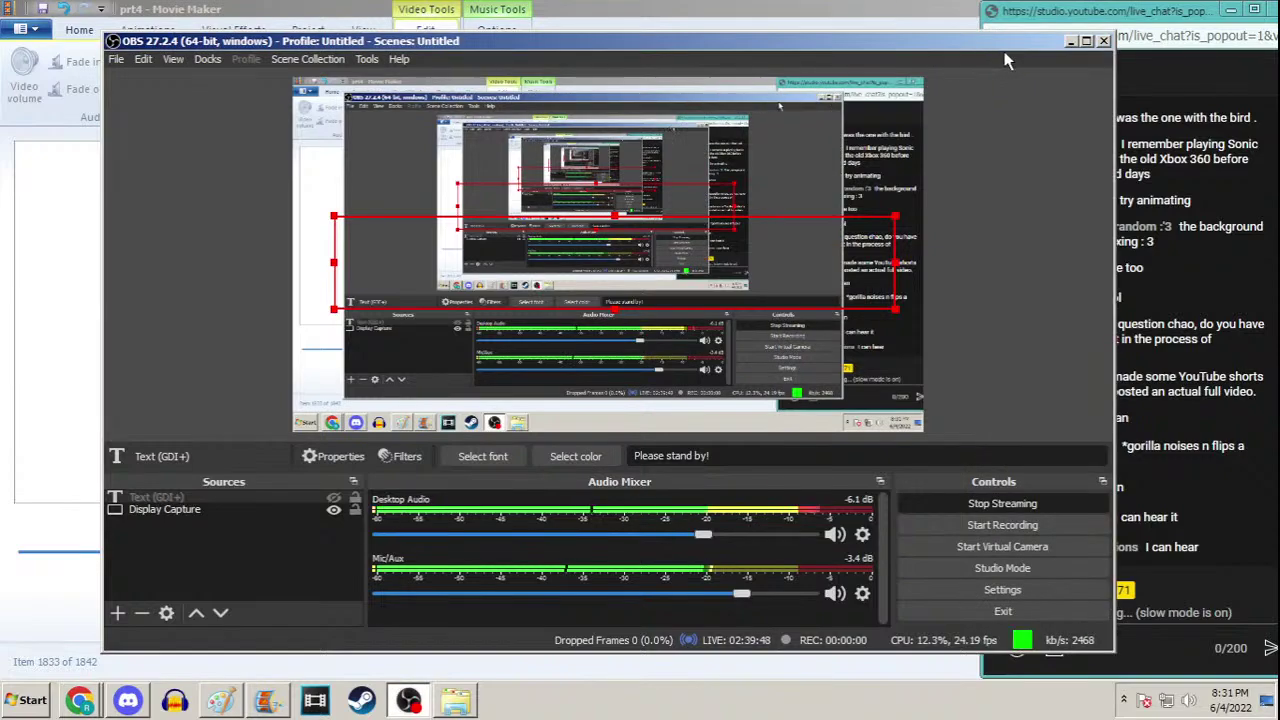
click(1071, 41)
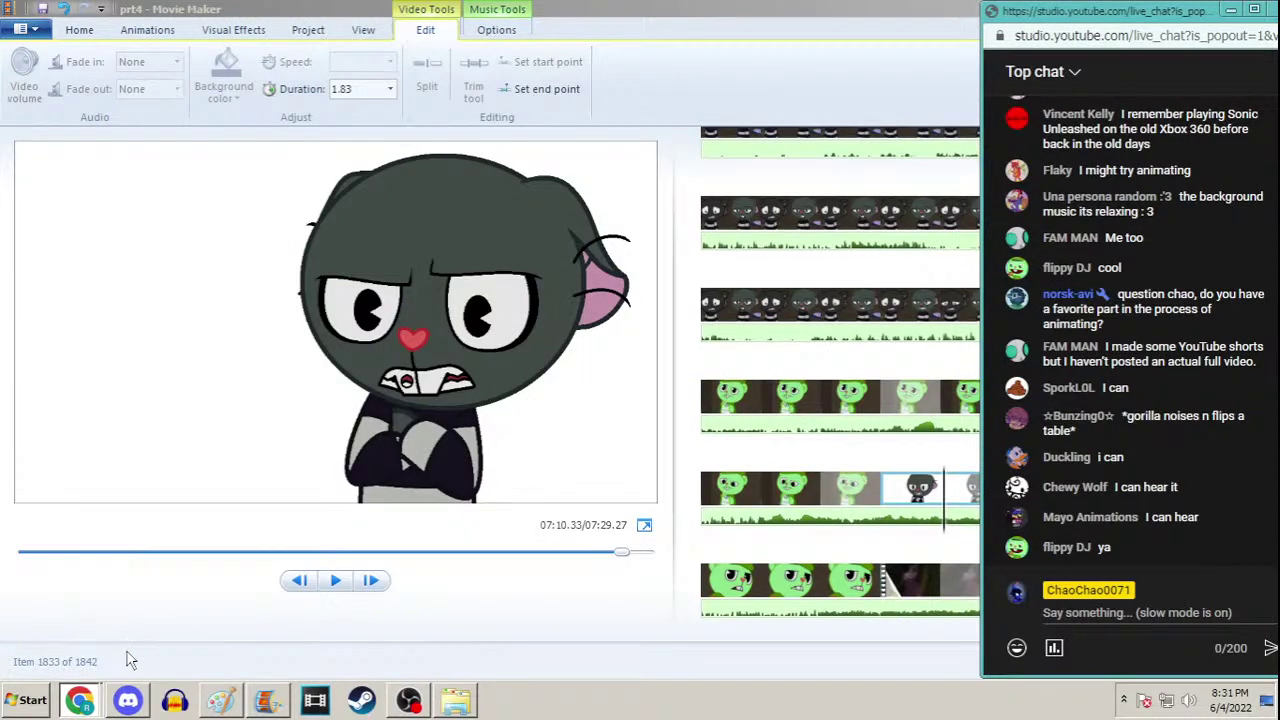
Switch to the YouTube page in Chrome and play "Zoning Residential [NSF, MMC5]" from the Uploads from Fearofdark playlist
click(79, 700)
click(110, 16)
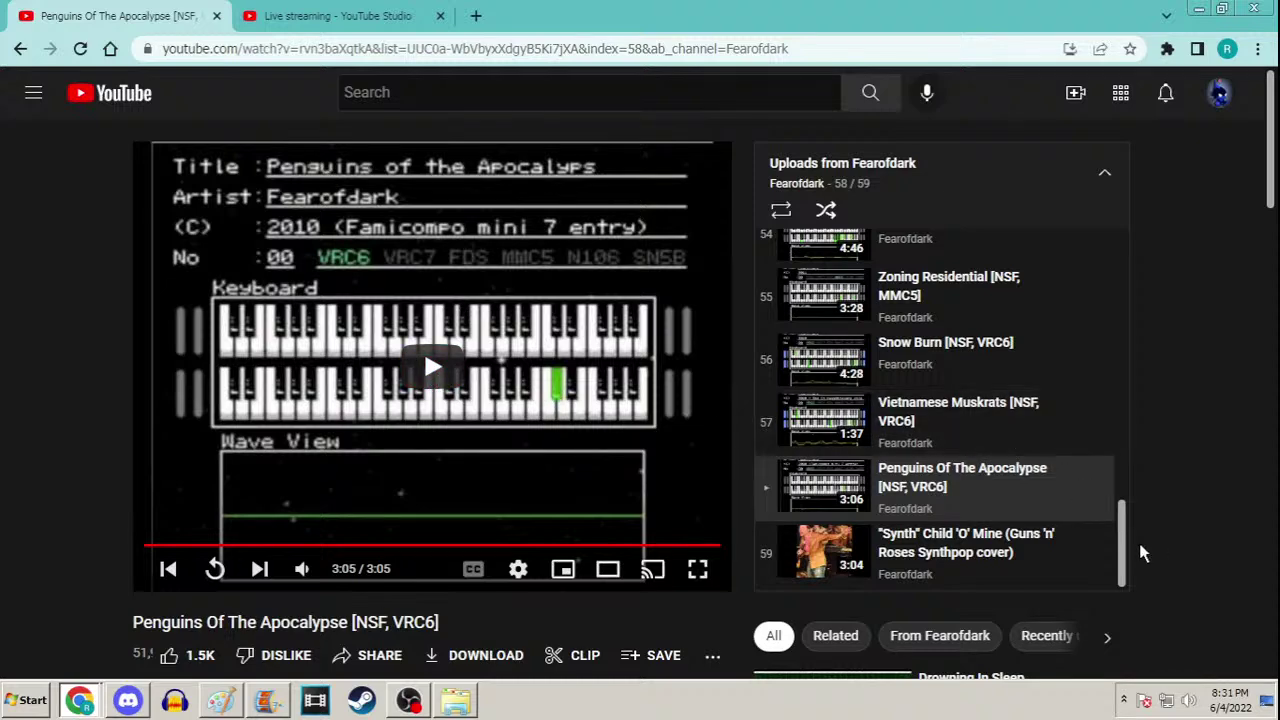
scroll(1120, 505, up, 2)
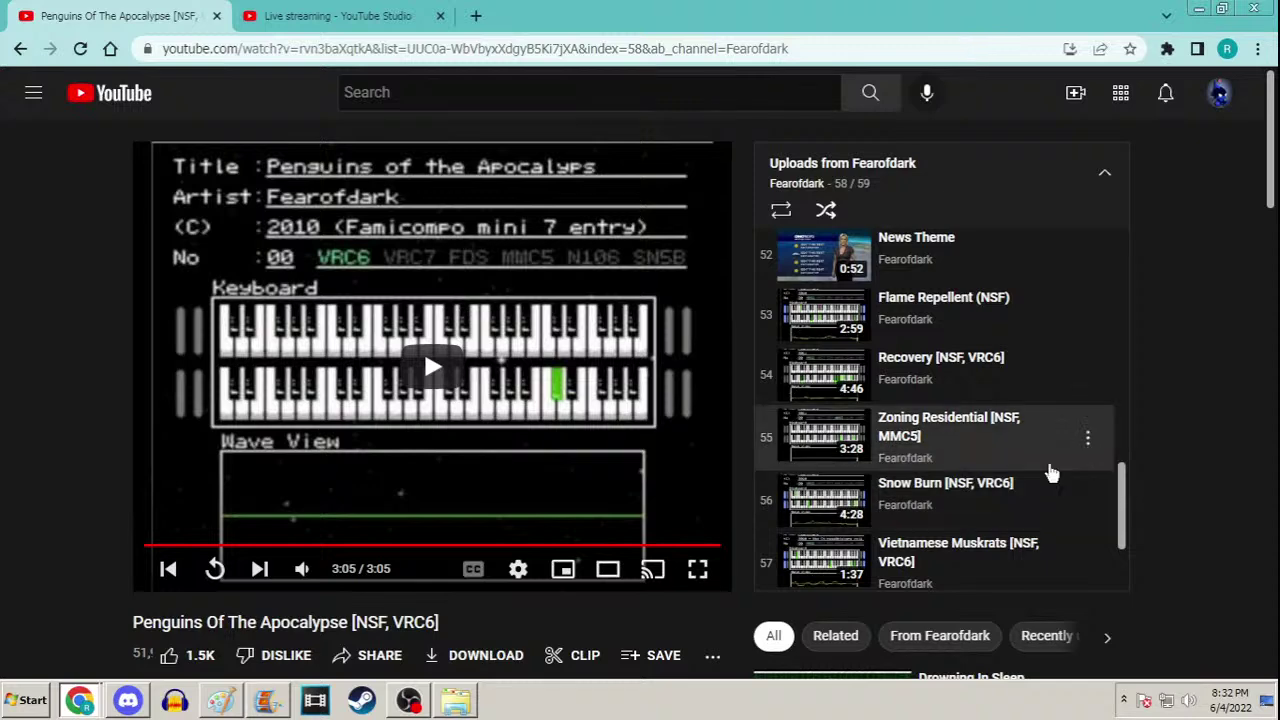
click(987, 446)
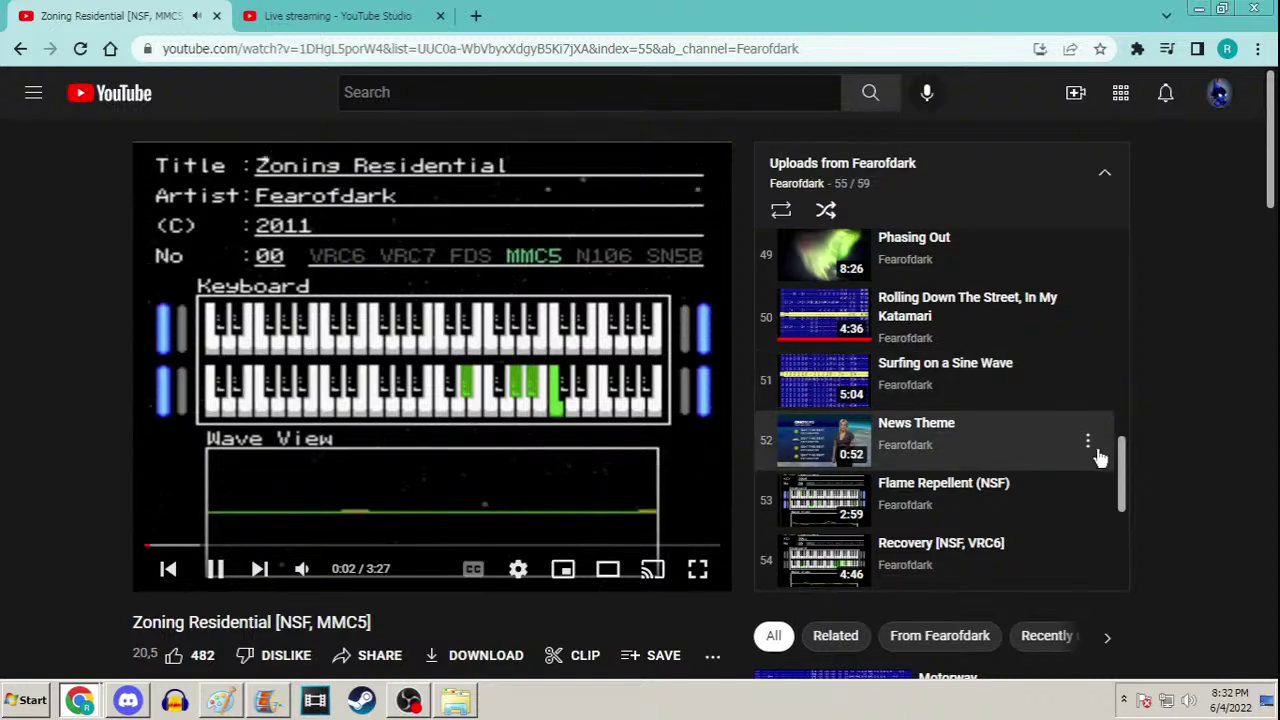
Browse the Uploads from Fearofdark playlist, check the vc-replies channel in Discord, and return to the YouTube page in Chrome
drag(1124, 457, 1137, 217)
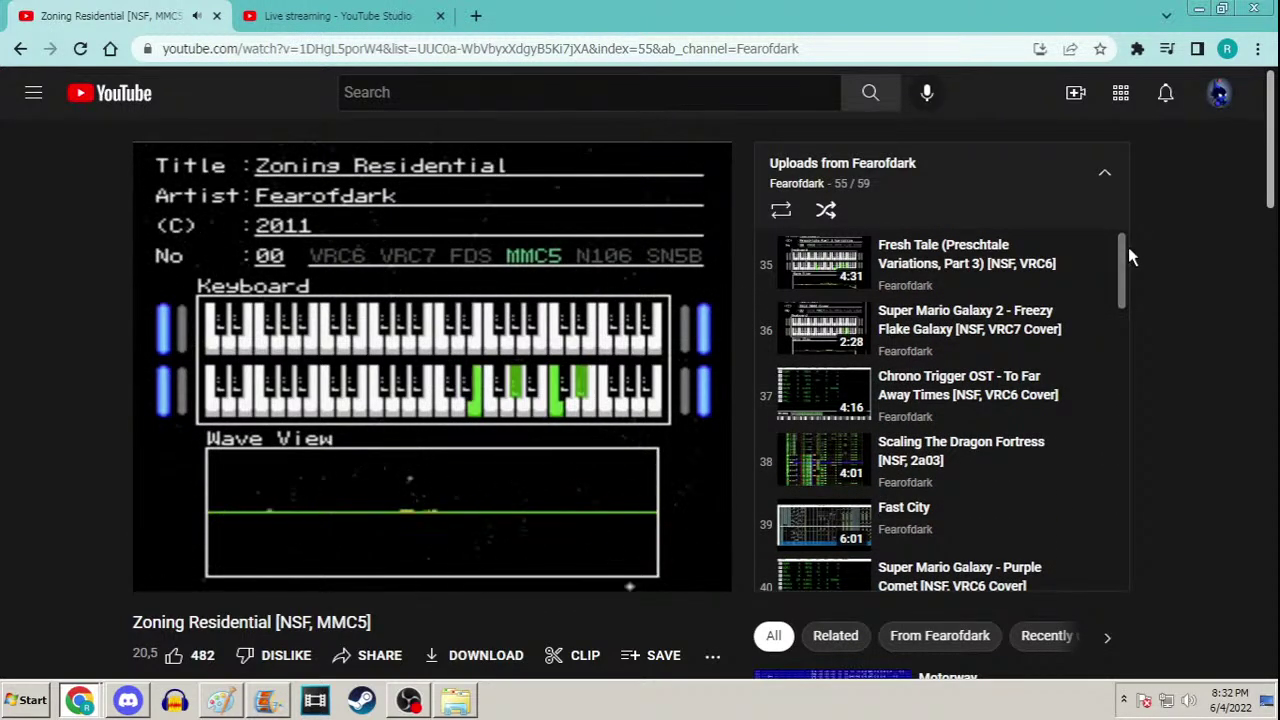
drag(1127, 258, 1103, 586)
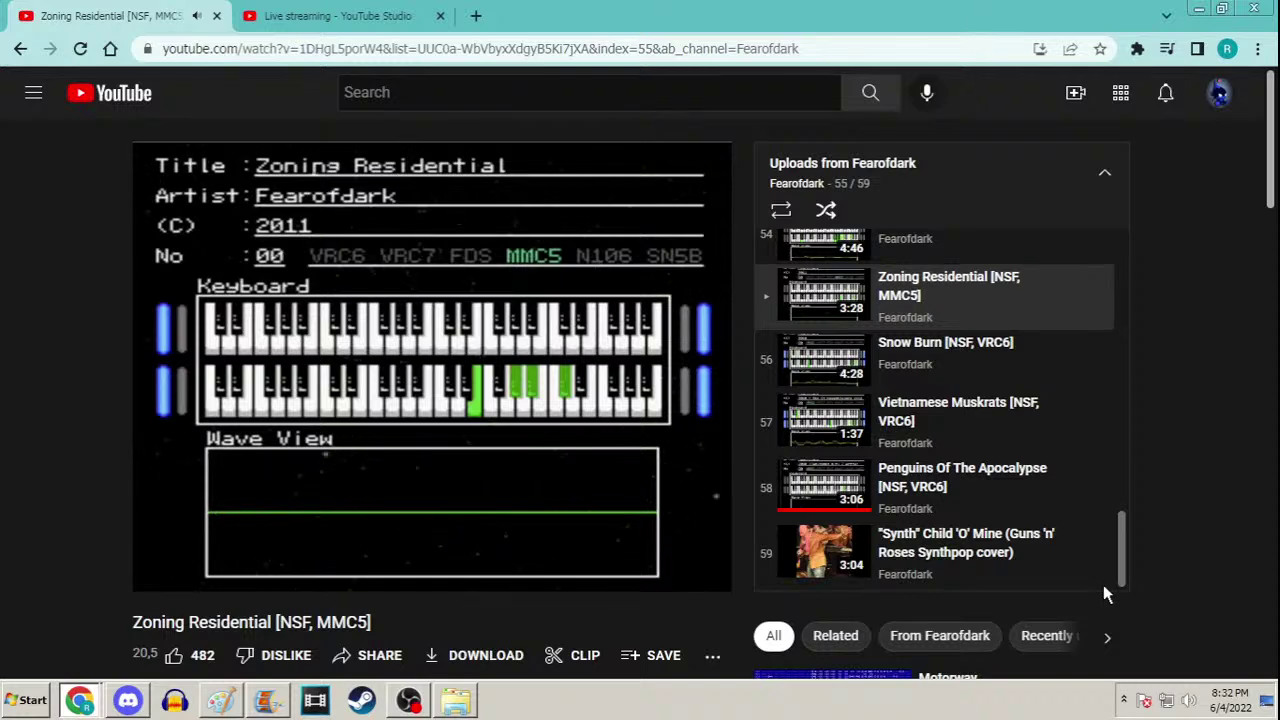
click(1199, 9)
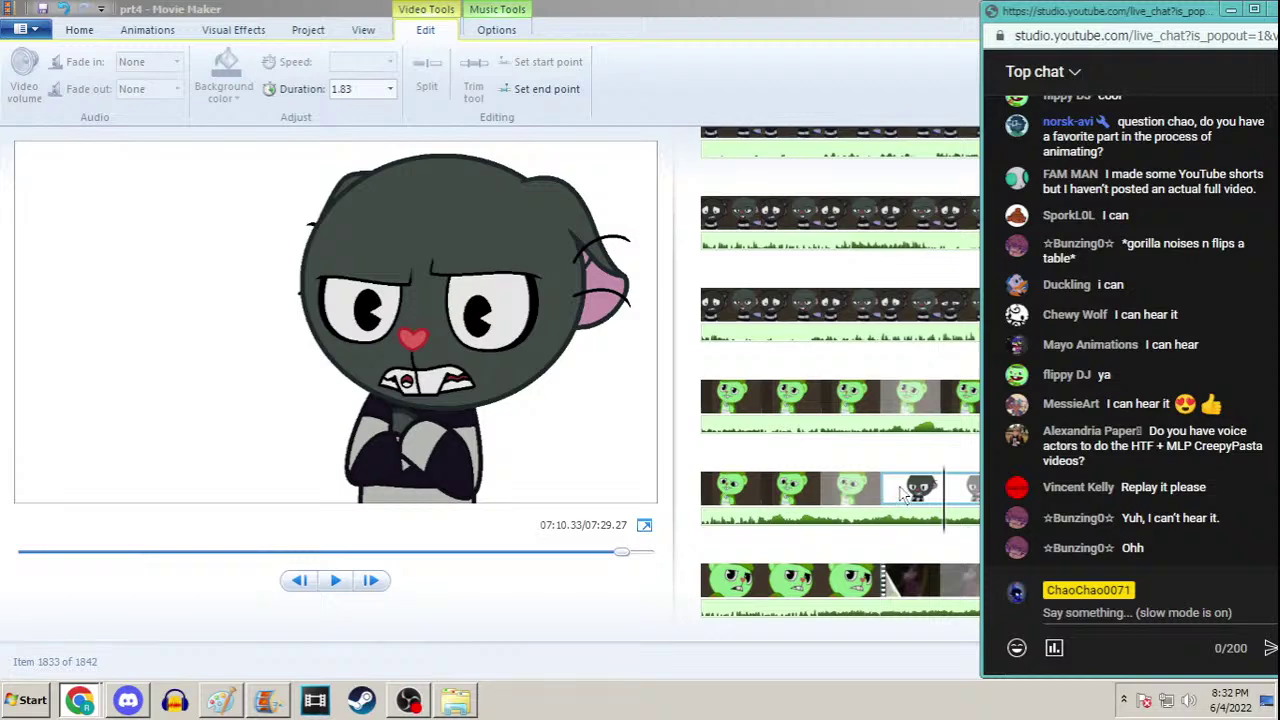
click(140, 700)
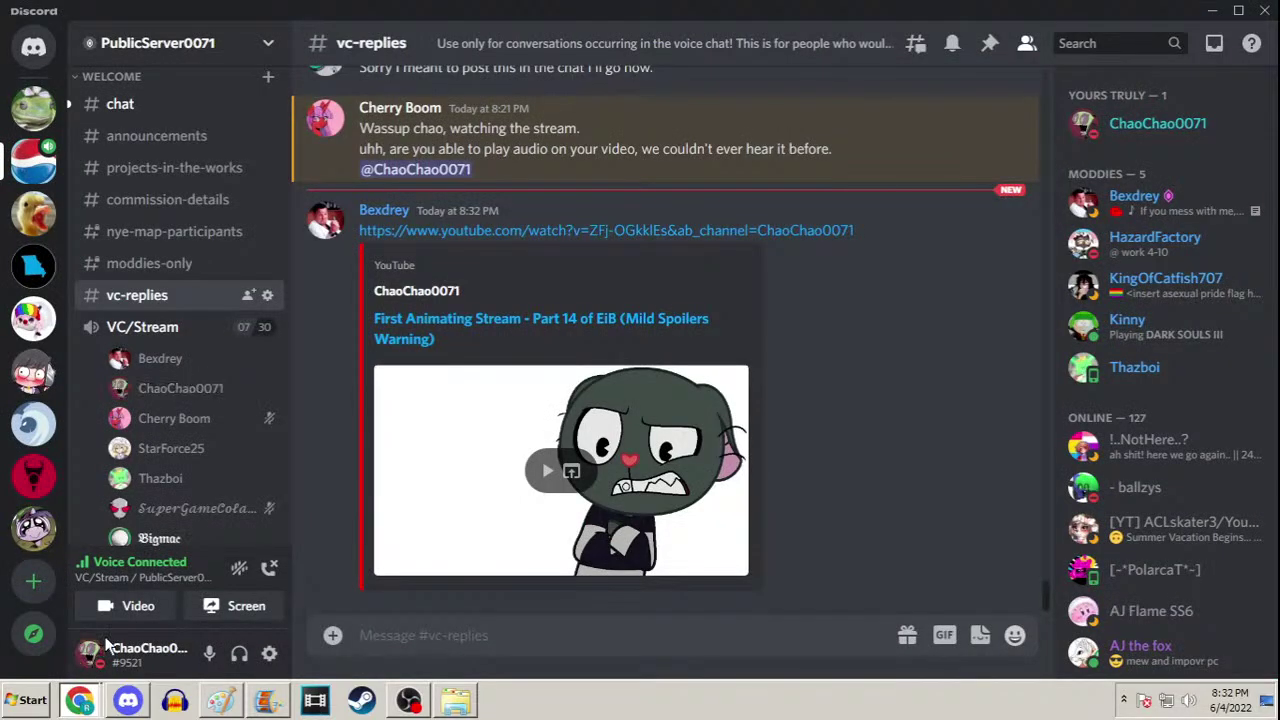
click(80, 700)
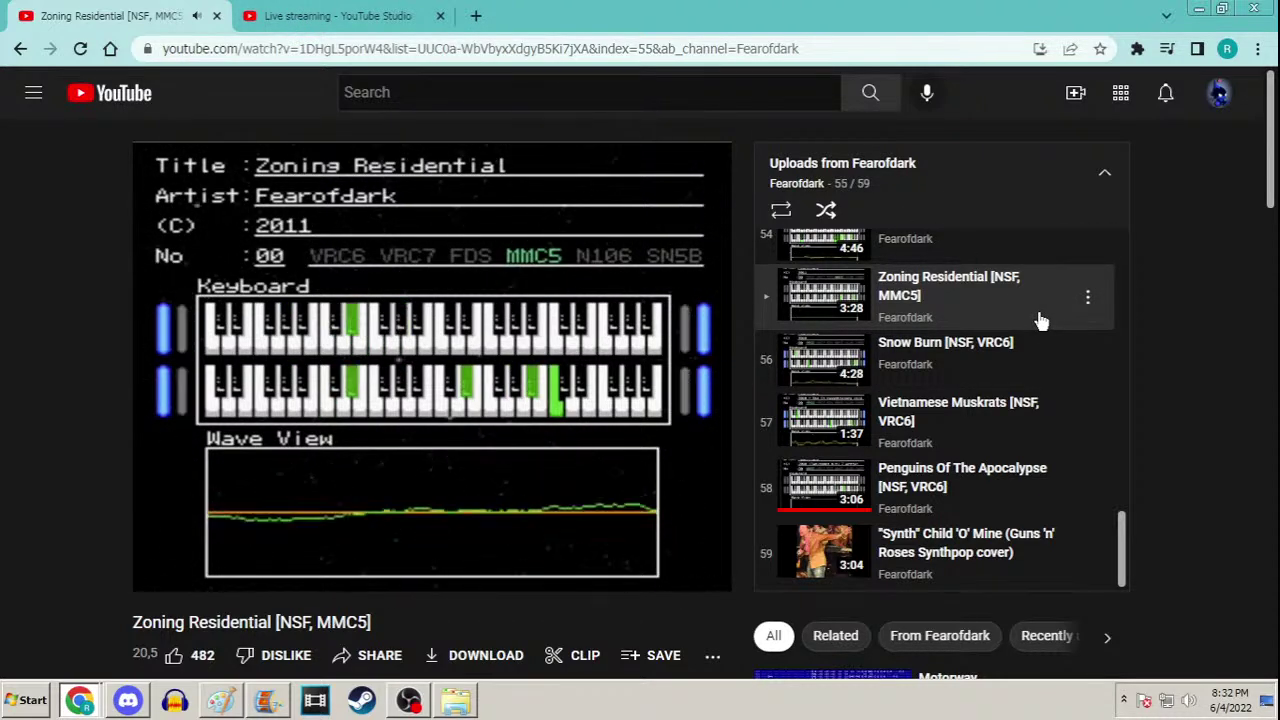
Open the Videos page of the Fearofdark channel, look through the uploads, and close the Zoning Residential miniplayer
scroll(586, 277, down, 3)
click(225, 455)
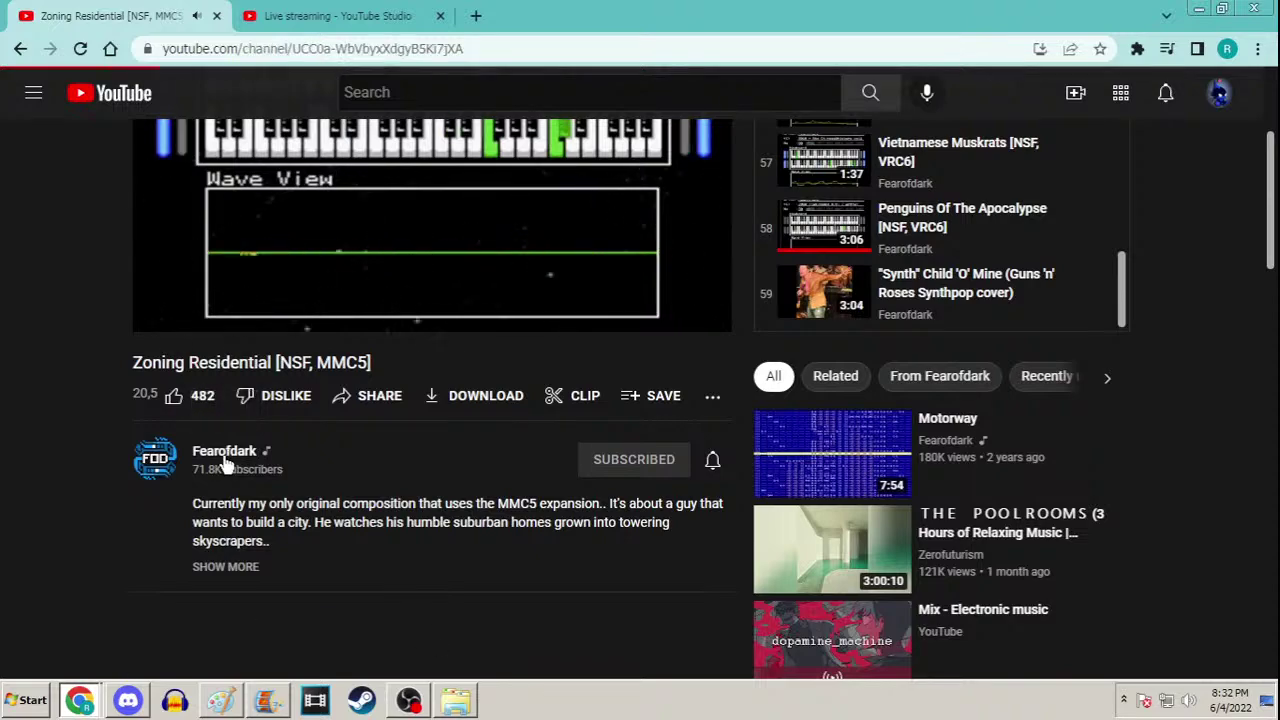
click(396, 404)
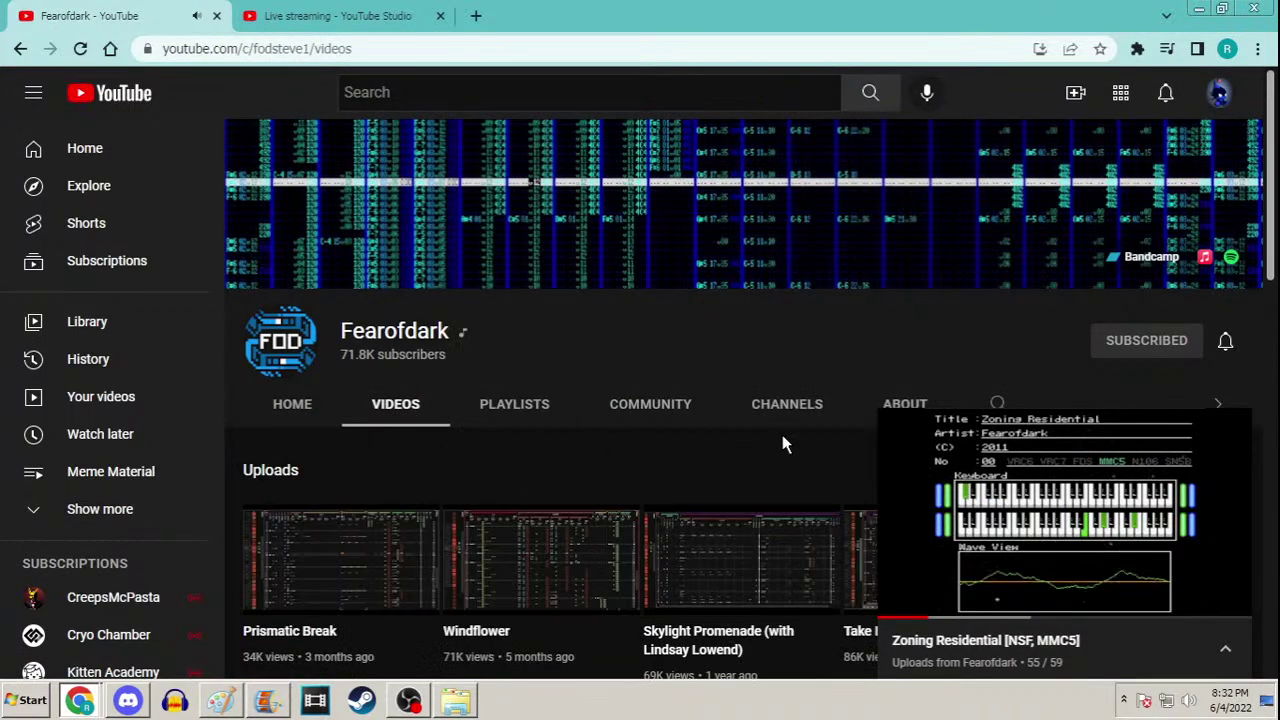
scroll(1239, 233, down, 9)
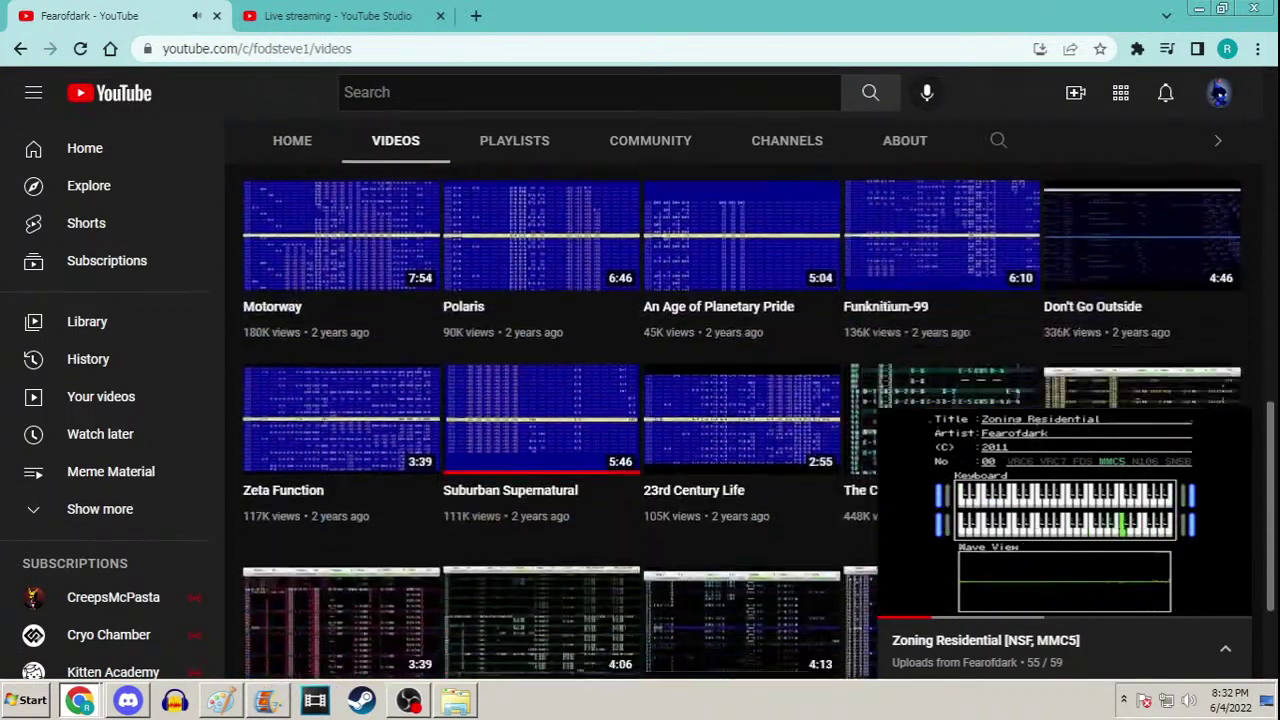
scroll(760, 420, up, 12)
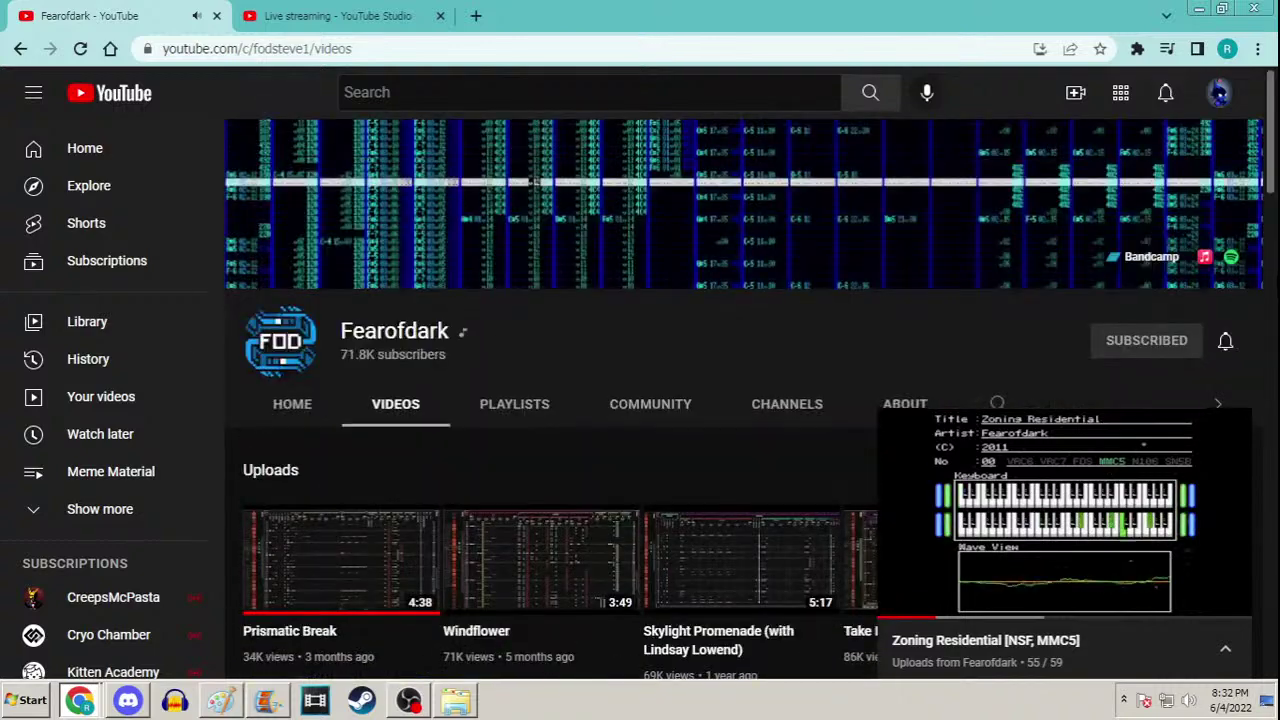
click(1236, 436)
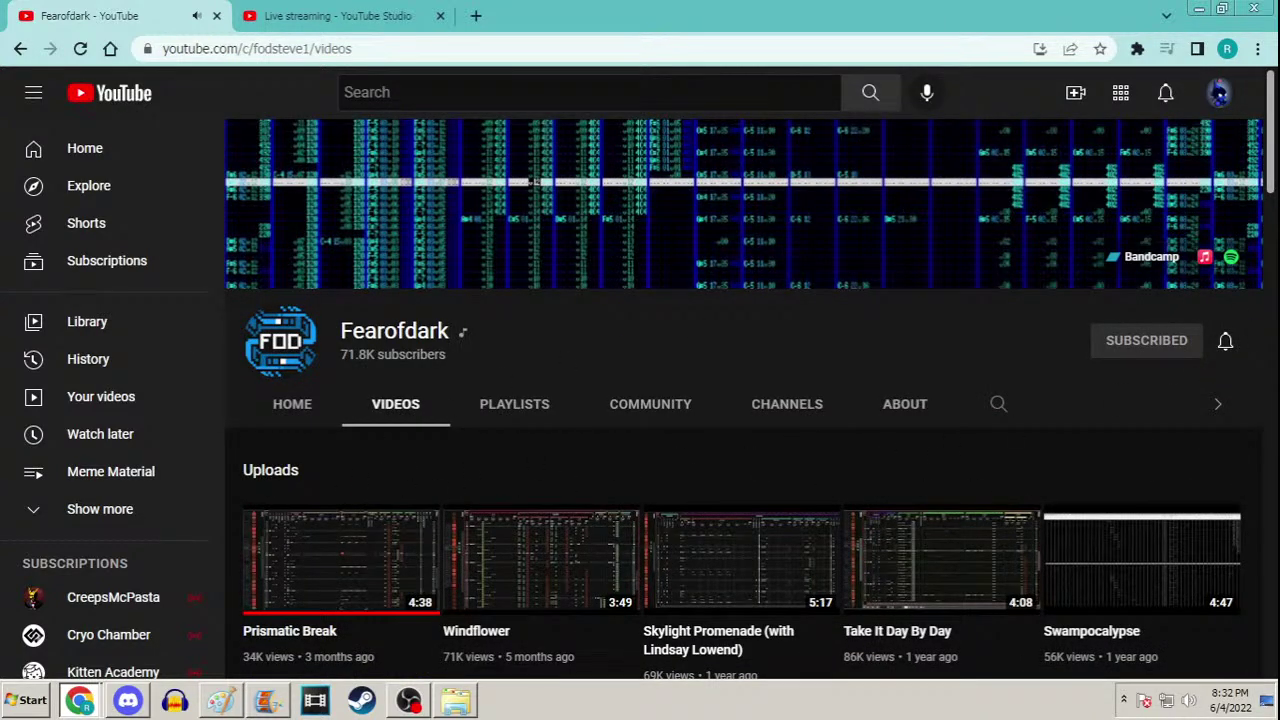
Look through the remaining Fearofdark uploads, play the Motorway album from the channel's home page with shuffle on, and minimize Chrome
scroll(740, 420, down, 15)
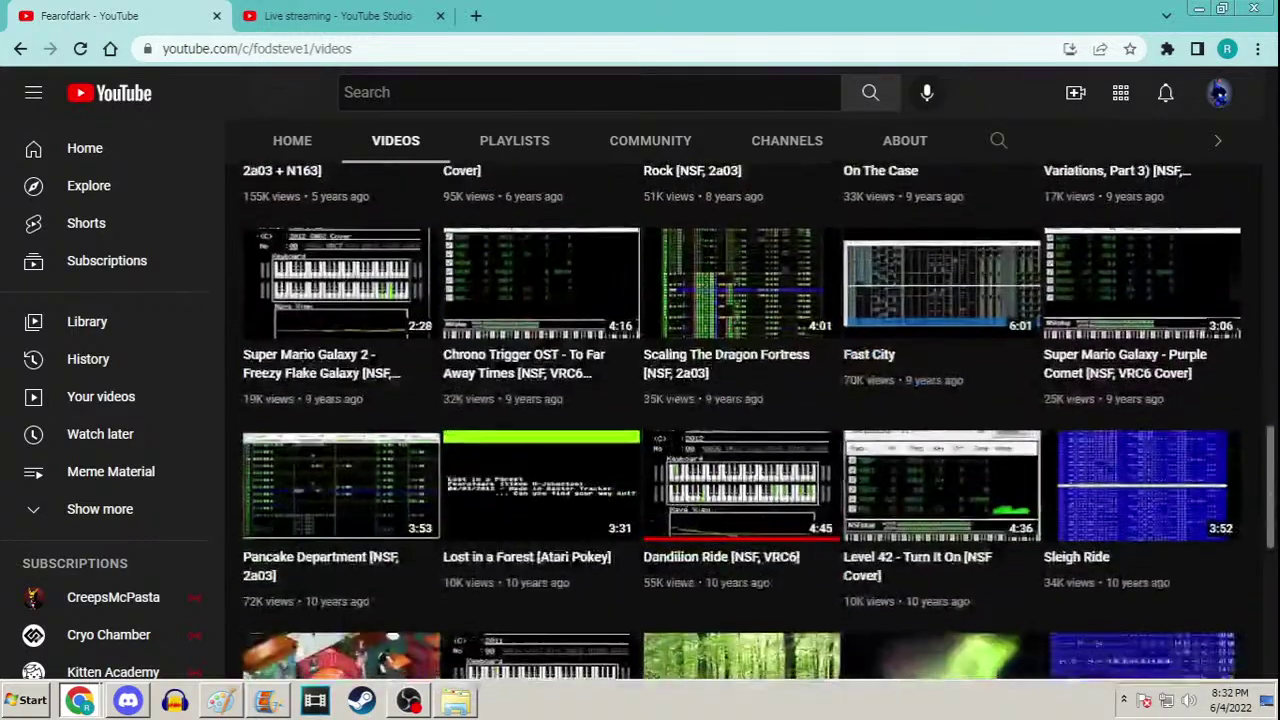
scroll(740, 420, down, 5)
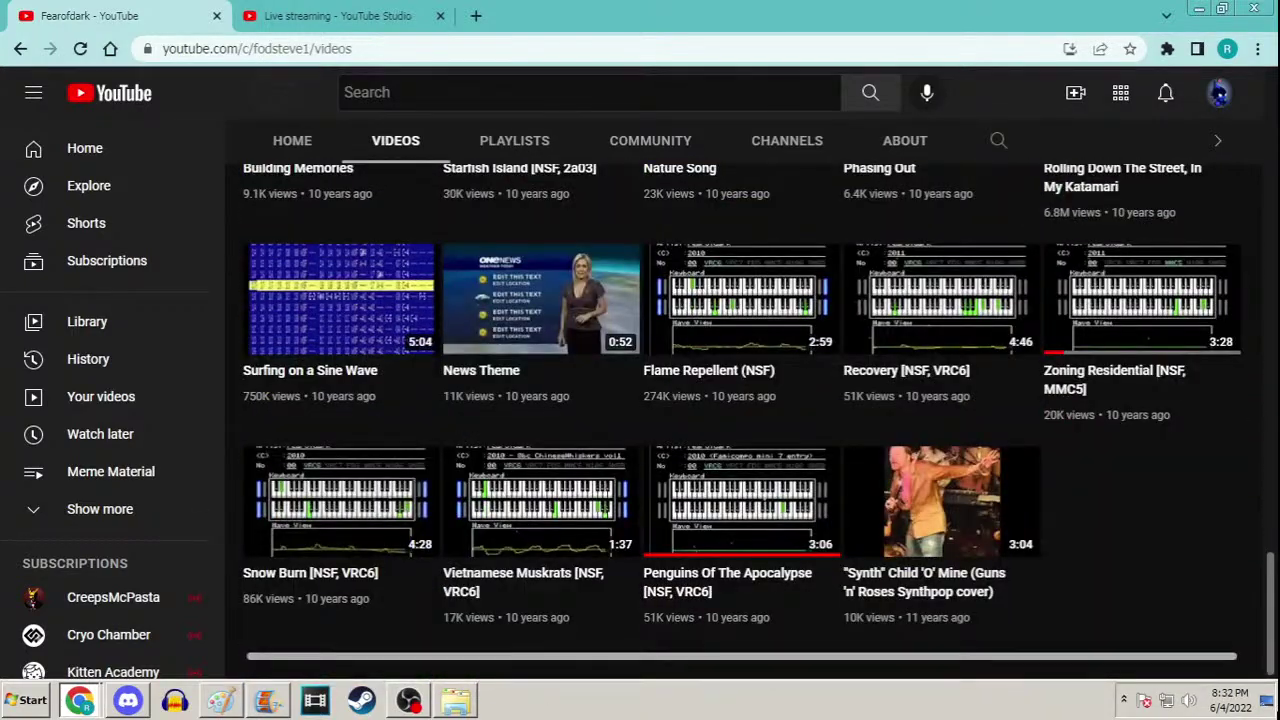
scroll(1250, 600, up, 15)
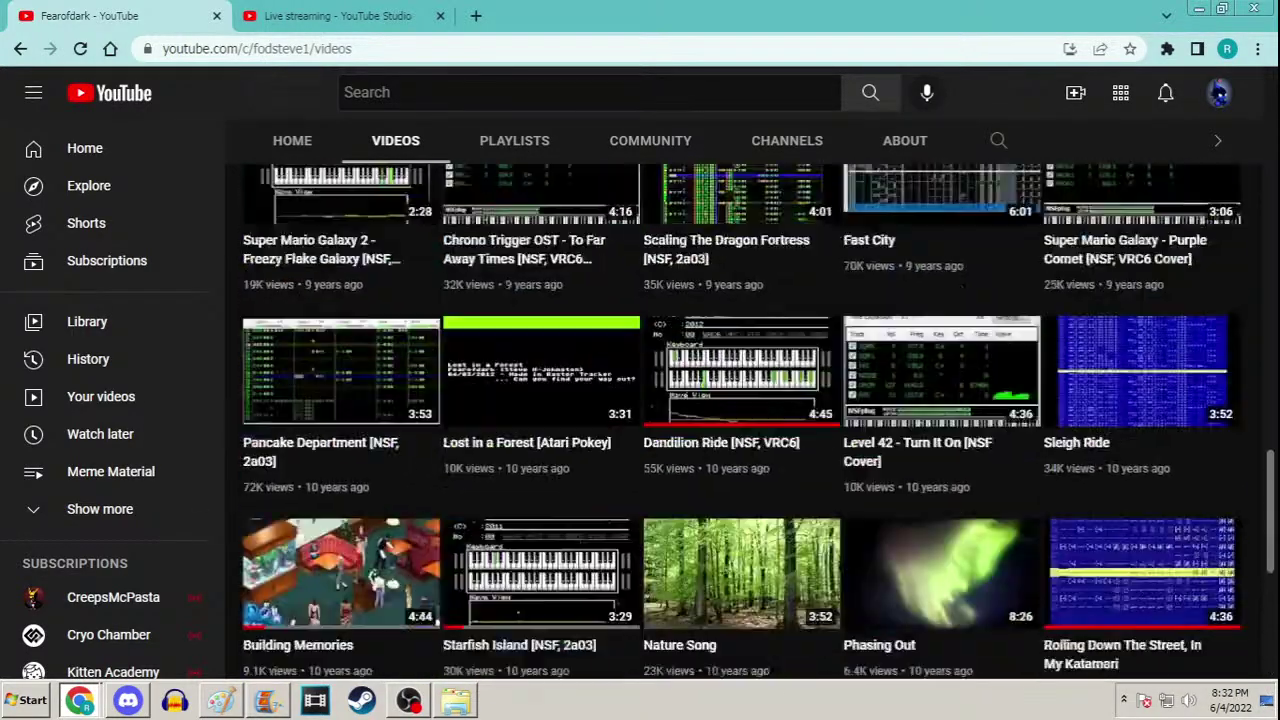
scroll(750, 420, up, 6)
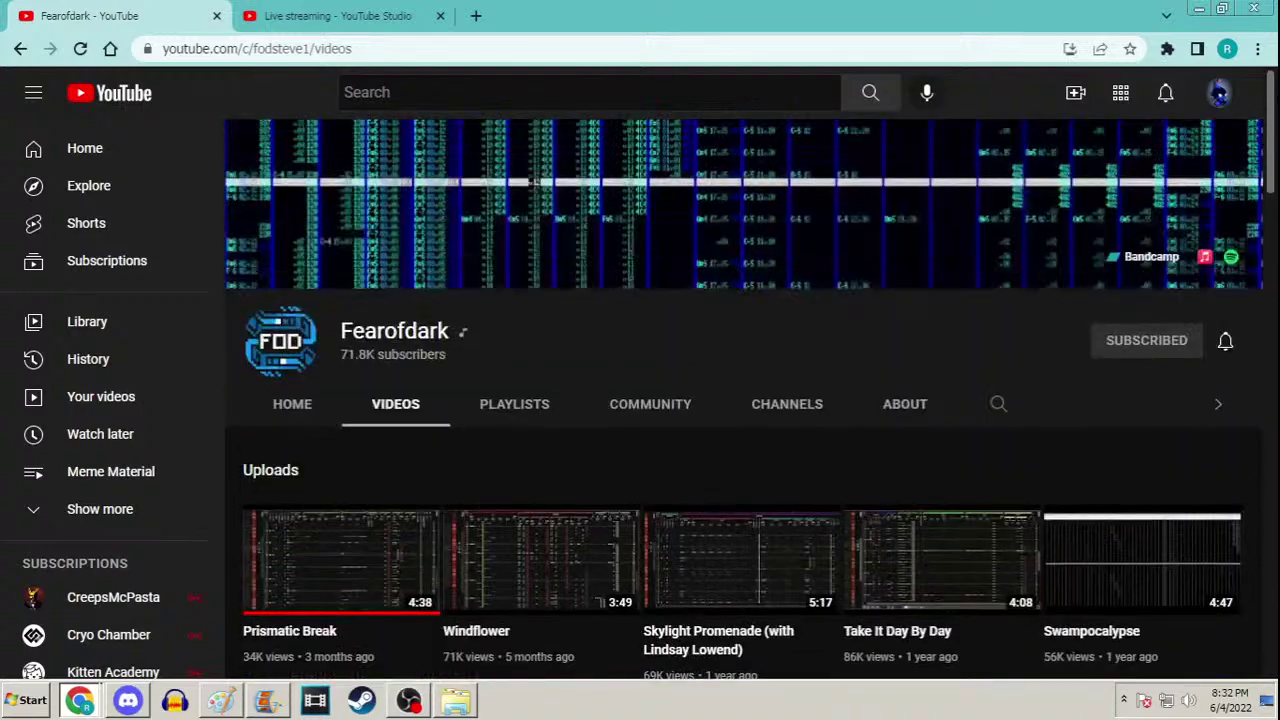
click(305, 416)
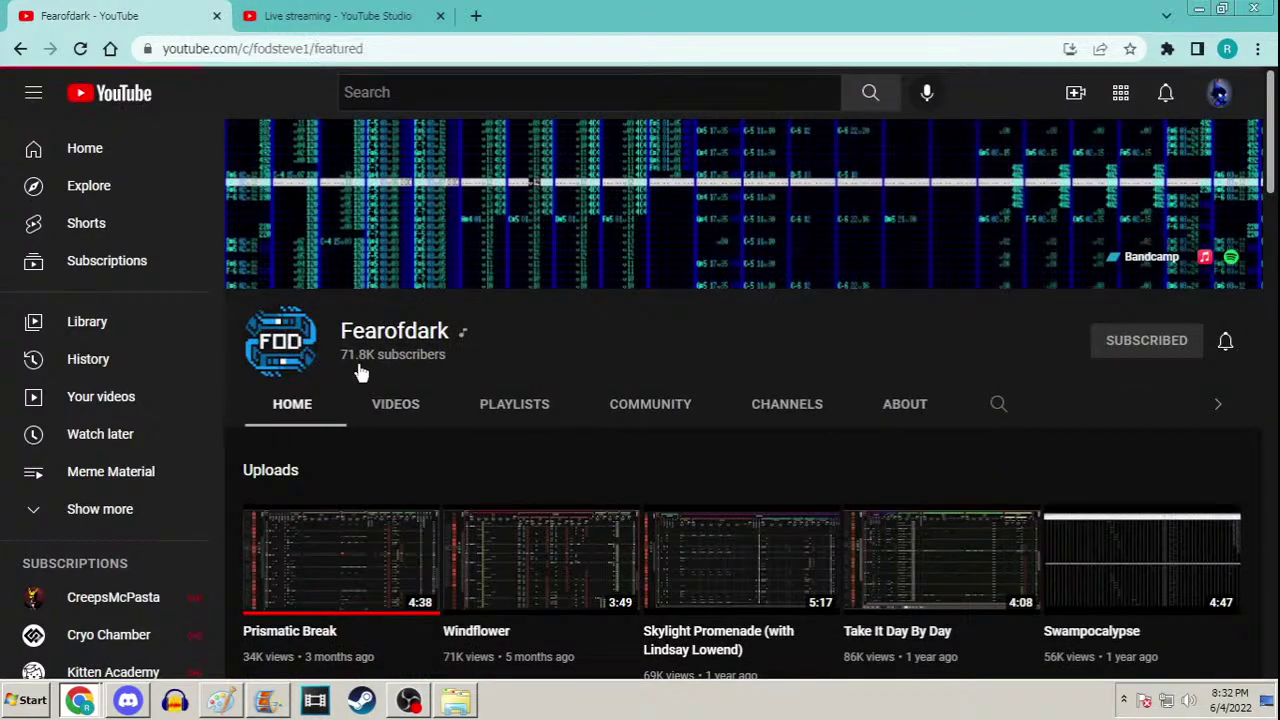
mouse_move(335, 570)
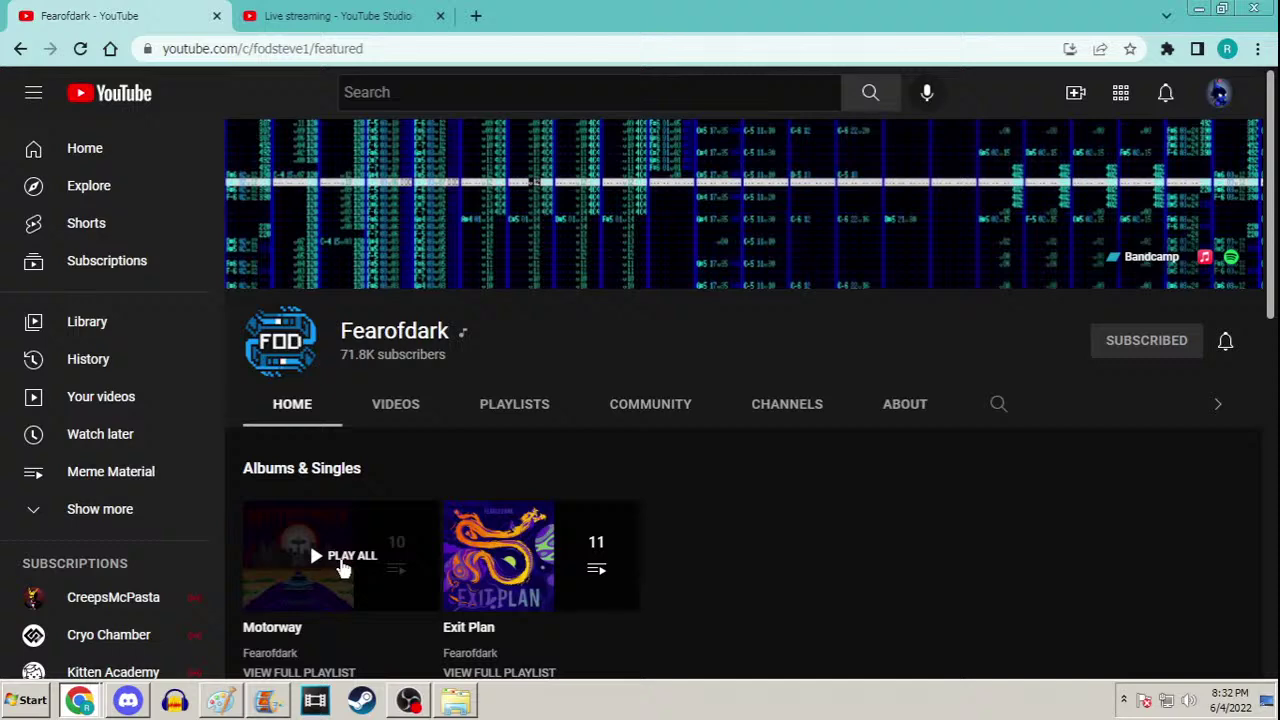
click(341, 562)
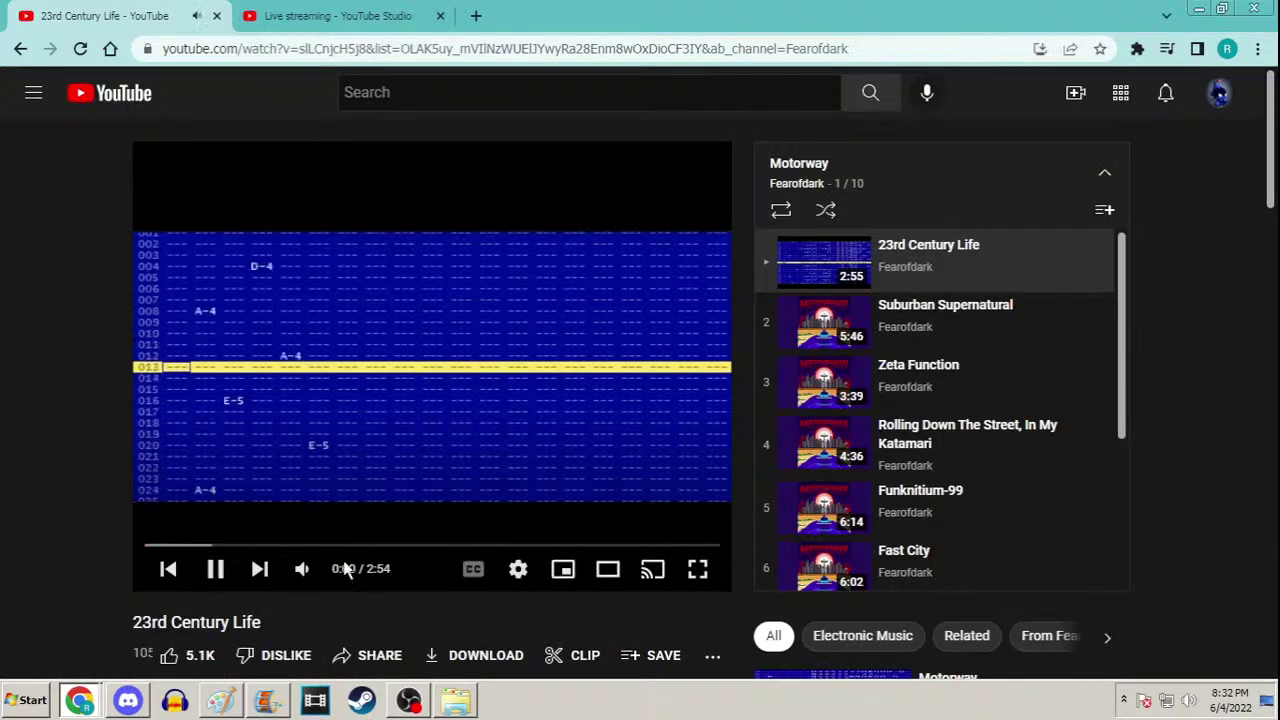
click(830, 210)
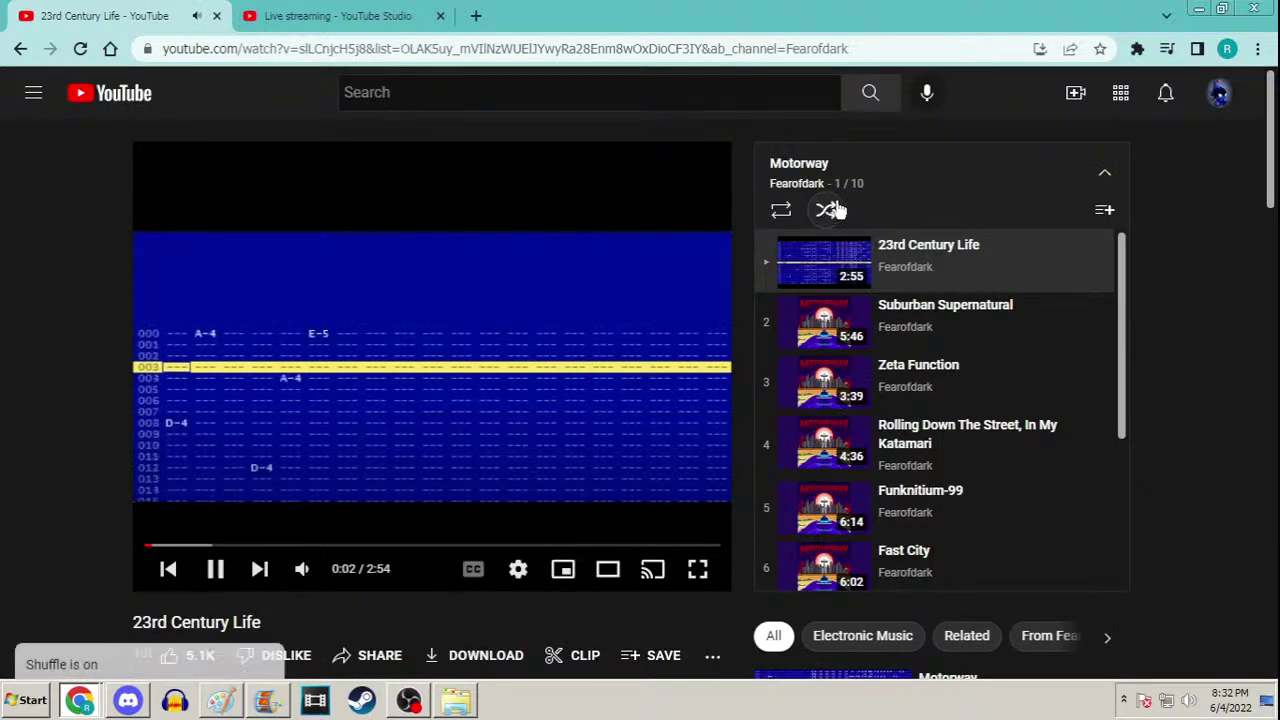
click(1200, 8)
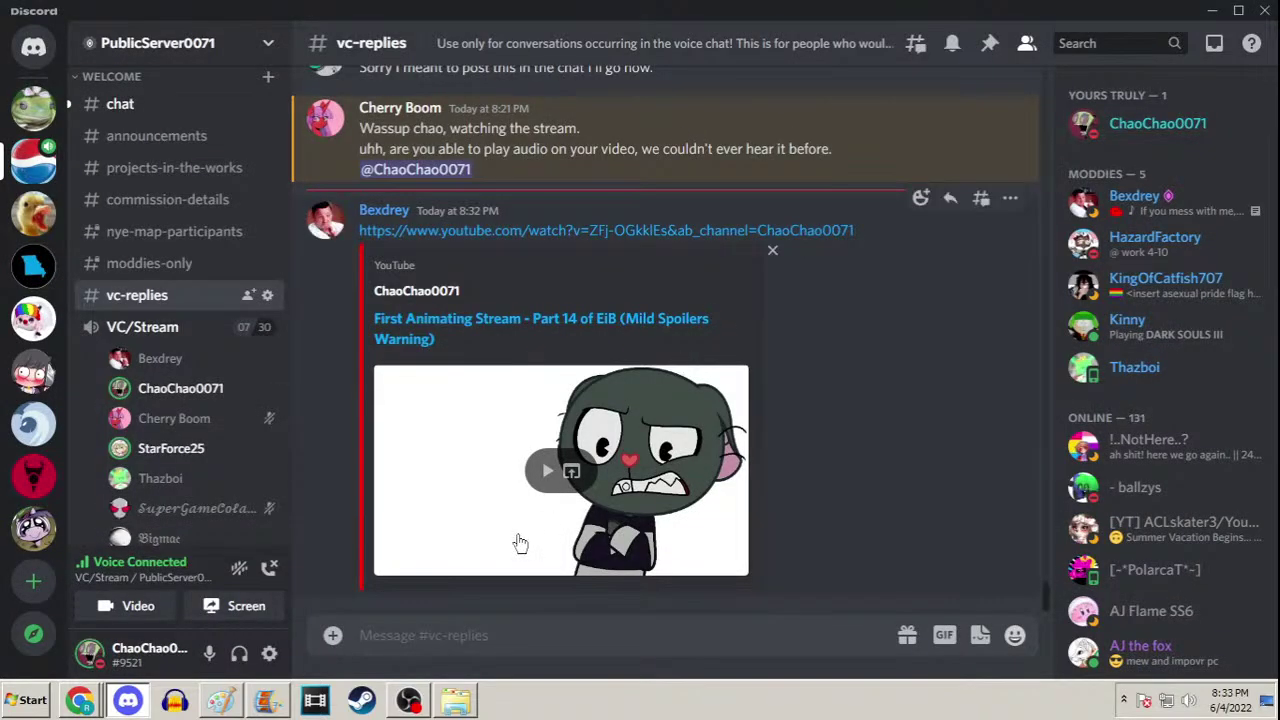
Check the chat channel in Discord, and bring up the 1629 drawing in Paint beside the YouTube live chat
click(158, 112)
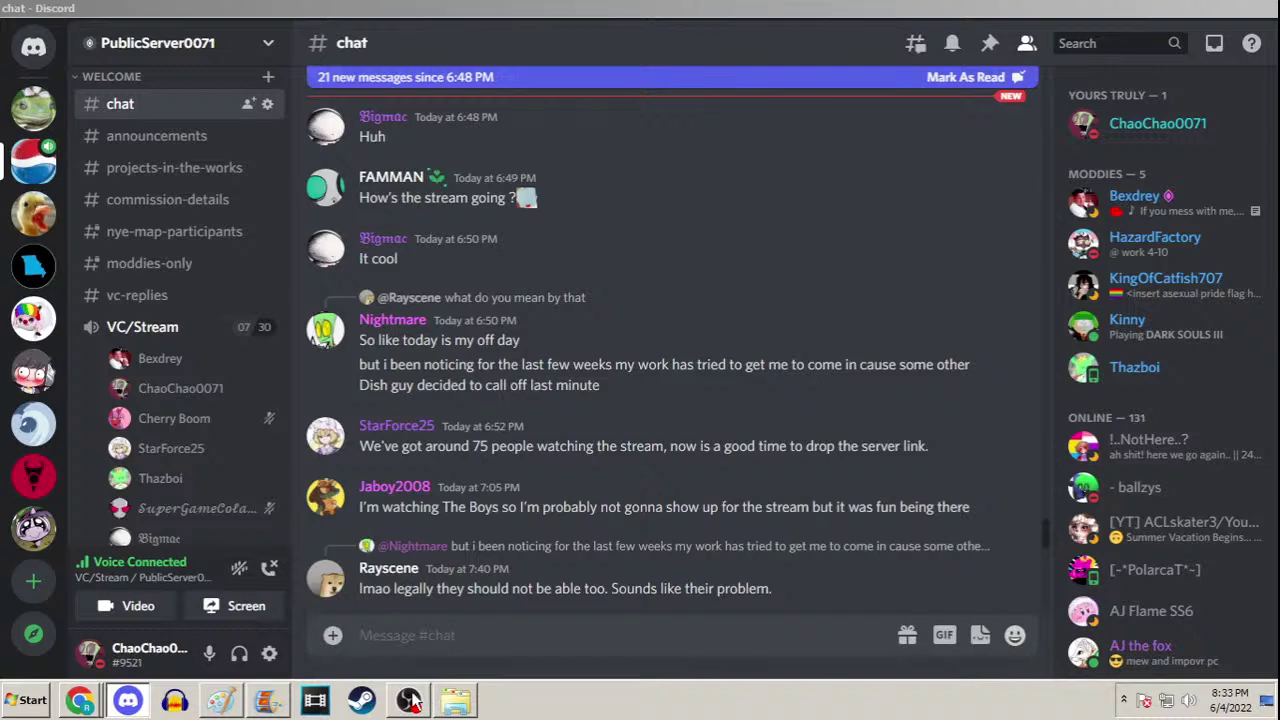
click(224, 700)
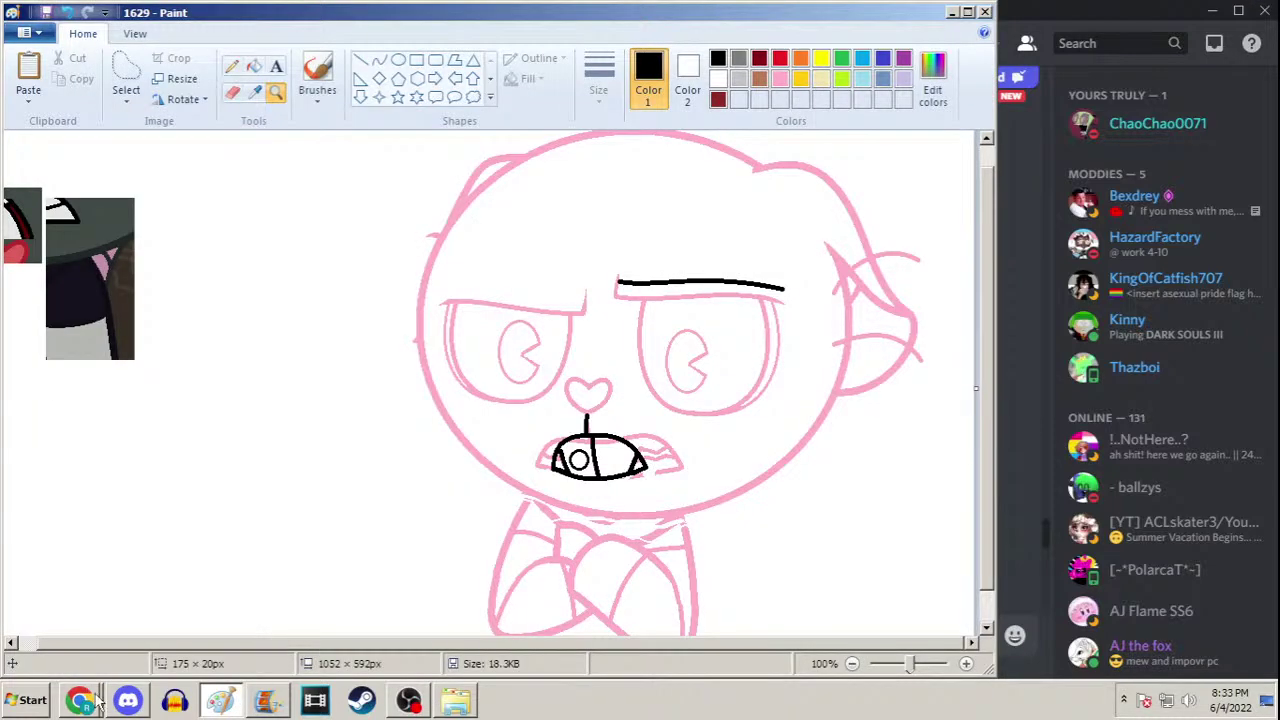
click(84, 701)
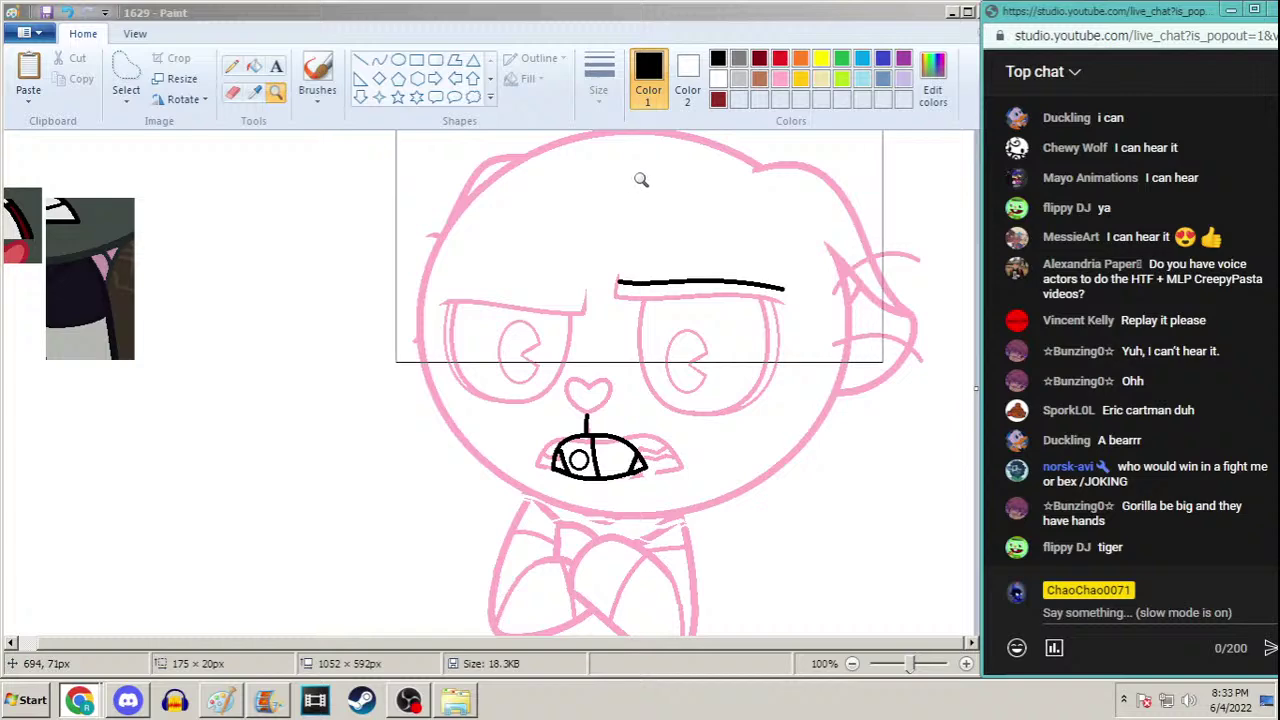
Draw black curves for both sides of the larger eye up to its brow line, about 11 x 52 px and 9 x 24 px
click(385, 63)
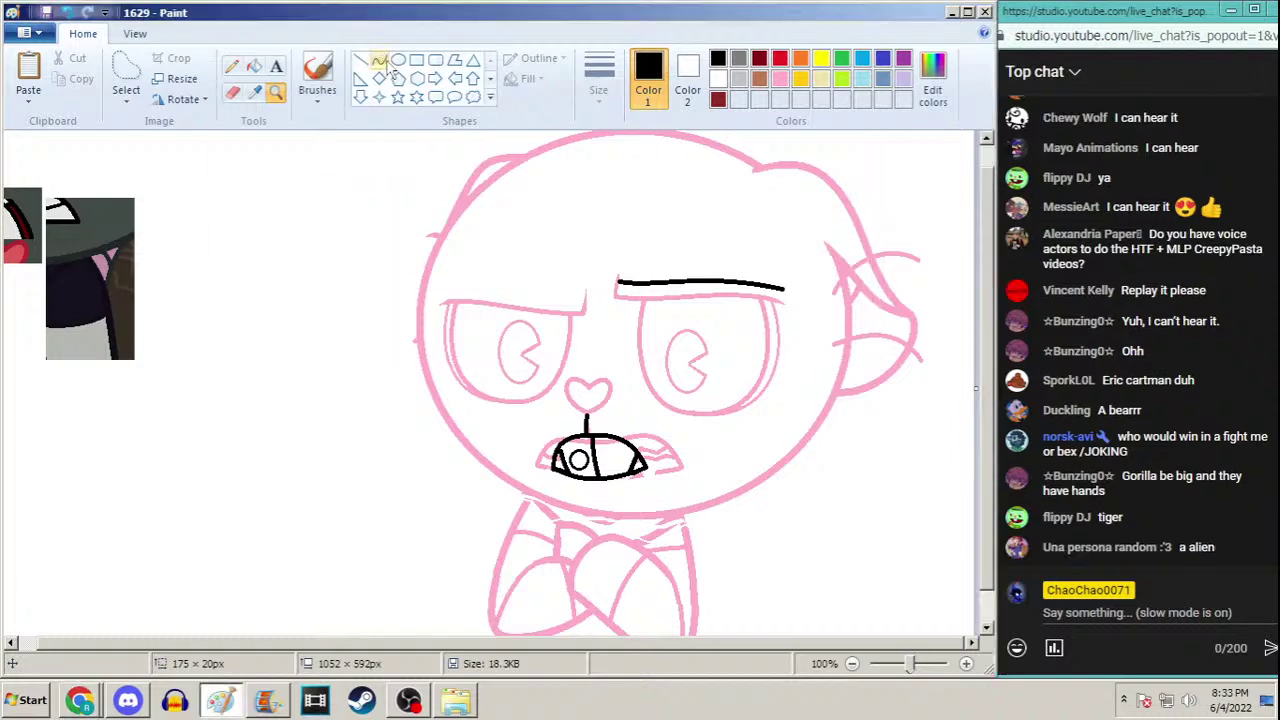
click(663, 346)
click(379, 61)
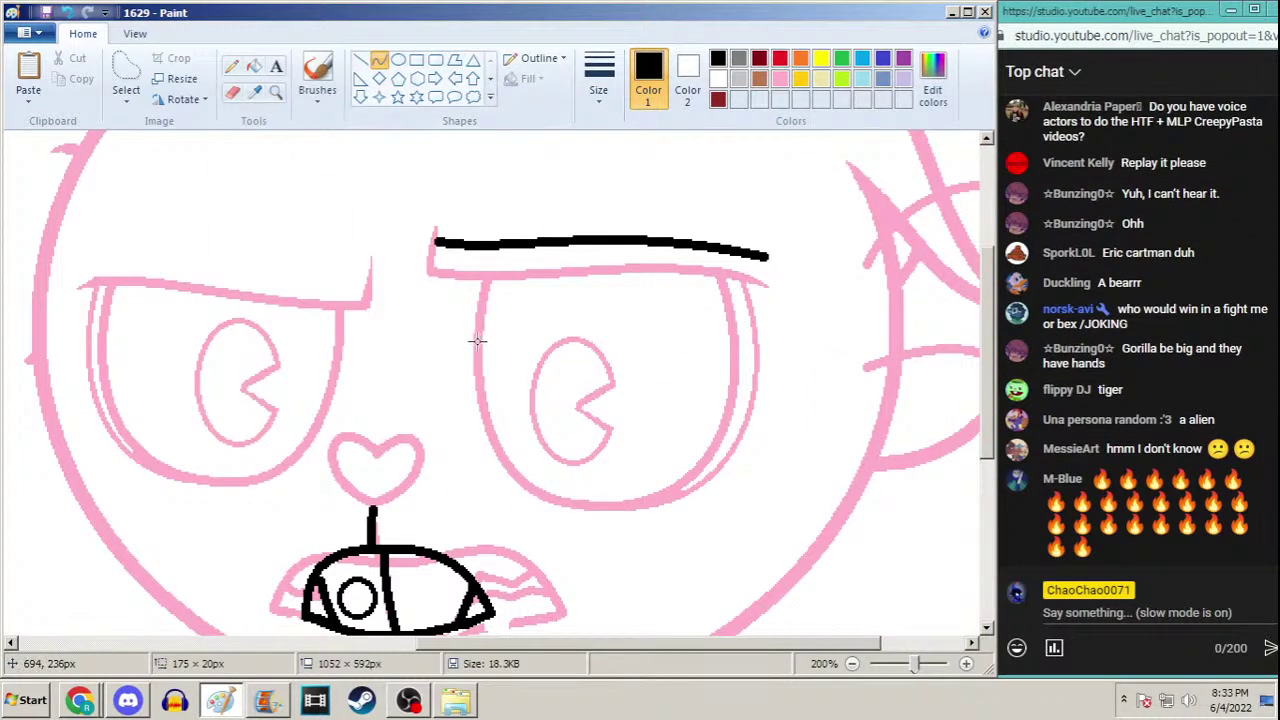
drag(475, 342, 490, 252)
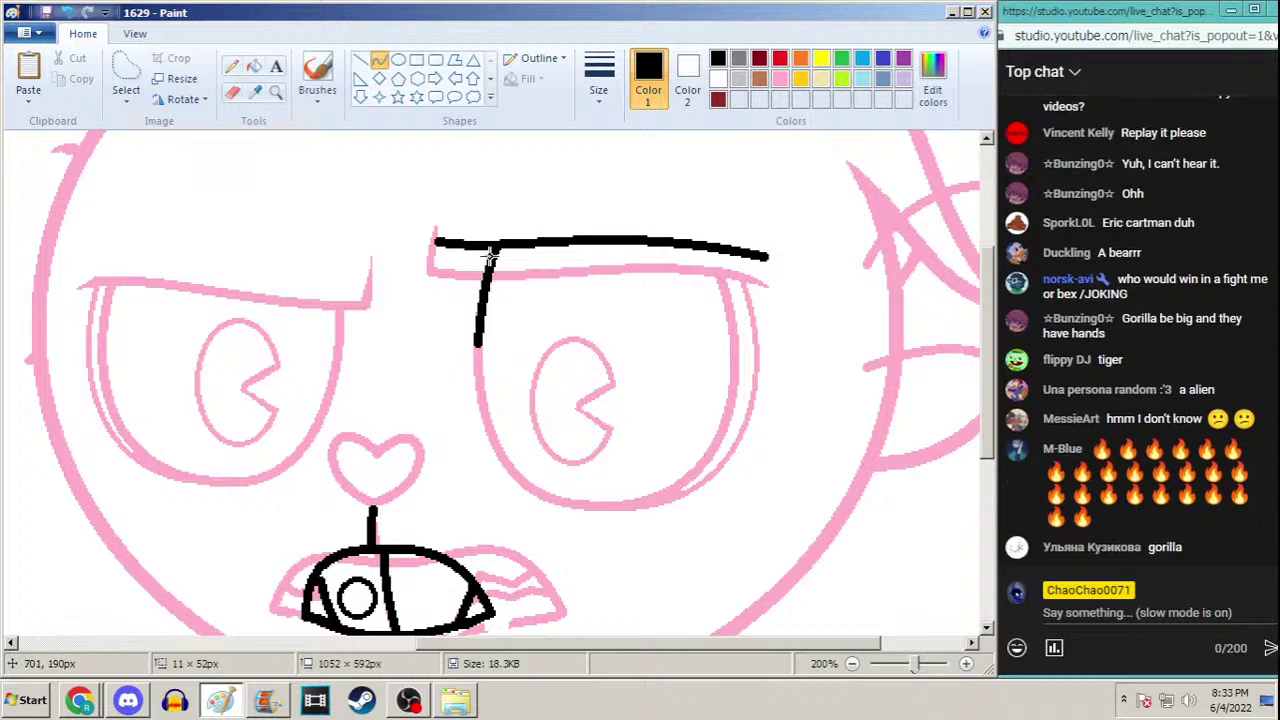
click(724, 289)
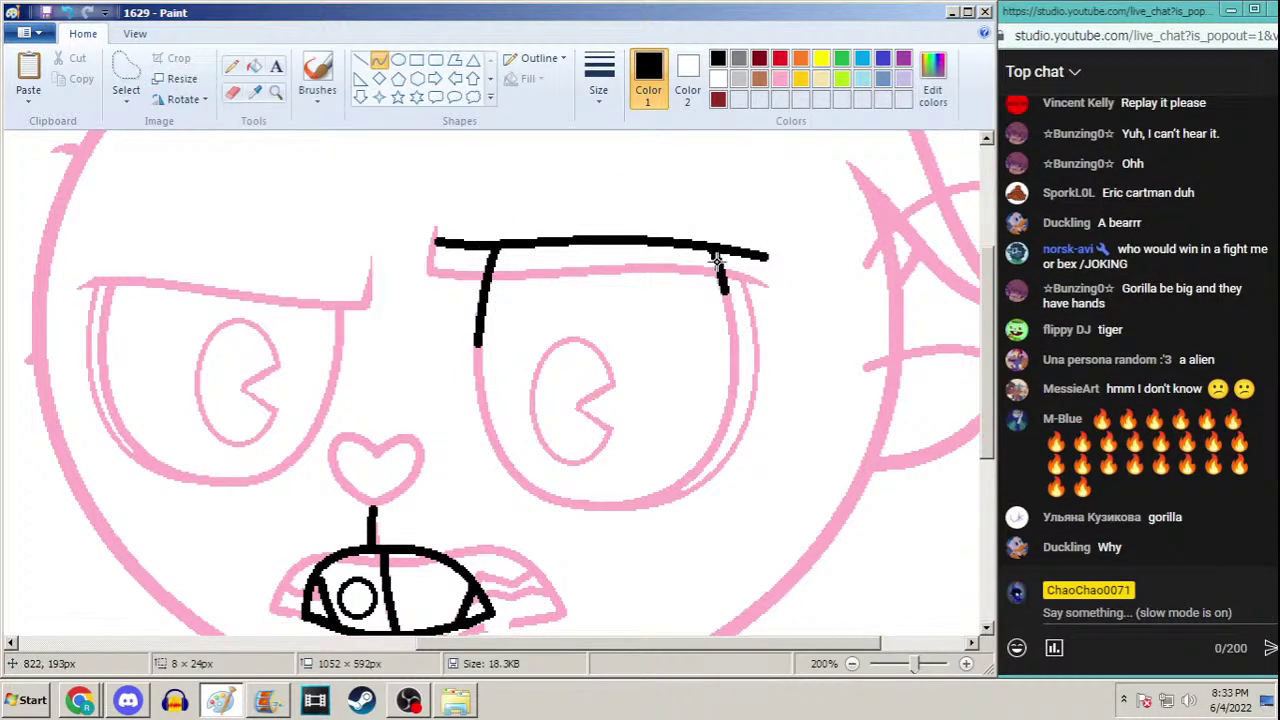
click(707, 245)
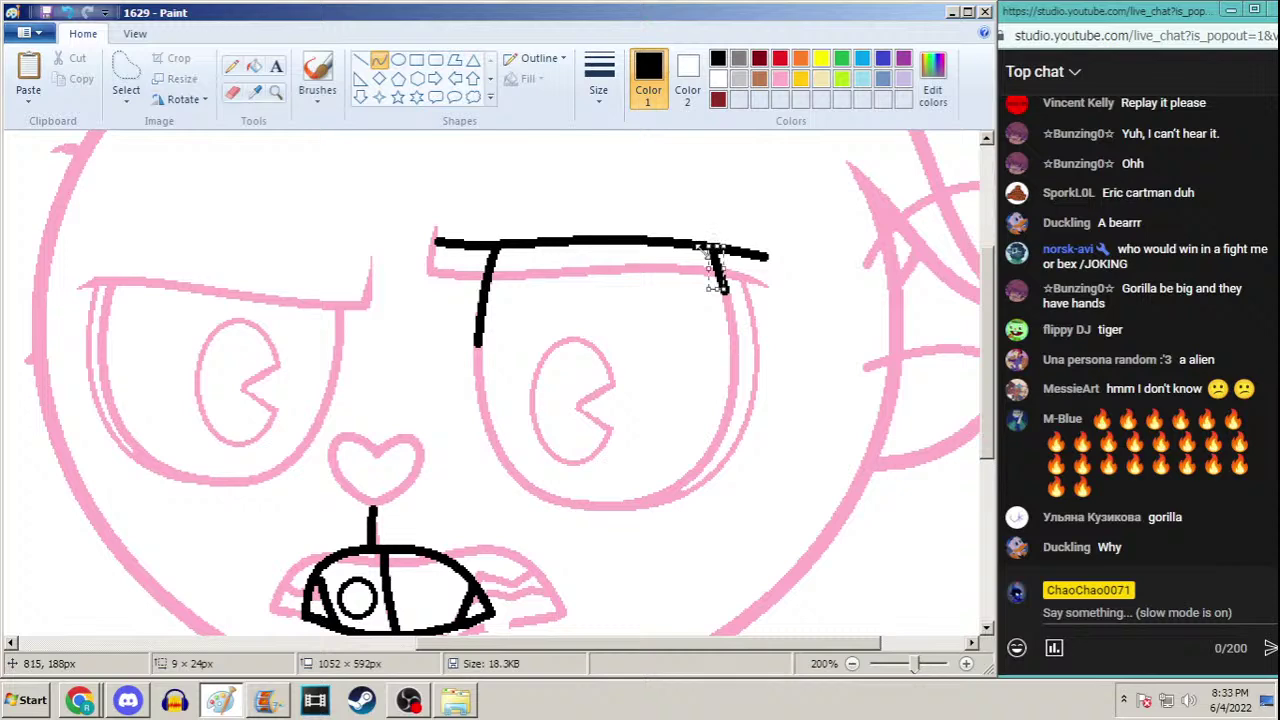
Draw a short upward black pencil stroke at the inner end of the larger eye's brow line, tapering the brow's tips
click(234, 67)
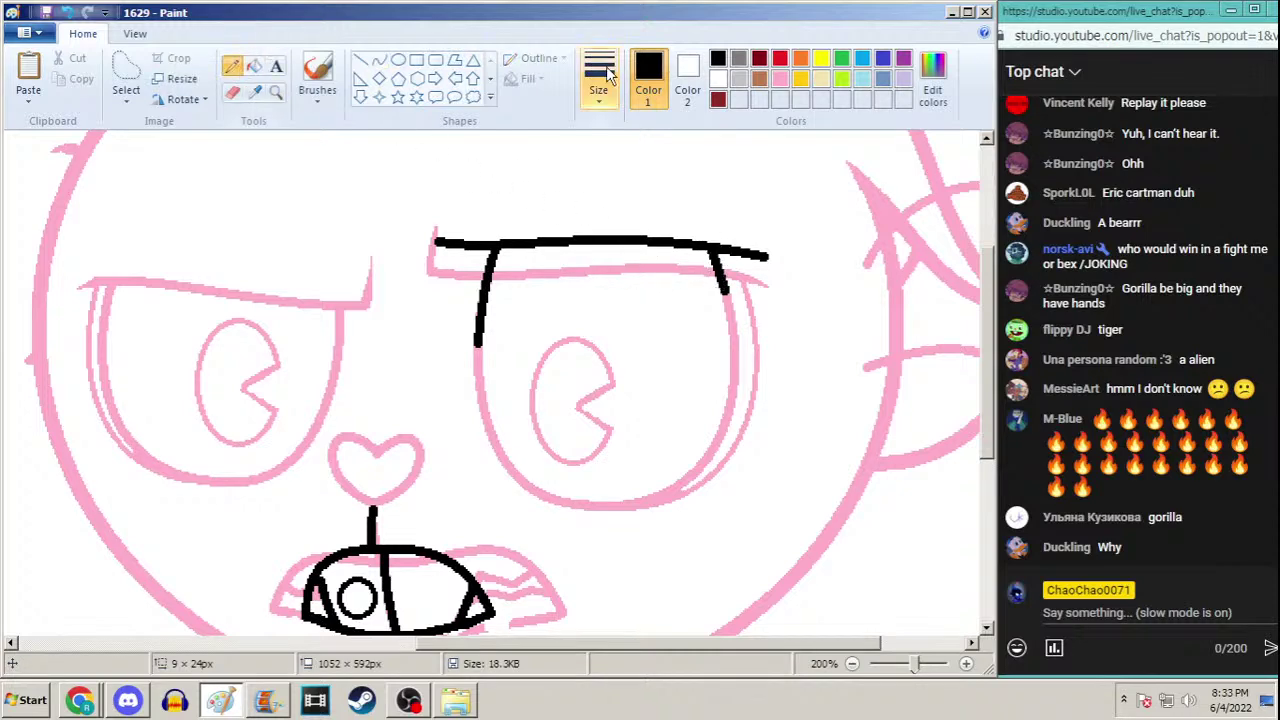
click(598, 75)
click(594, 214)
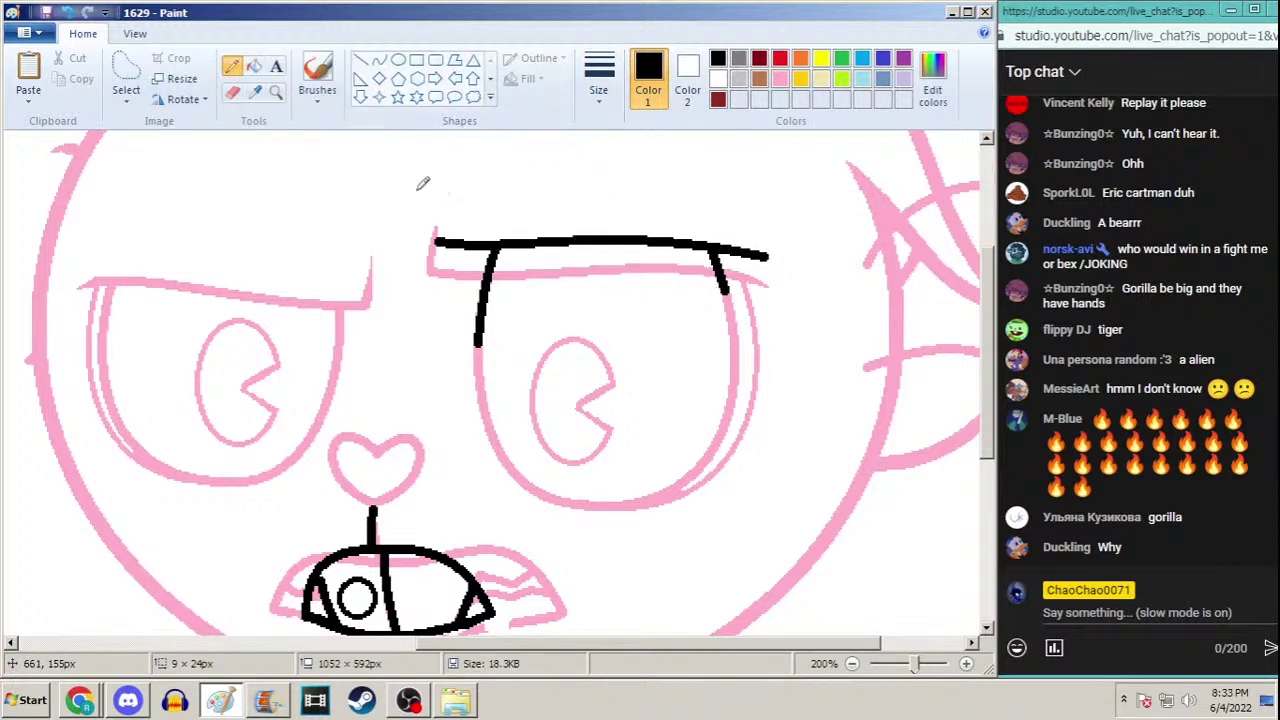
click(1275, 420)
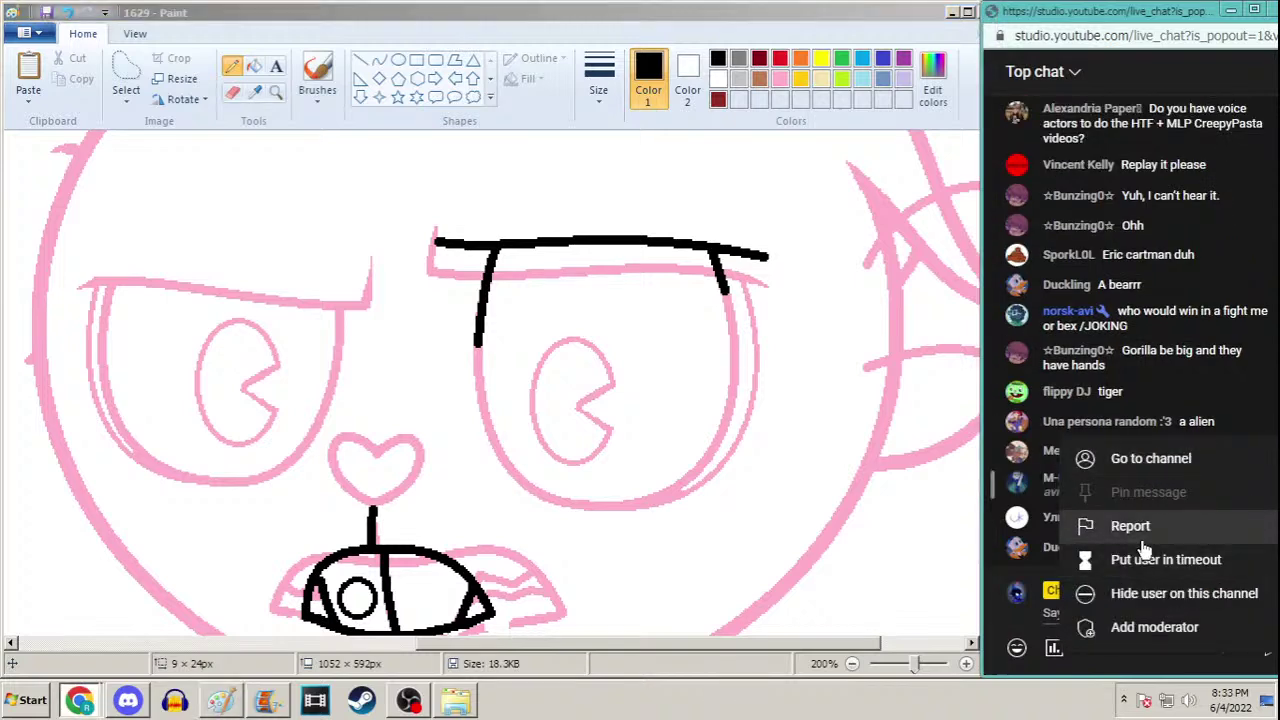
click(1175, 375)
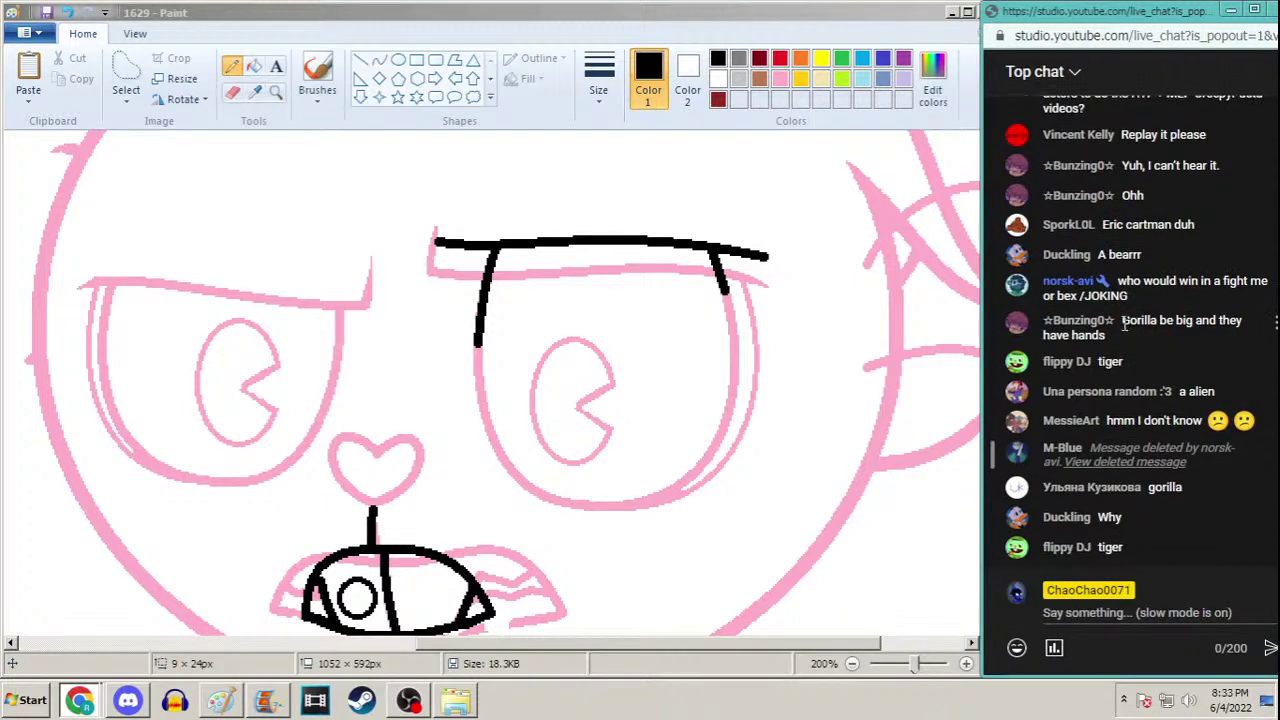
click(243, 70)
click(599, 75)
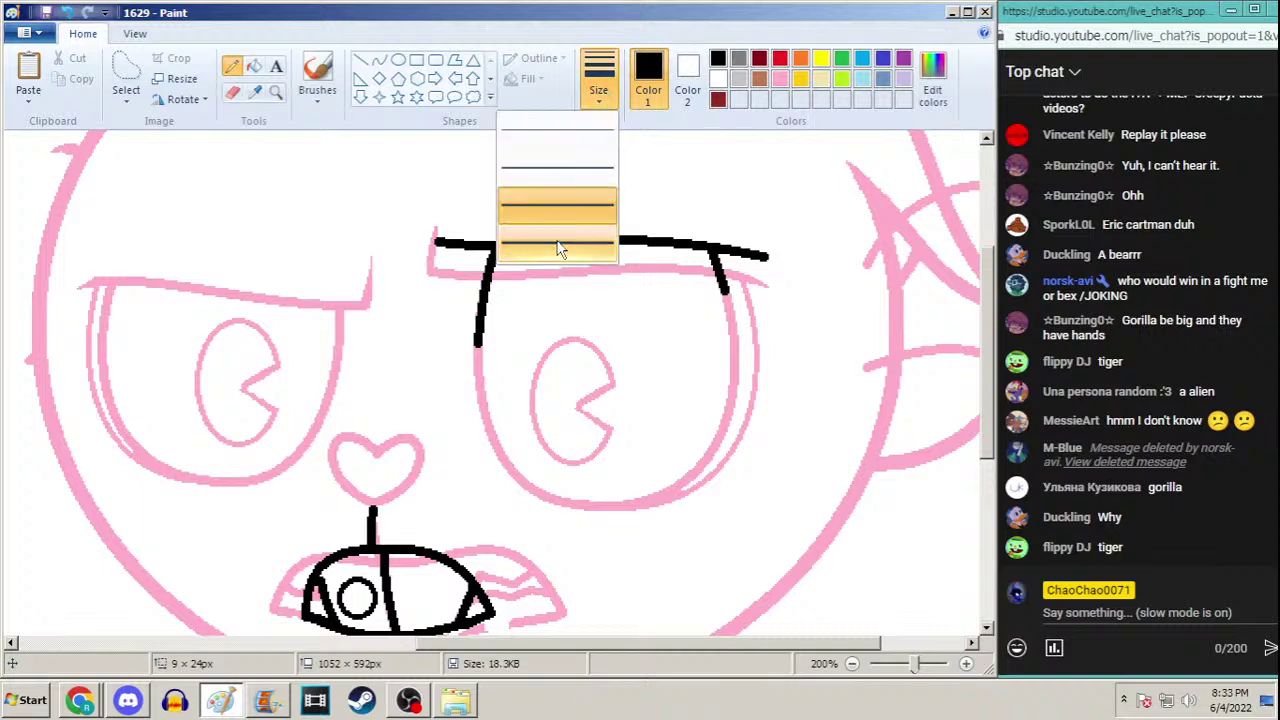
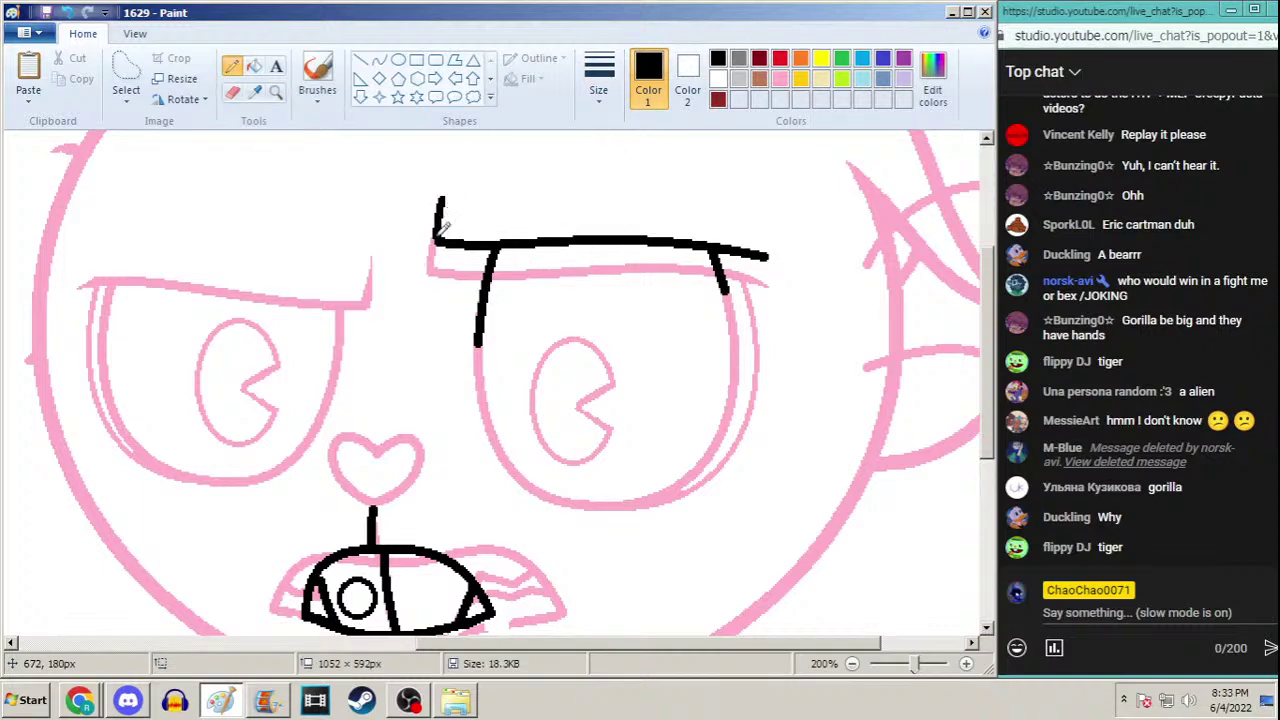
key(ctrl+z)
Draw a thinner black curve, about 7 x 20 px, from the larger eye's outer rim line up to the brow
click(378, 60)
click(590, 92)
click(557, 168)
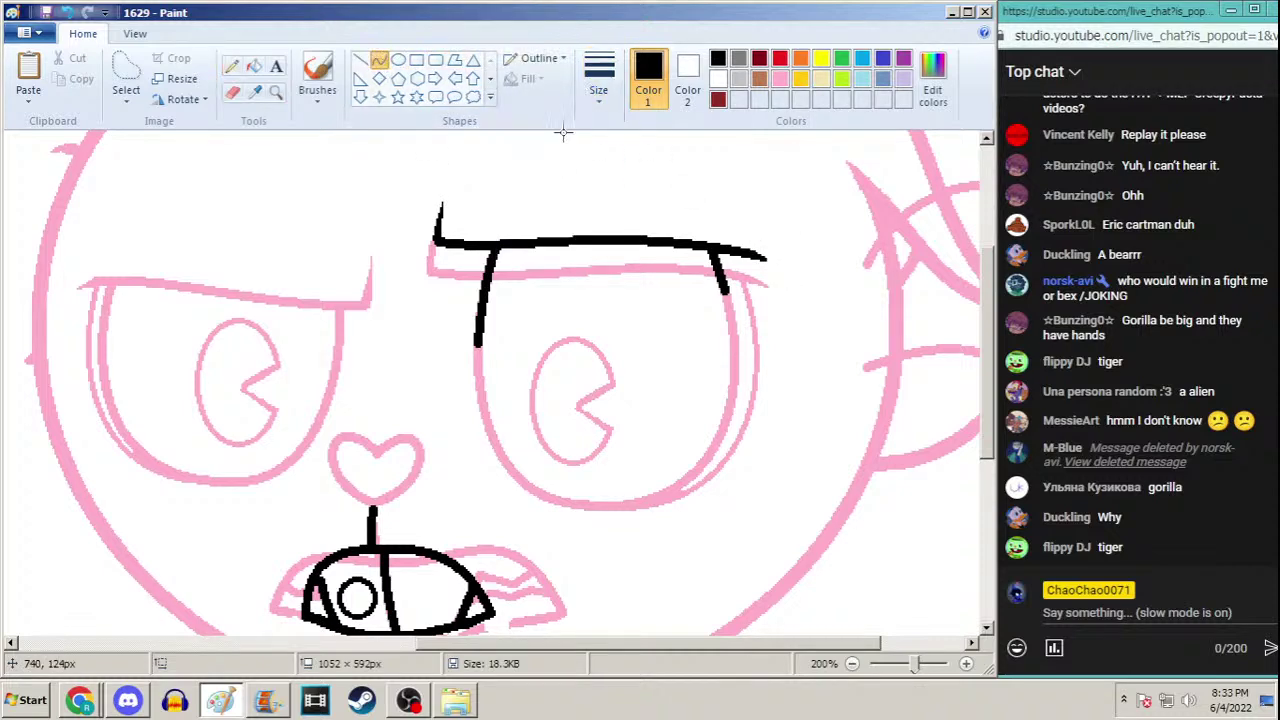
drag(743, 283, 735, 253)
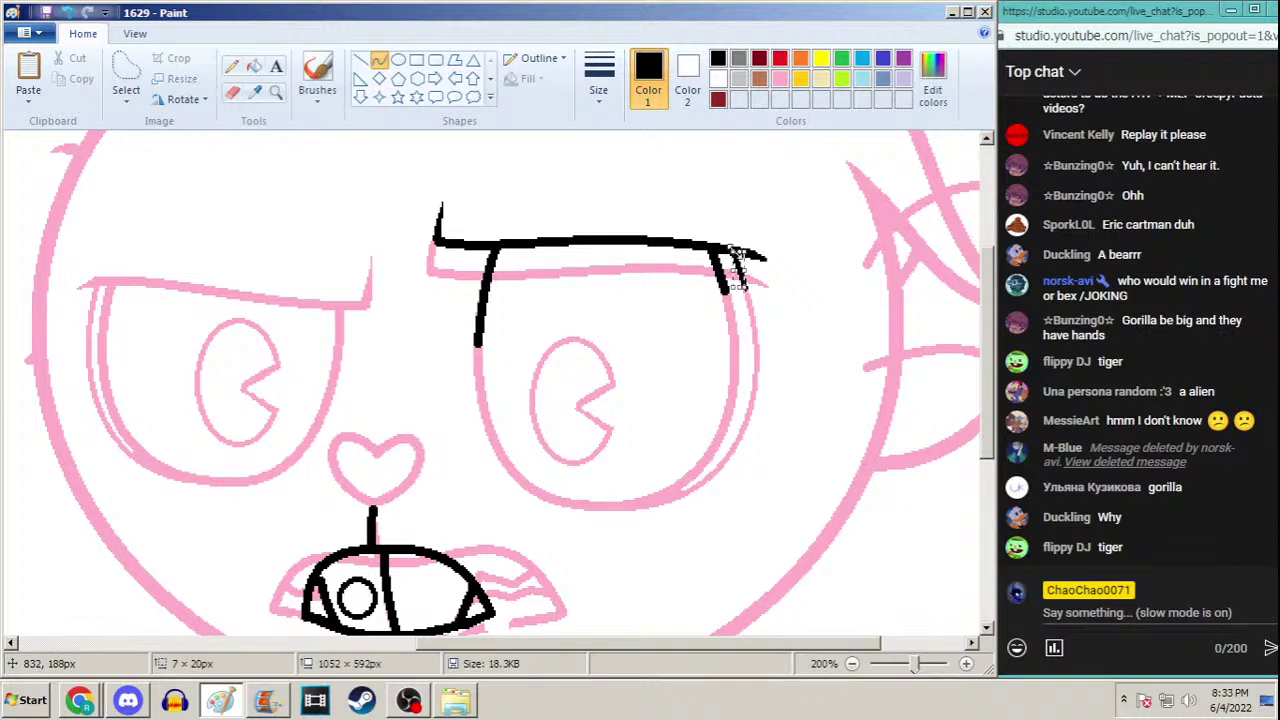
Finish the thin rim curve, then recolour the larger eye's pink outline, outer rim and pupil outline with black fill
click(768, 229)
click(770, 229)
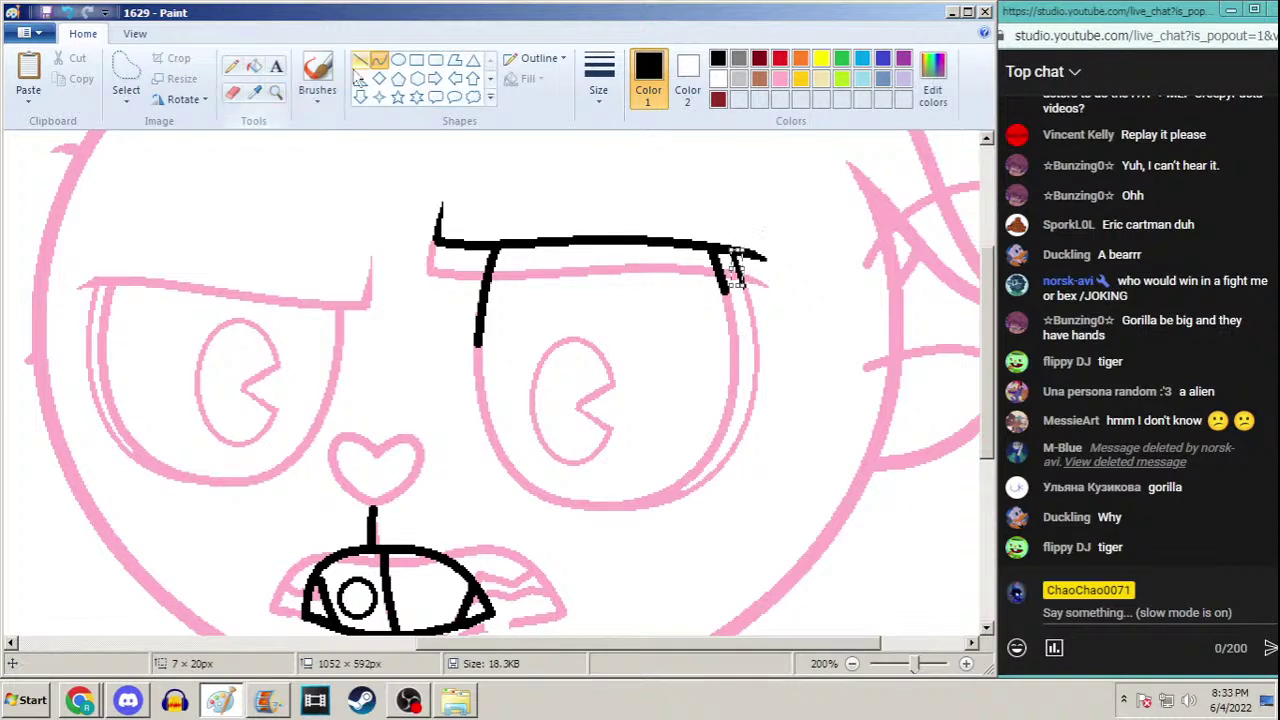
click(598, 88)
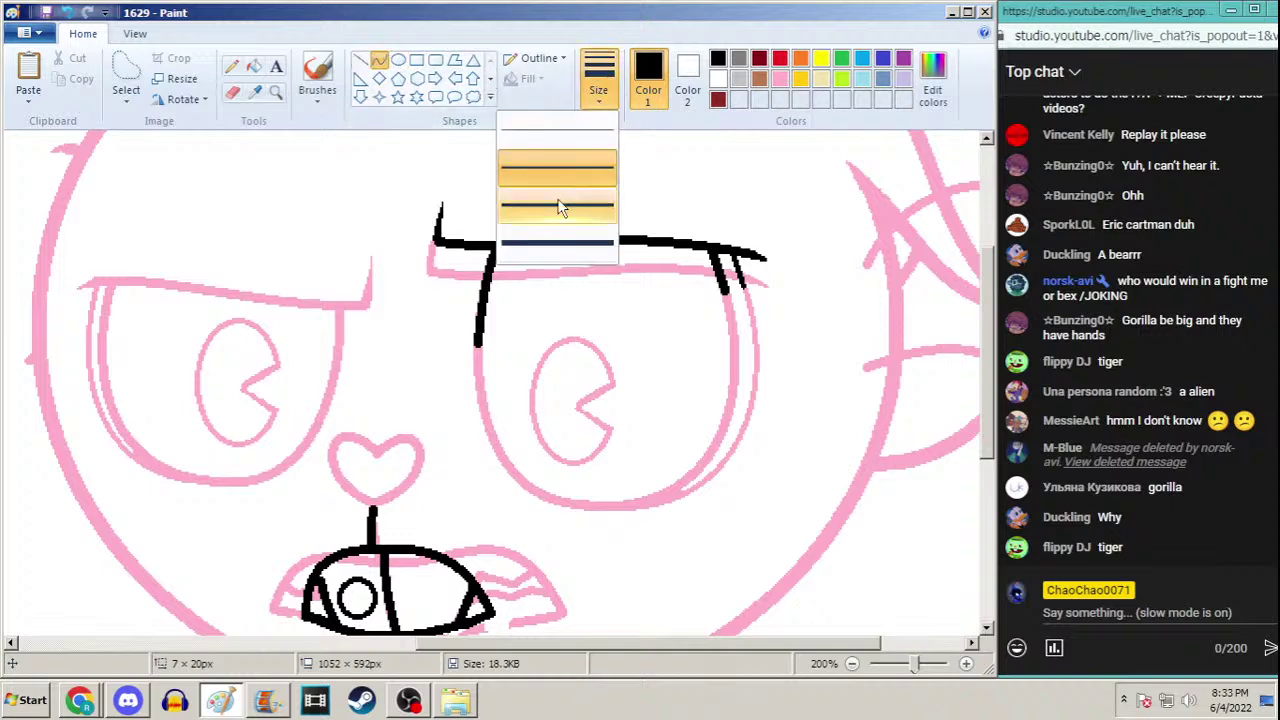
click(560, 206)
click(254, 66)
click(484, 383)
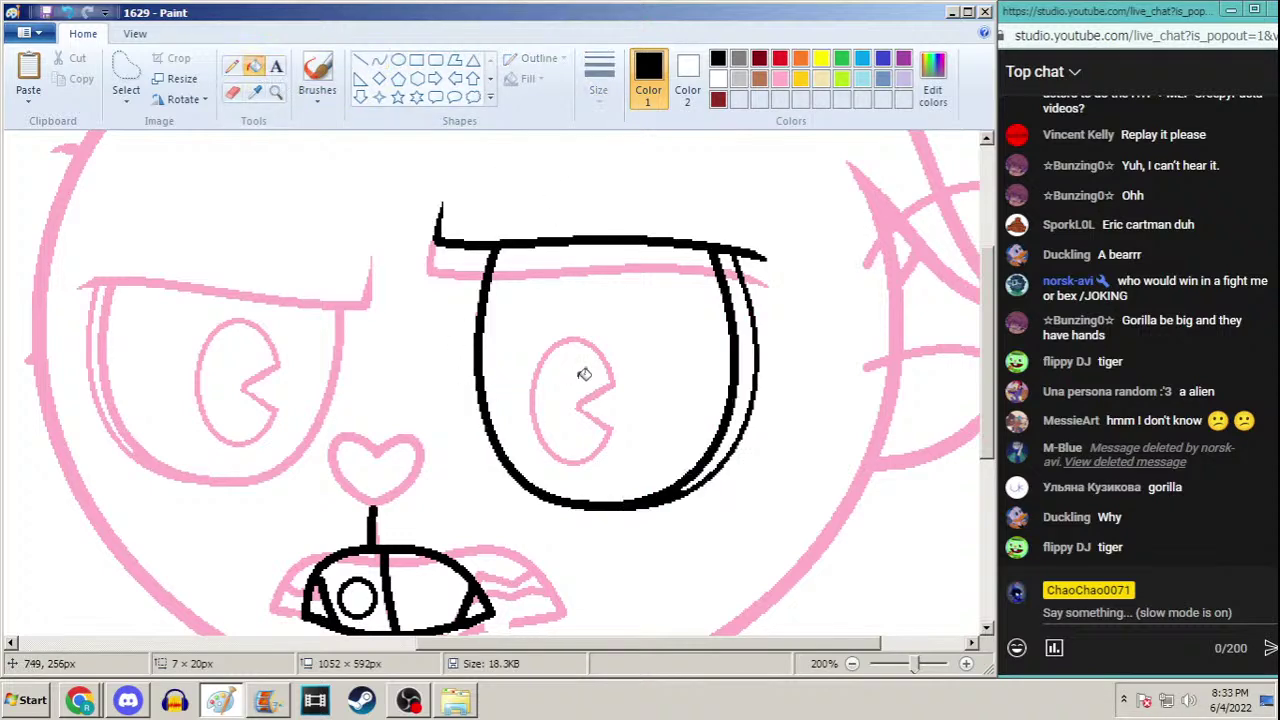
click(604, 353)
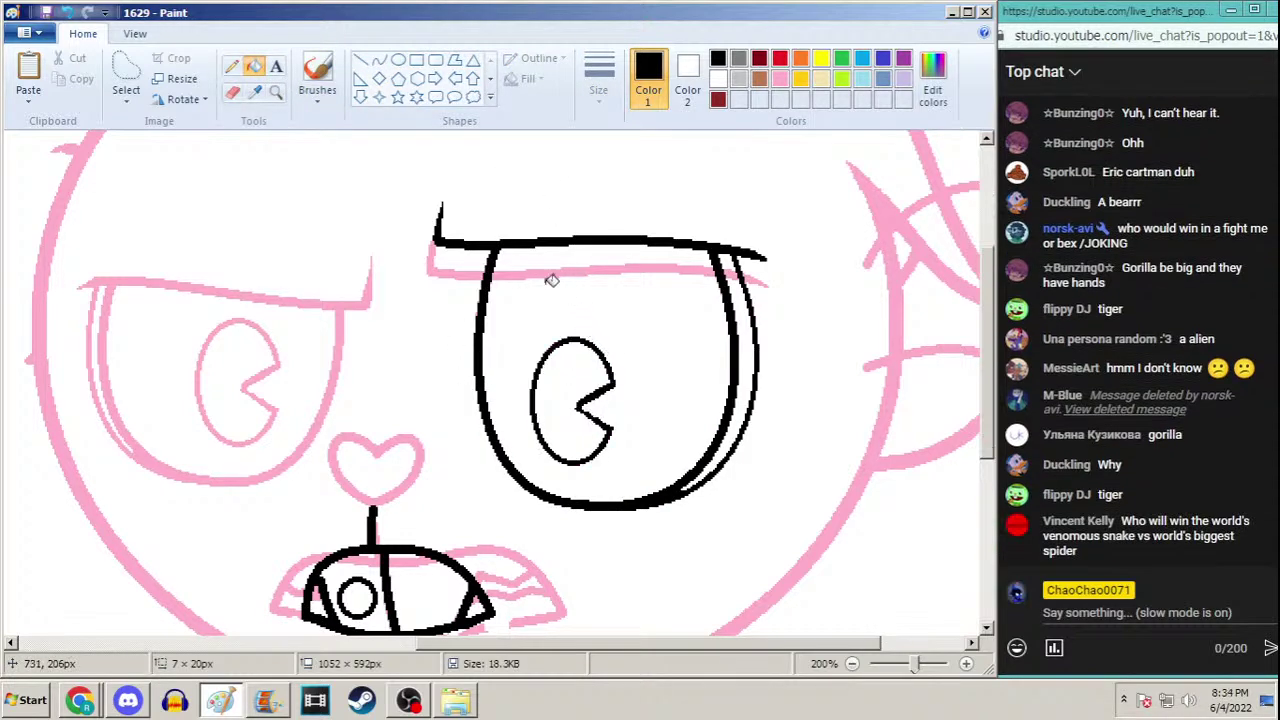
Refine the outer tip of the larger eye's brow line with a thinner pencil
click(231, 66)
click(598, 88)
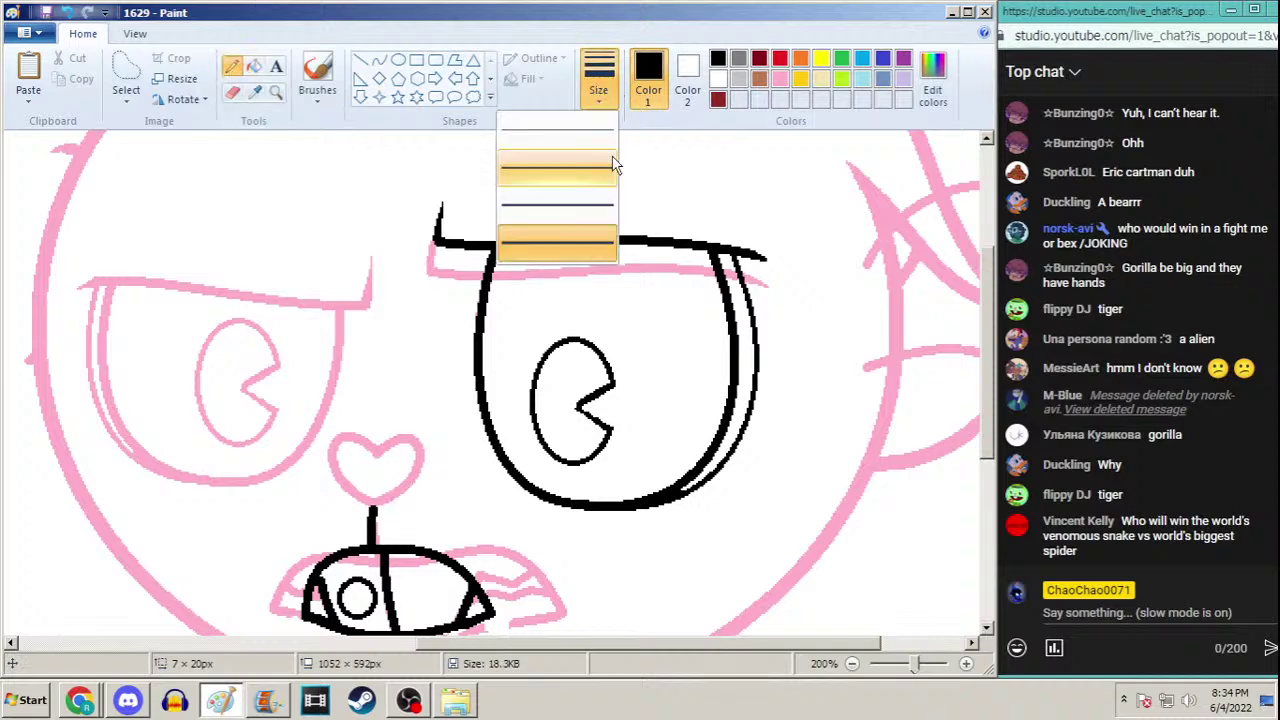
click(590, 170)
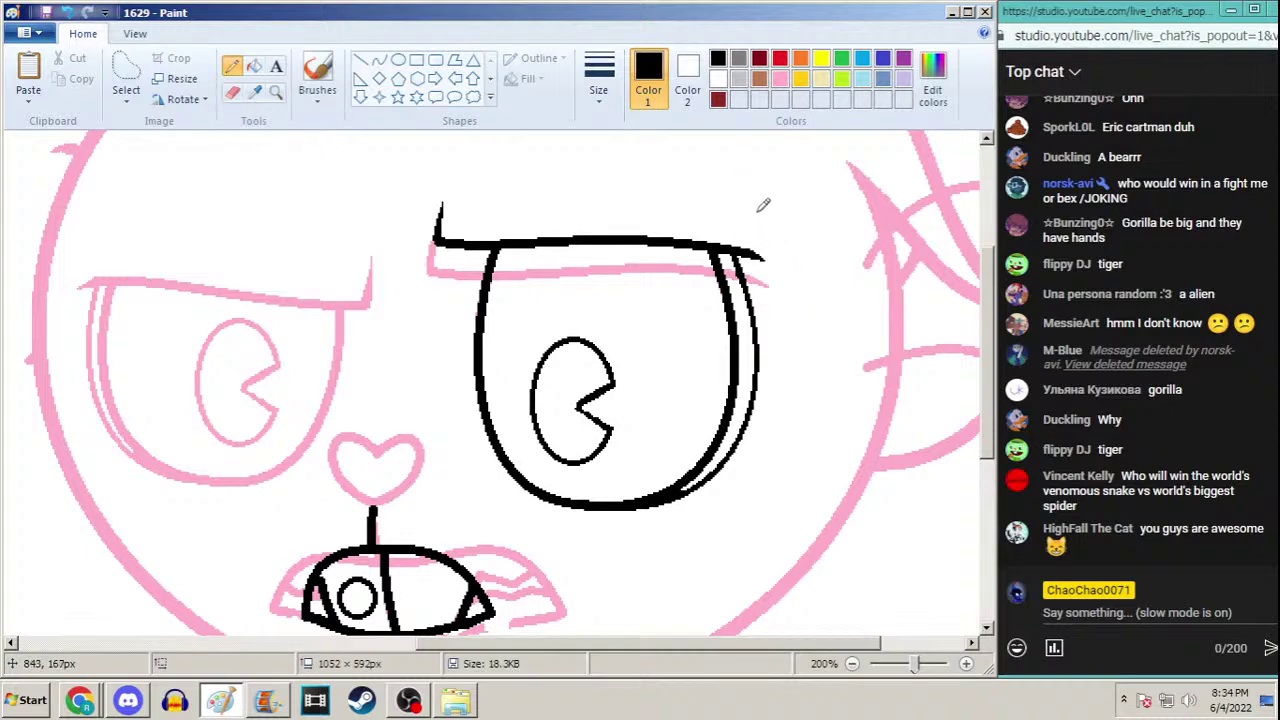
Draw a thick black curve for the smaller eye's brow line just above the pink one, about 154 x 21 px
click(379, 60)
click(598, 90)
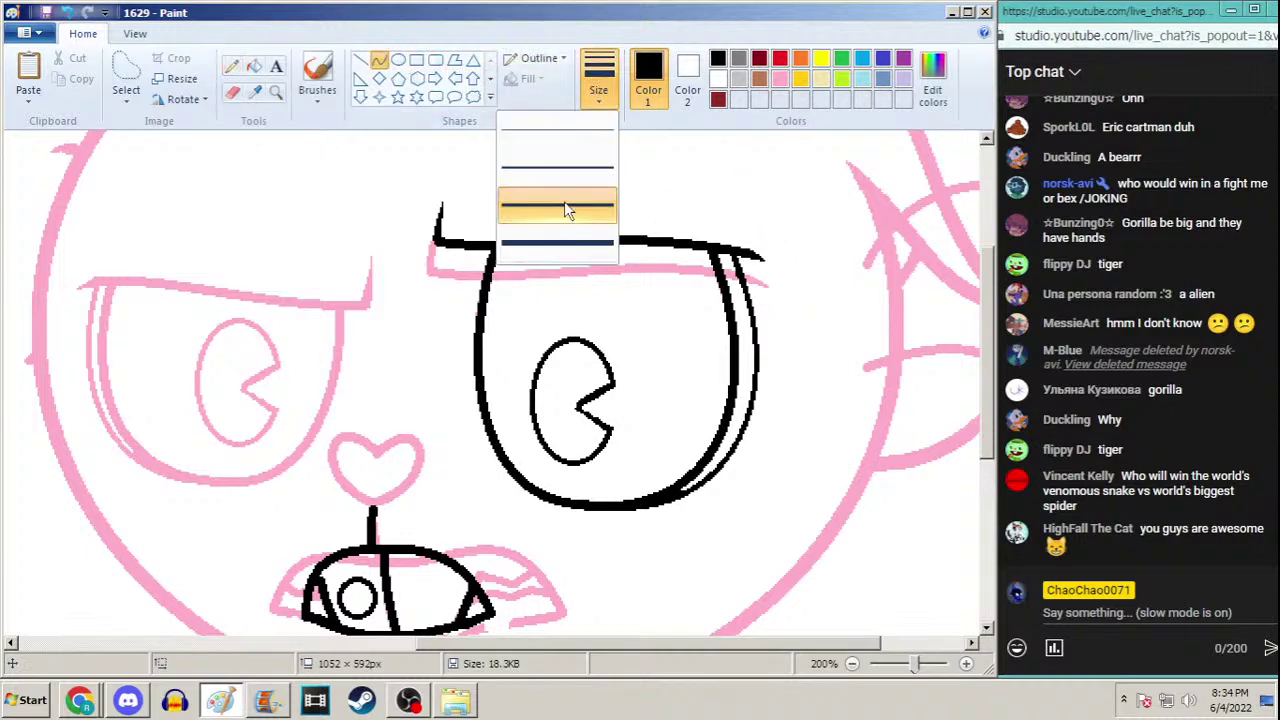
click(564, 209)
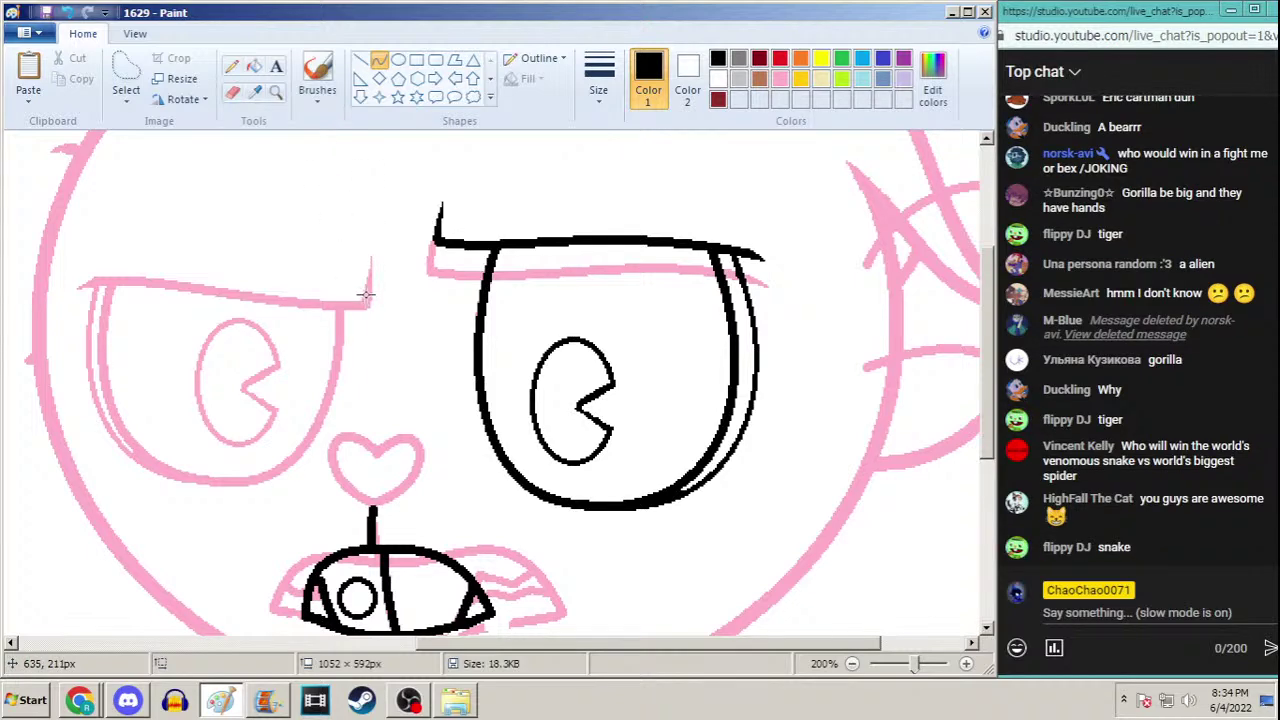
drag(367, 293, 78, 280)
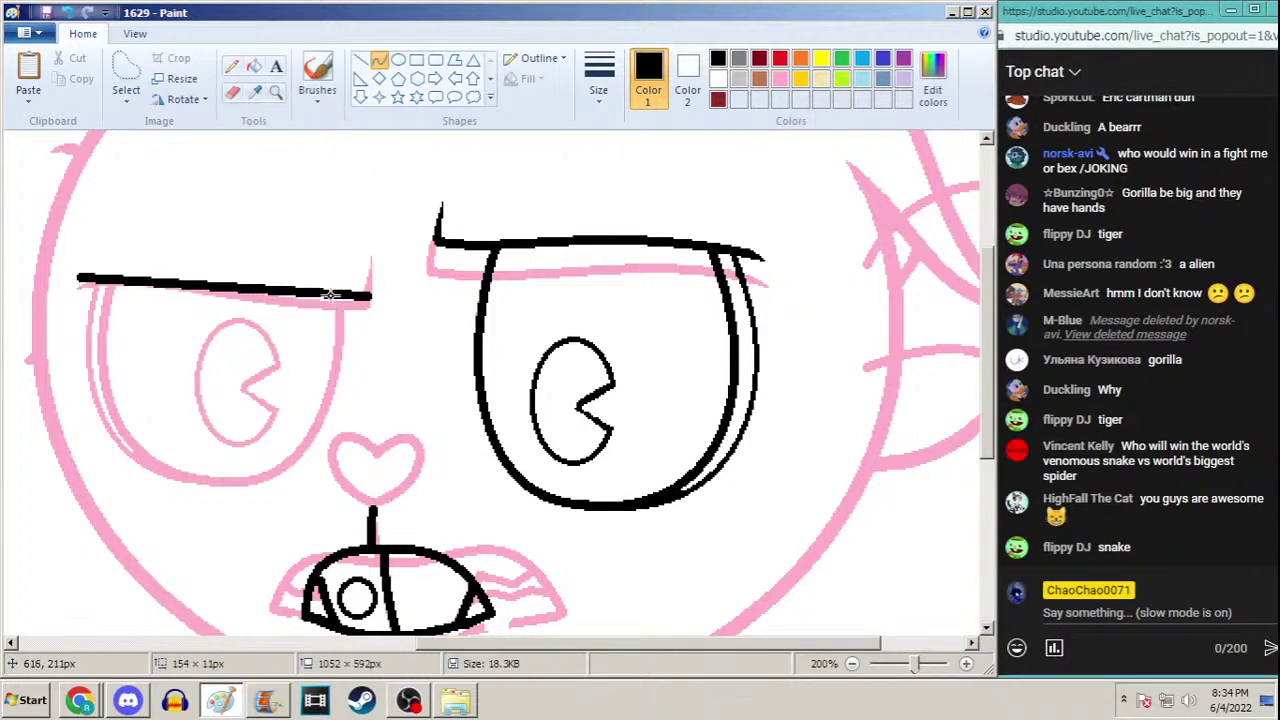
drag(330, 294, 128, 258)
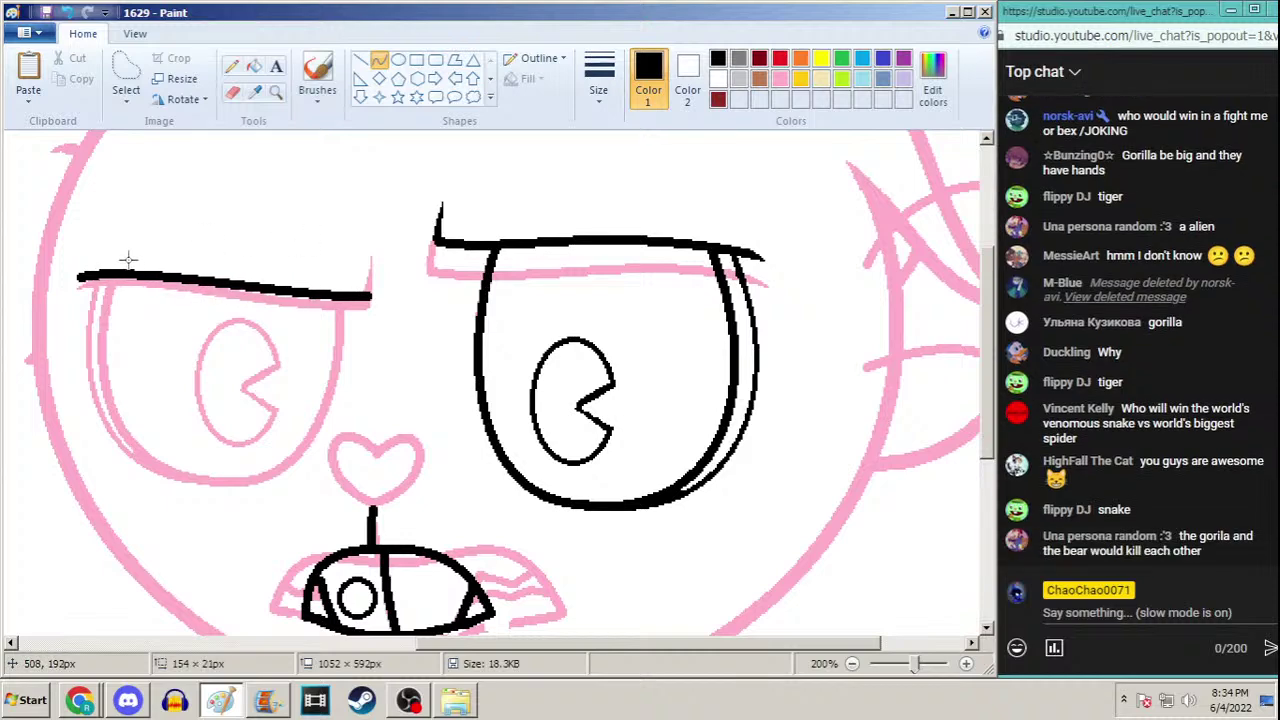
Pencil a short upward black stroke at the smaller brow's inner end, and refine the corner and tips of both brow lines
click(231, 66)
click(598, 78)
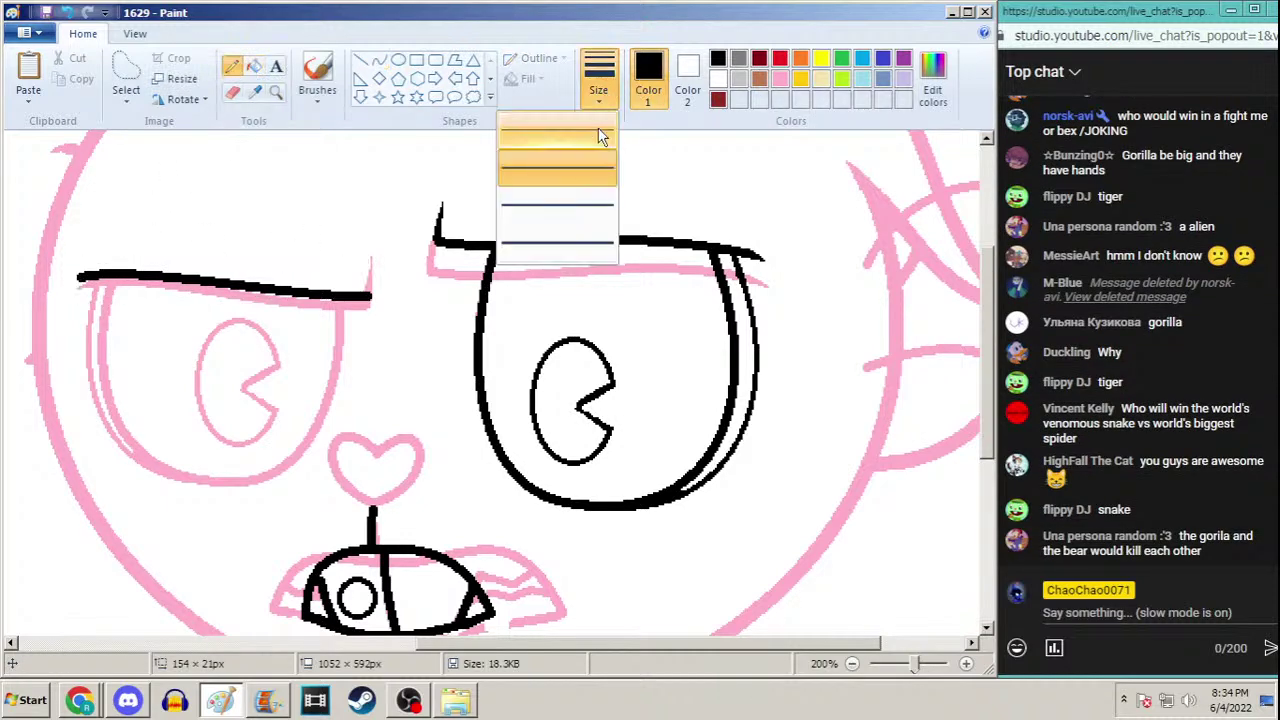
click(574, 216)
drag(370, 292, 376, 258)
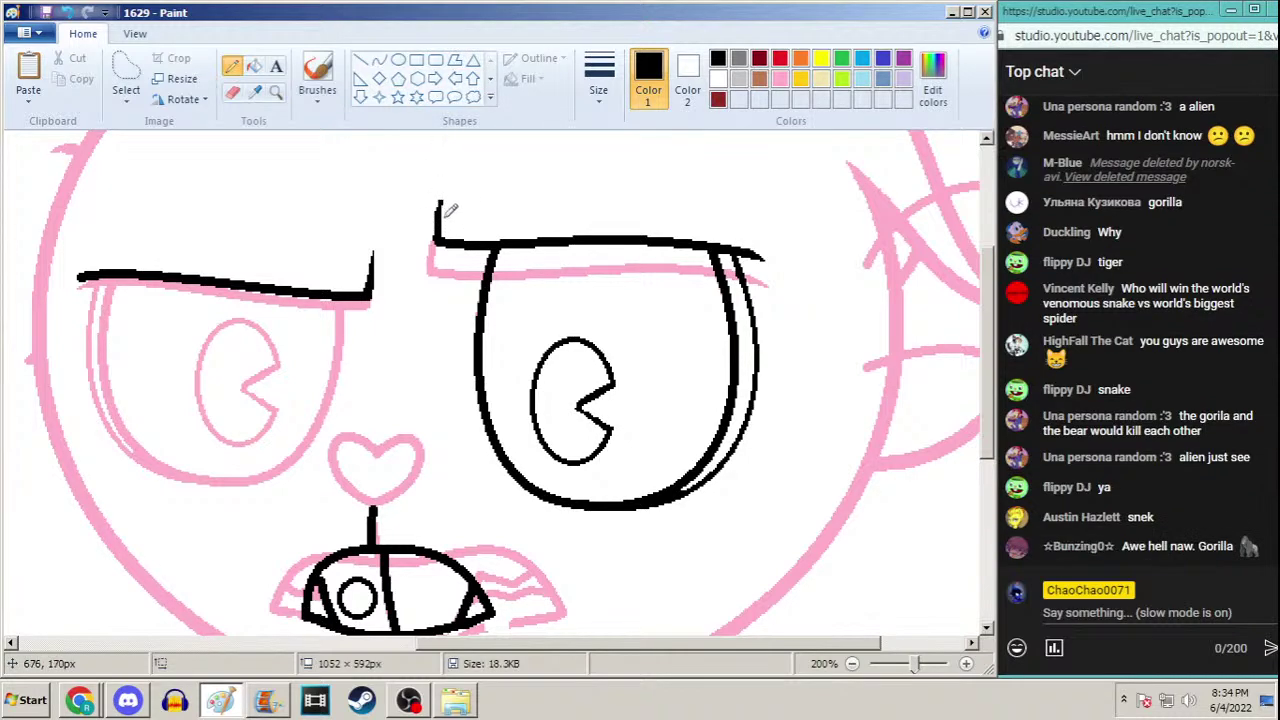
drag(440, 224, 436, 225)
scroll(990, 282, down, 1)
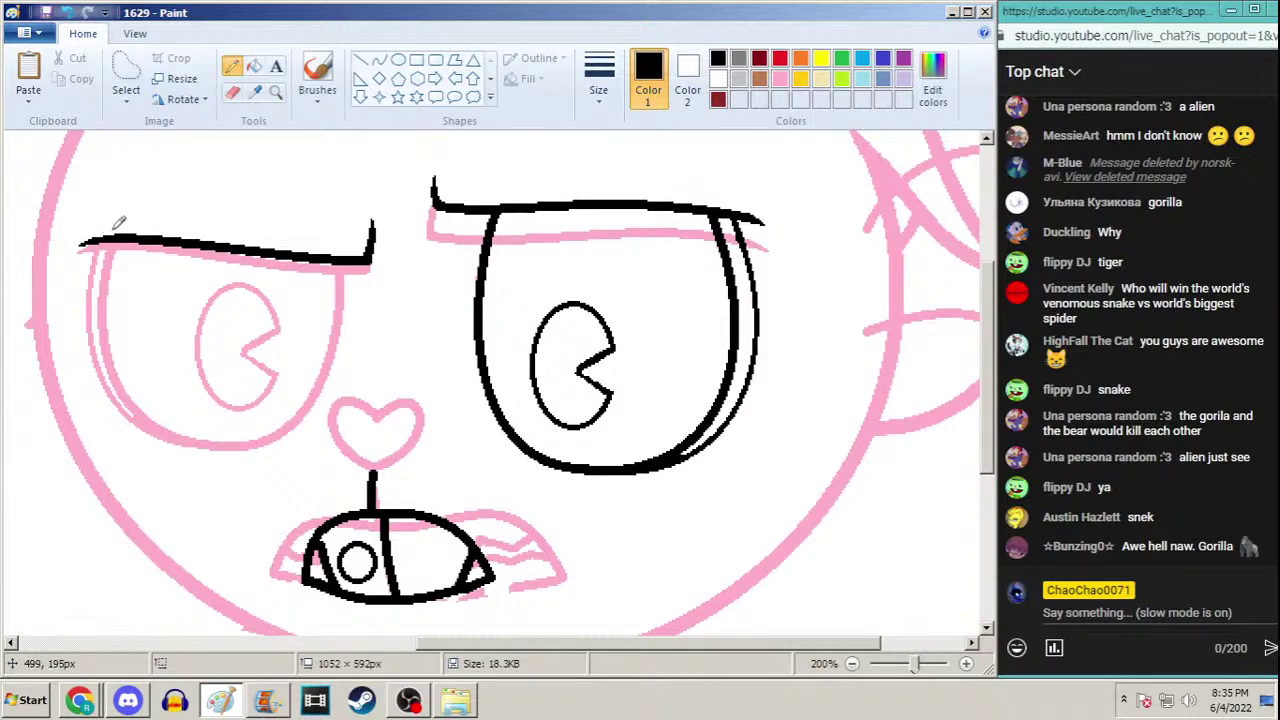
Zoom in on the smaller eye and pencil short black strokes joining its two sides and outer rim to the brow line
click(379, 60)
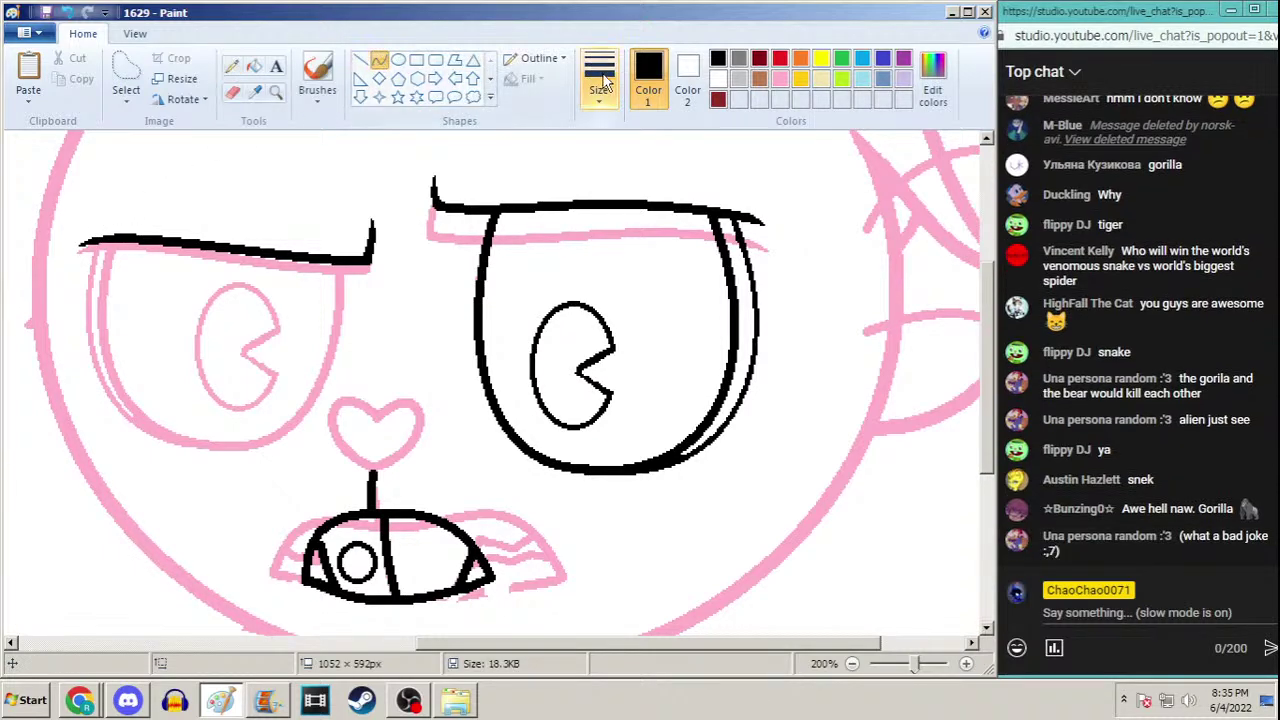
click(598, 78)
click(553, 197)
click(276, 92)
click(365, 318)
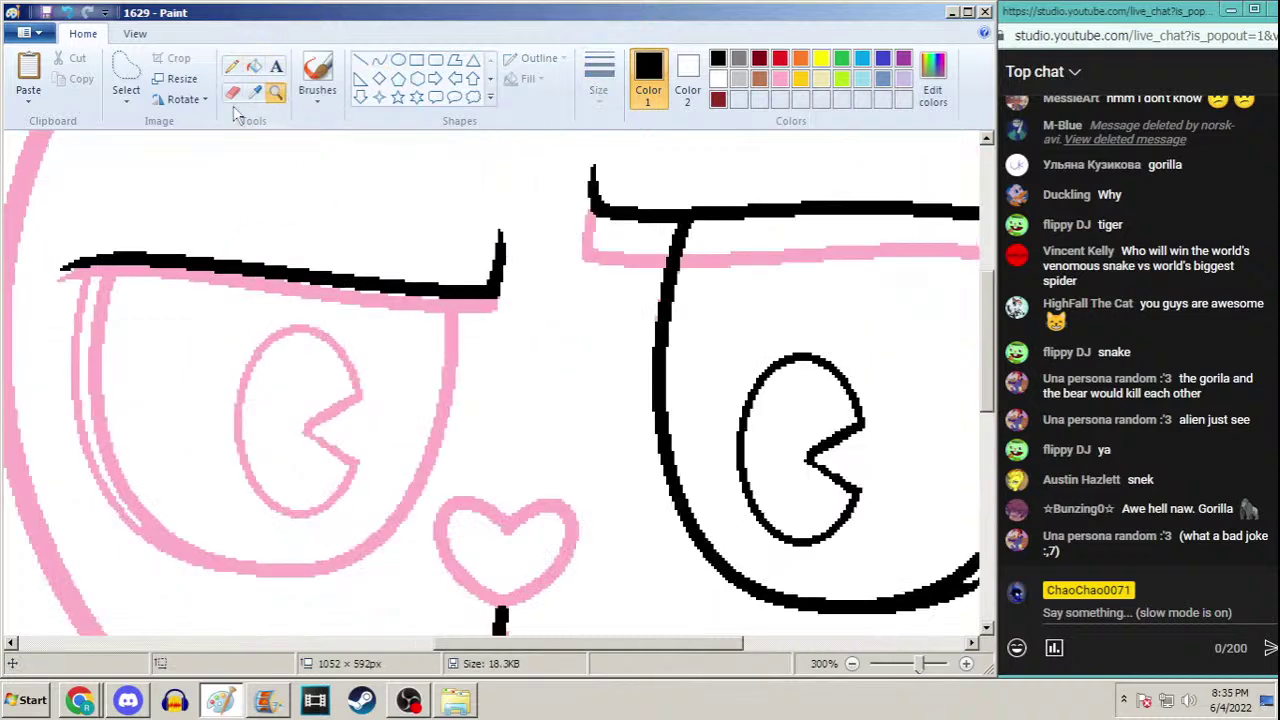
click(231, 66)
drag(453, 316, 450, 307)
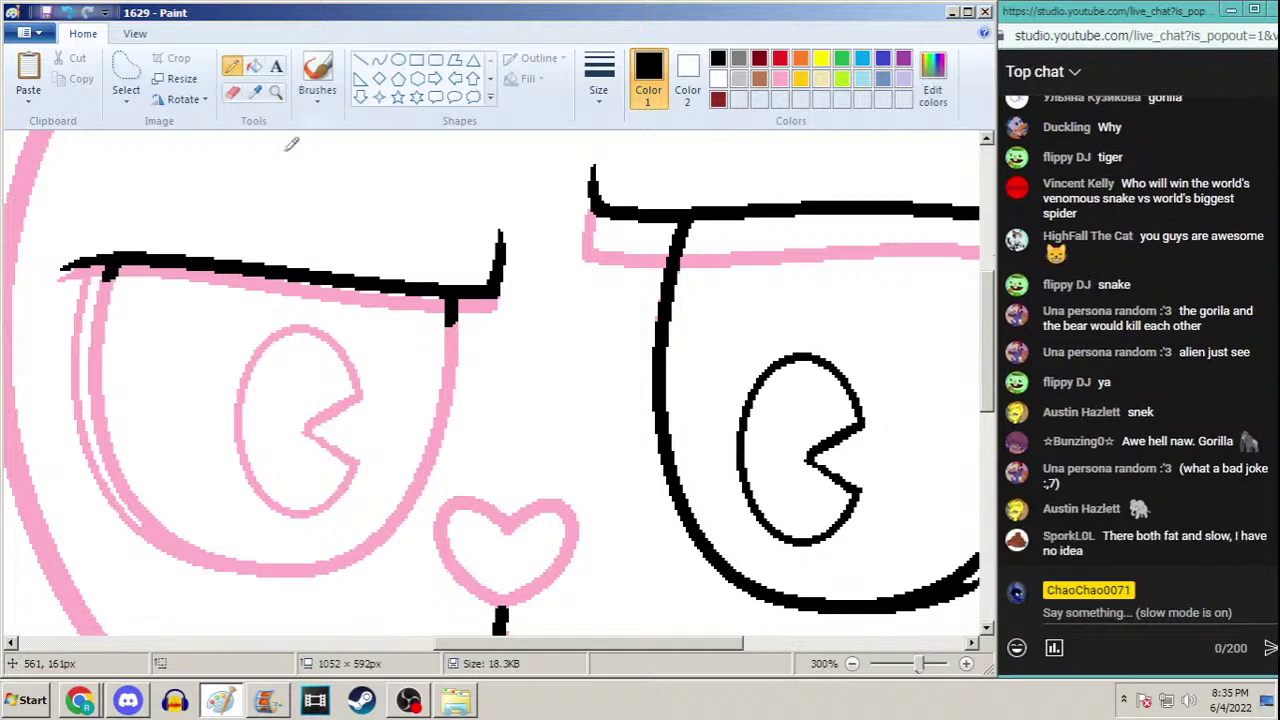
drag(90, 266, 86, 284)
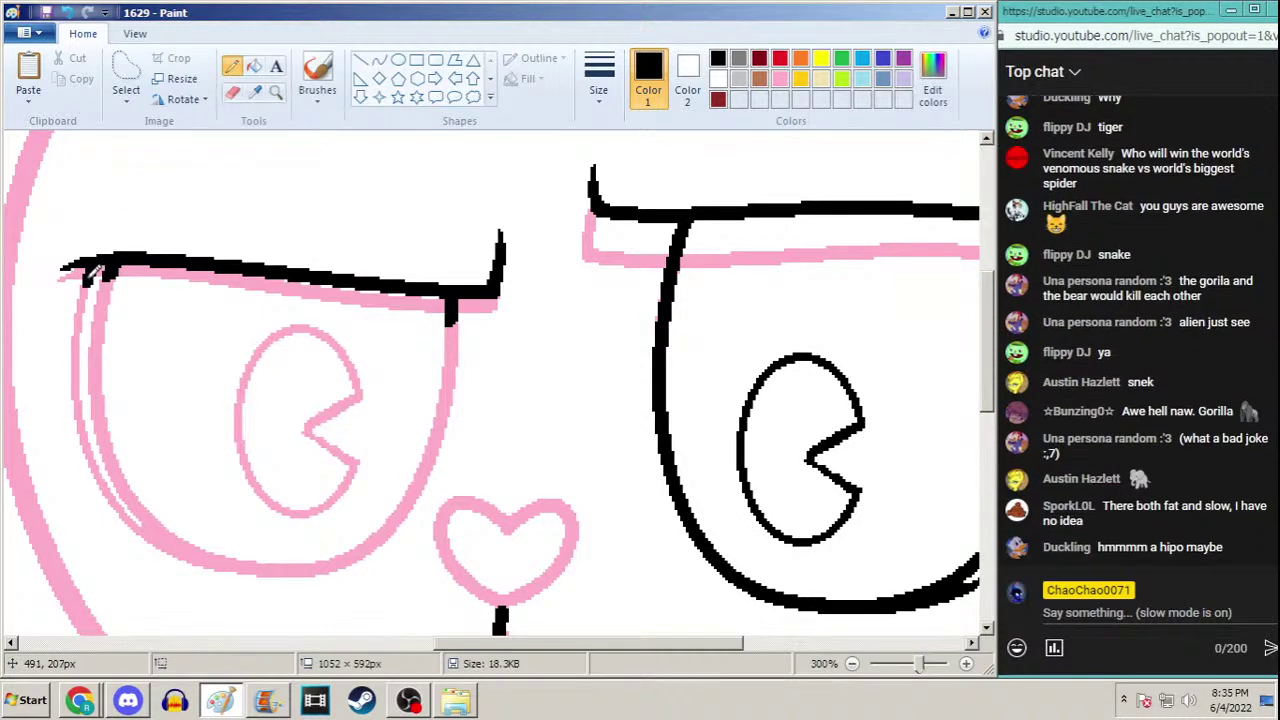
Recolour the smaller eye's pink outline, outer rim and pupil outline with black fill
click(254, 66)
click(102, 282)
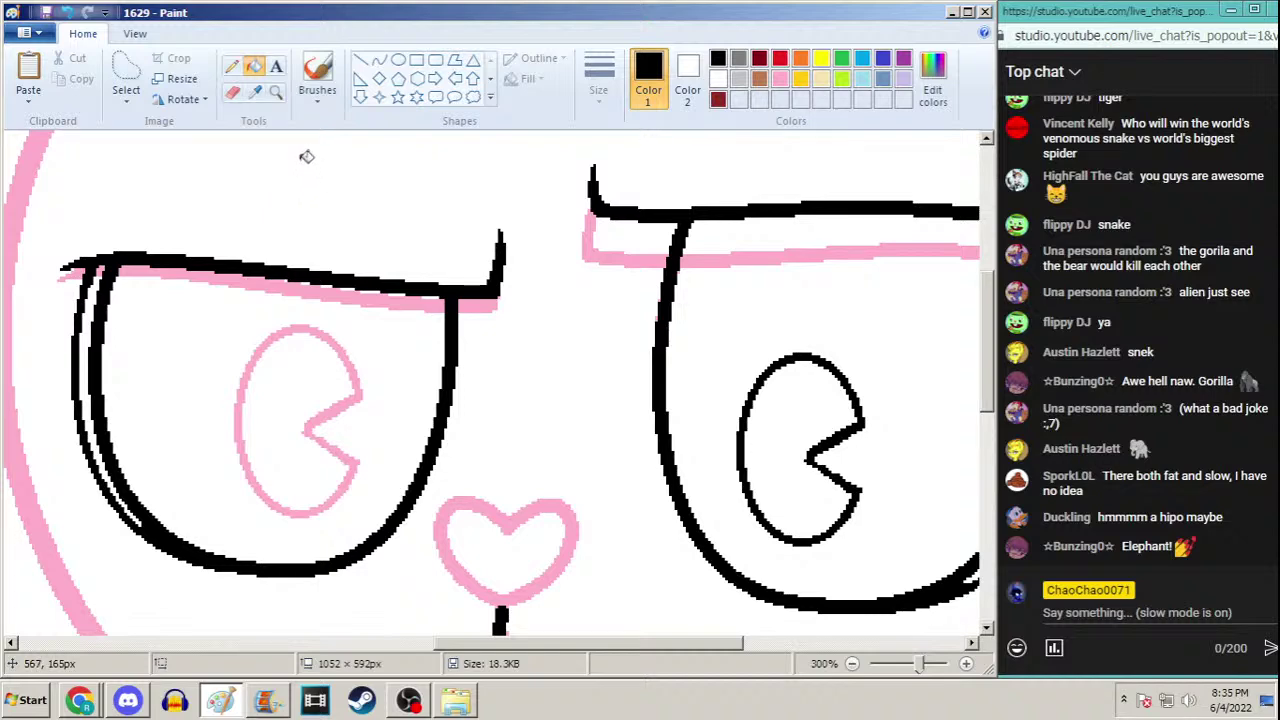
click(276, 91)
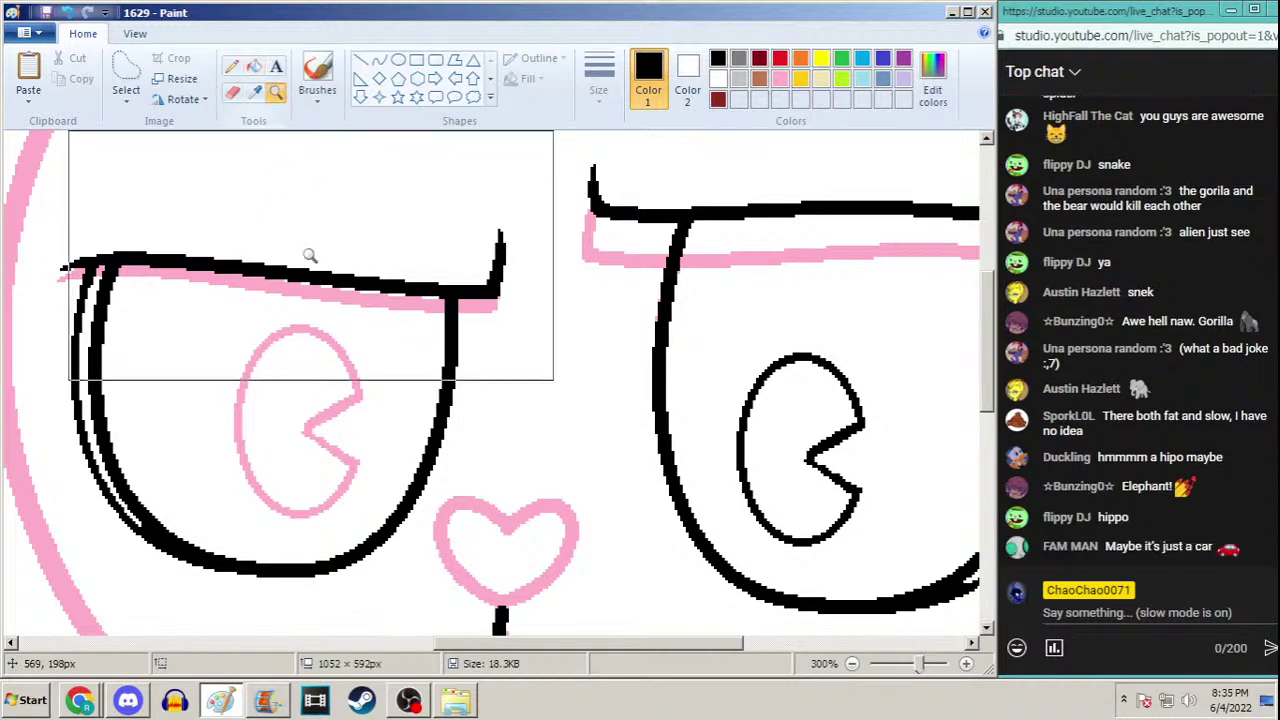
click(310, 256)
right_click(300, 258)
right_click(285, 260)
click(657, 367)
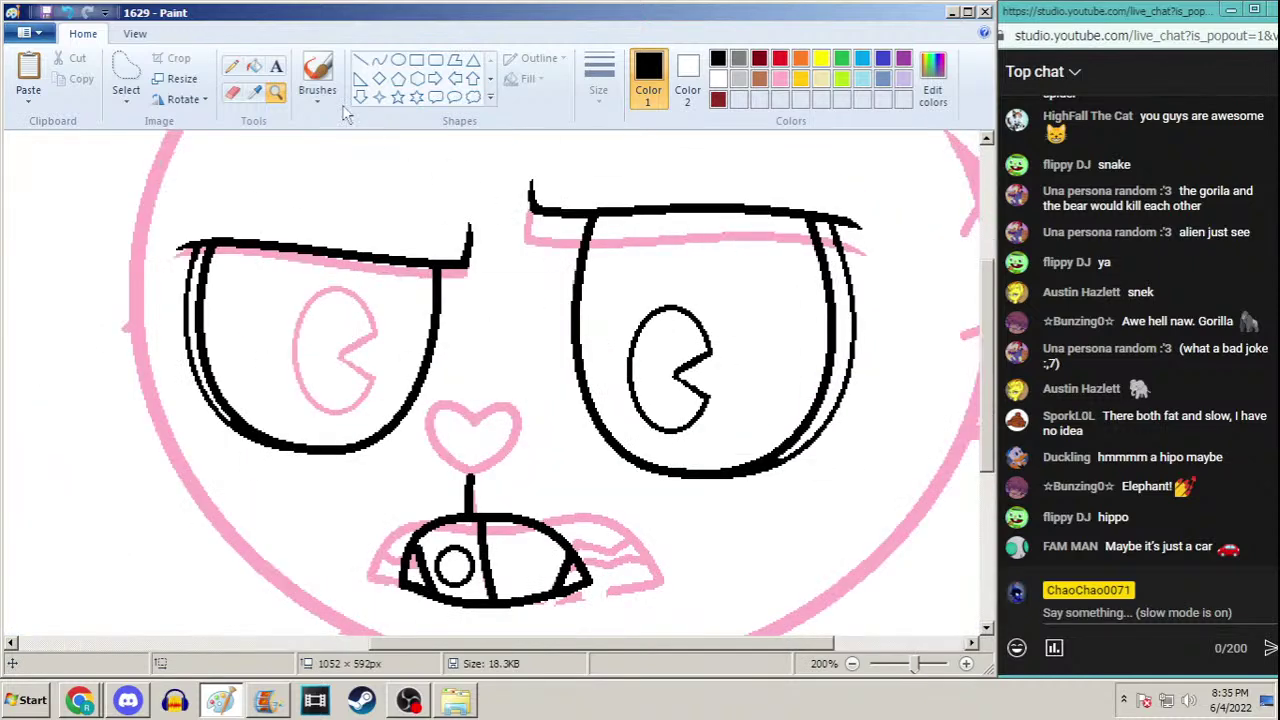
click(254, 66)
click(362, 295)
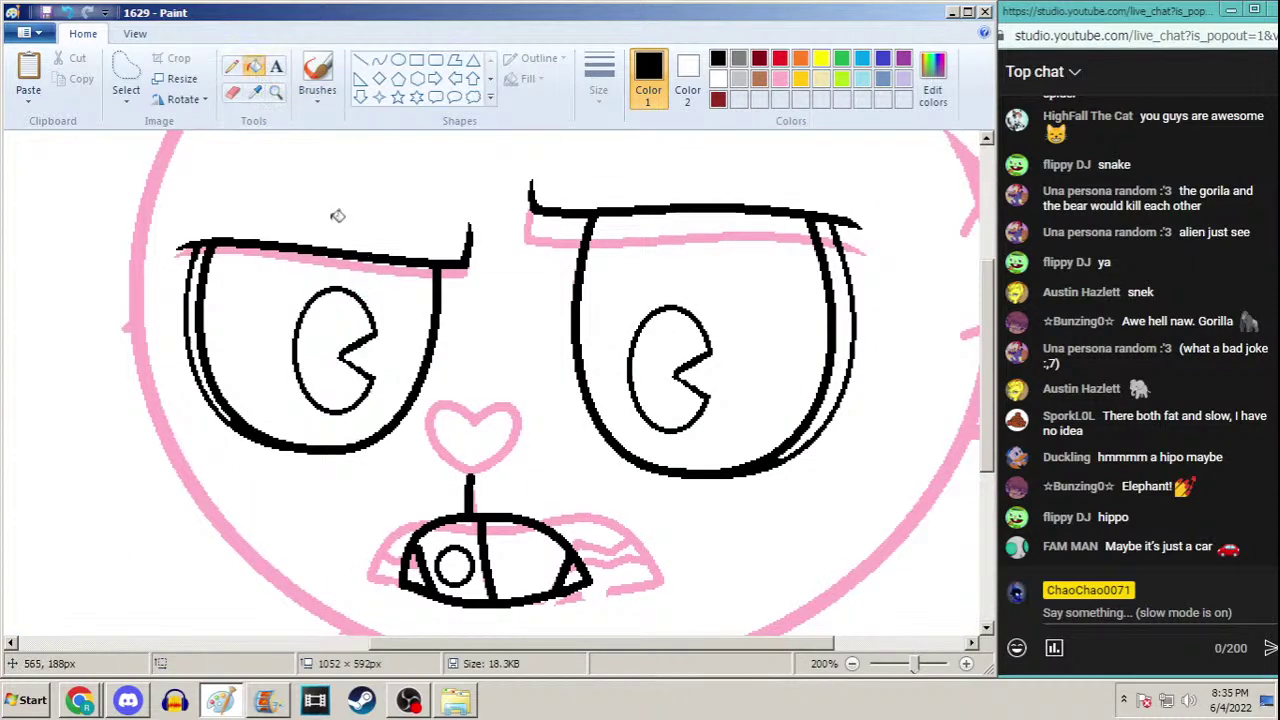
Sample the dark grey head colour from the reference image and set up the Oval tool with the thickest line size
click(276, 91)
right_click(336, 135)
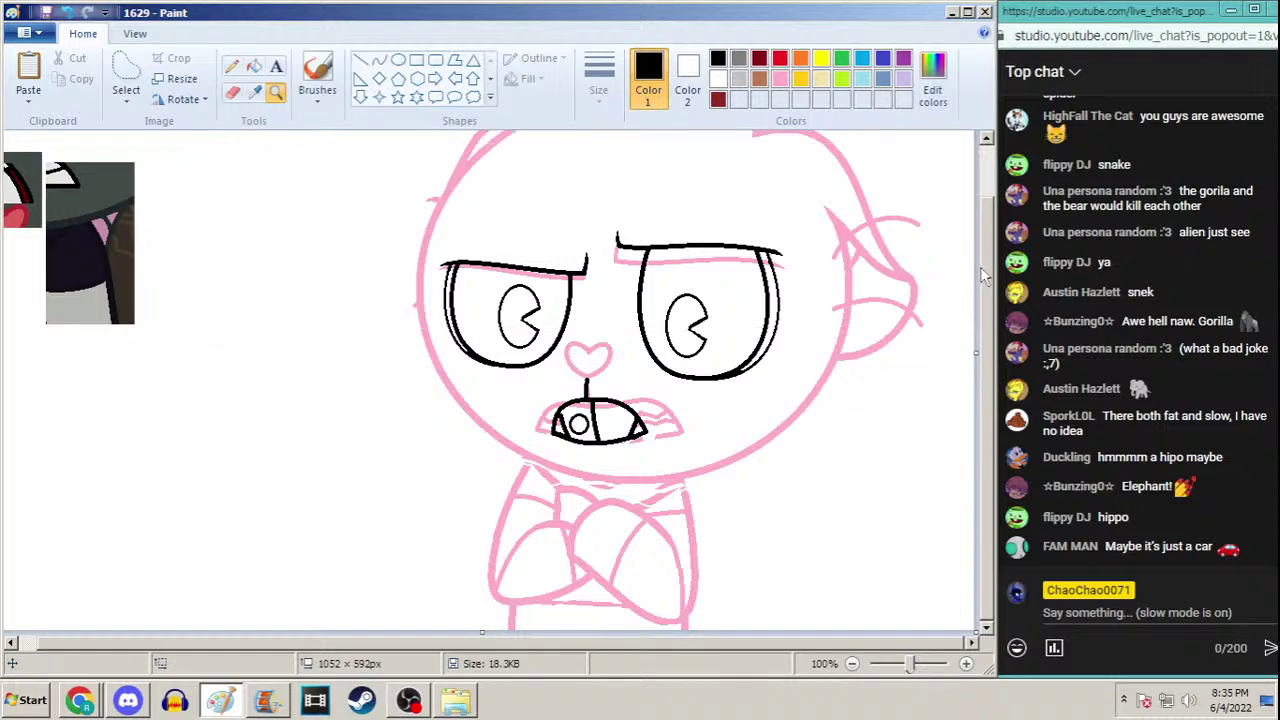
scroll(926, 206, up, 1)
click(254, 91)
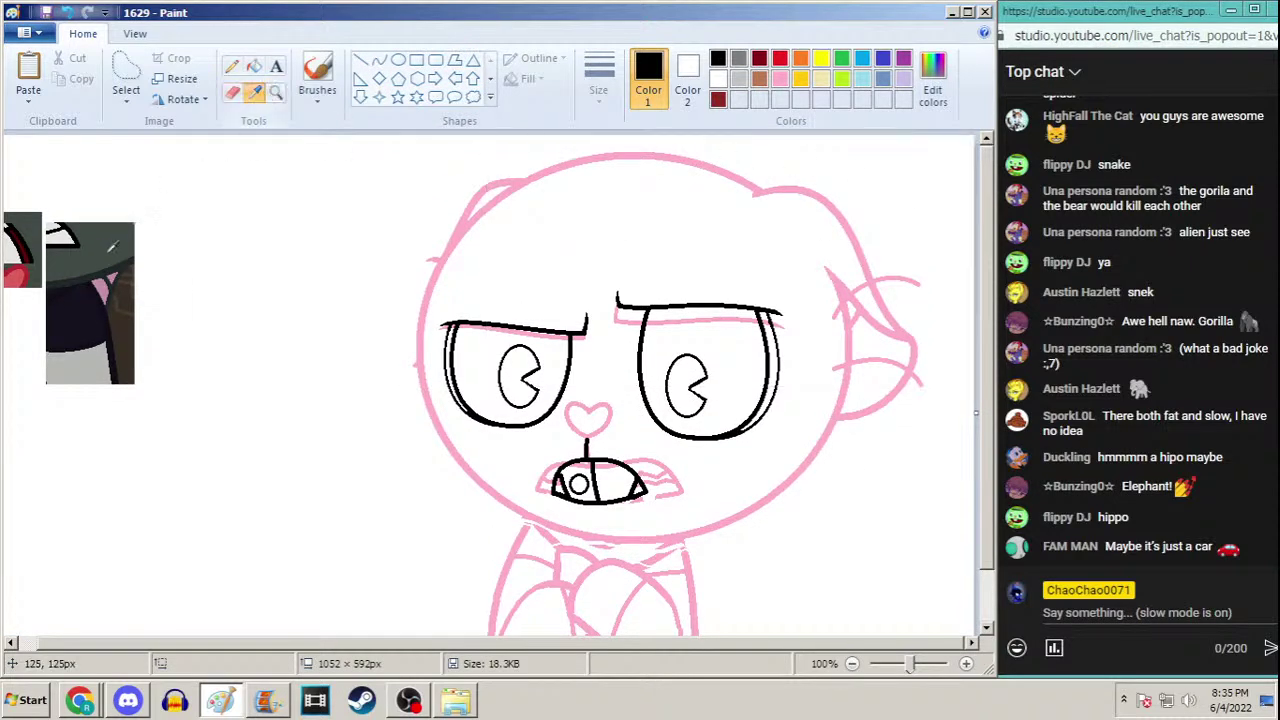
click(92, 272)
click(397, 60)
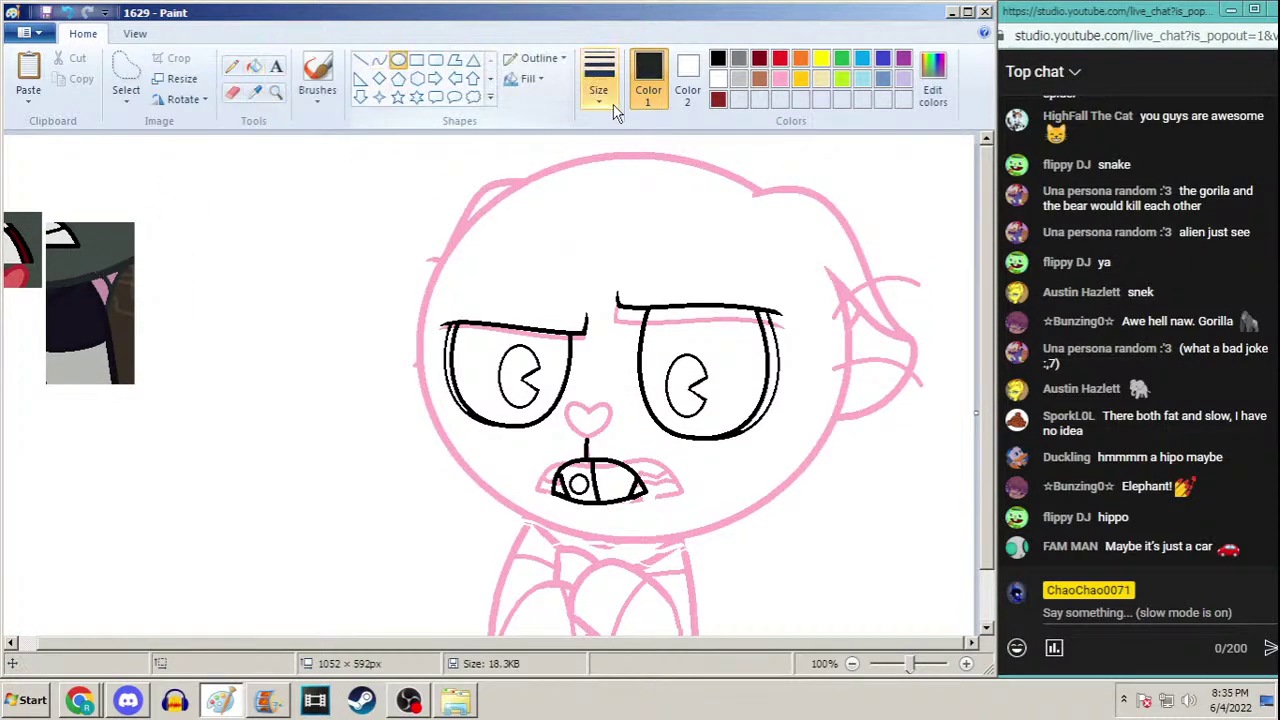
click(612, 105)
click(579, 260)
Switch to the prt4 project in Movie Maker and examine the character's face in the earlier two-character frames
click(278, 702)
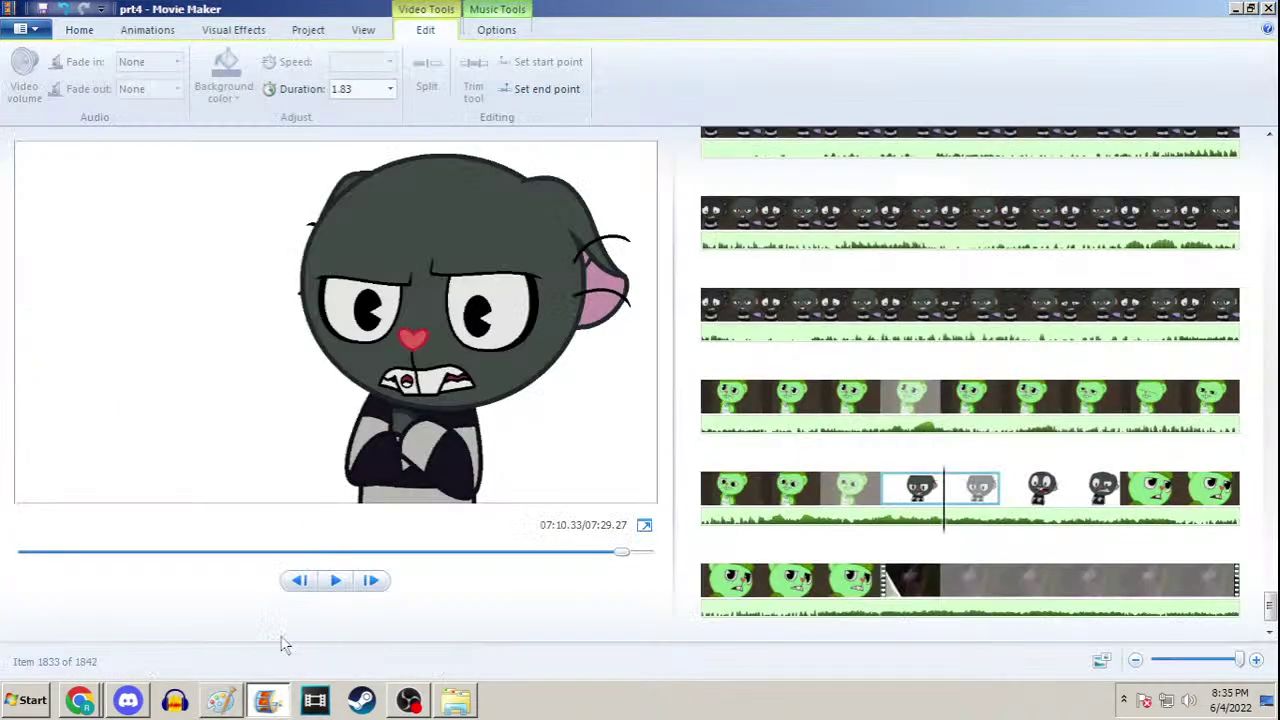
click(1027, 303)
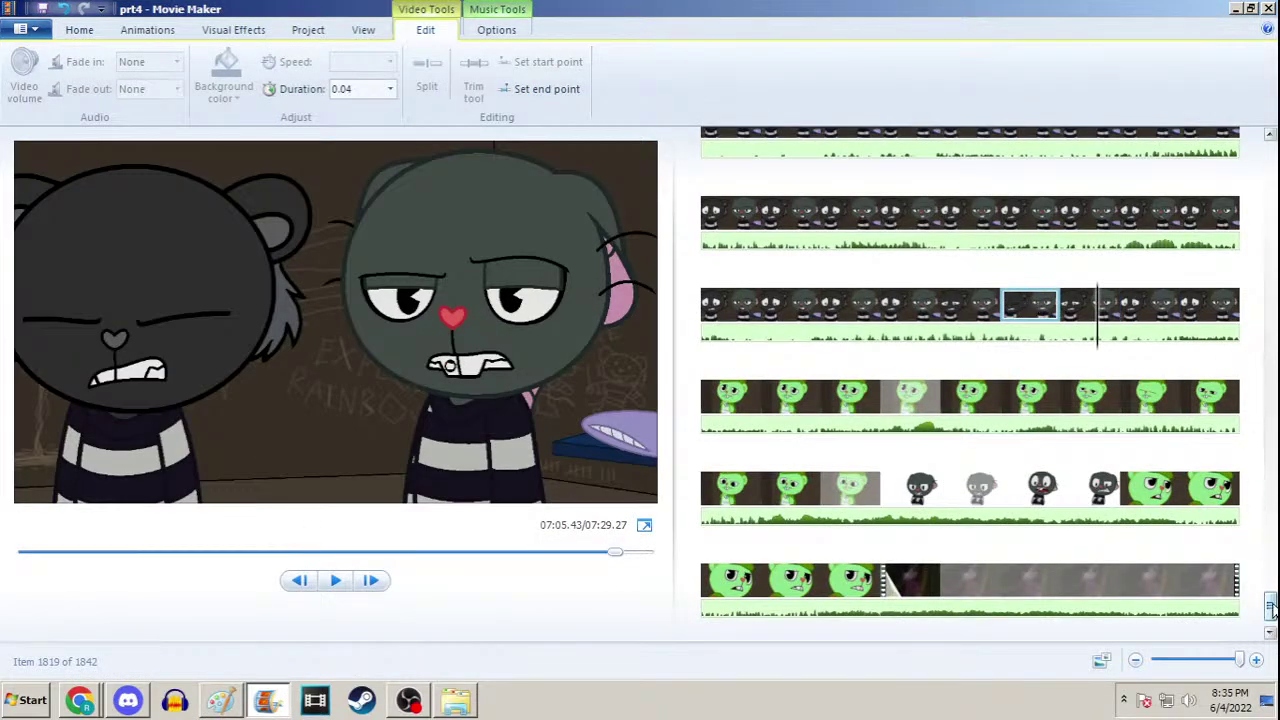
scroll(1272, 608, down, 3)
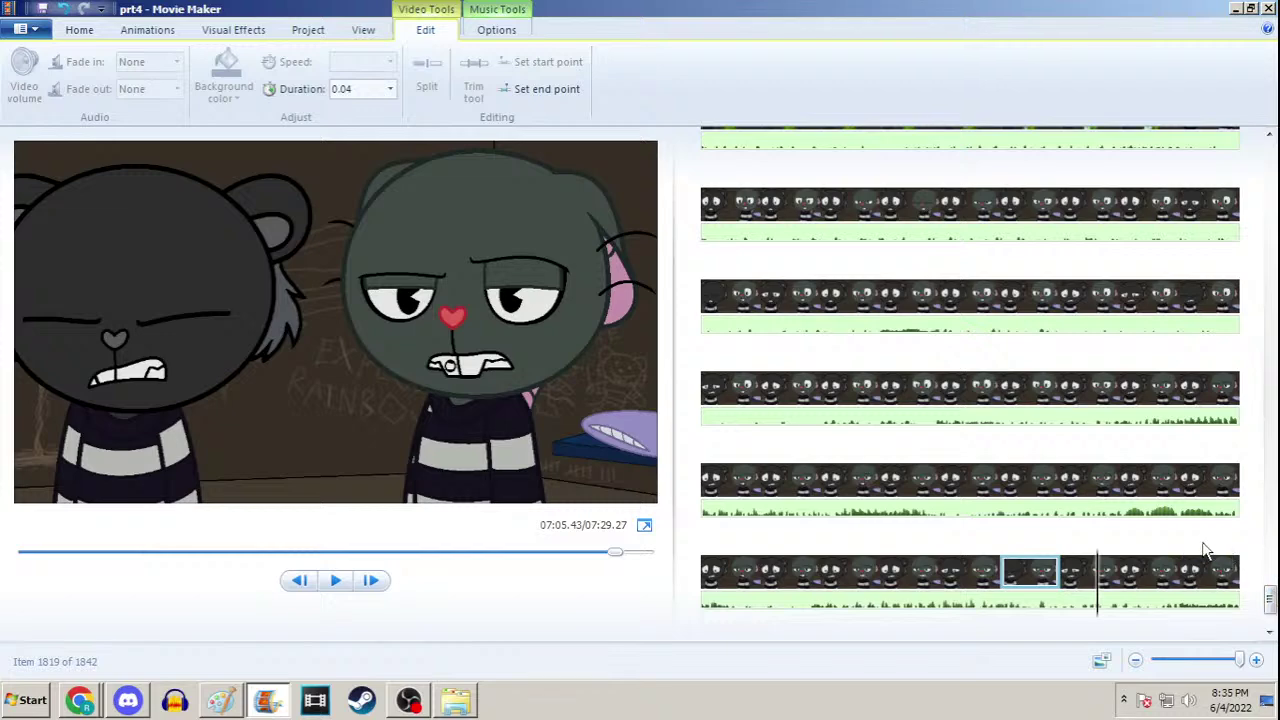
click(1033, 390)
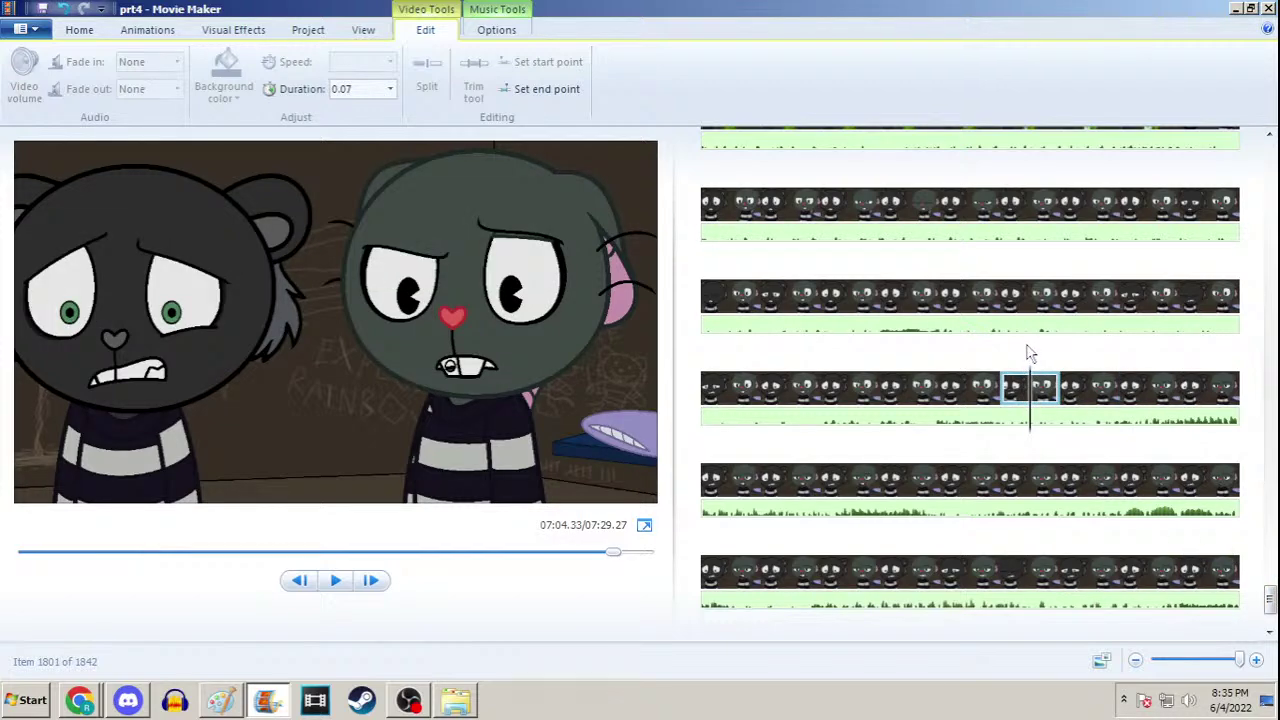
click(218, 700)
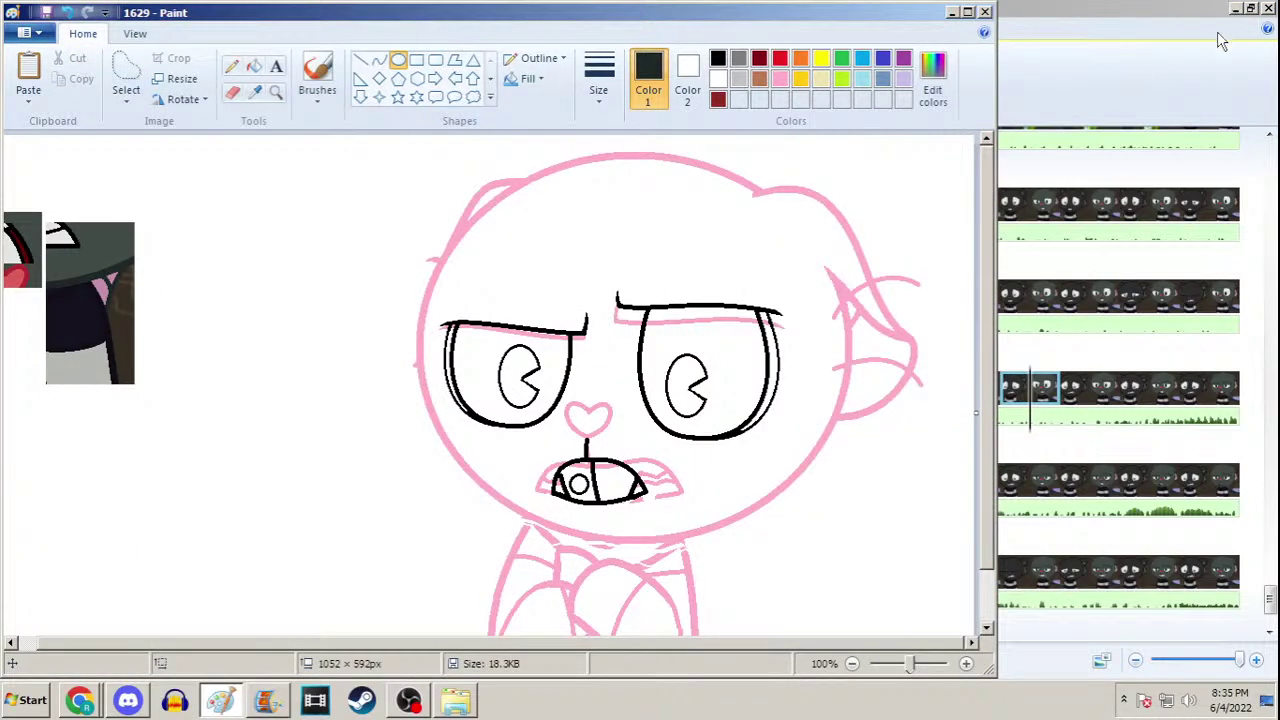
click(1085, 300)
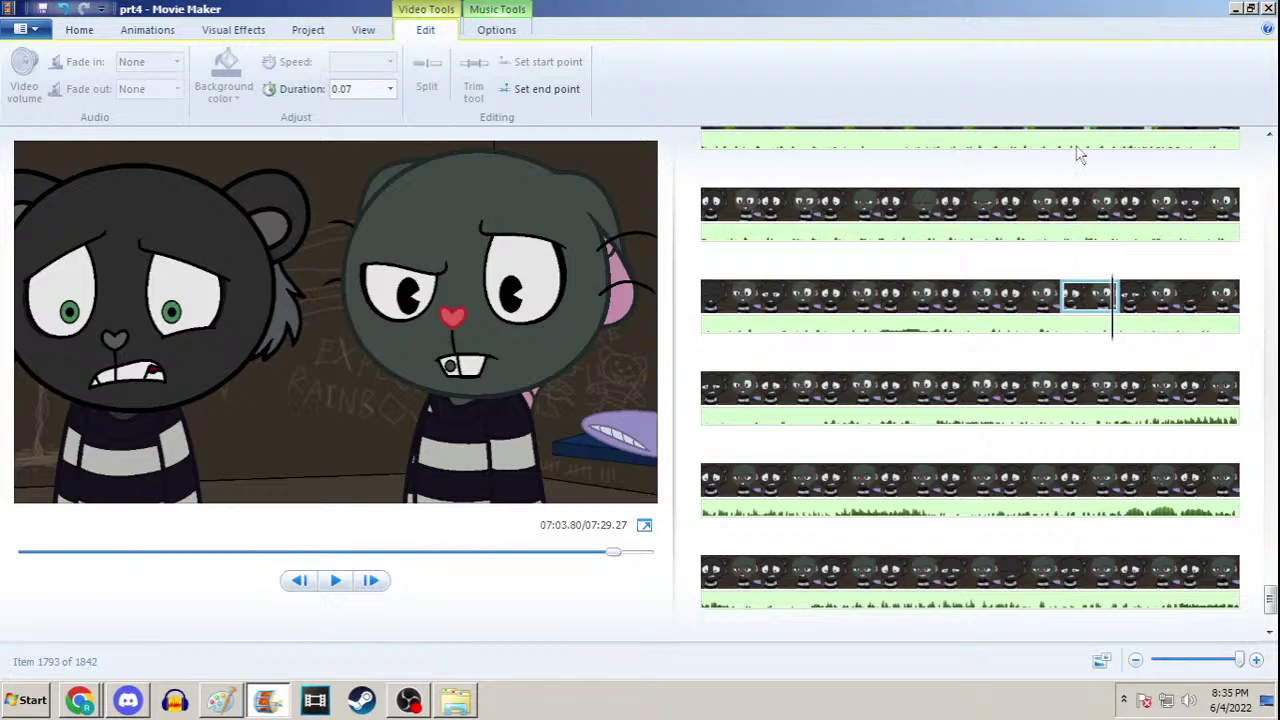
key(Right)
key(Right)
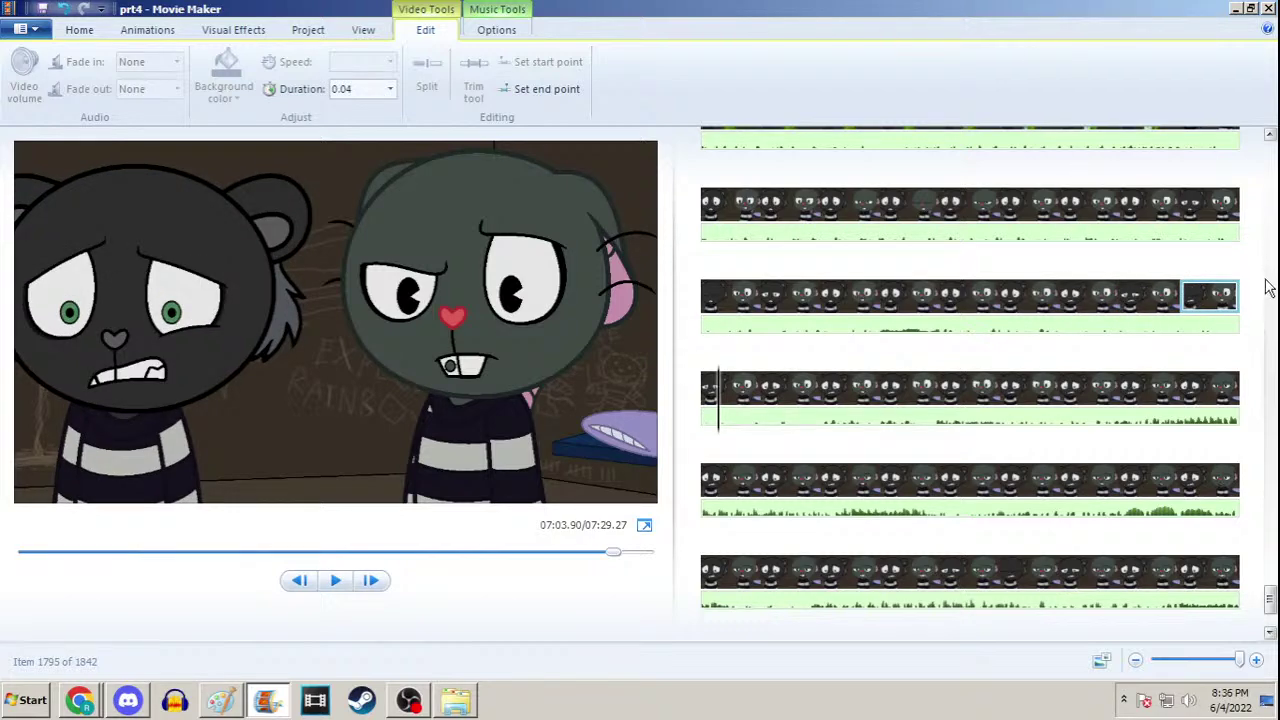
Examine the crossed-arms character frames near the end of the Movie Maker timeline, and return to the 1629 drawing in Paint beside the chat
drag(1272, 598, 1272, 606)
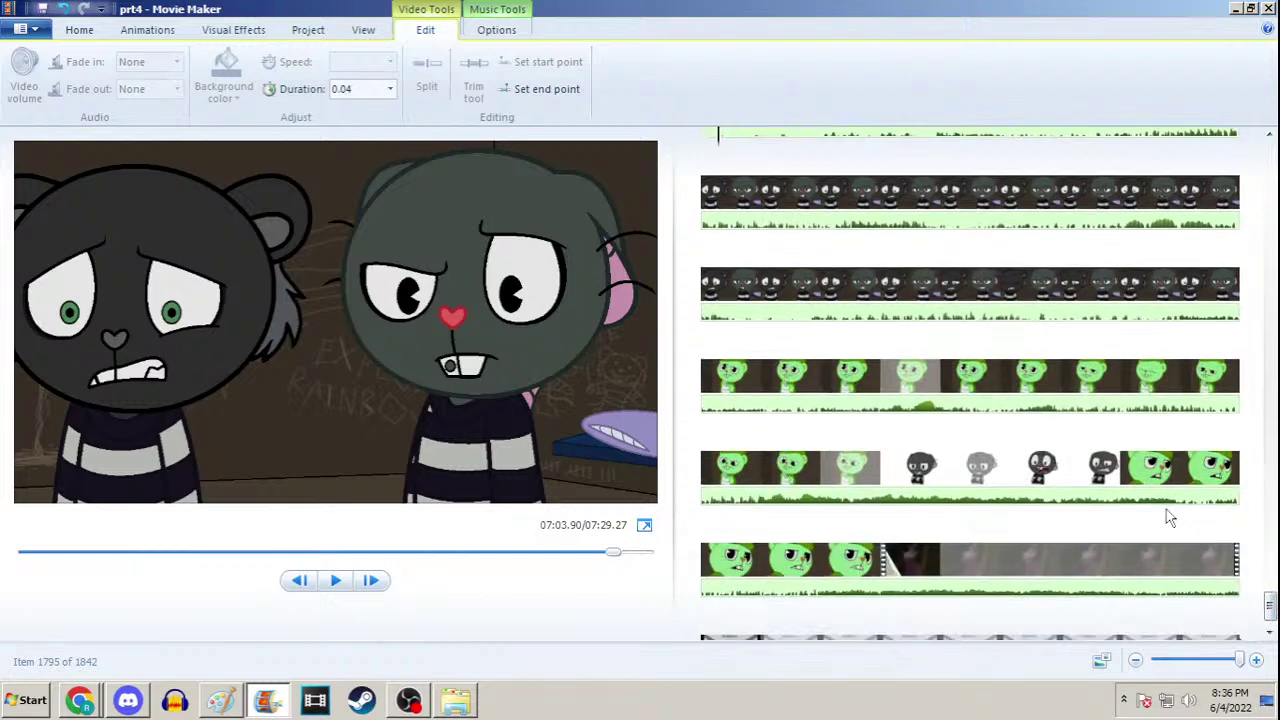
click(1040, 466)
key(Right)
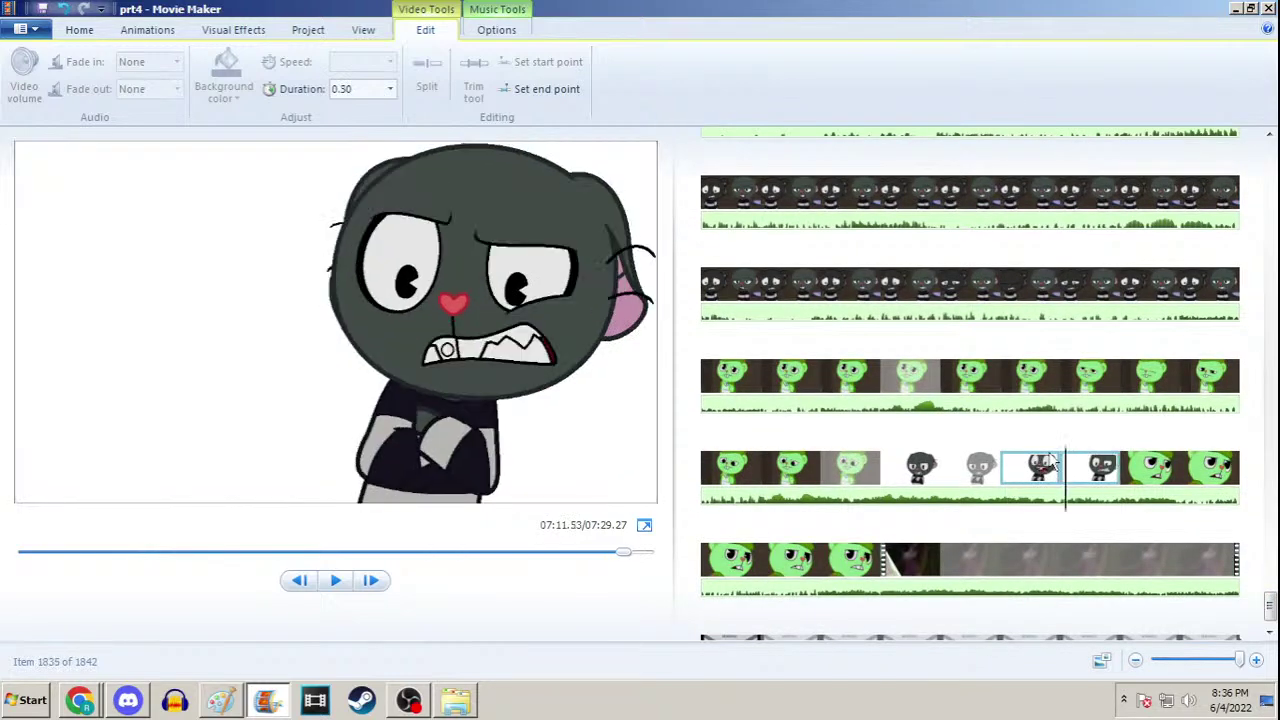
click(915, 474)
click(226, 698)
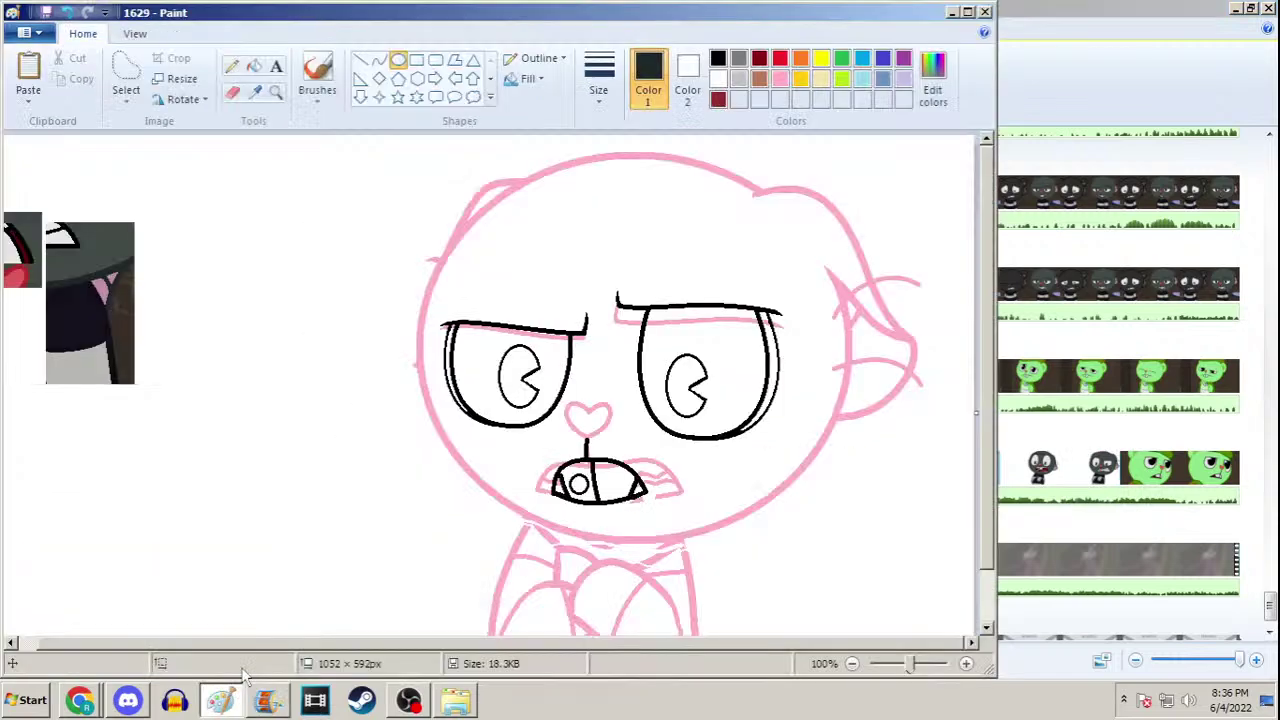
click(1236, 8)
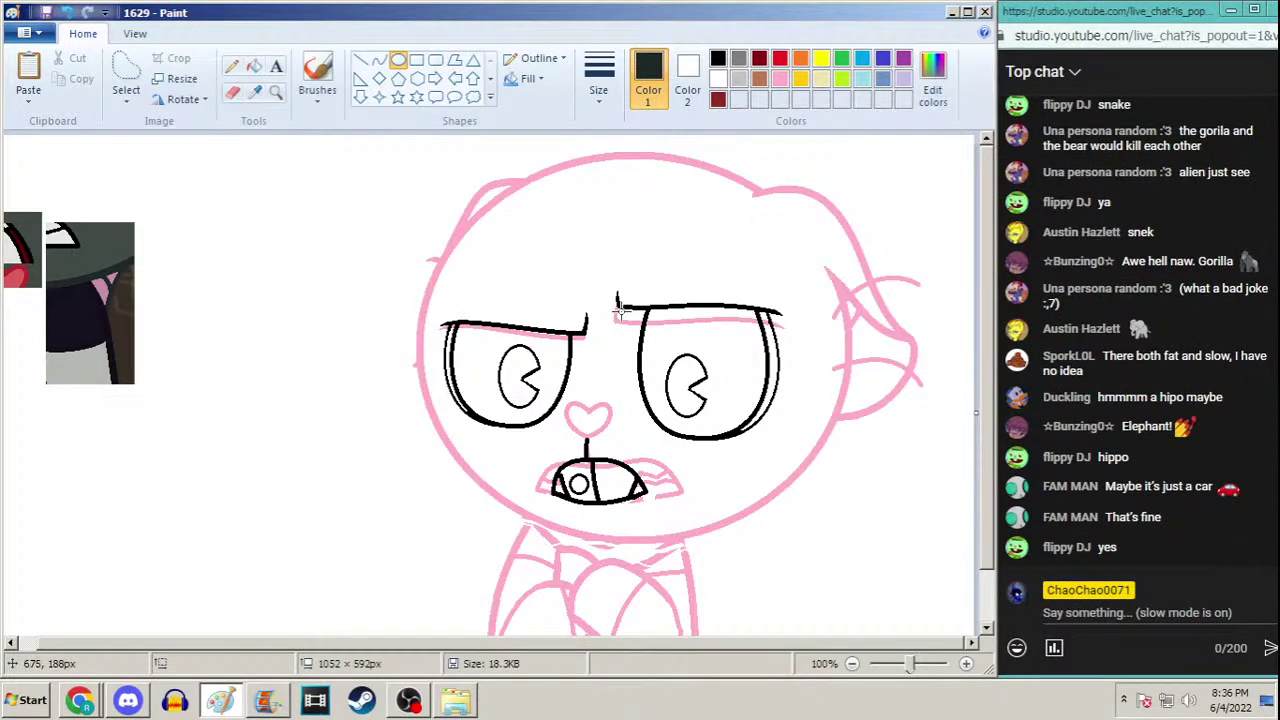
Curve the black eyebrow's inner end upward above the larger eye
drag(617, 296, 624, 306)
Switch to the prt4 project in Movie Maker and compare the position and expression of the three crossed-arms frames
click(283, 700)
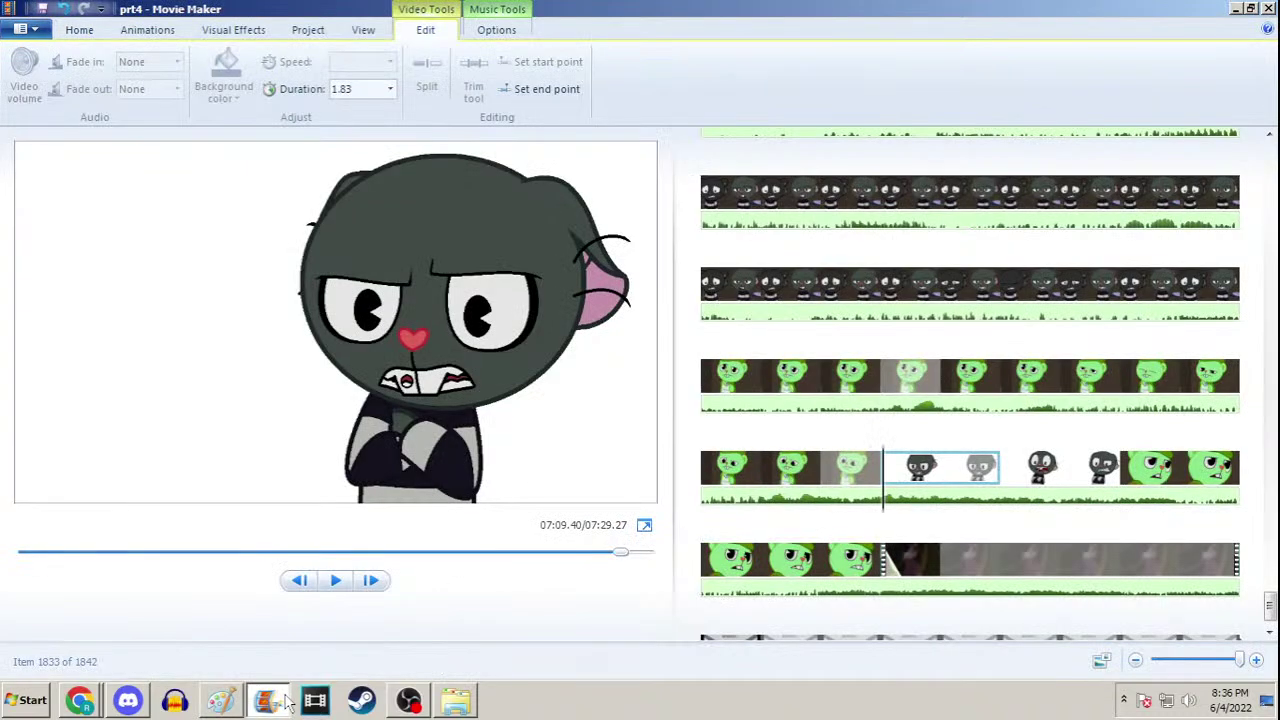
key(Right)
key(Right)
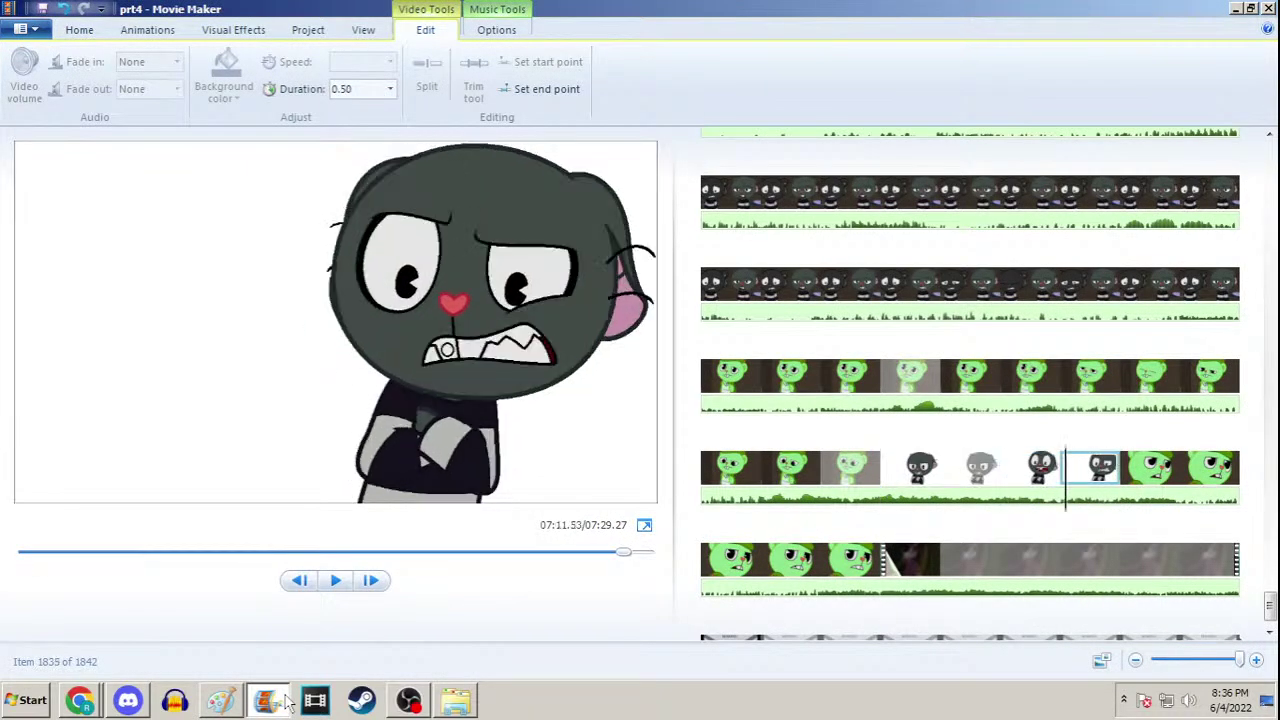
key(Left)
key(Left)
key(Left)
key(Right)
key(Right)
key(Right)
key(Left)
key(Left)
key(Right)
key(Right)
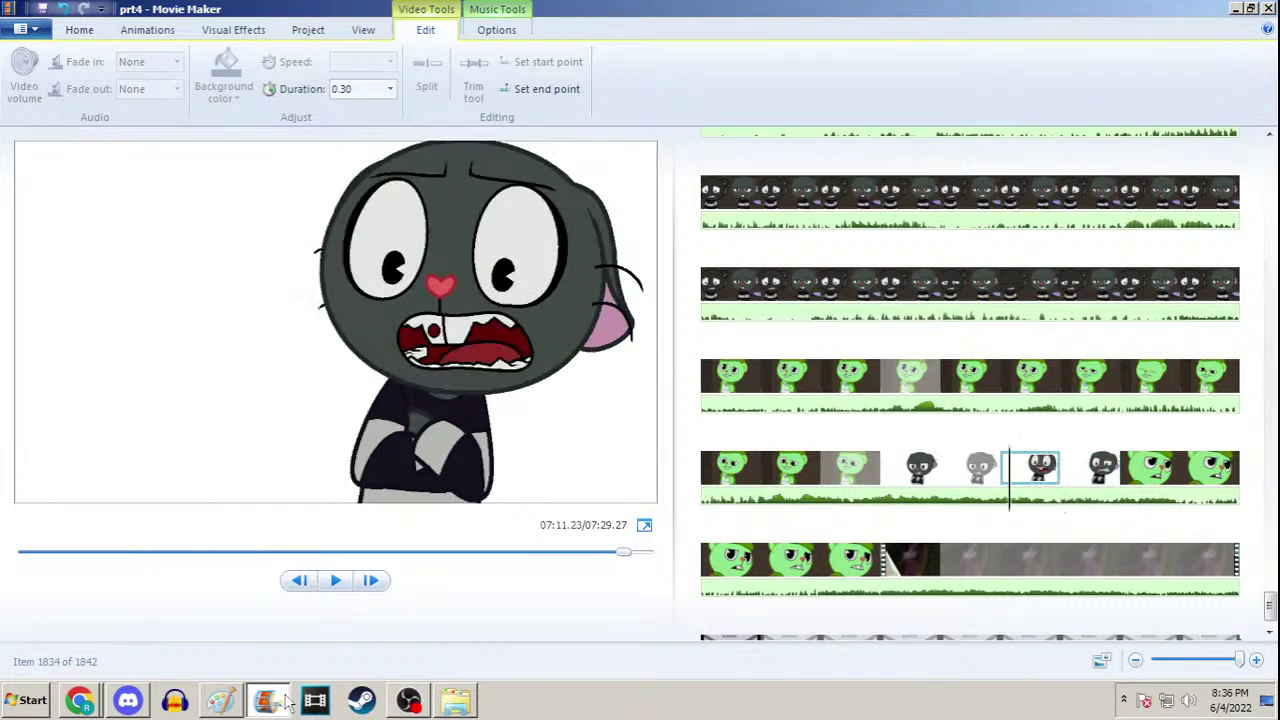
key(Left)
key(Left)
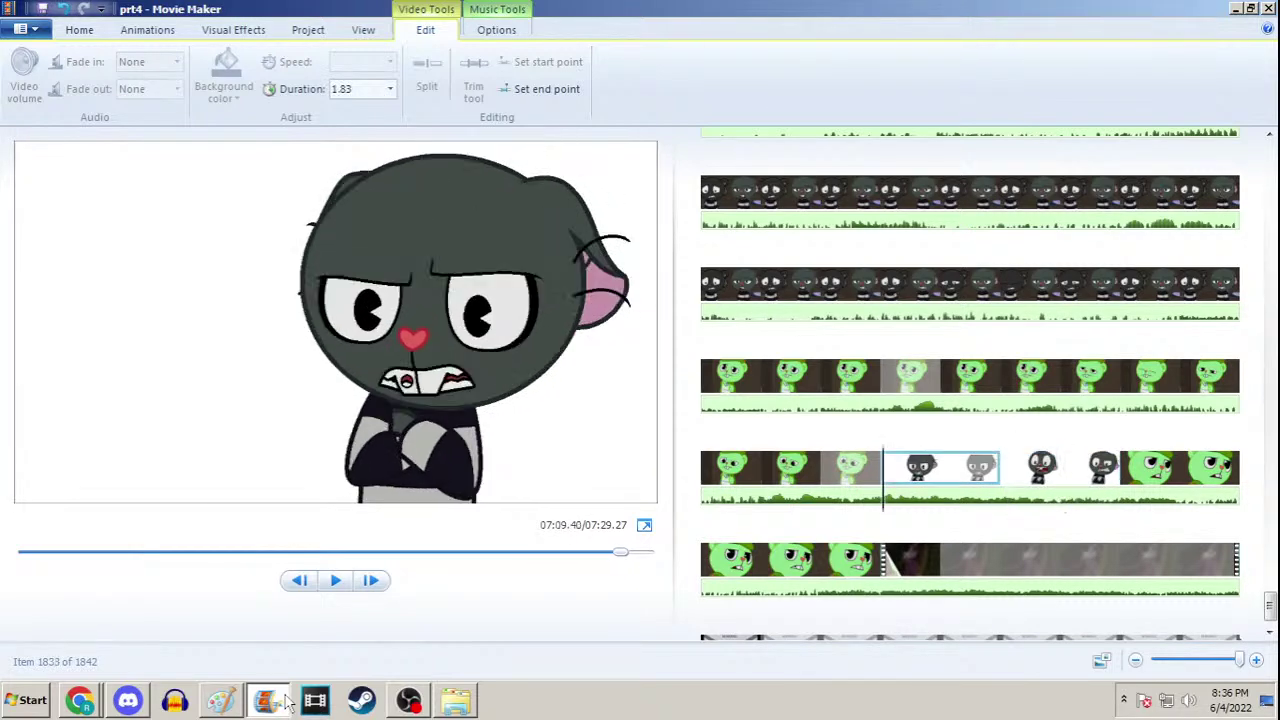
key(Right)
key(Right)
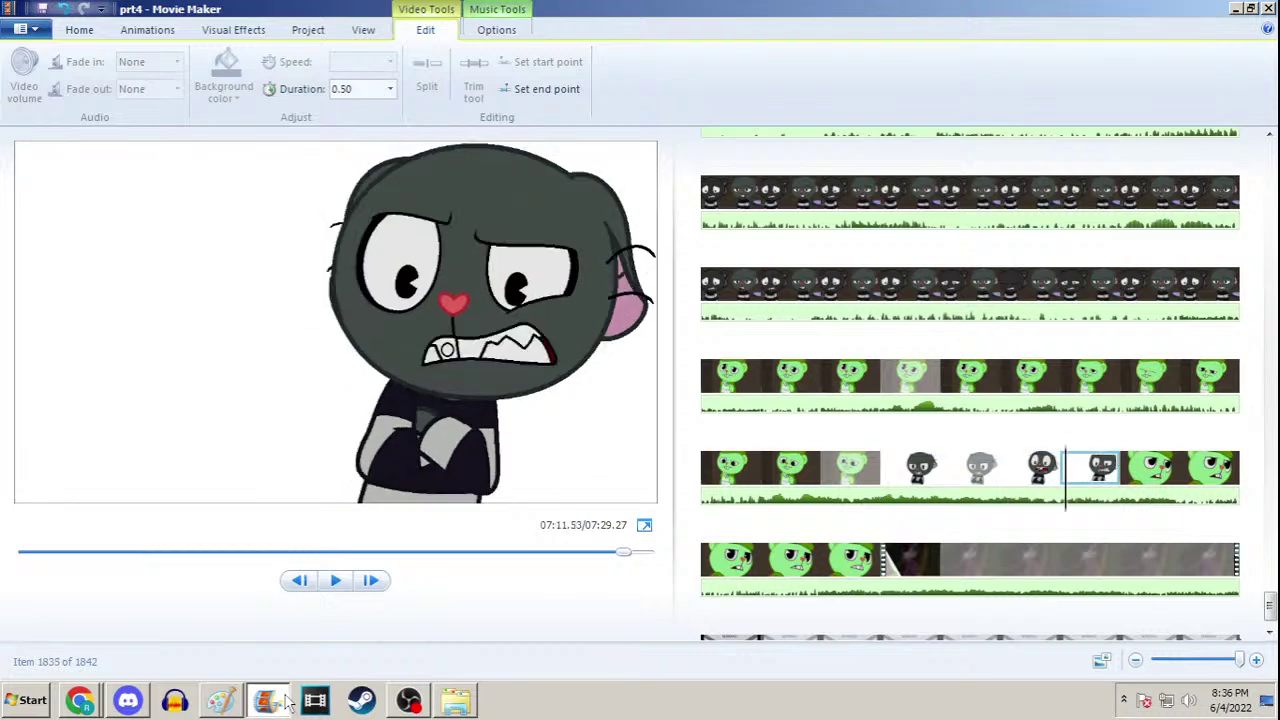
key(Left)
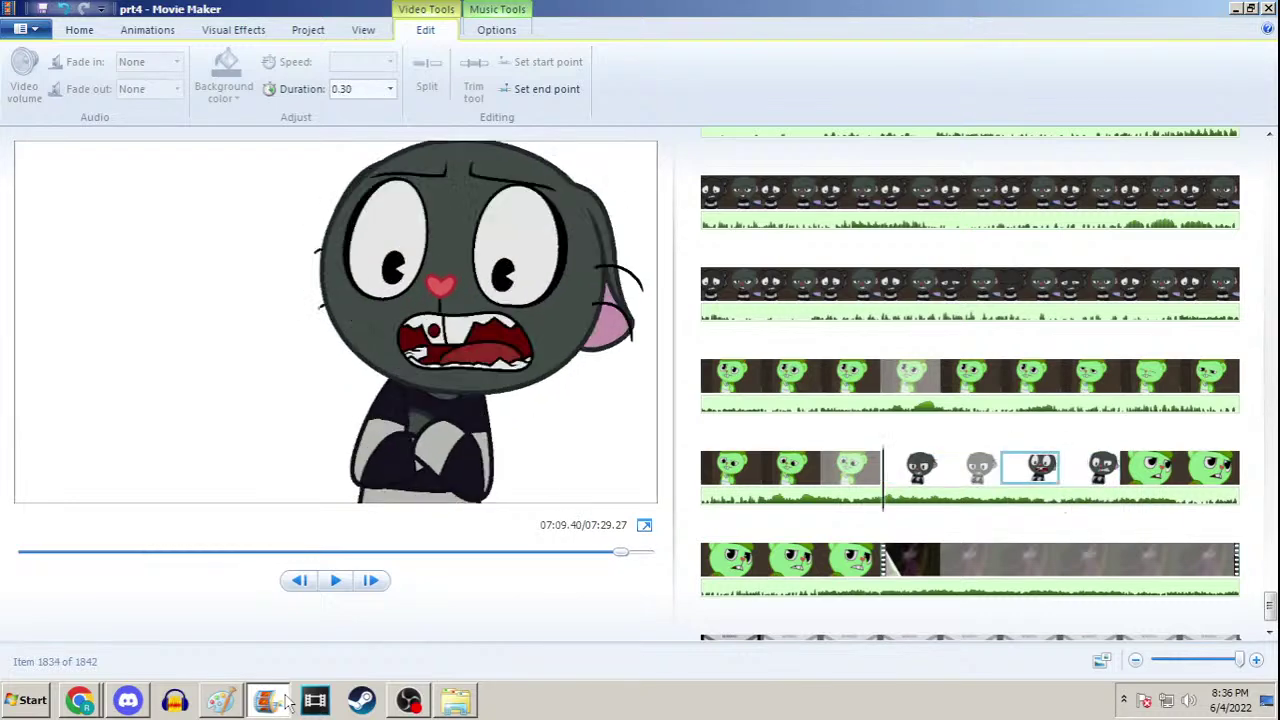
key(Right)
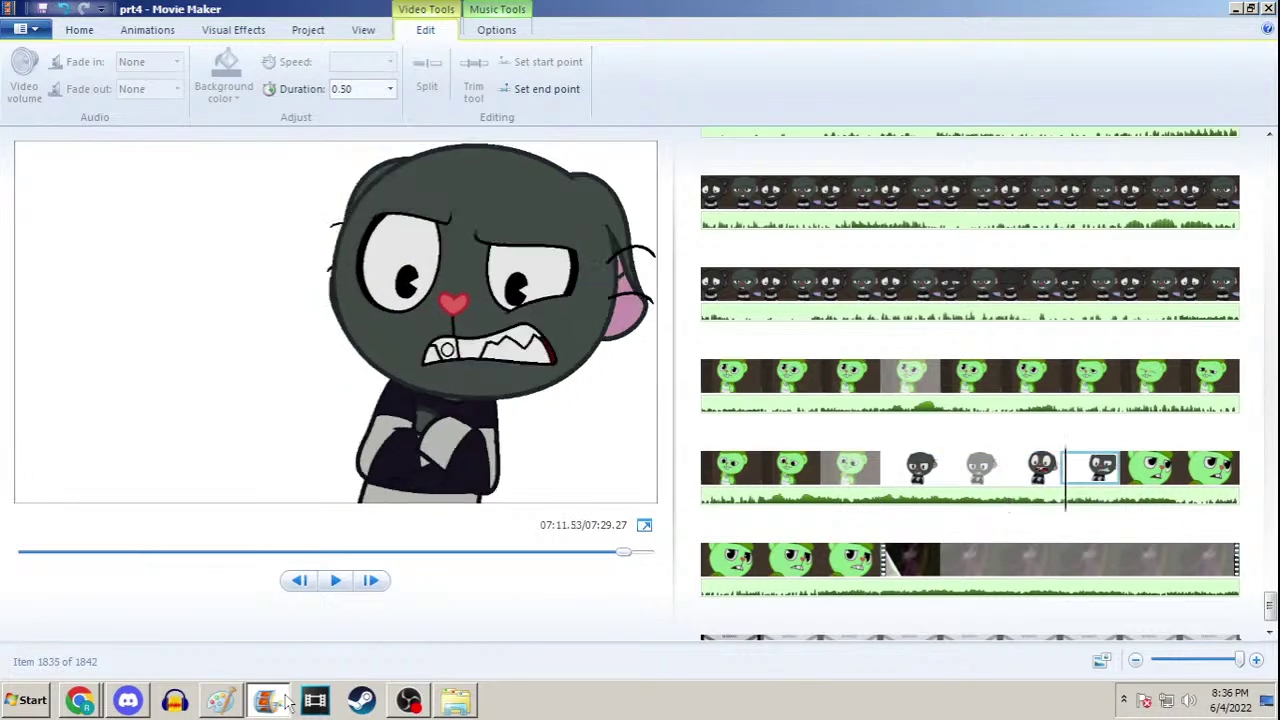
key(Left)
key(Left)
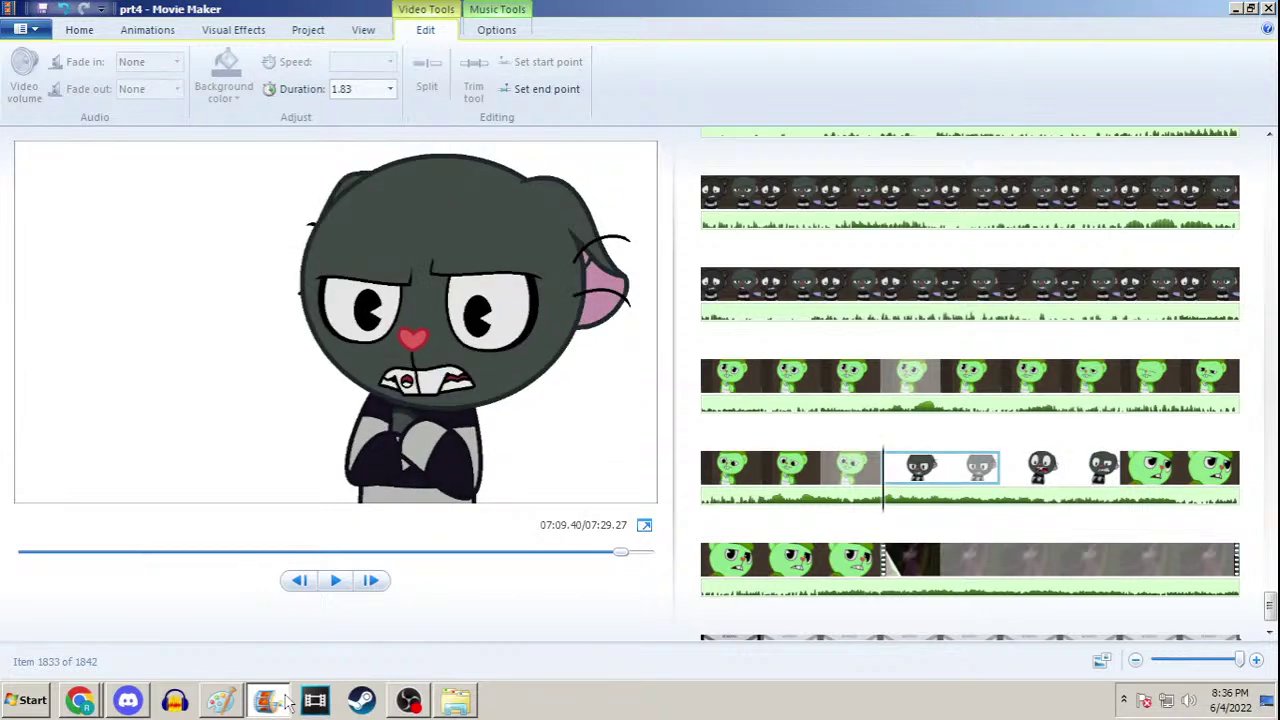
key(Right)
key(Right)
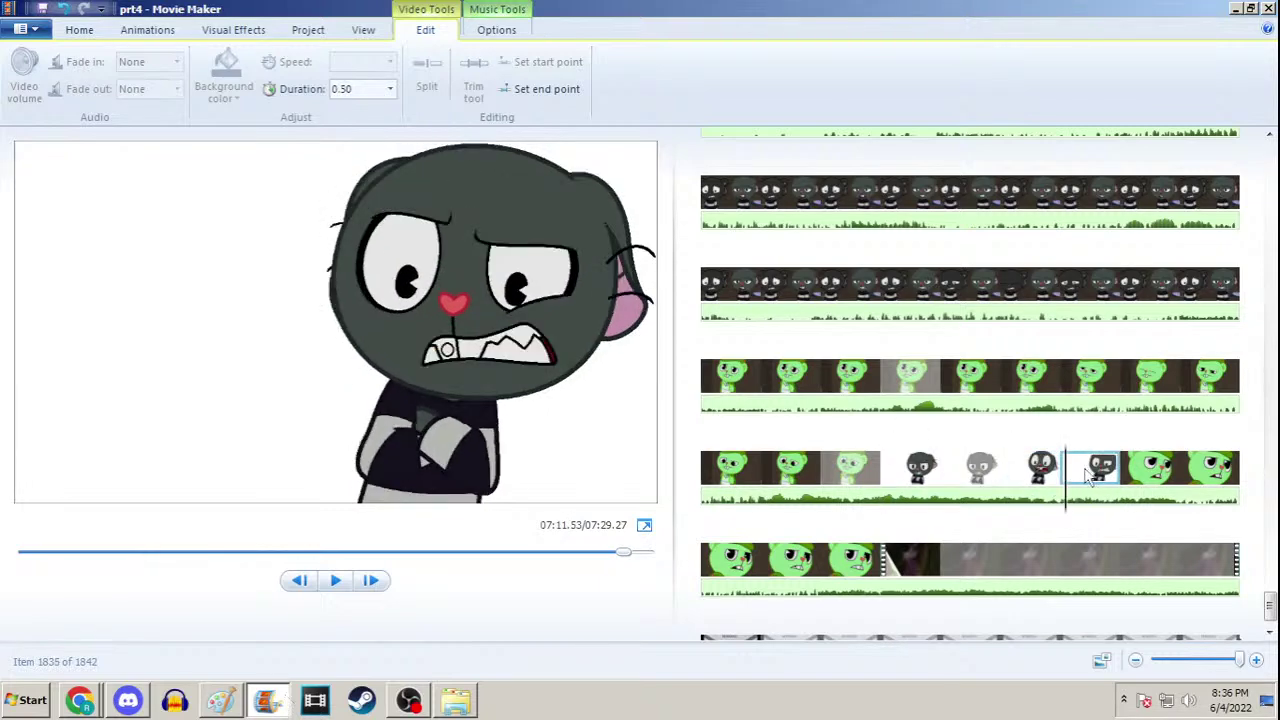
key(Left)
key(Left)
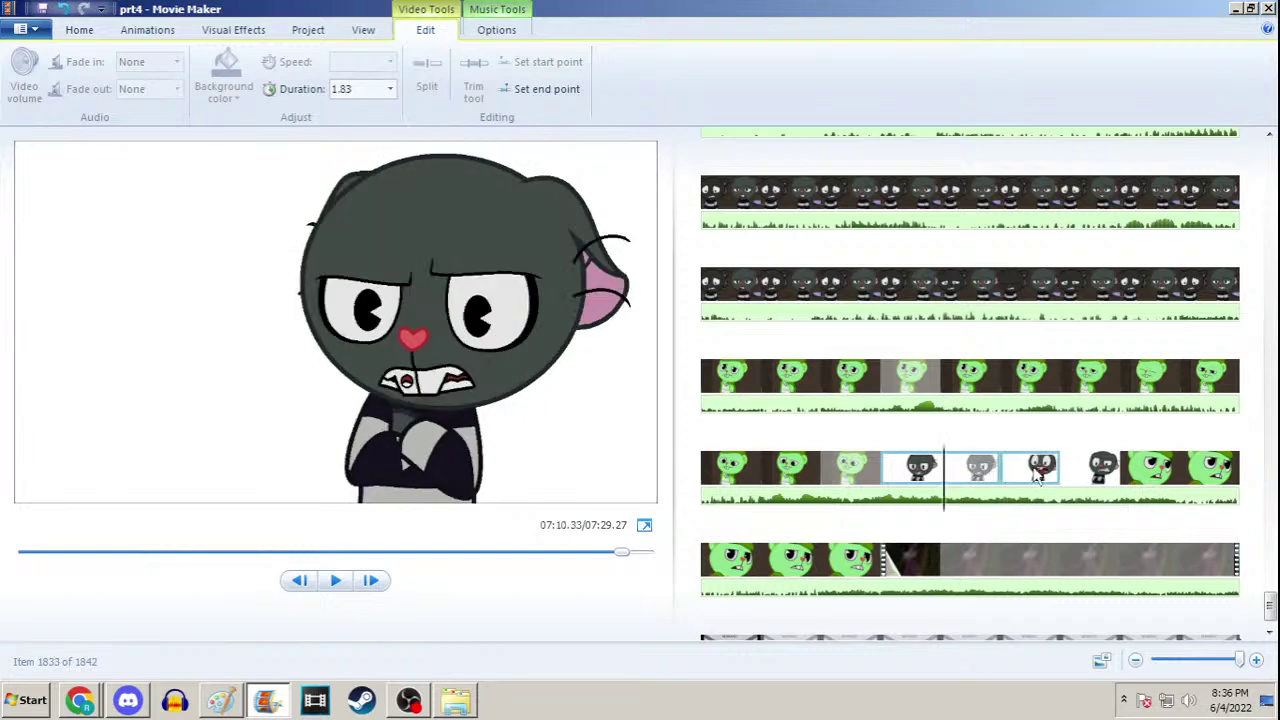
click(1090, 470)
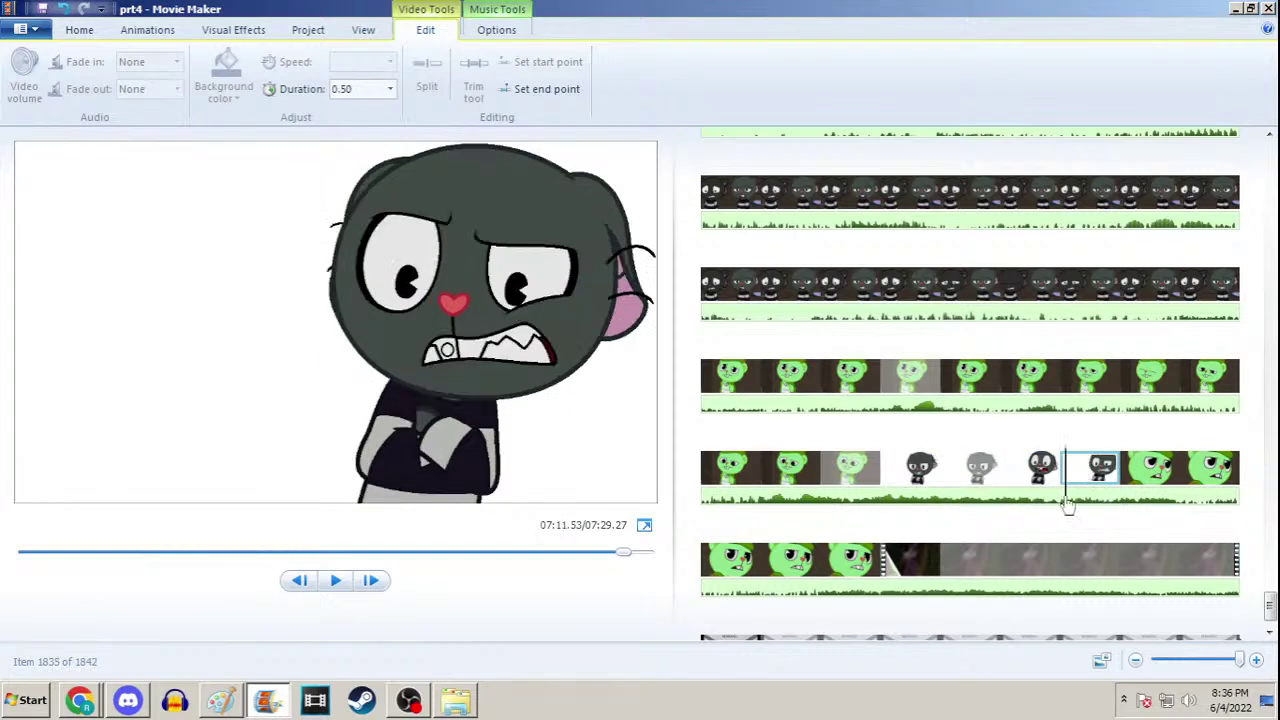
Switch to Paint, open frame 1625 and shift the whole picture about 7 pixels to the right
click(228, 703)
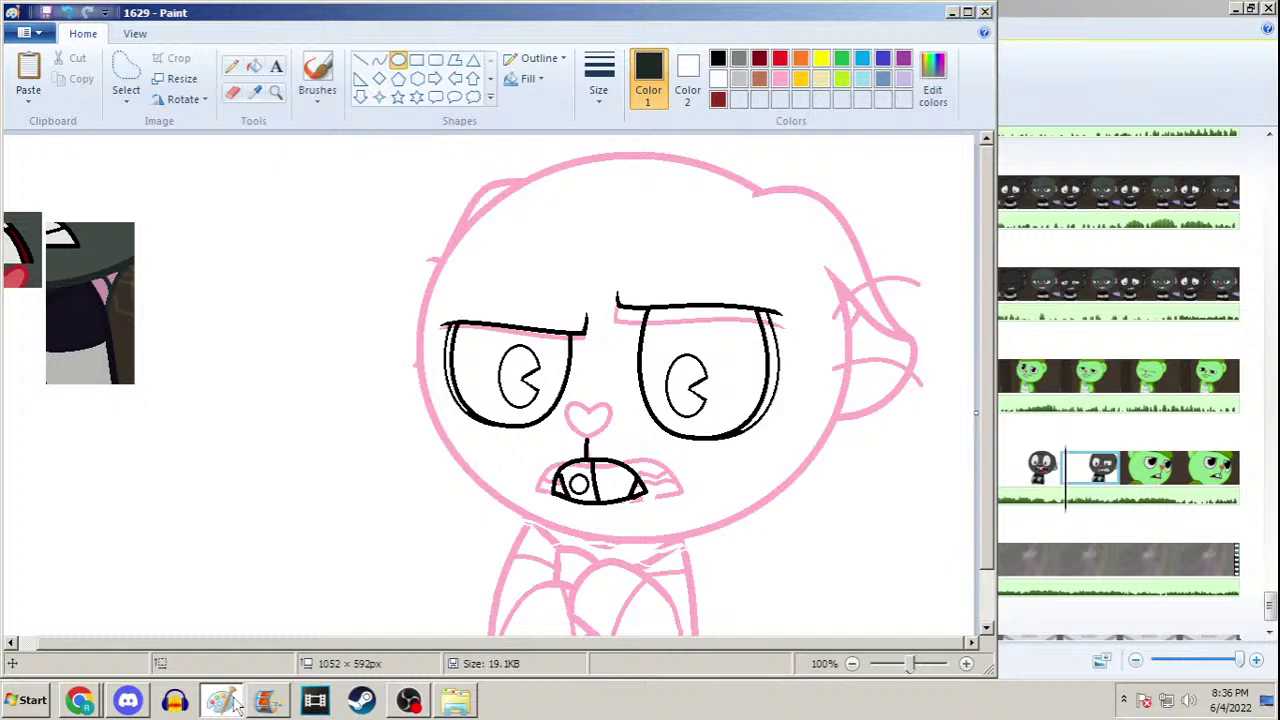
key(ctrl+o)
text(1625)
key(Return)
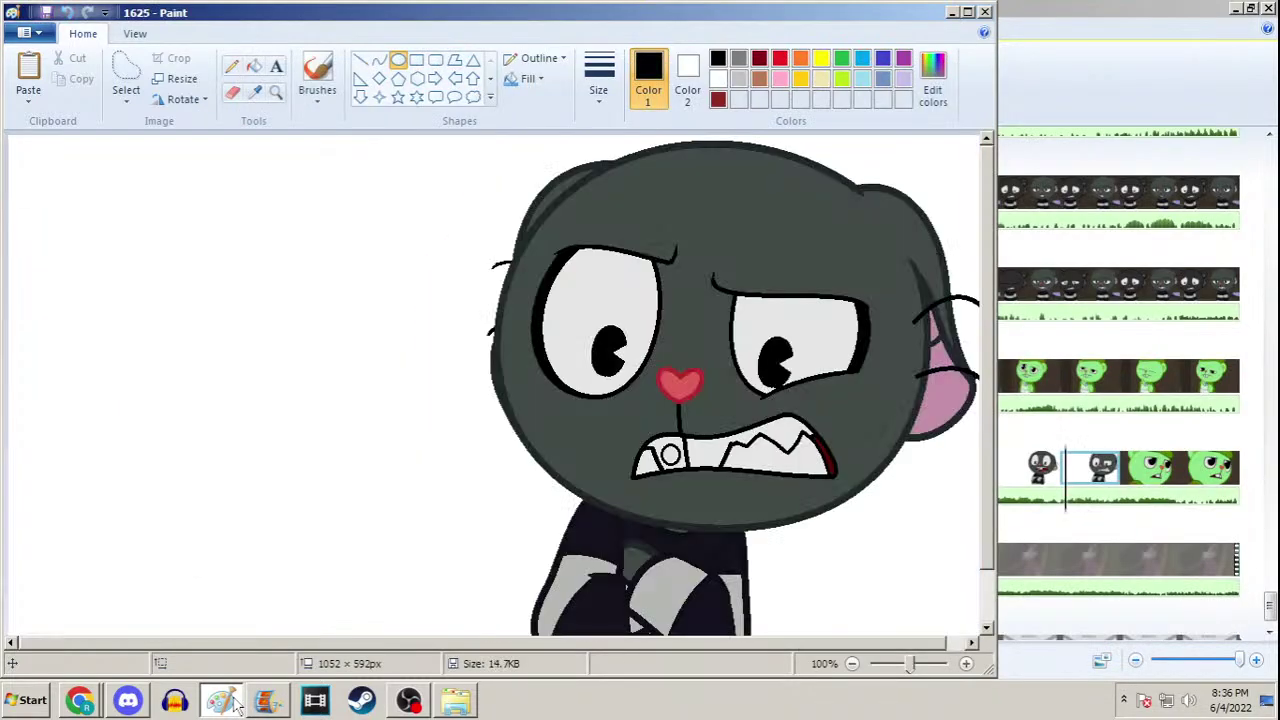
key(ctrl+v)
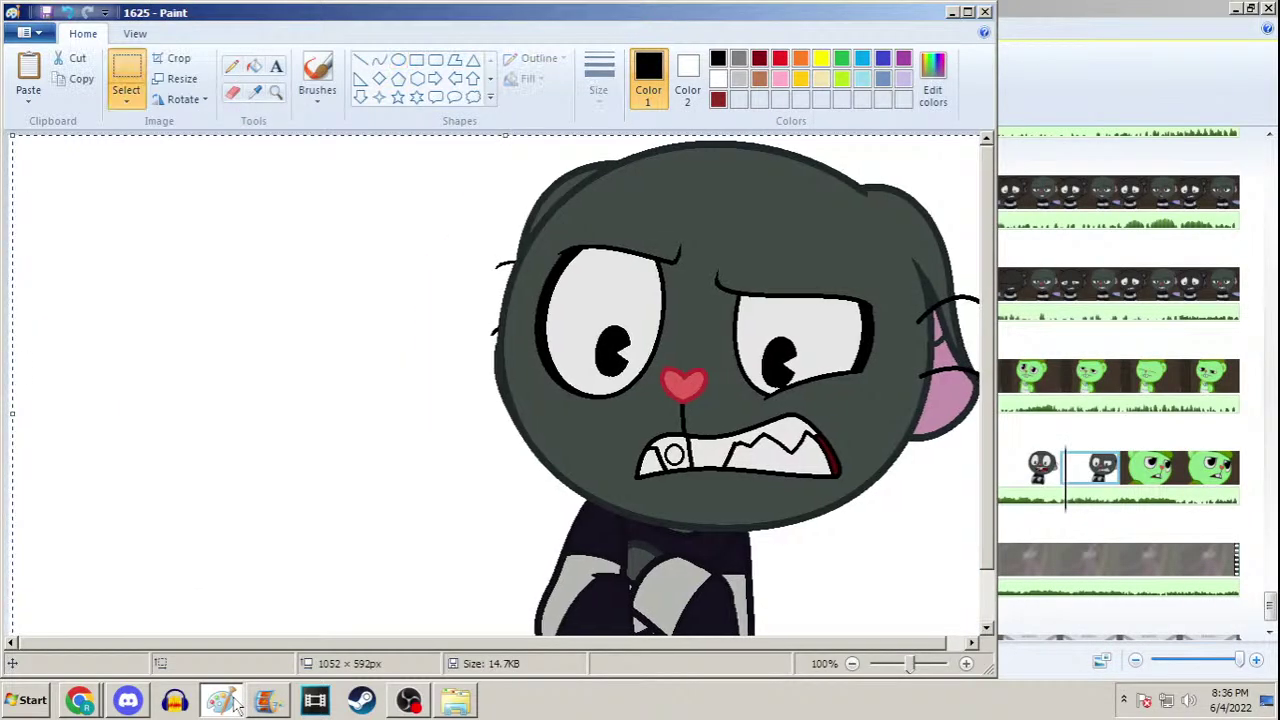
key(Right)
key(Right)
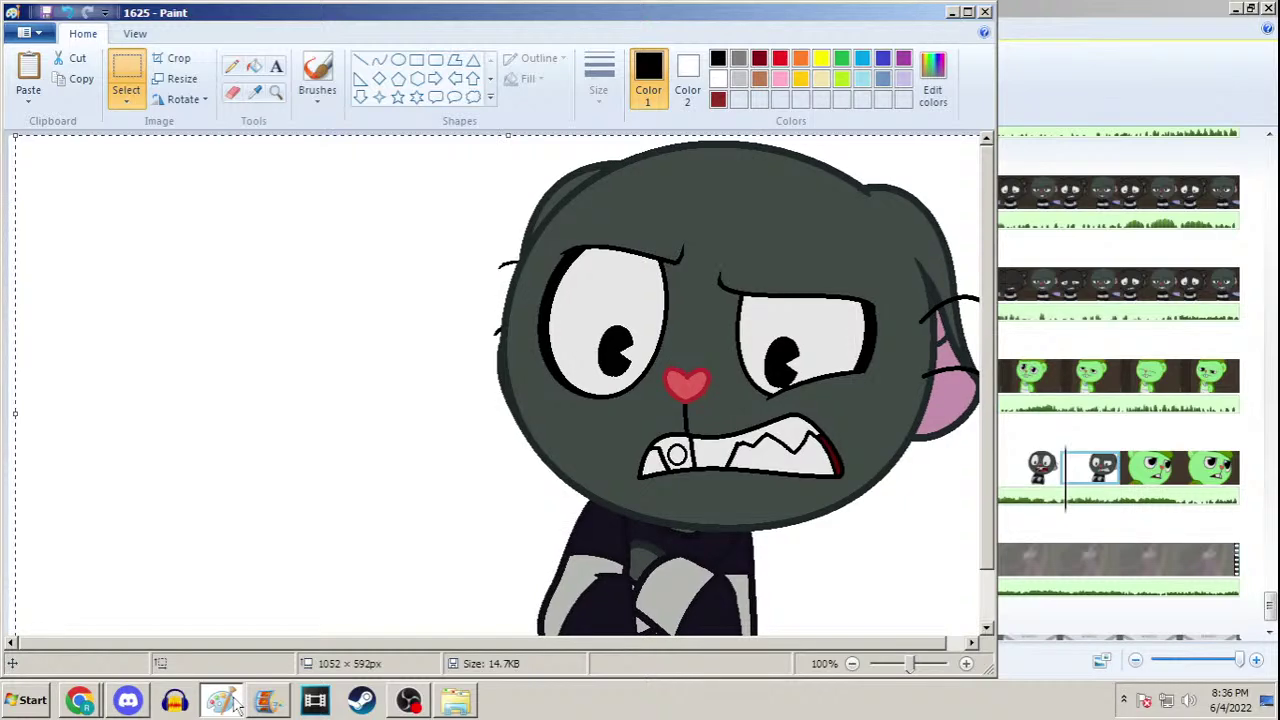
drag(677, 644, 697, 645)
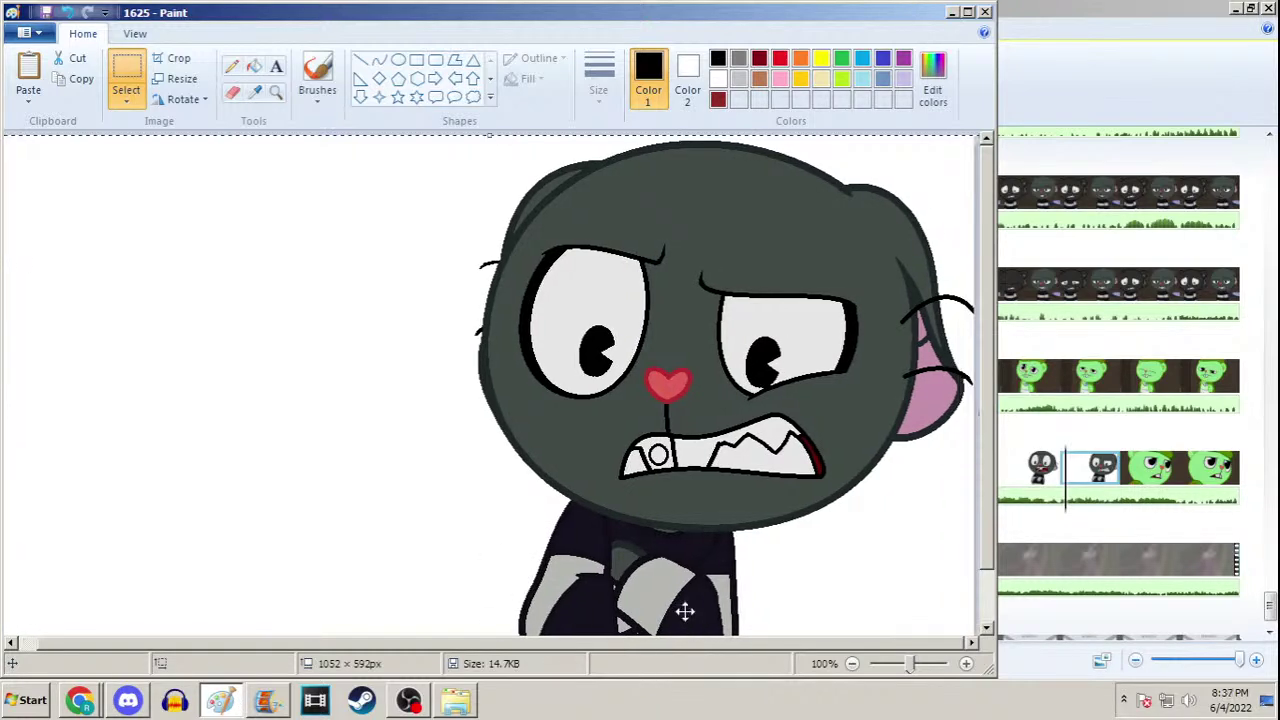
key(ctrl+o)
text(16)
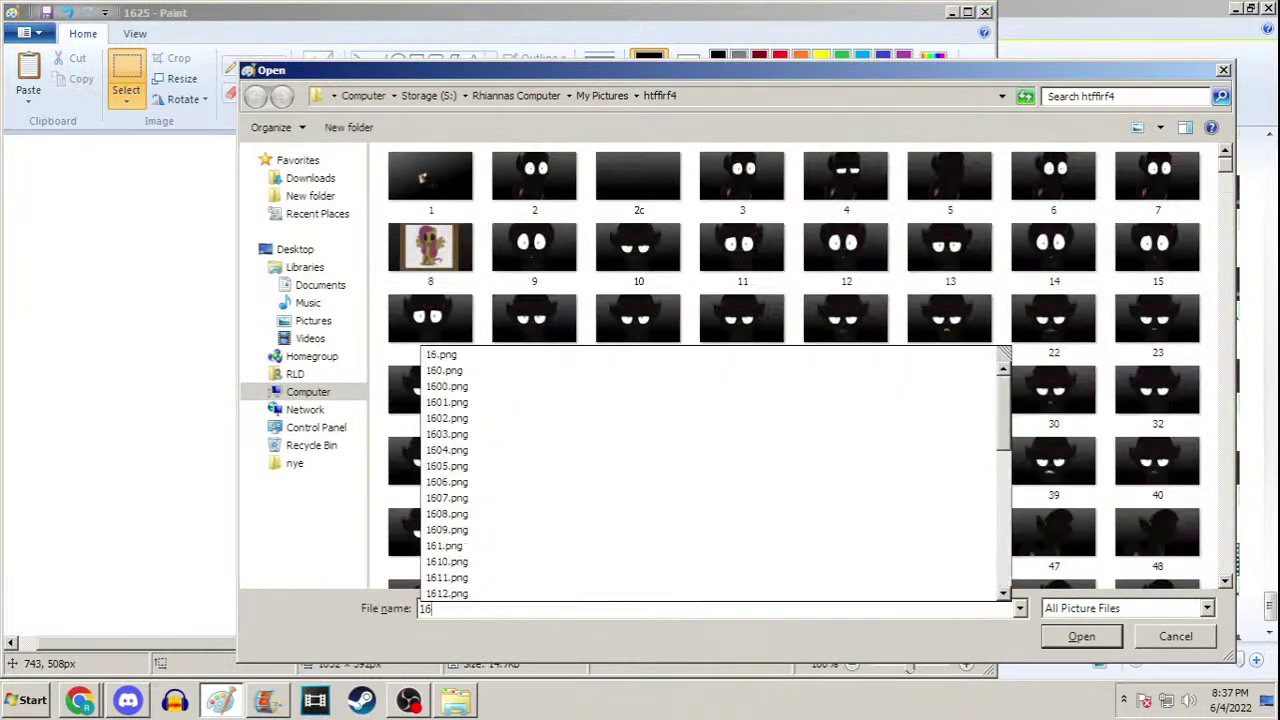
text(25b)
key(Return)
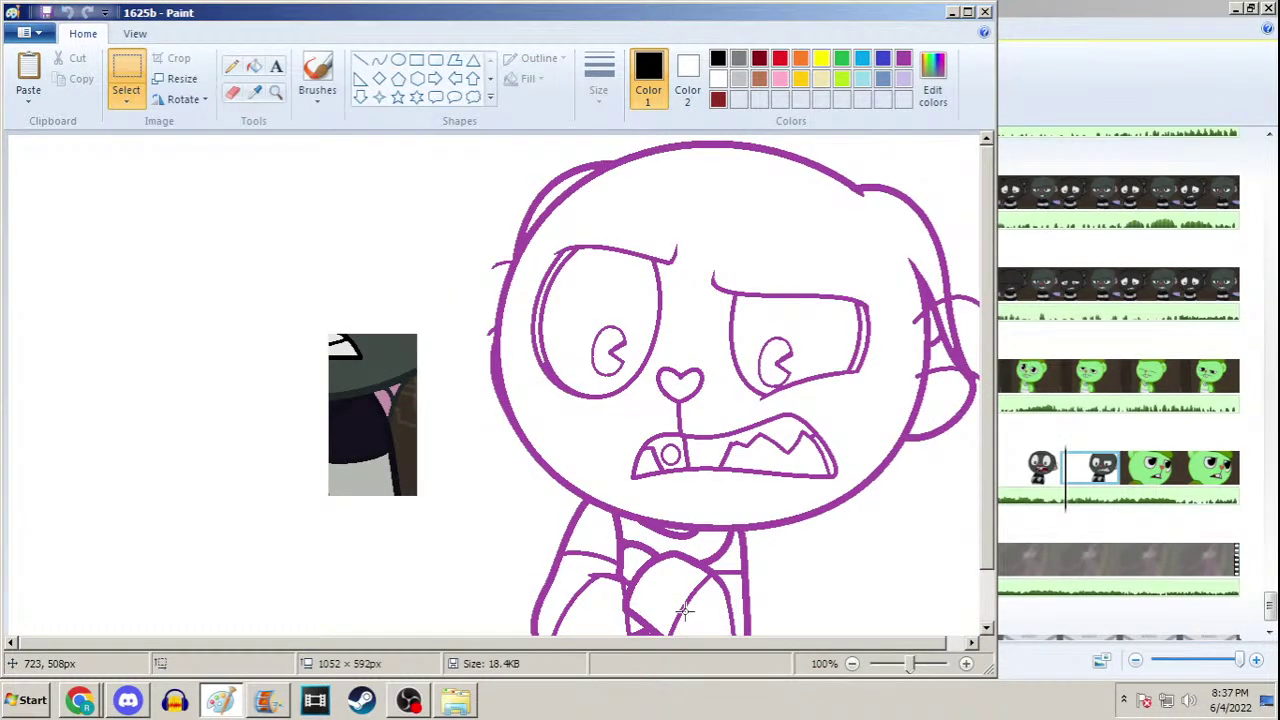
key(ctrl+a)
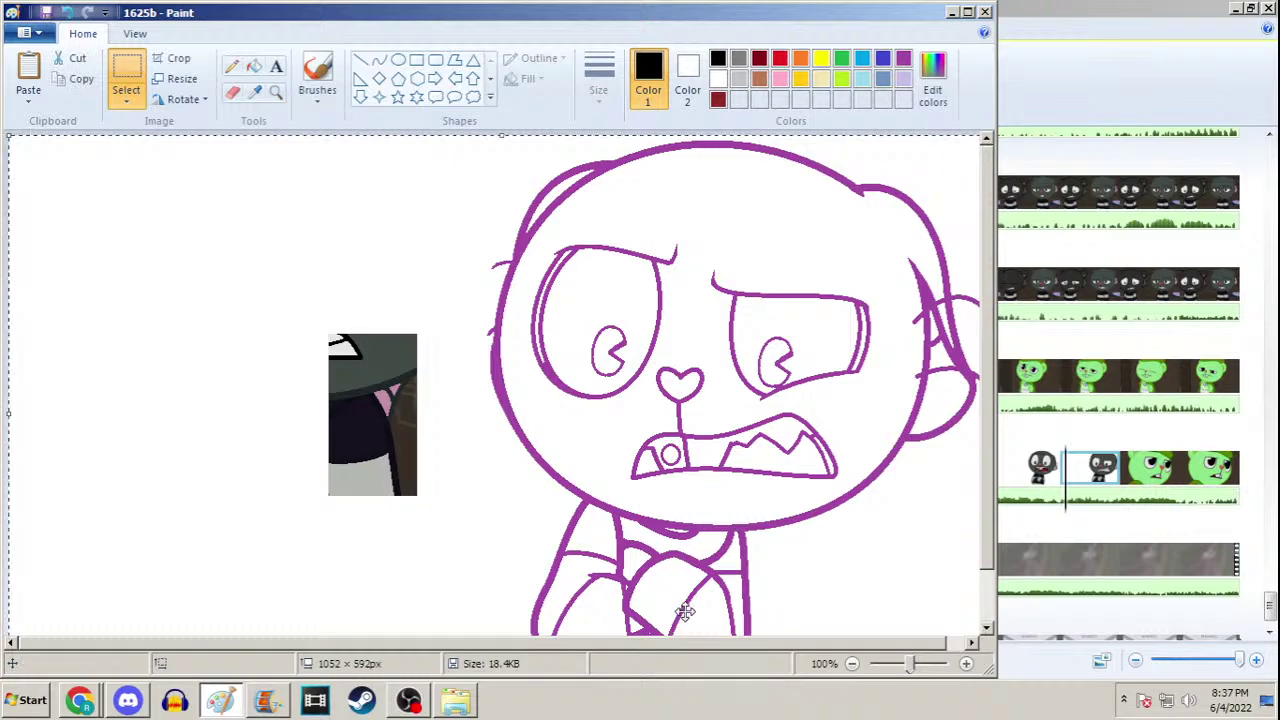
key(ctrl+o)
text(1625)
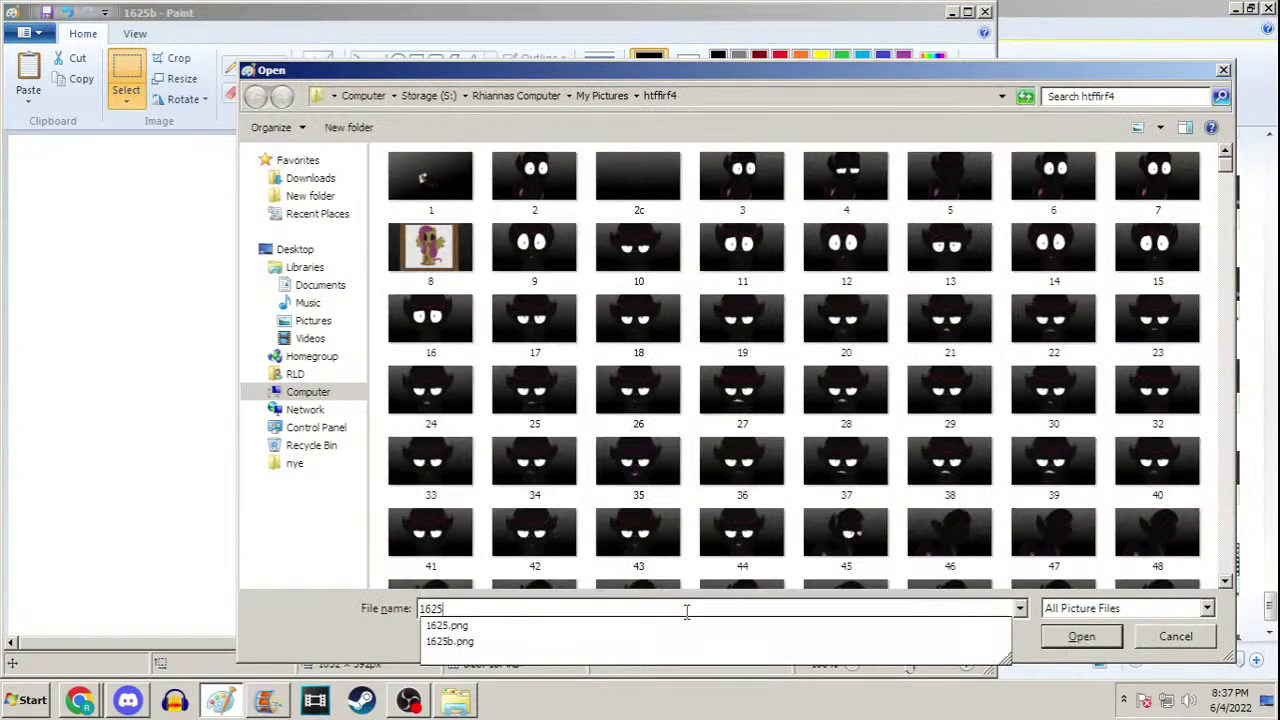
key(Return)
Open the purple linework file 1625b and shift the whole picture 7 pixels to the right
key(ctrl+o)
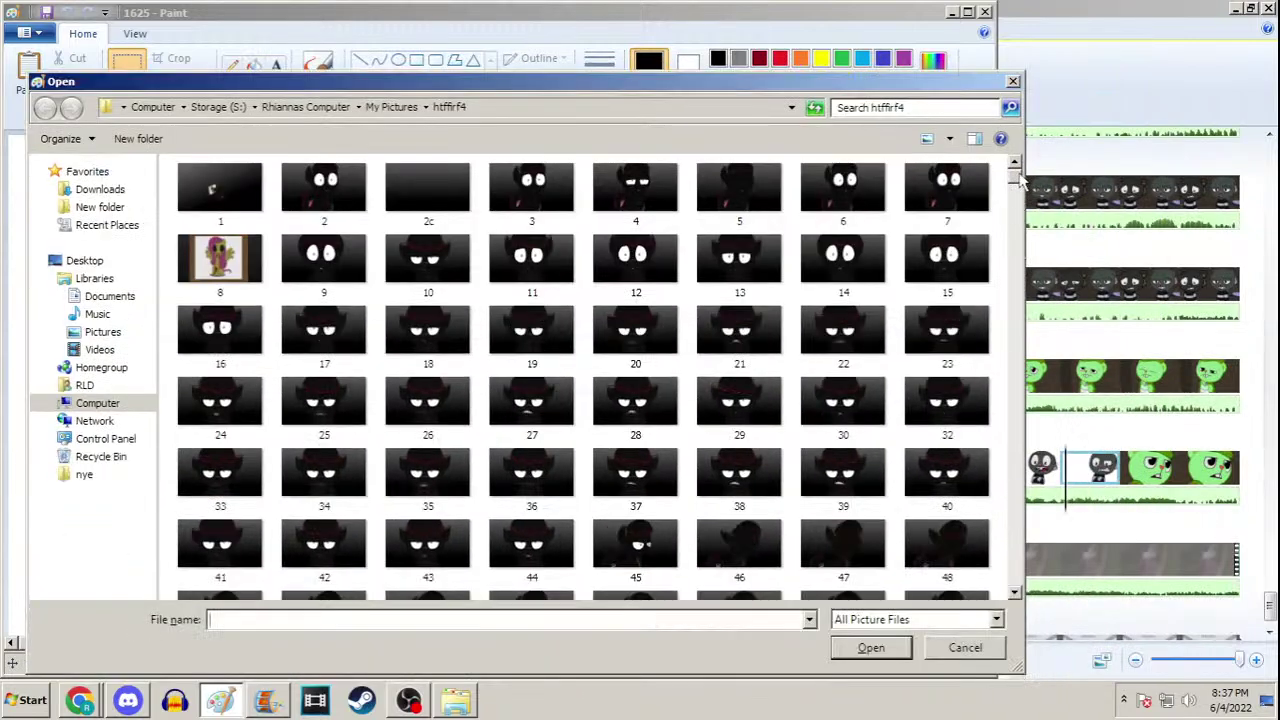
drag(1014, 176, 1014, 582)
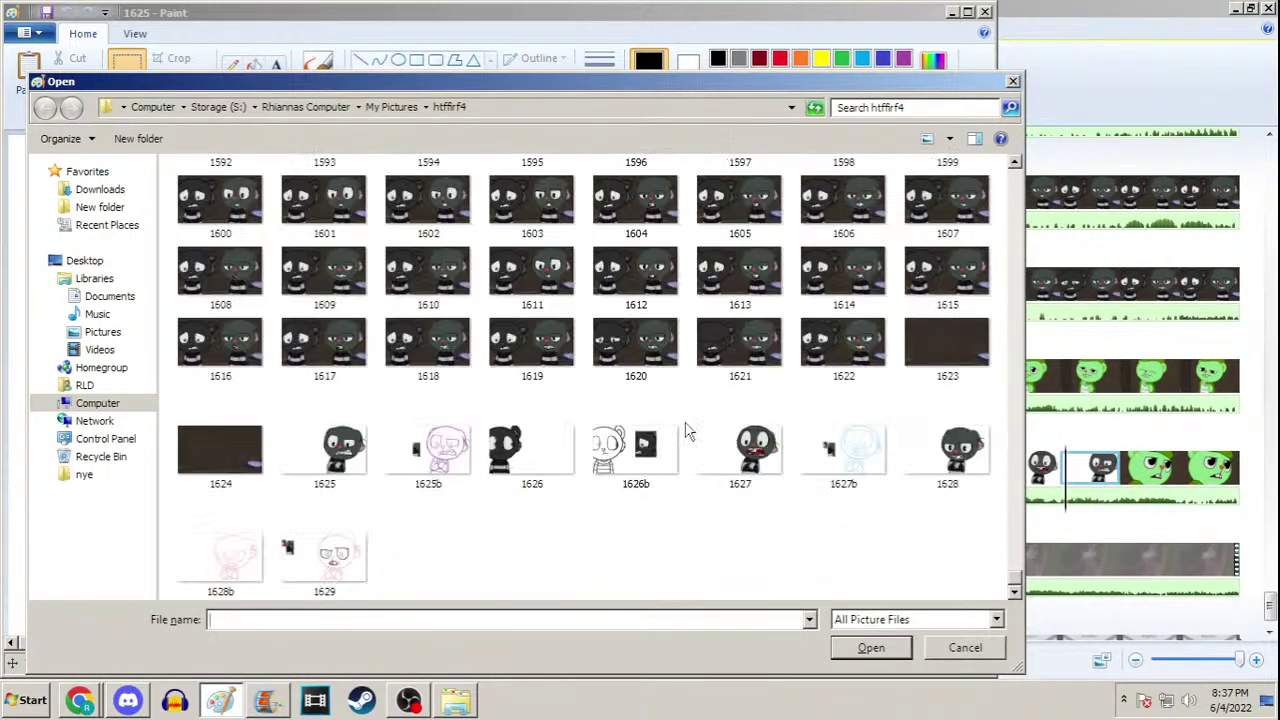
double_click(448, 458)
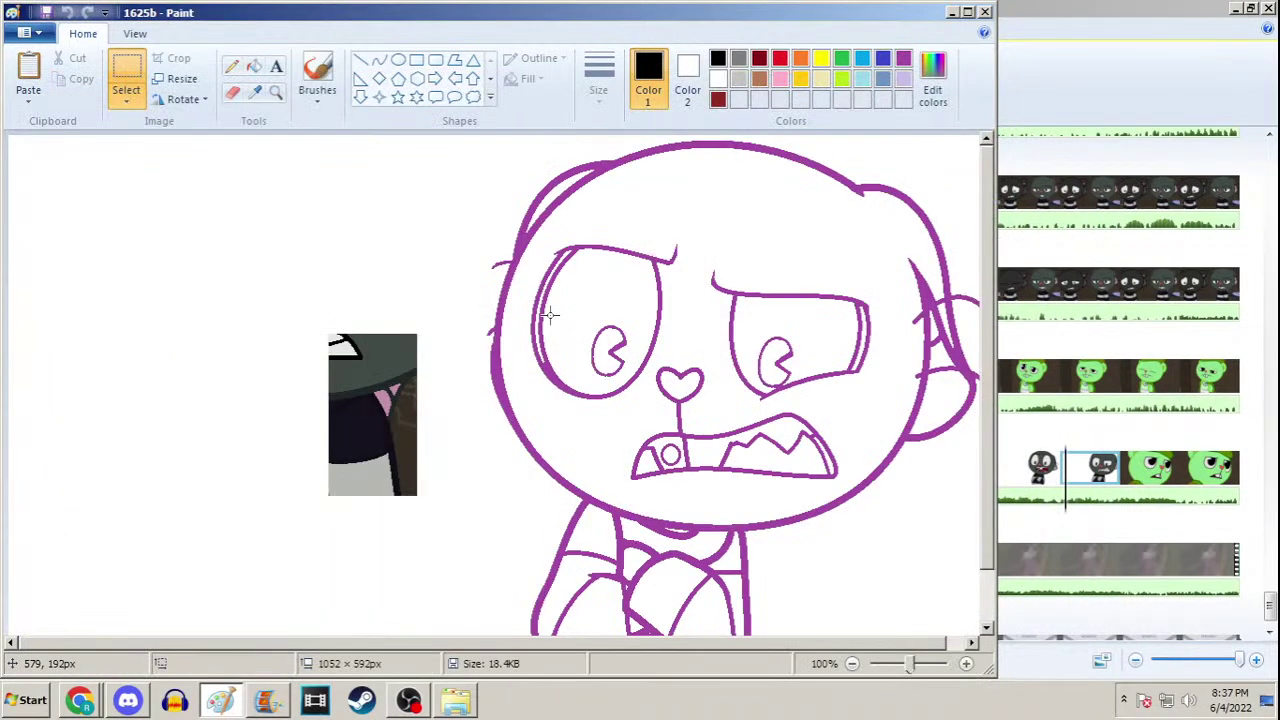
key(ctrl+a)
key(Right)
key(Right)
key(Right)
key(Right)
key(Right)
key(Right)
key(Right)
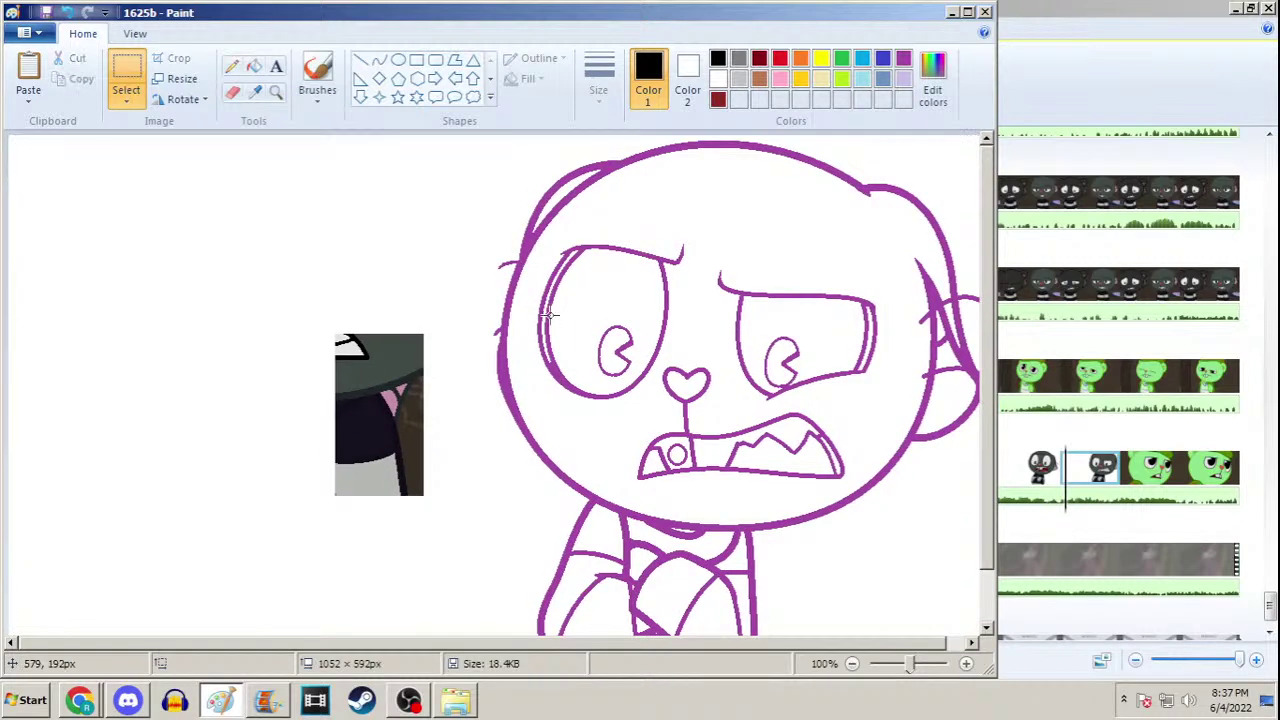
Reopen the 1629 drawing from the htffirf4 folder
key(ctrl+o)
drag(1014, 185, 1005, 585)
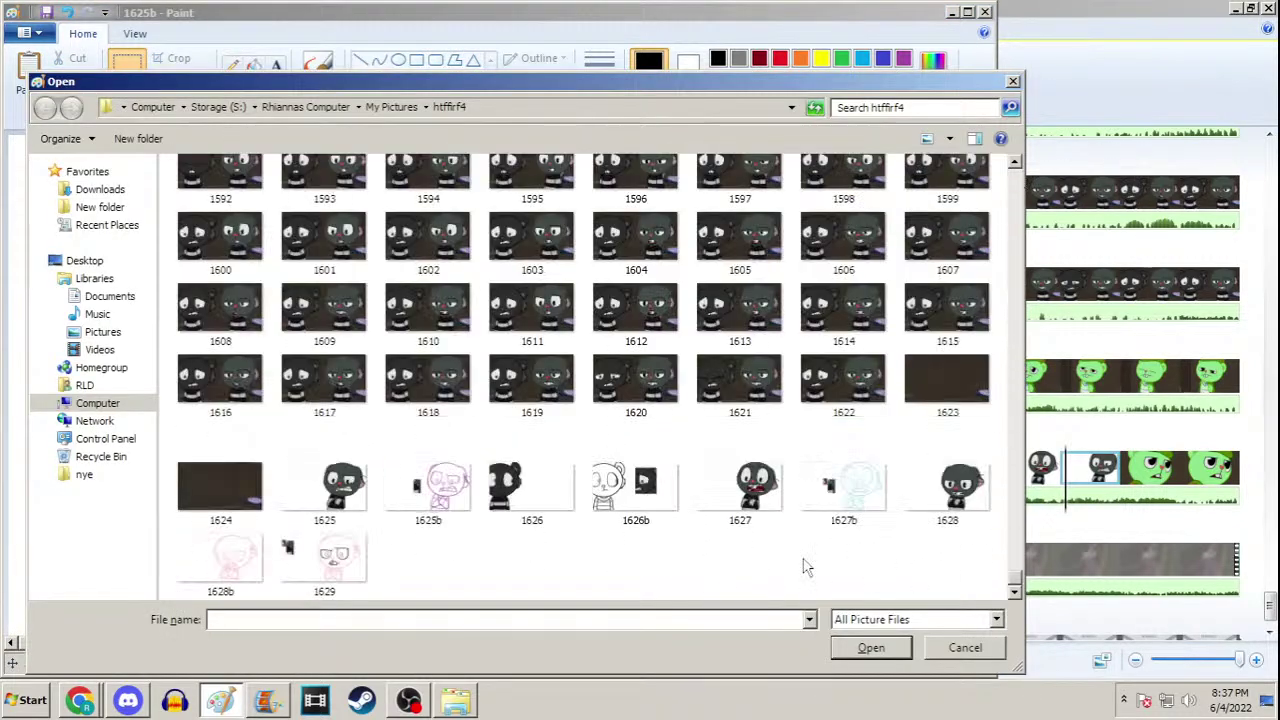
click(350, 562)
double_click(365, 541)
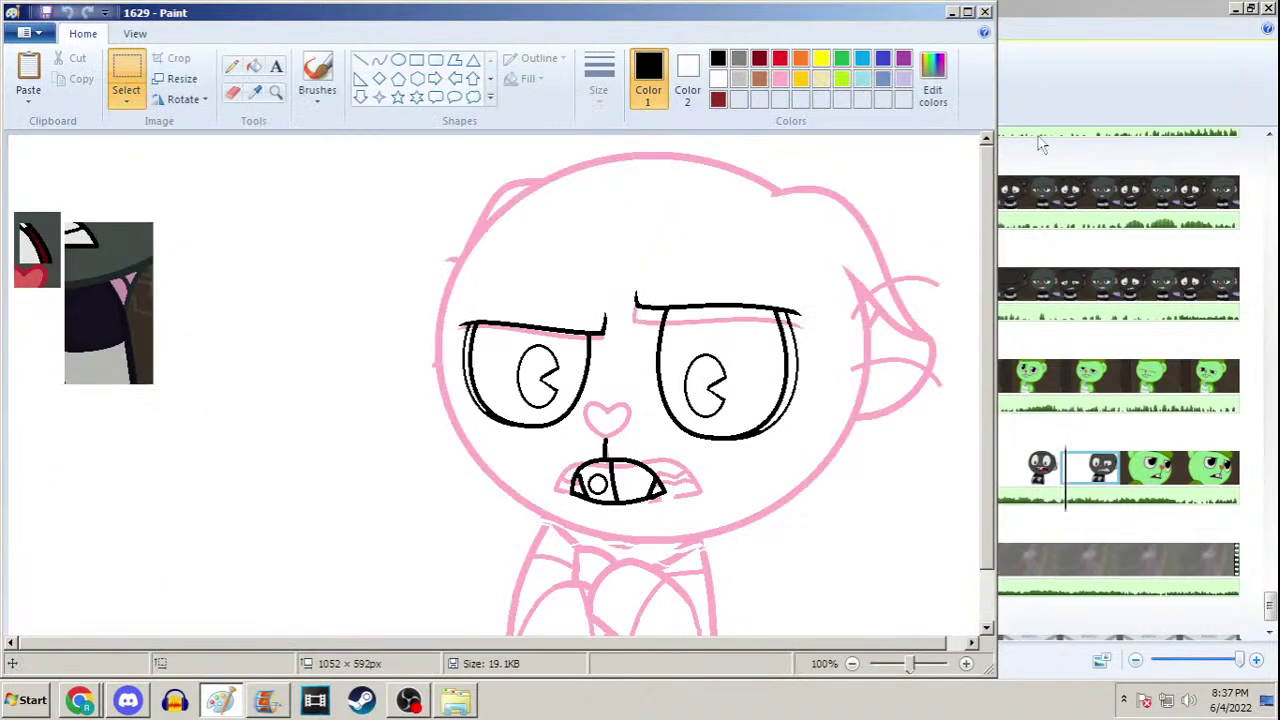
Switch to Movie Maker and lower the volume of the music item beneath the green and crossed-arms character frames
click(1007, 488)
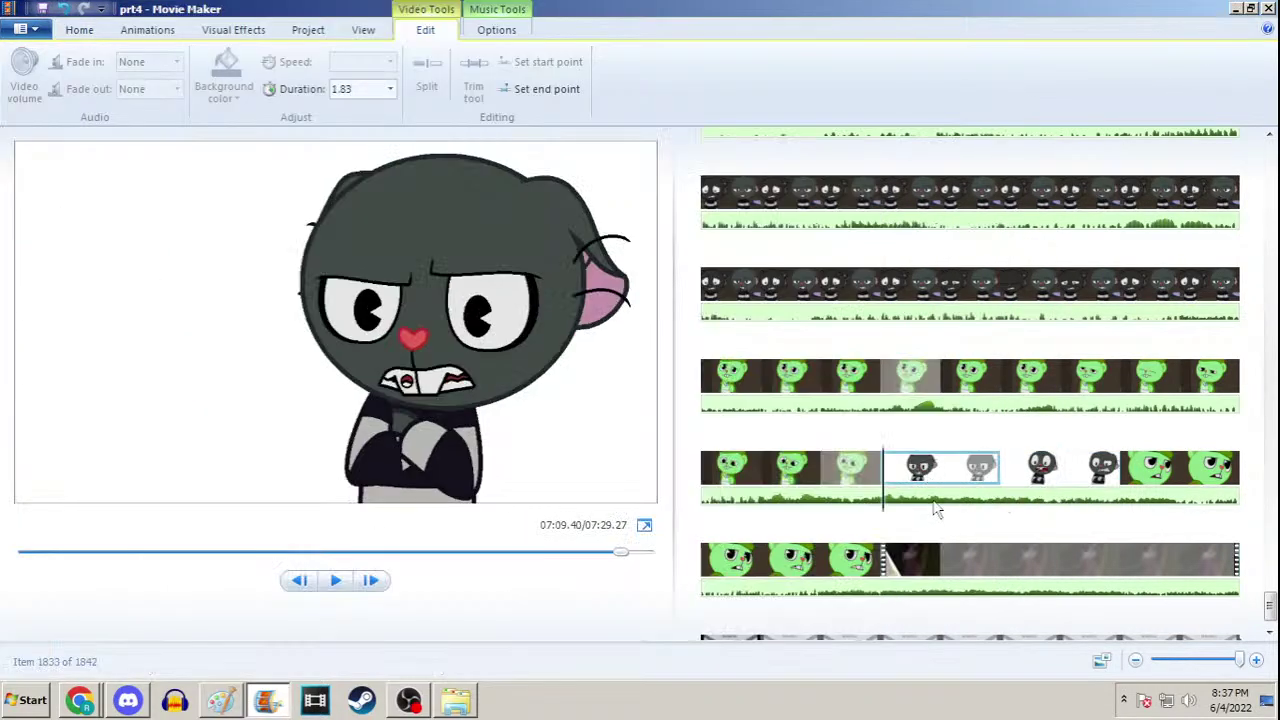
click(762, 497)
click(510, 33)
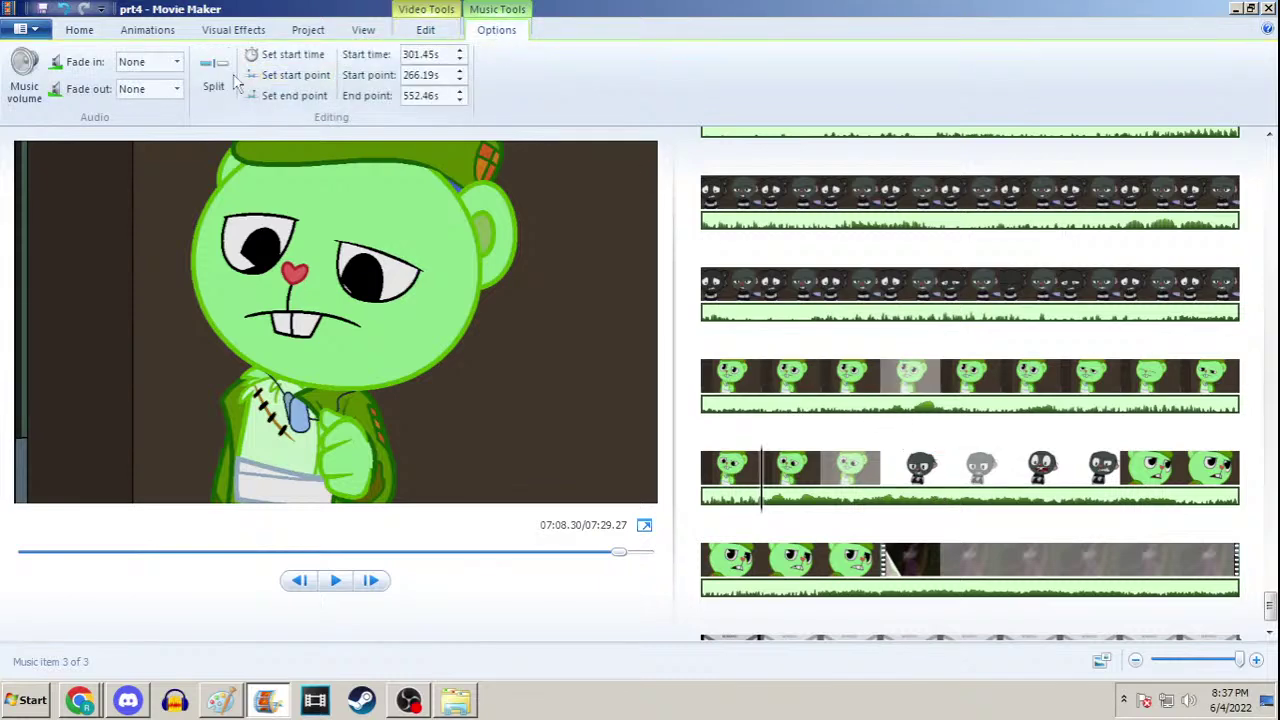
click(24, 66)
drag(72, 133, 42, 143)
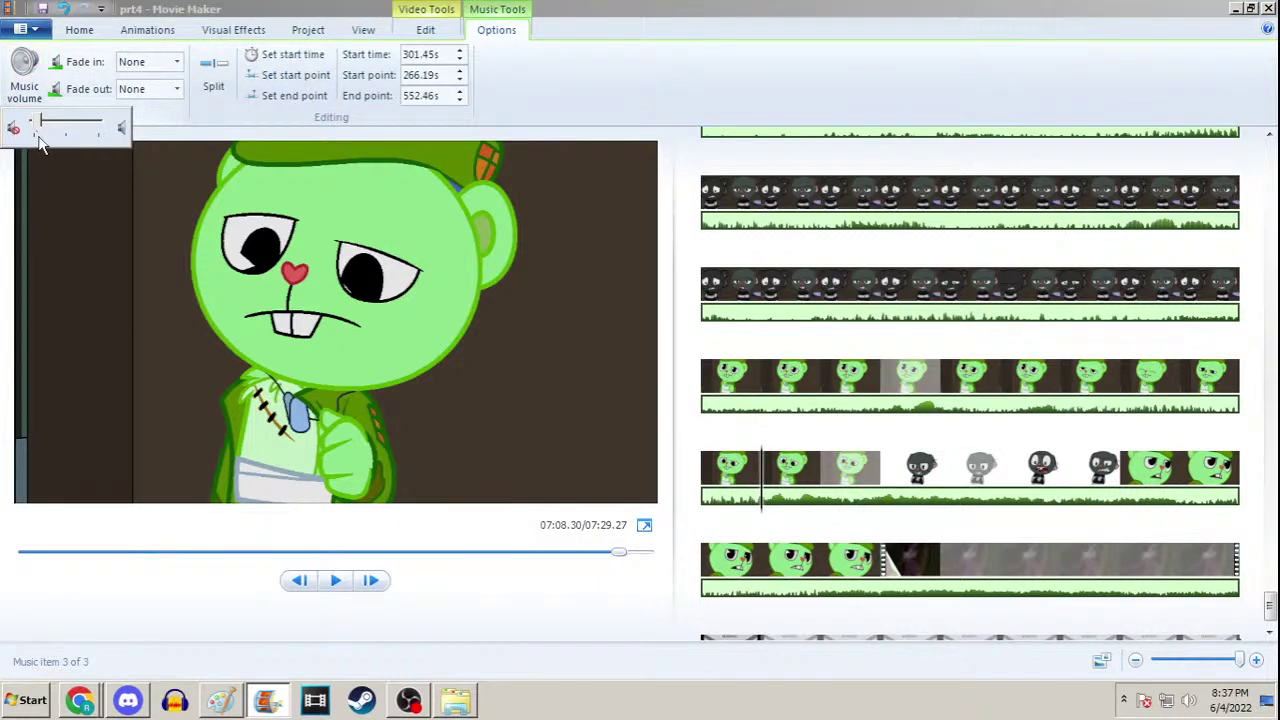
drag(39, 141, 54, 142)
click(930, 480)
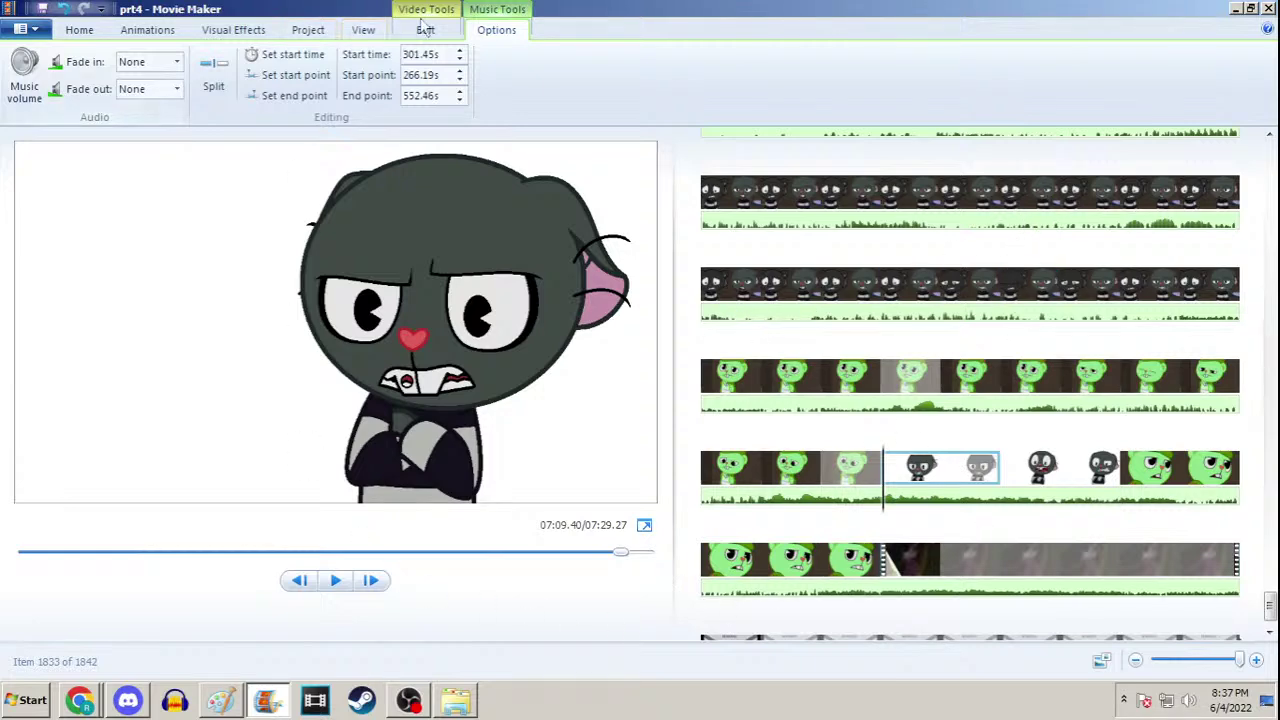
click(25, 72)
drag(52, 128, 44, 131)
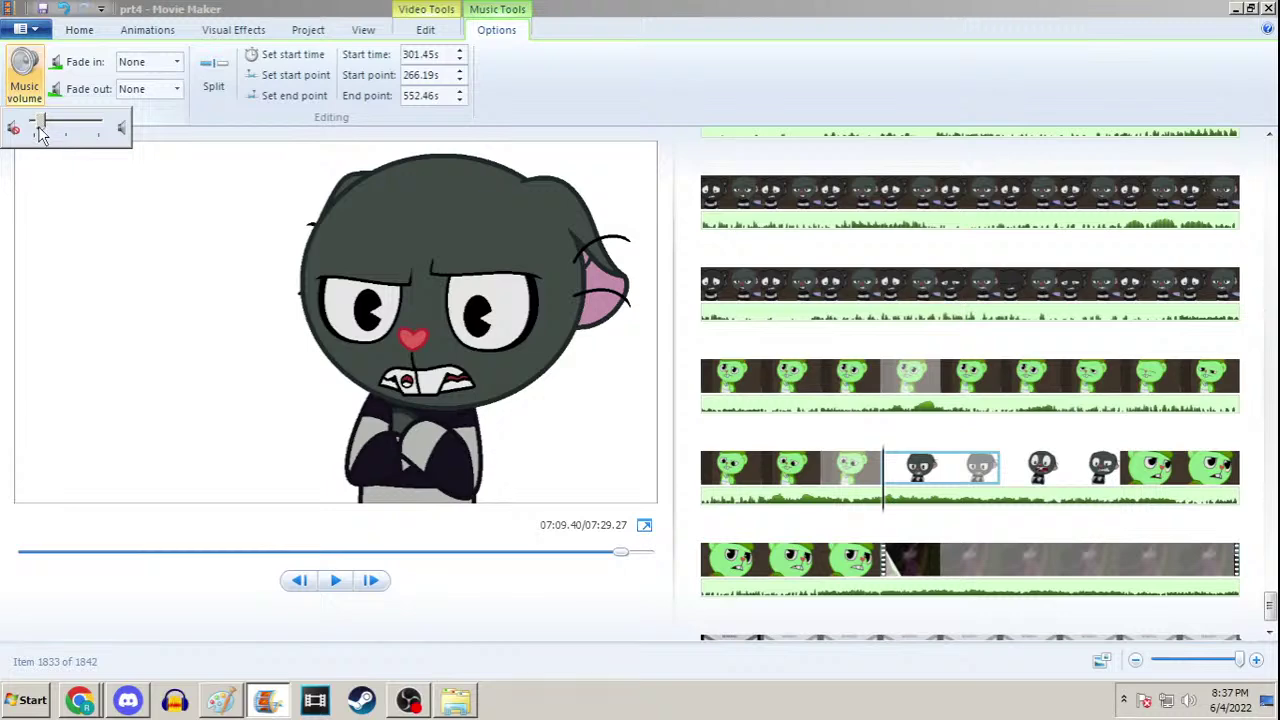
Step through the timeline from the first crossed-arms frame, and return to the 1629 drawing in Paint beside the chat
click(928, 476)
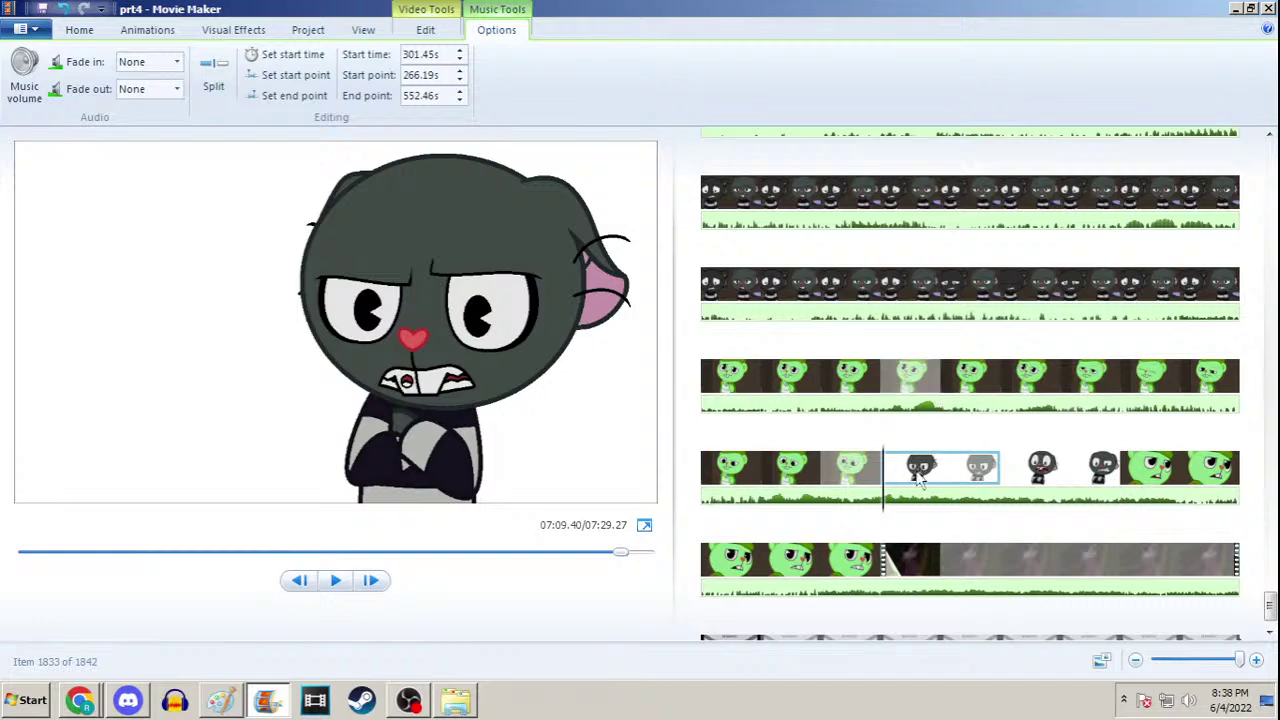
key(Right)
key(Right)
key(Right)
key(Right)
key(Right)
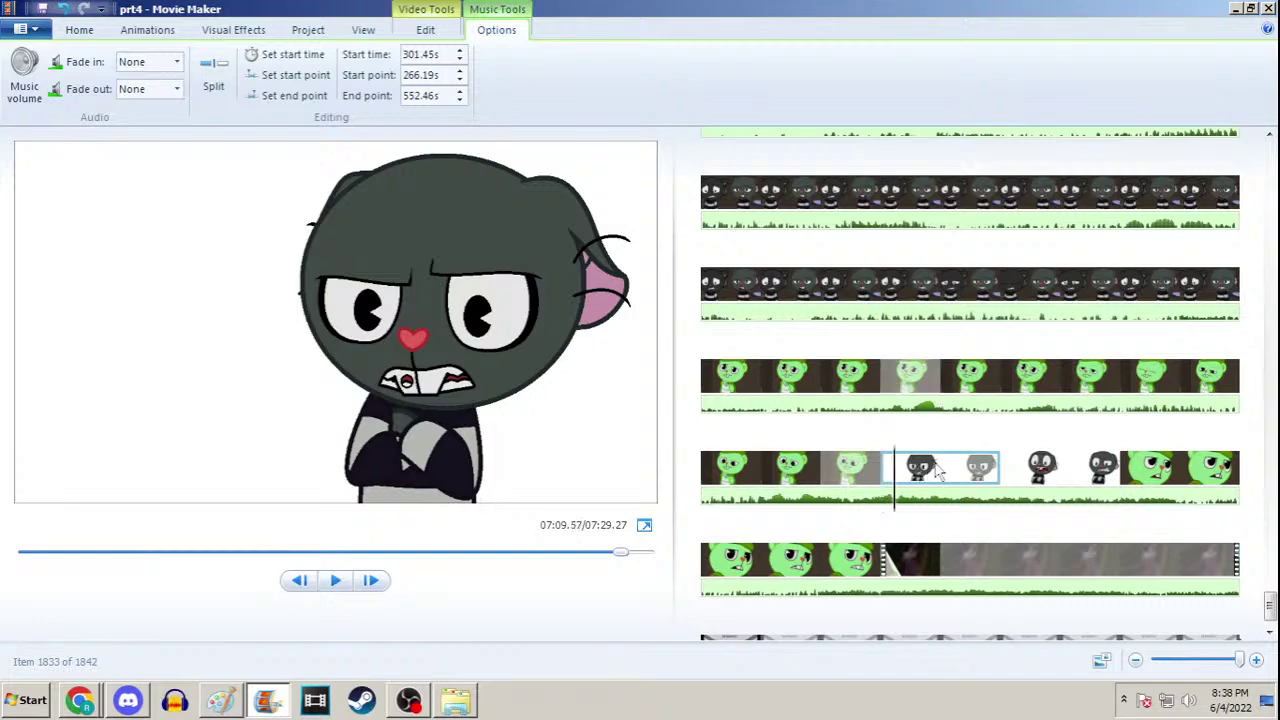
click(432, 30)
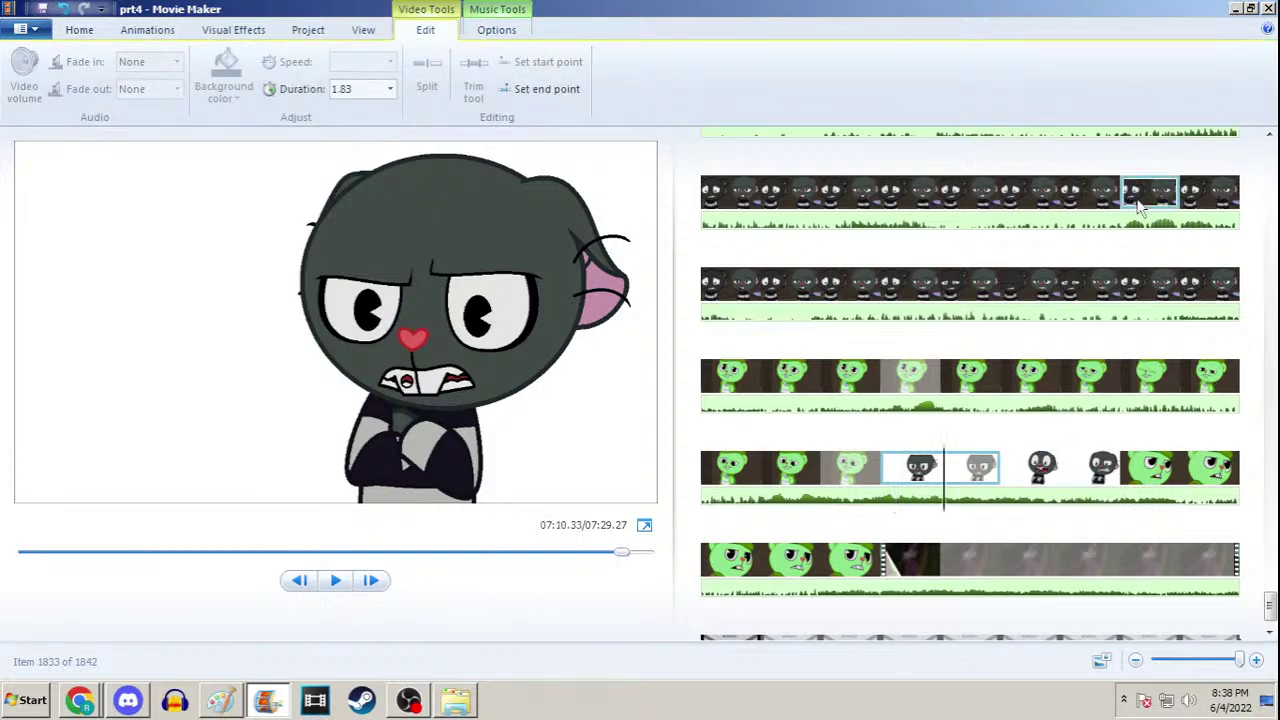
click(1238, 8)
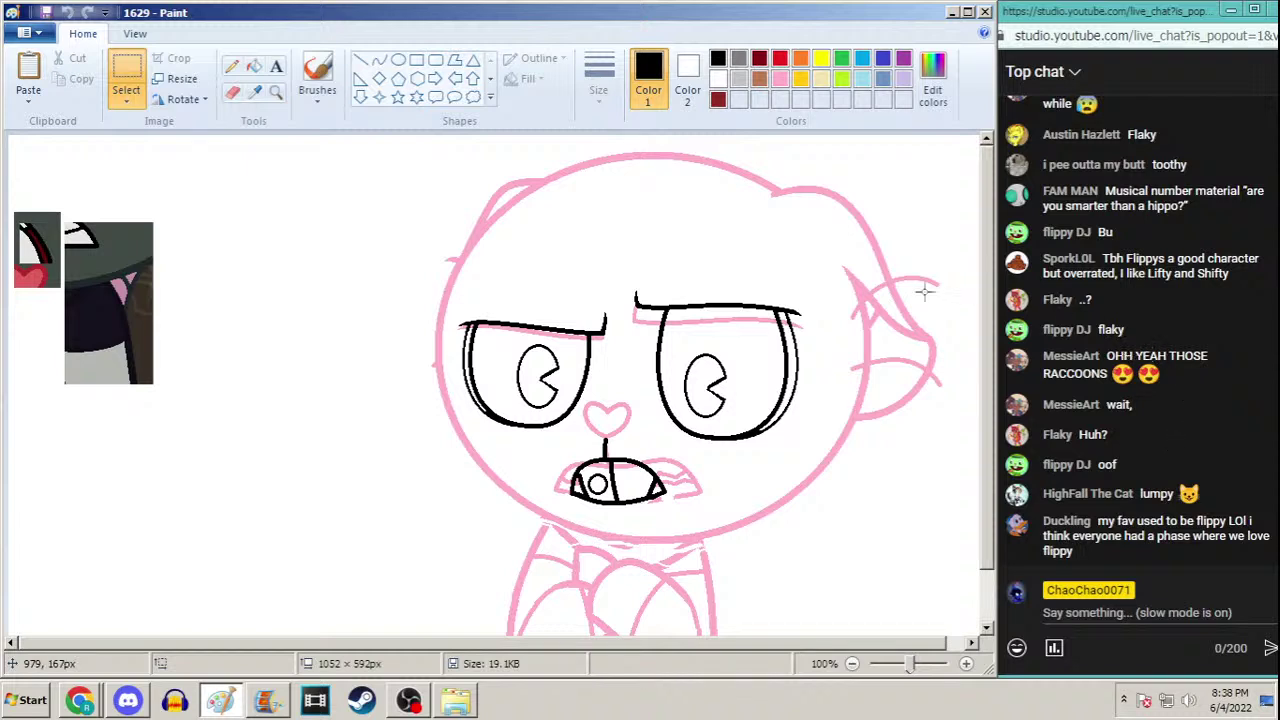
Sample a dark colour from the cap in the reference picture and ready the Curve tool with a chosen line thickness
click(276, 92)
click(255, 94)
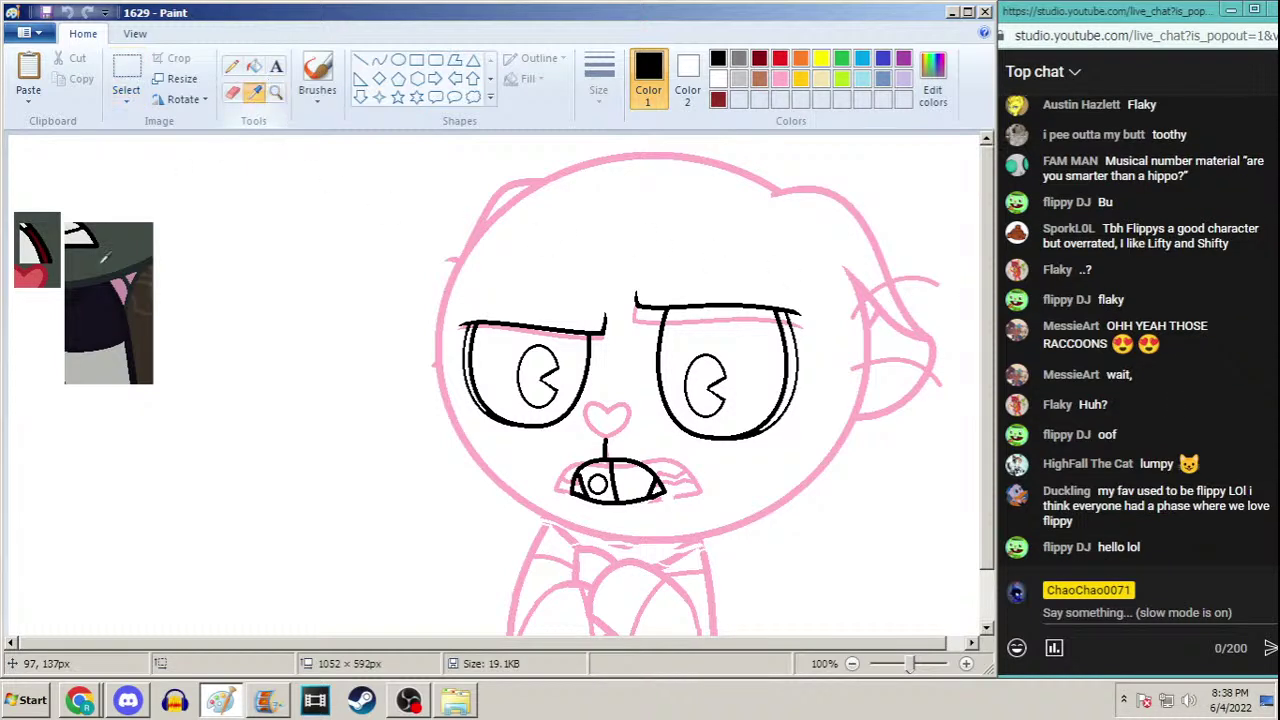
click(118, 262)
click(379, 59)
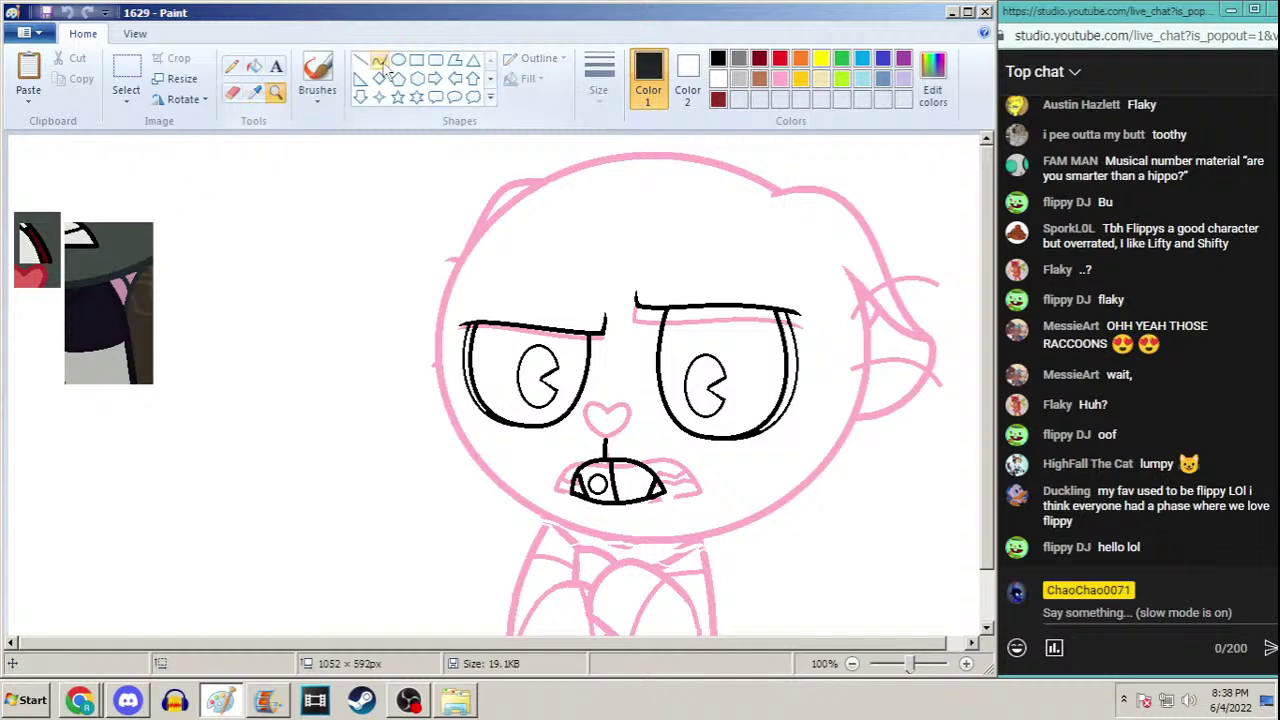
click(600, 78)
click(580, 262)
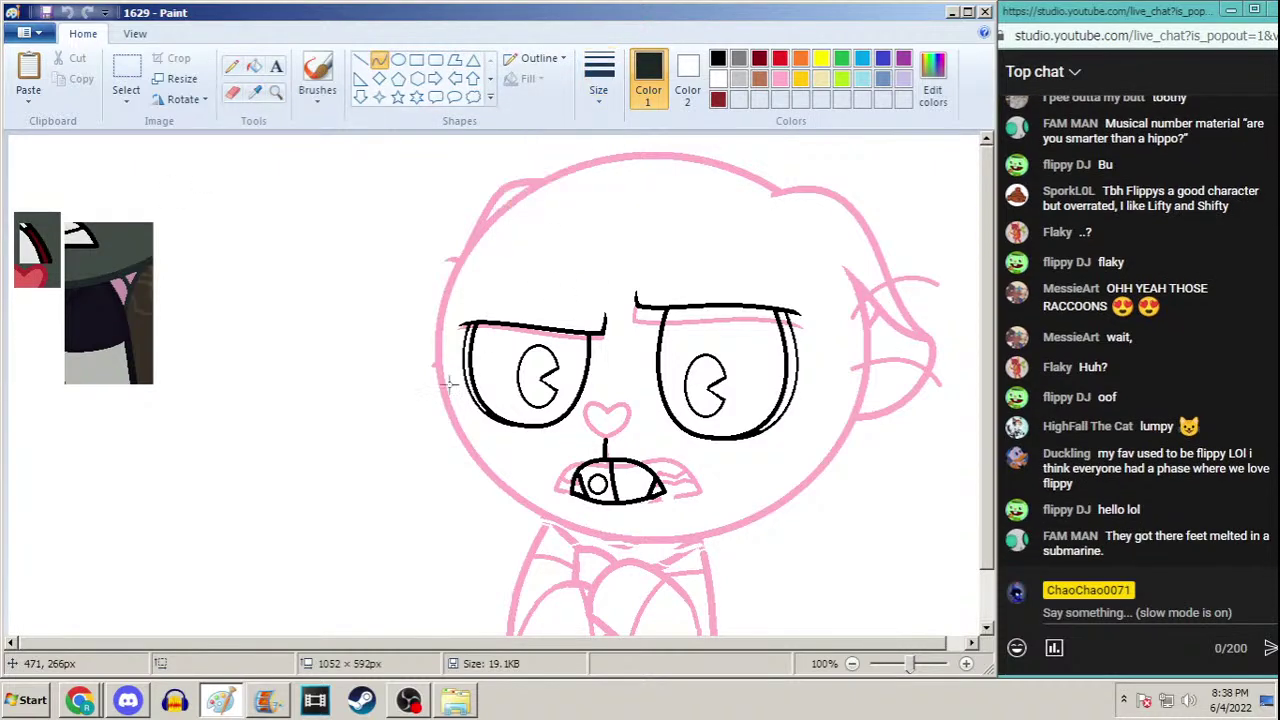
Switch to Discord to check the chat channel, and return to the 1629 drawing in Paint
click(128, 700)
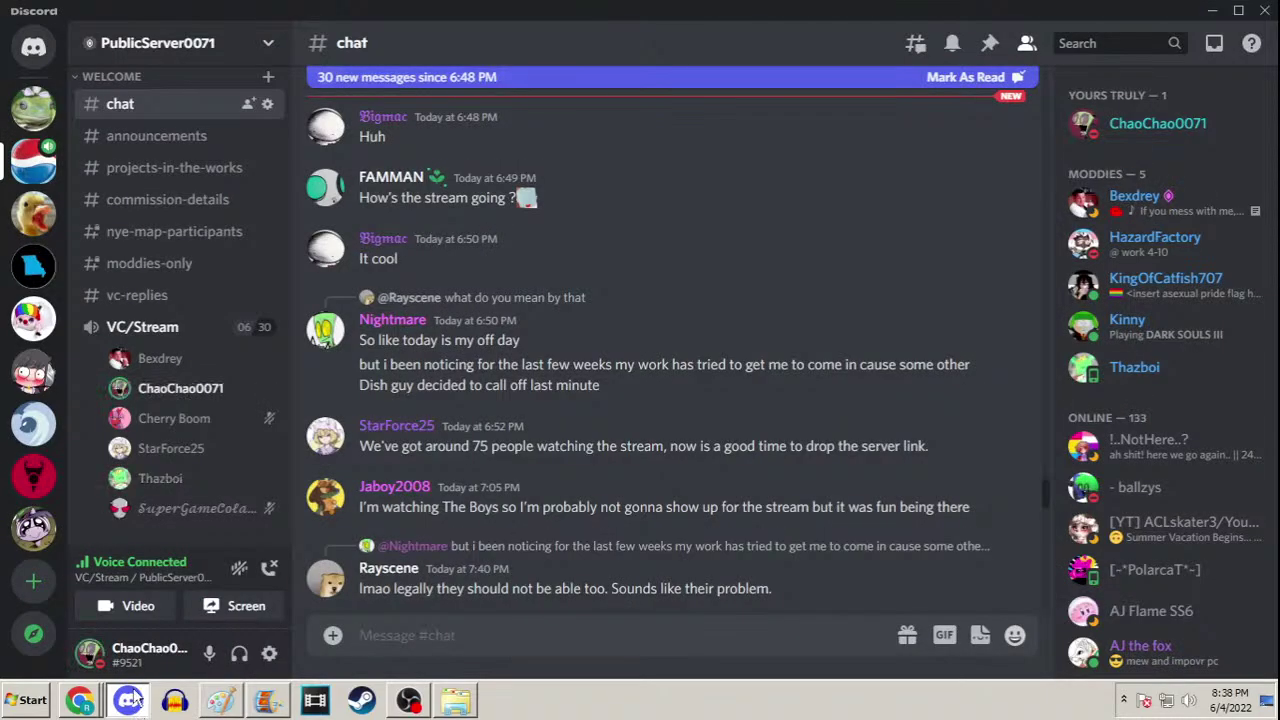
click(128, 700)
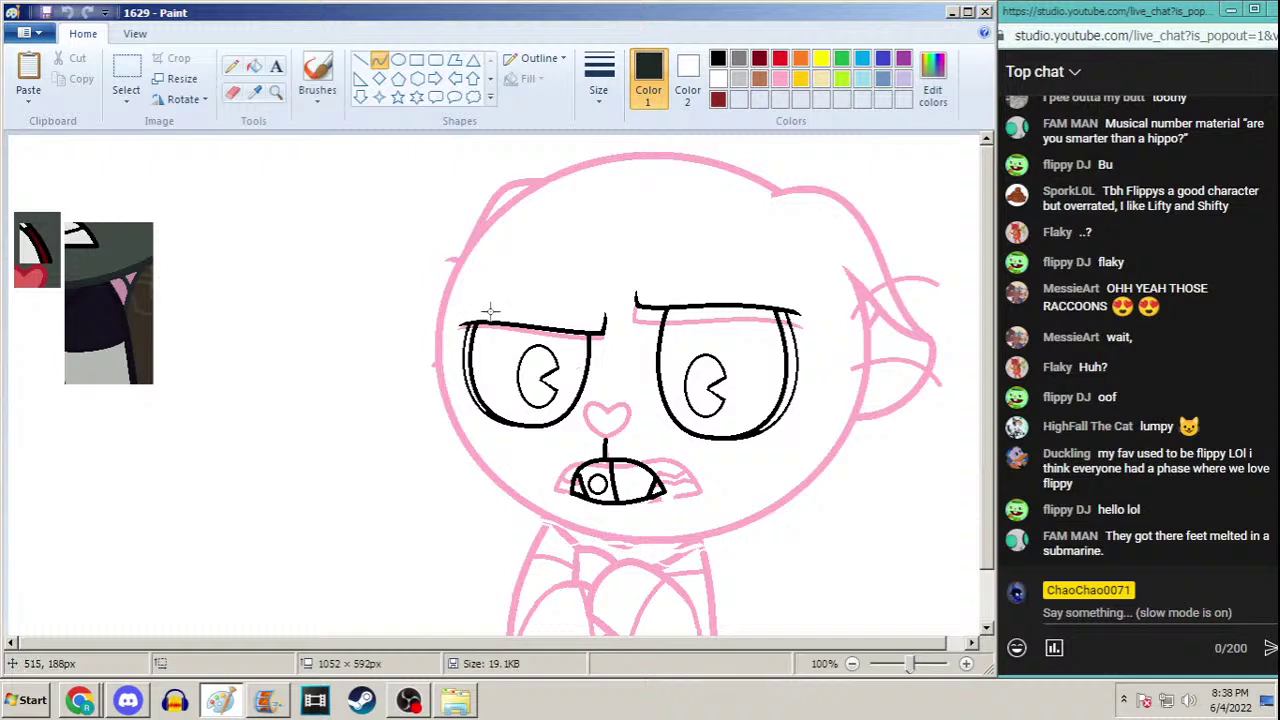
scroll(990, 258, down, 2)
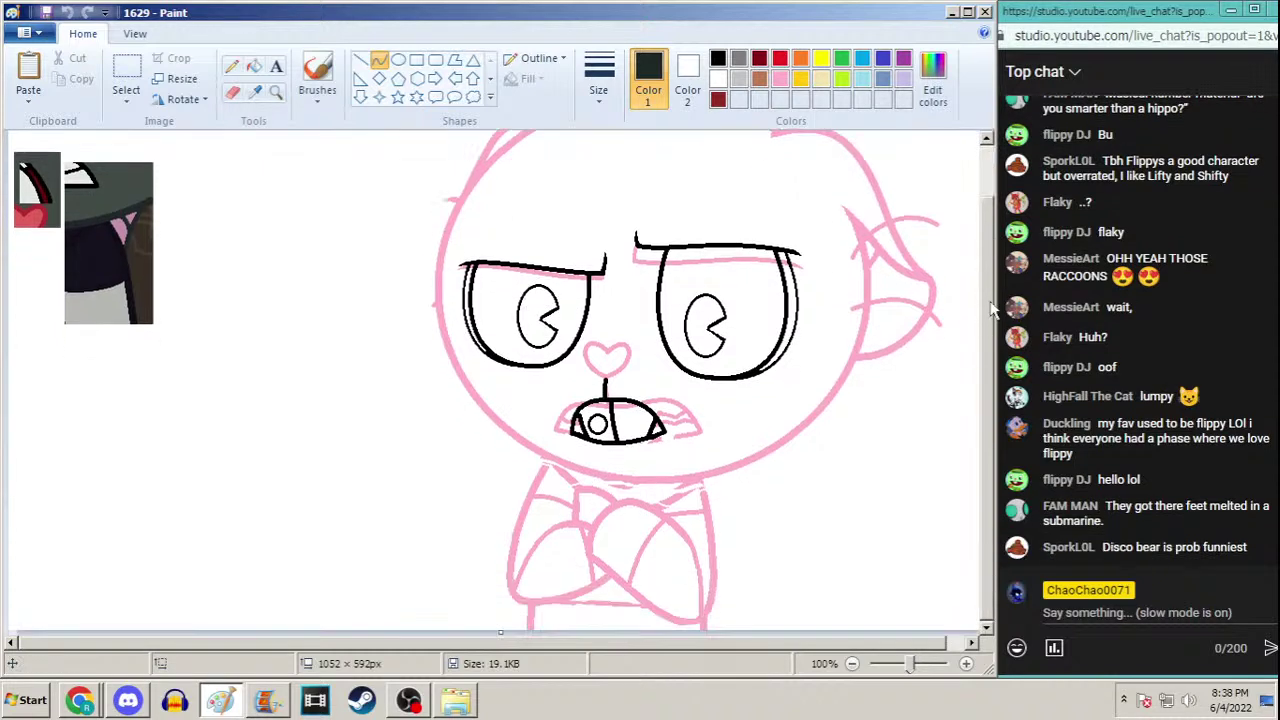
scroll(990, 245, up, 1)
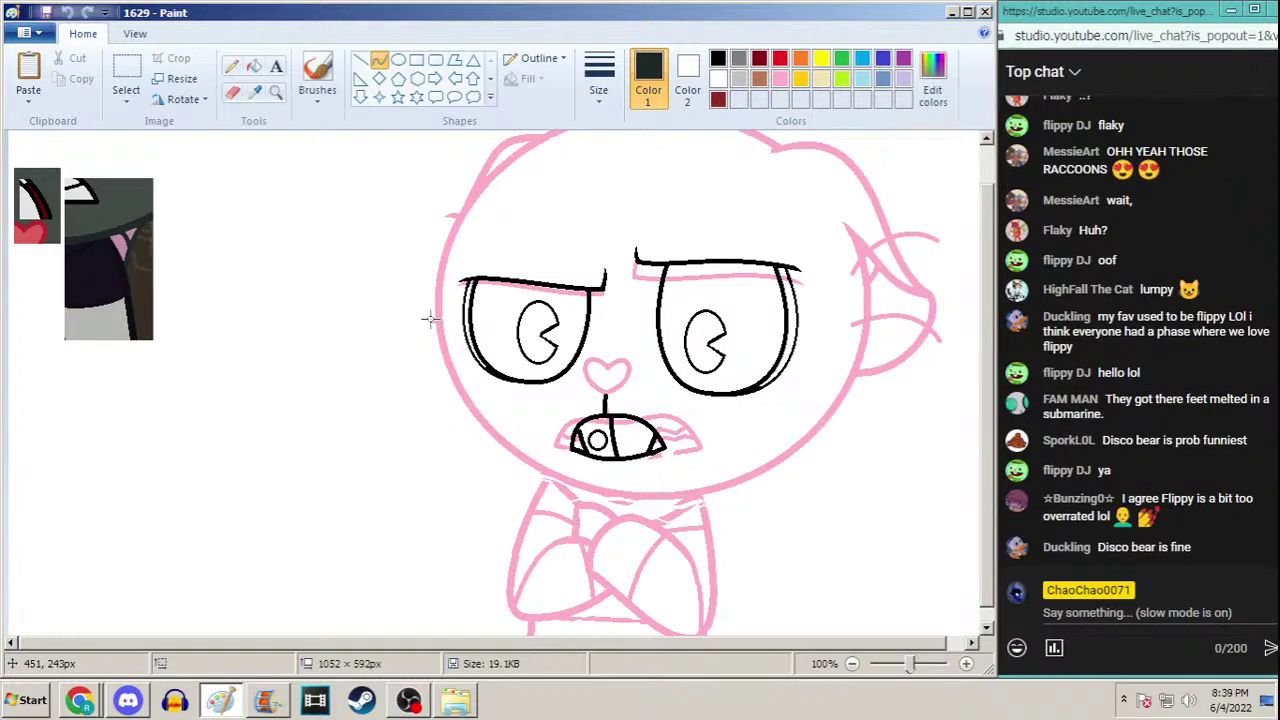
Sample the black outline colour from the reference picture and ready the Curve tool with a chosen thickness at 200% zoom over the crossed arms
click(254, 91)
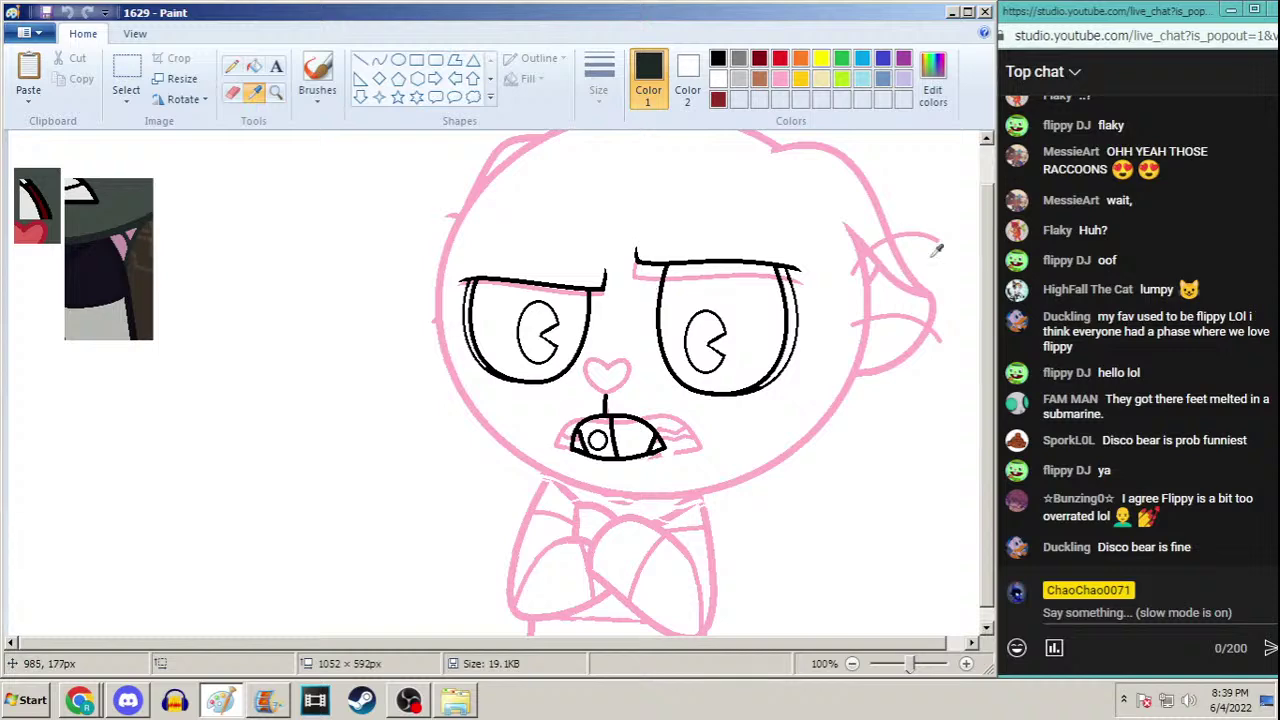
scroll(965, 300, down, 1)
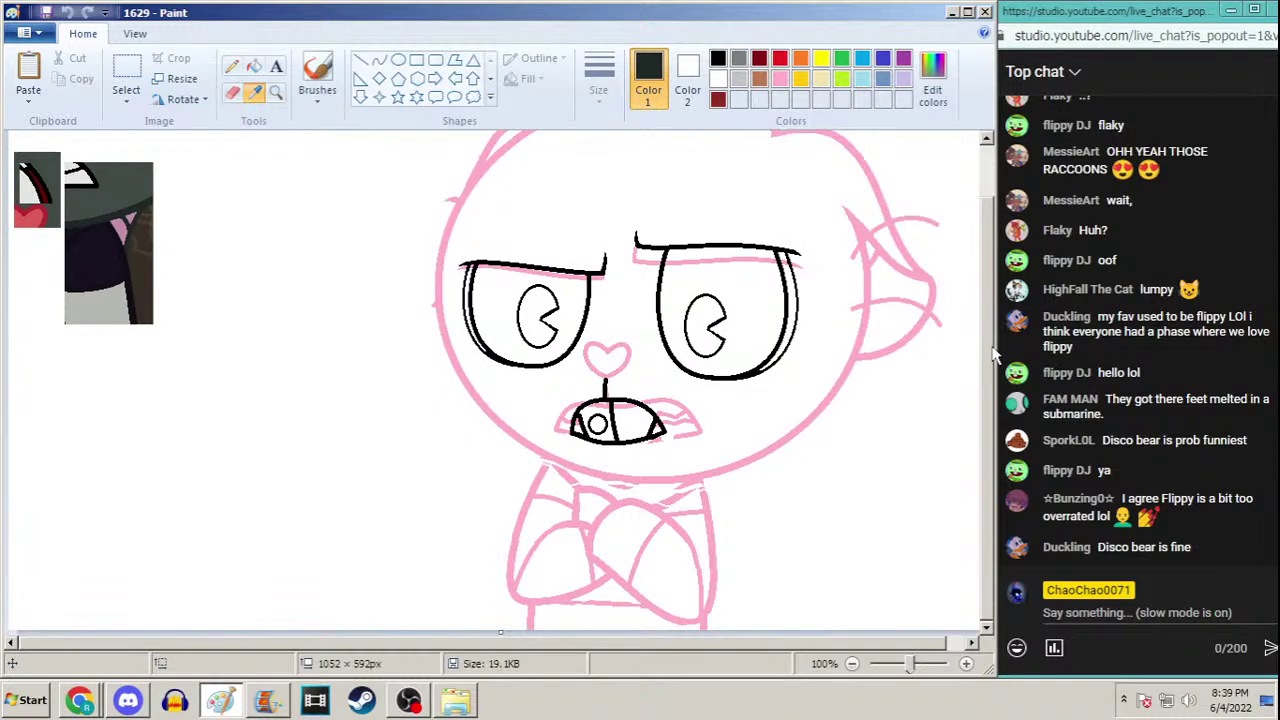
click(126, 100)
click(75, 155)
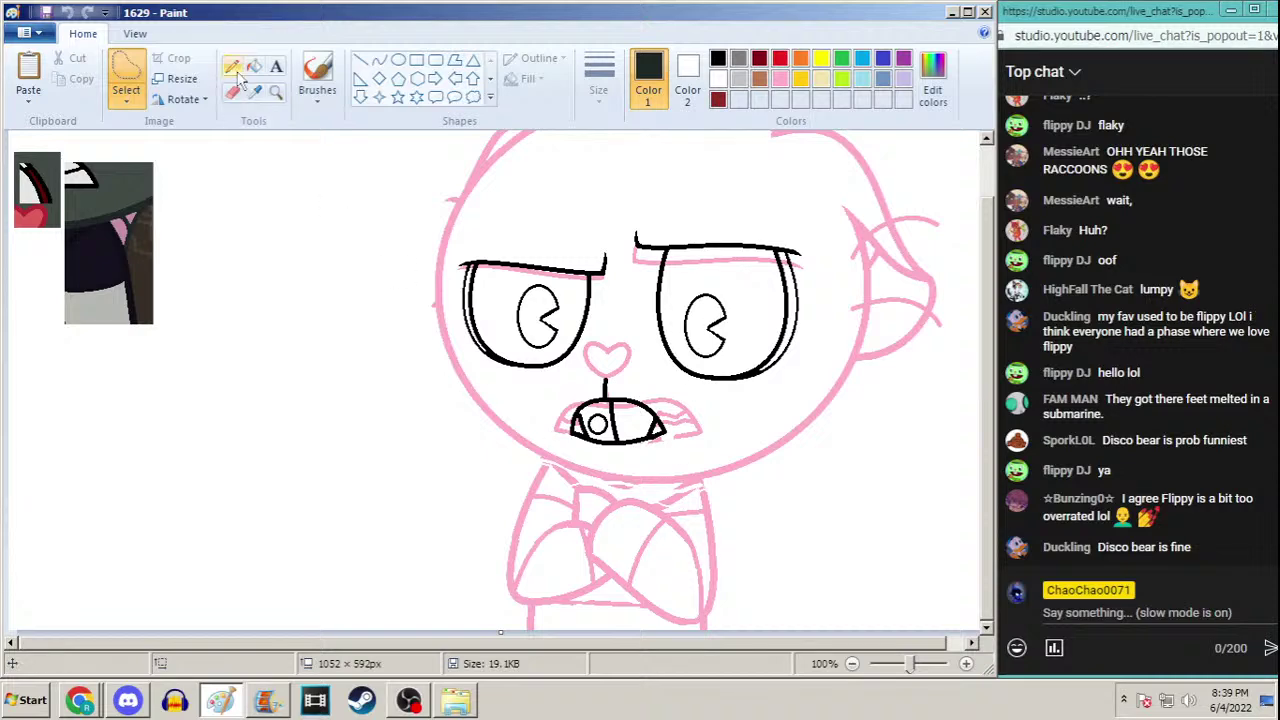
click(275, 93)
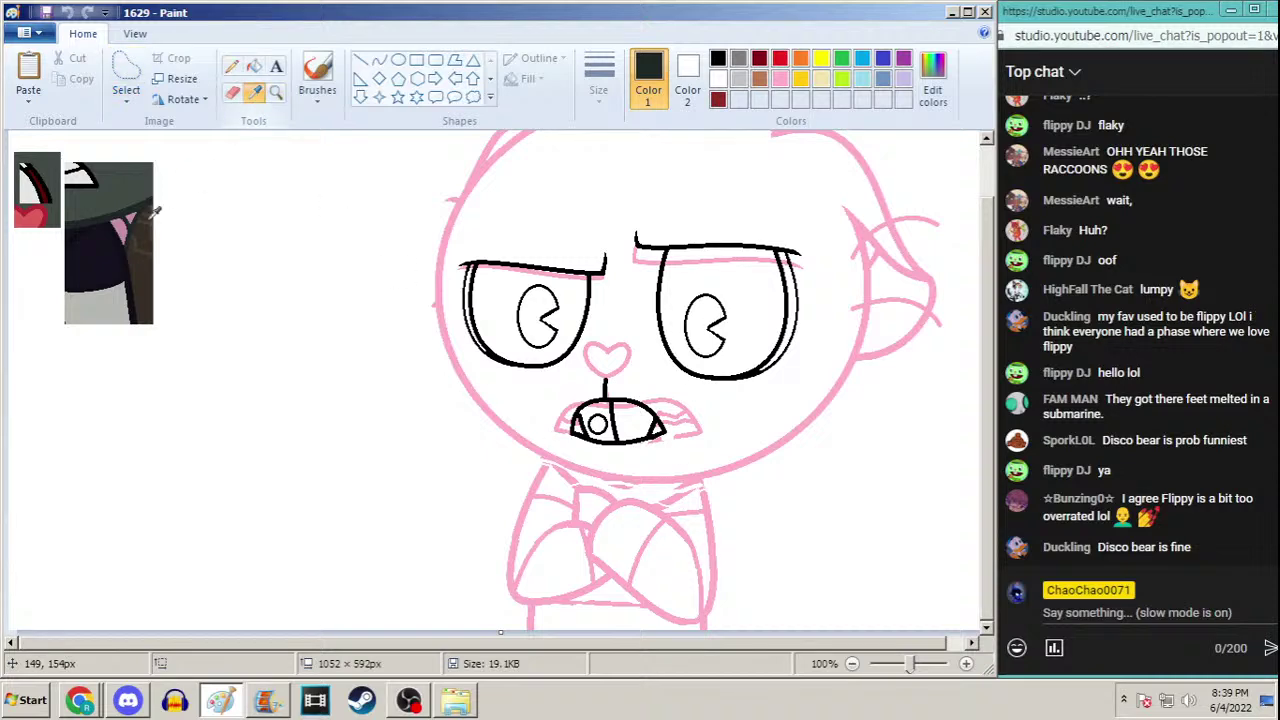
click(608, 530)
scroll(995, 440, down, 1)
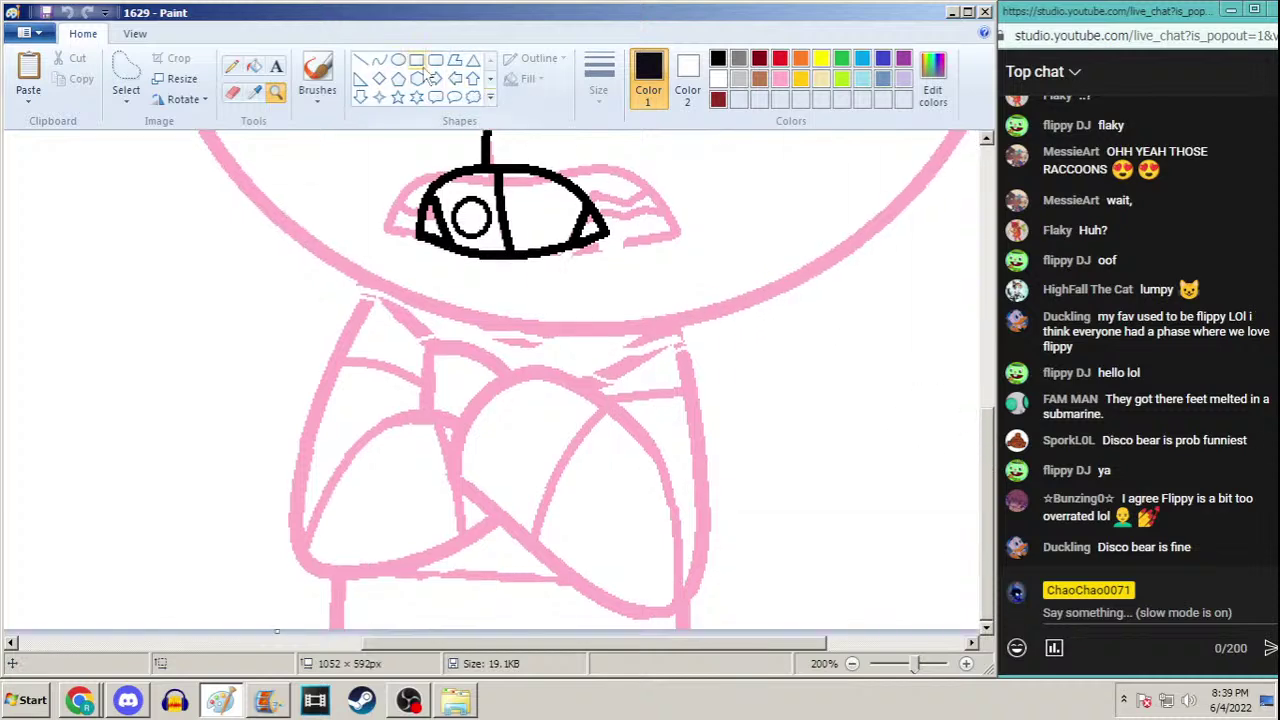
click(380, 60)
click(598, 80)
click(558, 210)
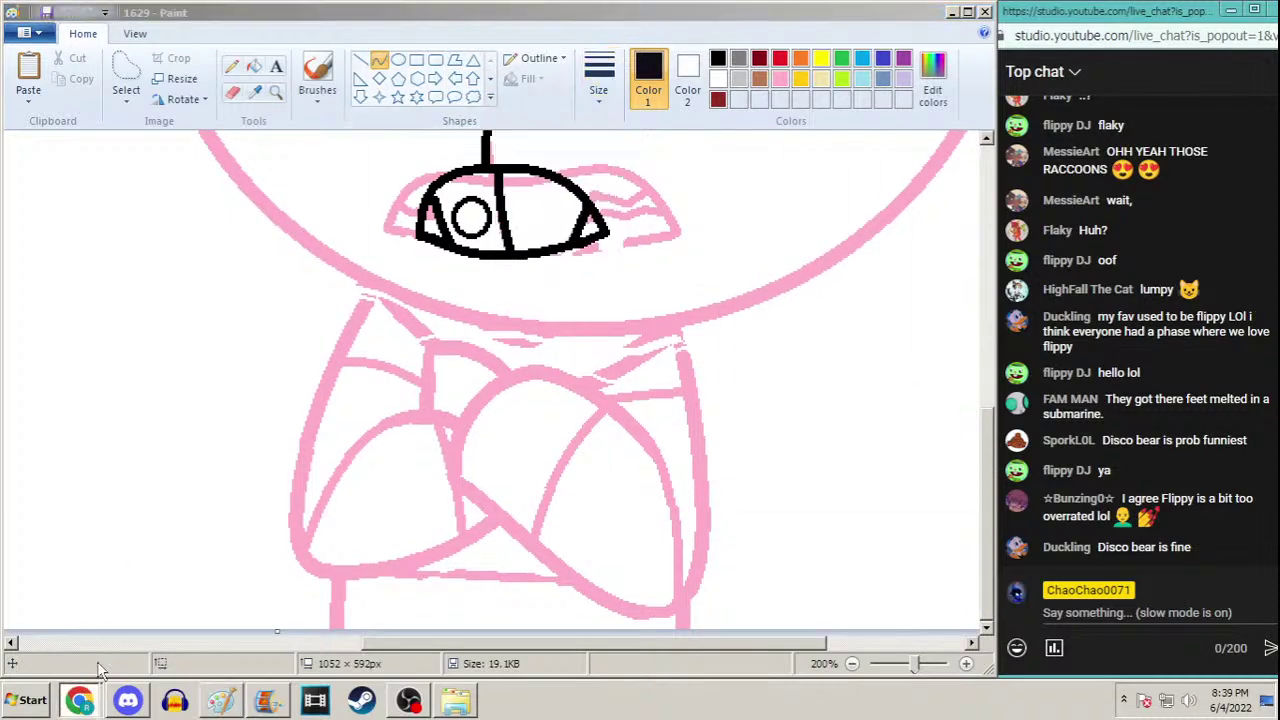
Switch to YouTube in Chrome, skip the ad before Funknitium-99, and bring up the player's volume slider
key(alt+Tab)
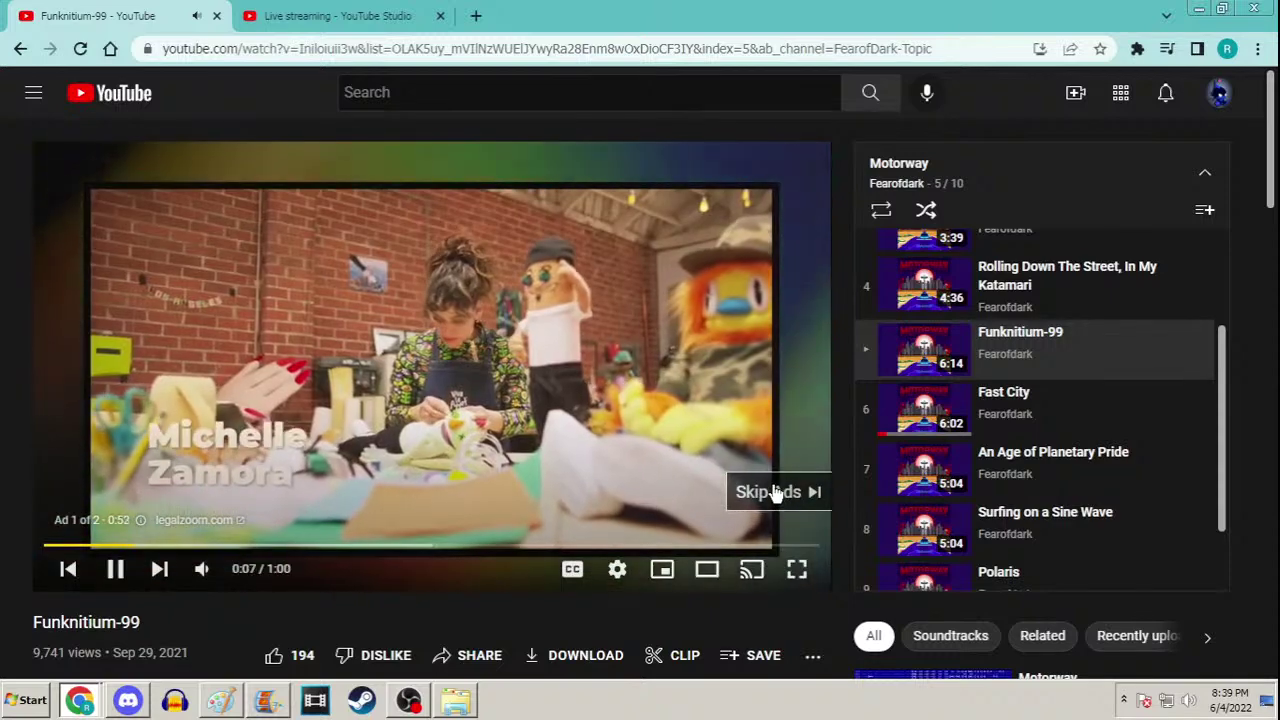
click(768, 491)
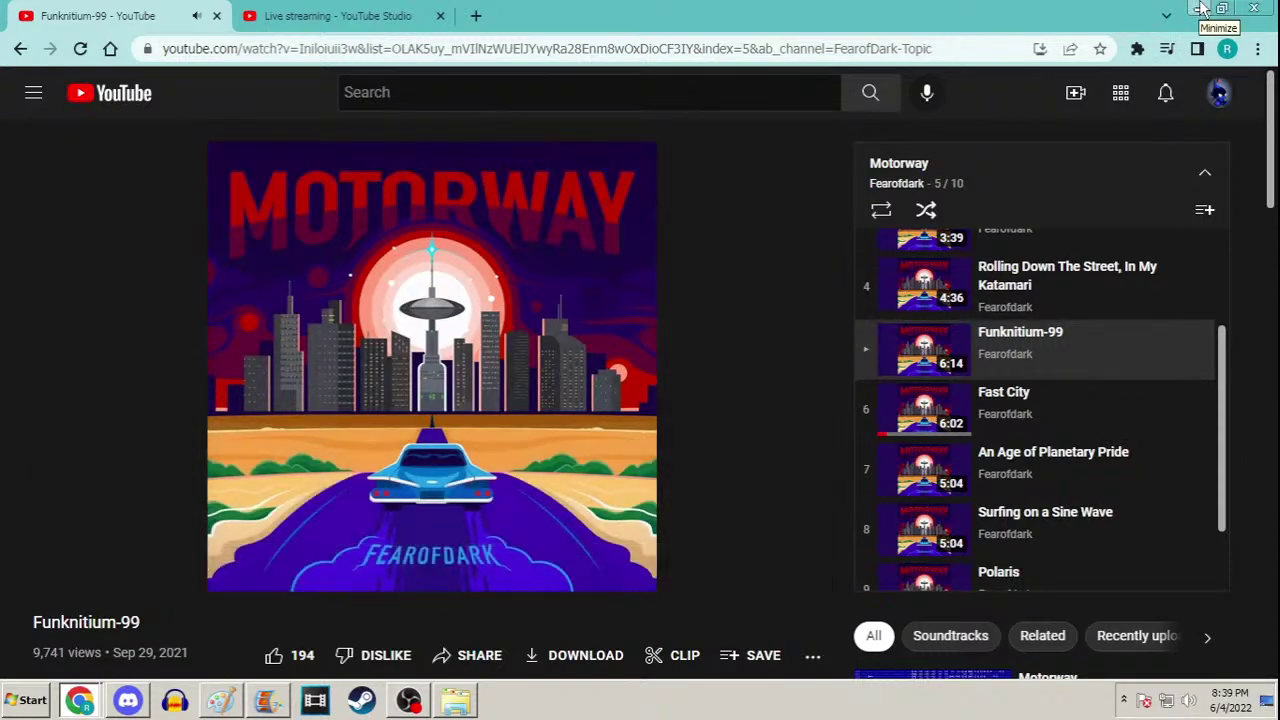
mouse_move(235, 578)
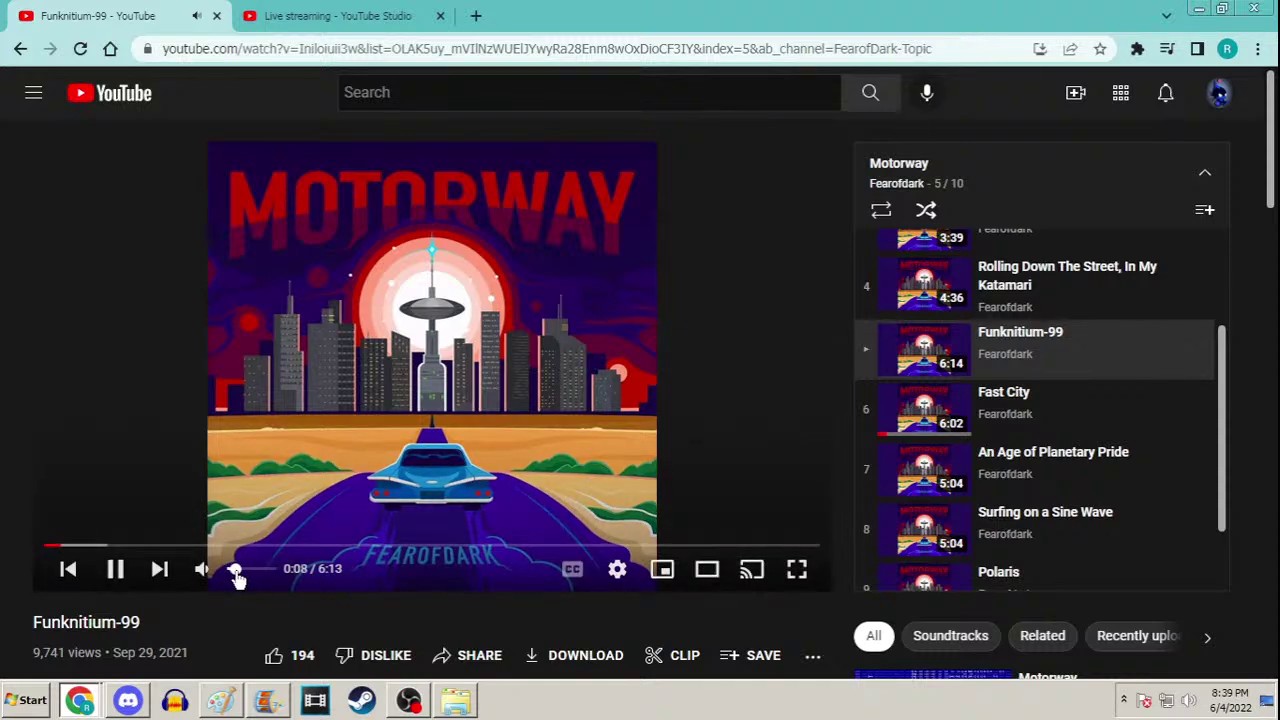
Check a voice-channel member's options in Discord and return to the Paint drawing
click(1197, 8)
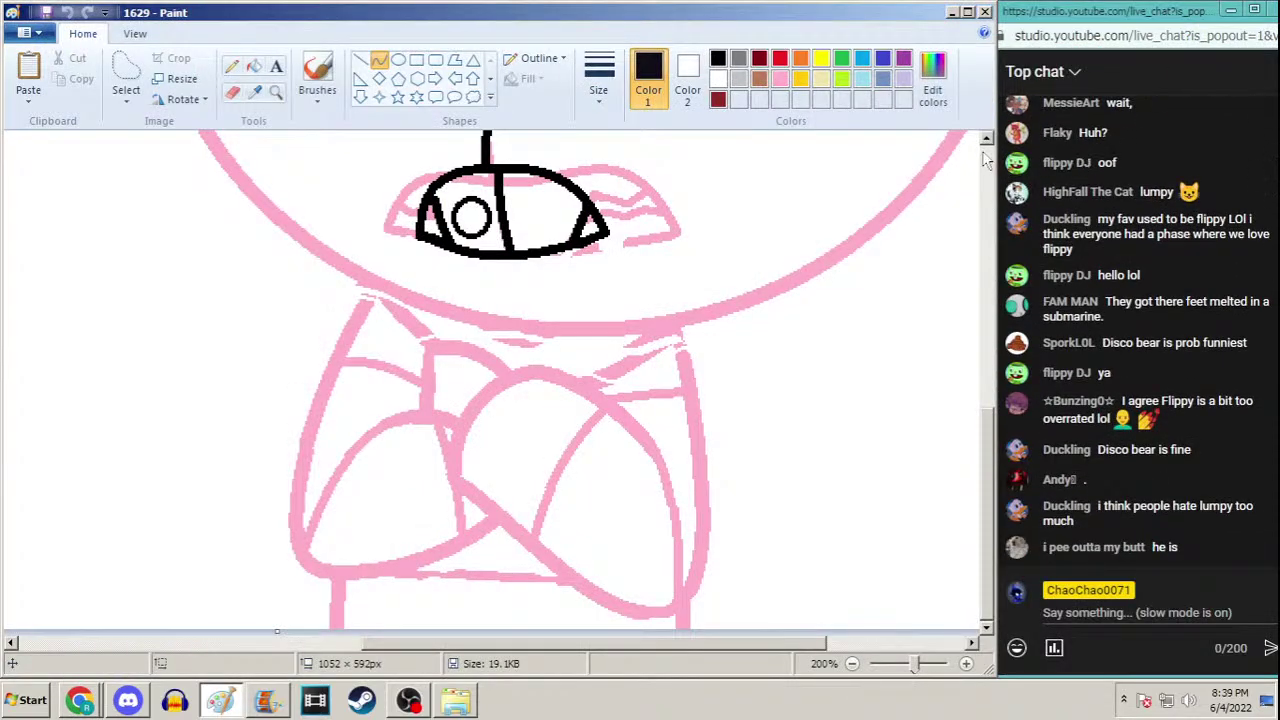
click(128, 700)
right_click(196, 480)
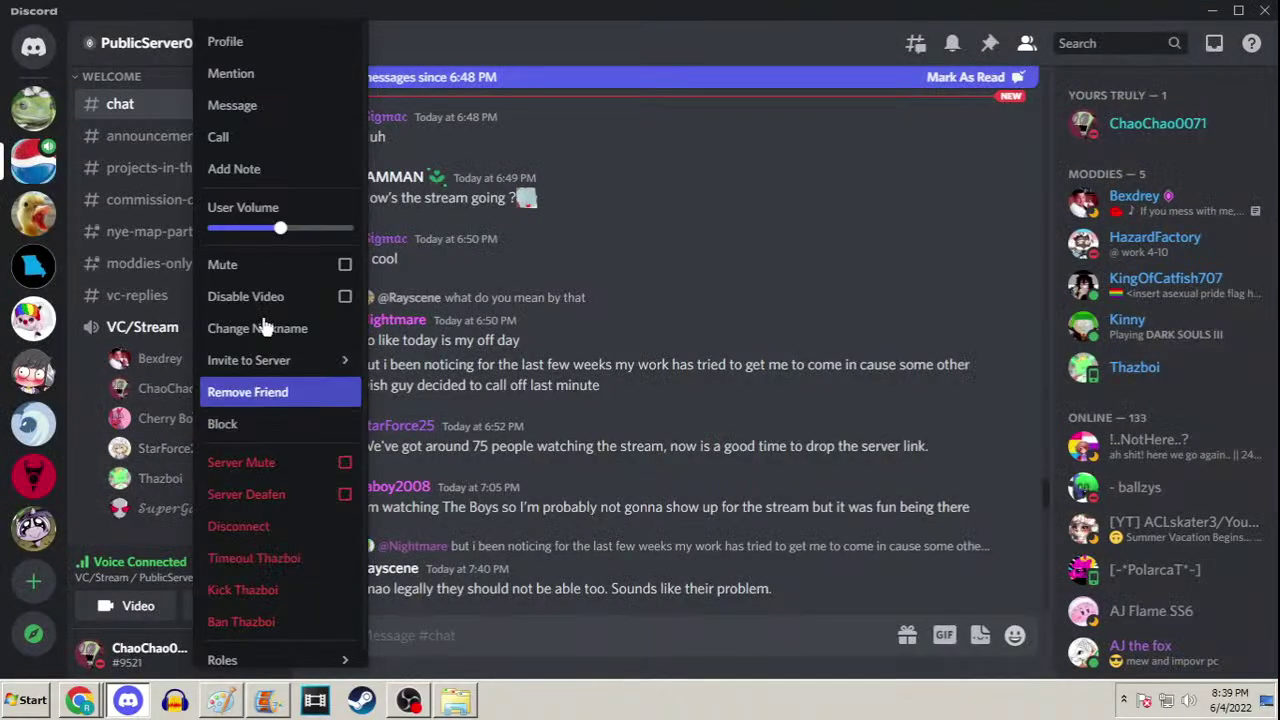
click(604, 290)
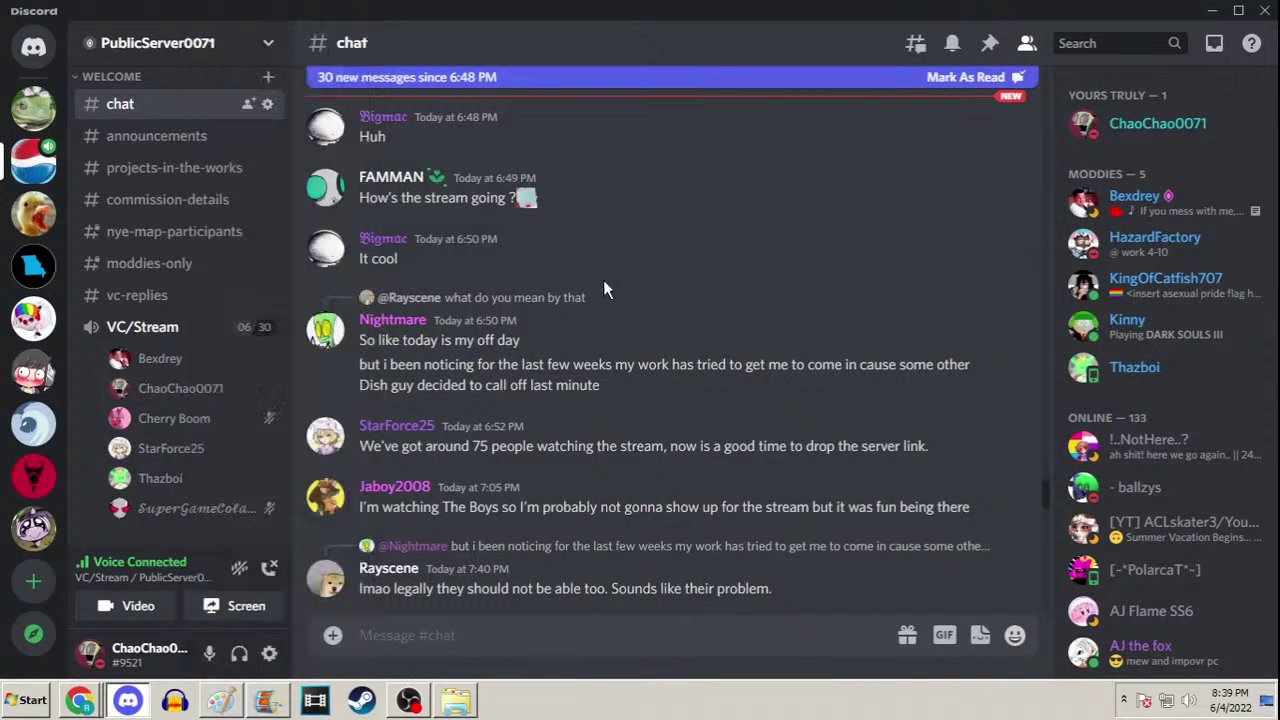
click(1212, 10)
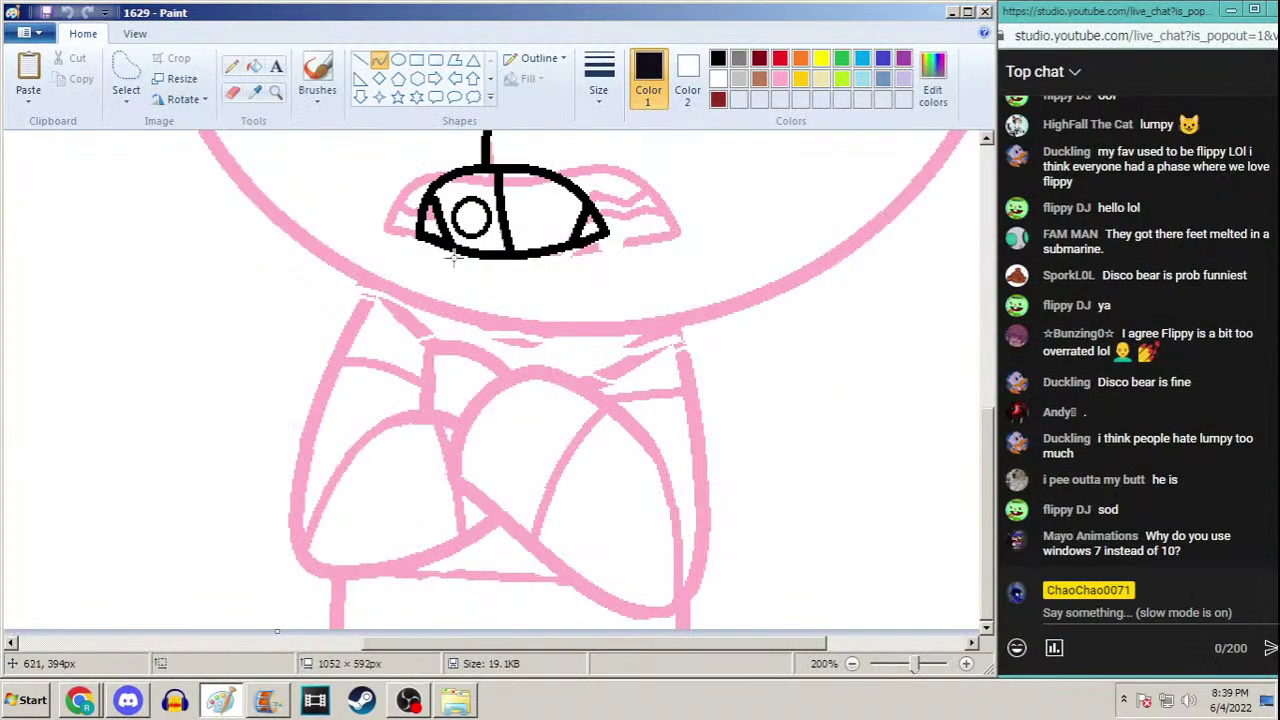
Keep black as the drawing colour and set the Curve tool to the thickest line size
click(935, 90)
click(394, 468)
click(600, 92)
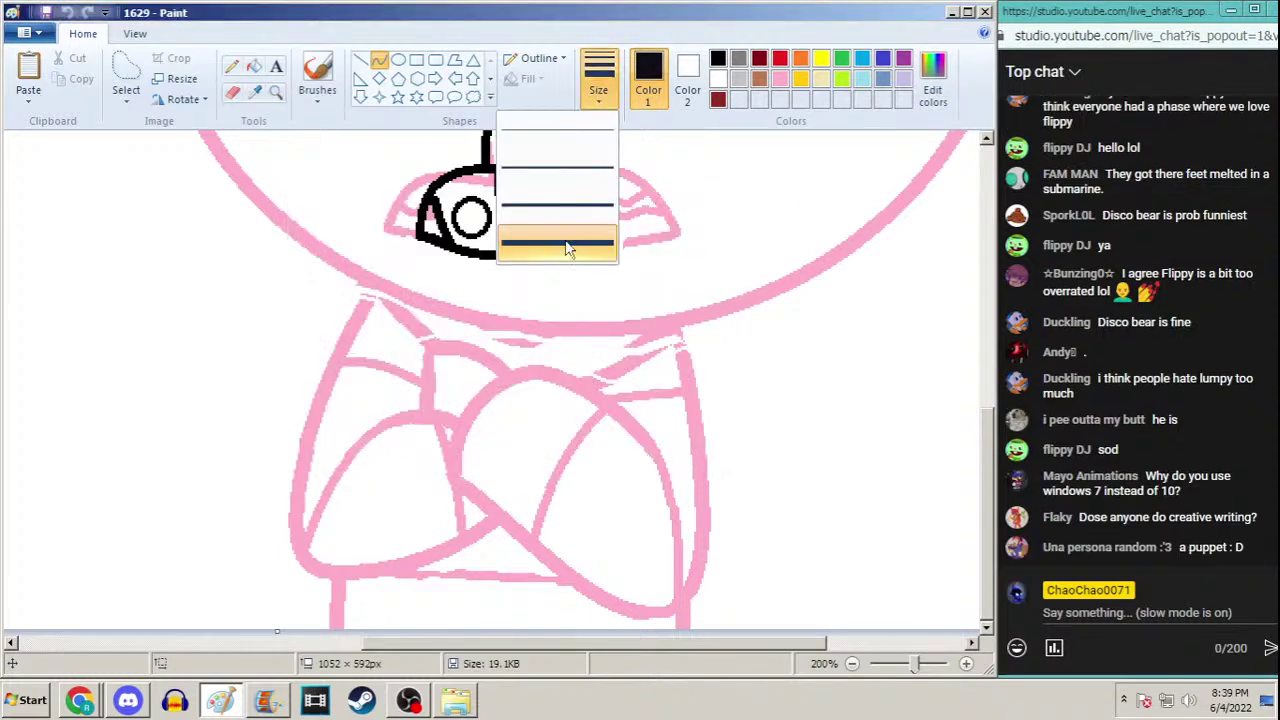
click(566, 248)
Try to trace the left arm's outer edge and underside with thick black curves, and undo both curves
drag(371, 287, 333, 575)
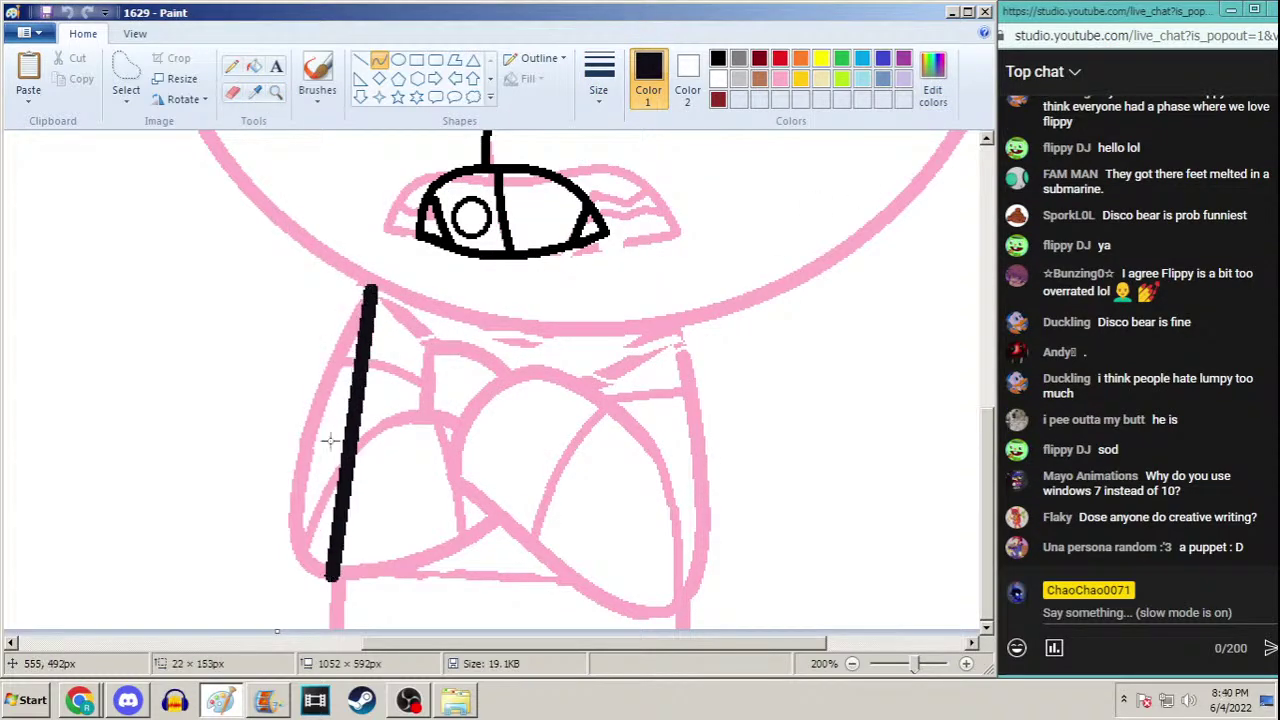
drag(329, 440, 260, 571)
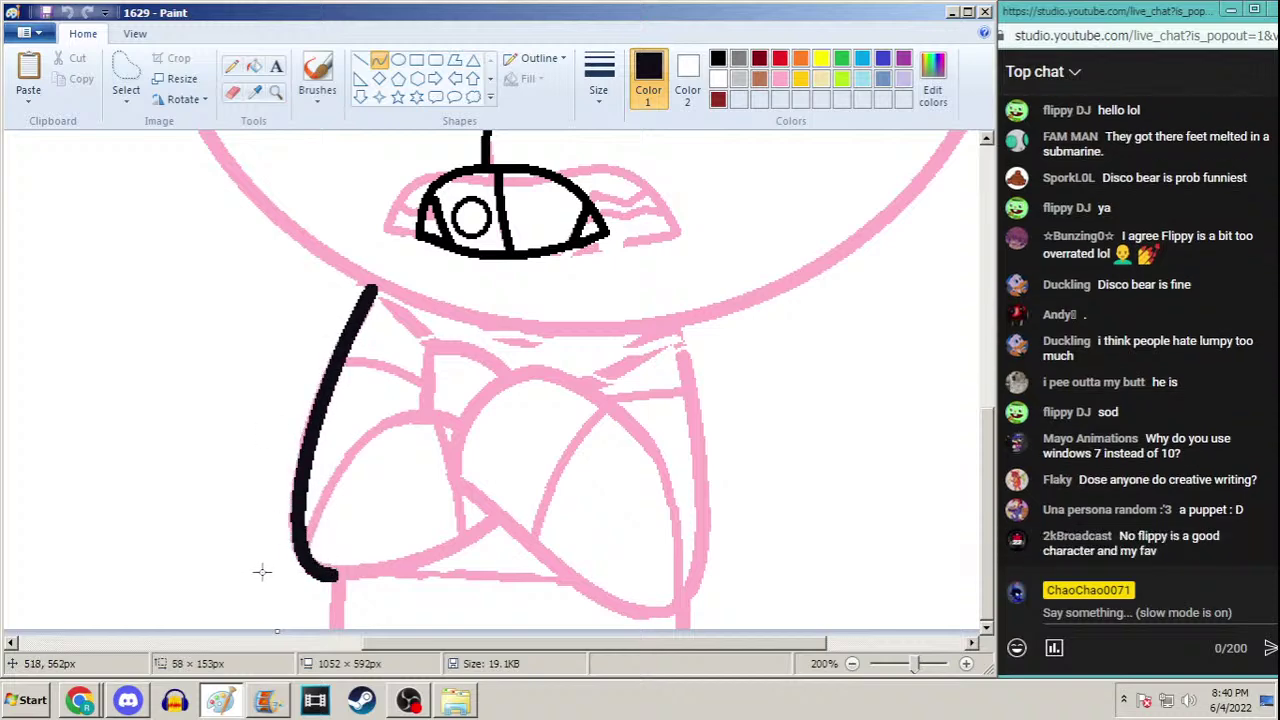
click(262, 571)
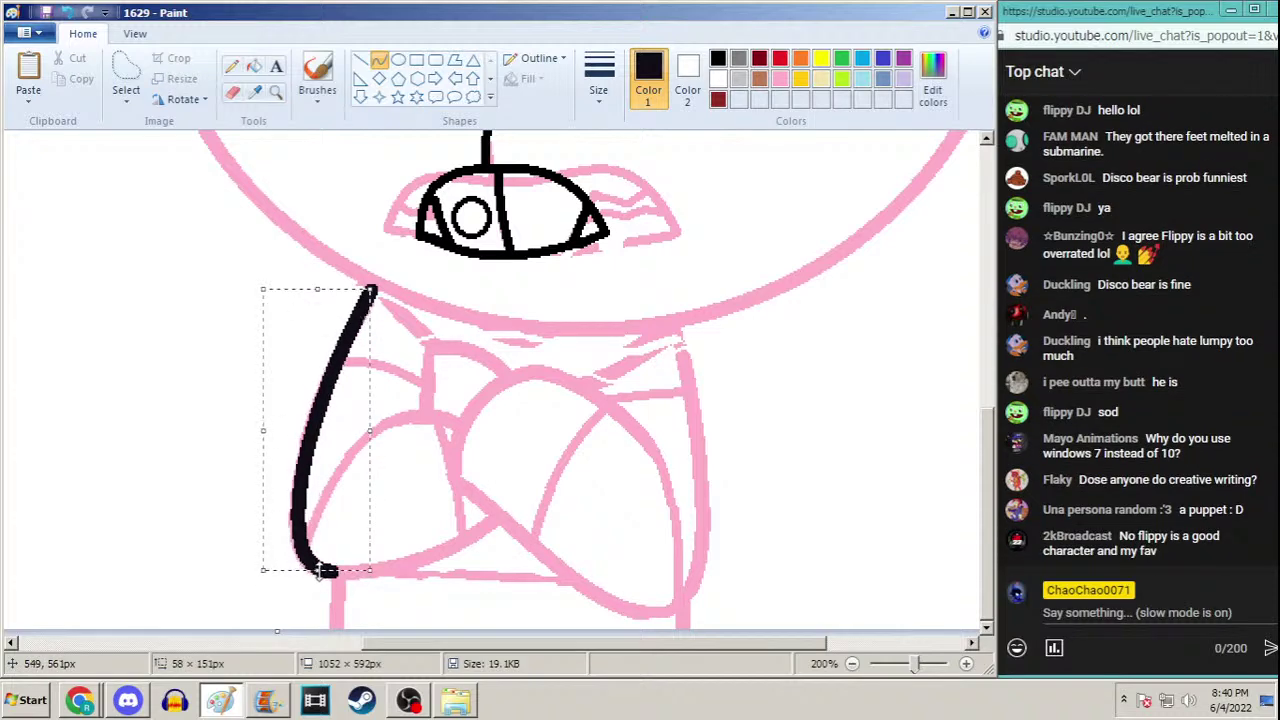
drag(319, 572, 322, 569)
drag(495, 518, 324, 574)
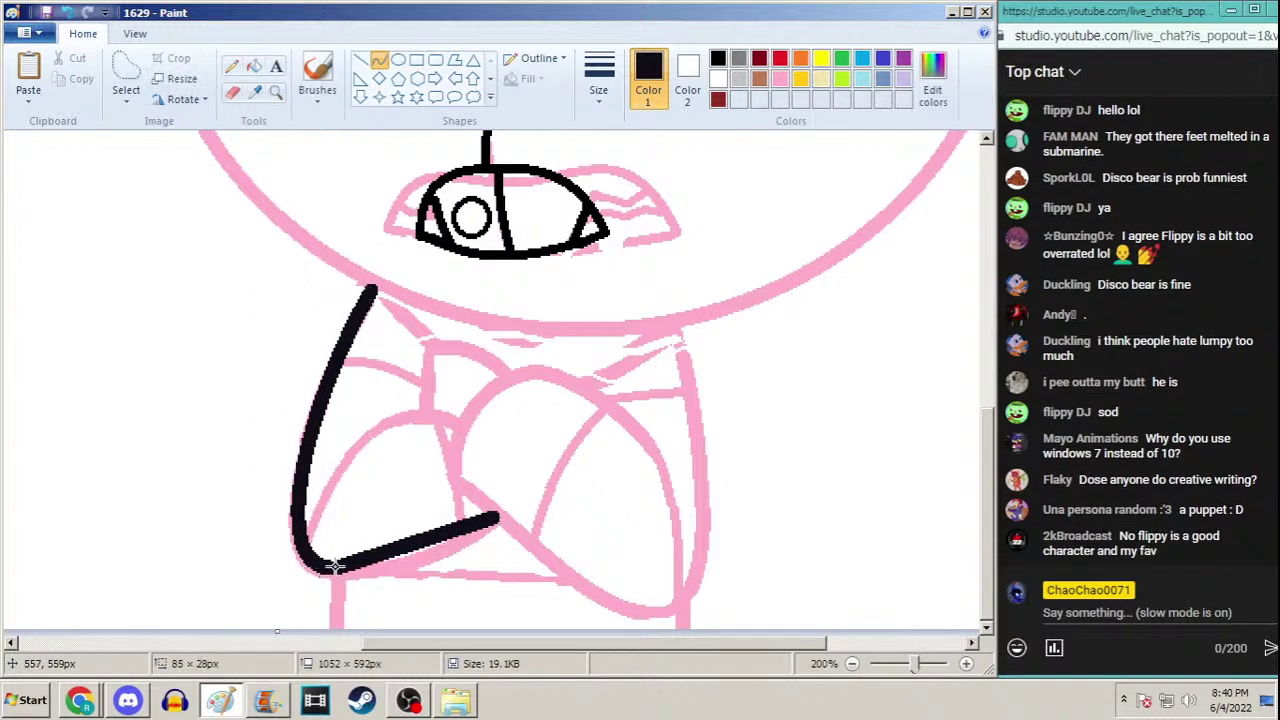
drag(421, 531, 456, 525)
drag(408, 562, 405, 575)
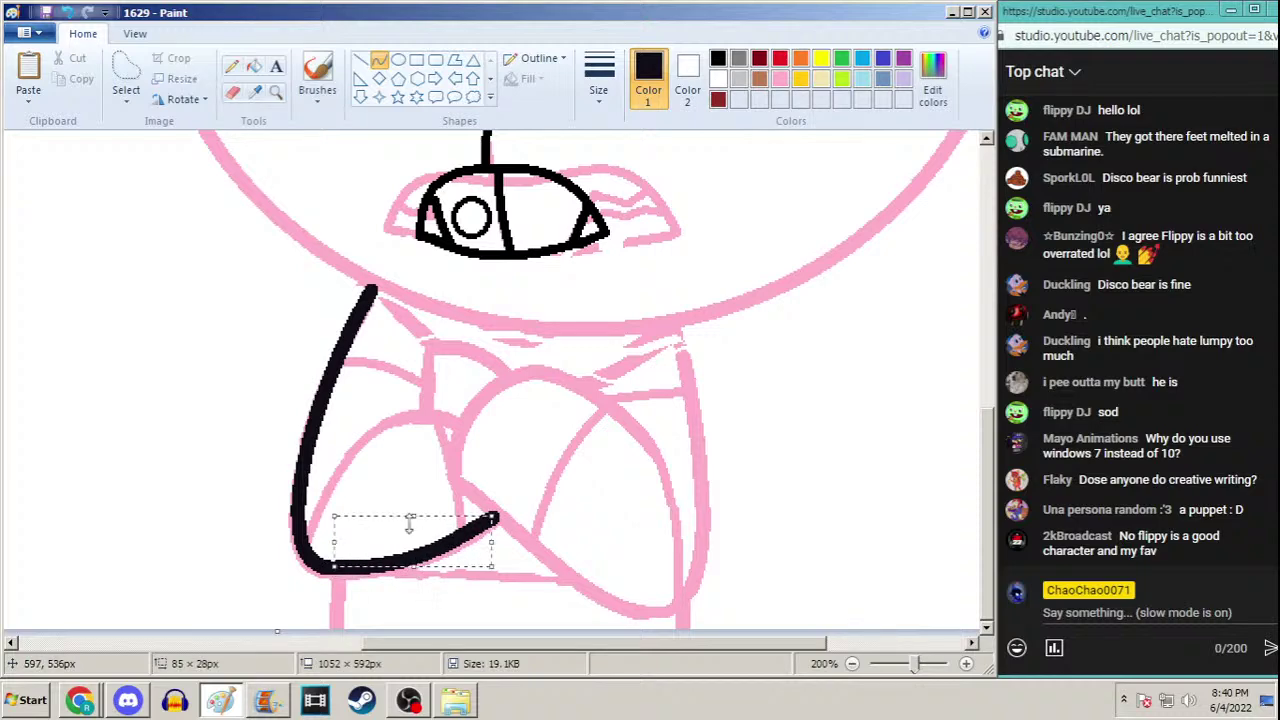
key(ctrl+z)
key(ctrl+z)
Trace the left arm's outer edge, about 63 × 147 px, and its underside up to the arm crossing with thick black curves
drag(371, 289, 339, 556)
drag(335, 380, 254, 551)
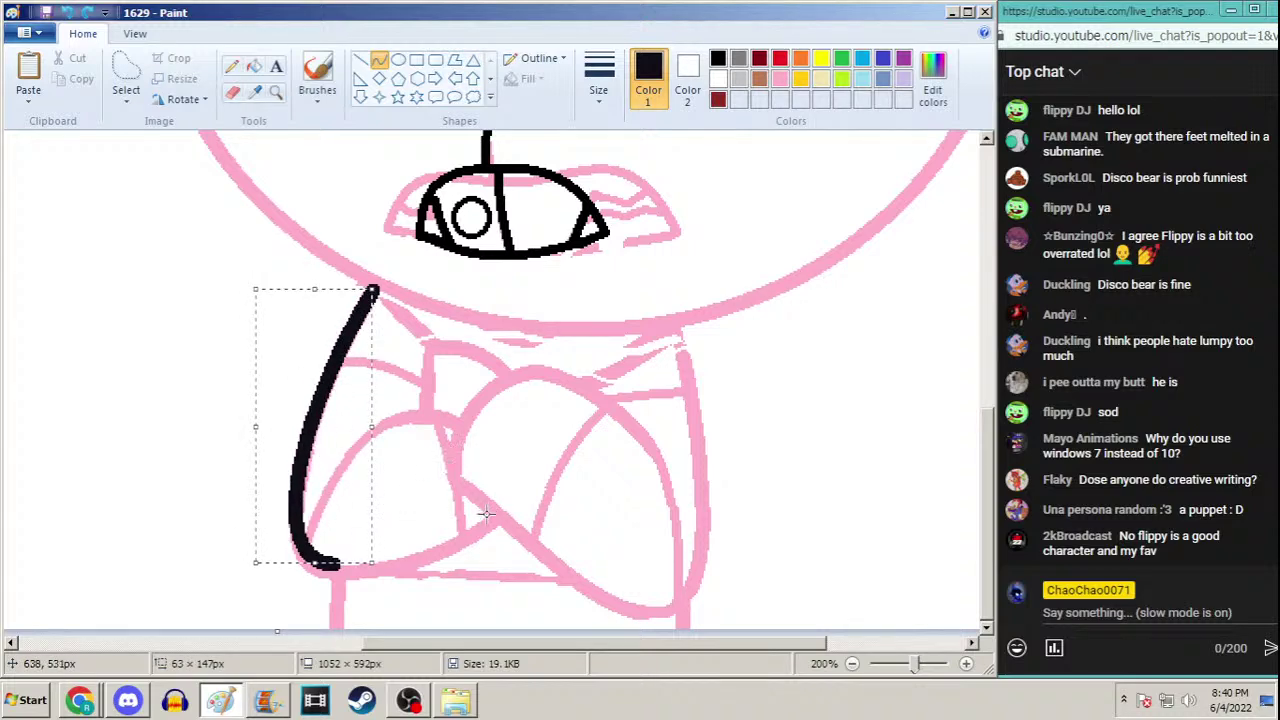
drag(494, 514, 341, 562)
drag(420, 535, 390, 545)
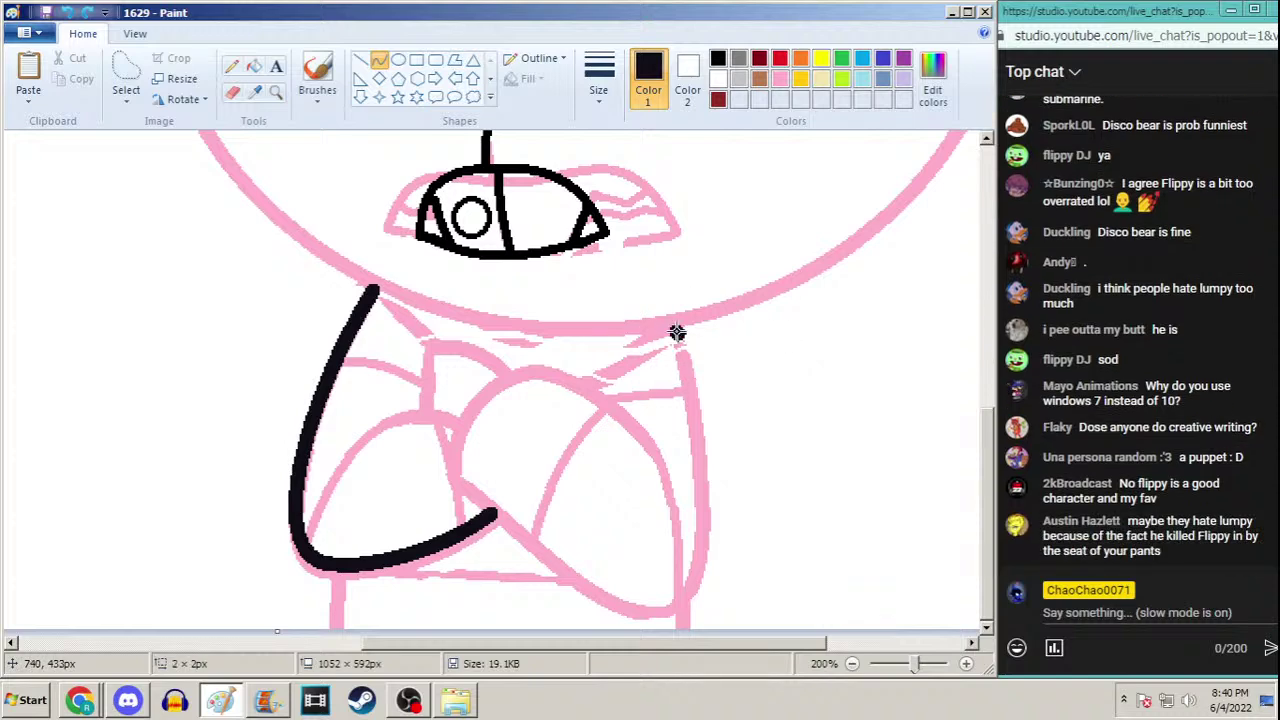
Try to trace the right arm's outer edge and the crossing forearm's underside with thick black curves, and undo both
mouse_move(676, 330)
mouse_down()
mouse_move(630, 548)
mouse_move(651, 590)
mouse_up()
drag(680, 451, 684, 594)
drag(455, 478, 655, 598)
drag(538, 500, 606, 588)
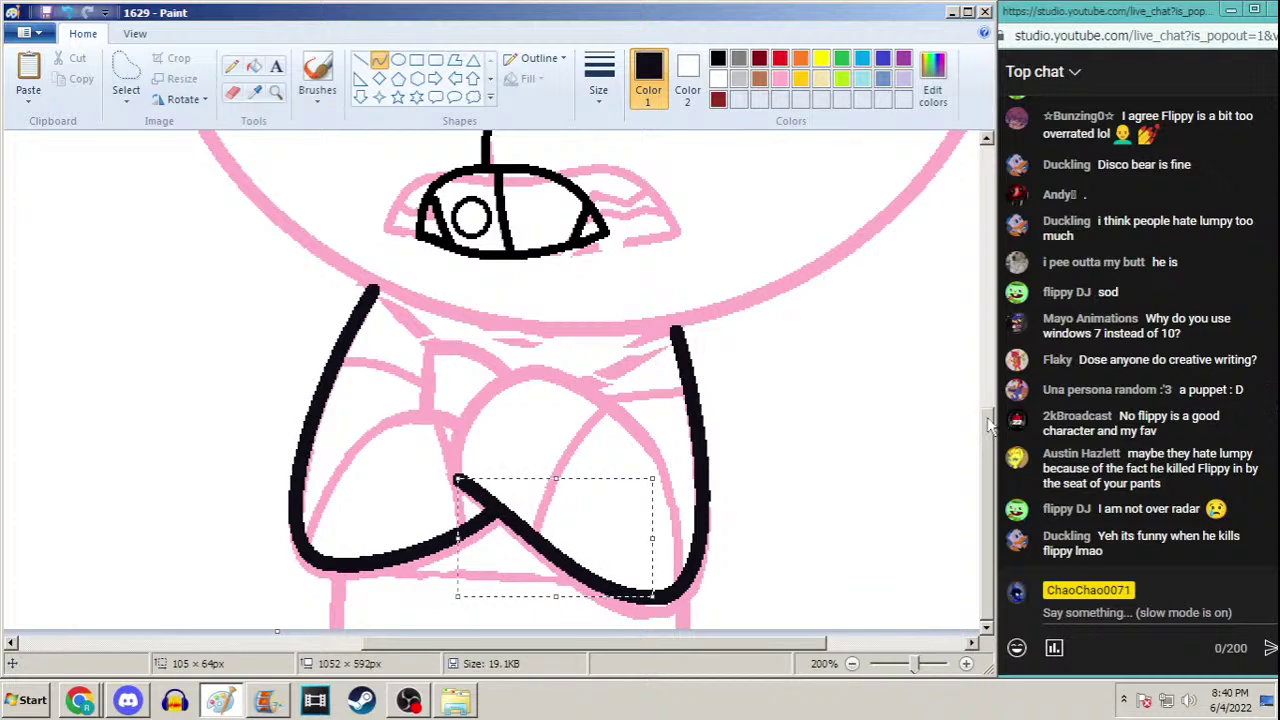
scroll(988, 425, up, 1)
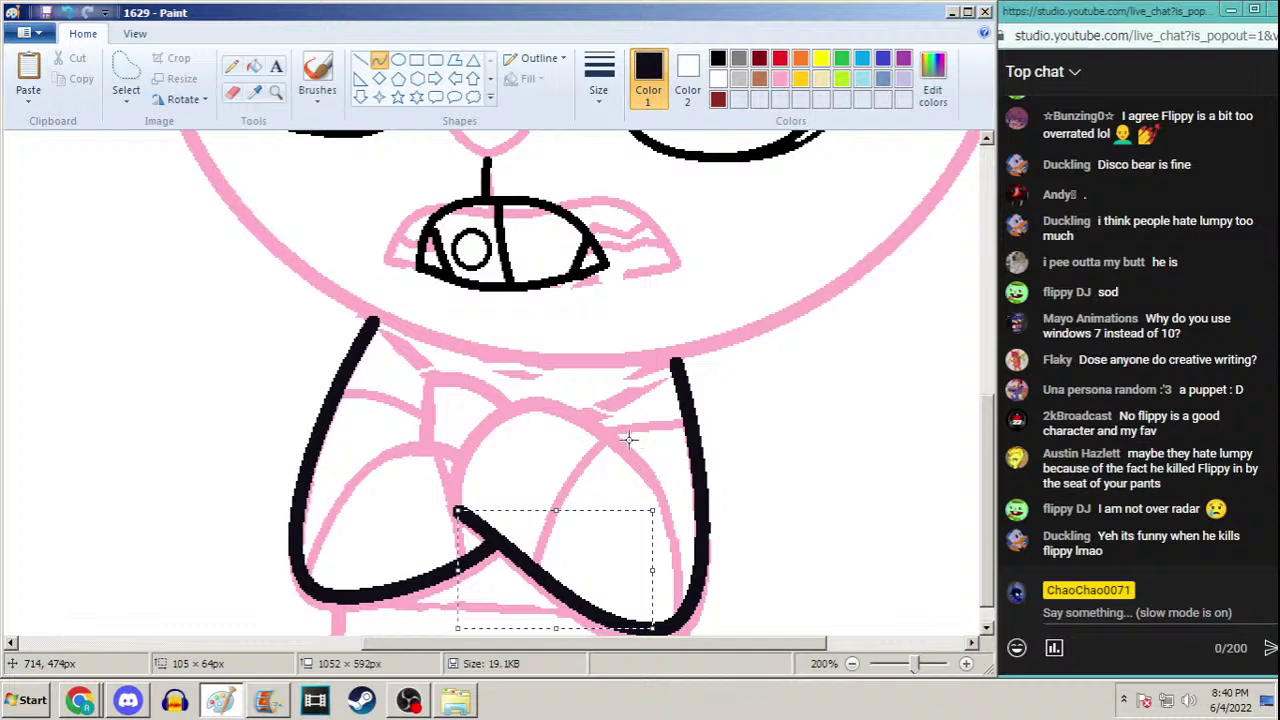
key(ctrl+z)
key(ctrl+z)
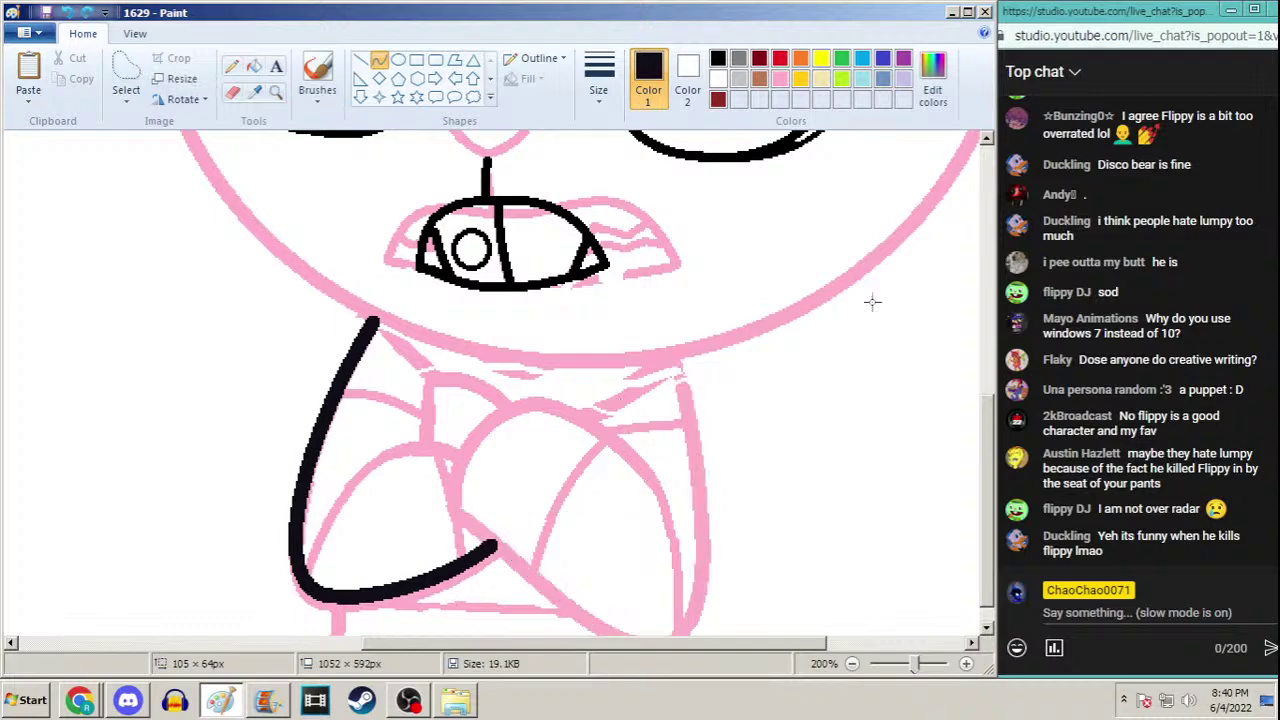
Trace the right arm's outer edge, about 41 × 143 px, and the front forearm's underside, about 106 × 72 px, with thick black curves
scroll(990, 420, down, 1)
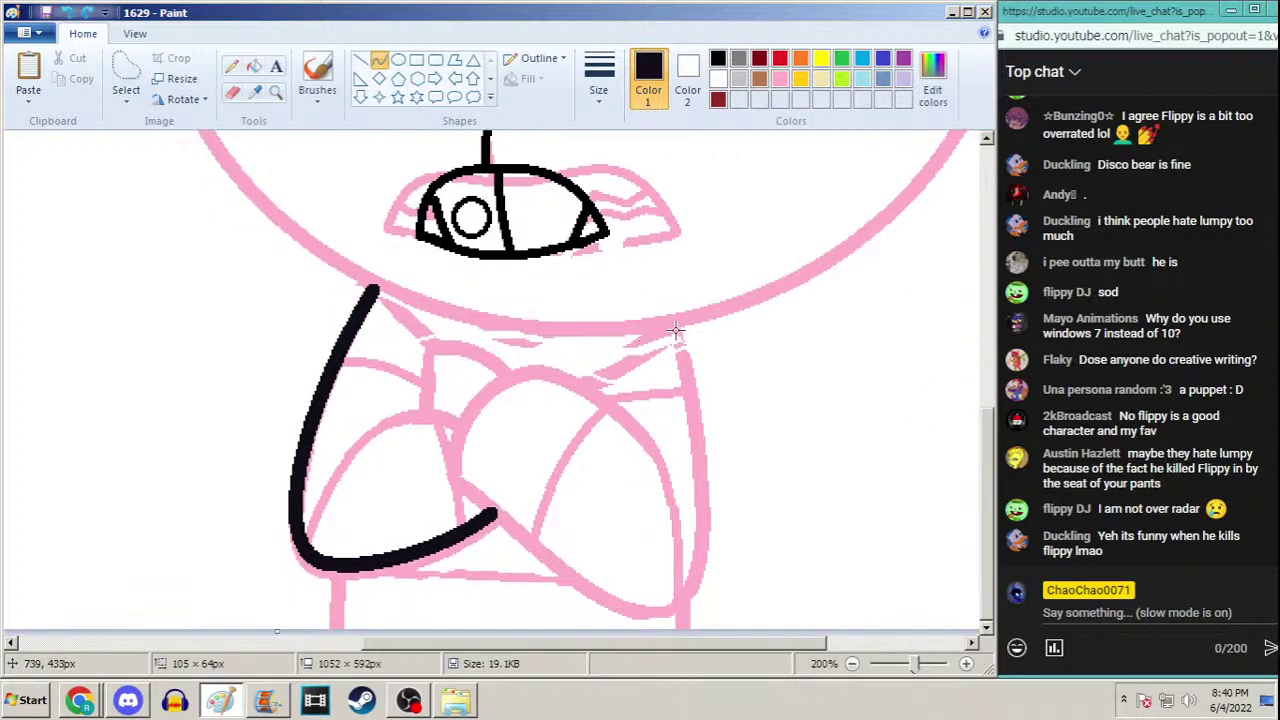
mouse_move(676, 330)
mouse_down()
mouse_move(677, 471)
mouse_move(651, 600)
mouse_up()
drag(694, 420, 730, 590)
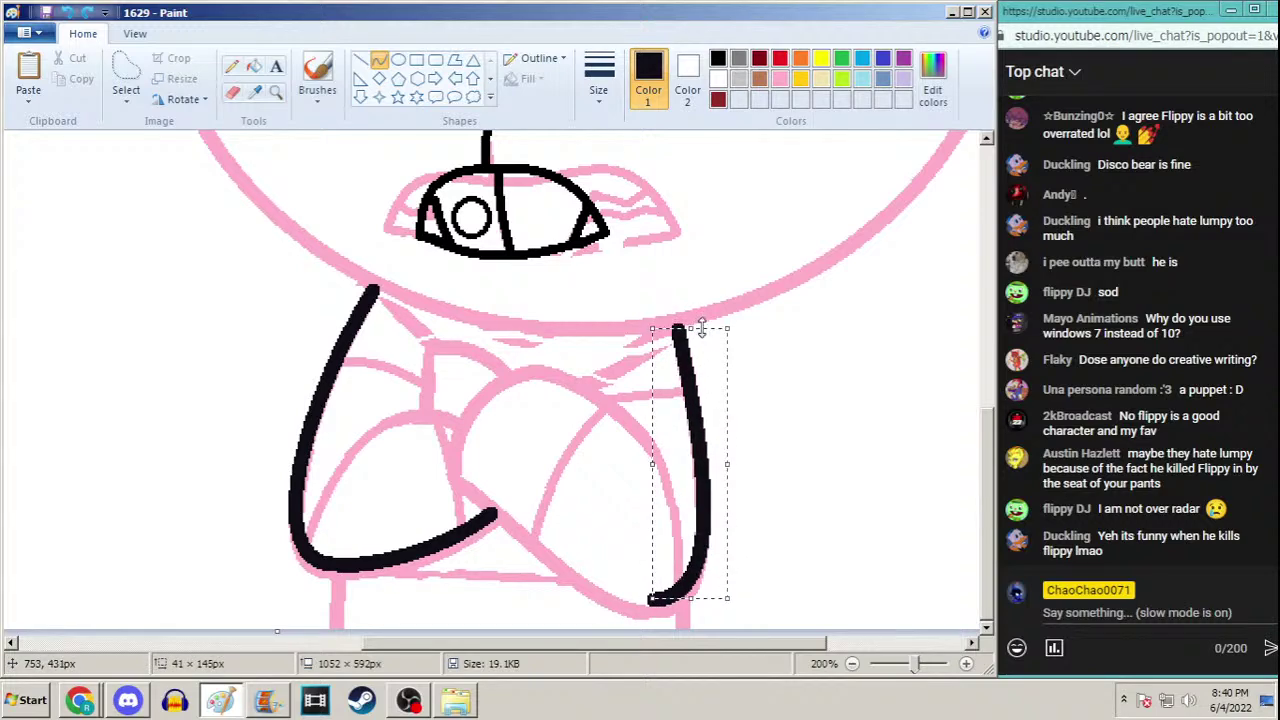
mouse_move(689, 598)
mouse_down()
mouse_move(683, 571)
mouse_move(693, 593)
mouse_up()
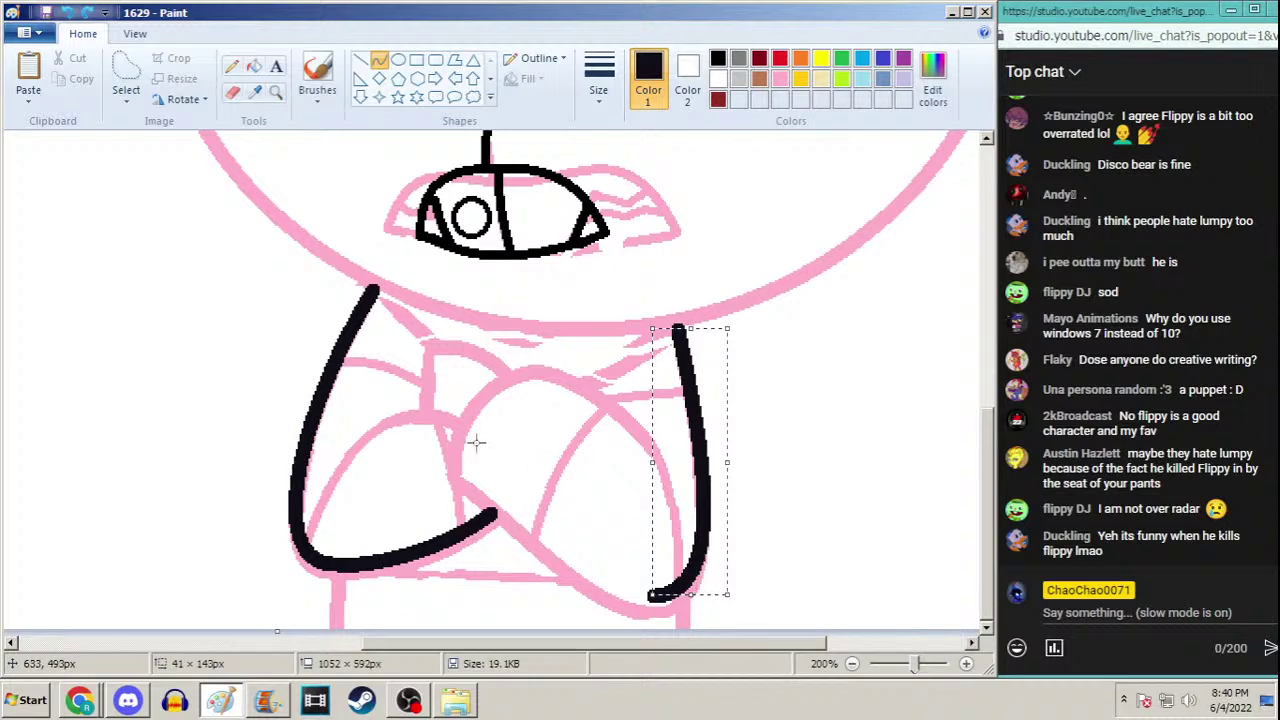
drag(453, 469, 655, 598)
drag(508, 486, 591, 600)
click(617, 589)
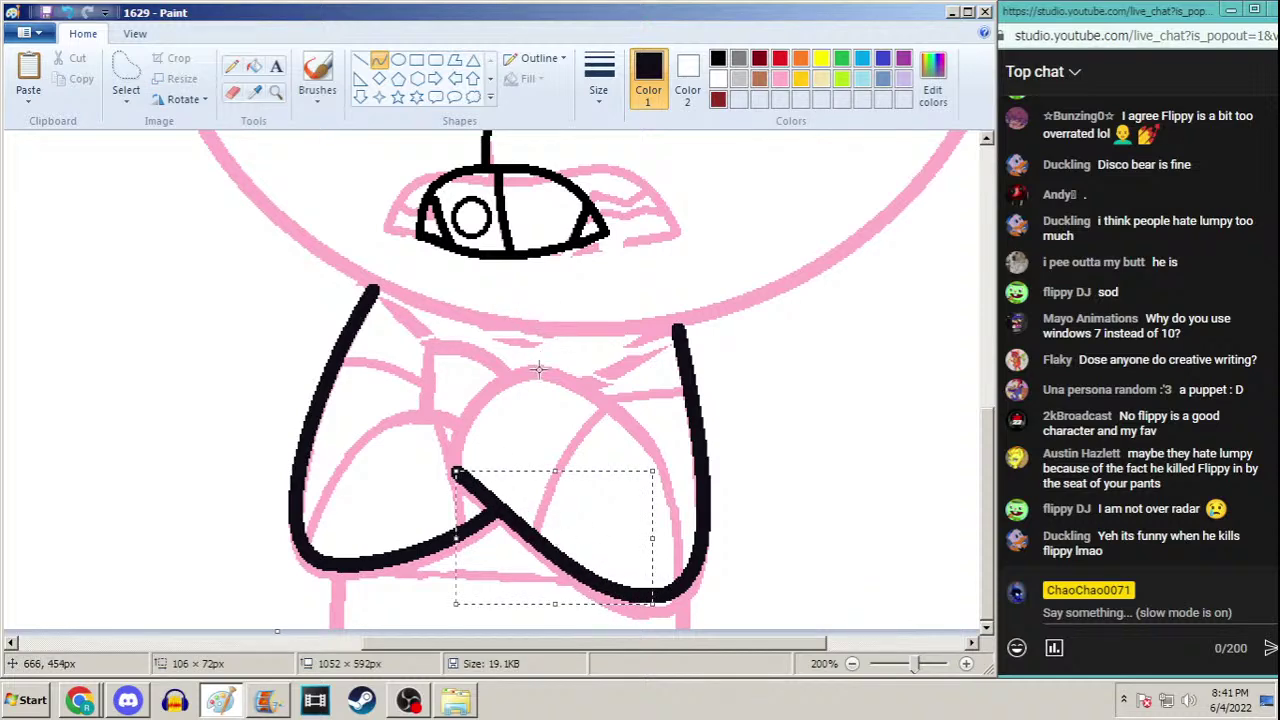
Trace the rounded top of the front forearm with two thick curves, about 64 × 37 px and 45 × 54 px
drag(538, 370, 660, 436)
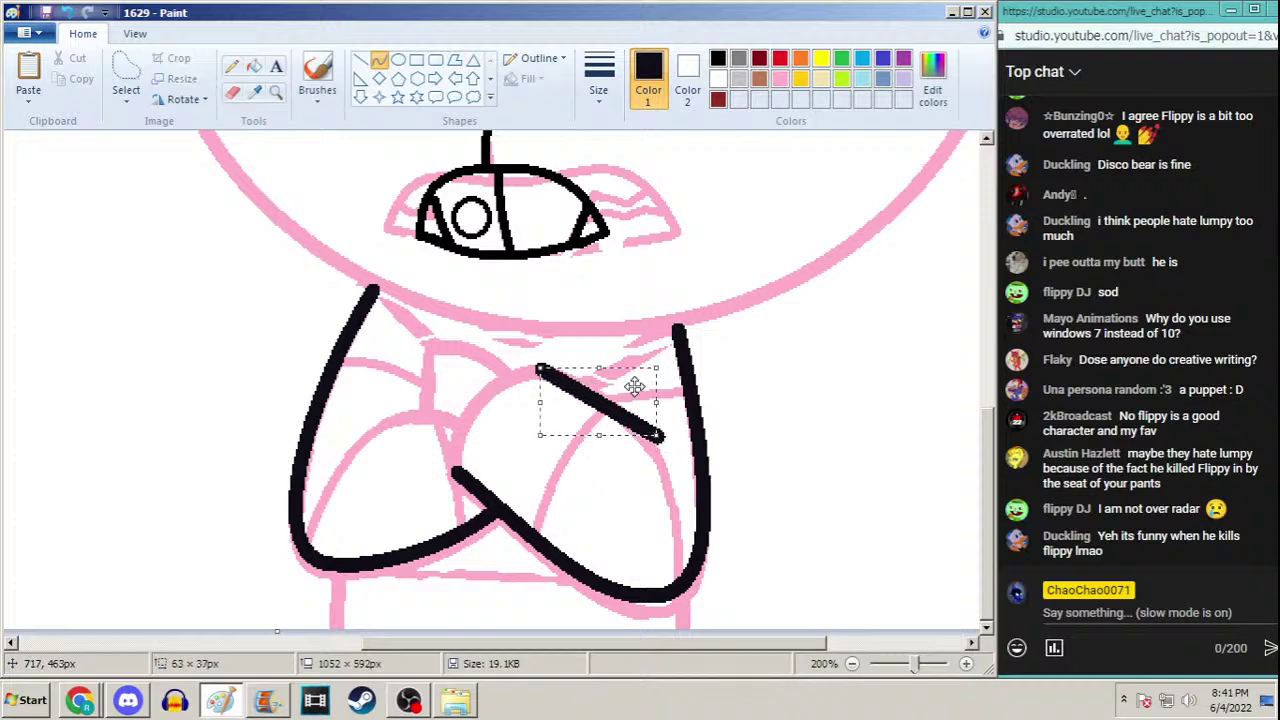
key(ctrl+z)
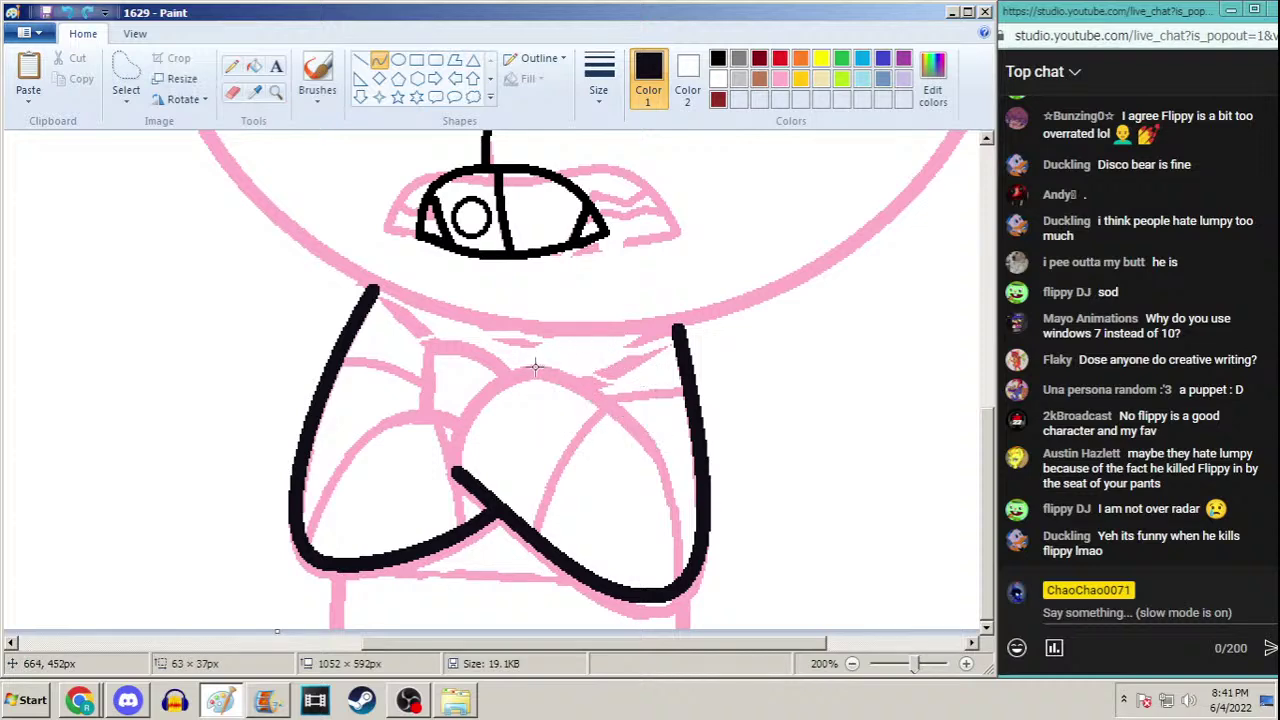
drag(535, 367, 660, 441)
mouse_move(607, 382)
mouse_down()
mouse_move(569, 380)
mouse_move(608, 395)
mouse_move(608, 410)
mouse_up()
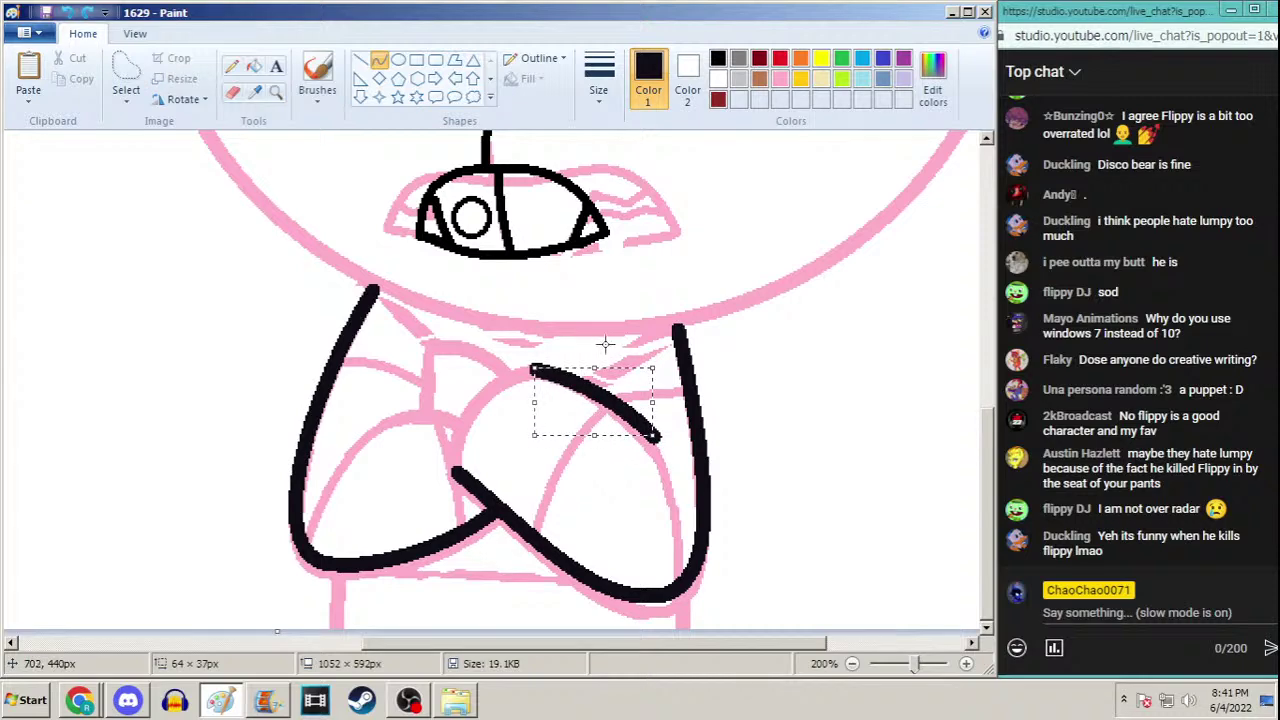
drag(452, 468, 453, 413)
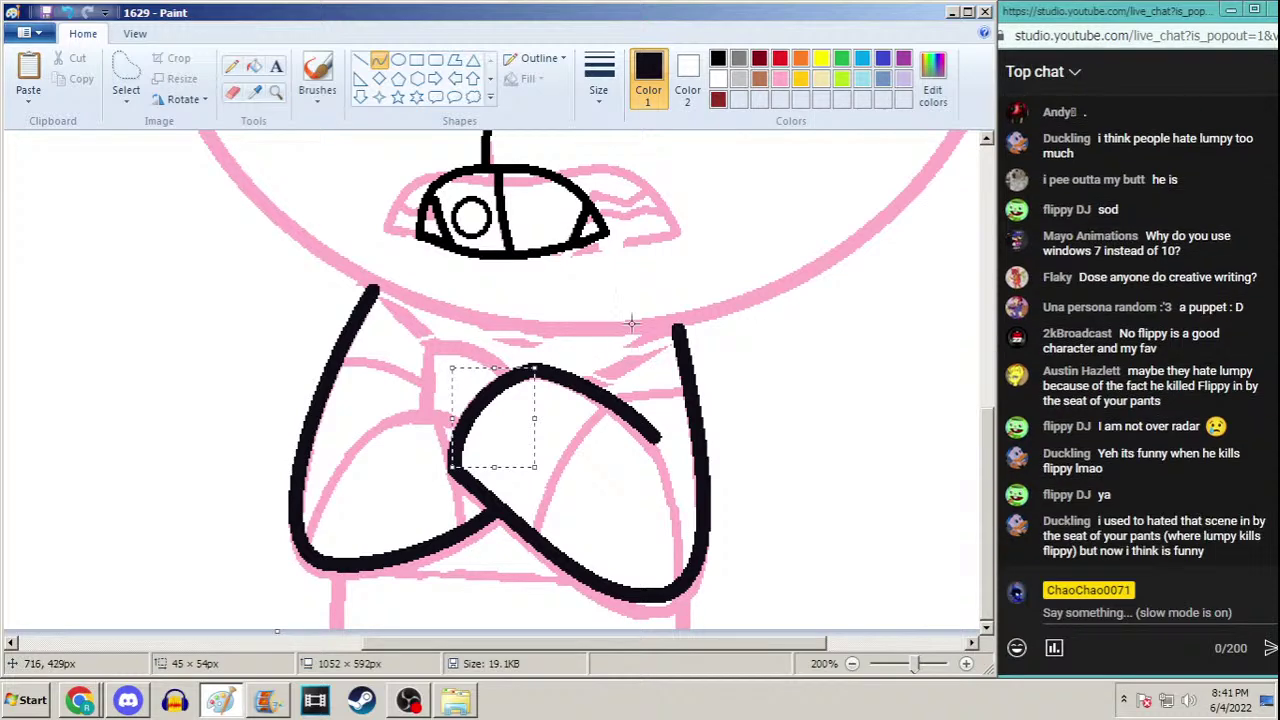
Choose a thinner line and trace the front forearm's inner elbow edge with a curve about 20 × 75 px
click(598, 78)
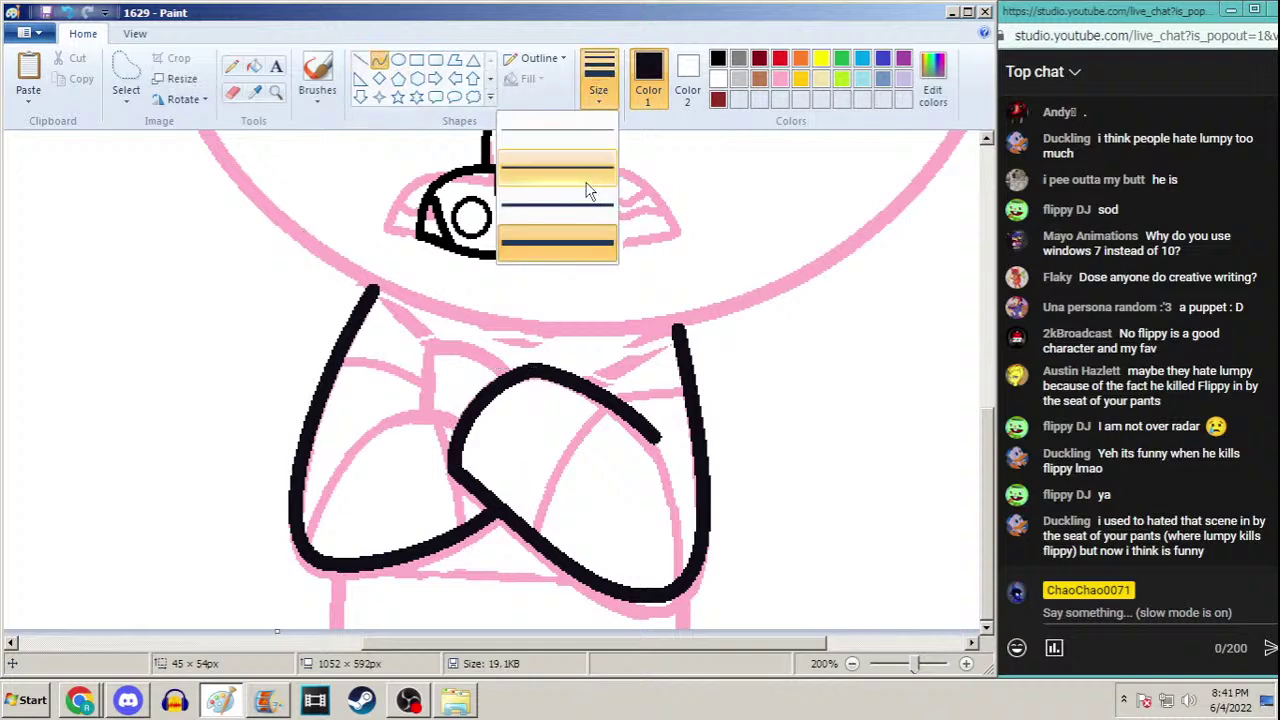
click(588, 191)
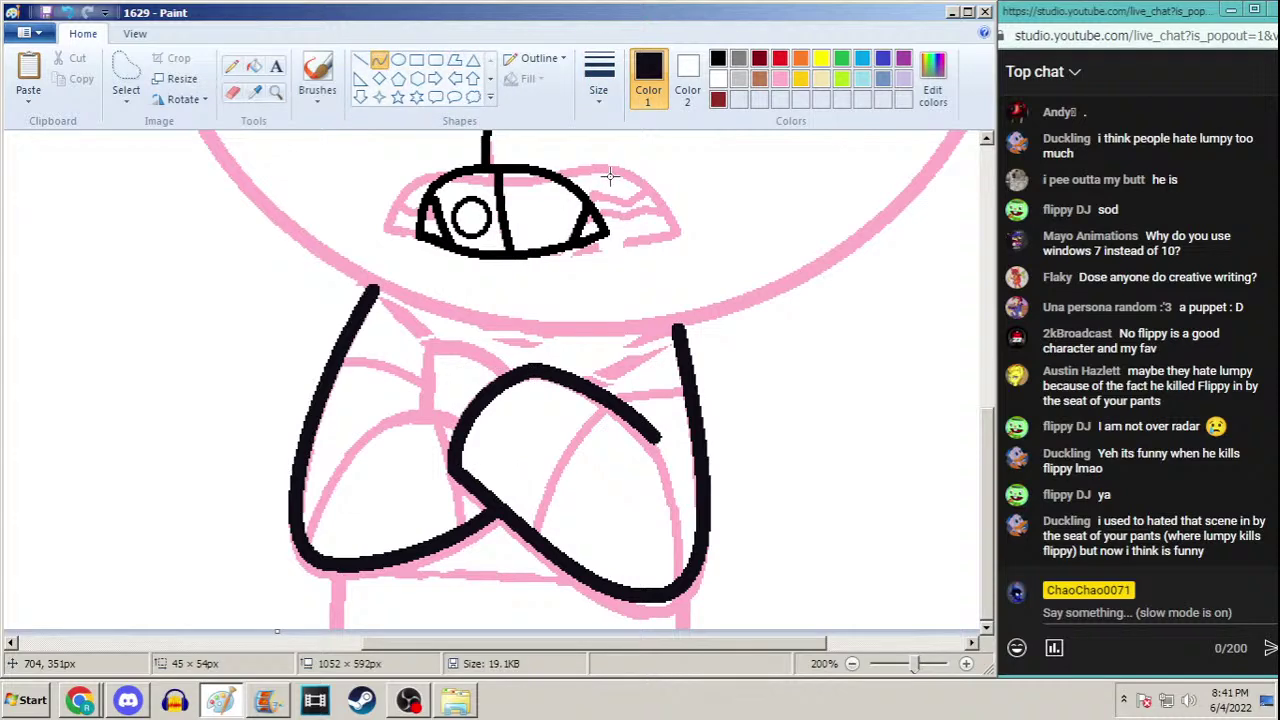
mouse_move(651, 434)
mouse_down()
mouse_move(668, 452)
mouse_move(694, 580)
mouse_up()
drag(678, 497, 680, 505)
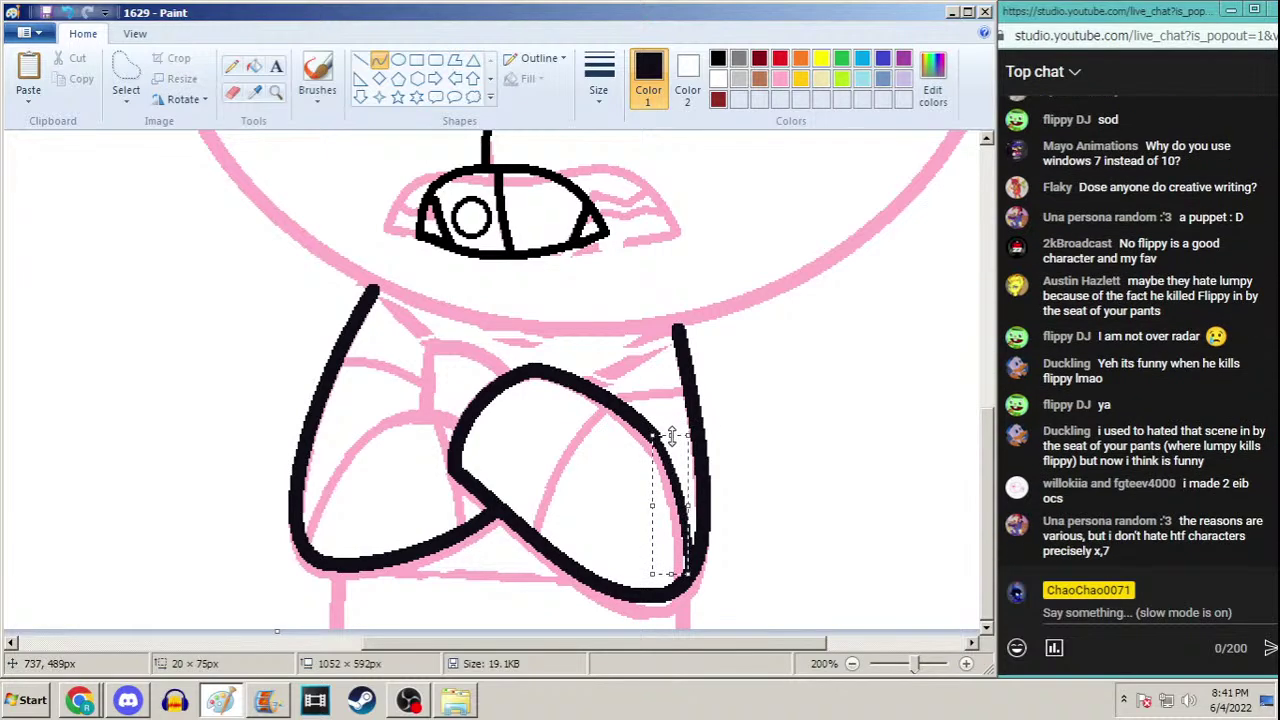
Trace the front arm's sleeve lines with thin curves, about 39 × 69 px across the forearm and 42 × 8 px across the upper arm
click(232, 66)
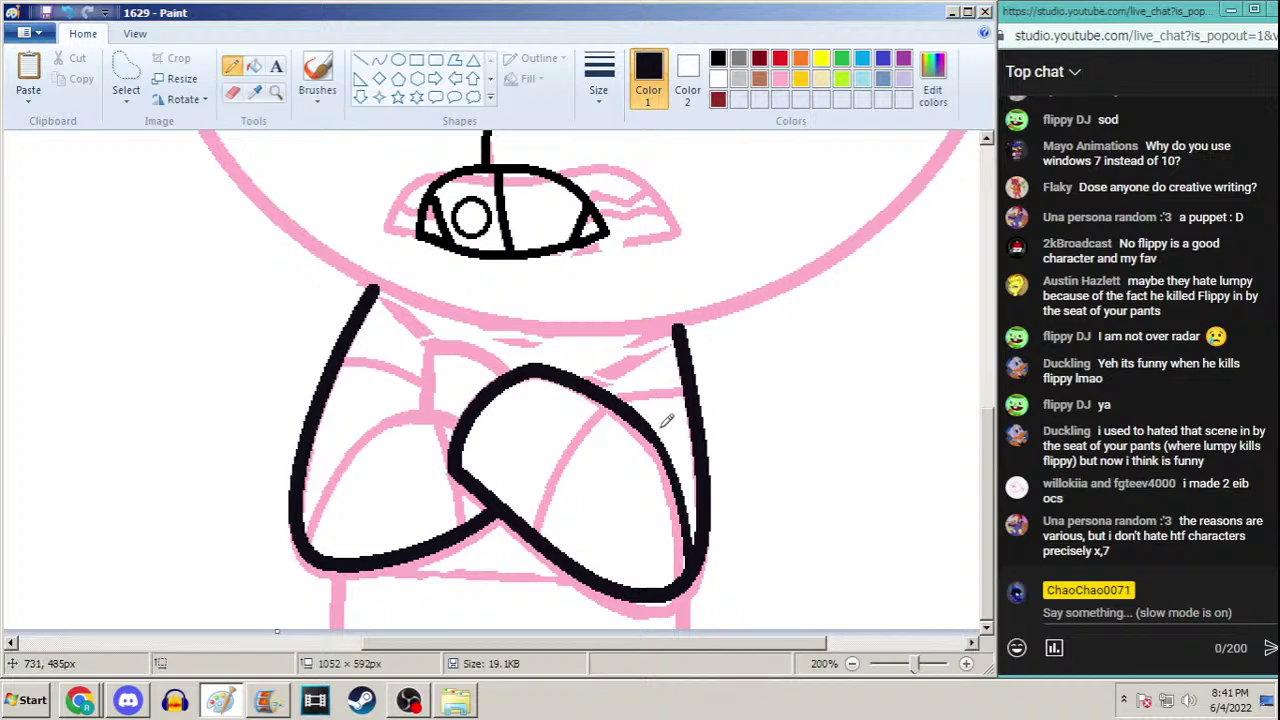
click(380, 63)
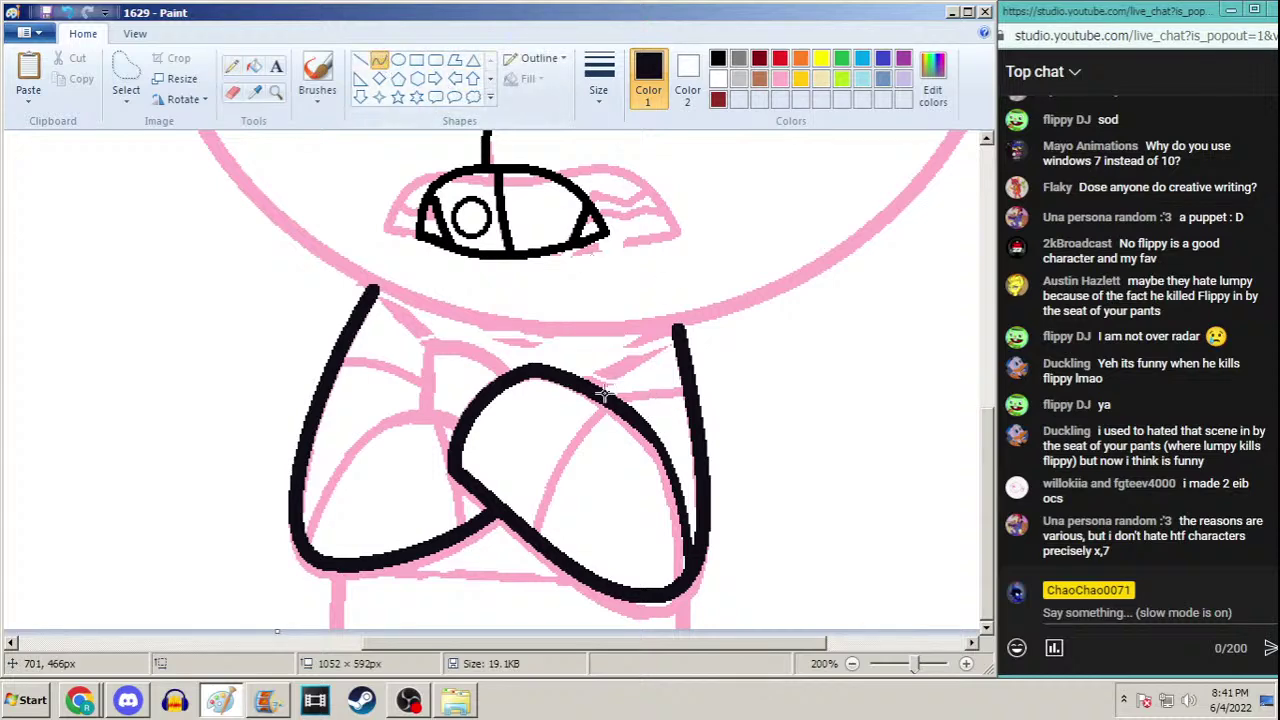
mouse_move(598, 413)
mouse_down()
mouse_move(537, 528)
mouse_move(557, 448)
mouse_up()
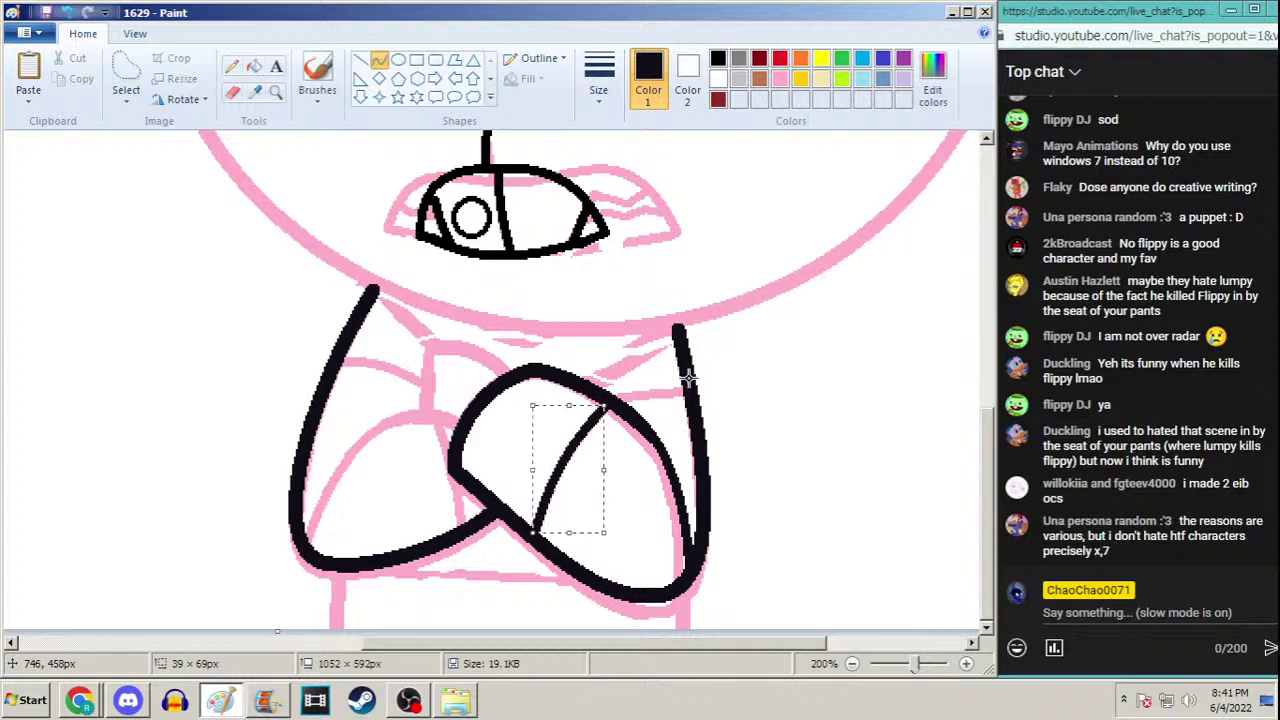
drag(685, 384, 601, 400)
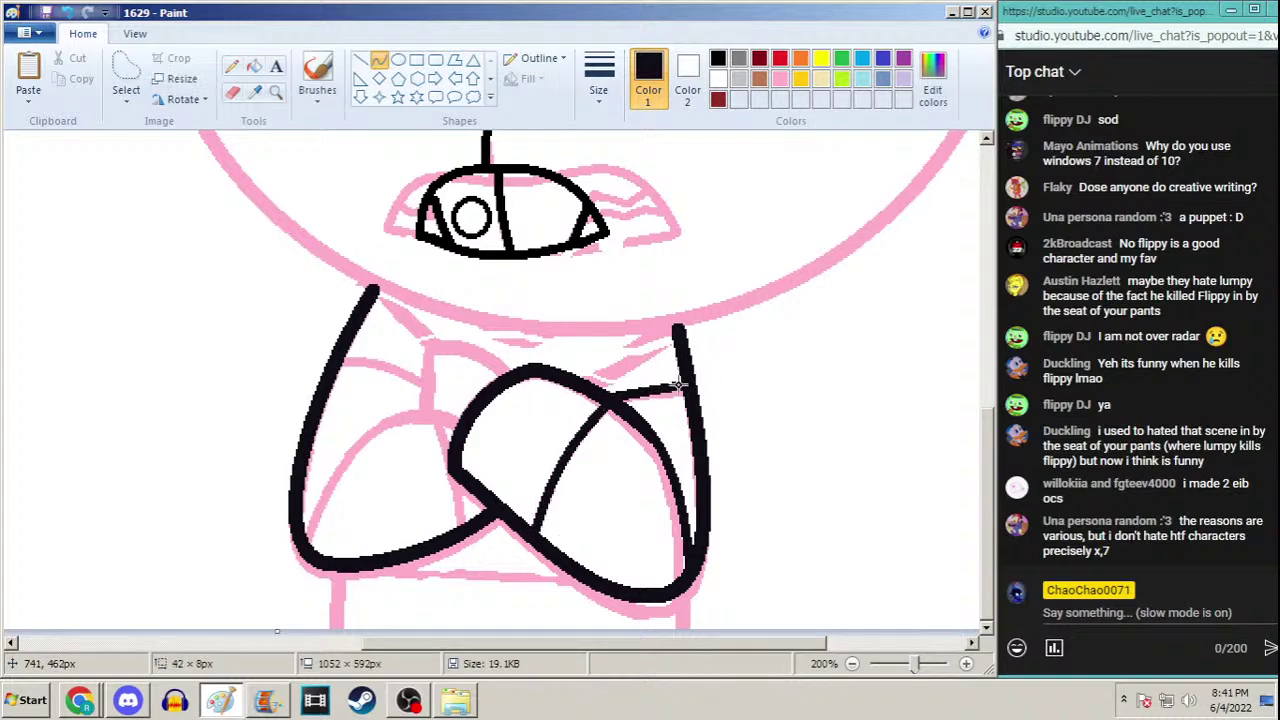
drag(675, 378, 643, 376)
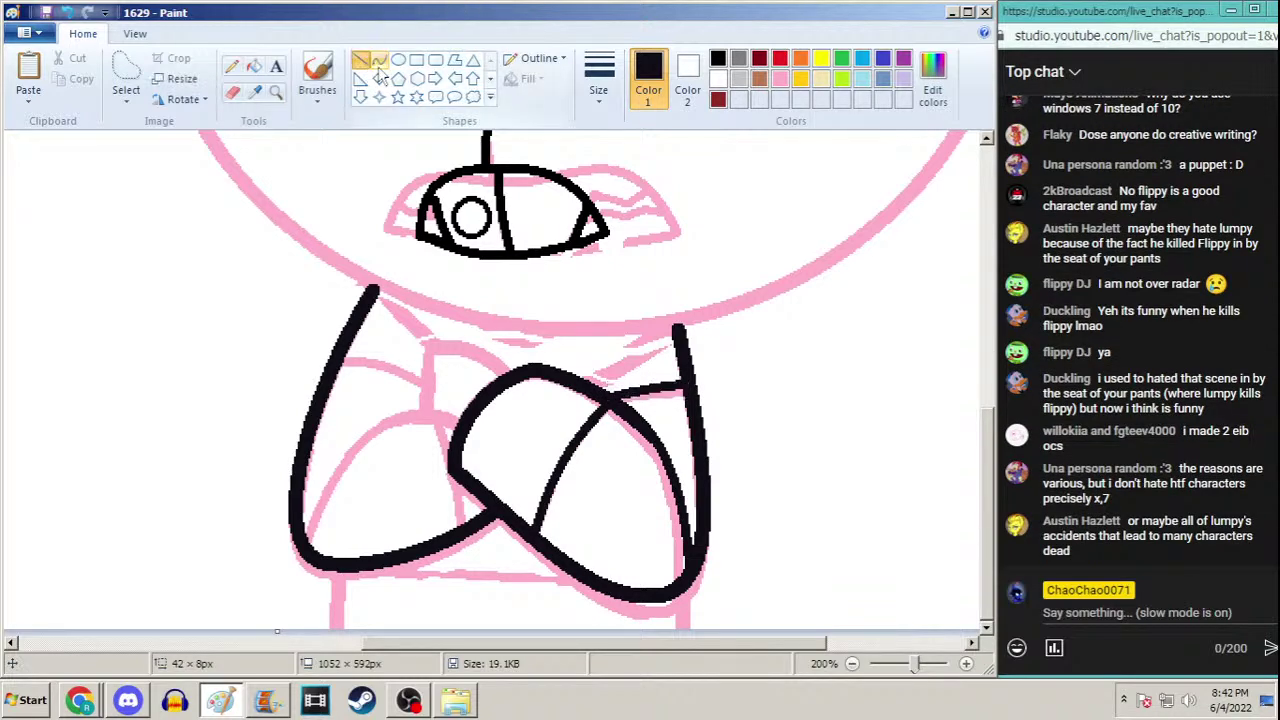
Choose a thicker line and trace the short upper edge of the left forearm where it meets the front hand
click(597, 100)
click(560, 206)
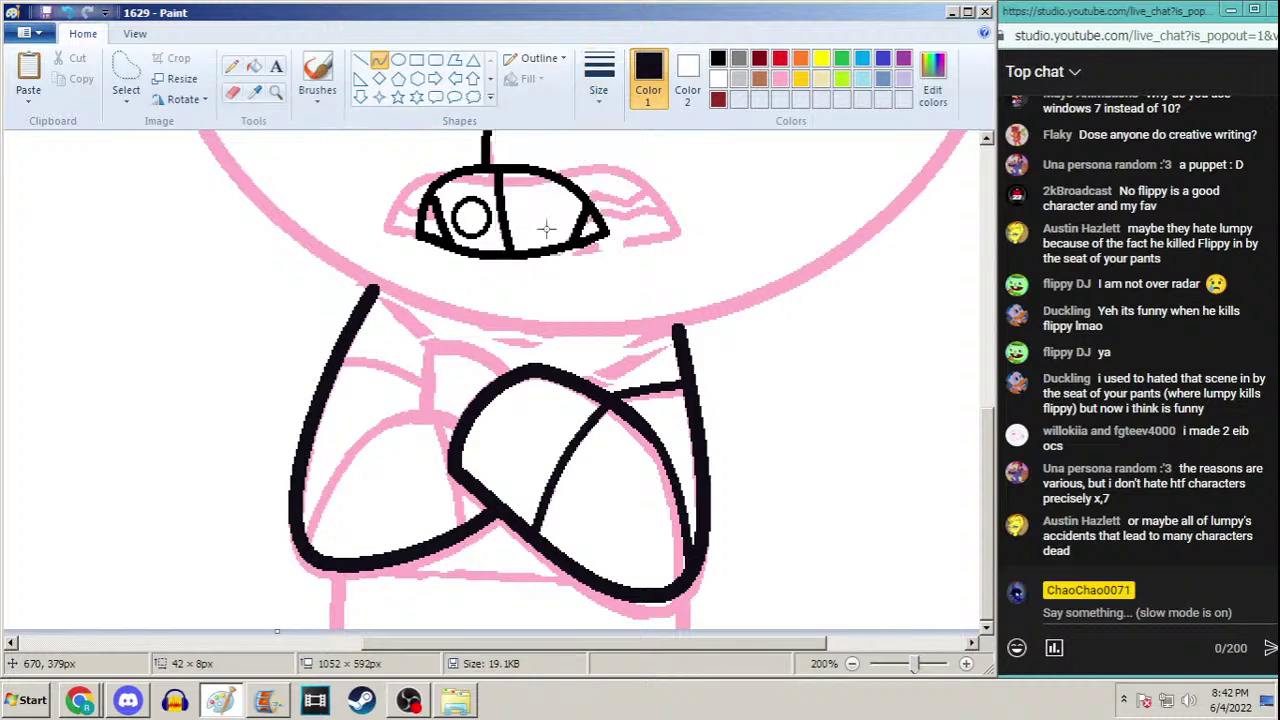
mouse_move(463, 412)
mouse_down()
mouse_move(385, 409)
mouse_move(419, 405)
mouse_up()
Choose a thinner line and trace the left forearm's inner edge down to the elbow with a curve about 50 × 65 px
click(600, 88)
click(569, 150)
drag(386, 412, 302, 533)
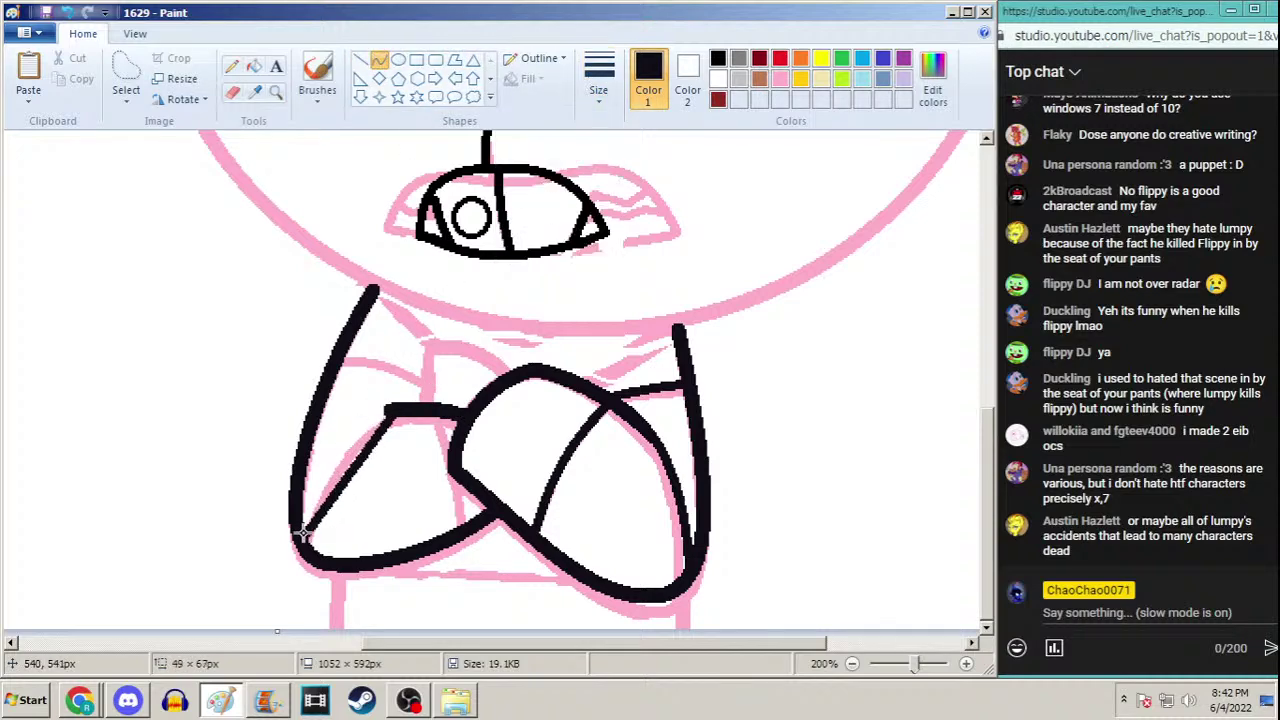
drag(336, 478, 332, 446)
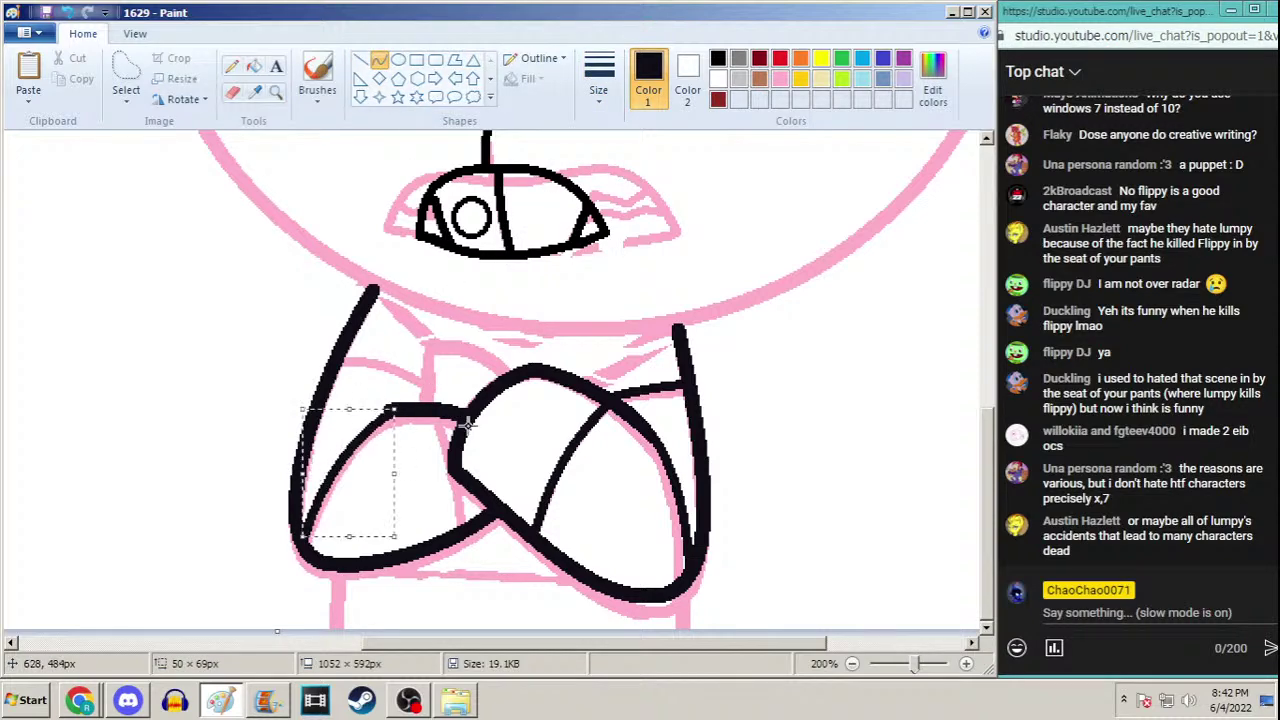
drag(337, 536, 340, 515)
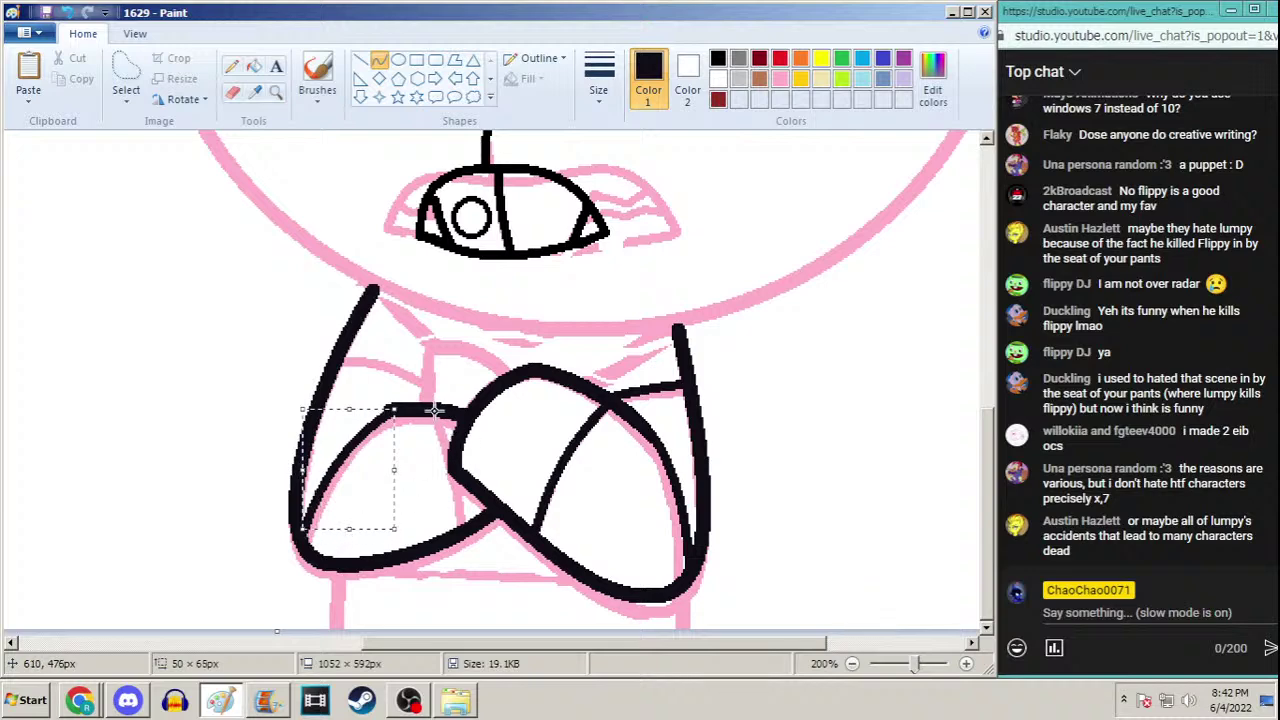
Trace the left arm's sleeve lines with thin curves, about 16 × 60 px across the forearm and 44 × 15 px across the upper arm
drag(437, 409, 467, 524)
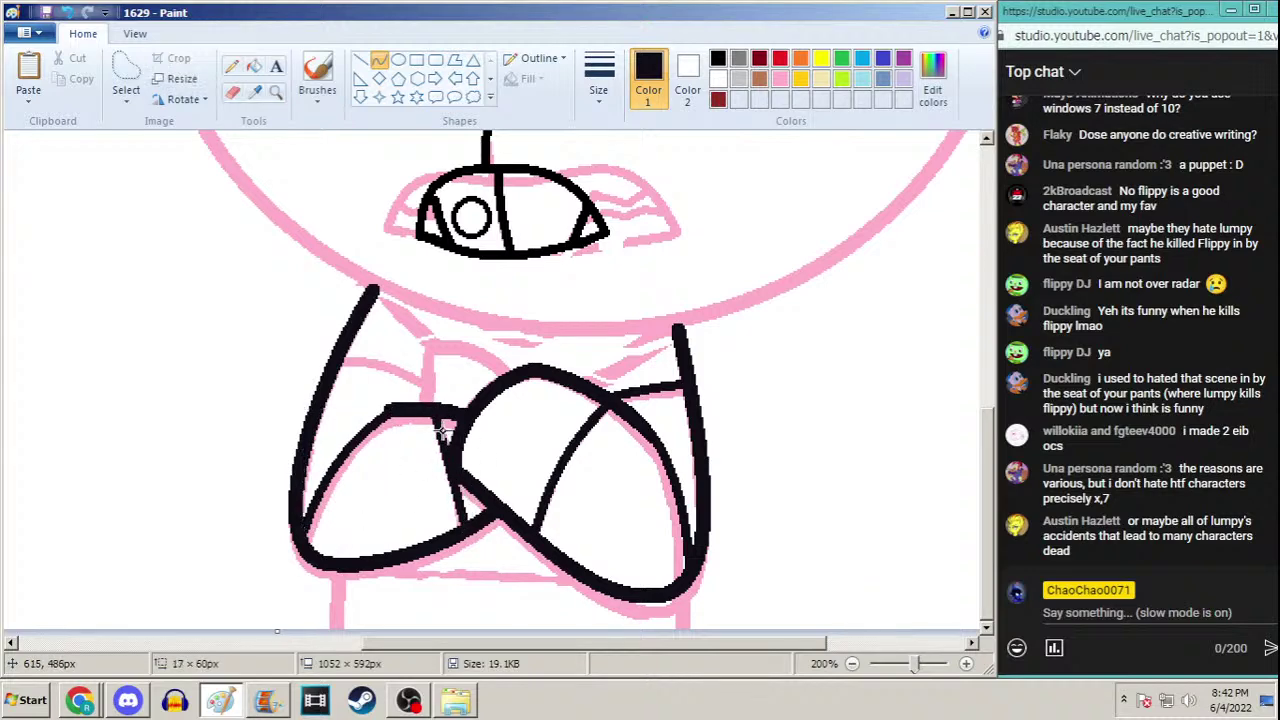
click(445, 428)
drag(484, 460, 490, 463)
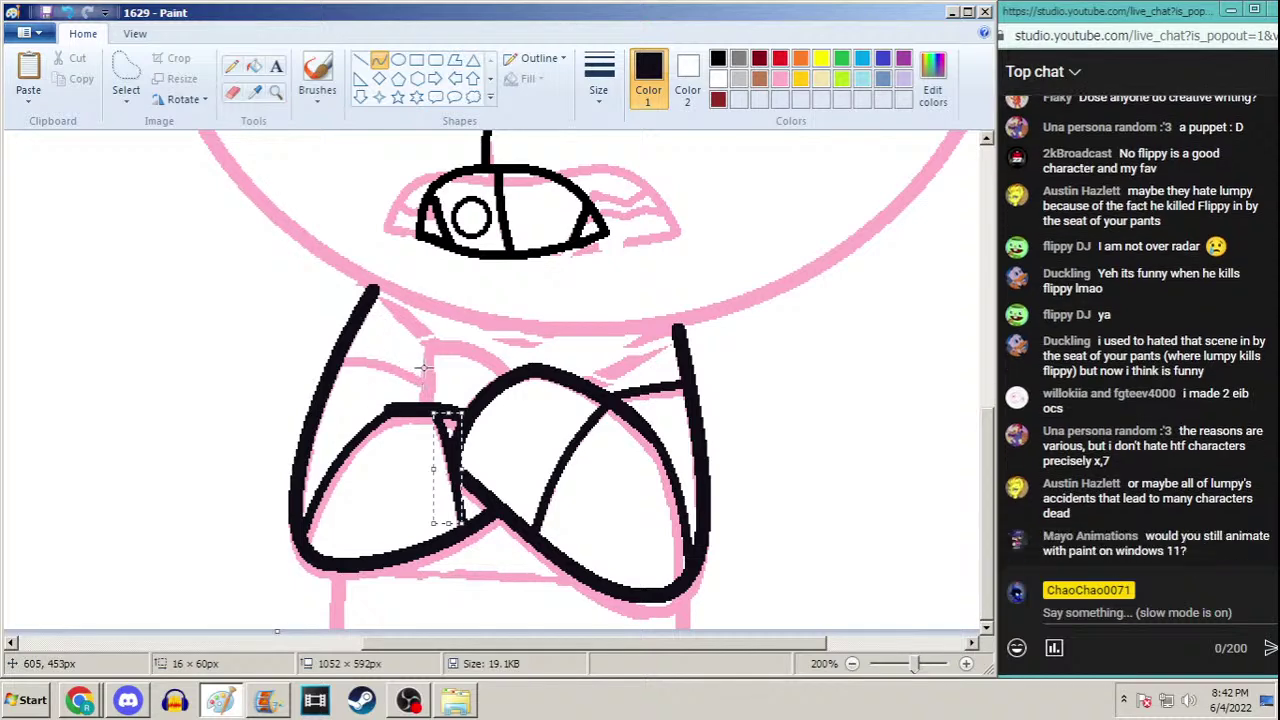
mouse_move(425, 373)
mouse_down()
mouse_move(345, 350)
mouse_move(375, 352)
mouse_up()
Set the Pencil's thickness and trace the short vertical line between the left shoulder and the forearm's upper edge
click(231, 65)
click(598, 75)
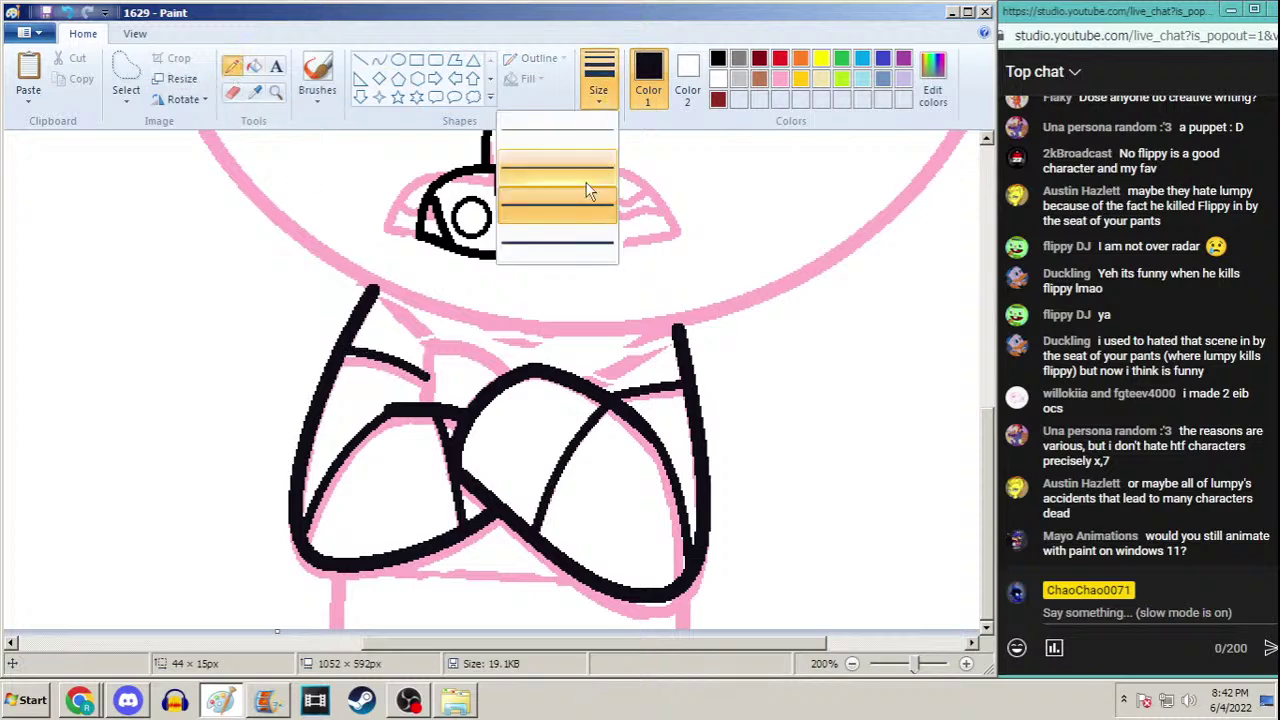
click(575, 190)
mouse_move(428, 396)
mouse_down()
mouse_move(428, 358)
mouse_move(432, 380)
mouse_up()
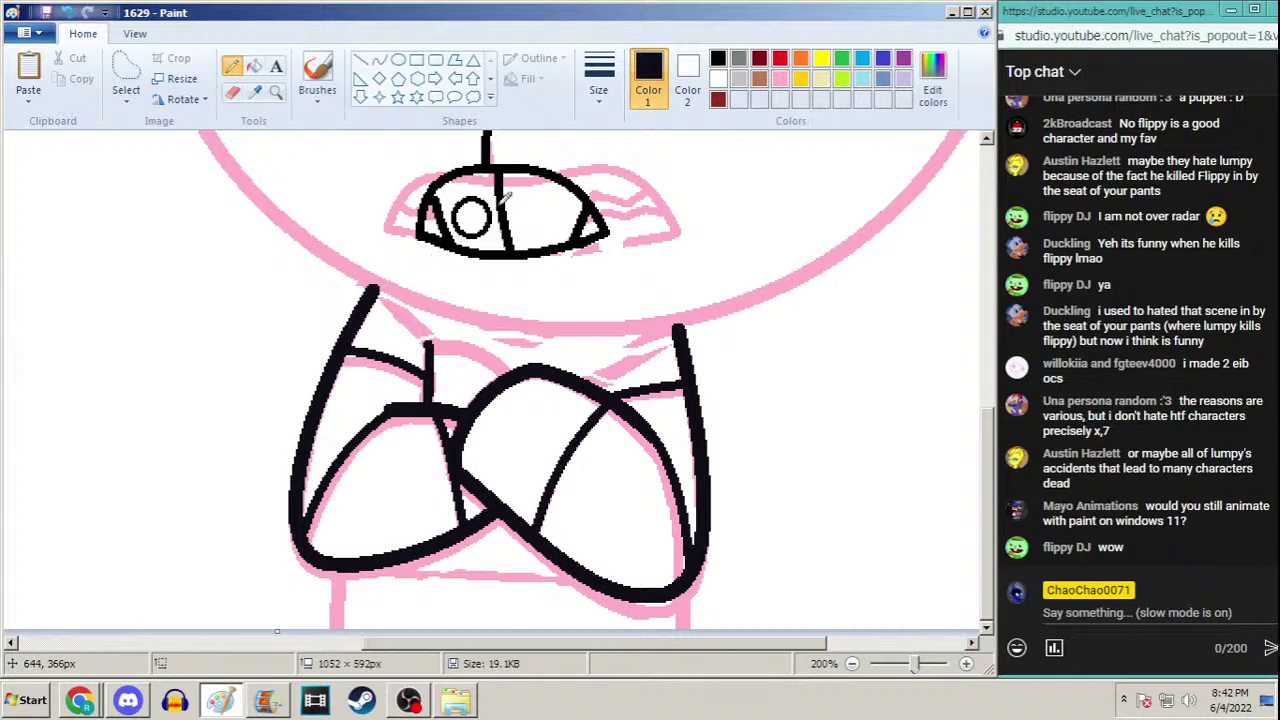
Choose the thickest line and trace the slanted shoulder edges with curves, about 56 × 30 px on the right and 31 × 29 px on the left
click(379, 60)
click(598, 80)
click(592, 252)
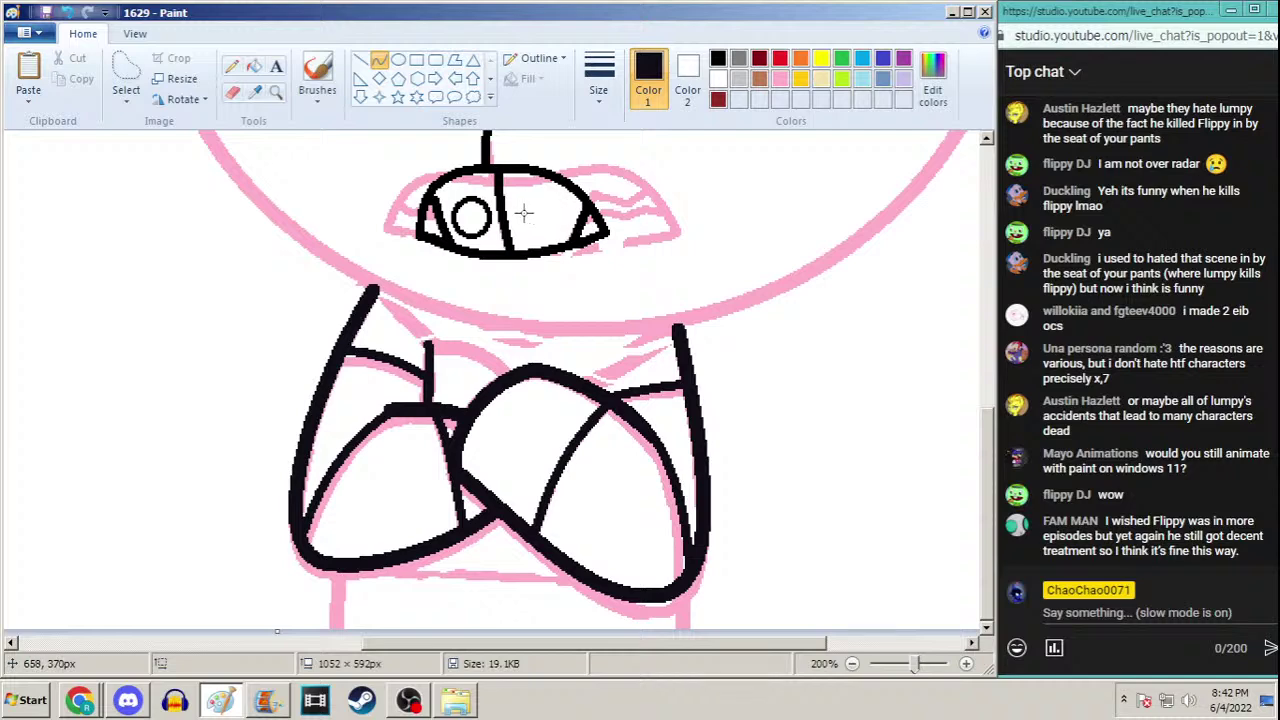
mouse_move(676, 326)
mouse_down()
mouse_move(572, 384)
mouse_move(630, 352)
mouse_move(668, 350)
mouse_move(590, 384)
mouse_up()
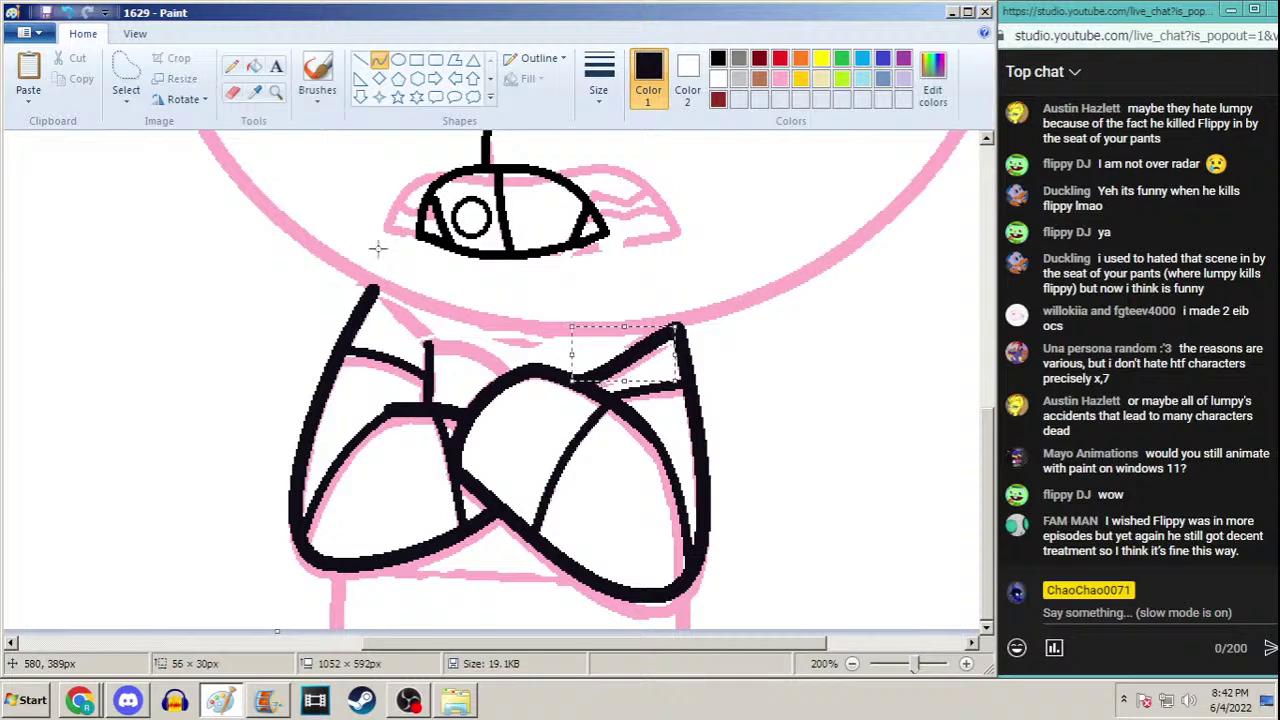
mouse_move(371, 286)
mouse_down()
mouse_move(438, 344)
mouse_move(400, 312)
mouse_move(407, 321)
mouse_up()
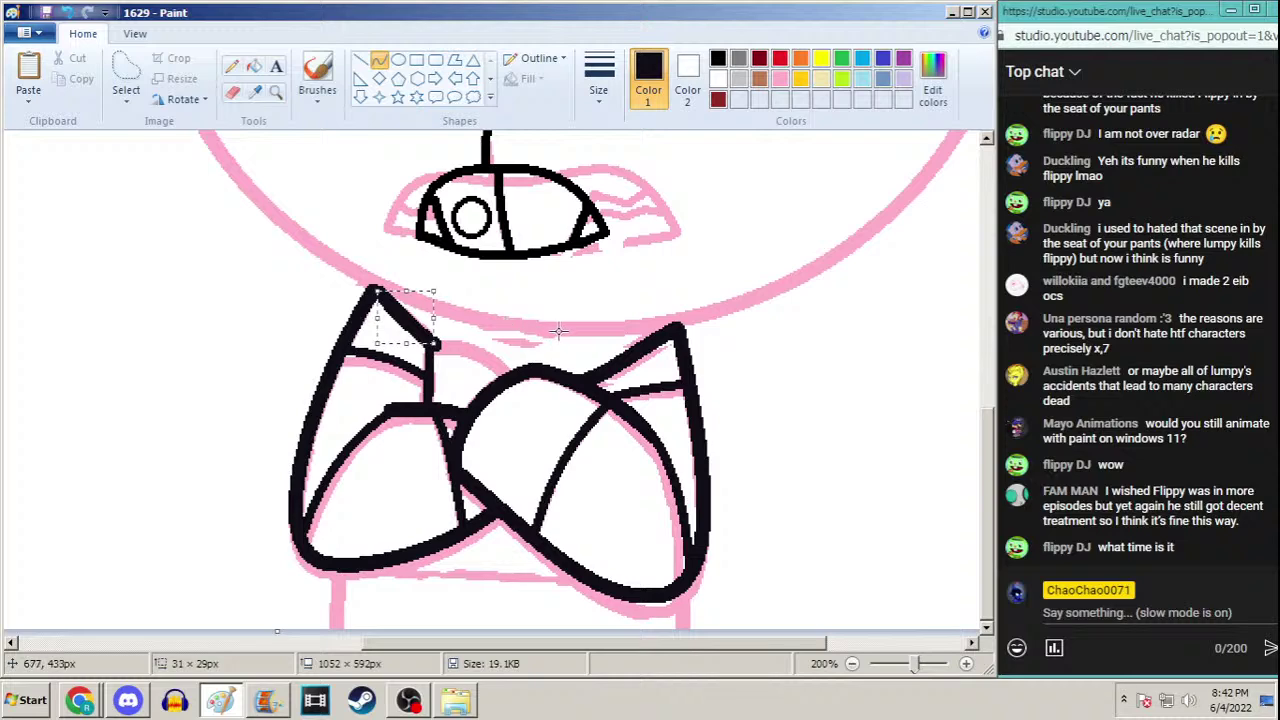
Trace the short line under the chin with a thick curve about 44 × 12 px and retouch its left end with the Pencil
mouse_move(552, 332)
mouse_down()
mouse_move(476, 325)
mouse_move(520, 350)
mouse_move(493, 337)
mouse_move(566, 340)
mouse_up()
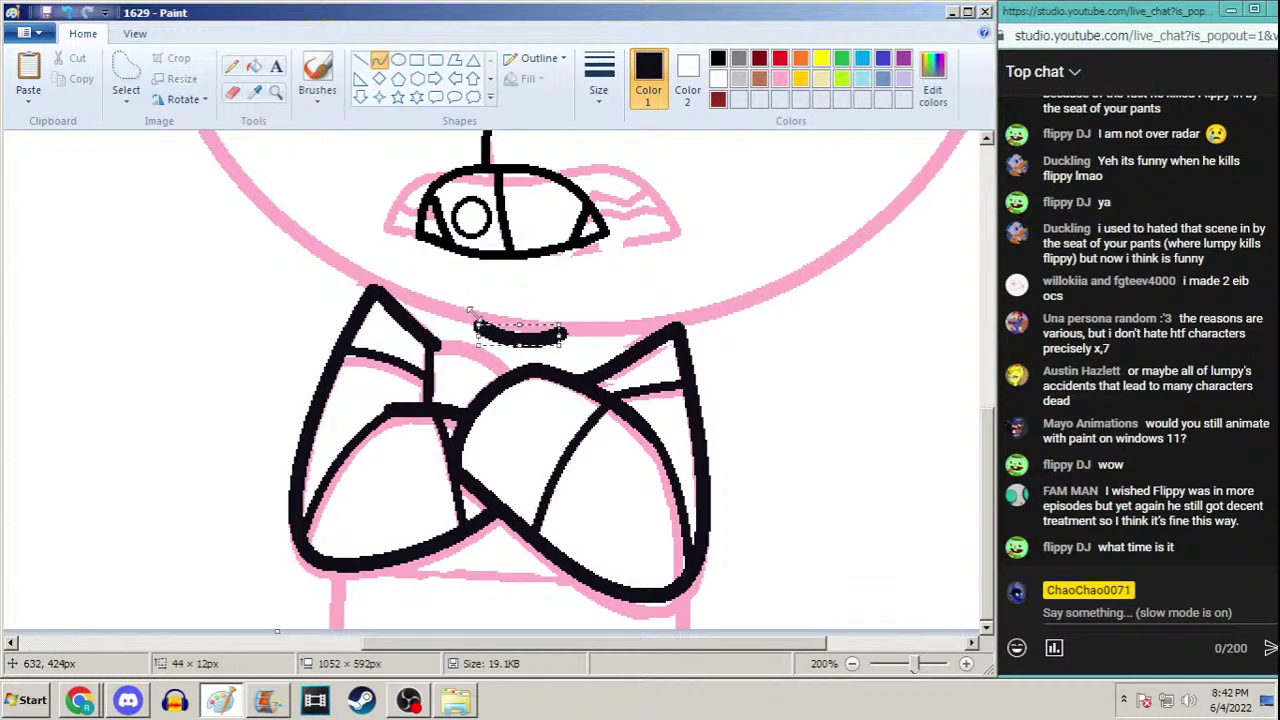
click(231, 66)
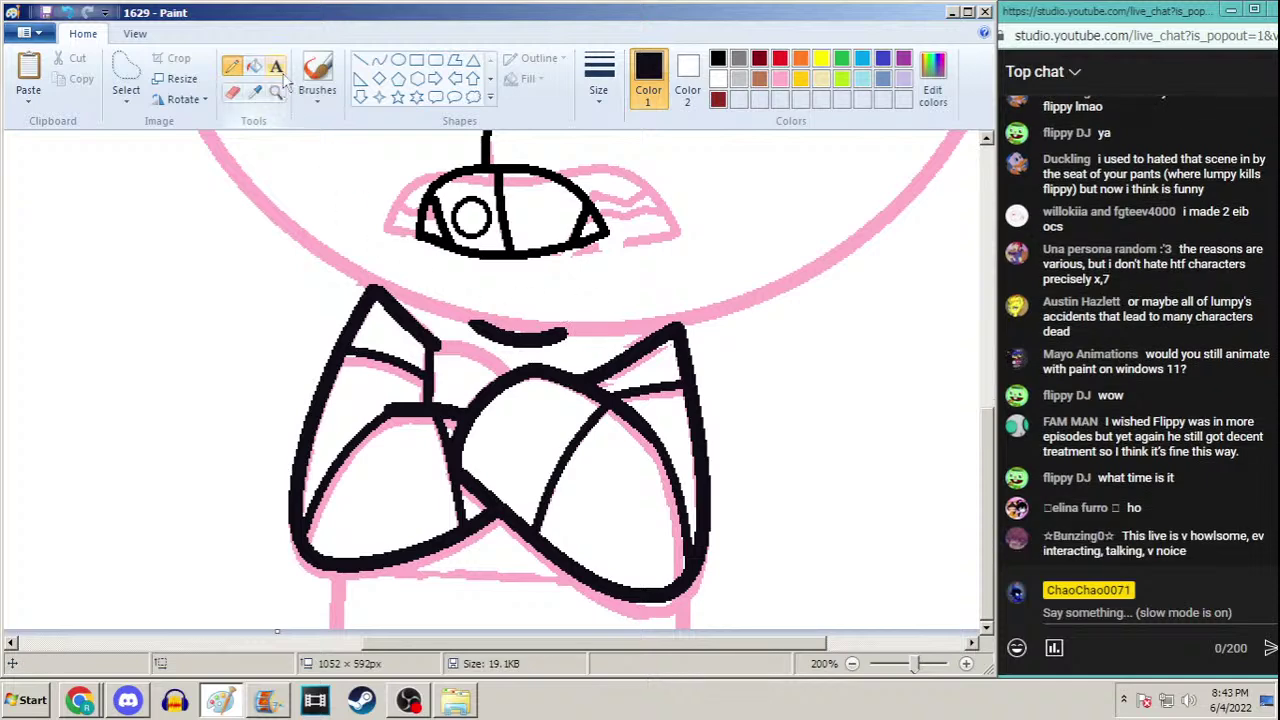
click(380, 61)
click(598, 80)
click(545, 240)
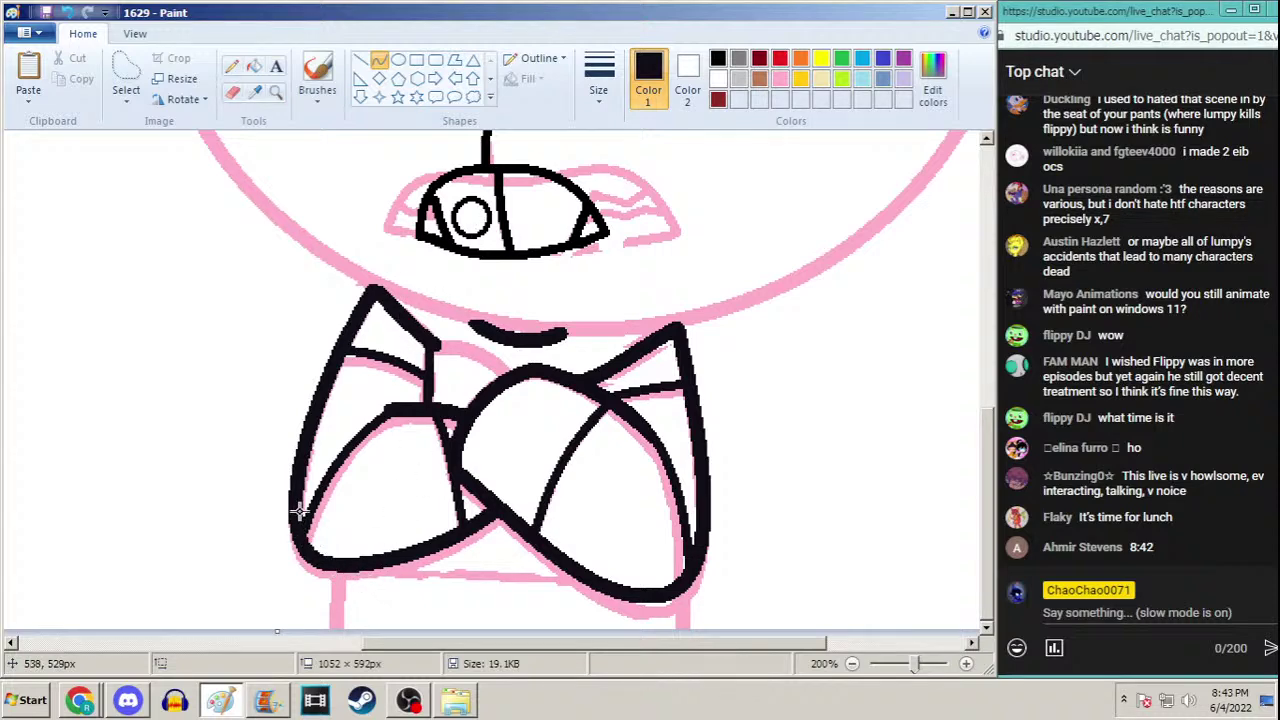
drag(298, 511, 297, 484)
key(ctrl+a)
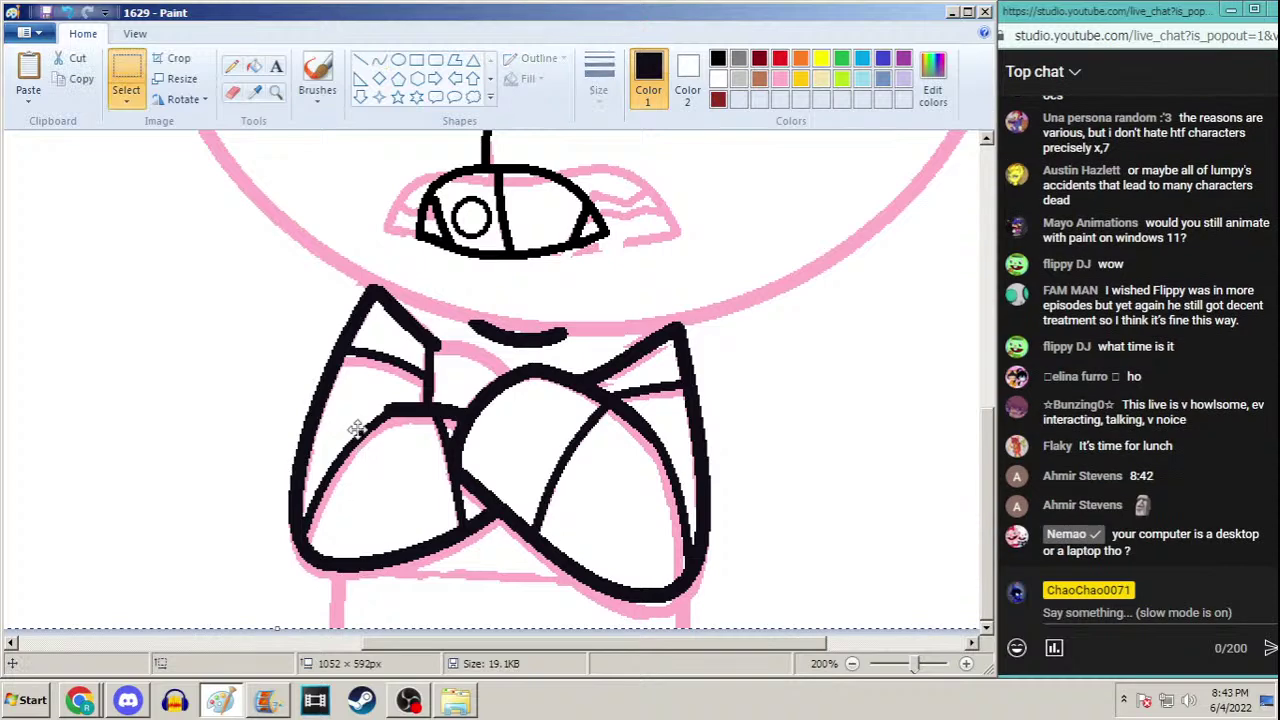
drag(356, 428, 354, 428)
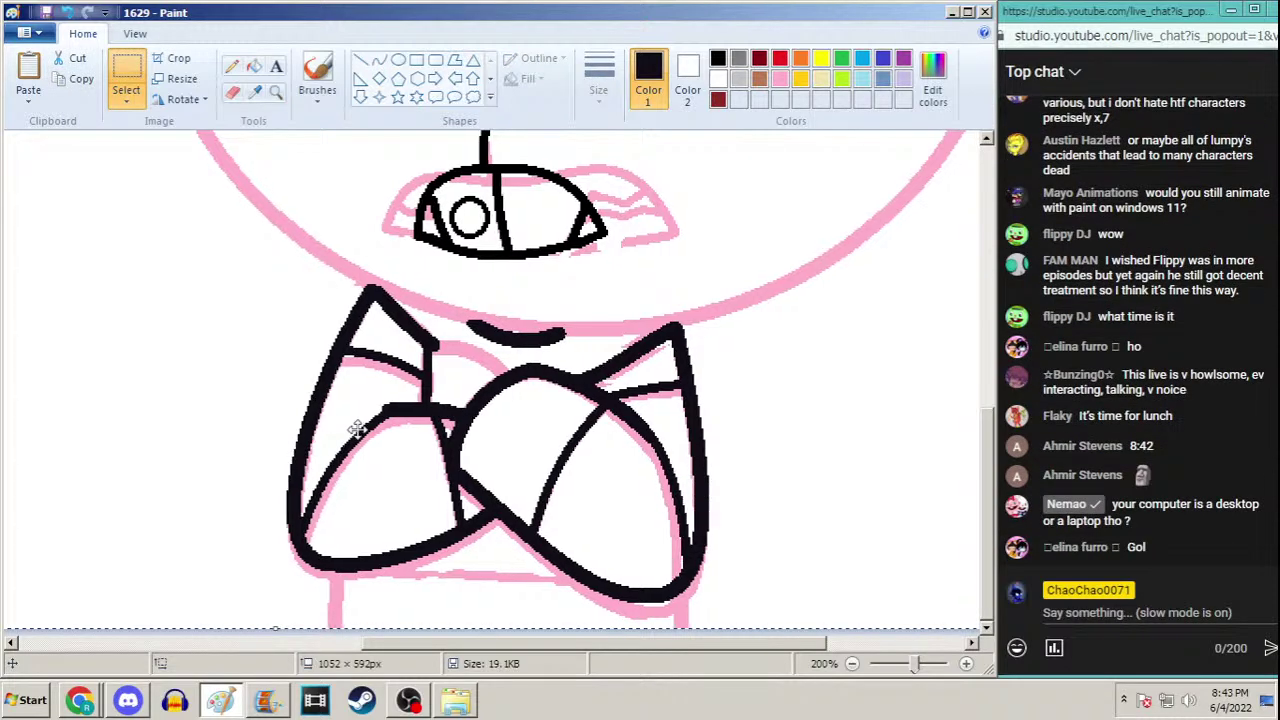
click(379, 61)
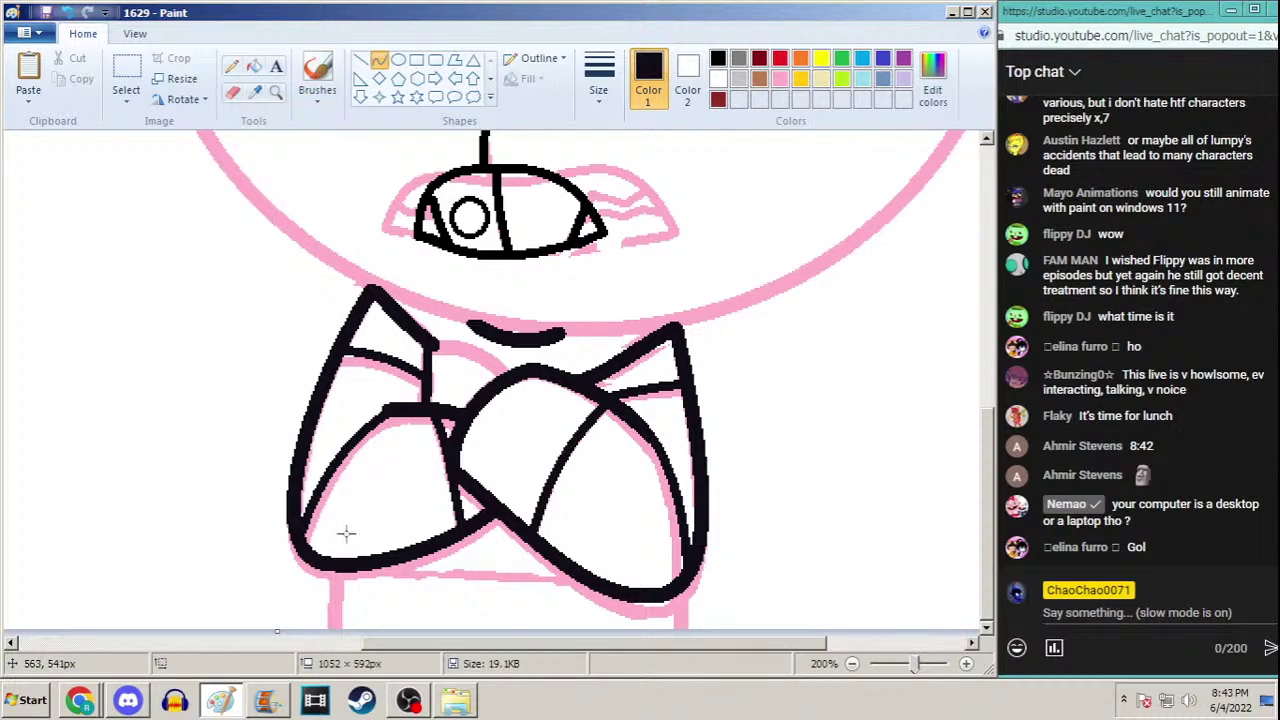
drag(340, 560, 341, 647)
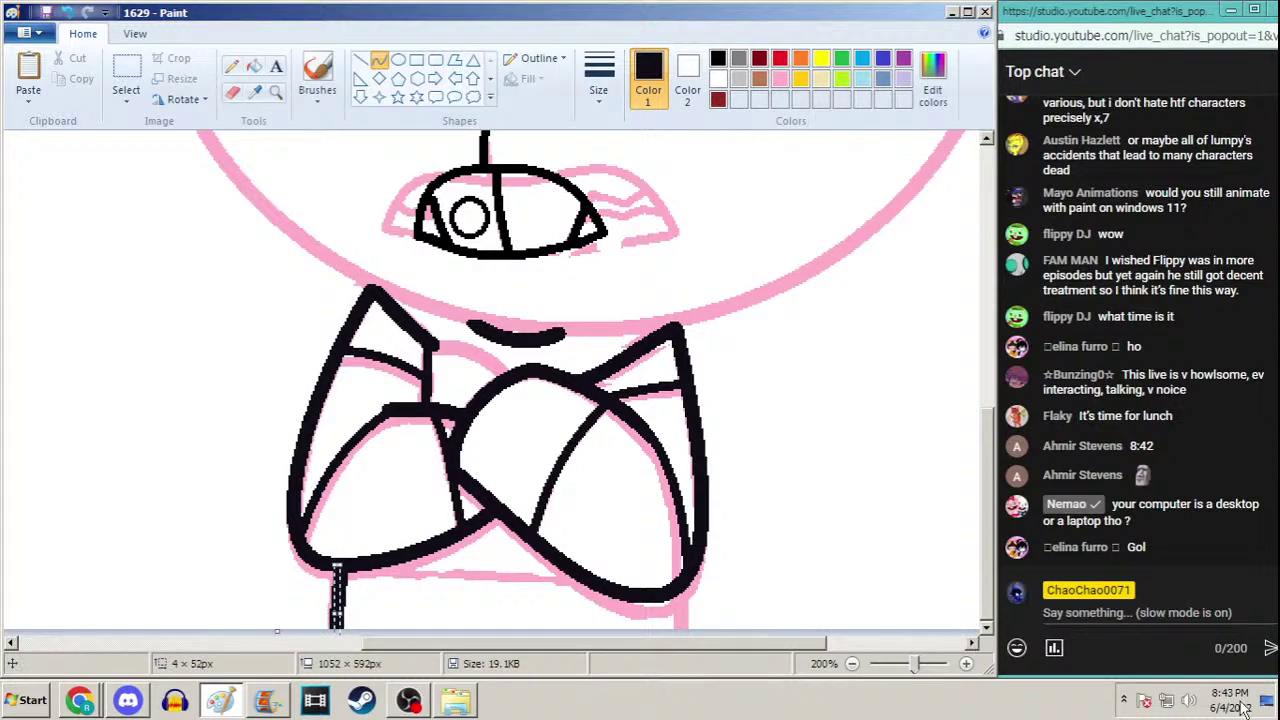
mouse_move(1241, 706)
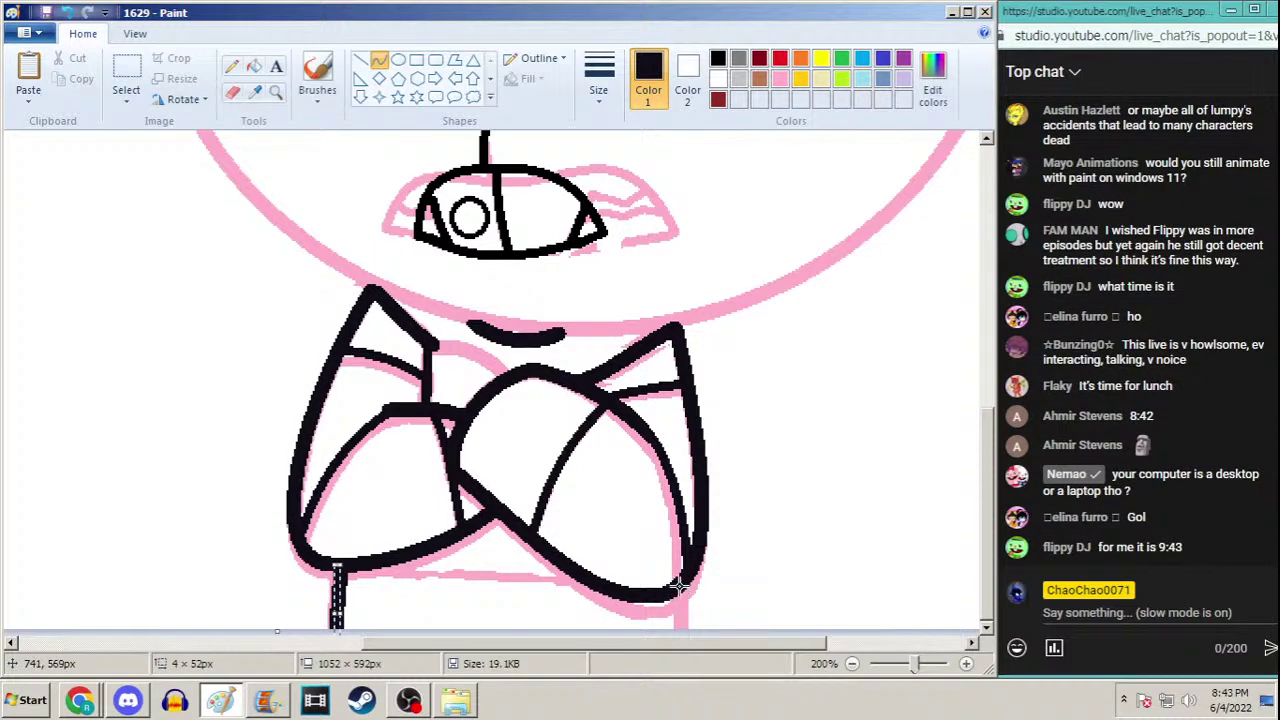
drag(678, 588, 680, 590)
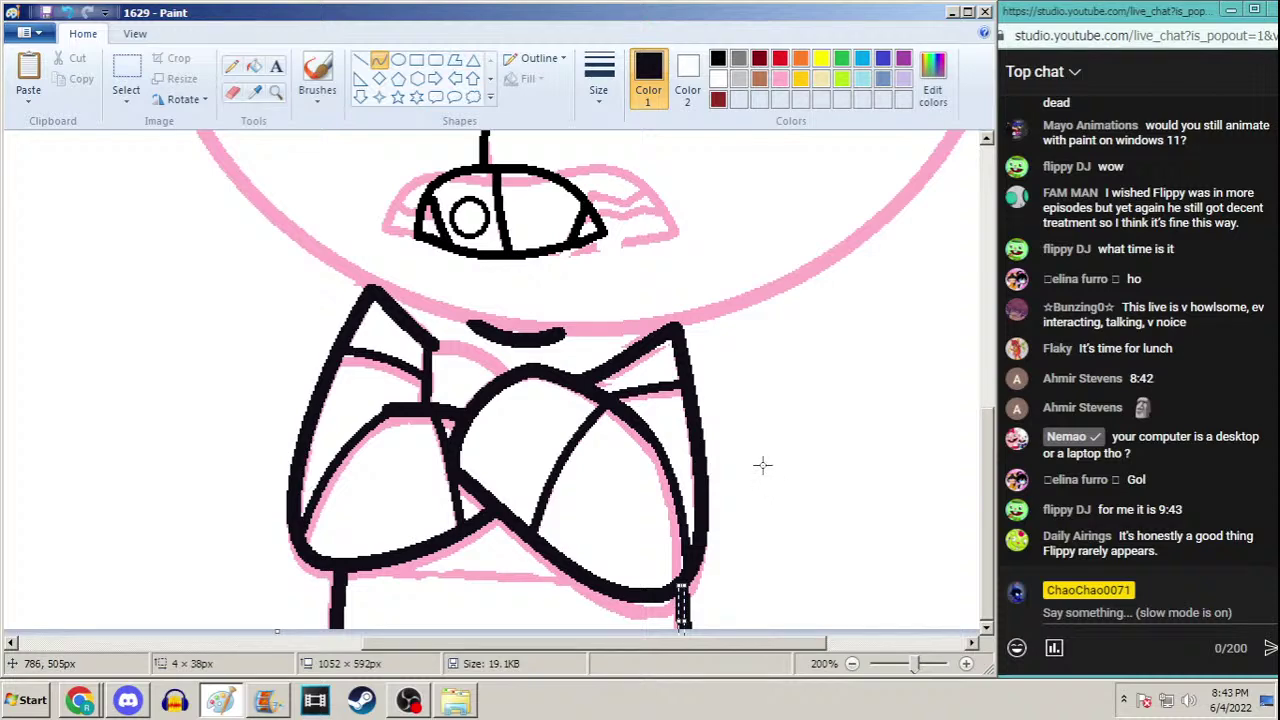
key(ctrl+z)
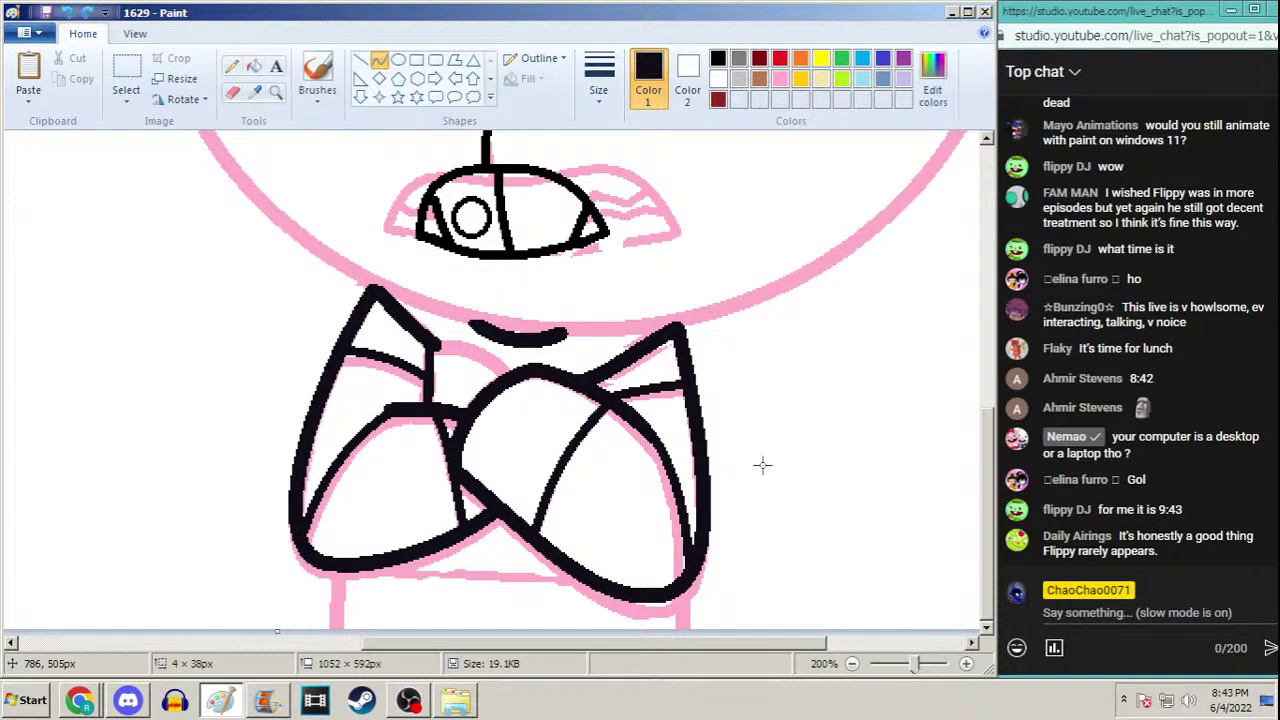
Select the whole drawing and nudge it 2 px to the left
key(ctrl+a)
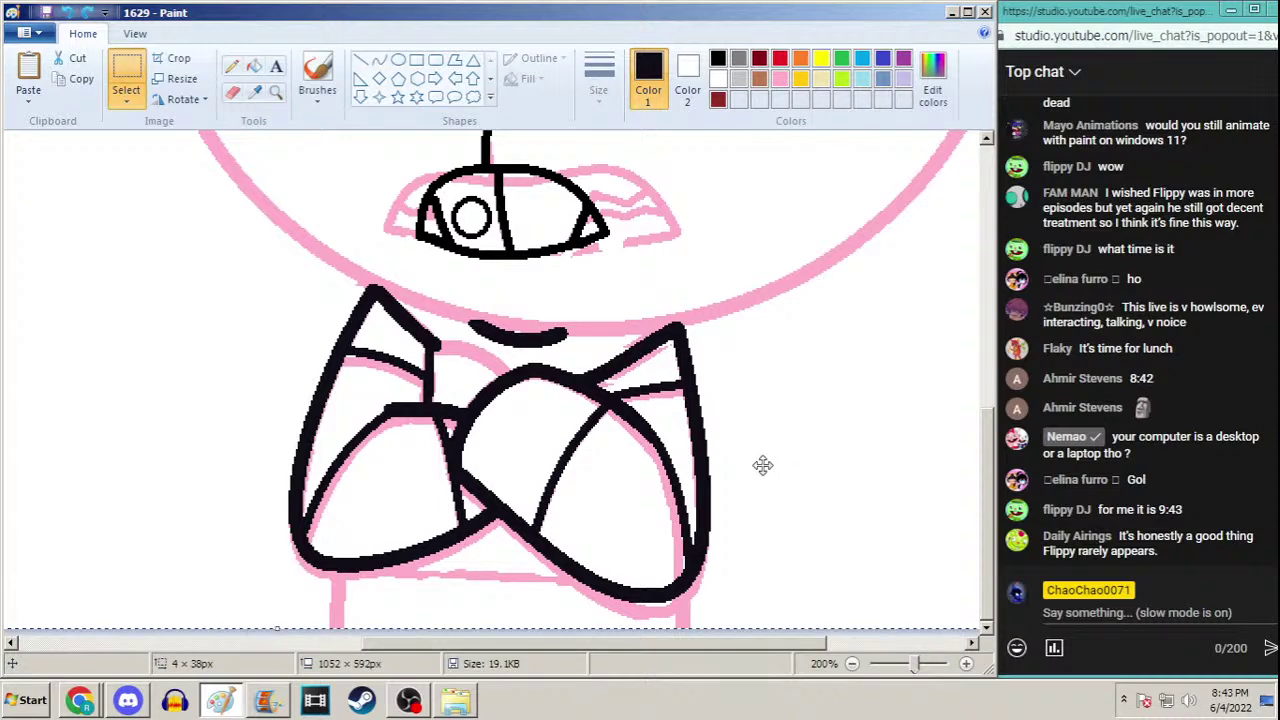
key(Left)
key(Left)
Trace the body's sides below the arms with thick curves, about 5 × 55 px on the left and 4 × 63 px on the right
click(379, 60)
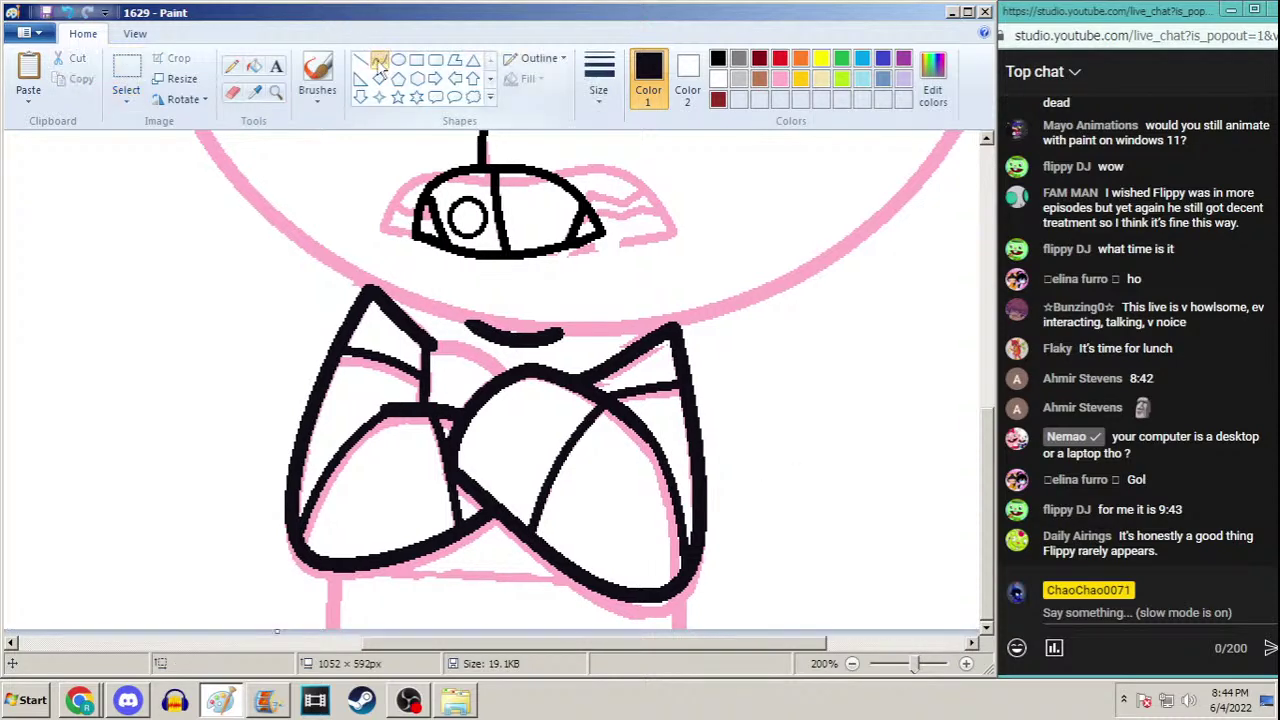
drag(328, 566, 333, 665)
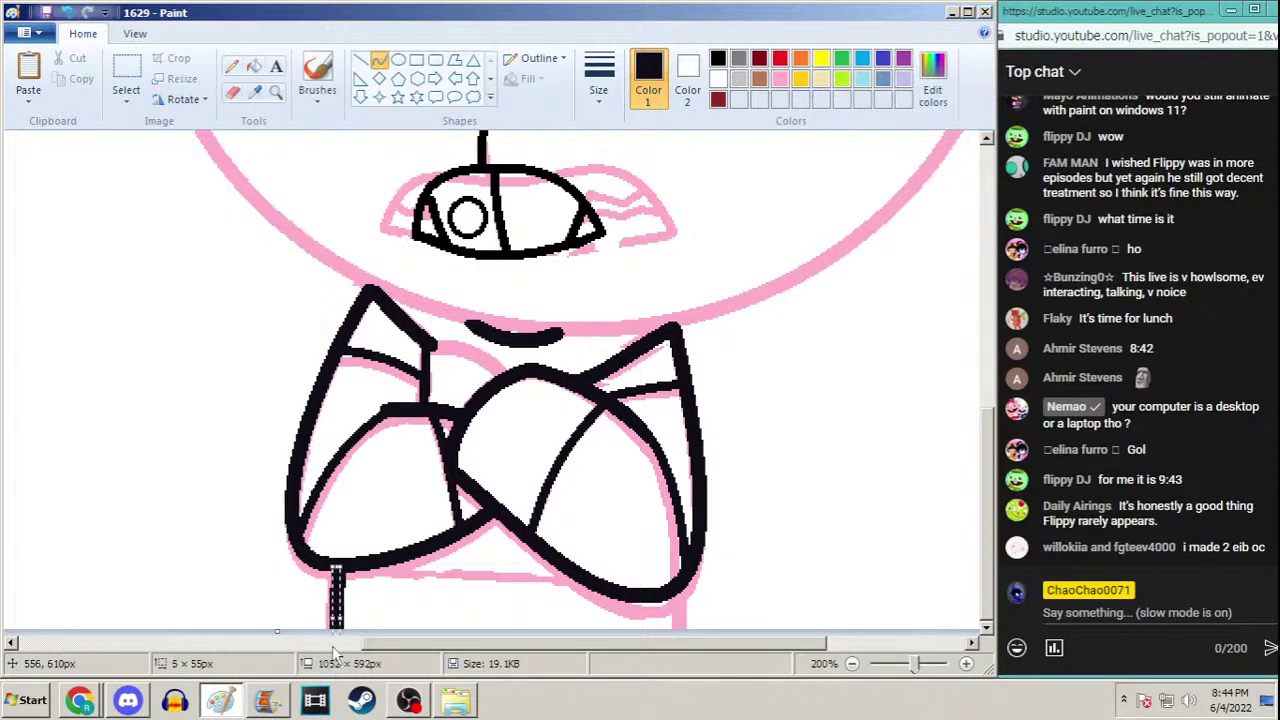
drag(681, 575, 687, 696)
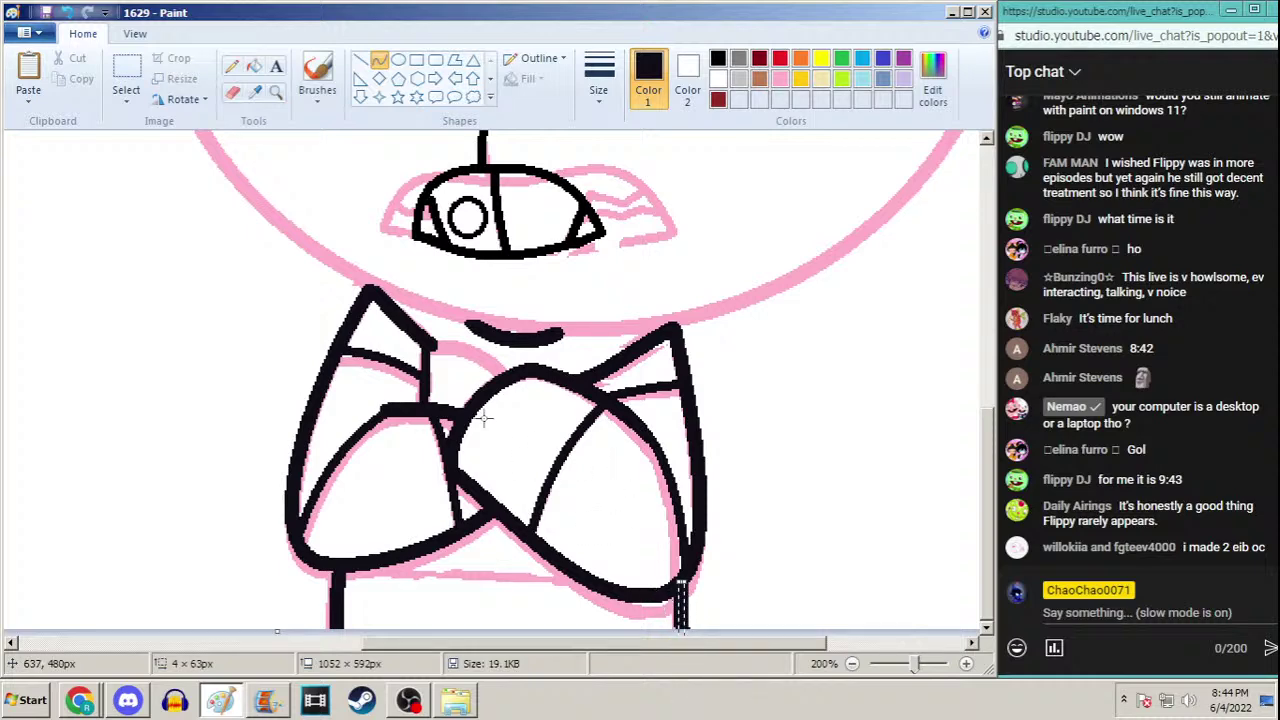
Pick the dark green-grey from the reference picture and trace the line from the left shoulder to the front hand with a curve about 36 × 16 px
click(276, 92)
right_click(234, 226)
click(254, 92)
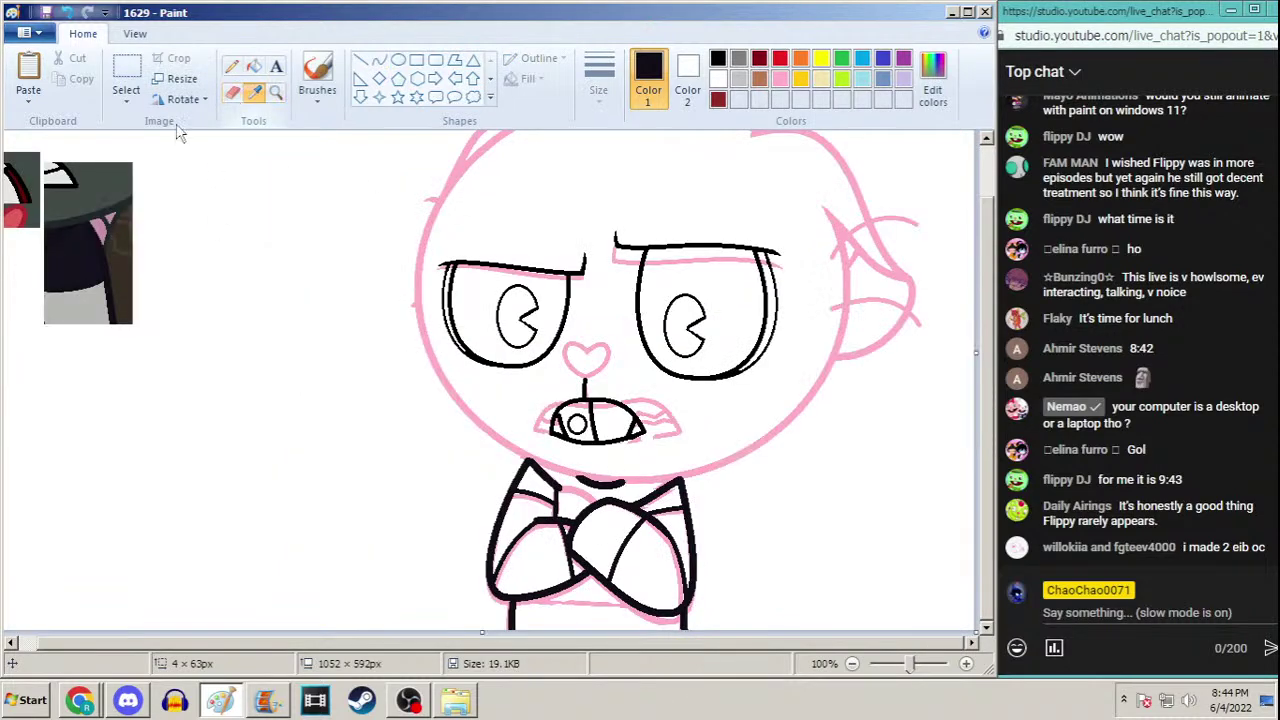
click(276, 92)
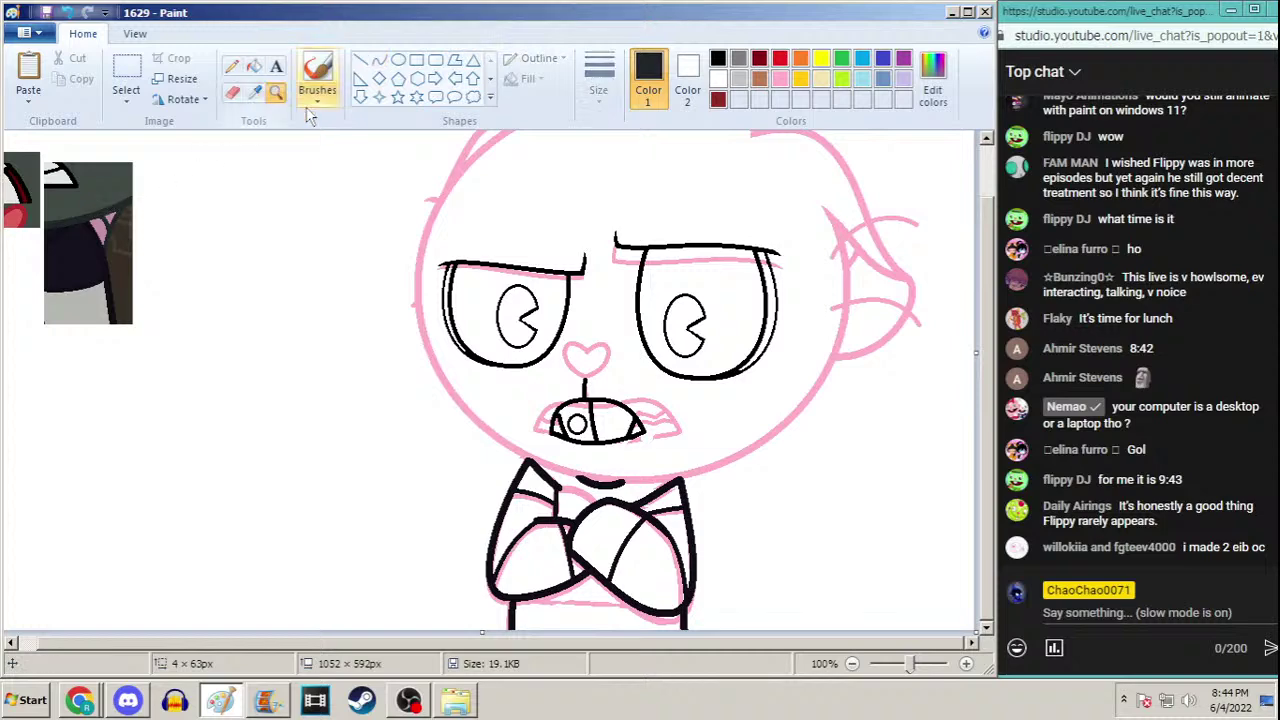
click(614, 484)
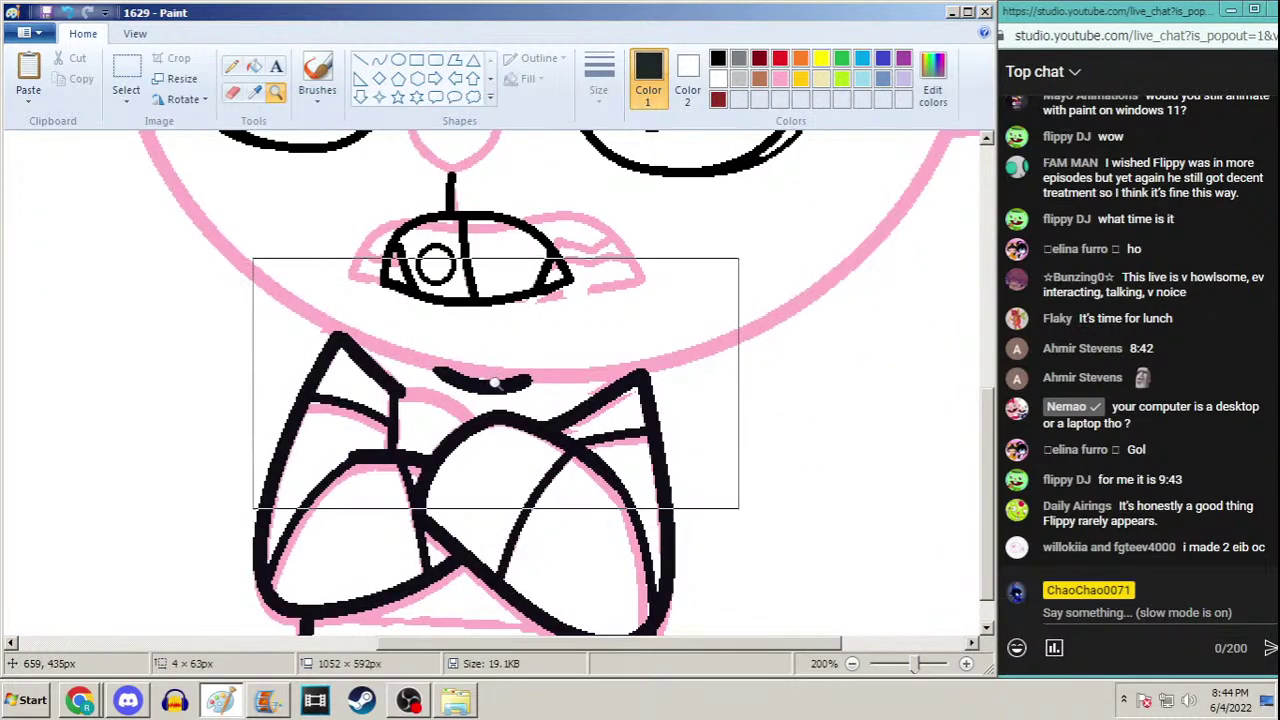
click(379, 61)
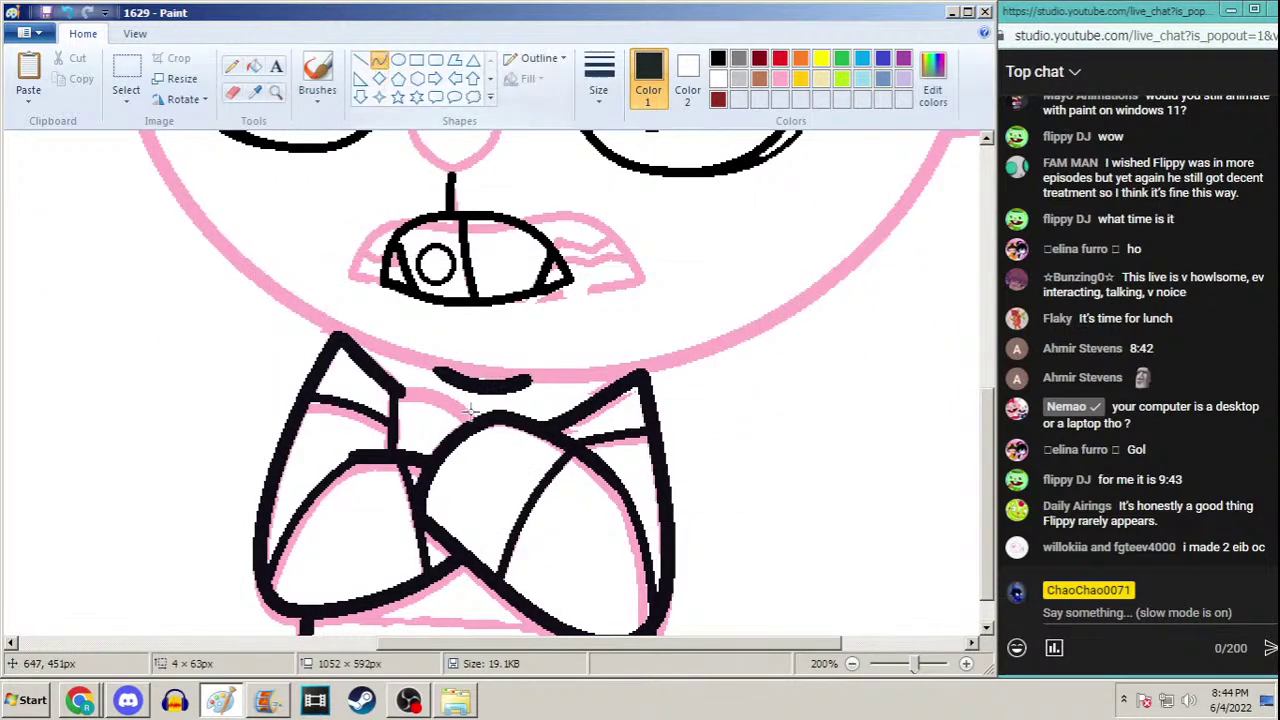
drag(466, 418, 445, 372)
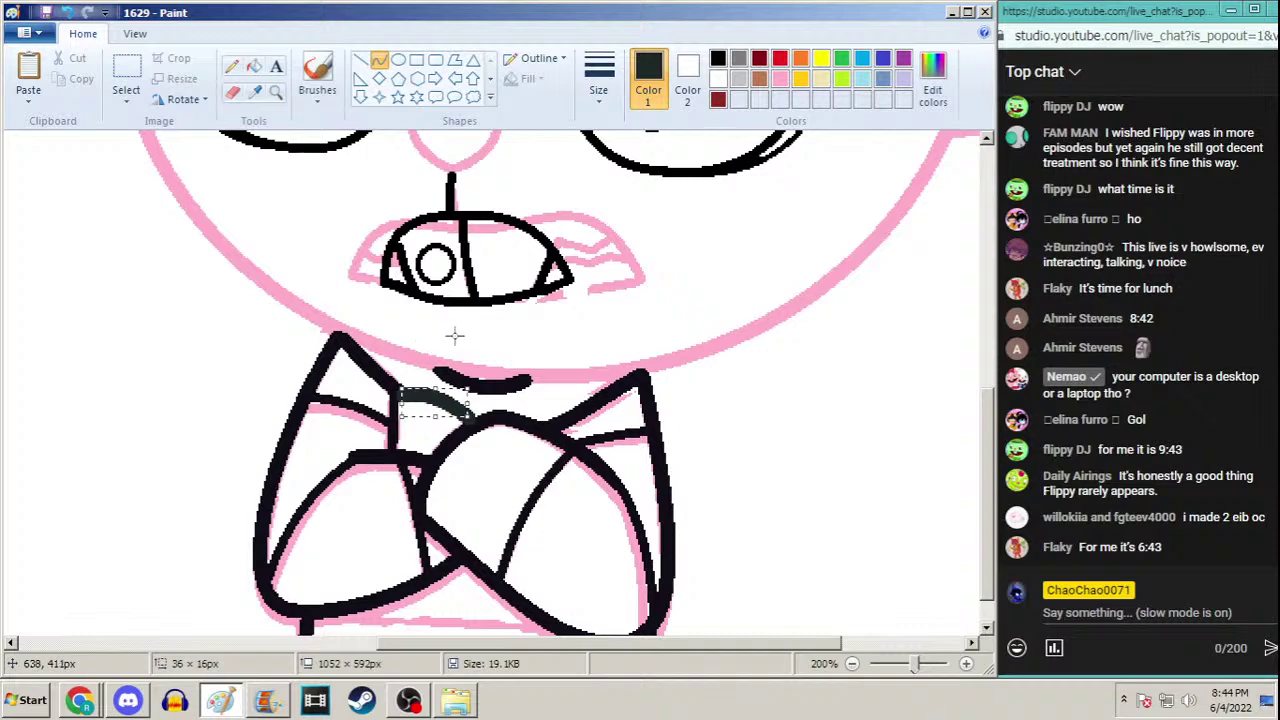
Pick the near-black outline colour from the inked left shoulder line
click(255, 92)
click(394, 377)
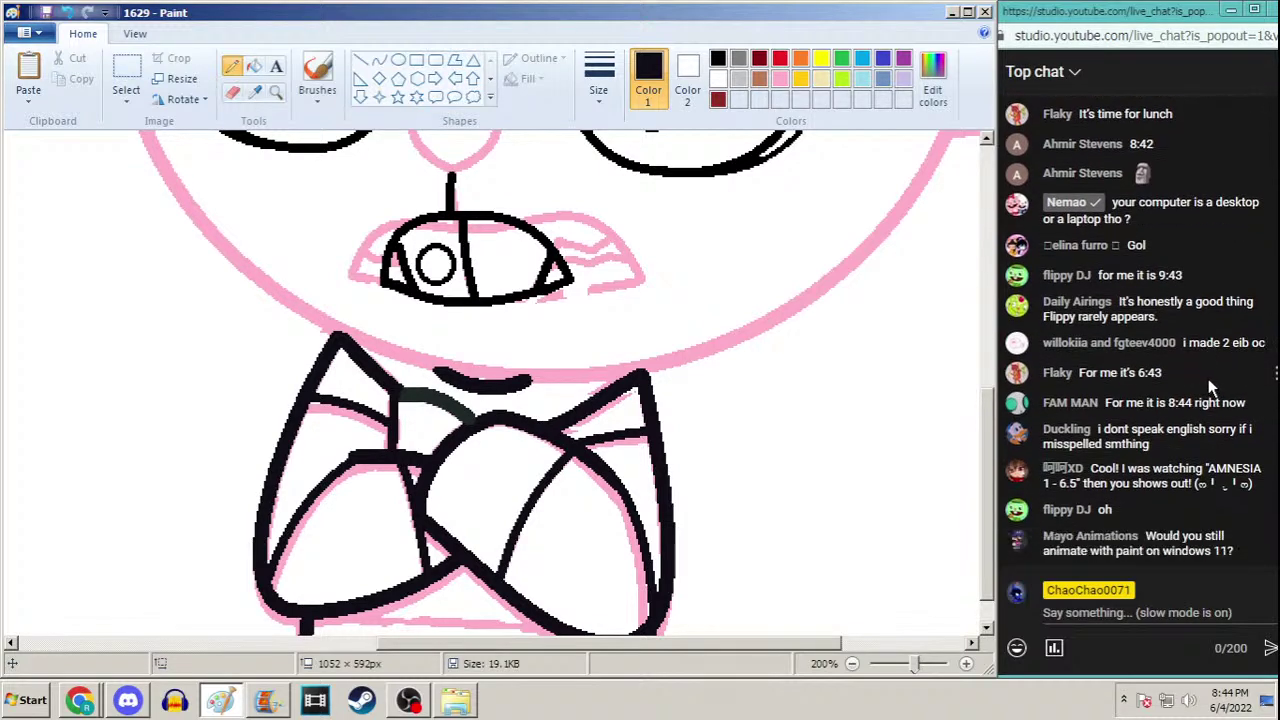
click(276, 91)
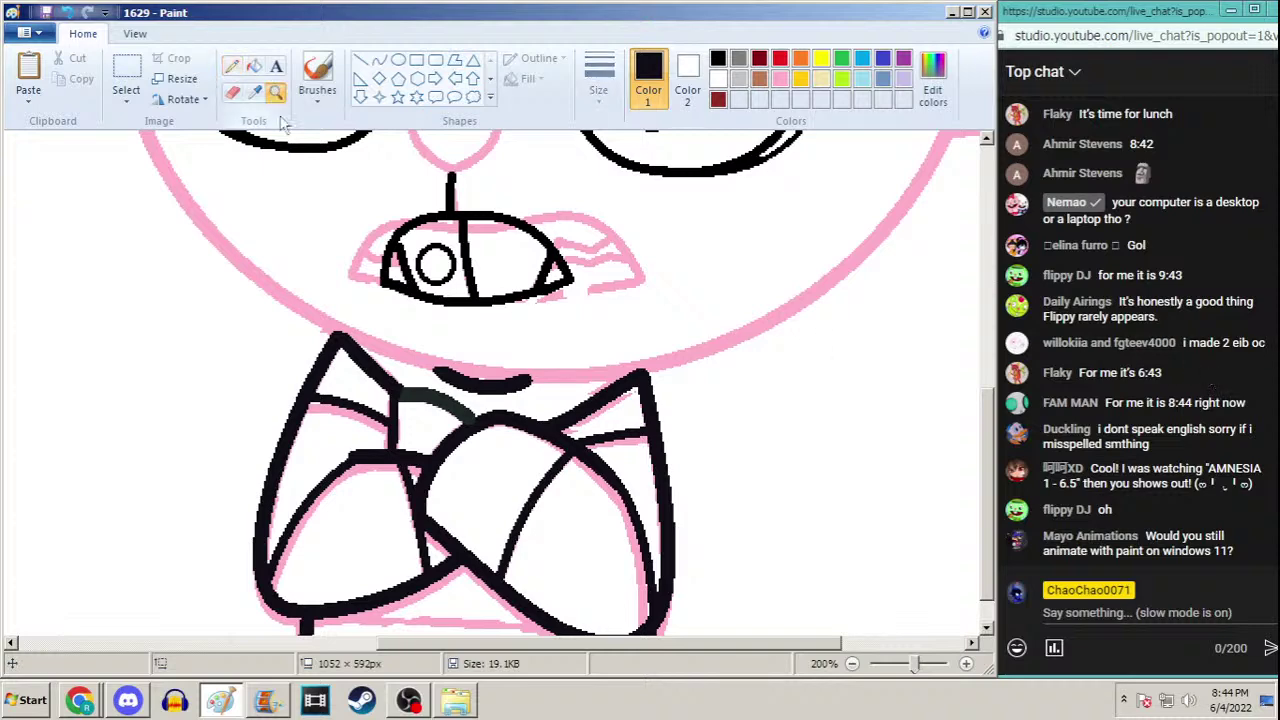
right_click(333, 262)
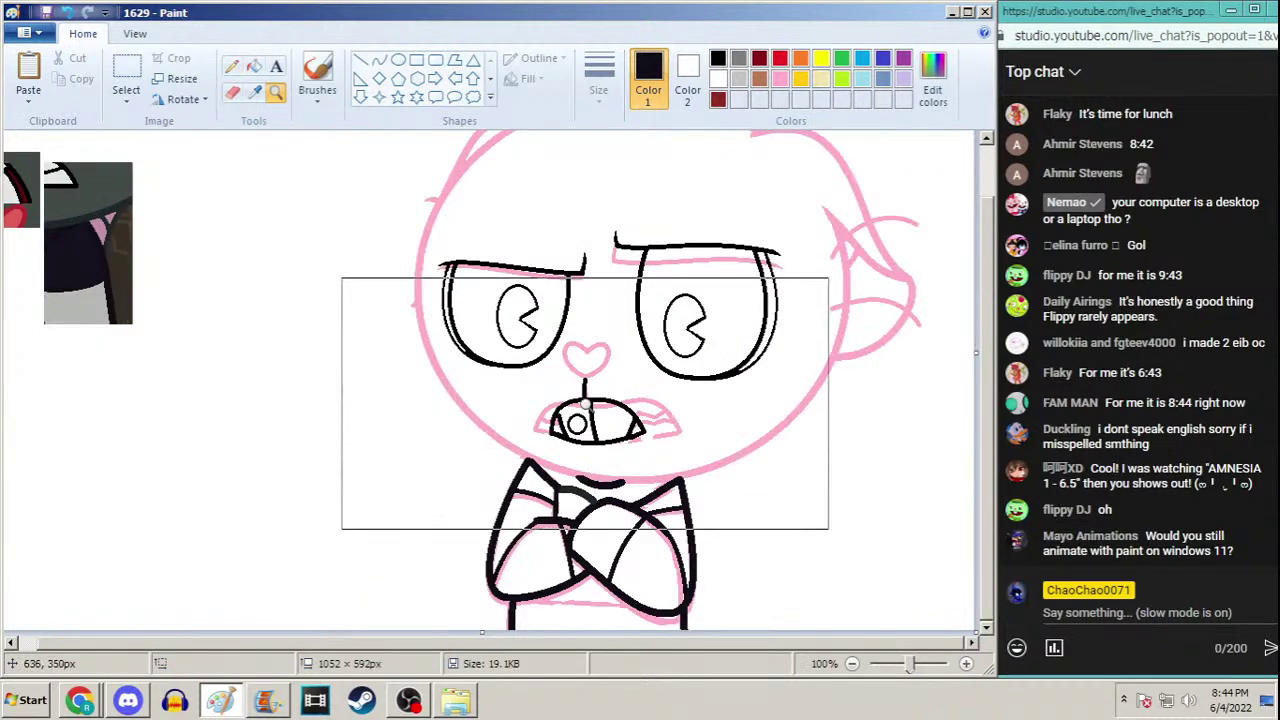
click(600, 500)
drag(990, 420, 986, 424)
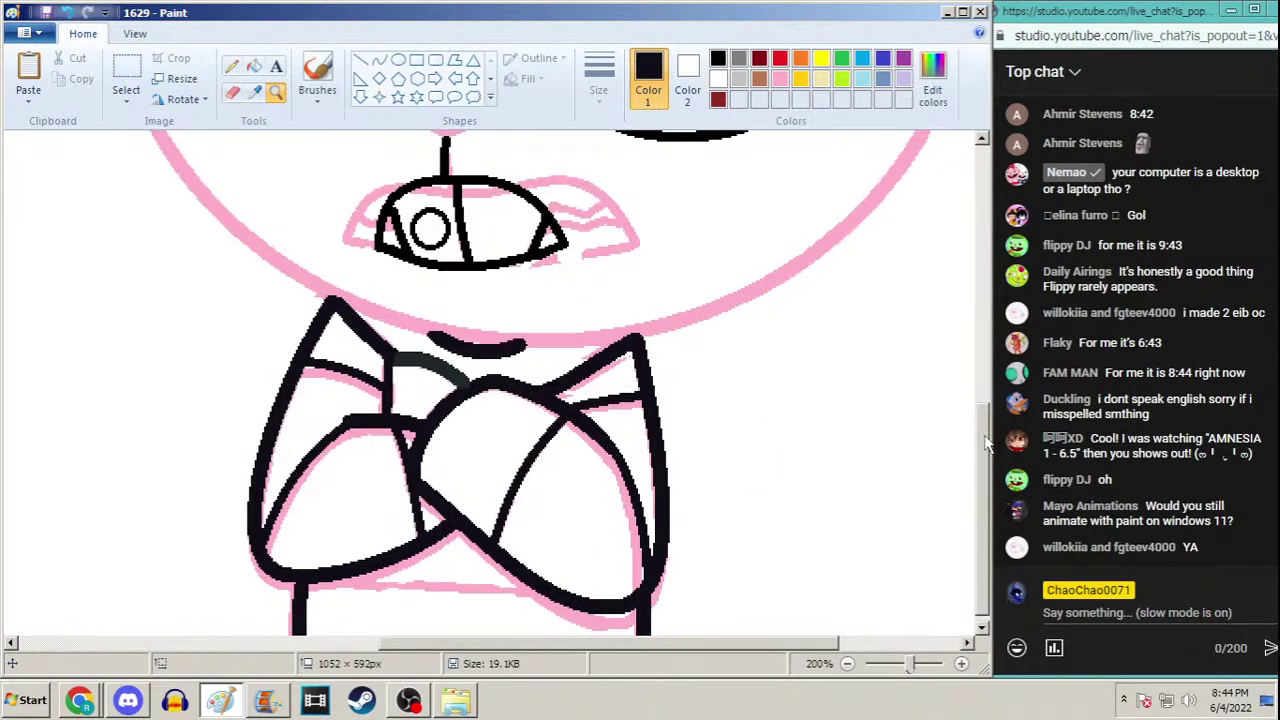
scroll(990, 388, up, 5)
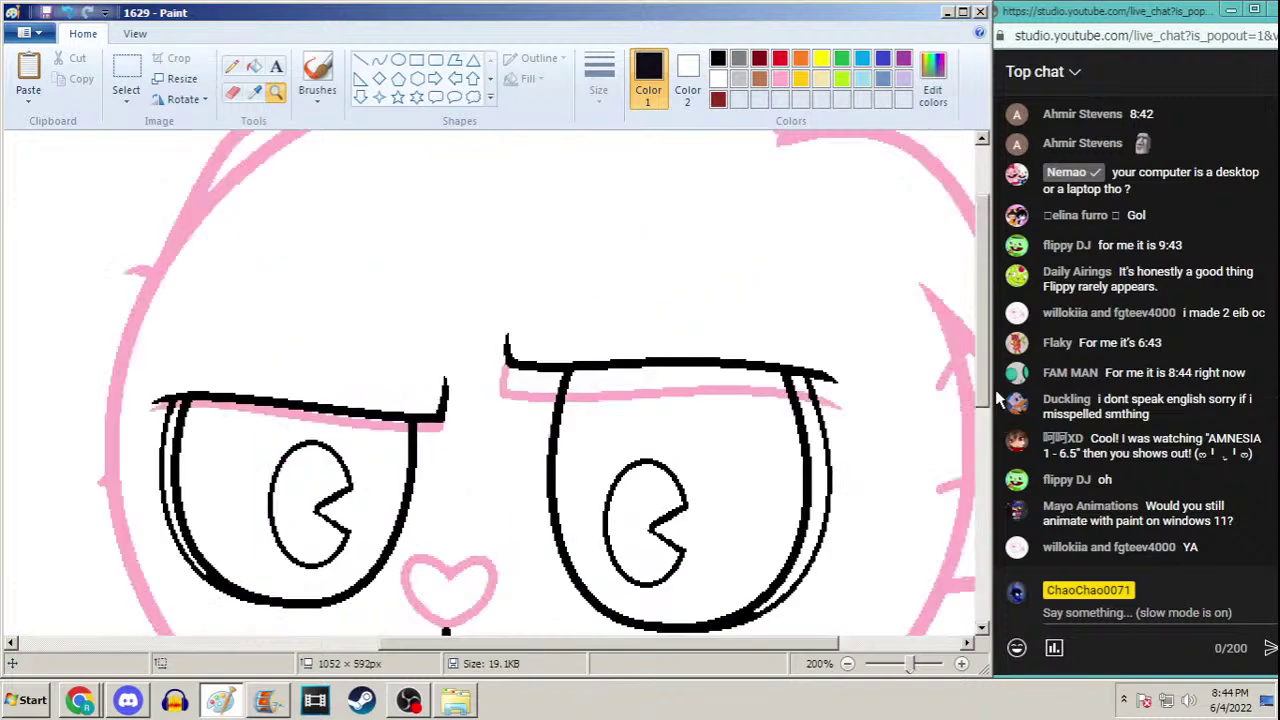
scroll(988, 365, down, 5)
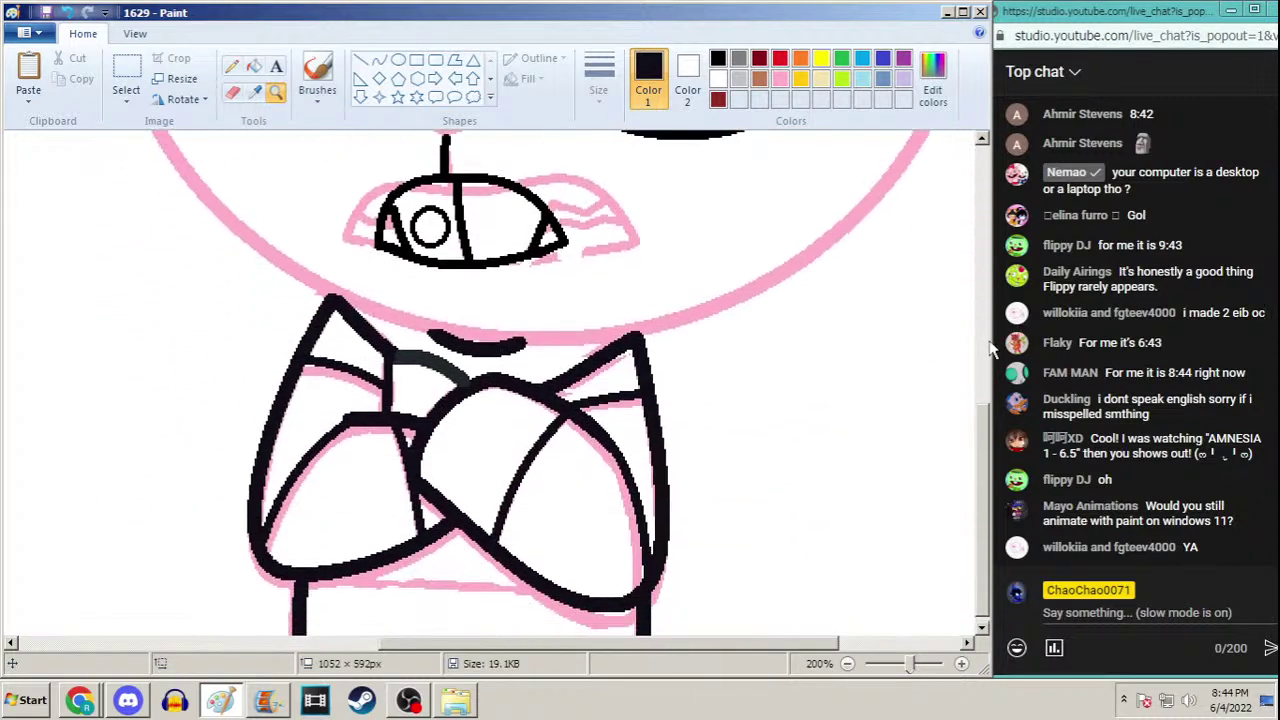
Widen the drawing window until its edge meets the chat window
click(996, 347)
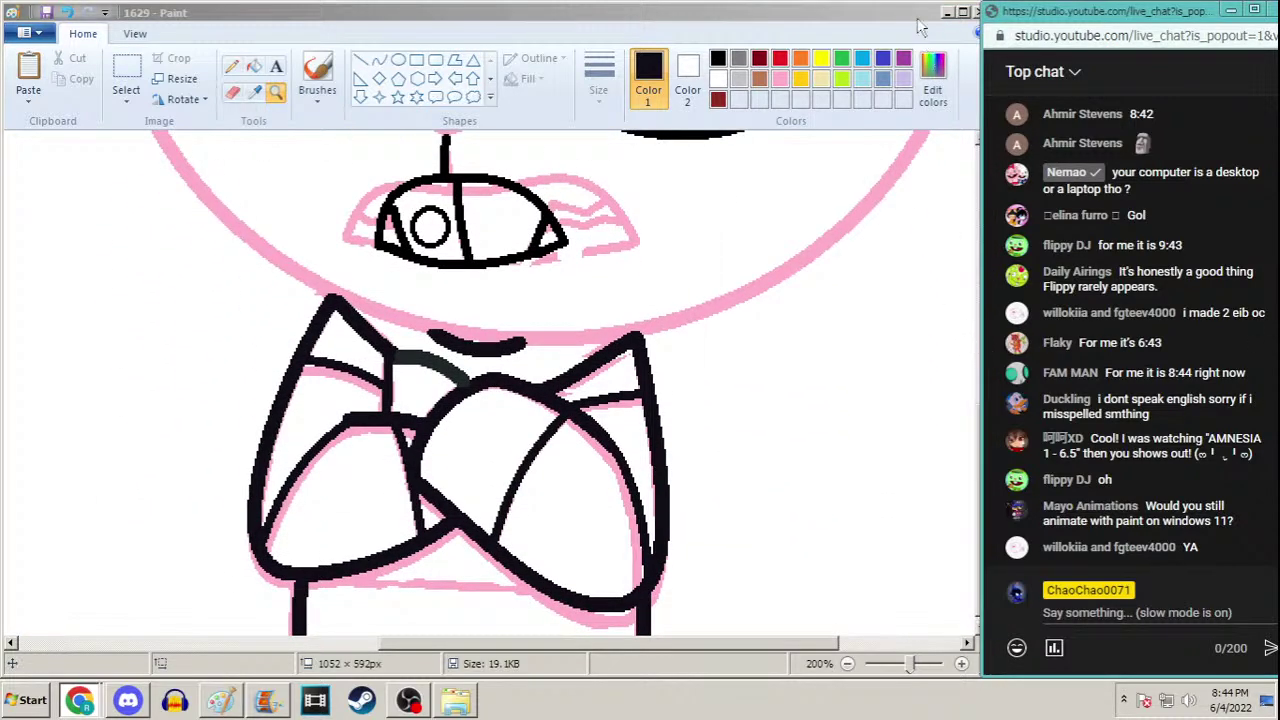
click(978, 208)
mouse_move(993, 193)
mouse_down()
mouse_move(1005, 194)
mouse_move(1002, 230)
mouse_up()
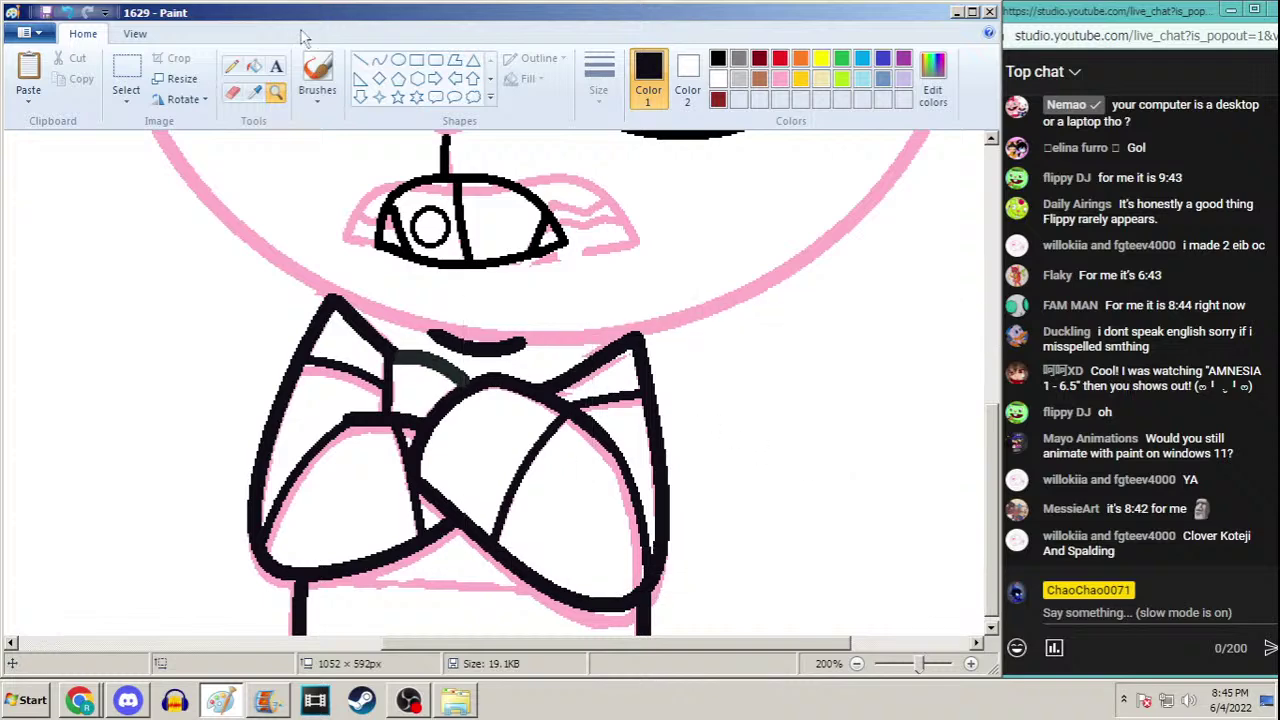
Pick the near-black outline colour from the left shoulder line and set the Curve tool to the second-thickest line
click(231, 66)
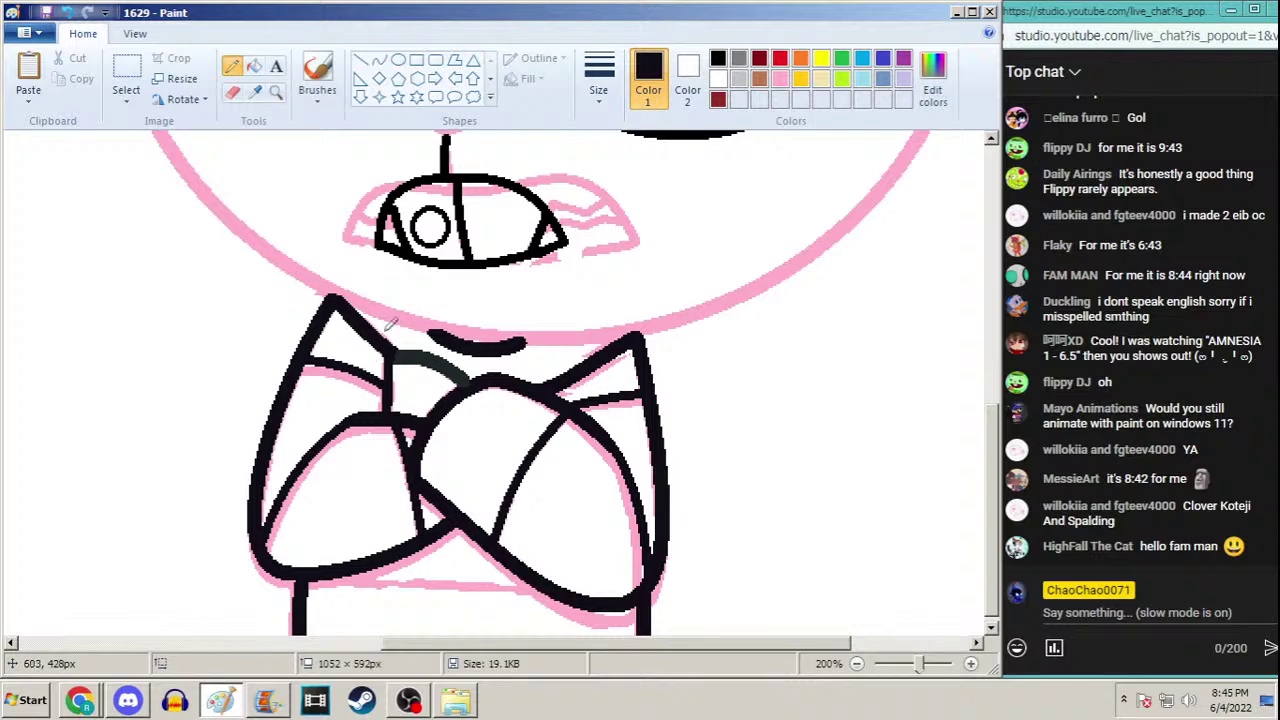
click(255, 91)
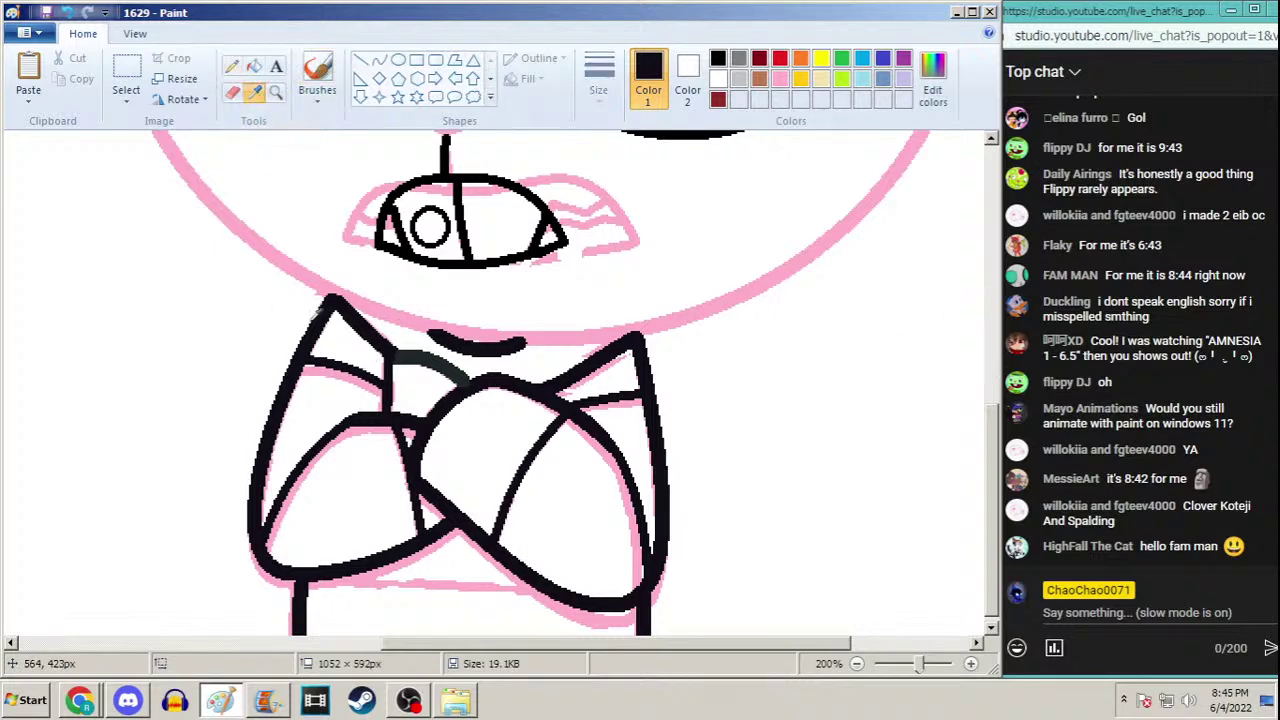
click(314, 311)
click(379, 60)
click(598, 75)
click(575, 219)
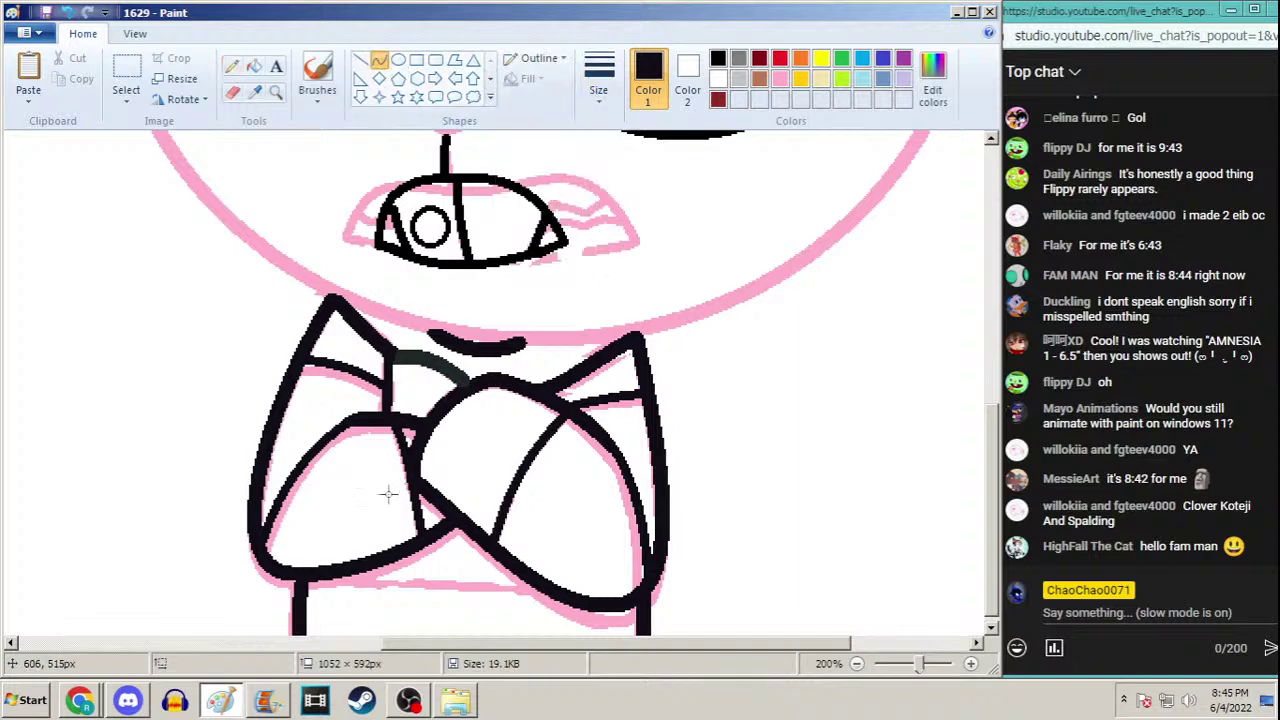
drag(296, 583, 551, 591)
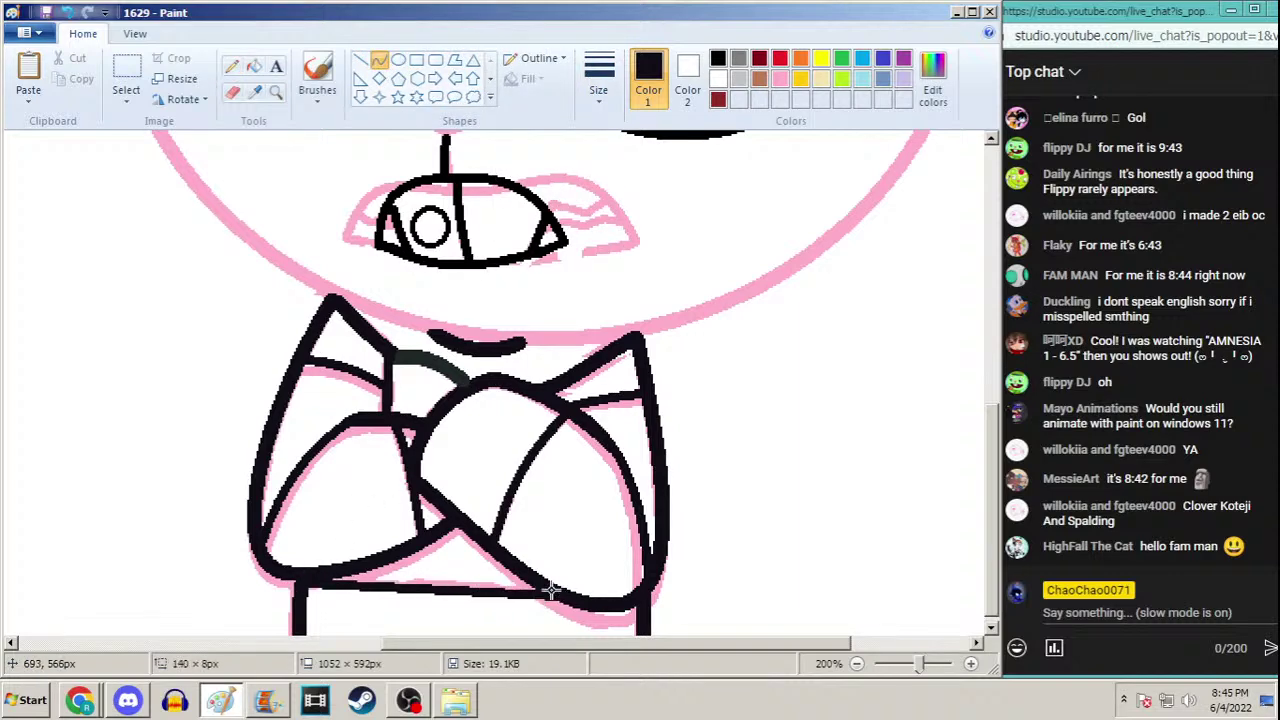
click(413, 581)
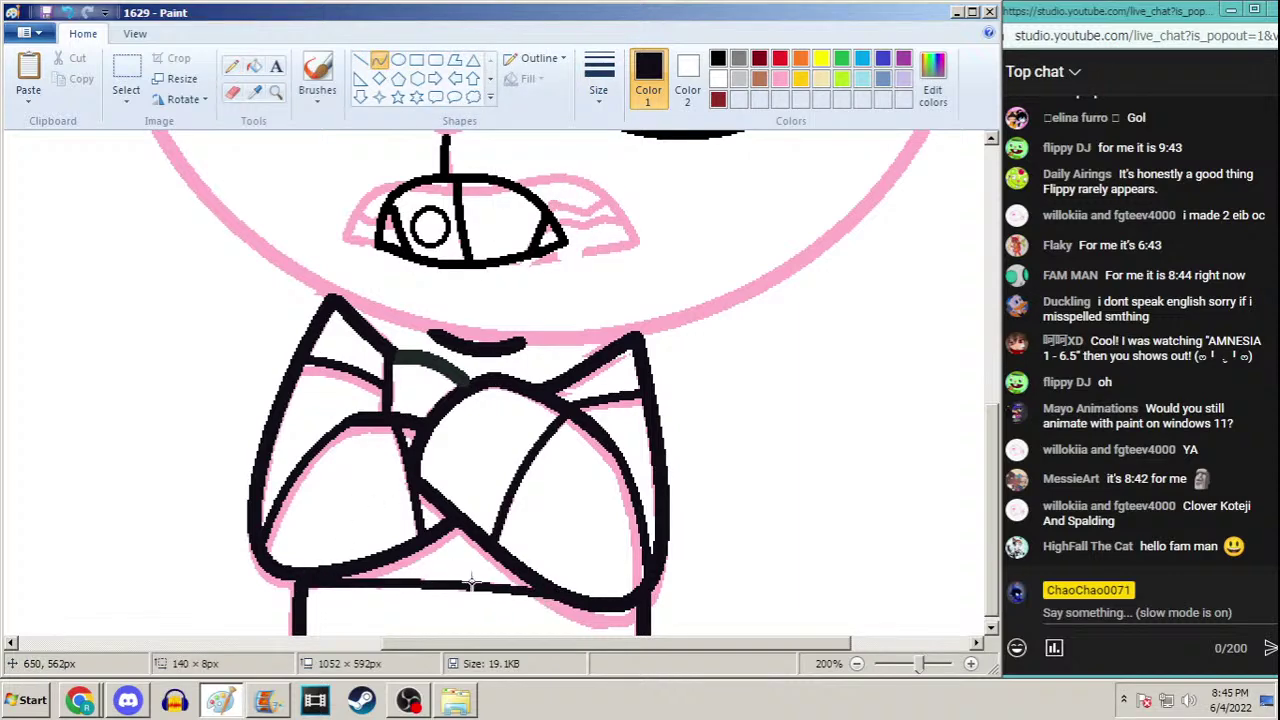
click(465, 588)
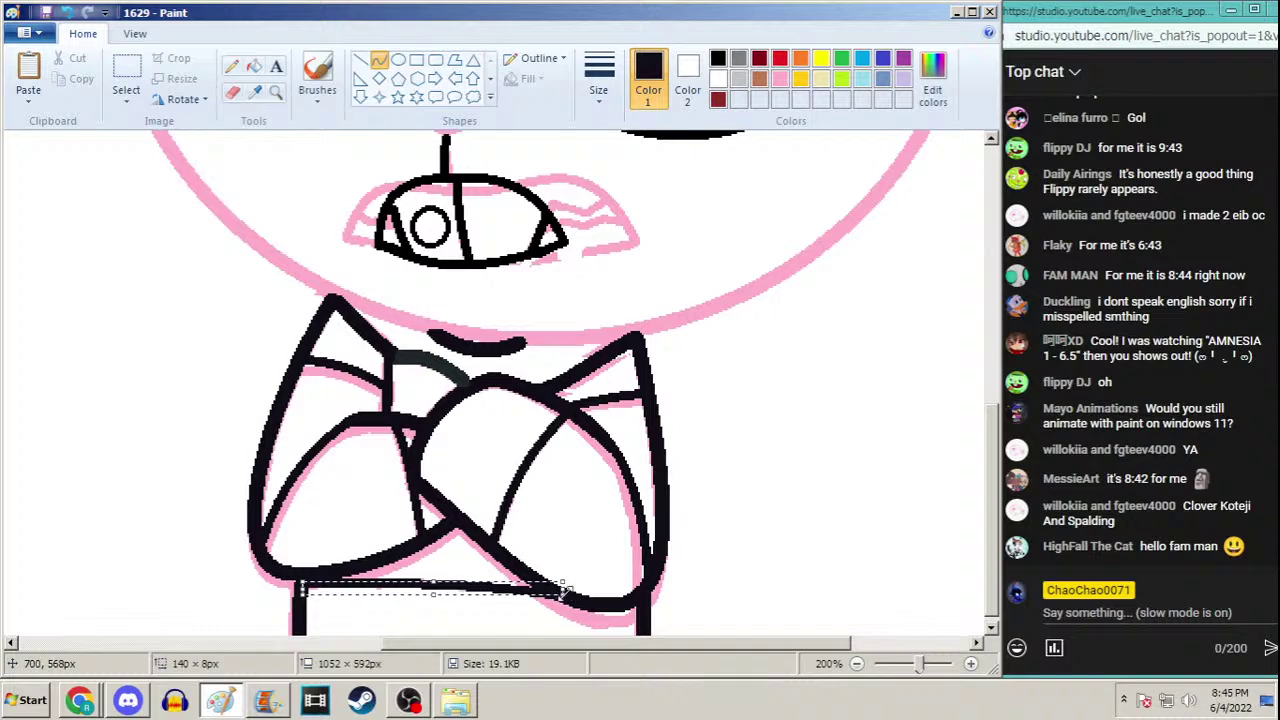
key(ctrl+z)
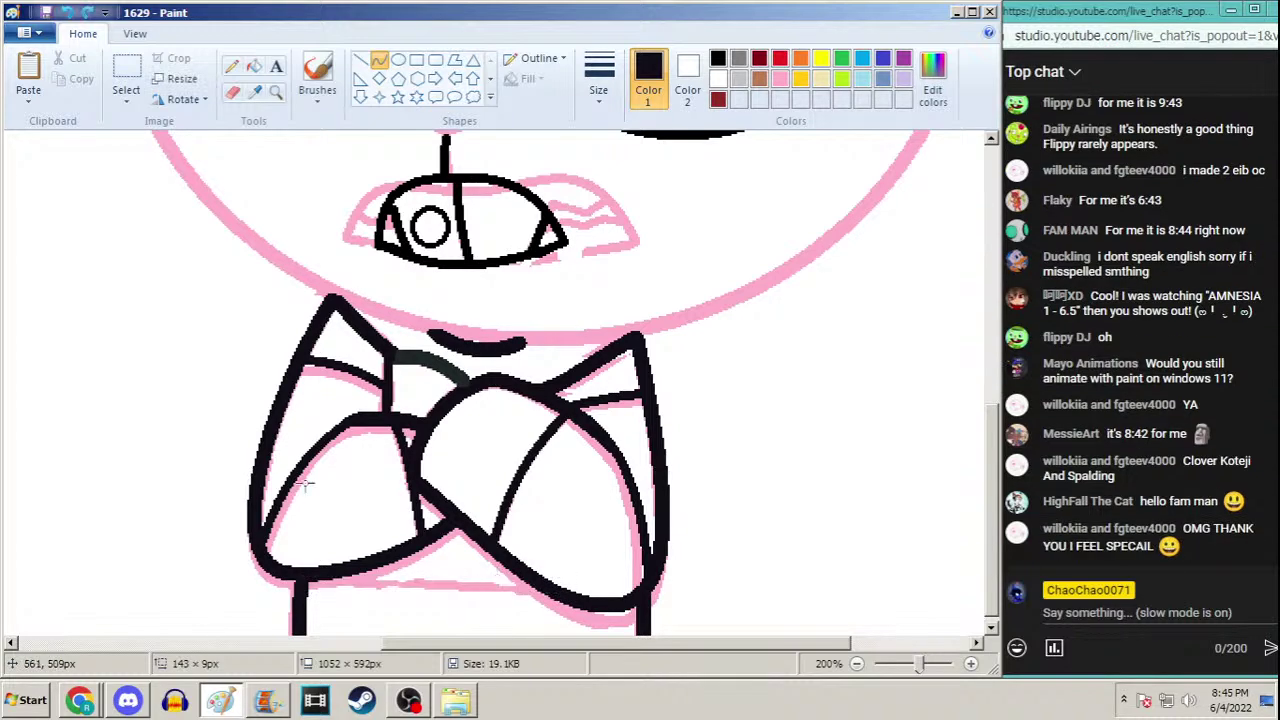
Trace the waist line below the crossed arms with a slightly bent curve about 136 × 6 px
drag(297, 578, 553, 591)
click(462, 583)
click(460, 588)
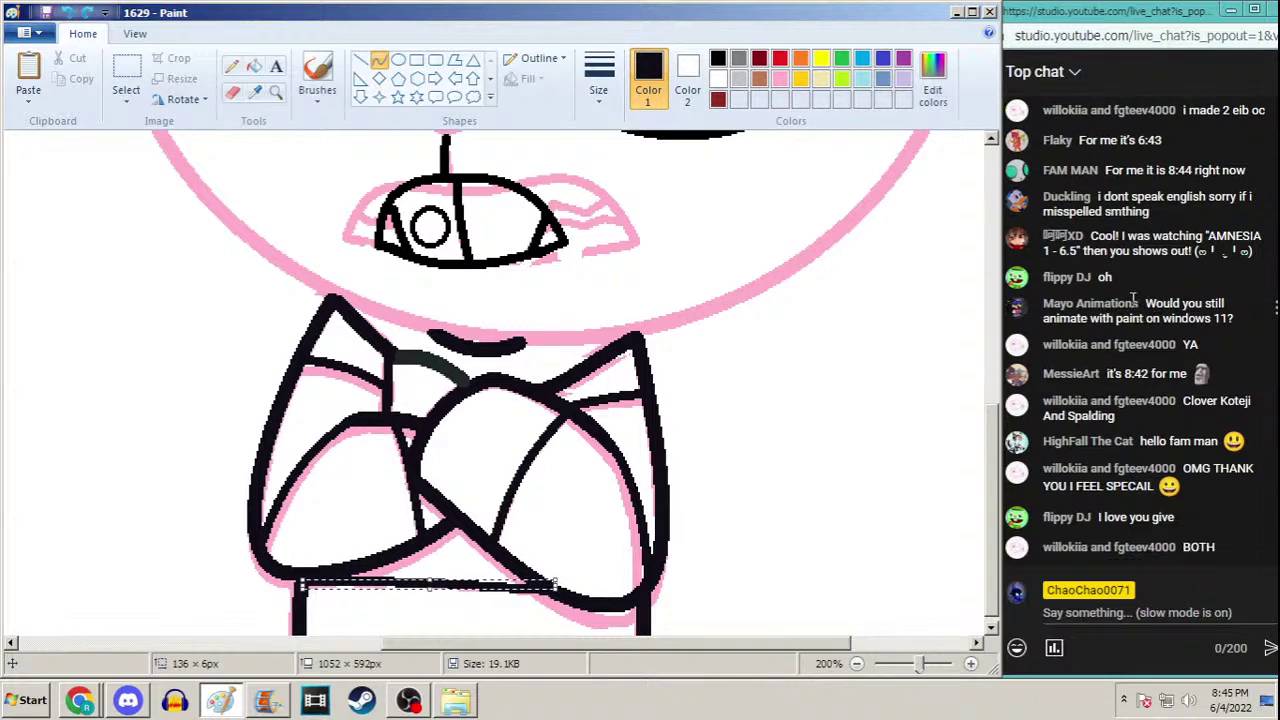
click(1096, 15)
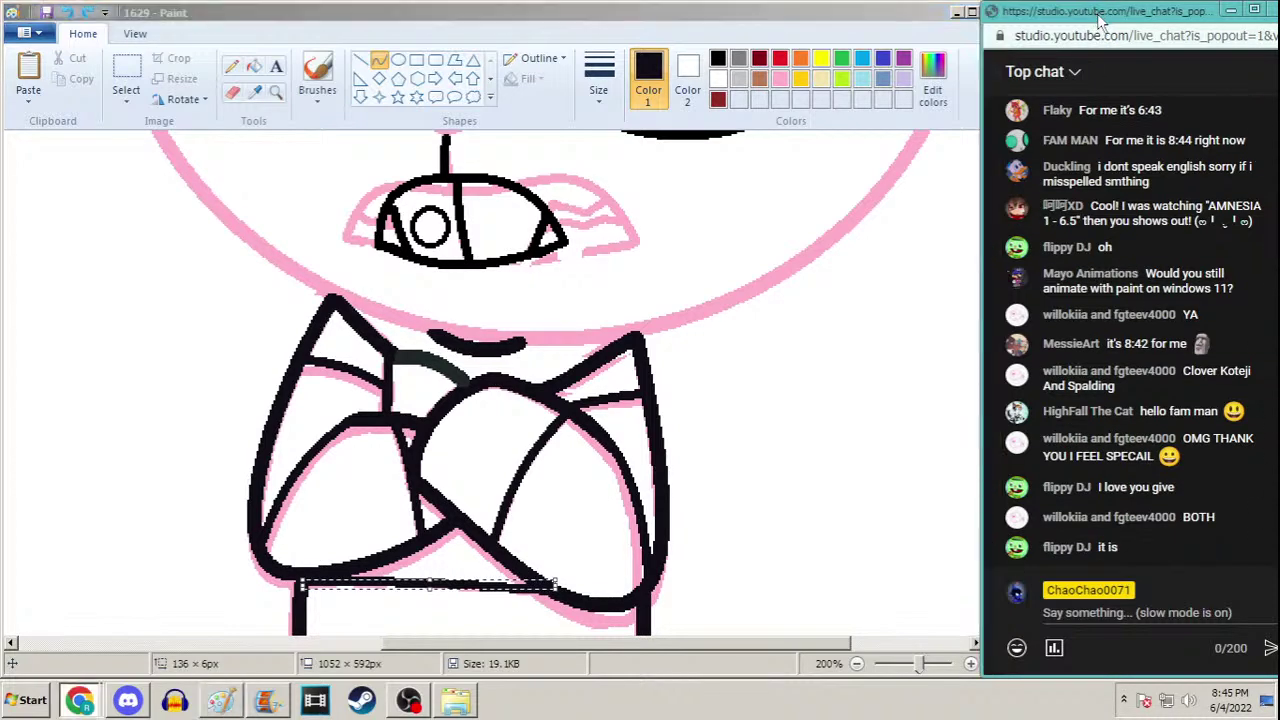
click(888, 22)
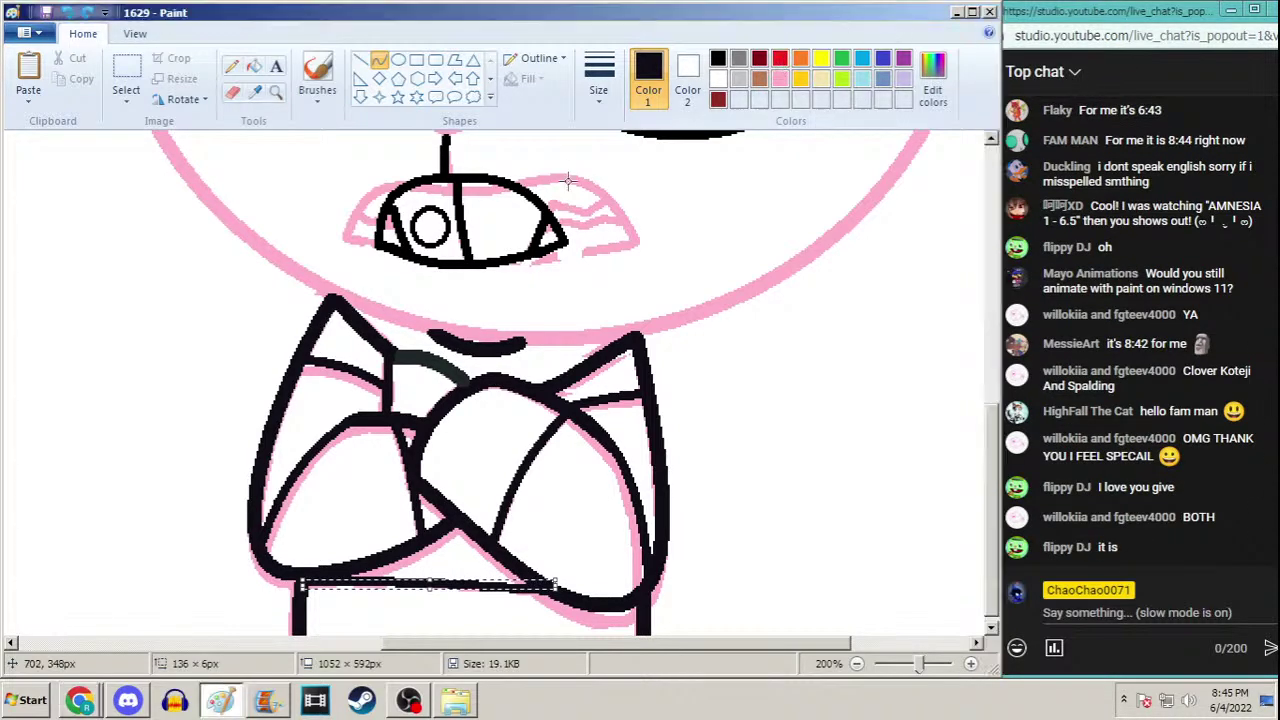
Pick the dark green-grey from the reference picture and outline the head with a thick ellipse about 461 × 416 px
click(276, 91)
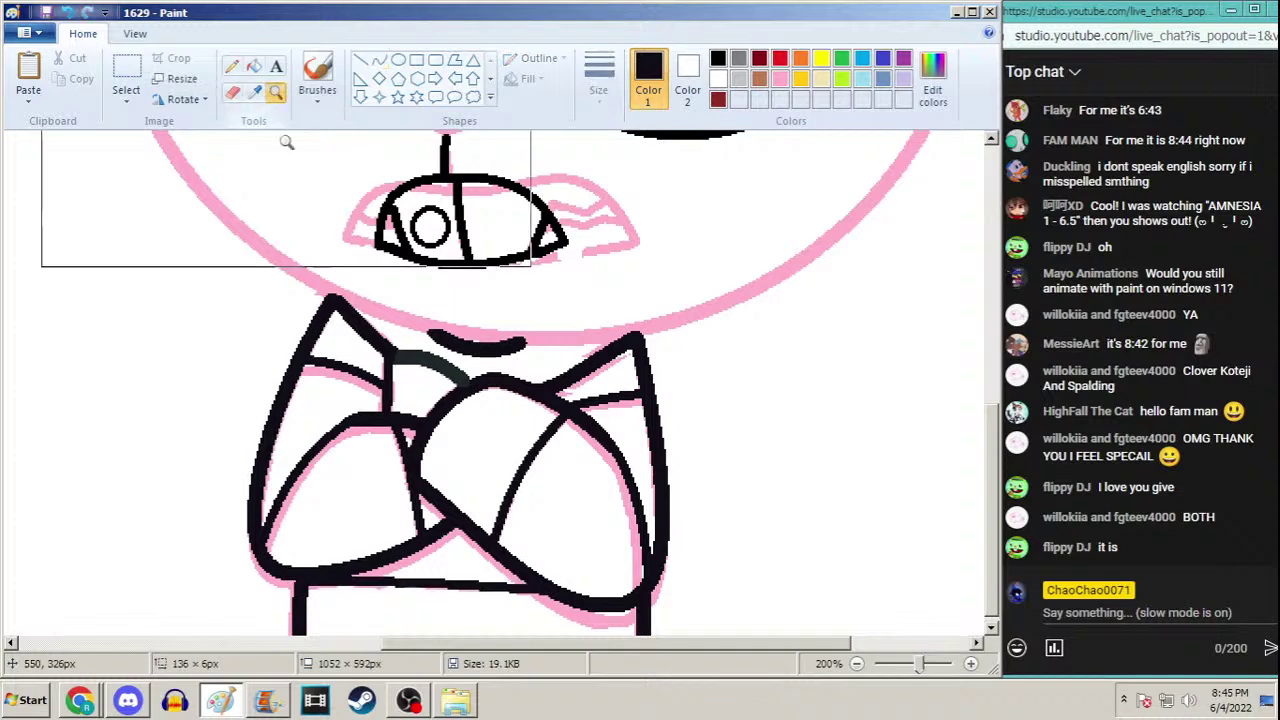
right_click(325, 361)
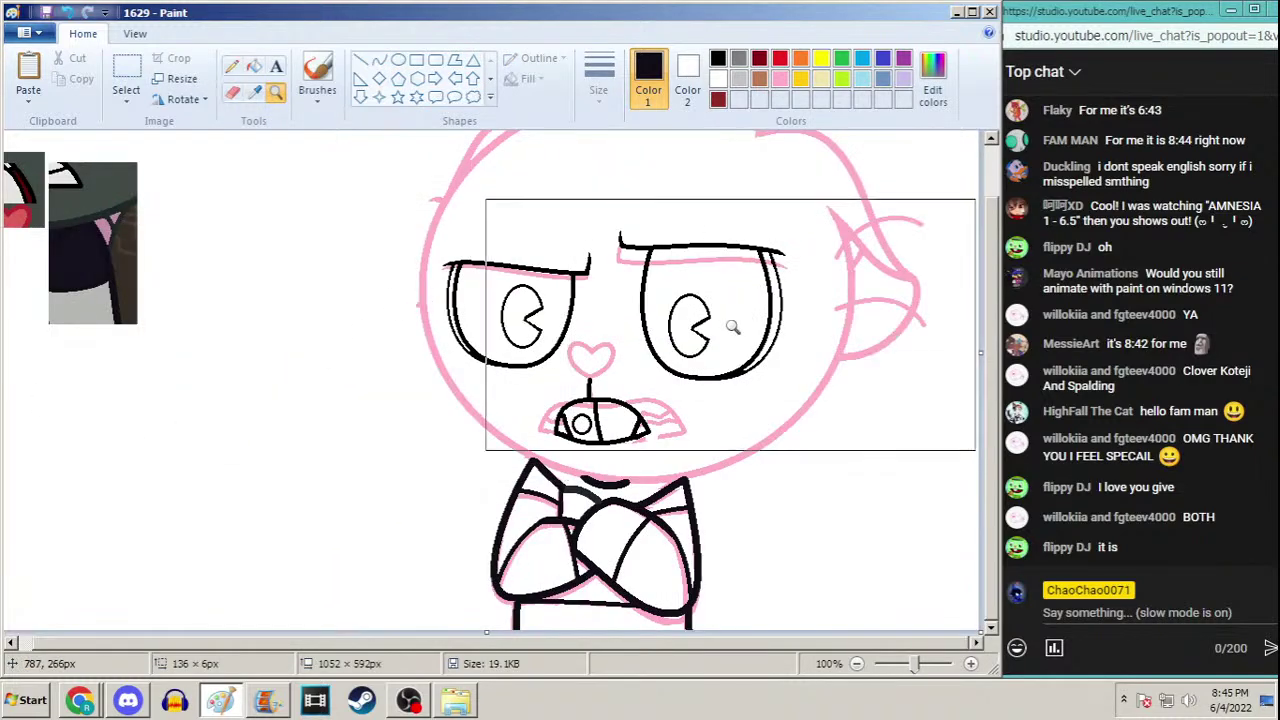
click(254, 91)
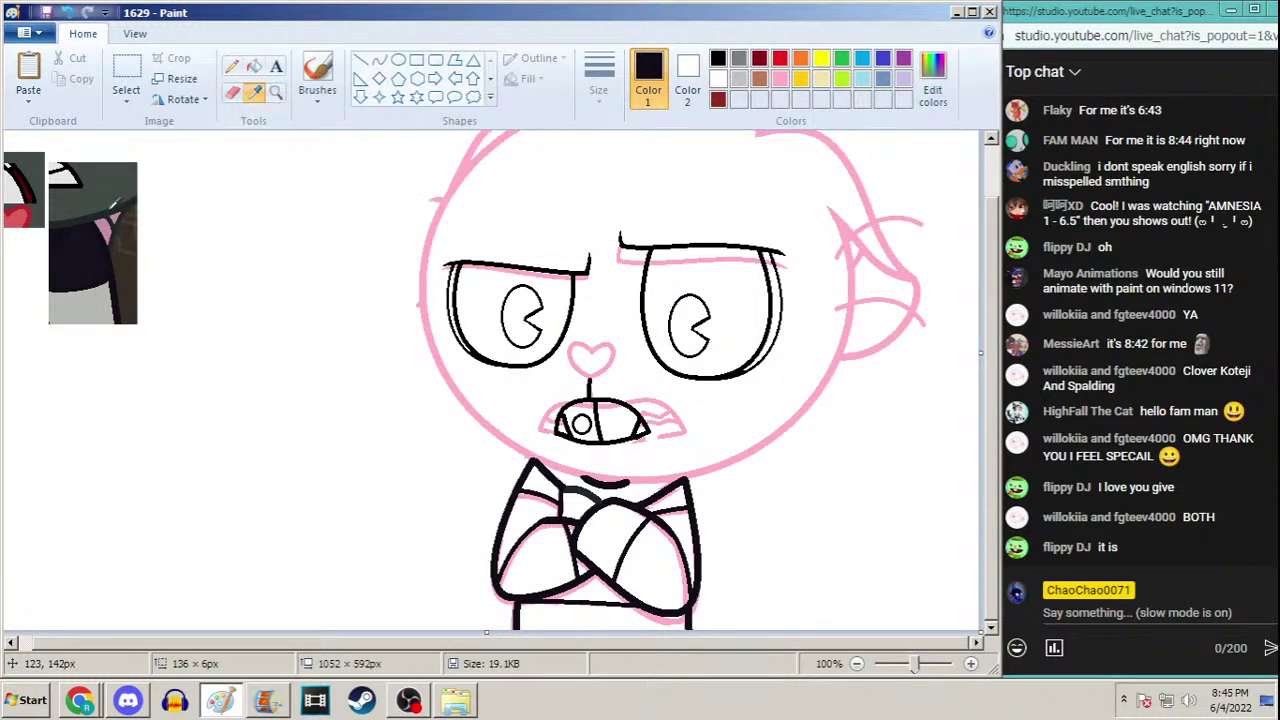
click(77, 203)
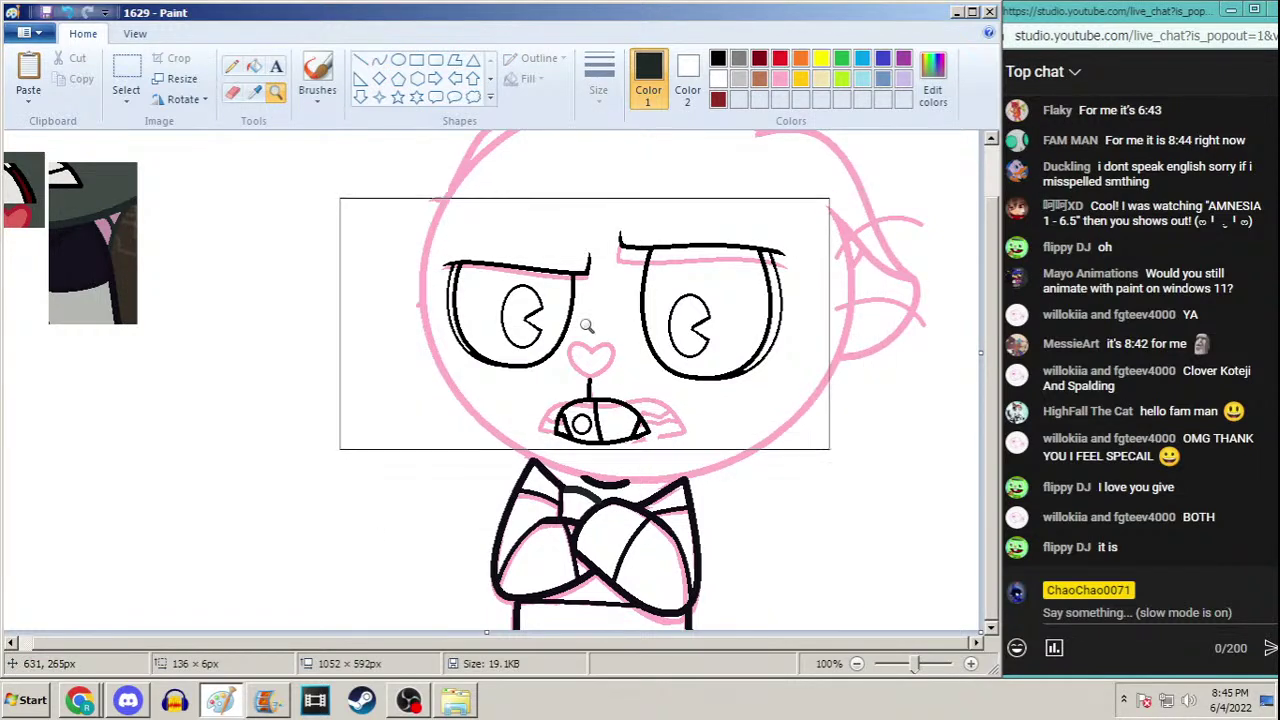
click(399, 61)
click(598, 78)
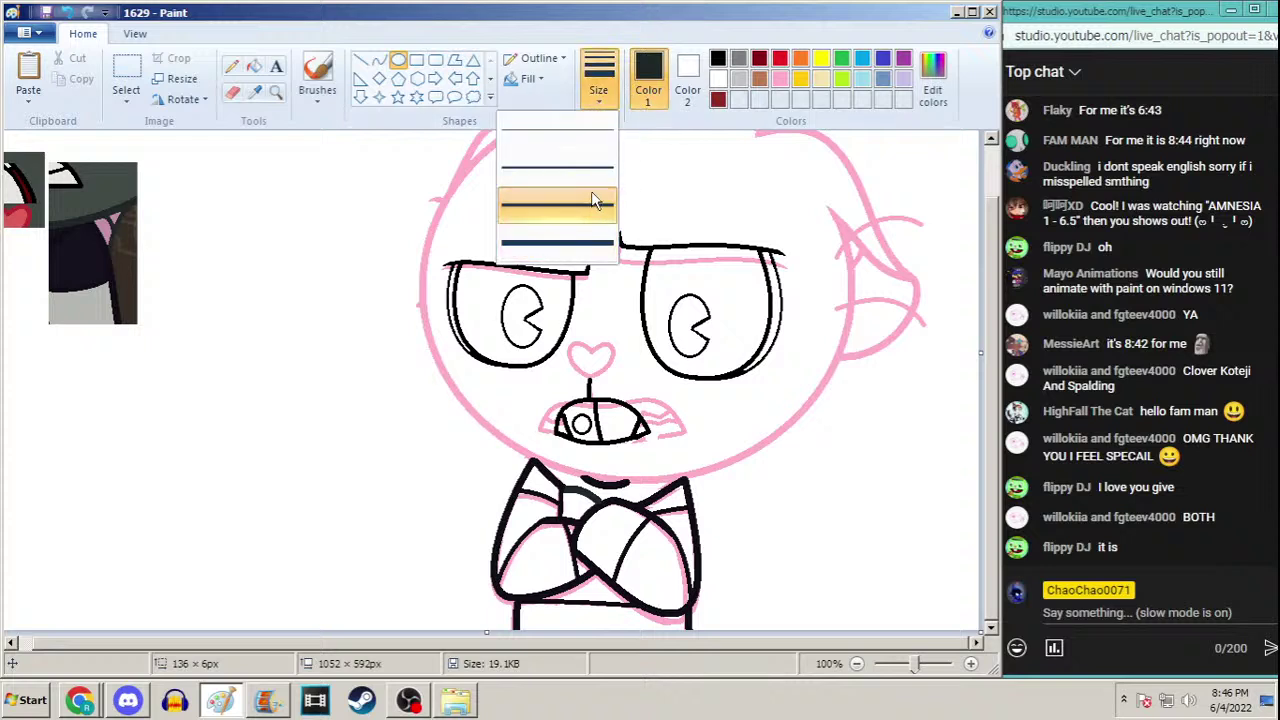
click(592, 201)
scroll(806, 240, up, 2)
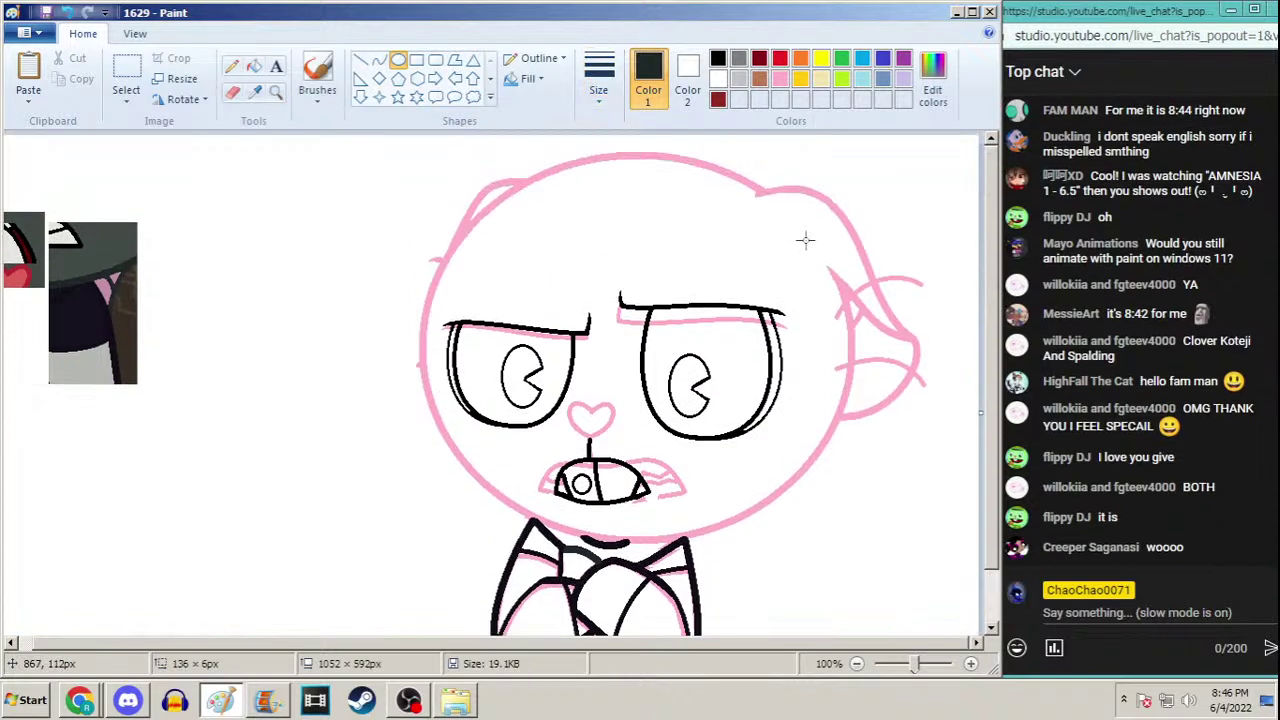
drag(855, 154, 420, 545)
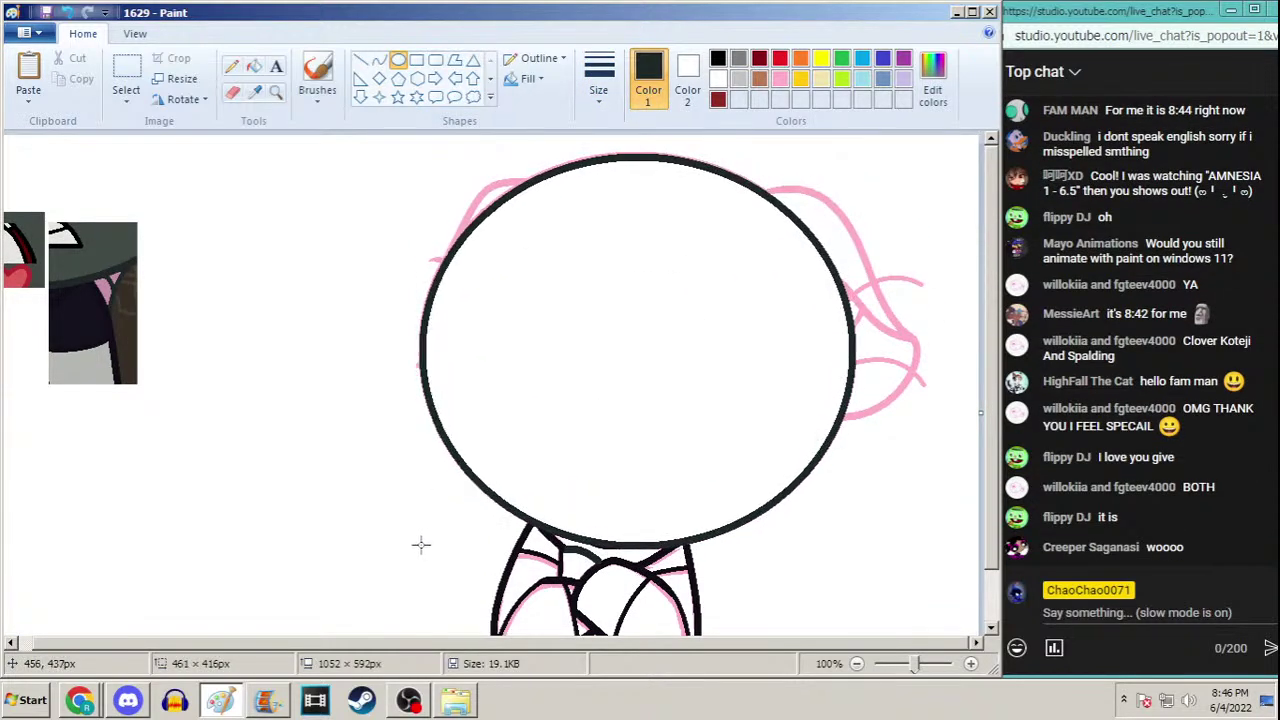
Remove the head ellipse's fill and adjust its upper and lower edges to the sketch, making it about 461 × 412 px
click(527, 78)
click(478, 100)
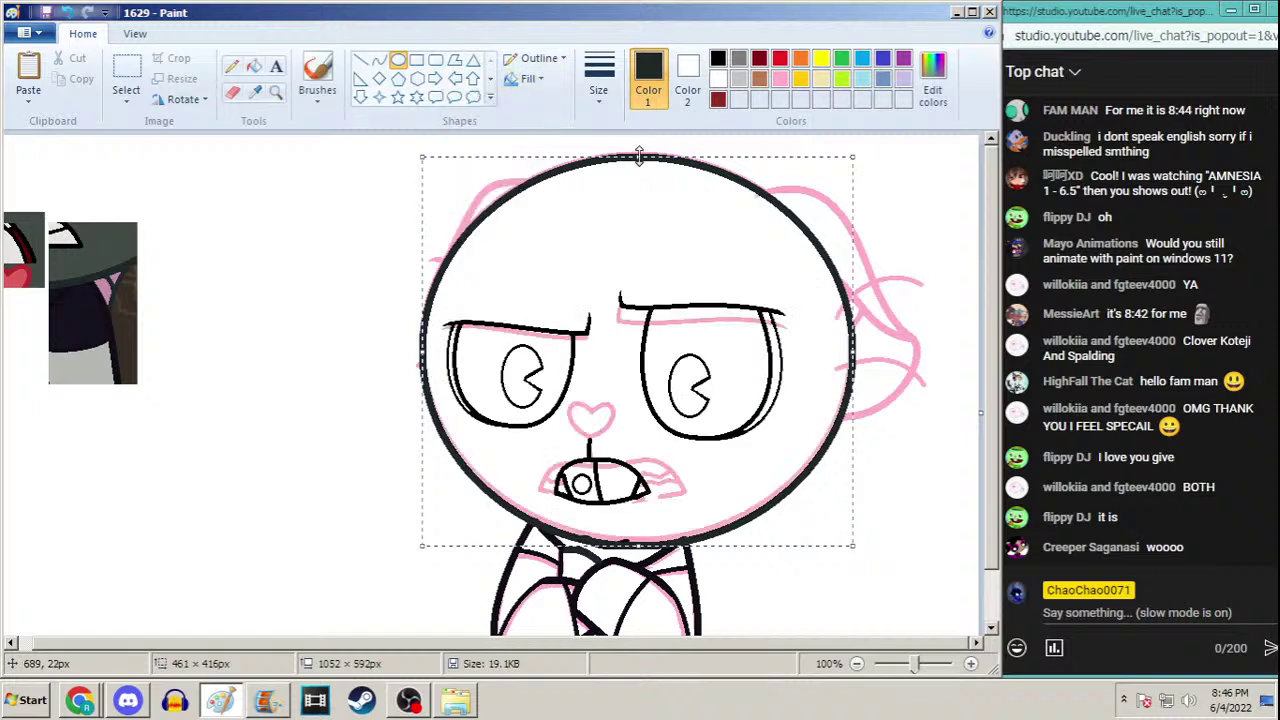
drag(639, 155, 642, 154)
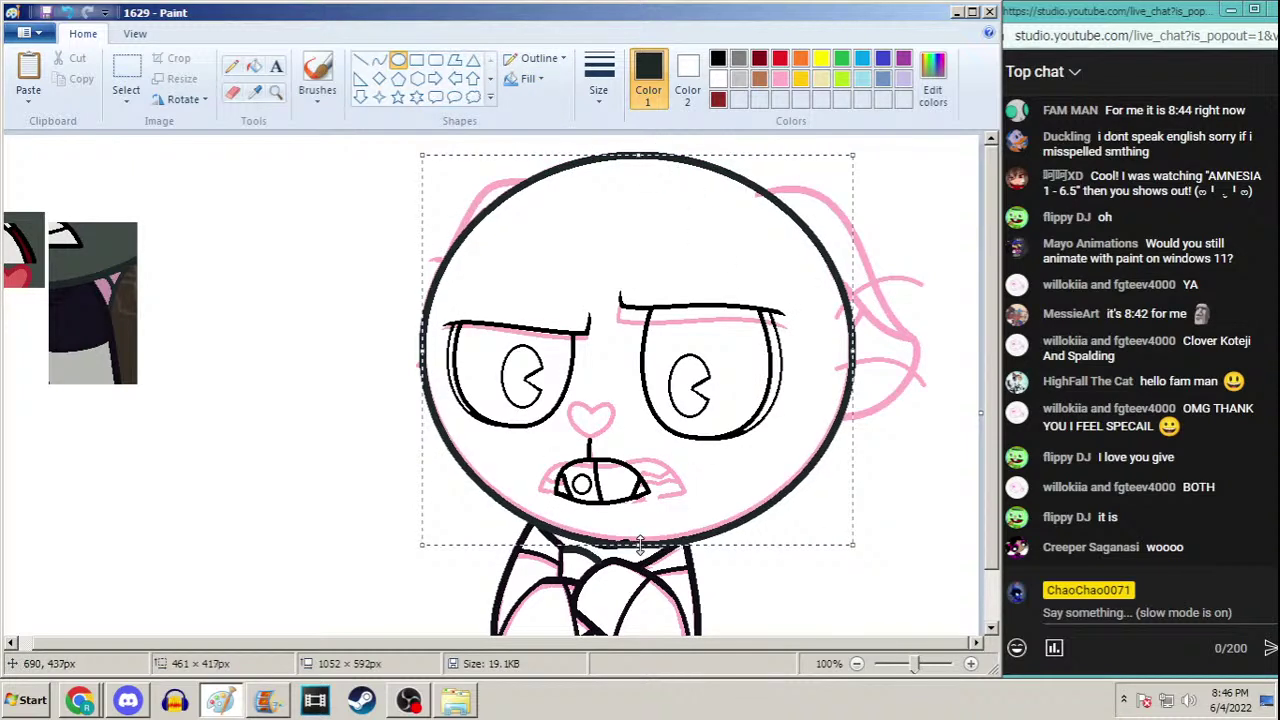
drag(640, 543, 641, 538)
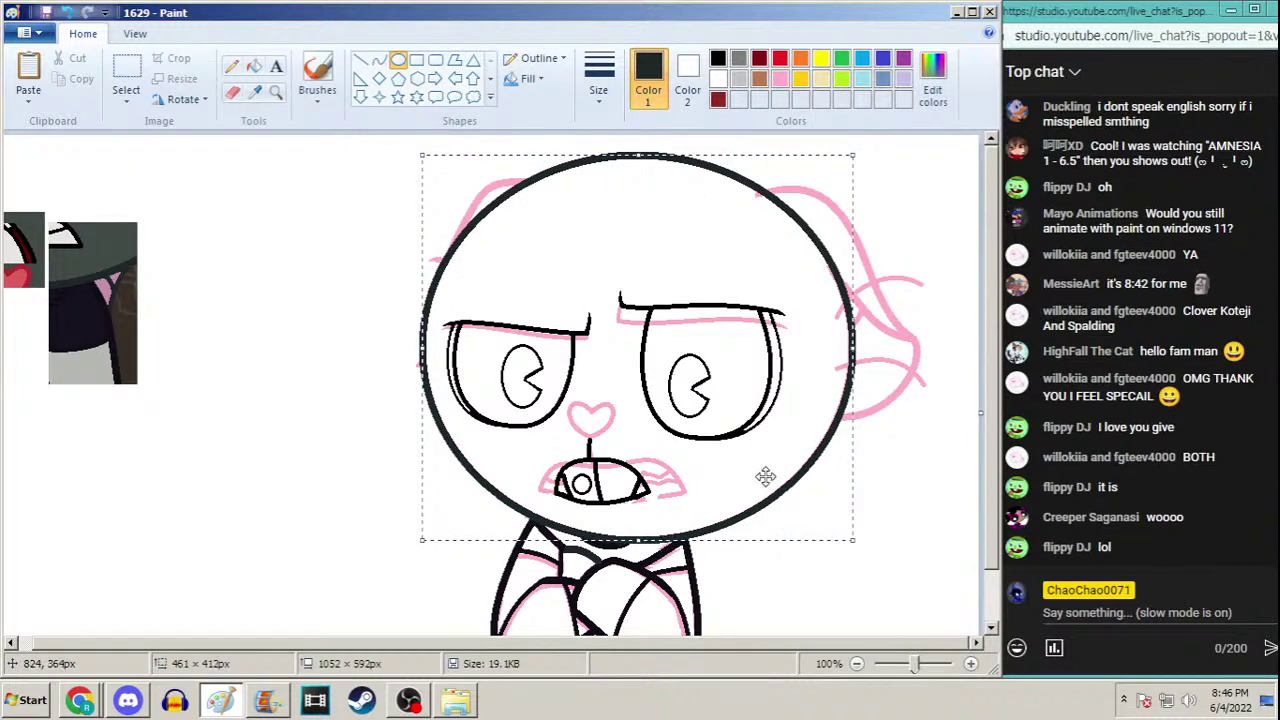
Trace the upper edge of the shape beside the head's right side with a purple curve of the thickest width, about 156 × 200 px
click(378, 60)
click(598, 78)
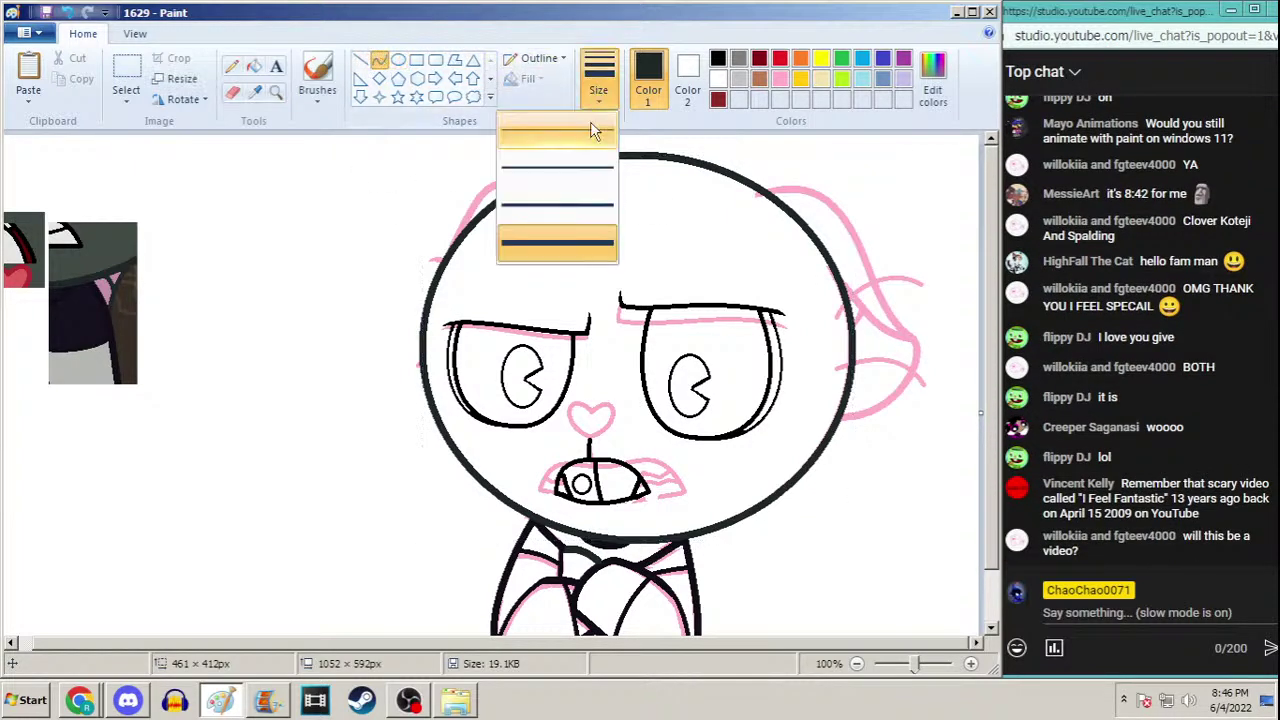
click(585, 240)
click(903, 58)
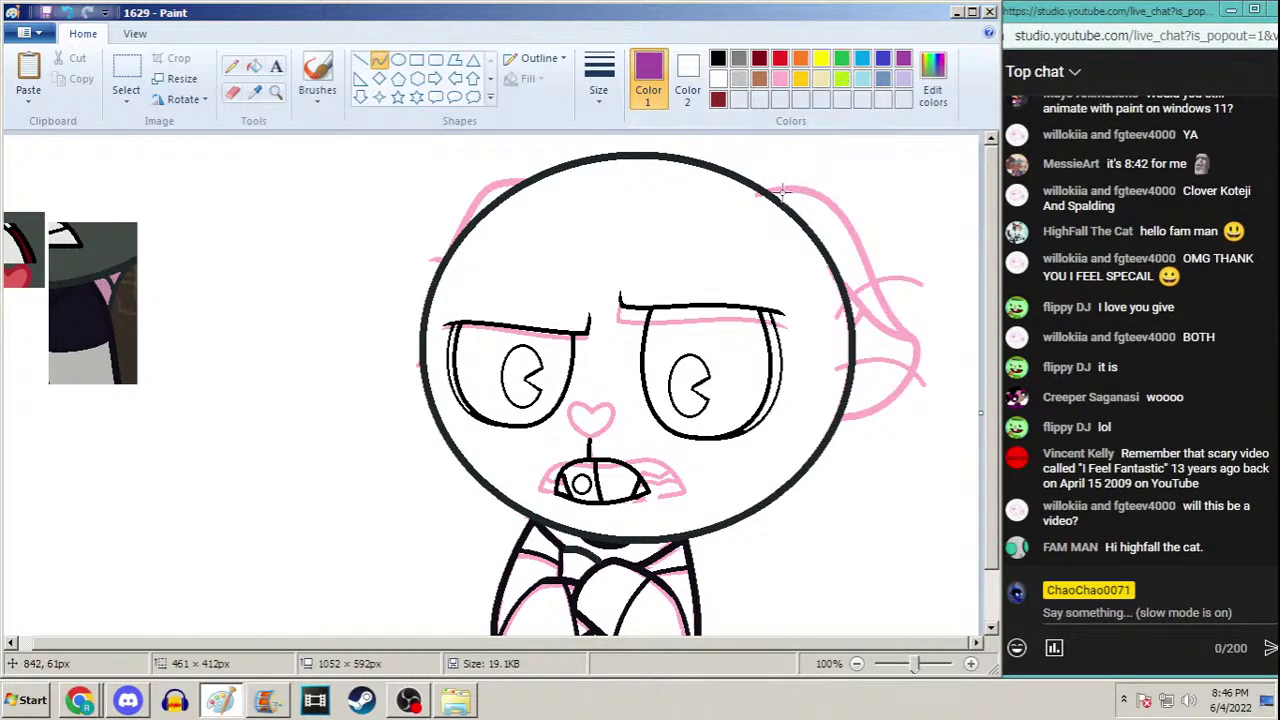
mouse_move(766, 200)
mouse_down()
mouse_move(840, 230)
mouse_move(916, 376)
mouse_up()
mouse_move(832, 208)
mouse_down()
mouse_move(868, 190)
mouse_move(843, 287)
mouse_move(853, 330)
mouse_up()
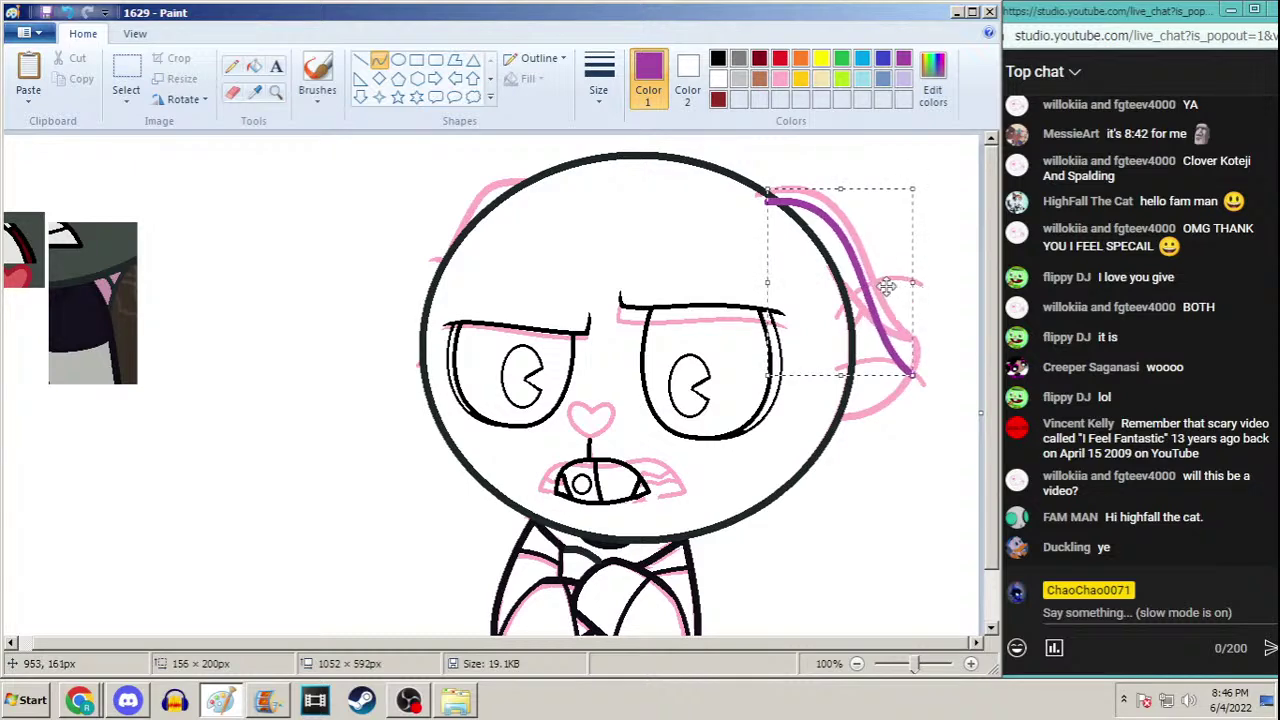
Add the lower edge of the shape beside the head with a purple curve about 103 × 70 px, back to the head outline
scroll(995, 275, down, 1)
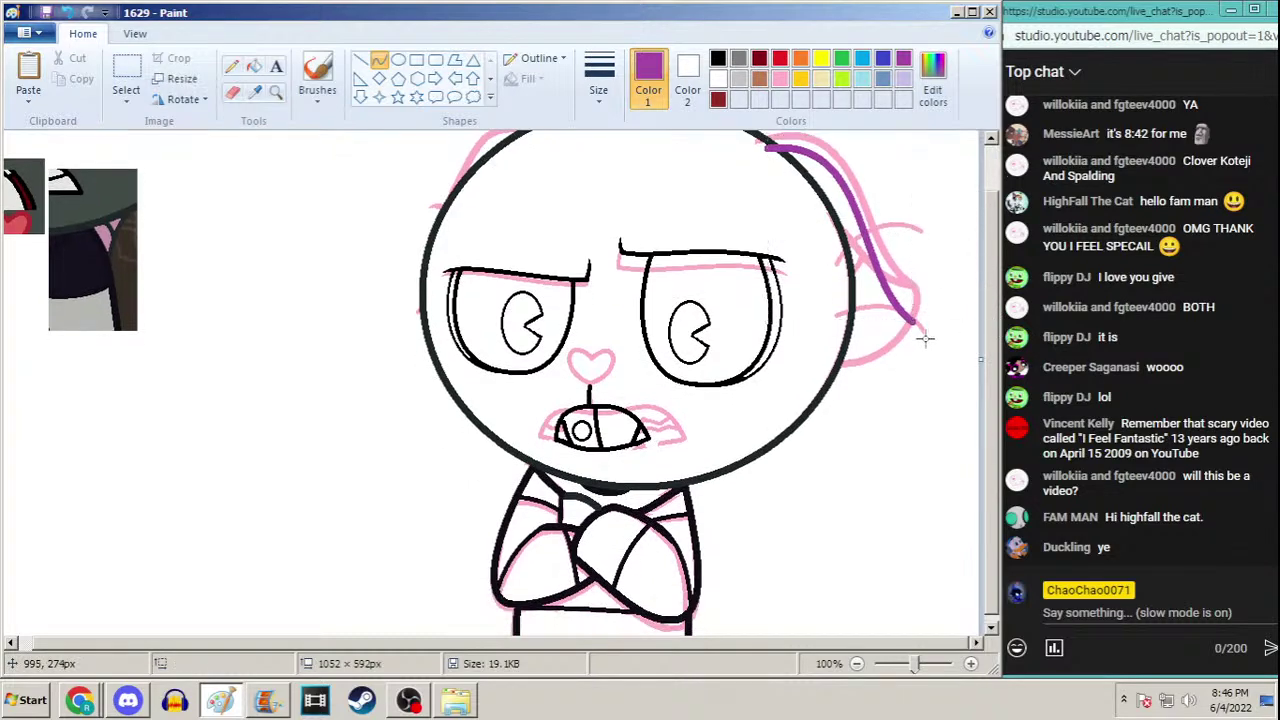
drag(914, 319, 836, 380)
drag(914, 319, 885, 380)
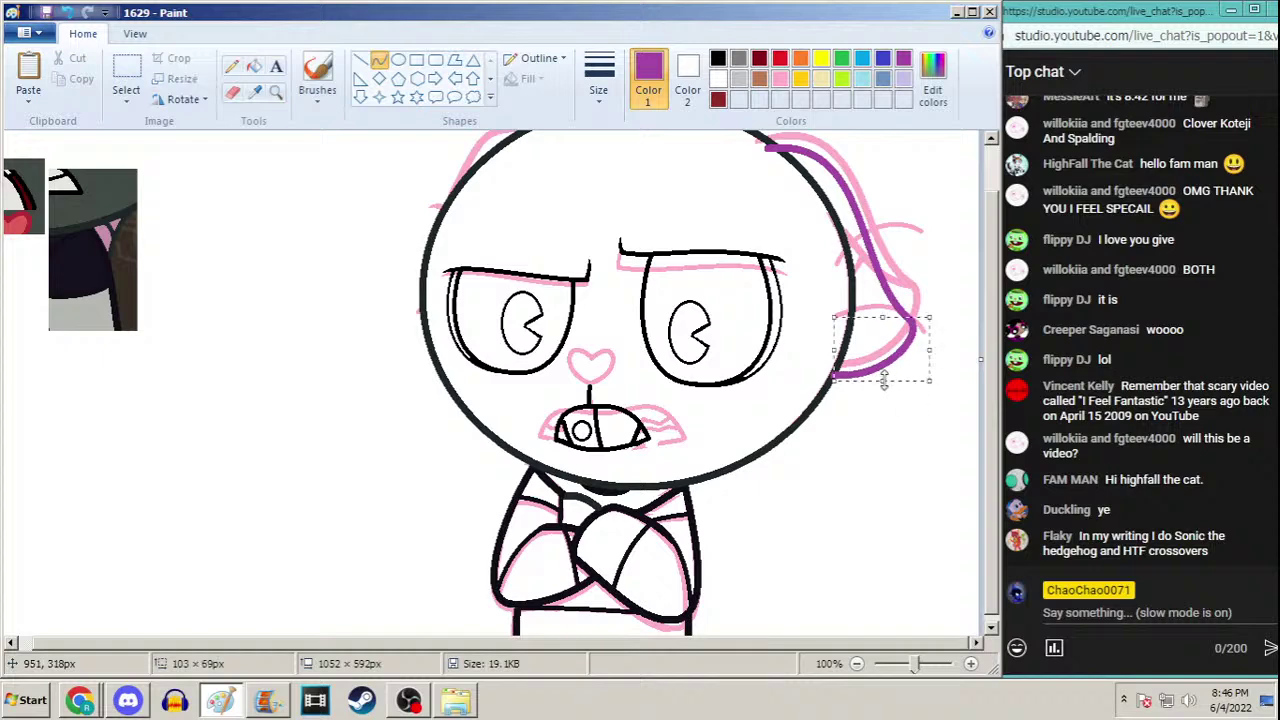
click(885, 378)
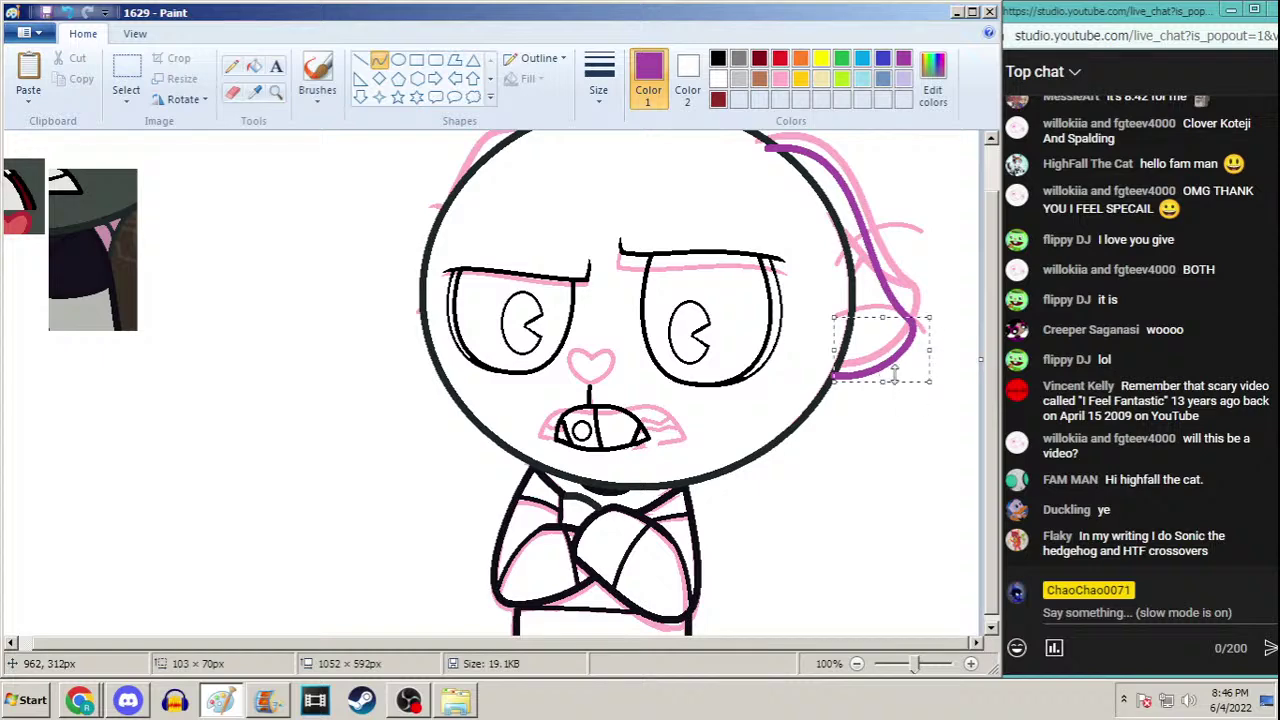
click(379, 60)
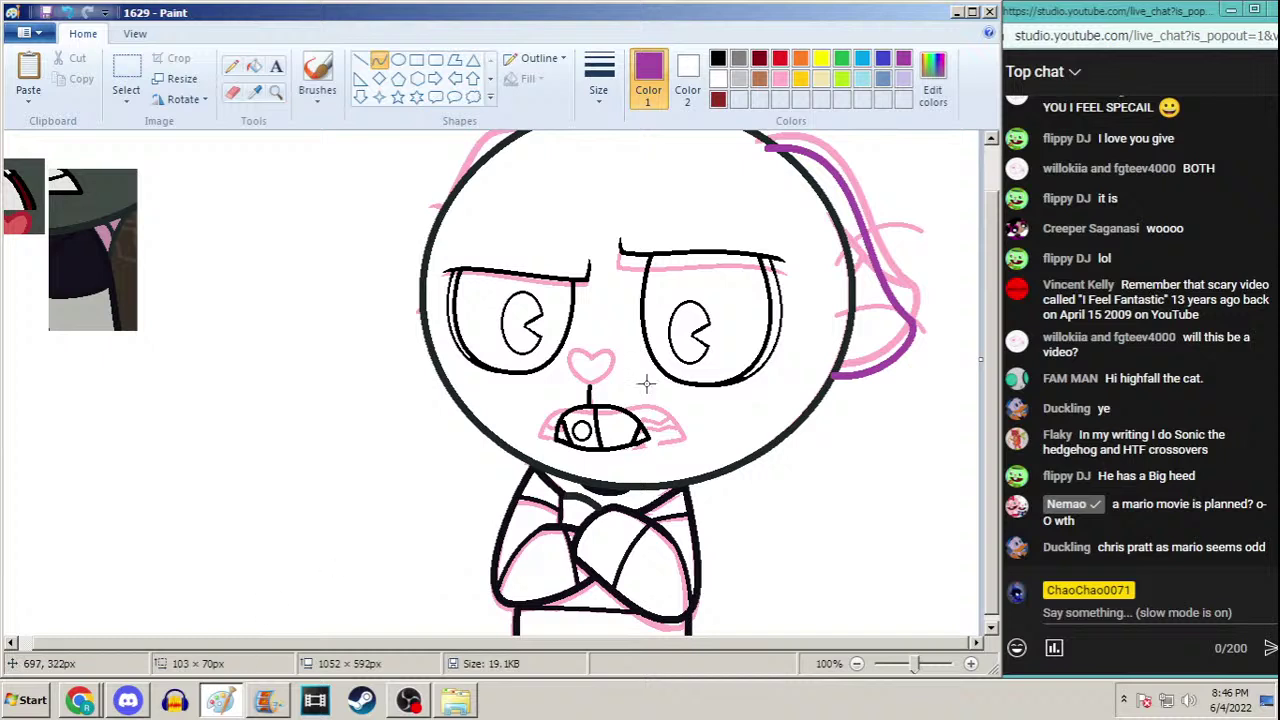
Switch to Discord to check the server's chat and voice channel, and return to the Paint drawing
scroll(993, 266, up, 1)
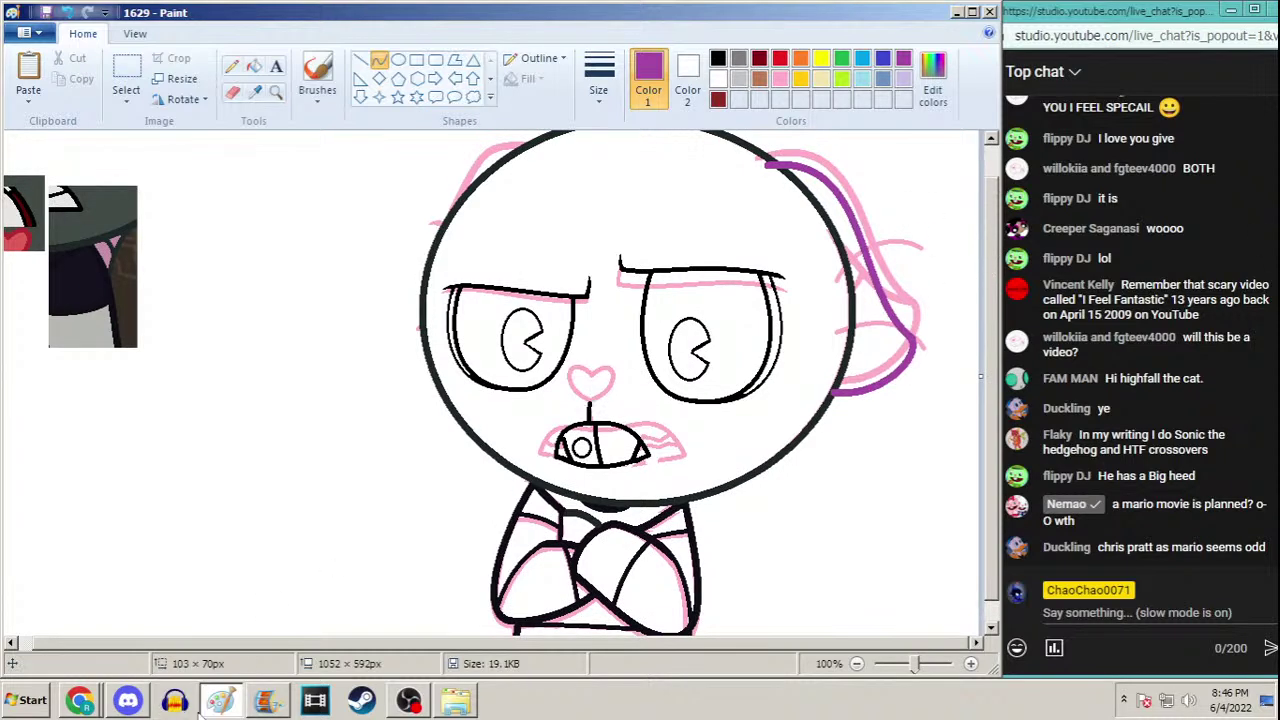
click(127, 703)
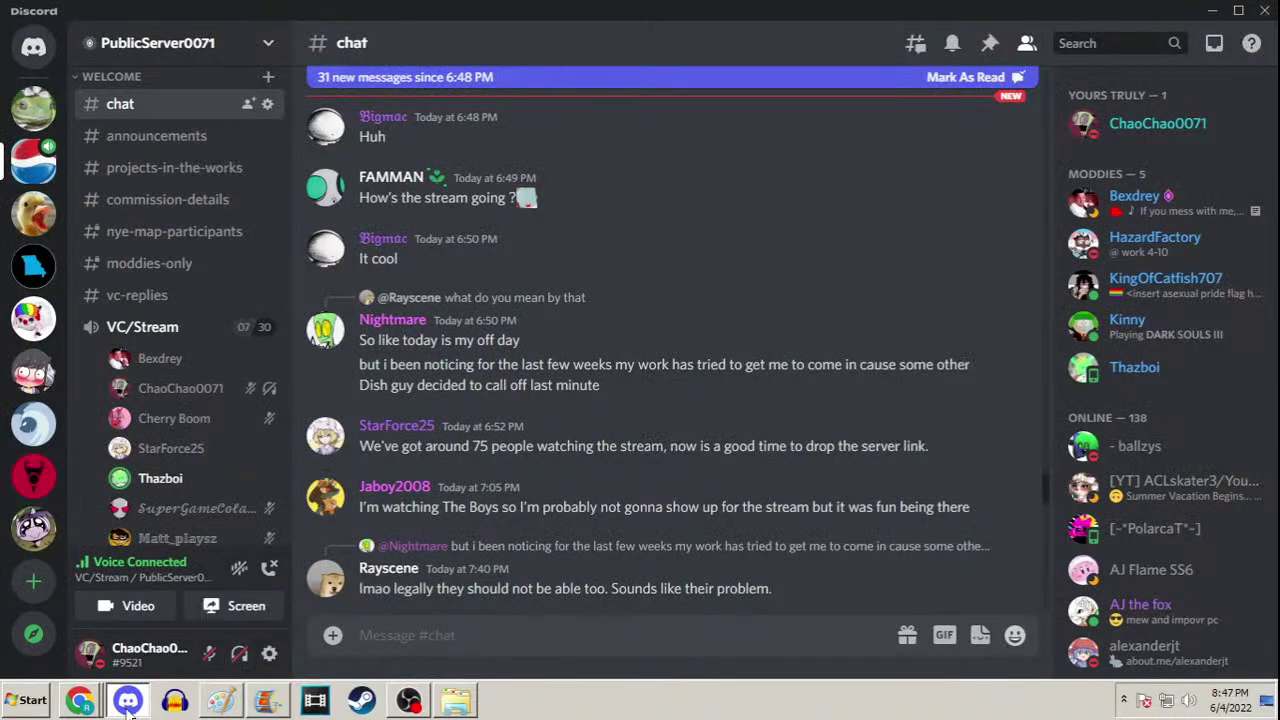
click(221, 700)
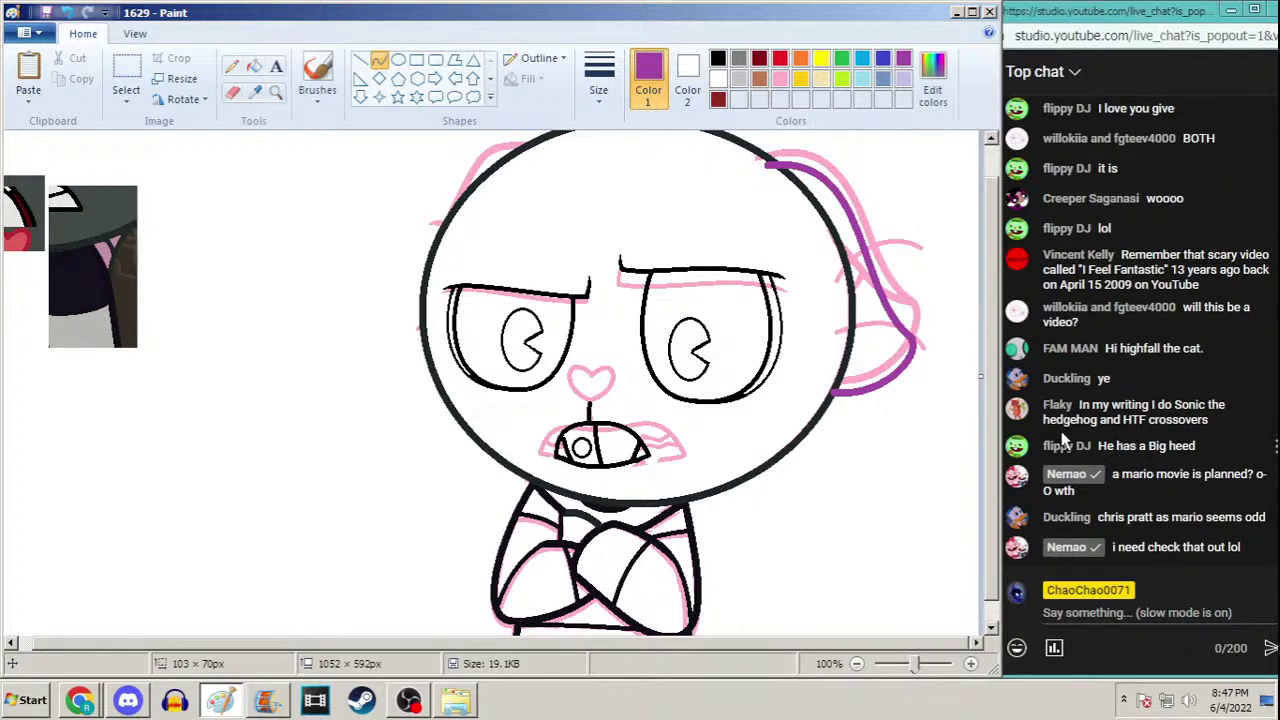
Draw the inner purple curve, about 80 × 95 px, from the head's right outline to the tip of the side shape
scroll(986, 355, down, 1)
scroll(986, 355, up, 3)
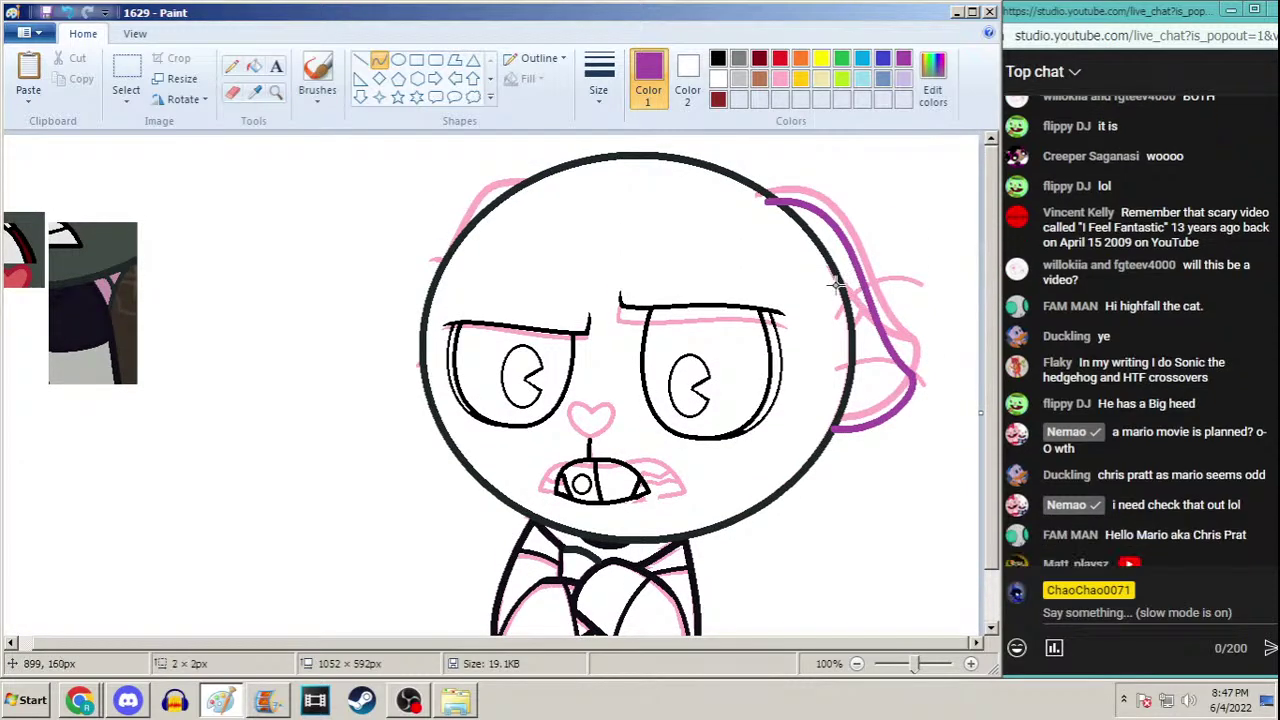
scroll(985, 395, down, 2)
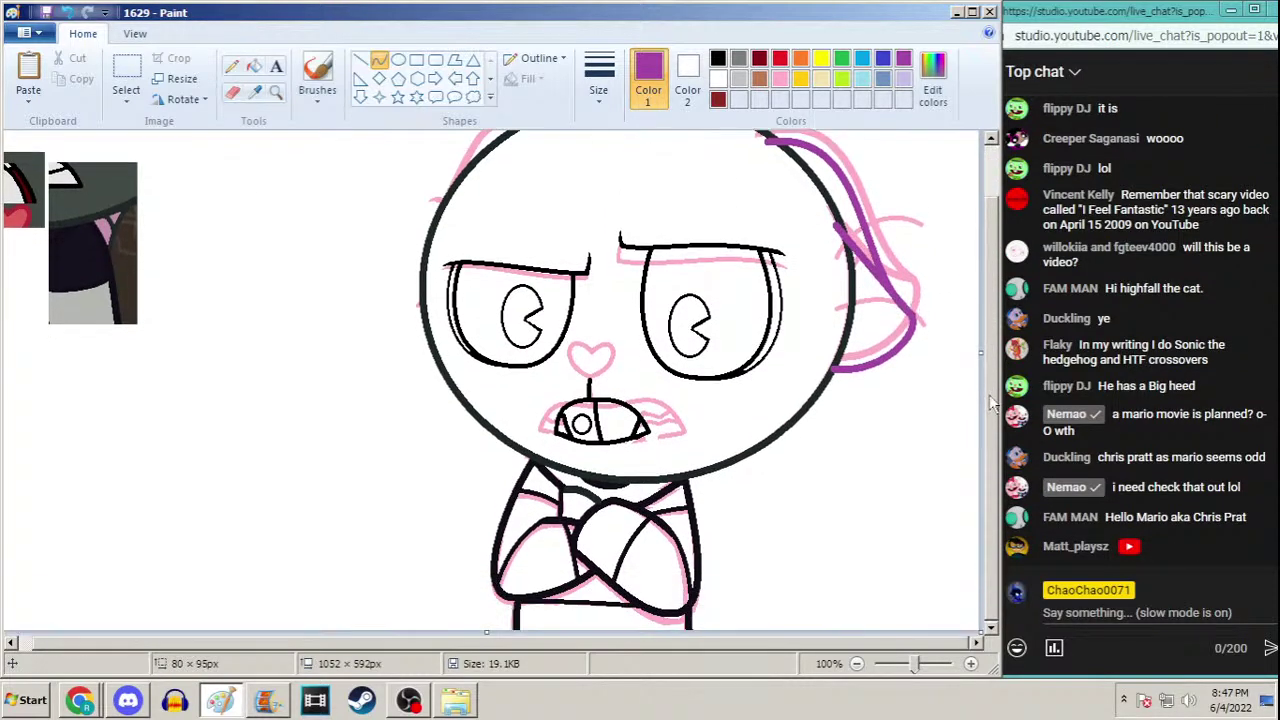
scroll(988, 400, up, 2)
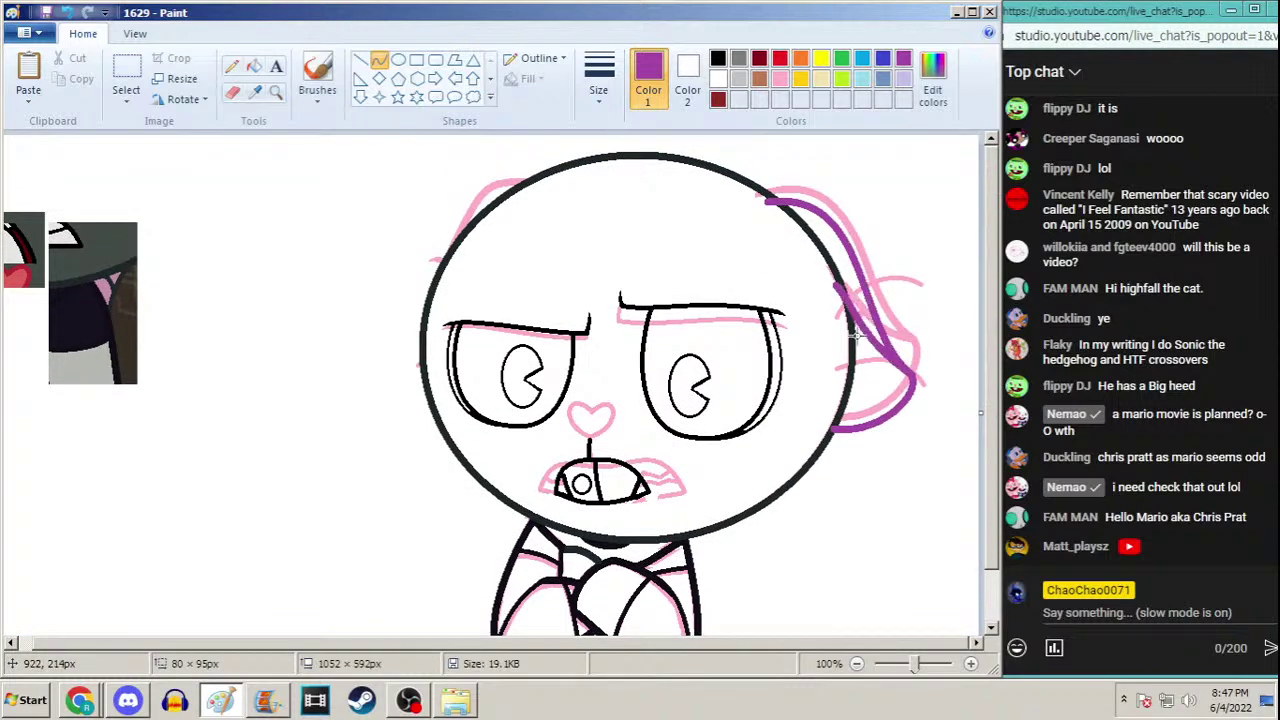
drag(862, 355, 903, 343)
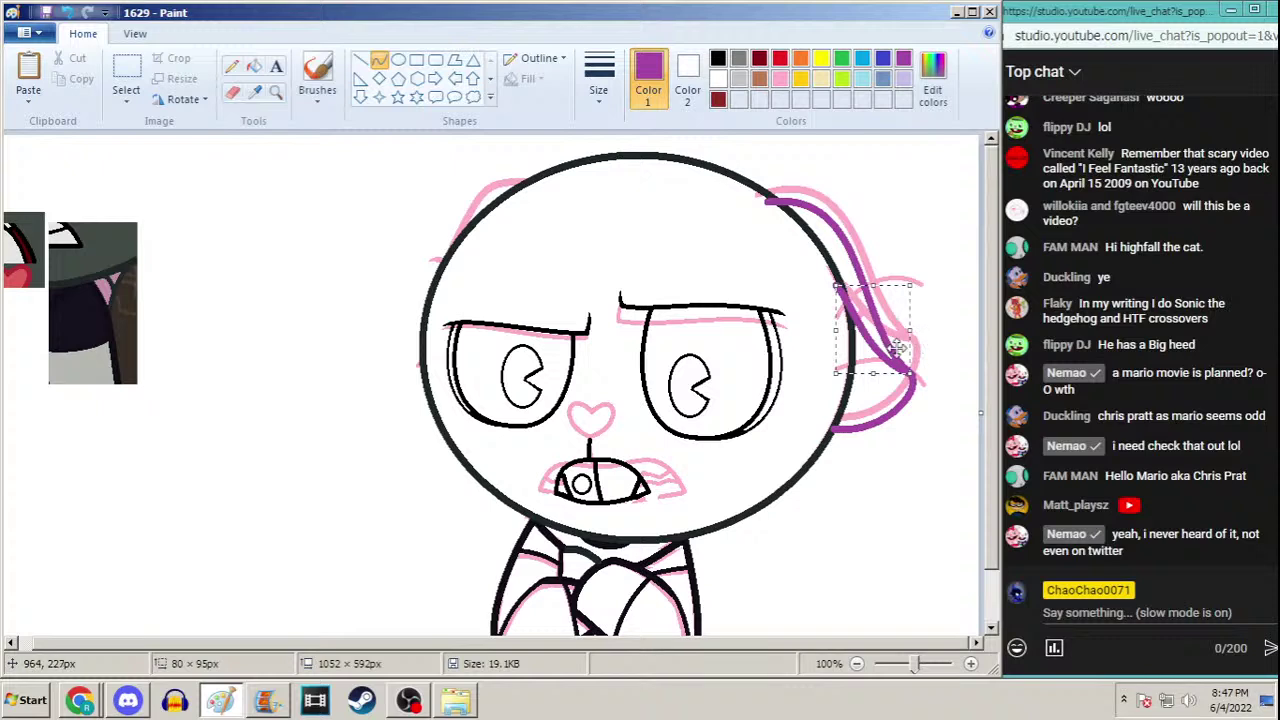
Switch to Discord and undeafen in the voice channel
click(127, 700)
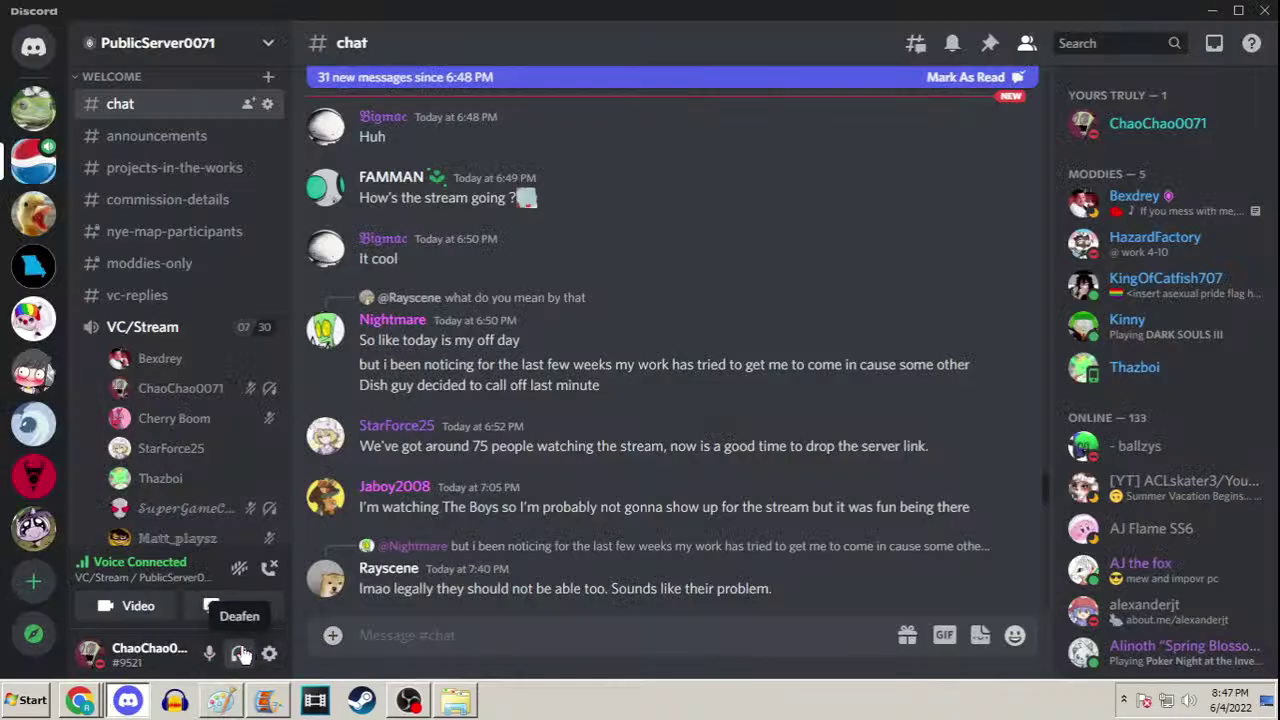
Return to the Paint drawing and recolour the purple curves of the side shape with the dark grey picked from the head outline
click(128, 701)
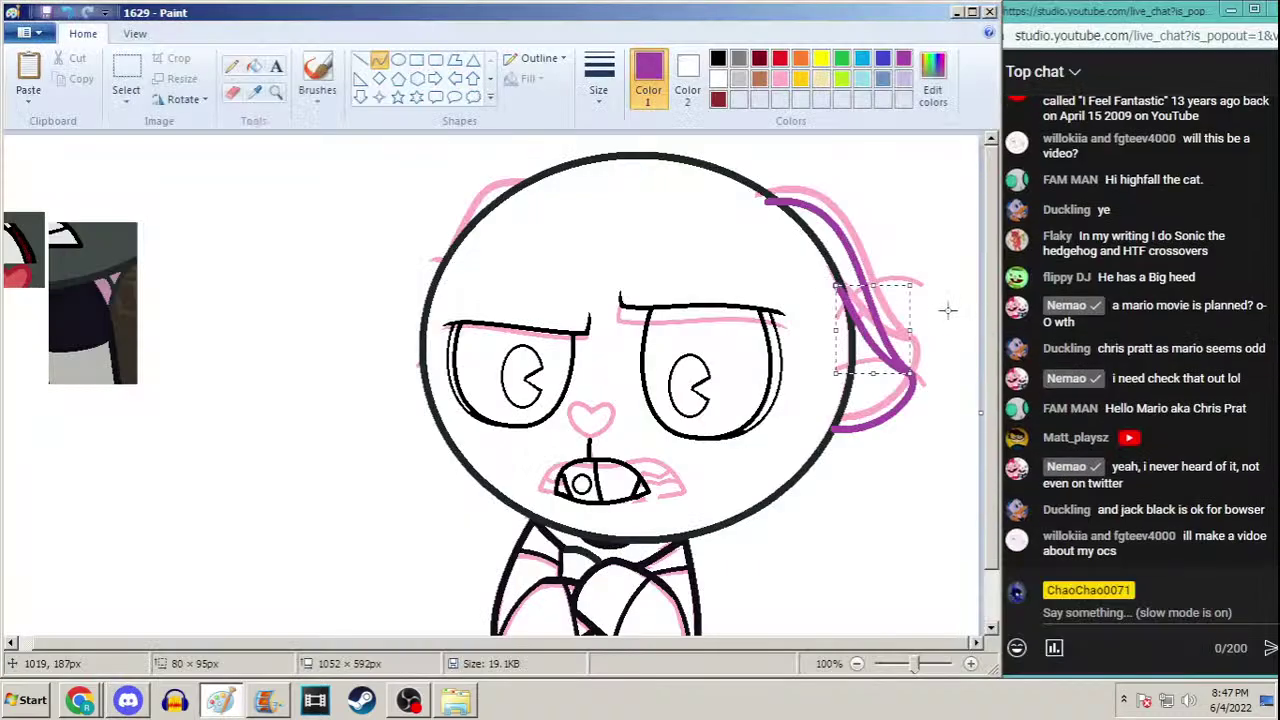
click(255, 91)
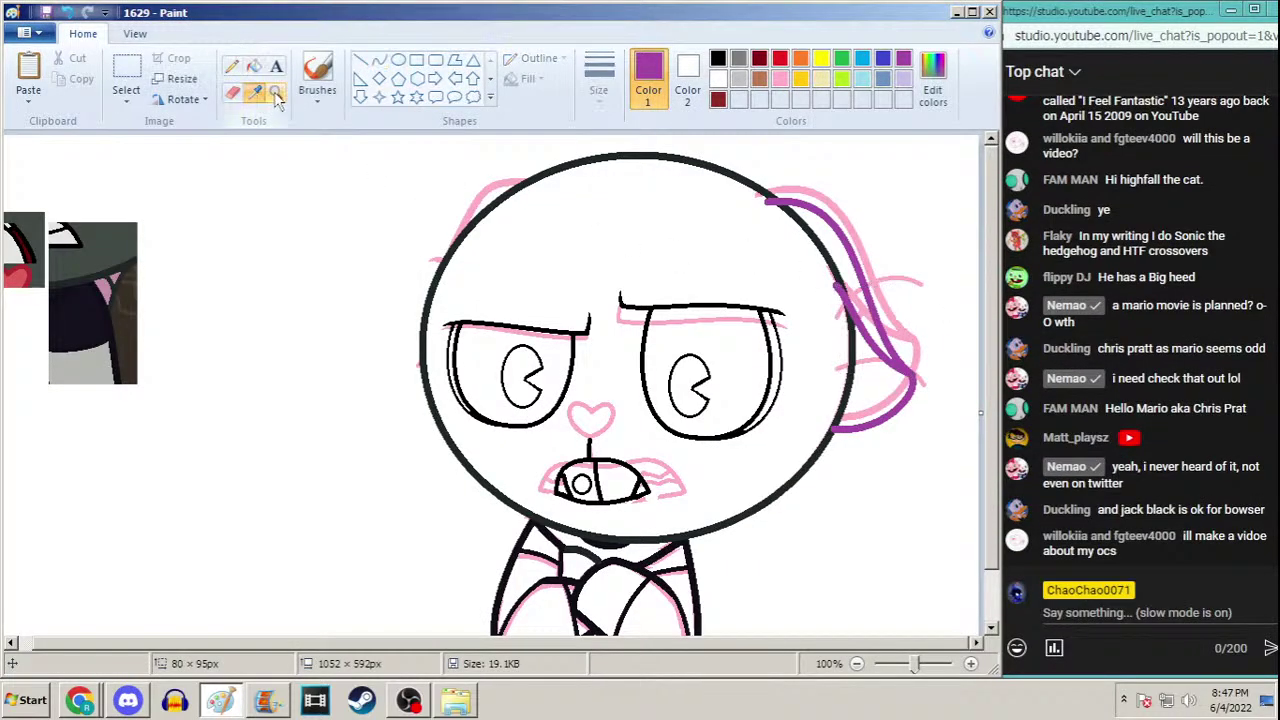
click(826, 248)
click(857, 245)
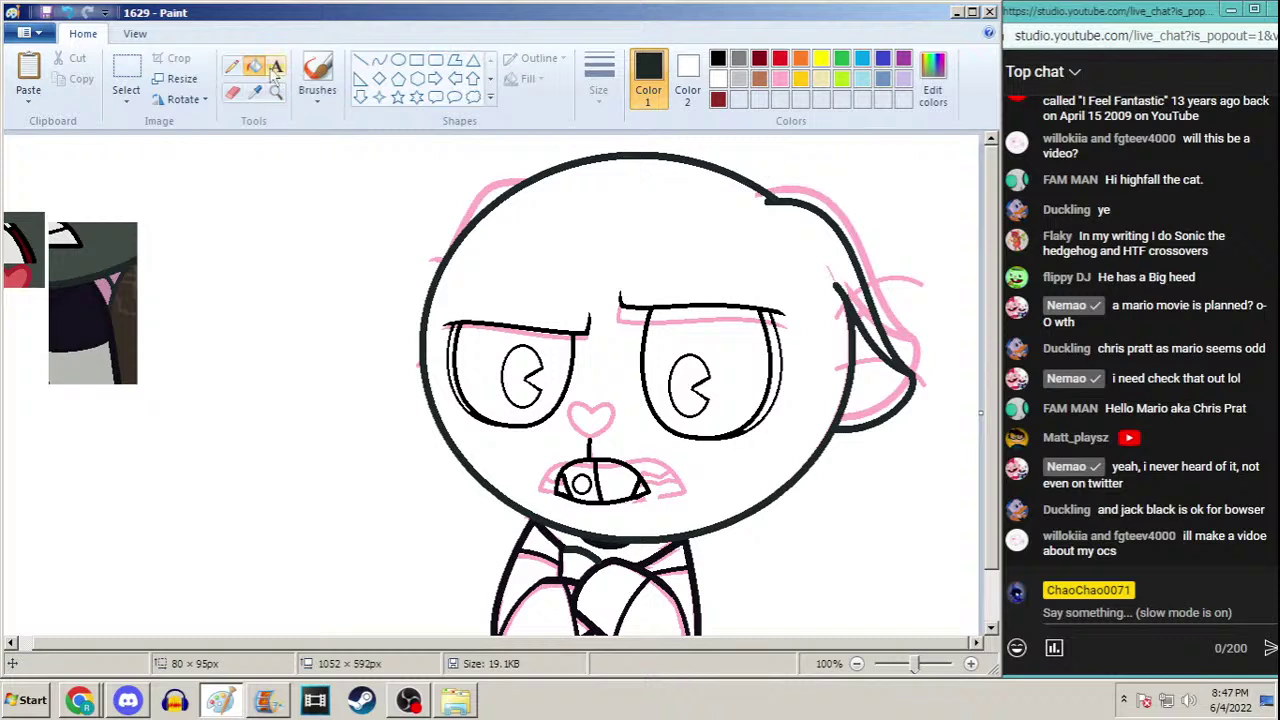
Taper the upper end of the side shape's inner curve with the dark grey pencil
click(231, 66)
click(599, 78)
click(603, 122)
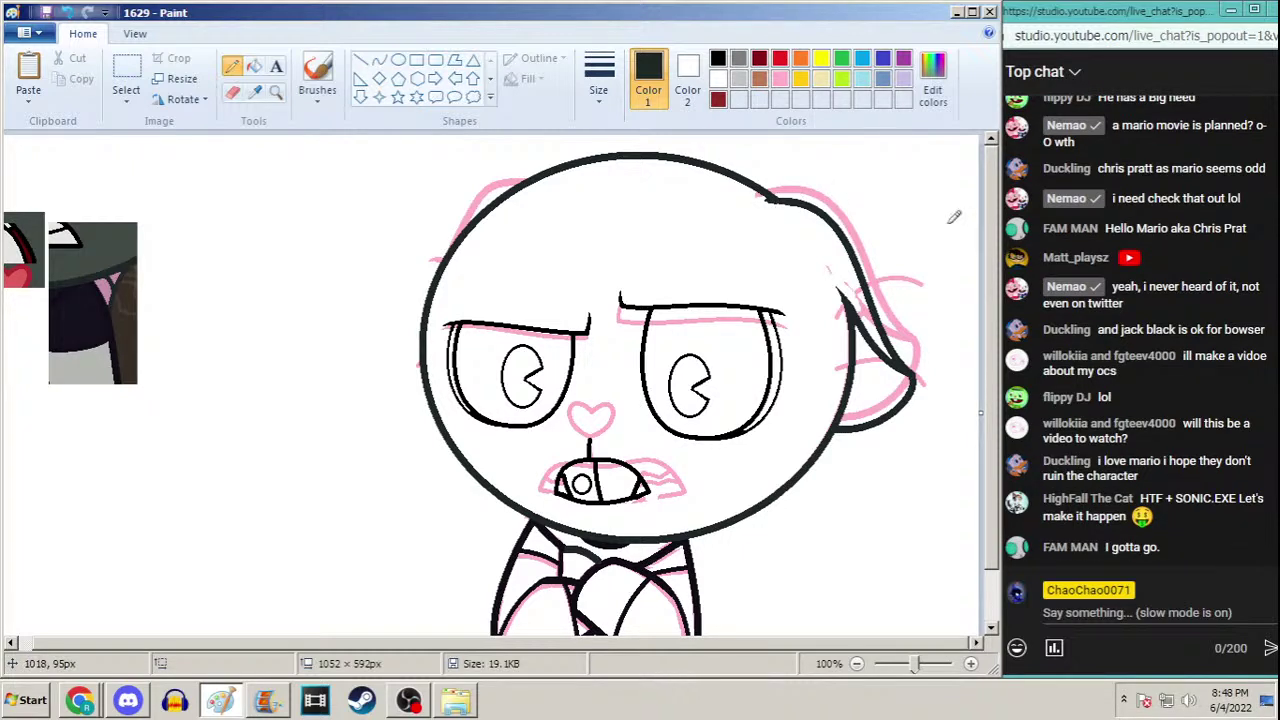
Switch to Discord and OBS to check the voice channel and the running stream, and return to the Paint drawing
click(956, 14)
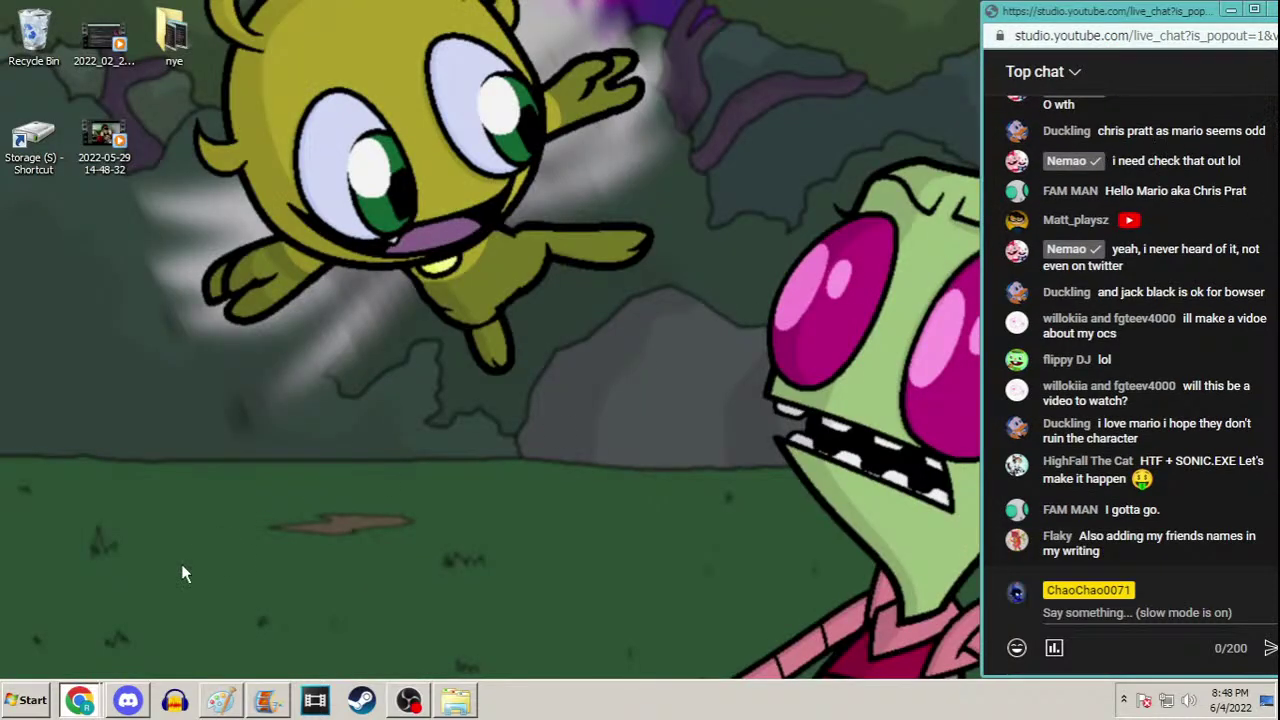
click(128, 702)
click(408, 700)
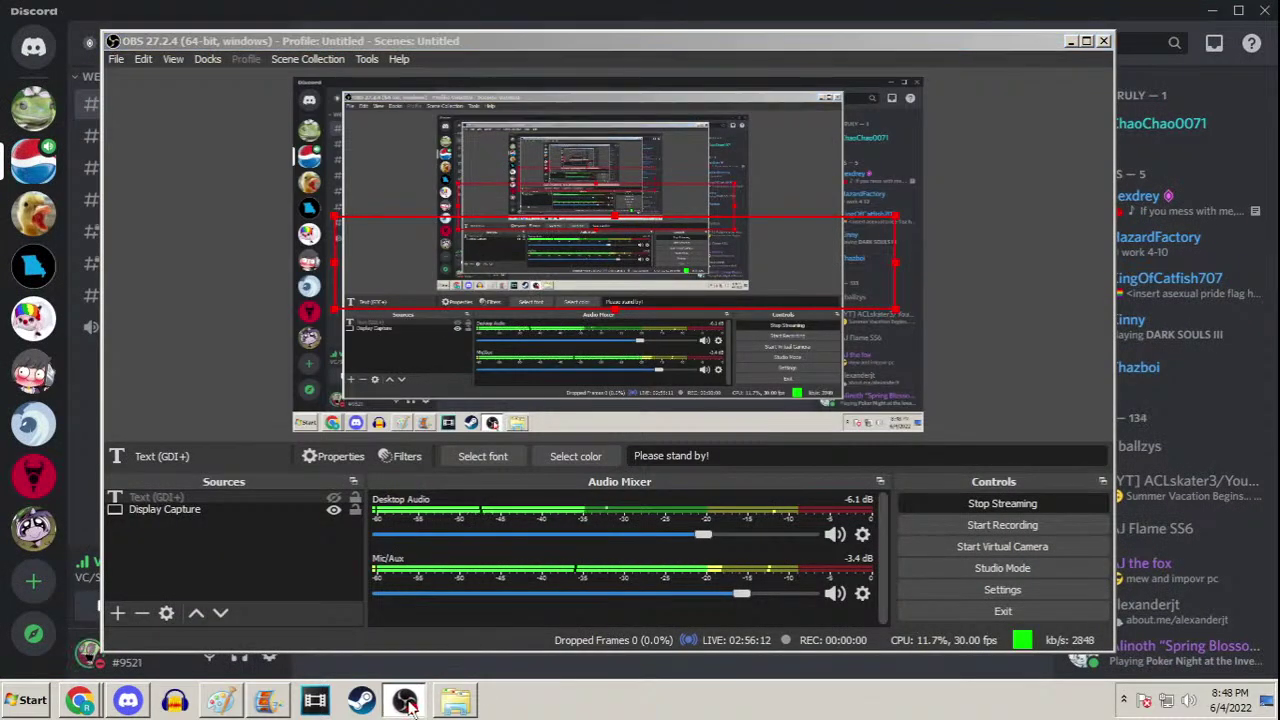
click(1071, 41)
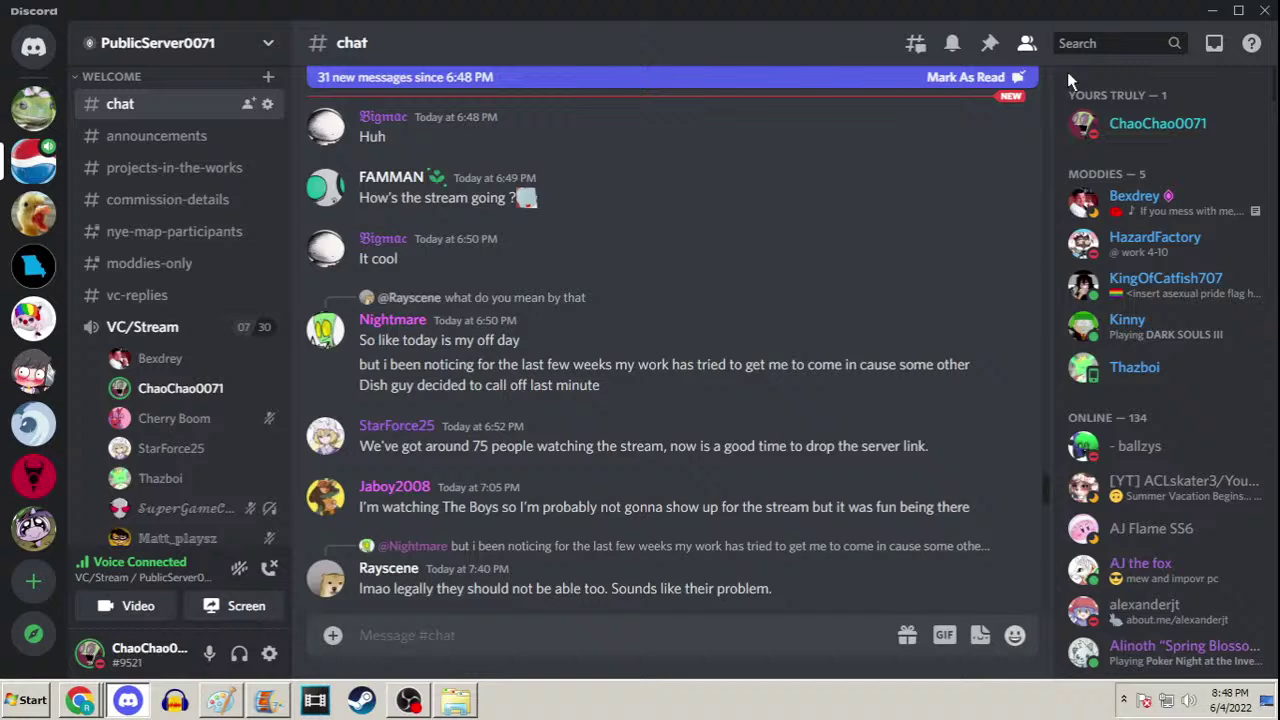
click(1212, 10)
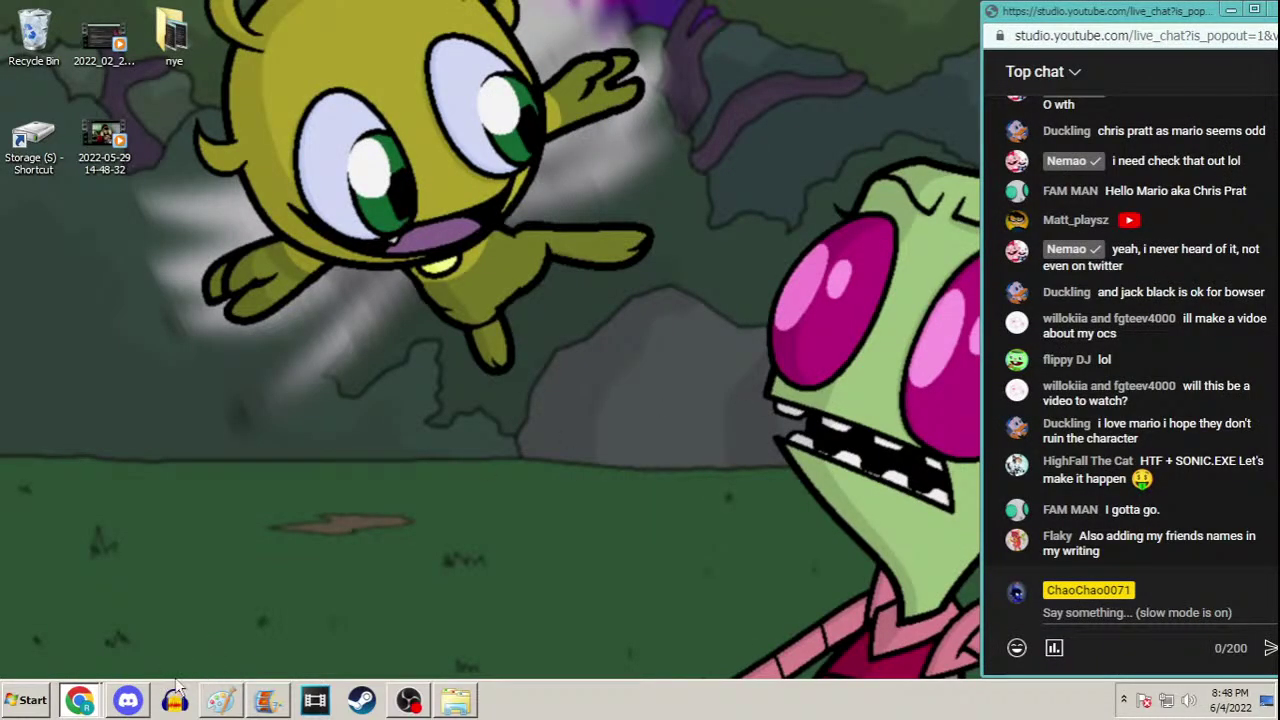
click(224, 706)
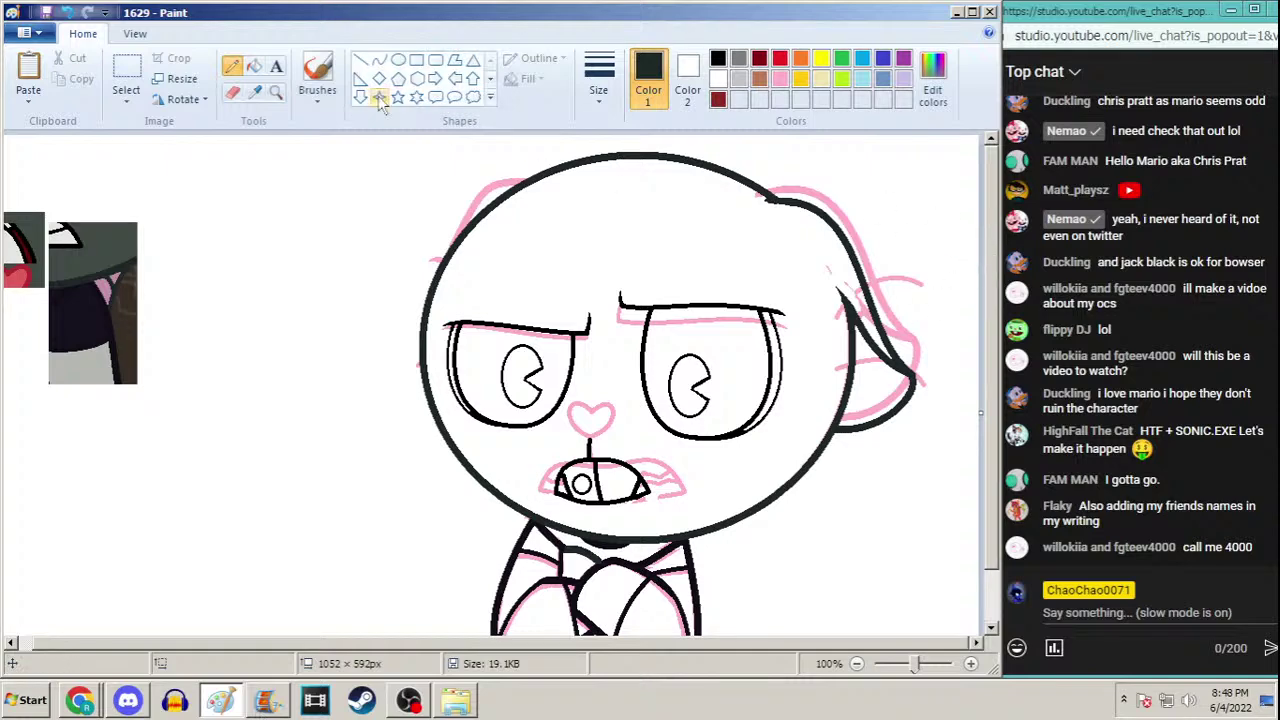
Draw a dark grey curve about 71 × 70 px over the small pink shape at the head's upper left, and touch it up with the pencil
click(255, 91)
click(379, 61)
click(598, 88)
click(548, 208)
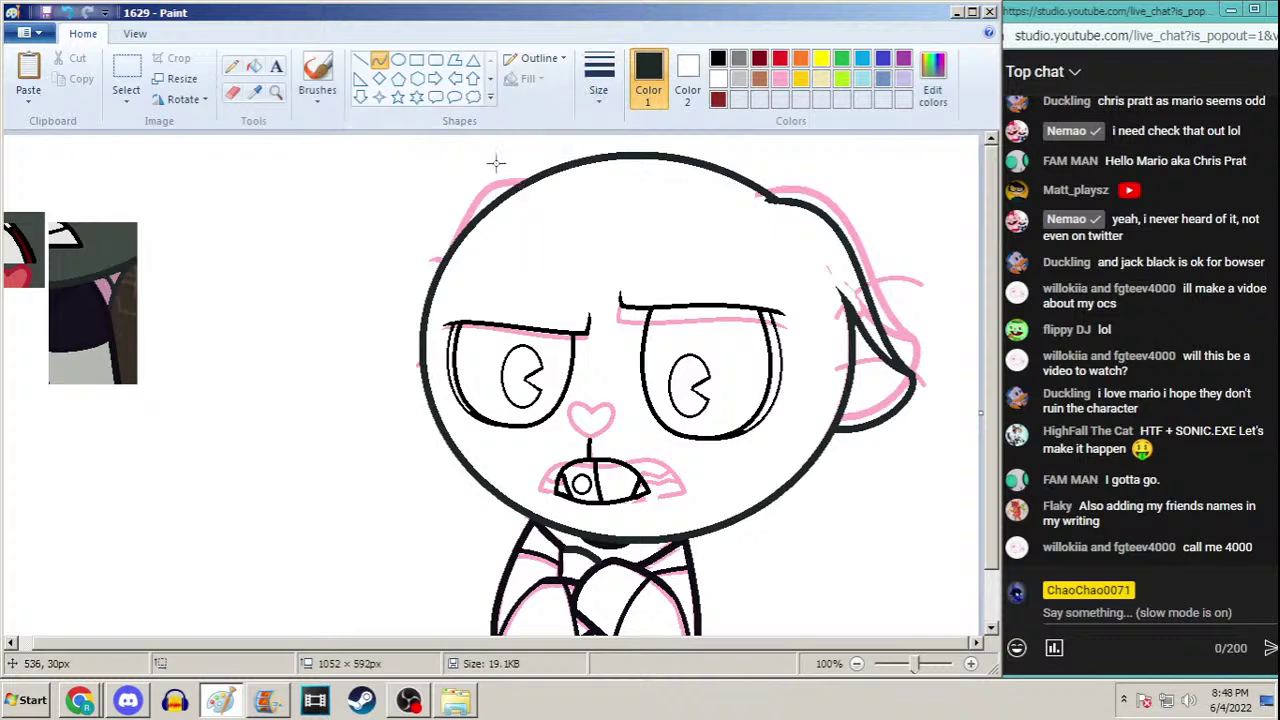
mouse_move(513, 187)
mouse_down()
mouse_move(440, 258)
mouse_move(493, 191)
mouse_move(473, 182)
mouse_move(506, 165)
mouse_up()
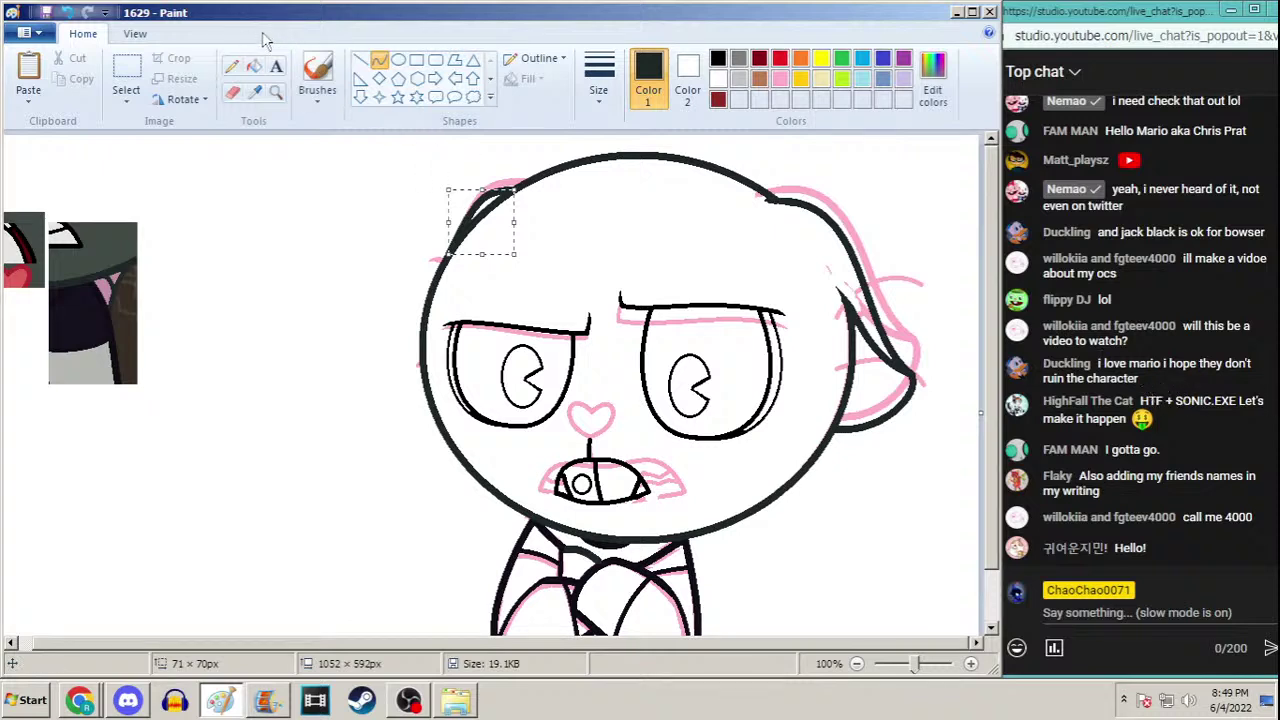
click(232, 66)
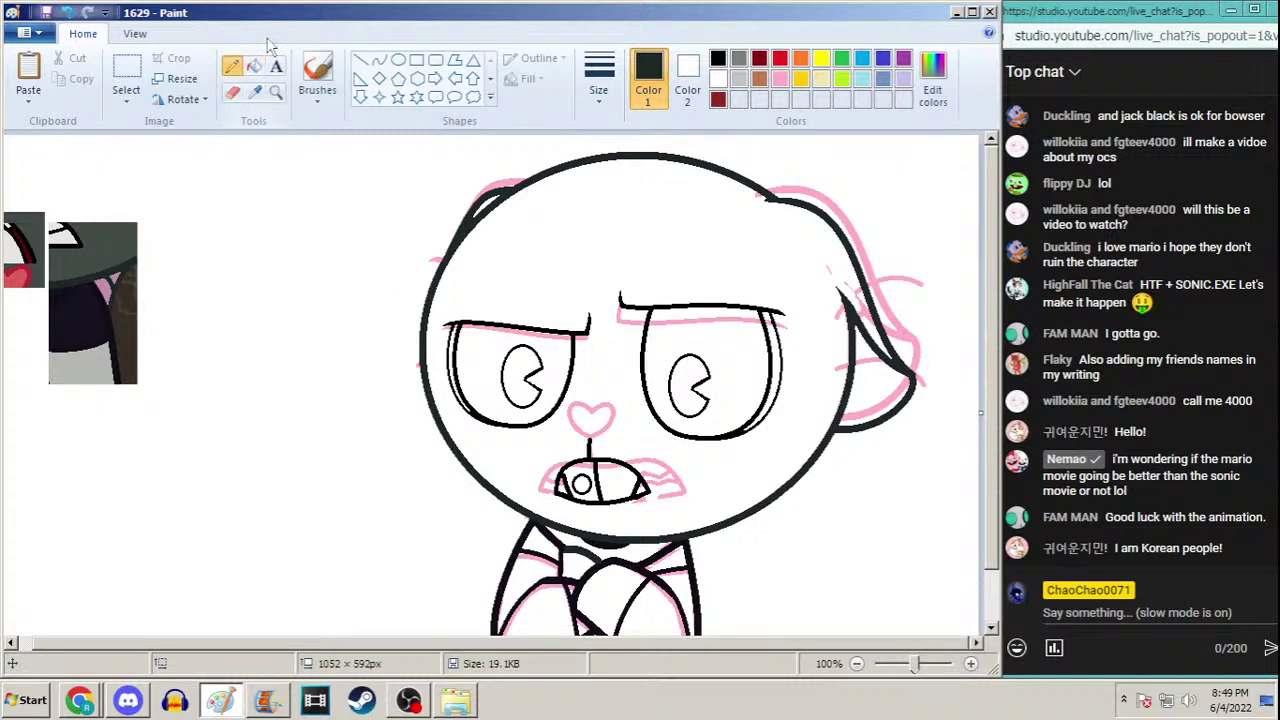
Set the drawing colour to black and choose the Curve tool with a thinner line width
click(741, 57)
click(718, 60)
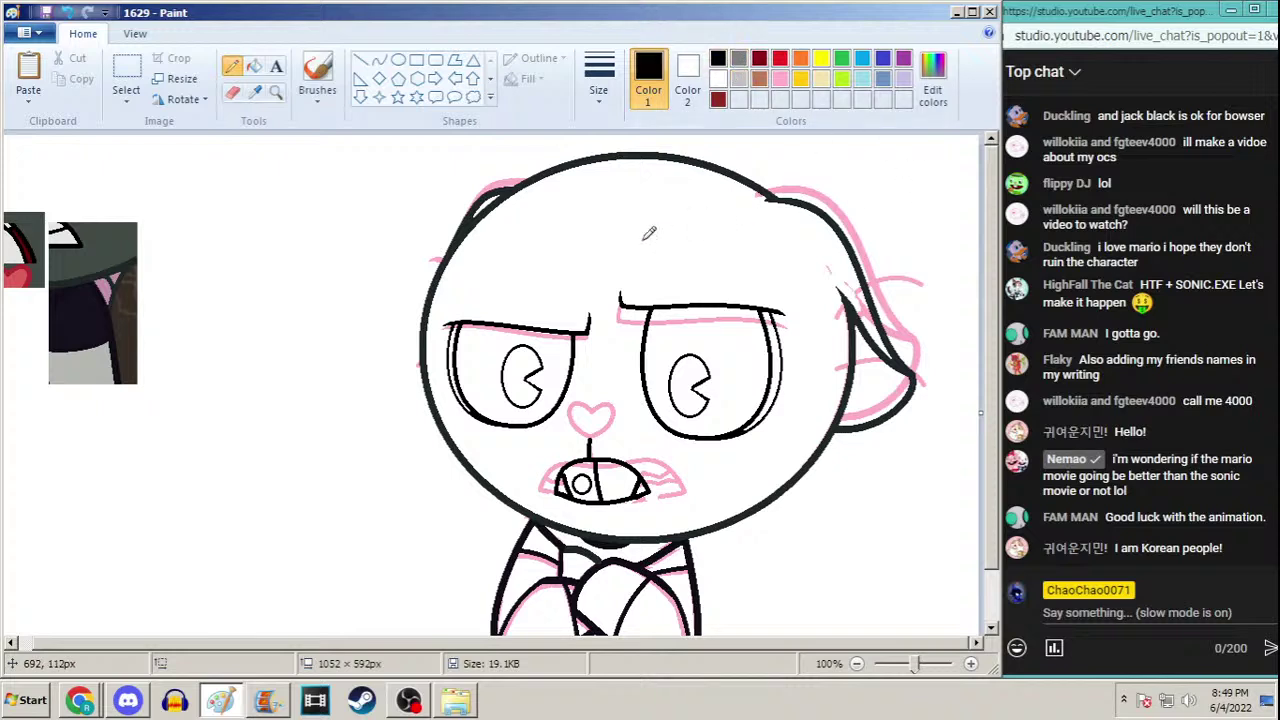
click(379, 60)
click(598, 78)
click(558, 229)
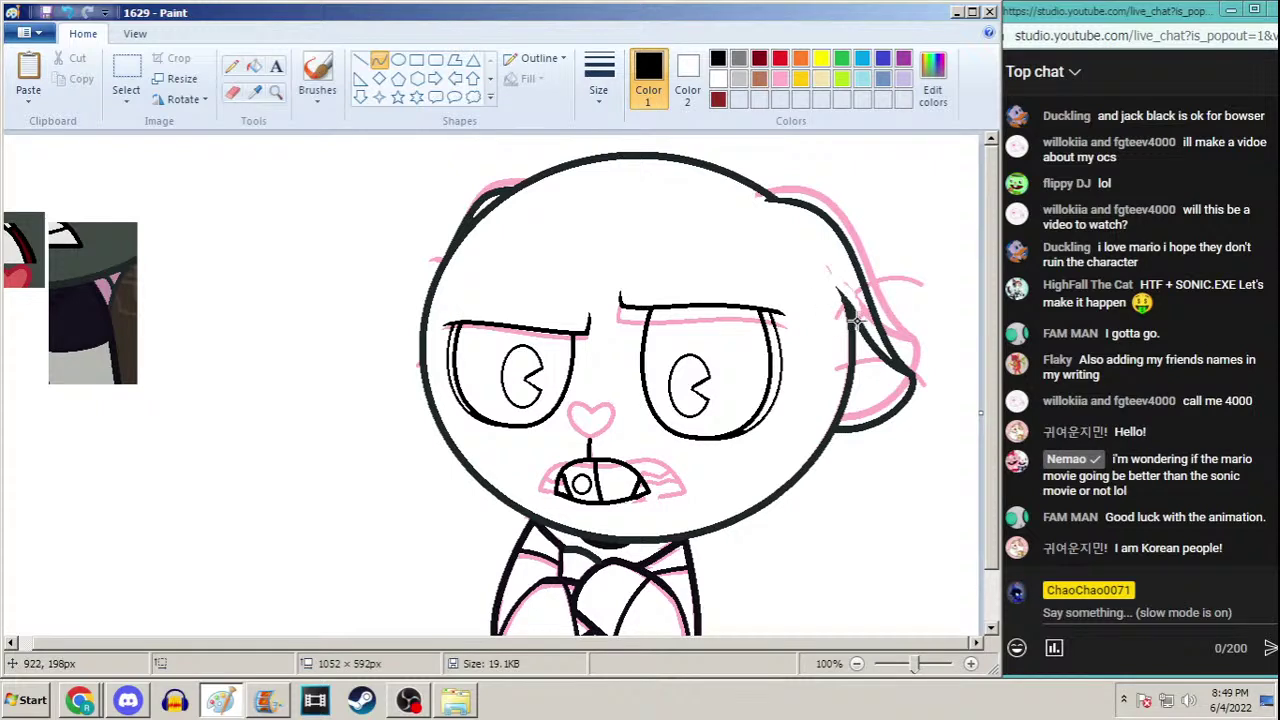
drag(836, 322, 895, 284)
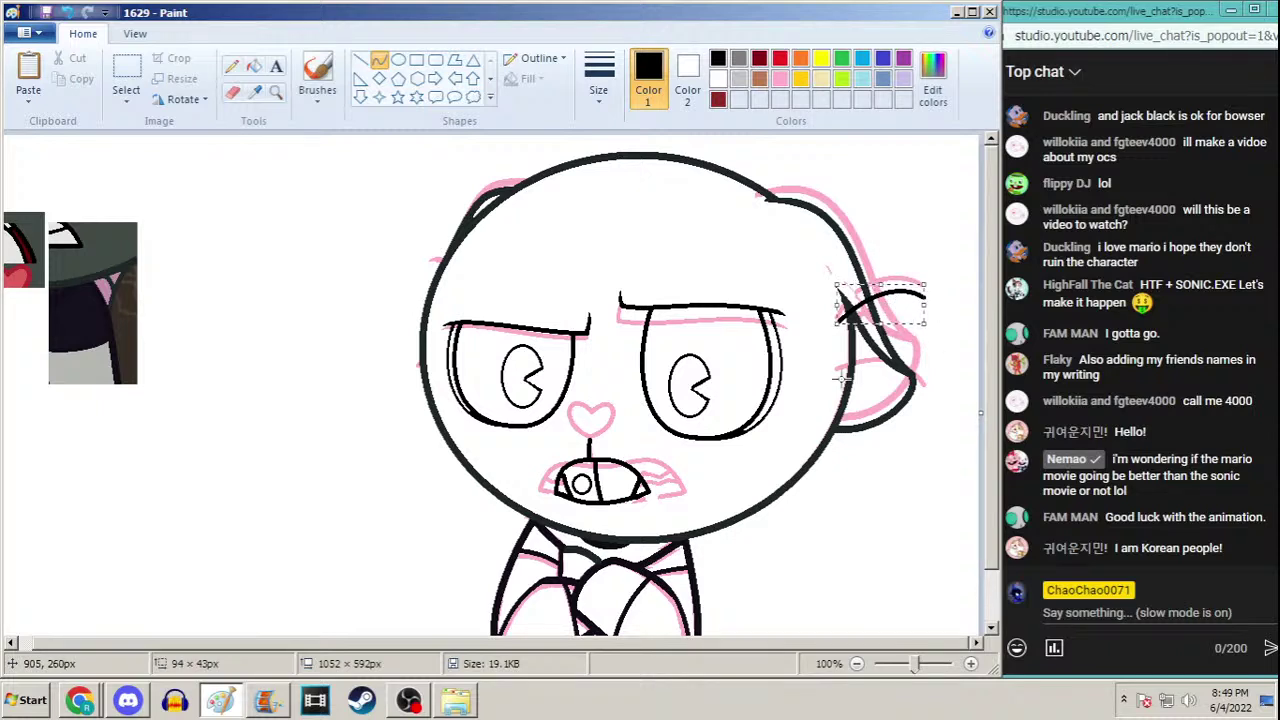
drag(838, 374, 925, 393)
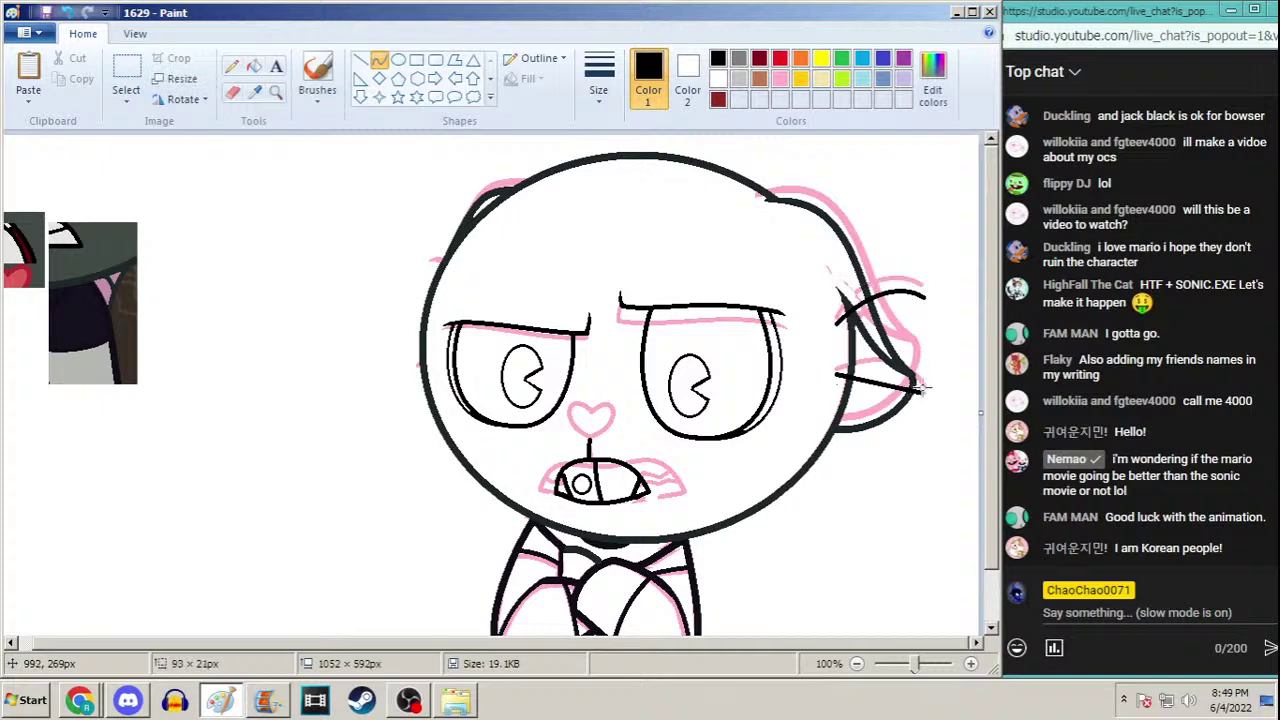
drag(876, 358, 906, 373)
key(ctrl+z)
key(ctrl+z)
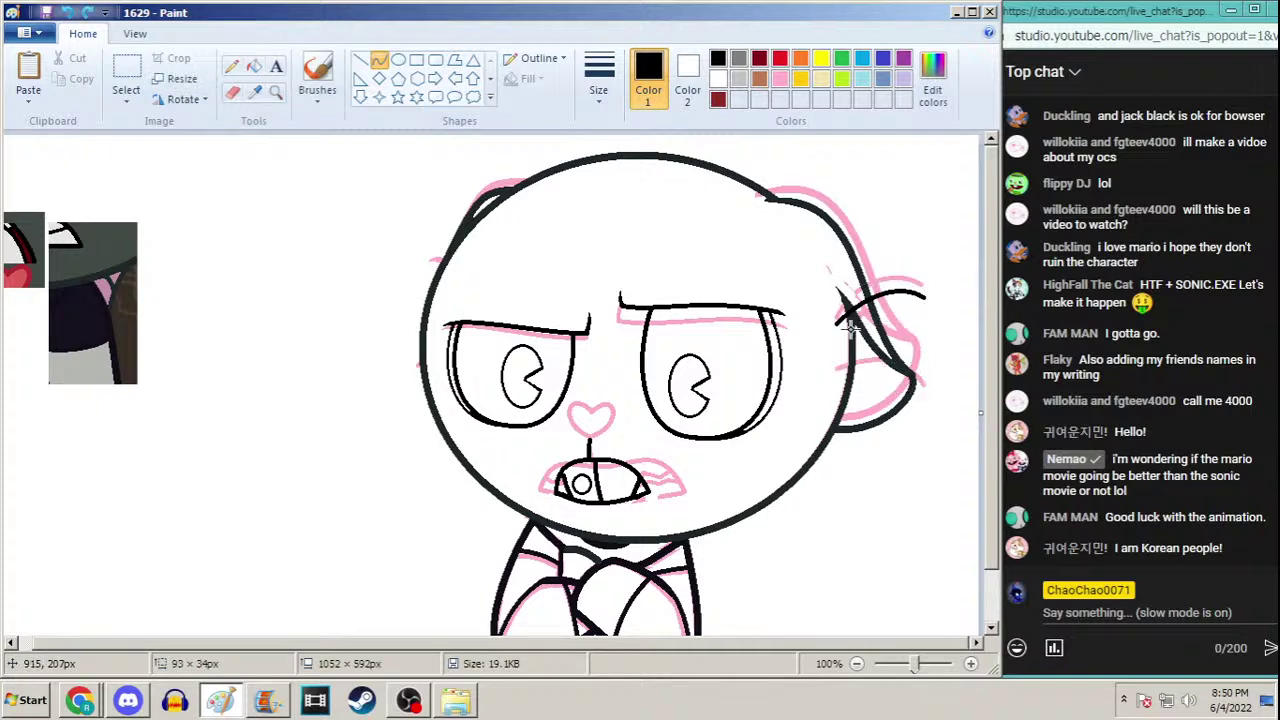
Draw two black curves across the side shape, the upper about 93 × 40 px and the lower about 94 × 33 px
mouse_move(836, 322)
mouse_down()
mouse_move(925, 302)
mouse_move(884, 280)
mouse_up()
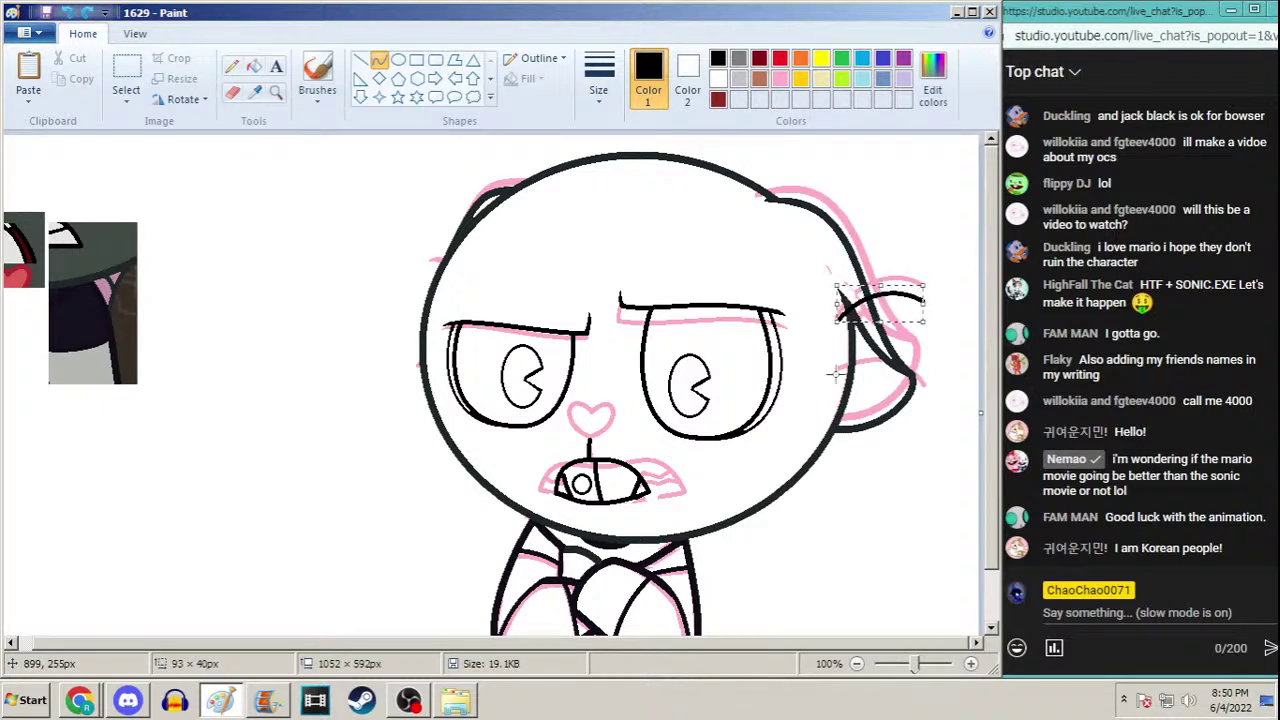
mouse_move(835, 372)
mouse_down()
mouse_move(938, 400)
mouse_move(876, 365)
mouse_move(921, 386)
mouse_move(879, 393)
mouse_up()
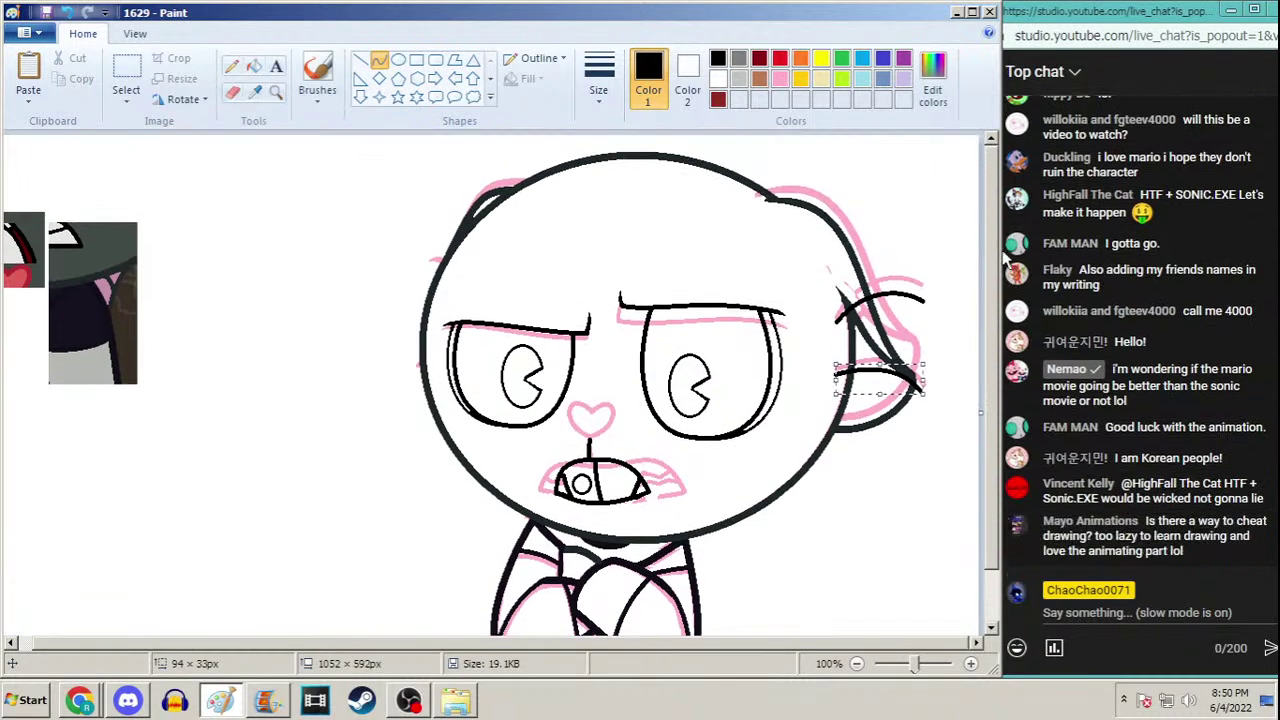
Pencil two short black marks on the head's left edge, and pick the head outline's dark grey as the drawing colour
click(232, 64)
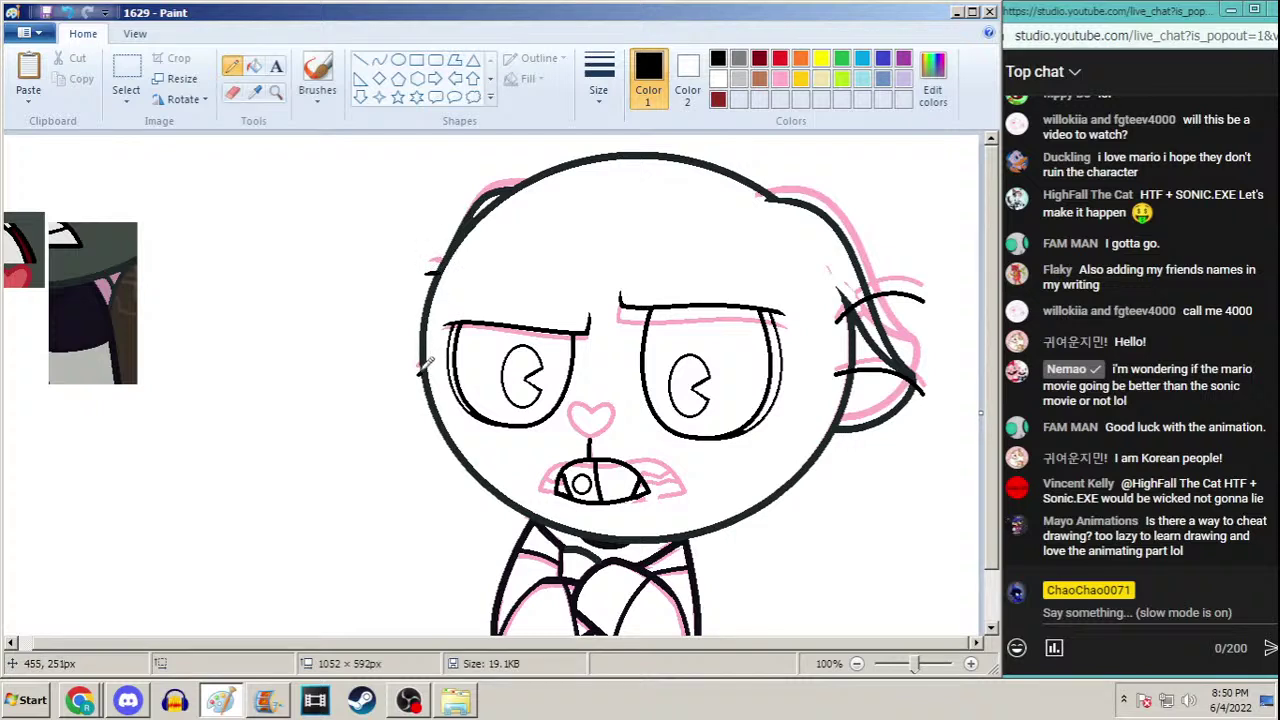
click(255, 91)
click(448, 256)
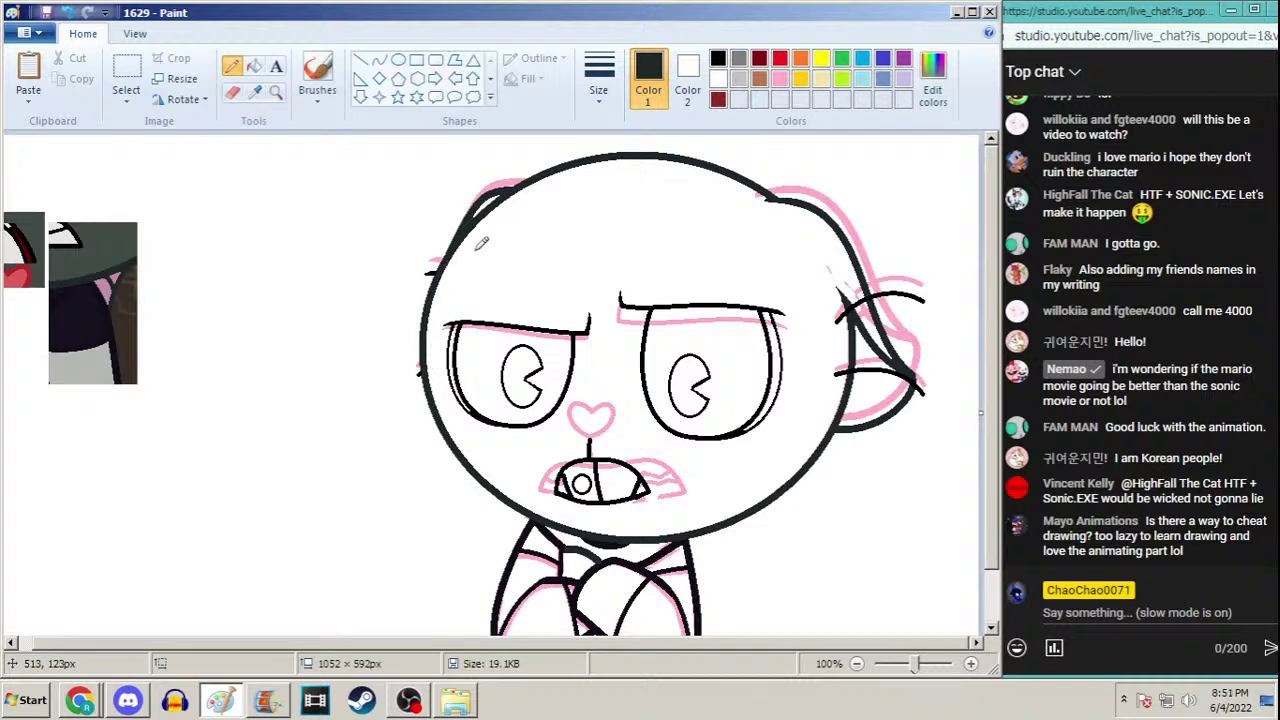
Recolour the heart-shaped nose with colours picked from the reference image, using dark red for its outline and lighter red for its inside
click(254, 67)
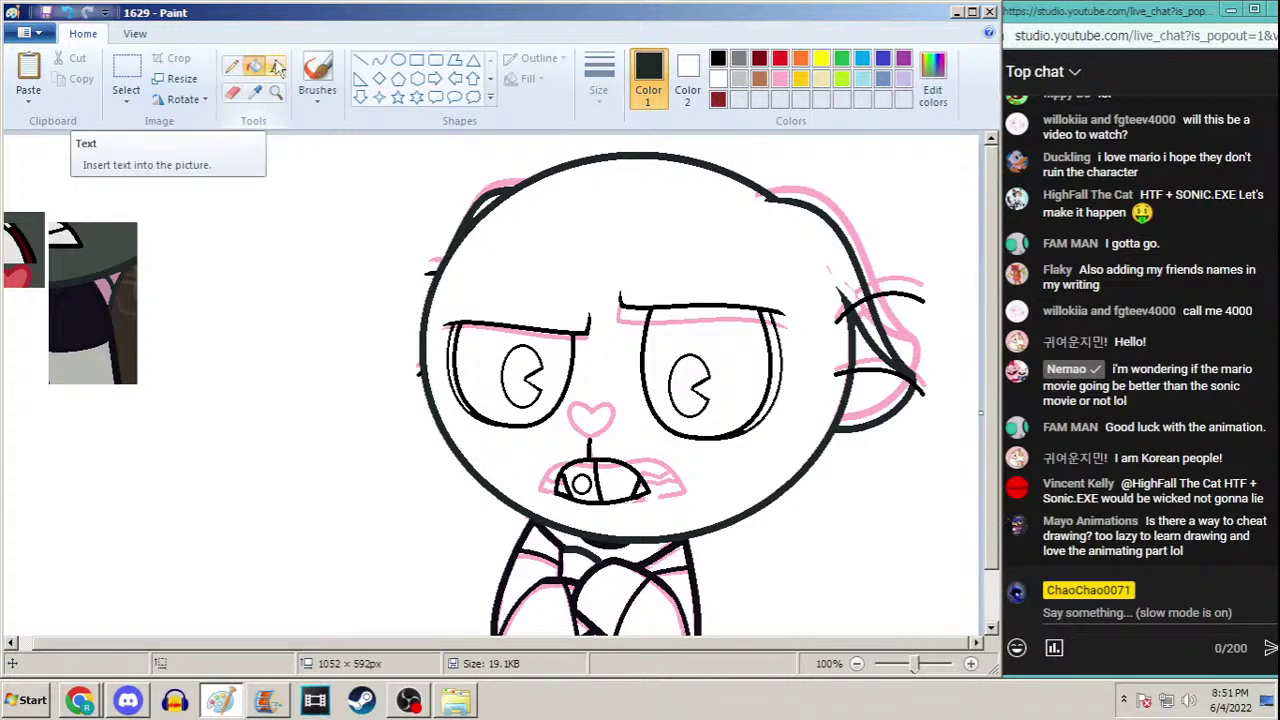
click(277, 93)
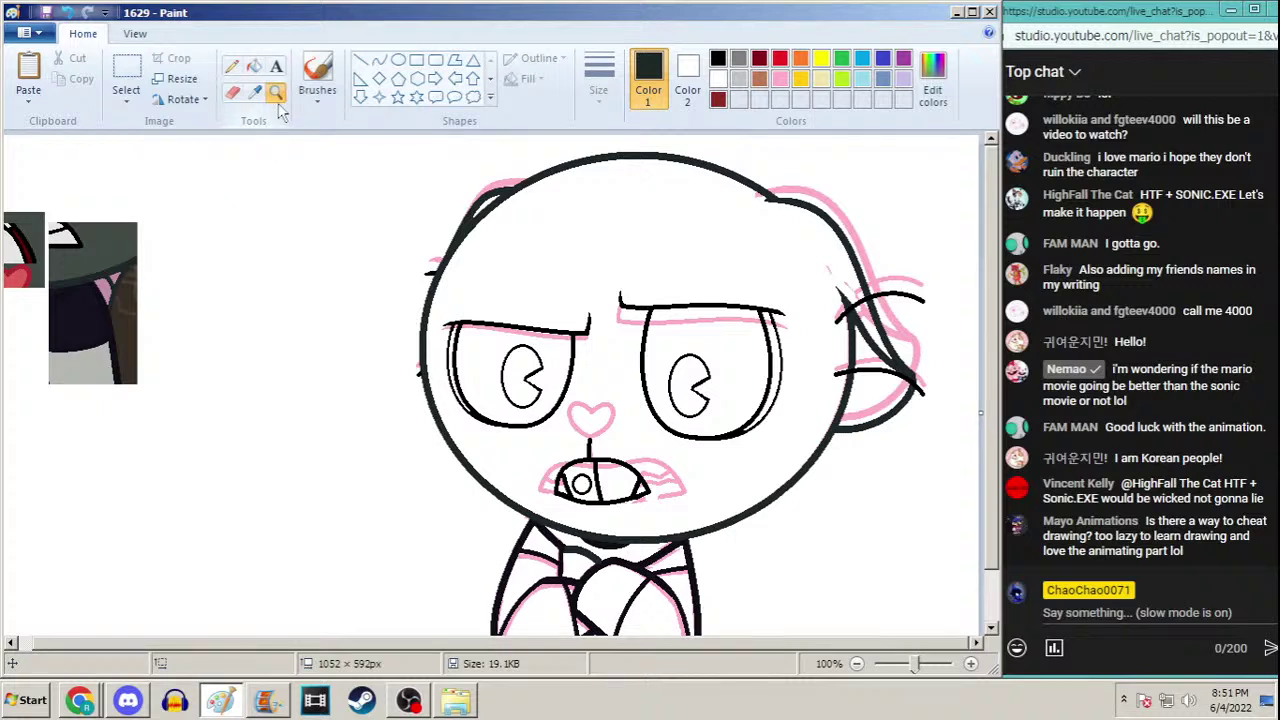
click(255, 92)
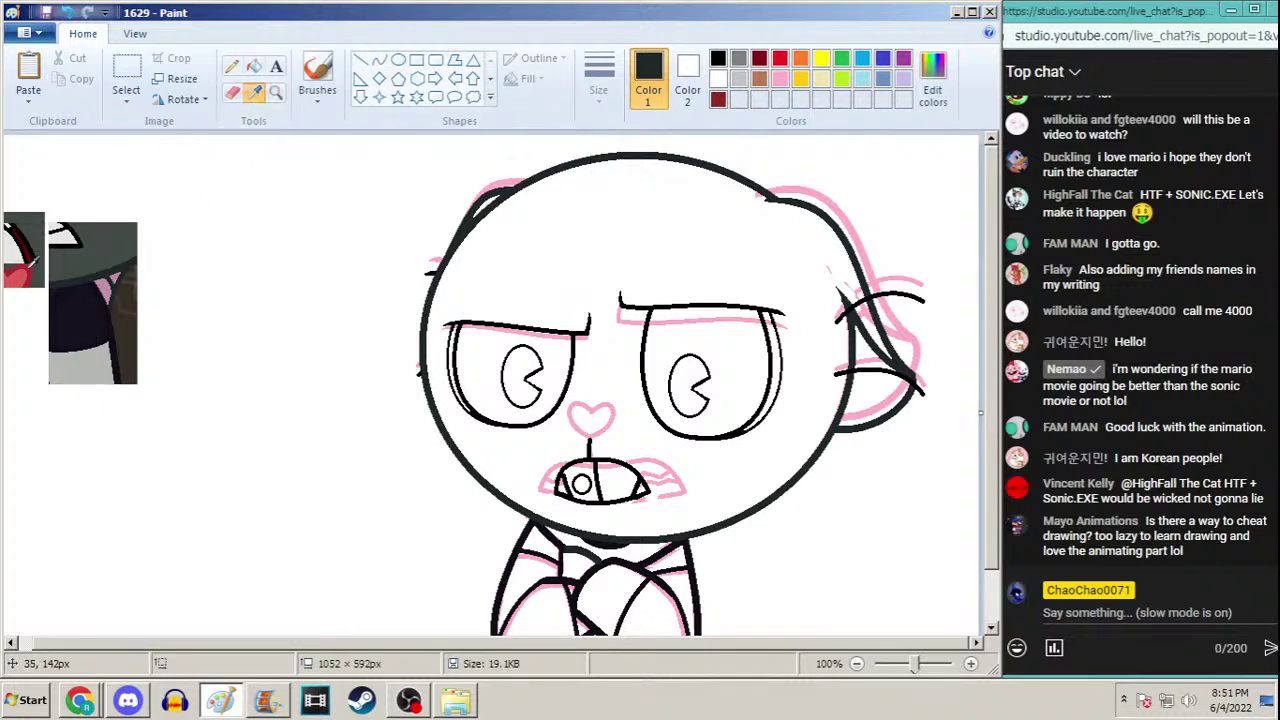
click(20, 265)
click(589, 428)
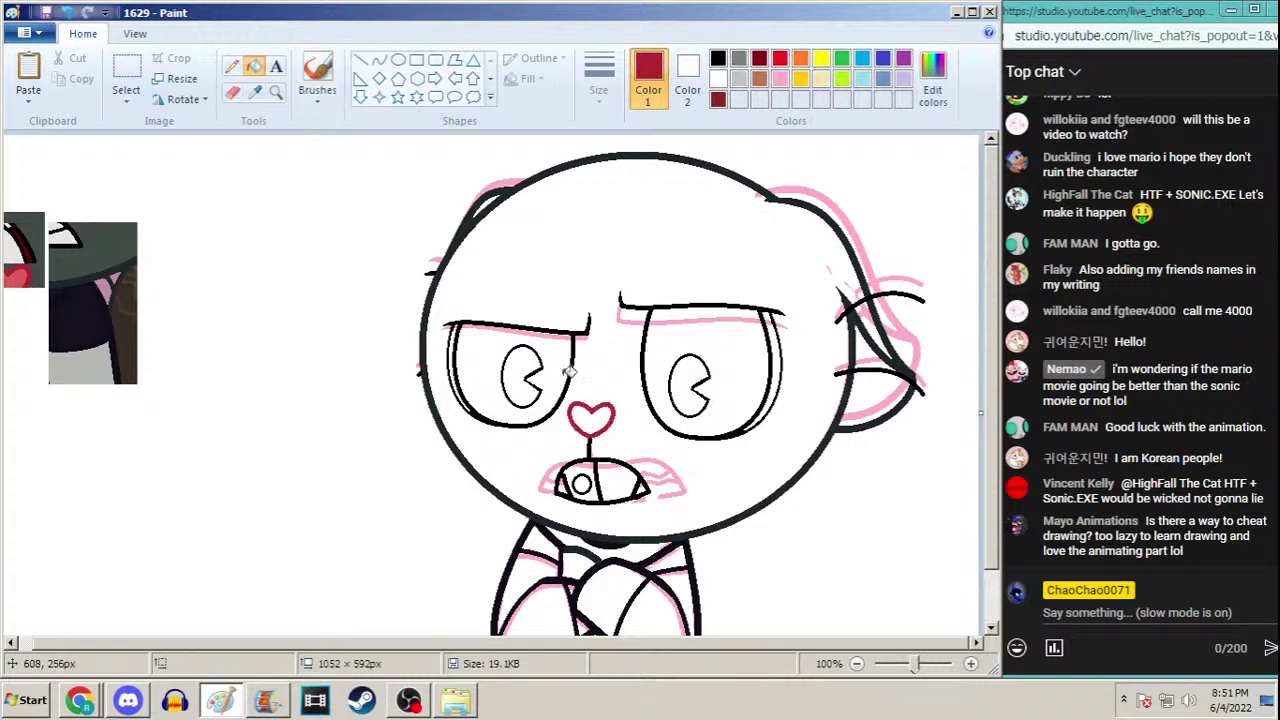
click(255, 92)
click(22, 262)
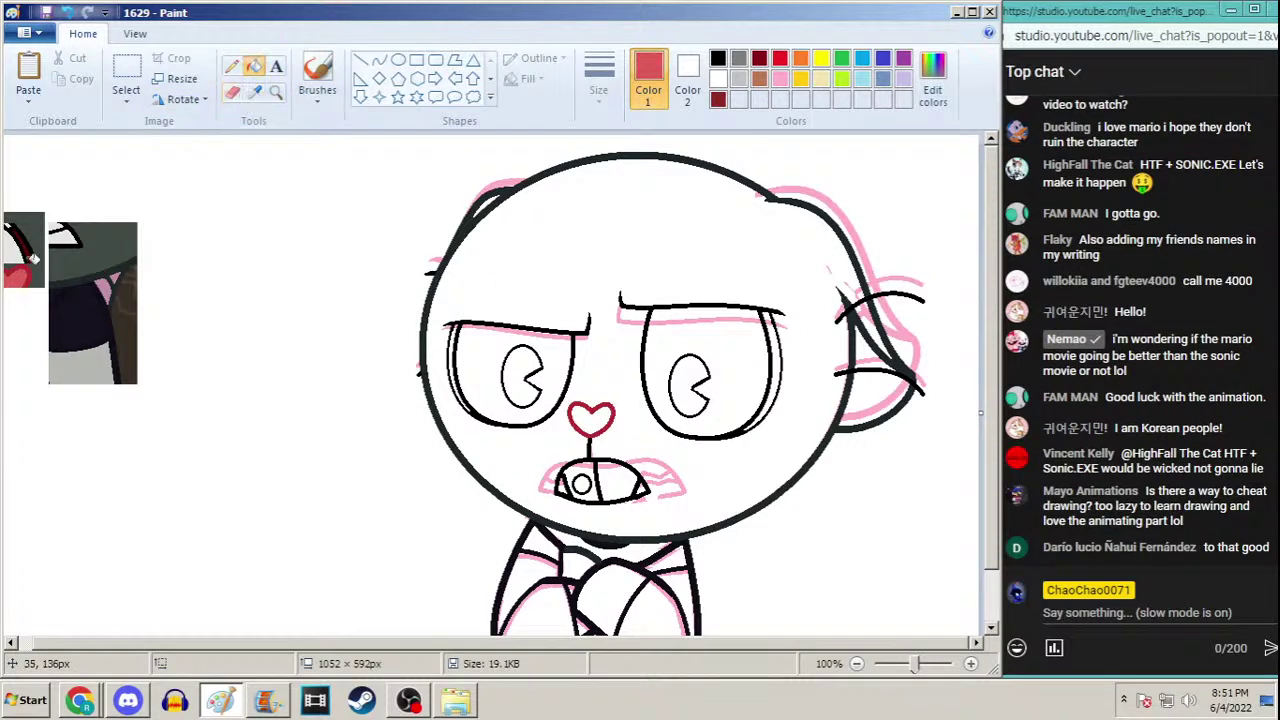
click(584, 420)
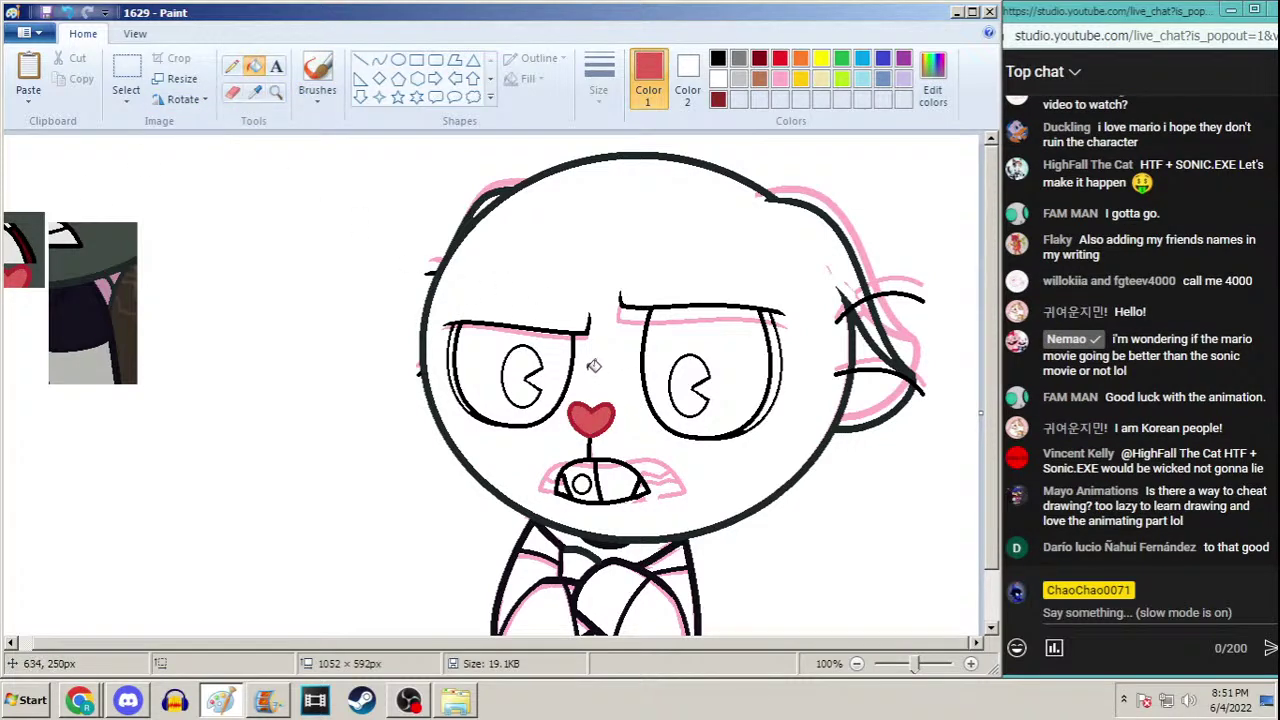
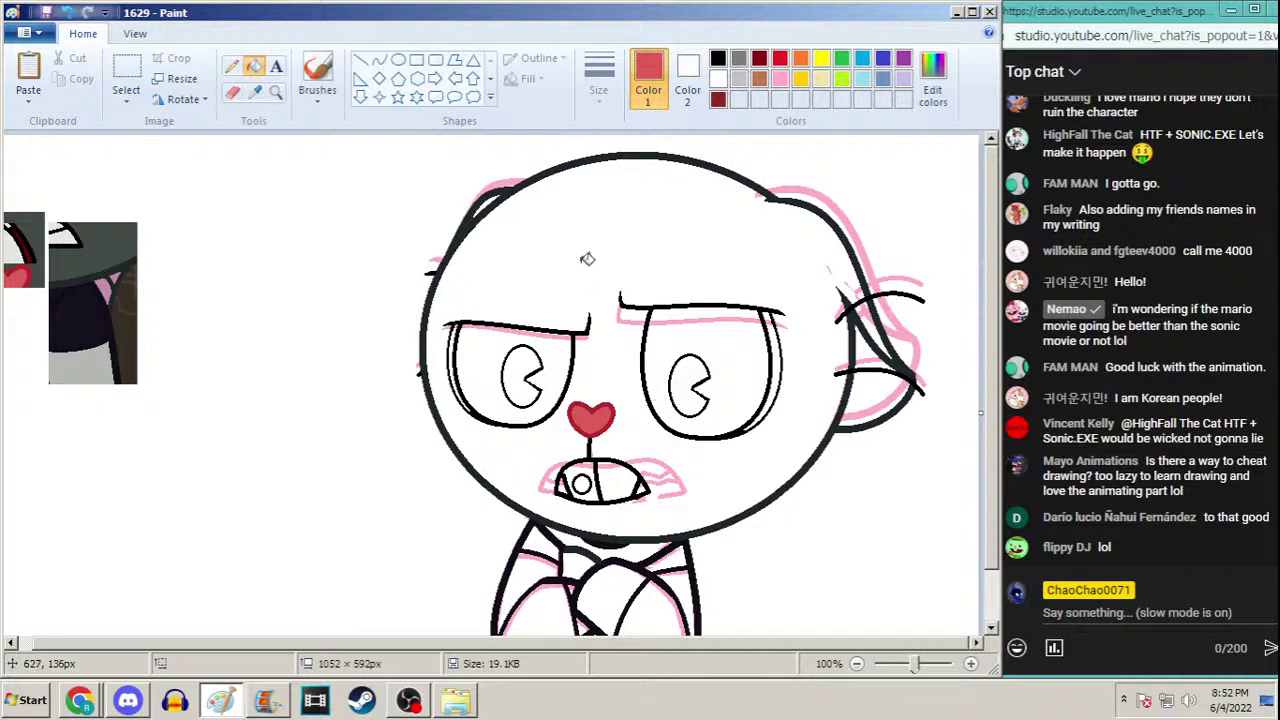
Pick the sketch's pink as Color 2 and the canvas white as Color 1
scroll(998, 197, down, 1)
scroll(998, 197, down, 1)
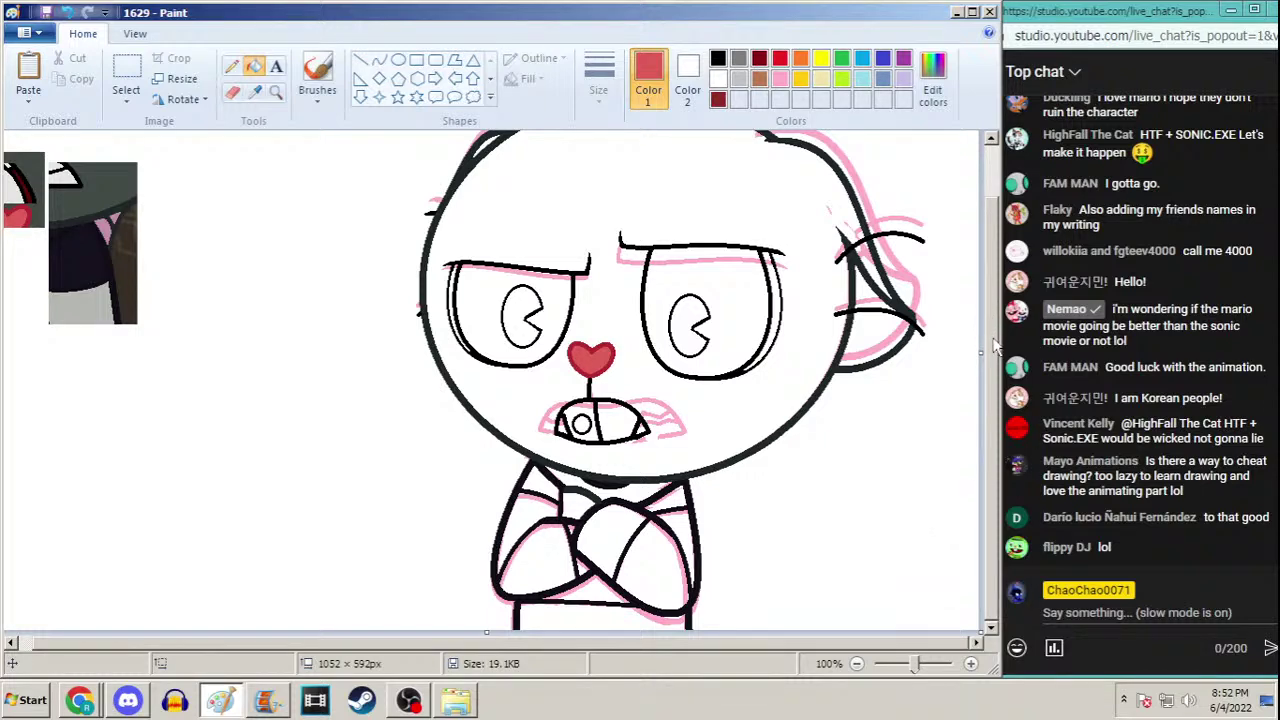
scroll(992, 305, up, 2)
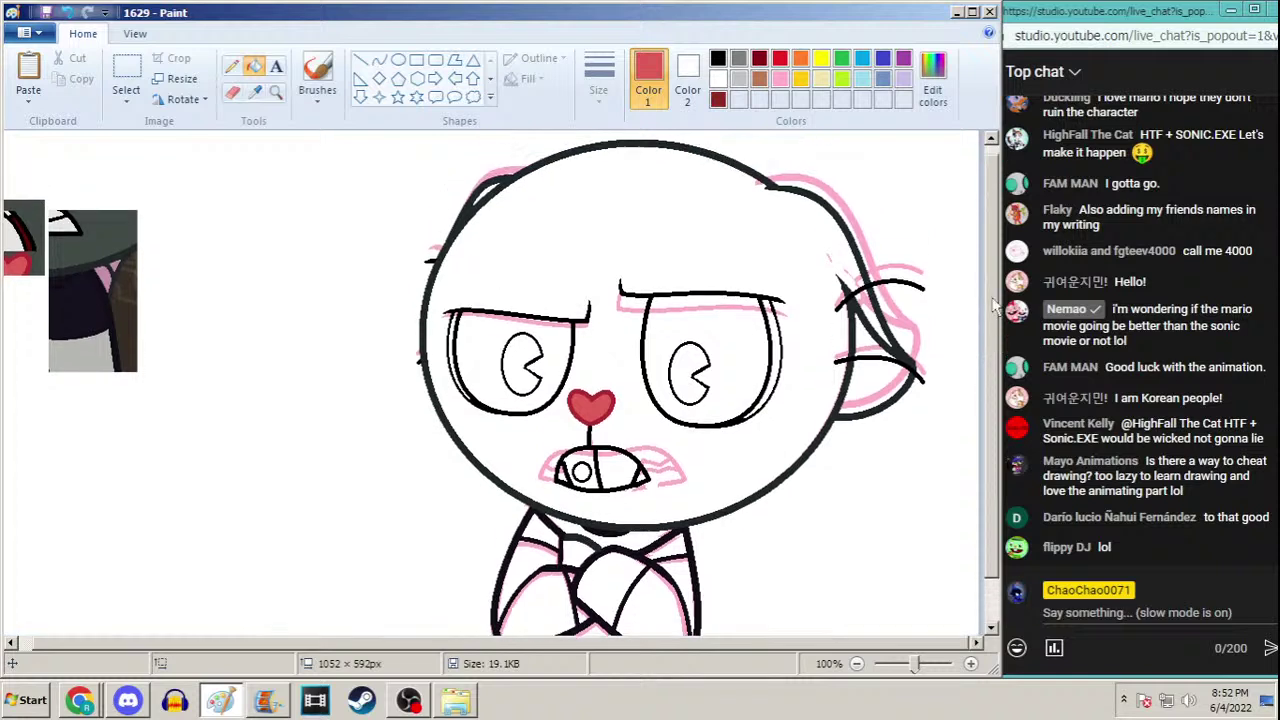
click(255, 91)
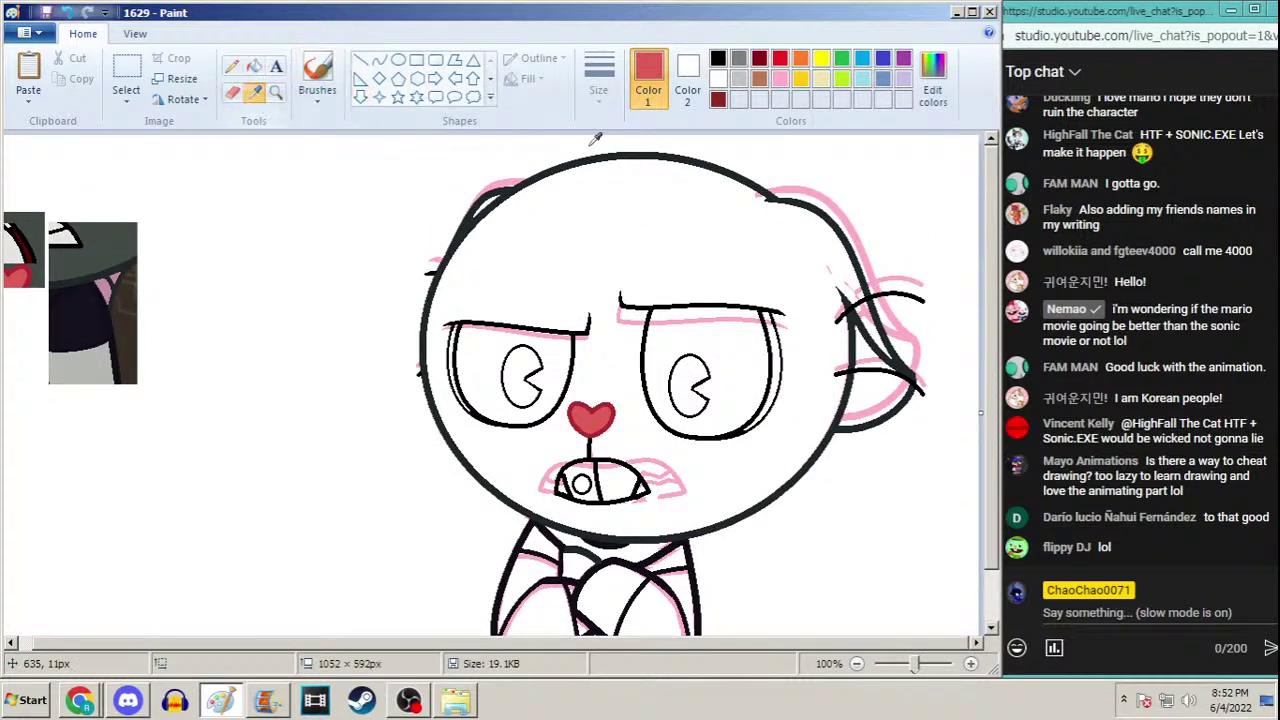
right_click(852, 232)
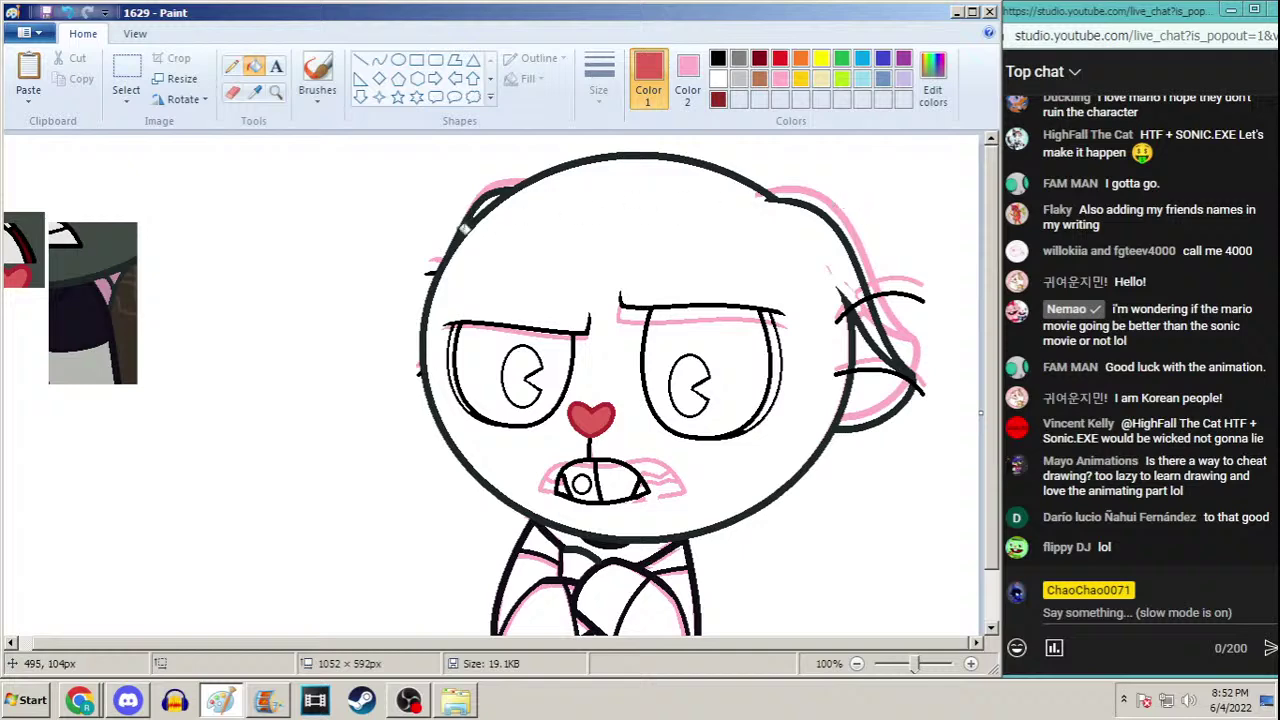
click(255, 91)
click(299, 182)
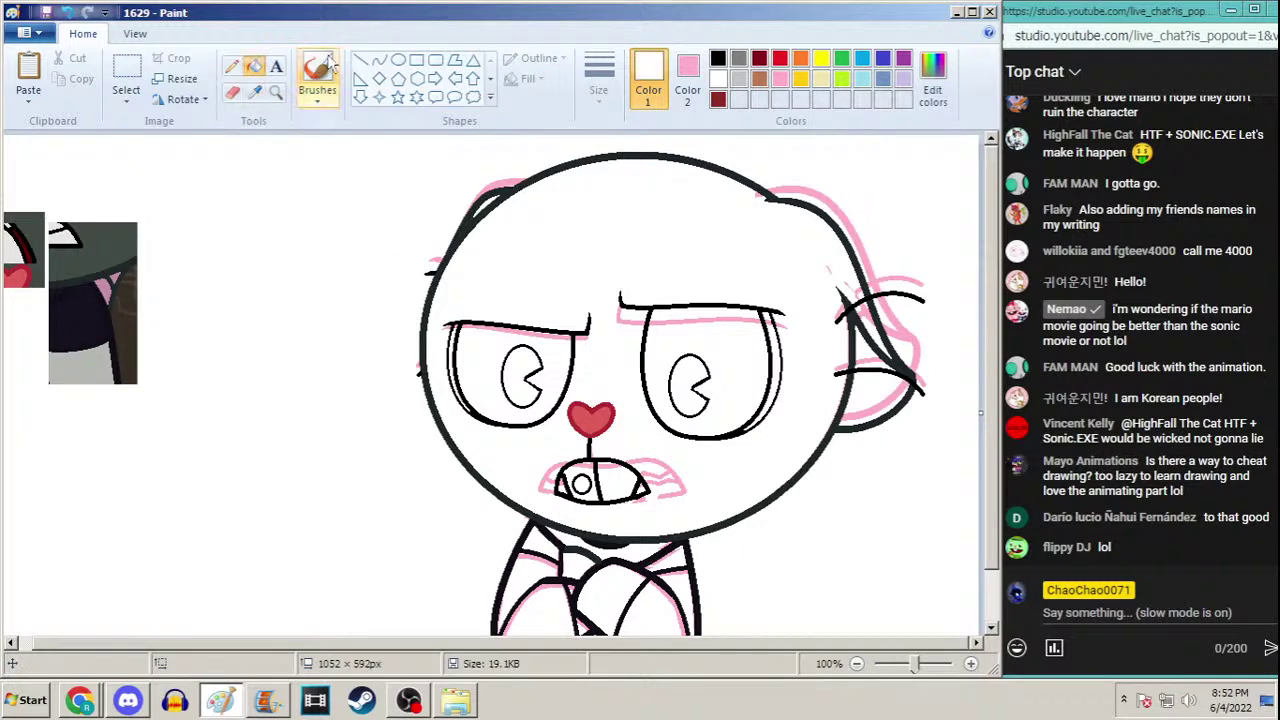
Select the whole picture
click(276, 91)
right_click(255, 162)
click(238, 179)
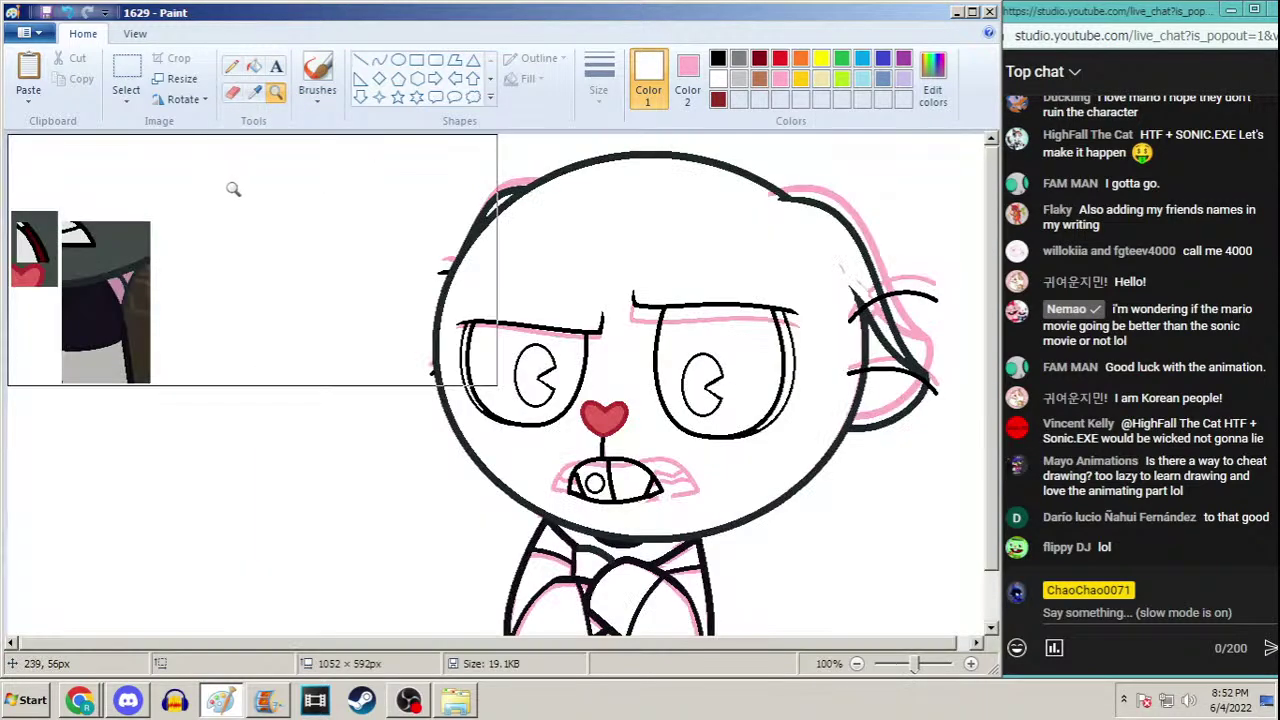
key(ctrl+a)
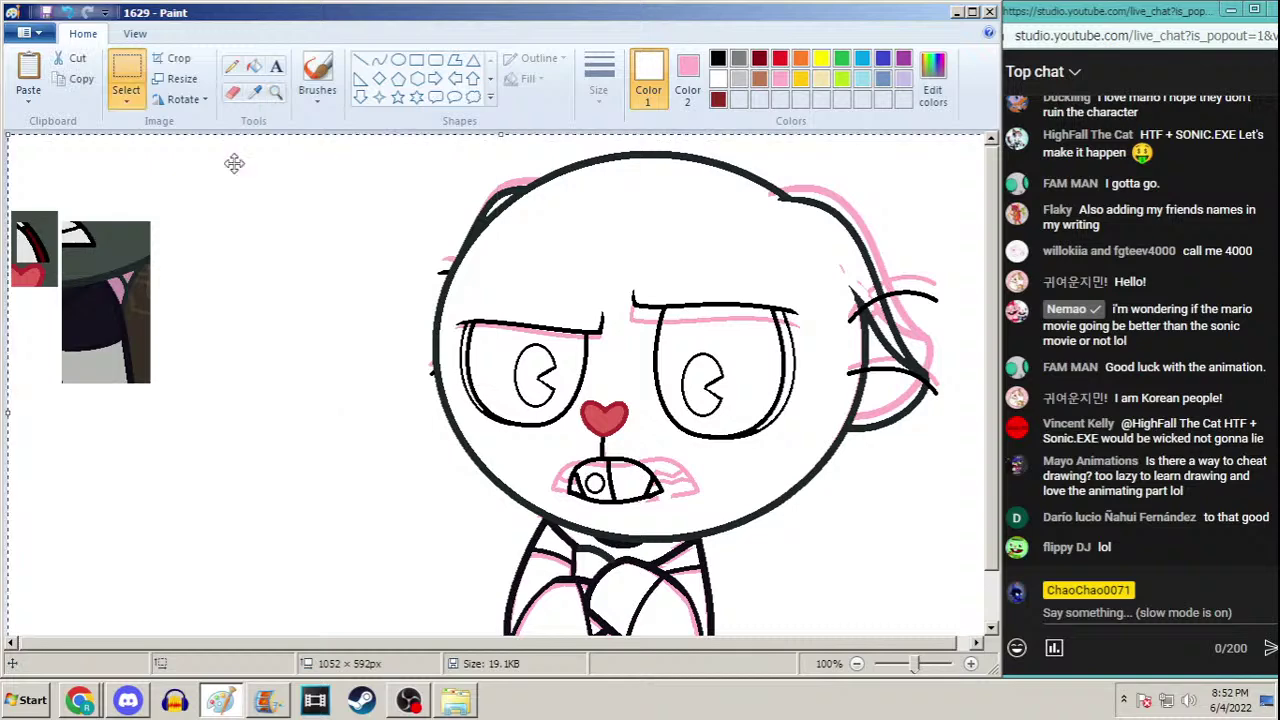
Draw an unfilled pink-outlined rectangle around the character and stretch it past the canvas's upper edge
click(417, 61)
drag(363, 163, 985, 632)
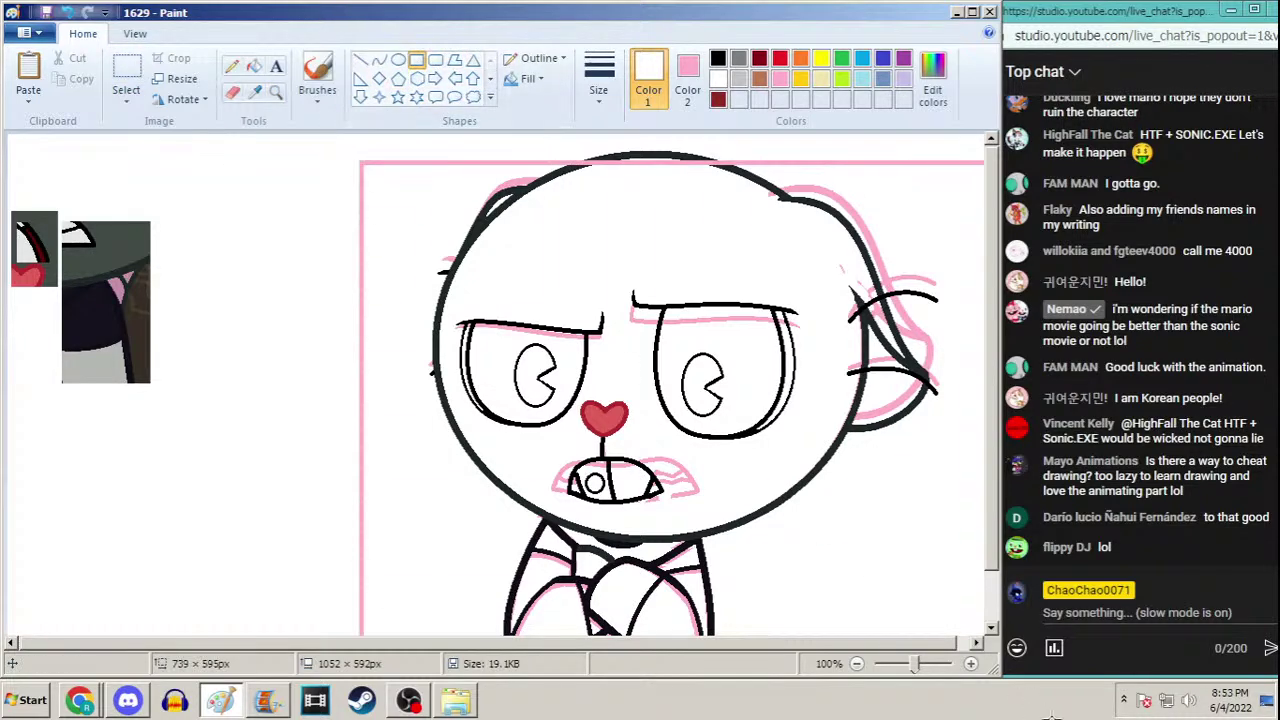
drag(363, 163, 298, 124)
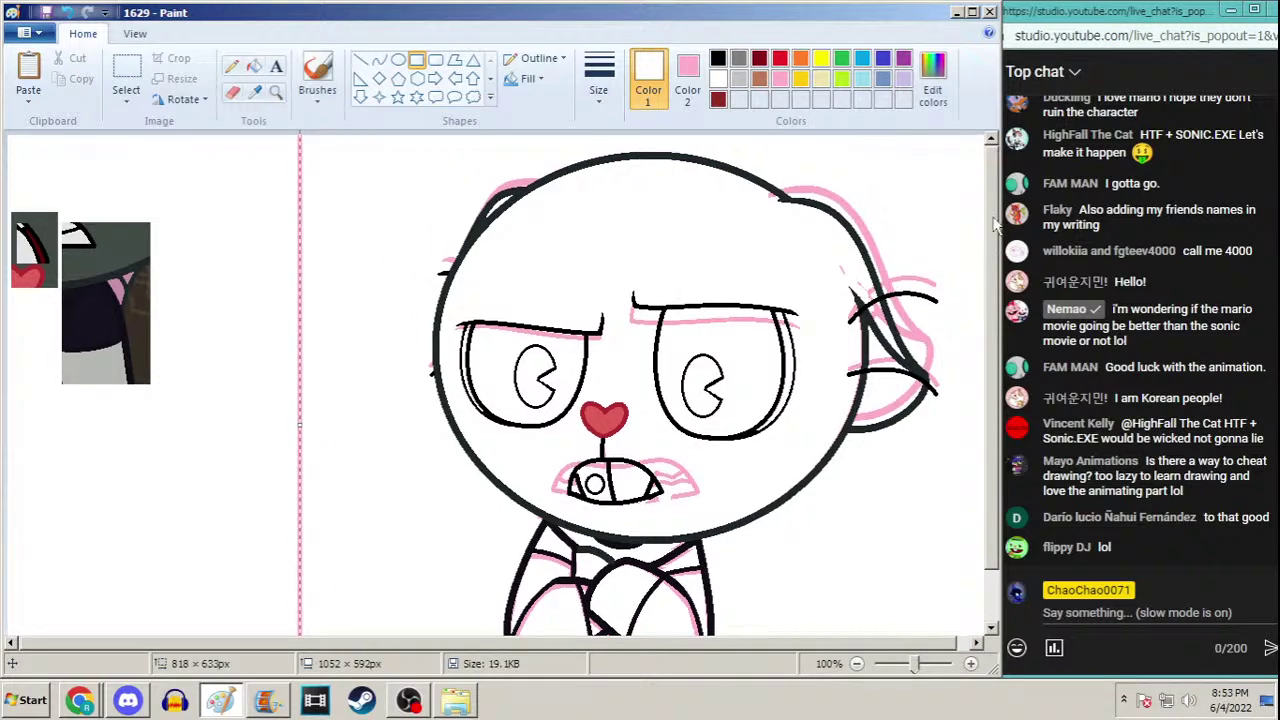
Clear the pink sketch lines by covering the character with a solid white rectangle and placing the copied picture transparently over it
click(126, 75)
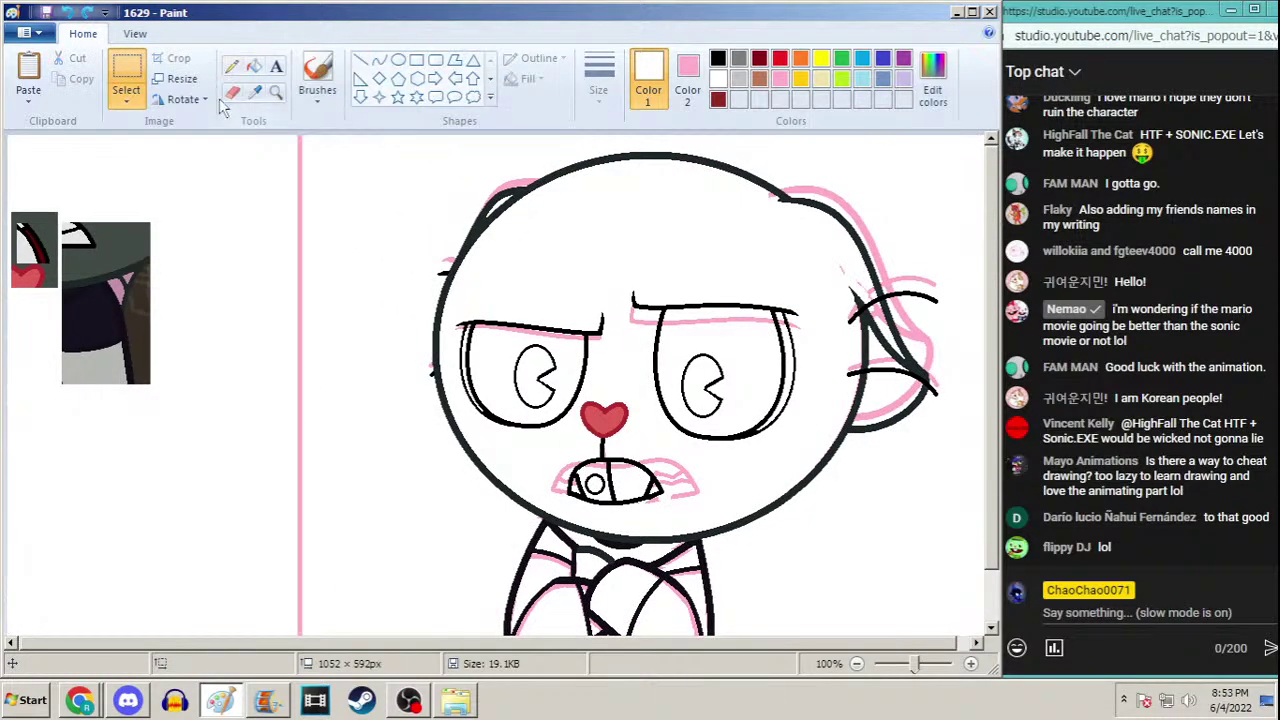
scroll(270, 100, down, 1)
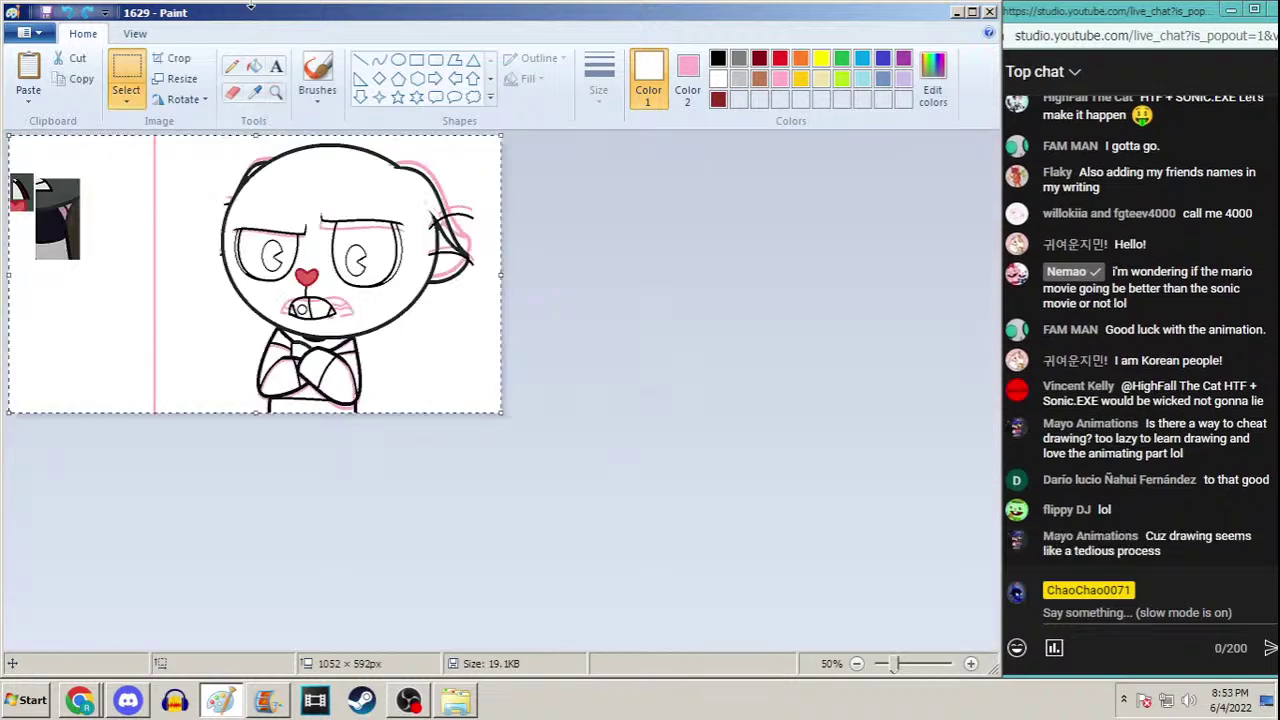
click(416, 60)
drag(149, 261, 597, 480)
drag(149, 261, 129, 72)
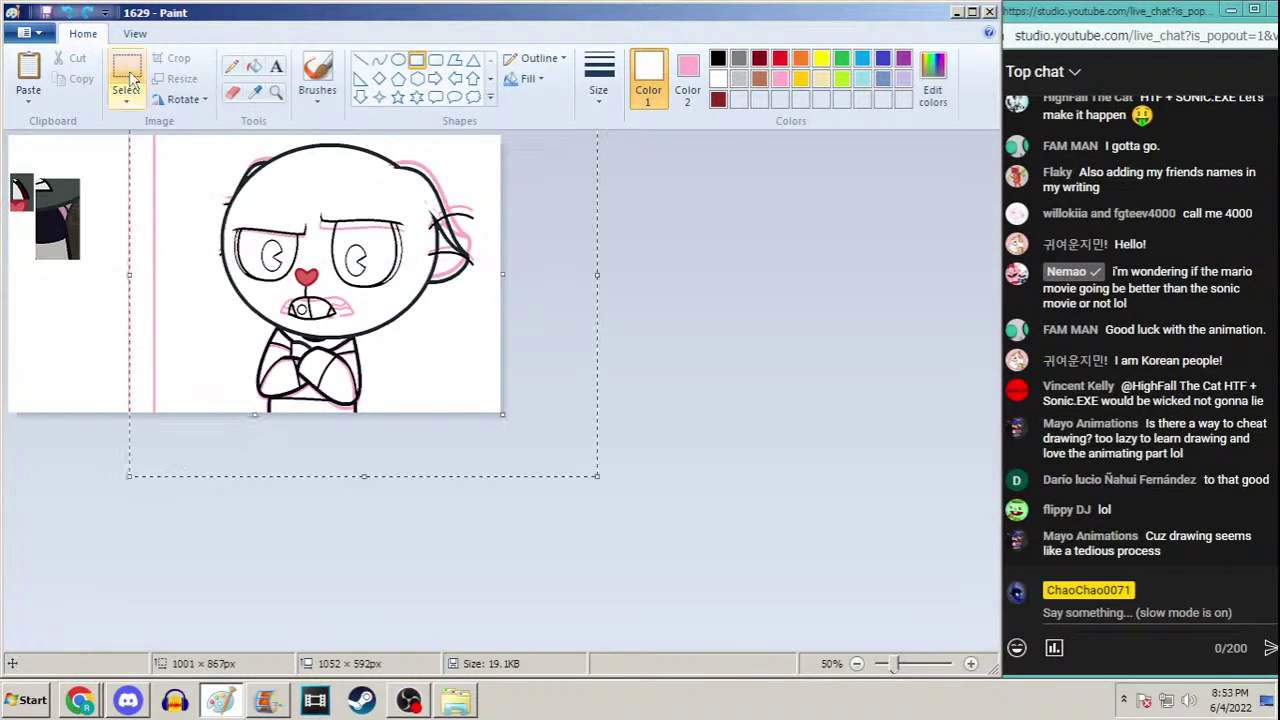
click(525, 78)
click(536, 126)
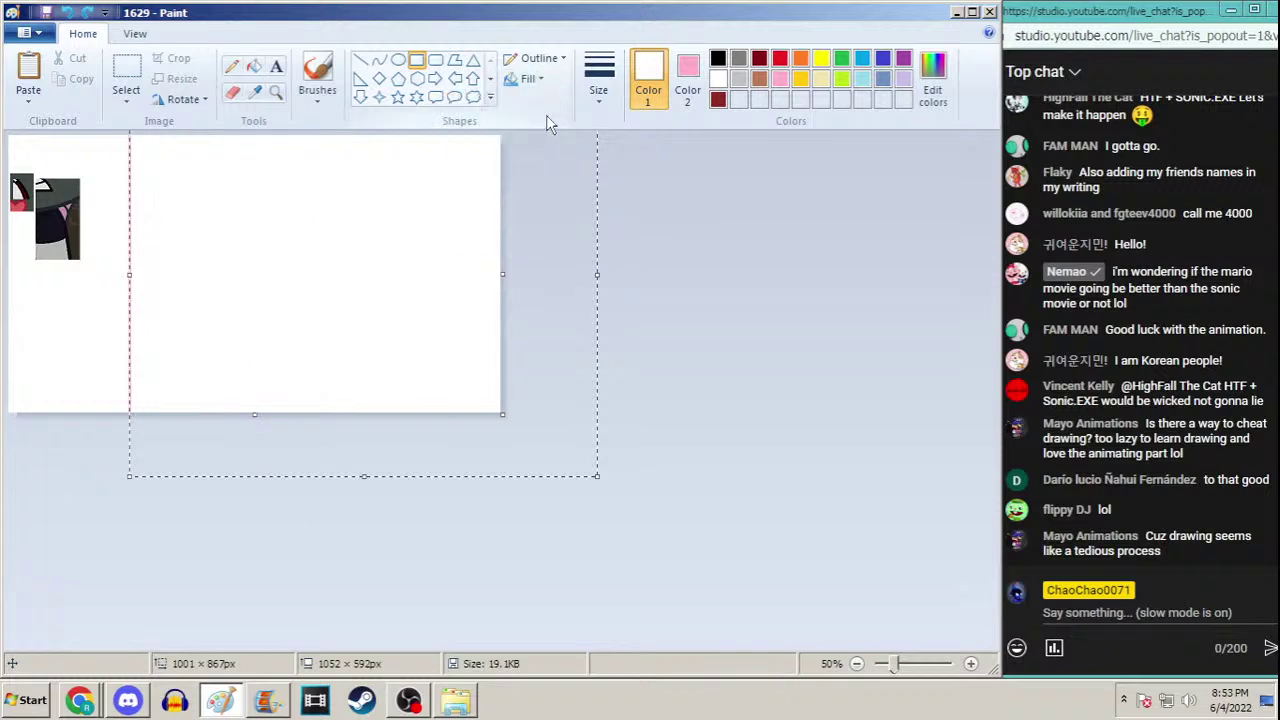
key(ctrl+z)
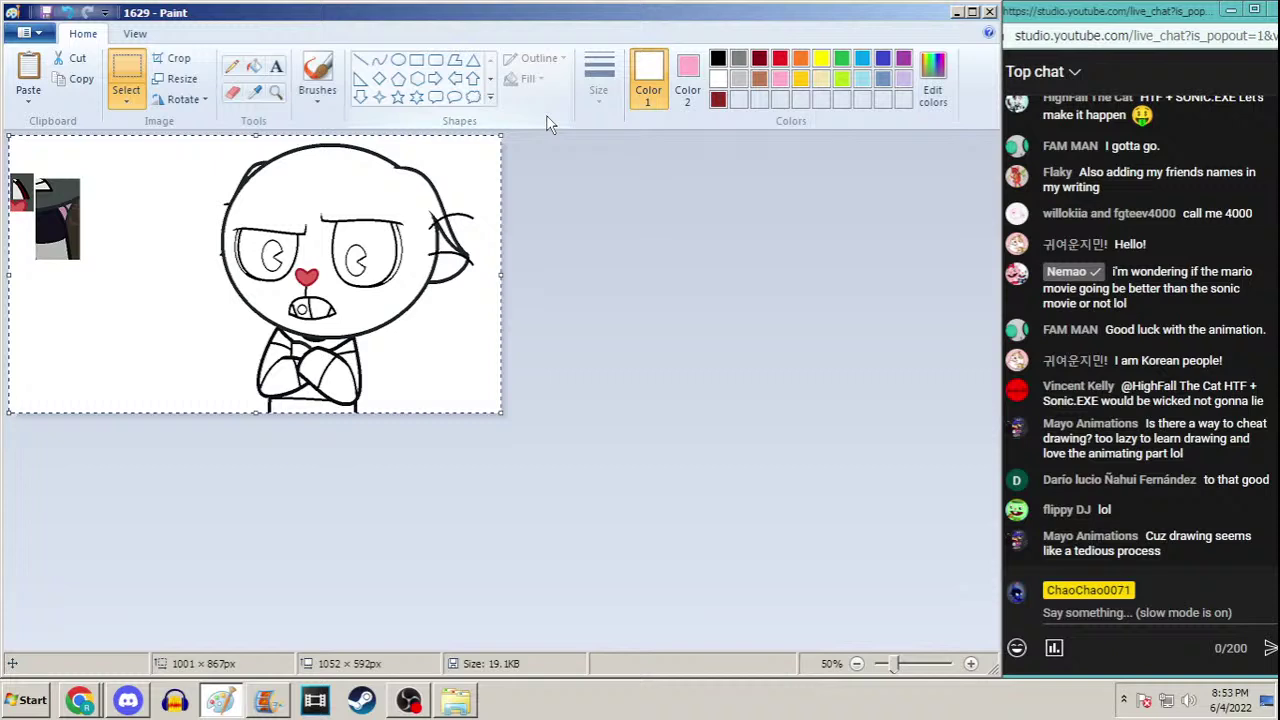
Check the cleaned line art up close, and pick the canvas white as Color 2
click(276, 91)
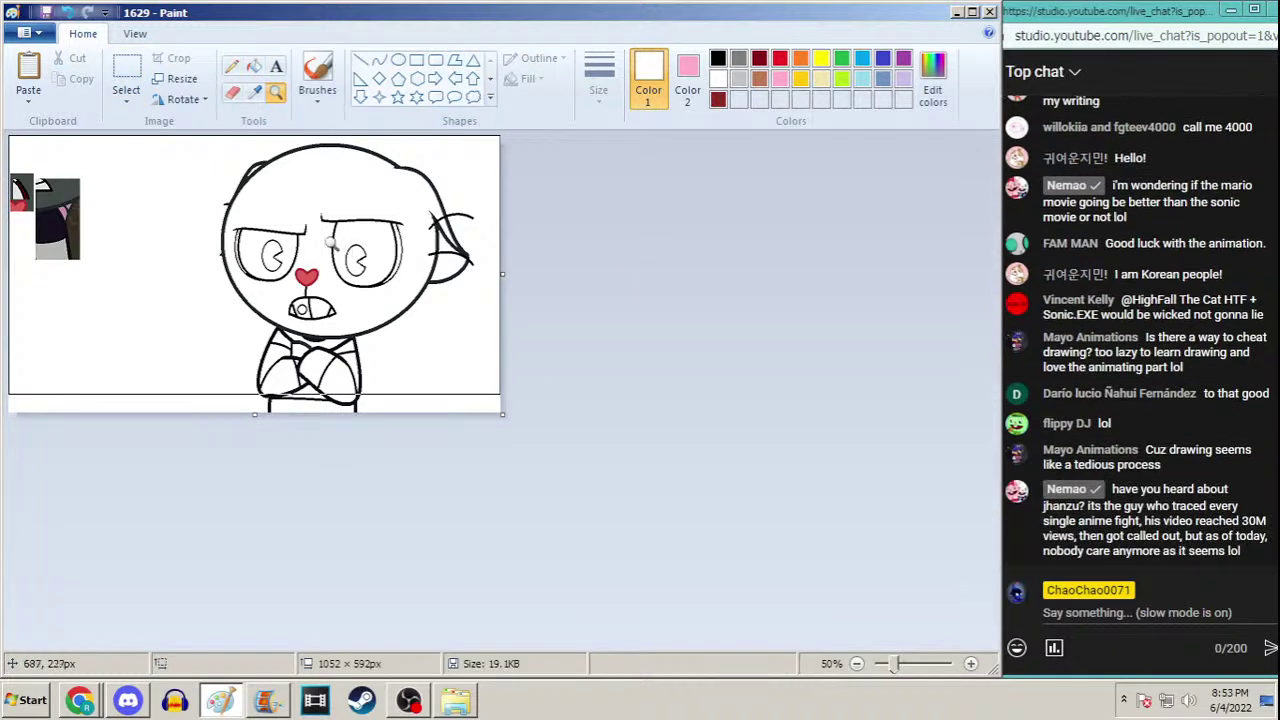
click(300, 224)
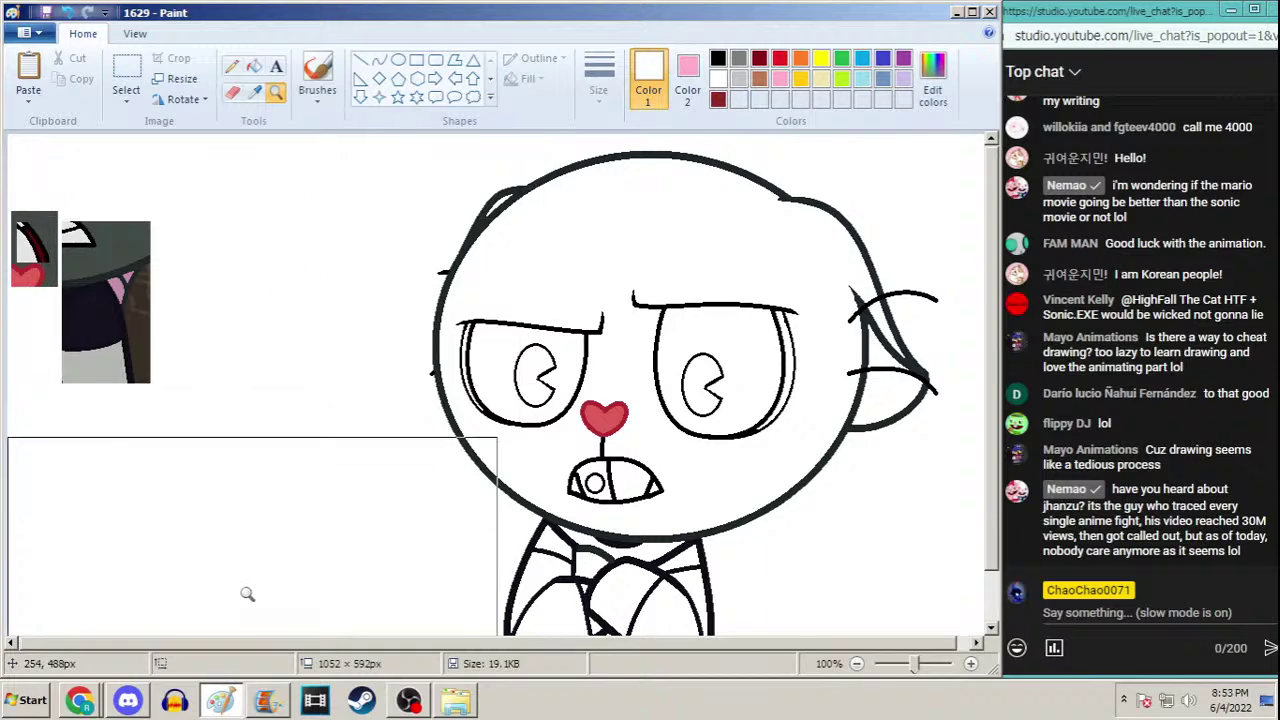
right_click(256, 177)
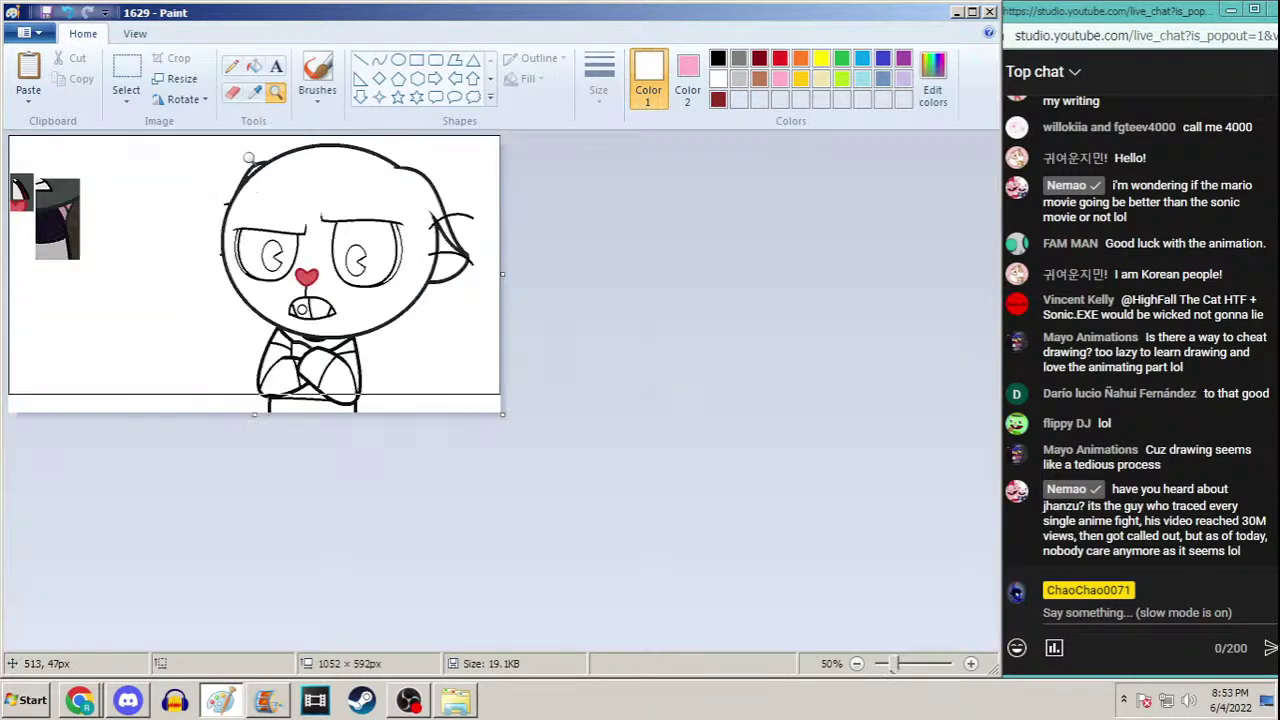
click(256, 93)
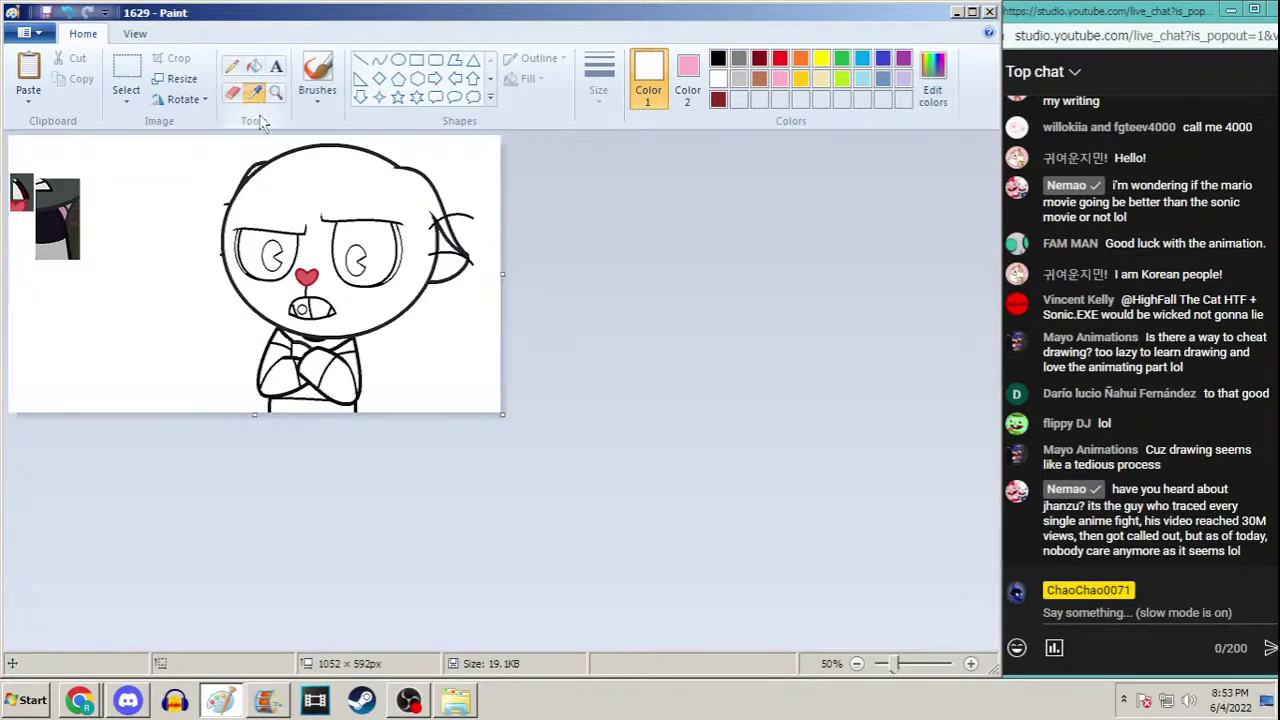
right_click(300, 163)
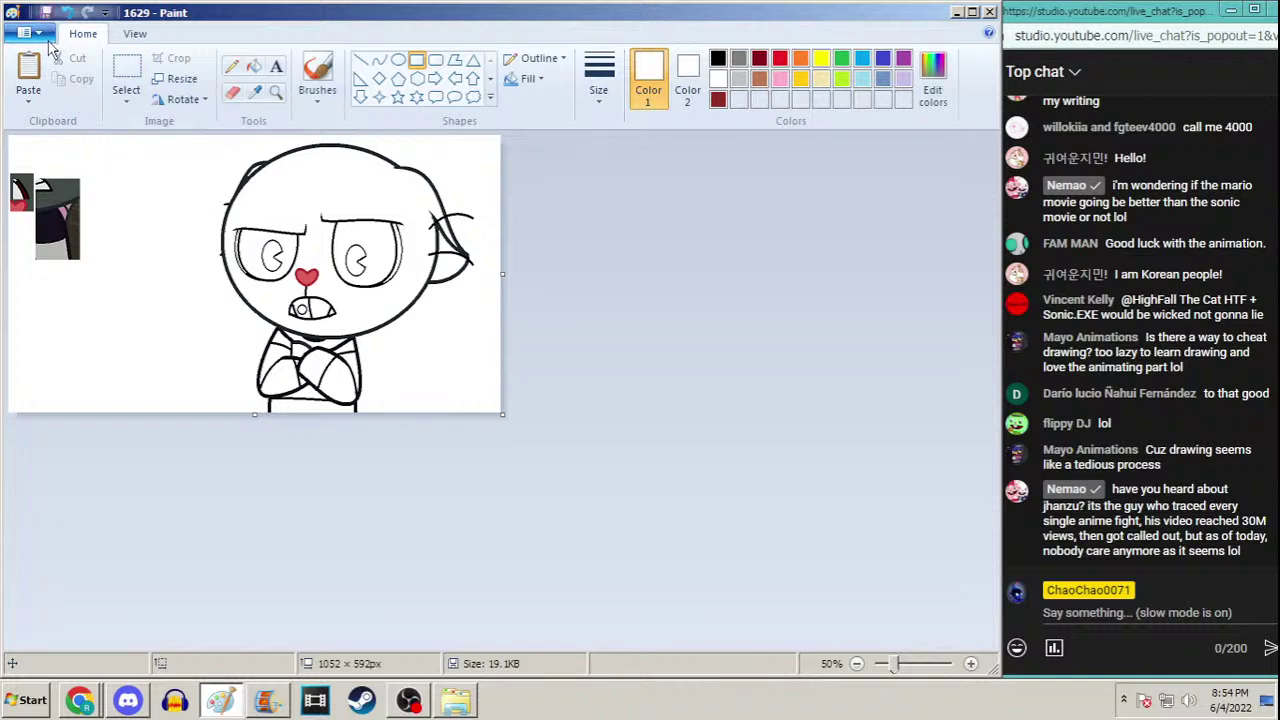
key(F12)
drag(1020, 178, 1018, 545)
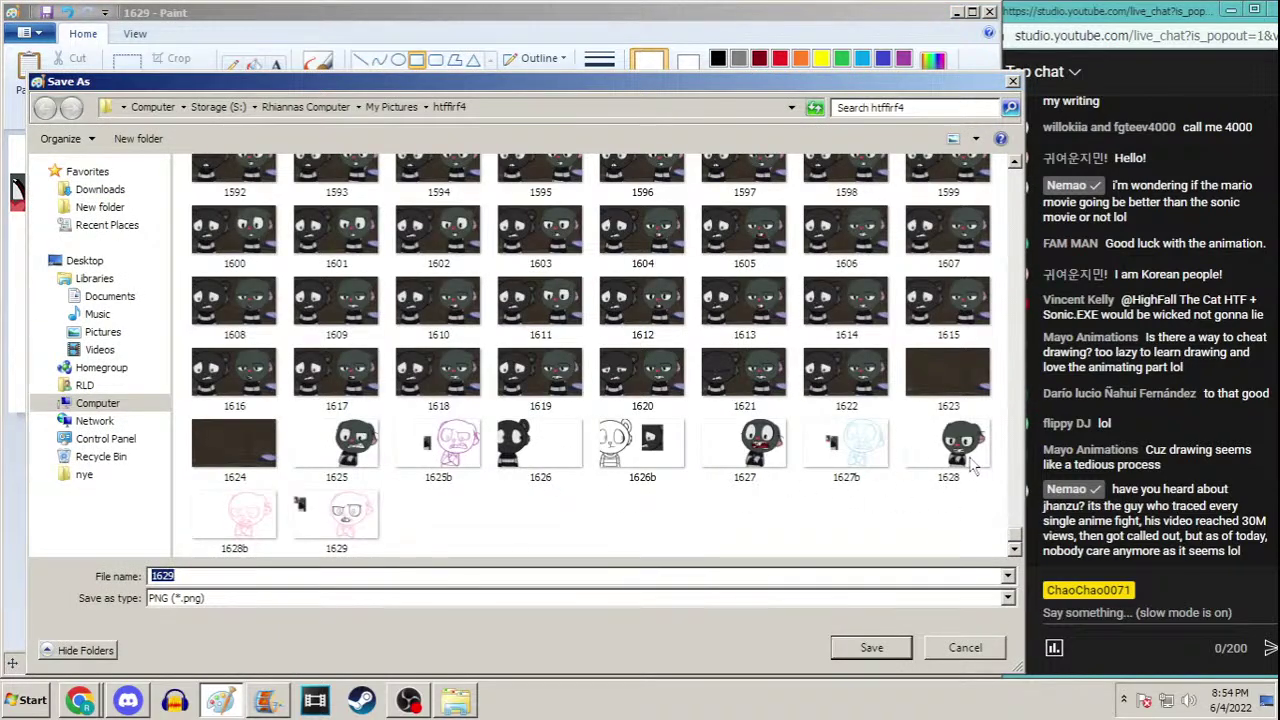
click(770, 453)
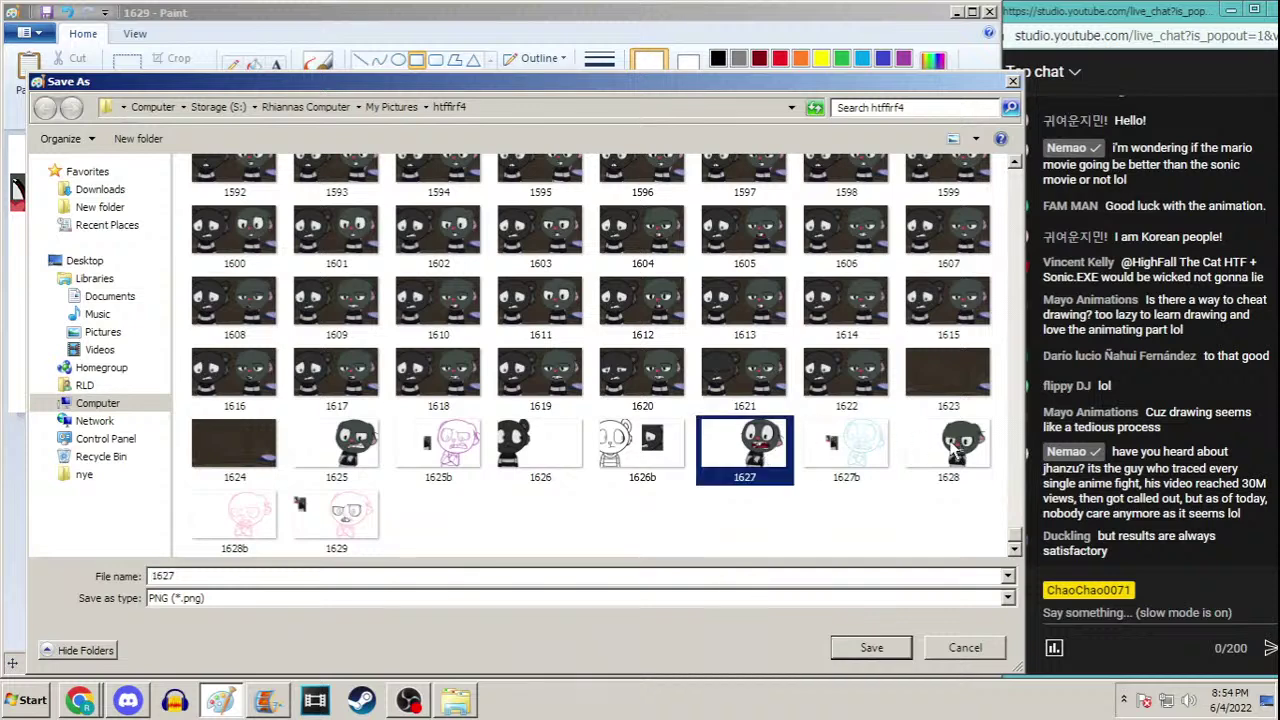
click(965, 648)
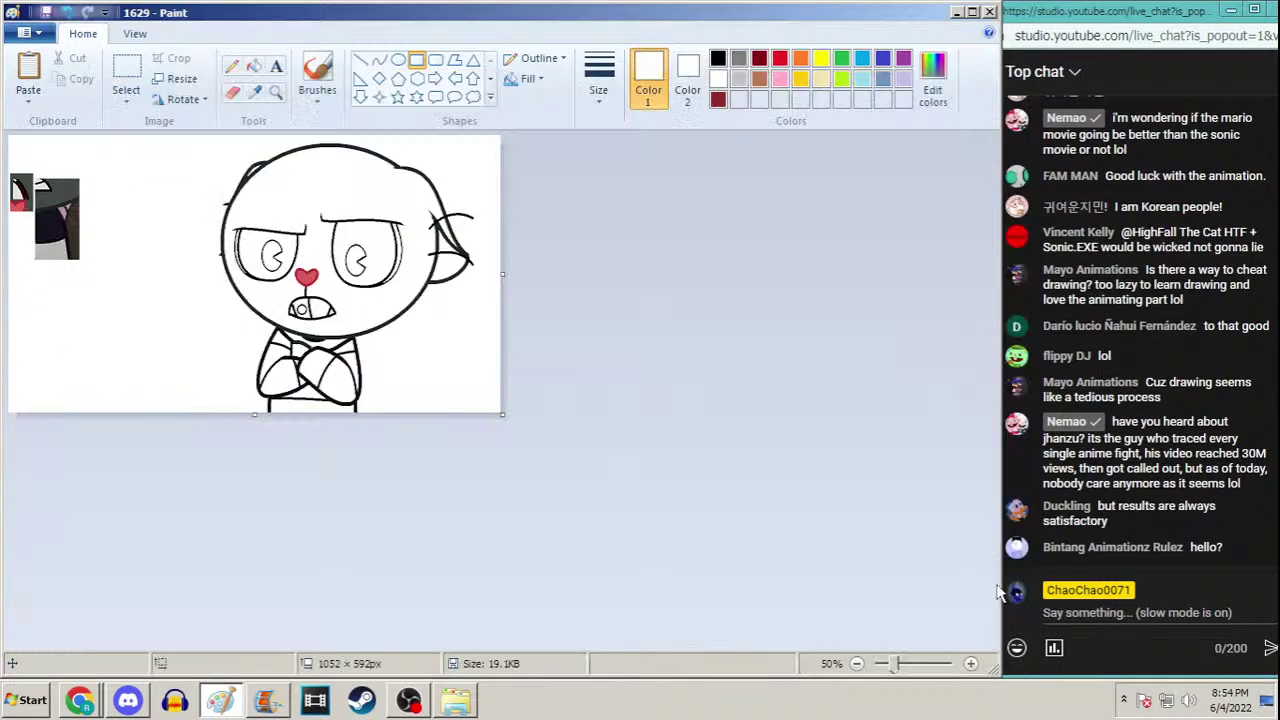
Pick the head outline's dark grey and pencil a short line inside the pointed ear beside the head
click(276, 91)
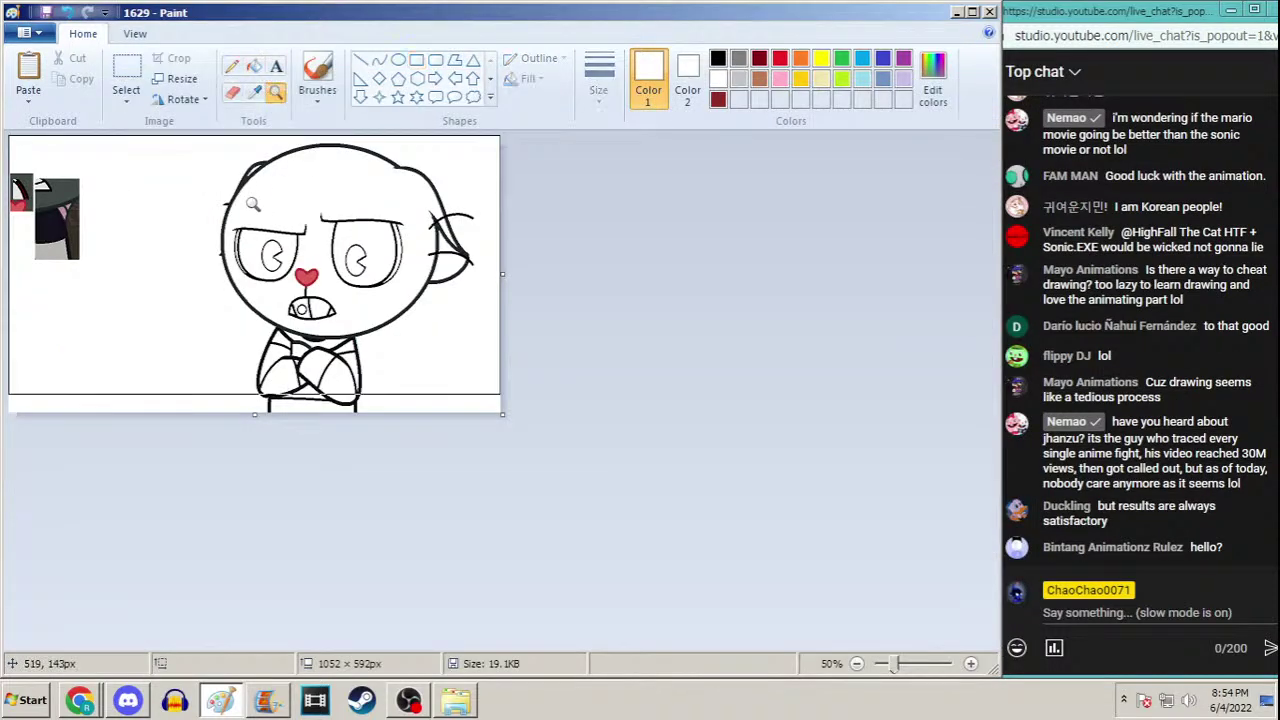
click(256, 205)
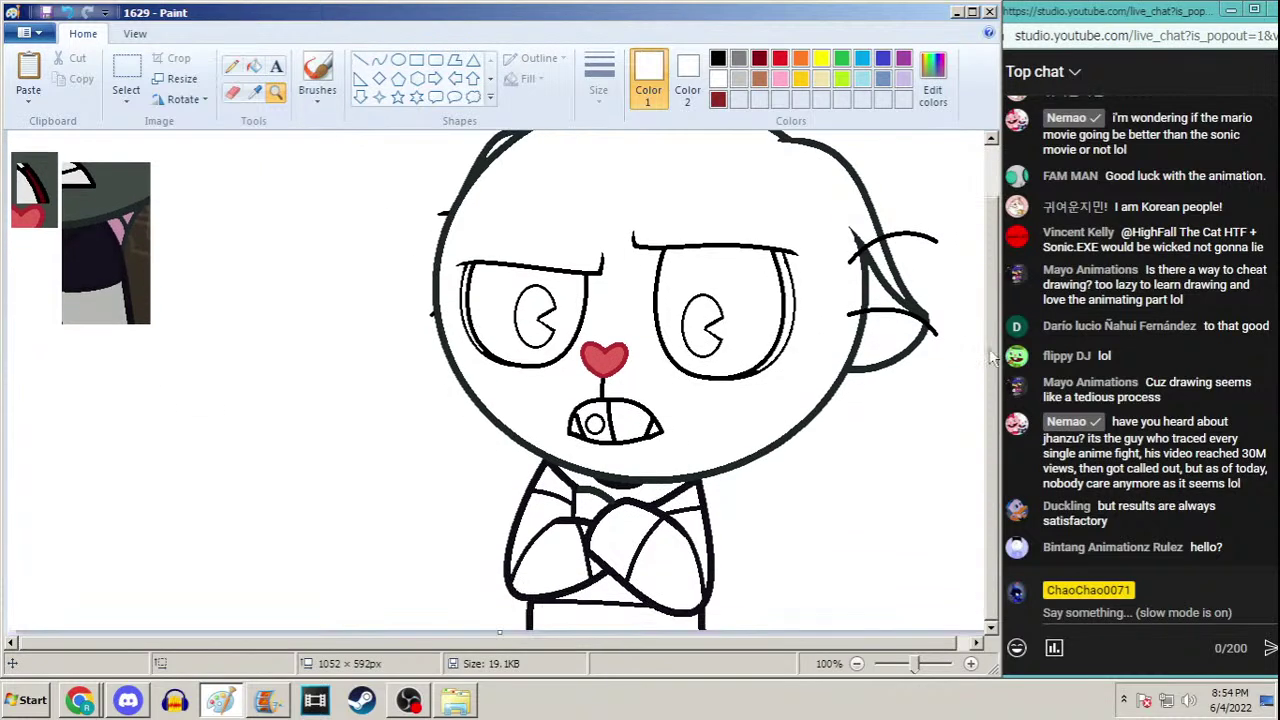
scroll(990, 355, down, 1)
scroll(990, 378, up, 1)
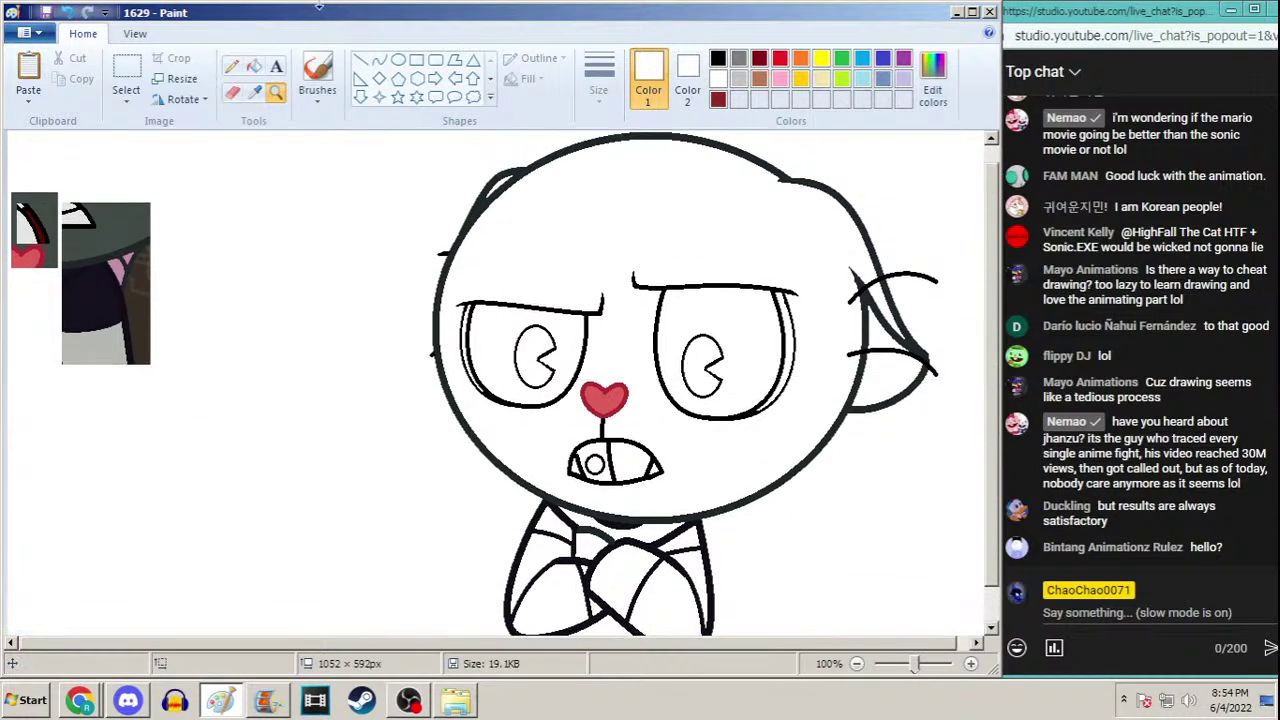
click(258, 92)
click(500, 172)
click(231, 66)
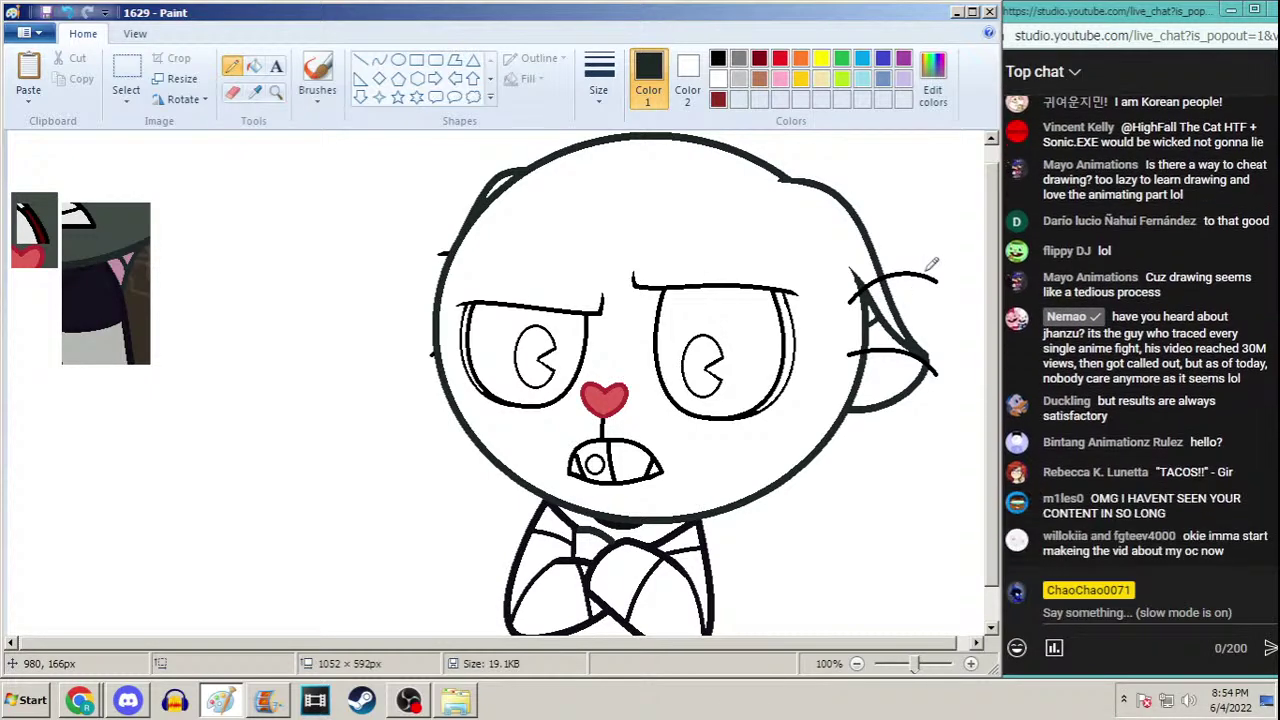
key(F12)
scroll(850, 200, down, 20)
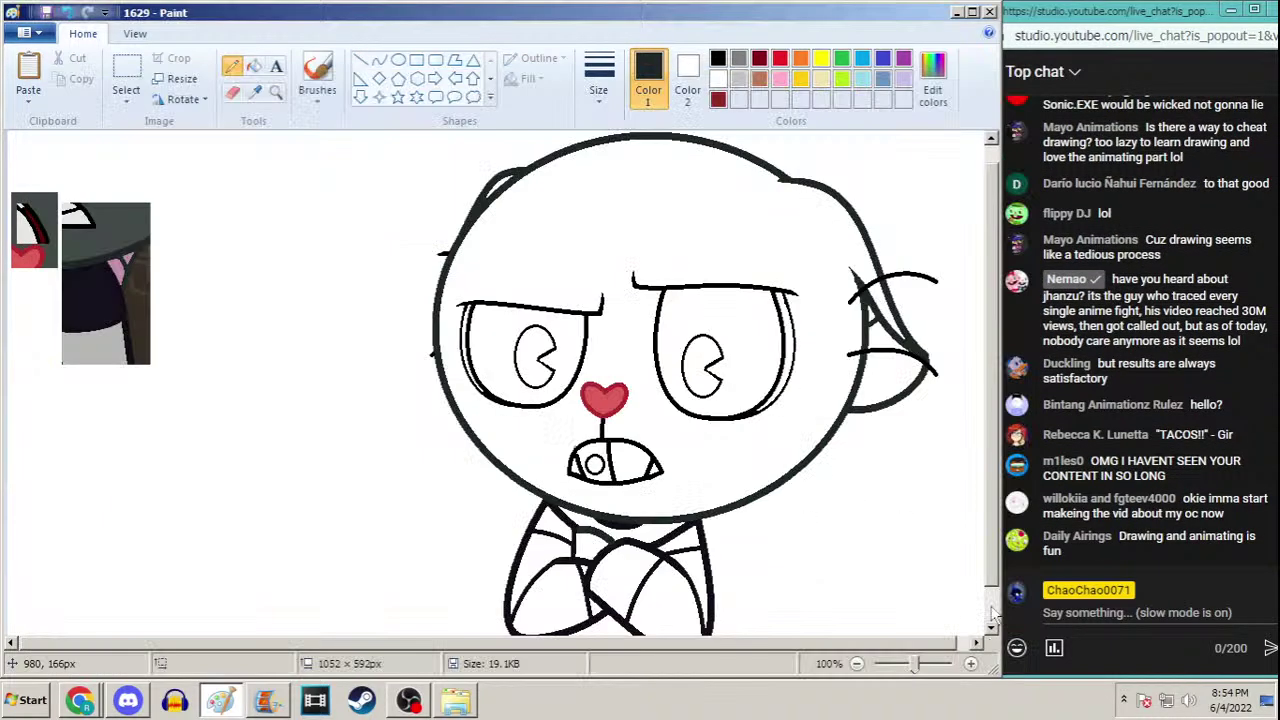
click(992, 647)
Save the line art as 1629b, and return to working in the file 1629
key(F12)
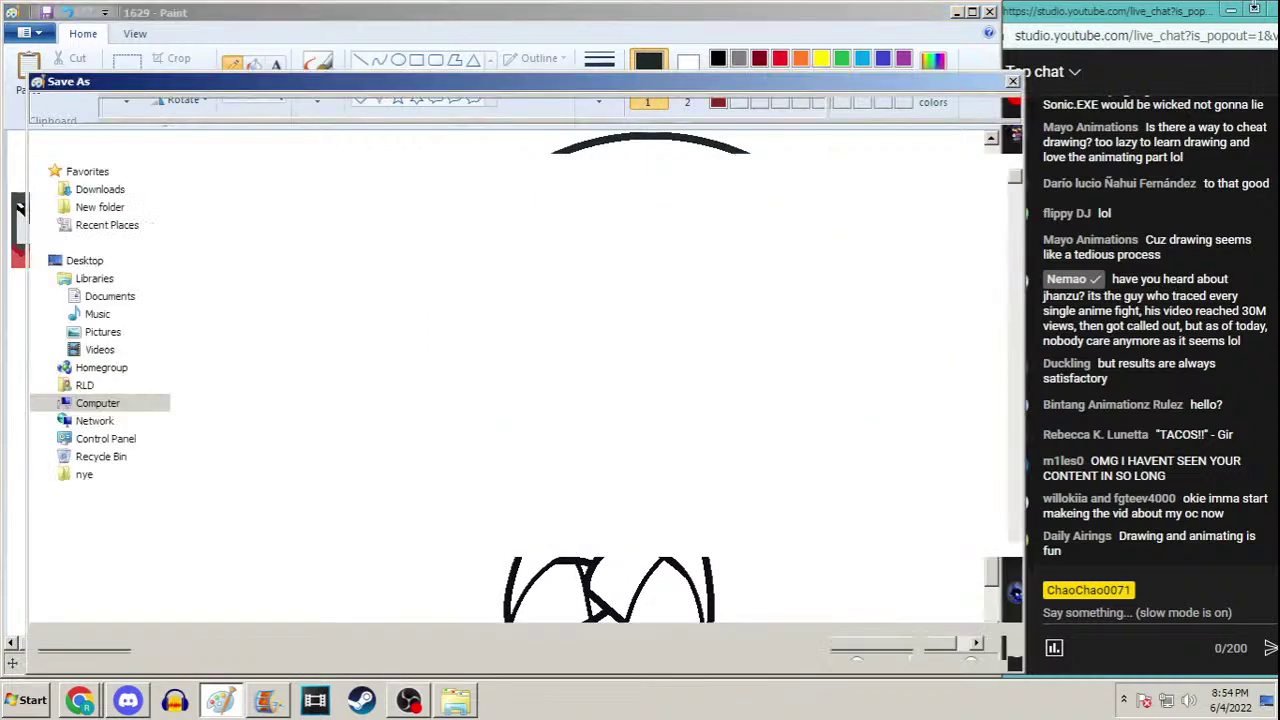
text(1629b)
key(Return)
key(Return)
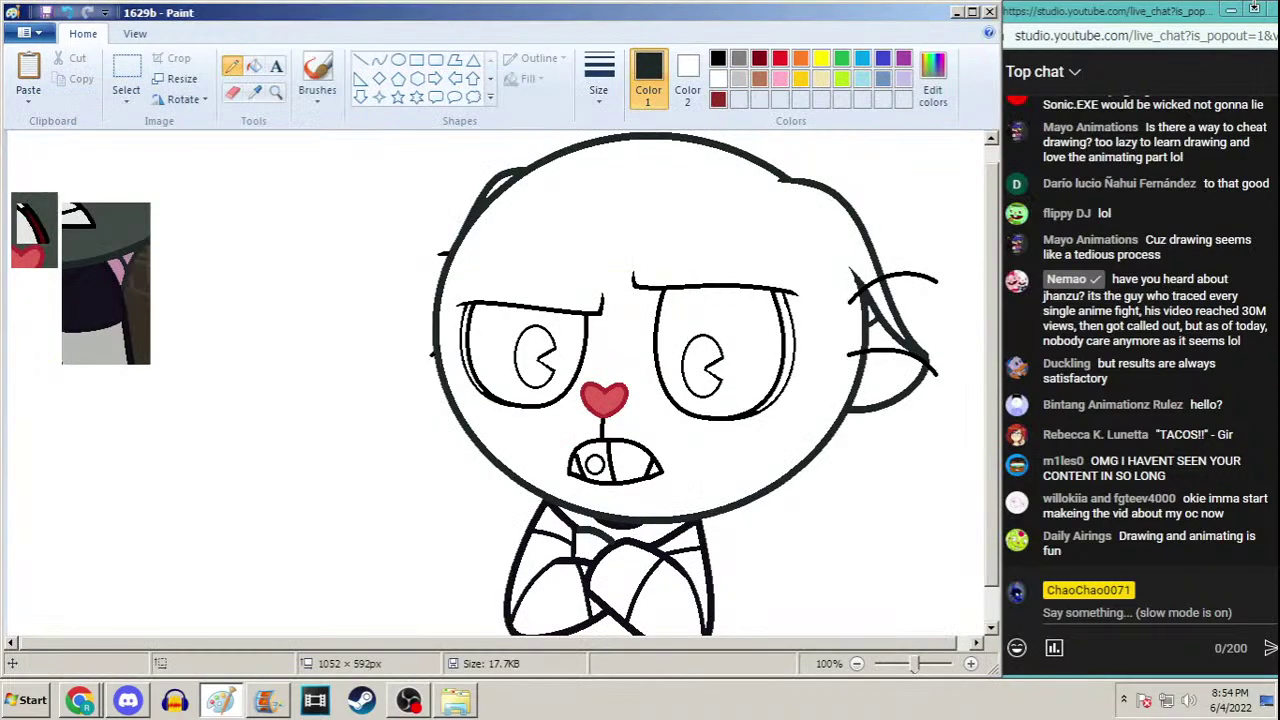
key(ctrl+o)
text(1629)
key(Return)
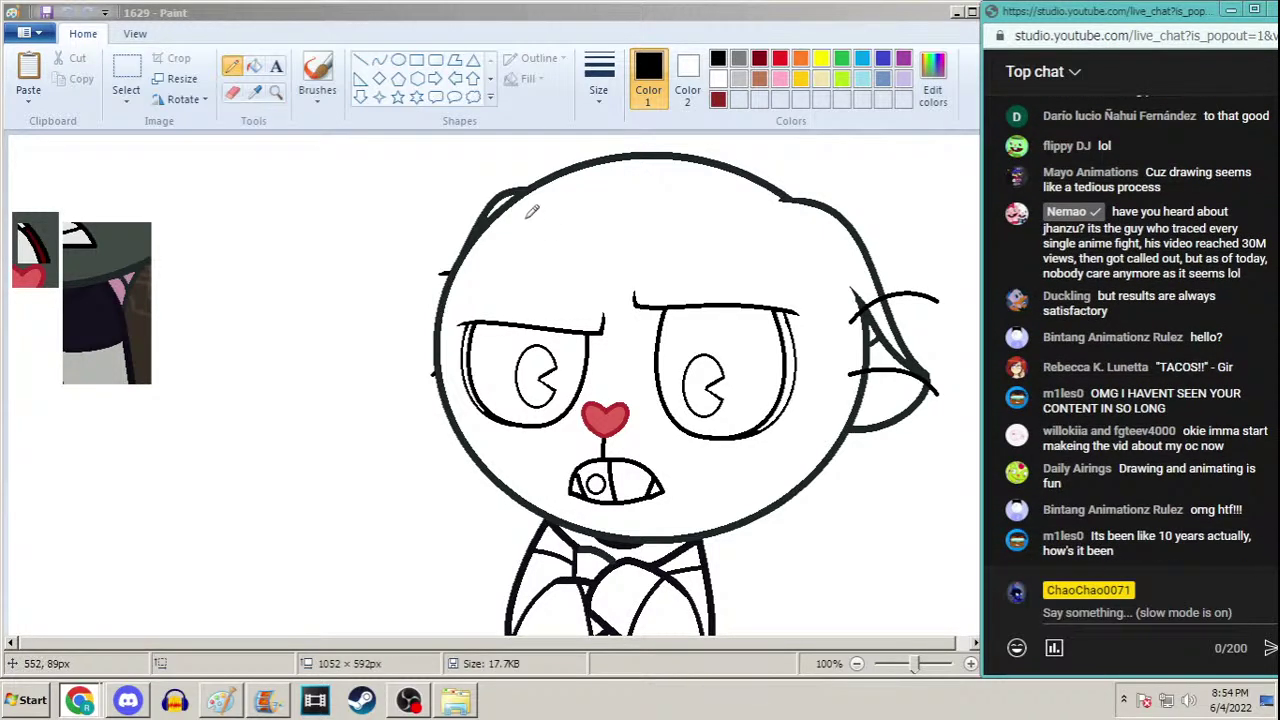
Fill both inner areas of the pointed ear with the pink picked from the reference image
click(254, 92)
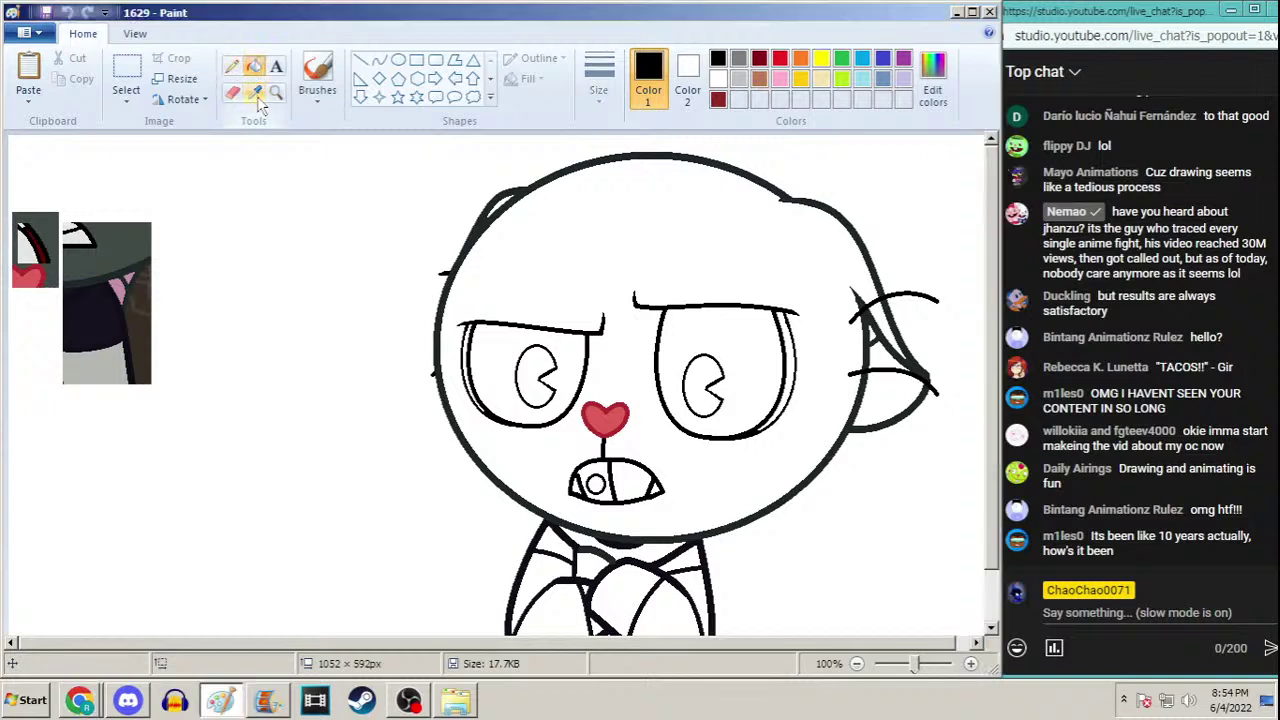
click(120, 288)
click(886, 365)
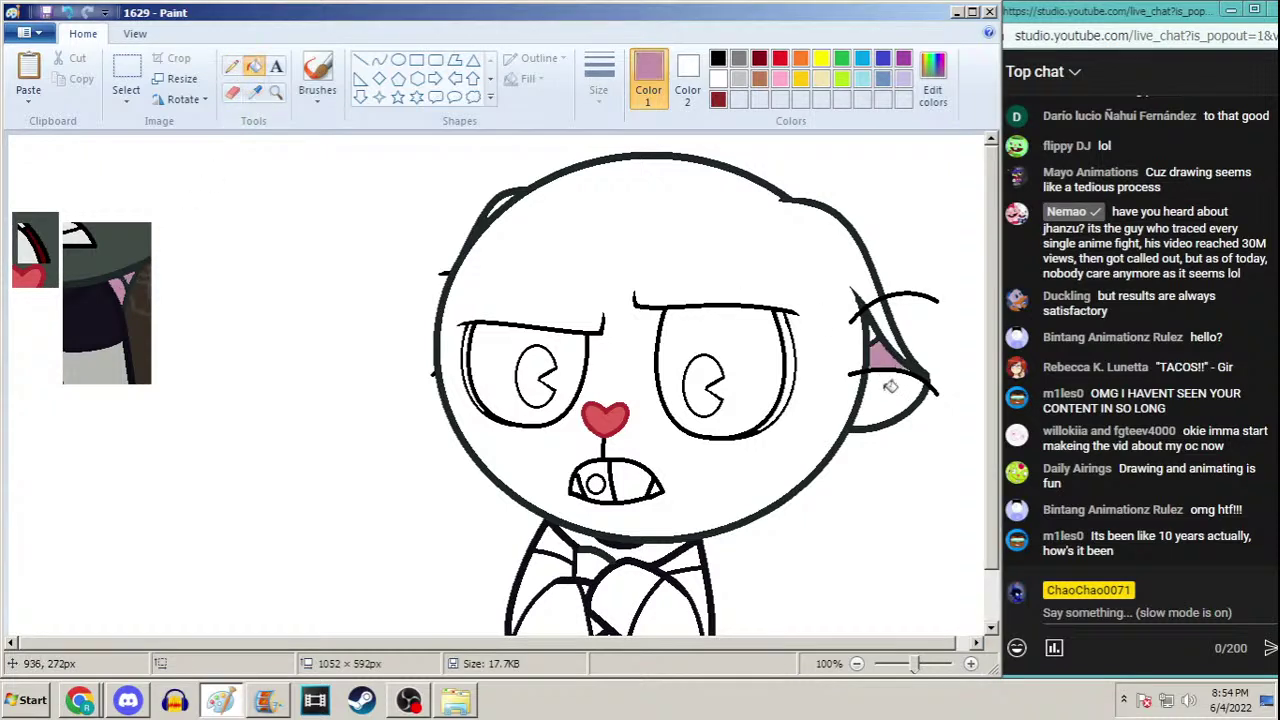
click(890, 386)
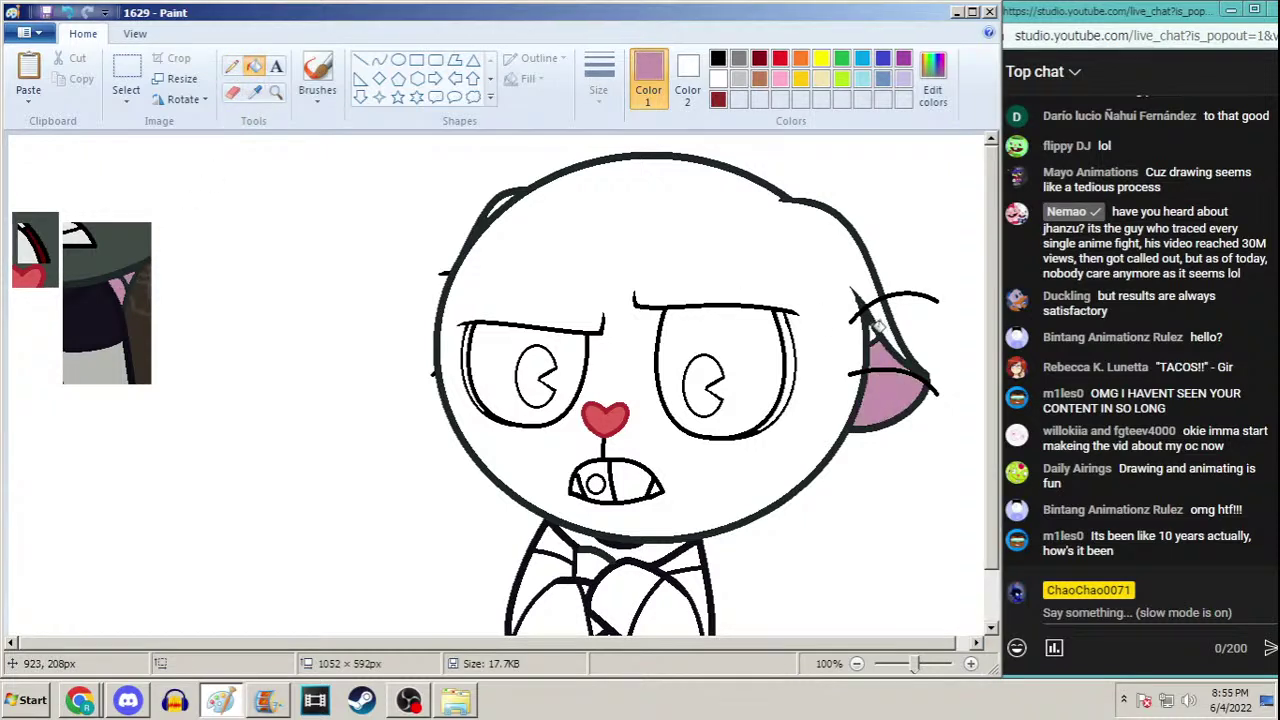
Pick the head outline's dark grey as the drawing colour for the Pencil
click(254, 92)
click(524, 183)
click(231, 66)
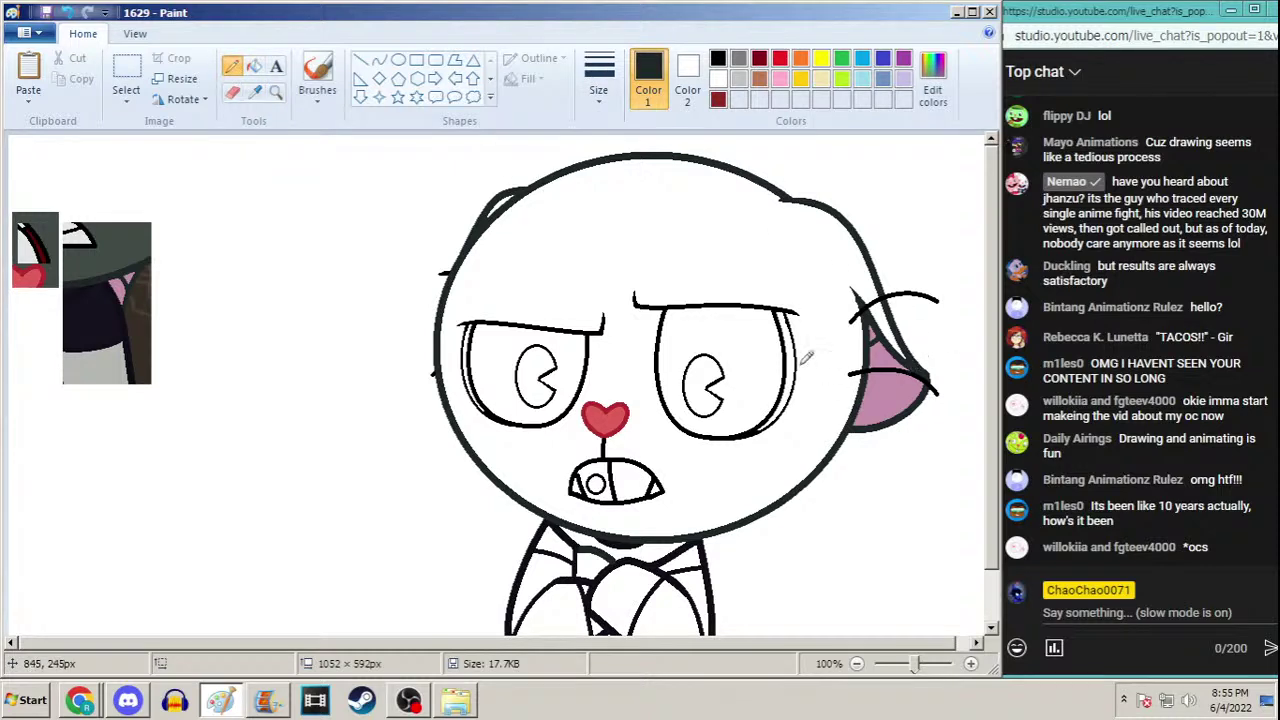
Fill the head and the outer parts of both ears with the grey-green picked from the reference image, keeping the outline colour
click(254, 92)
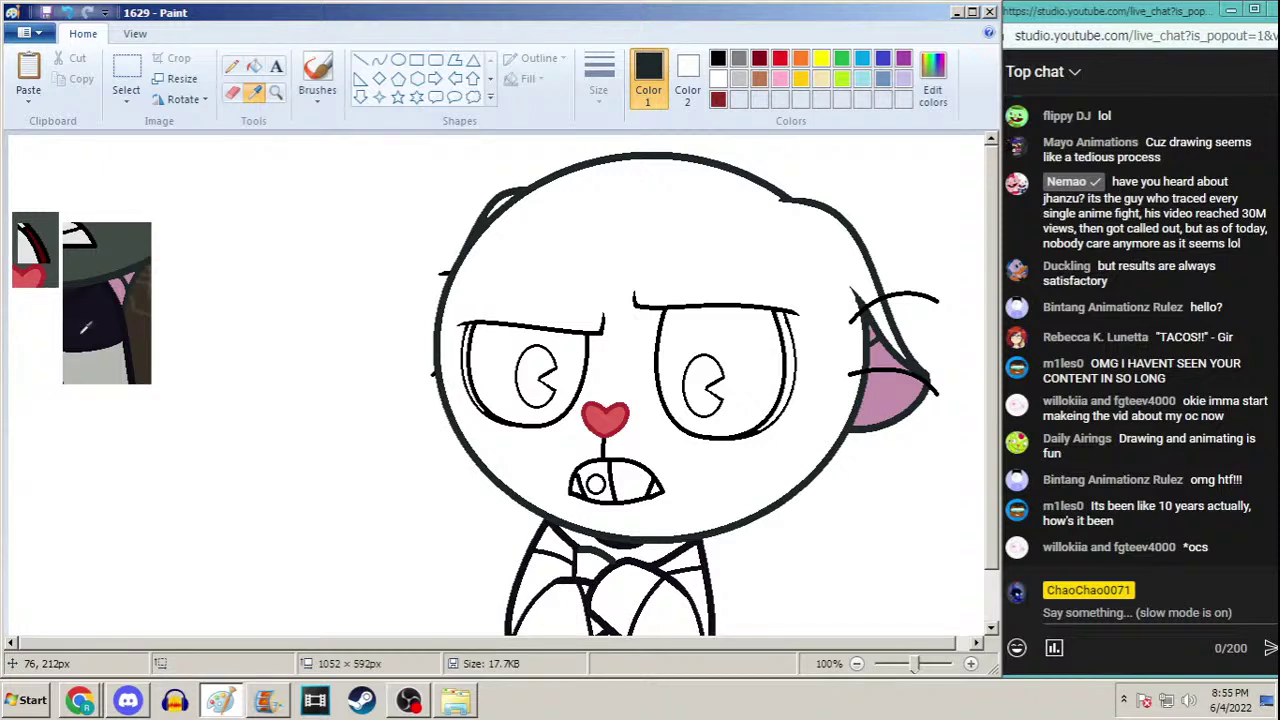
click(126, 248)
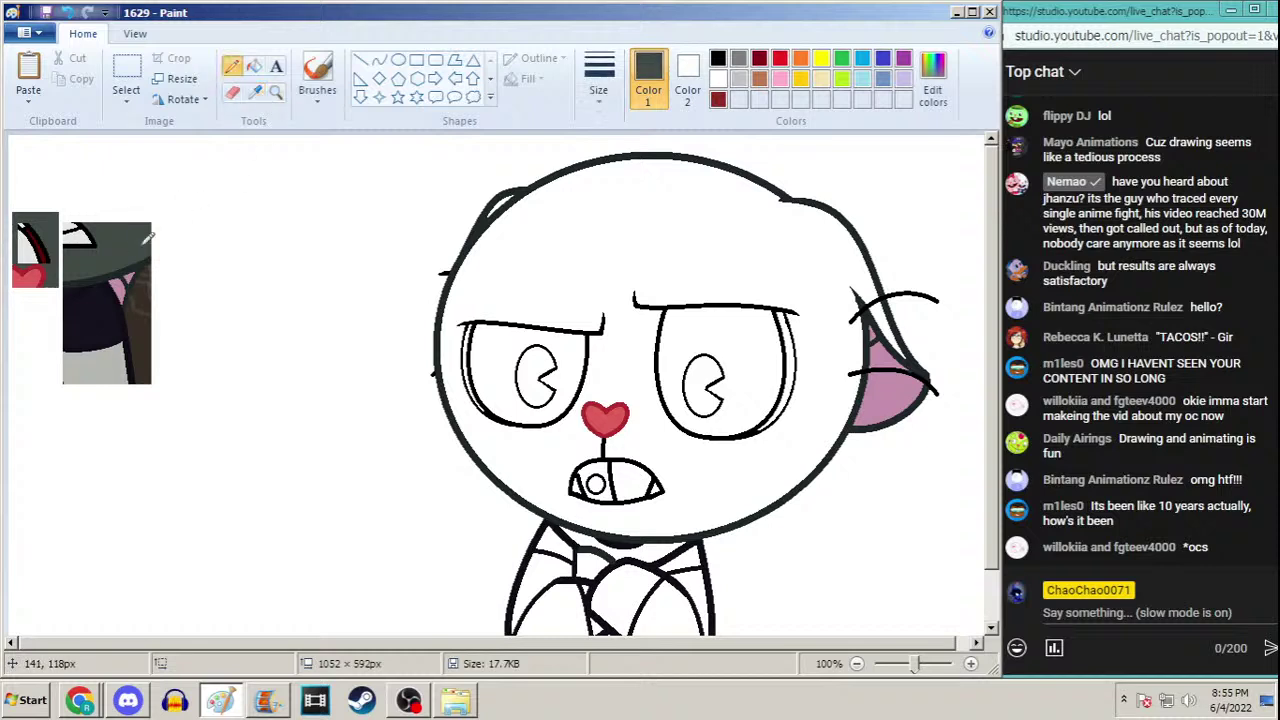
click(548, 236)
key(ctrl+z)
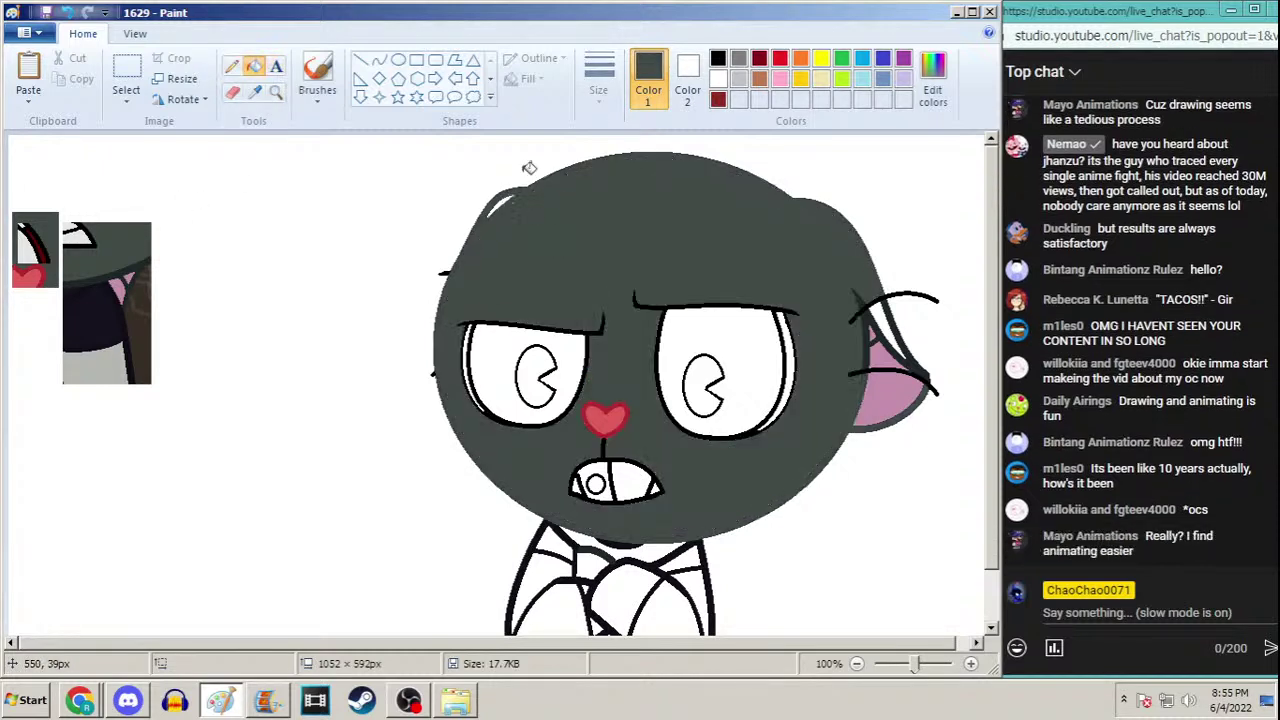
key(ctrl+y)
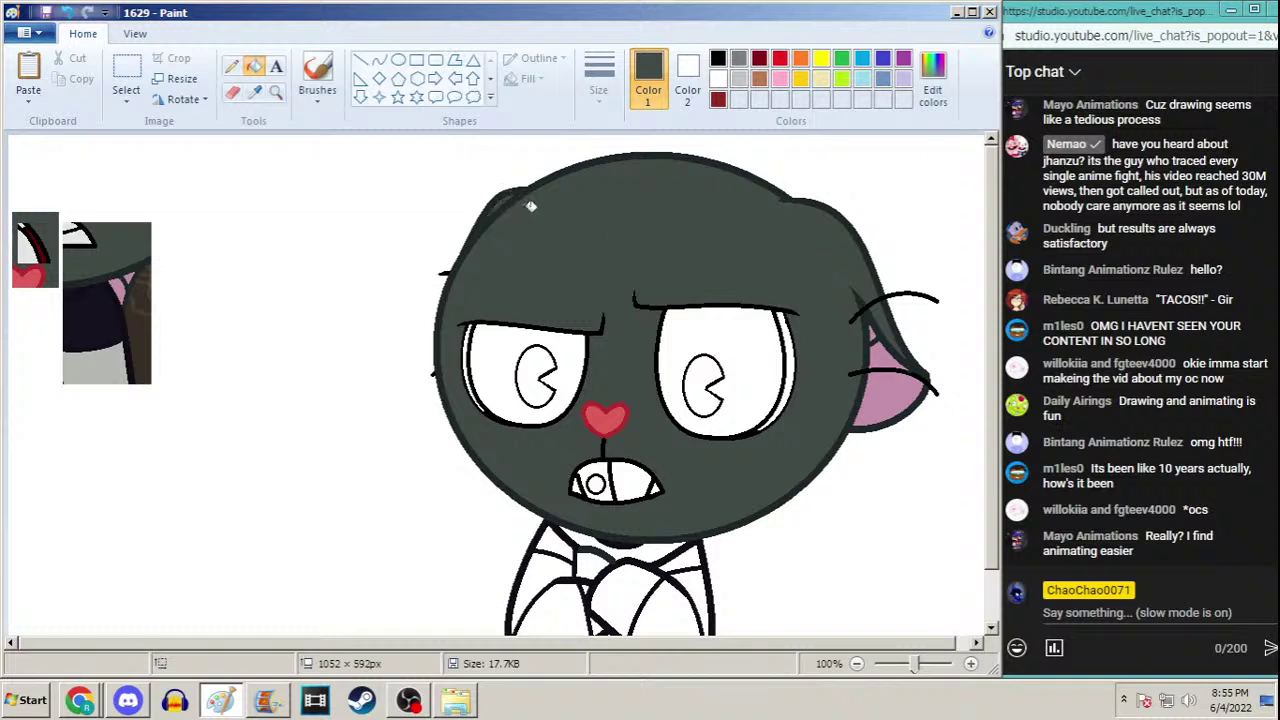
Fill the thin gaps along the outer edges of both eyes with black
click(740, 60)
click(718, 58)
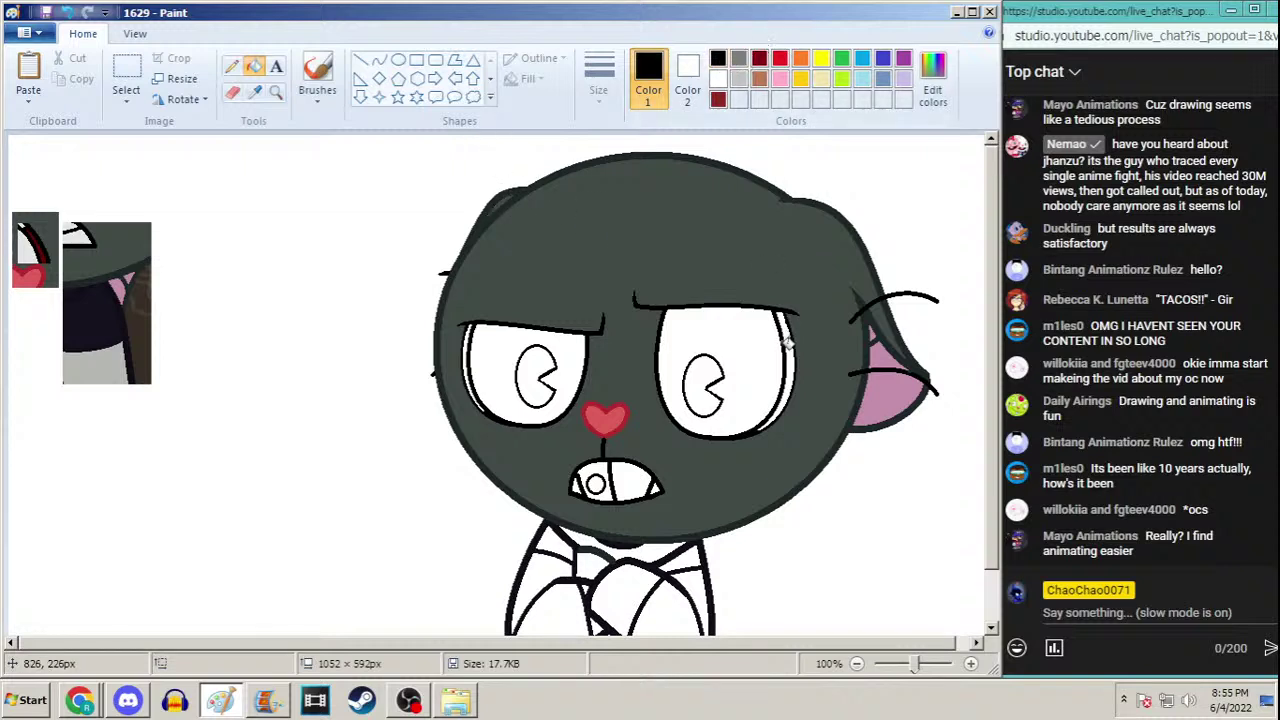
click(788, 345)
click(472, 349)
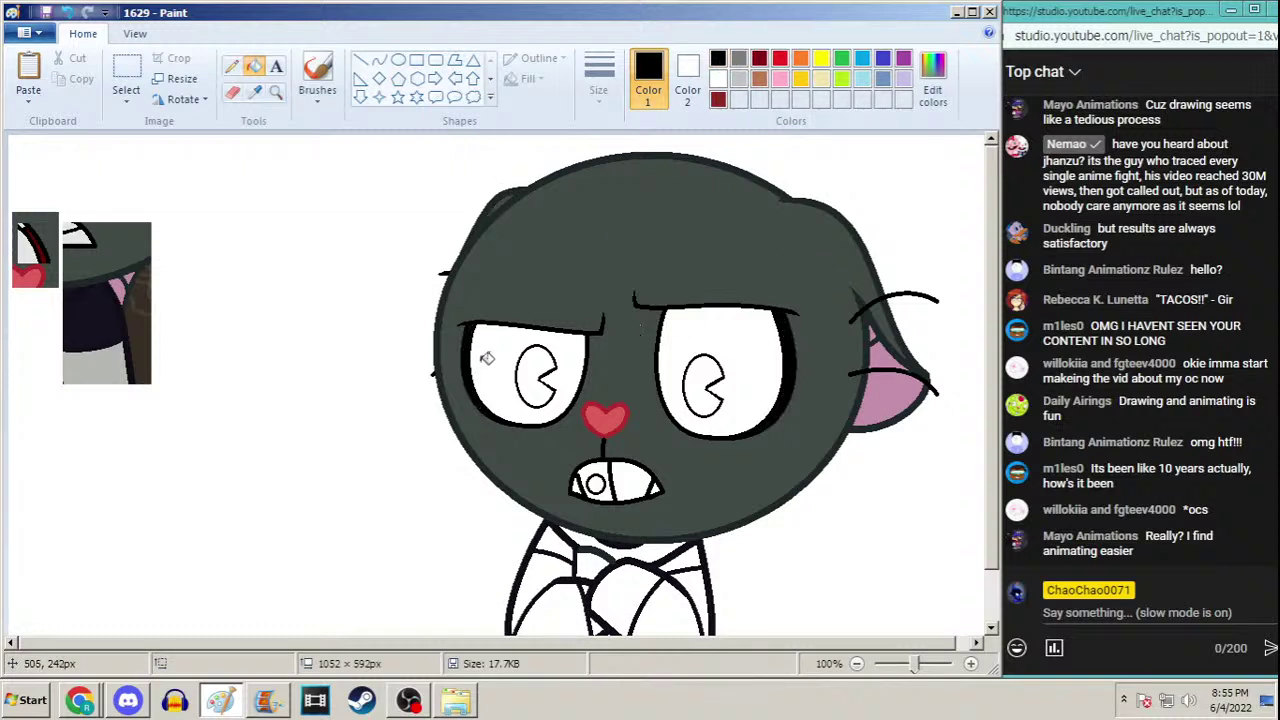
Bring the live chat window forward and minimise the Paint window
click(1075, 30)
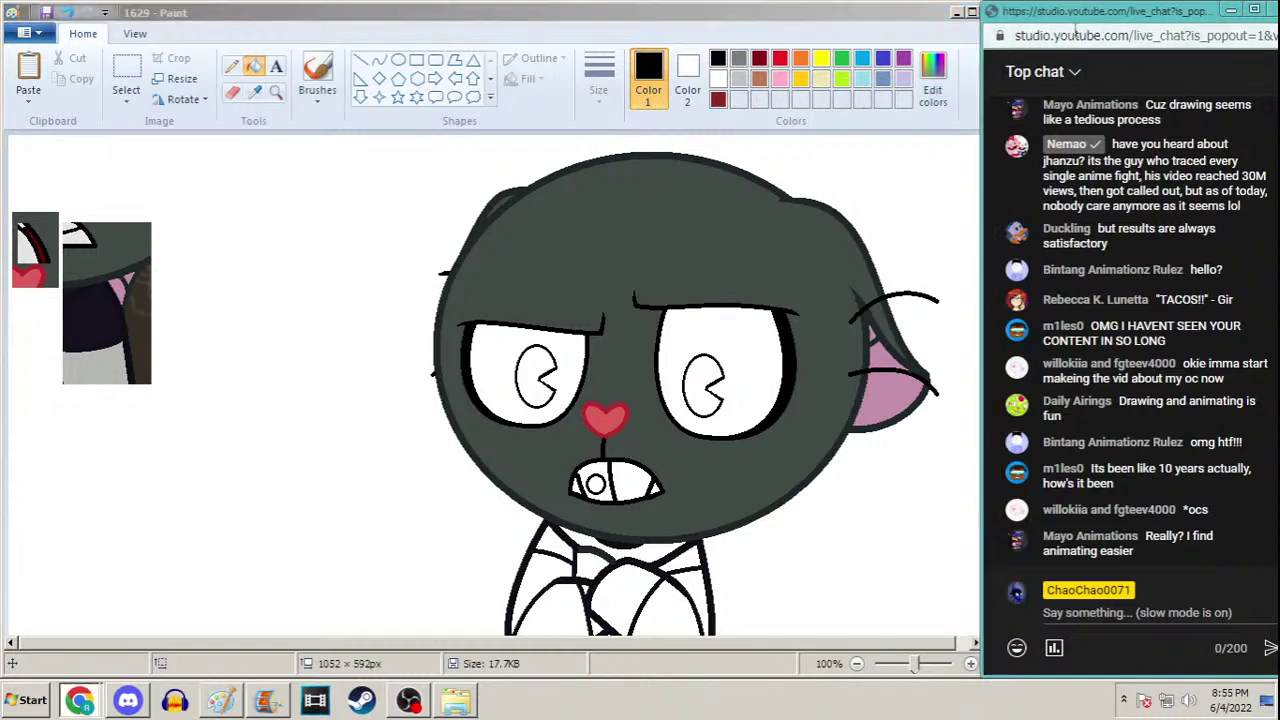
click(957, 13)
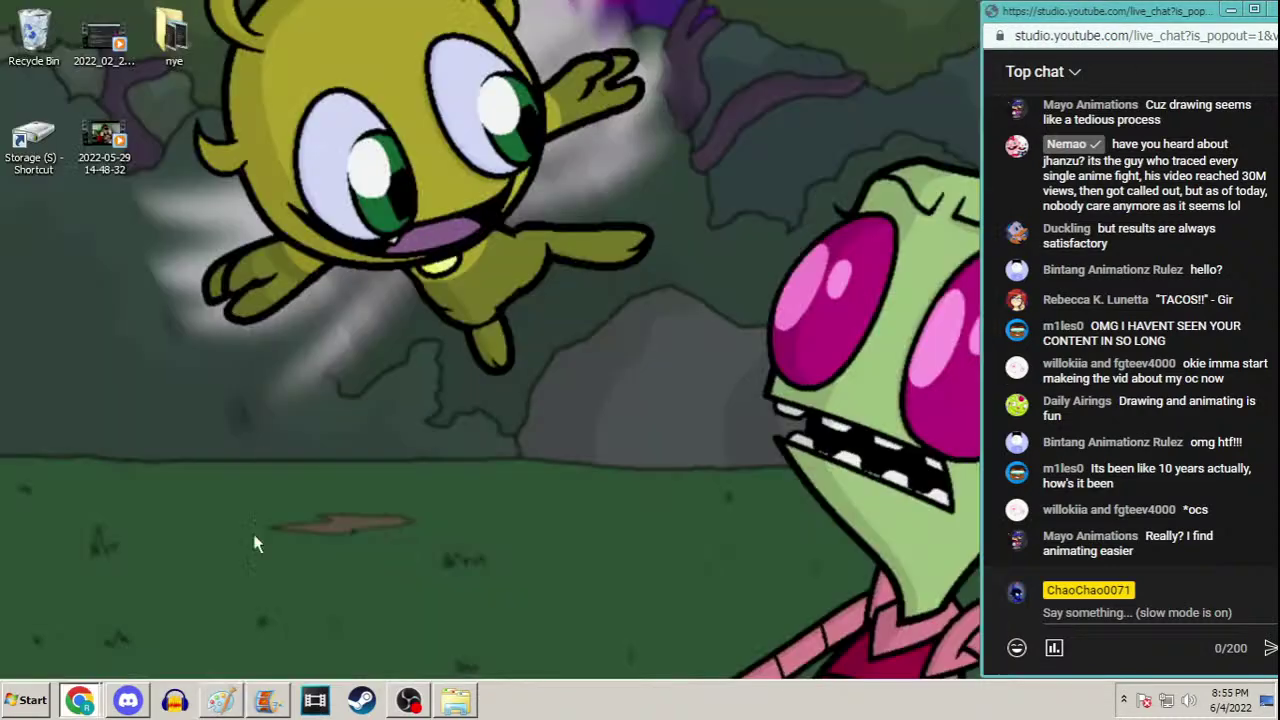
Switch to the browser and search YouTube in a new tab for "9-29-2019"
click(80, 700)
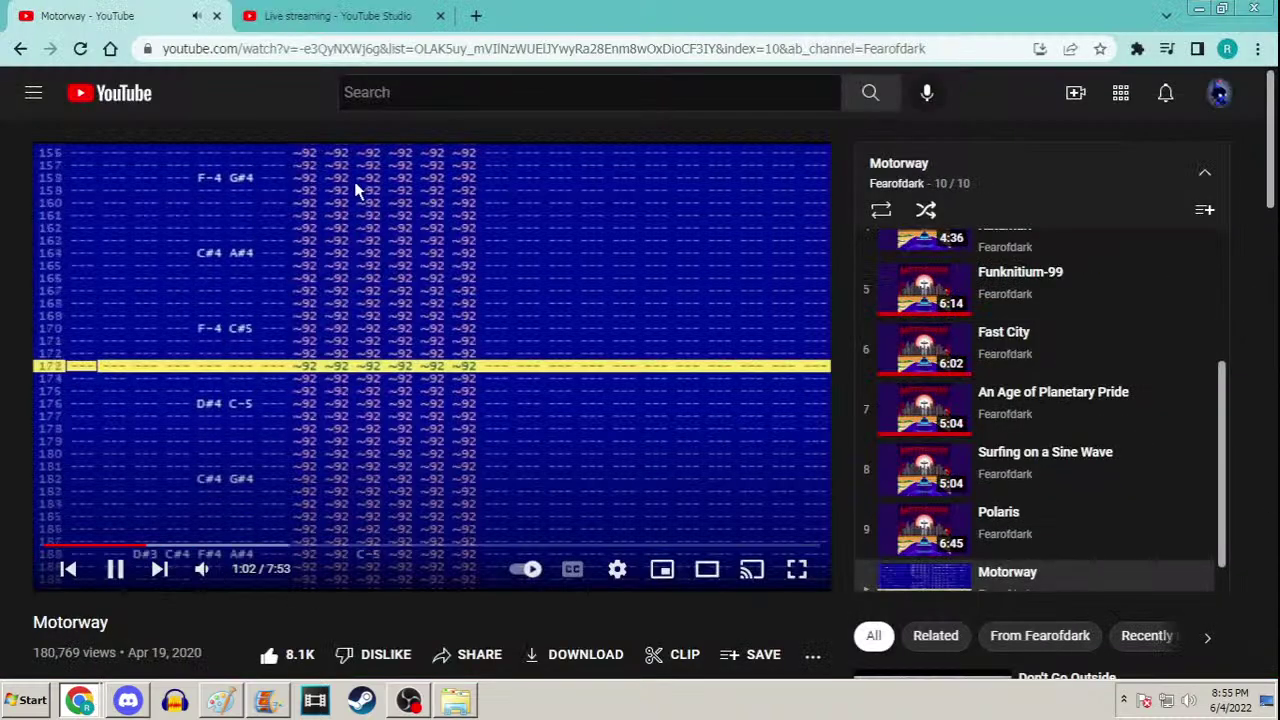
click(485, 17)
click(70, 78)
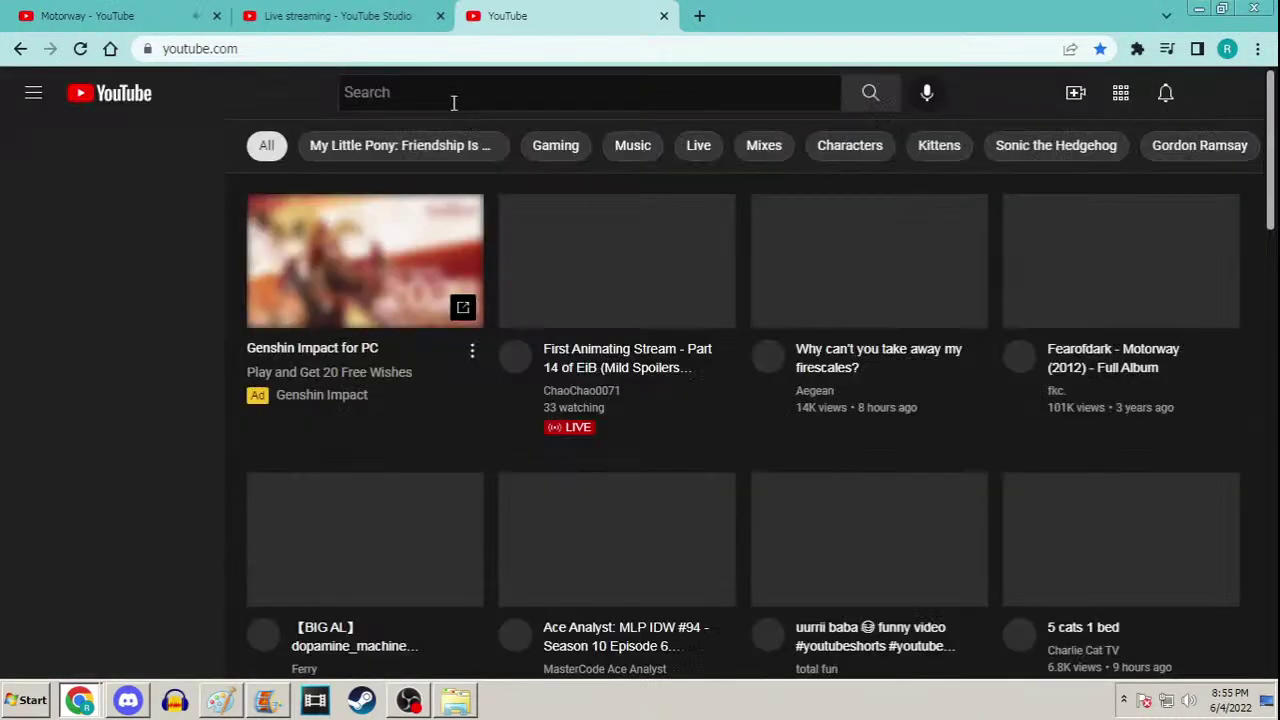
click(453, 92)
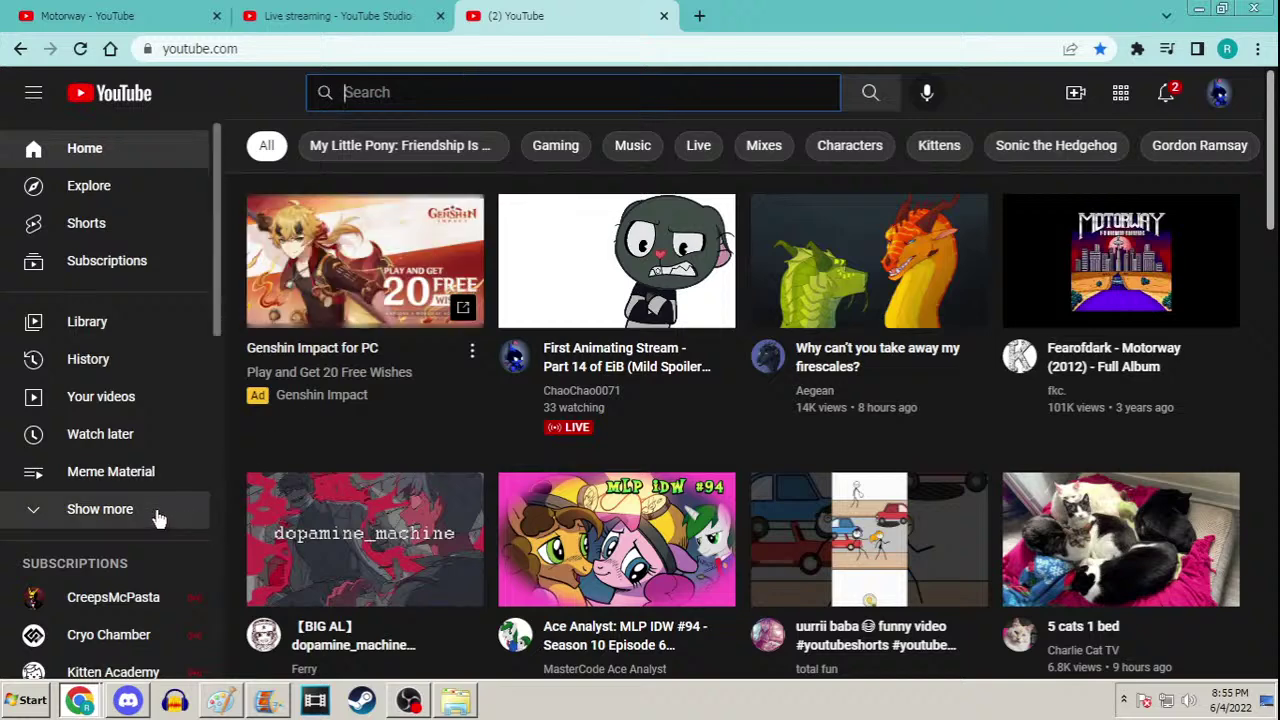
text(2019)
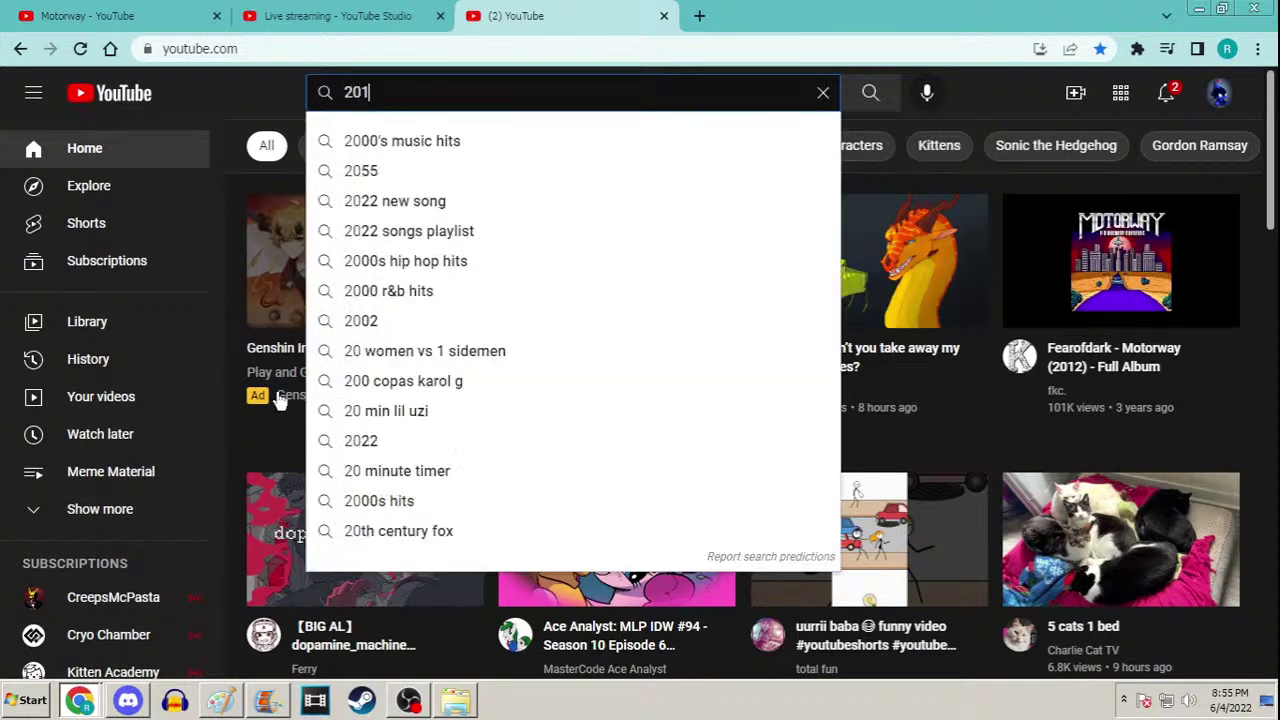
key(BackSpace)
key(BackSpace)
key(BackSpace)
key(BackSpace)
text(9-29)
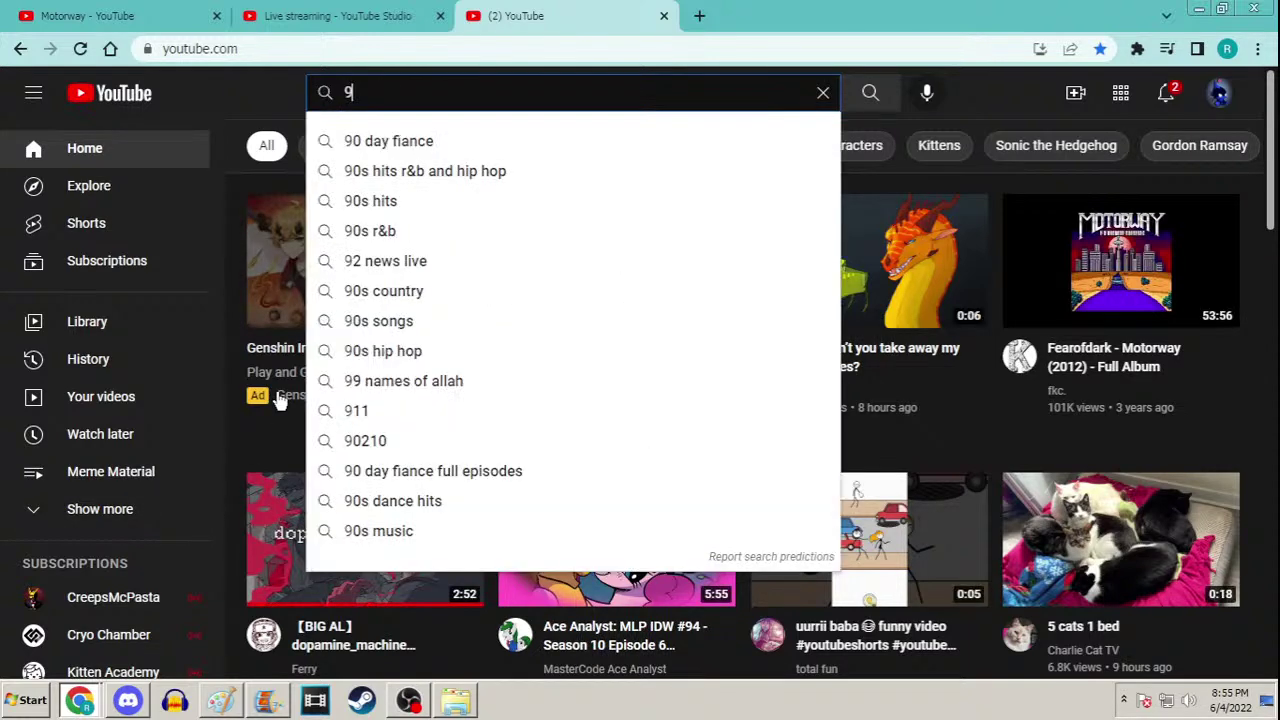
text(-2019)
key(Return)
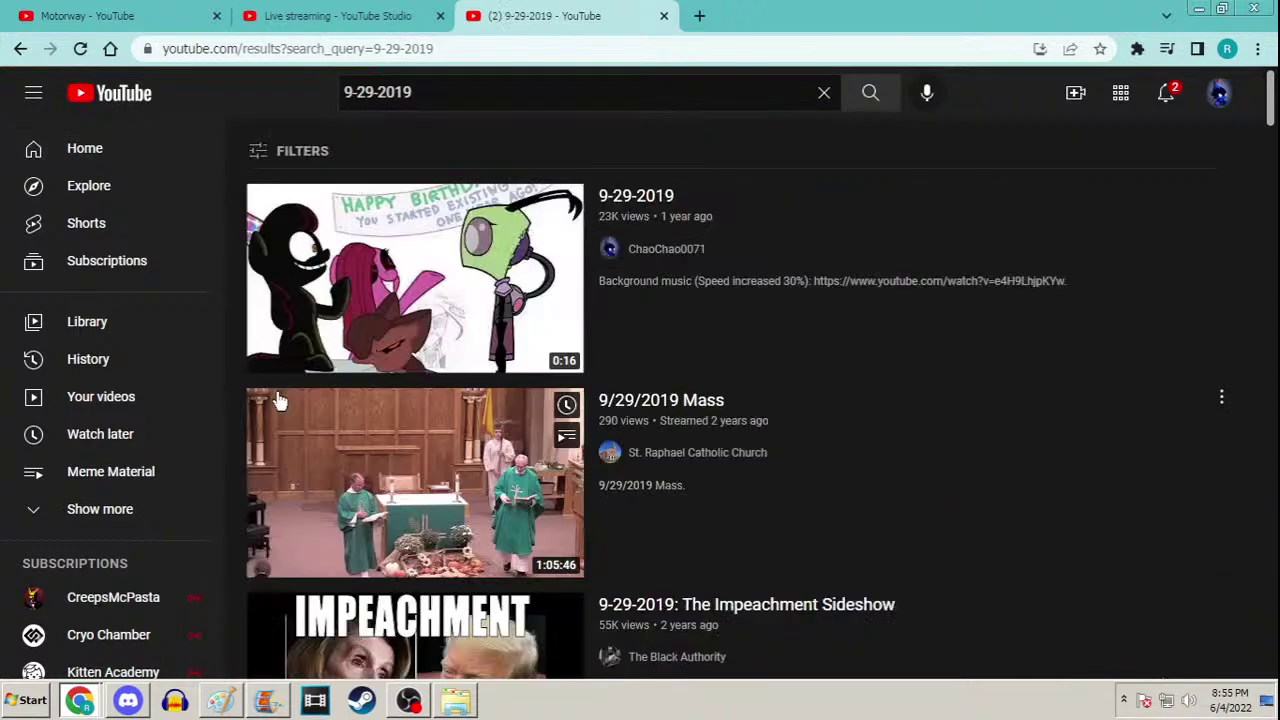
Watch the first search result, the 9-29-2019 video, with its volume turned up, and replay it
click(438, 250)
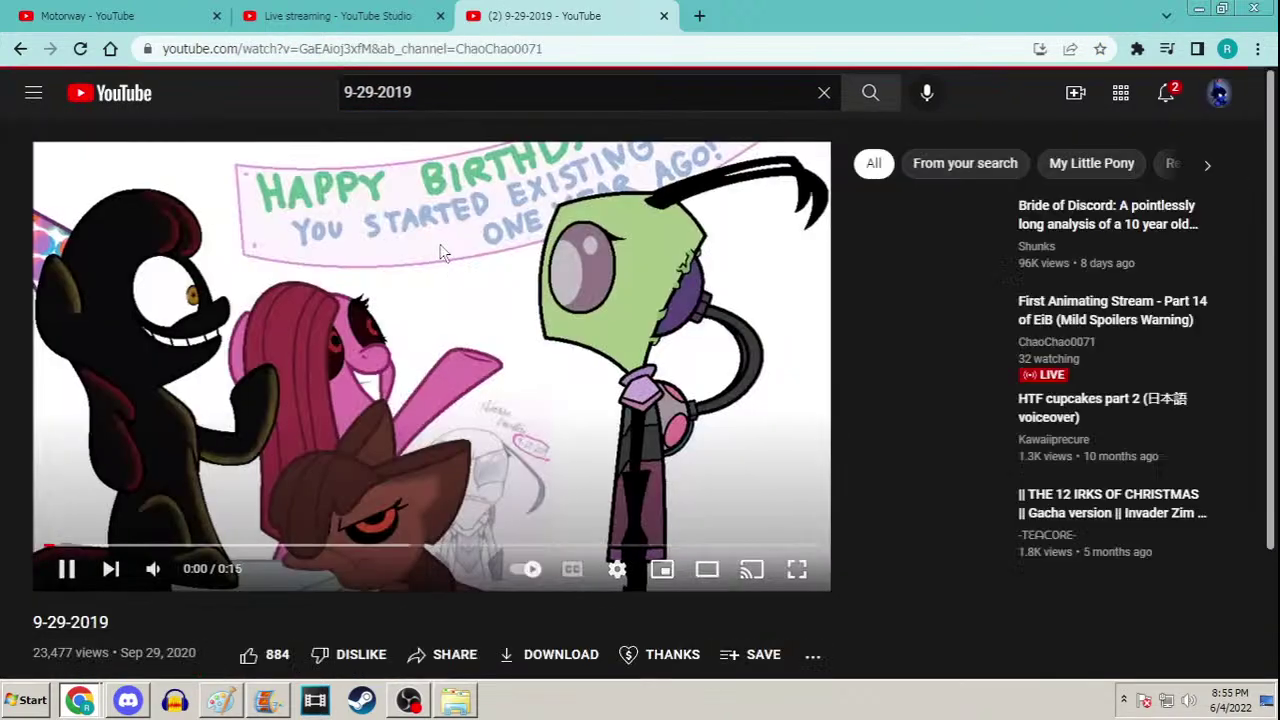
mouse_move(195, 578)
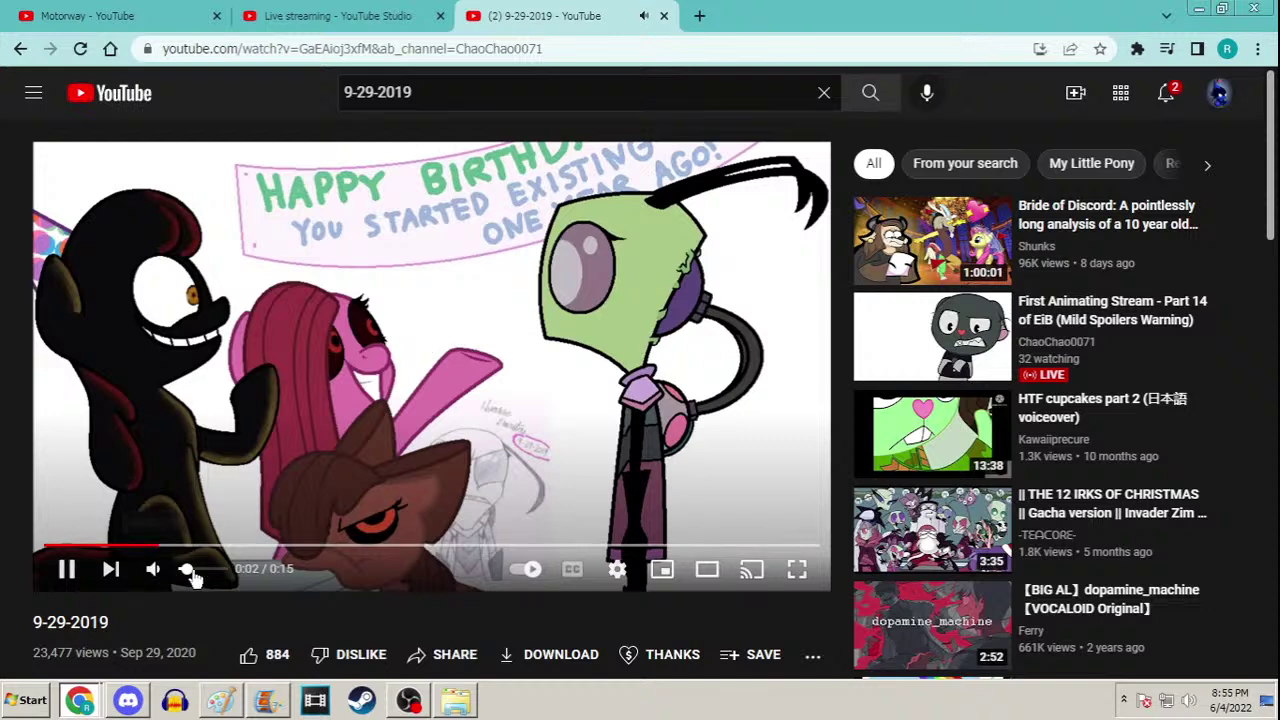
drag(195, 578, 214, 583)
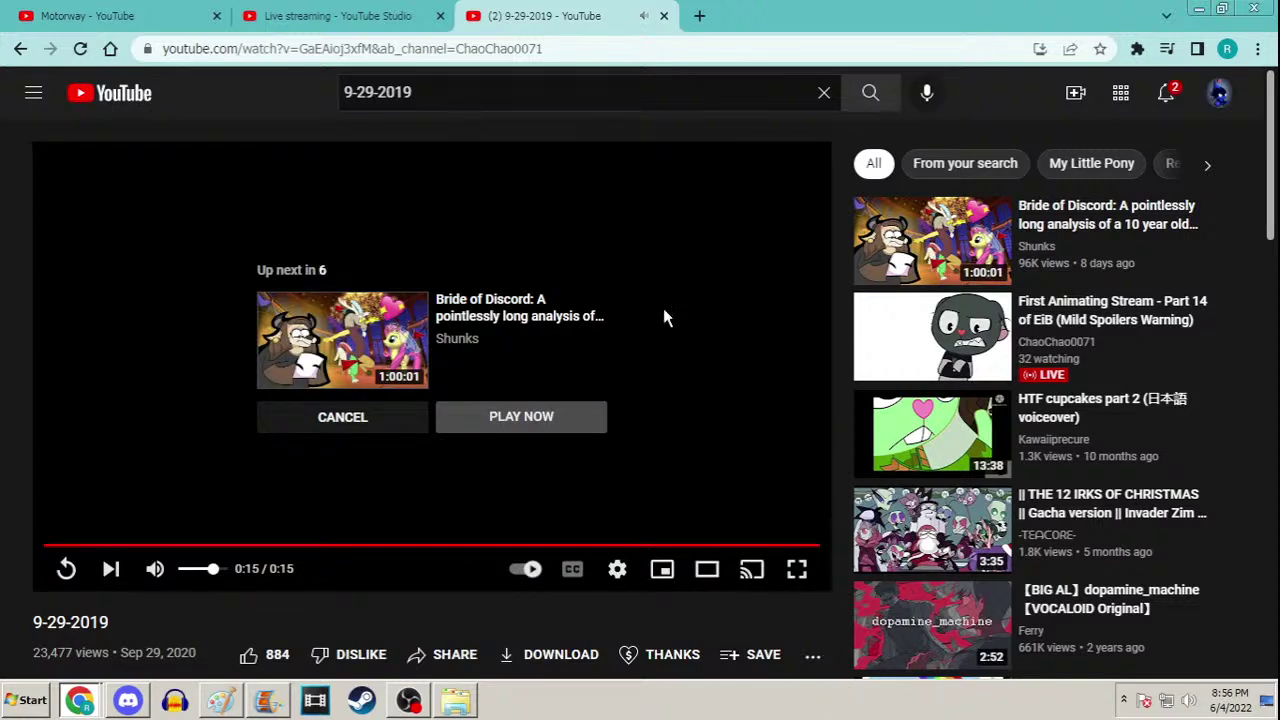
click(63, 570)
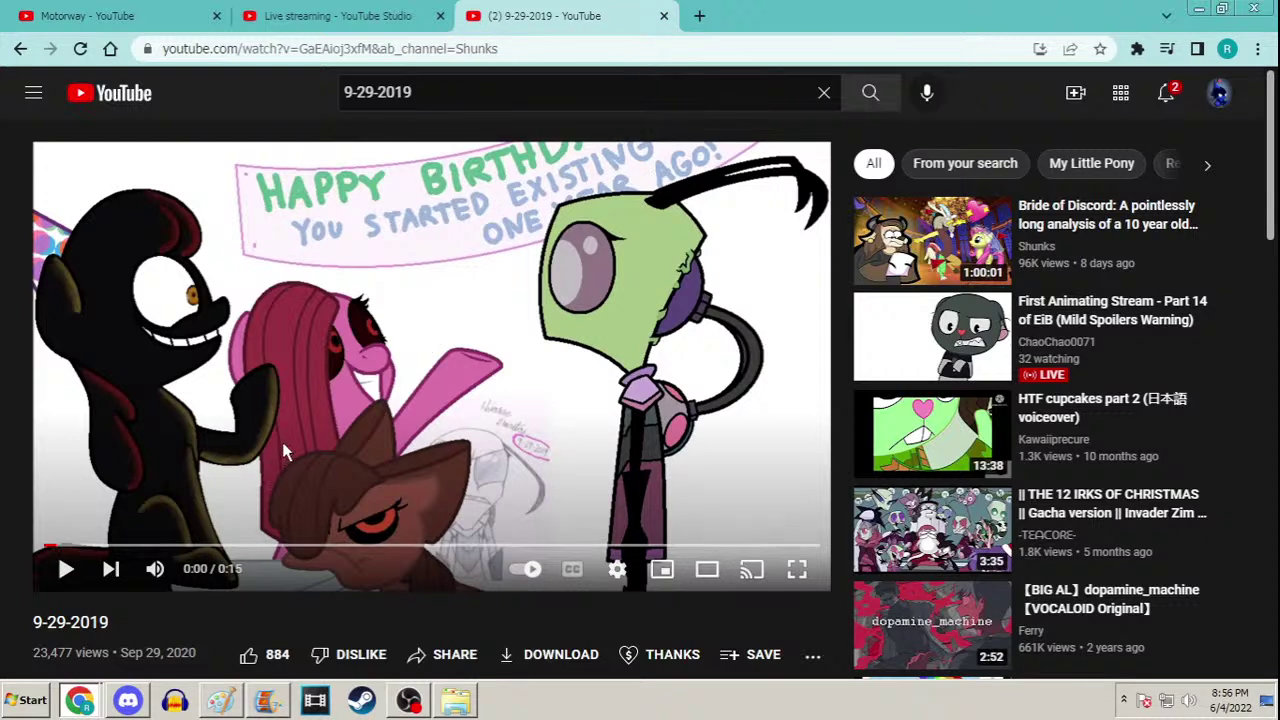
Close the 9-29-2019 video's tab and resume the Motorway music video, minimising the browser
click(664, 17)
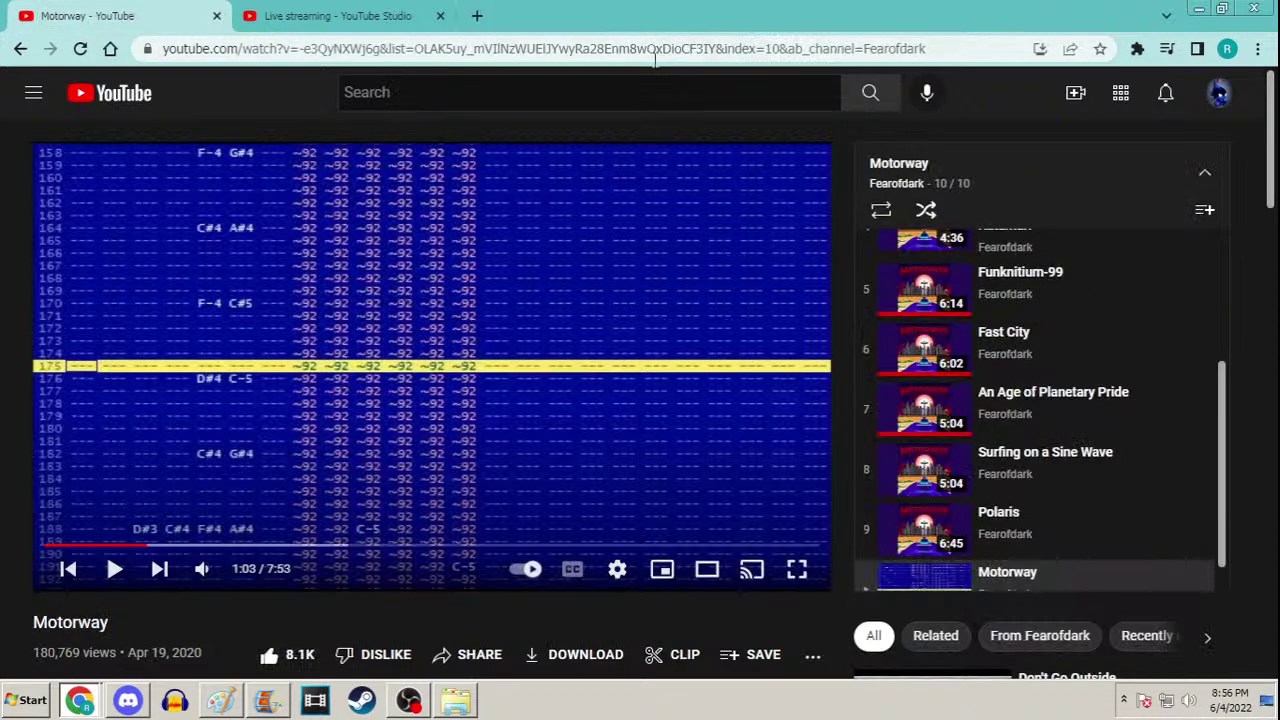
click(552, 304)
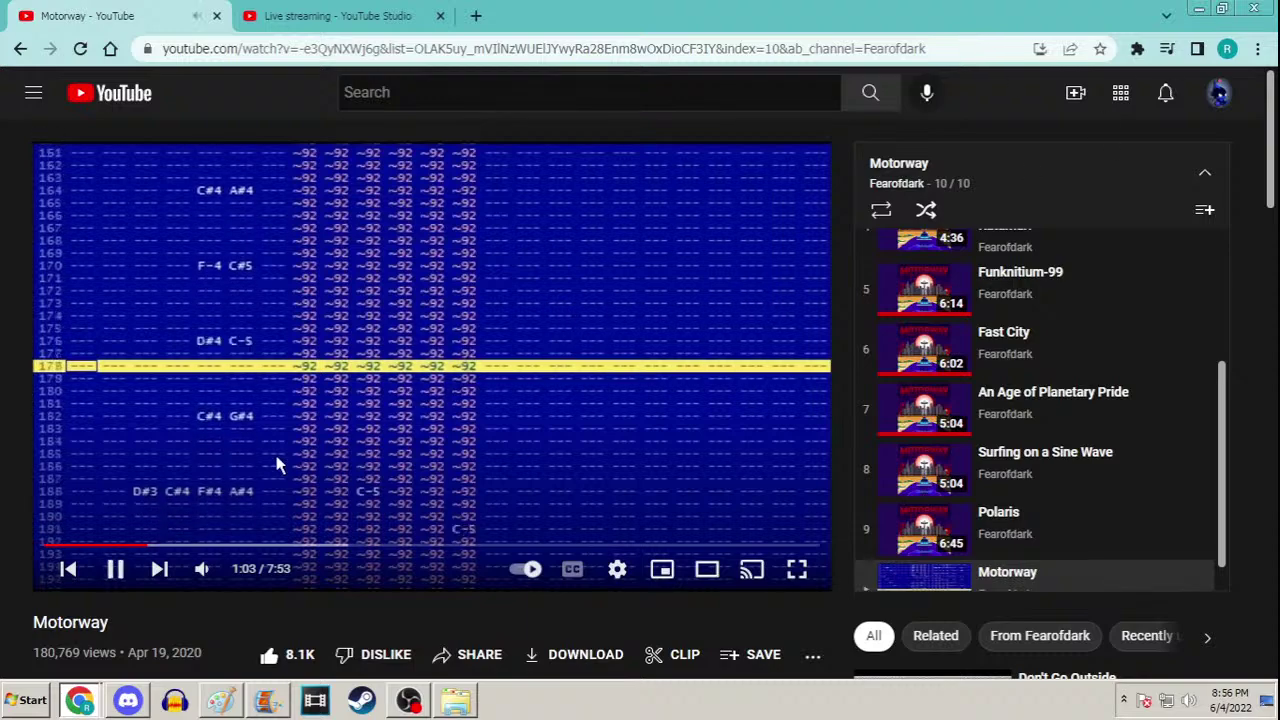
click(1205, 9)
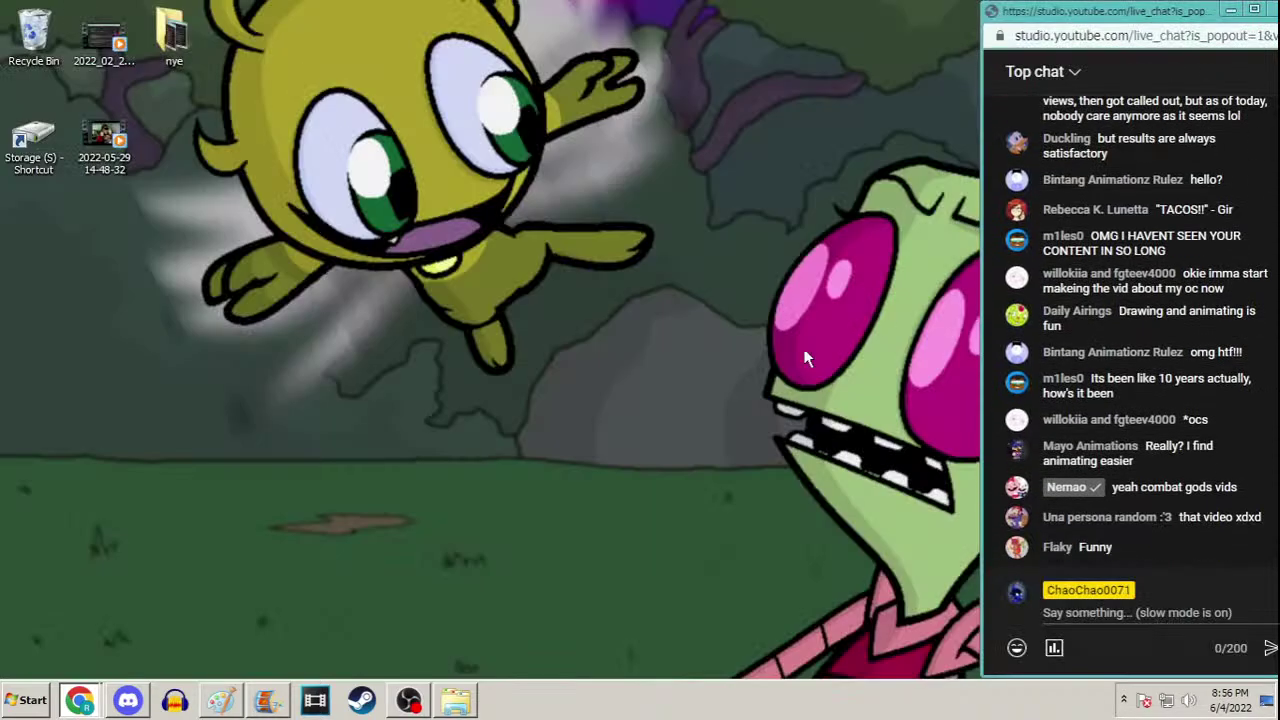
Restore the Paint window and place the live chat window beside it, briefly bringing up the music video and minimising it again
click(221, 700)
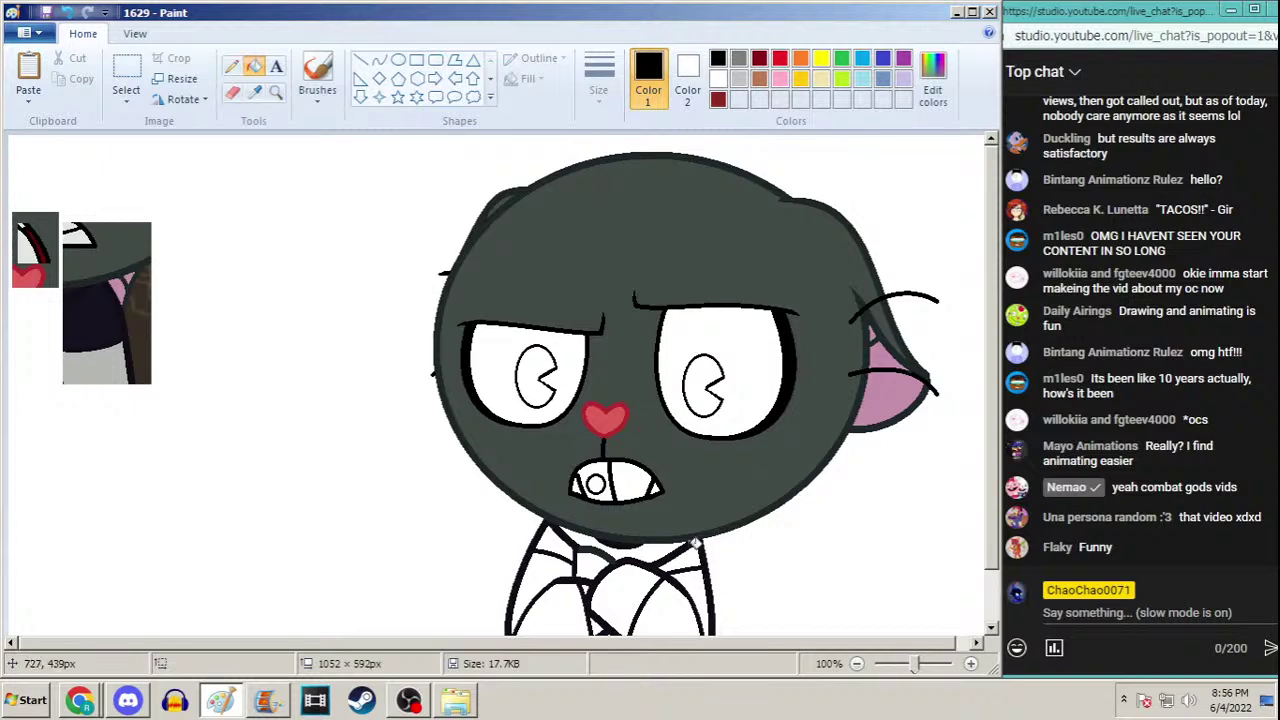
click(956, 12)
mouse_move(1063, 19)
mouse_down()
mouse_move(840, 560)
mouse_move(868, 660)
mouse_move(1014, 117)
mouse_move(963, 12)
mouse_move(1026, 14)
mouse_move(992, 30)
mouse_move(1016, 35)
mouse_move(1111, 35)
mouse_move(1022, 40)
mouse_up()
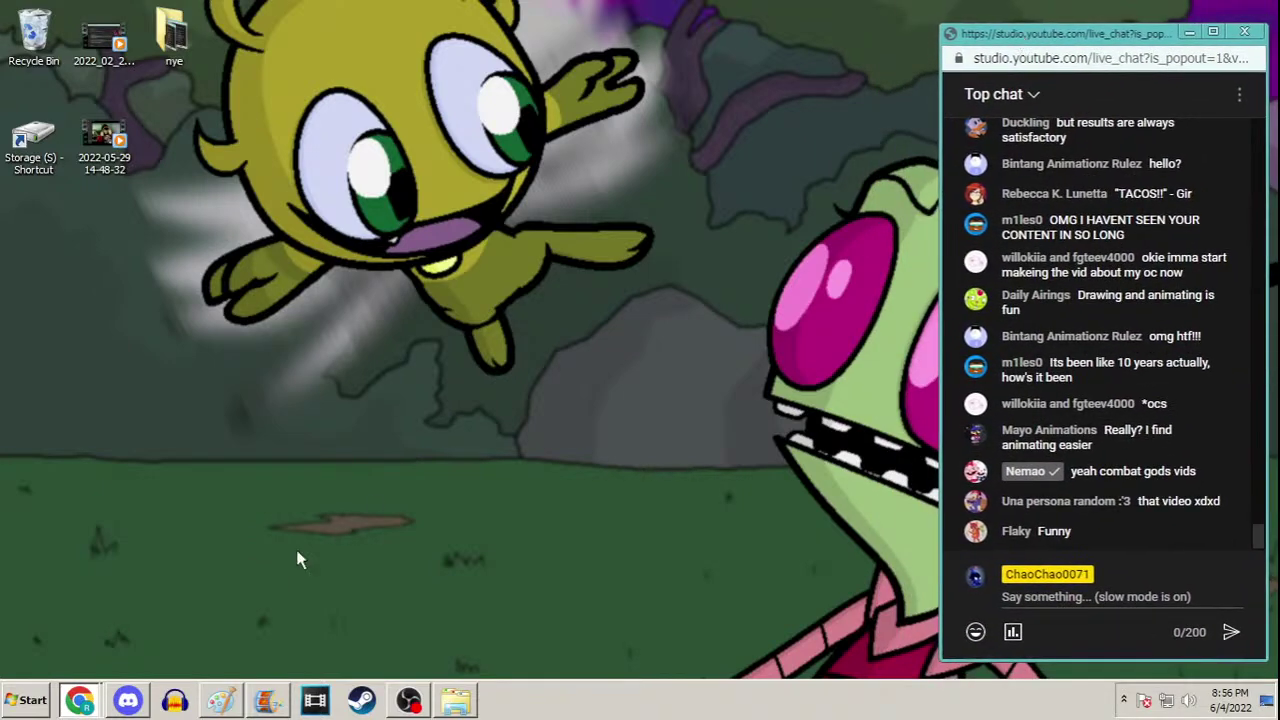
click(228, 702)
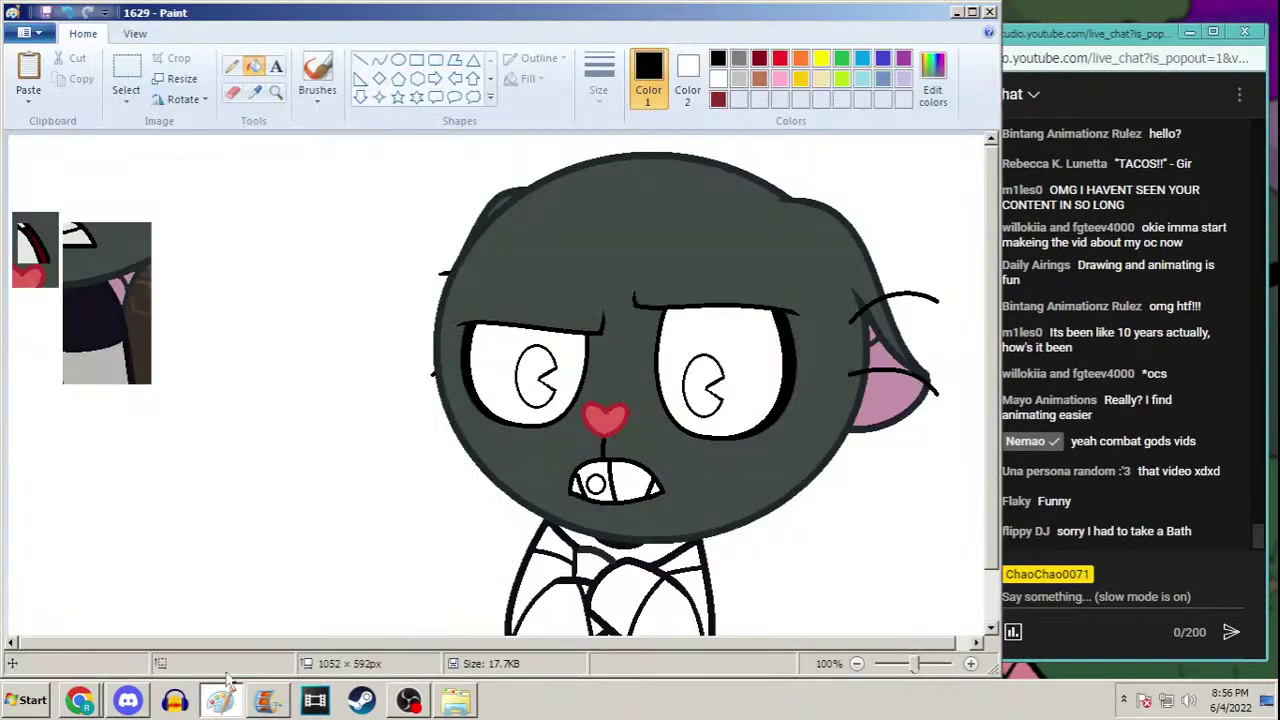
drag(1070, 33, 1113, 29)
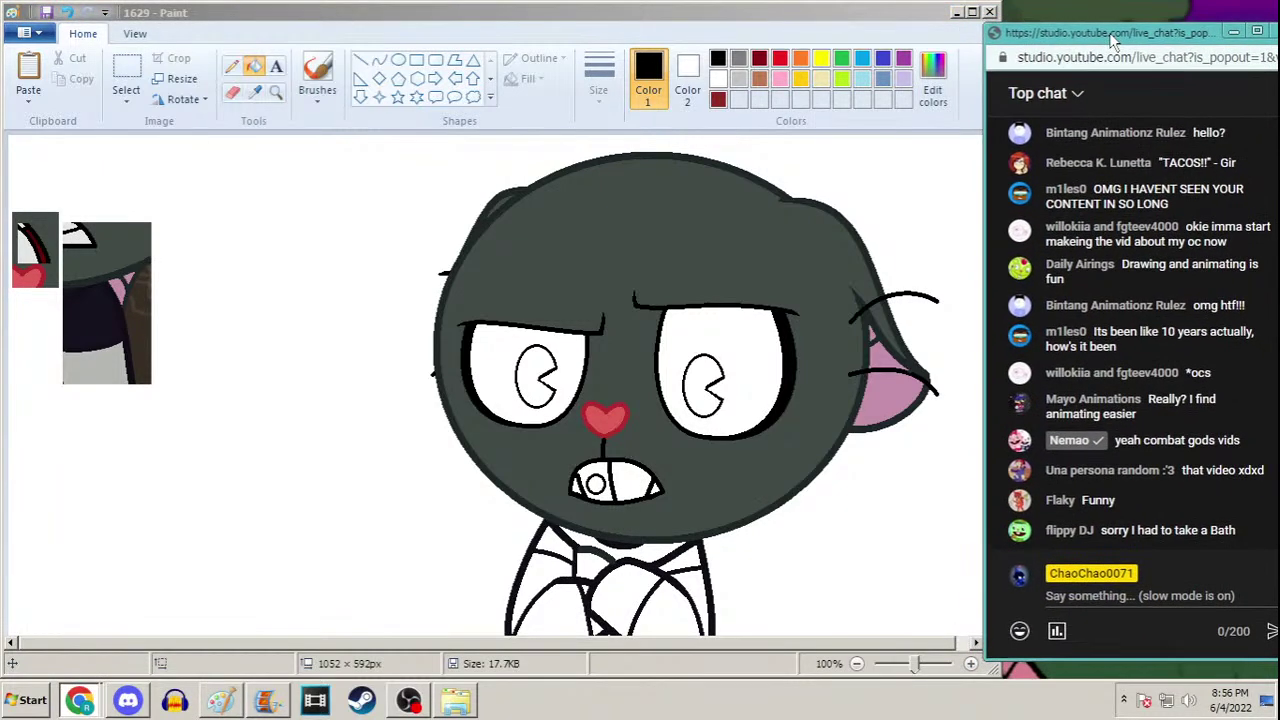
key(alt+Tab)
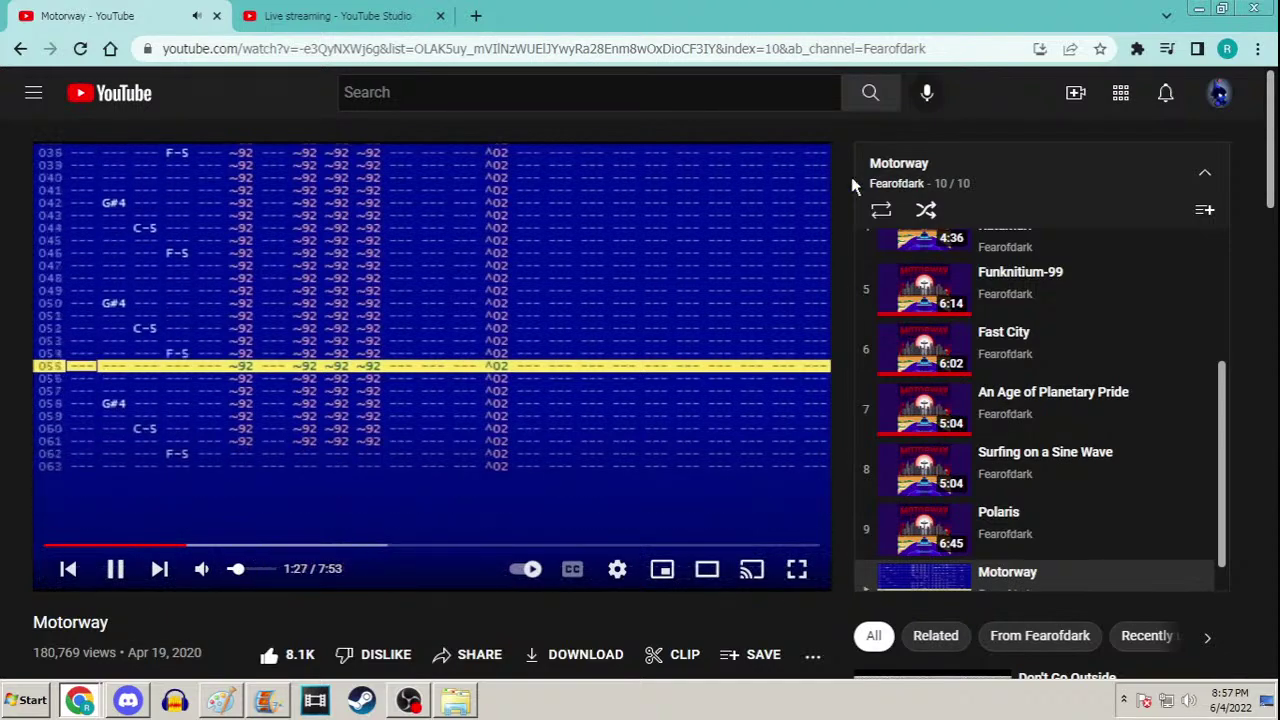
click(1192, 9)
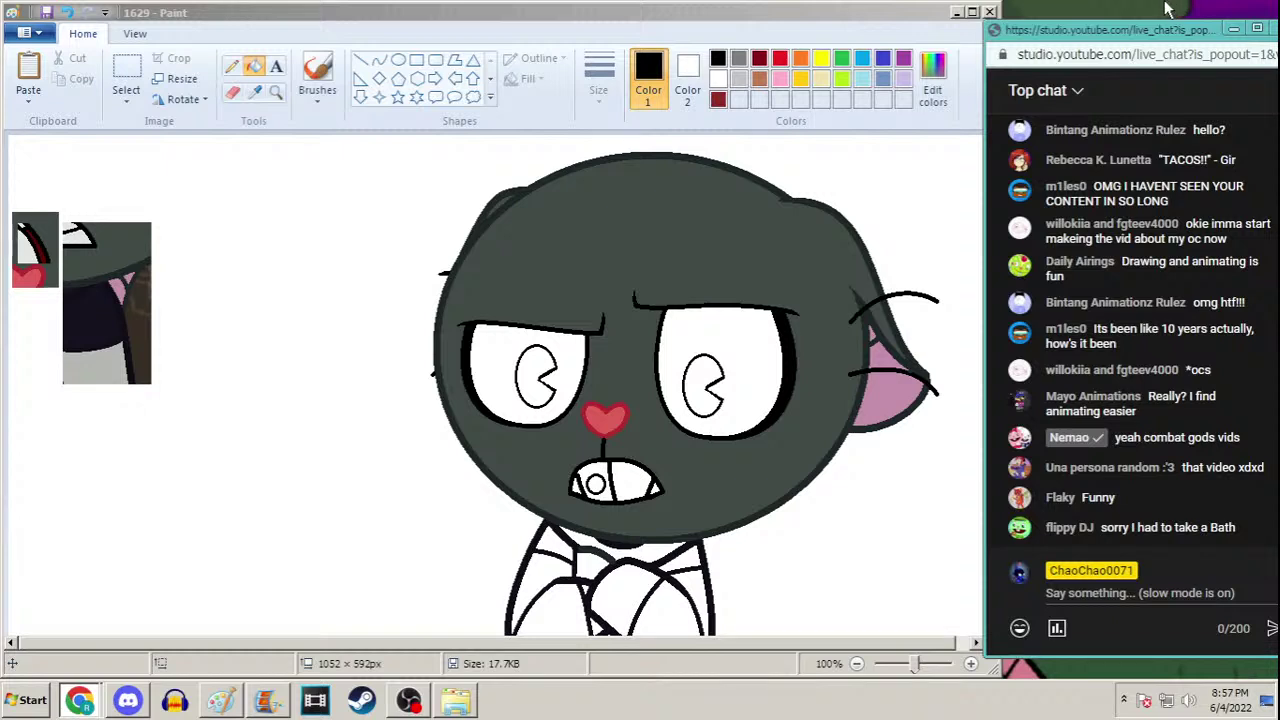
Return to the Paint drawing and fill both pupils with black
click(388, 24)
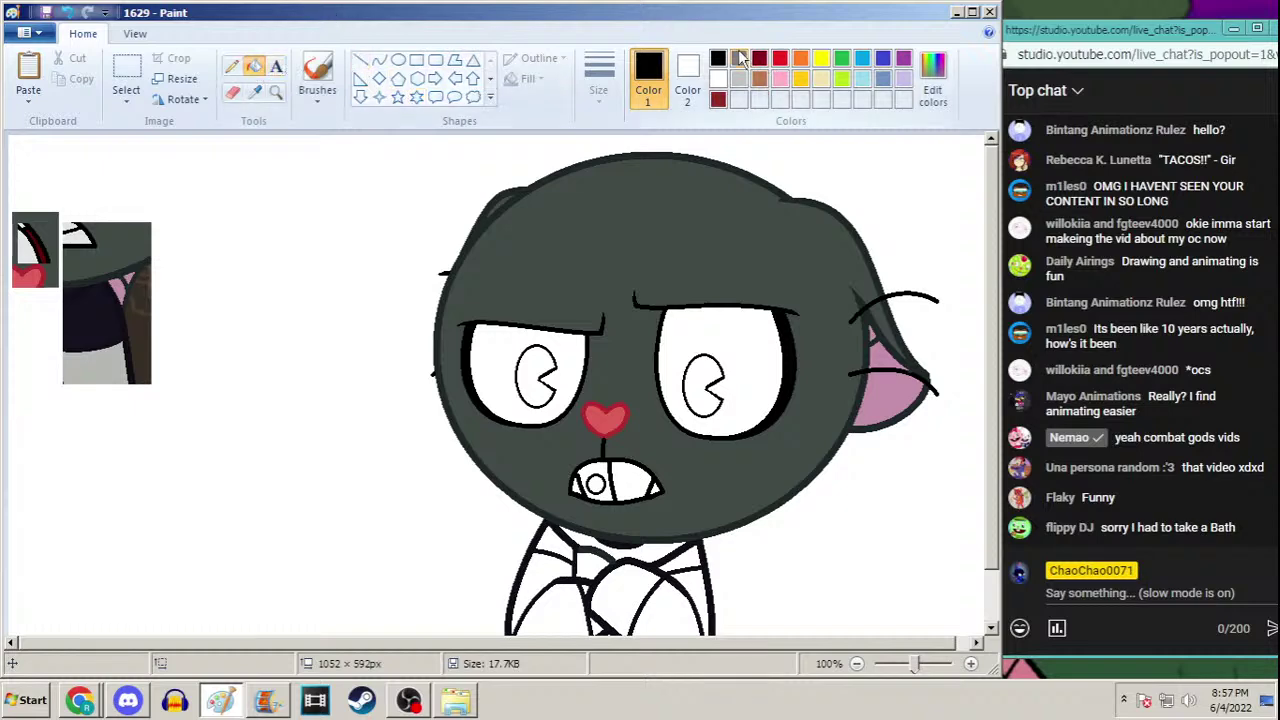
click(697, 385)
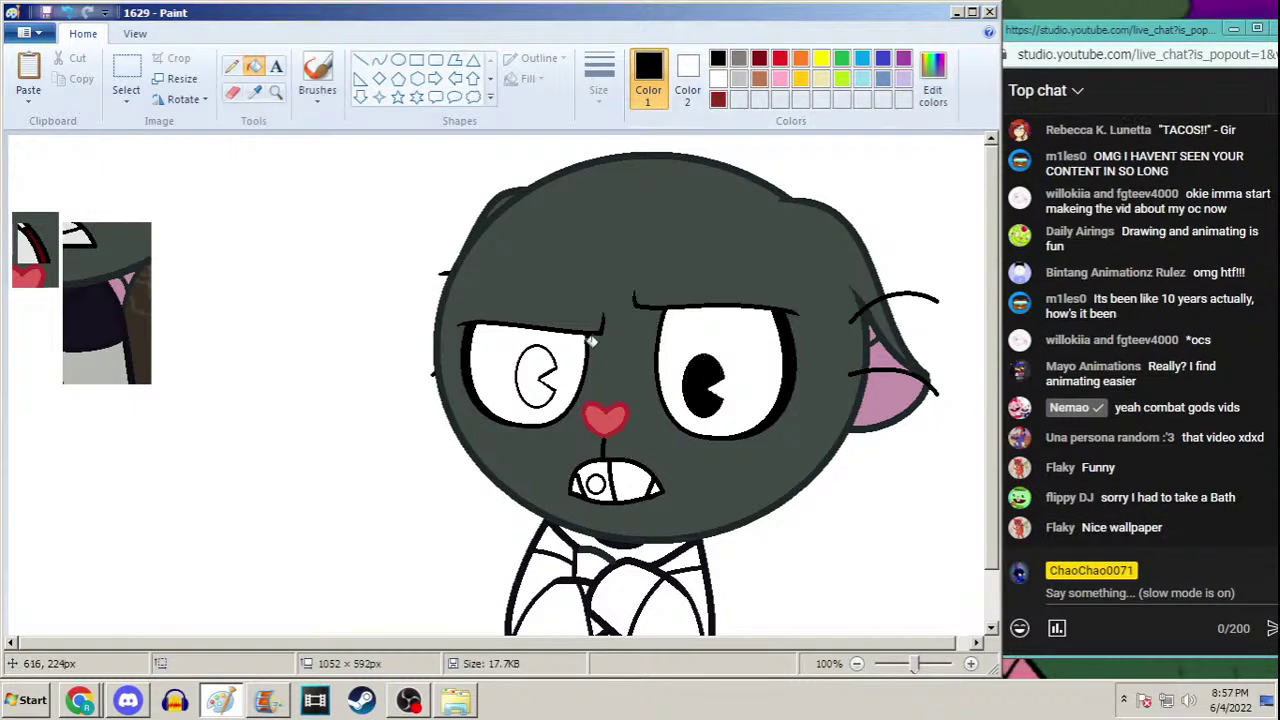
click(532, 380)
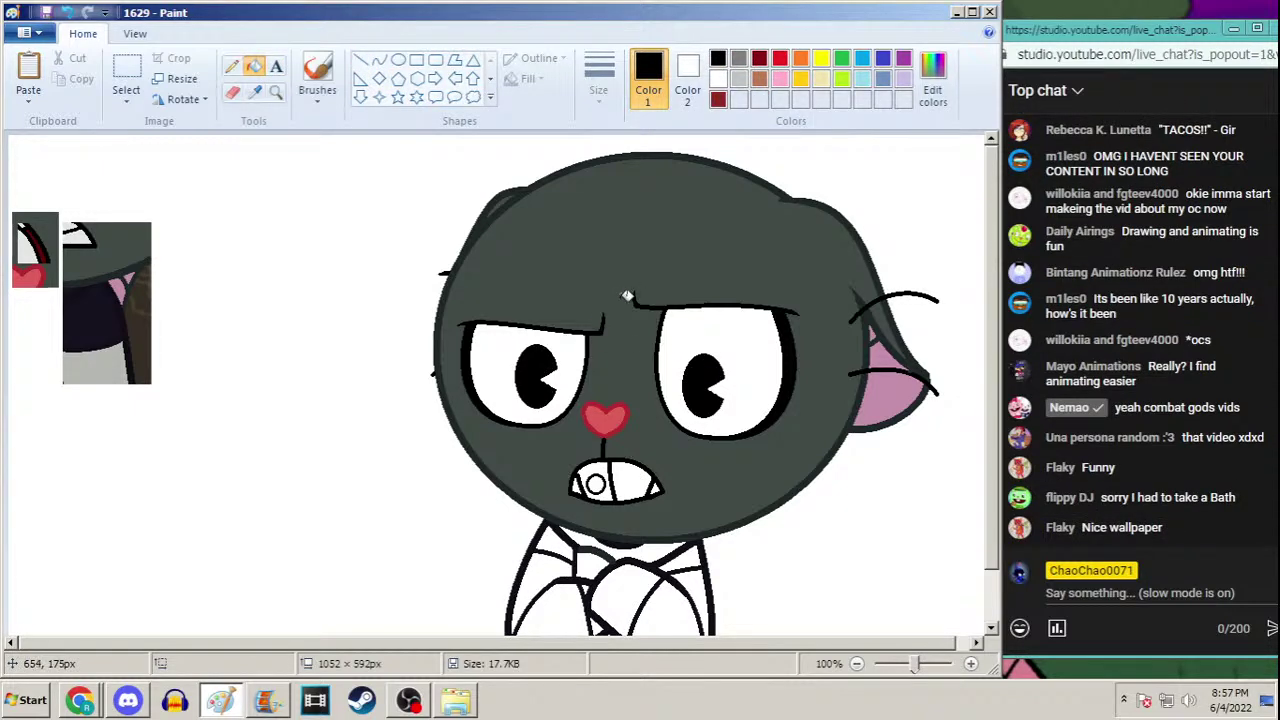
Fill the whites of both eyes and the teeth with the off-white picked from the eye in the reference image
click(255, 90)
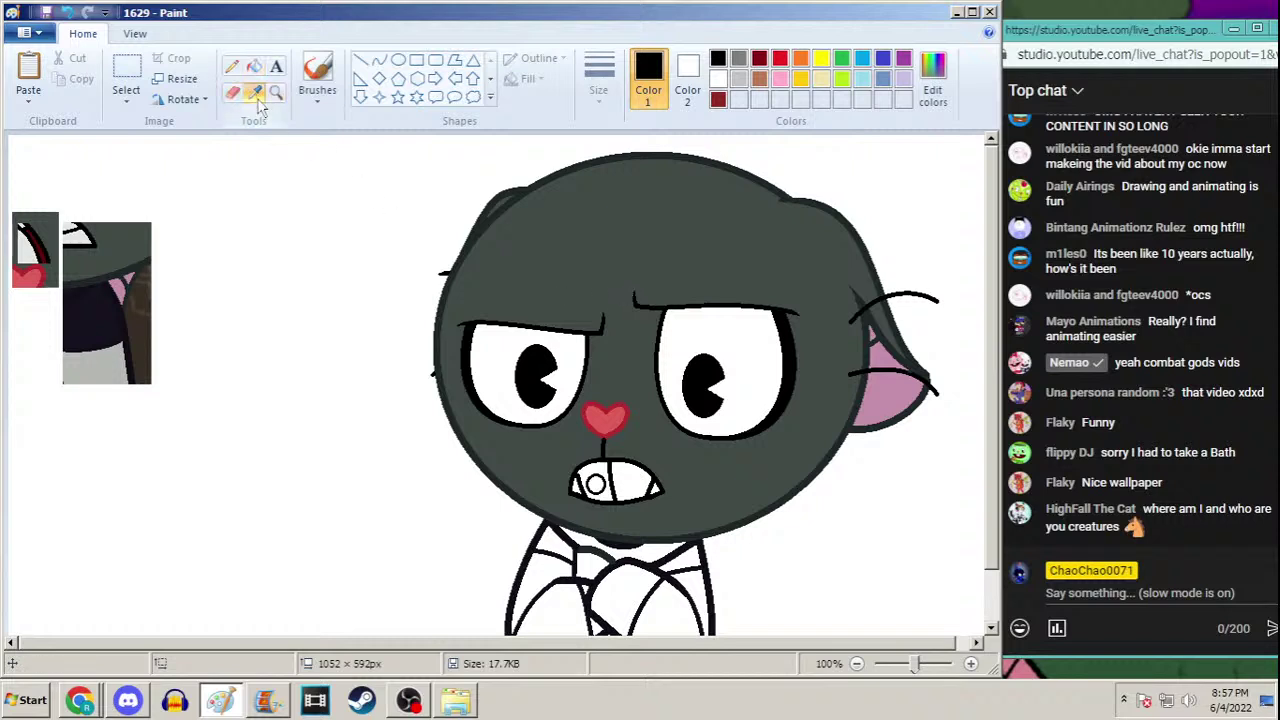
click(105, 243)
click(488, 338)
click(735, 342)
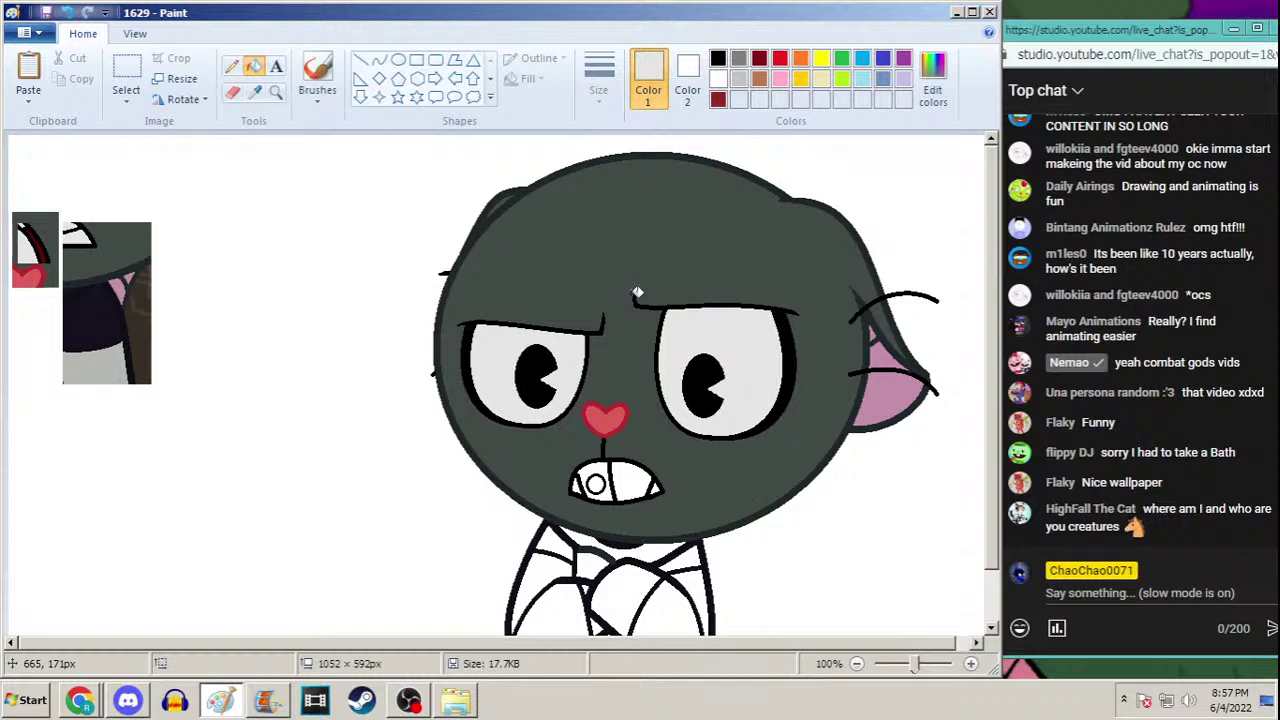
click(600, 470)
click(630, 482)
click(577, 486)
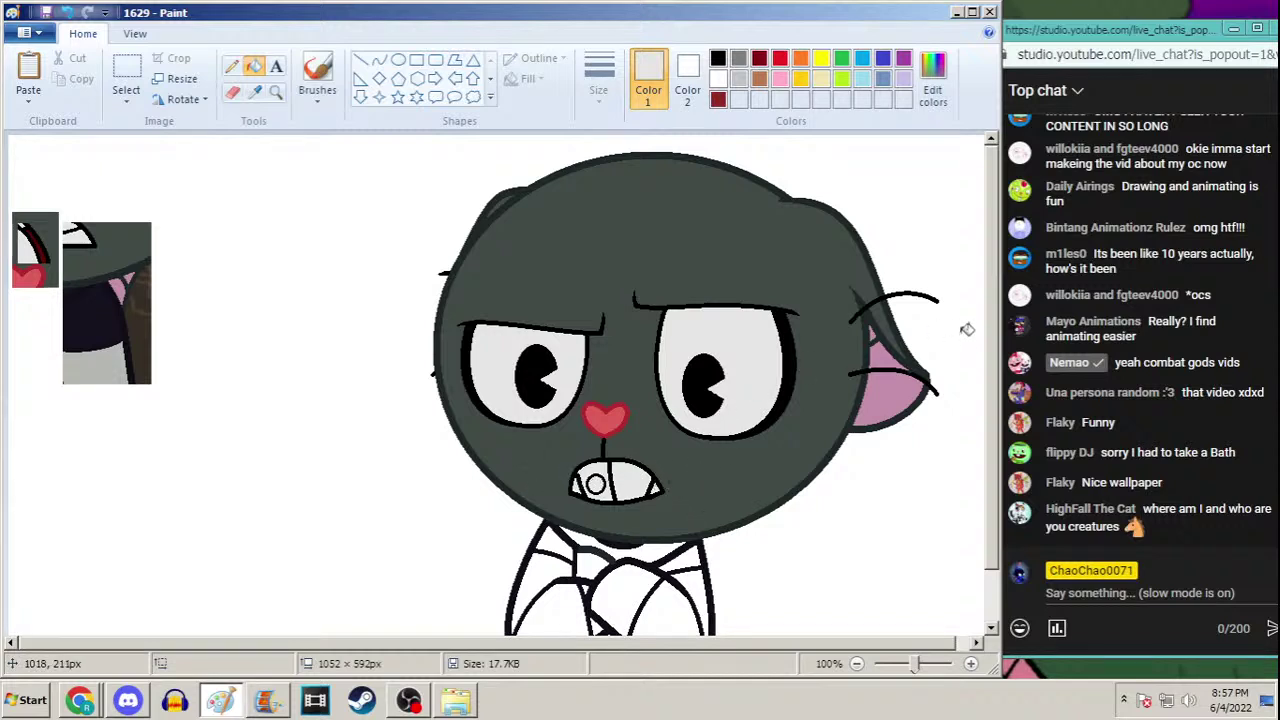
Fill the small shape tucked above the crossed arms with the grey-green picked from the head
drag(993, 325, 997, 396)
click(255, 91)
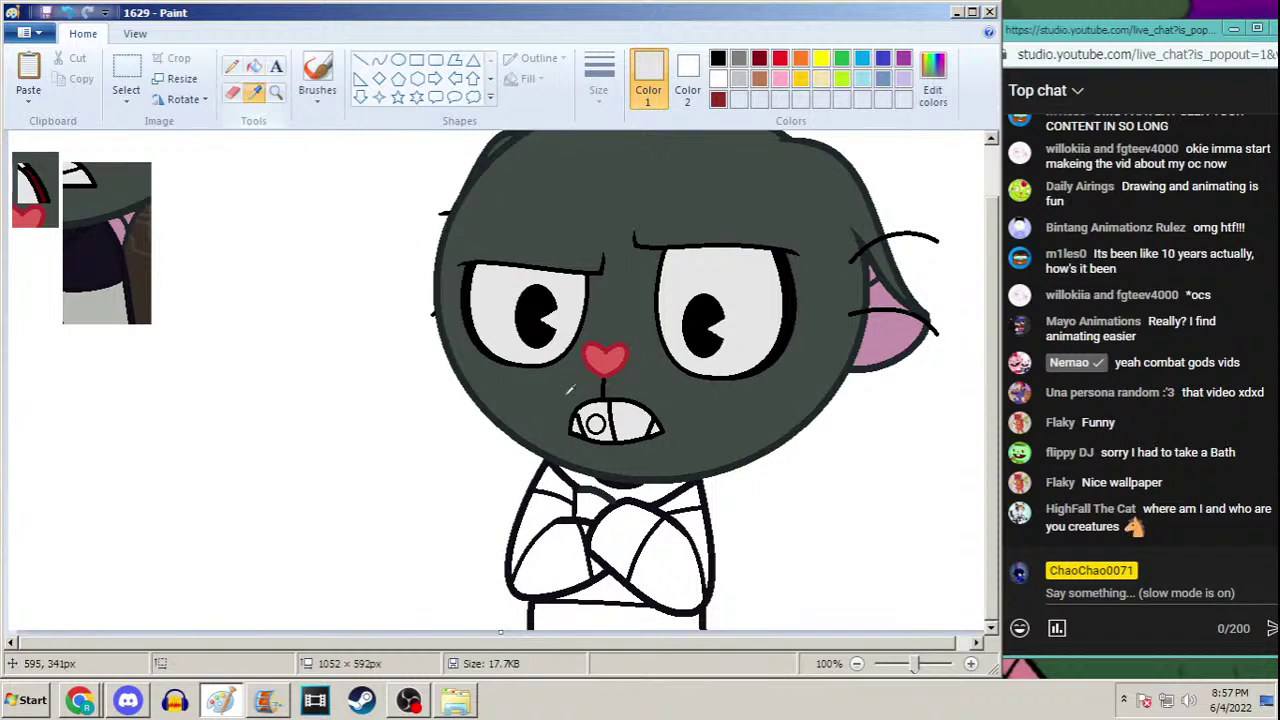
click(565, 400)
click(595, 503)
Fill the front arm's band, both upper sleeve bands and the lower body with the reference image's light grey, briefly checking the music video in between
click(255, 91)
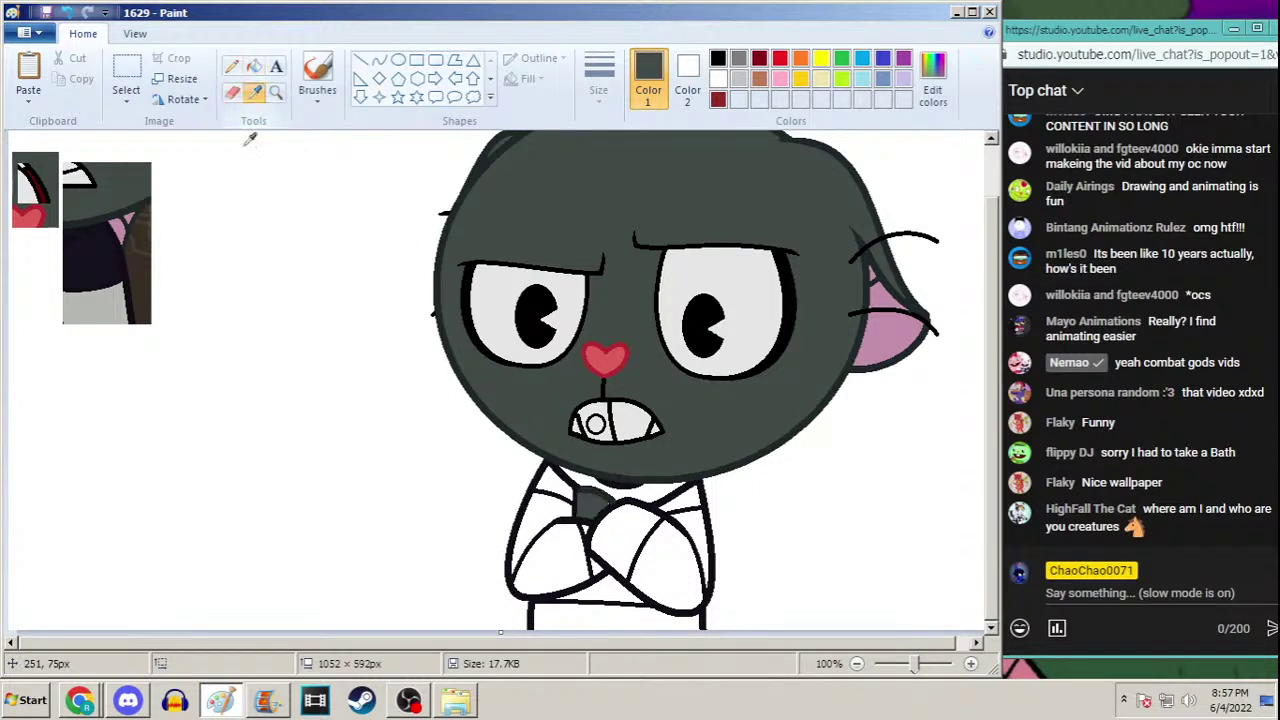
click(143, 293)
click(612, 518)
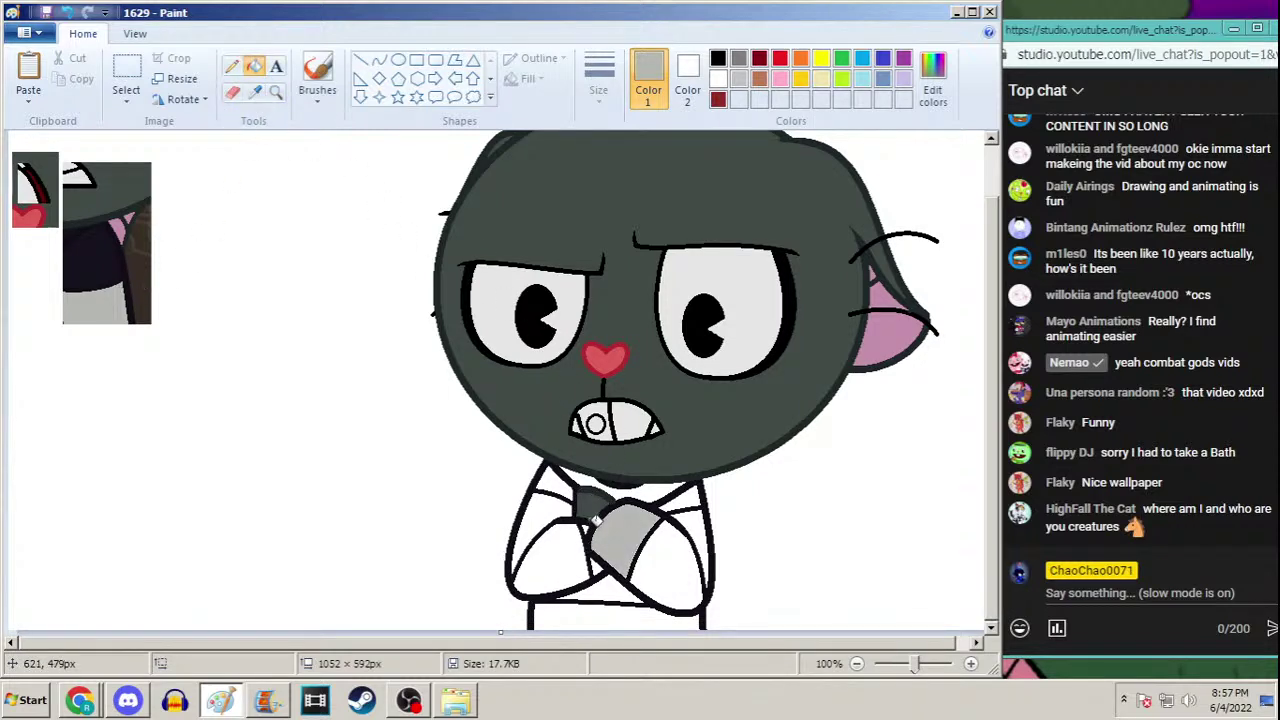
click(88, 700)
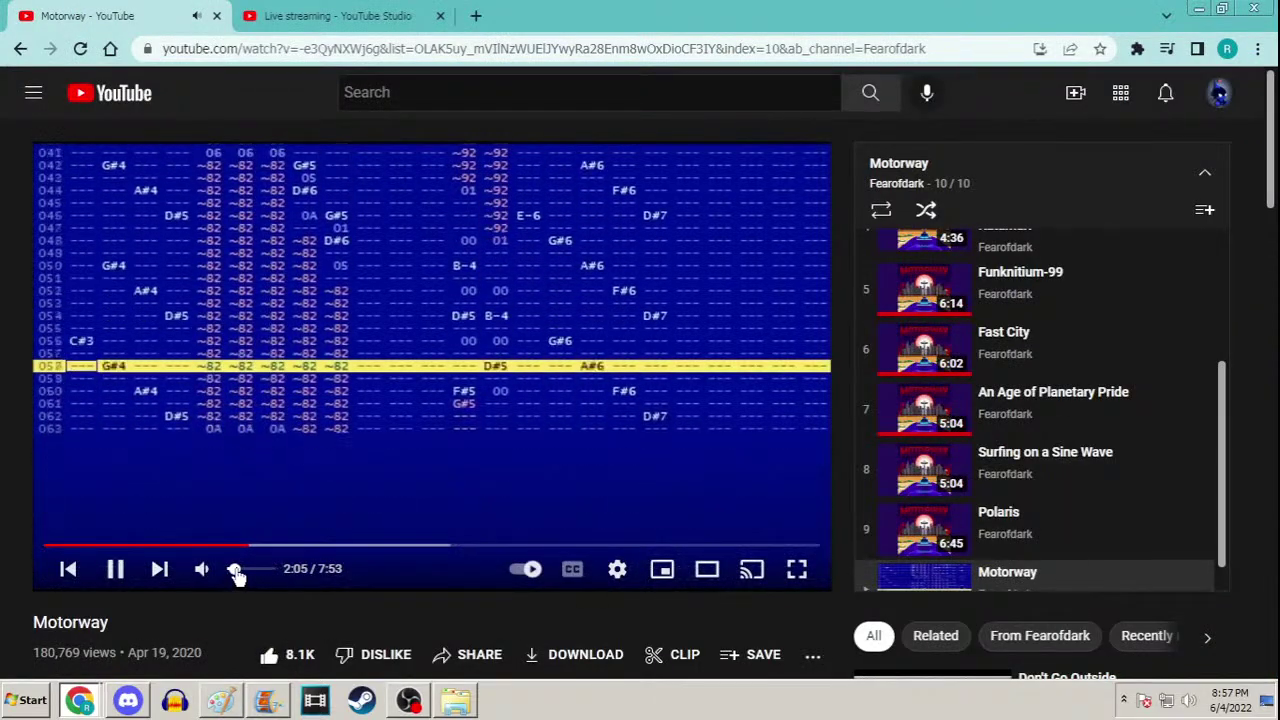
click(1199, 8)
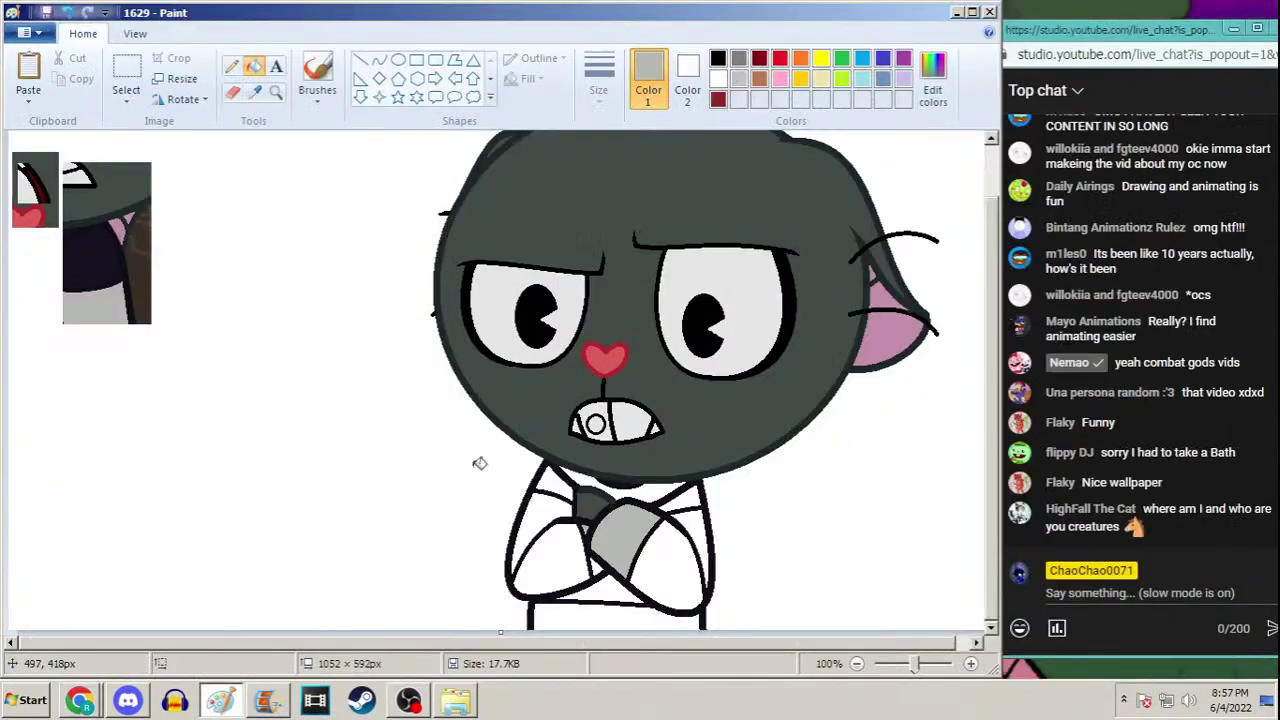
click(700, 519)
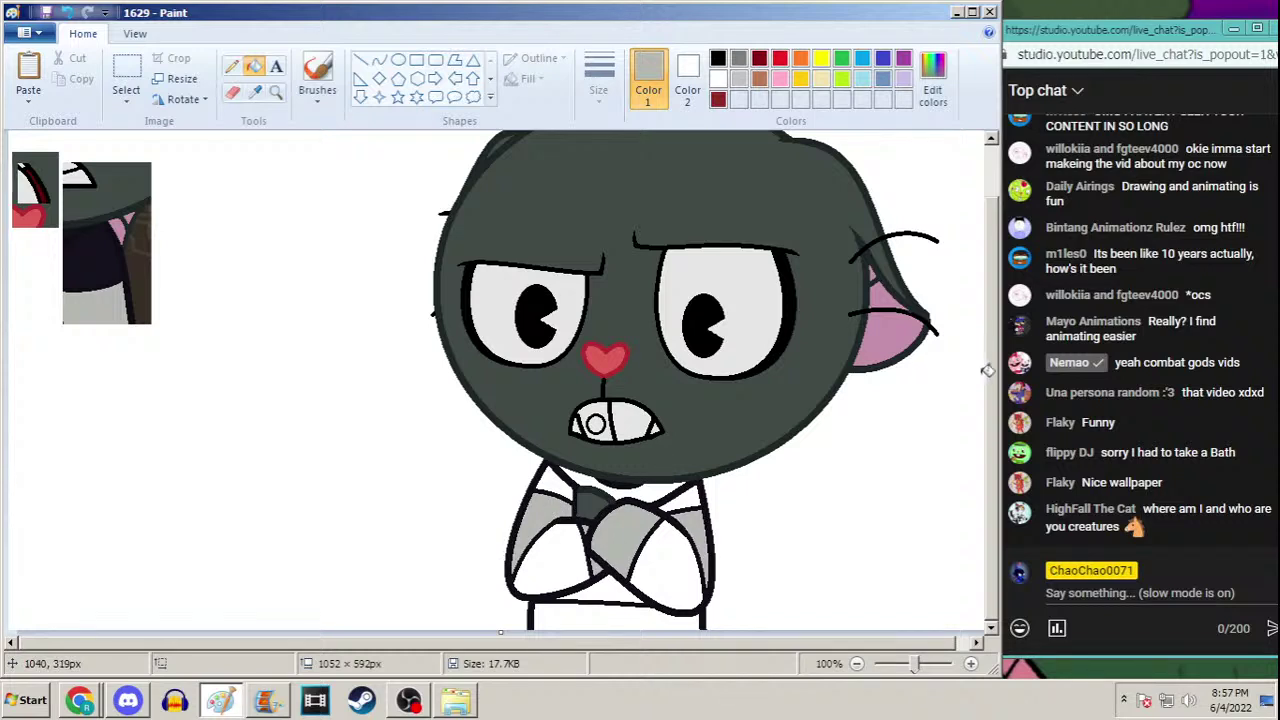
click(578, 610)
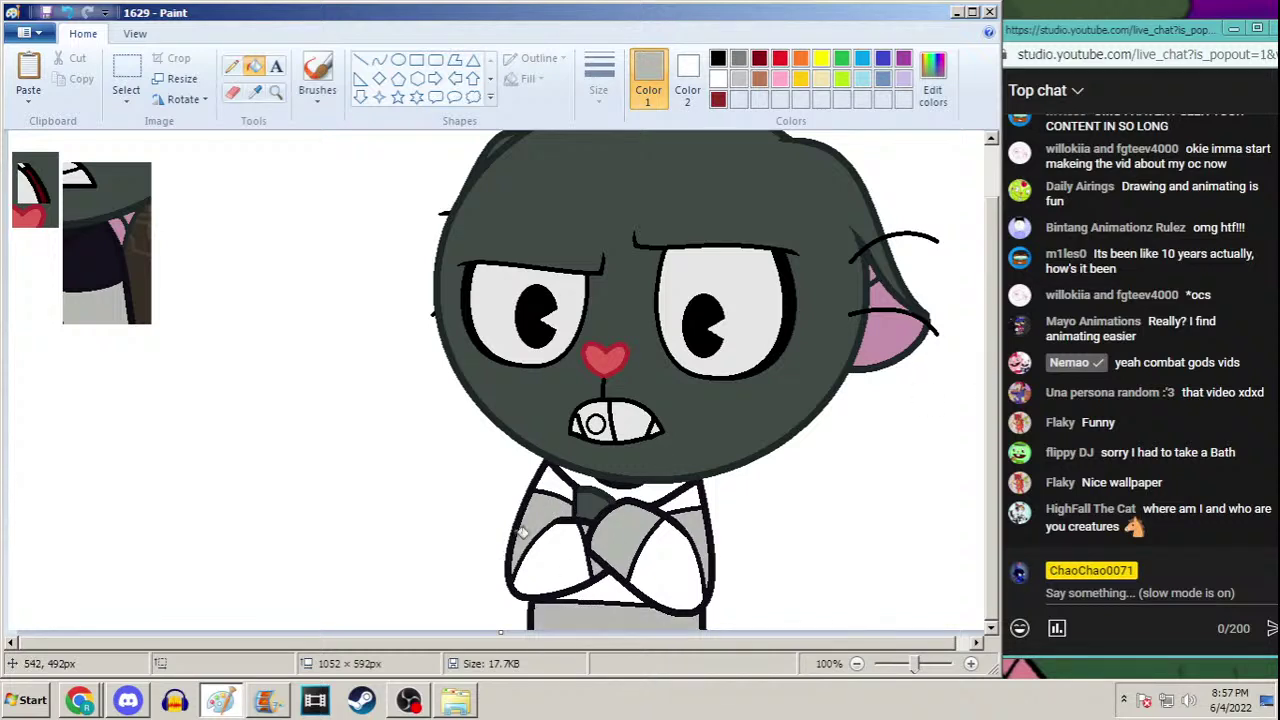
Fill the shoulders, the area under the chin and the dark parts of the crossed arms with the reference image's dark navy
click(255, 91)
click(580, 462)
click(558, 480)
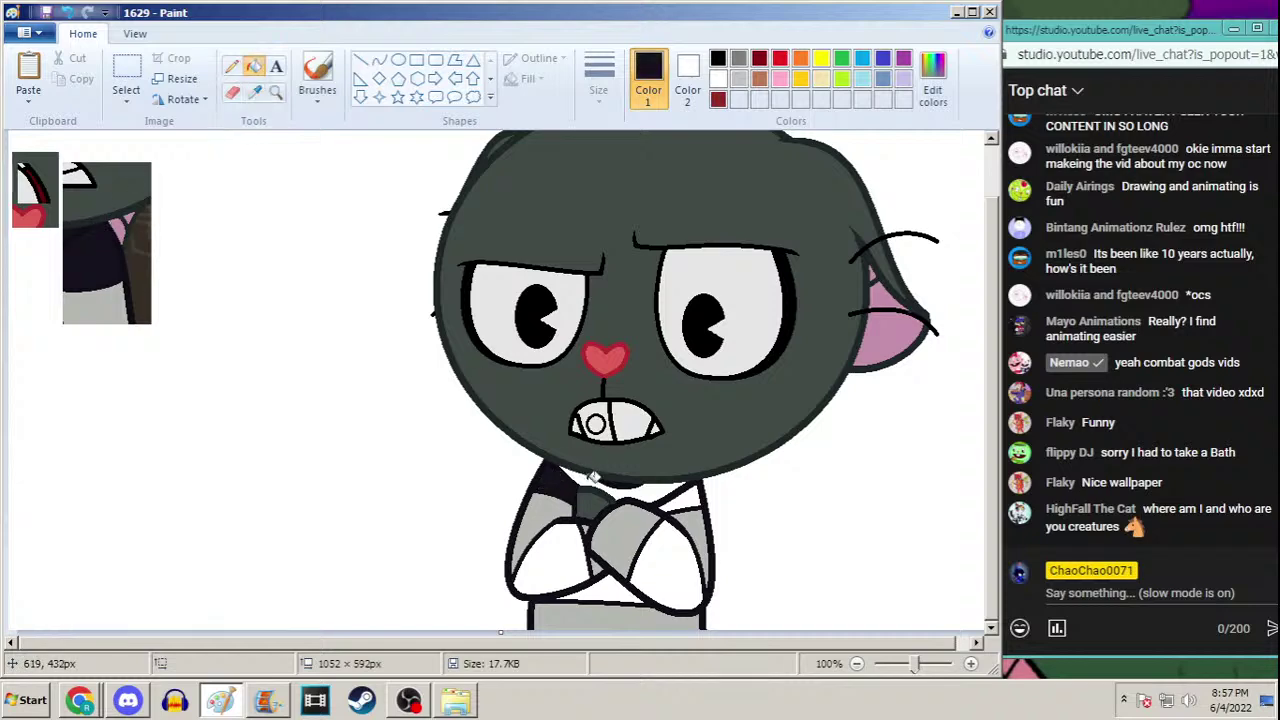
click(612, 482)
click(565, 555)
click(653, 545)
click(690, 498)
click(618, 588)
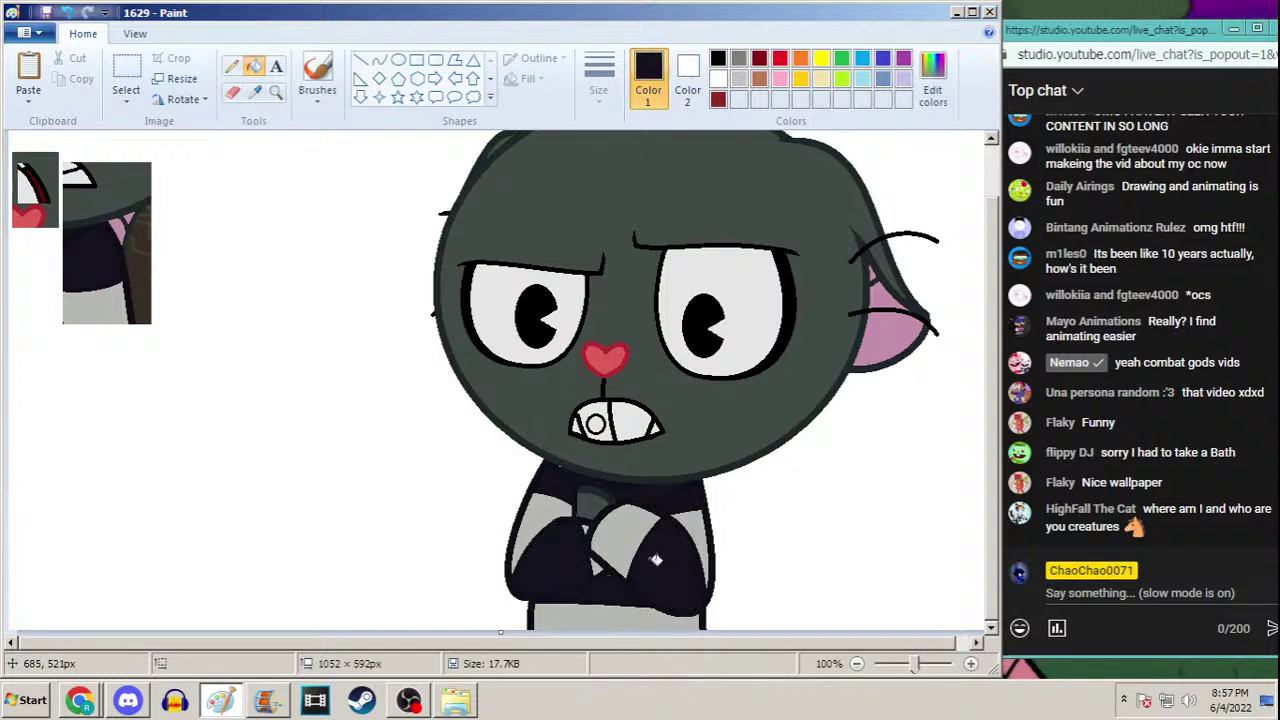
Pick the head's grey-green from the area beside the mouth as the pencil colour
click(231, 66)
click(255, 91)
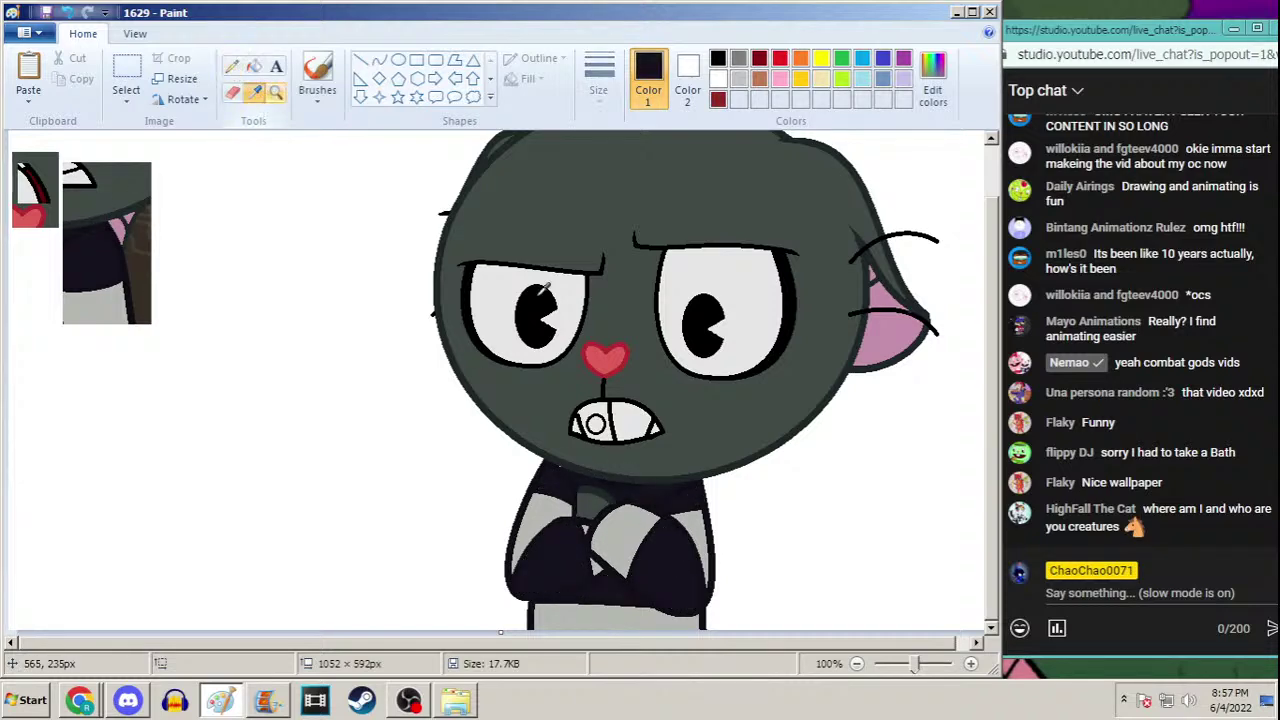
click(566, 458)
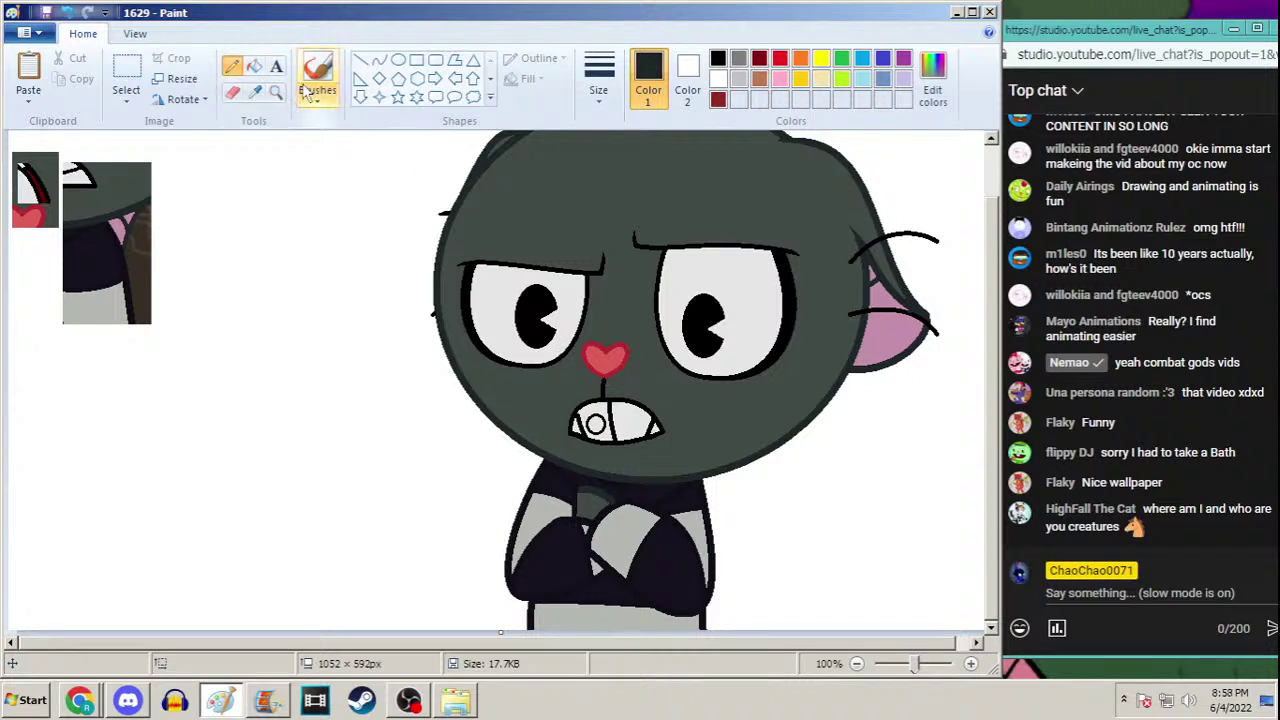
Delete both reference image pieces beside the character
scroll(990, 318, up, 2)
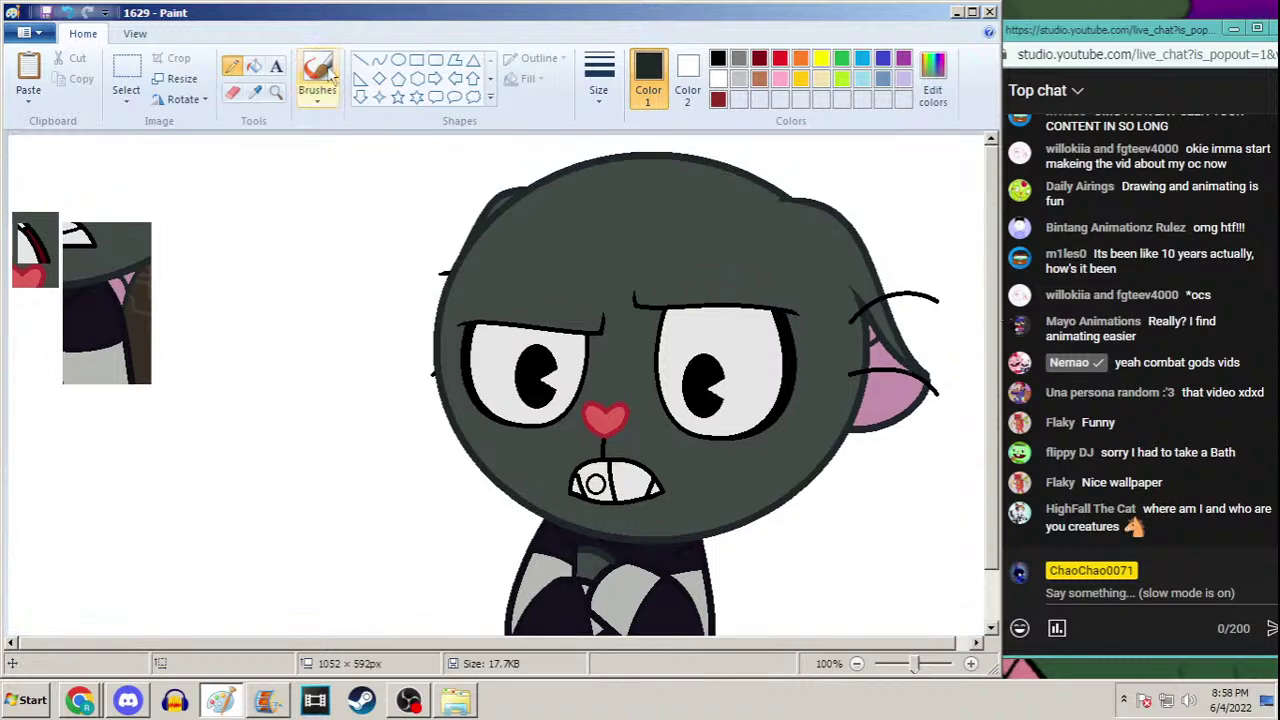
click(126, 72)
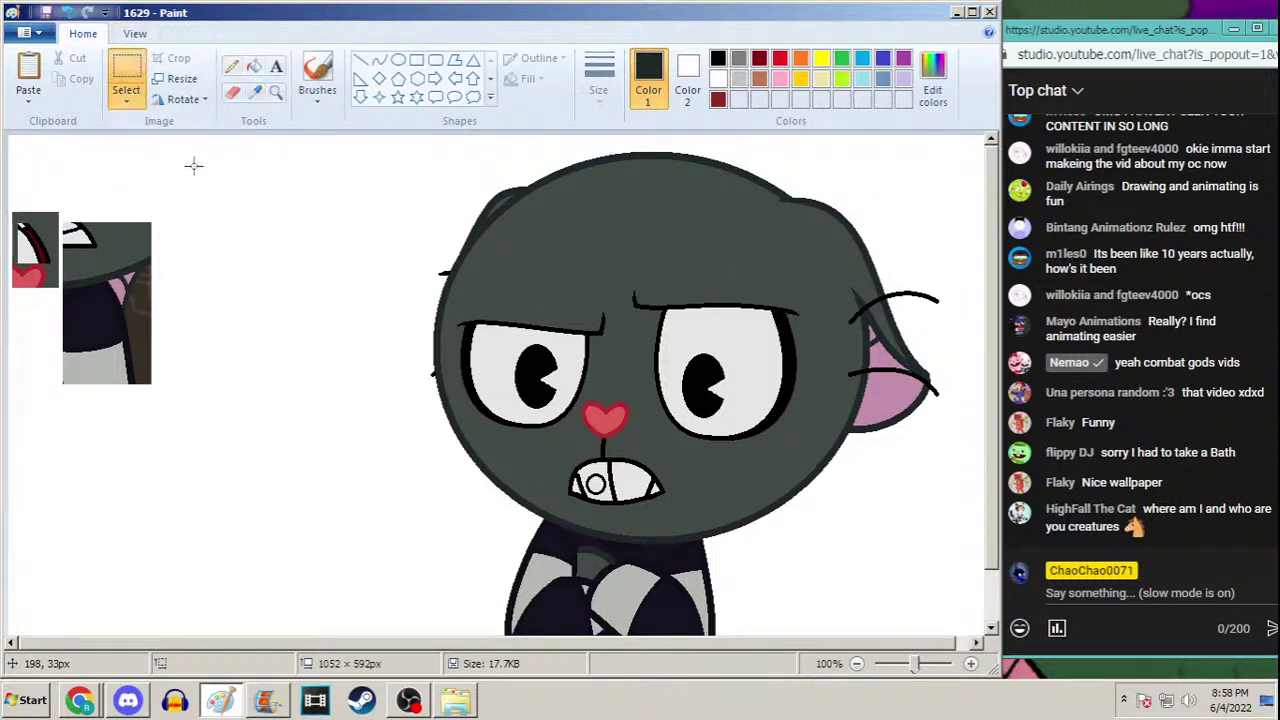
drag(194, 166, 6, 443)
key(Delete)
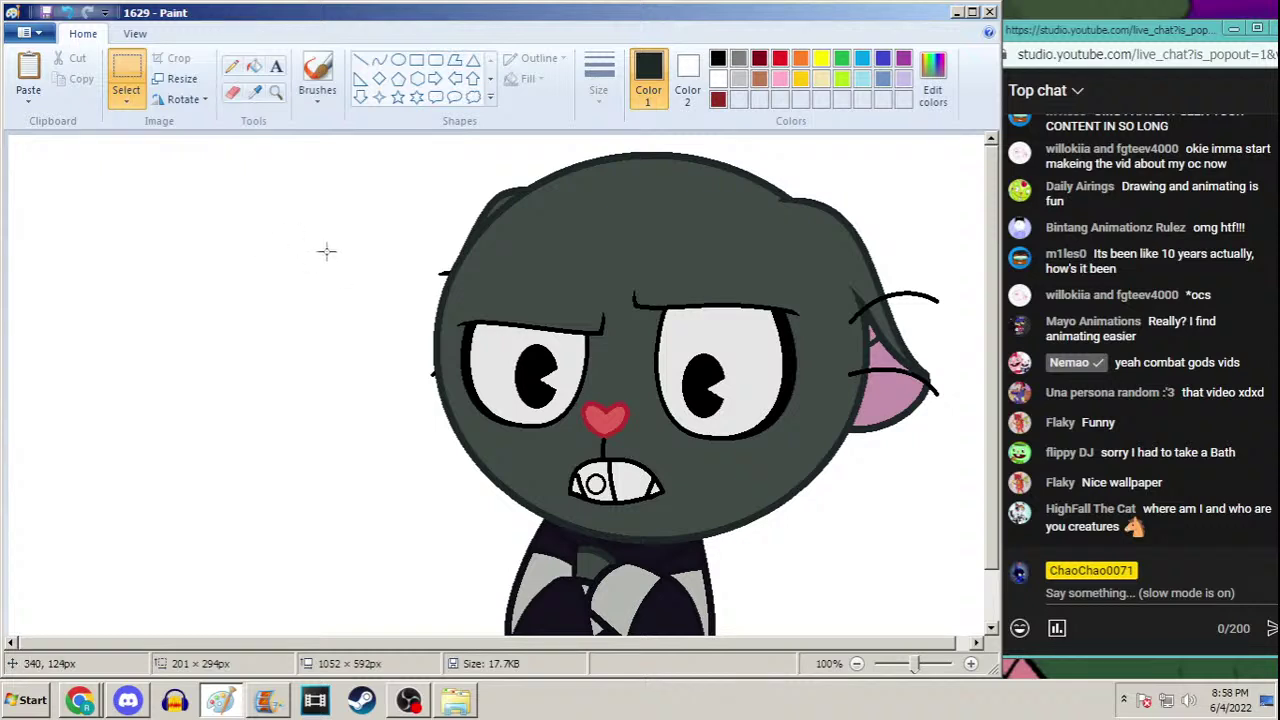
Choose the pencil with a new line size and save frame 1629
click(231, 66)
click(598, 78)
click(573, 222)
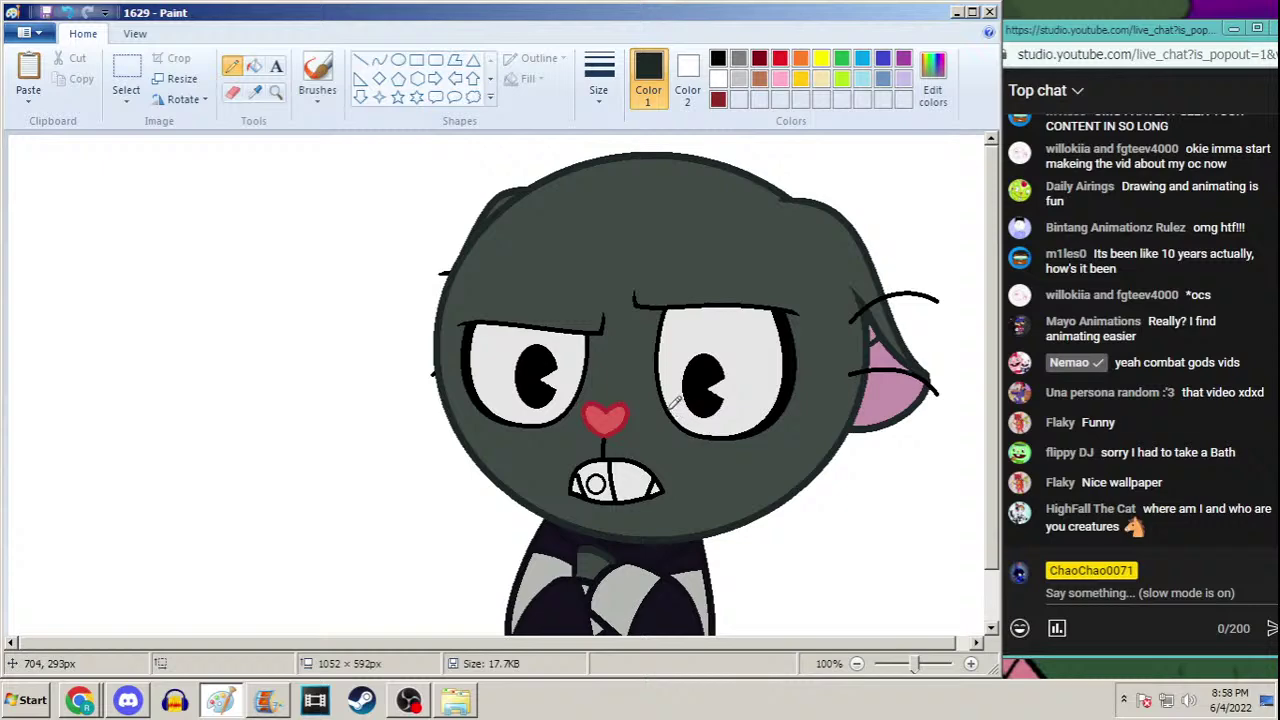
click(46, 12)
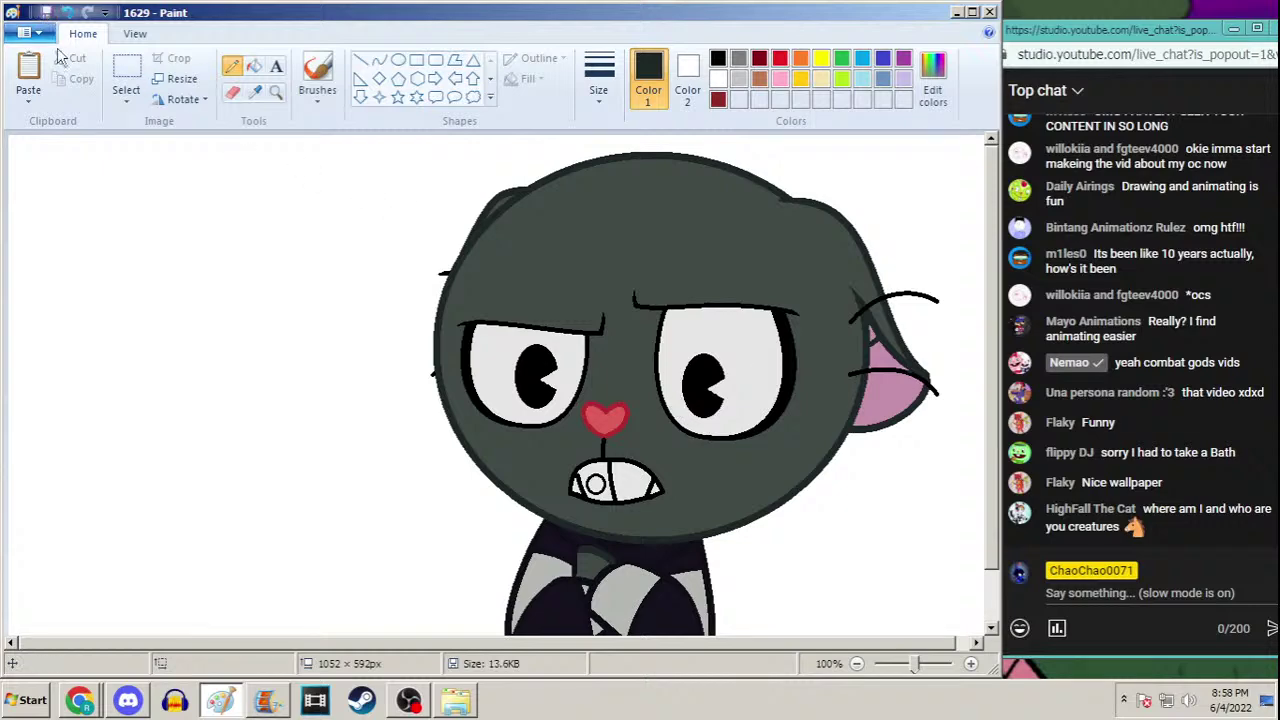
Switch to Movie Maker and insert frame 1629 from the htffirf4 folder after the matching dark character frame
click(267, 700)
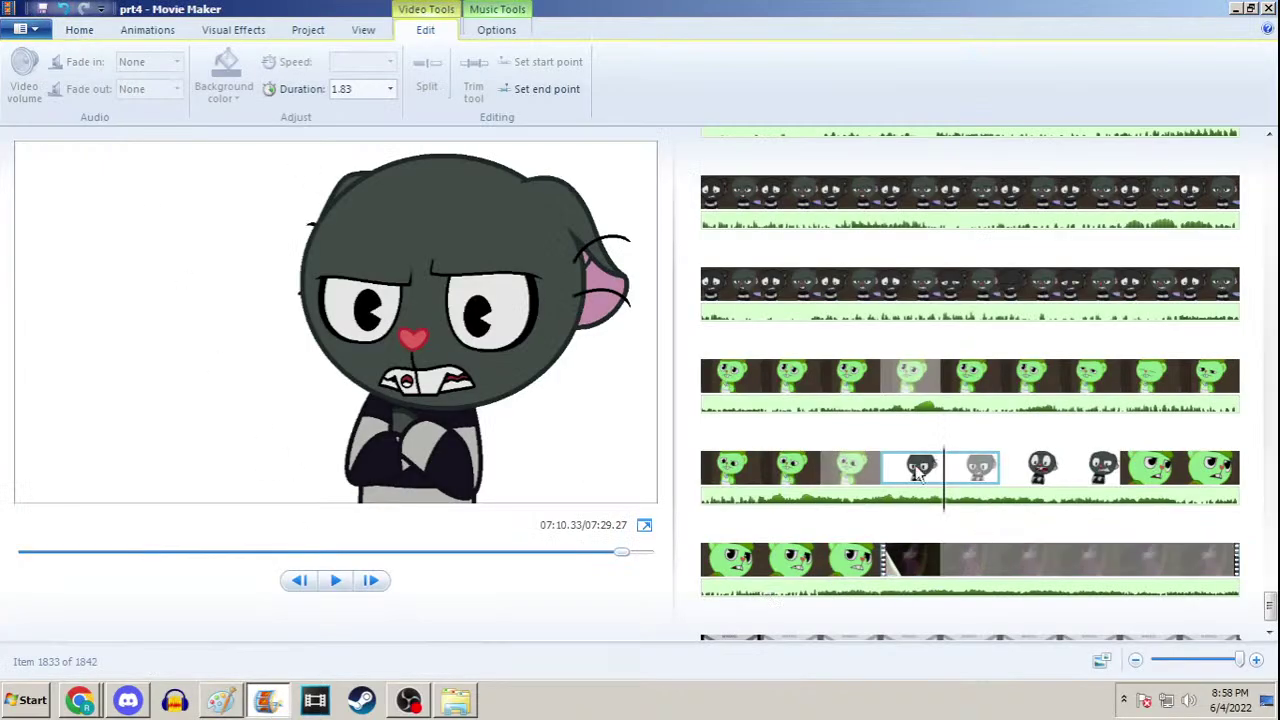
click(80, 30)
click(146, 74)
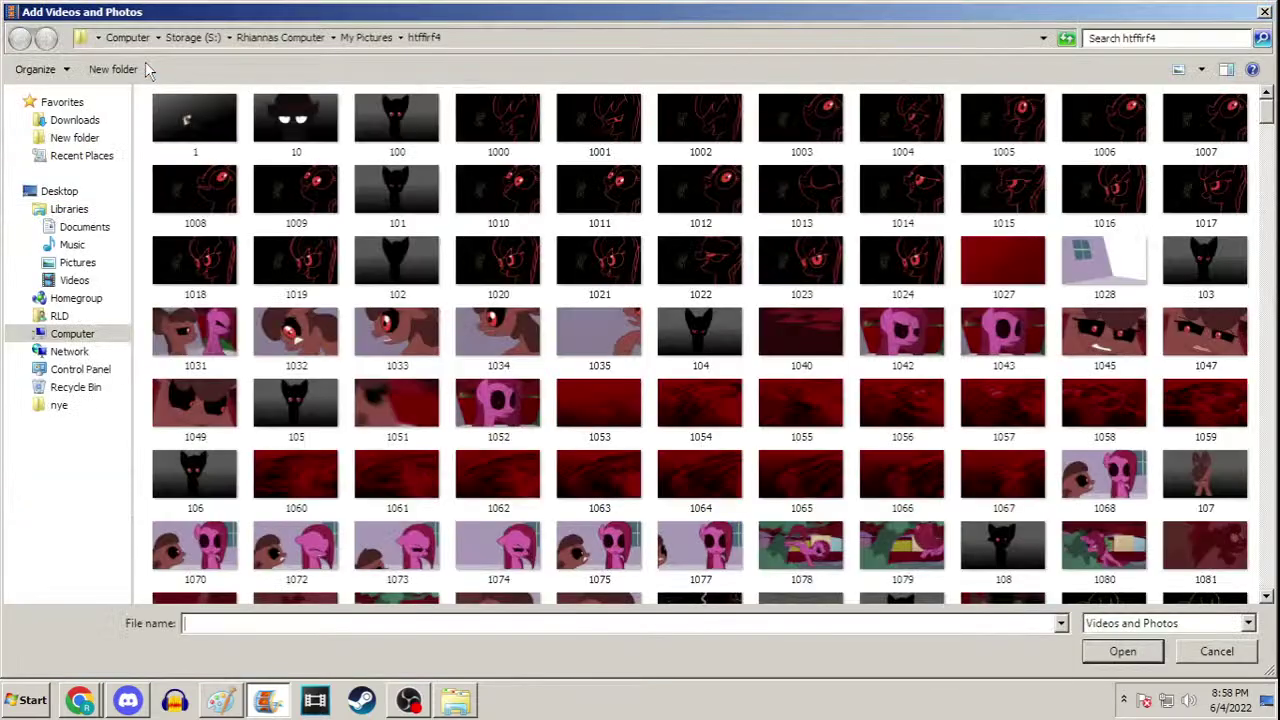
text(161)
key(Return)
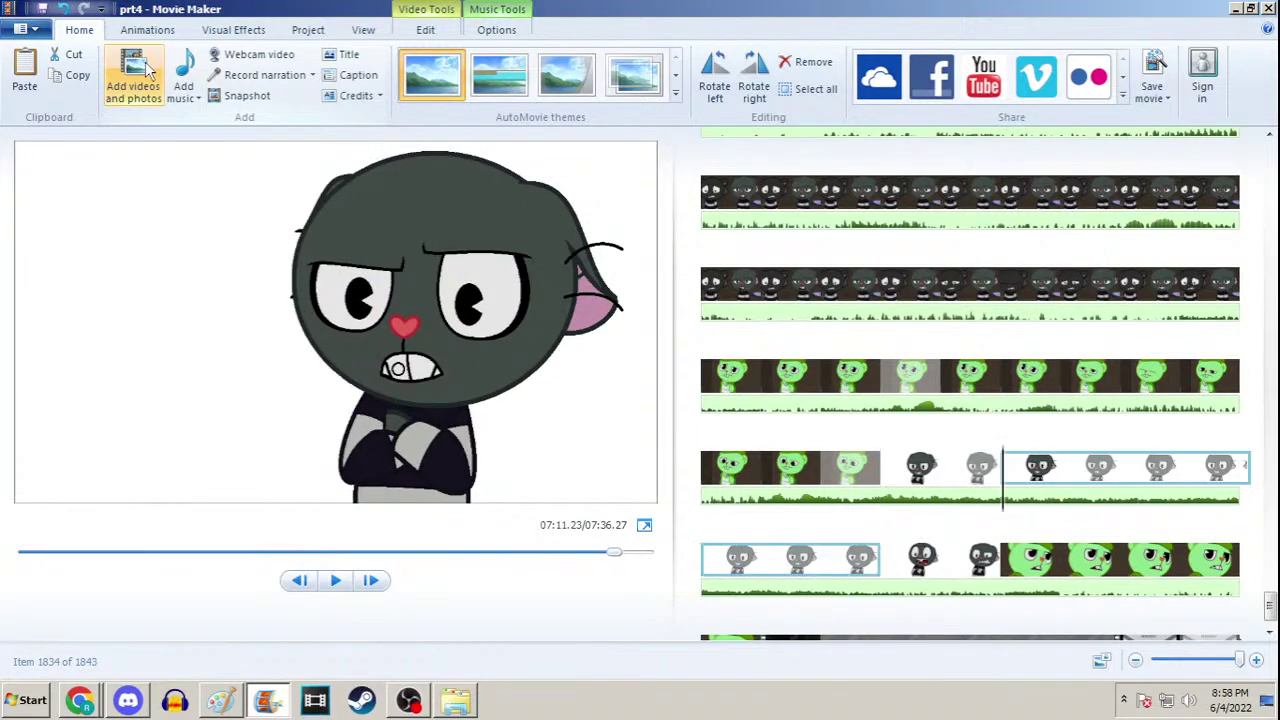
Close Movie Maker and reopen the prt4 project from the MovieMaker folder
click(221, 700)
click(221, 700)
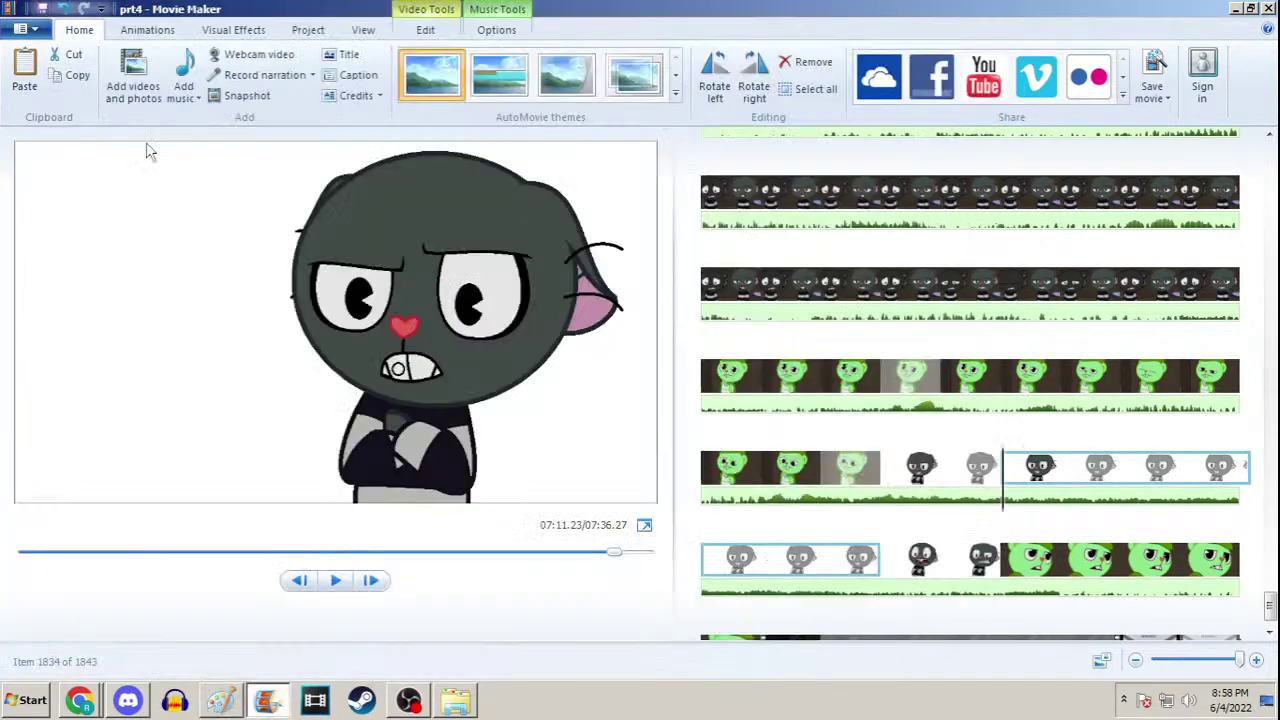
click(1262, 8)
click(455, 700)
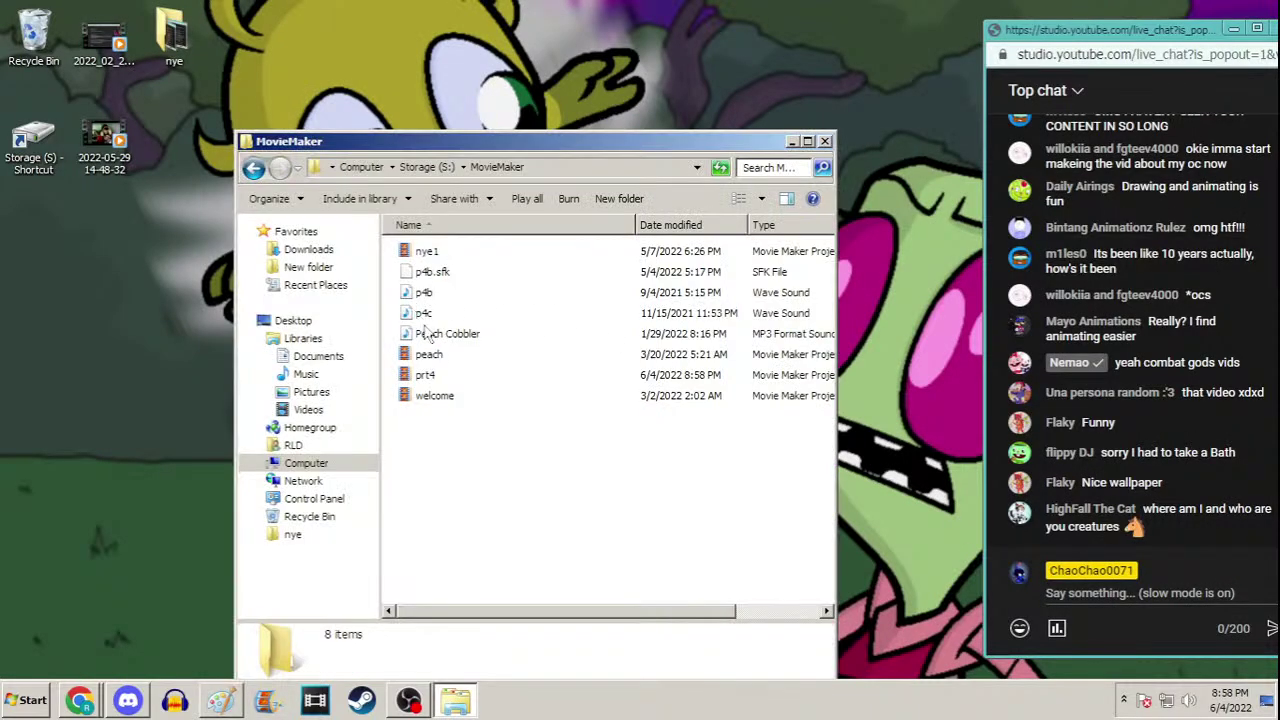
click(440, 376)
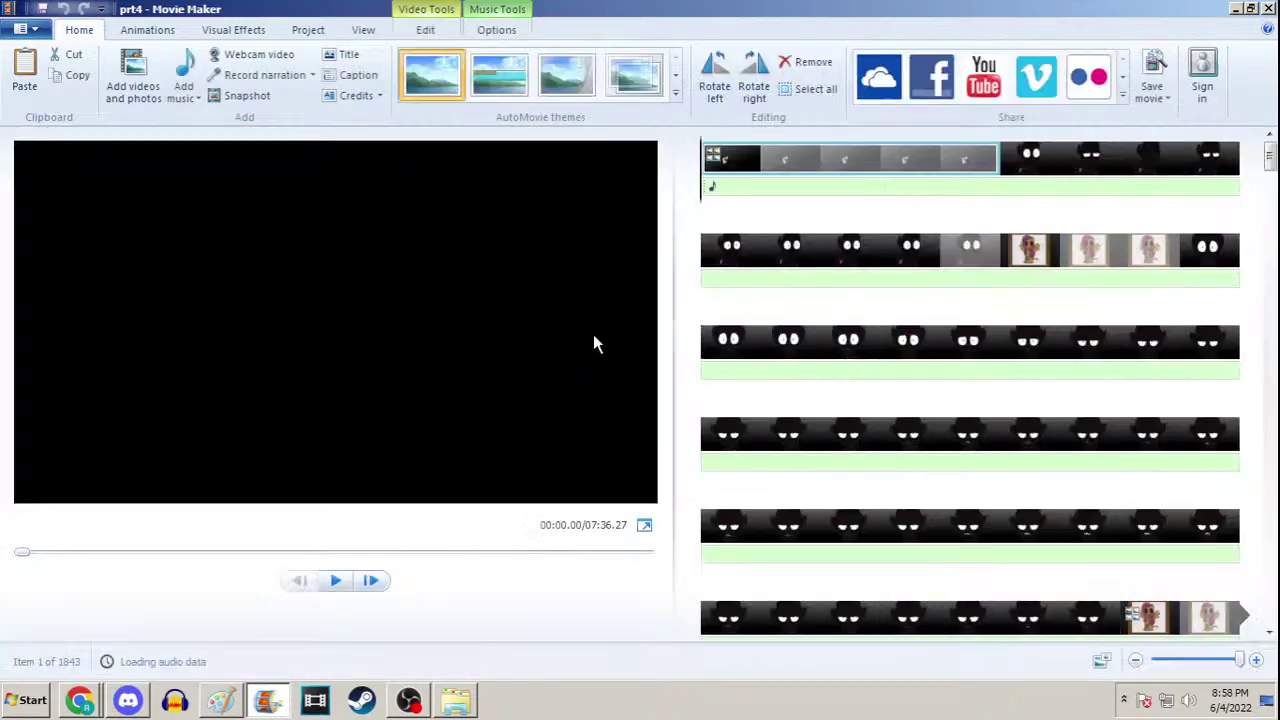
Find the newly inserted frame near the end of the timeline and compare it with its neighbouring frames
mouse_move(1270, 160)
mouse_down()
mouse_move(1270, 333)
mouse_move(1270, 165)
mouse_up()
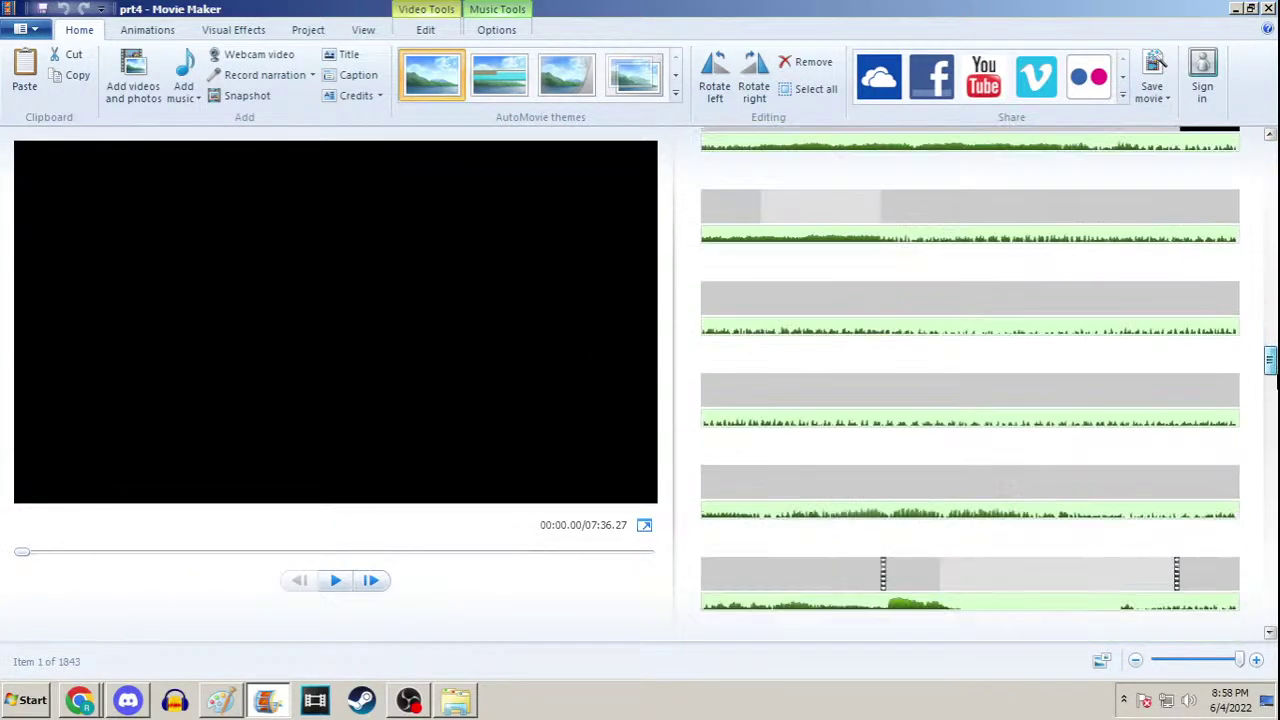
scroll(1272, 530, up, 3)
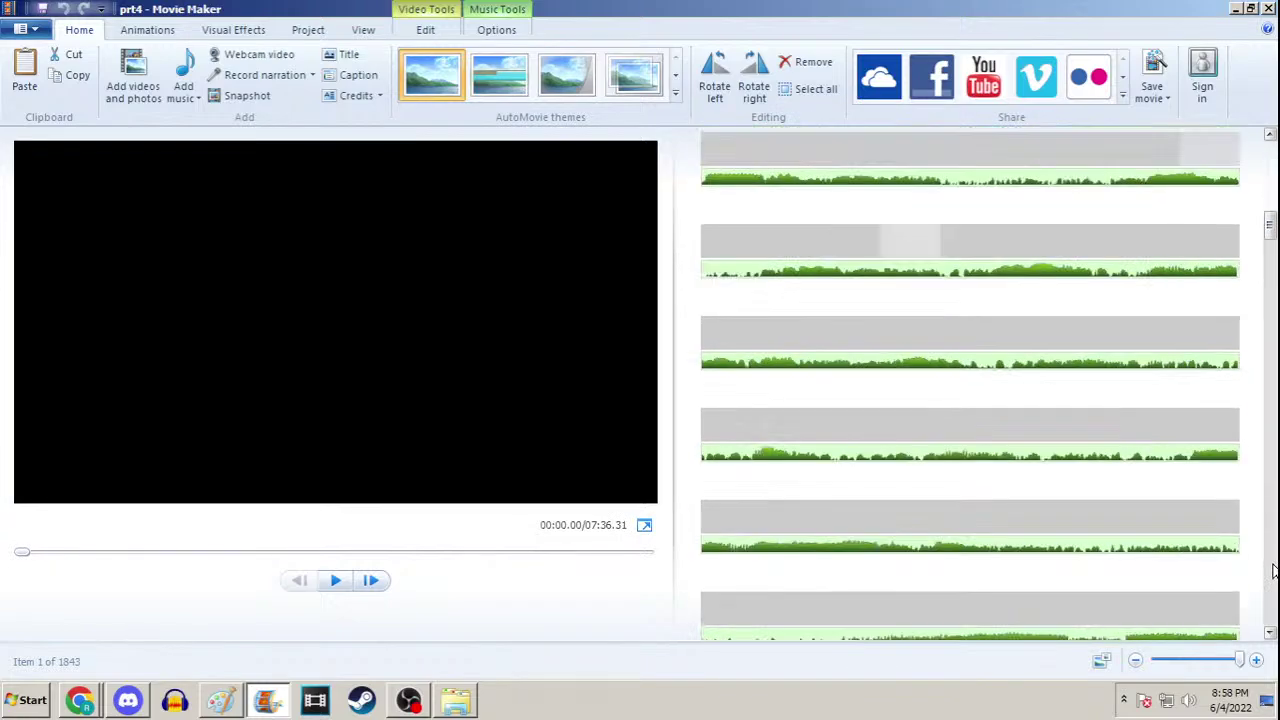
drag(1270, 165, 1268, 598)
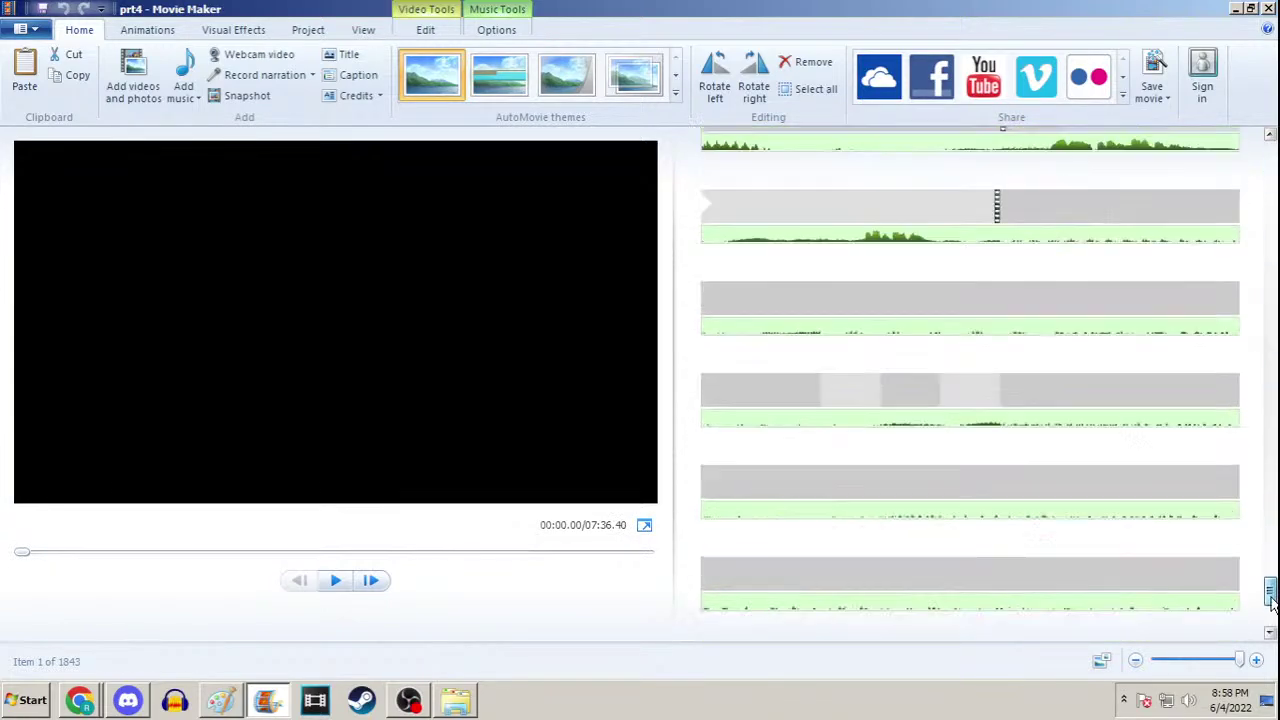
scroll(1265, 622, up, 3)
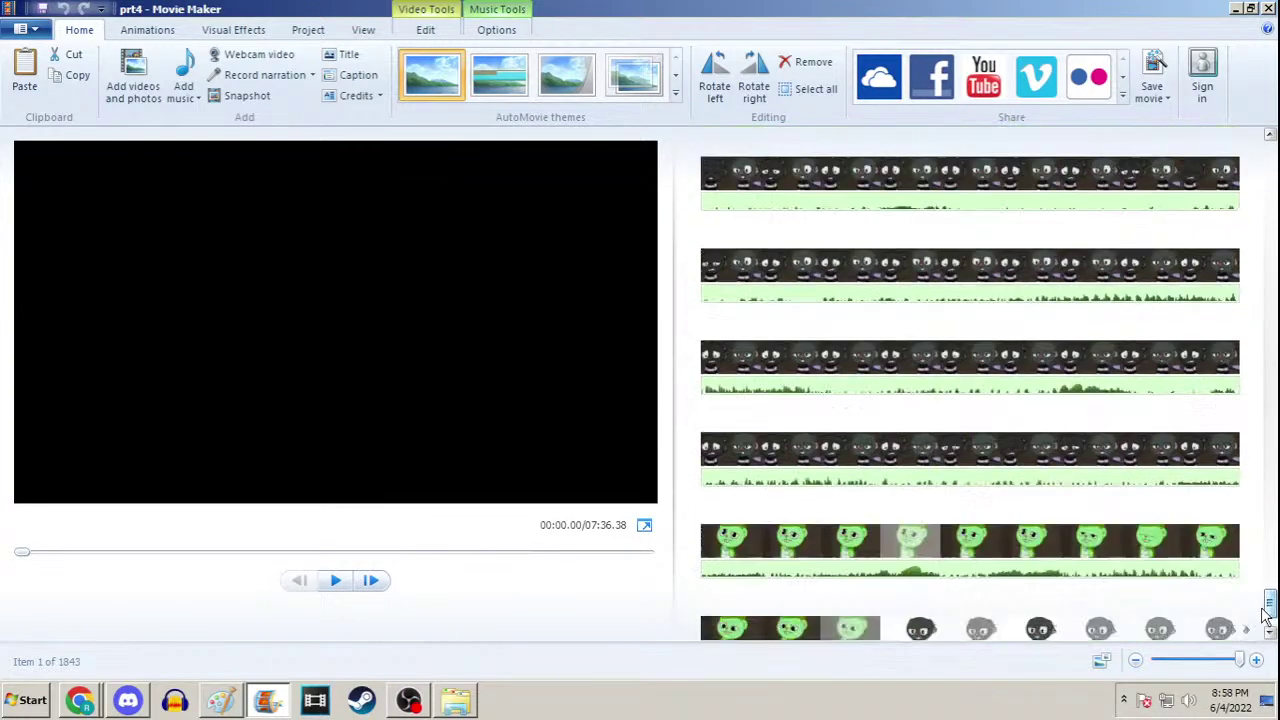
scroll(1100, 400, down, 2)
click(1005, 388)
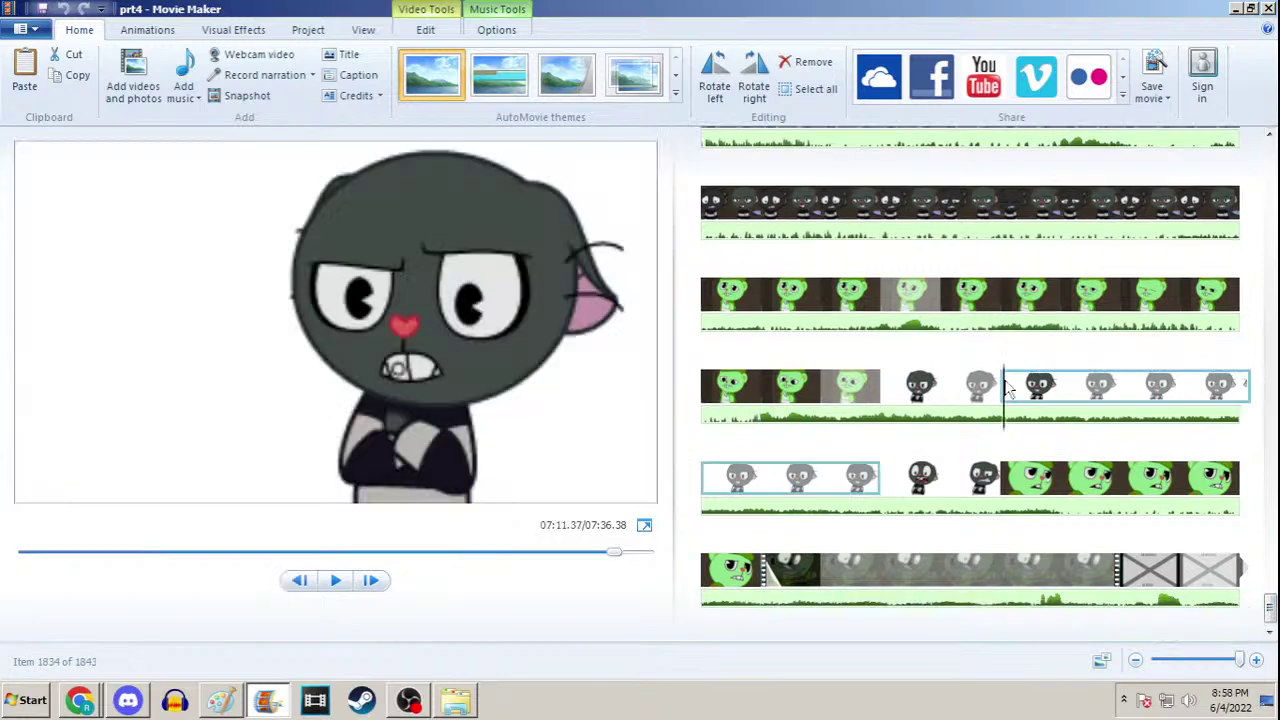
key(Left)
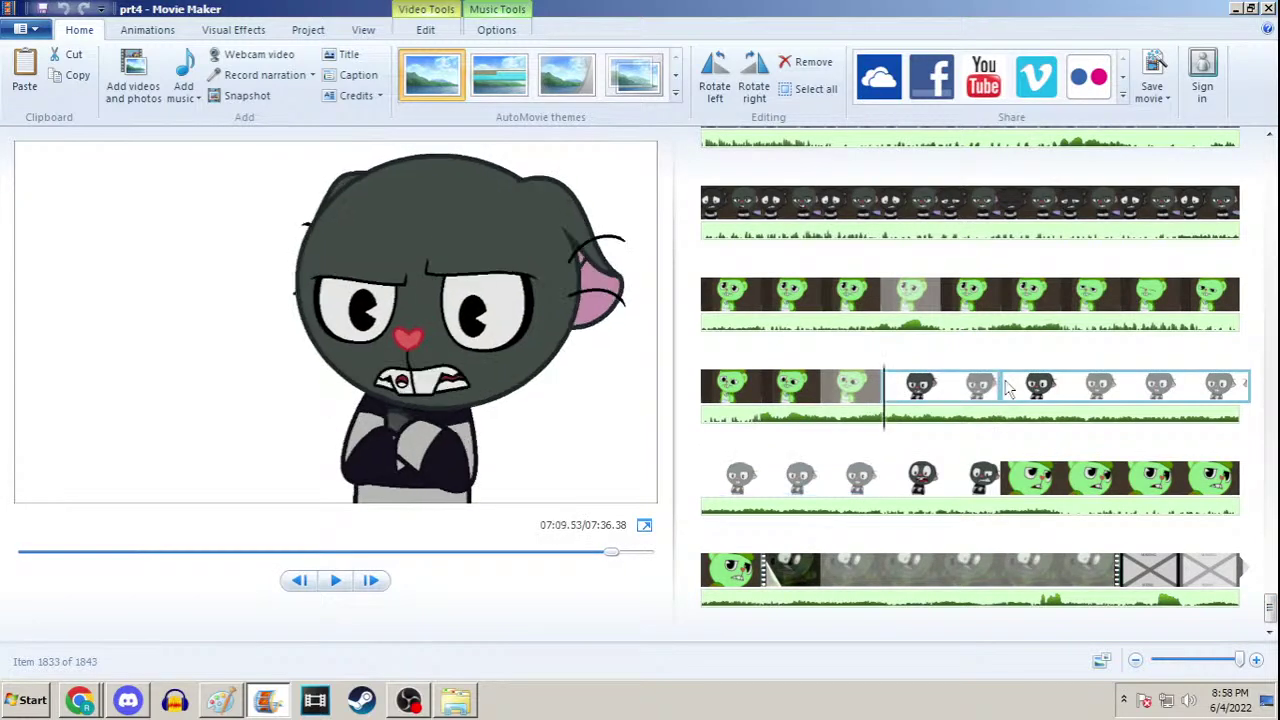
key(Right)
key(Right)
key(Left)
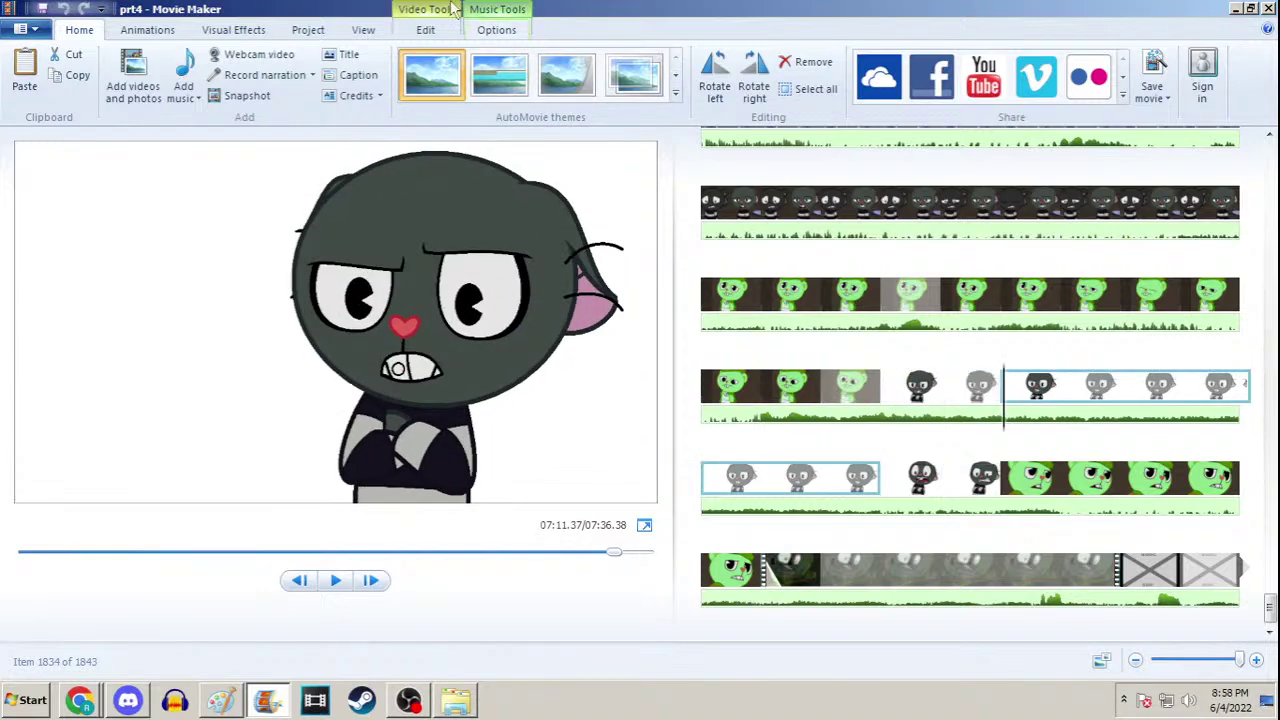
Apply an AutoMovie theme to the project and undo it
click(464, 64)
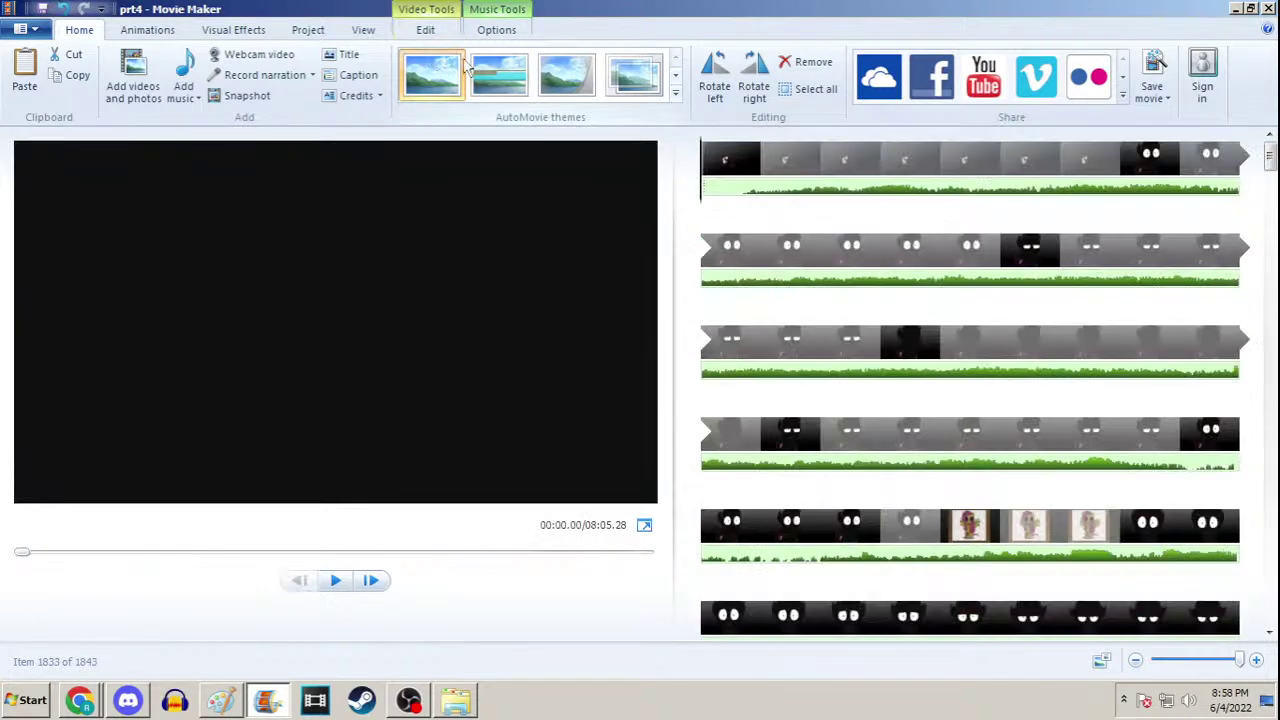
key(ctrl+z)
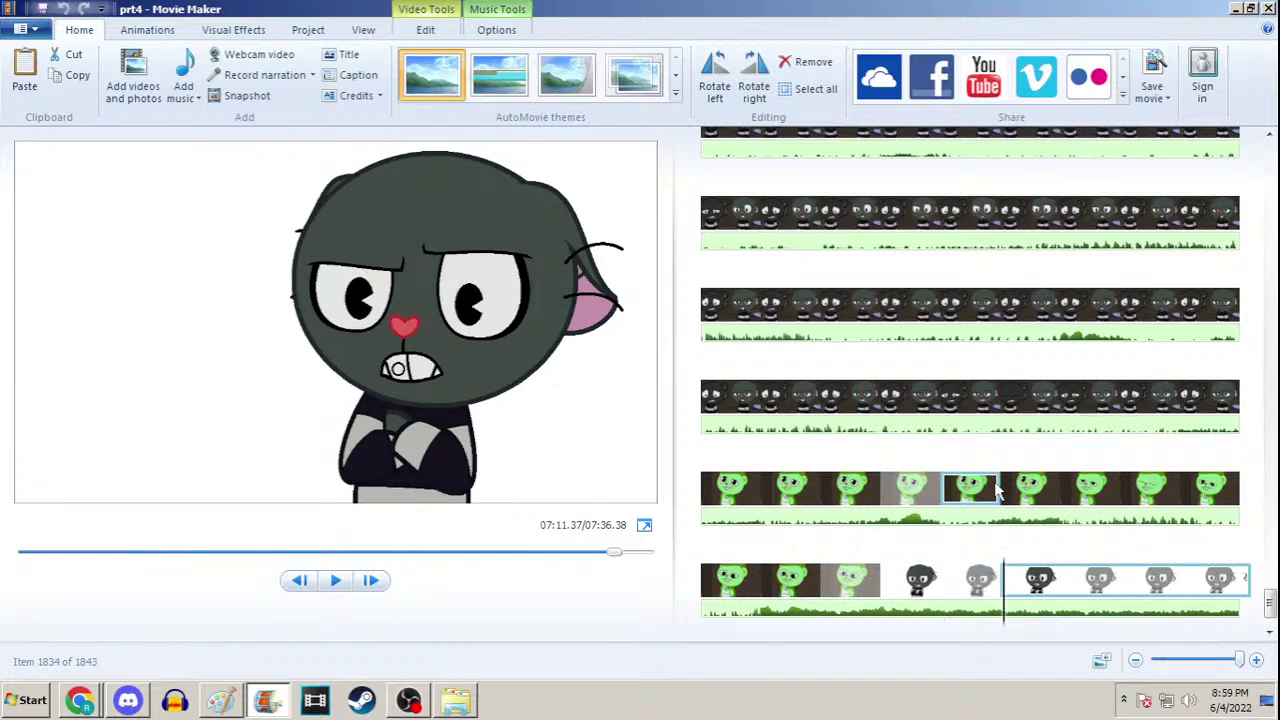
Flip back and forth between the new frame and the one before it to check the head movement, including the frames that follow
key(Left)
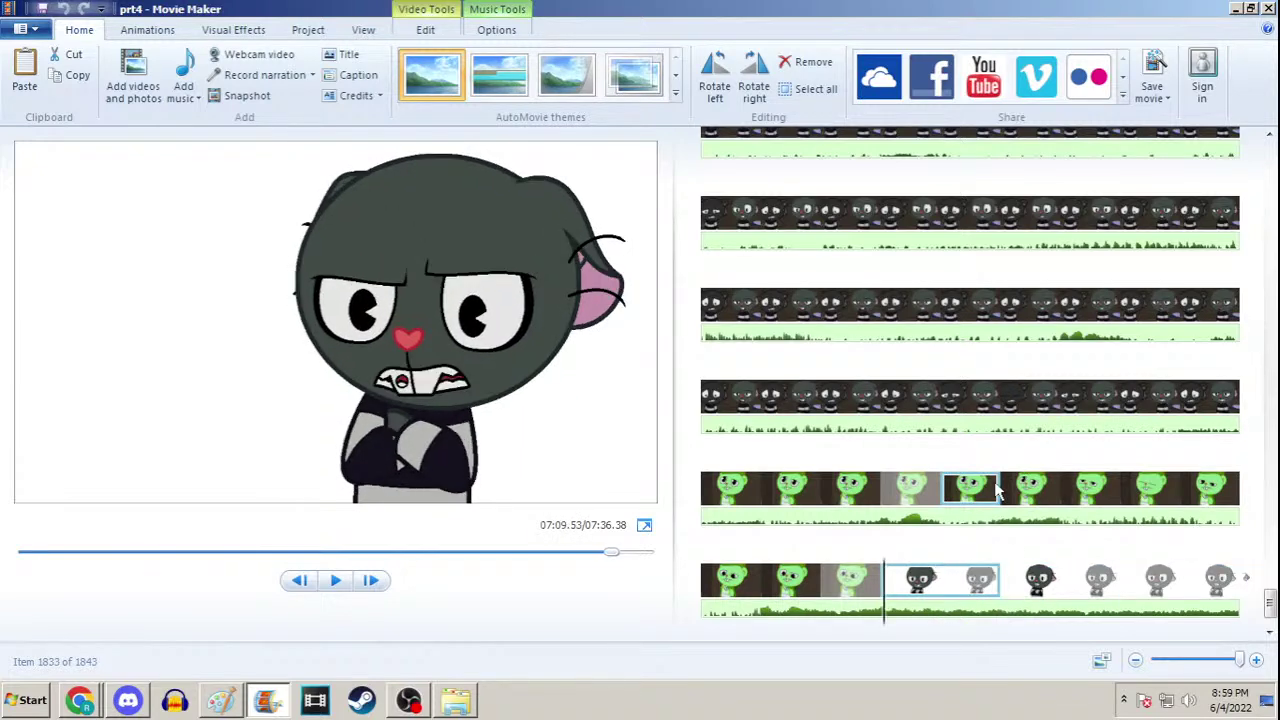
key(Right)
key(Left)
key(Right)
key(Left)
key(Right)
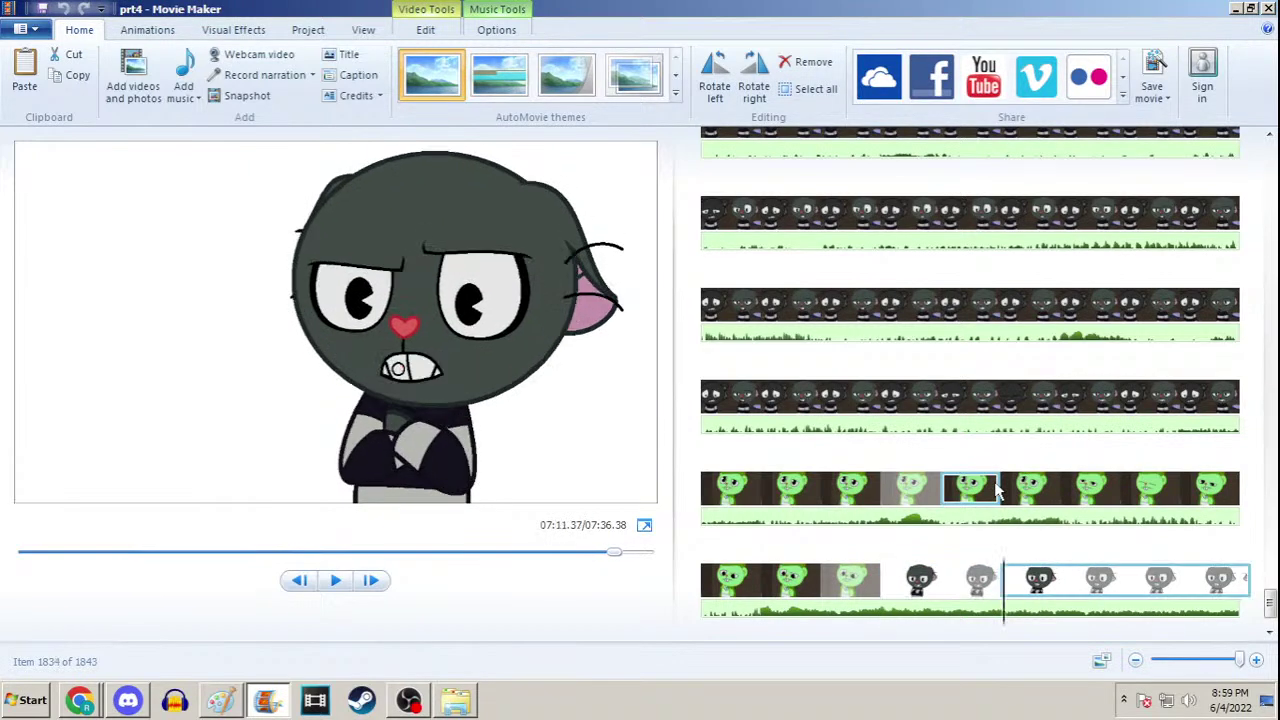
key(Left)
key(Right)
key(Left)
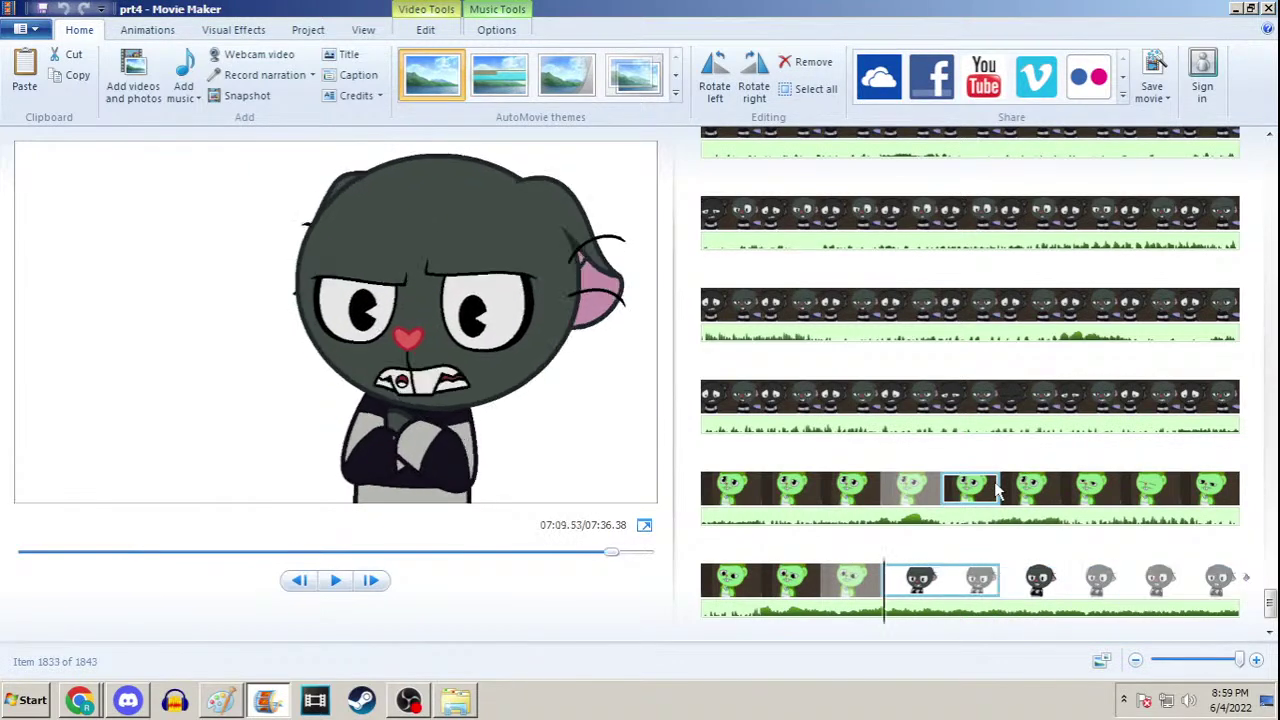
key(Right)
key(Left)
key(Right)
key(Left)
key(Right)
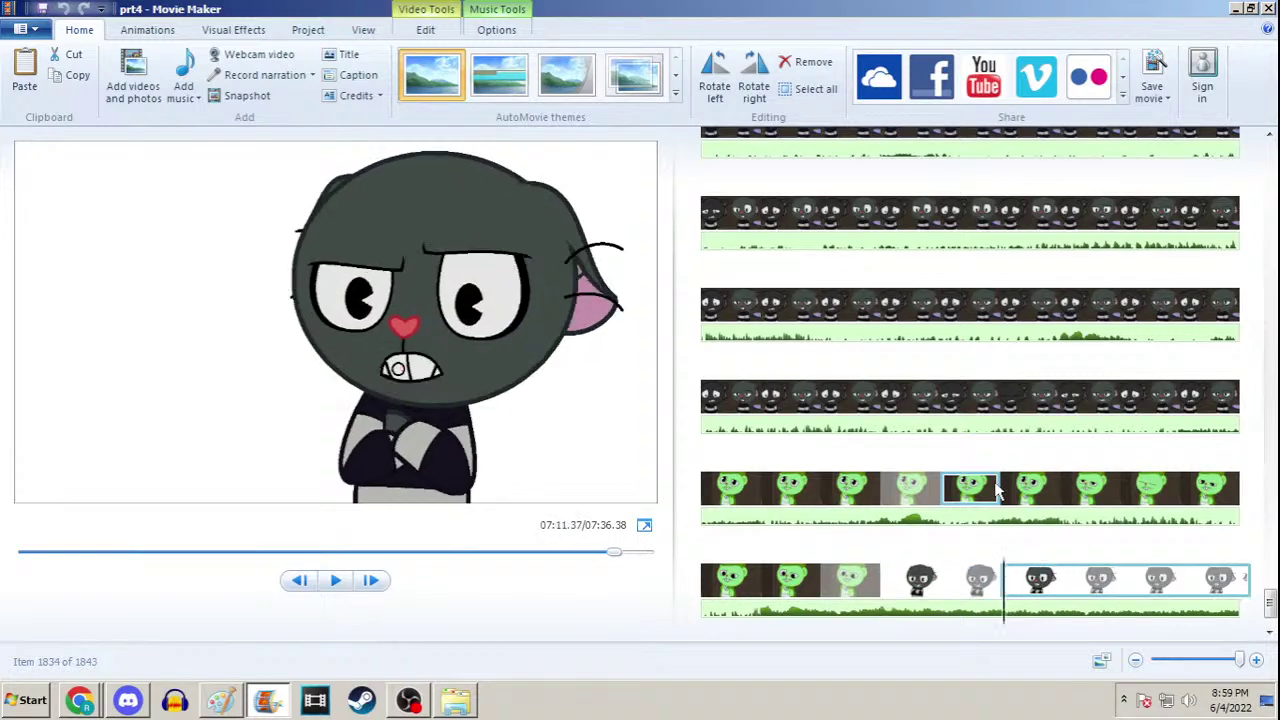
key(Left)
key(Right)
key(Left)
key(Right)
key(Left)
key(Right)
key(Left)
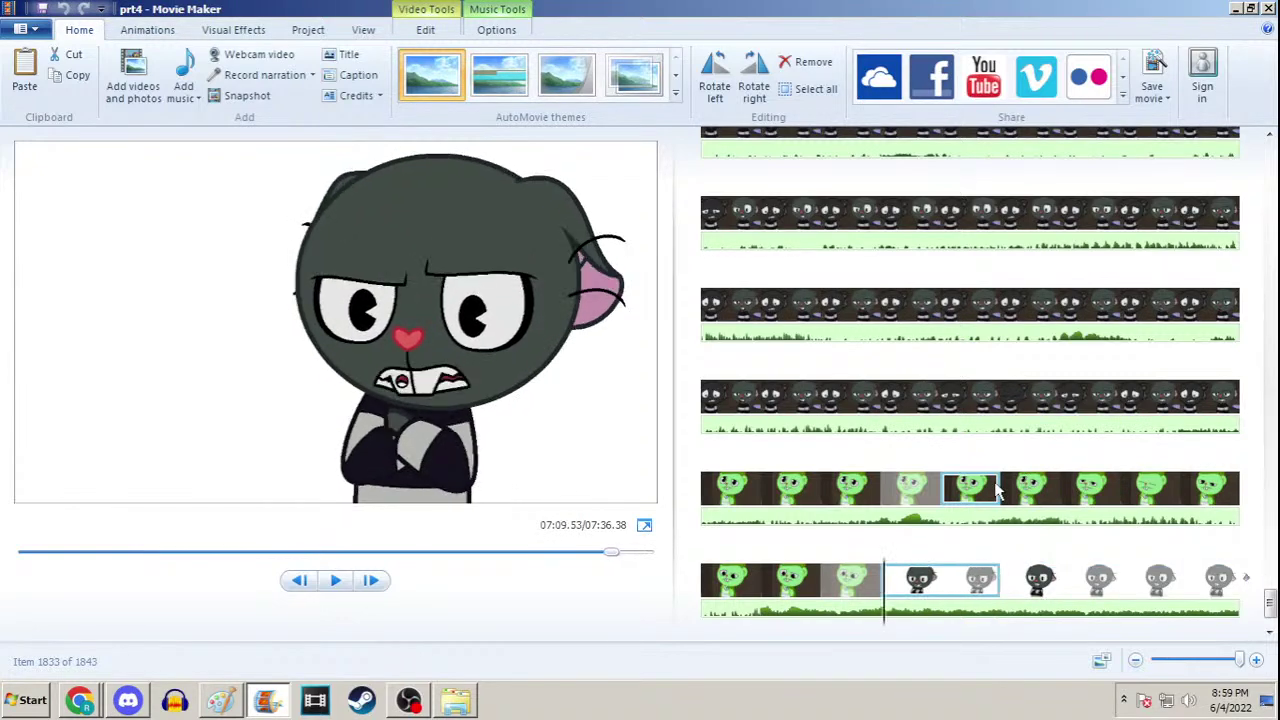
key(Right)
key(Left)
key(Right)
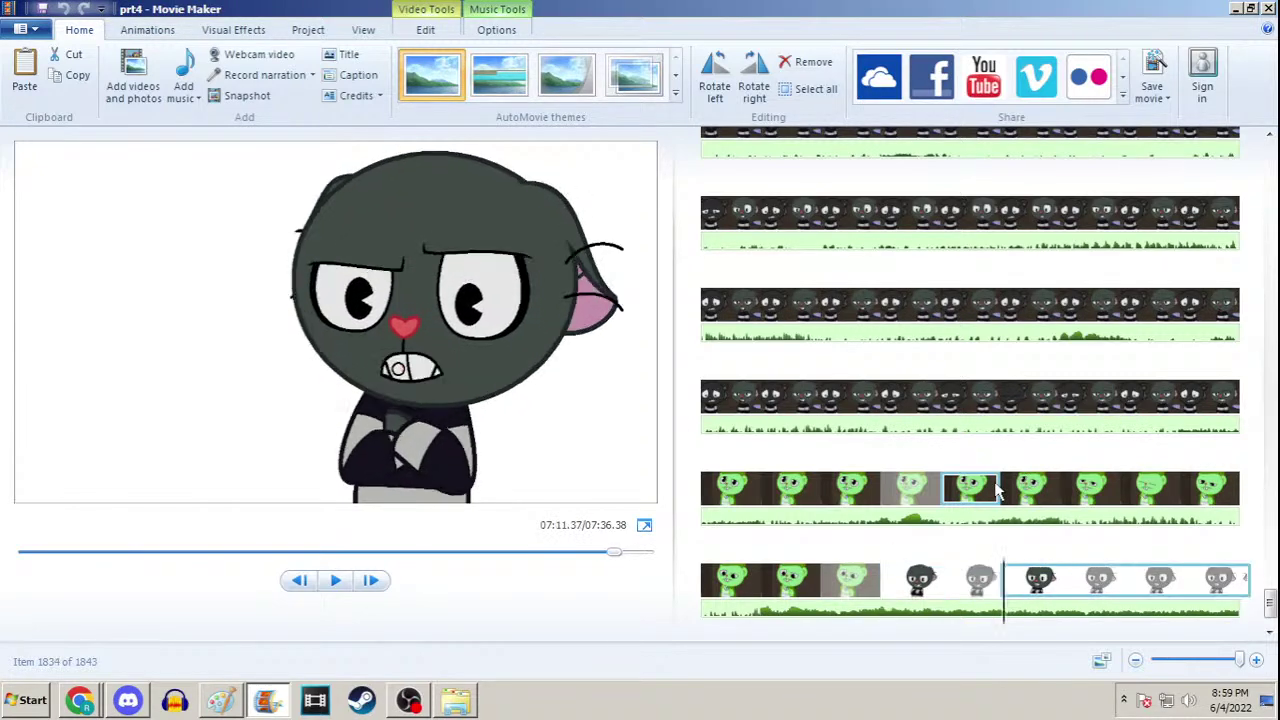
key(Right)
key(Right)
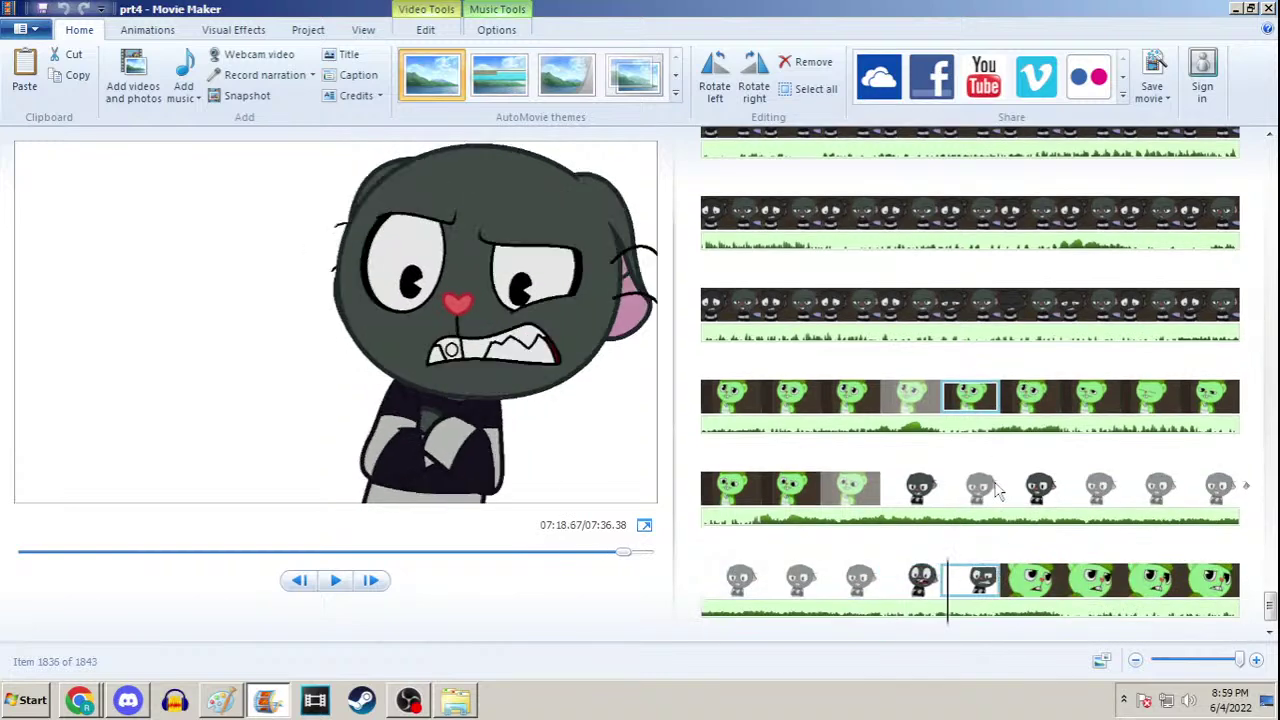
Set the duration of the dark character frame just before the newly inserted one to 0.30
click(927, 486)
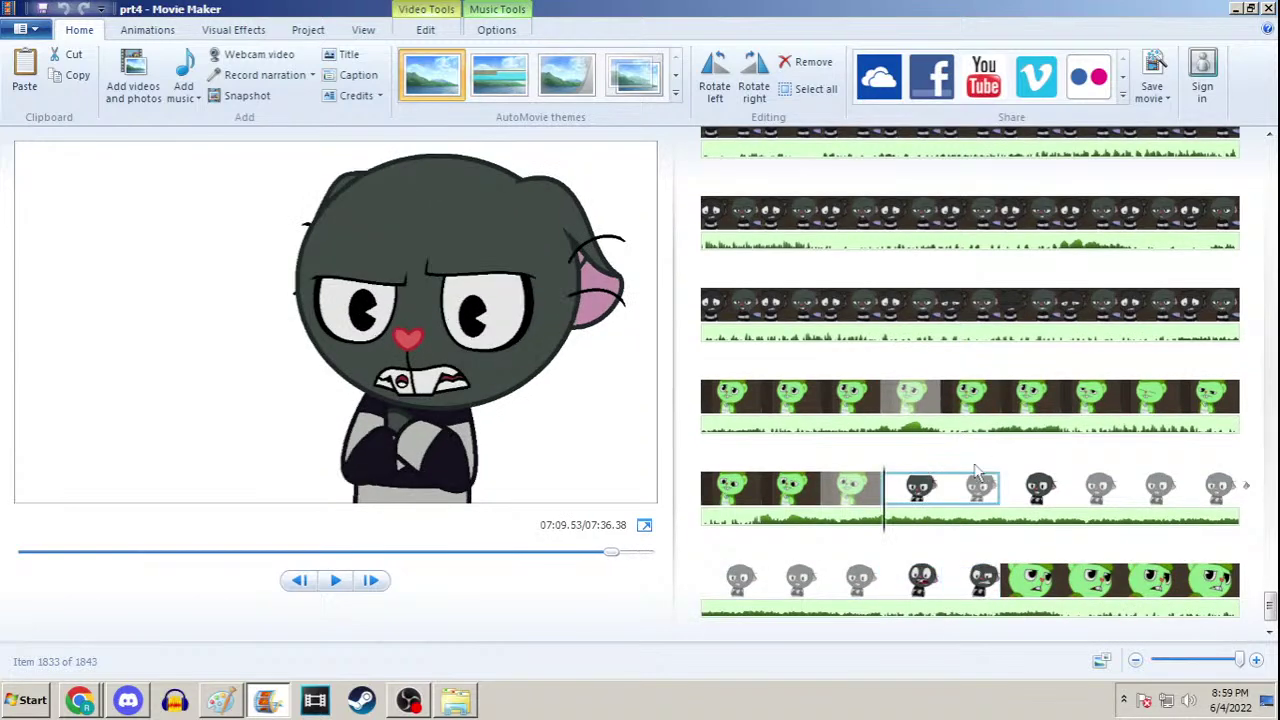
click(428, 30)
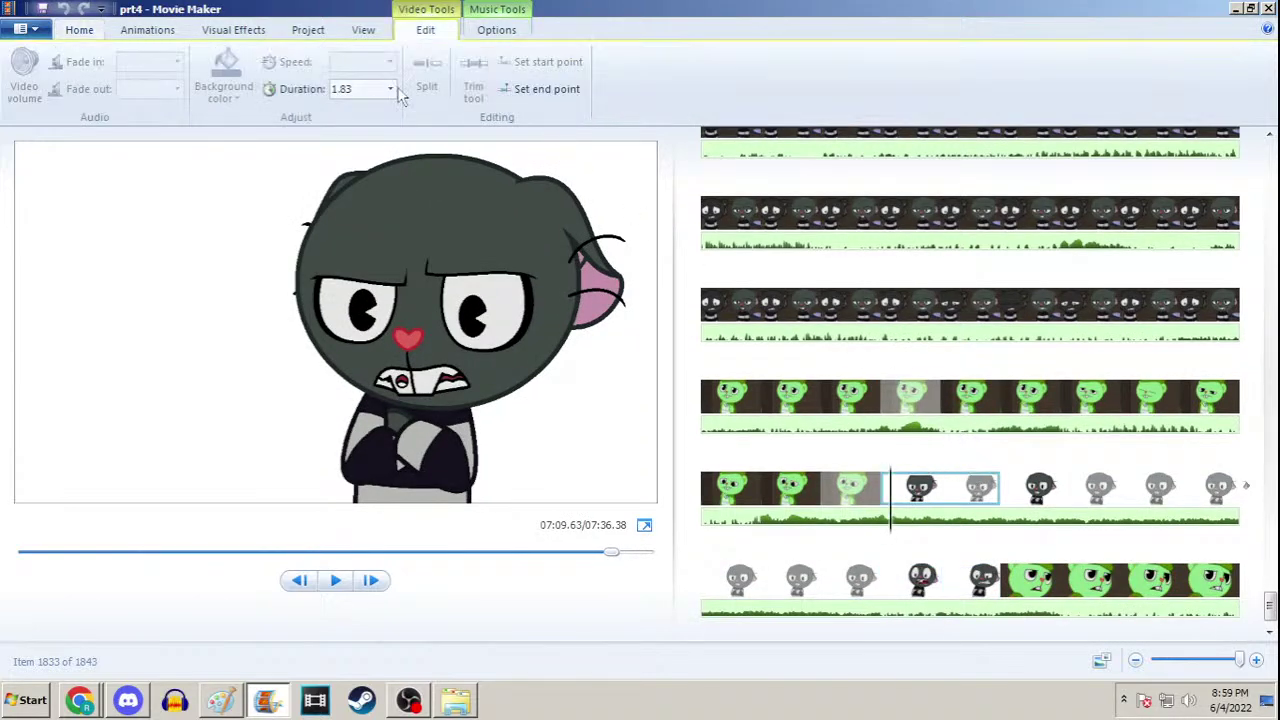
click(362, 88)
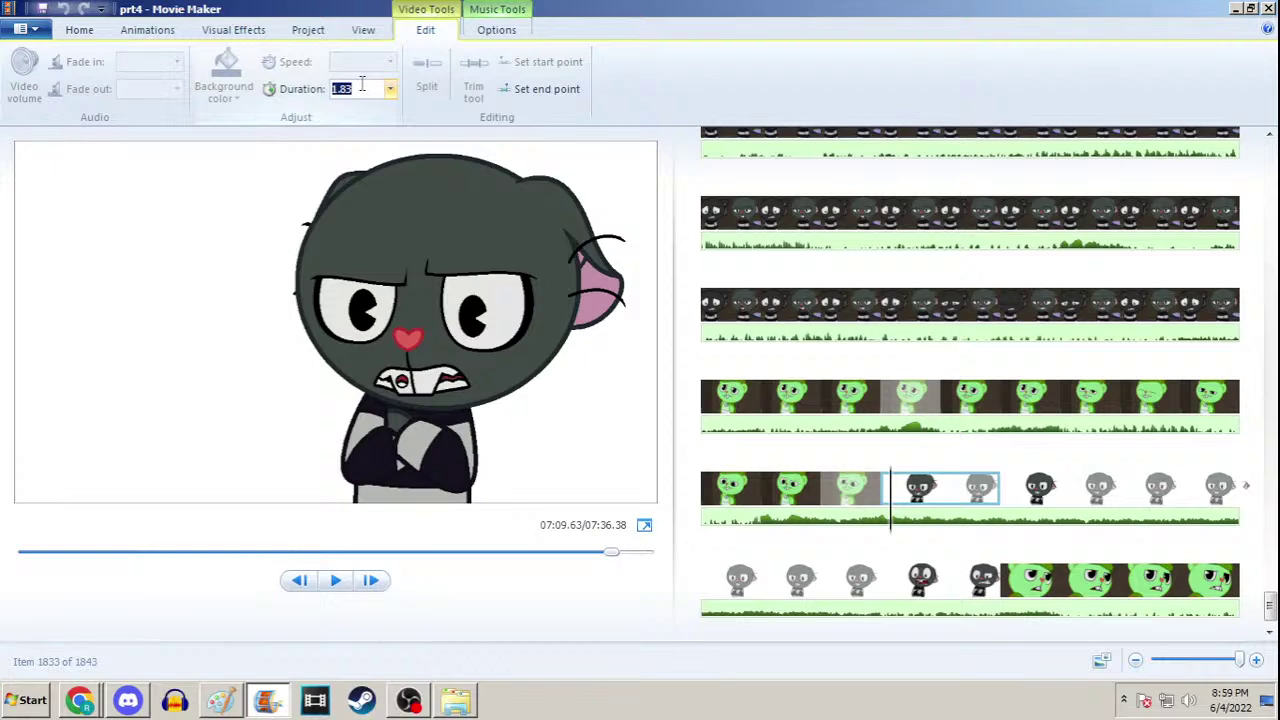
text(0.30)
key(Return)
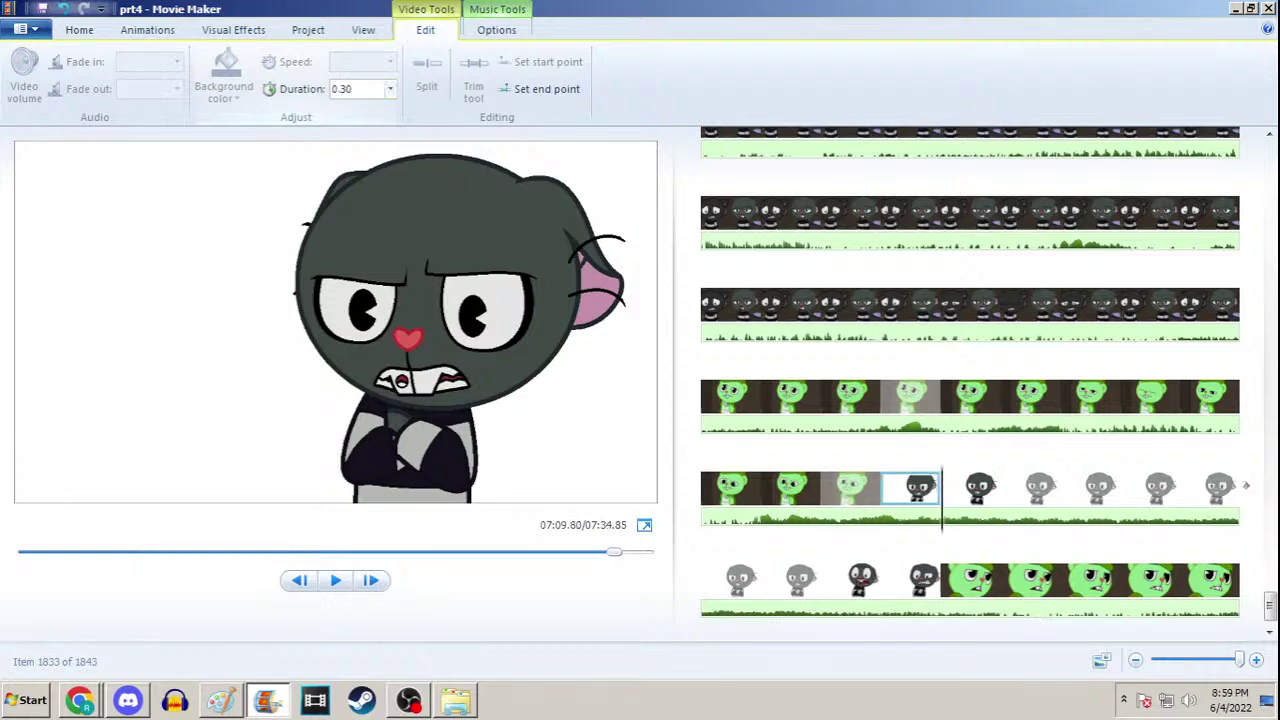
Check the newly inserted frame's duration and set the preceding dark character frame's duration to 0.10
click(997, 484)
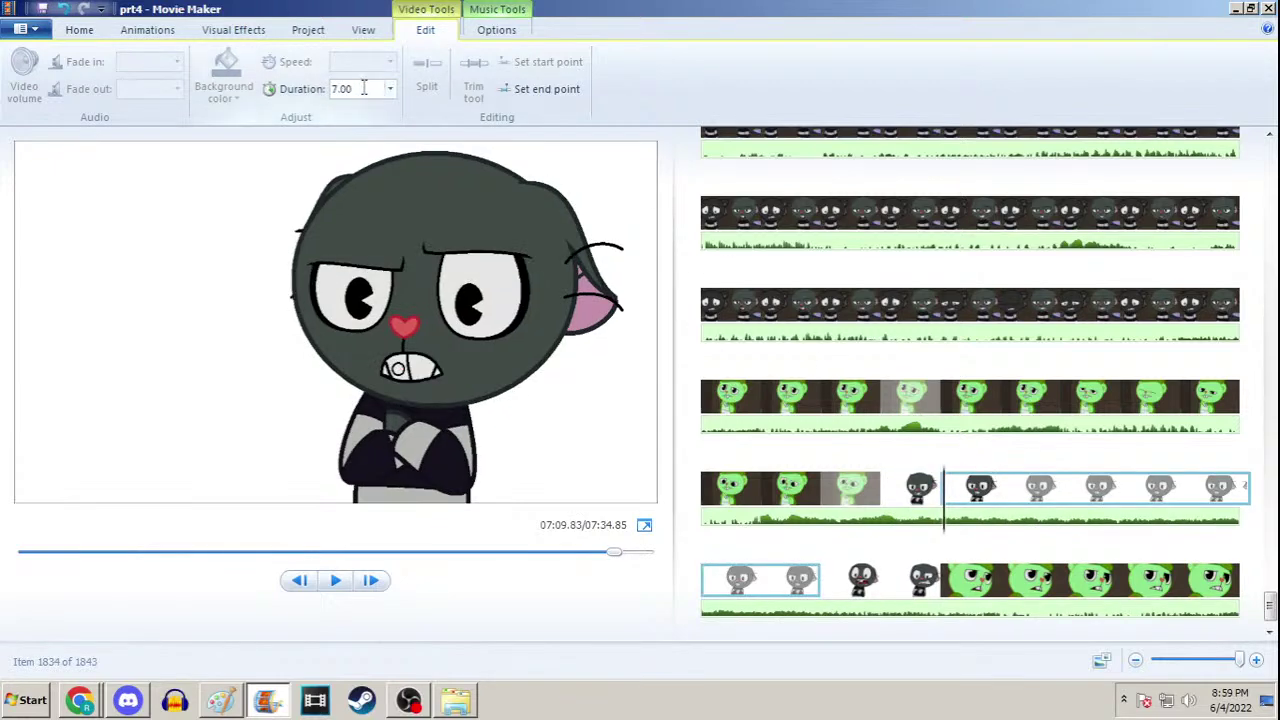
click(918, 490)
click(367, 89)
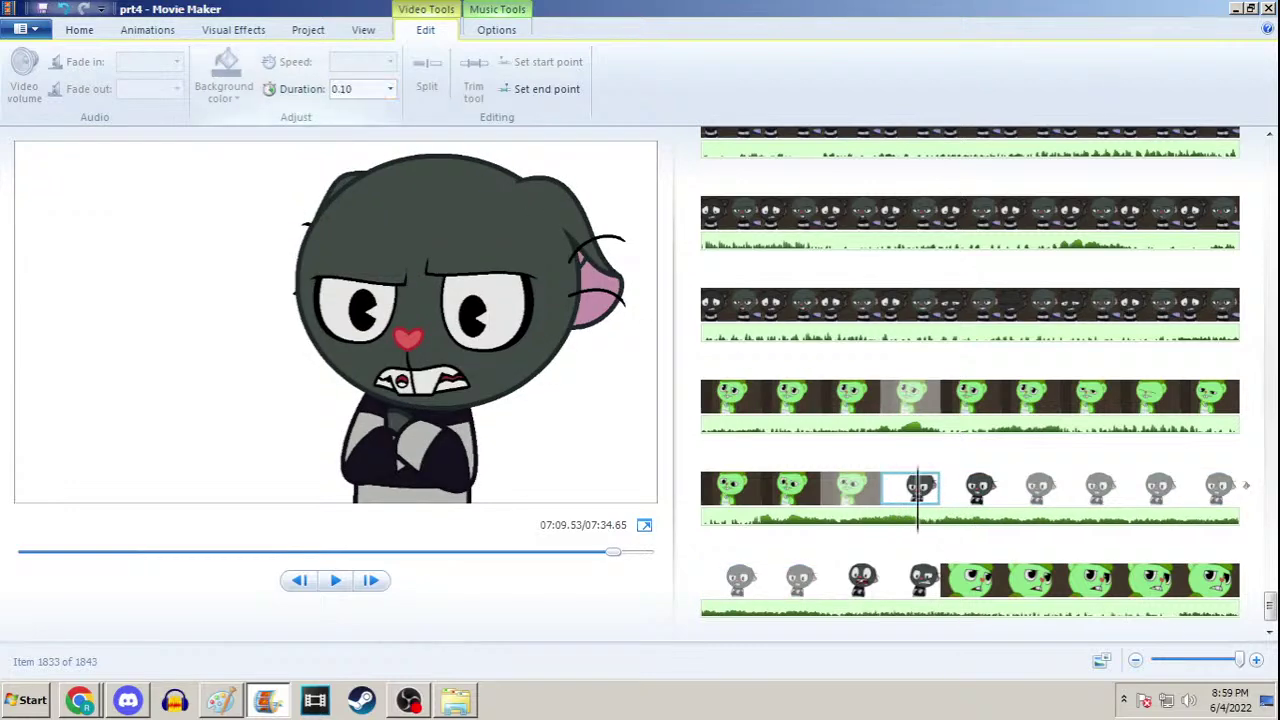
Try a duration of 1.83 on the dark character frame that follows the green character clips
click(950, 490)
click(919, 490)
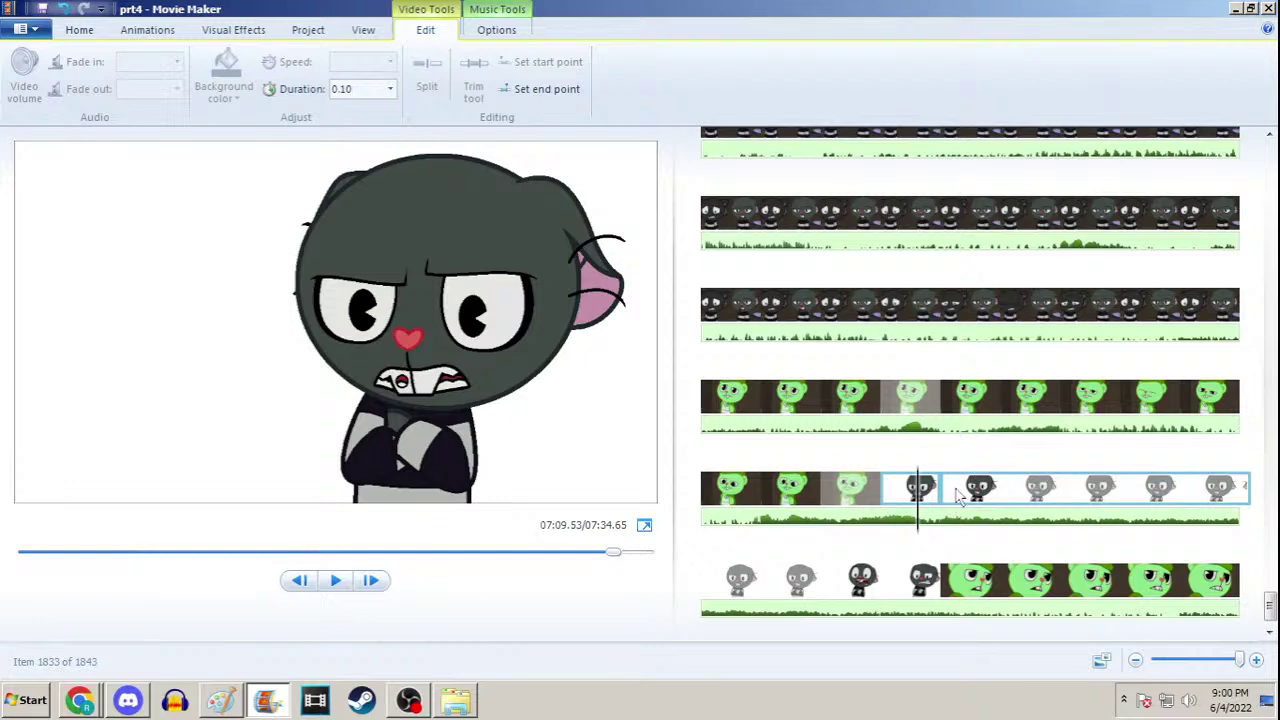
text(1.83)
key(Return)
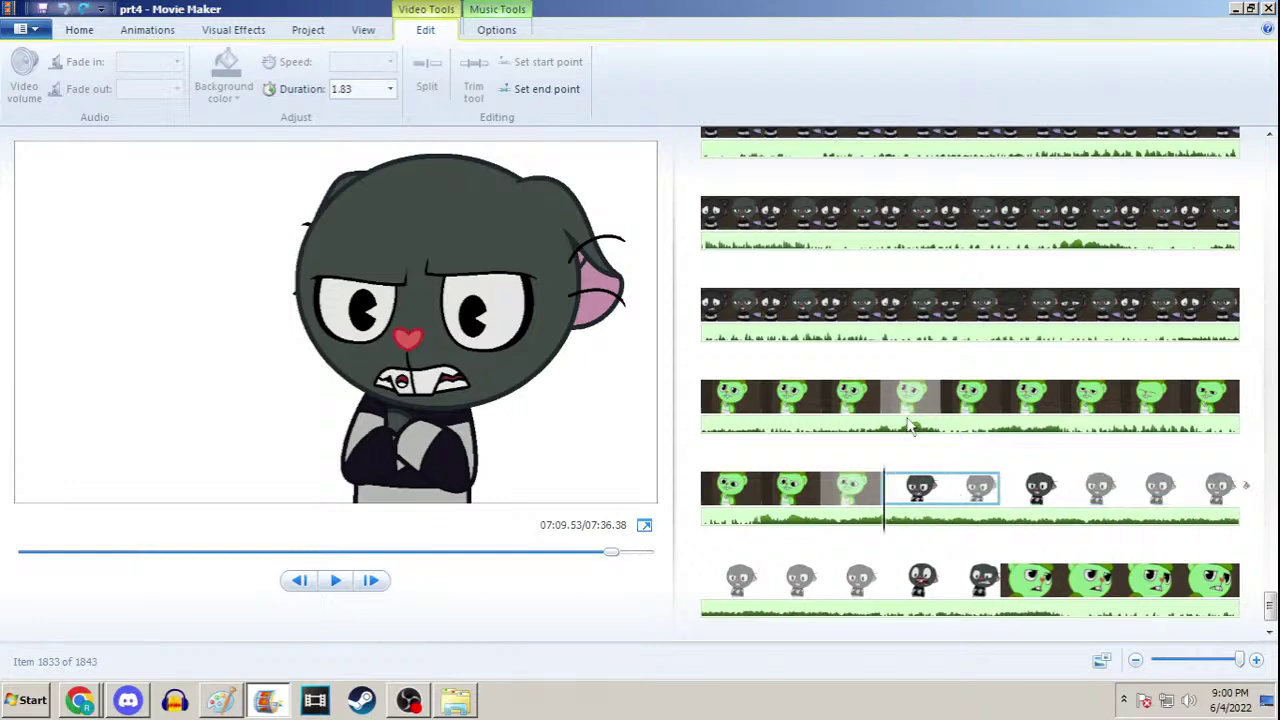
Set the newly inserted dark character frame's duration to 1.73
click(990, 486)
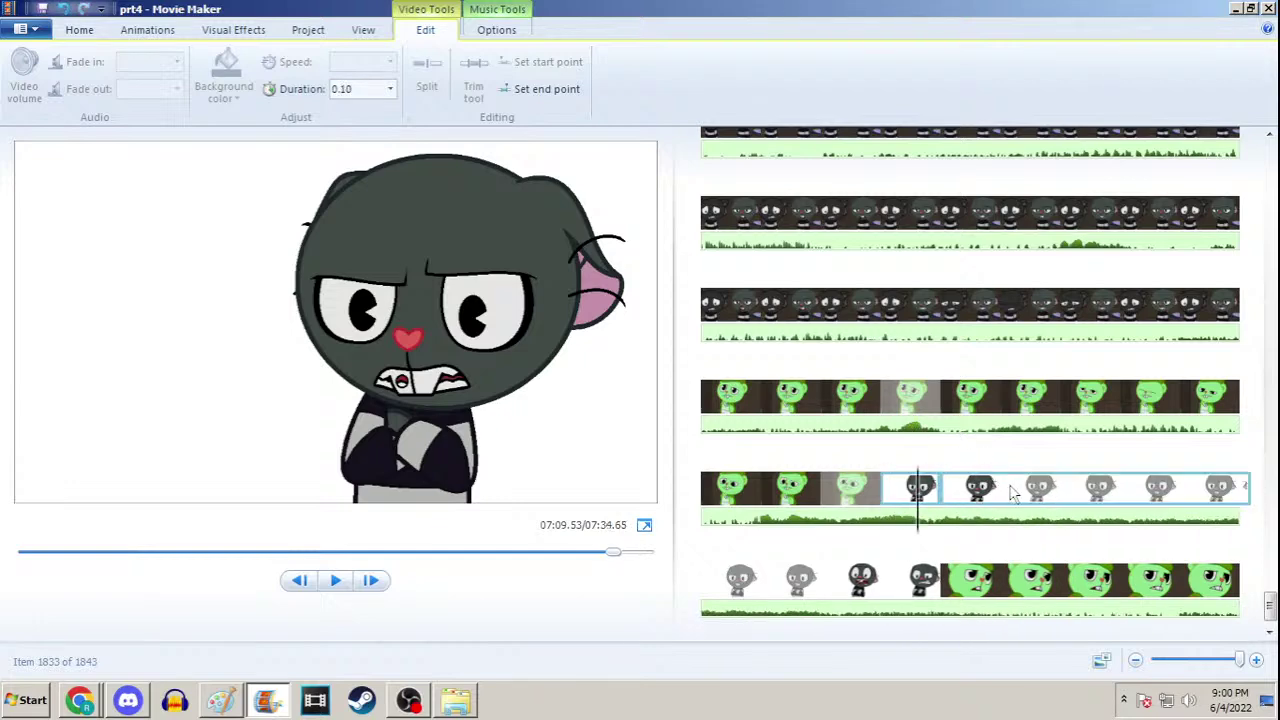
click(375, 87)
text(1)
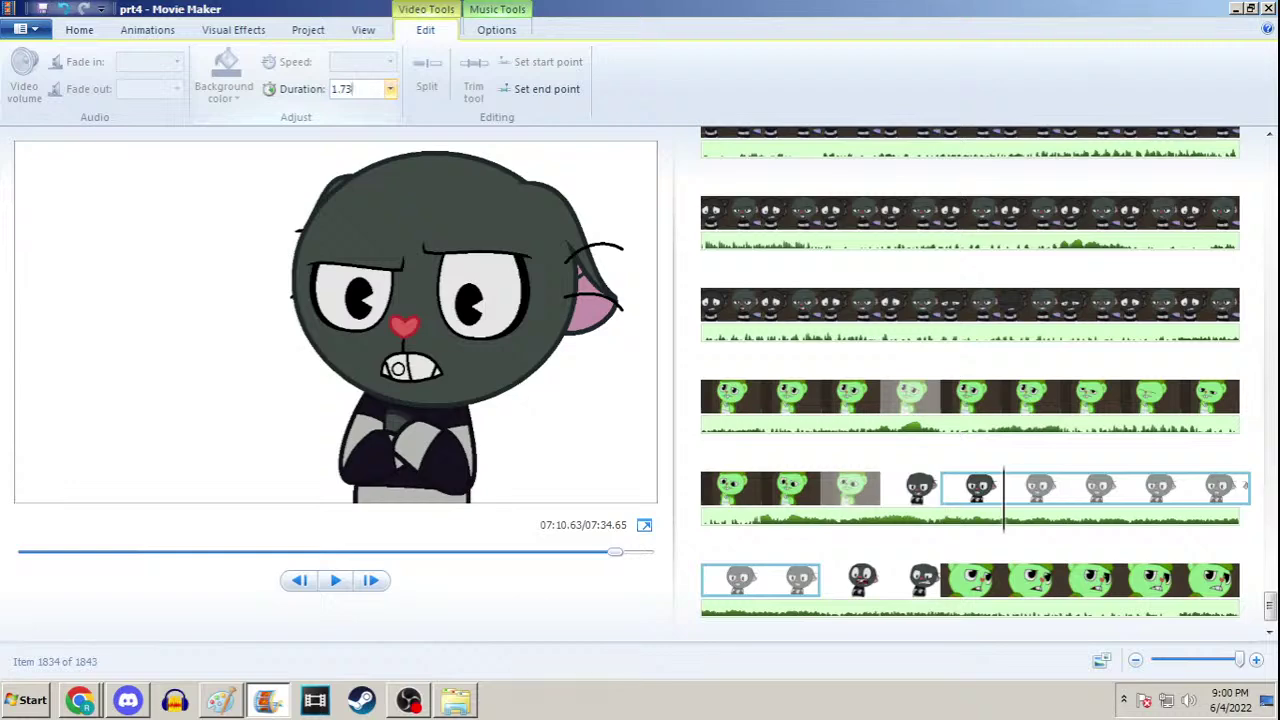
text(.73)
key(Return)
Flip between the newly inserted frame and the one before it to compare the head positions
click(918, 488)
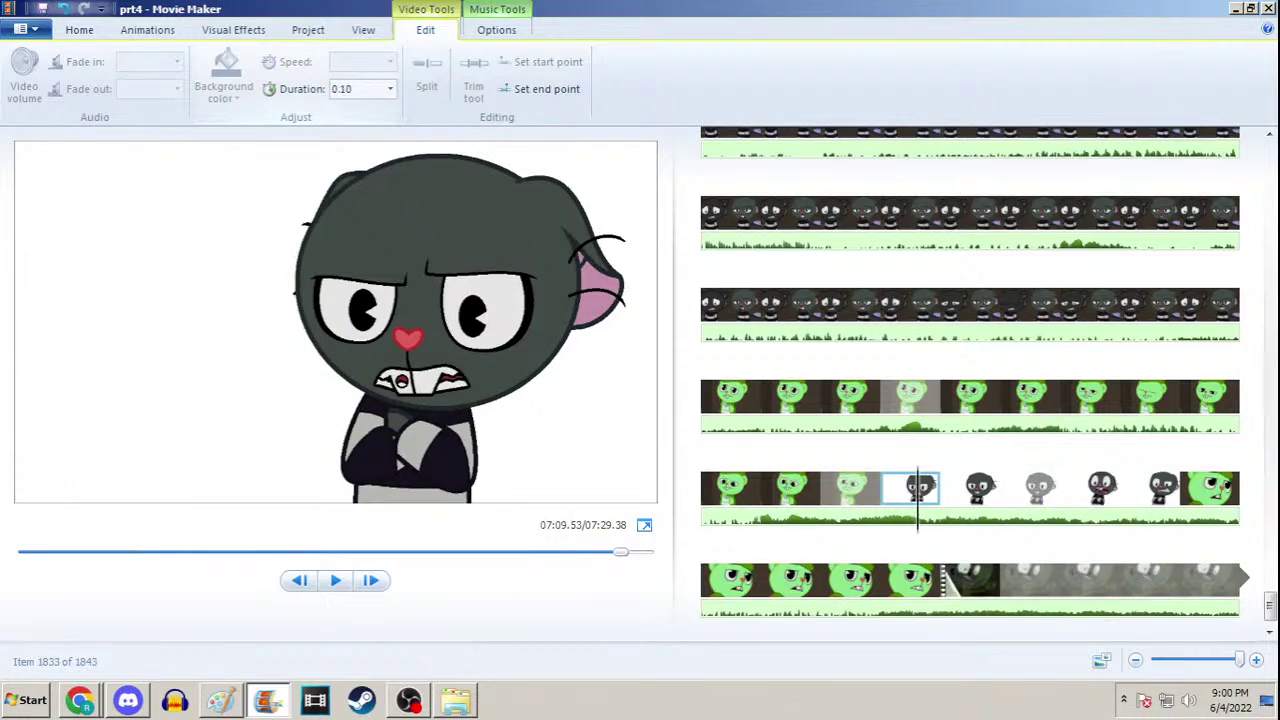
click(1000, 488)
click(918, 488)
click(1000, 488)
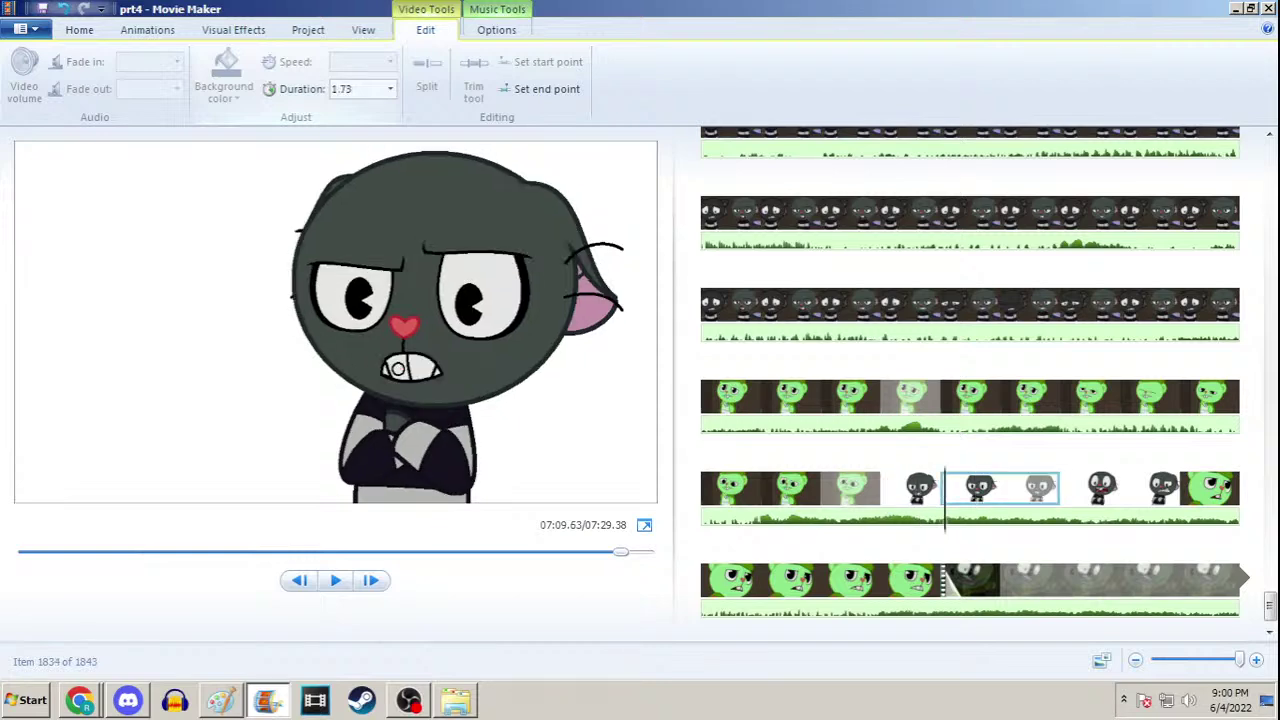
click(918, 488)
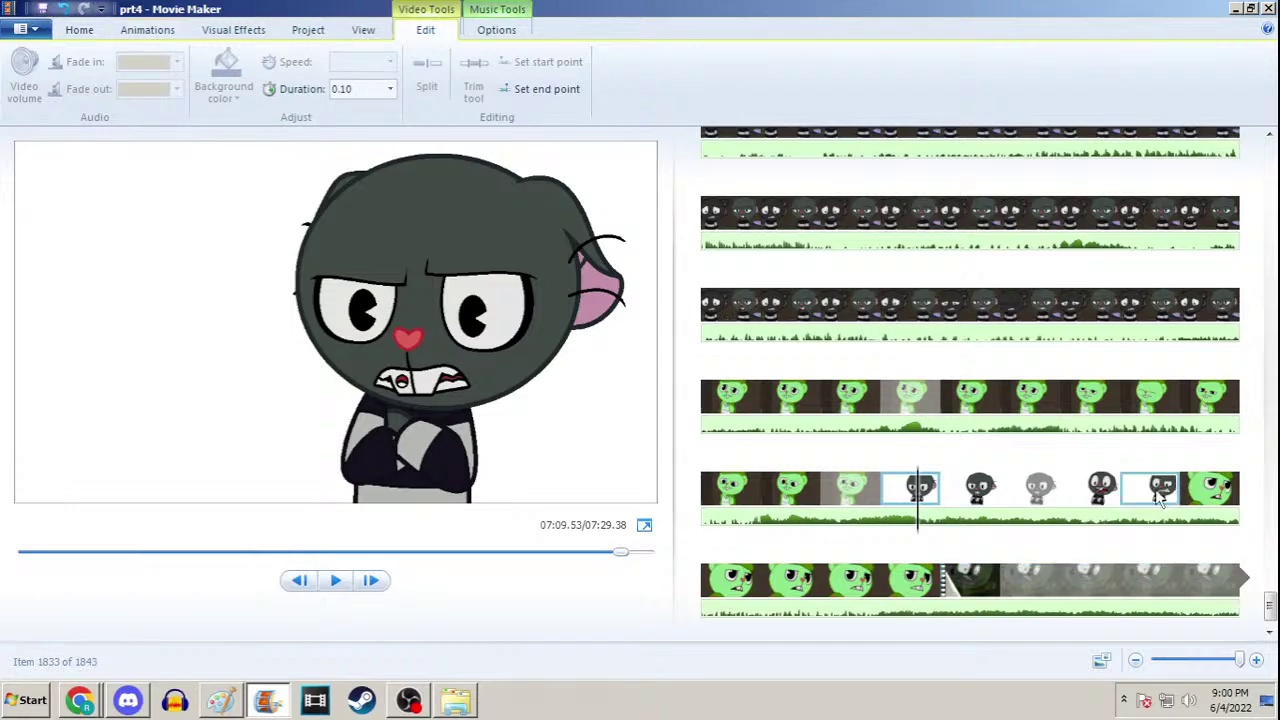
Find the static noise clip before the black outline sequence and set its duration to 0.10, refining it to 0.09
drag(1270, 604, 1270, 472)
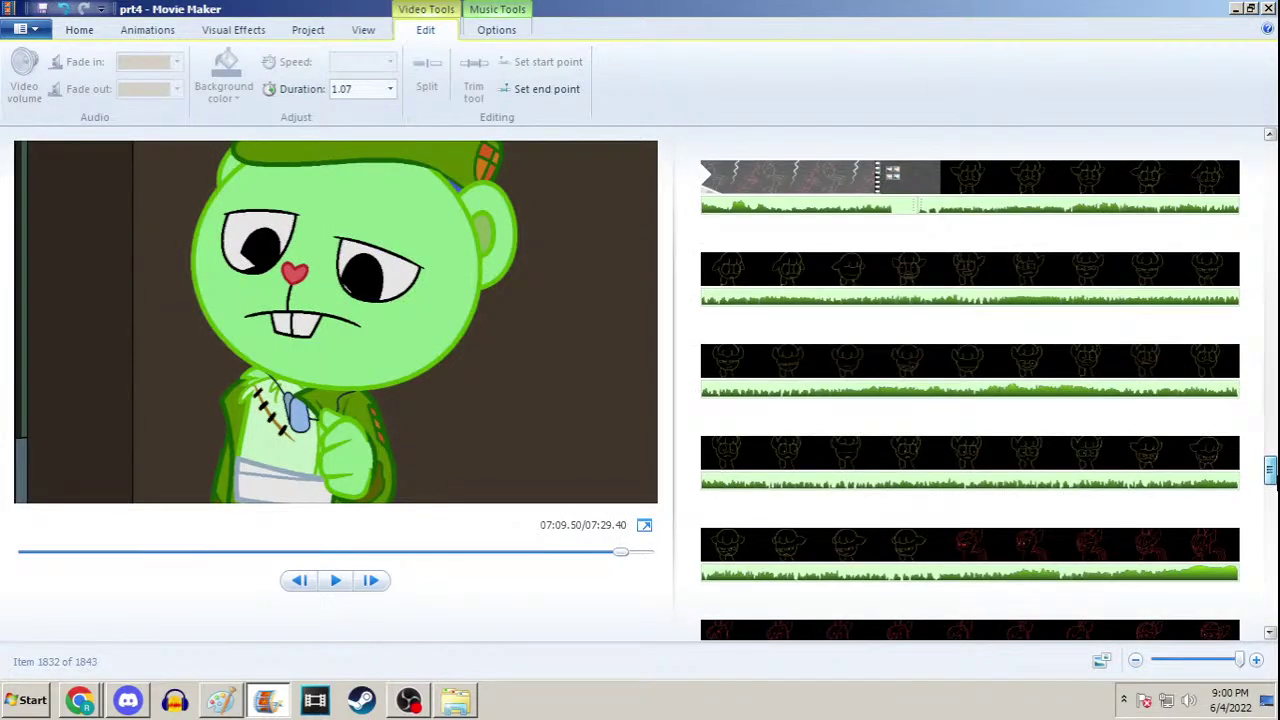
click(921, 172)
click(358, 90)
text(0.10)
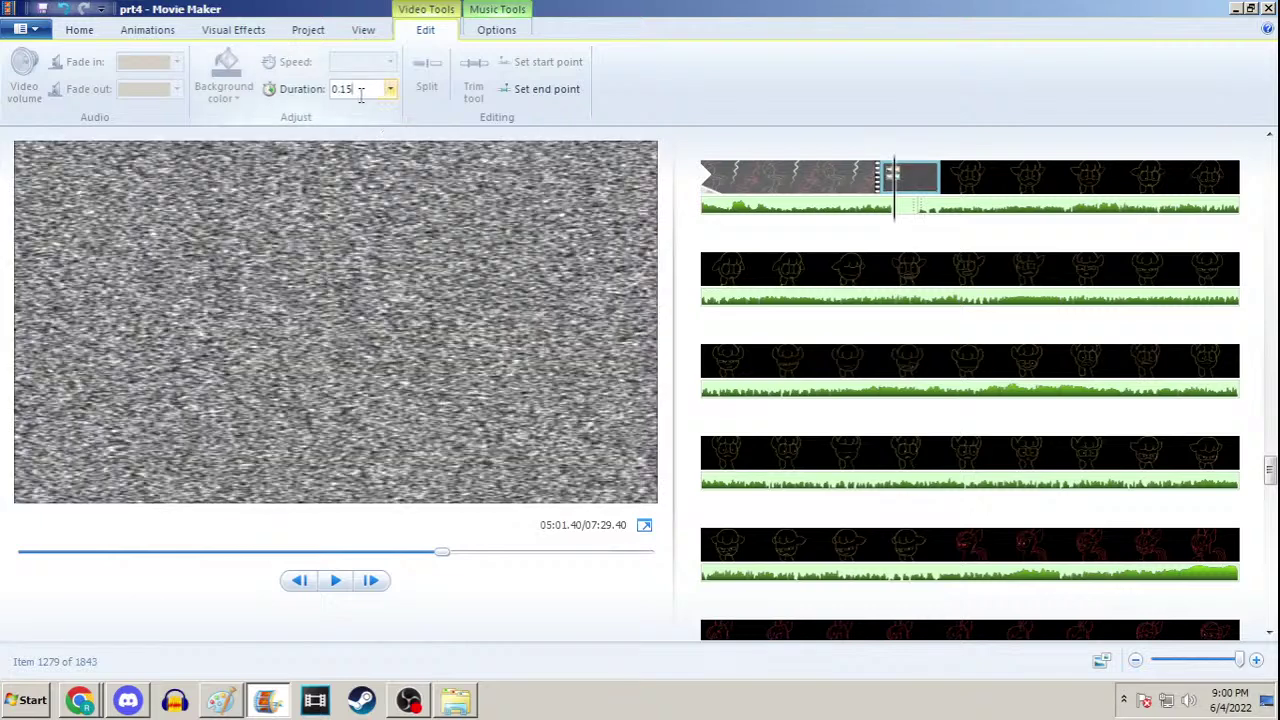
key(Return)
click(358, 90)
text(0.09)
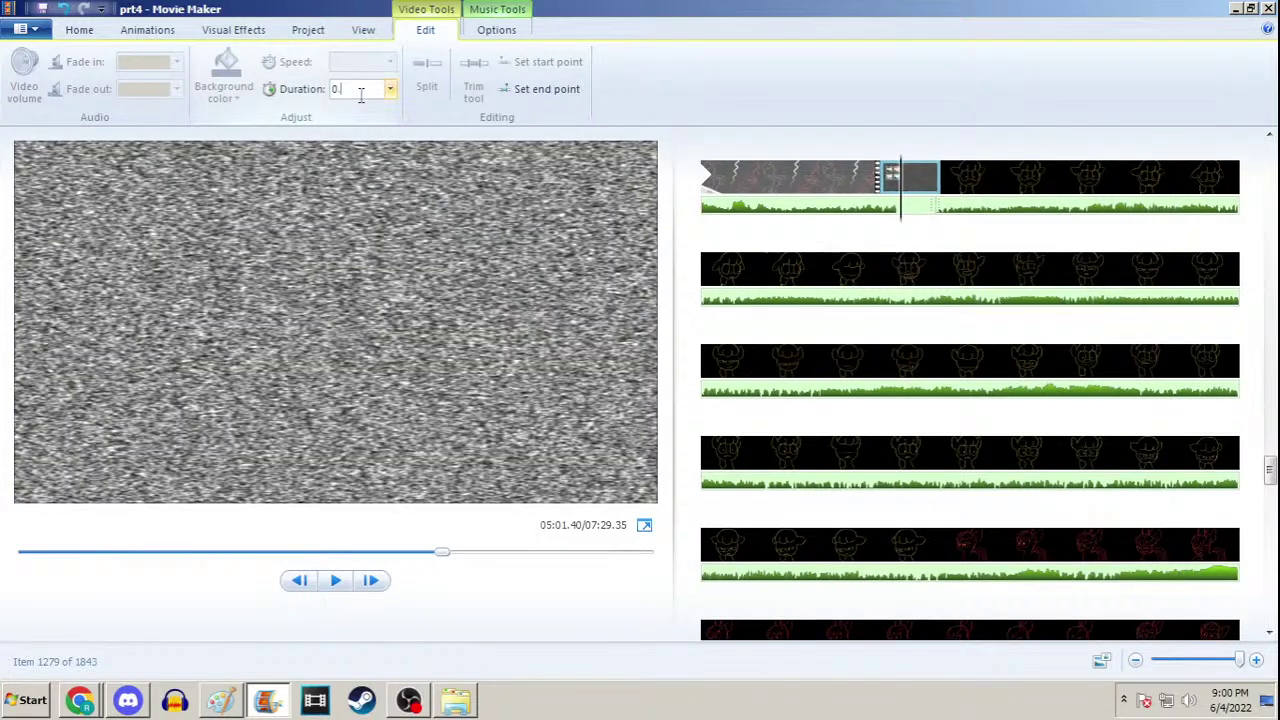
key(Return)
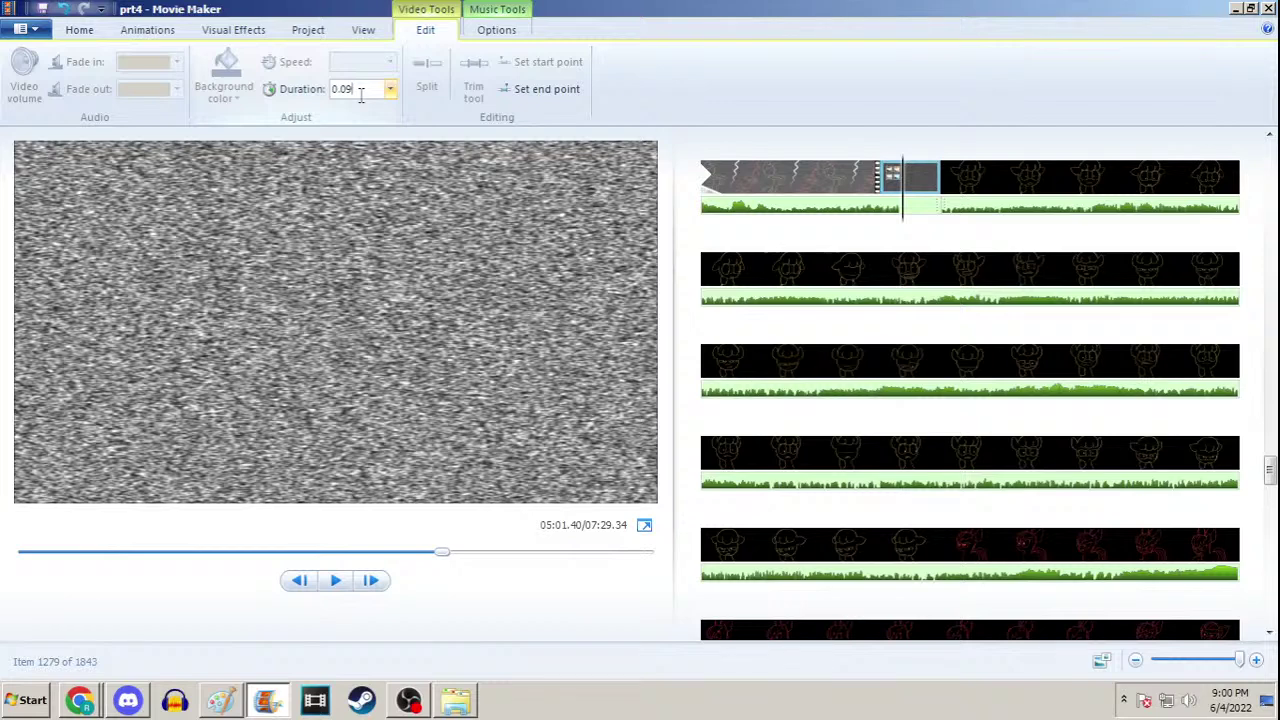
Try 0.10 again as the static noise clip's duration and return it to 0.09
key(BackSpace)
key(BackSpace)
text(10)
key(Return)
key(BackSpace)
key(BackSpace)
text(09)
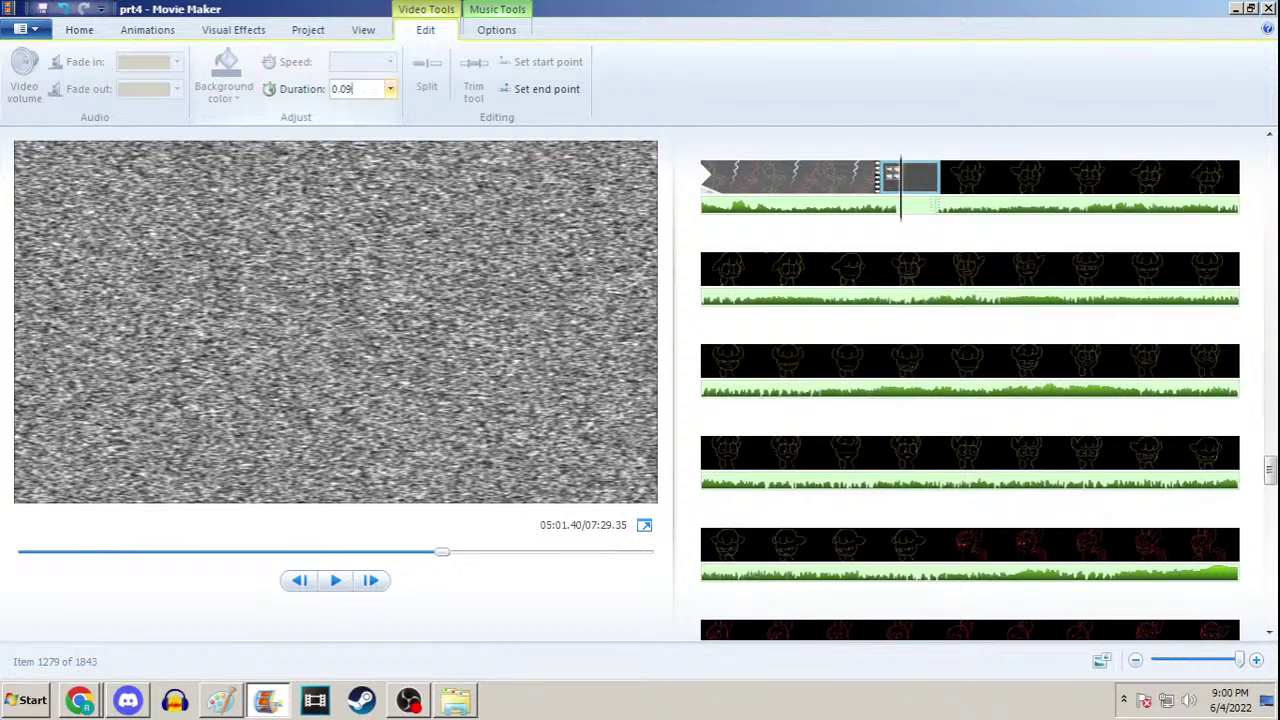
key(Return)
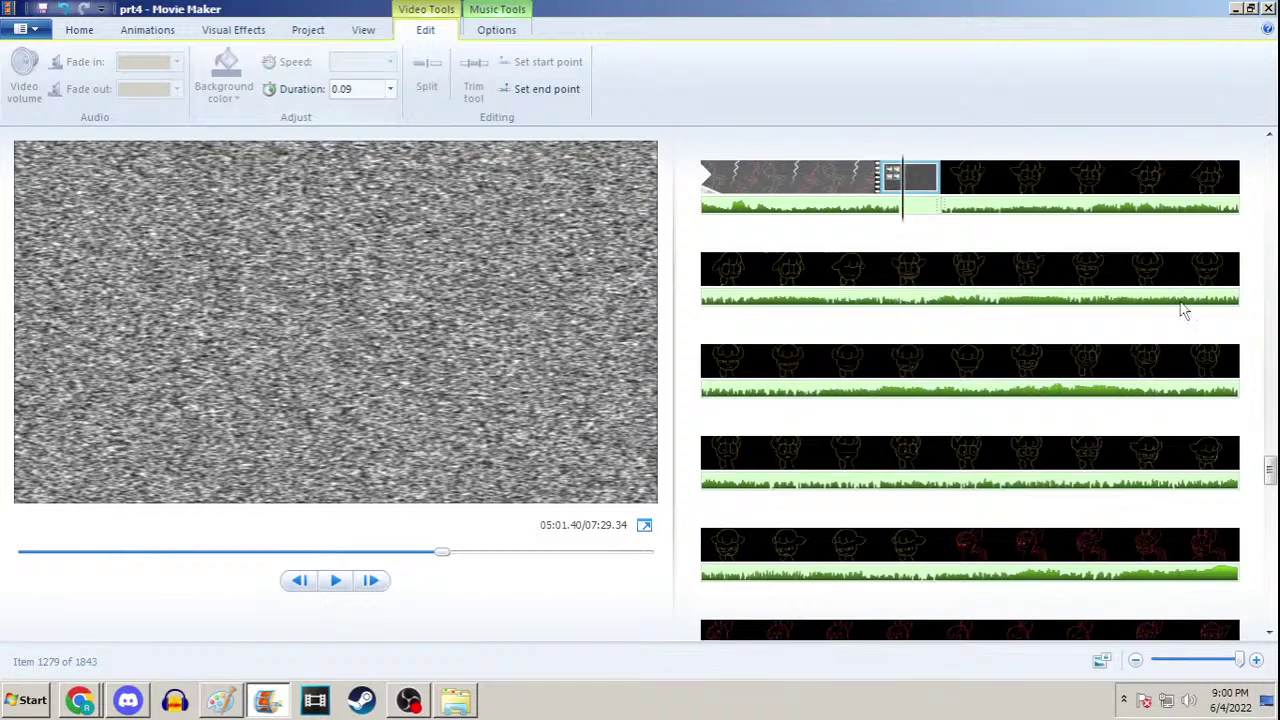
Return to the end of the timeline and select the first dark character frame on white
mouse_move(1270, 468)
mouse_down()
mouse_move(1270, 550)
mouse_move(1270, 490)
mouse_up()
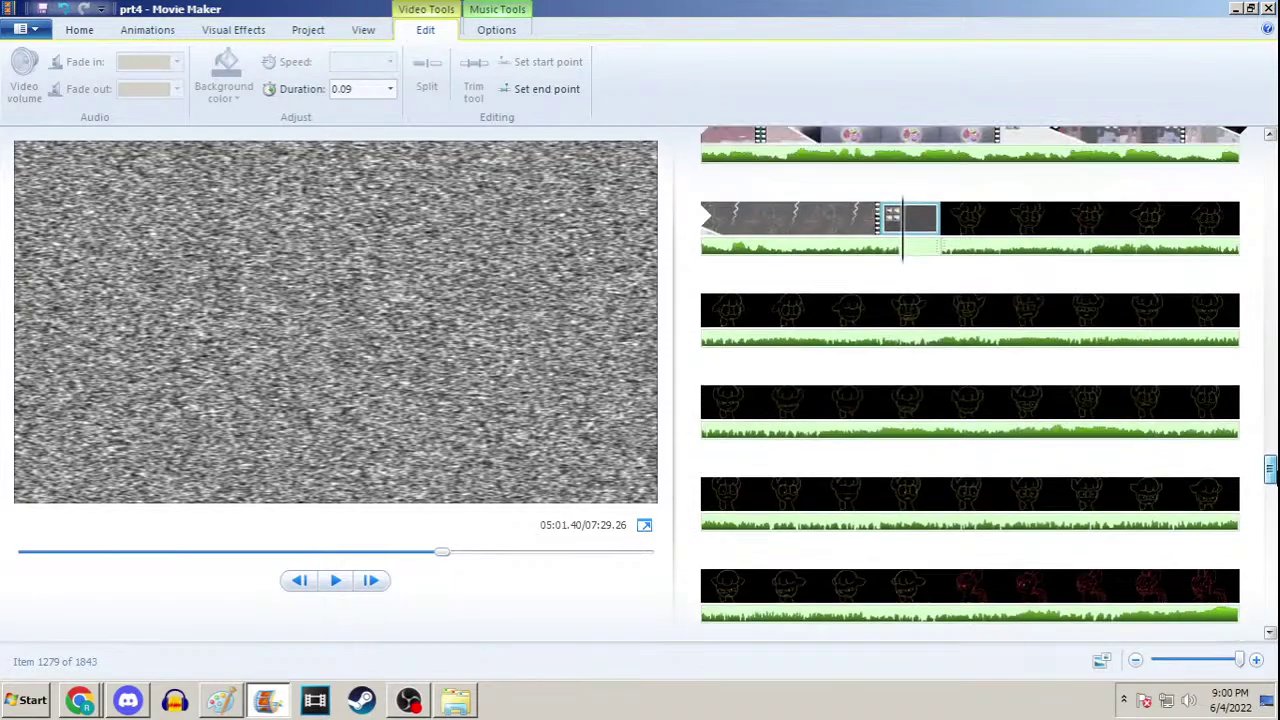
drag(1269, 610, 1271, 603)
drag(1270, 468, 1268, 612)
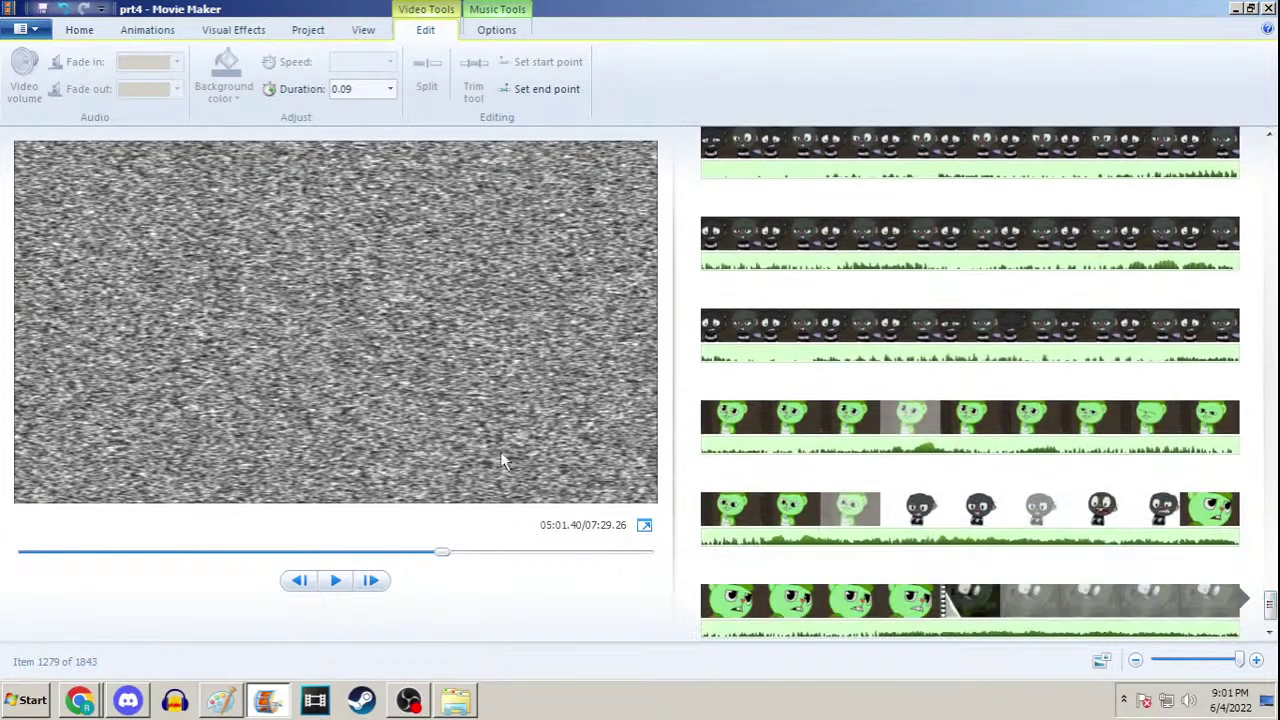
click(916, 523)
Minimize the project to check the live chat and close the MovieMaker folder window
click(1235, 8)
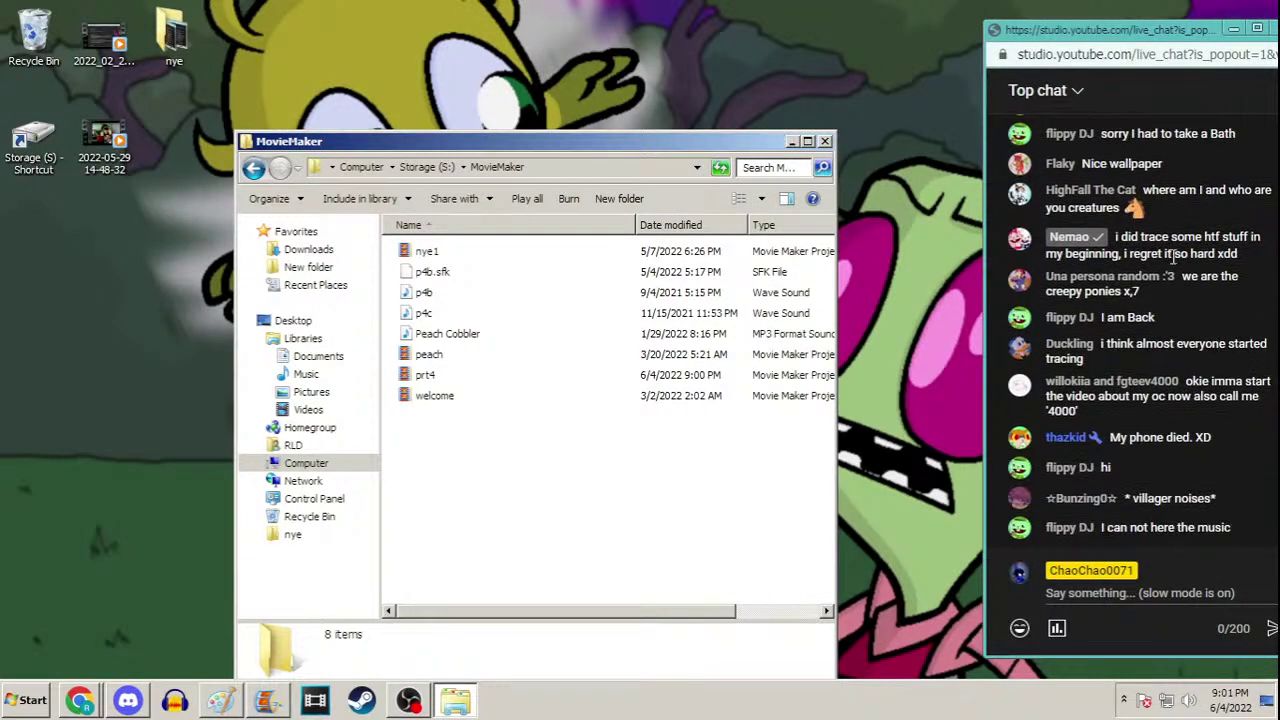
click(1205, 455)
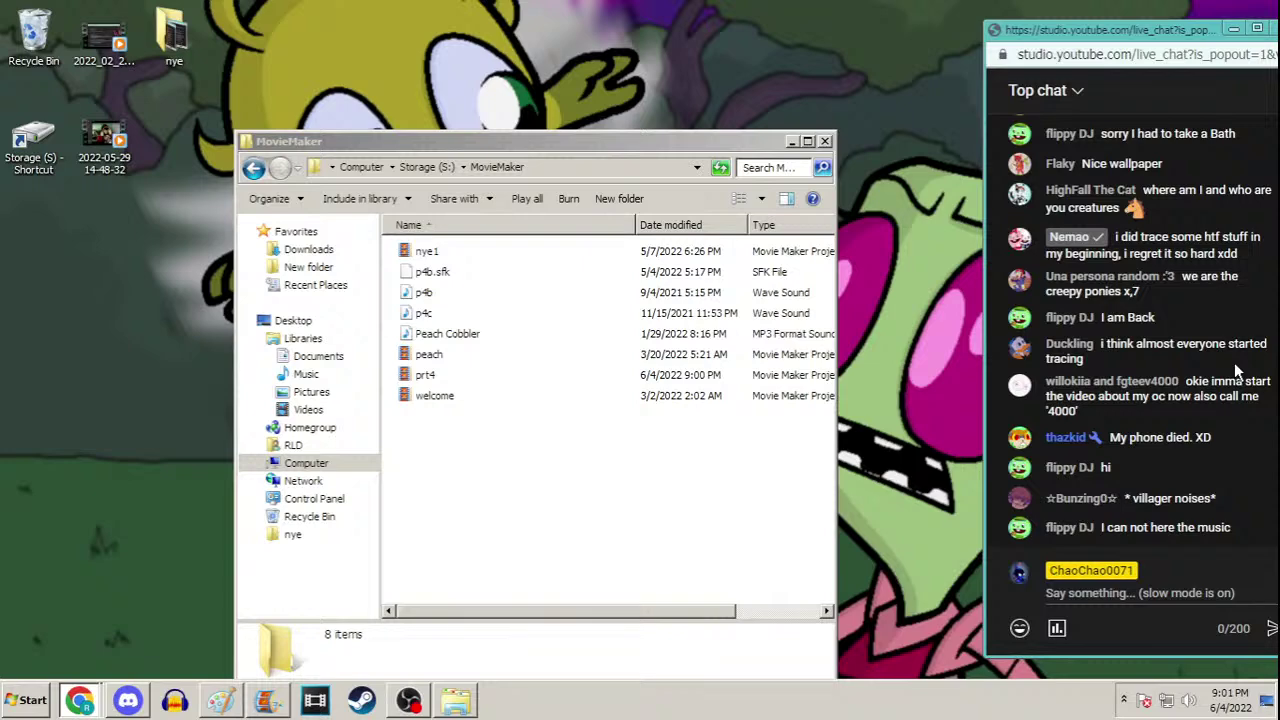
click(824, 141)
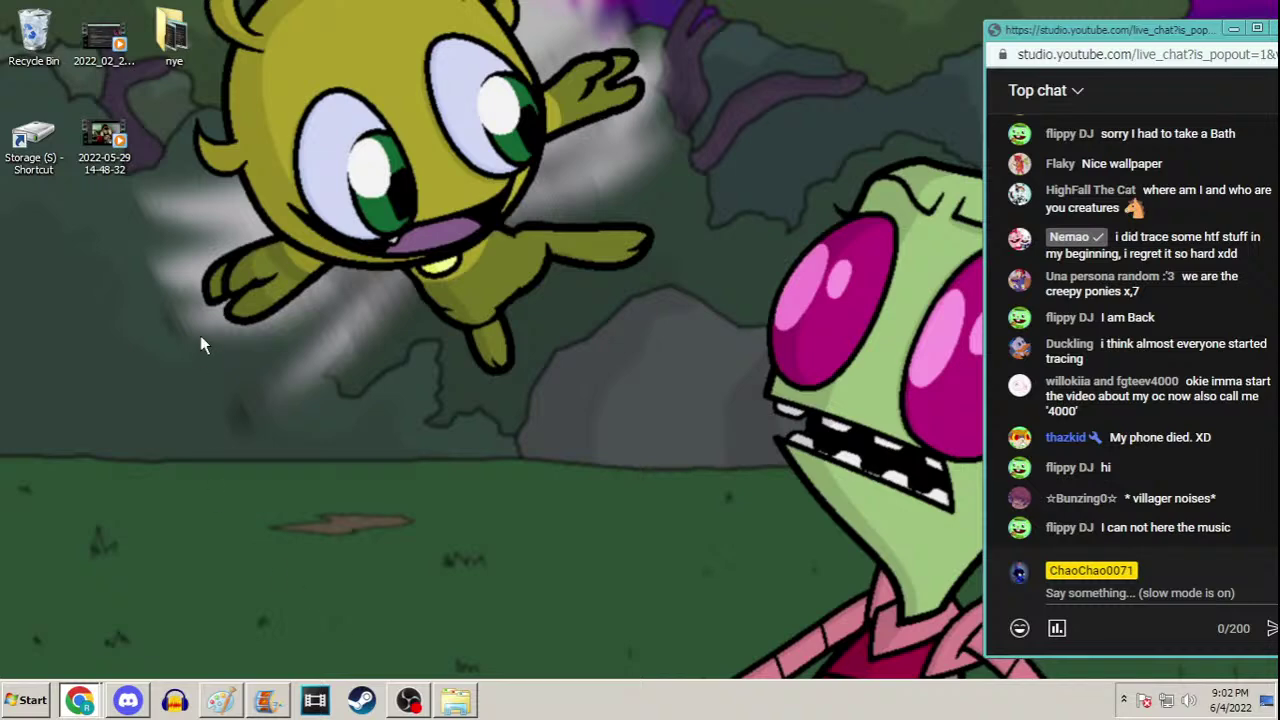
Check frame 1629 in Paint and switch back to Movie Maker to review the dark character frames
click(228, 702)
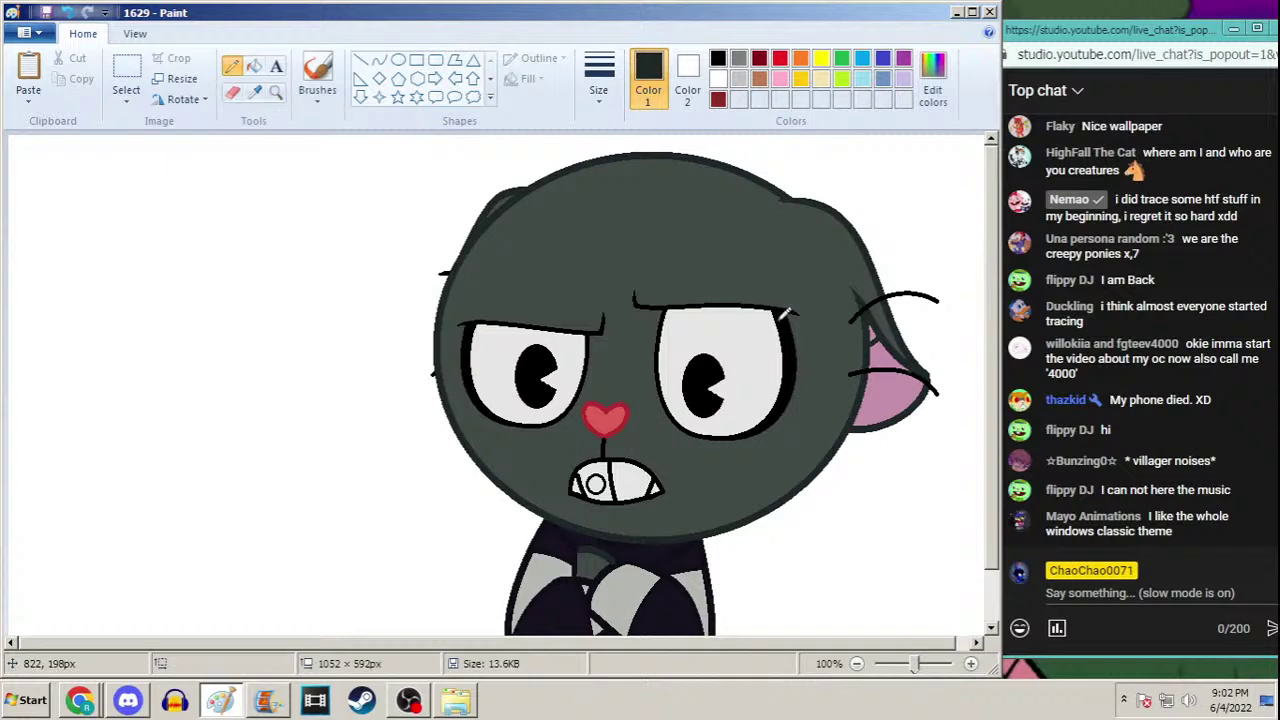
click(268, 700)
click(990, 510)
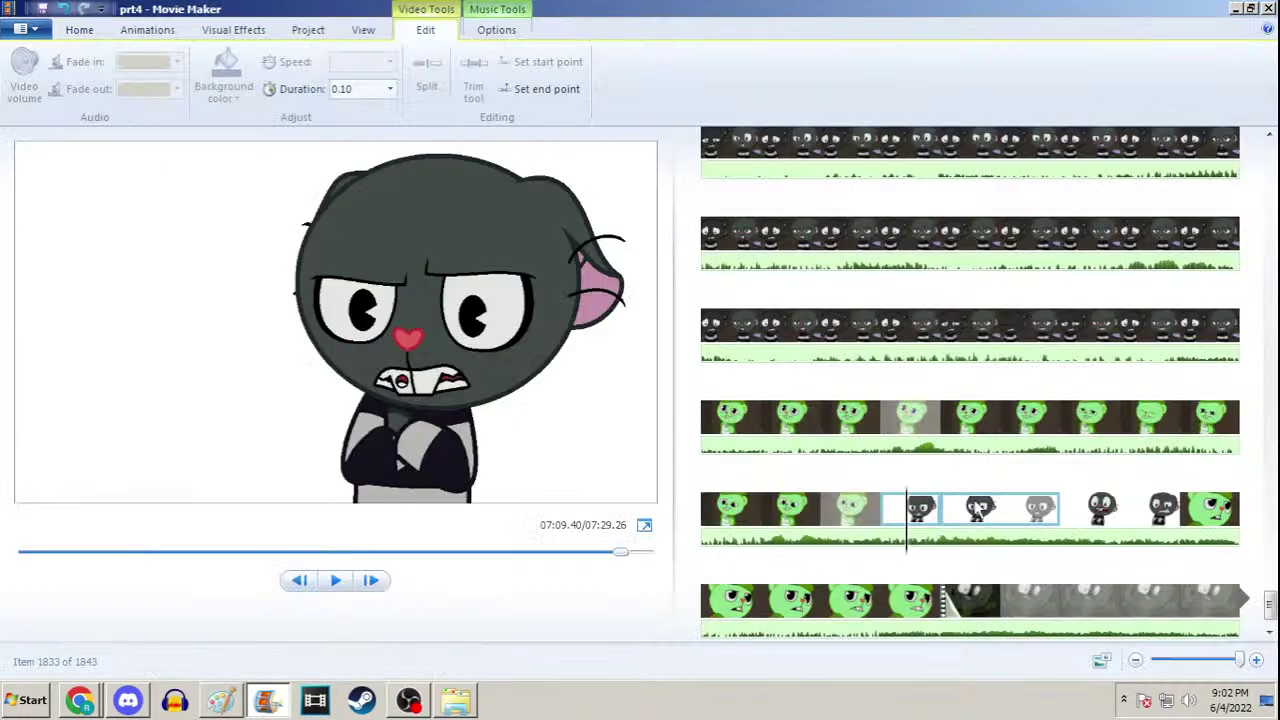
click(1090, 510)
click(1140, 510)
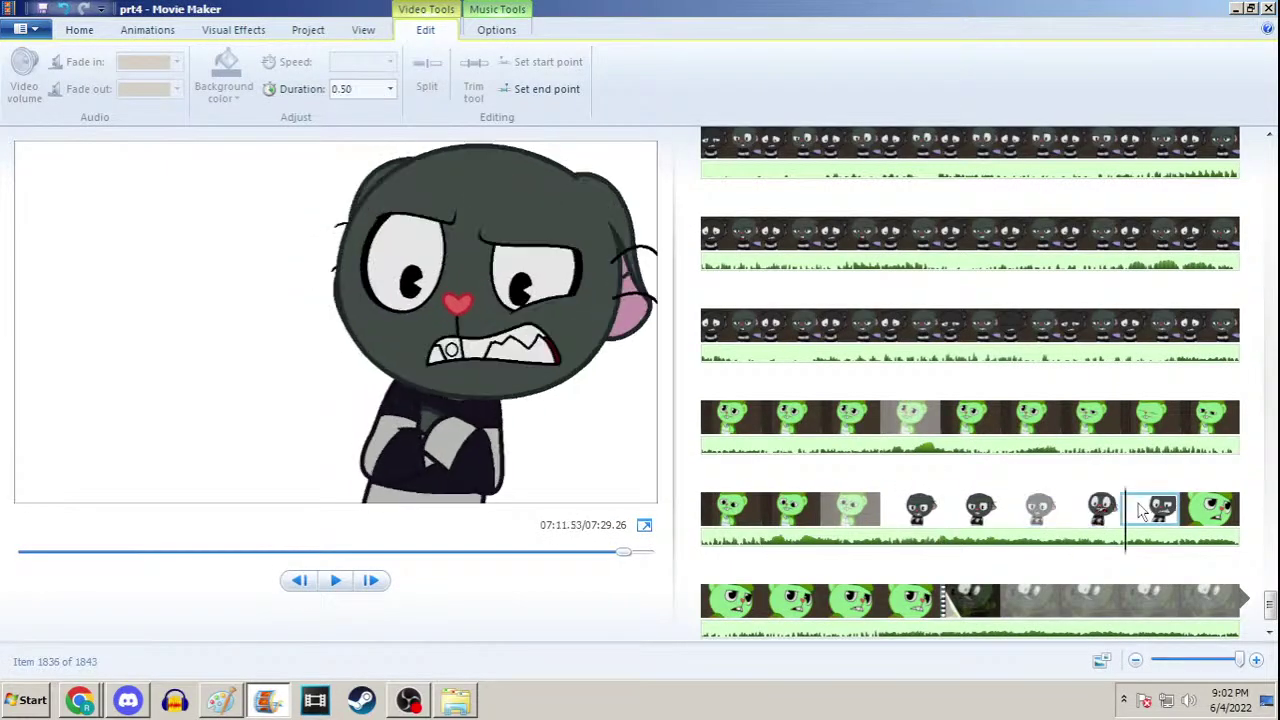
click(918, 508)
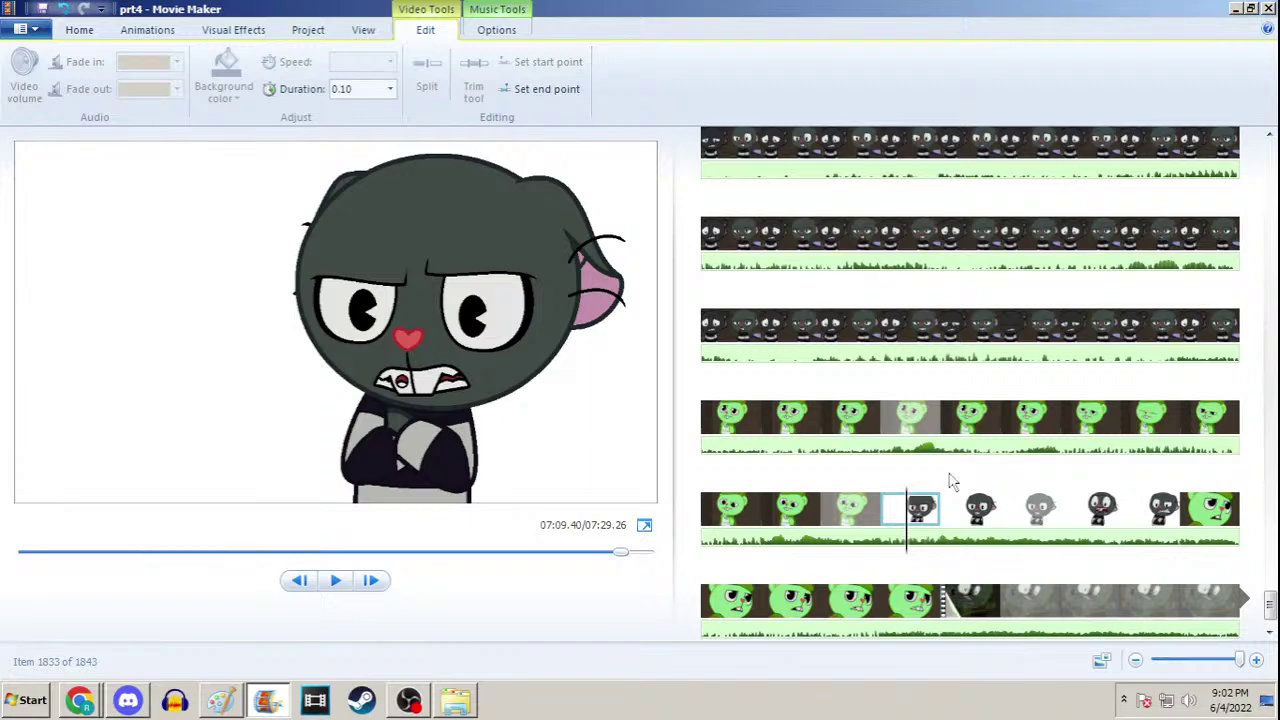
Inspect the volume setting of the music track under the dark classroom clips
click(760, 358)
click(496, 30)
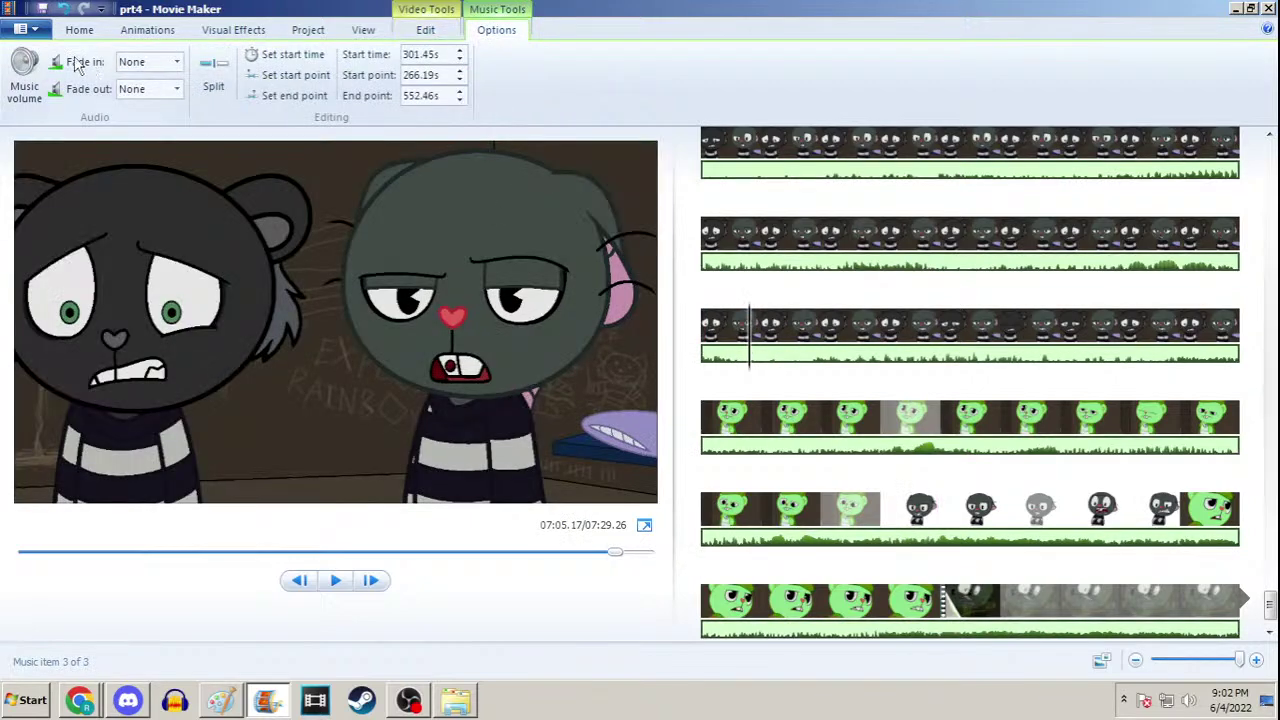
click(24, 72)
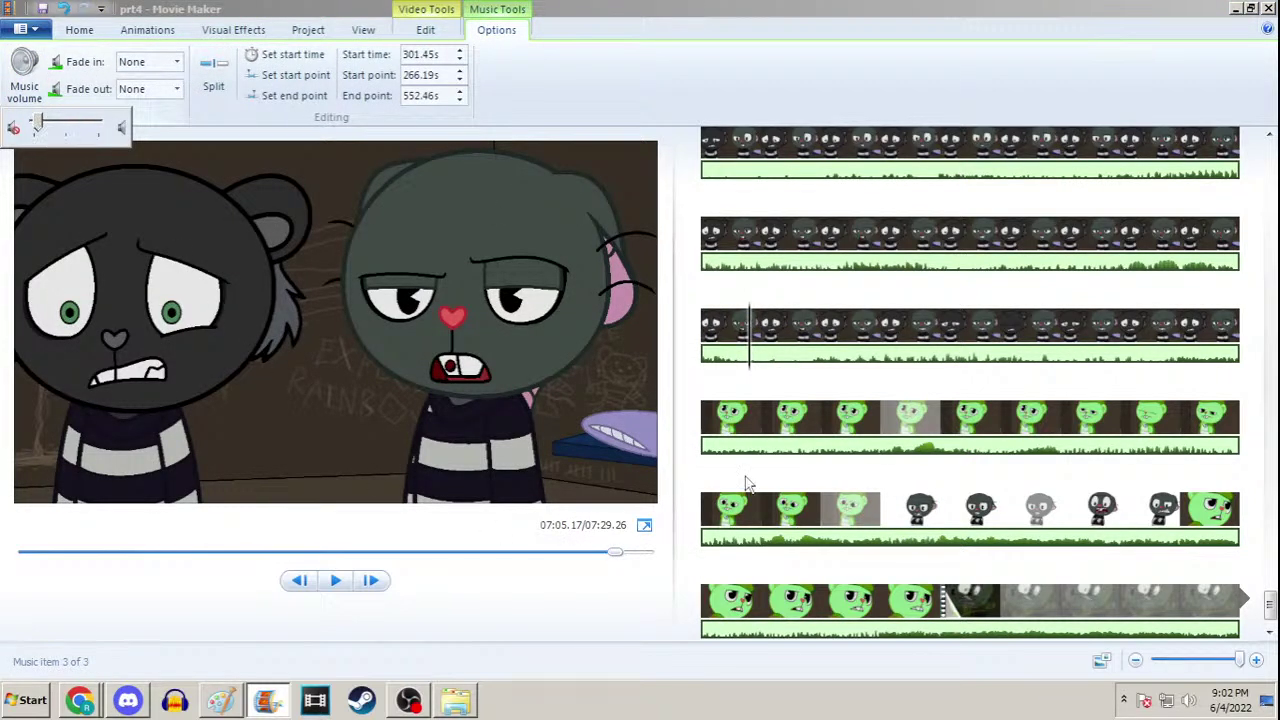
click(946, 510)
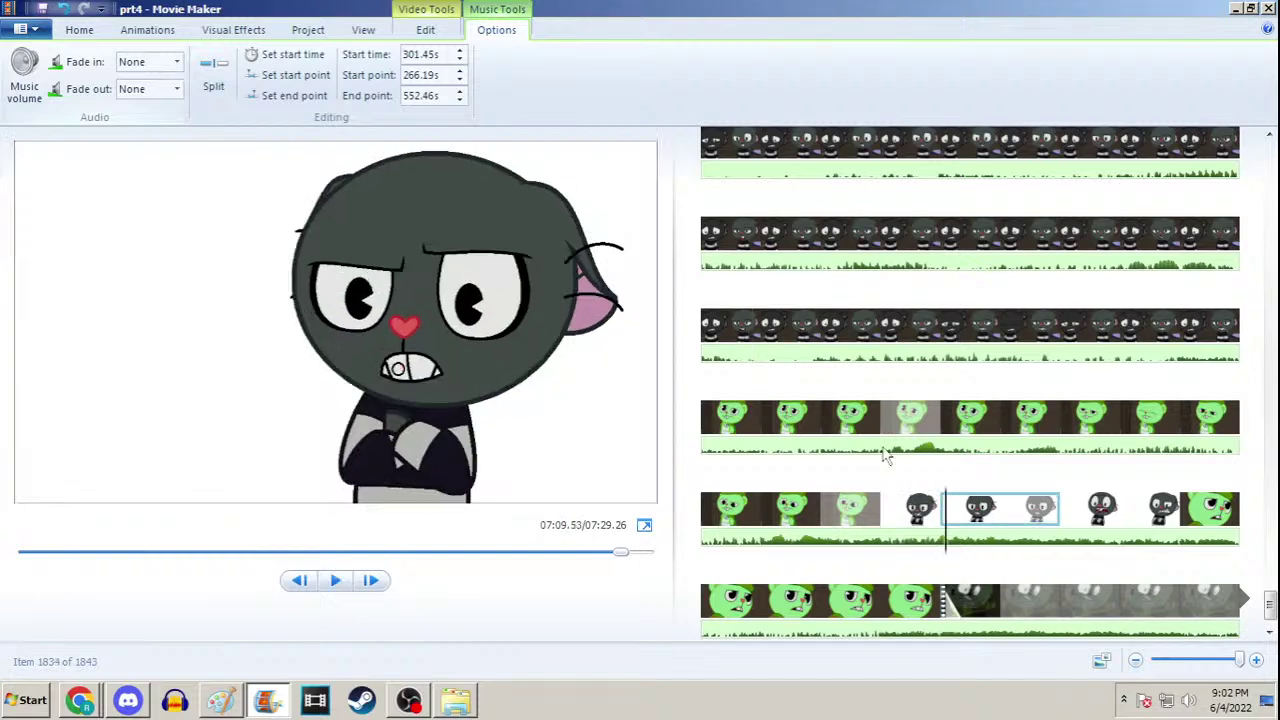
Try a duration of 0.15 on the dark character frame just before the newly inserted one
click(907, 510)
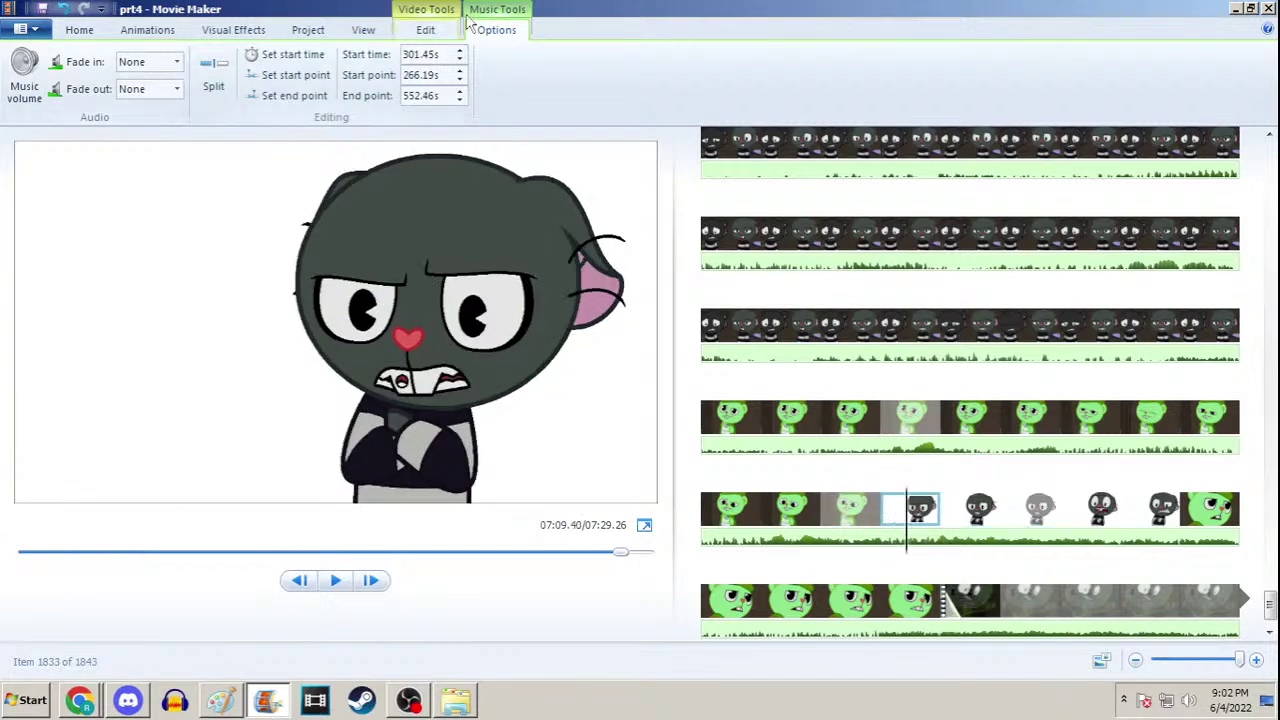
click(425, 30)
double_click(345, 88)
text(0.15)
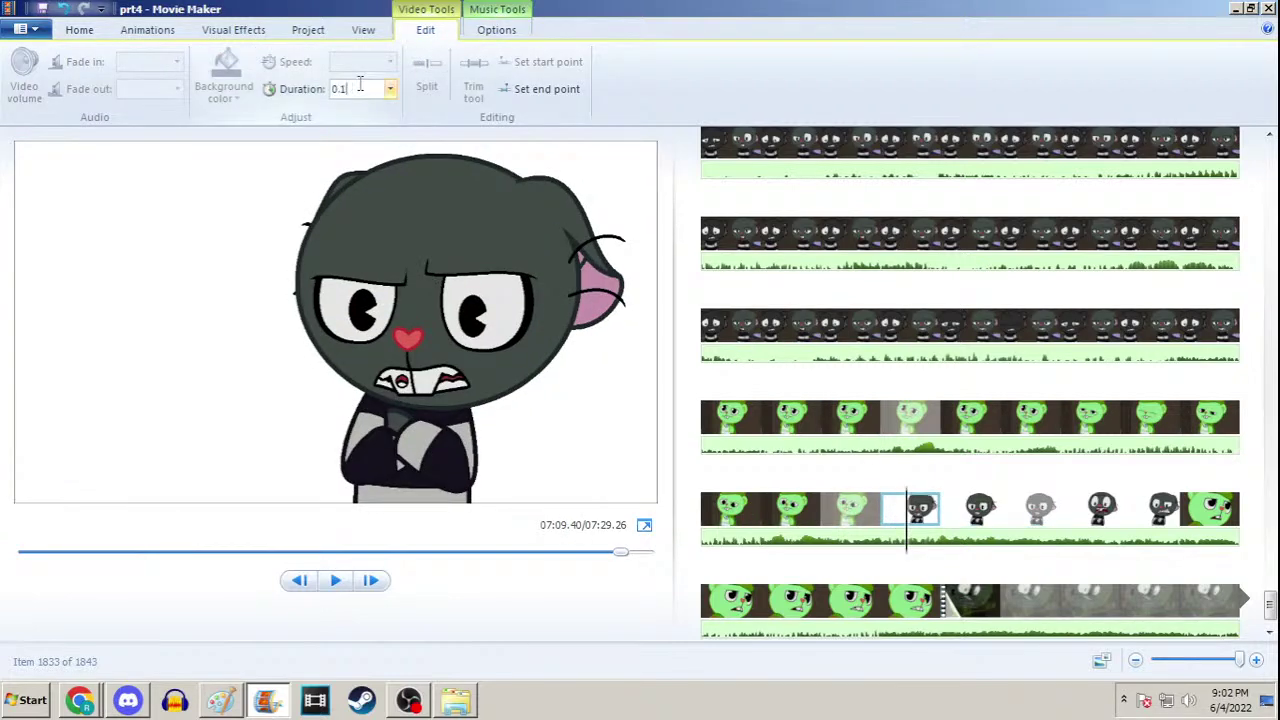
key(Return)
Try a duration of 1.68 on the newly inserted frame and undo both recent duration changes
key(Right)
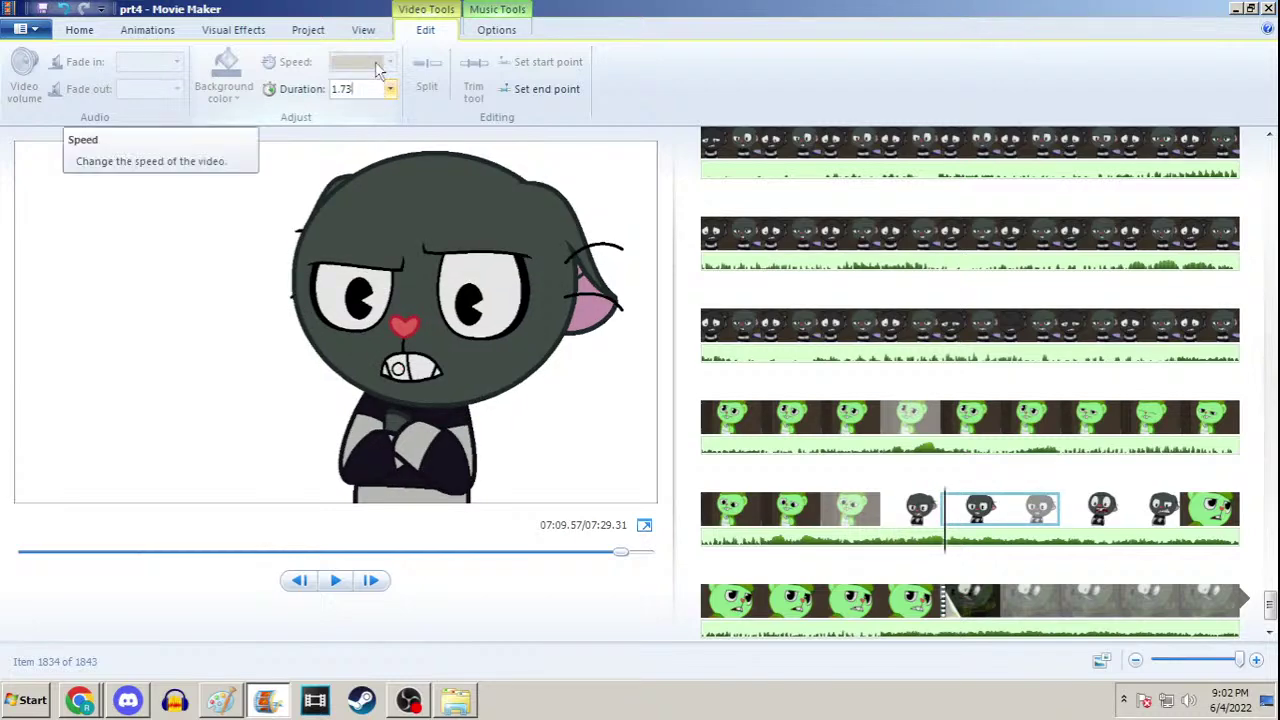
key(BackSpace)
key(BackSpace)
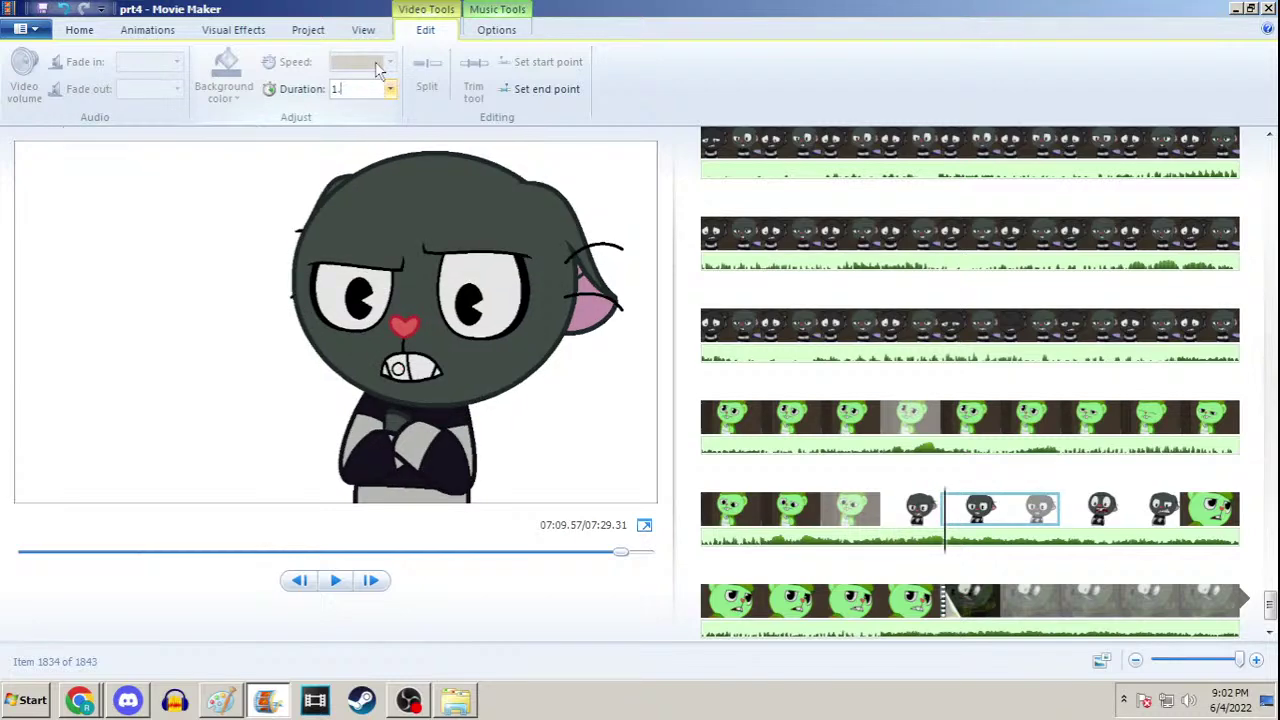
text(68)
key(Return)
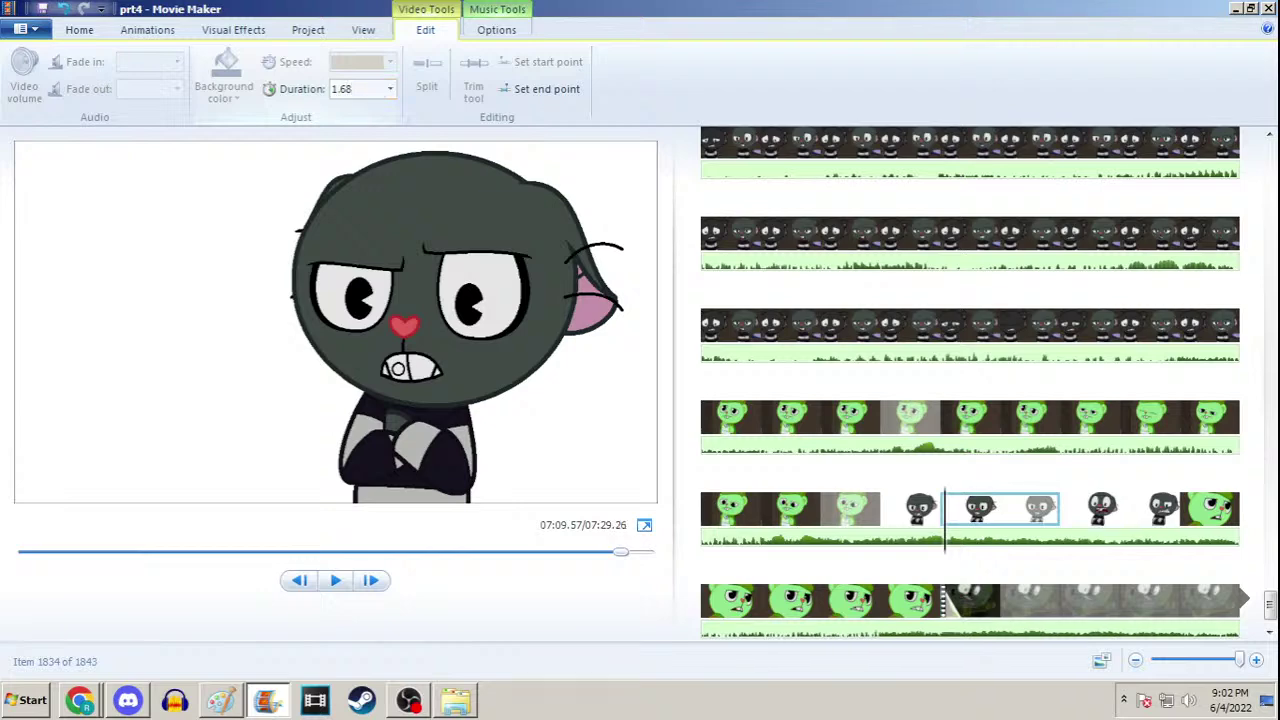
click(920, 508)
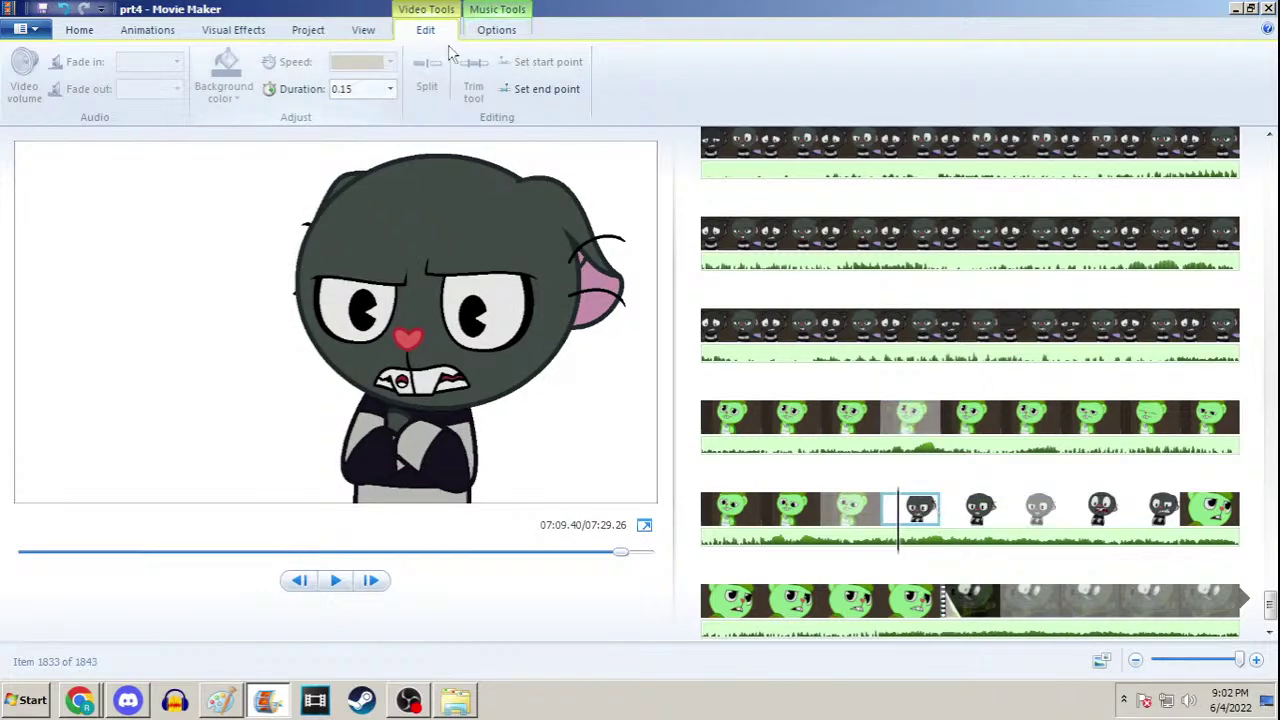
click(547, 88)
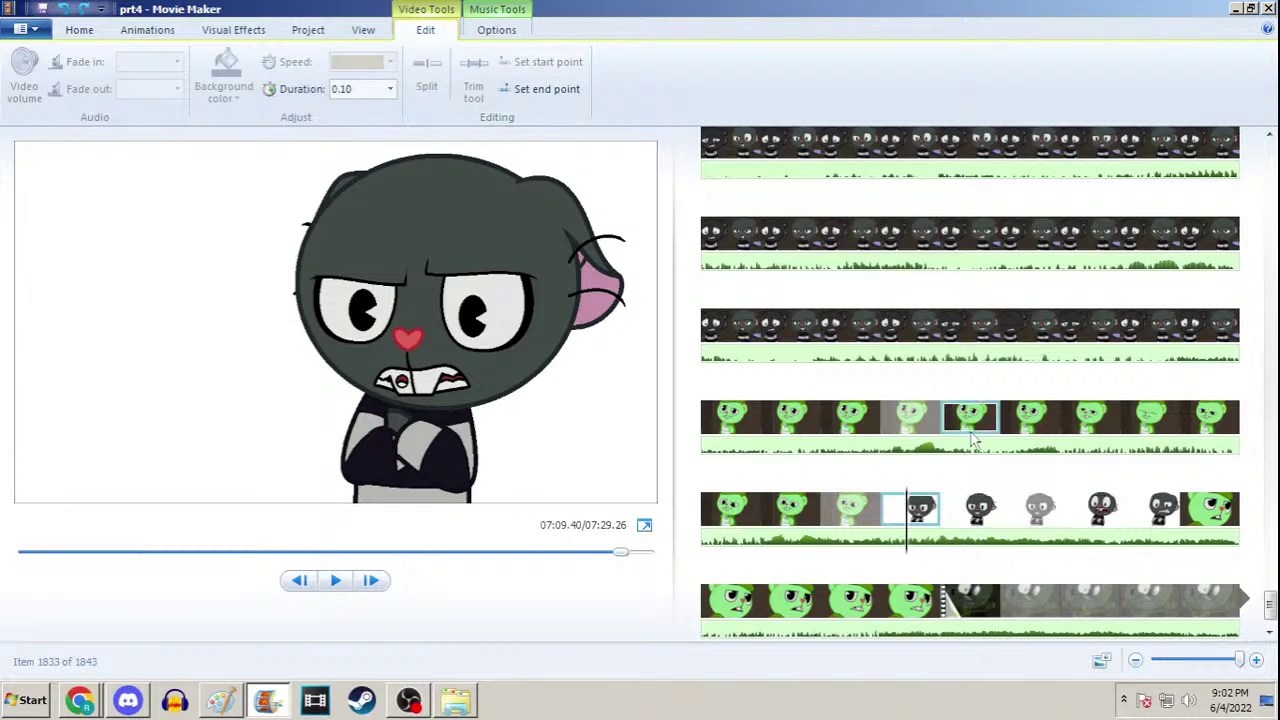
Step forward and back through the dark character frames to check their order and movement
key(Right)
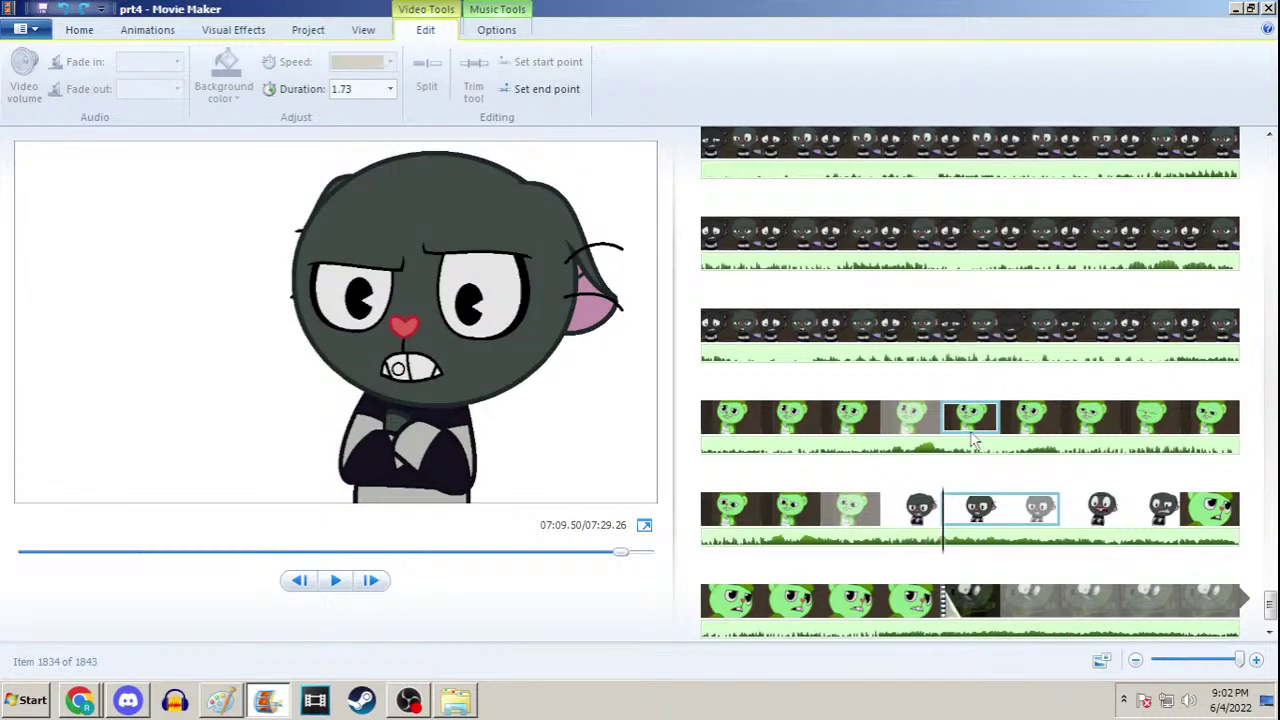
key(Right)
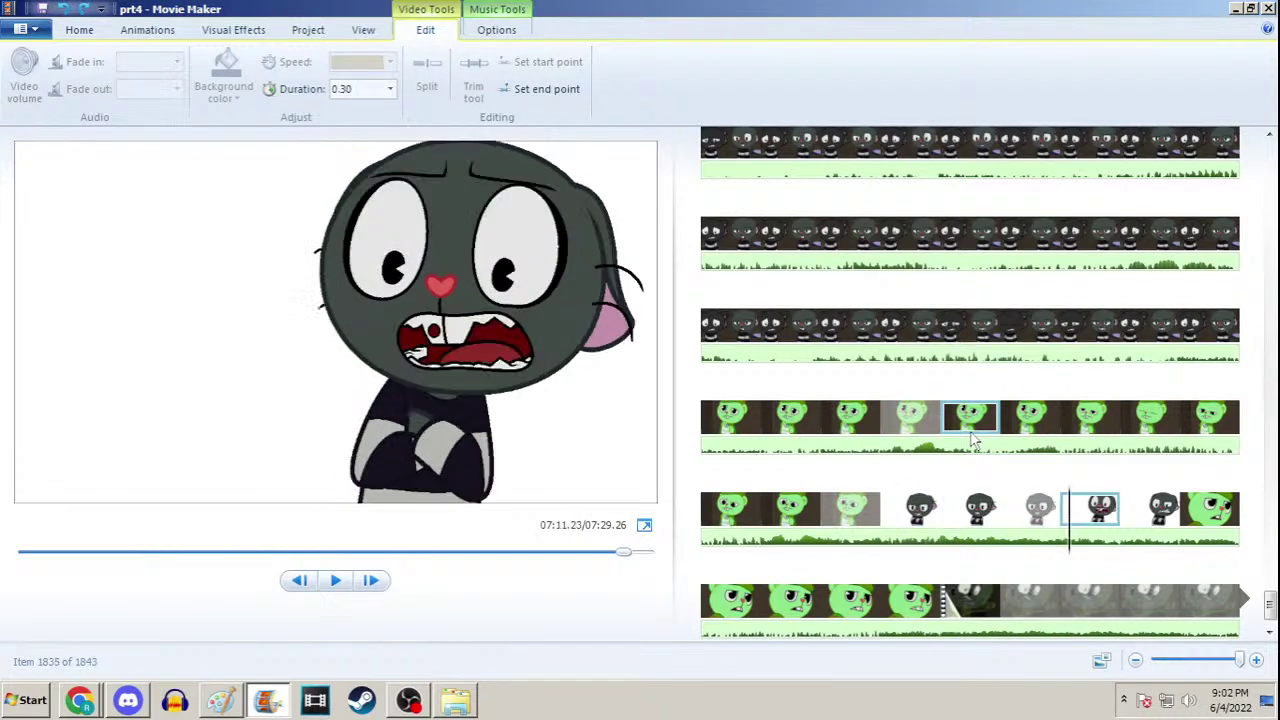
key(Right)
key(Left)
key(Left)
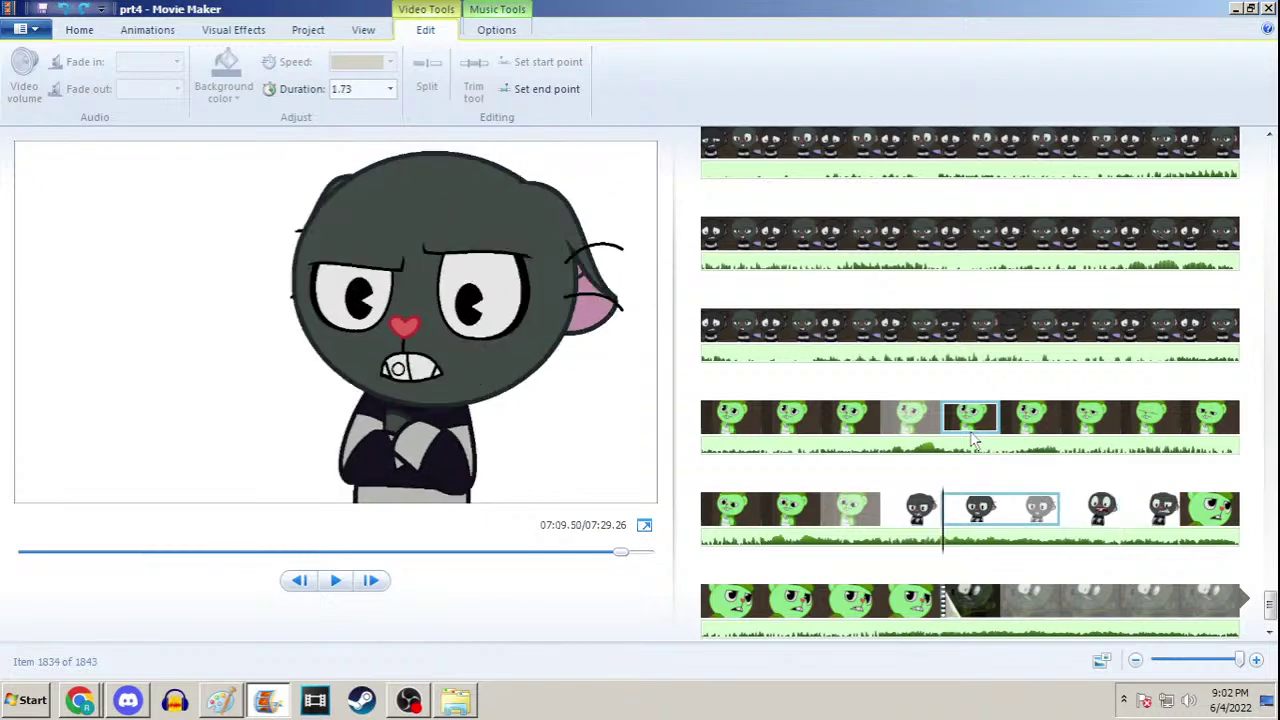
Step back and forth between the inserted dark character frame and its neighbours to compare their poses
key(Right)
key(Right)
key(Left)
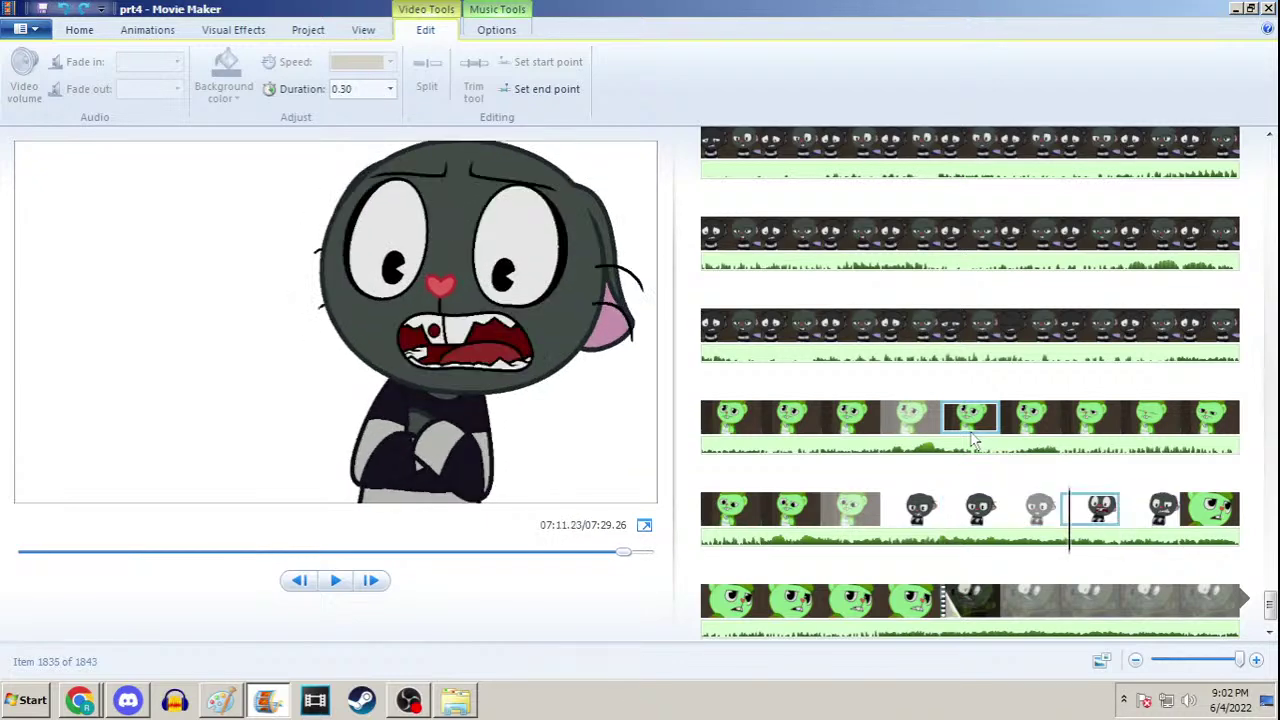
key(Left)
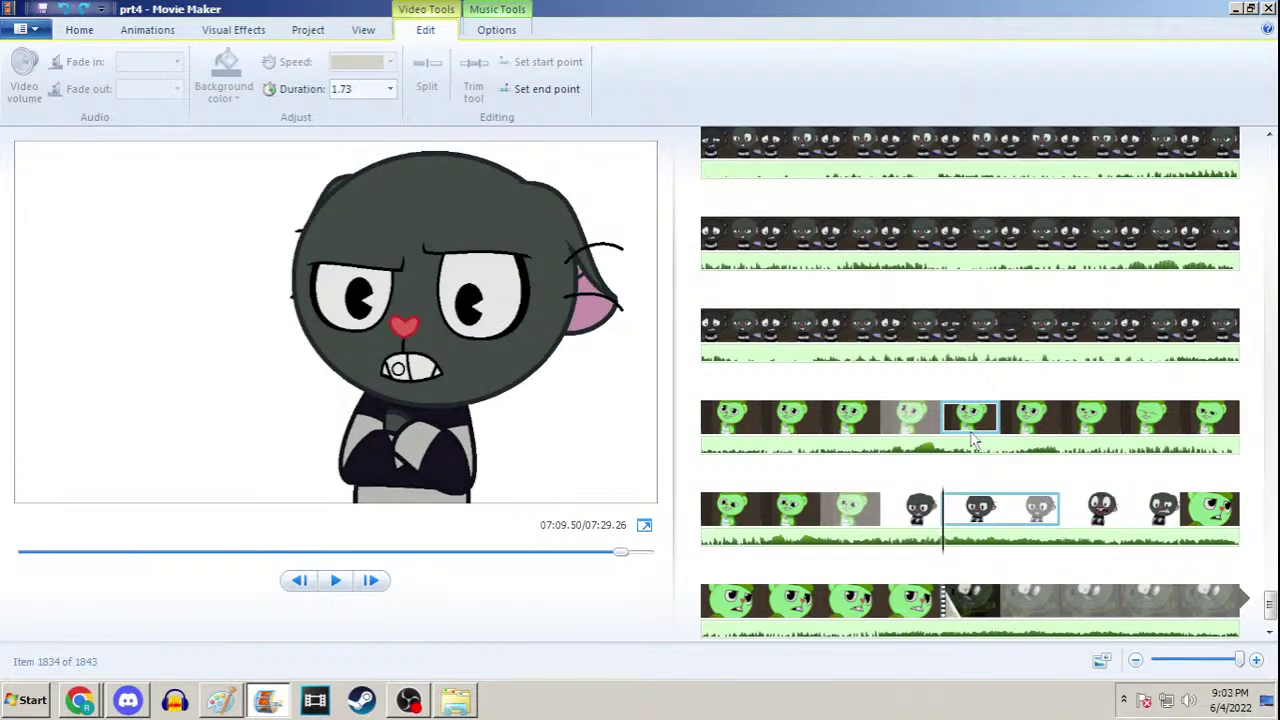
click(922, 515)
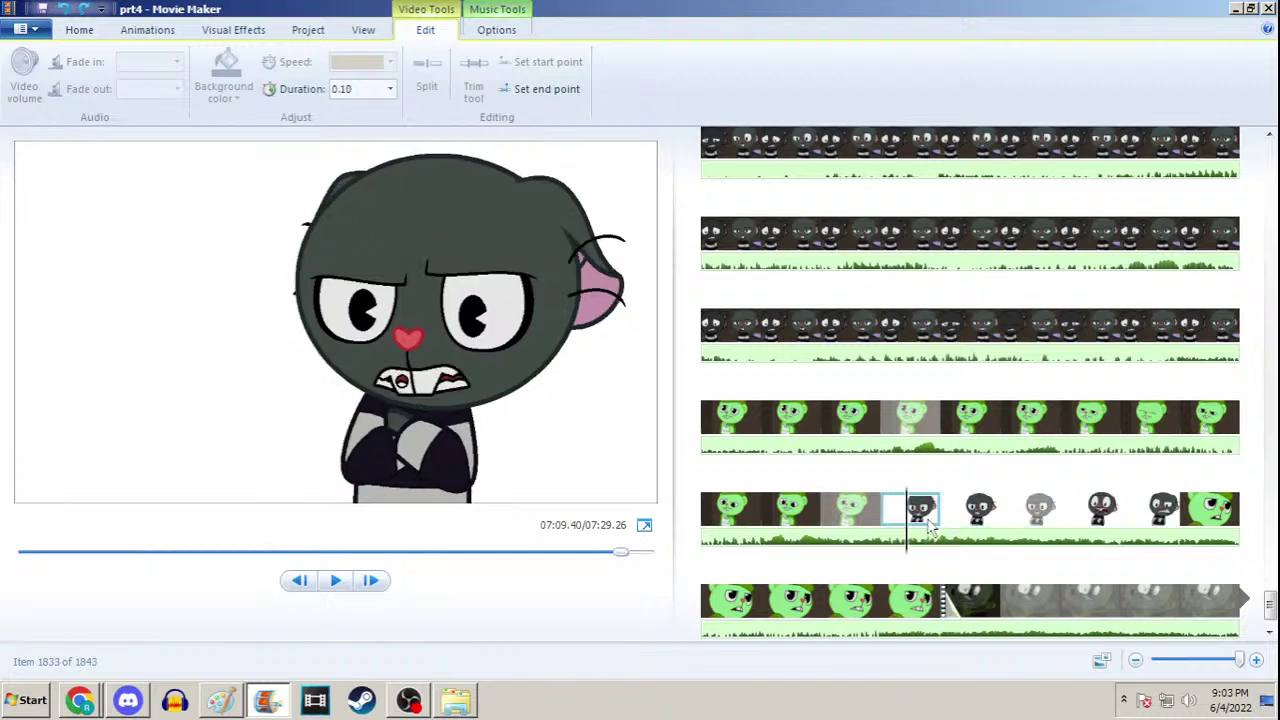
key(Right)
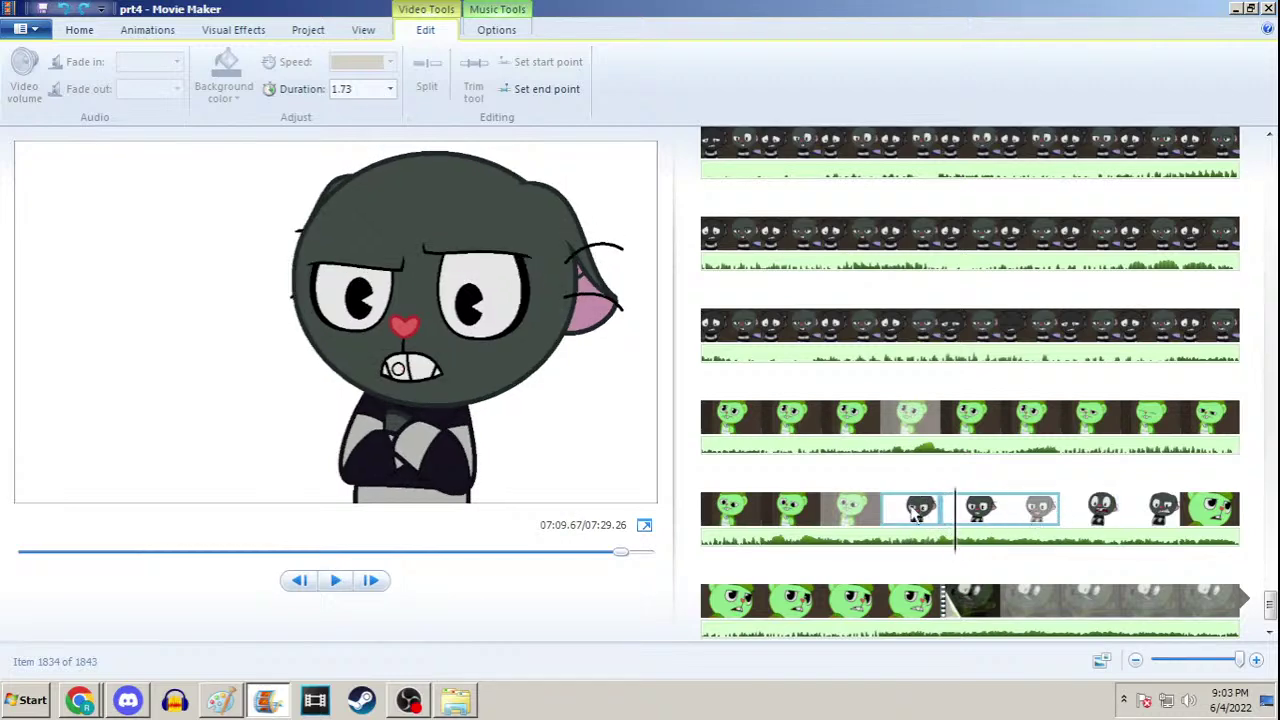
click(917, 512)
Switch to the YouTube page in Chrome and copy the Motorway video's link without its playlist part
click(88, 690)
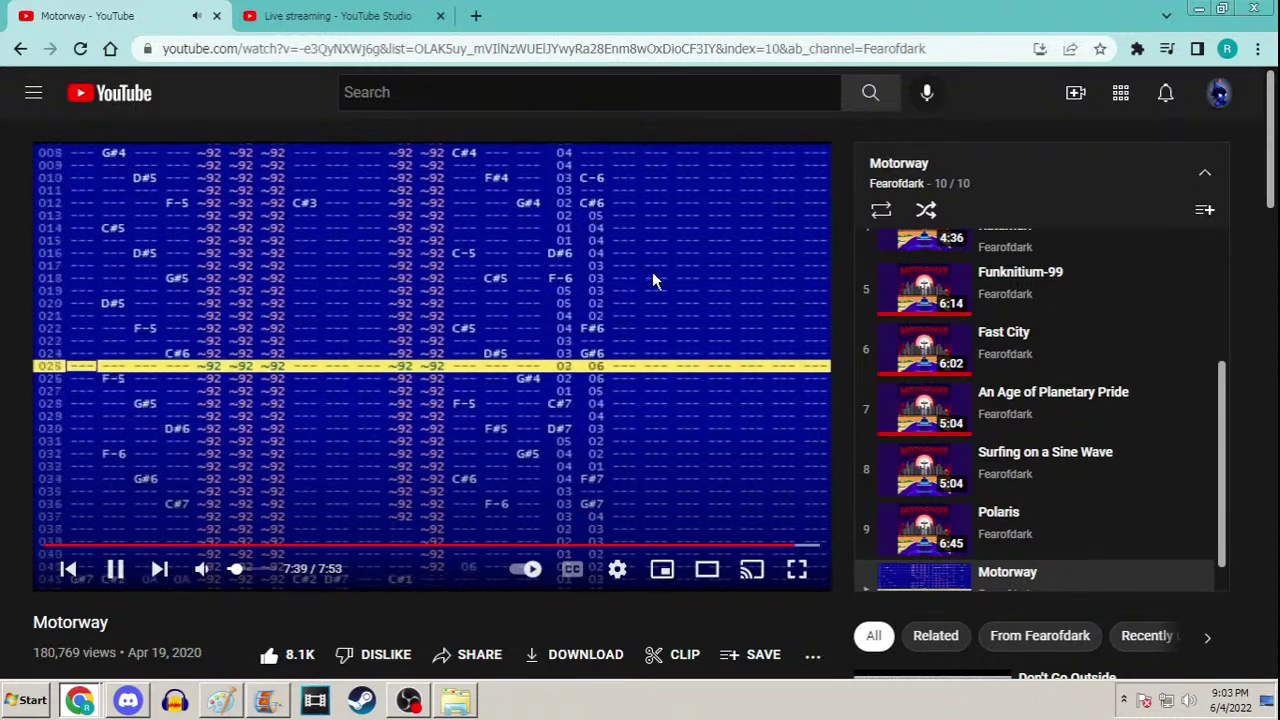
click(1199, 9)
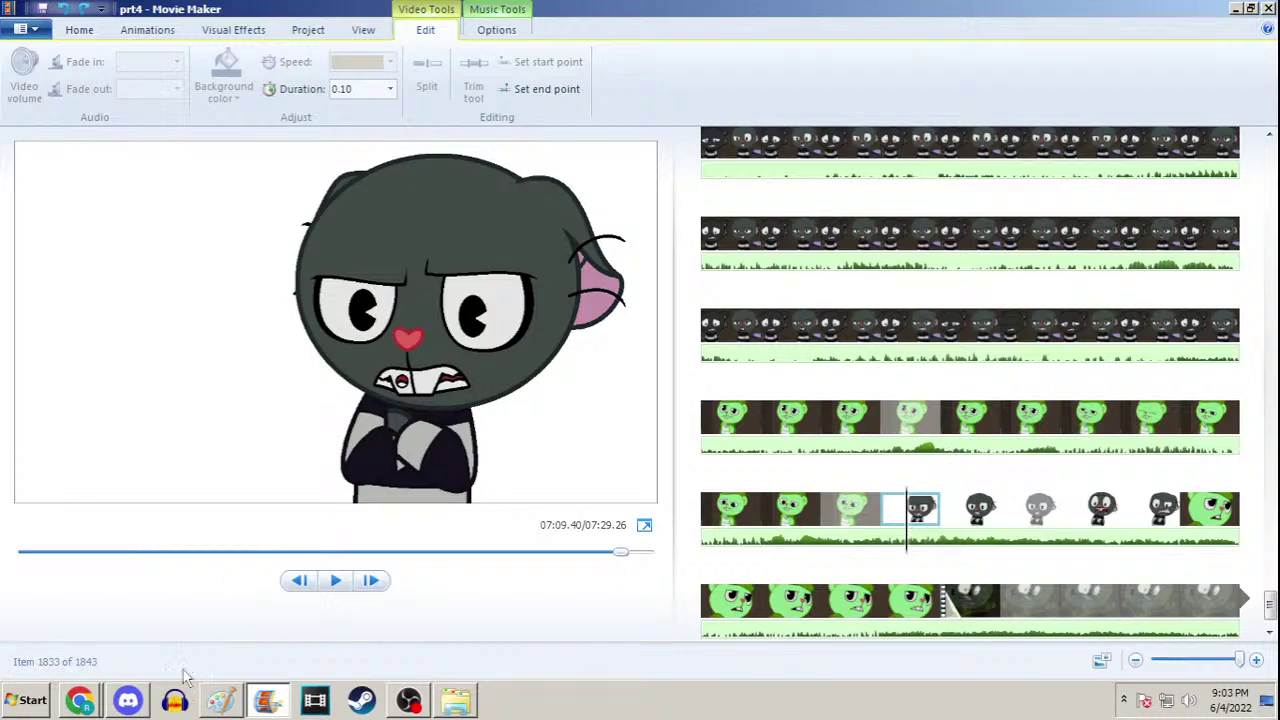
click(78, 700)
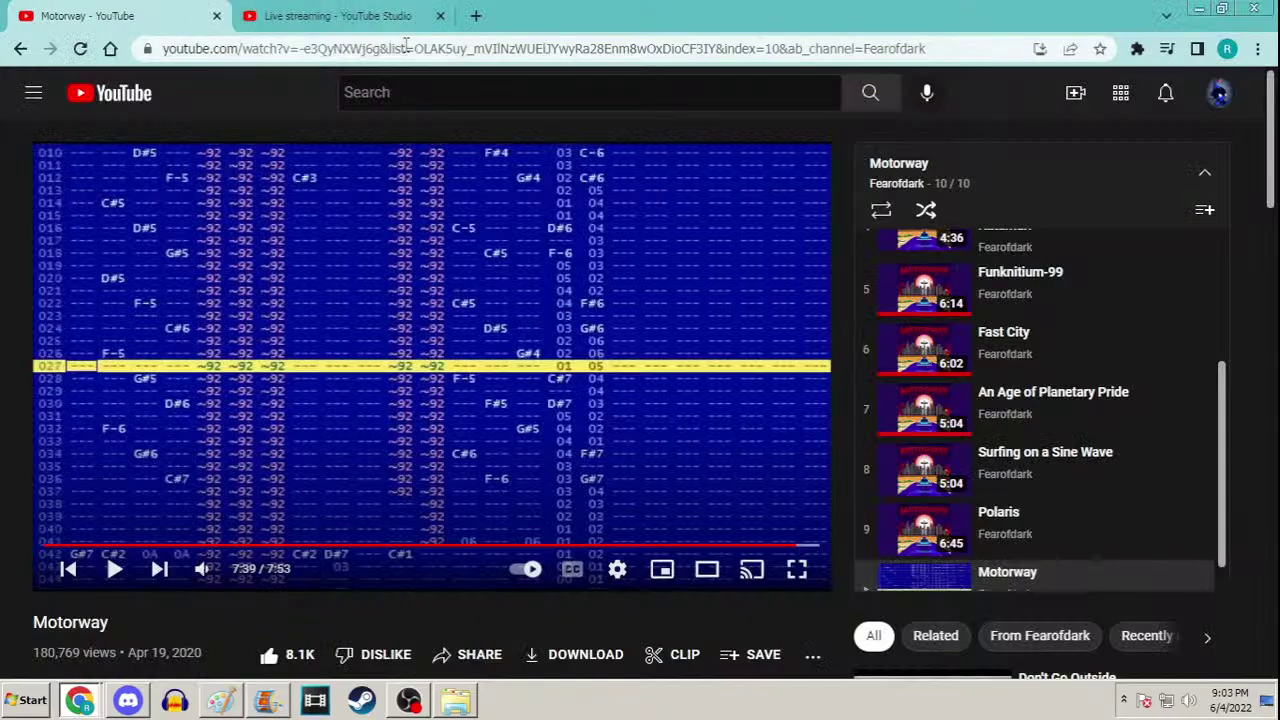
click(483, 47)
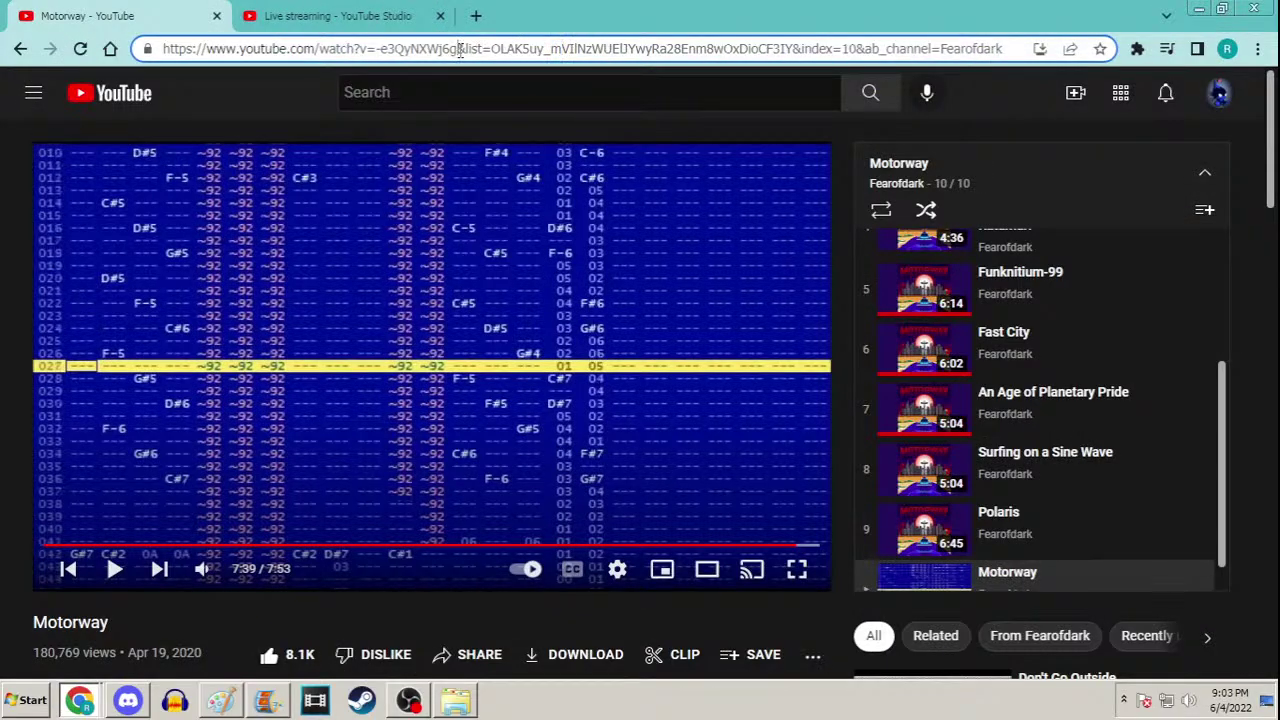
drag(460, 50, 148, 55)
key(ctrl+c)
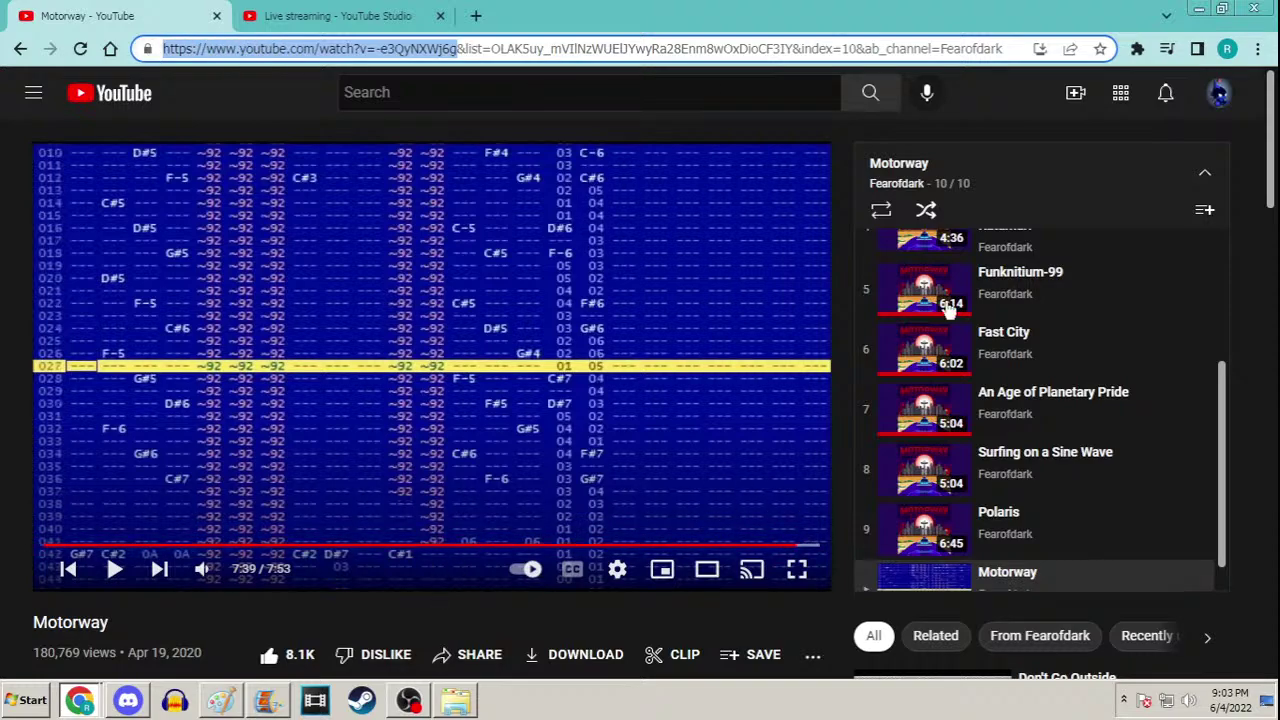
scroll(497, 528, down, 1)
scroll(497, 528, down, 2)
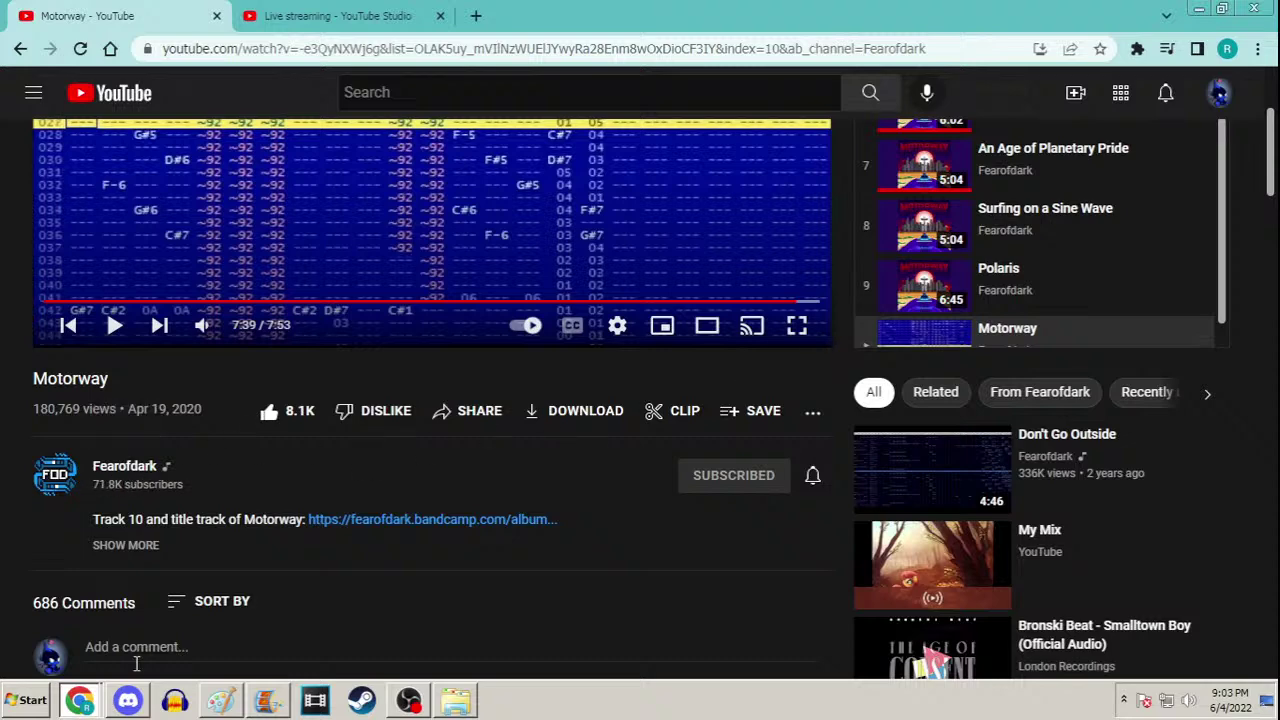
Switch to Discord, post the copied Motorway link in the vc-replies channel, and return to Movie Maker
click(128, 702)
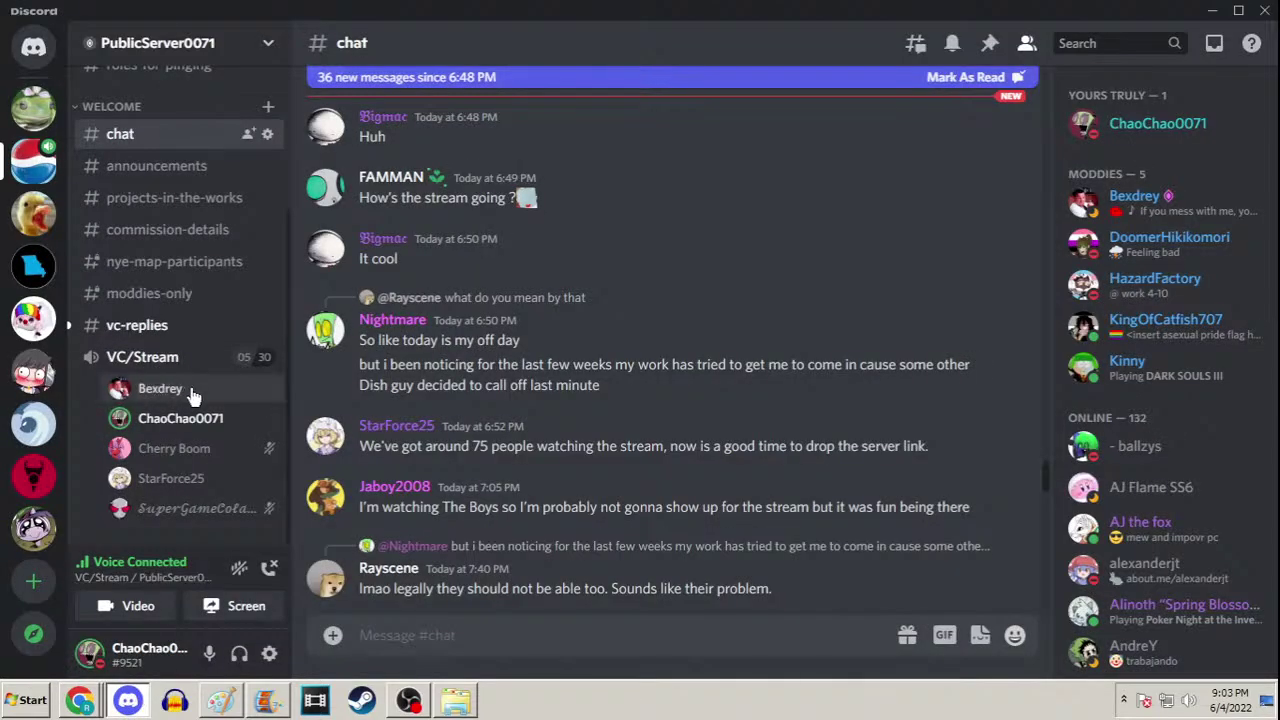
click(190, 344)
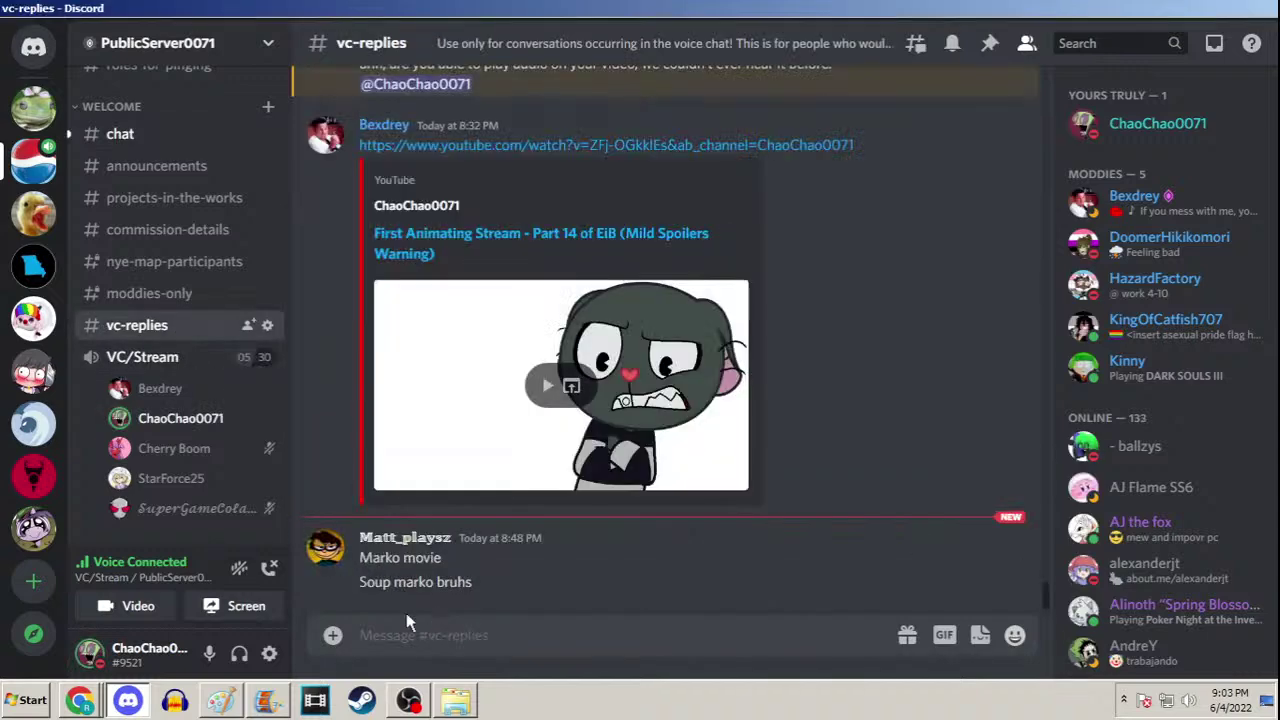
click(406, 620)
key(ctrl+v)
key(Return)
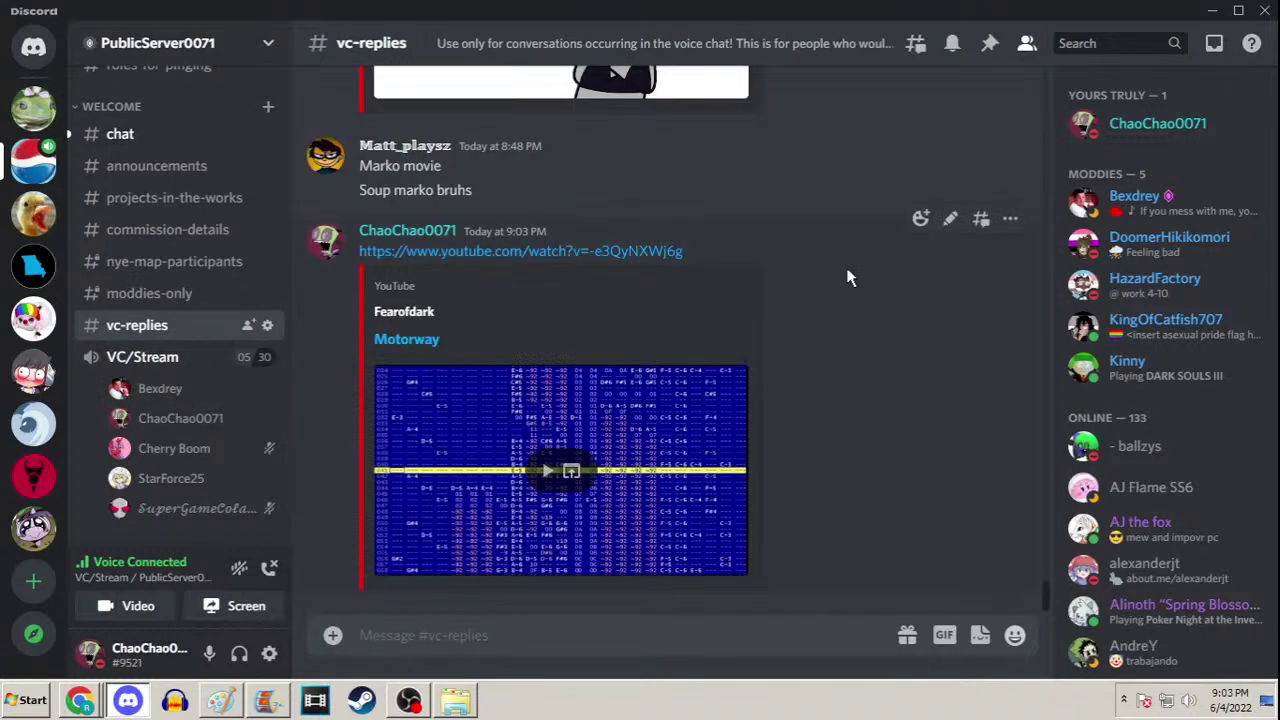
click(1212, 10)
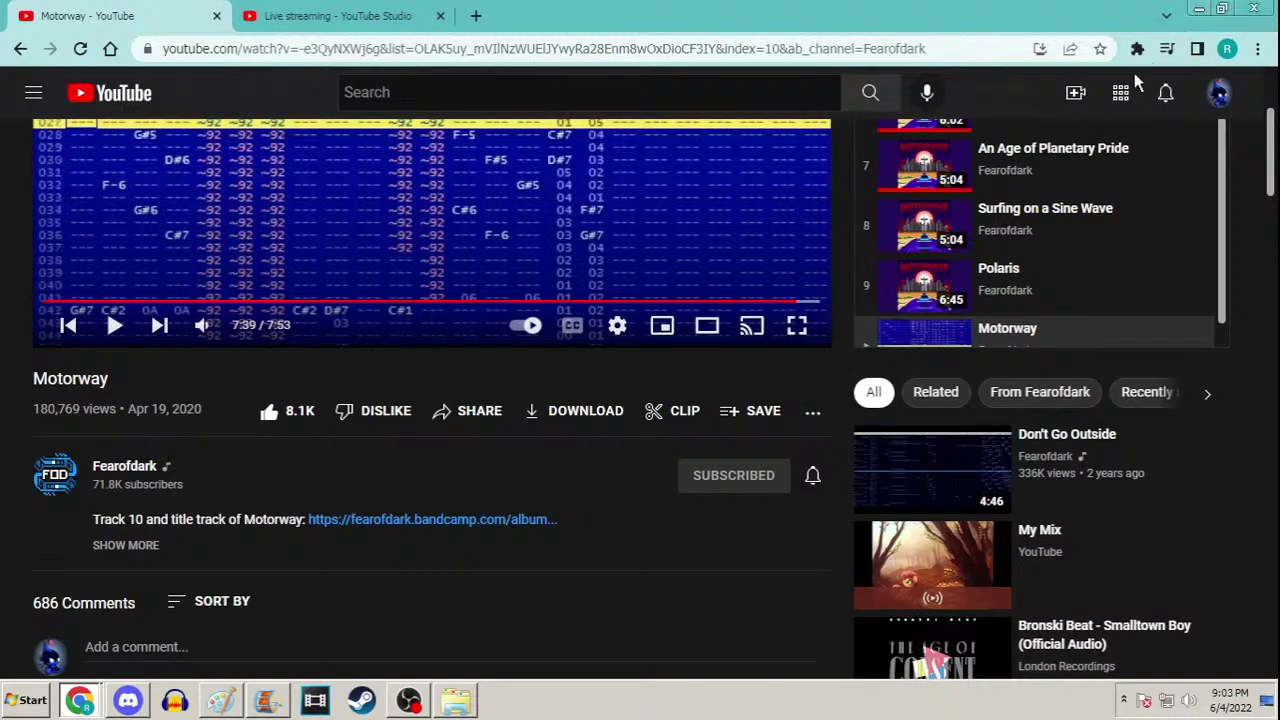
scroll(1219, 92, up, 3)
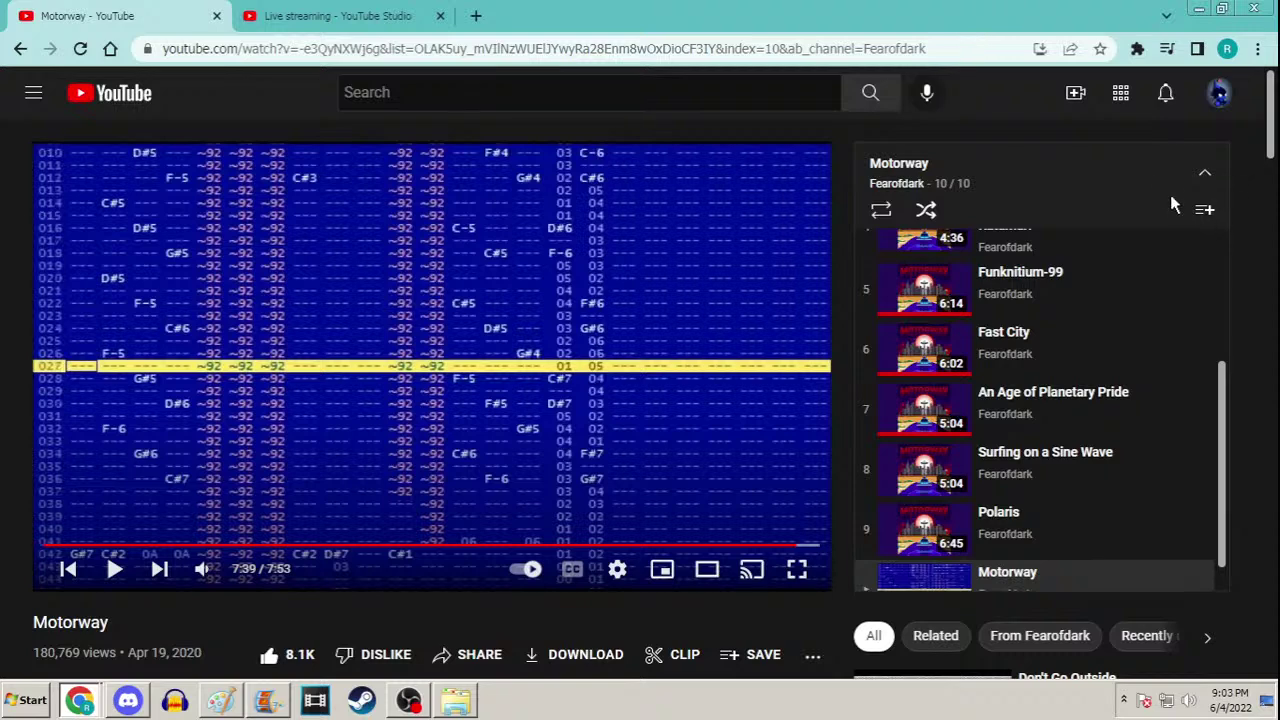
click(1199, 9)
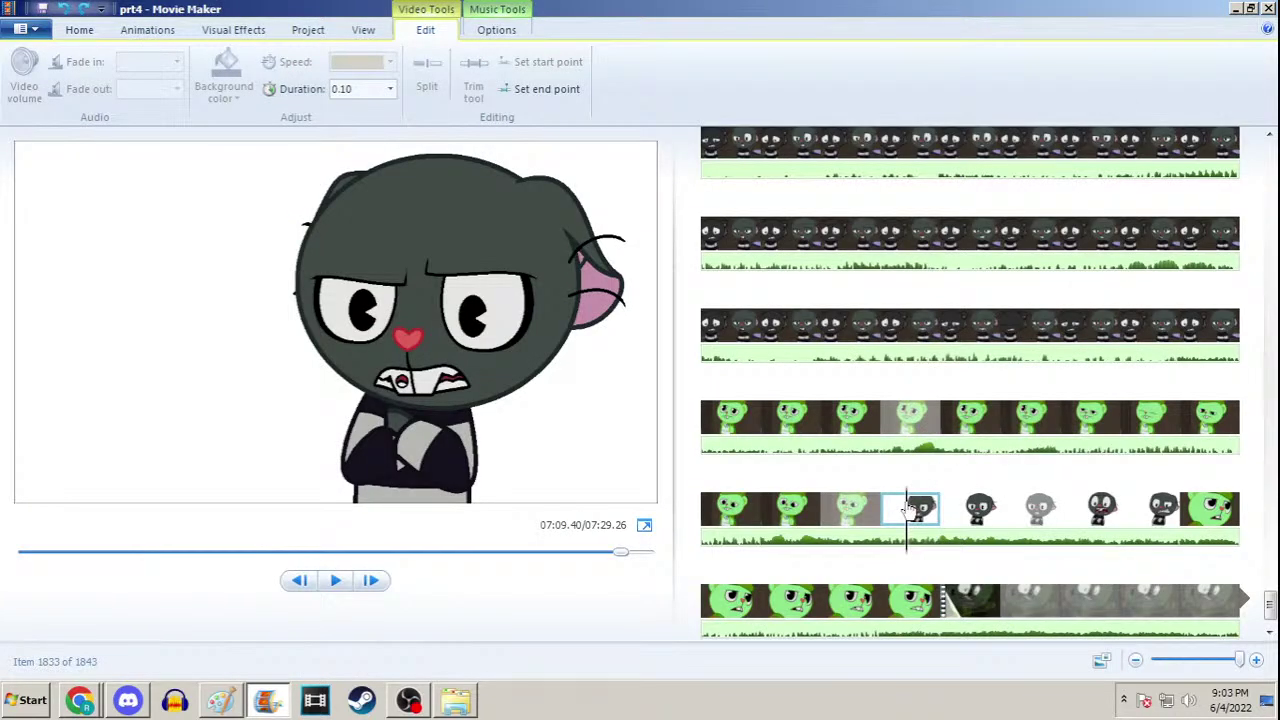
Play back the dark character frames from the one before the inserted frame to judge the timing
key(space)
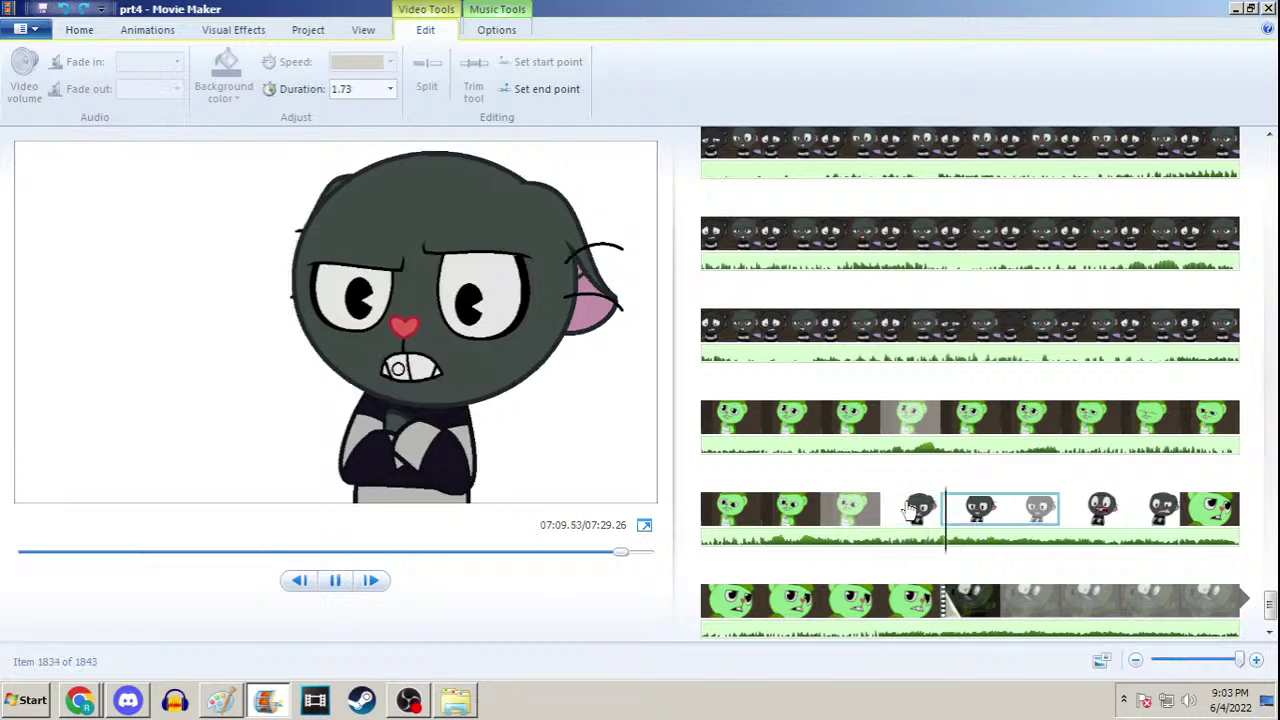
key(space)
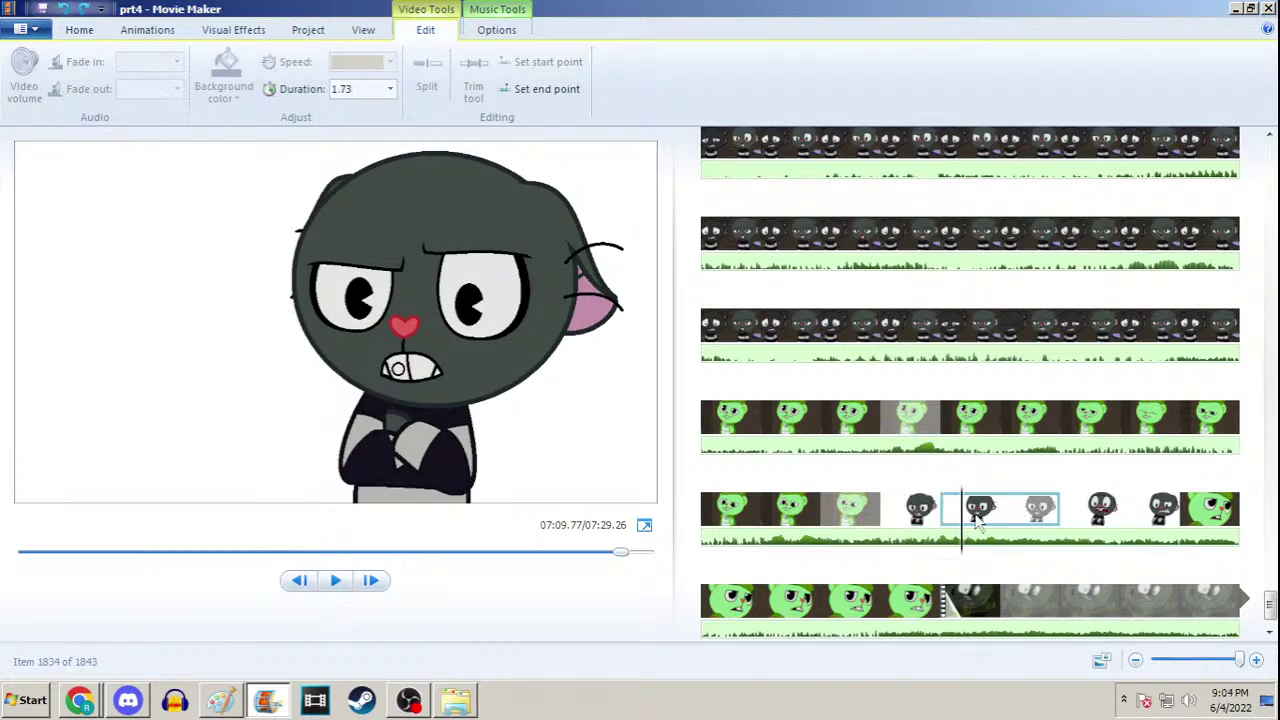
key(Left)
key(space)
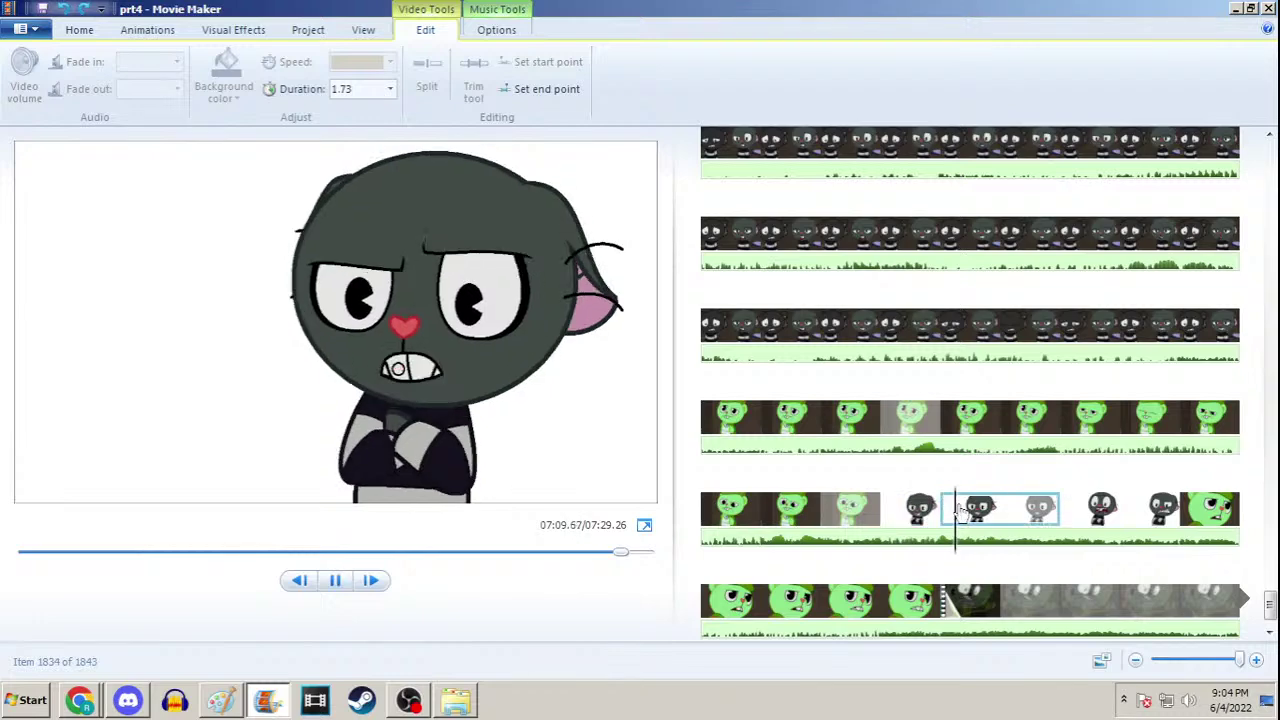
key(space)
Try a duration of 1.03 on the newly inserted dark character frame
click(363, 88)
click(363, 88)
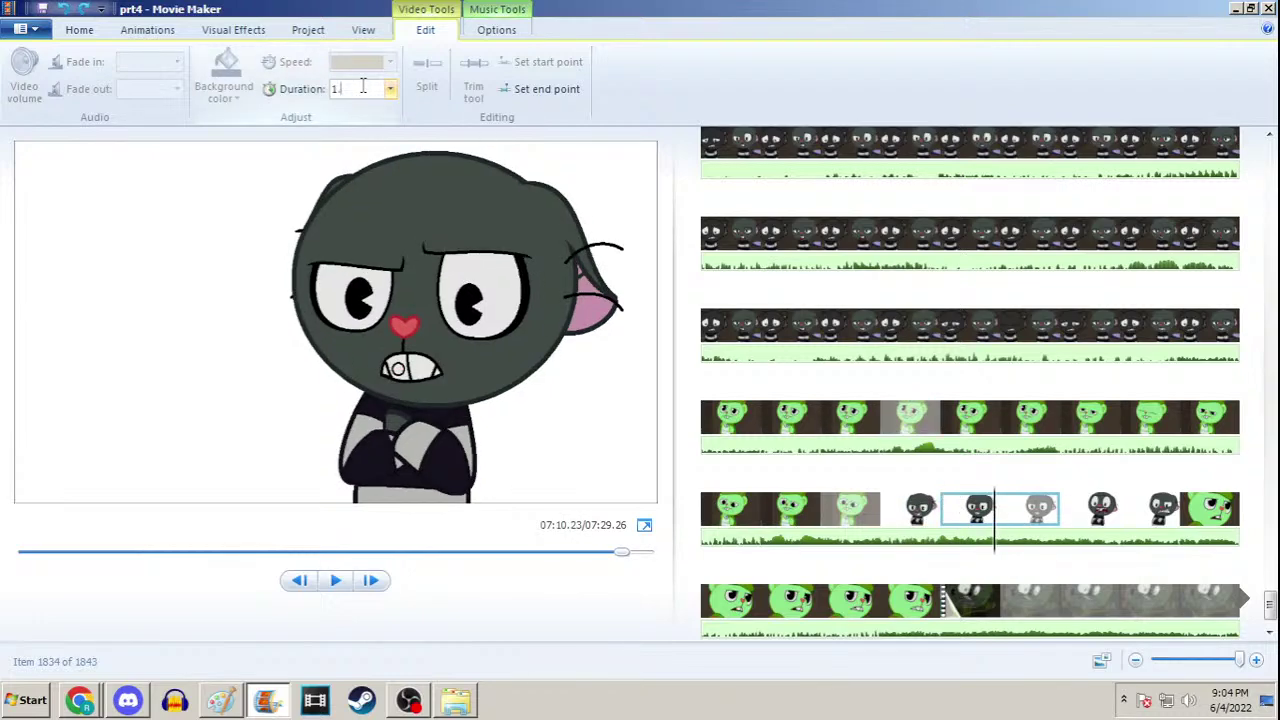
text(.03)
key(Return)
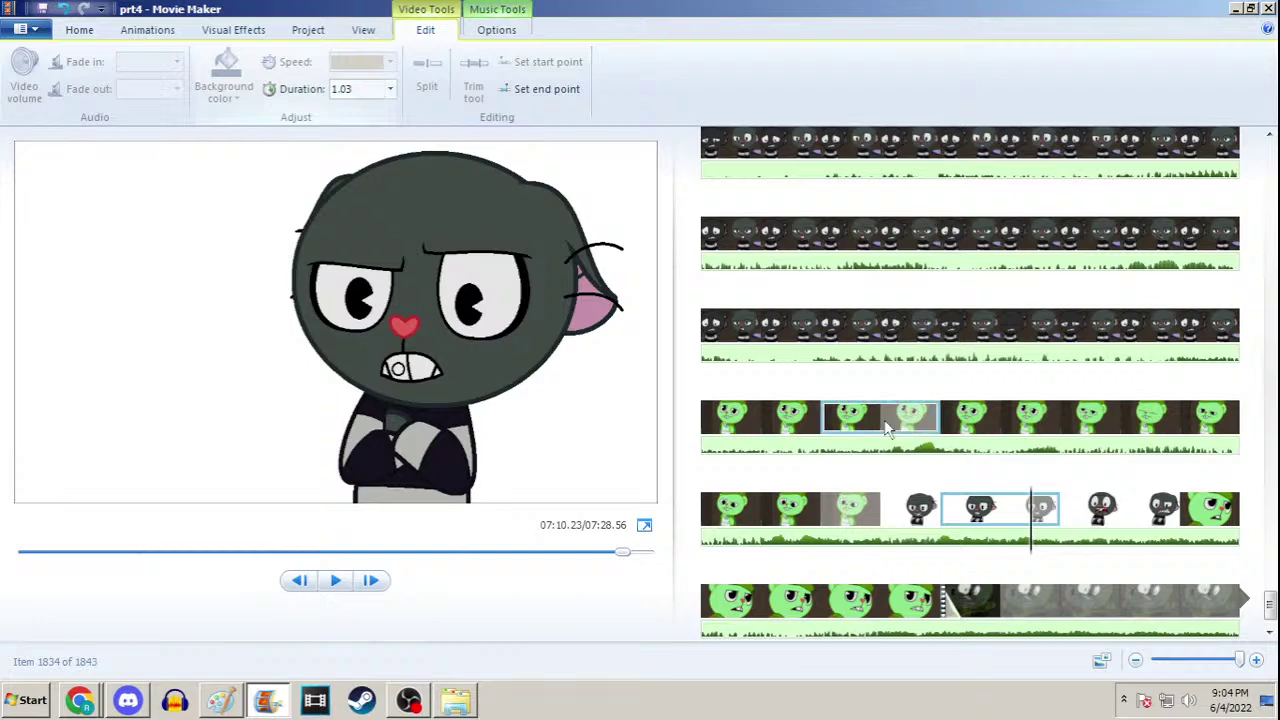
Select the frame before the inserted one and check the live stream chat before returning to the timeline
shift+click(915, 515)
click(915, 515)
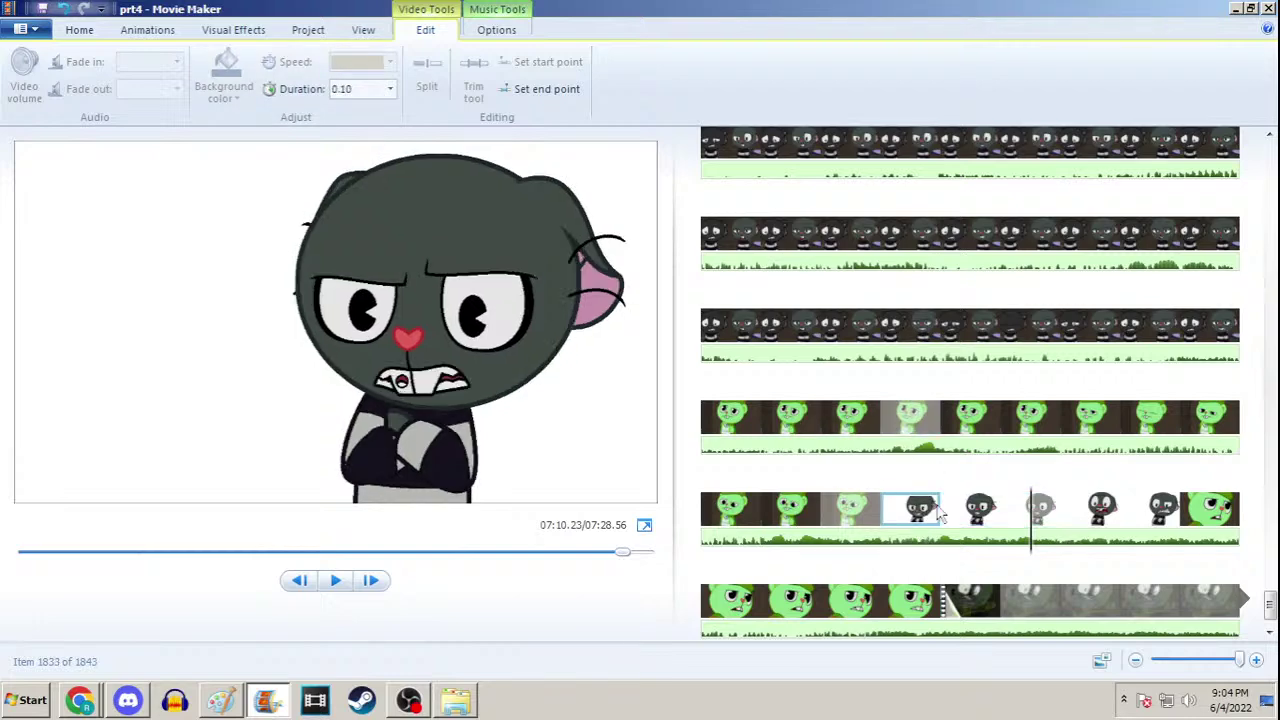
click(82, 697)
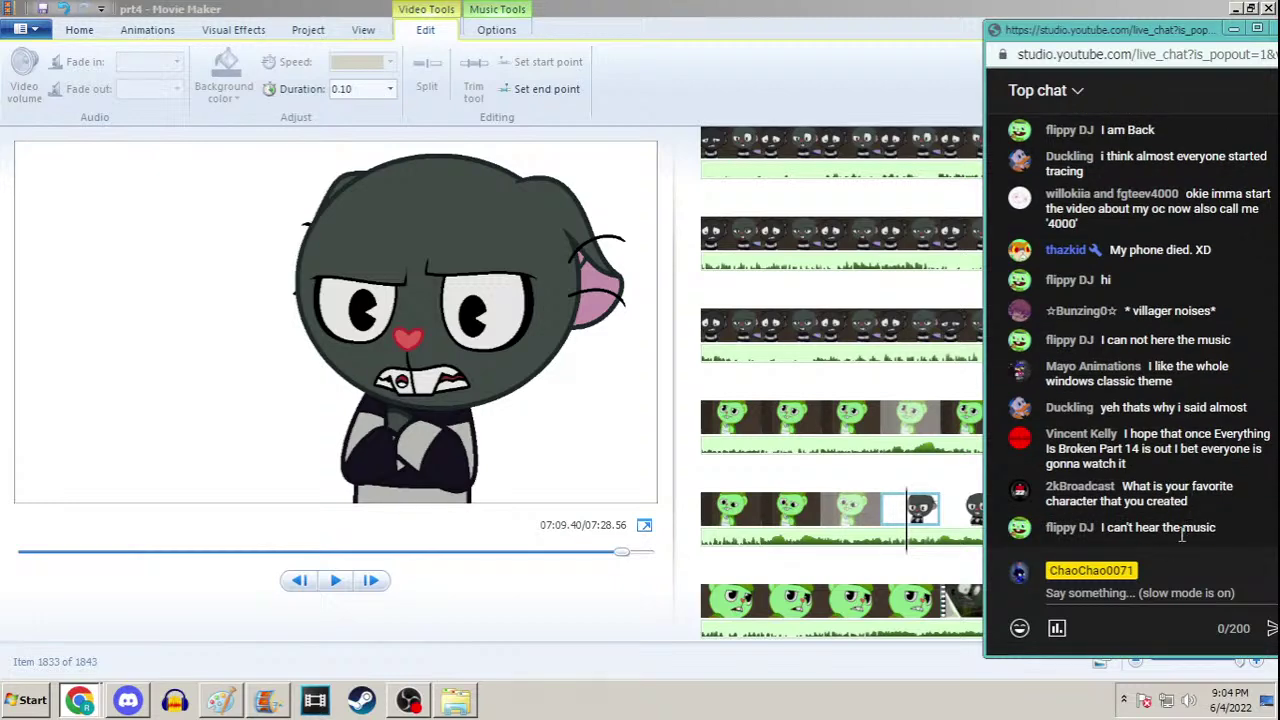
click(897, 518)
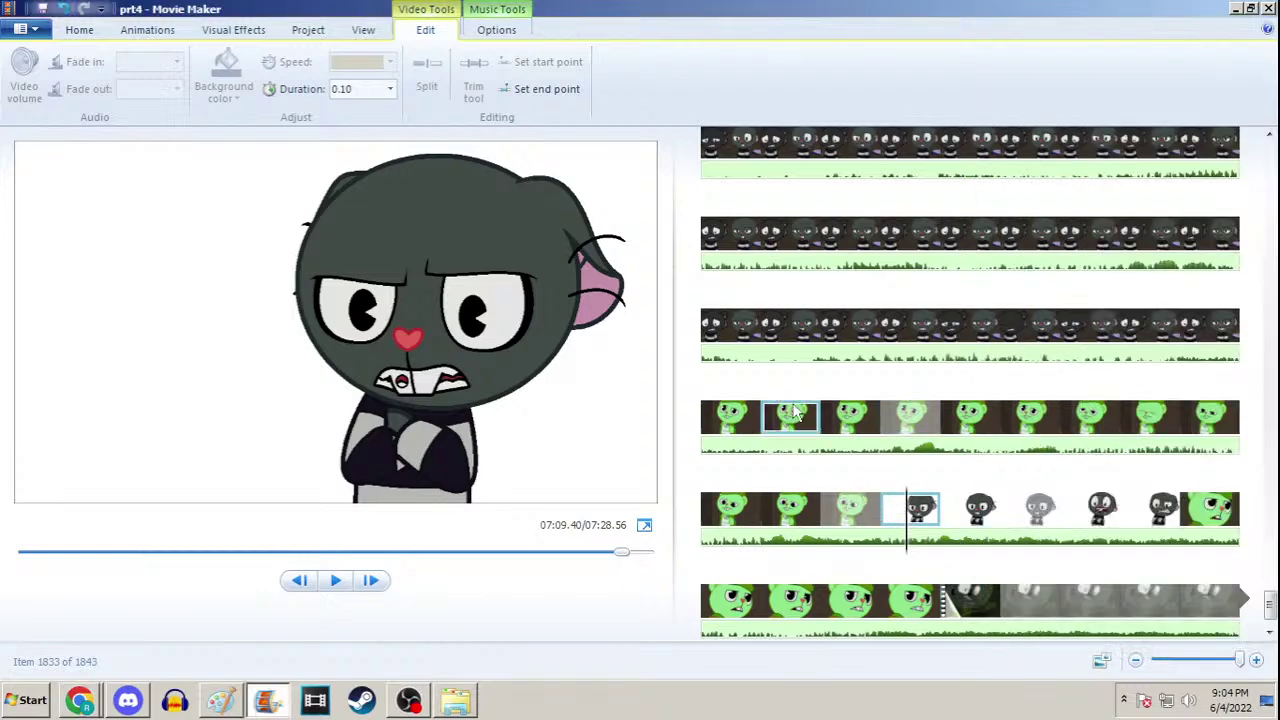
Lower the volume of the music track under the green and dark character frames
click(914, 540)
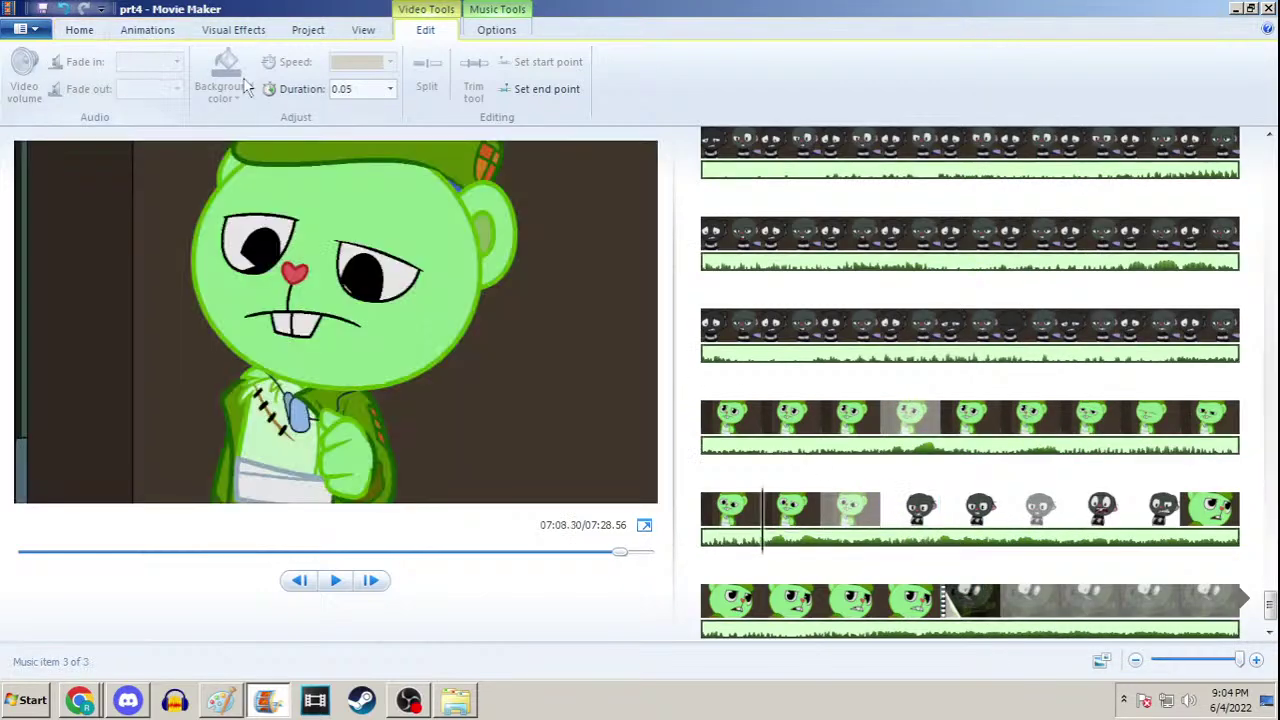
click(498, 31)
click(24, 72)
drag(68, 128, 43, 129)
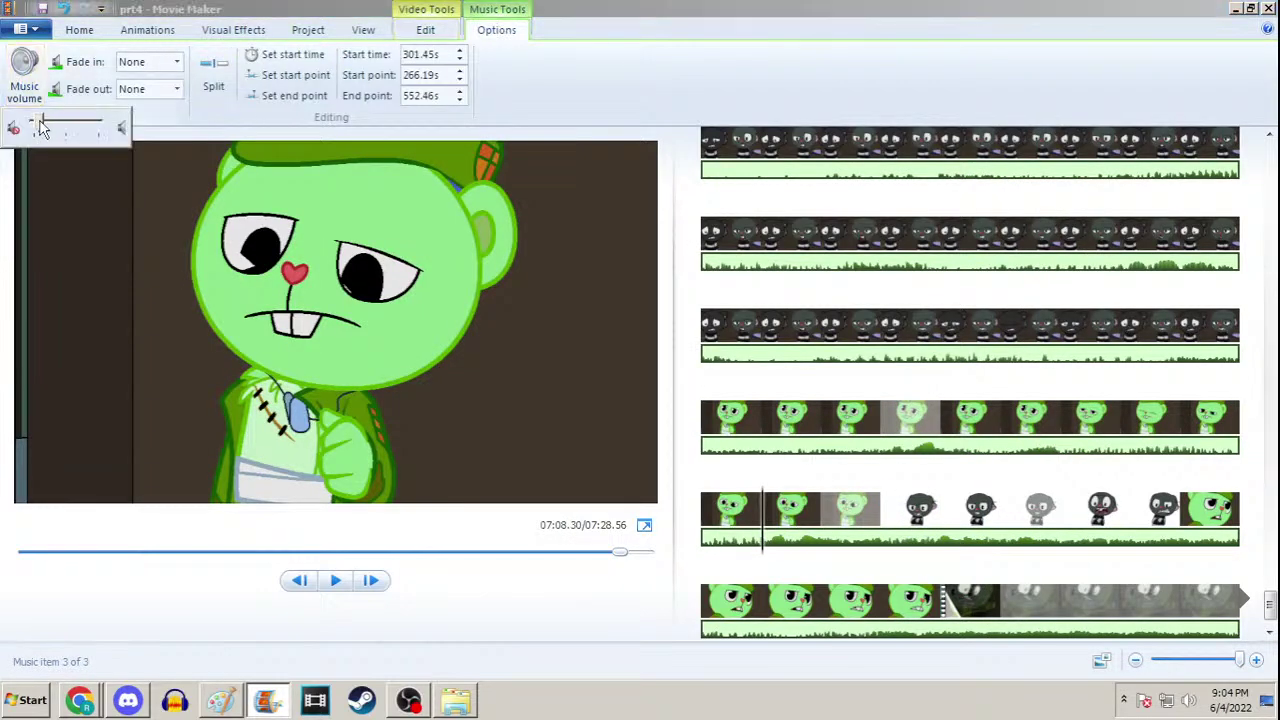
Try a duration of 0.80 on the newly inserted dark character frame
click(920, 515)
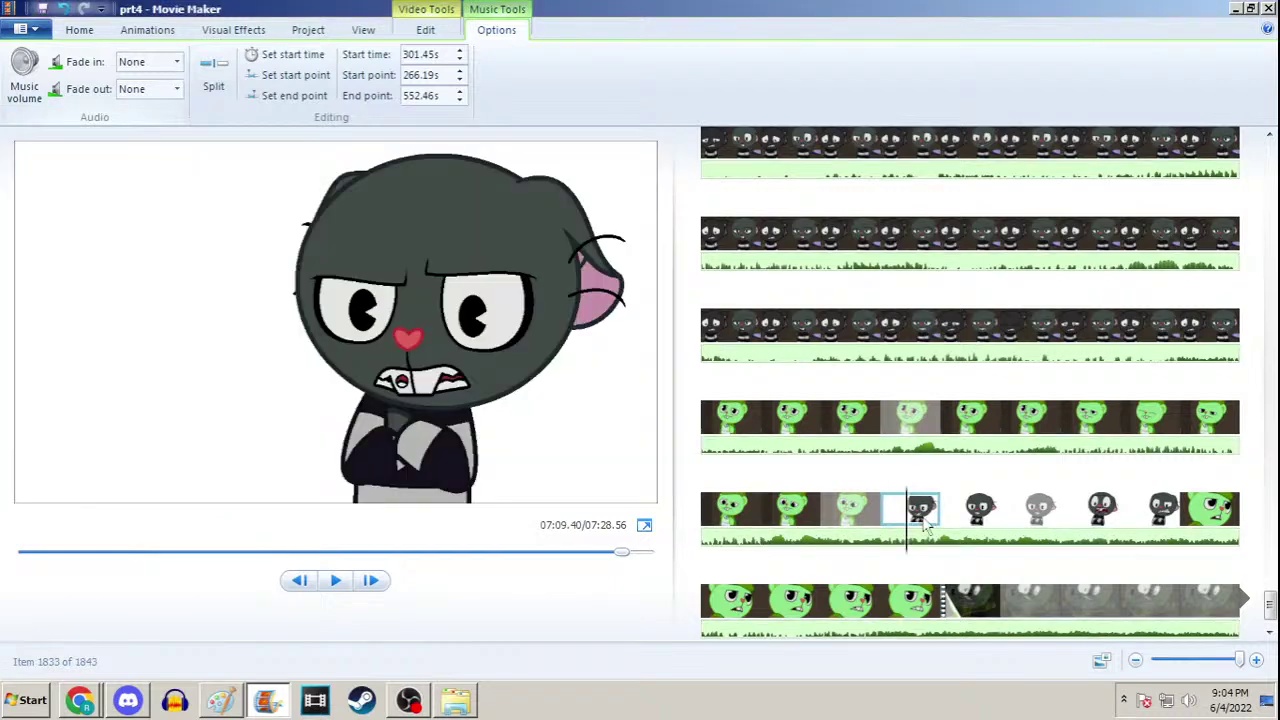
click(990, 512)
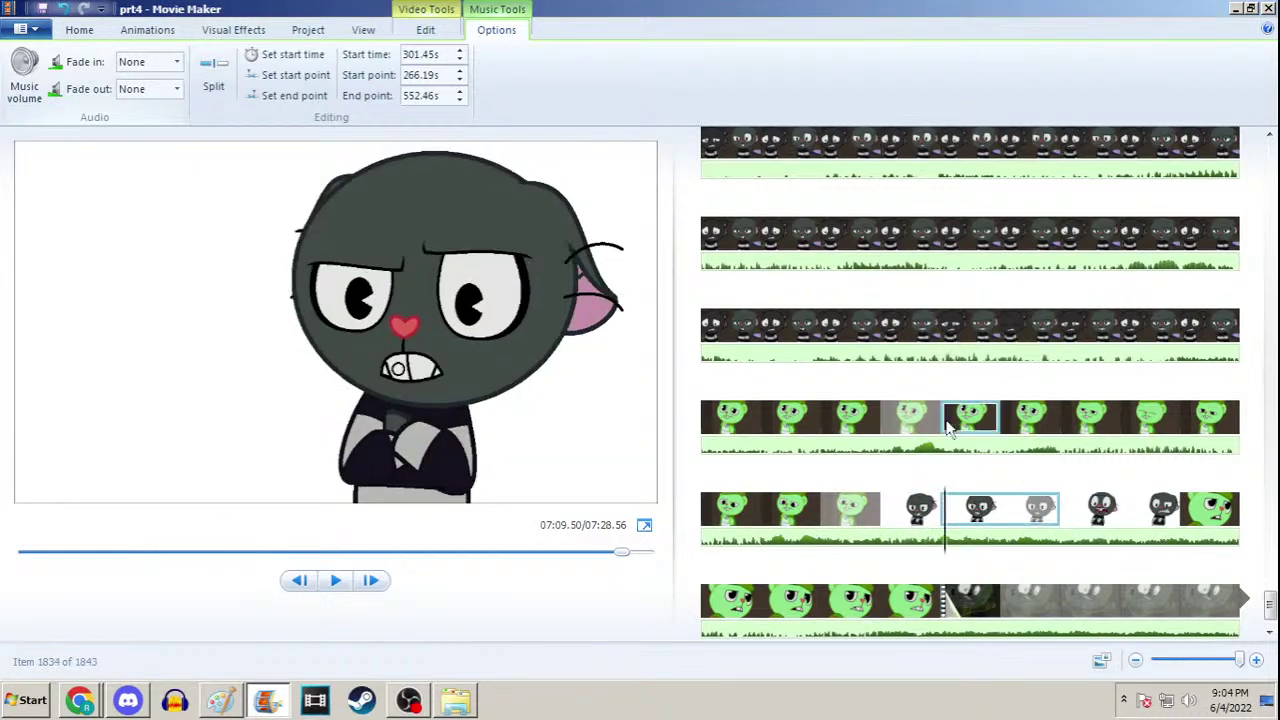
click(438, 32)
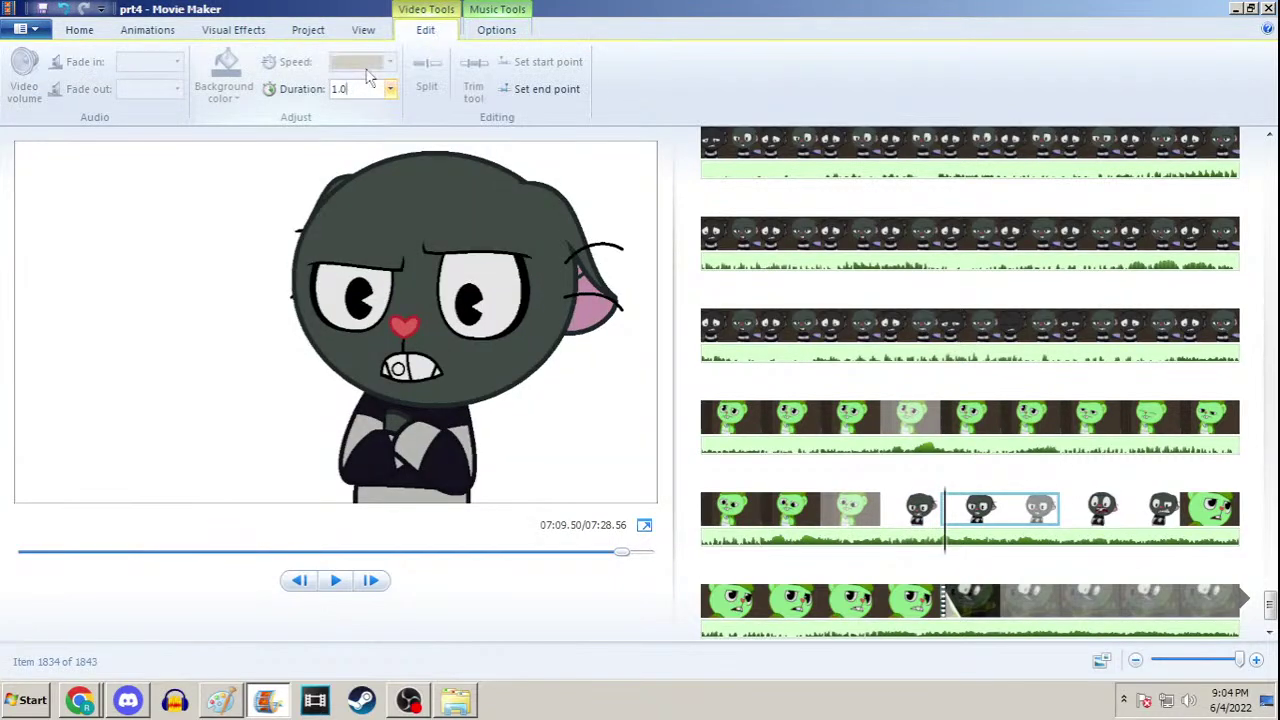
text(0.80)
key(Return)
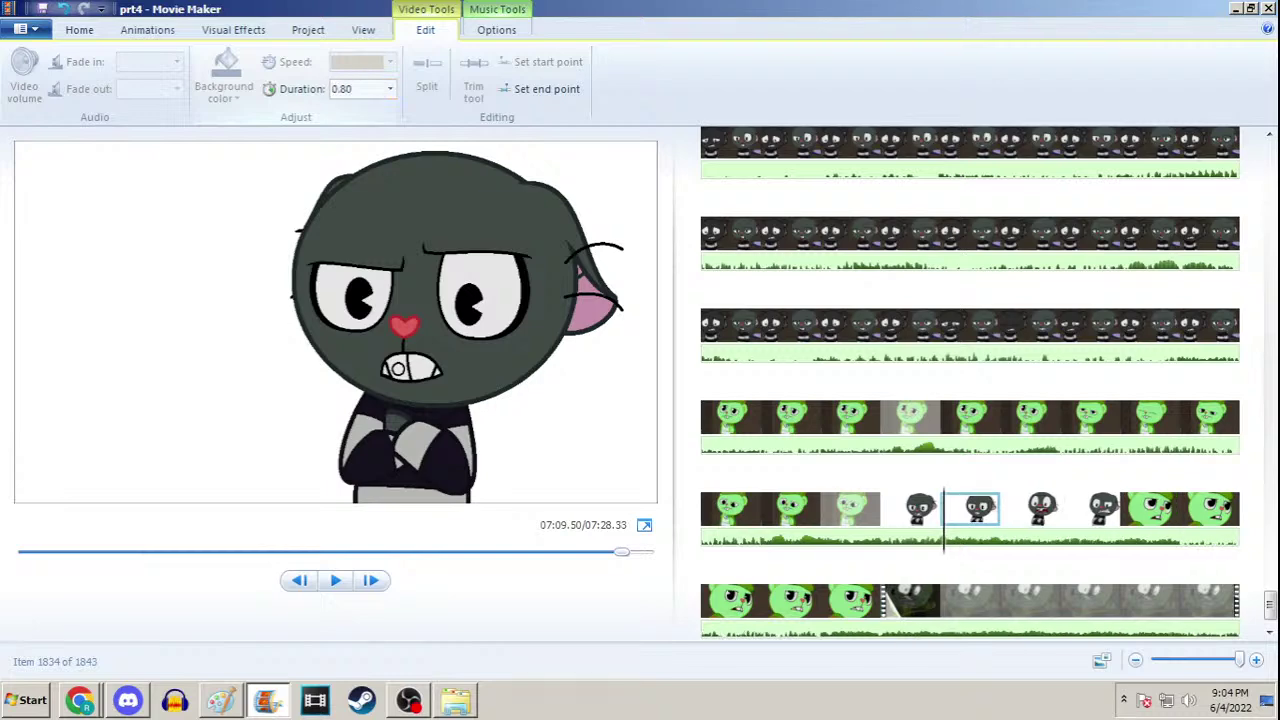
Set the inserted frame's duration to 0.70 and return to the dark character frame just before it
click(384, 88)
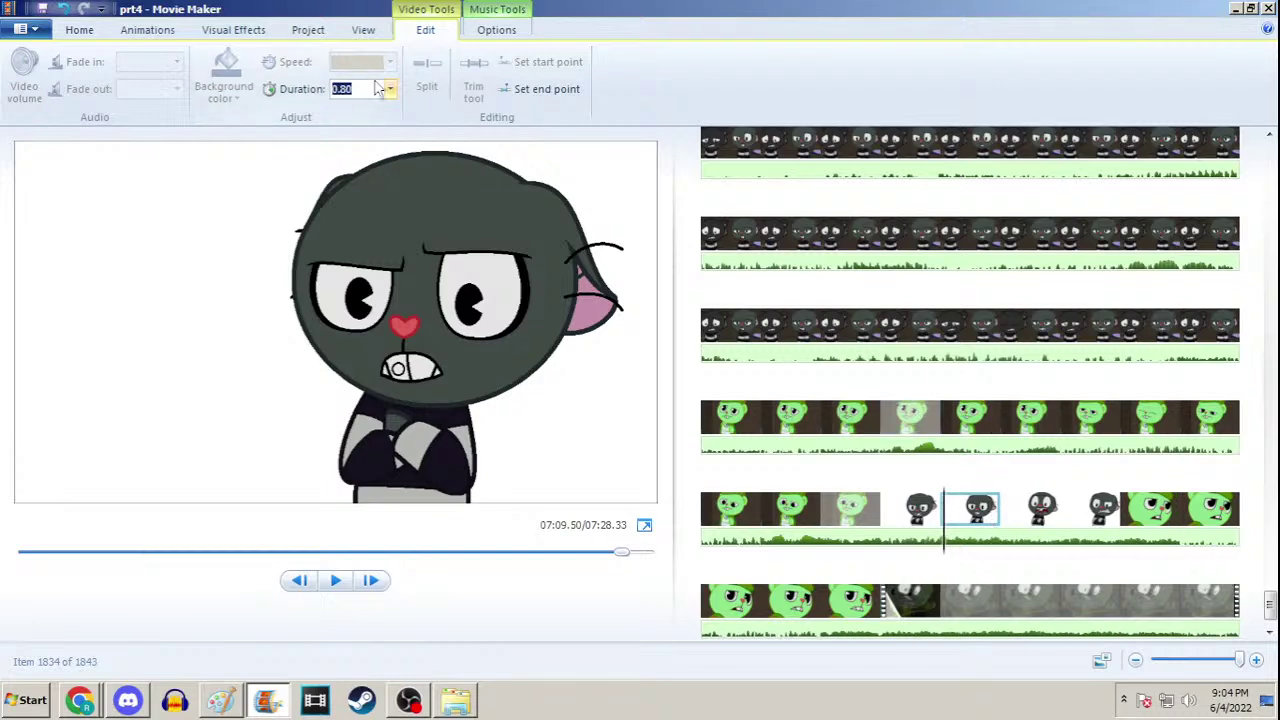
text(0.70)
key(Return)
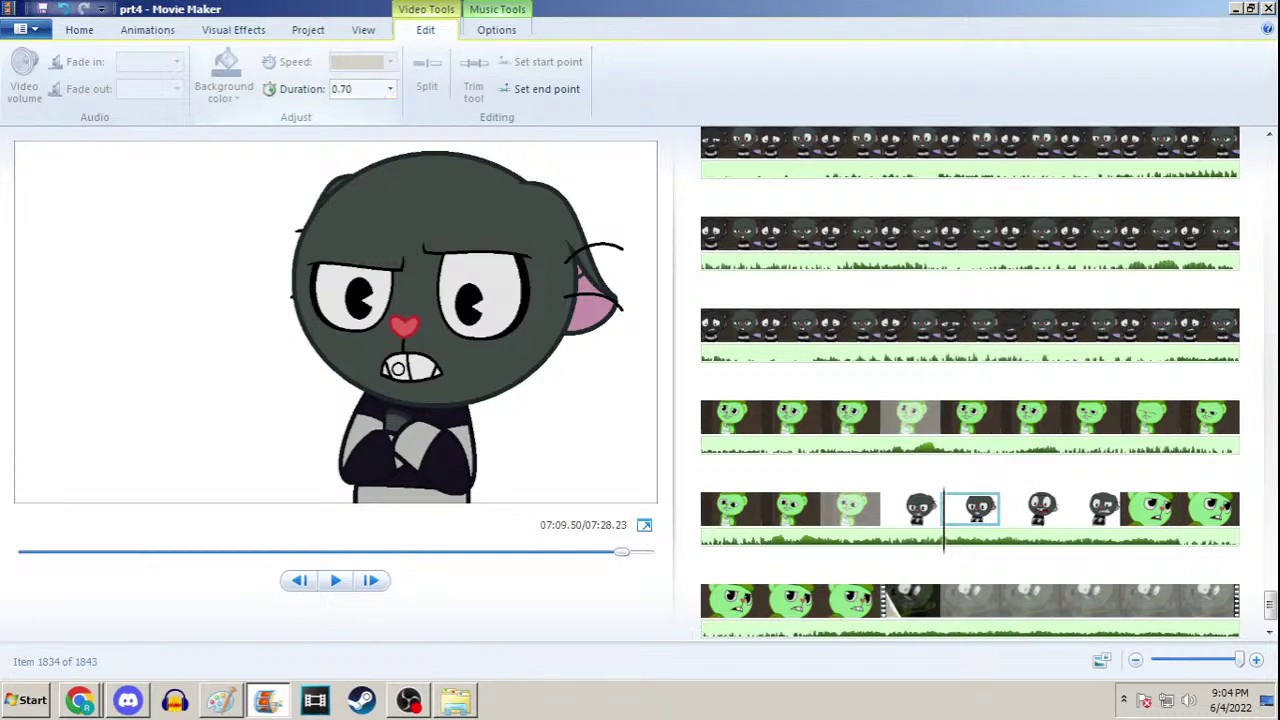
click(917, 512)
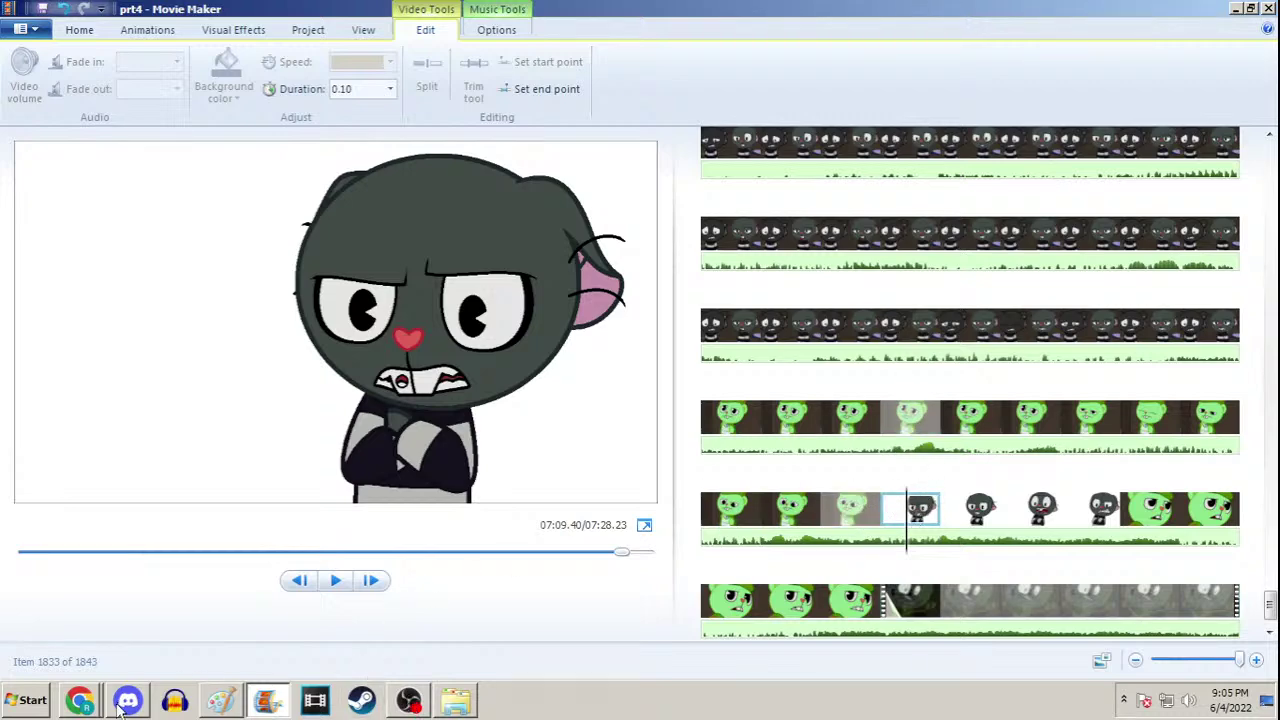
Look at the live stream chat beside the Paint drawing and return to the Movie Maker project
click(1231, 9)
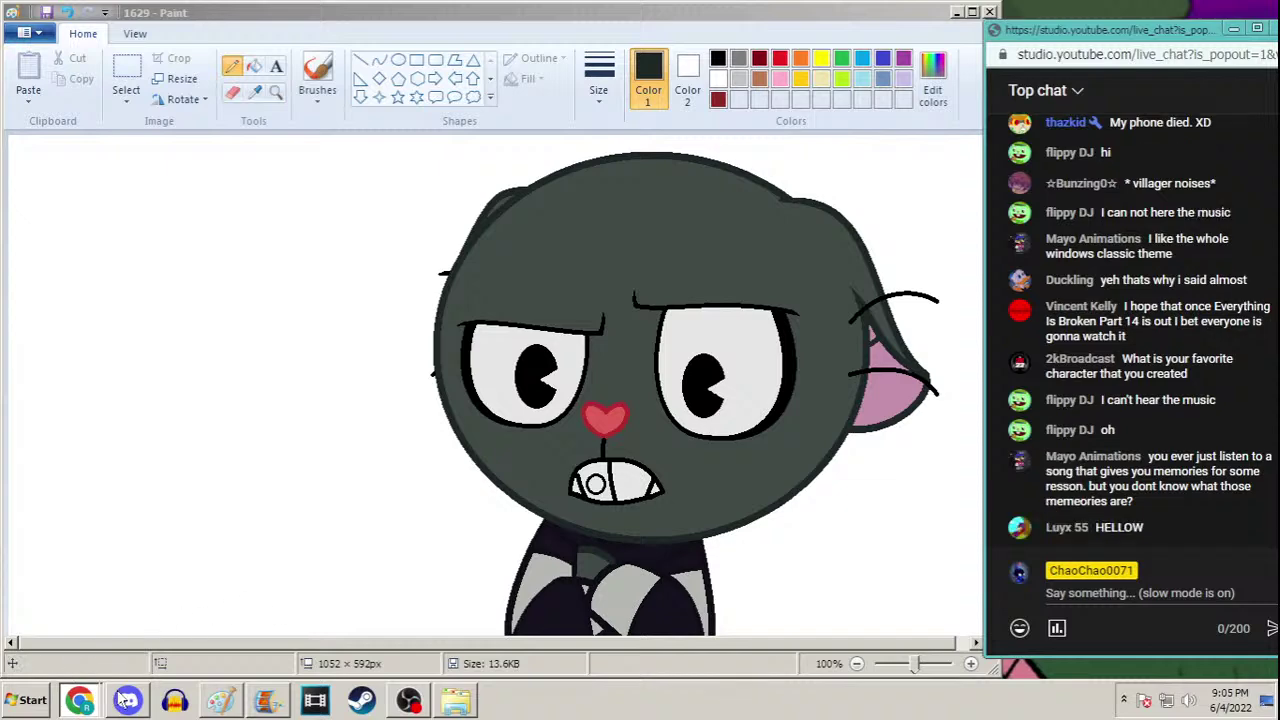
click(305, 698)
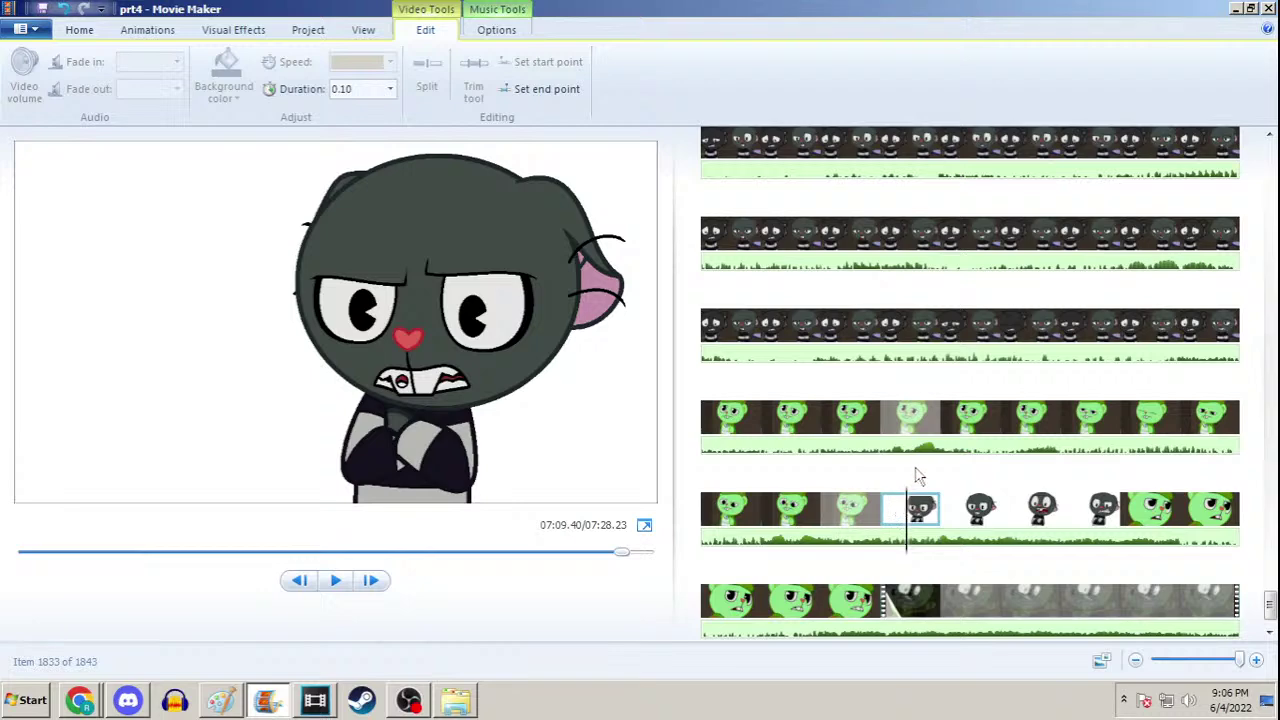
Play the dark character frames and try a duration of 0.20 on the open-mouthed frame
key(space)
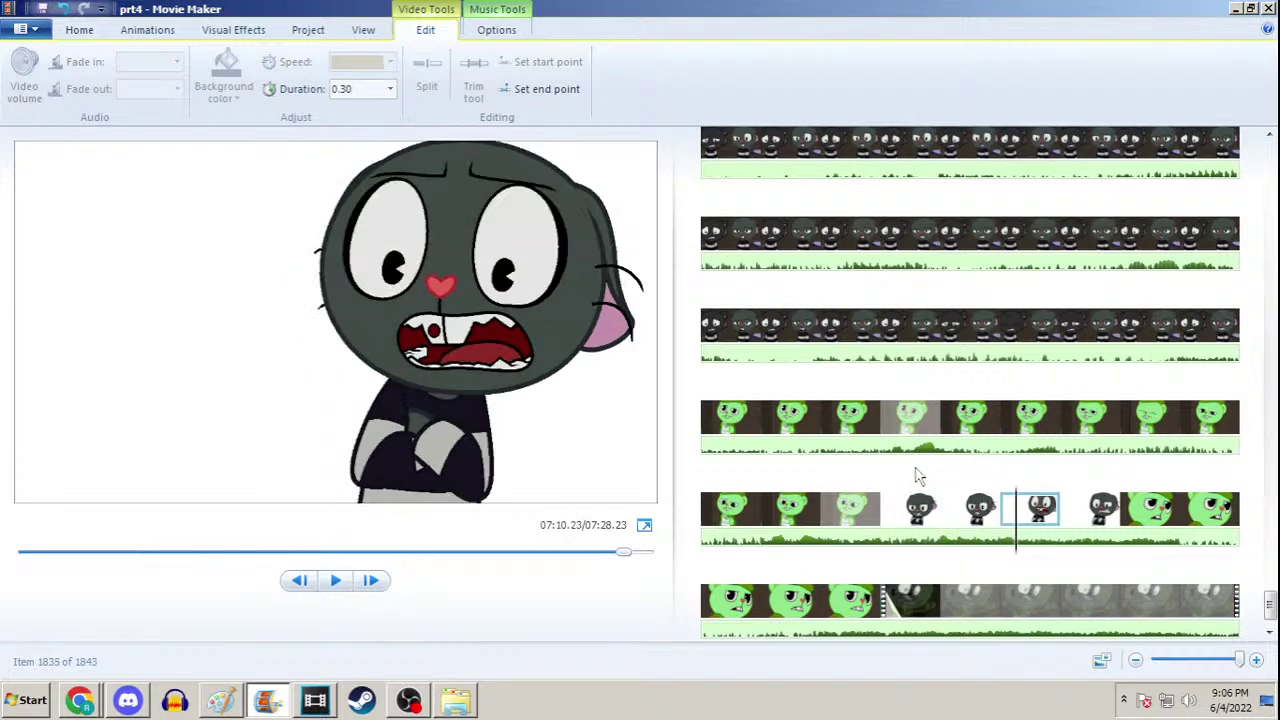
key(space)
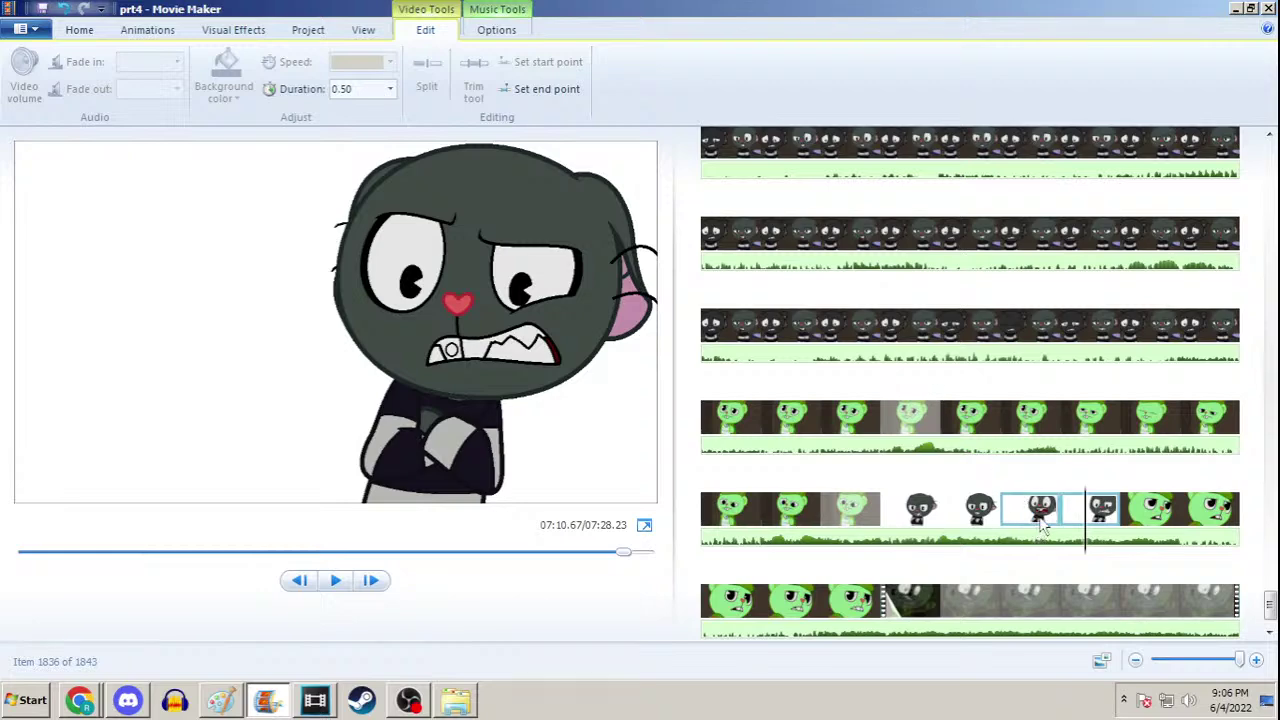
key(Left)
click(376, 86)
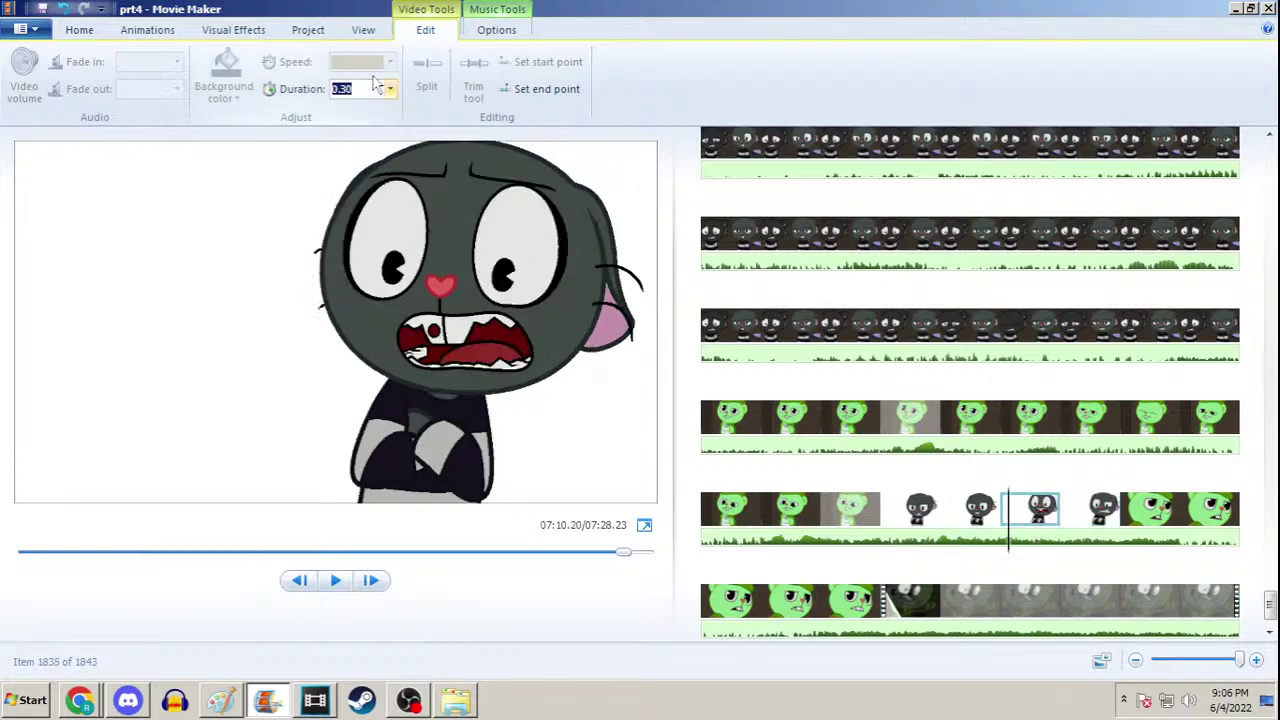
text(.2)
key(Return)
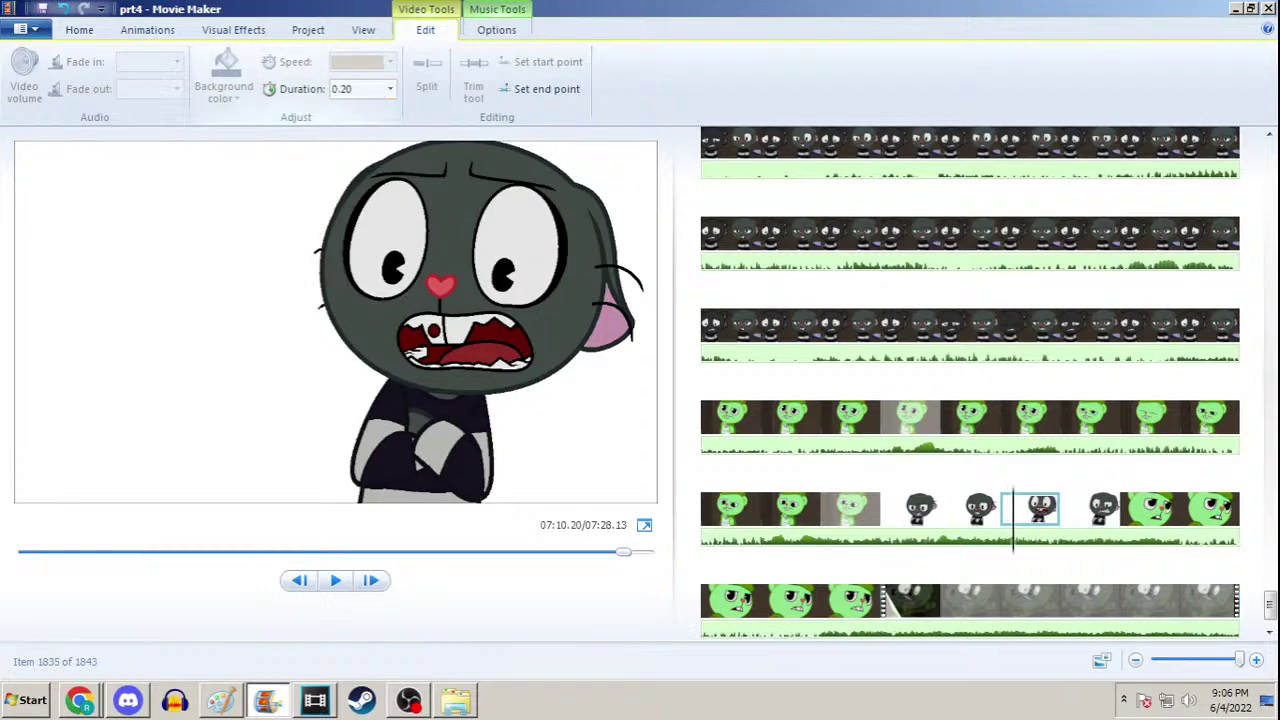
Replay the dark character frames and try a duration of 0.60 on the second one, checking it in playback
click(912, 510)
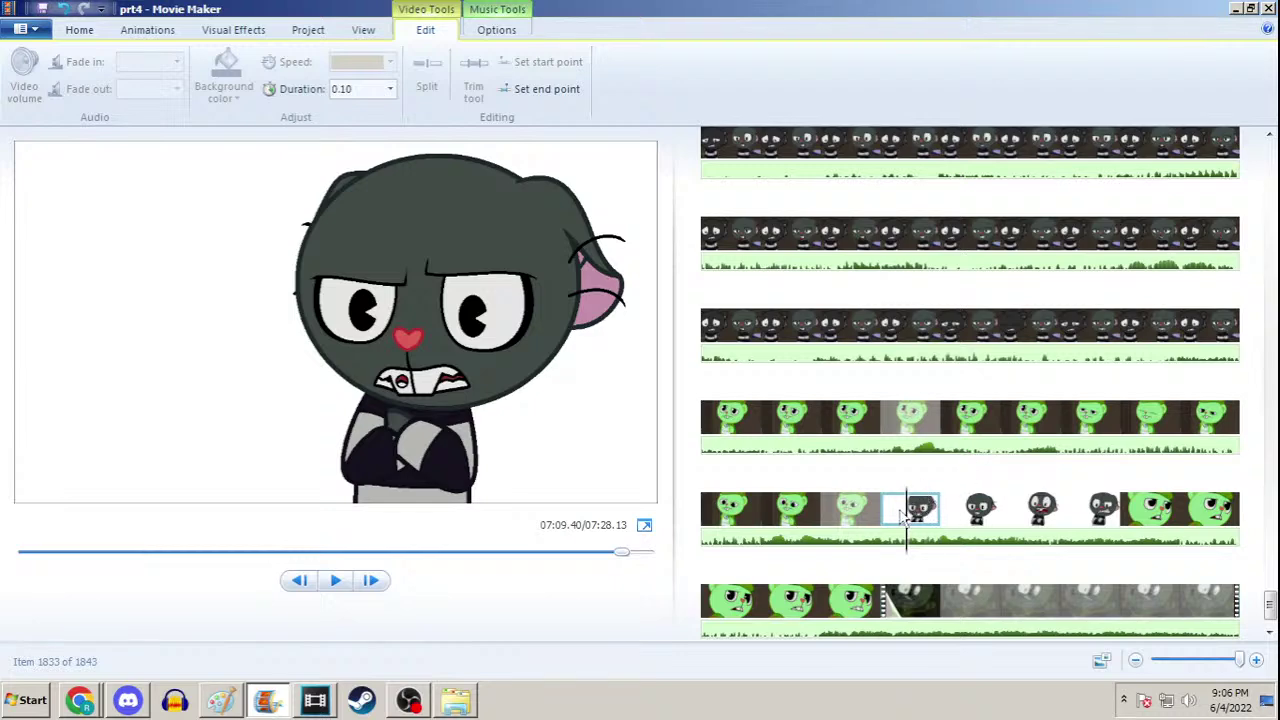
key(space)
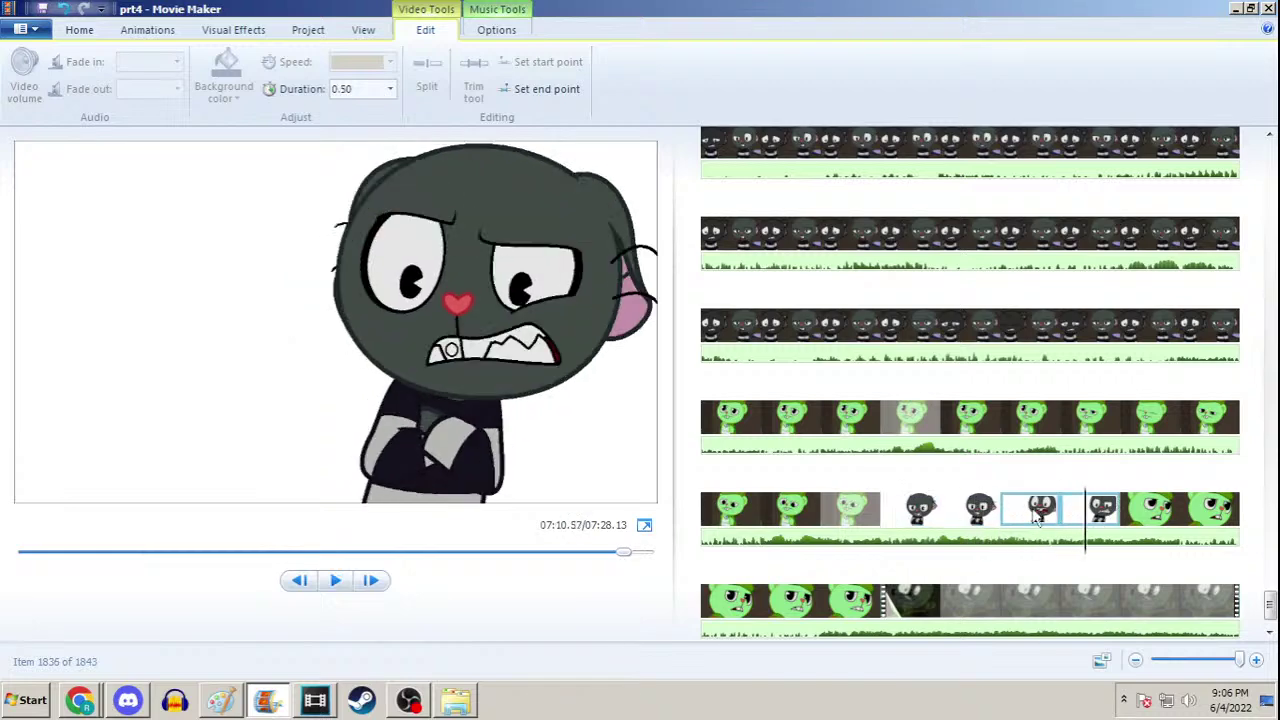
click(948, 508)
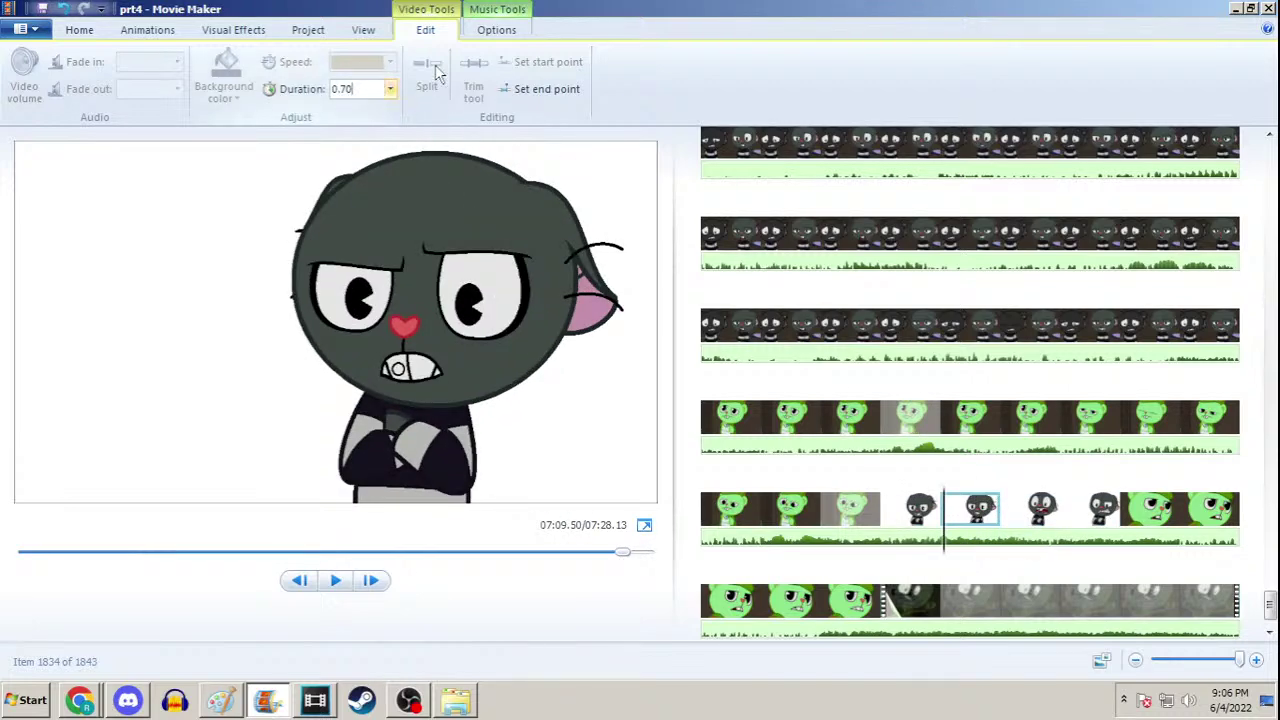
key(BackSpace)
key(BackSpace)
text(6)
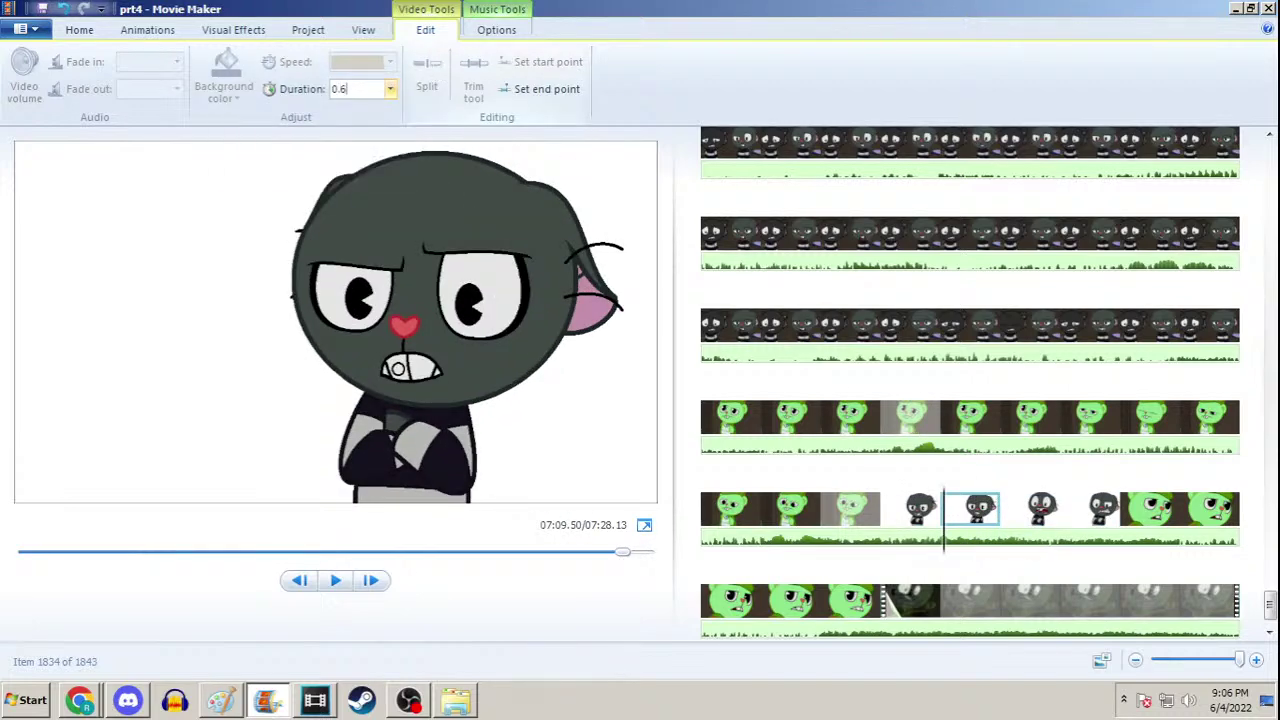
key(Return)
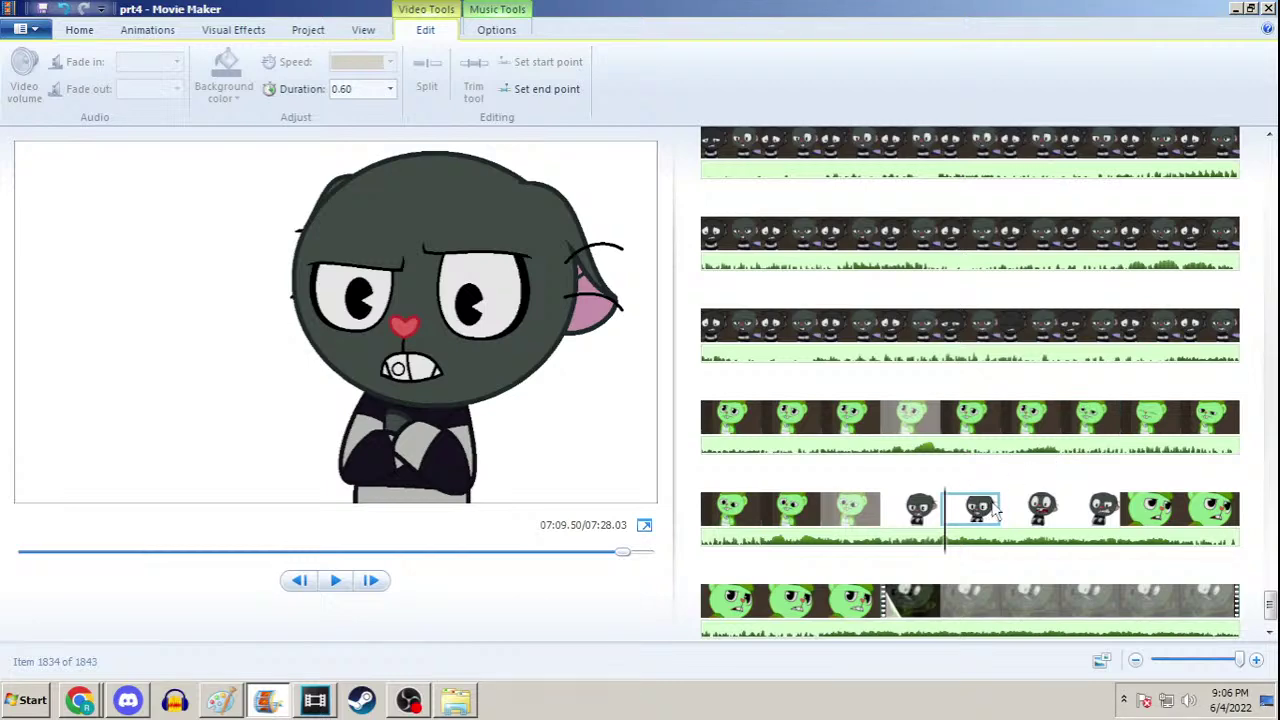
key(space)
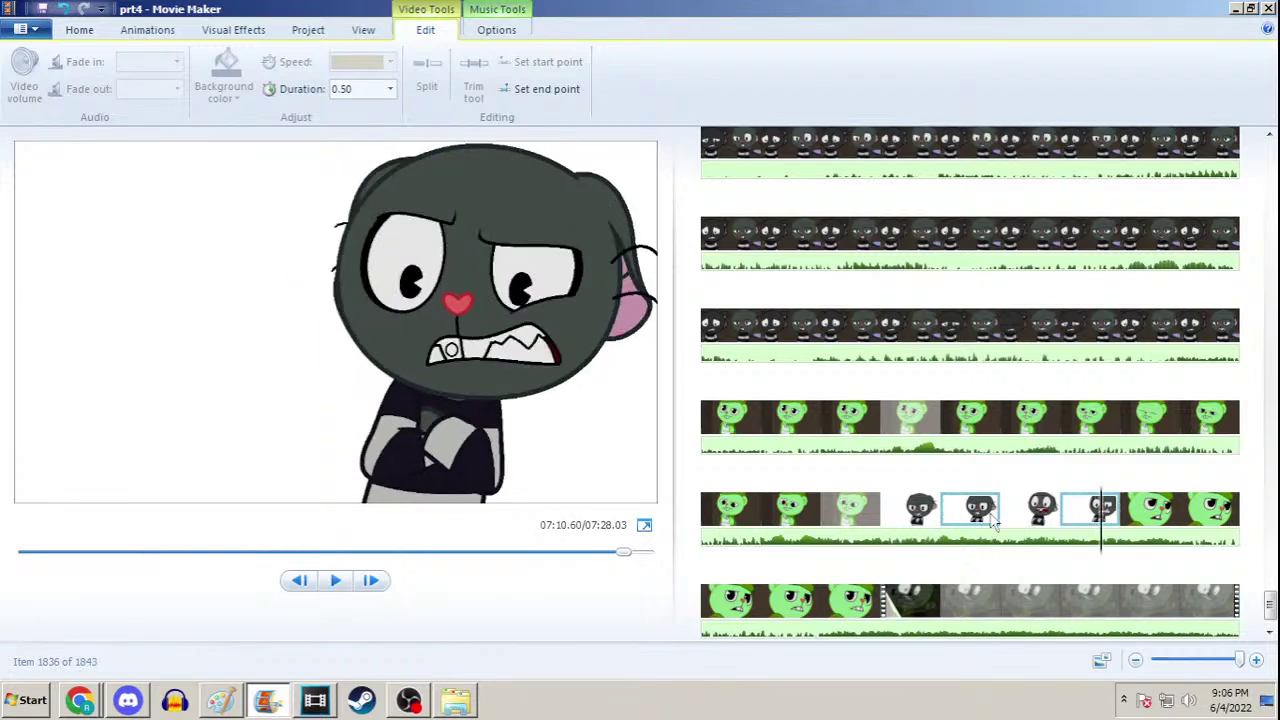
Set the duration of the second dark character frame, the one with clenched teeth, to 0.65
click(978, 512)
click(366, 90)
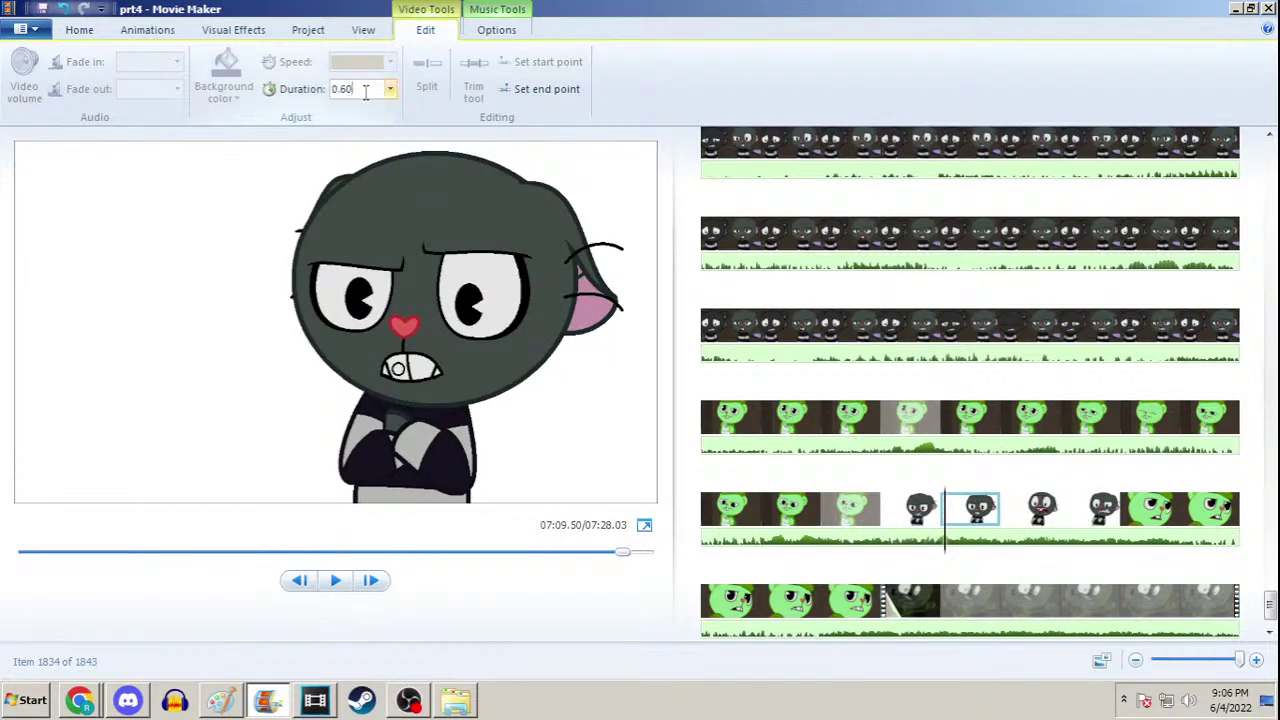
key(BackSpace)
text(5)
Set the open-mouthed dark character frame's duration to 0.25 and move on to the frame after it
click(1035, 510)
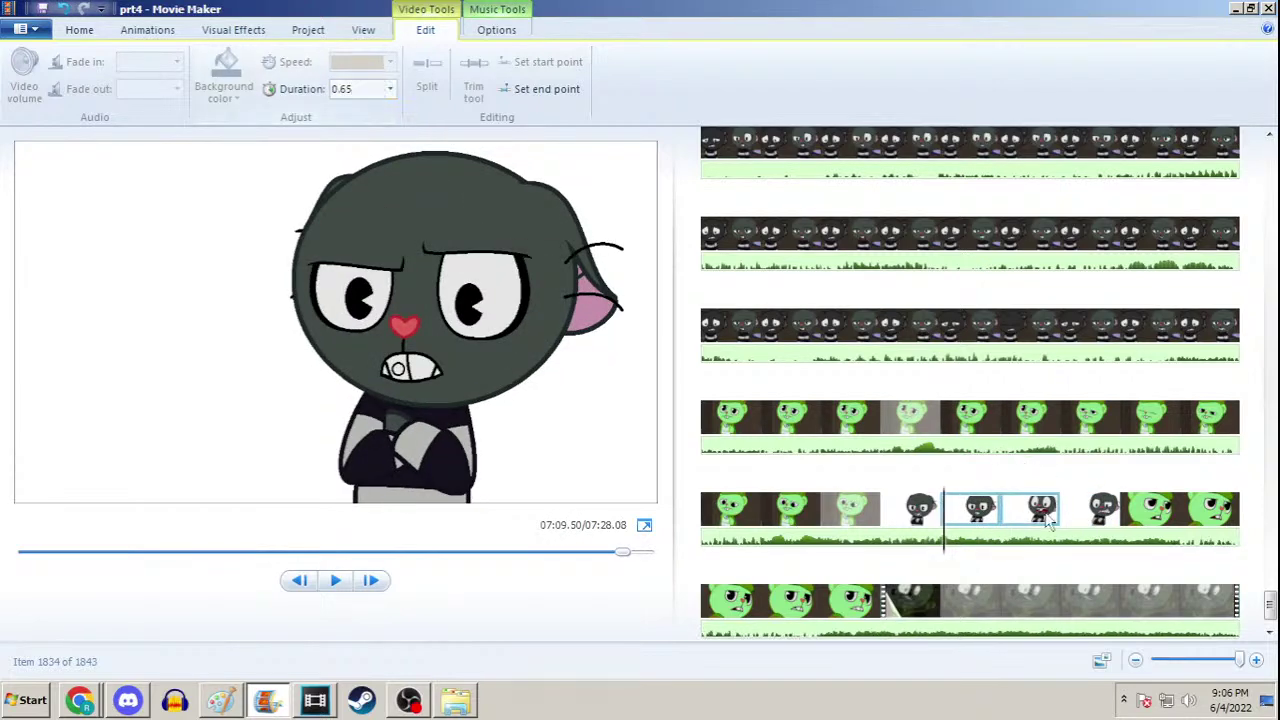
click(366, 89)
key(BackSpace)
text(5)
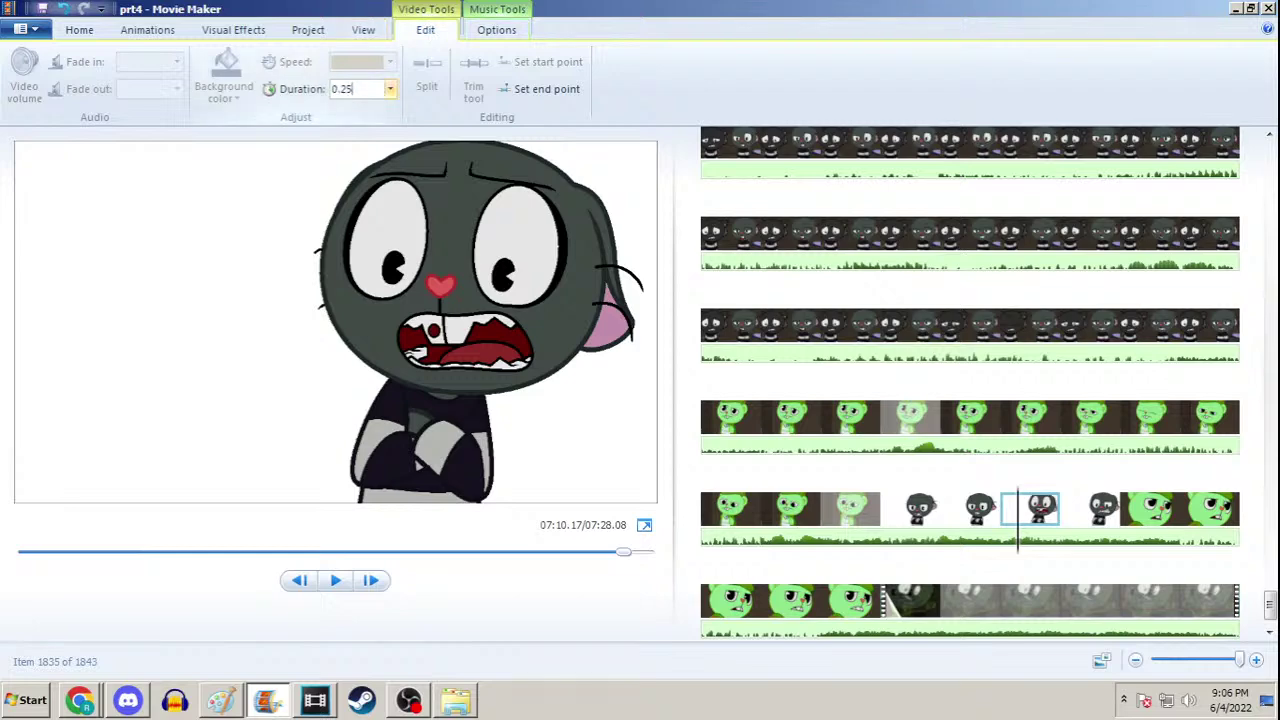
click(1100, 508)
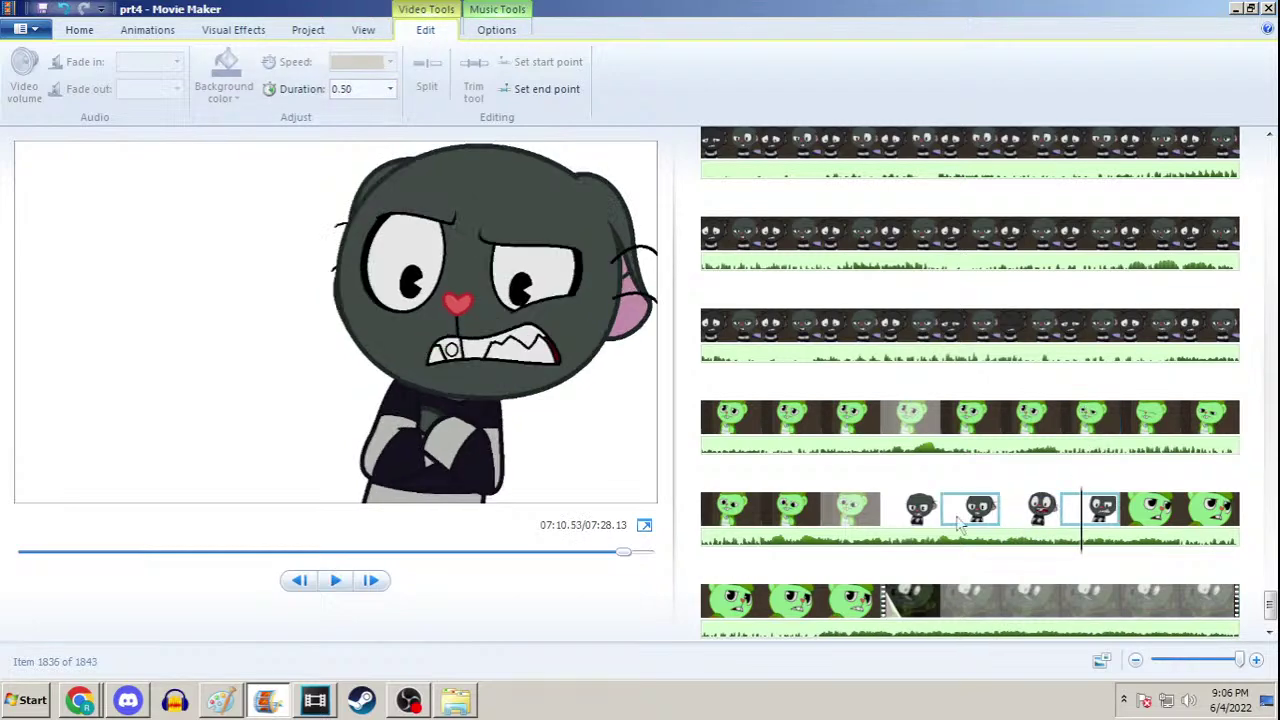
Check the vc-replies channel in Discord and return to the first dark character frame in Movie Maker
click(128, 705)
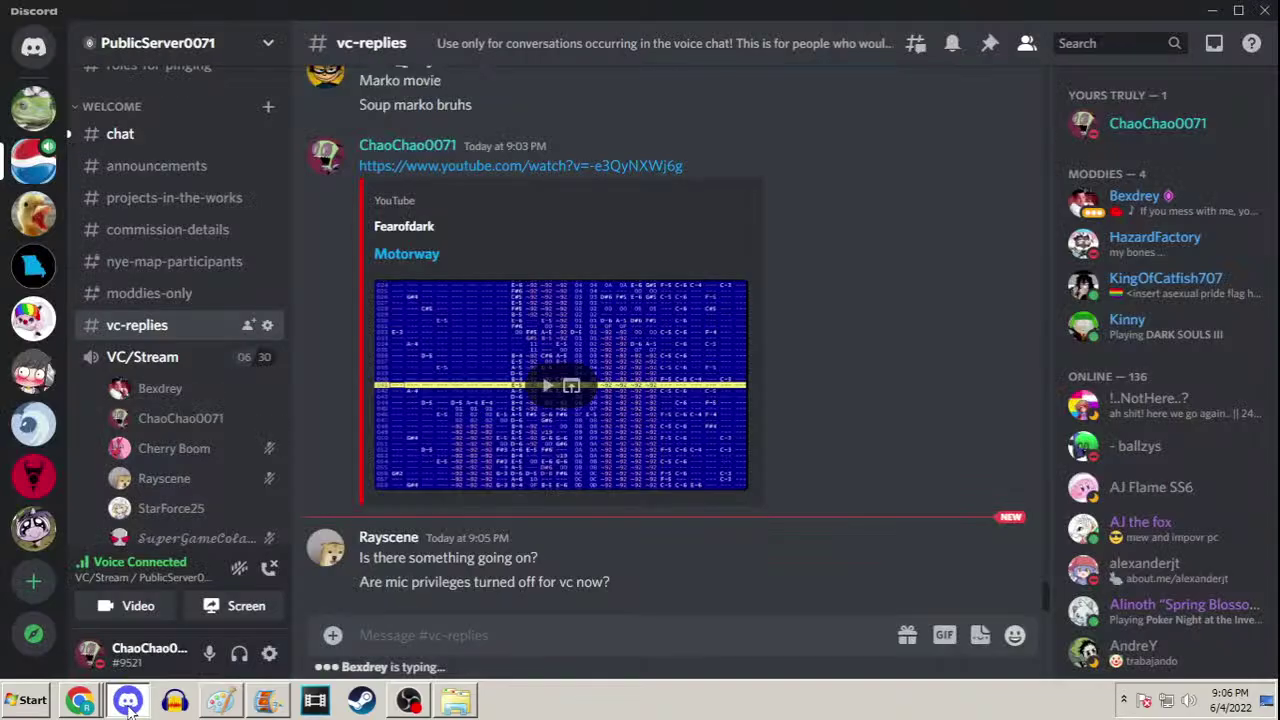
click(121, 706)
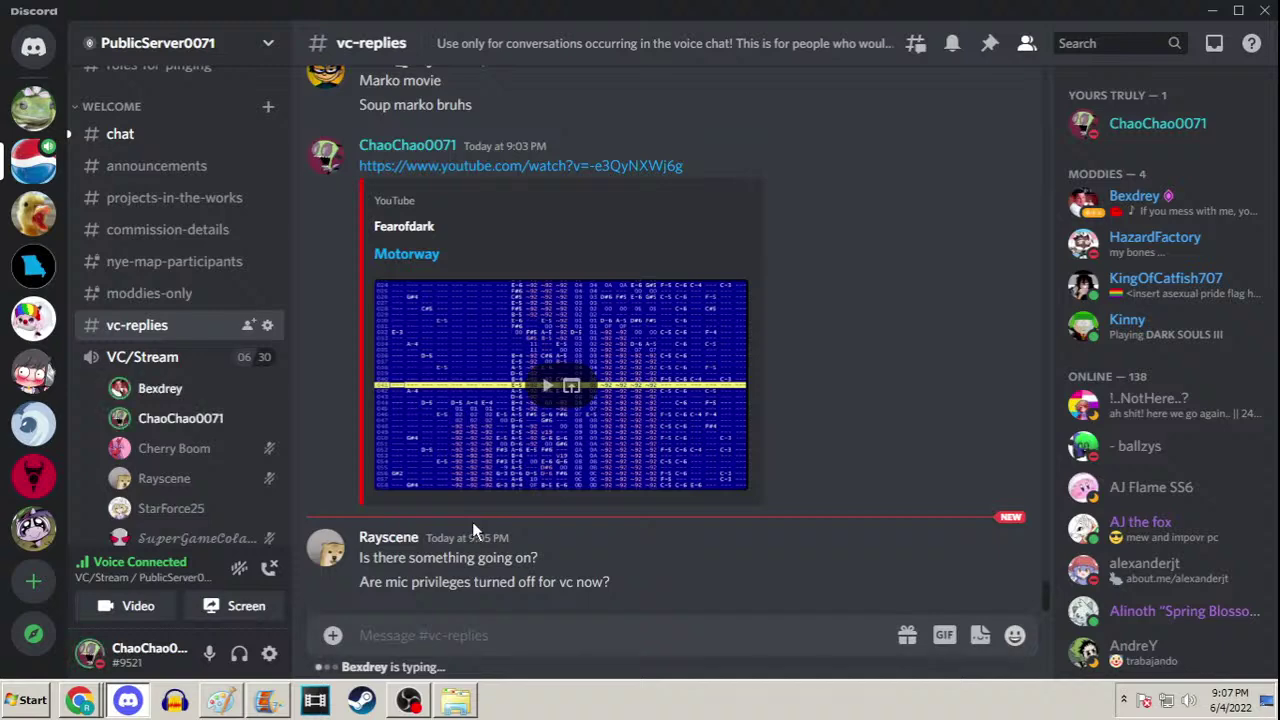
click(1213, 11)
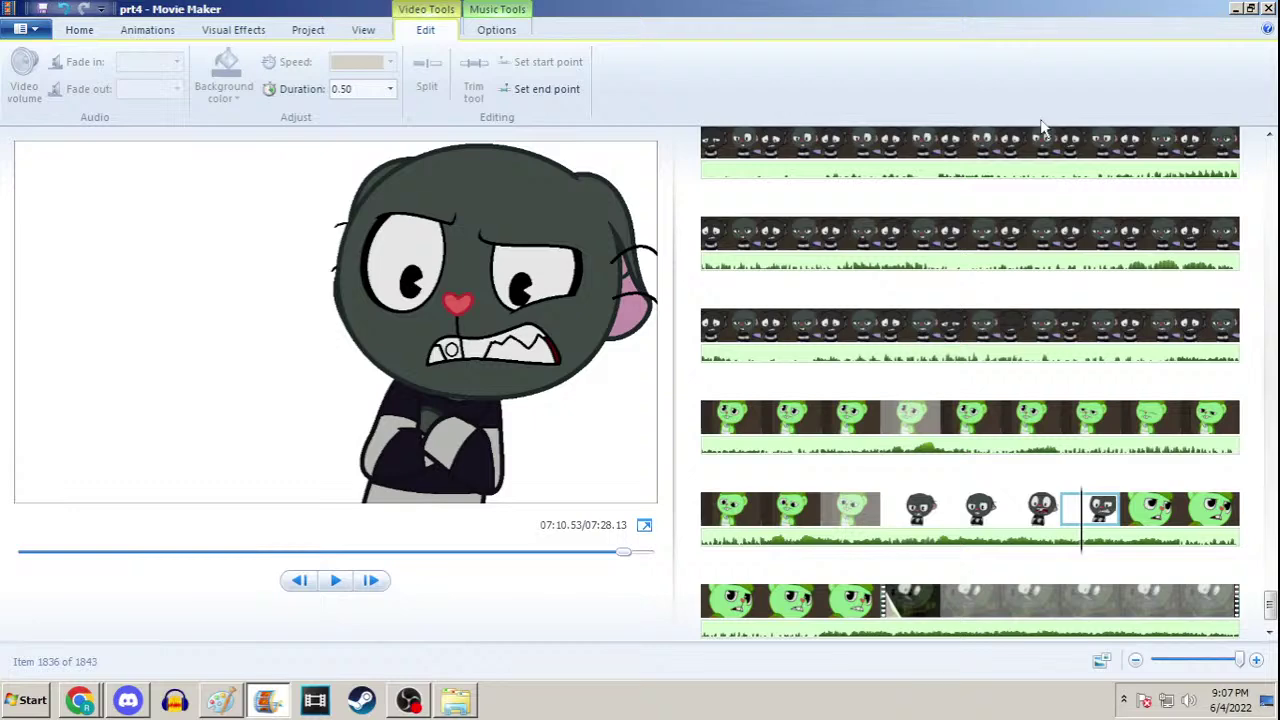
click(907, 510)
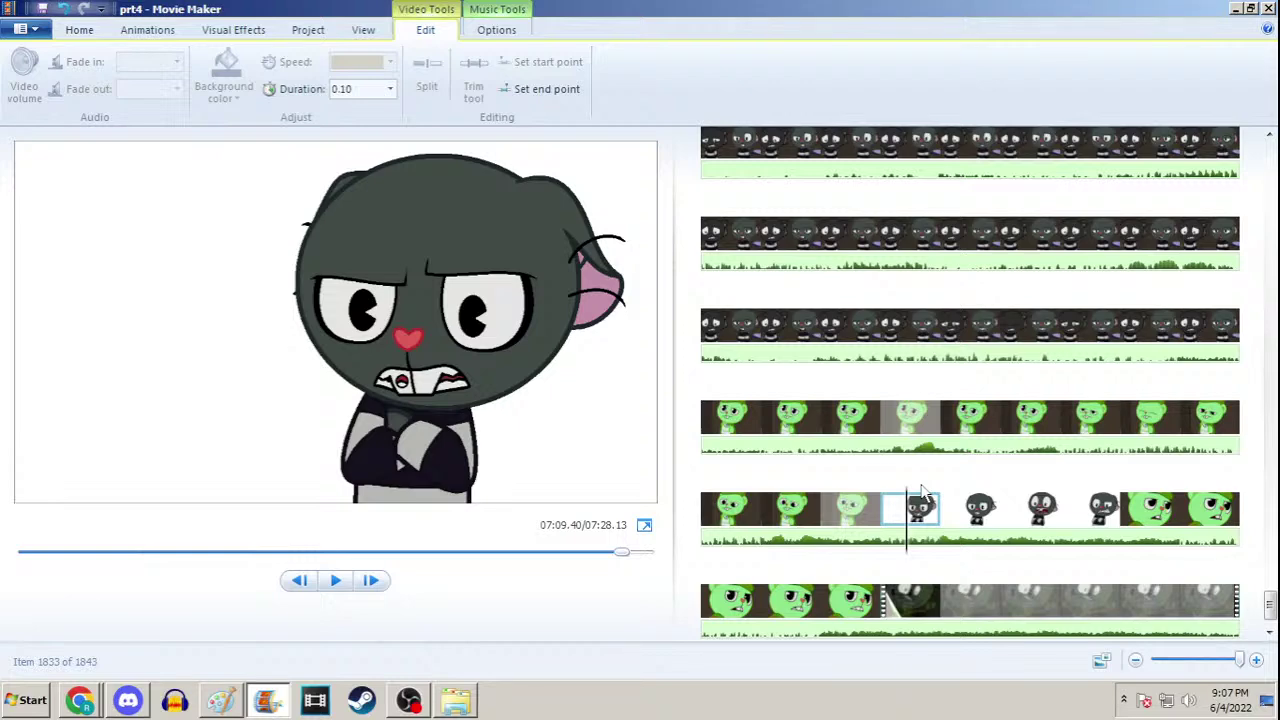
Look at the live stream chat and the Discord server's chat channel, and return to the Movie Maker project
click(1236, 9)
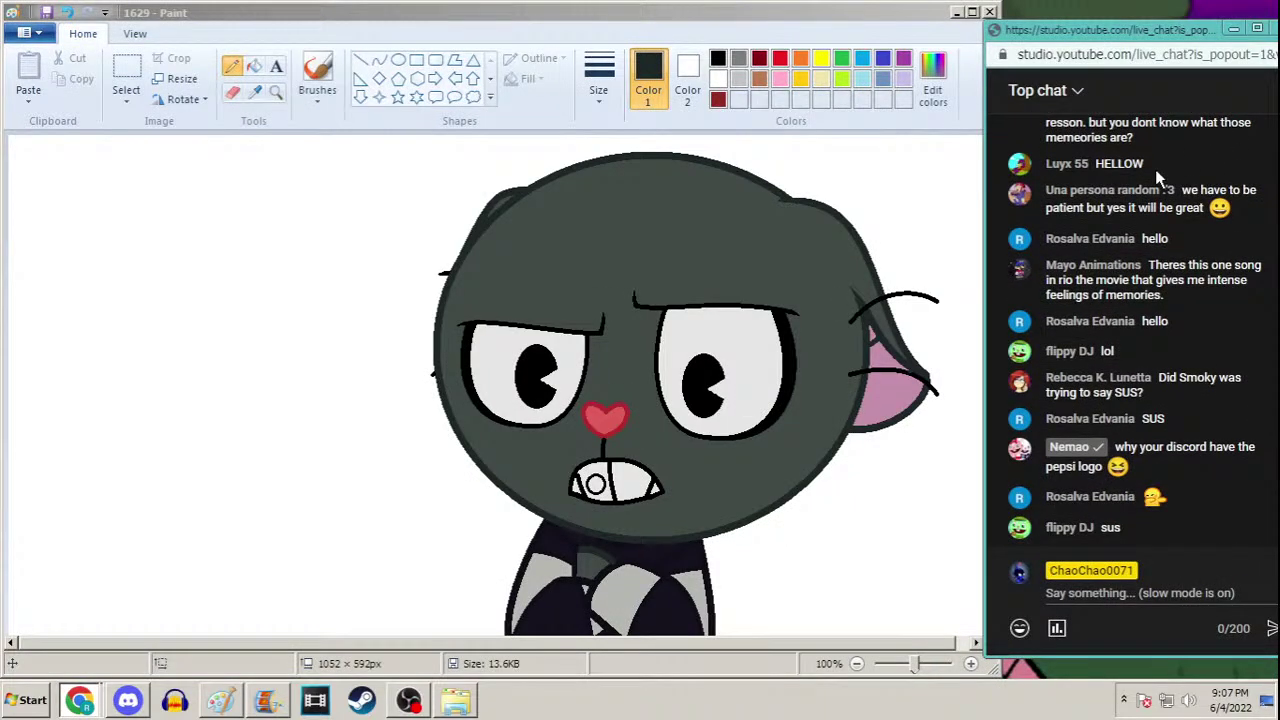
click(128, 700)
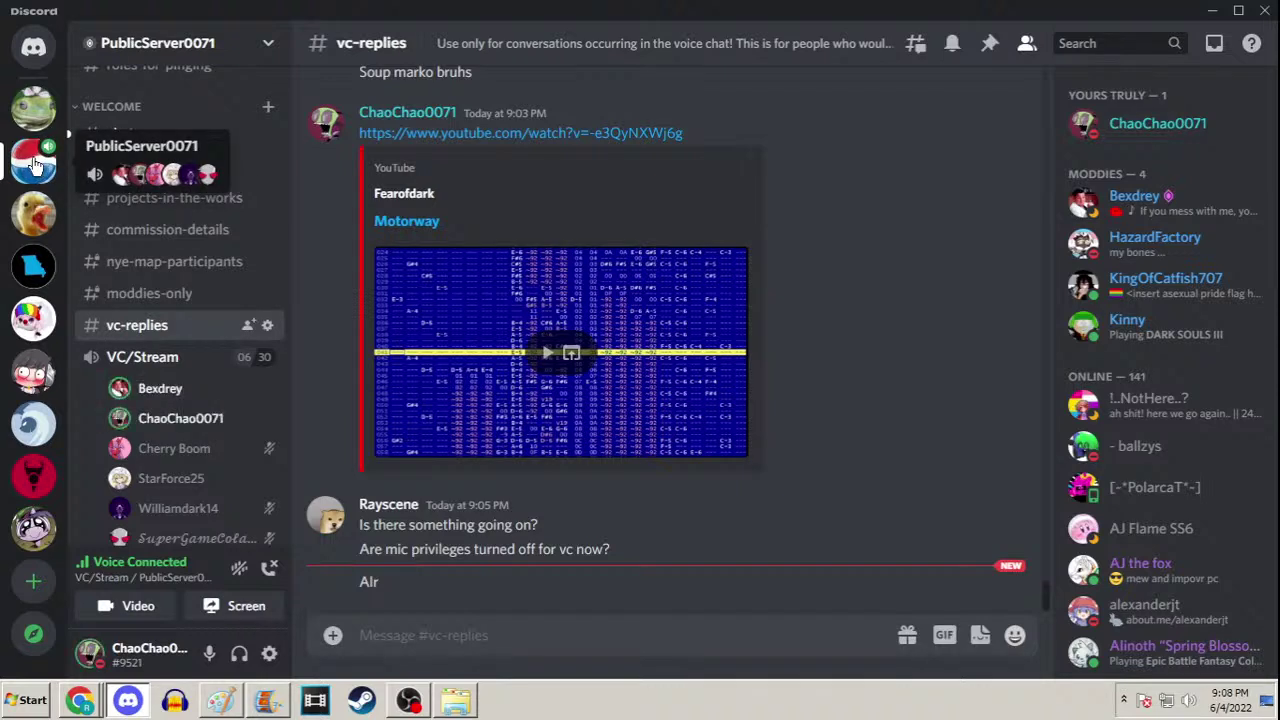
click(1212, 12)
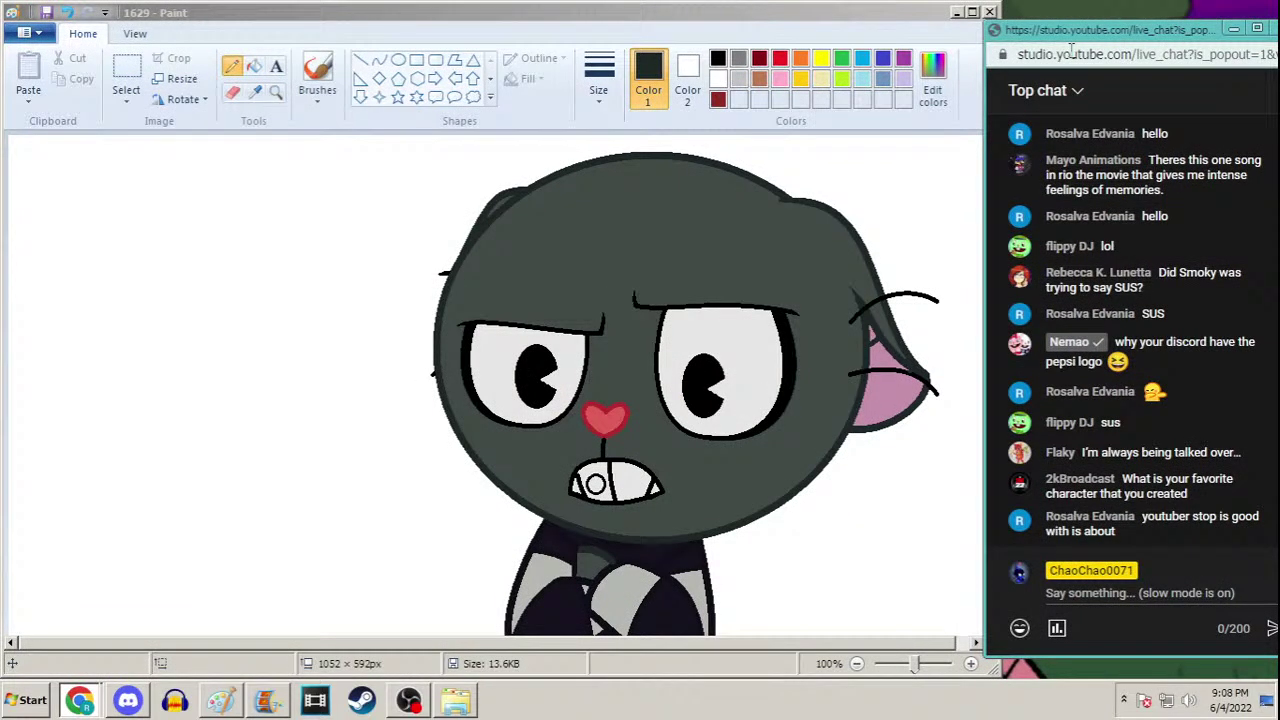
click(128, 700)
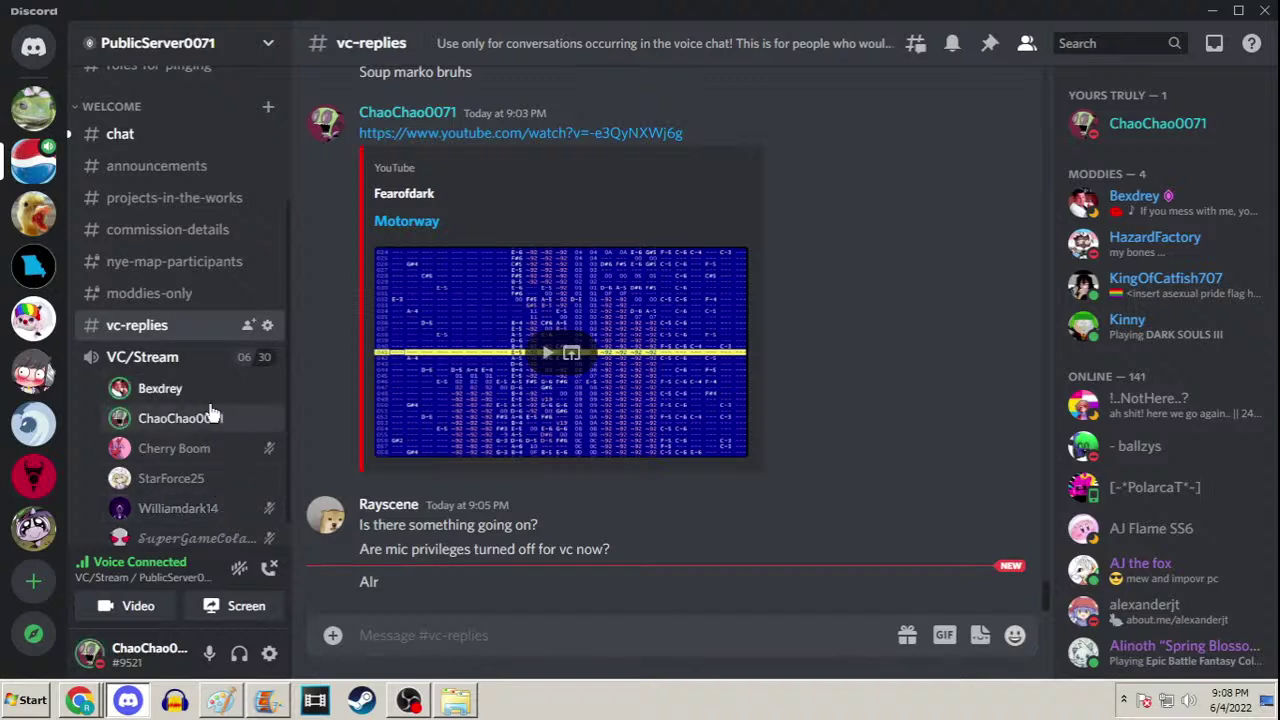
click(209, 143)
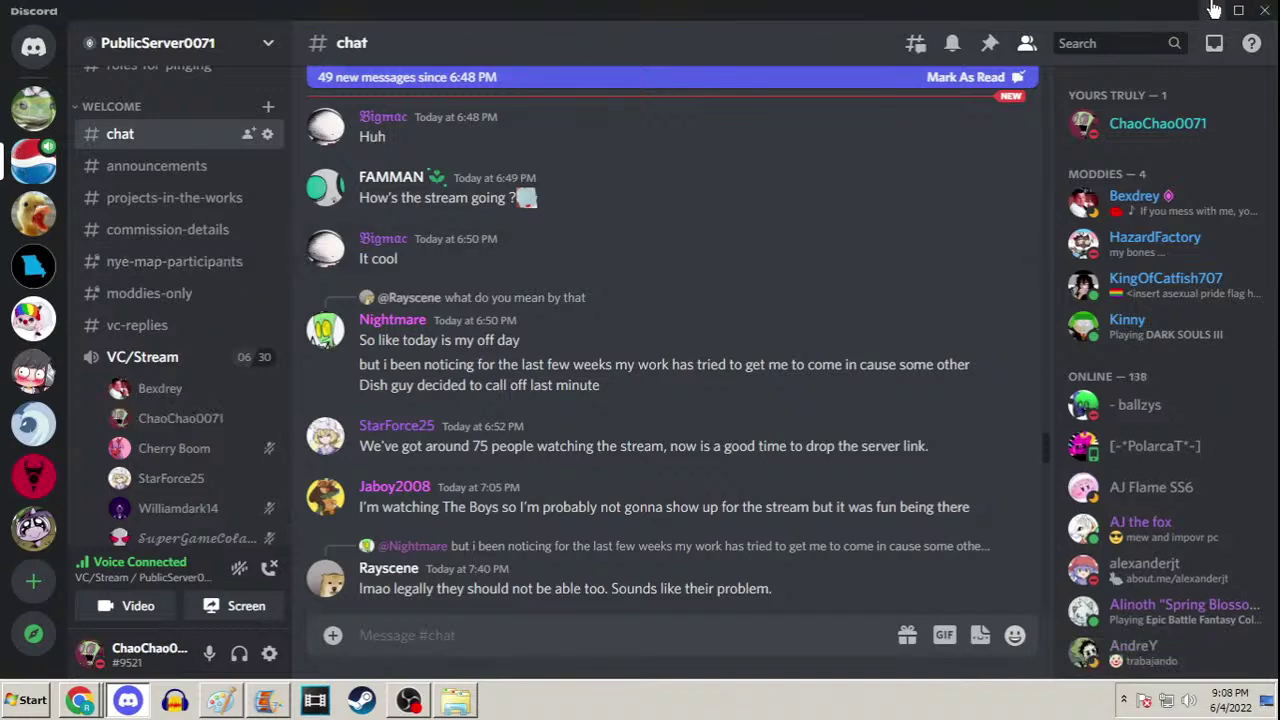
click(1212, 10)
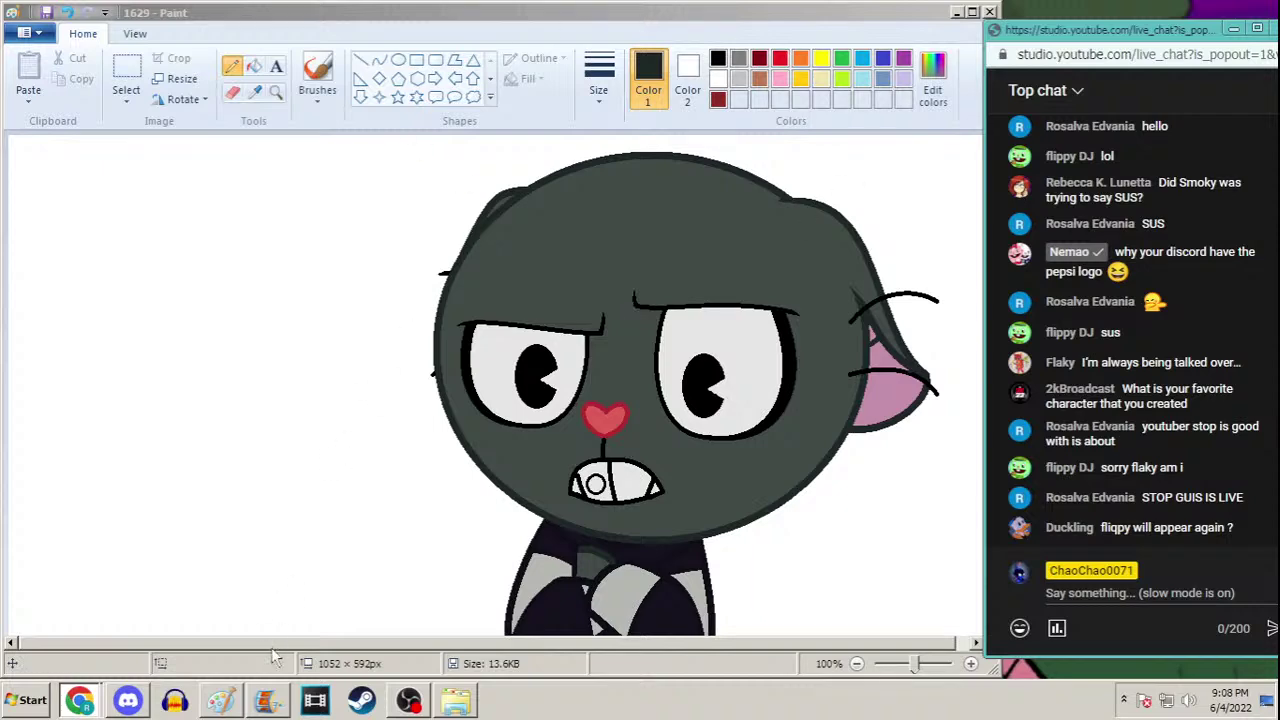
click(268, 700)
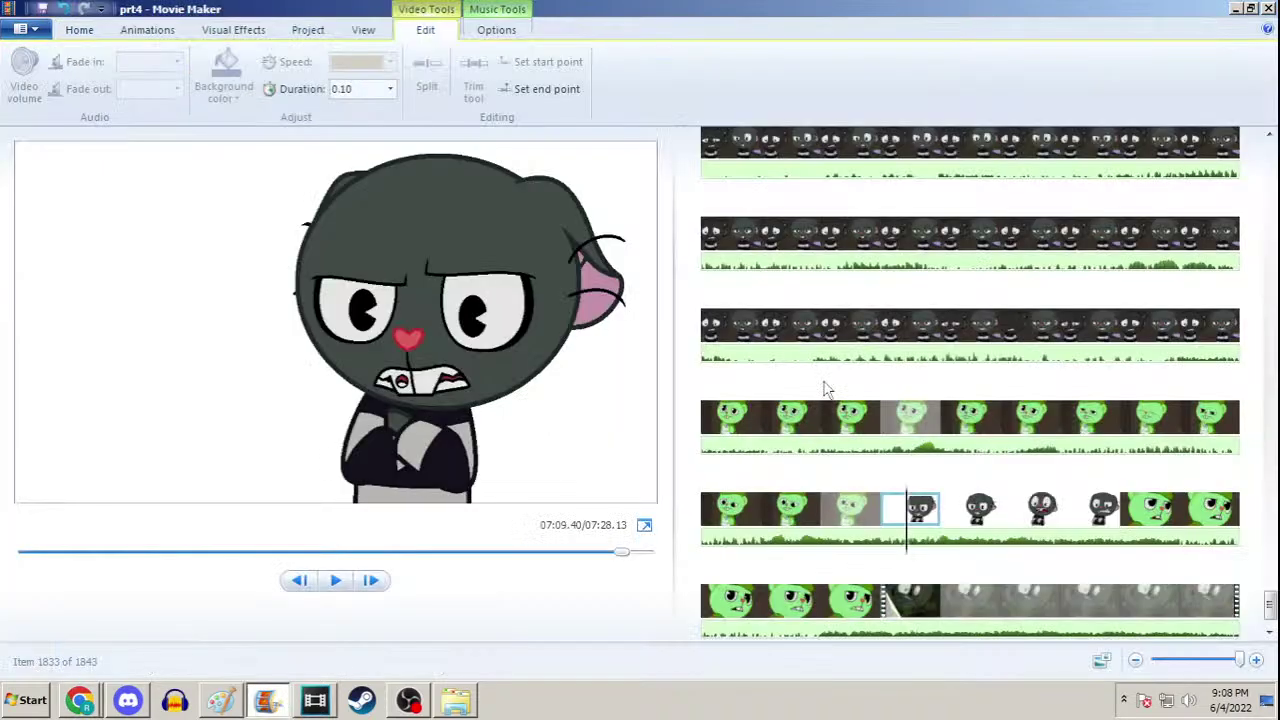
Step back and forth between the second dark character frame and the open-mouthed one to compare the head movement
click(982, 509)
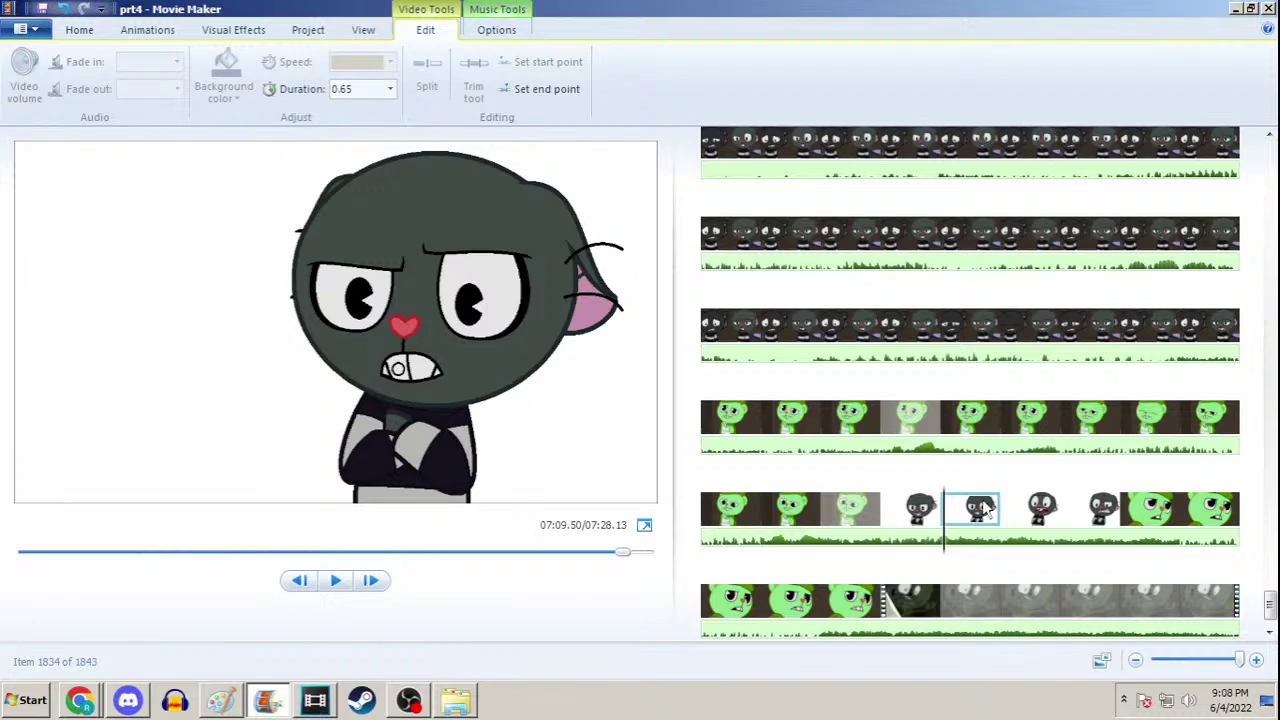
key(Left)
key(Right)
key(Right)
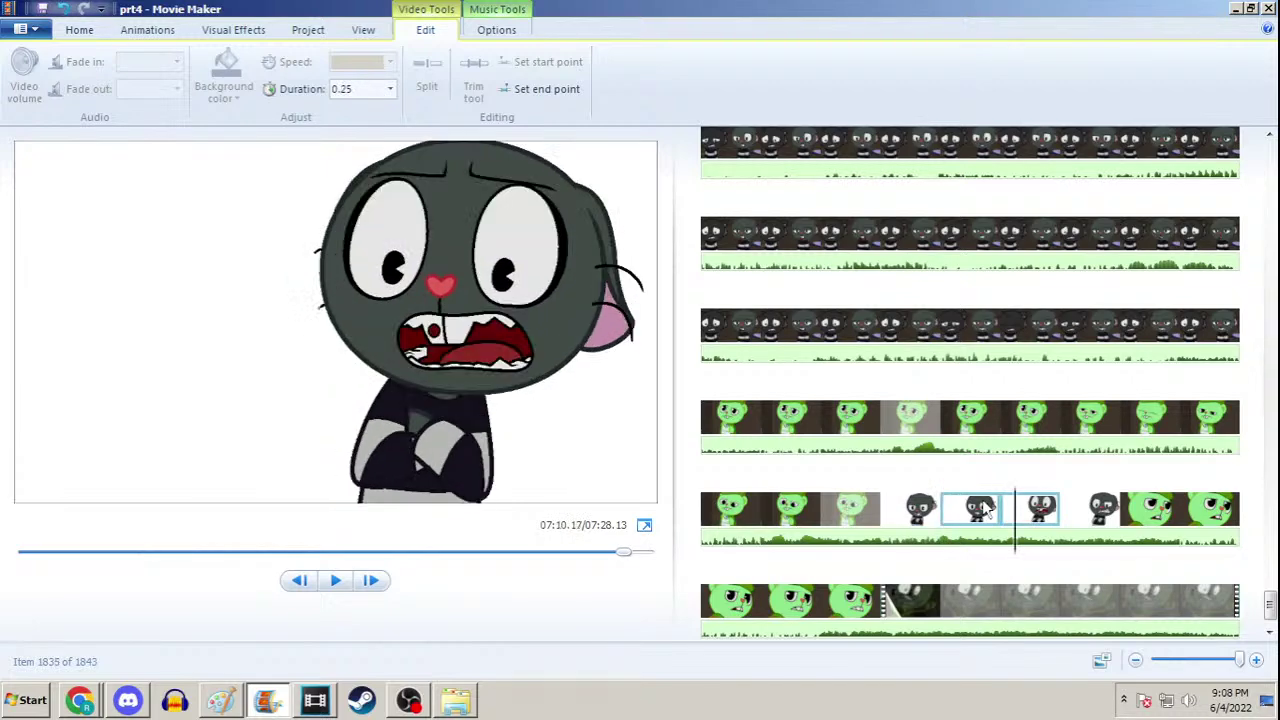
key(Left)
key(Right)
key(Left)
key(Right)
key(Left)
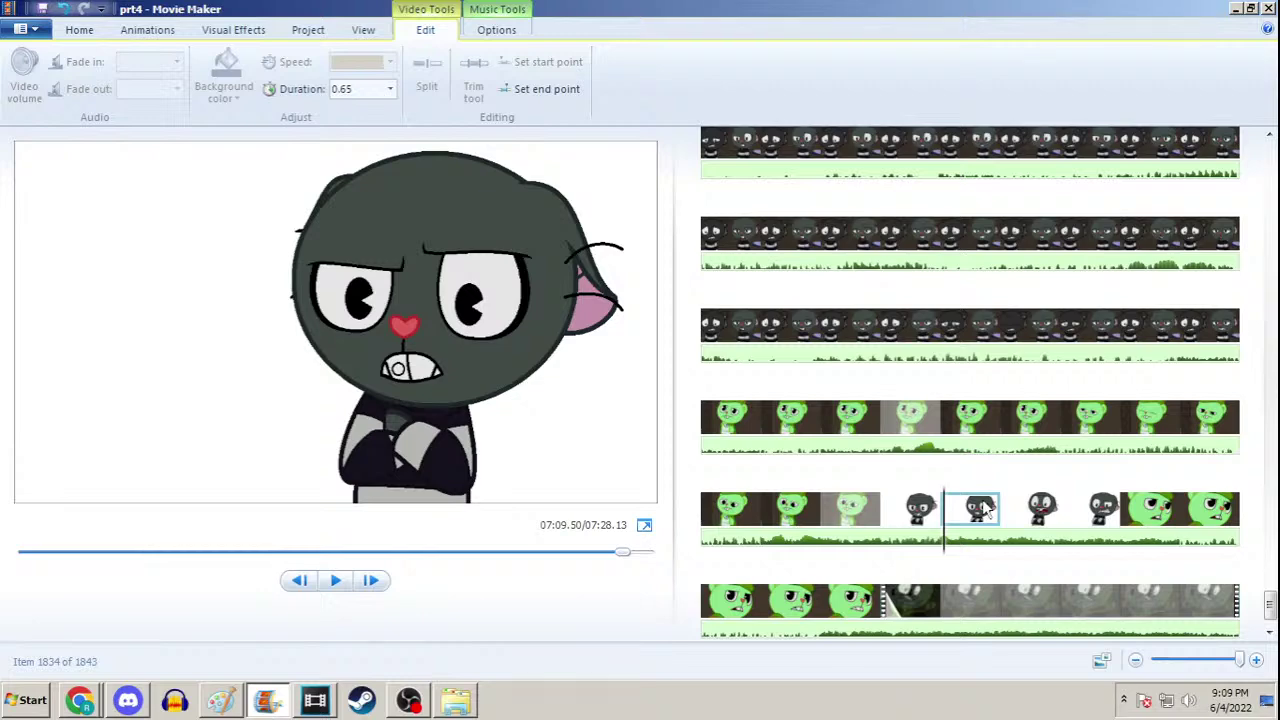
Play the dark character sequence from its first frame and return to the second dark frame
key(Left)
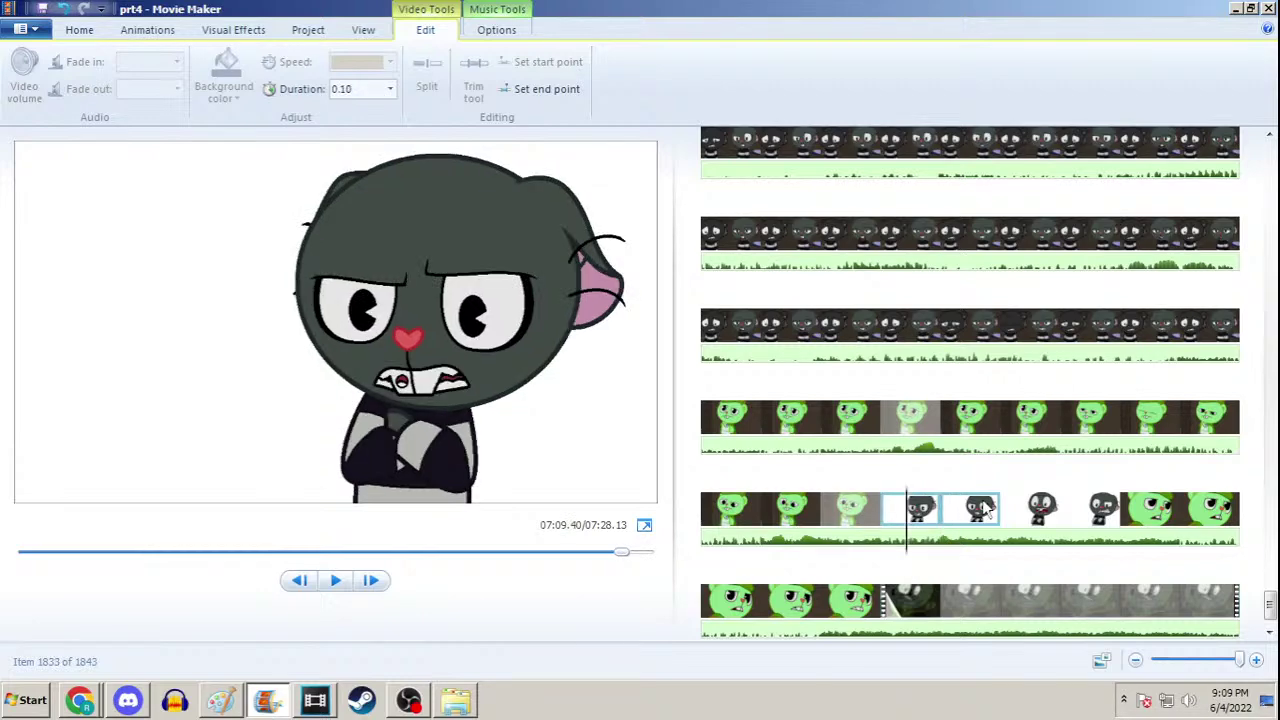
key(space)
key(space)
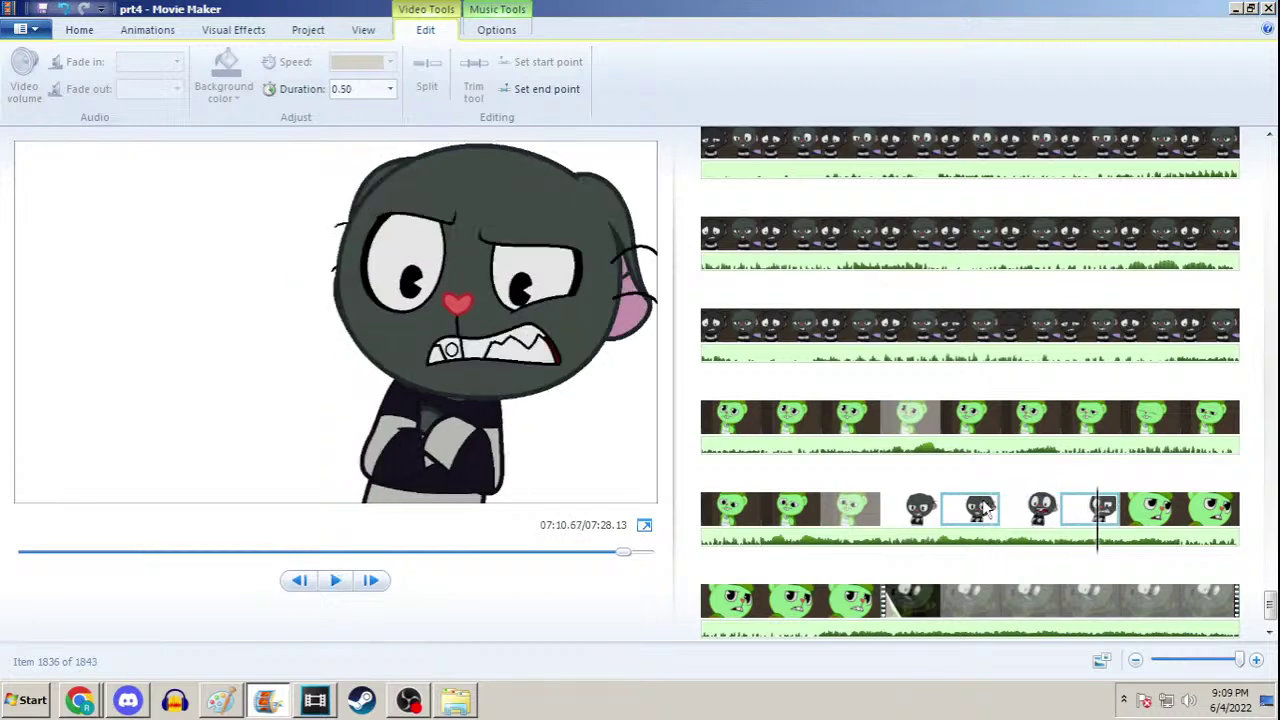
click(982, 512)
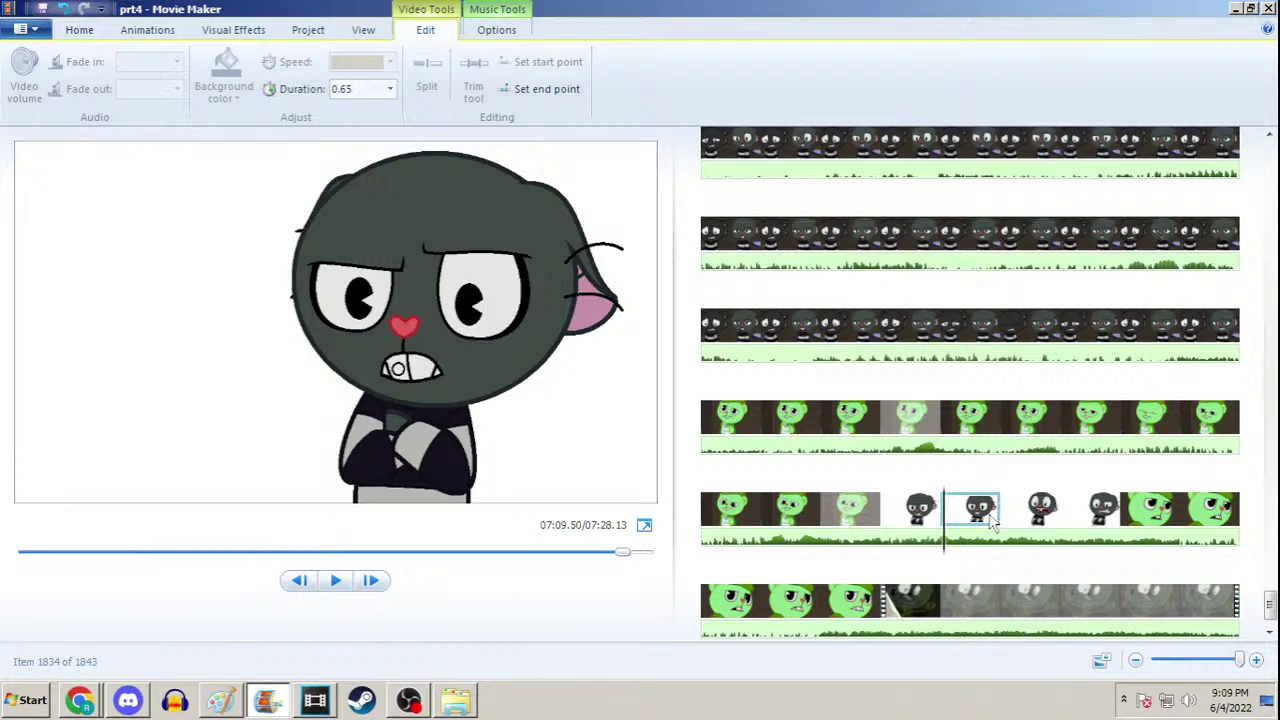
Switch to Paint, put the Movie Maker window away and open the line drawing 1629b from the htffirf4 folder
click(221, 700)
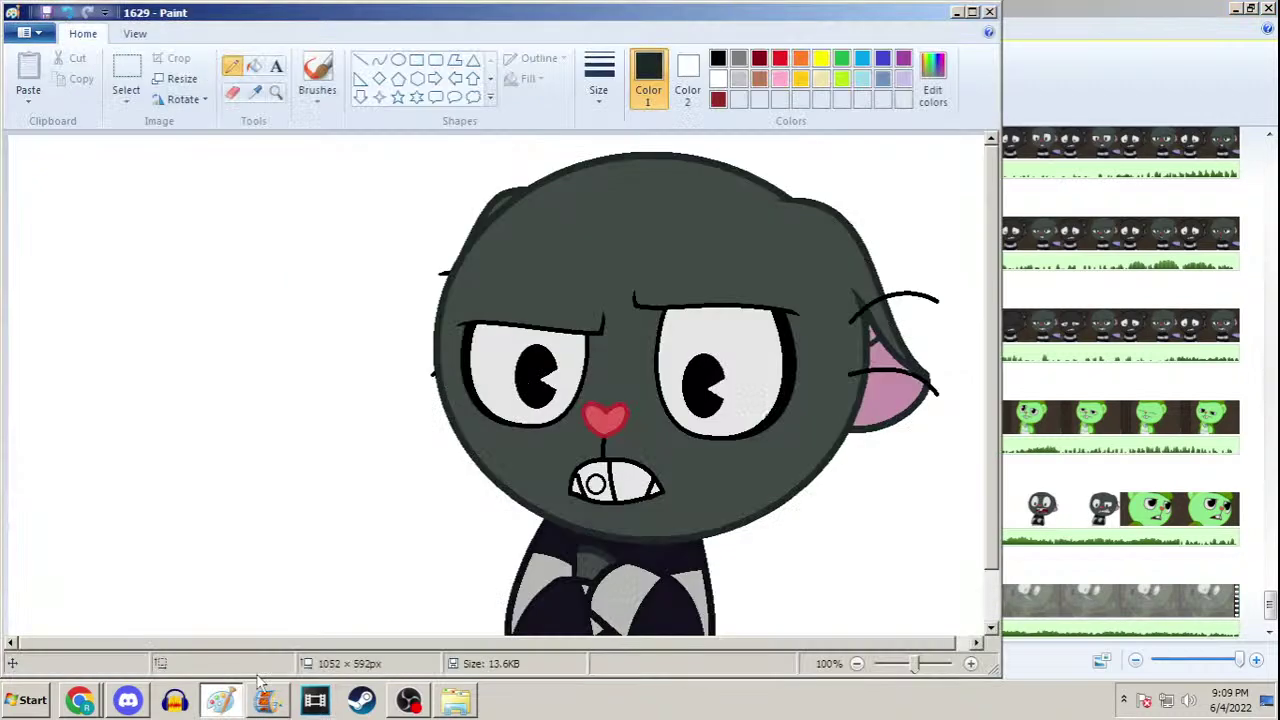
click(1236, 8)
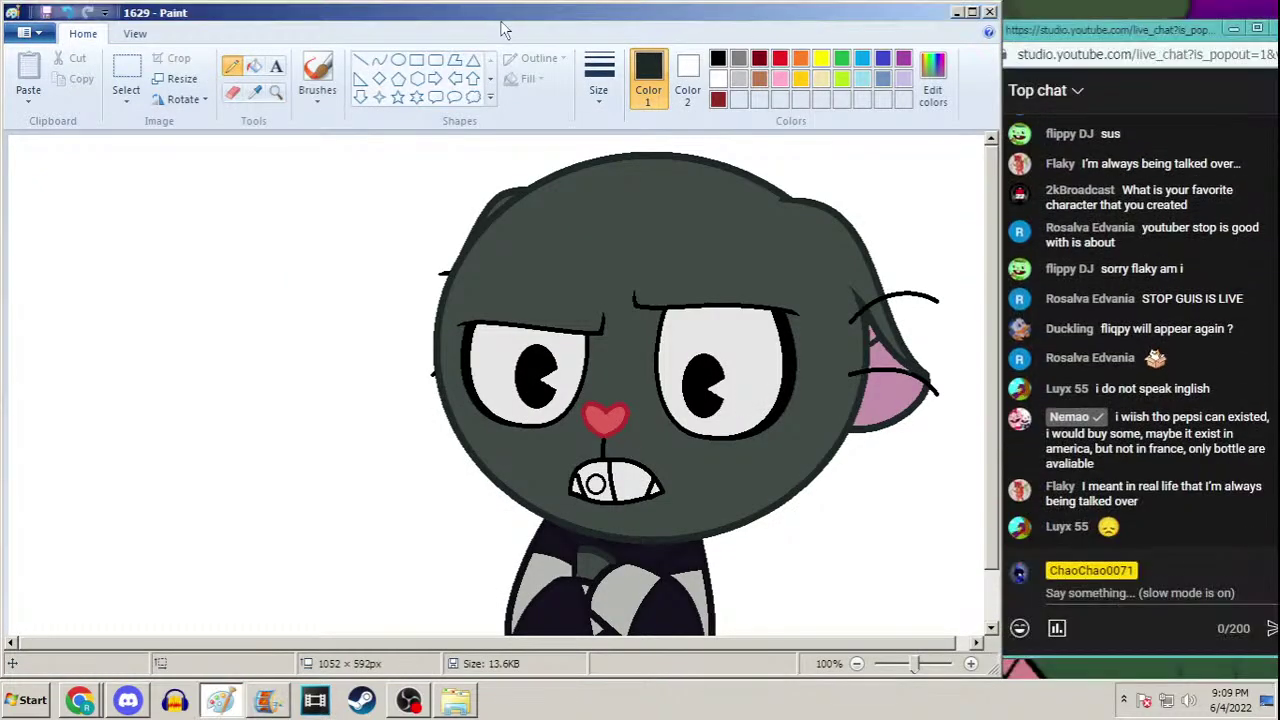
key(ctrl+o)
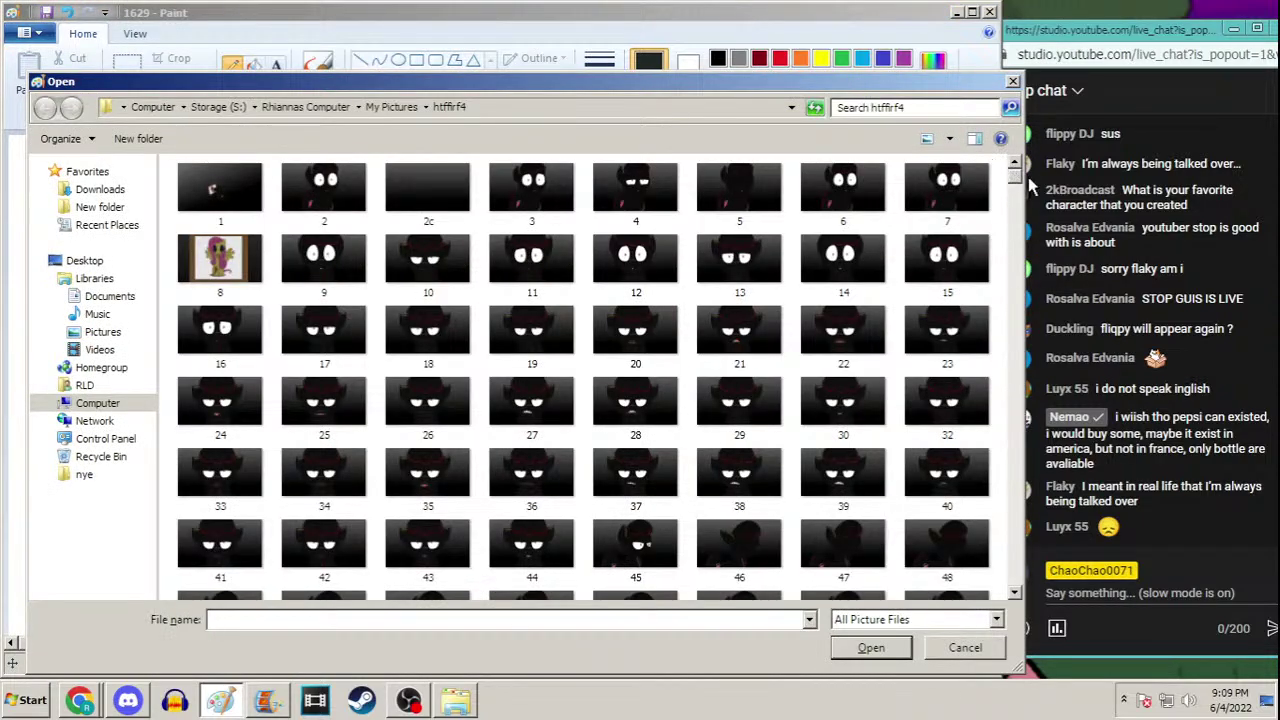
drag(1014, 178, 1040, 597)
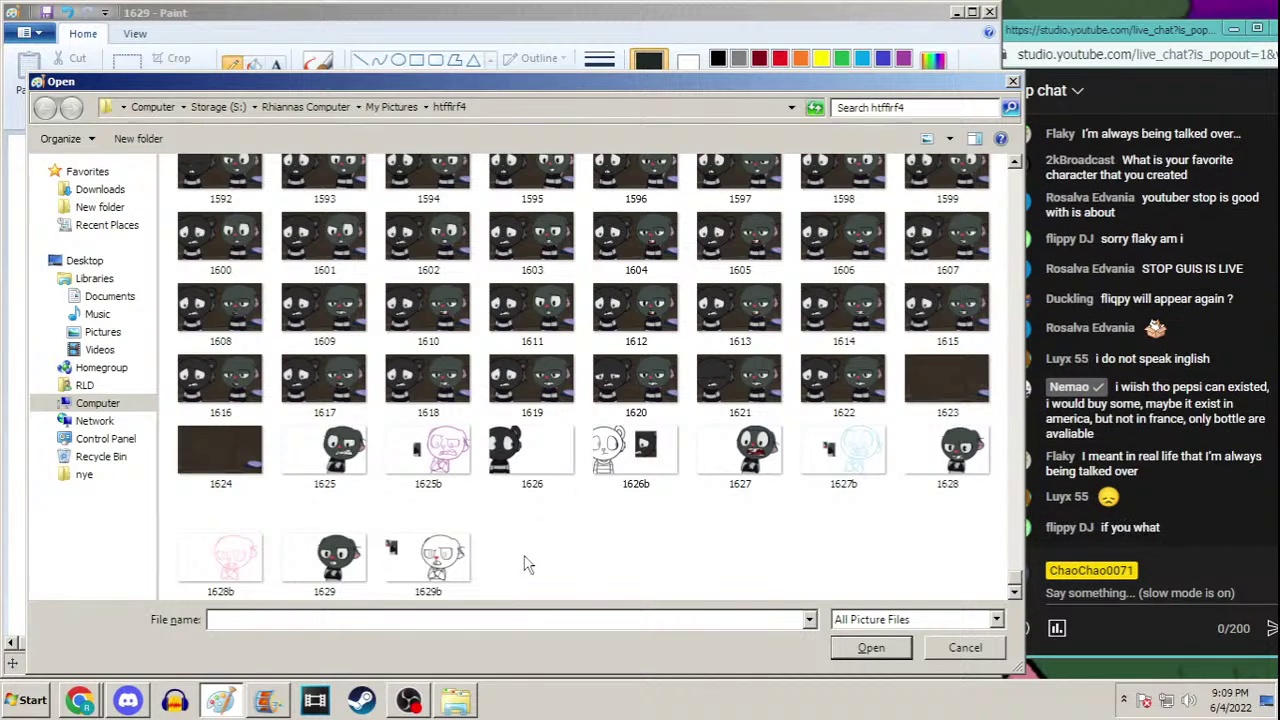
double_click(428, 555)
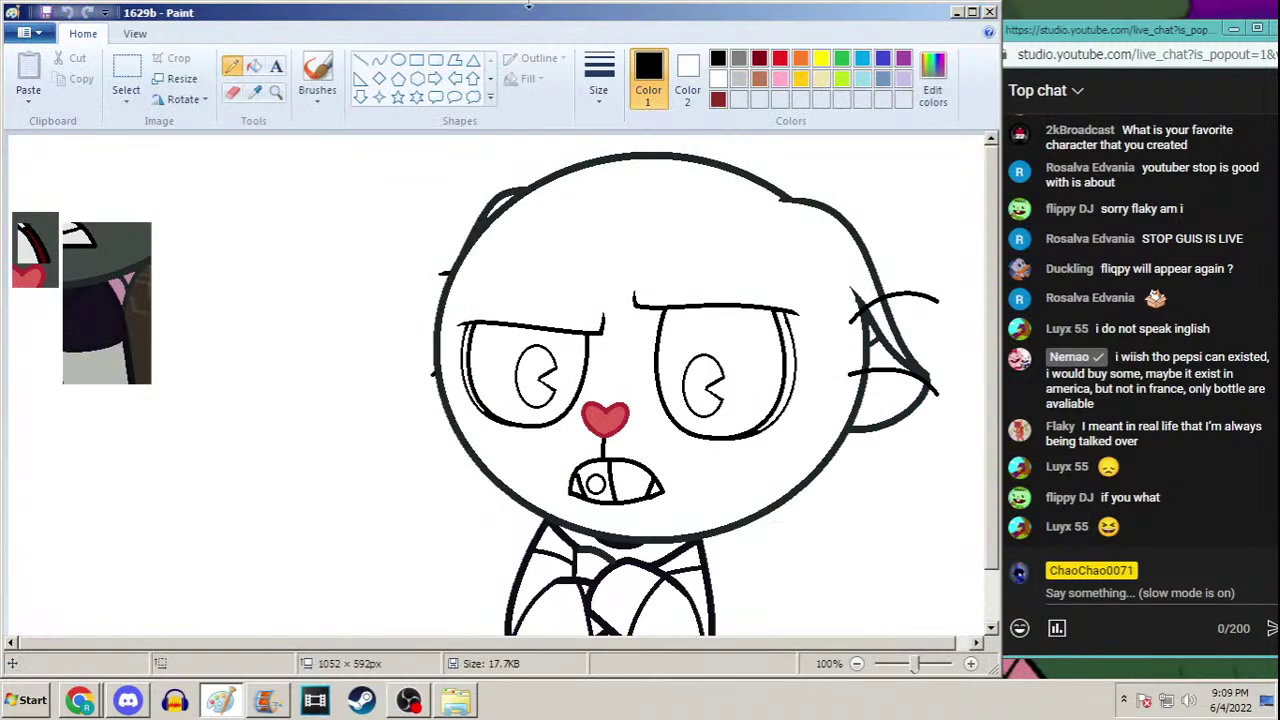
Recolour the head outline and the ear lines of the line drawing in brown with the Fill tool
click(255, 66)
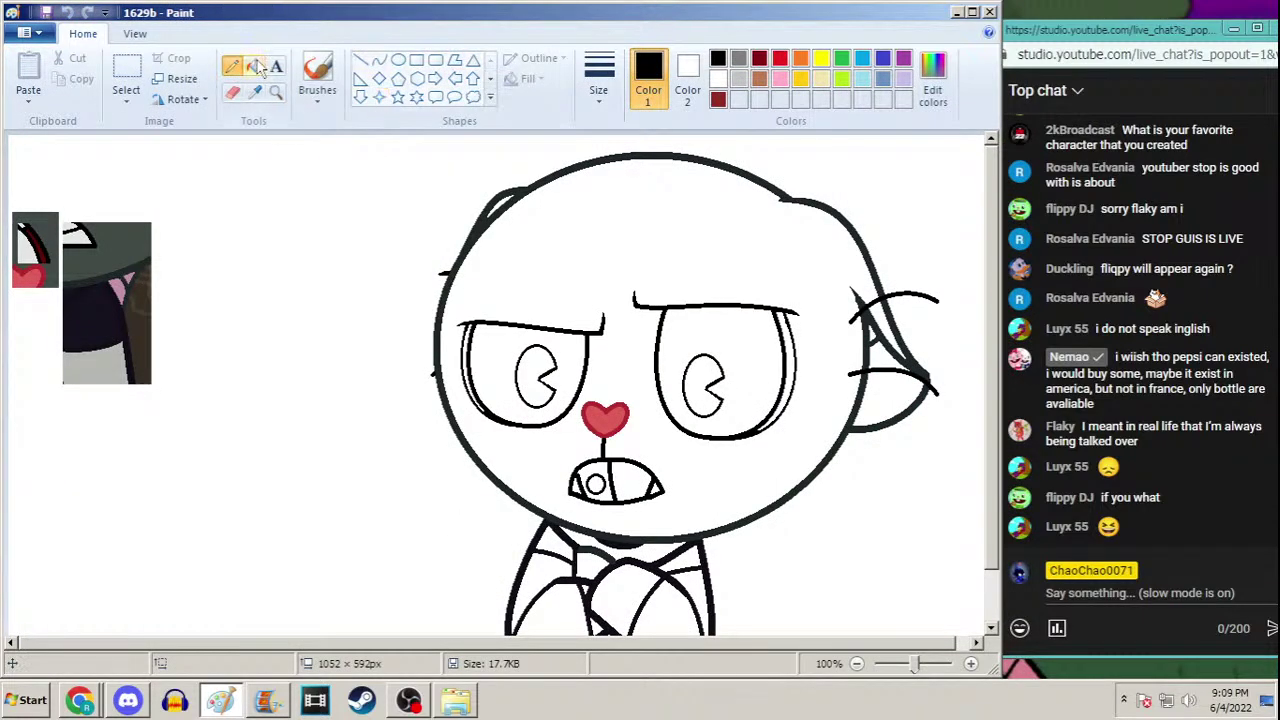
click(903, 58)
scroll(983, 205, down, 1)
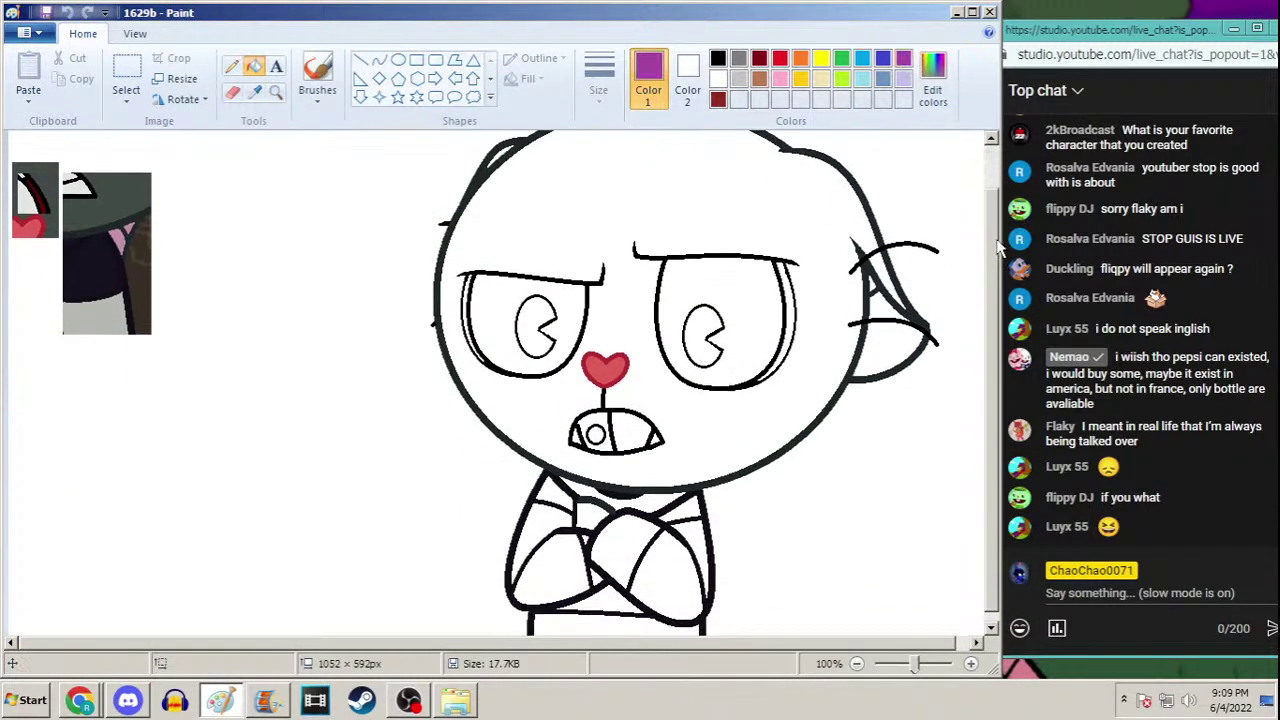
click(759, 79)
click(810, 148)
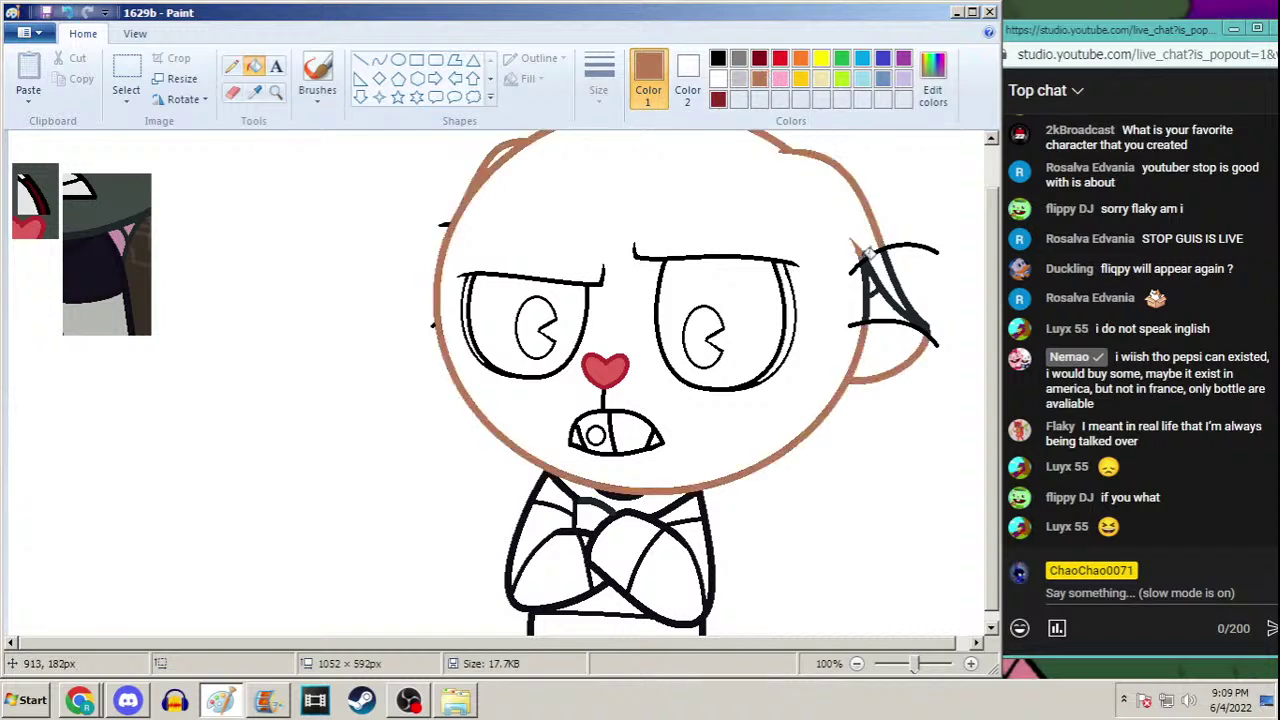
click(878, 258)
click(878, 258)
click(875, 322)
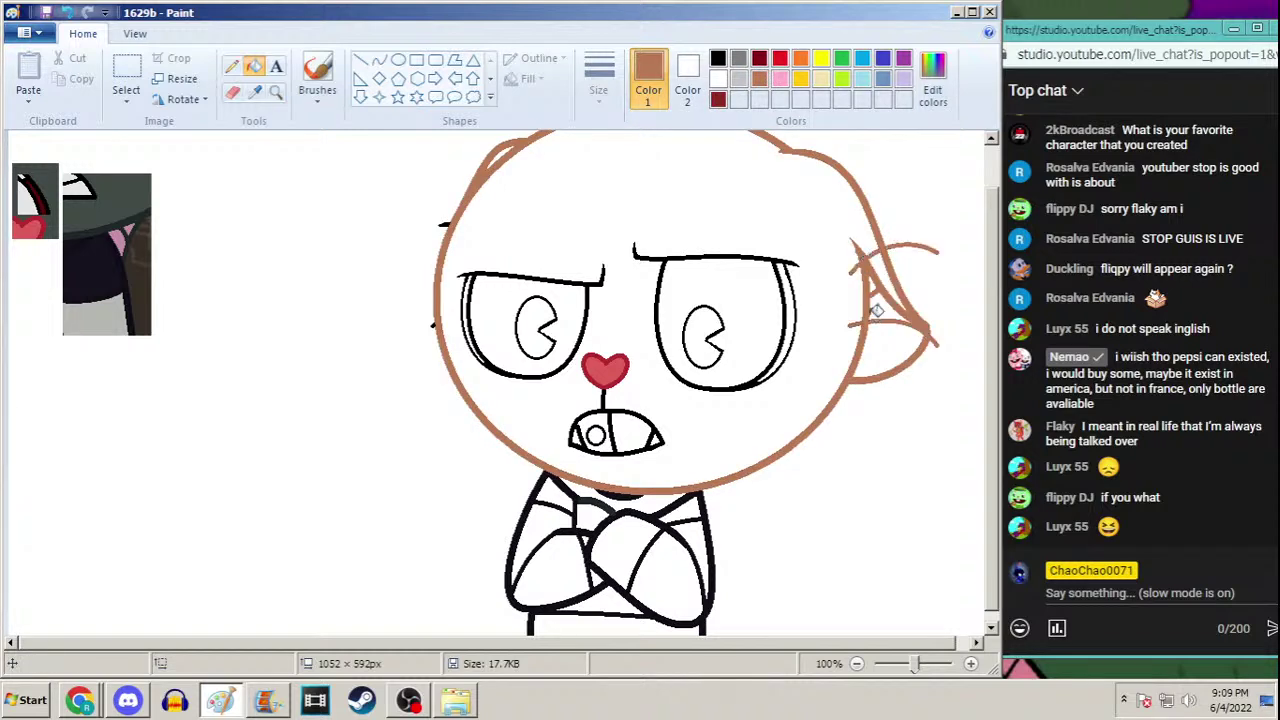
Undo the stray face fill and recolour the small marks beside the head, the eye outlines and both pupils in brown
click(740, 243)
key(ctrl+z)
click(441, 222)
click(432, 323)
click(481, 270)
click(691, 257)
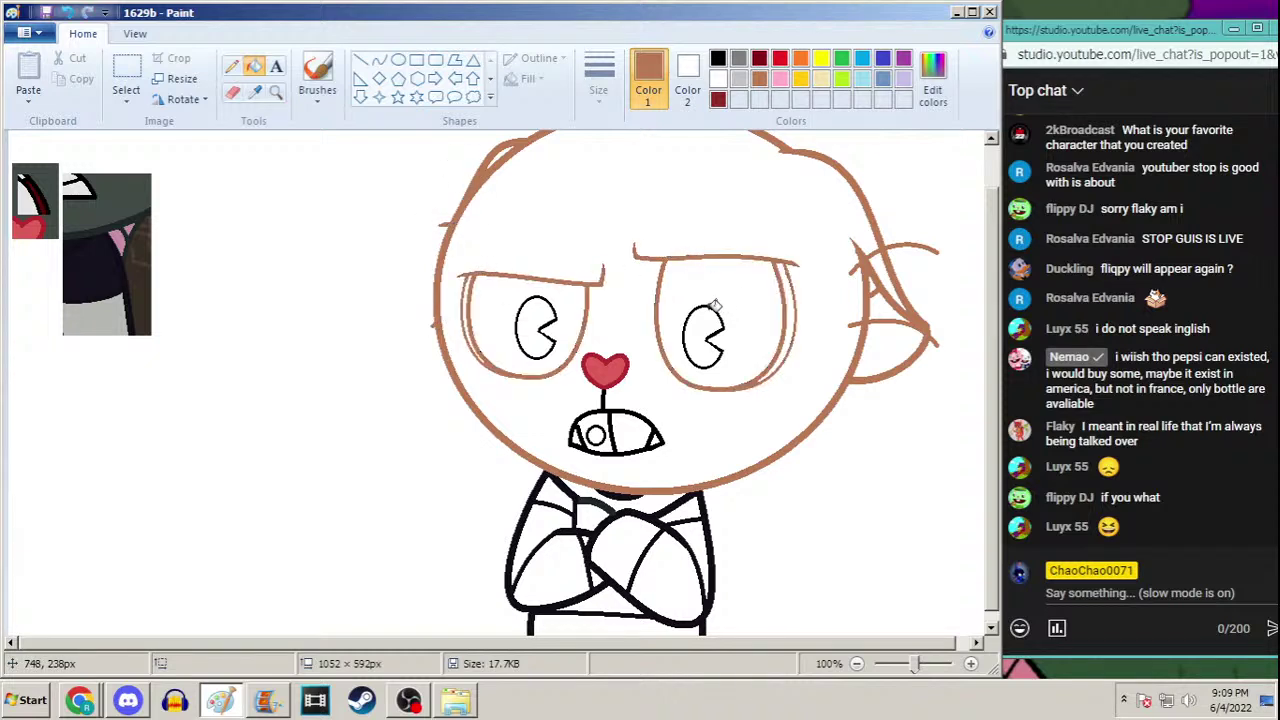
click(718, 308)
click(552, 300)
Recolour the nose outline, mouth and teeth in brown, and clear the inside of the heart nose to white
click(620, 380)
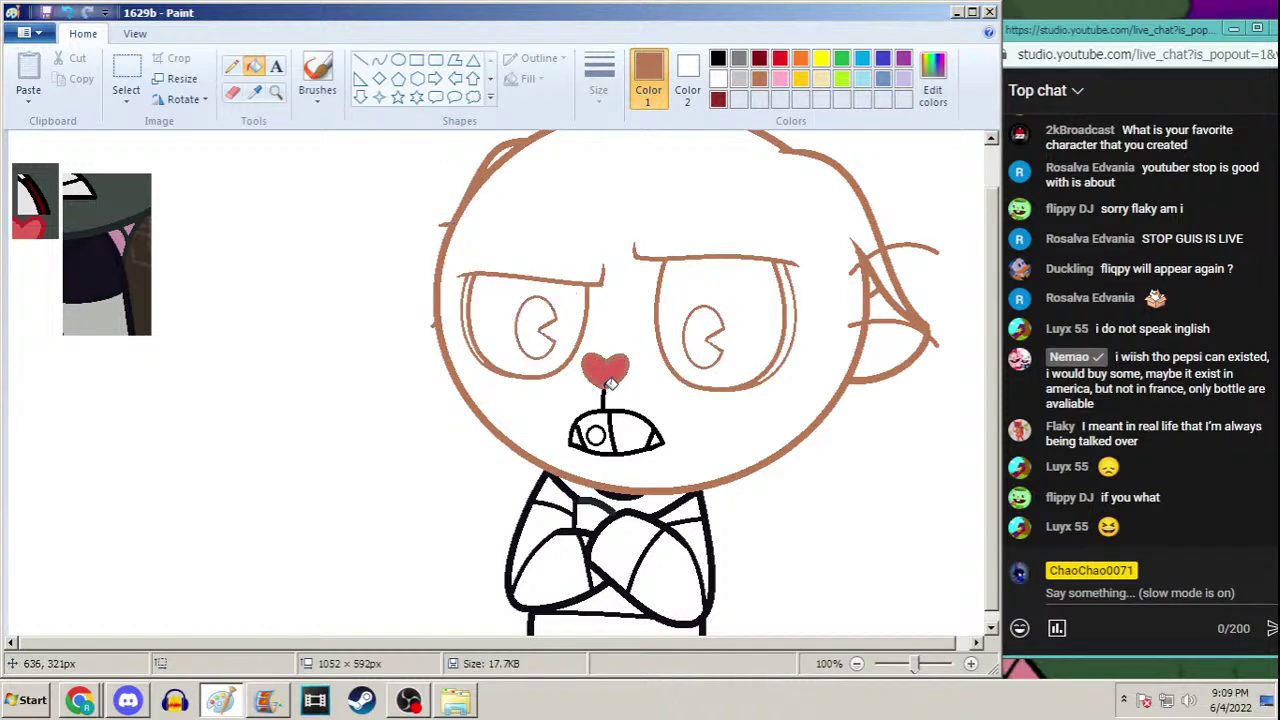
click(607, 392)
right_click(605, 368)
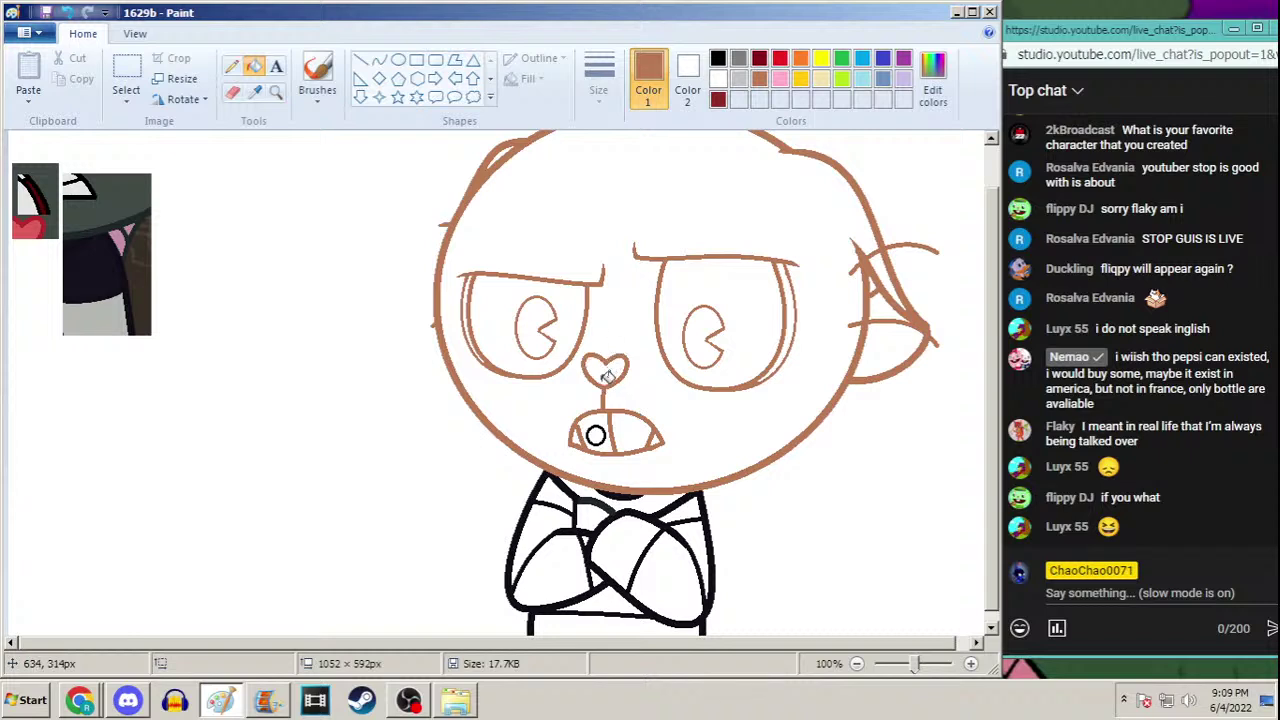
click(588, 432)
Recolour the body, arm and collar lines in brown, fill the remaining spot in the ear, and save the drawing
click(628, 508)
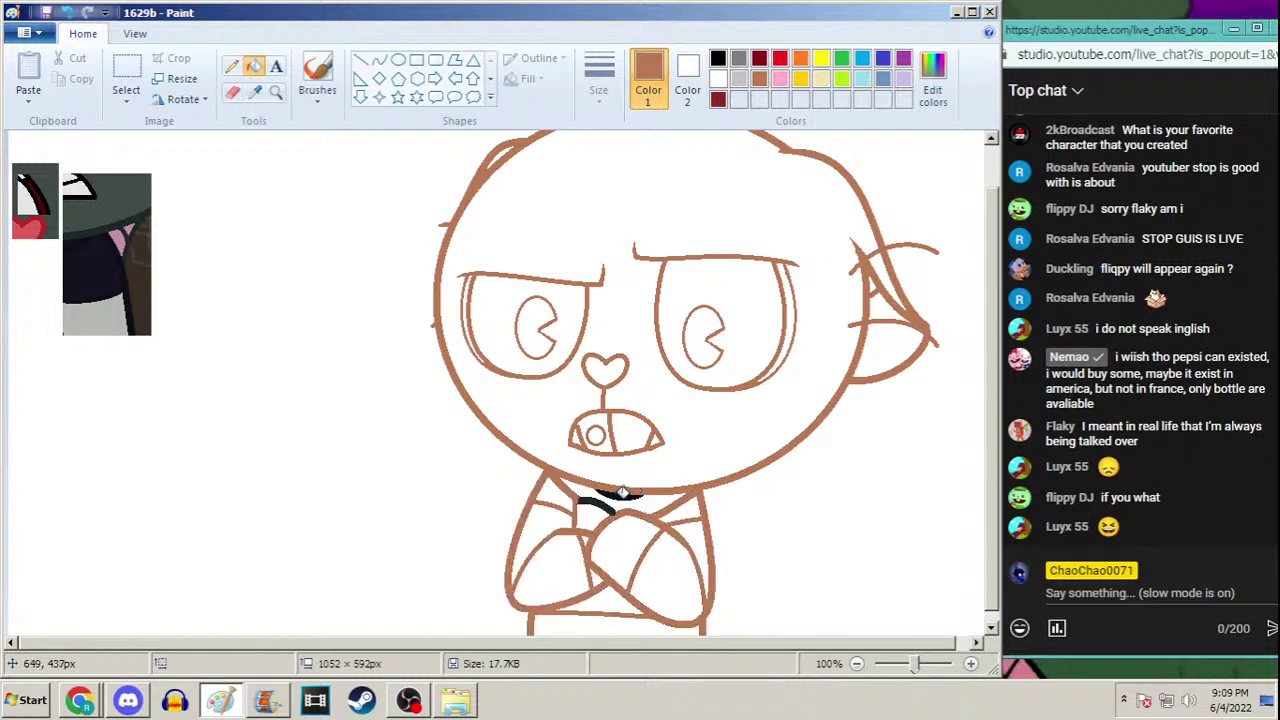
click(614, 506)
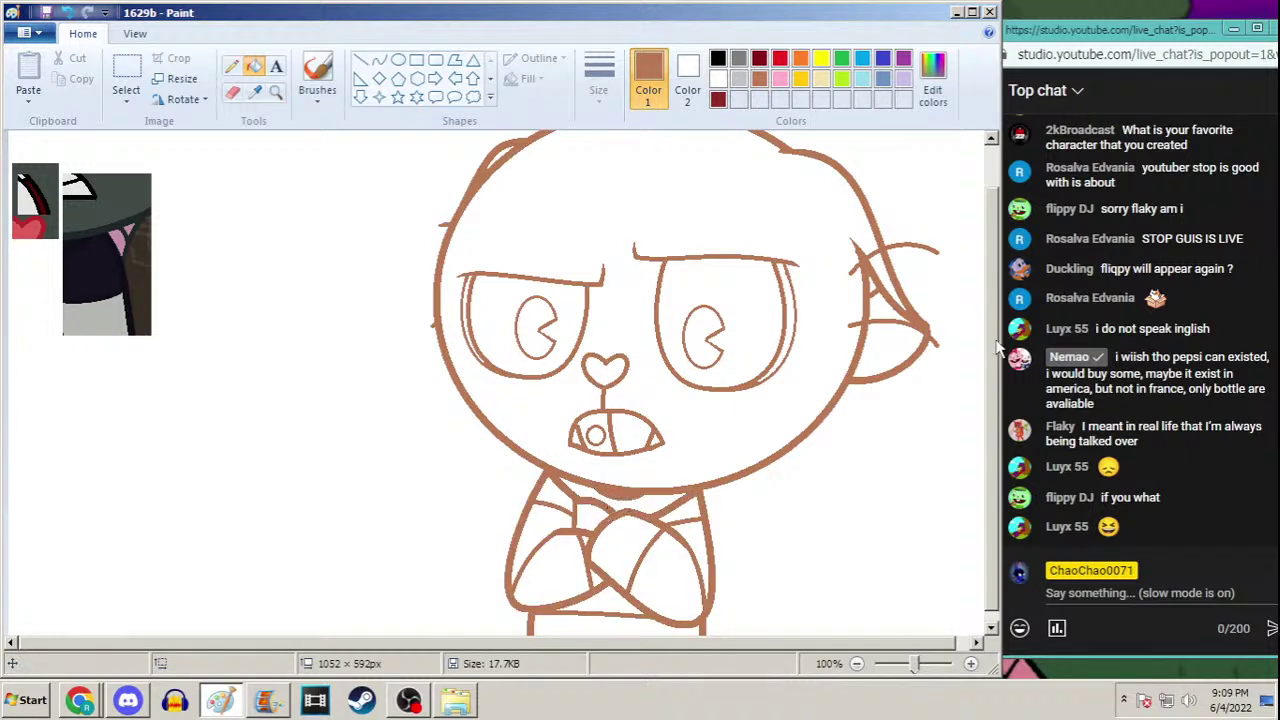
scroll(995, 380, down, 1)
scroll(995, 435, up, 2)
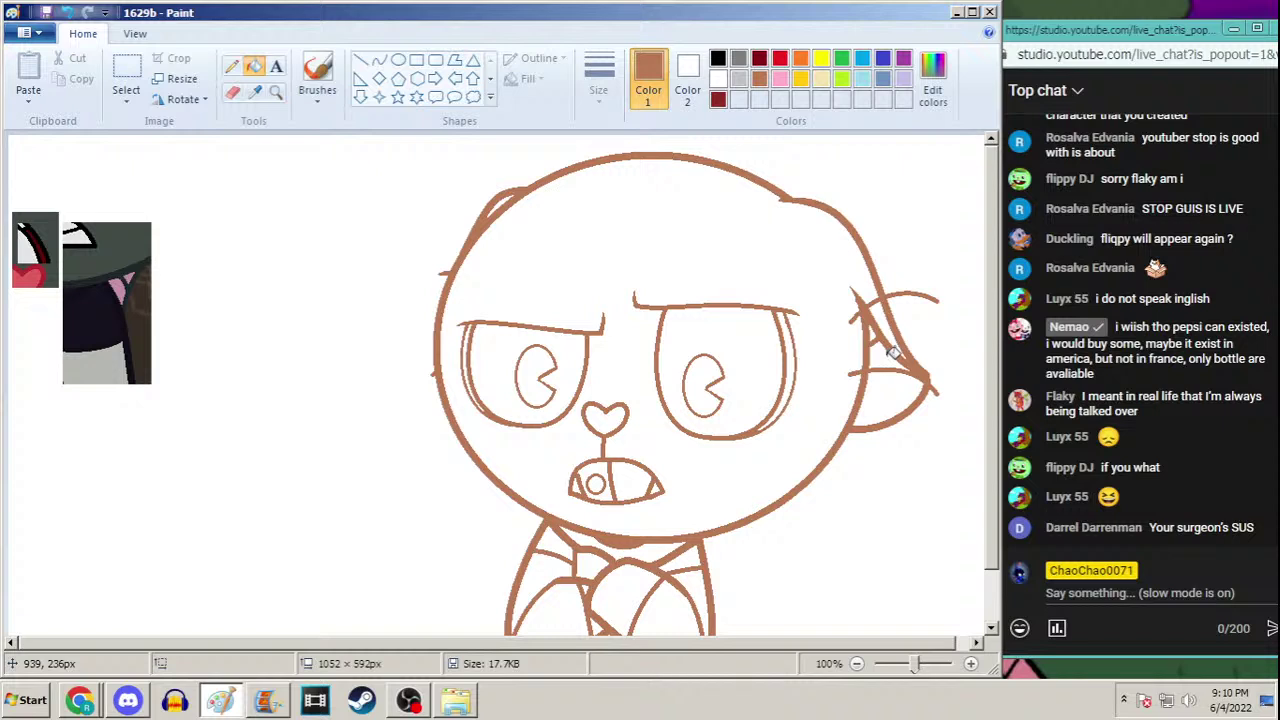
click(893, 352)
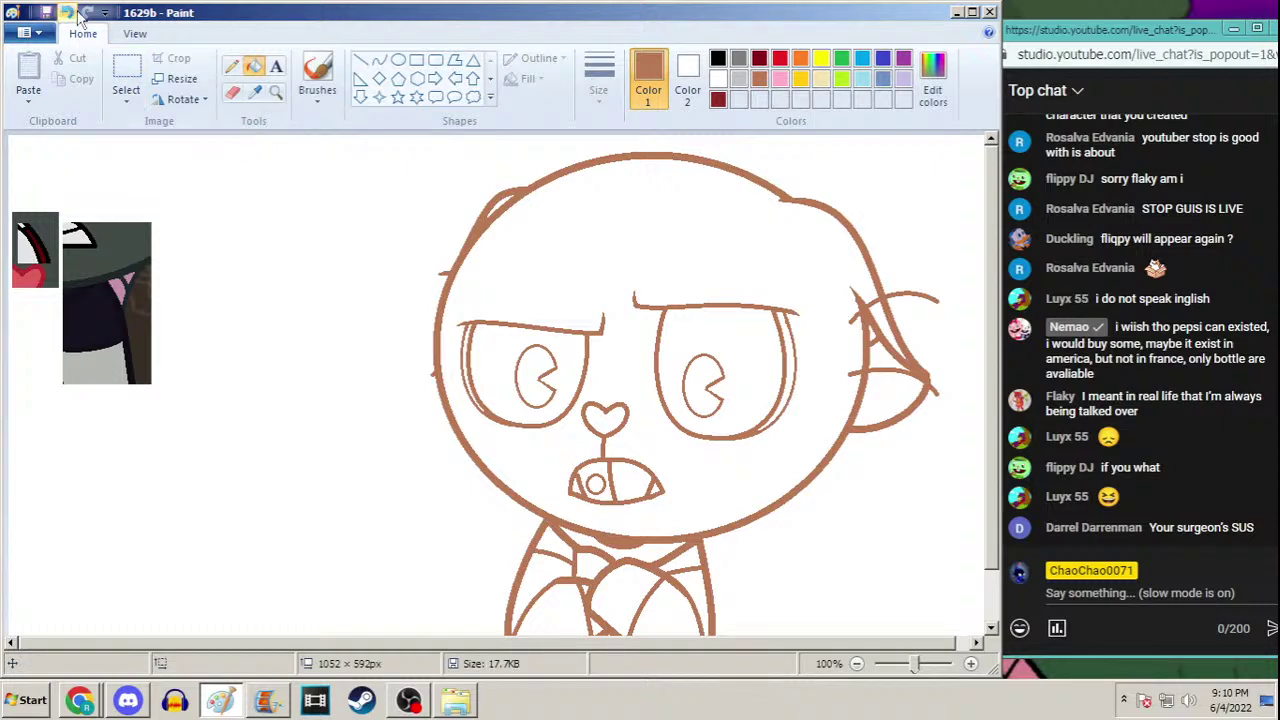
key(ctrl+s)
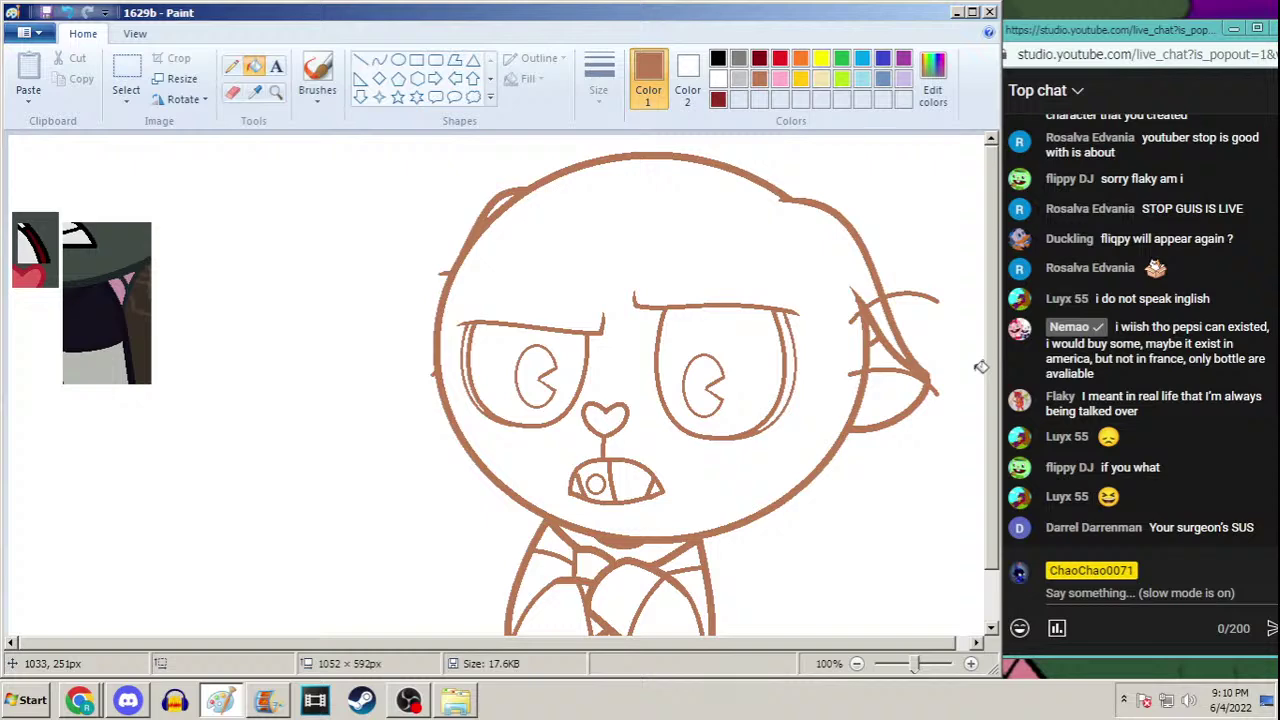
Set up the Curve tool with the thickest line and the dark outline colour picked from the pasted reference picture
scroll(980, 205, down, 1)
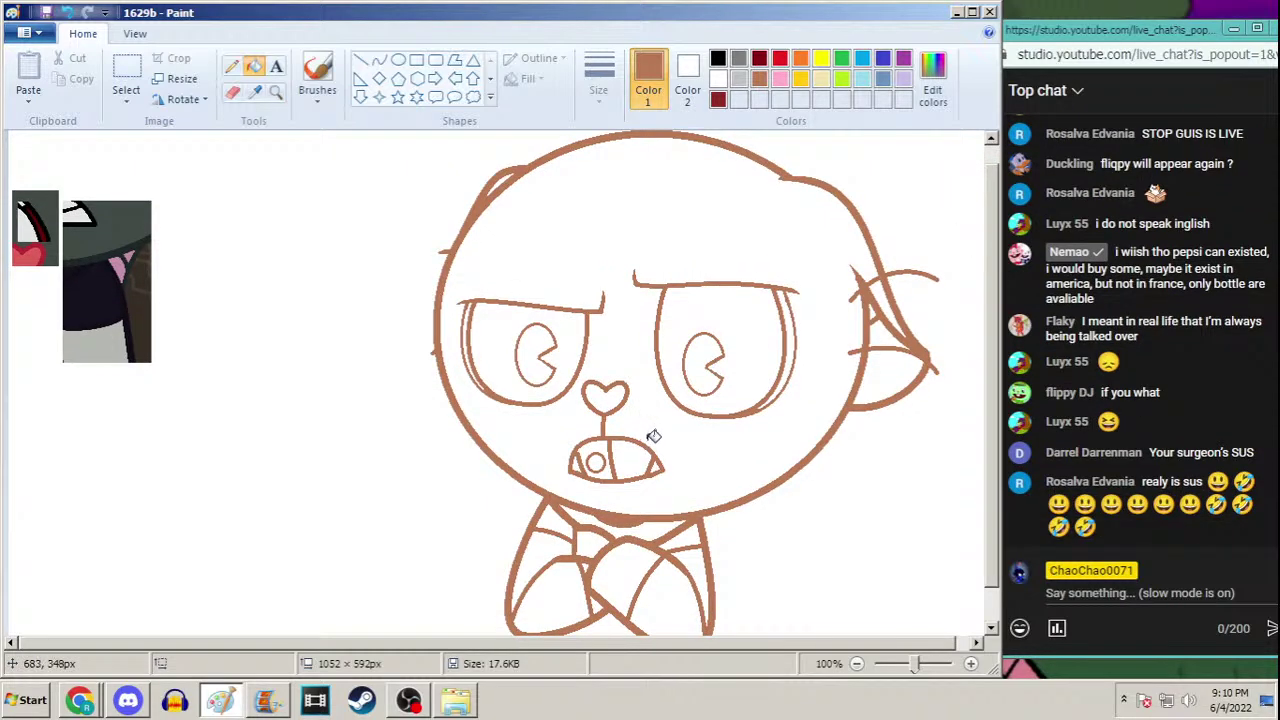
scroll(997, 305, down, 1)
scroll(997, 305, down, 1)
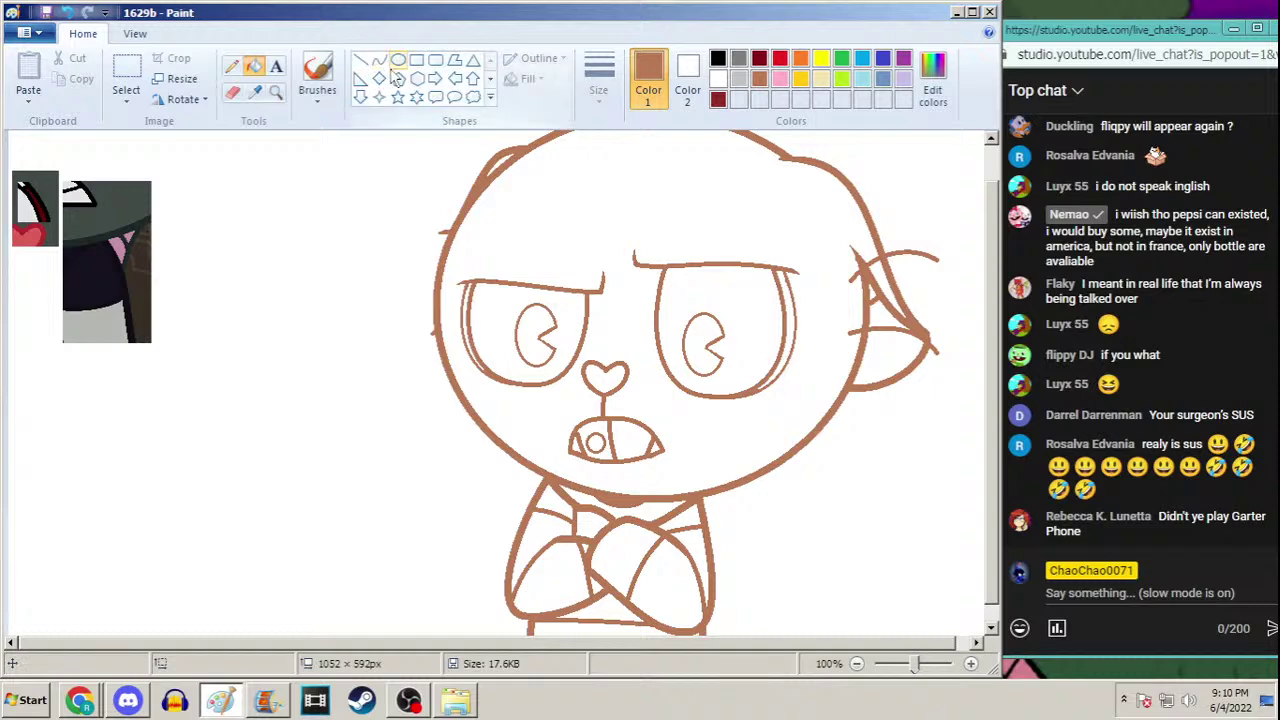
click(254, 91)
click(110, 210)
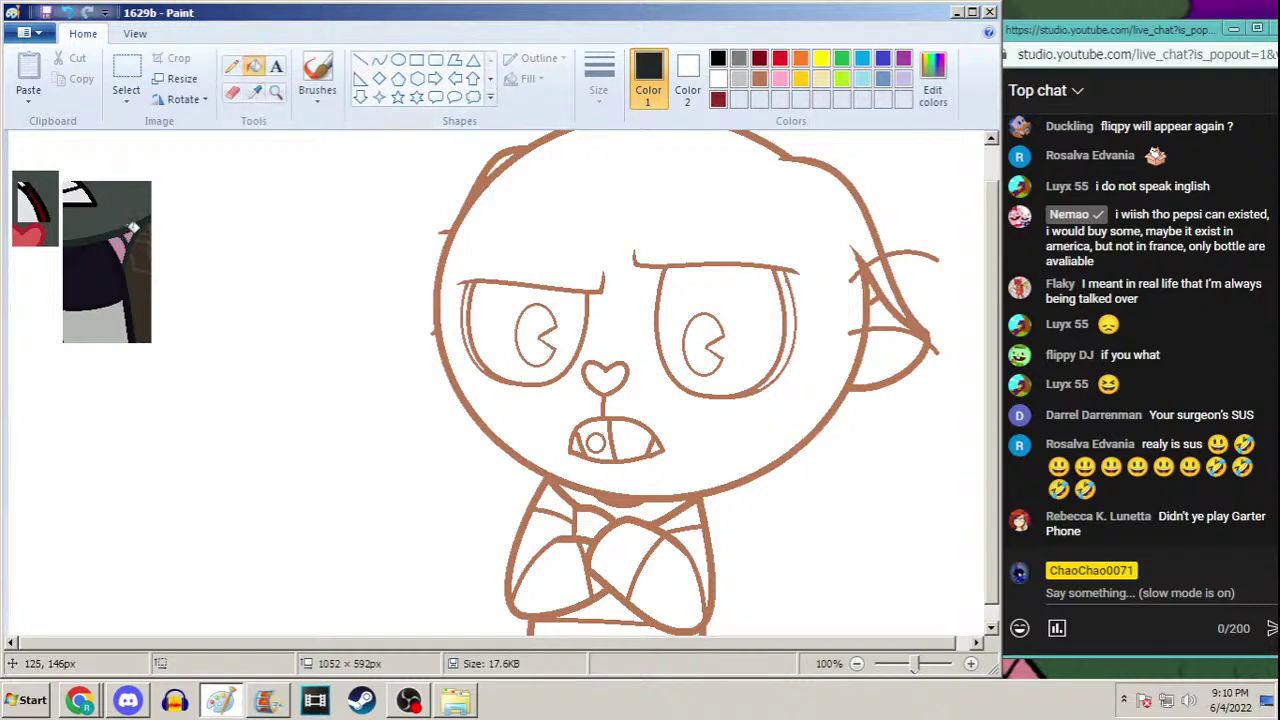
click(379, 60)
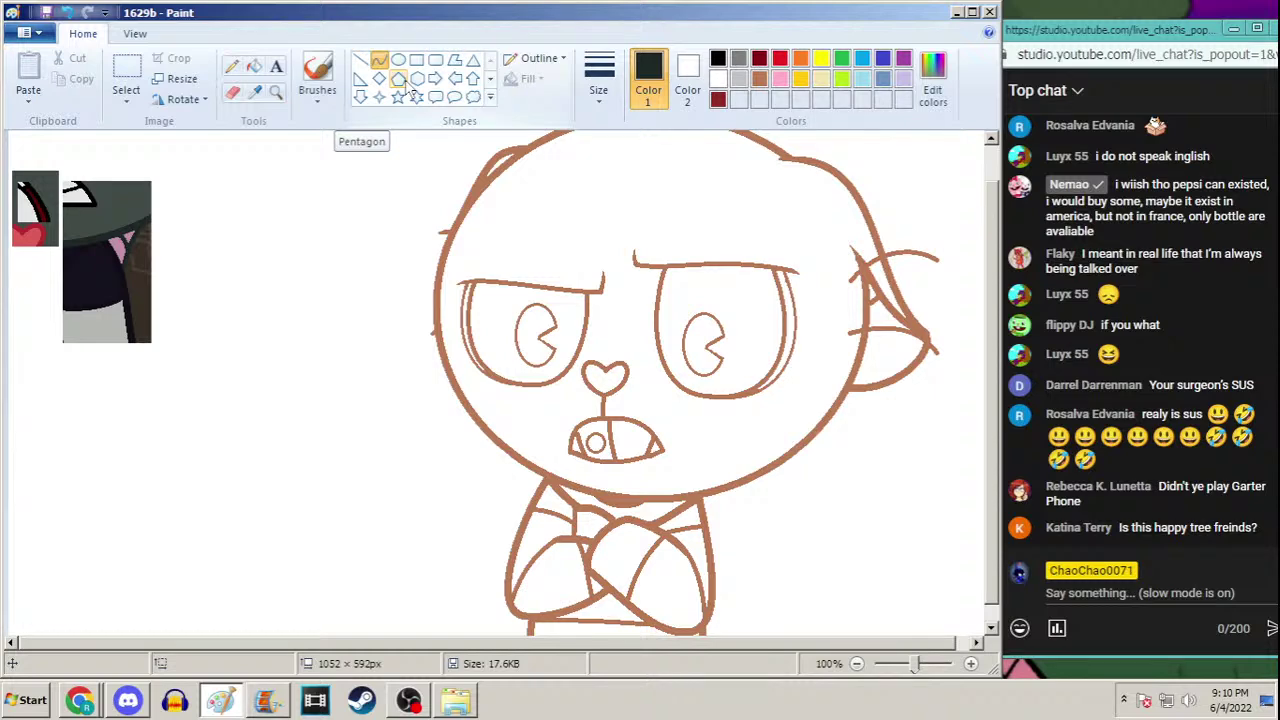
click(605, 82)
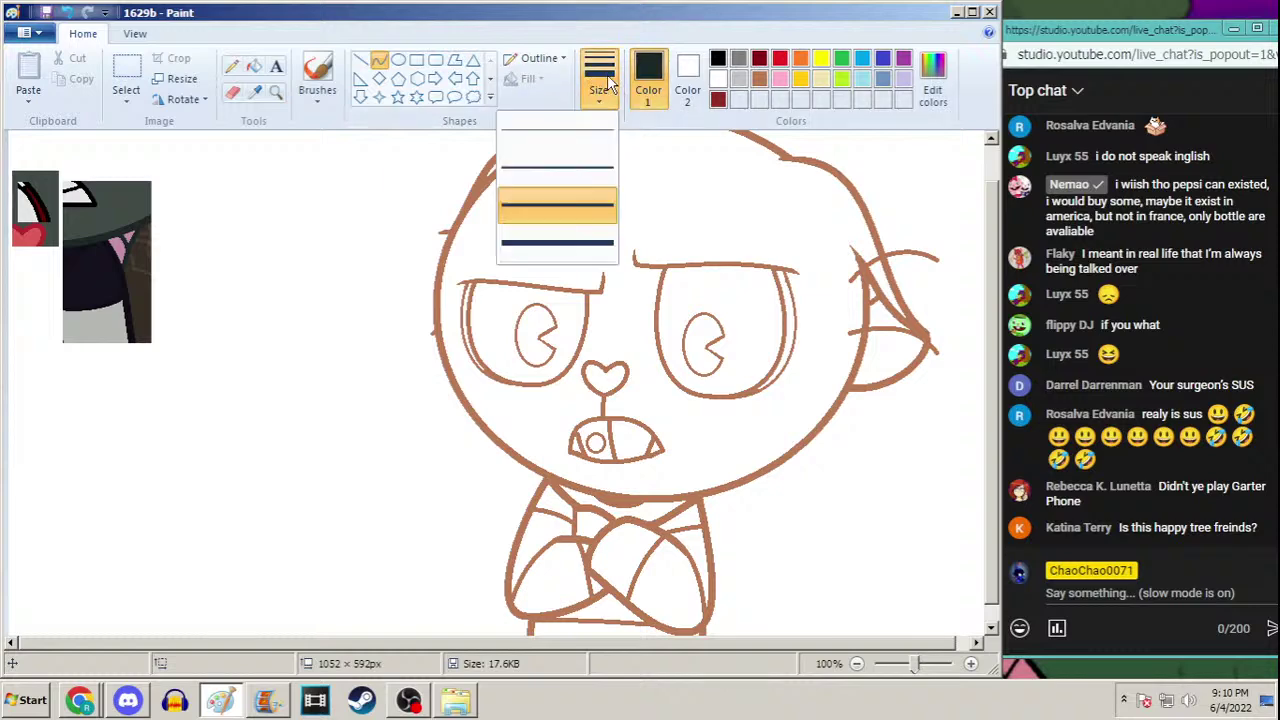
click(590, 243)
scroll(995, 300, up, 1)
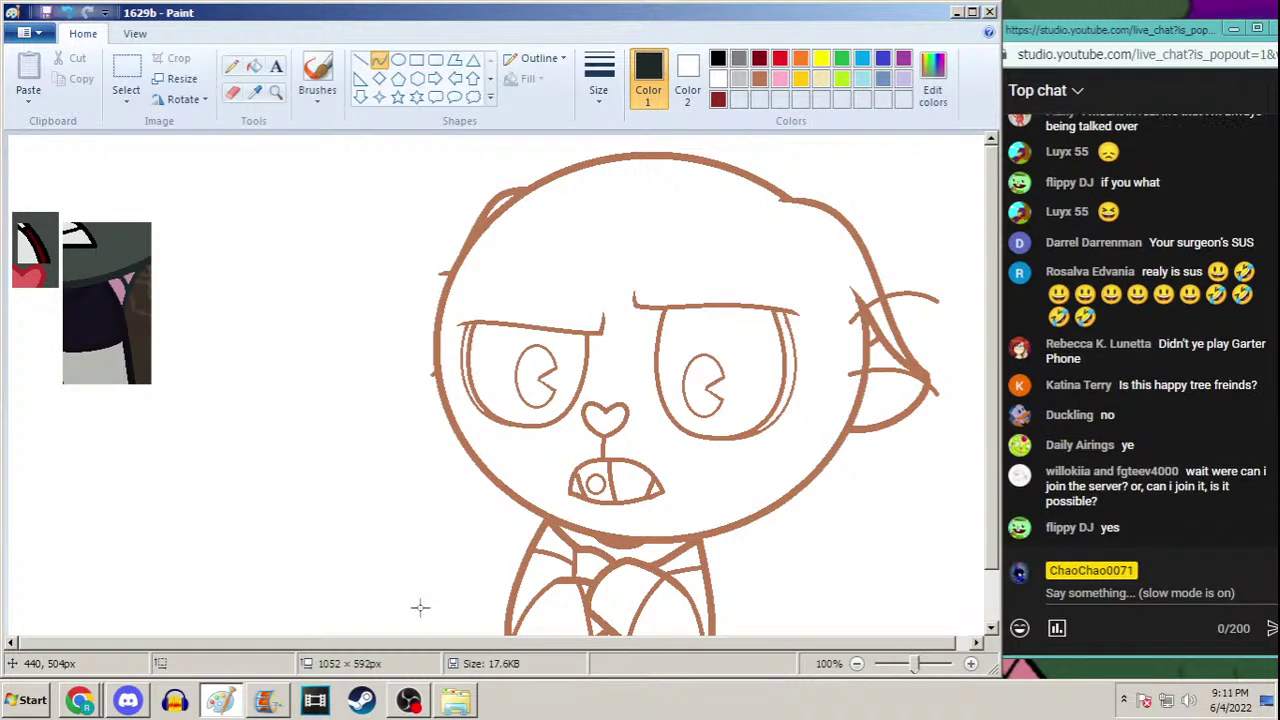
Switch past Discord to Chrome and open the YouTube home page in a new tab
key(alt+Tab)
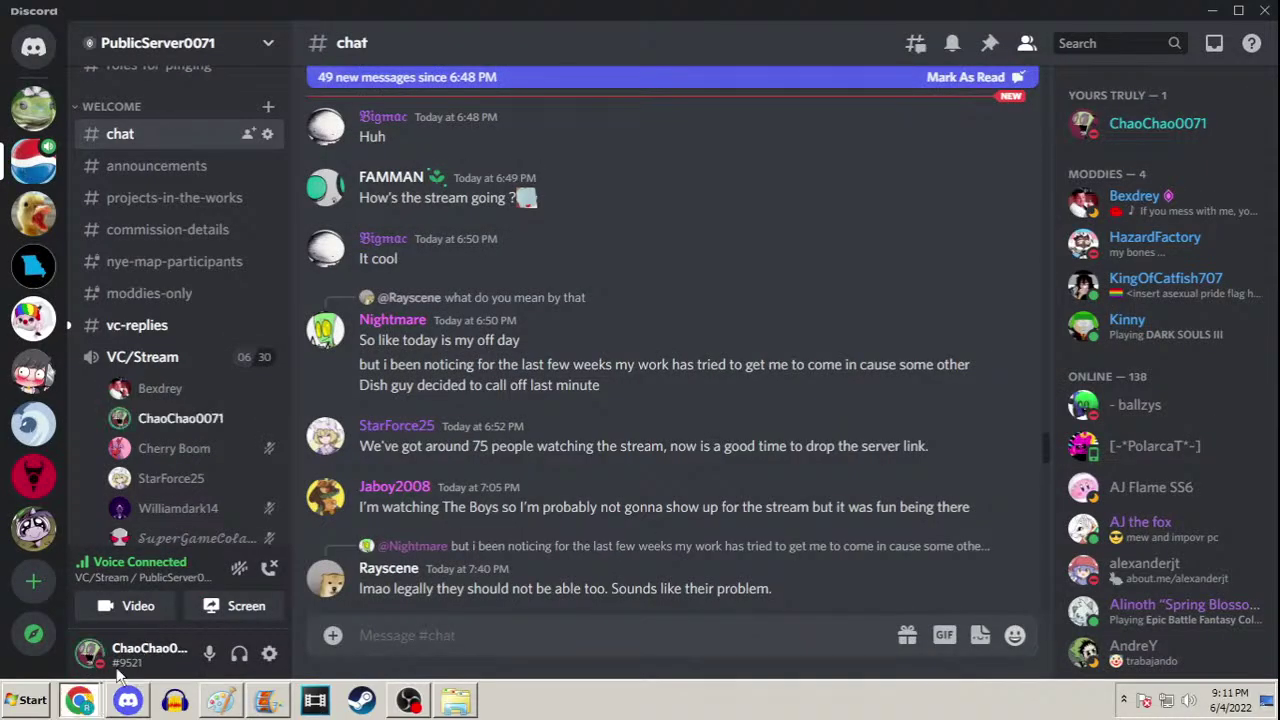
click(90, 700)
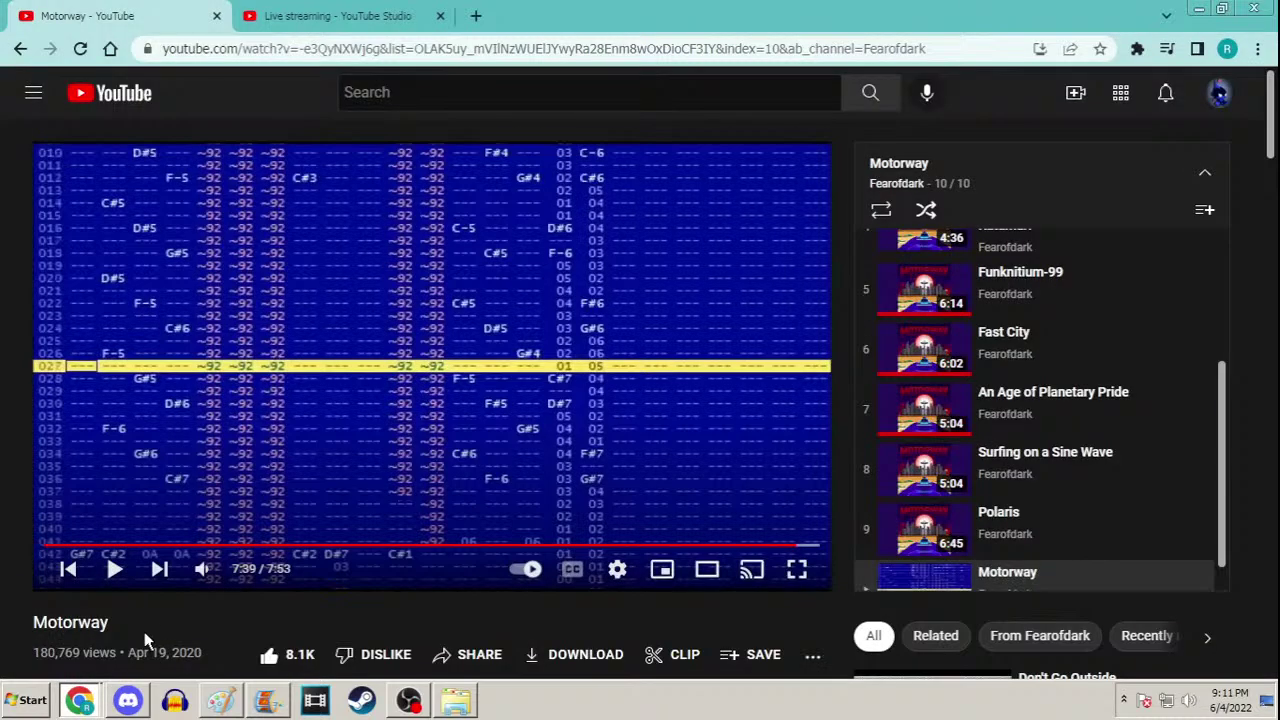
click(476, 16)
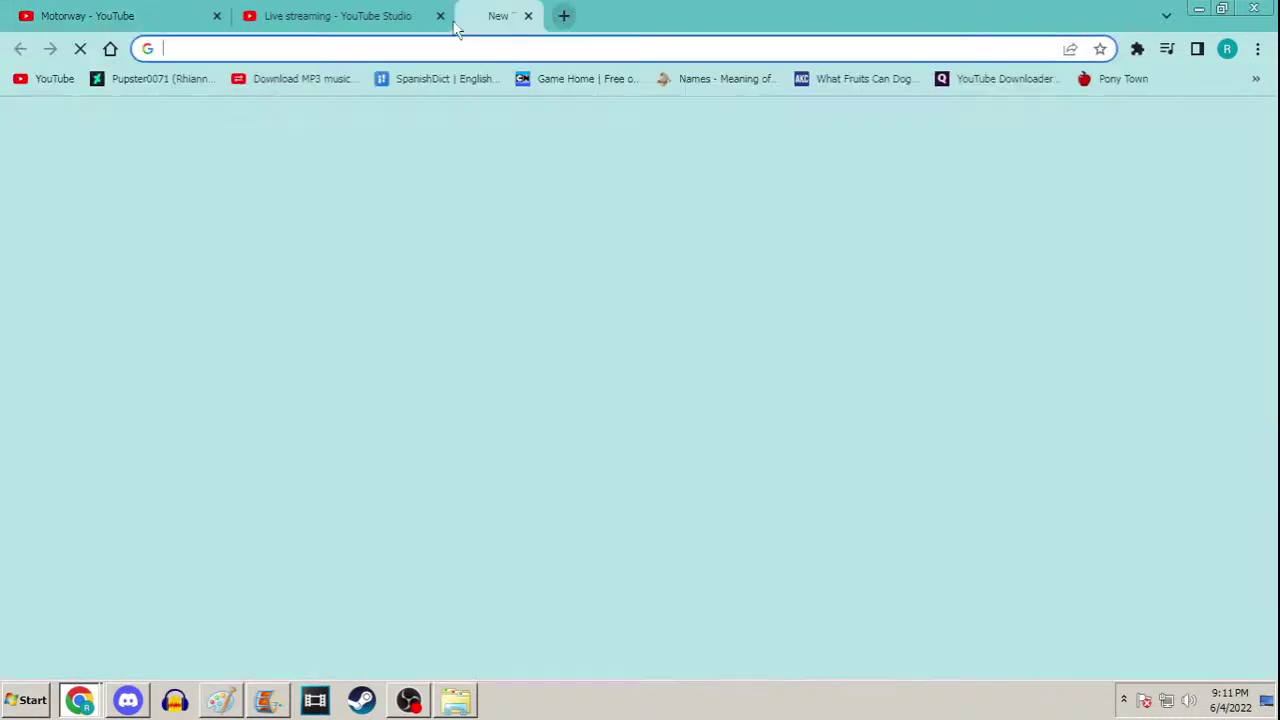
click(52, 79)
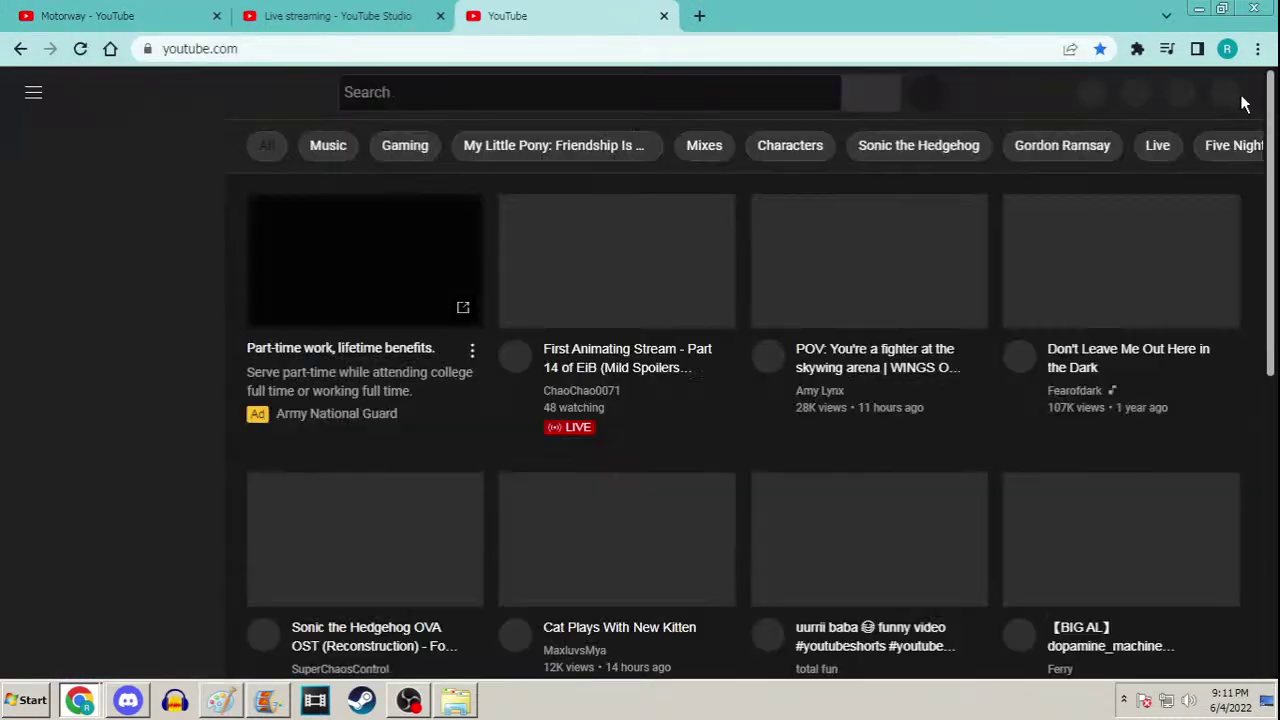
Open the account's own YouTube channel and show its About section with the links
click(1210, 94)
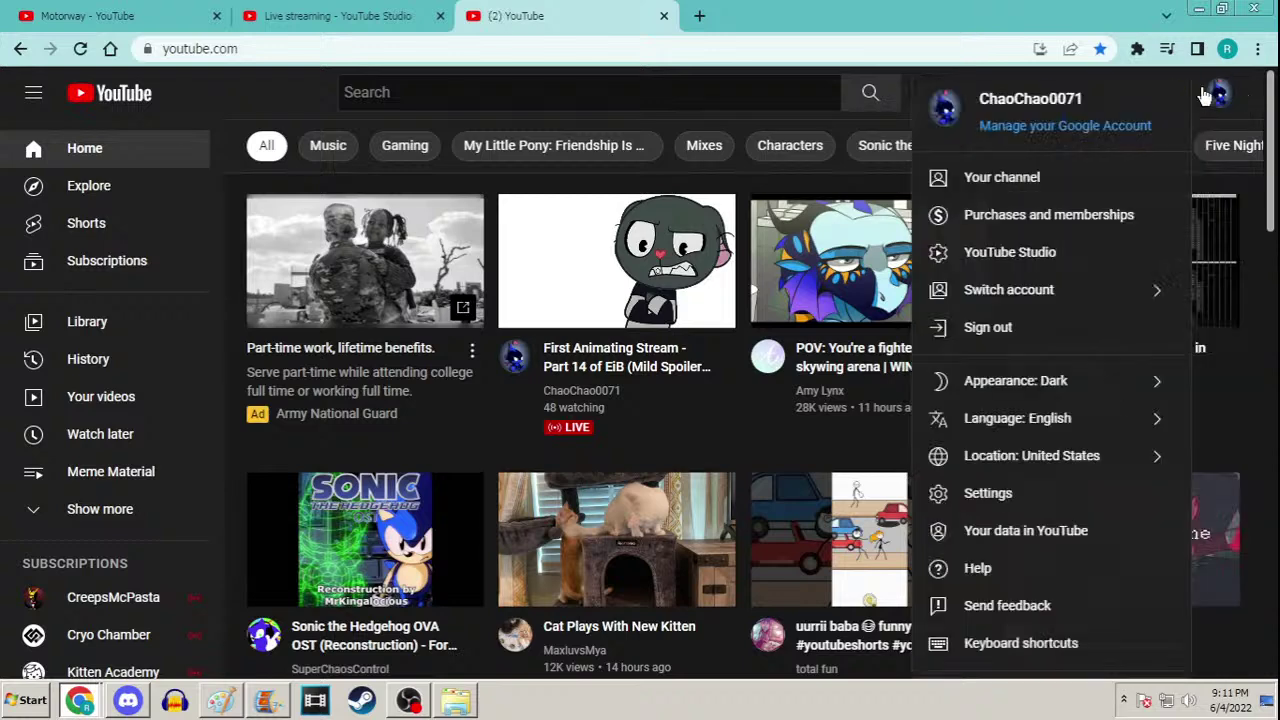
click(1216, 98)
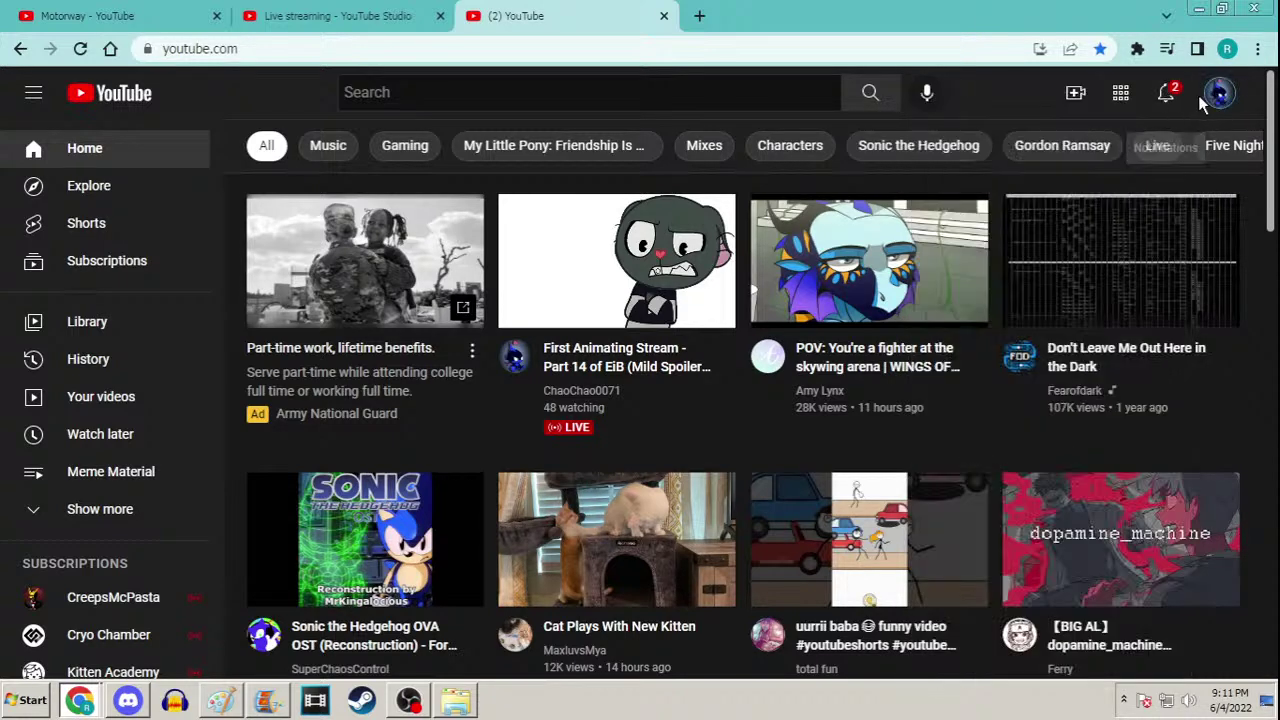
click(1202, 104)
click(1026, 180)
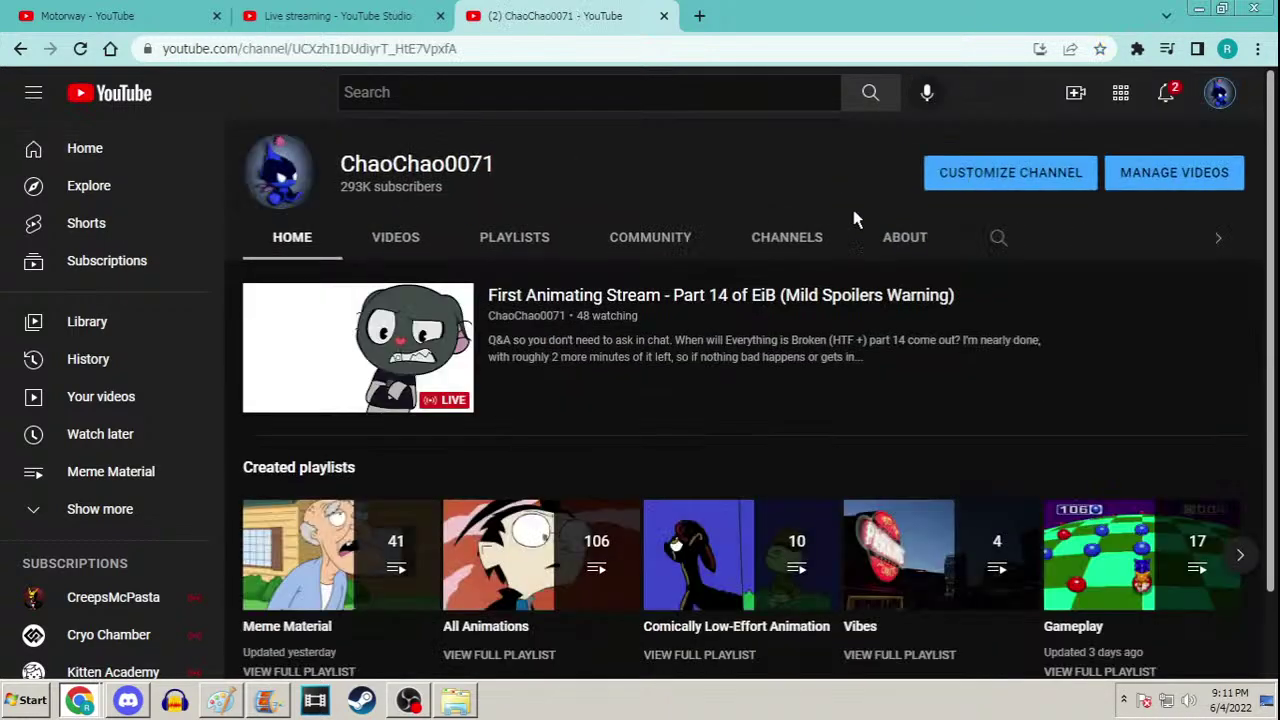
click(906, 242)
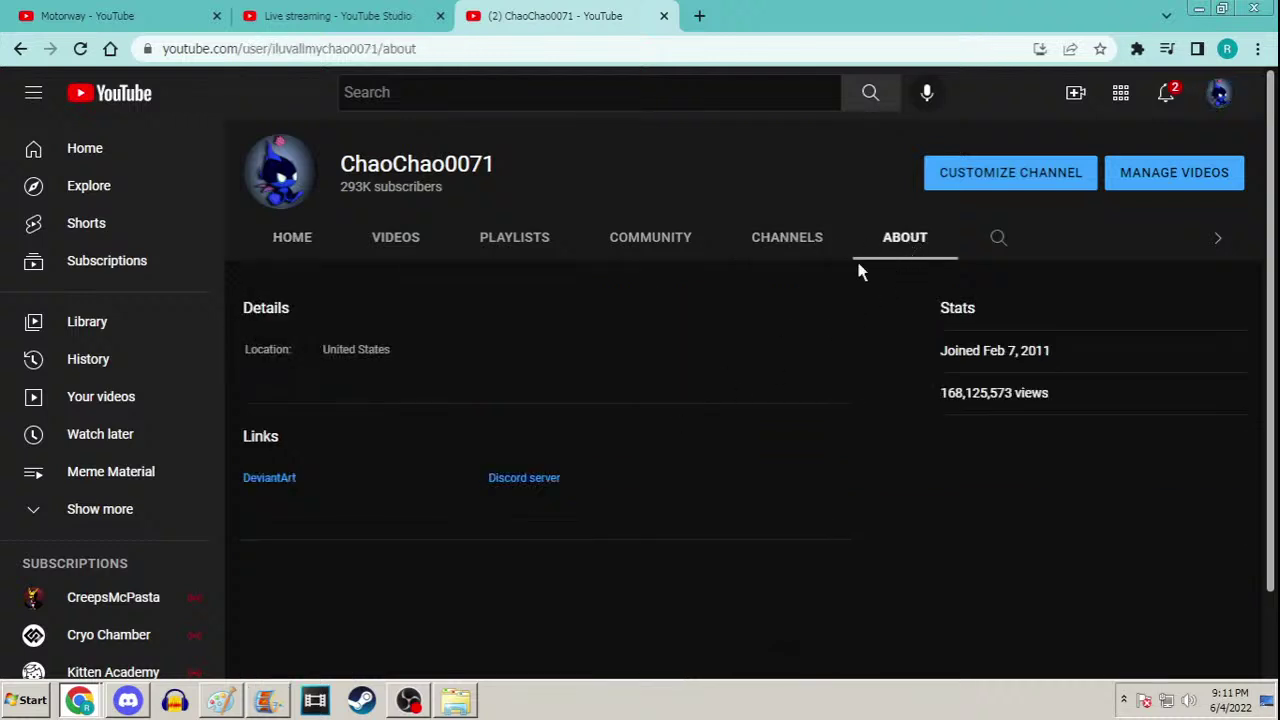
Open the basic info in the channel customization and copy the full URL of the Discord server link
click(1053, 180)
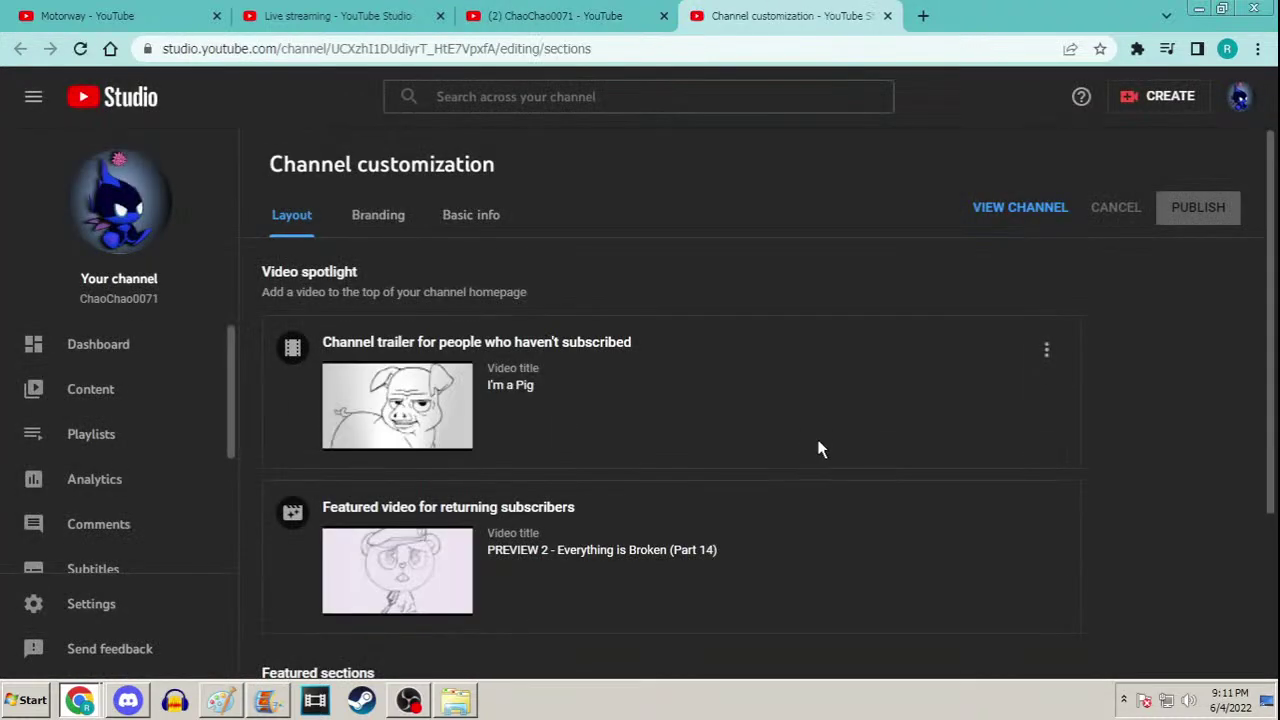
click(492, 216)
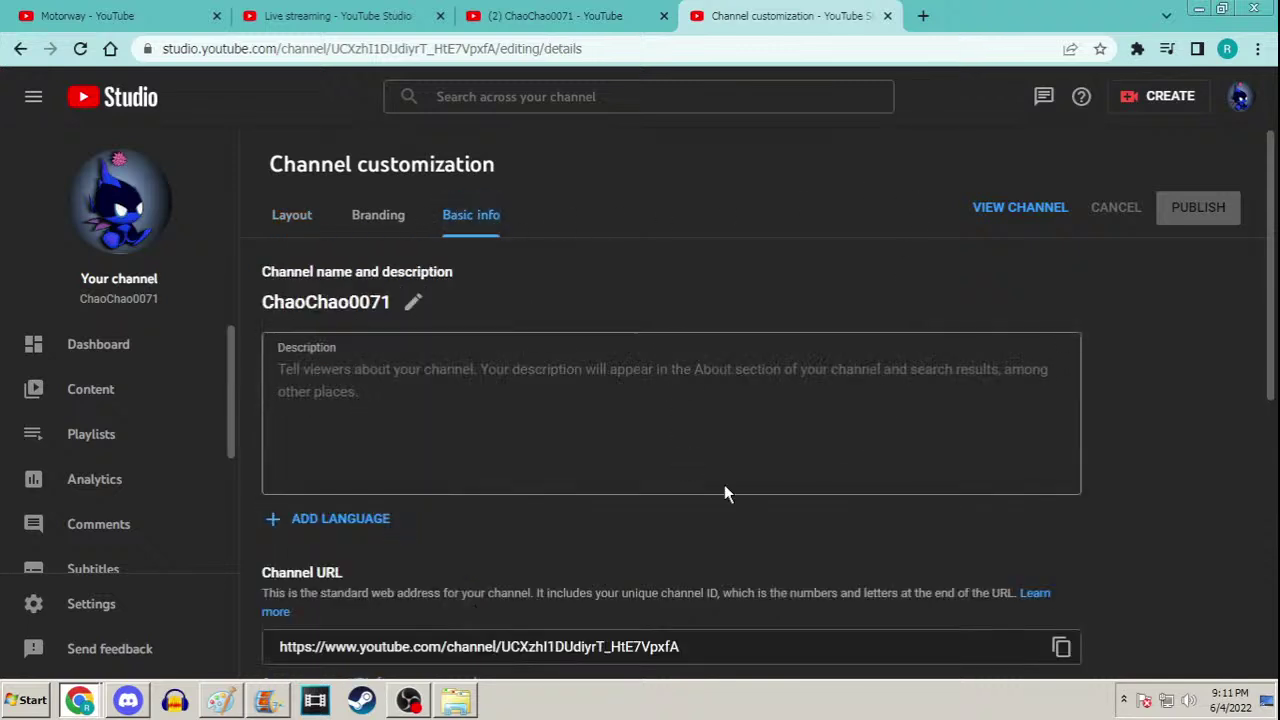
scroll(670, 400, down, 5)
click(783, 449)
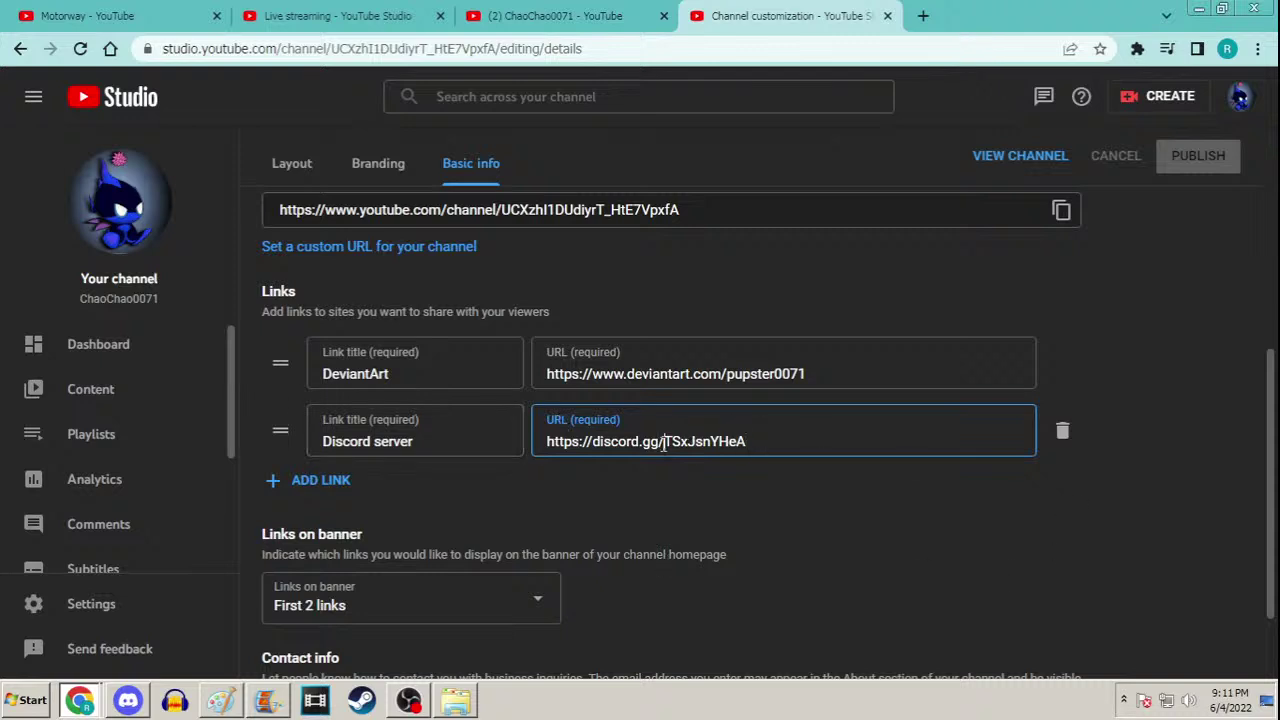
drag(748, 441, 663, 445)
key(ctrl+a)
key(ctrl+c)
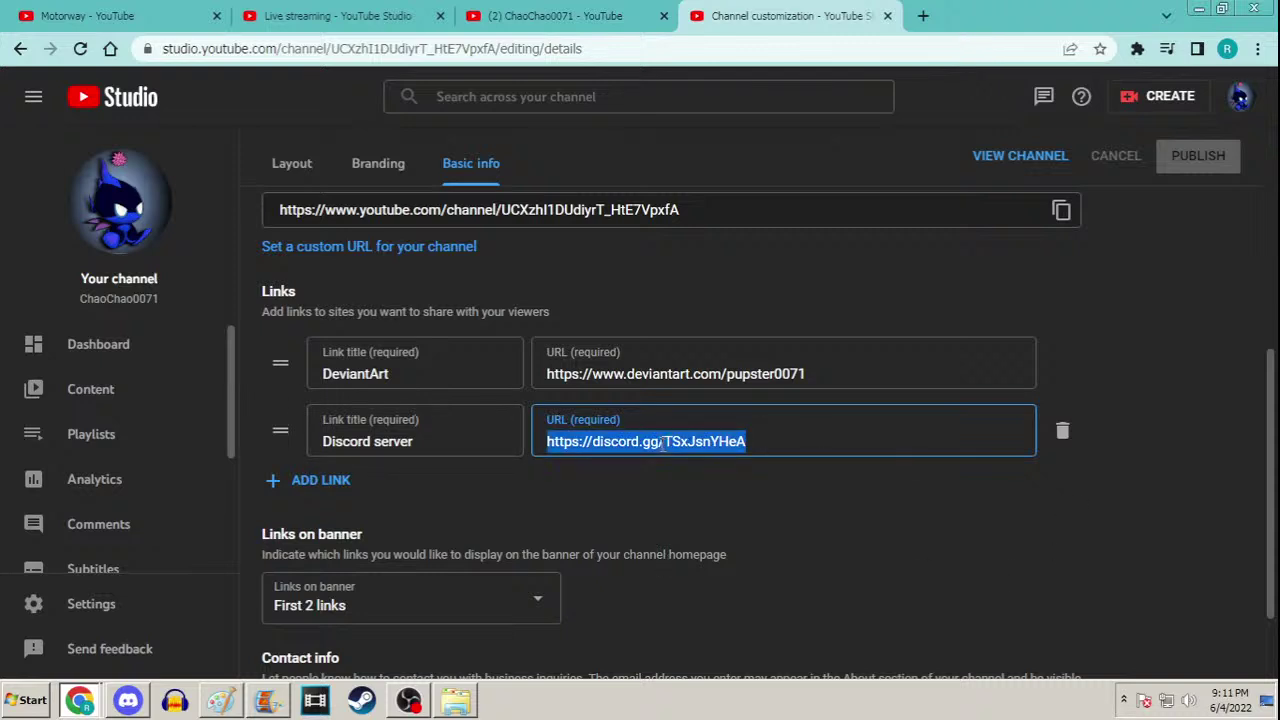
Close the channel customization tab and post the copied Discord server link in the popped-out stream chat
click(887, 15)
click(128, 700)
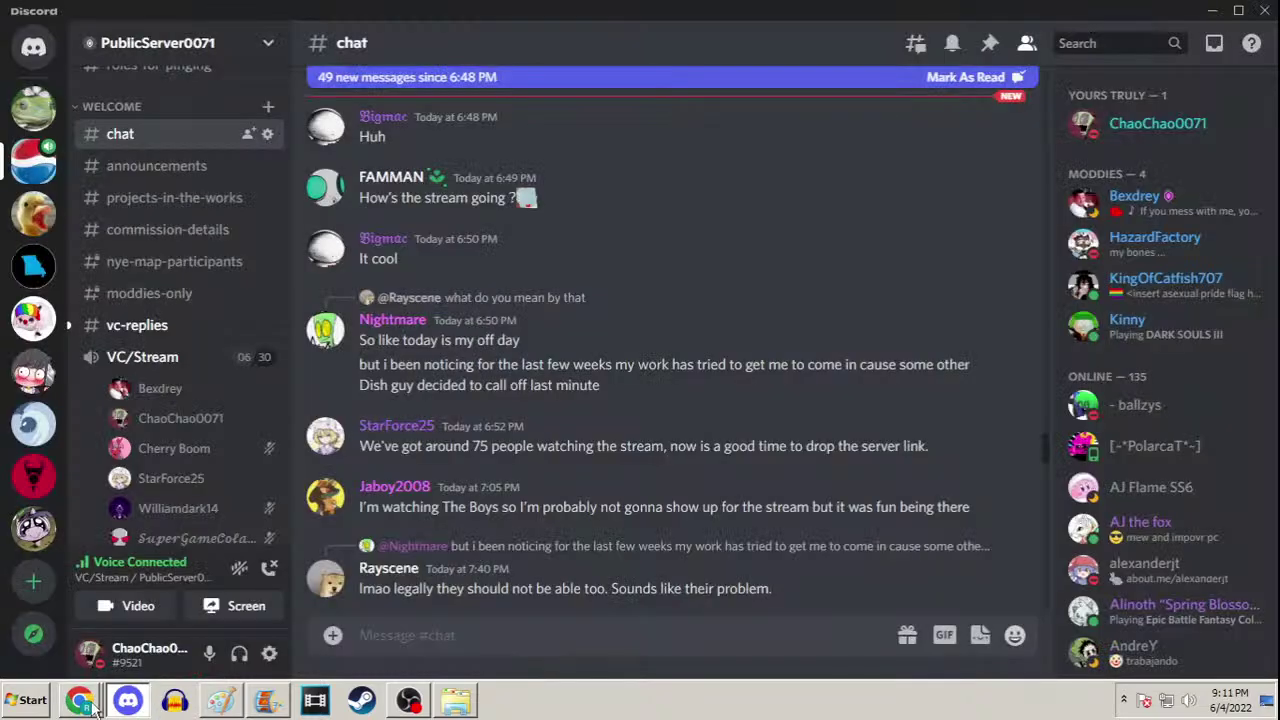
key(alt+Tab)
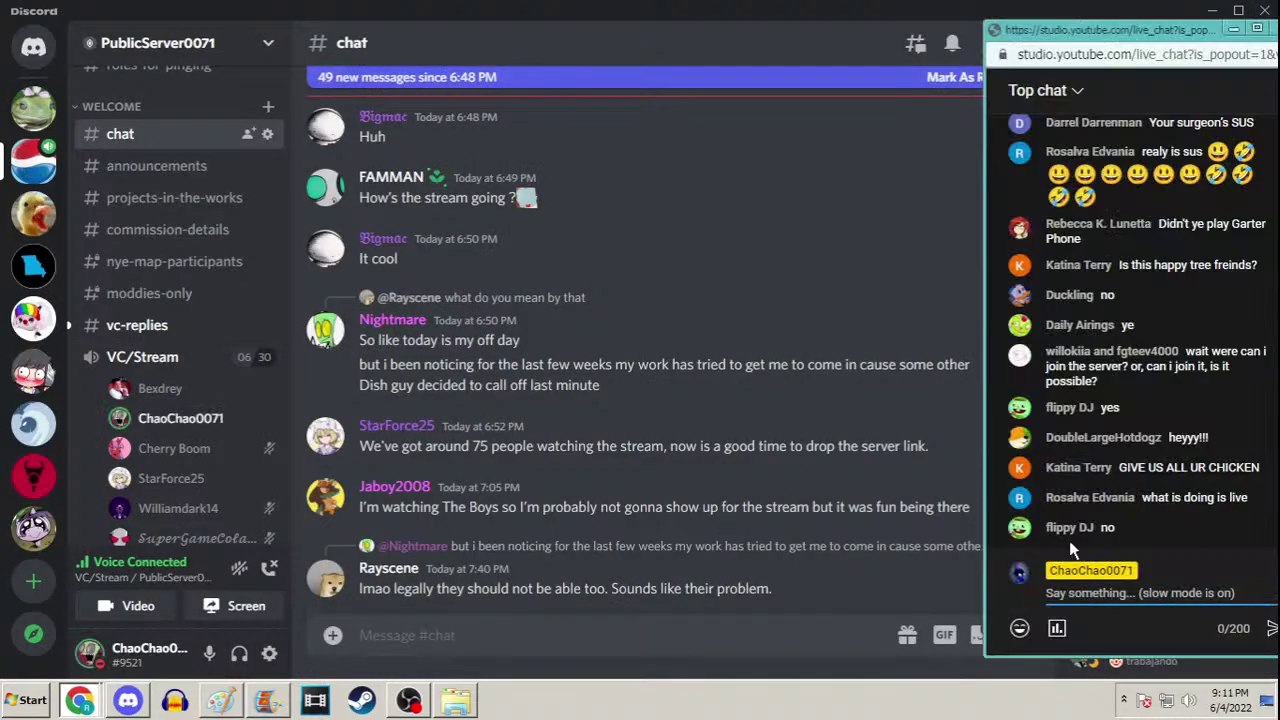
key(ctrl+v)
key(Return)
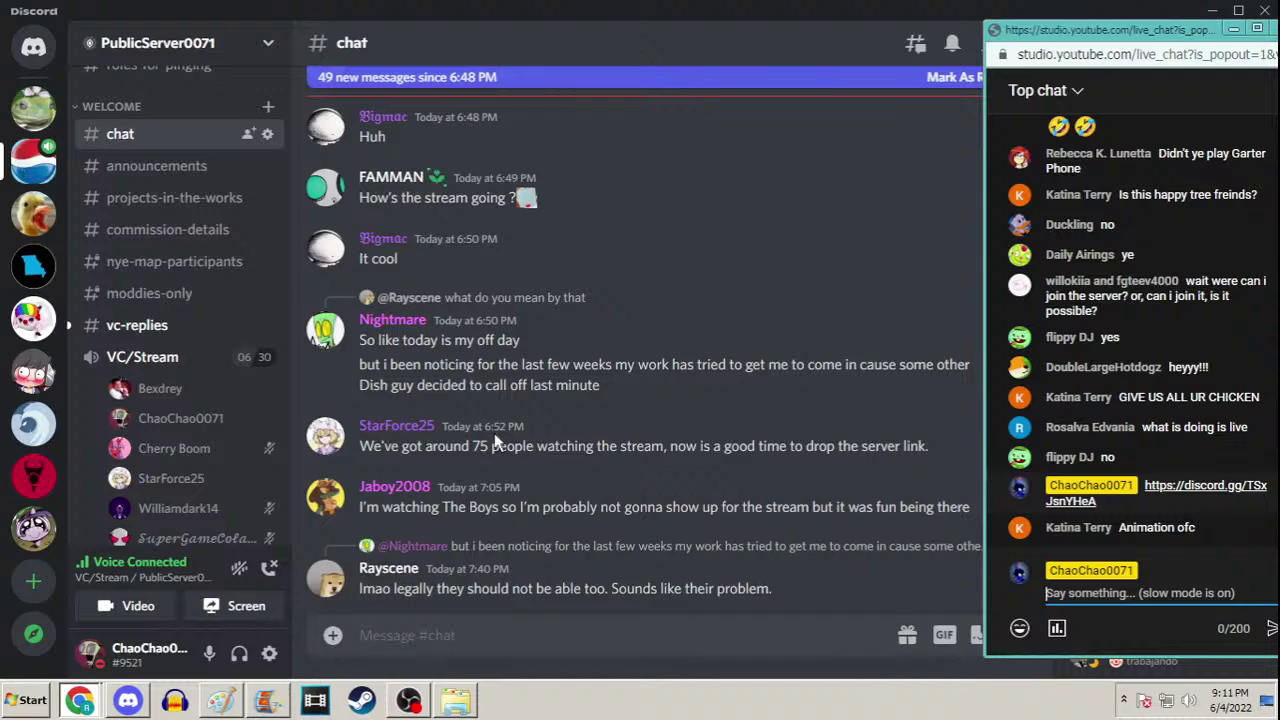
Put away the stream chat and Discord, close the channel page tab in Chrome, and return to the 1629b drawing in Paint
click(1234, 29)
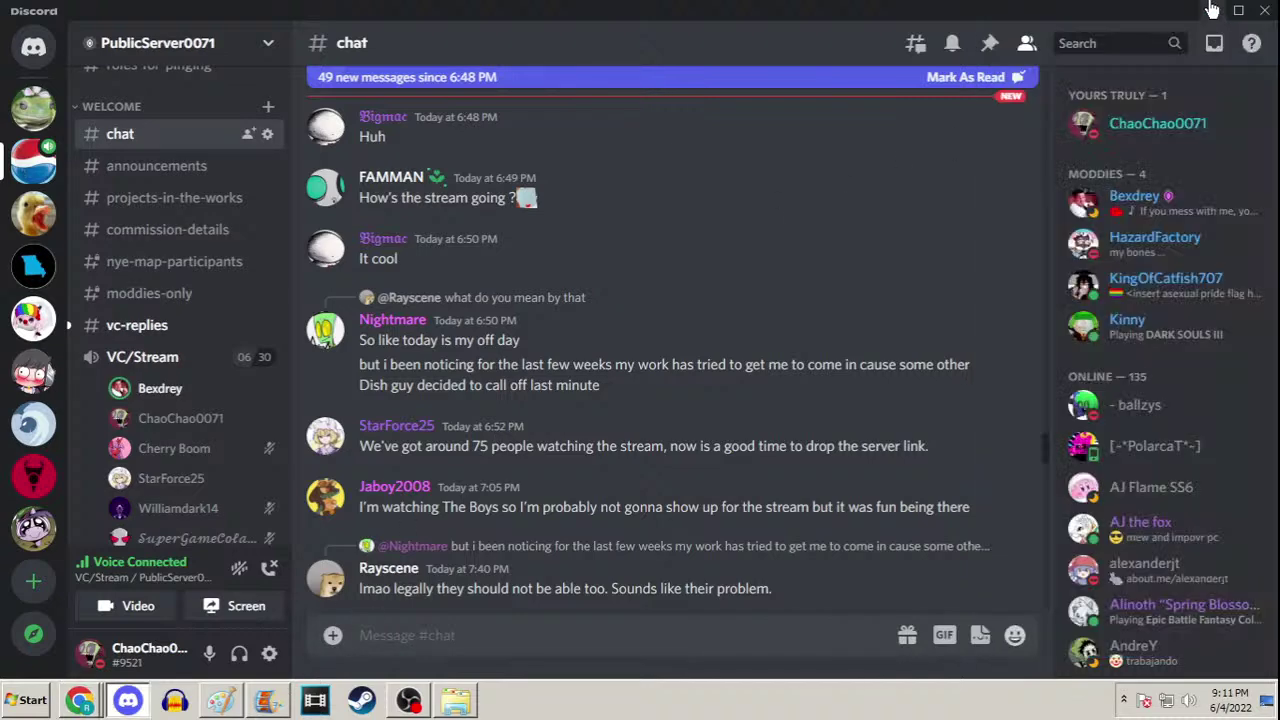
click(1213, 10)
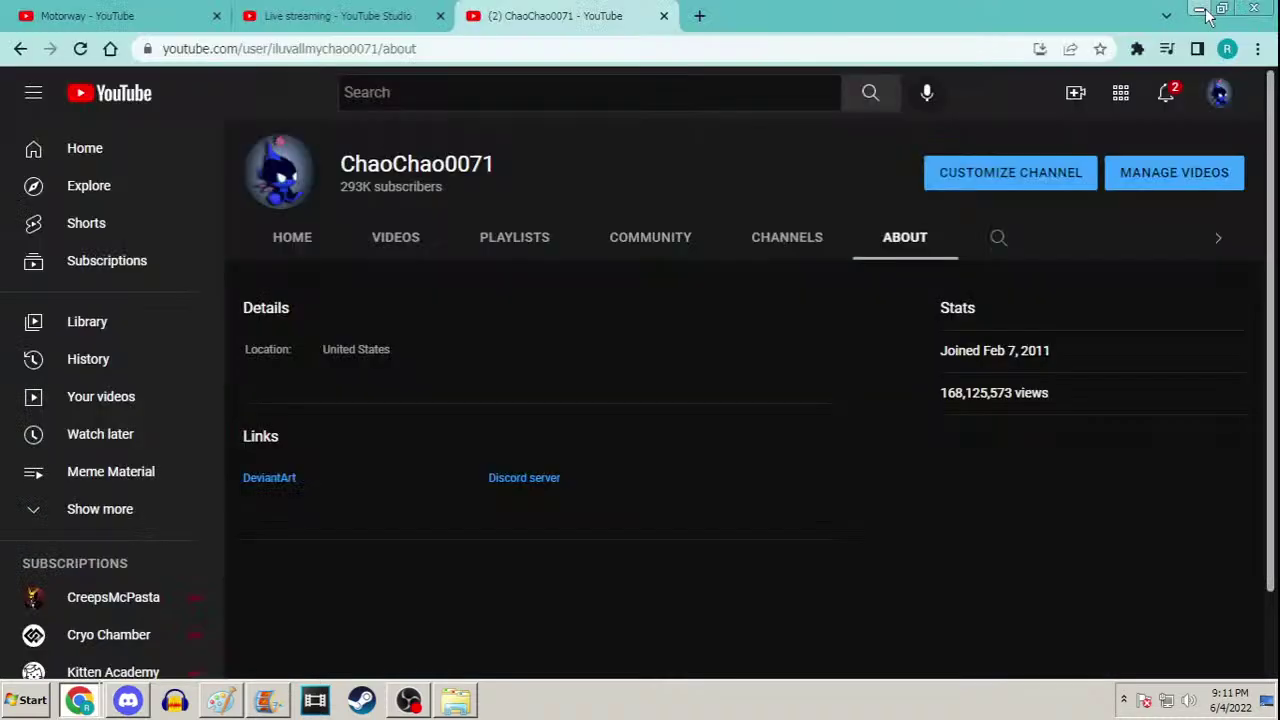
click(663, 15)
click(221, 700)
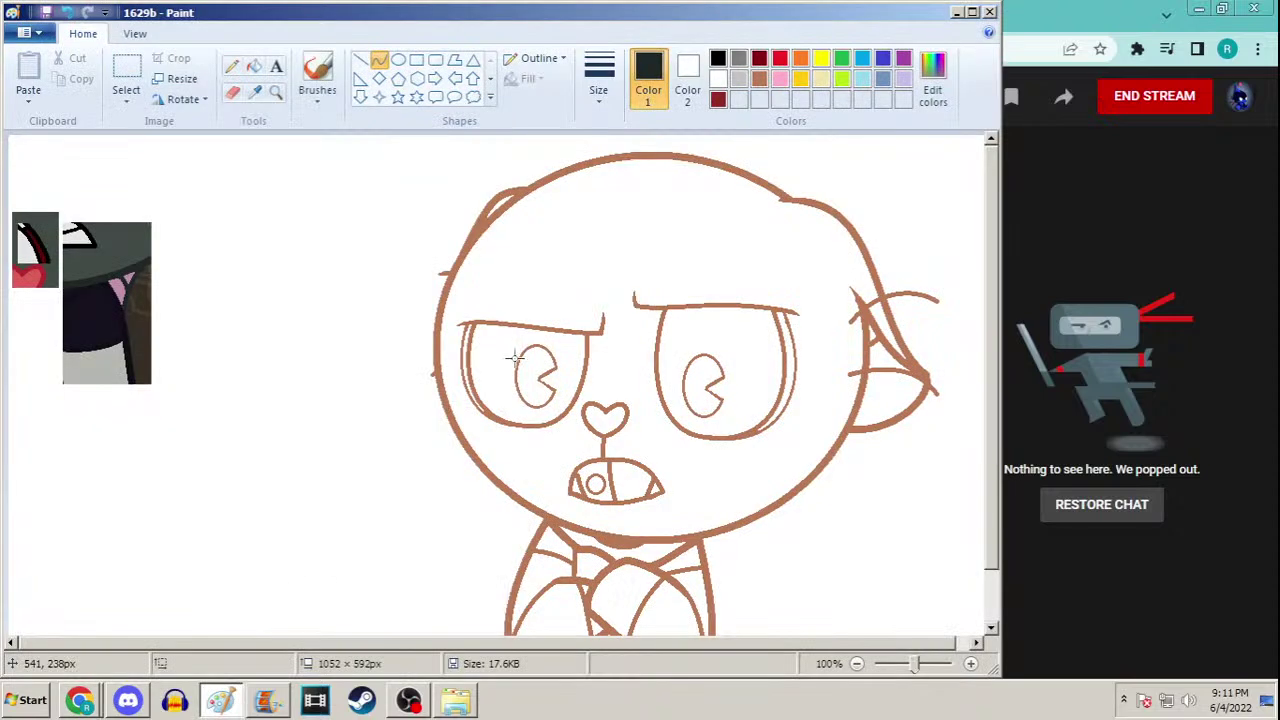
click(1203, 9)
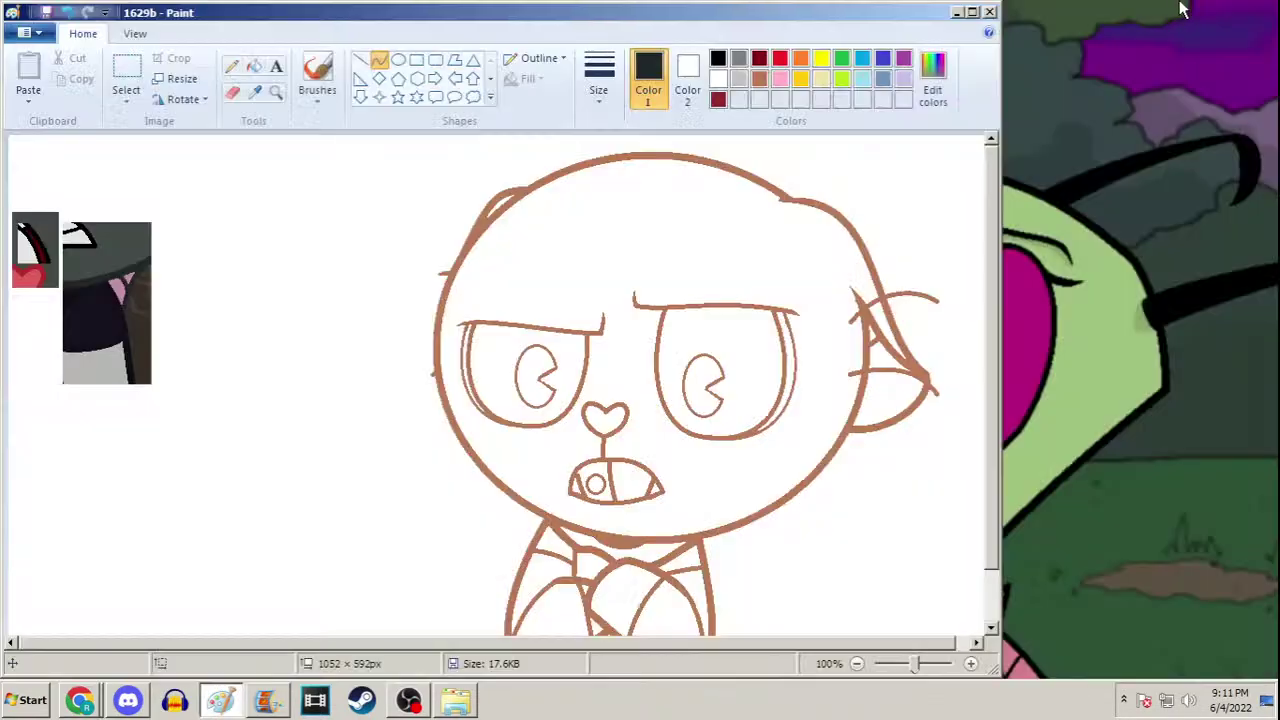
Switch to Chrome, resume the paused Motorway video, and return to the Paint drawing
click(79, 700)
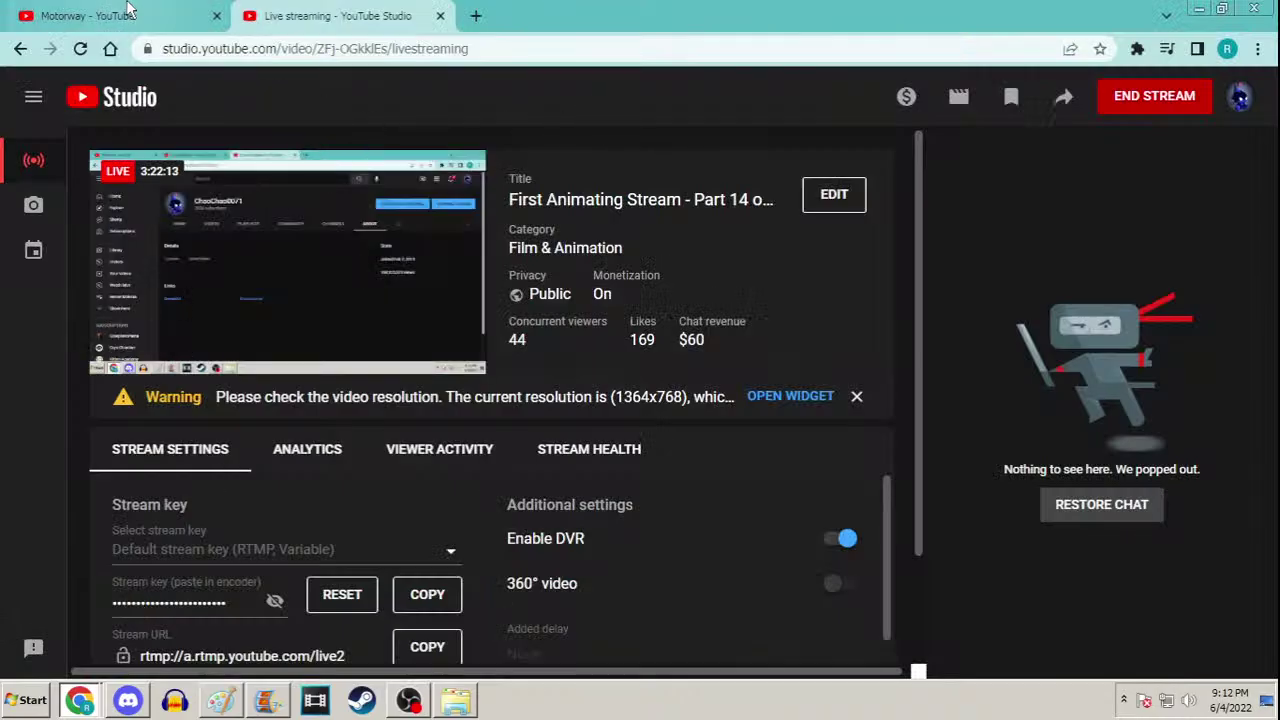
click(160, 12)
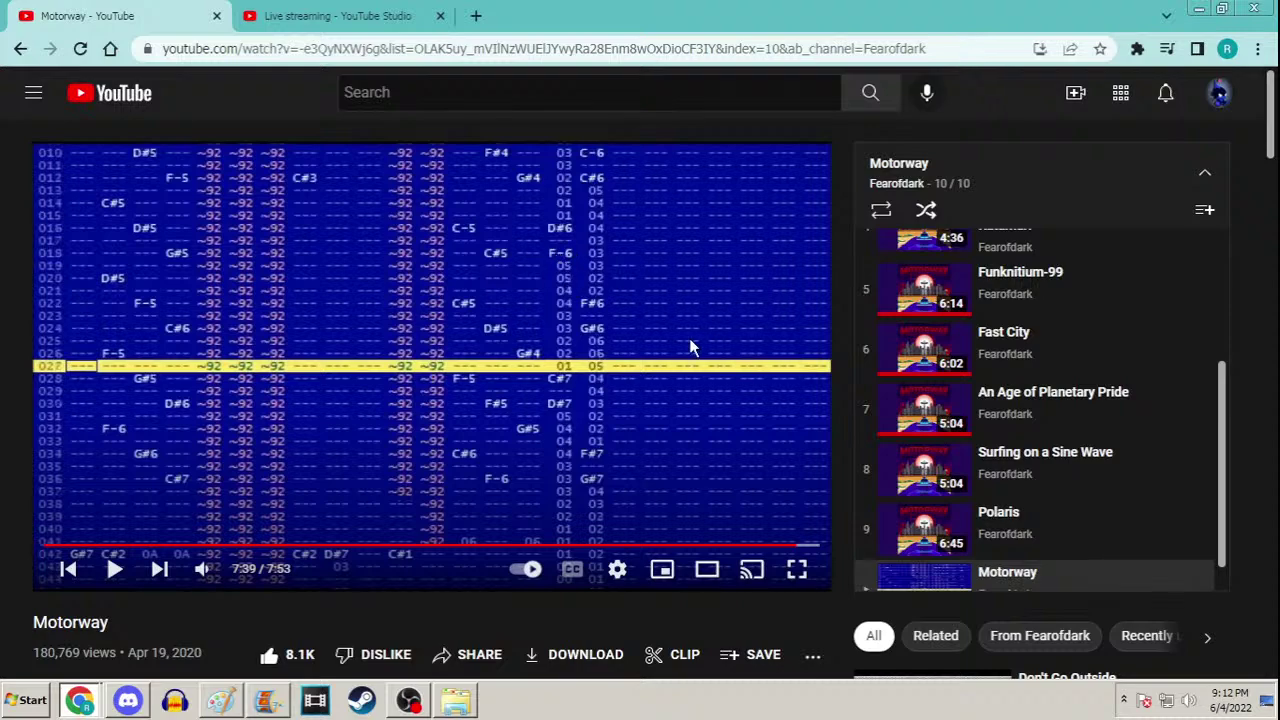
click(658, 208)
click(1199, 8)
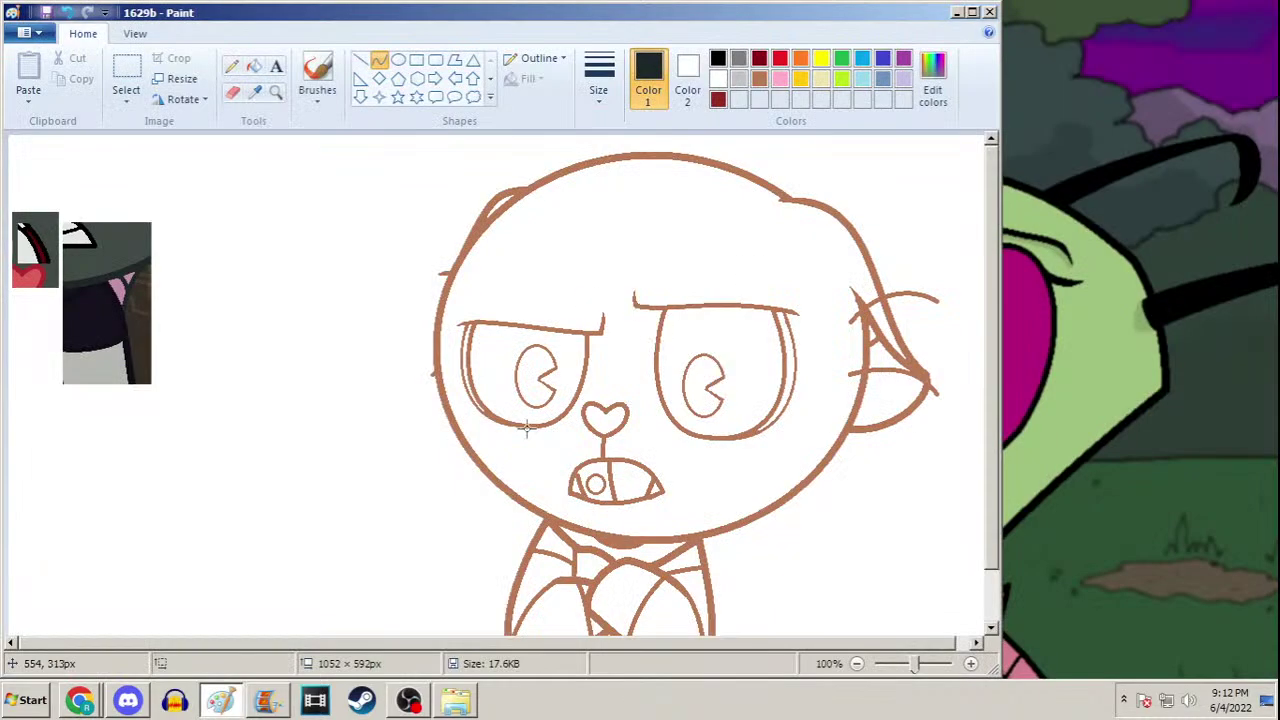
Switch to OBS, make the "Please stand by!" text source visible on the stream, and minimise OBS
click(410, 700)
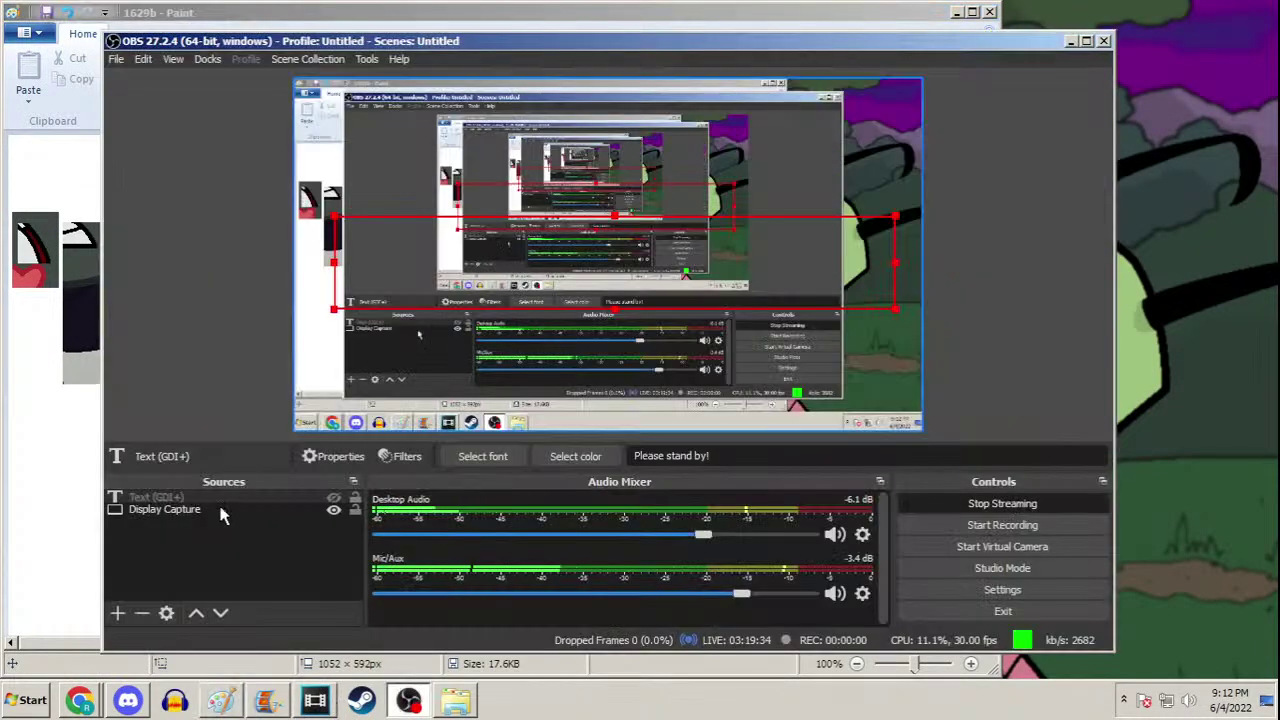
click(330, 499)
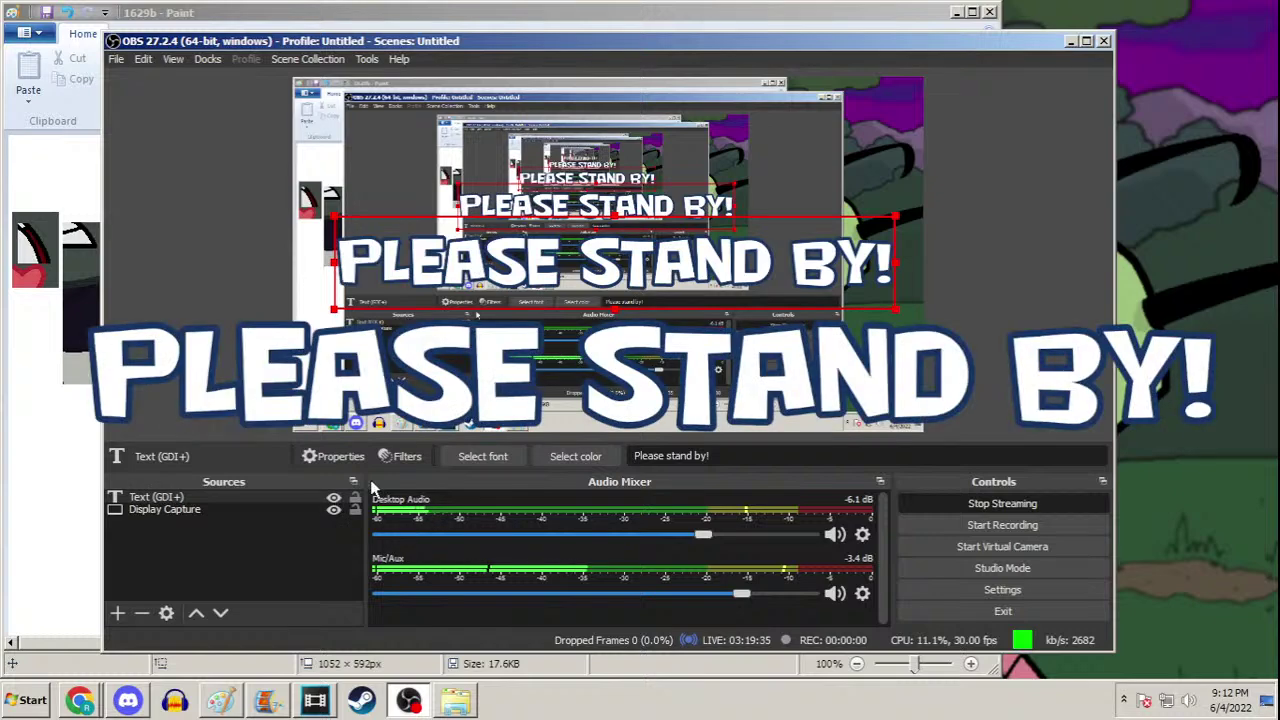
click(1069, 42)
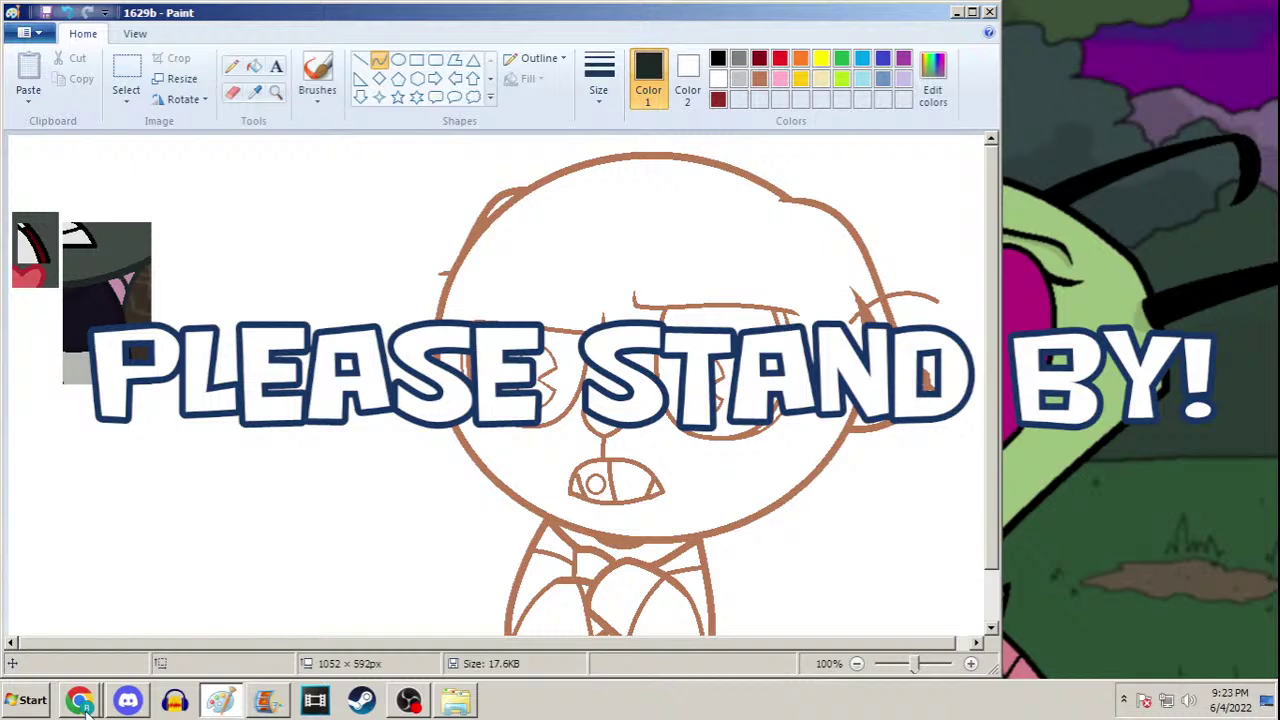
Look at the Exit Plan album page in Chrome, put it away, and show the popped-out stream chat beside the Paint drawing
click(84, 700)
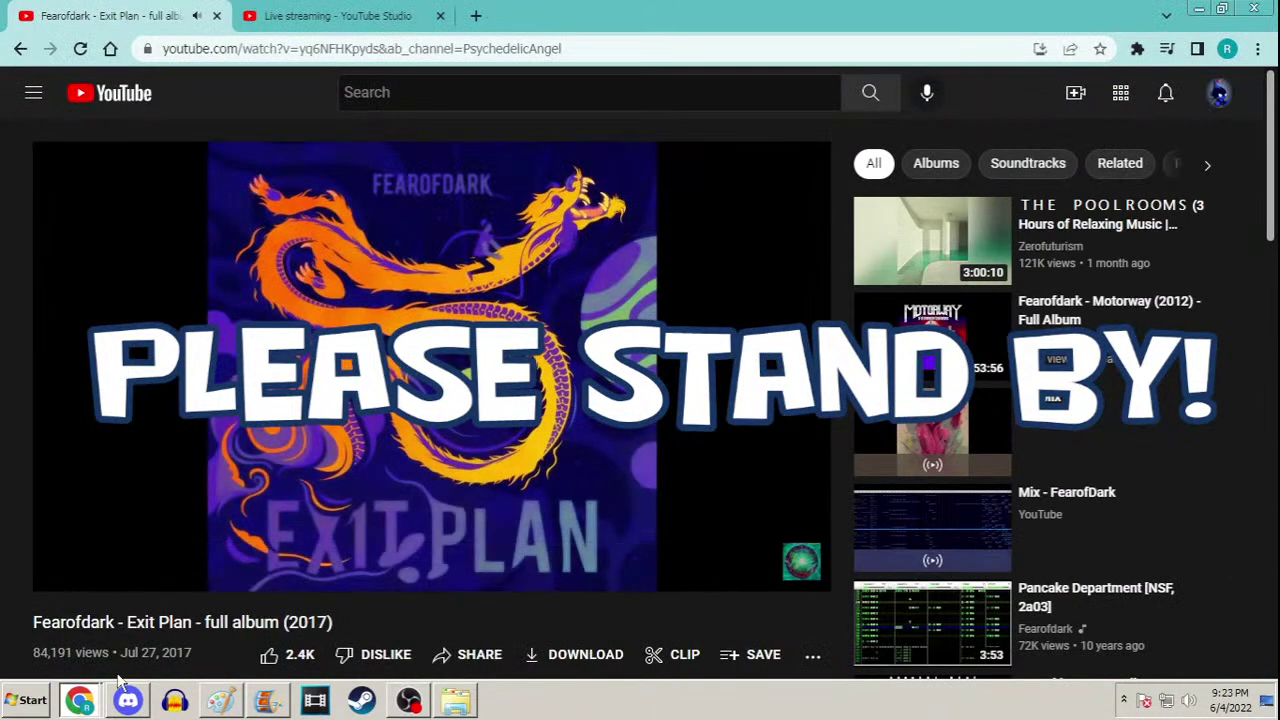
click(1199, 8)
click(80, 700)
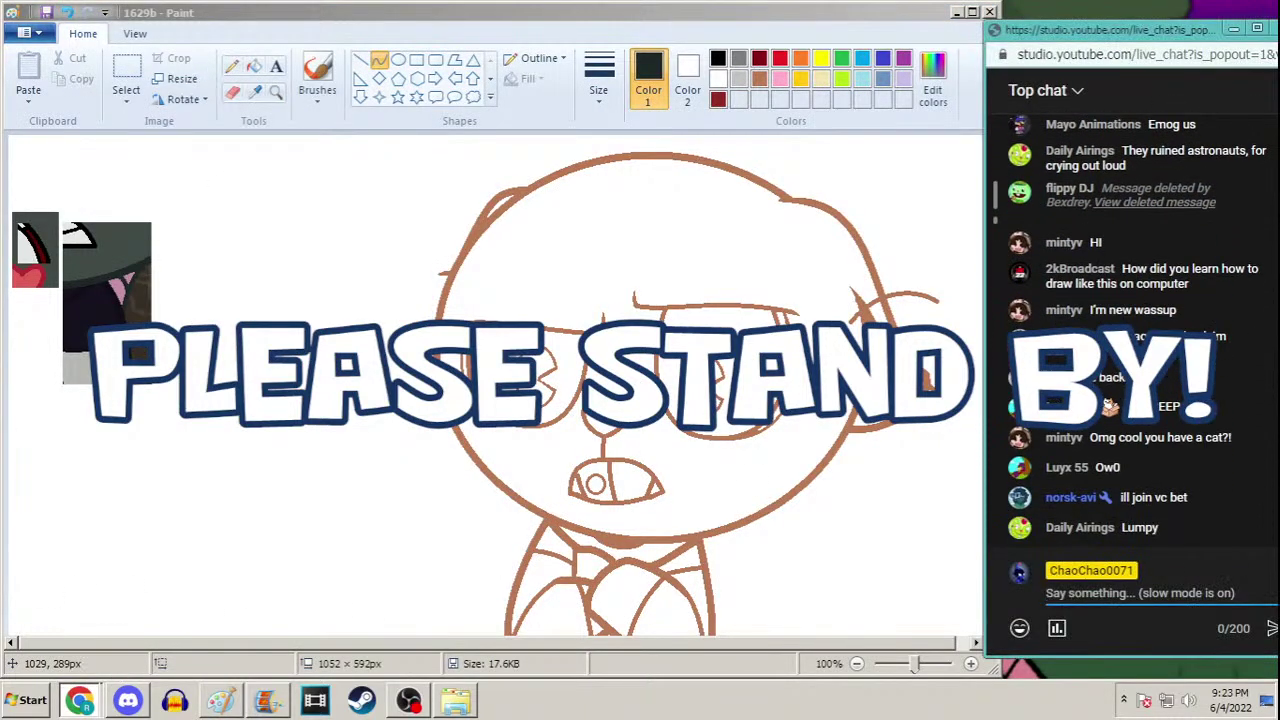
Read back through the earlier live chat messages and return to the newest ones
click(1186, 251)
scroll(1188, 258, up, 5)
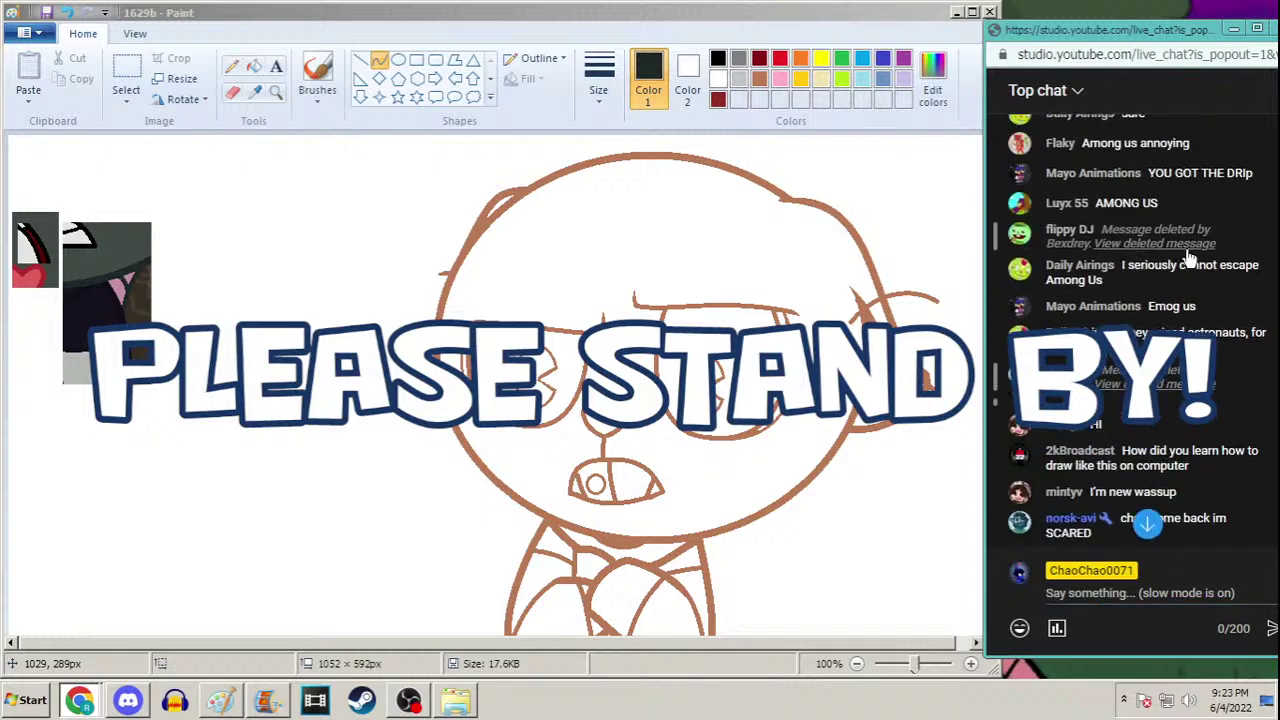
scroll(1212, 330, up, 2)
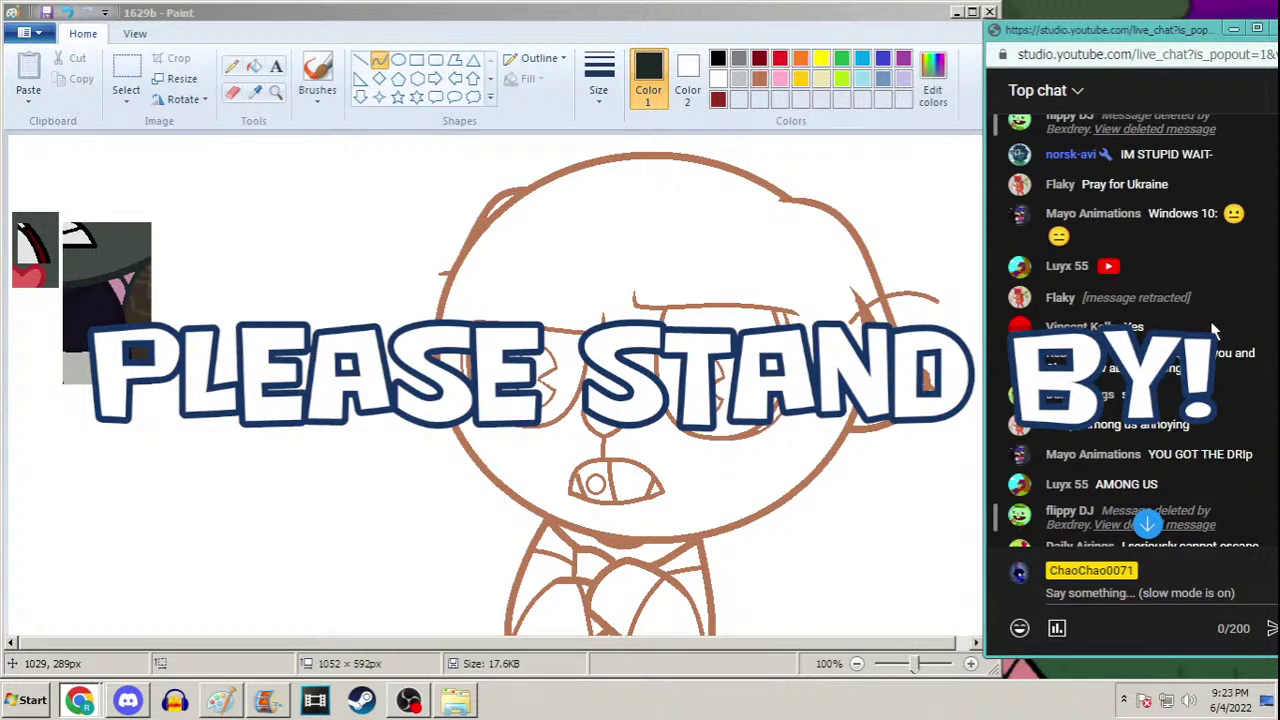
scroll(1212, 330, up, 4)
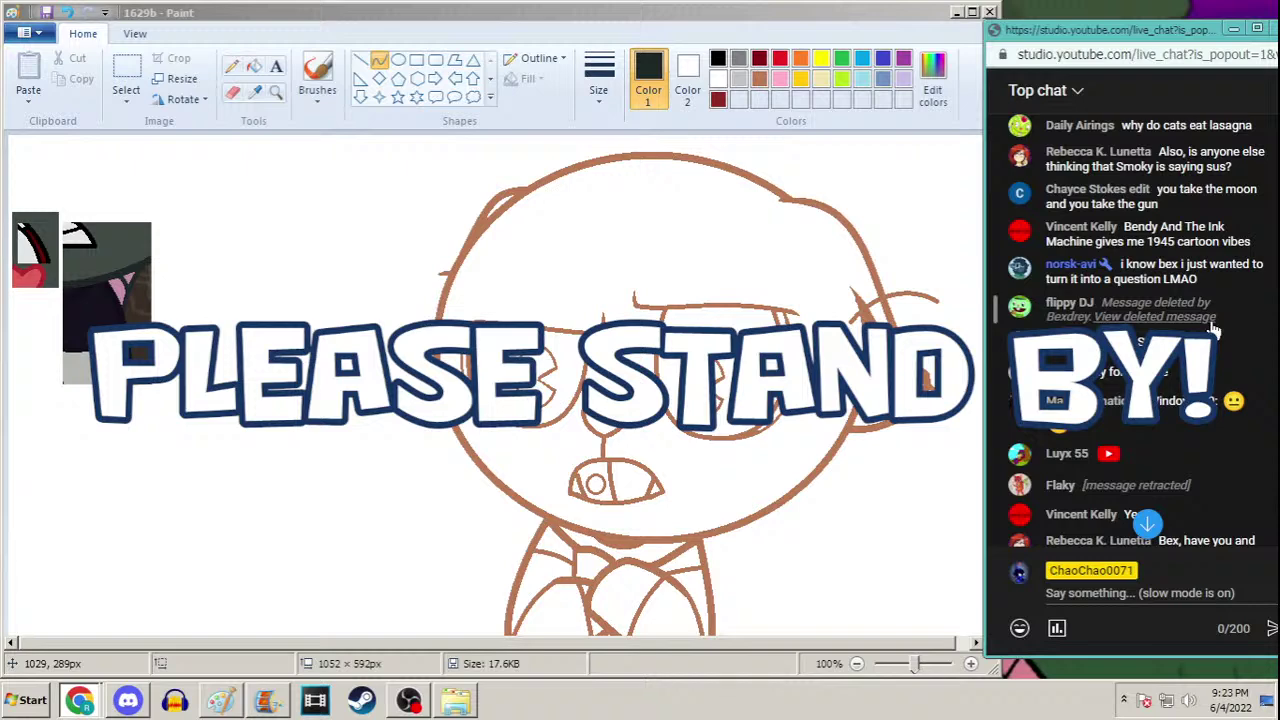
scroll(1212, 330, down, 5)
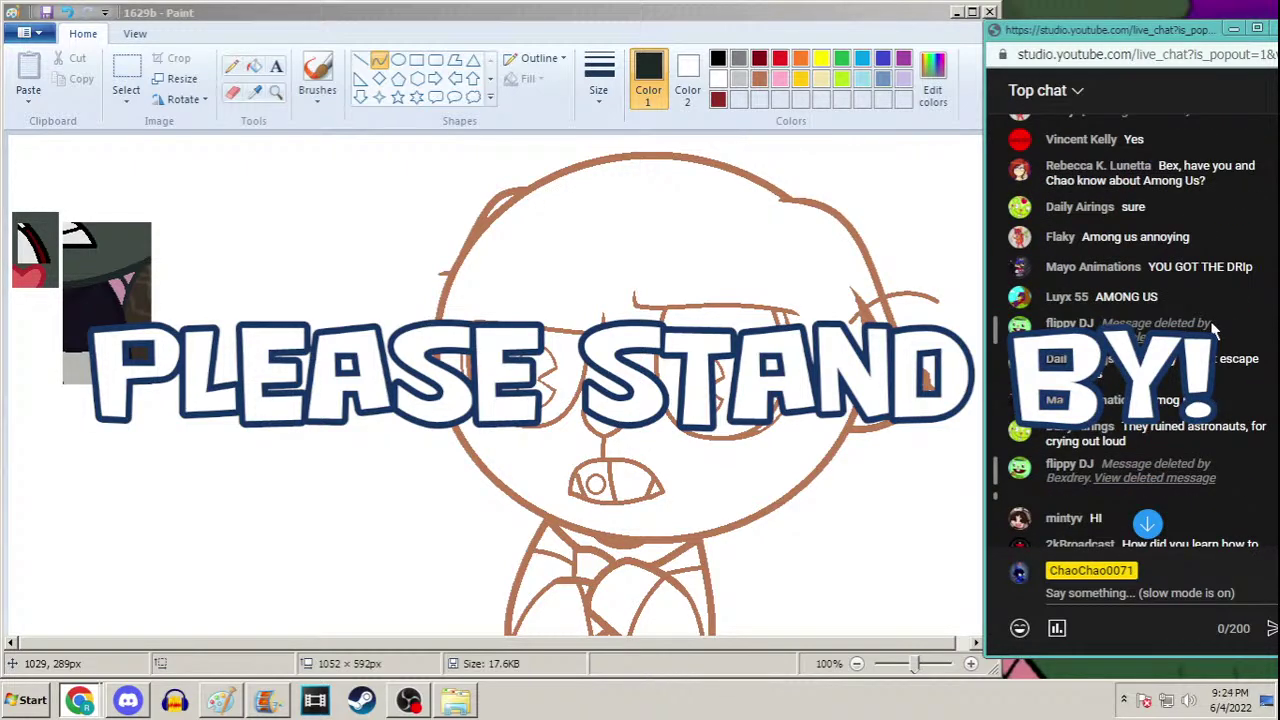
scroll(1212, 330, down, 2)
scroll(1212, 330, down, 4)
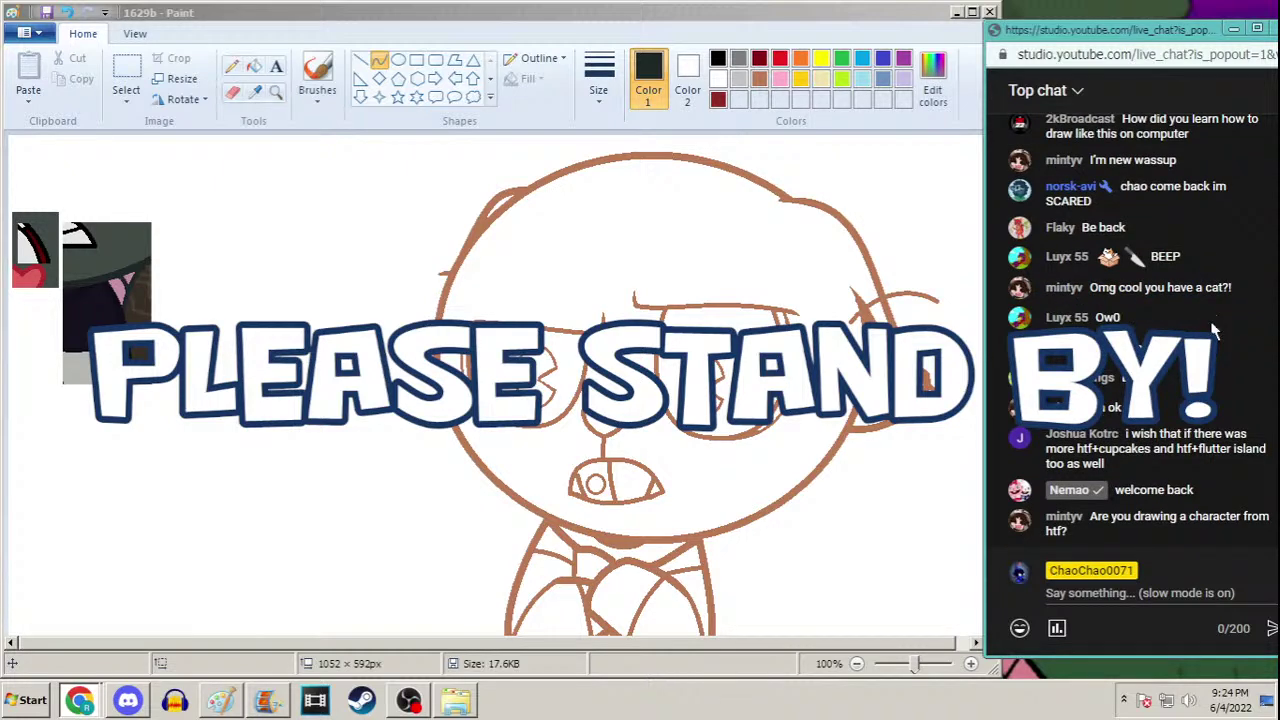
Switch to the 1629b drawing in Paint and activate the Color picker
click(768, 22)
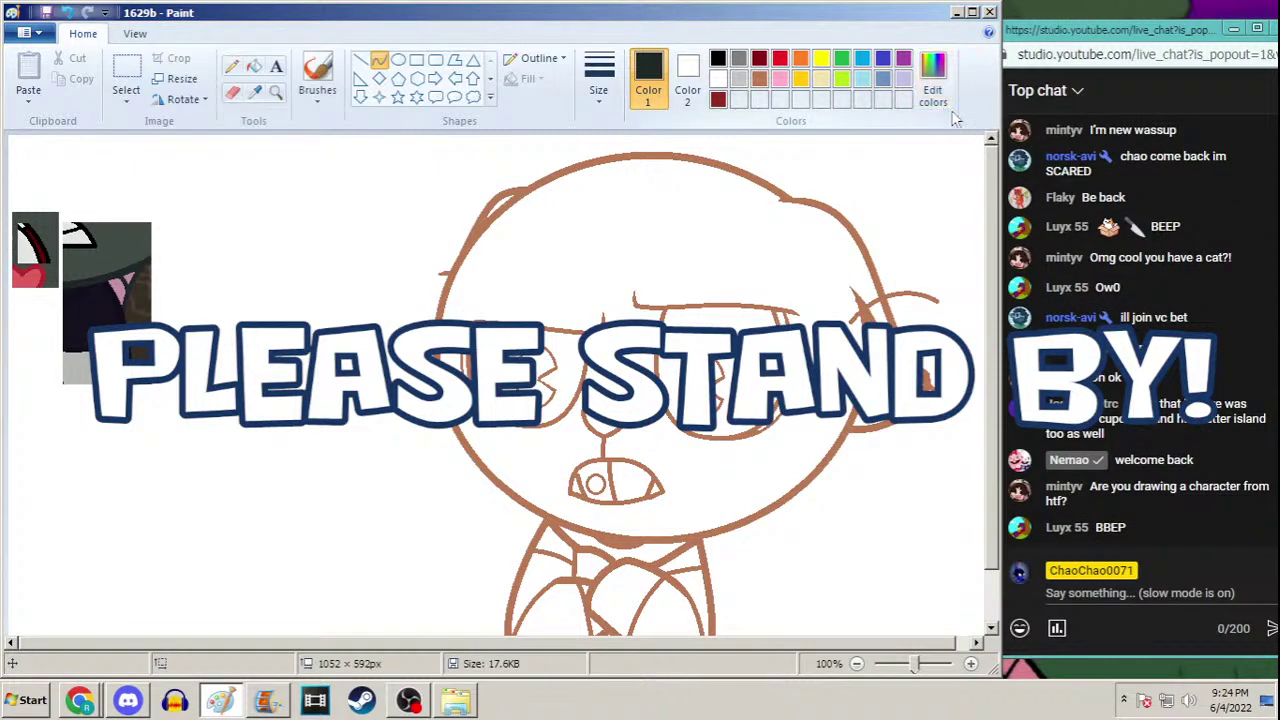
drag(1000, 132, 1003, 135)
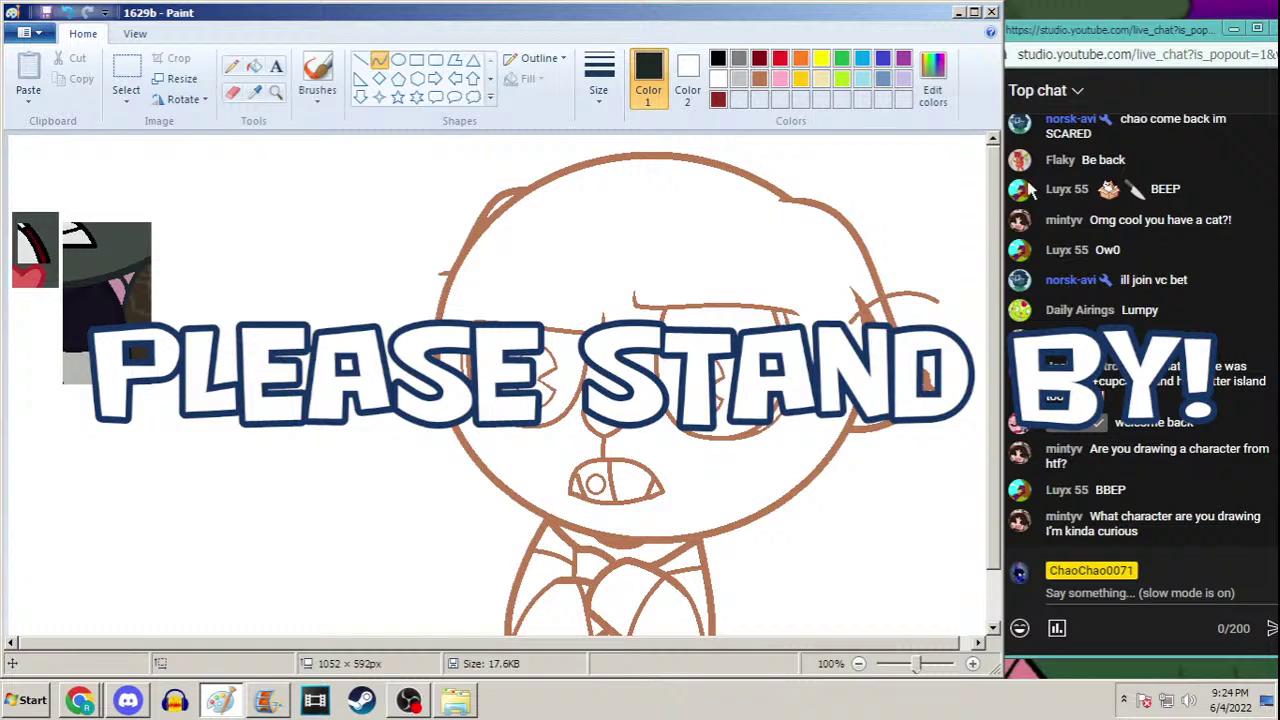
drag(995, 215, 990, 266)
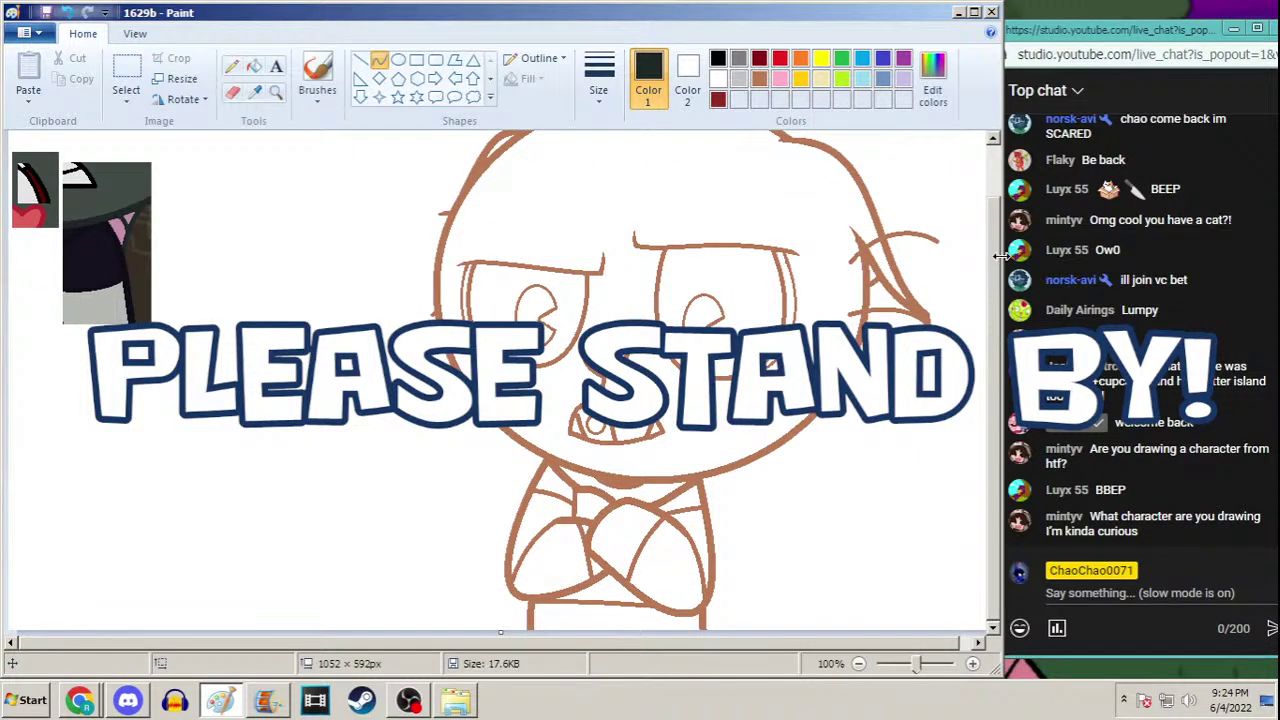
drag(995, 255, 1008, 212)
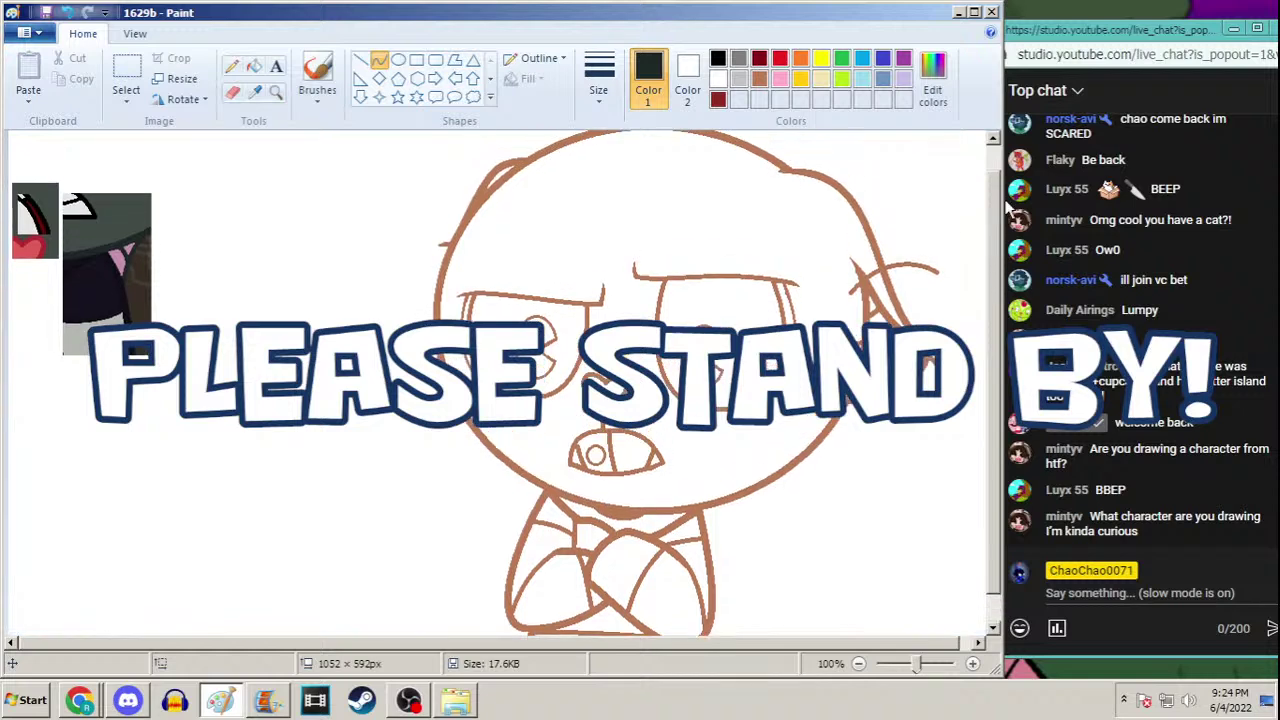
click(257, 92)
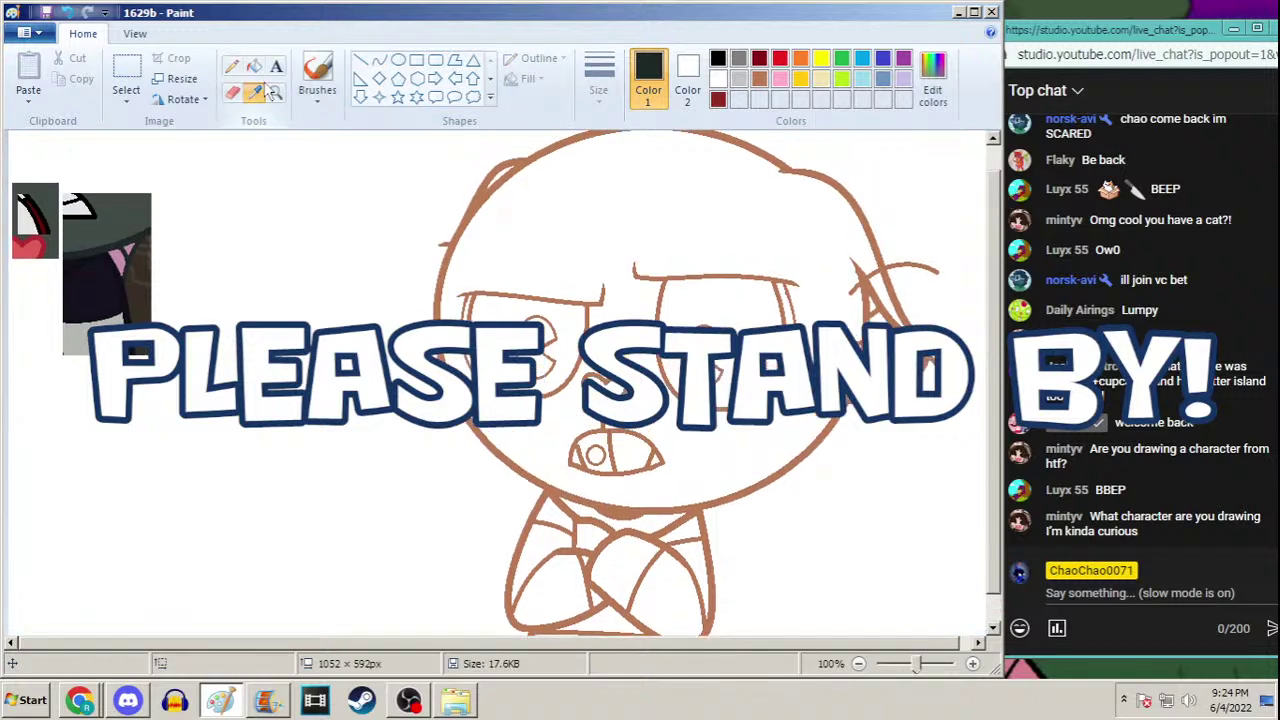
In Movie Maker, play back the dark character's frames and compare the two neighbouring frames in the middle of that shot
click(267, 701)
click(918, 505)
key(space)
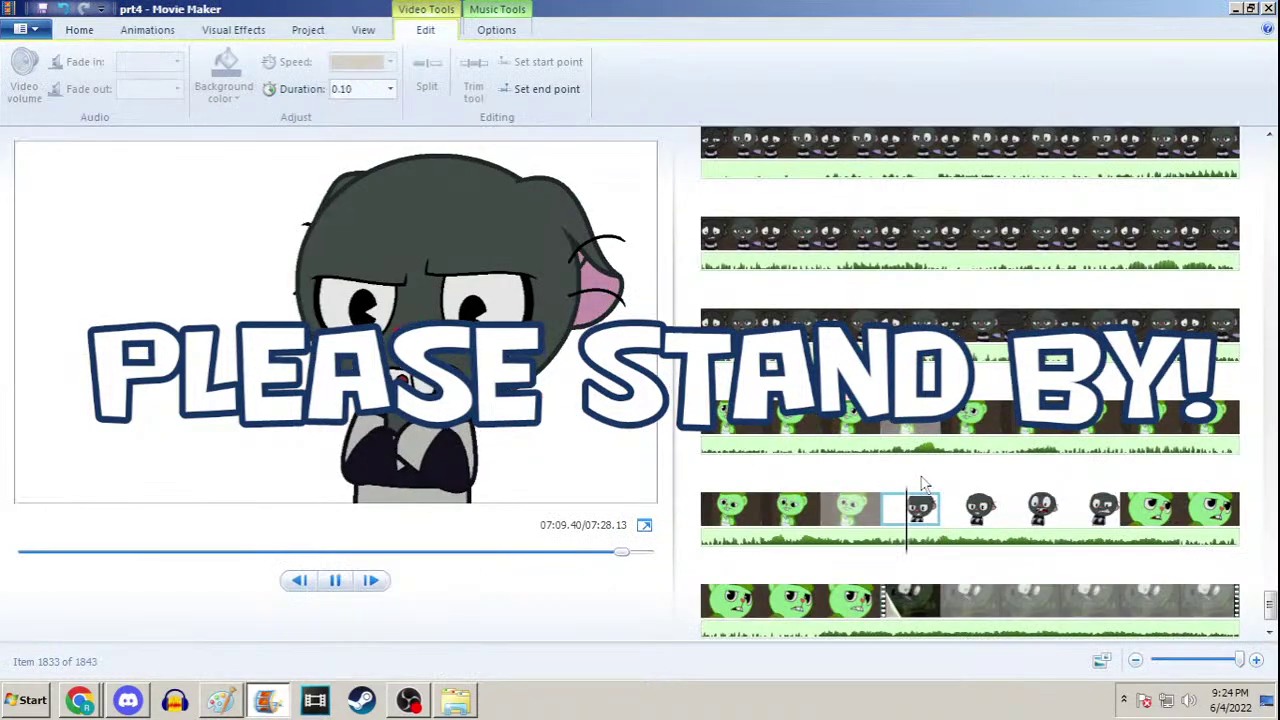
key(space)
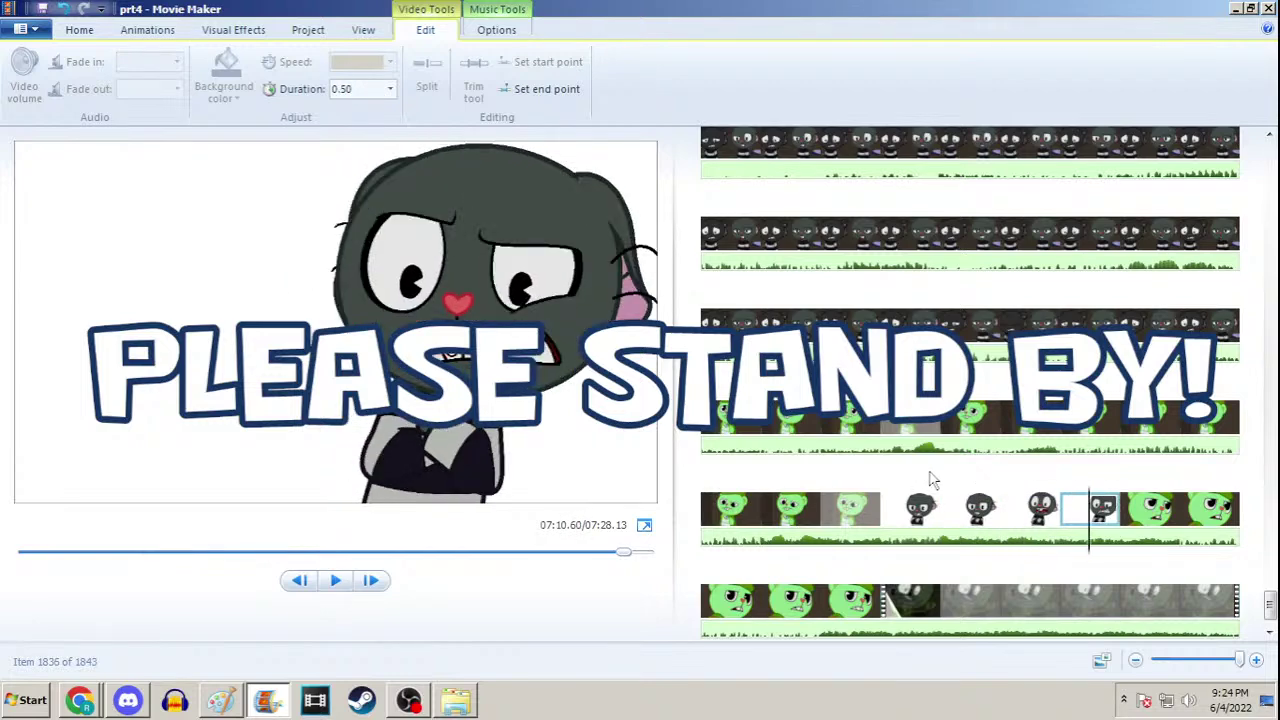
click(990, 510)
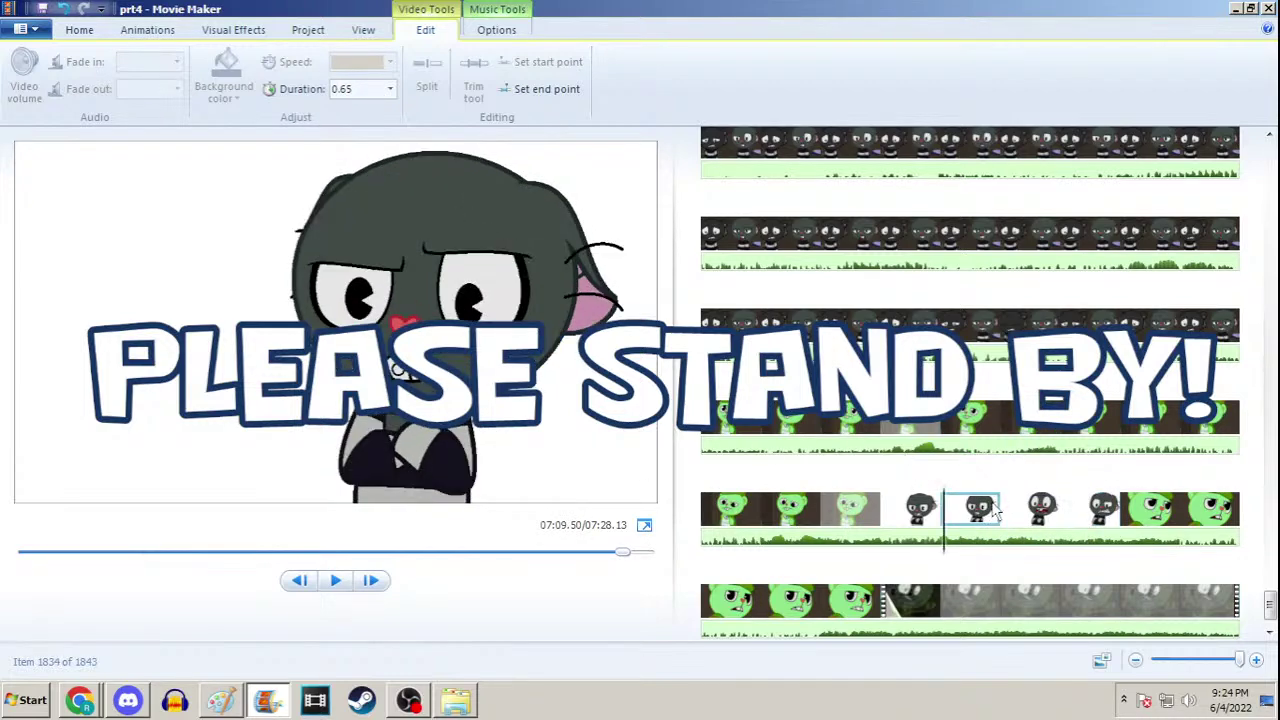
click(1015, 510)
click(985, 512)
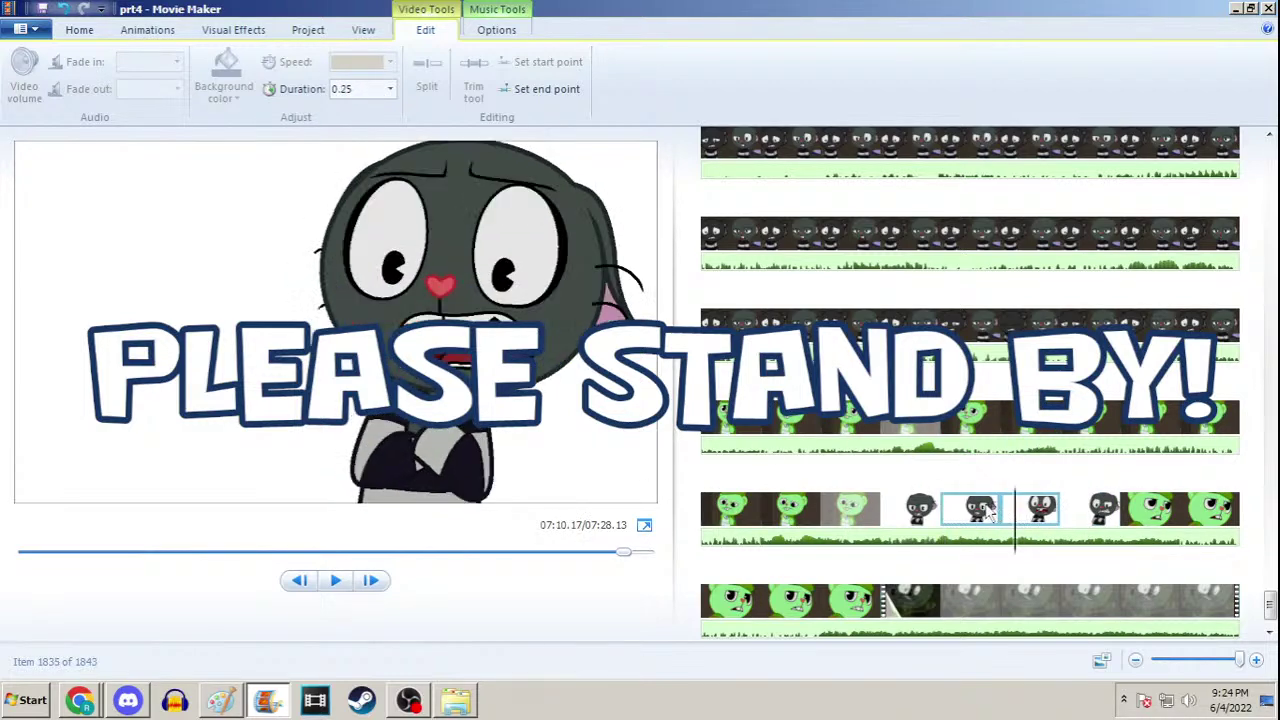
click(1015, 510)
click(983, 515)
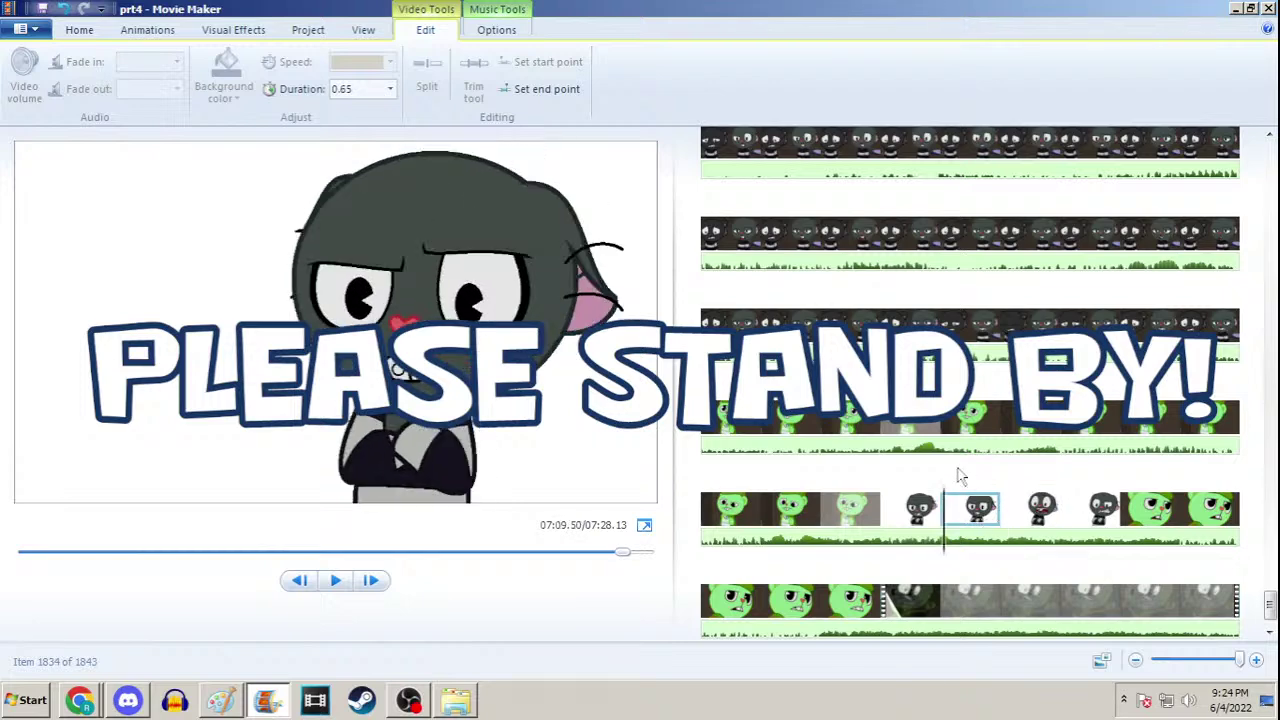
Return to Paint with Movie Maker minimized and sample the dark colour from the reference picture beside the sketch
click(221, 700)
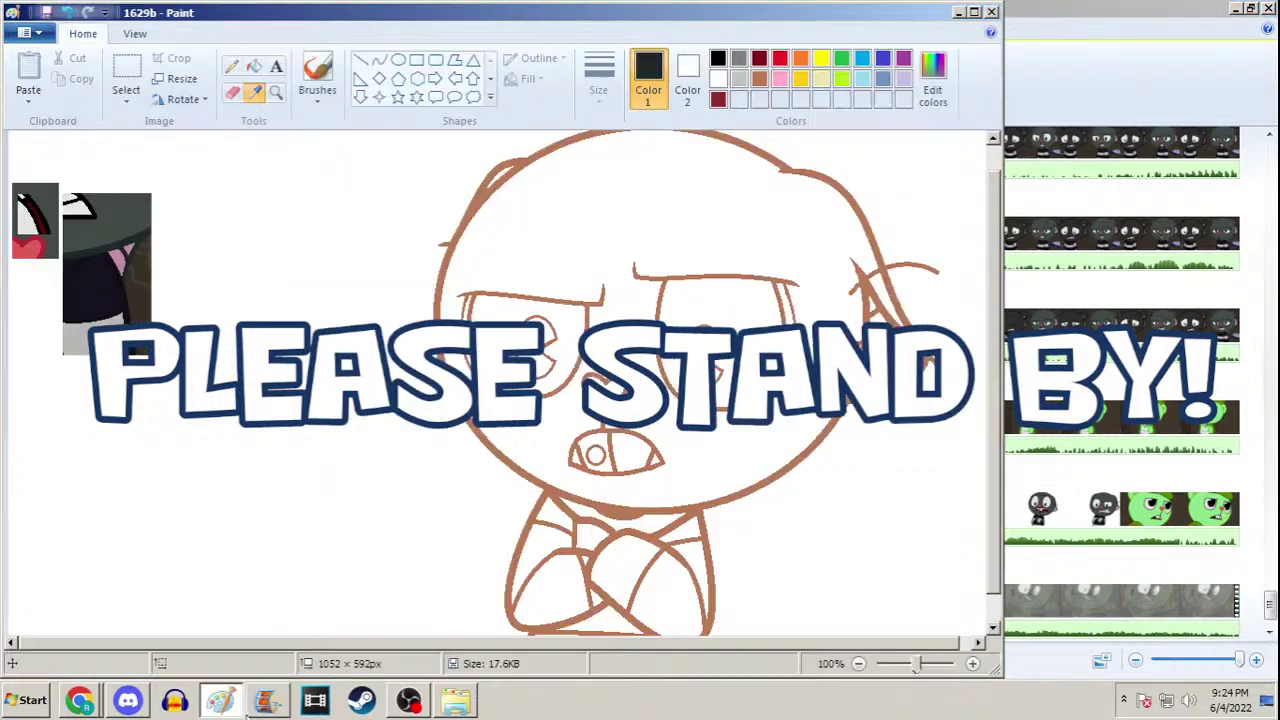
click(1222, 9)
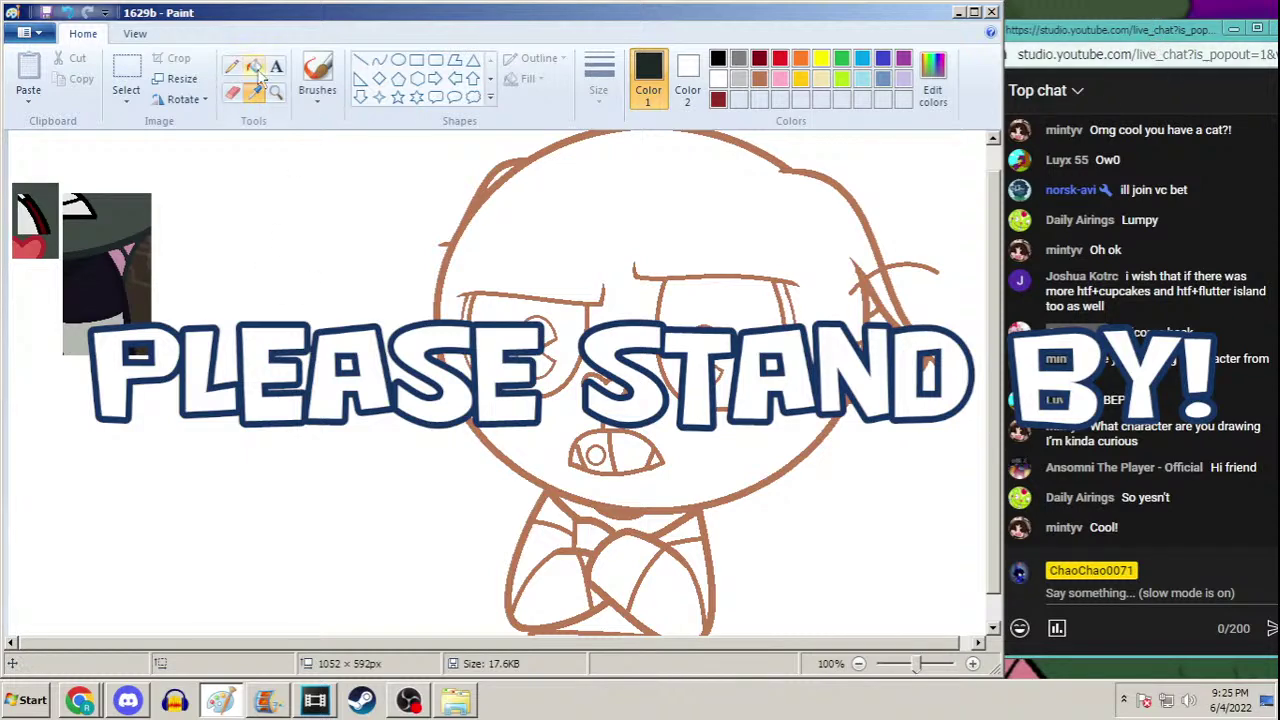
click(120, 238)
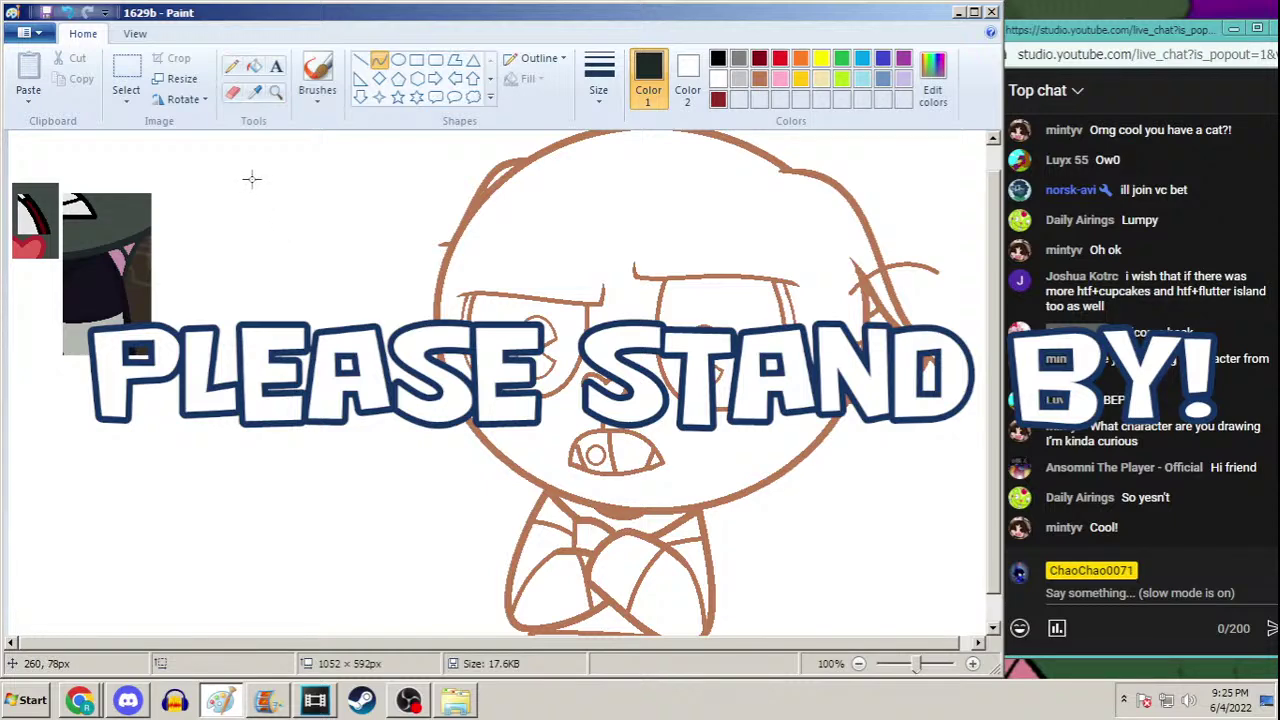
scroll(1000, 250, down, 1)
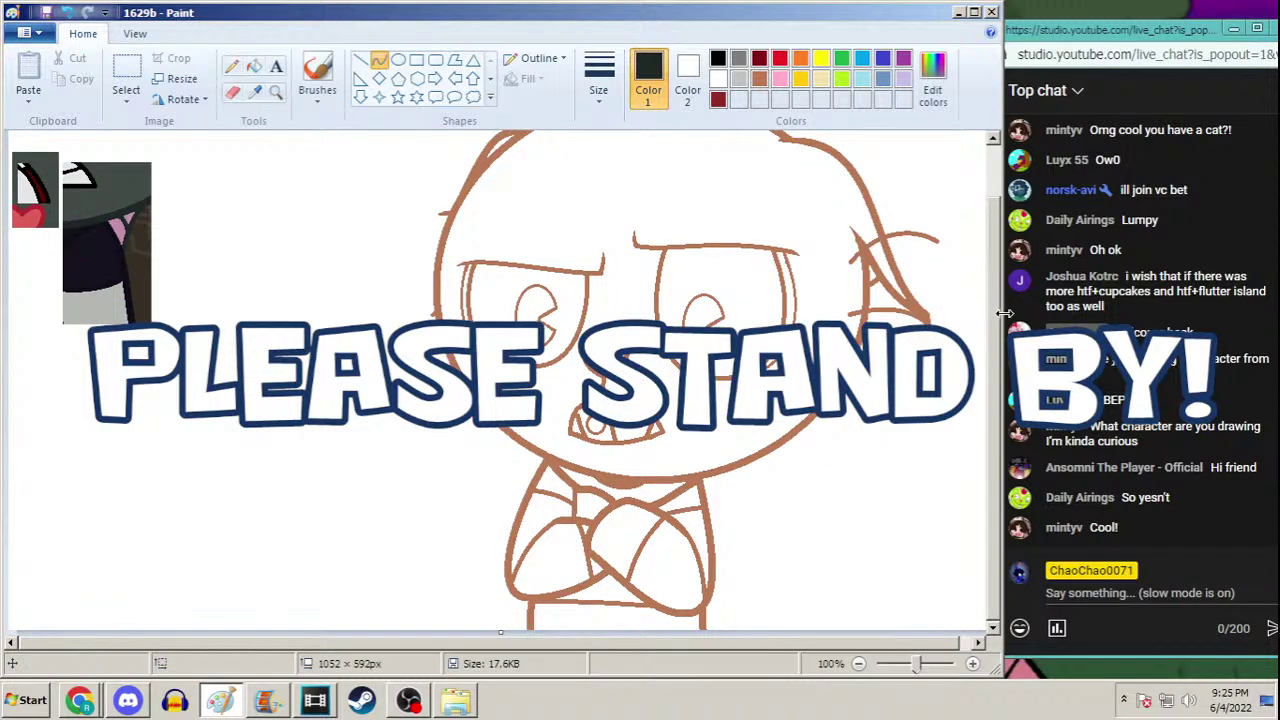
scroll(995, 312, up, 1)
scroll(995, 312, up, 1)
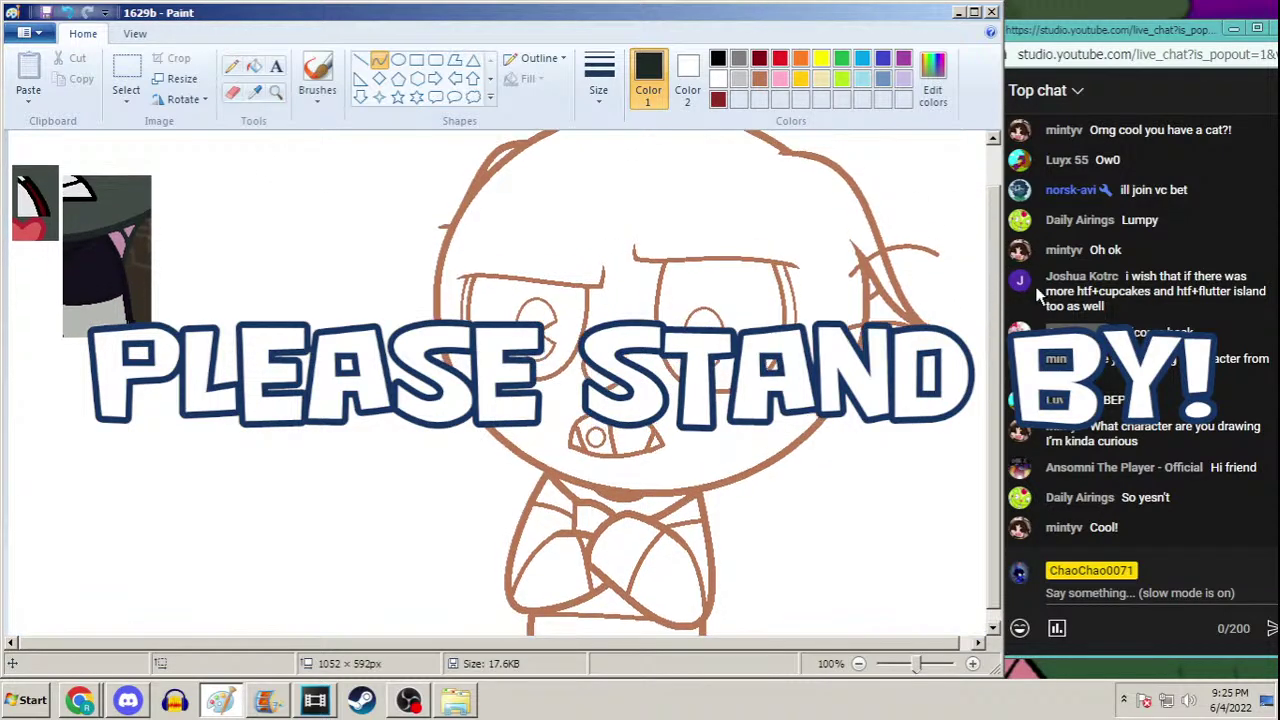
Hide the "Please stand by!" text source in OBS and minimize OBS
click(408, 700)
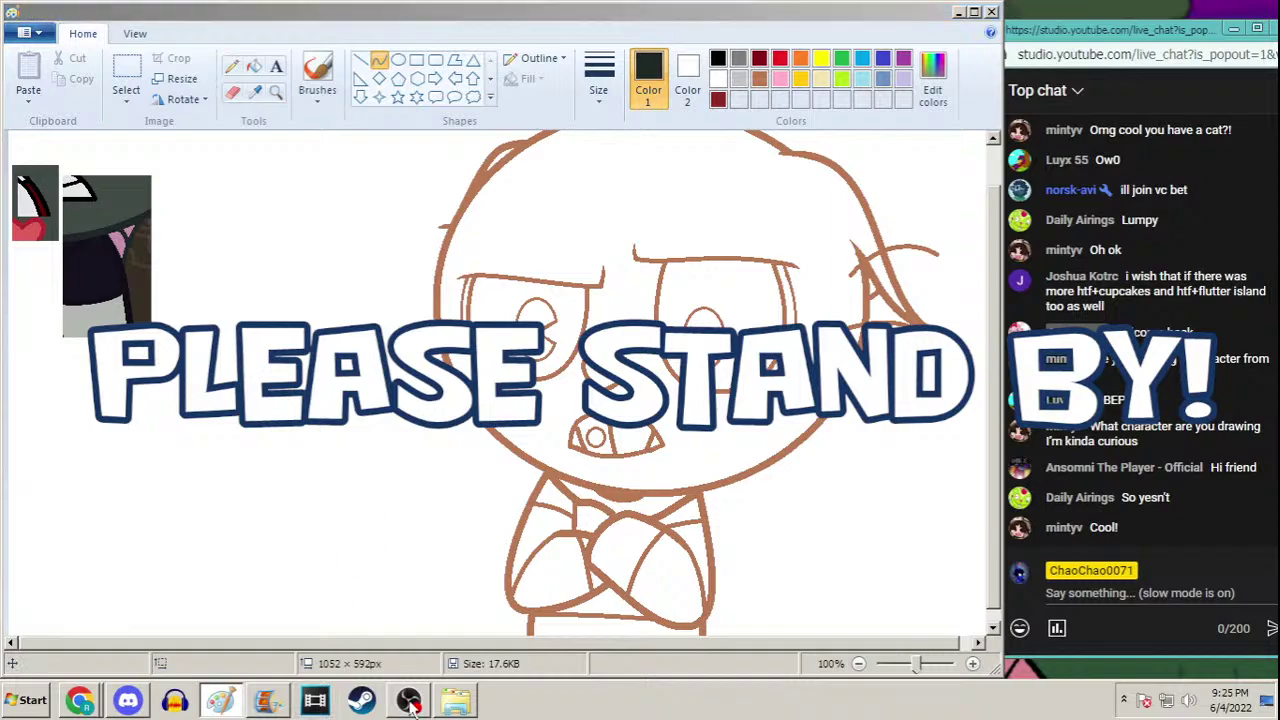
click(333, 497)
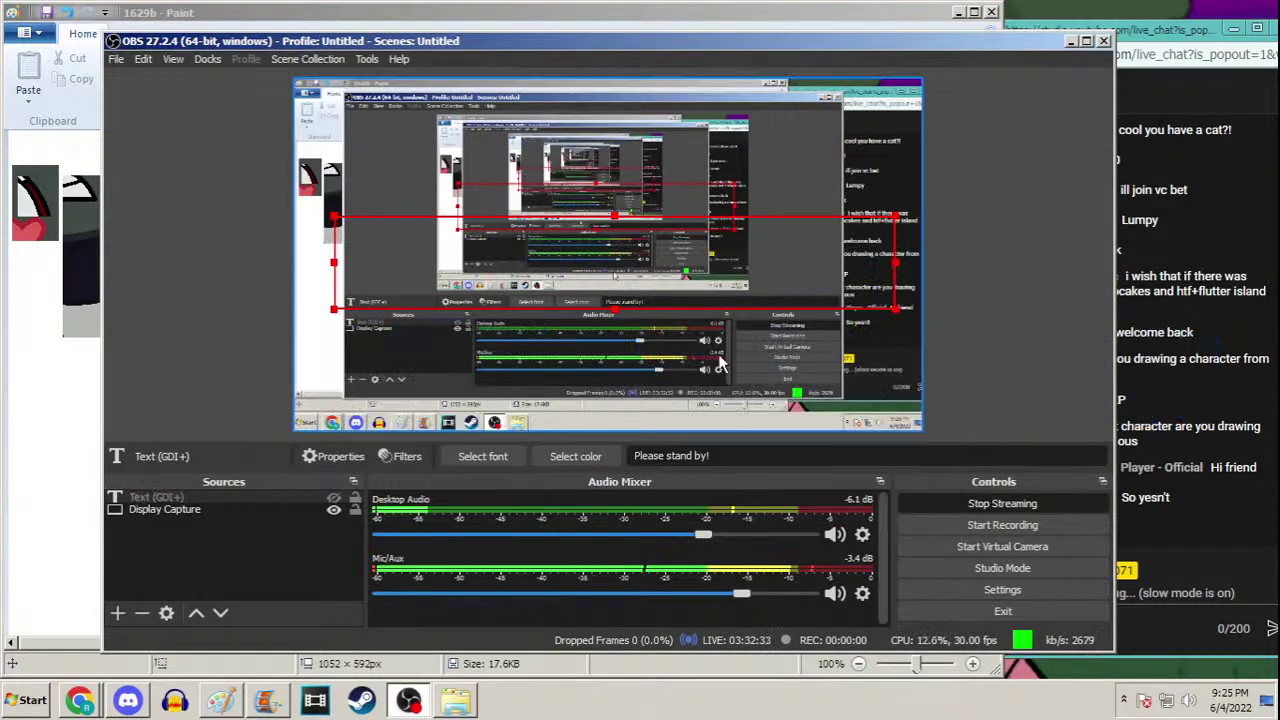
click(1071, 41)
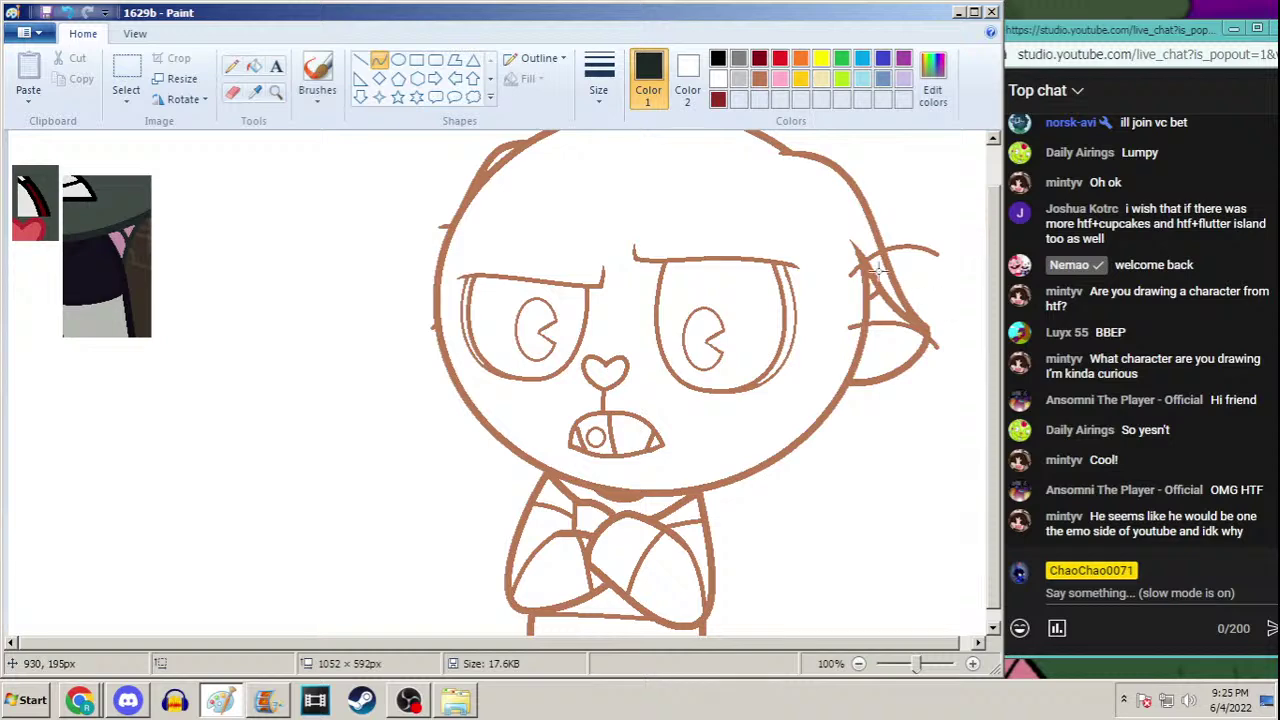
Select the whole head with a free-form selection and nudge it 3 pixels left and 2 pixels down over the body
click(126, 95)
click(80, 164)
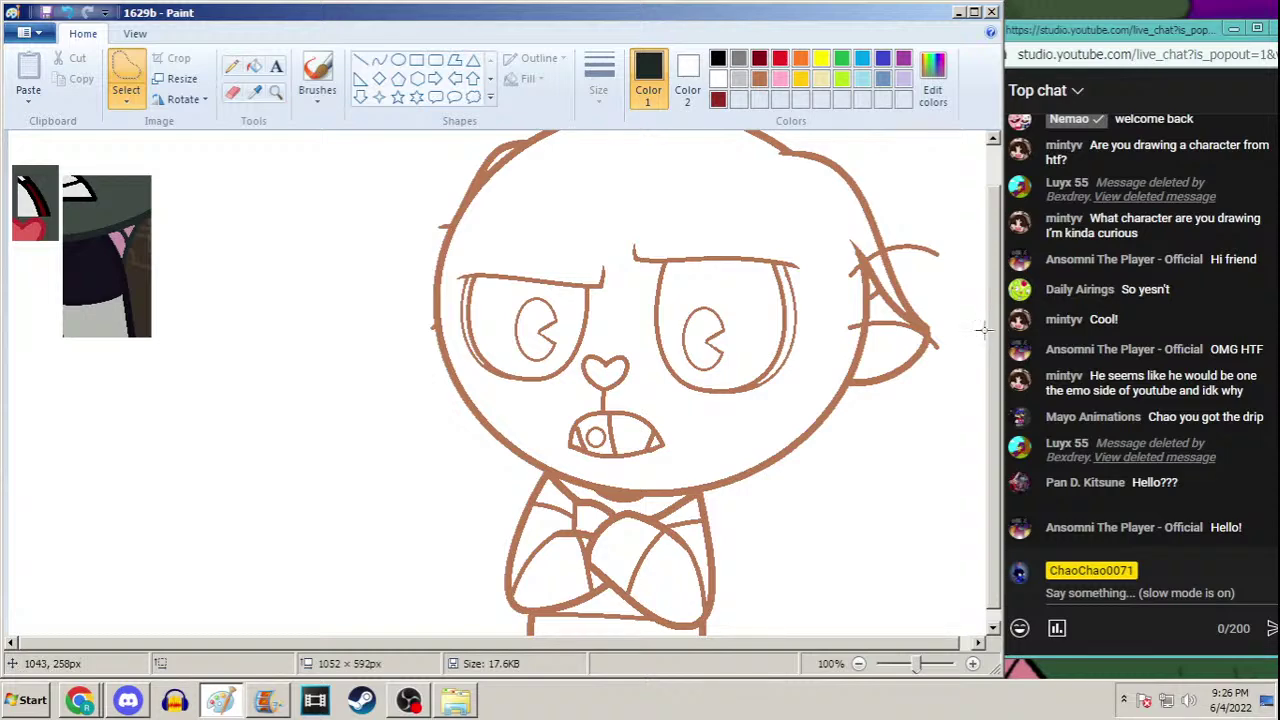
scroll(998, 358, down, 1)
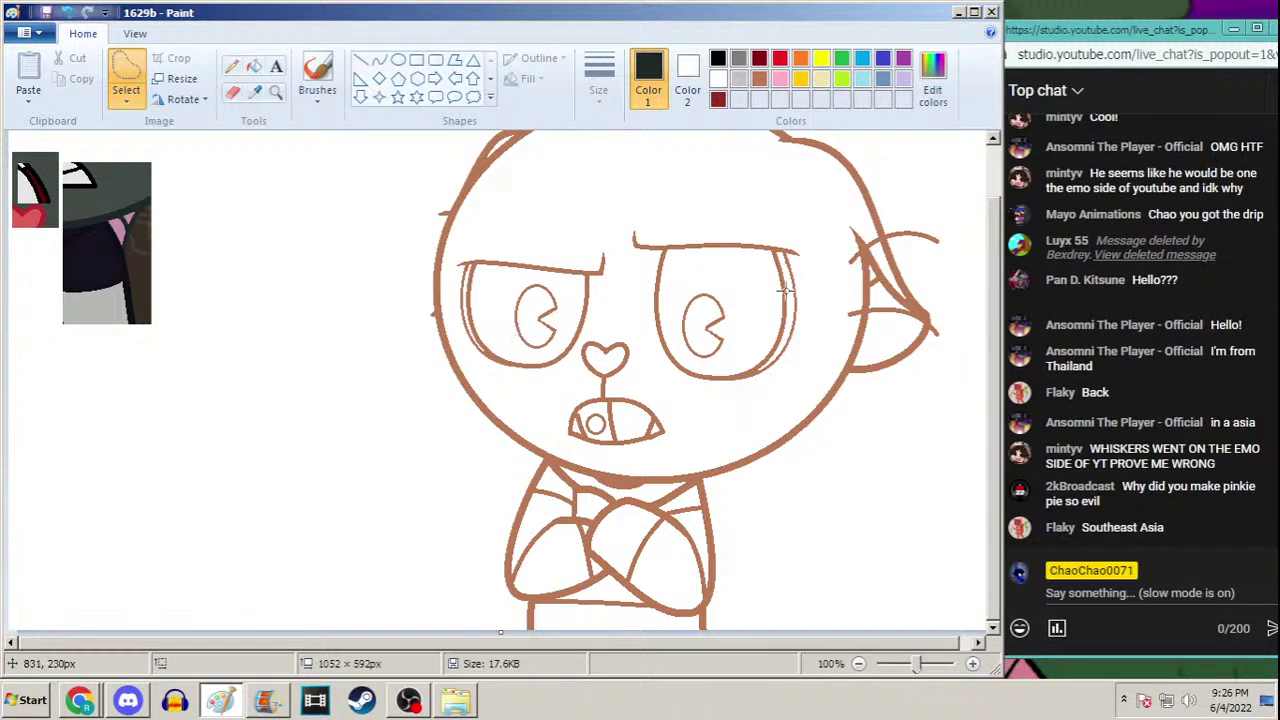
drag(998, 276, 996, 236)
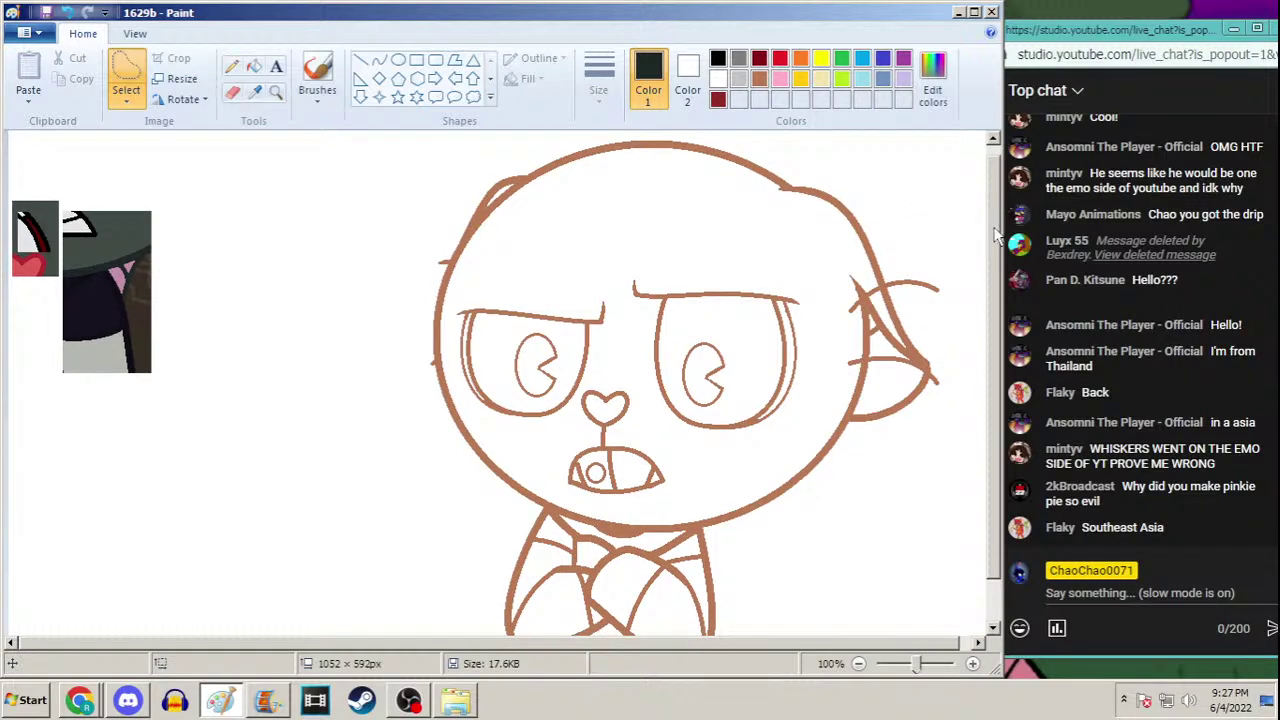
drag(1000, 236, 996, 300)
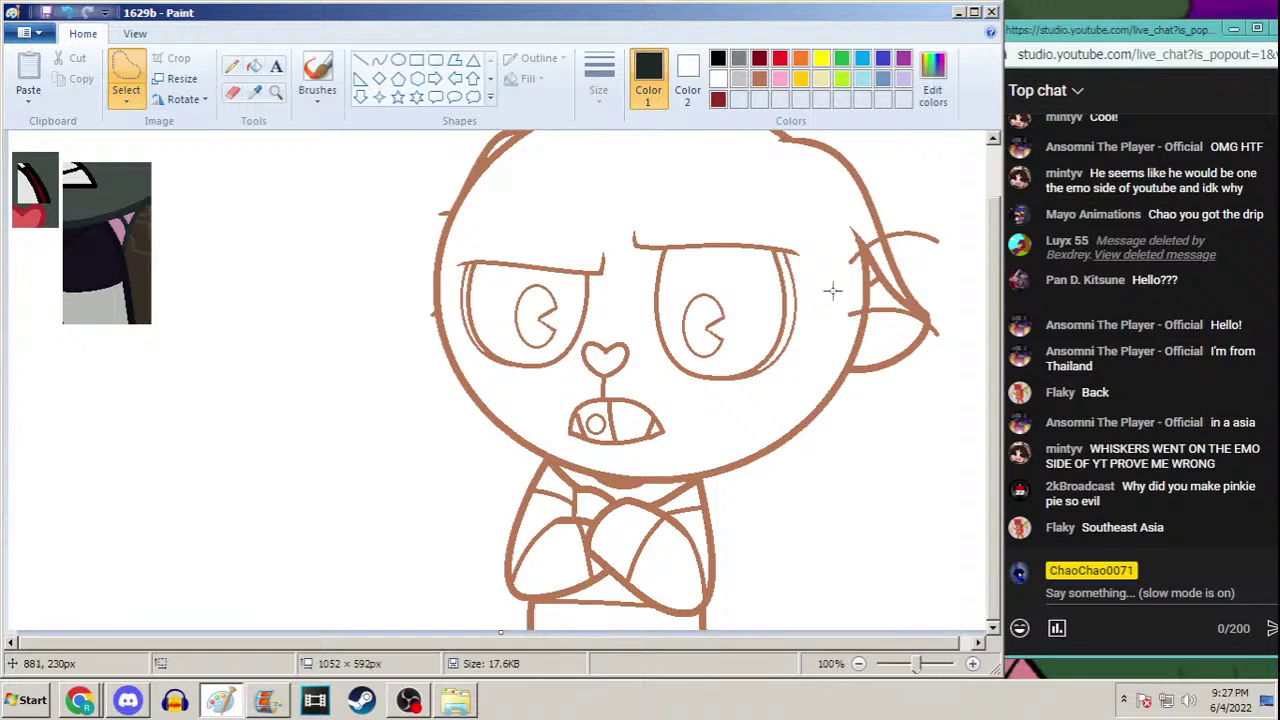
mouse_move(345, 218)
mouse_down()
mouse_move(582, 44)
mouse_move(934, 108)
mouse_move(1016, 371)
mouse_move(891, 492)
mouse_move(666, 489)
mouse_move(504, 458)
mouse_move(366, 397)
mouse_move(333, 303)
mouse_up()
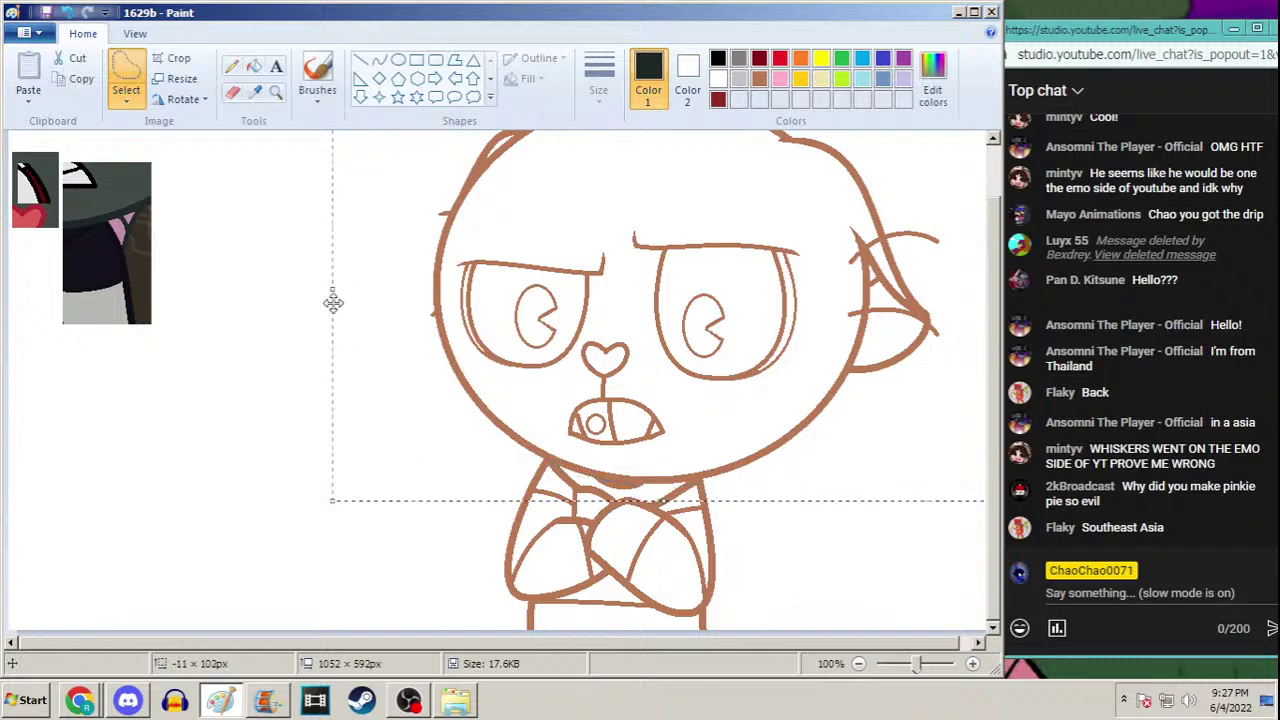
key(Left)
key(Left)
key(Left)
key(Left)
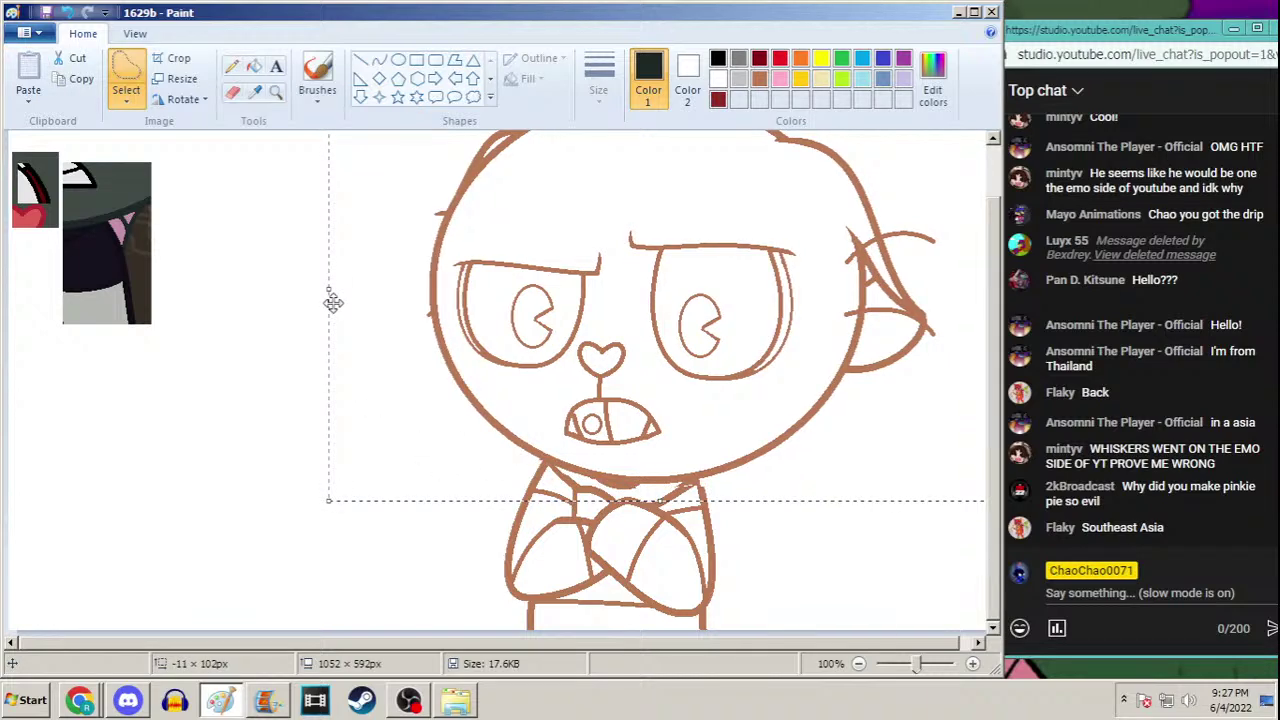
key(Right)
key(Right)
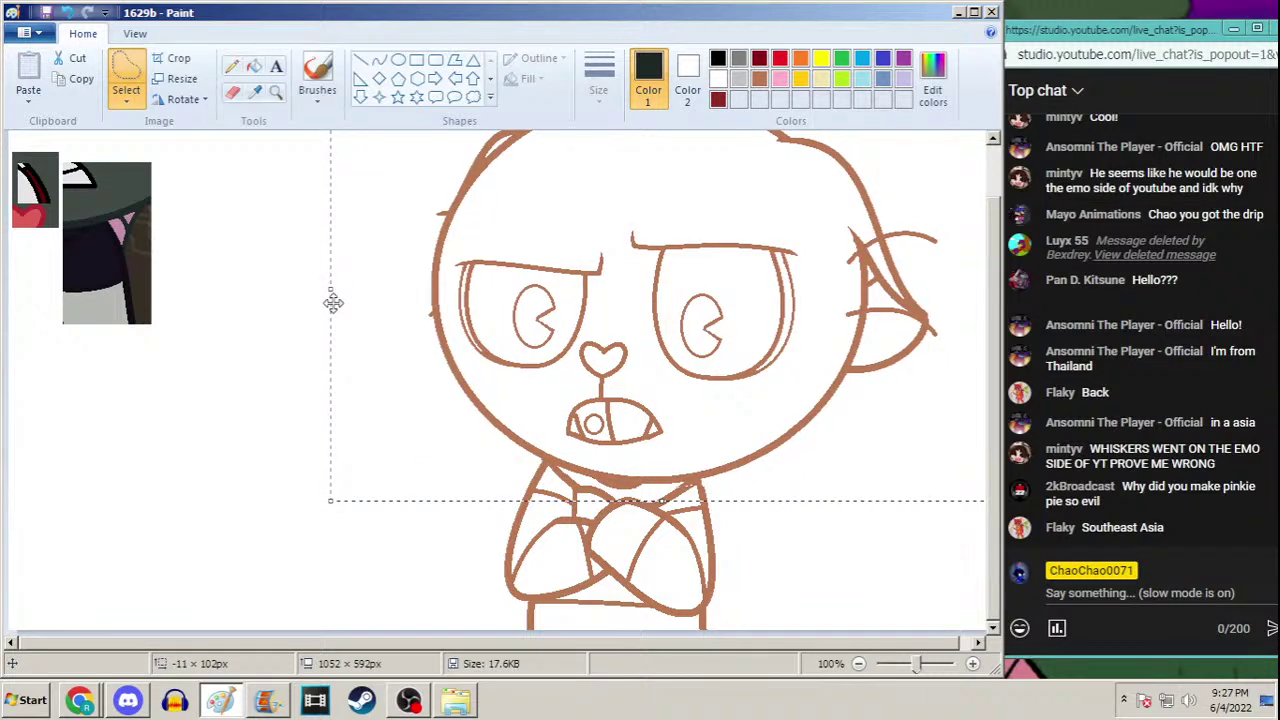
key(Down)
key(Down)
key(Left)
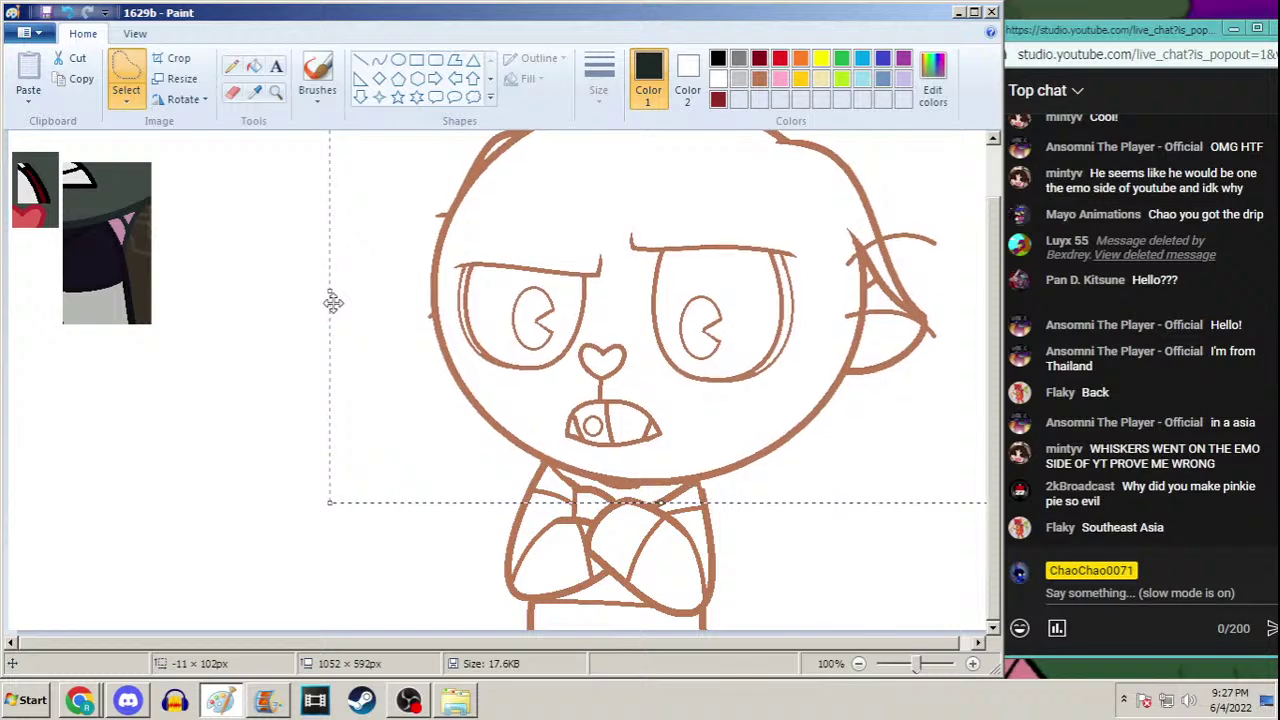
drag(226, 211, 230, 214)
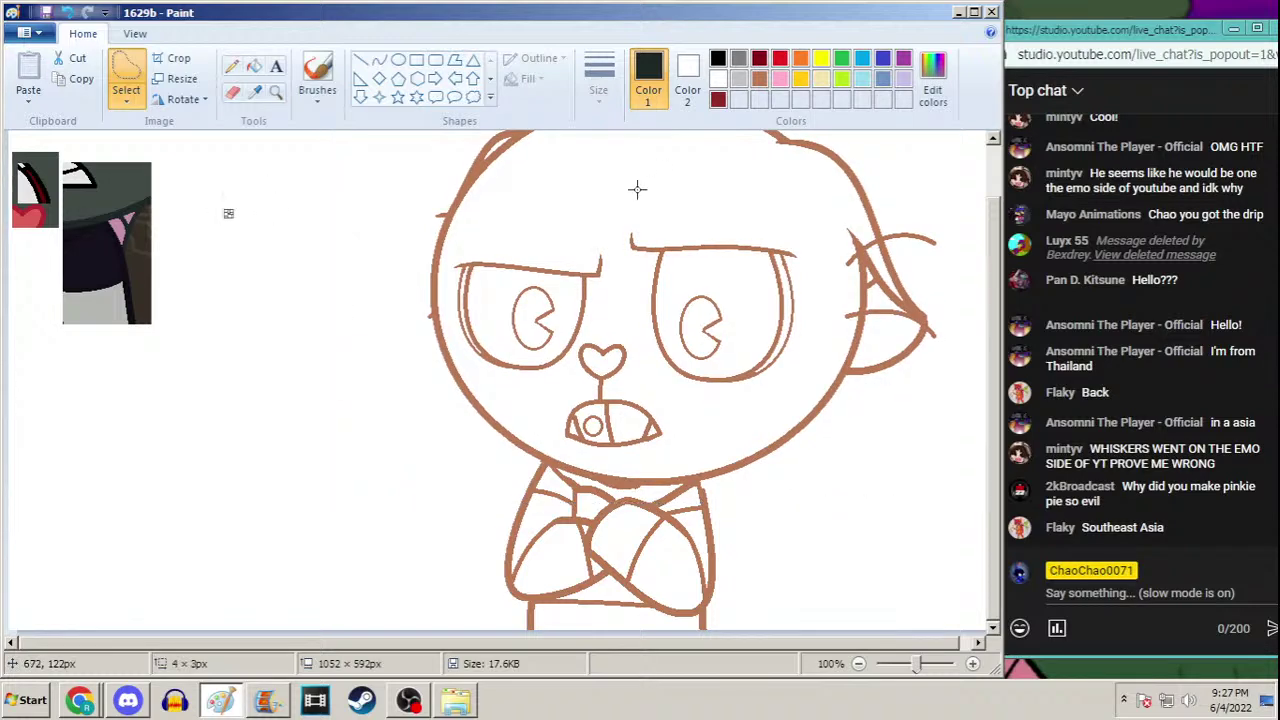
Select the eyes, nose and mouth with a free-form selection and nudge them slightly, including 1 pixel down
mouse_move(488, 219)
mouse_down()
mouse_move(457, 243)
mouse_move(449, 309)
mouse_move(465, 350)
mouse_move(564, 447)
mouse_move(659, 457)
mouse_move(788, 383)
mouse_move(820, 303)
mouse_move(762, 217)
mouse_move(588, 199)
mouse_up()
key(Left)
key(Down)
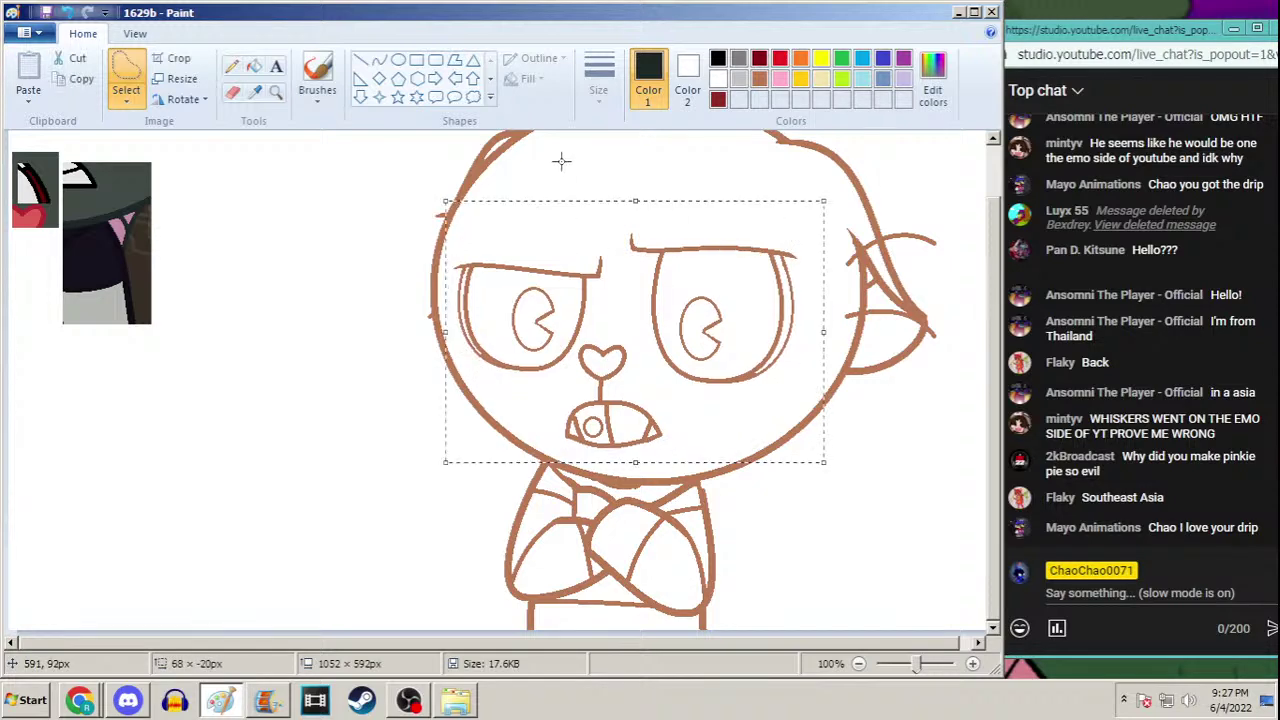
key(Right)
key(Right)
Select the tuft outlines on both sides of the head and the ear area with free-form selections and nudge them slightly
scroll(993, 253, up, 2)
mouse_move(795, 162)
mouse_down()
mouse_move(736, 199)
mouse_move(809, 242)
mouse_move(846, 352)
mouse_up()
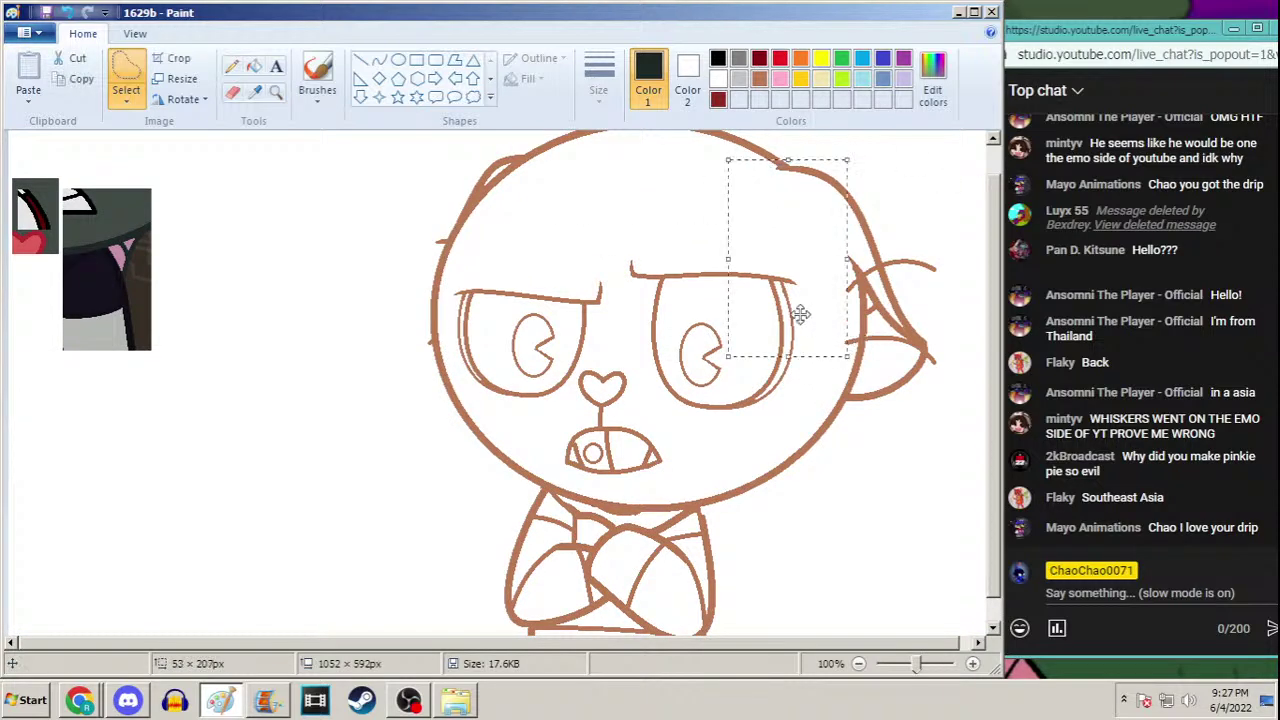
mouse_move(478, 152)
mouse_down()
mouse_move(447, 214)
mouse_move(521, 156)
mouse_move(516, 141)
mouse_move(479, 141)
mouse_up()
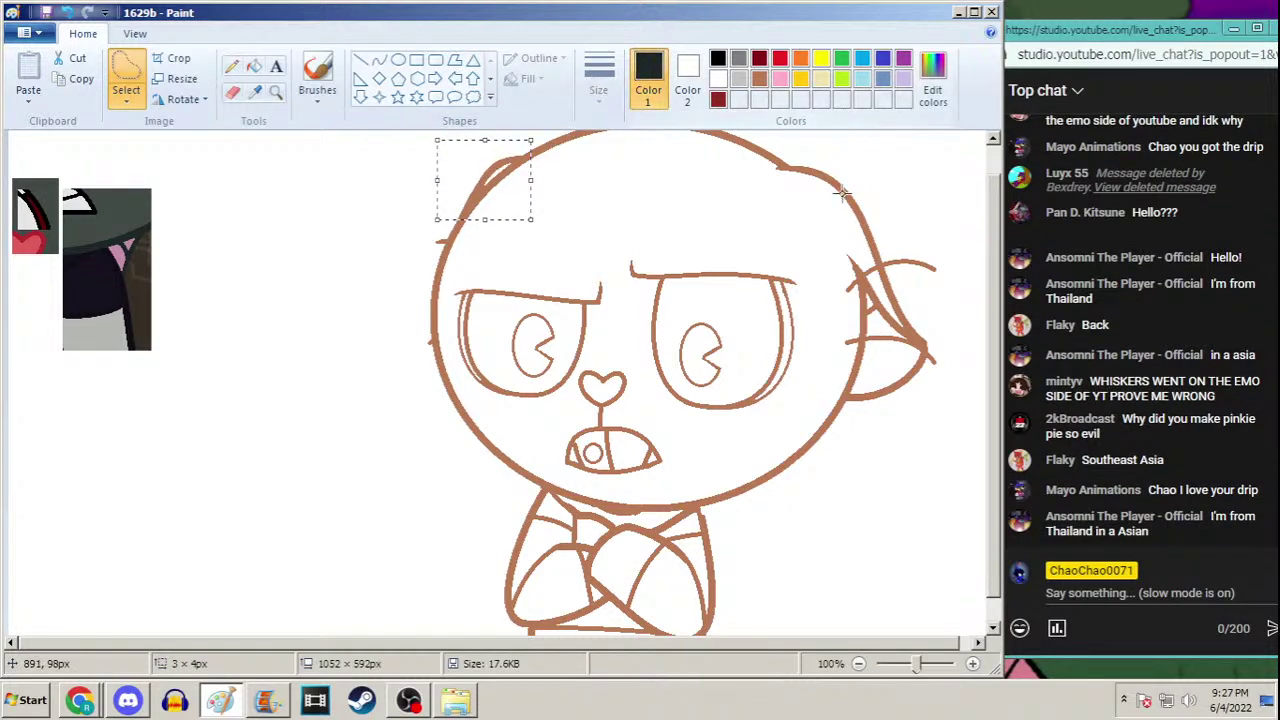
mouse_move(790, 162)
mouse_down()
mouse_move(752, 177)
mouse_move(859, 250)
mouse_move(870, 316)
mouse_move(860, 395)
mouse_move(886, 423)
mouse_move(900, 183)
mouse_move(815, 160)
mouse_up()
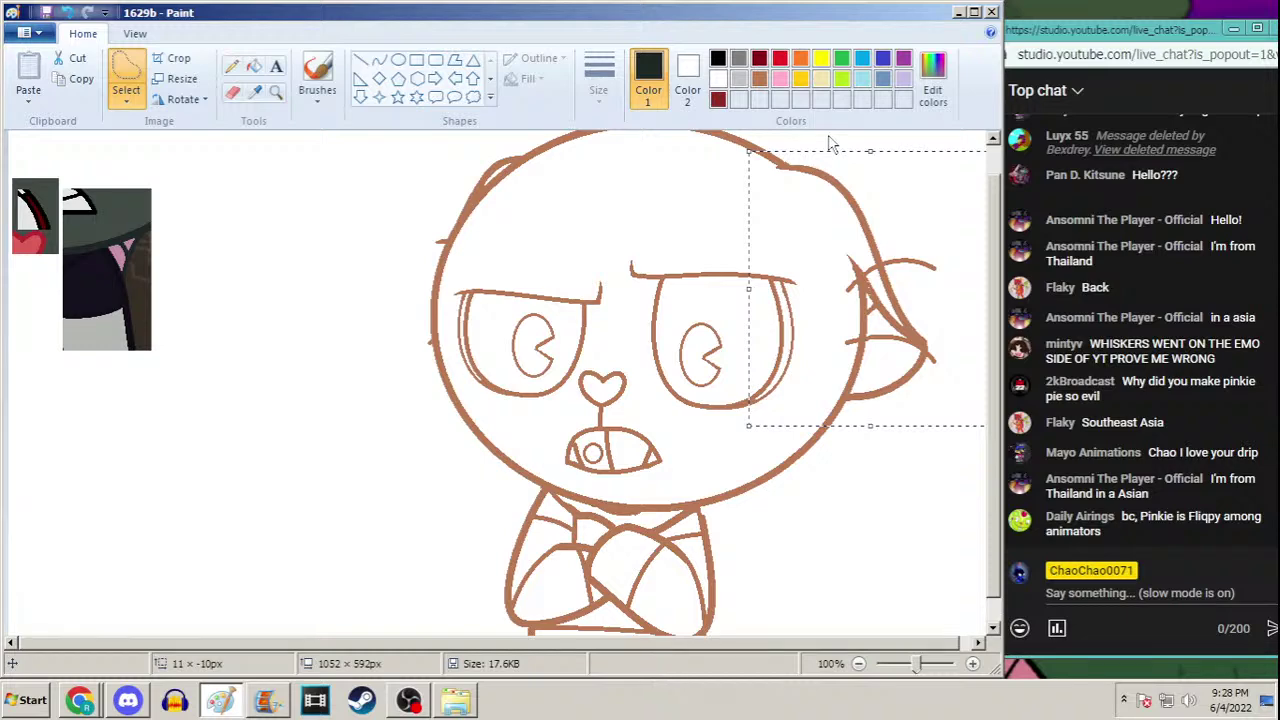
scroll(990, 205, down, 1)
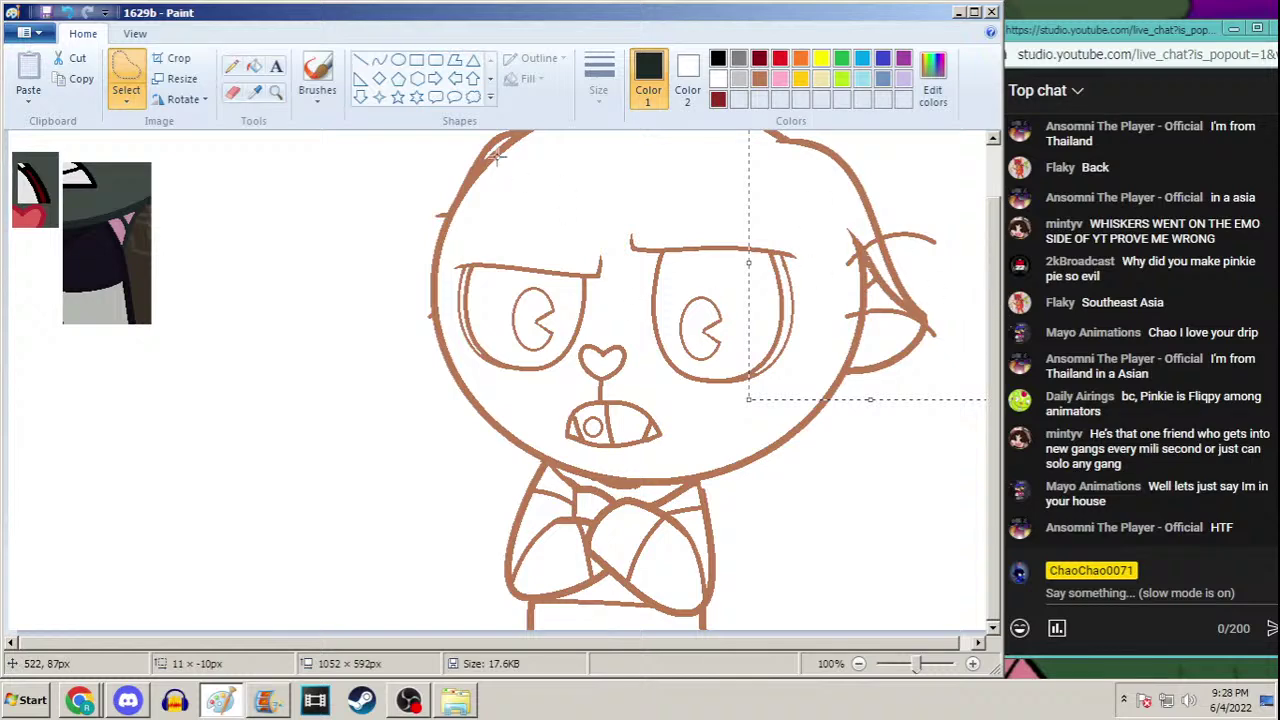
Sample the near-black body colour from the reference picture beside the sketch
click(256, 93)
click(123, 245)
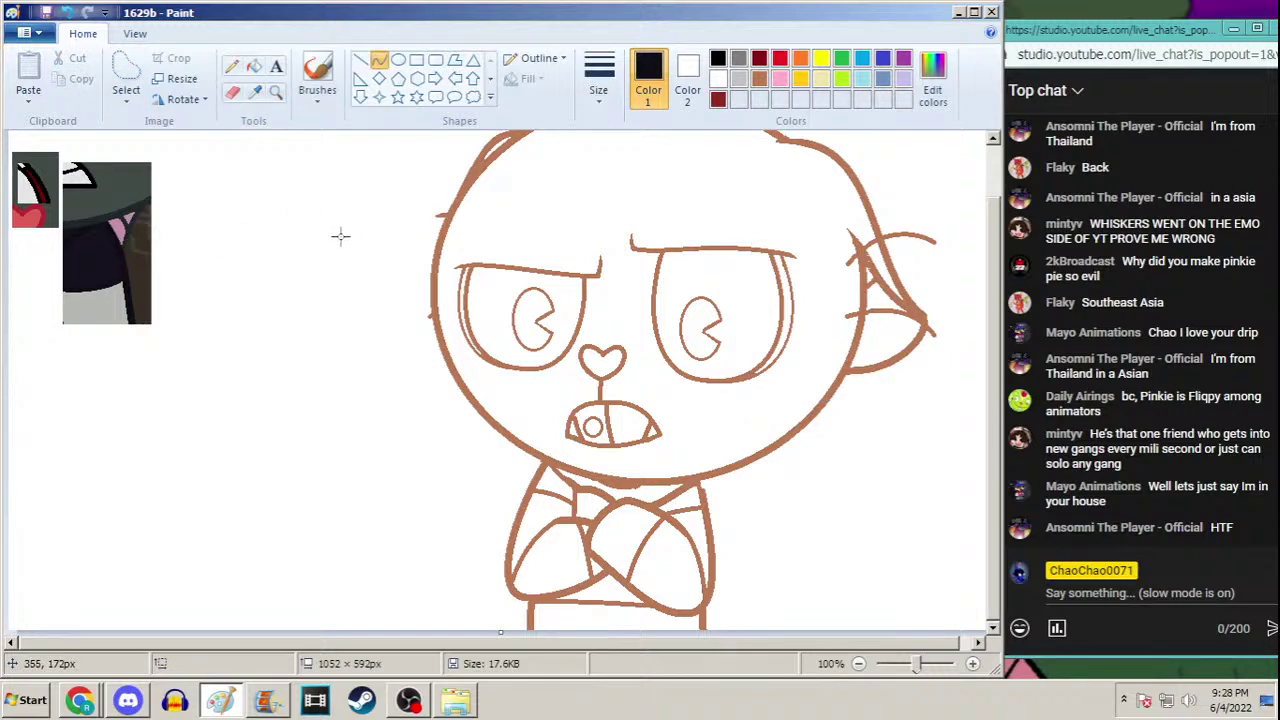
Select the crossed-arm torso and the whole head in turn with free-form selections and nudge each one slightly
click(126, 78)
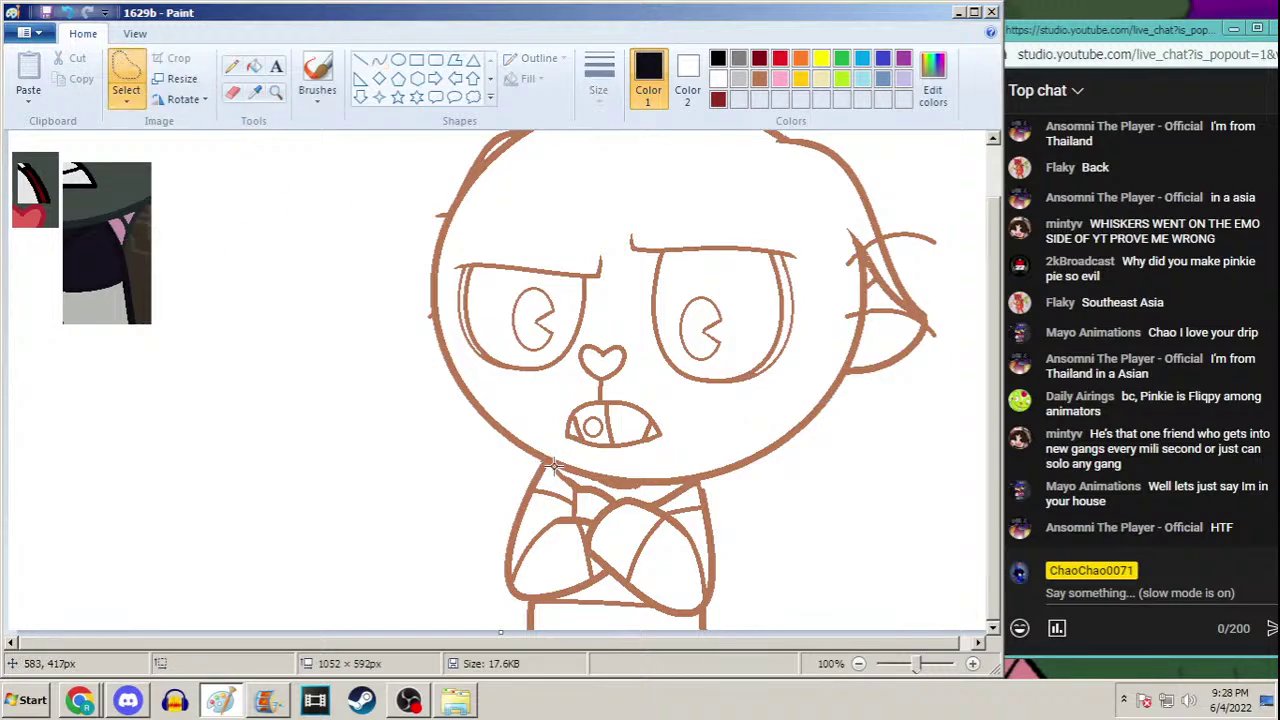
mouse_move(553, 465)
mouse_down()
mouse_move(474, 593)
mouse_move(617, 592)
mouse_move(700, 620)
mouse_move(748, 544)
mouse_move(725, 495)
mouse_move(646, 501)
mouse_move(561, 465)
mouse_up()
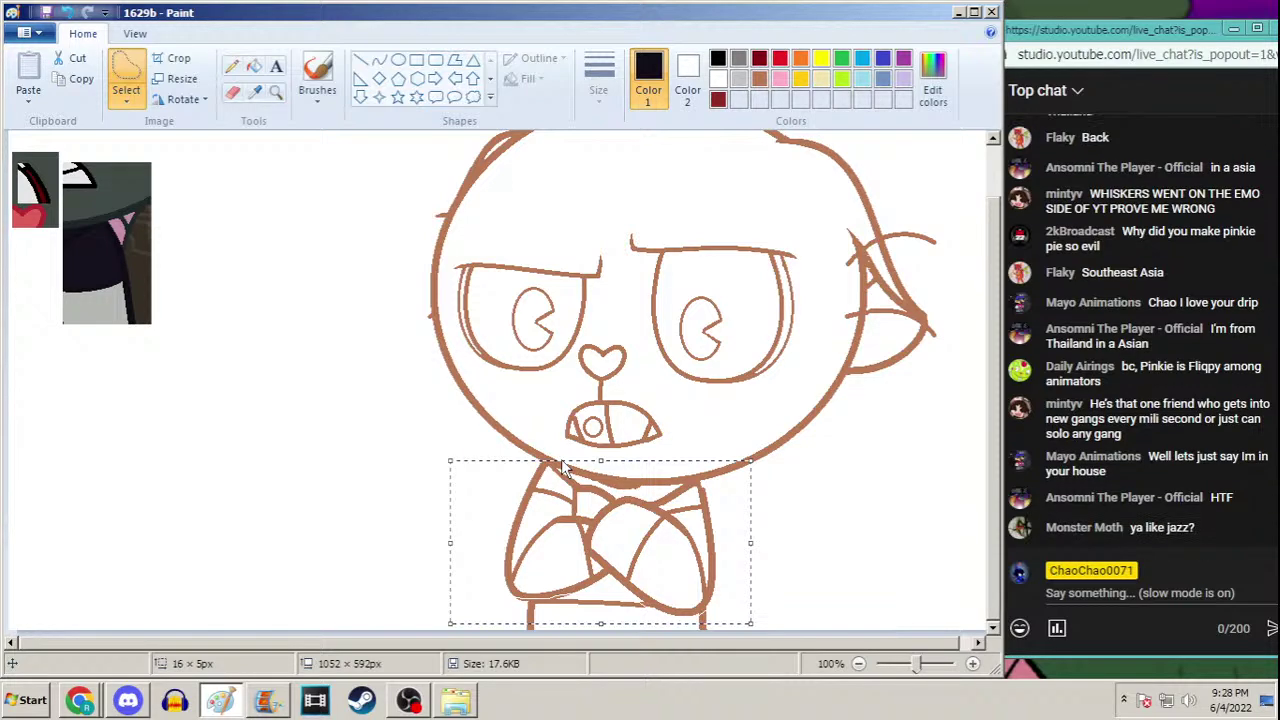
click(810, 349)
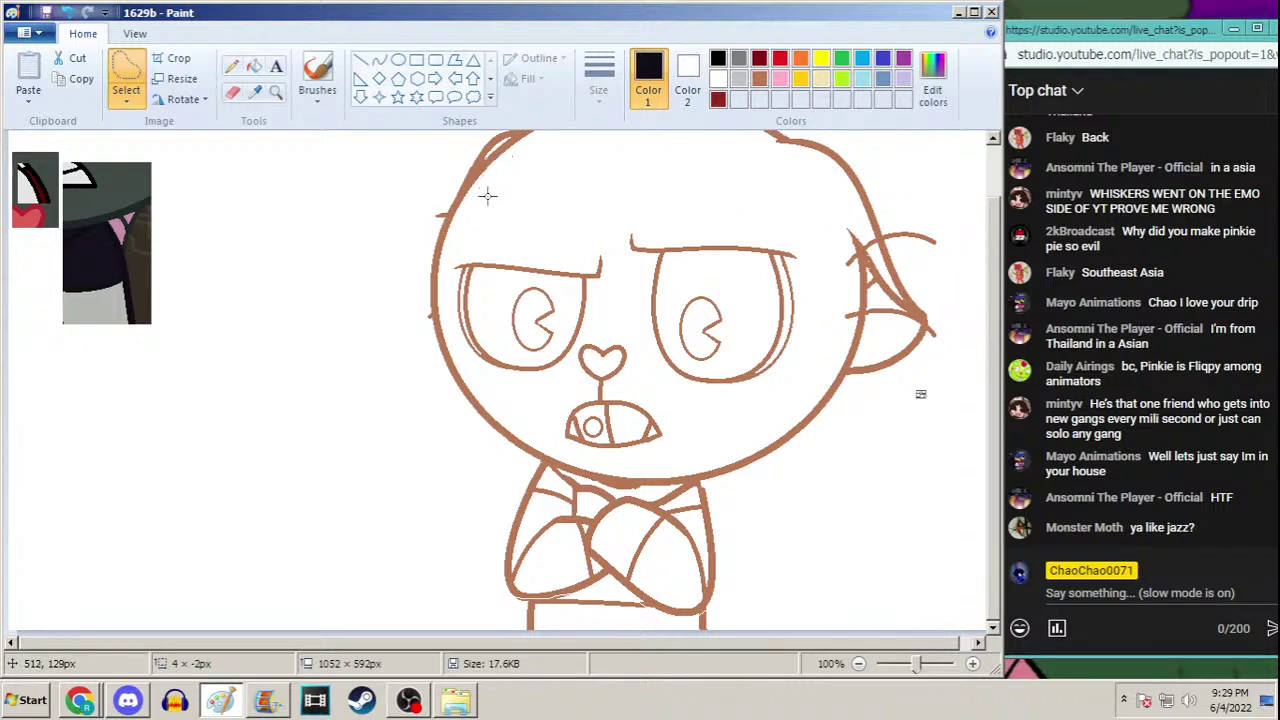
mouse_move(363, 234)
mouse_down()
mouse_move(499, 71)
mouse_move(897, 505)
mouse_move(668, 490)
mouse_move(545, 462)
mouse_move(358, 320)
mouse_move(360, 250)
mouse_up()
drag(420, 222, 419, 220)
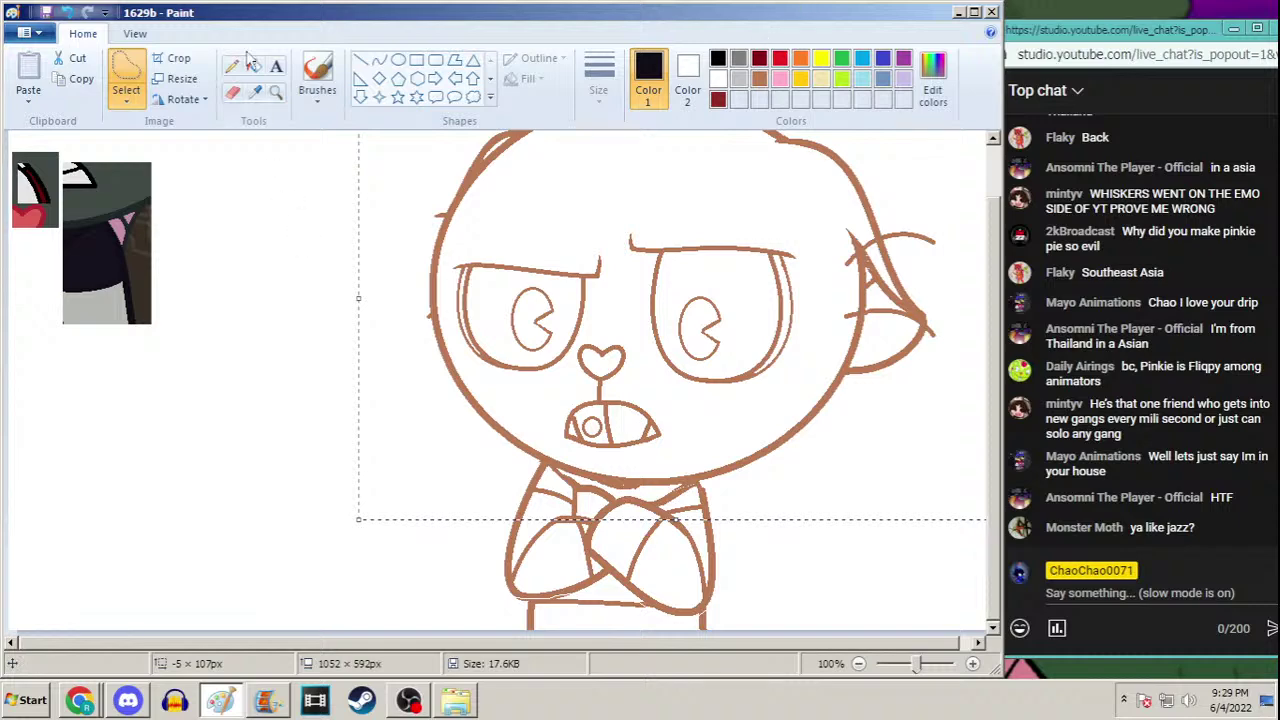
Trace the outer edge of the right-hand arm with the Curve tool at the thickest line size, and start a line along the forearm's lower edge
click(254, 91)
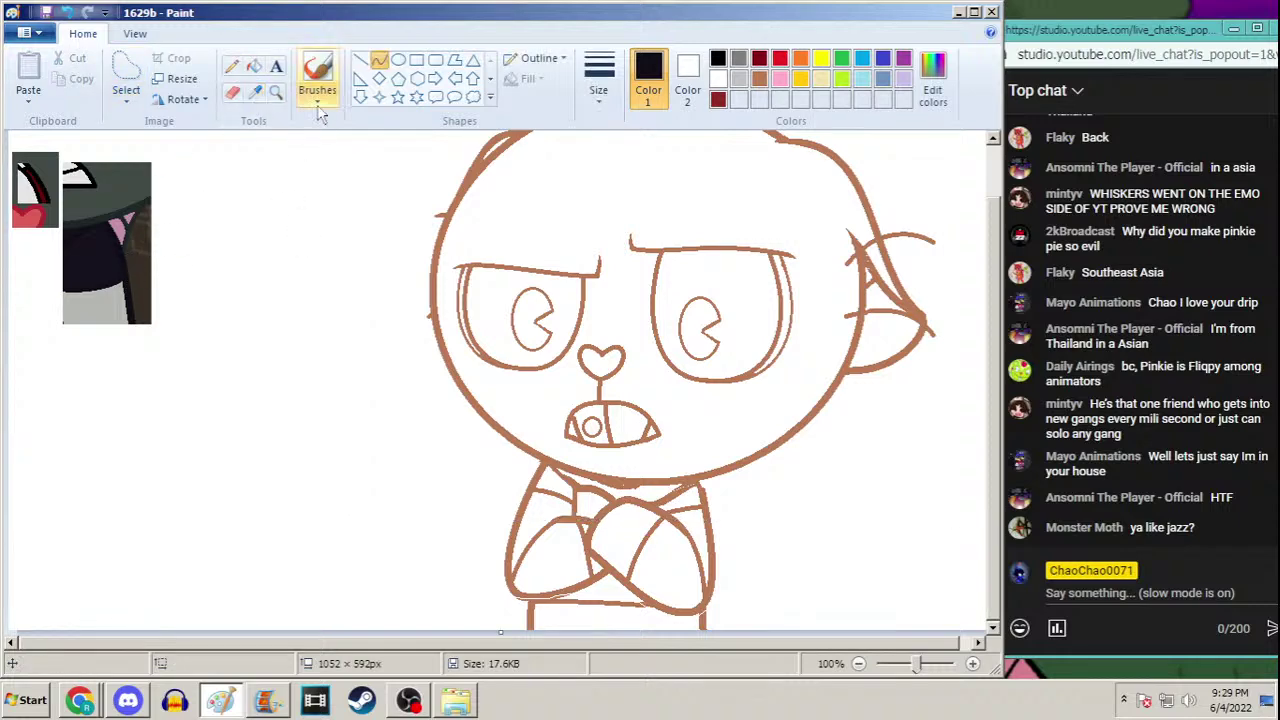
click(276, 91)
click(650, 510)
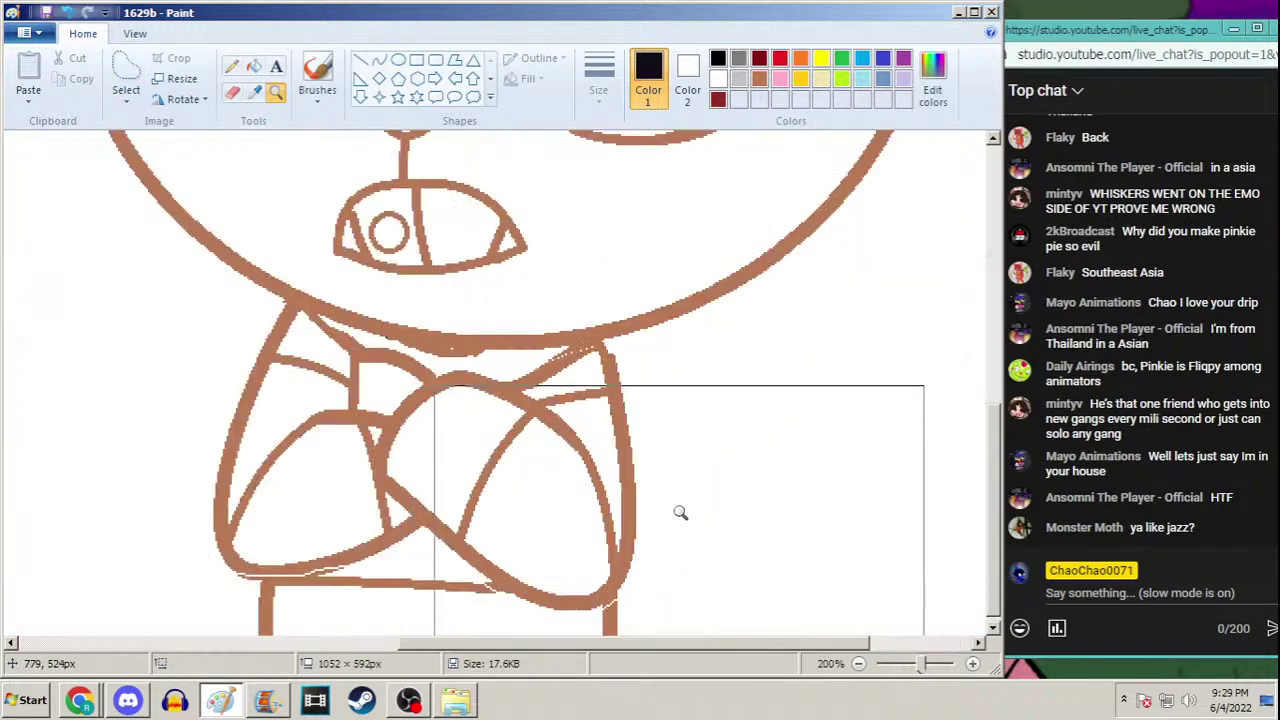
drag(995, 422, 994, 426)
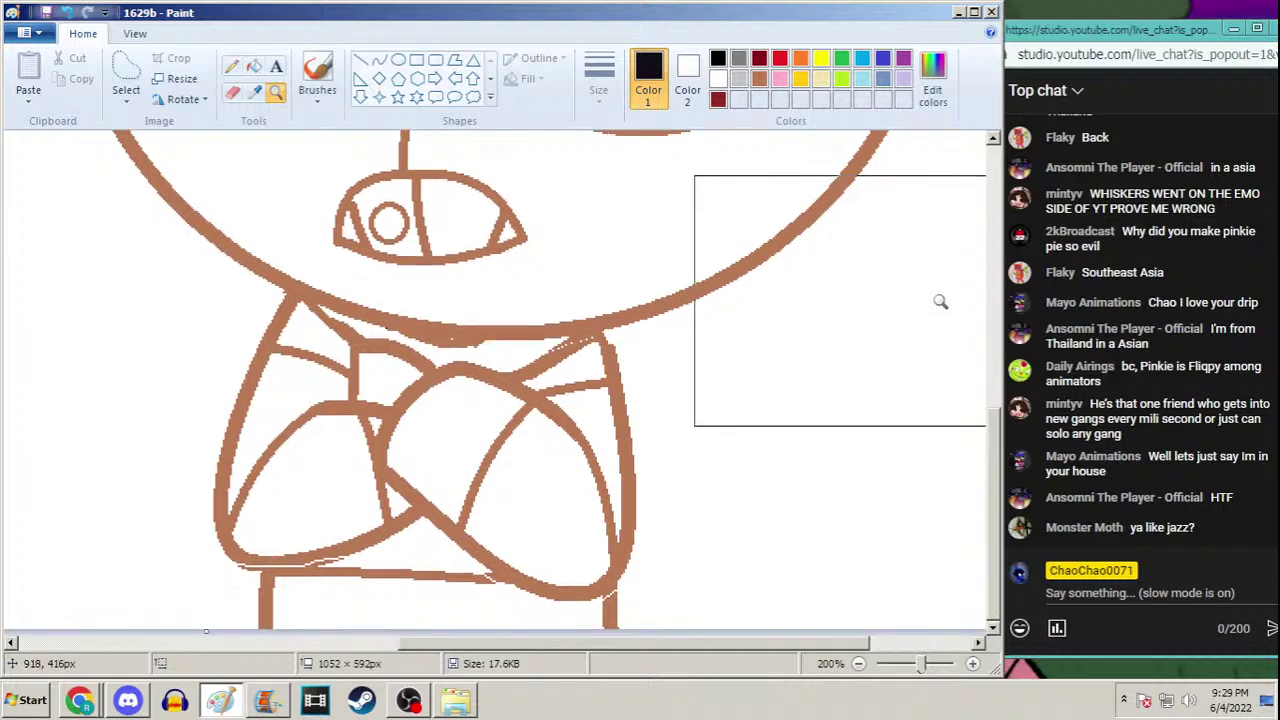
click(379, 60)
click(592, 88)
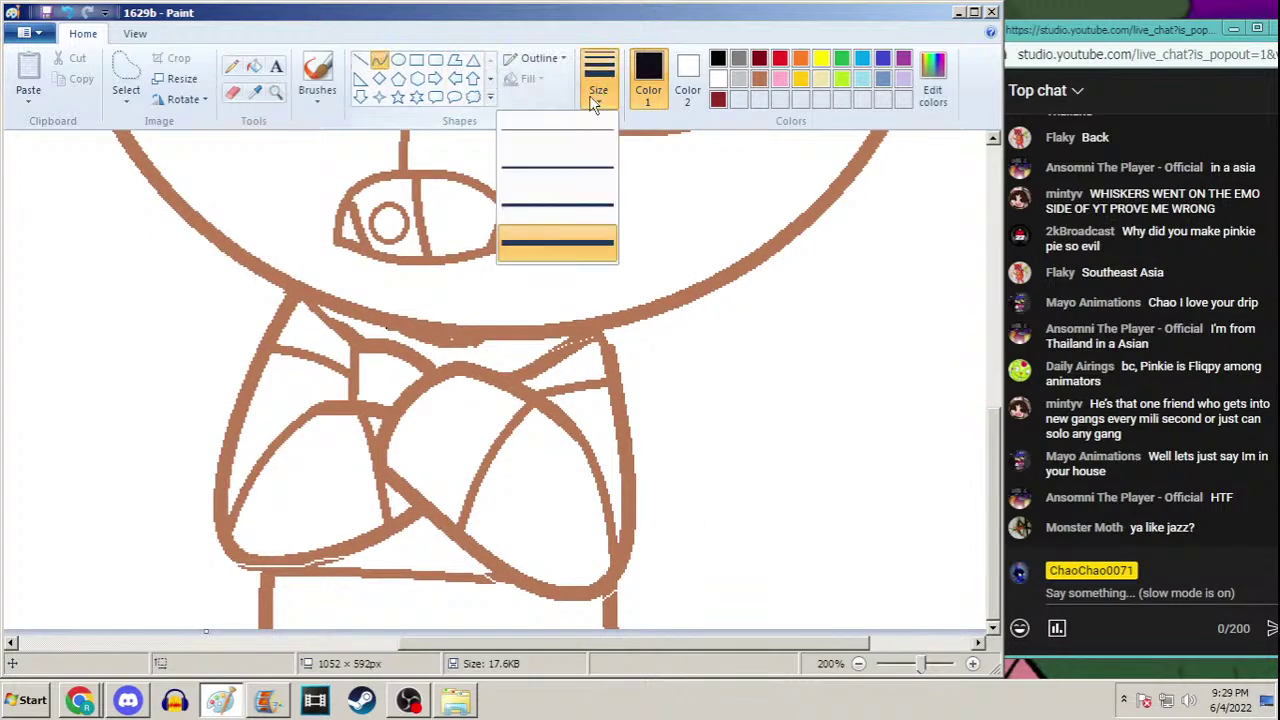
click(553, 235)
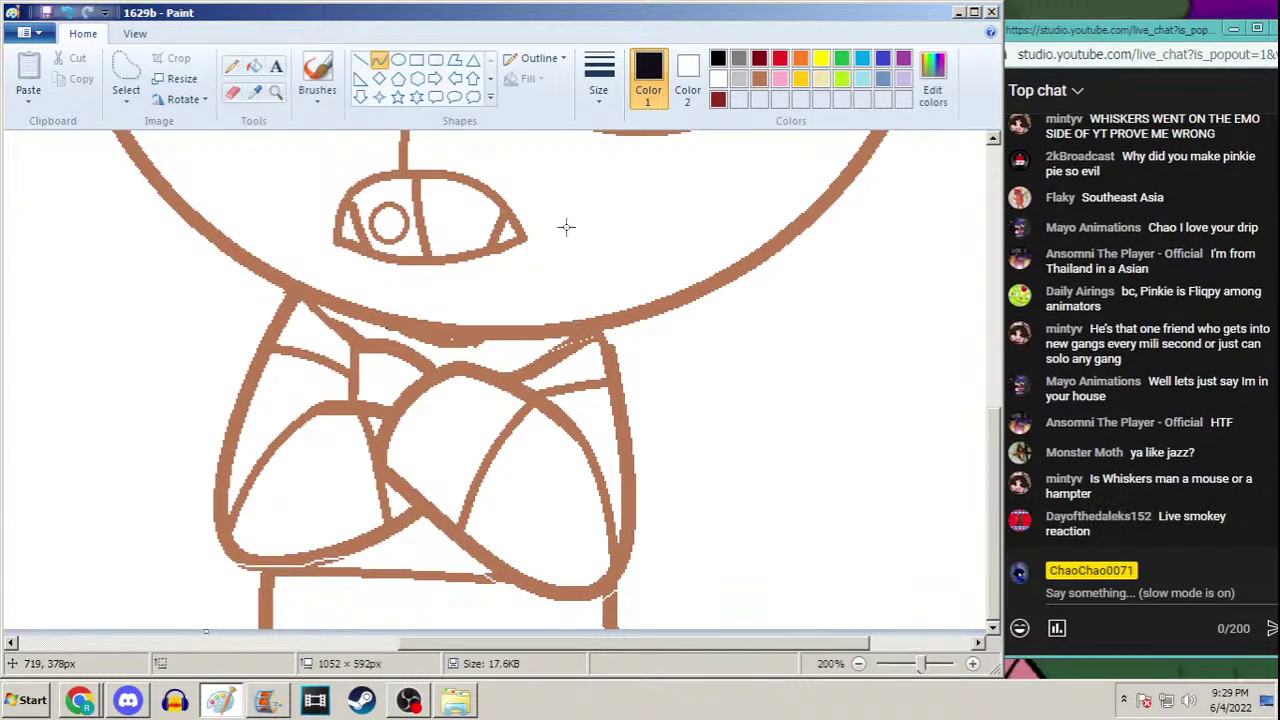
drag(601, 326, 567, 596)
drag(620, 388, 655, 582)
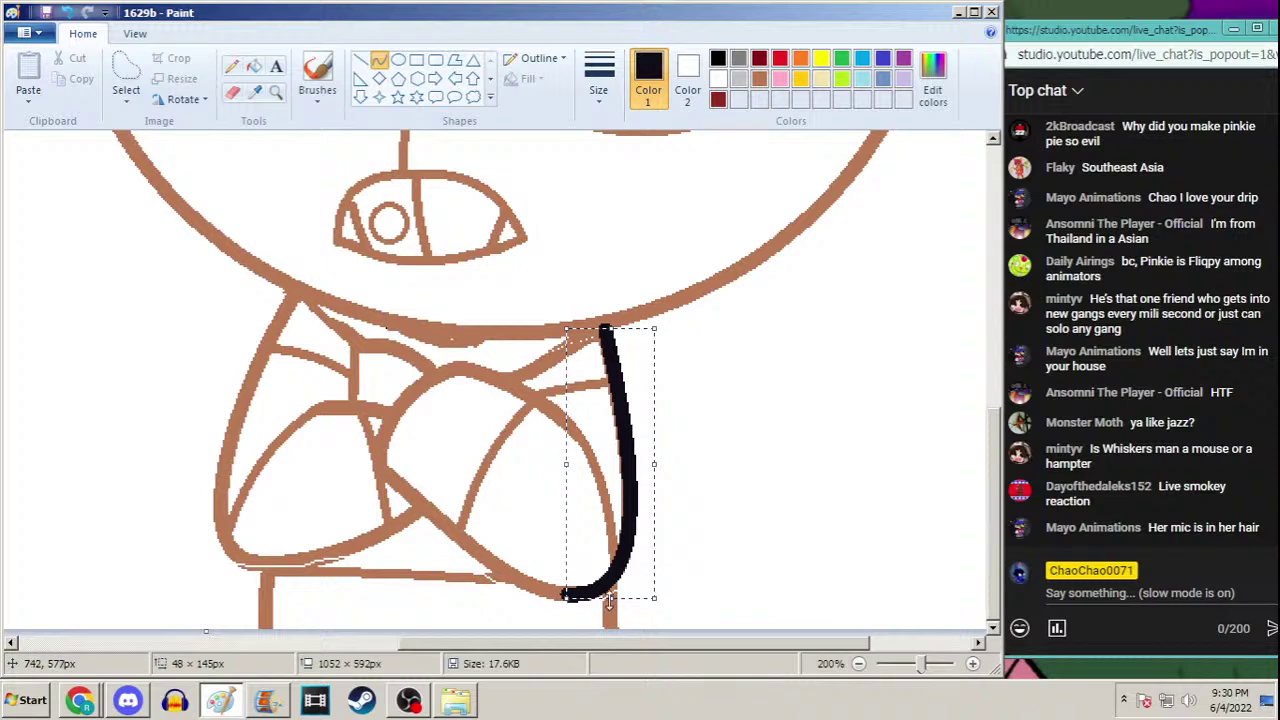
drag(610, 599, 622, 562)
drag(606, 490, 610, 490)
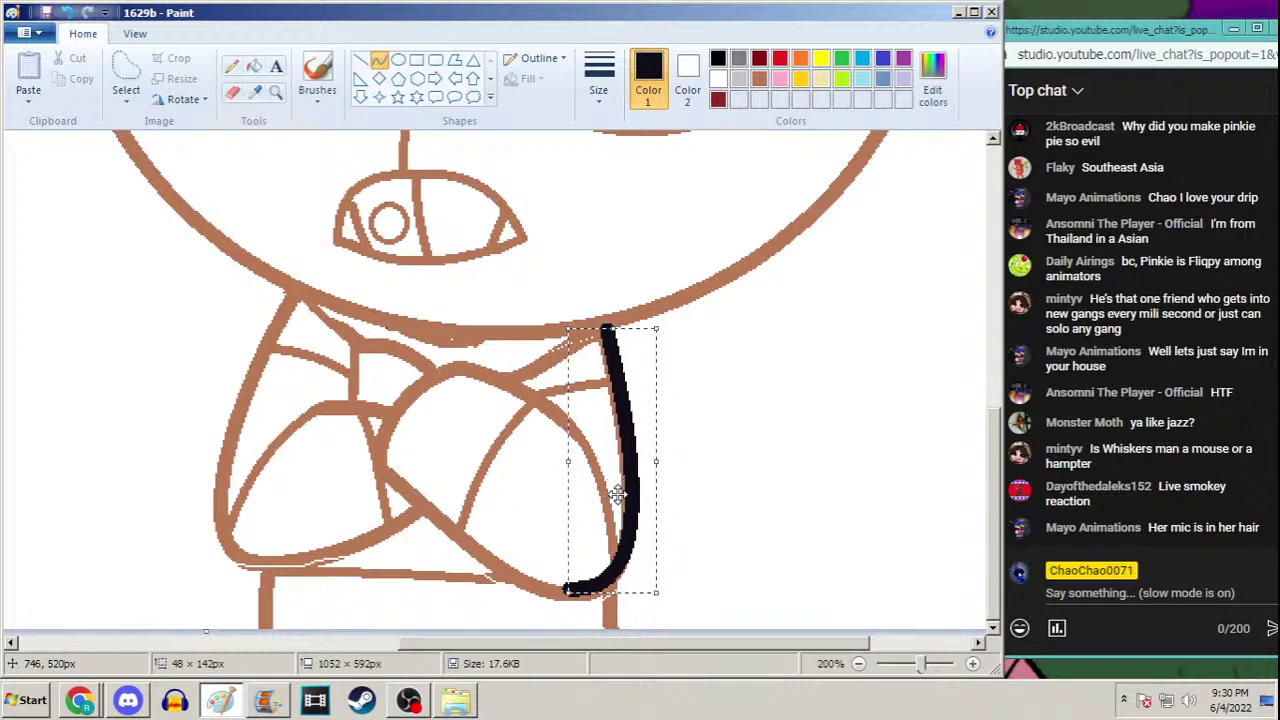
drag(380, 467, 560, 582)
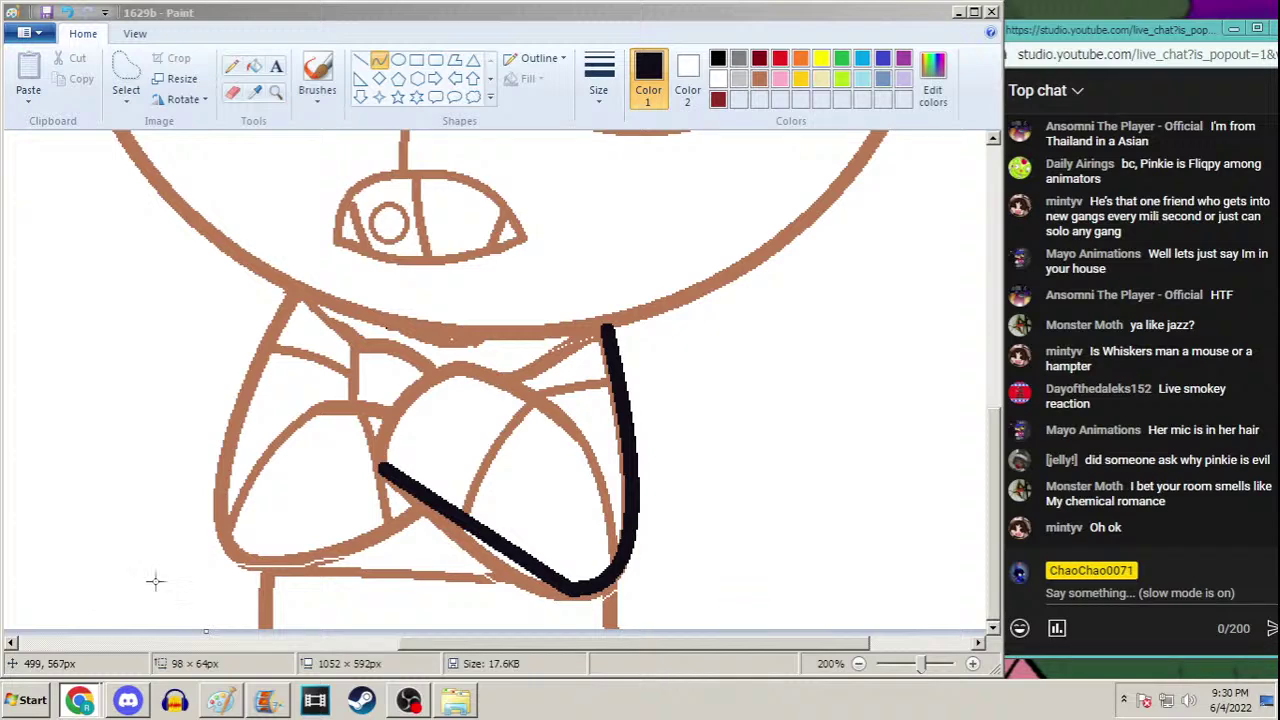
Switch to OBS, show the "Please stand by!" text source and minimize OBS
click(408, 700)
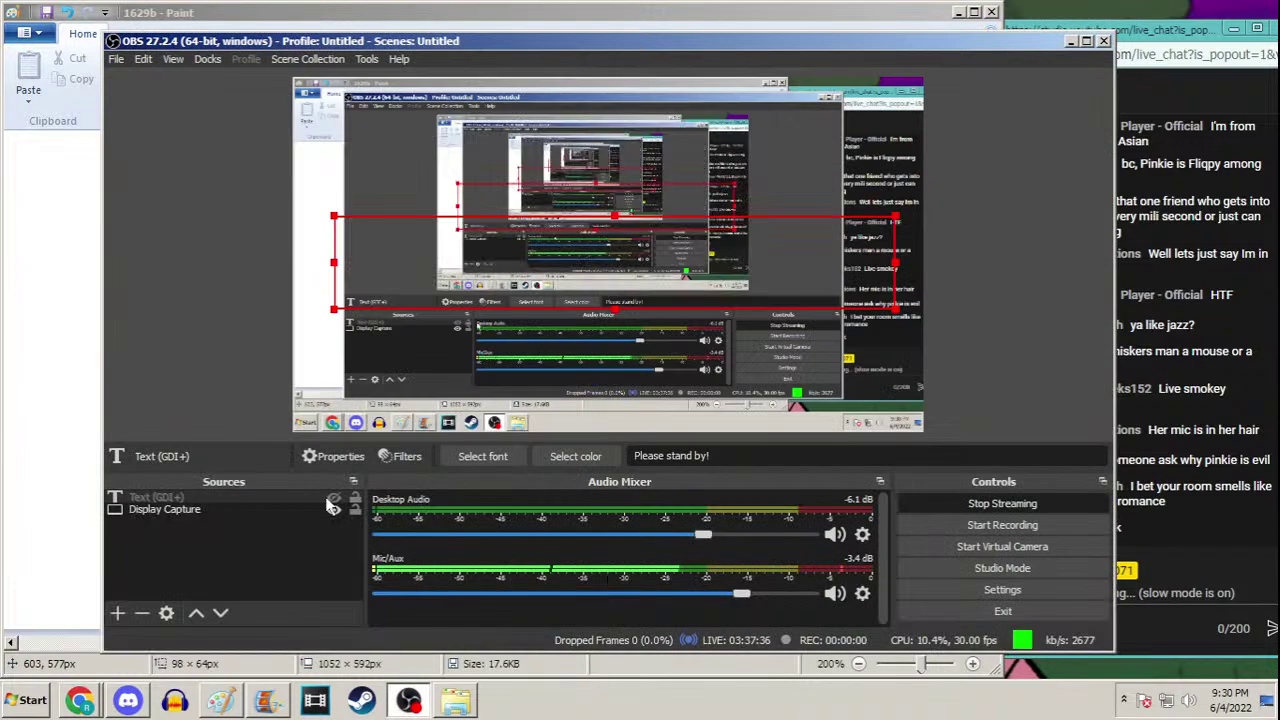
click(334, 498)
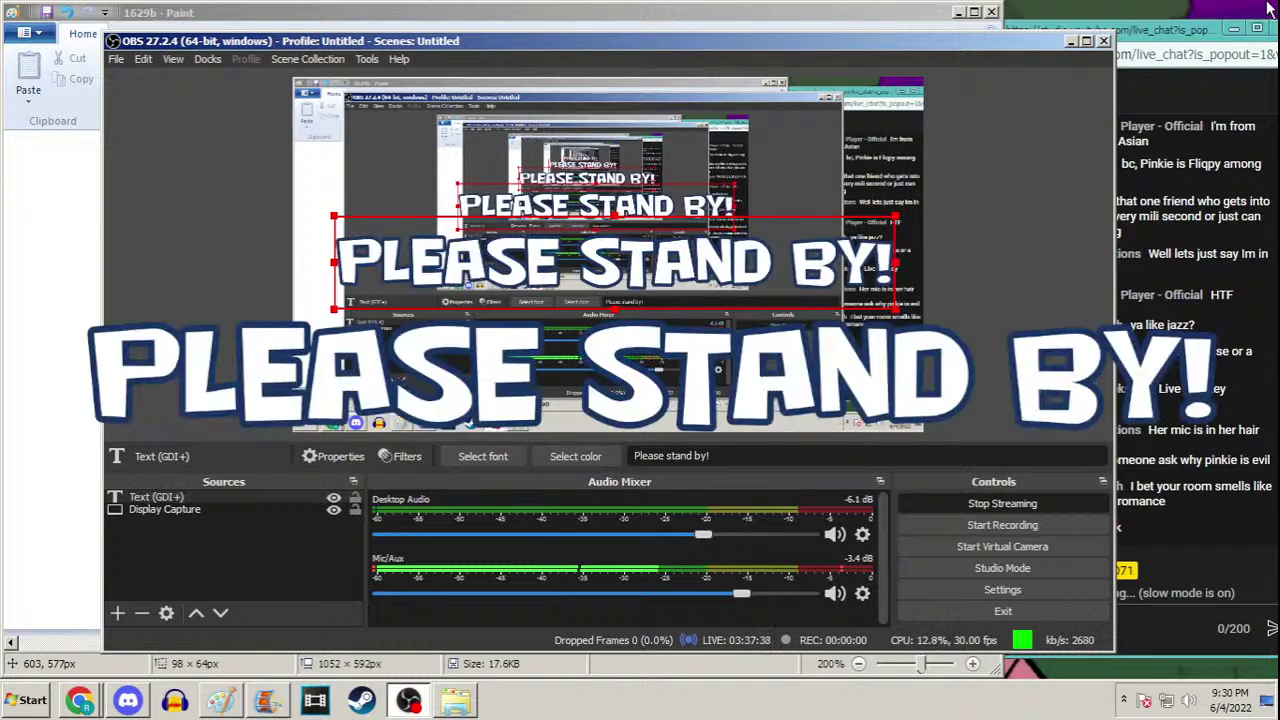
click(1070, 43)
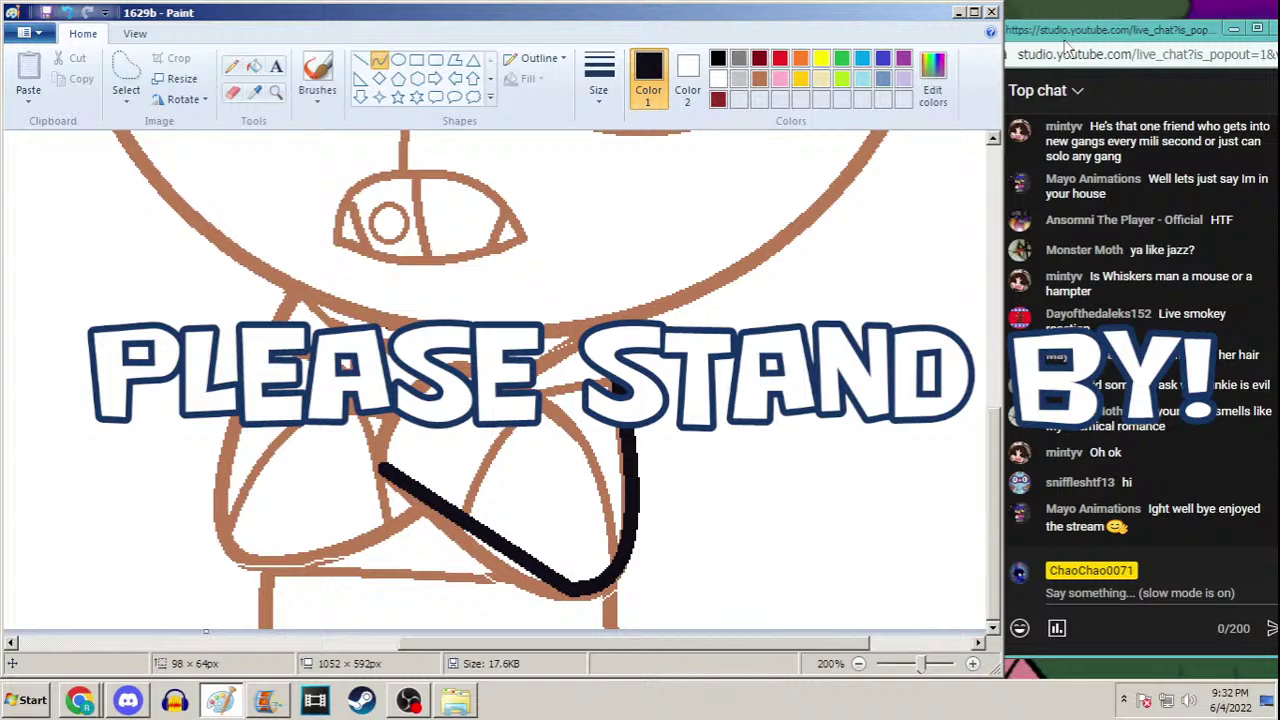
Hide the "Please stand by!" text source in OBS again and return to Paint with OBS minimized
click(408, 700)
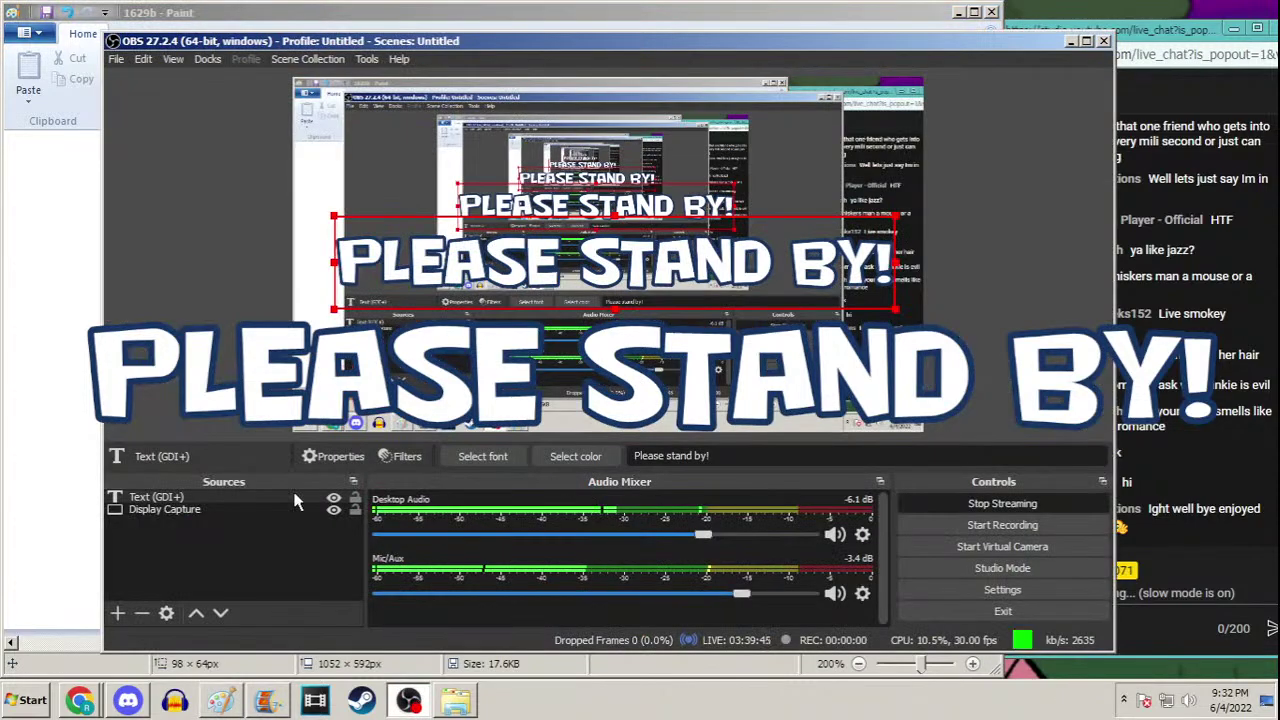
click(333, 497)
click(1071, 41)
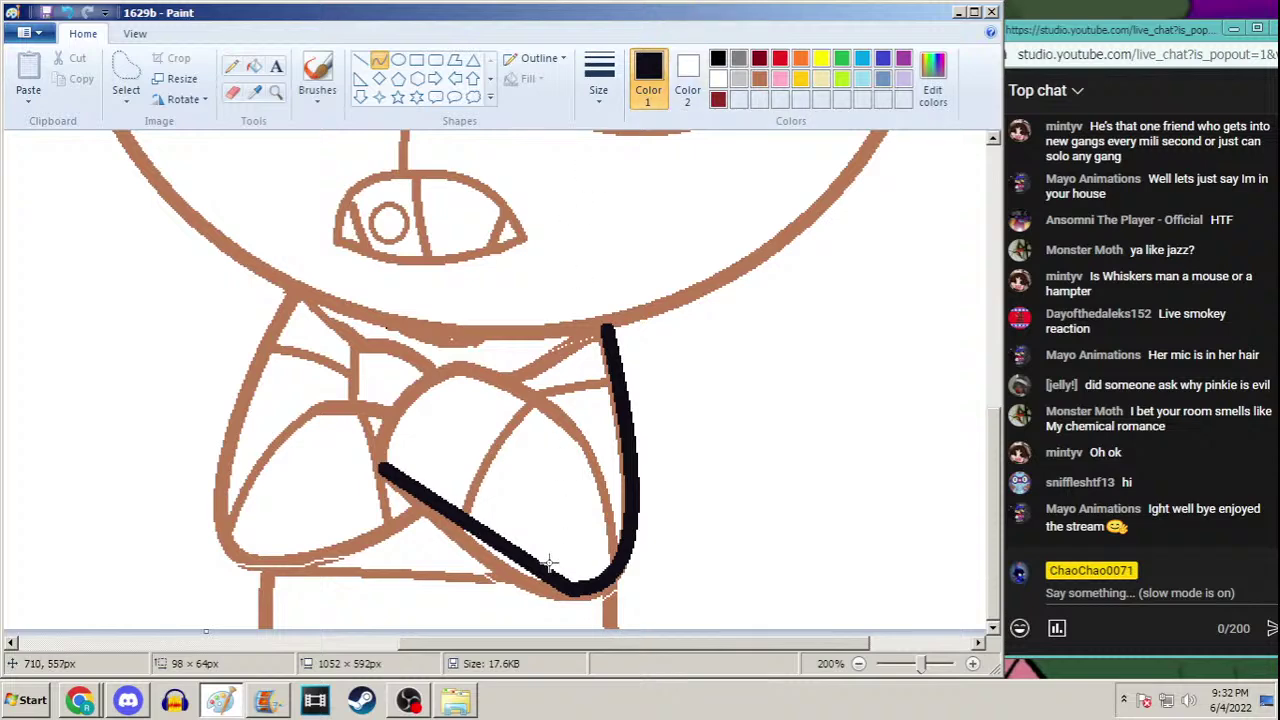
Replace the kinked line under the front forearm with a smooth curve joining the elbow outline, and undo the stray dot
drag(548, 563, 565, 590)
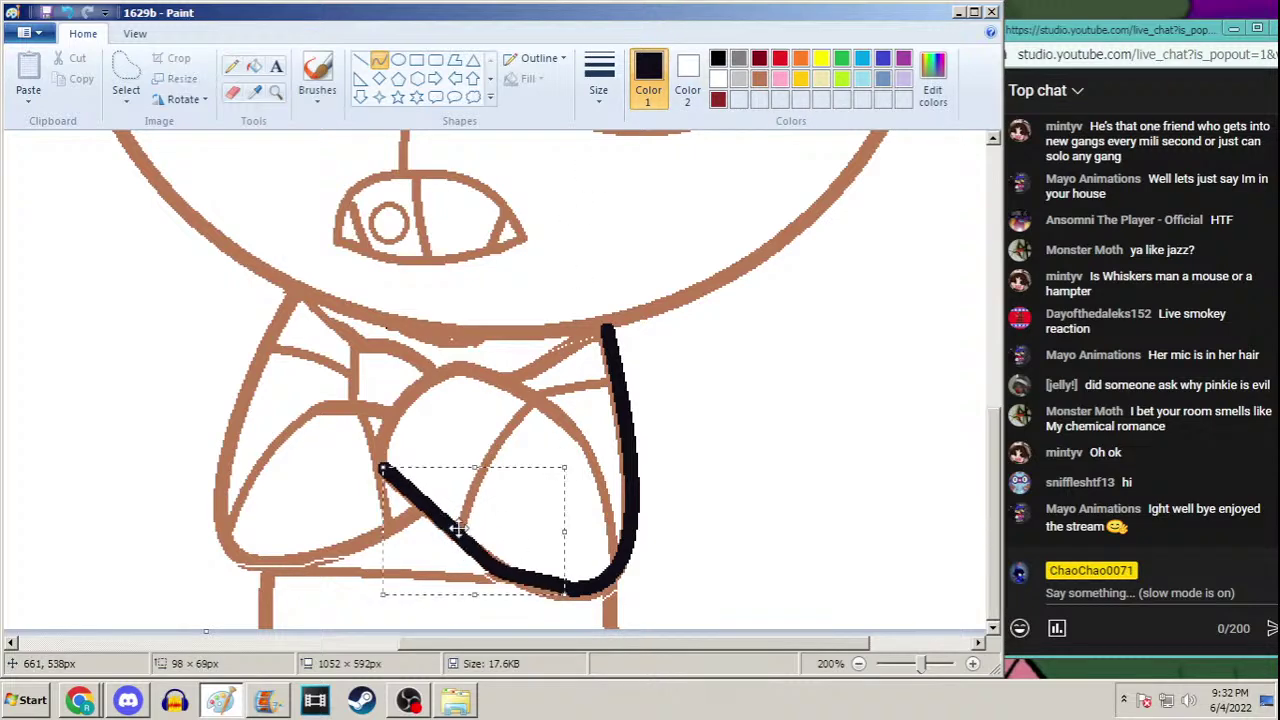
key(ctrl+z)
mouse_move(378, 467)
mouse_down()
mouse_move(475, 545)
mouse_move(570, 588)
mouse_up()
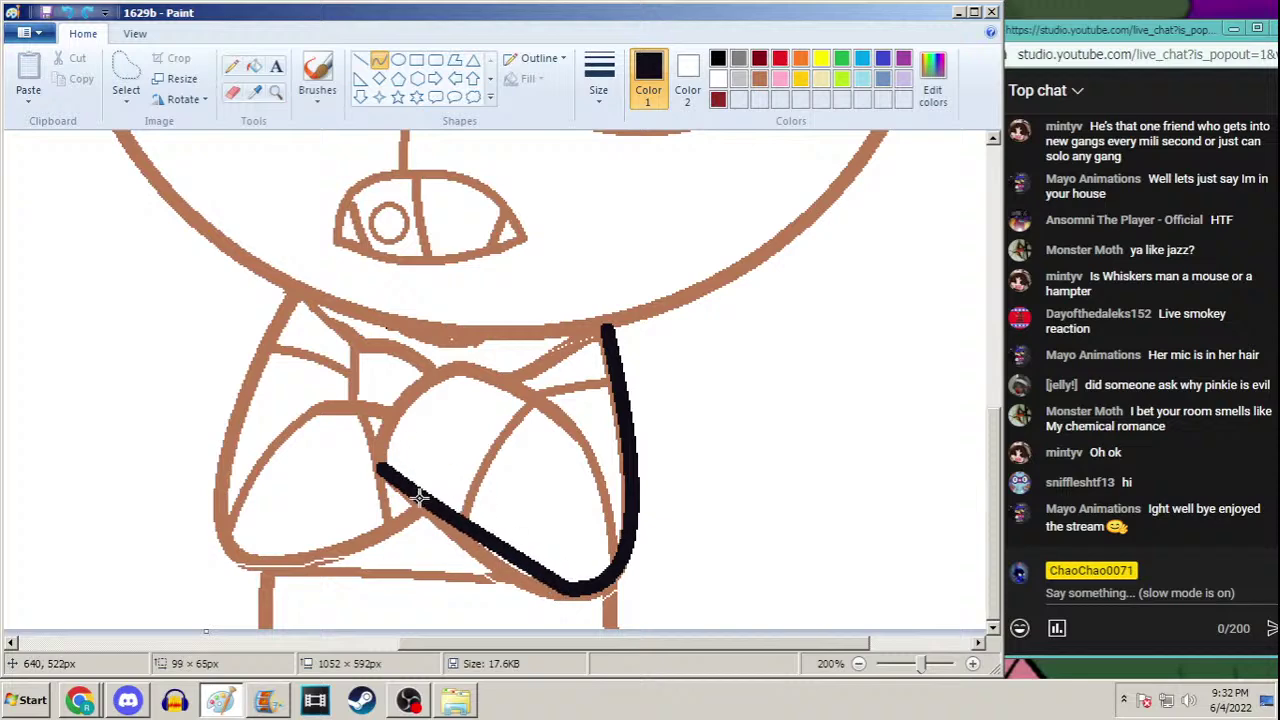
drag(420, 497, 495, 588)
click(507, 593)
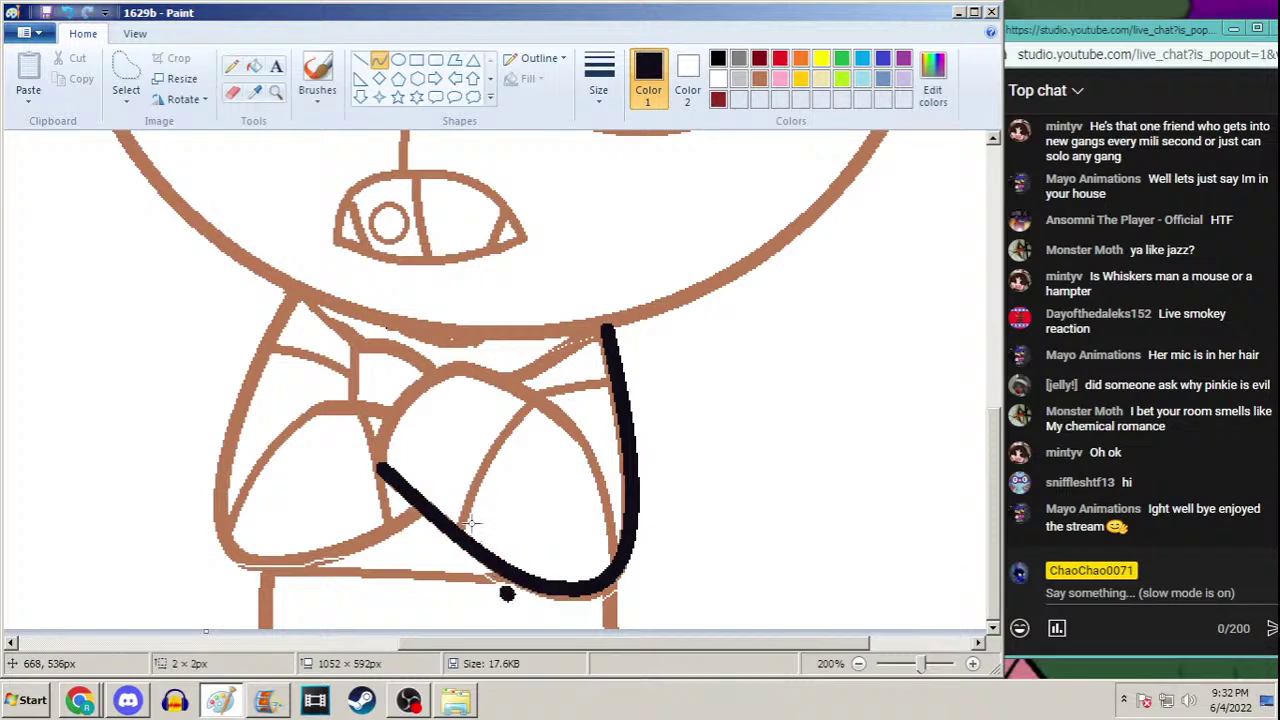
key(ctrl+z)
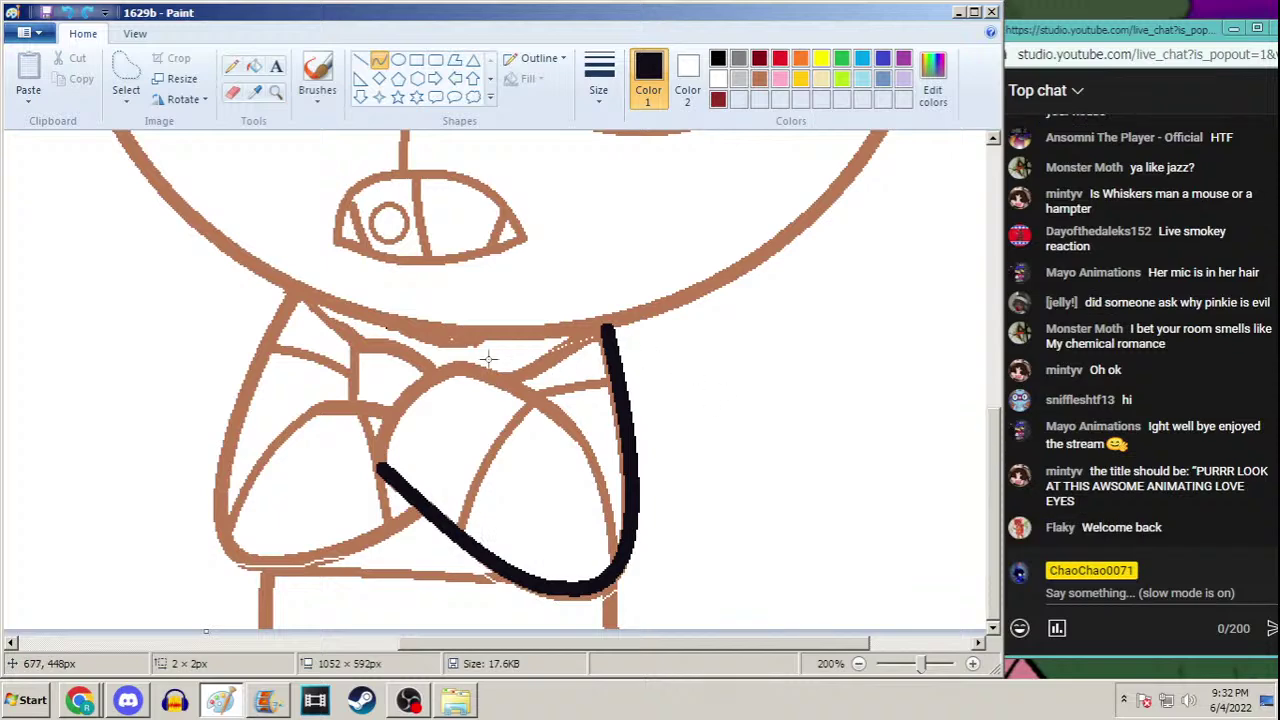
Trace the upper edge of the front forearm and the rounded end of its hand with two thick curves
drag(455, 367, 536, 391)
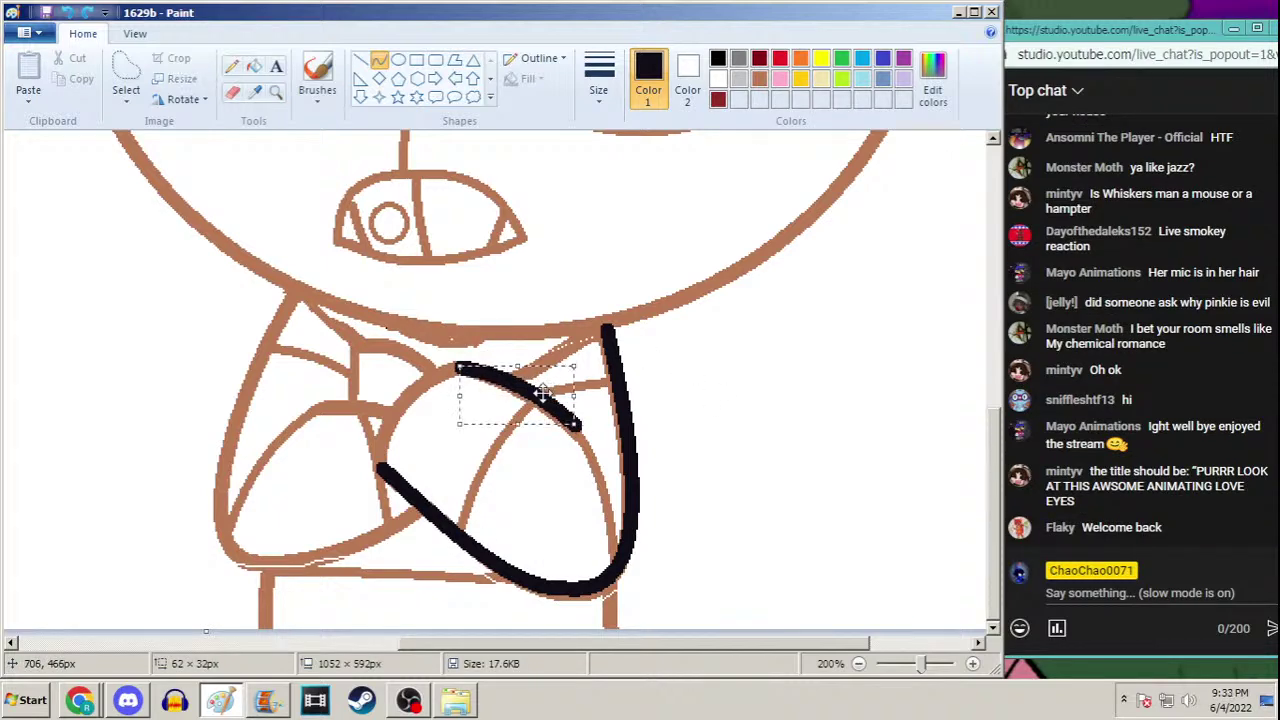
drag(376, 464, 455, 367)
drag(416, 415, 379, 379)
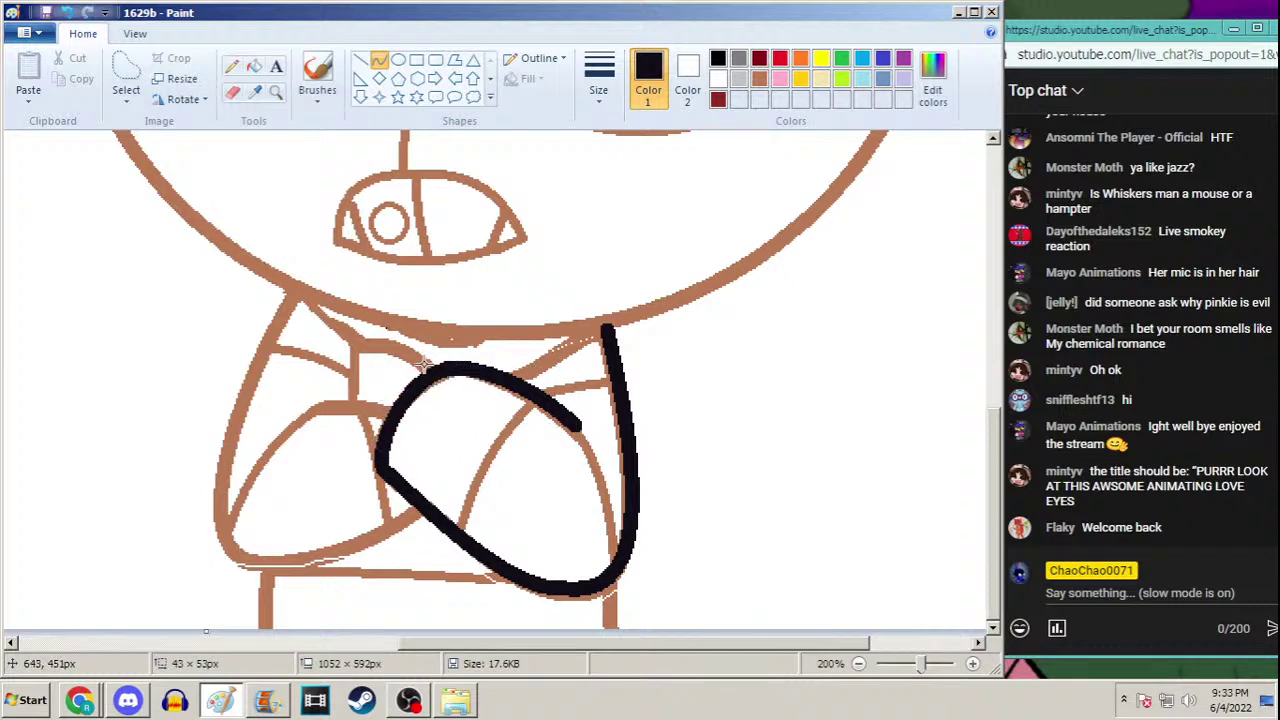
Trace the outer edge of the left-hand arm and the lower edge of its forearm up to the front arm
click(289, 294)
mouse_move(289, 294)
mouse_down()
mouse_move(267, 561)
mouse_move(238, 418)
mouse_move(180, 560)
mouse_move(194, 531)
mouse_up()
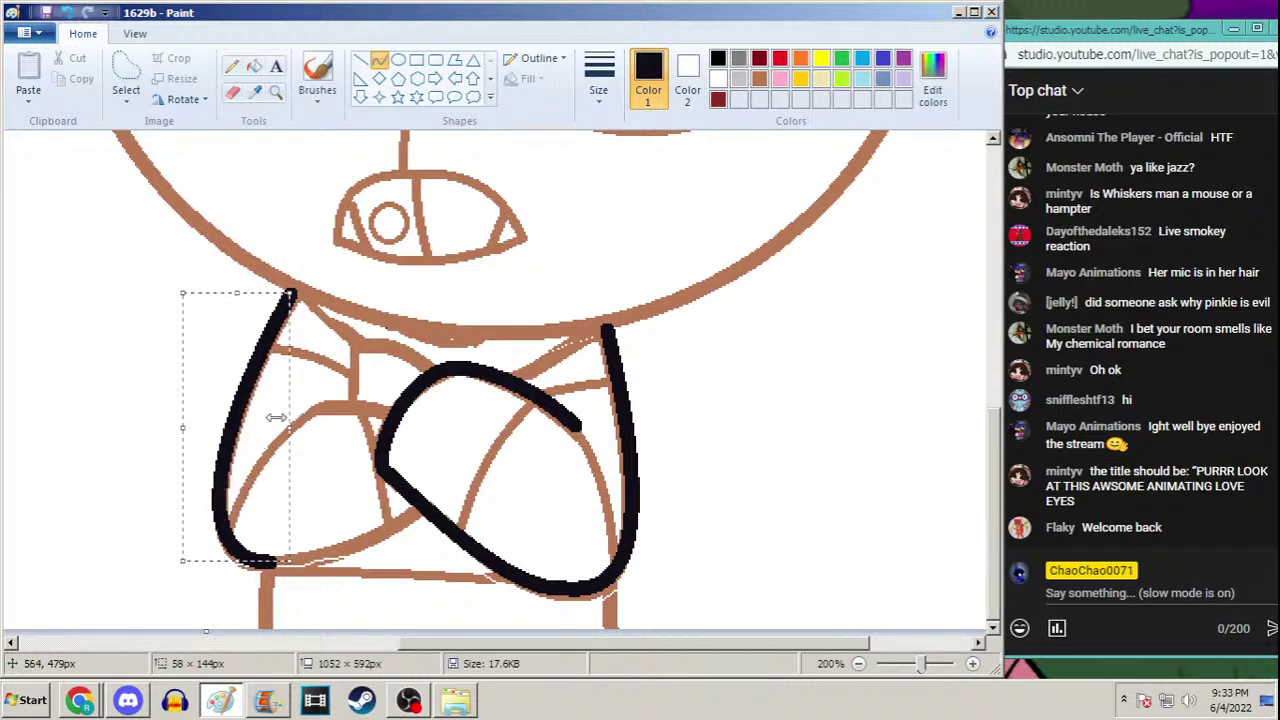
drag(420, 505, 257, 565)
drag(370, 505, 383, 537)
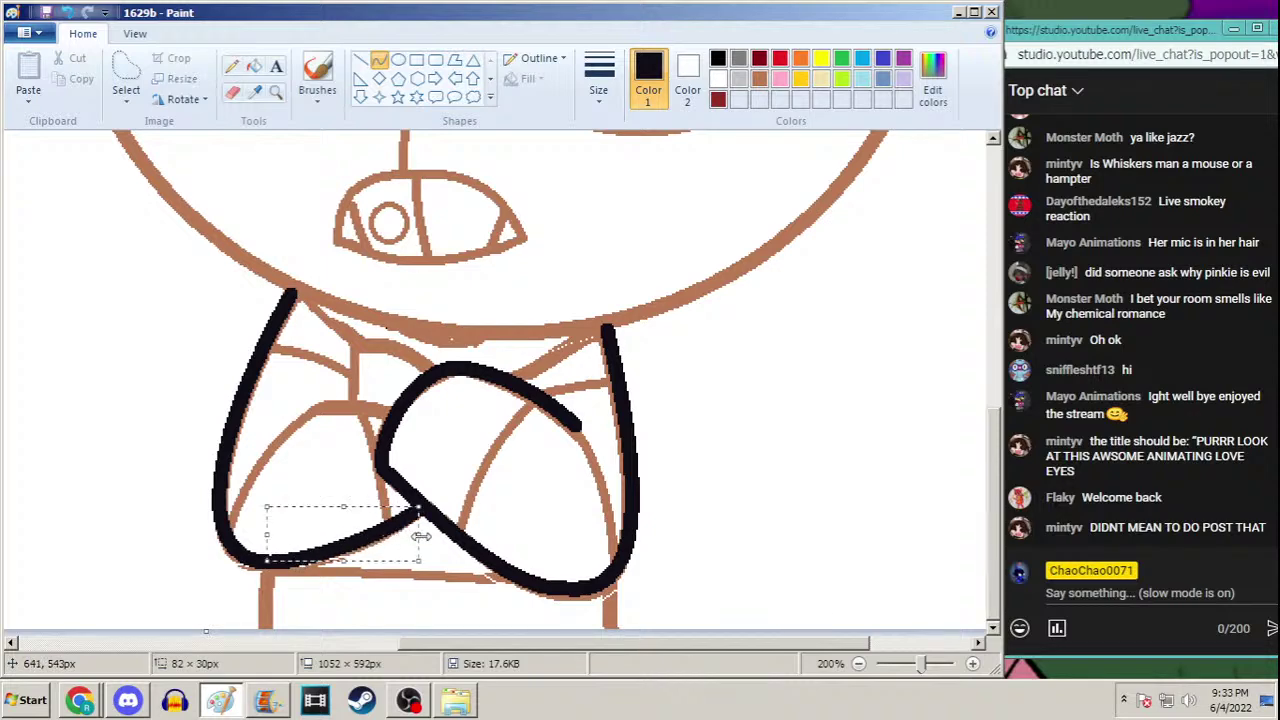
Draw a short thick line along the top of the rear forearm to the front hand, undoing and redrawing it once
click(383, 408)
drag(383, 408, 316, 405)
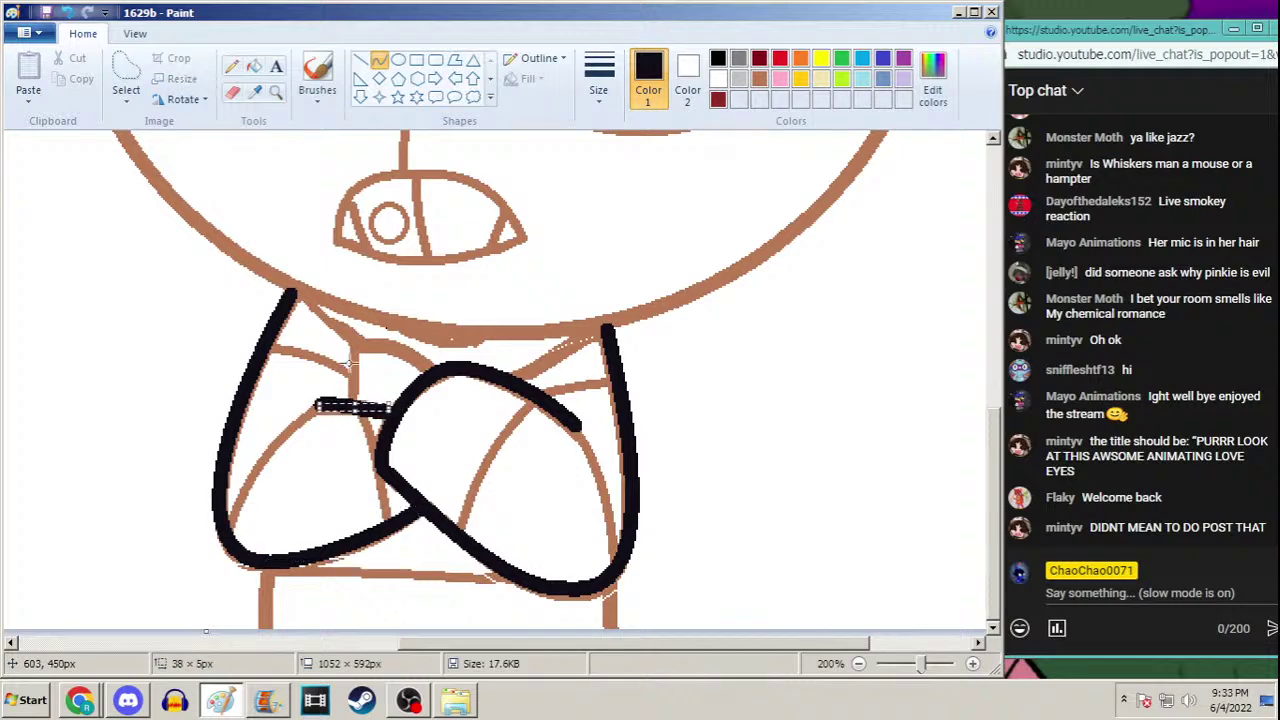
key(ctrl+z)
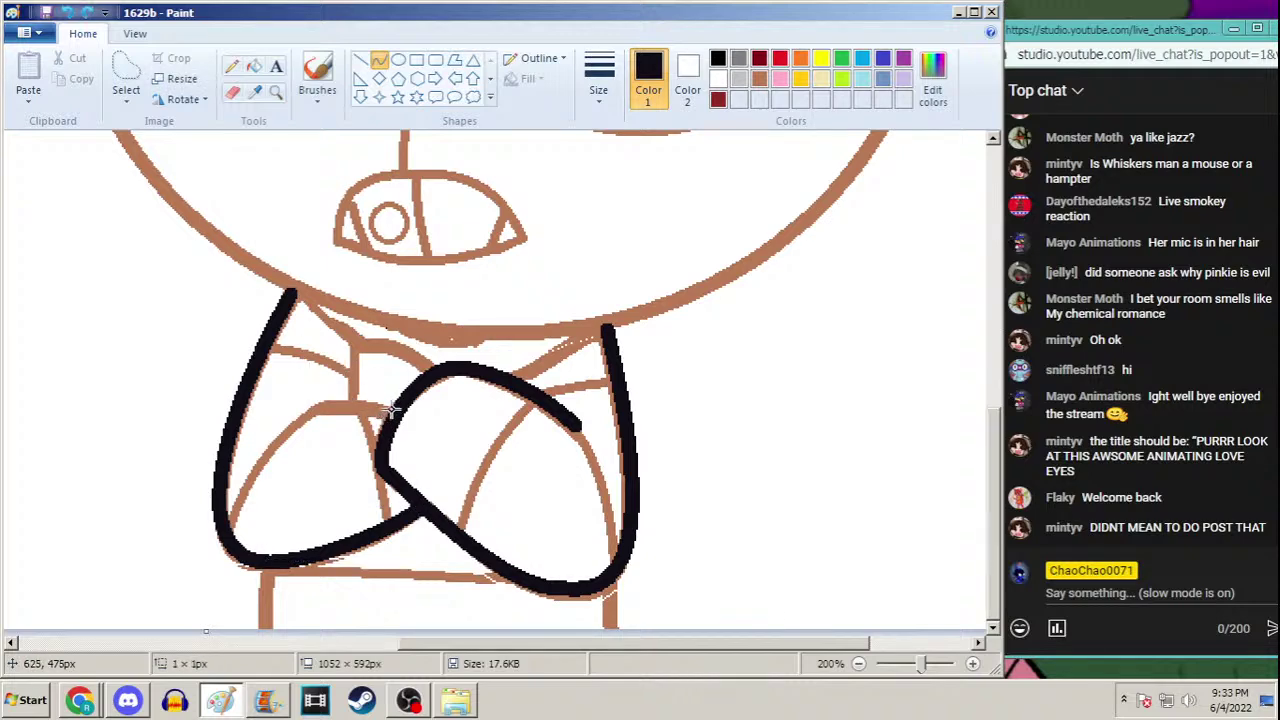
drag(391, 409, 318, 405)
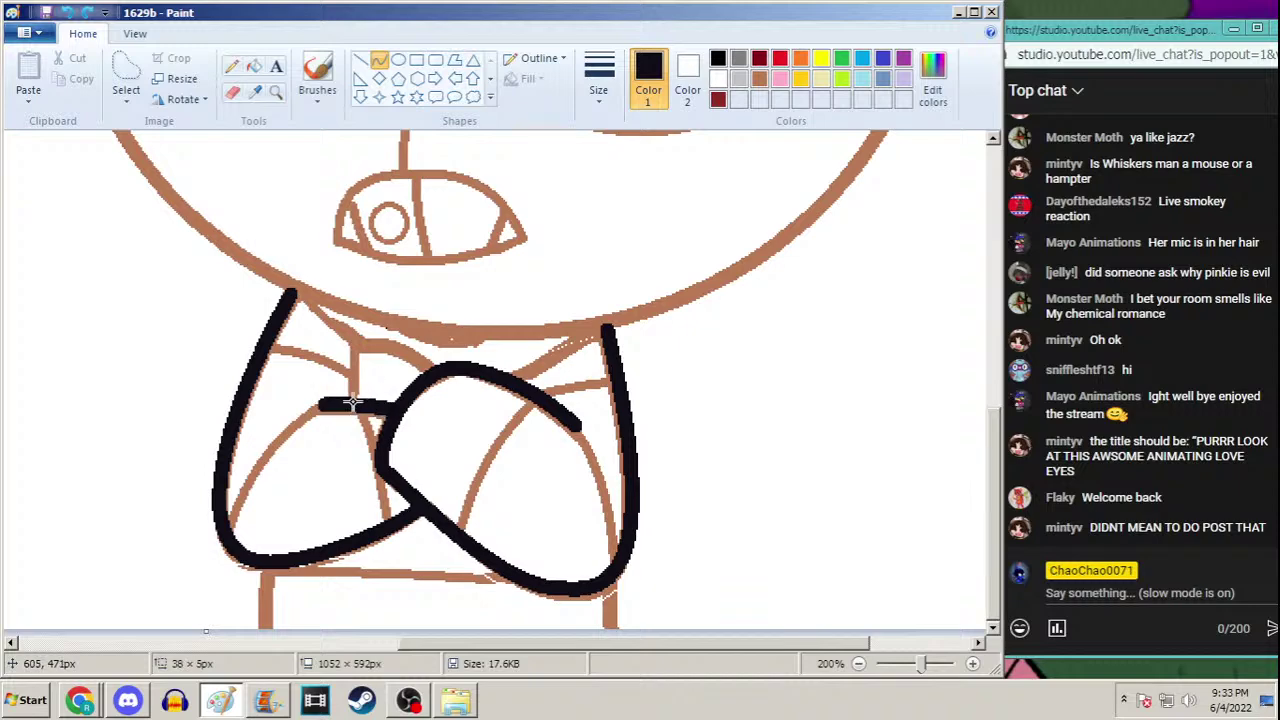
Trace the front arm's inner edge down to the elbow and the curved line across its forearm with thinner curves
click(230, 67)
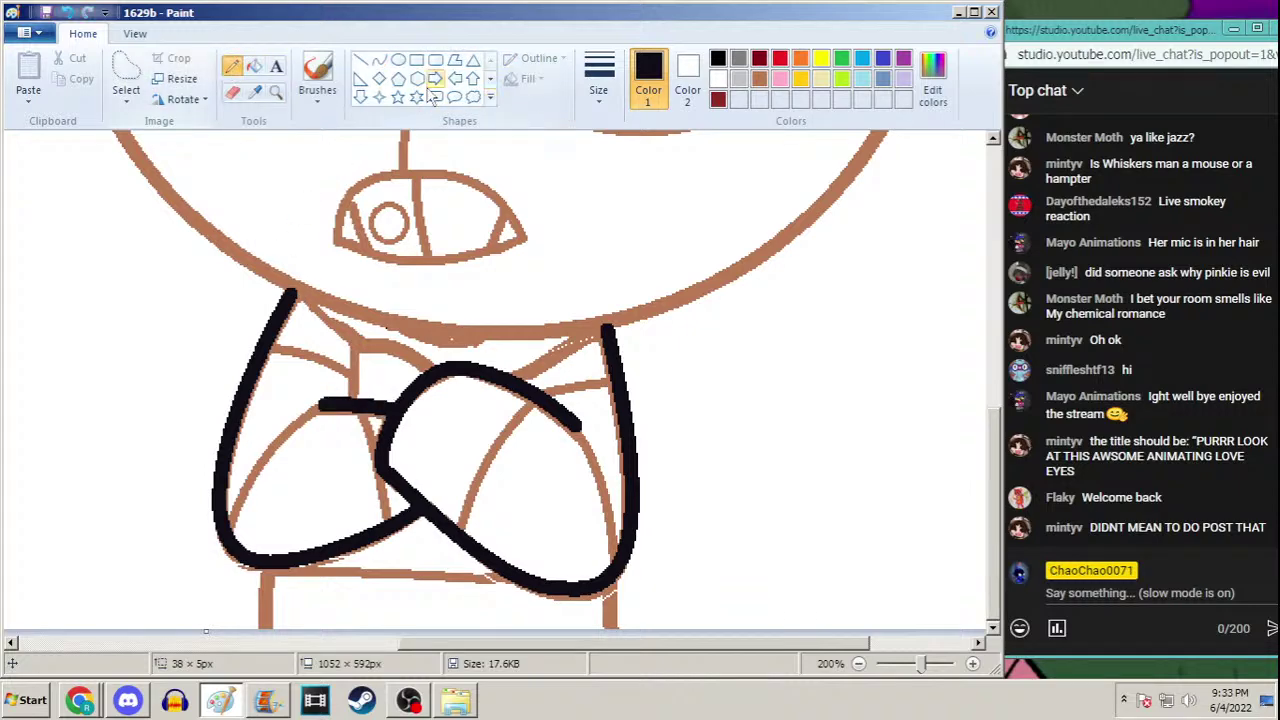
click(379, 60)
click(598, 80)
click(588, 213)
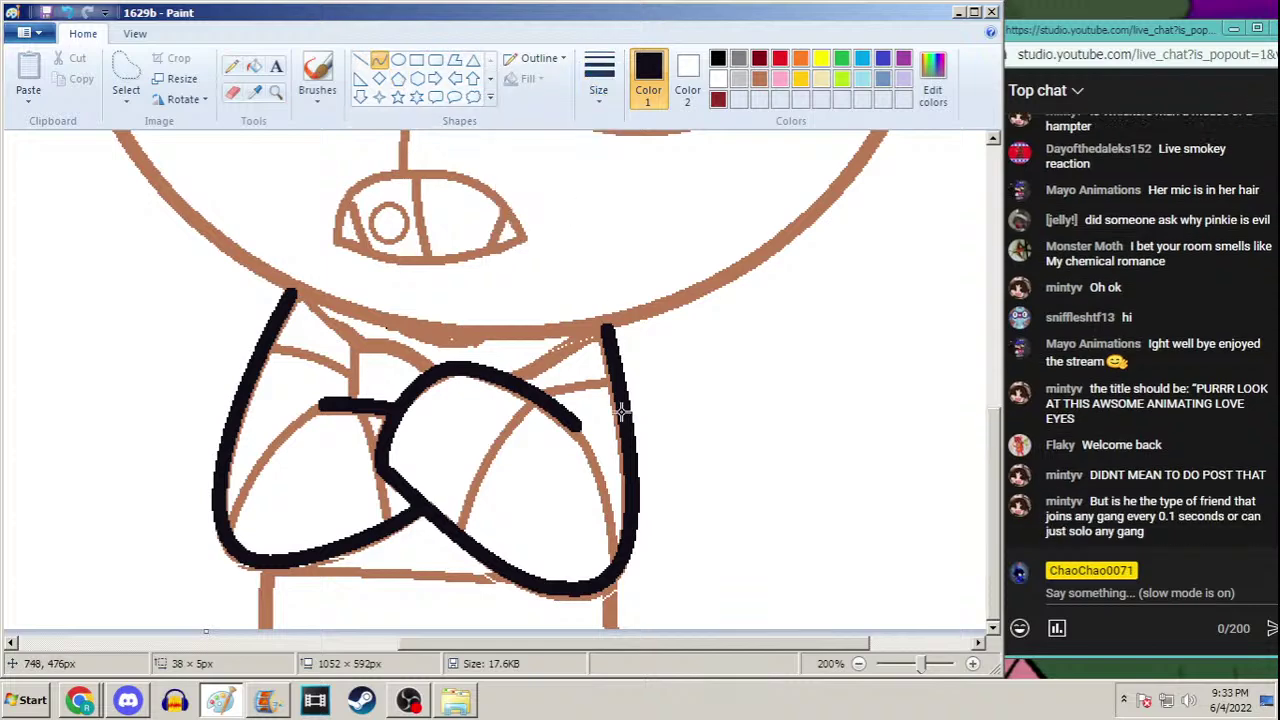
drag(573, 416, 612, 556)
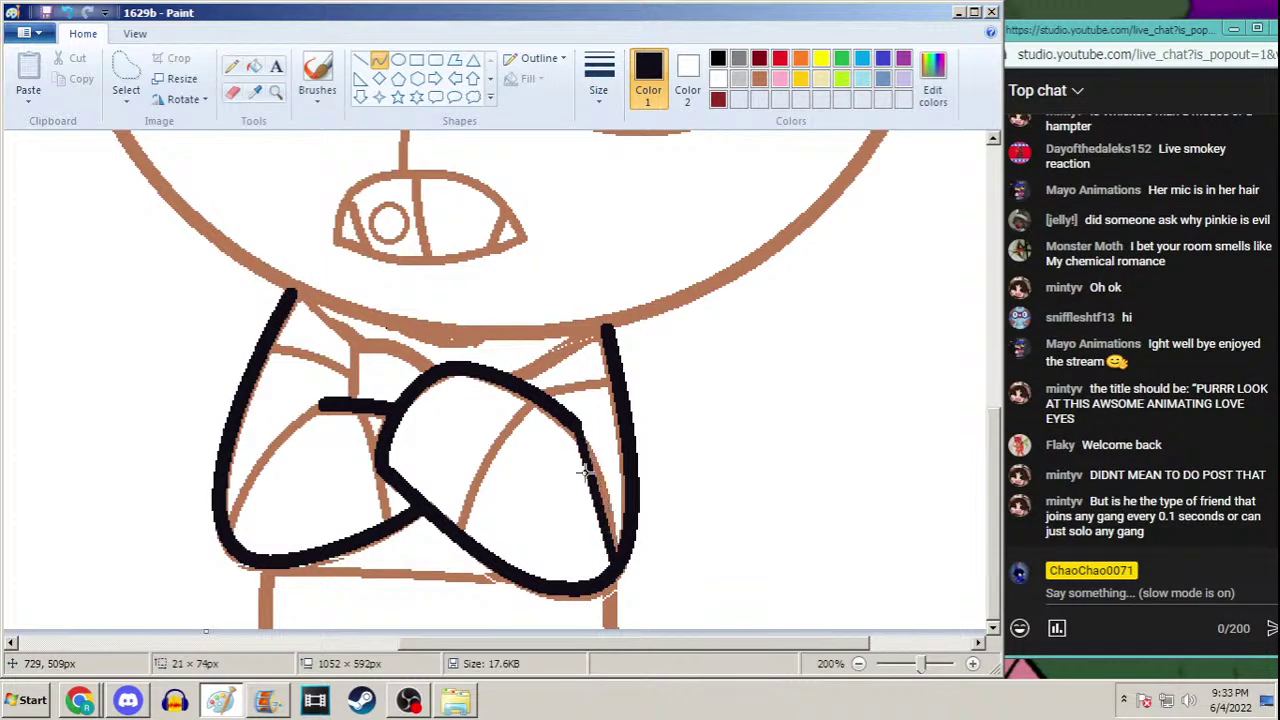
drag(591, 471, 600, 476)
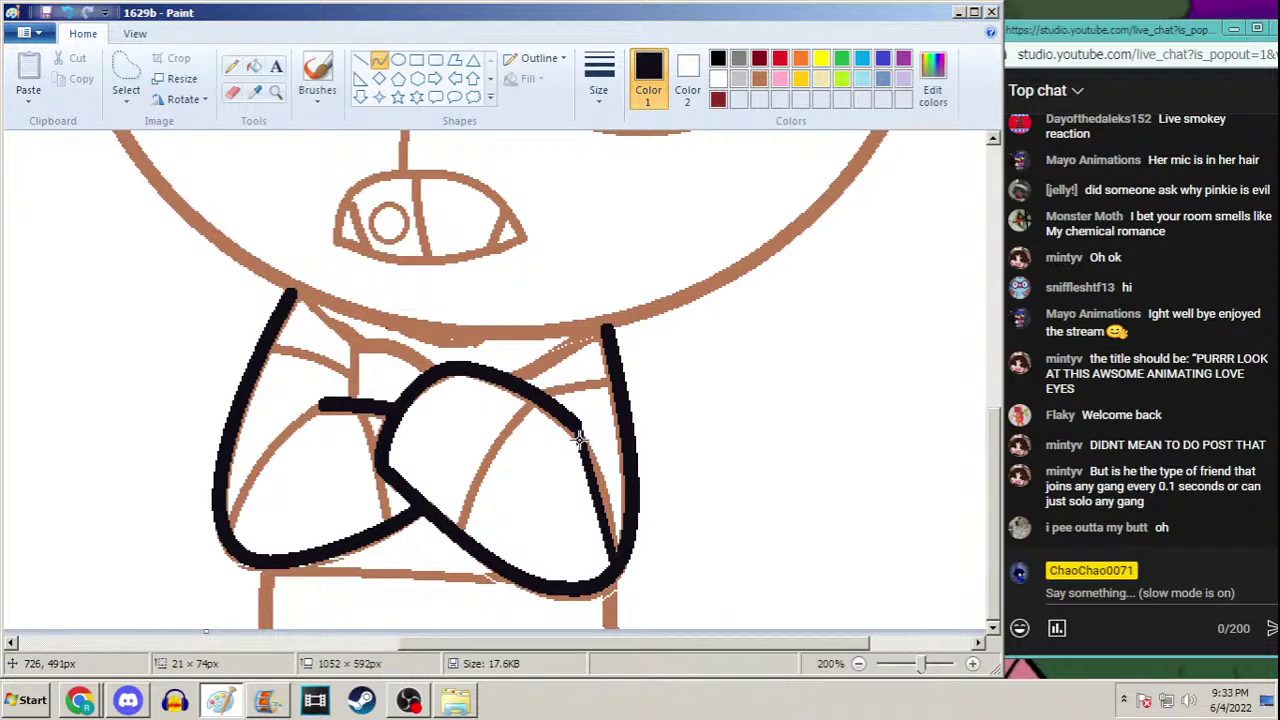
mouse_move(578, 440)
mouse_down()
mouse_move(608, 460)
mouse_move(576, 432)
mouse_move(448, 535)
mouse_move(458, 525)
mouse_up()
Trace the slanted line across the rear forearm, undoing and redrawing it once, and the rear forearm's curved upper edge with thinner curves
drag(362, 402, 394, 526)
drag(375, 440, 379, 464)
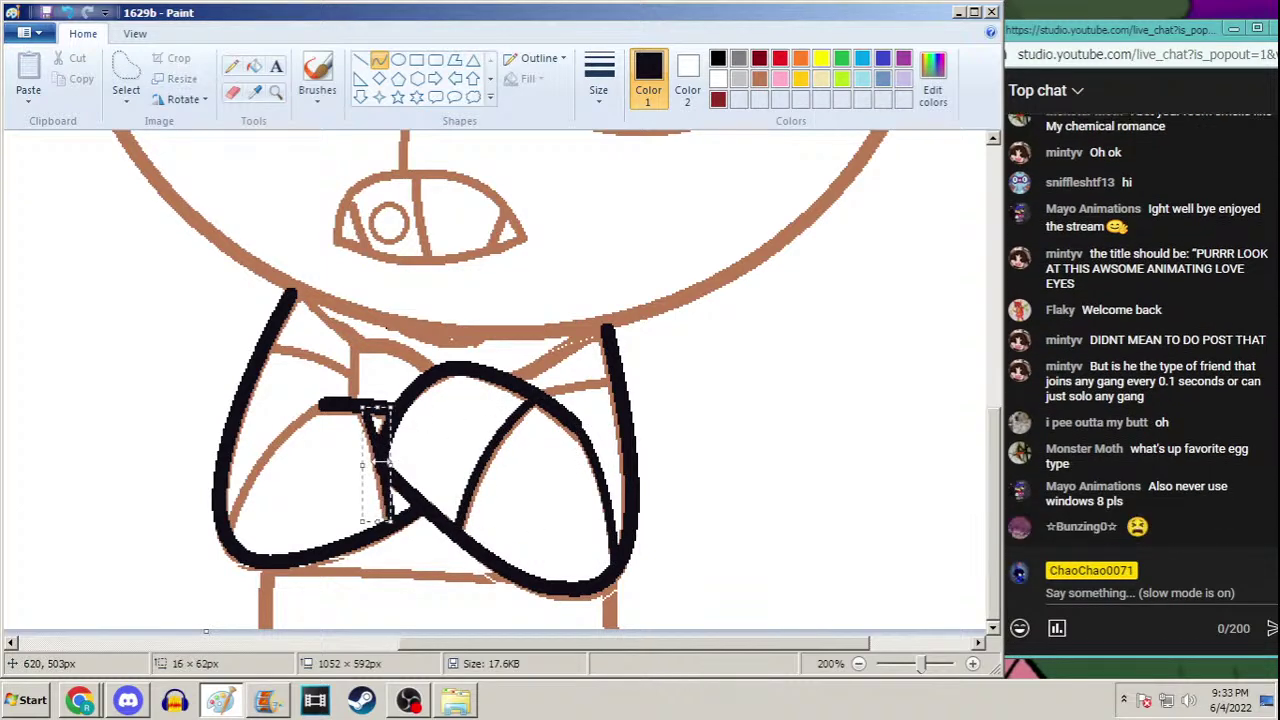
drag(384, 524, 388, 516)
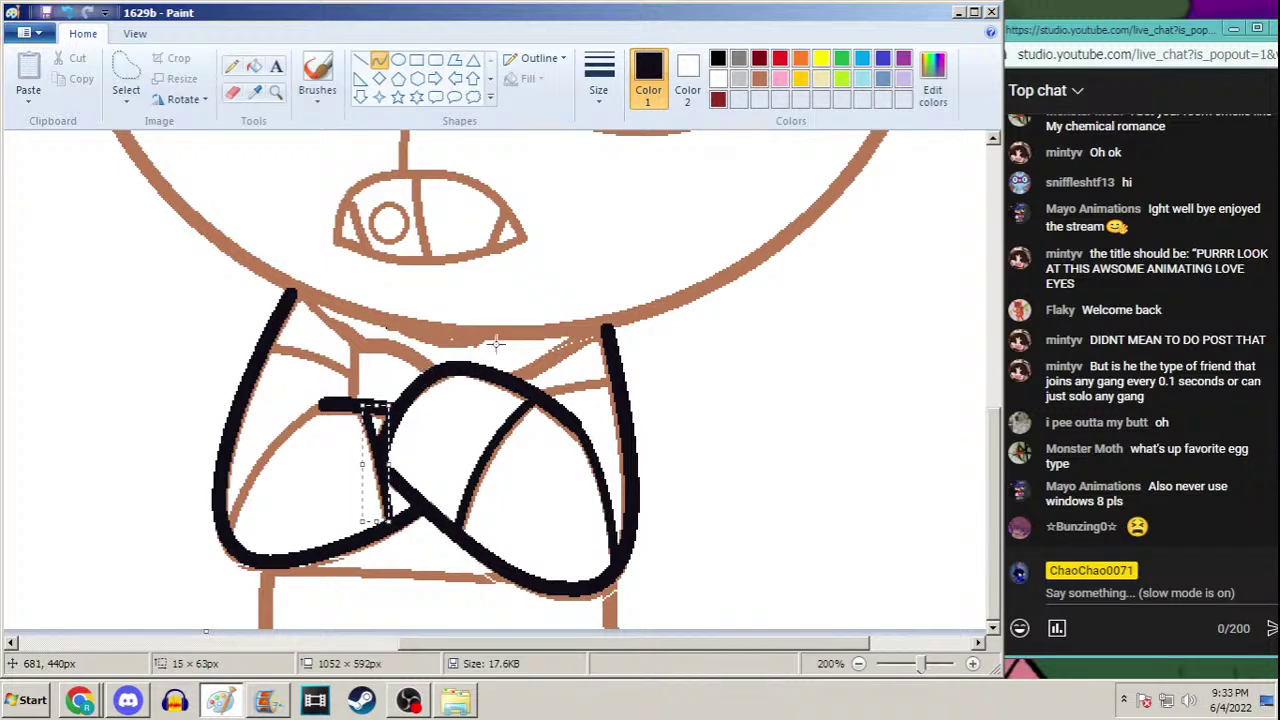
key(ctrl+z)
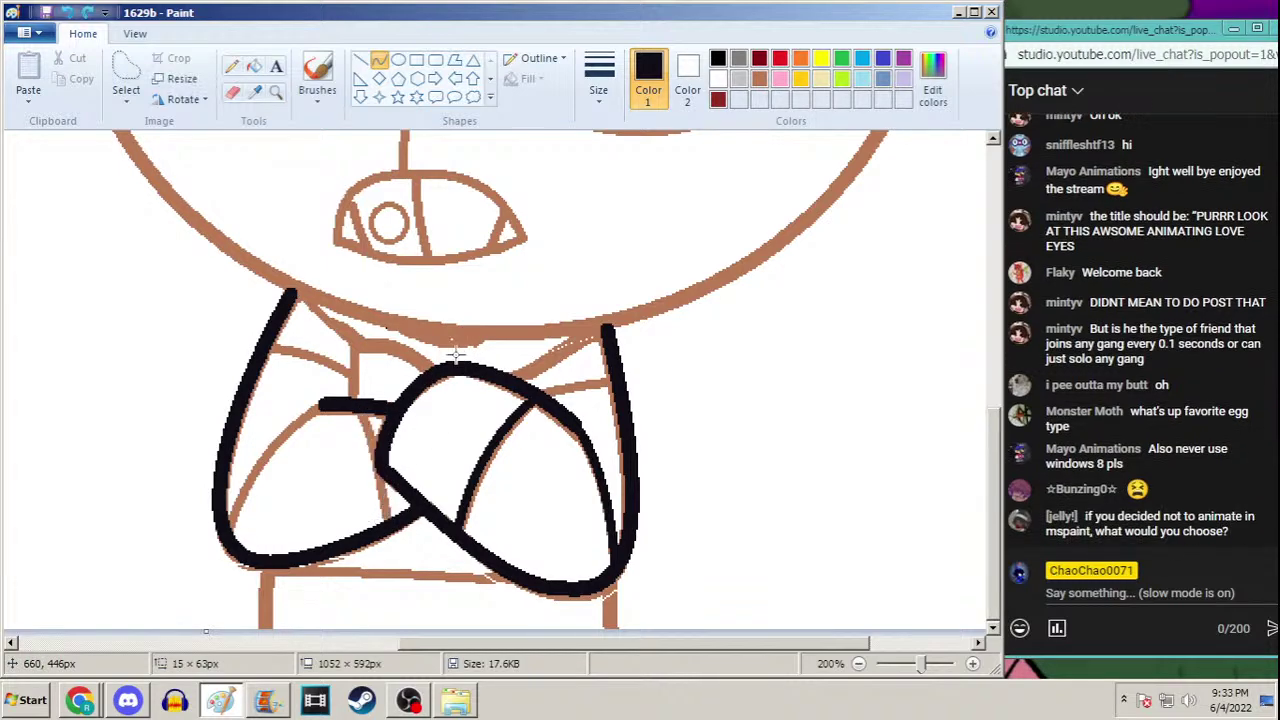
drag(360, 408, 388, 520)
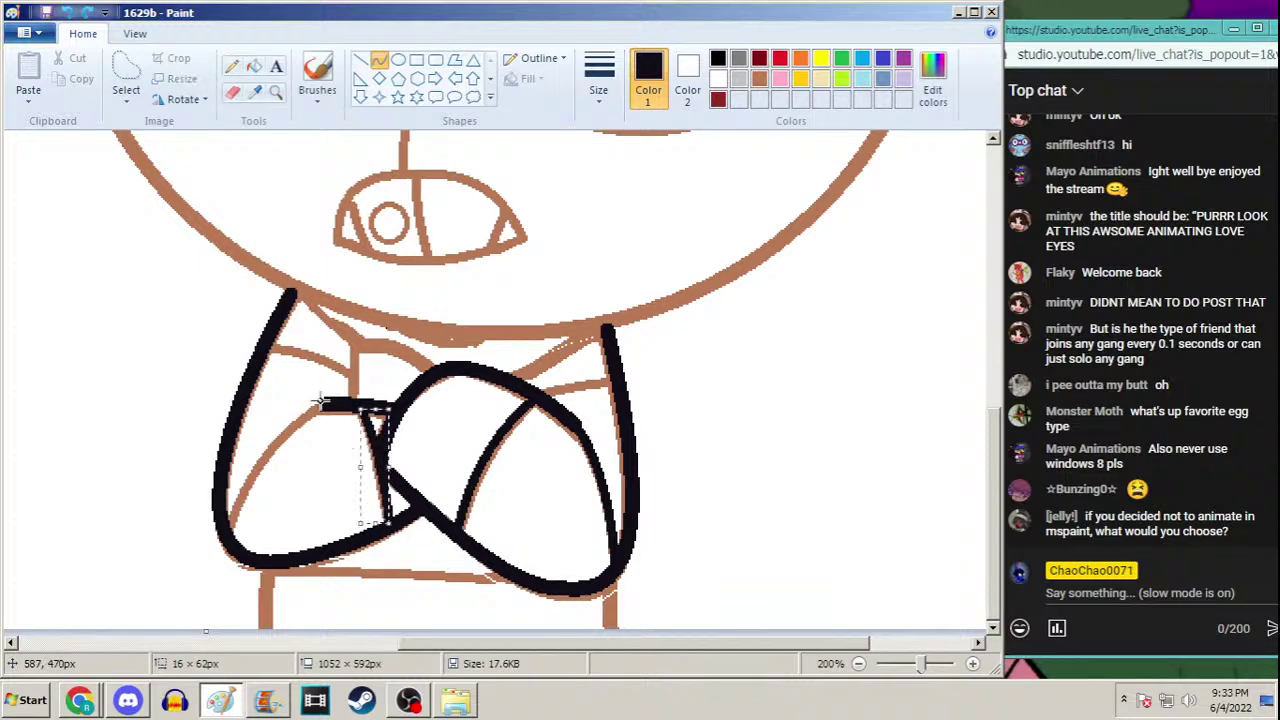
drag(320, 400, 222, 524)
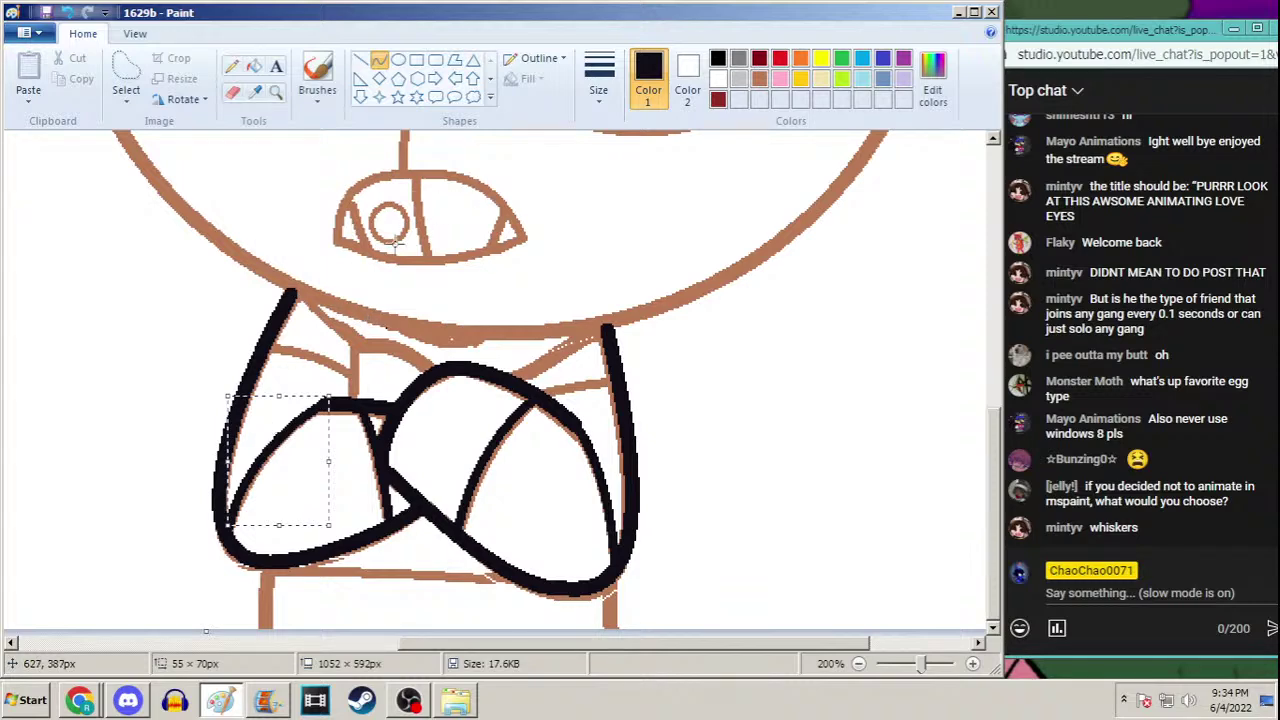
click(461, 238)
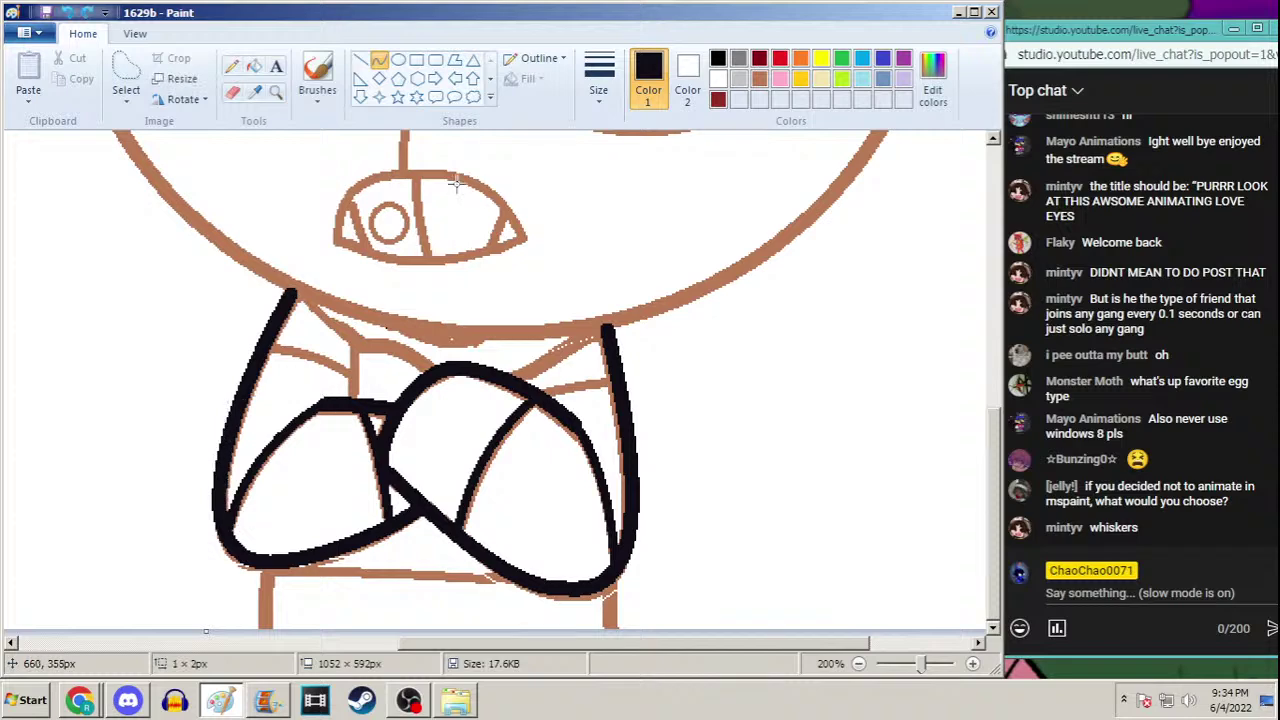
Ink the short vertical line rising from the rear forearm to the collar with a thicker Pencil stroke
click(598, 80)
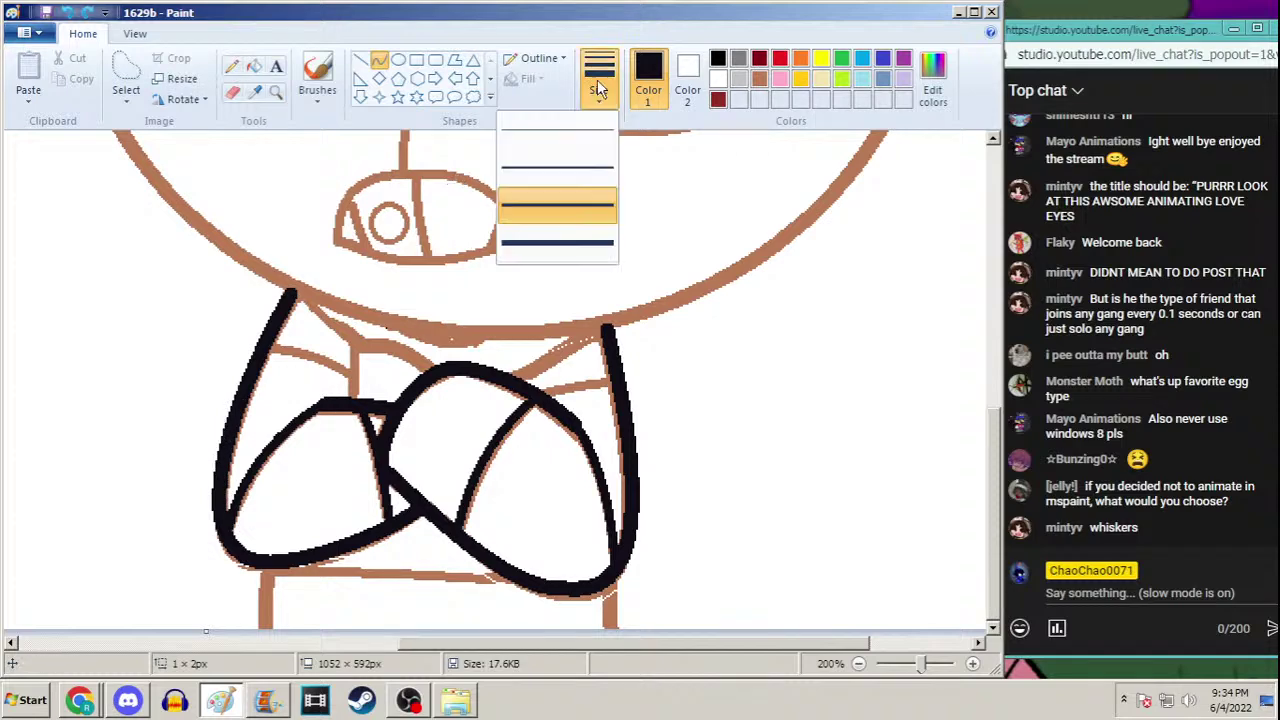
click(232, 66)
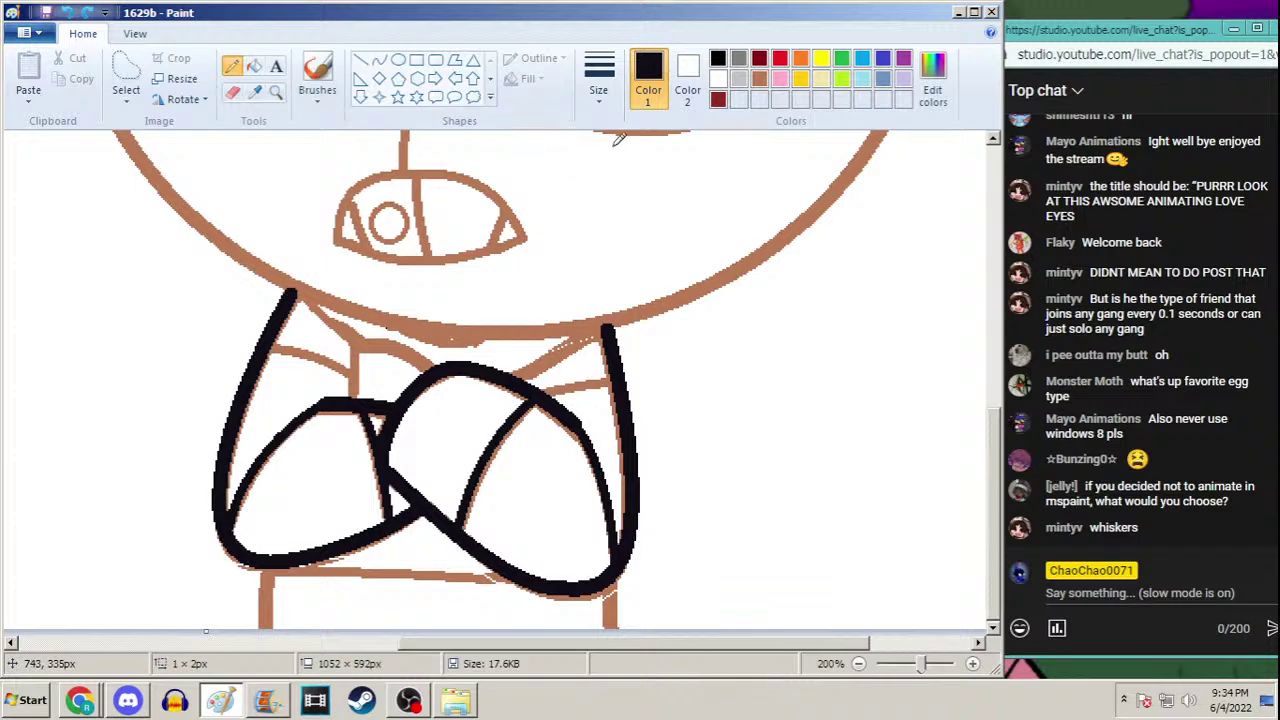
click(598, 80)
click(548, 245)
mouse_move(355, 390)
mouse_down()
mouse_move(352, 345)
mouse_move(361, 356)
mouse_up()
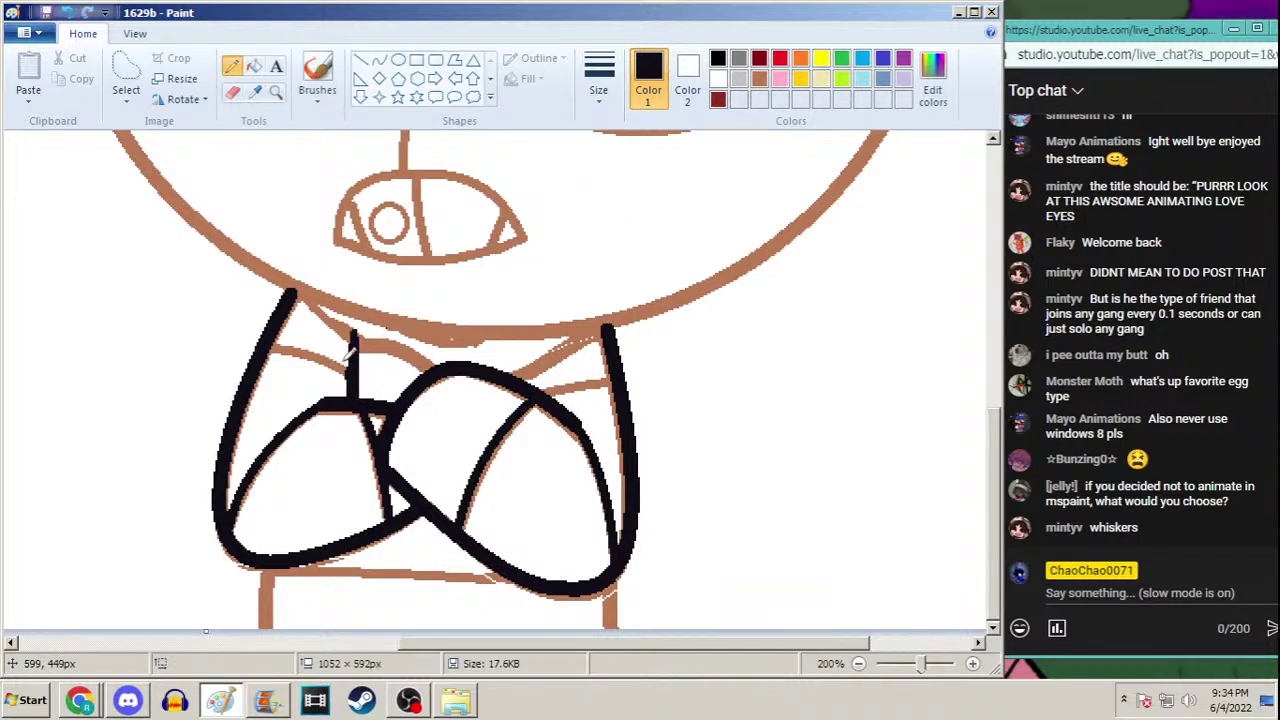
Trace the short sleeve line across each upper arm with a thinner curve
click(379, 60)
click(598, 80)
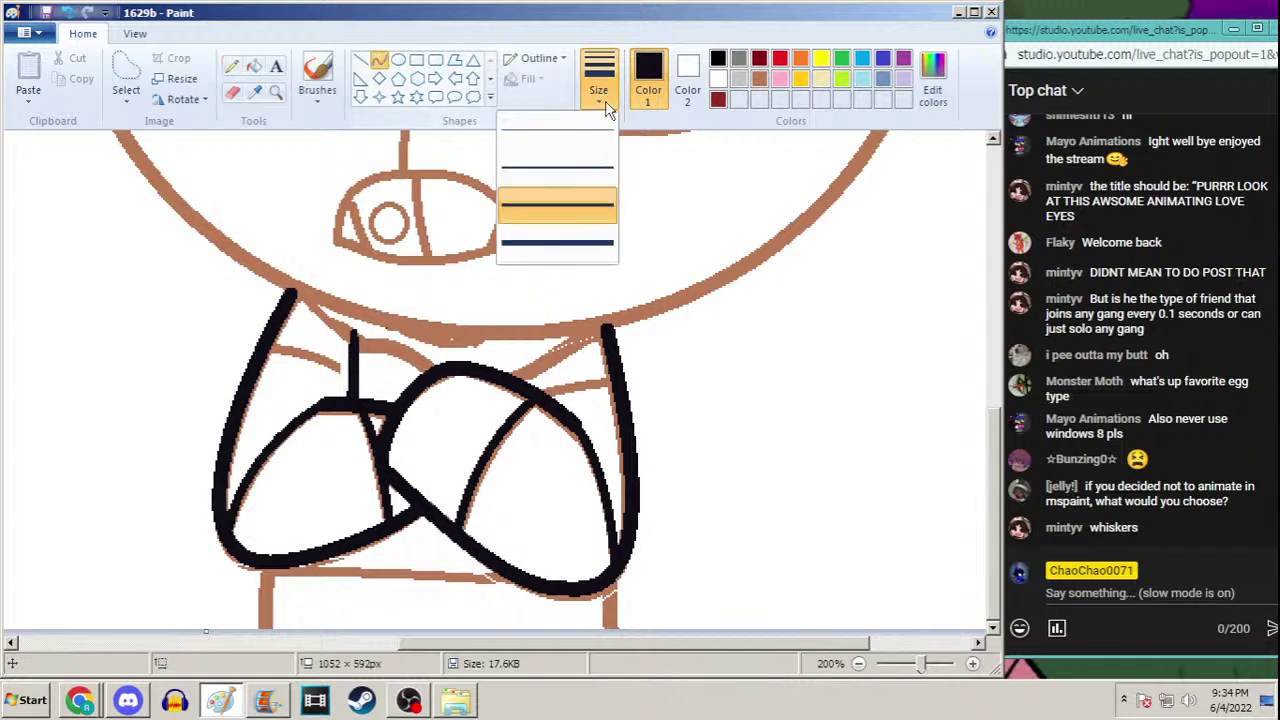
click(557, 190)
mouse_move(349, 366)
mouse_down()
mouse_move(268, 347)
mouse_move(310, 355)
mouse_move(285, 338)
mouse_up()
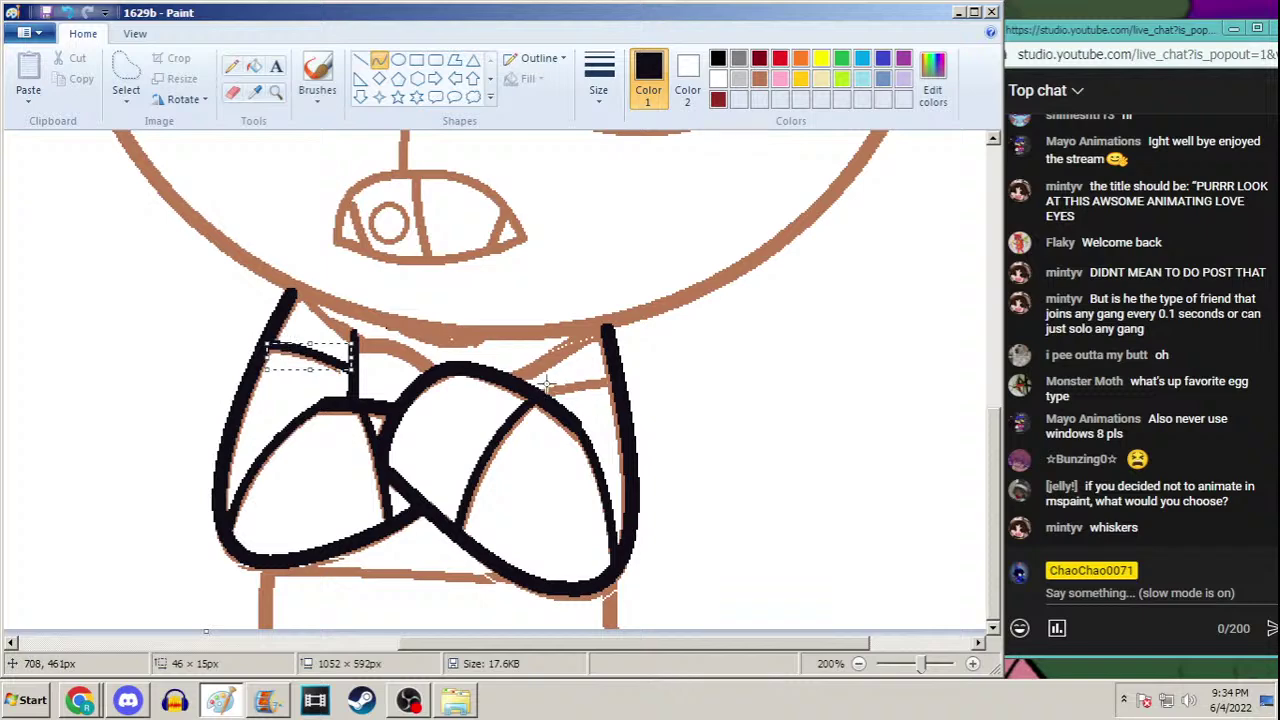
mouse_move(545, 383)
mouse_down()
mouse_move(614, 371)
mouse_move(560, 390)
mouse_move(602, 375)
mouse_up()
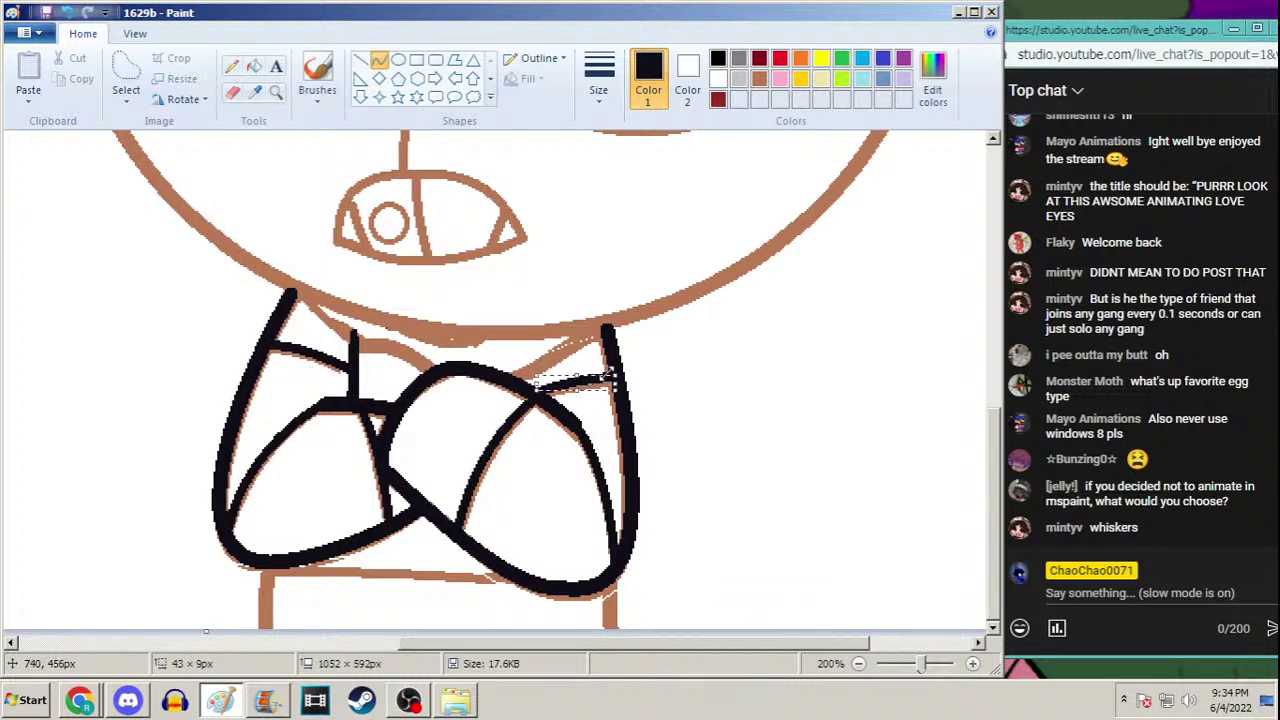
Trace both sloping collar edges and the short curve under the chin with thick curves
click(236, 68)
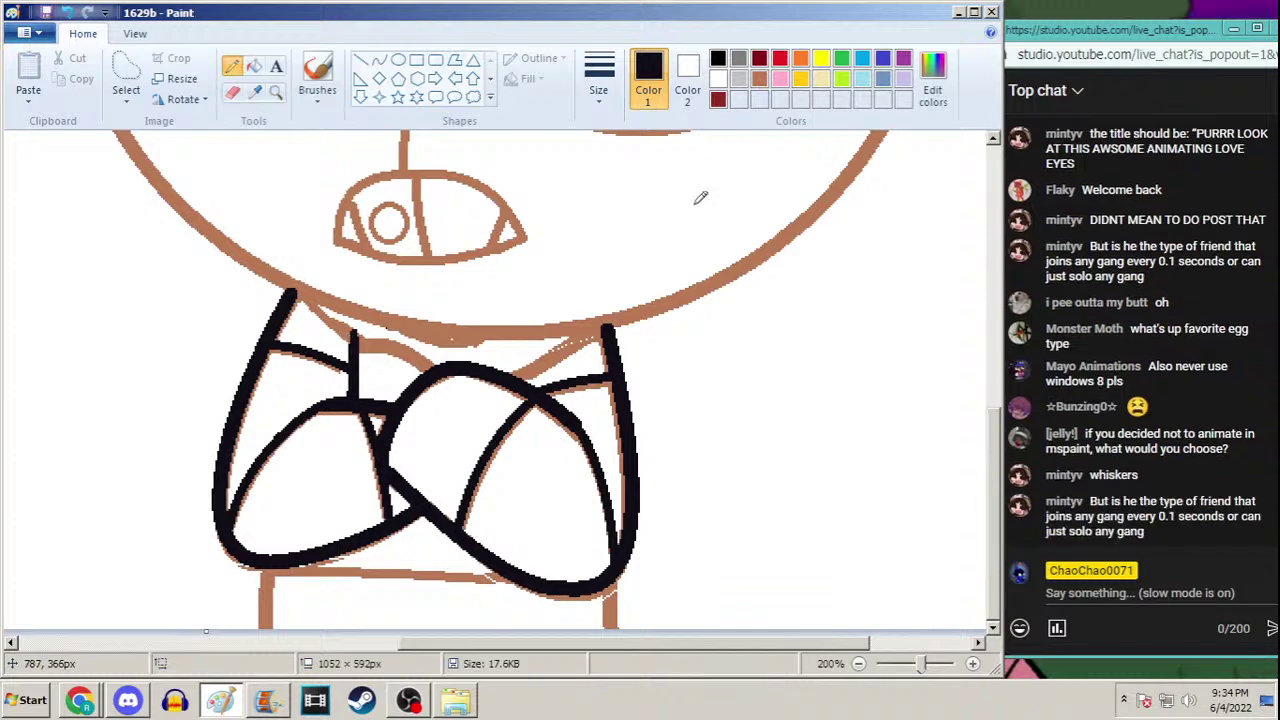
click(379, 60)
click(593, 80)
click(553, 229)
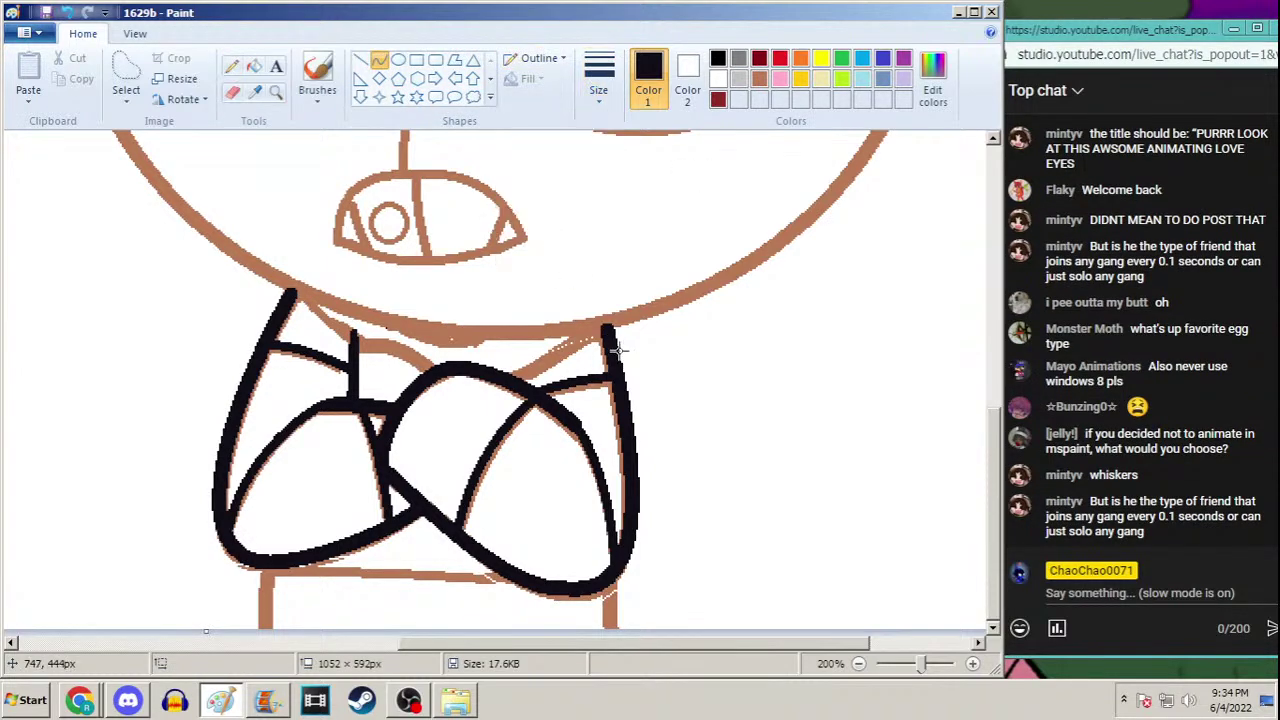
drag(605, 326, 514, 356)
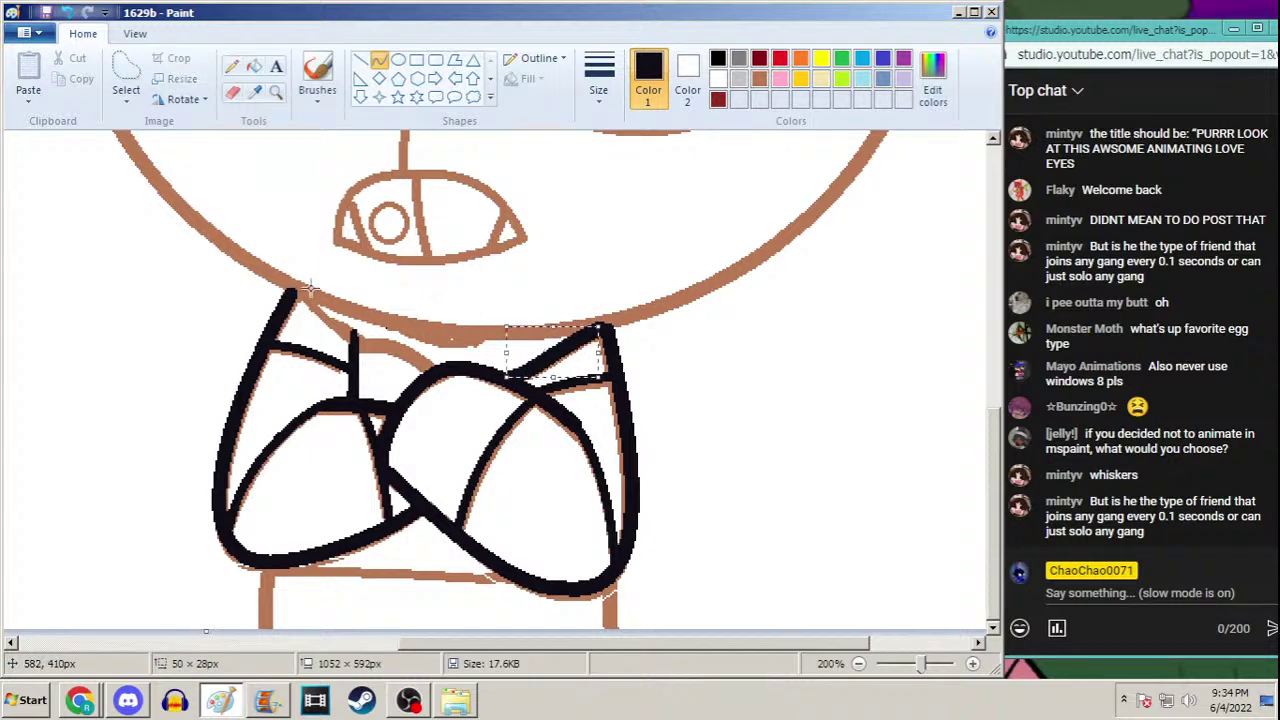
drag(305, 292, 423, 336)
click(231, 66)
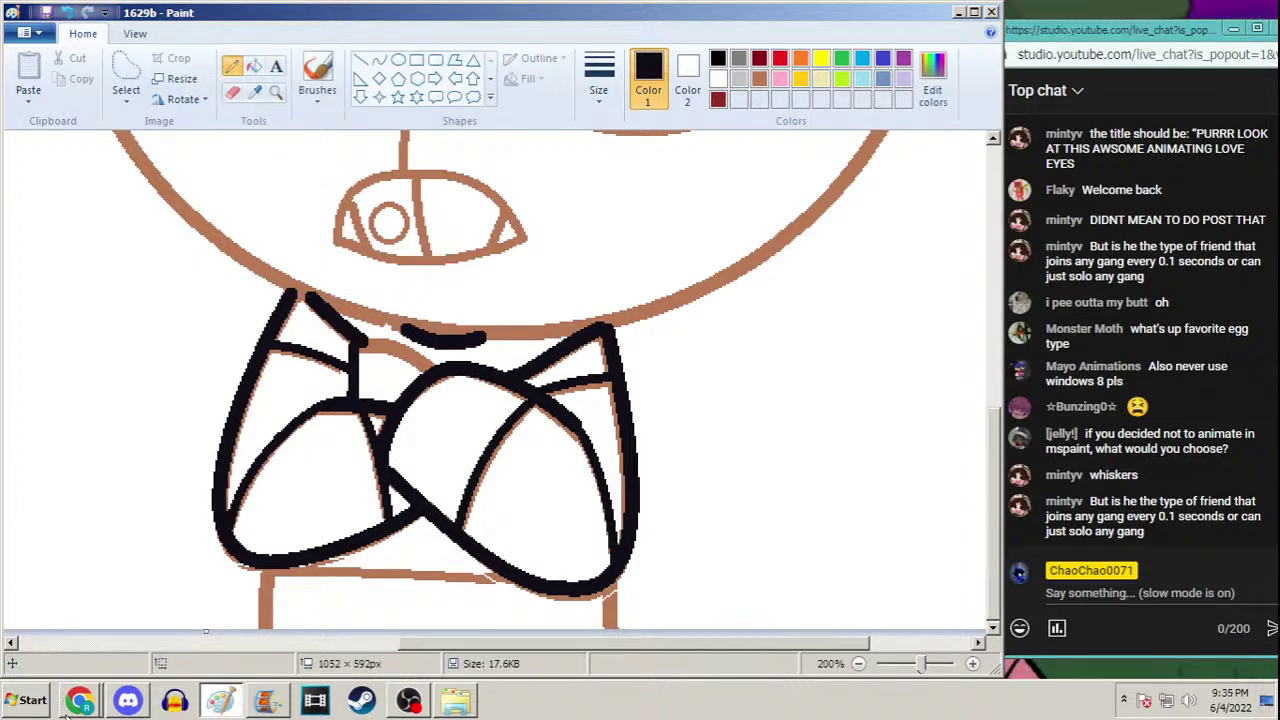
Switch to Chrome, resume the Fearofdark - Exit Plan album video, and return to Paint
click(117, 631)
click(372, 333)
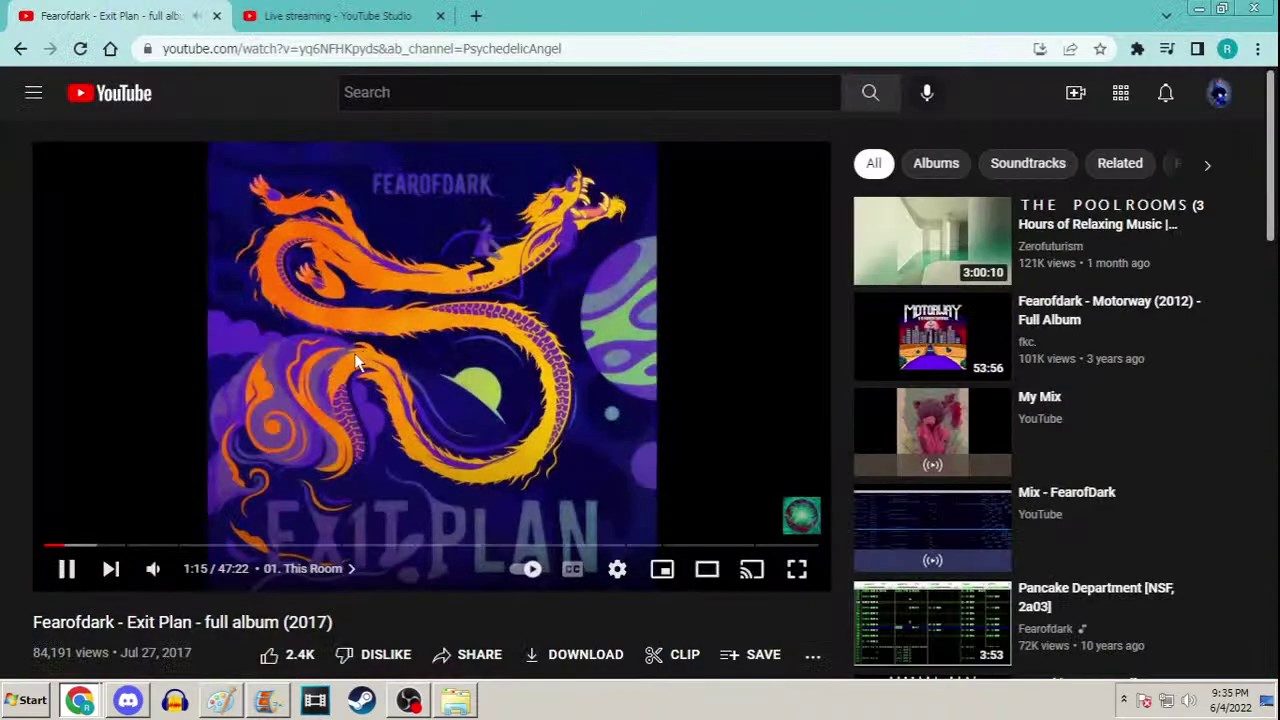
mouse_move(190, 578)
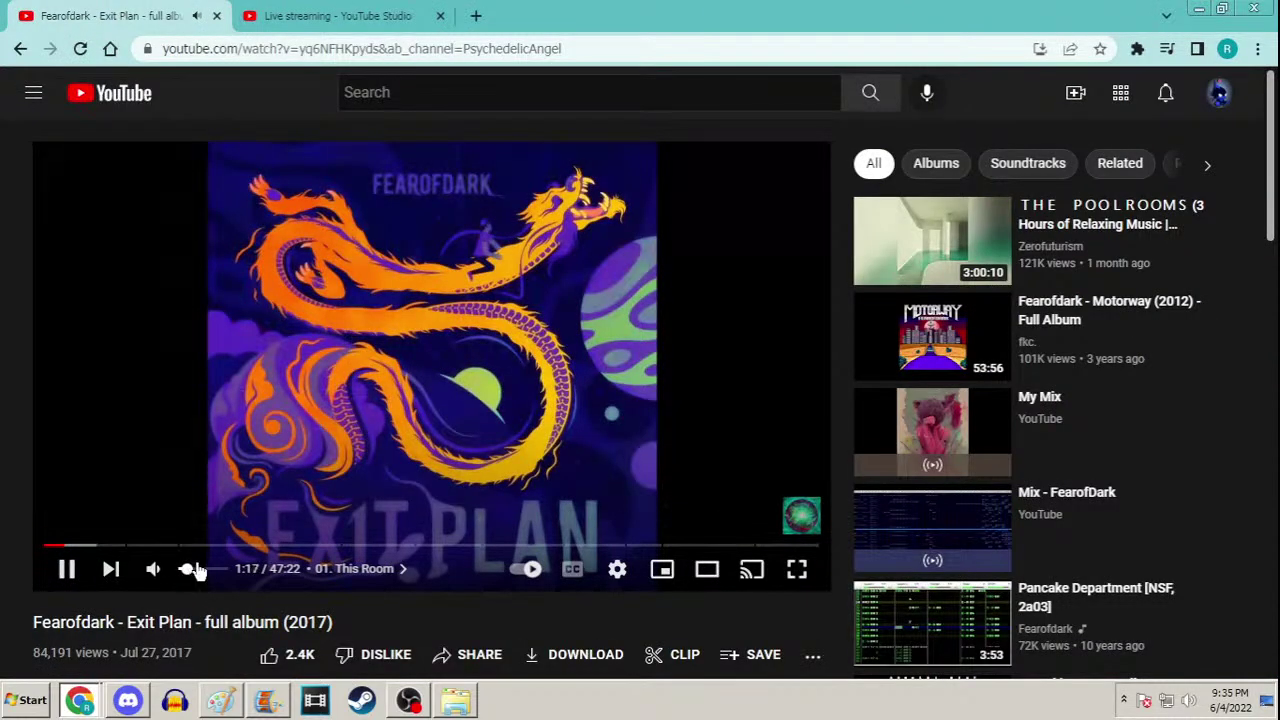
click(1200, 10)
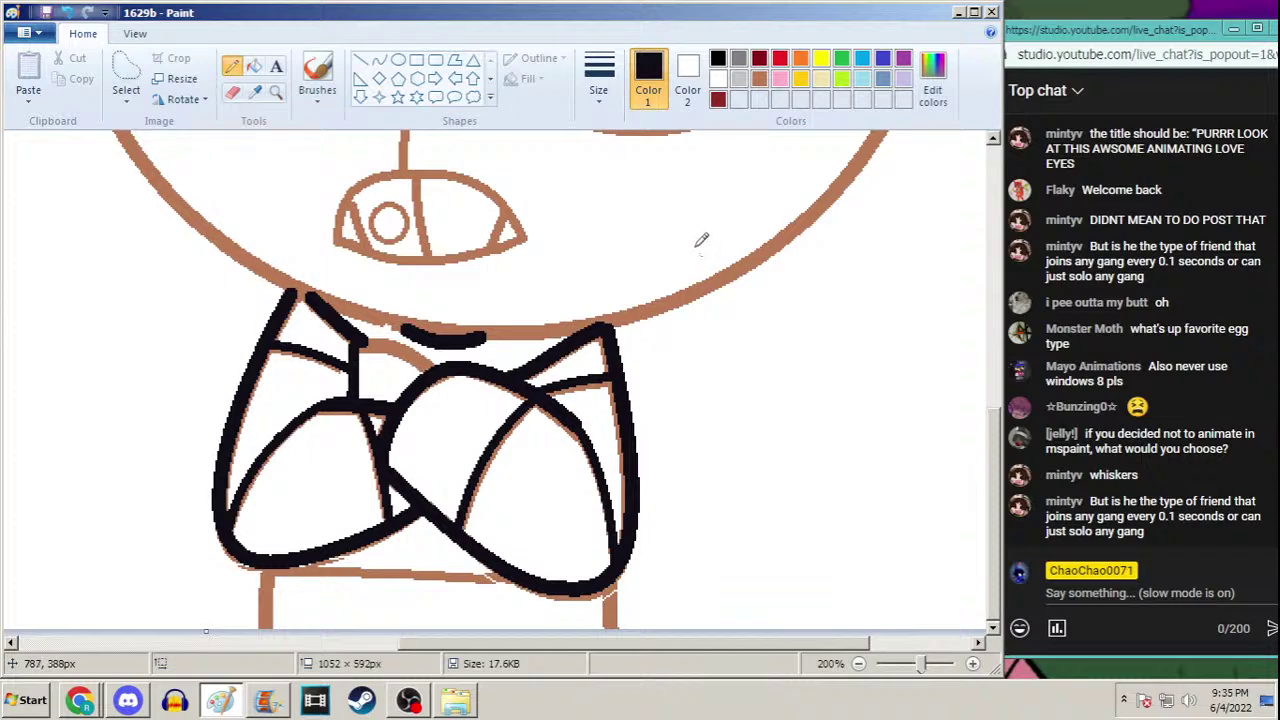
Switch to Chrome, check the live stream page in YouTube Studio, and return to Paint
click(276, 91)
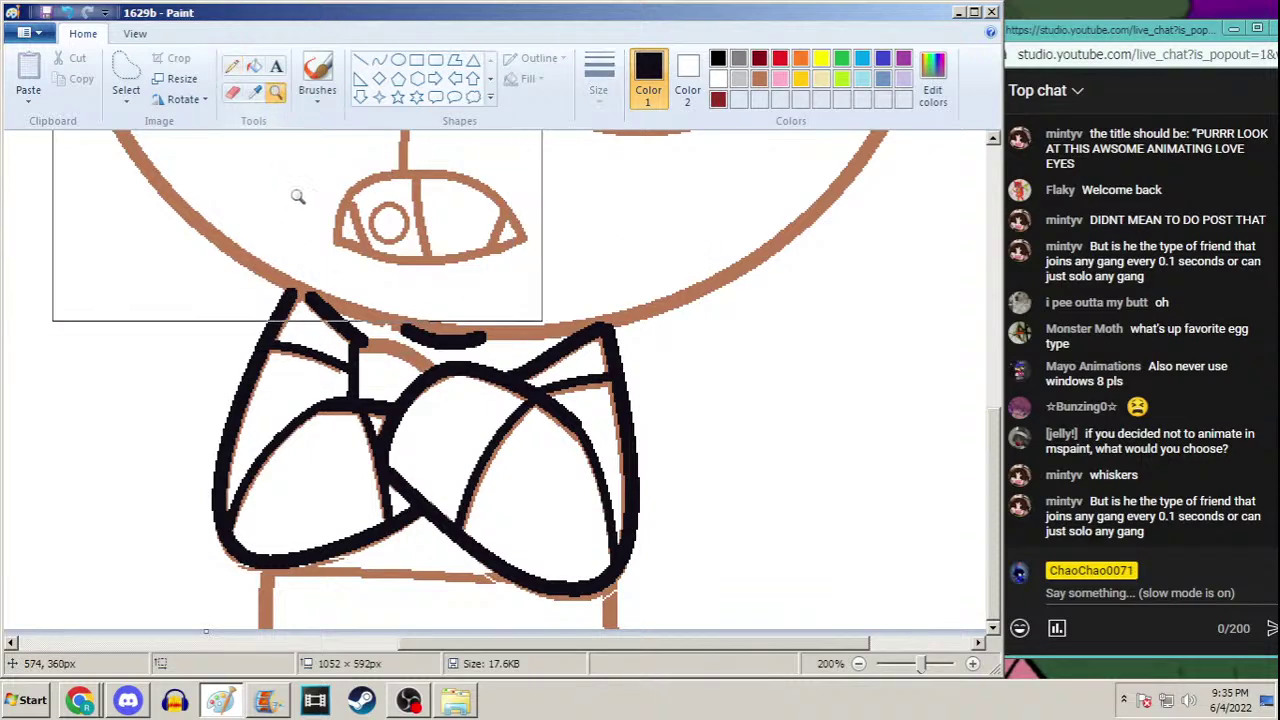
click(82, 703)
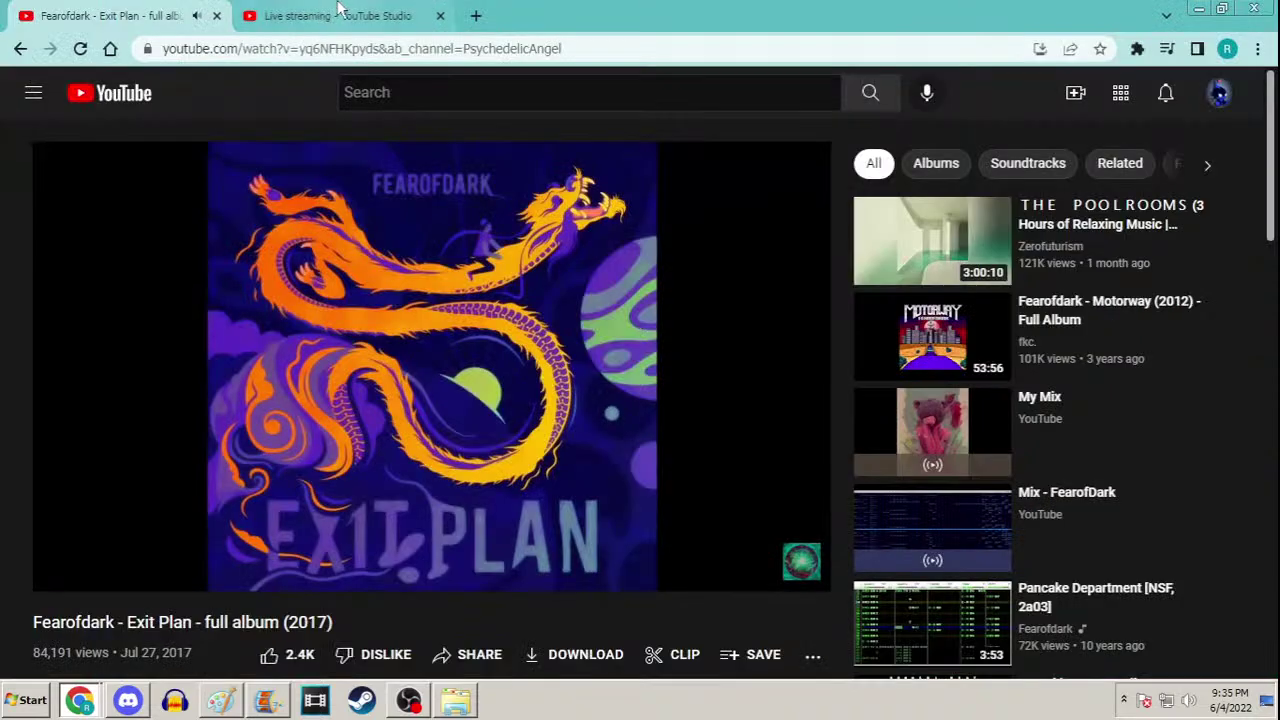
click(337, 16)
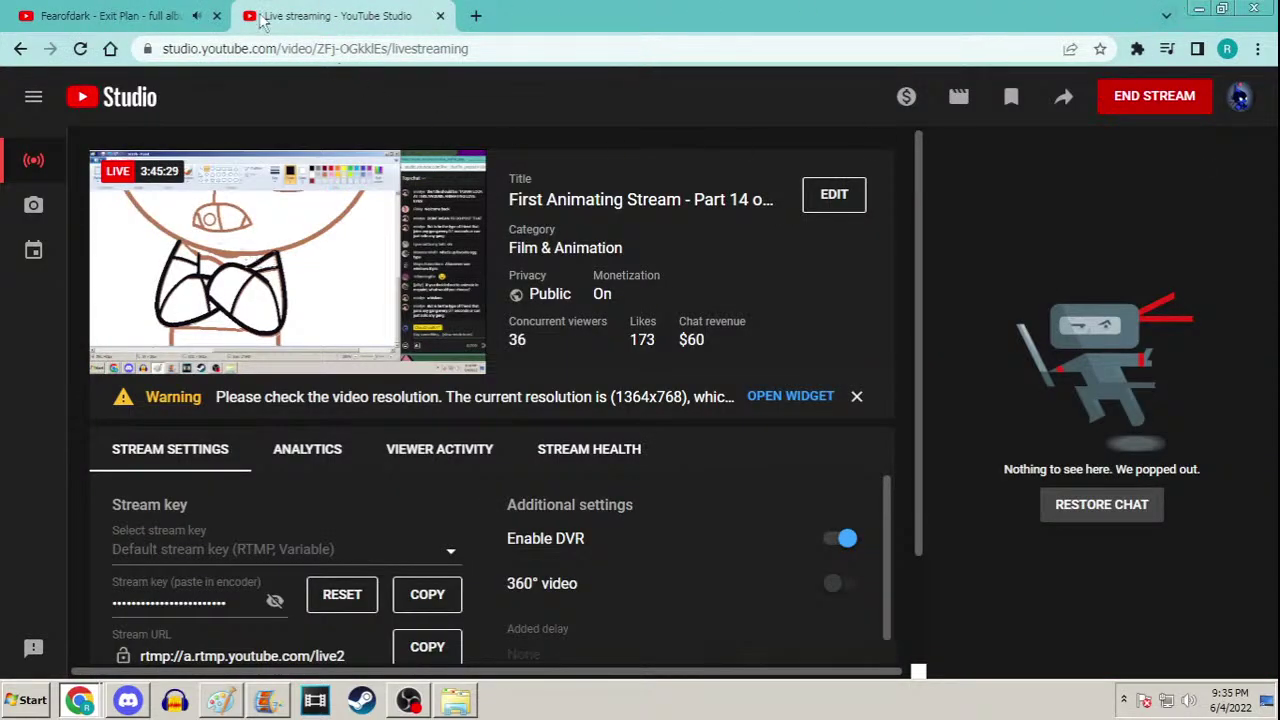
click(173, 10)
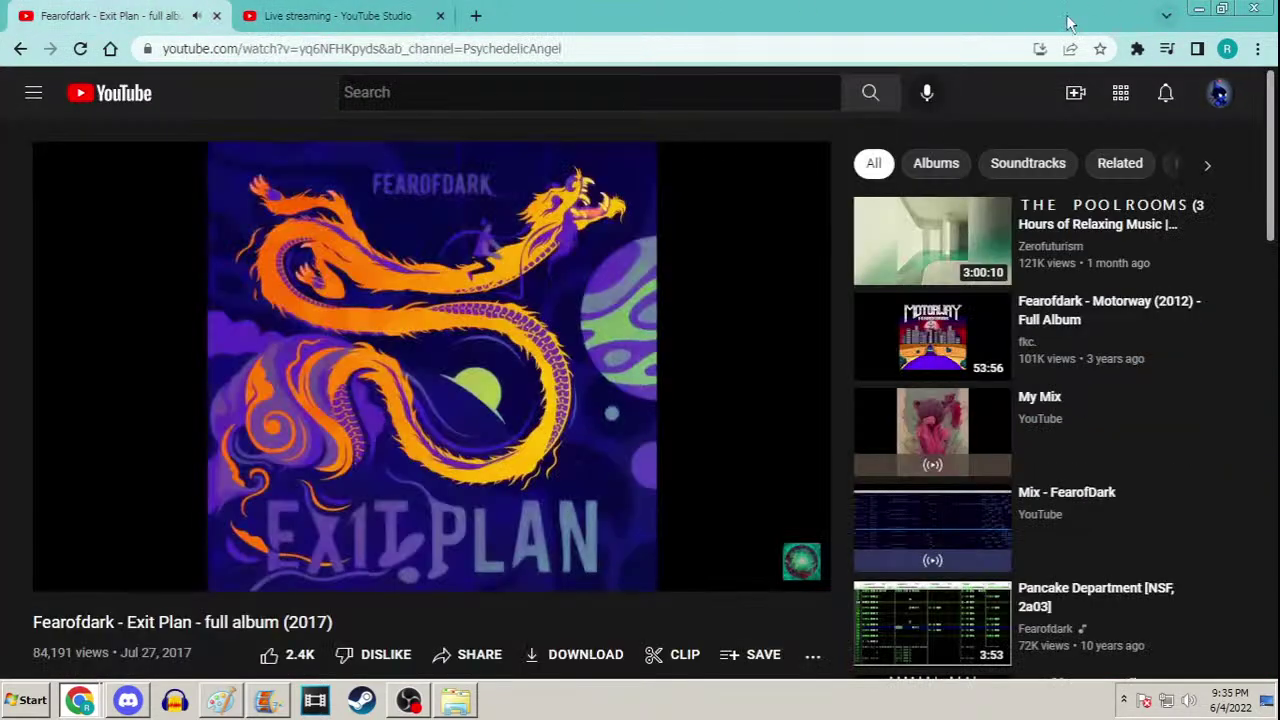
click(1198, 8)
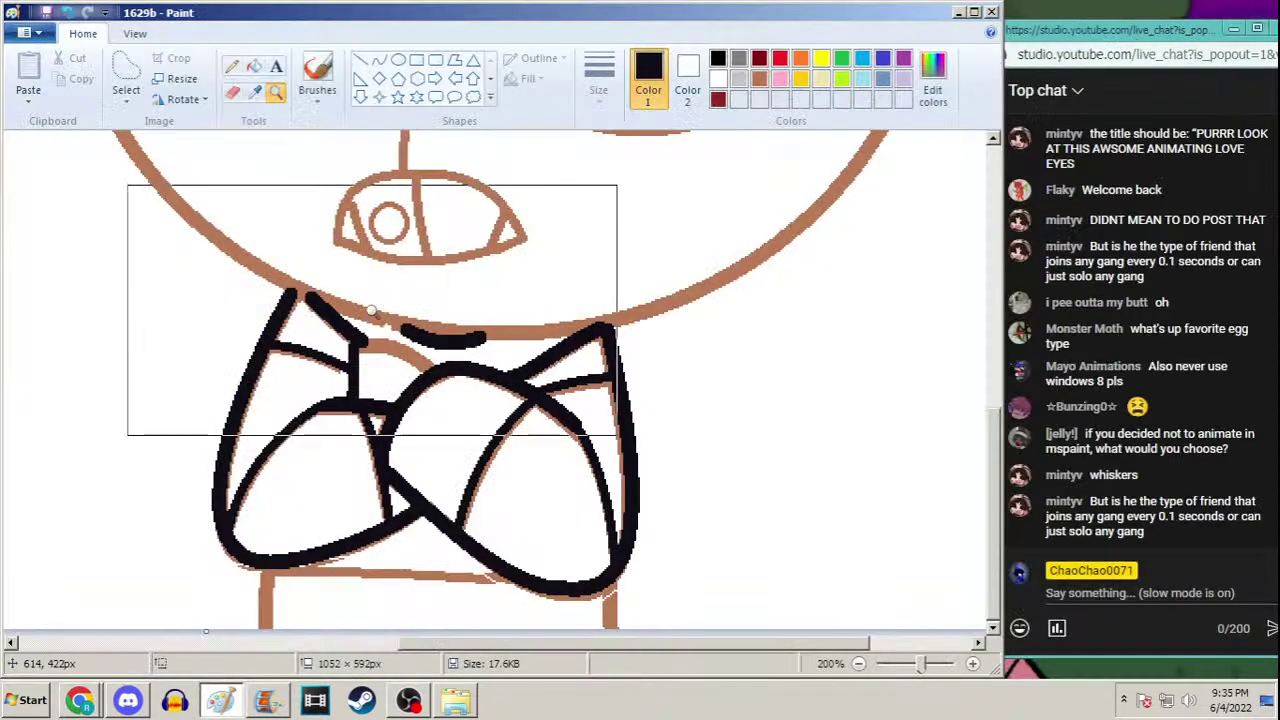
click(380, 59)
click(598, 75)
click(540, 168)
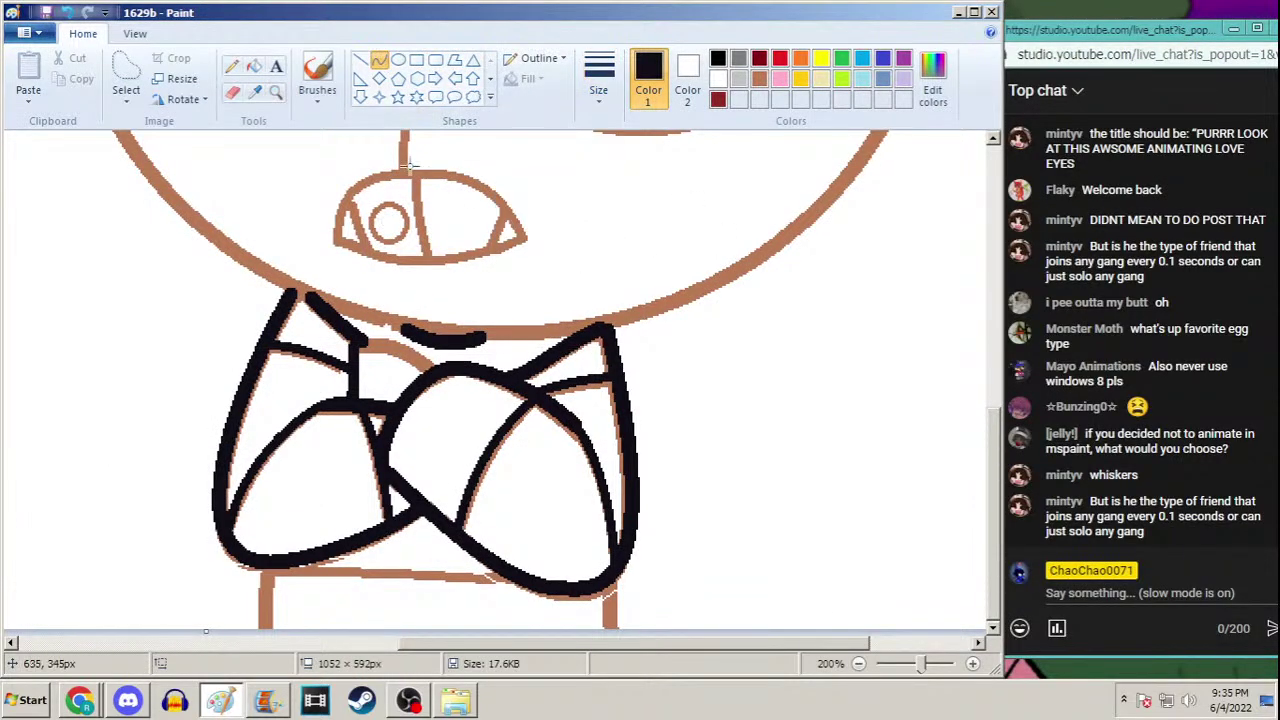
click(409, 166)
Select the whole picture and shift it left by three pixels
click(276, 91)
right_click(400, 237)
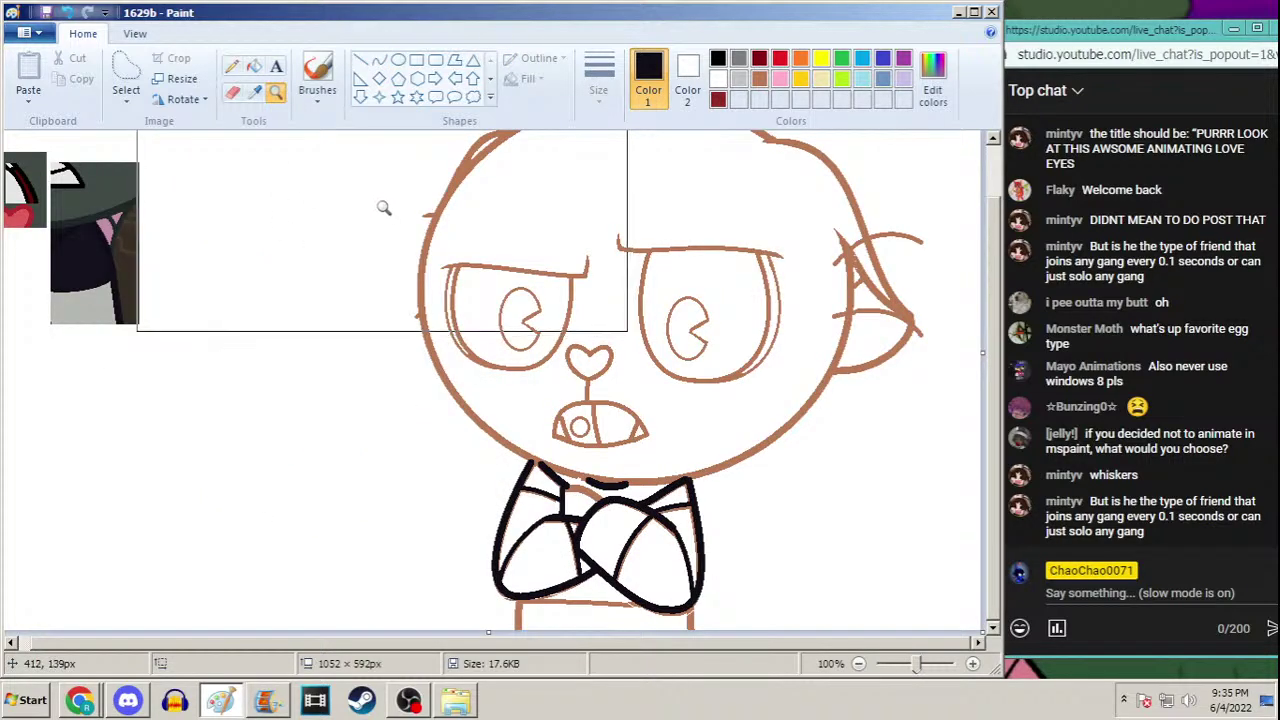
key(ctrl+a)
key(Left)
key(Left)
key(Left)
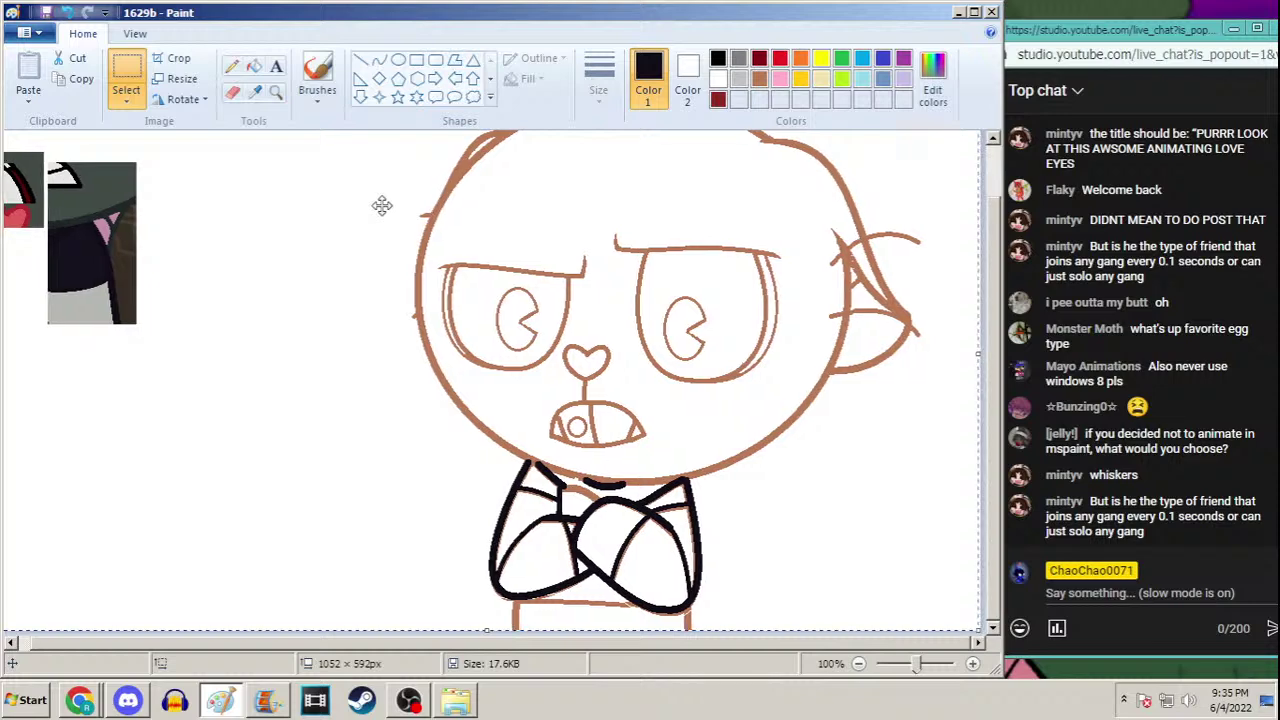
Trace both sides of the torso below the crossed arms with thick lines running to the canvas's lower edge
click(276, 91)
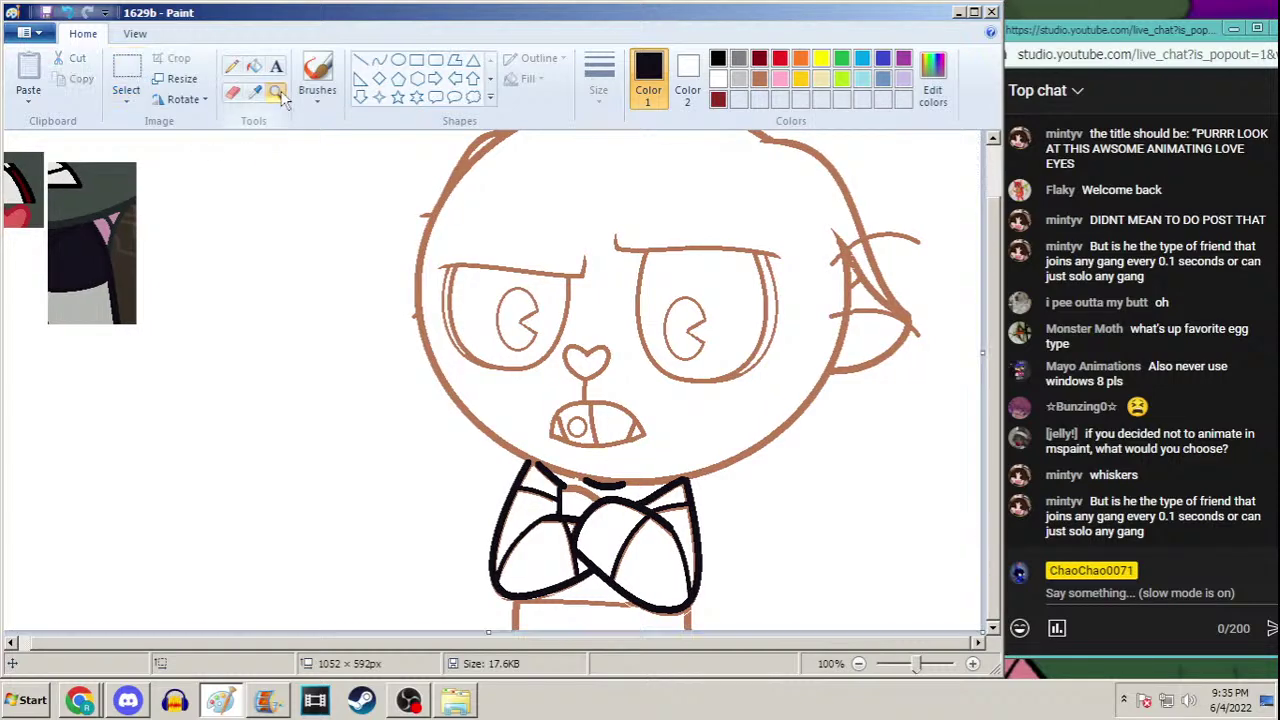
click(605, 520)
scroll(998, 439, down, 1)
click(379, 60)
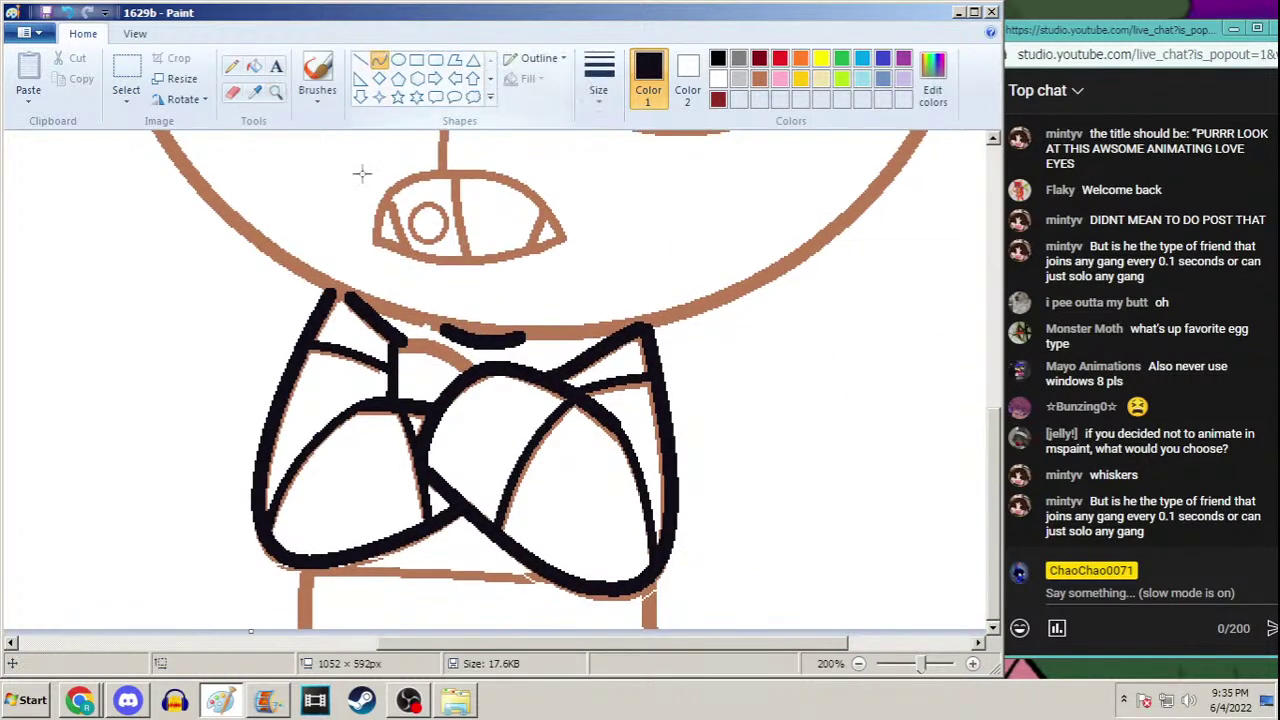
drag(307, 563, 305, 656)
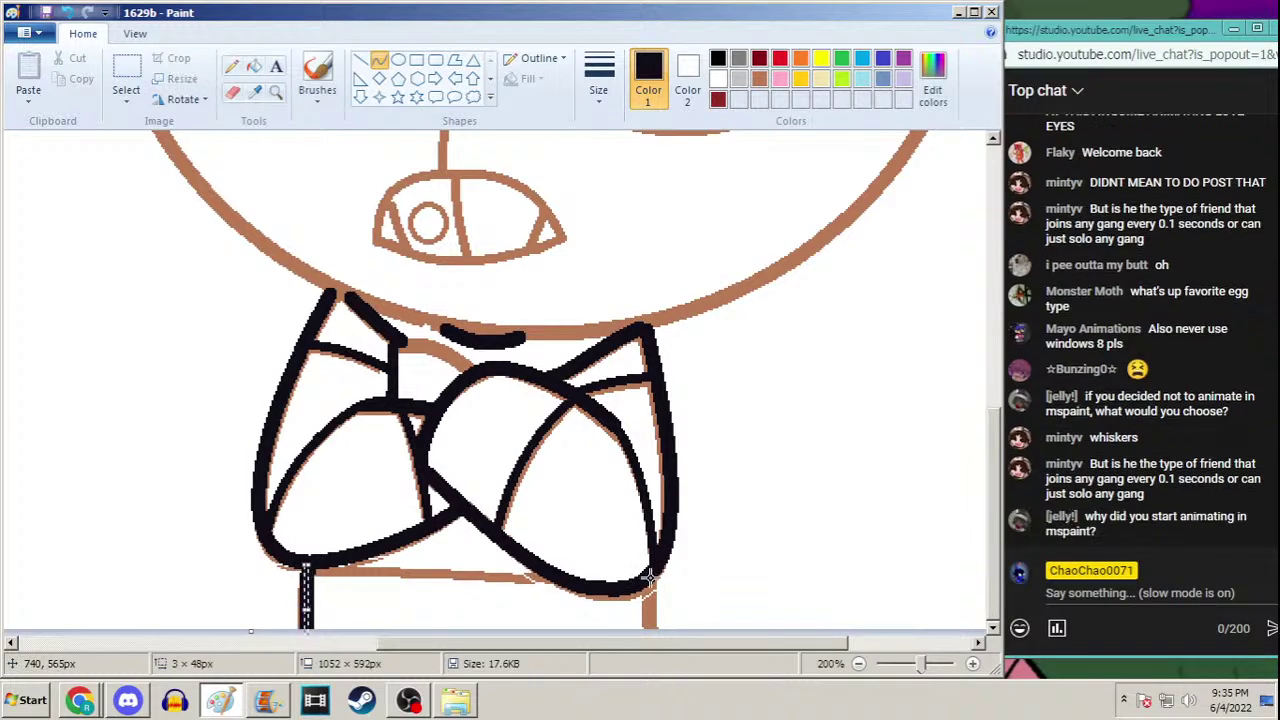
drag(647, 597, 652, 627)
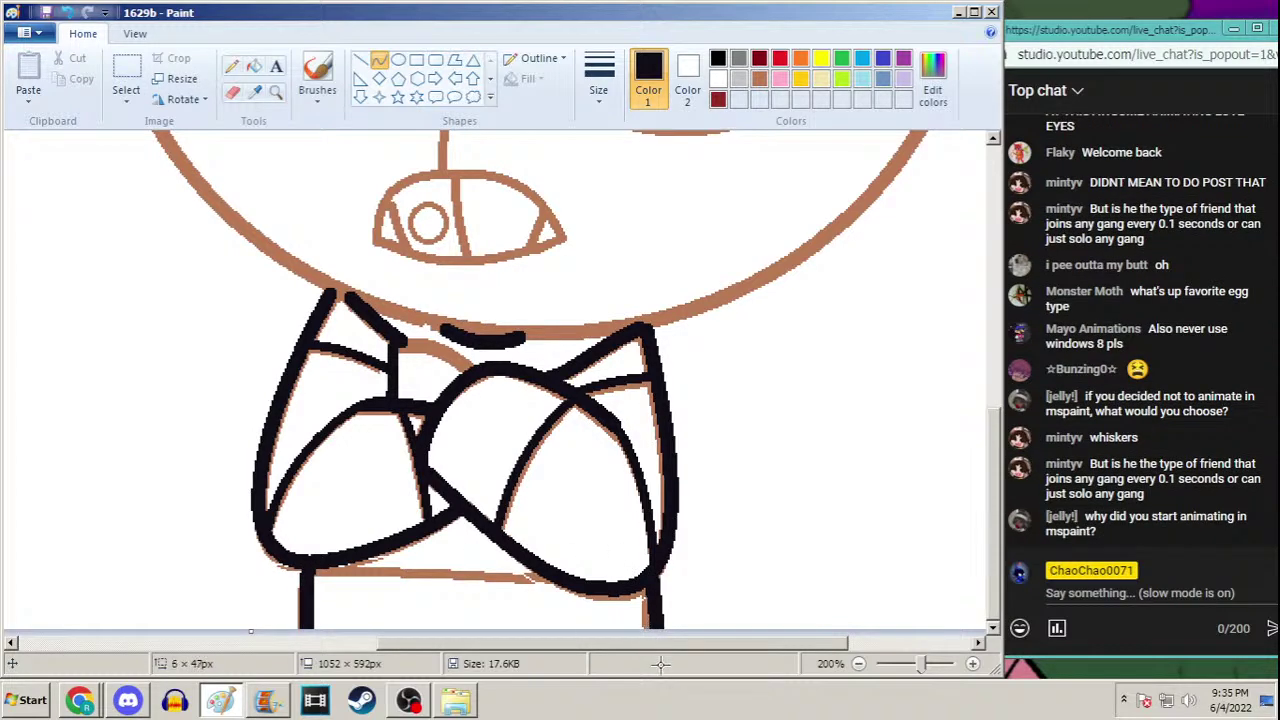
Redraw the torso's right side as a vertical line and ink the waist line between both sides below the crossed arms
click(648, 588)
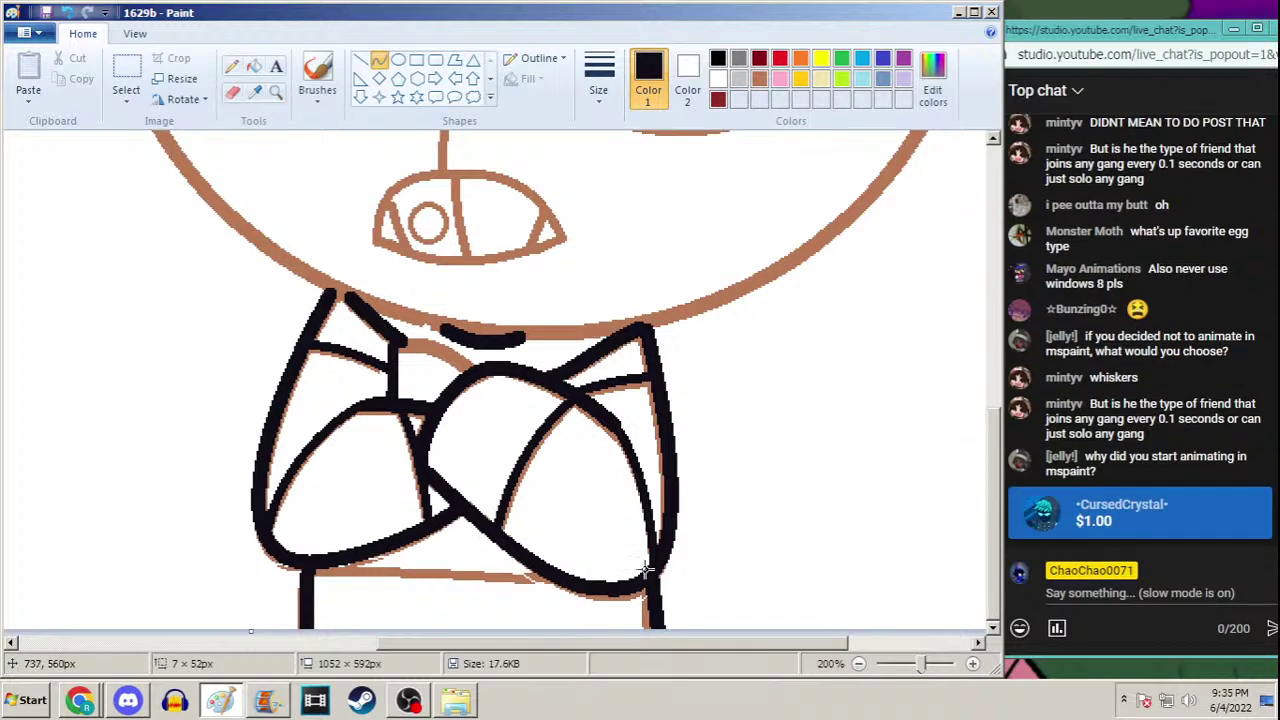
drag(648, 570, 645, 680)
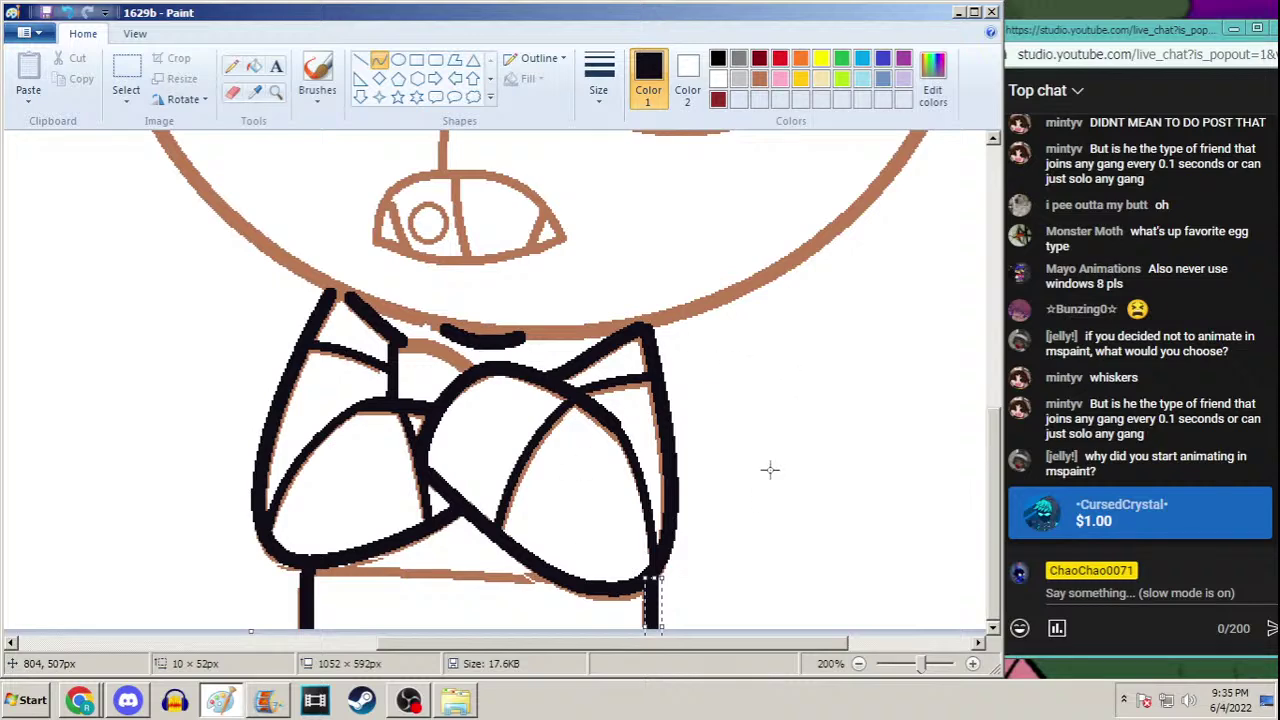
click(276, 90)
right_click(380, 248)
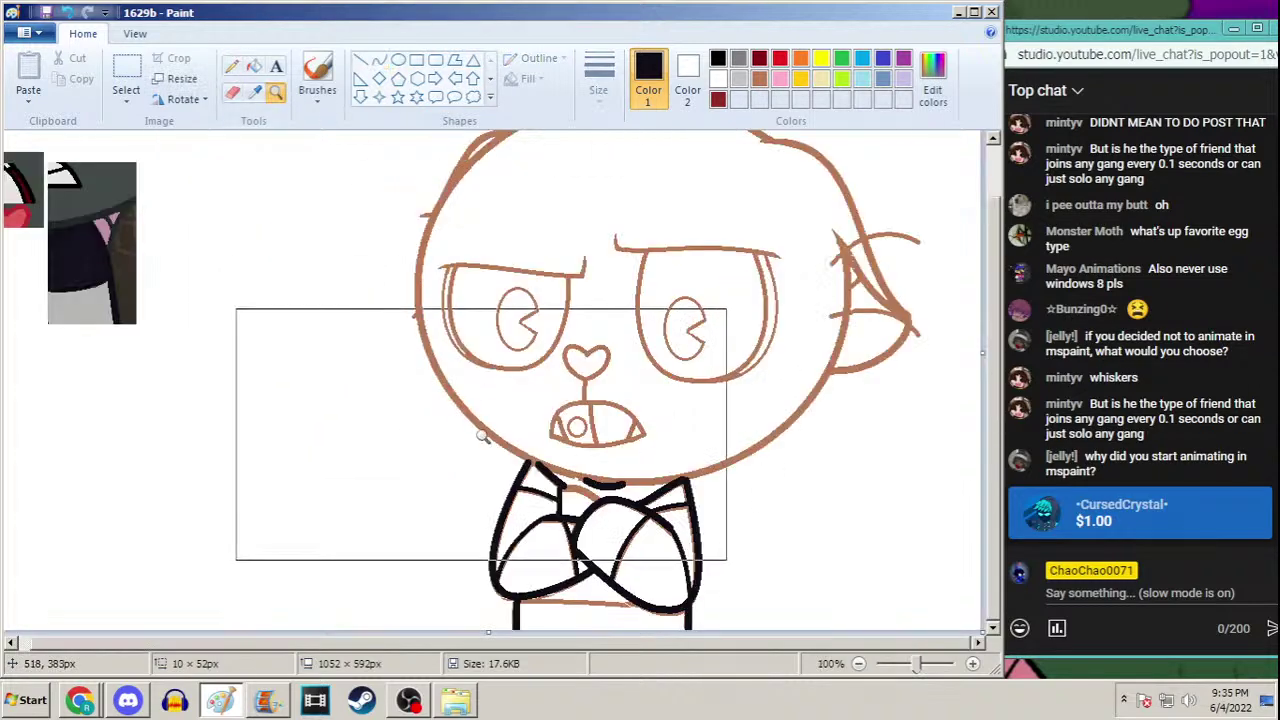
click(481, 435)
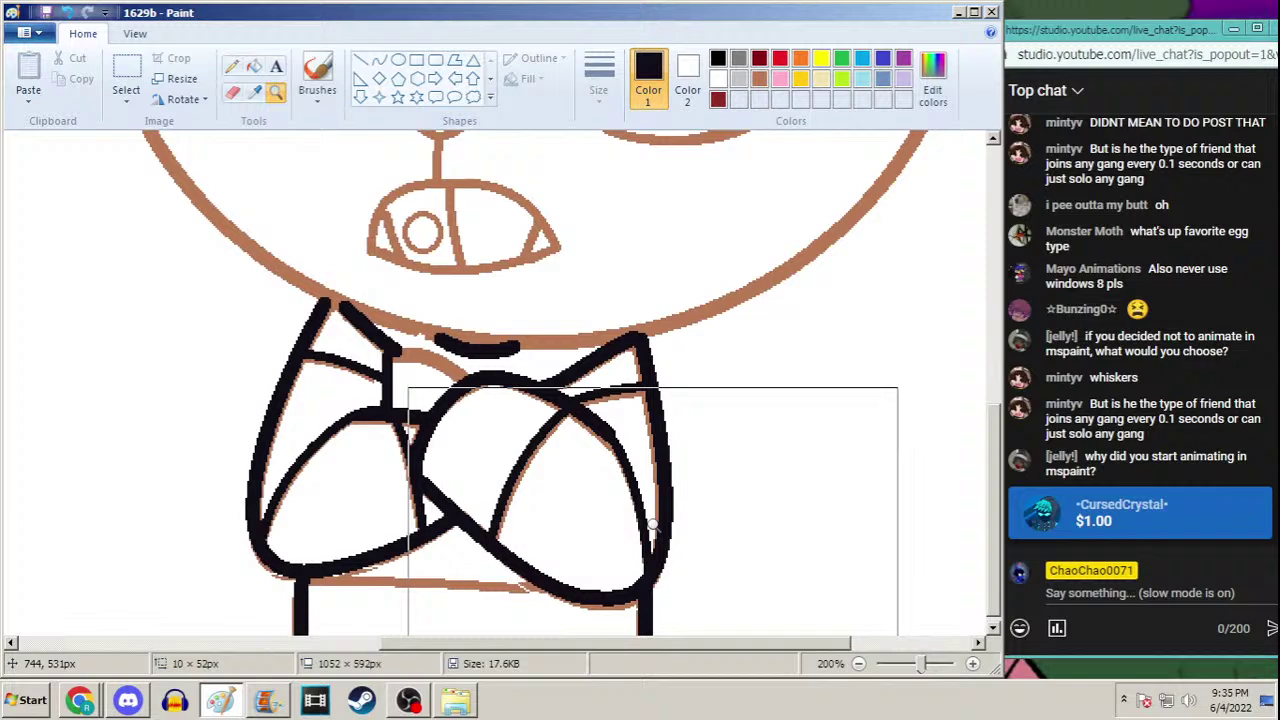
click(379, 60)
click(598, 80)
click(578, 219)
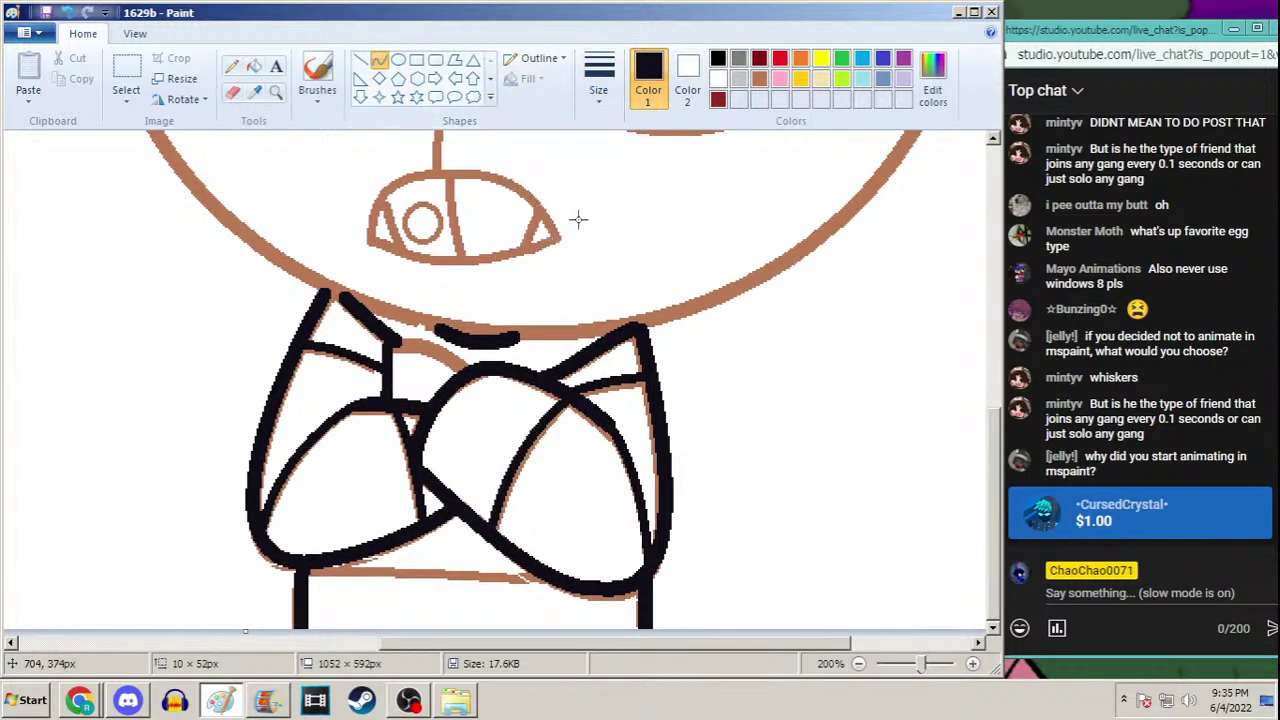
drag(309, 562, 553, 578)
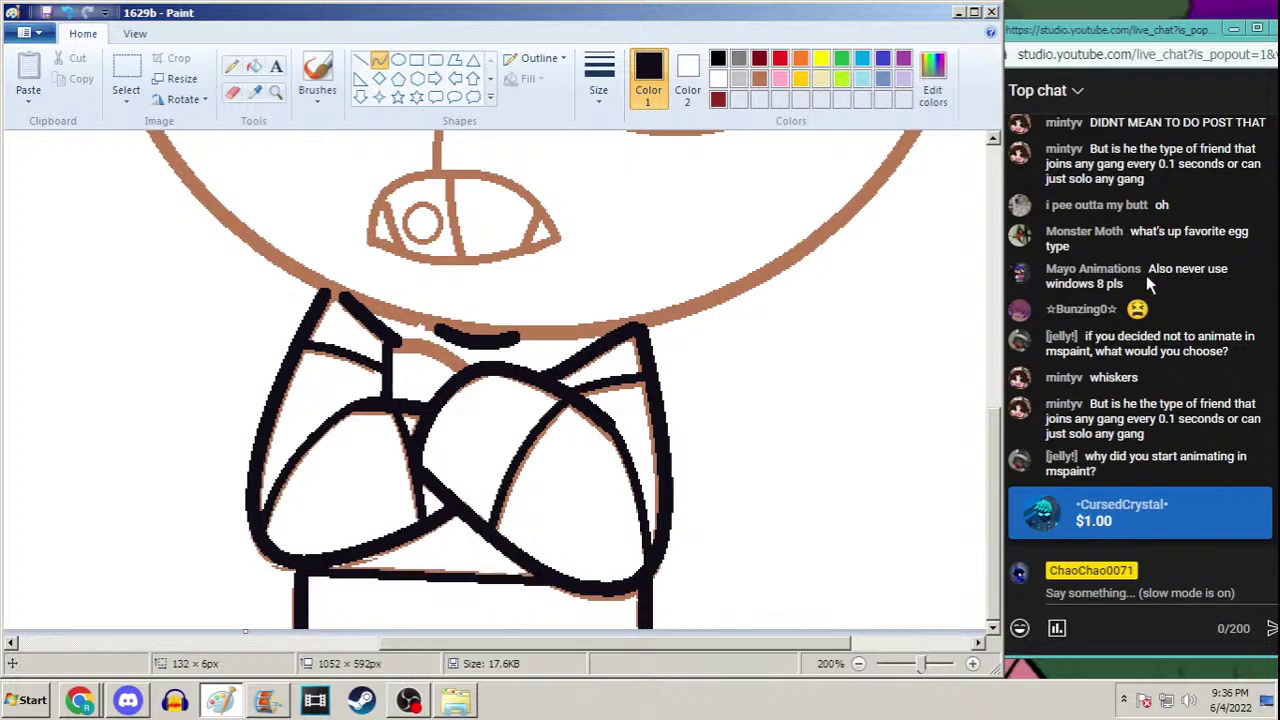
click(397, 565)
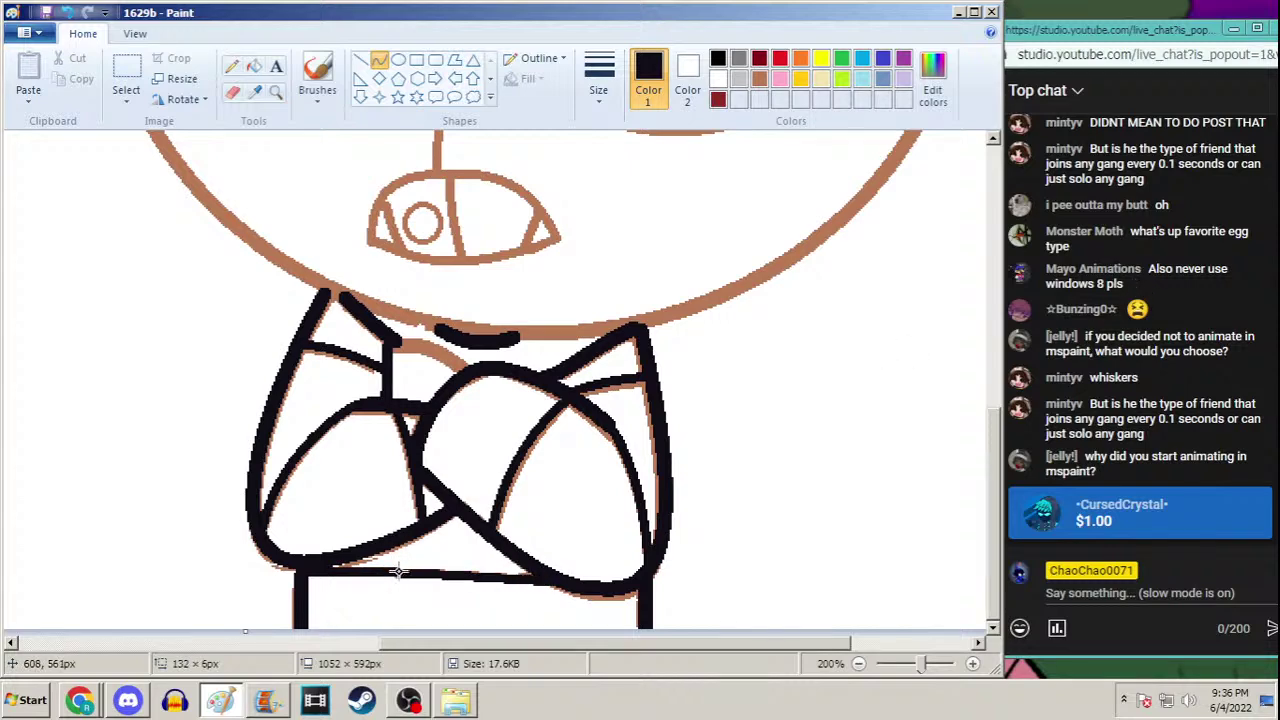
click(470, 573)
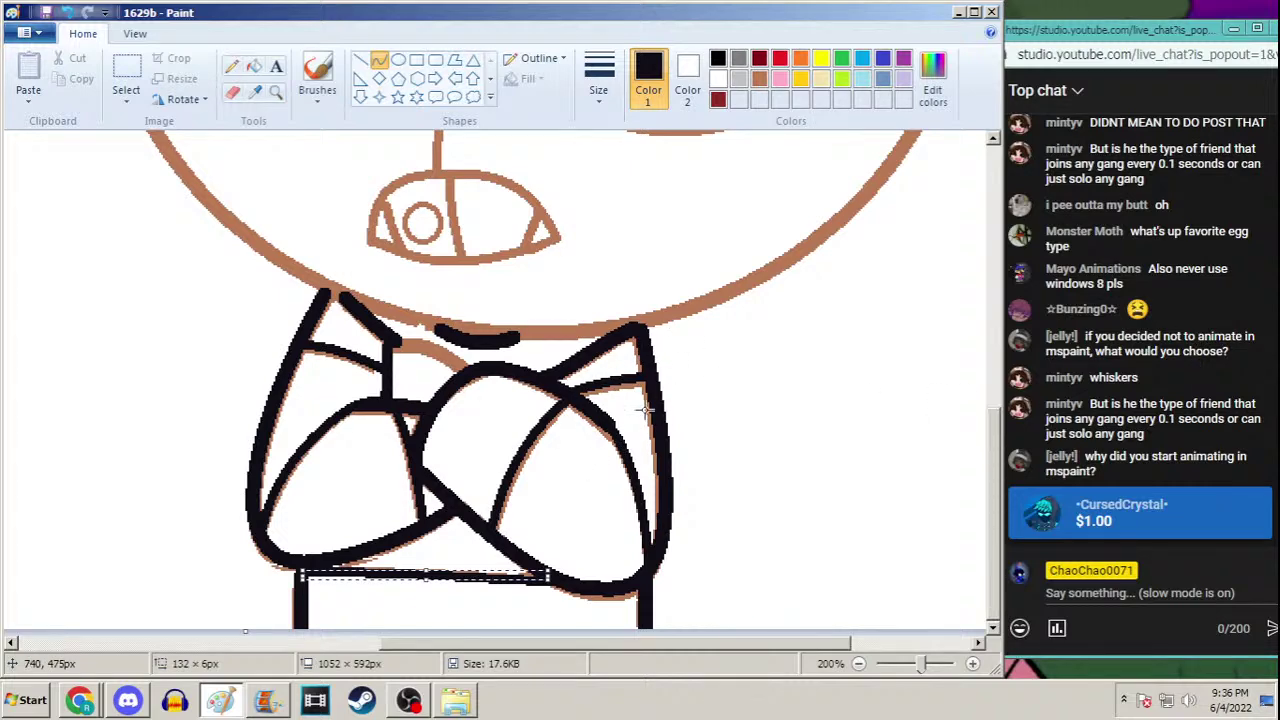
Sample the hat brim's dark green outline colour from the reference picture and trace the short neck curve from the collar to the crossed arm thickly
click(276, 91)
right_click(314, 243)
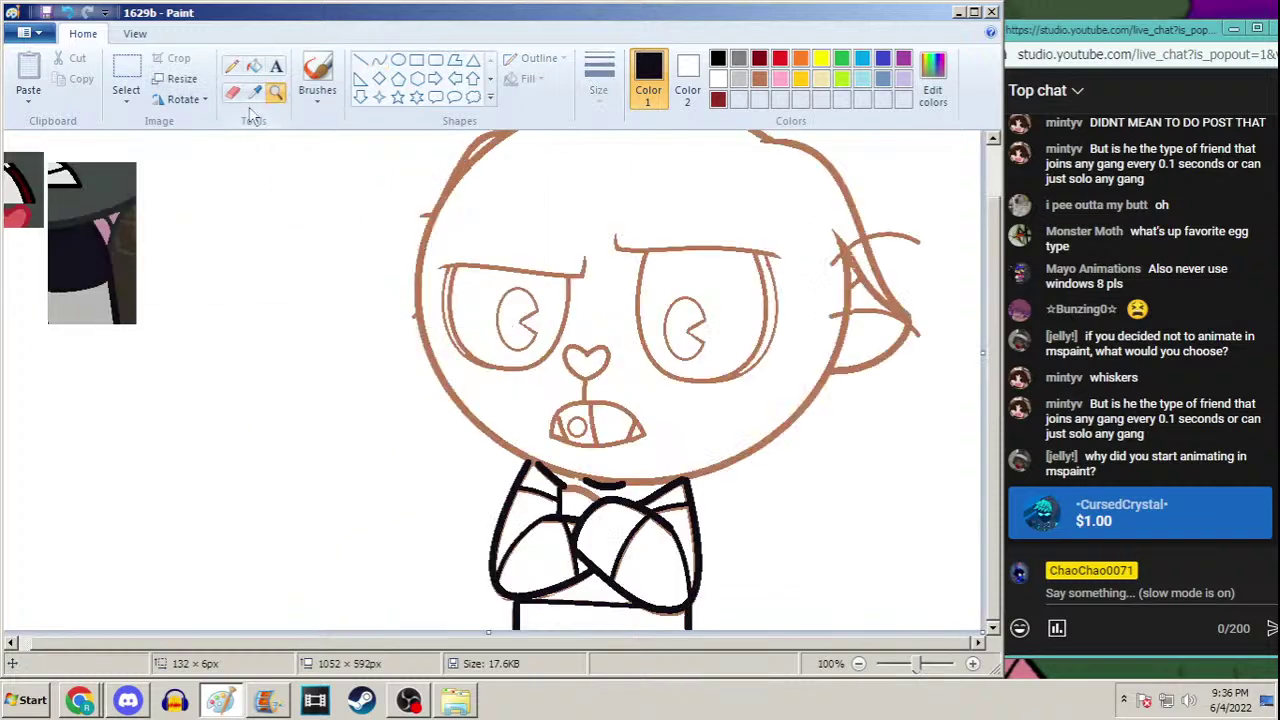
click(254, 91)
click(125, 276)
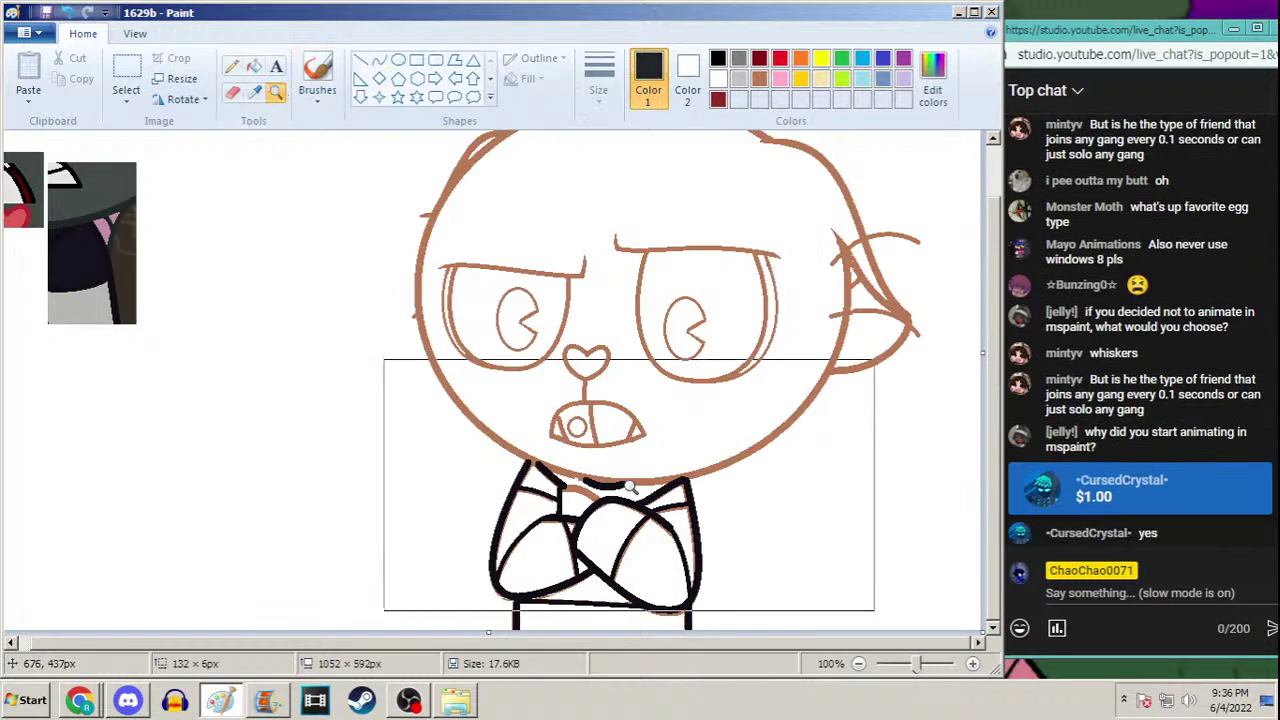
click(593, 486)
click(393, 368)
click(379, 60)
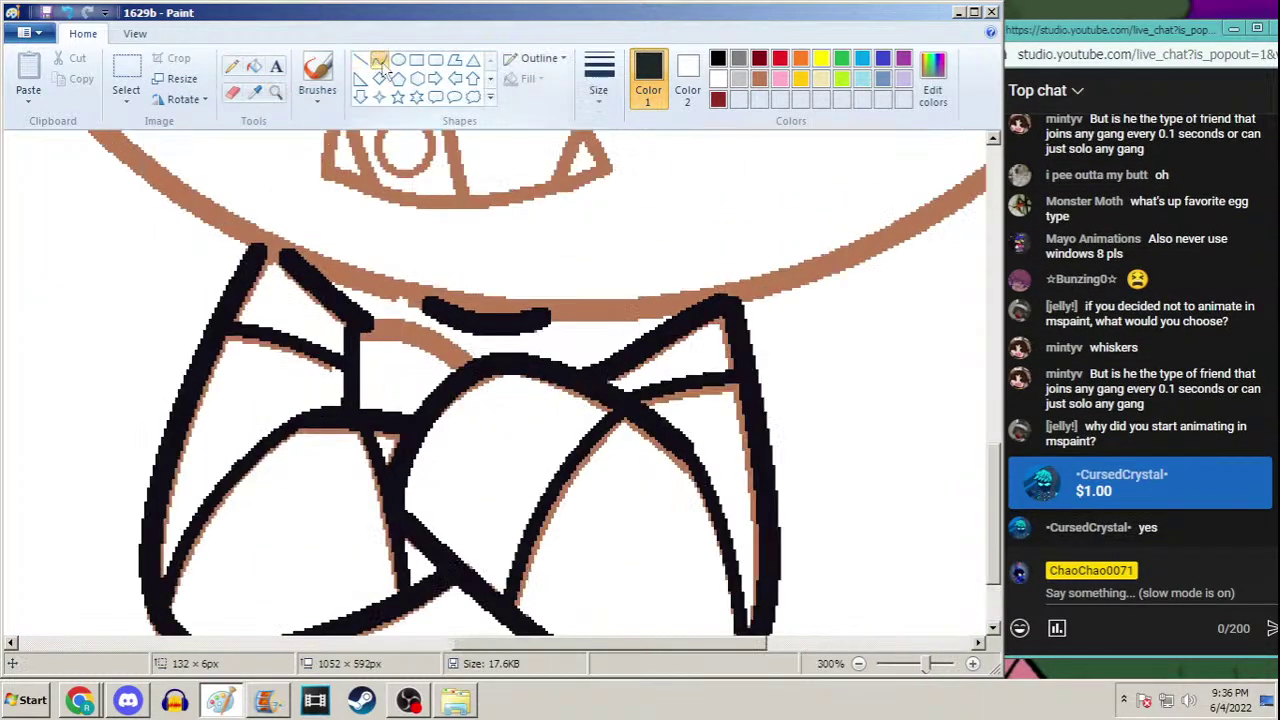
click(598, 75)
click(510, 240)
mouse_move(463, 360)
mouse_down()
mouse_move(356, 323)
mouse_move(428, 337)
mouse_move(422, 320)
mouse_up()
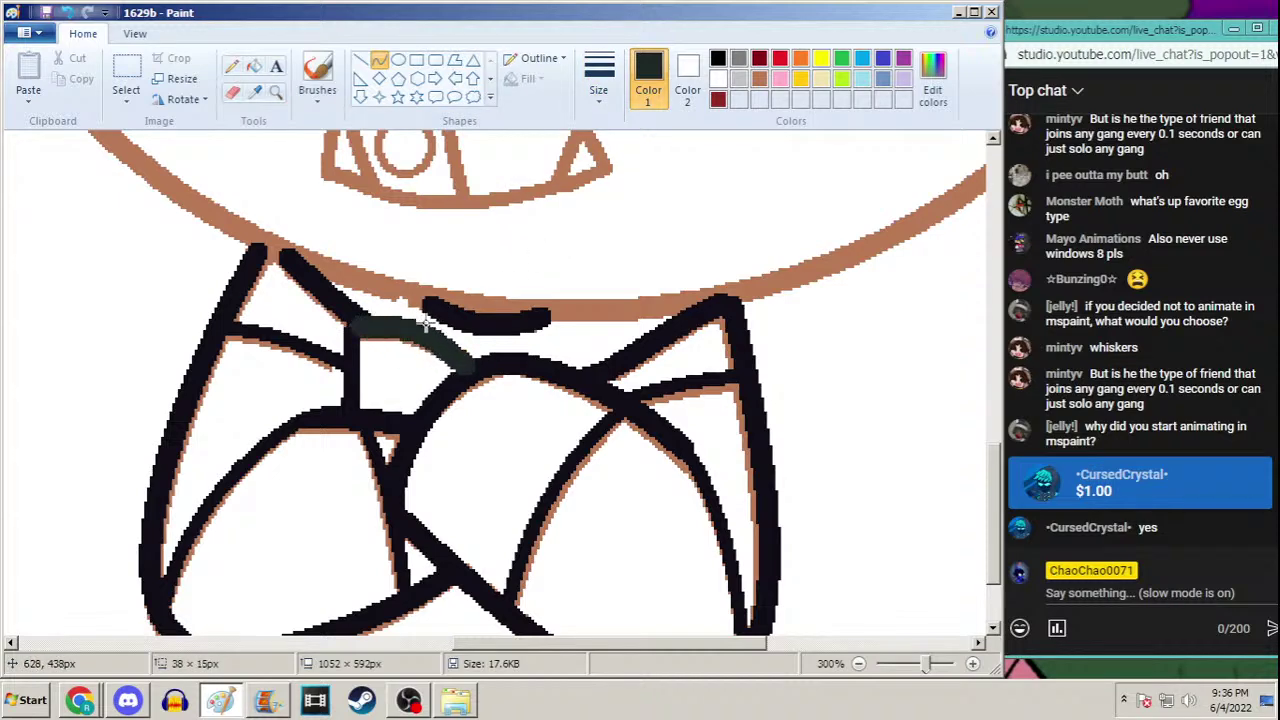
Sample the near-black body outline colour and touch up the collar end of the dark green neck curve with the Pencil
click(232, 66)
click(262, 92)
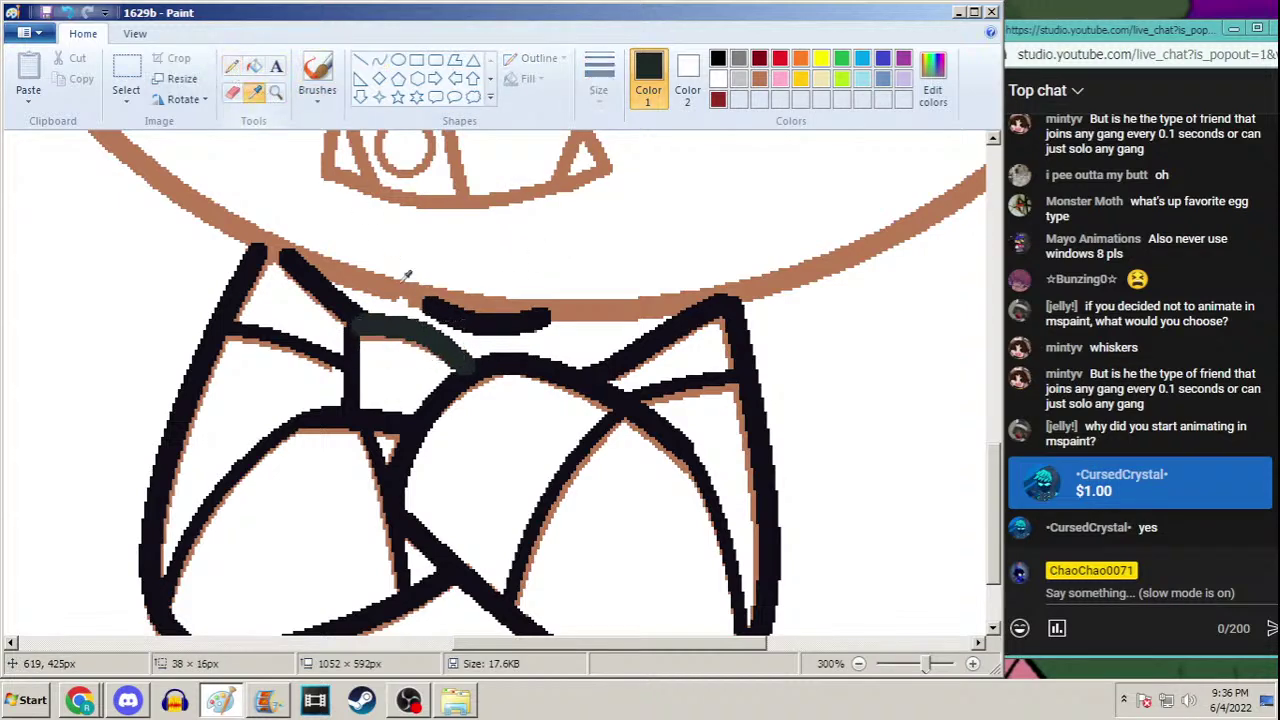
click(352, 330)
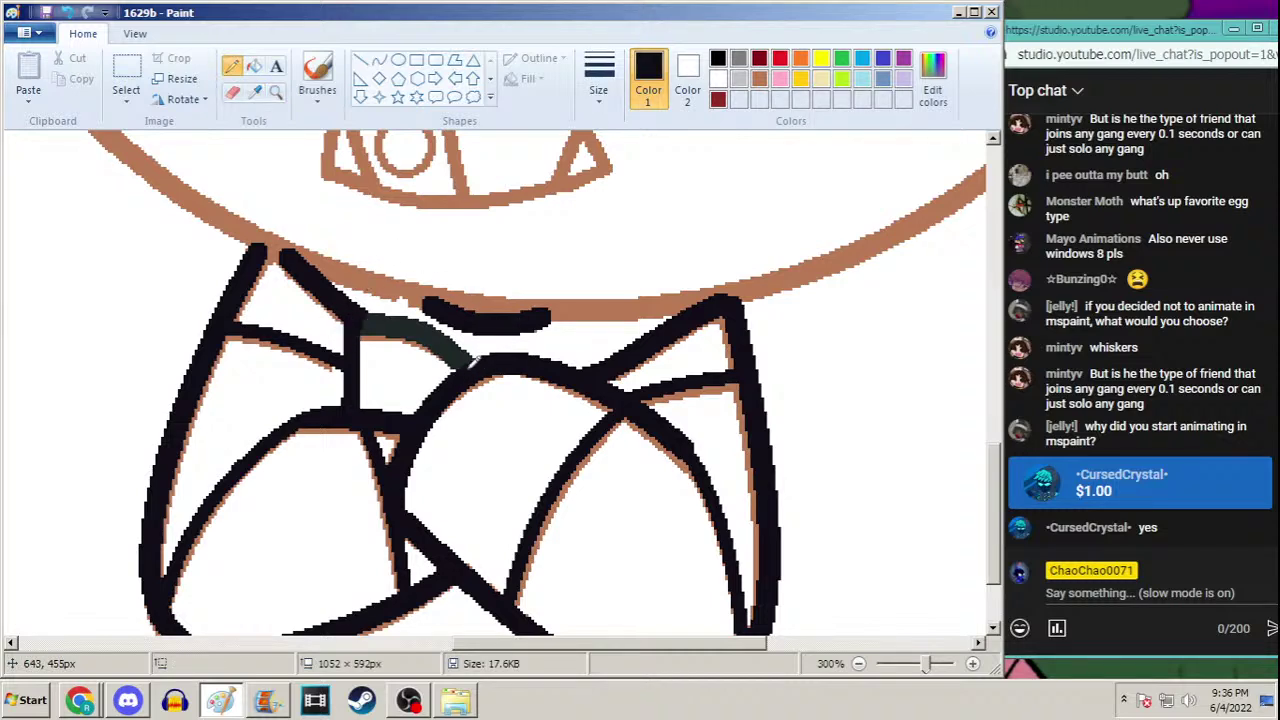
Sample the hat brim's dark green outline colour from the reference picture again and choose the Ellipse shape for the head
click(276, 92)
right_click(245, 200)
right_click(245, 200)
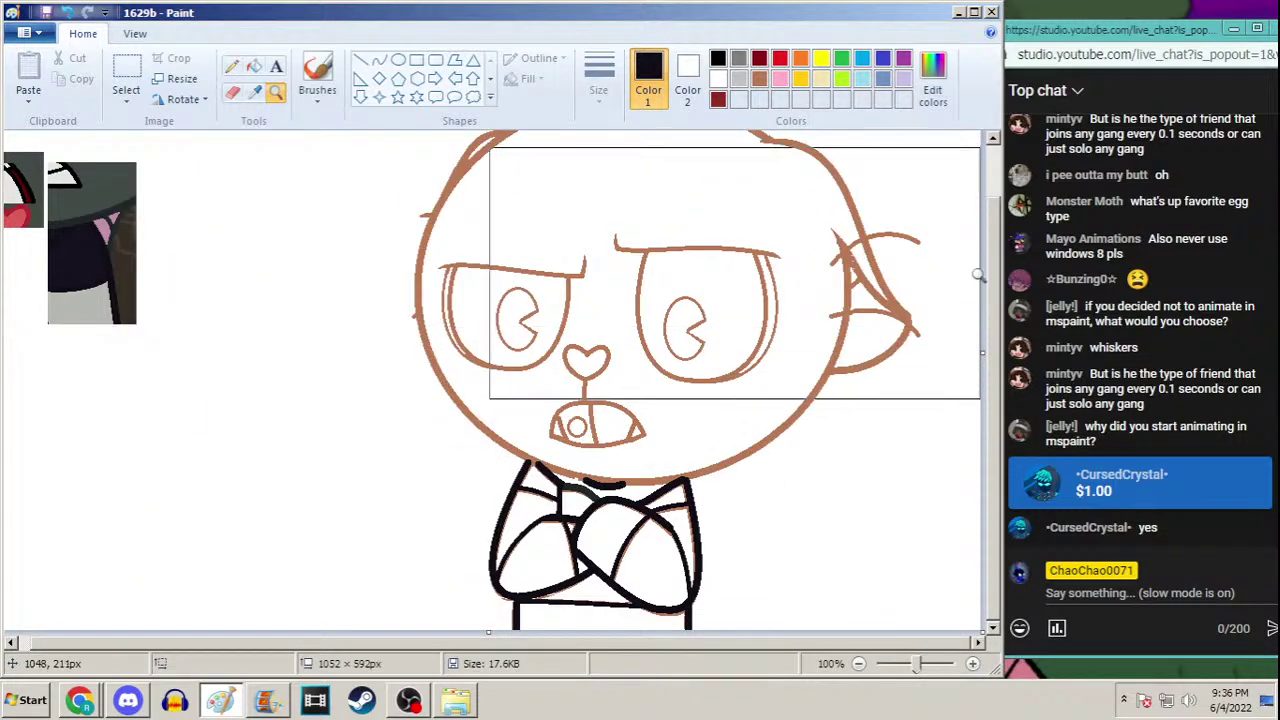
scroll(957, 211, up, 1)
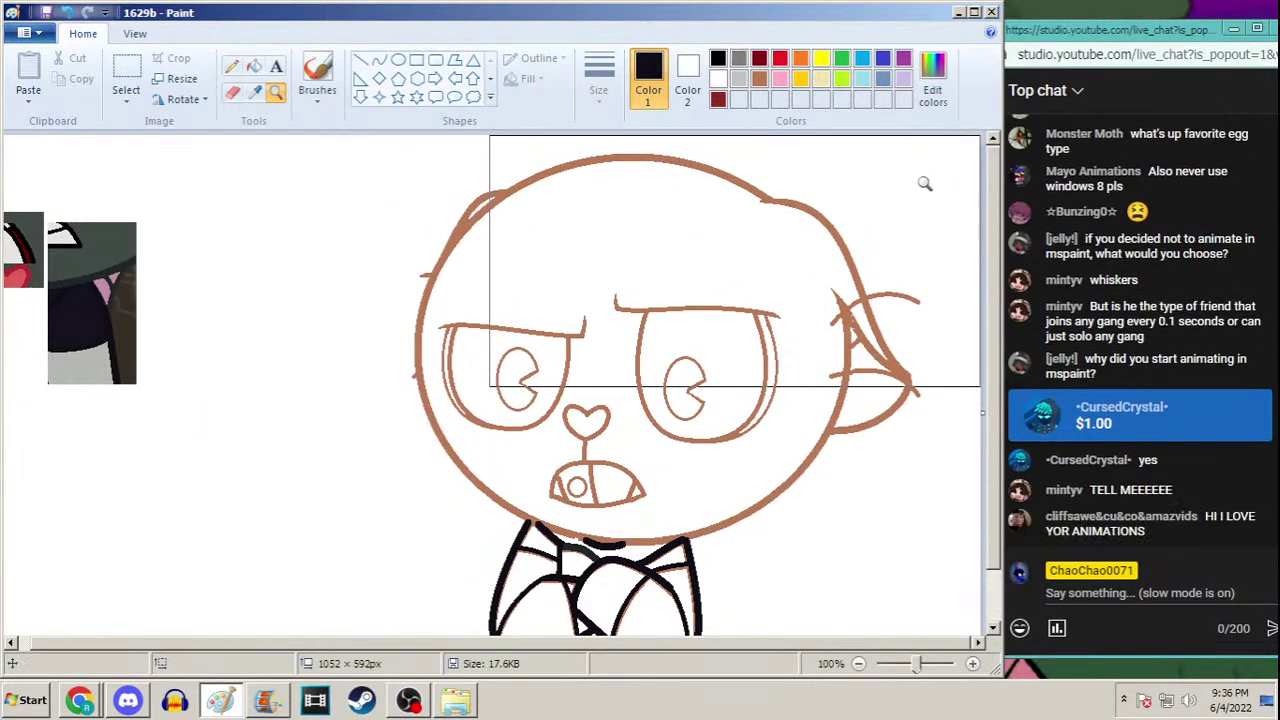
click(255, 93)
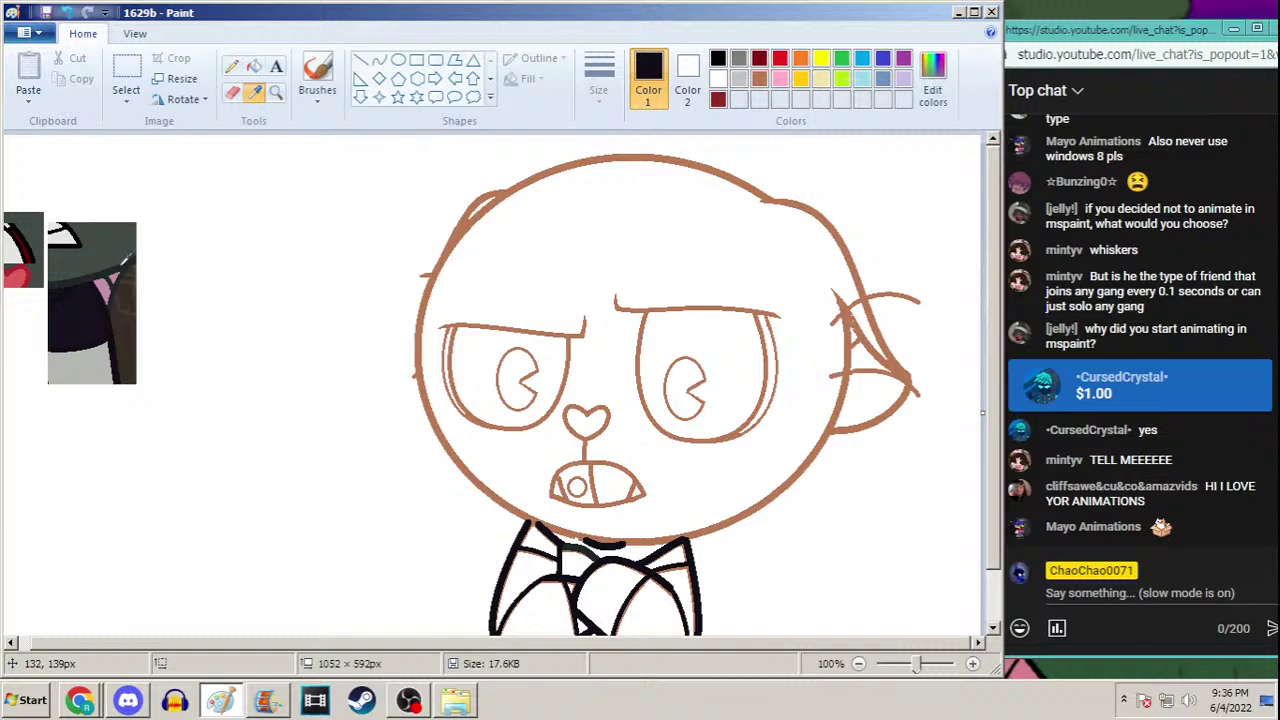
click(141, 268)
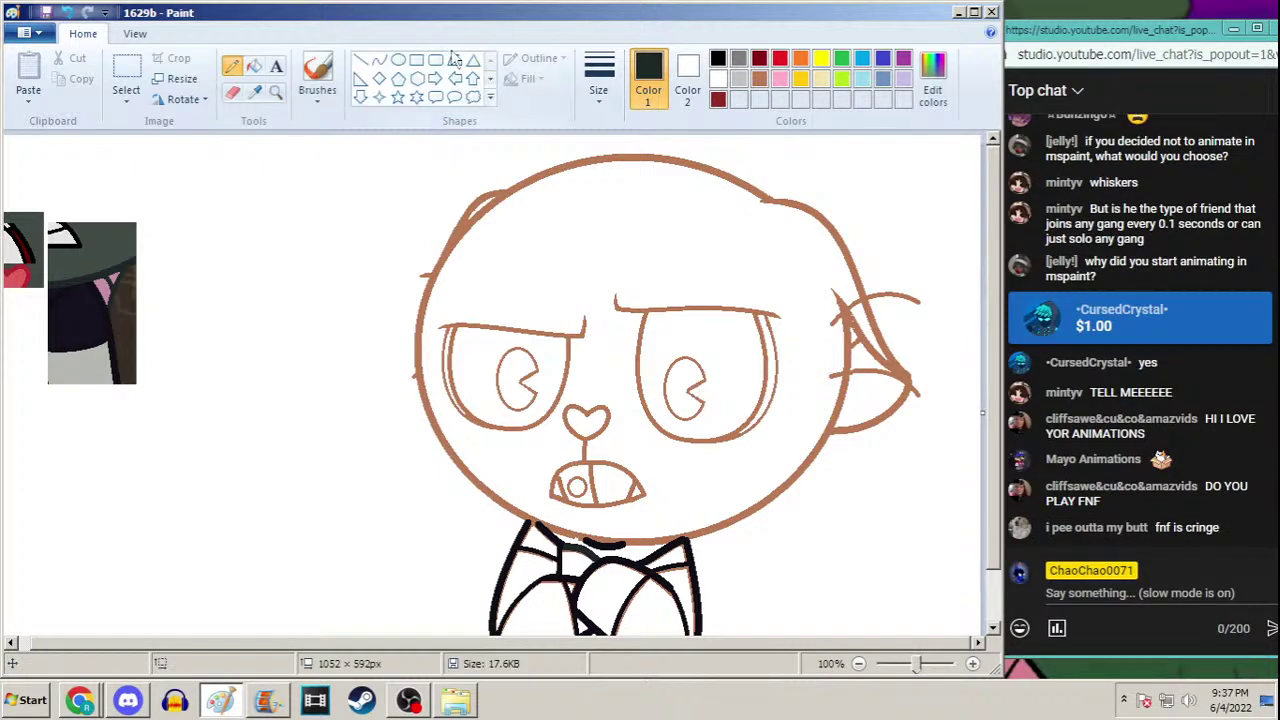
click(398, 60)
click(598, 80)
click(541, 241)
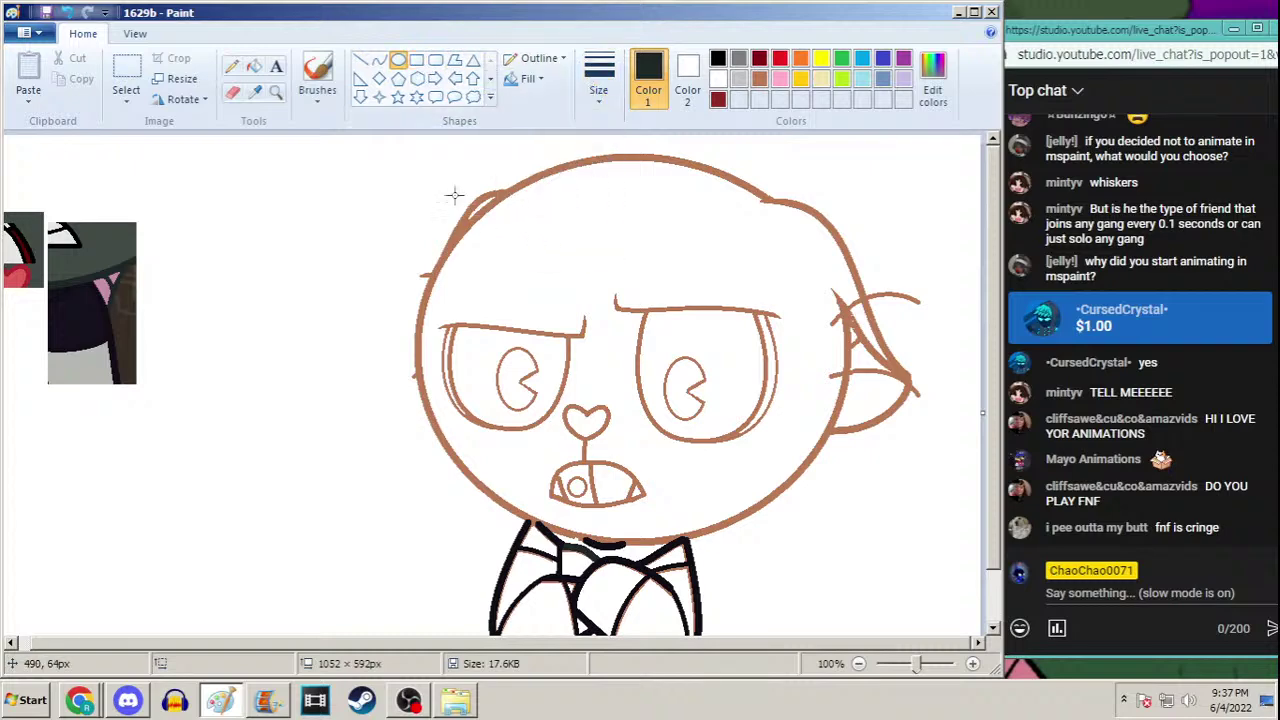
click(254, 91)
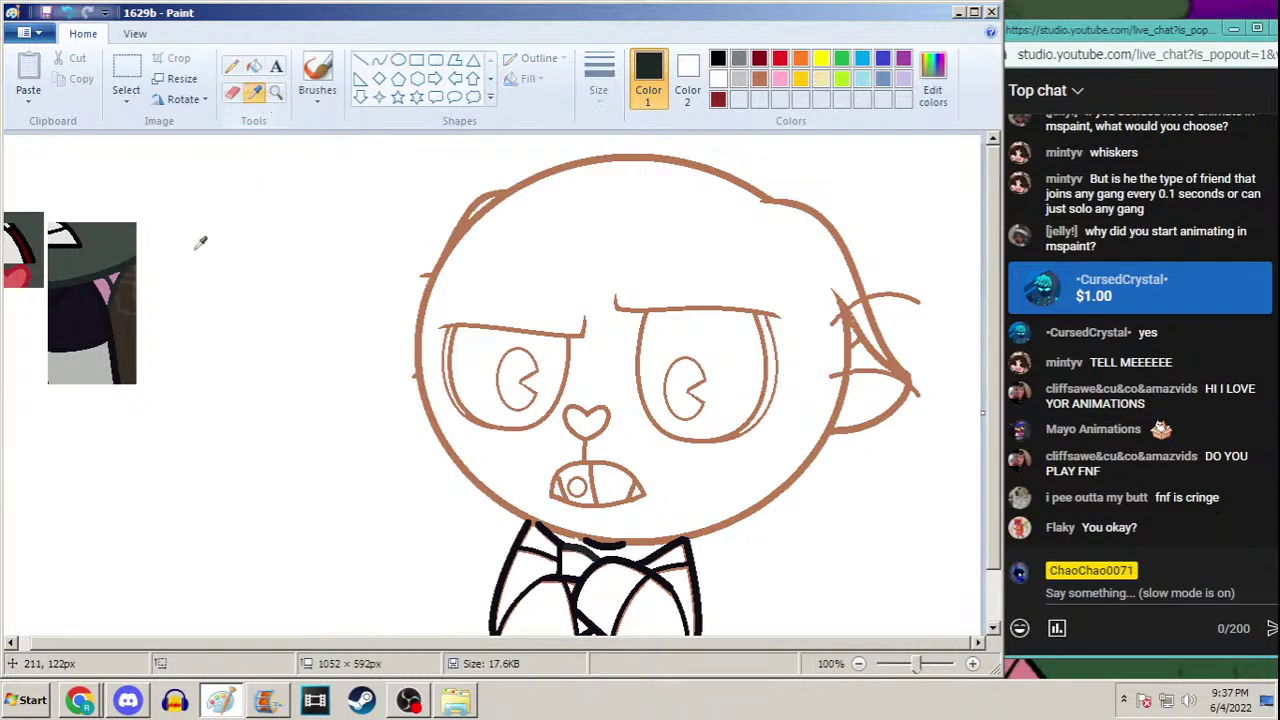
click(130, 262)
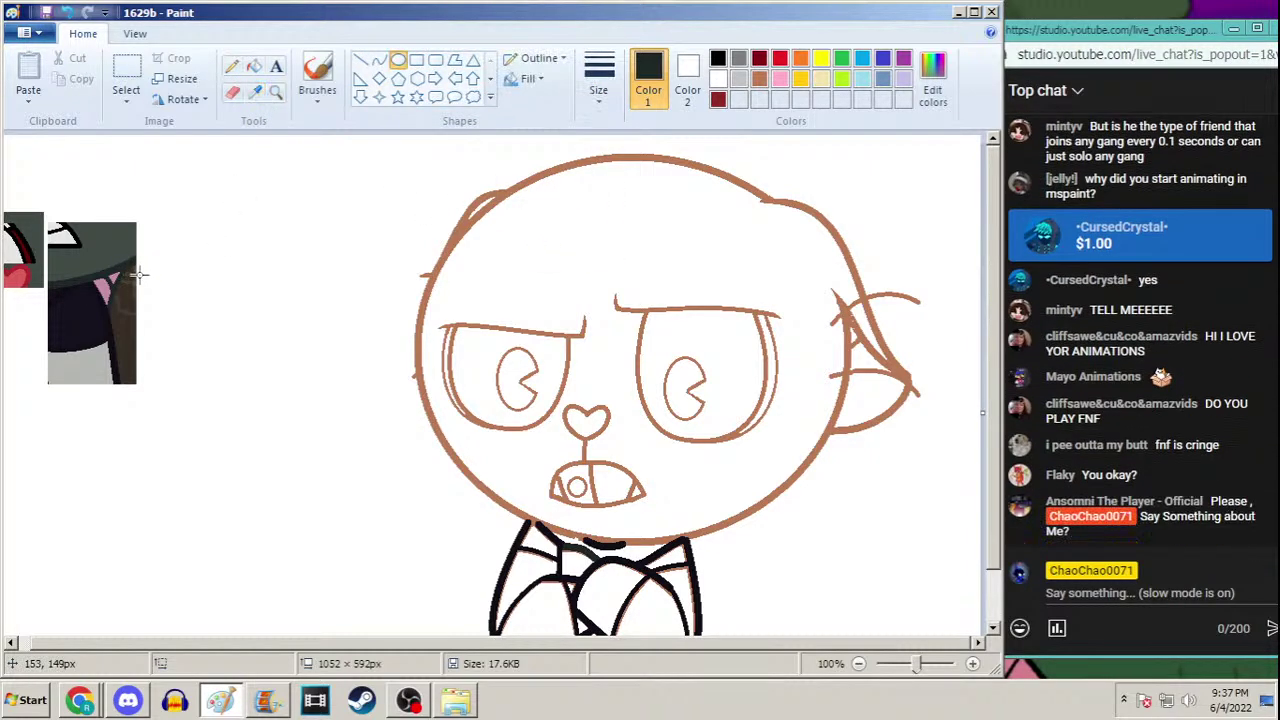
Draw an unfilled dark green ellipse, about 450 × 405 px, over the head sketch with the second-thickest outline
click(599, 78)
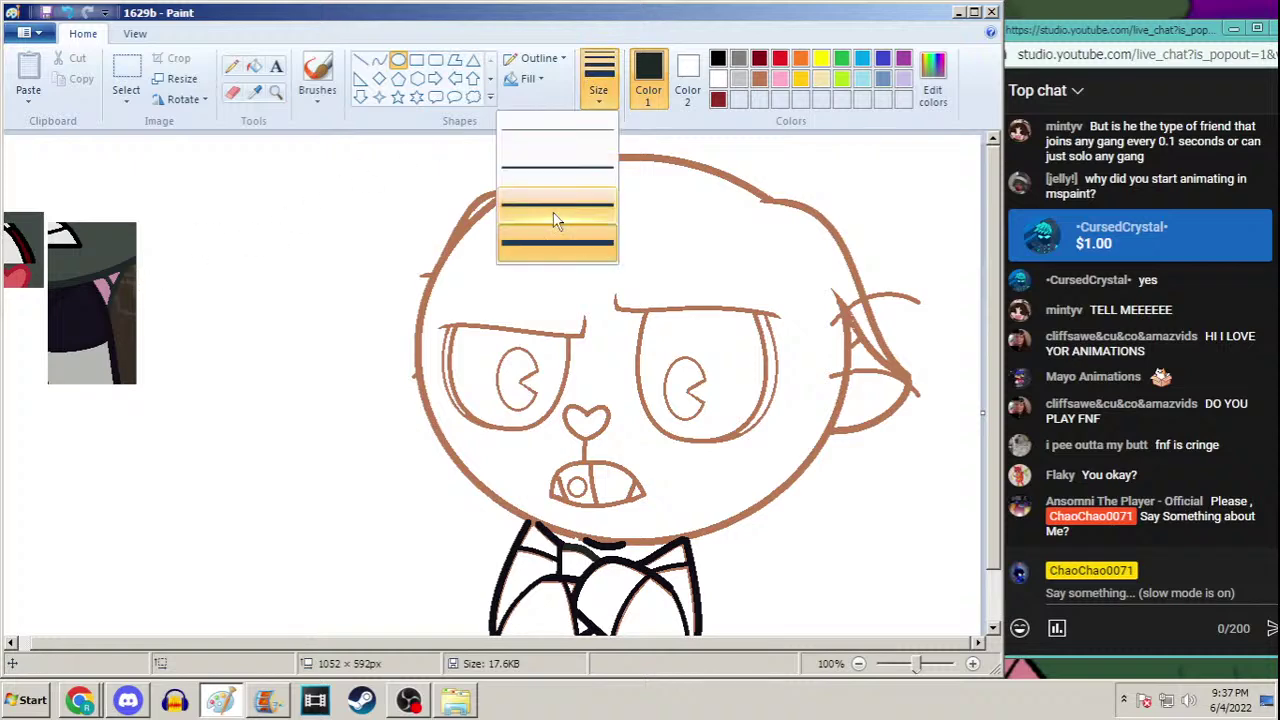
click(562, 216)
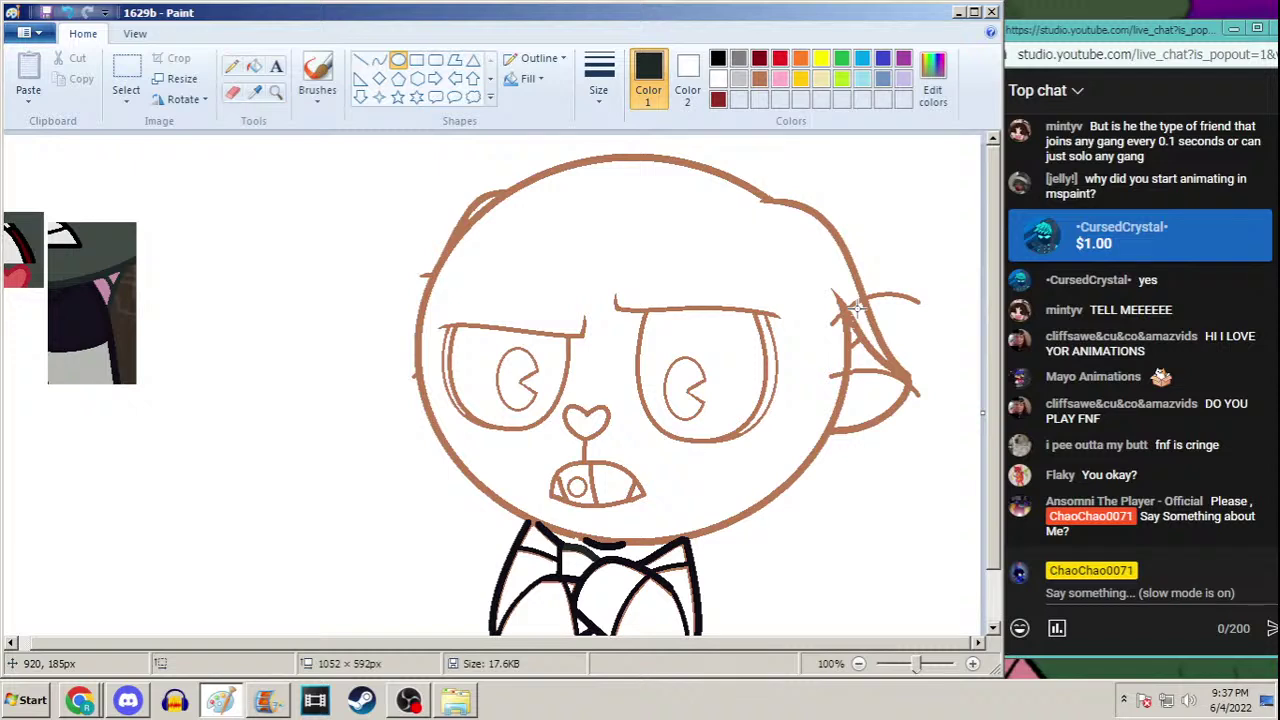
drag(838, 190, 418, 547)
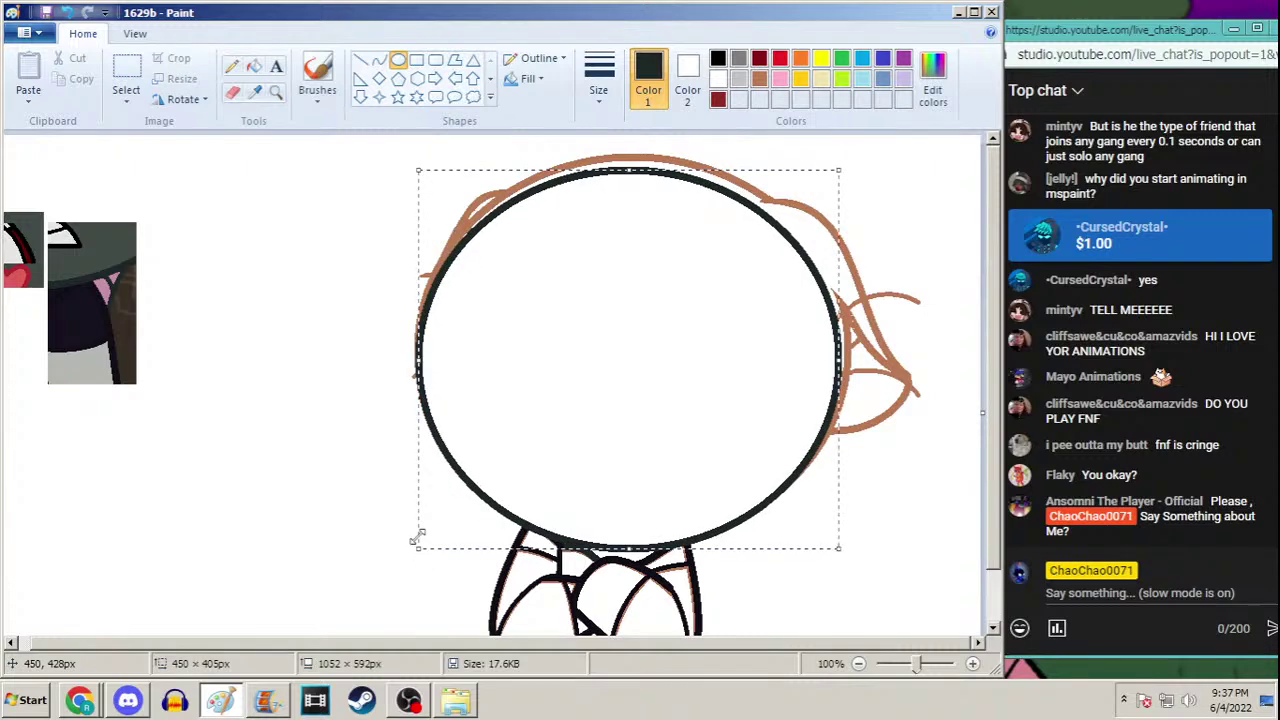
click(517, 80)
click(487, 103)
Resize the head ellipse to 461 × 412 px to match the sketched head, commit it and remove the stray dot beside it
drag(839, 170, 845, 157)
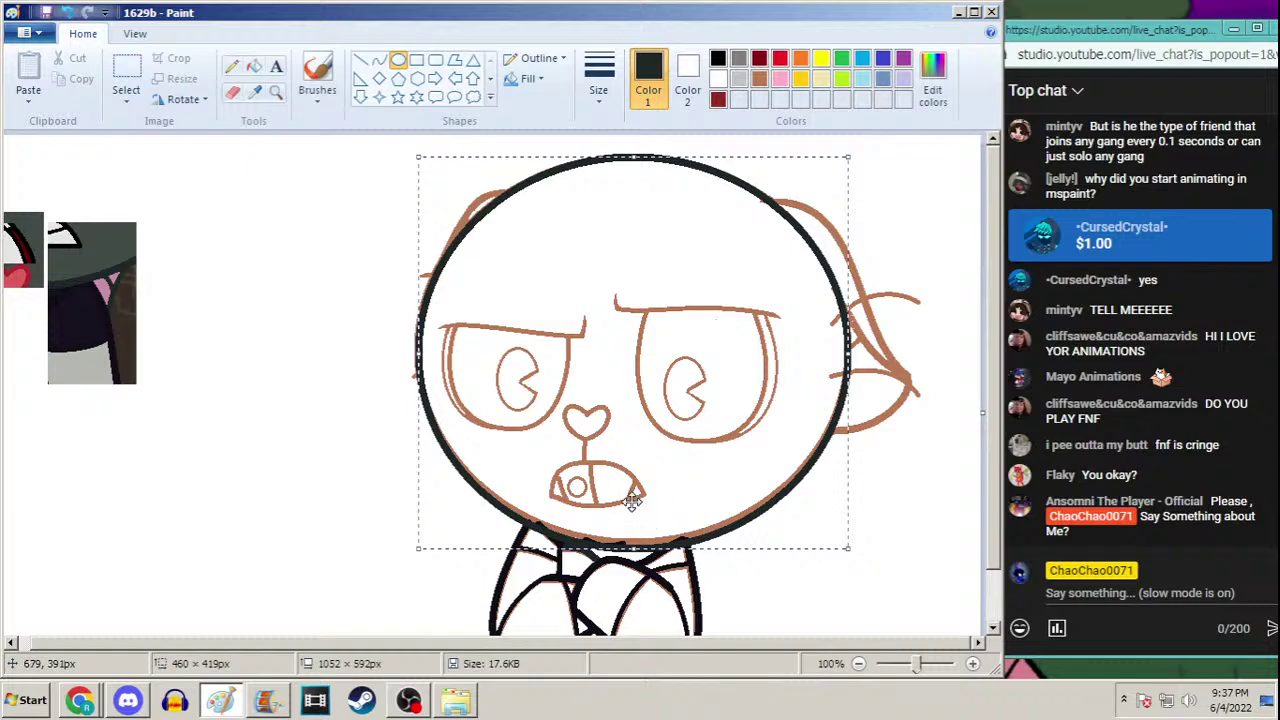
mouse_move(634, 548)
mouse_down()
mouse_move(660, 533)
mouse_move(640, 541)
mouse_up()
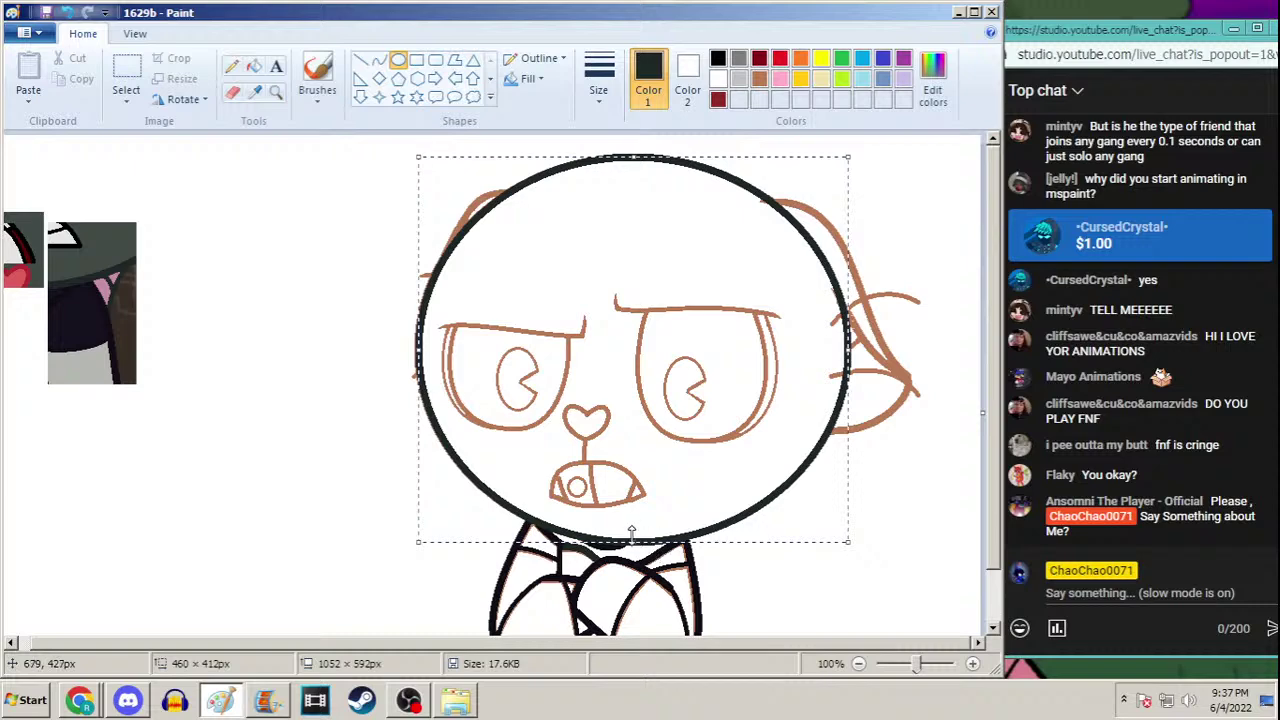
drag(418, 350, 417, 352)
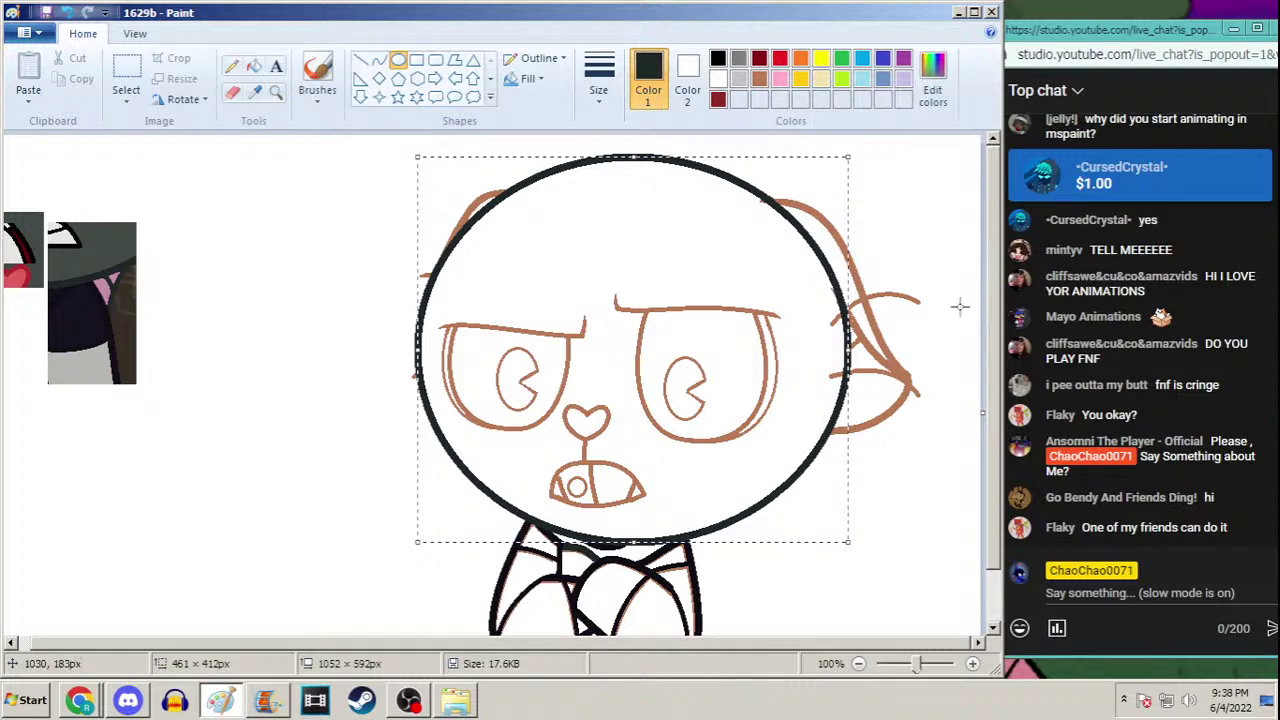
click(960, 354)
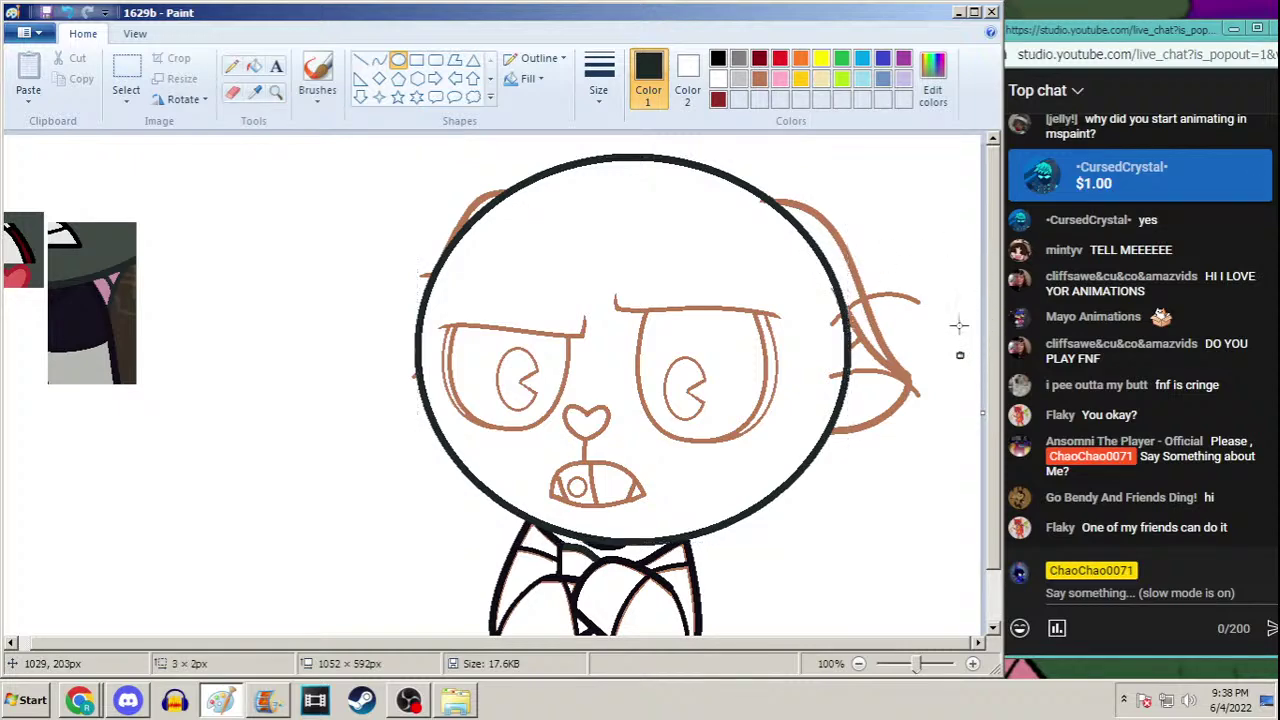
key(ctrl+z)
Select the eyes, nose and mouth inside the head outline with a free-form selection
click(379, 59)
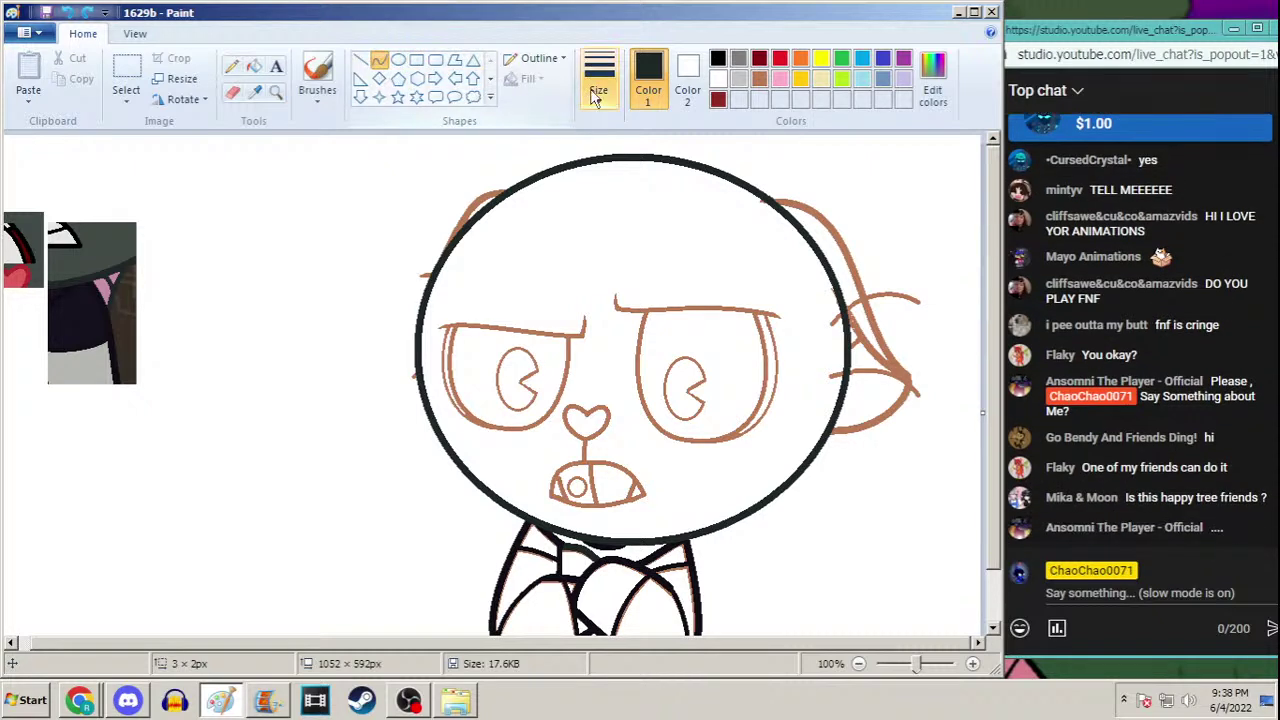
click(599, 85)
click(583, 244)
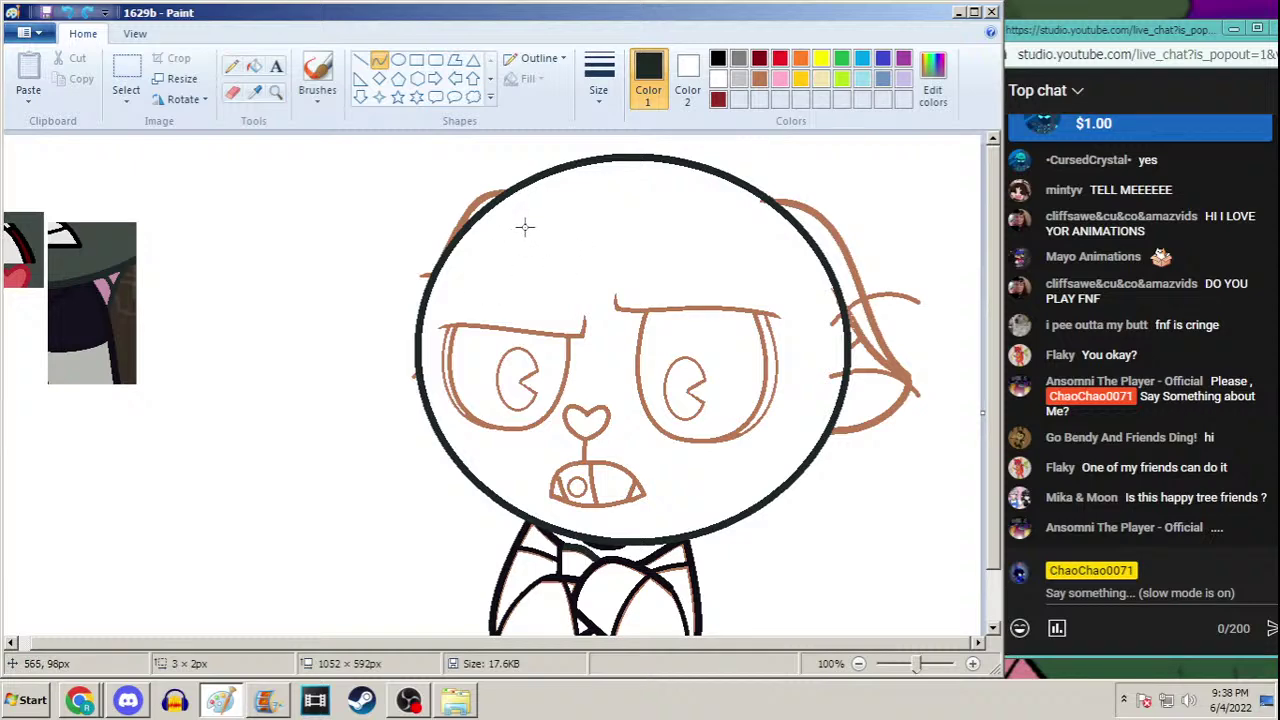
click(126, 100)
click(147, 169)
mouse_move(470, 270)
mouse_down()
mouse_move(430, 331)
mouse_move(454, 426)
mouse_move(538, 500)
mouse_move(594, 523)
mouse_move(705, 515)
mouse_move(793, 454)
mouse_move(809, 369)
mouse_move(712, 248)
mouse_up()
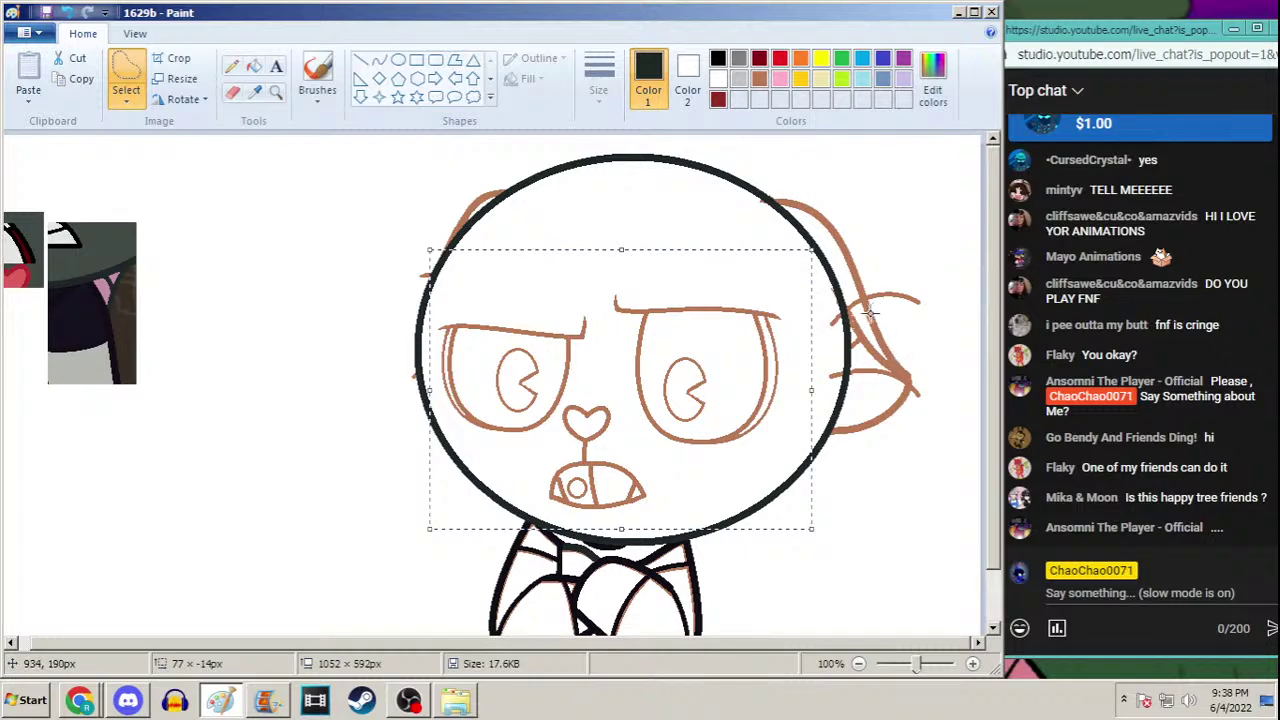
Choose the Curve shape with the thickest outline and purple as the drawing colour
click(255, 91)
click(379, 60)
click(598, 80)
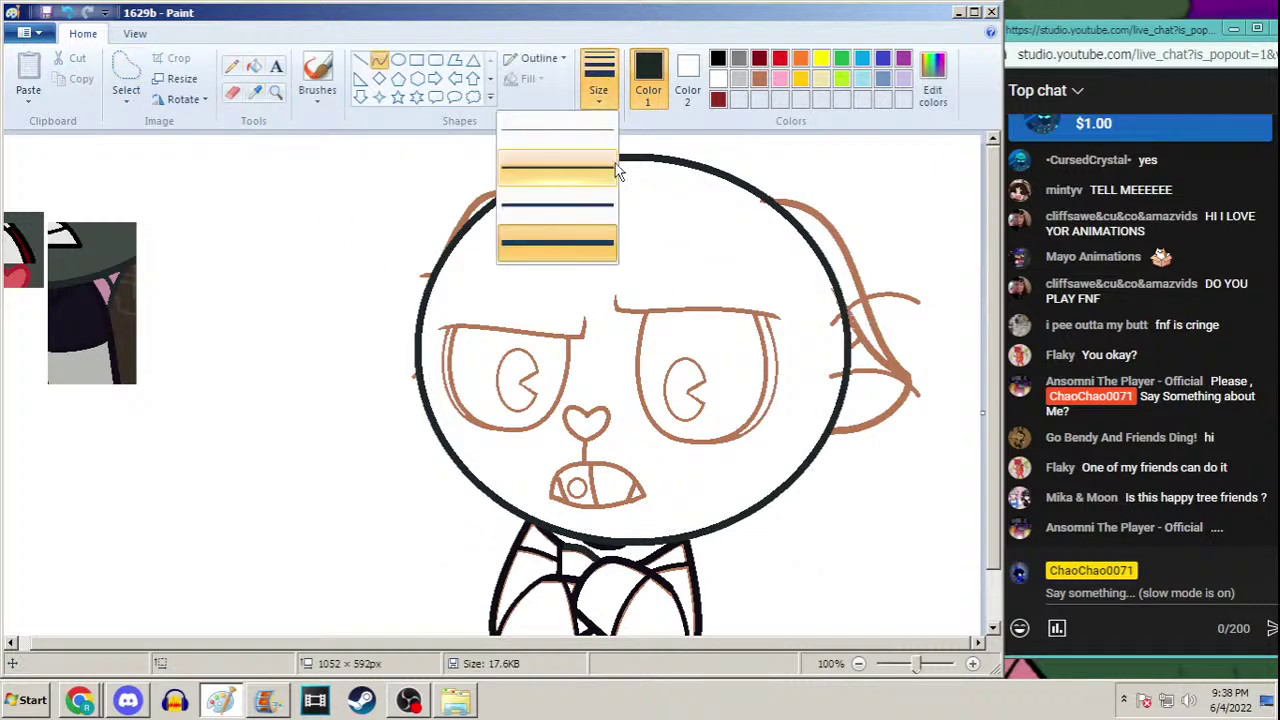
click(555, 240)
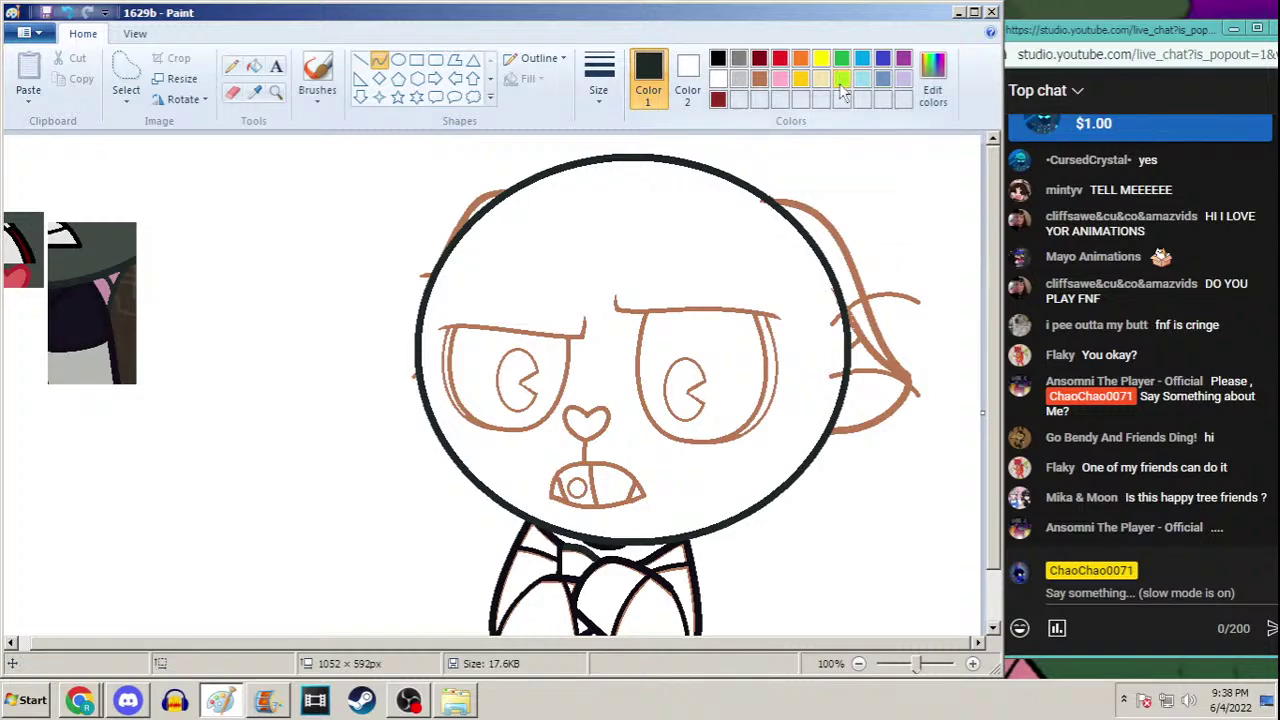
click(903, 60)
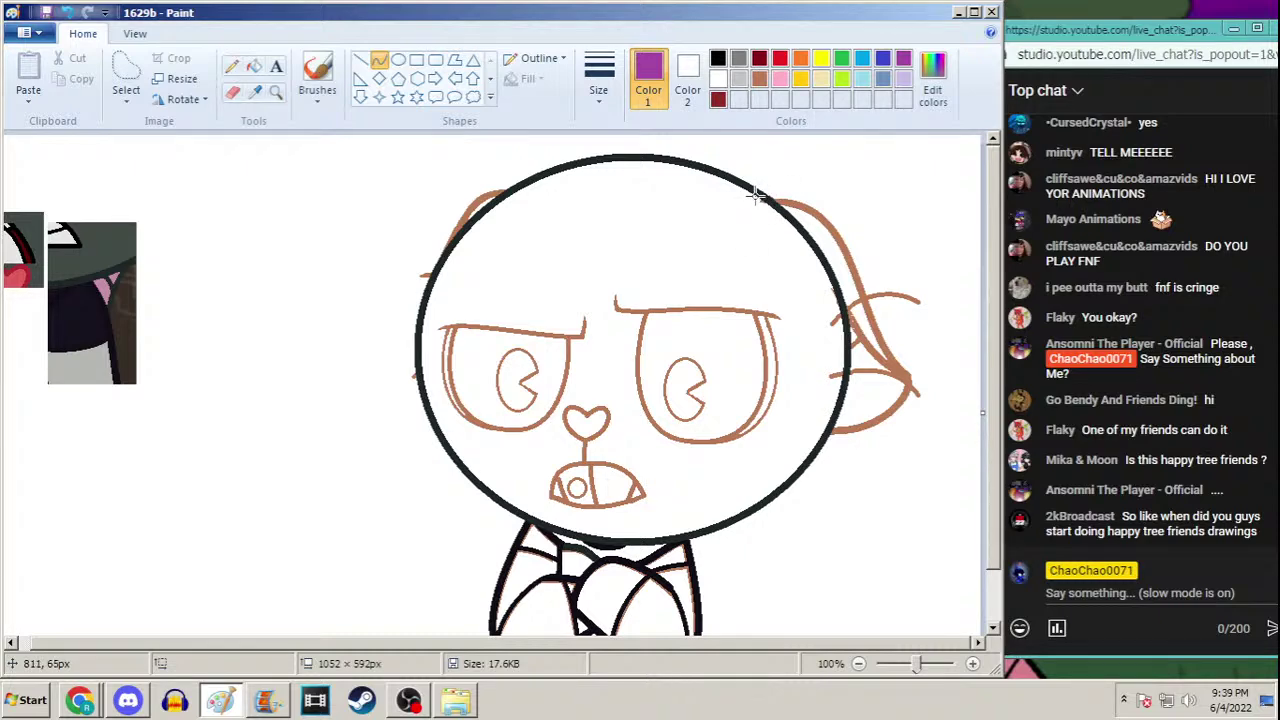
drag(760, 198, 912, 352)
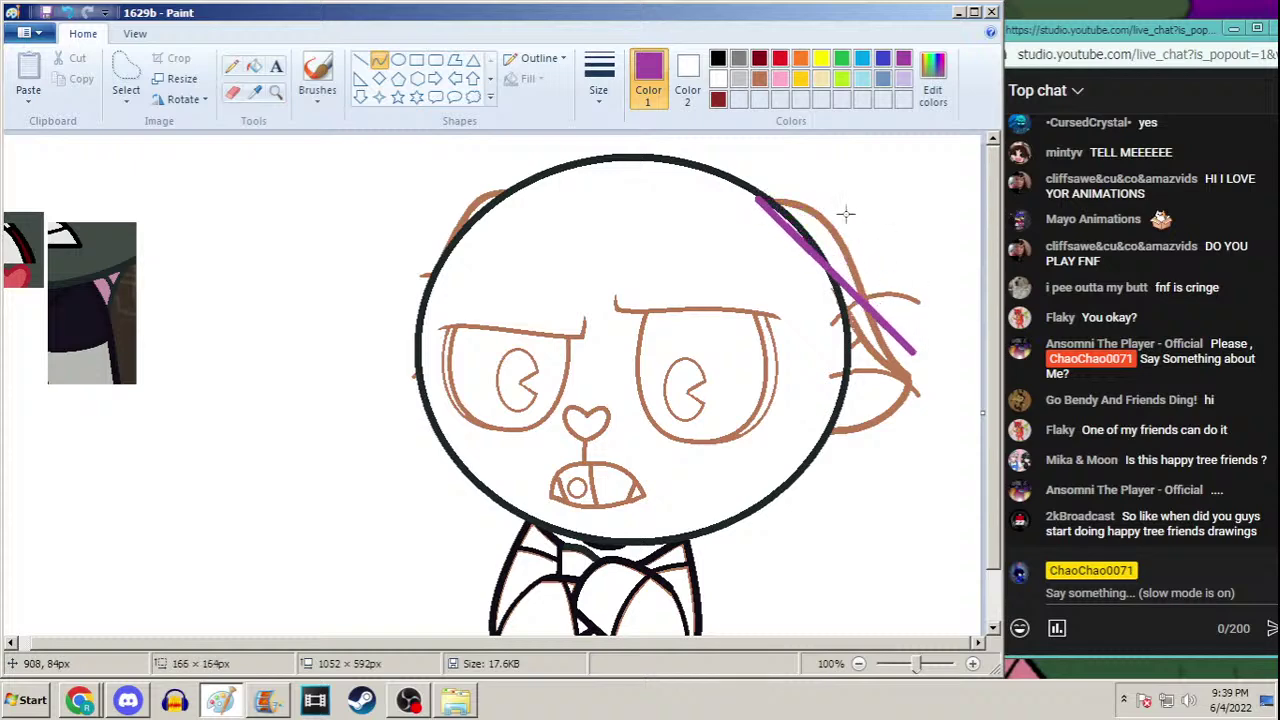
drag(846, 214, 862, 181)
mouse_move(840, 316)
mouse_down()
mouse_move(849, 243)
mouse_move(909, 280)
mouse_move(914, 263)
mouse_move(857, 343)
mouse_move(835, 345)
mouse_move(857, 317)
mouse_up()
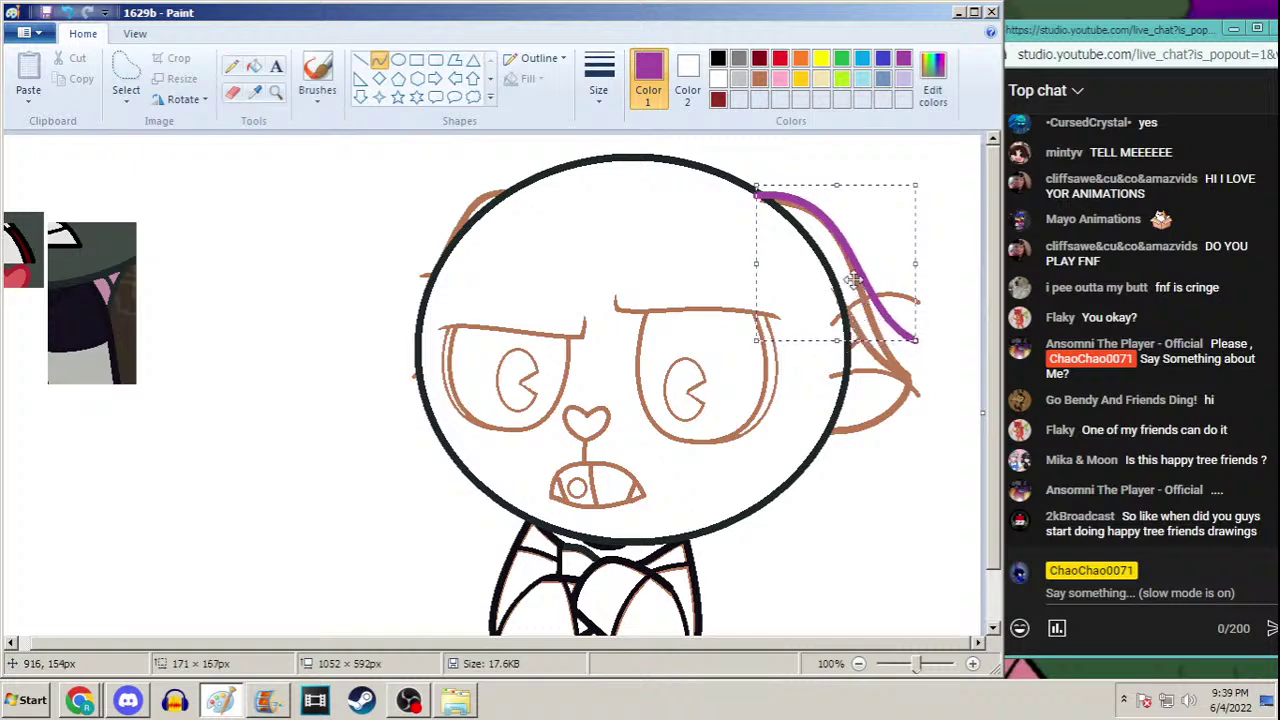
key(Delete)
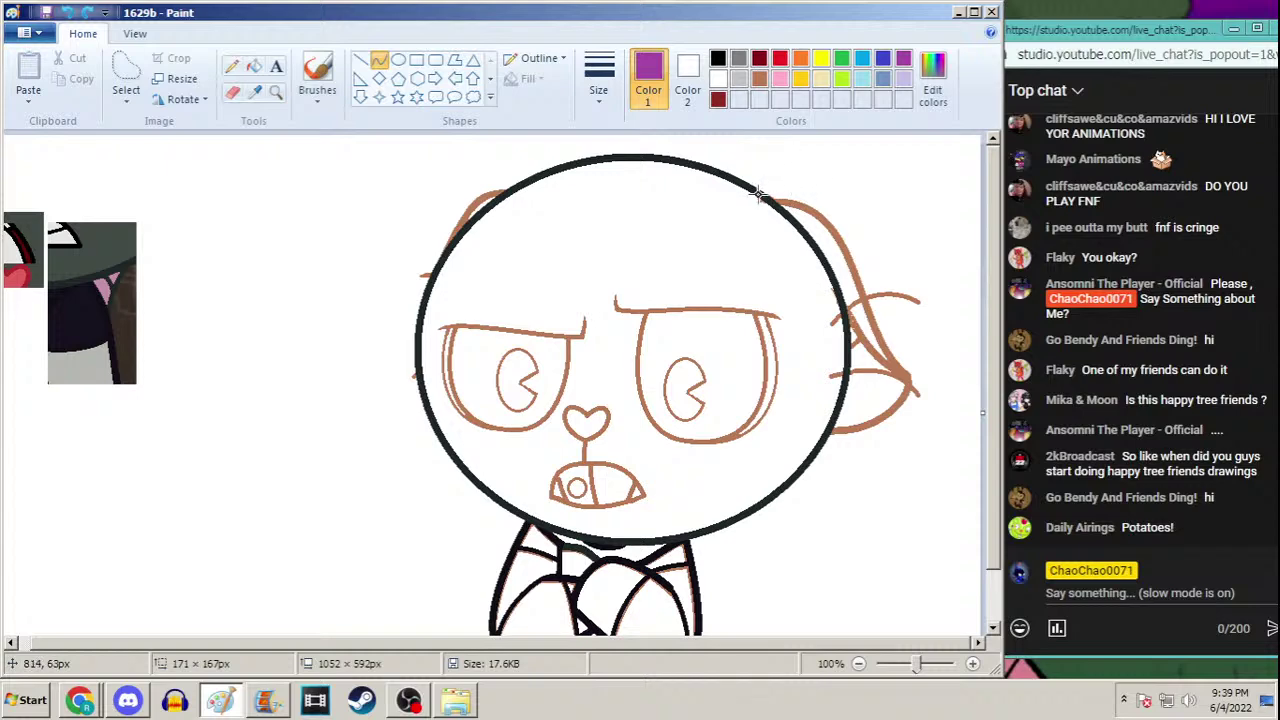
mouse_move(758, 198)
mouse_down()
mouse_move(846, 334)
mouse_move(915, 352)
mouse_up()
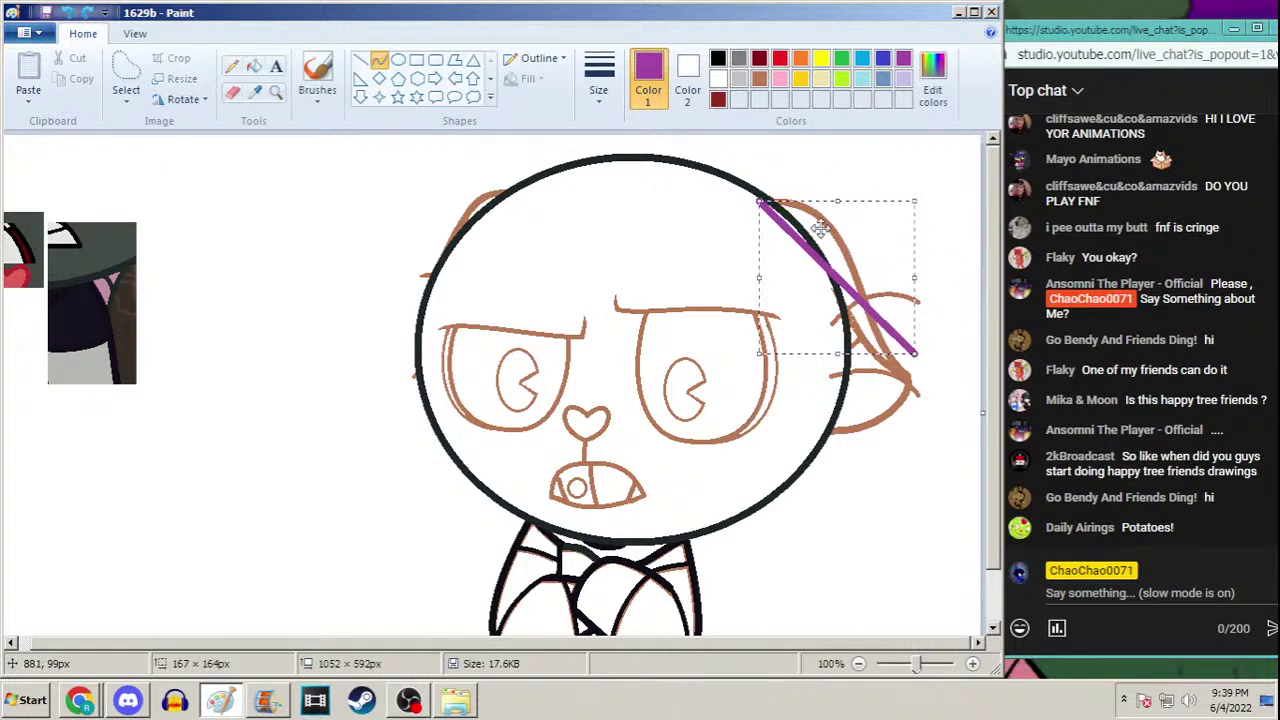
key(ctrl+z)
Draw a purple S-shaped curve along the larger ear's upper edge and resize it to 156 × 194 px to fit the sketch
drag(763, 196, 912, 367)
drag(850, 208, 868, 304)
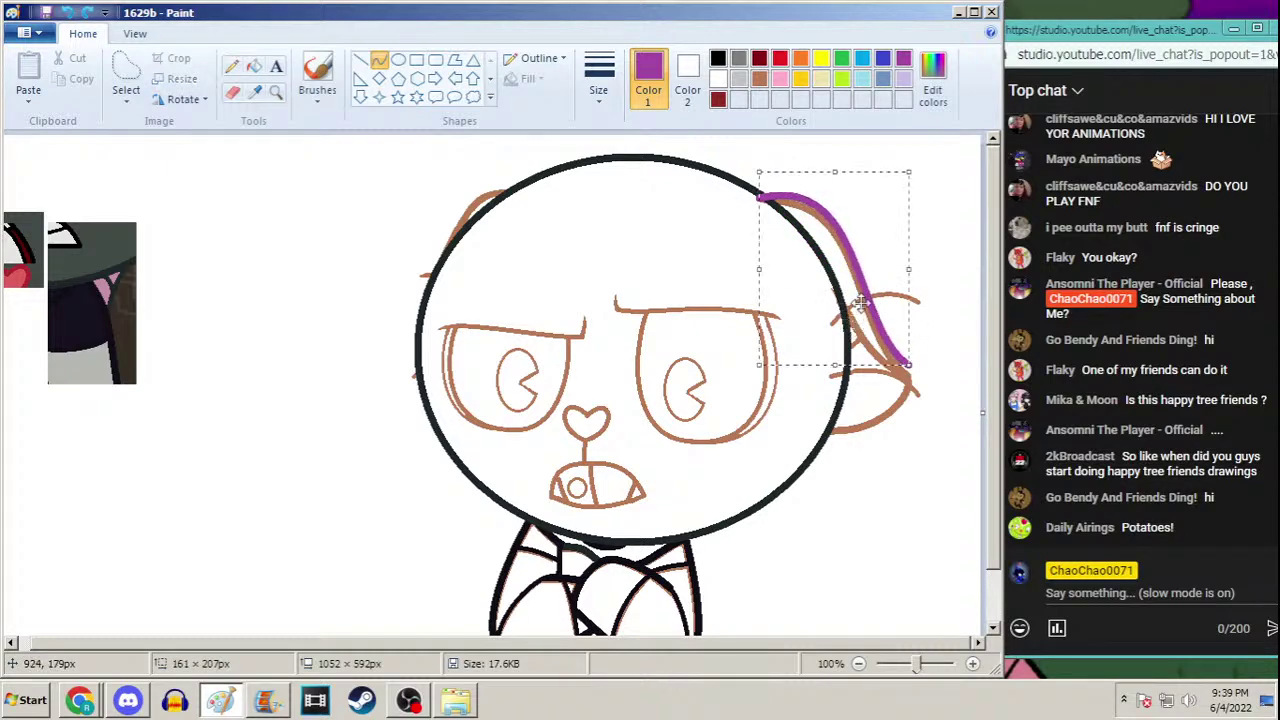
drag(837, 176, 826, 181)
drag(757, 272, 760, 271)
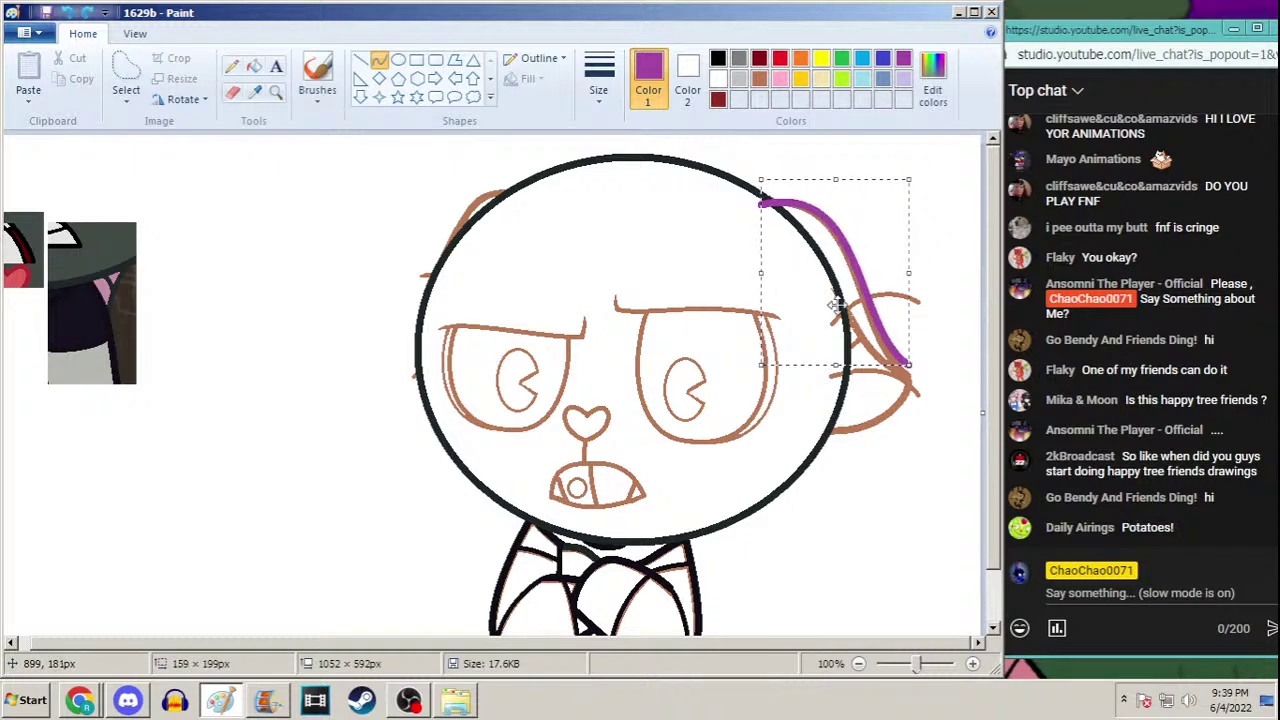
drag(838, 365, 838, 364)
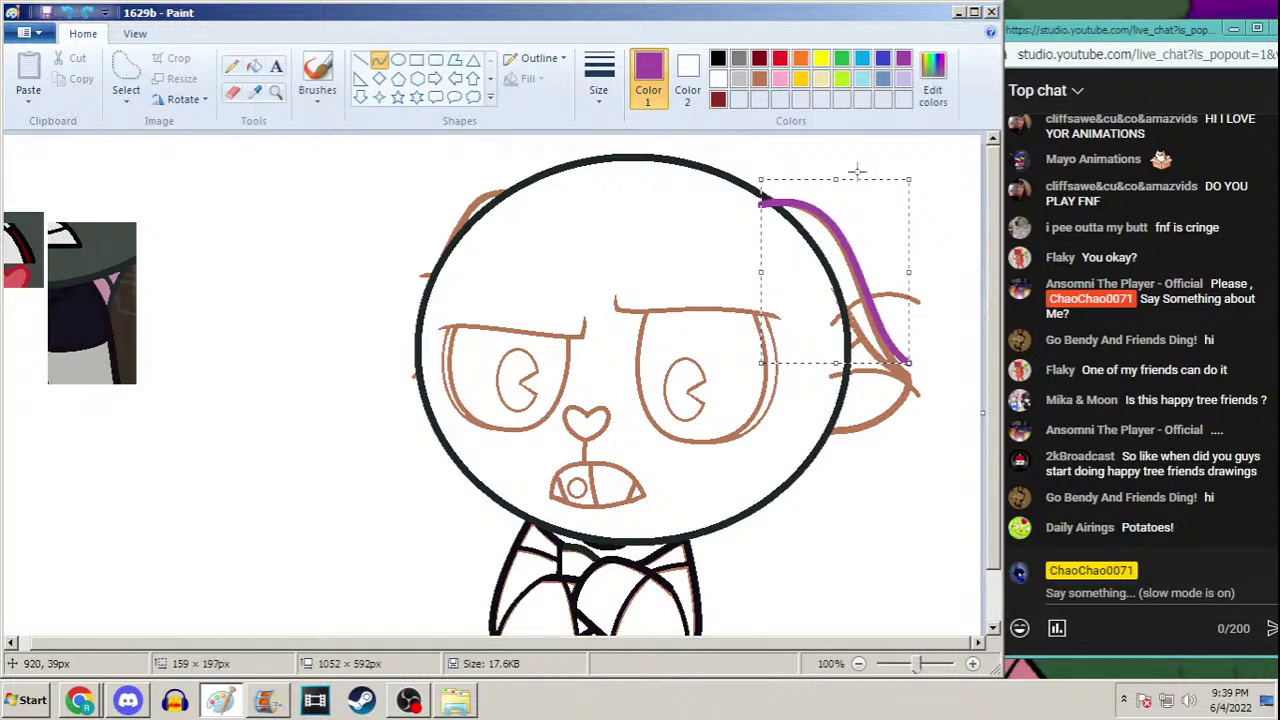
drag(840, 180, 846, 182)
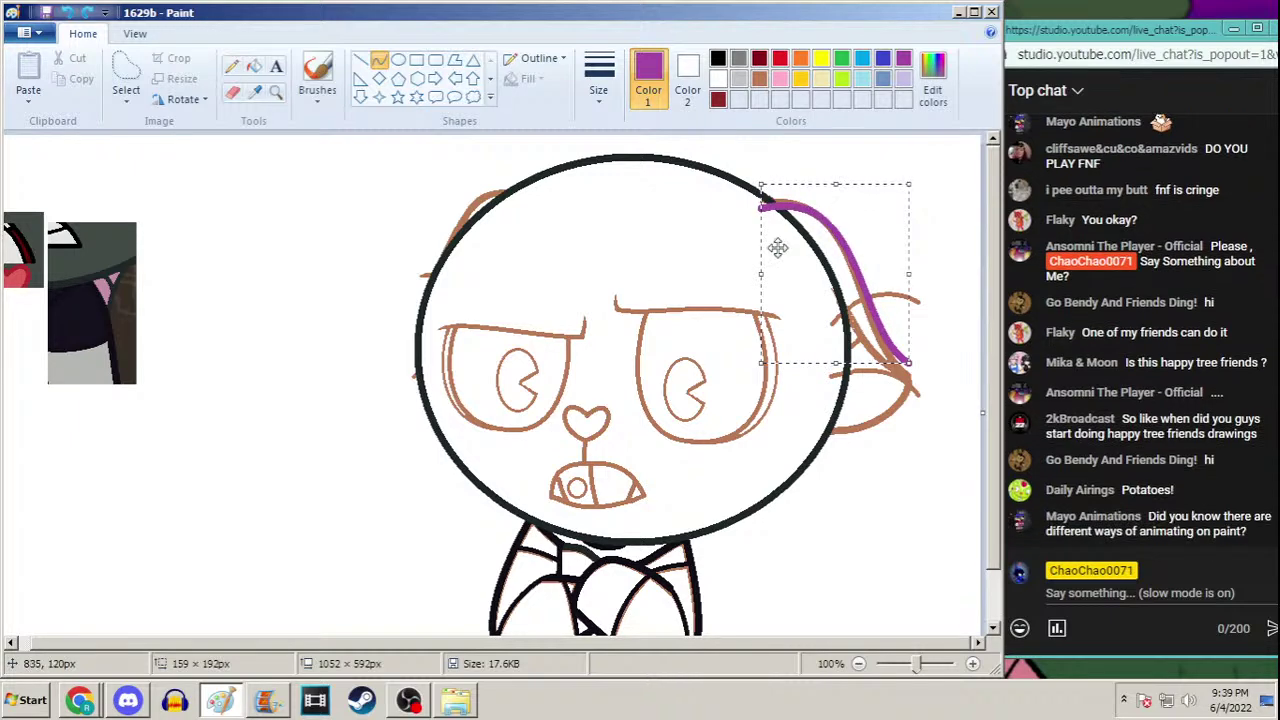
drag(760, 272, 764, 275)
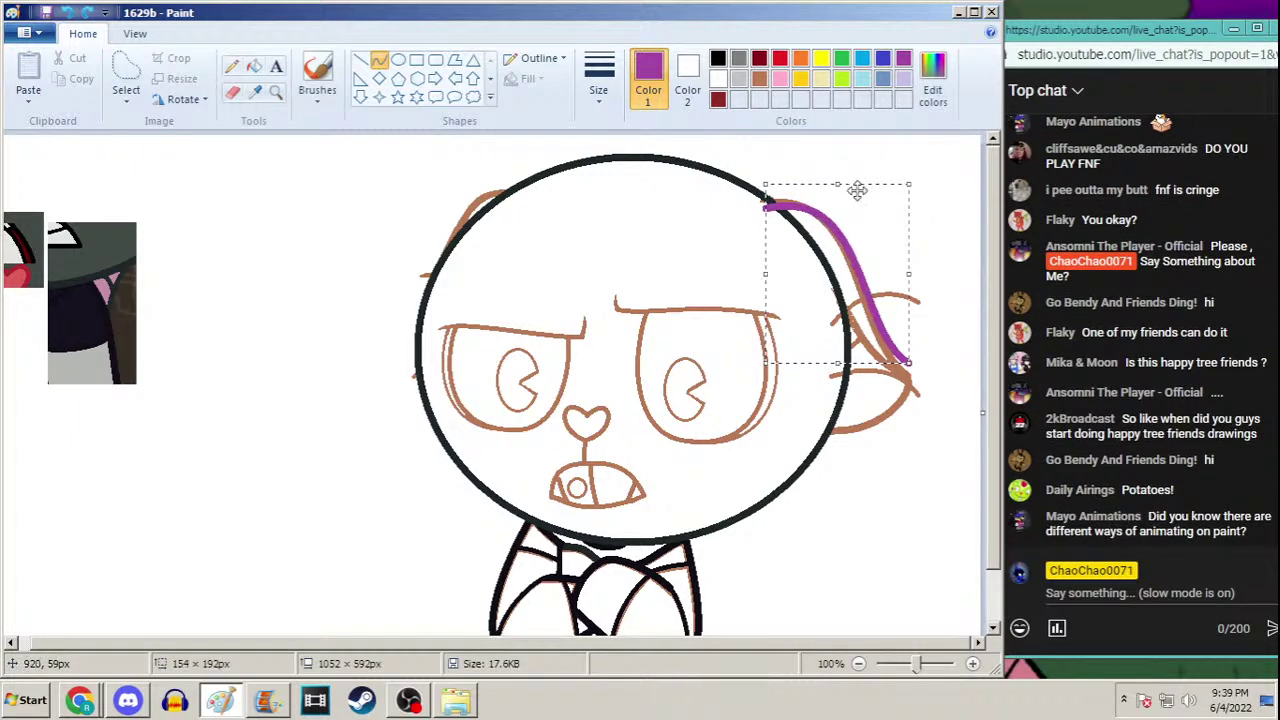
drag(840, 183, 840, 181)
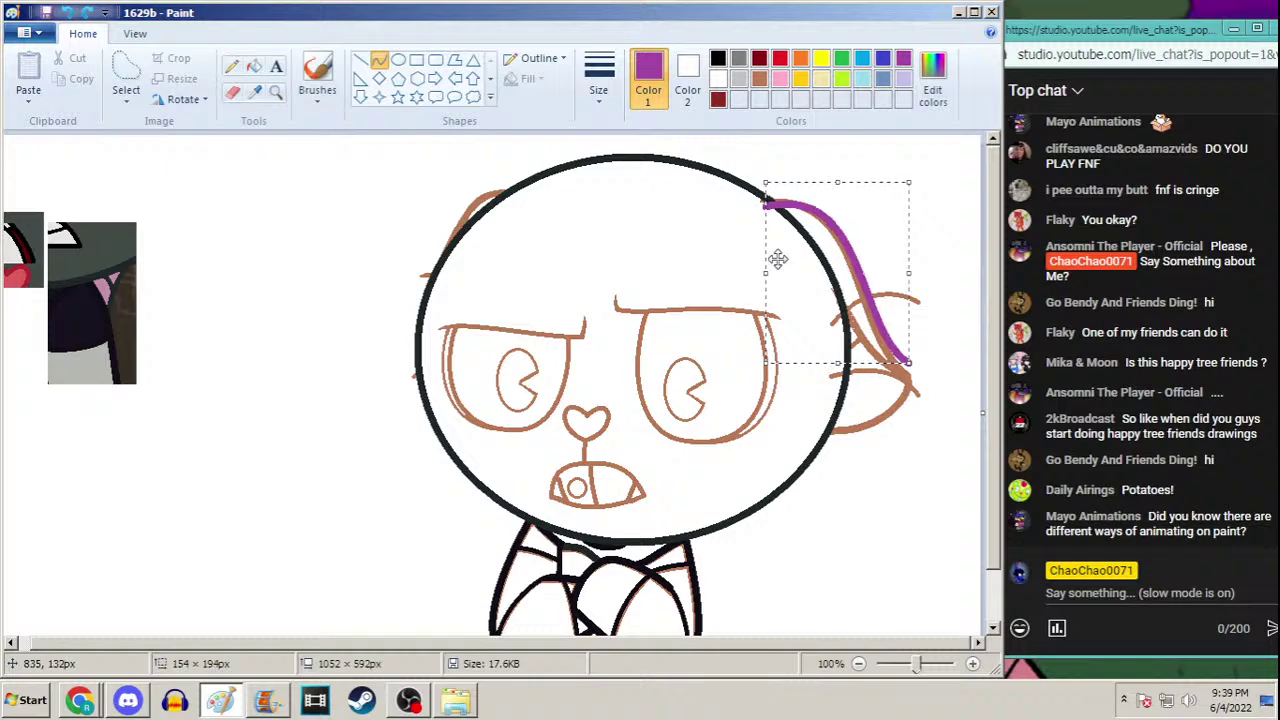
drag(773, 274, 771, 274)
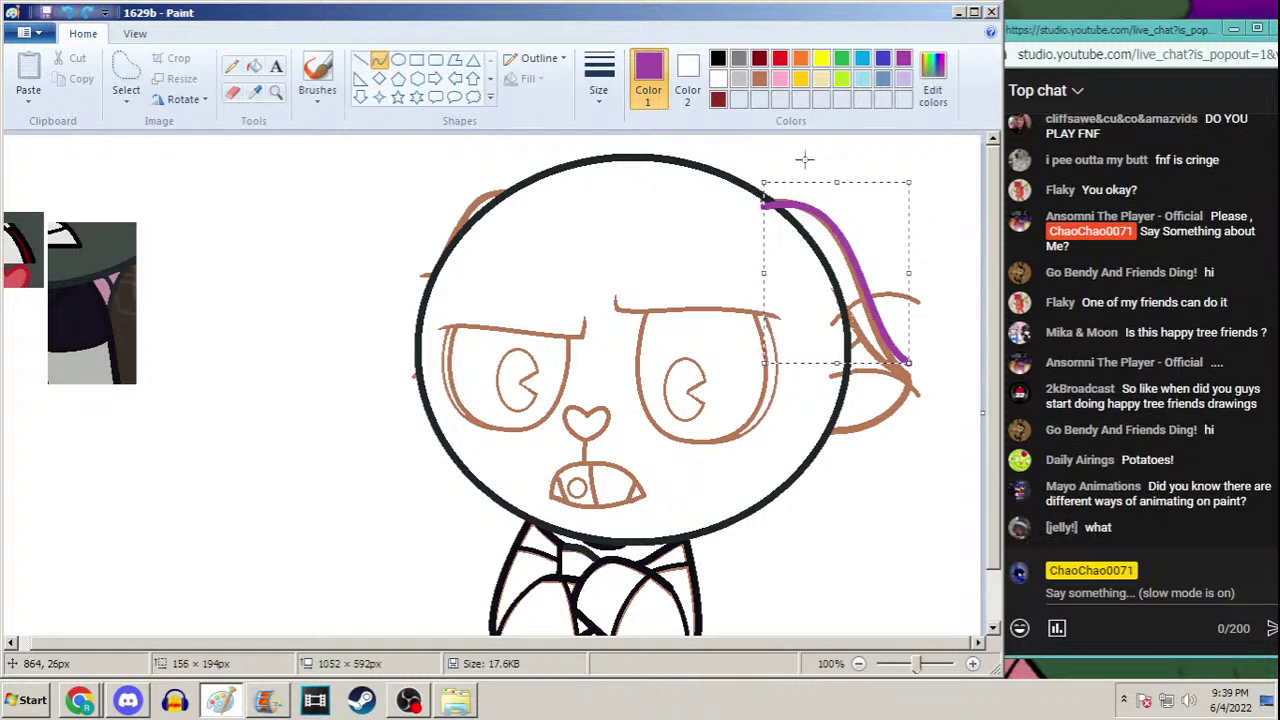
click(917, 395)
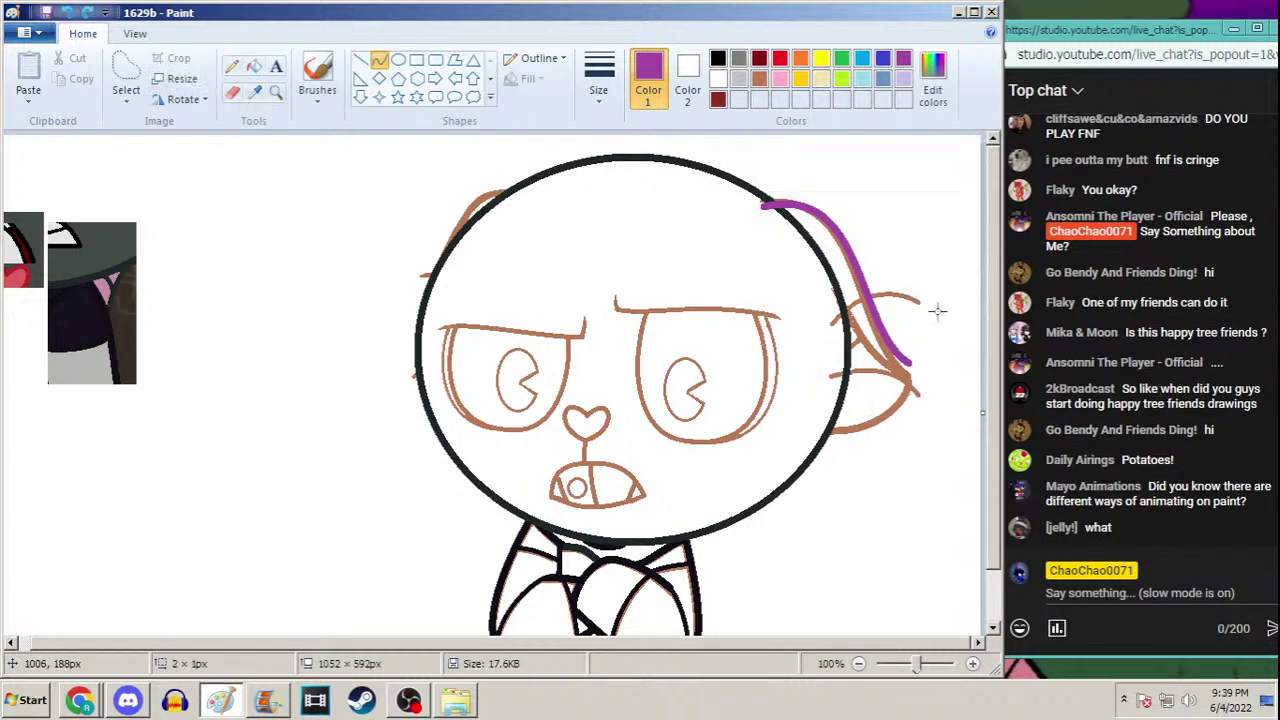
Draw purple curves for the same ear's lower edge, about 103 × 69 px, and its inner fold, about 89 × 96 px
drag(907, 362, 832, 428)
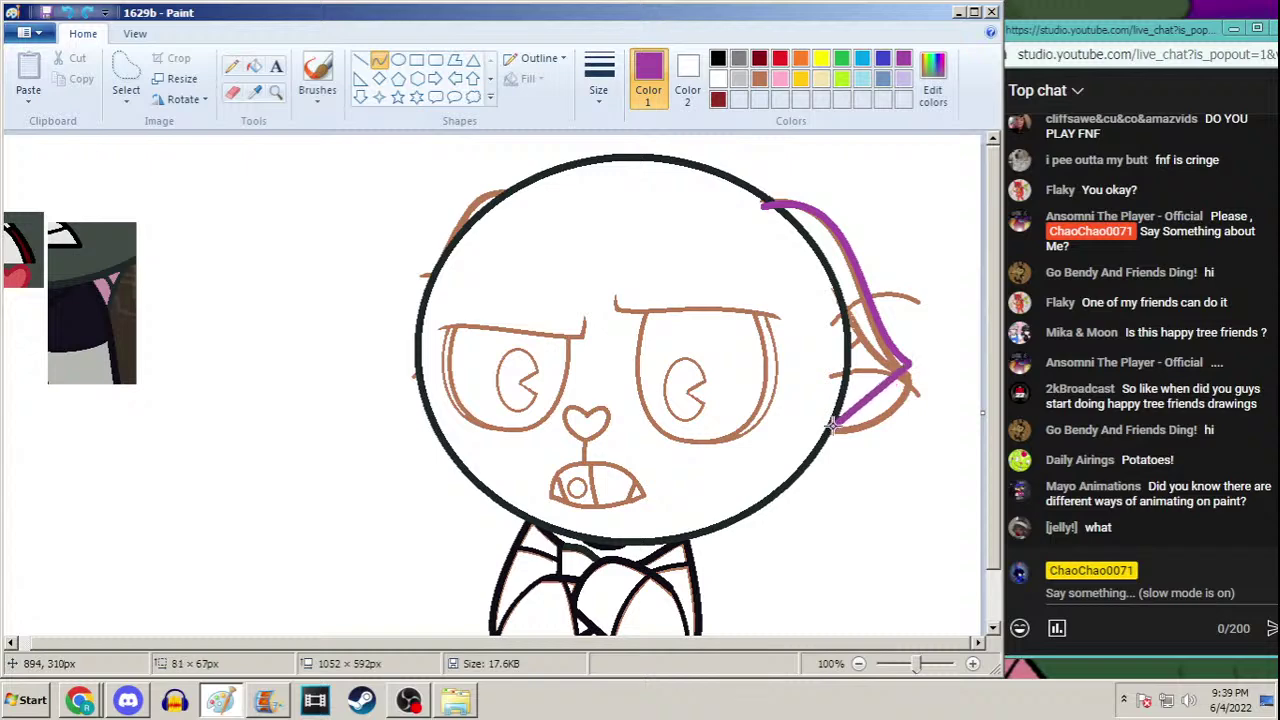
drag(930, 366, 883, 430)
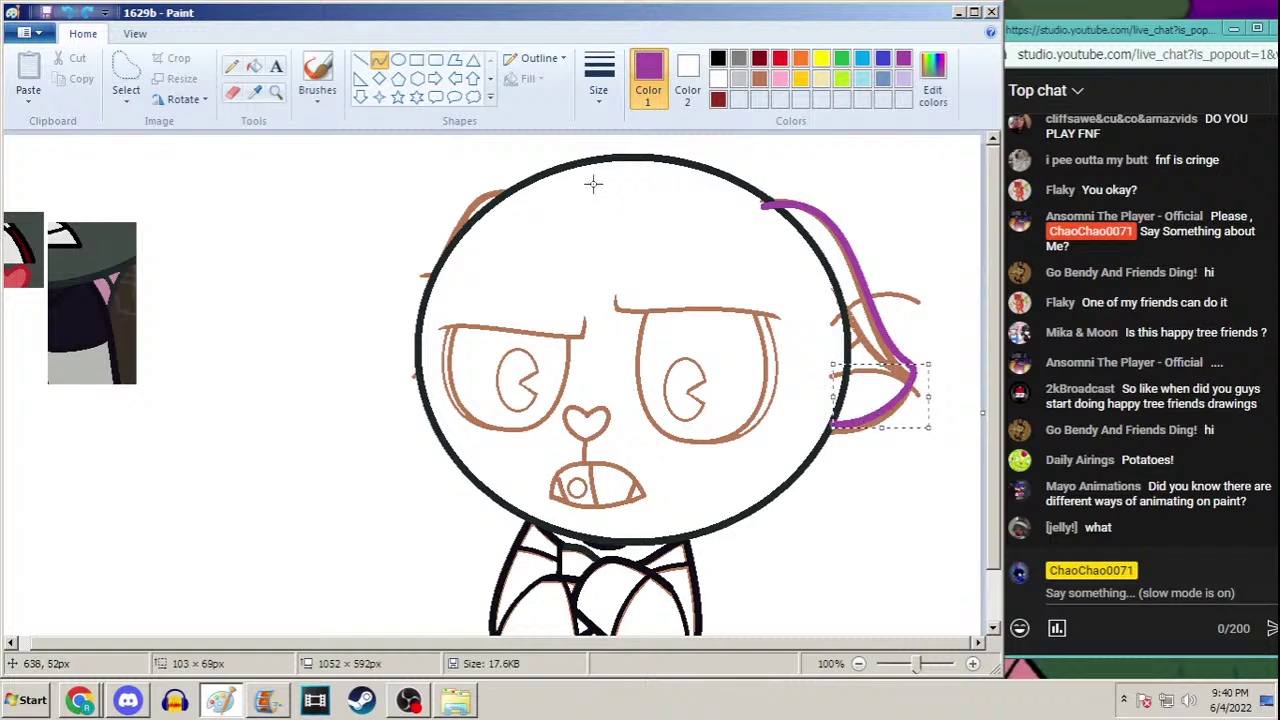
click(254, 66)
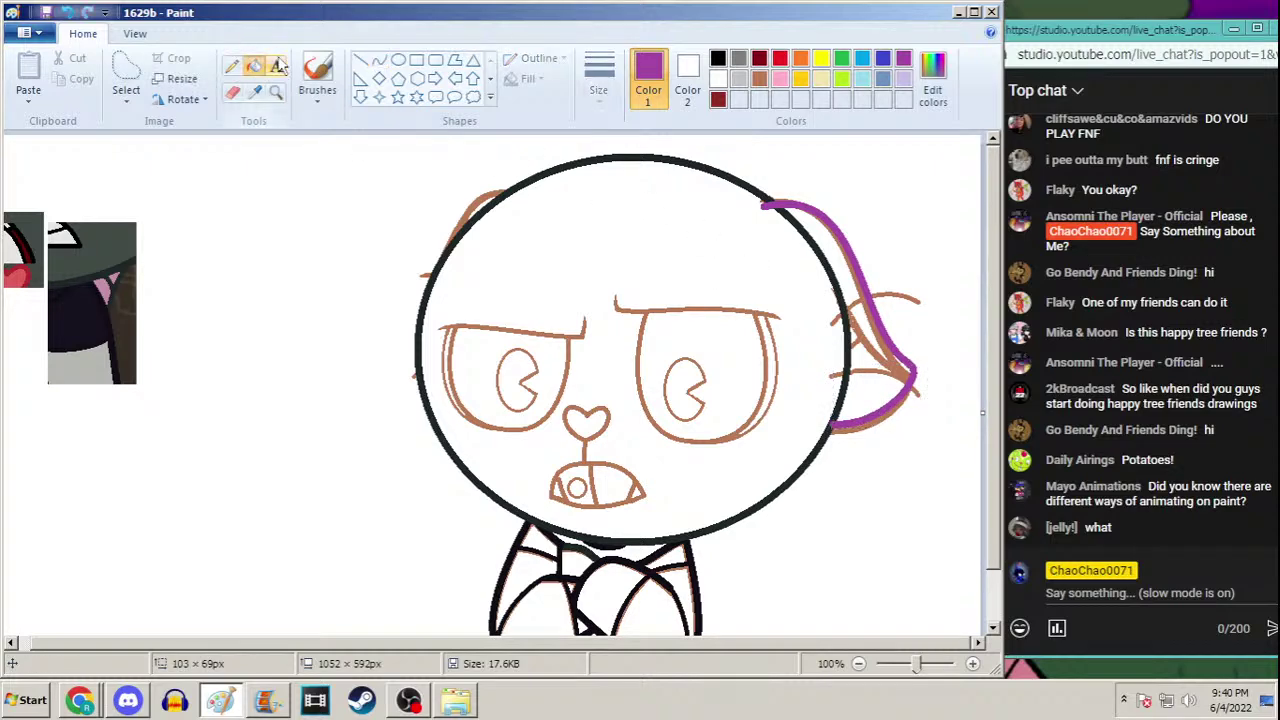
click(379, 60)
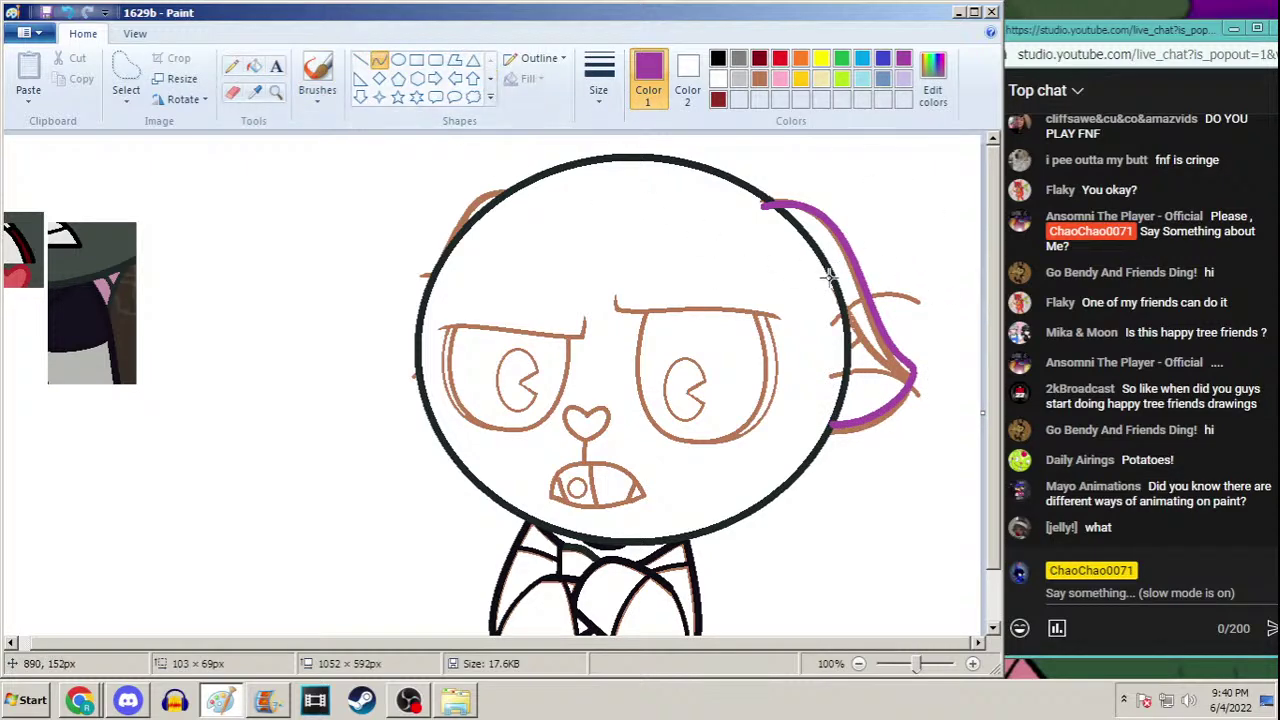
drag(826, 278, 910, 370)
drag(845, 290, 878, 355)
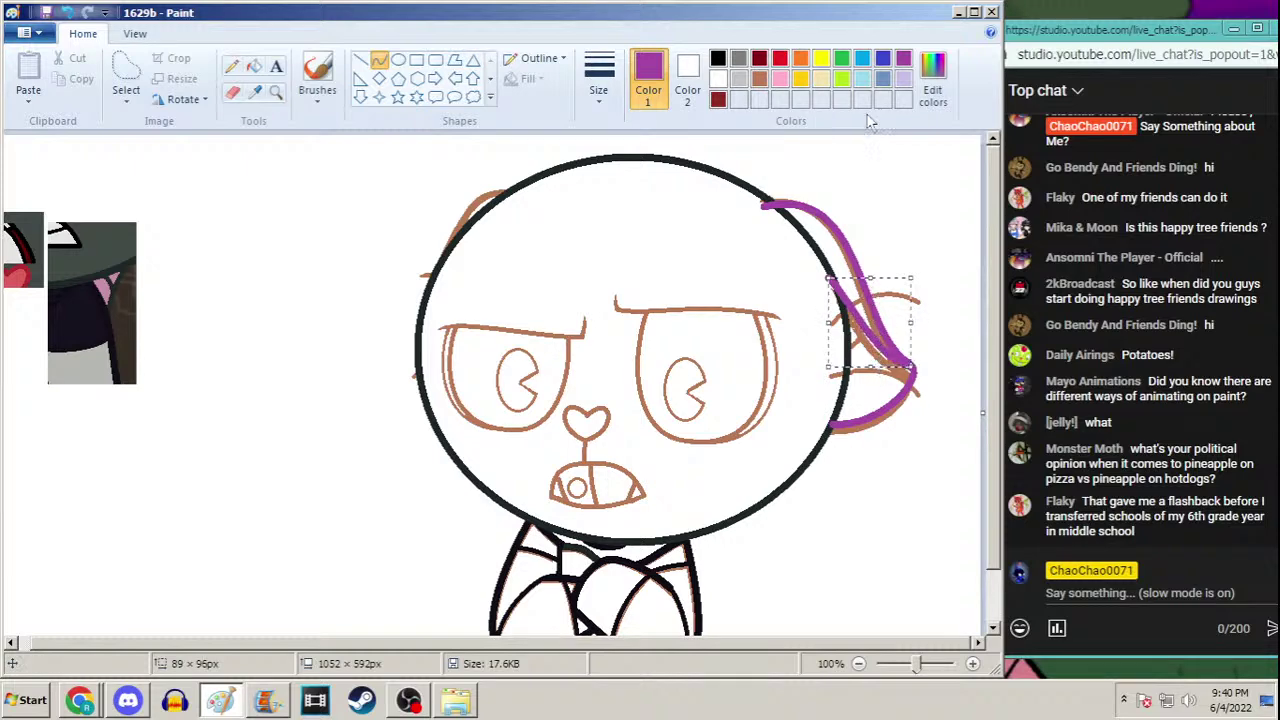
Fill the purple ear curves with the dark green sampled from the head outline and touch up the ear's junction with the Pencil
click(254, 70)
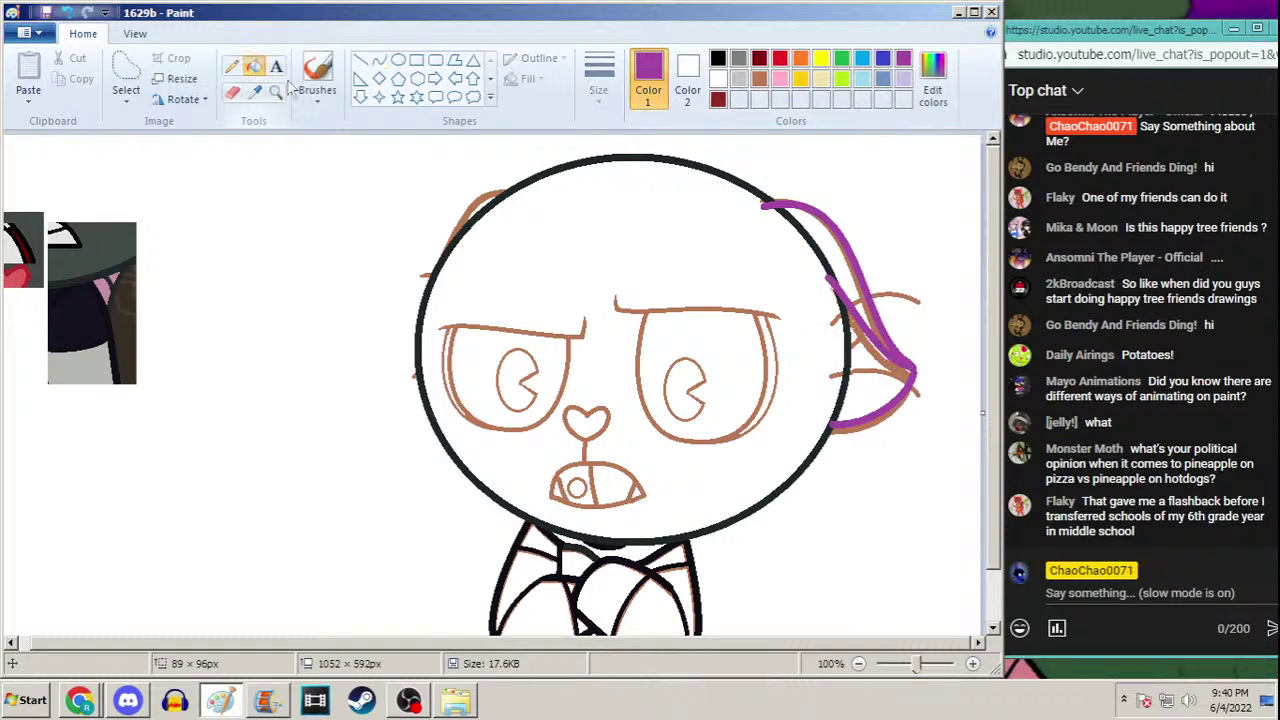
click(254, 91)
click(818, 236)
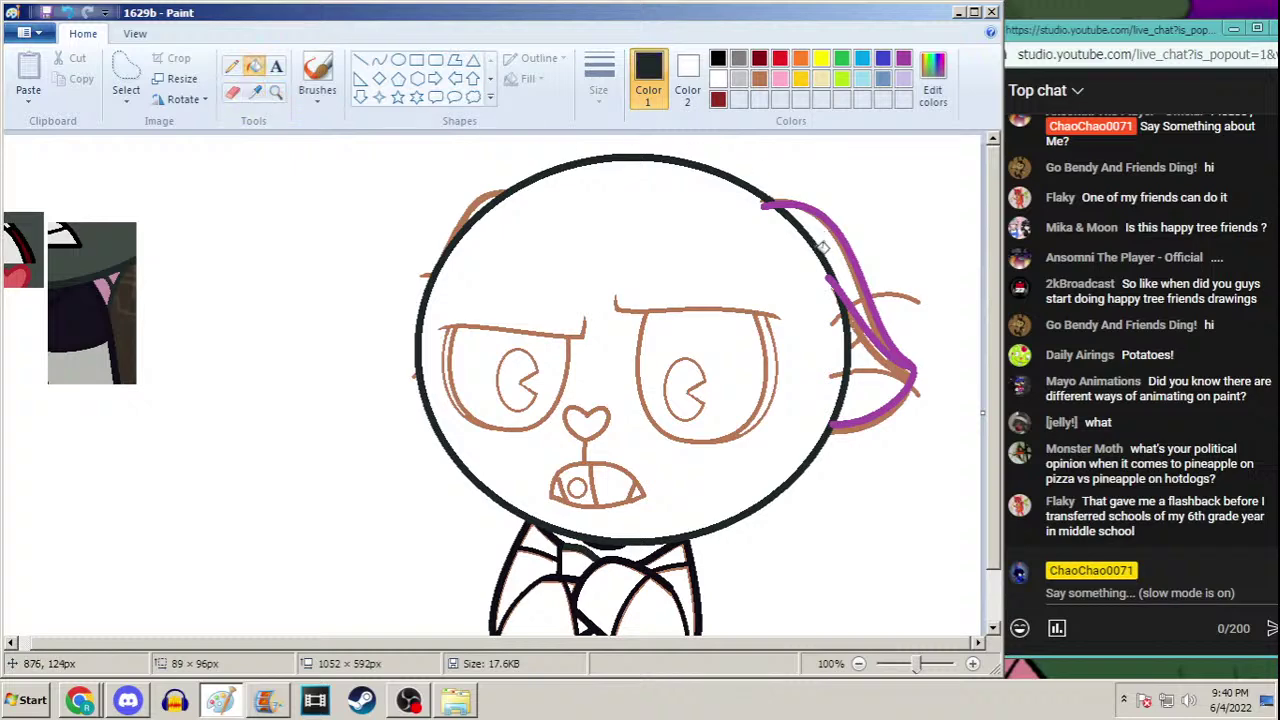
click(900, 350)
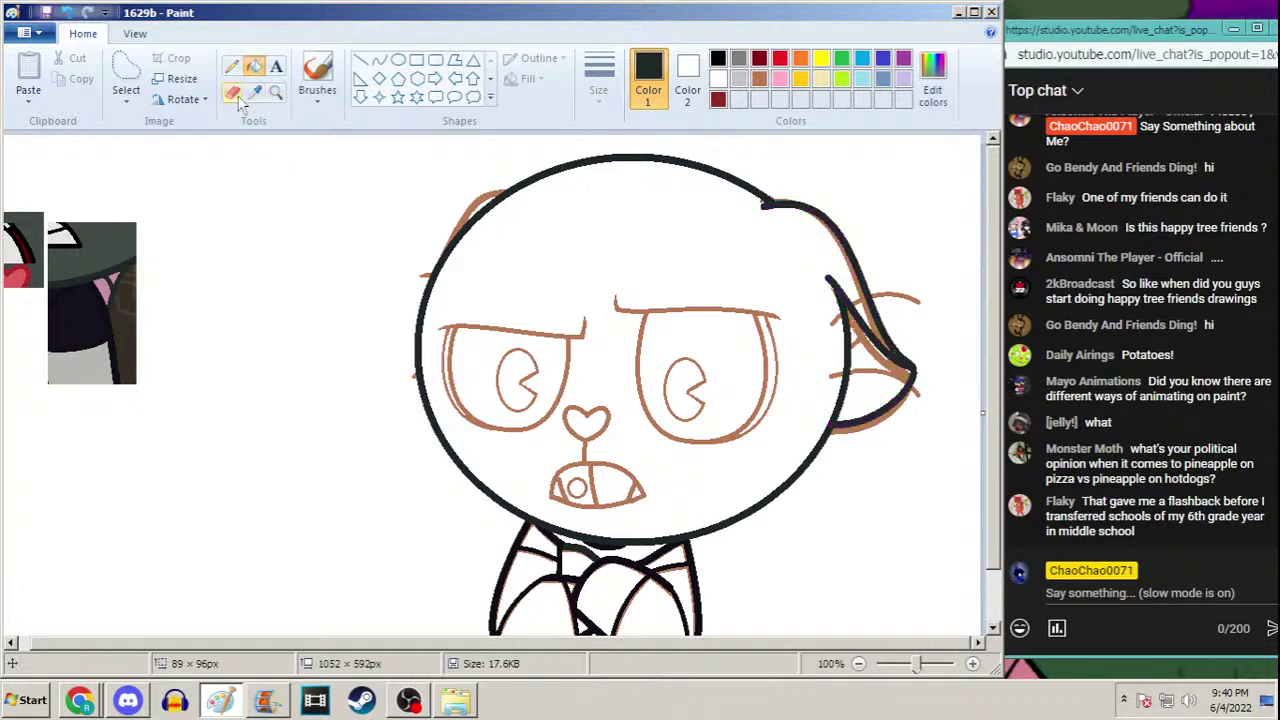
click(232, 66)
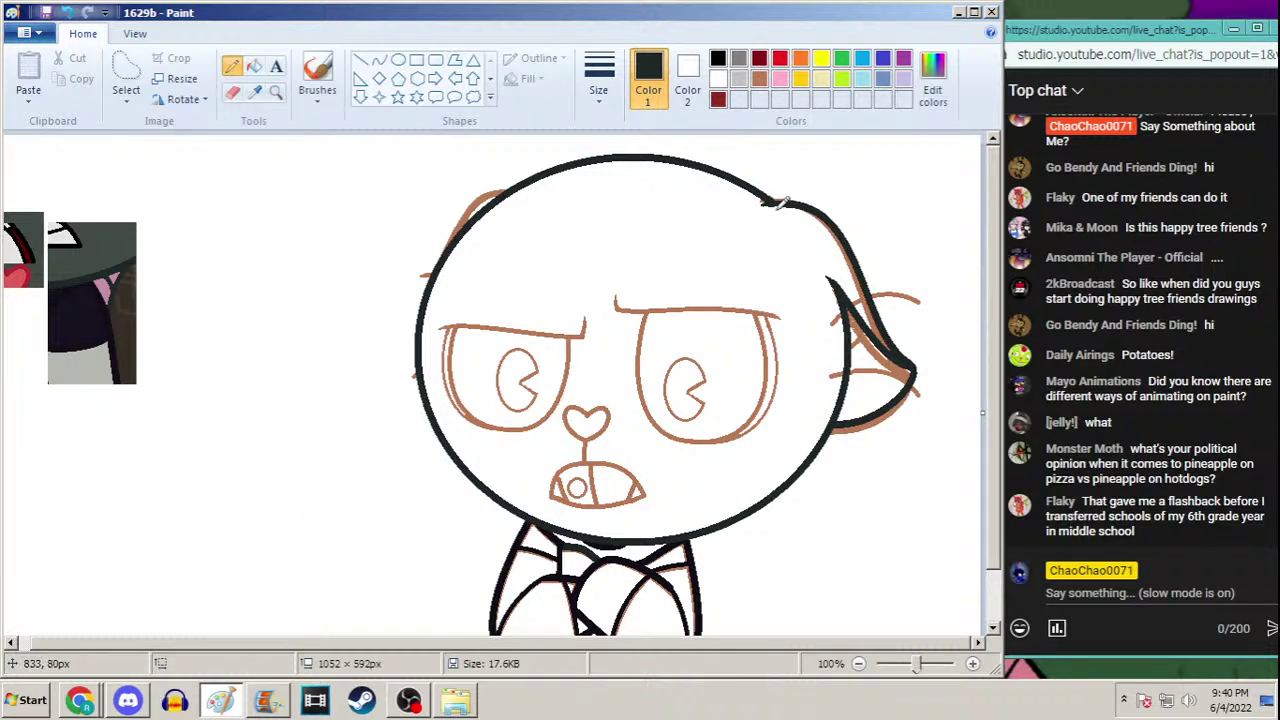
mouse_move(781, 204)
mouse_down()
mouse_move(768, 201)
mouse_move(803, 206)
mouse_up()
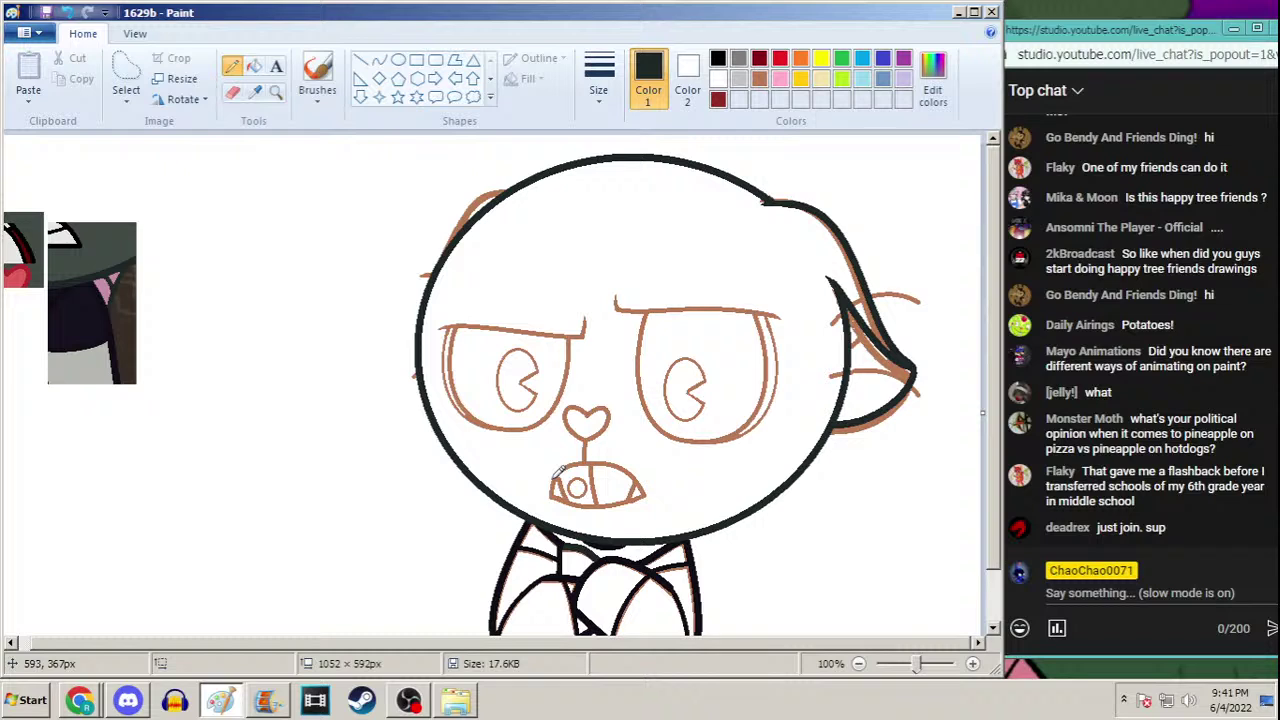
Draw a dark green curve over the sketched smaller ear on the opposite side of the head
click(379, 60)
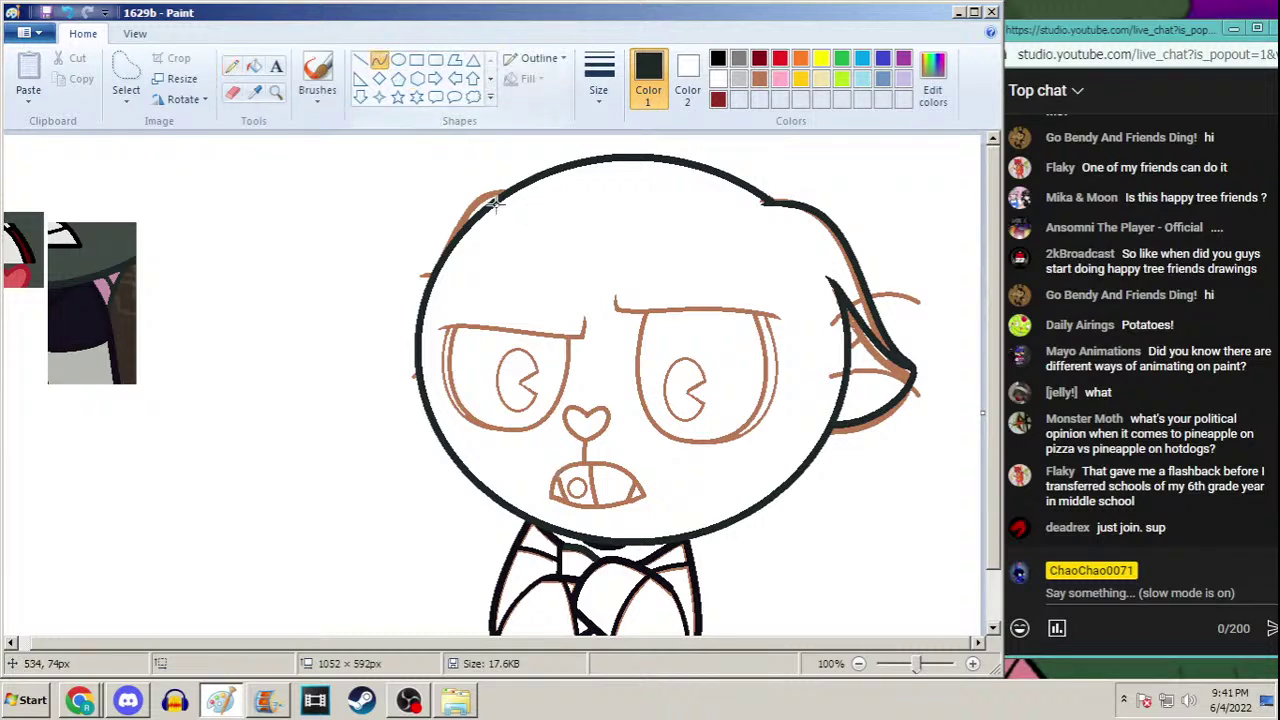
drag(505, 190, 444, 255)
mouse_move(478, 208)
mouse_down()
mouse_move(436, 222)
mouse_move(474, 204)
mouse_up()
Ink the short line inside the larger ear's fold with the thickest Pencil in dark green sampled from its outline
click(231, 66)
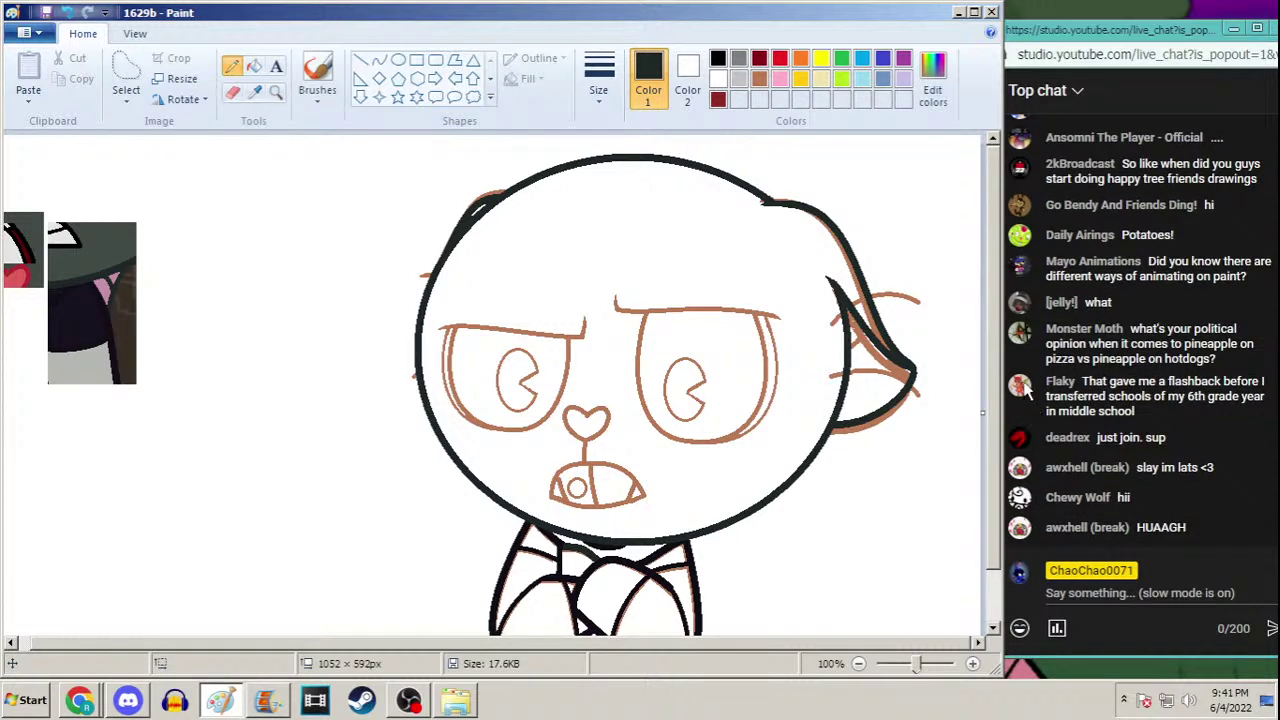
click(598, 80)
click(596, 238)
click(255, 91)
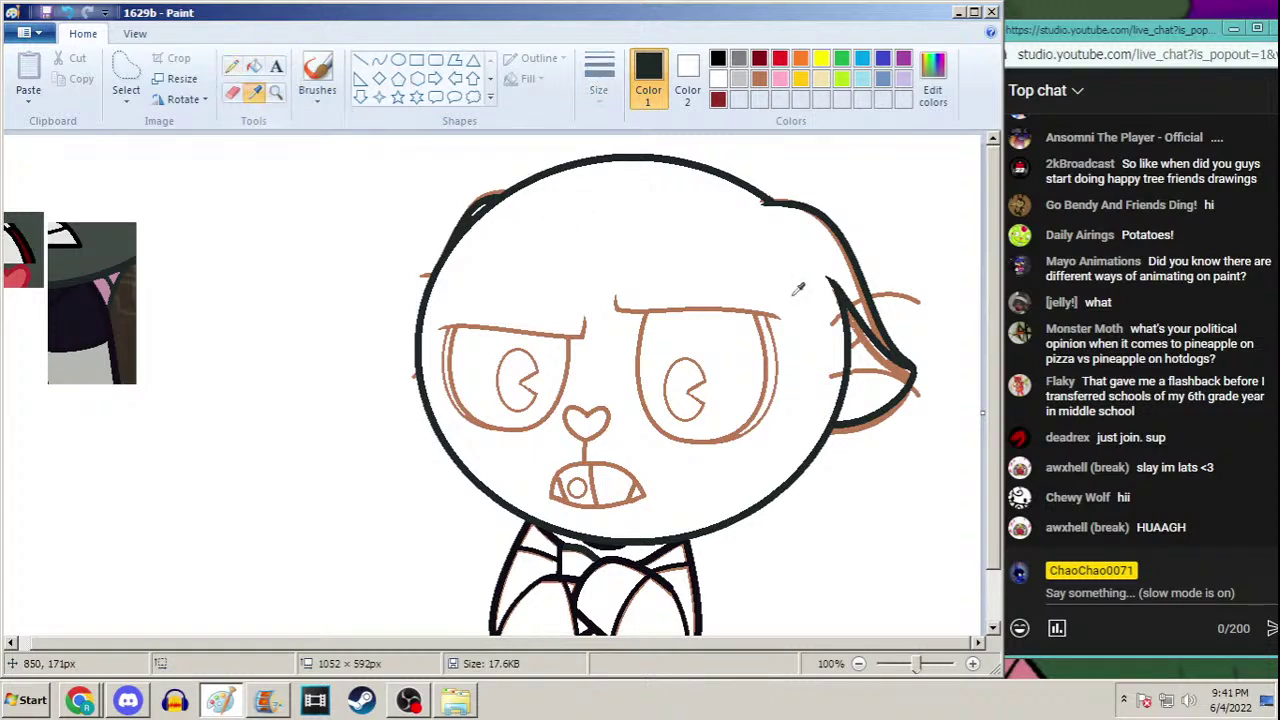
click(870, 322)
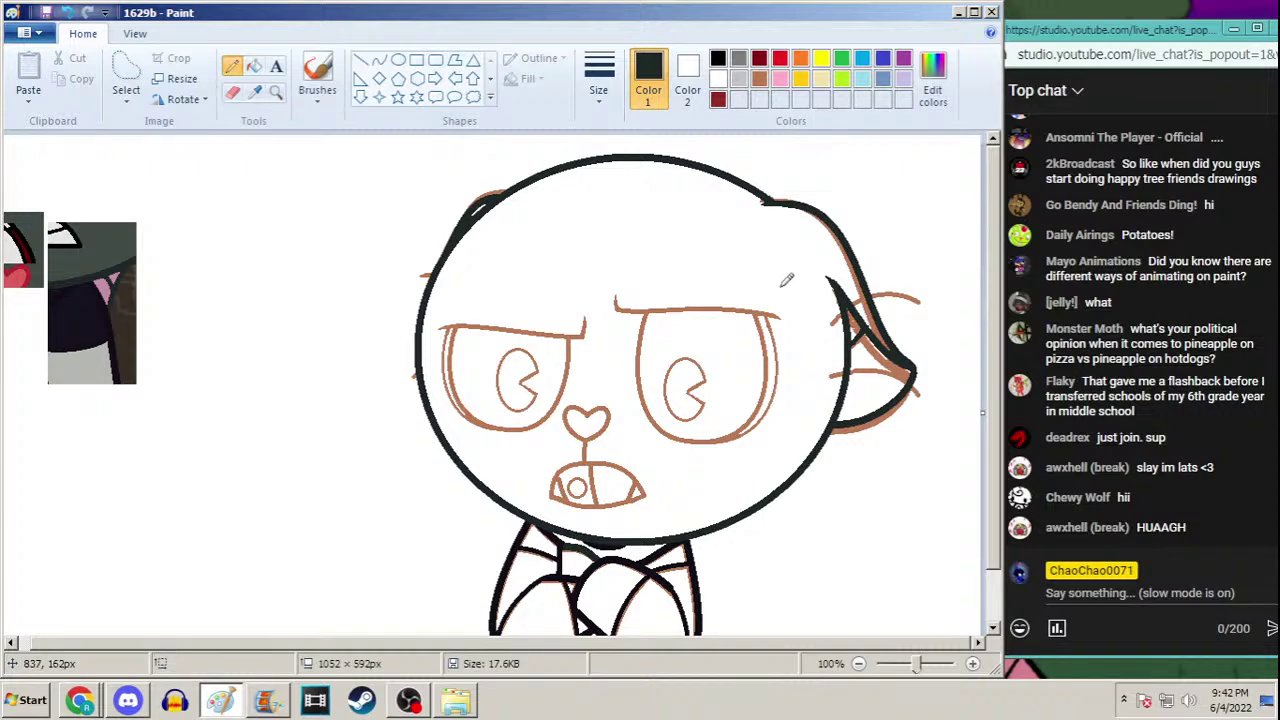
Choose the Curve shape with black as the drawing colour for inking the facial features
click(379, 61)
click(718, 58)
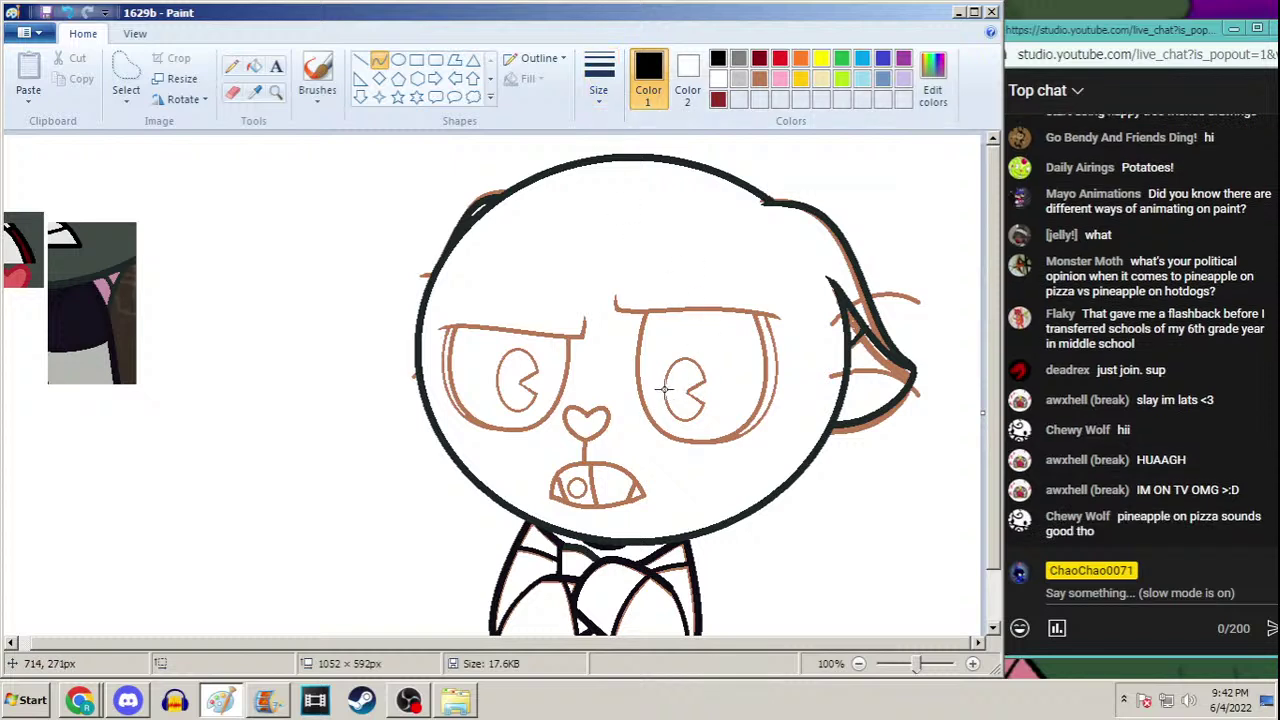
click(276, 92)
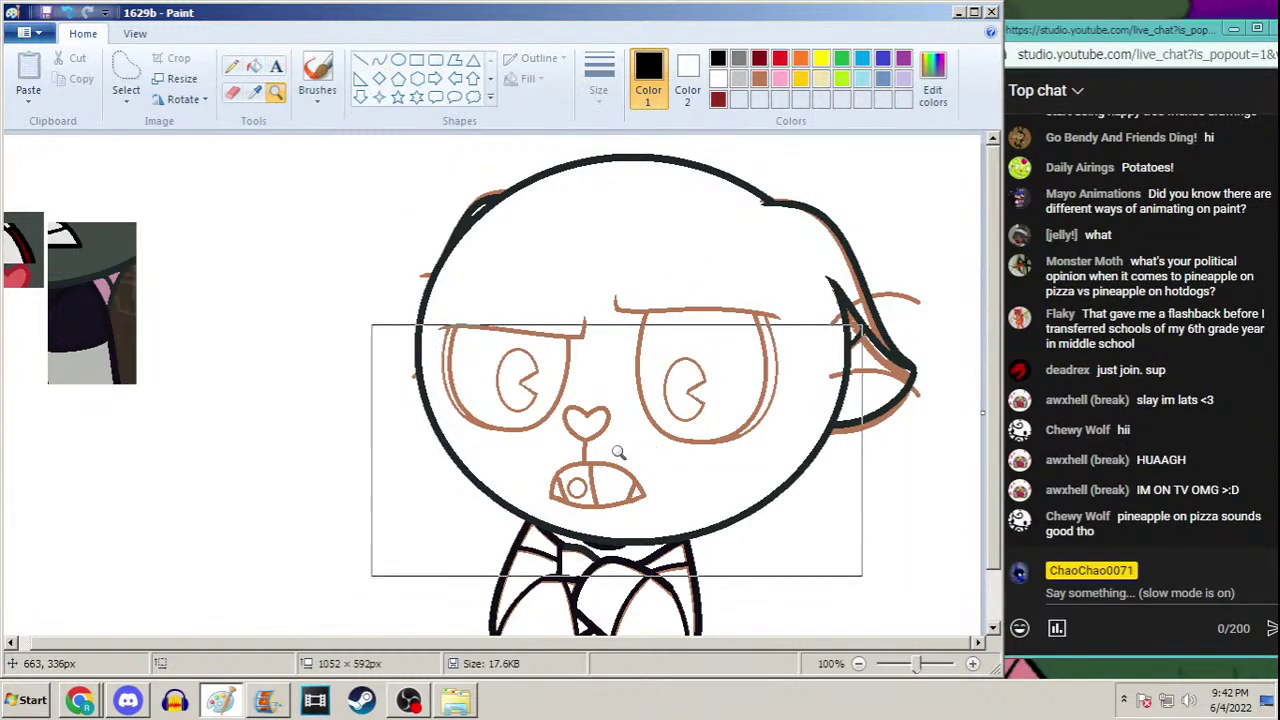
click(572, 434)
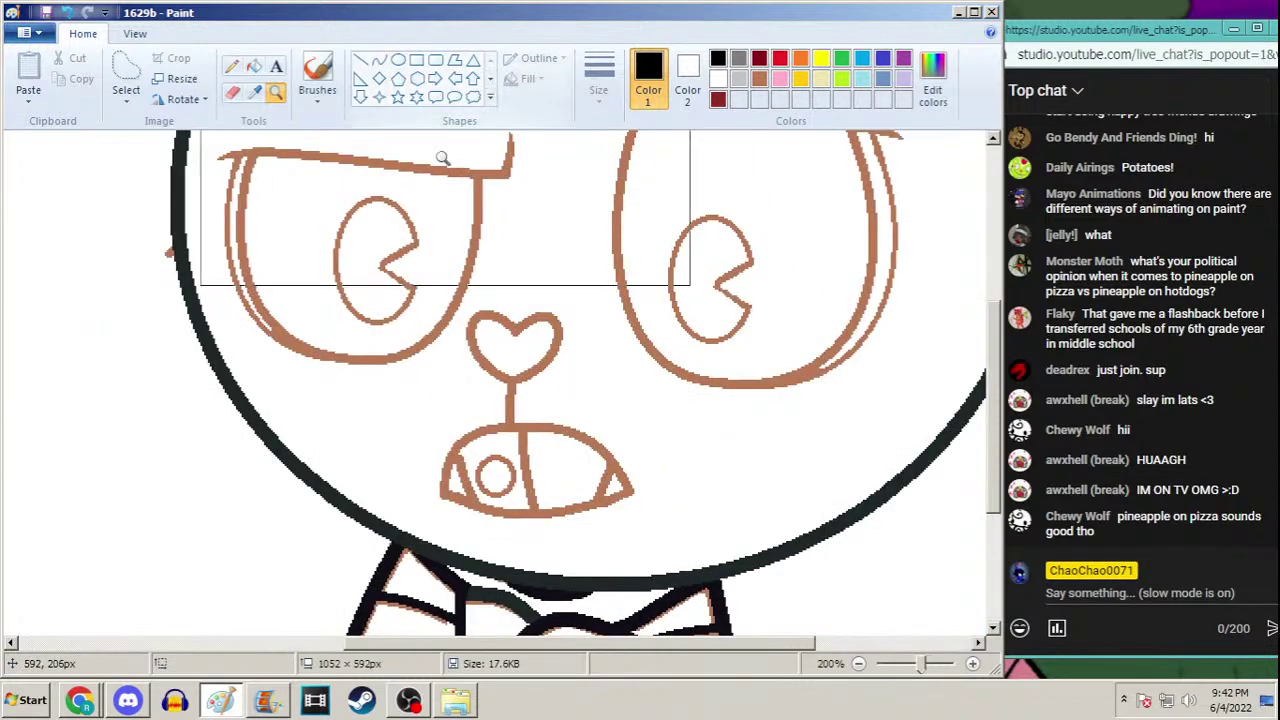
click(379, 61)
Switch to Movie Maker and compare the cross-armed character's finished frames on the timeline
click(268, 705)
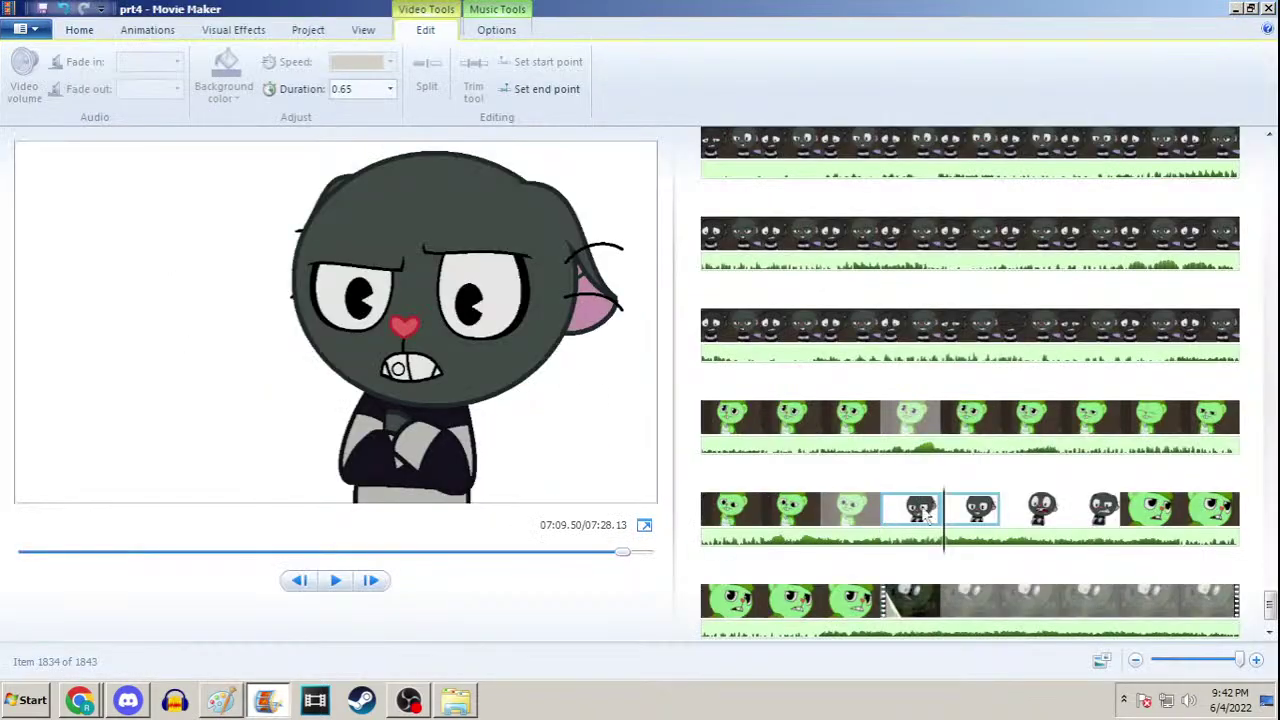
click(920, 510)
click(980, 512)
click(920, 510)
click(980, 510)
click(1040, 510)
click(1065, 512)
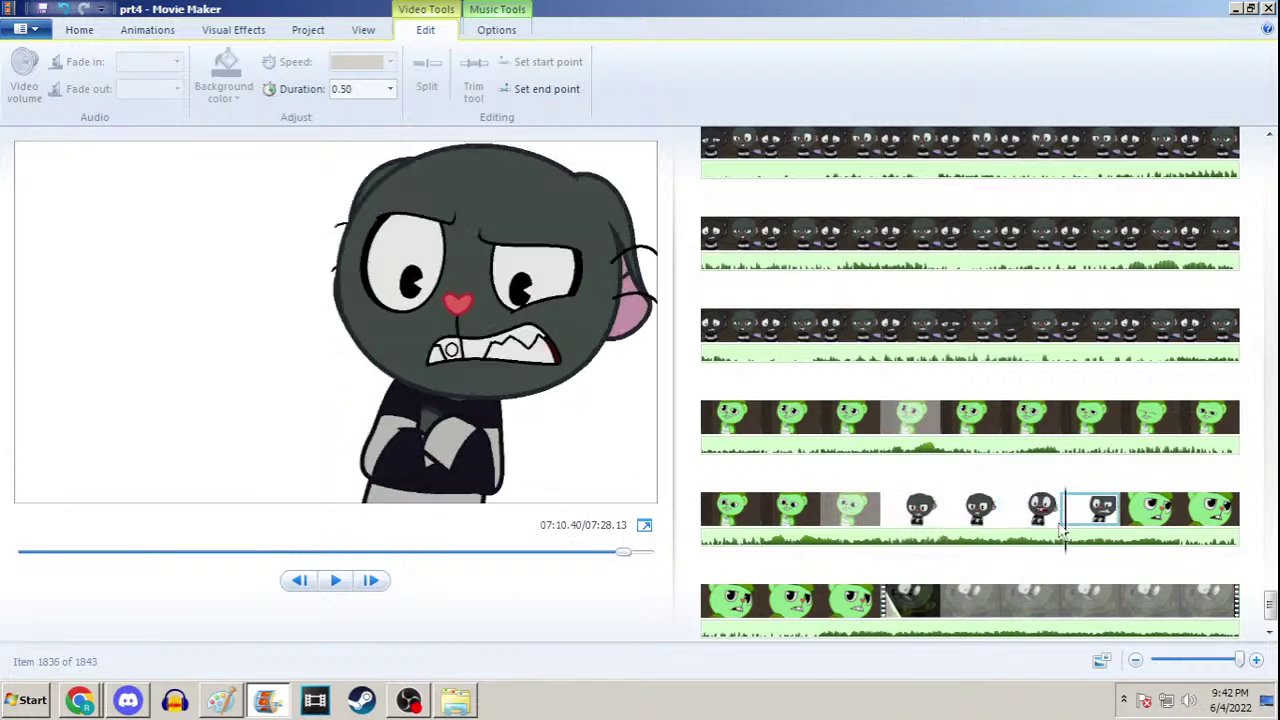
click(920, 510)
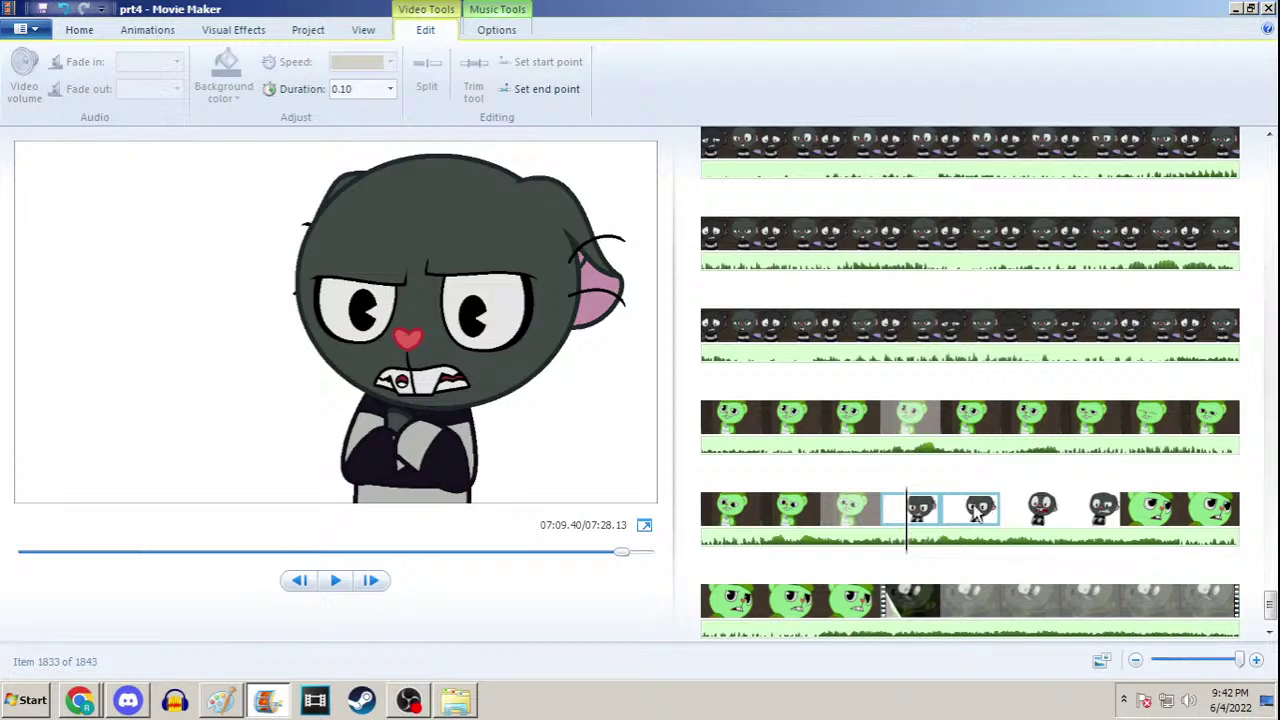
Compare the facial expressions across the character's four white-background timeline frames, and return to the 1629b drawing in Paint
click(988, 511)
click(1033, 510)
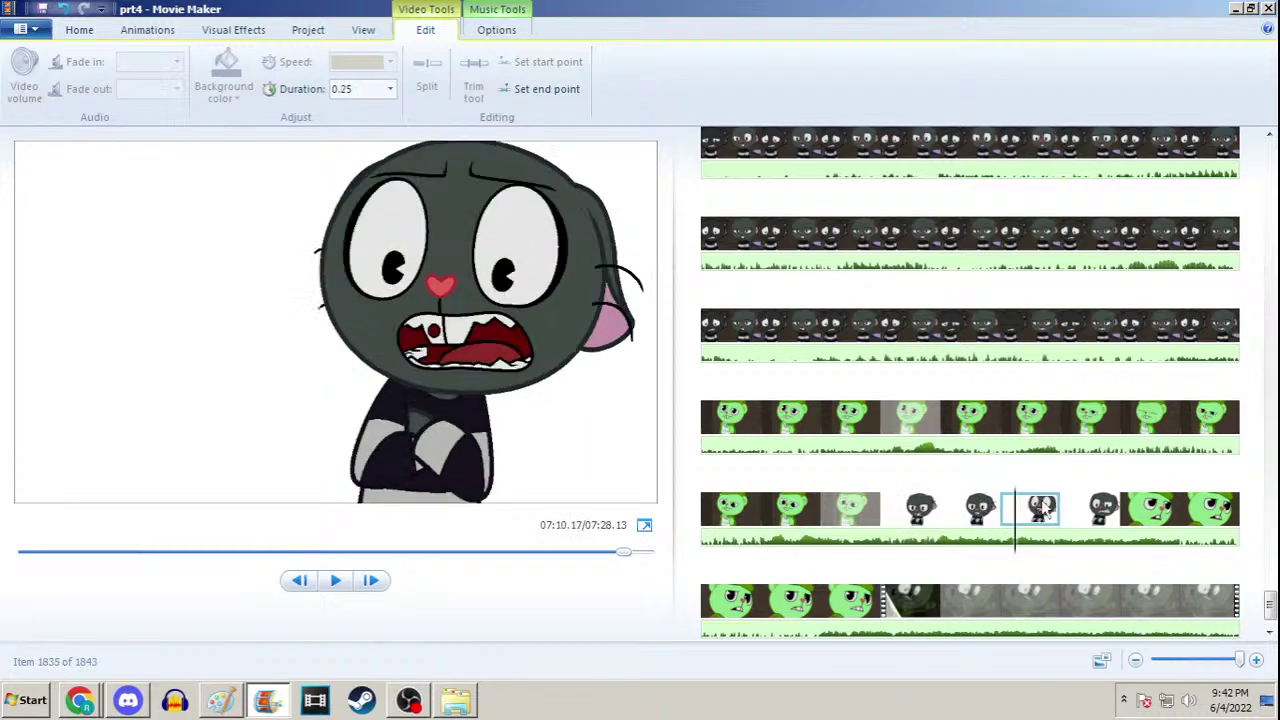
click(1090, 512)
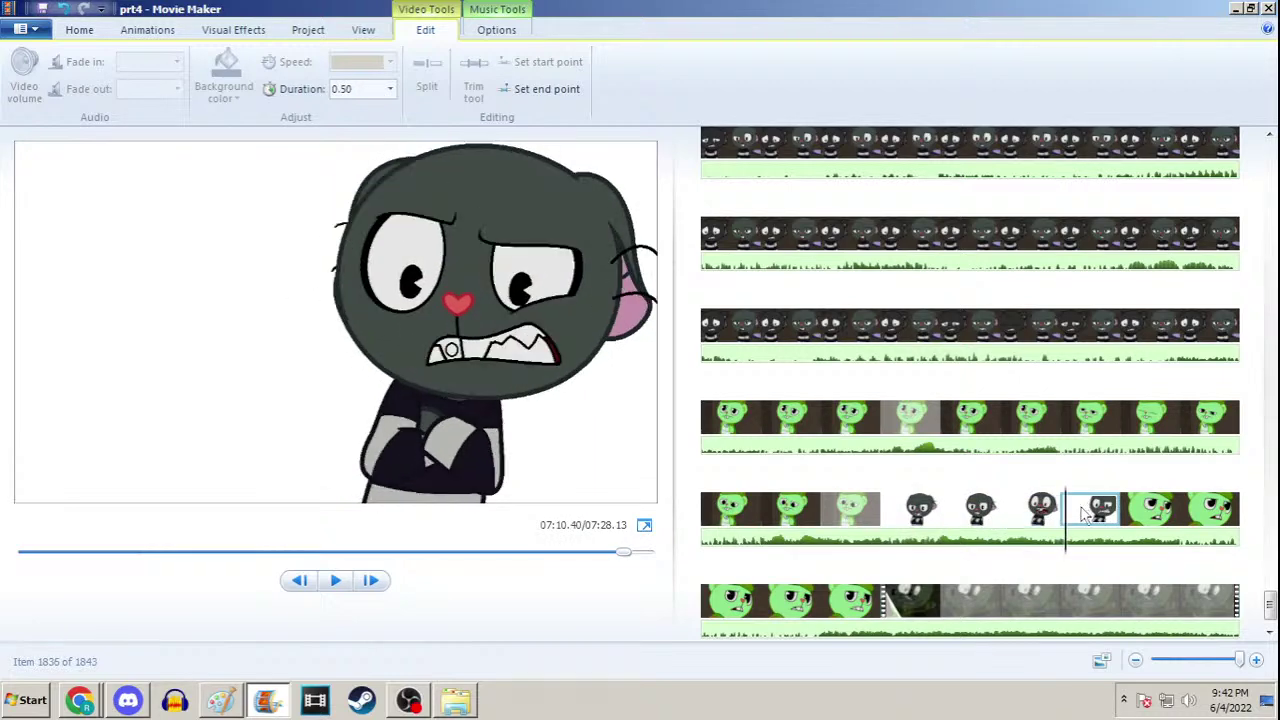
click(908, 510)
click(943, 510)
click(1015, 510)
click(1072, 515)
click(221, 701)
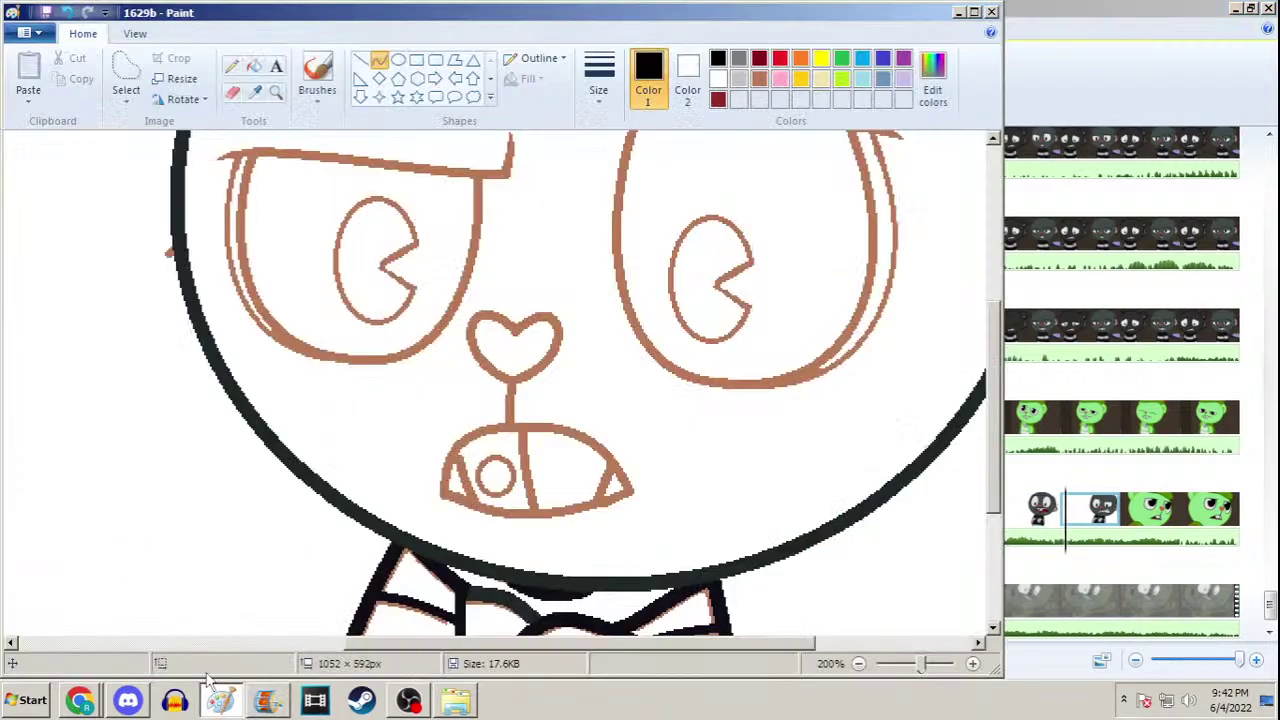
click(1236, 9)
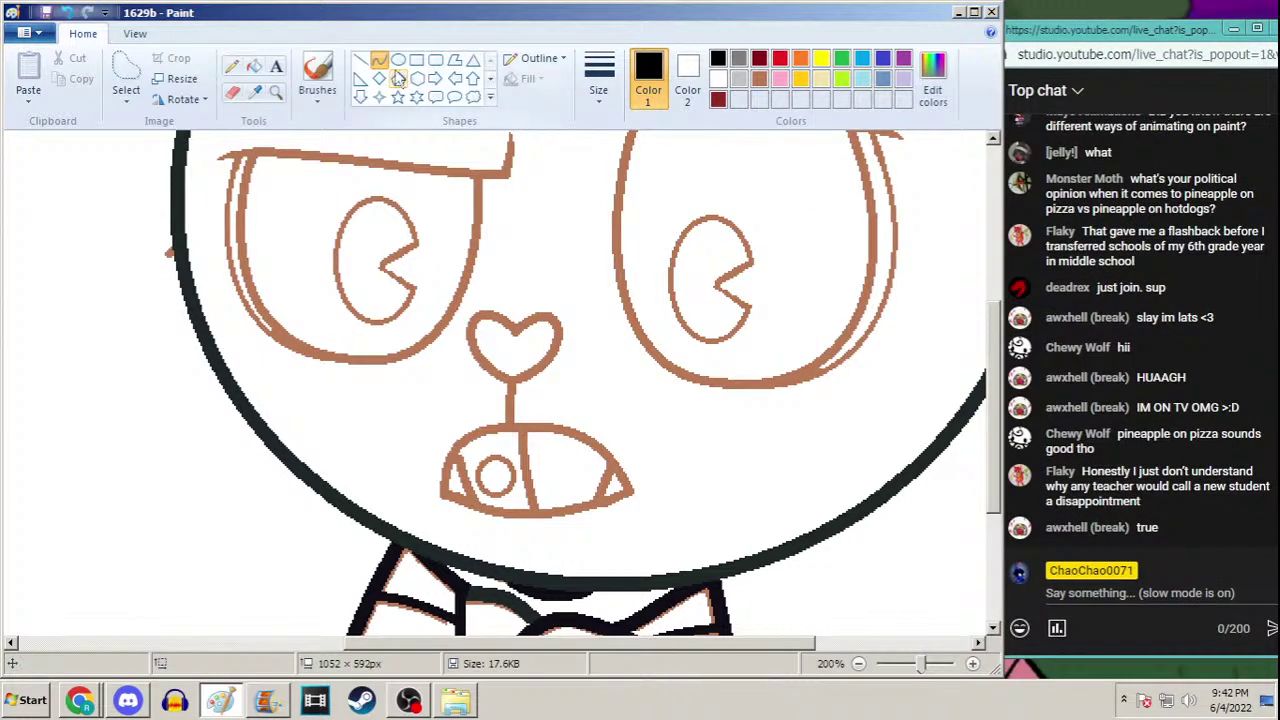
Draw a black curve about 76 px wide along the lower edge of the sketched mouth
click(600, 90)
click(591, 229)
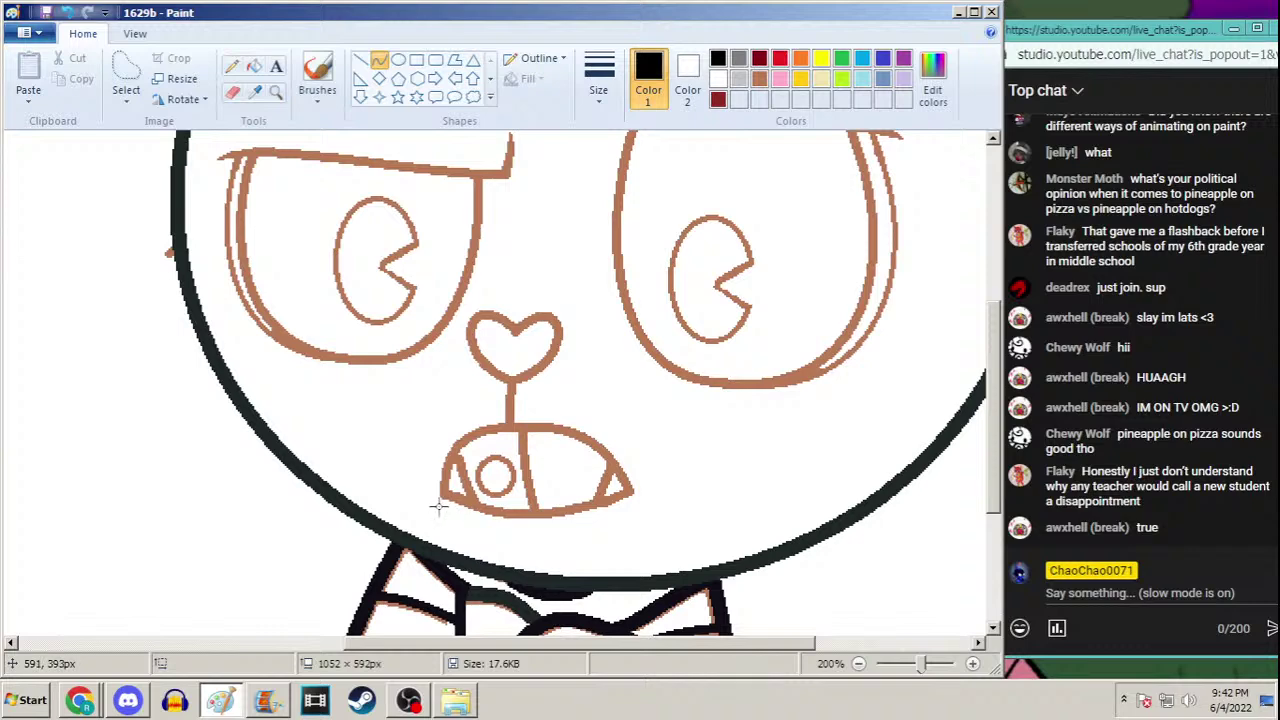
drag(435, 516, 580, 521)
mouse_move(505, 524)
mouse_down()
mouse_move(486, 531)
mouse_move(501, 541)
mouse_move(507, 521)
mouse_move(557, 508)
mouse_up()
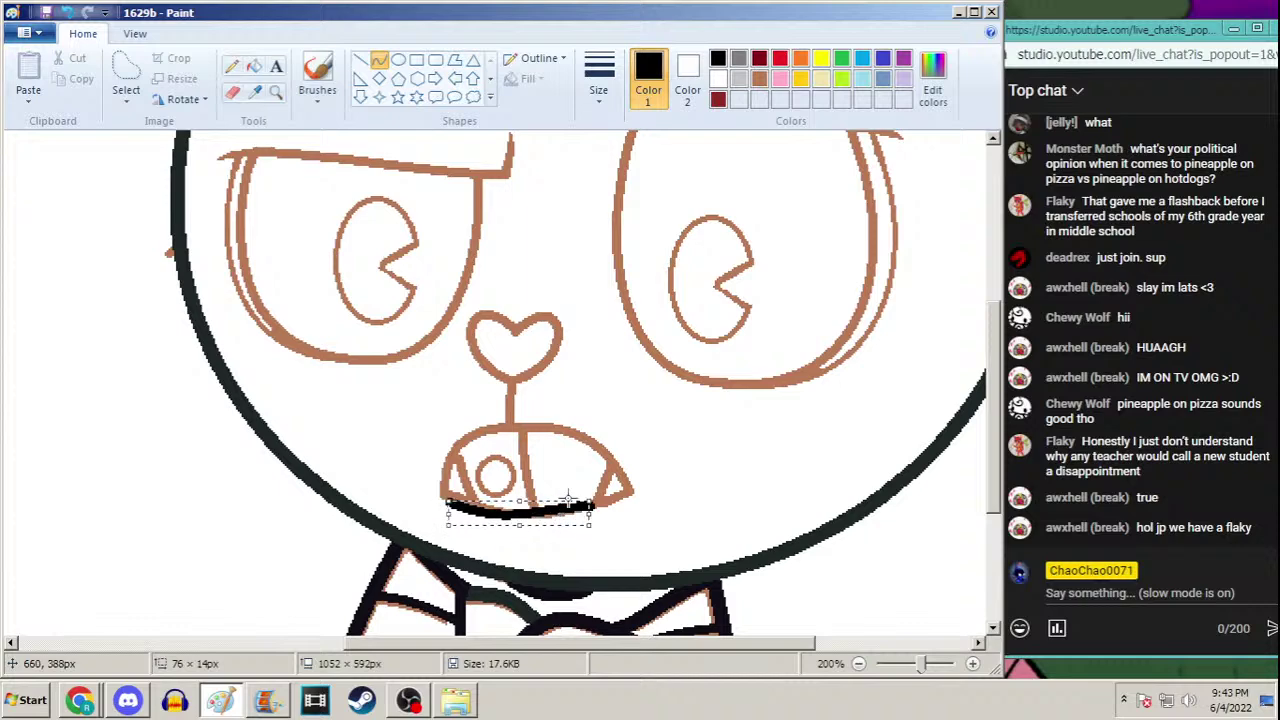
click(625, 487)
Try to arch a black curve over the mouth between the ends of its lower line
drag(591, 505, 438, 499)
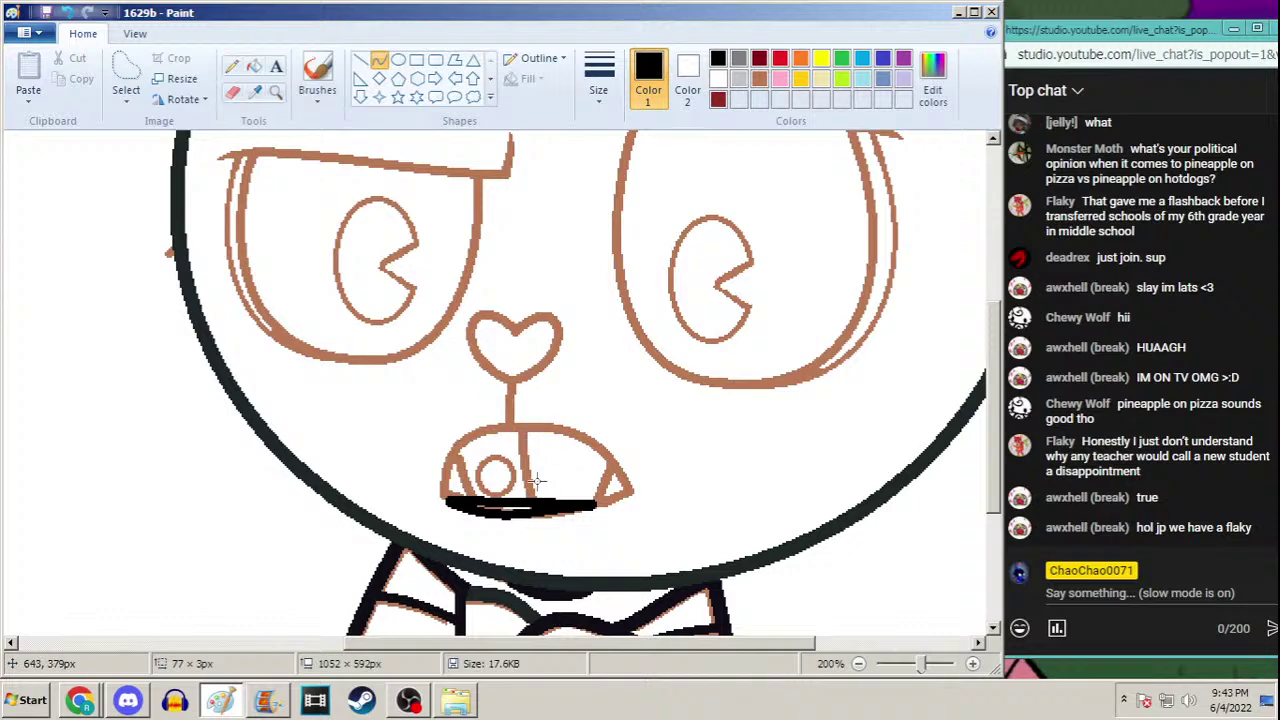
drag(536, 482, 442, 413)
key(ctrl+z)
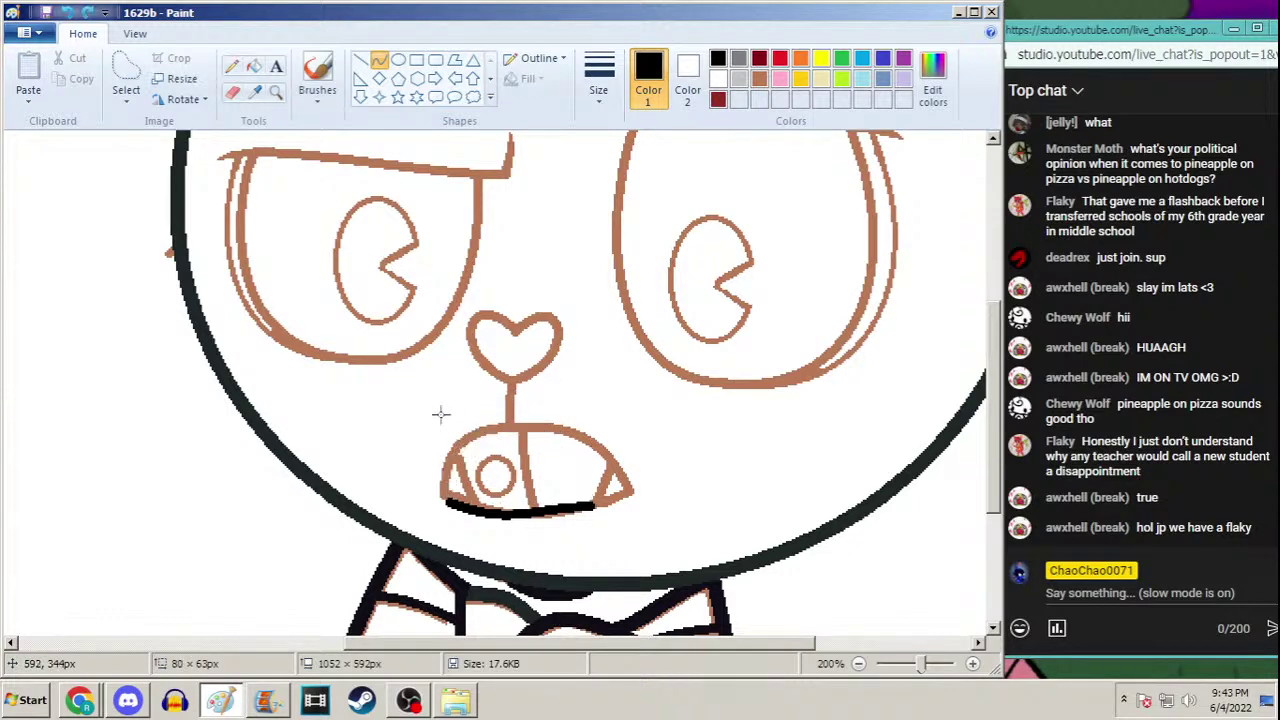
drag(597, 506, 486, 394)
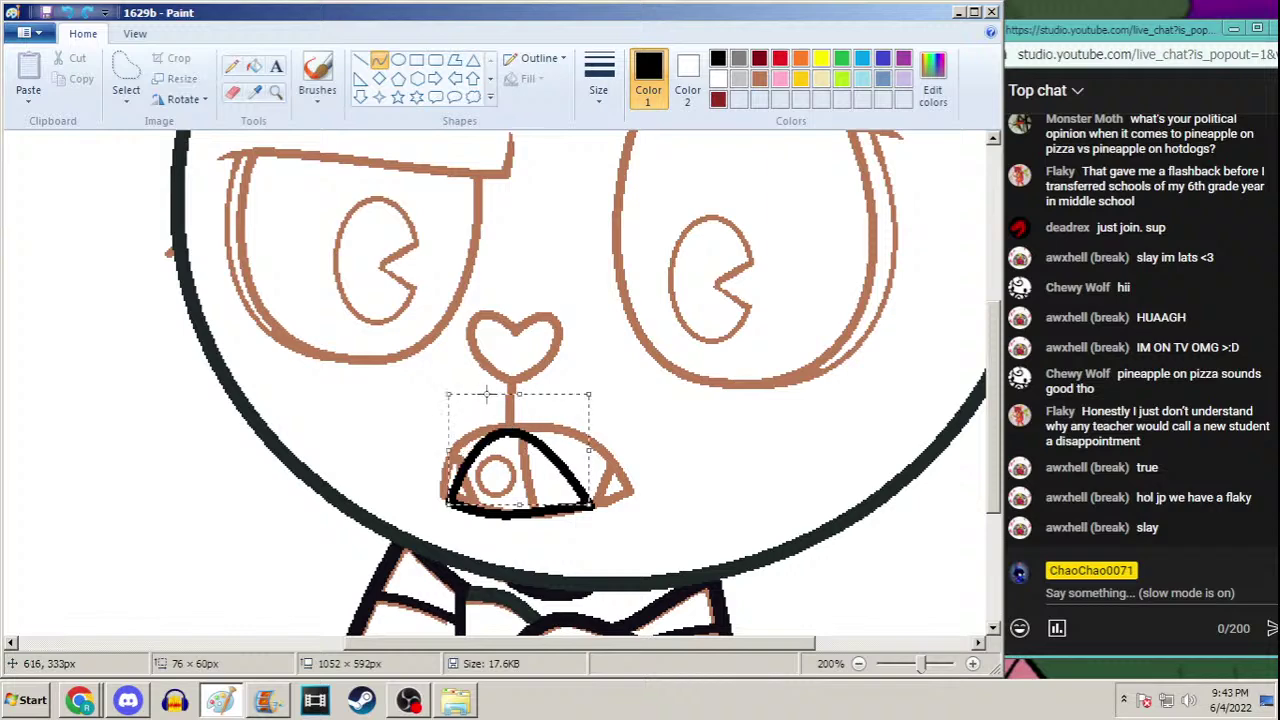
key(ctrl+z)
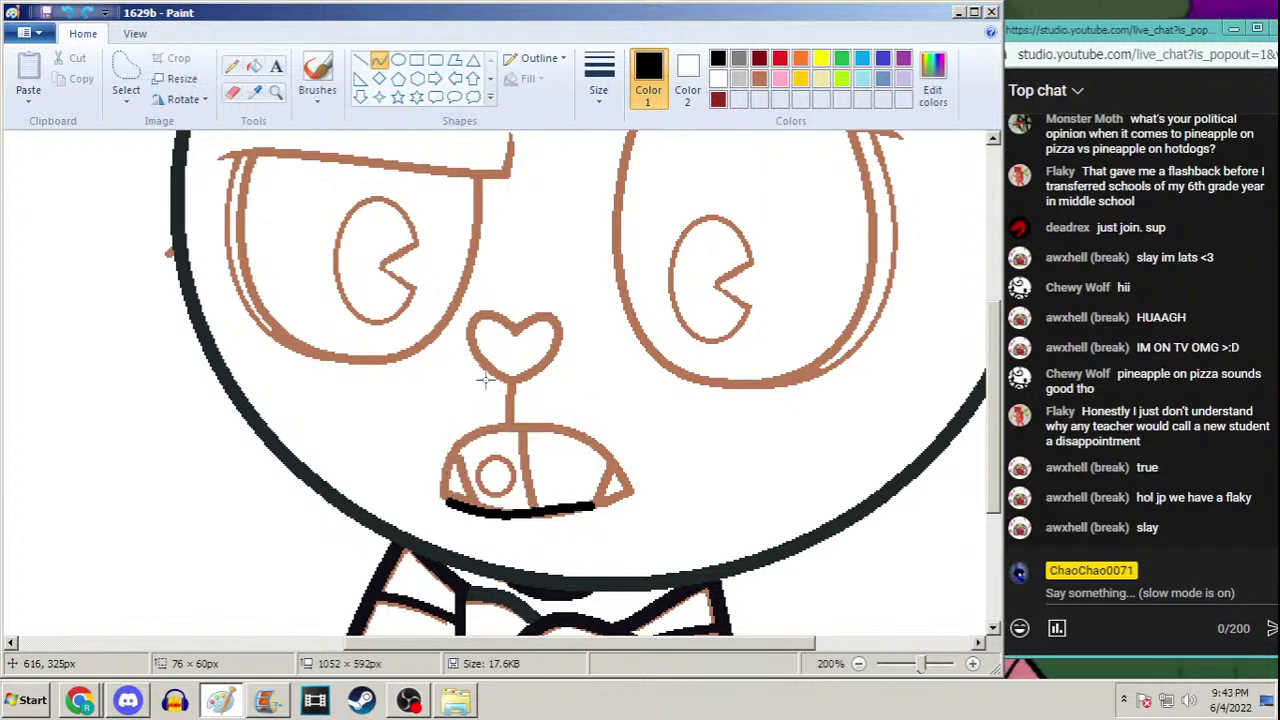
Draw the mouth's upper arch about 78 px wide in black, plus the short line joining it to the heart nose
drag(588, 504, 480, 392)
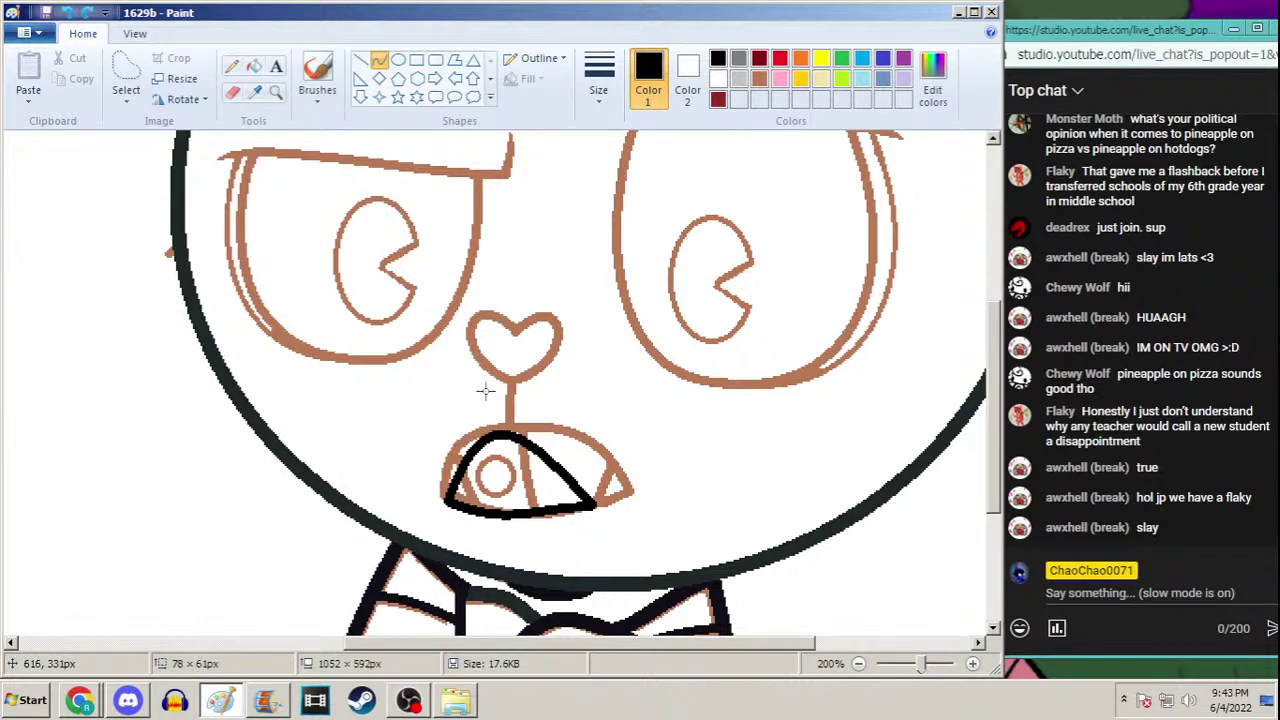
click(531, 347)
mouse_move(511, 379)
mouse_down()
mouse_move(502, 428)
mouse_move(507, 414)
mouse_up()
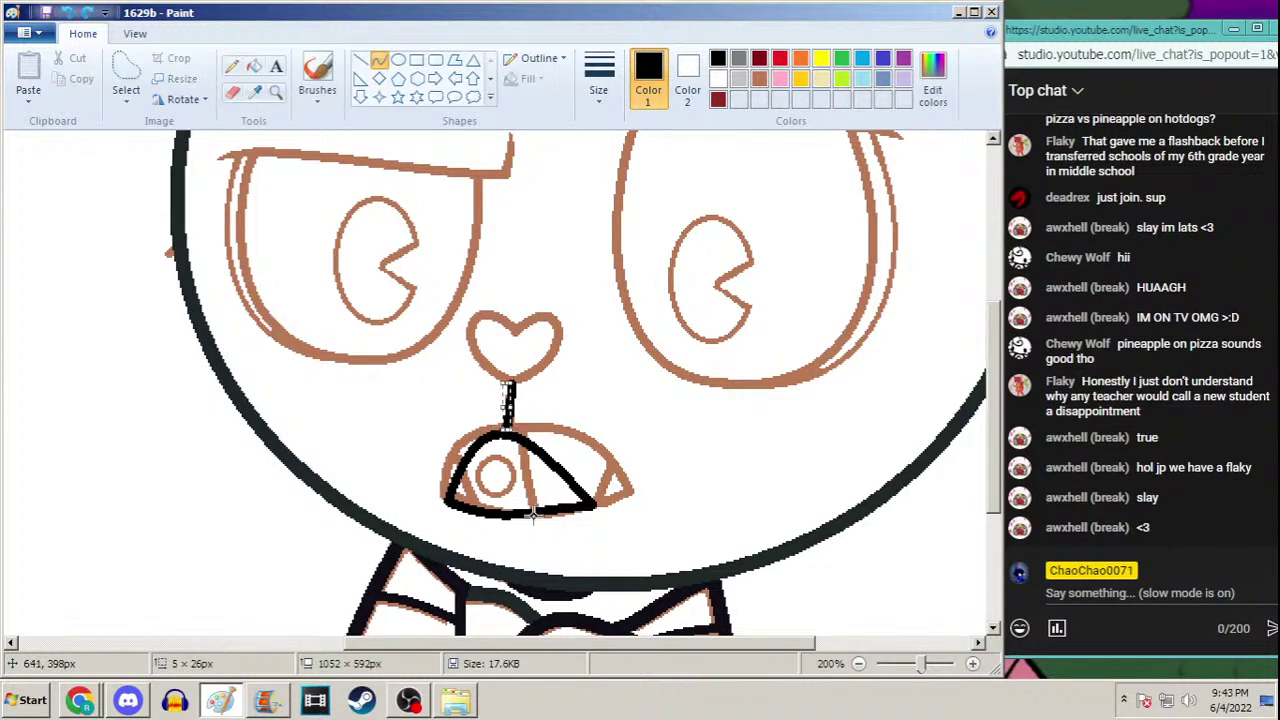
Ink the mouth's small corner tooth line in black, and fill the sketched tooth divider and circle outlines with black
drag(462, 468, 472, 505)
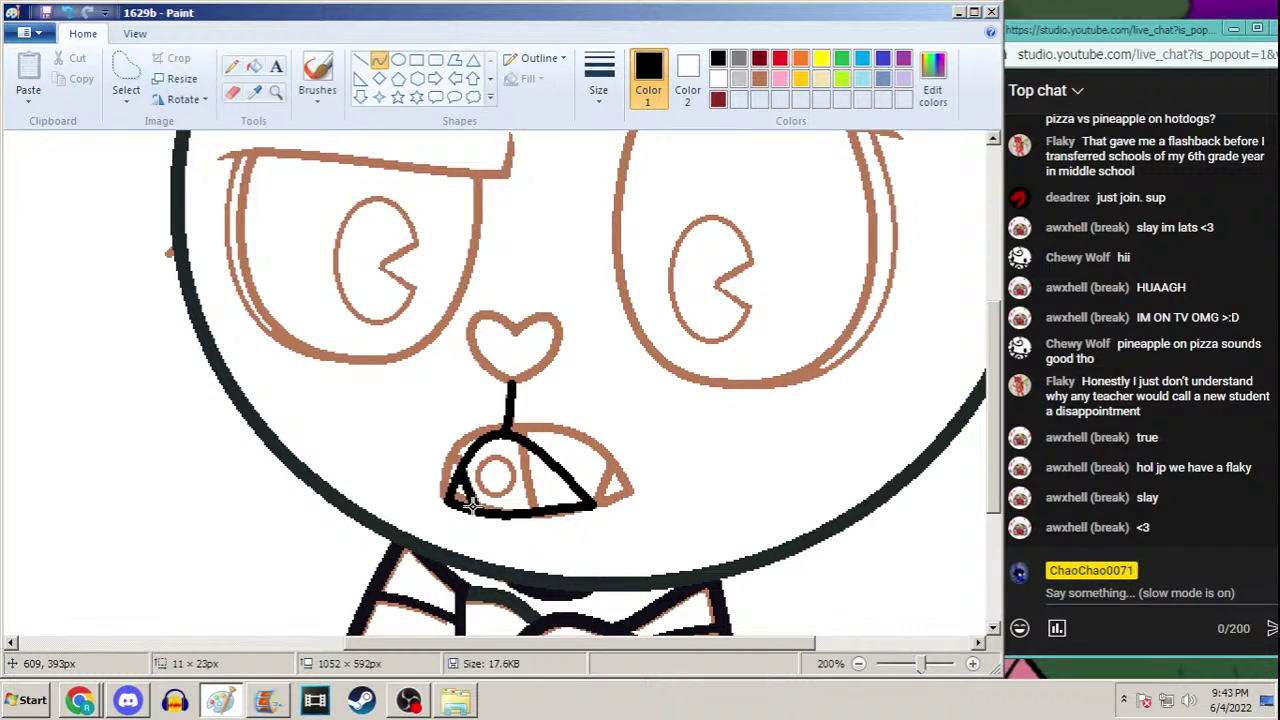
click(254, 66)
click(530, 470)
click(514, 463)
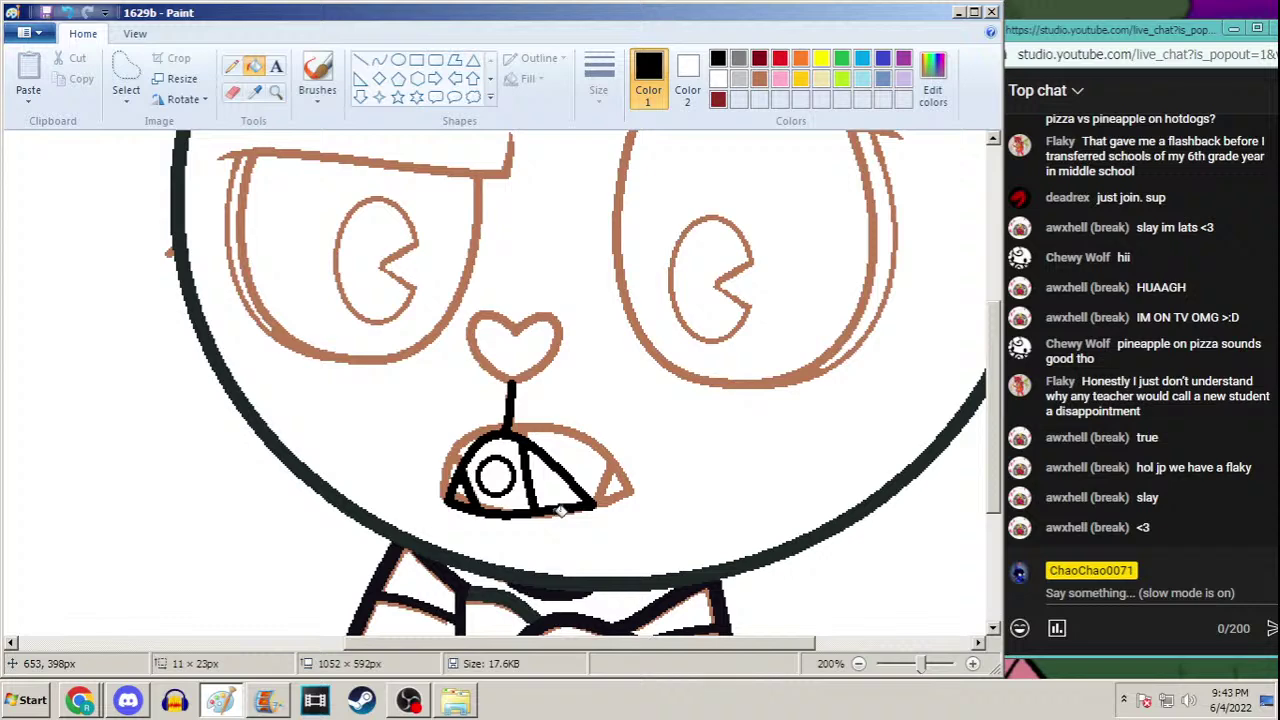
Sample the dark red of the heart nose's outline from the reference picture as the drawing colour
click(276, 91)
right_click(297, 310)
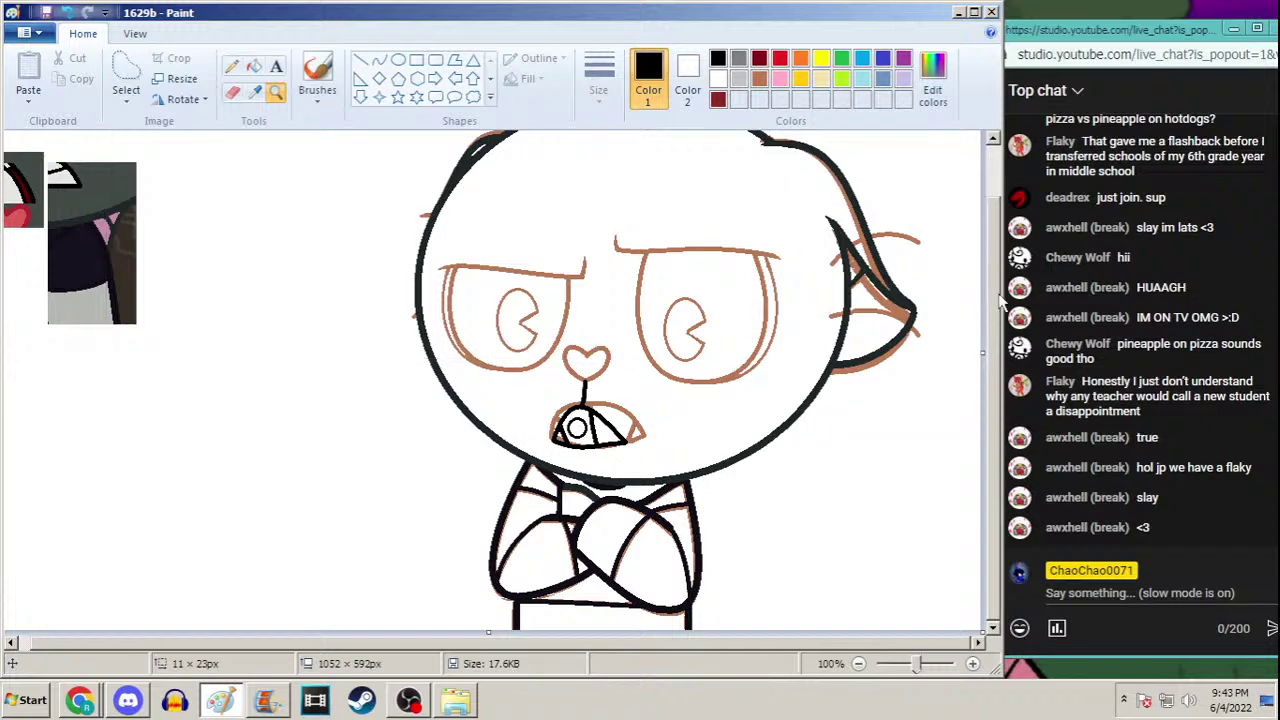
scroll(900, 200, up, 2)
click(254, 91)
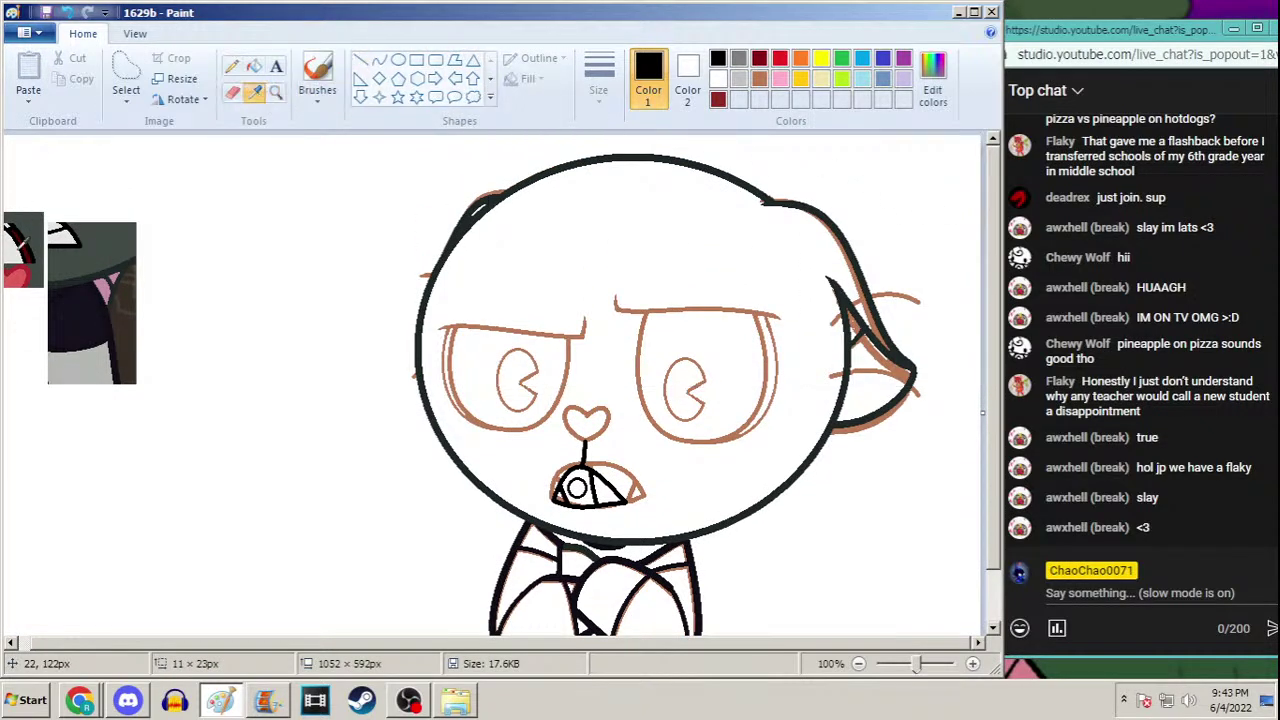
click(32, 264)
click(612, 432)
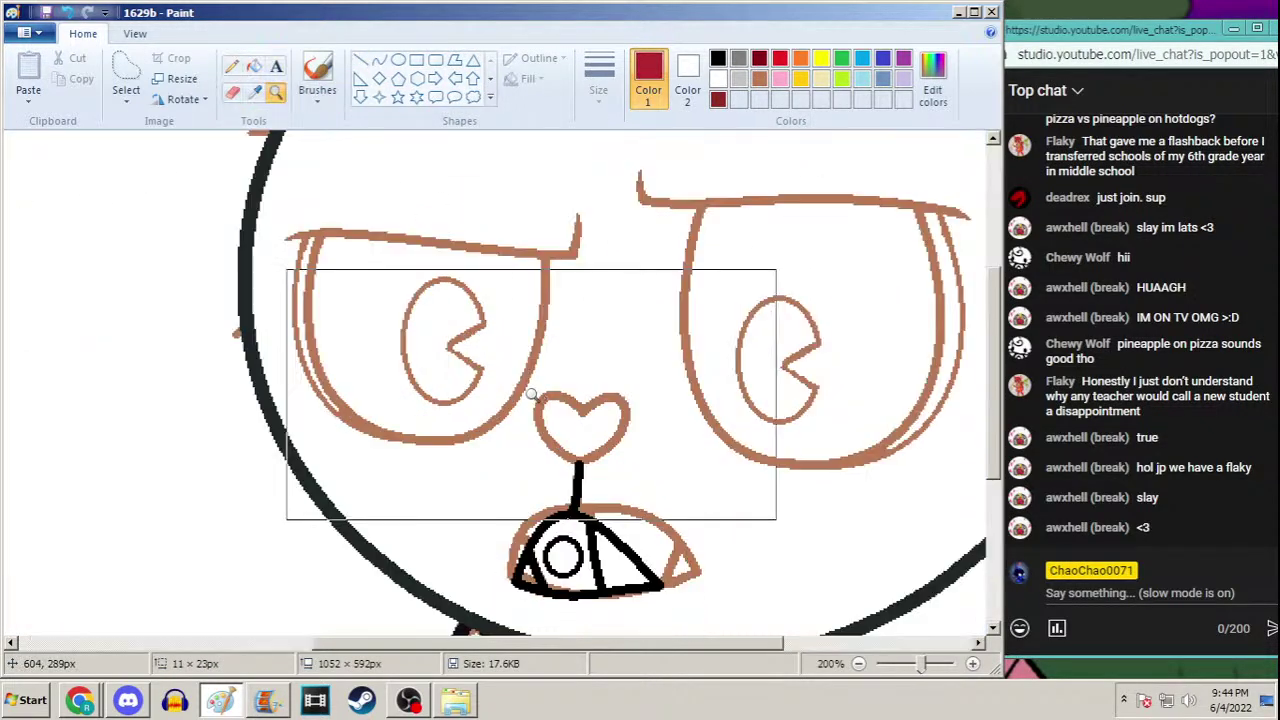
Try to draw a dark red Heart shape of about 48 × 38 px over the sketched nose
click(490, 78)
click(361, 97)
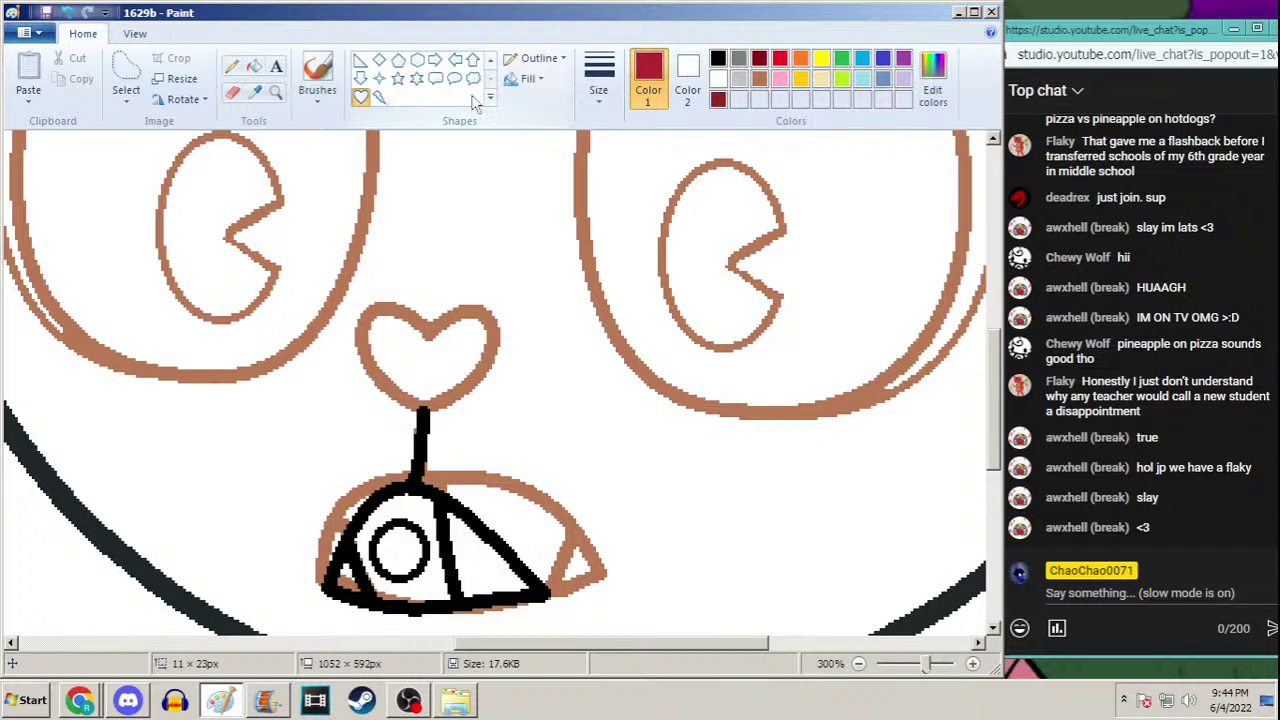
click(598, 85)
click(553, 205)
drag(484, 307, 358, 408)
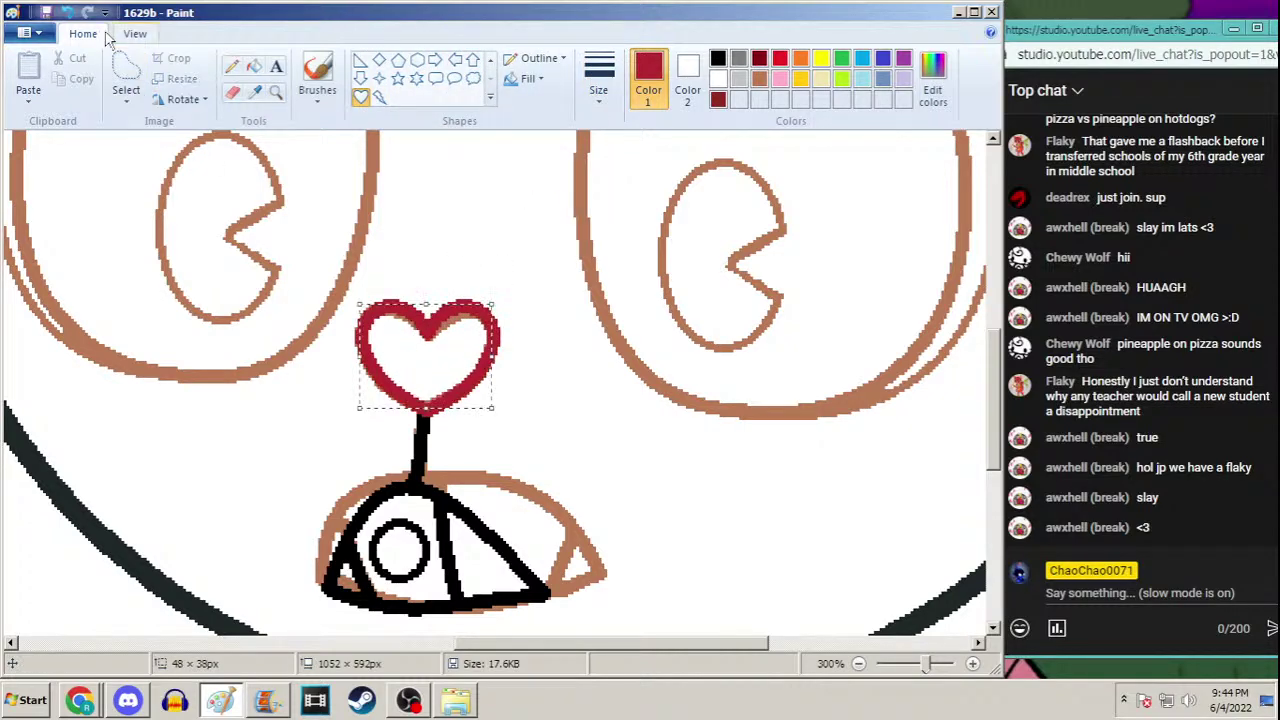
click(67, 12)
Fill the sketched heart nose's outline with the sampled dark red, and select the thinnest Pencil
click(254, 66)
click(421, 297)
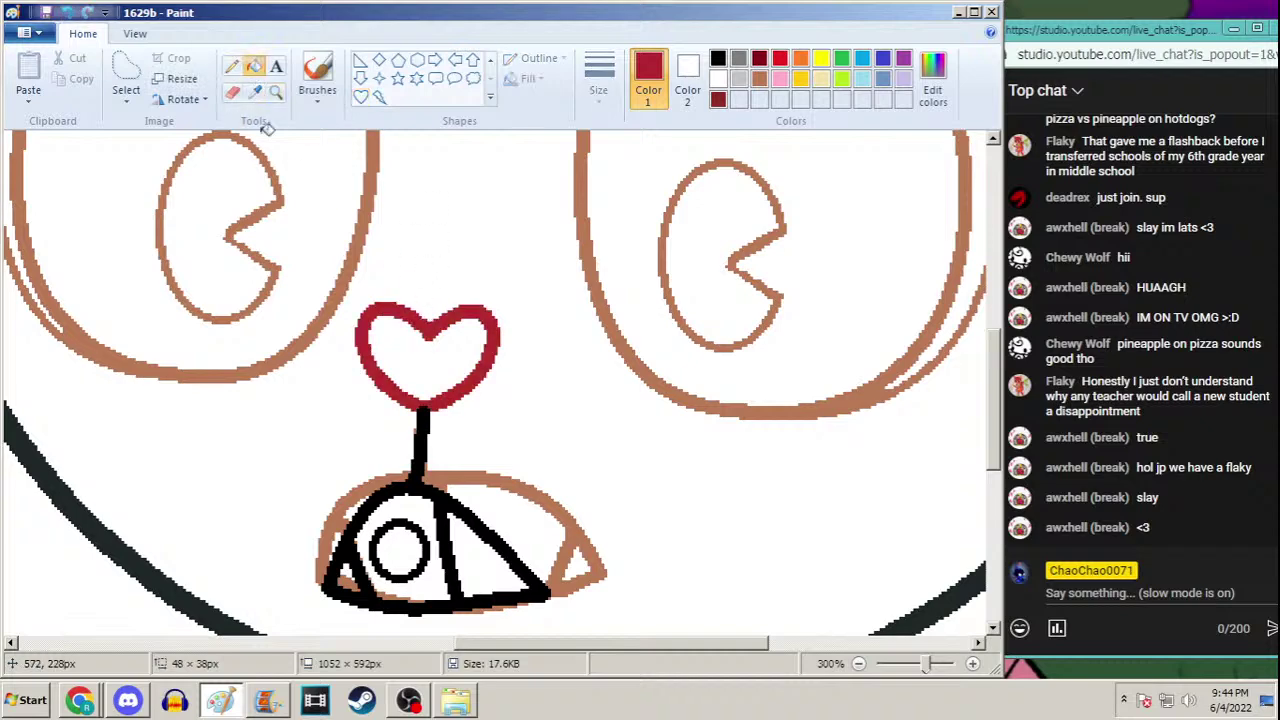
click(231, 66)
click(598, 75)
click(576, 141)
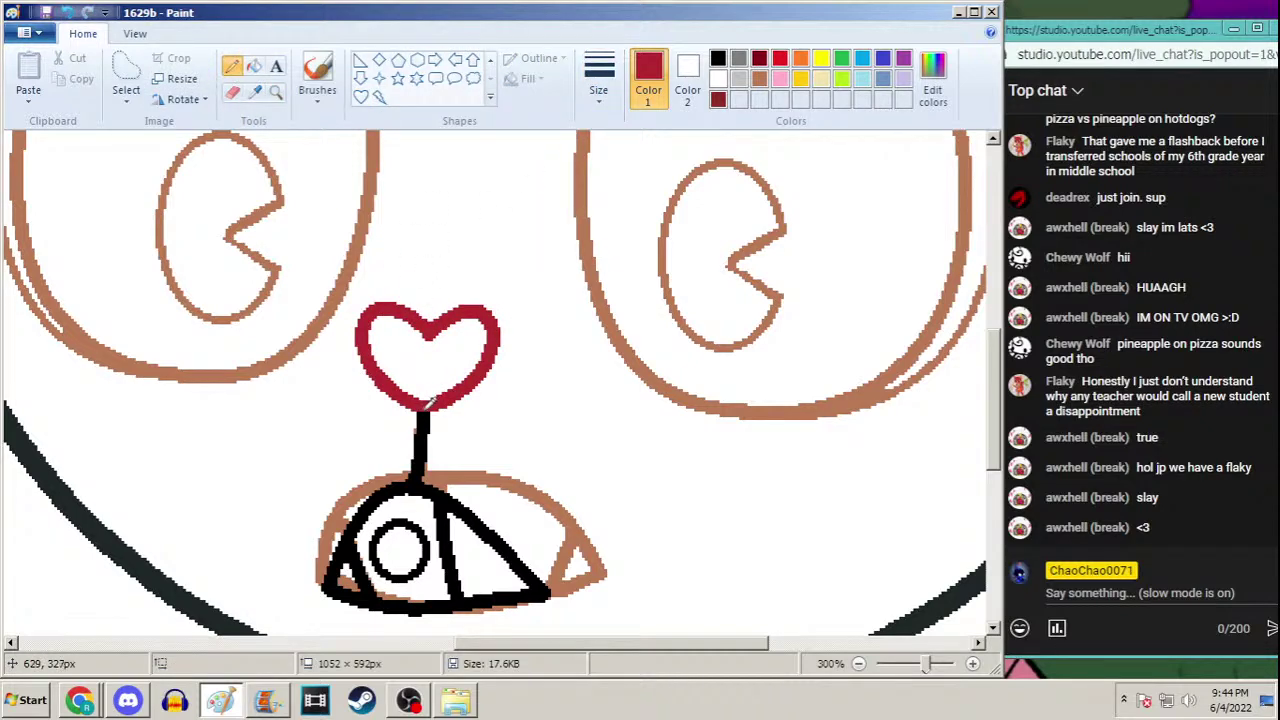
Draw black curves along the undersides of both sketched brow lines, about 173 px and 152 px wide, using the Curve shape
click(276, 91)
right_click(329, 206)
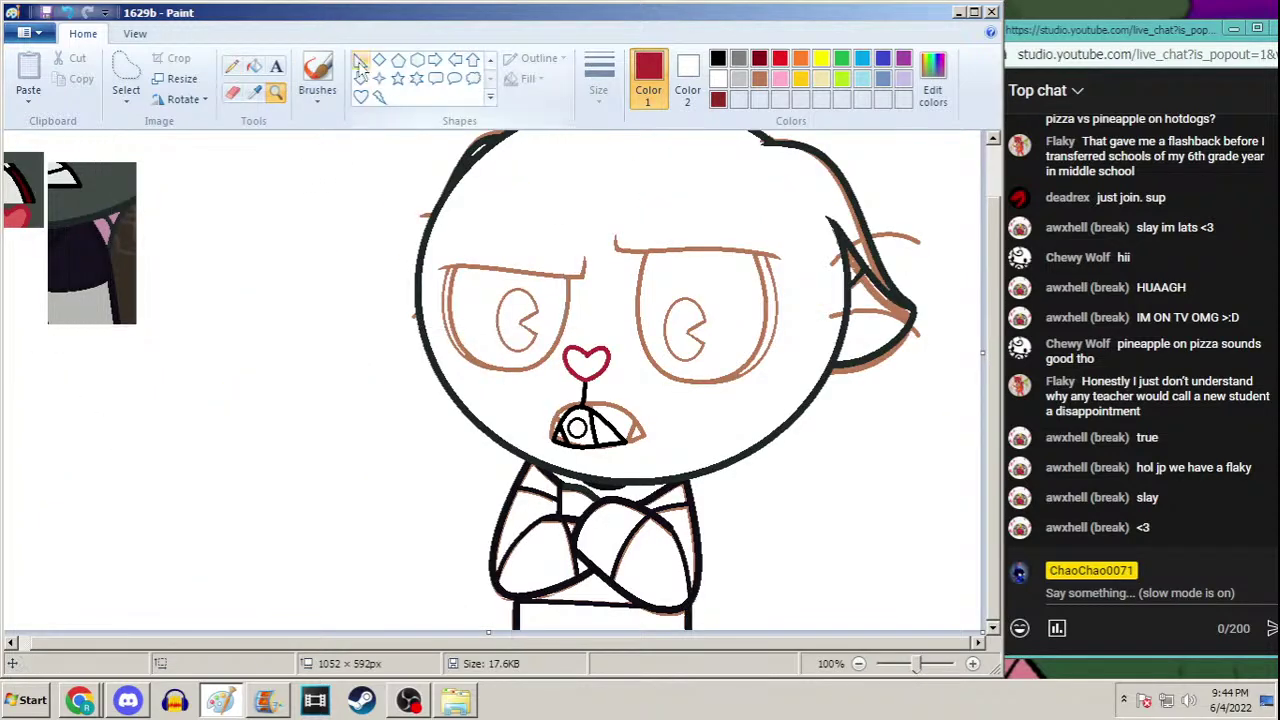
click(491, 61)
click(379, 60)
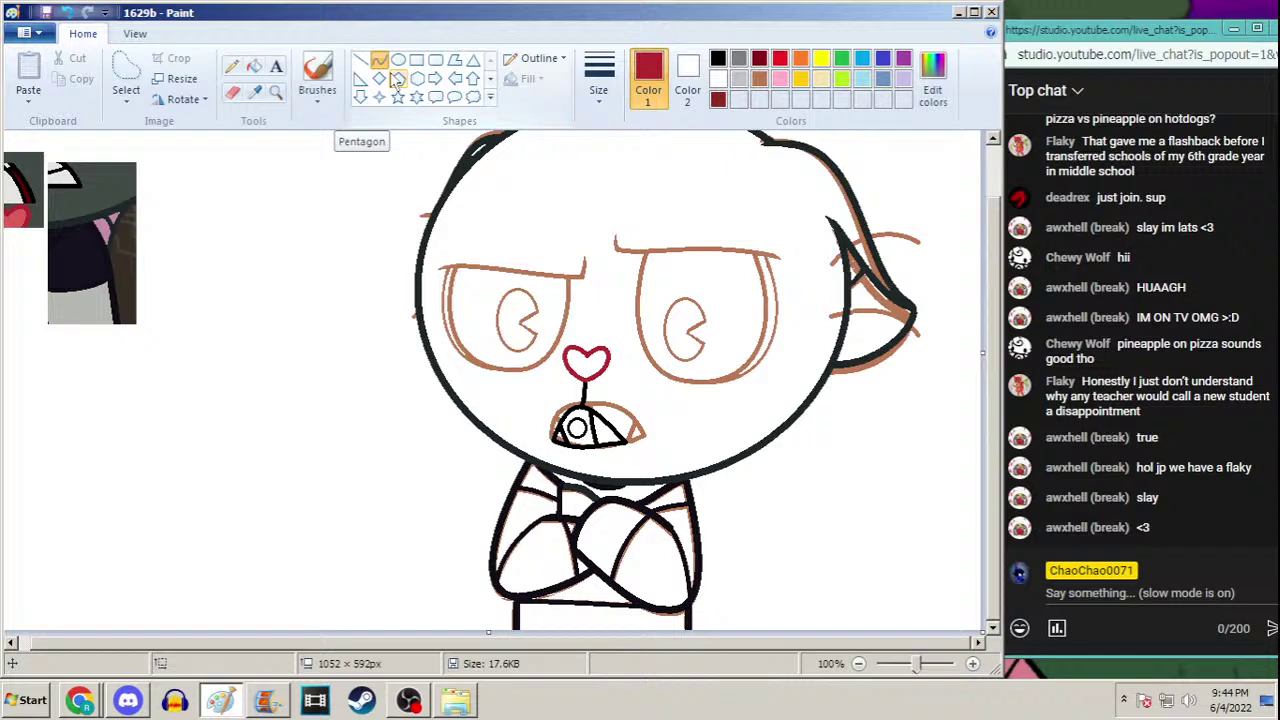
click(599, 75)
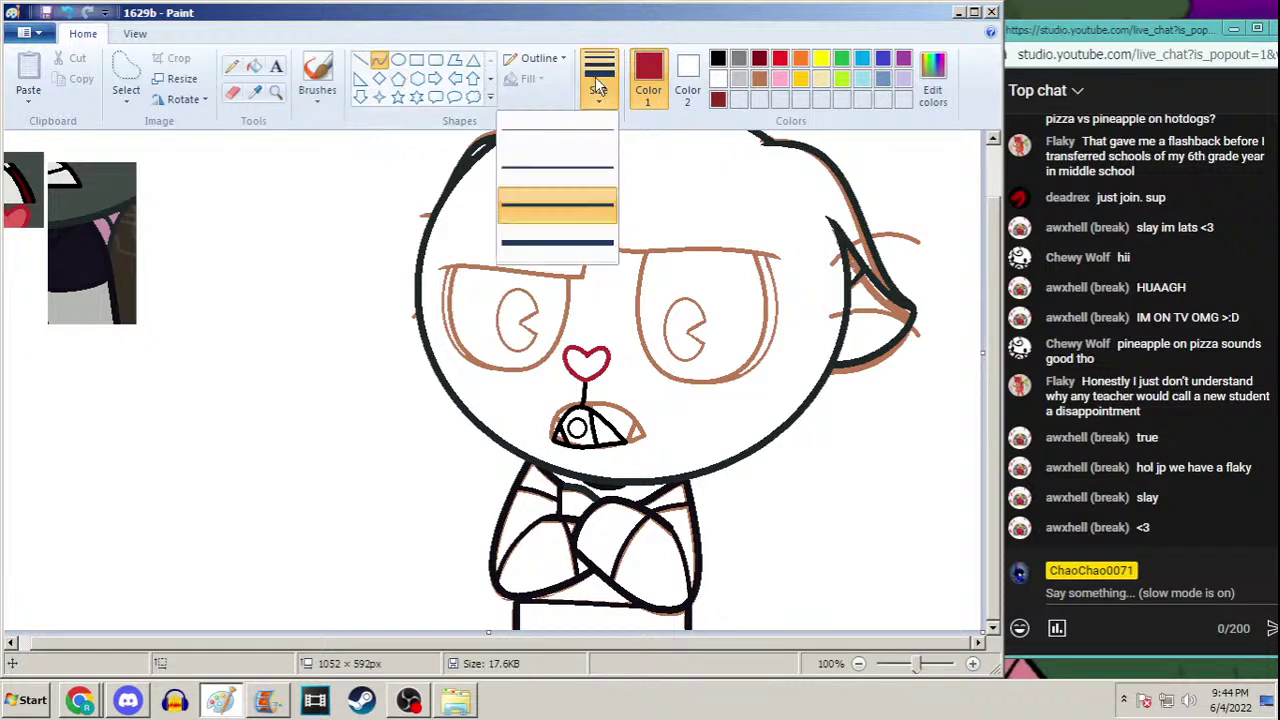
click(557, 230)
click(718, 60)
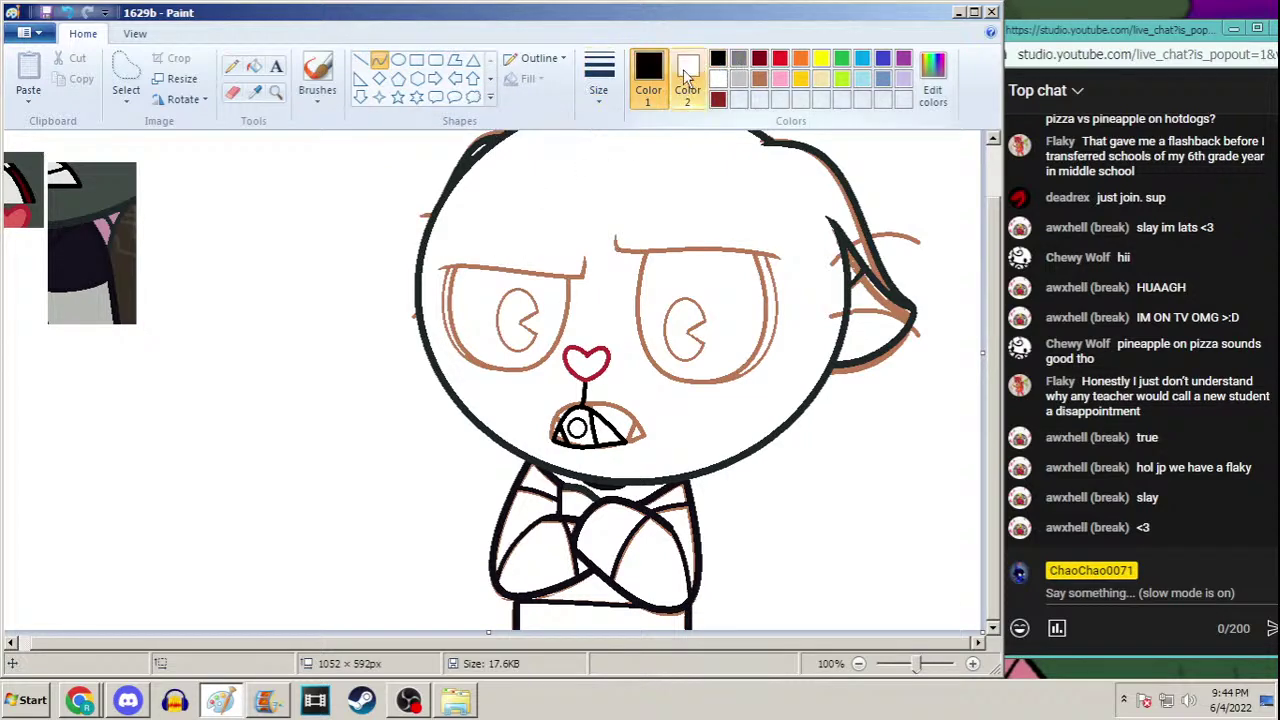
click(276, 92)
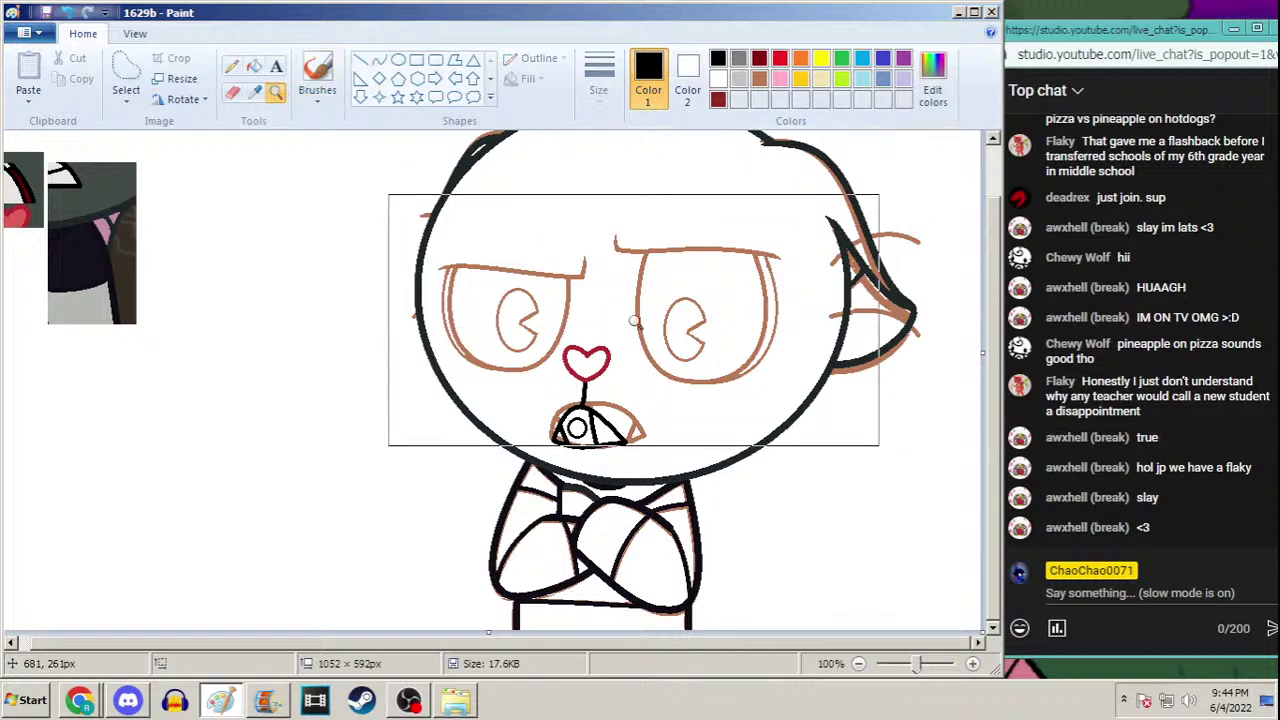
click(612, 320)
click(381, 61)
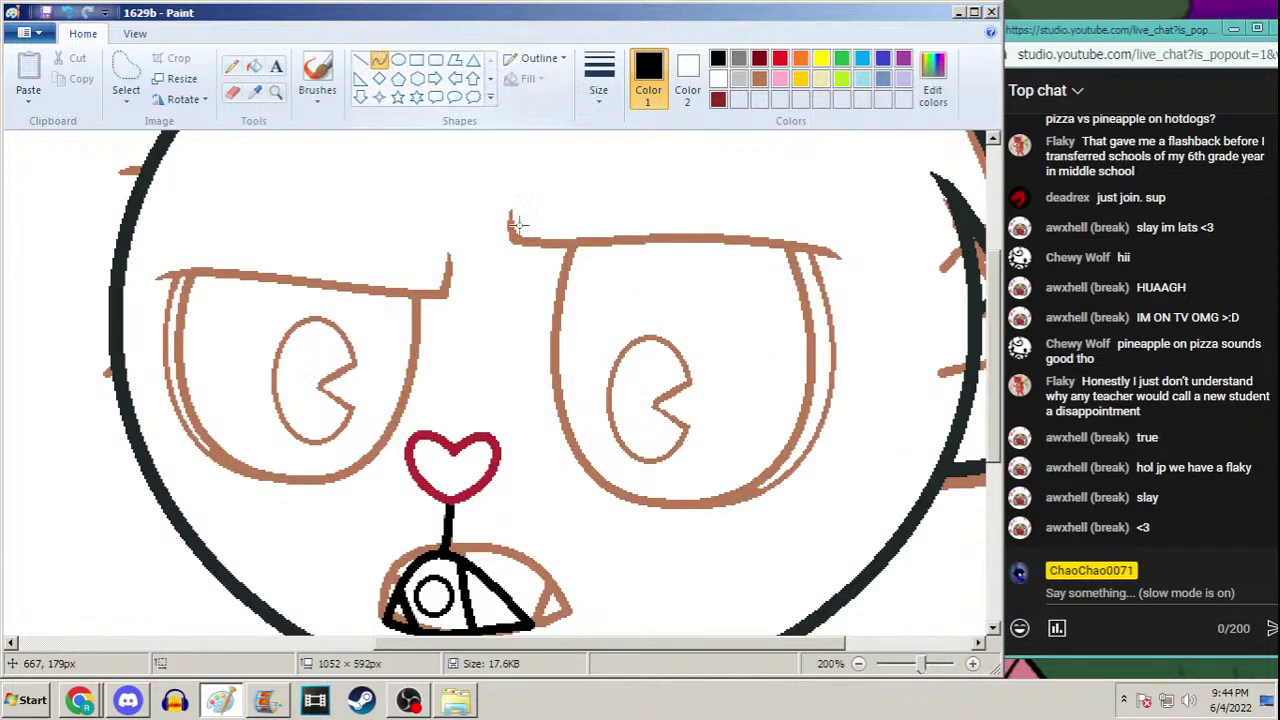
drag(511, 251, 840, 262)
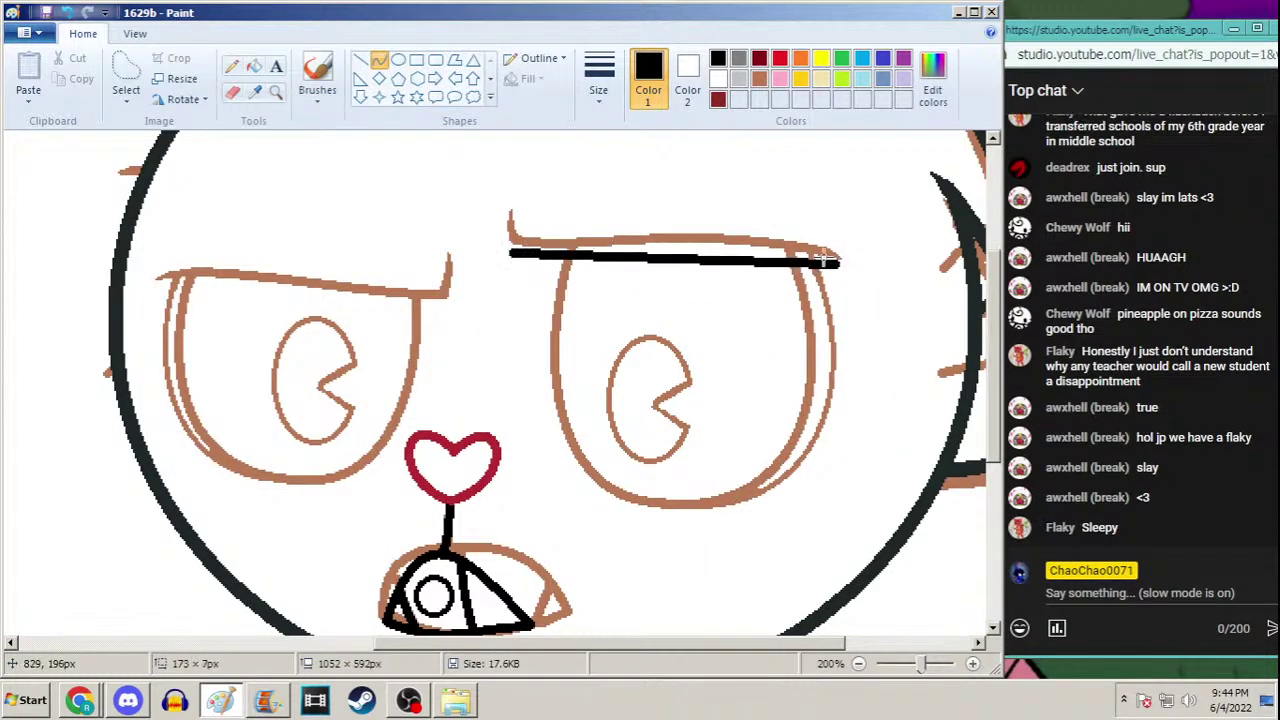
click(648, 243)
click(636, 238)
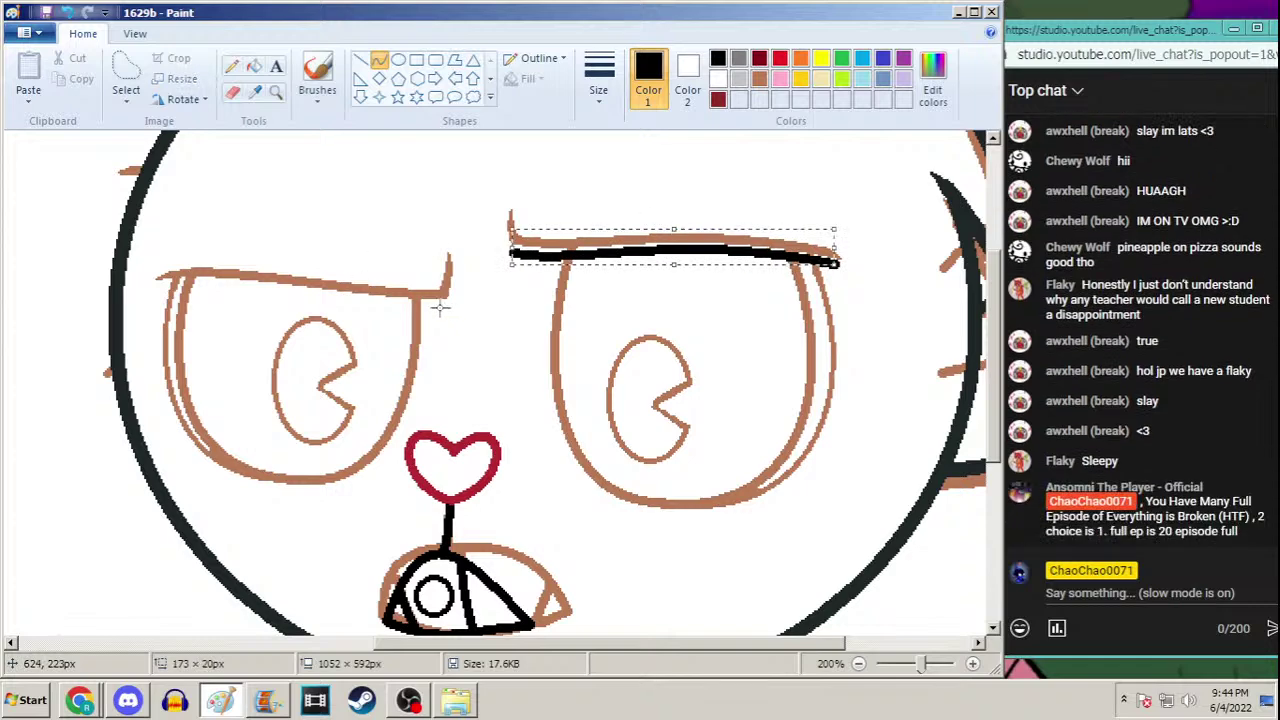
drag(444, 305, 155, 285)
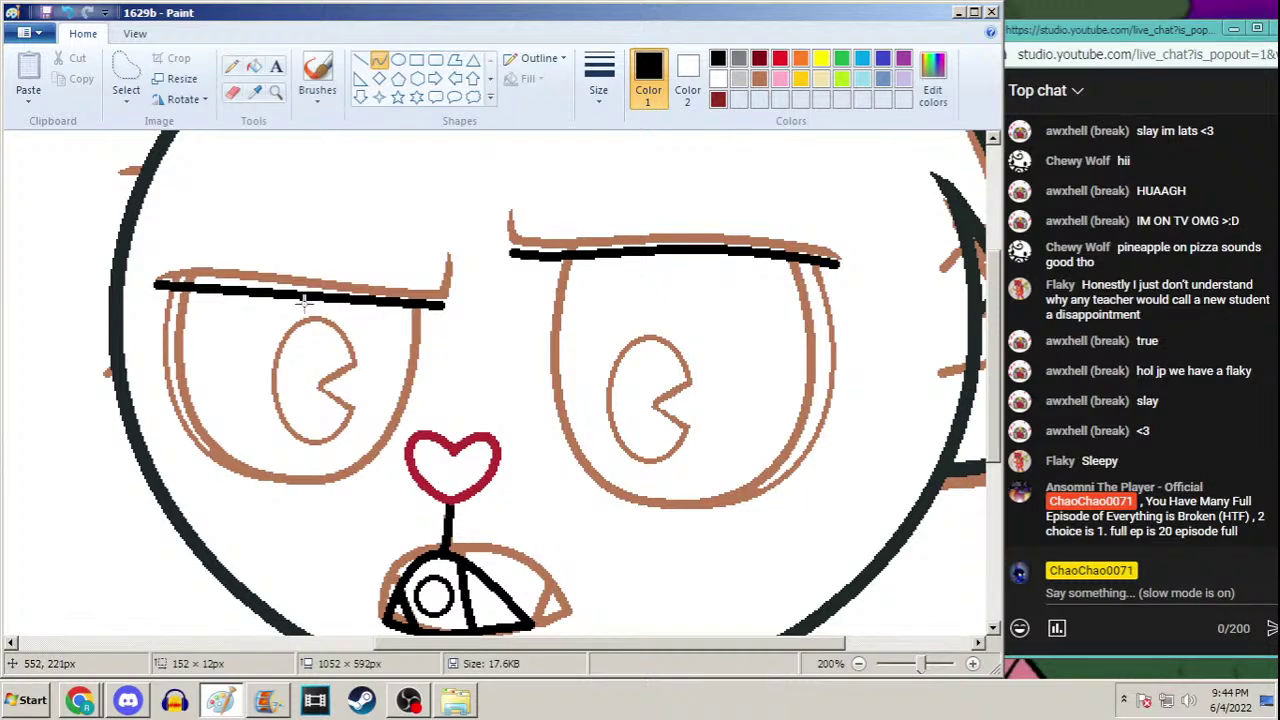
drag(303, 300, 250, 268)
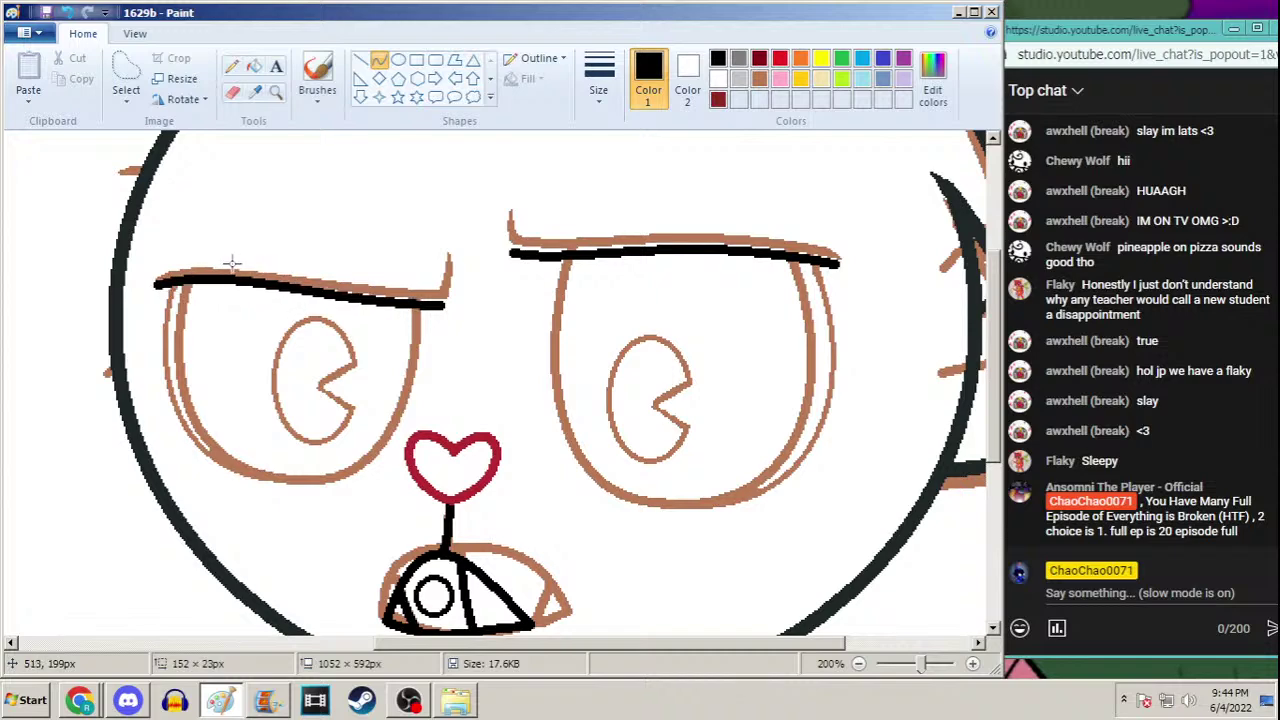
Ink the short upturned inner ends of both brow lines in black with a thicker Pencil
click(231, 66)
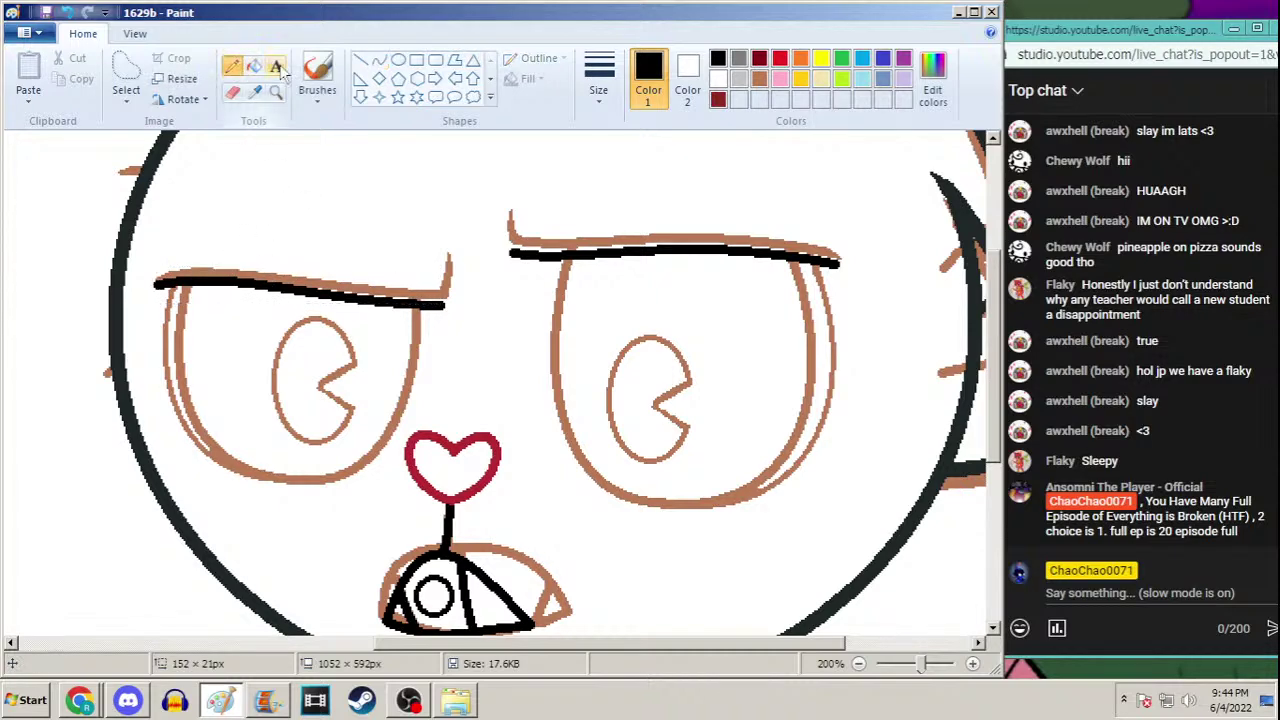
drag(515, 244, 515, 220)
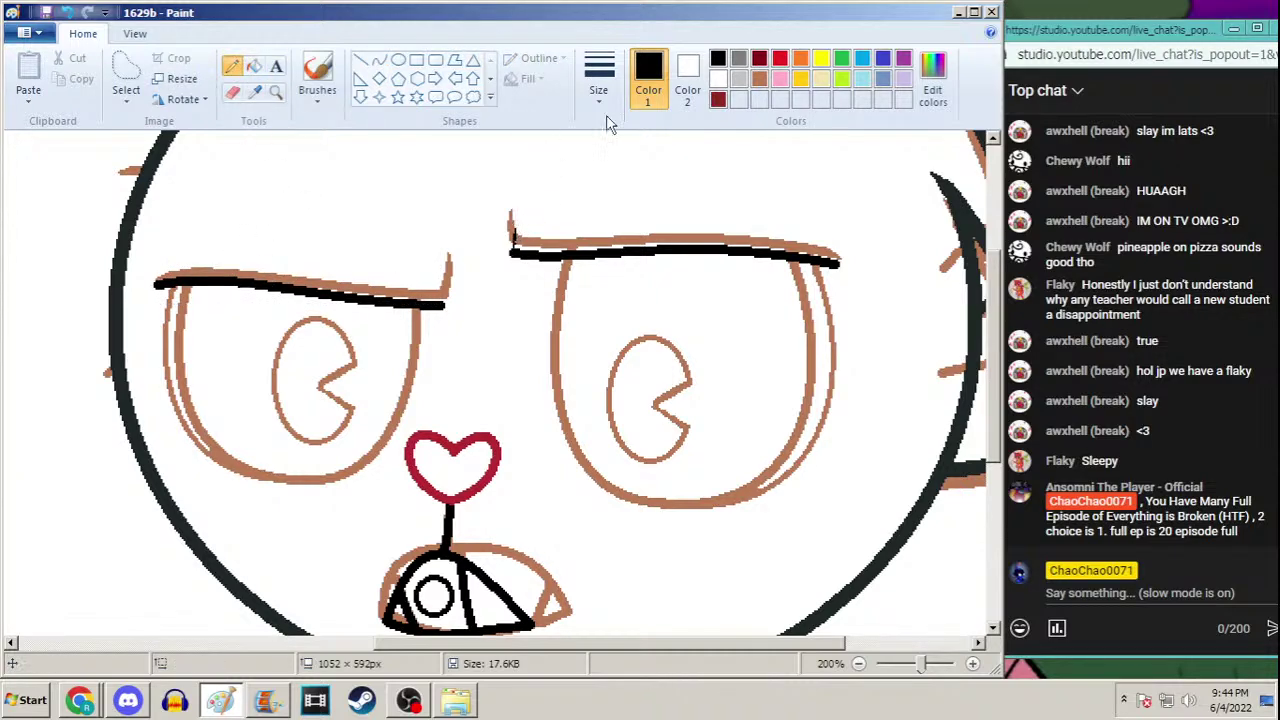
click(600, 80)
click(571, 186)
drag(515, 238, 515, 217)
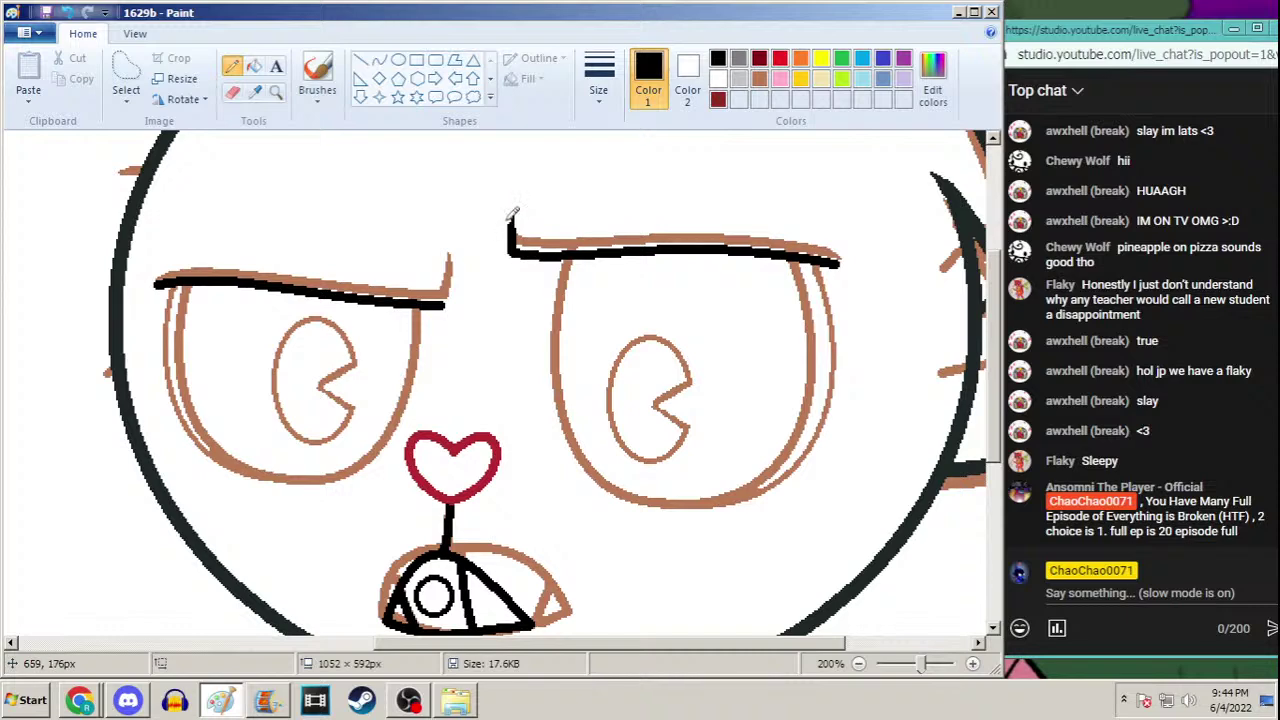
drag(446, 294, 448, 280)
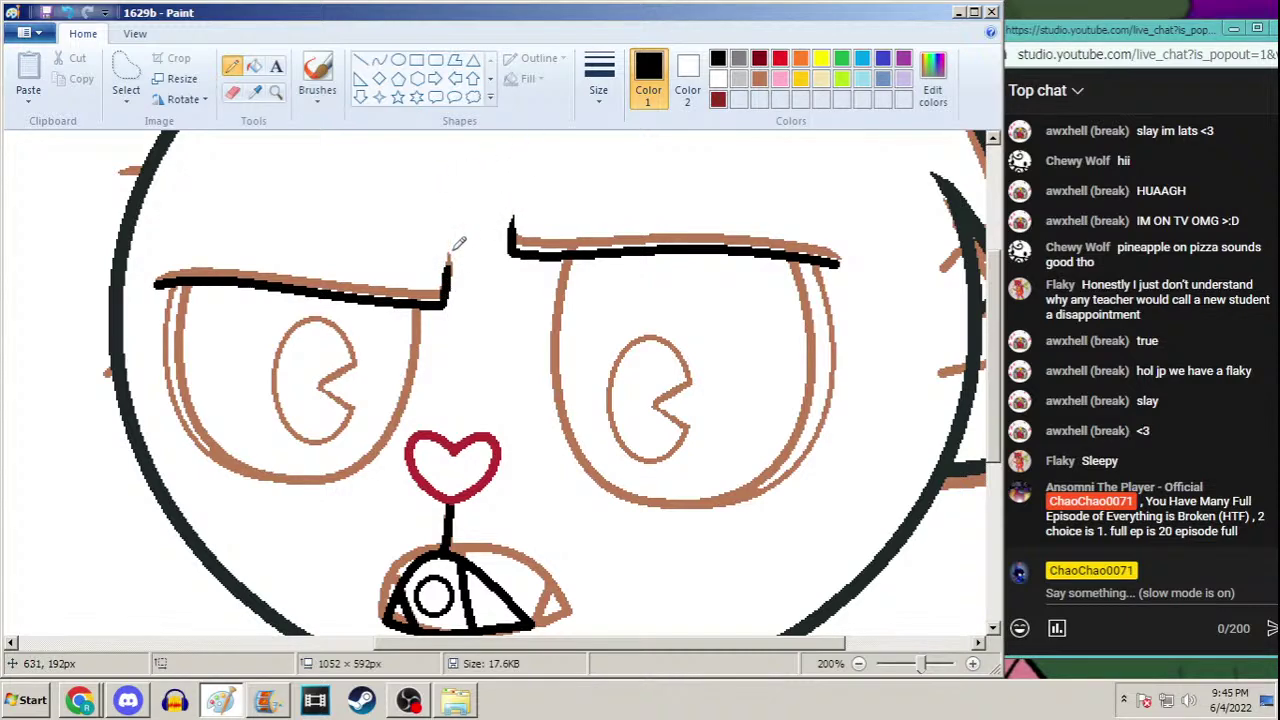
Undo the last stroke at the left brow's inner tip and sharpen the brows' outer ends with the Pencil
key(ctrl+z)
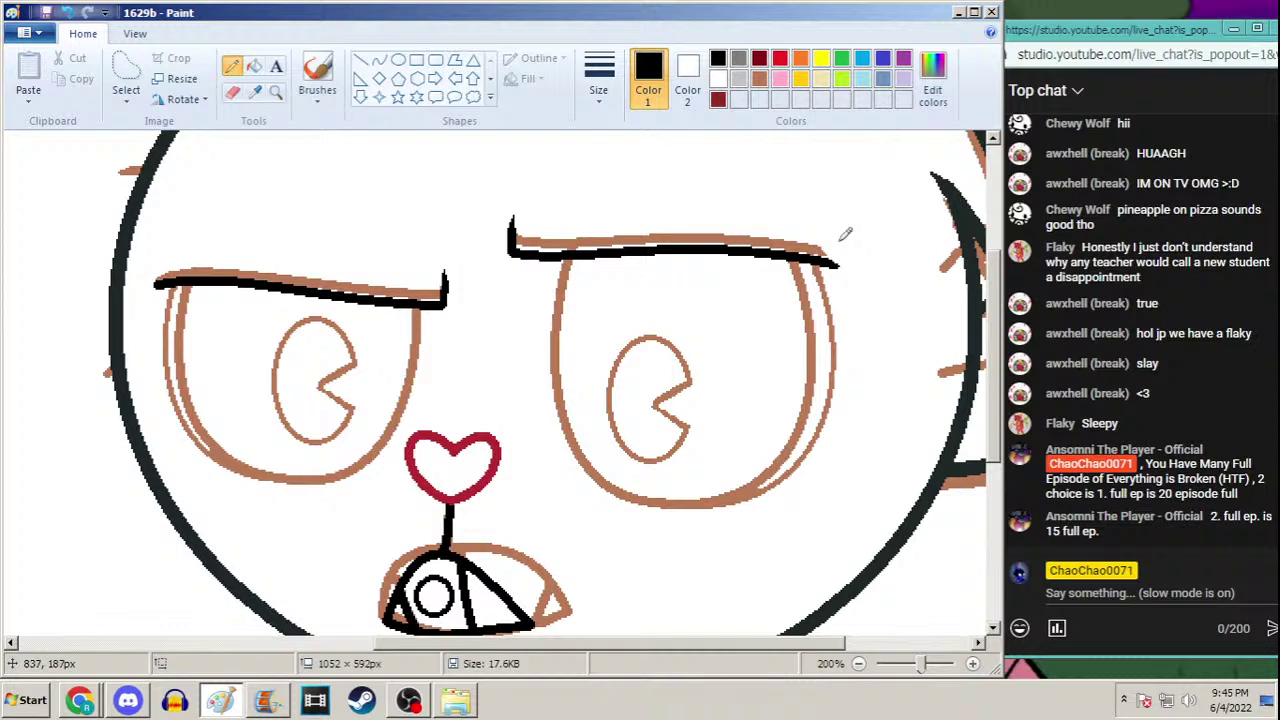
click(379, 60)
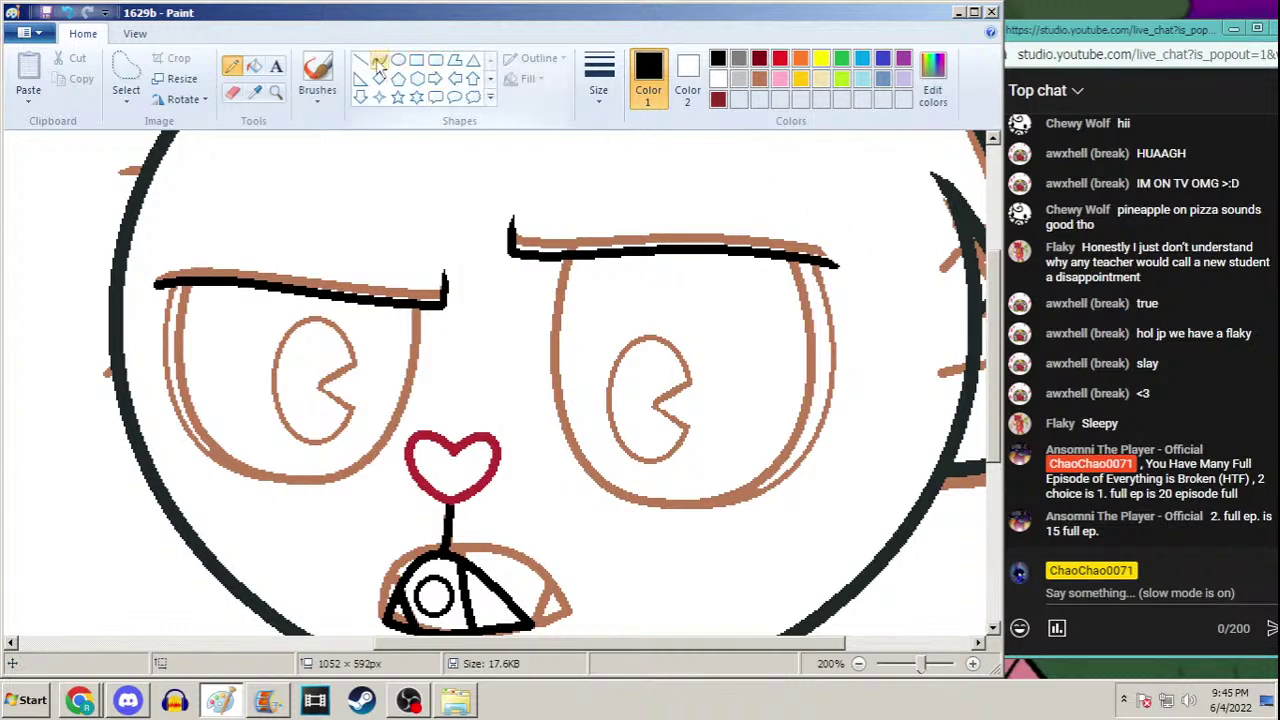
click(232, 66)
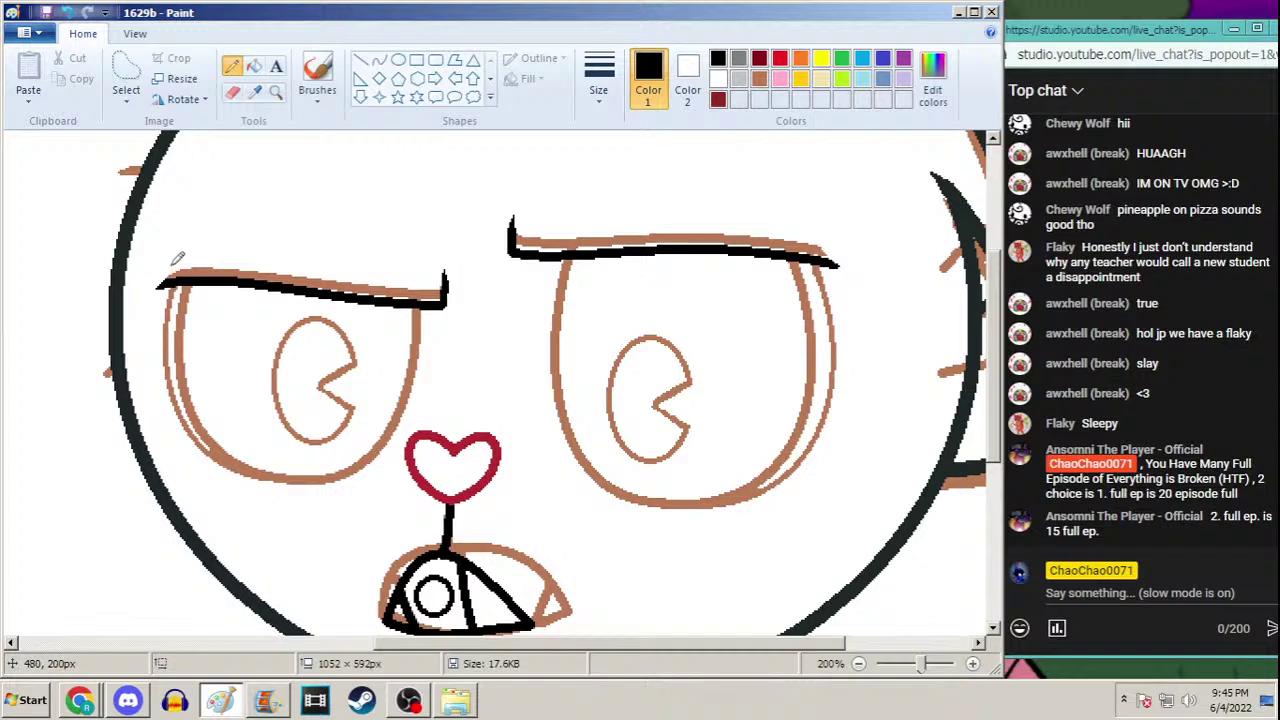
Fill the brown outlines of both eyes and both pupils with black
click(254, 66)
click(185, 310)
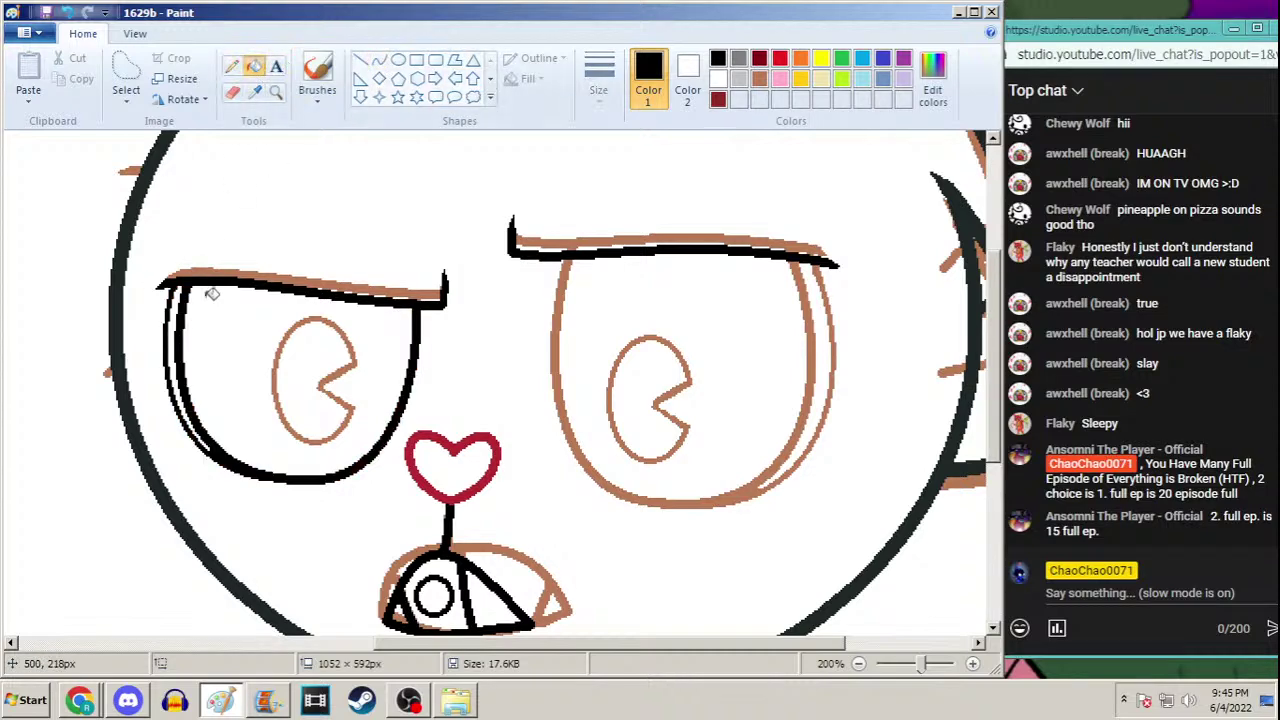
click(559, 302)
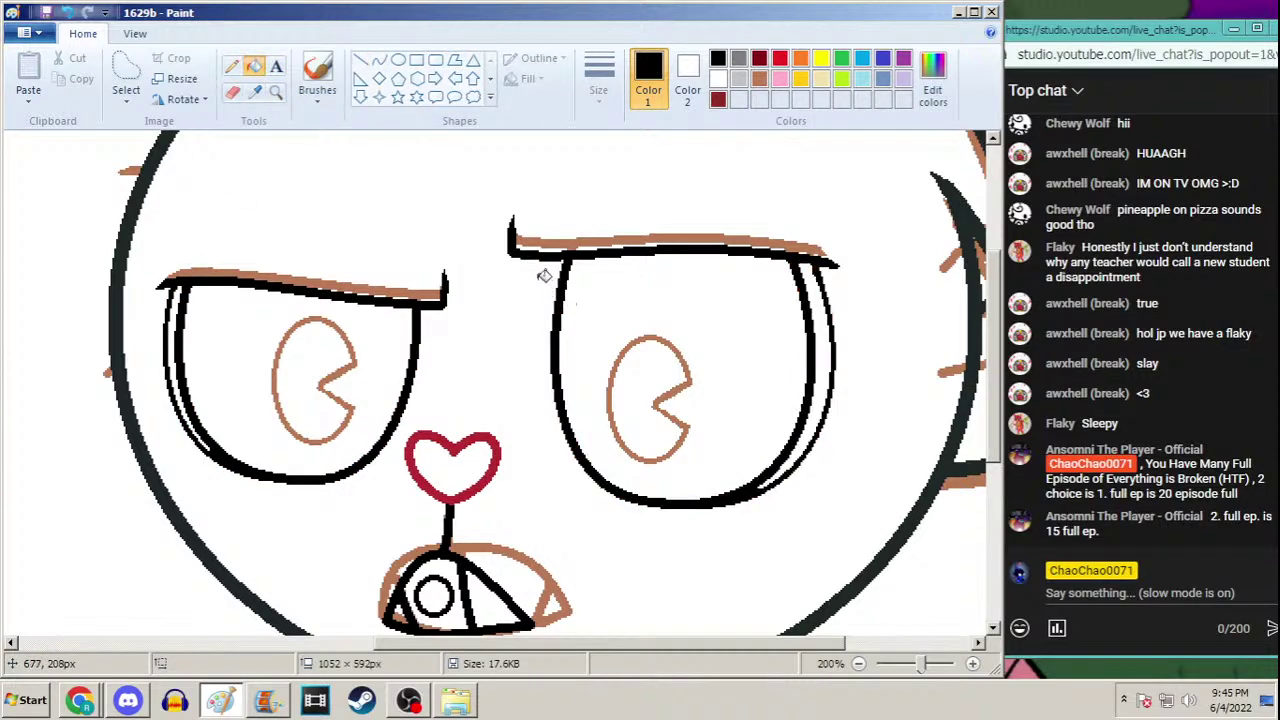
click(679, 348)
click(345, 336)
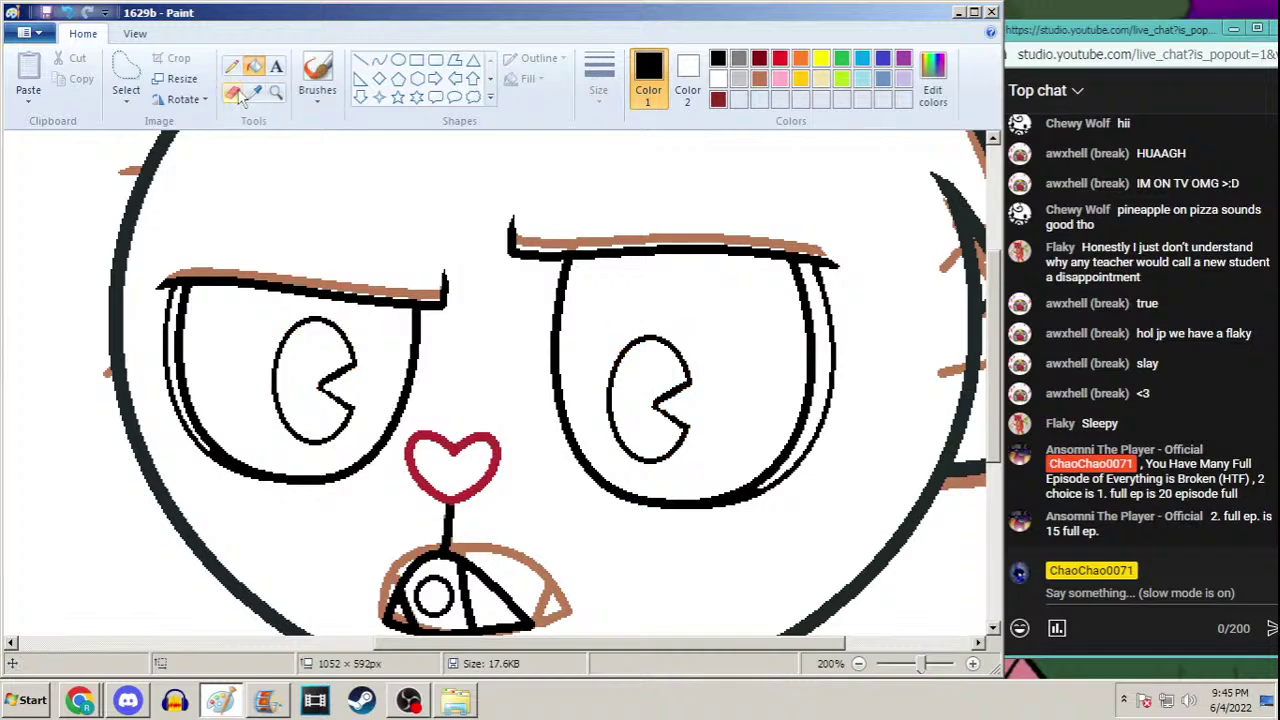
Draw a black curve about 95 × 43 px along the upper sketched line crossing the ear, using the third line thickness
click(275, 91)
right_click(300, 145)
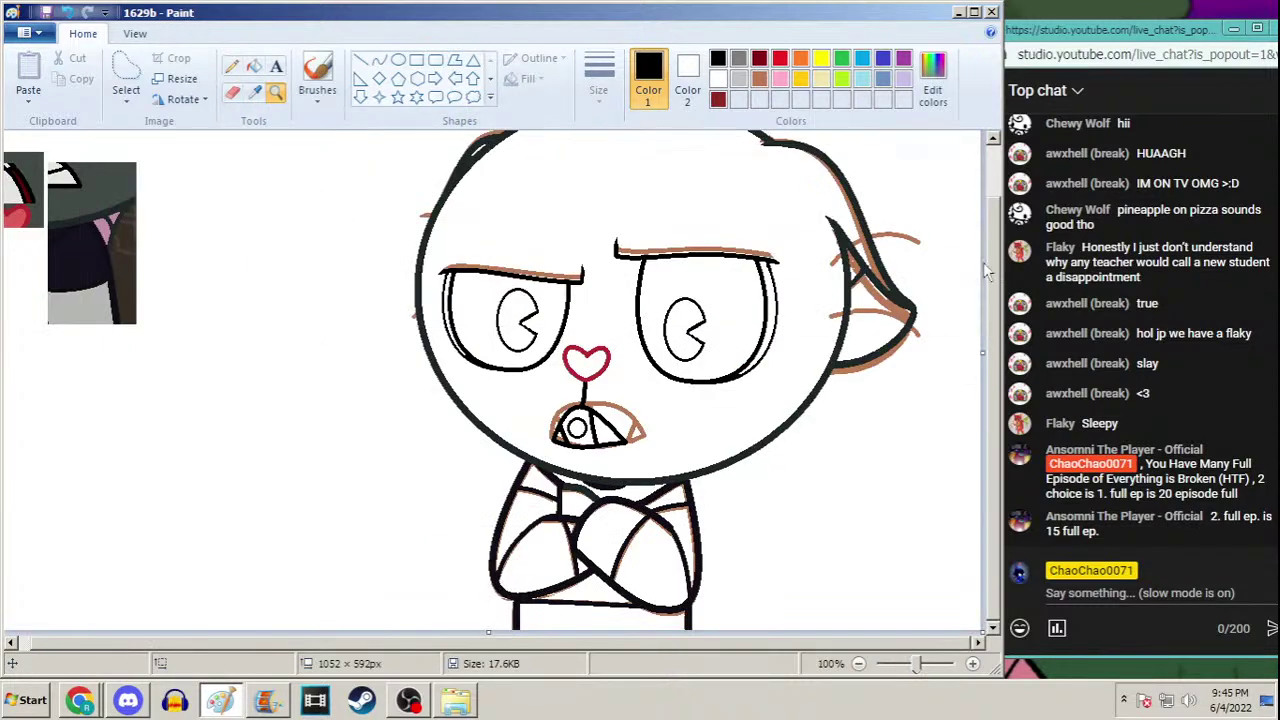
click(736, 280)
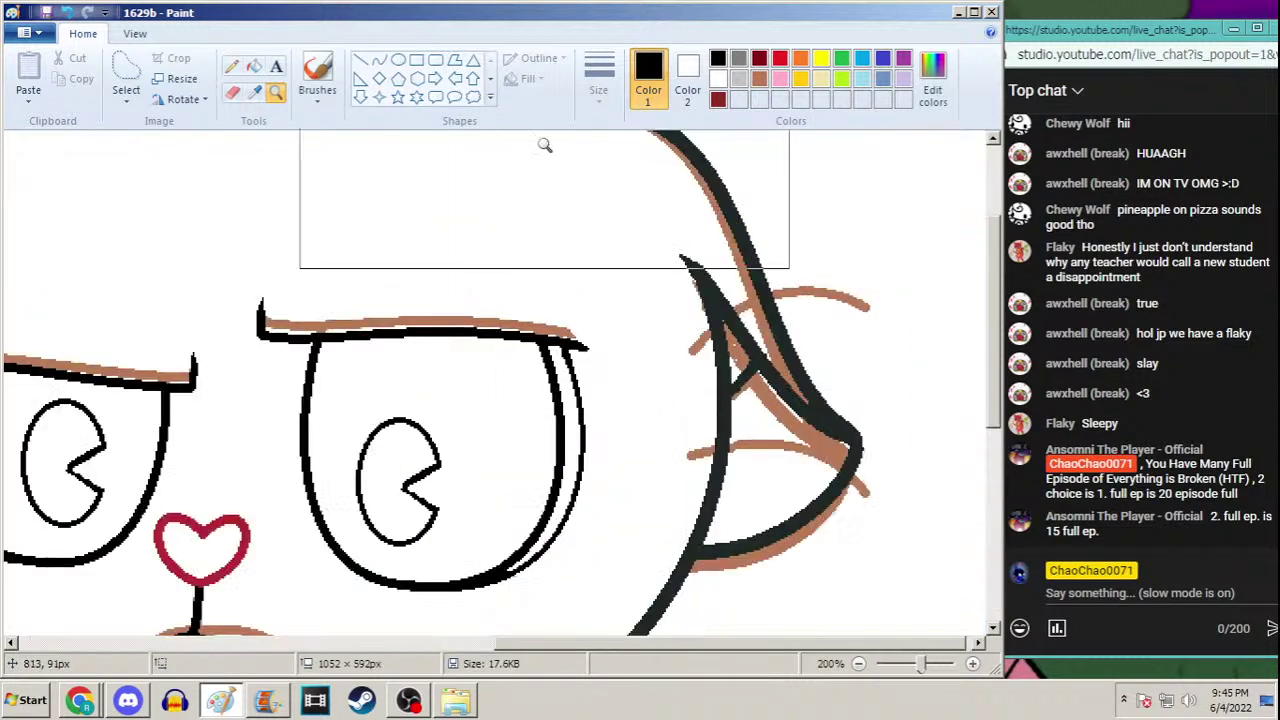
click(379, 60)
click(598, 78)
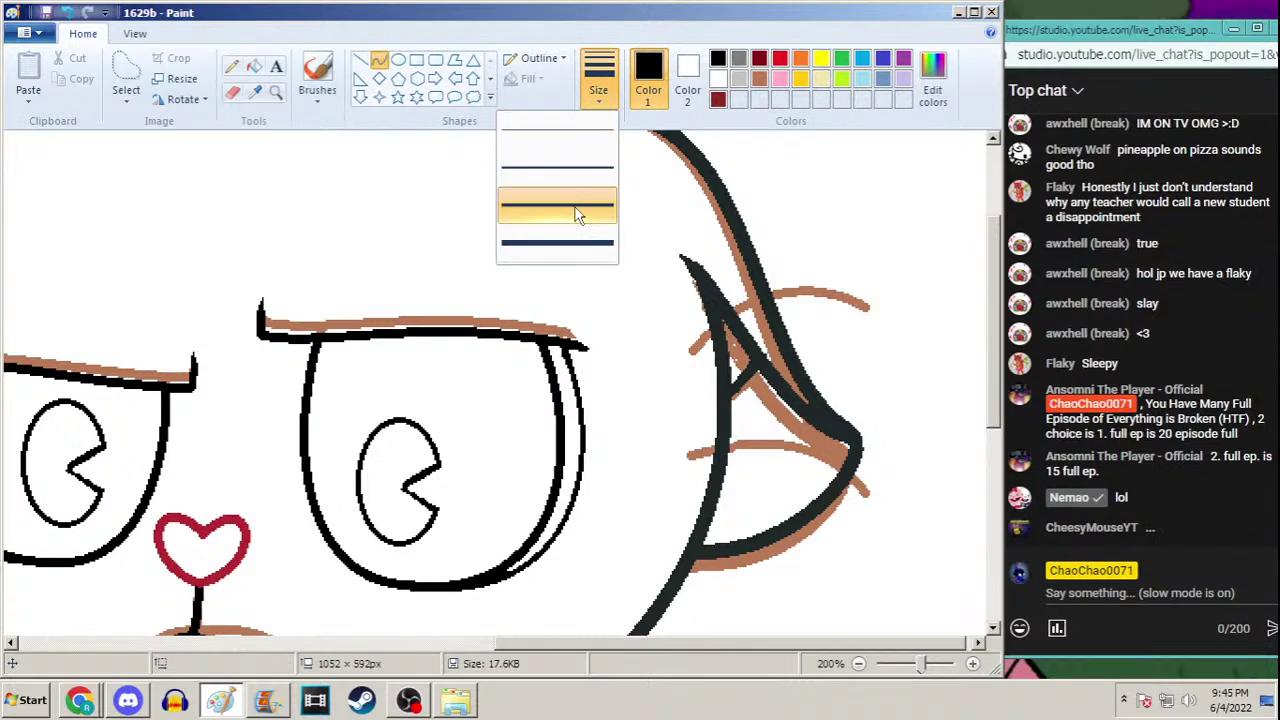
click(577, 210)
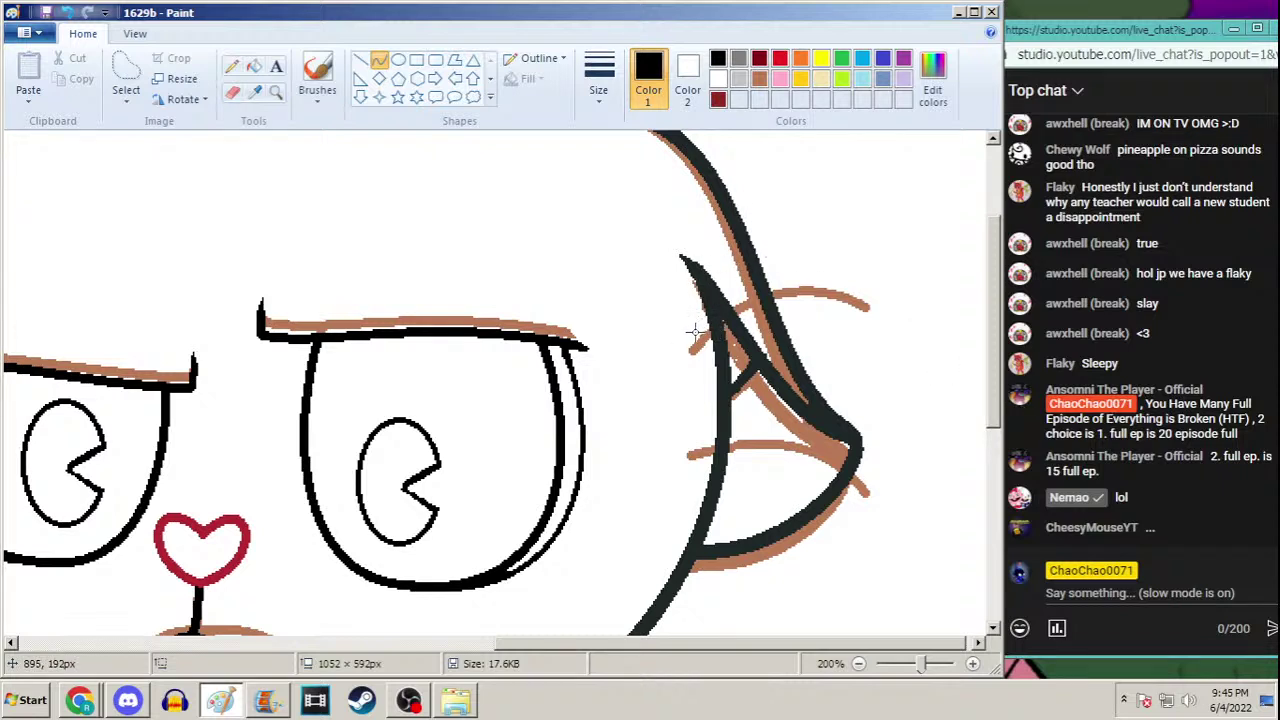
drag(690, 342, 866, 290)
drag(744, 302, 773, 247)
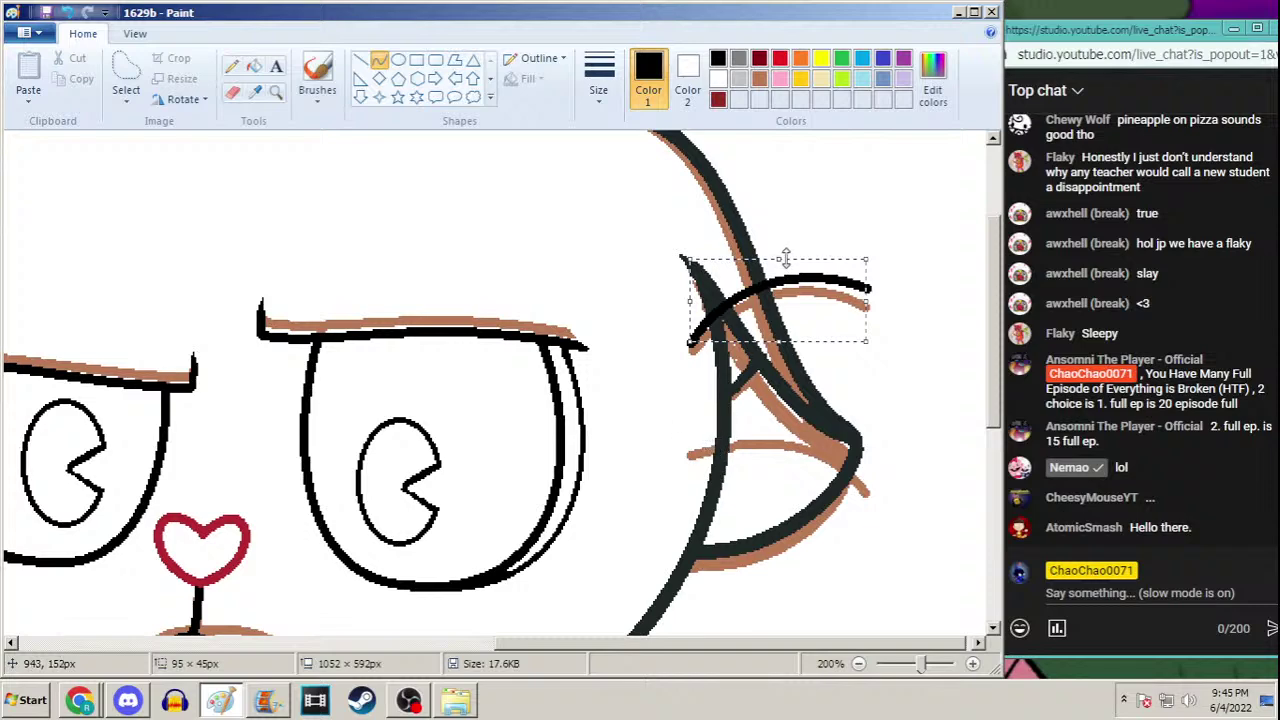
drag(786, 258, 792, 233)
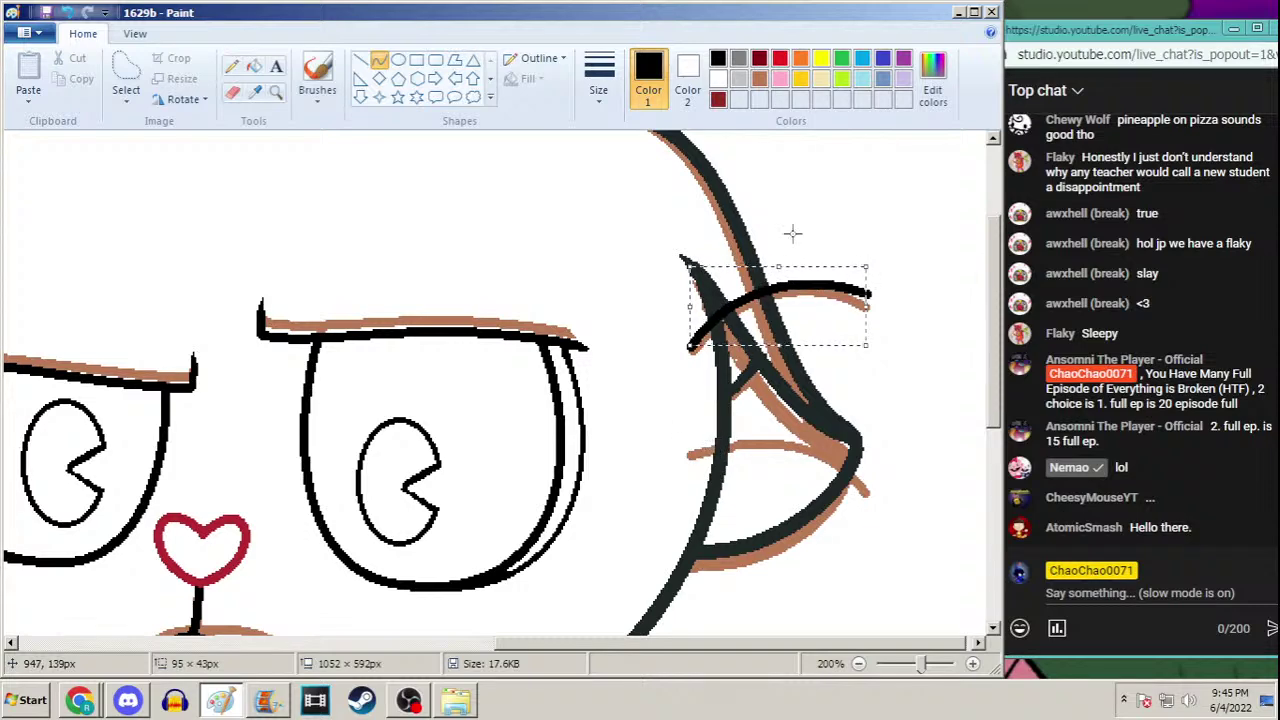
drag(798, 311, 797, 309)
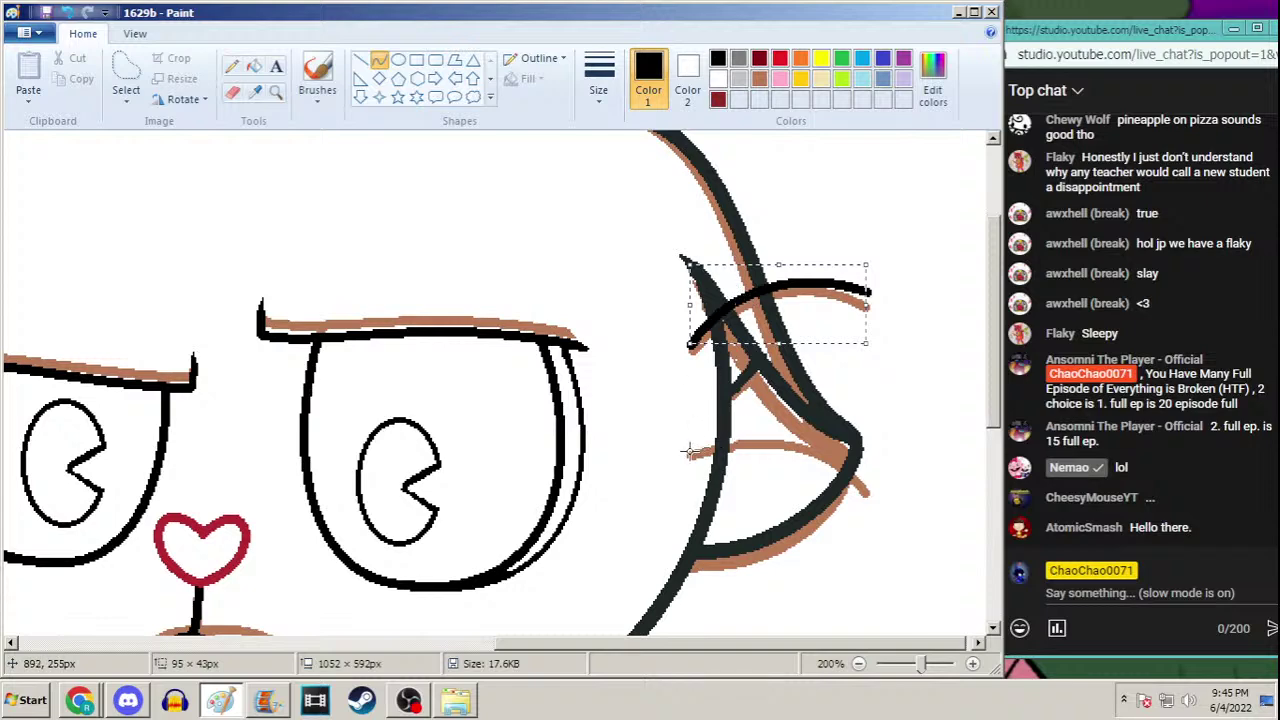
Draw a second black curve about 97 × 28 px along the lower sketched line crossing the ear
drag(689, 452, 874, 478)
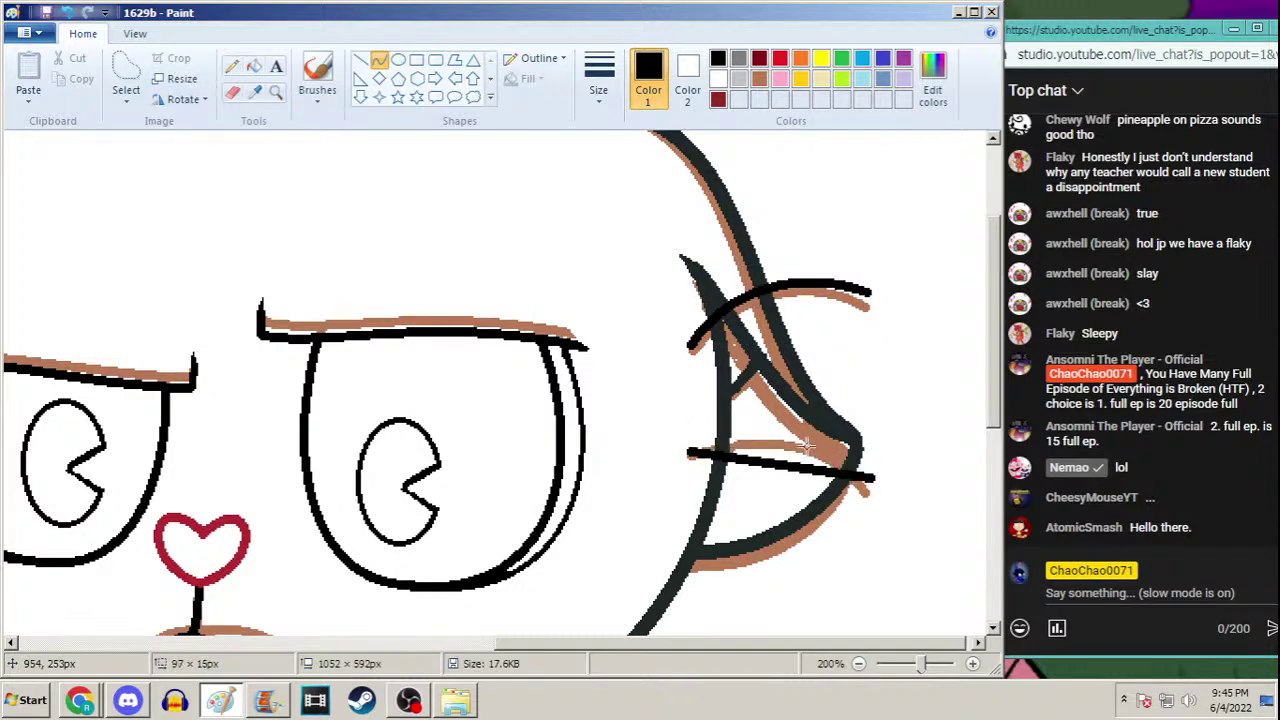
drag(748, 428, 832, 426)
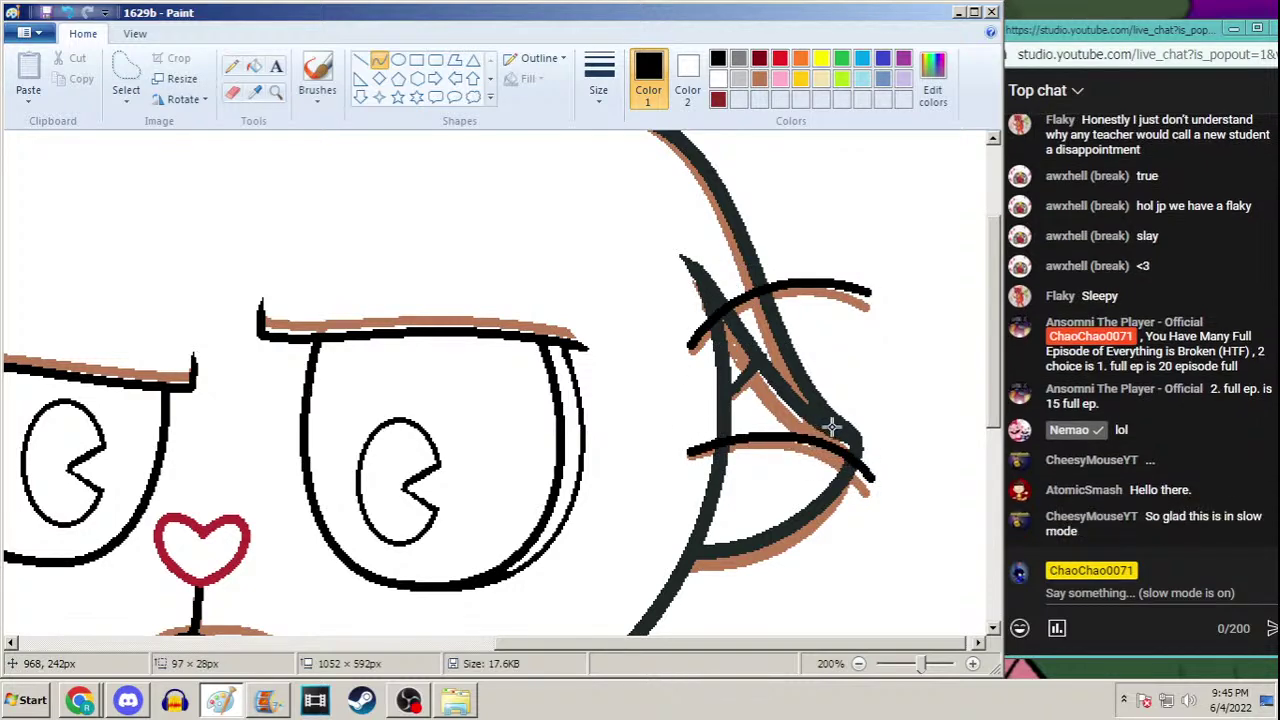
click(832, 426)
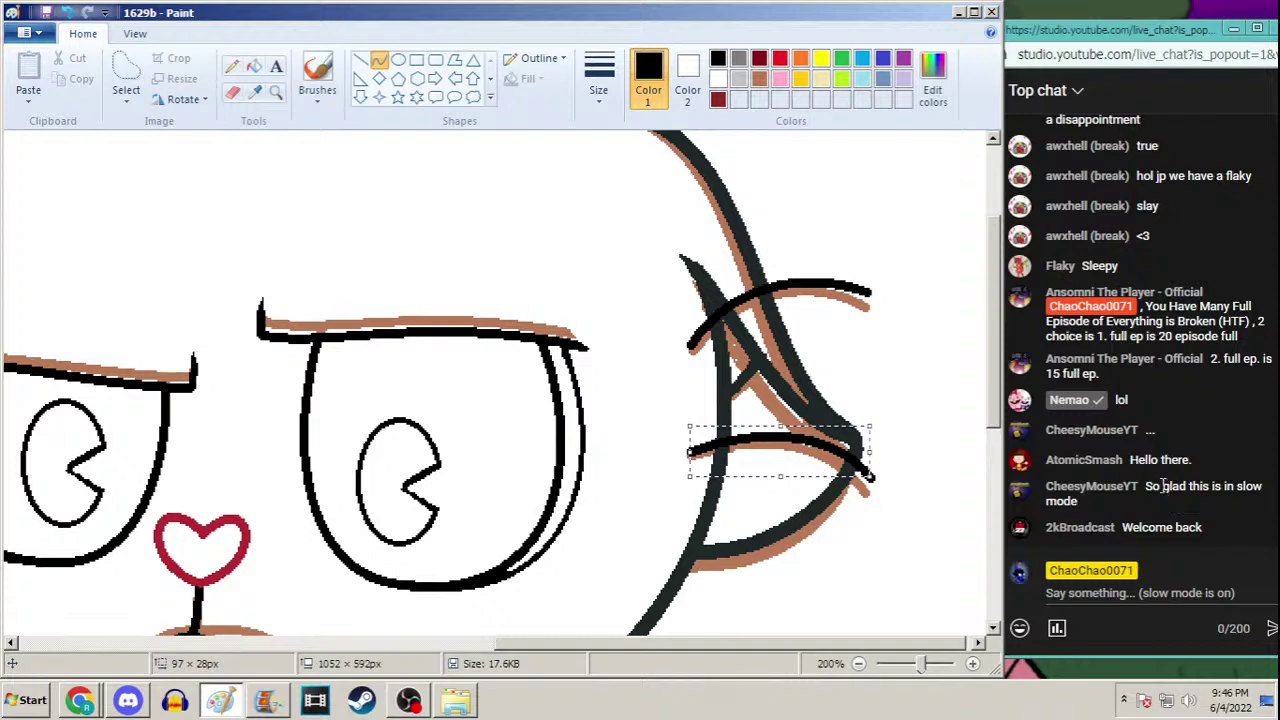
Ink the two short sketched marks on the left edge of the head in black with the Pencil
click(276, 91)
right_click(323, 234)
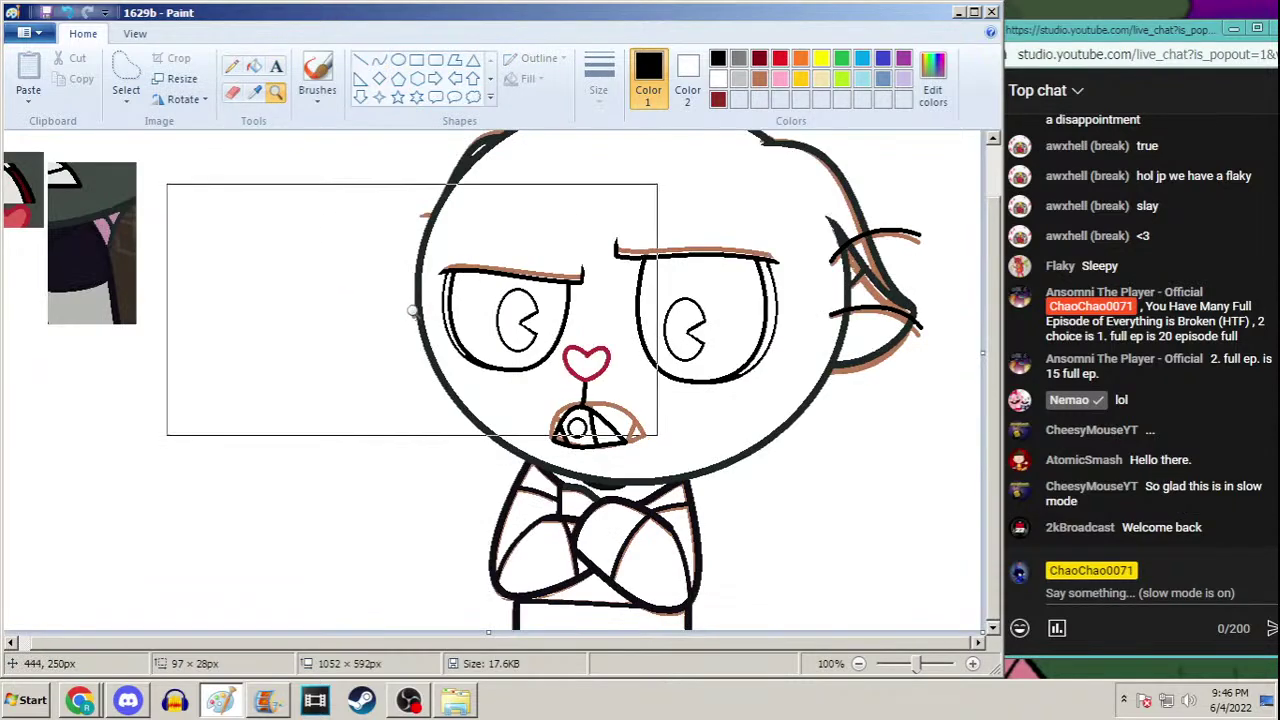
scroll(988, 335, up, 2)
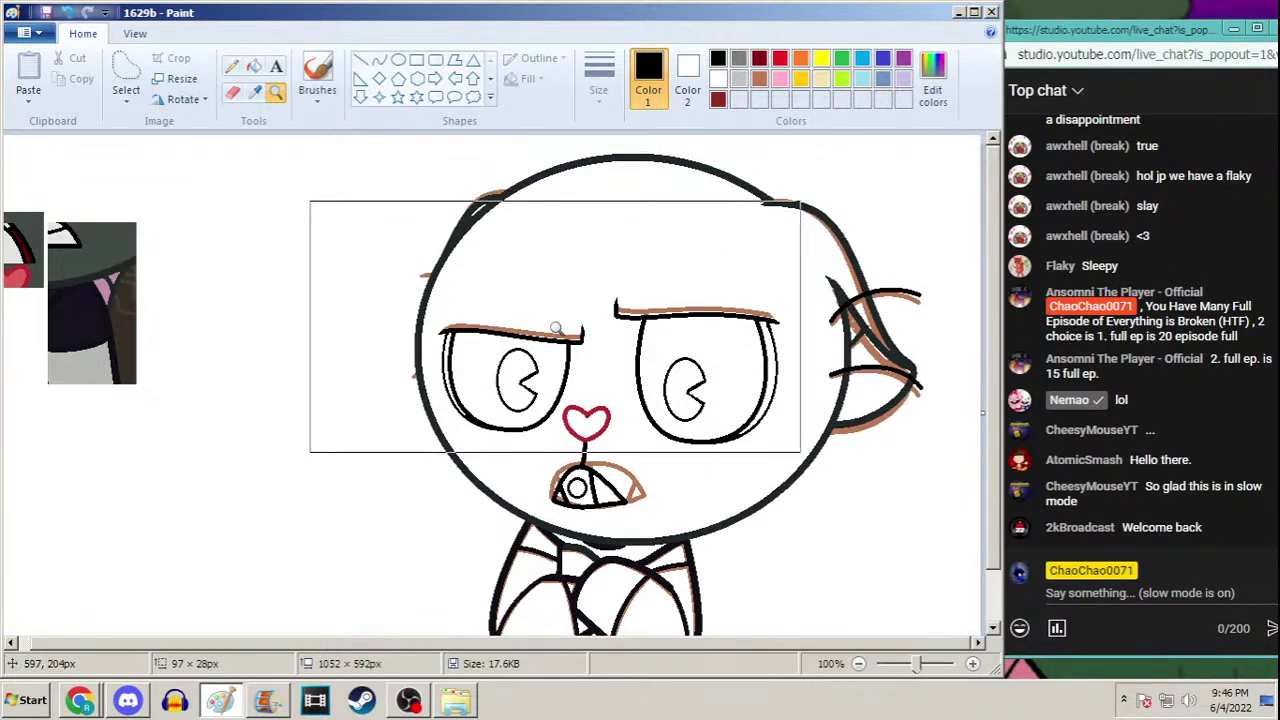
click(606, 323)
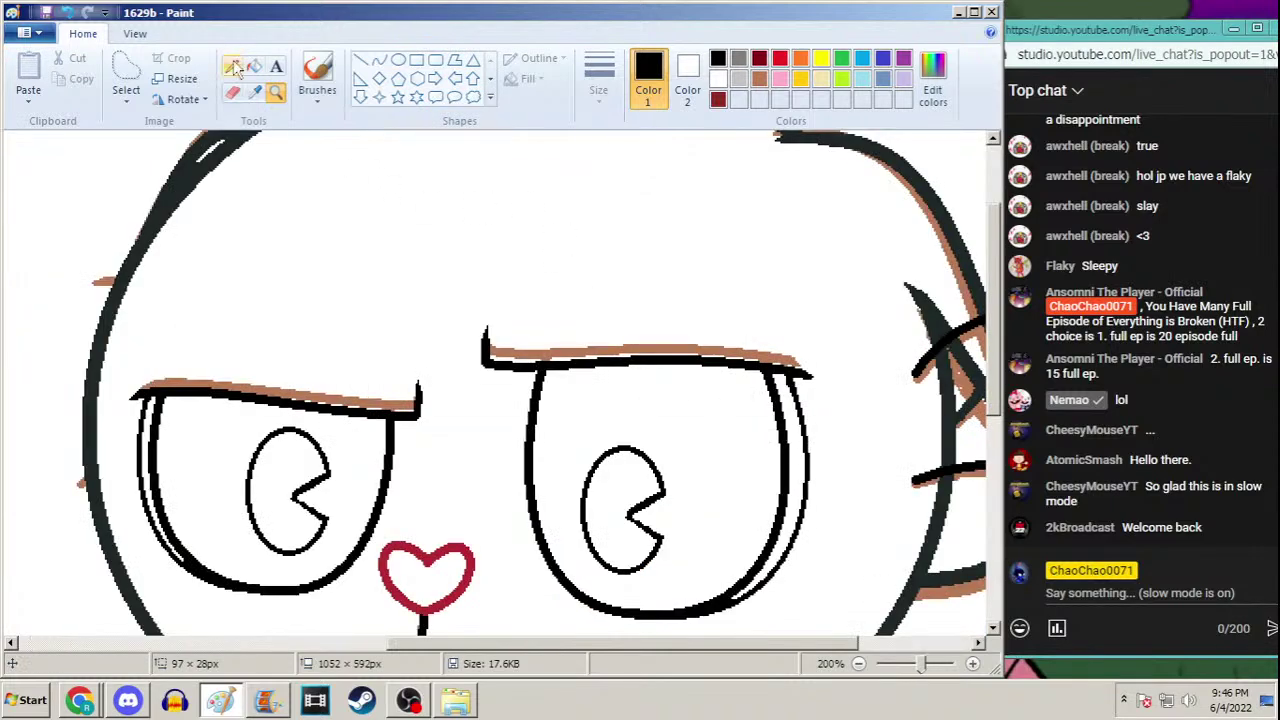
mouse_move(126, 256)
mouse_down()
mouse_move(104, 259)
mouse_move(127, 255)
mouse_up()
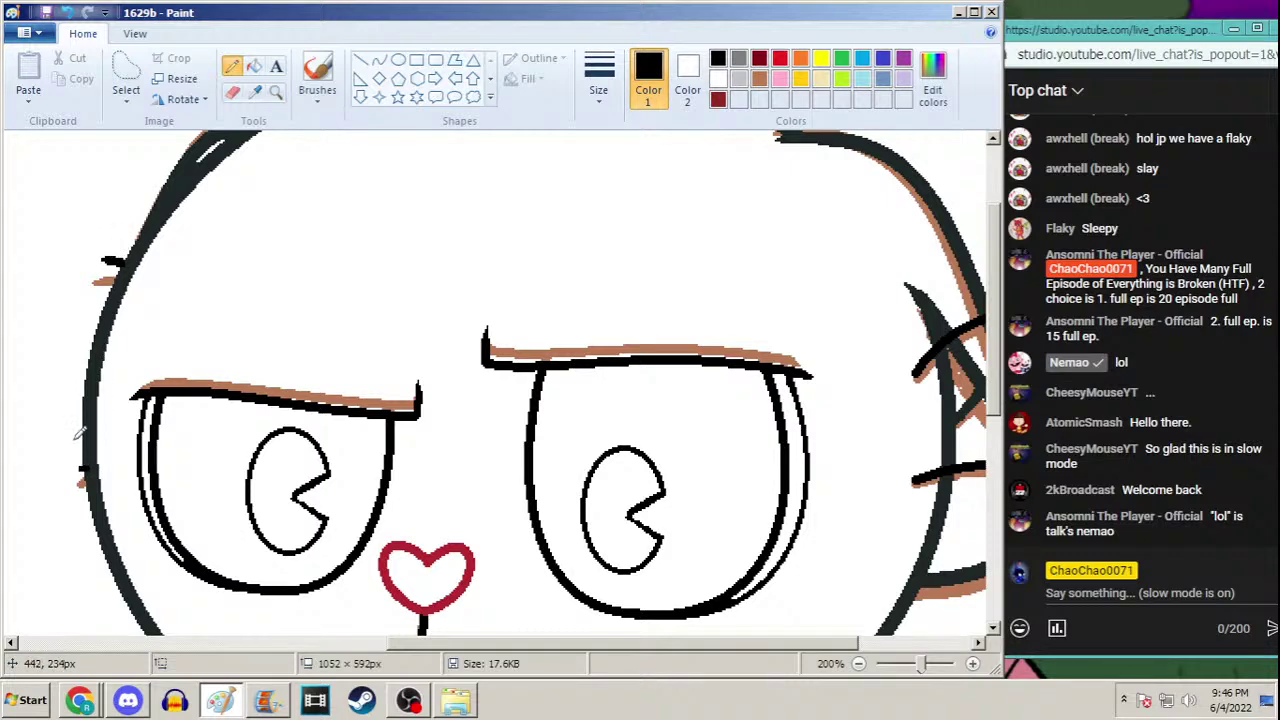
Sample the head outline's dark grey as Color 1
click(254, 91)
click(144, 236)
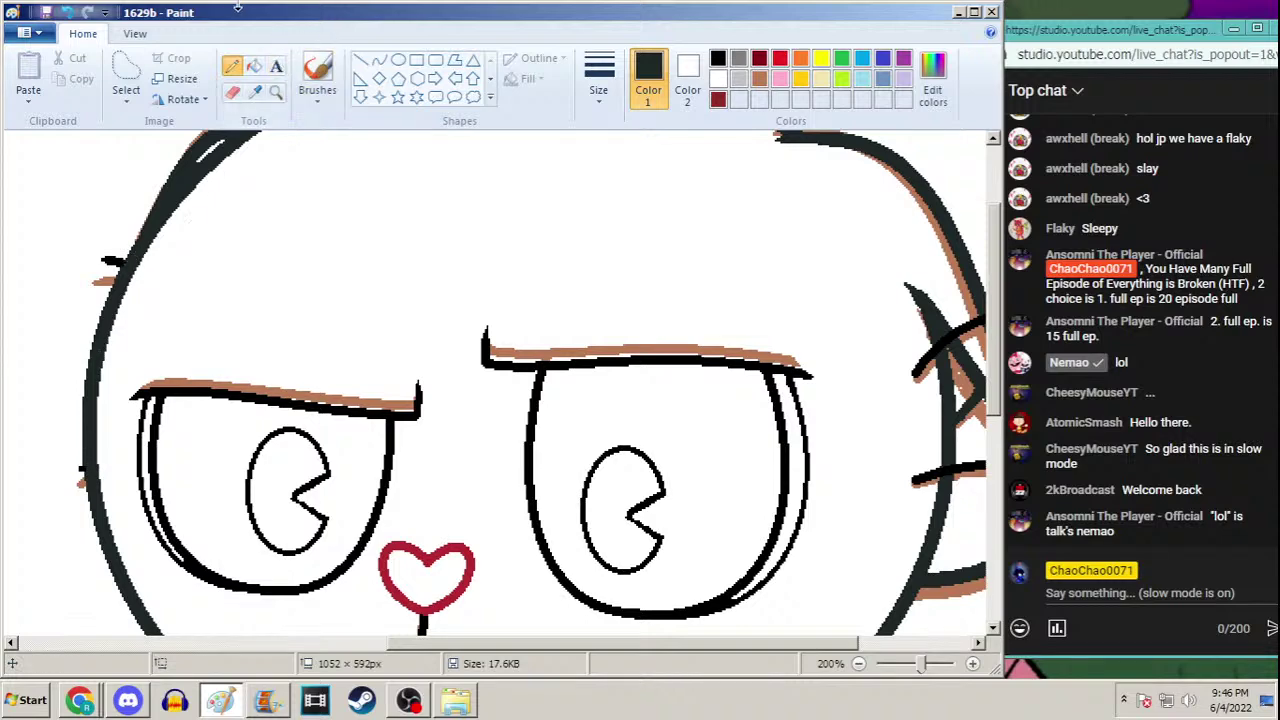
click(275, 93)
right_click(345, 258)
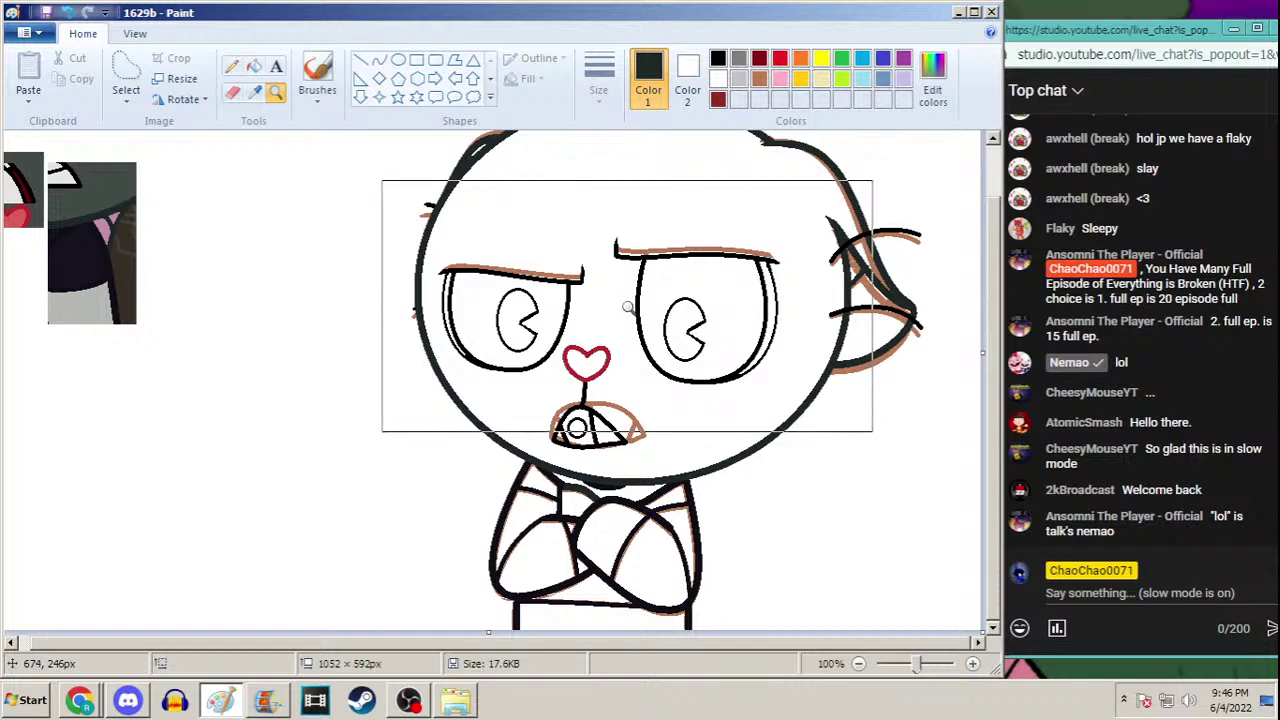
mouse_move(997, 262)
mouse_down()
mouse_move(988, 220)
mouse_move(1006, 215)
mouse_up()
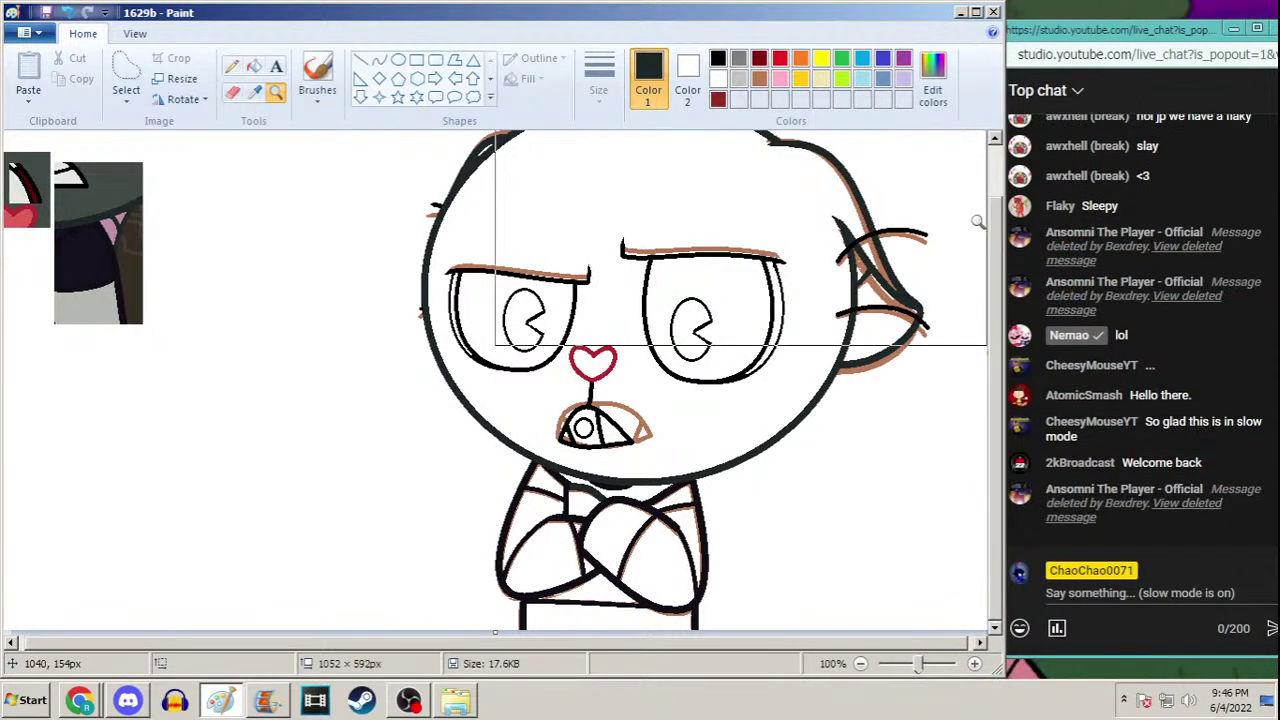
scroll(940, 218, up, 1)
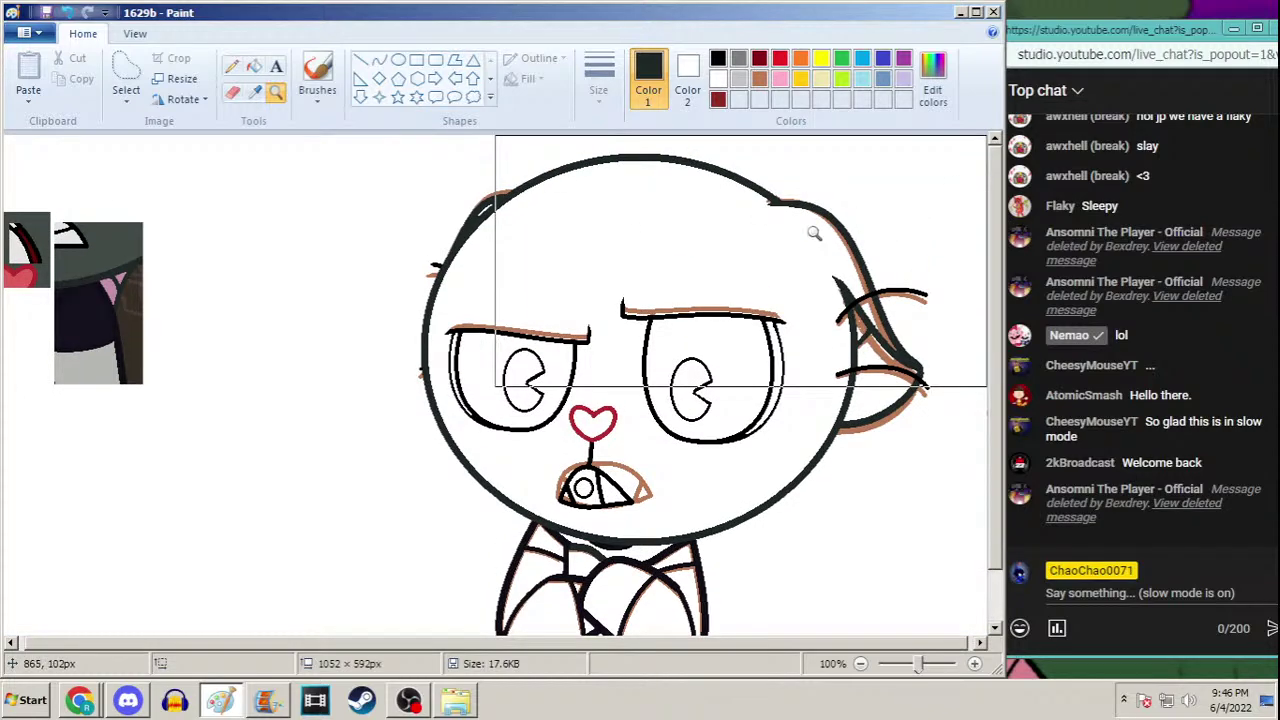
Sample the sketch's brown as Color 2 and the canvas white as Color 1
click(255, 92)
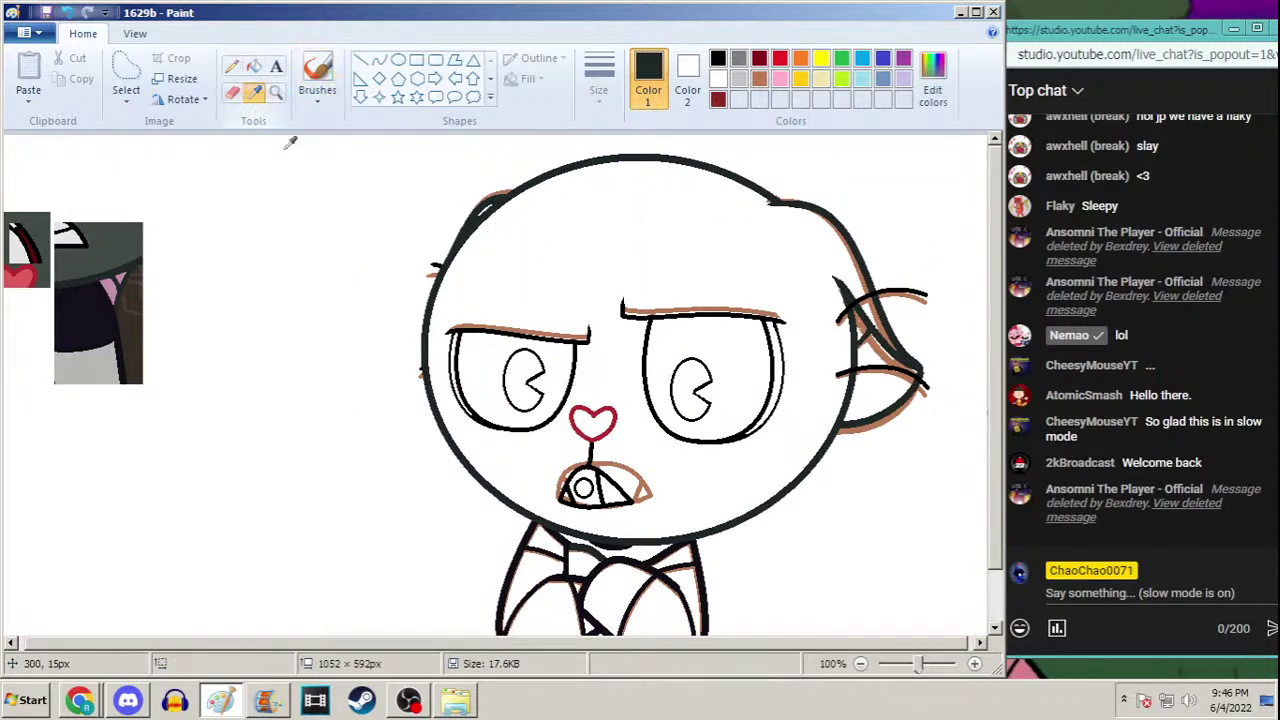
right_click(920, 317)
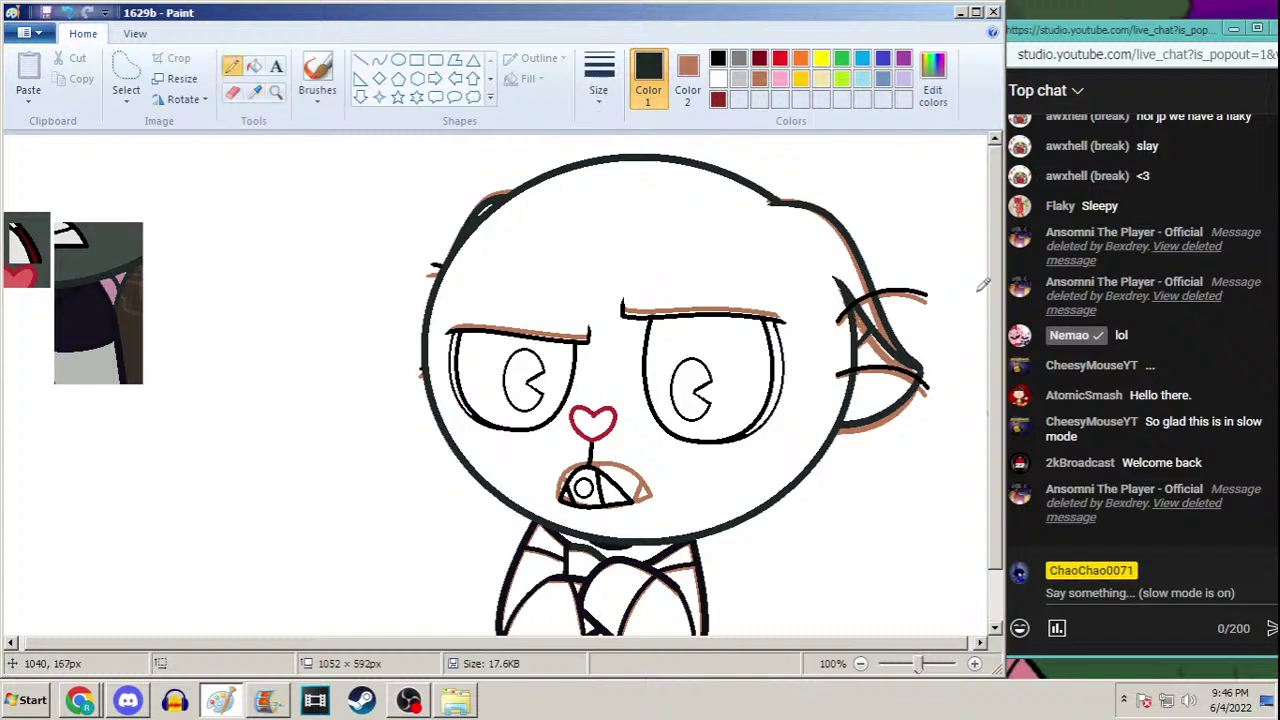
click(255, 92)
click(331, 211)
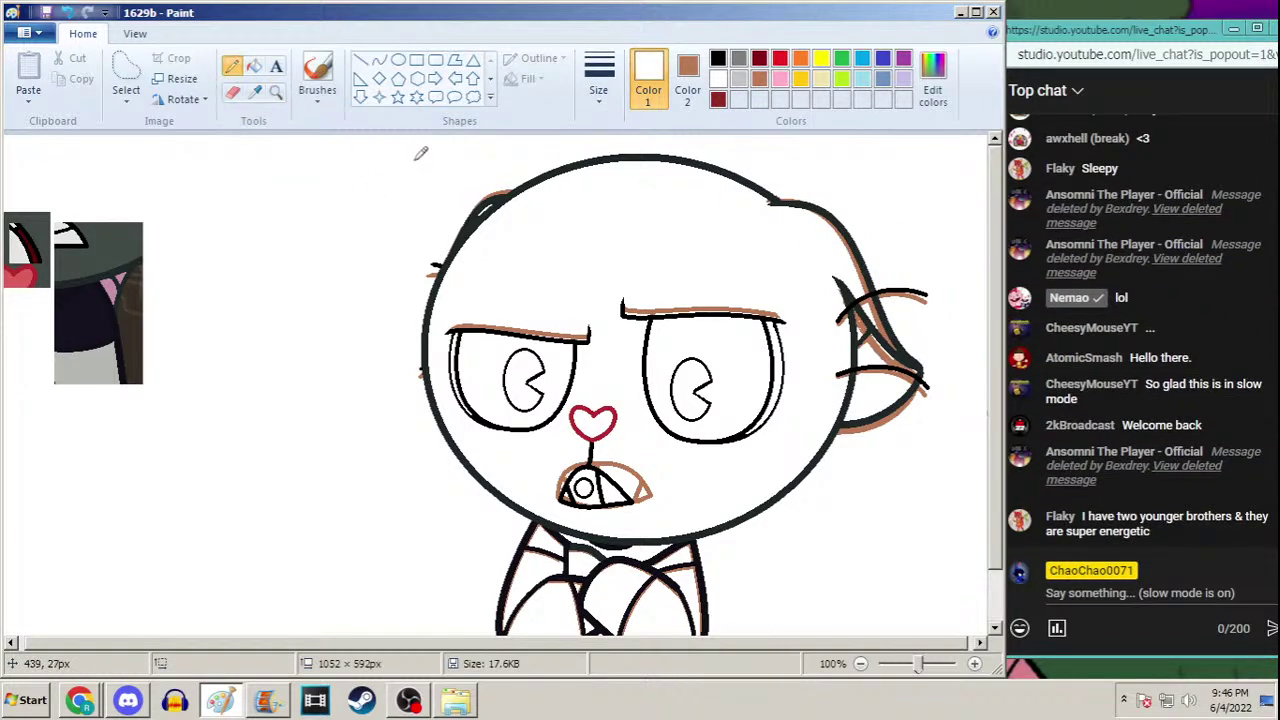
Copy the whole picture and cover the character with a solid white rectangle about 757 × 620 px
key(ctrl+a)
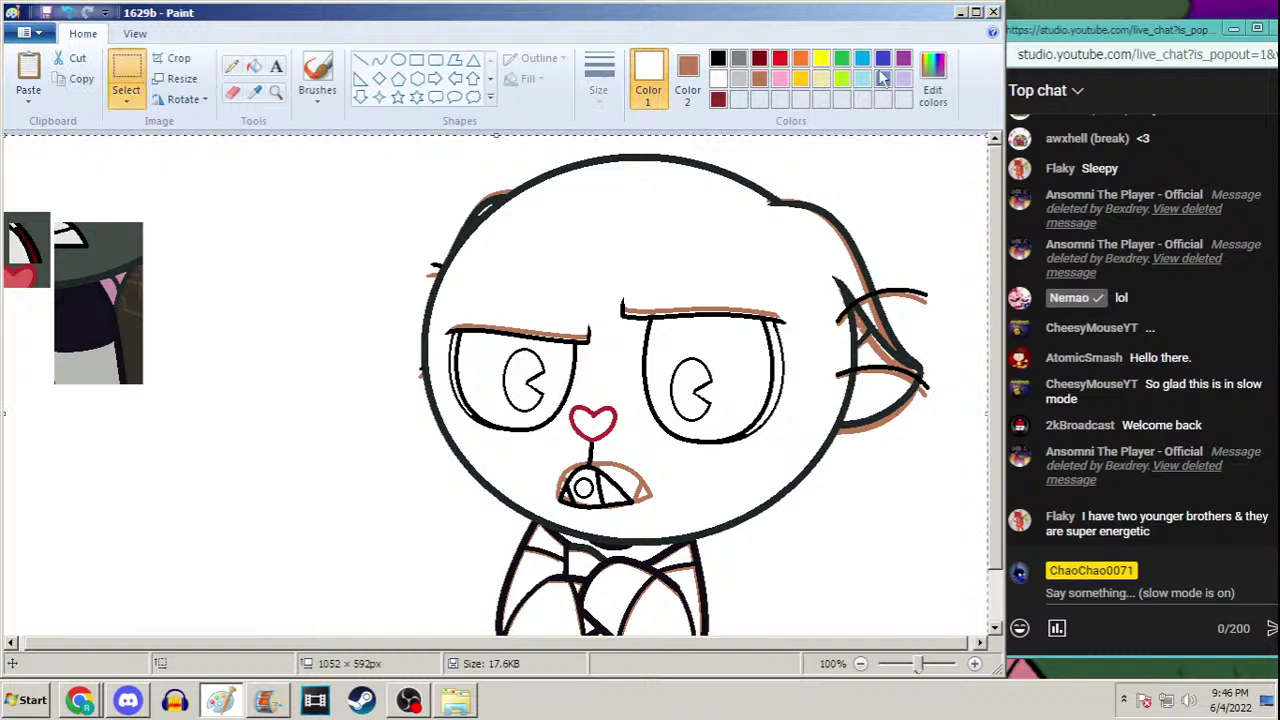
drag(1003, 208, 1013, 352)
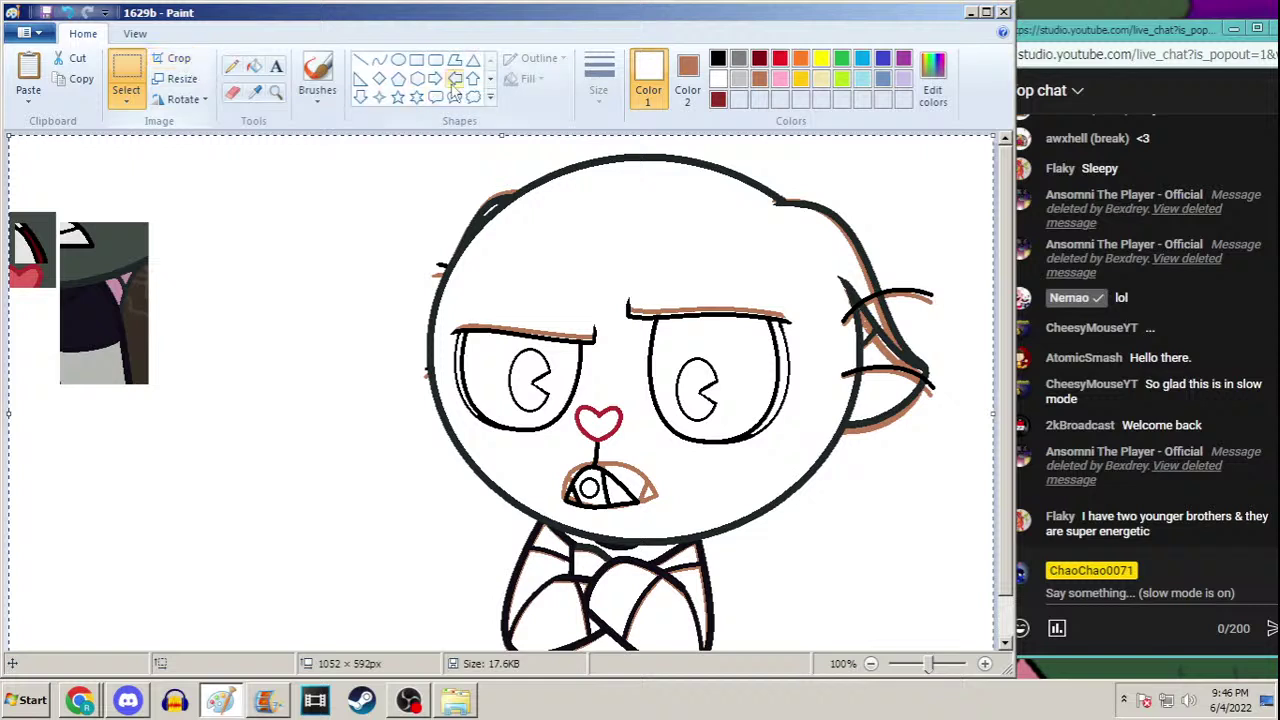
click(416, 59)
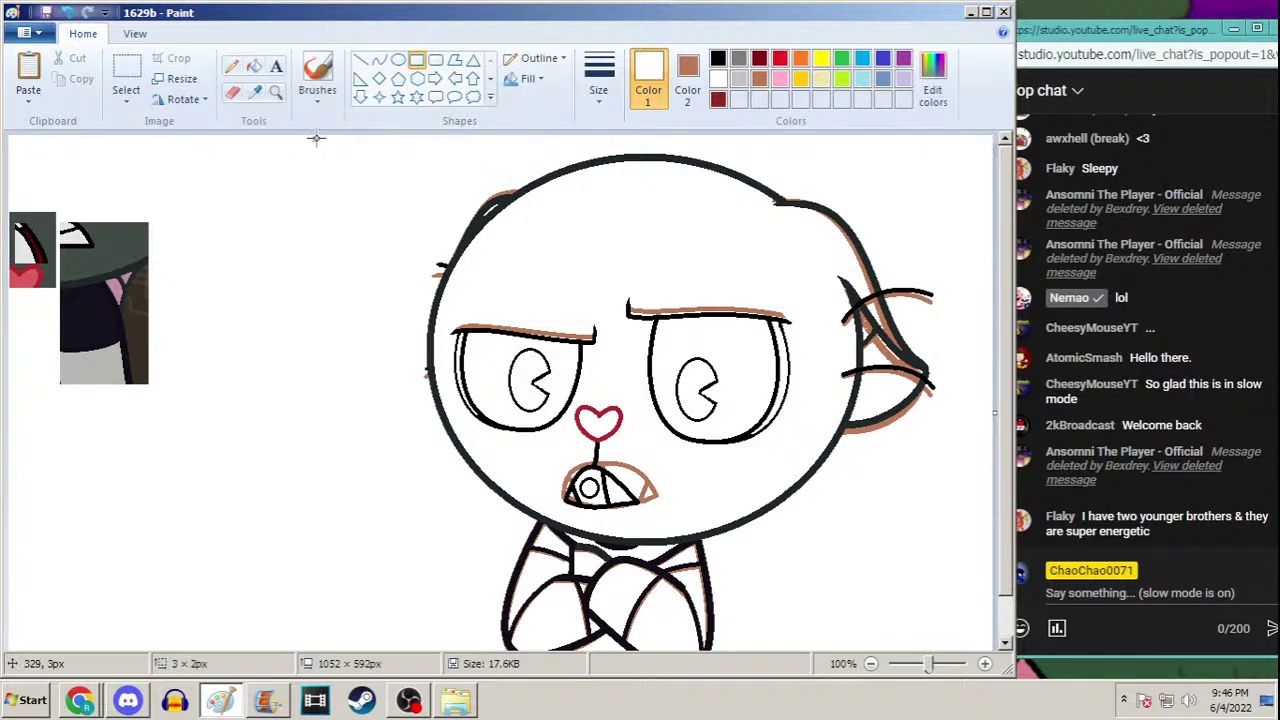
drag(316, 139, 1020, 716)
click(527, 78)
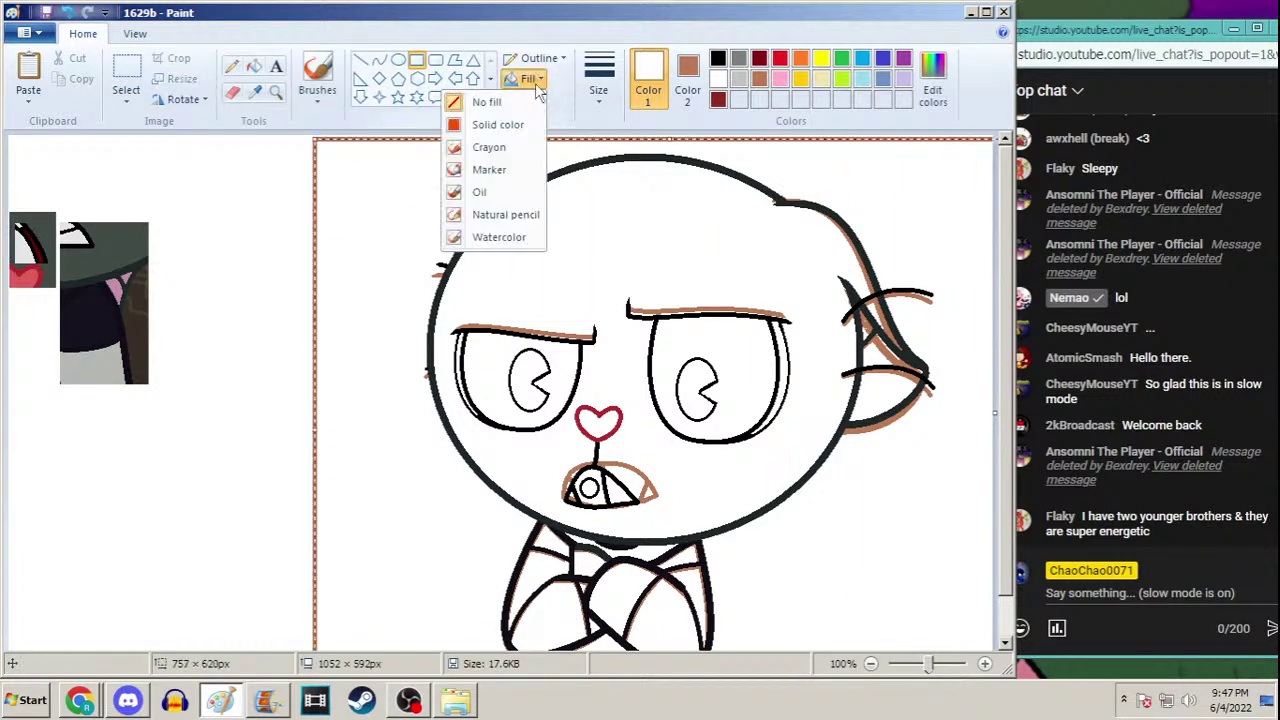
click(508, 112)
Paste the copied picture back over the white rectangle with brown transparent to remove the sketch lines
key(ctrl+v)
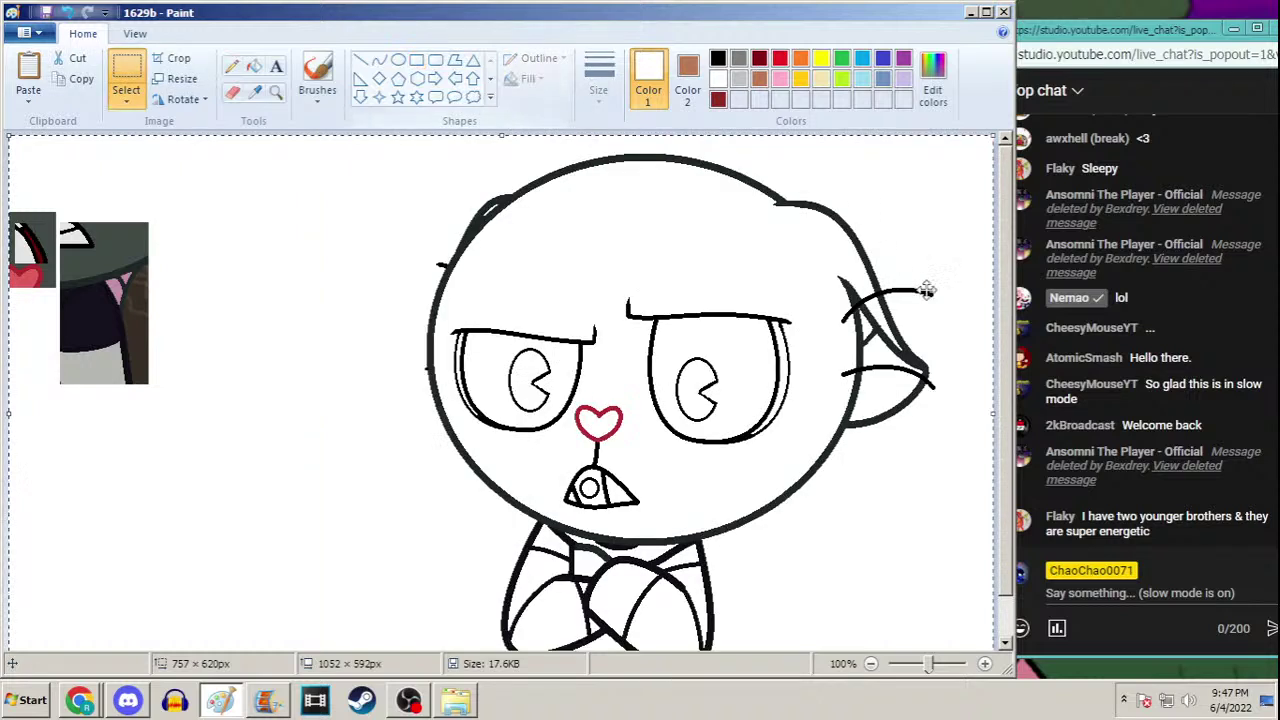
scroll(1012, 268, down, 2)
scroll(1015, 303, up, 2)
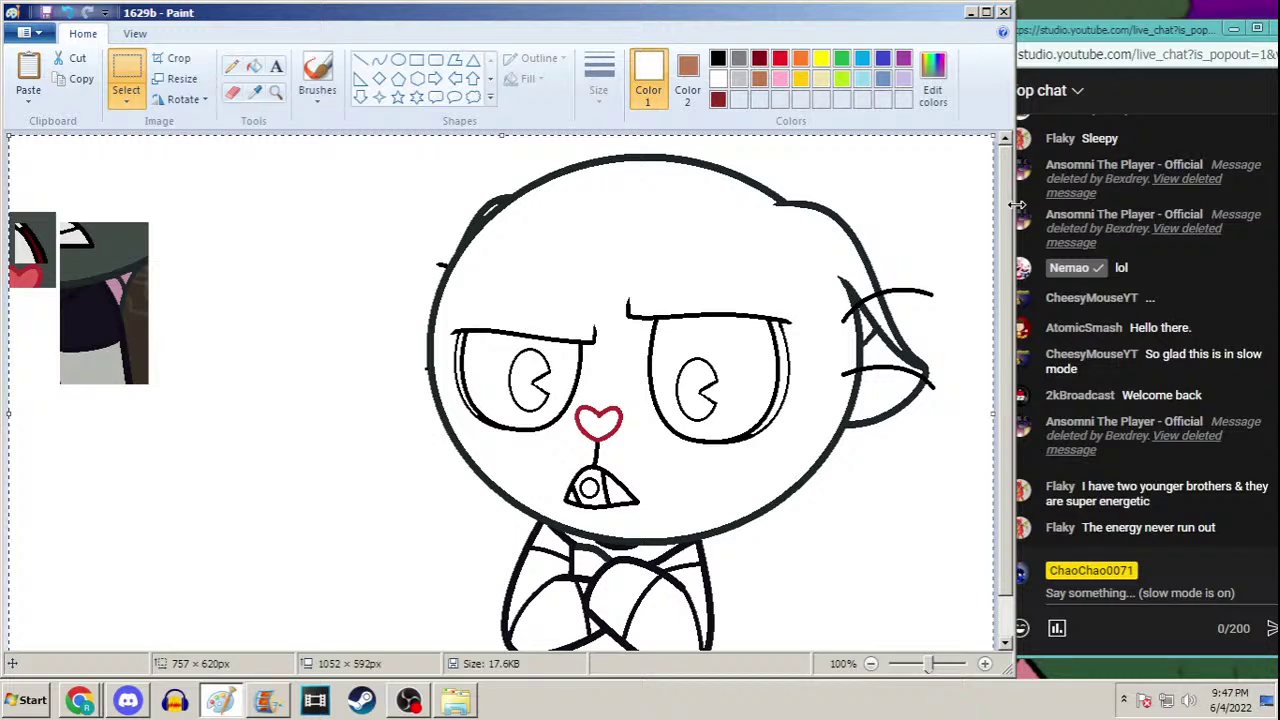
Save the picture under the new name 1630 and accept losing the transparency
key(F12)
text(163)
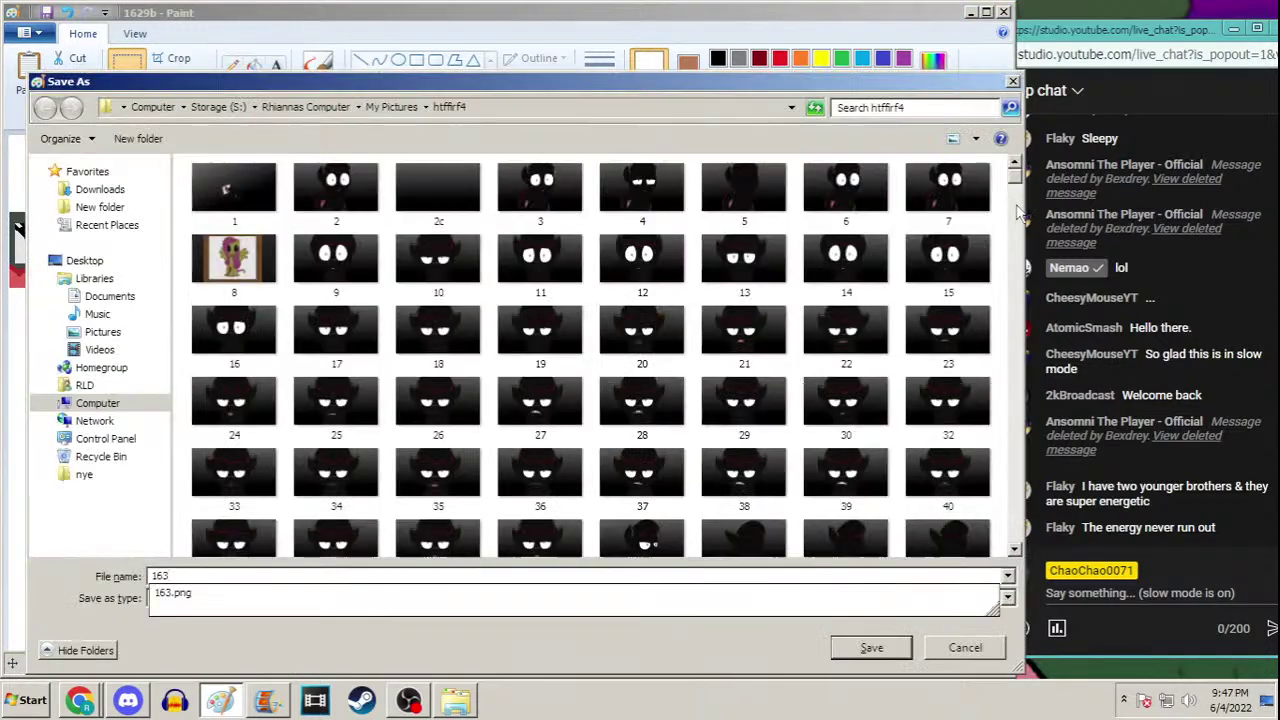
text(0)
key(Return)
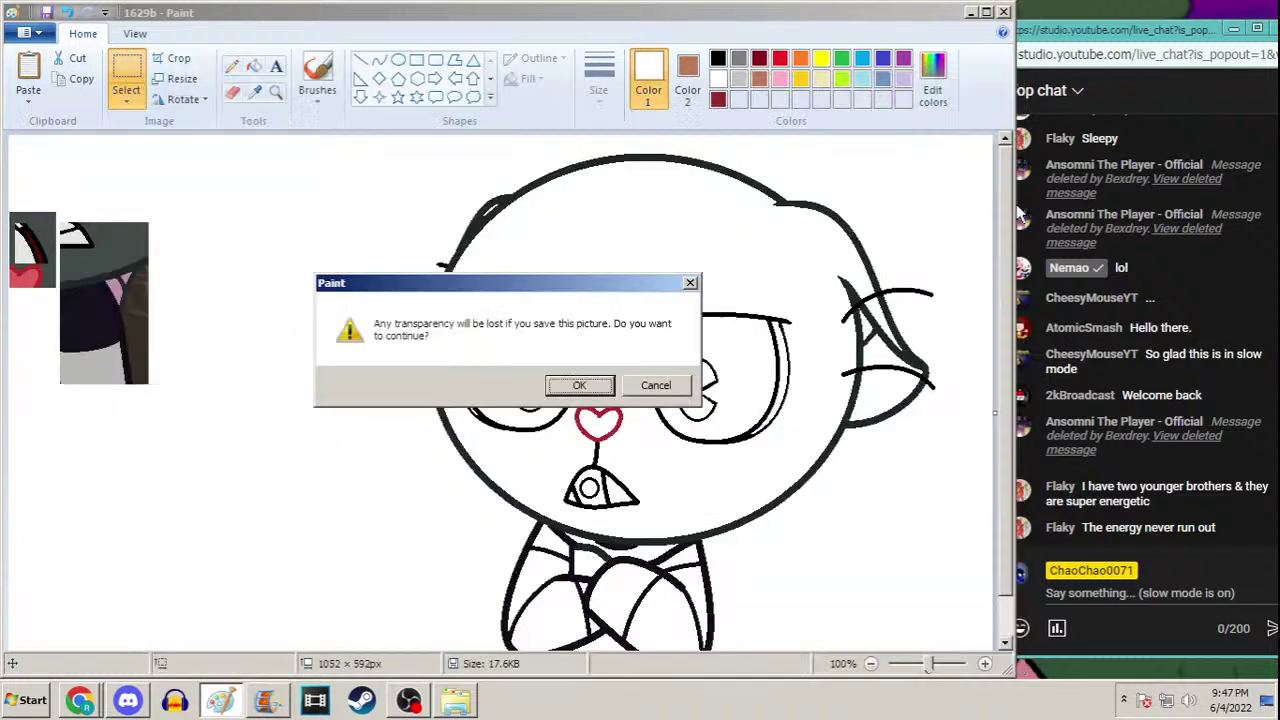
key(Return)
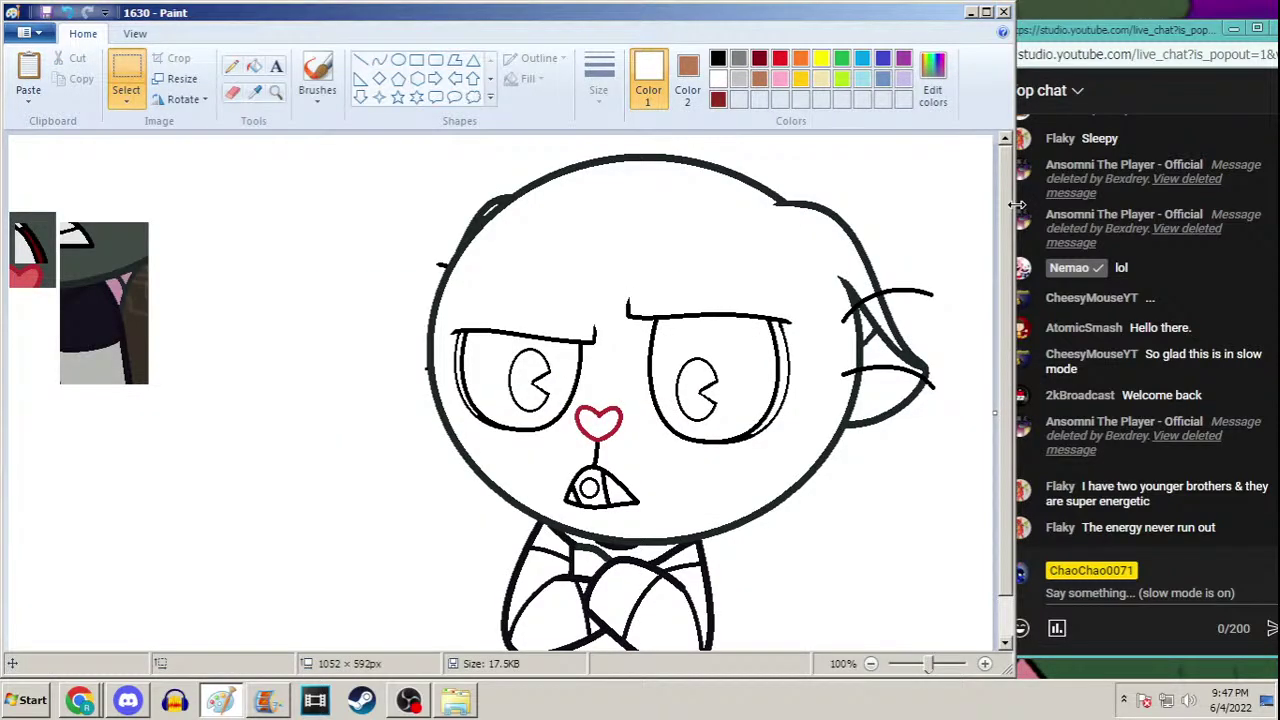
Save a second copy of the picture under the name 1630b
click(285, 703)
click(222, 700)
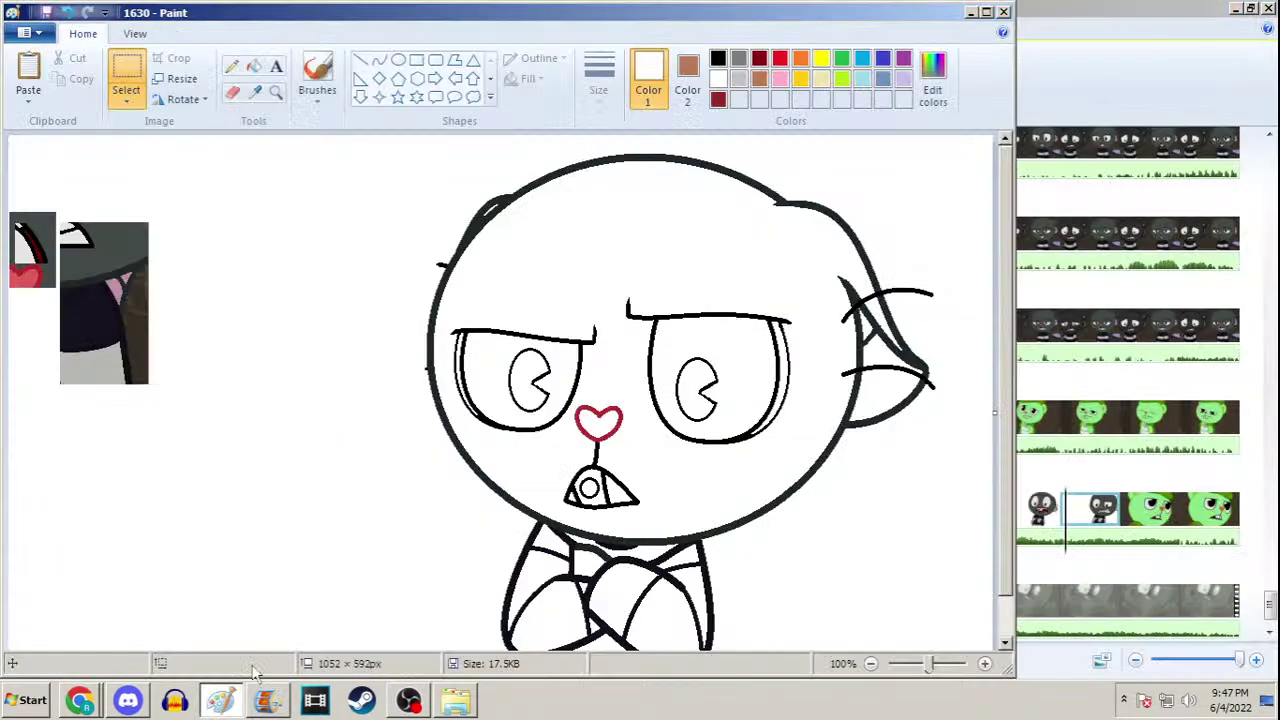
key(F12)
text(16)
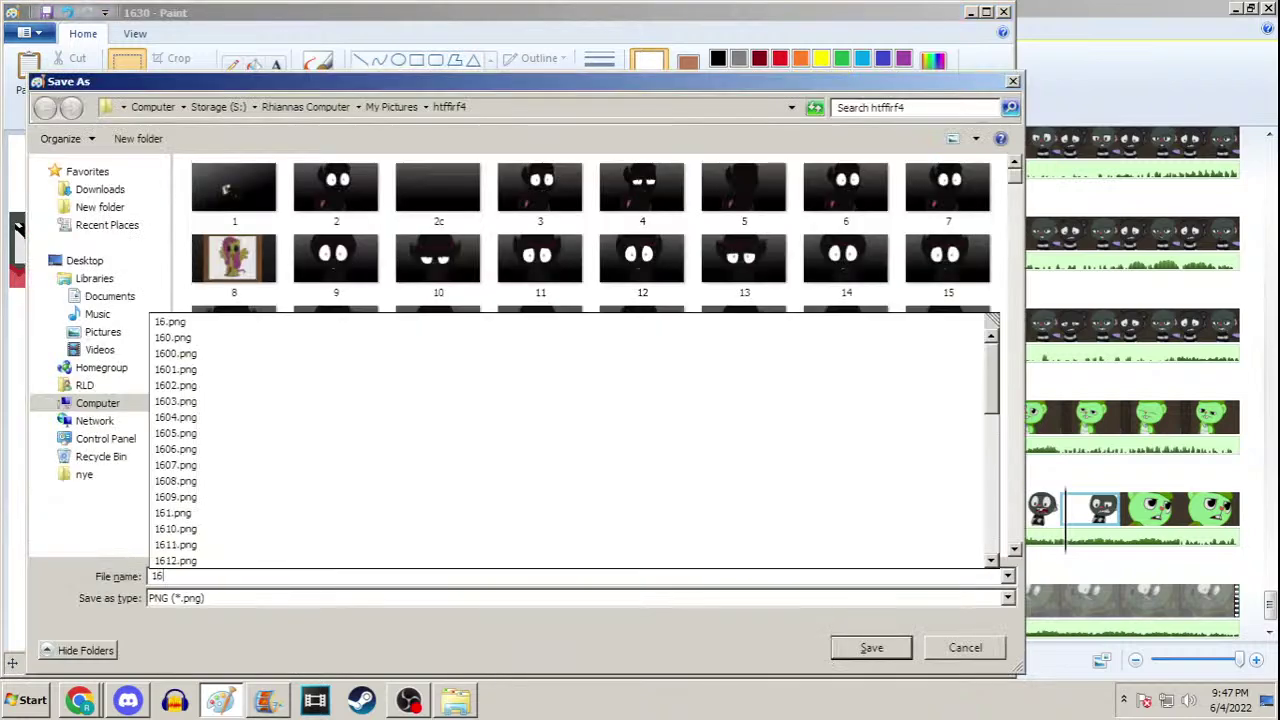
text(30b)
key(Return)
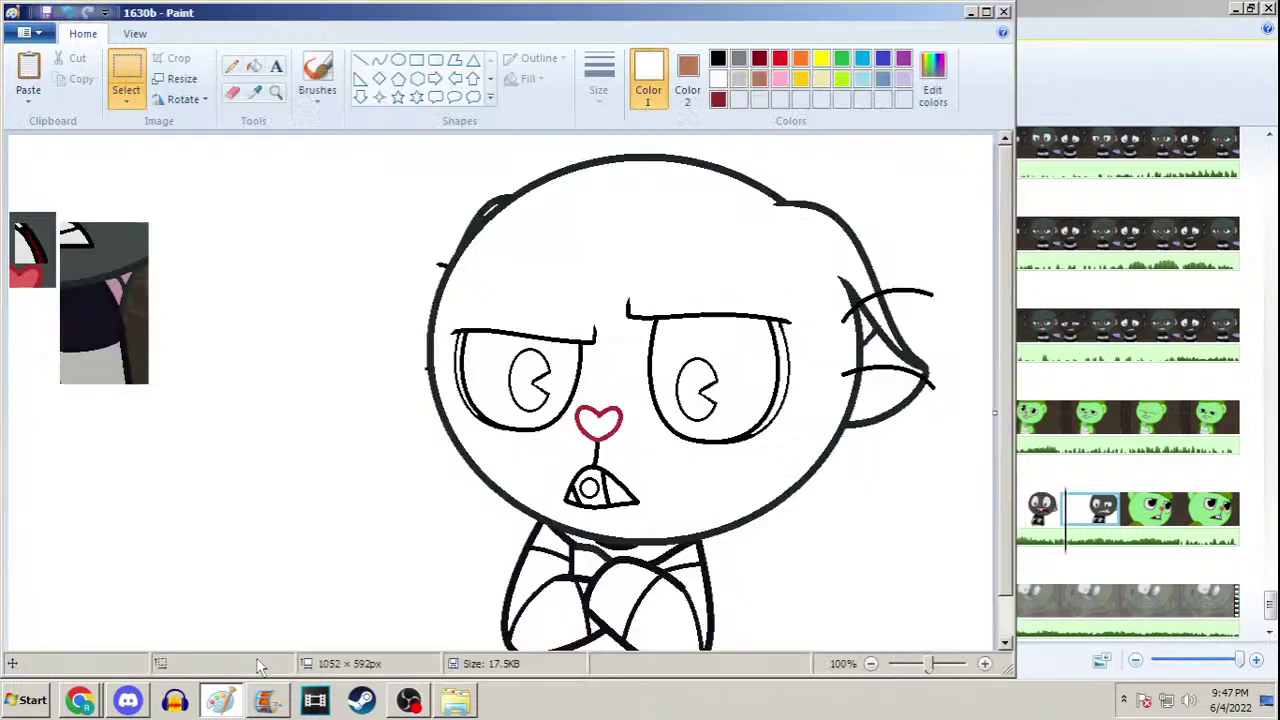
Reopen 1630.png for editing and minimize the Movie Maker window behind it
key(ctrl+o)
text(163)
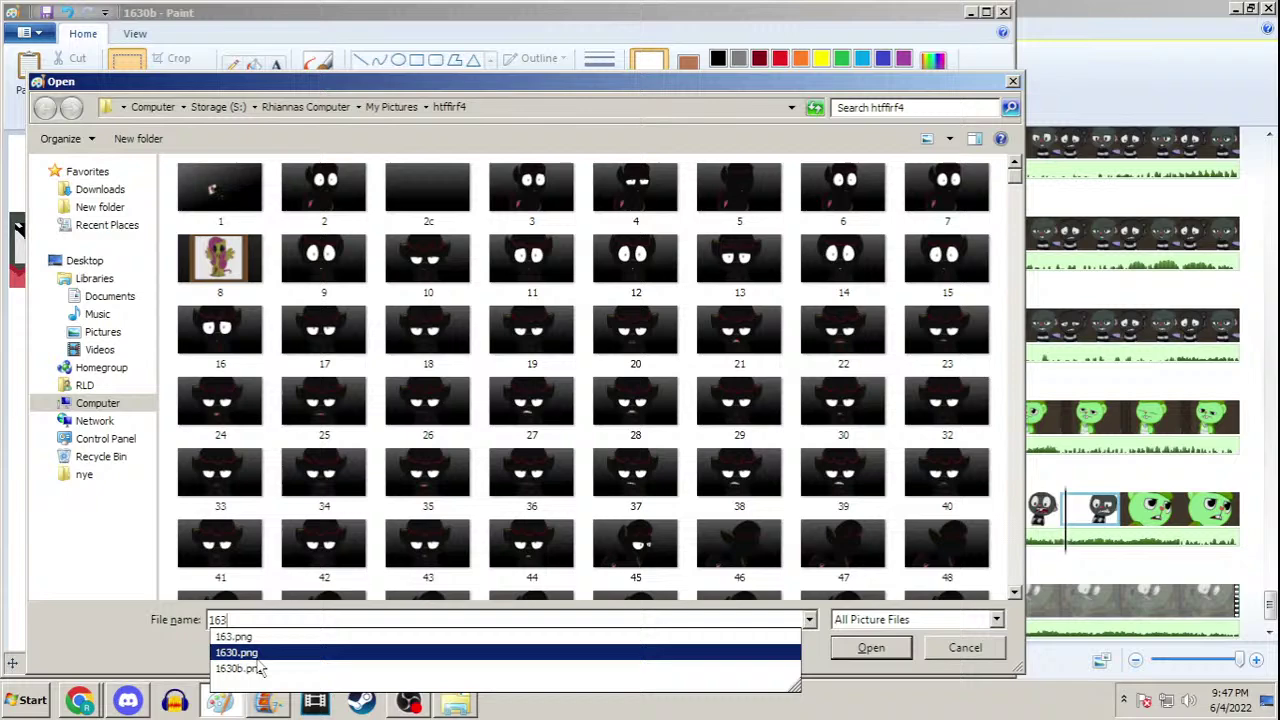
key(Return)
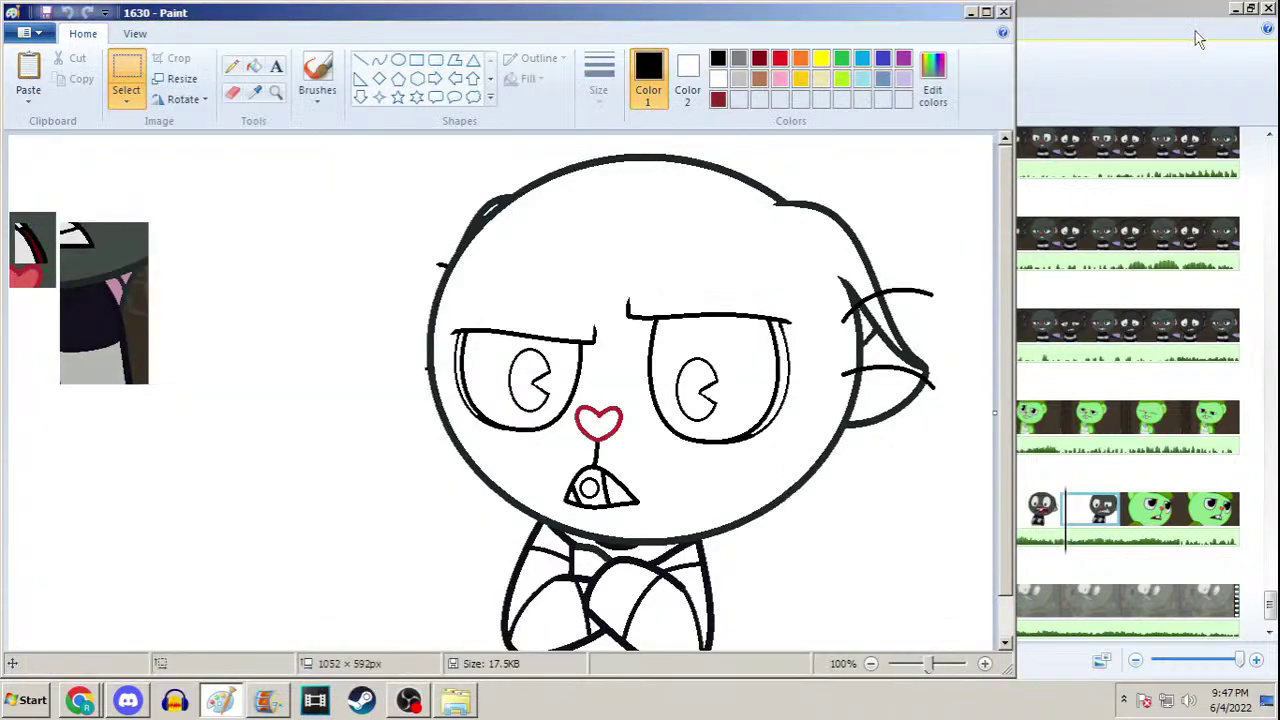
click(1240, 10)
click(1237, 9)
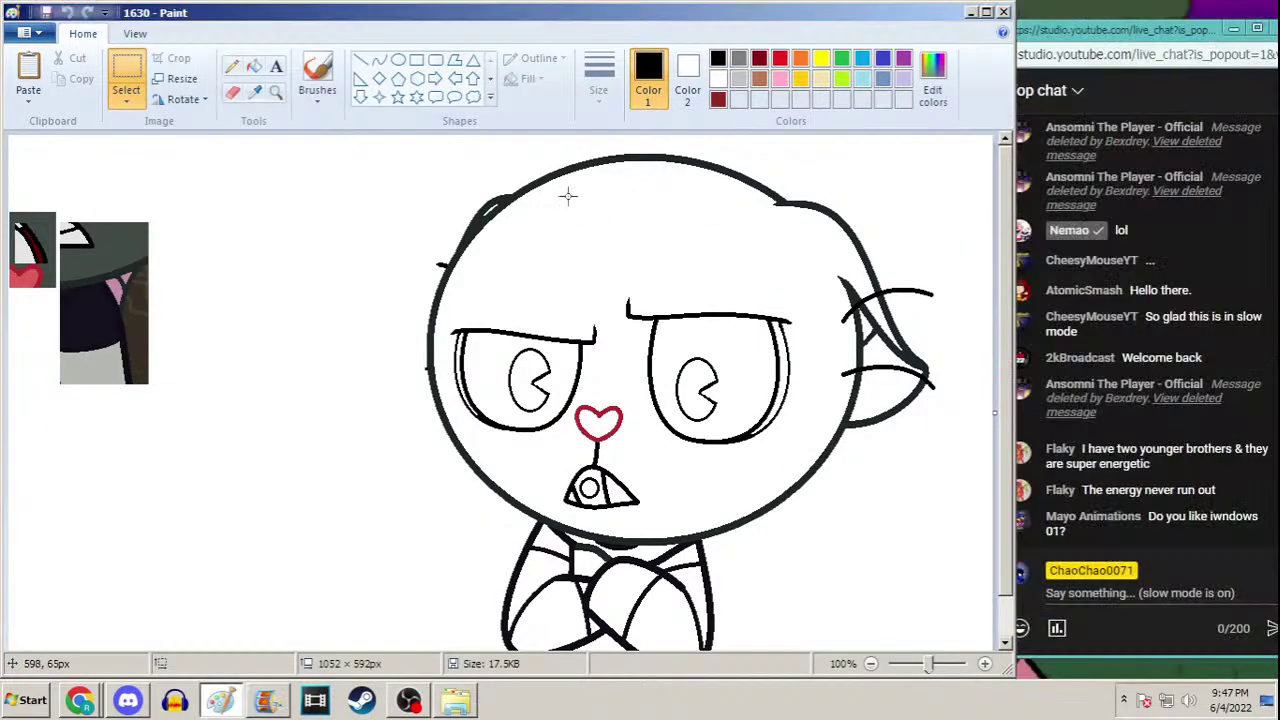
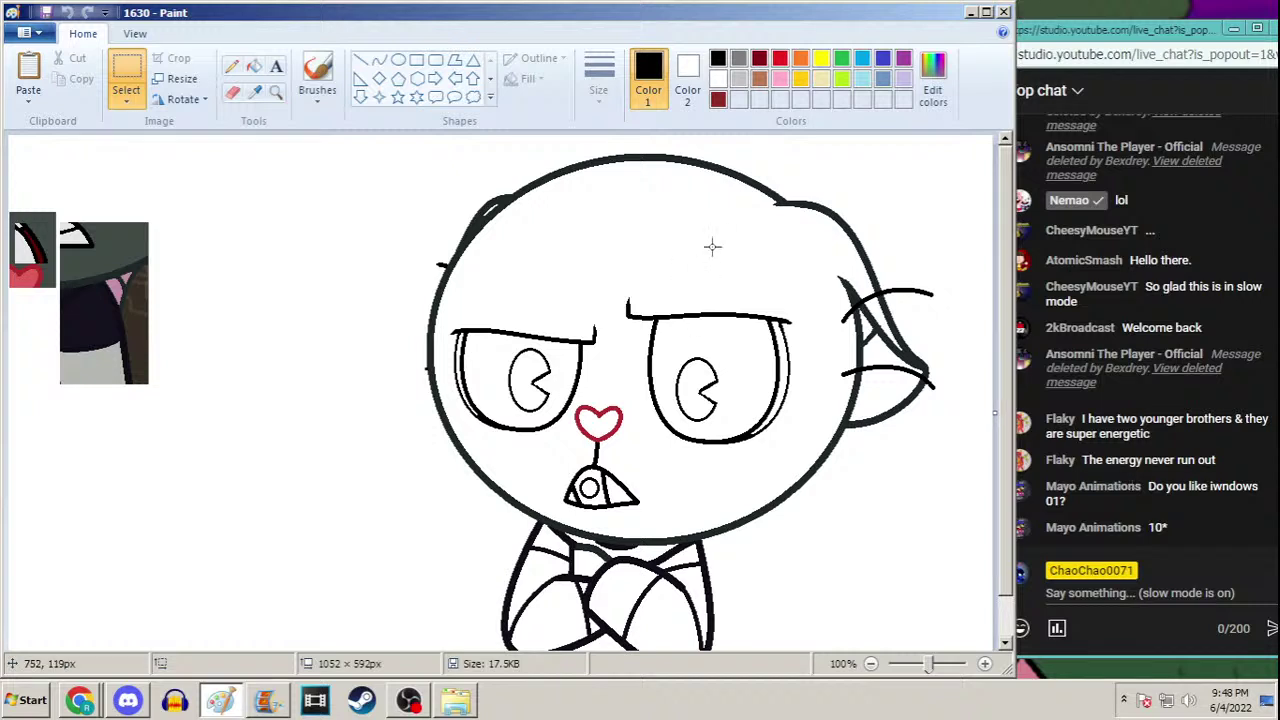
Fill both pupils and the thick outer rims of both eyes with black
click(254, 66)
click(527, 371)
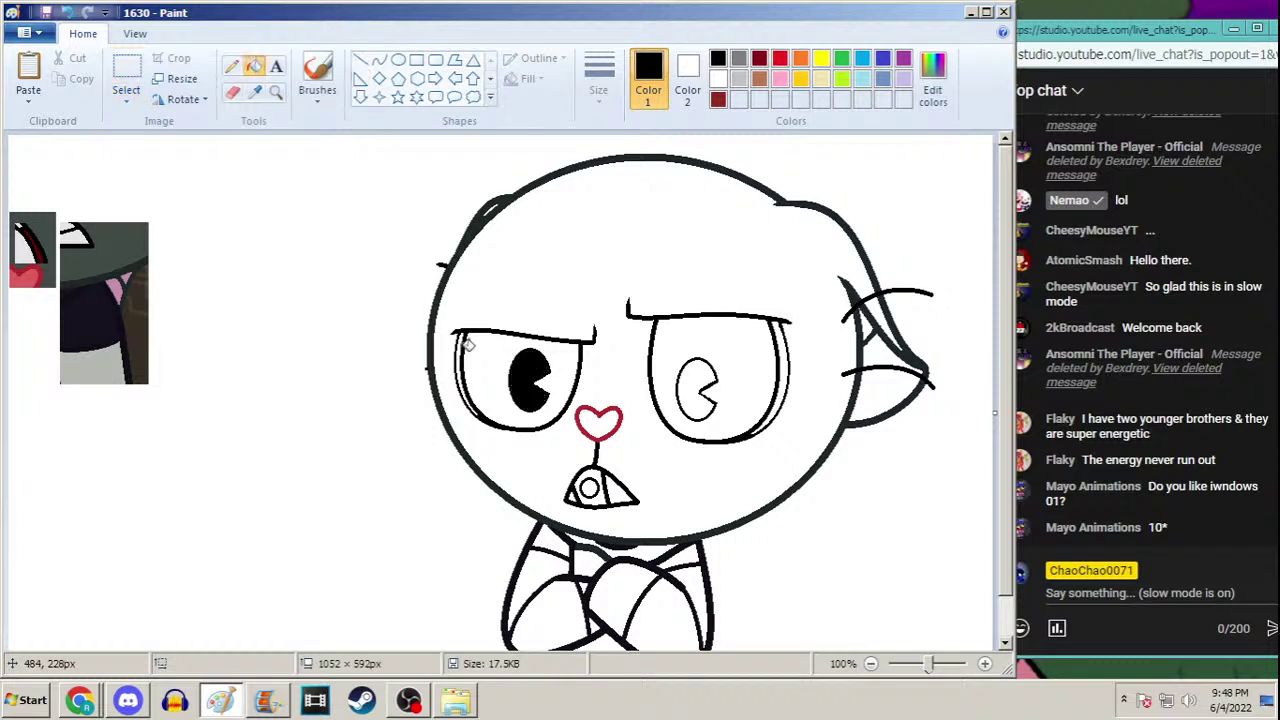
click(467, 345)
click(685, 374)
click(782, 380)
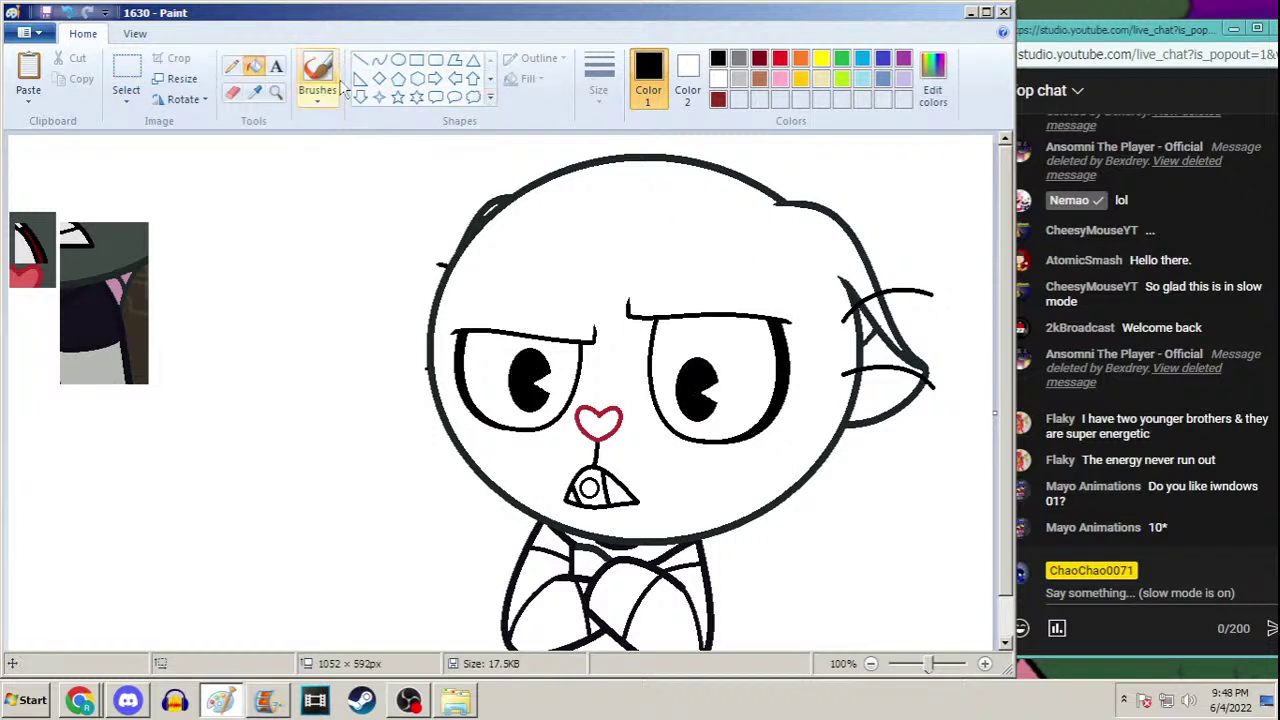
Fill the head and the folded ear flap with the dark grey-green sampled from the reference picture
click(255, 91)
click(110, 245)
click(657, 244)
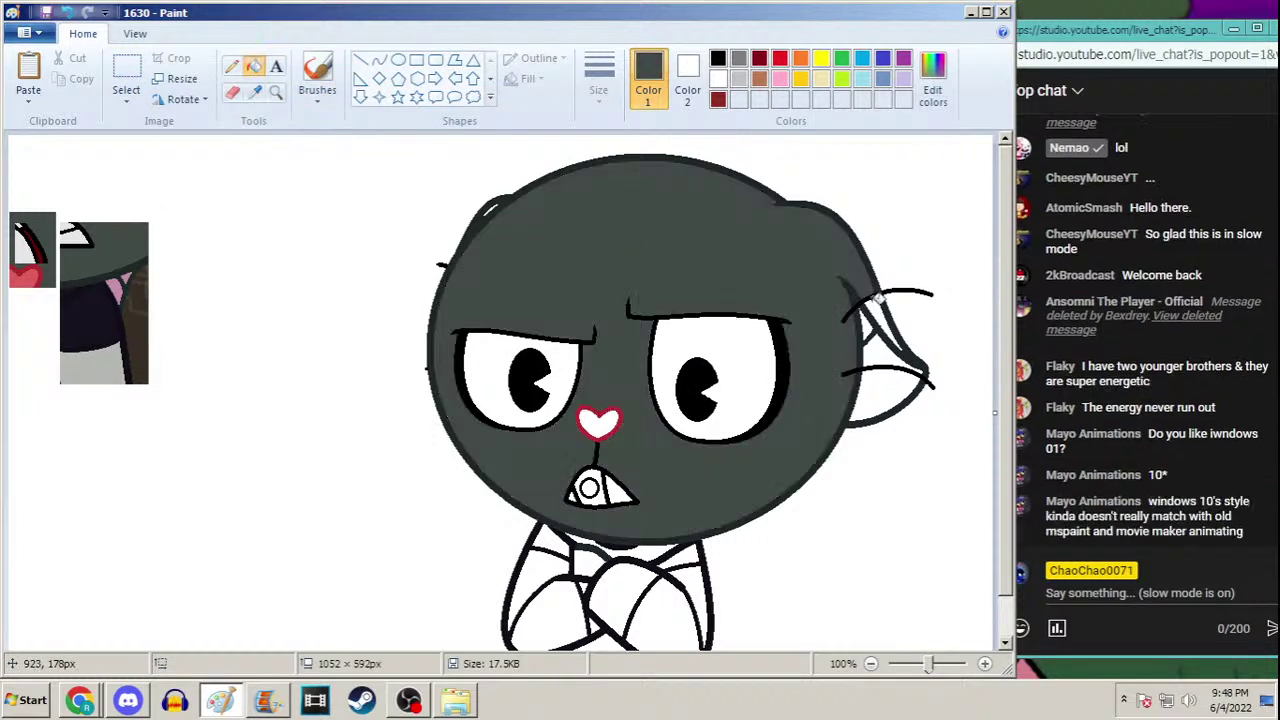
click(882, 310)
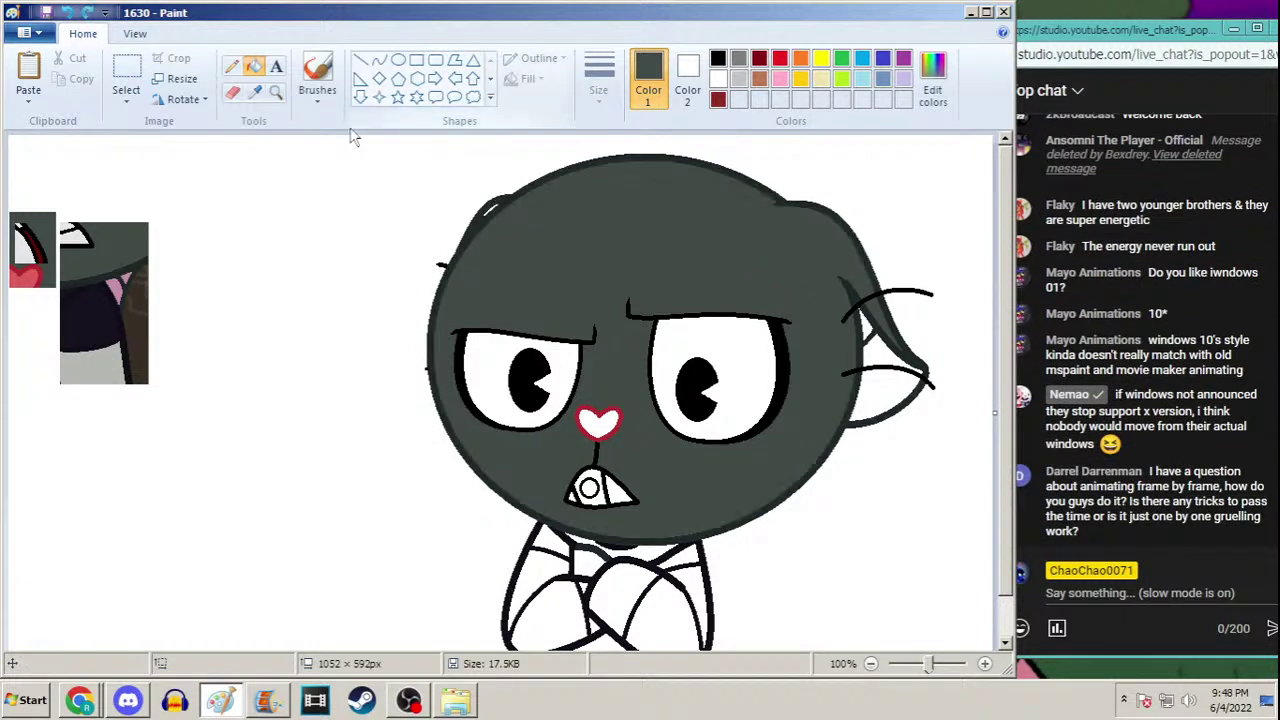
click(499, 202)
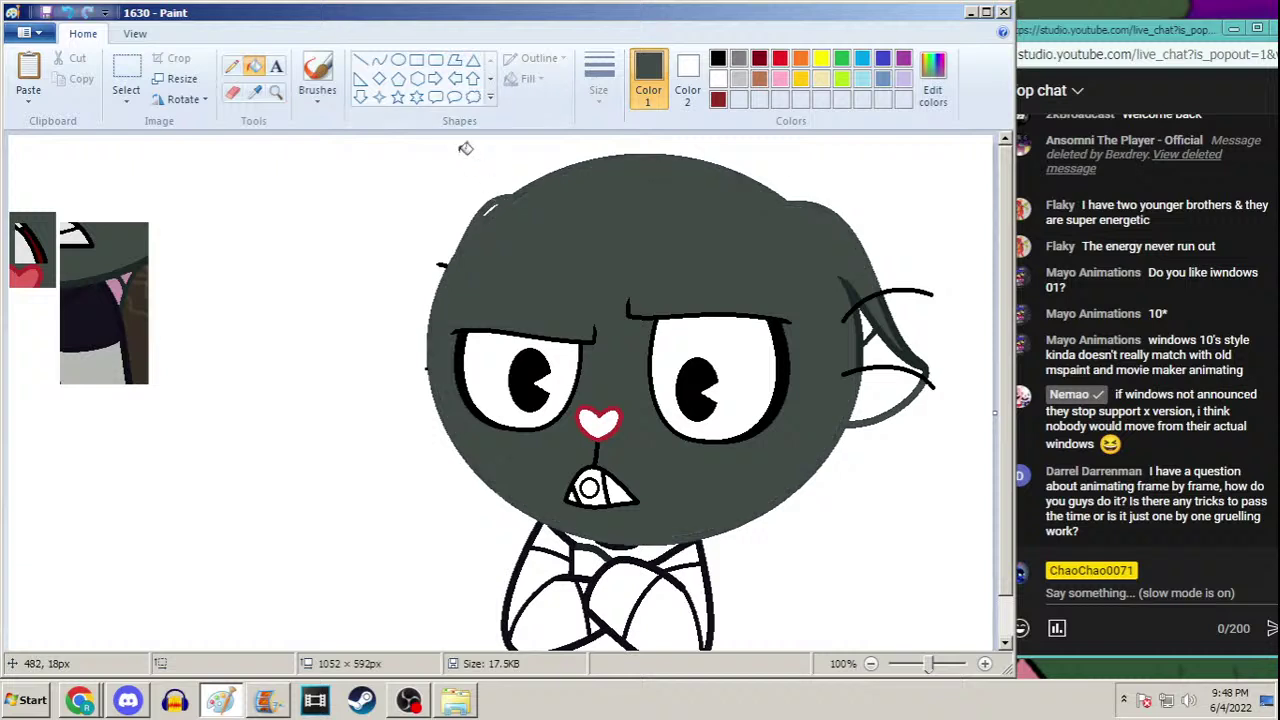
key(ctrl+z)
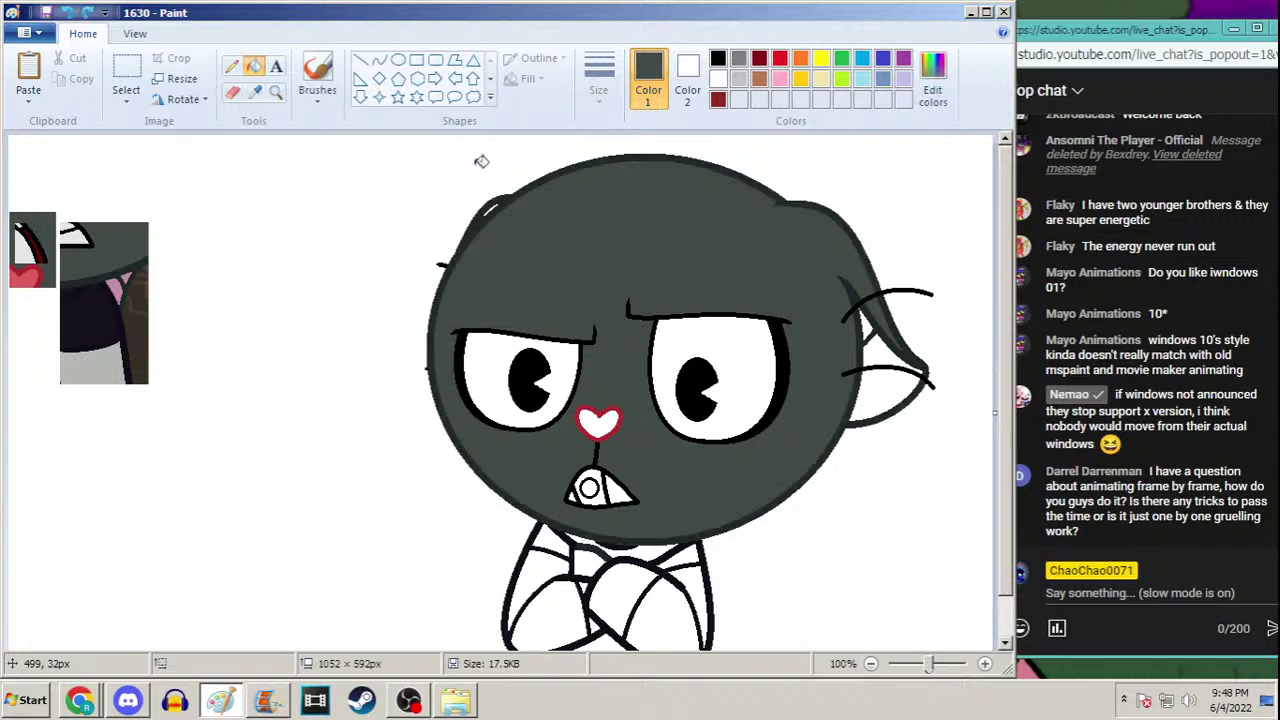
click(494, 206)
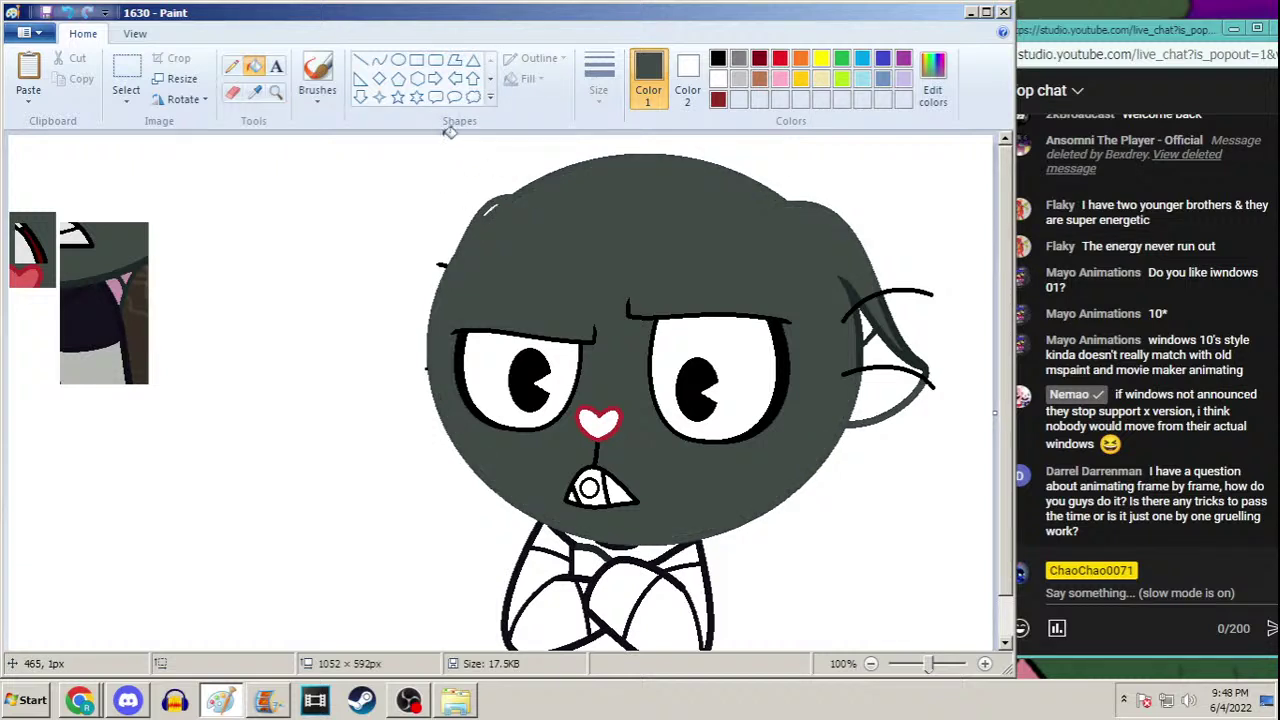
key(ctrl+z)
Fill the tiny white sliver inside the small far ear with the dark grey-green
click(276, 91)
click(446, 205)
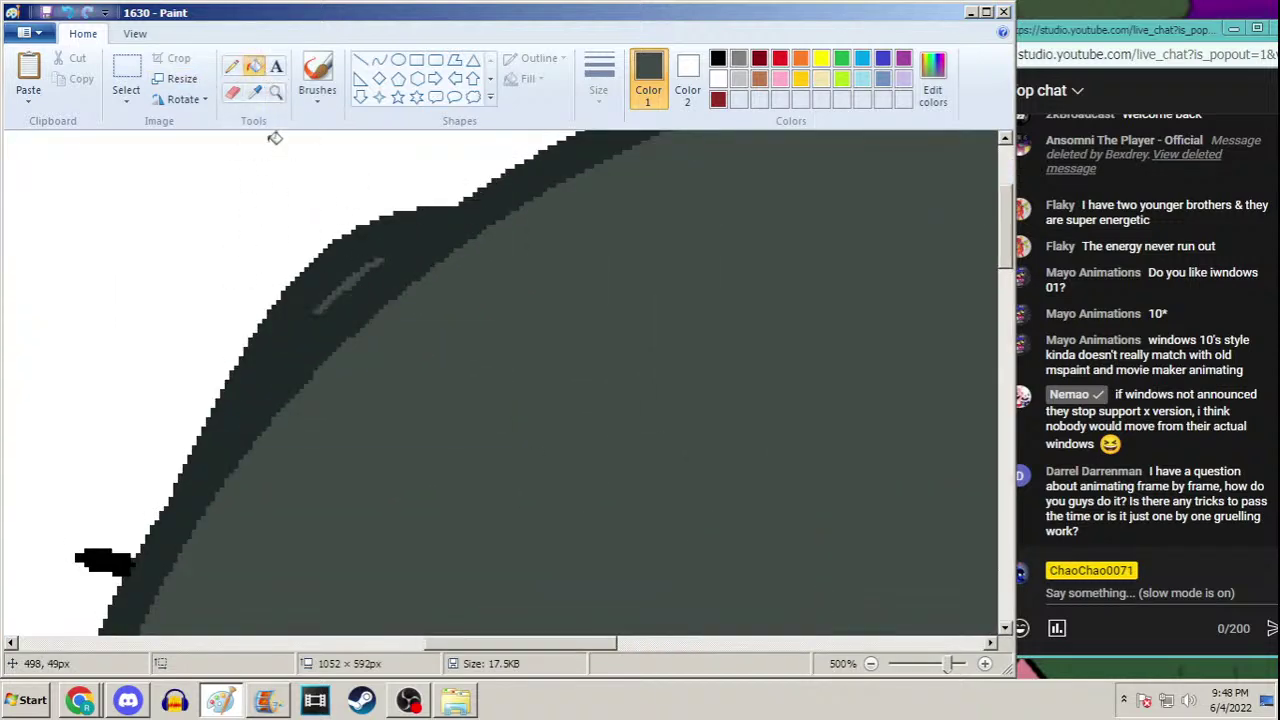
right_click(342, 189)
right_click(342, 189)
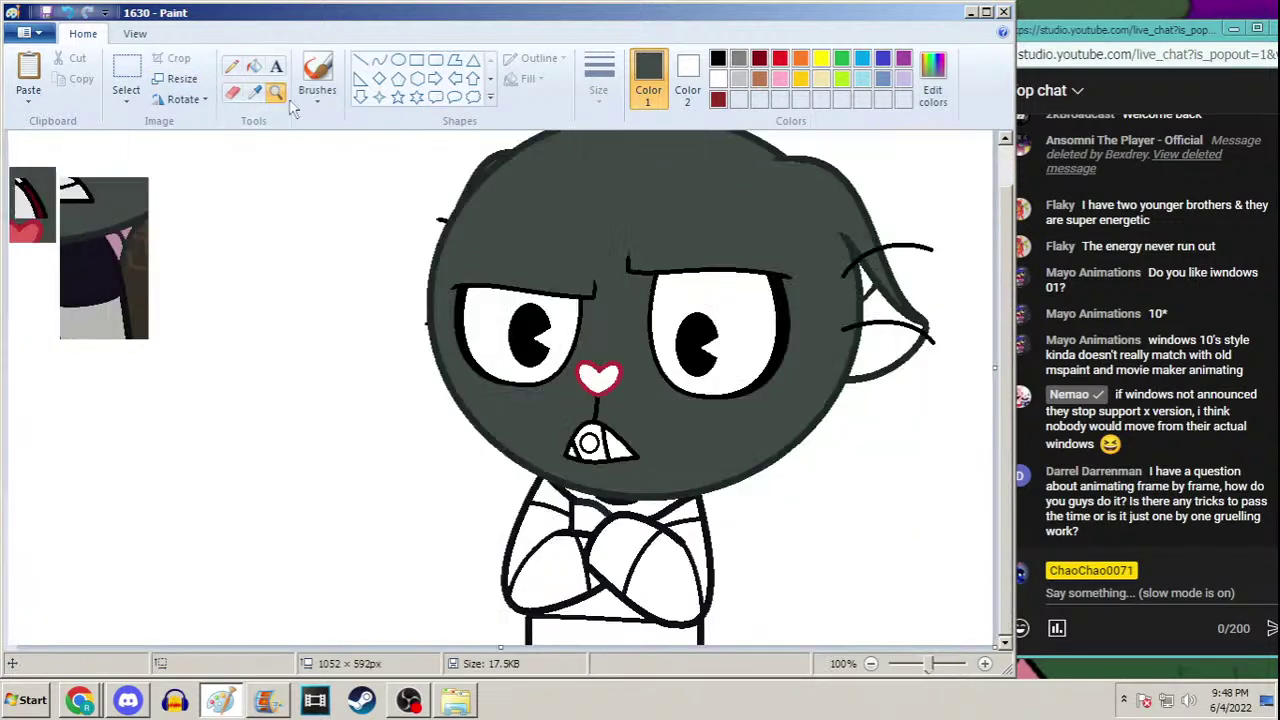
Sample the reference picture's ear pink and fill both inner-ear areas with it
click(254, 91)
click(118, 240)
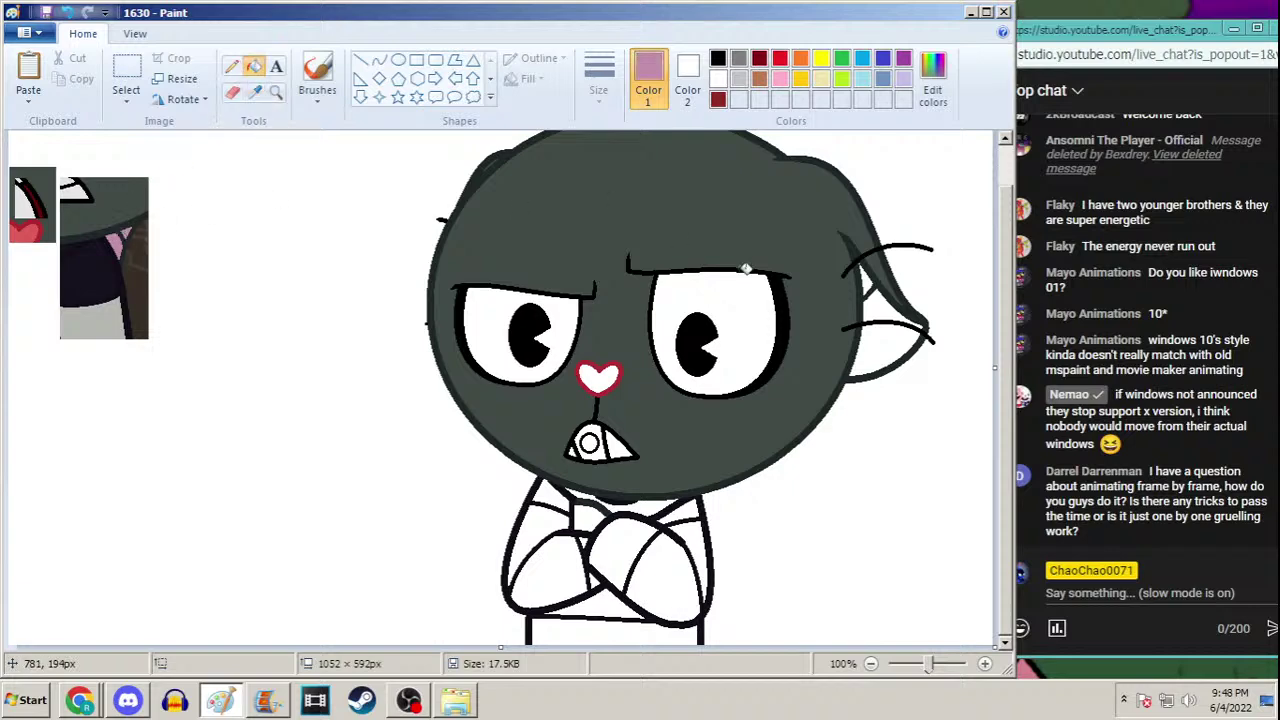
click(885, 335)
click(866, 282)
Sample the ear outline's dark colour as Color 1 and select the Pencil for touching up the ear
click(276, 91)
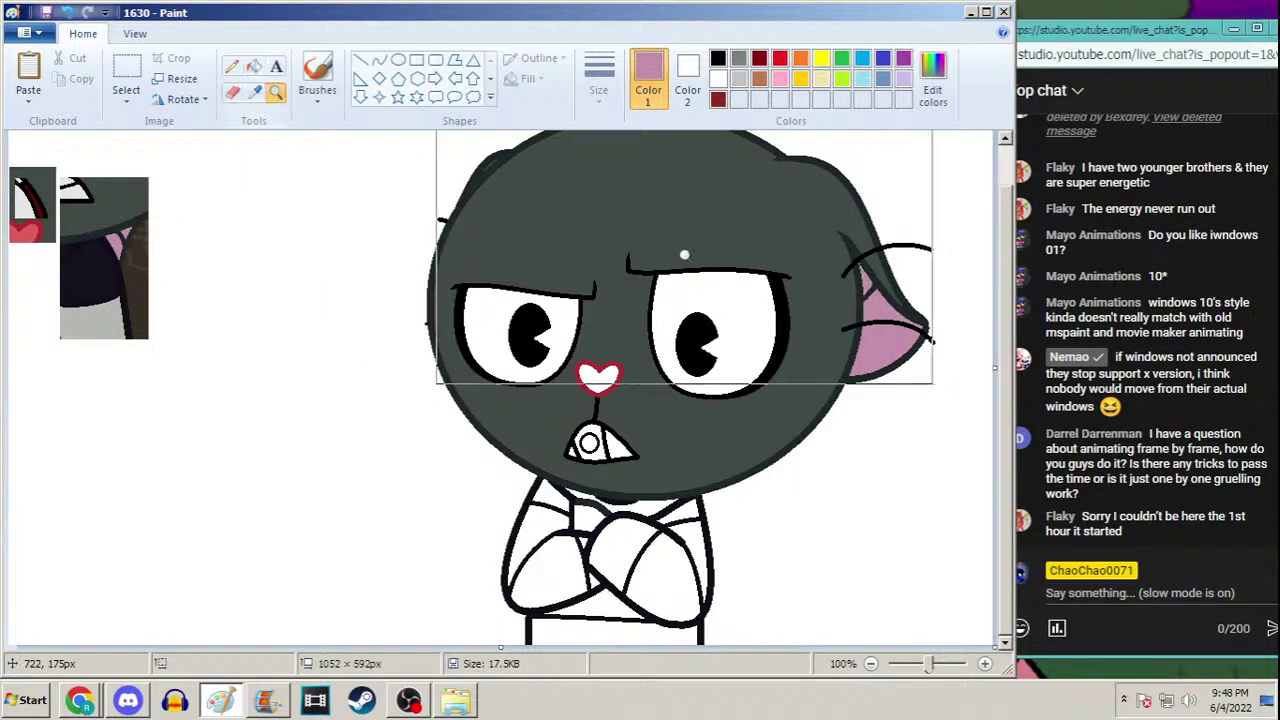
click(679, 250)
click(640, 300)
click(625, 318)
click(254, 91)
click(408, 171)
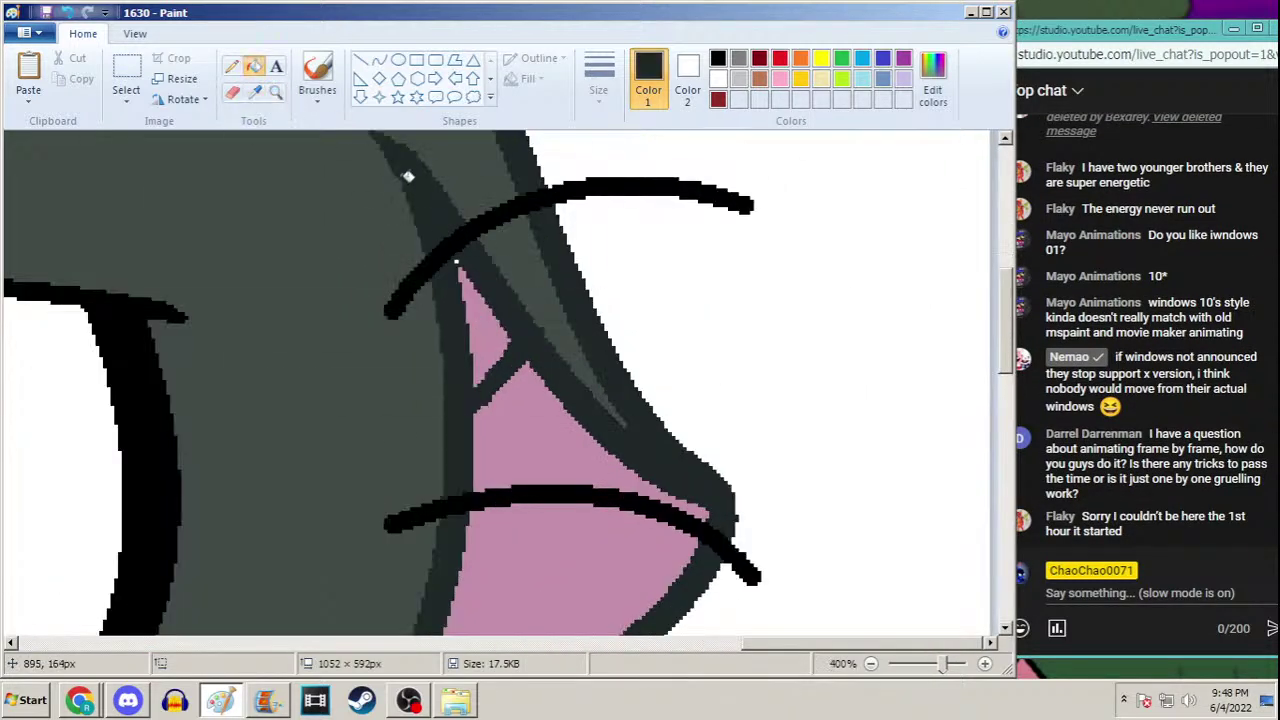
click(231, 65)
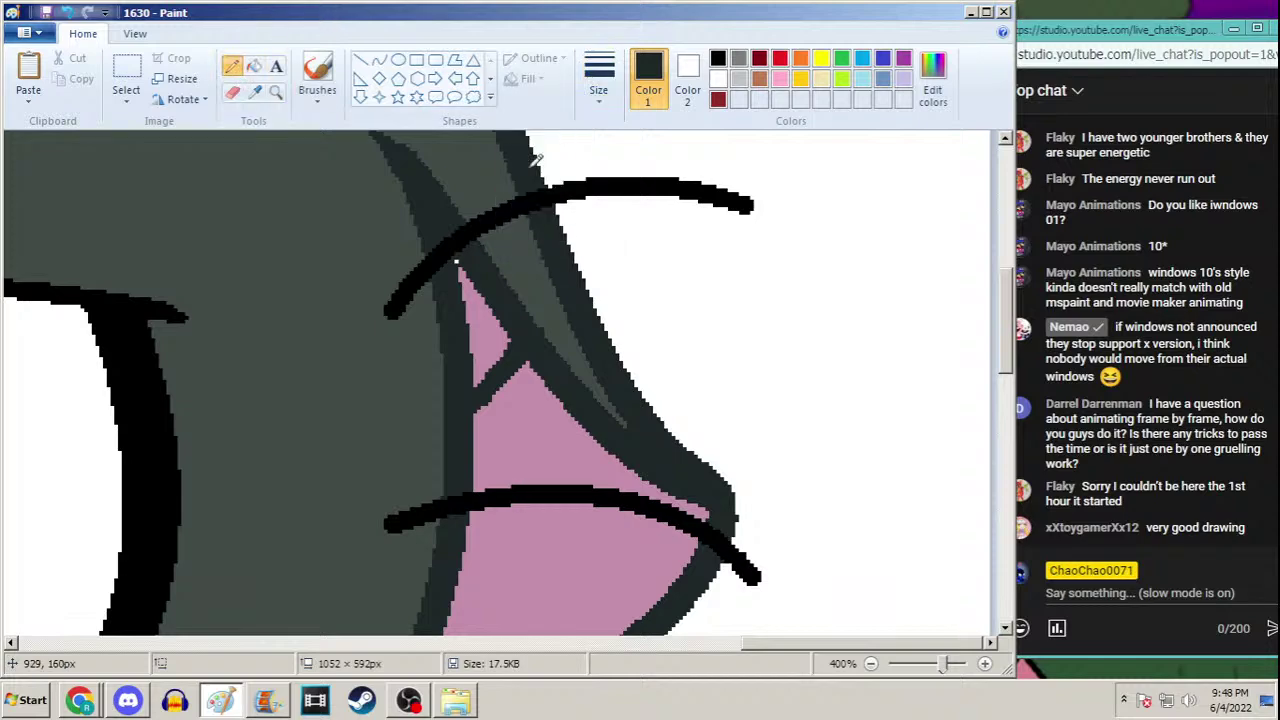
Switch to Movie Maker to check the ear and whiskers in the previous frame, and return to the full drawing in Paint
click(268, 700)
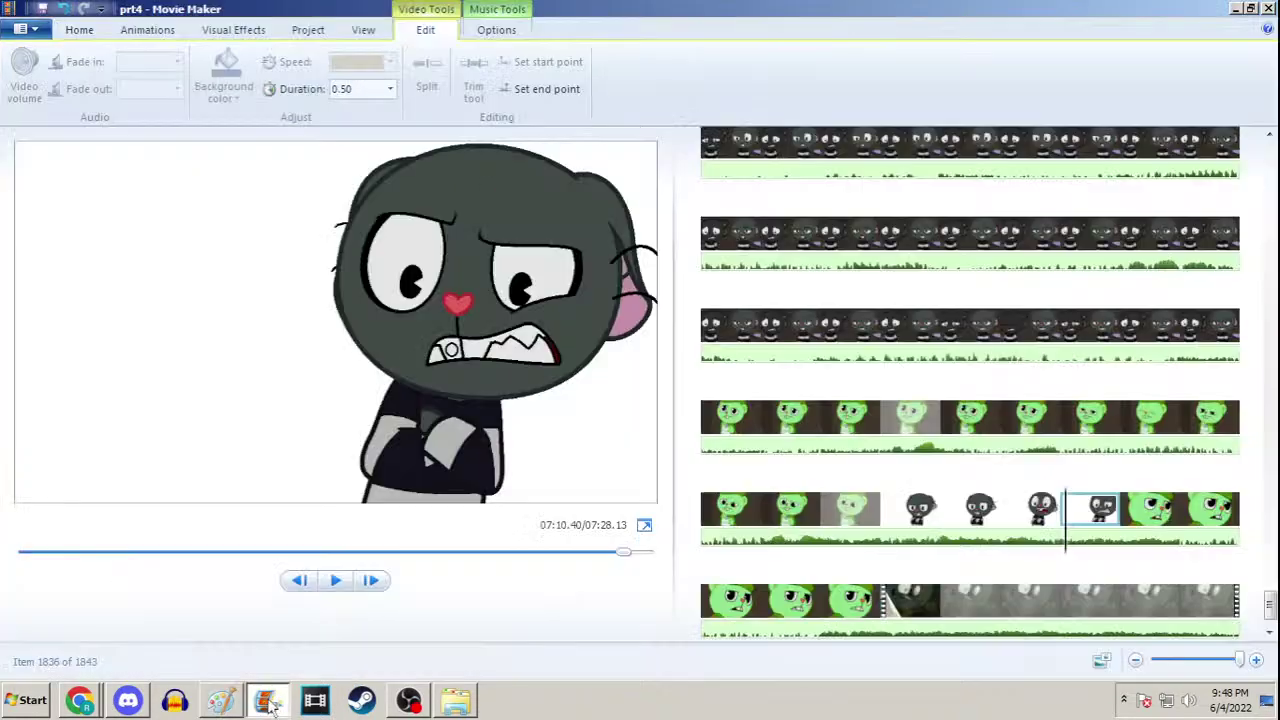
click(221, 700)
click(276, 91)
right_click(420, 260)
right_click(443, 300)
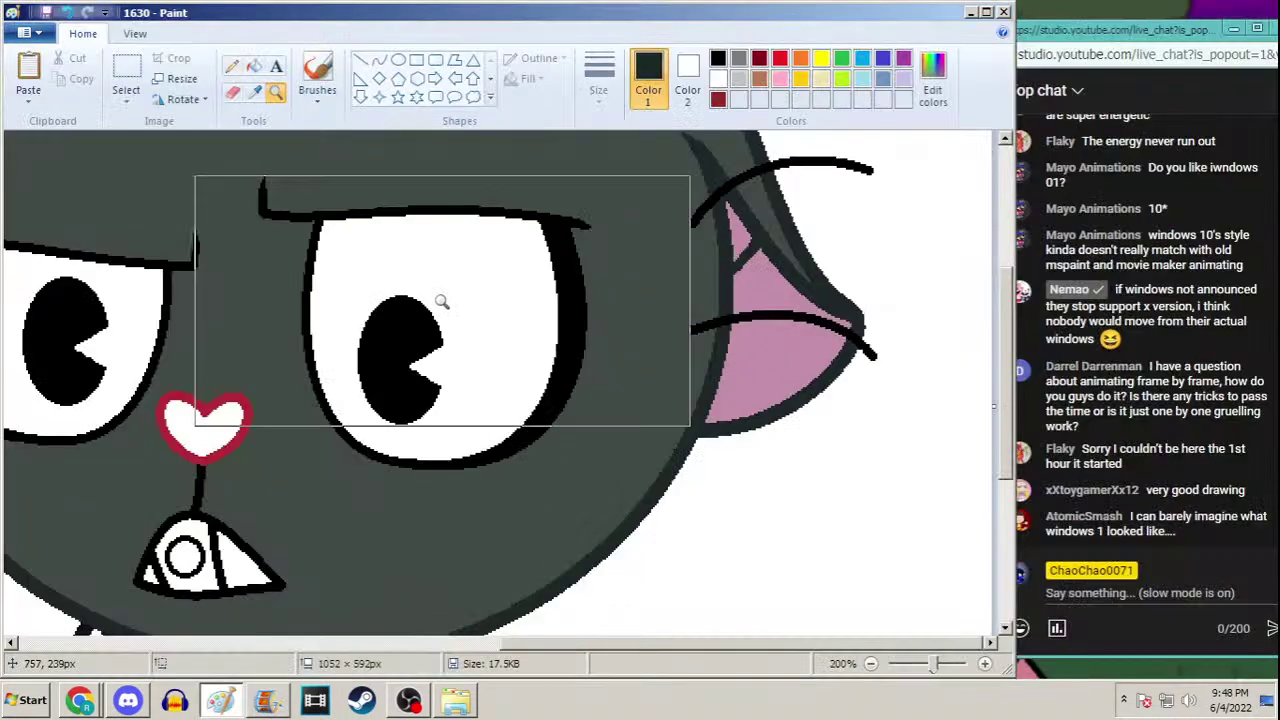
right_click(437, 299)
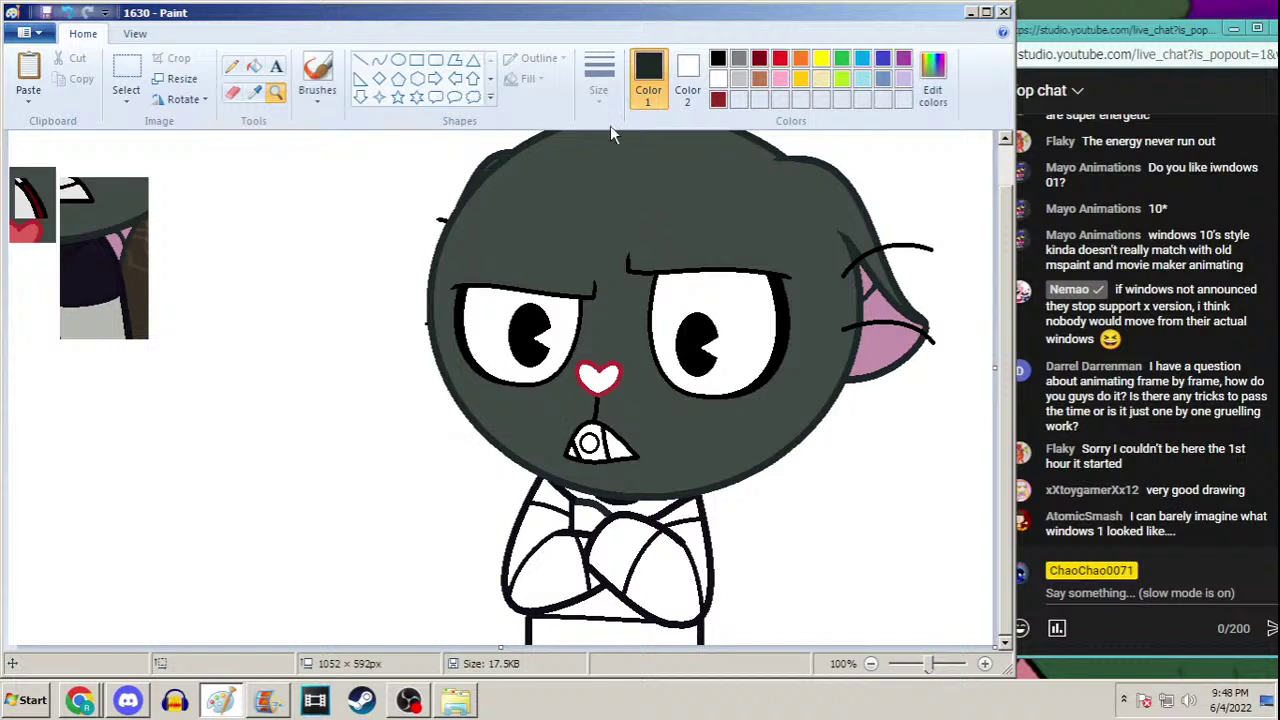
Touch up the outer tip of the lower whisker over the pink ear with the Pencil, finishing it in black
click(231, 66)
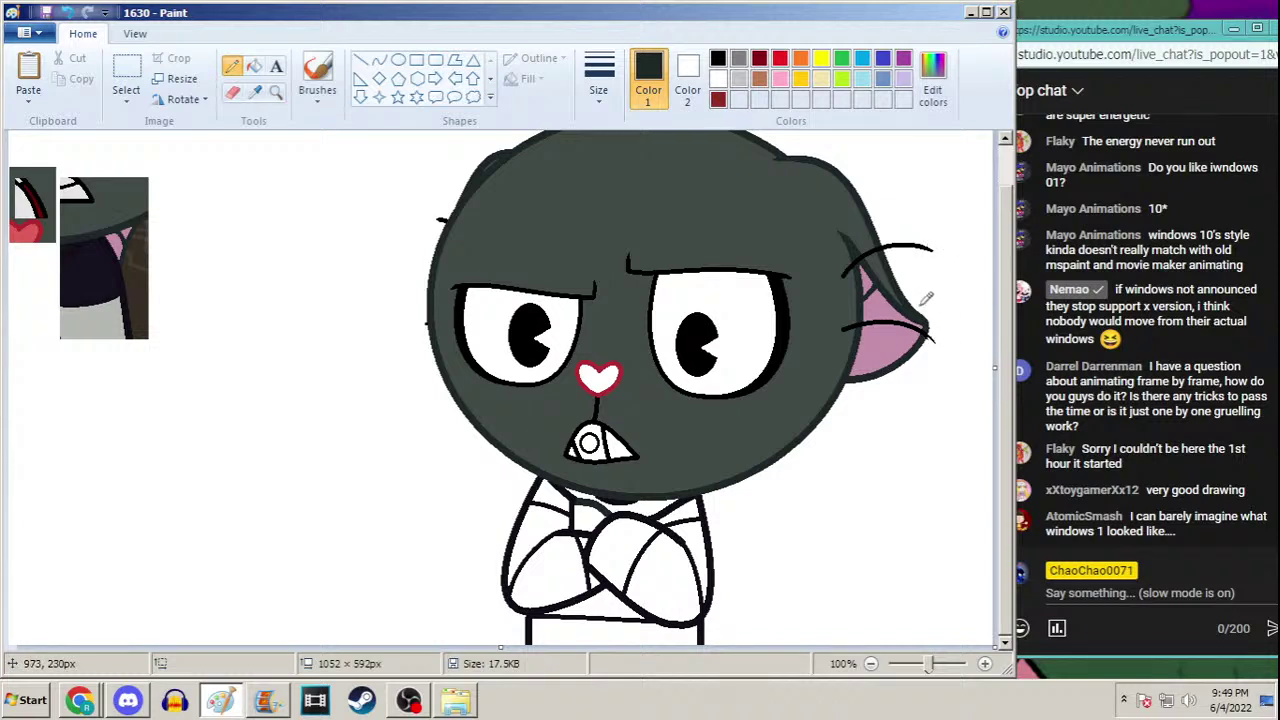
click(276, 91)
click(746, 291)
click(745, 325)
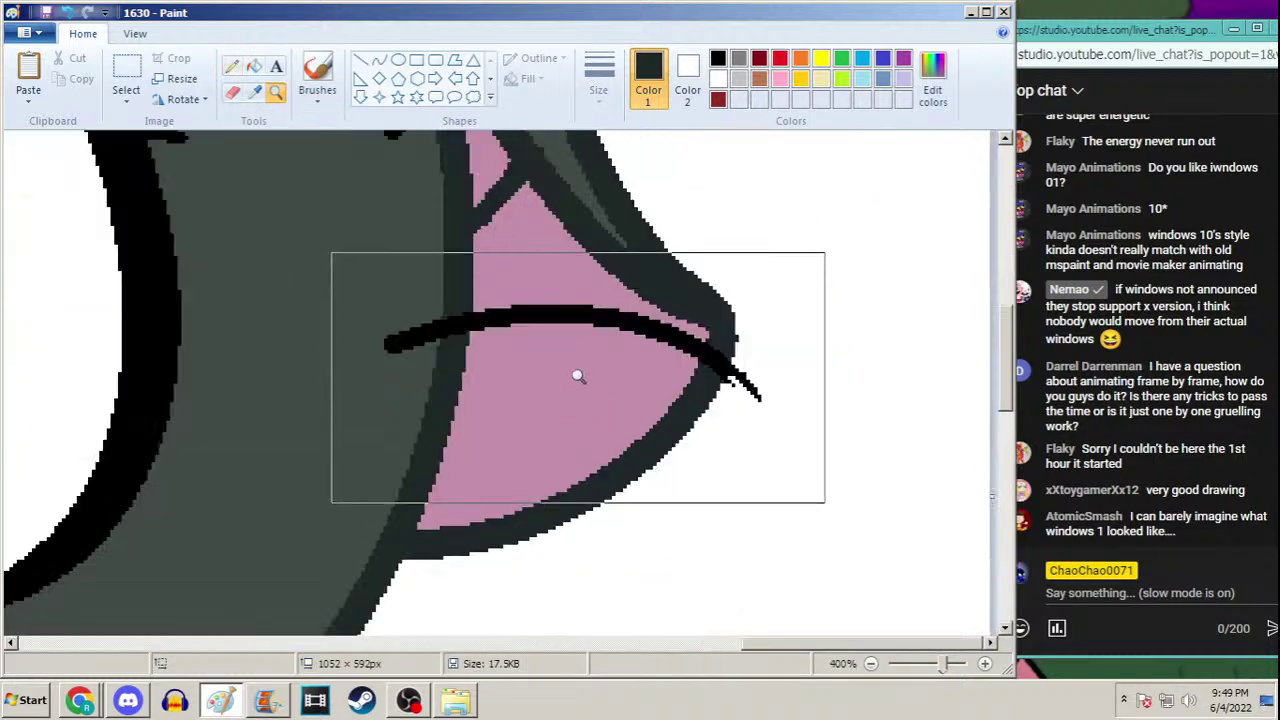
click(577, 371)
click(231, 66)
click(738, 60)
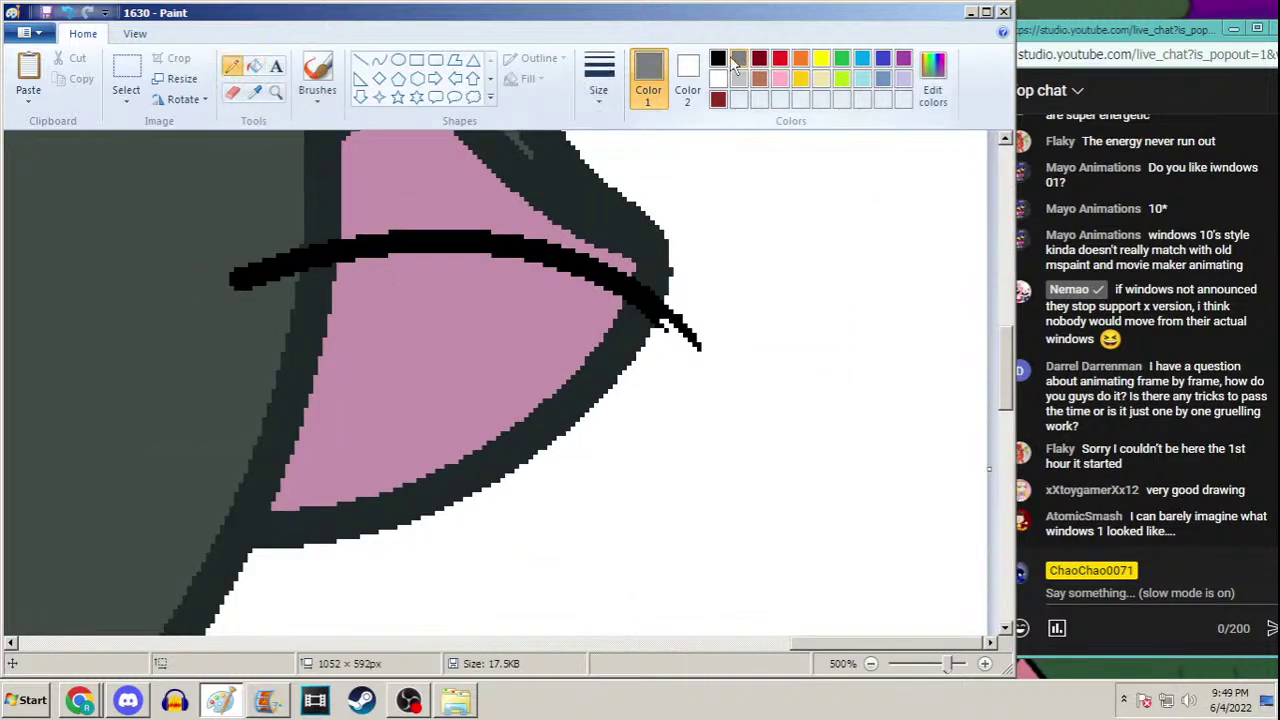
click(718, 60)
drag(680, 320, 695, 335)
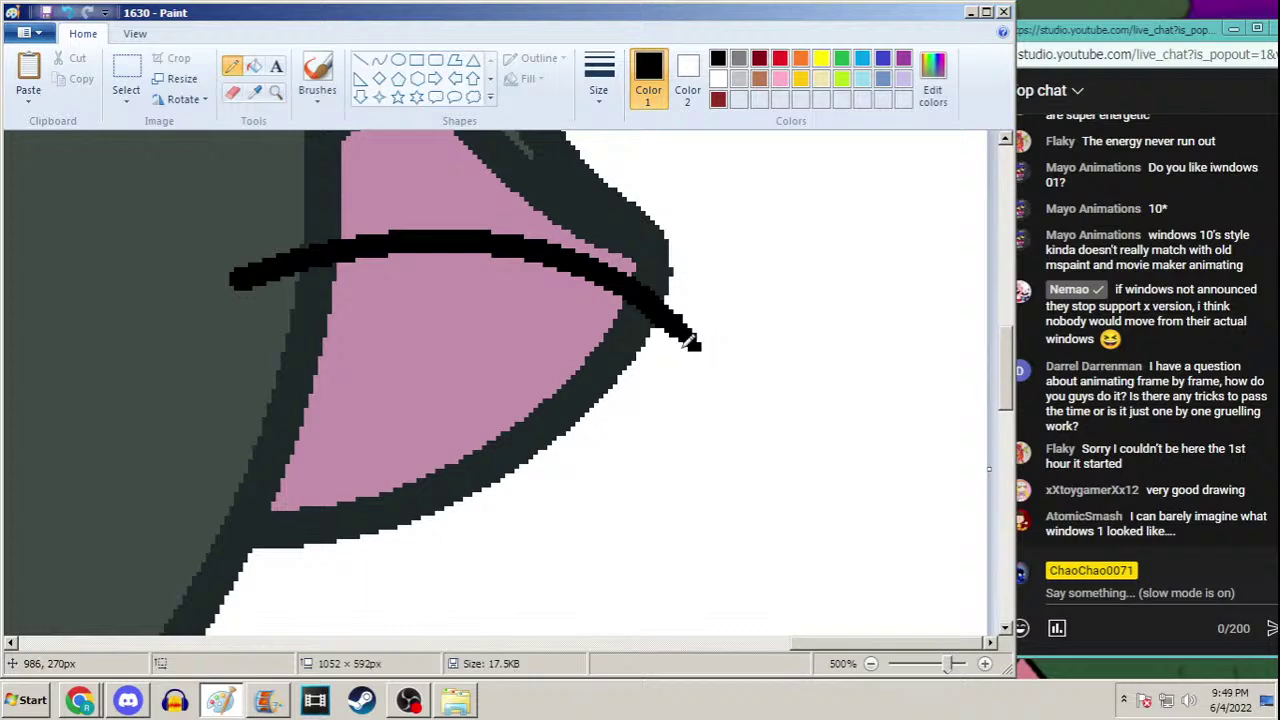
Fill the heart-shaped nose with the red sampled from the reference picture's nose
click(276, 91)
right_click(423, 260)
right_click(415, 265)
right_click(408, 270)
right_click(408, 270)
right_click(352, 252)
click(350, 251)
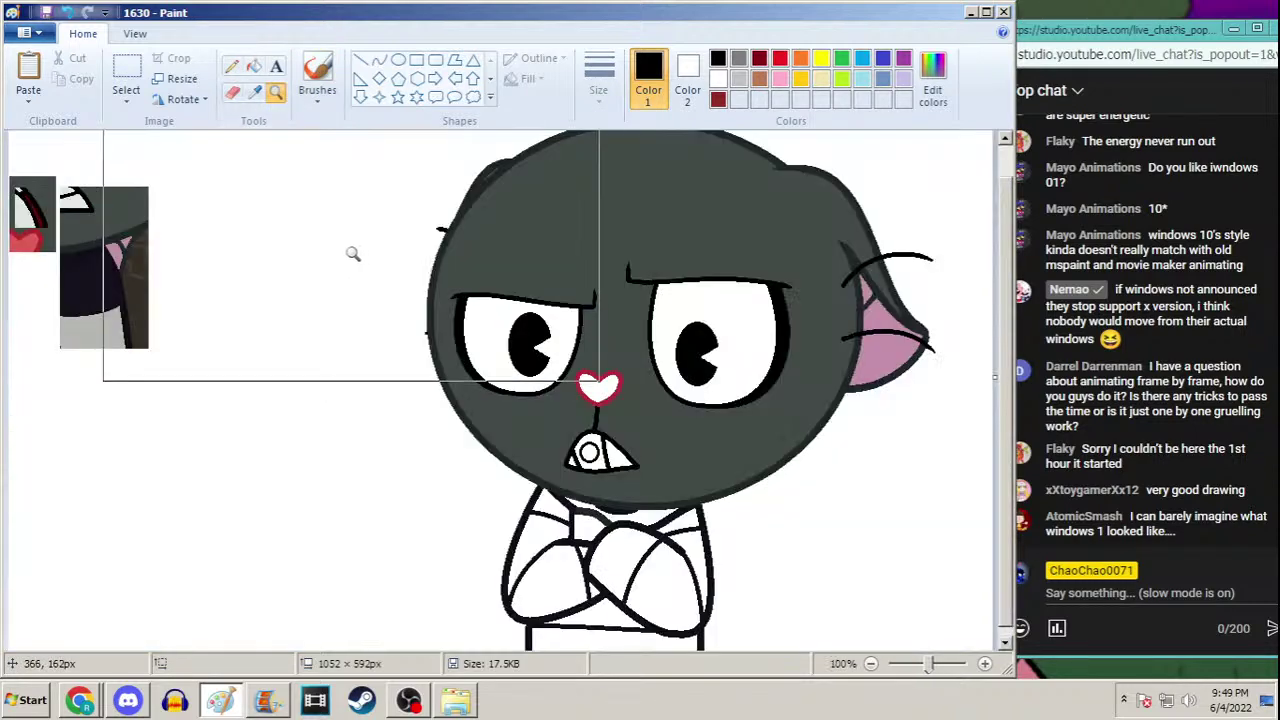
click(255, 91)
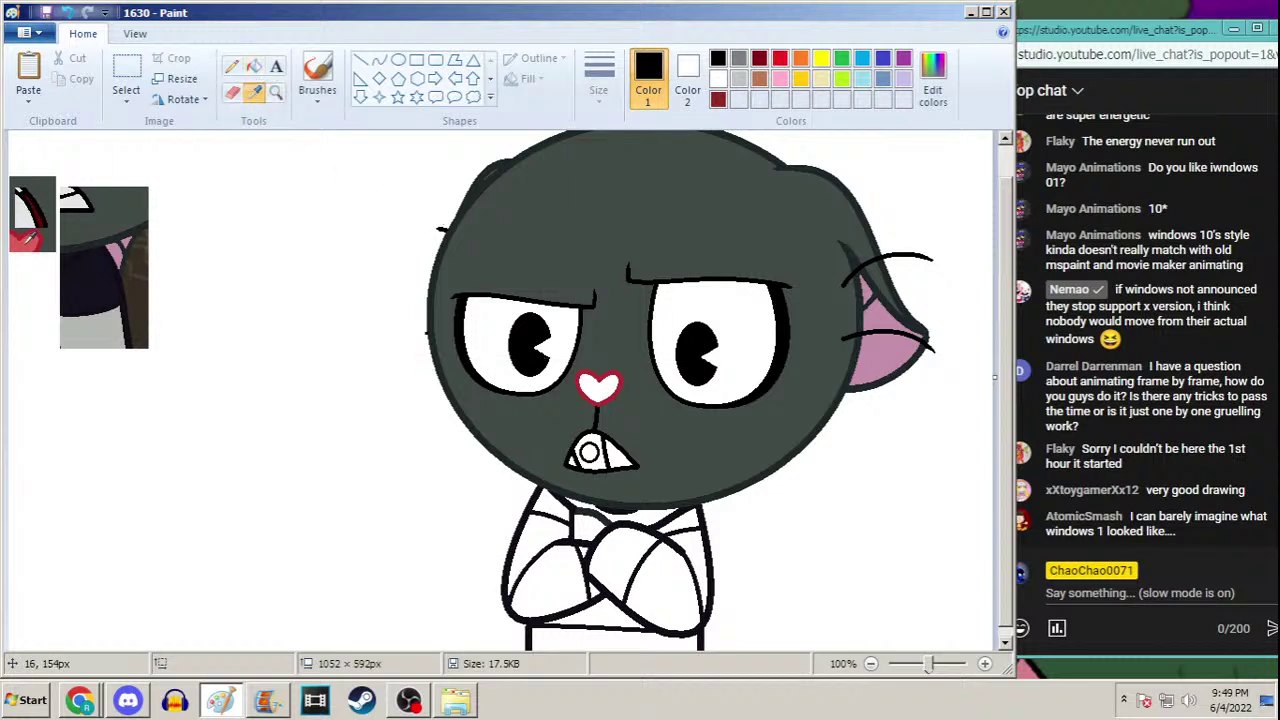
click(30, 238)
click(254, 66)
click(598, 386)
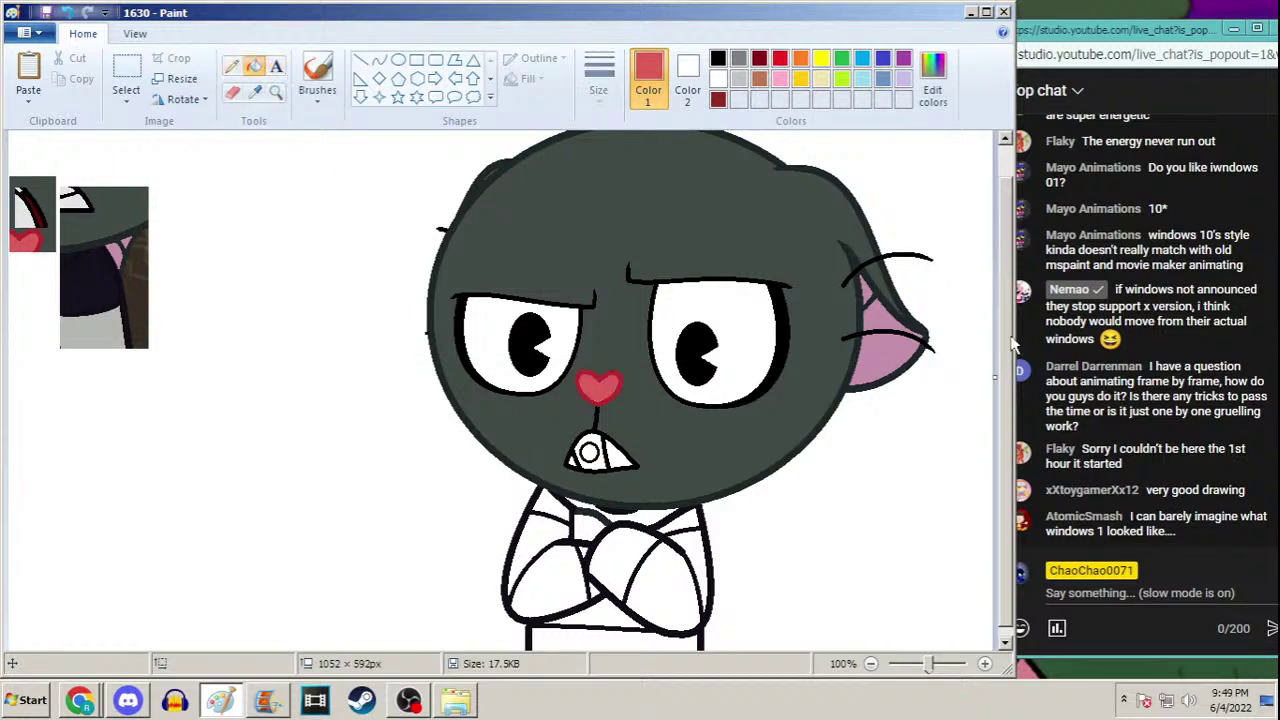
Fill the whites of both eyes and the teeth with the light grey sampled from the reference picture's eye
scroll(1008, 340, down, 1)
click(255, 91)
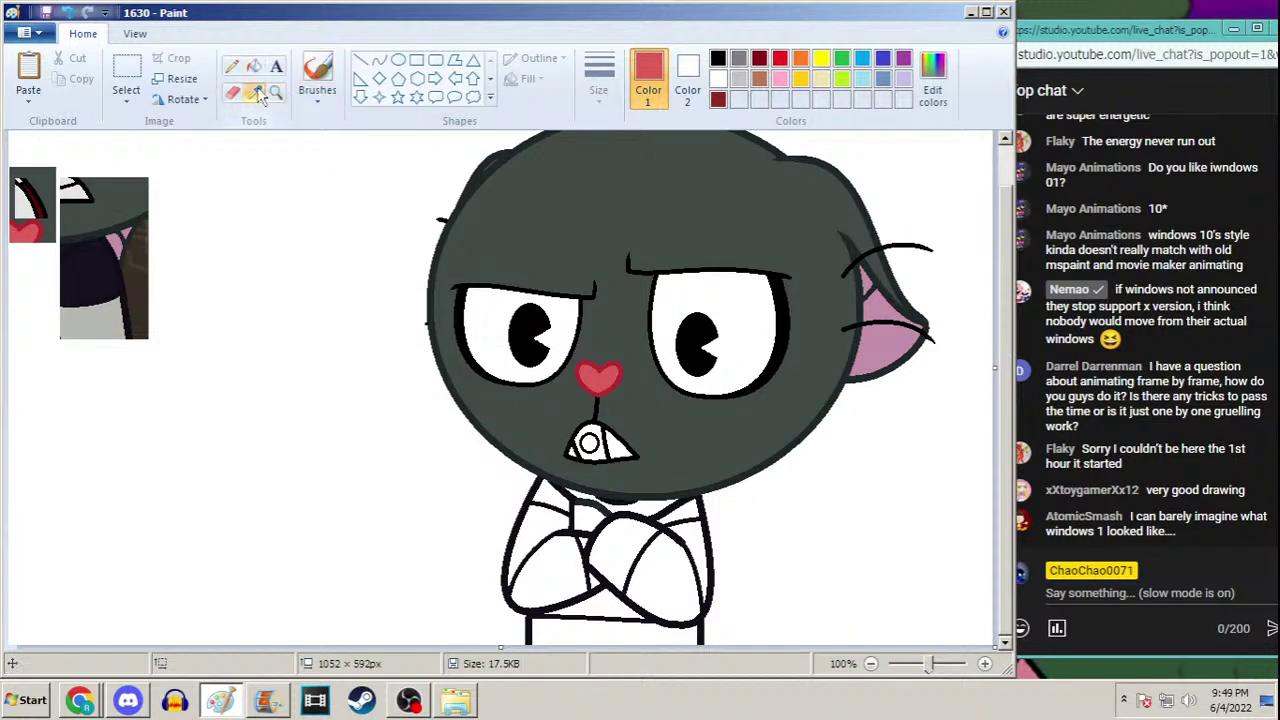
click(80, 188)
click(504, 306)
click(753, 303)
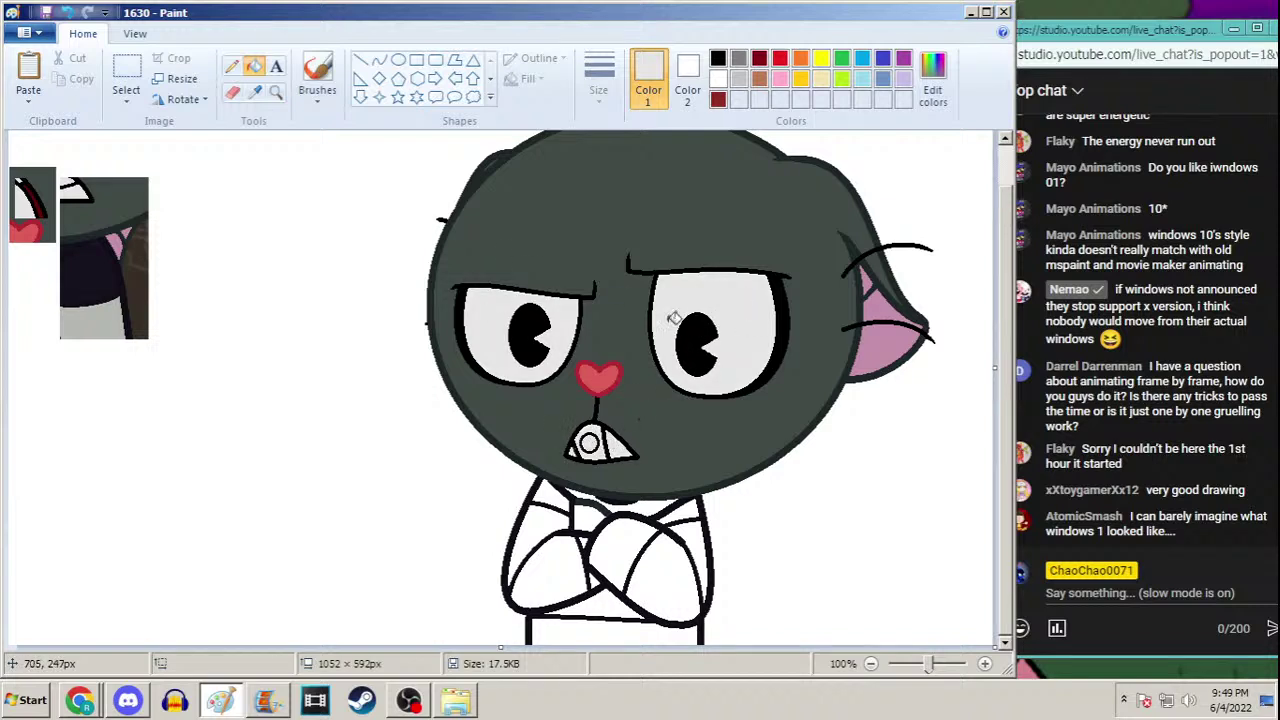
Fill the patch below the chin with the dark grey sampled from the character's head
click(255, 91)
click(488, 362)
click(590, 516)
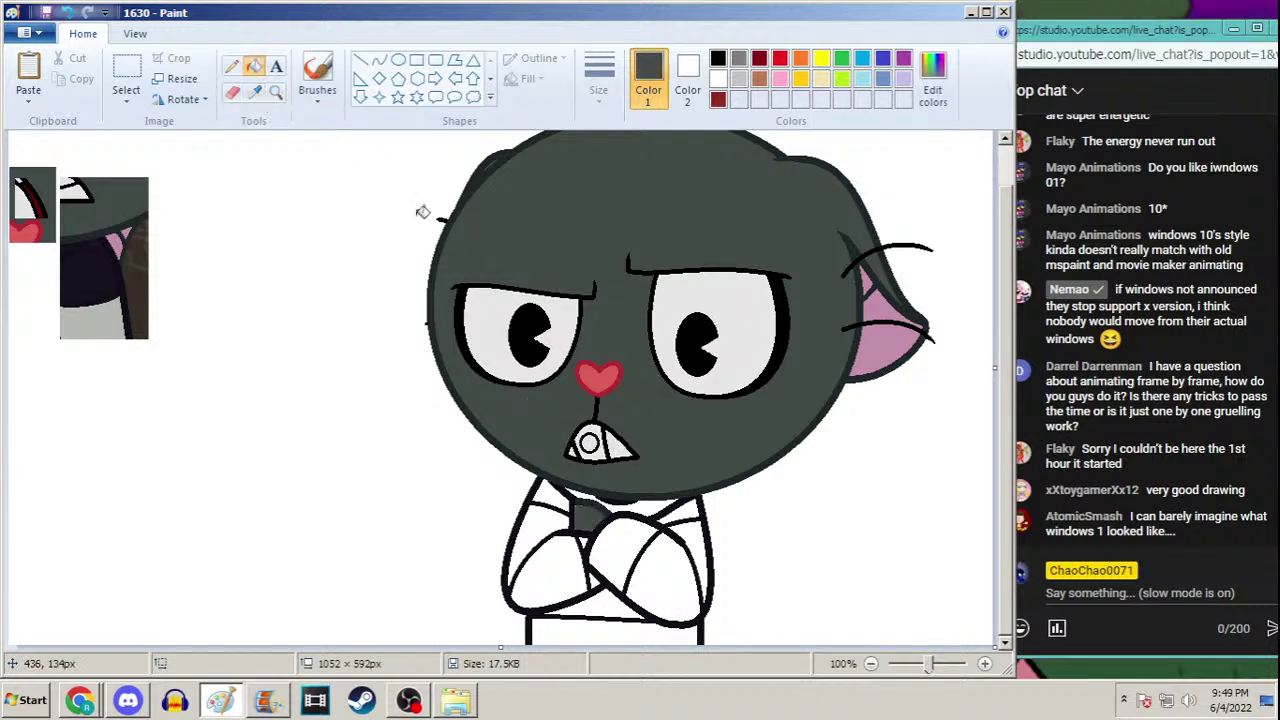
Fill the light stripes on both sleeves and the lower body with the light grey sampled from the reference picture's shirt
click(255, 91)
click(98, 313)
click(640, 555)
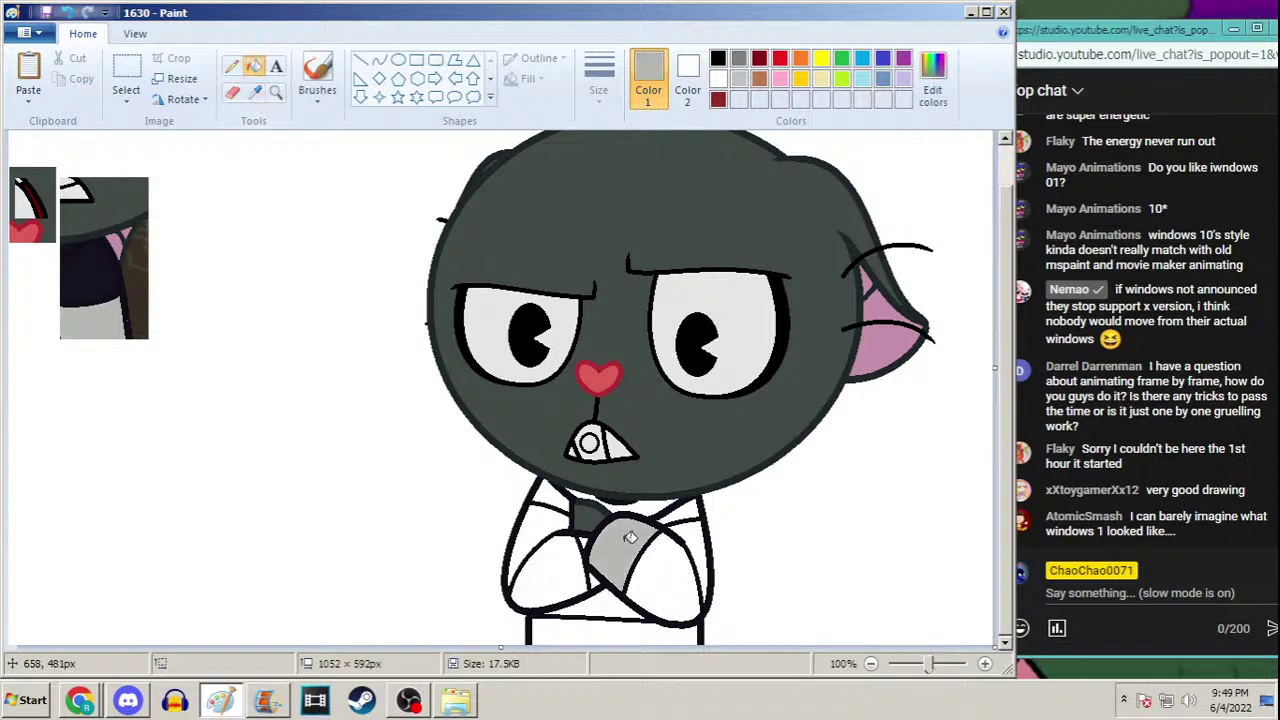
click(697, 532)
click(566, 548)
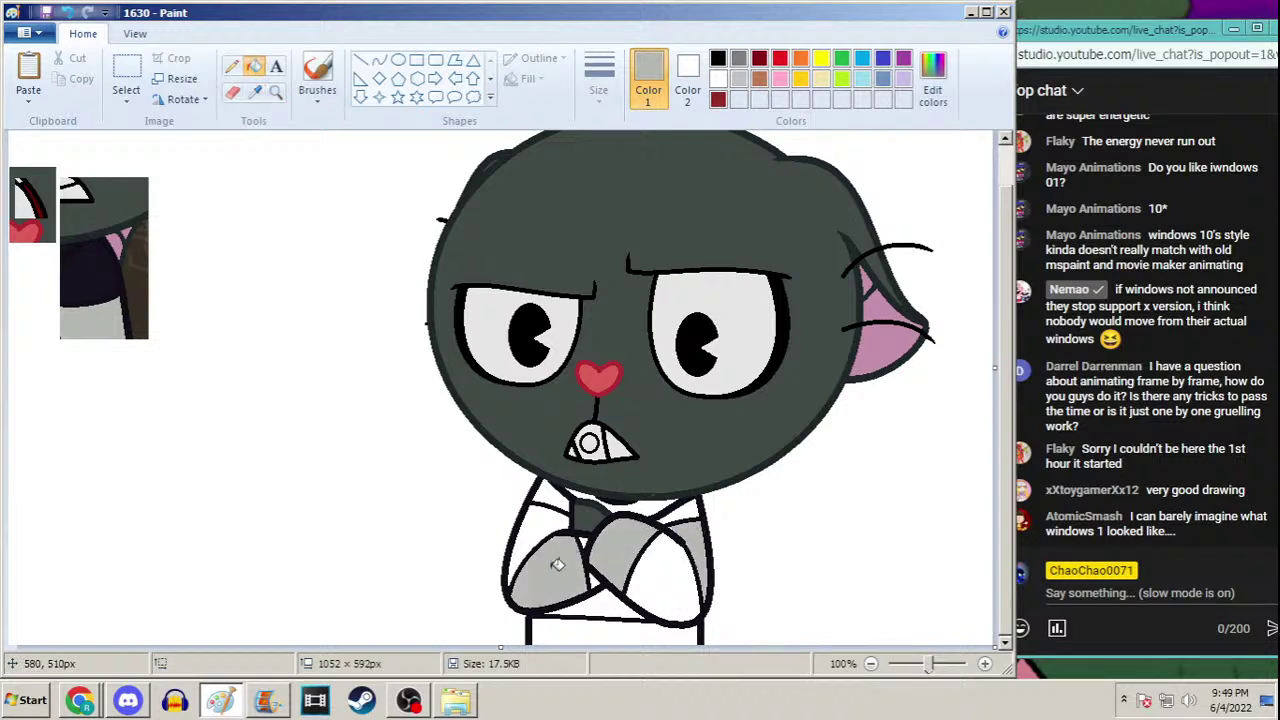
key(ctrl+z)
click(558, 562)
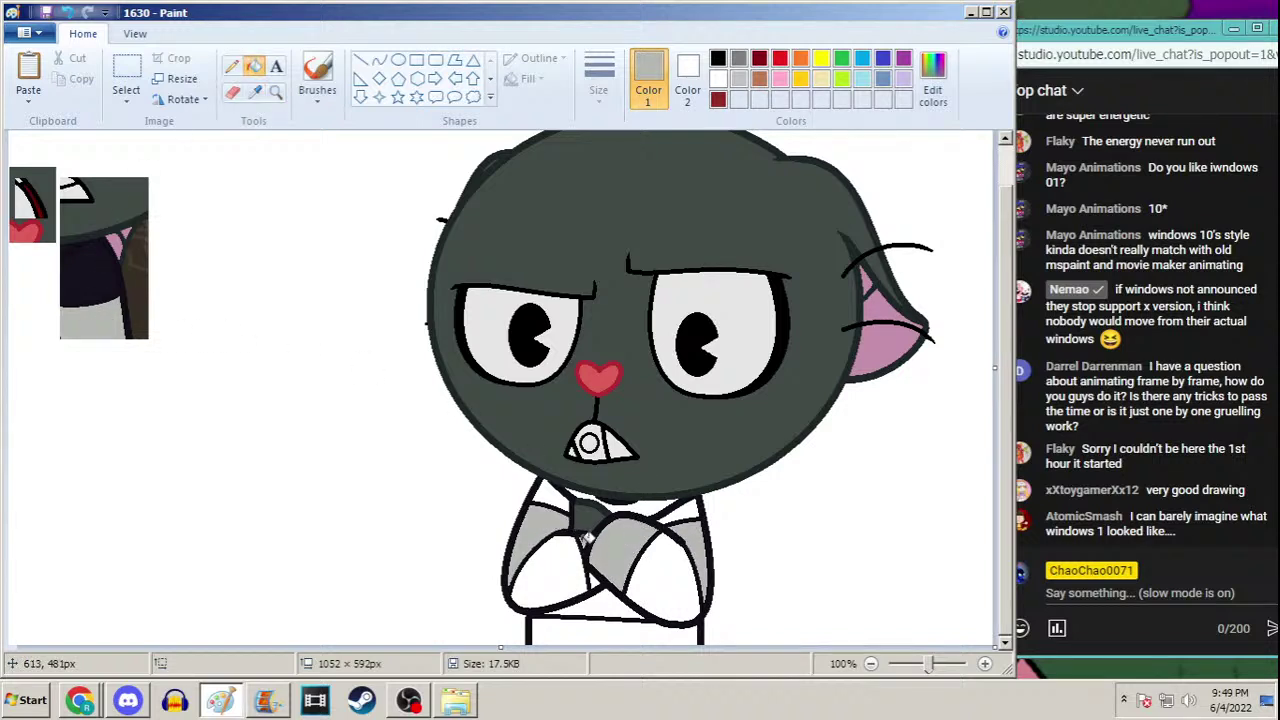
click(612, 598)
click(600, 628)
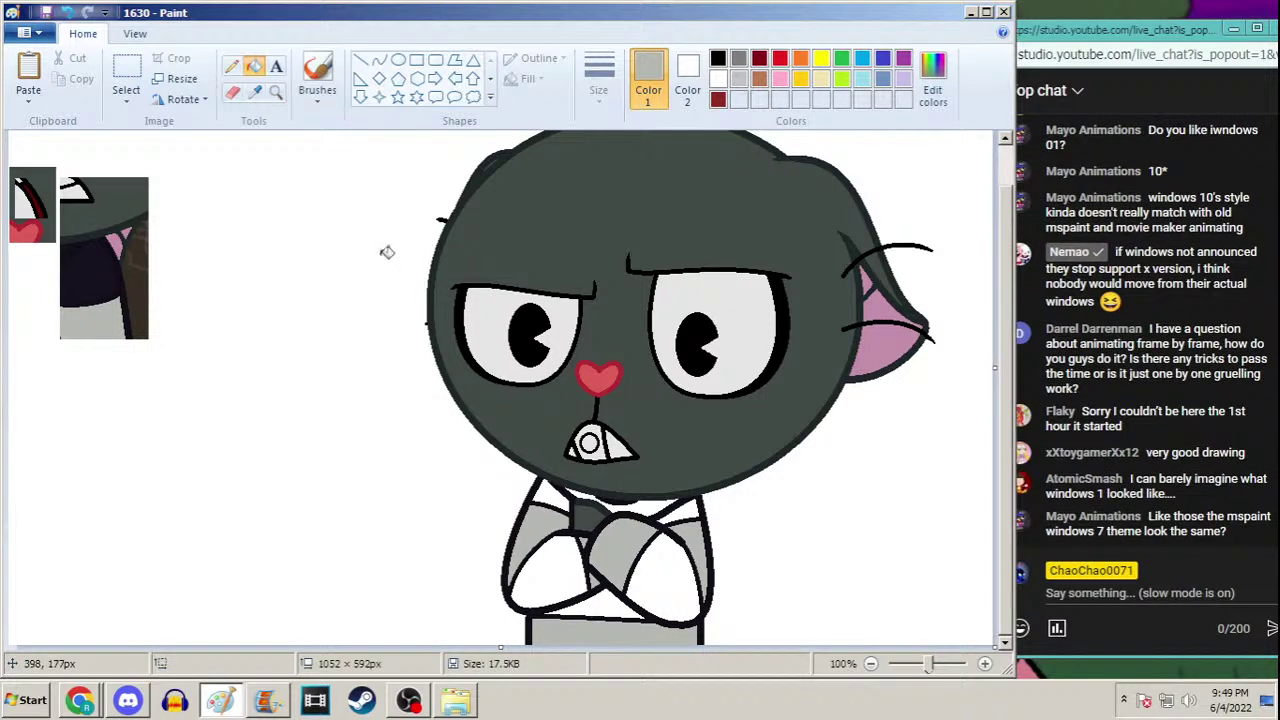
Fill the folded forearms, shoulders and collar areas with the dark navy sampled from the shirt
click(255, 91)
click(613, 517)
click(553, 562)
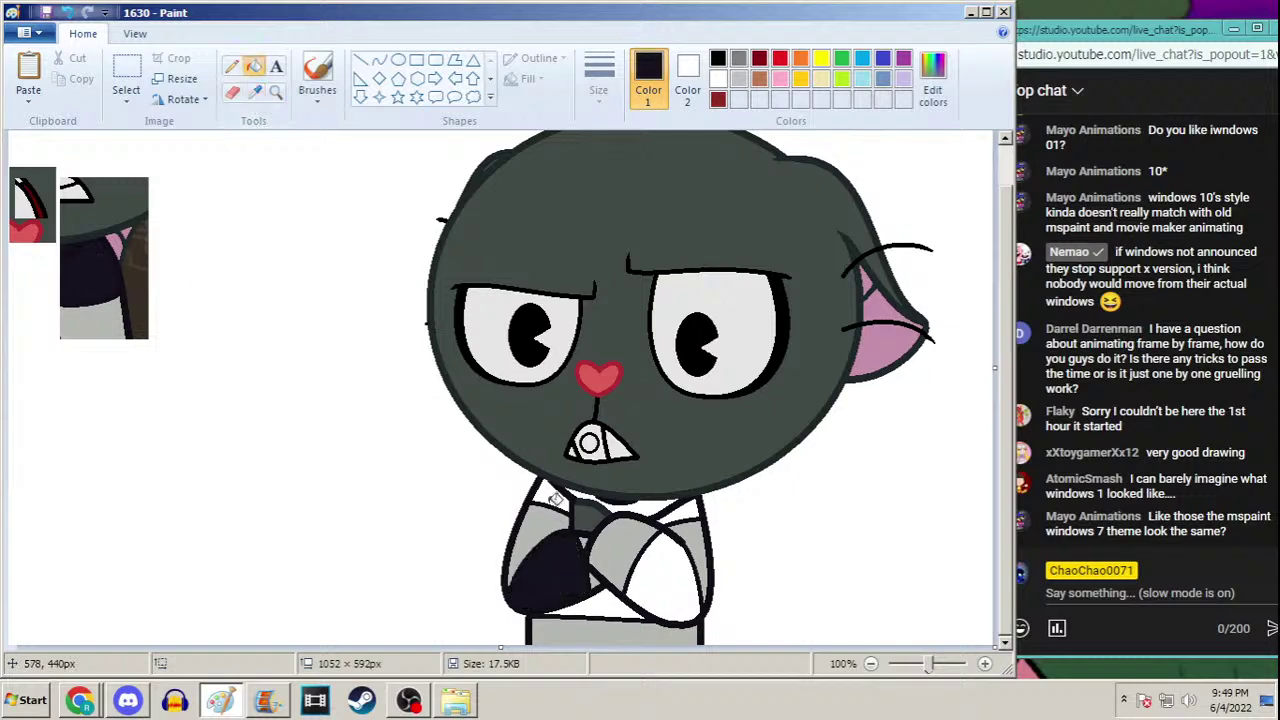
click(552, 492)
click(640, 578)
click(615, 605)
click(658, 506)
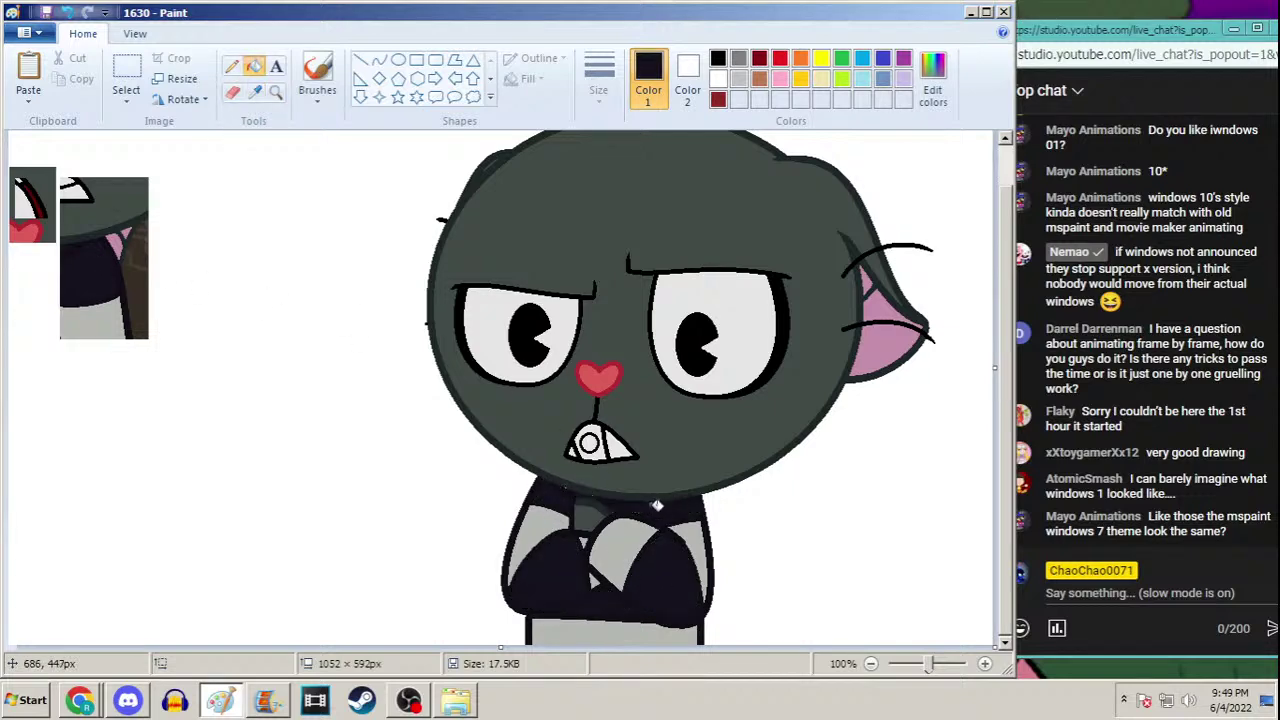
Fill the leftover light speck under the chin with the dark grey-green of the head's outline, and return to the full drawing
click(276, 91)
click(500, 434)
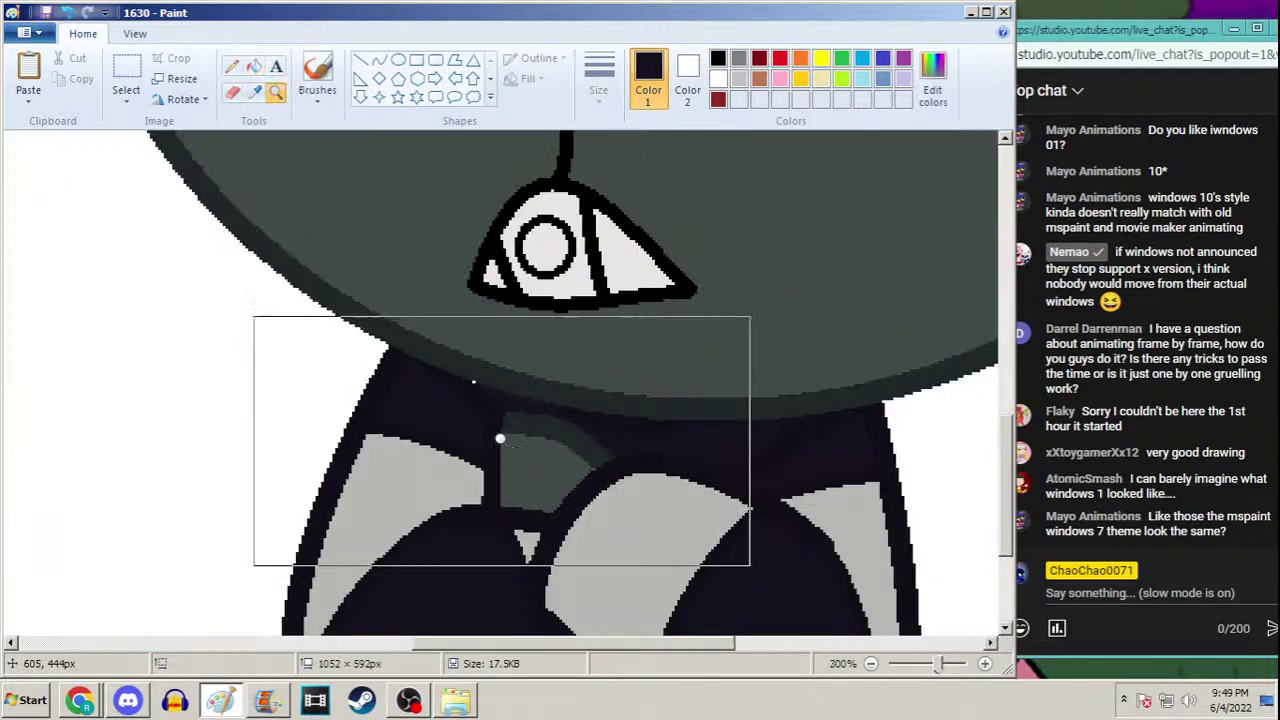
click(520, 390)
click(255, 91)
click(427, 309)
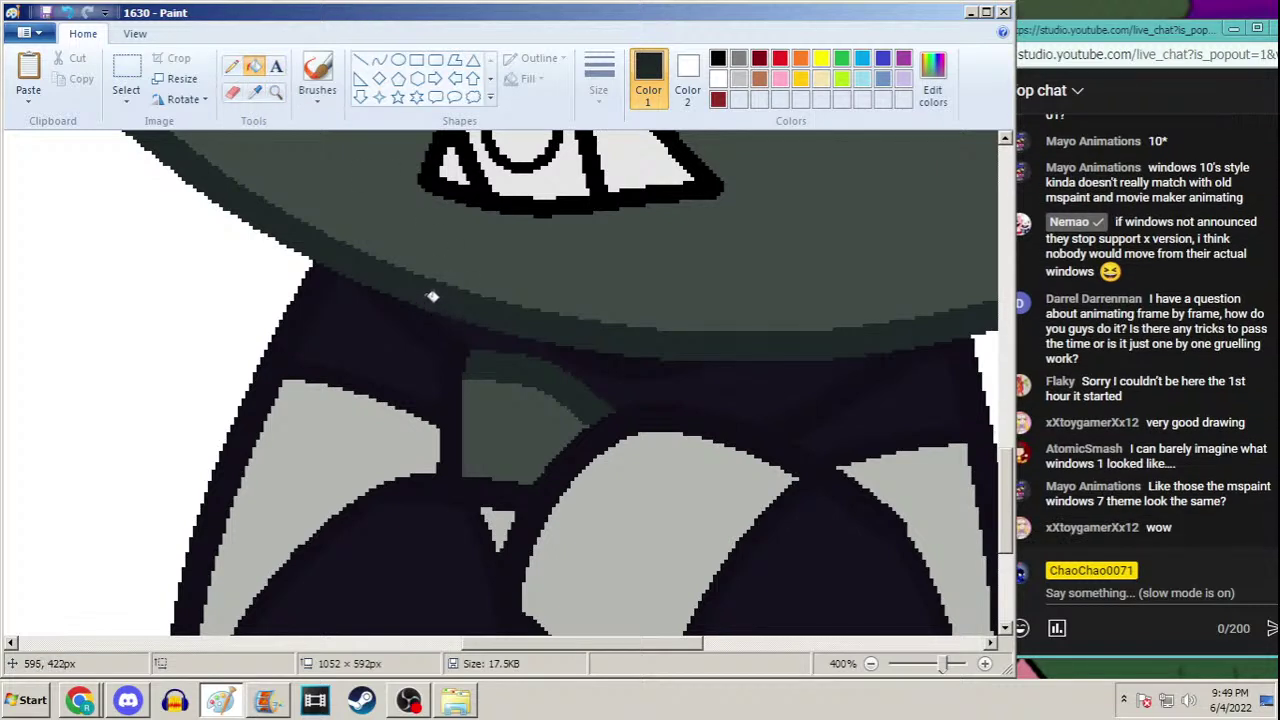
click(276, 91)
right_click(337, 226)
right_click(337, 226)
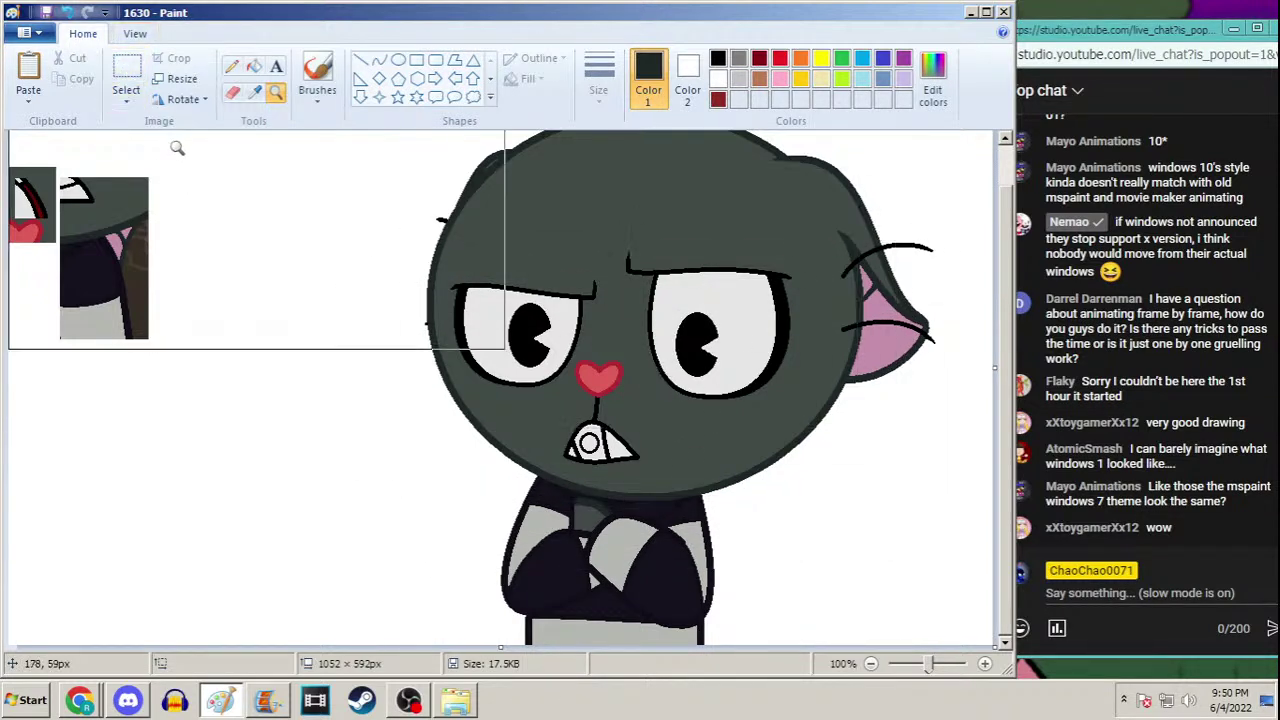
Delete the two small reference pictures beside the character
click(126, 78)
drag(193, 145, 5, 450)
key(Delete)
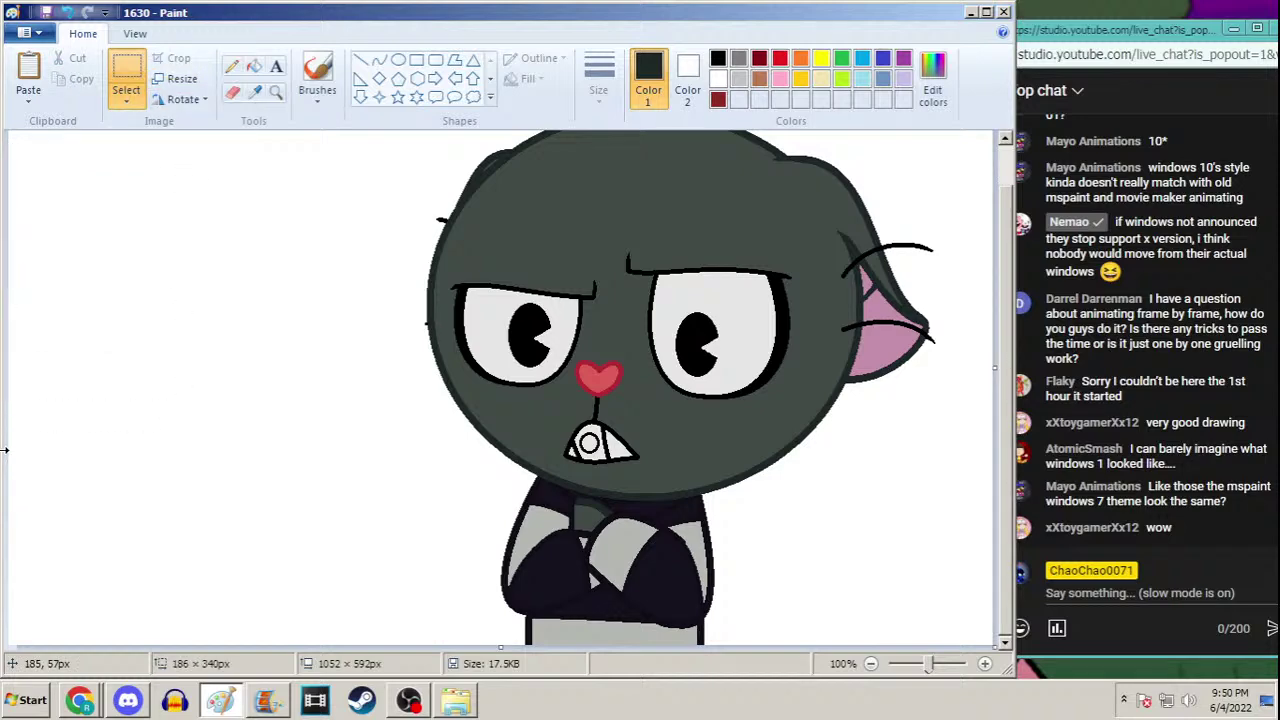
Switch to Movie Maker and insert the finished frame 1630 picture before the open-mouthed frame on the timeline
click(268, 700)
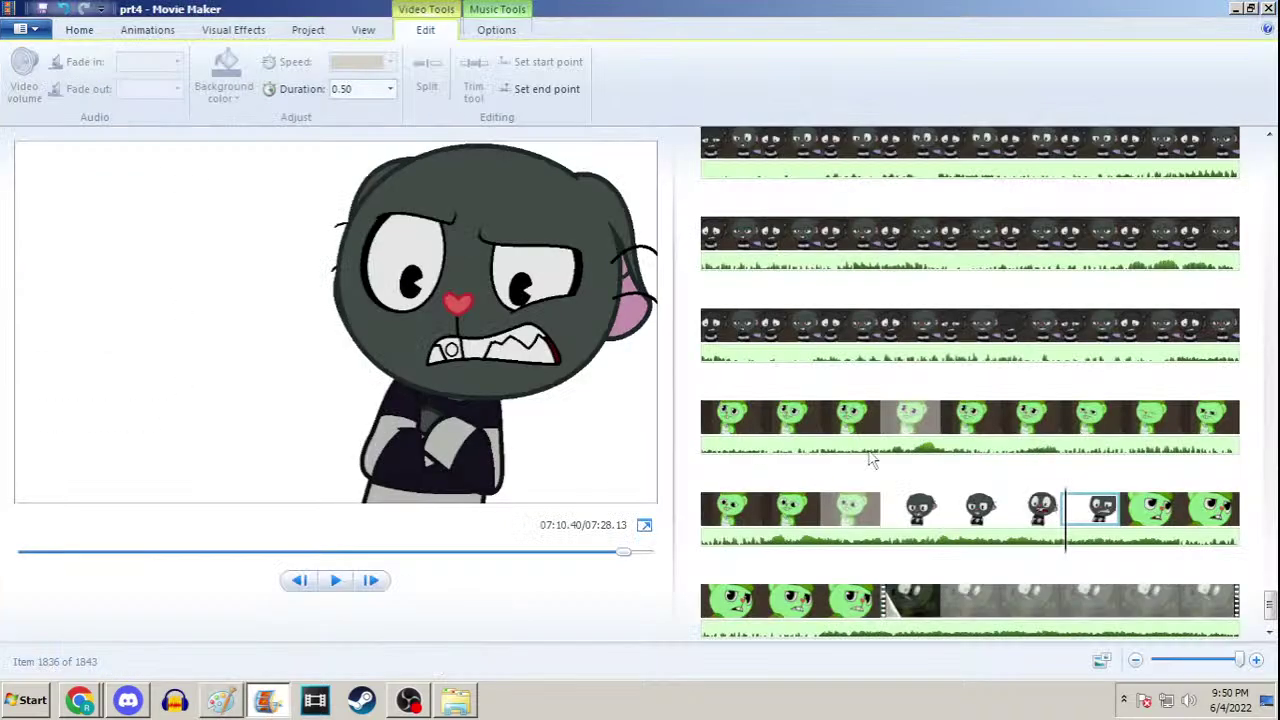
click(943, 518)
click(142, 93)
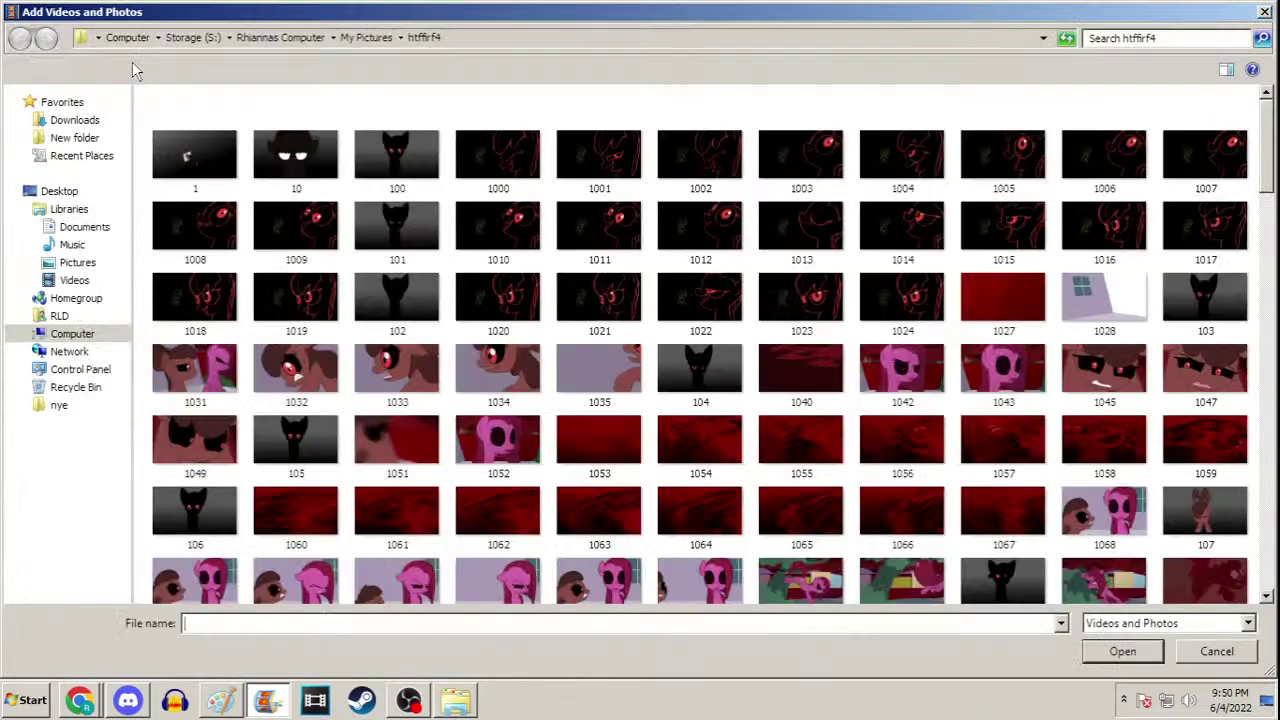
text(1039)
key(Return)
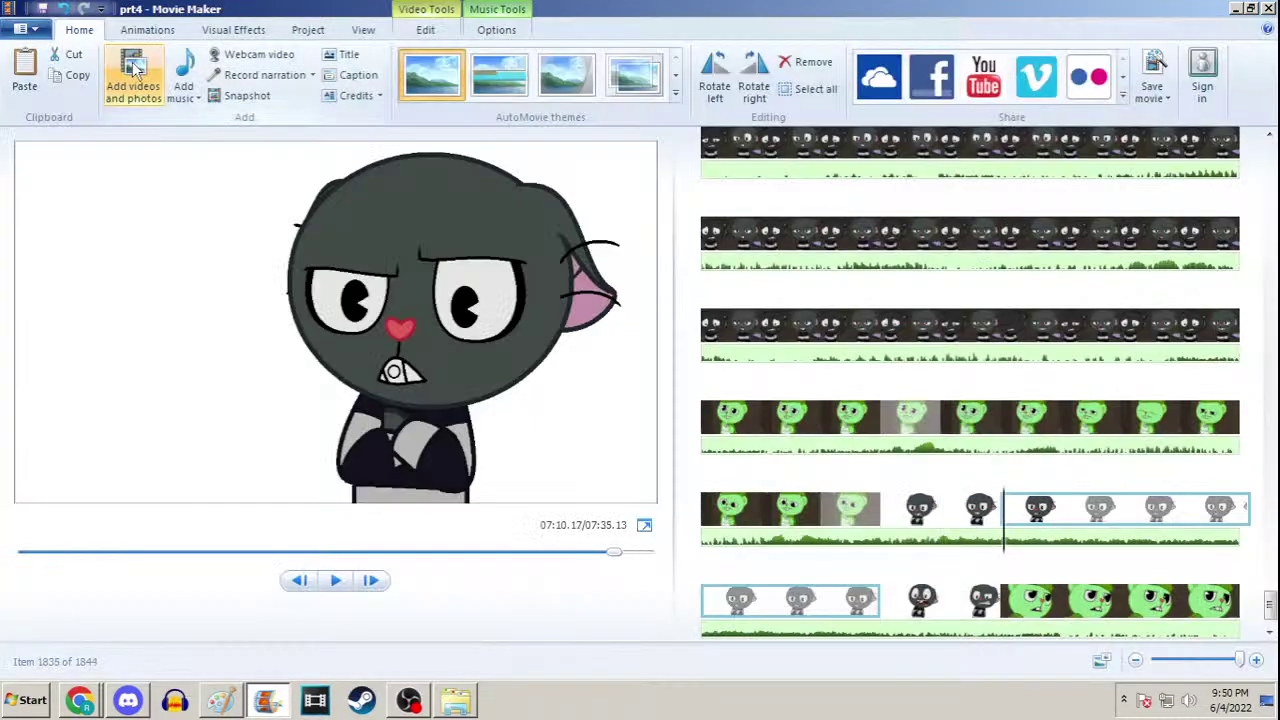
Flip back and forth between the new frame and the two frames before it to compare their poses
key(Left)
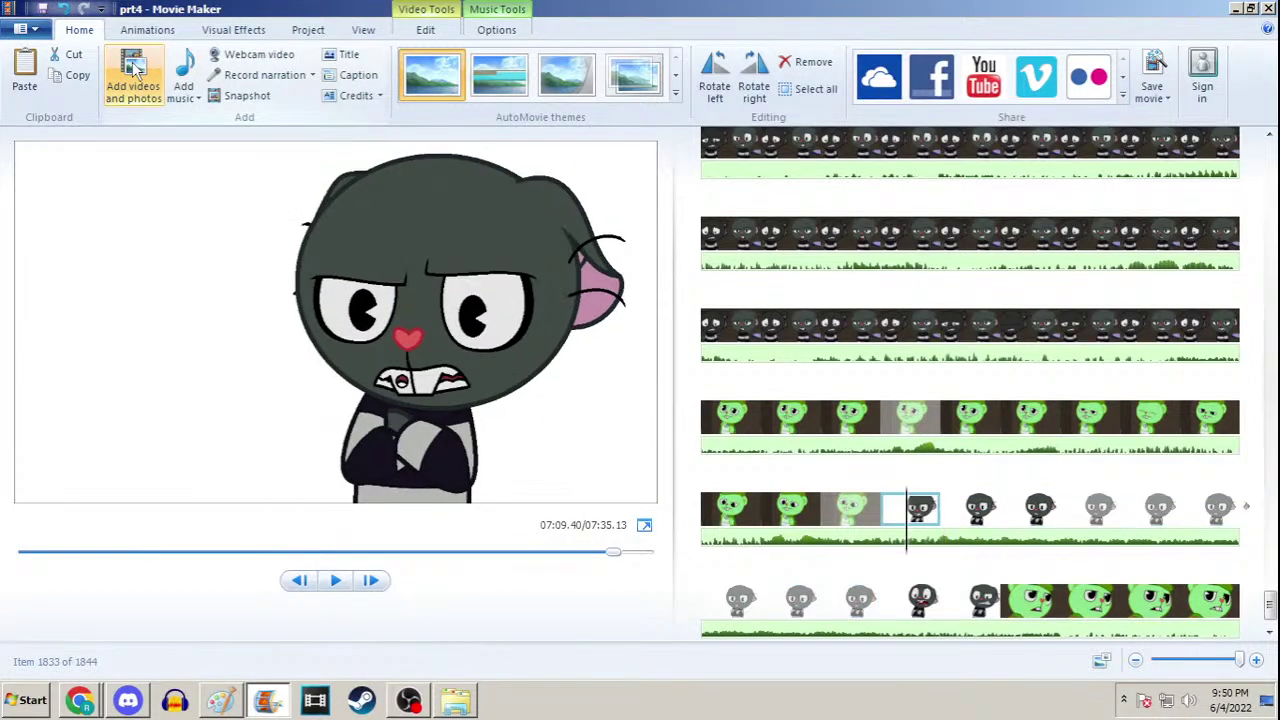
key(Right)
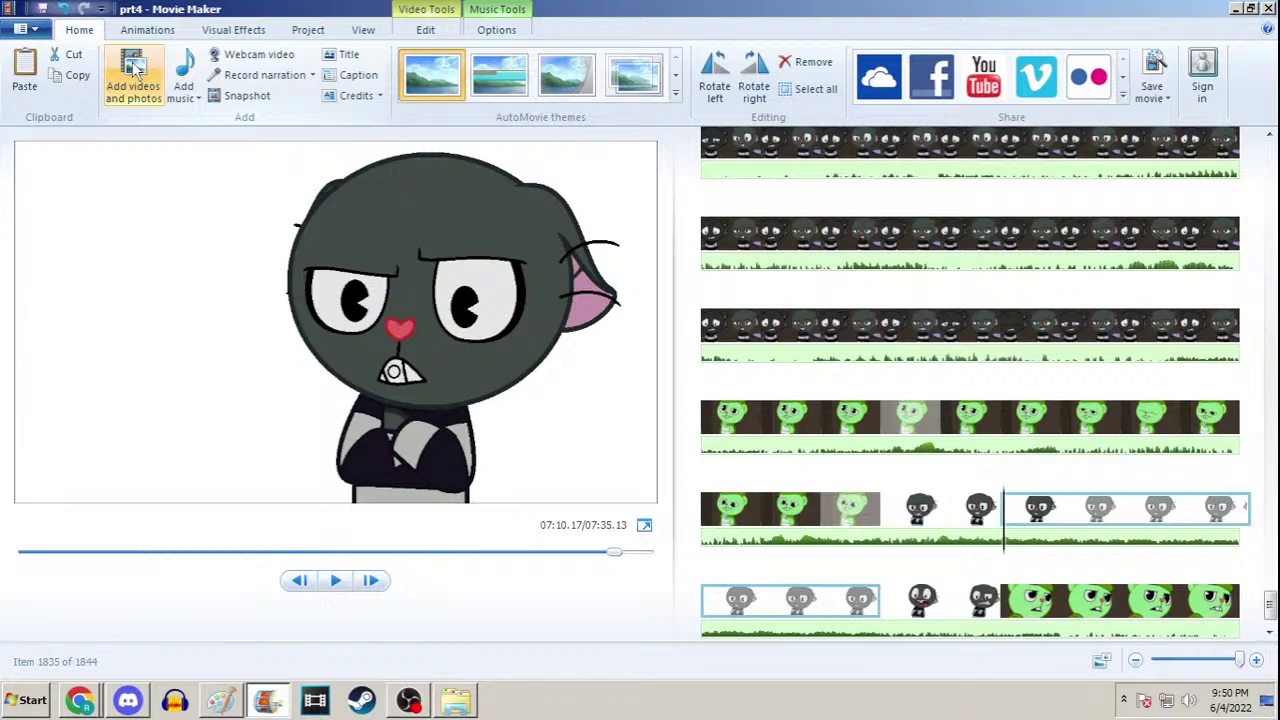
key(Left)
key(Left)
key(Right)
key(Right)
key(Left)
key(Left)
key(Right)
key(Right)
key(Left)
key(Left)
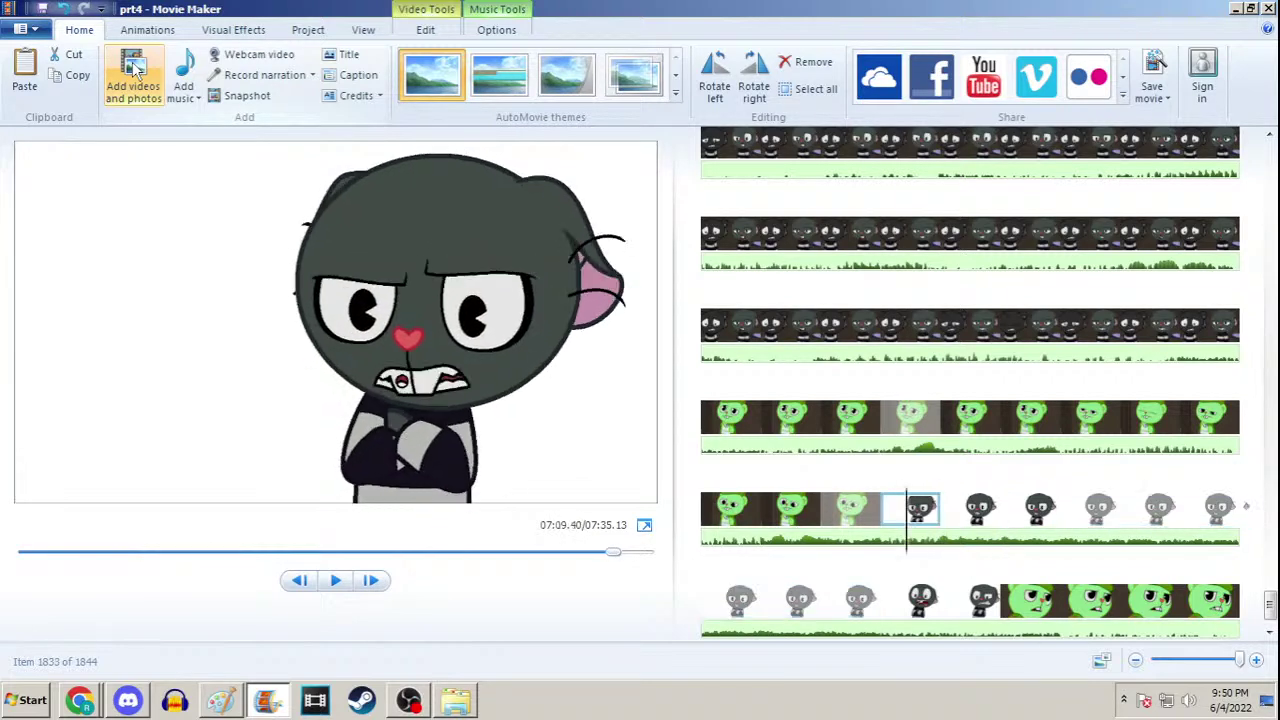
key(Right)
key(Right)
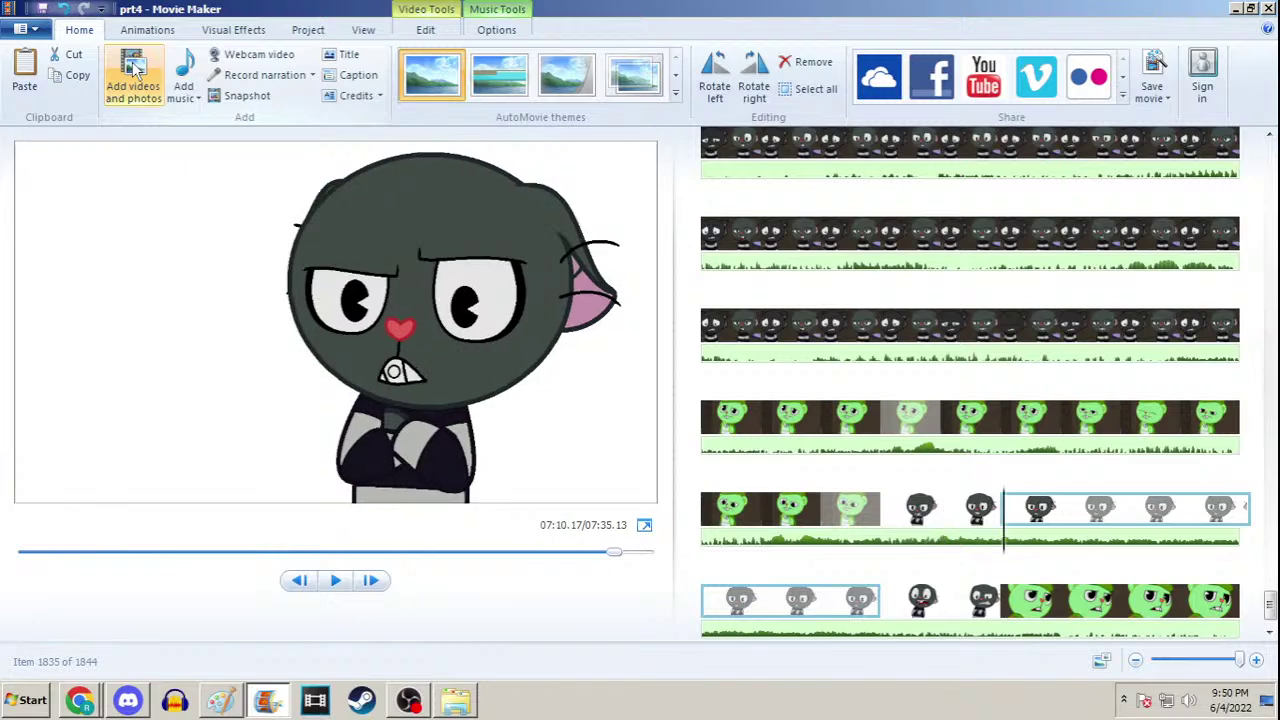
key(Left)
key(Left)
key(Right)
key(Right)
Review the new clip against the cross-armed frames before and after it on the timeline
click(915, 525)
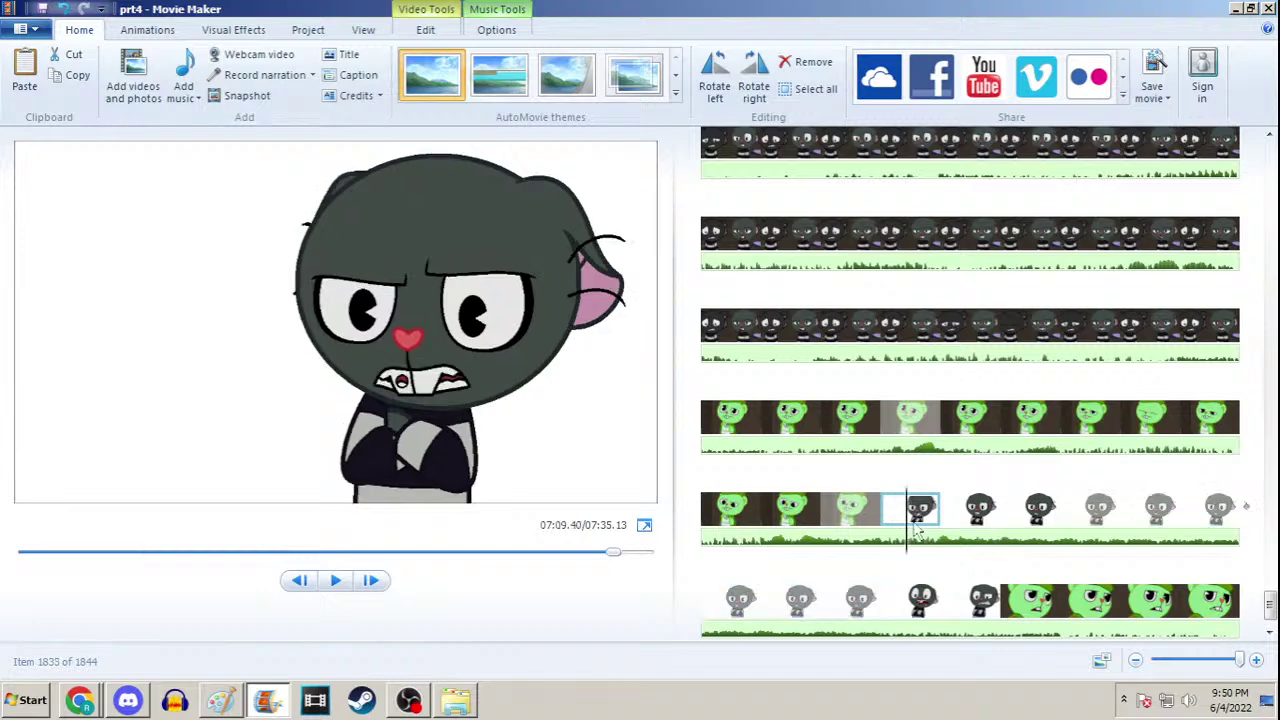
key(shift+Right)
key(shift+Right)
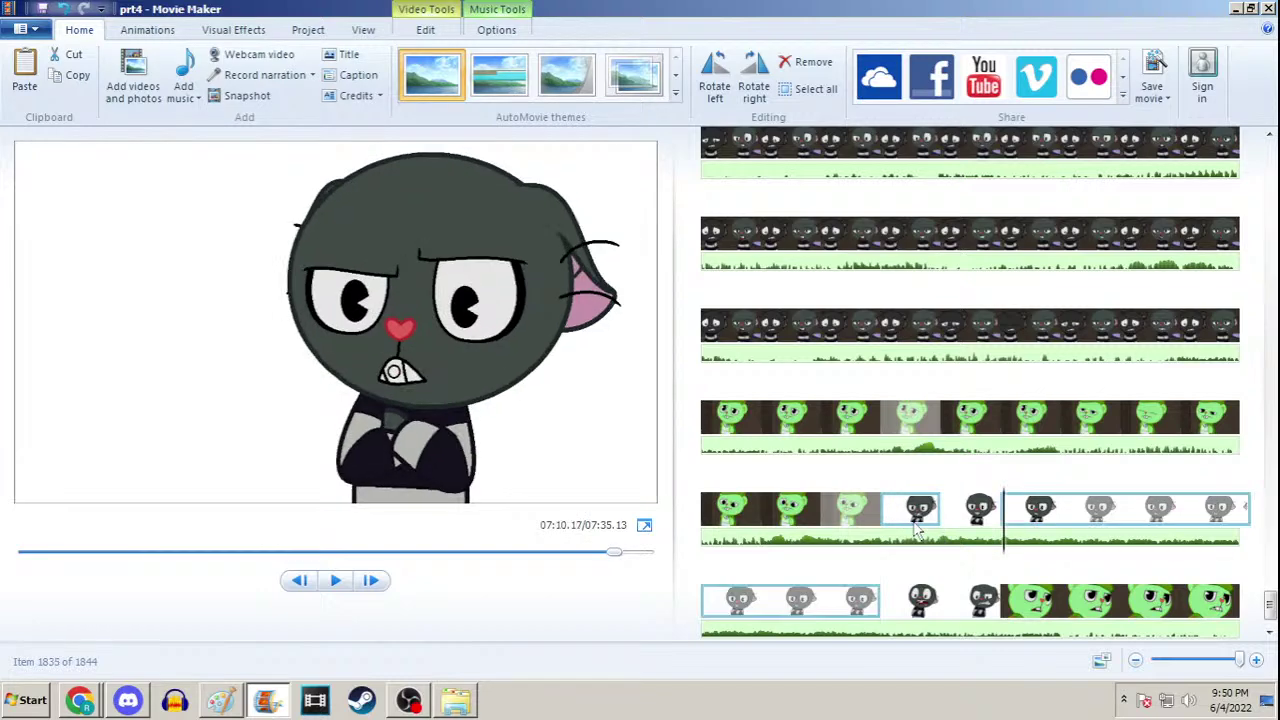
click(905, 600)
click(888, 585)
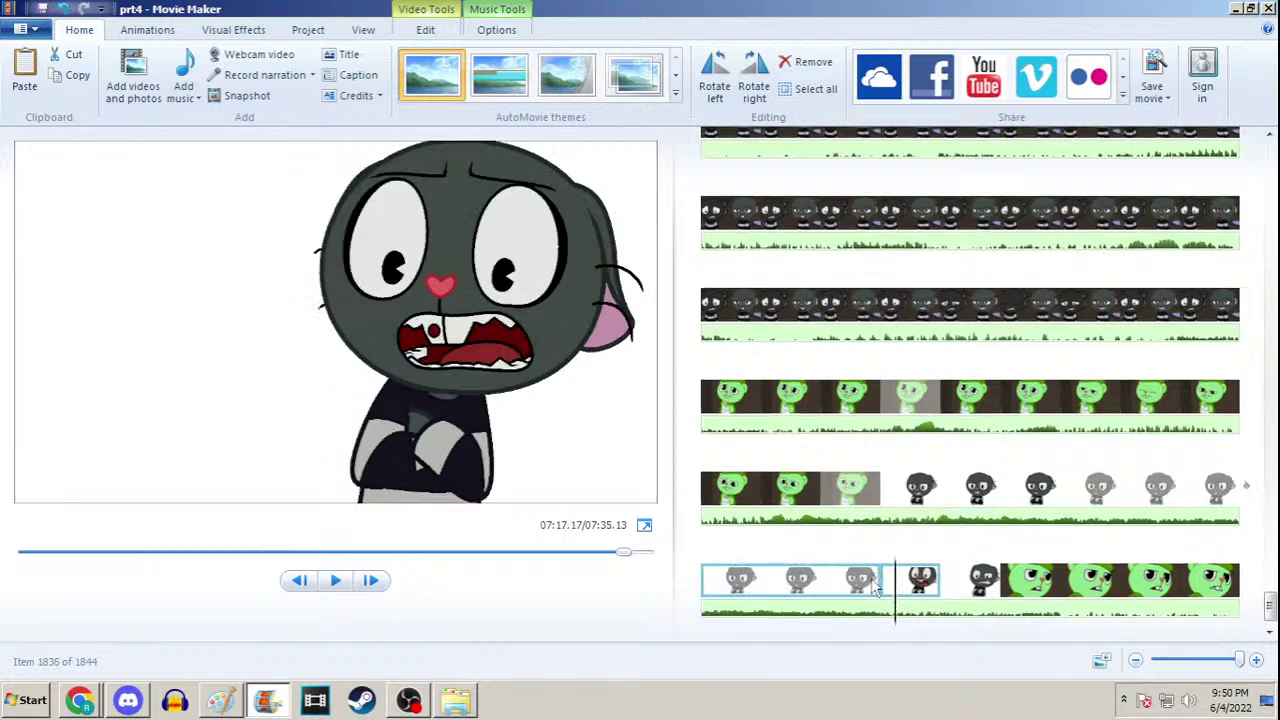
click(908, 588)
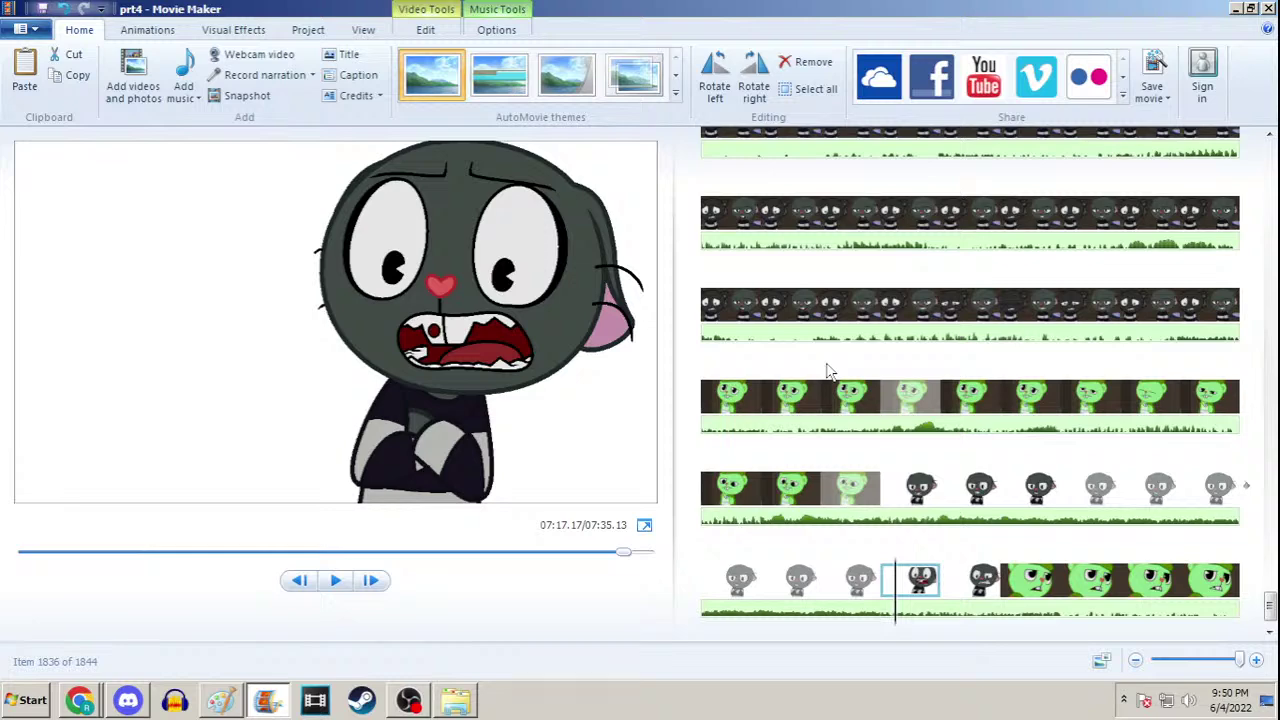
click(915, 488)
click(1063, 490)
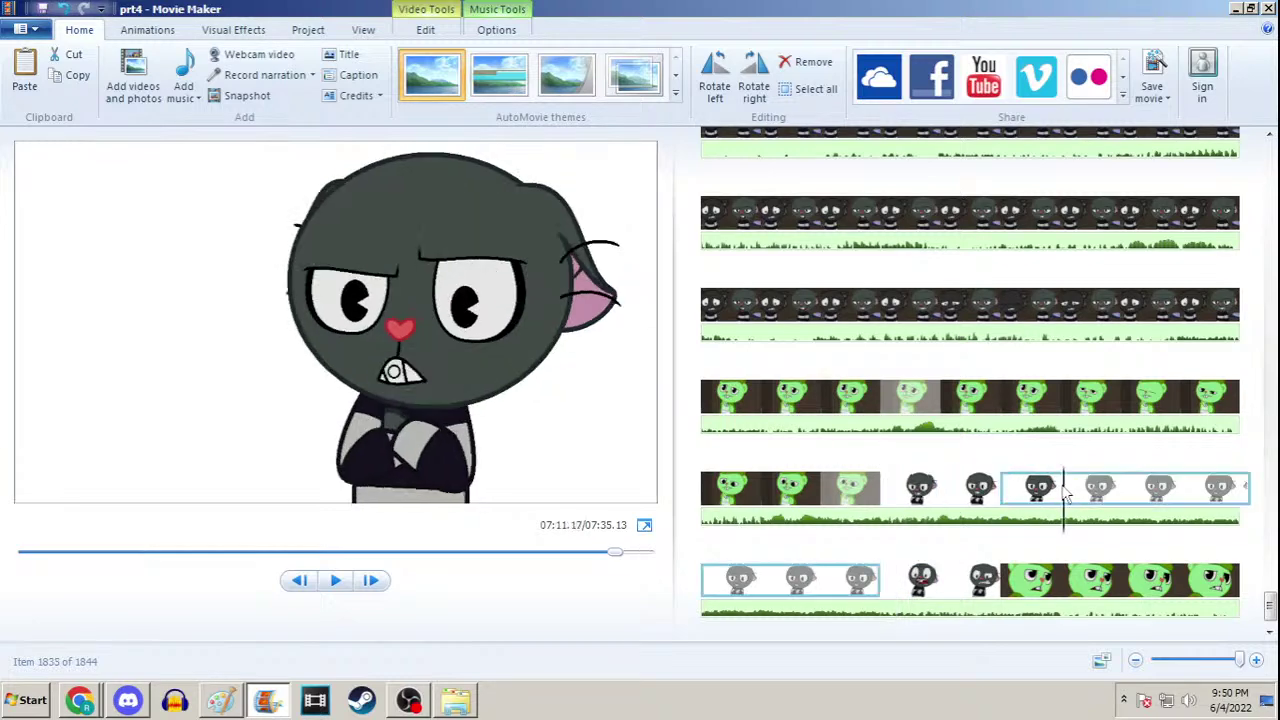
click(1012, 495)
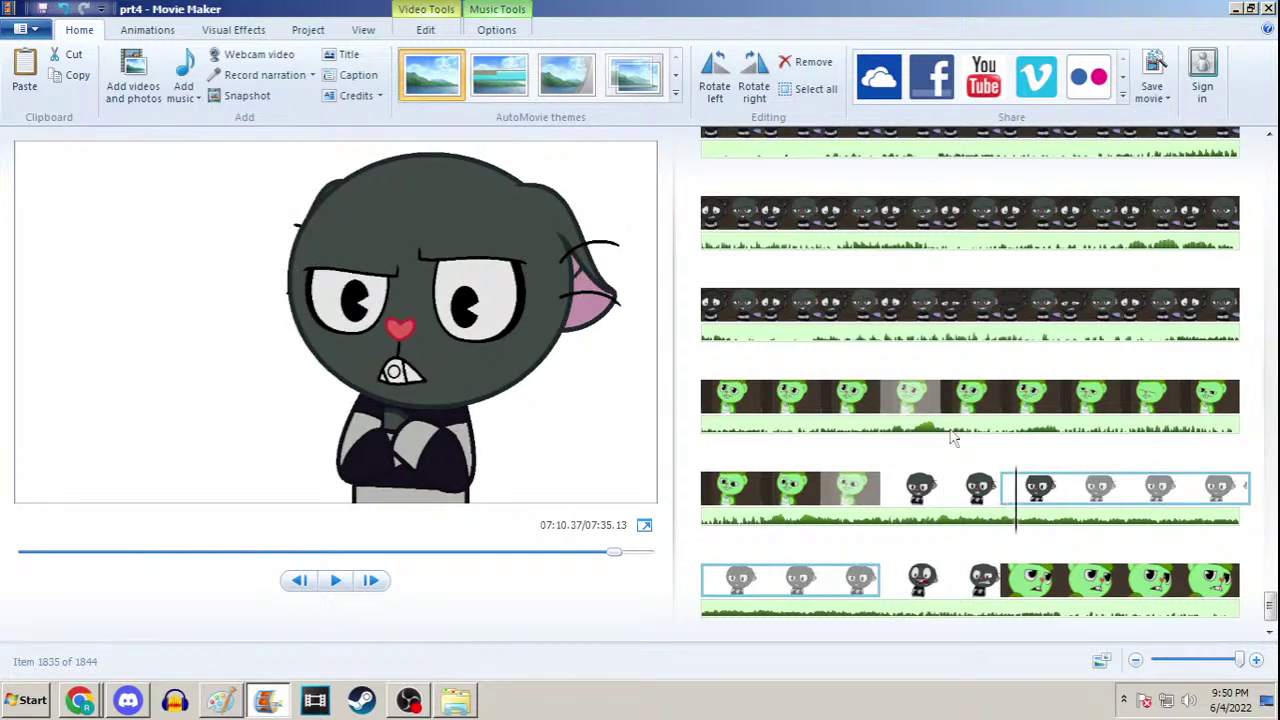
click(79, 699)
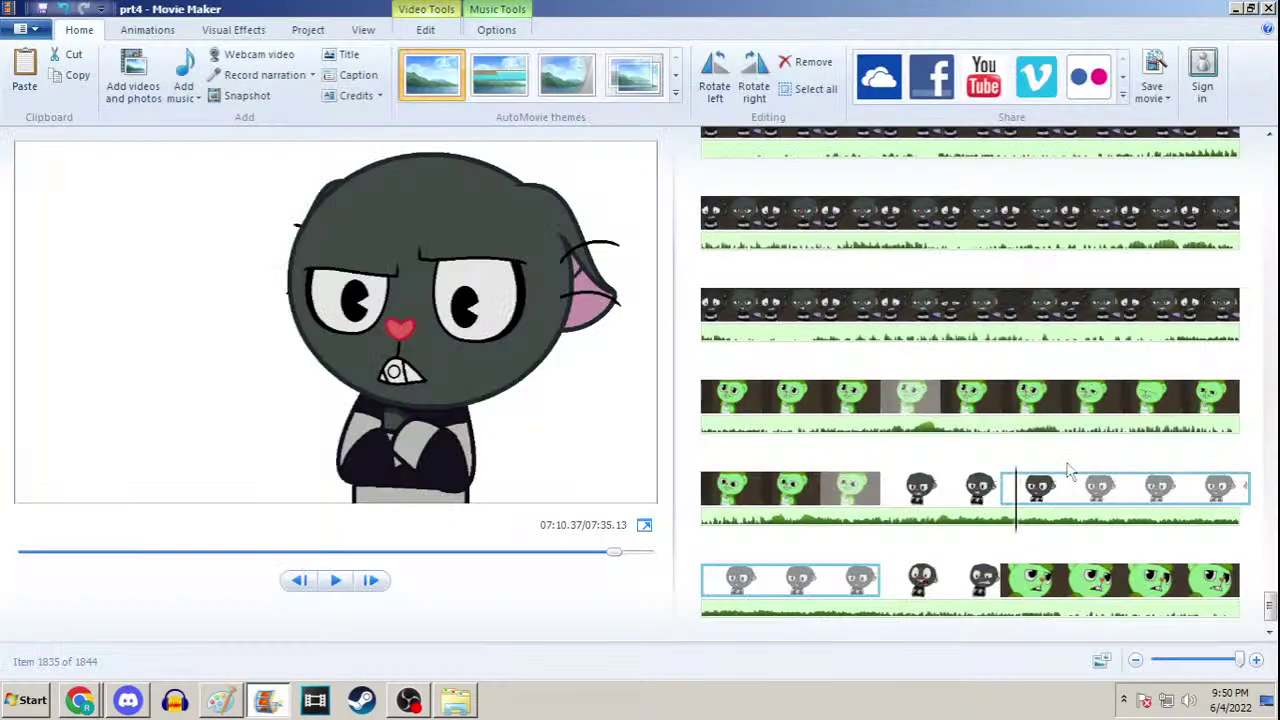
click(1199, 8)
Set the duration of the cross-armed frame just before the new one to 0.30
click(970, 518)
click(948, 487)
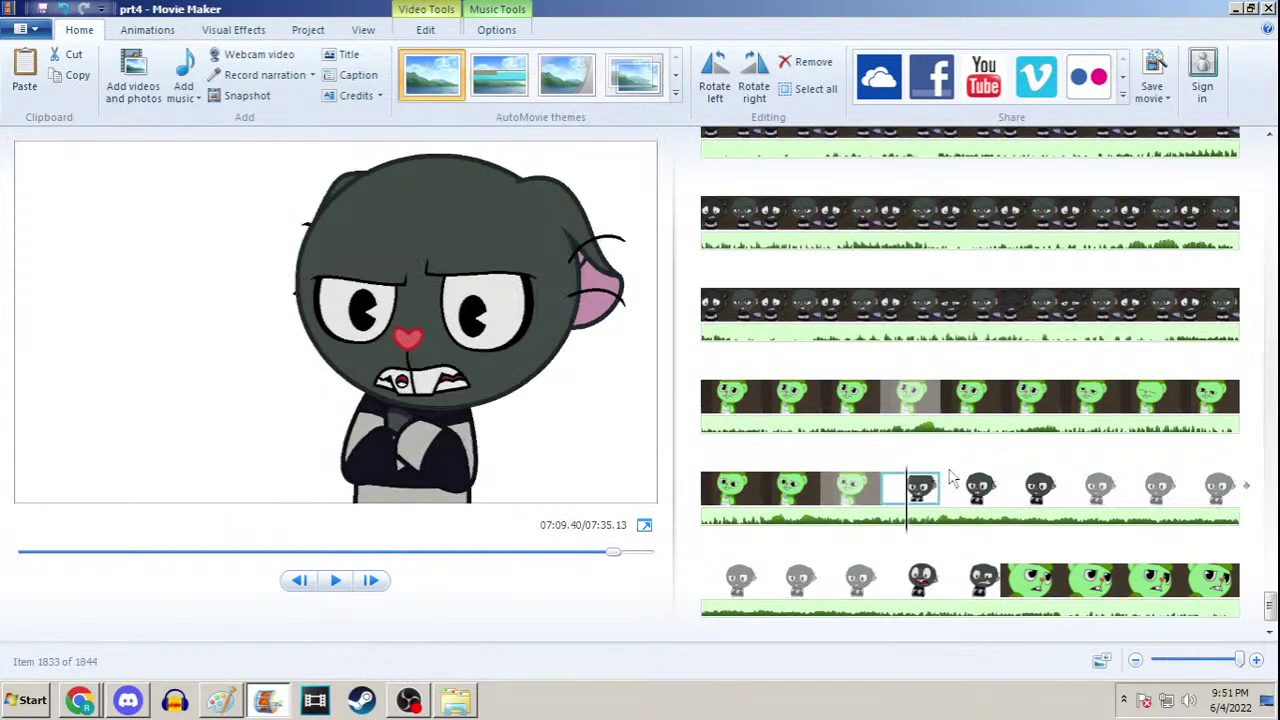
click(958, 481)
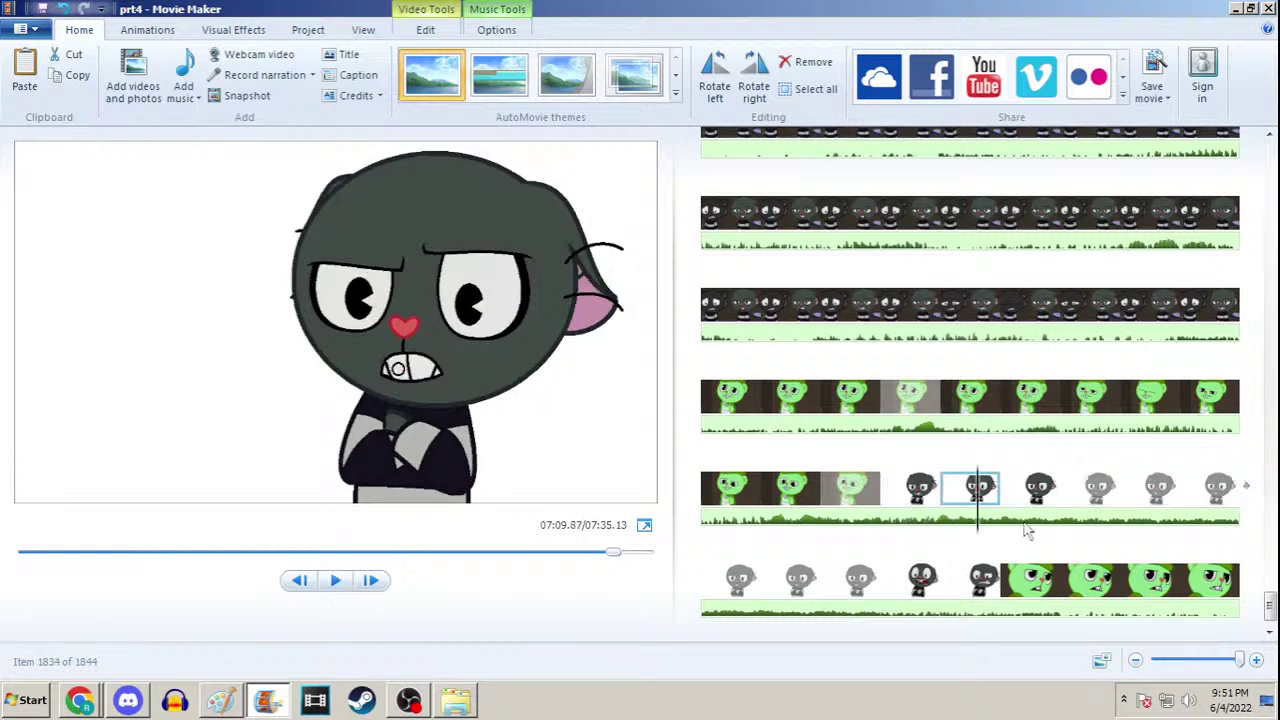
click(428, 32)
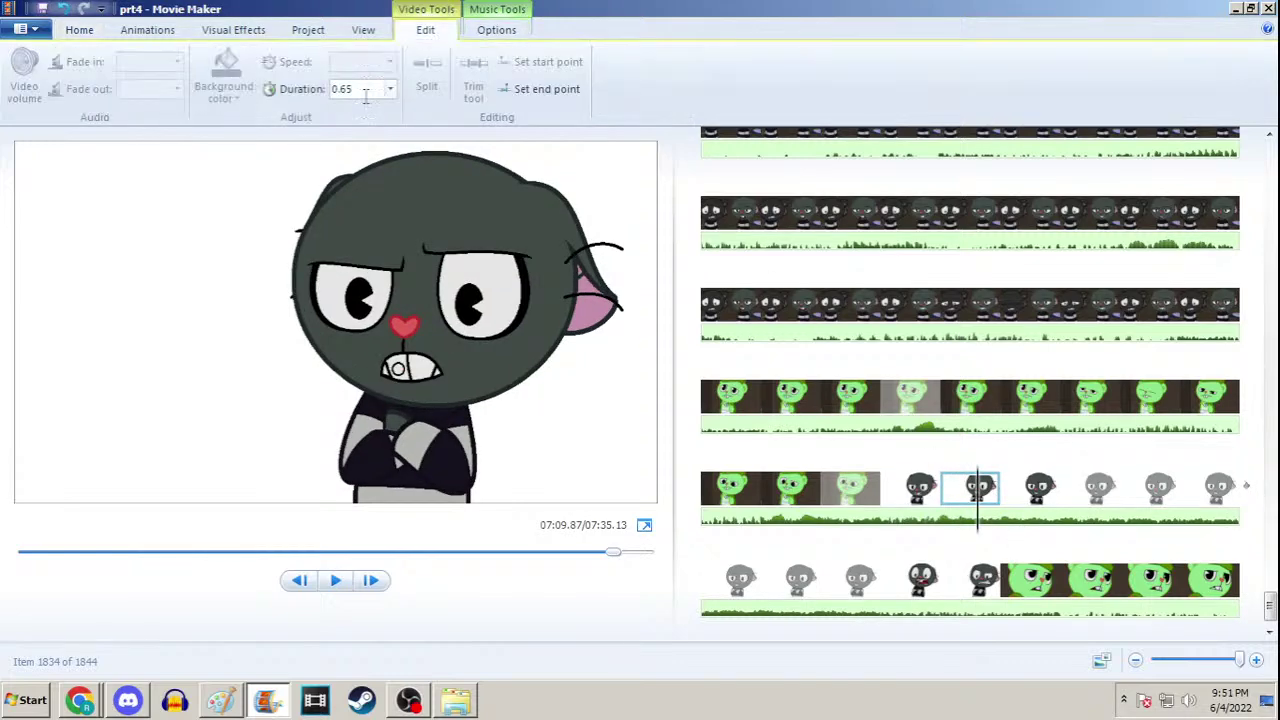
click(358, 88)
key(BackSpace)
text(0.30)
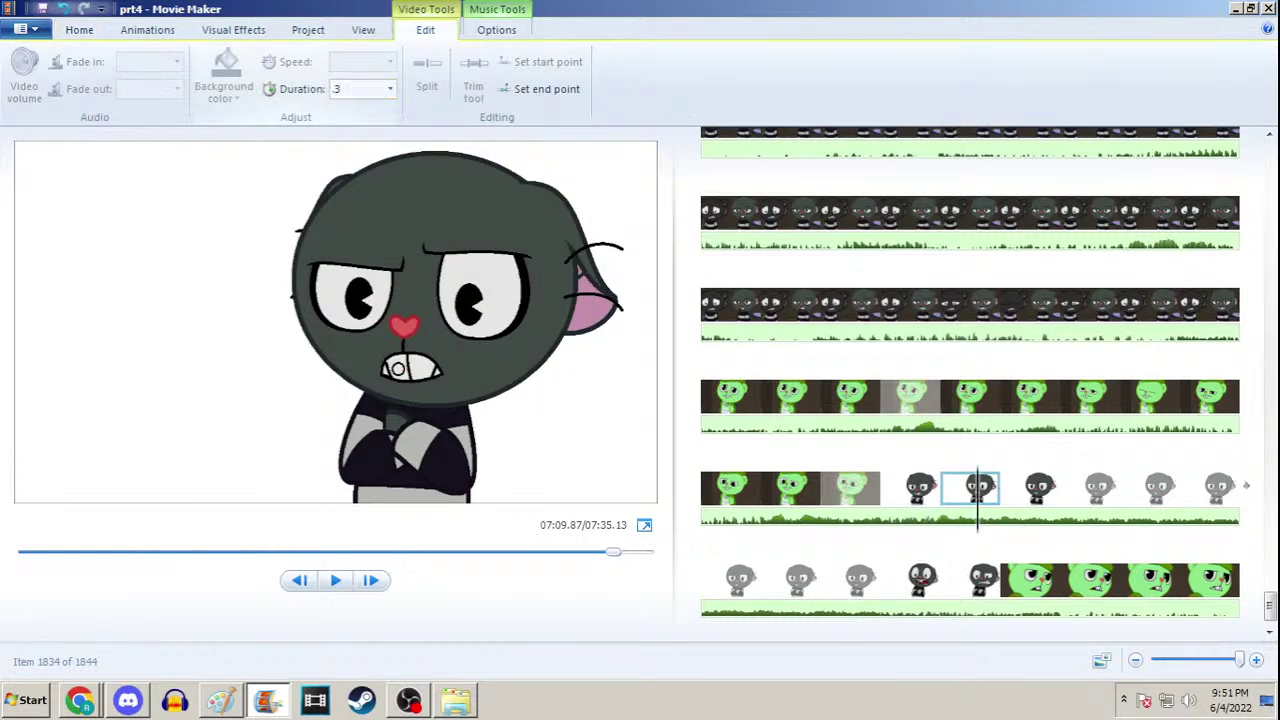
key(Return)
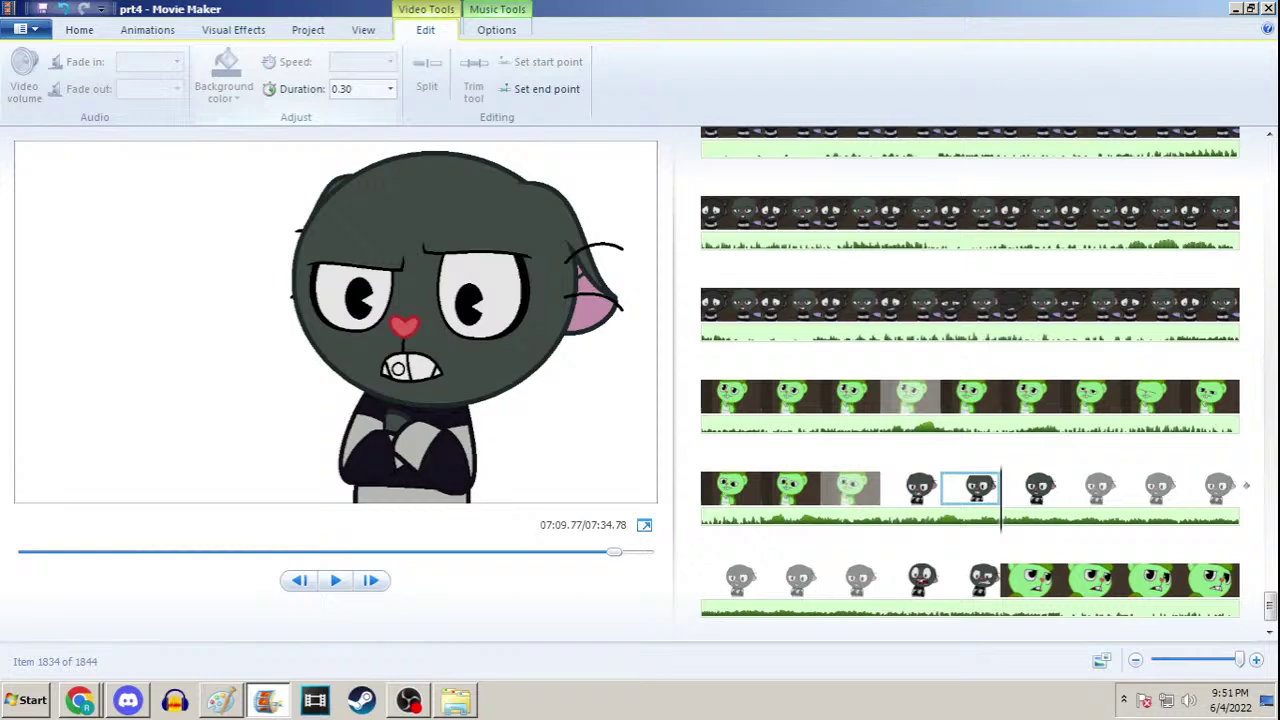
Set the new frame's duration to 0.35 and play the result
key(Right)
click(364, 89)
text(0.35)
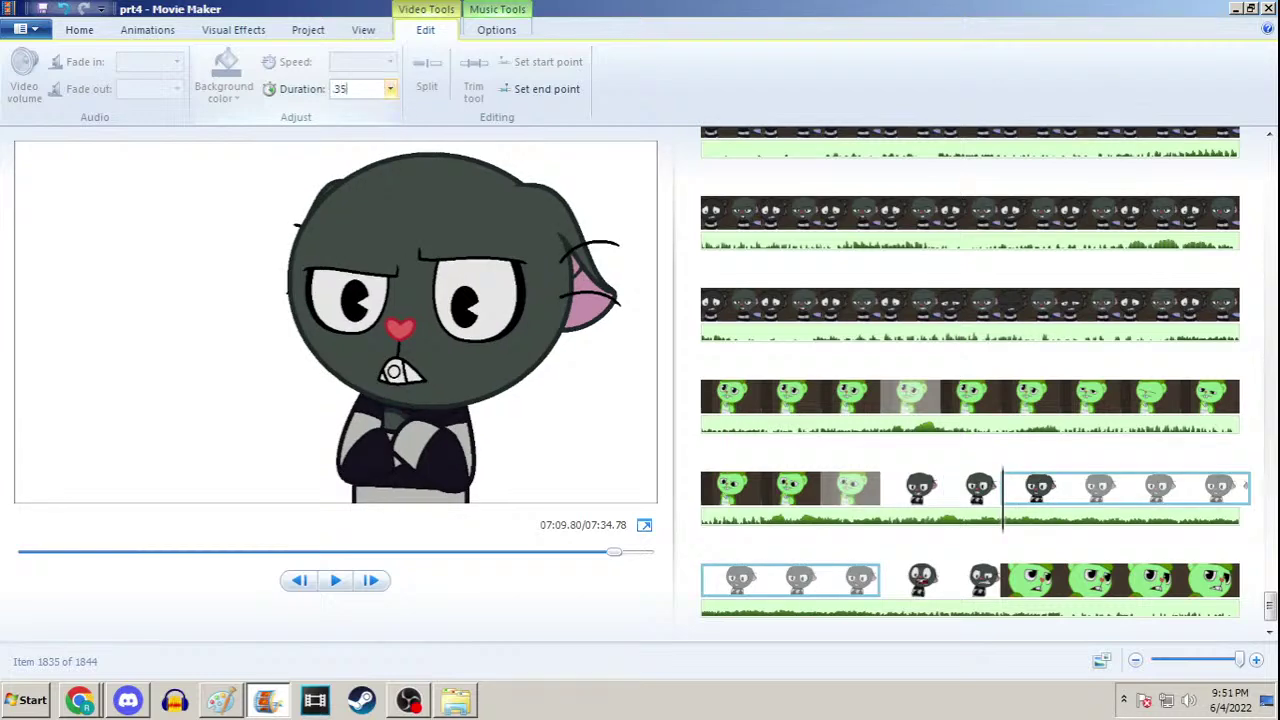
key(Return)
key(space)
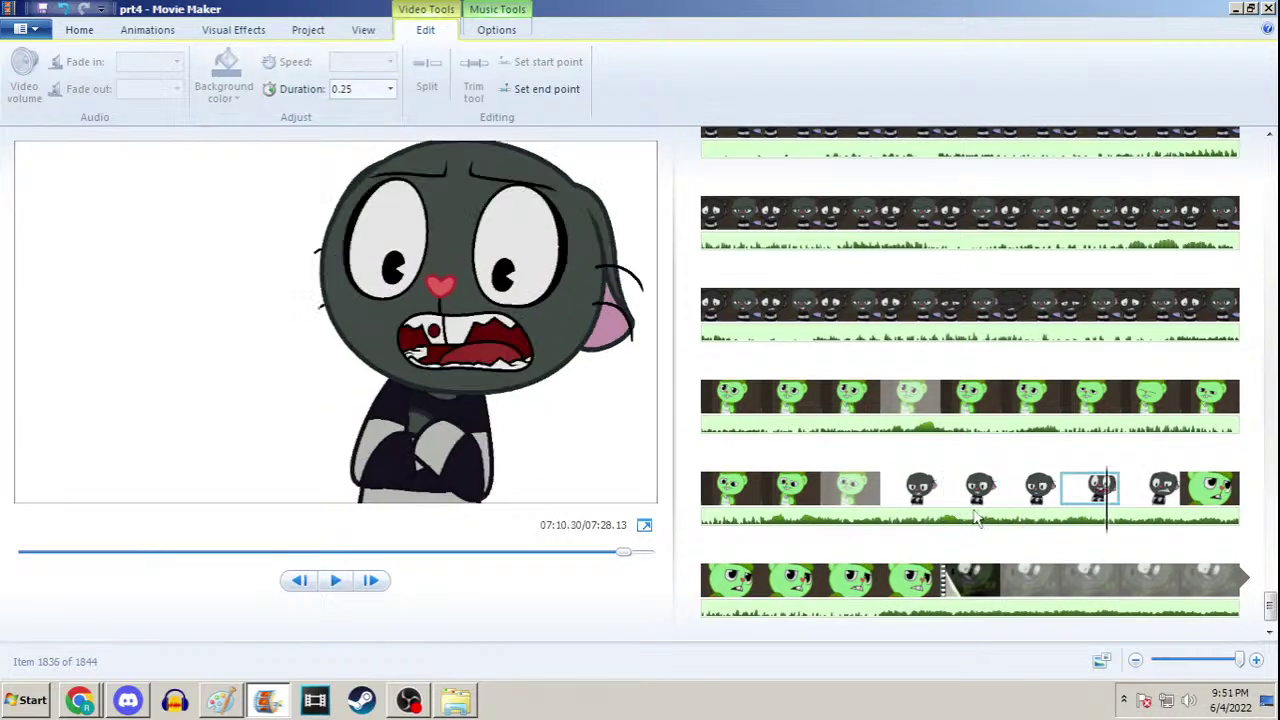
Replay the cross-armed frames, shorten the duration of the frame before the new one, and select the new frame
click(900, 495)
key(space)
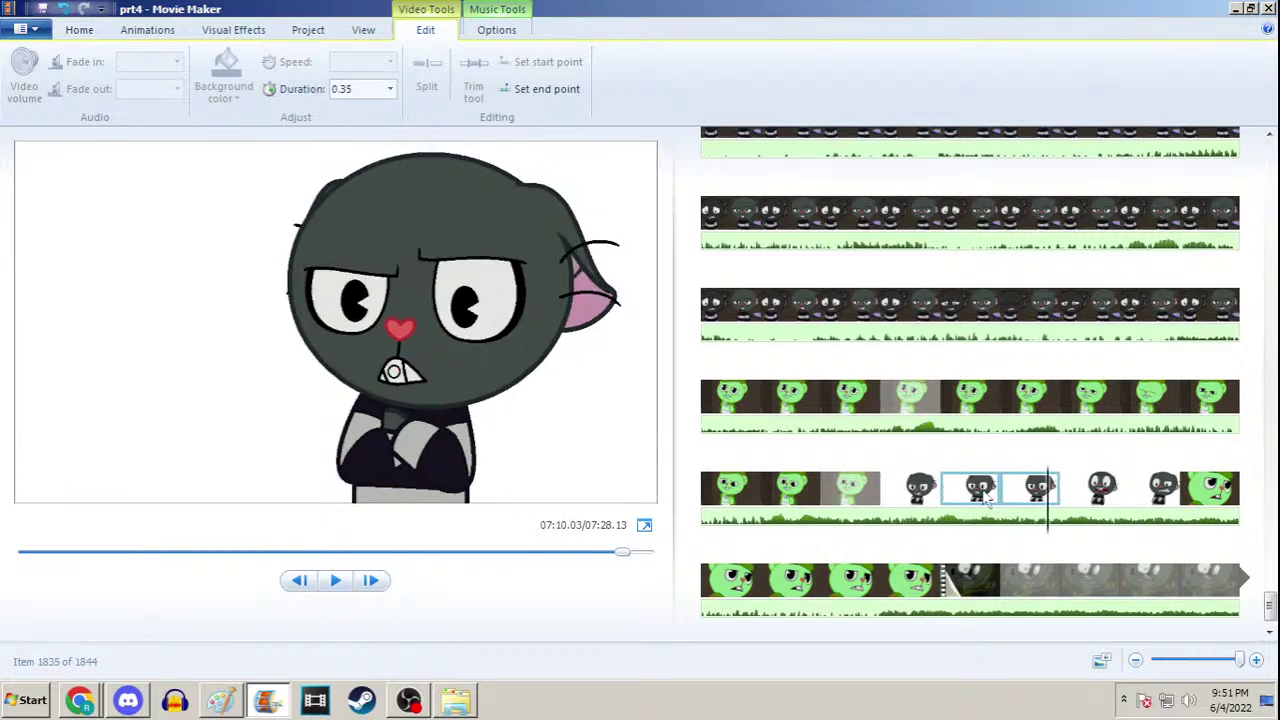
click(944, 497)
key(space)
click(948, 497)
click(345, 88)
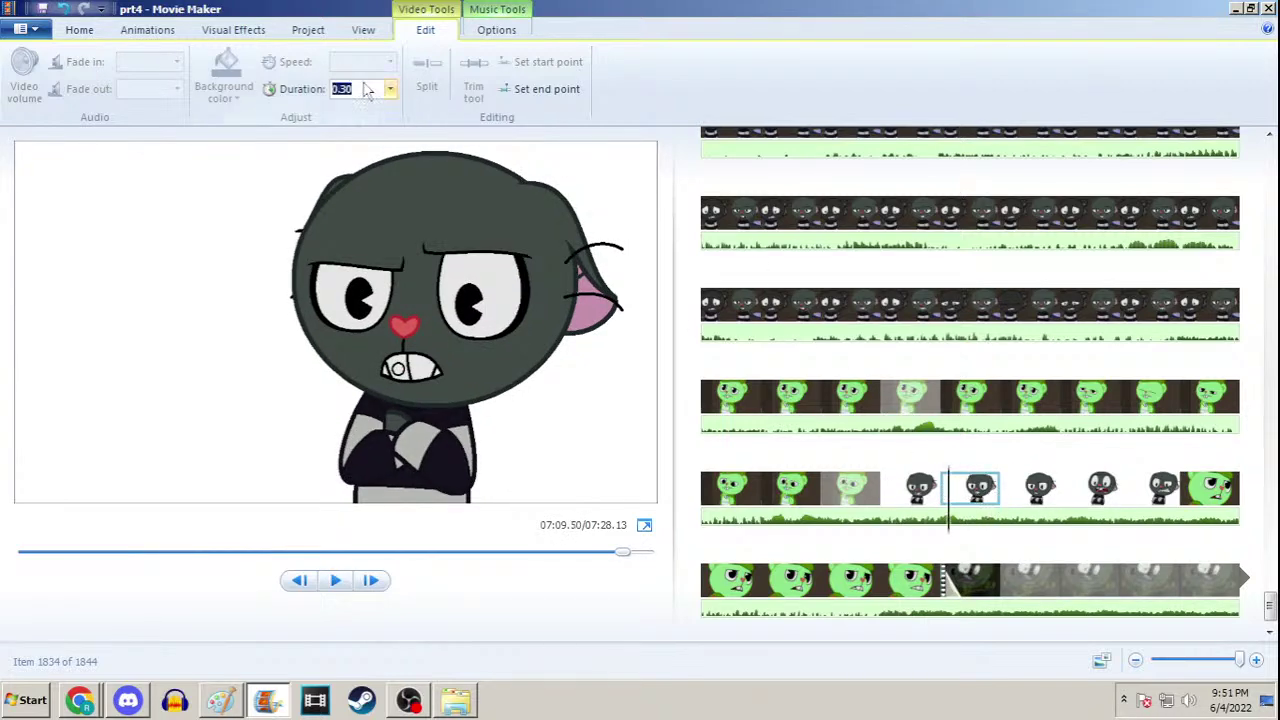
key(Right)
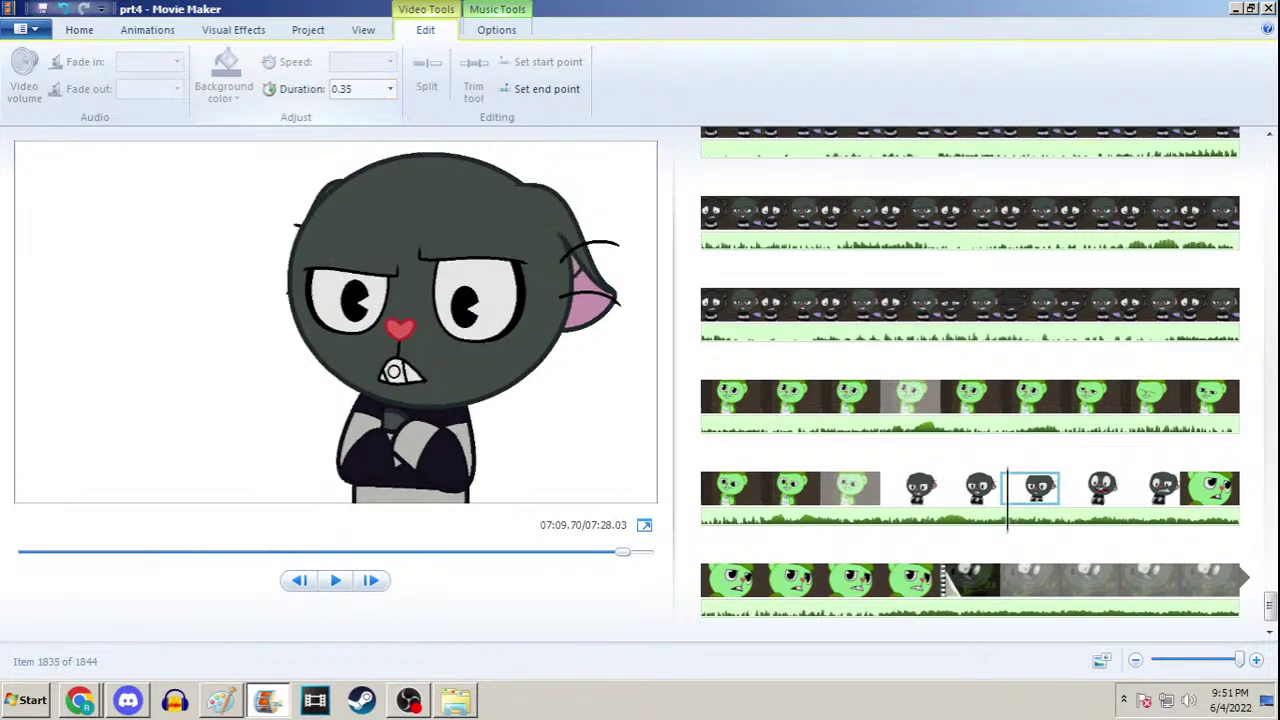
Set the selected new frame's duration to 0.45
click(345, 88)
text(.45)
key(Return)
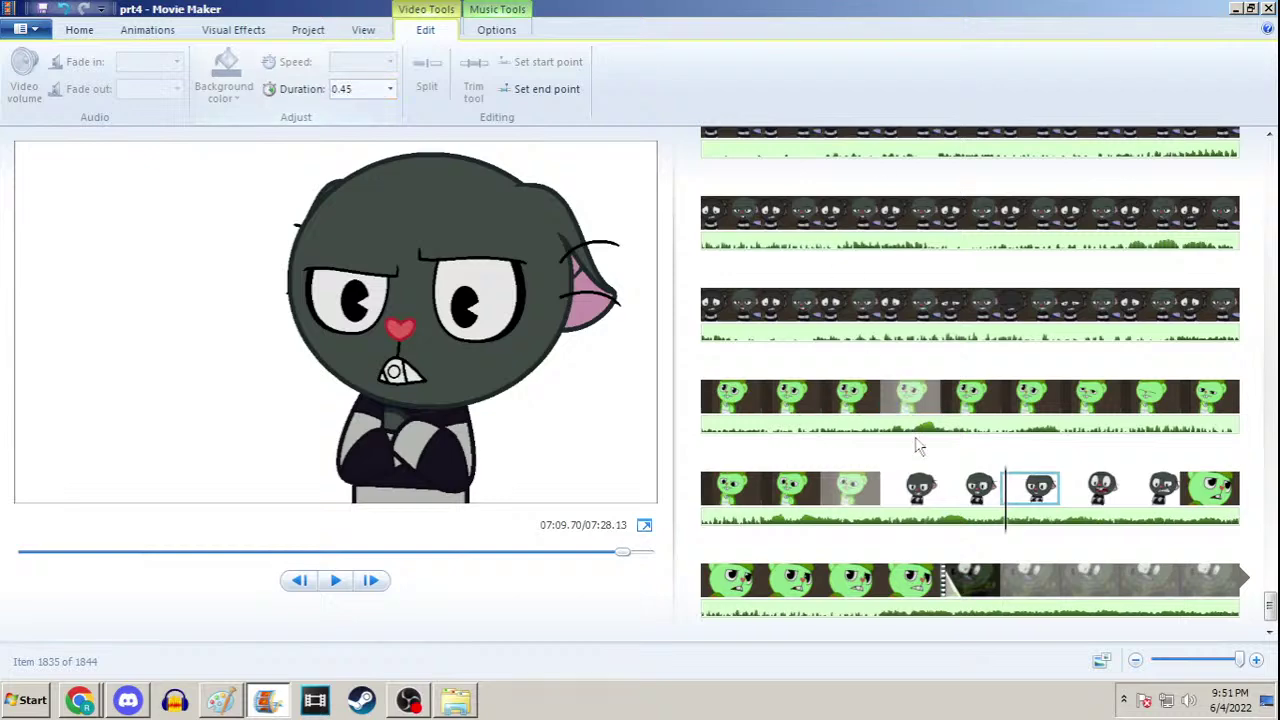
Play the cross-armed frames several times from the first one to check the timing
click(920, 488)
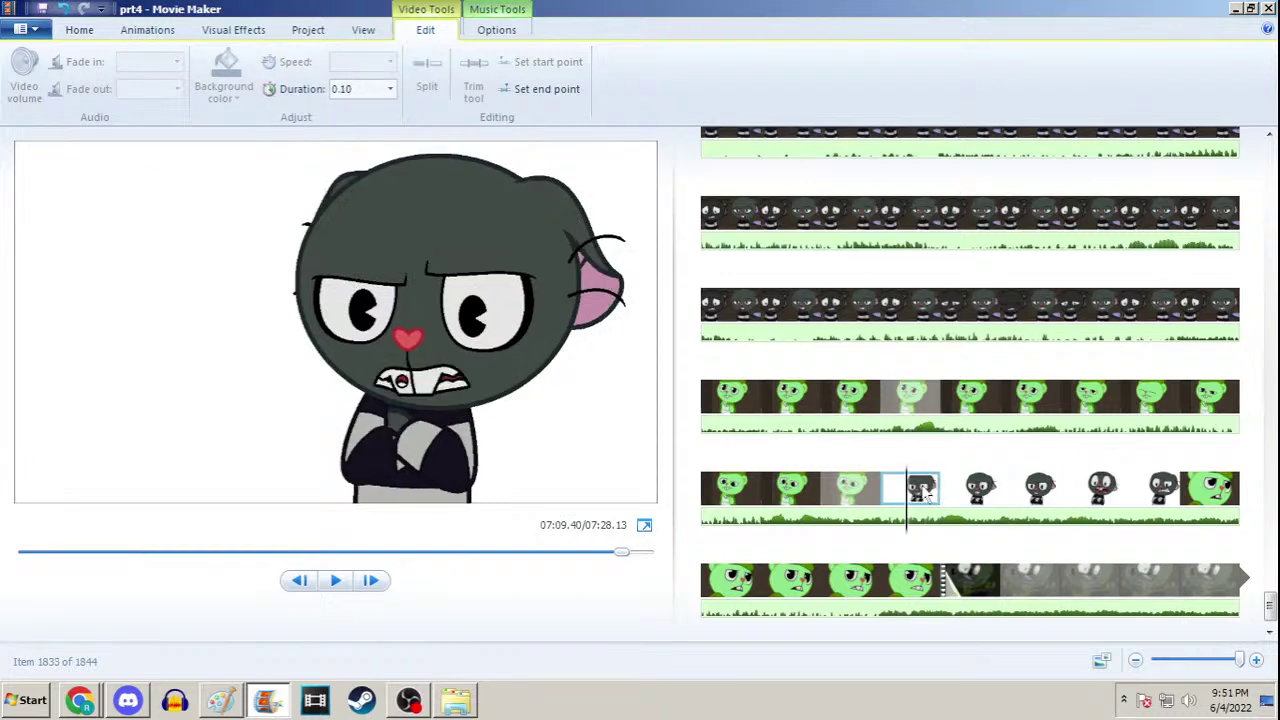
key(Right)
key(Right)
key(Right)
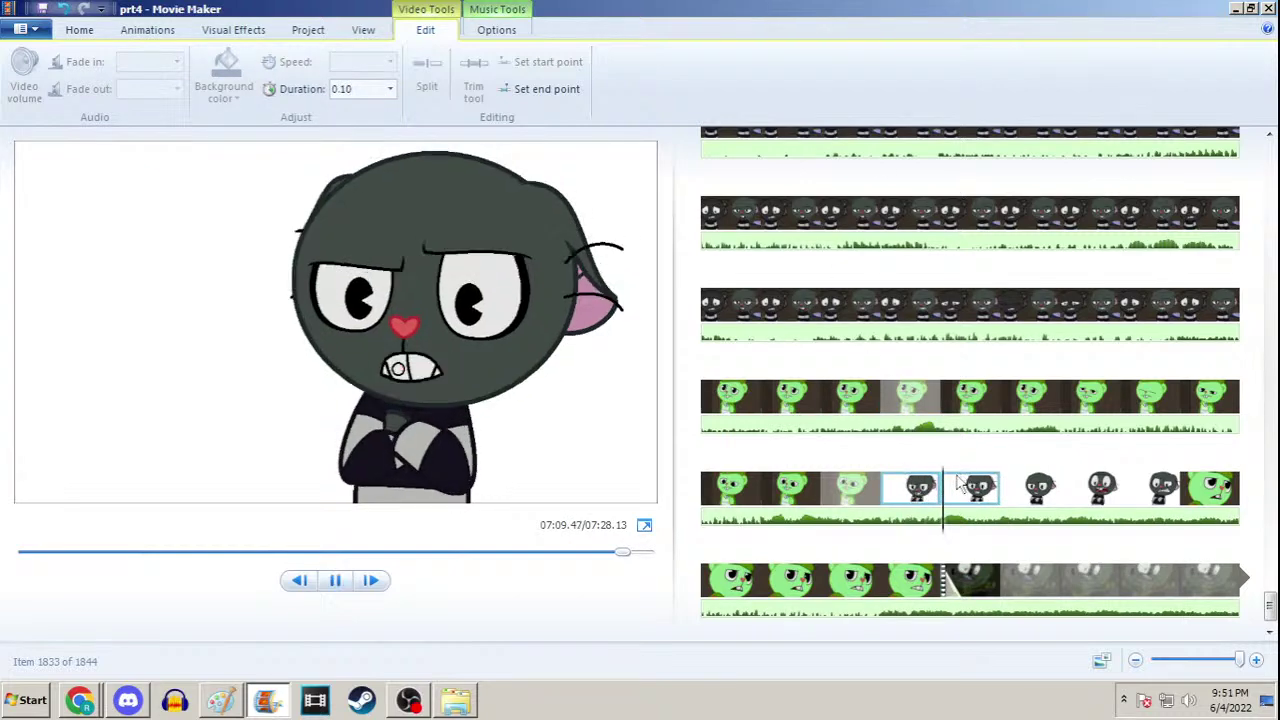
click(912, 507)
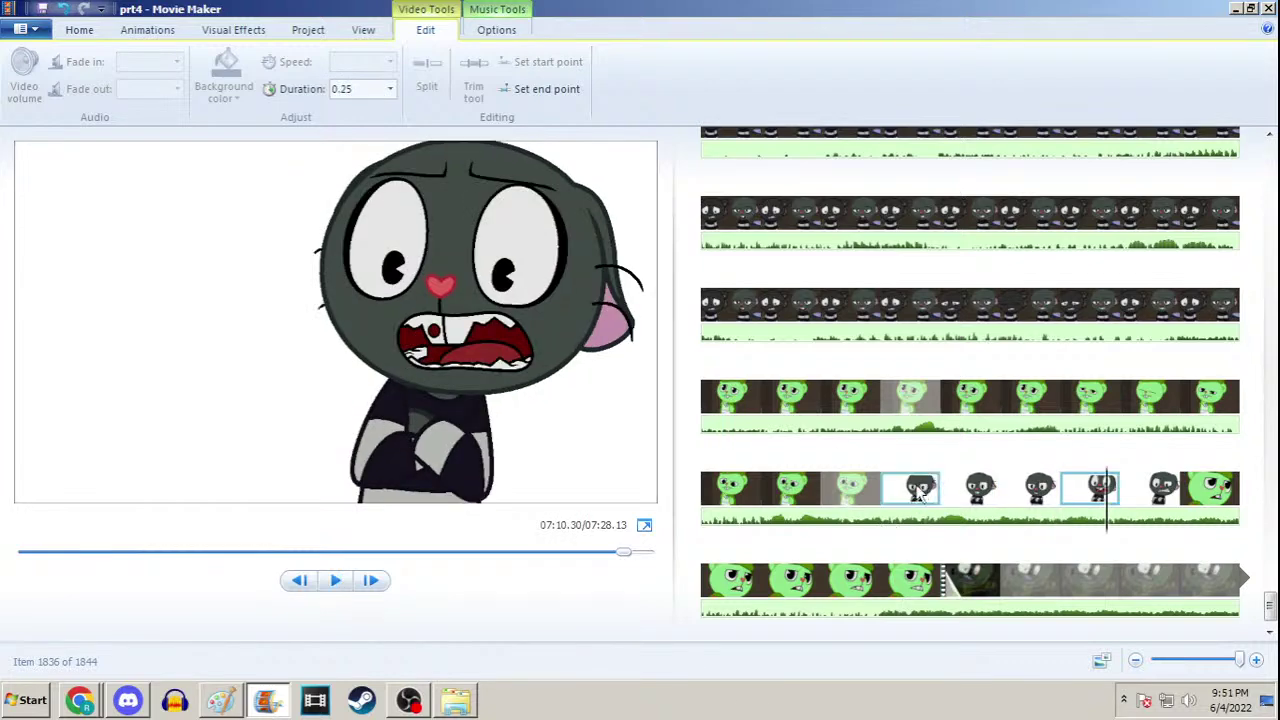
key(space)
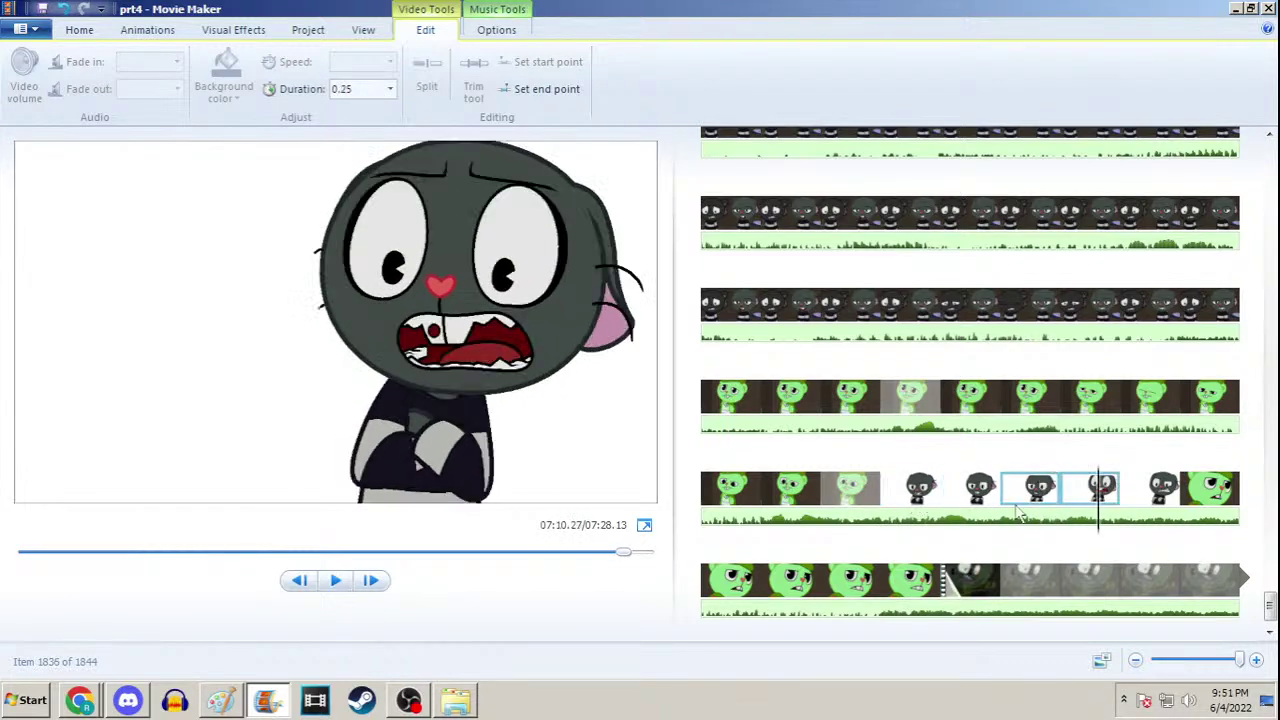
key(space)
click(980, 512)
drag(980, 512, 914, 491)
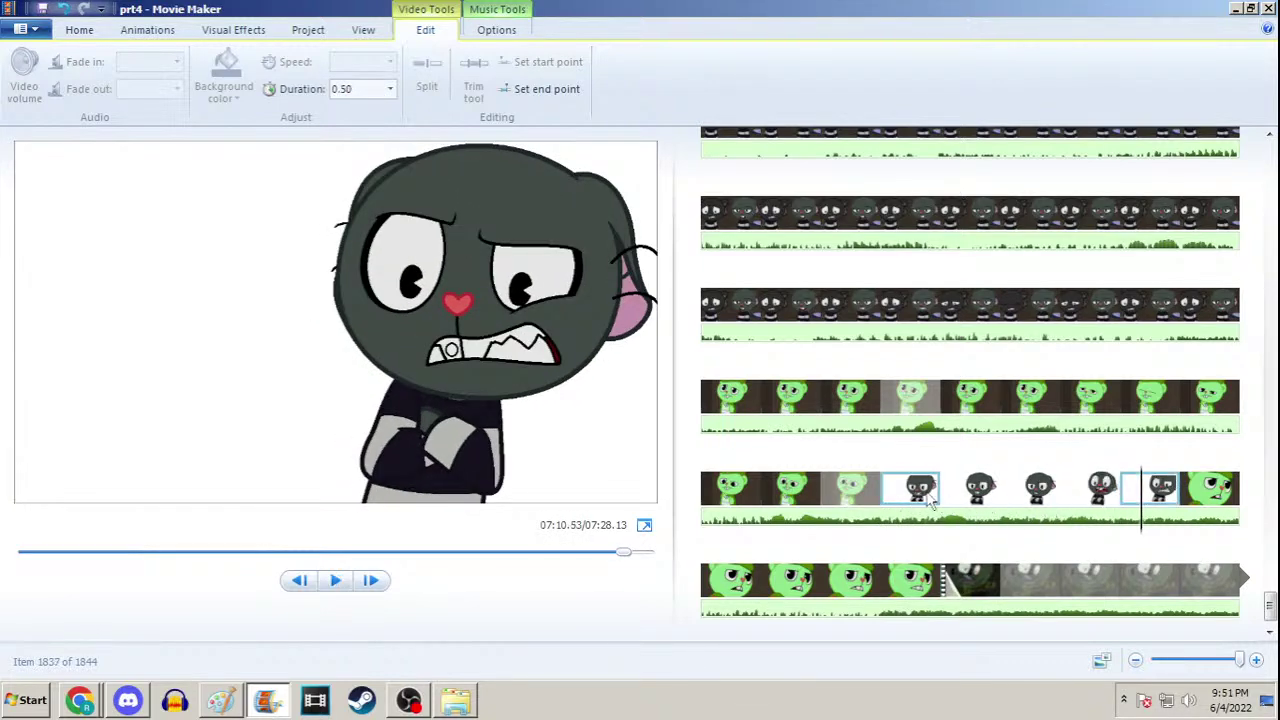
Compare the new frame with the open-mouthed frame after it by alternating between the two on the timeline
click(1043, 494)
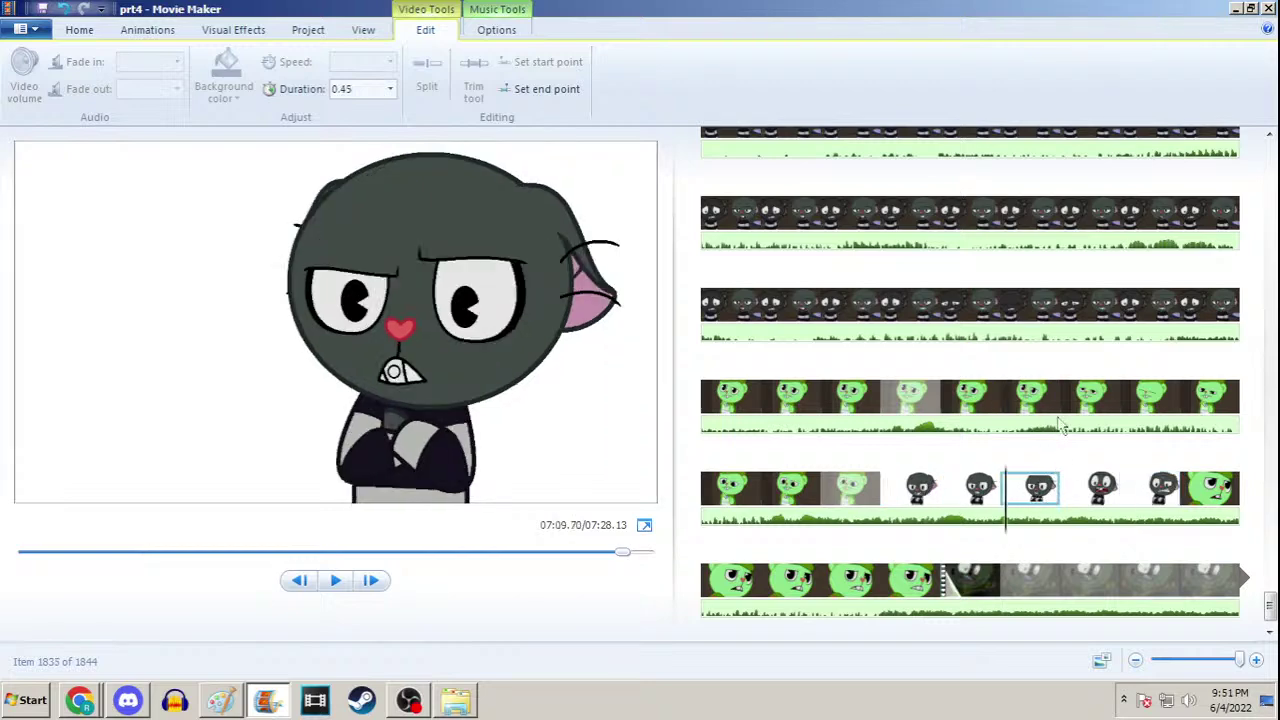
click(1098, 492)
click(1045, 495)
click(1095, 492)
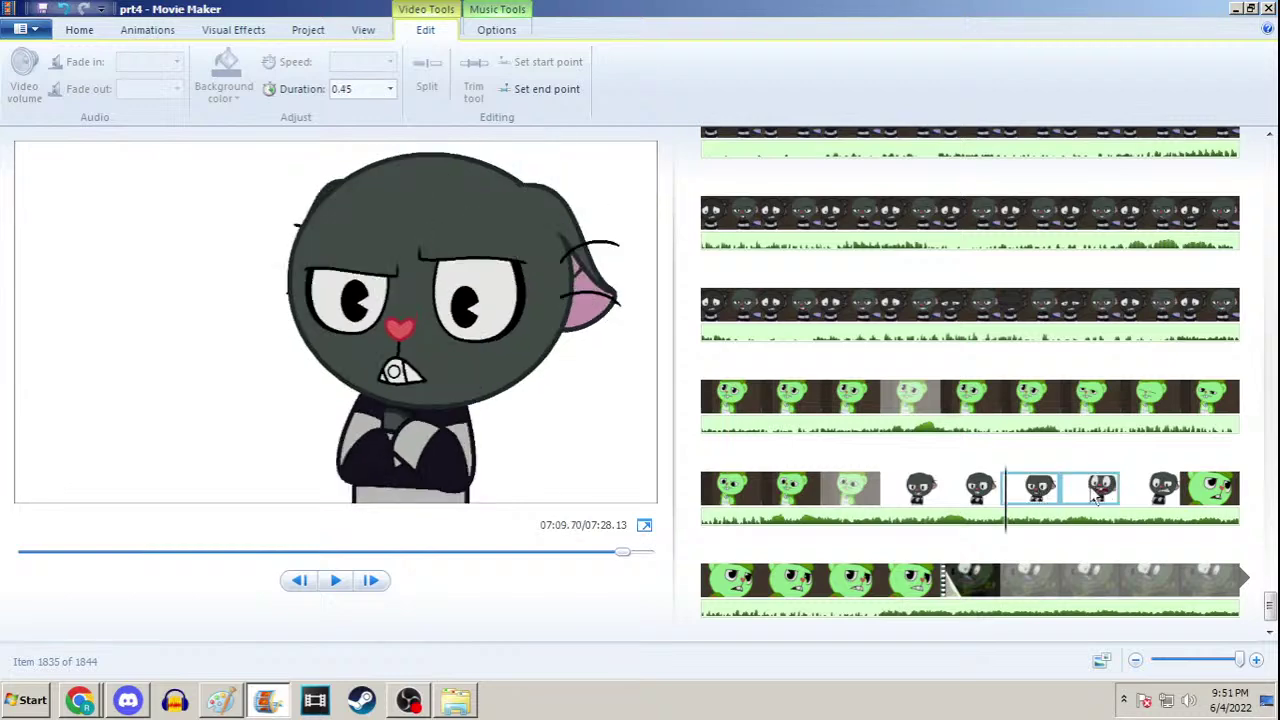
click(1048, 500)
click(1097, 508)
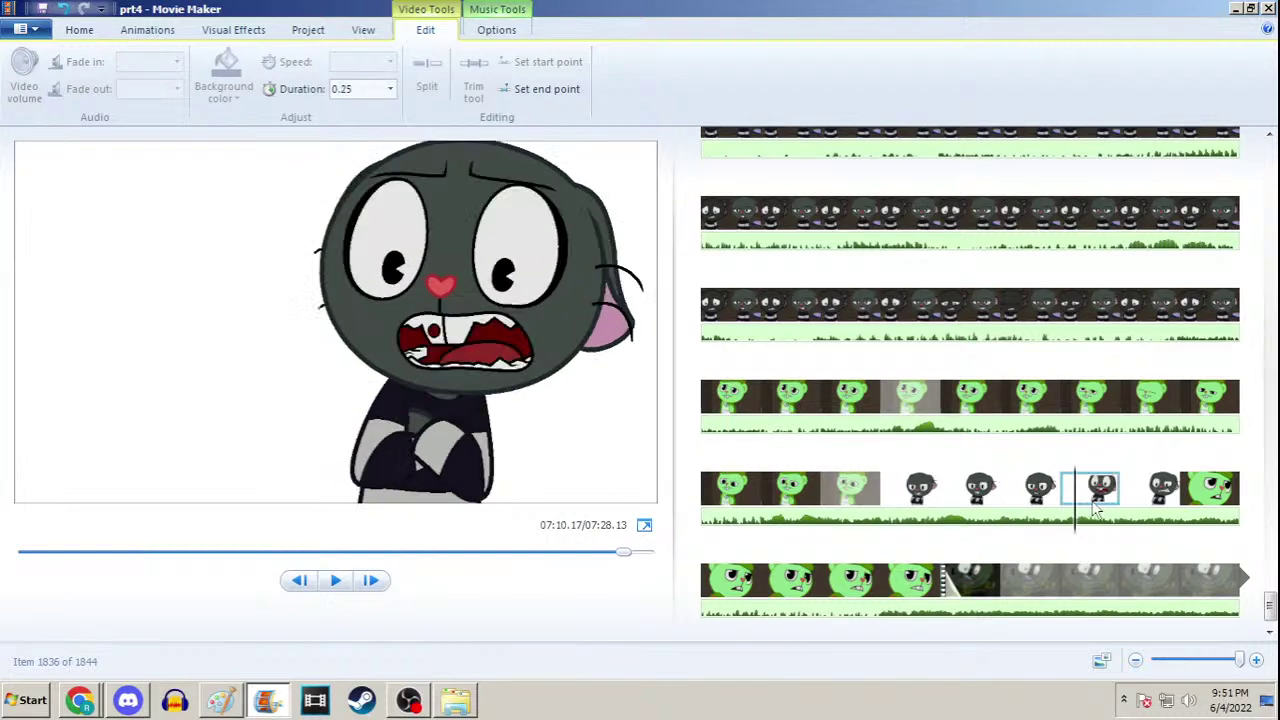
click(1048, 512)
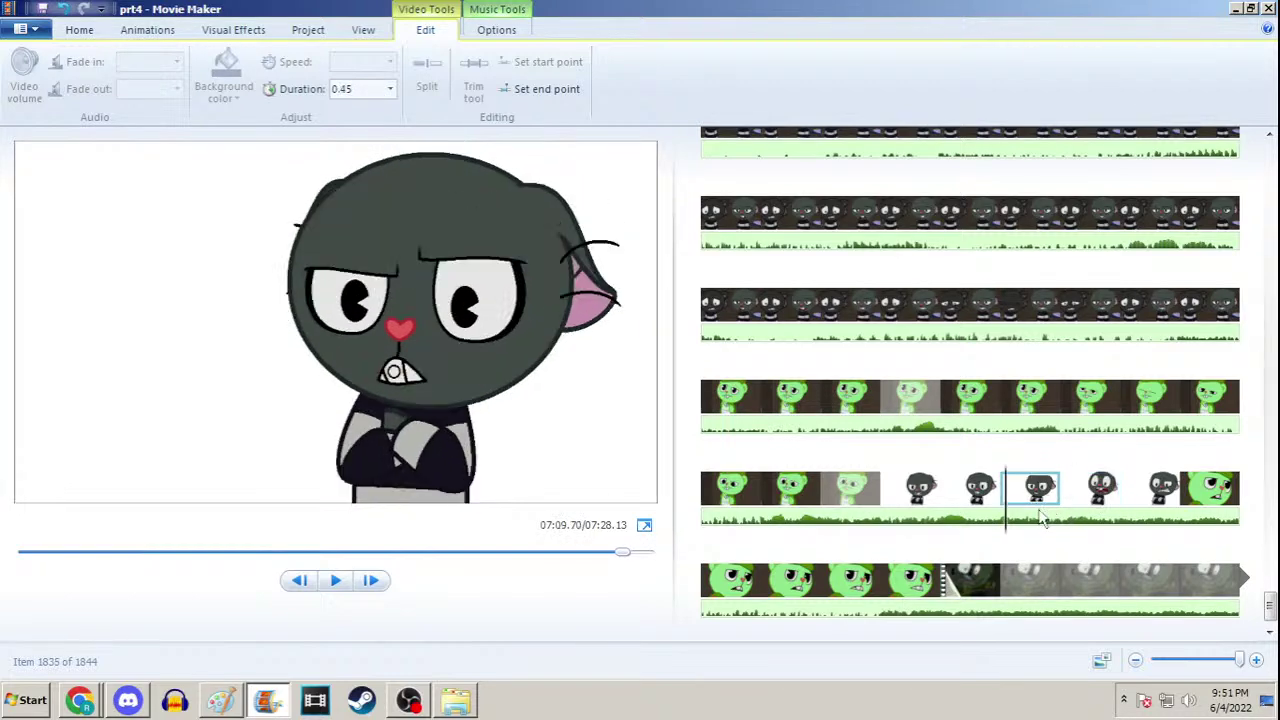
click(1094, 500)
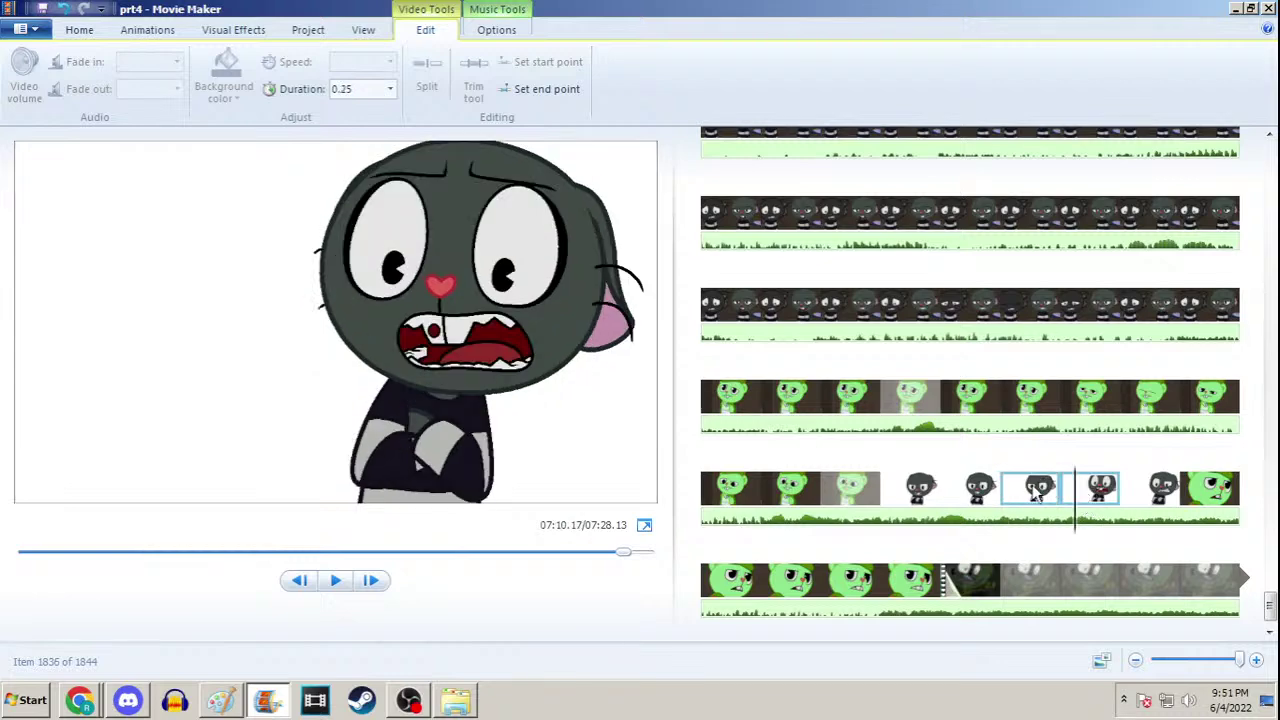
click(1040, 490)
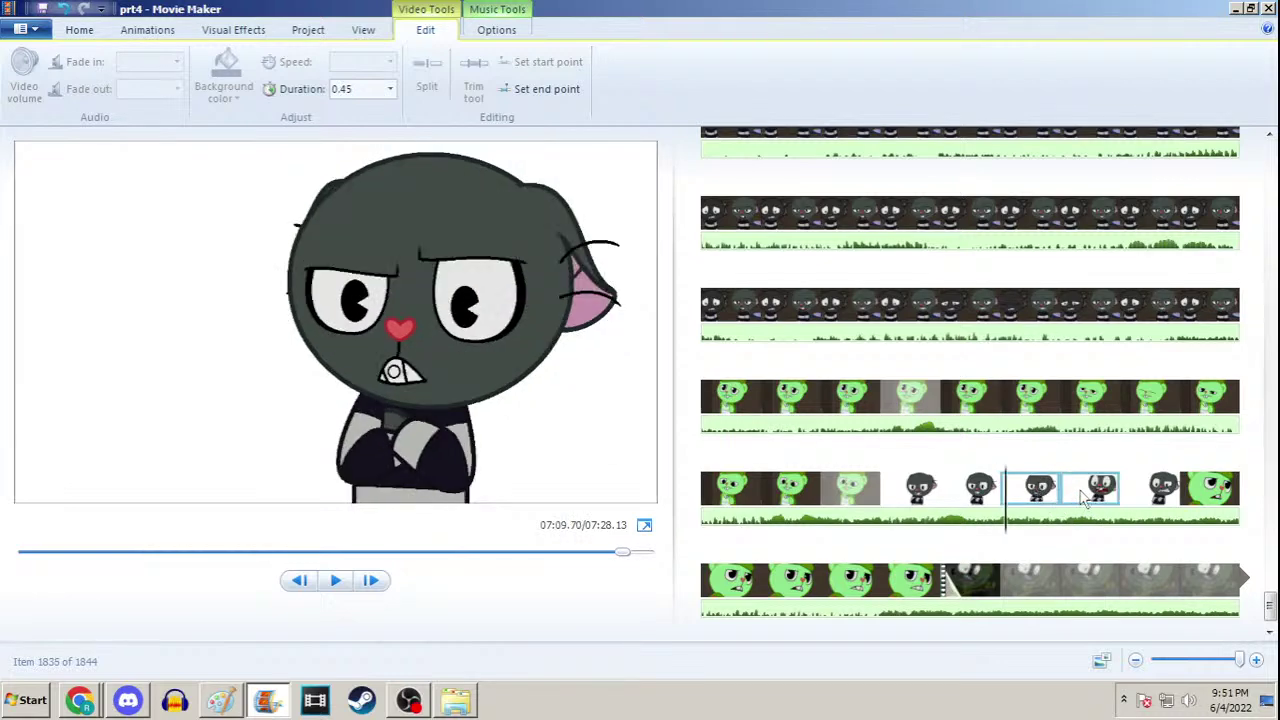
click(1094, 500)
click(1066, 497)
click(1077, 497)
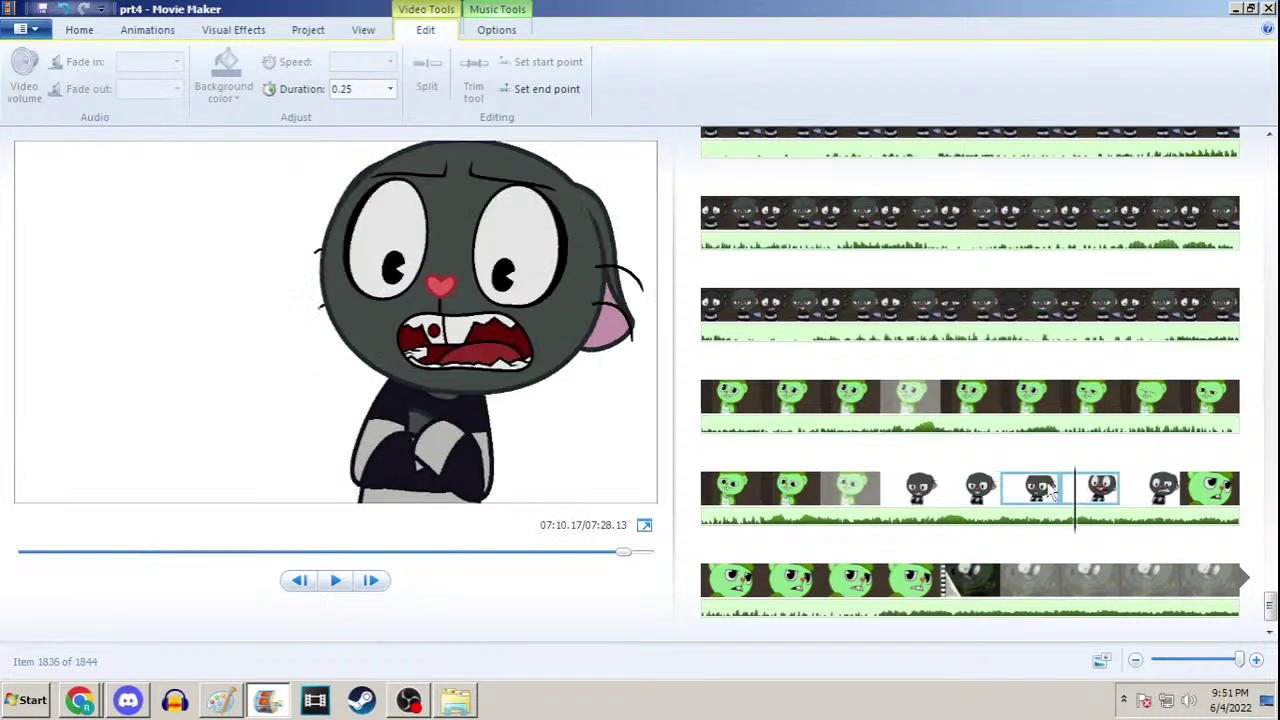
click(1048, 500)
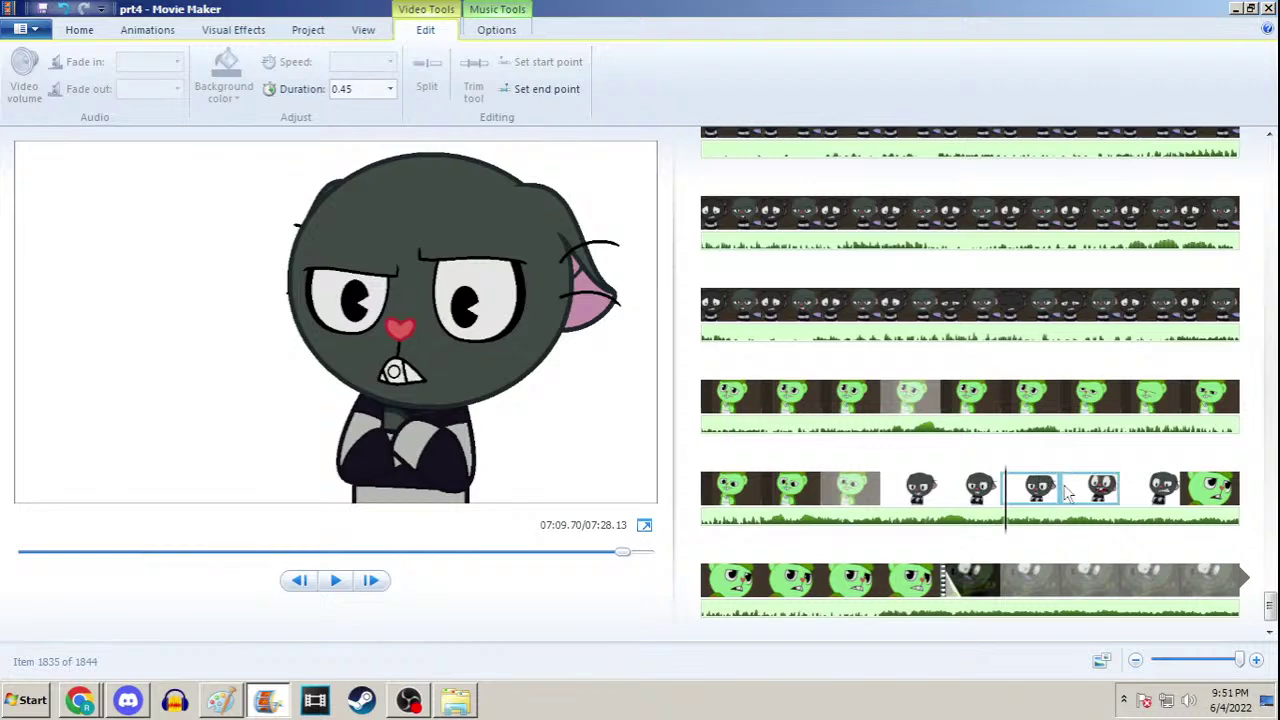
Step through and replay the cross-armed frames from the first one, then recheck the transition from the new frame to the open-mouthed frame
click(920, 488)
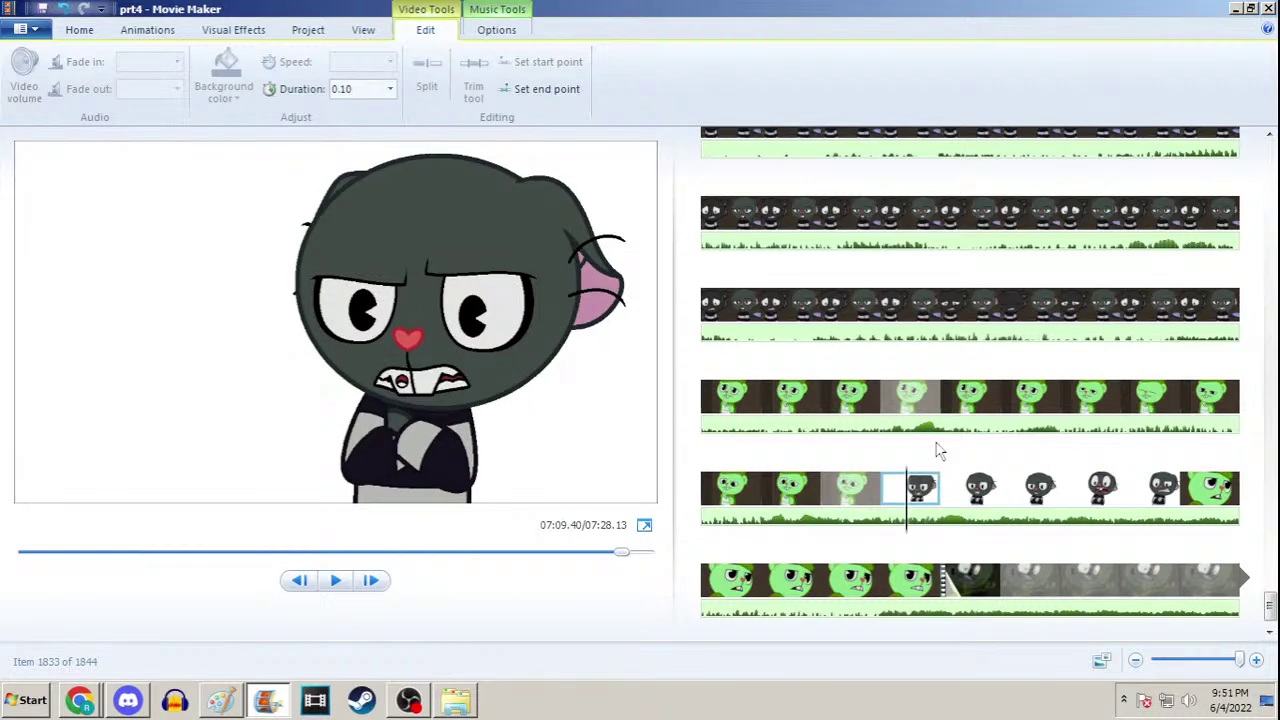
key(Right)
key(Right)
key(Right)
key(Right)
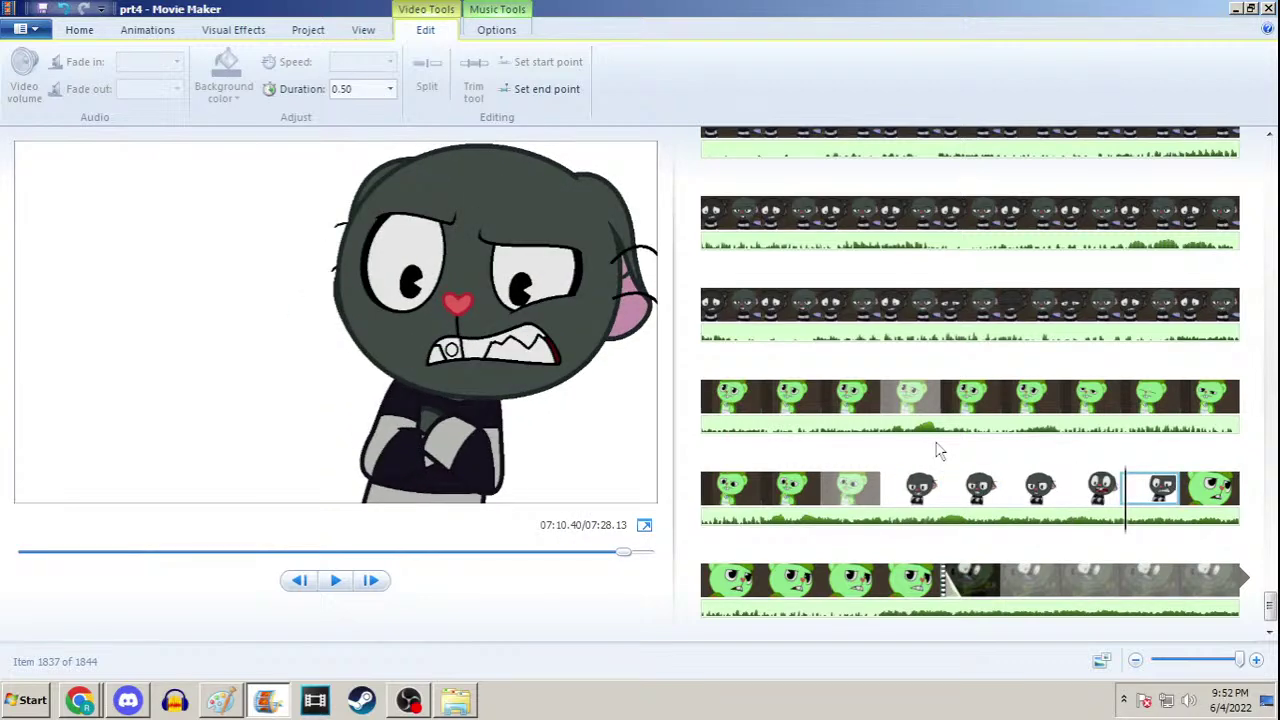
click(926, 486)
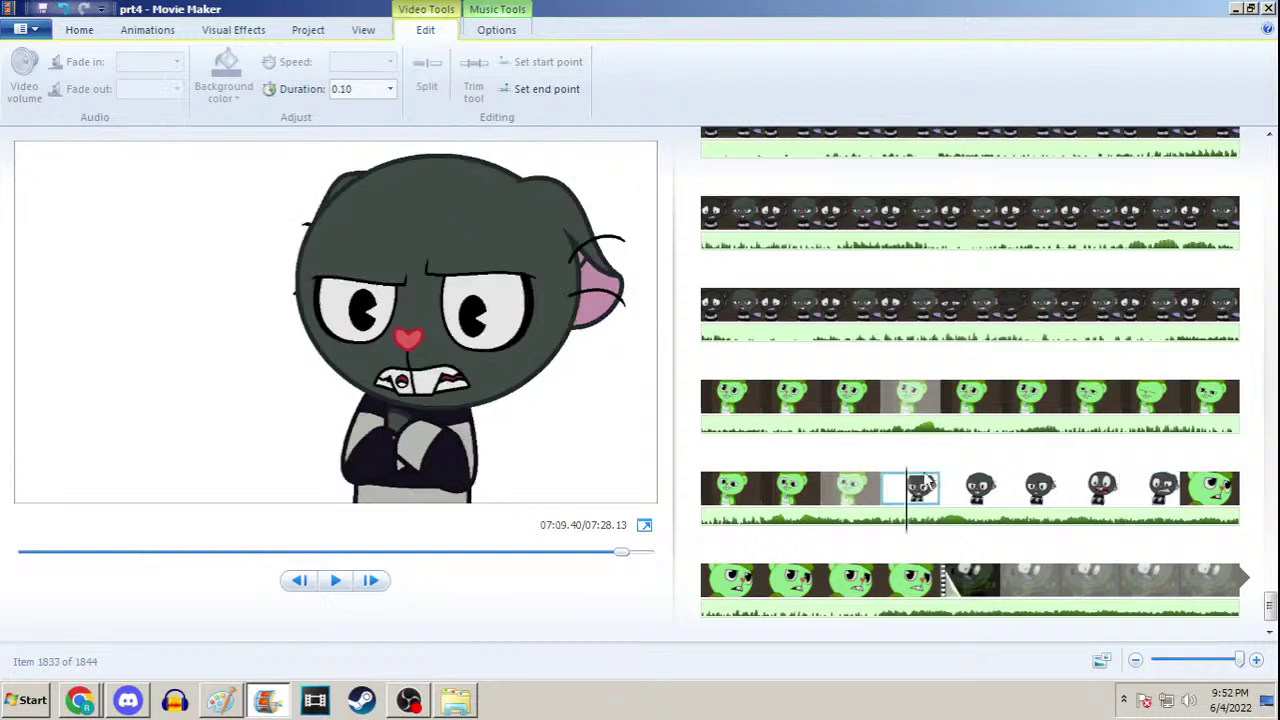
key(space)
key(space)
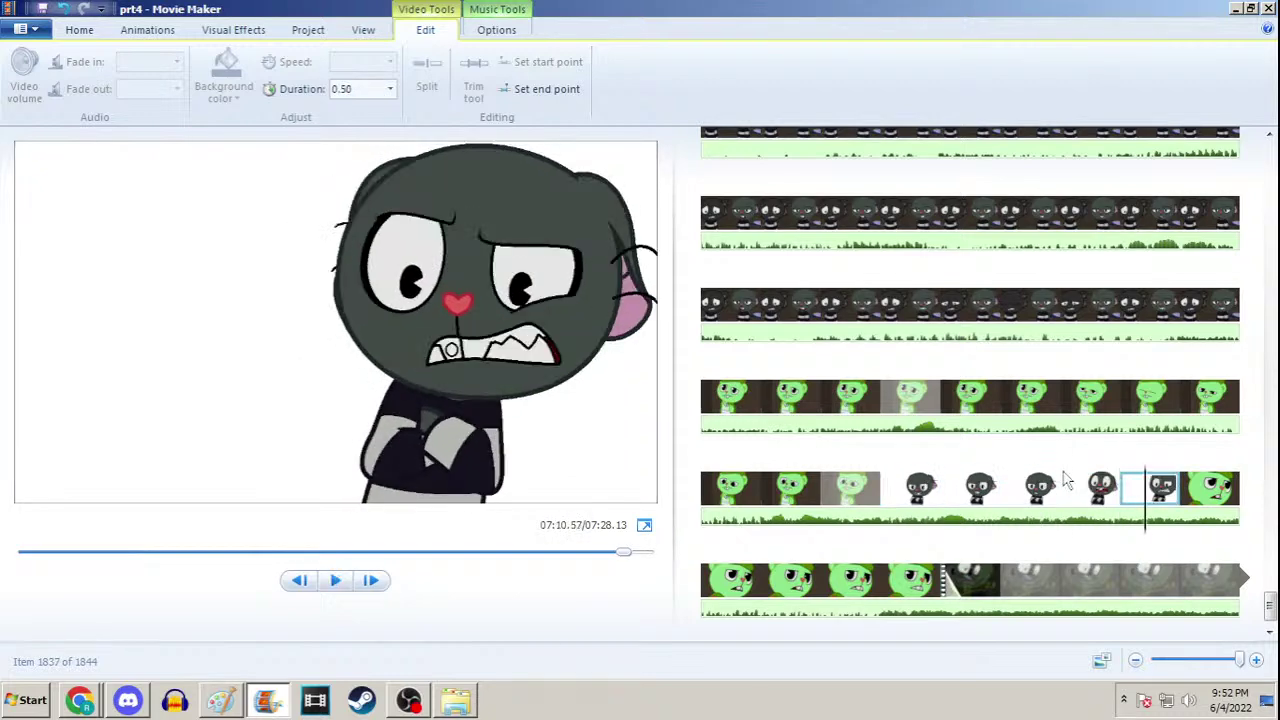
click(1038, 490)
click(1076, 490)
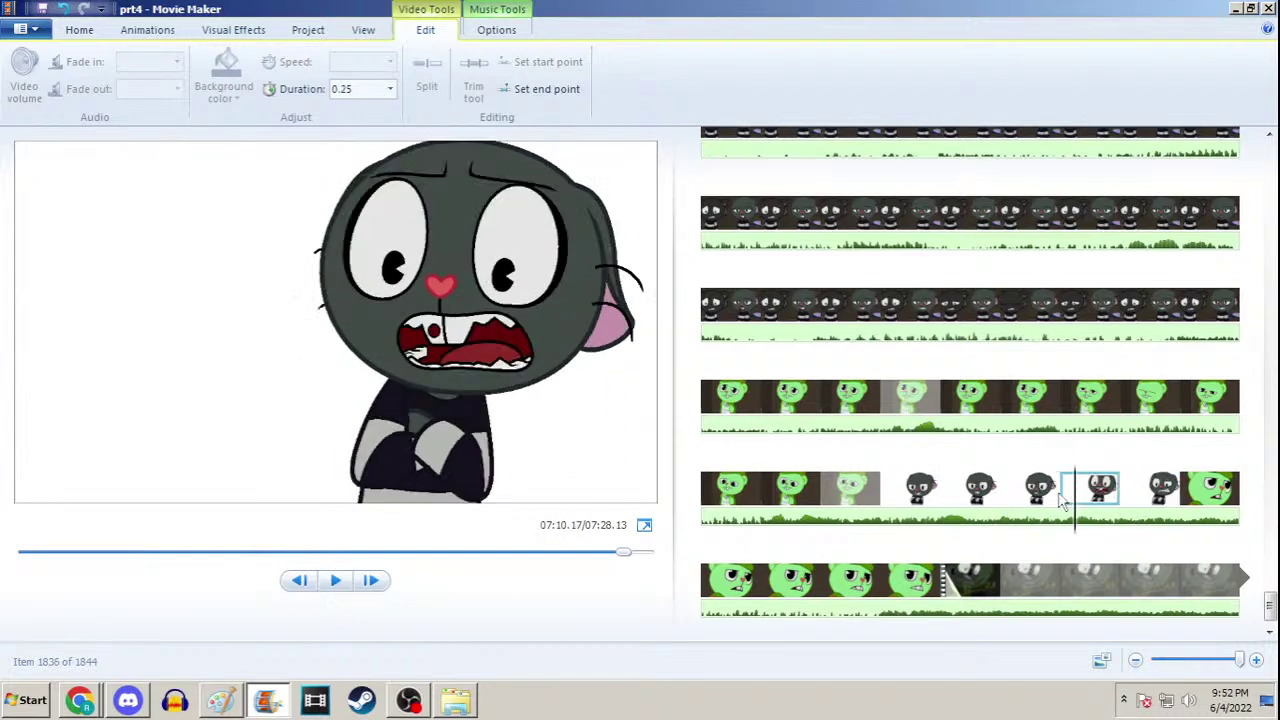
click(1058, 482)
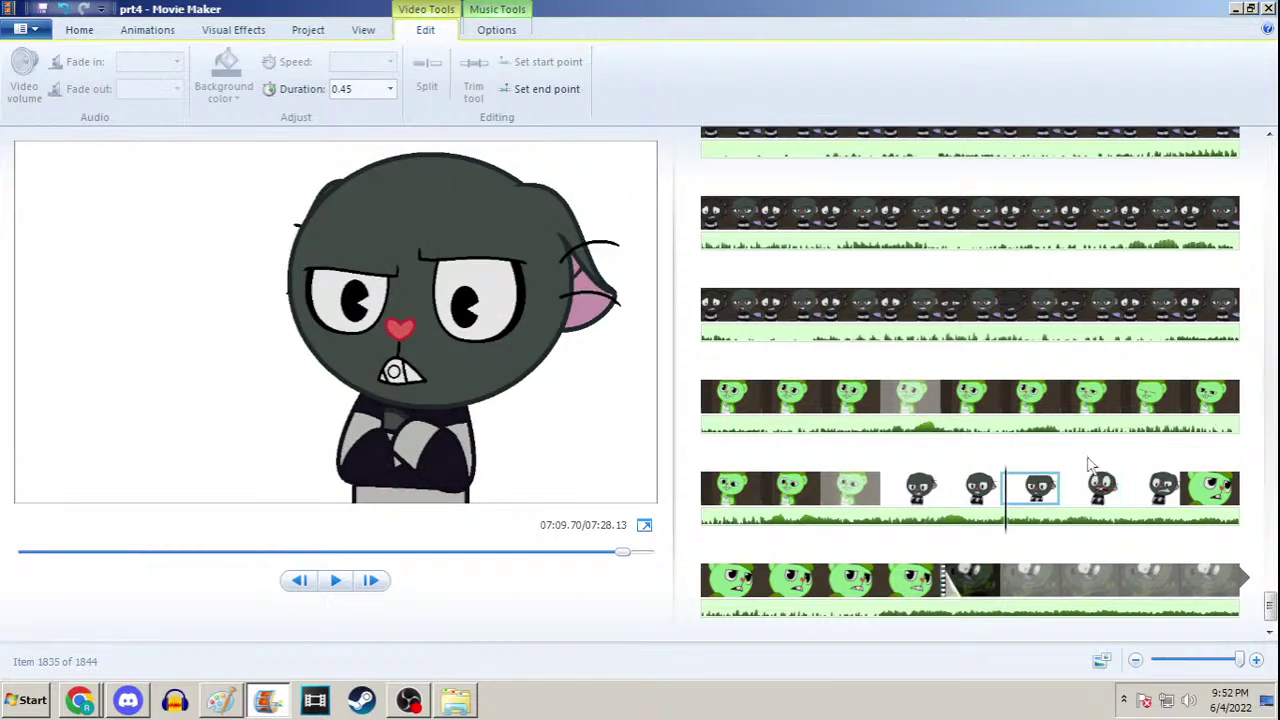
click(1085, 500)
click(1038, 490)
Switch to Paint and open the line-art picture 1630b from the htffrf4 folder
click(1236, 9)
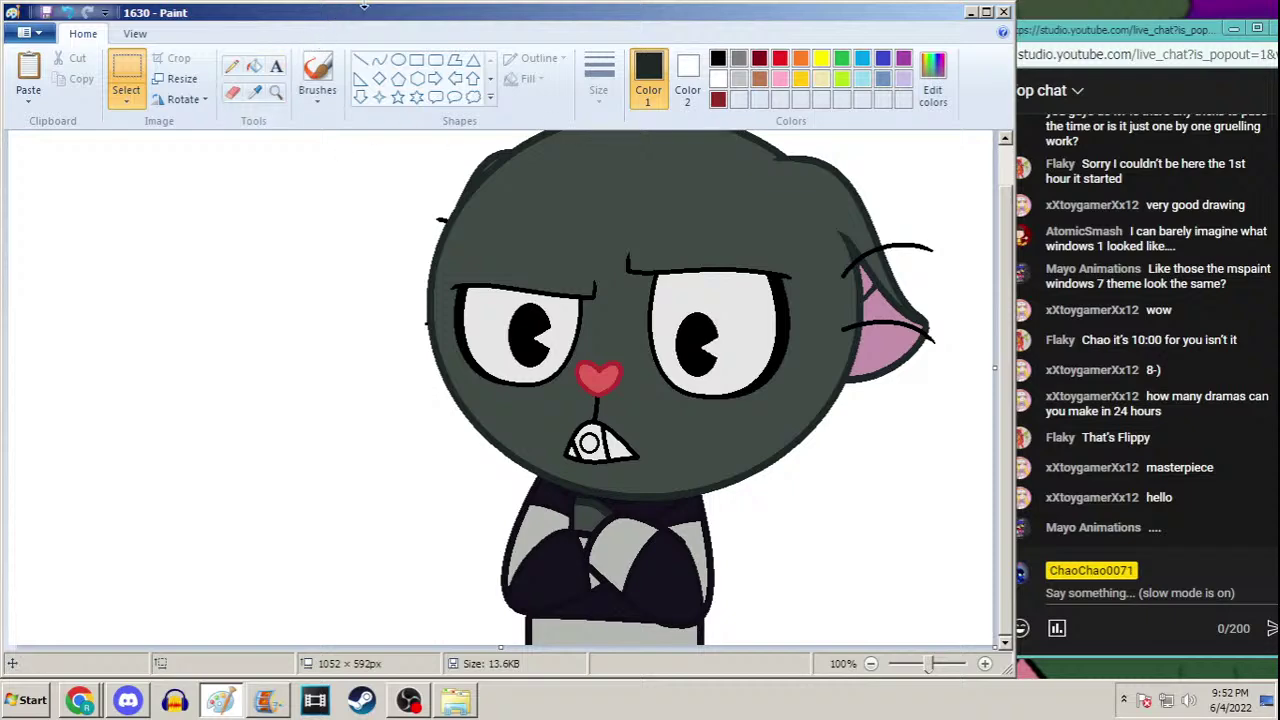
key(ctrl+o)
drag(1015, 184, 1012, 590)
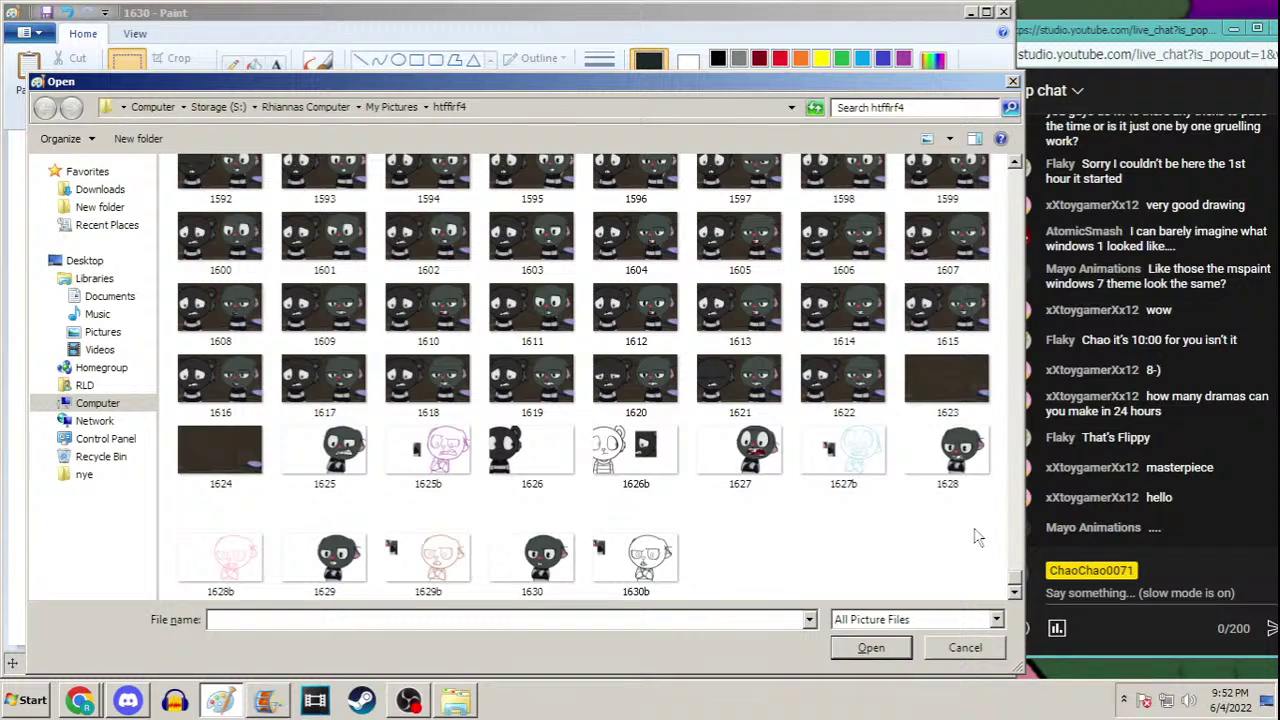
double_click(648, 522)
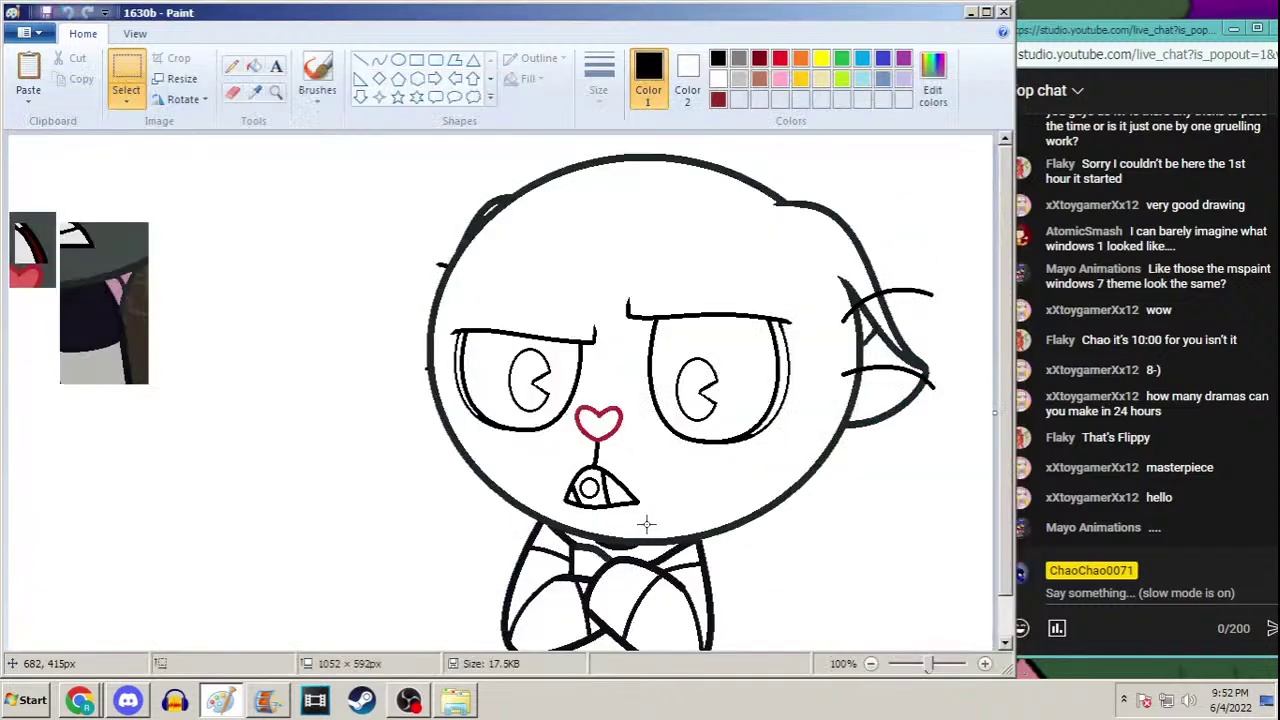
Recolor the outlines of the head, ears and whiskers on the line art with a purple fill
click(254, 66)
click(903, 58)
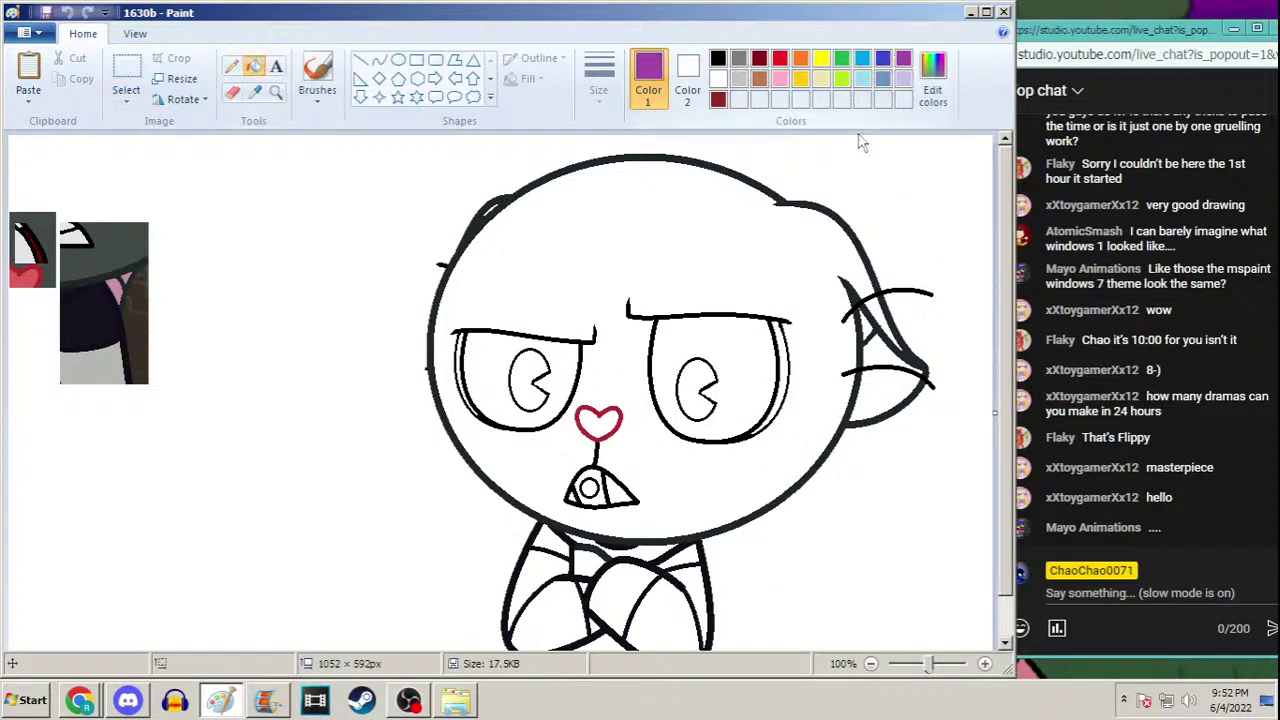
click(815, 204)
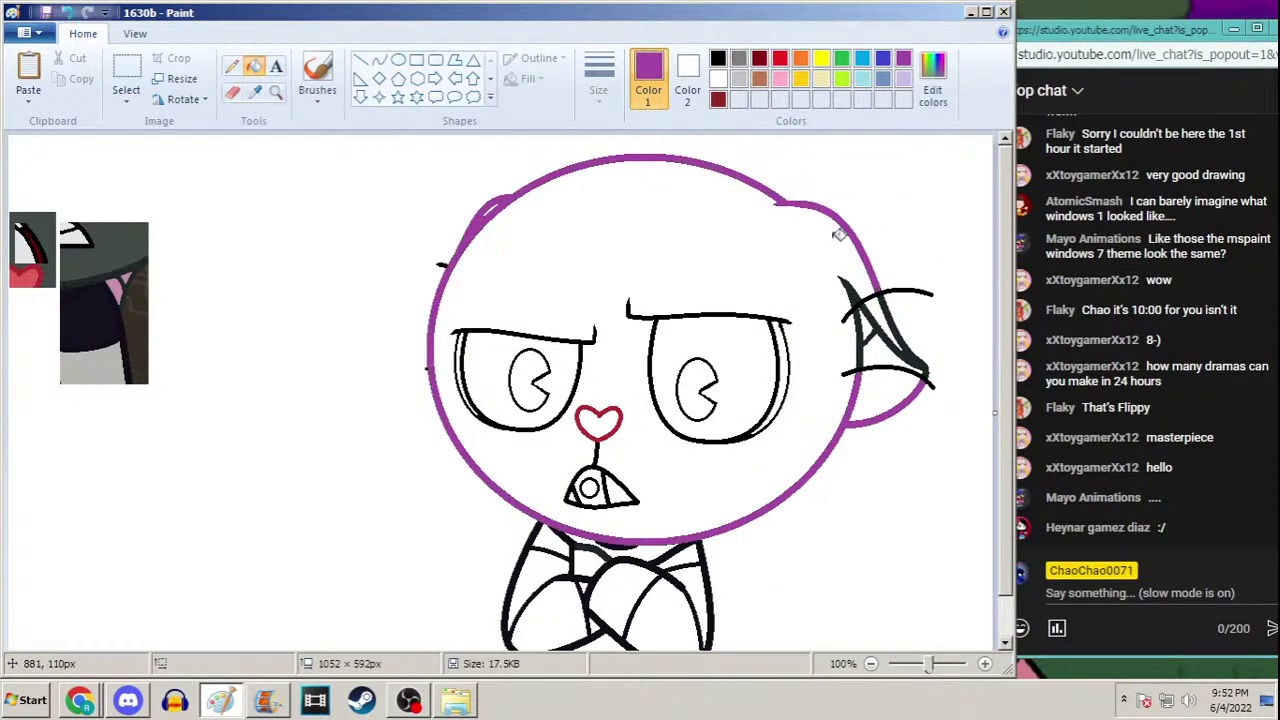
click(869, 324)
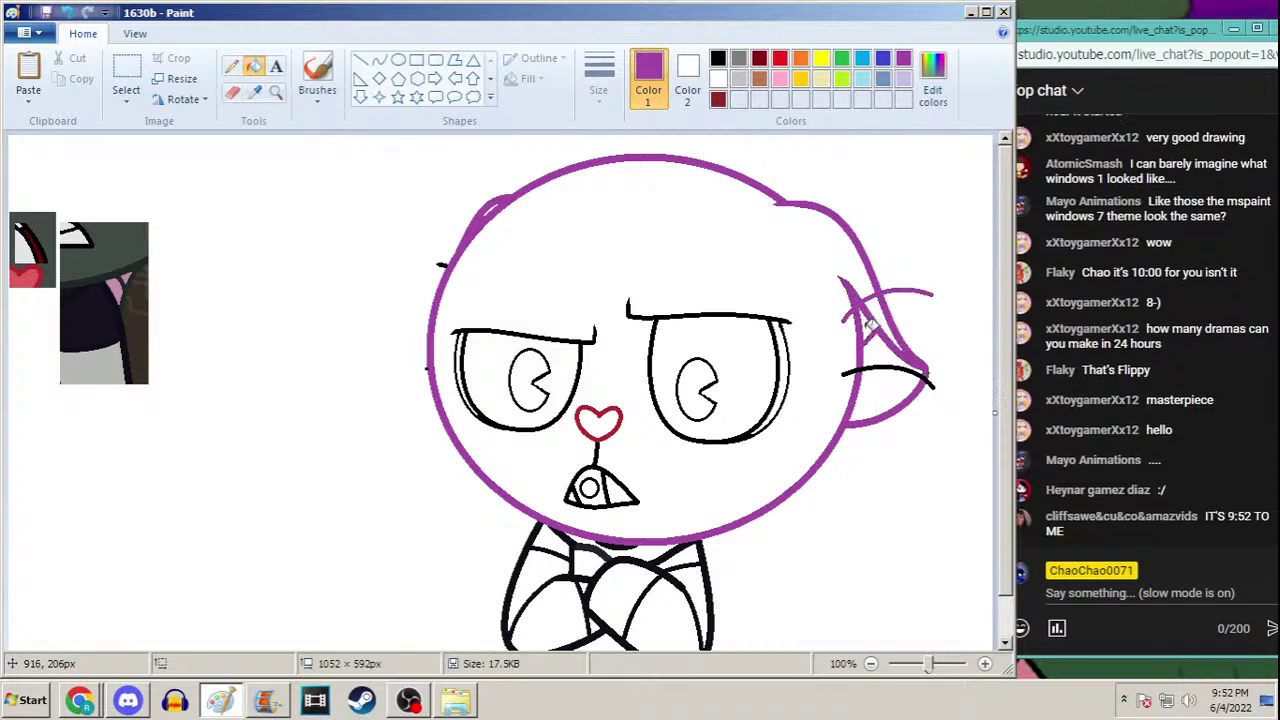
click(864, 370)
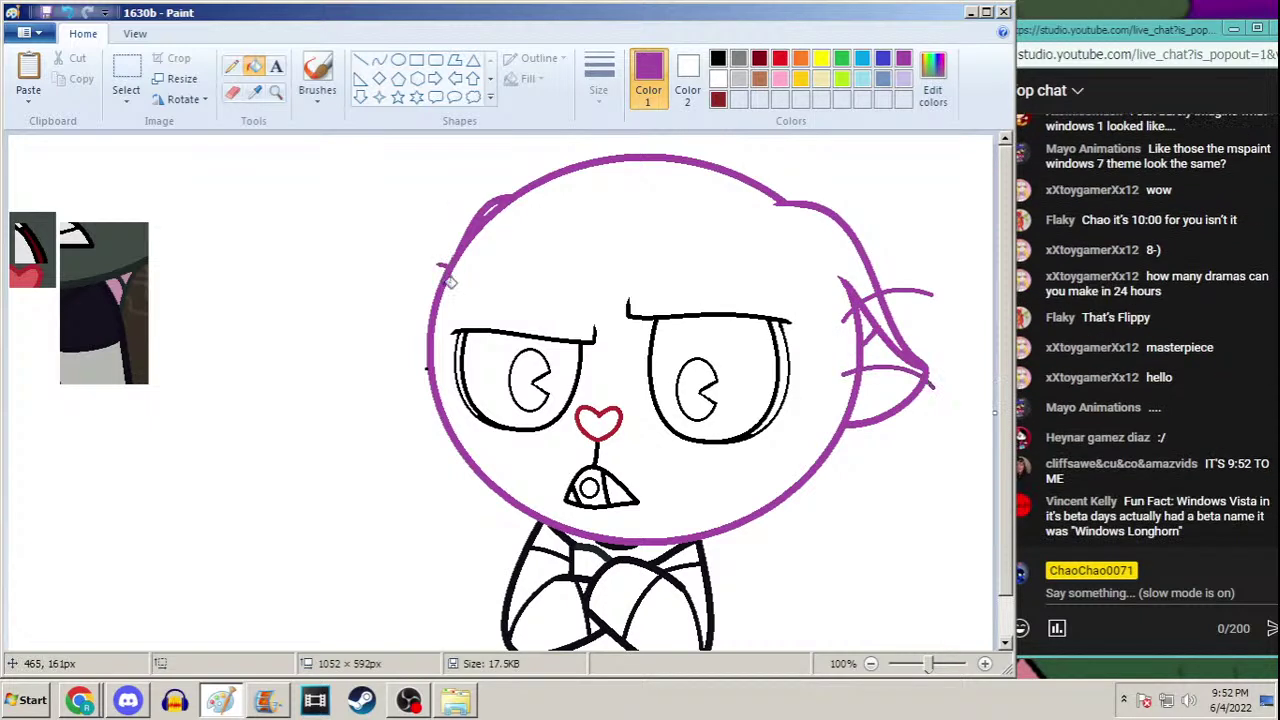
Fill the outlines of both eyes, brows and pupils with the same purple
click(520, 330)
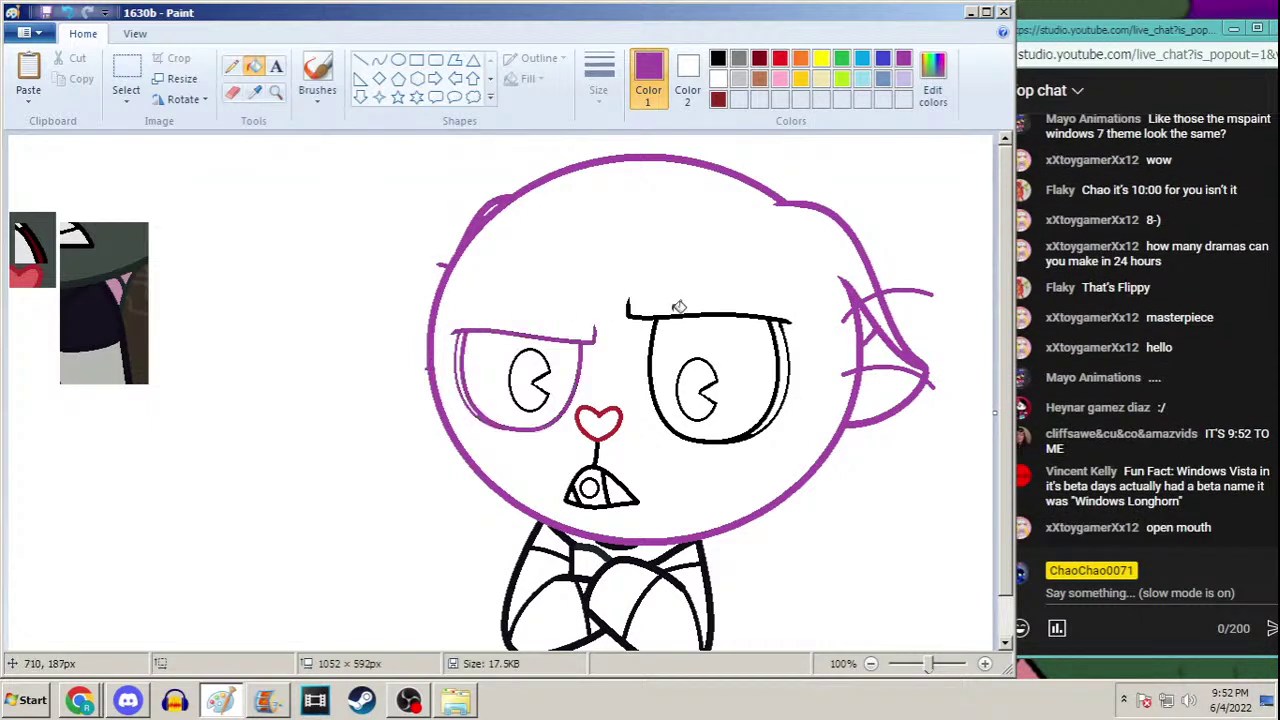
click(659, 322)
click(715, 364)
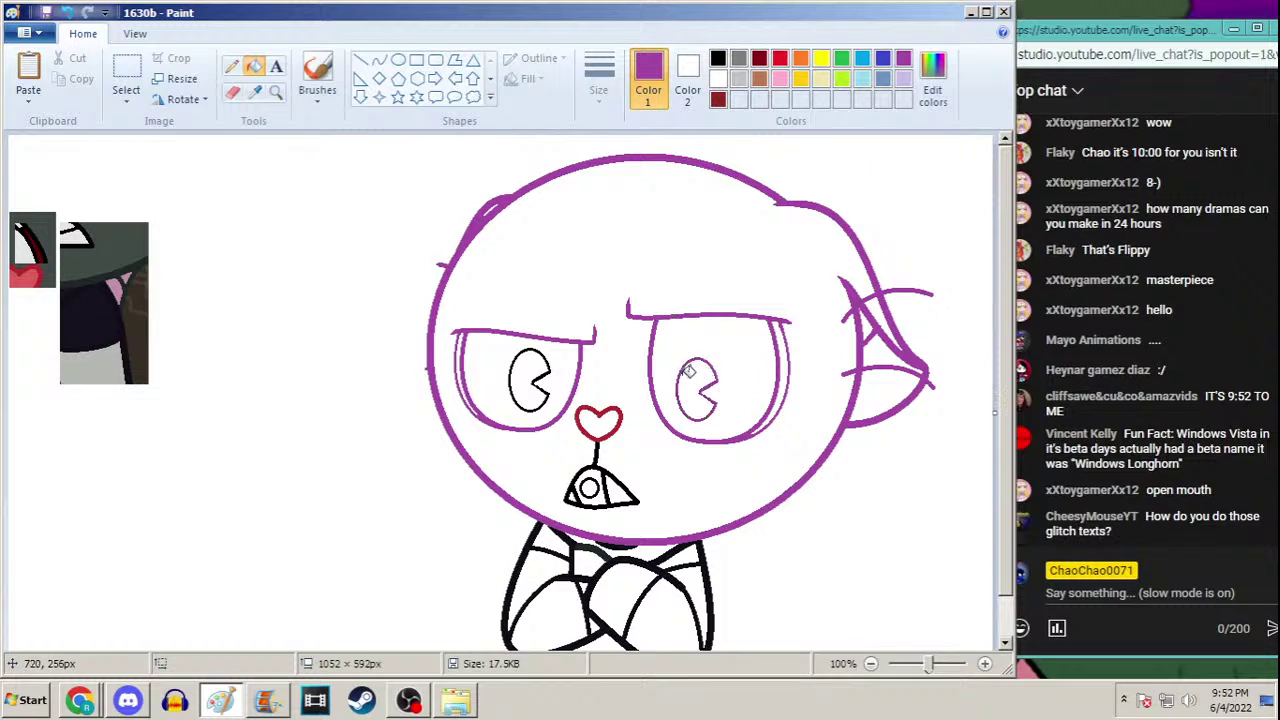
click(546, 350)
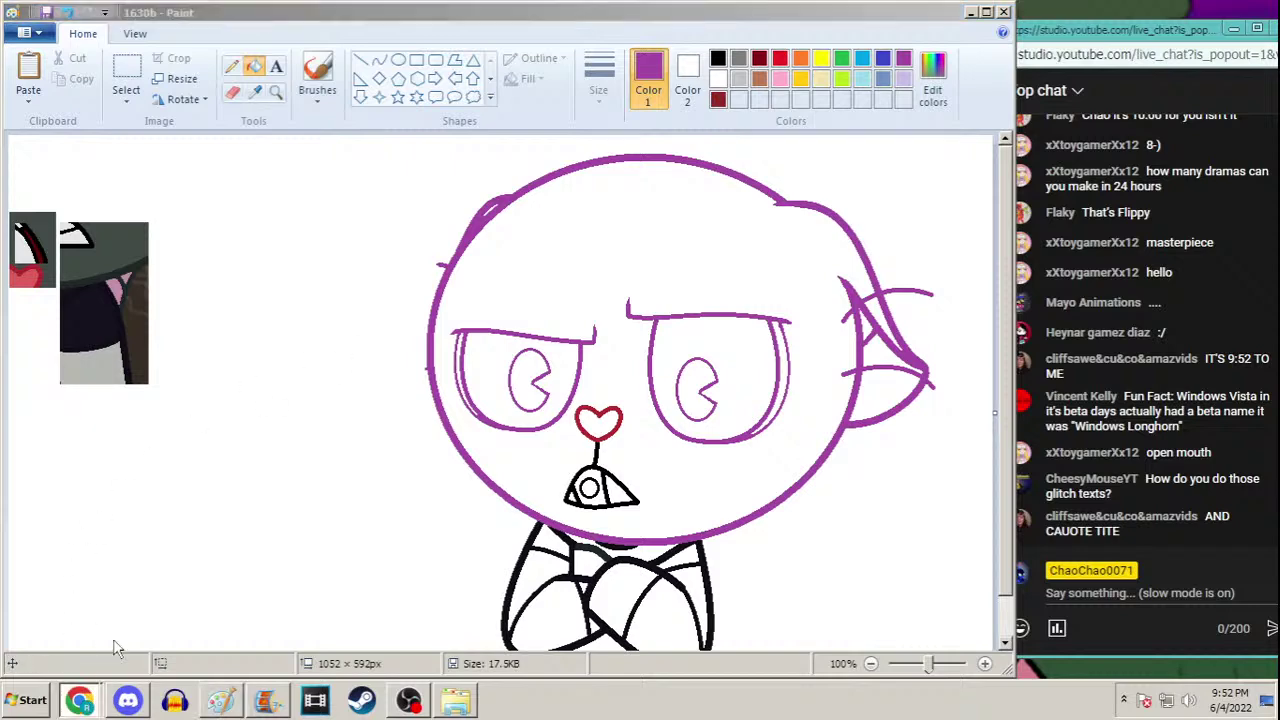
Switch to Chrome, search Google for "glitchy font" and open LingoJam's Glitch Text Generator
click(79, 700)
click(469, 15)
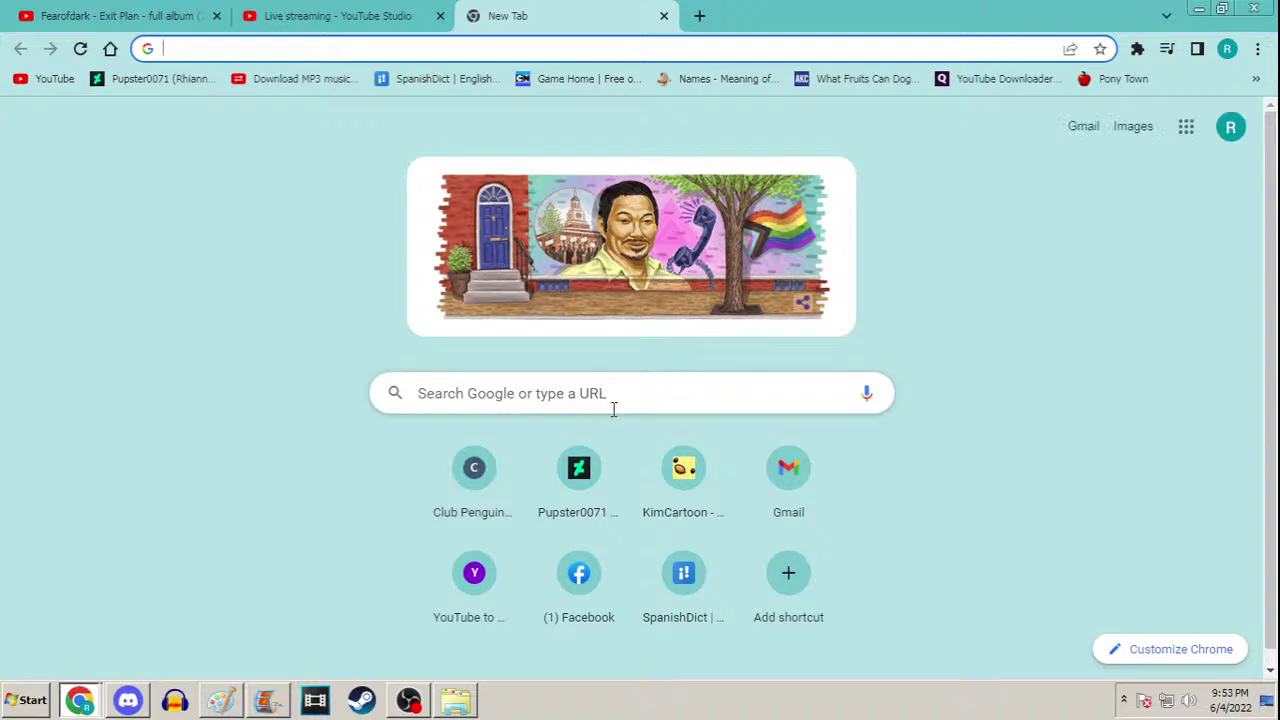
click(614, 392)
text(gl)
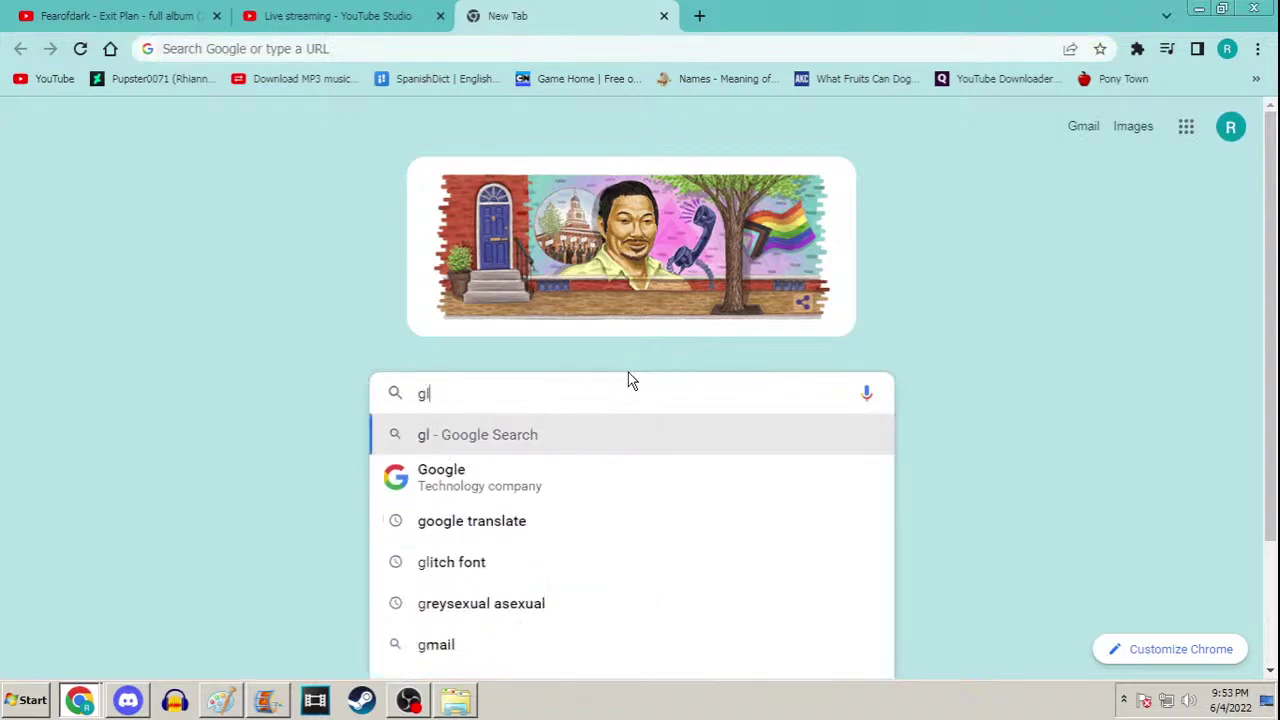
text(itchy fon)
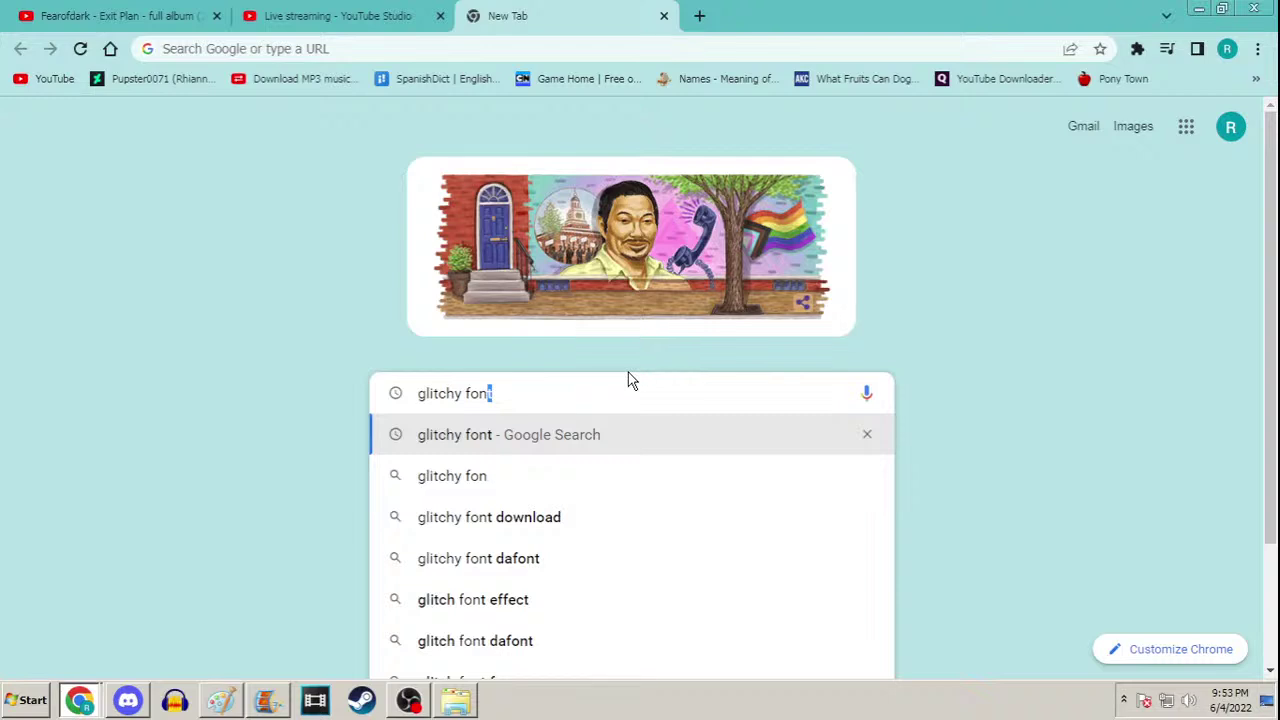
key(Return)
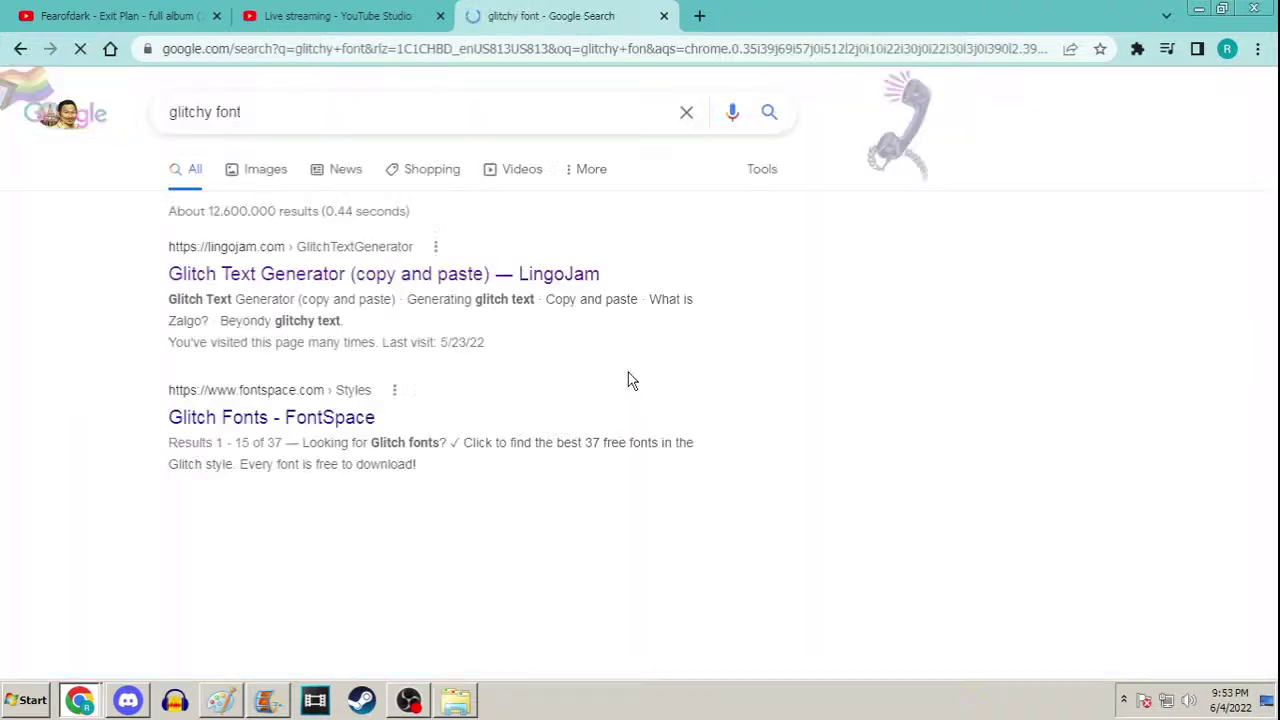
click(466, 274)
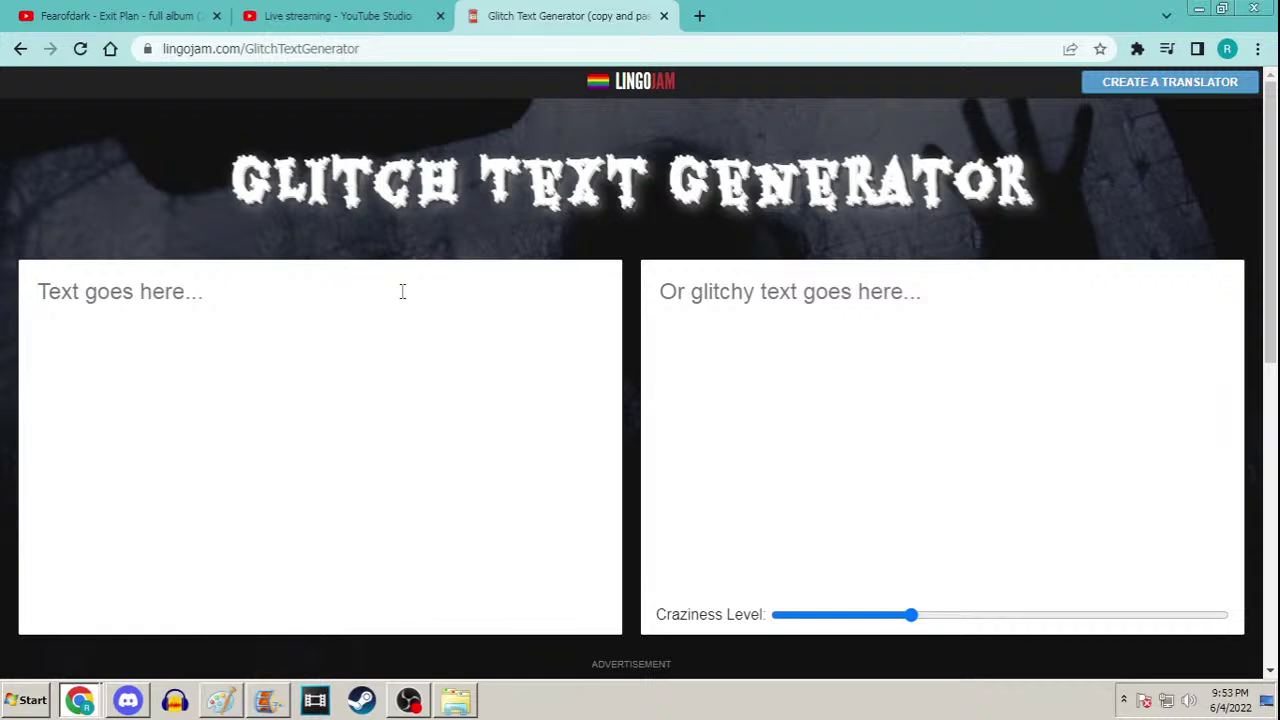
Convert the text "quack quack waddle waddle singa duck song" in the Glitch Text Generator
click(402, 291)
text(quack quack wad)
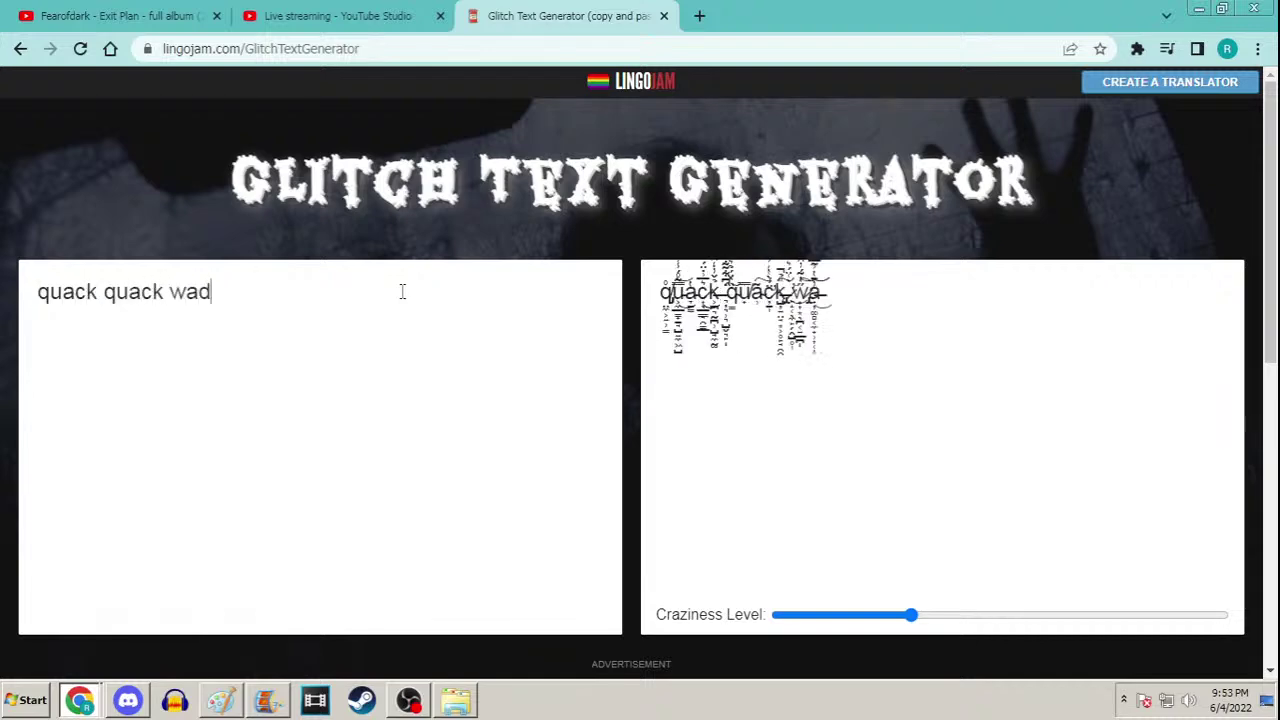
text(dle waddle)
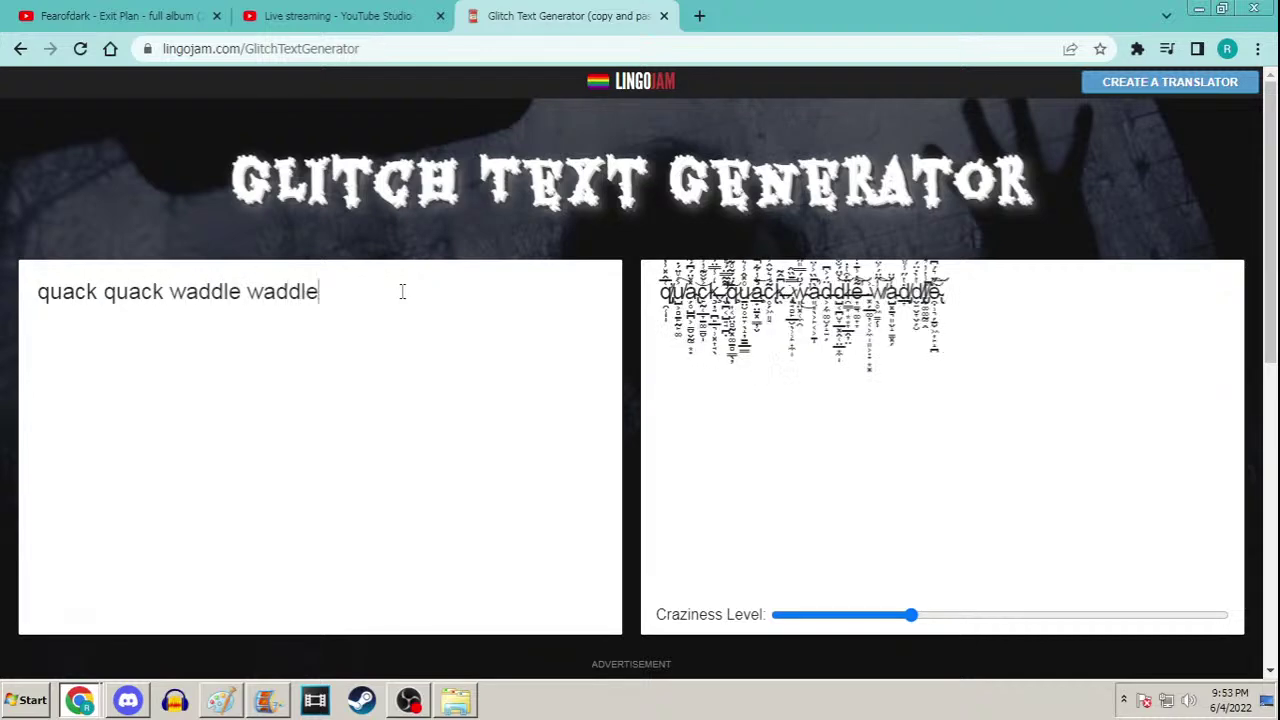
text( singa dück song)
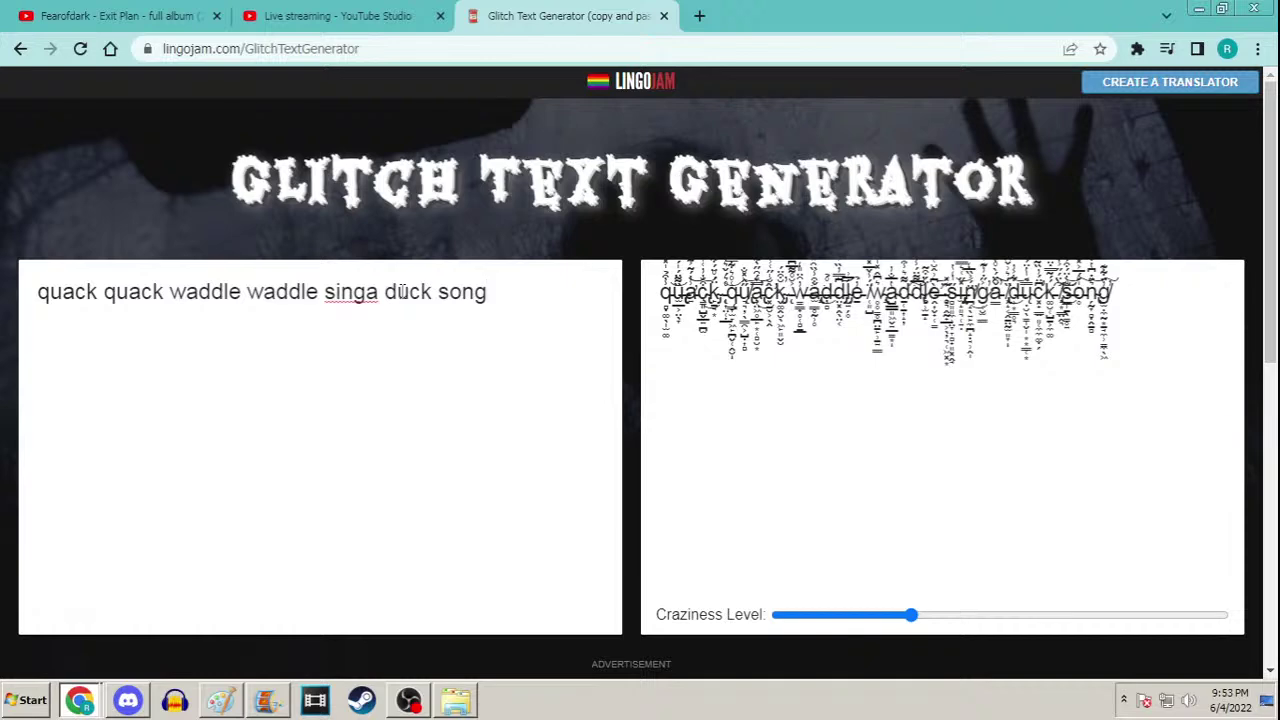
Close the Glitch Text Generator page and minimize Chrome to return to the 1630b picture in Paint
click(663, 16)
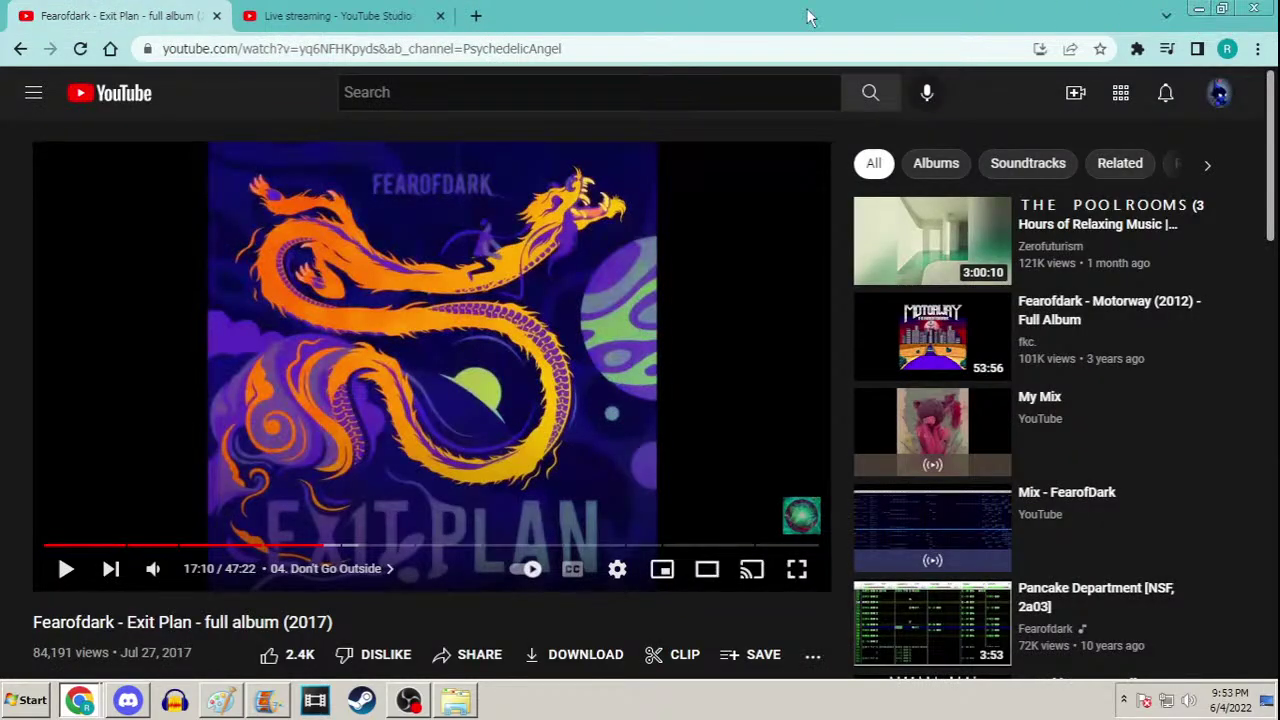
right_click(772, 28)
click(790, 149)
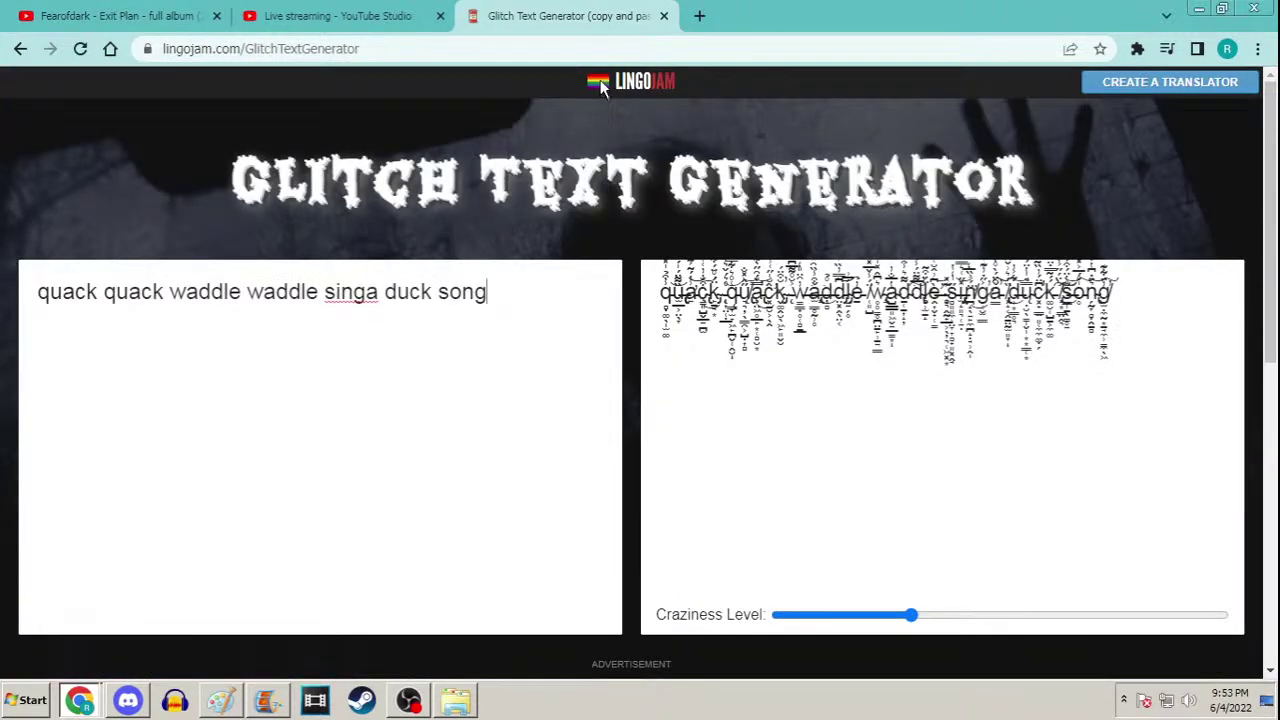
click(663, 17)
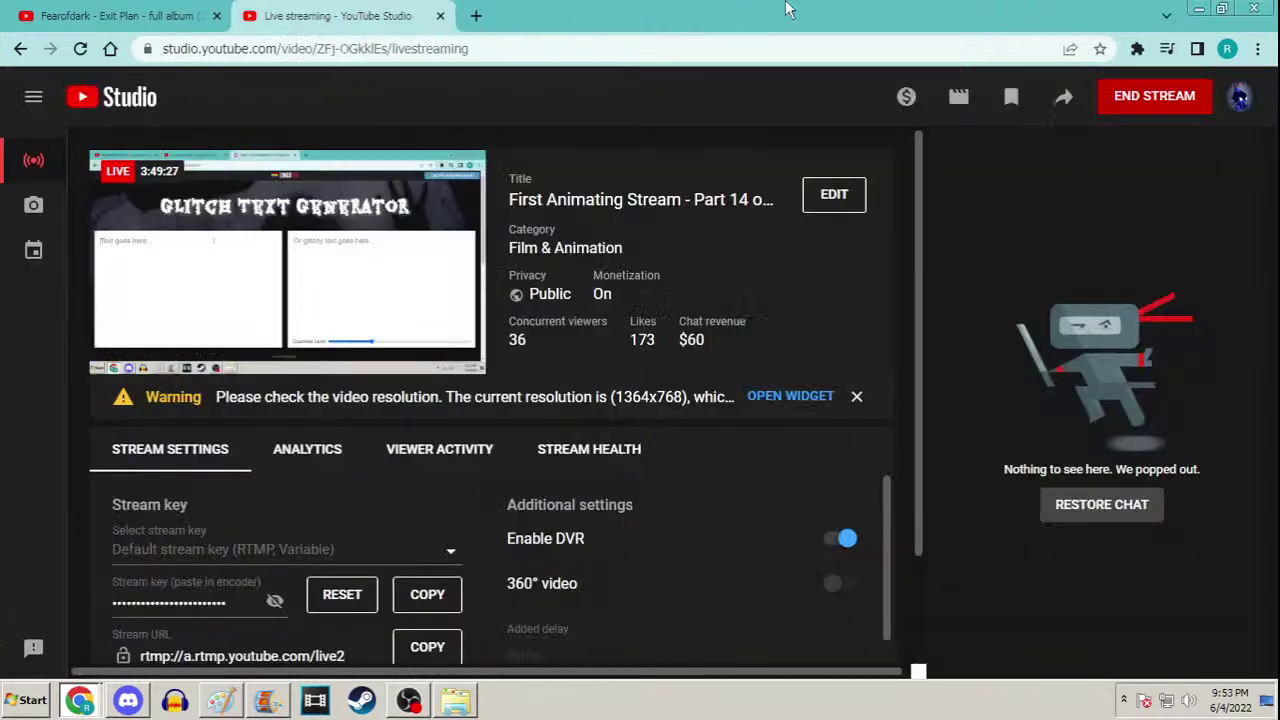
click(1204, 8)
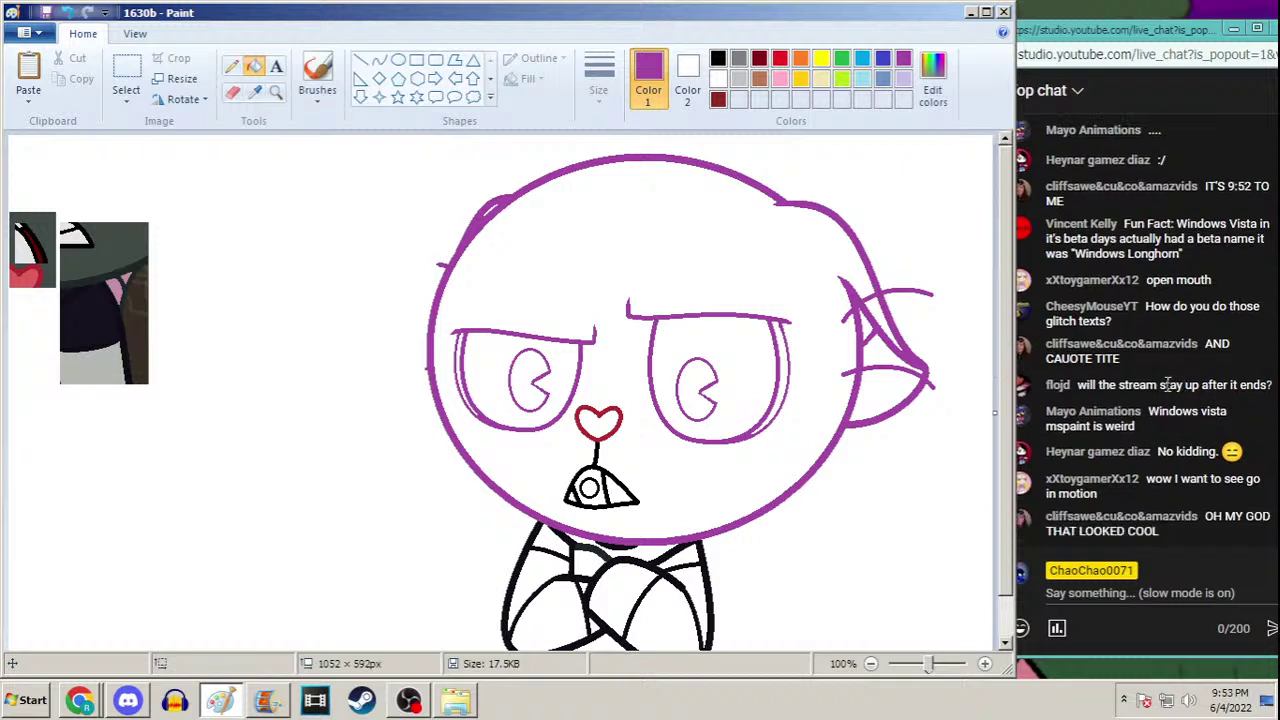
Fill the outlines of the body, crossed arms, mouth, tooth and heart-shaped nose with the same purple
scroll(1002, 340, down, 1)
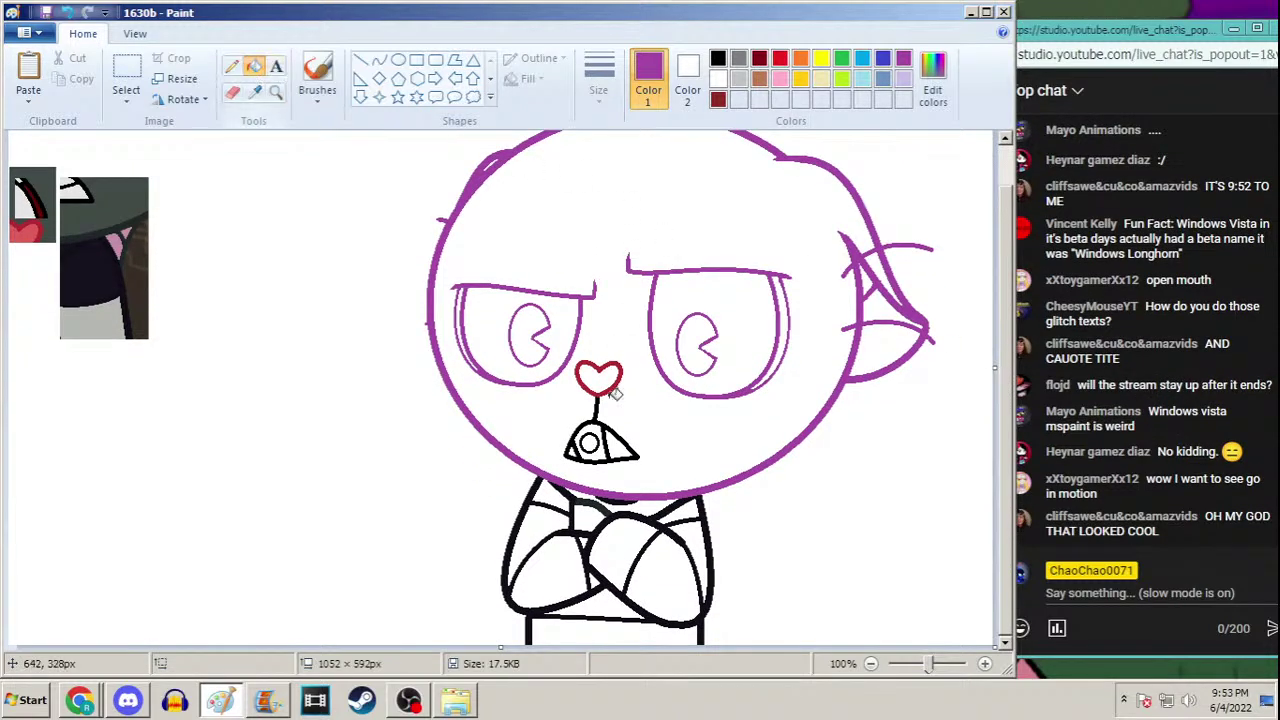
click(569, 488)
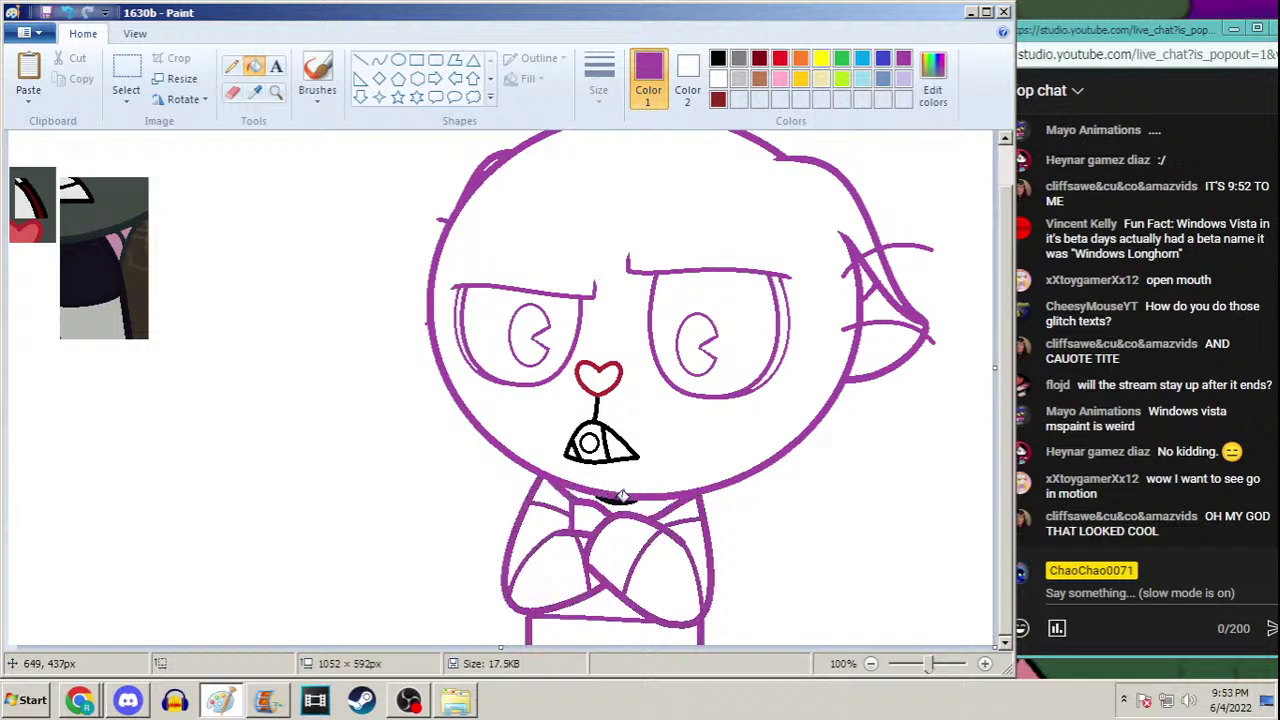
click(598, 413)
click(604, 386)
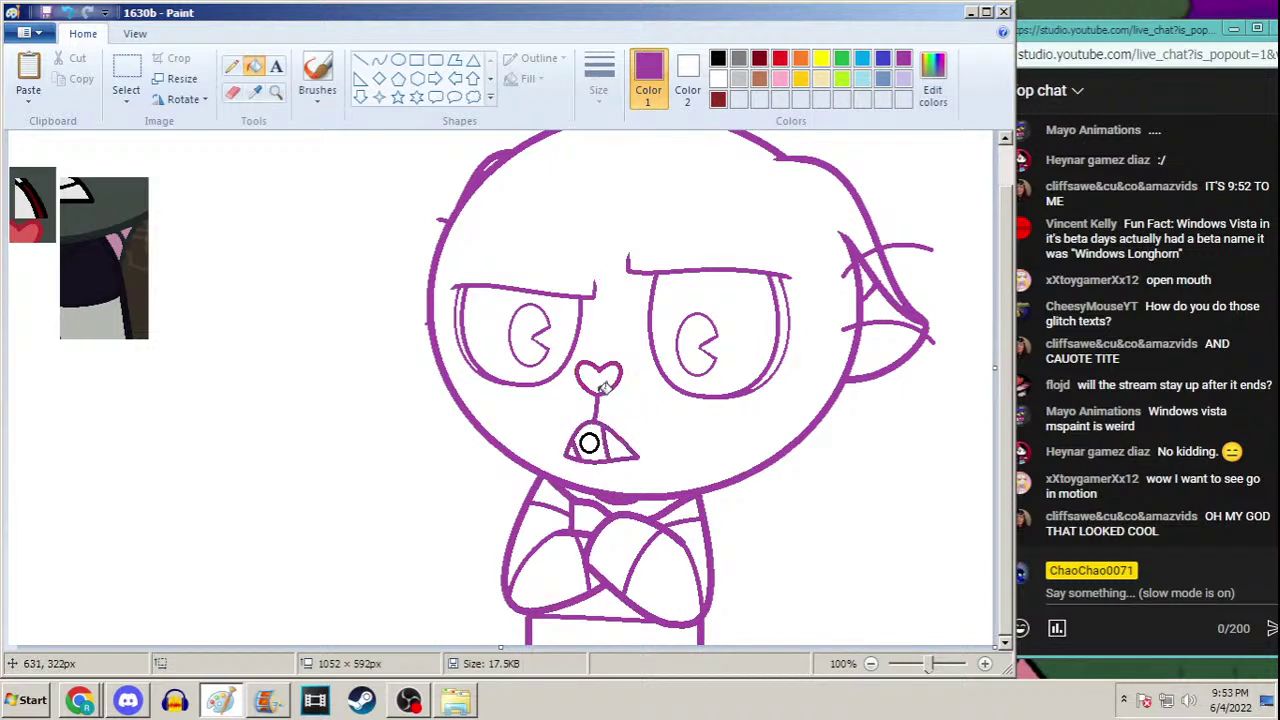
click(594, 436)
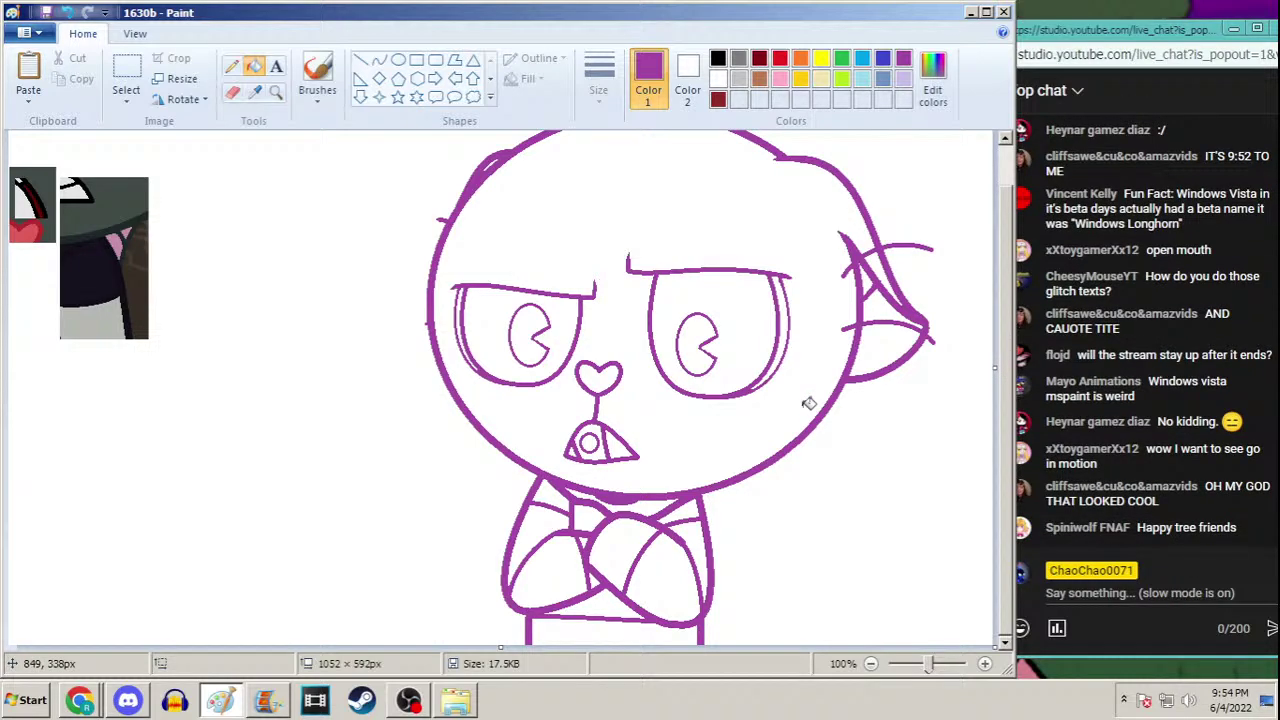
key(ctrl+a)
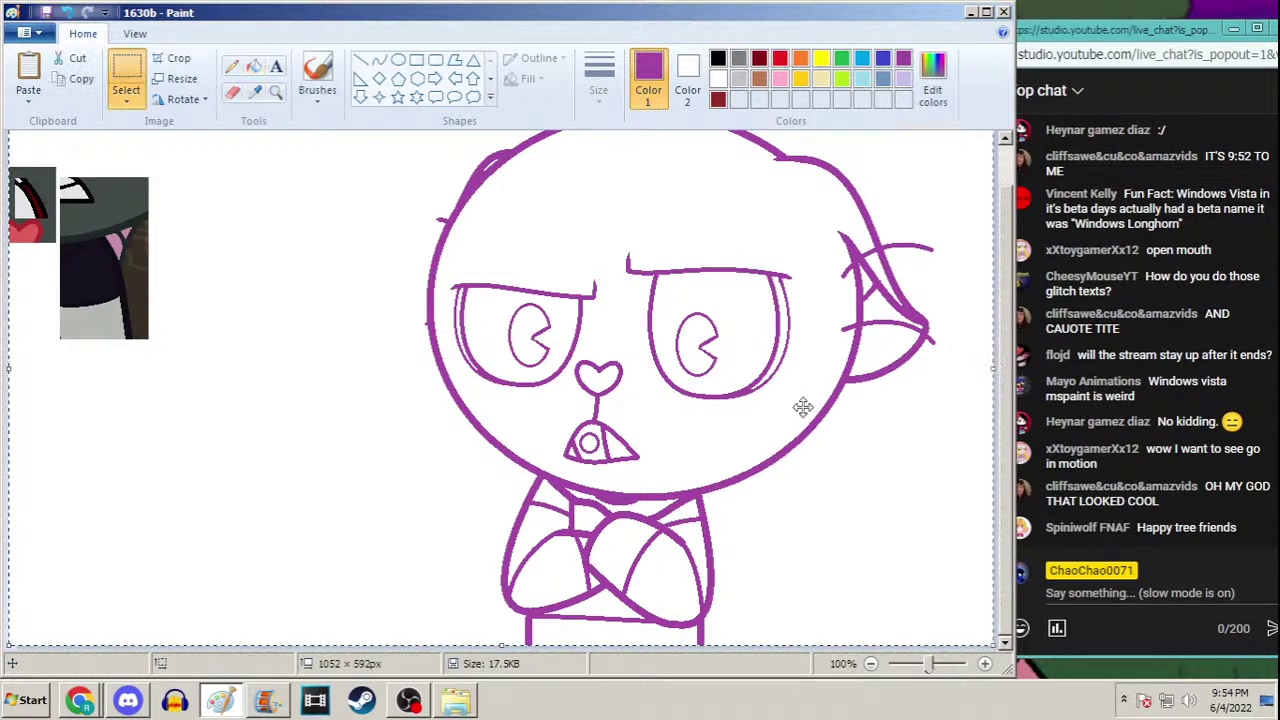
key(ctrl+o)
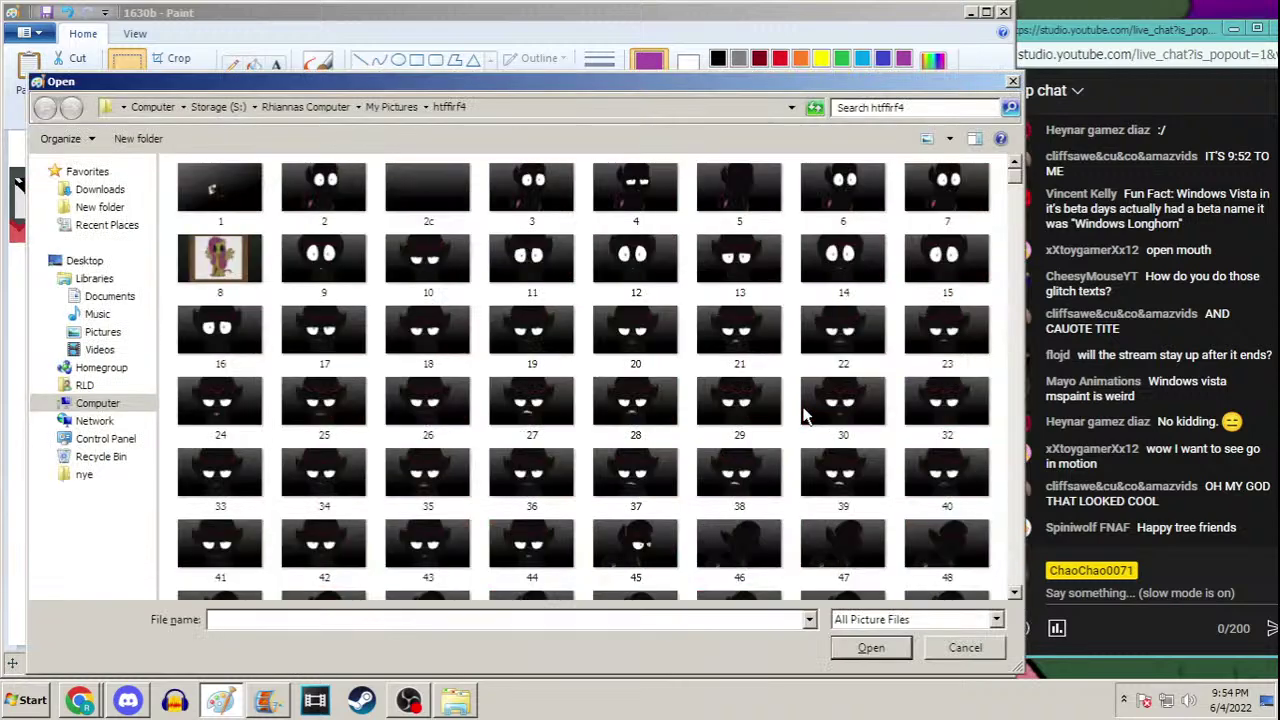
drag(1018, 182, 1035, 545)
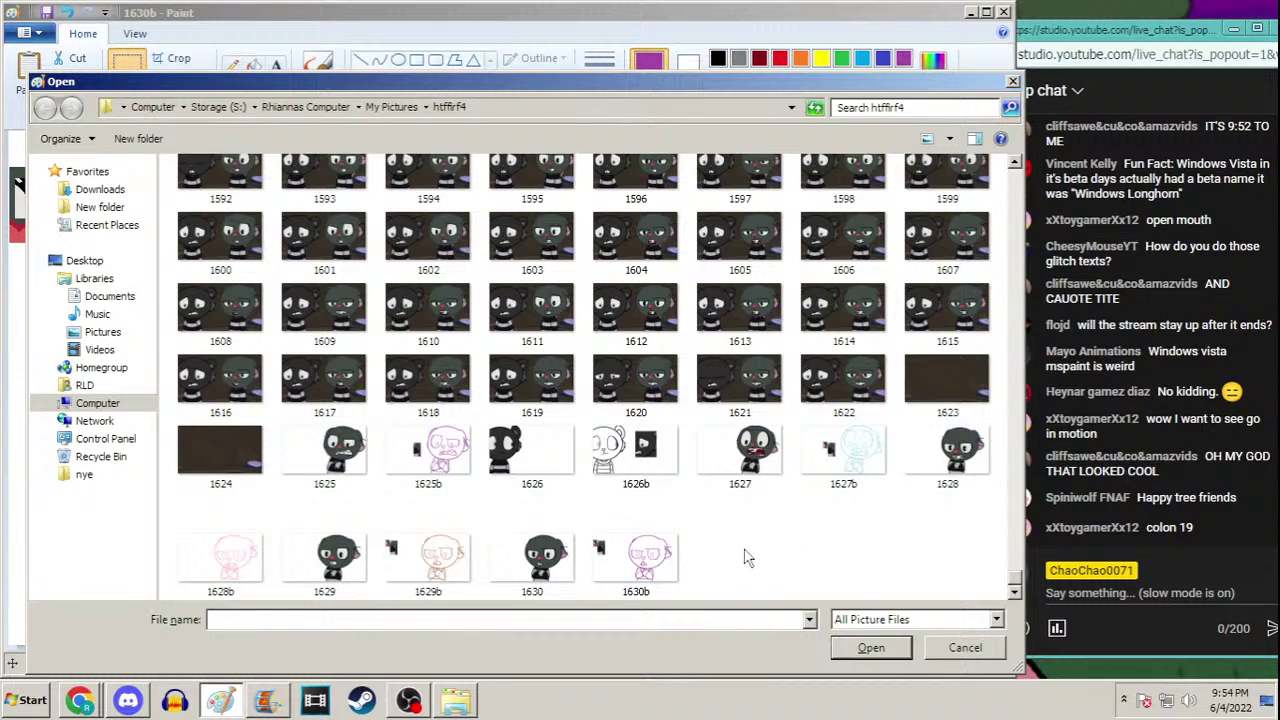
Switch to Movie Maker and play back the white-background cross-armed frames to check their motion
click(267, 700)
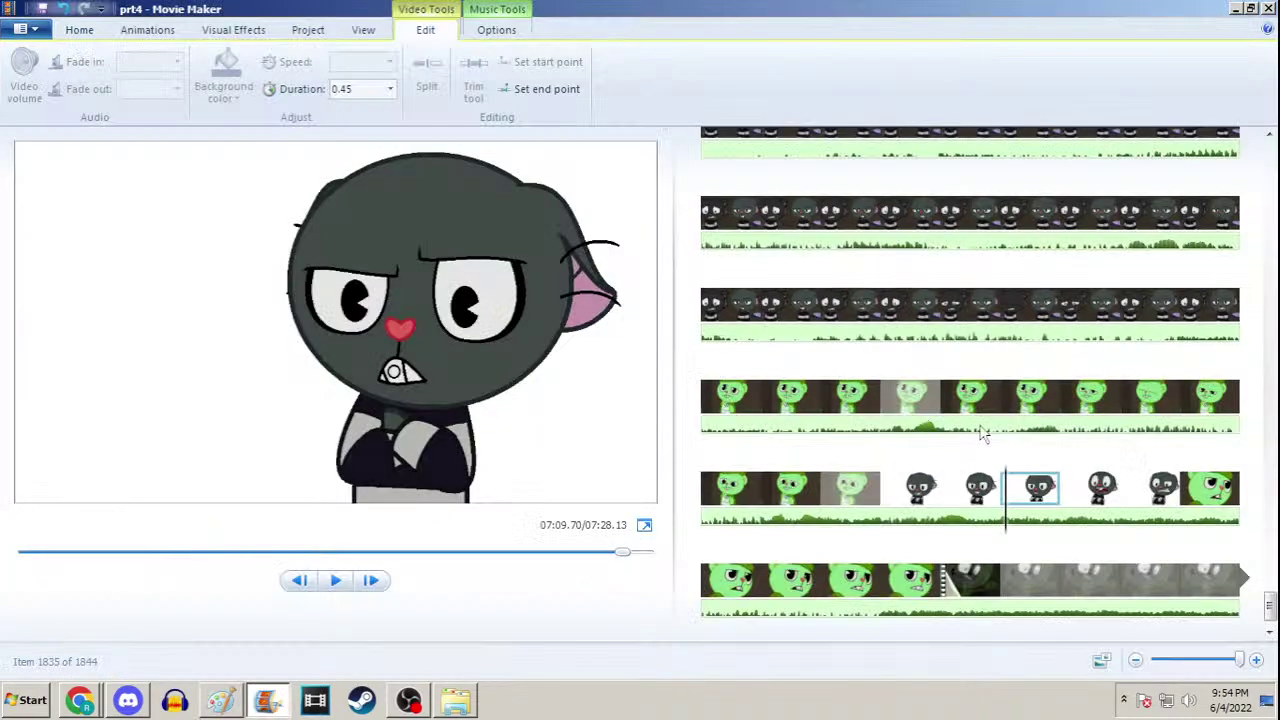
key(Right)
key(space)
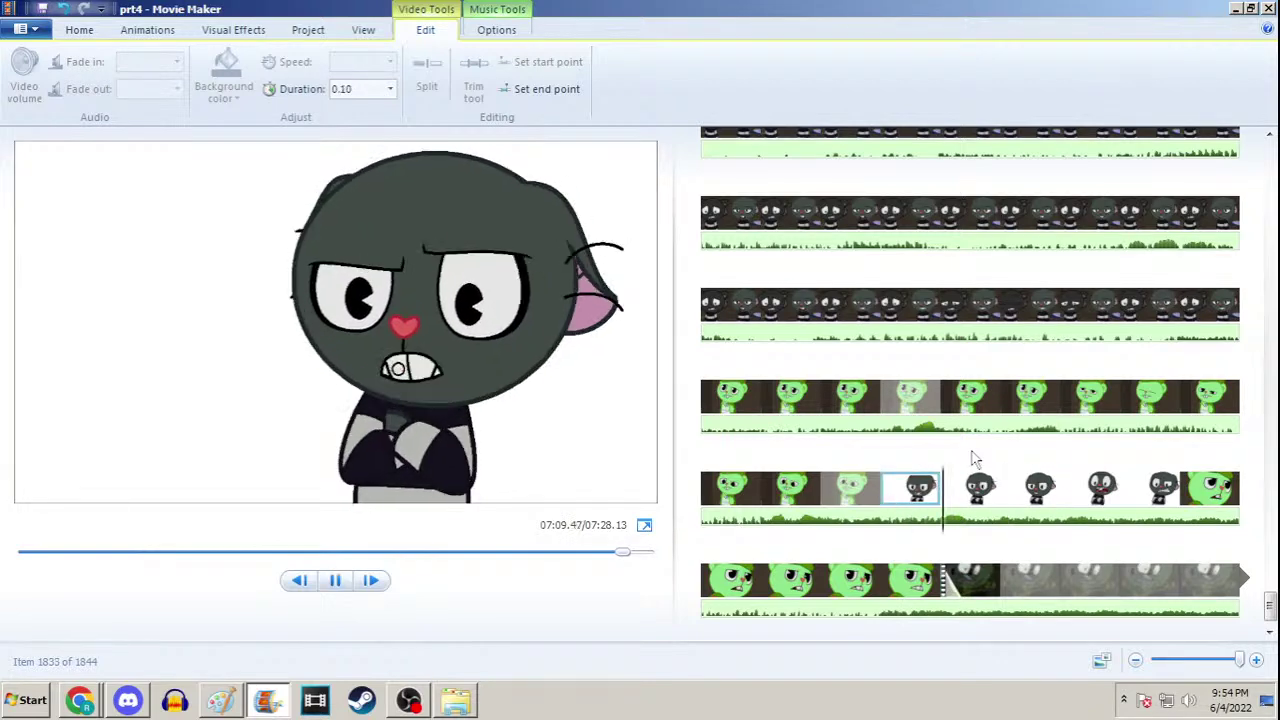
key(Right)
key(Right)
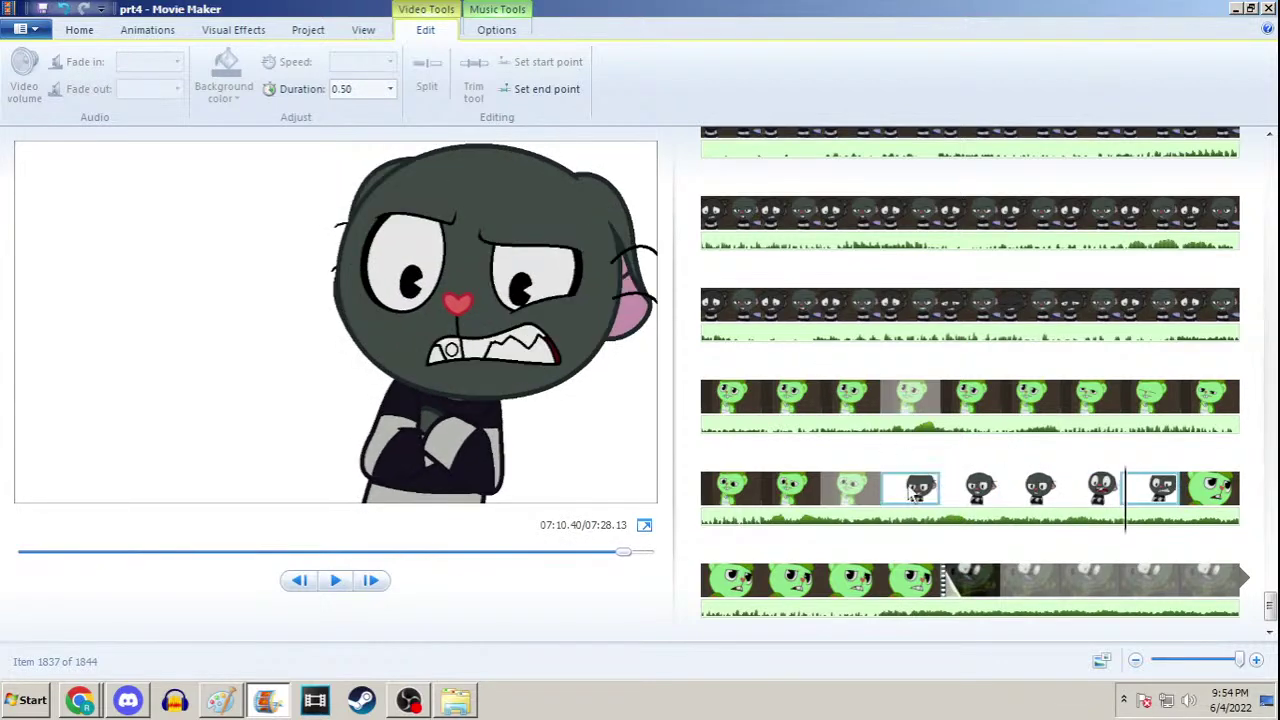
key(Left)
key(space)
key(space)
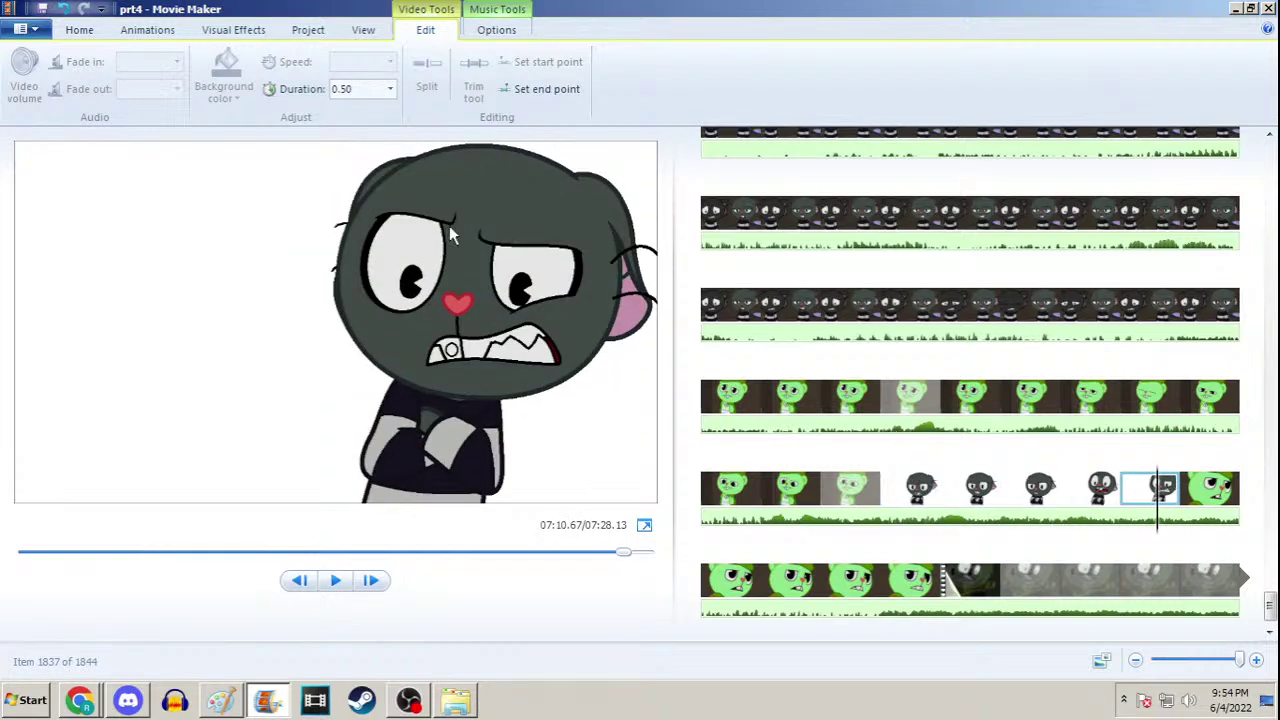
Open the music volume control and replay the cross-armed frames from the first white-background frame
click(507, 9)
click(24, 78)
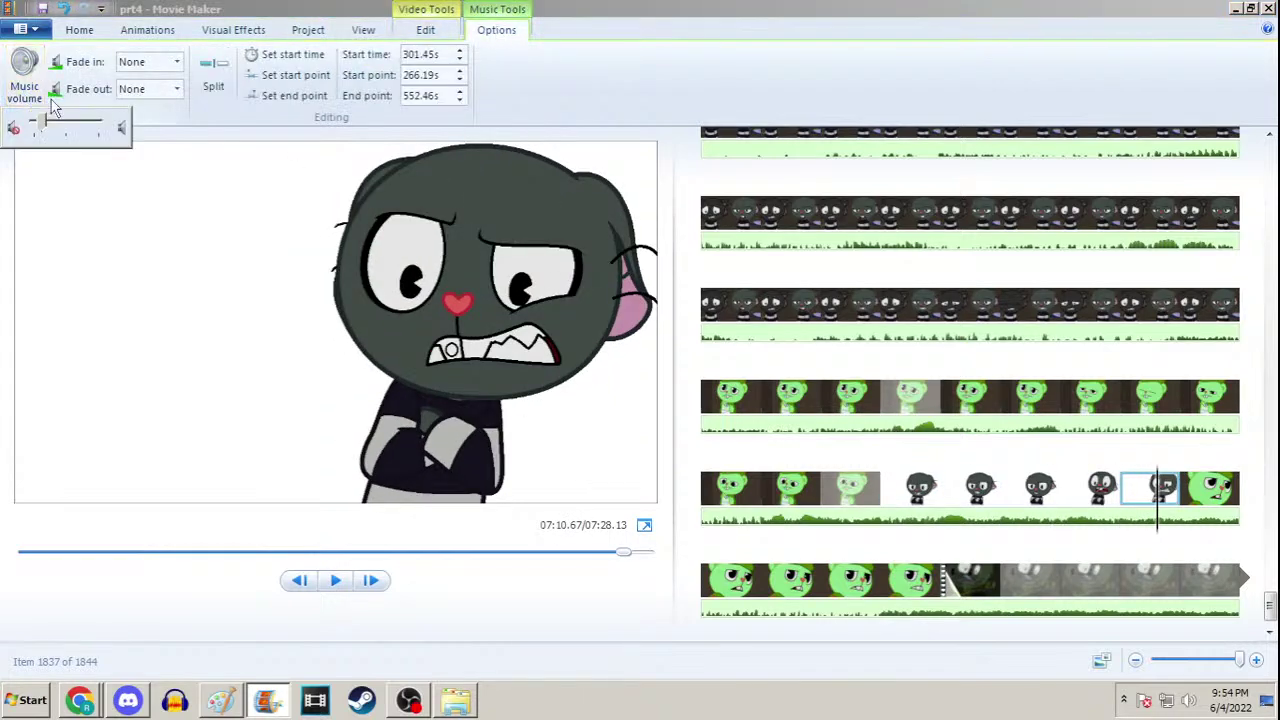
click(907, 492)
key(Right)
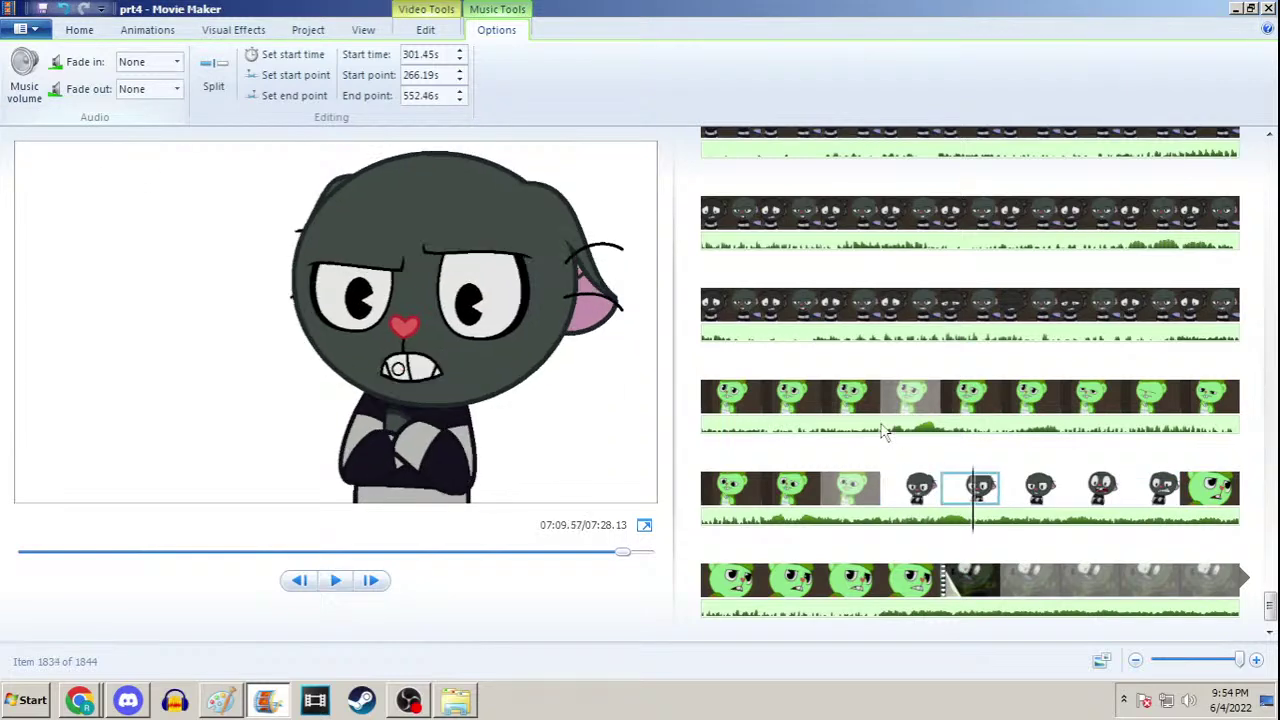
key(Left)
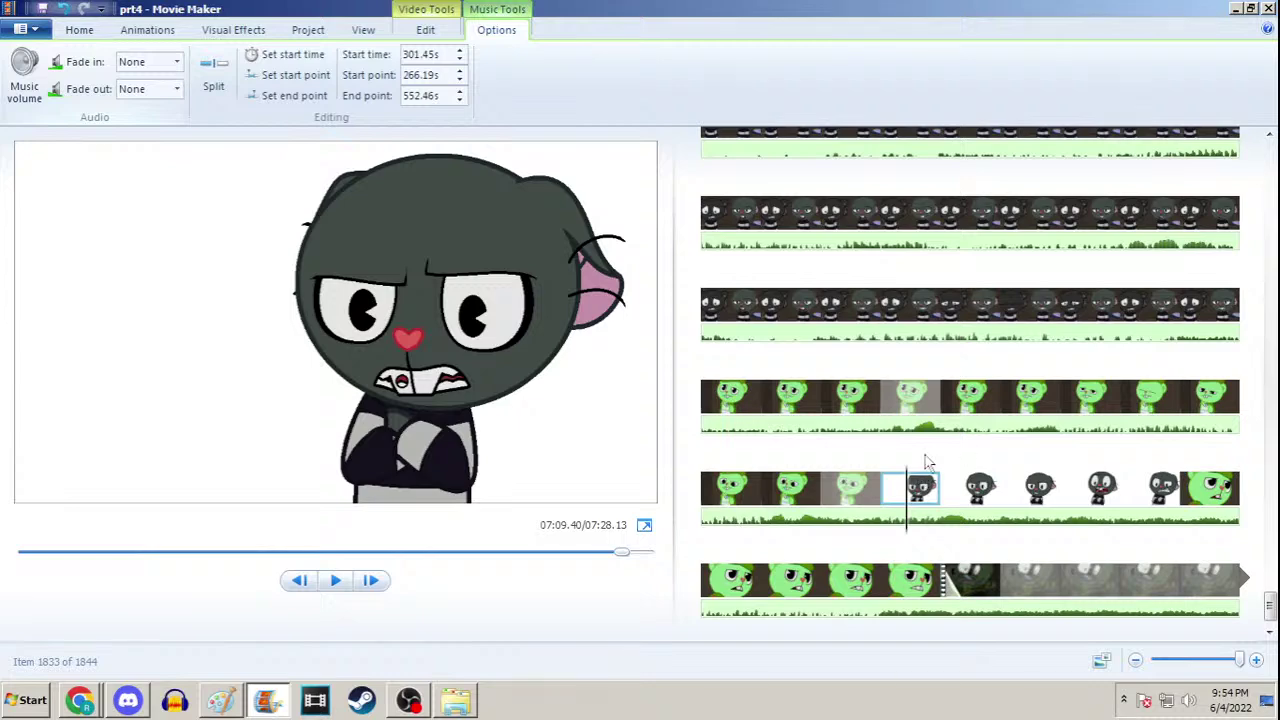
key(space)
key(space)
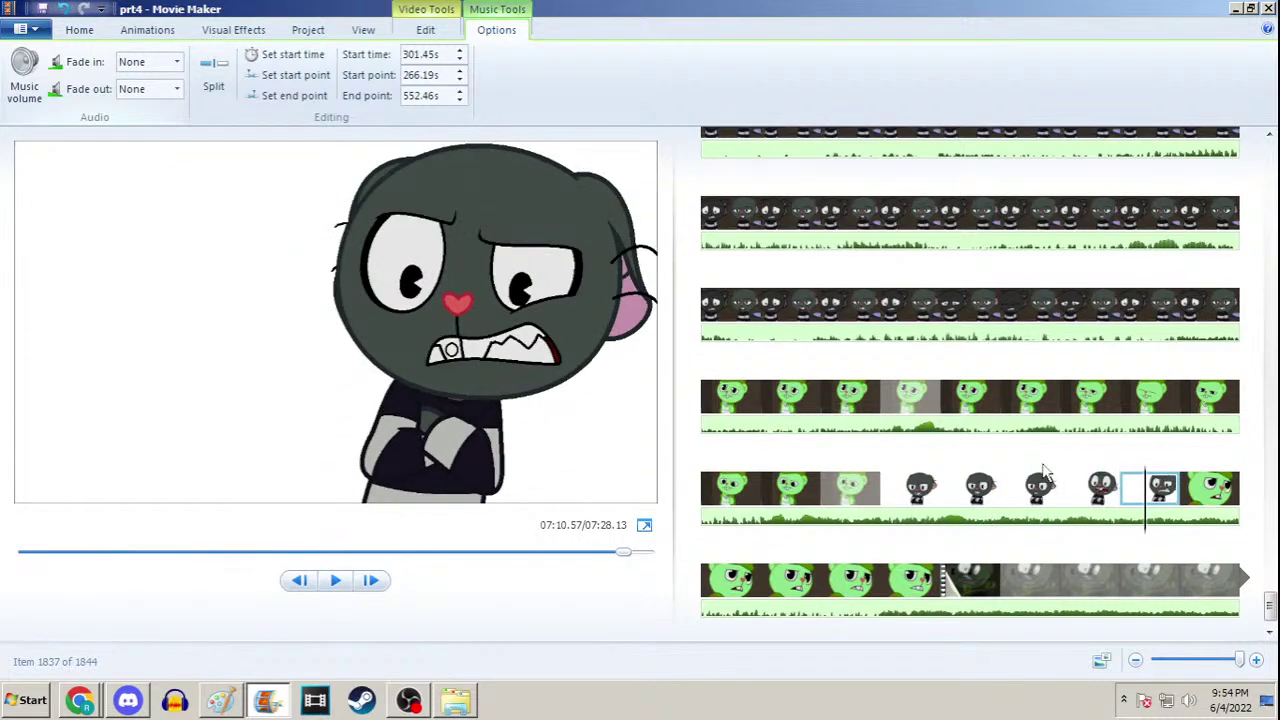
Return to Paint, cancel opening another picture and minimize Movie Maker
click(224, 704)
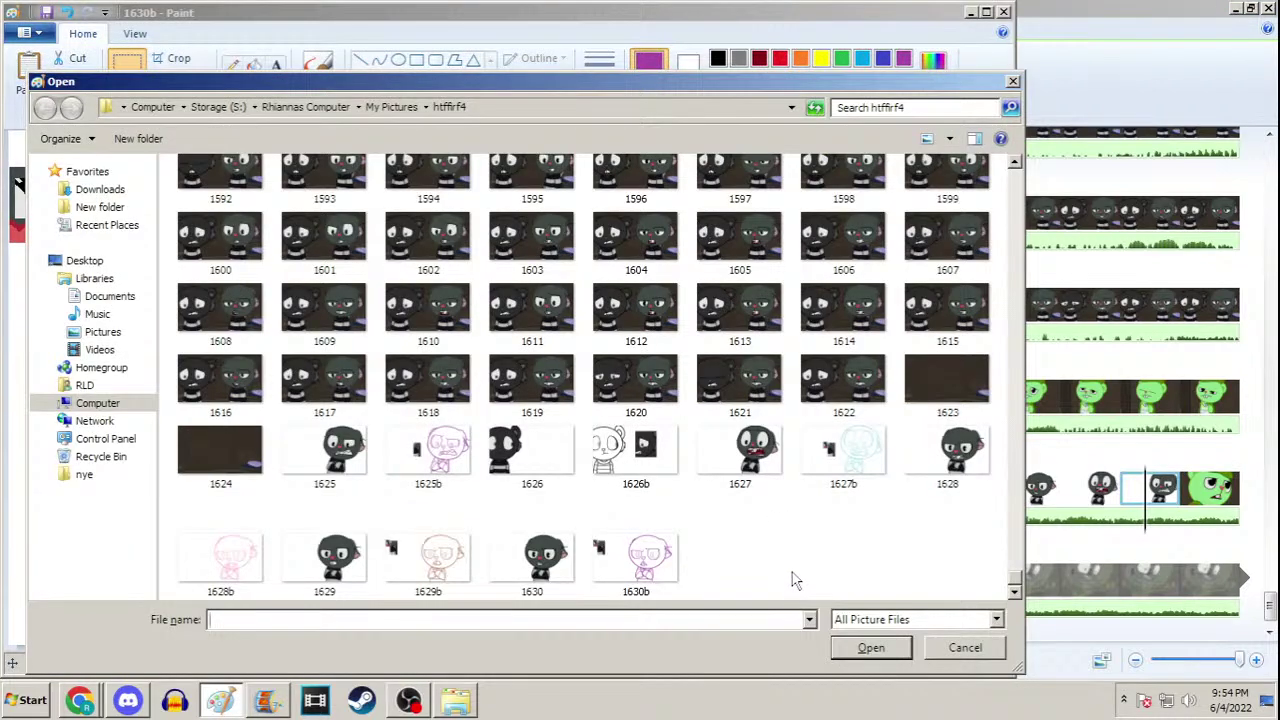
click(941, 652)
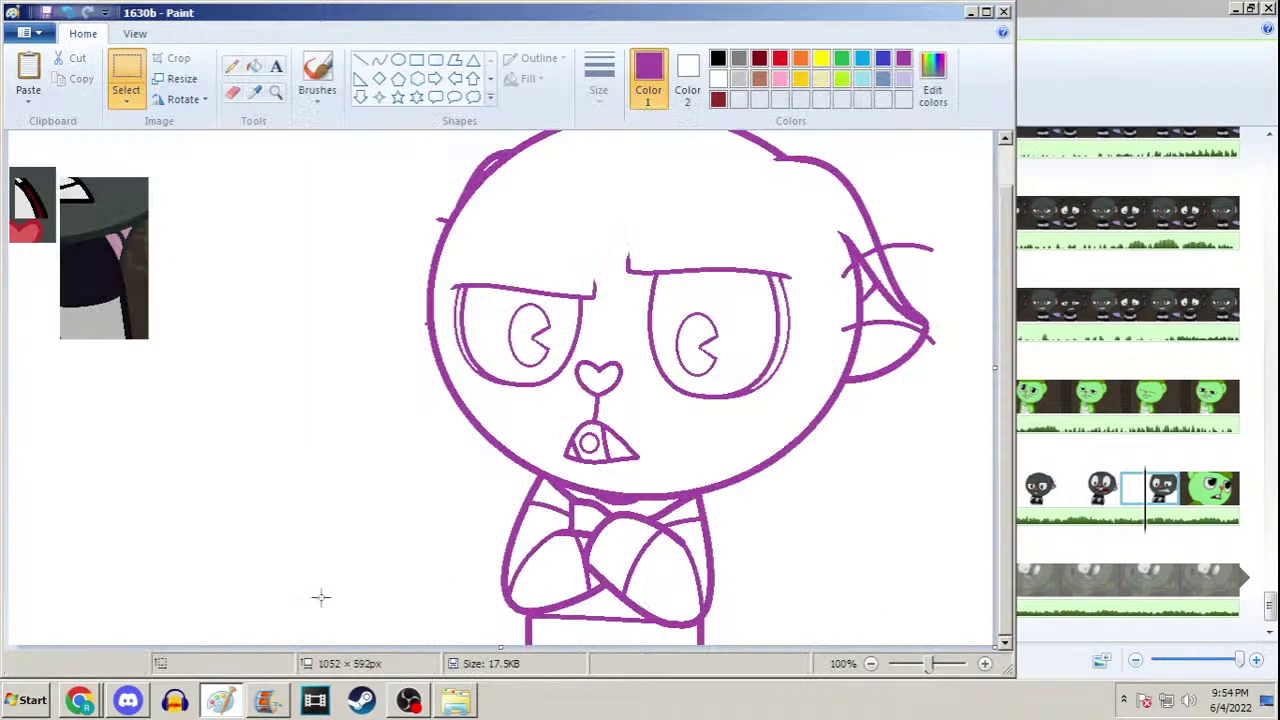
click(1240, 20)
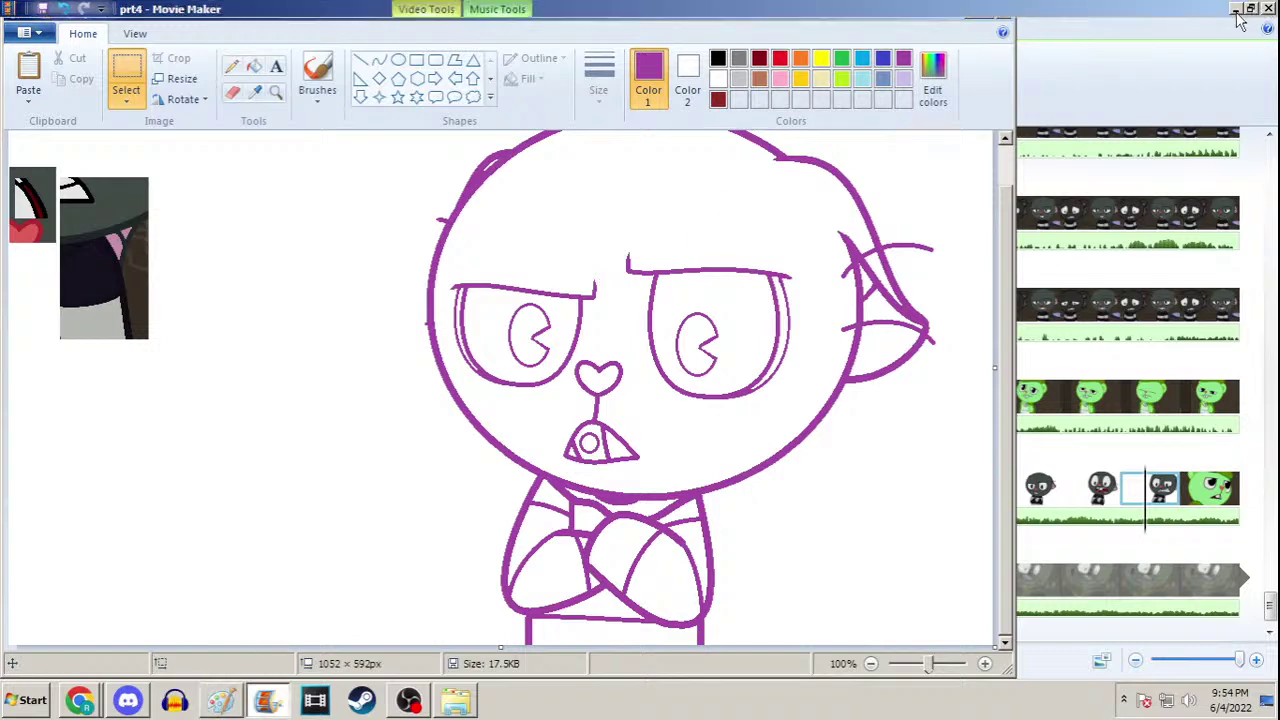
click(1237, 11)
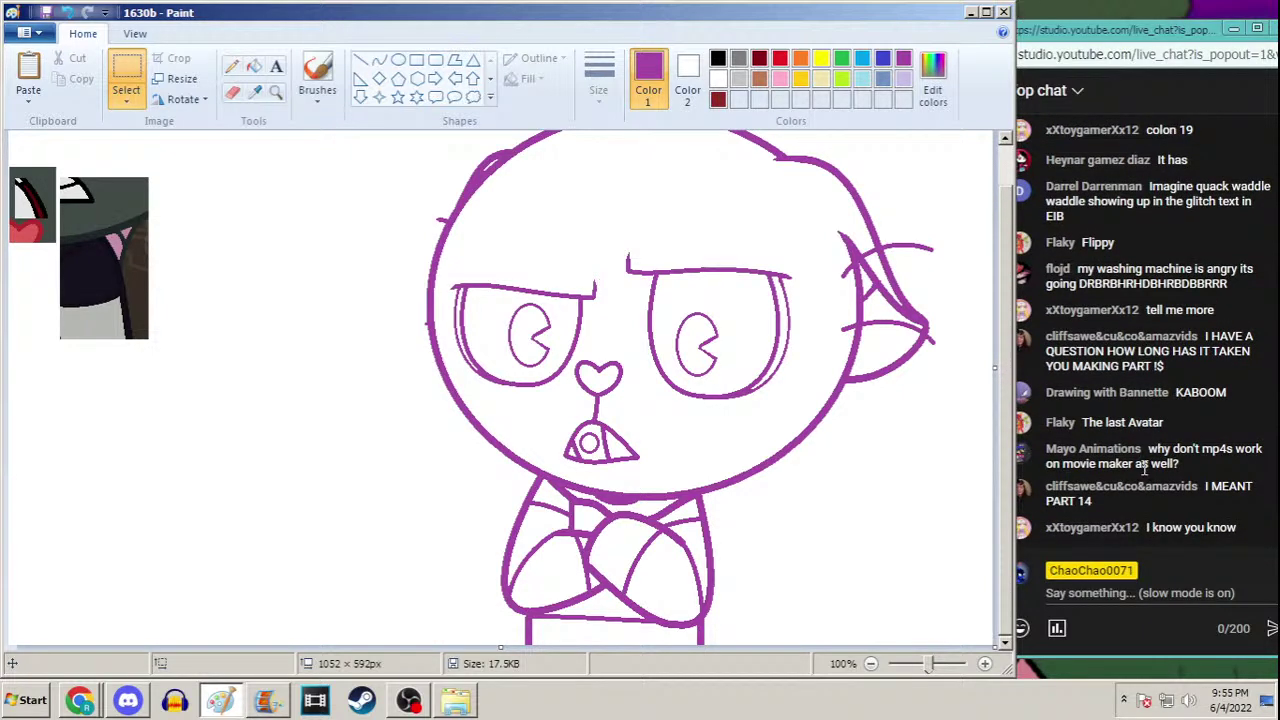
Switch to Movie Maker, view the earlier green bear clip on the timeline and minimize the window again
click(272, 700)
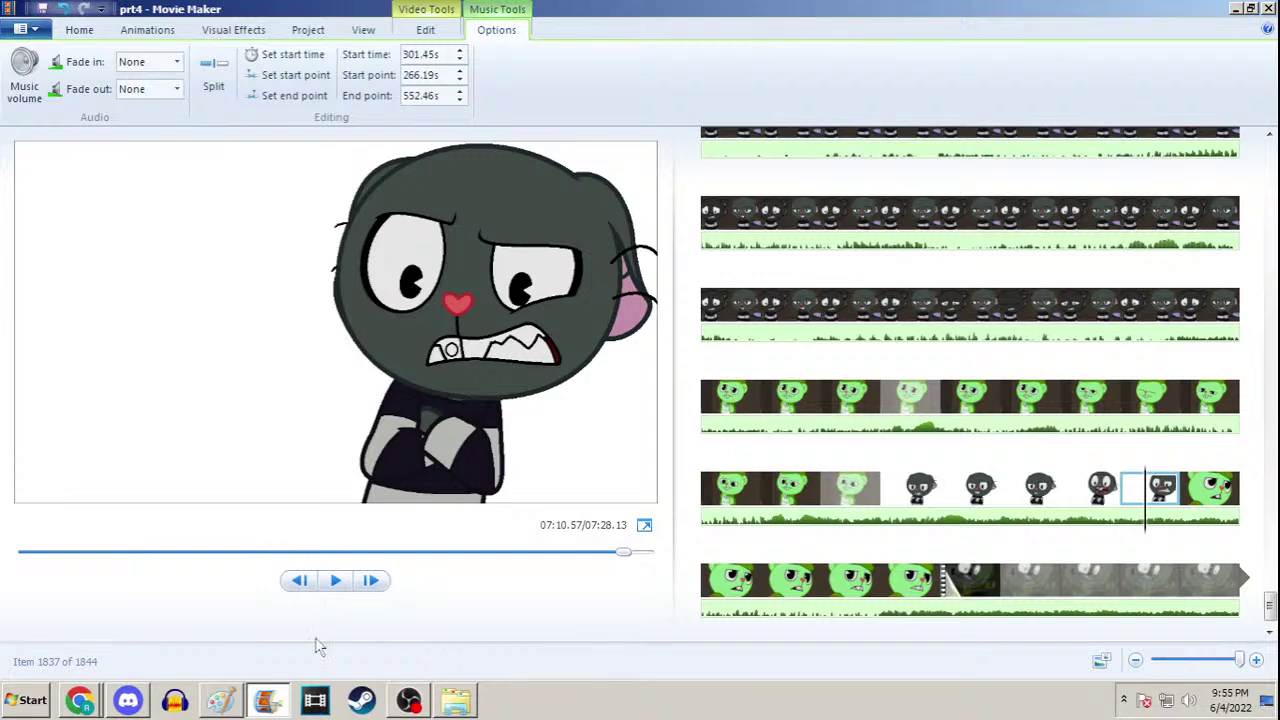
click(884, 300)
scroll(884, 300, up, 3)
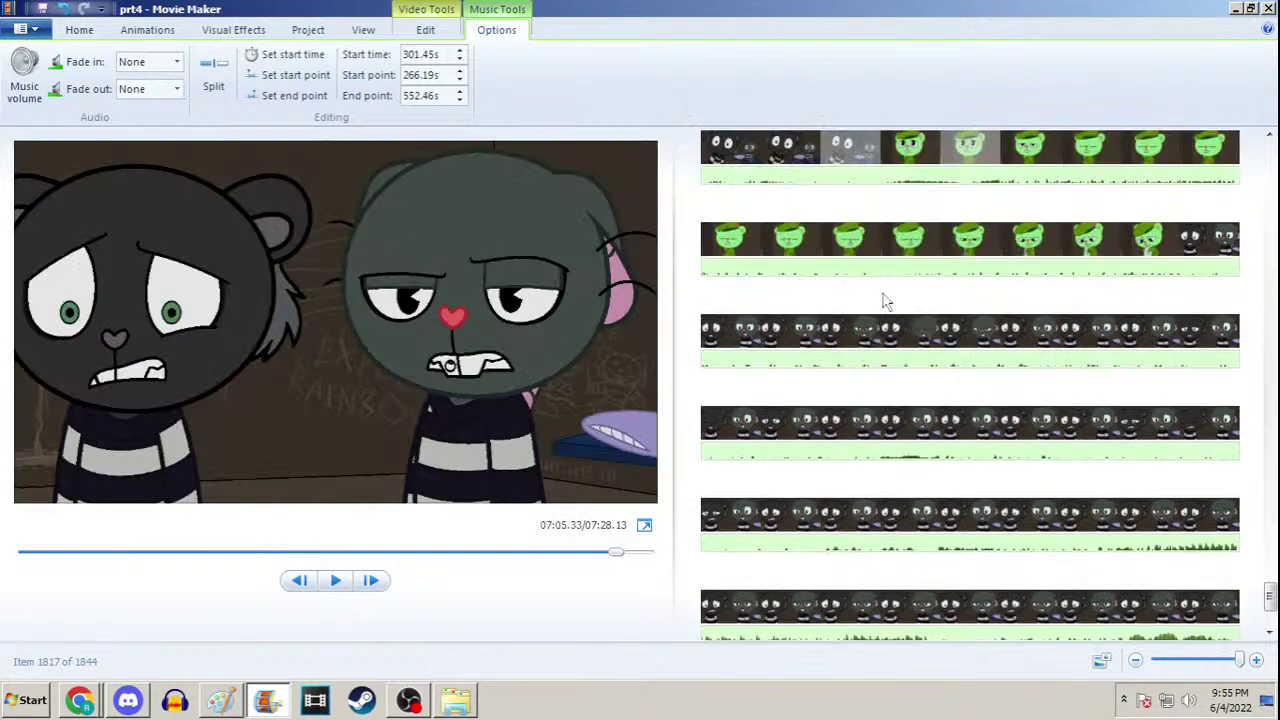
scroll(884, 300, up, 5)
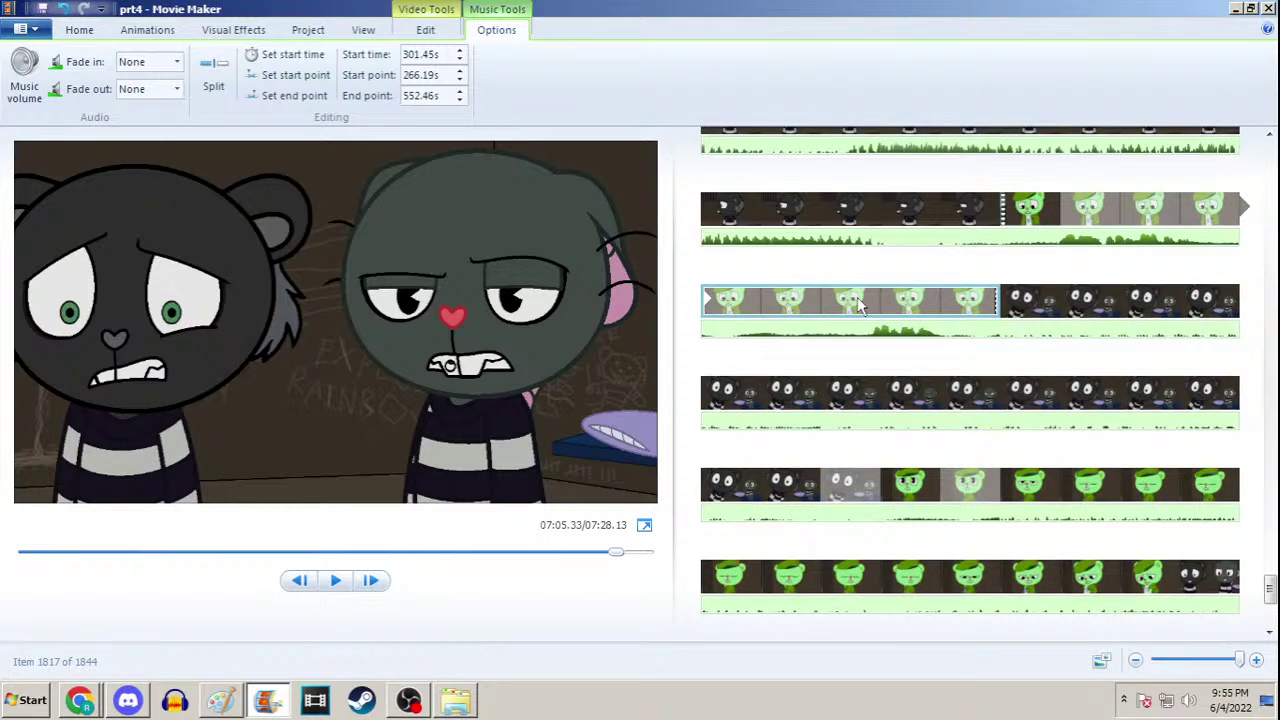
click(858, 305)
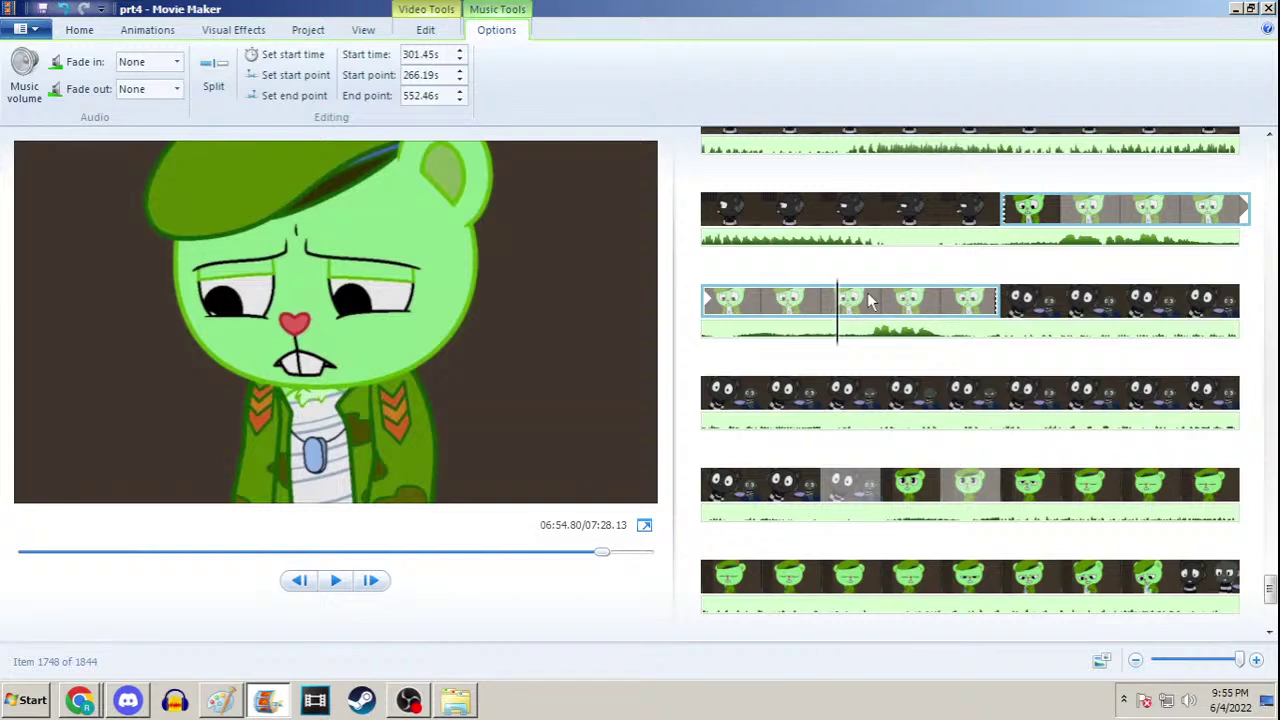
scroll(868, 302, down, 2)
click(1236, 8)
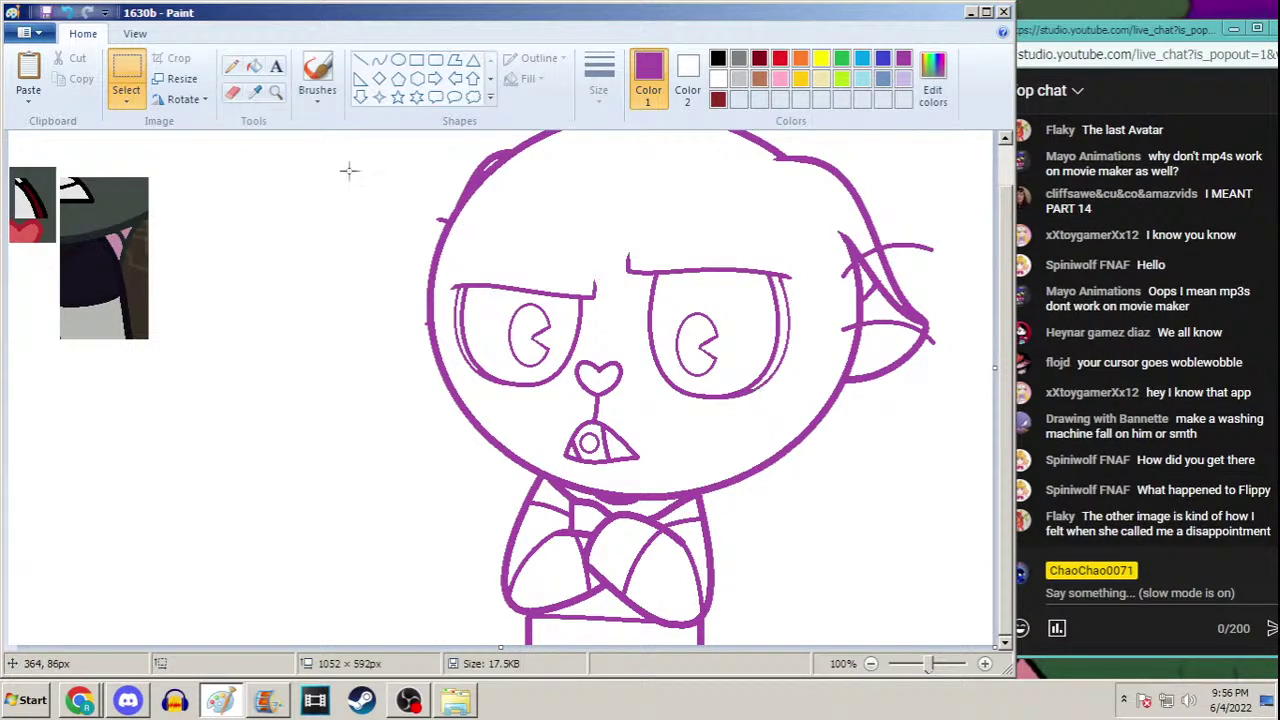
Select the entire 1630b drawing and nudge it a few pixels to the right
click(126, 108)
click(131, 151)
key(ctrl+a)
key(Right)
key(Right)
key(Right)
key(Right)
key(Right)
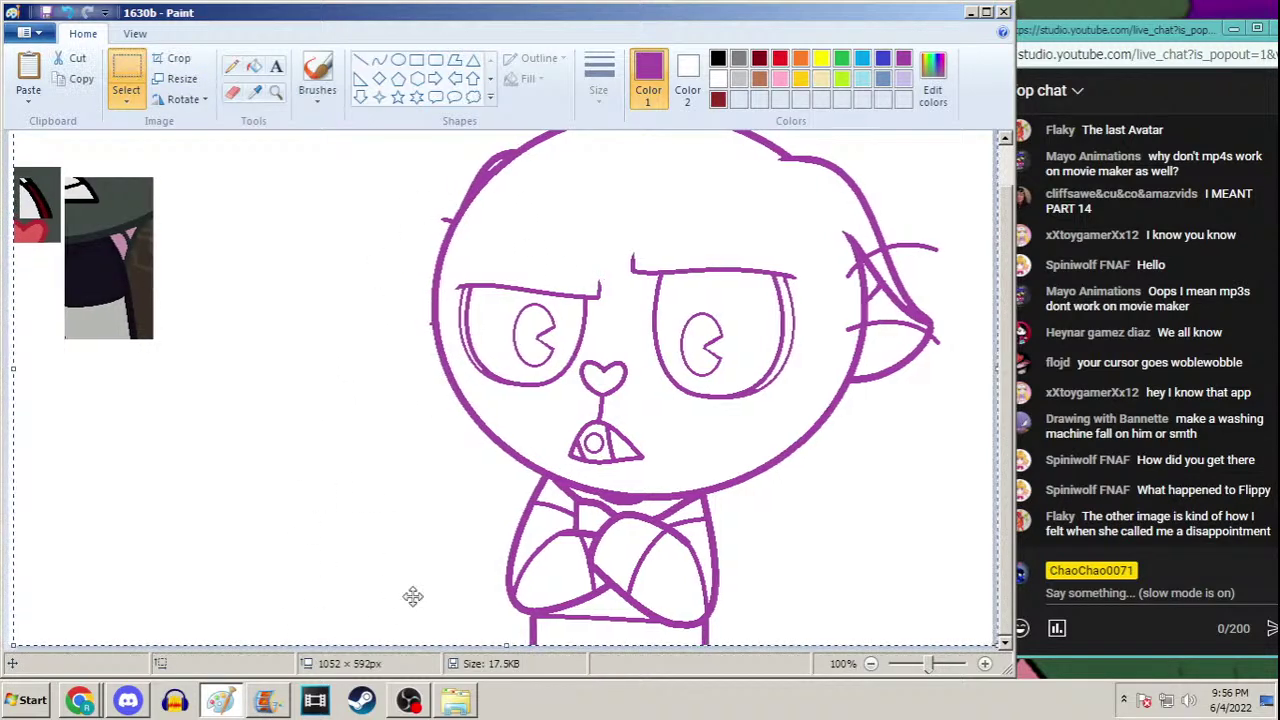
Select the character's head with a free-form selection and nudge it several pixels down toward the body
click(126, 104)
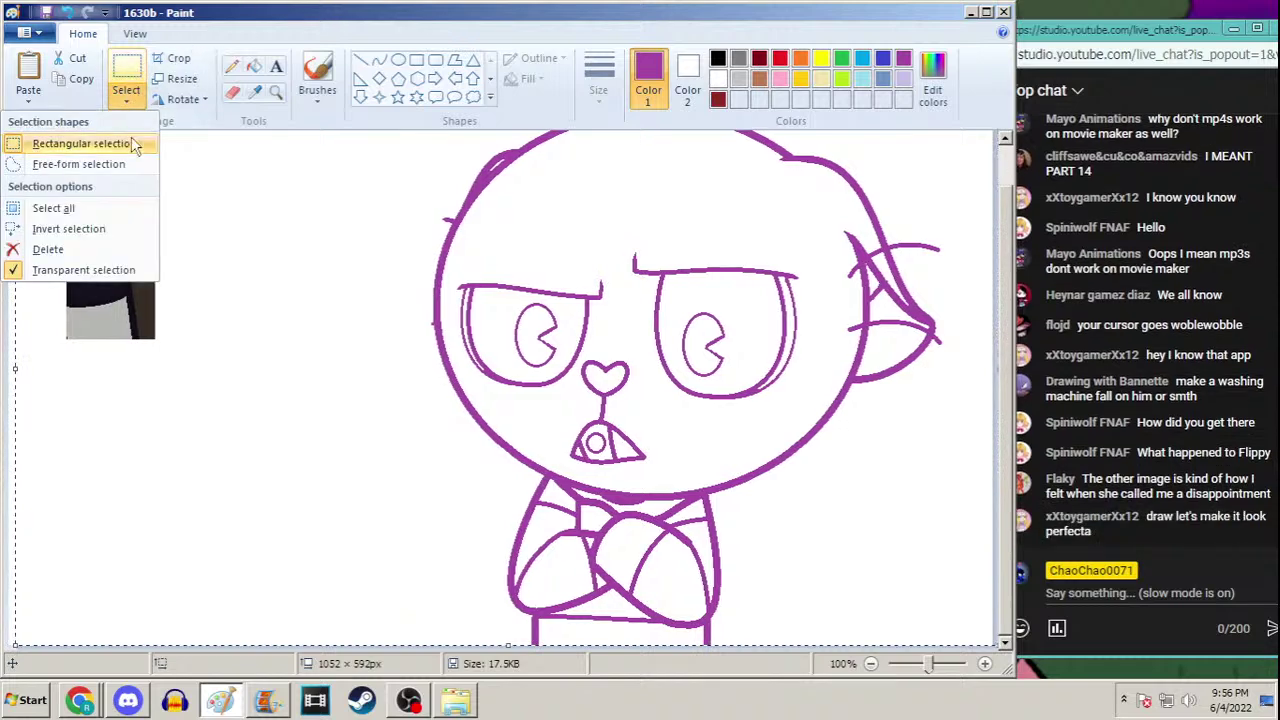
click(70, 160)
mouse_move(349, 246)
mouse_down()
mouse_move(595, 86)
mouse_move(970, 151)
mouse_move(1000, 407)
mouse_move(859, 496)
mouse_move(623, 501)
mouse_move(422, 431)
mouse_move(352, 250)
mouse_up()
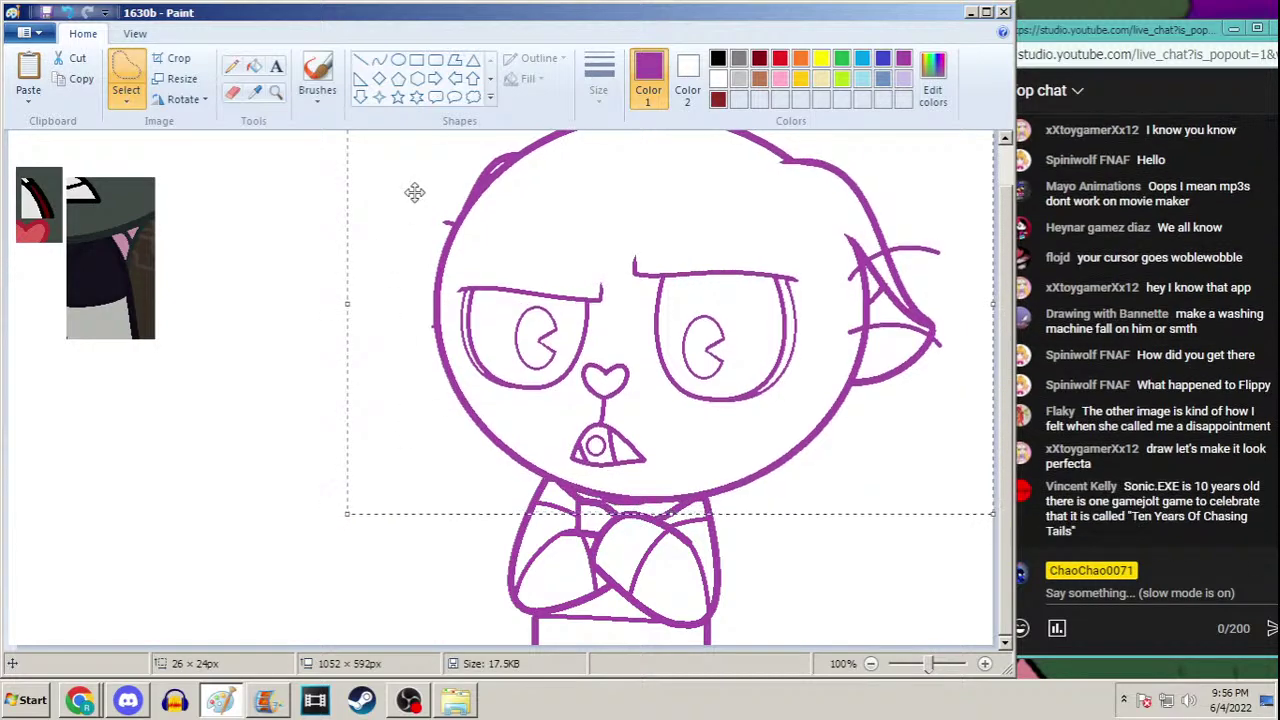
key(Down)
key(Down)
key(Down)
key(Down)
key(Down)
key(Down)
key(Down)
key(Down)
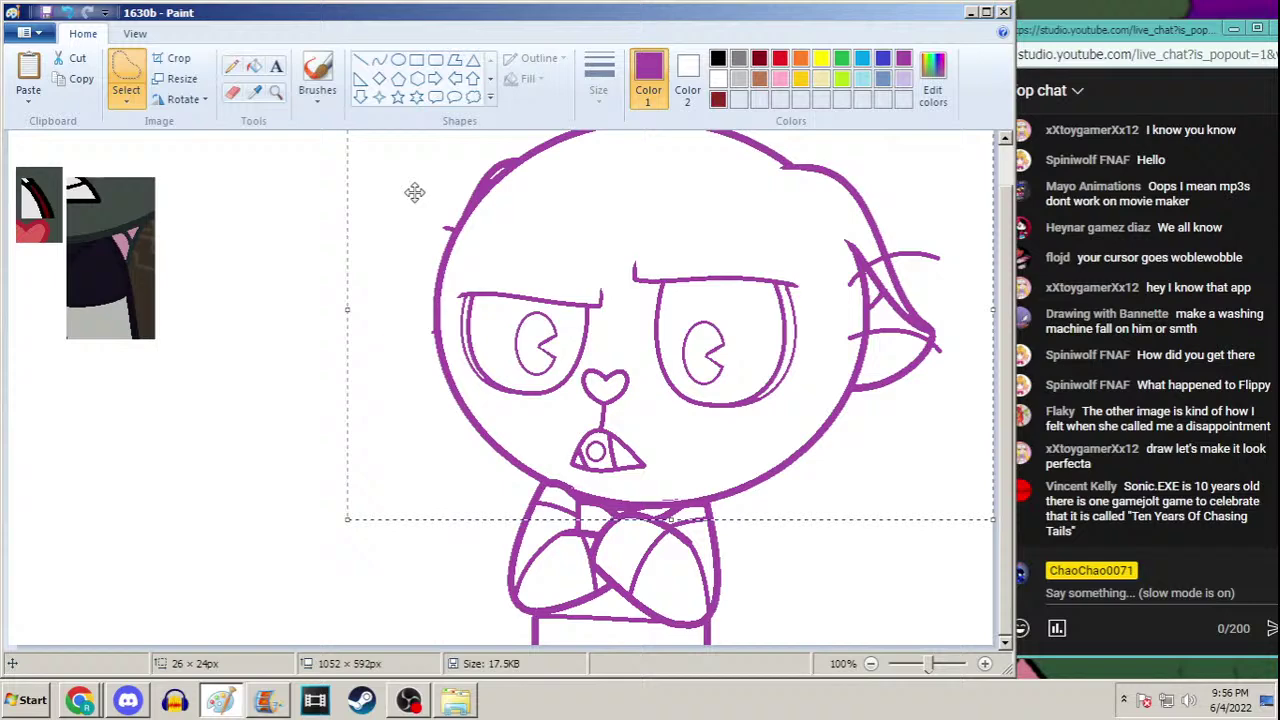
Fine-tune the selected head's position over the body with single-pixel nudges in all four directions
key(Down)
key(Right)
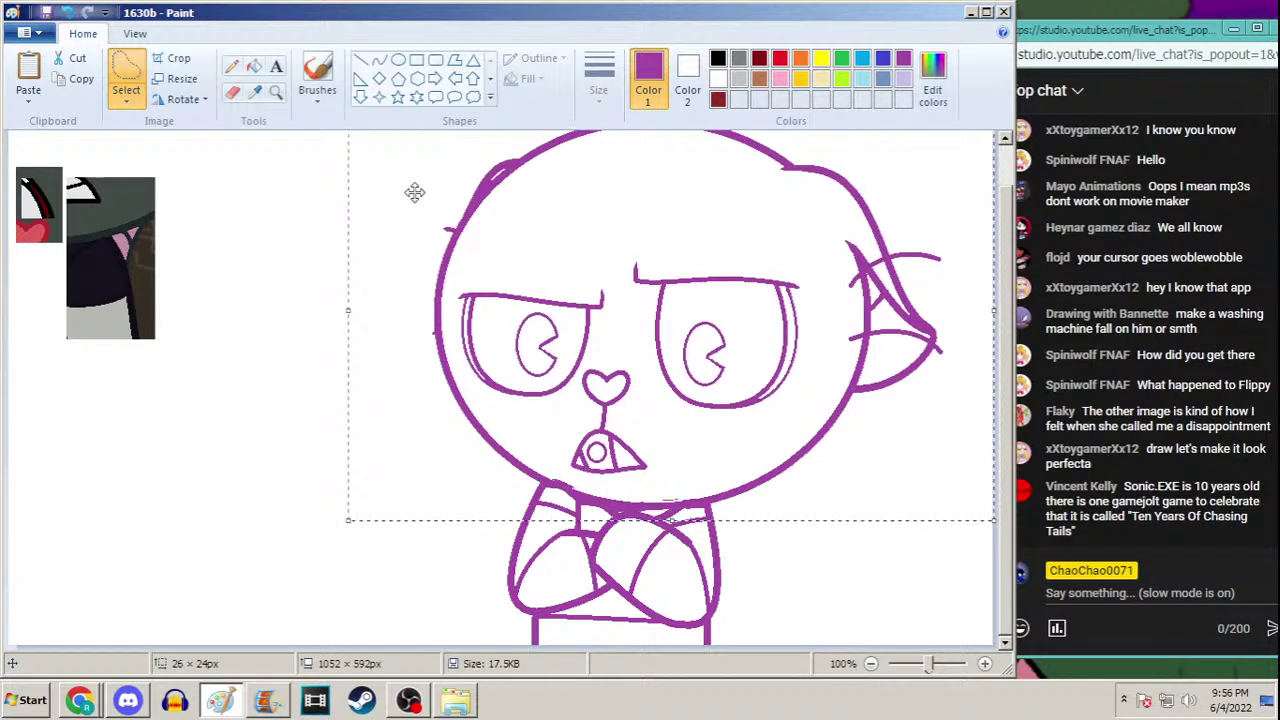
key(Up)
key(Up)
key(Up)
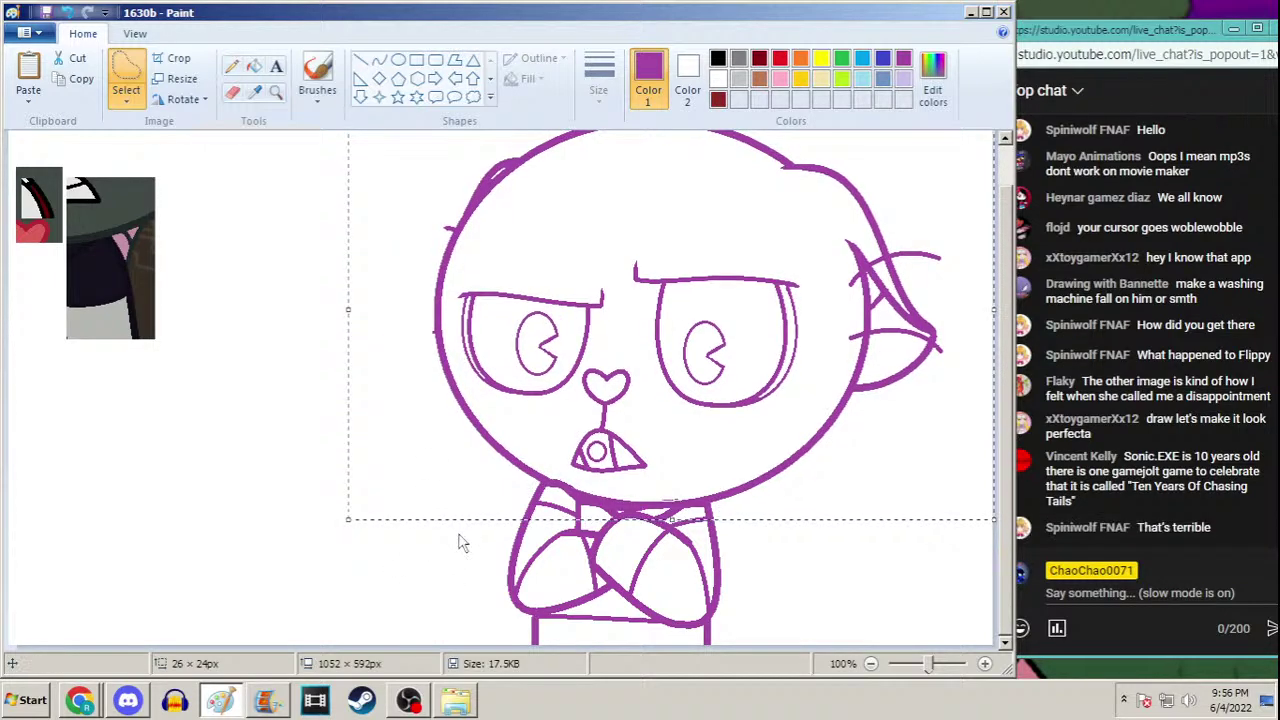
key(Down)
key(Down)
key(Down)
key(Down)
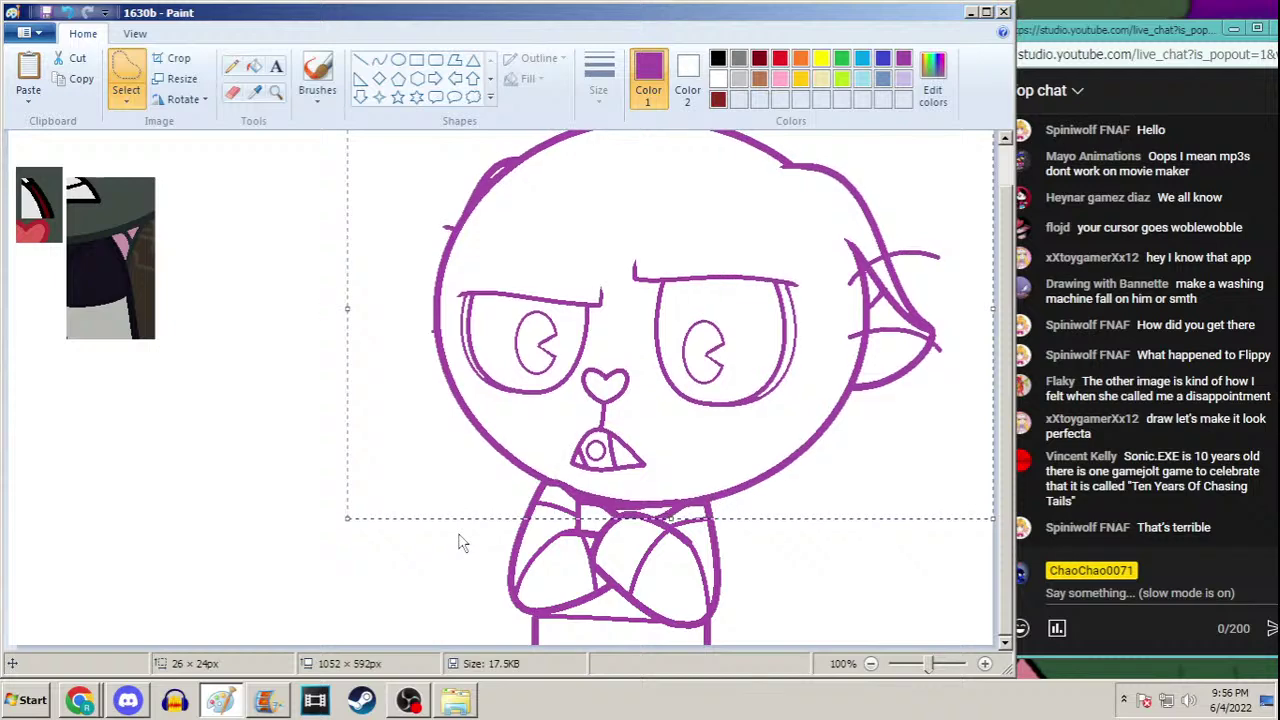
key(Up)
key(Up)
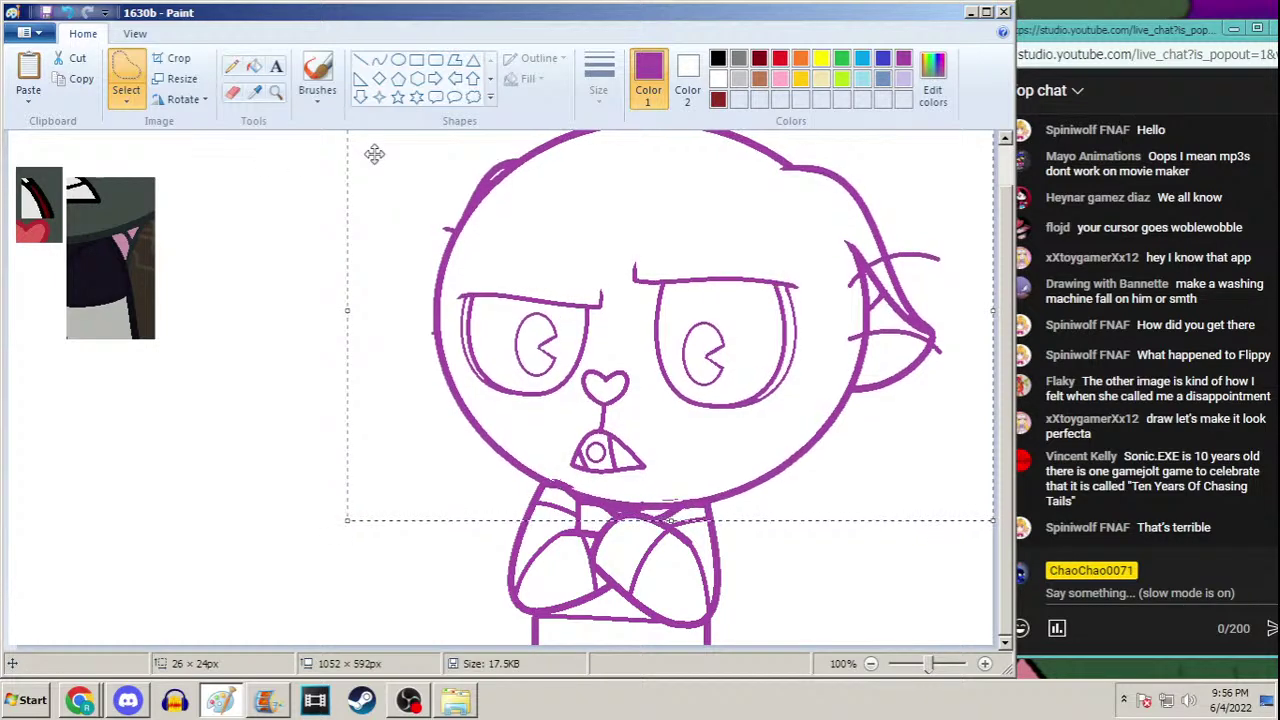
key(Left)
key(Left)
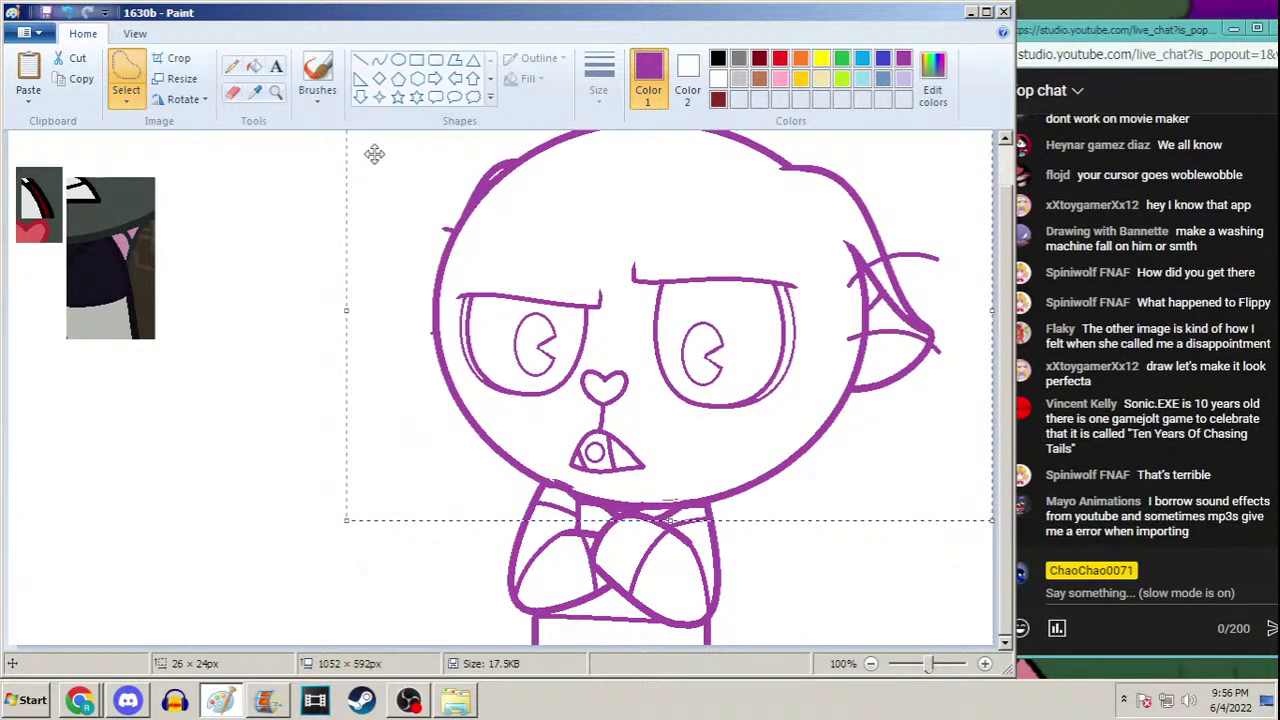
key(Right)
key(Right)
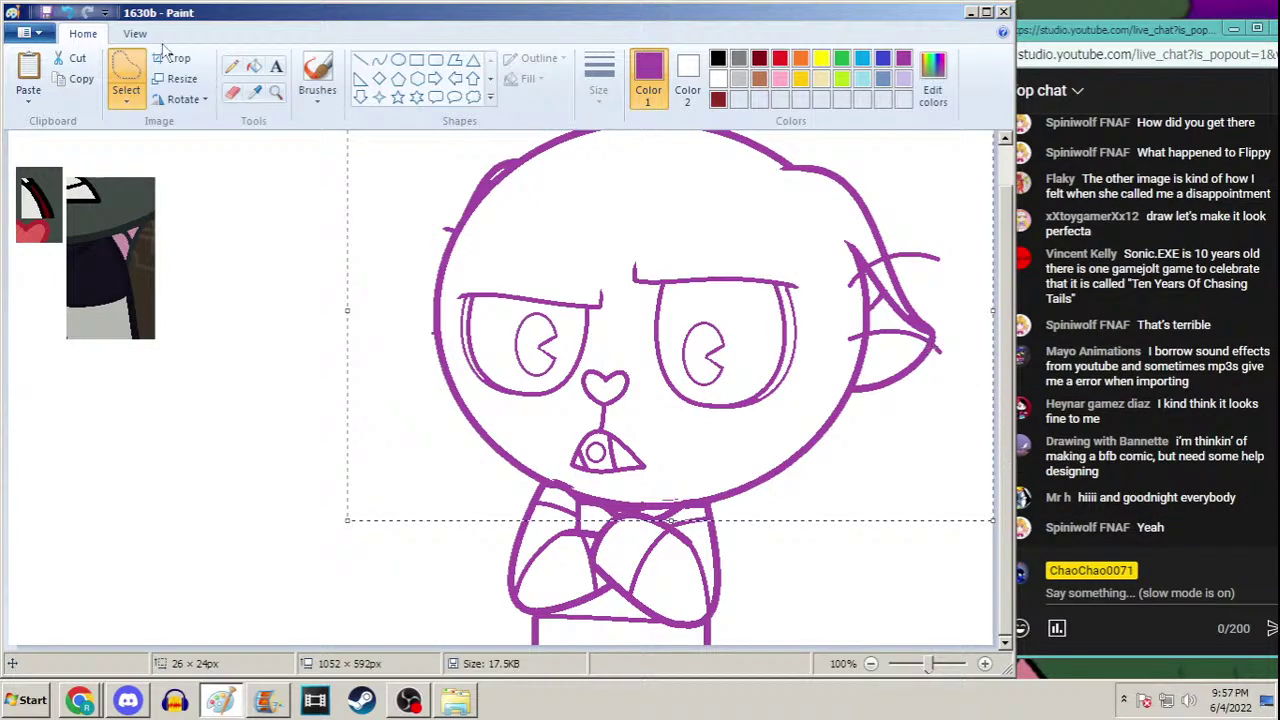
Select the eyes, brows, nose and mouth with a free-form selection and nudge them about 20 pixels down within the head, then deselect
click(928, 348)
mouse_move(517, 232)
mouse_down()
mouse_move(454, 292)
mouse_move(457, 362)
mouse_move(571, 479)
mouse_move(701, 468)
mouse_move(786, 423)
mouse_move(826, 357)
mouse_move(814, 257)
mouse_move(683, 215)
mouse_move(552, 204)
mouse_up()
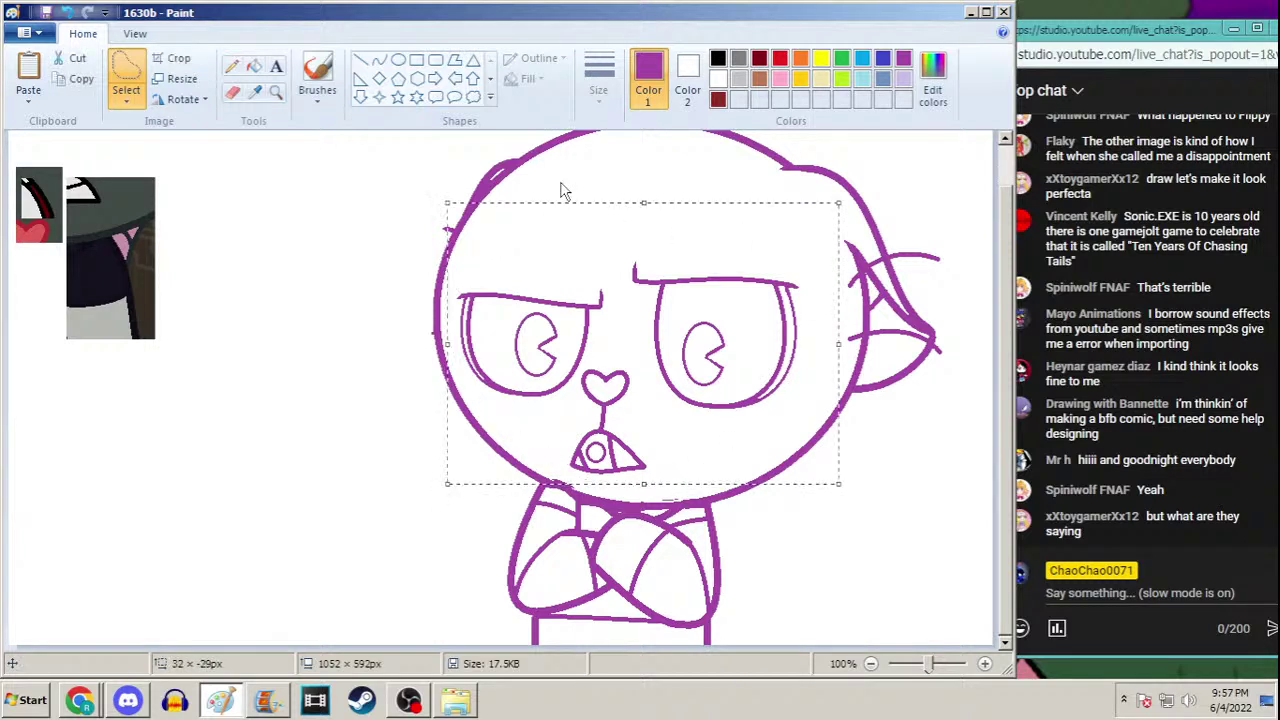
key(Down)
key(Down)
key(Down)
key(Down)
key(Down)
key(Down)
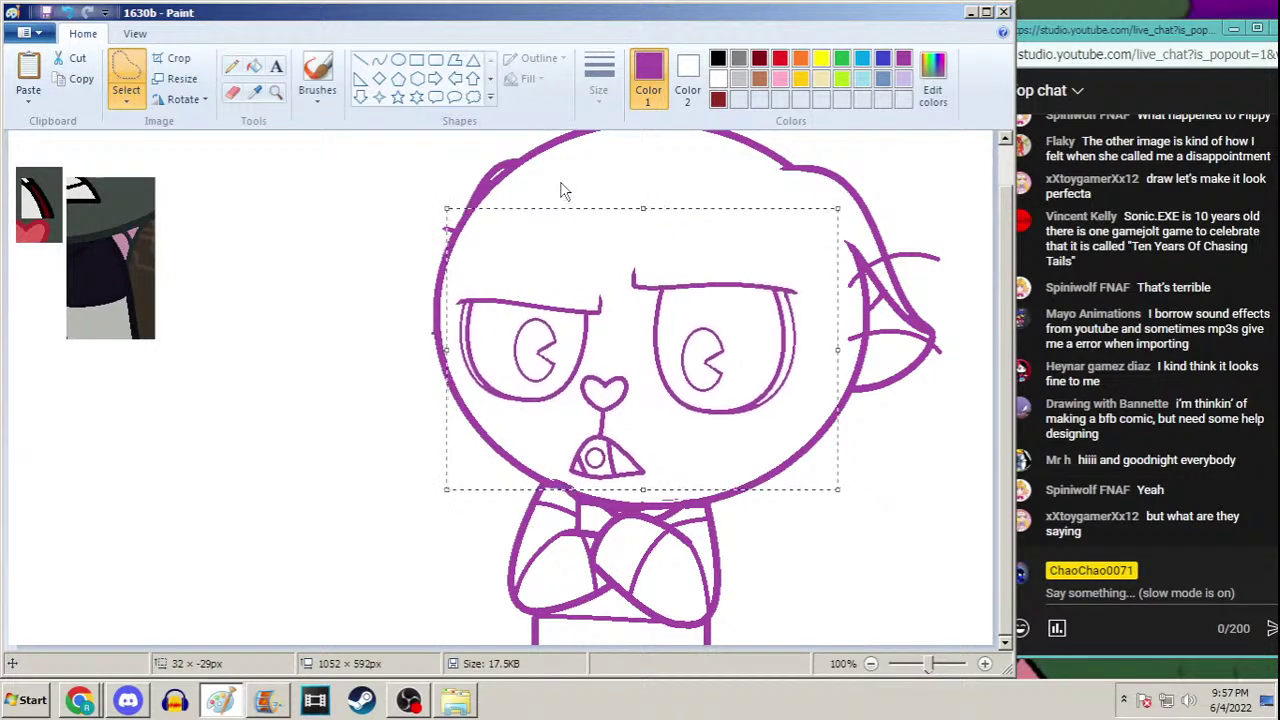
key(Down)
key(Down)
key(Down)
key(Down)
key(Down)
key(Down)
key(Down)
key(Down)
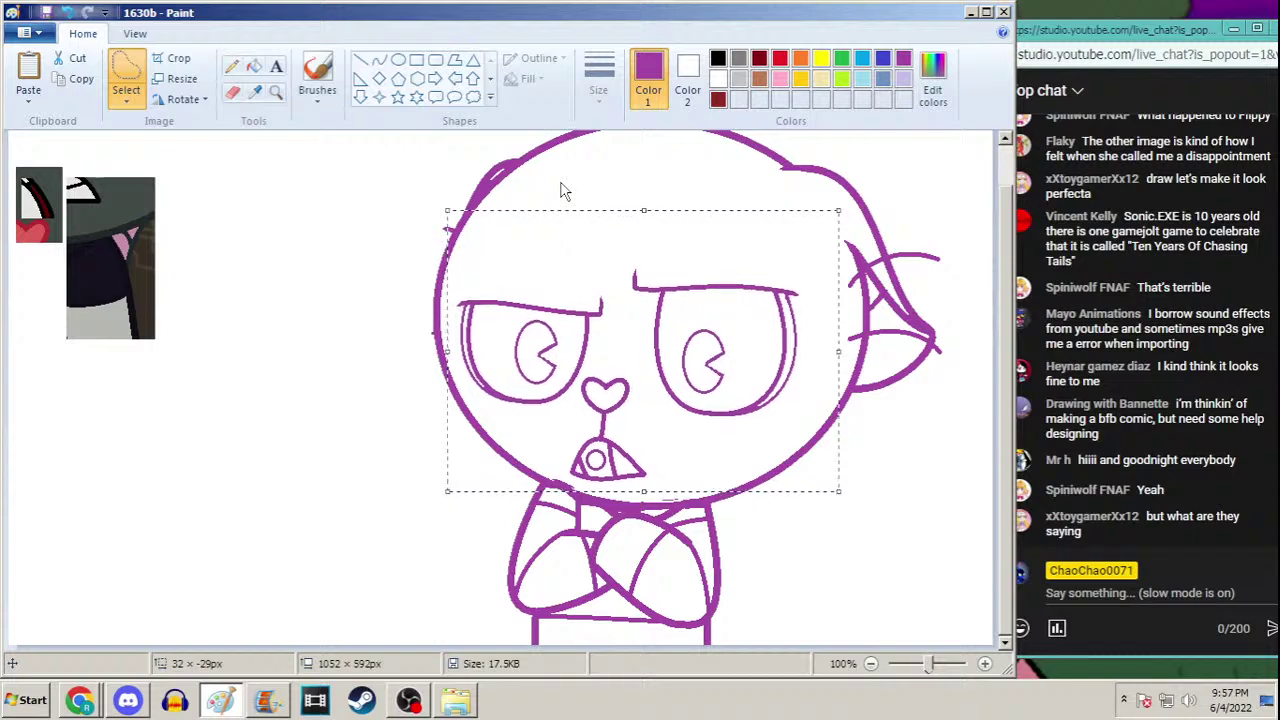
key(Down)
key(Down)
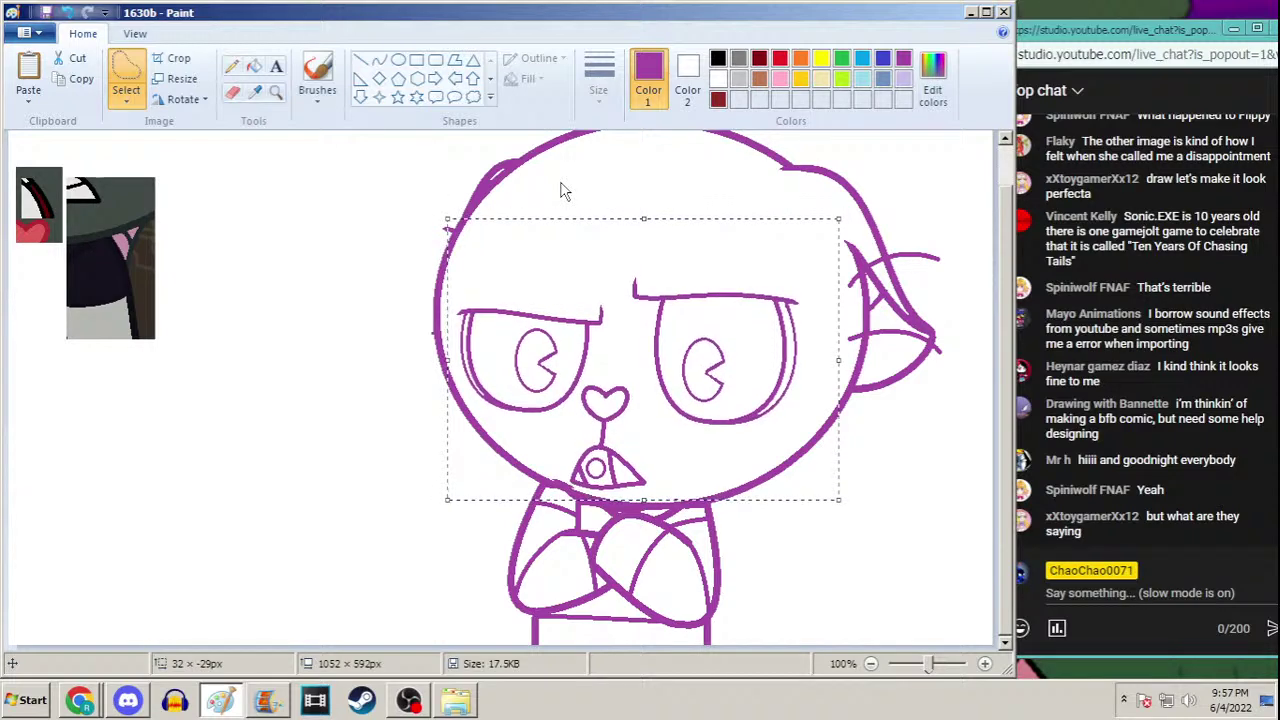
key(Down)
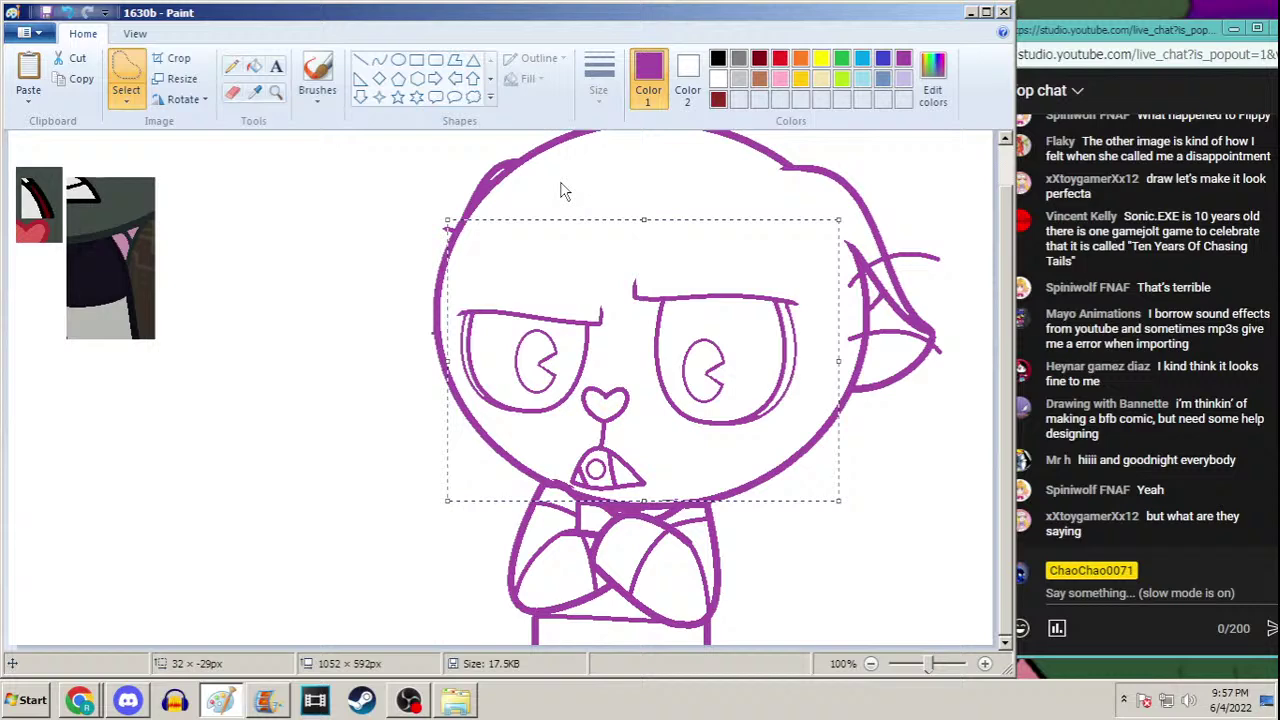
key(Down)
key(Down)
key(Down)
key(Down)
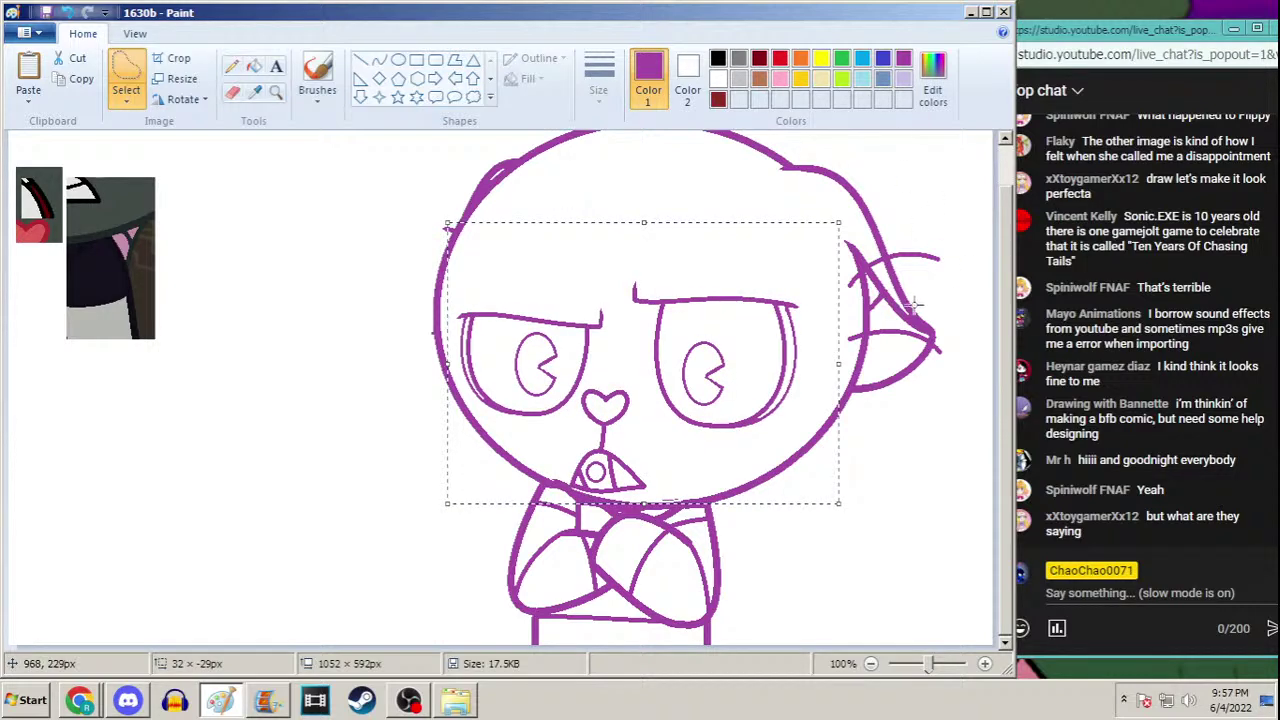
click(940, 288)
Switch to Movie Maker to check the previewed green bear frame and return to Paint
click(268, 700)
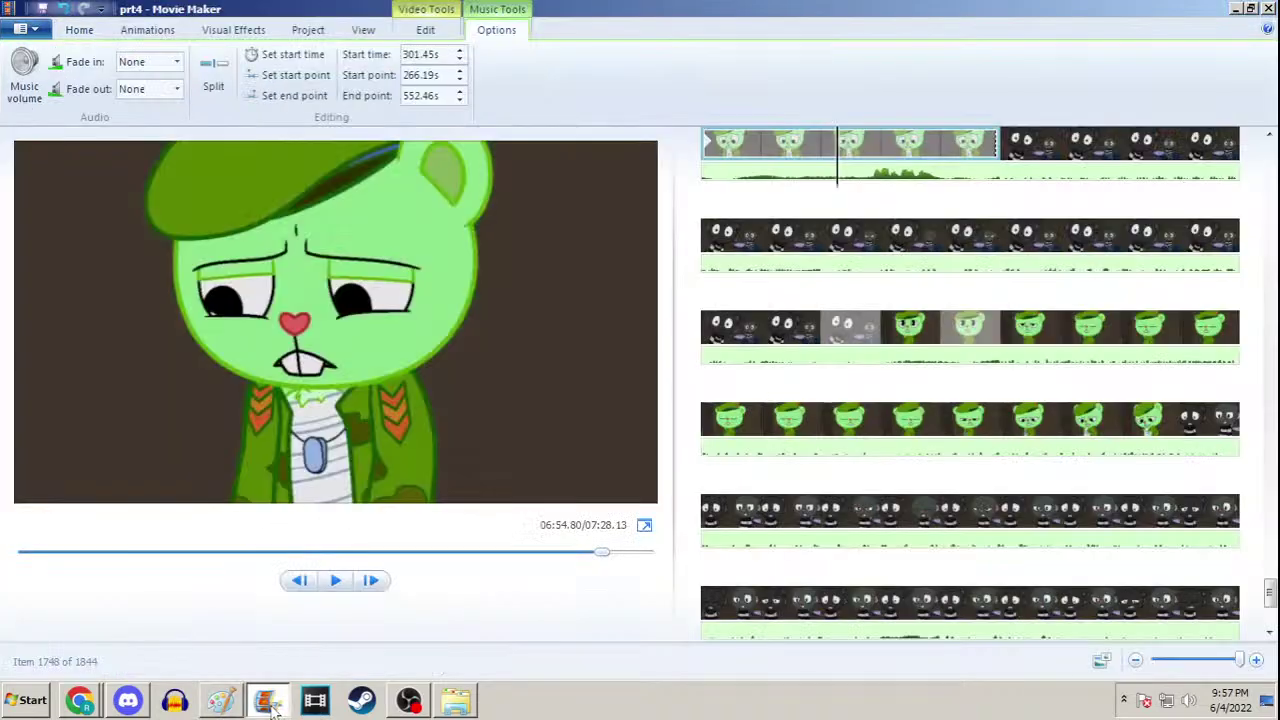
click(268, 705)
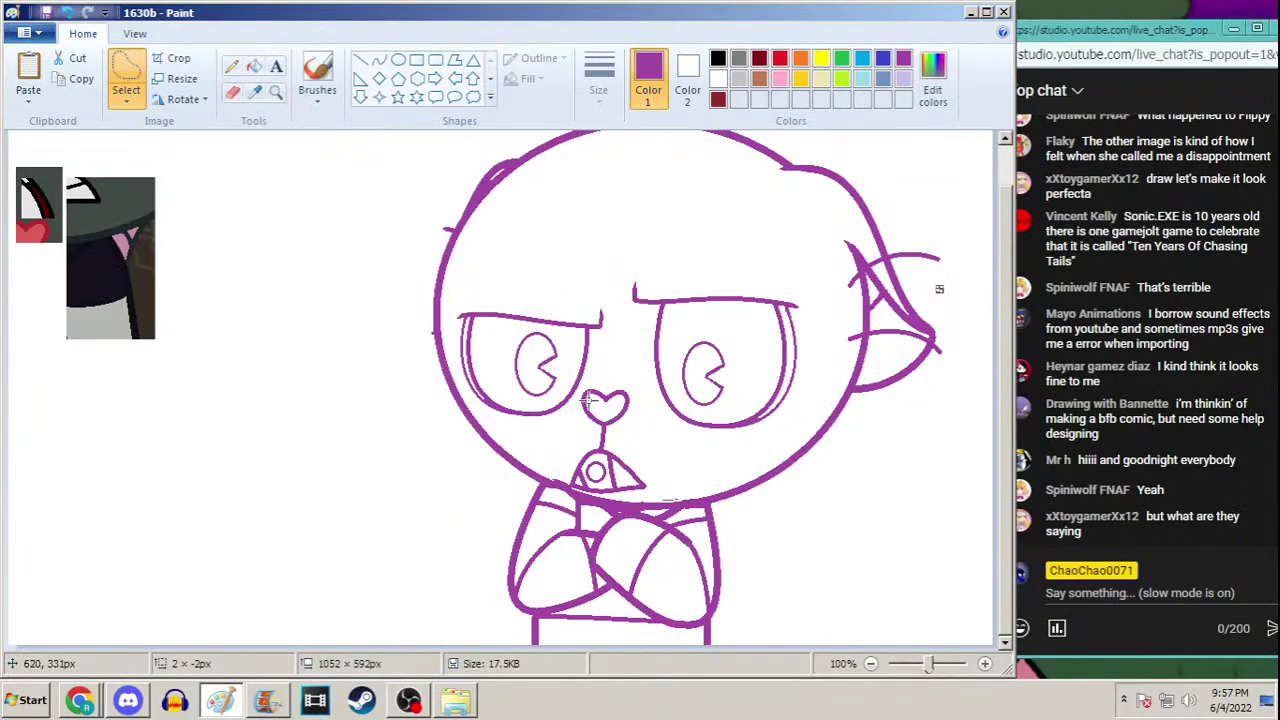
Select the heart-shaped nose with a free-form selection and nudge it a few pixels down toward the mouth
mouse_move(597, 373)
mouse_down()
mouse_move(568, 420)
mouse_move(570, 478)
mouse_move(628, 498)
mouse_move(670, 474)
mouse_move(675, 455)
mouse_move(678, 468)
mouse_up()
mouse_move(598, 378)
mouse_down()
mouse_move(573, 405)
mouse_move(614, 433)
mouse_move(643, 402)
mouse_move(582, 385)
mouse_move(577, 424)
mouse_move(628, 436)
mouse_move(600, 374)
mouse_up()
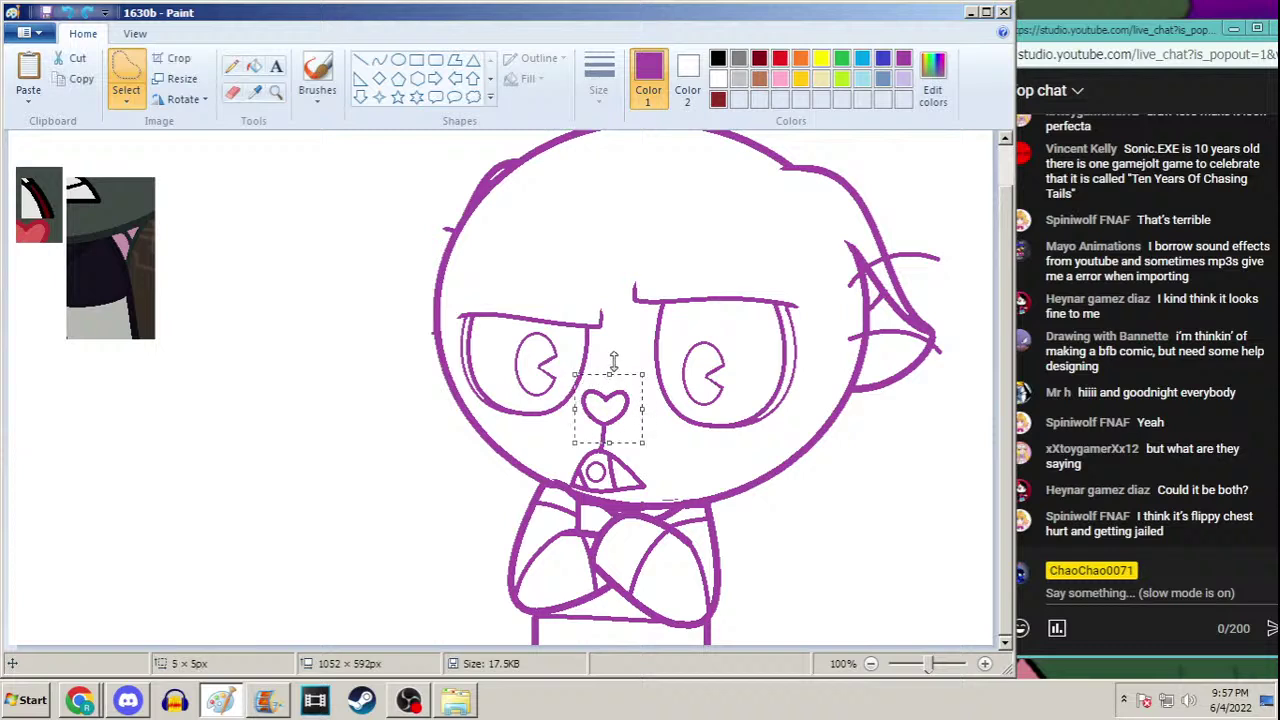
key(Down)
key(Down)
key(Down)
key(Down)
key(Down)
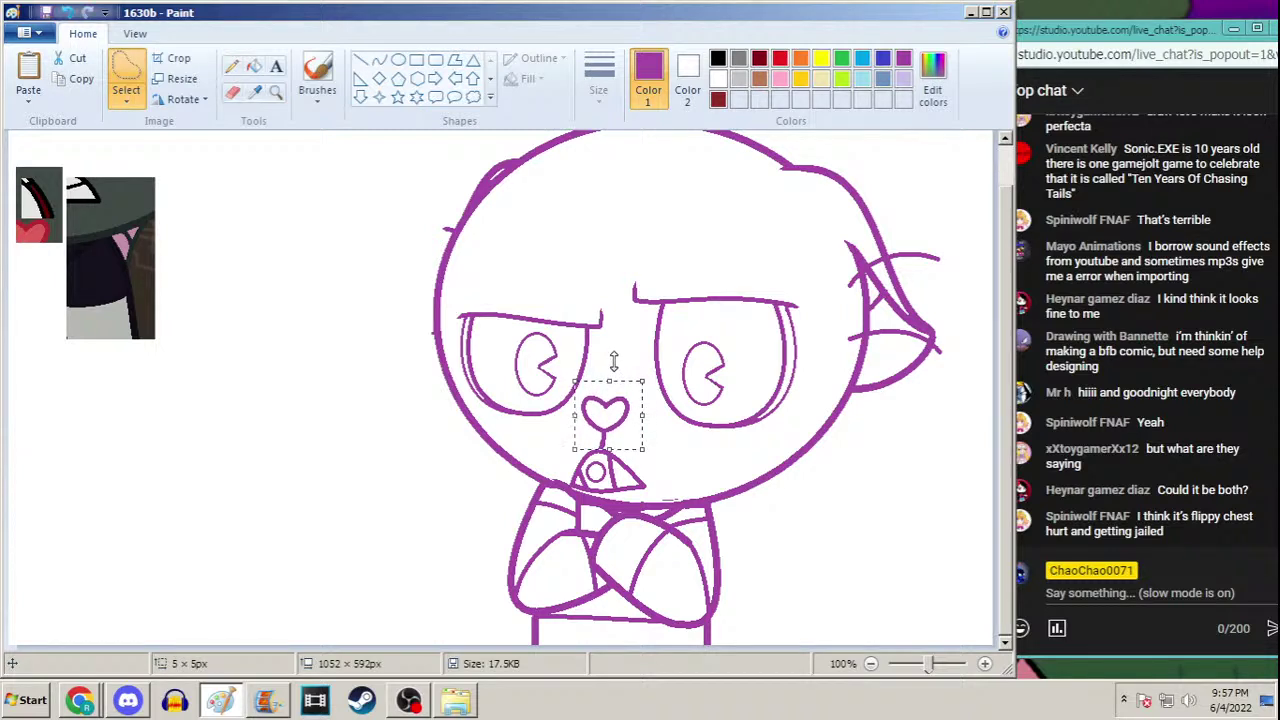
Select the character's head and upper body with a free-form selection and nudge them about 6 pixels to the right
click(276, 91)
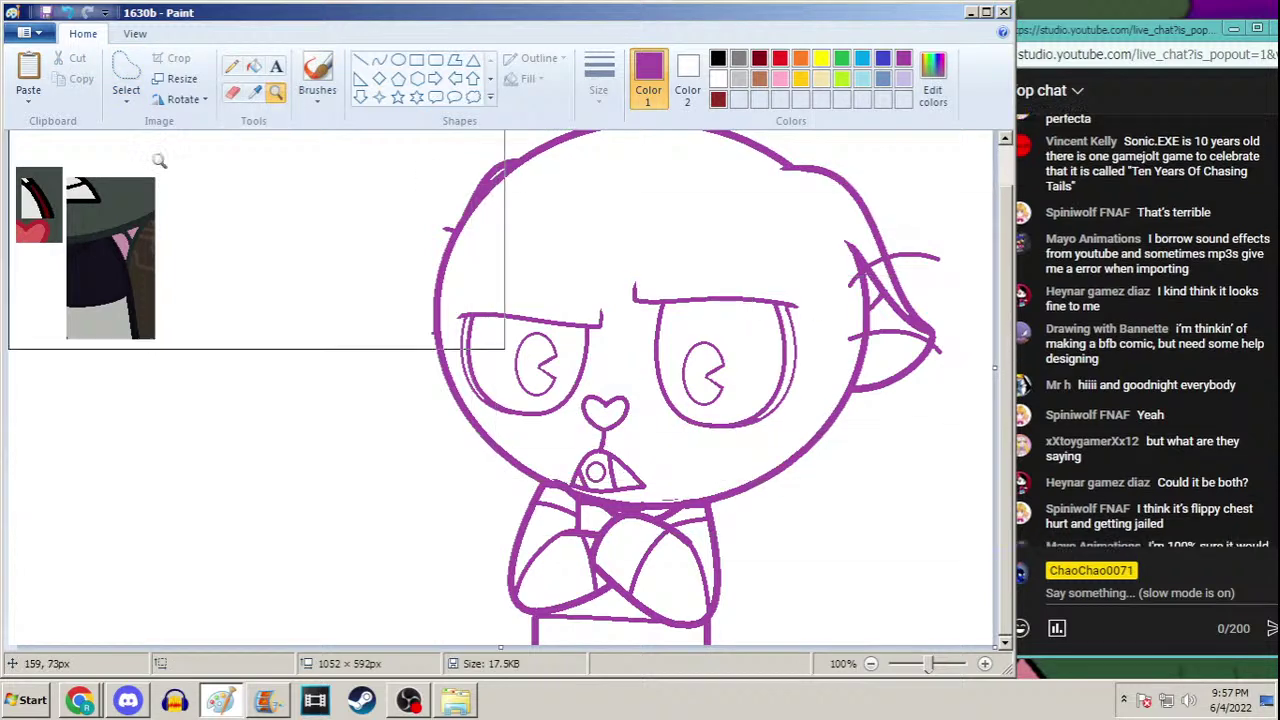
click(126, 75)
mouse_move(316, 238)
mouse_down()
mouse_move(755, 97)
mouse_move(923, 537)
mouse_move(749, 620)
mouse_move(590, 632)
mouse_move(357, 480)
mouse_move(318, 245)
mouse_up()
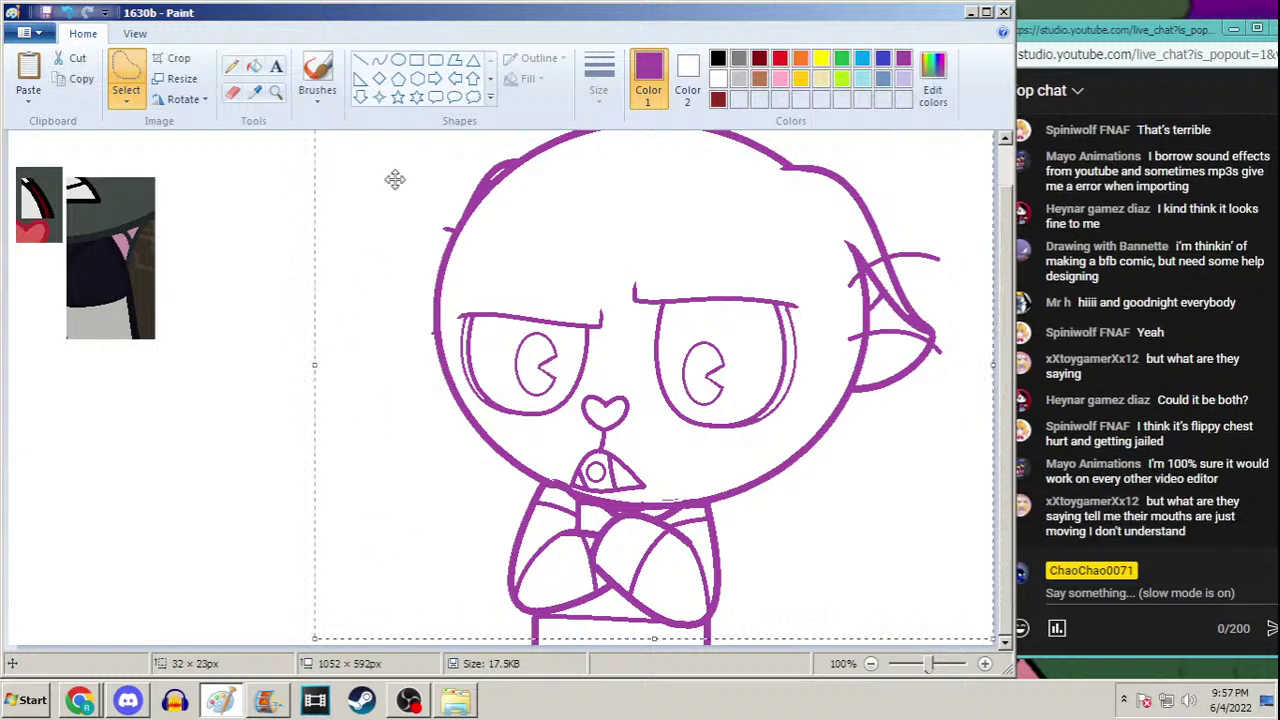
key(Right)
key(Right)
key(Right)
key(Right)
key(Right)
key(Right)
key(Right)
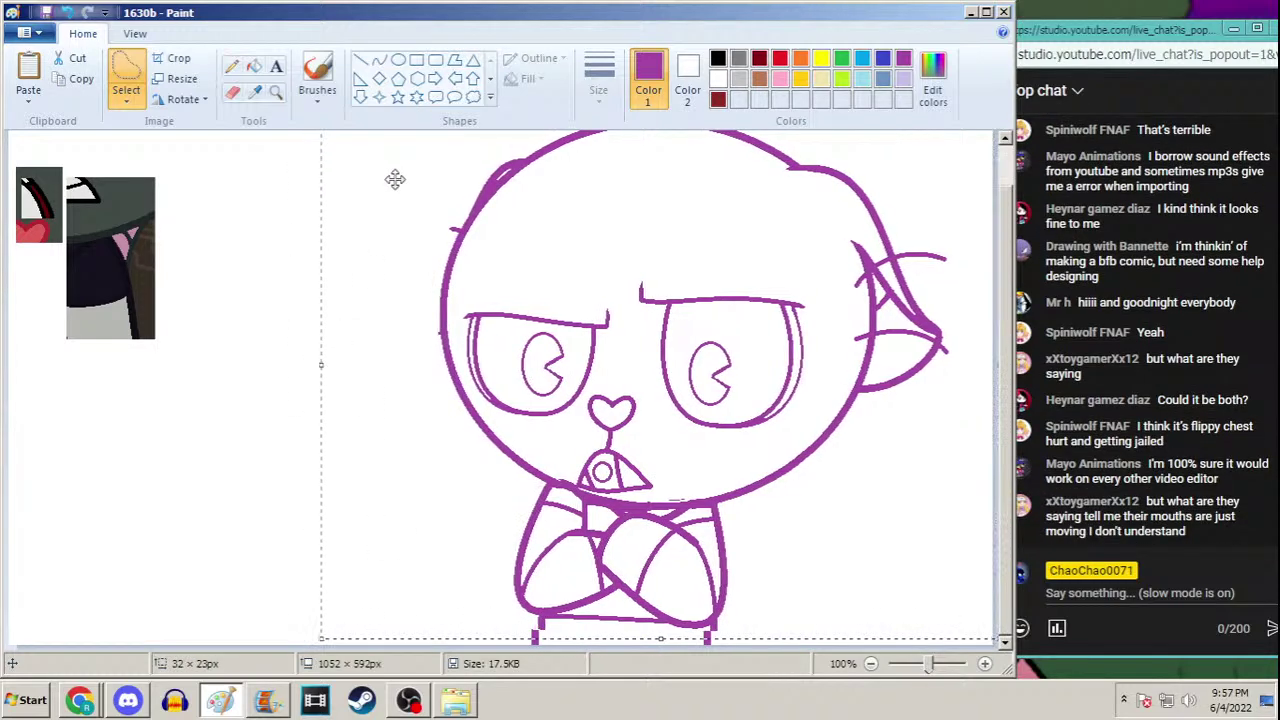
key(Left)
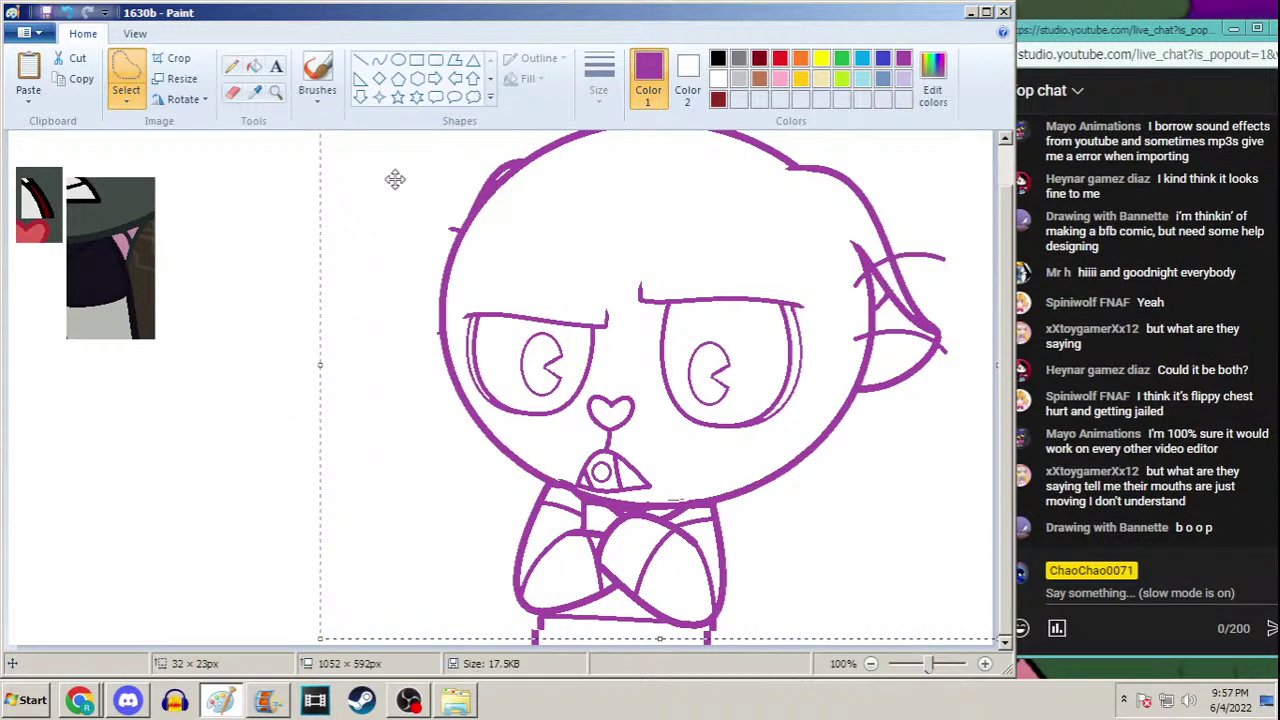
Nudge the selected purple character drawing slightly to the left and deselect it
key(Left)
key(Left)
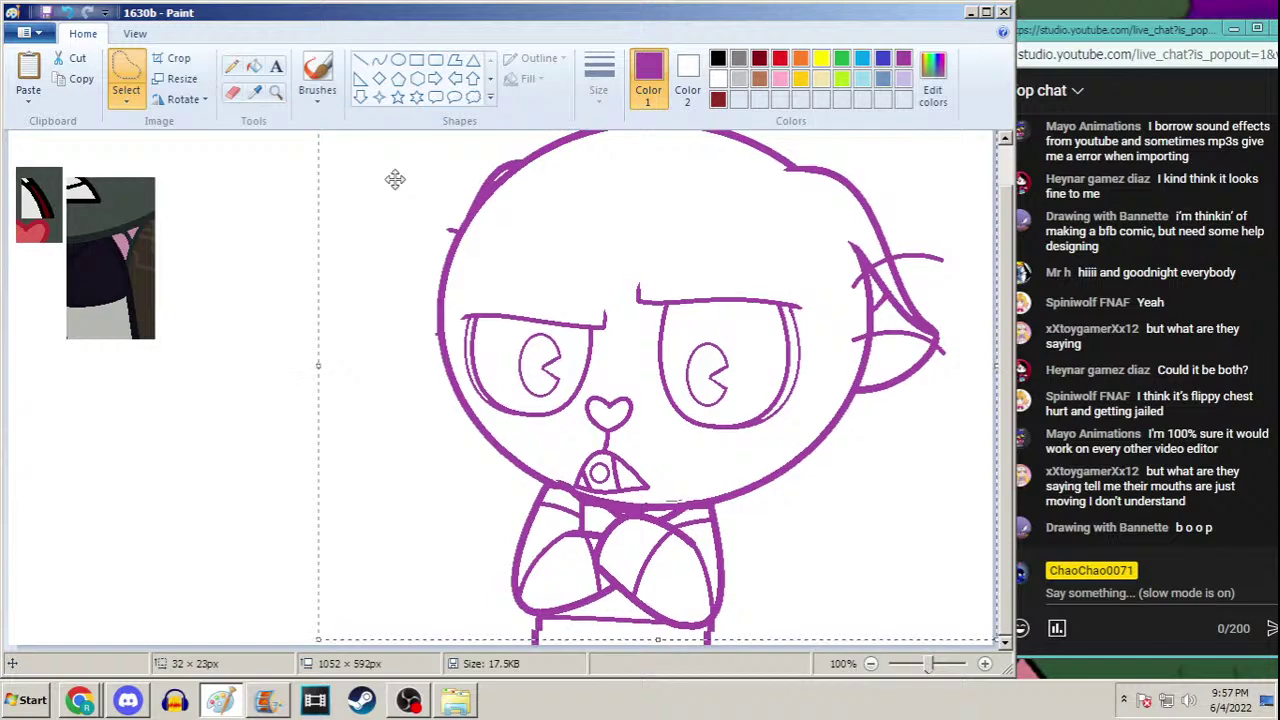
click(229, 424)
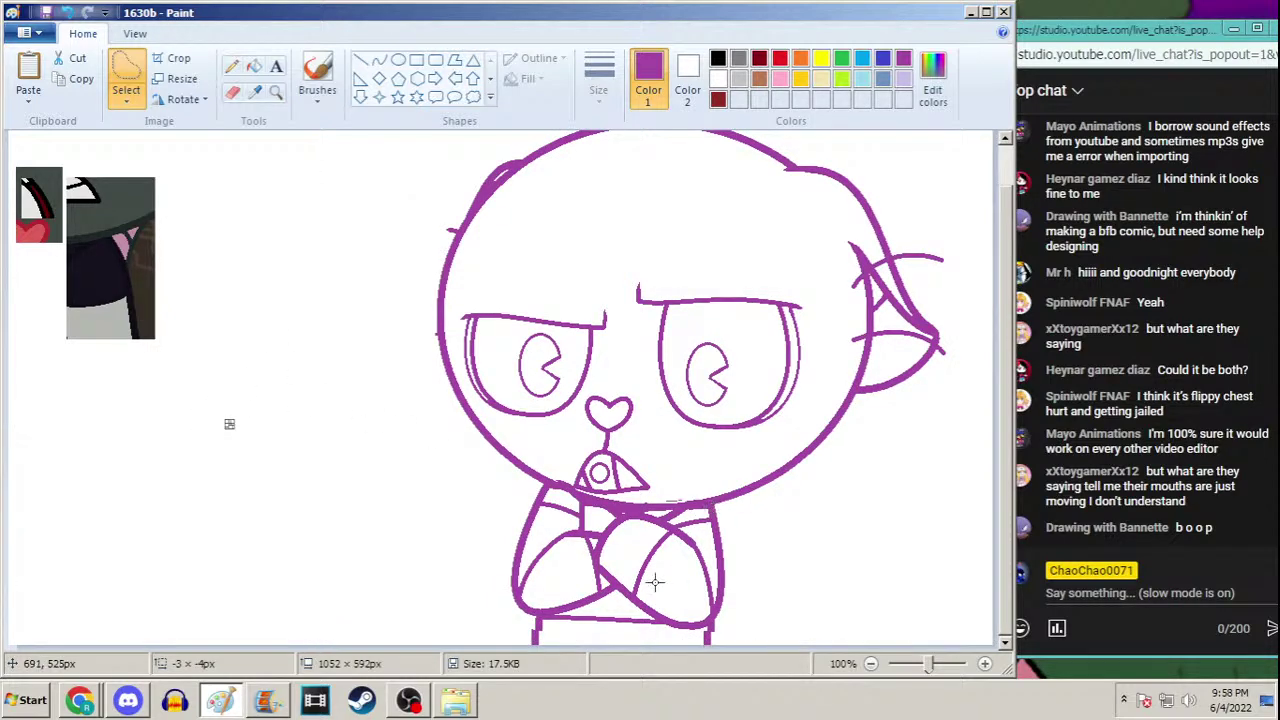
Cut out the crossed arm on the right side of the body and shift it slightly upwards with fine nudges
mouse_move(681, 523)
mouse_down()
mouse_move(643, 595)
mouse_move(665, 640)
mouse_move(727, 608)
mouse_move(736, 535)
mouse_move(705, 508)
mouse_move(688, 514)
mouse_move(709, 494)
mouse_up()
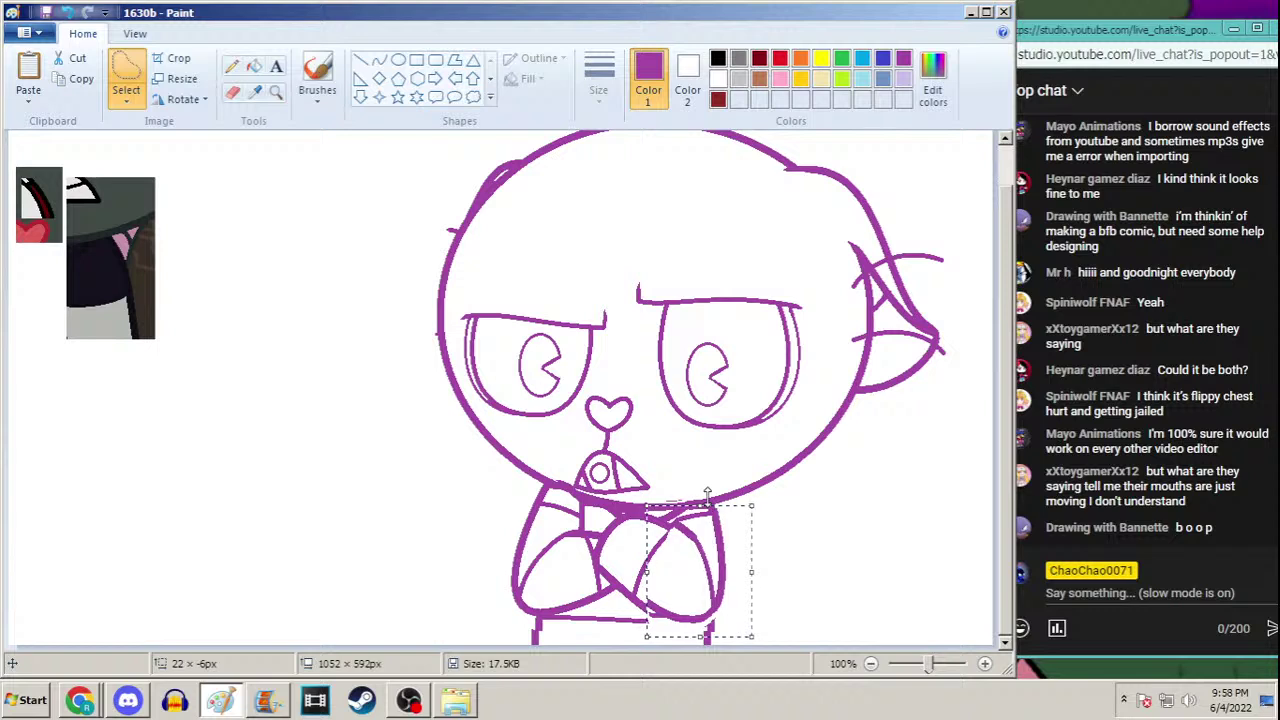
key(Down)
key(Down)
key(Down)
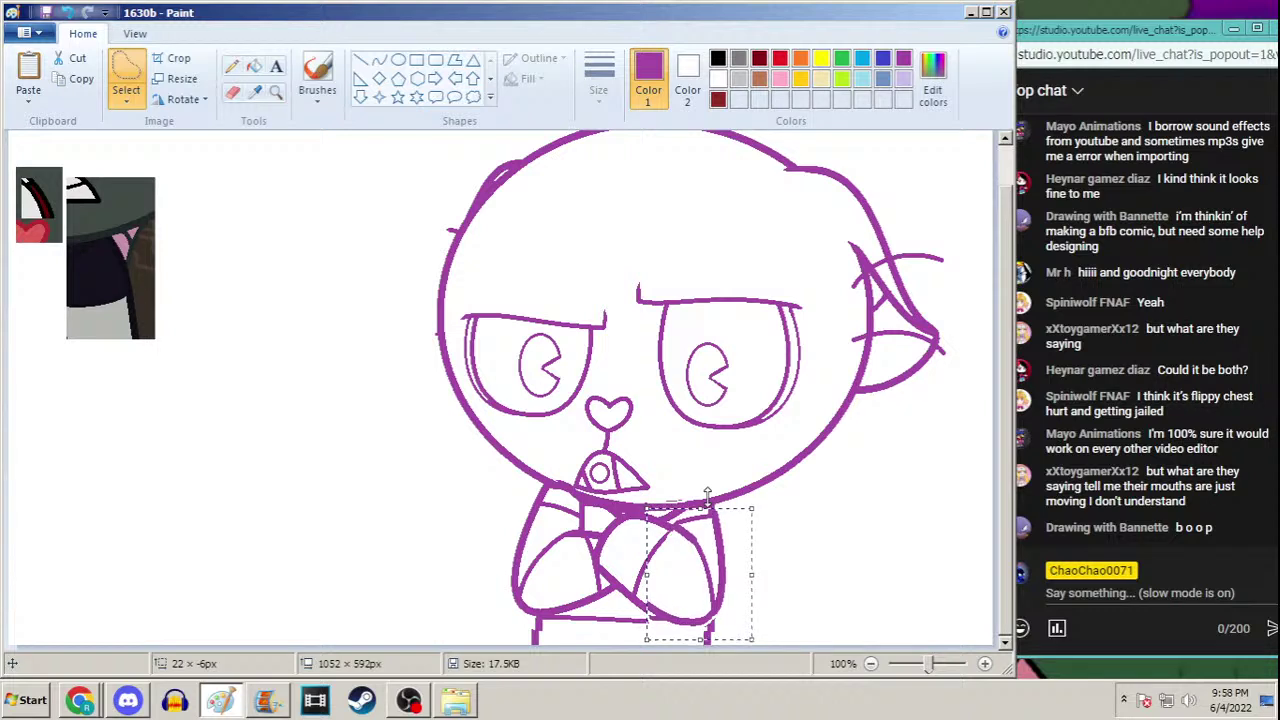
drag(547, 525, 494, 552)
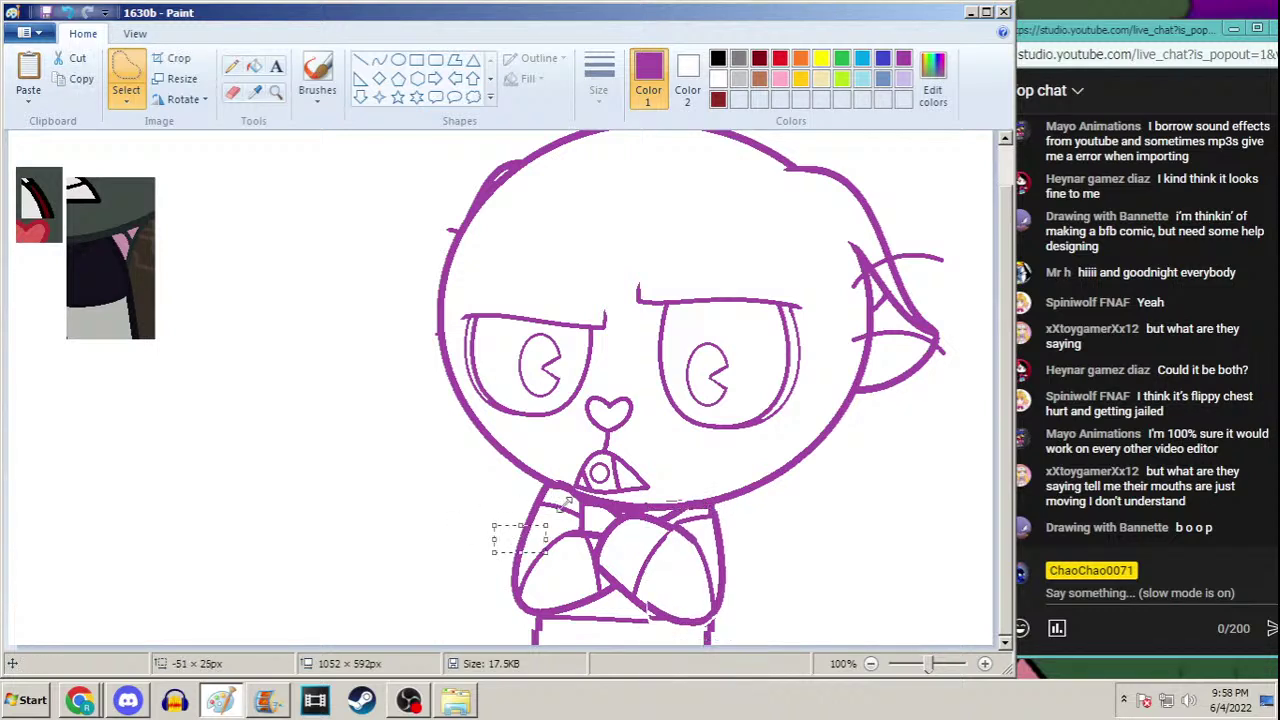
drag(547, 512, 493, 553)
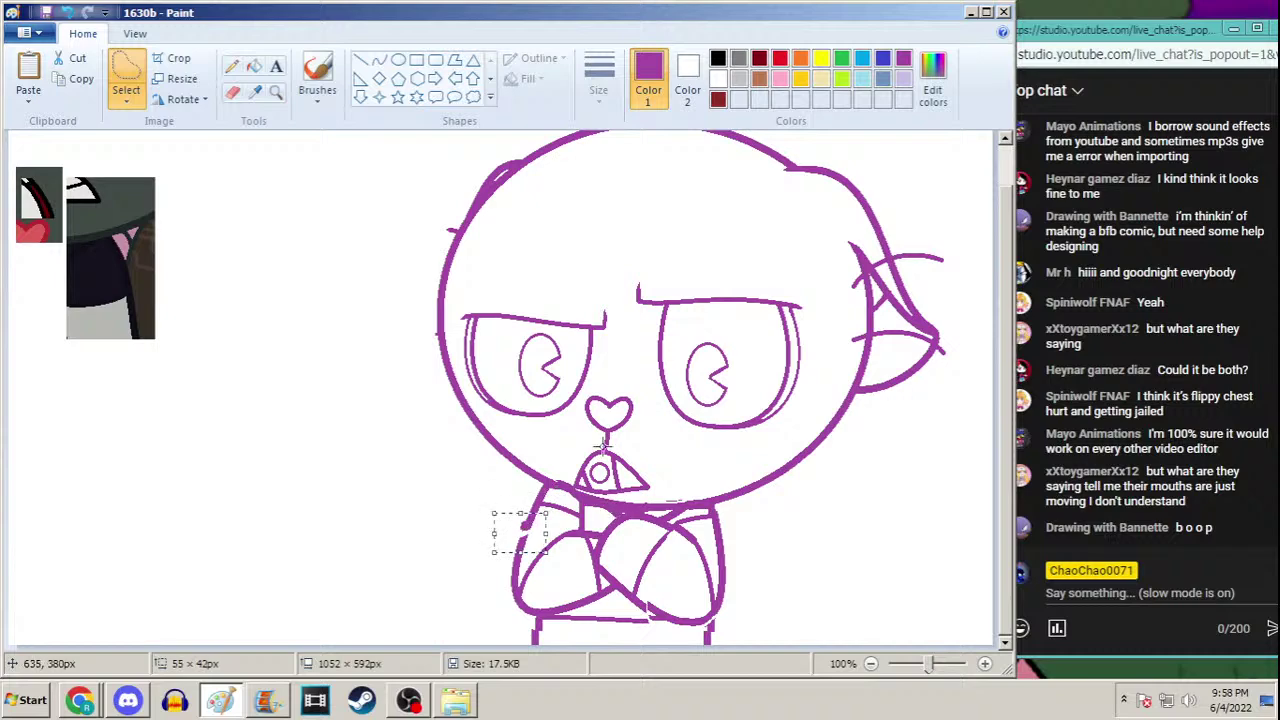
click(603, 443)
mouse_move(550, 495)
mouse_down()
mouse_move(475, 559)
mouse_move(499, 614)
mouse_move(535, 624)
mouse_move(602, 594)
mouse_up()
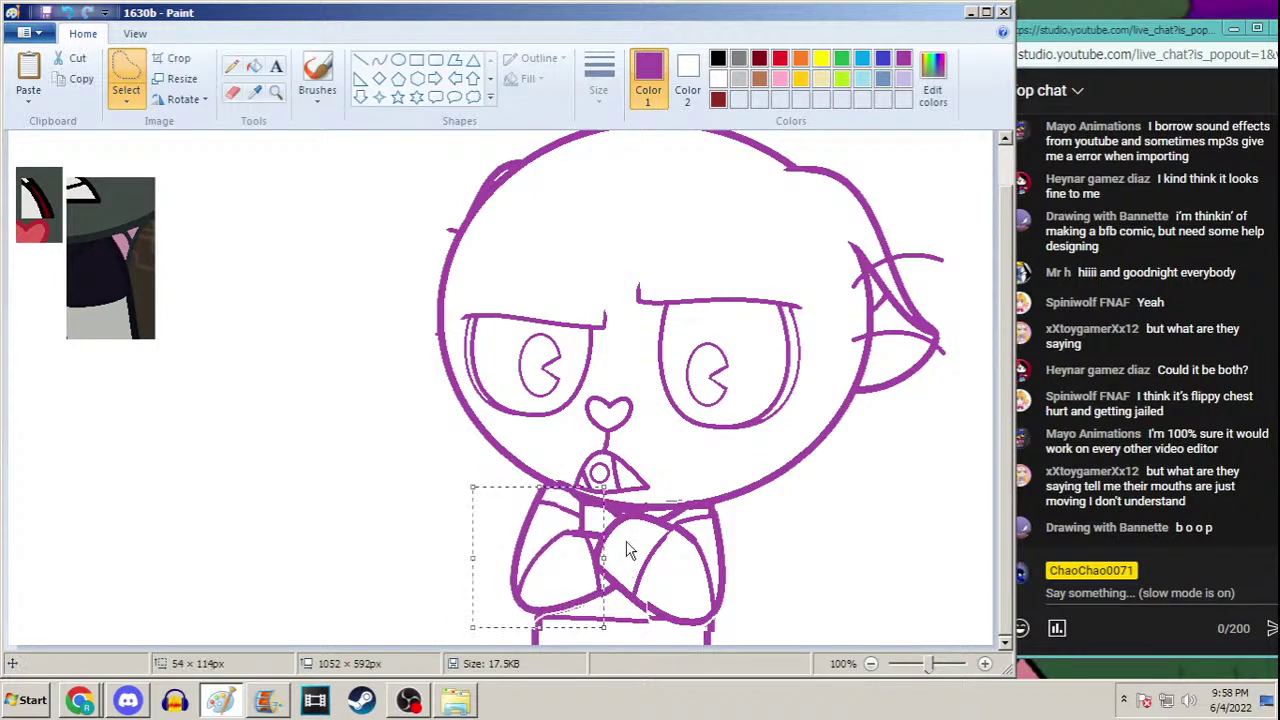
key(Escape)
mouse_move(553, 488)
mouse_down()
mouse_move(484, 520)
mouse_move(500, 624)
mouse_move(545, 610)
mouse_move(578, 548)
mouse_move(545, 487)
mouse_move(482, 565)
mouse_move(518, 630)
mouse_move(574, 586)
mouse_move(561, 551)
mouse_up()
key(Escape)
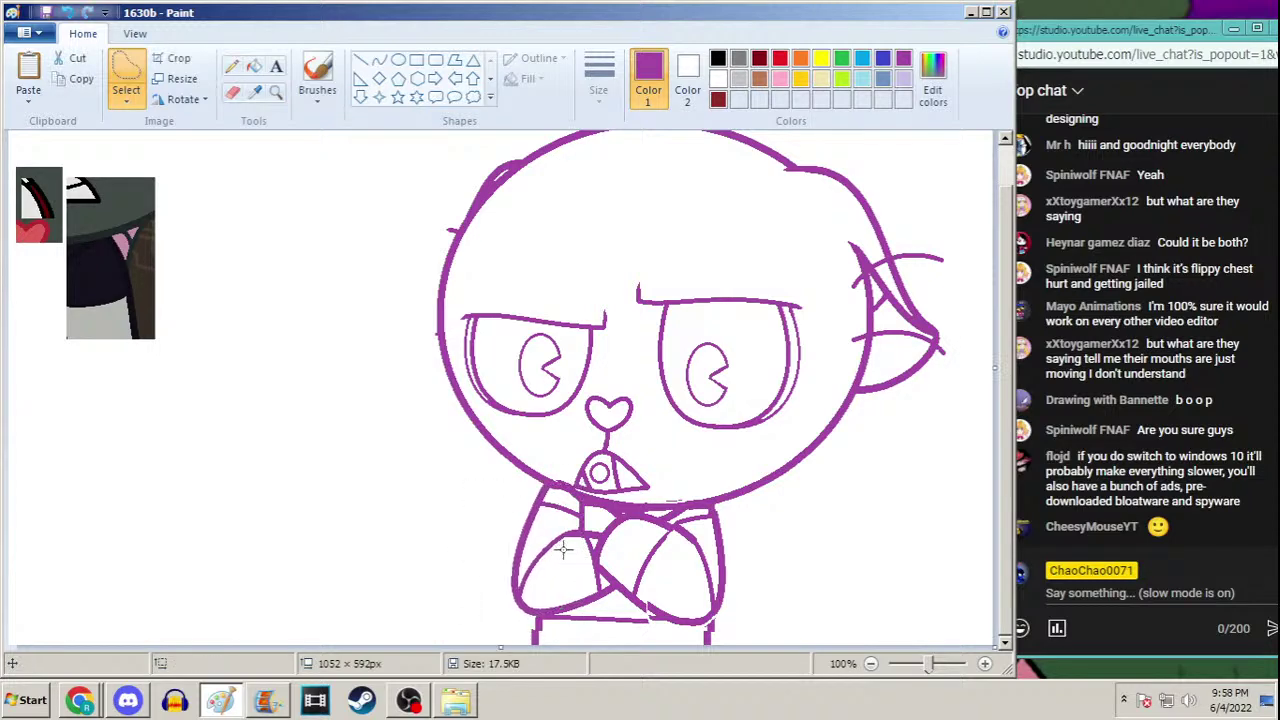
Select the crossed arm on the left side of the body with a free-form outline and nudge it up slightly
click(521, 467)
mouse_move(555, 488)
mouse_down()
mouse_move(484, 600)
mouse_move(530, 630)
mouse_move(584, 600)
mouse_move(584, 540)
mouse_move(556, 490)
mouse_up()
drag(560, 540, 558, 542)
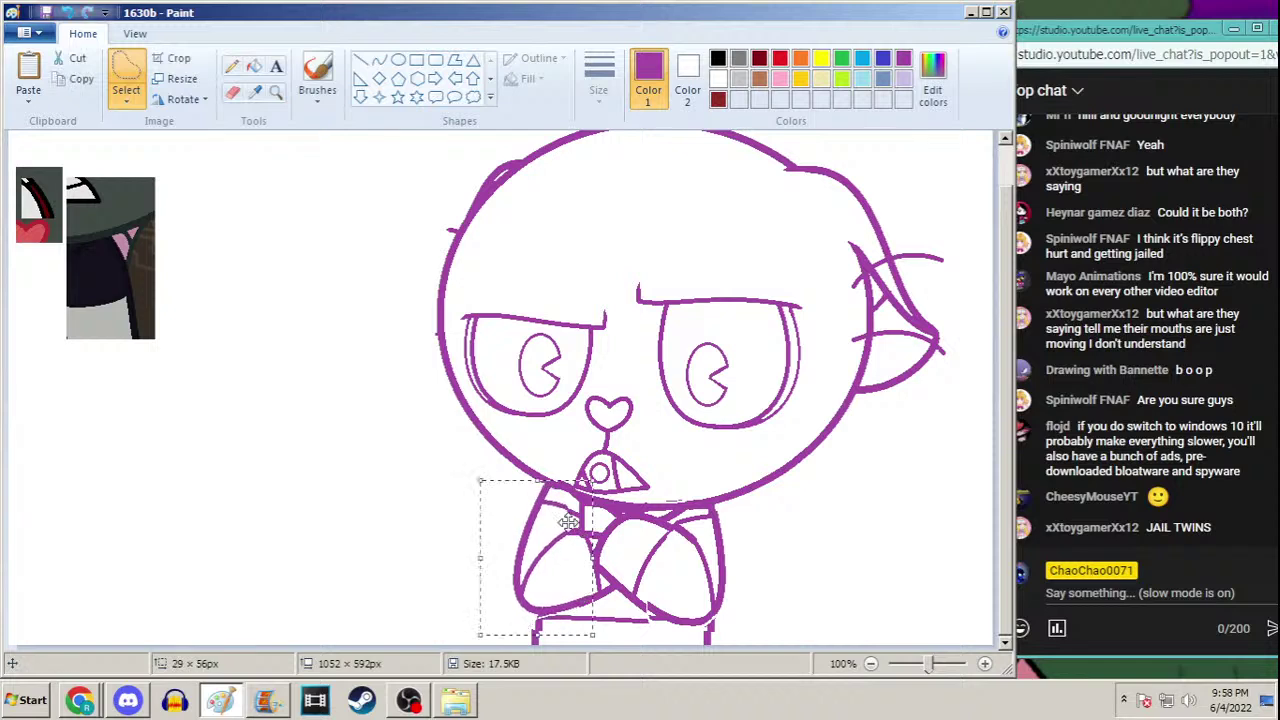
click(550, 476)
mouse_move(554, 492)
mouse_down()
mouse_move(508, 498)
mouse_move(491, 584)
mouse_move(513, 614)
mouse_move(577, 598)
mouse_move(558, 495)
mouse_up()
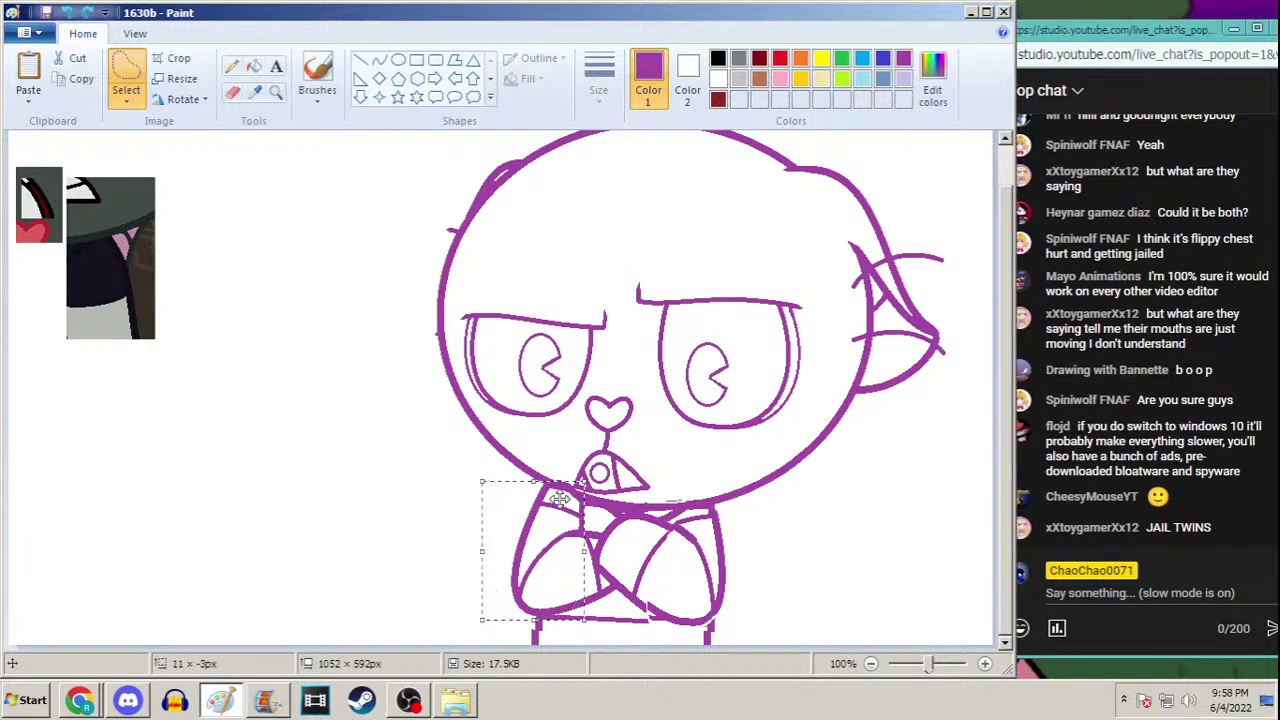
key(Up)
key(Up)
key(Up)
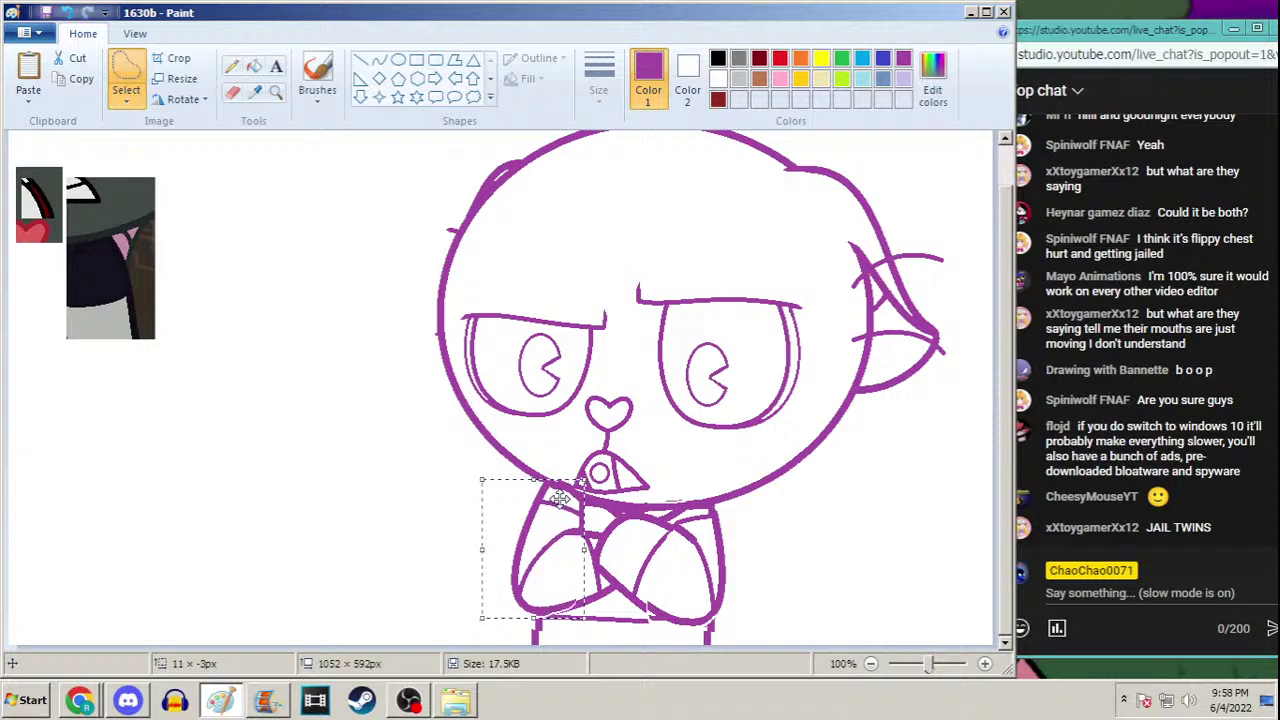
key(Up)
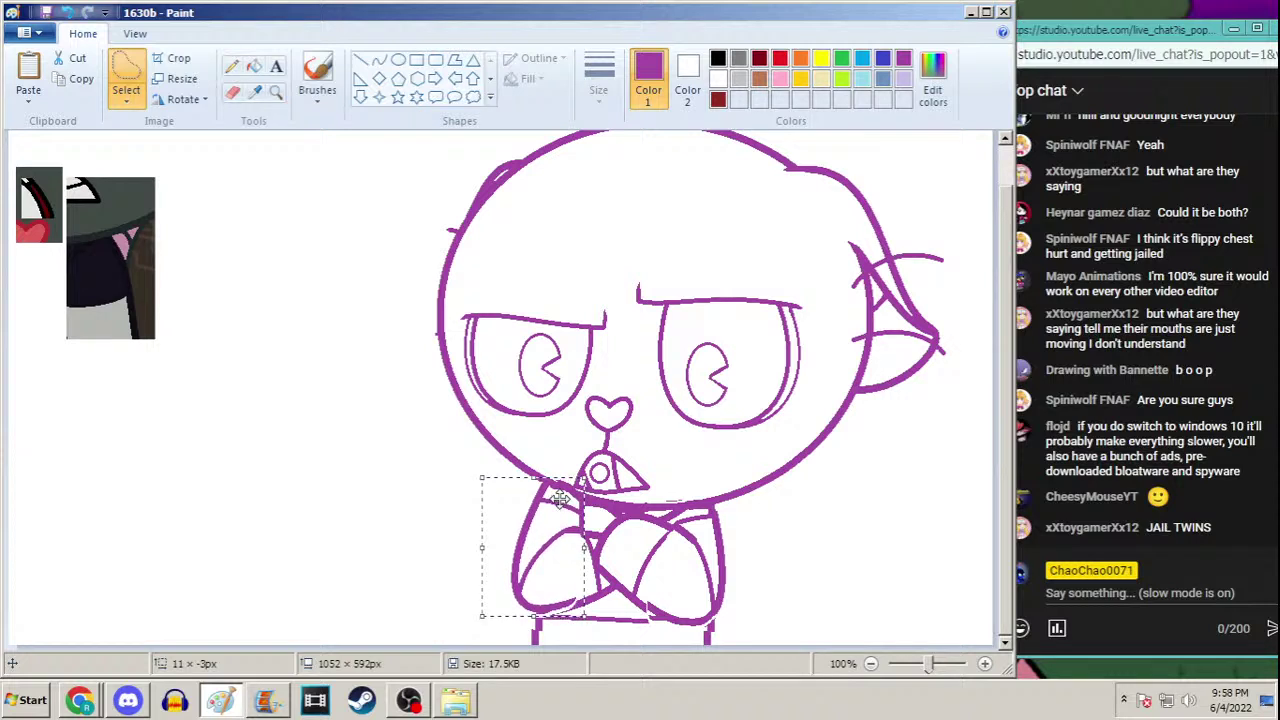
key(Up)
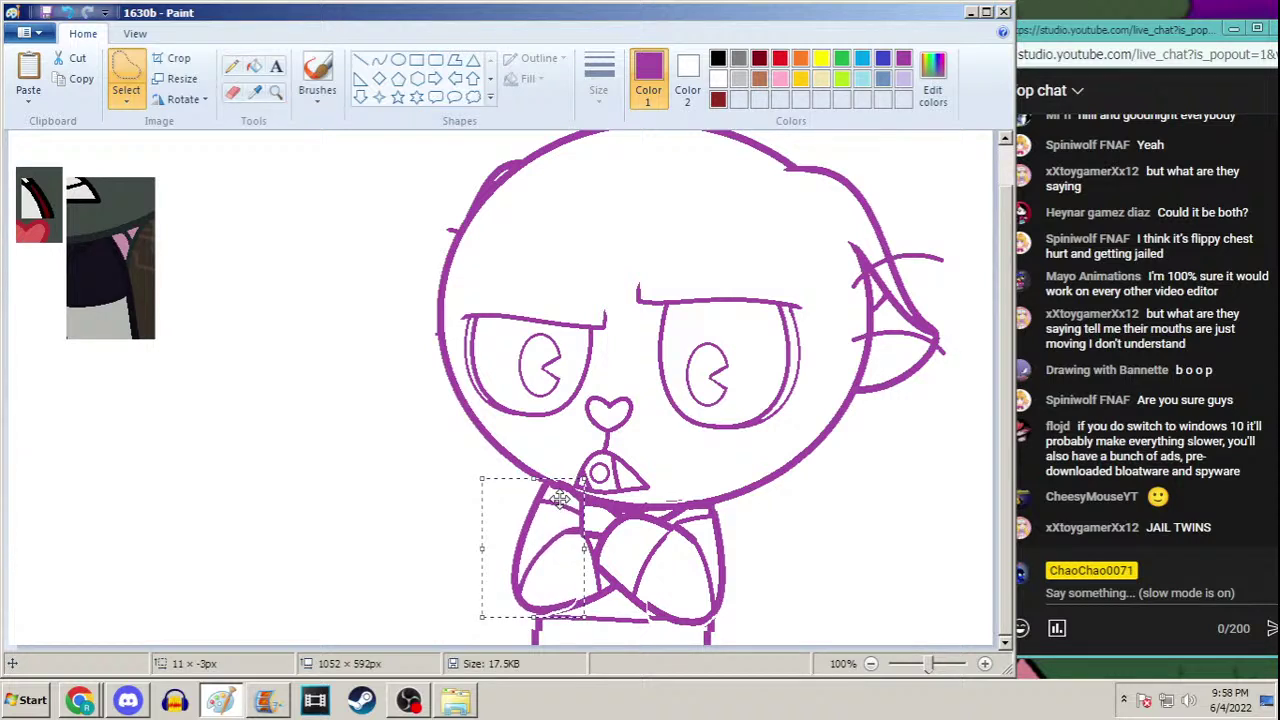
Select the head's right side with the large ear using a free-form outline and nudge it down slightly
click(277, 91)
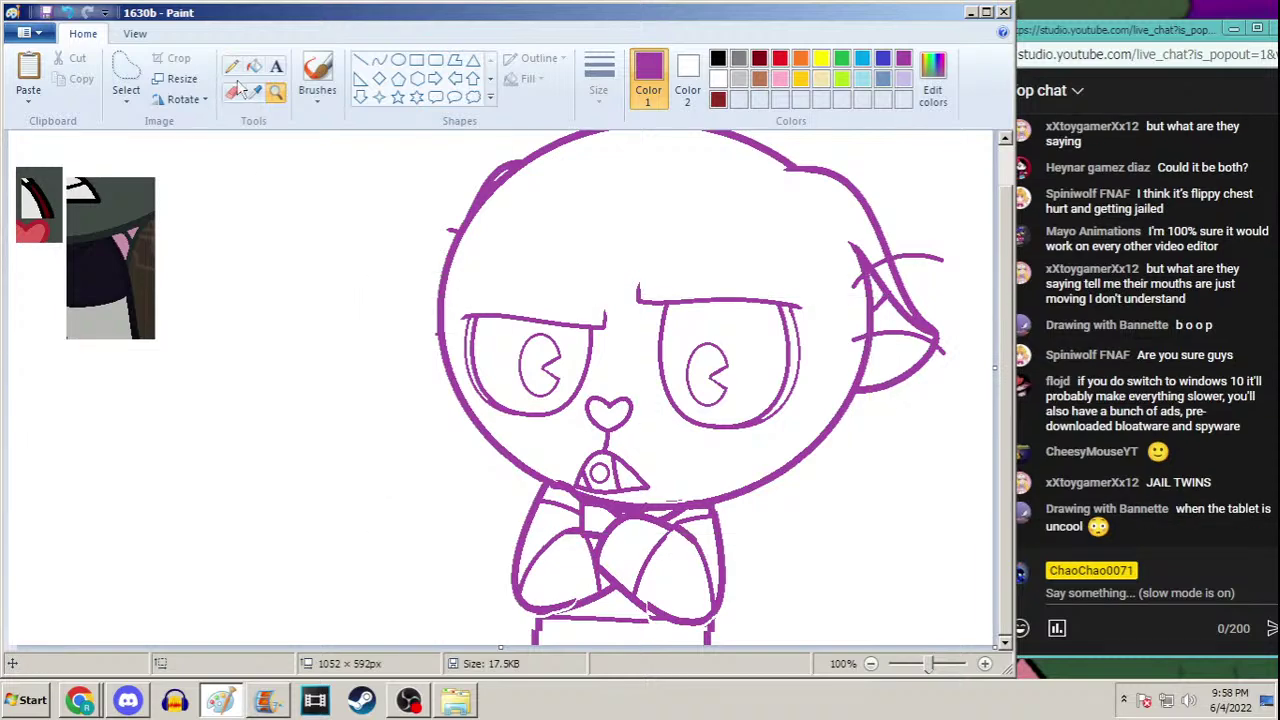
scroll(960, 300, up, 1)
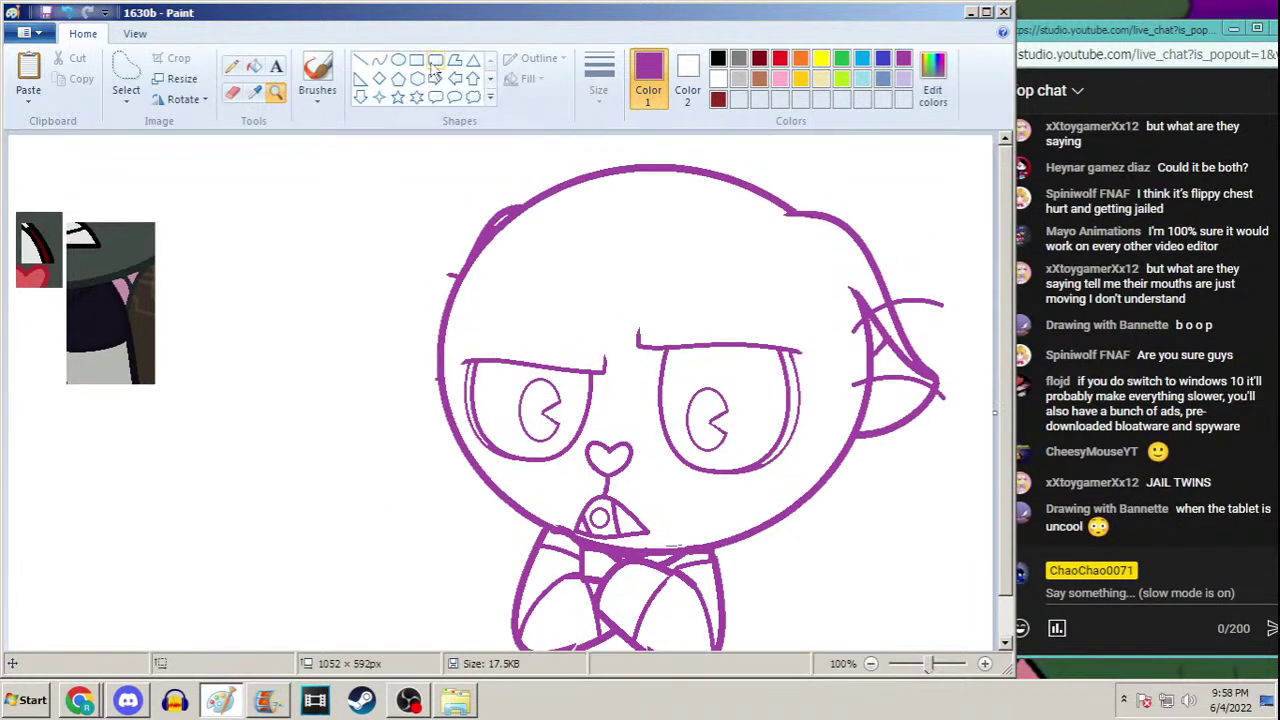
click(126, 75)
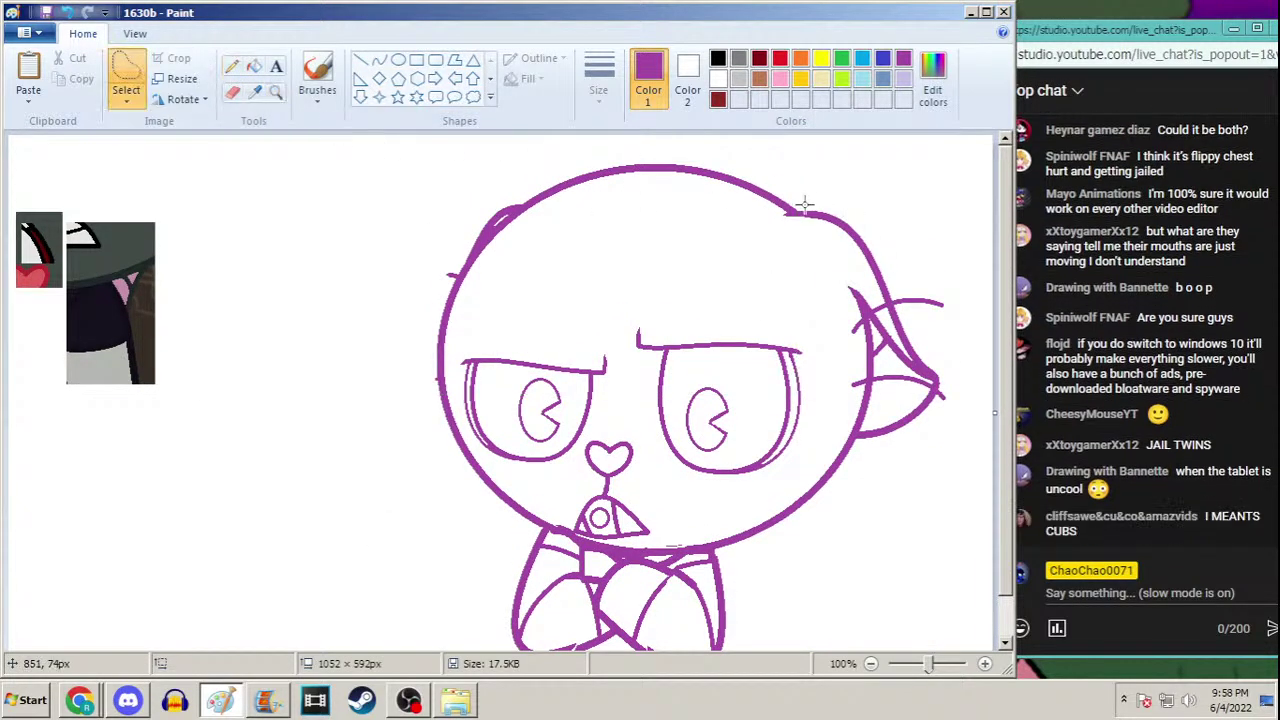
mouse_move(807, 204)
mouse_down()
mouse_move(780, 266)
mouse_move(843, 283)
mouse_move(856, 302)
mouse_move(875, 480)
mouse_move(922, 204)
mouse_move(786, 208)
mouse_move(829, 395)
mouse_move(985, 425)
mouse_move(993, 215)
mouse_up()
key(Delete)
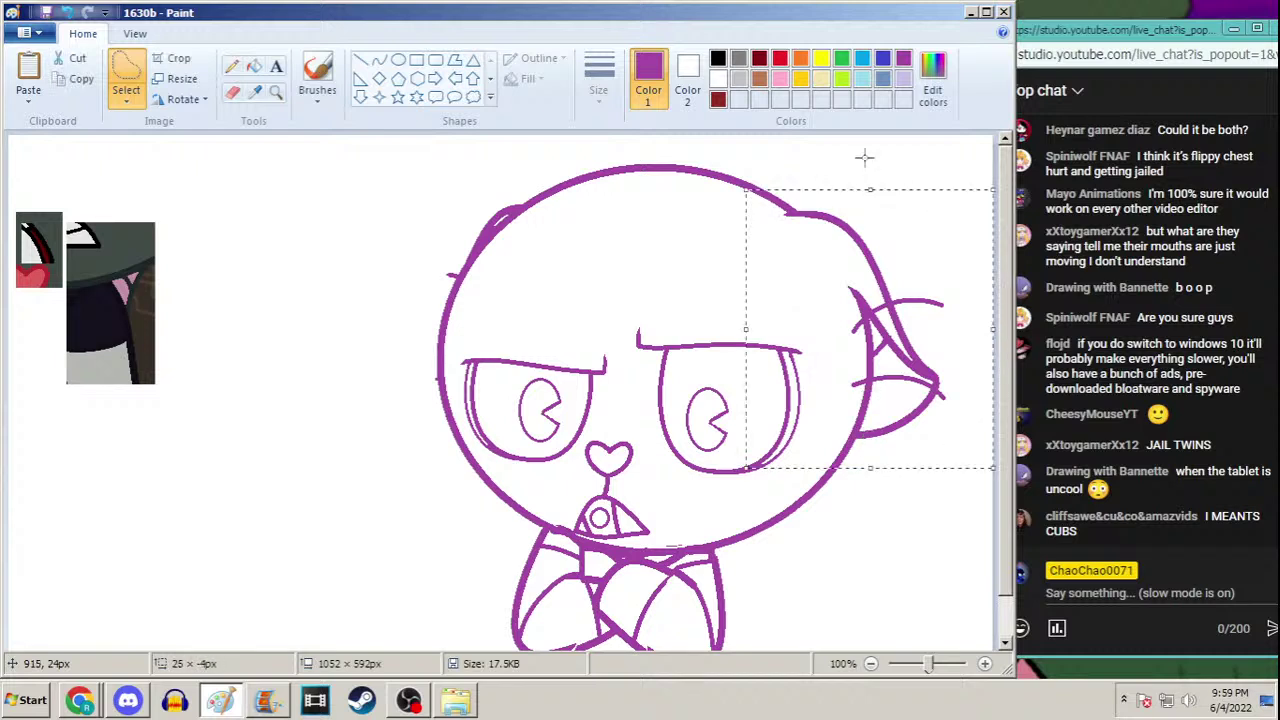
key(Down)
key(Down)
key(Down)
key(Down)
key(Down)
key(Down)
key(Down)
key(Down)
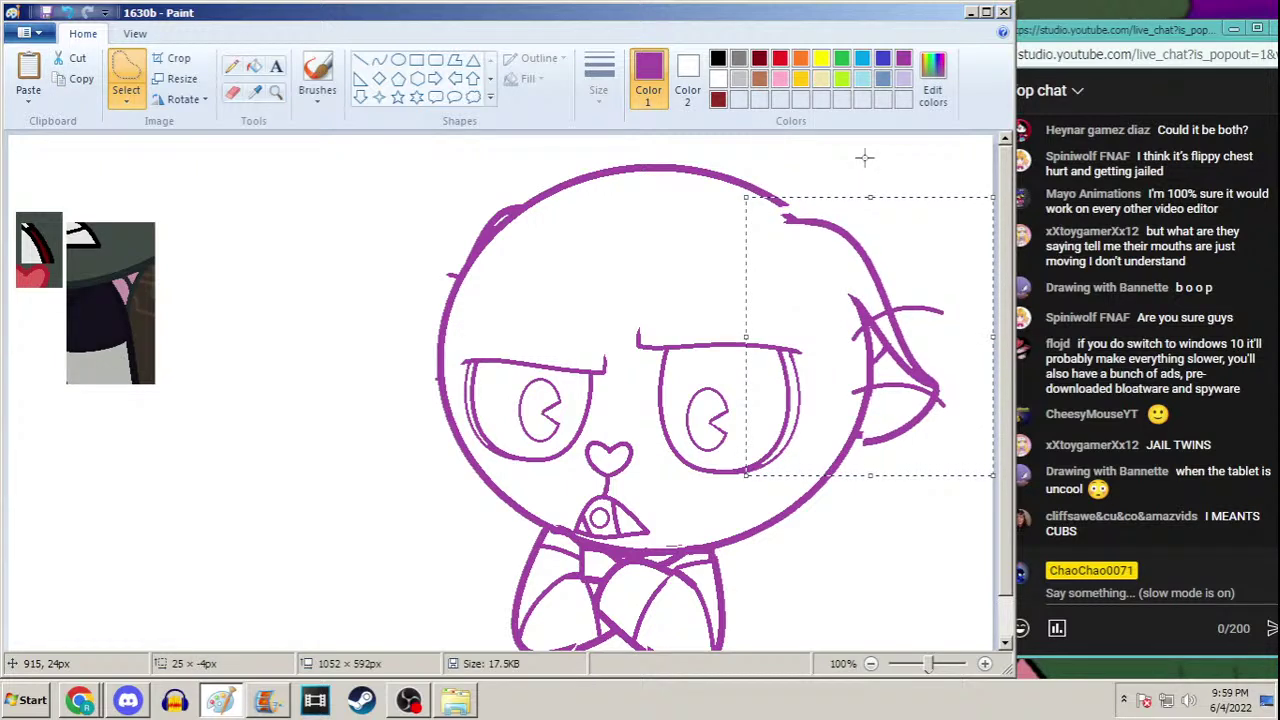
key(Up)
key(Up)
key(Up)
key(Up)
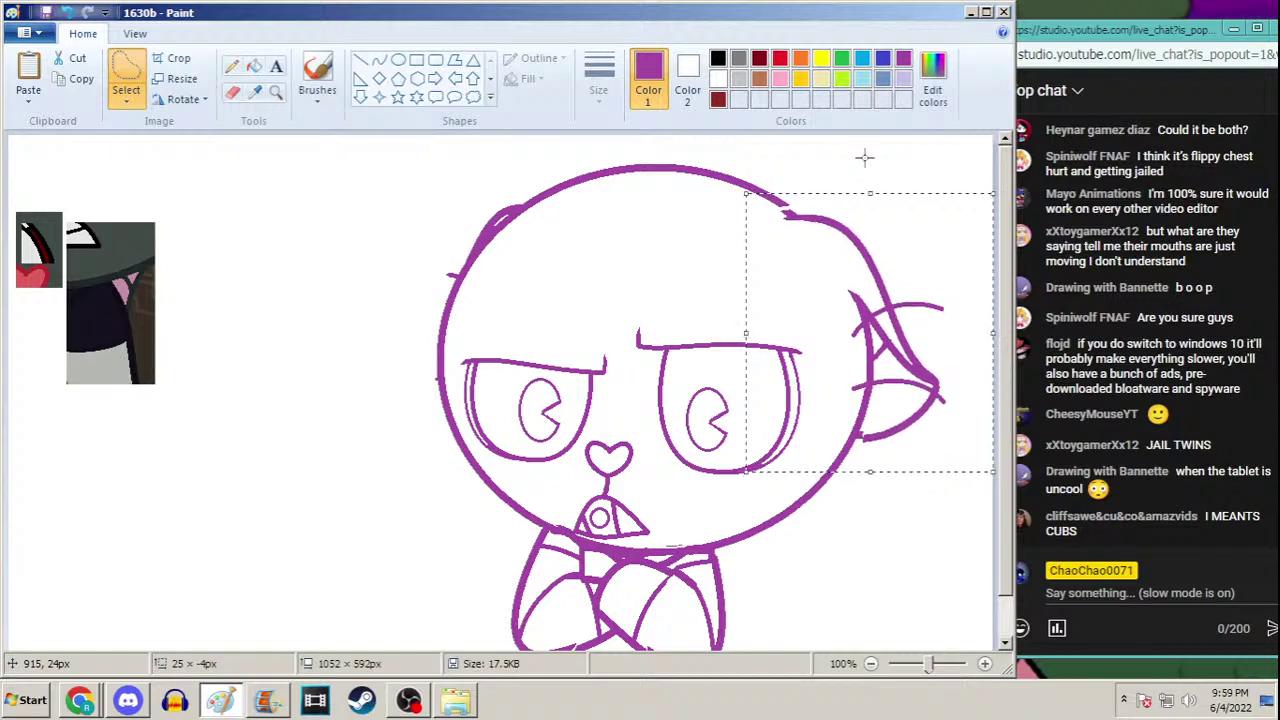
key(Up)
key(Up)
key(Up)
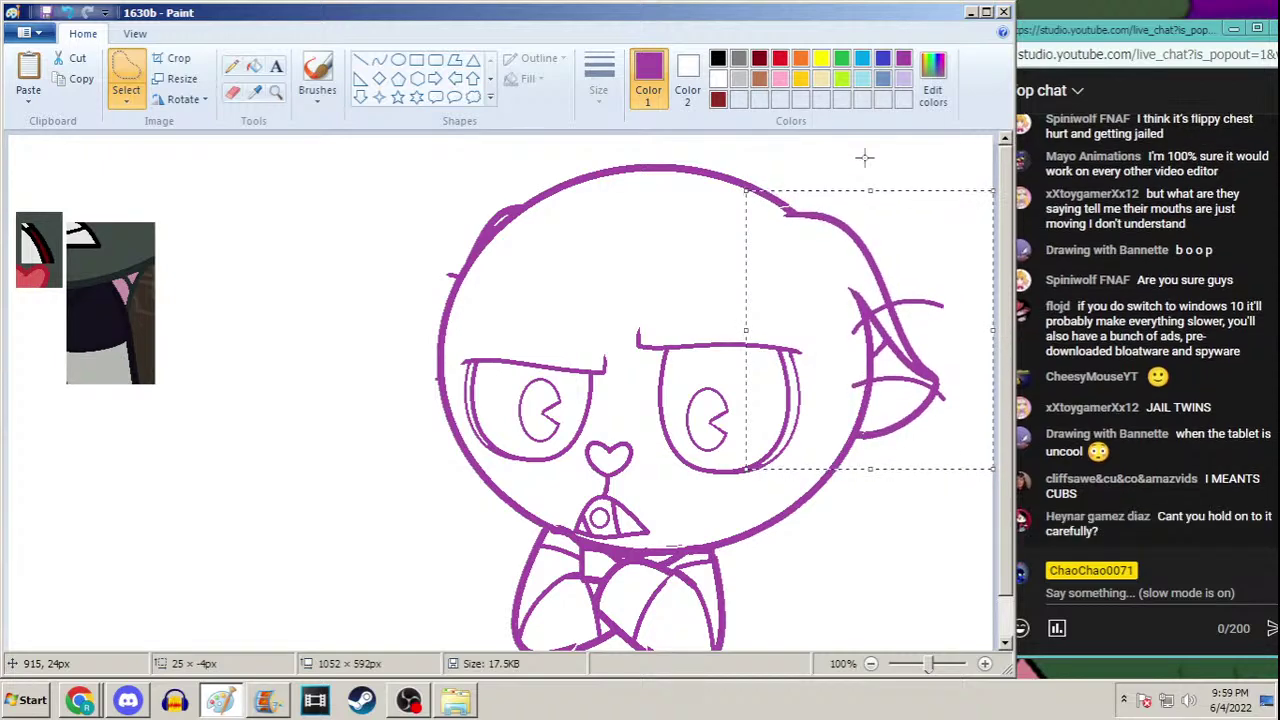
key(Down)
key(Down)
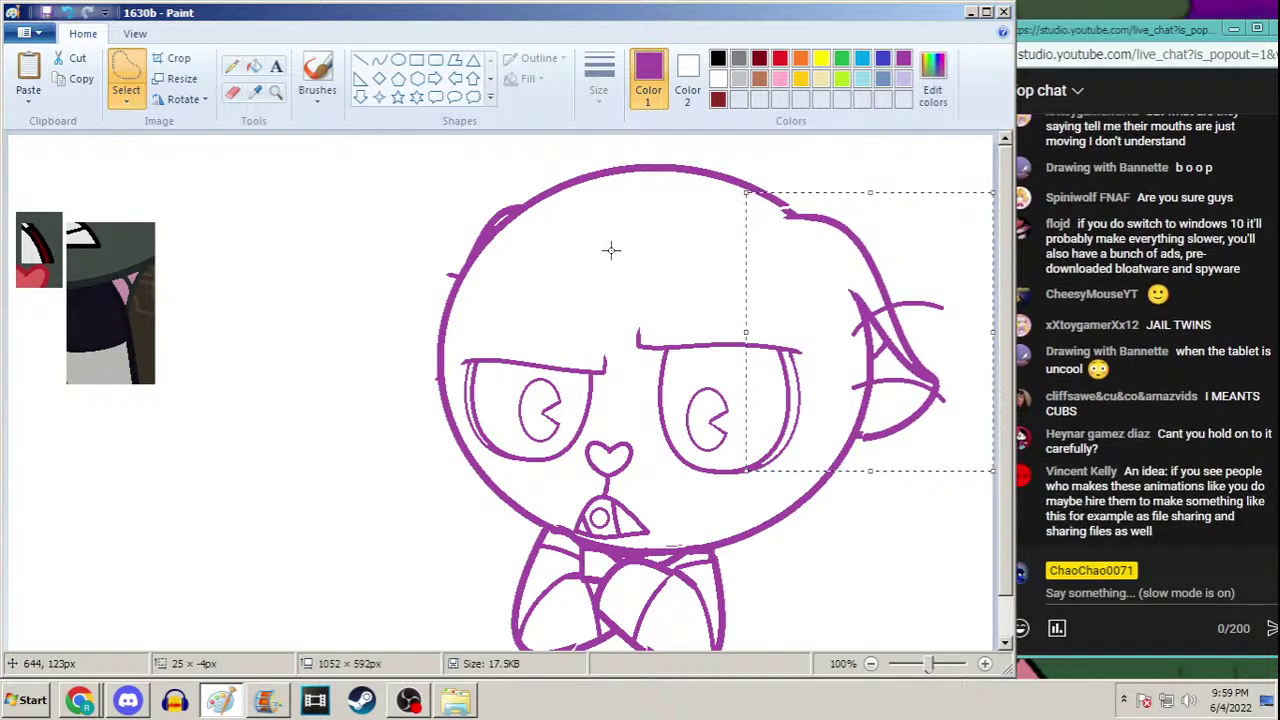
Select the large ear's inner tip beside the head outline and nudge it slightly down
mouse_move(862, 270)
mouse_down()
mouse_move(828, 300)
mouse_move(843, 337)
mouse_move(866, 320)
mouse_move(862, 272)
mouse_up()
key(Down)
key(Down)
key(Down)
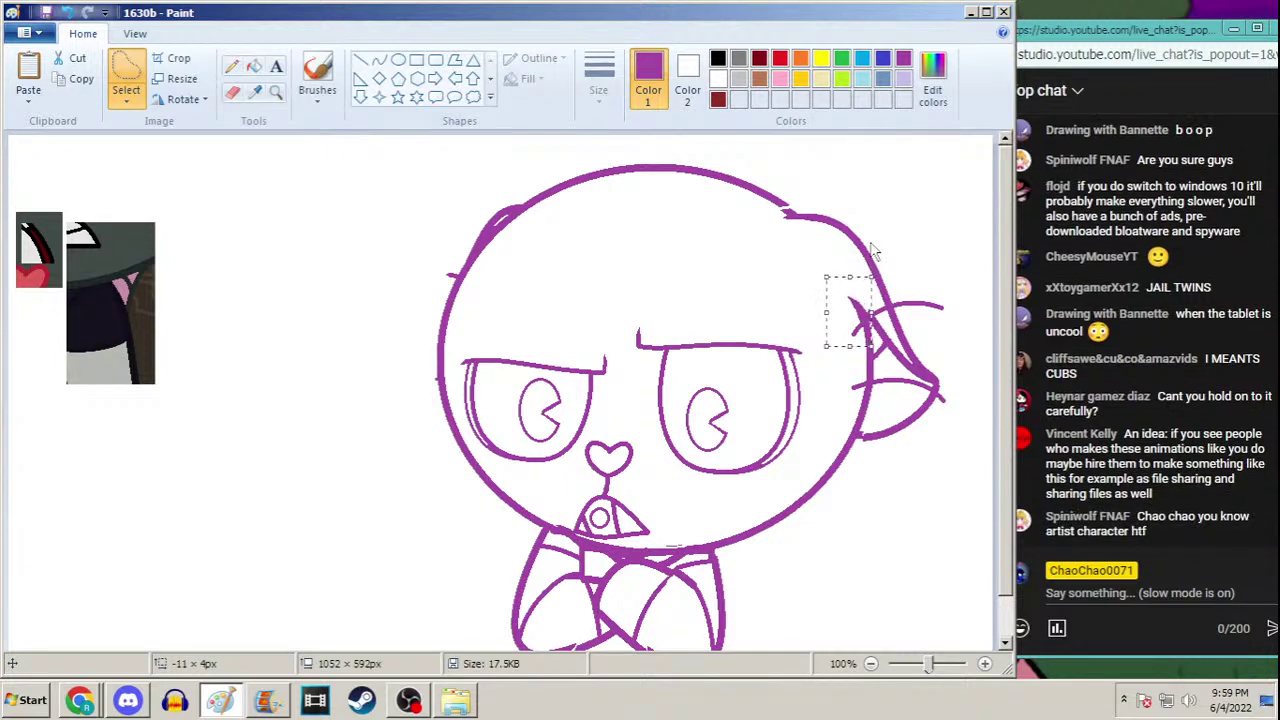
click(872, 250)
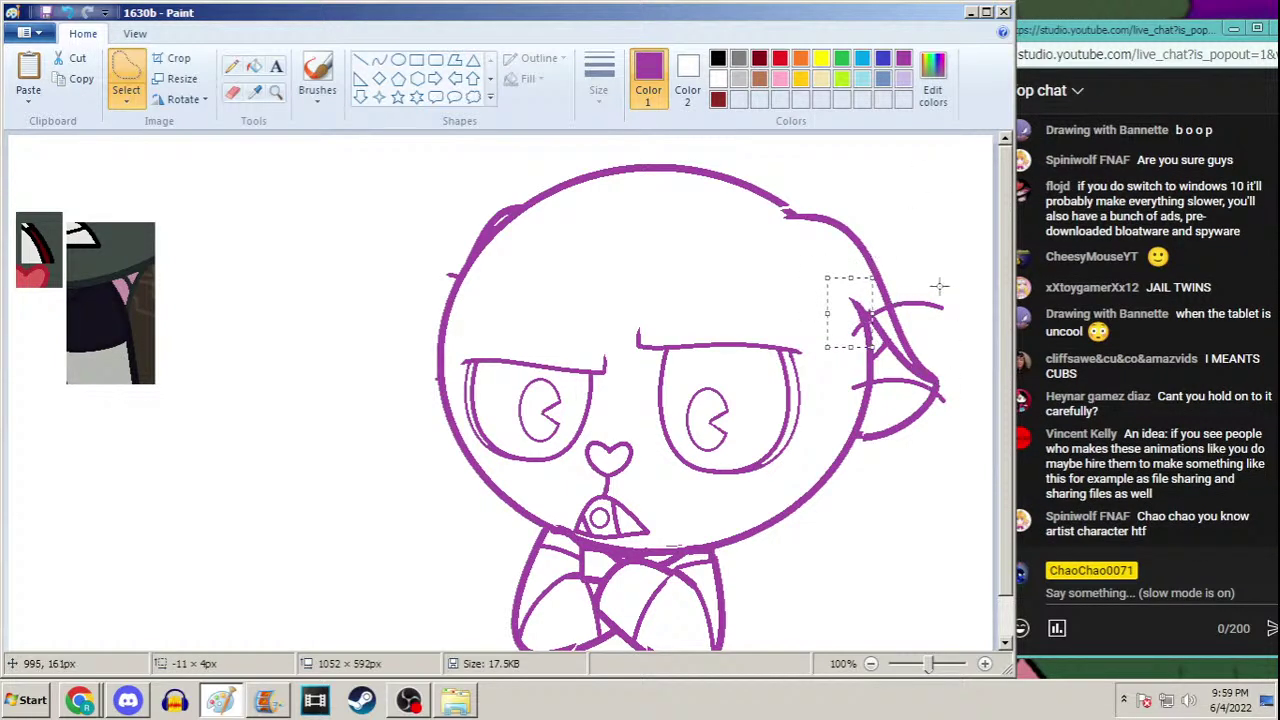
Select the outer part of the large ear and nudge it up slightly from its former position
mouse_move(905, 313)
mouse_down()
mouse_move(879, 331)
mouse_move(882, 351)
mouse_move(897, 372)
mouse_move(949, 386)
mouse_move(940, 410)
mouse_move(907, 397)
mouse_move(891, 459)
mouse_move(990, 430)
mouse_up()
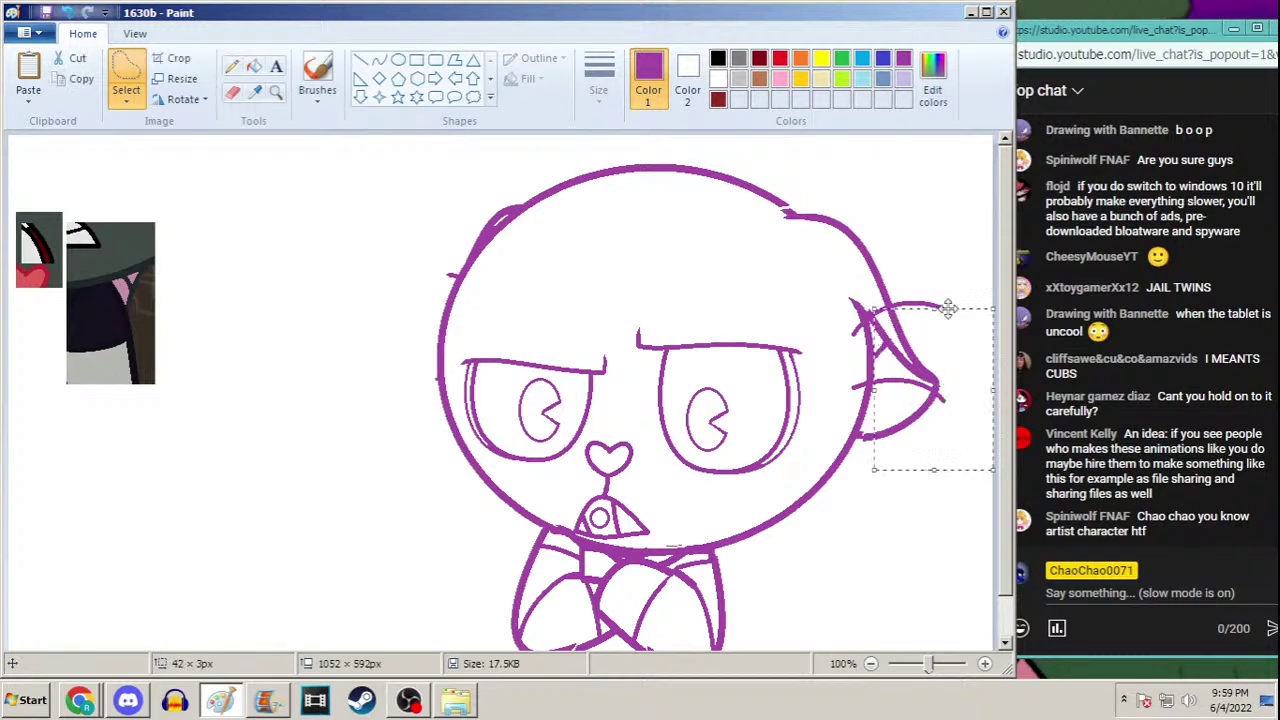
key(Up)
key(Up)
key(Up)
key(Up)
key(Up)
key(Up)
key(Up)
key(Up)
key(Up)
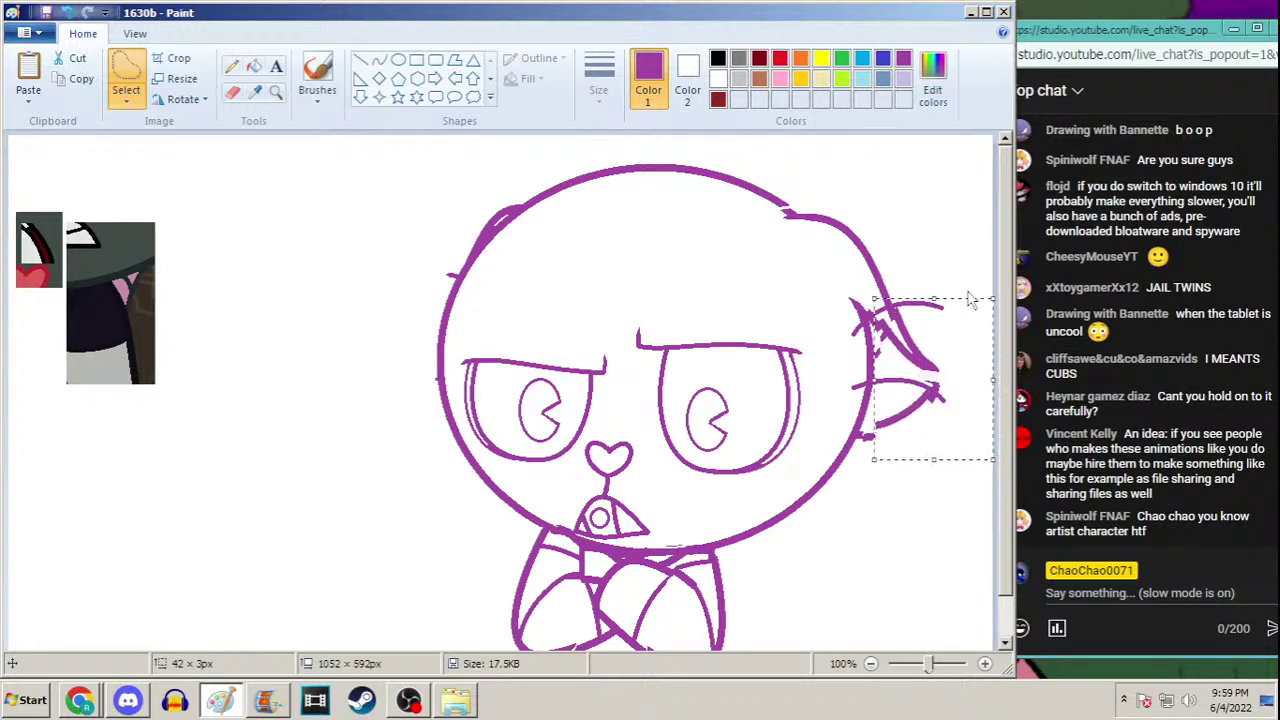
key(Down)
key(Down)
key(Down)
key(Down)
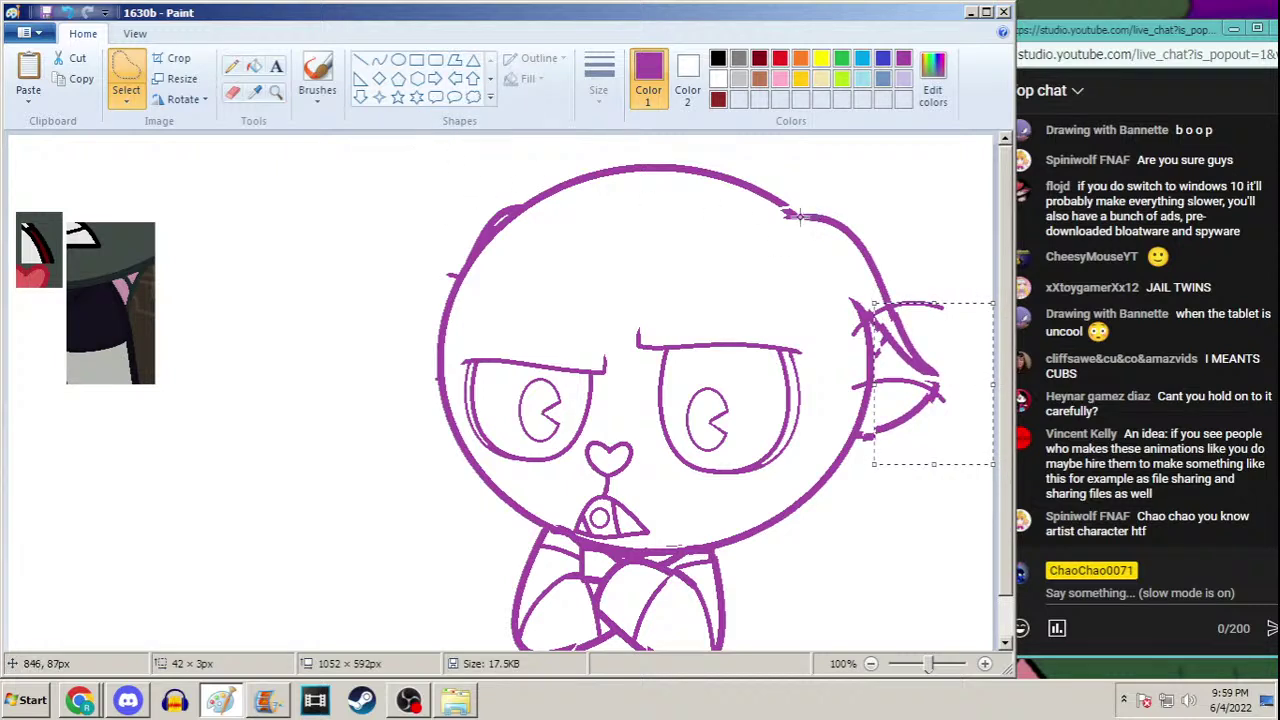
Select the small ear on the head's upper left and nudge it down against the head outline
mouse_move(497, 199)
mouse_down()
mouse_move(472, 218)
mouse_move(478, 240)
mouse_move(520, 212)
mouse_move(525, 190)
mouse_up()
key(Down)
key(Down)
key(Down)
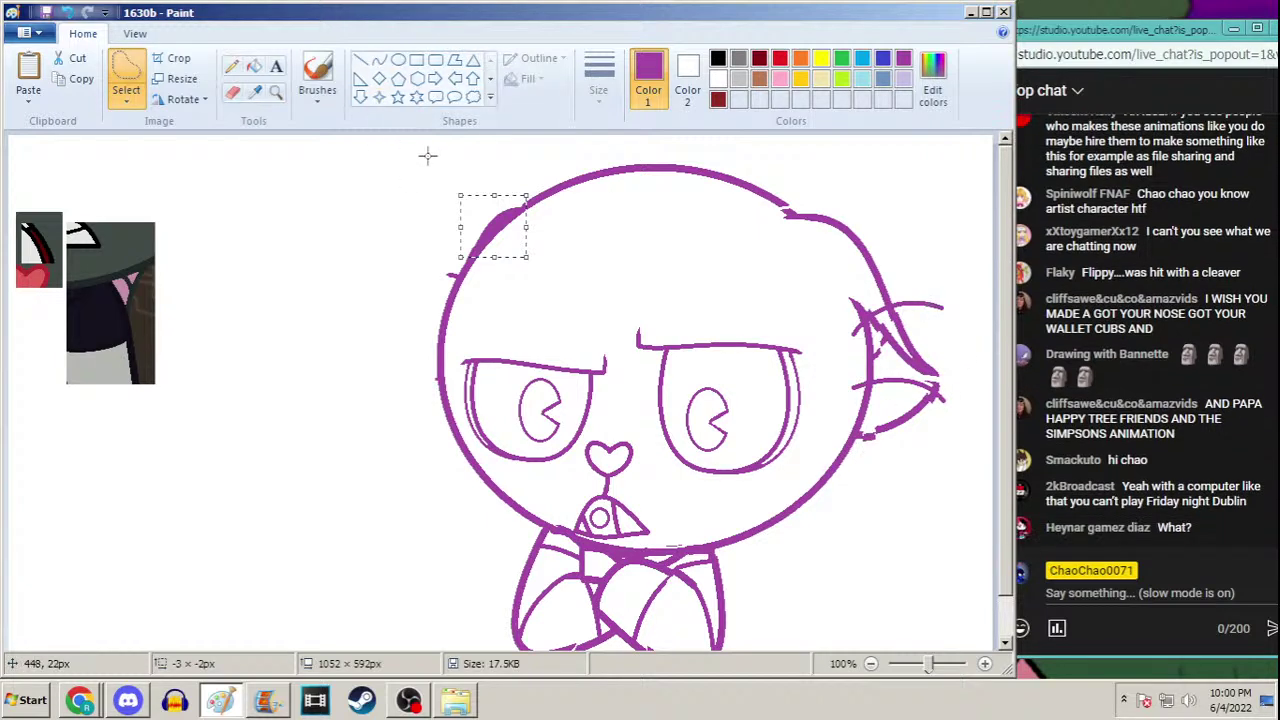
Sample the dark outline colour from the larger reference image and choose the Ellipse tool with a thick outline
click(255, 91)
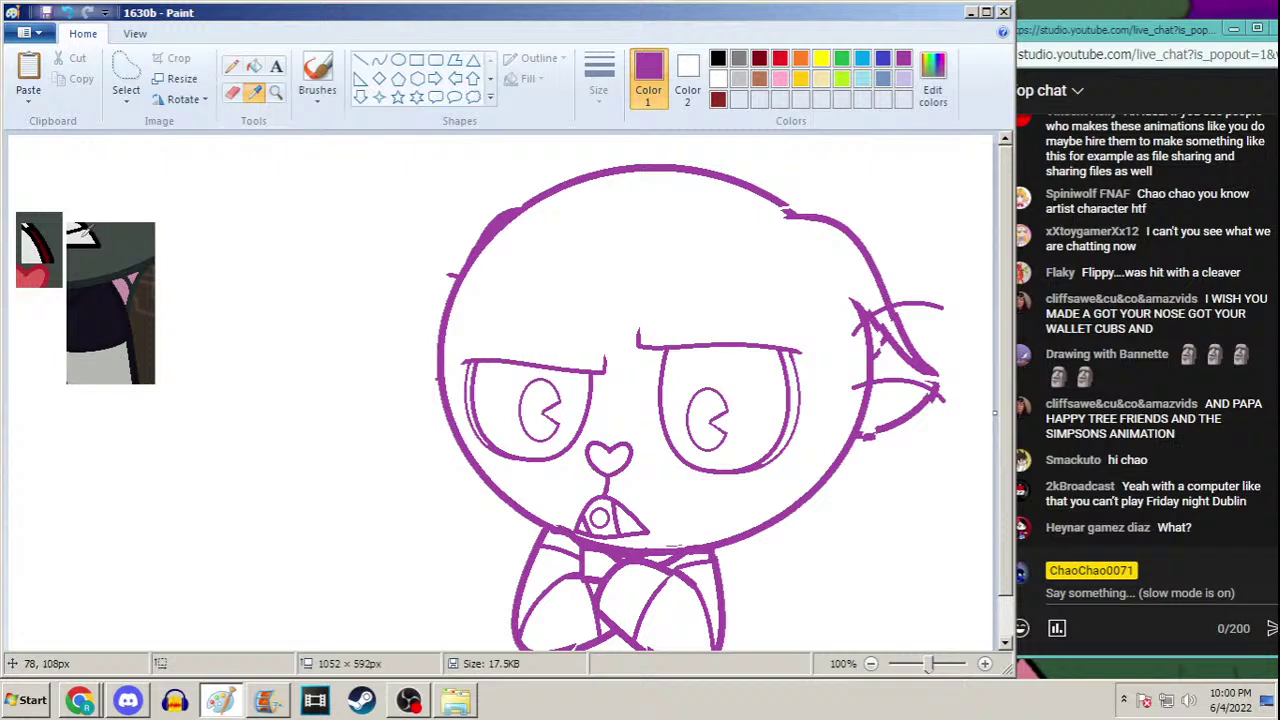
click(141, 280)
click(398, 59)
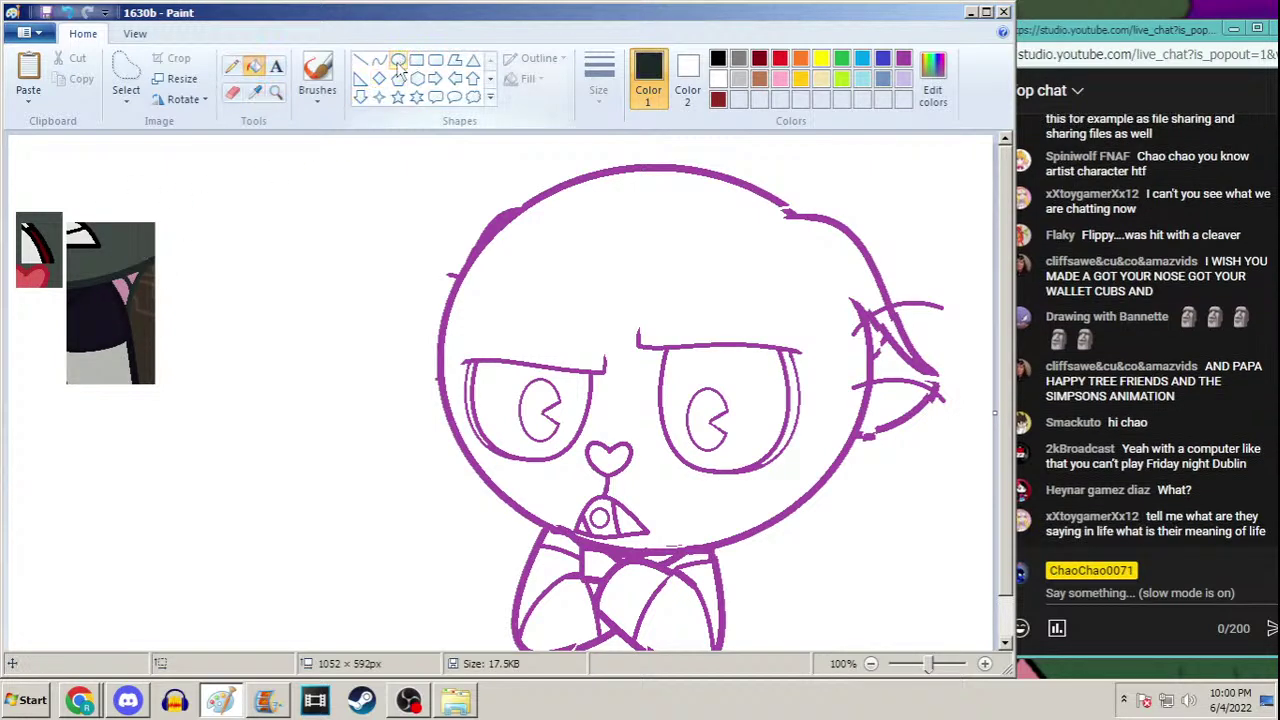
click(601, 107)
click(562, 248)
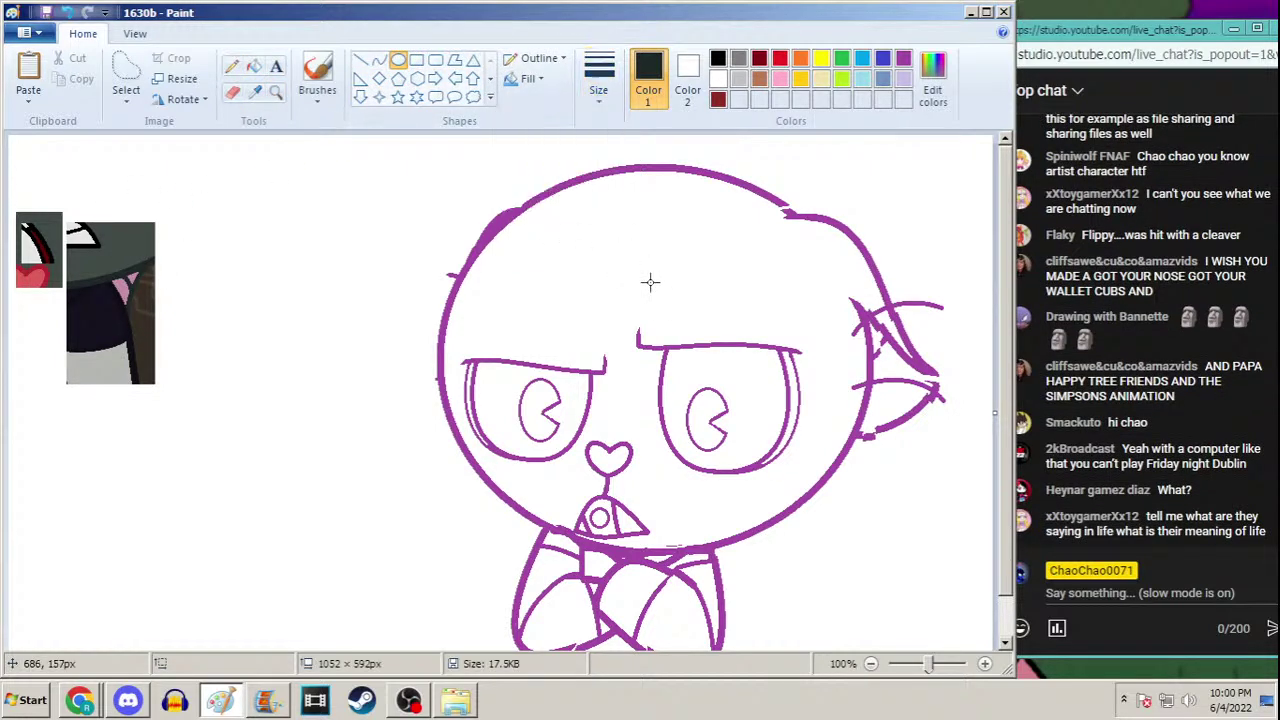
Try to trace the head outline with an unfilled dark ellipse about 461 × 412 px
drag(870, 177, 439, 550)
click(528, 78)
click(545, 101)
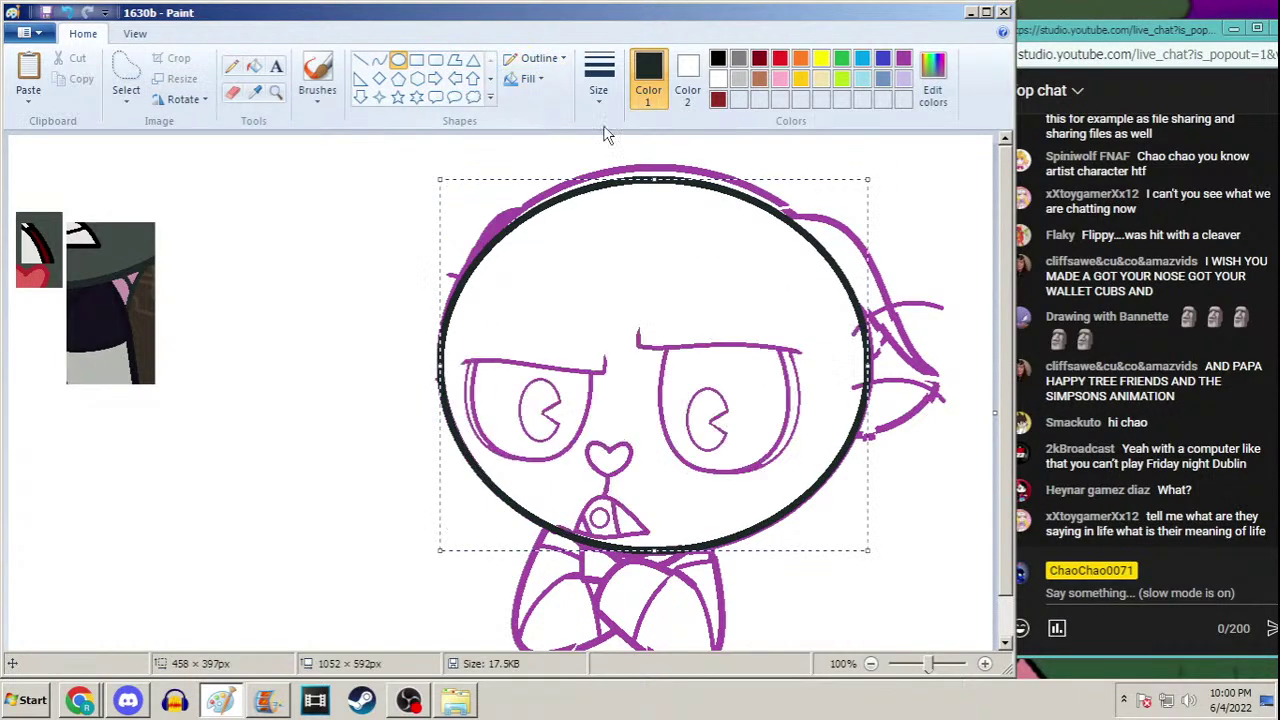
drag(656, 181, 664, 168)
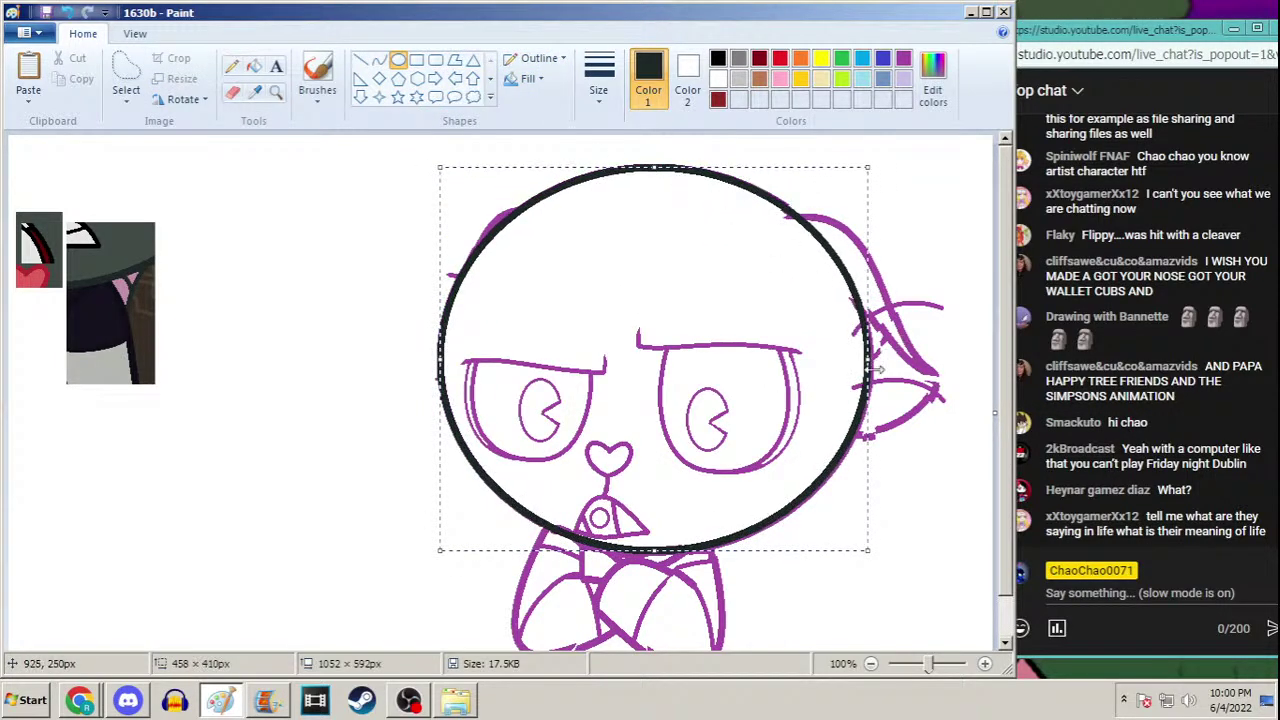
drag(868, 362, 871, 376)
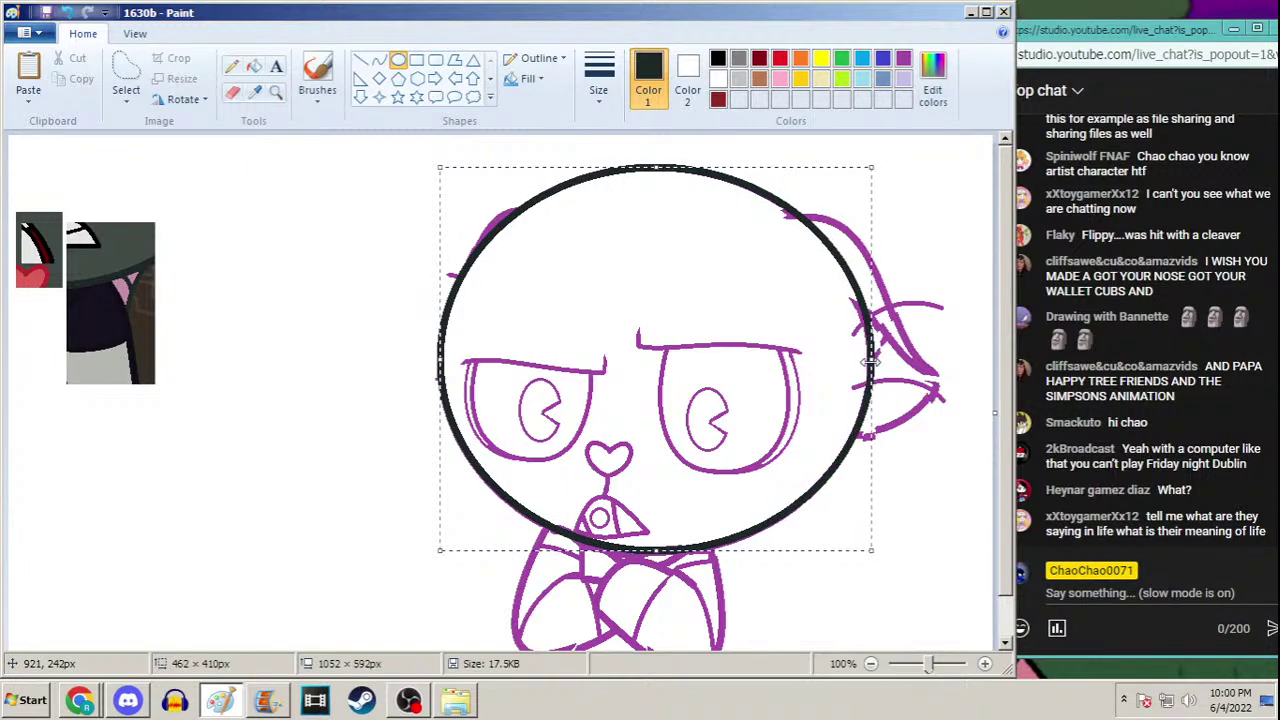
mouse_move(656, 550)
mouse_down()
mouse_move(660, 566)
mouse_move(663, 551)
mouse_up()
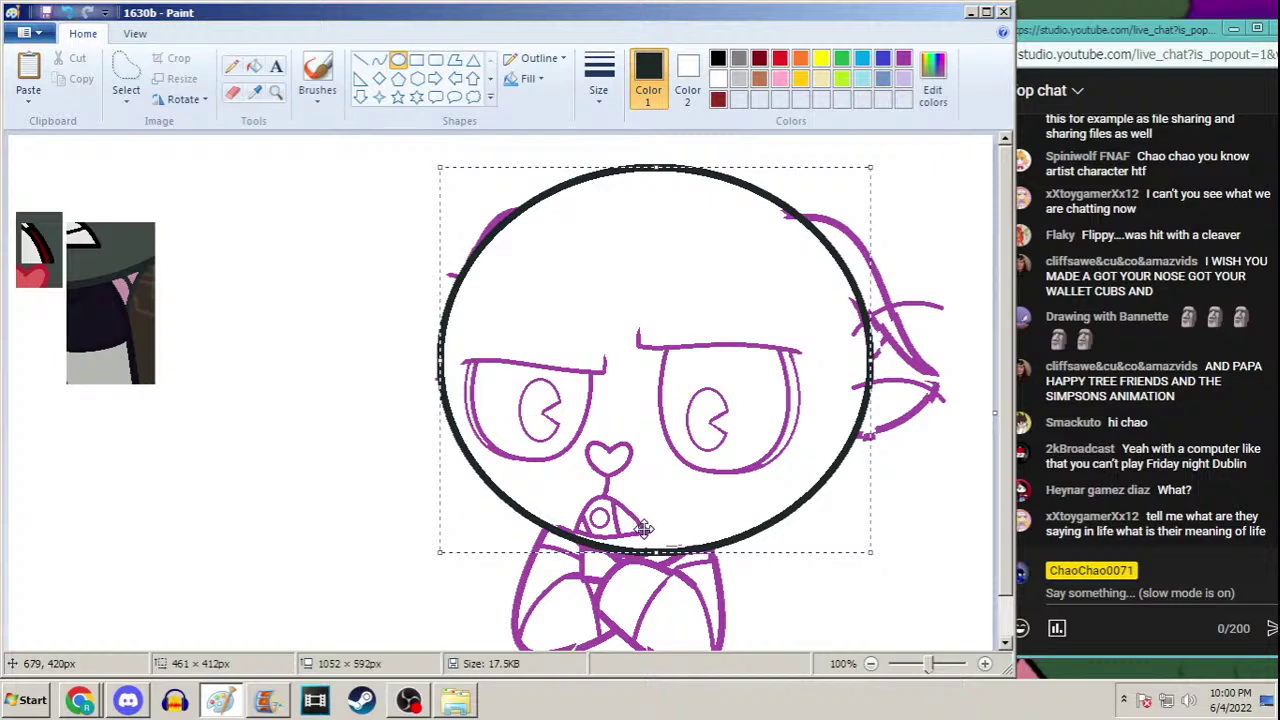
key(ctrl+z)
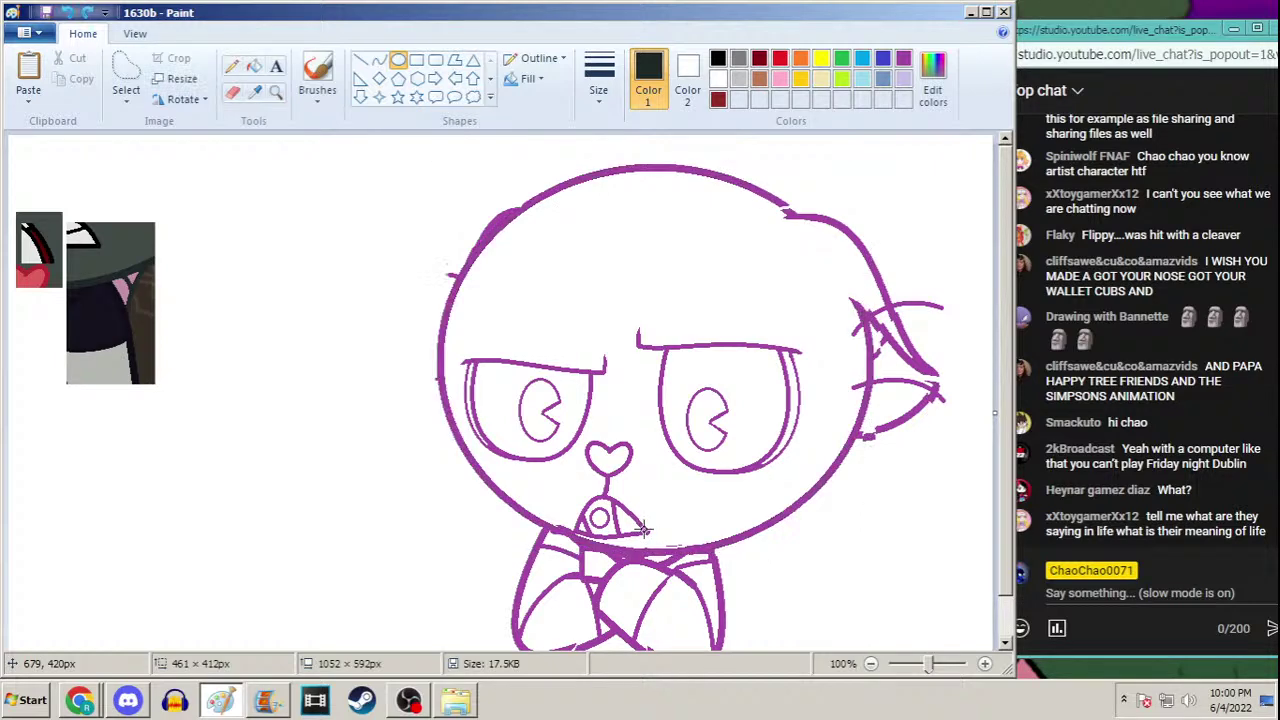
Try to draw a thick black curve about 177 × 40 px across the larger eye as a lowered upper eyelid
click(275, 92)
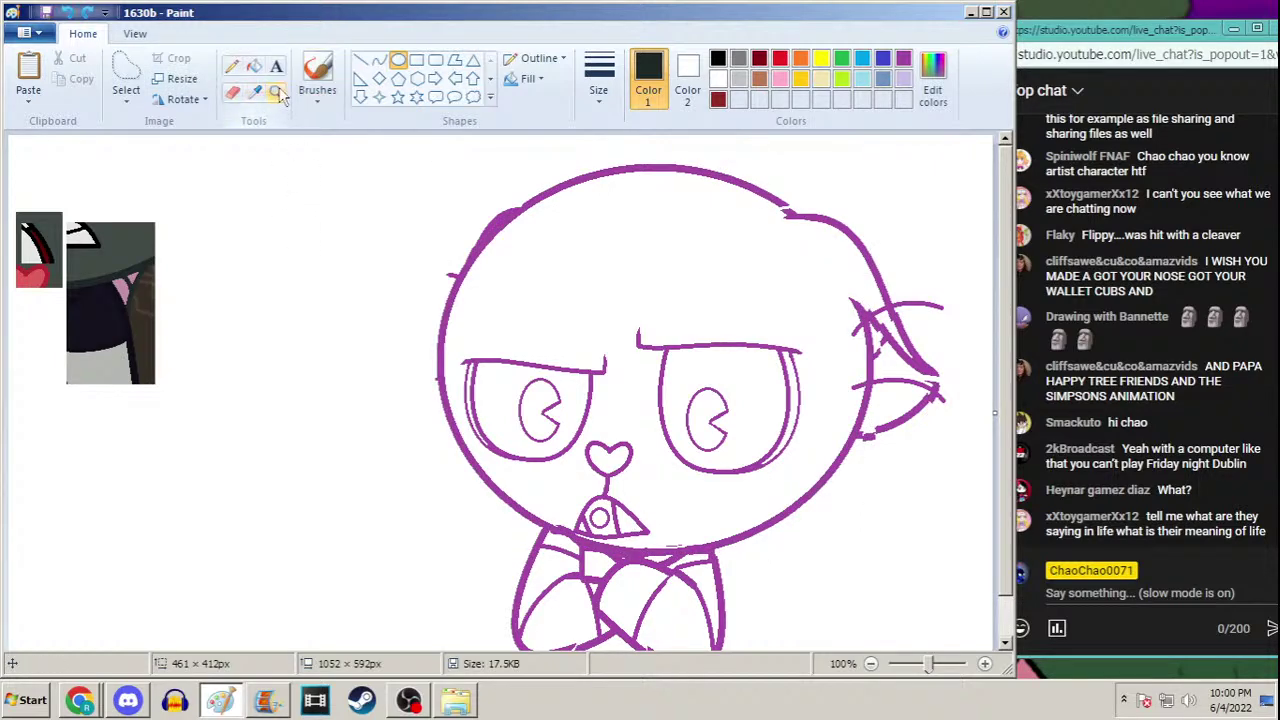
click(642, 421)
click(379, 60)
click(598, 80)
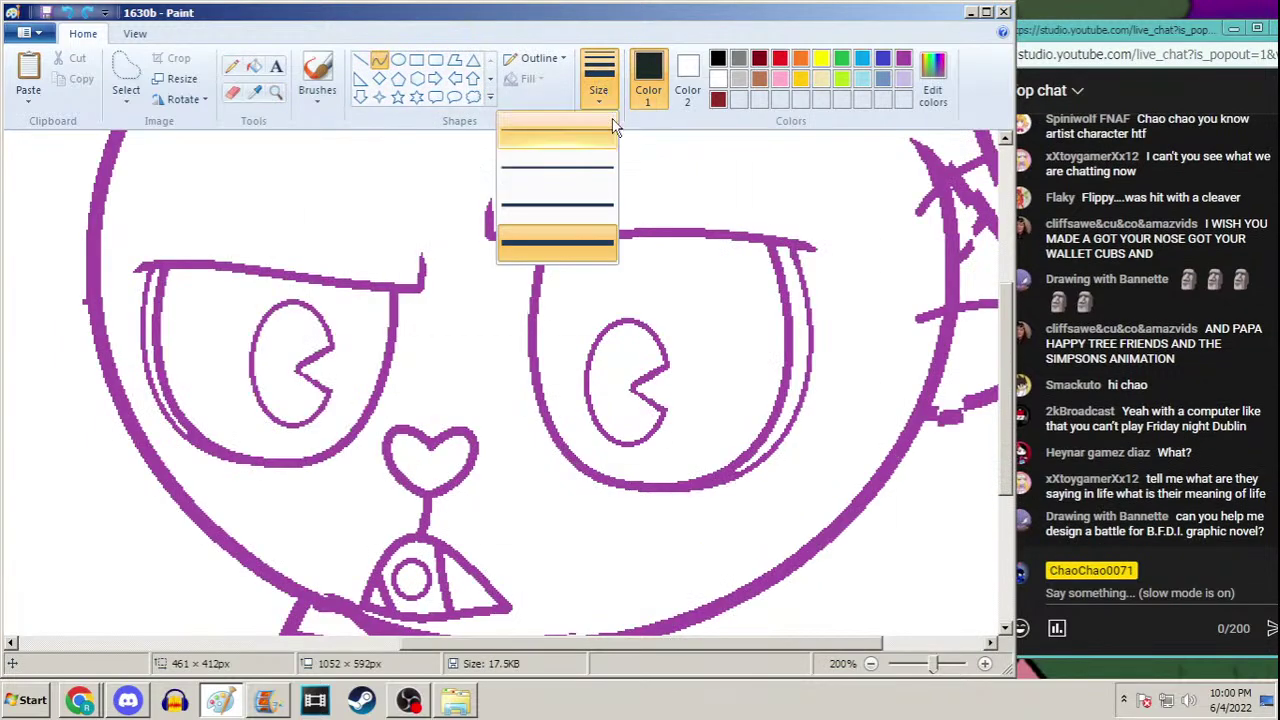
click(556, 206)
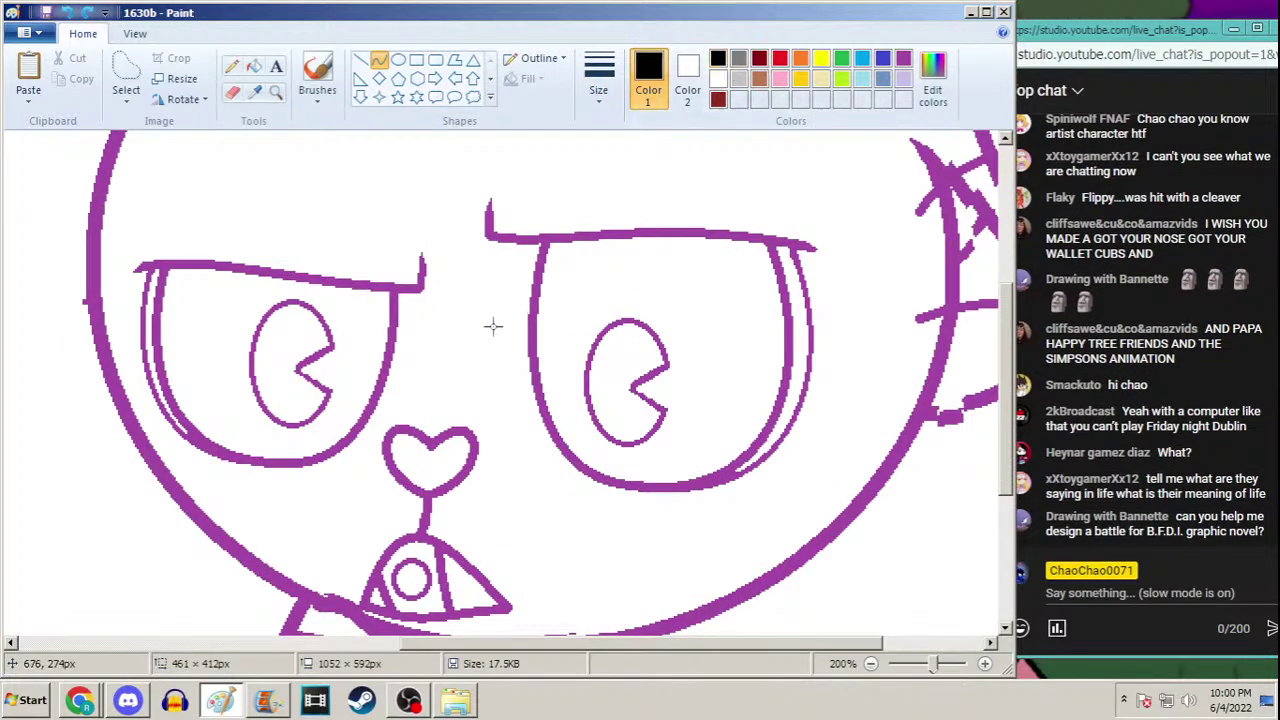
drag(490, 332, 830, 295)
drag(605, 316, 674, 271)
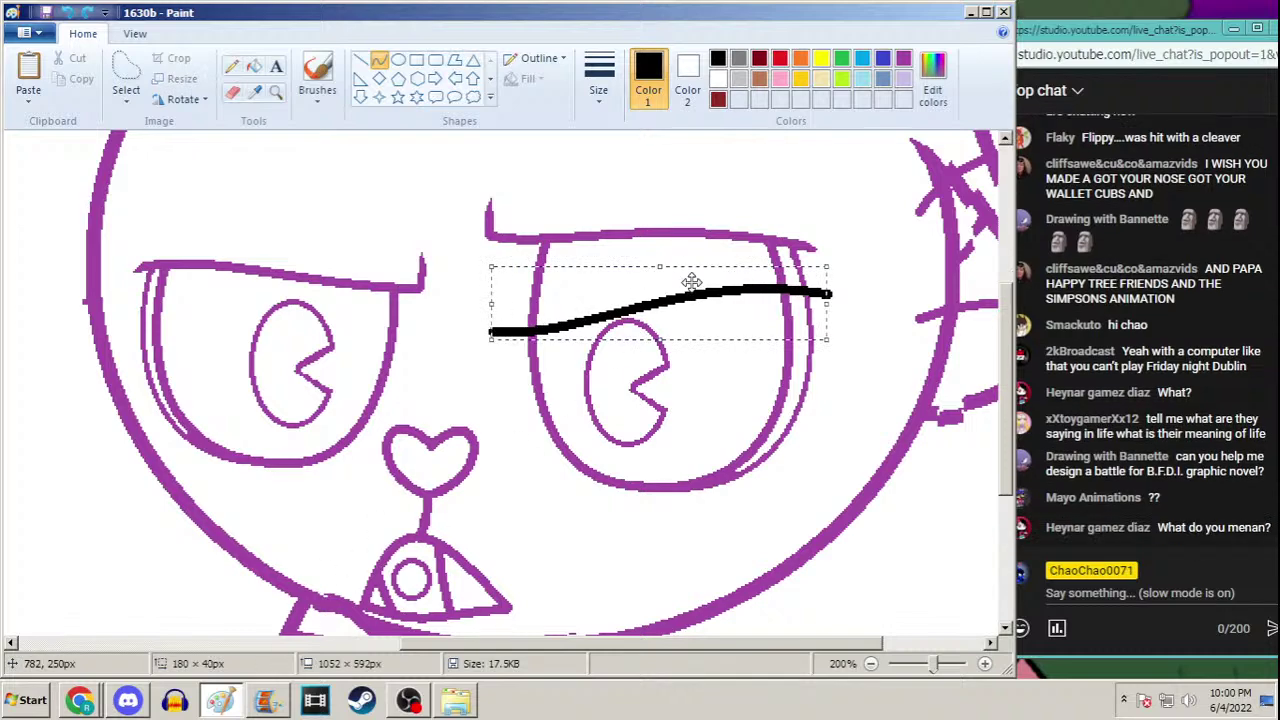
drag(828, 303, 821, 303)
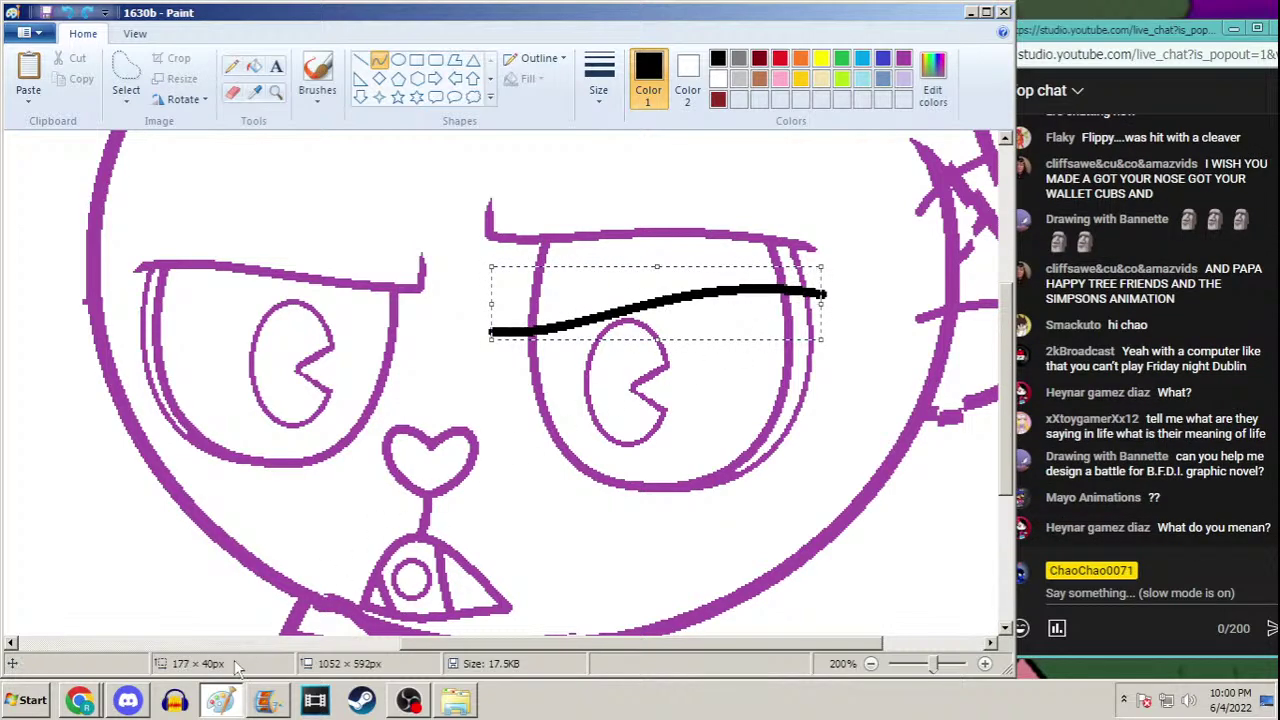
Switch to Movie Maker to examine the dark character's previous frames near the end of the timeline, and return to Paint
click(265, 700)
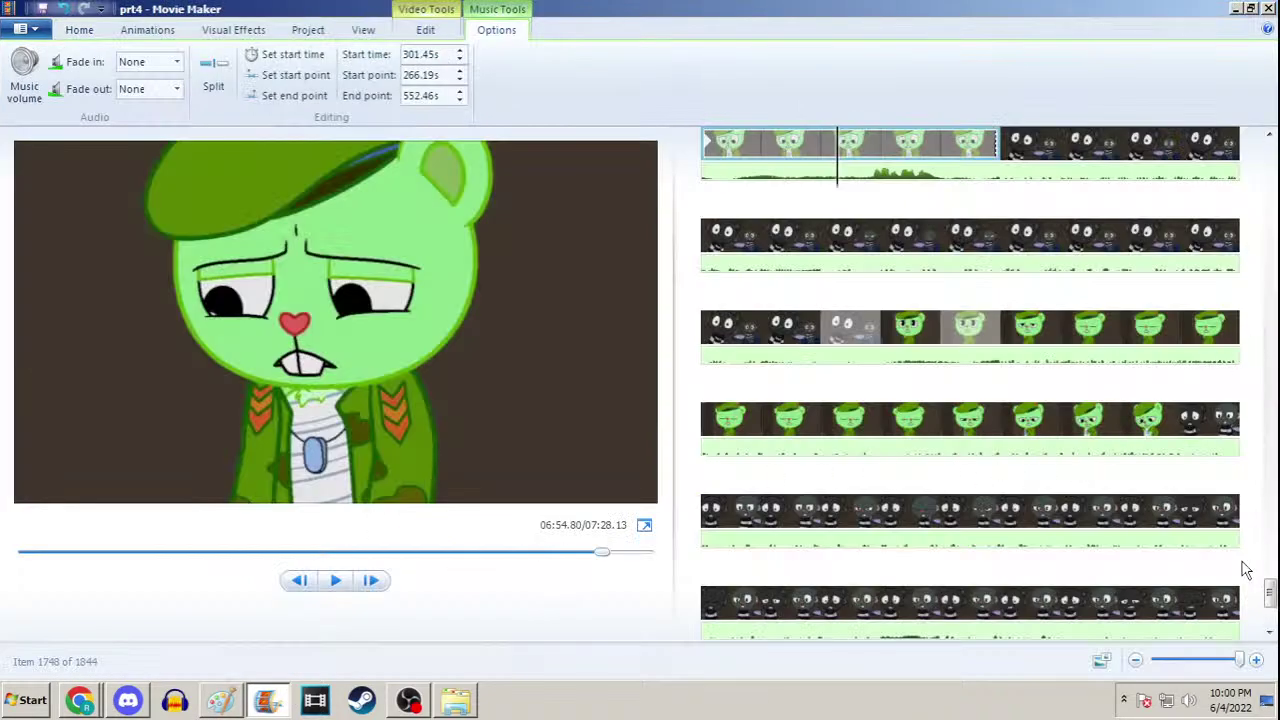
drag(1269, 592, 1269, 605)
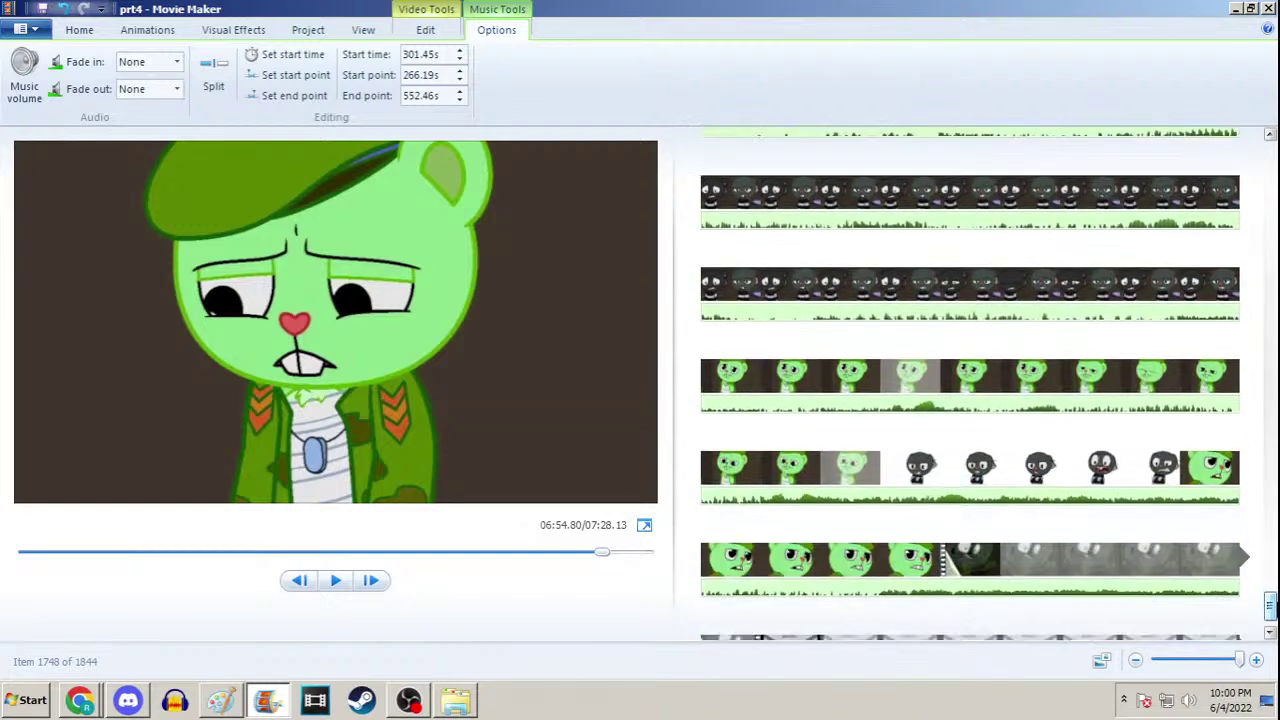
click(907, 466)
key(Right)
key(Right)
key(Right)
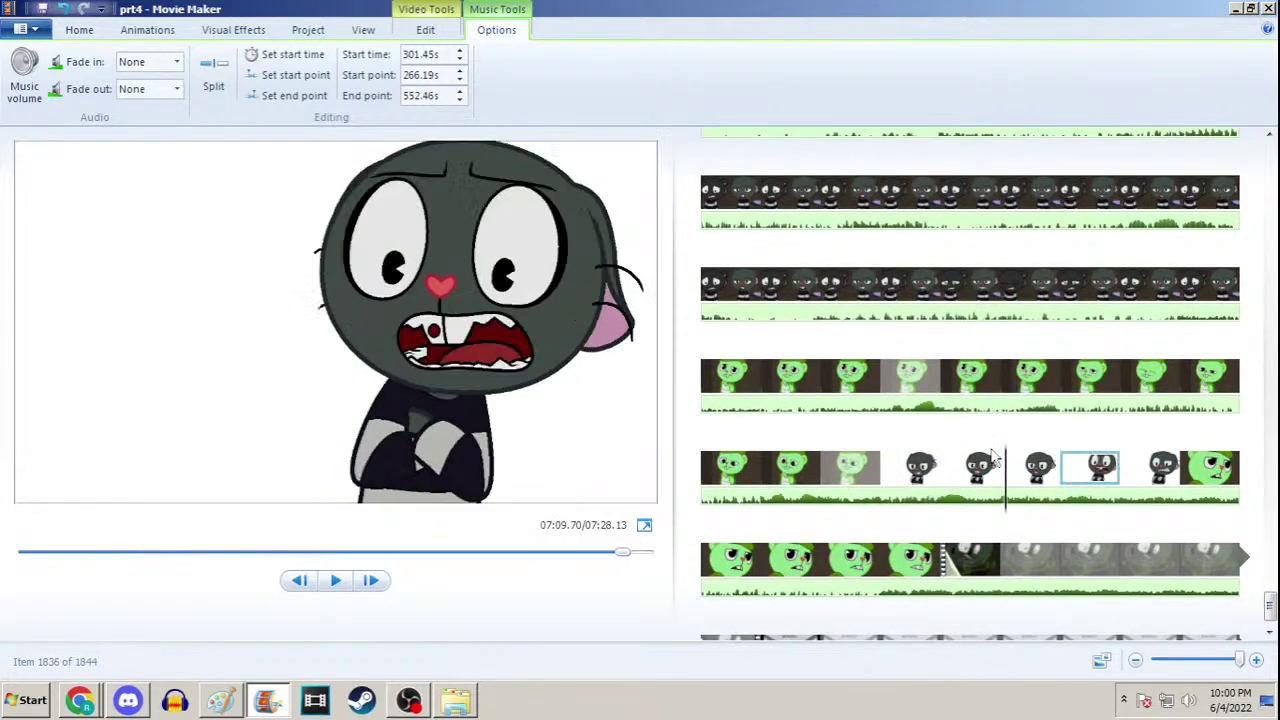
key(Left)
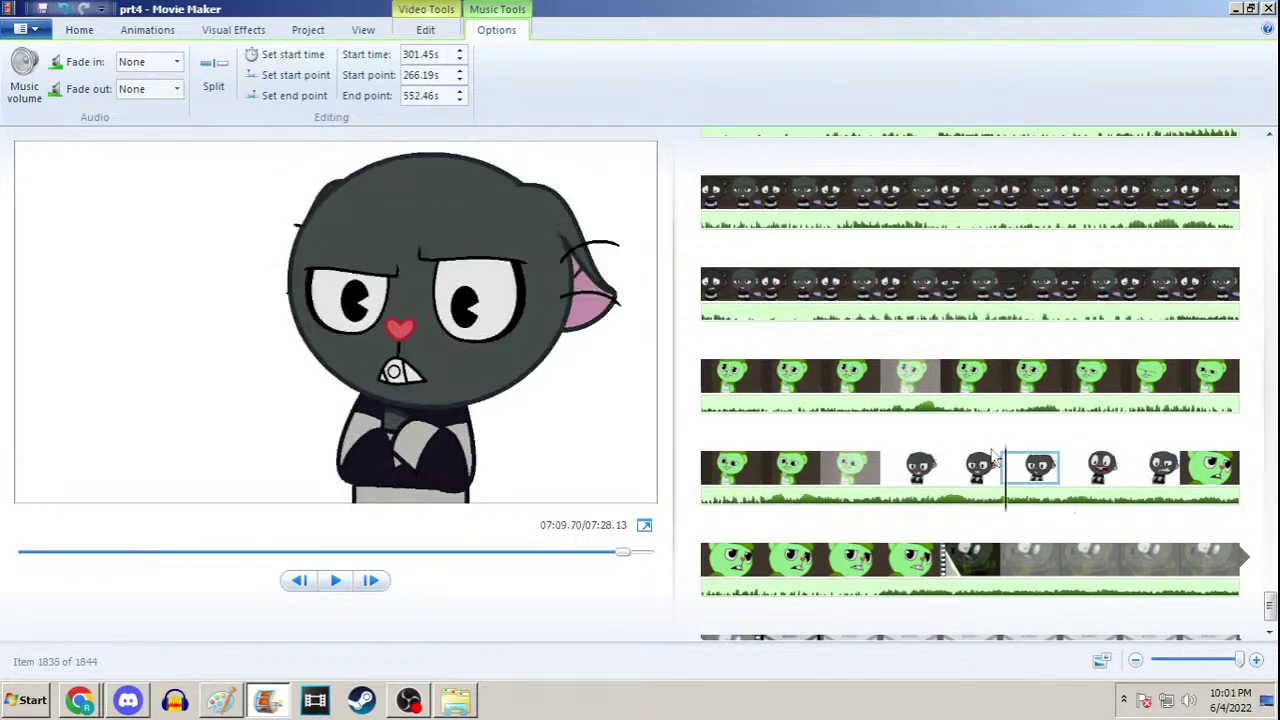
click(218, 698)
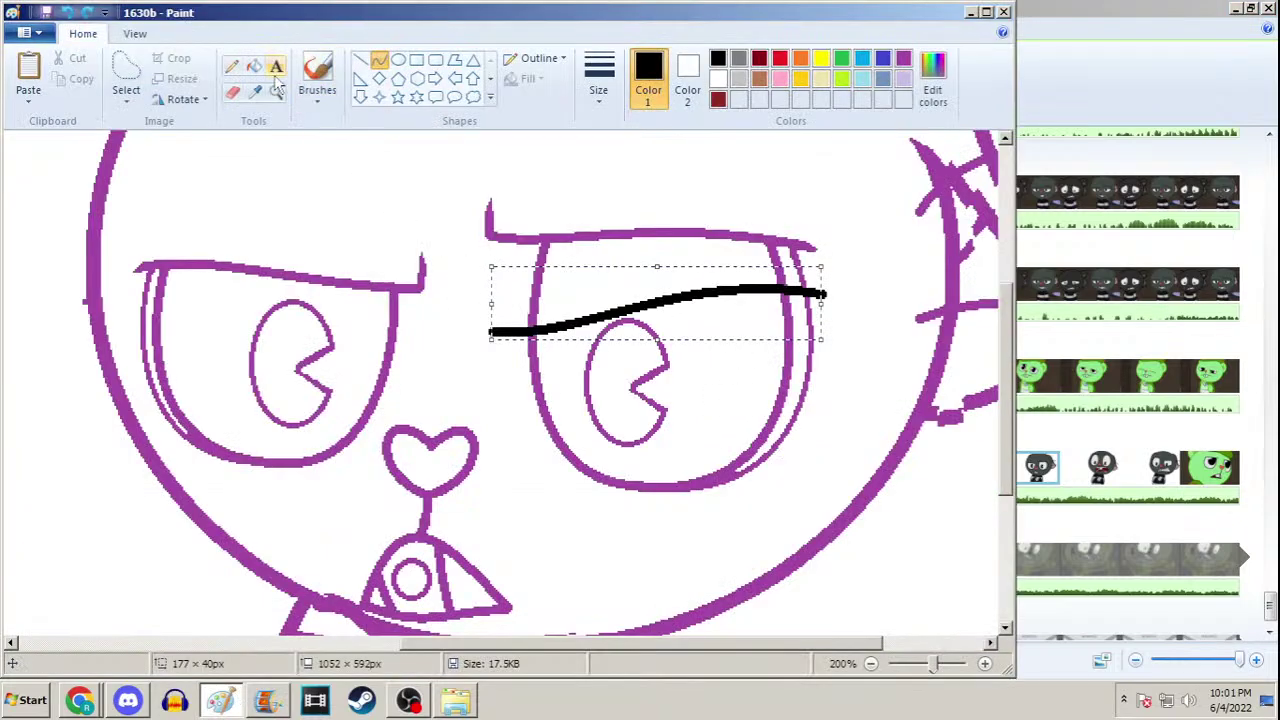
Try a short upward Pencil stroke at the eyelid curve's inner end, and undo it together with the curve
click(232, 66)
drag(488, 330, 490, 306)
click(598, 78)
click(603, 214)
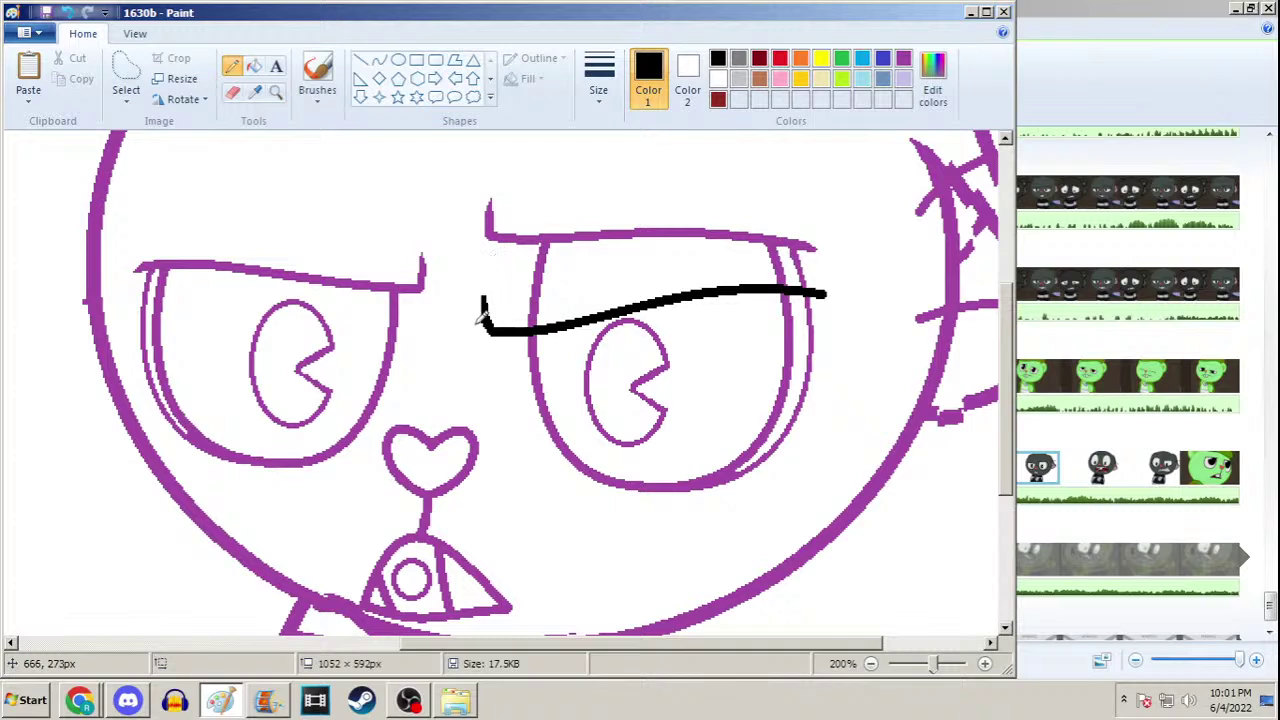
key(ctrl+z)
key(ctrl+z)
key(ctrl+z)
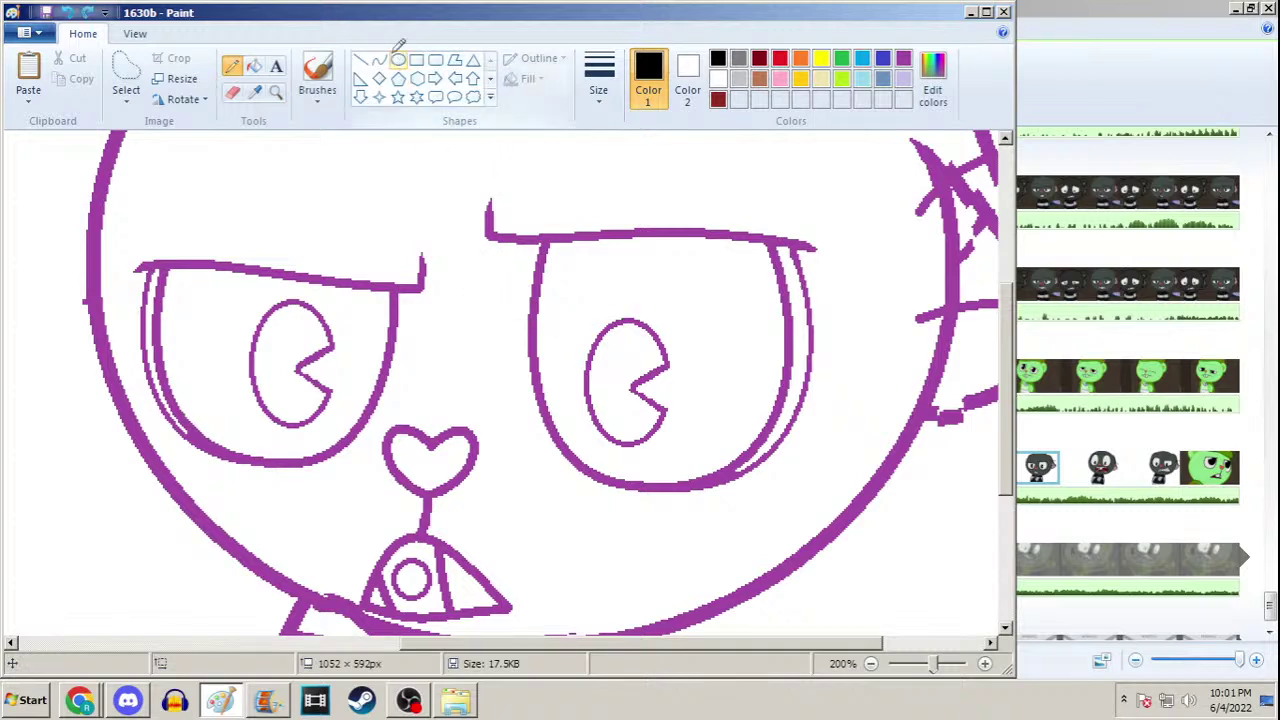
Draw a black upper-eyelid curve about 180 × 28 px across the larger eye and a lower-eyelid curve about 114 × 16 px
click(379, 60)
drag(495, 363, 836, 341)
drag(608, 349, 693, 331)
click(711, 329)
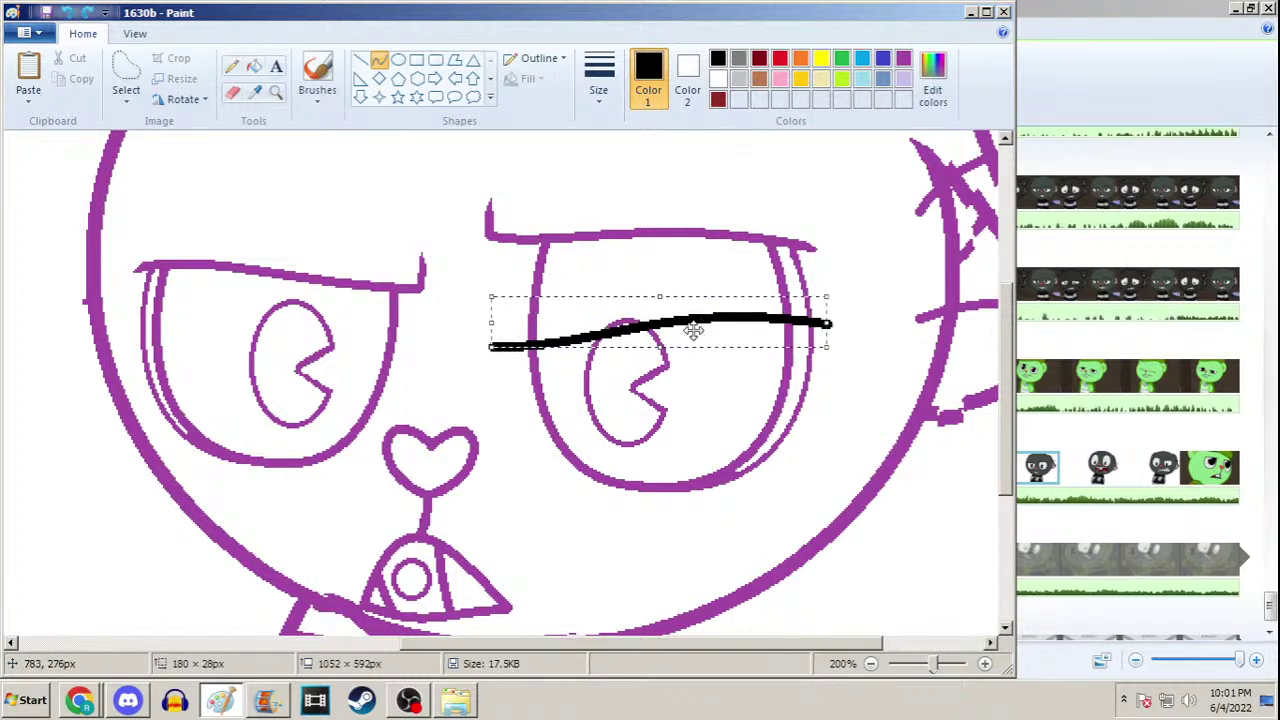
drag(572, 472, 790, 450)
drag(658, 452, 714, 440)
Add a short upward black Pencil stroke at the inner end of the upper-eyelid curve
click(232, 66)
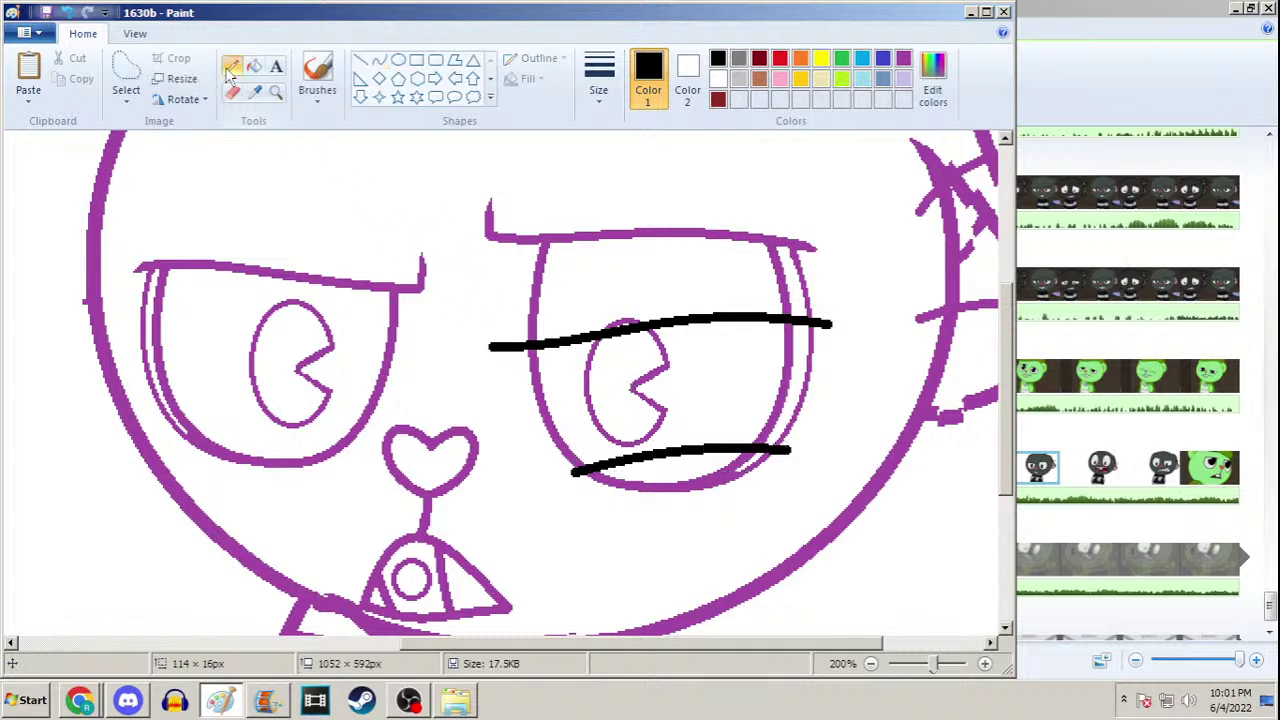
drag(492, 344, 485, 300)
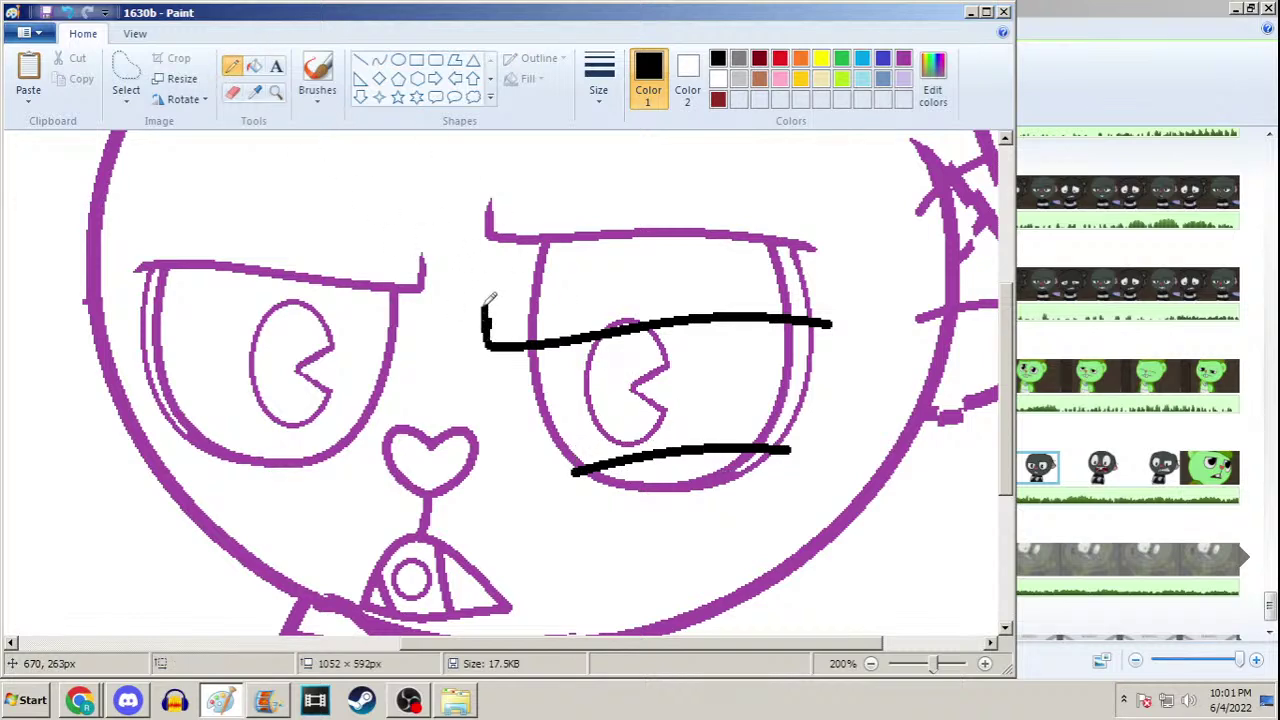
key(ctrl+z)
drag(486, 342, 489, 319)
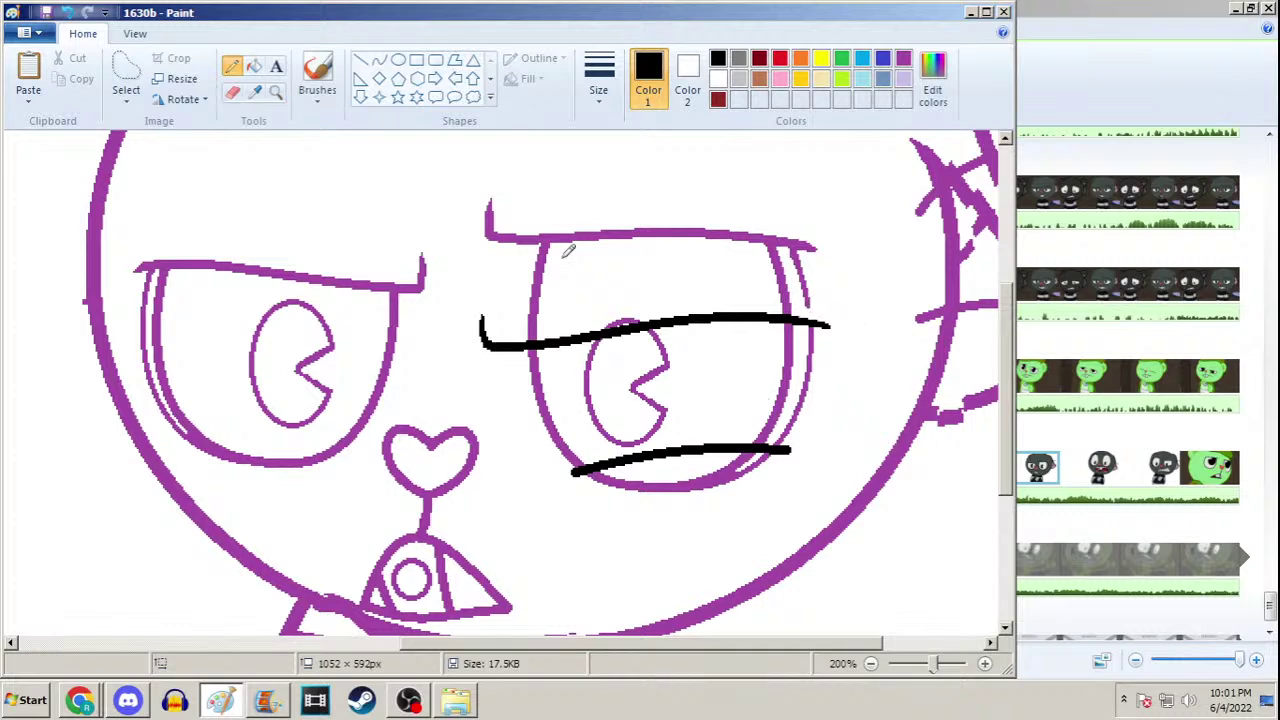
Try to recolour the larger eye's purple pupil and side outlines black with the Fill tool, and undo the fills
click(254, 66)
click(668, 348)
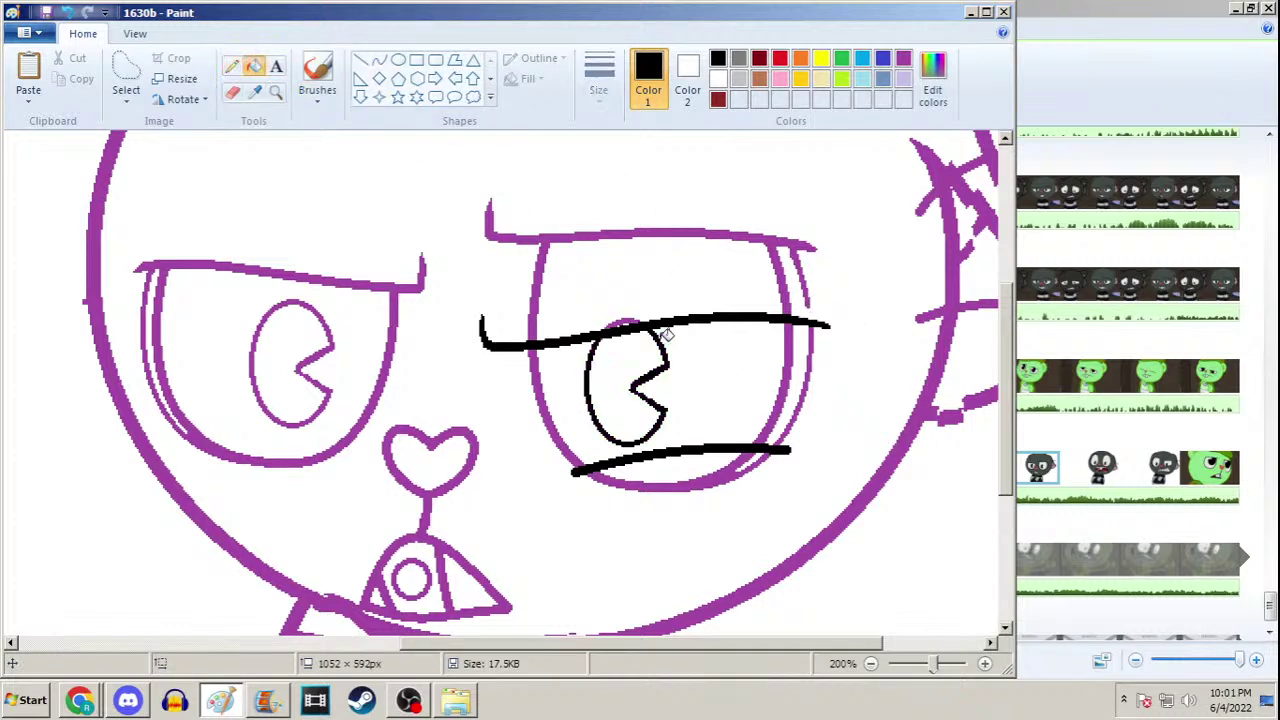
click(794, 360)
click(820, 338)
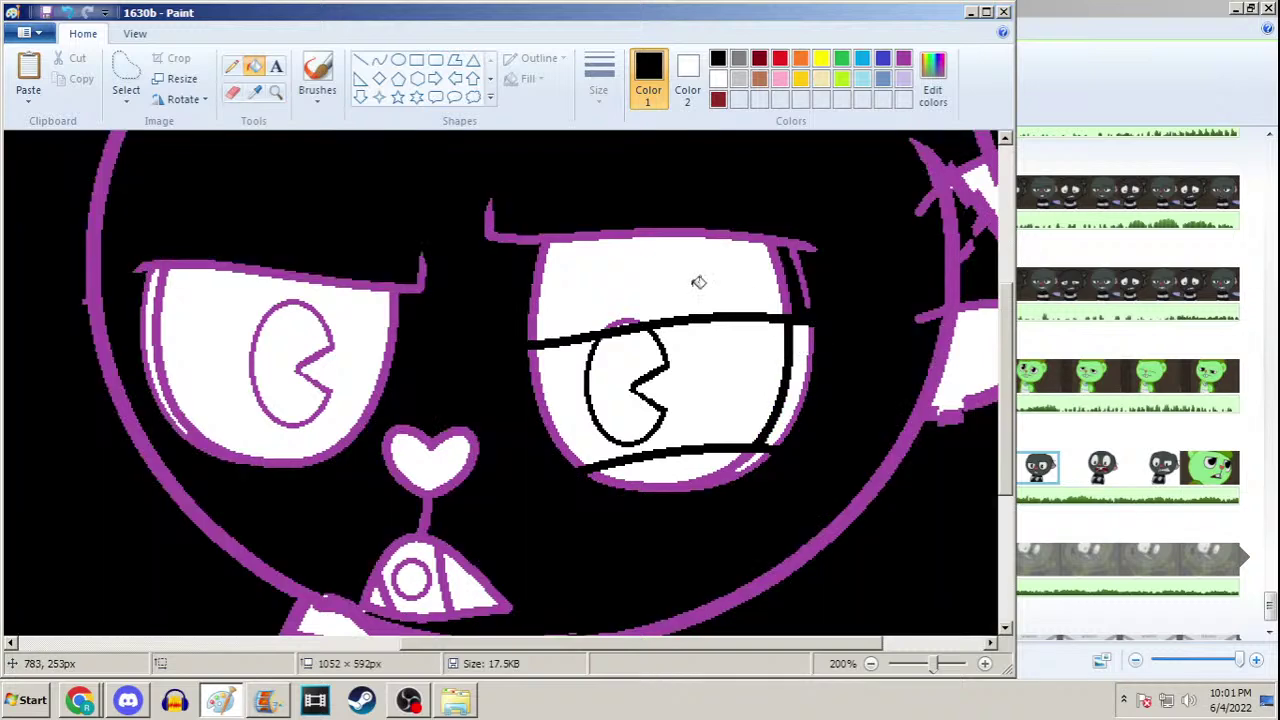
key(ctrl+z)
click(537, 366)
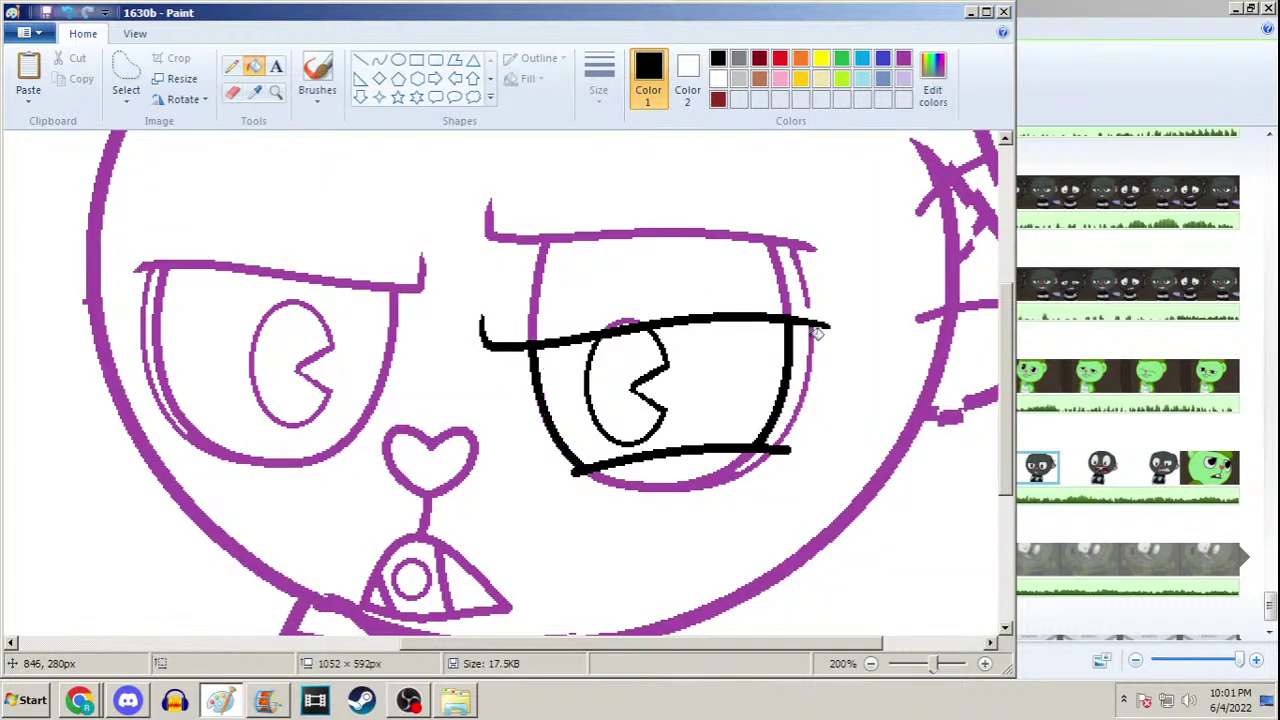
click(808, 334)
key(ctrl+z)
key(ctrl+z)
key(ctrl+z)
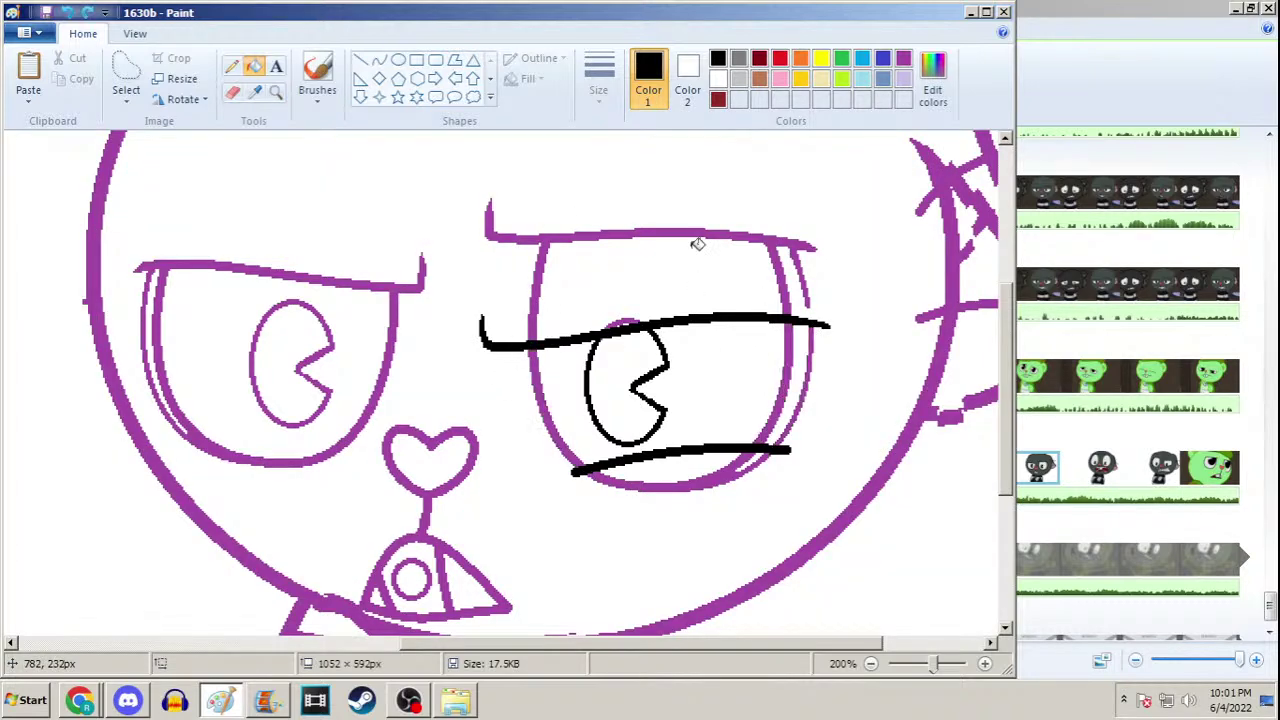
key(ctrl+z)
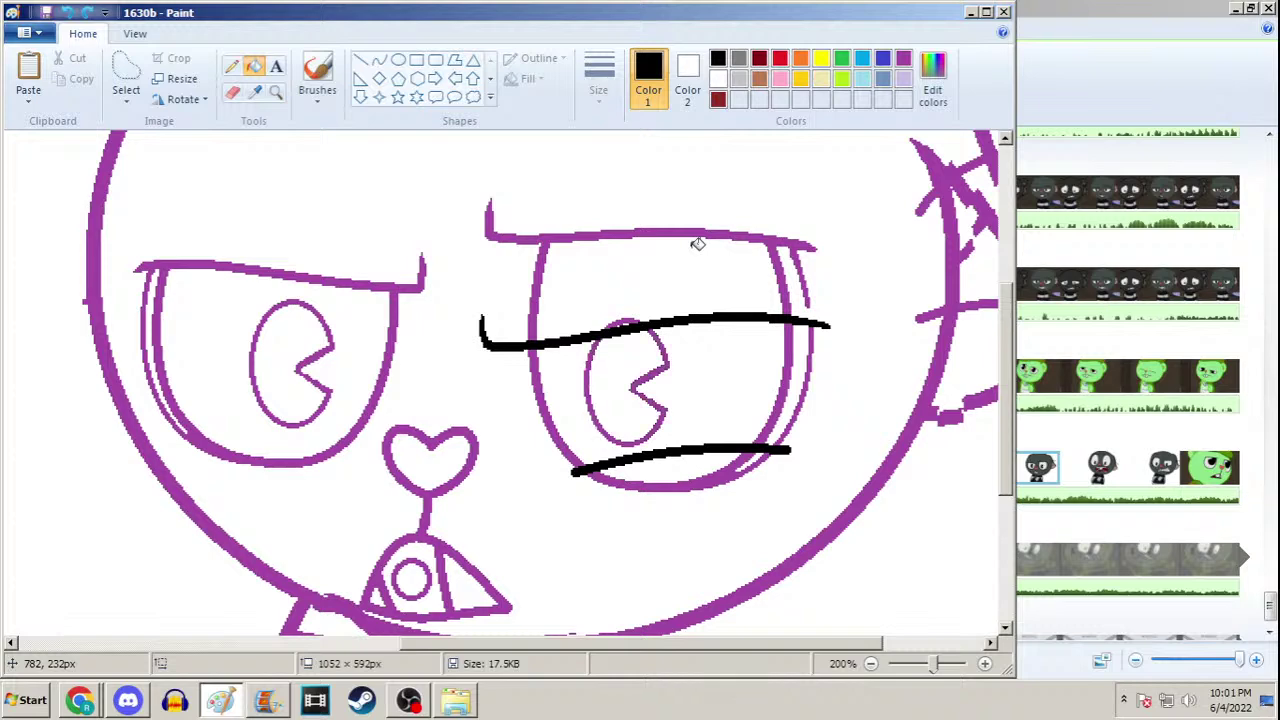
Draw thick black curves down both sides of the larger eye, connecting the upper and lower eyelid lines
click(379, 60)
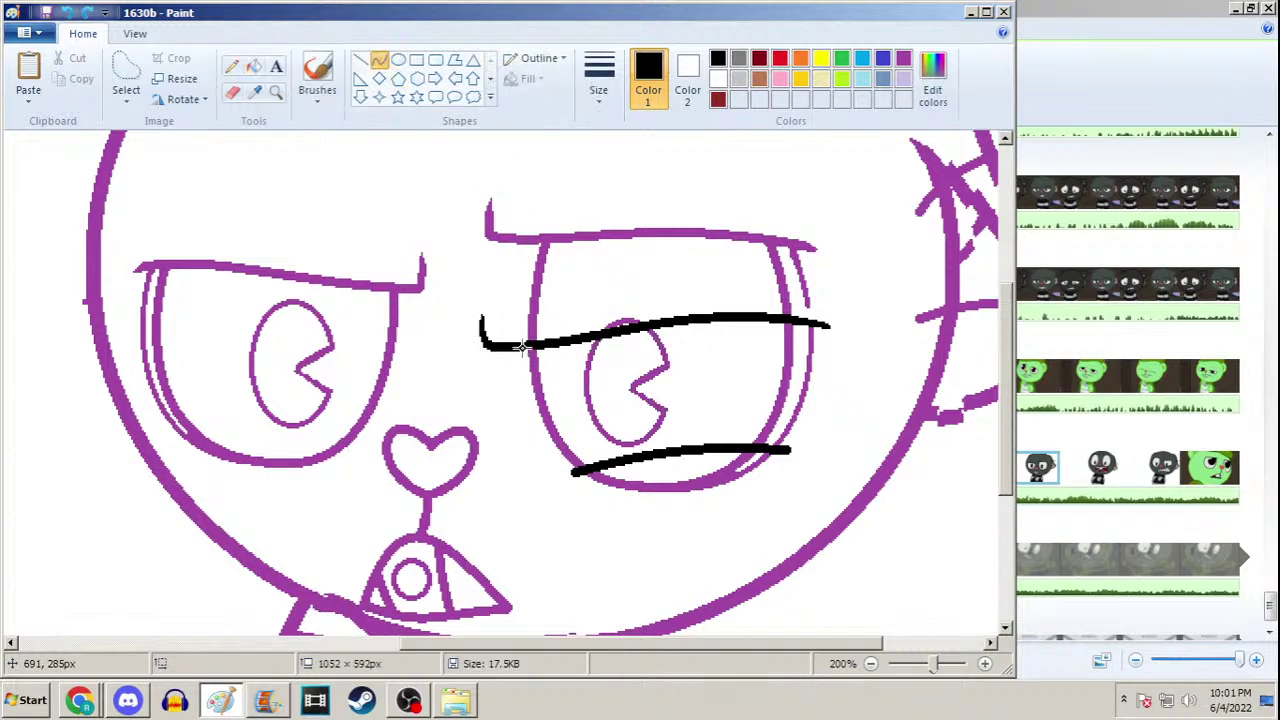
mouse_move(521, 345)
mouse_down()
mouse_move(574, 452)
mouse_move(548, 468)
mouse_move(540, 440)
mouse_move(551, 449)
mouse_move(520, 413)
mouse_up()
mouse_move(757, 447)
mouse_down()
mouse_move(786, 321)
mouse_move(800, 378)
mouse_up()
Draw a thinner black curve along the outer rim of the larger eye, from the upper eyelid to the lower one
click(379, 61)
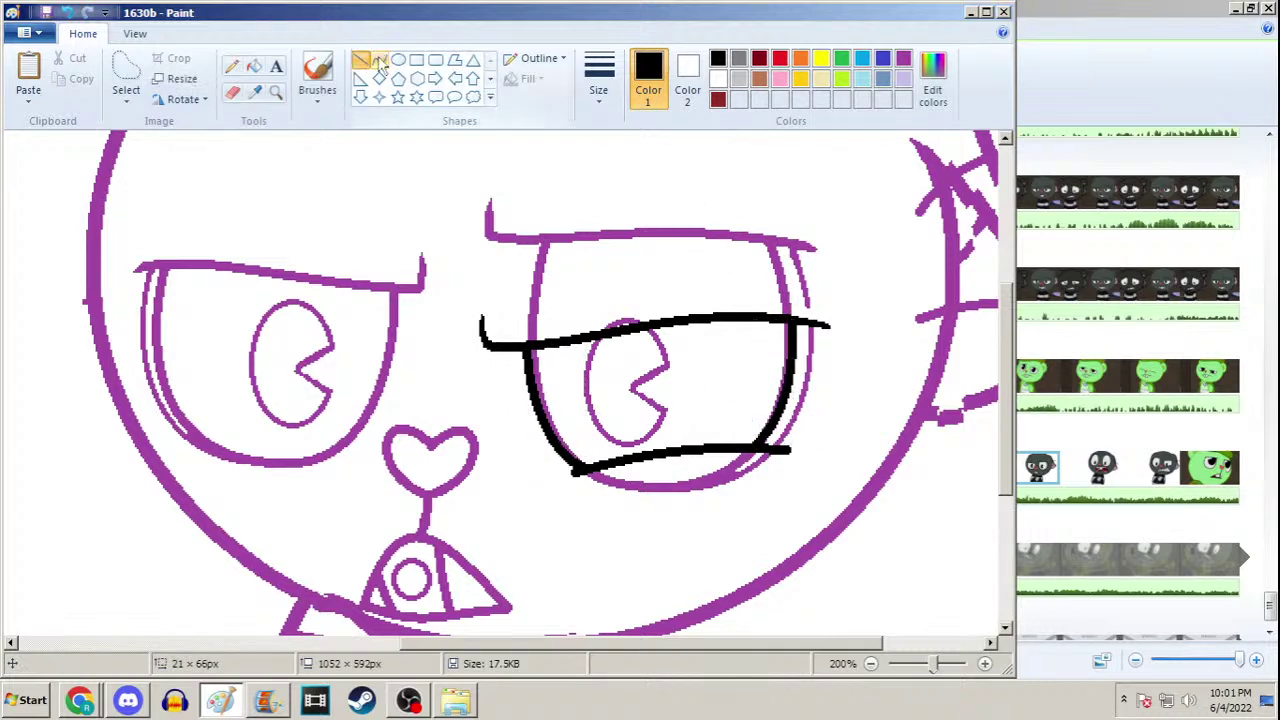
click(599, 80)
click(560, 175)
drag(812, 325, 806, 402)
Trace the larger eye's pupil with thin black curves along its left side, about 31 × 59 px, and its lower edge, about 21 × 19 px
drag(588, 338, 622, 440)
drag(605, 390, 597, 444)
drag(622, 397, 625, 397)
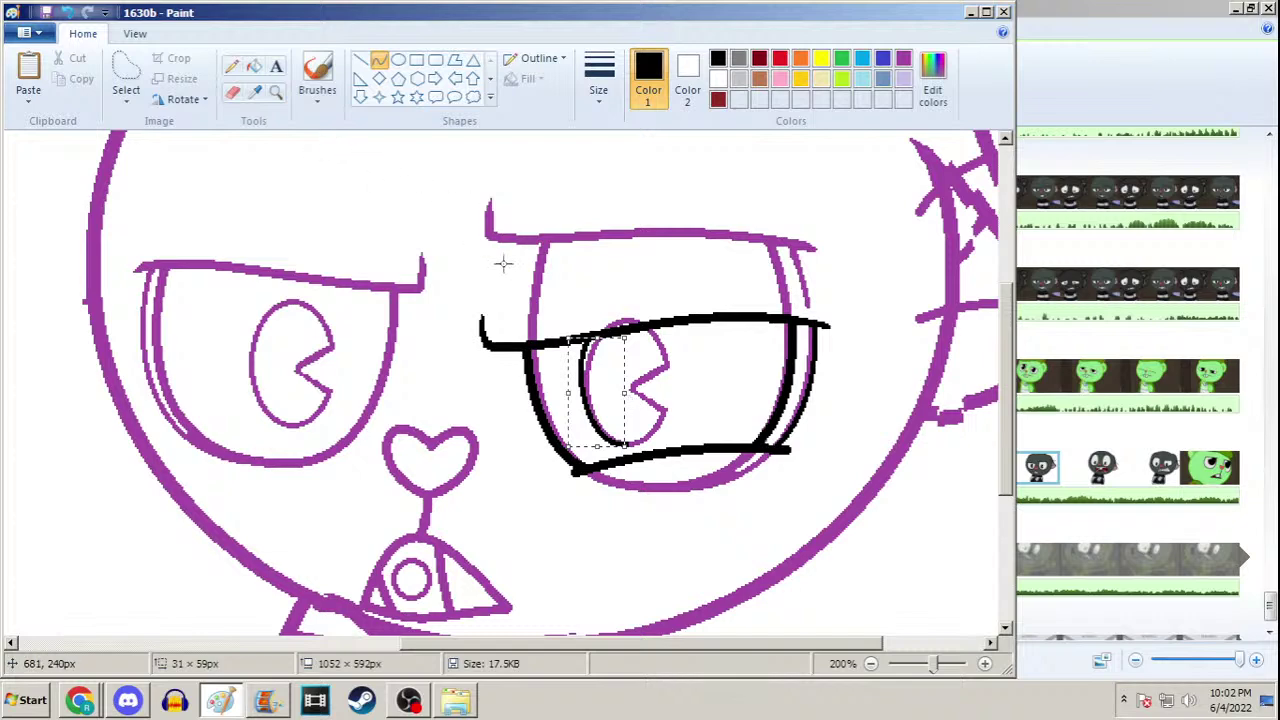
click(232, 66)
click(600, 90)
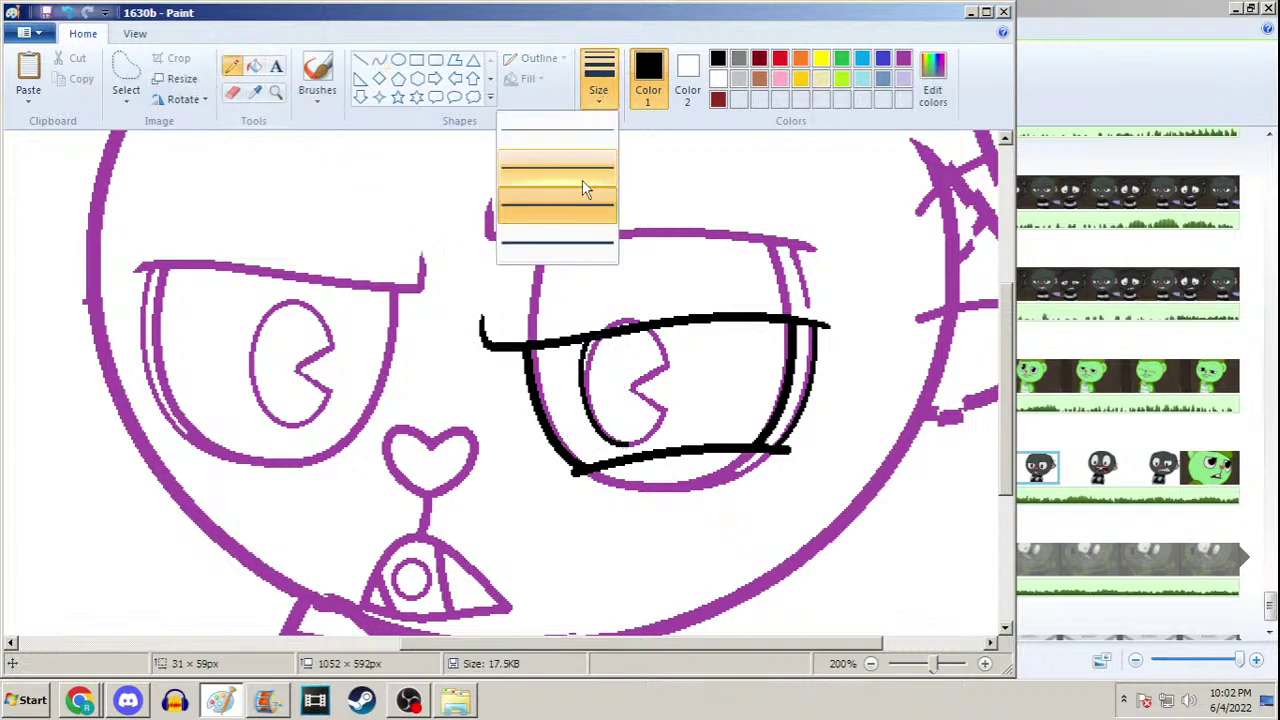
click(380, 61)
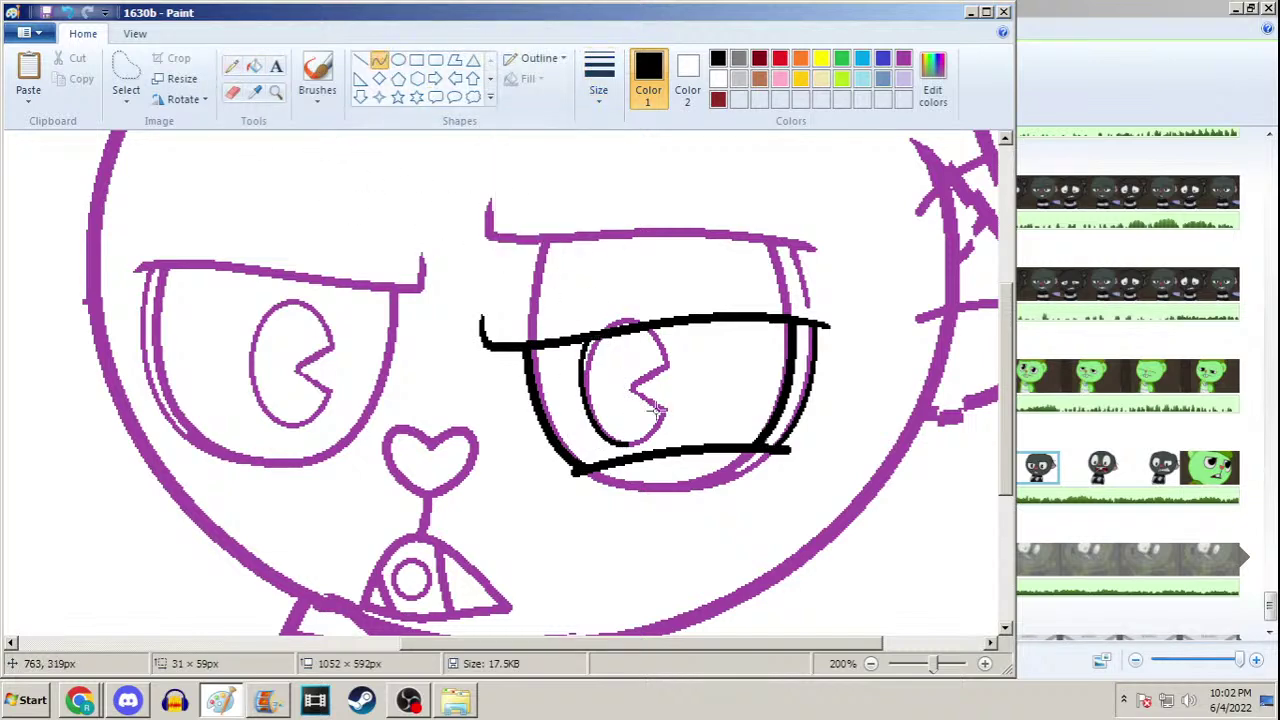
drag(621, 444, 657, 430)
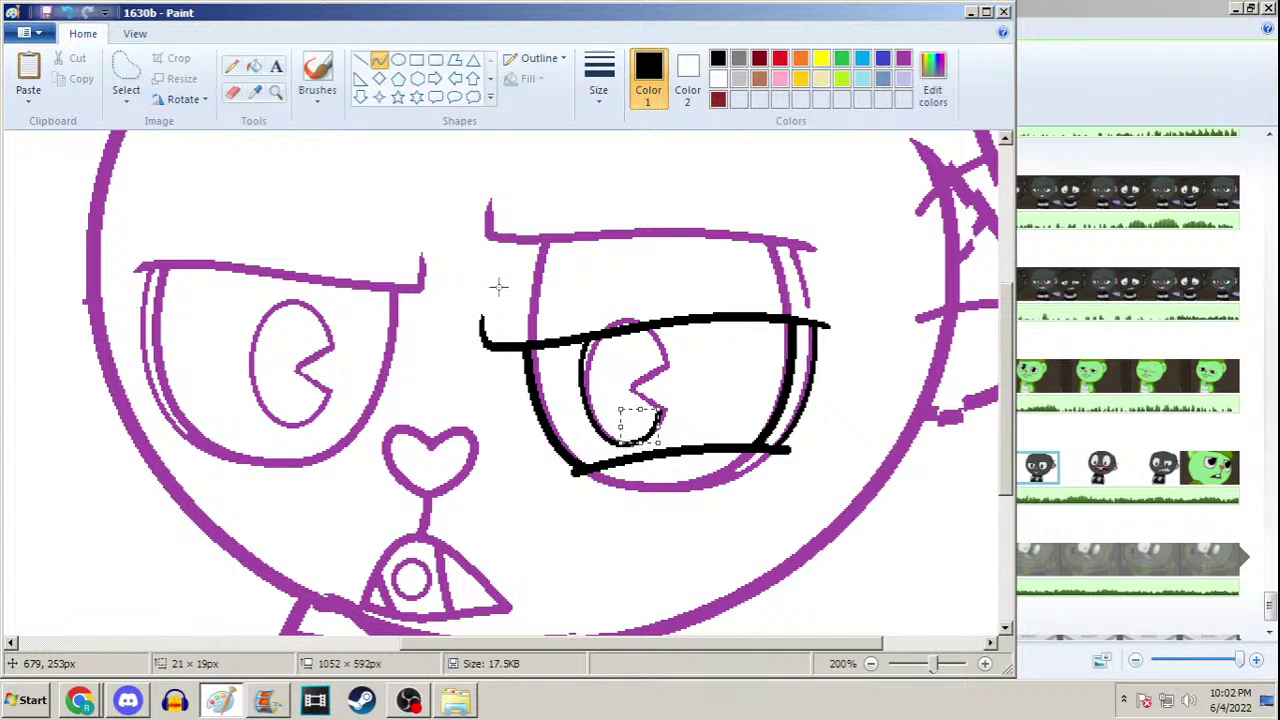
Complete the pupil with black Pencil strokes for its upper-right edge and the wedge-shaped notch
click(231, 66)
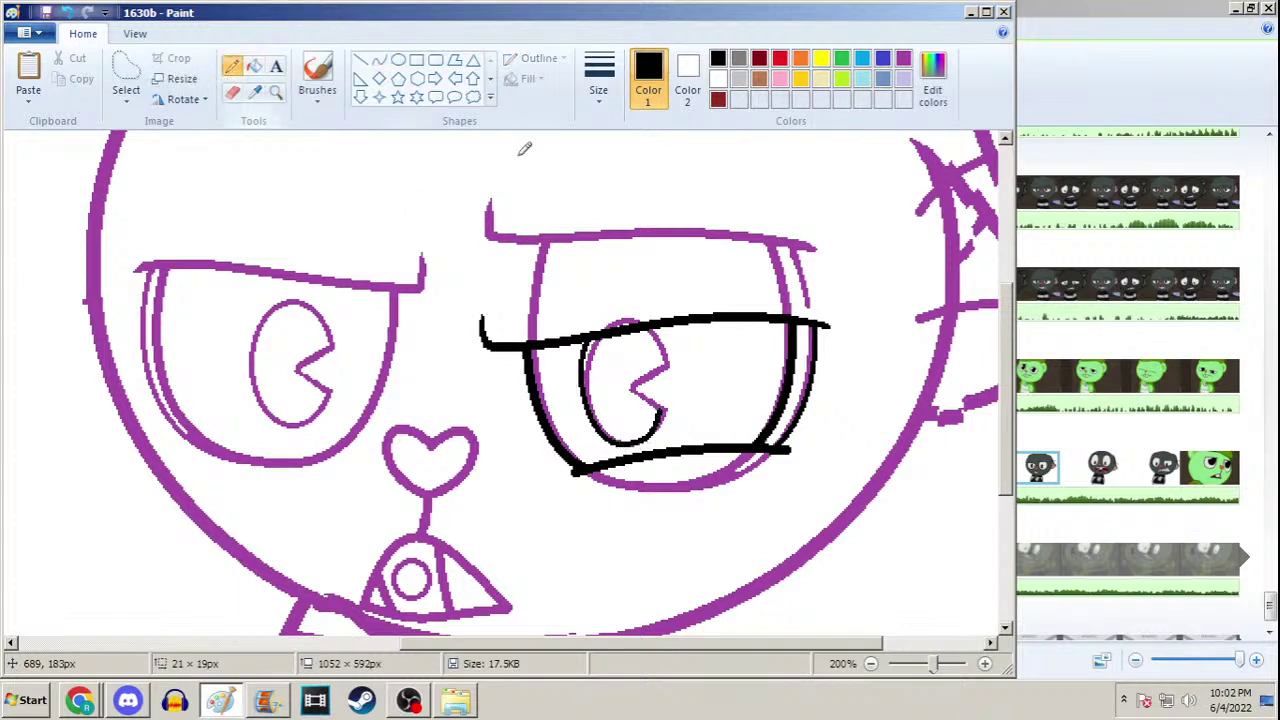
drag(662, 347, 650, 320)
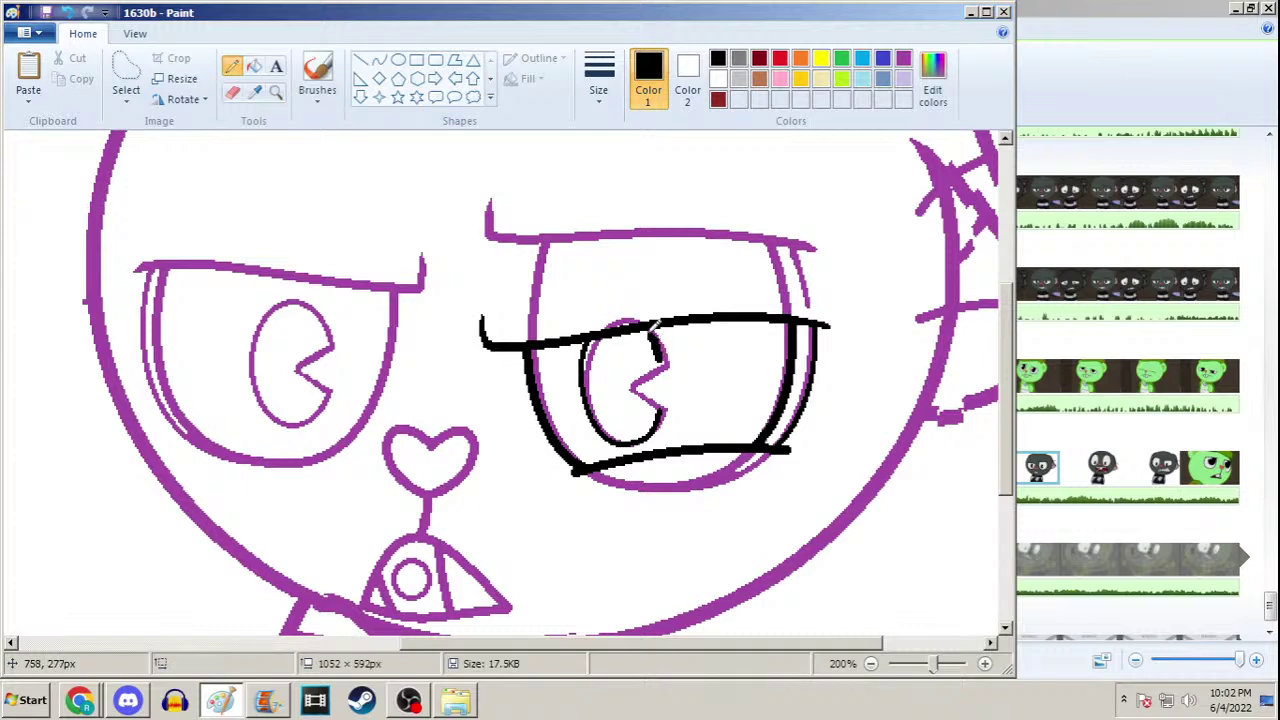
key(ctrl+z)
drag(661, 352, 640, 322)
drag(662, 404, 624, 386)
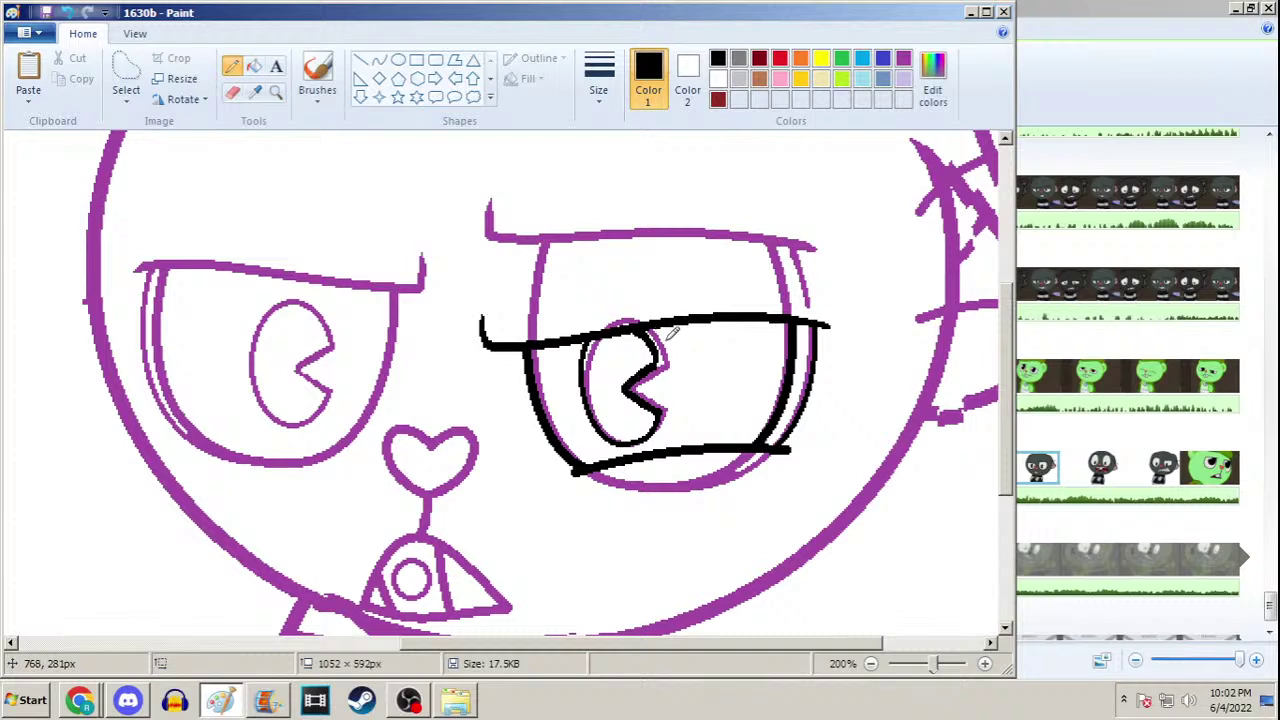
drag(670, 344, 648, 368)
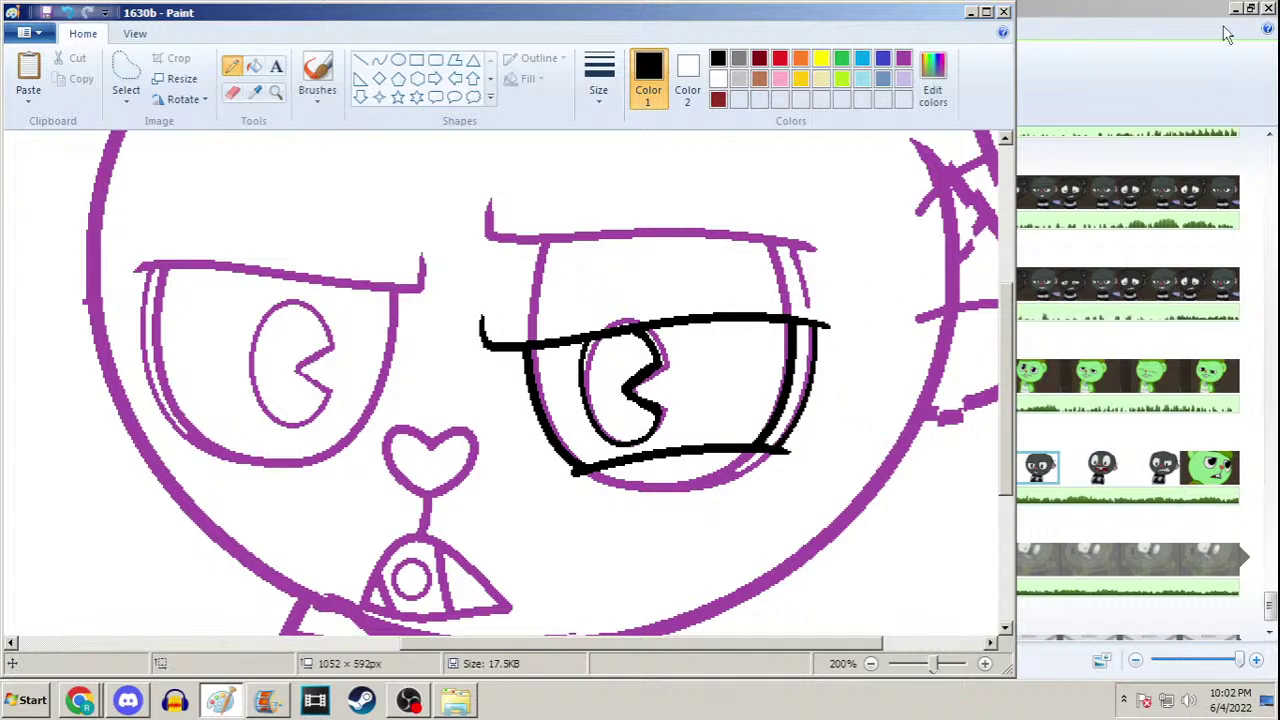
Switch to the YouTube live chat and read through the recent viewer messages
key(alt+Tab)
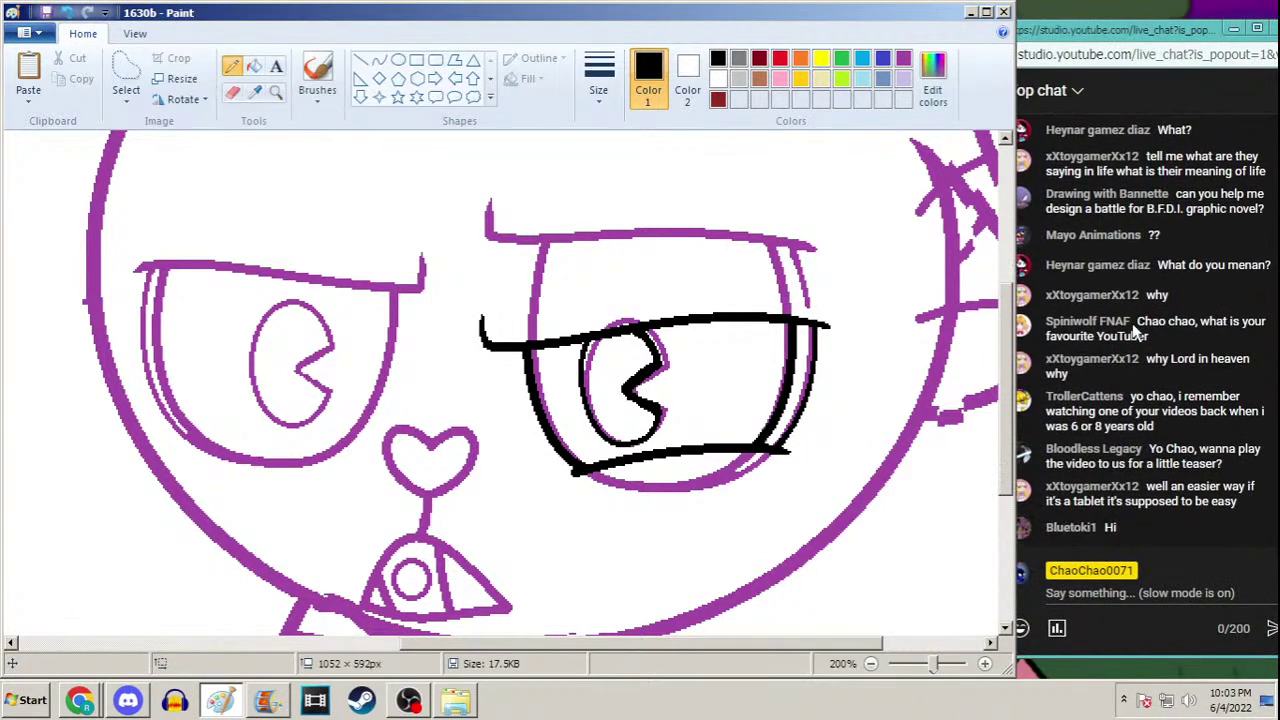
click(1157, 320)
scroll(1231, 300, up, 5)
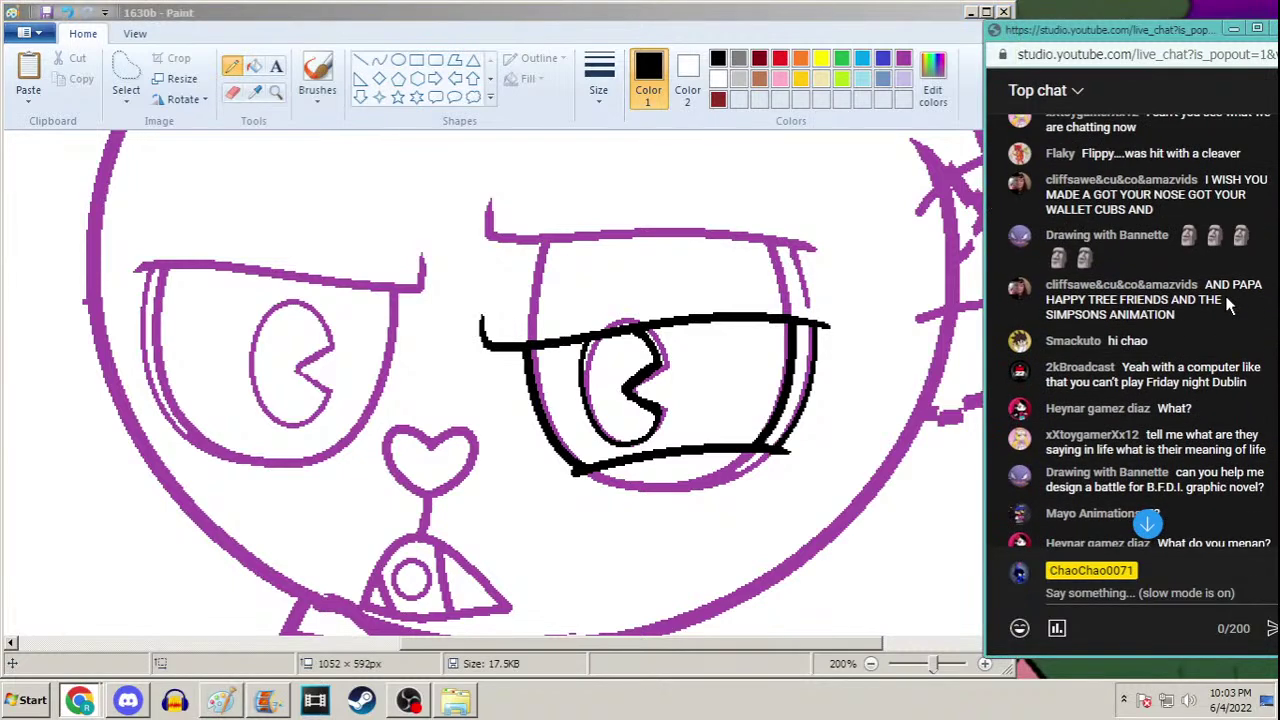
scroll(1231, 296, down, 3)
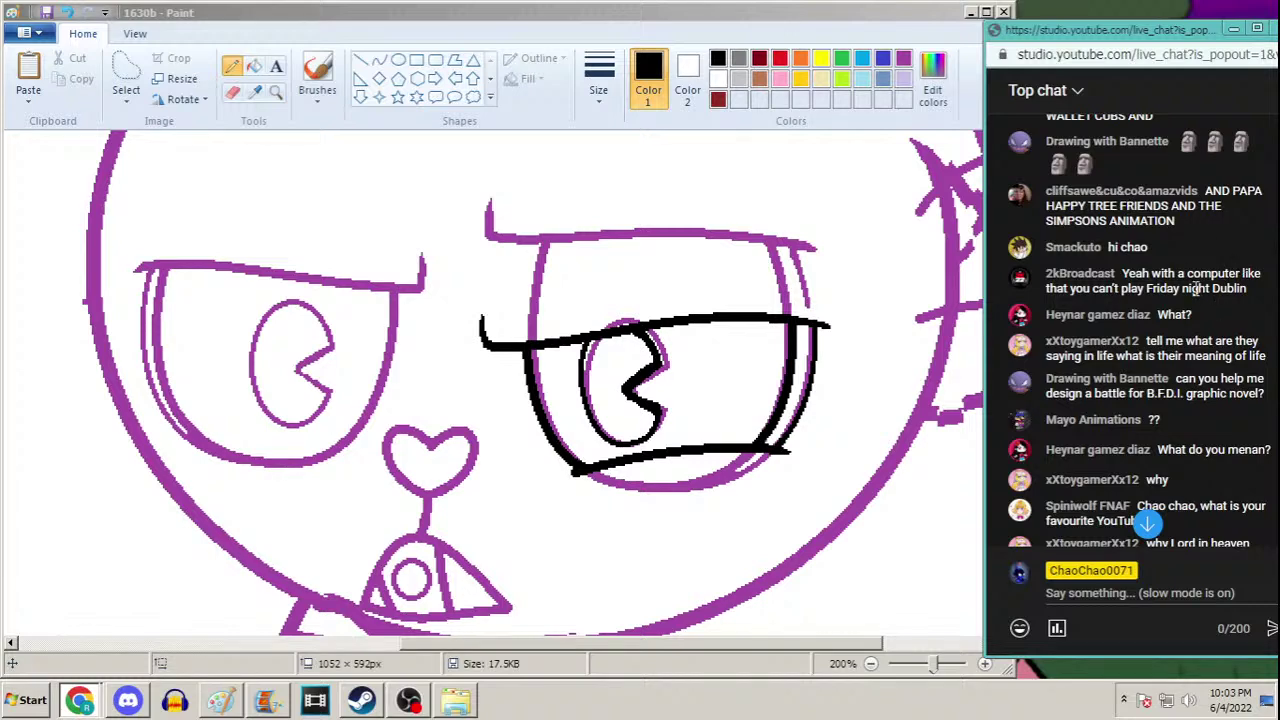
scroll(1188, 290, down, 4)
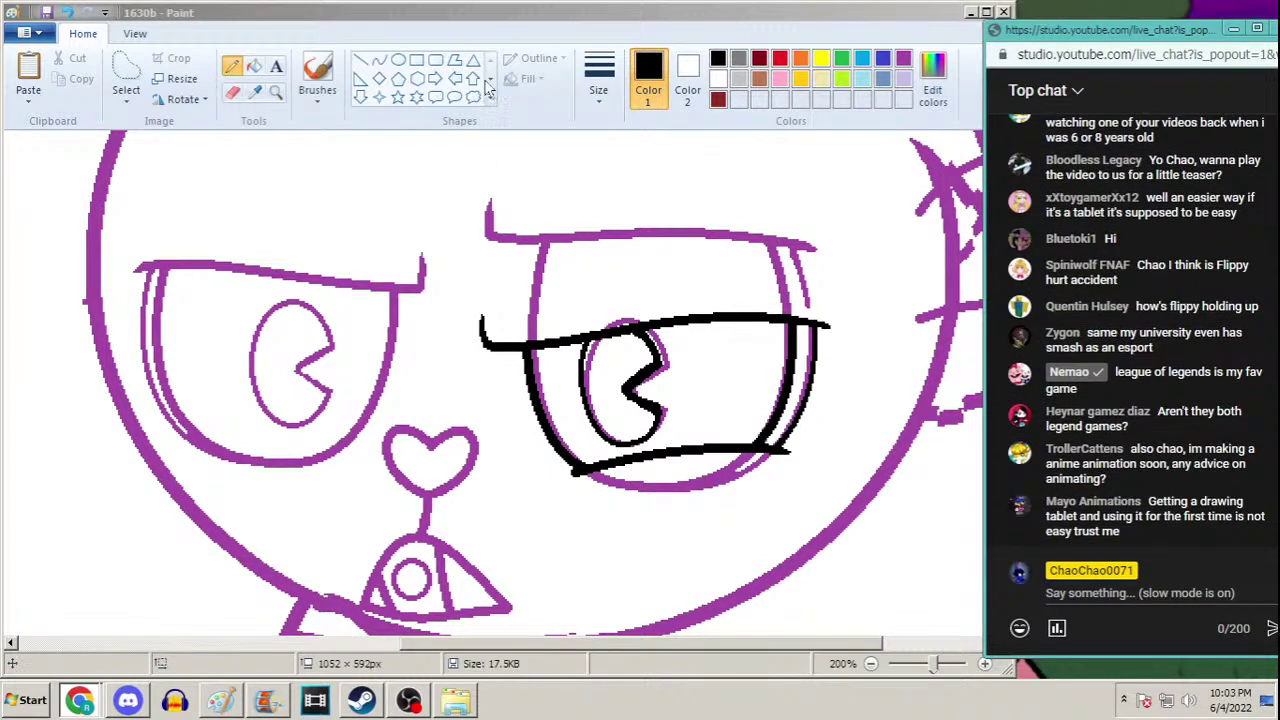
Draw the smaller eye's upper eyelid, about 151 × 30 px with a short inner tick, and lower eyelid, about 99 × 16 px, in thick black
click(381, 61)
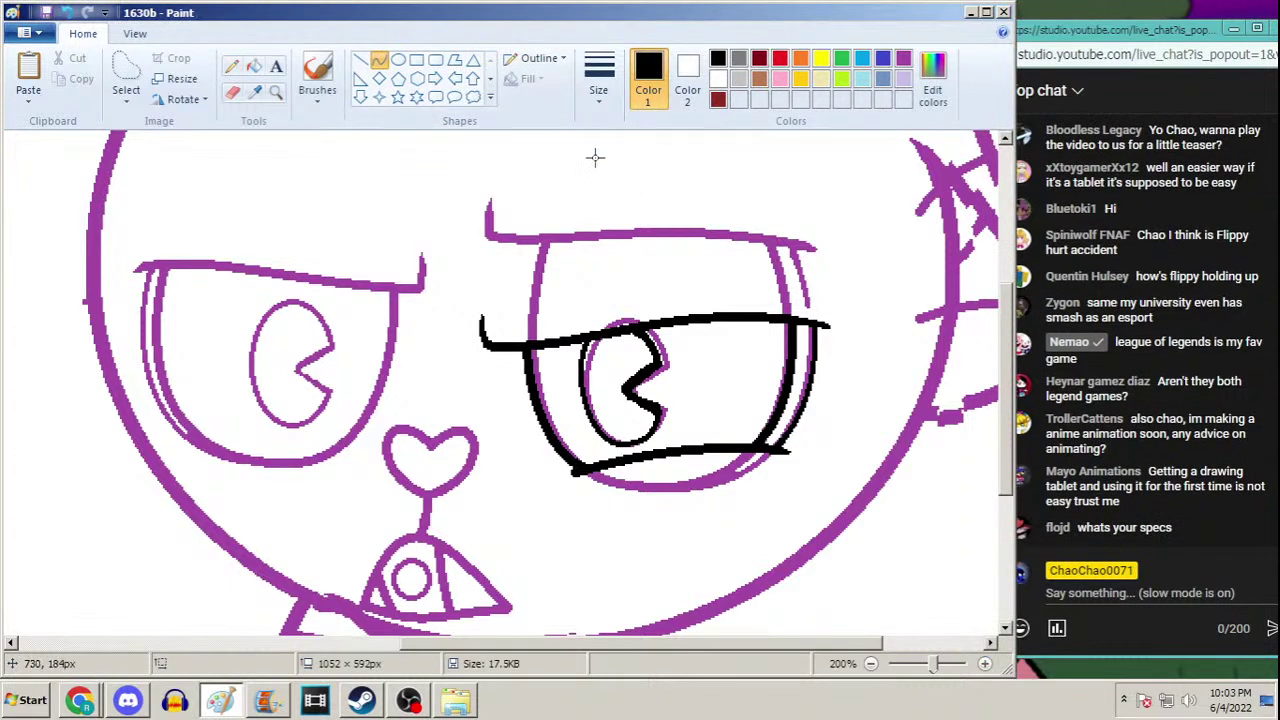
click(598, 75)
click(570, 212)
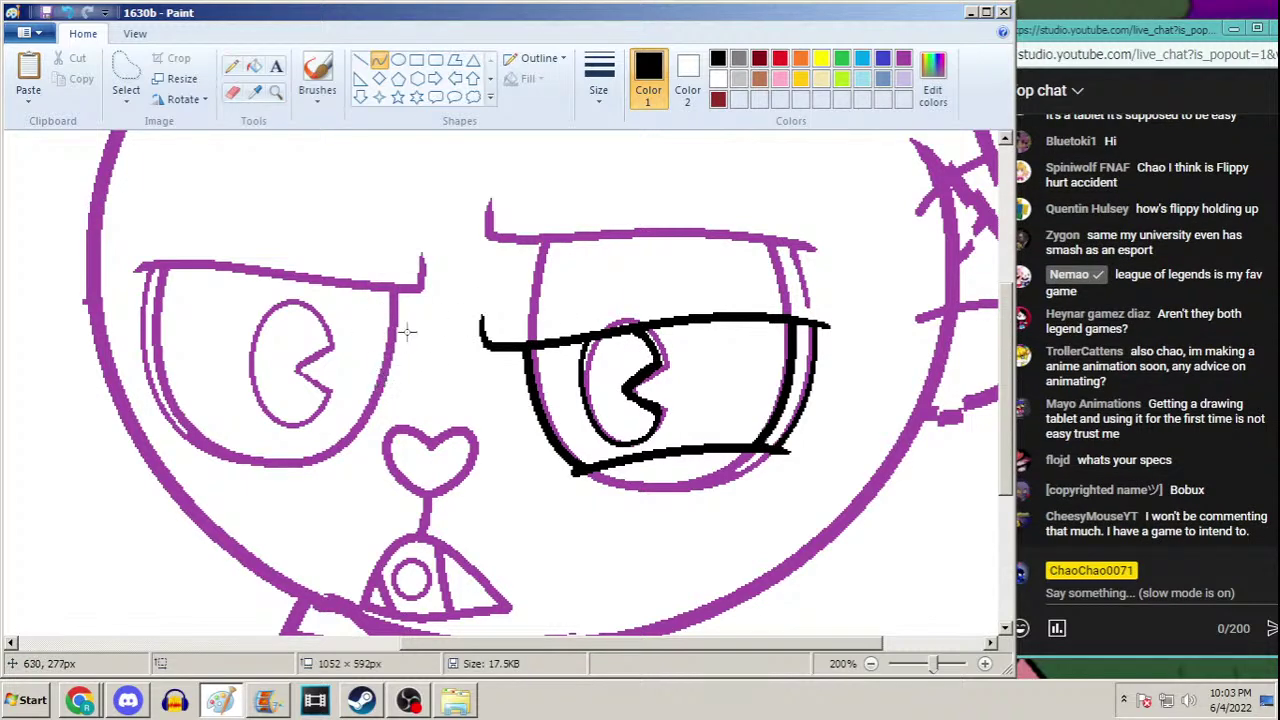
drag(412, 342, 128, 314)
drag(311, 324, 171, 286)
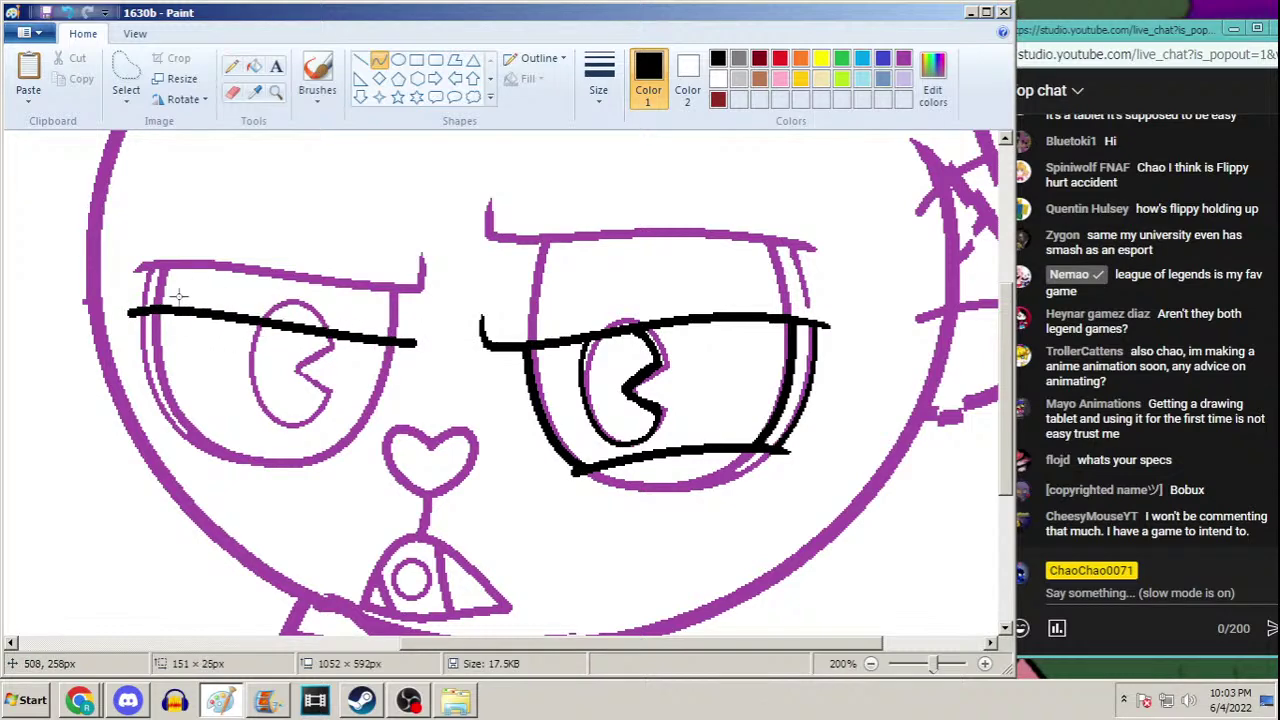
click(150, 288)
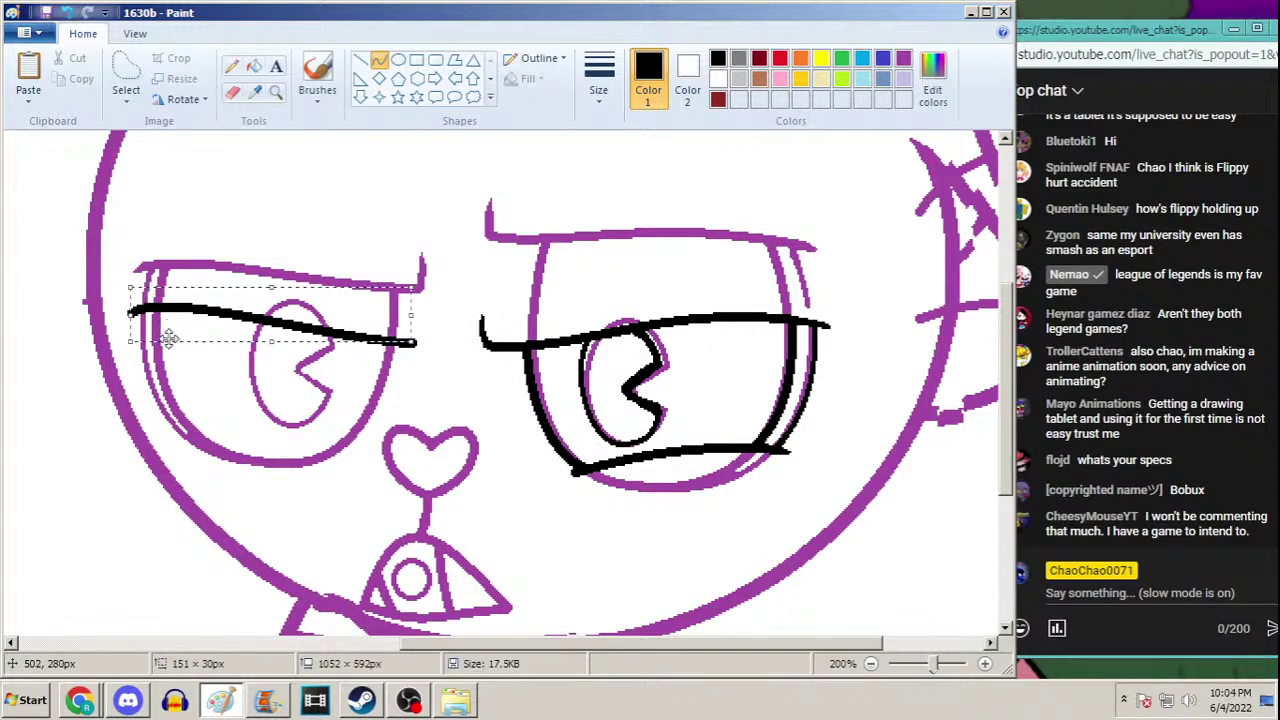
click(231, 66)
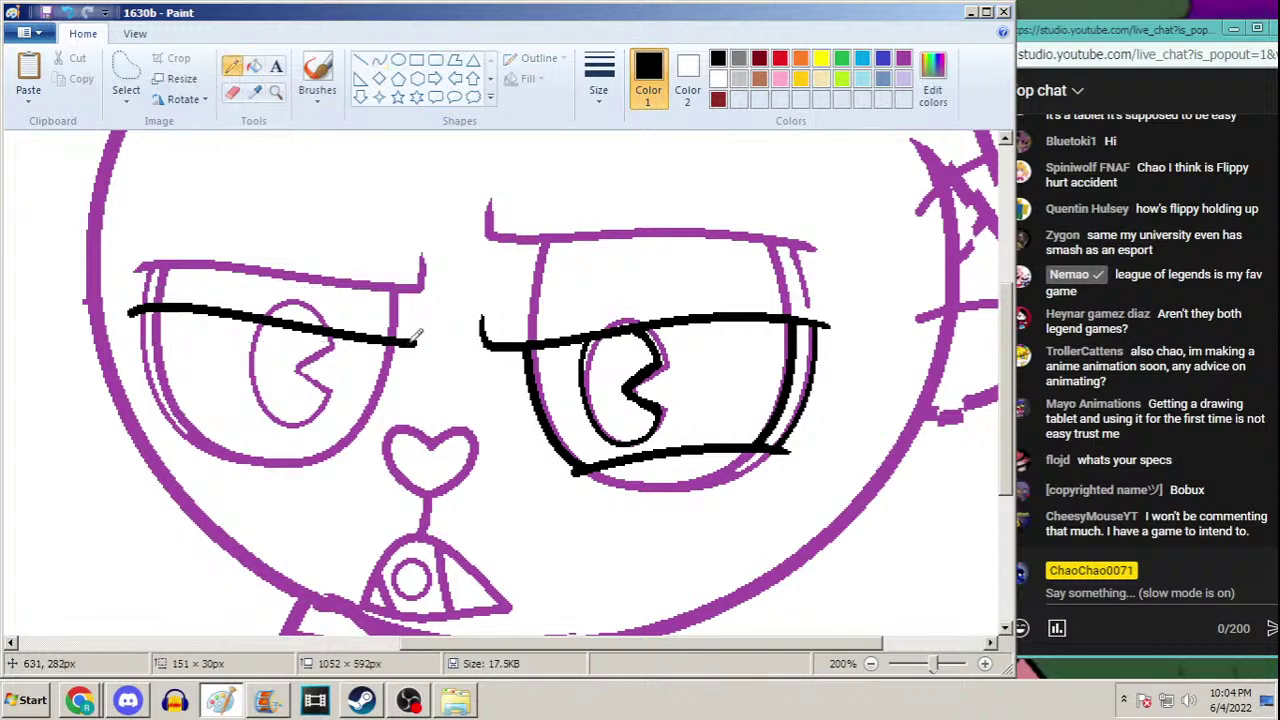
drag(414, 340, 419, 324)
click(379, 60)
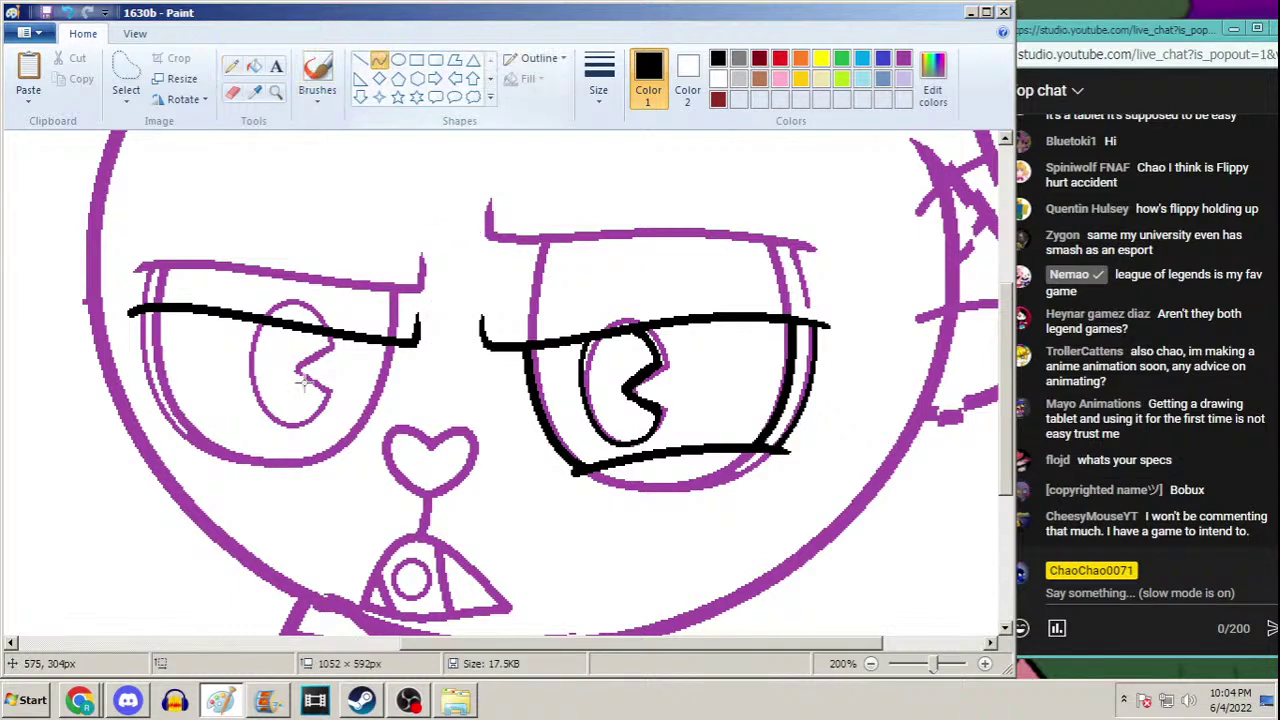
mouse_move(350, 452)
mouse_down()
mouse_move(298, 432)
mouse_move(160, 428)
mouse_move(216, 410)
mouse_up()
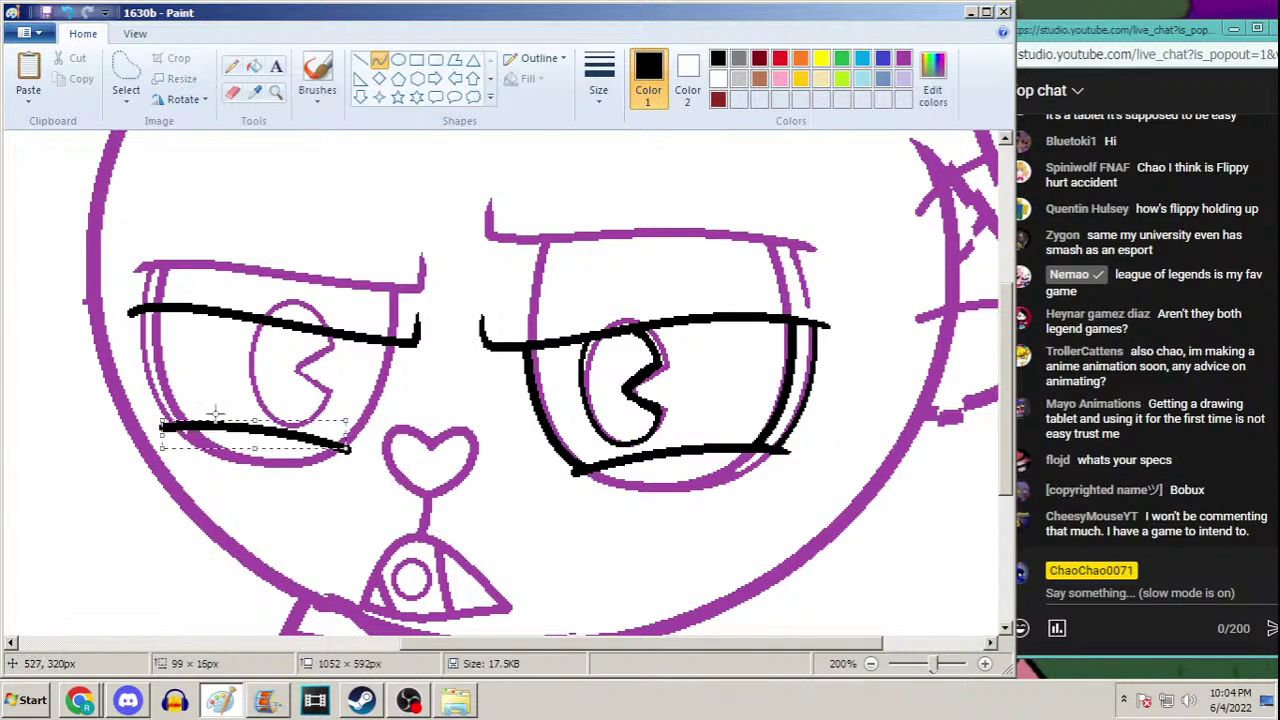
click(254, 66)
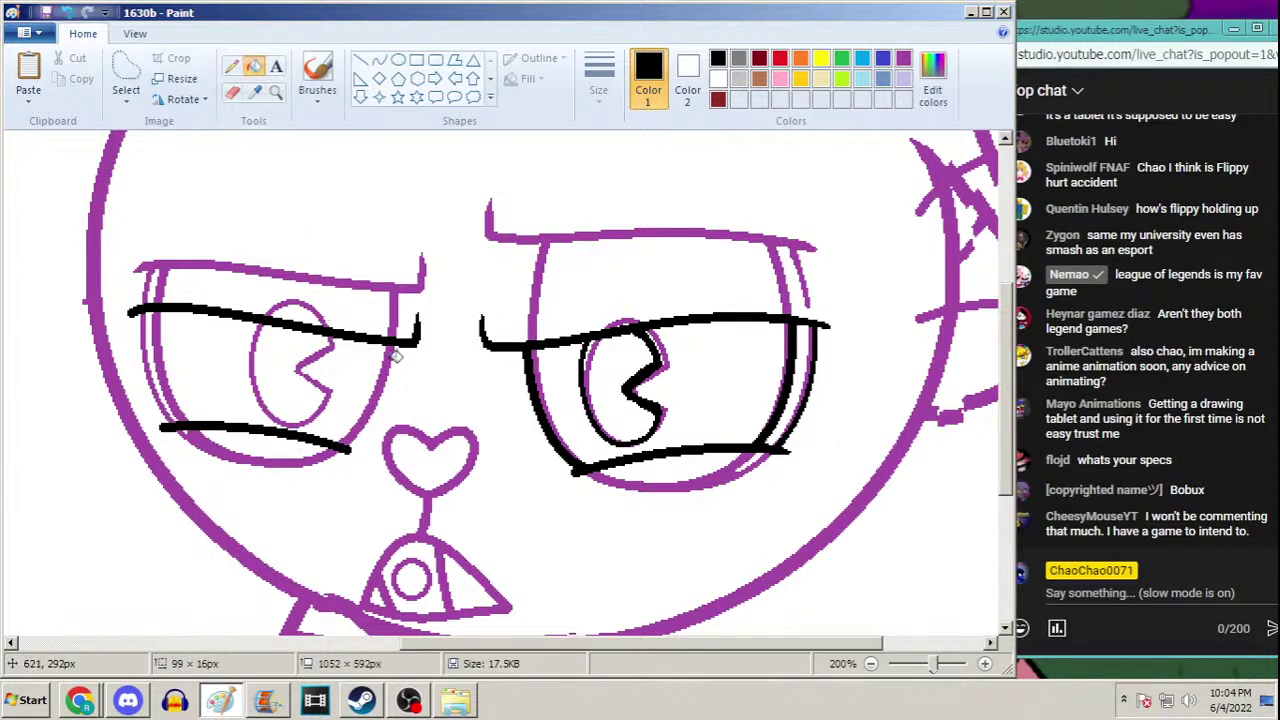
drag(418, 342, 348, 450)
click(66, 12)
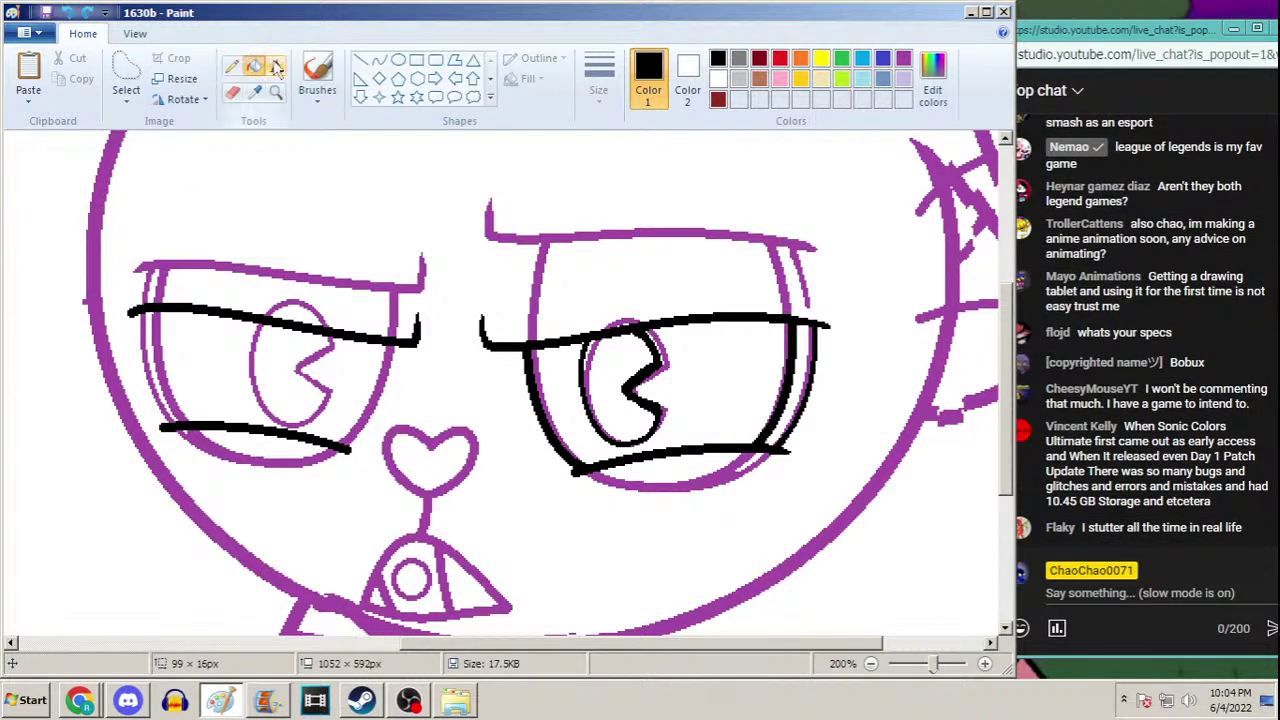
click(379, 60)
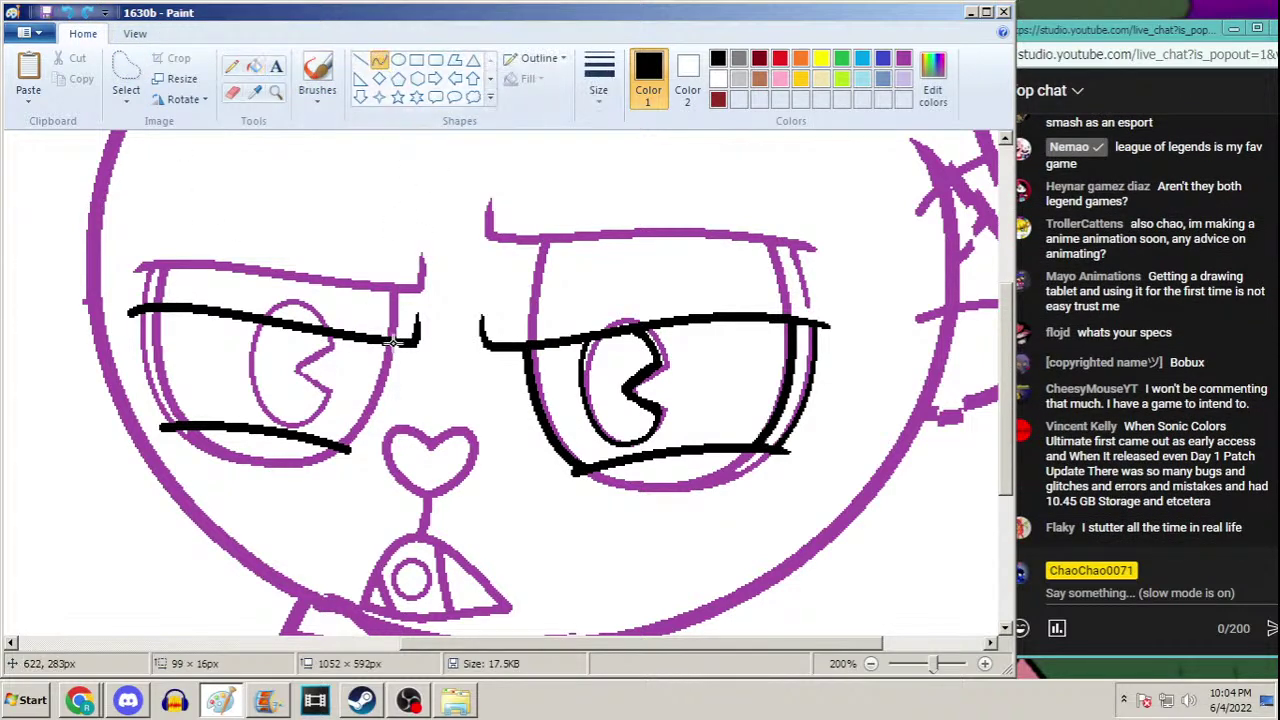
mouse_move(402, 342)
mouse_down()
mouse_move(345, 449)
mouse_move(386, 380)
mouse_move(368, 422)
mouse_up()
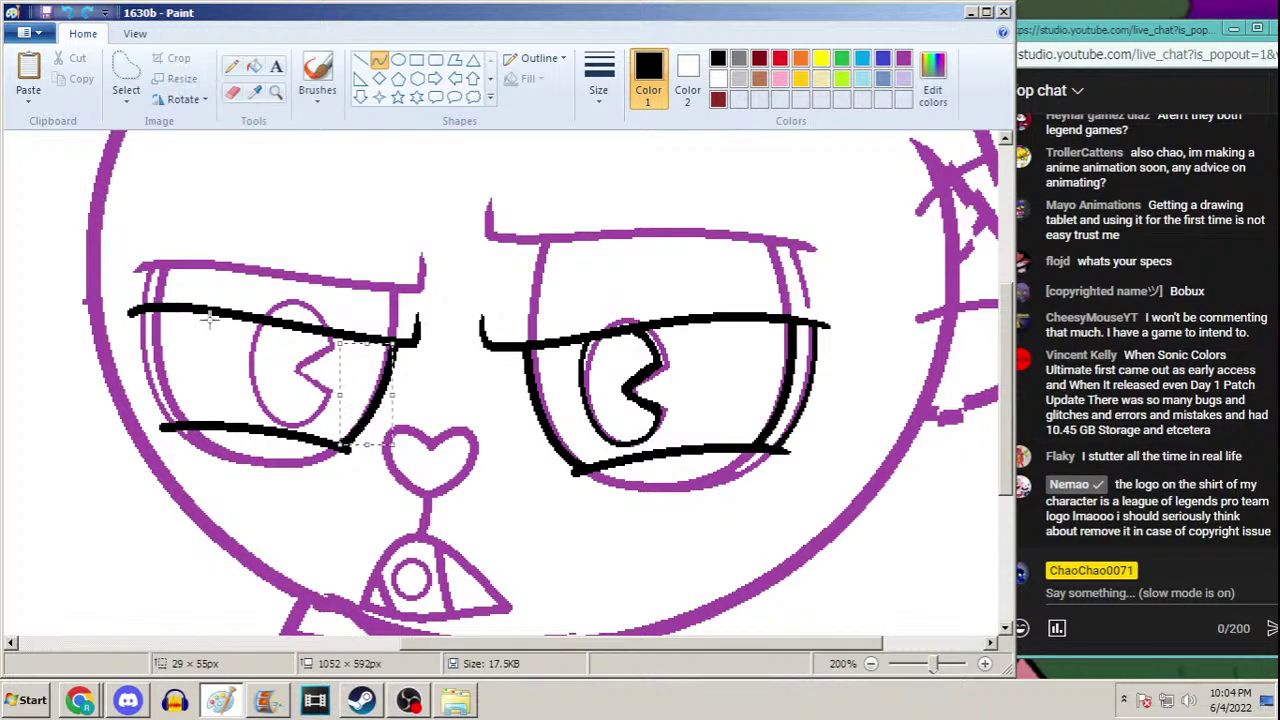
key(ctrl+z)
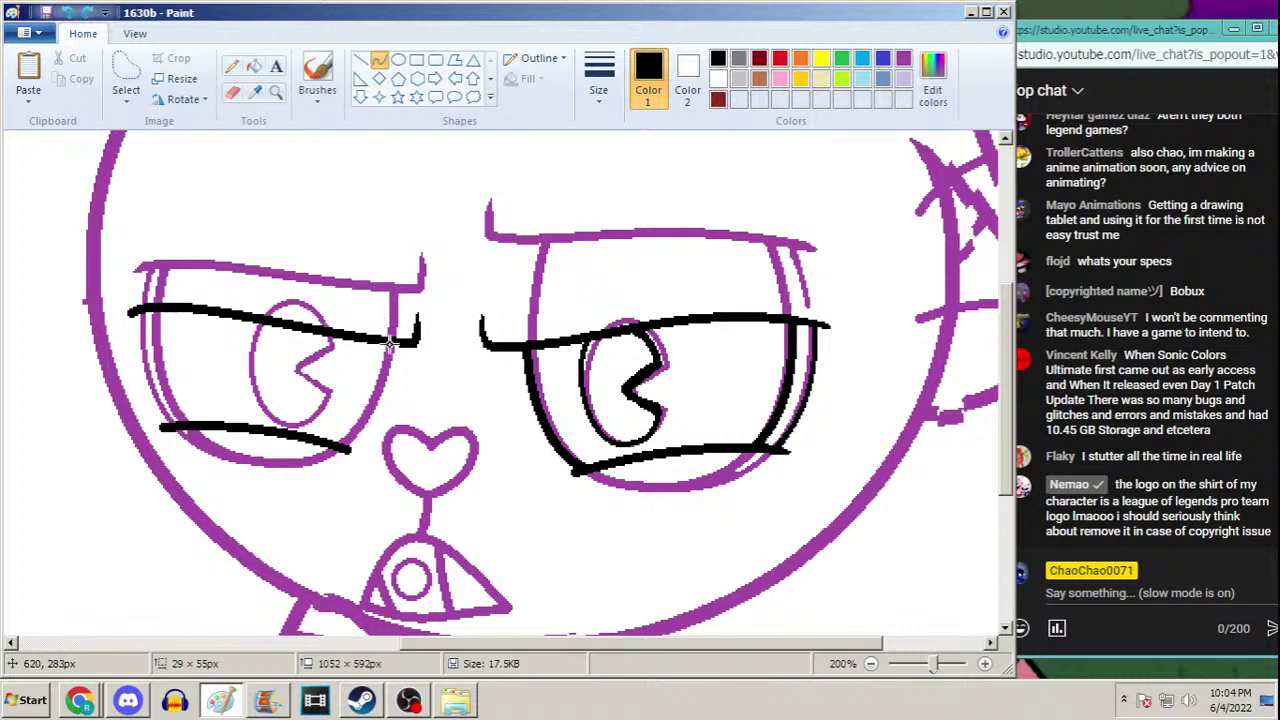
Draw thick black side curves joining the smaller eye's eyelids, about 29 × 54 px inside and 20 × 65 px outside
drag(400, 337, 345, 449)
mouse_move(366, 402)
mouse_down()
mouse_move(385, 371)
mouse_move(395, 398)
mouse_up()
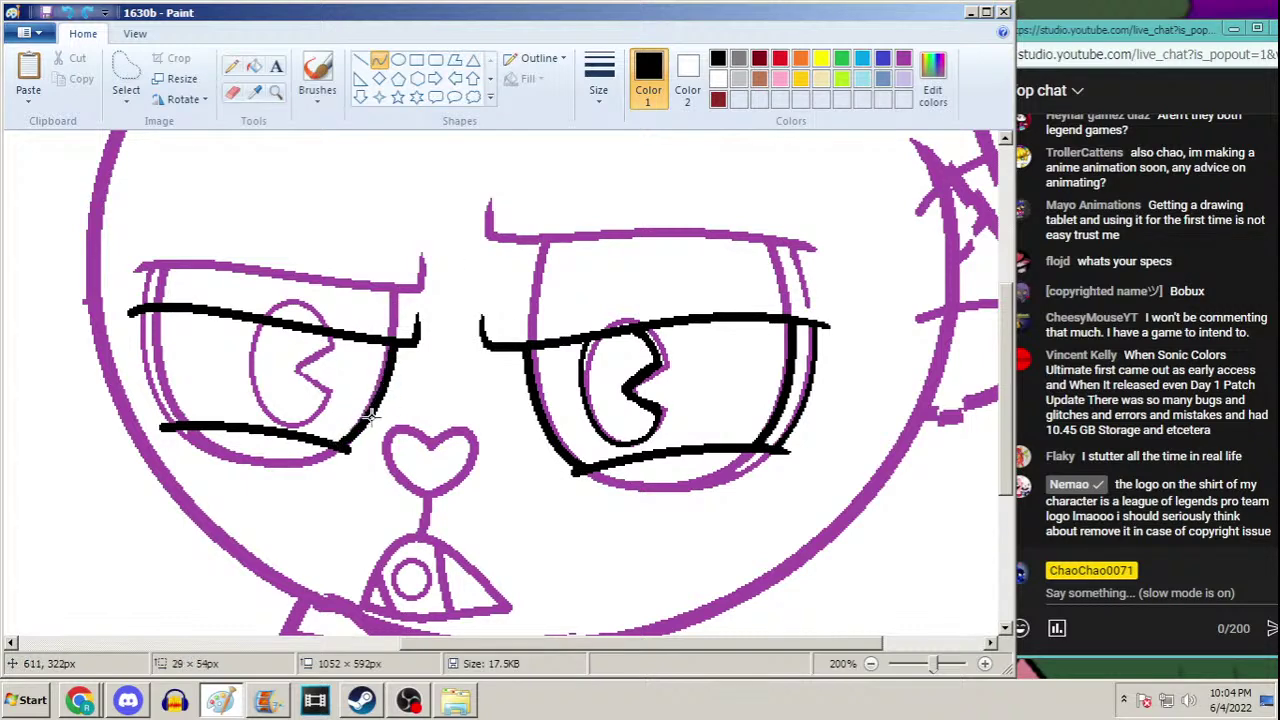
mouse_move(152, 308)
mouse_down()
mouse_move(179, 424)
mouse_move(190, 400)
mouse_move(160, 350)
mouse_move(165, 370)
mouse_up()
Draw a thinner black curve about 22 × 64 px along the smaller eye's outer rim, from the upper eyelid to the lower one
click(379, 60)
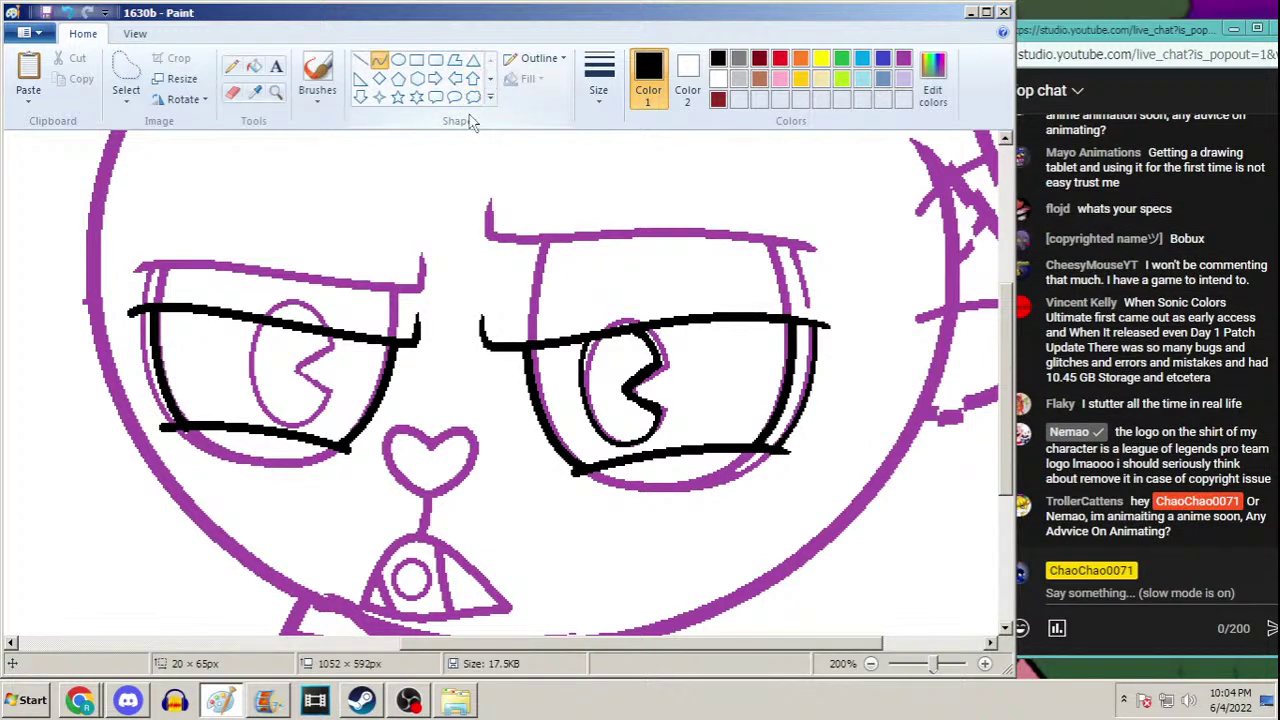
click(598, 80)
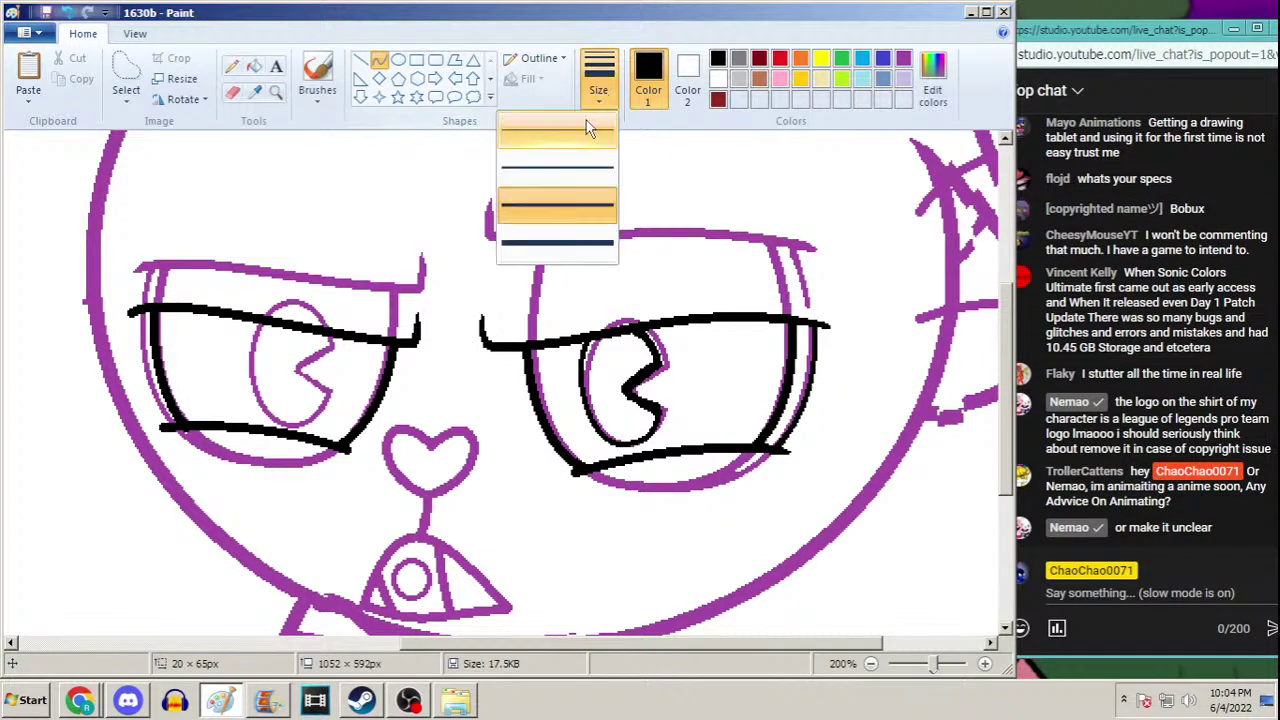
click(556, 169)
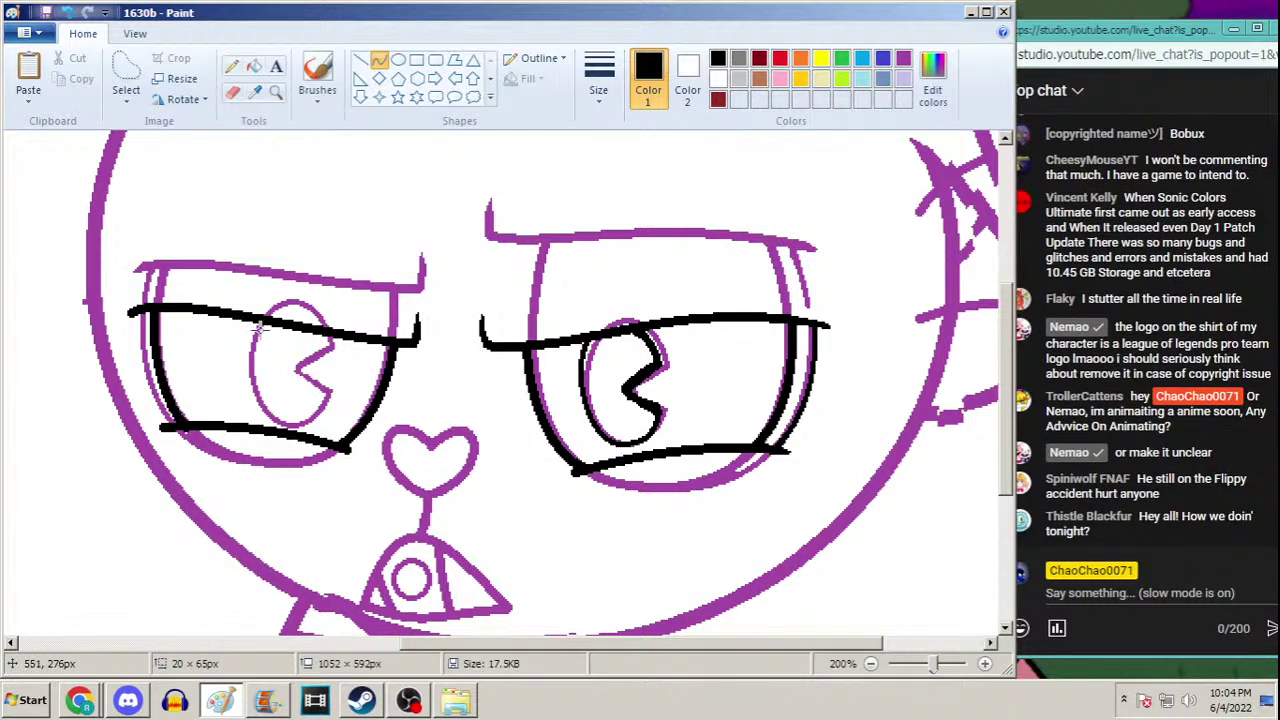
drag(135, 312, 165, 375)
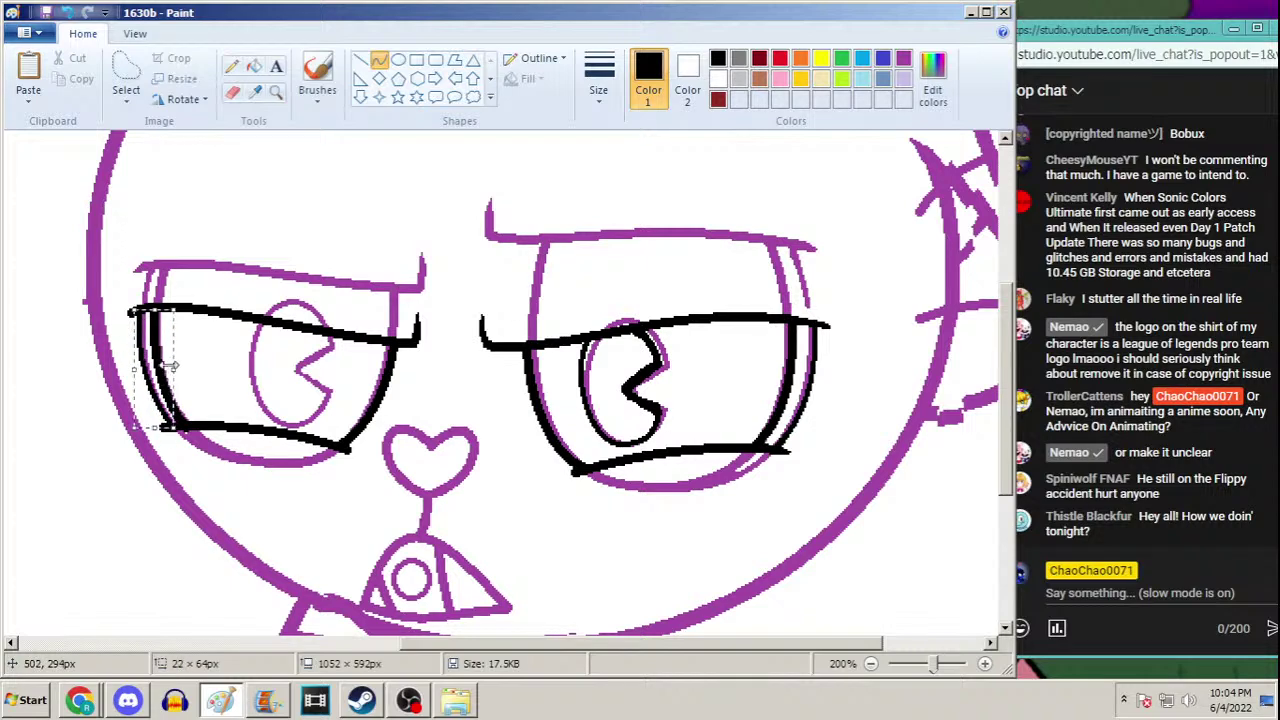
click(231, 66)
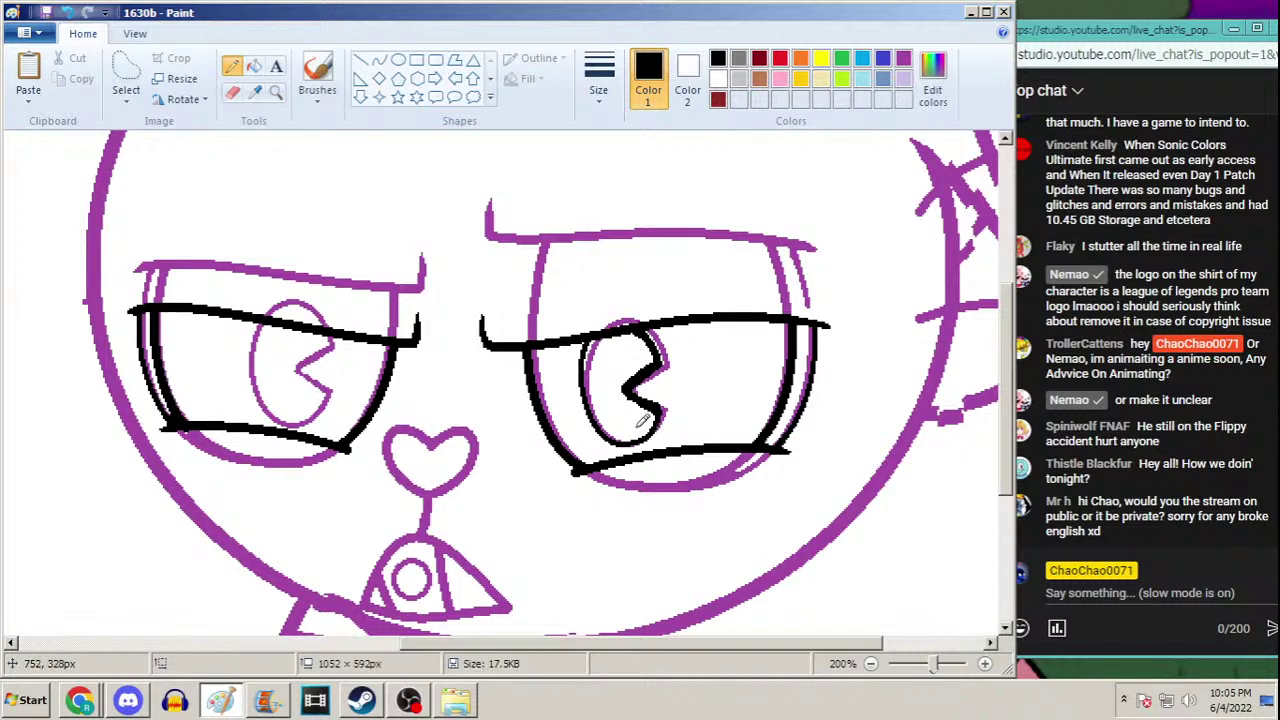
Magnify the mouth area to 300% and set the Curve tool to the thicker line size
click(276, 92)
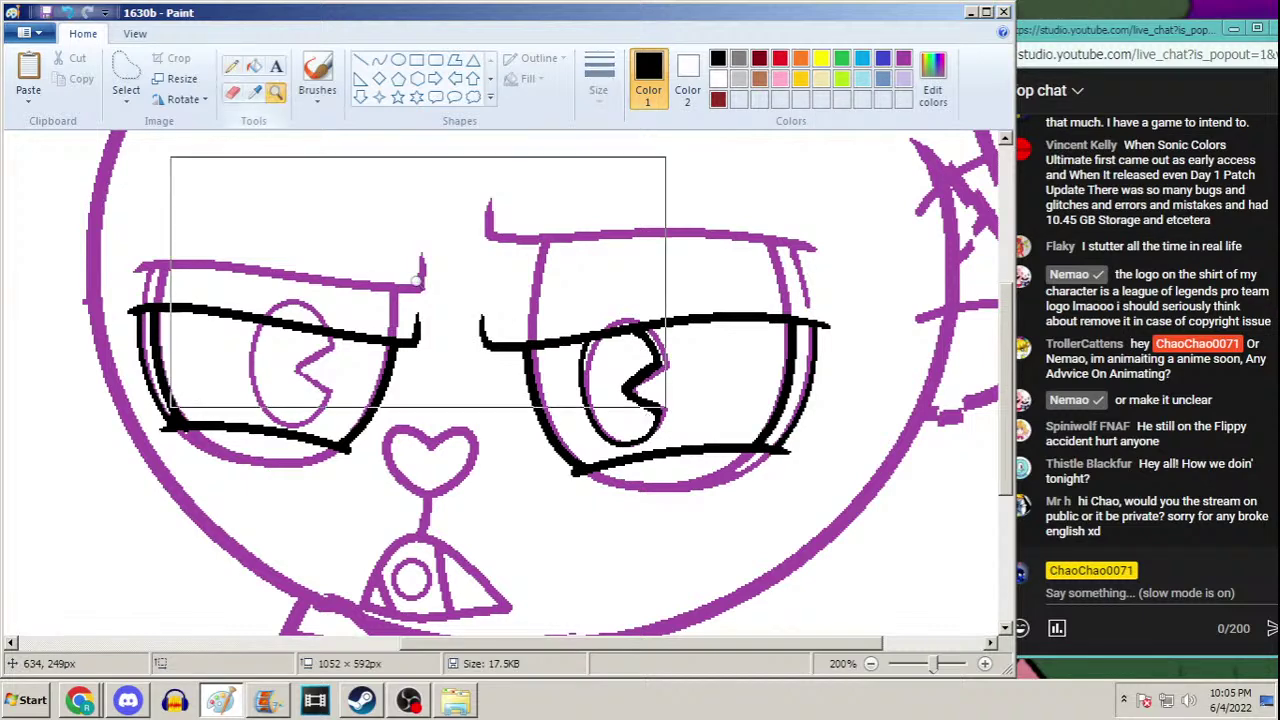
right_click(381, 278)
click(547, 477)
click(607, 368)
click(379, 60)
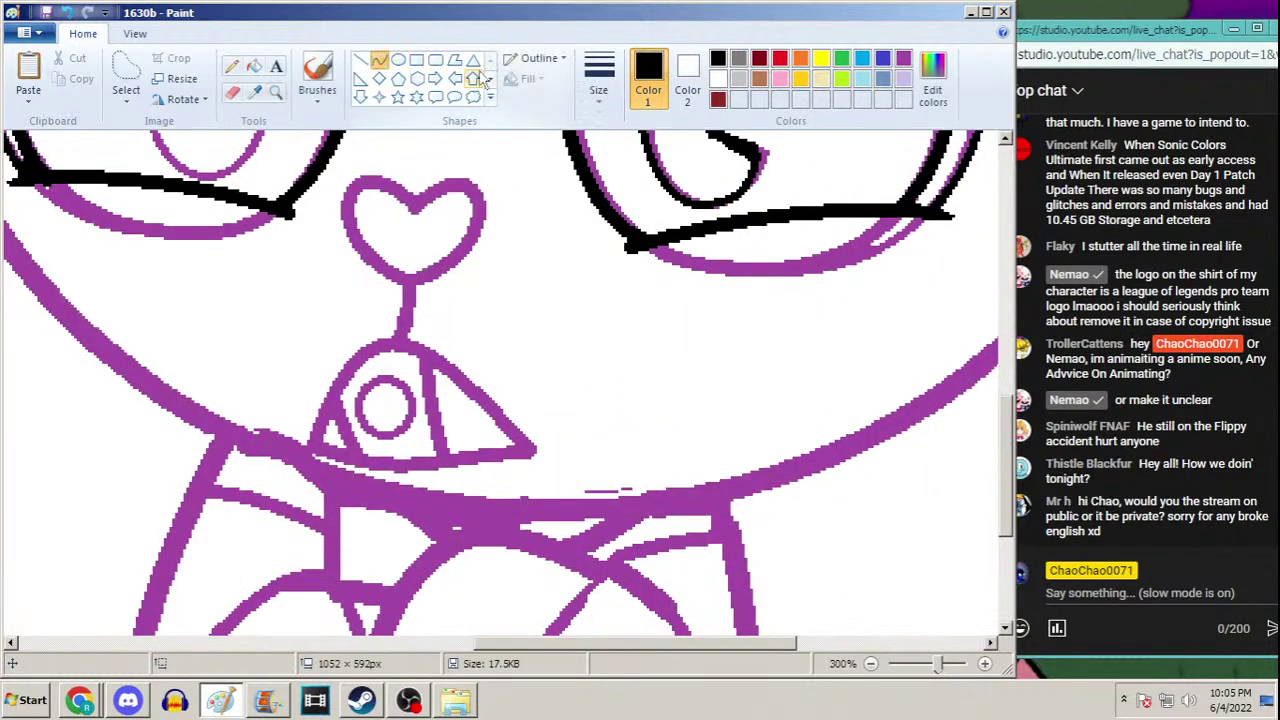
click(598, 80)
click(563, 204)
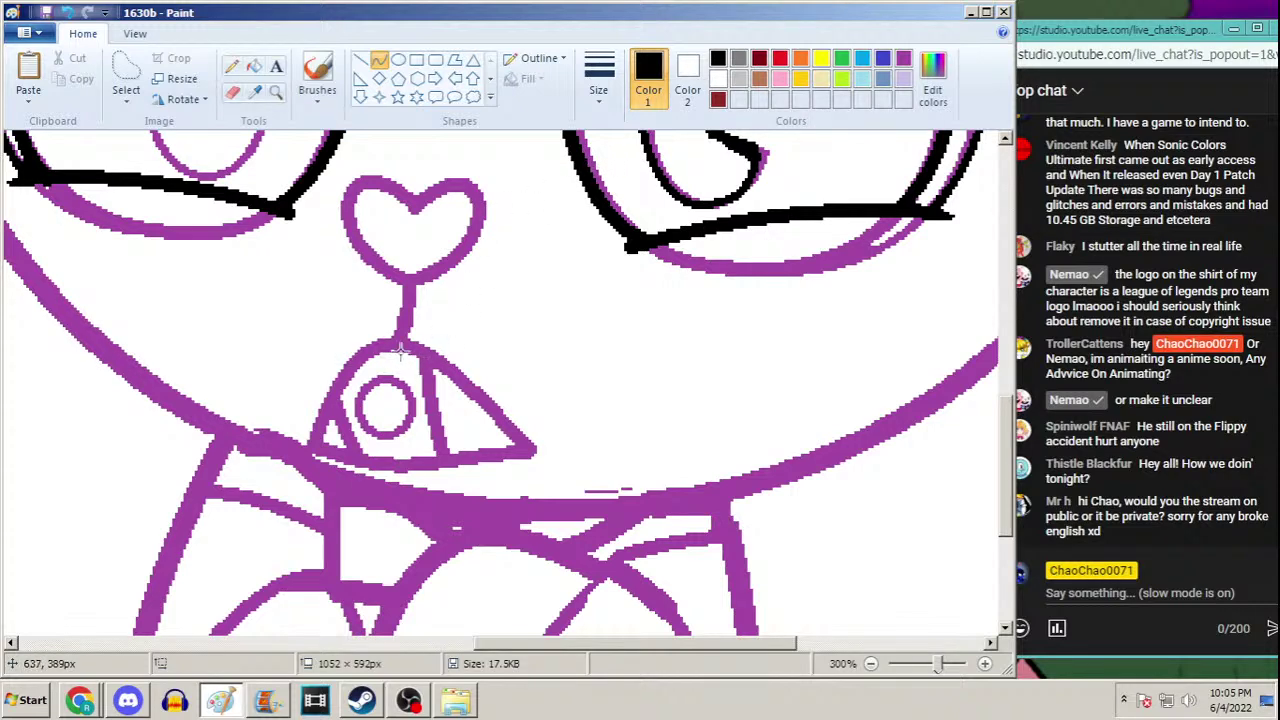
drag(398, 355, 623, 390)
drag(534, 335, 561, 265)
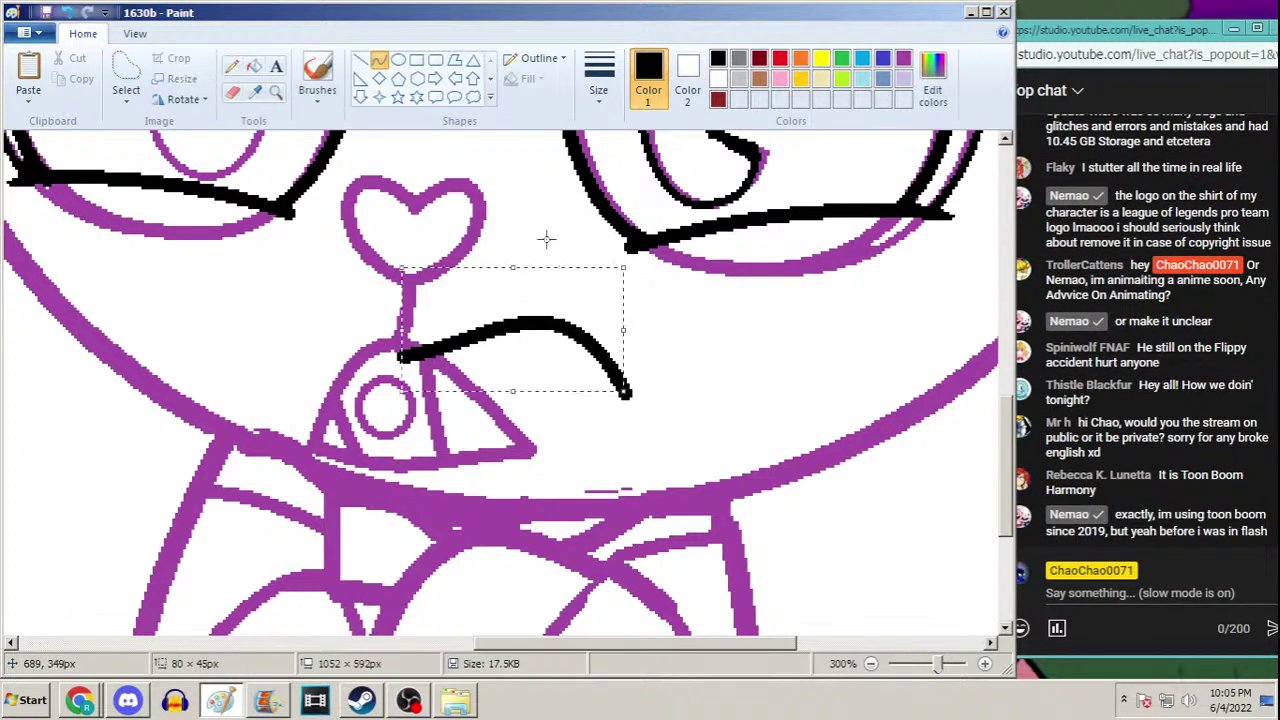
key(ctrl+z)
Outline the mouth in thick black with an arched upper curve about 110 × 53 px, a nearly flat lower curve and a Pencil-closed left corner
drag(612, 407, 295, 410)
drag(429, 400, 390, 326)
click(613, 433)
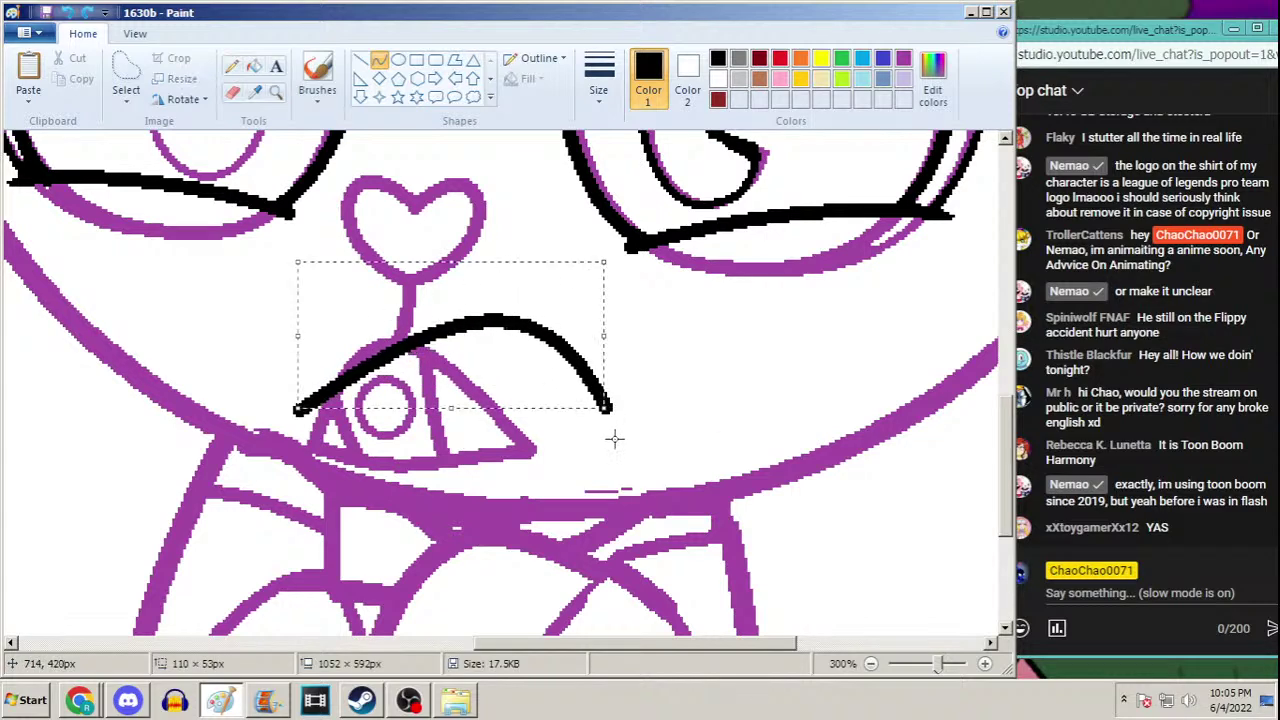
drag(610, 409, 300, 422)
mouse_move(420, 415)
mouse_down()
mouse_move(515, 405)
mouse_move(484, 438)
mouse_move(484, 420)
mouse_up()
click(232, 66)
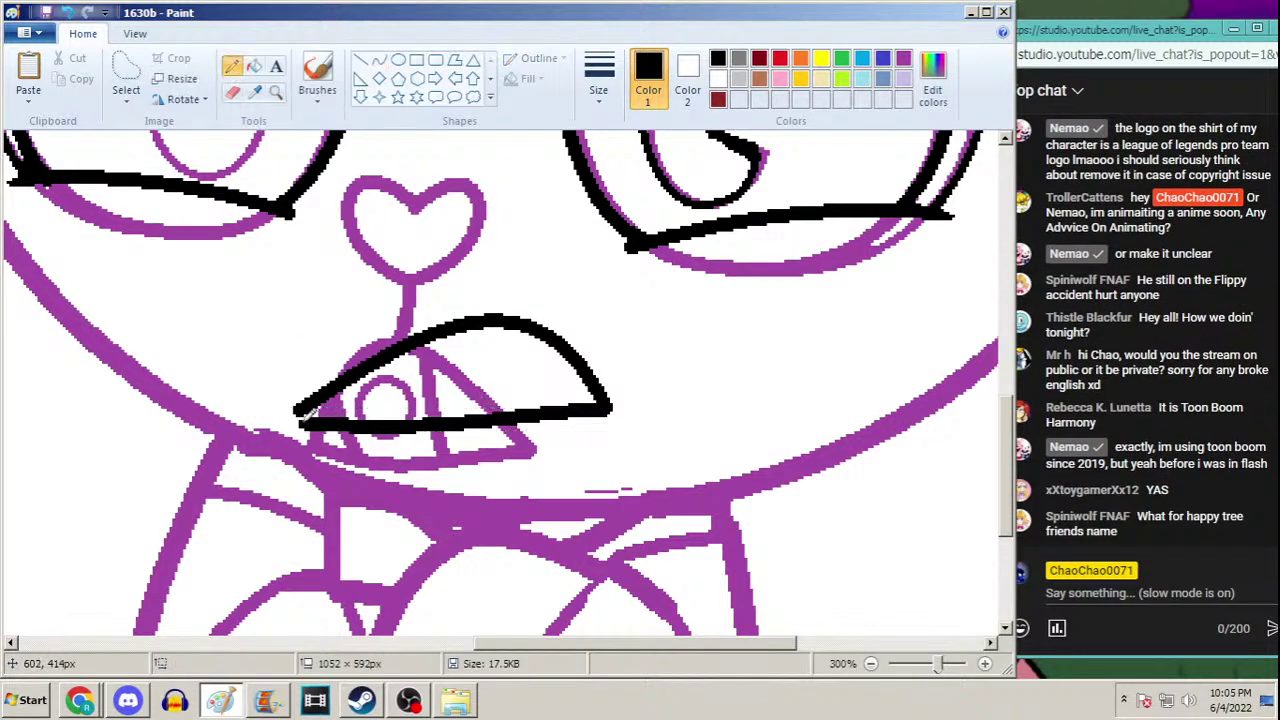
drag(299, 413, 304, 418)
Add black lines inside the mouth: a central divider about 10 × 28 px, a short left-corner line and a jagged tooth edge on the right
click(379, 60)
drag(411, 350, 432, 420)
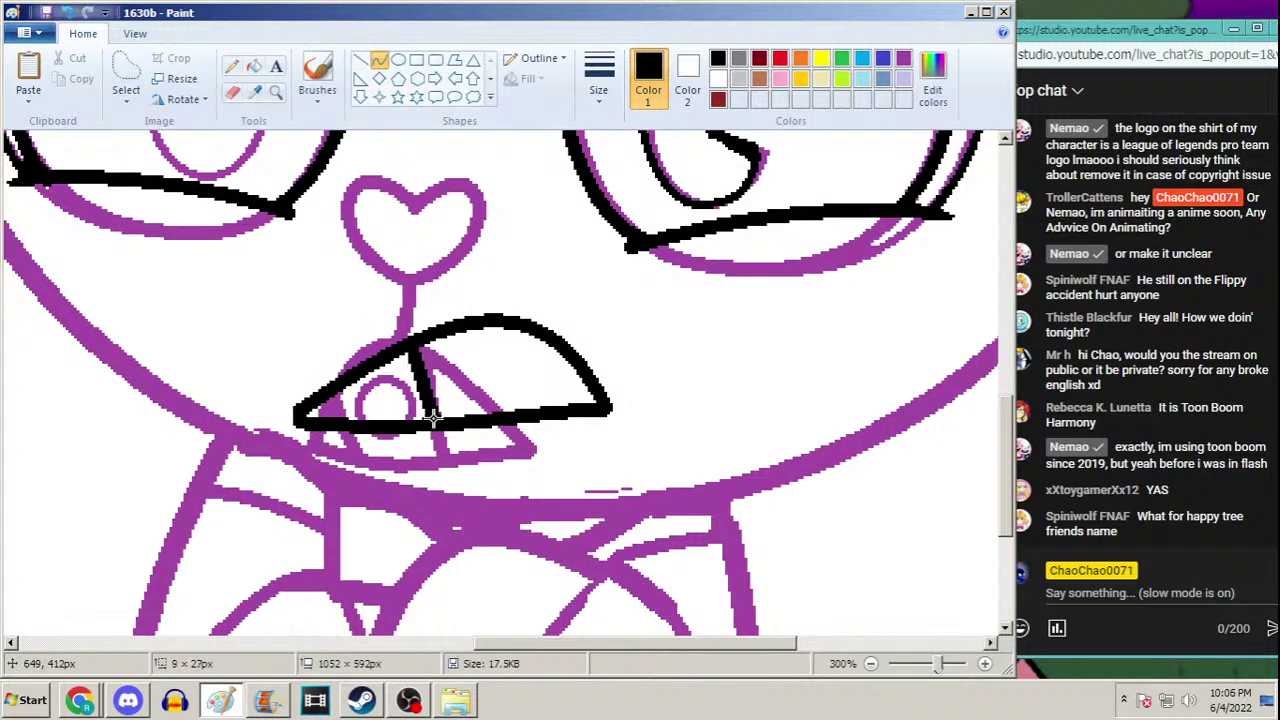
click(415, 385)
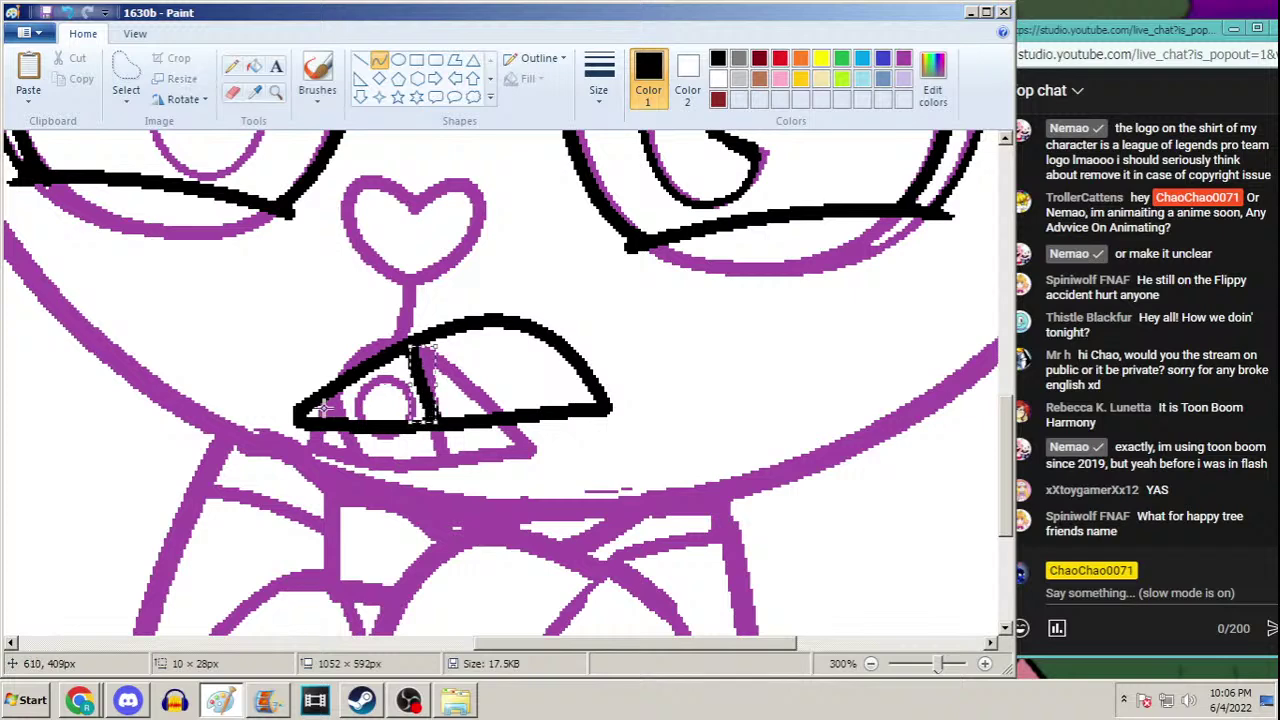
mouse_move(345, 425)
mouse_down()
mouse_move(320, 393)
mouse_move(340, 410)
mouse_move(330, 405)
mouse_up()
mouse_move(510, 414)
mouse_down()
mouse_move(529, 380)
mouse_move(519, 374)
mouse_move(511, 404)
mouse_up()
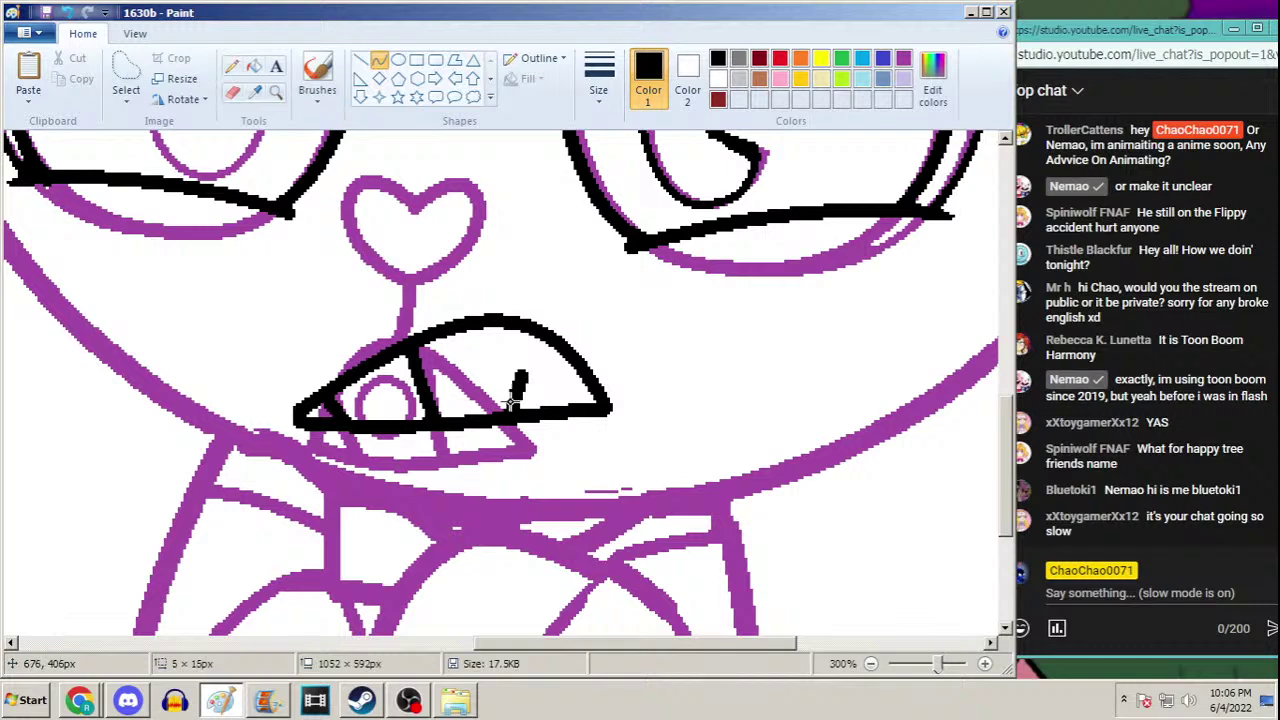
click(231, 66)
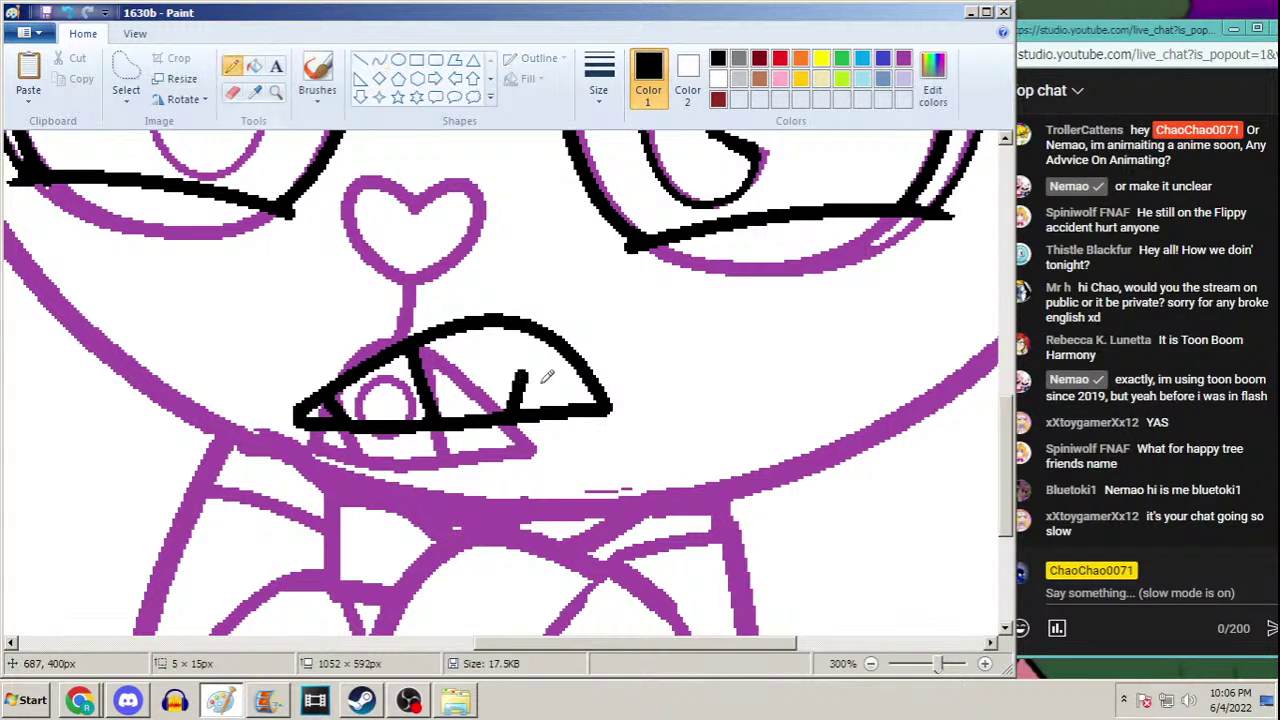
mouse_move(526, 368)
mouse_down()
mouse_move(575, 392)
mouse_move(592, 372)
mouse_move(550, 388)
mouse_move(557, 365)
mouse_up()
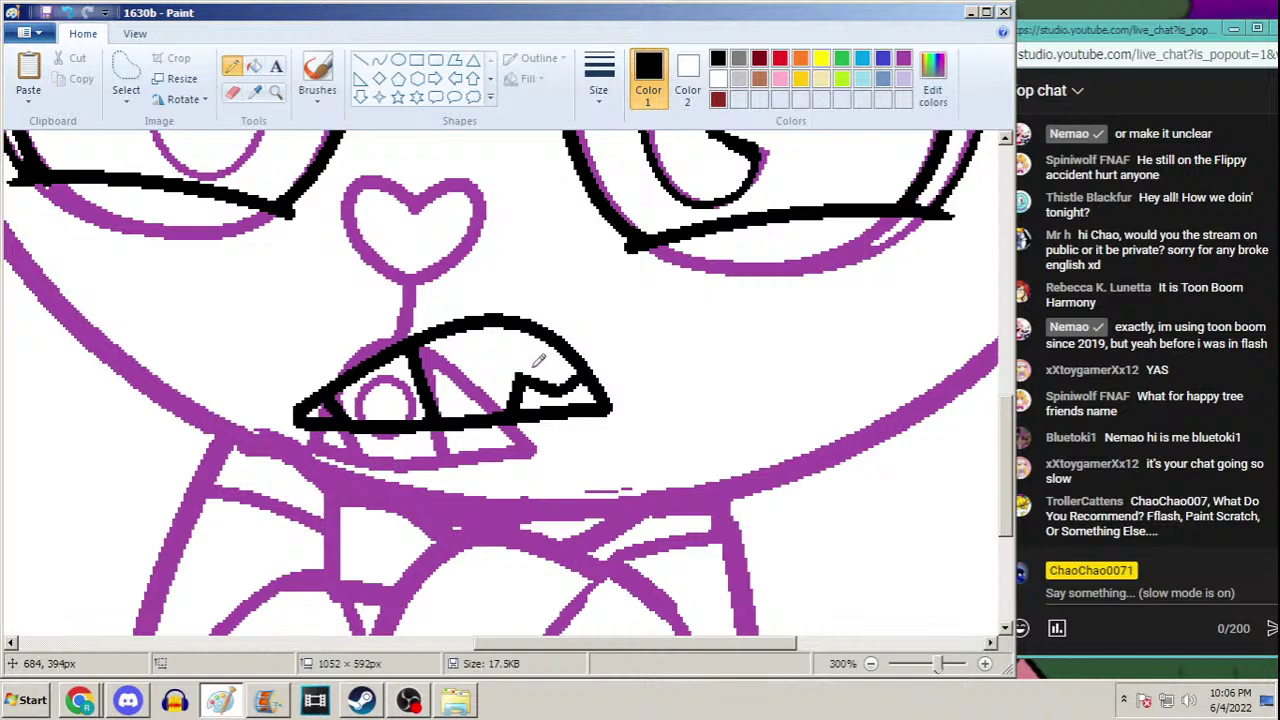
Draw a thinner black ellipse about 20 × 17 px over the small purple circle inside the mouth
click(379, 60)
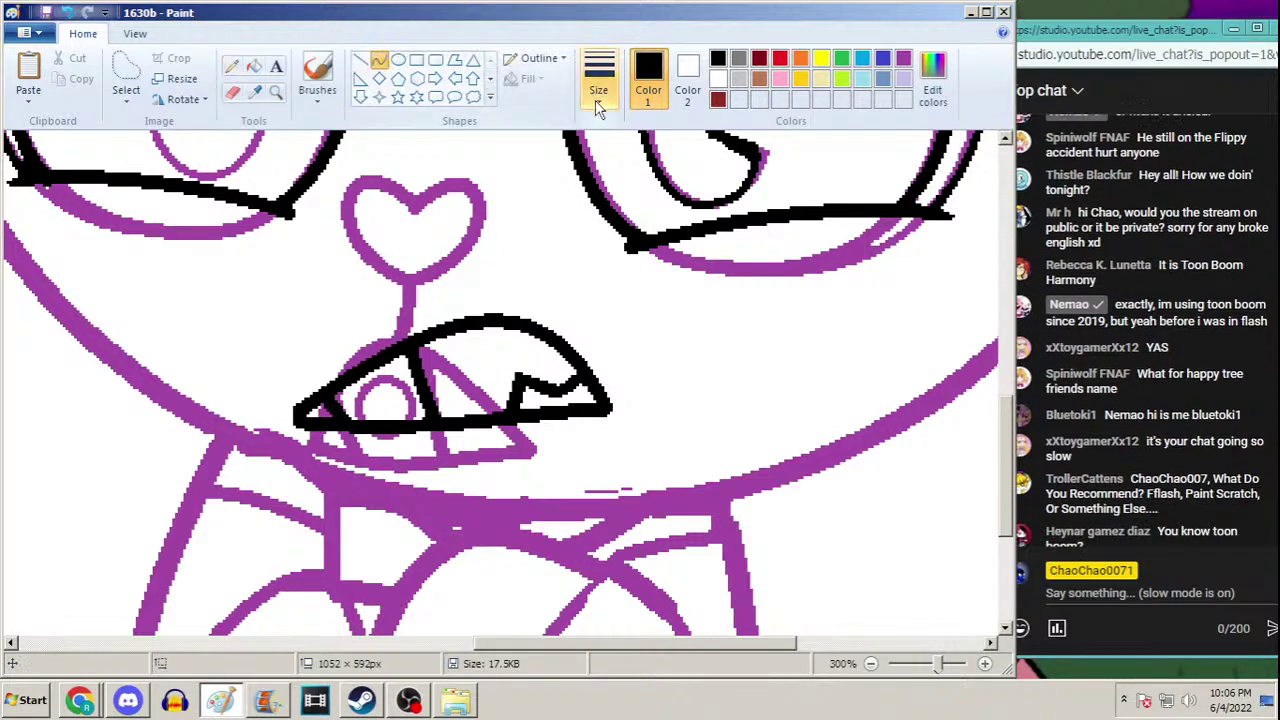
click(398, 60)
click(599, 75)
click(565, 174)
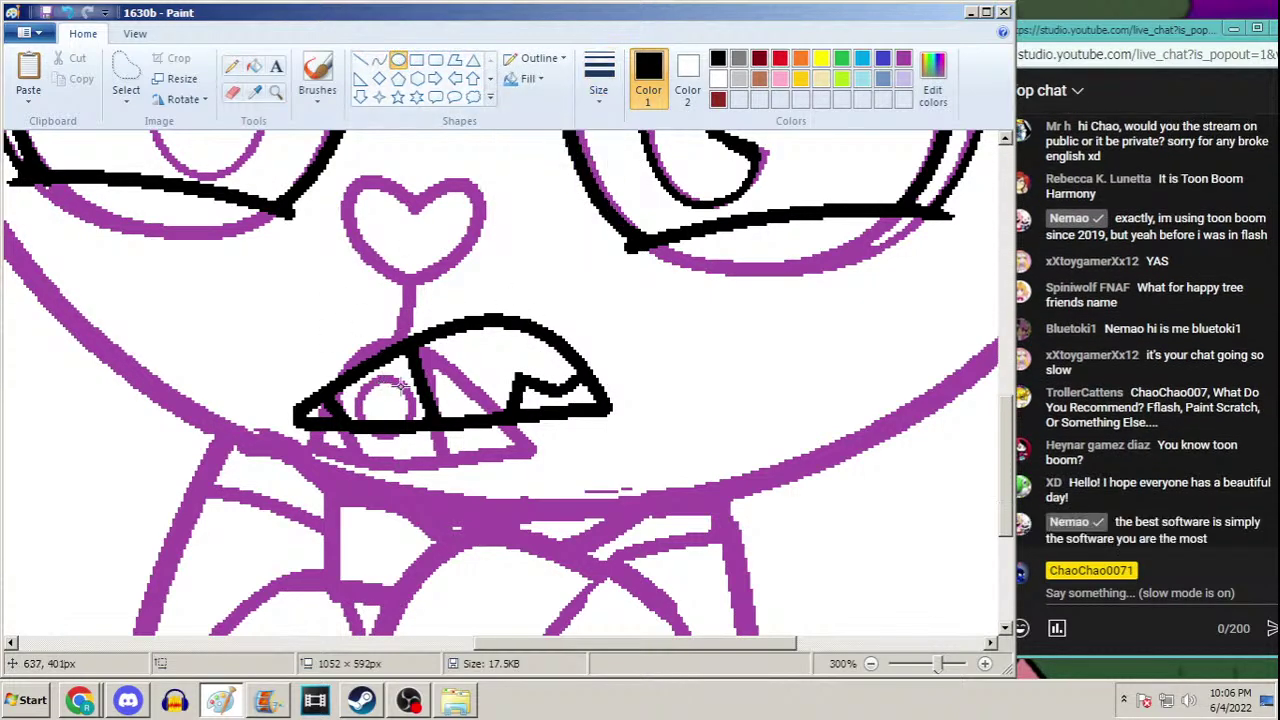
mouse_move(389, 382)
mouse_down()
mouse_move(403, 390)
mouse_move(358, 427)
mouse_up()
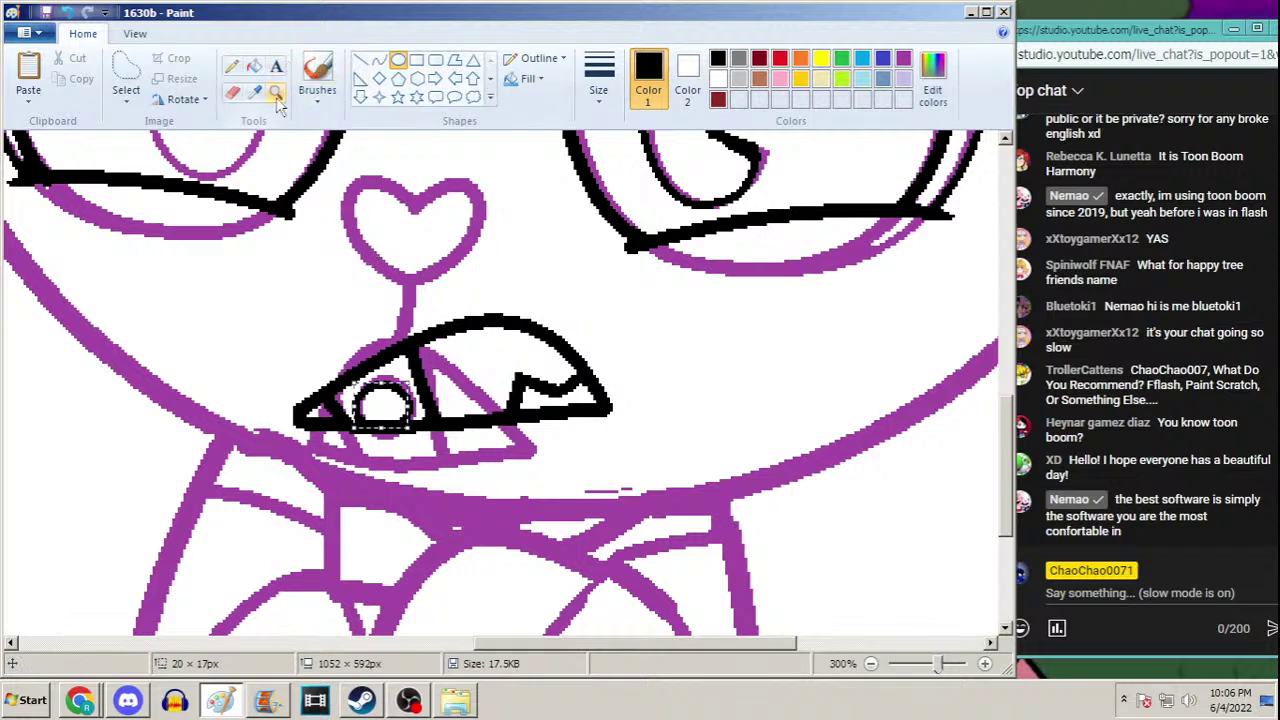
Connect the heart-shaped nose to the mouth with a thick black line about 3 × 24 px
click(379, 60)
click(605, 92)
click(517, 170)
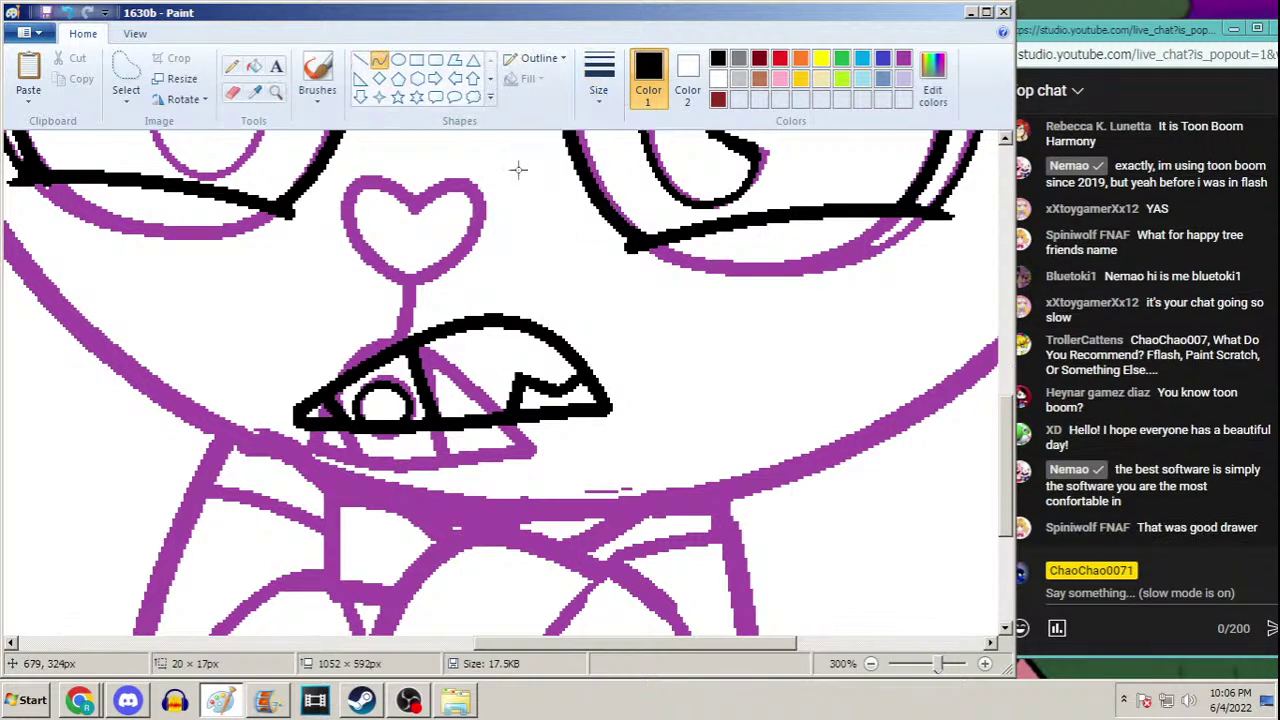
drag(408, 284, 402, 355)
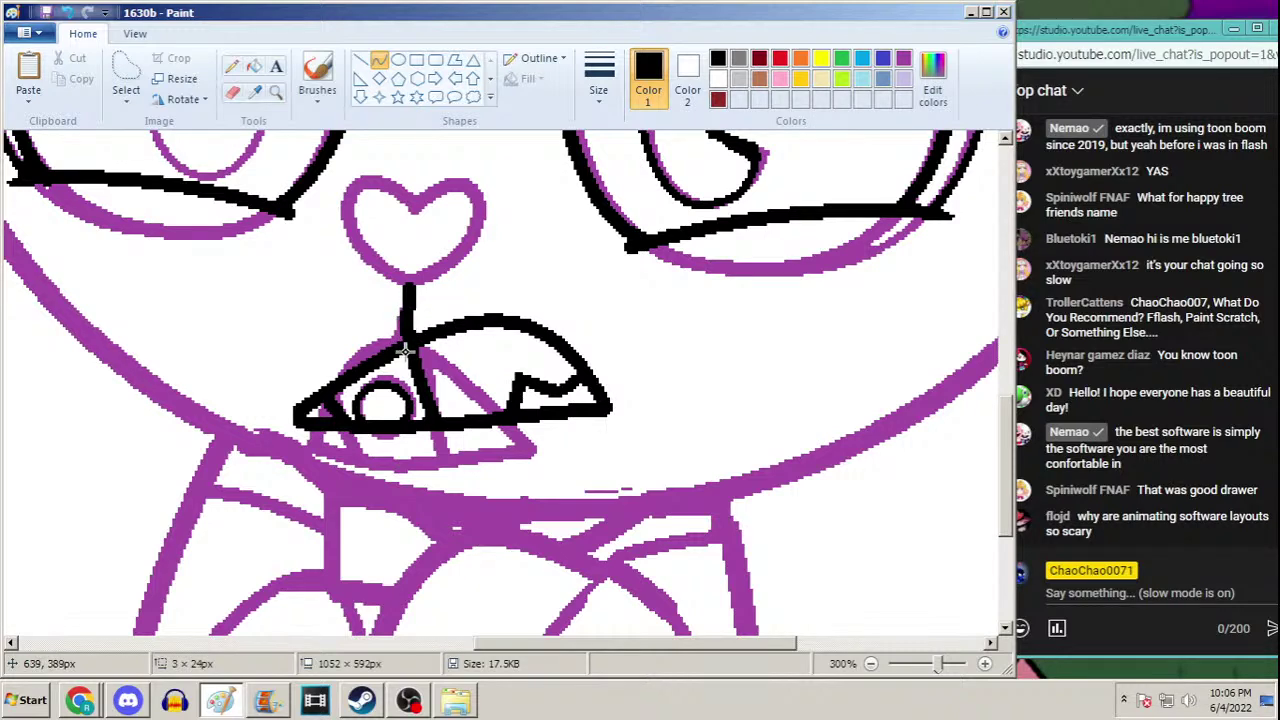
click(276, 92)
right_click(436, 241)
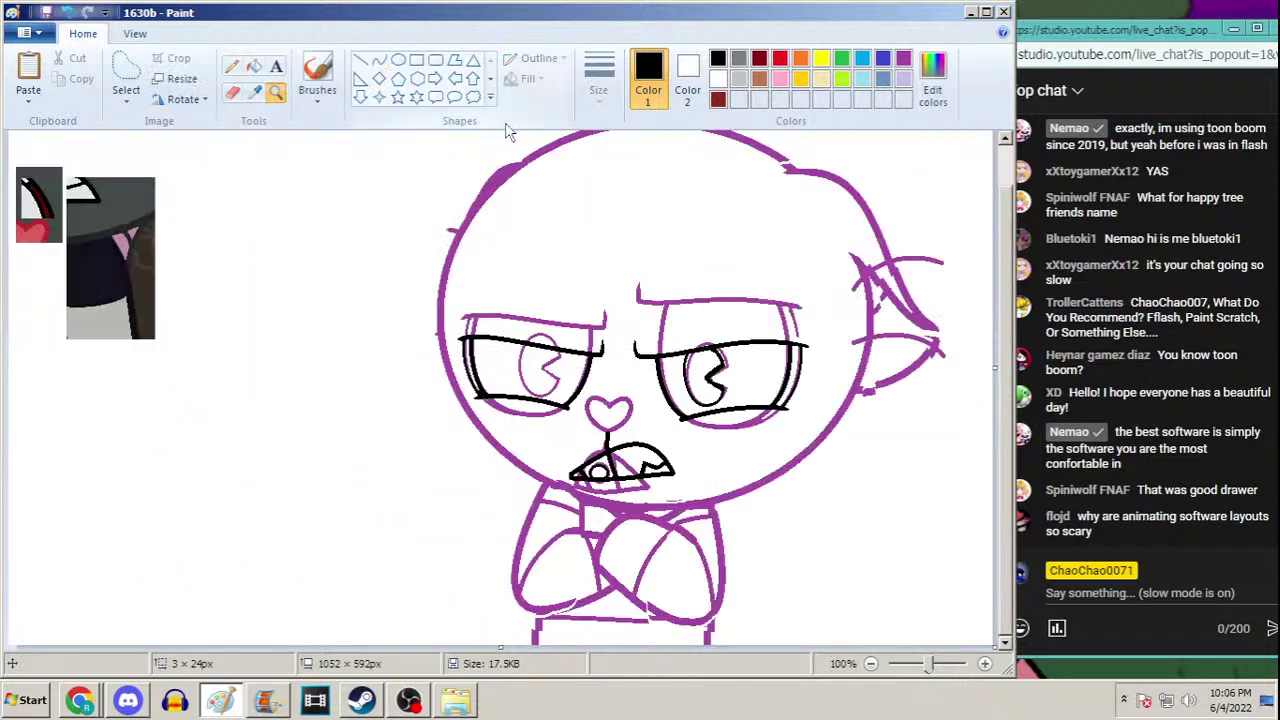
Save the drawing as a new PNG file named 1631, accepting the loss of transparency
key(F12)
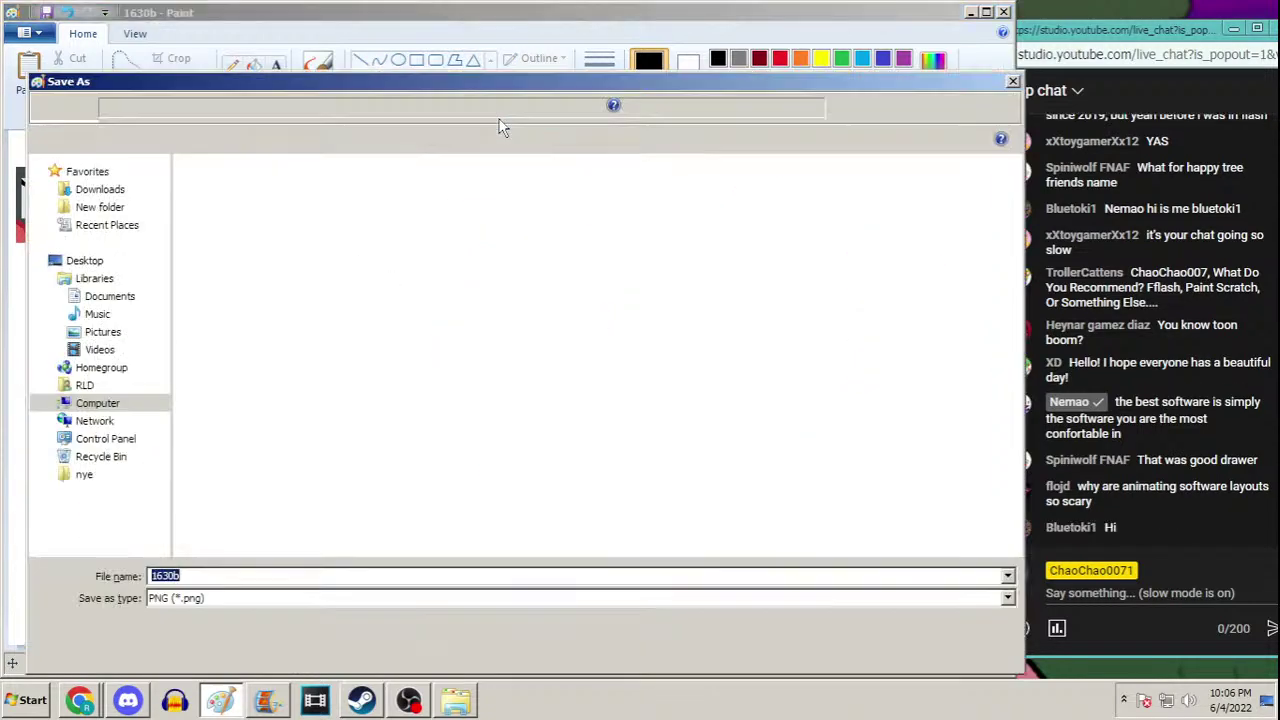
text(1630c)
key(Return)
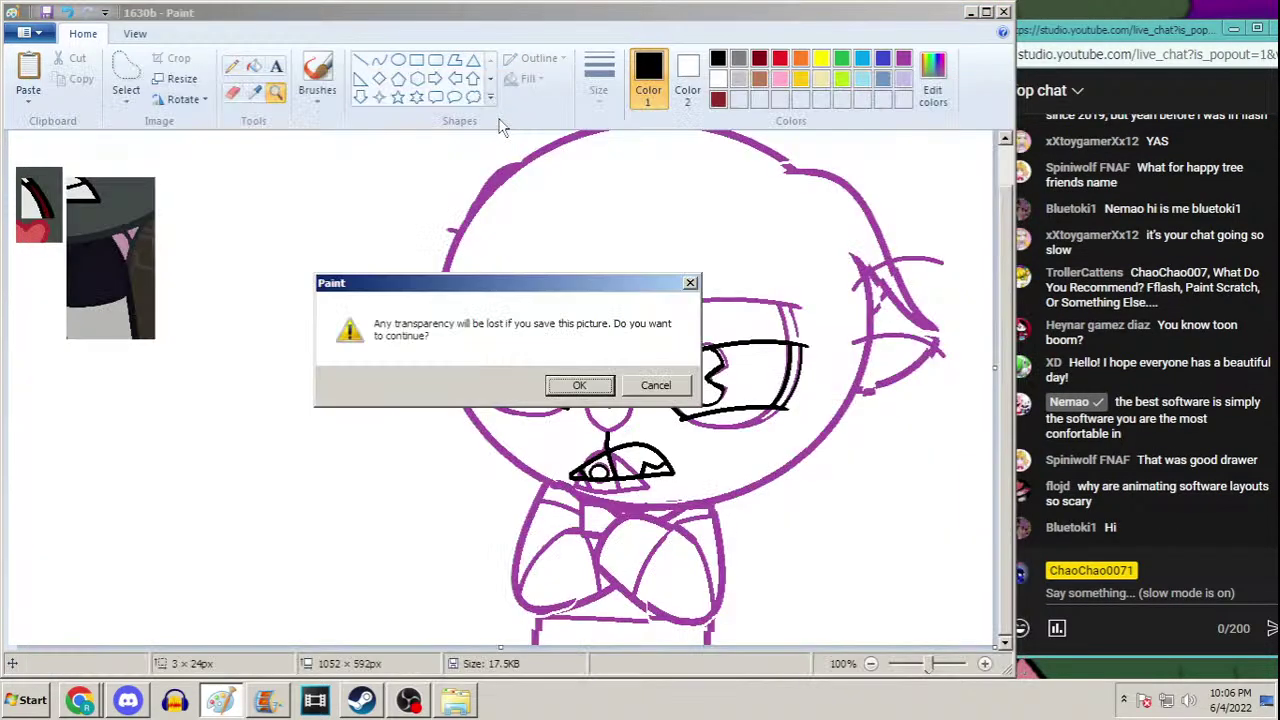
key(Return)
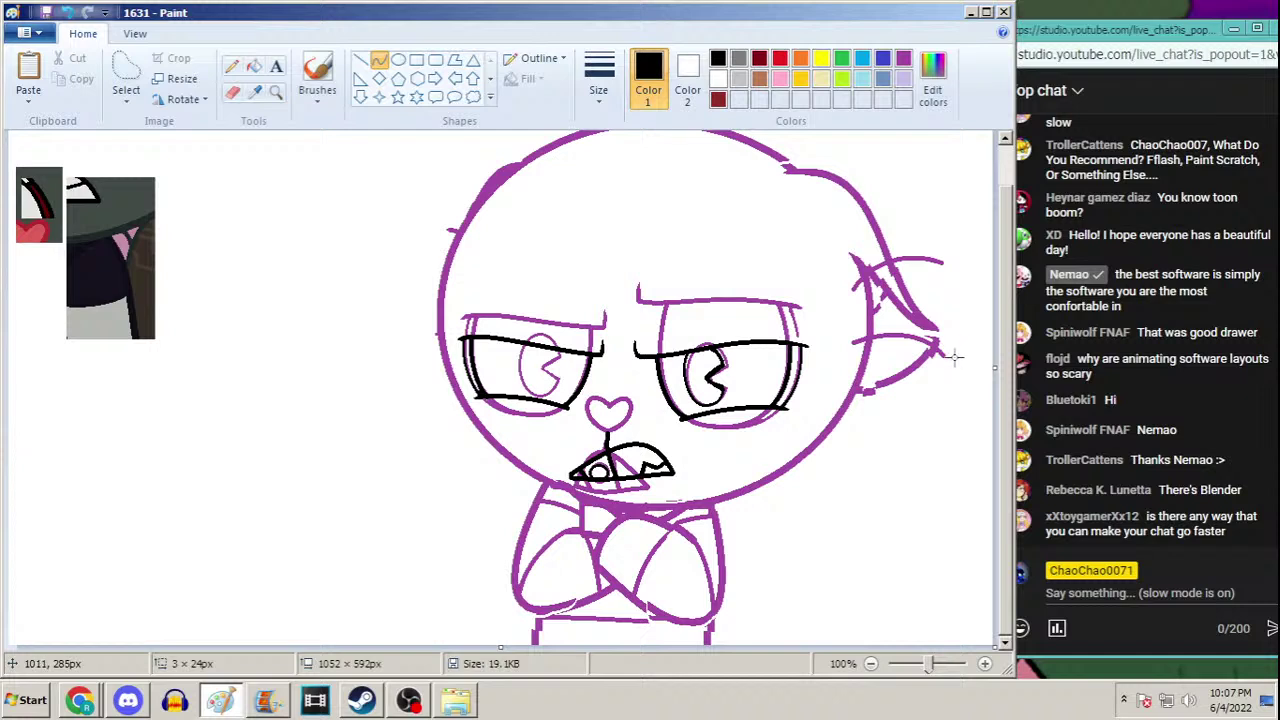
Recolor the heart-shaped nose's outline with the dark red sampled from the heart in the reference picture
scroll(1010, 320, up, 1)
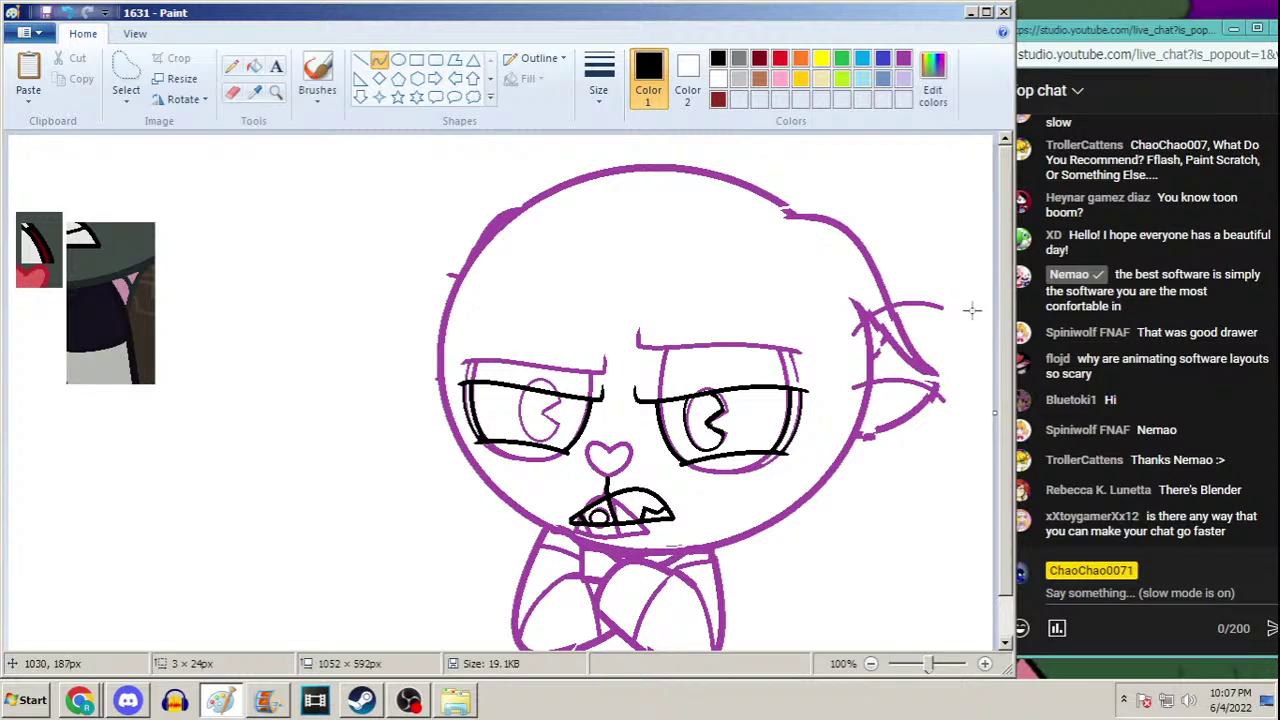
click(276, 92)
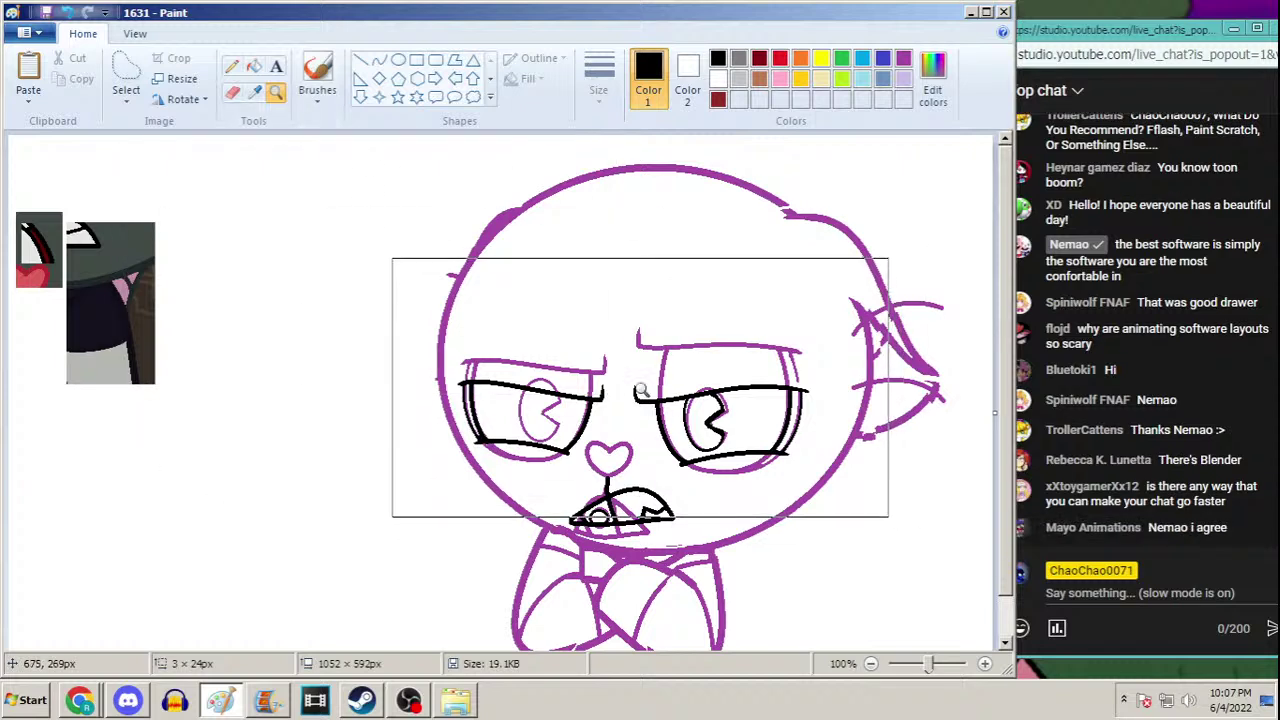
click(254, 92)
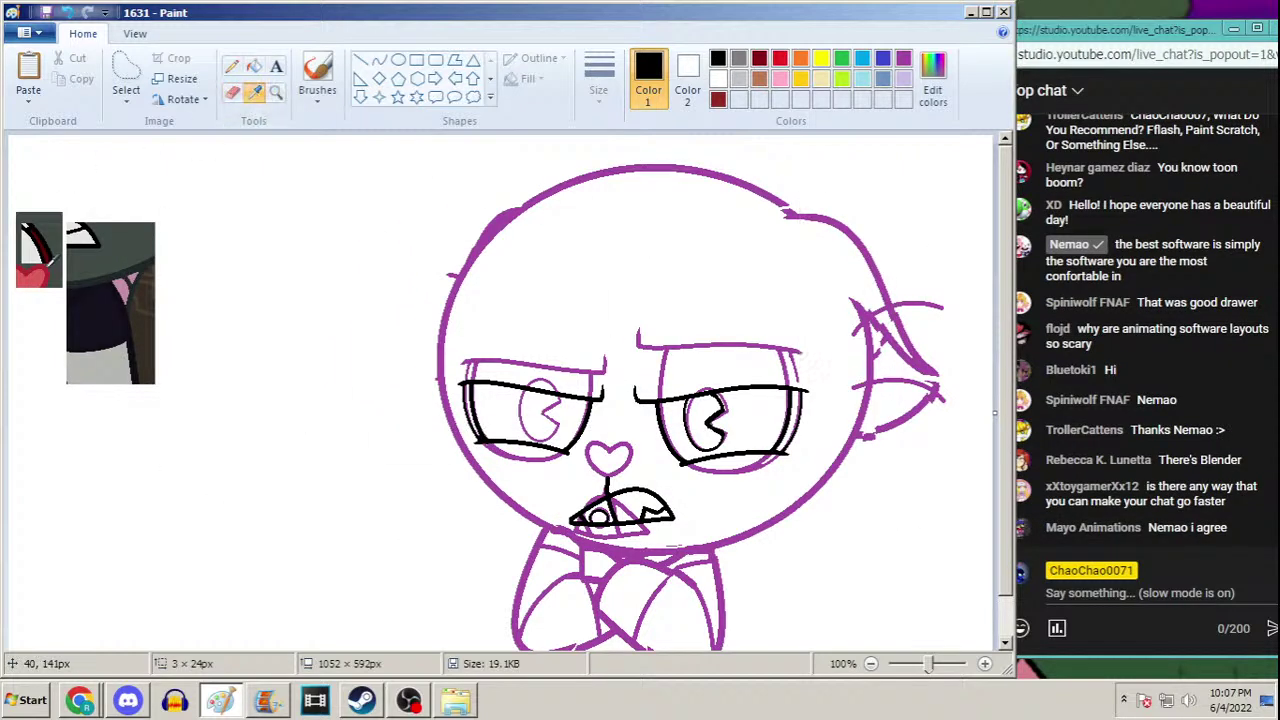
click(46, 256)
click(254, 92)
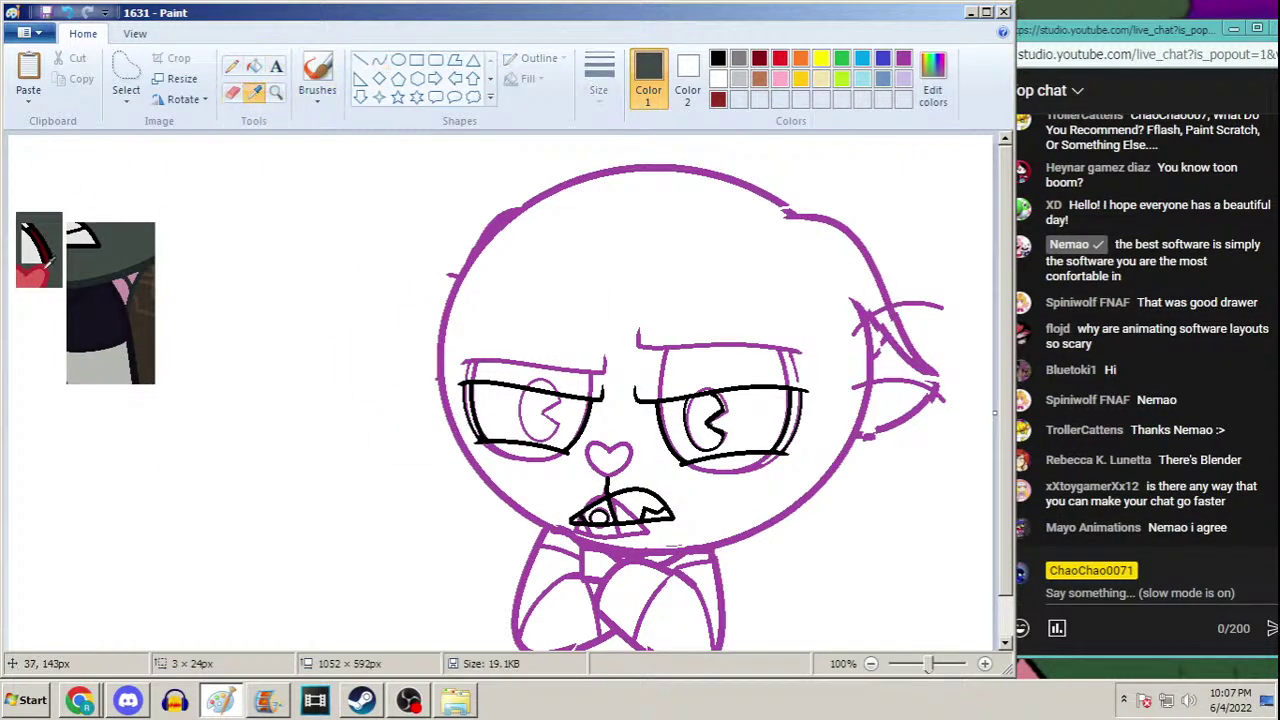
click(46, 281)
click(254, 66)
click(625, 447)
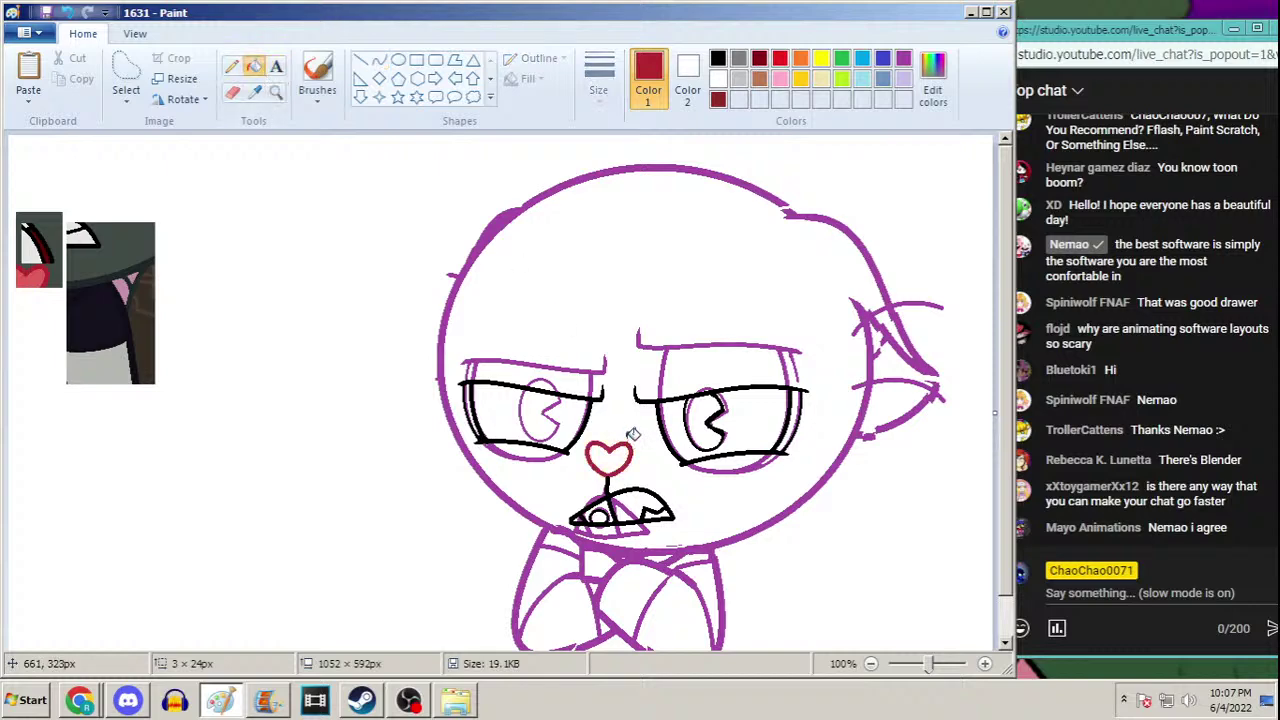
Examine up close where the heart-shaped nose meets the black line to the mouth
click(275, 92)
click(535, 440)
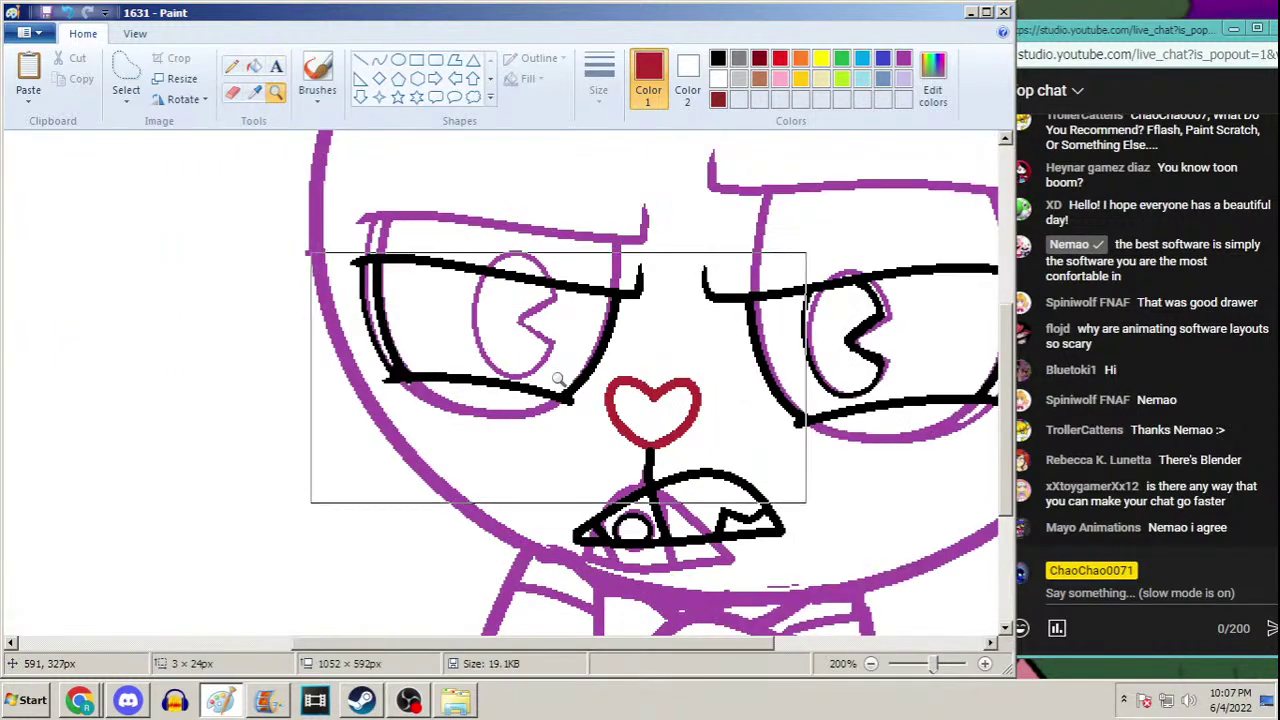
click(558, 378)
click(231, 66)
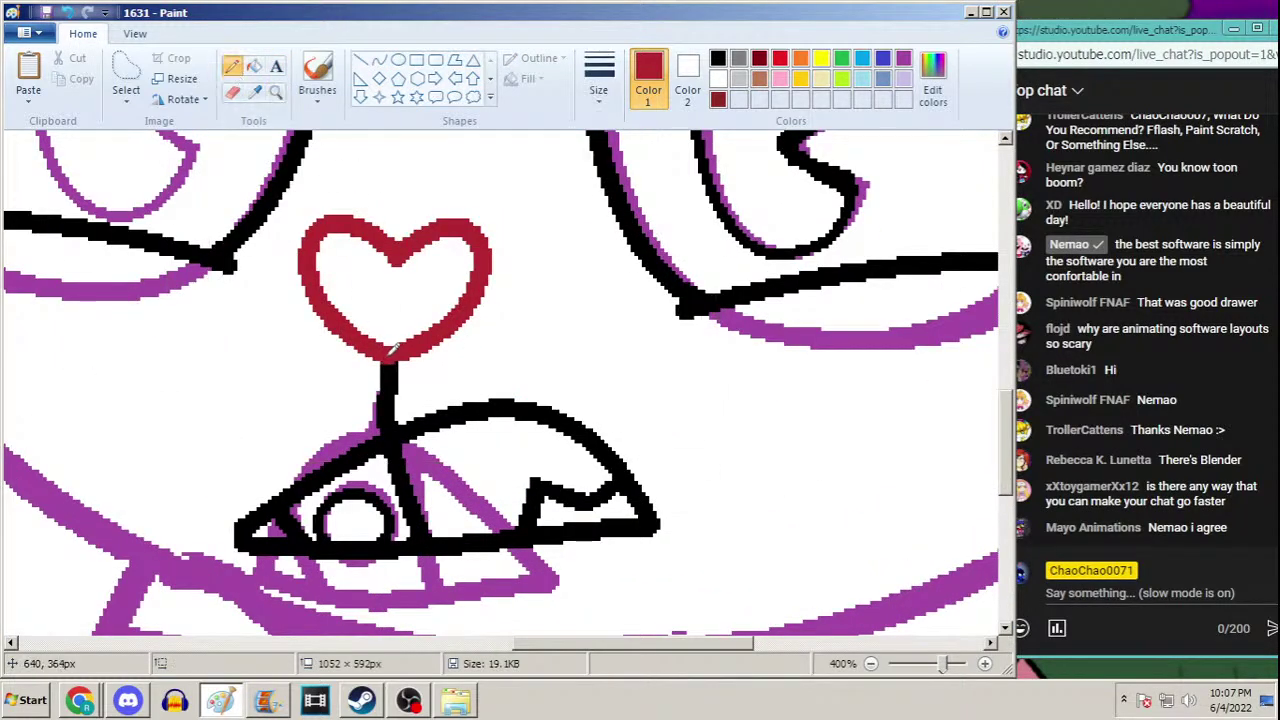
click(276, 92)
right_click(380, 190)
right_click(380, 190)
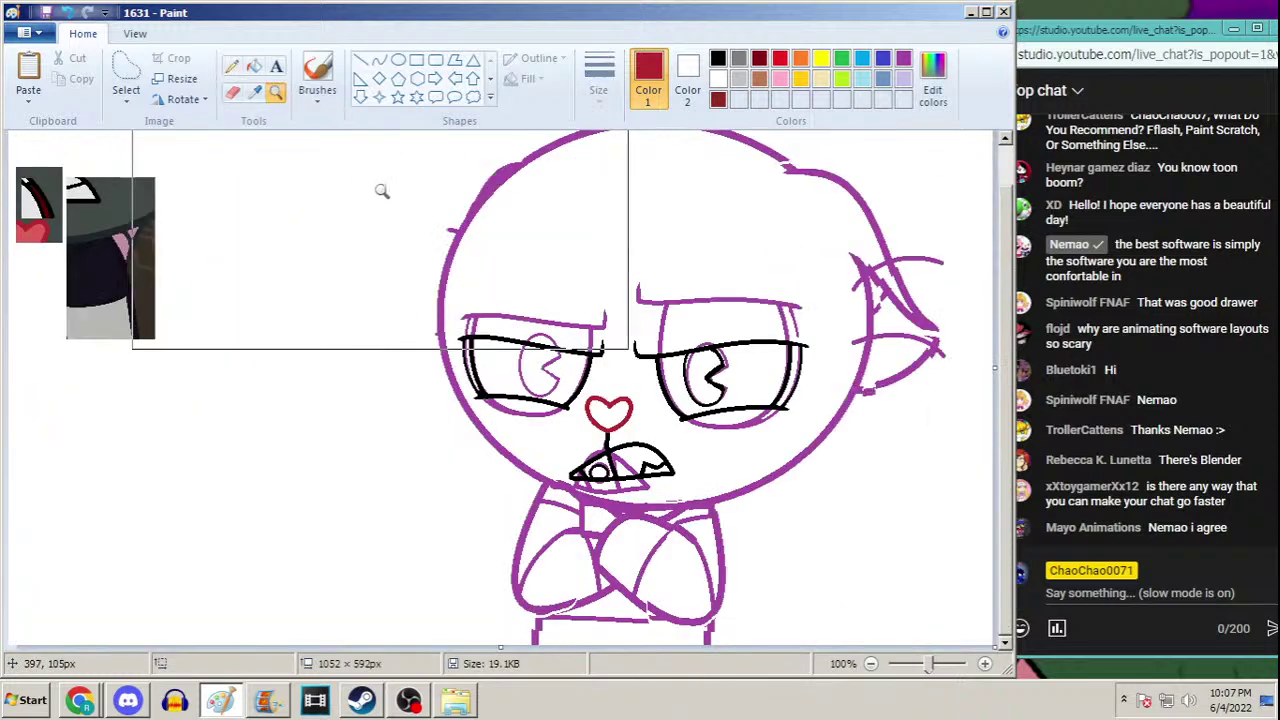
Sample the dark grey outline color from the larger reference picture and set a thick line width for the Curve tool
click(254, 92)
click(152, 272)
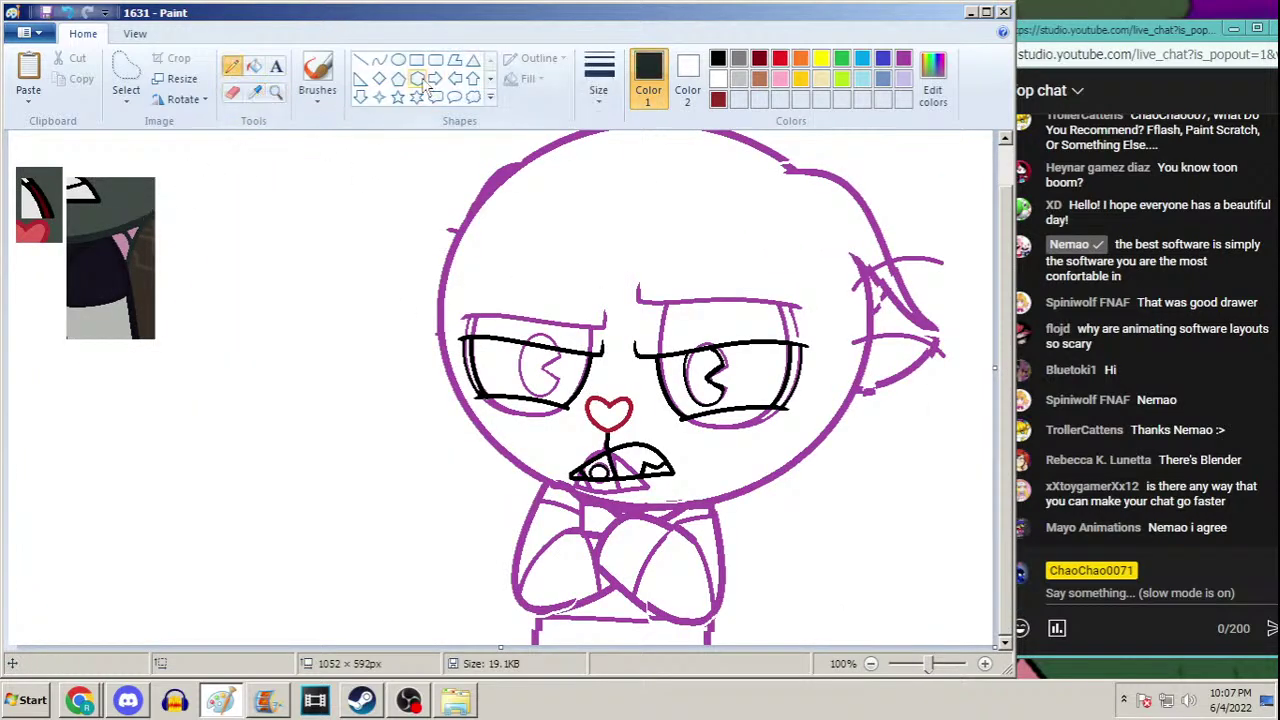
click(379, 60)
click(598, 80)
click(558, 264)
scroll(1006, 276, up, 1)
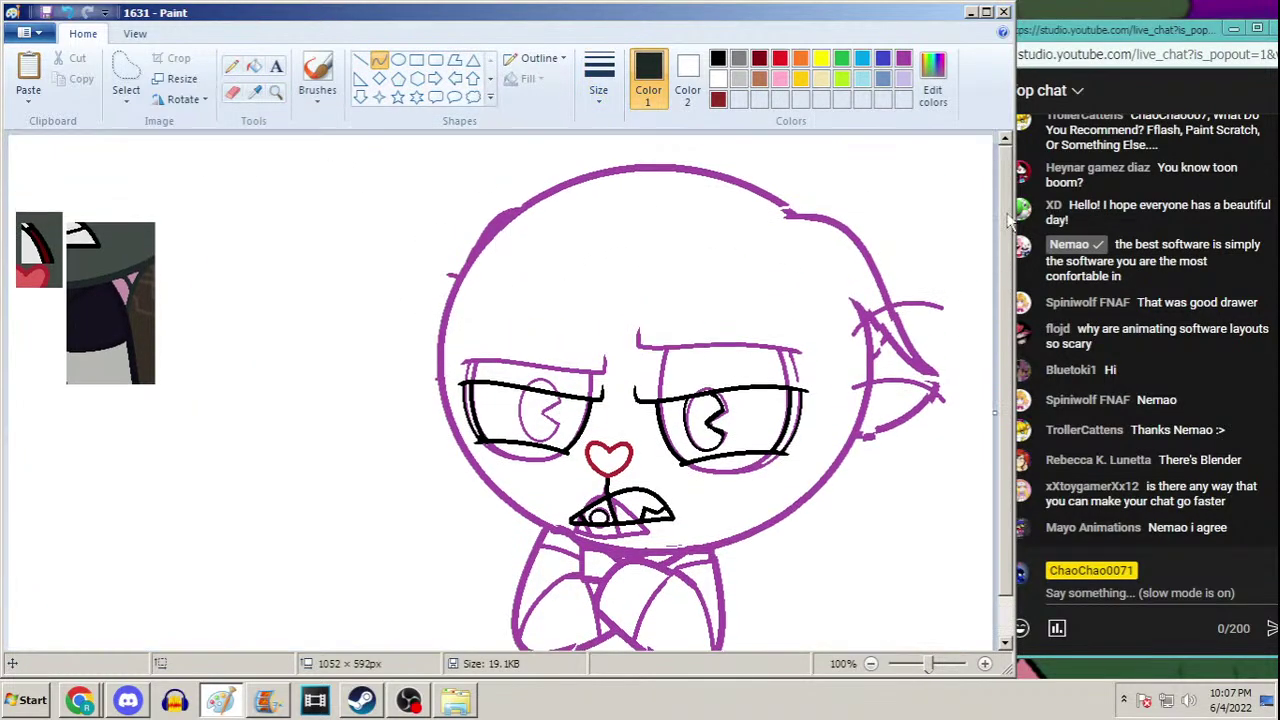
Outline the head with a dark grey ellipse about 461 × 412 px, fitted over the purple sketch circle
drag(880, 176, 508, 495)
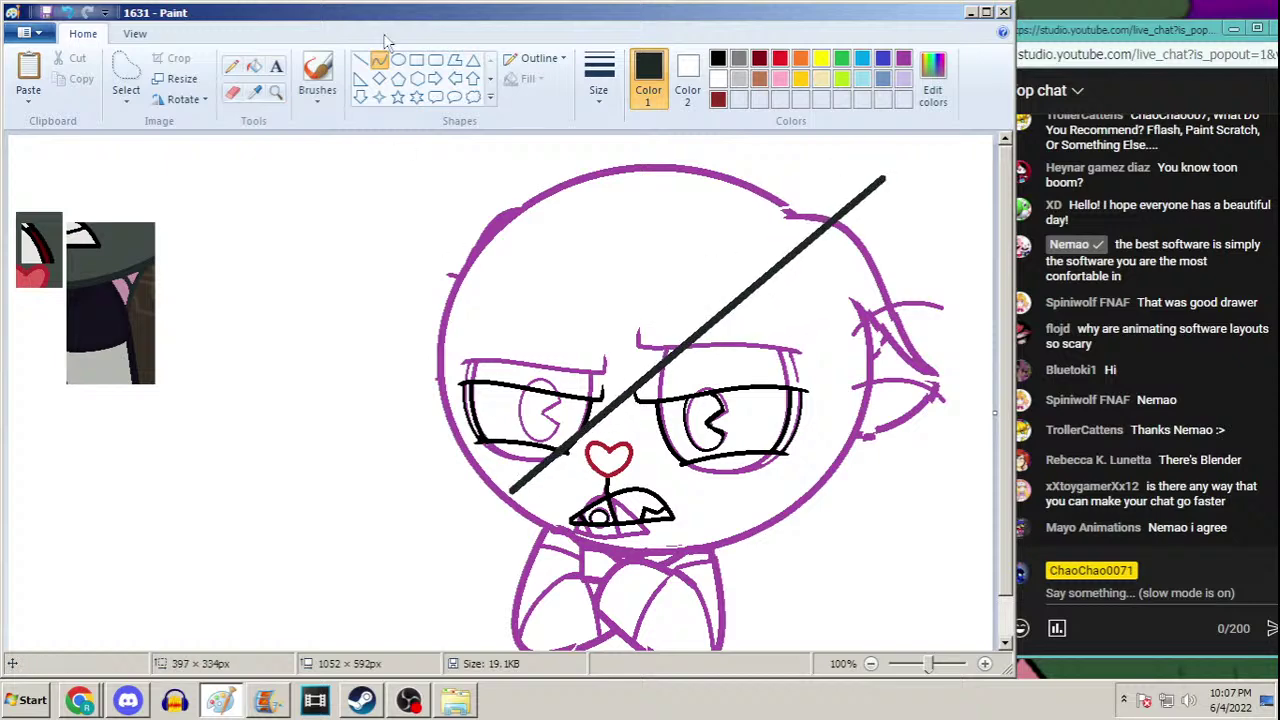
click(398, 60)
key(ctrl+z)
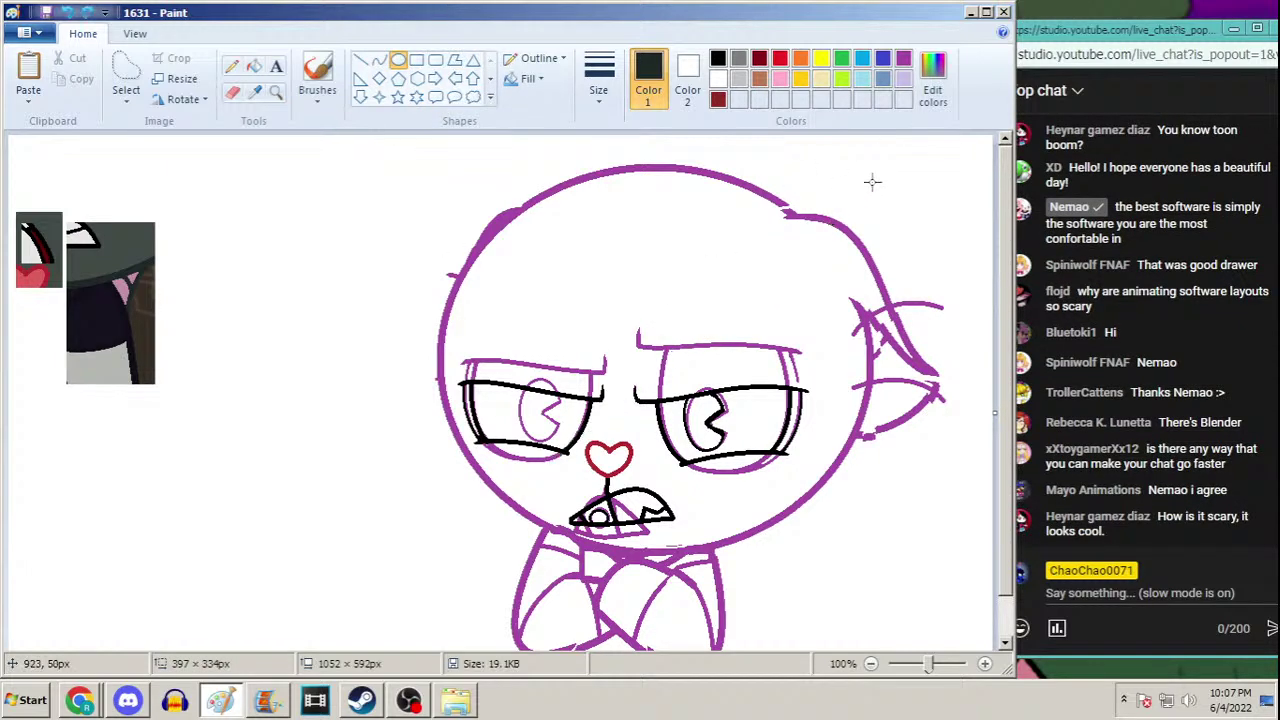
drag(874, 177, 438, 551)
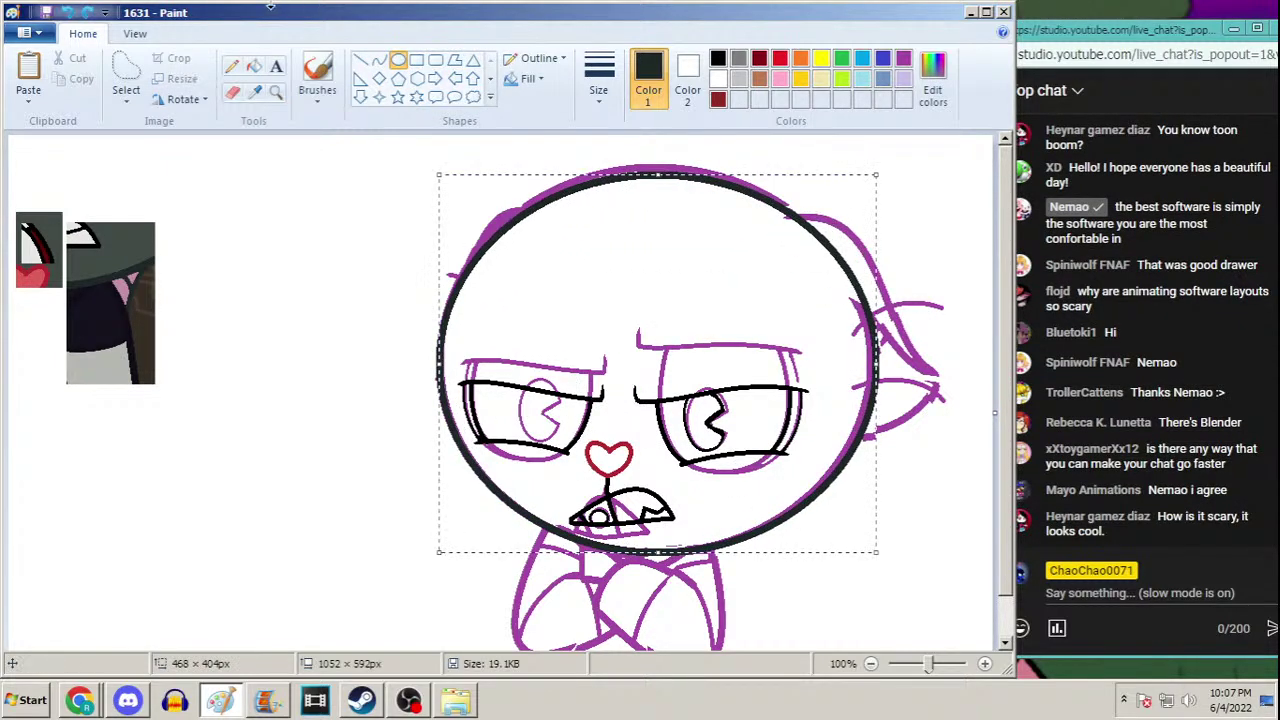
drag(876, 175, 870, 165)
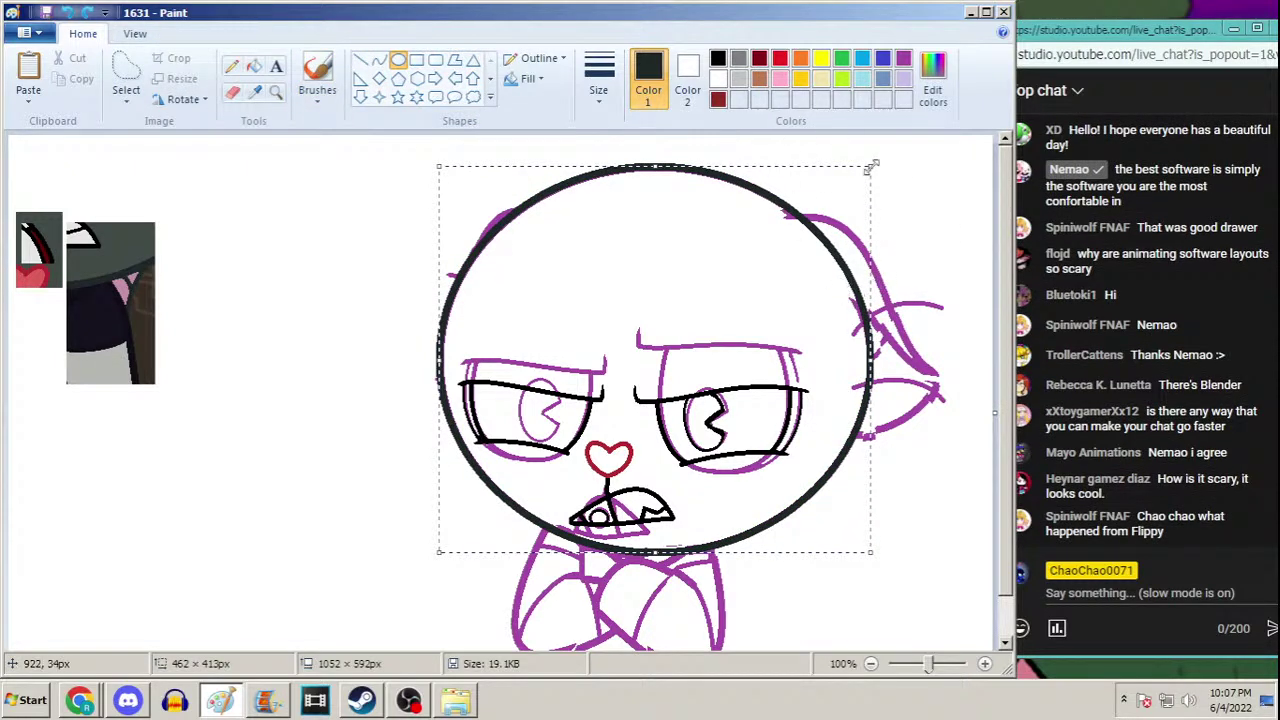
drag(868, 170, 871, 169)
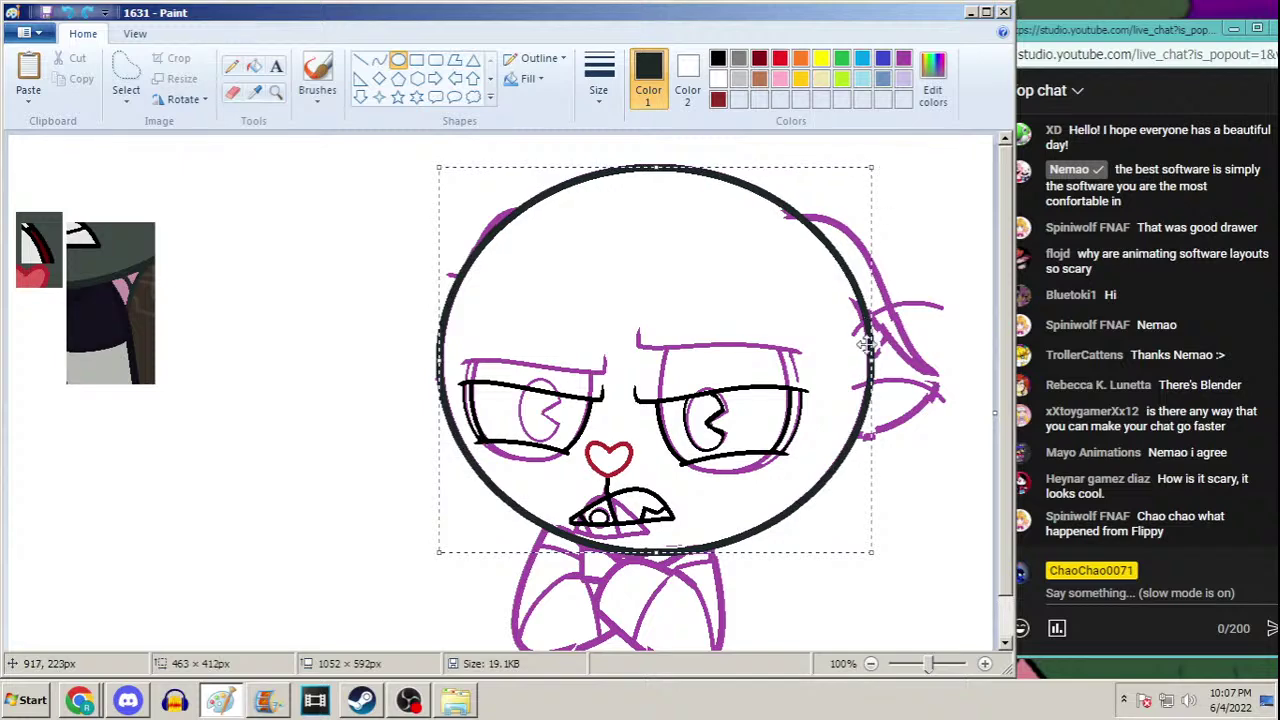
drag(871, 358, 868, 355)
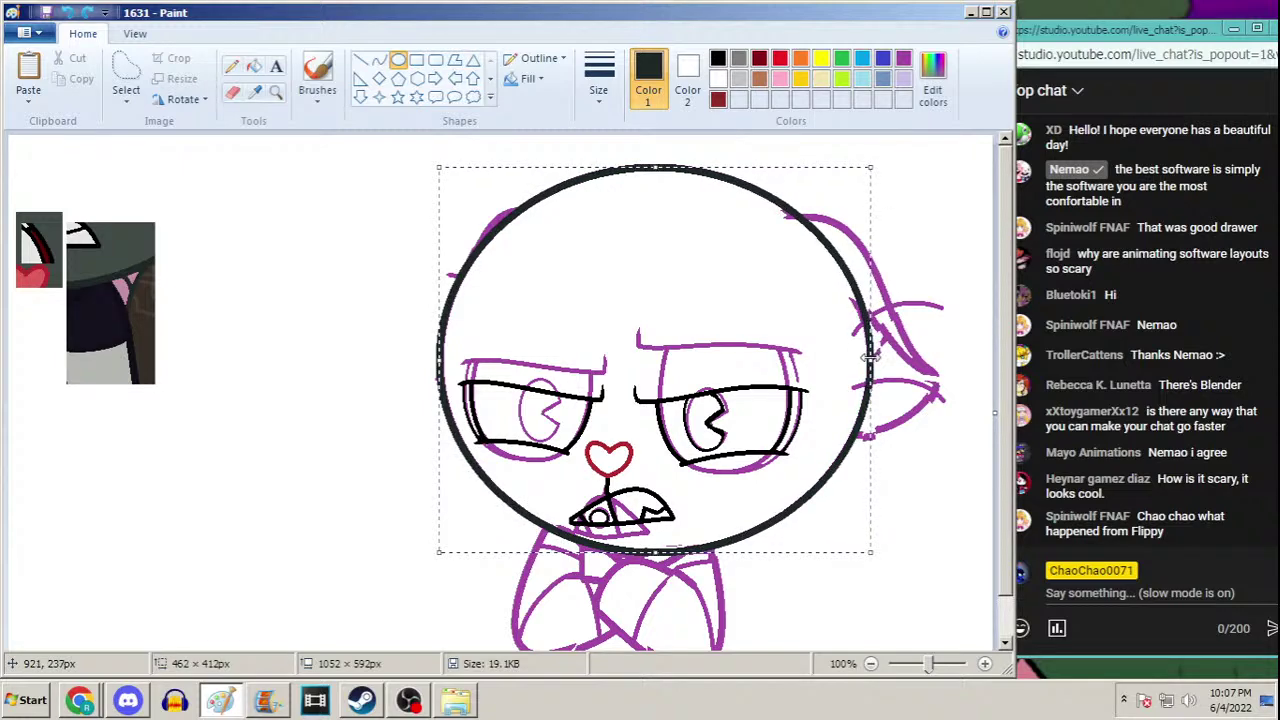
drag(437, 358, 438, 362)
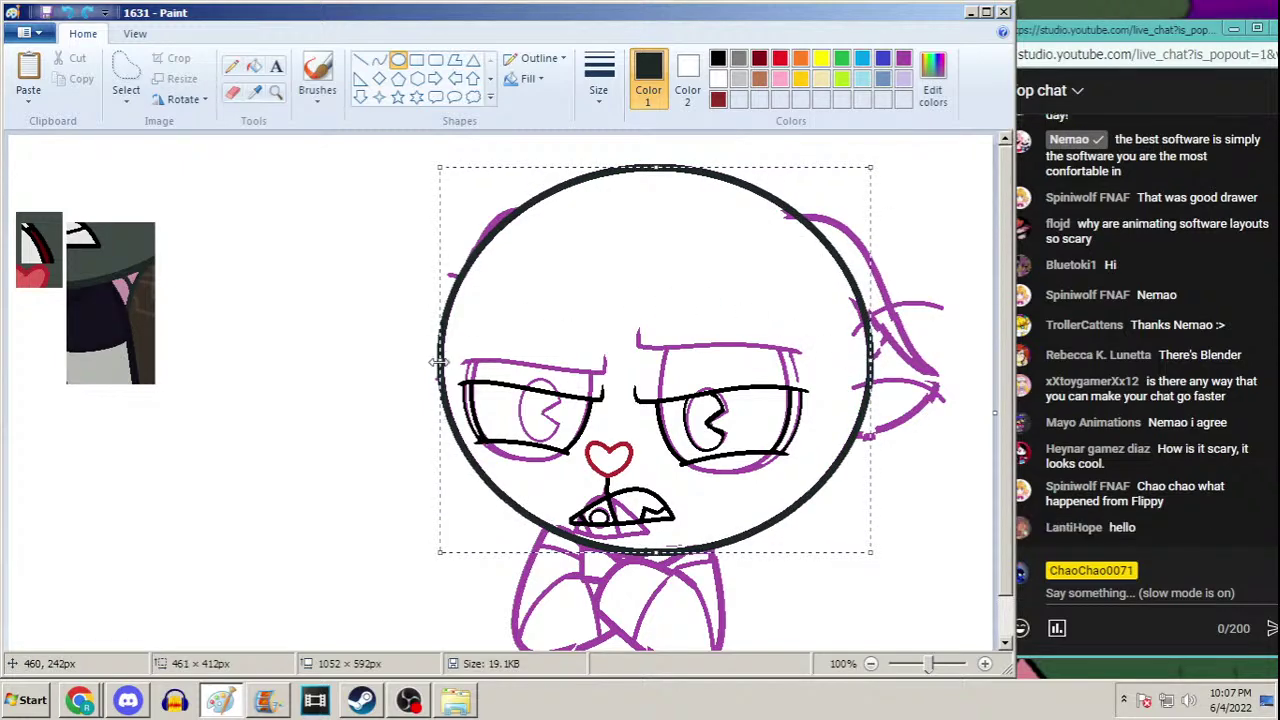
click(932, 80)
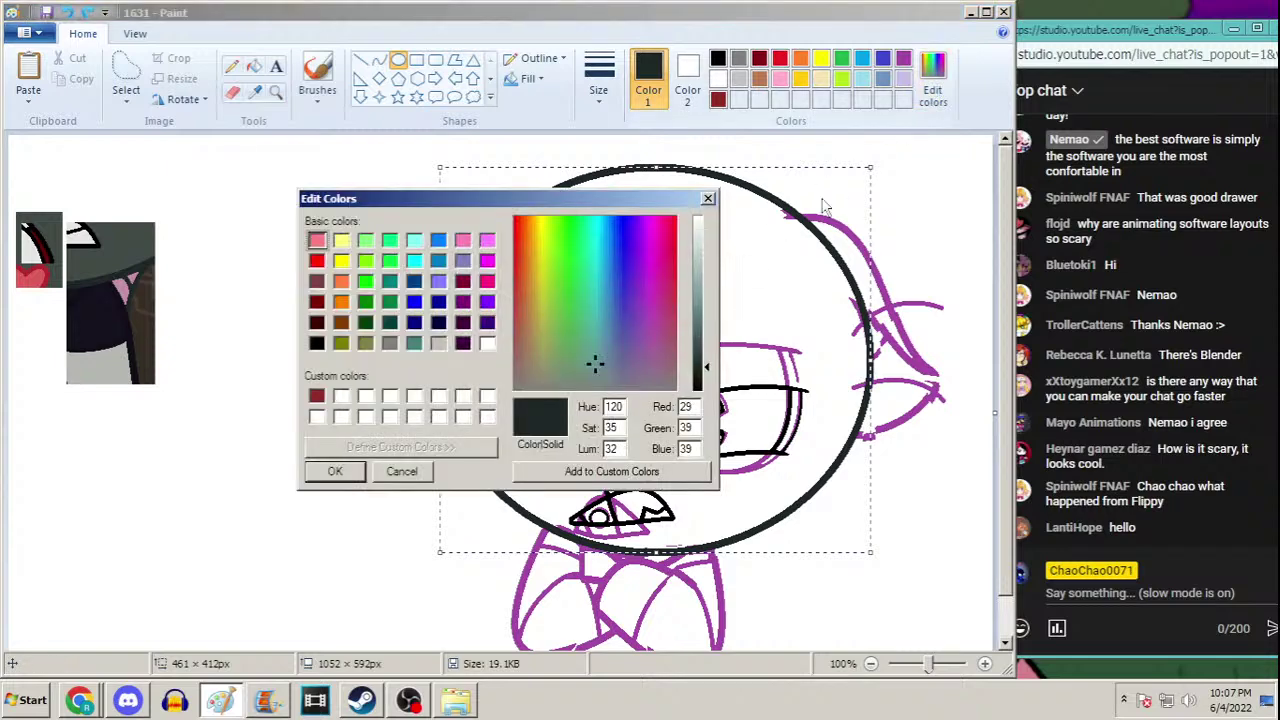
click(397, 473)
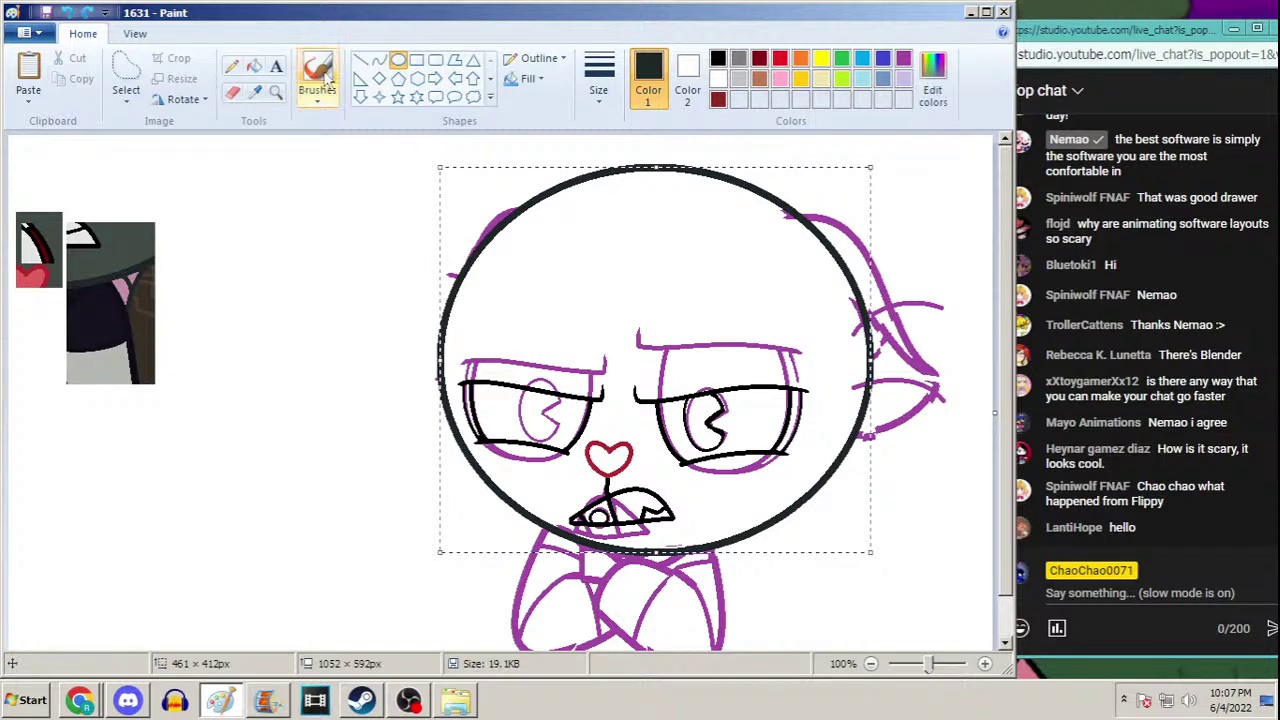
Trace the purple bulge on the head's upper-left edge with a dark grey curve about 48 × 49 px
click(379, 60)
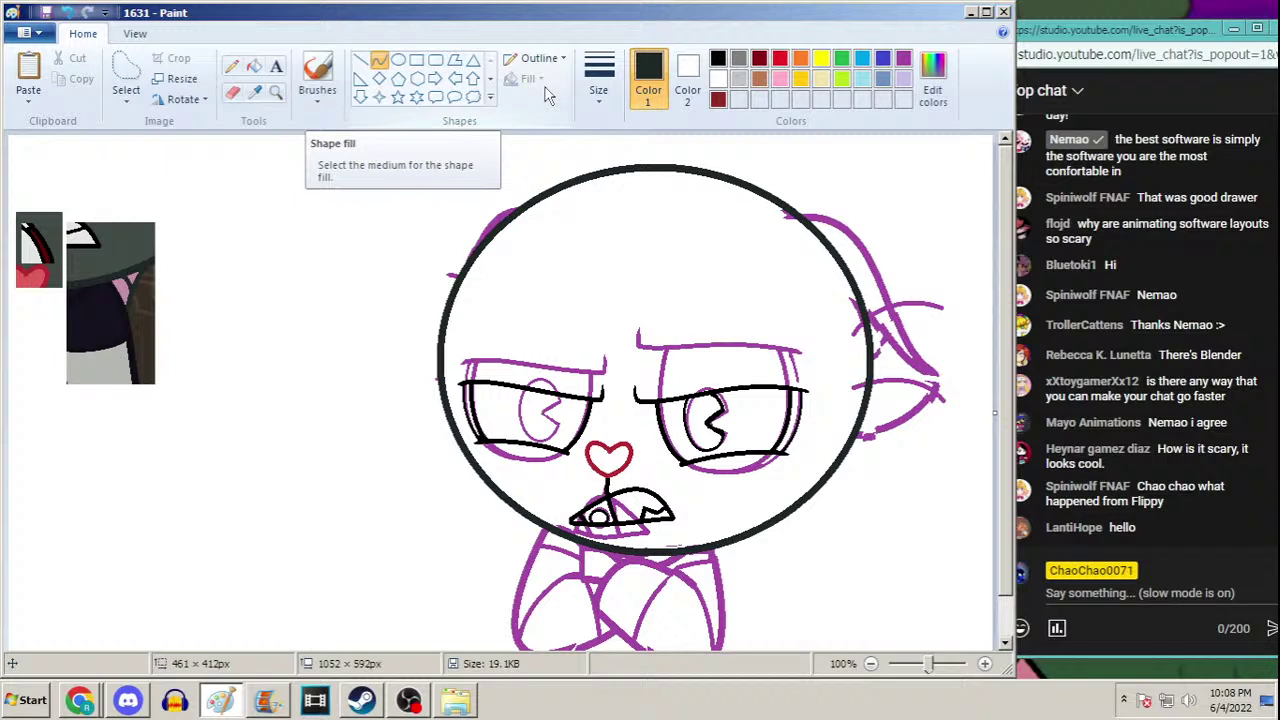
mouse_move(521, 207)
mouse_down()
mouse_move(474, 253)
mouse_move(500, 214)
mouse_up()
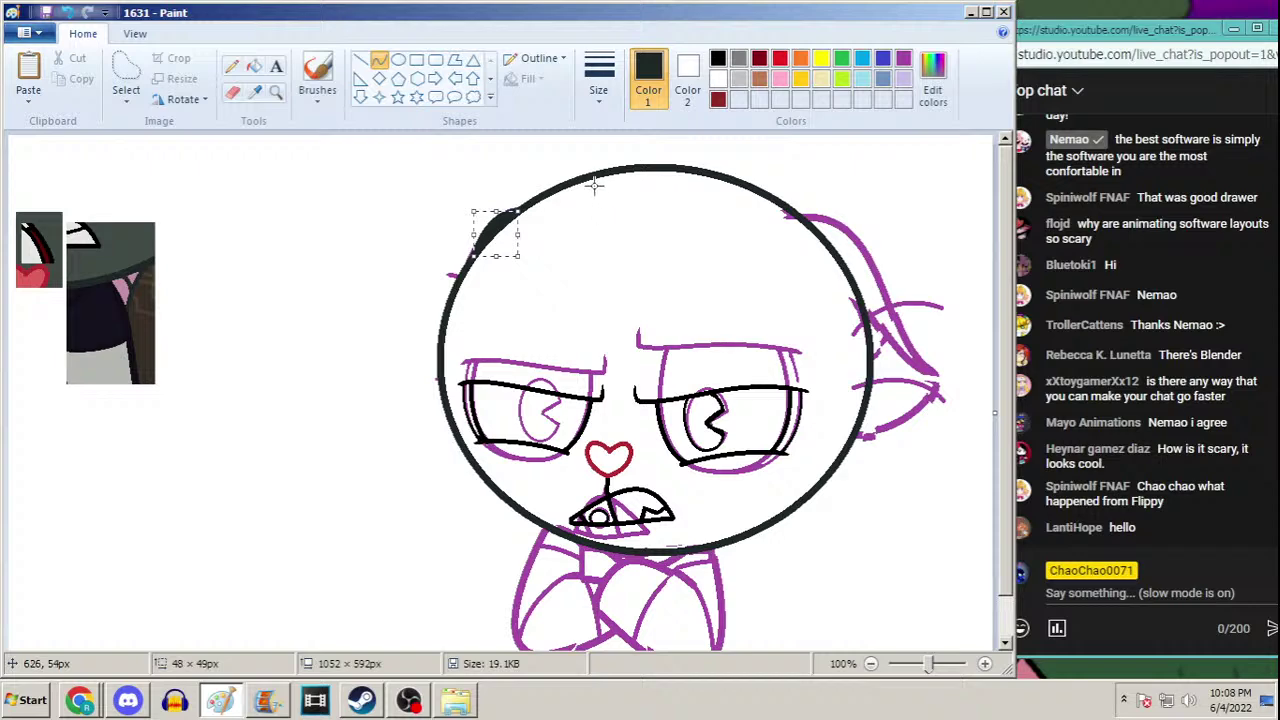
scroll(1008, 355, down, 1)
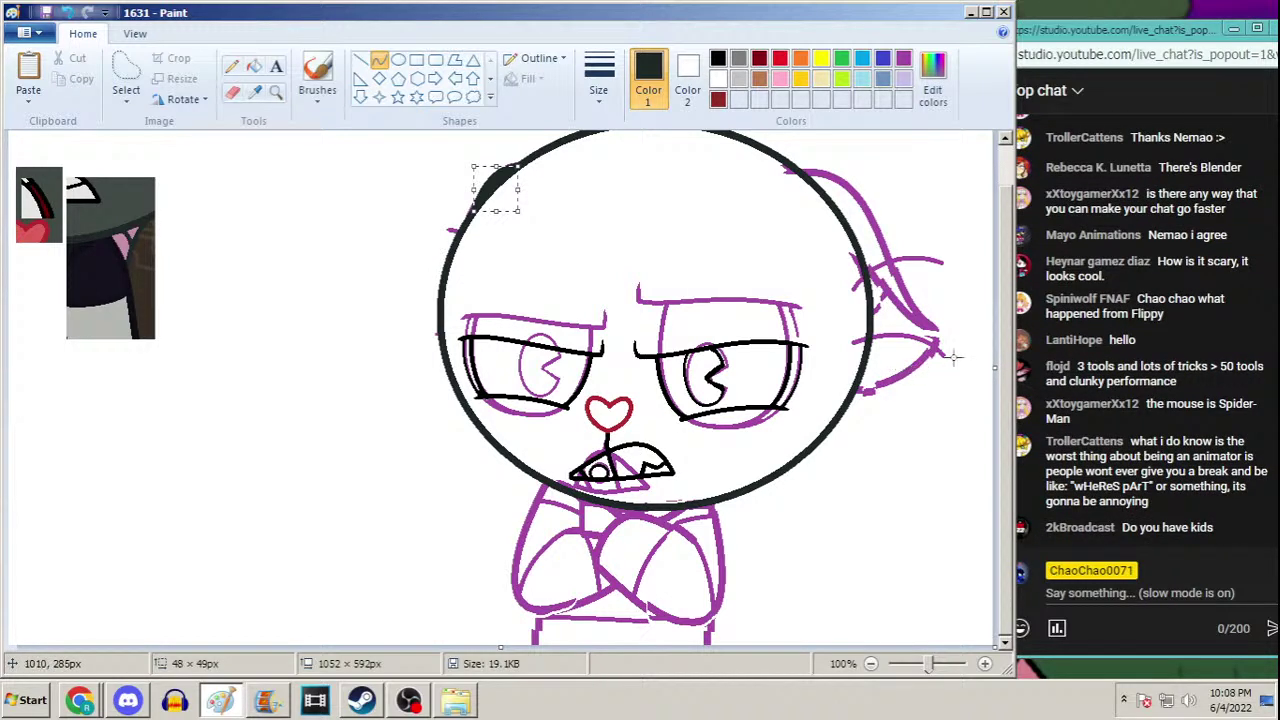
scroll(1010, 375, up, 1)
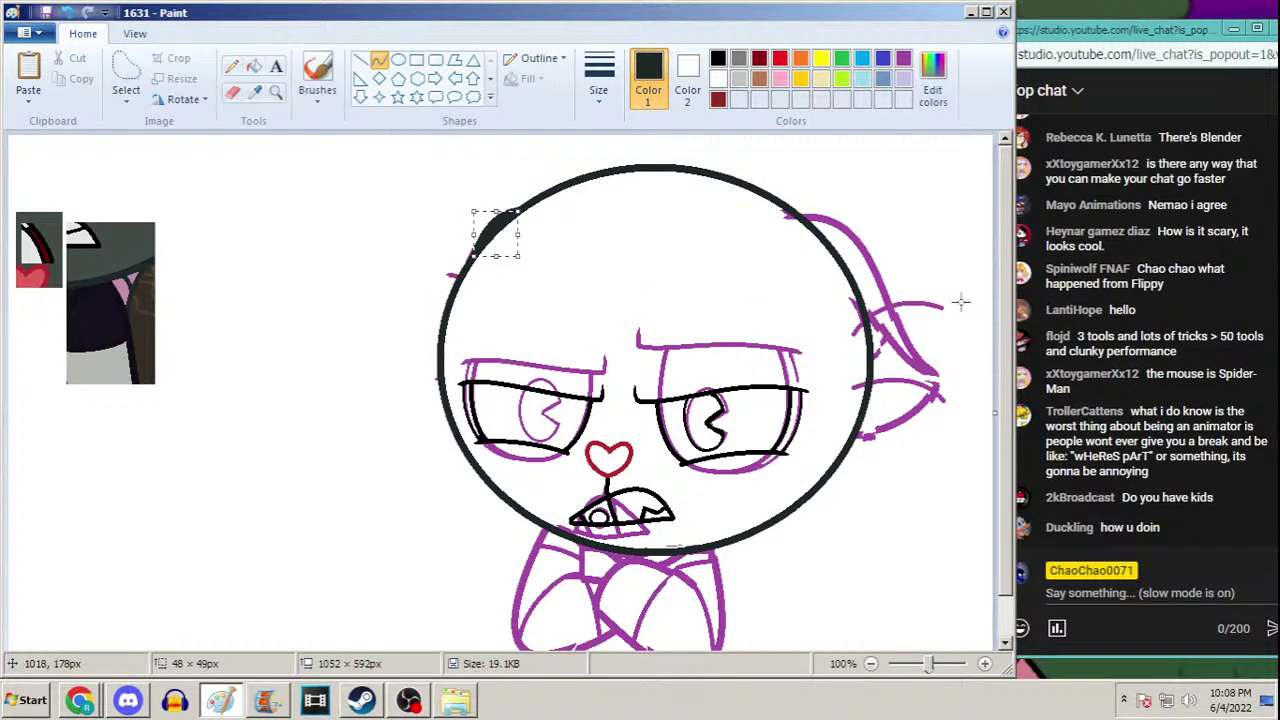
click(828, 305)
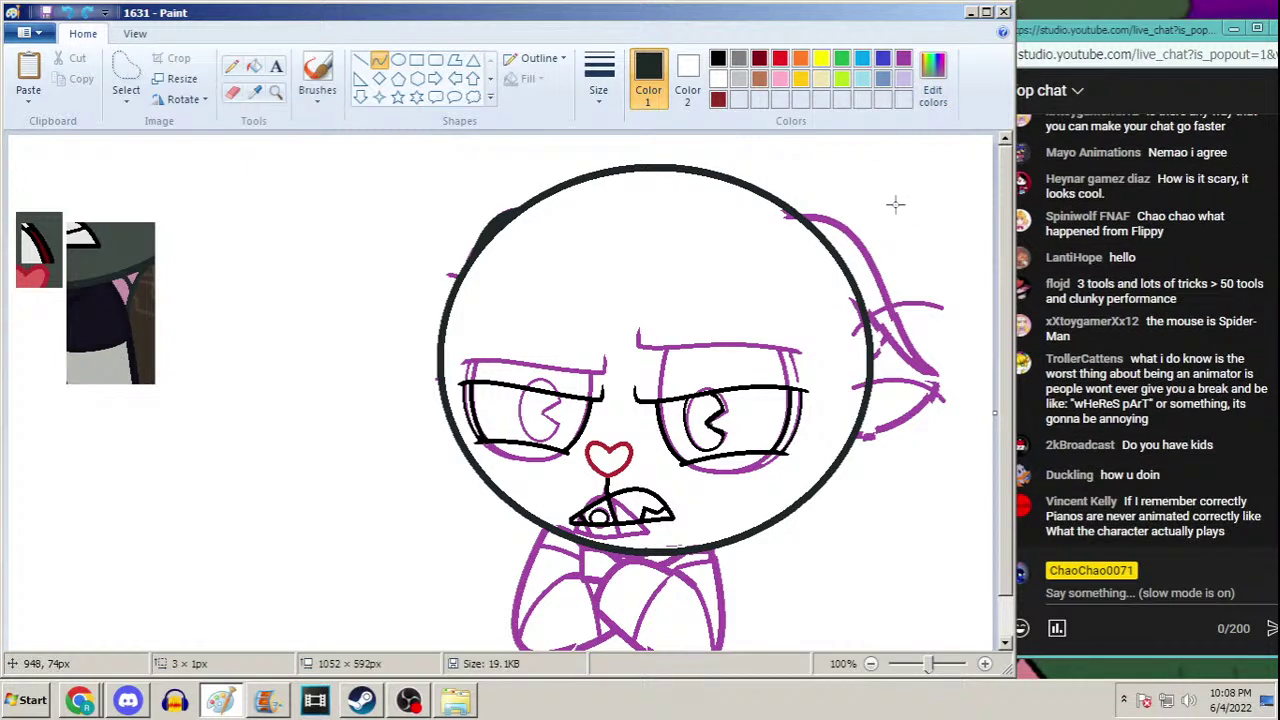
Trace the upper part of the purple ear outline beside the head with a light turquoise curve about 106 × 98 px
click(863, 79)
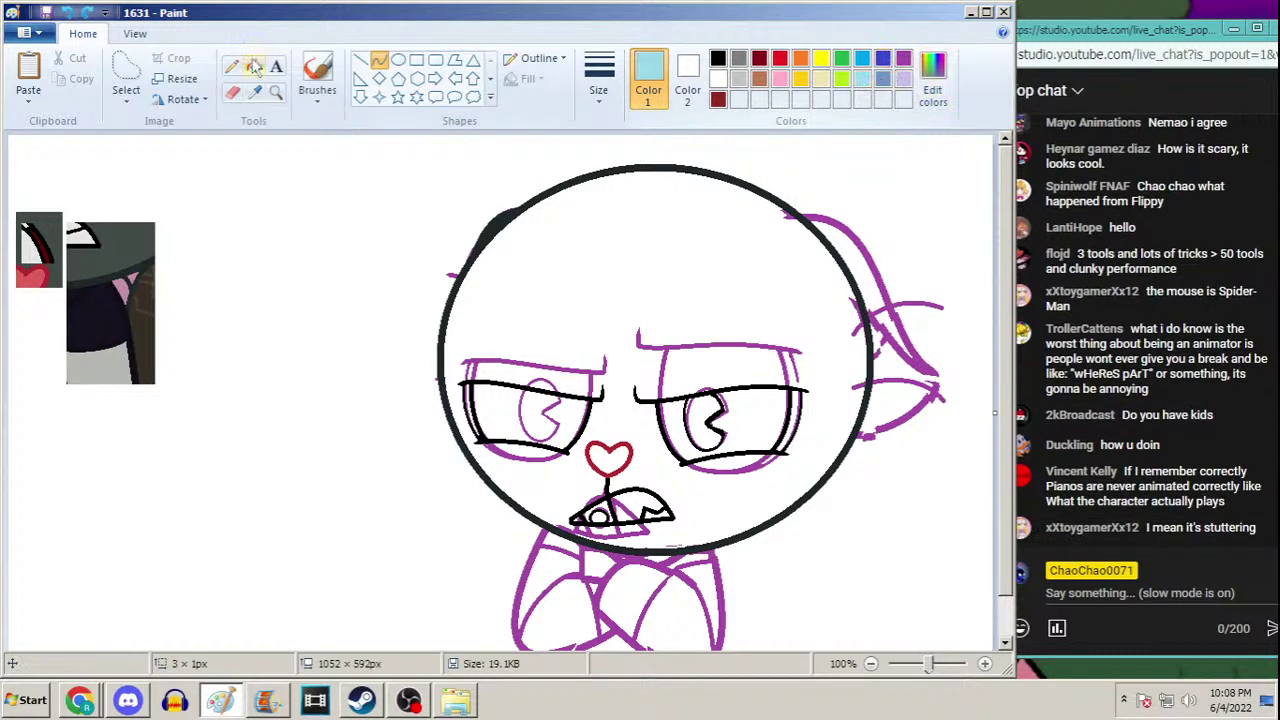
click(276, 91)
click(812, 298)
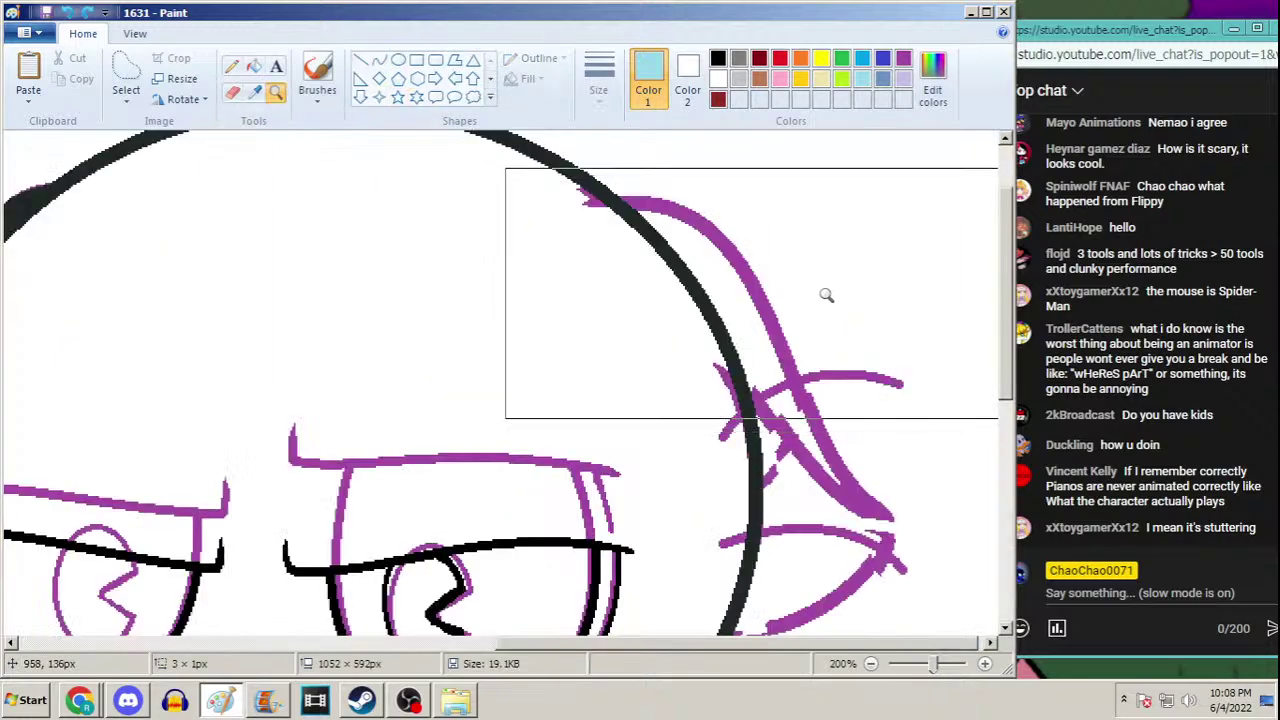
click(379, 59)
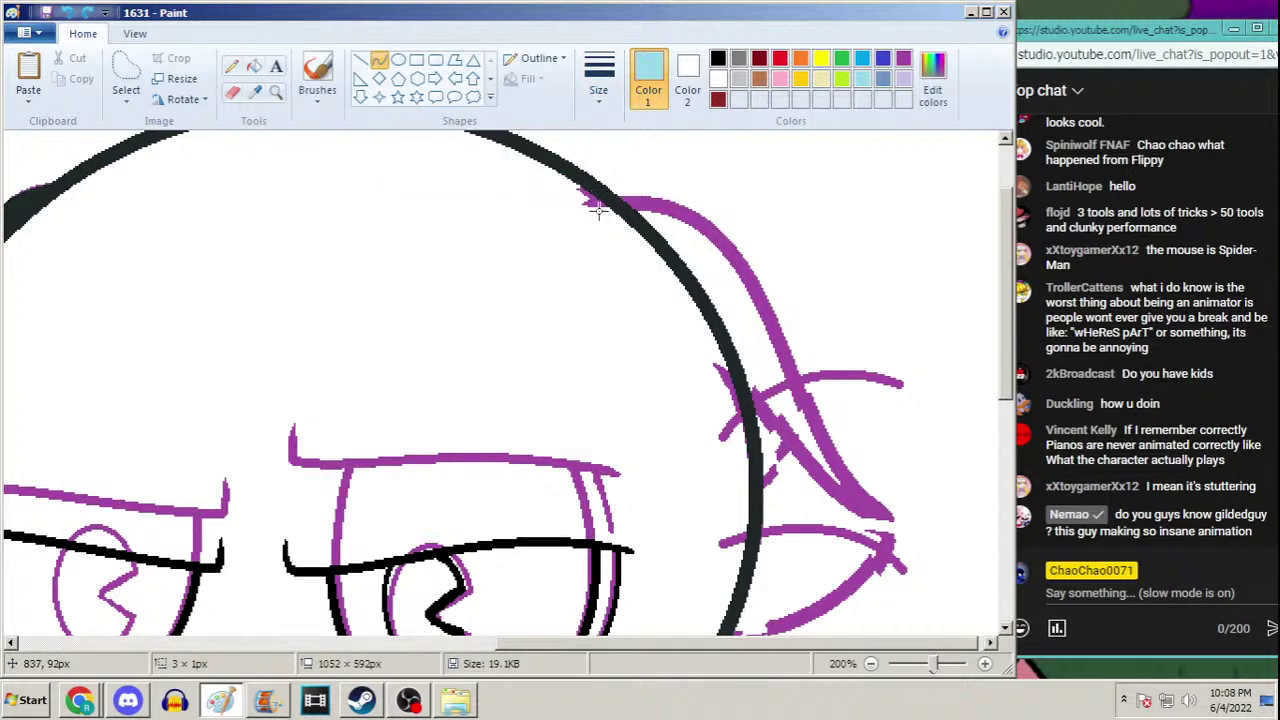
mouse_move(597, 210)
mouse_down()
mouse_move(786, 280)
mouse_move(797, 380)
mouse_up()
mouse_move(623, 157)
mouse_down()
mouse_move(737, 234)
mouse_move(707, 231)
mouse_up()
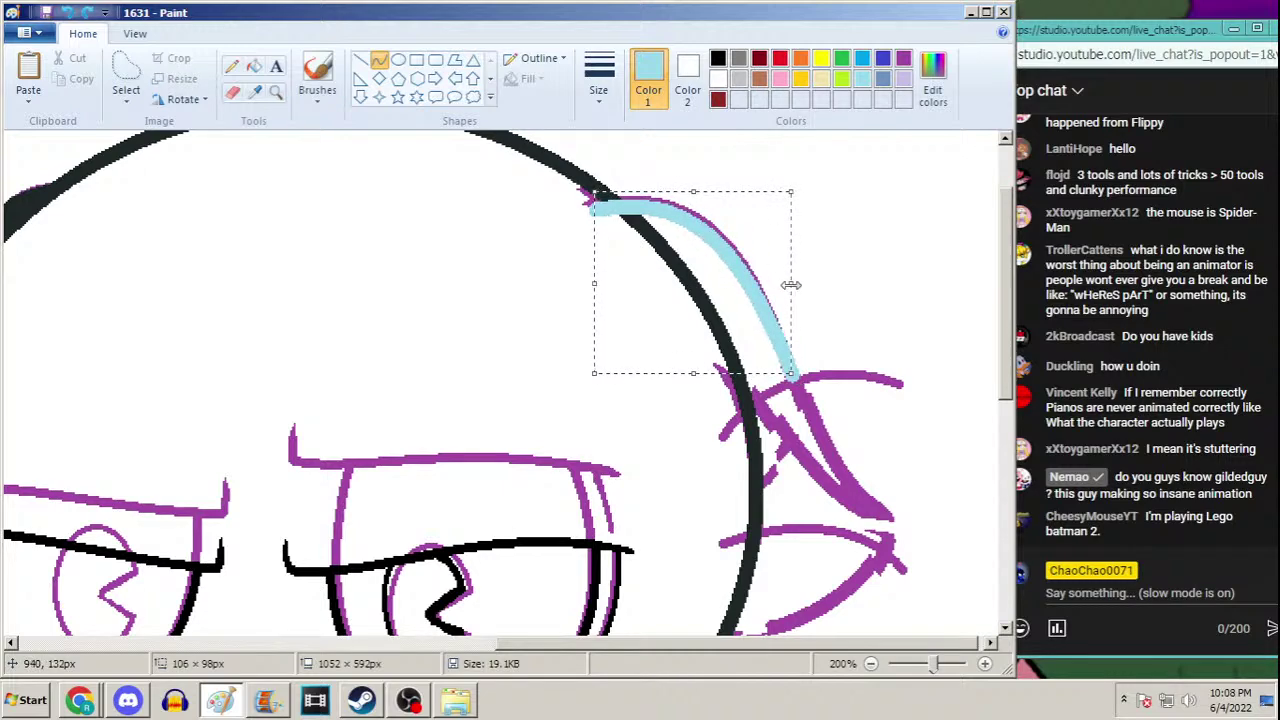
Extend the light turquoise ear line down toward the ear's tip with a second curve about 43 × 67 px
drag(1006, 308, 1006, 342)
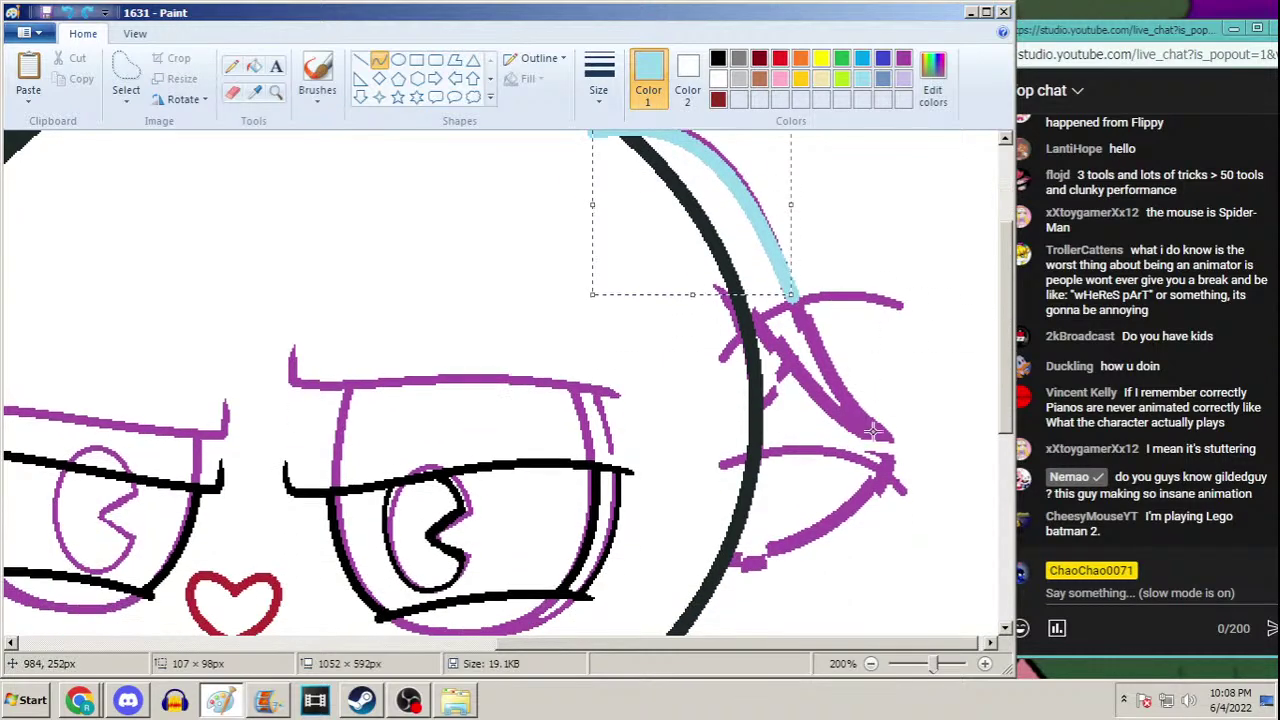
mouse_move(876, 432)
mouse_down()
mouse_move(792, 294)
mouse_move(812, 310)
mouse_move(836, 382)
mouse_up()
drag(818, 338, 787, 380)
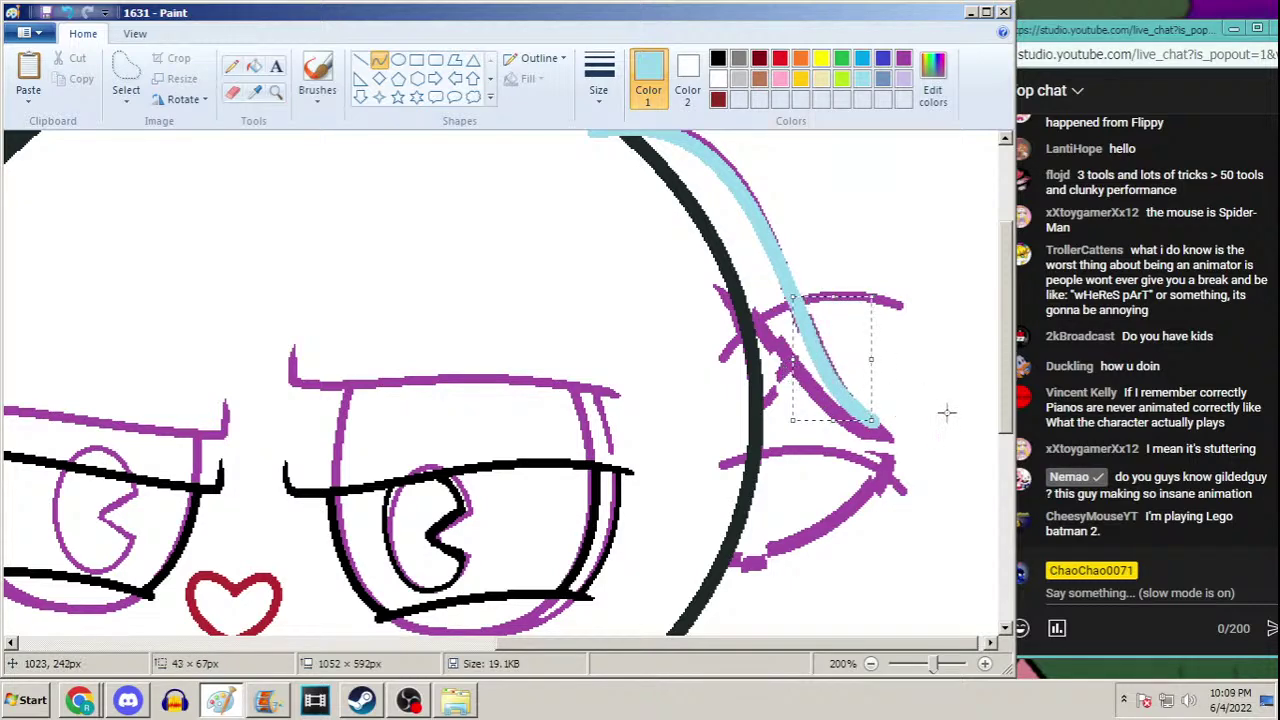
click(833, 318)
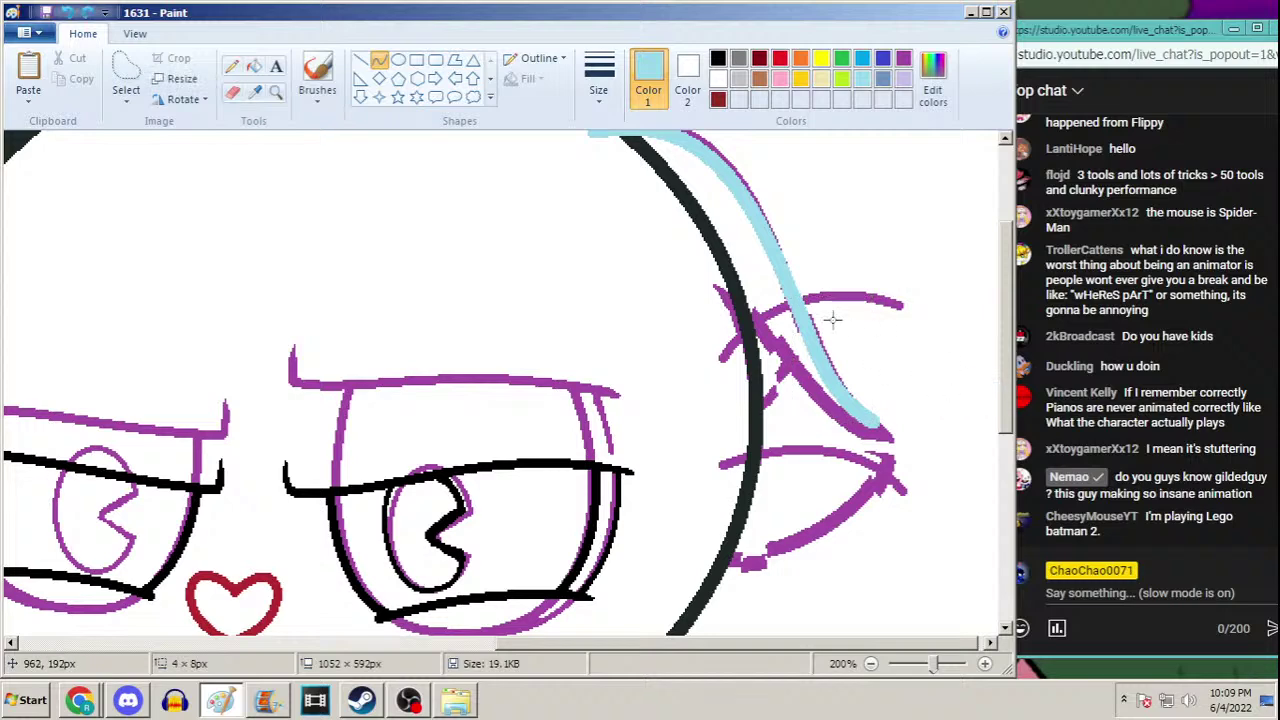
scroll(850, 319, down, 2)
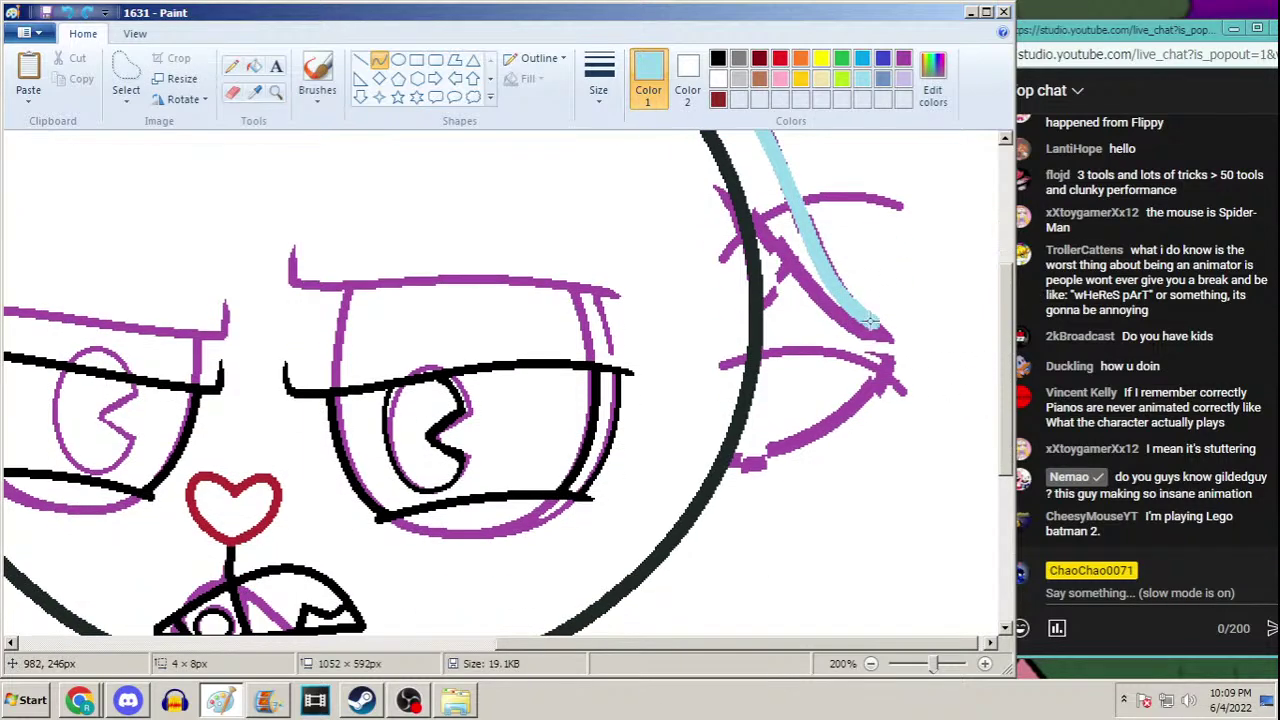
Complete the light turquoise ear outline with a lower curve about 108 × 78 px and an inner curve about 87 × 66 px
drag(872, 322, 830, 463)
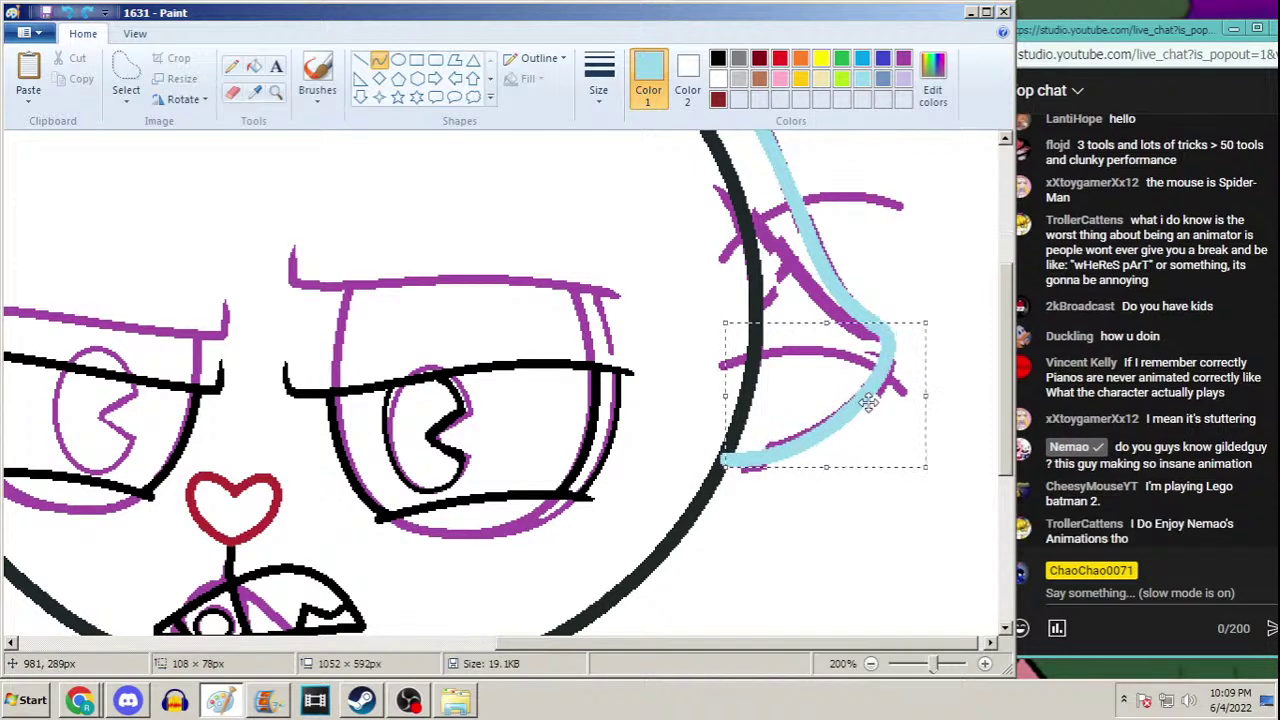
scroll(1003, 412, up, 1)
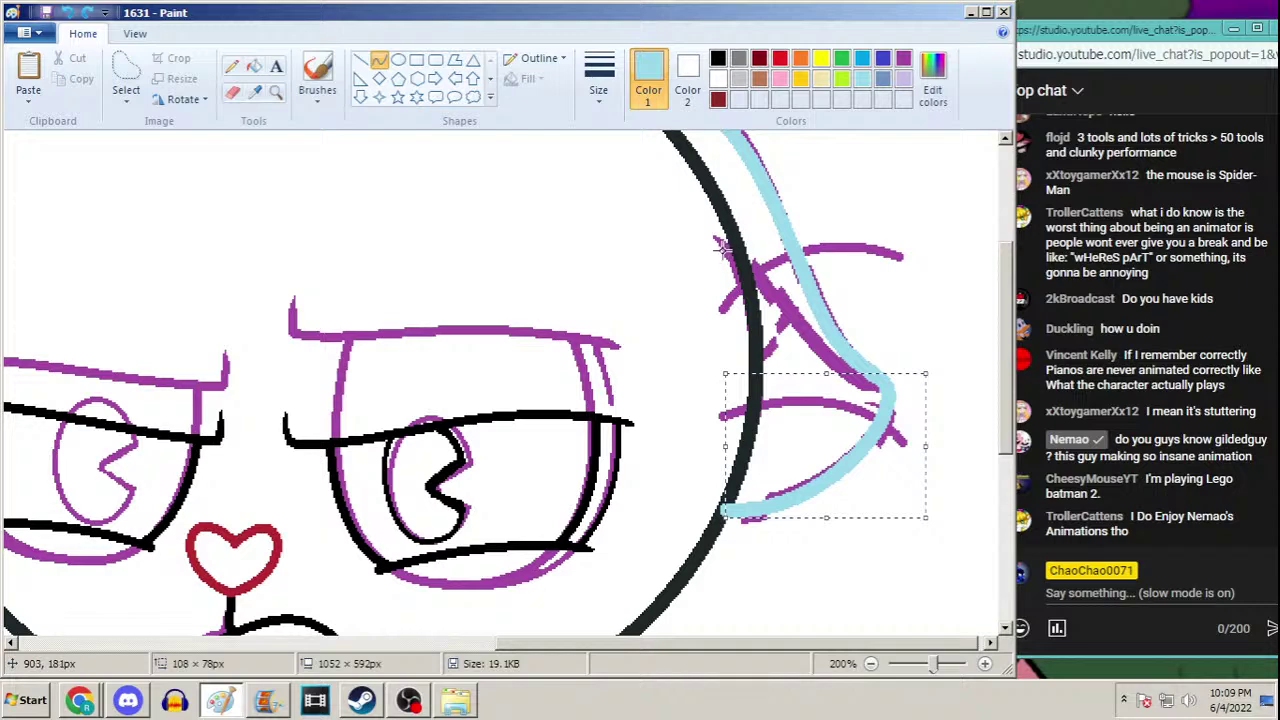
mouse_move(726, 262)
mouse_down()
mouse_move(884, 394)
mouse_move(763, 290)
mouse_move(816, 390)
mouse_up()
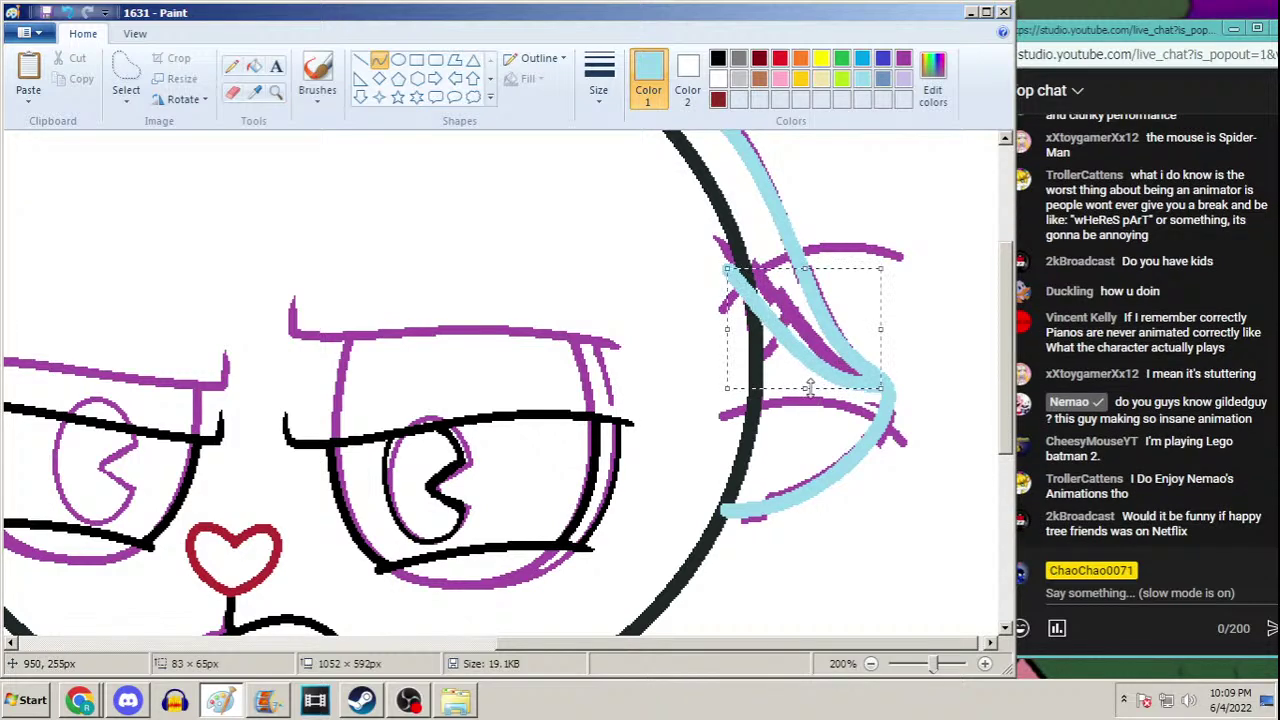
scroll(962, 277, up, 3)
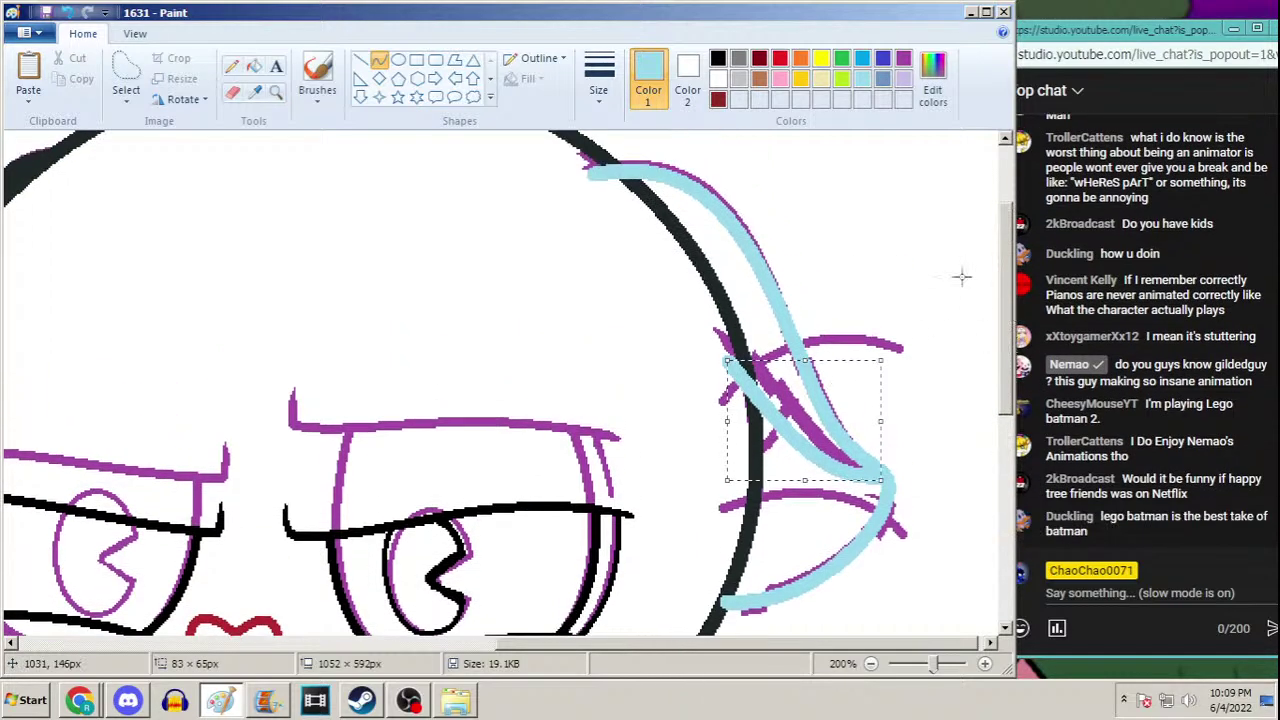
drag(727, 346, 720, 358)
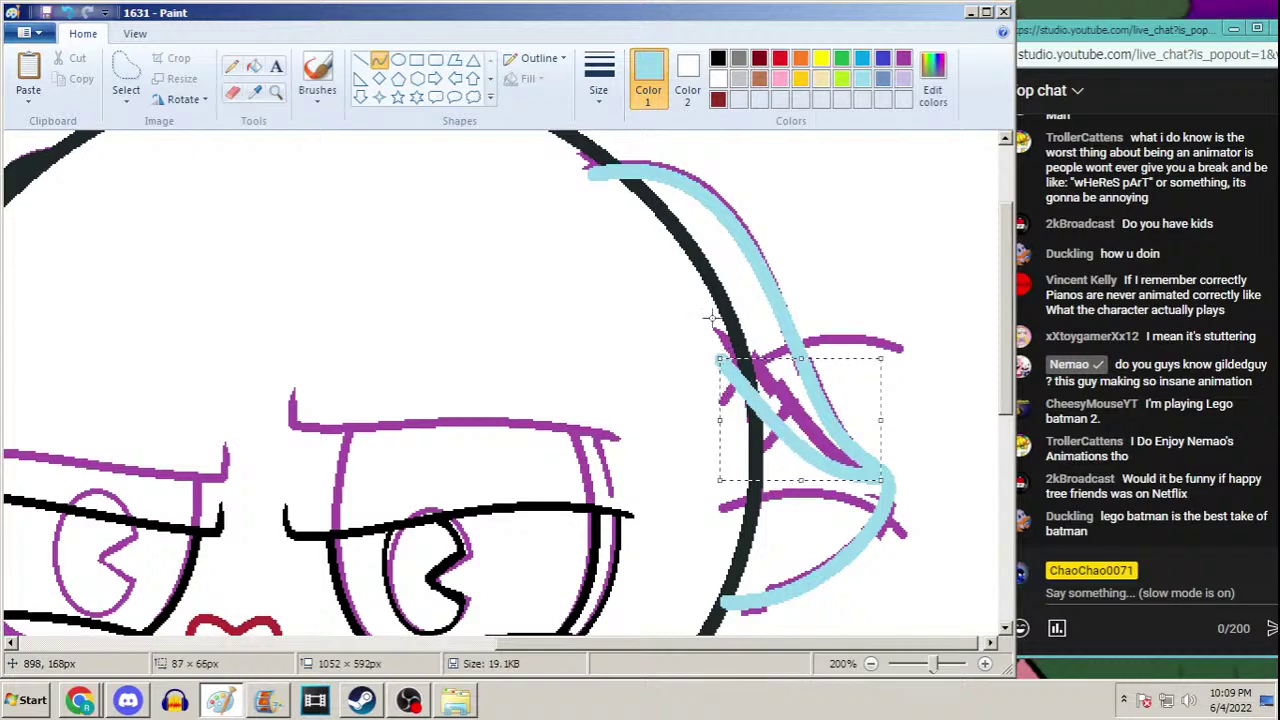
Recolor the turquoise ear lines with dark grey sampled from the head outline, and clear the stretch of head outline inside the ear
click(255, 91)
click(689, 241)
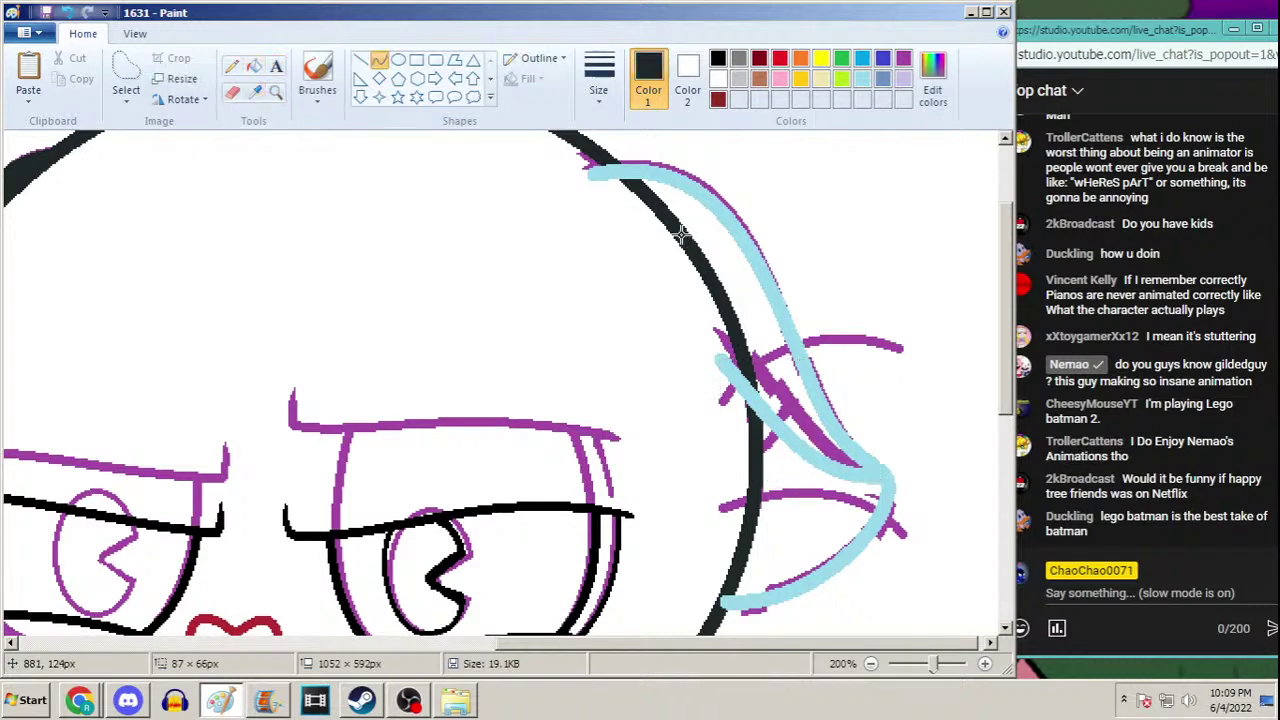
click(255, 67)
click(743, 230)
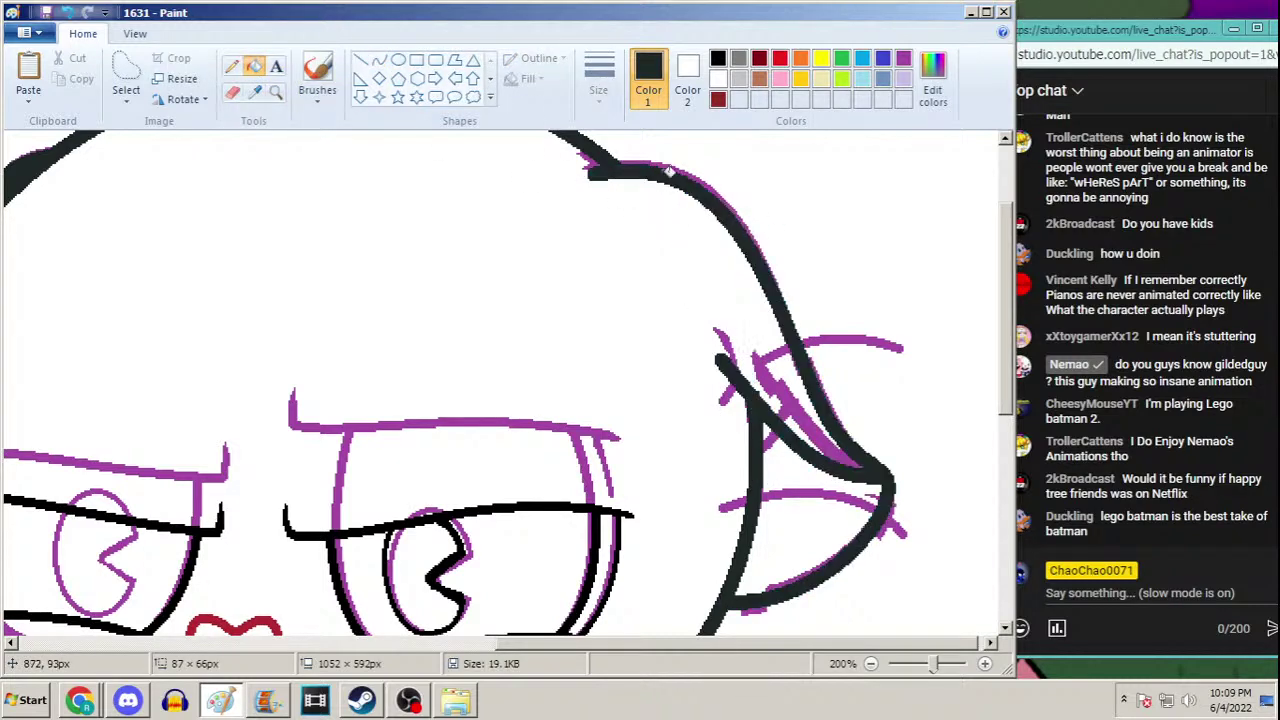
Trim the inner ear line's end where it meets the head outline into a thin point, using the Pencil at its thickest size
click(231, 66)
click(598, 80)
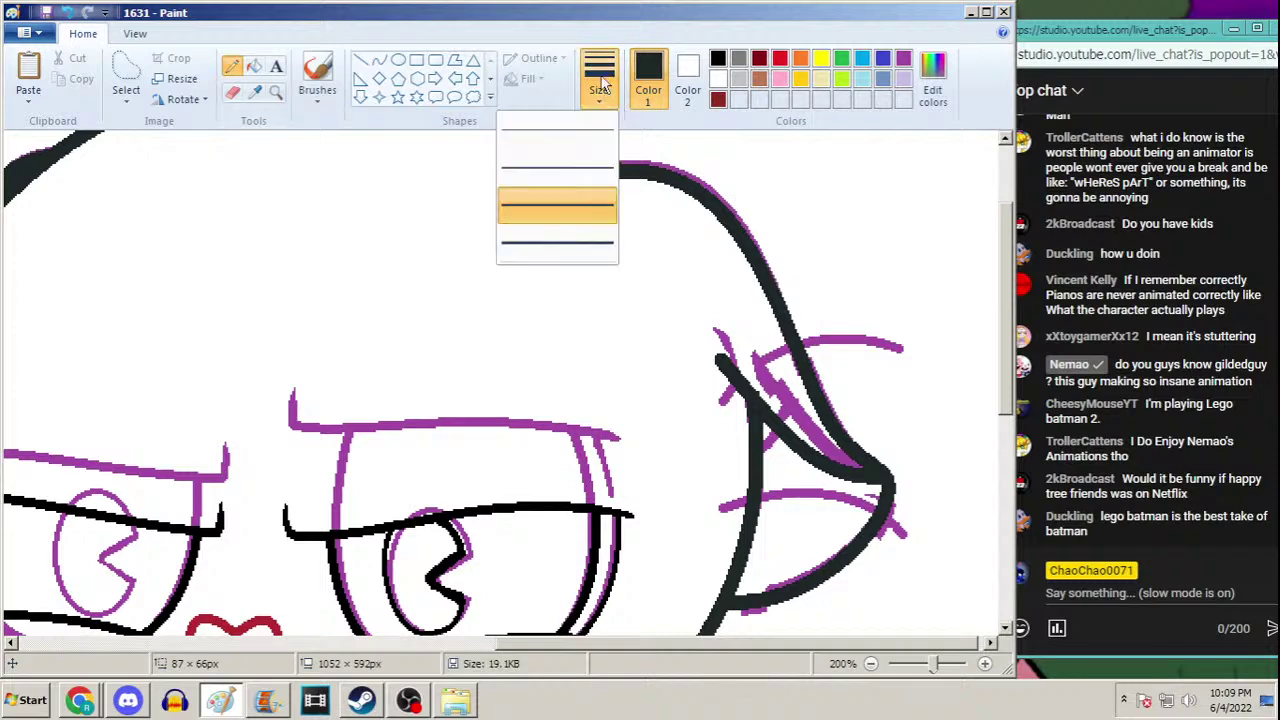
click(548, 247)
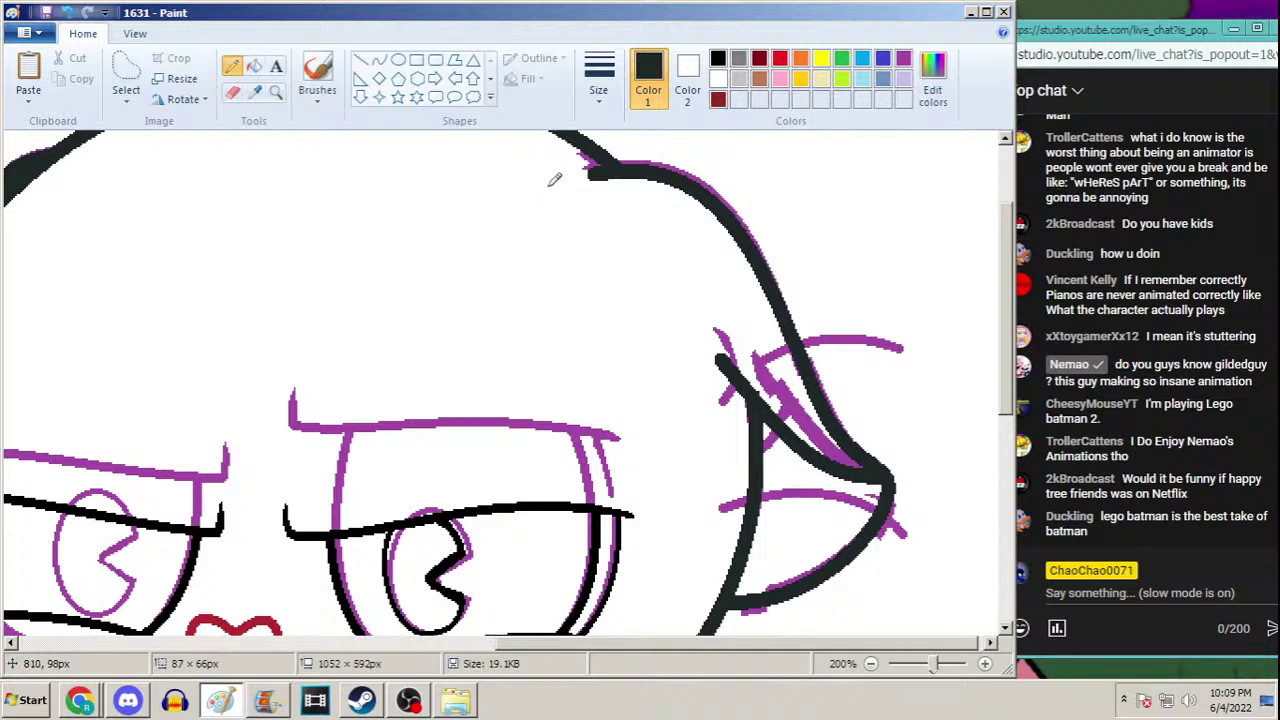
drag(748, 386, 752, 402)
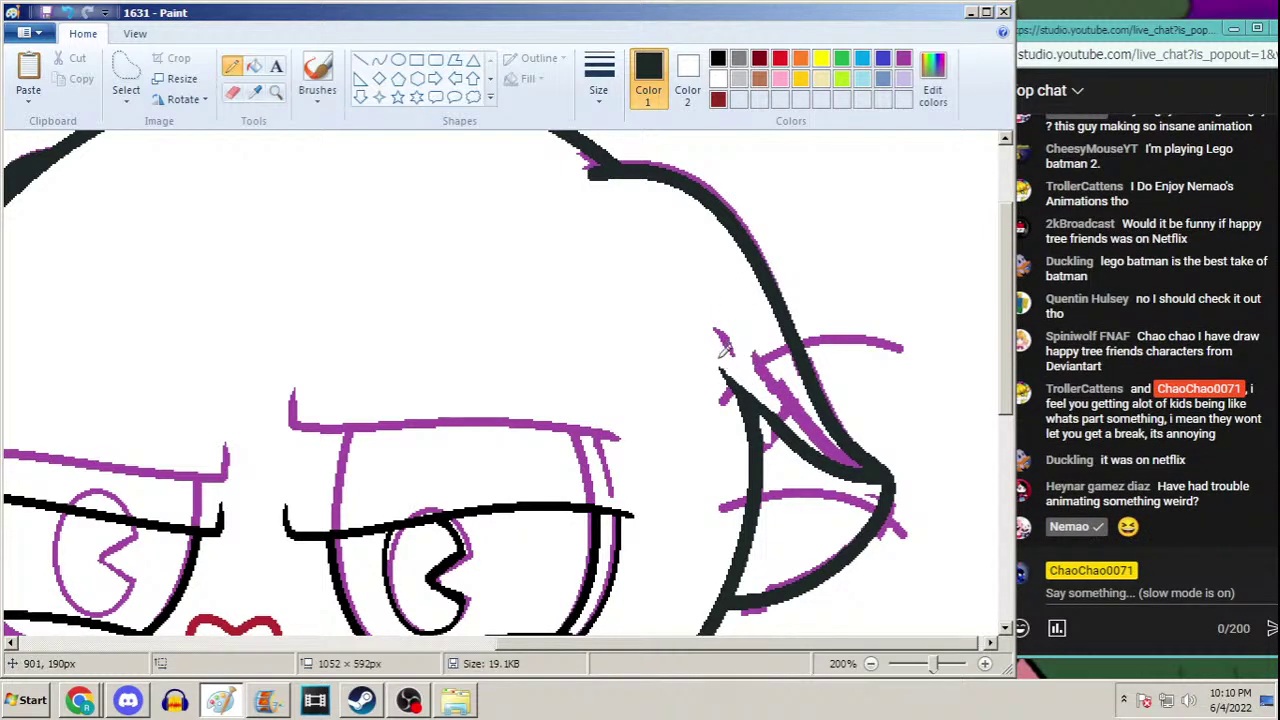
Shave the underside of the ear's upper line near its start with a thick white curve about 64 × 13 px
click(379, 61)
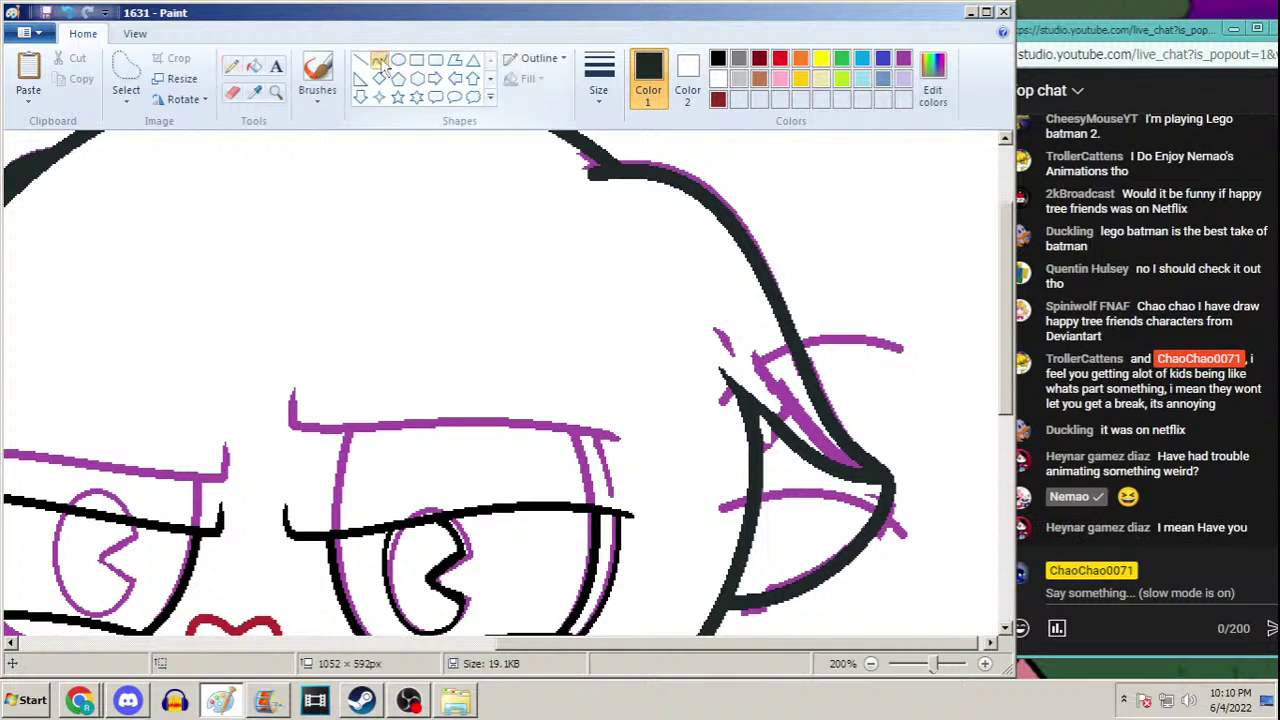
click(612, 90)
click(586, 249)
click(738, 79)
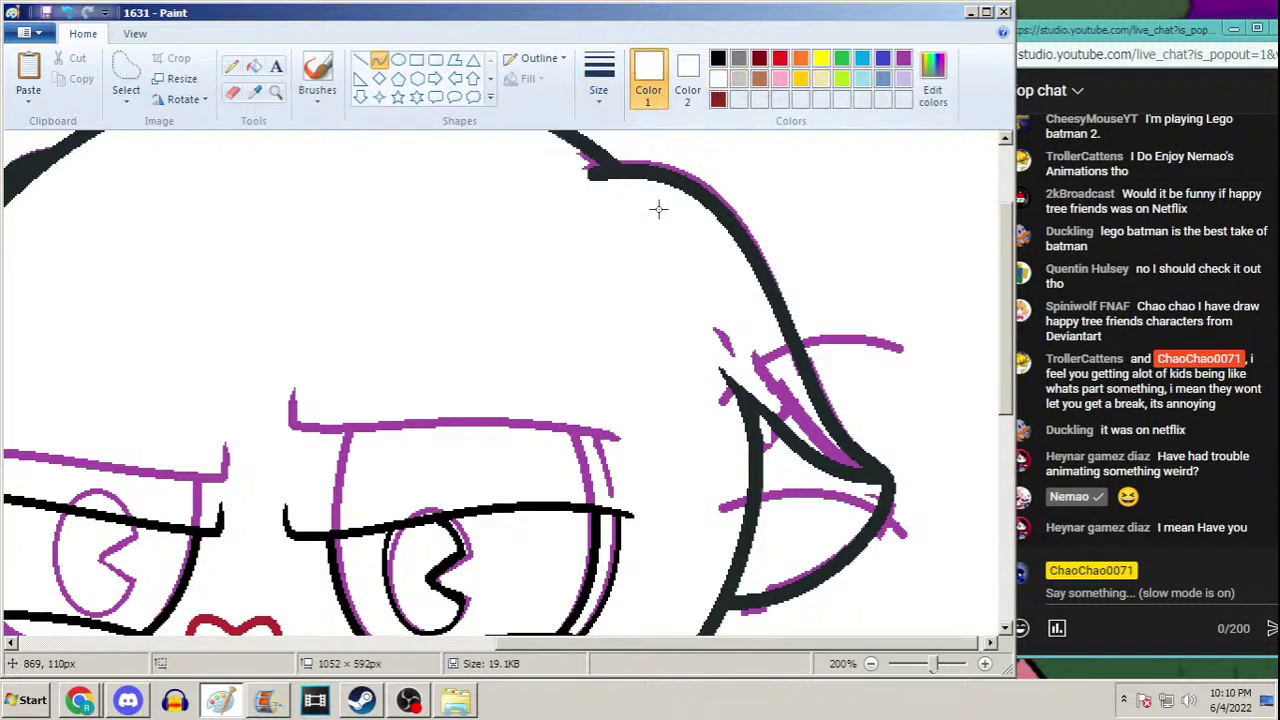
mouse_move(553, 190)
mouse_down()
mouse_move(668, 180)
mouse_move(571, 177)
mouse_move(620, 170)
mouse_up()
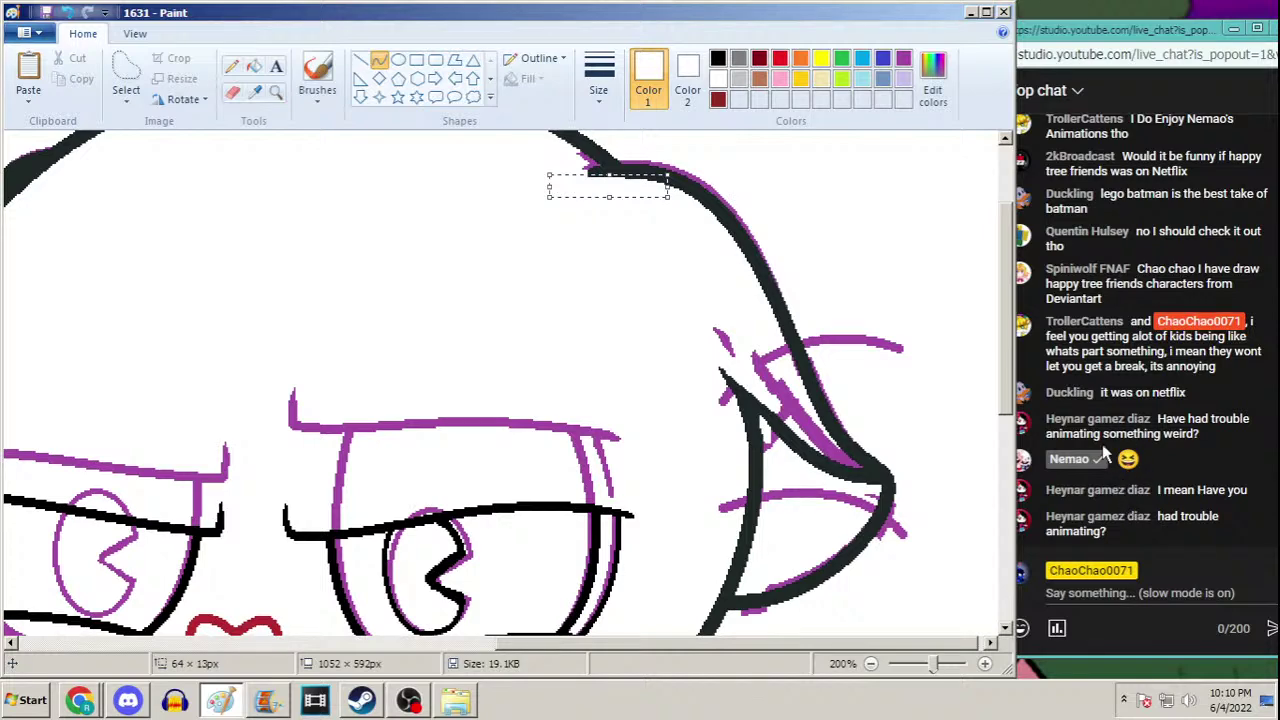
Set the Curve tool to black with a thinner line than the head outline
click(231, 66)
click(598, 80)
click(589, 240)
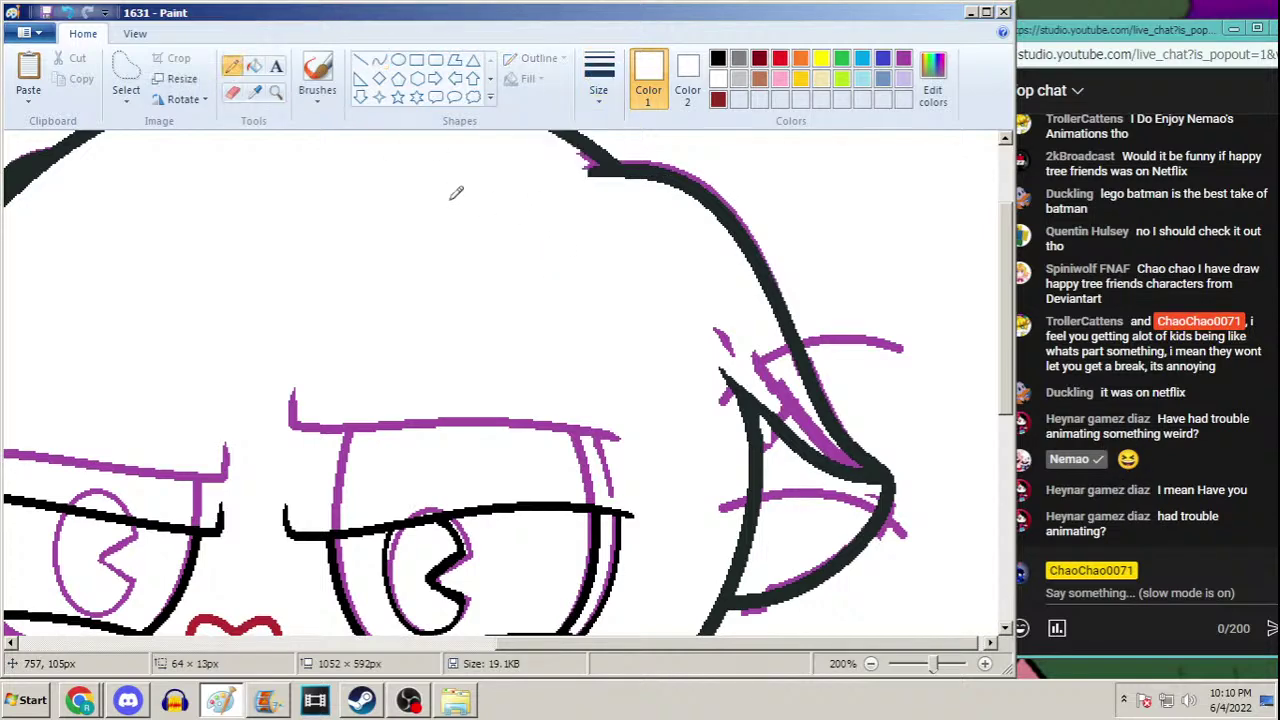
click(379, 60)
click(598, 80)
click(563, 224)
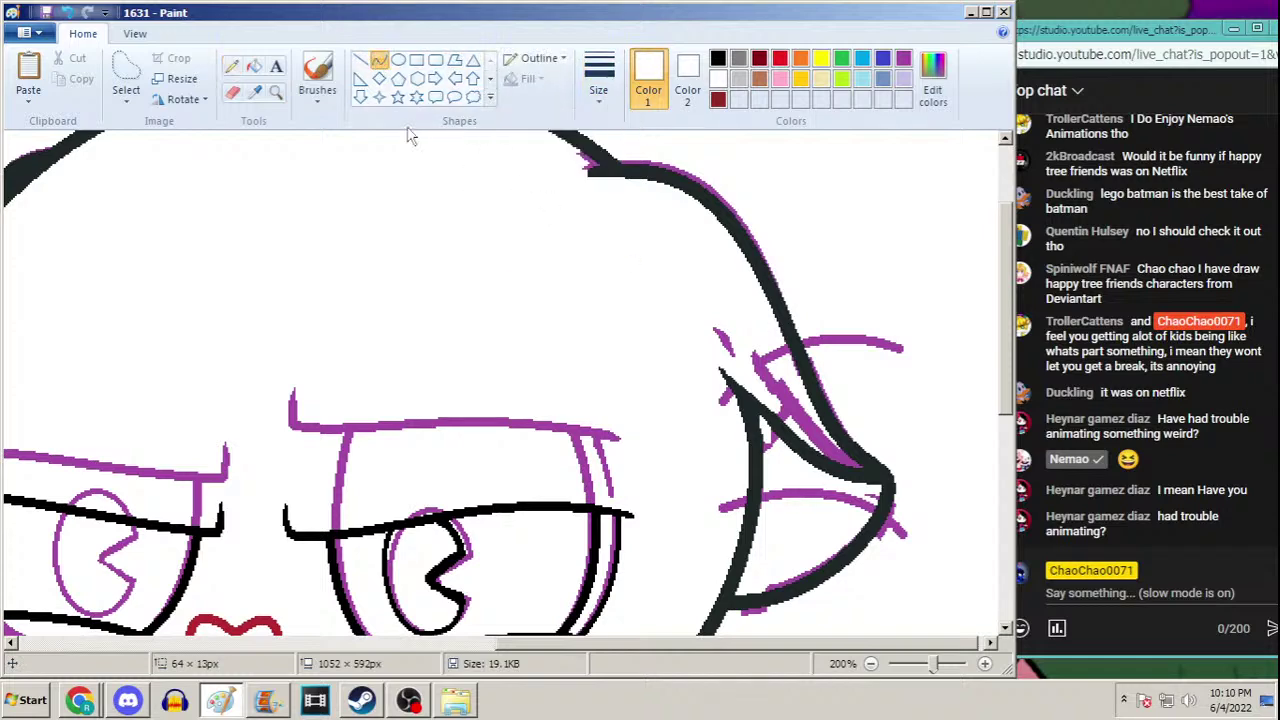
click(737, 60)
click(718, 60)
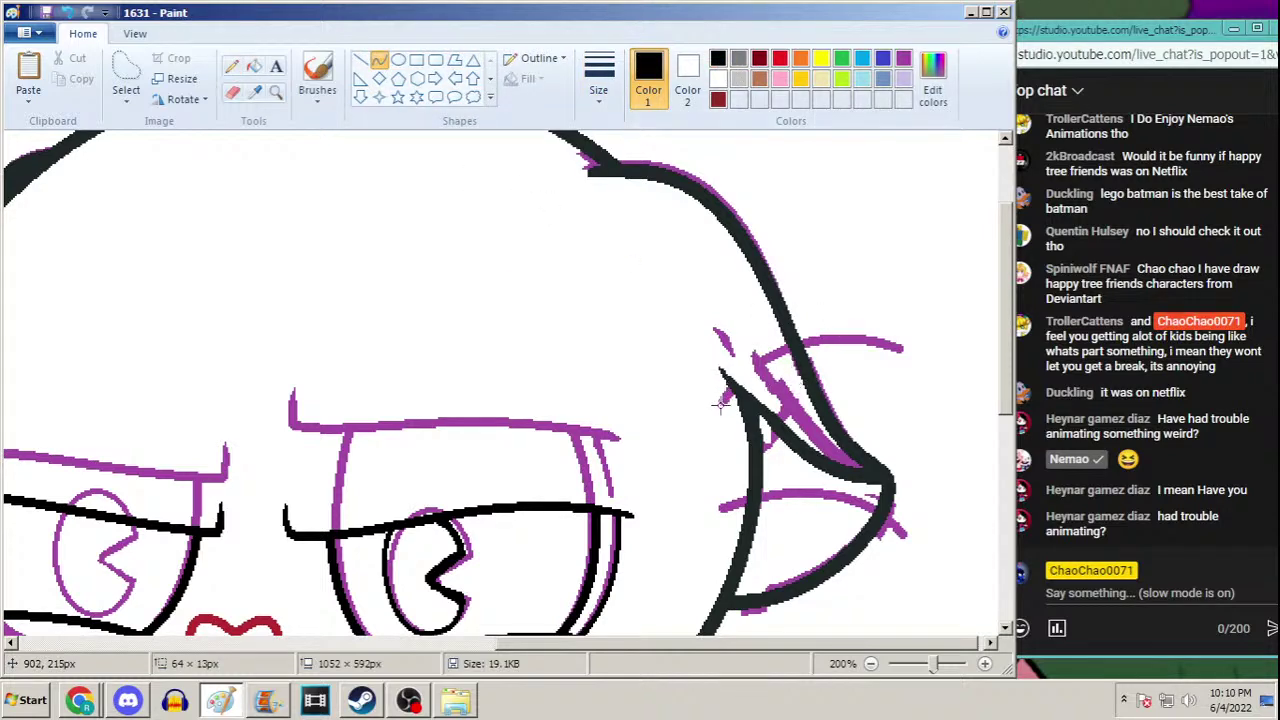
drag(722, 416, 904, 338)
mouse_move(785, 385)
mouse_down()
mouse_move(748, 355)
mouse_move(831, 334)
mouse_move(806, 332)
mouse_move(812, 318)
mouse_up()
scroll(1007, 323, down, 2)
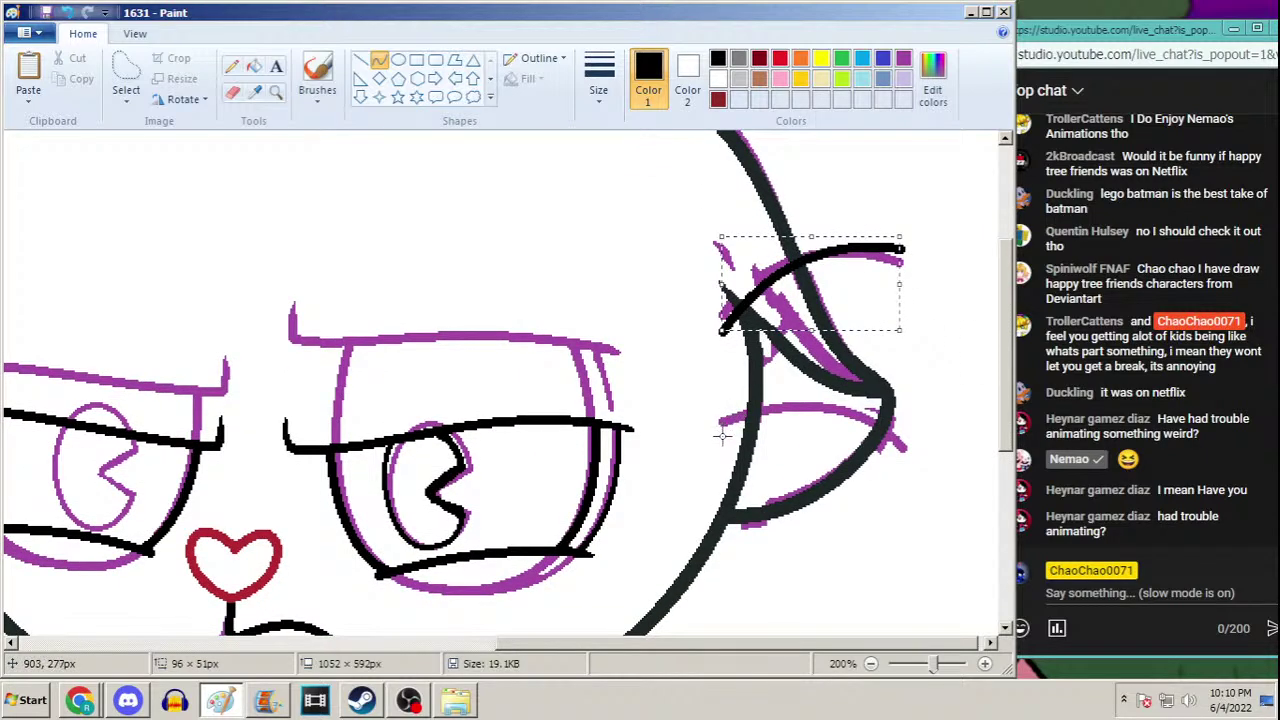
drag(722, 433, 912, 428)
mouse_move(794, 406)
mouse_down()
mouse_move(779, 397)
mouse_move(842, 390)
mouse_up()
key(ctrl+z)
key(ctrl+z)
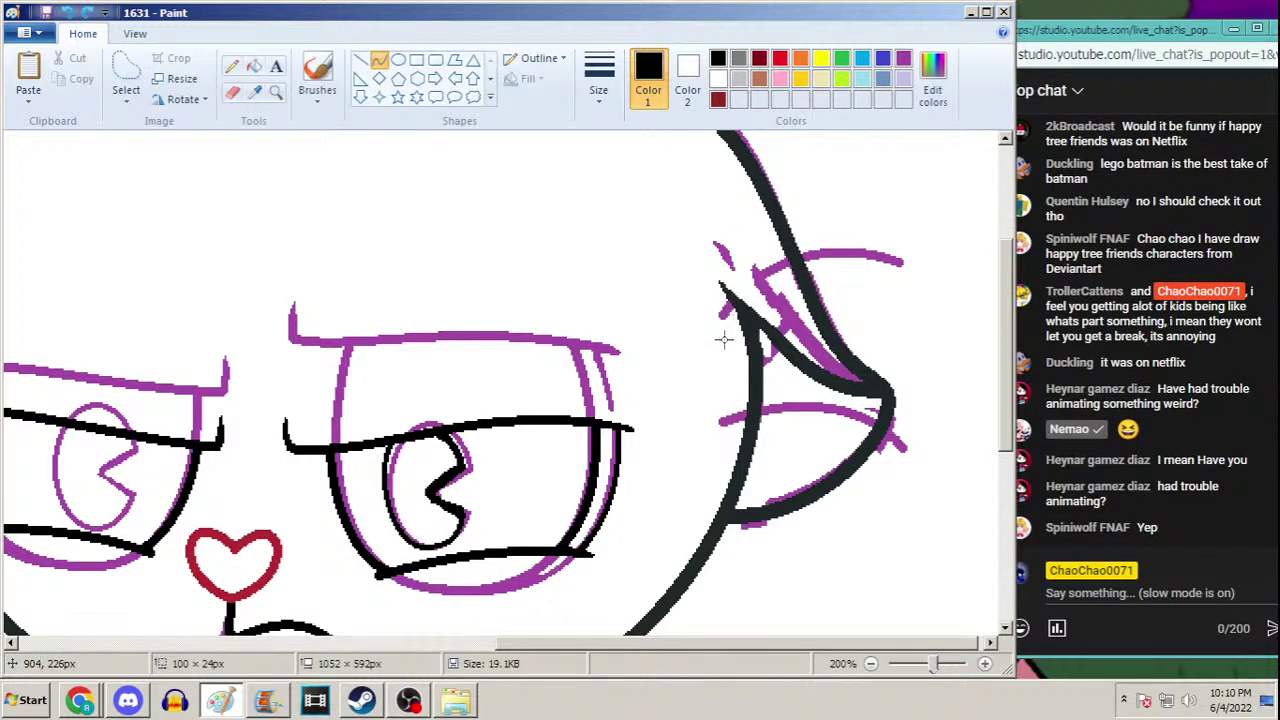
Try a black curve about 91 × 61 px across the ear, moved onto the upper purple arc
drag(724, 331, 897, 247)
mouse_move(800, 280)
mouse_down()
mouse_move(760, 262)
mouse_move(834, 220)
mouse_move(826, 230)
mouse_up()
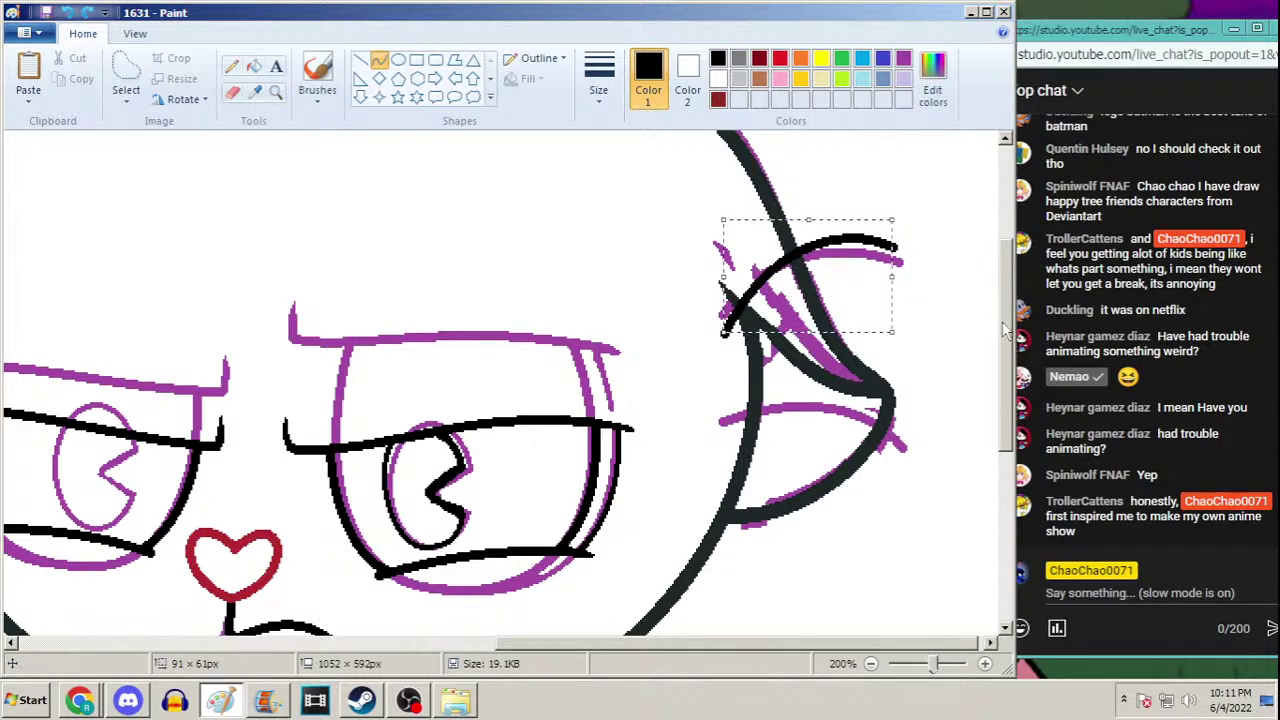
scroll(995, 325, down, 1)
drag(834, 238, 830, 251)
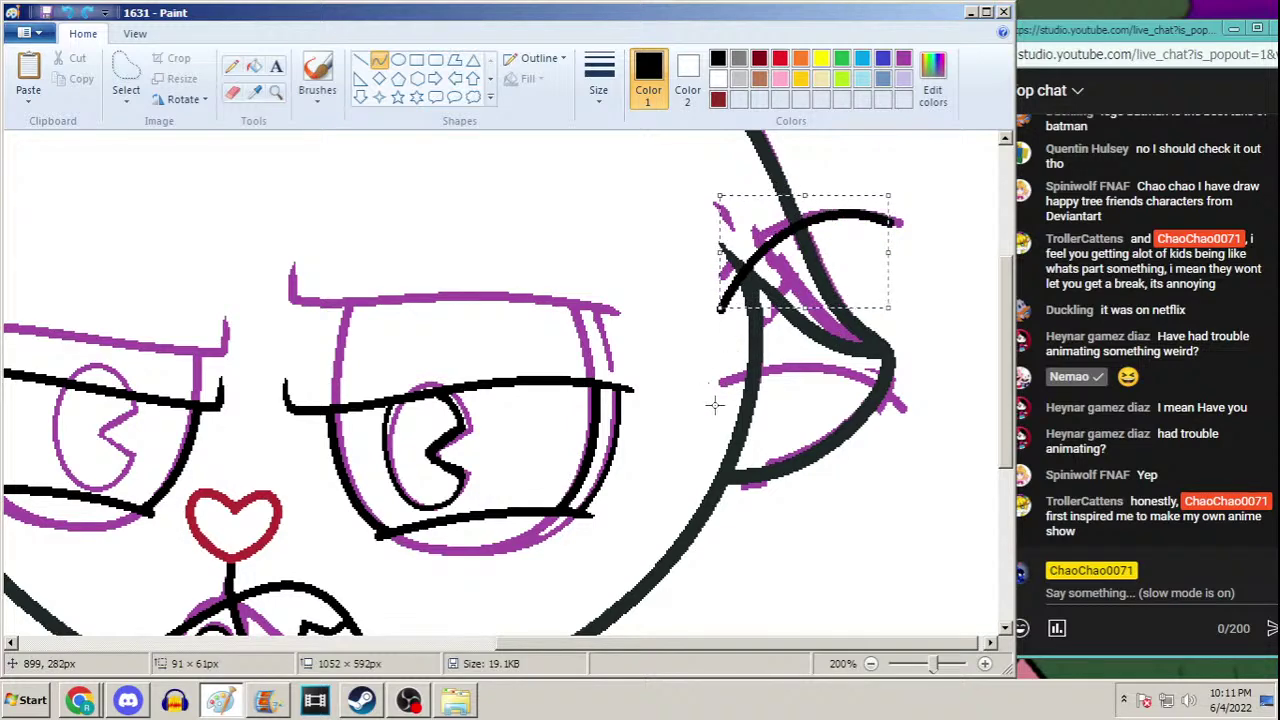
Switch to Chrome and OBS to check the Exit Plan album playback and the stream's audio levels, and return to the drawing
click(80, 701)
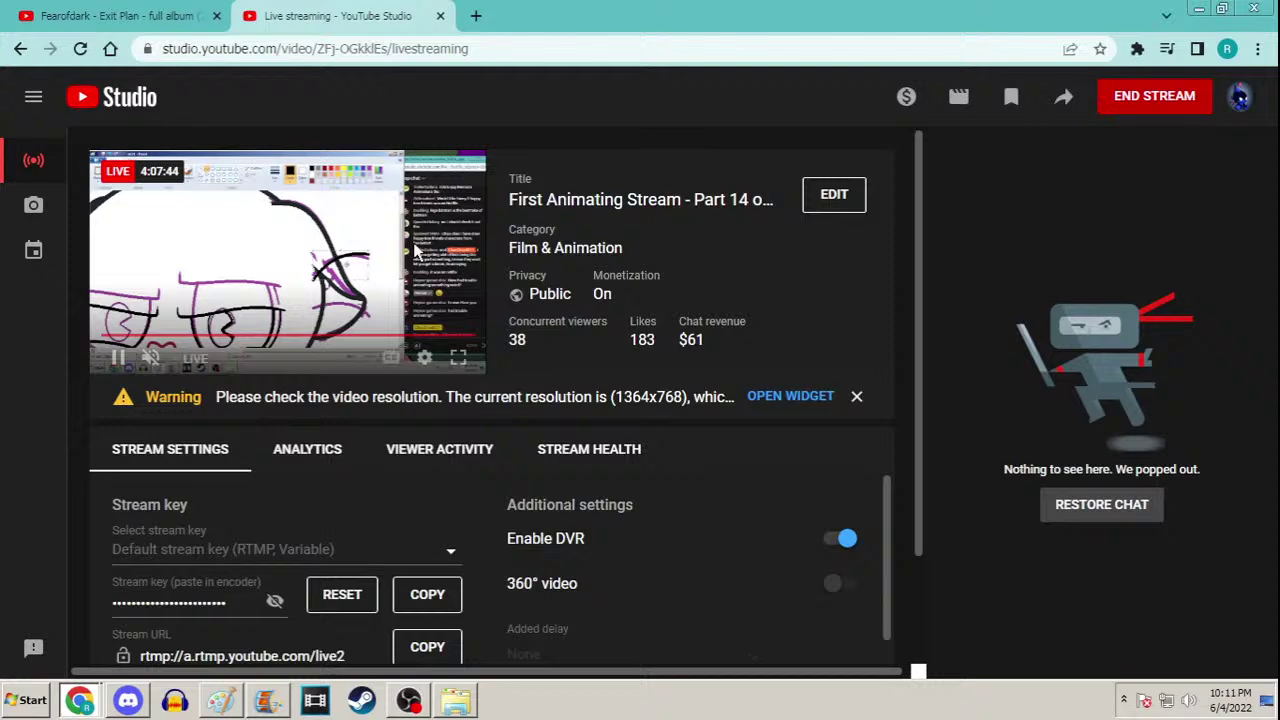
click(170, 12)
click(415, 367)
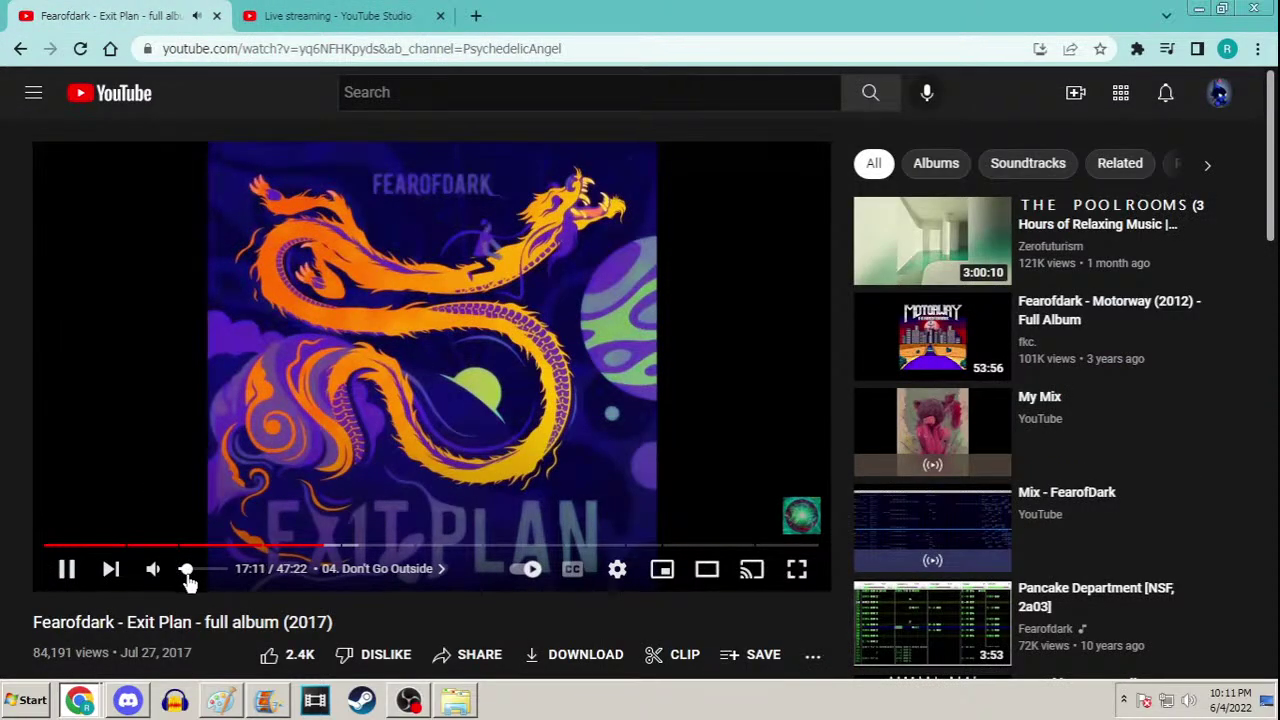
click(409, 701)
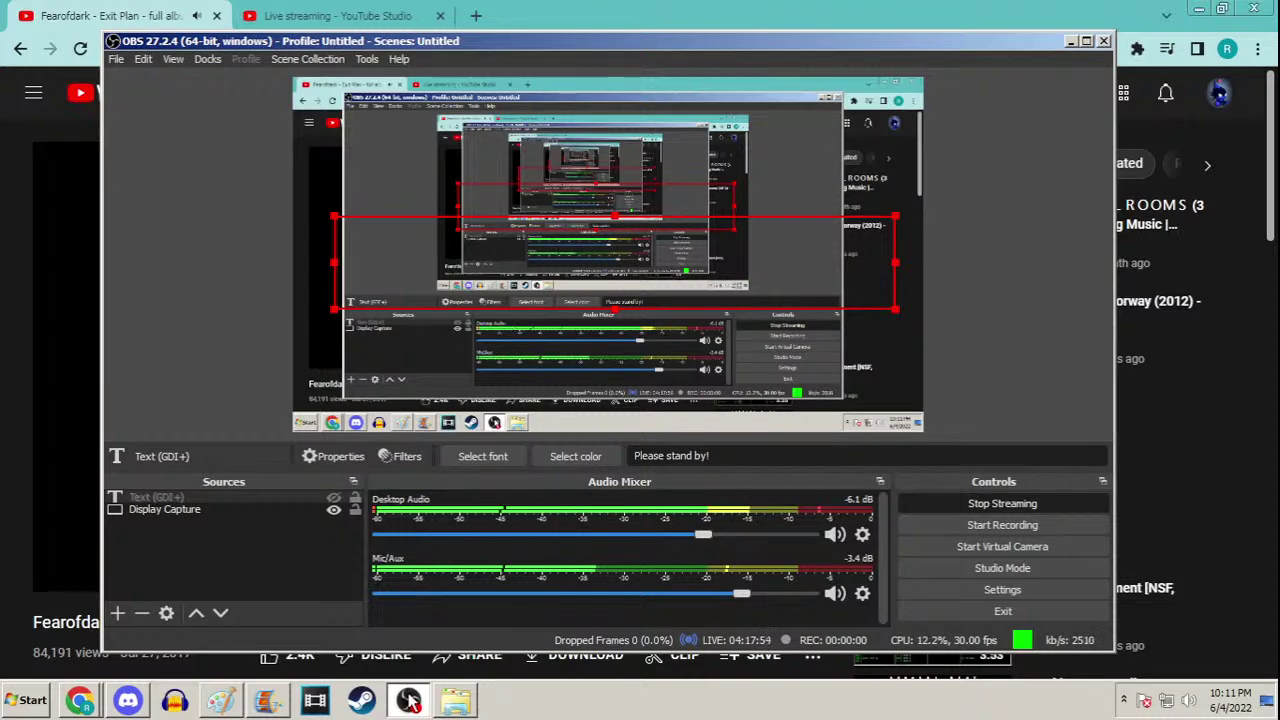
click(409, 701)
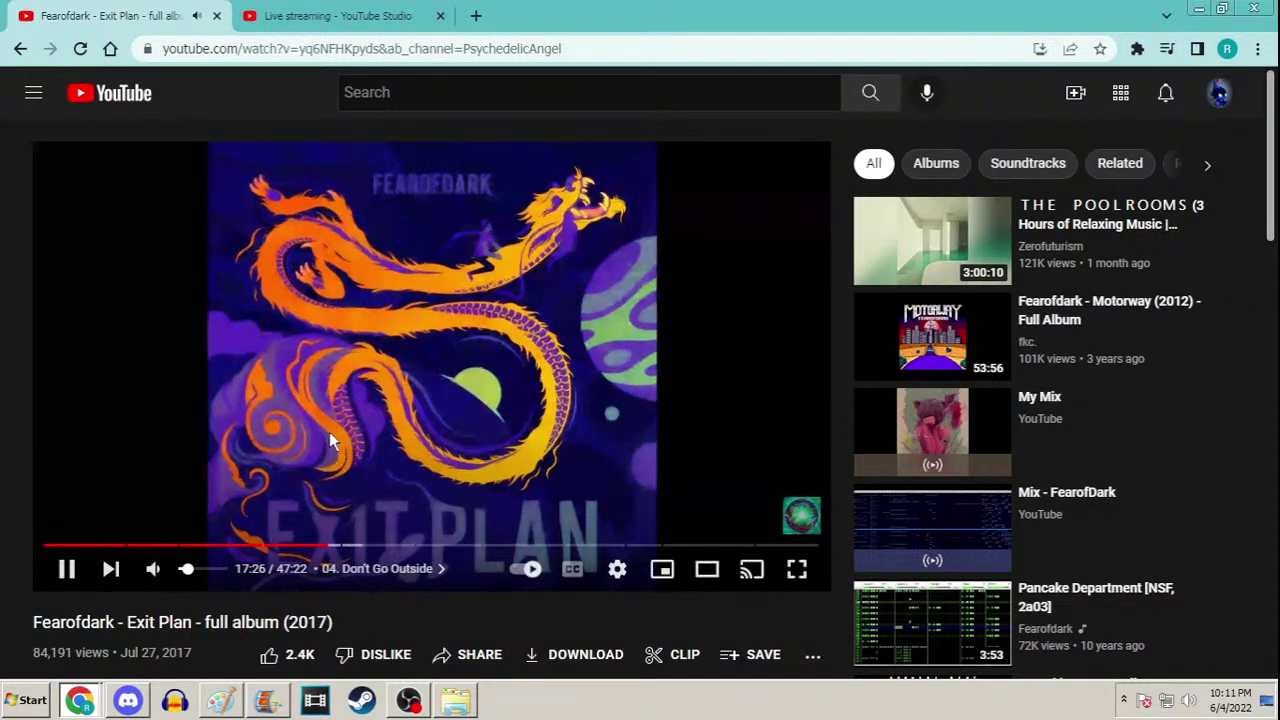
click(345, 495)
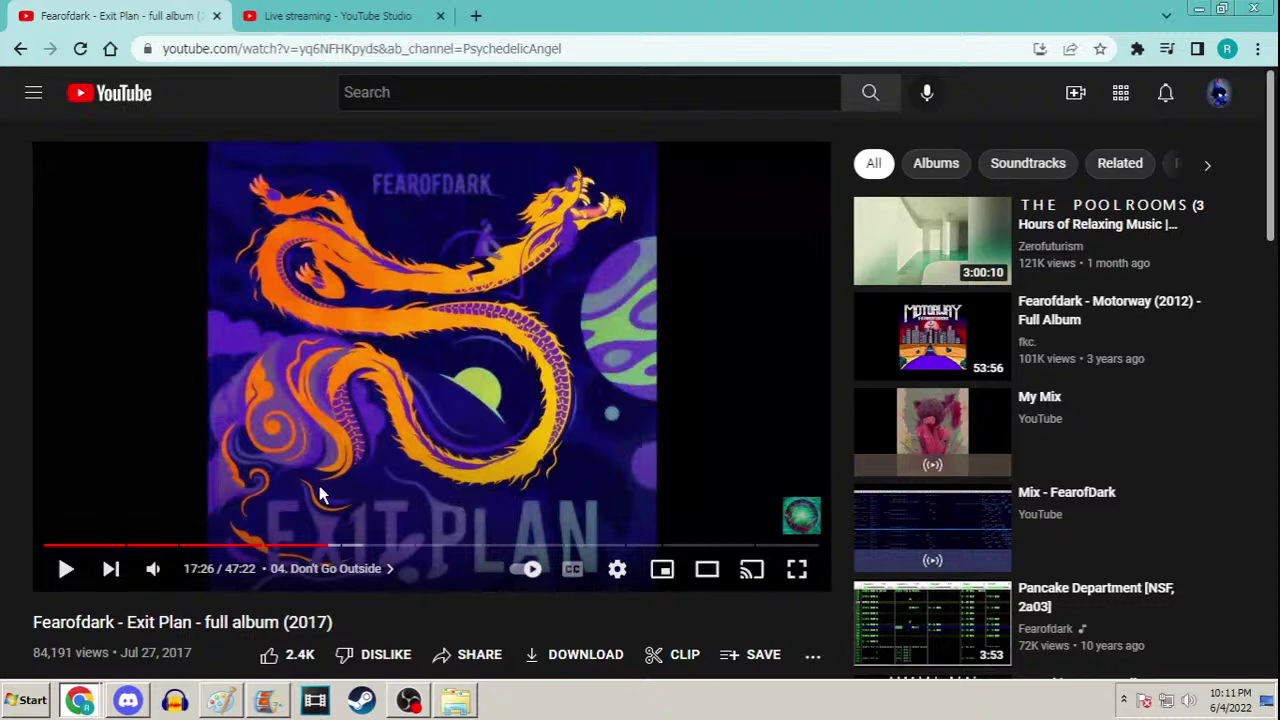
click(316, 422)
click(1199, 8)
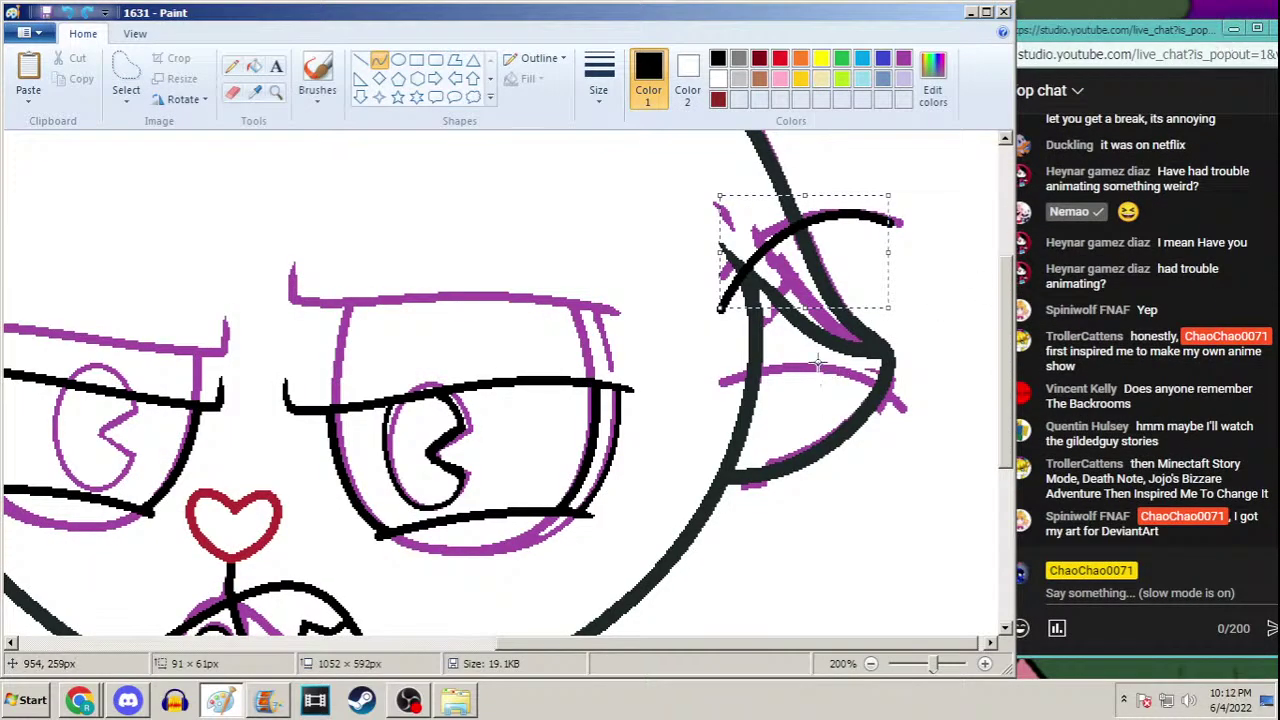
Try a black line about 98 × 9 px below the lower purple arc, and undo it together with the upper black curve
drag(720, 405, 905, 396)
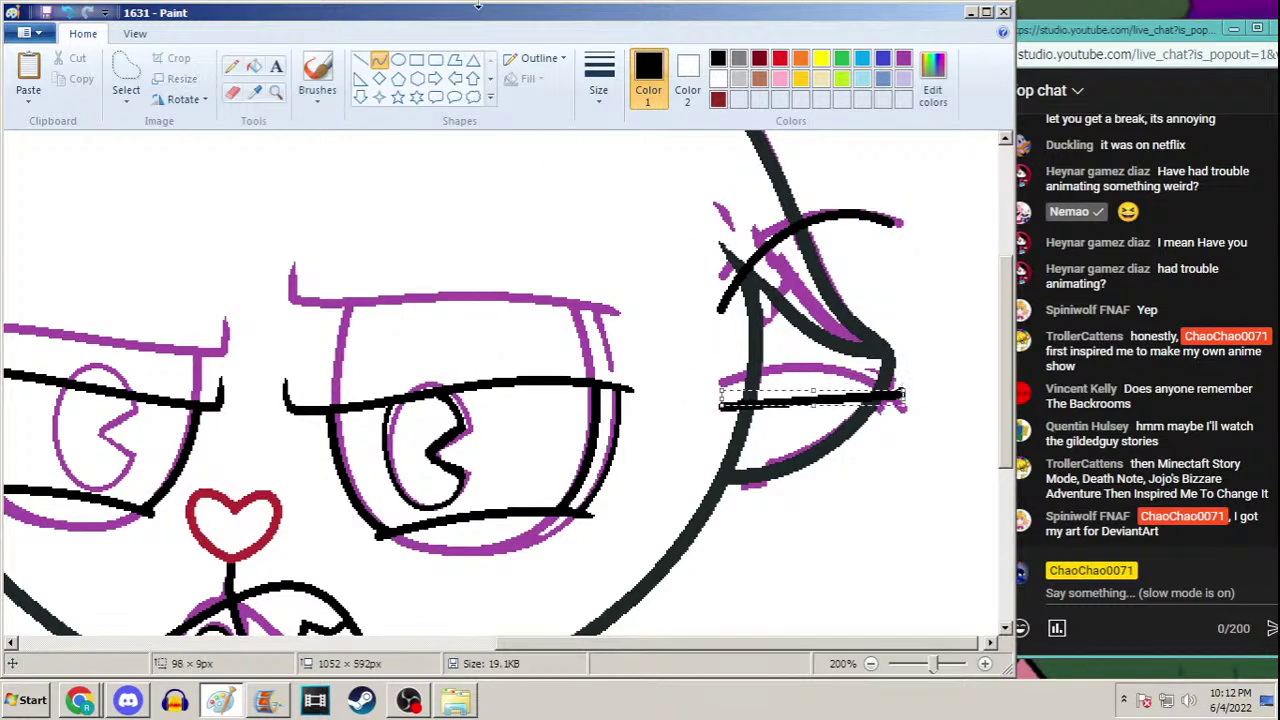
key(ctrl+z)
drag(718, 409, 905, 397)
key(ctrl+z)
key(ctrl+z)
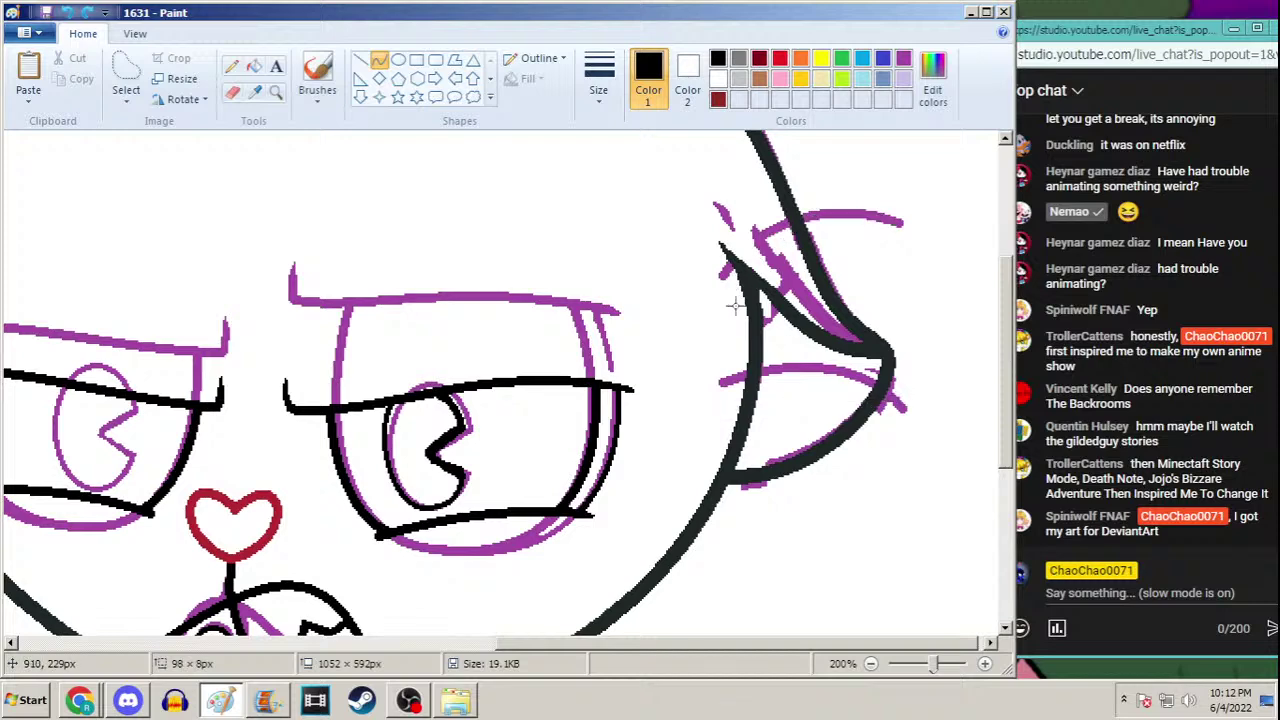
drag(720, 302, 900, 244)
drag(787, 251, 823, 186)
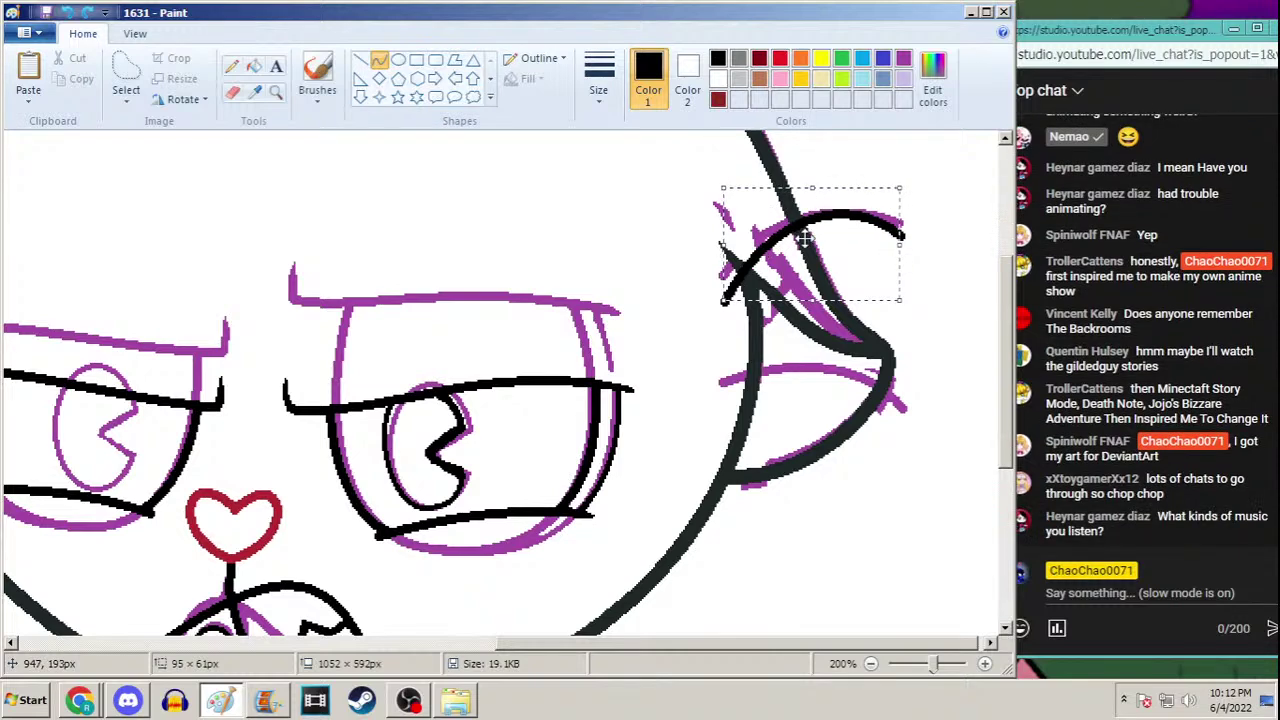
drag(805, 238, 805, 246)
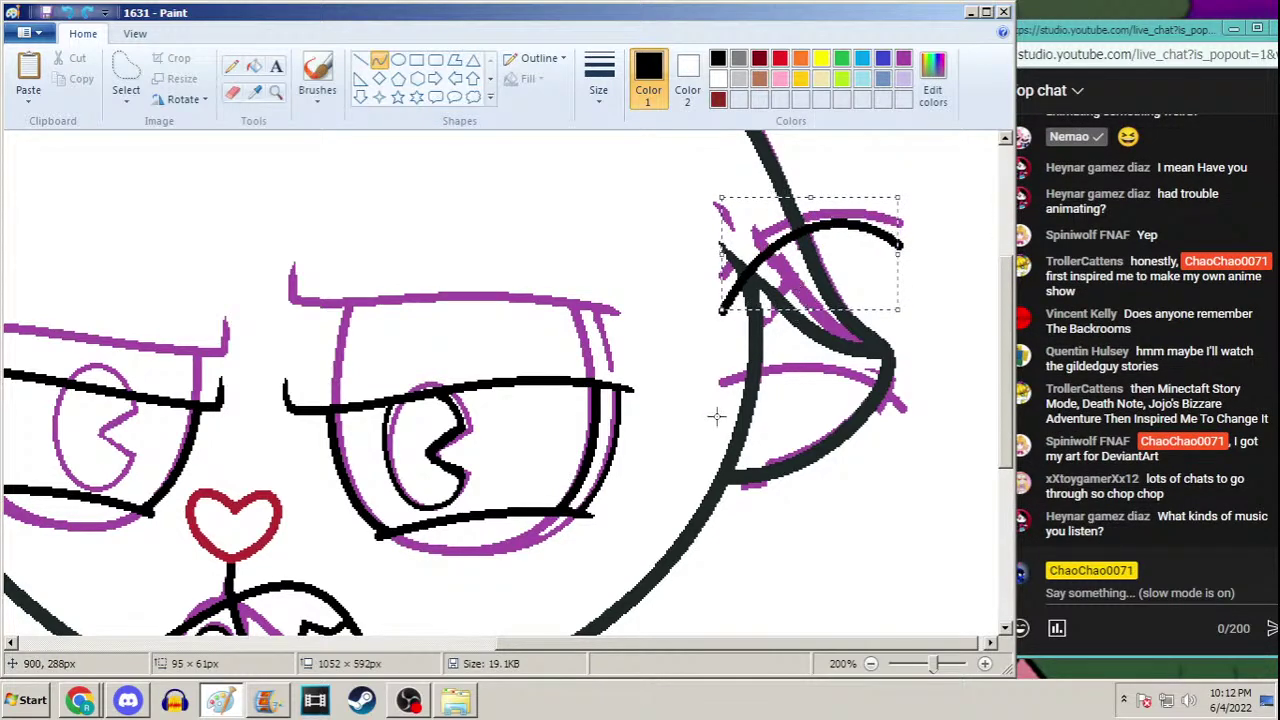
drag(720, 408, 907, 399)
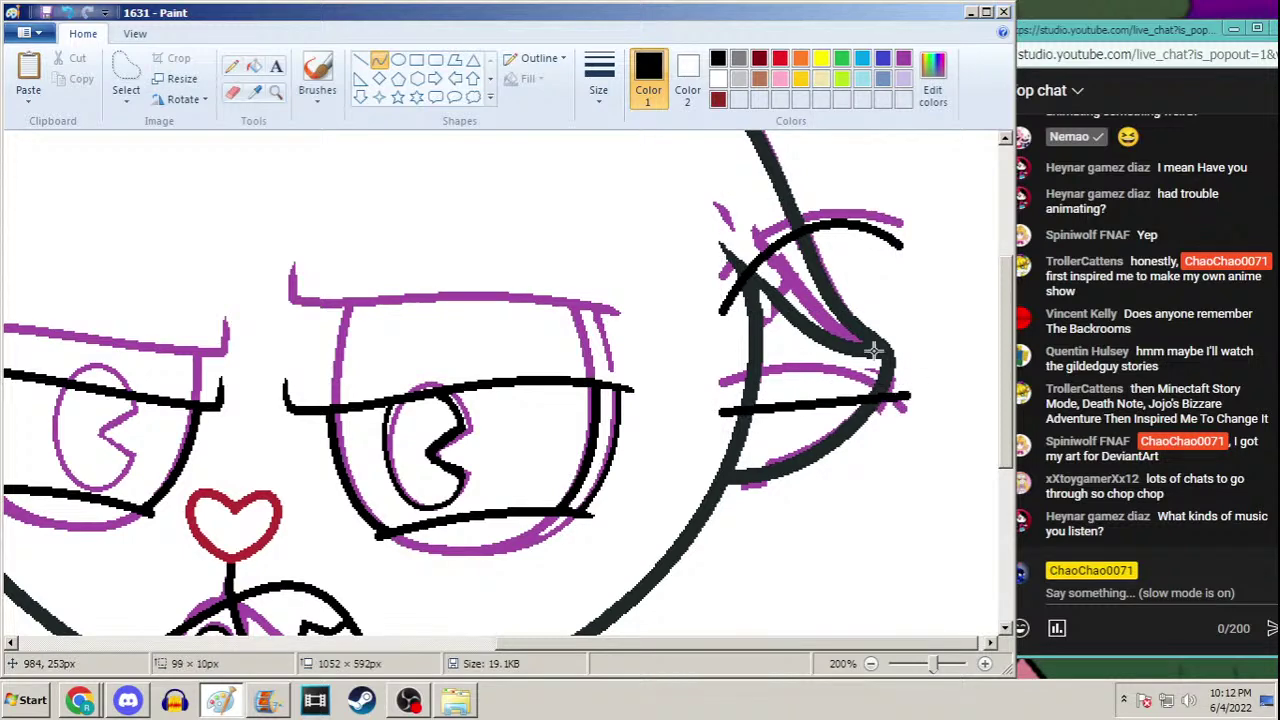
key(ctrl+z)
key(ctrl+z)
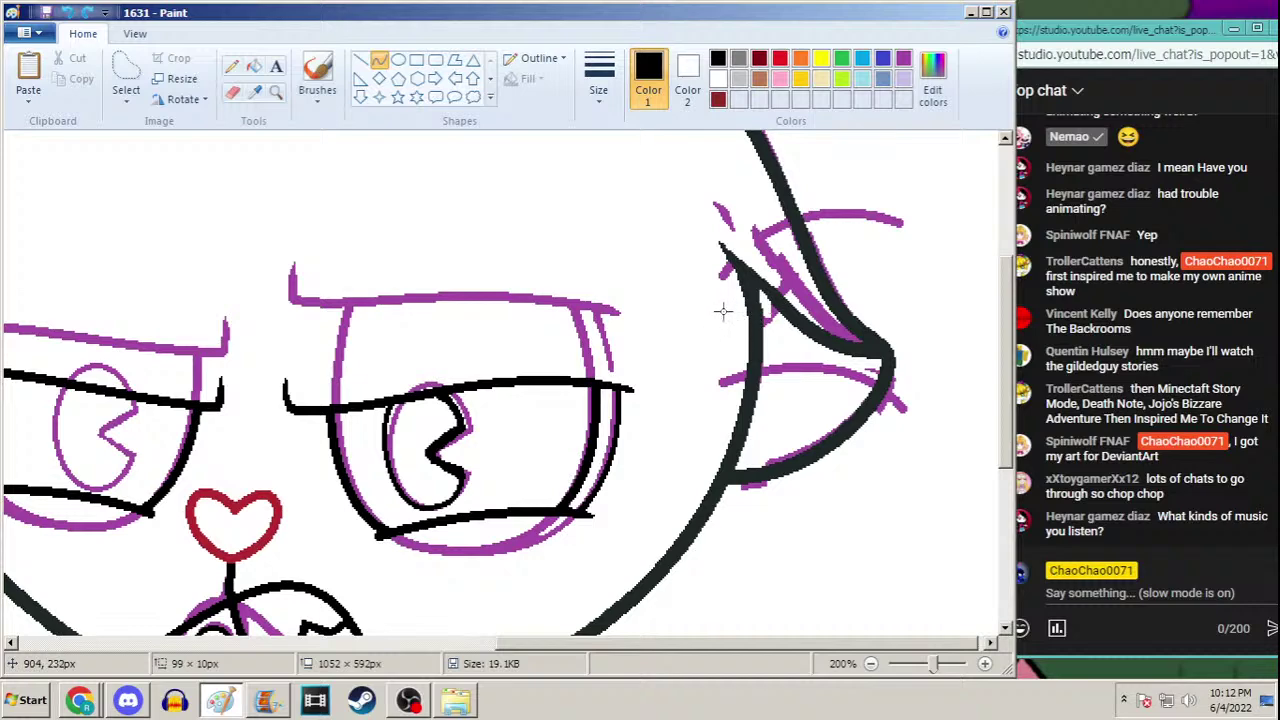
Draw a black curve about 93 × 55 px across the ear, just below the upper purple arc
mouse_move(723, 311)
mouse_down()
mouse_move(834, 237)
mouse_move(903, 240)
mouse_move(830, 232)
mouse_up()
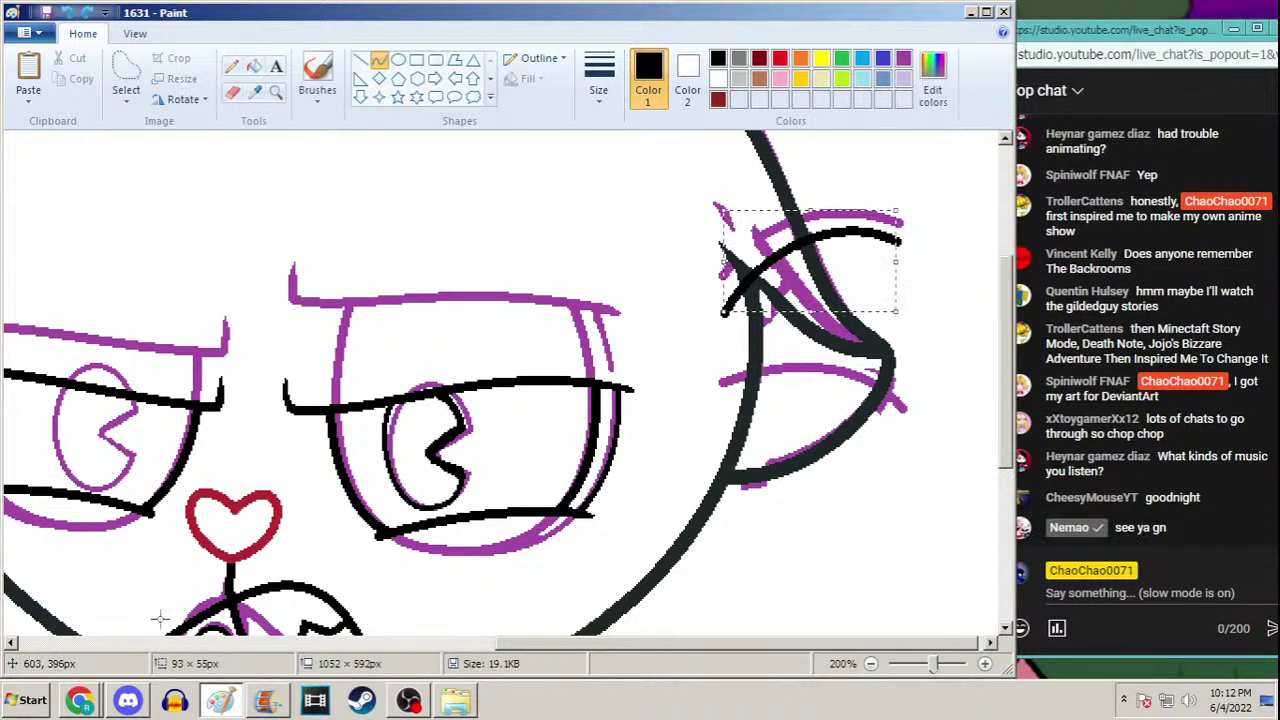
Switch to Chrome and go back from the Exit Plan album to the Skylight Promenade video to look over its page
click(109, 630)
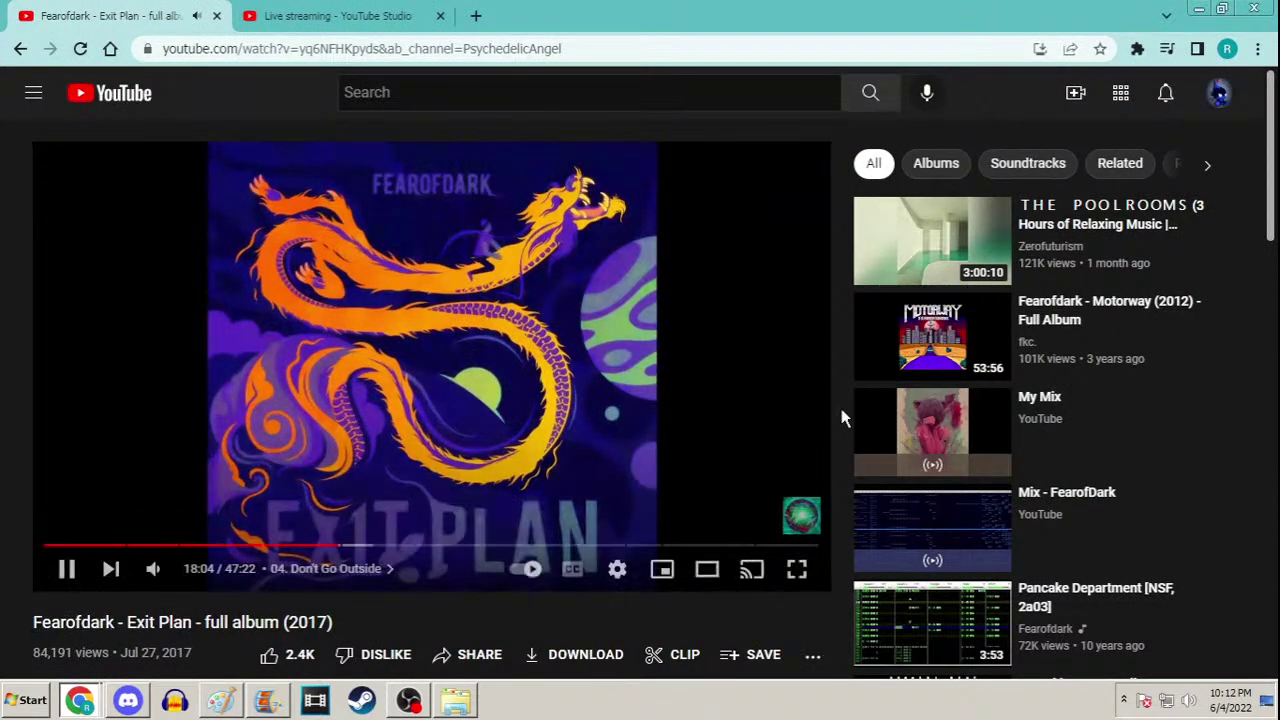
scroll(600, 330, down, 2)
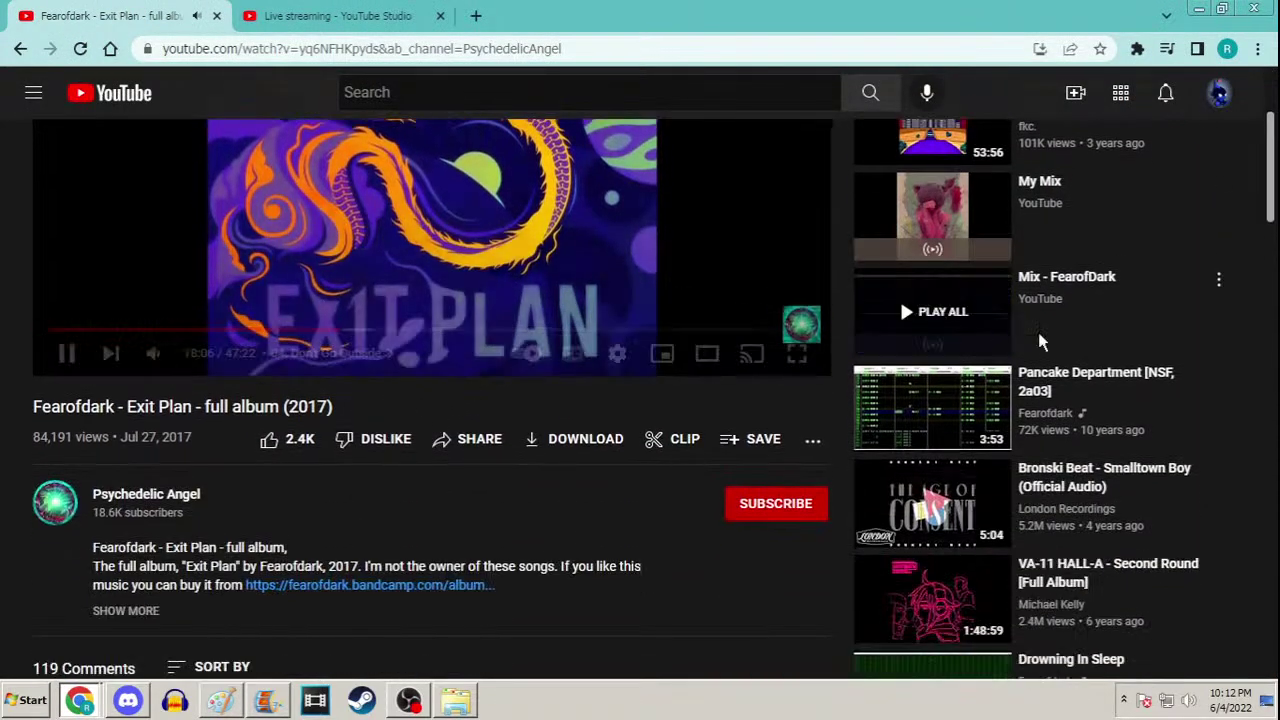
scroll(1233, 285, up, 2)
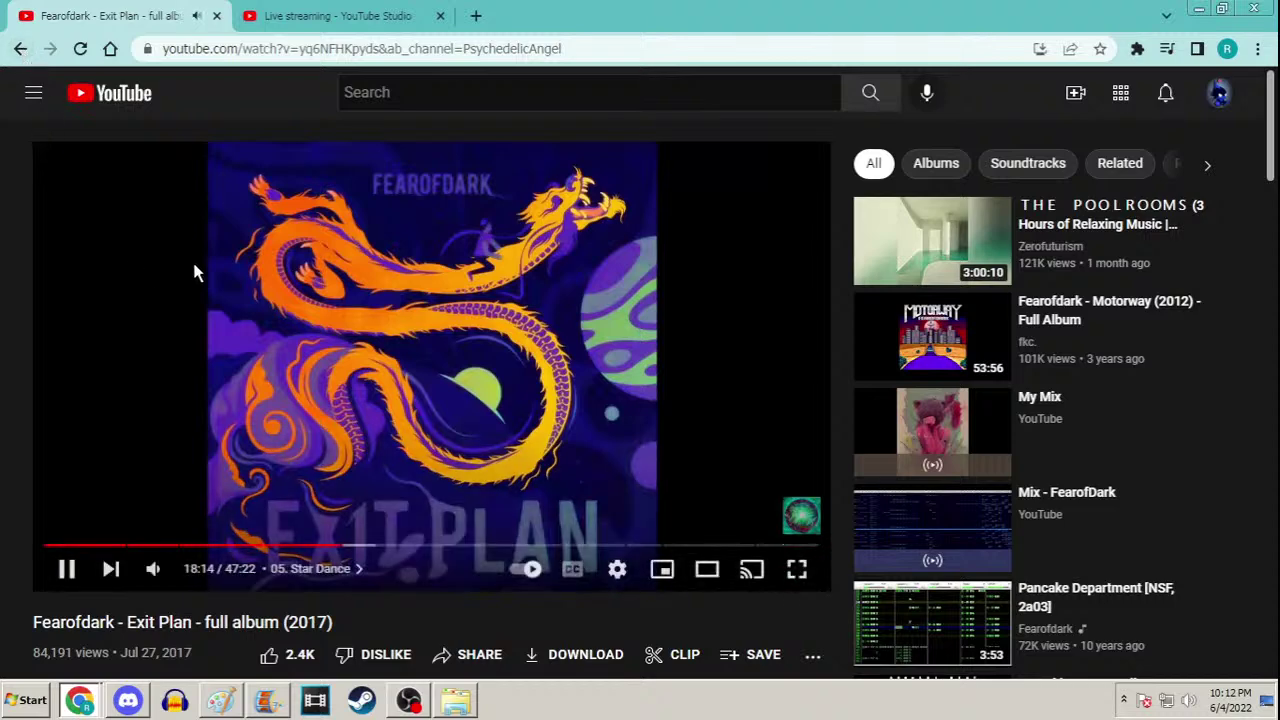
click(145, 505)
click(20, 48)
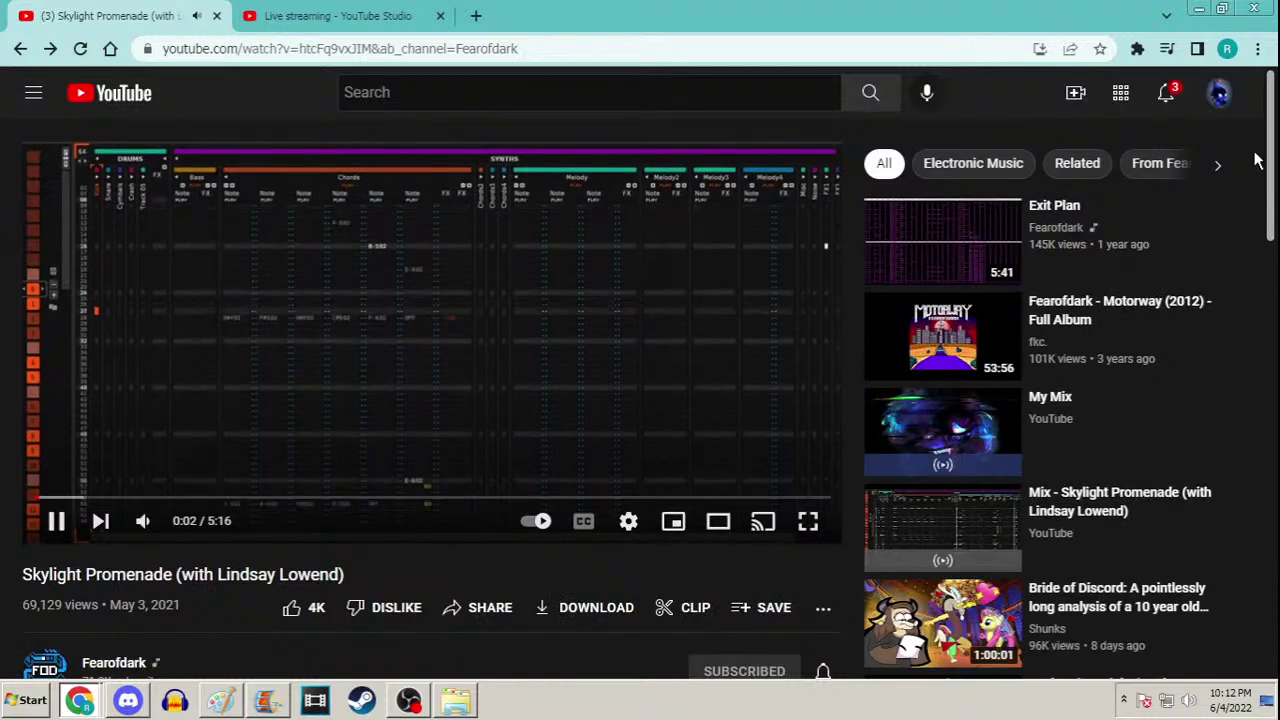
scroll(1134, 237, down, 2)
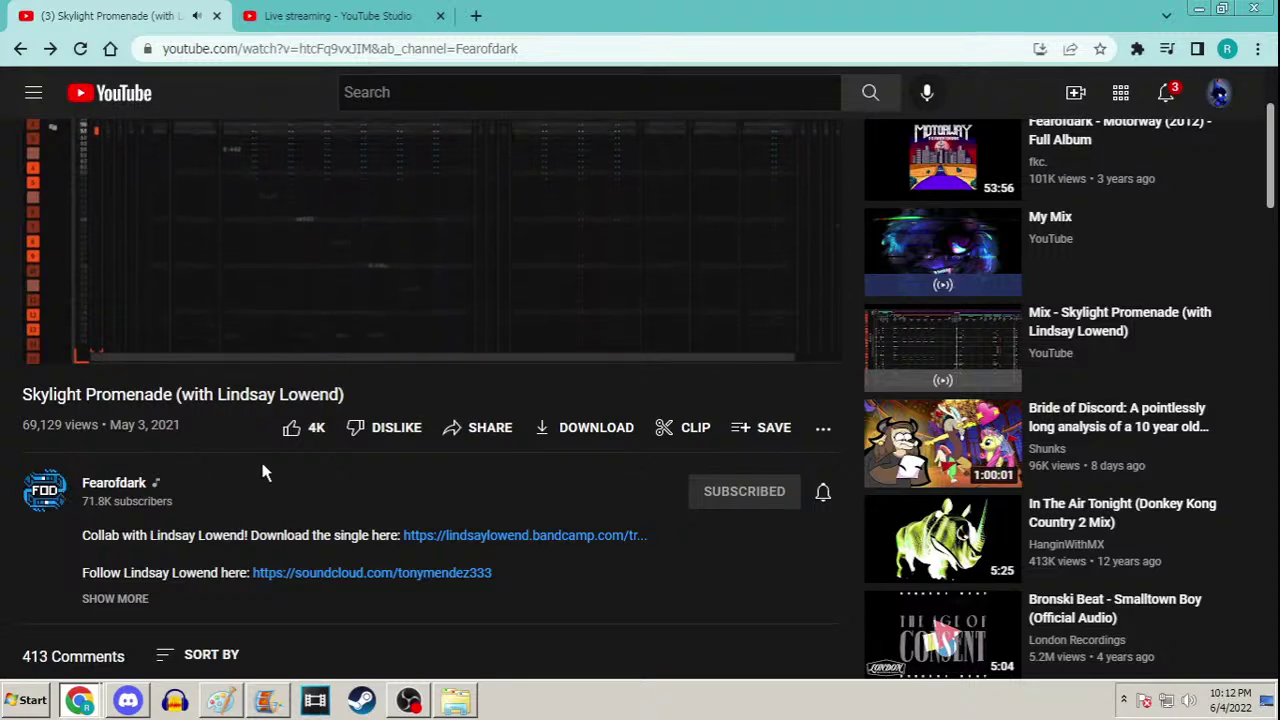
scroll(460, 300, up, 1)
scroll(1150, 200, up, 1)
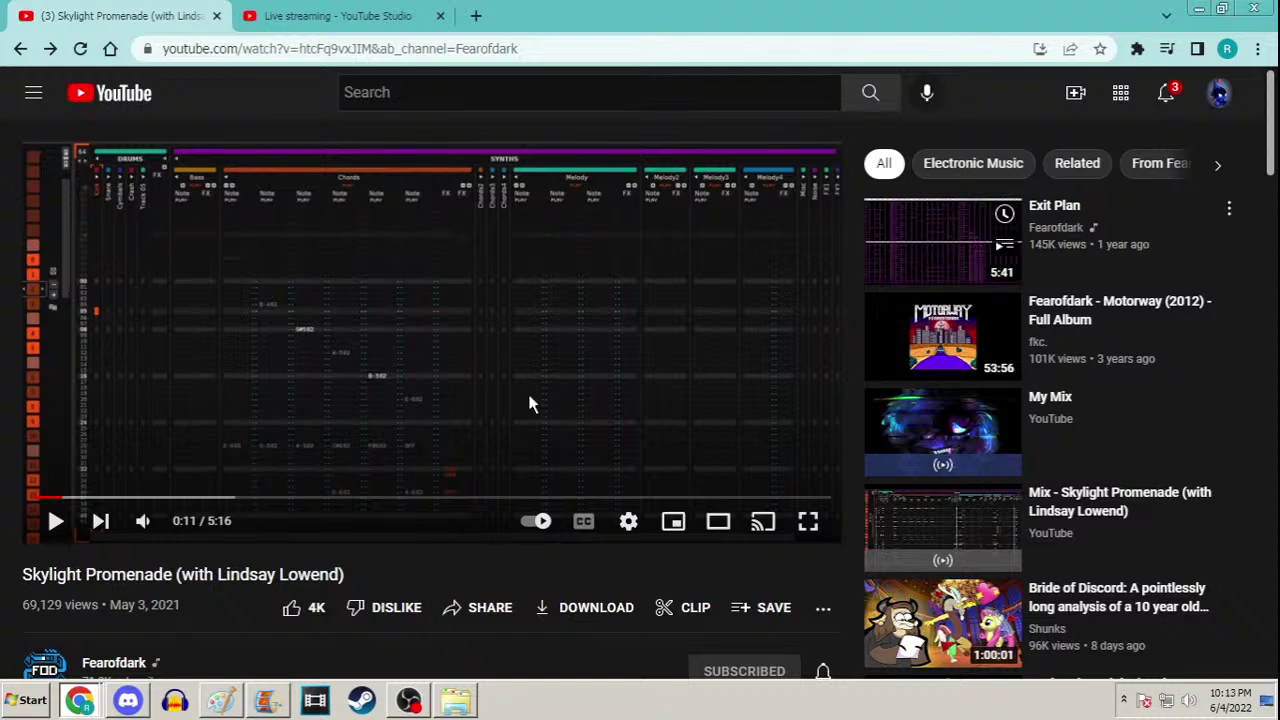
Resume the Skylight Promenade video, go forward to the Exit Plan album page, and return to the drawing in Paint
scroll(47, 339, down, 3)
scroll(47, 284, up, 3)
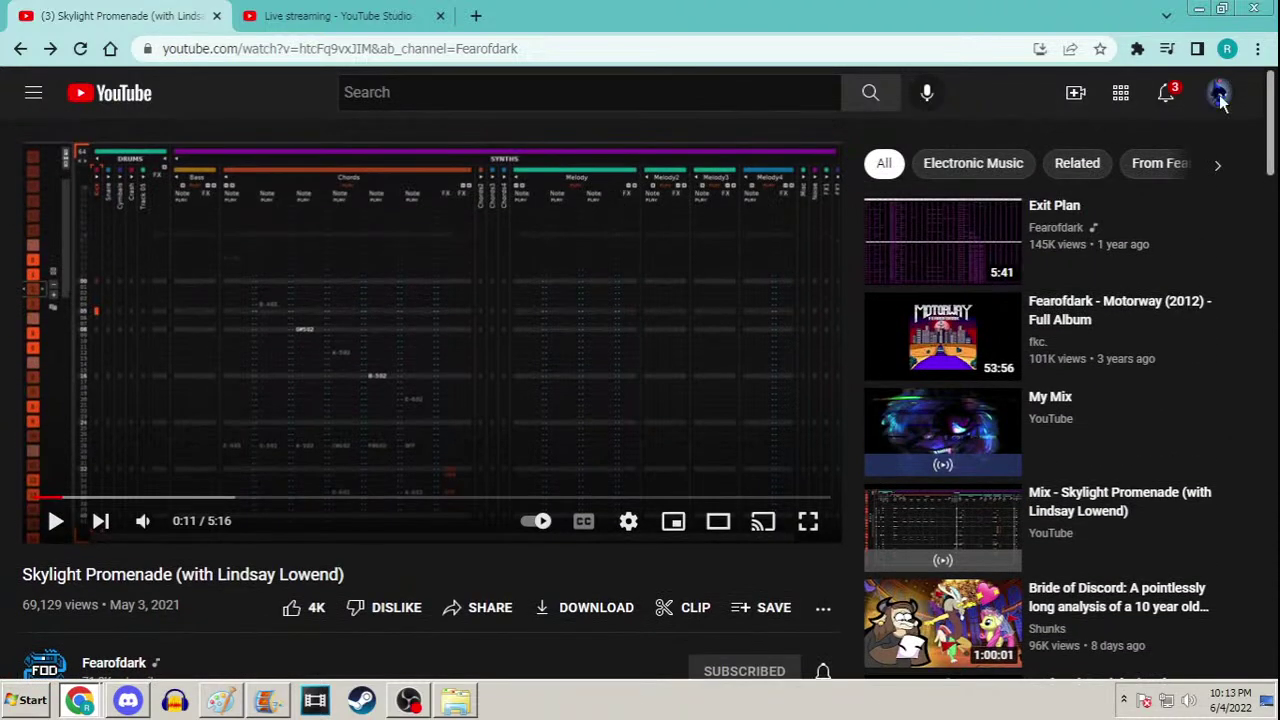
click(700, 286)
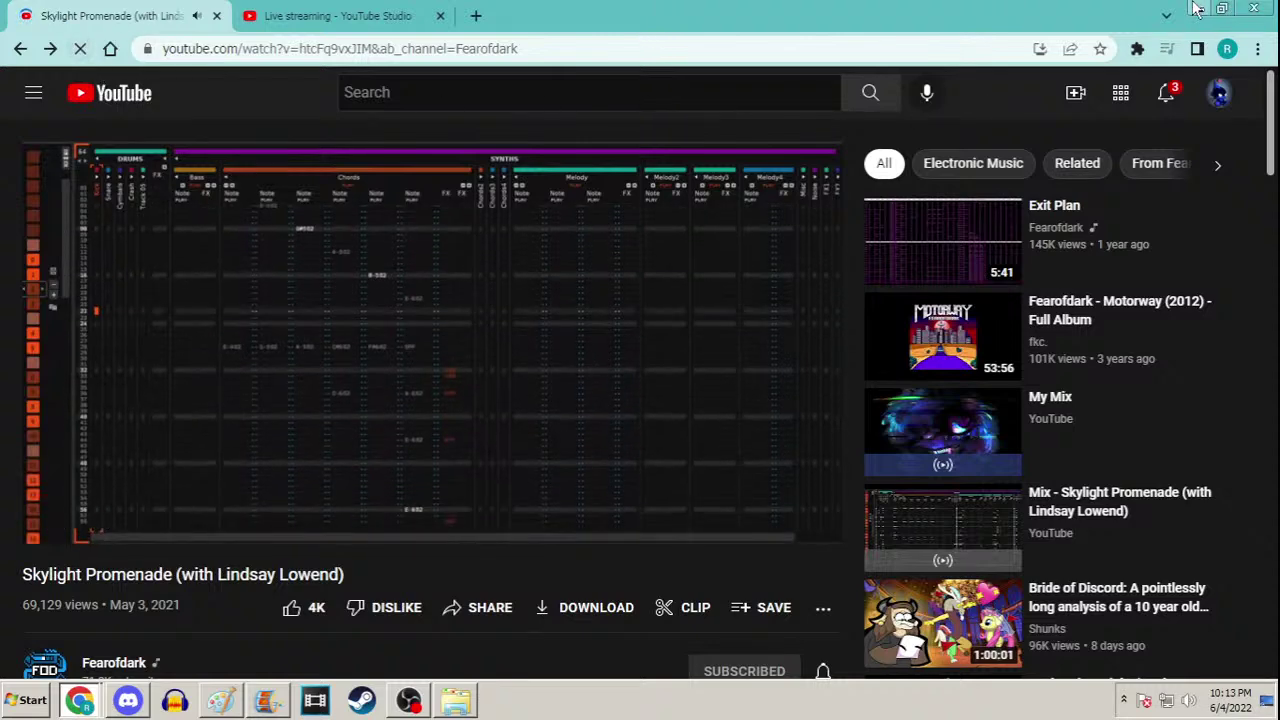
click(50, 48)
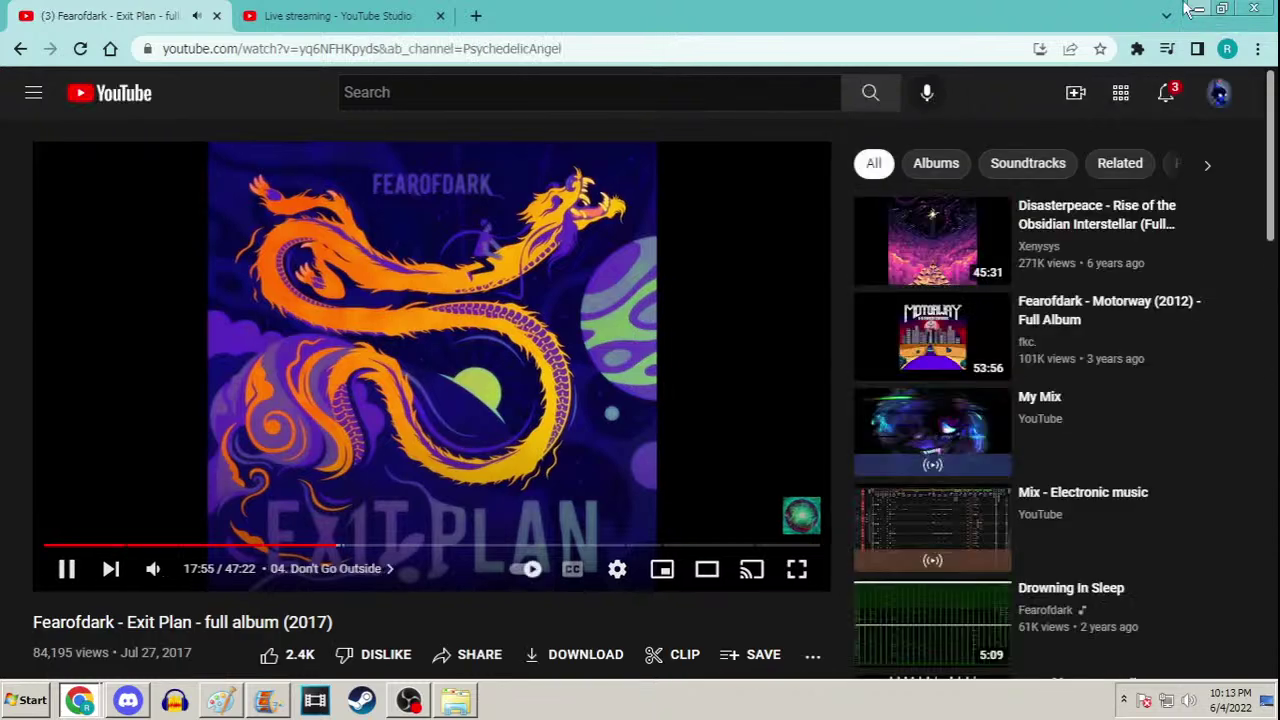
click(1201, 12)
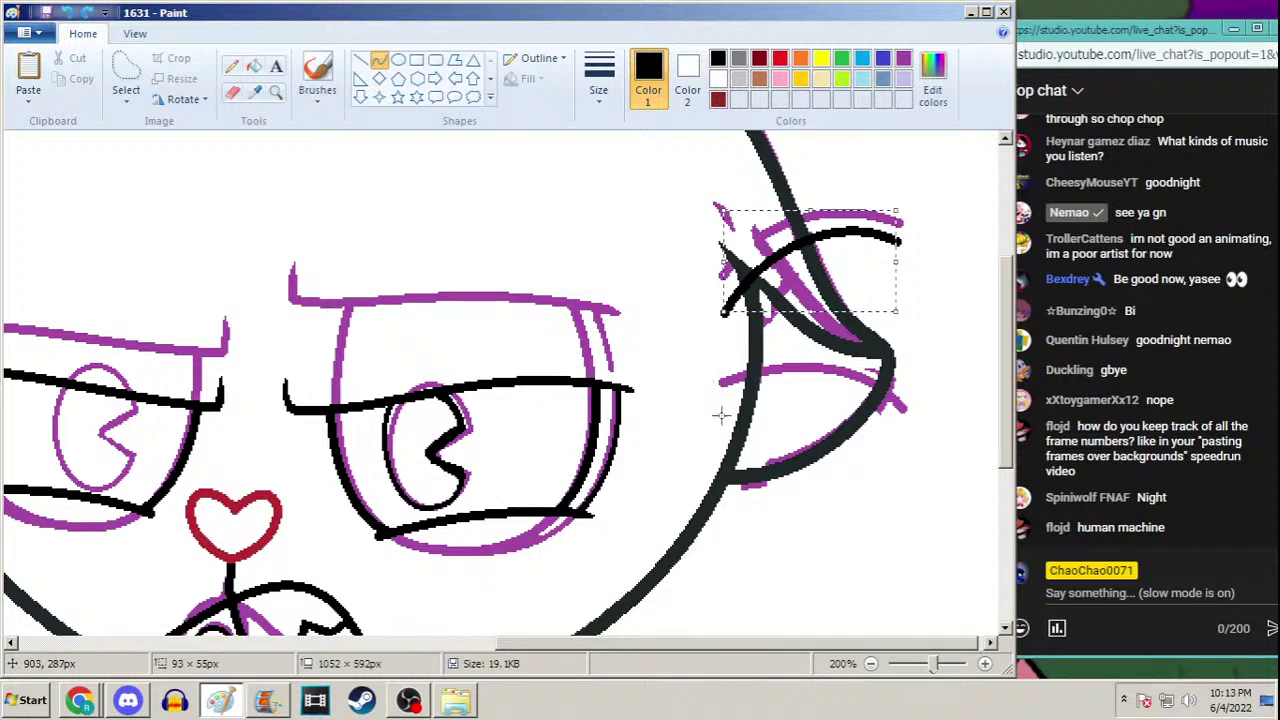
Draw a black curve about 91 × 24 px below the lower purple ear arc and a short pencil stroke under the purple mark at the head's left edge
mouse_move(720, 415)
mouse_down()
mouse_move(900, 417)
mouse_move(865, 412)
mouse_move(815, 374)
mouse_move(828, 398)
mouse_up()
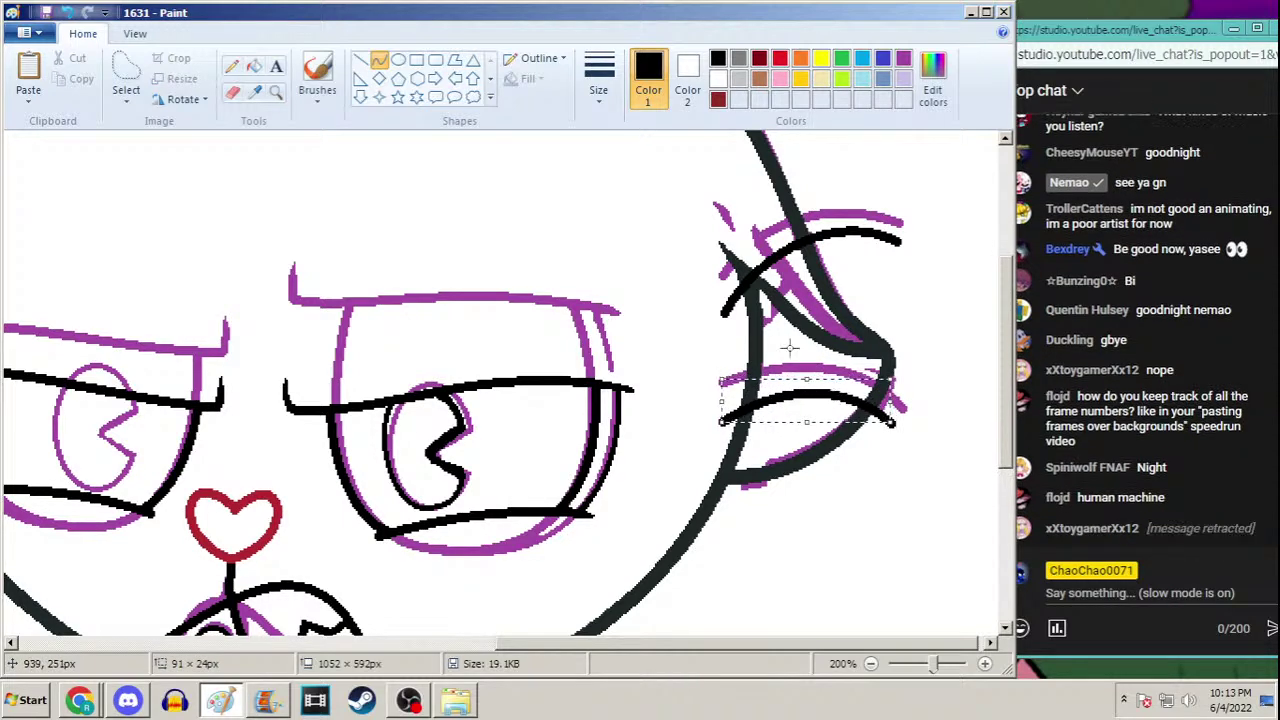
click(277, 92)
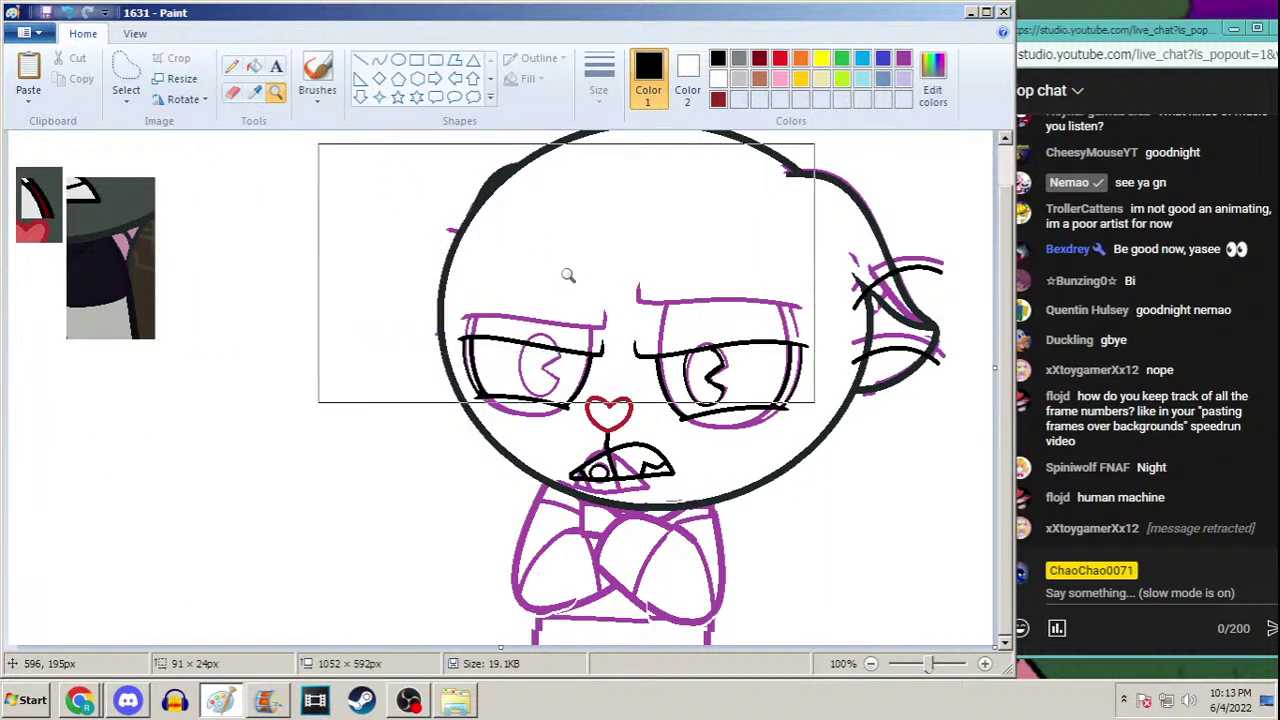
click(569, 314)
click(232, 66)
drag(270, 228, 284, 240)
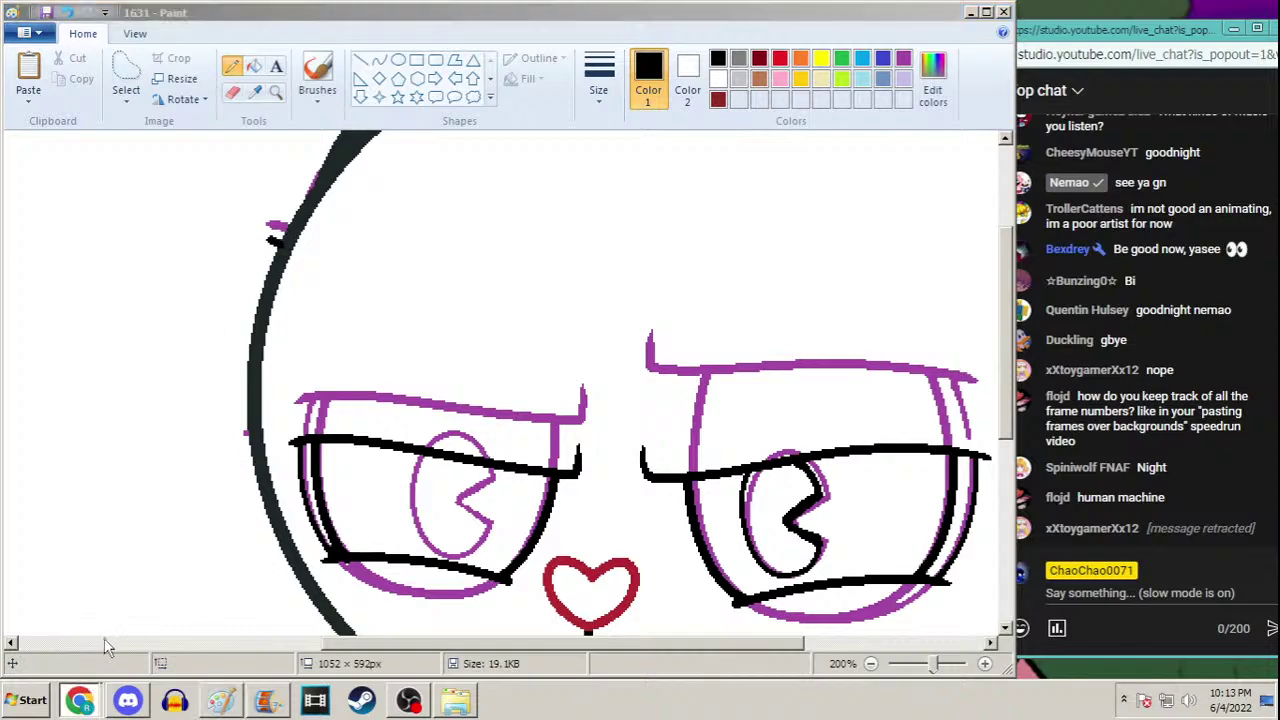
Switch to Chrome to check the Exit Plan playback and the YouTube Studio live stream page, and return to the drawing
click(80, 699)
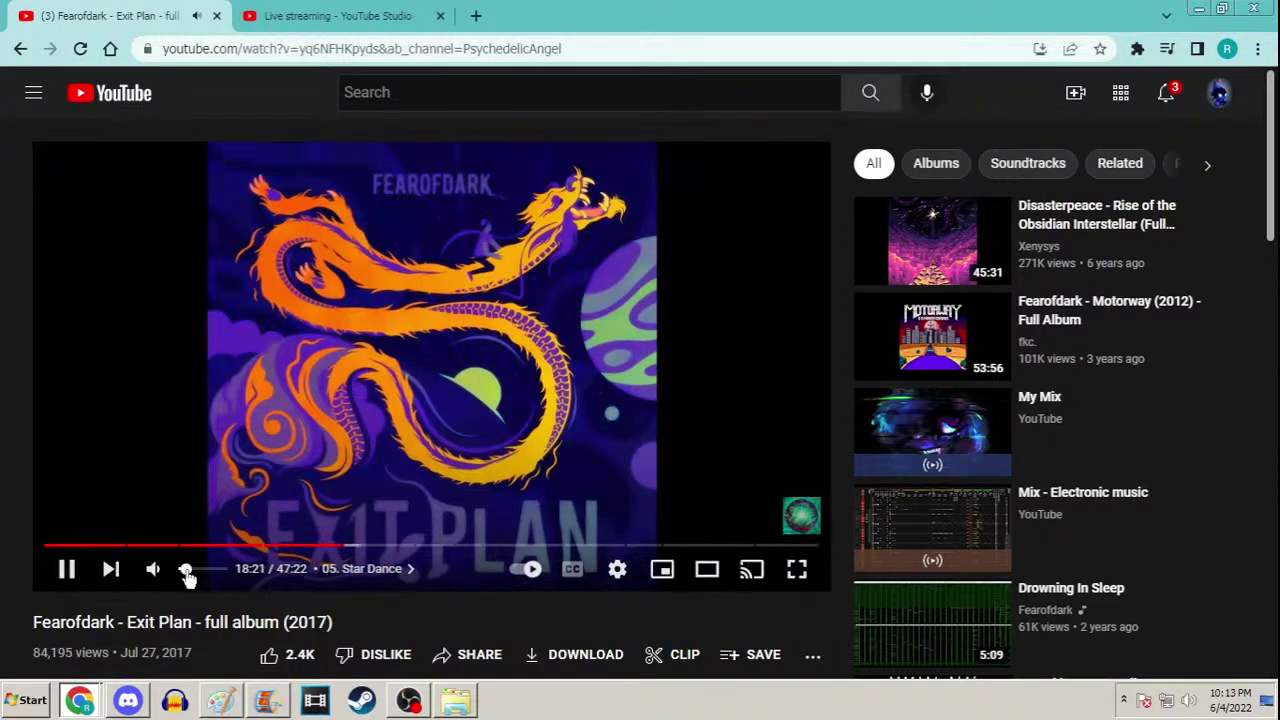
key(ctrl+Tab)
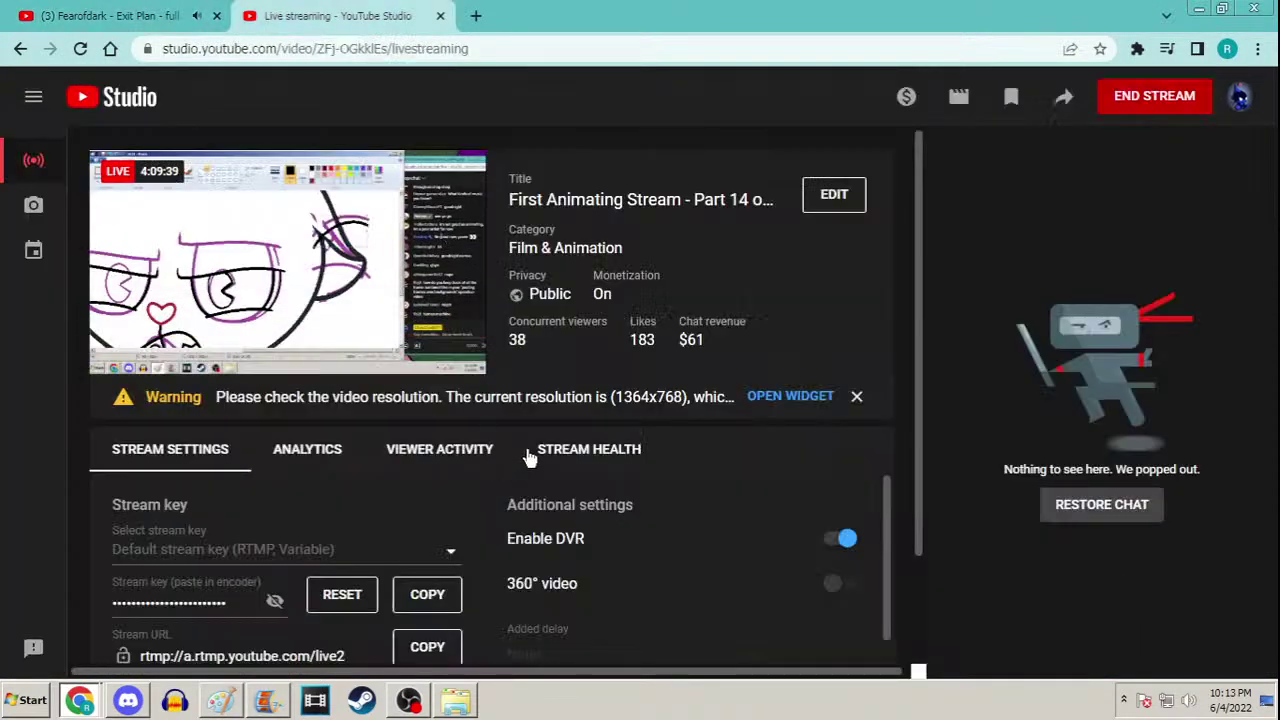
mouse_move(166, 190)
click(1199, 8)
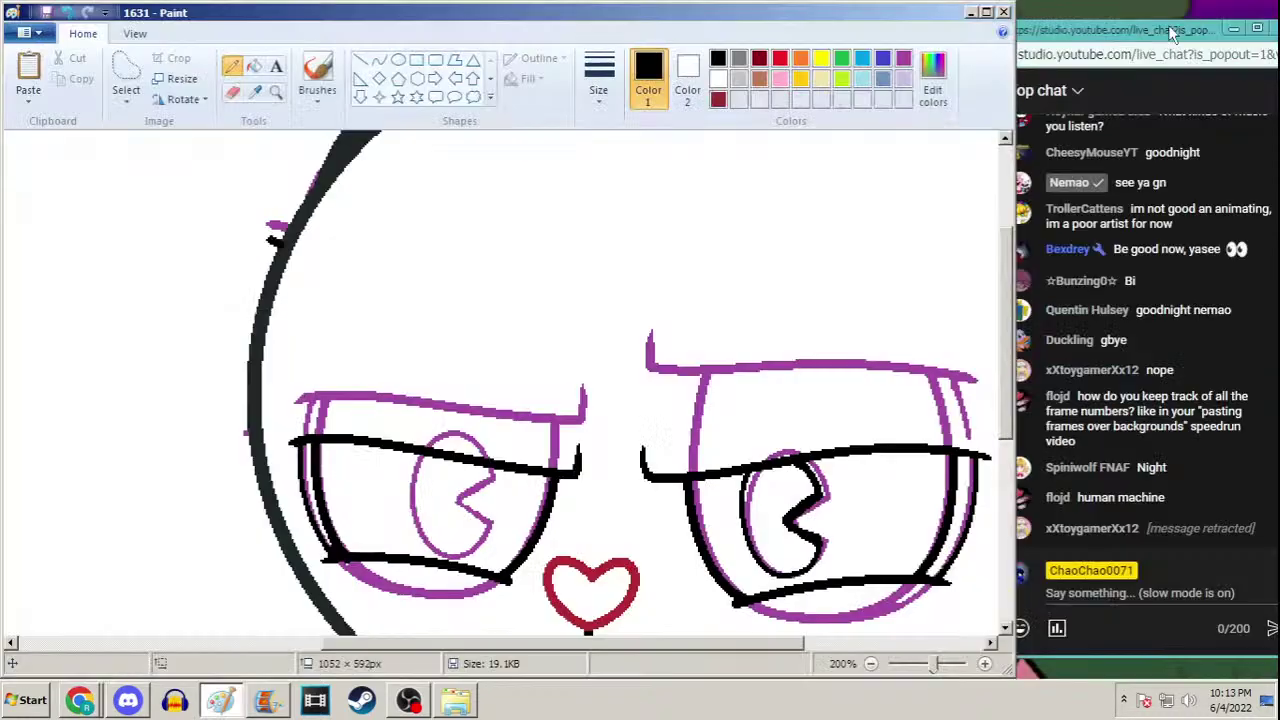
Copy the black notched pupil from the right-hand eye into the left-hand eye, over its purple pupil sketch
click(276, 91)
right_click(310, 200)
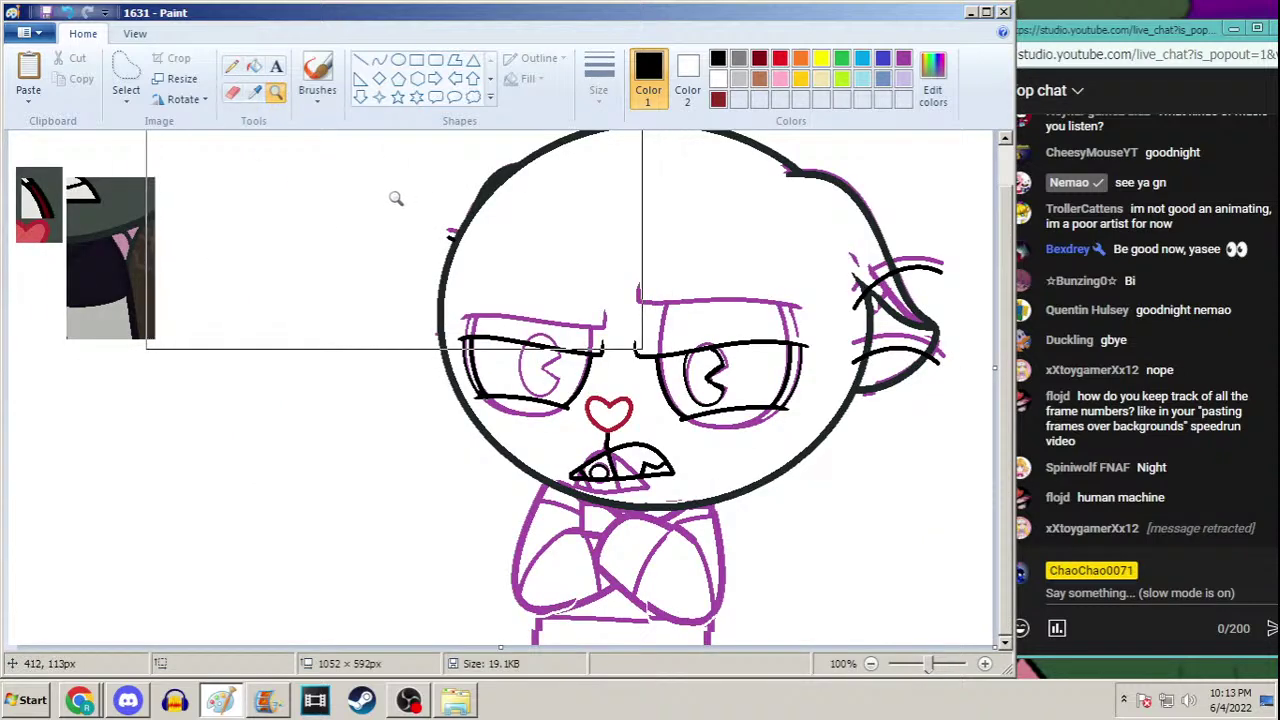
click(585, 365)
click(575, 395)
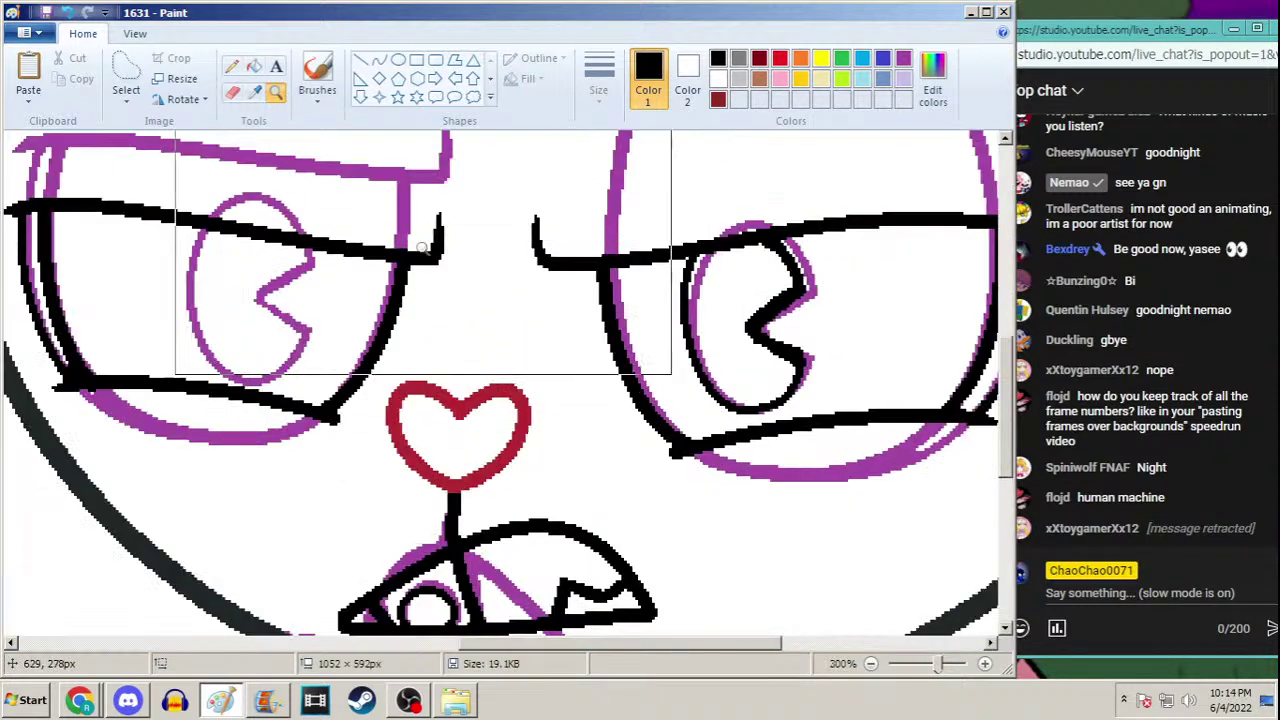
click(126, 80)
mouse_move(693, 255)
mouse_down()
mouse_move(662, 286)
mouse_move(661, 366)
mouse_move(721, 414)
mouse_move(814, 388)
mouse_move(843, 305)
mouse_move(820, 261)
mouse_move(787, 242)
mouse_move(747, 246)
mouse_move(713, 307)
mouse_move(344, 302)
mouse_move(272, 264)
mouse_up()
click(231, 66)
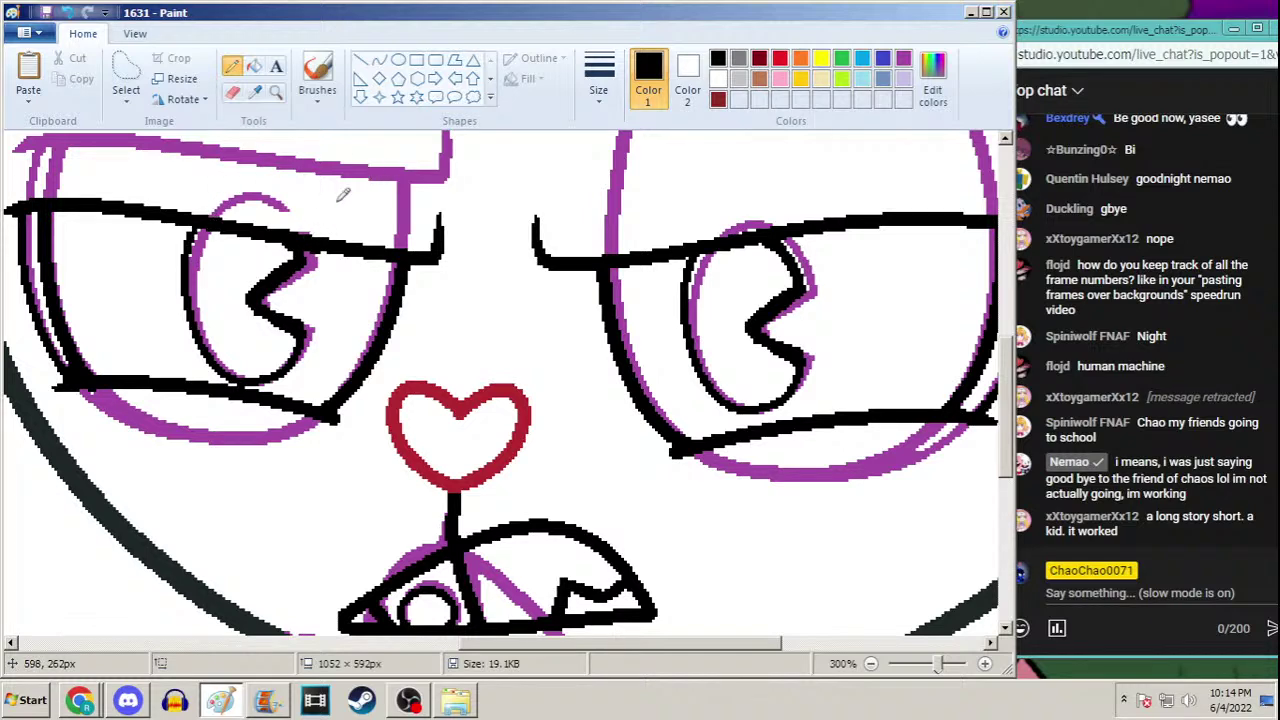
Pick the dark outline colour from the lower part of the larger reference image
click(276, 91)
right_click(460, 236)
right_click(460, 236)
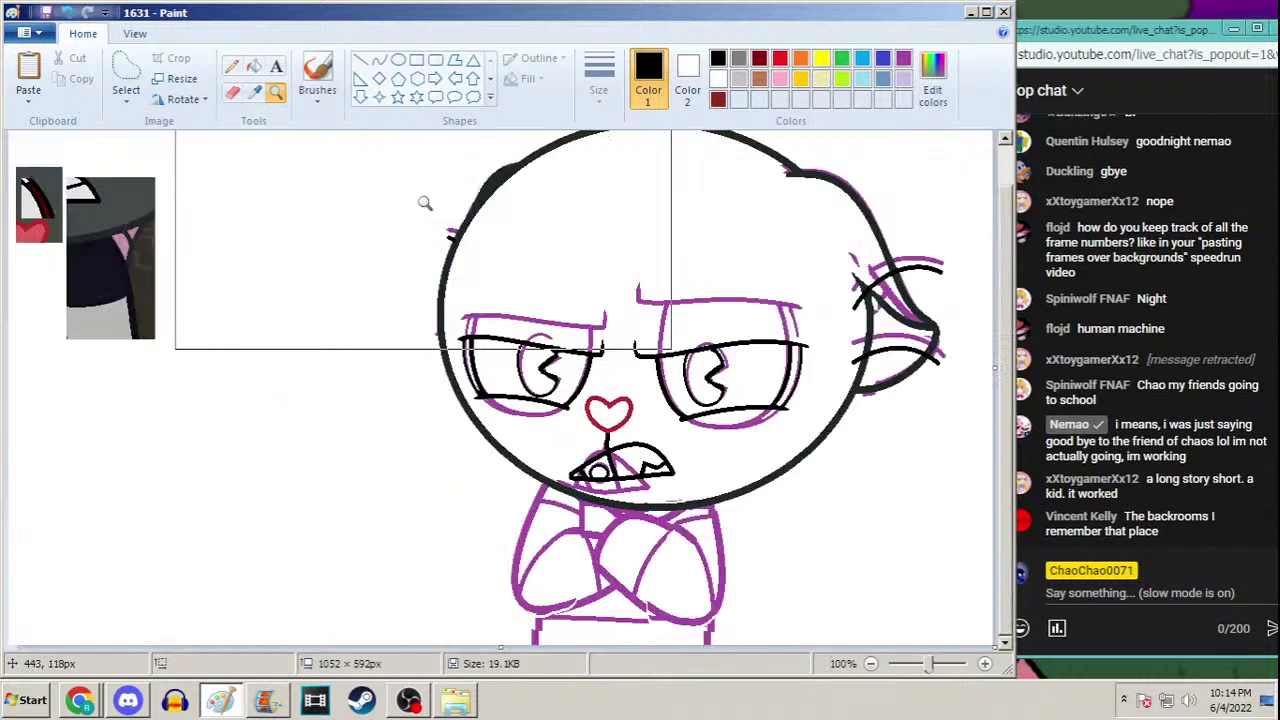
click(254, 91)
click(135, 300)
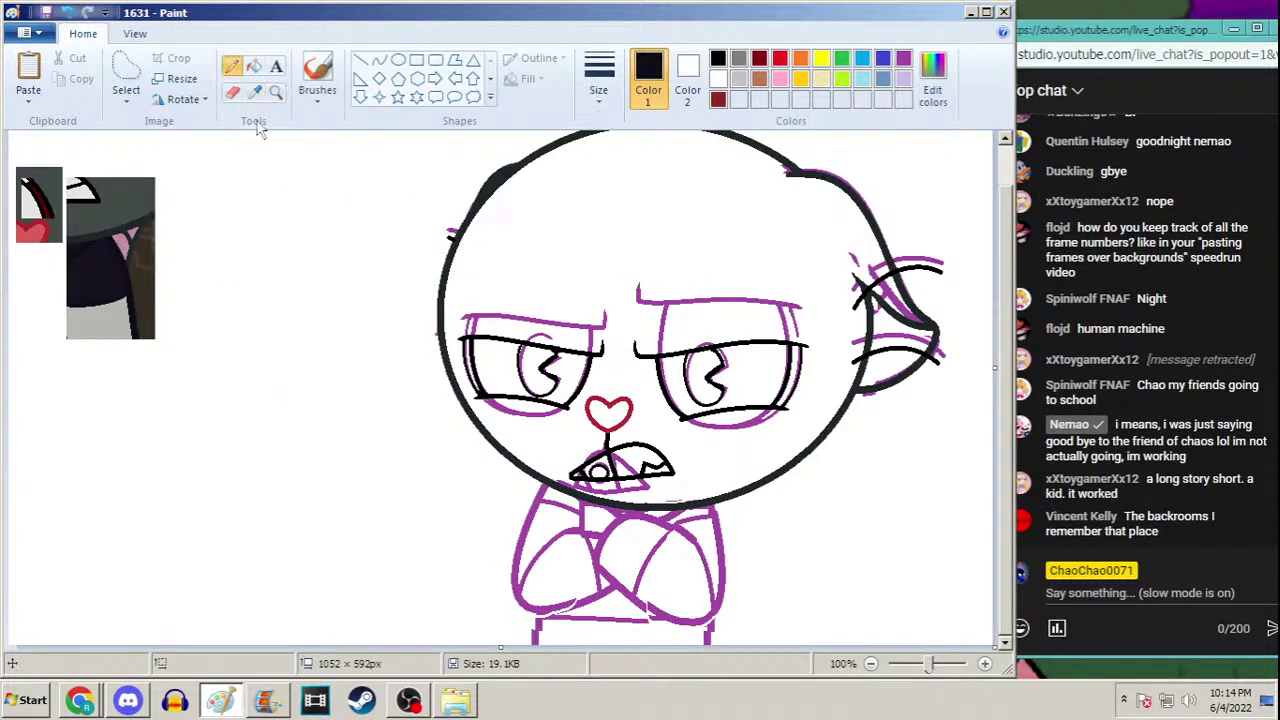
Draw thick dark lines about 4 × 50 px and 3 × 47 px over the two purple torso sides below the crossed arms
click(641, 508)
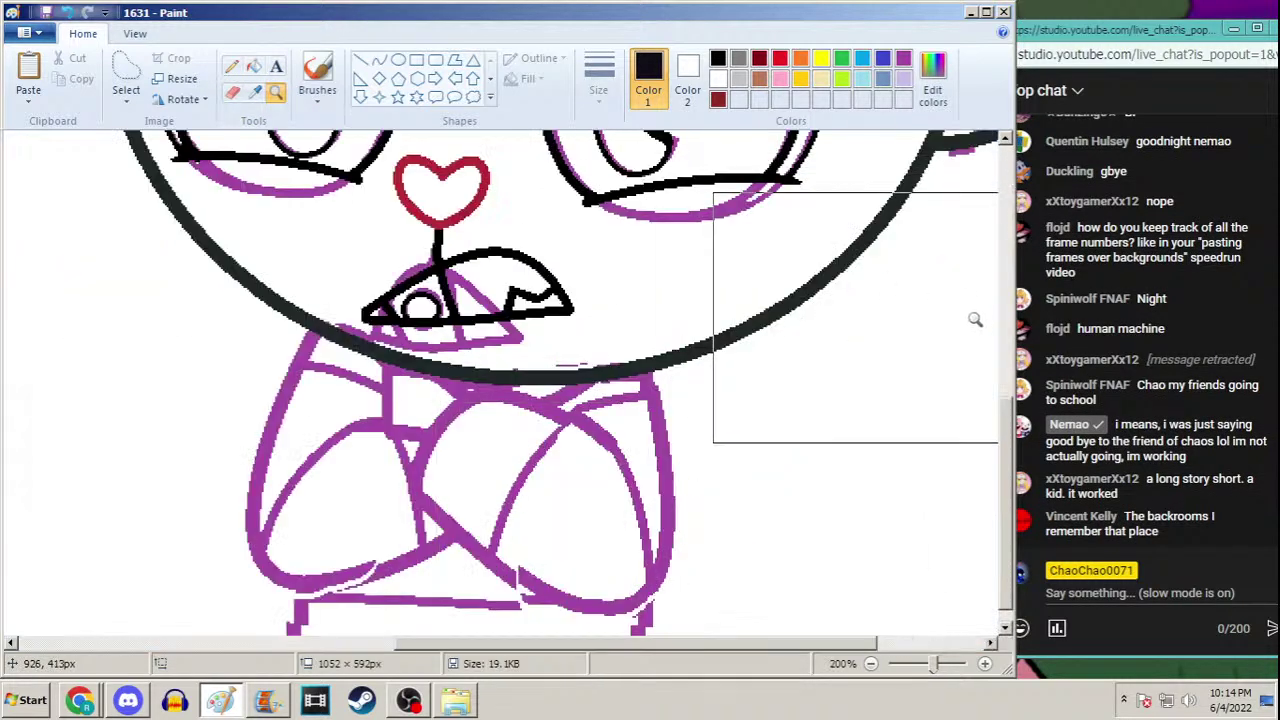
scroll(996, 466, down, 1)
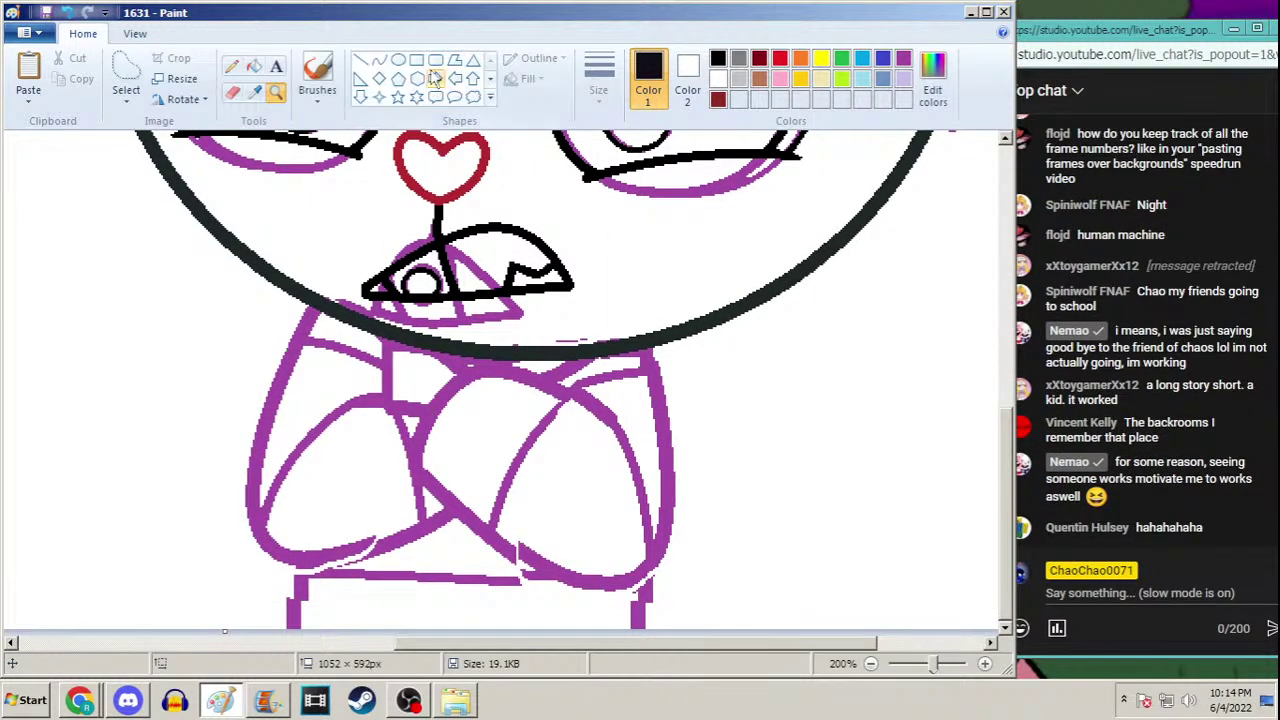
click(379, 60)
click(598, 75)
click(560, 230)
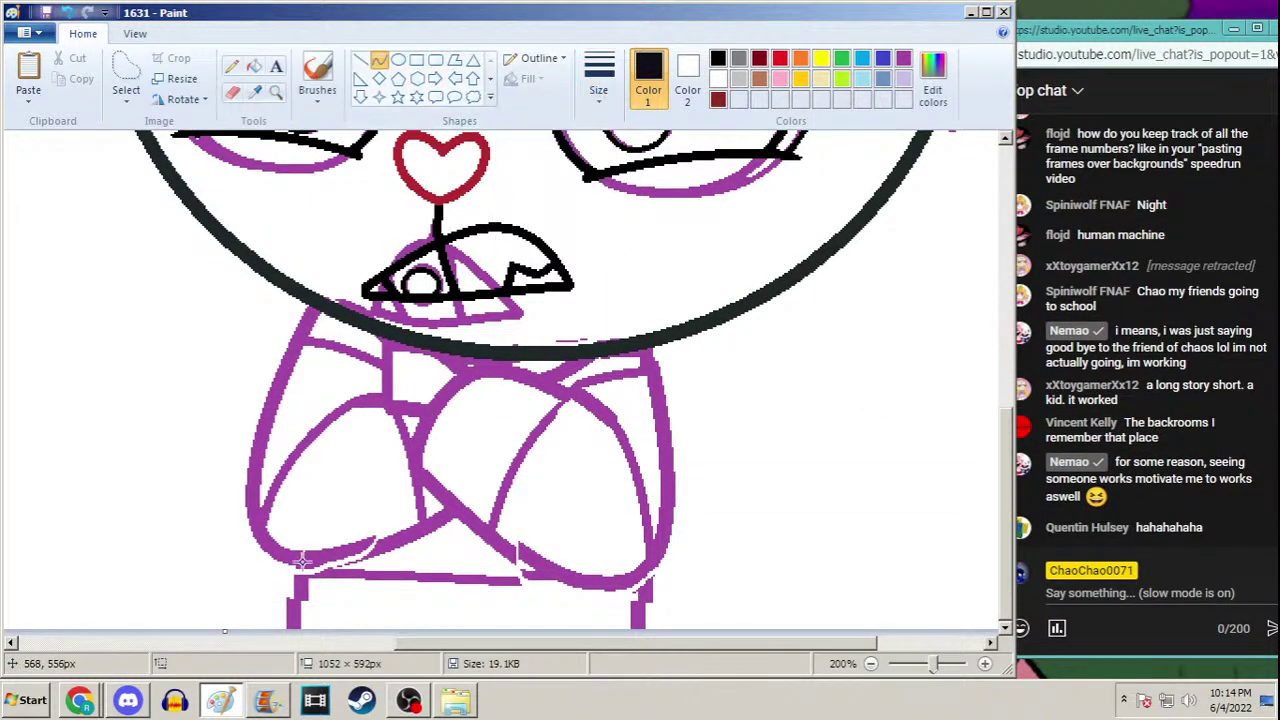
drag(298, 563, 296, 654)
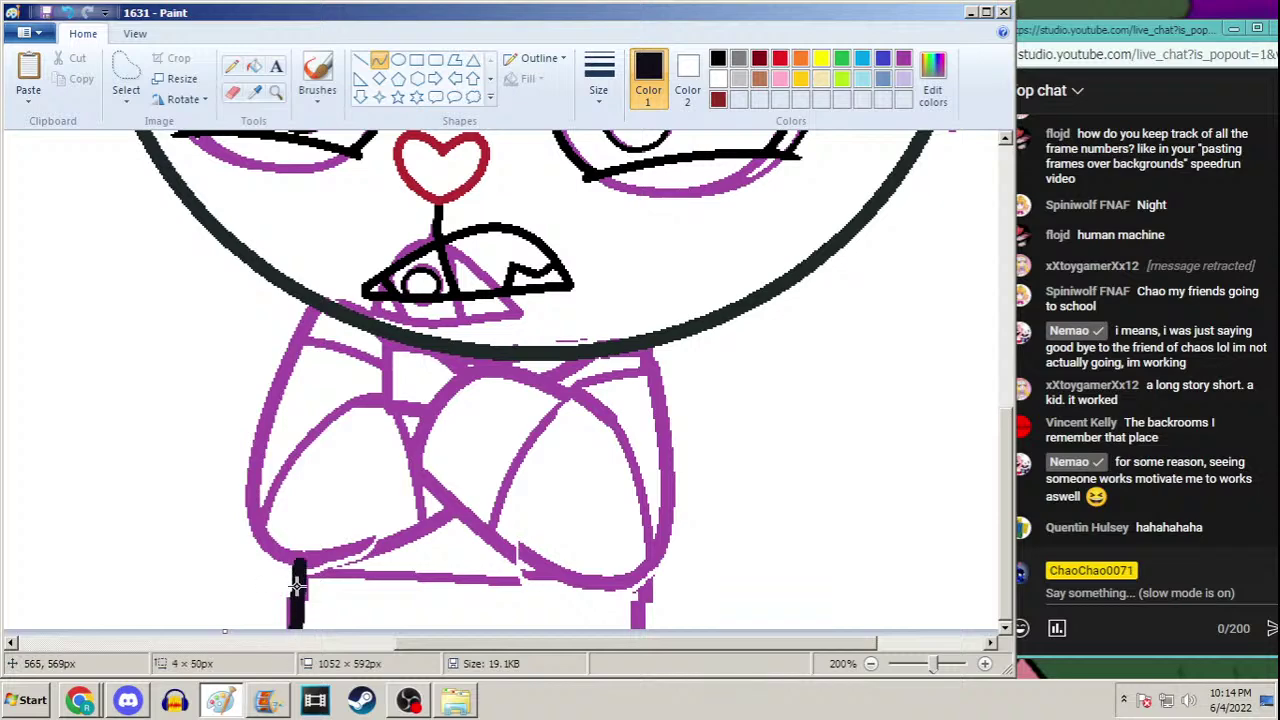
drag(643, 573, 641, 628)
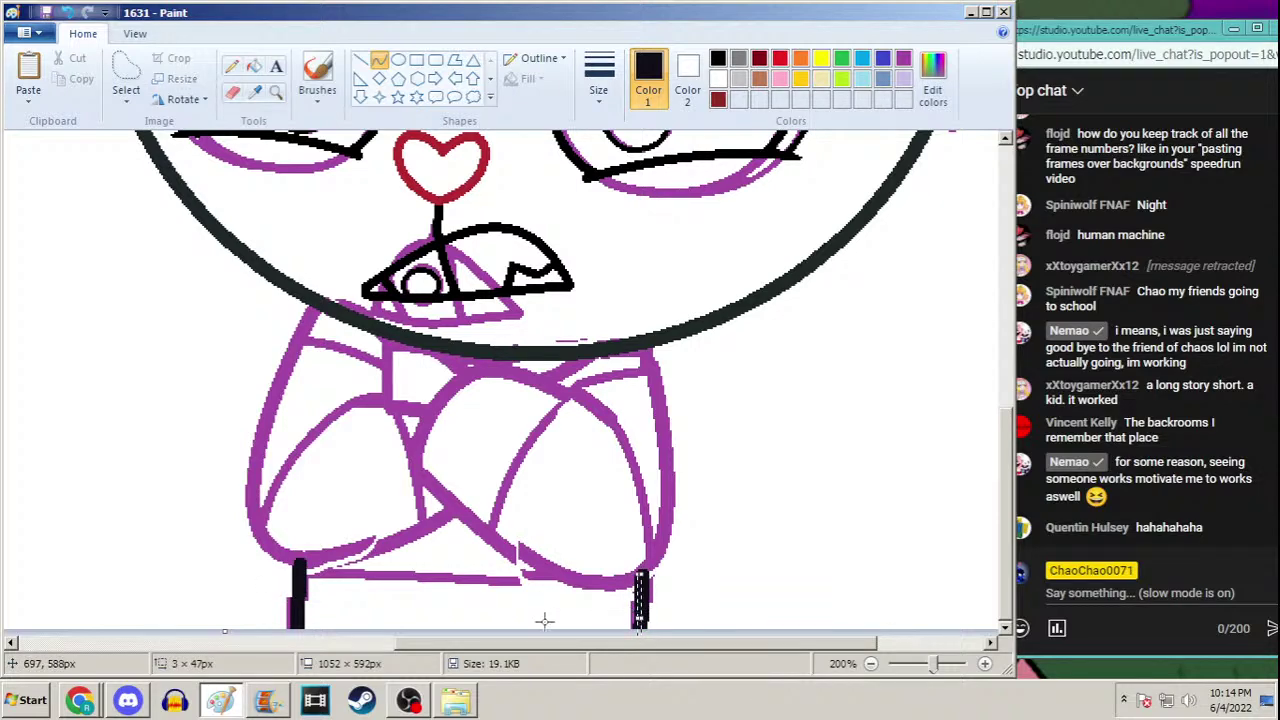
Switch to Movie Maker, play back the character's recent frames to review the motion, and return to the drawing
click(266, 700)
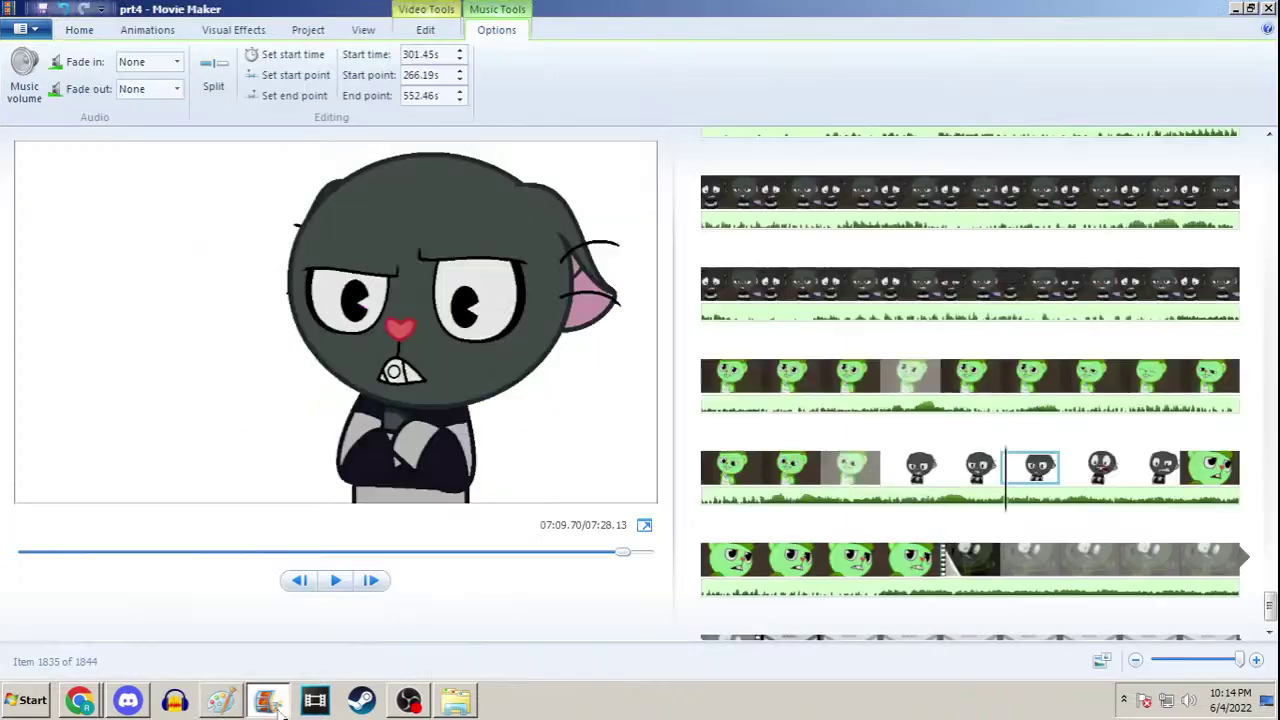
click(1075, 480)
click(220, 703)
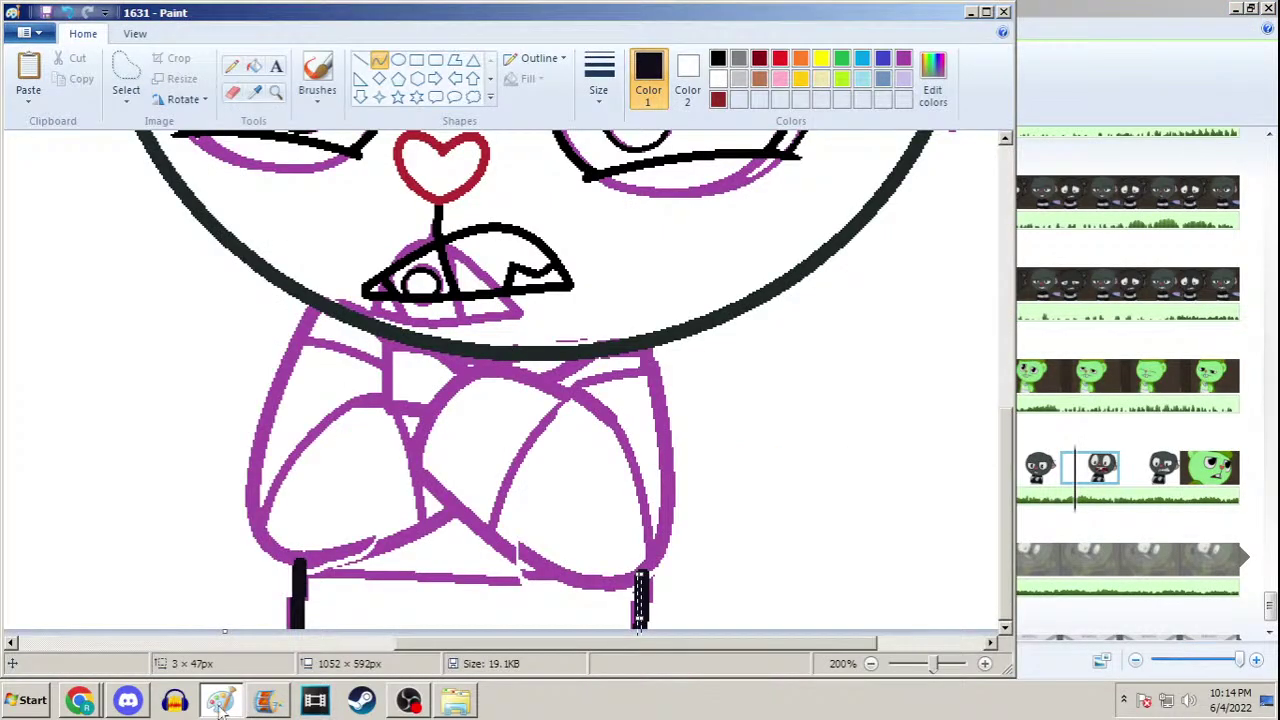
click(1020, 480)
click(907, 470)
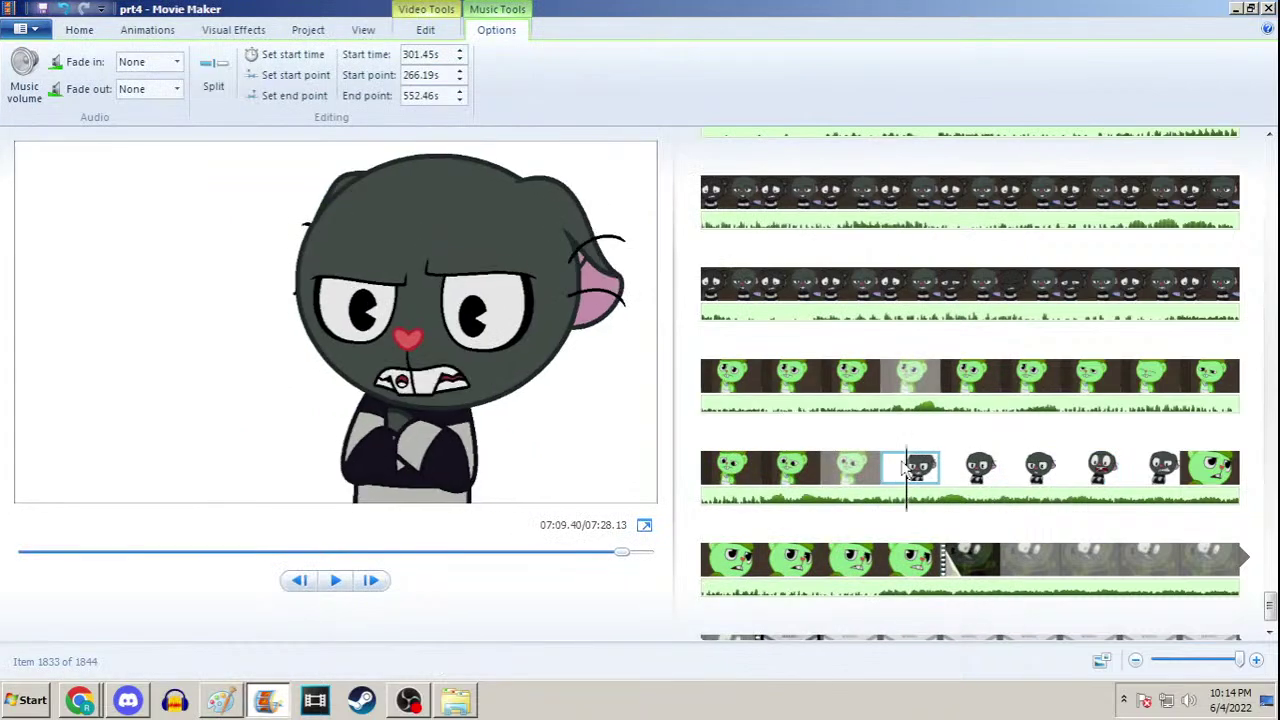
key(space)
key(space)
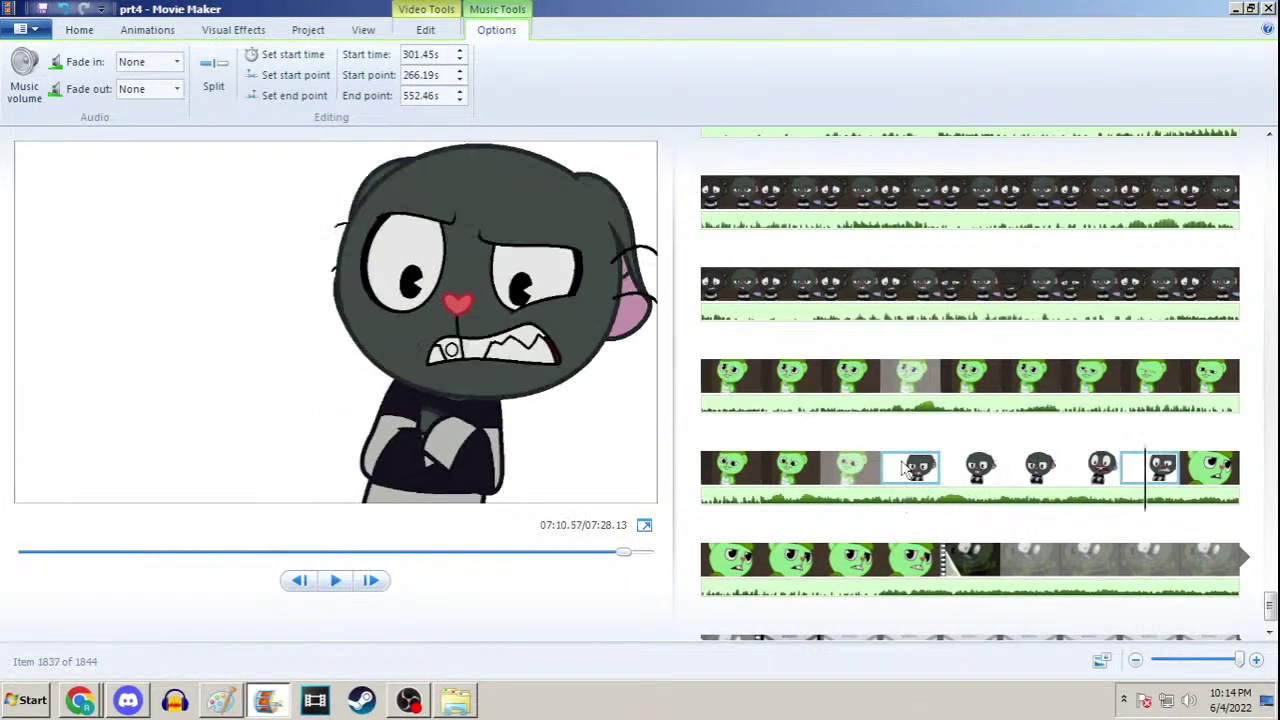
click(1235, 9)
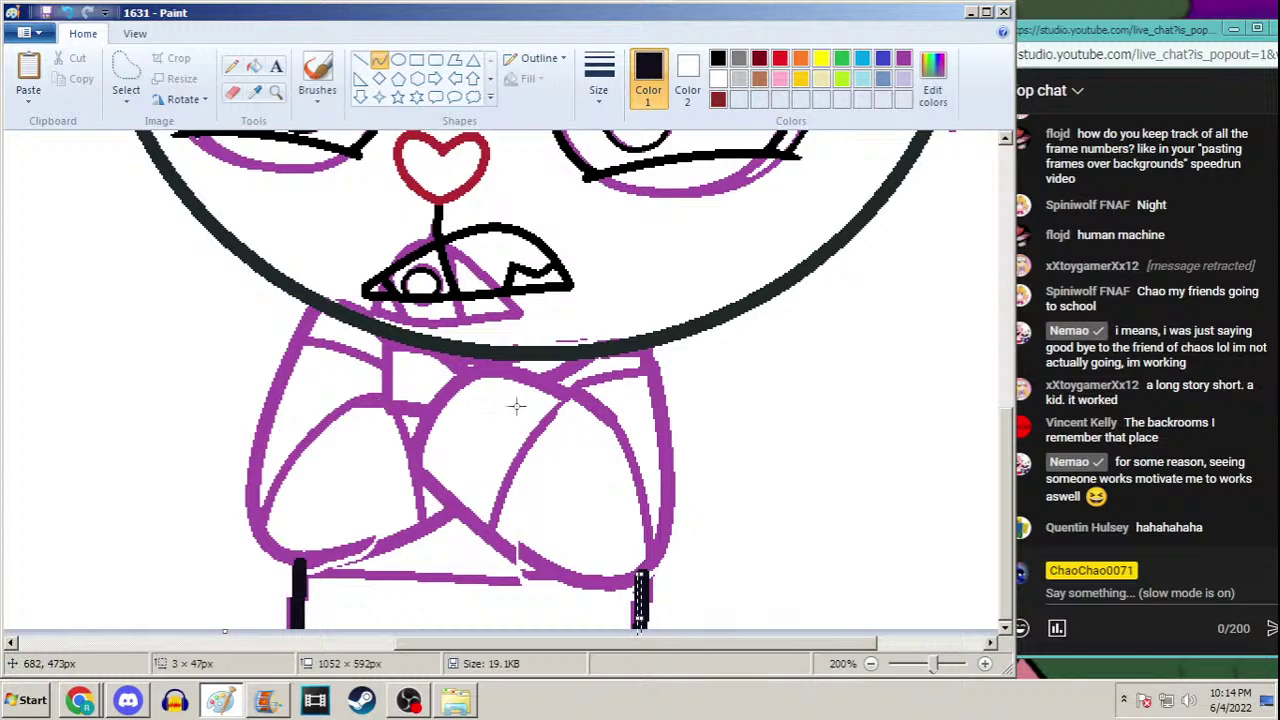
Draw a thick dark curve about 46 × 130 px along the right-hand arm's outer edge, rounding under the elbow, and glance at the Movie Maker preview
mouse_move(645, 345)
mouse_down()
mouse_move(603, 590)
mouse_move(670, 430)
mouse_move(686, 586)
mouse_move(655, 588)
mouse_up()
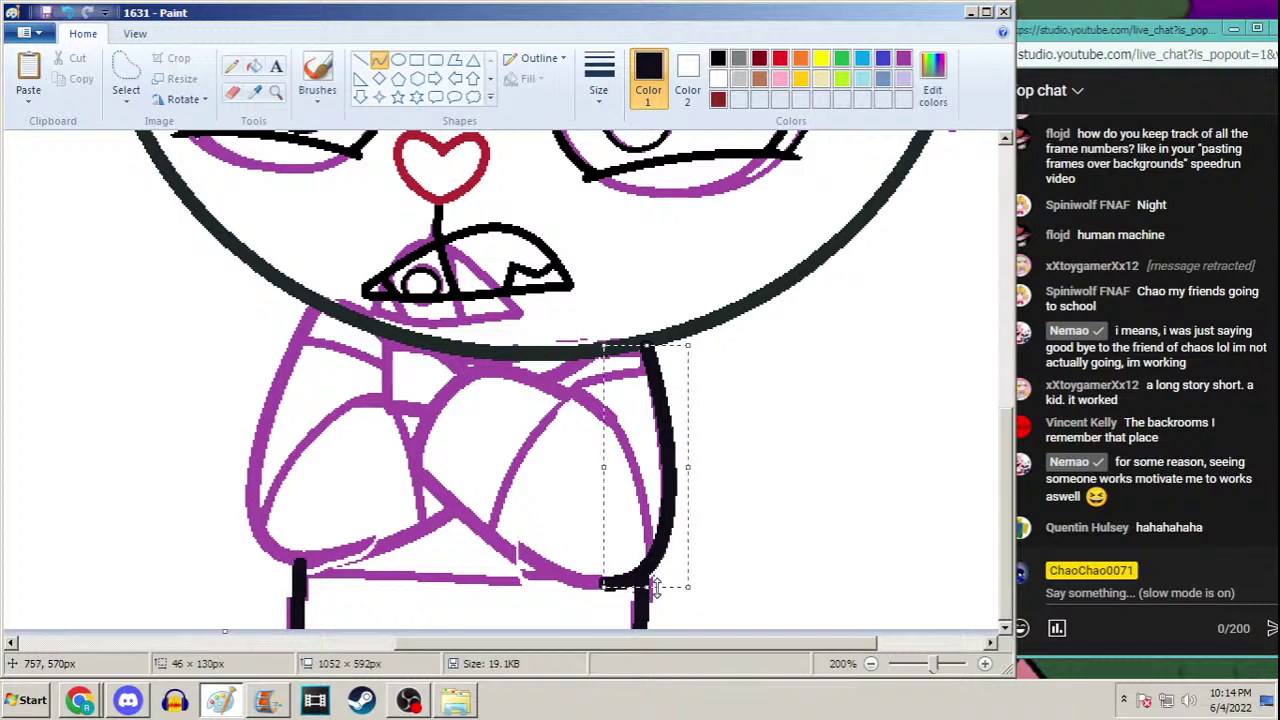
click(265, 703)
click(265, 703)
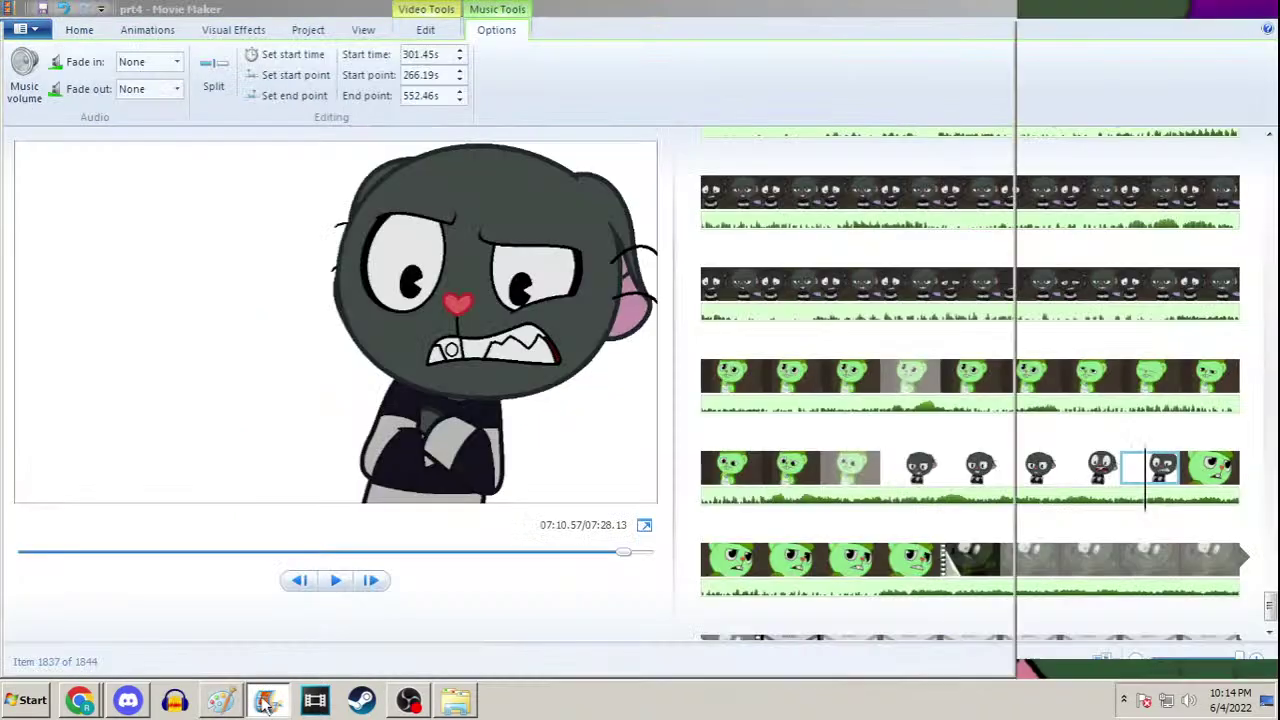
Outline the left-hand arm with a bowed outer curve from head to elbow and an underside curve about 80 × 29 px
drag(310, 312, 298, 562)
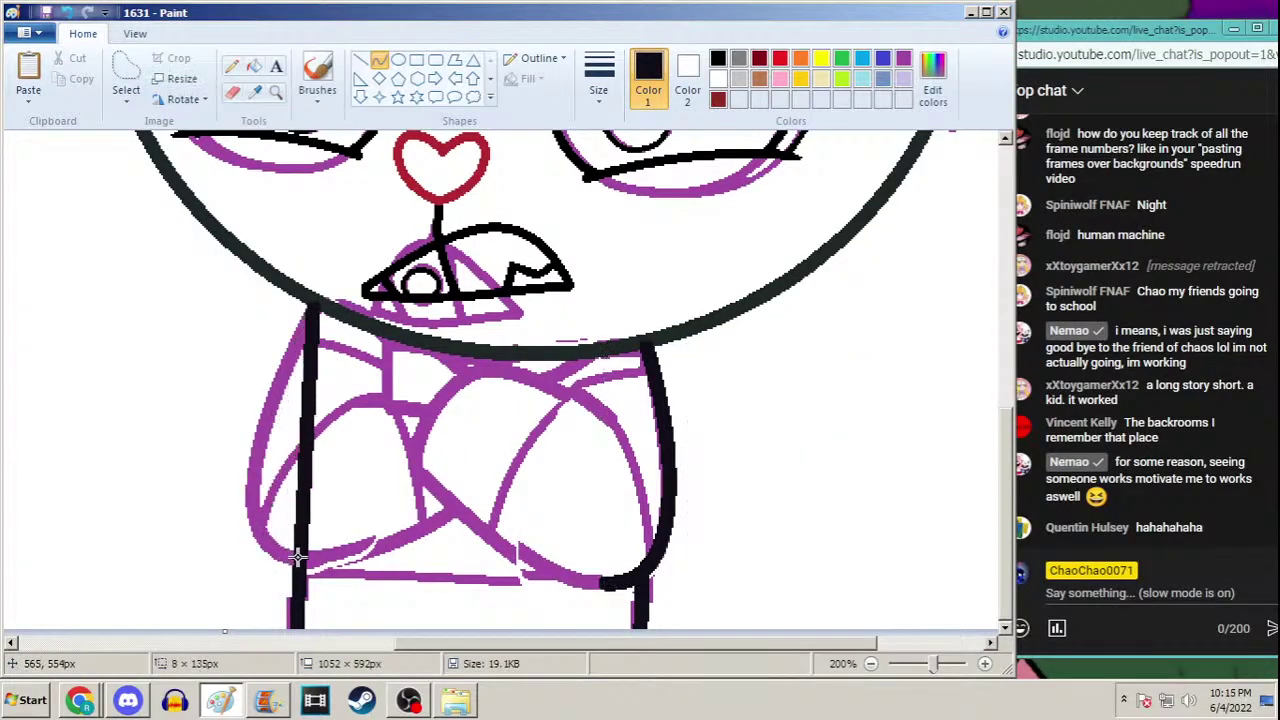
mouse_move(280, 398)
mouse_down()
mouse_move(220, 506)
mouse_move(222, 538)
mouse_up()
drag(452, 512, 294, 570)
mouse_move(380, 538)
mouse_down()
mouse_move(348, 556)
mouse_move(362, 558)
mouse_up()
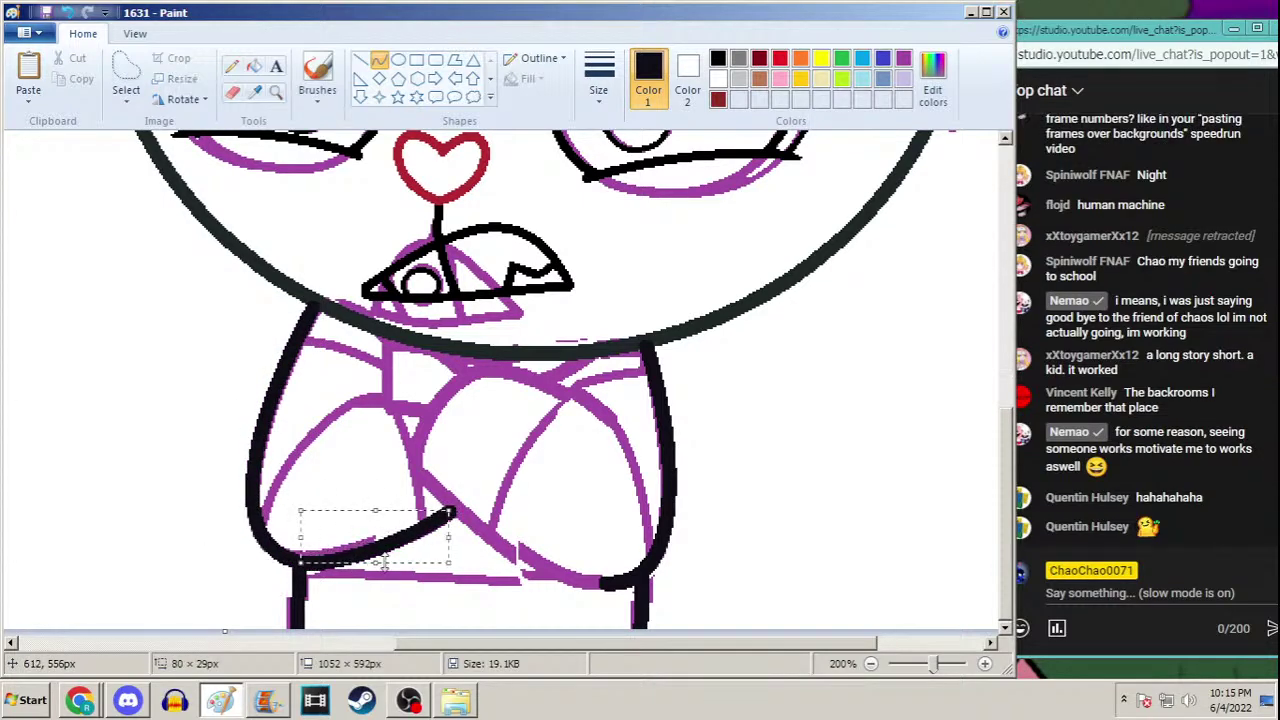
Outline the right-hand forearm with dark curves, including a top edge about 70 × 24 px, and add a 32 × 12 px curve atop the other forearm
drag(603, 582, 415, 468)
mouse_move(525, 535)
mouse_down()
mouse_move(551, 578)
mouse_move(480, 543)
mouse_move(488, 532)
mouse_up()
drag(613, 408, 509, 363)
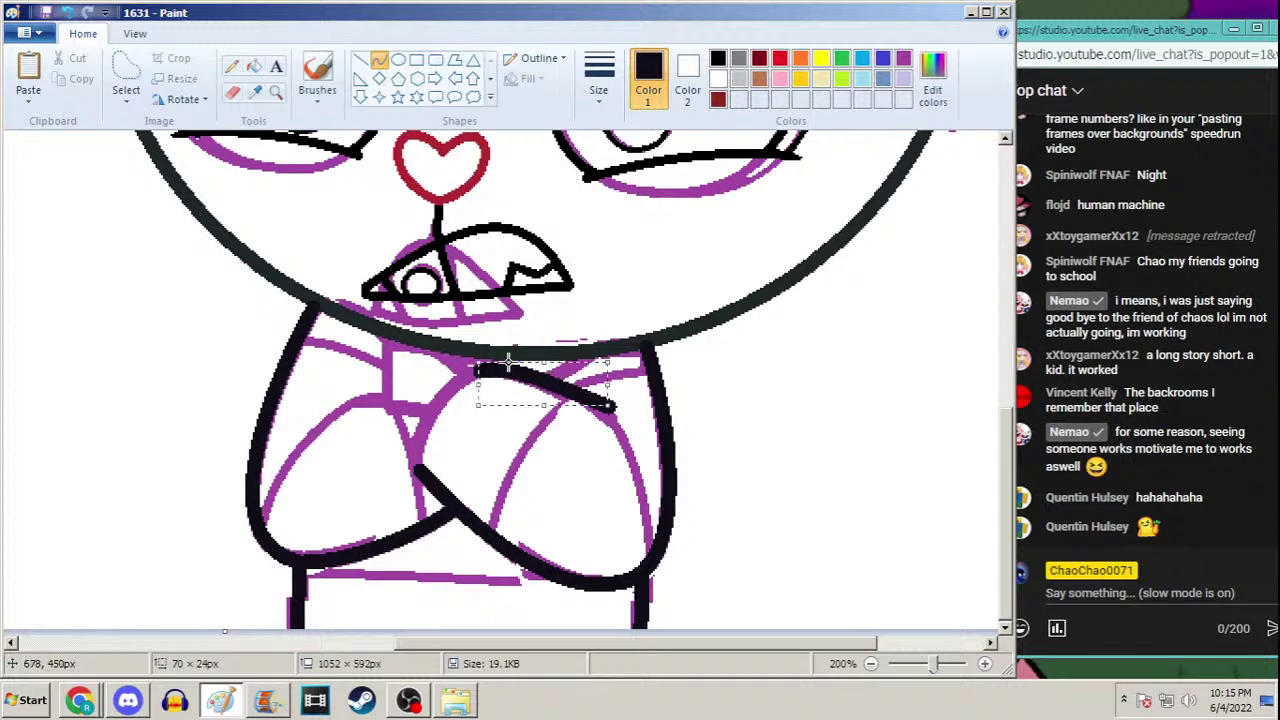
click(509, 363)
mouse_move(415, 467)
mouse_down()
mouse_move(474, 373)
mouse_move(372, 398)
mouse_move(432, 407)
mouse_move(360, 401)
mouse_move(399, 397)
mouse_move(403, 378)
mouse_up()
key(ctrl+z)
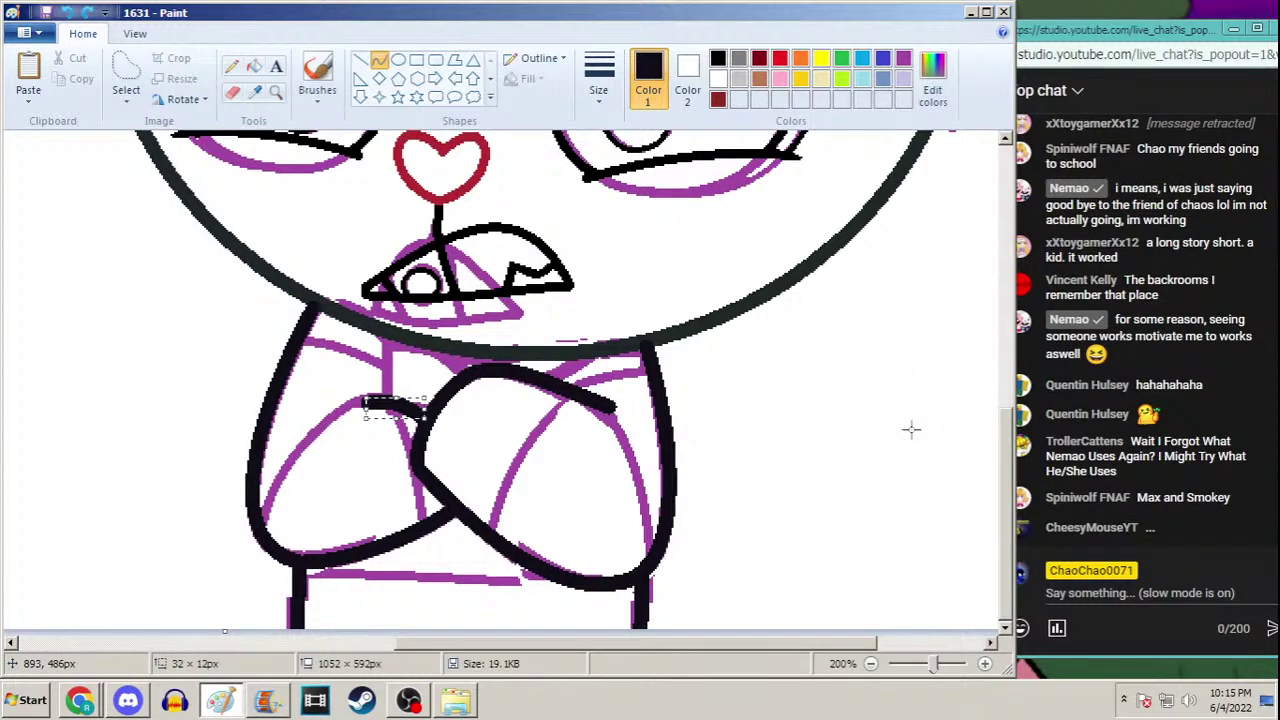
Draw two thick dark curves about 30 × 13 px and 32 × 7 px between the crossed forearm's top and the chin
click(361, 60)
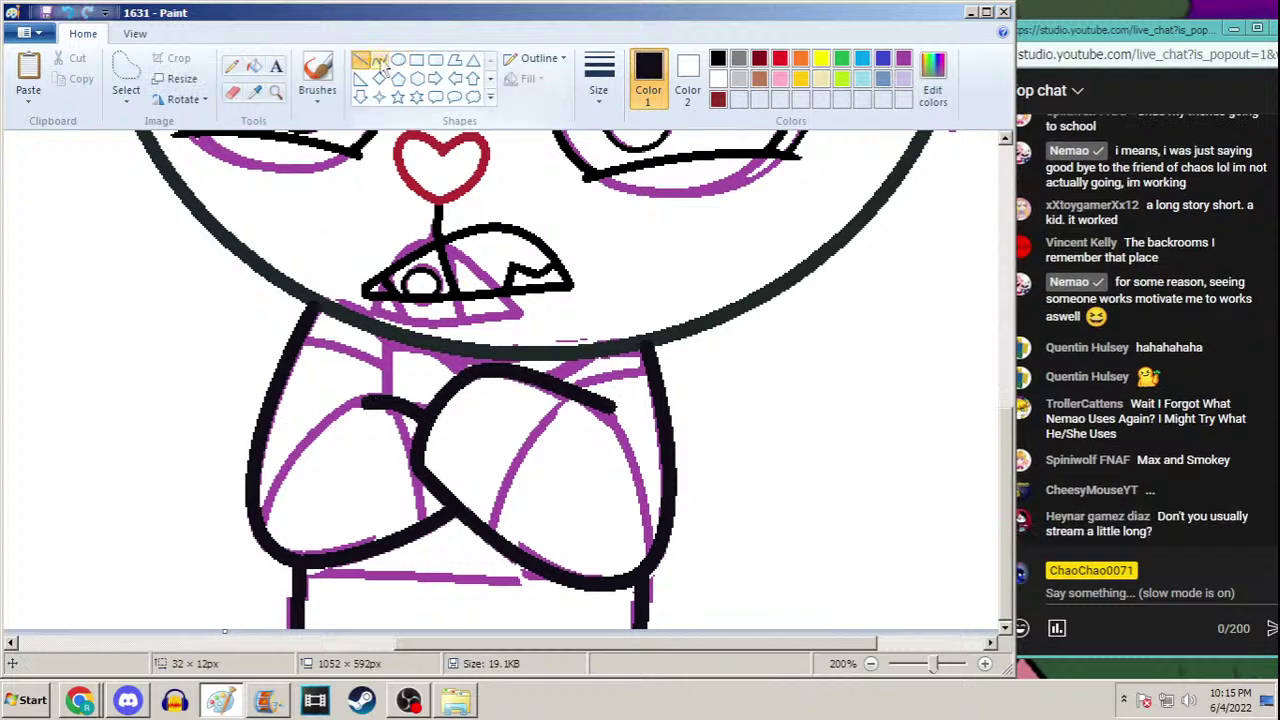
click(379, 60)
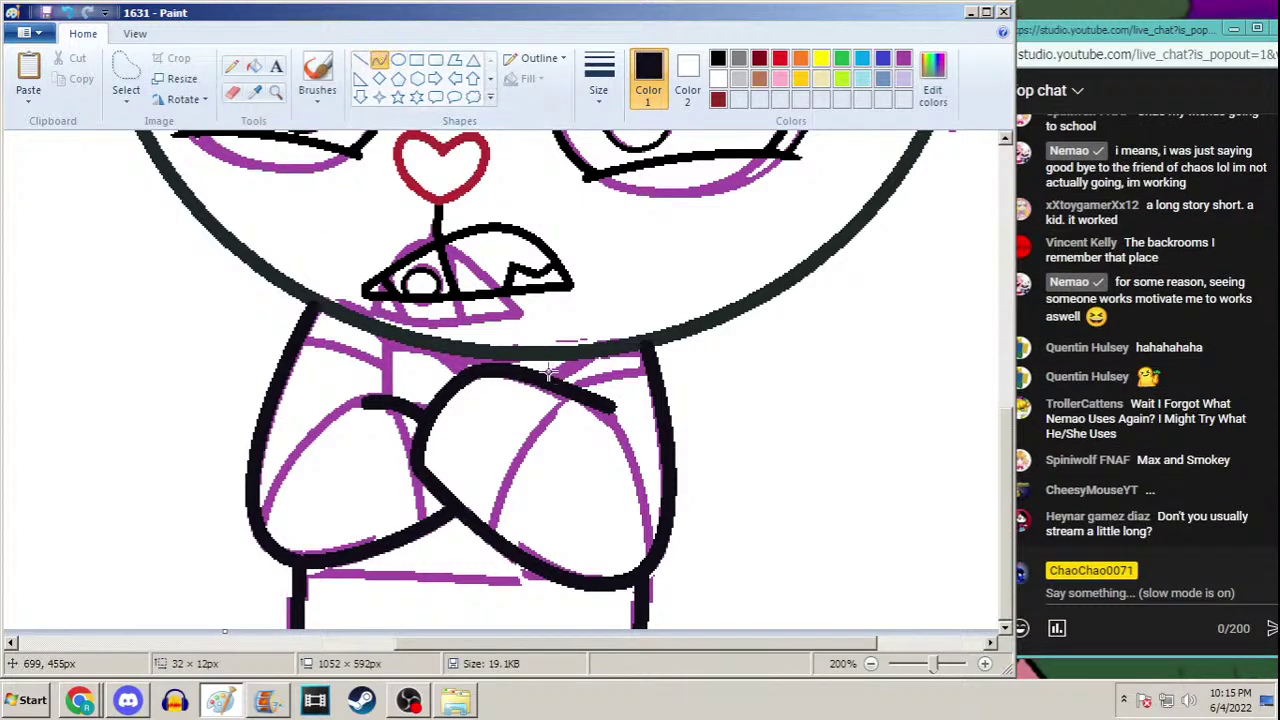
mouse_move(540, 372)
mouse_down()
mouse_move(591, 349)
mouse_move(543, 366)
mouse_move(561, 330)
mouse_up()
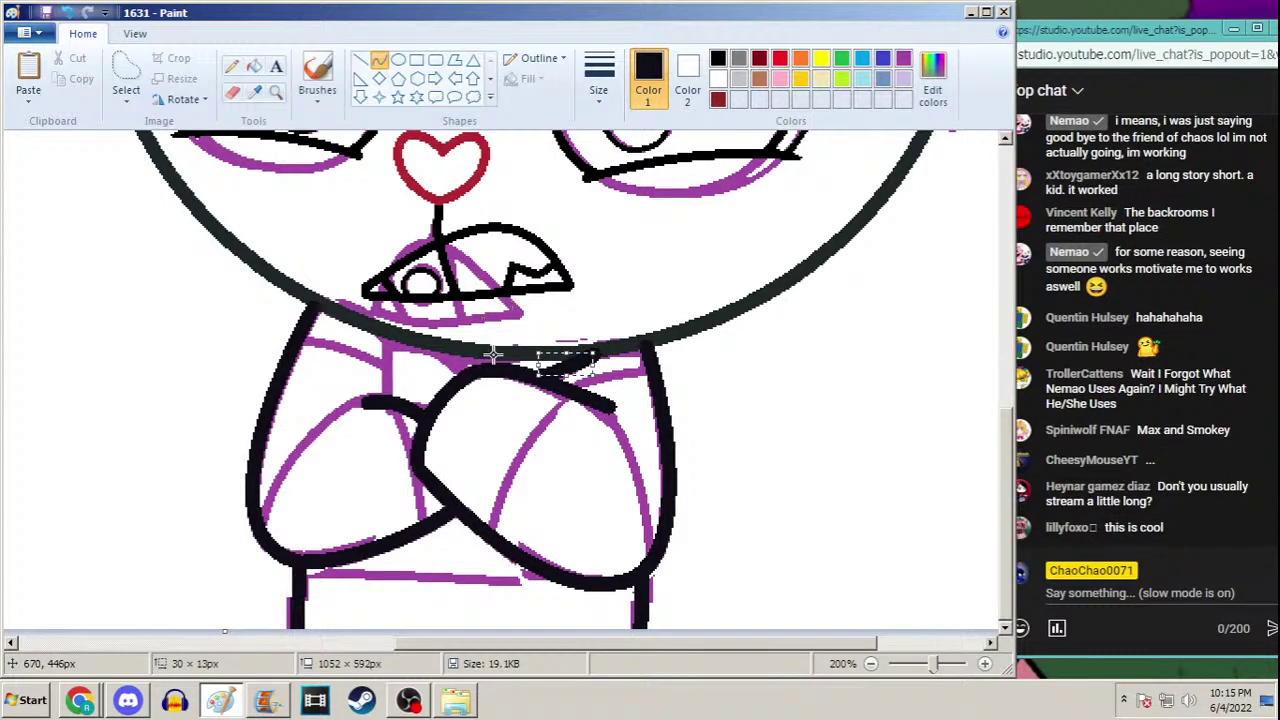
mouse_move(493, 355)
mouse_down()
mouse_move(443, 343)
mouse_move(477, 354)
mouse_move(445, 323)
mouse_up()
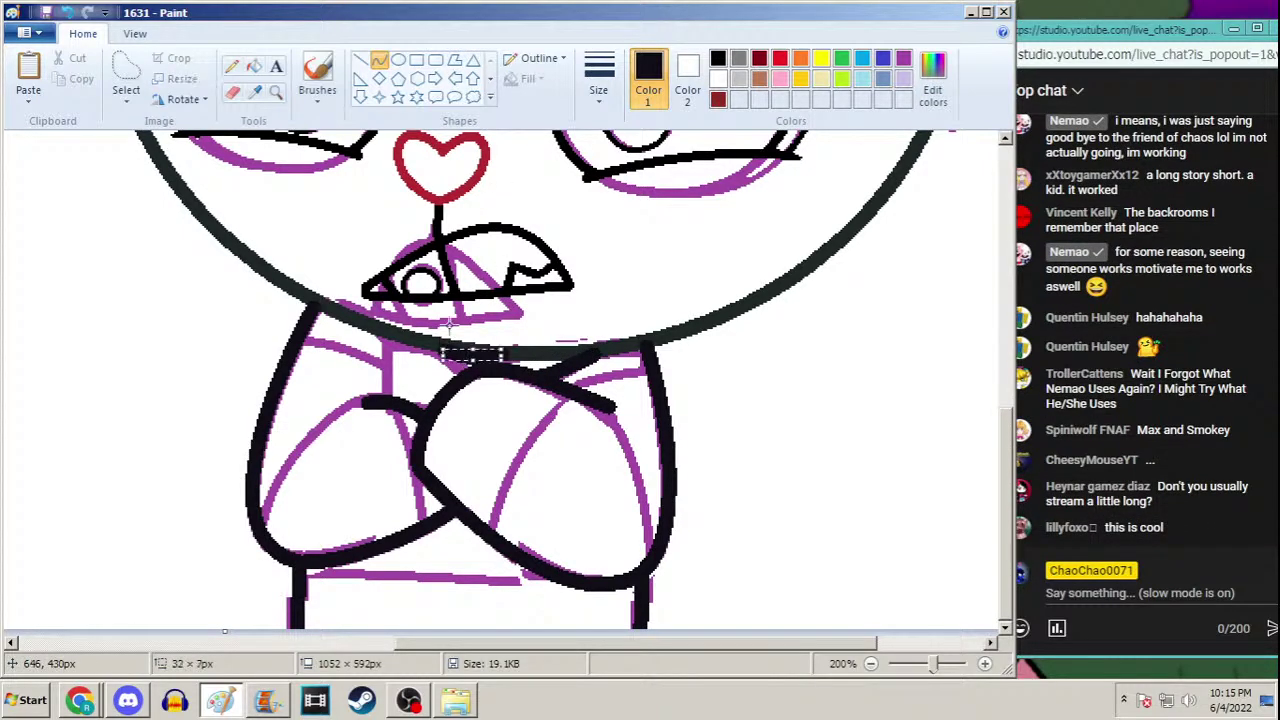
Under the chin, draw a 39 × 13 px curve in the head outline's colour and a 42 × 7 px curve in the body's dark colour
click(255, 91)
click(298, 285)
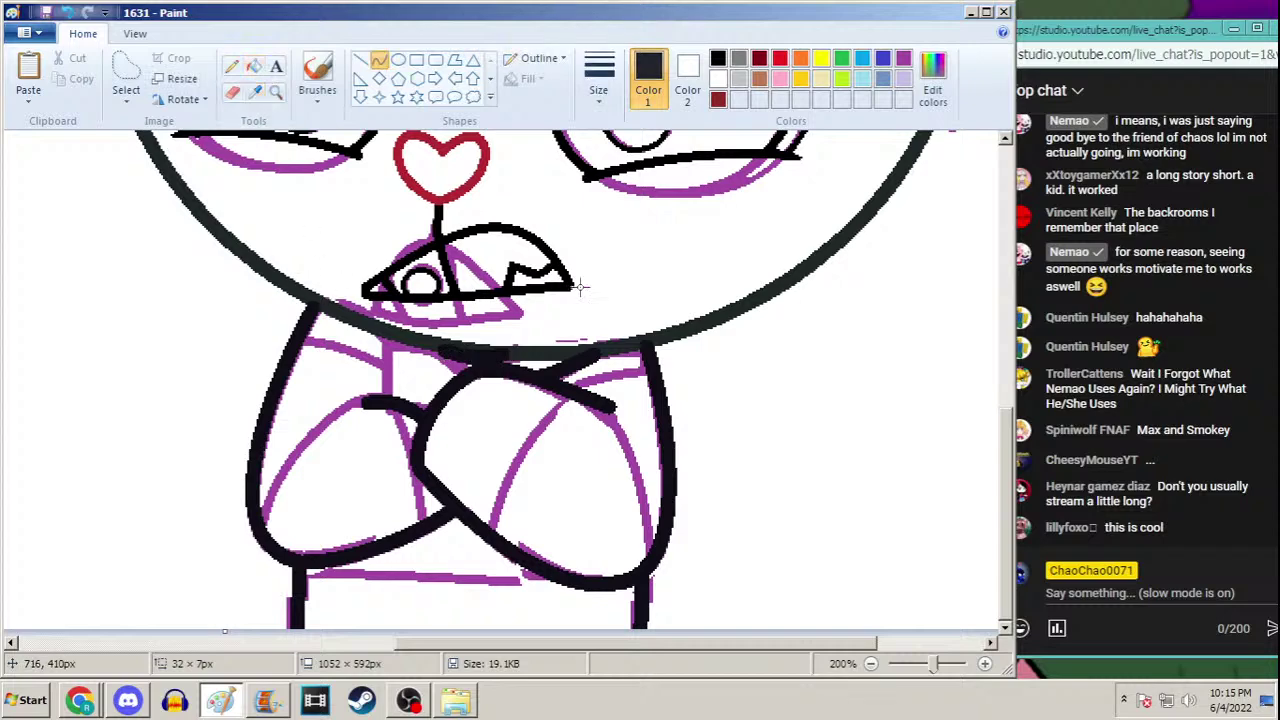
mouse_move(461, 368)
mouse_down()
mouse_move(390, 344)
mouse_move(434, 349)
mouse_move(418, 352)
mouse_up()
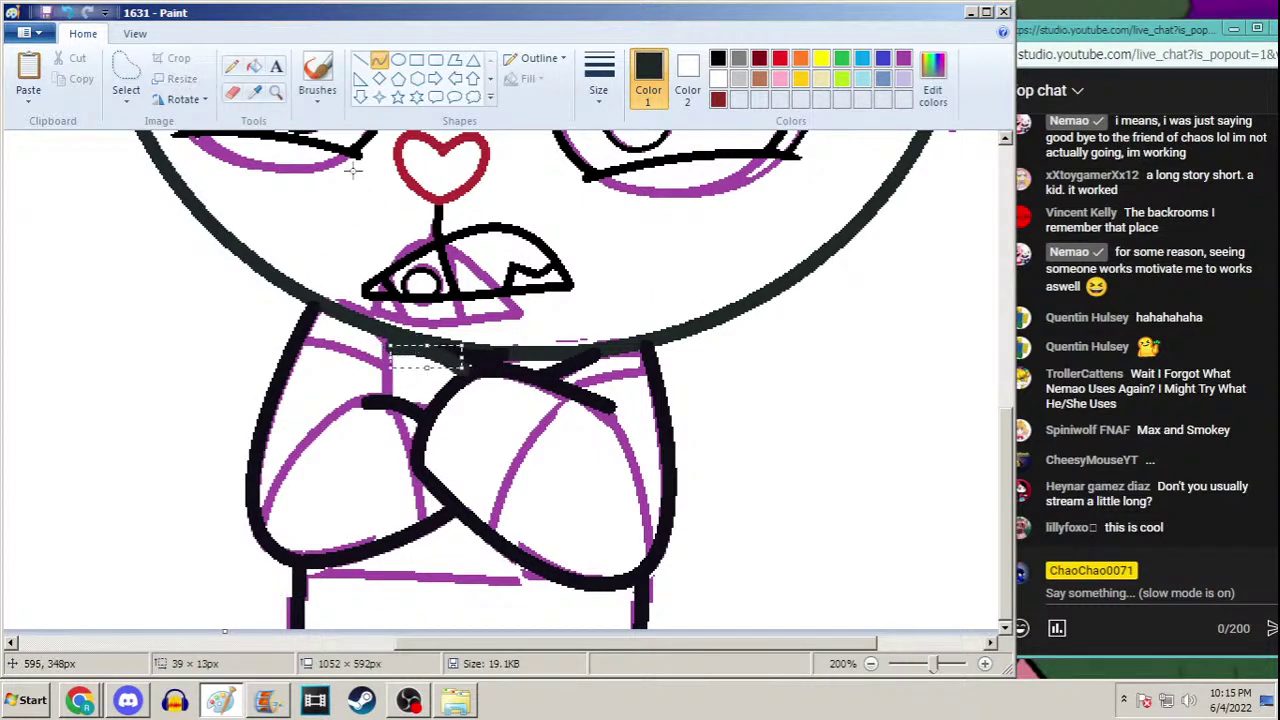
click(255, 91)
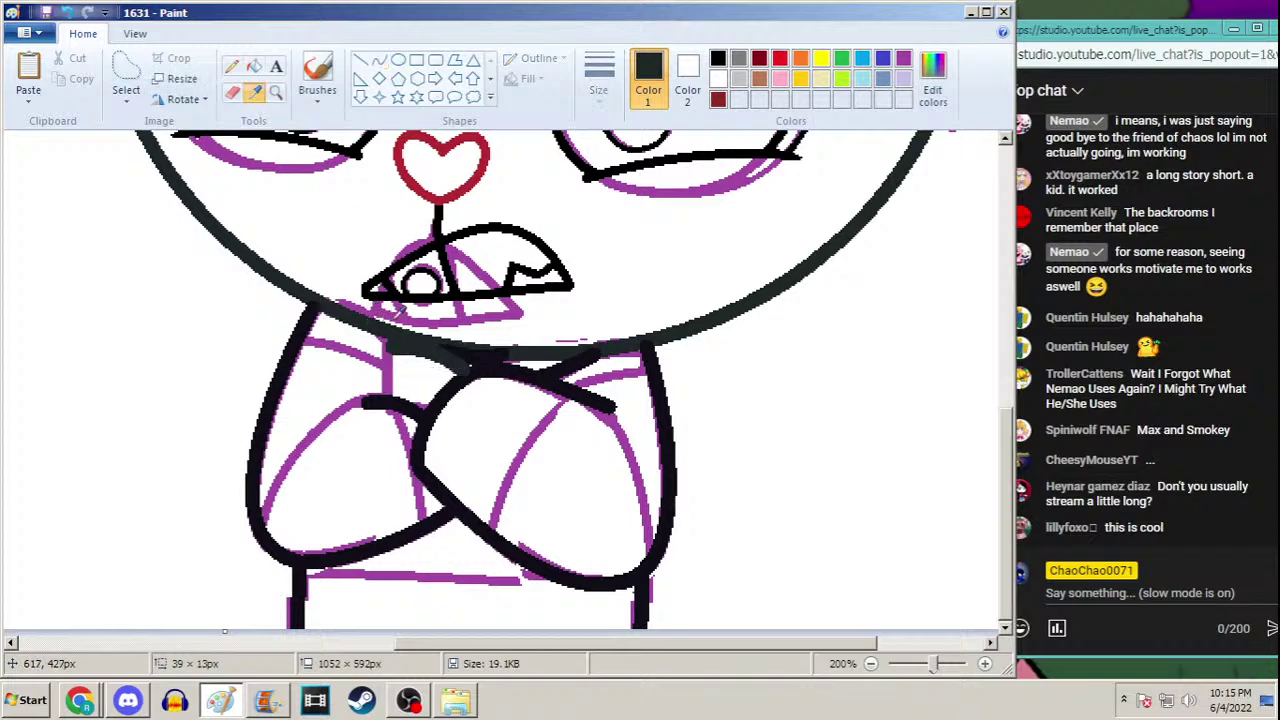
click(509, 345)
mouse_move(509, 345)
mouse_down()
mouse_move(440, 346)
mouse_move(474, 345)
mouse_up()
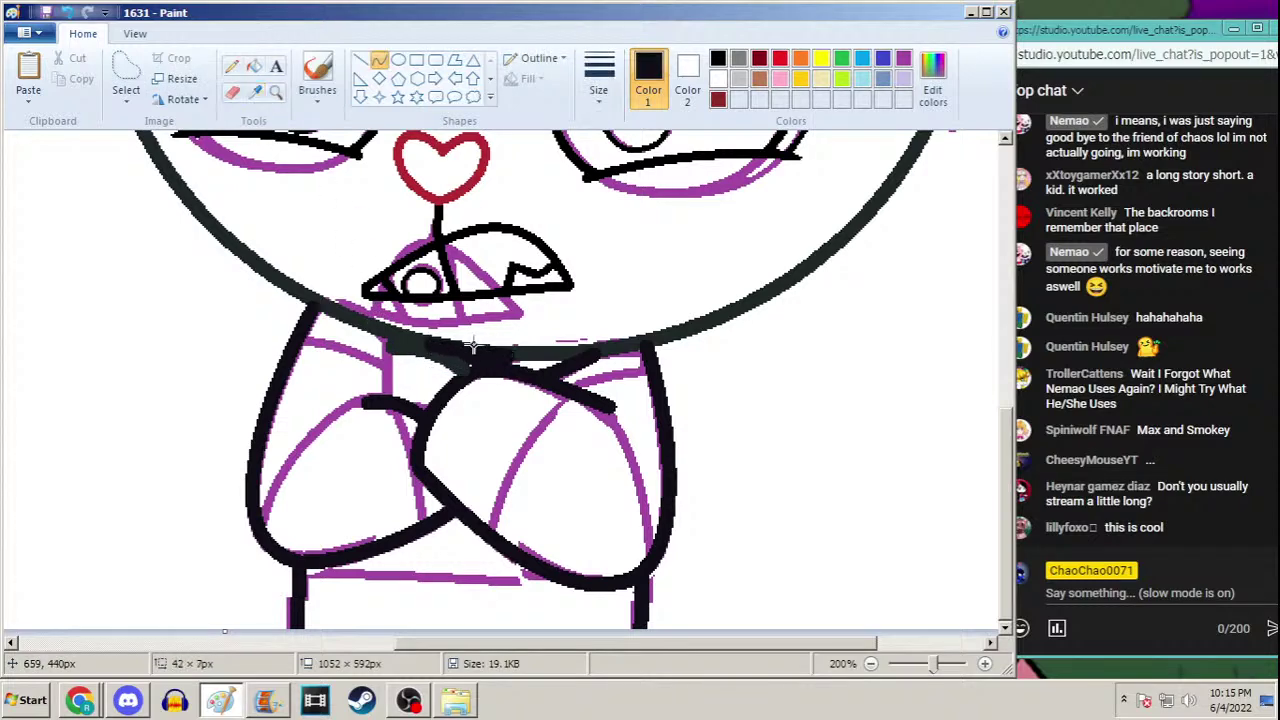
Touch up the overlap between chin and arms with the Pencil, alternating colours sampled from the head outline and the body lines
click(255, 91)
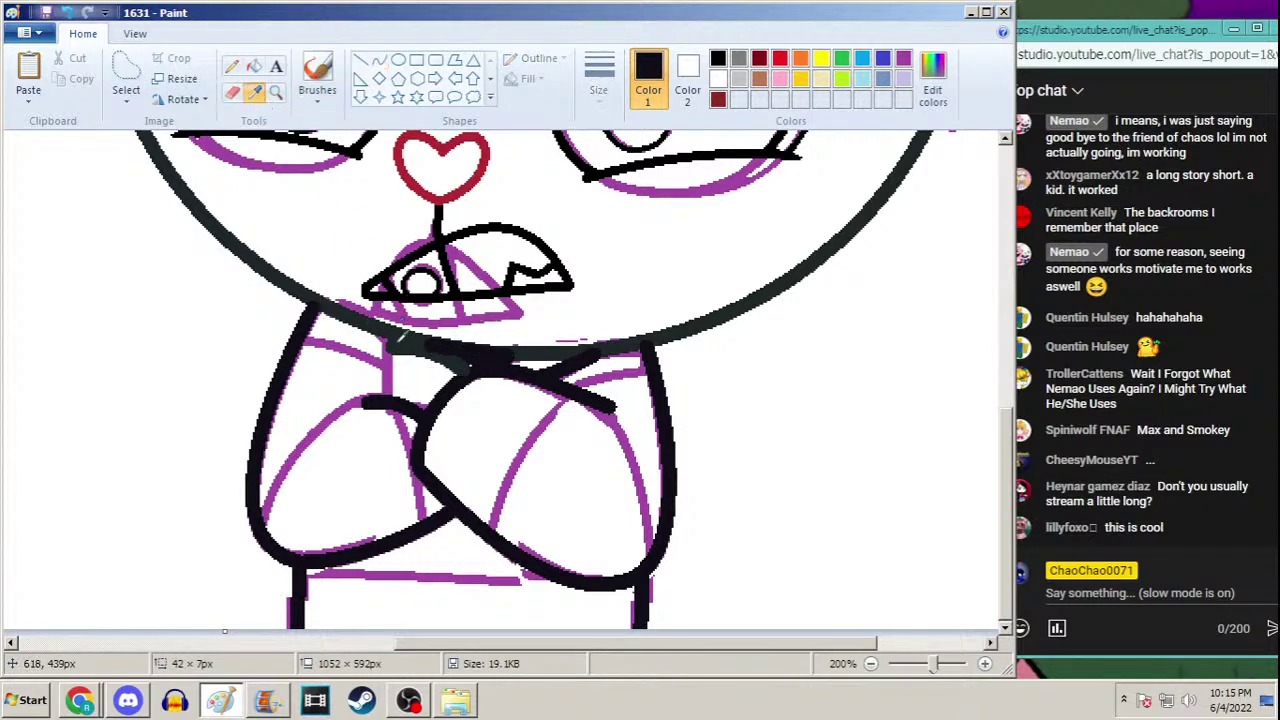
click(394, 344)
click(232, 66)
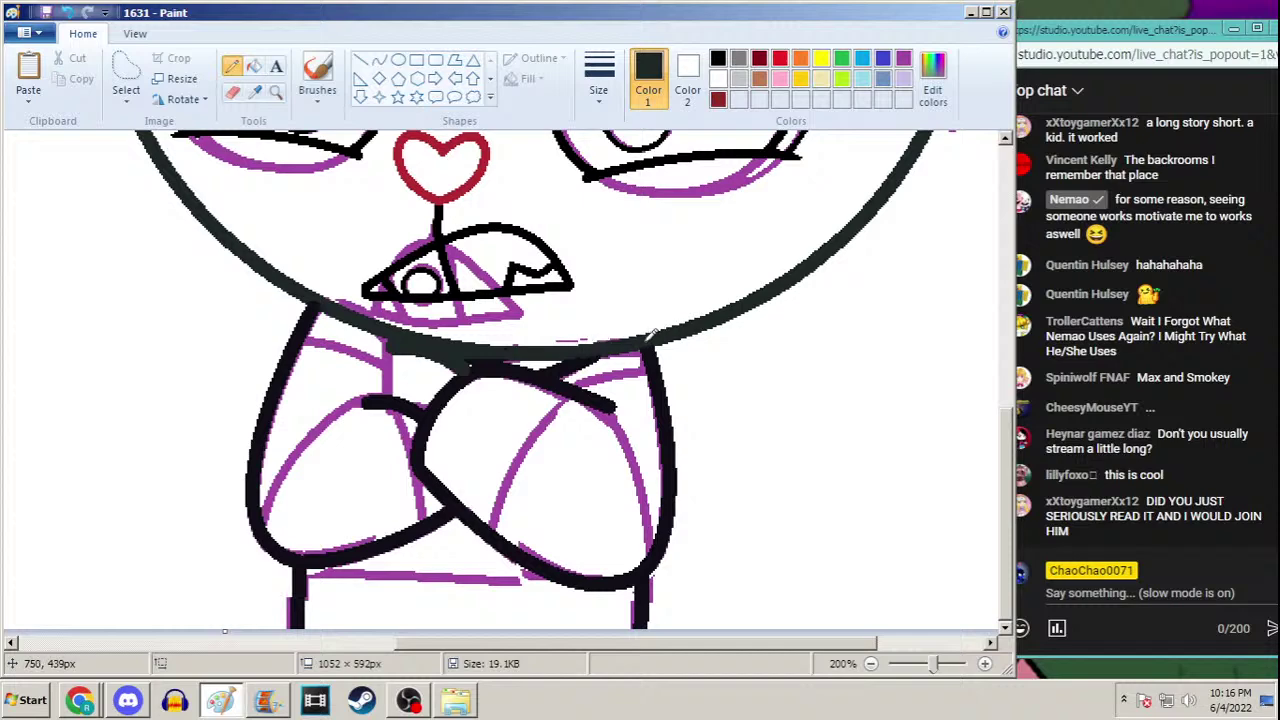
click(254, 91)
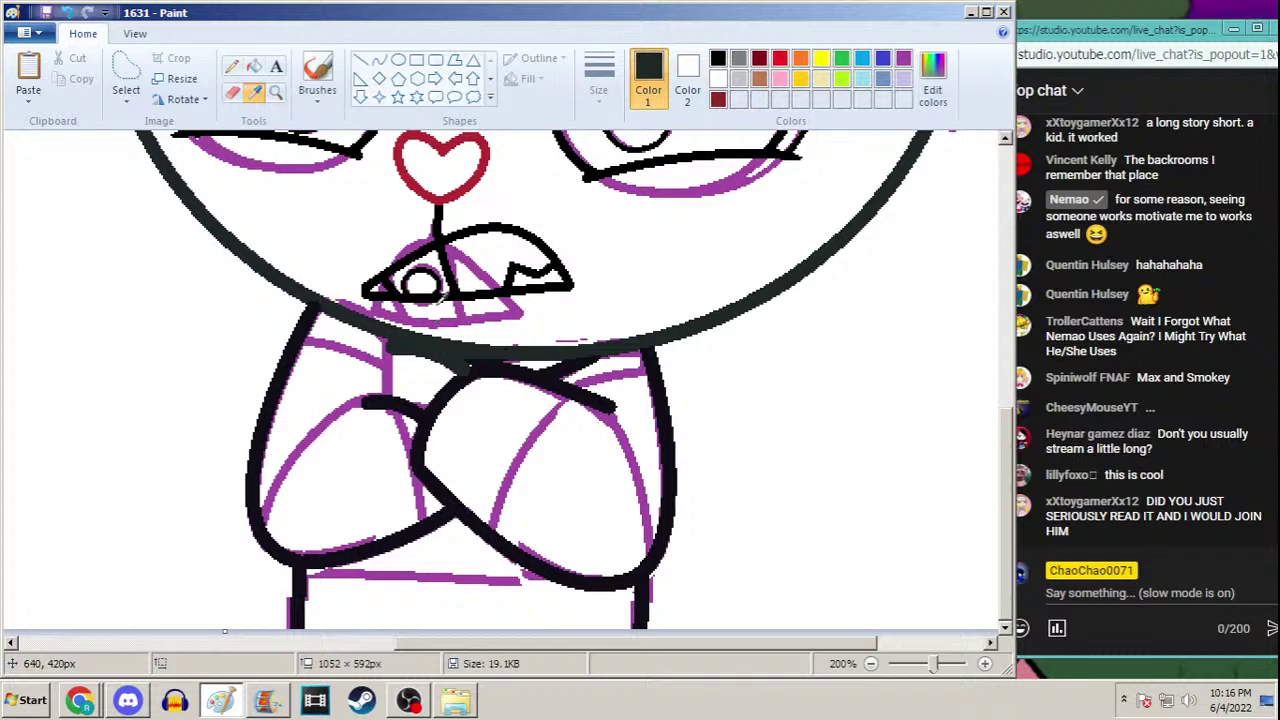
click(479, 360)
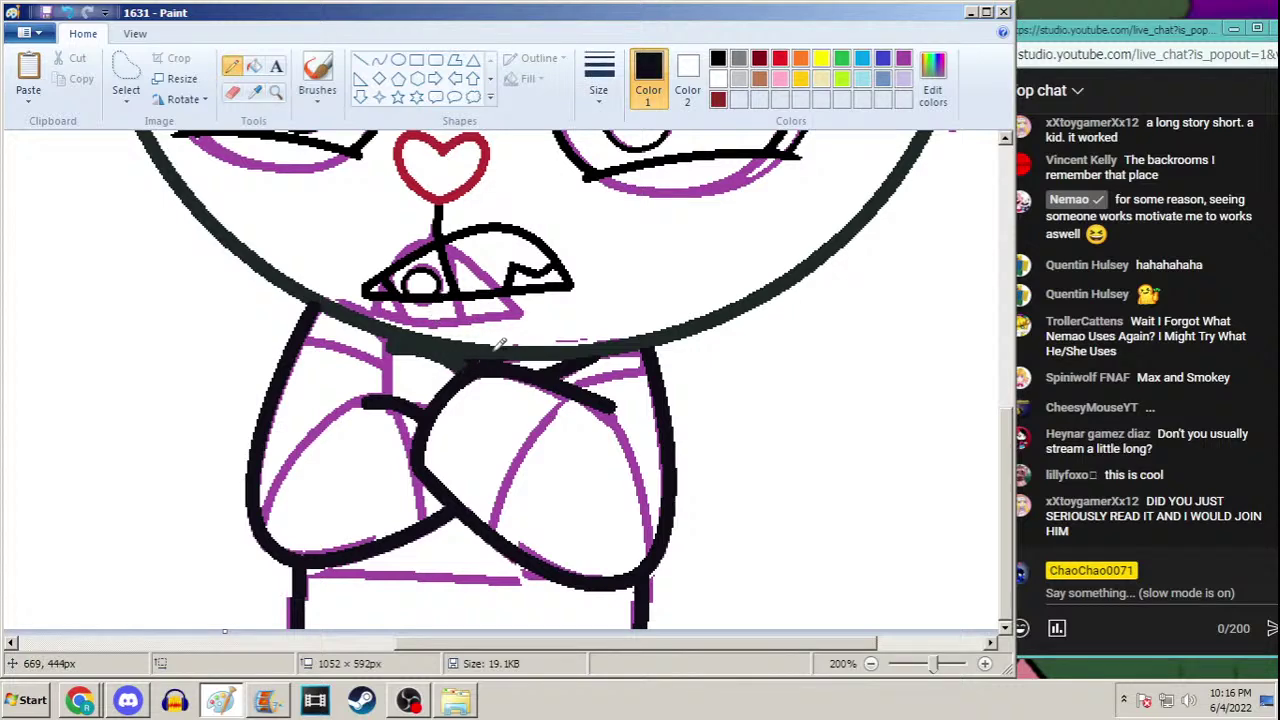
click(255, 91)
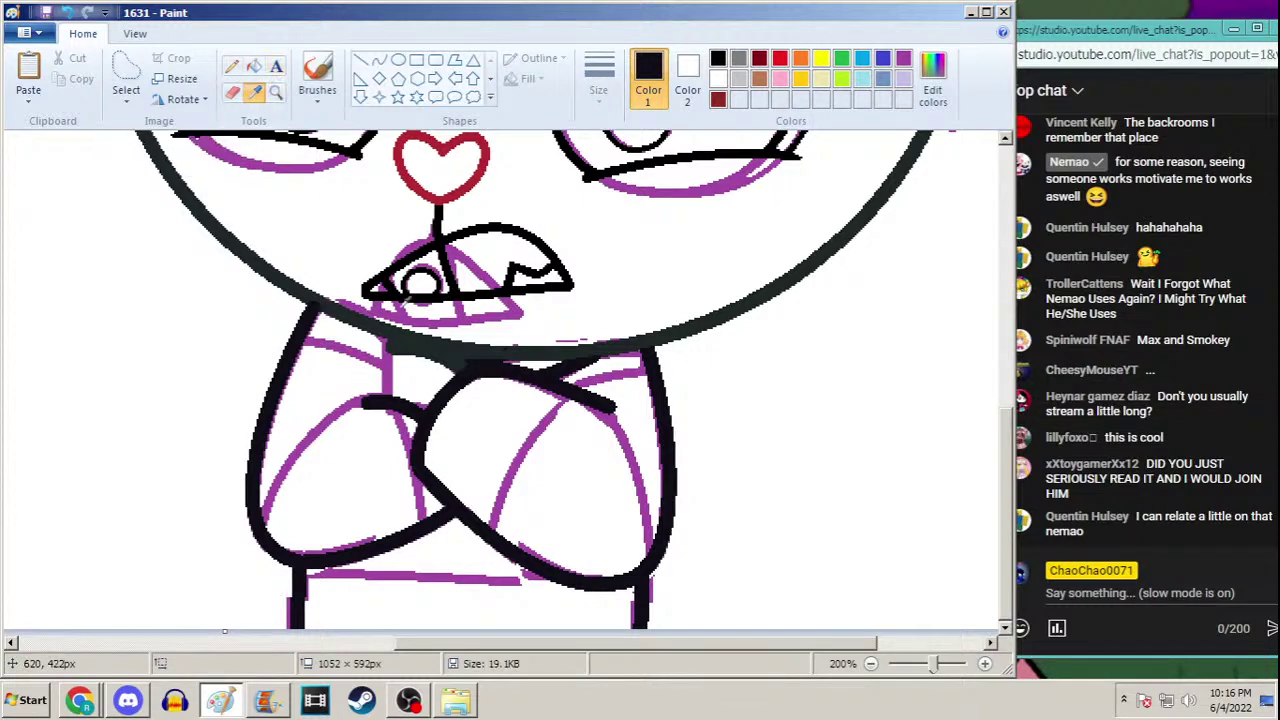
click(372, 317)
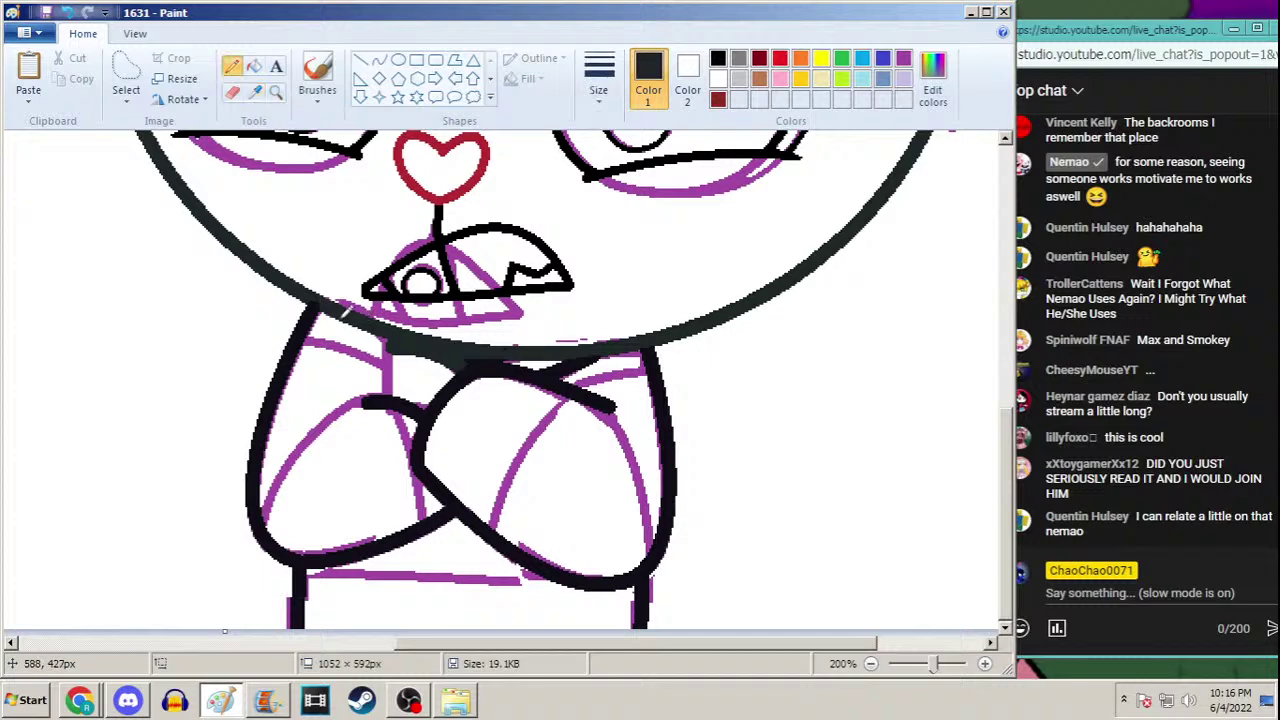
click(379, 78)
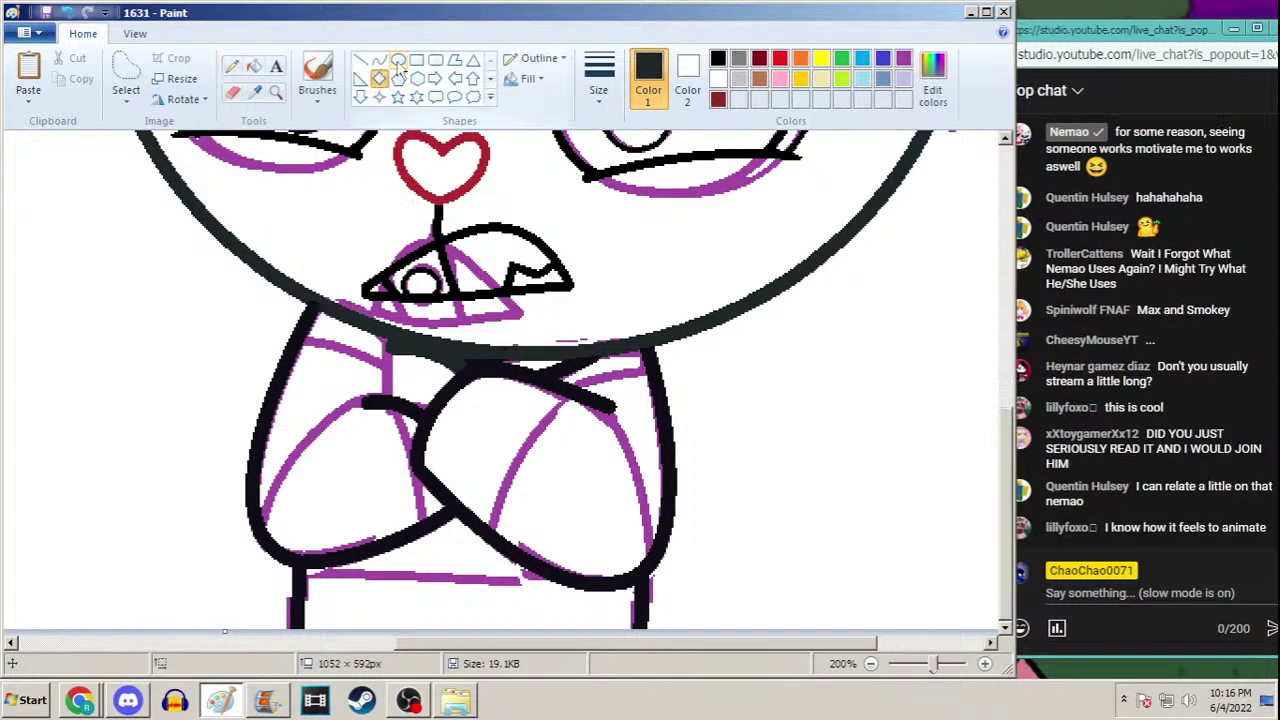
click(379, 60)
click(598, 75)
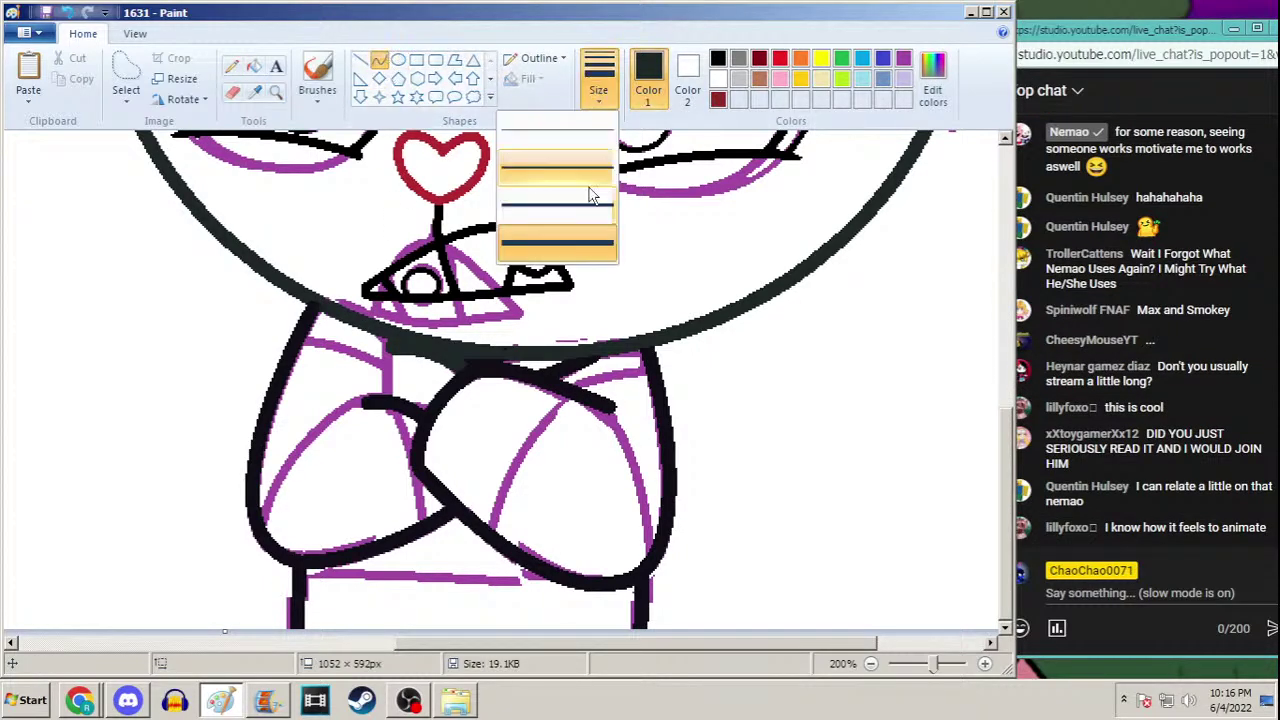
click(566, 238)
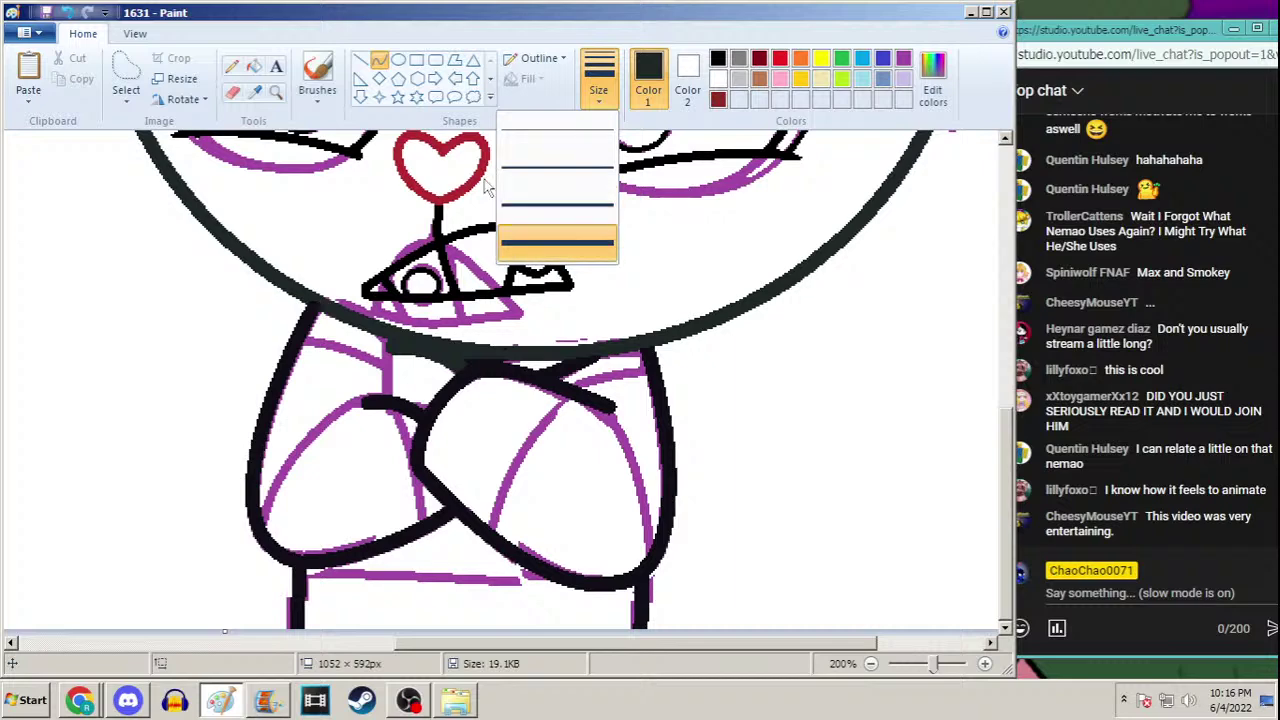
click(255, 91)
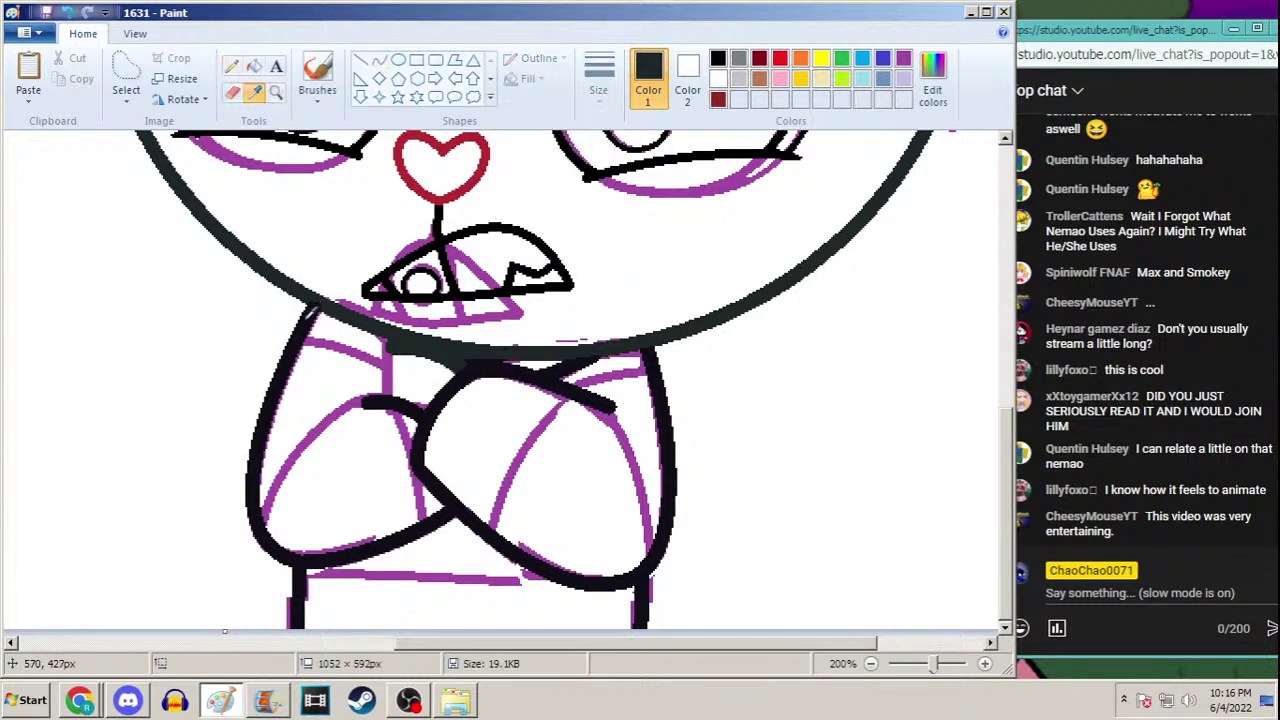
click(308, 342)
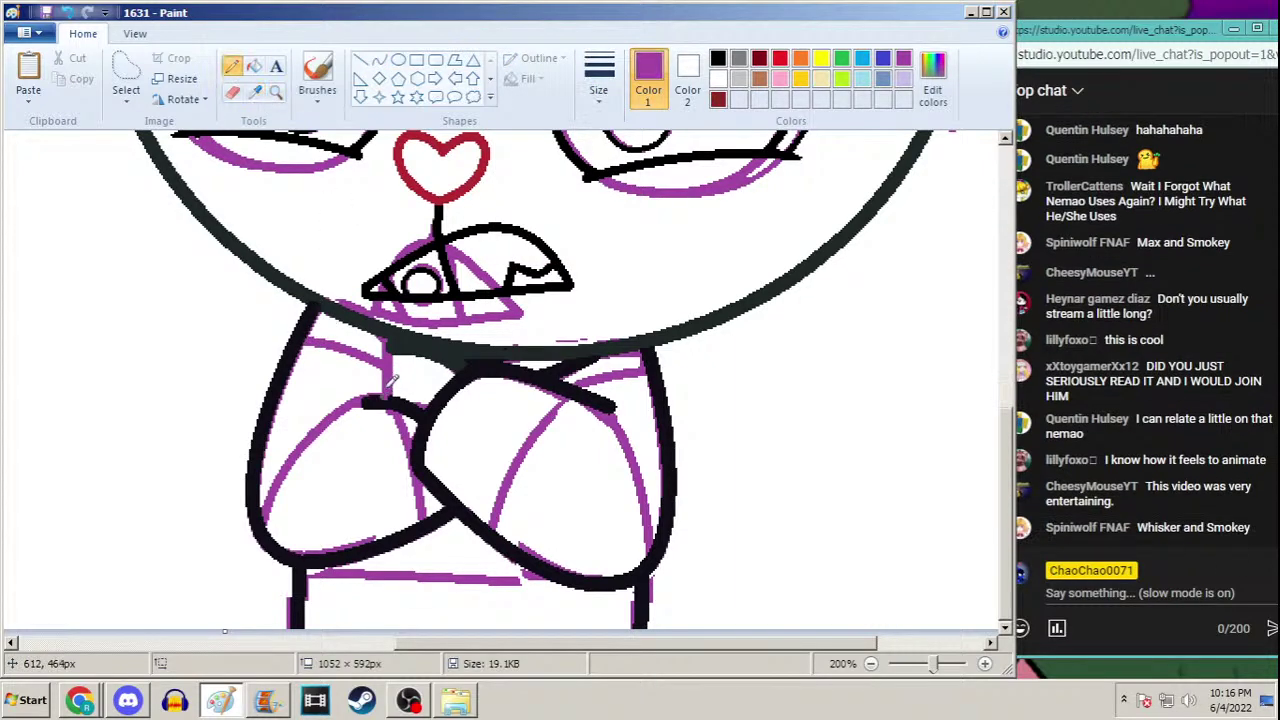
Trace the short vertical purple line below the chin in the body's dark colour with the Pencil and touch up the adjoining head outline
click(257, 92)
click(404, 348)
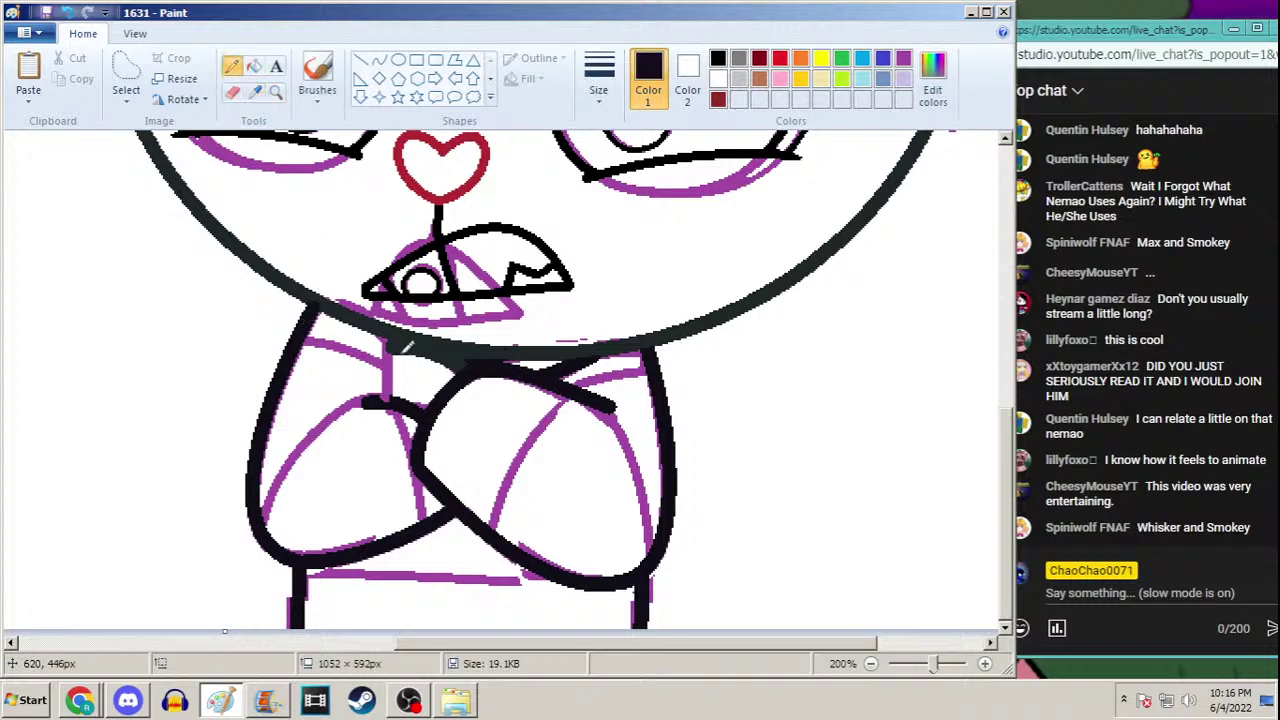
drag(395, 393, 393, 341)
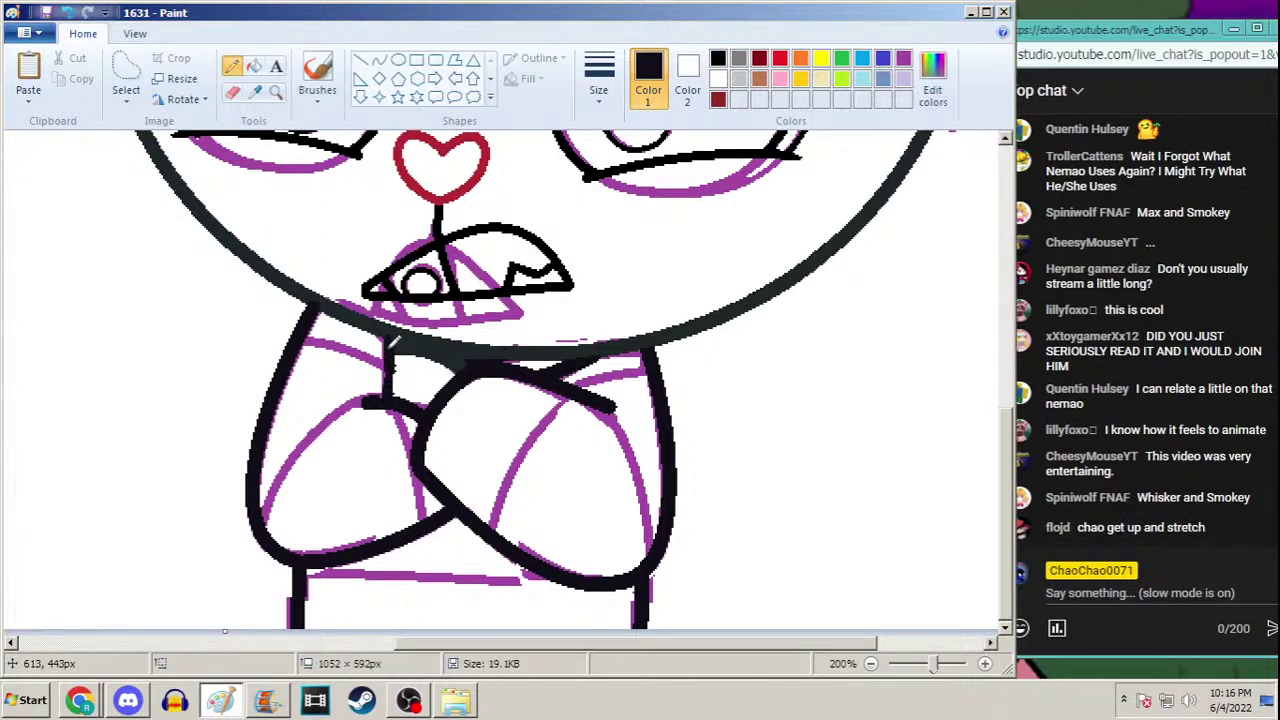
click(255, 92)
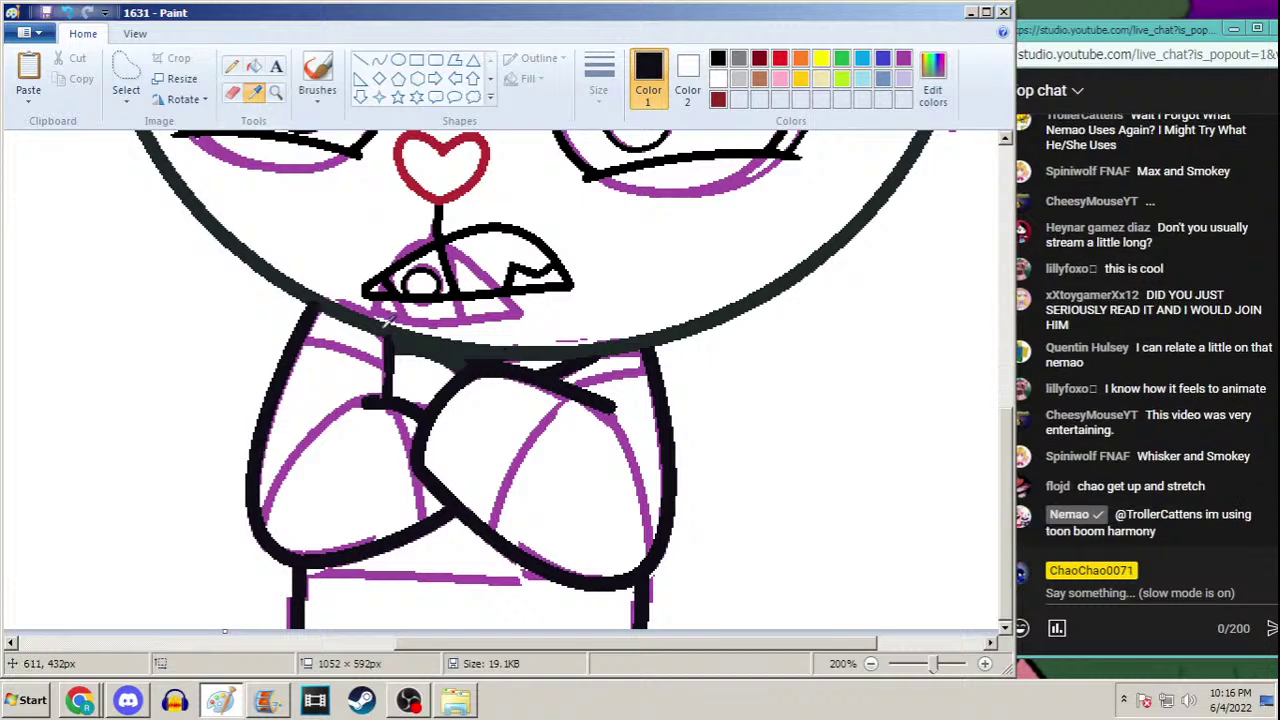
click(388, 321)
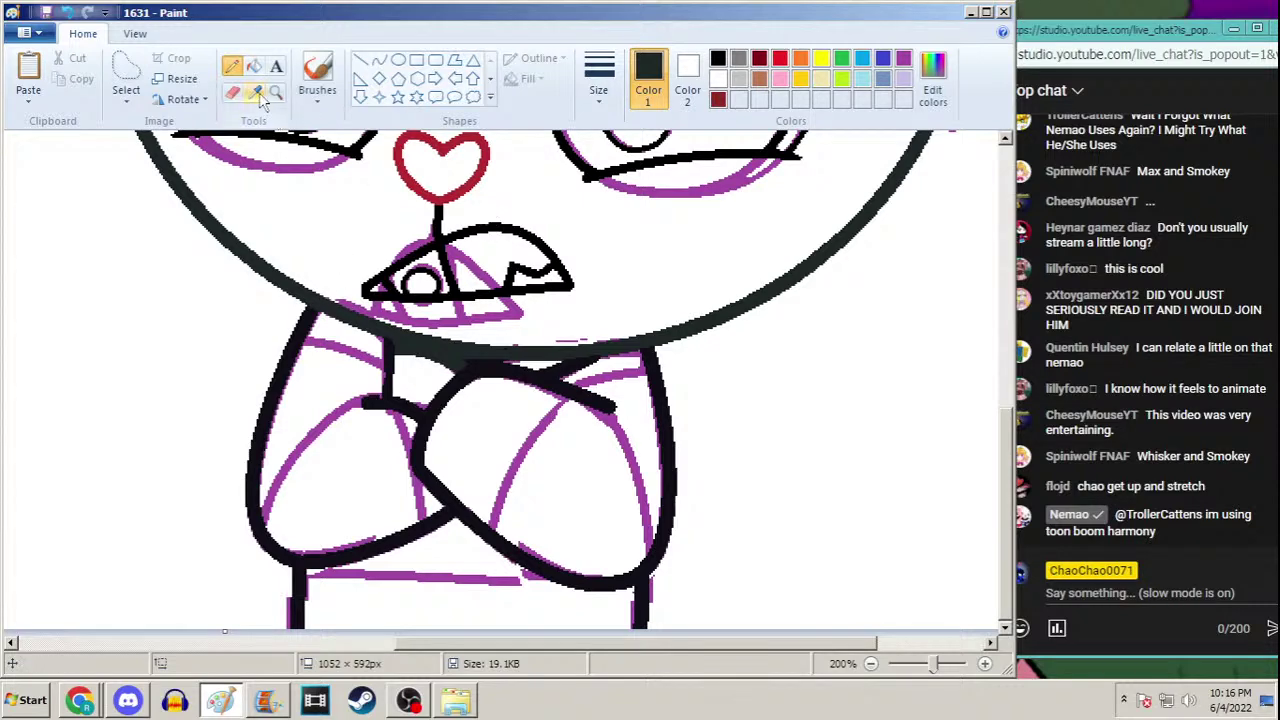
Draw thinner dark curves about 27 × 78, 43 × 73 and 47 × 14 px over the right-hand arm's inner edge, forearm band and shoulder crease
click(718, 58)
click(379, 60)
click(599, 80)
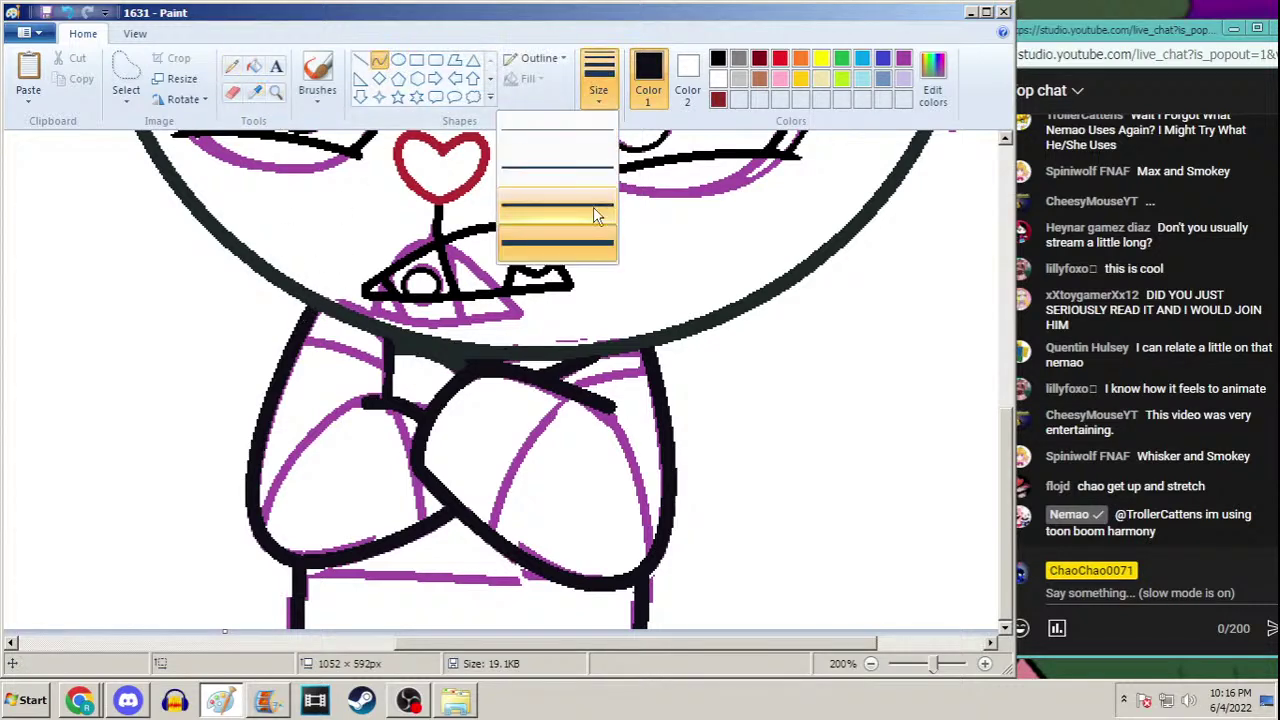
click(594, 207)
mouse_move(603, 398)
mouse_down()
mouse_move(628, 432)
mouse_move(655, 552)
mouse_up()
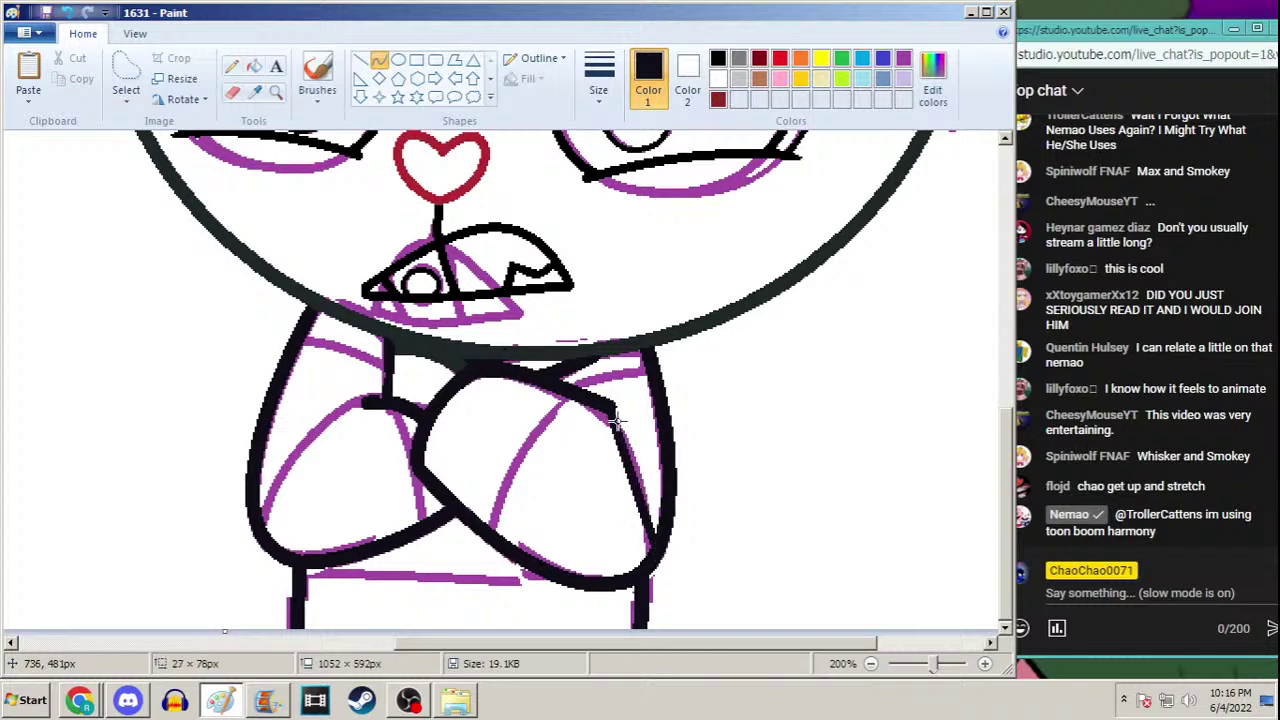
drag(551, 396, 490, 524)
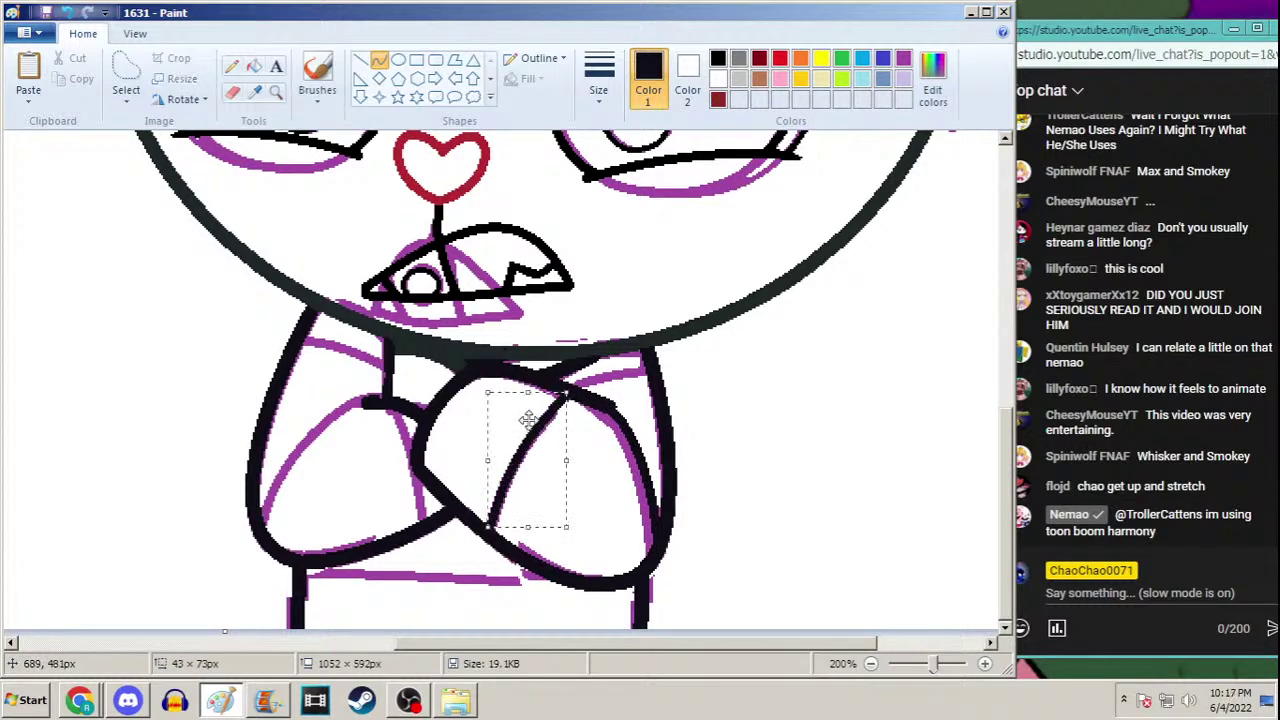
mouse_move(648, 358)
mouse_down()
mouse_move(560, 396)
mouse_move(624, 358)
mouse_move(590, 370)
mouse_up()
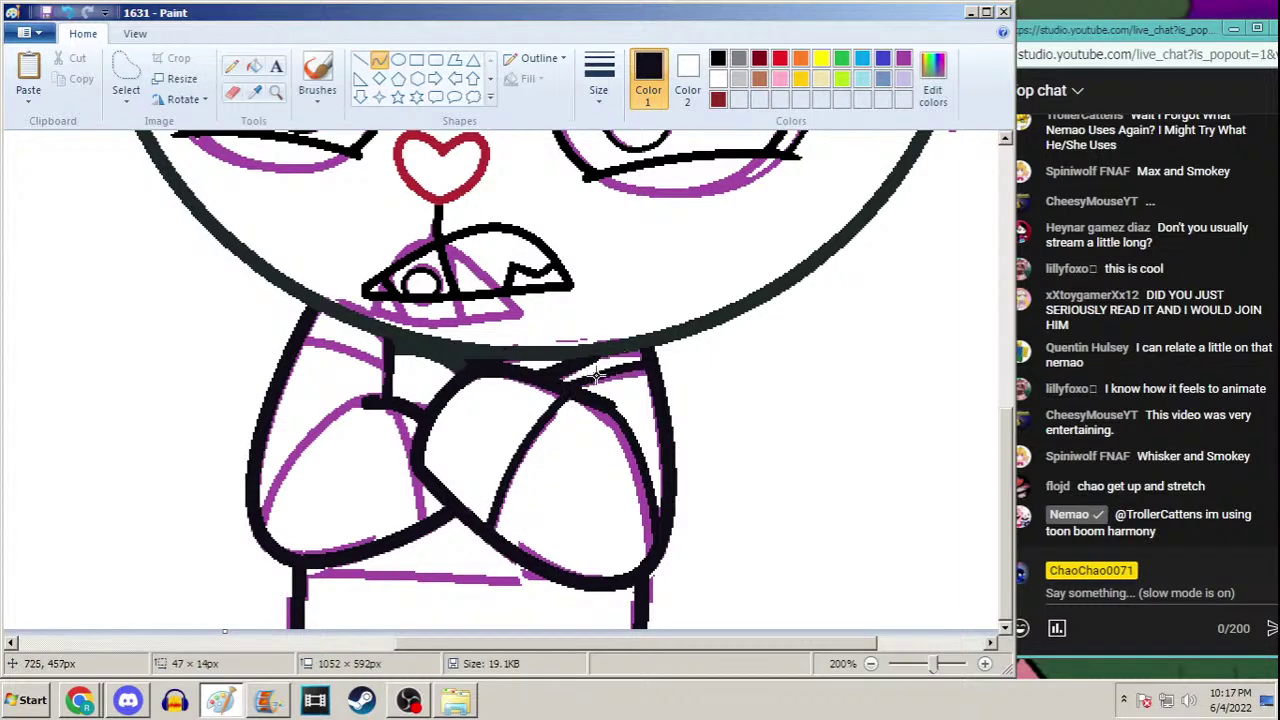
Trace the left-hand arm's shoulder crease, 60 × 66 px inner curve and 17 × 65 px forearm band, and smooth the line ends with the Pencil
mouse_move(392, 362)
mouse_down()
mouse_move(305, 330)
mouse_move(380, 352)
mouse_move(352, 384)
mouse_up()
mouse_move(368, 398)
mouse_down()
mouse_move(334, 411)
mouse_move(258, 516)
mouse_move(340, 411)
mouse_move(322, 401)
mouse_move(279, 443)
mouse_move(316, 402)
mouse_up()
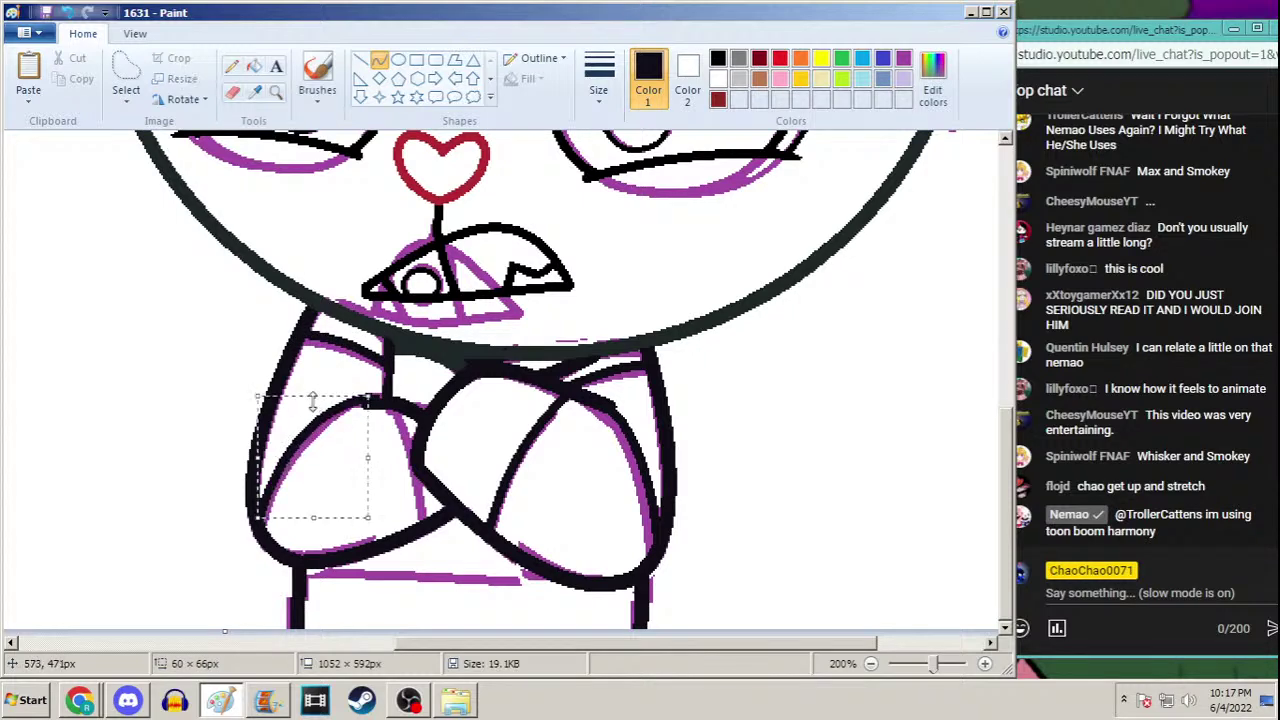
mouse_move(393, 404)
mouse_down()
mouse_move(428, 528)
mouse_move(408, 440)
mouse_up()
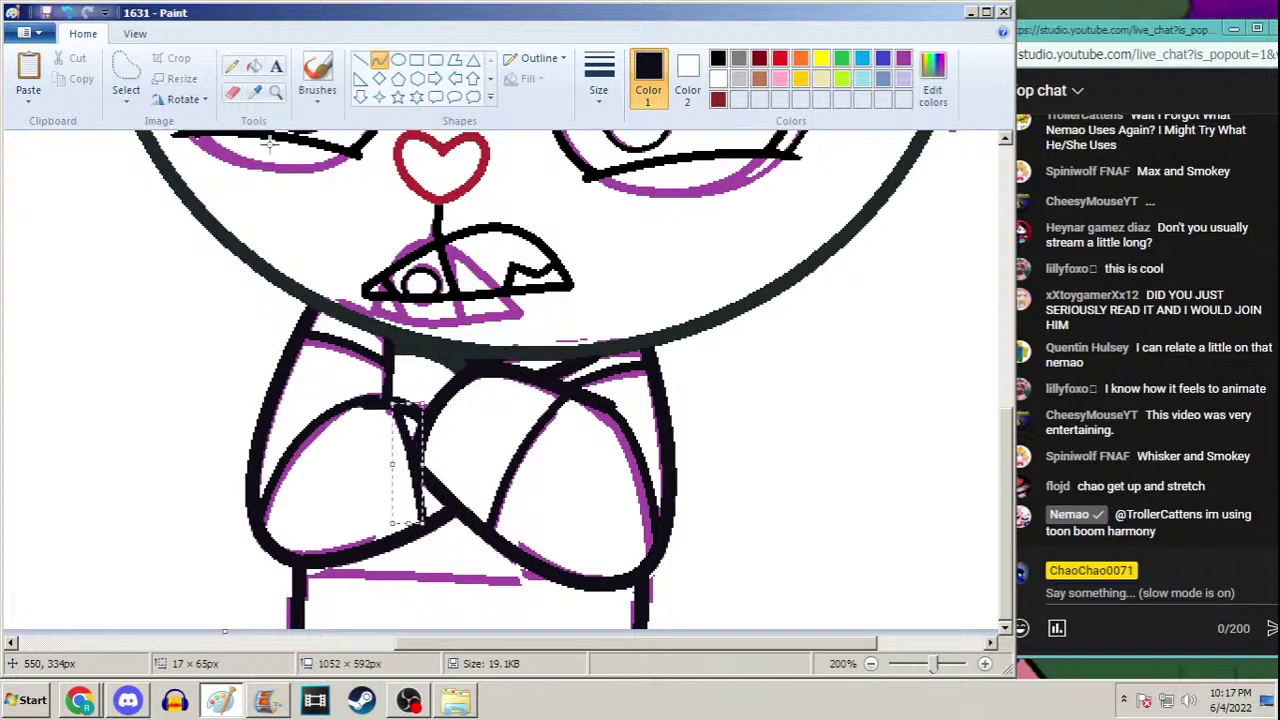
click(232, 65)
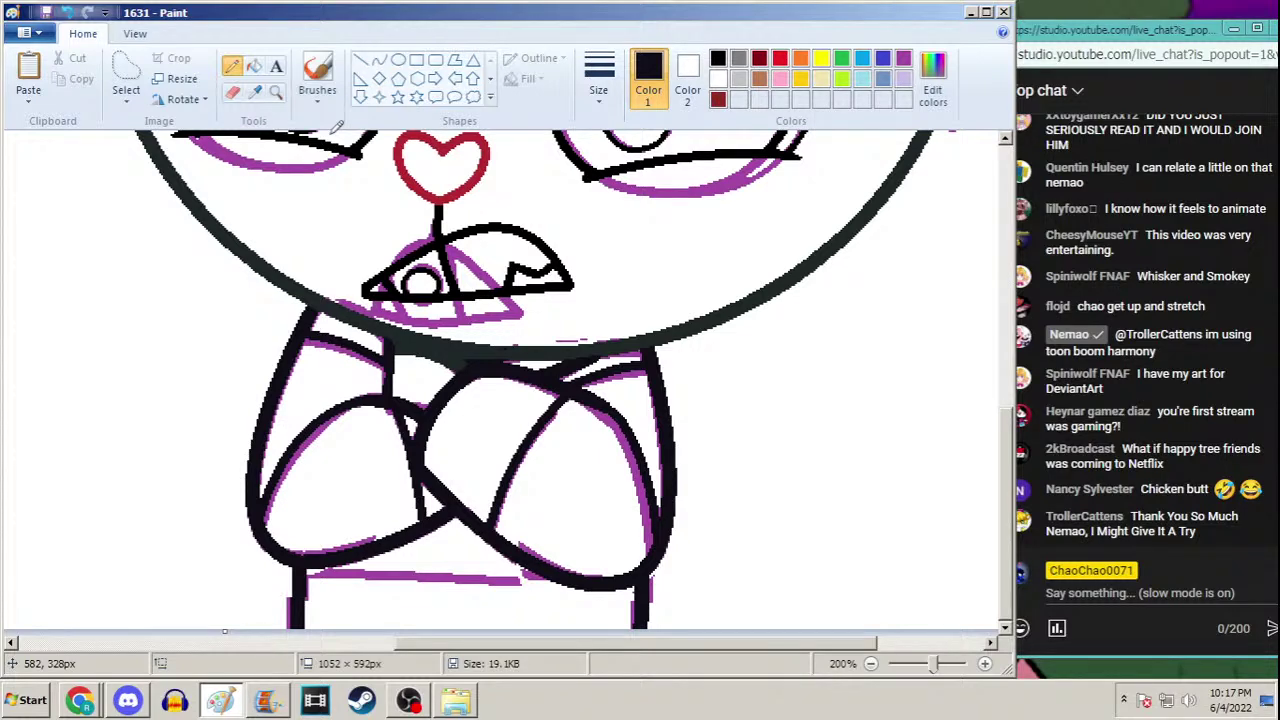
Draw a nearly straight dark line about 150 × 5 px over the purple edge across the torso under the crossed arms
click(379, 60)
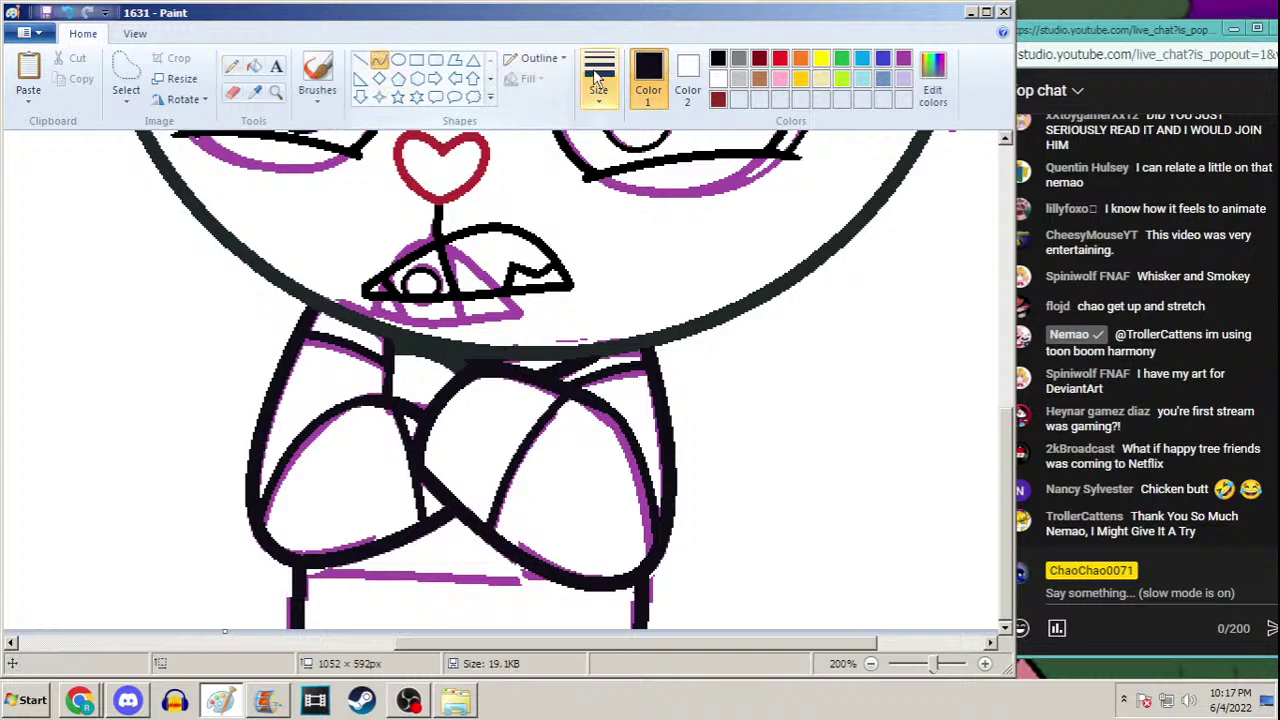
click(256, 93)
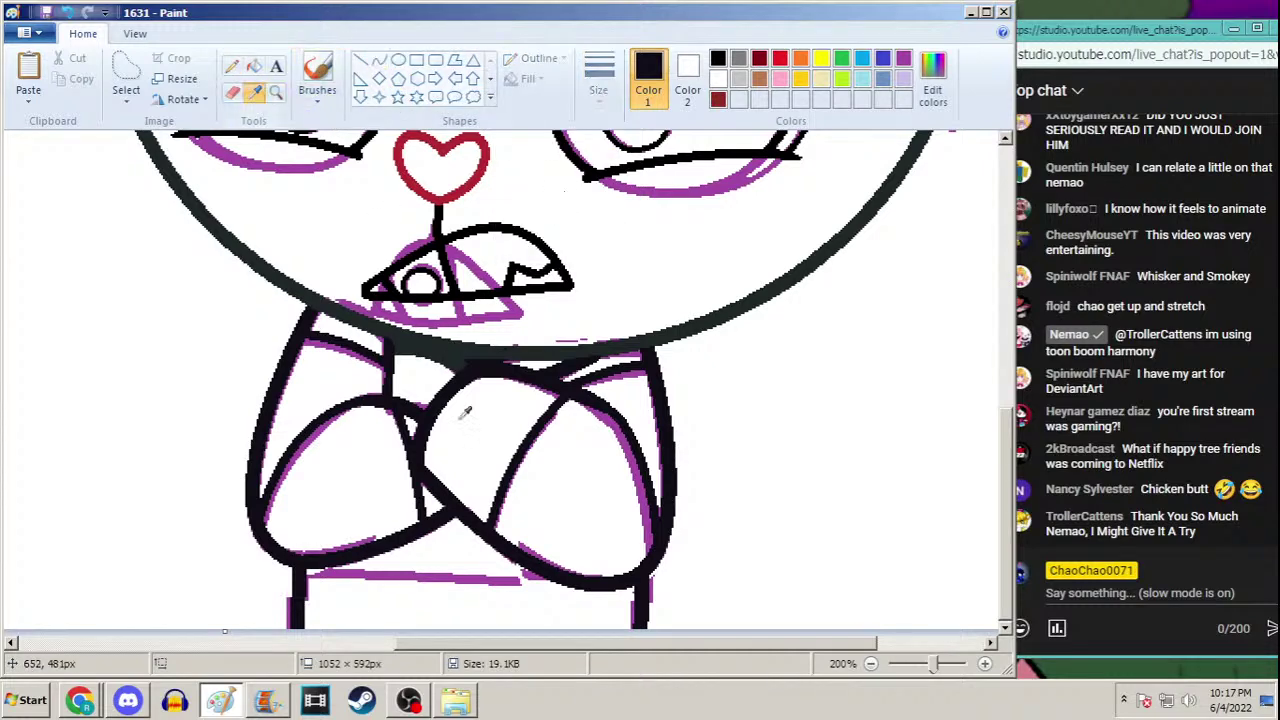
click(479, 511)
drag(297, 575, 588, 582)
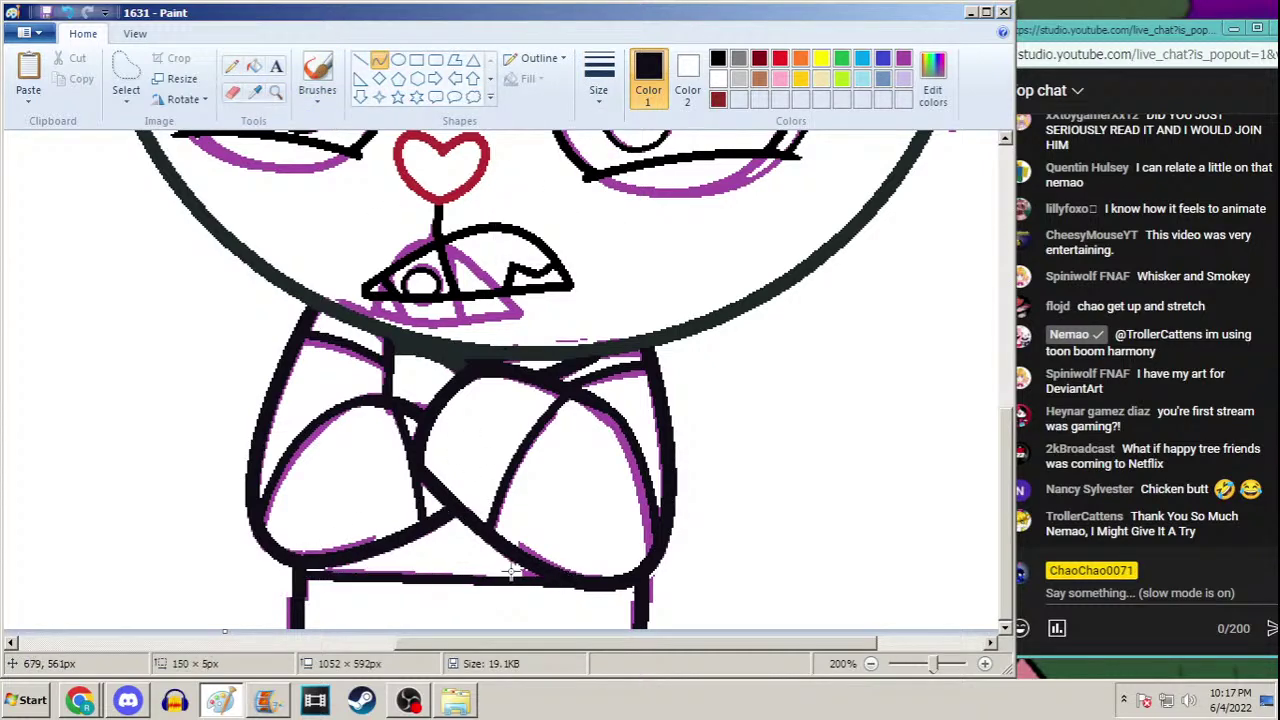
Bend the dark line across the torso under the crossed arms into a slight curve about 150 × 7 px
drag(510, 571, 472, 572)
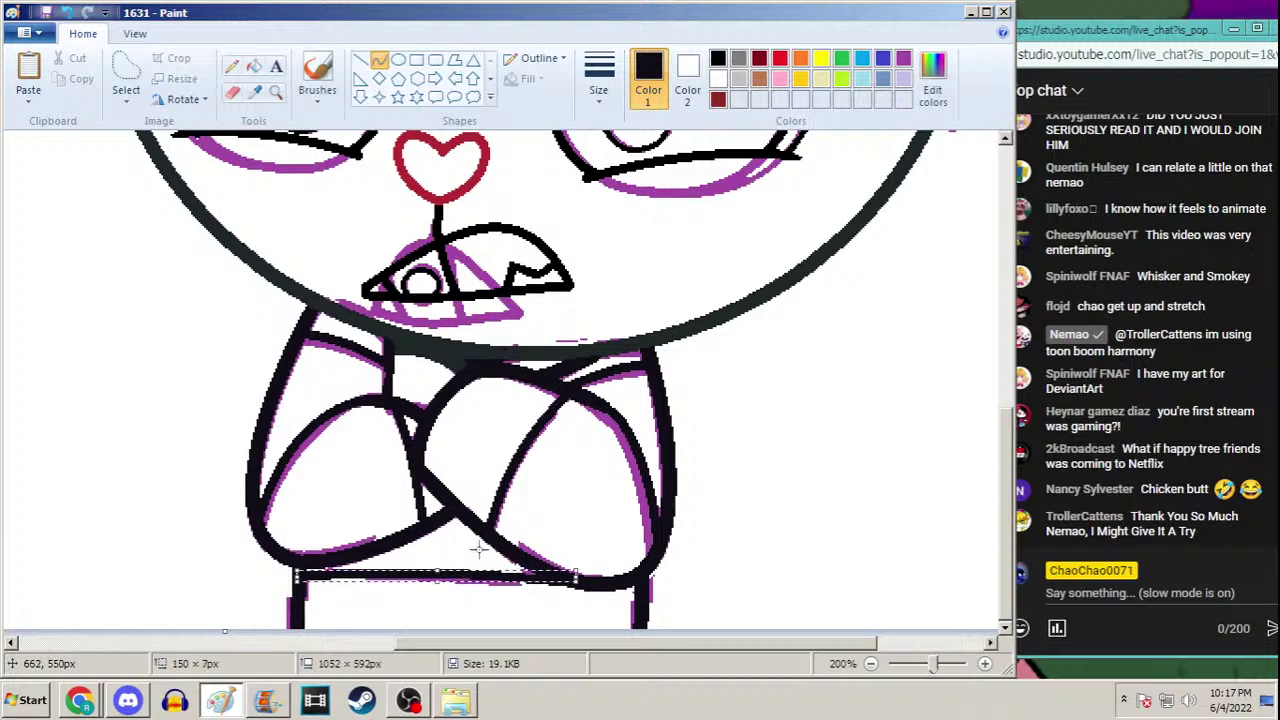
click(231, 66)
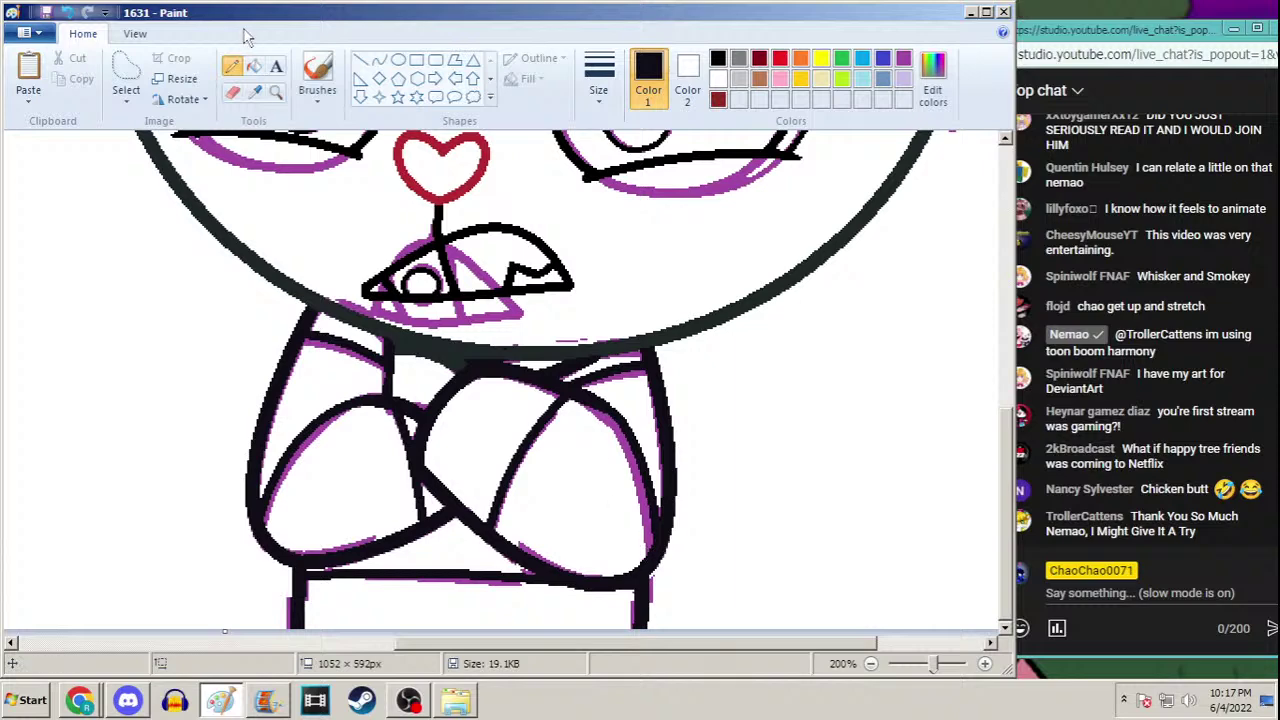
Set the sketch's purple as the secondary colour and copy the whole drawing
click(276, 91)
right_click(320, 269)
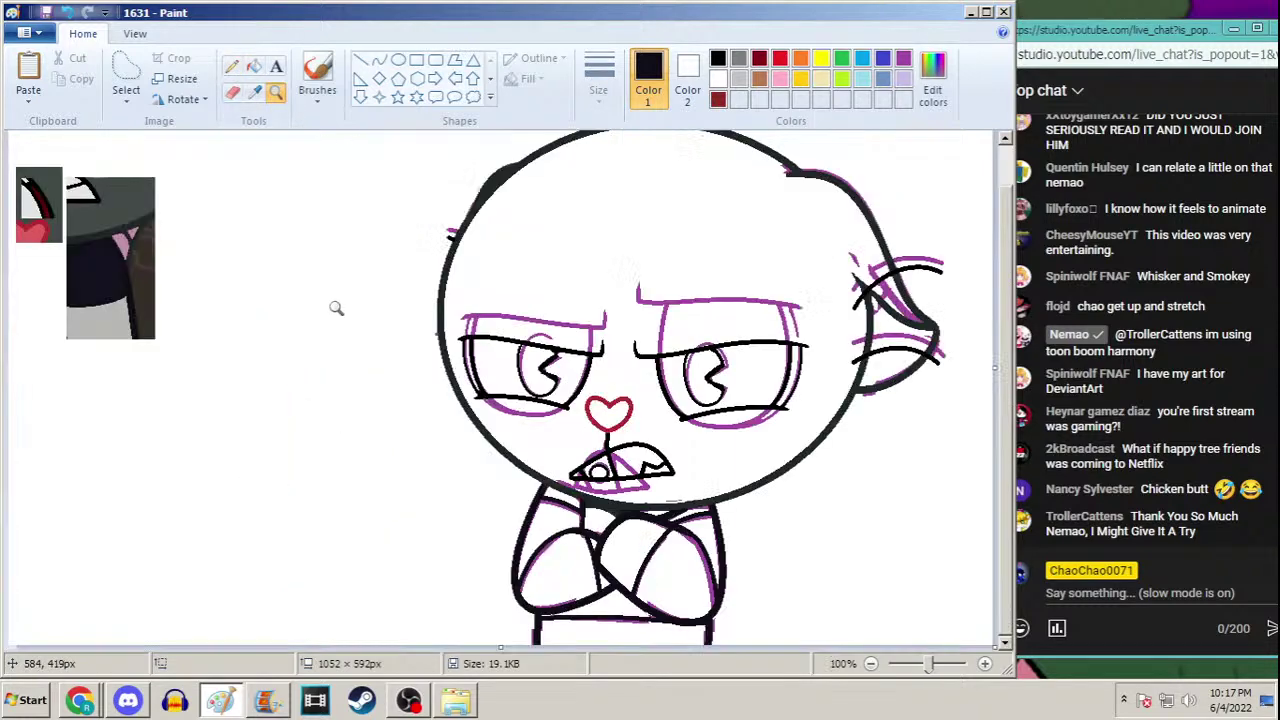
click(254, 91)
right_click(785, 297)
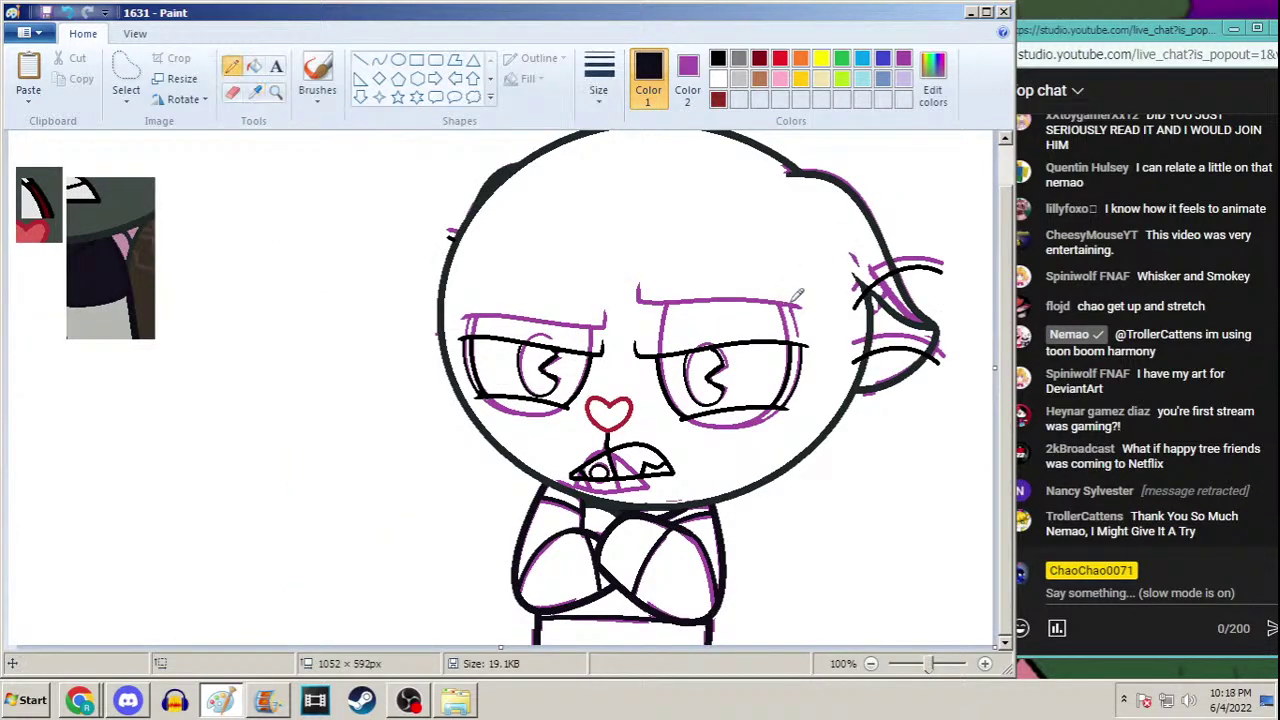
scroll(990, 260, up, 1)
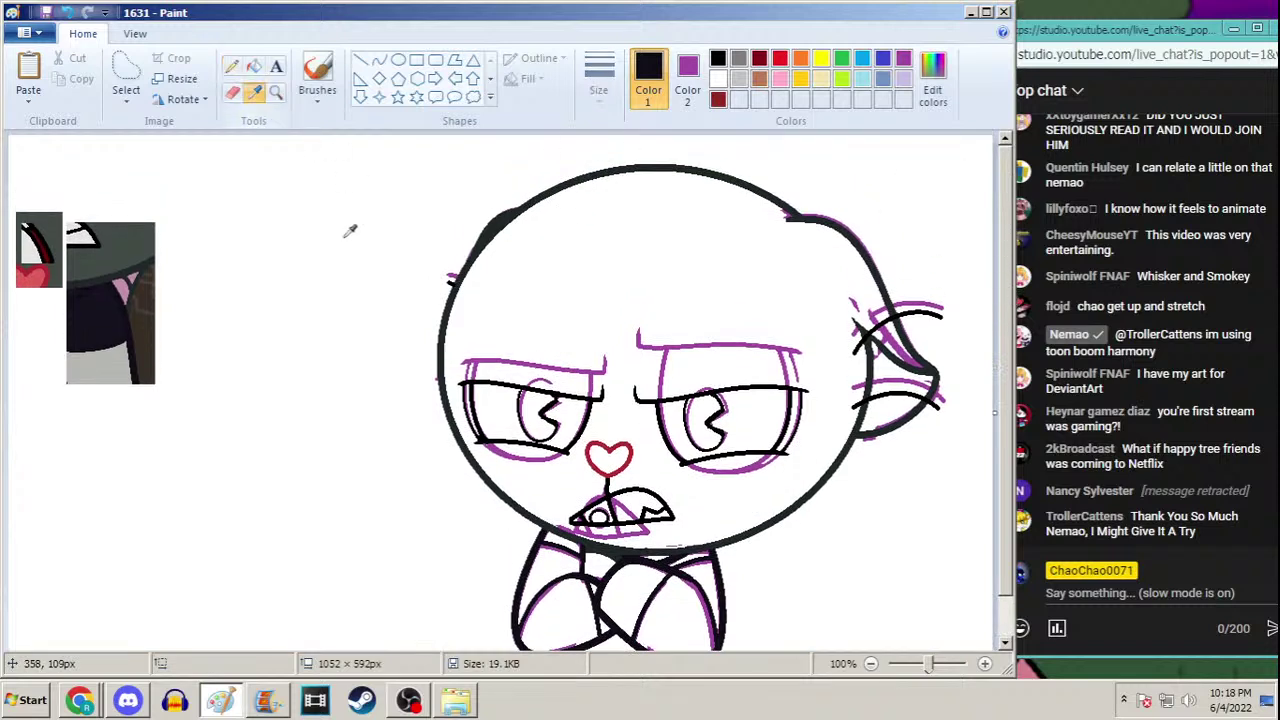
key(ctrl+a)
Cover the whole canvas with a white solid-filled rectangle, enlarged past the canvas edges to 1152 × 679 px
click(416, 60)
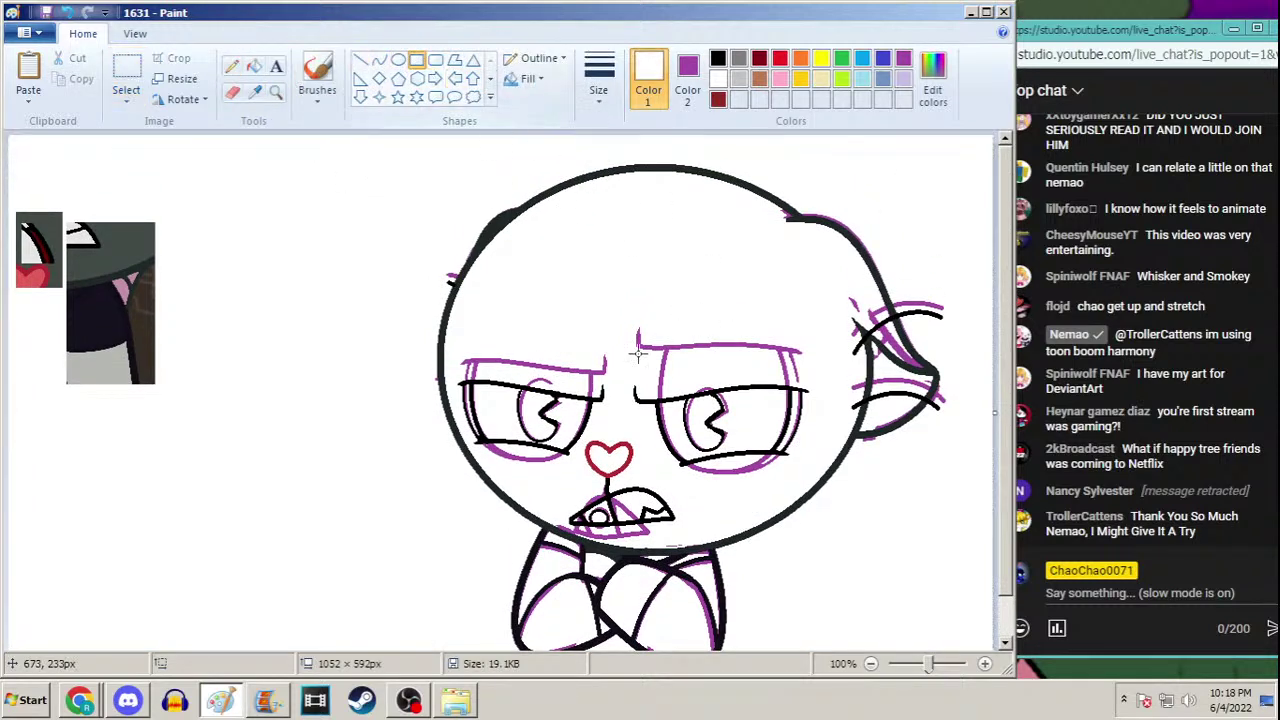
drag(570, 382, 10, 700)
click(535, 88)
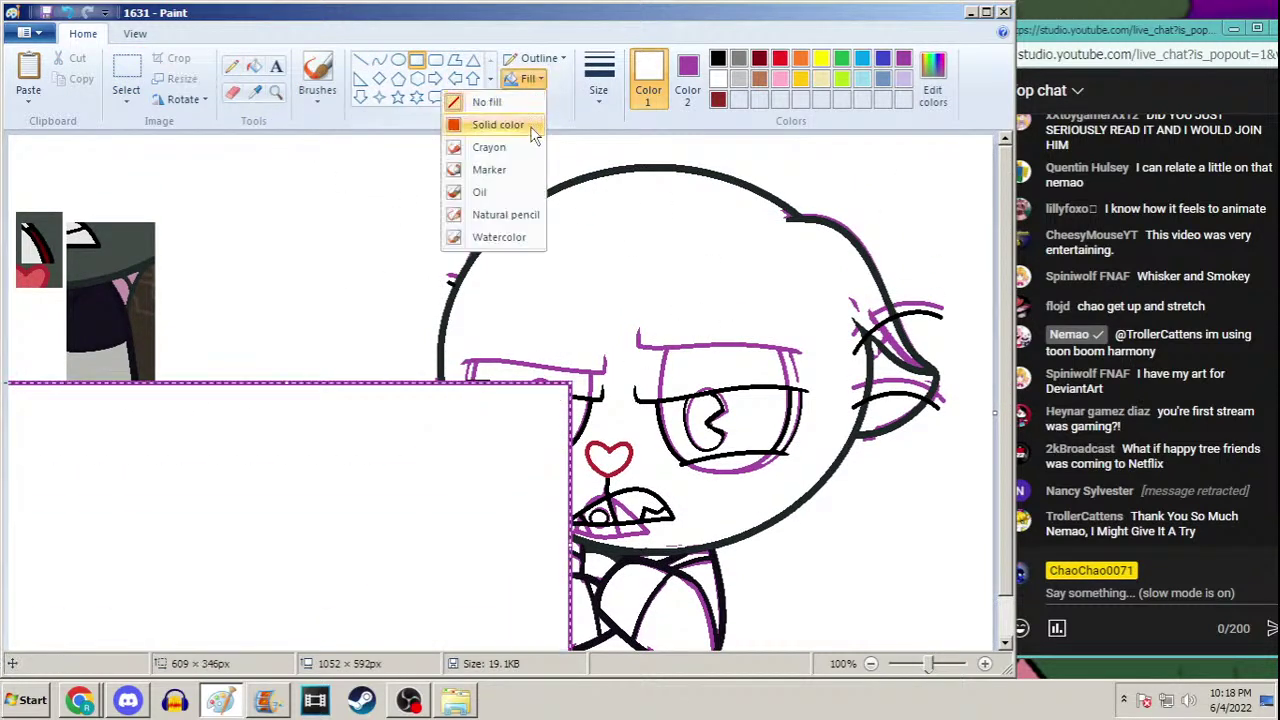
click(531, 126)
drag(570, 382, 875, 188)
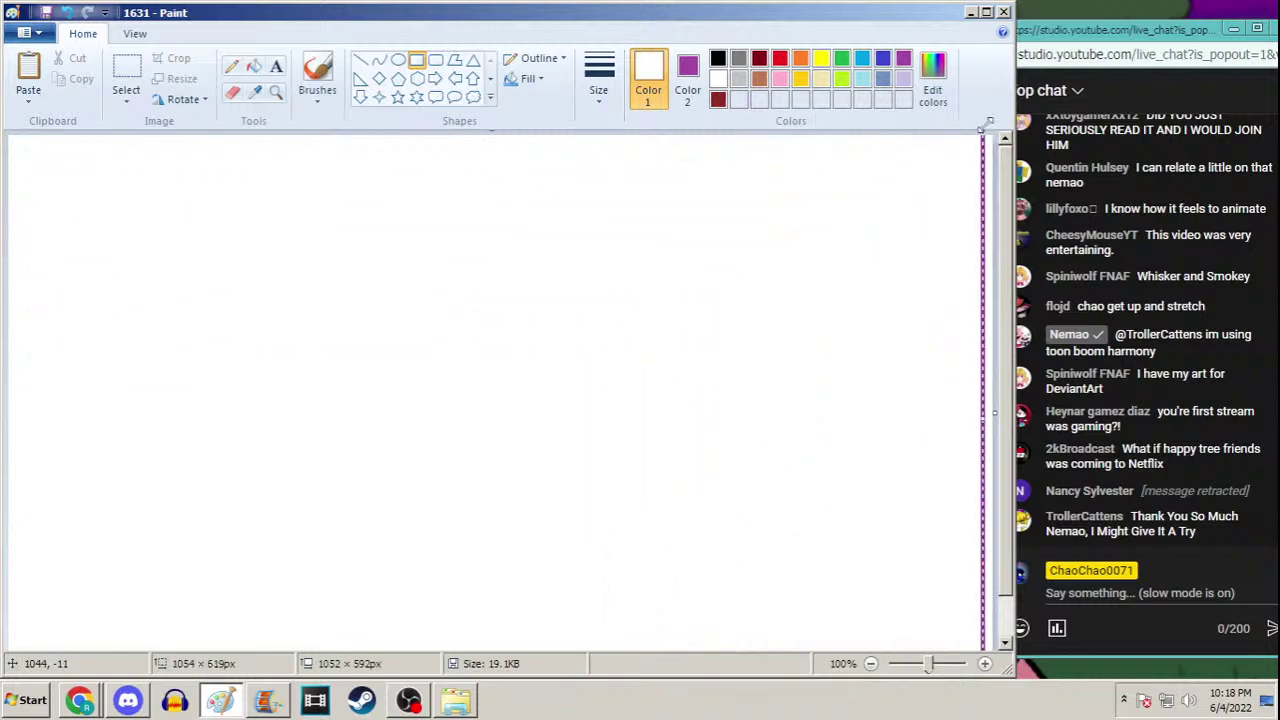
click(409, 700)
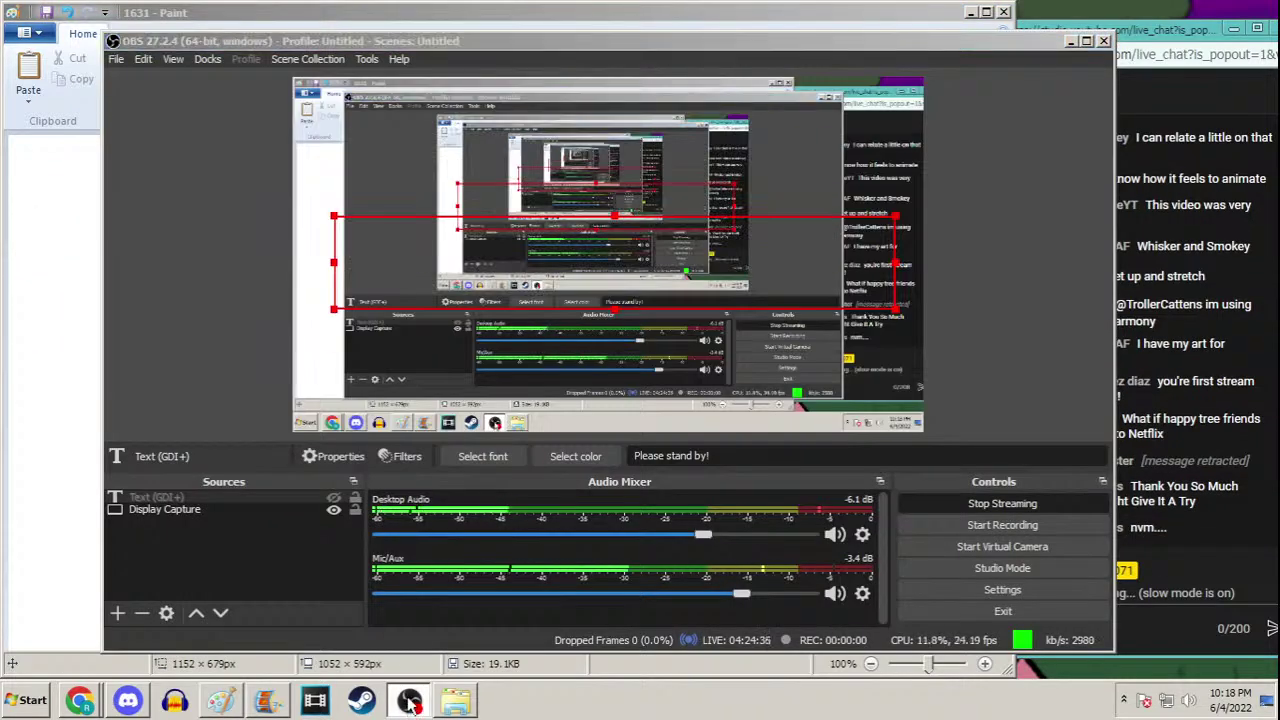
click(409, 700)
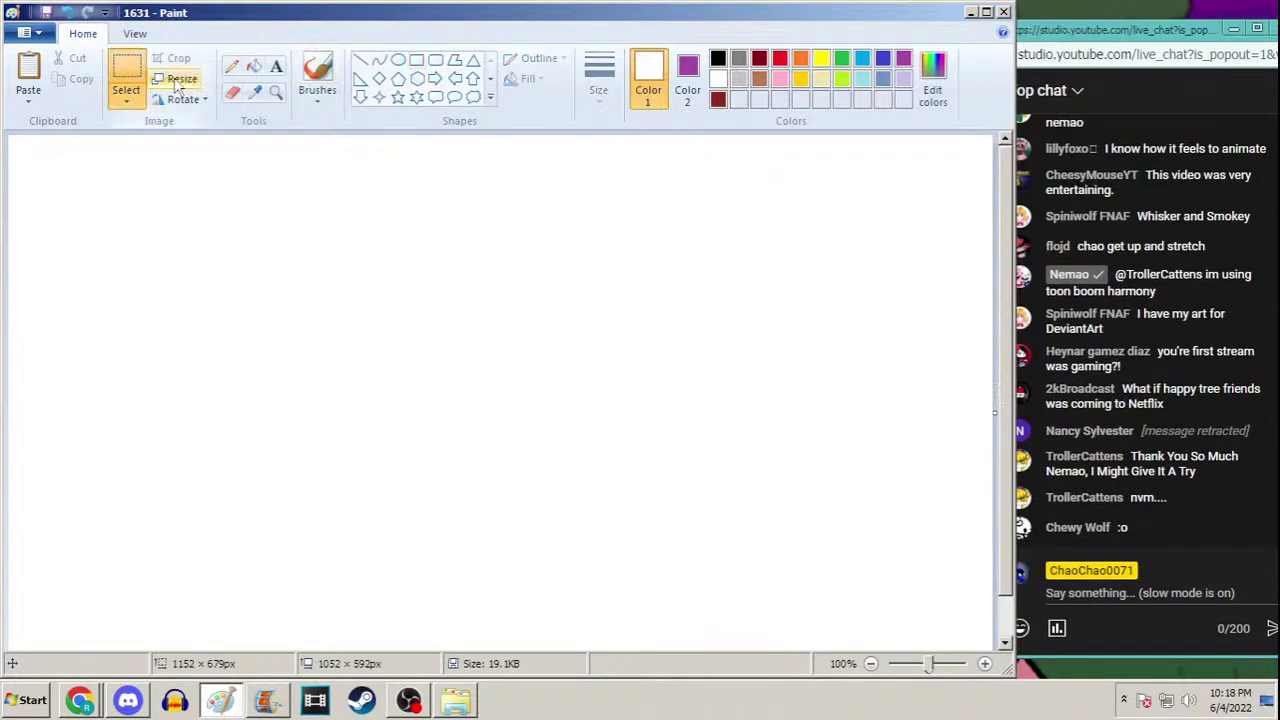
Paste the copied drawing onto the white canvas with purple transparent, leaving out the sketch lines
key(ctrl+v)
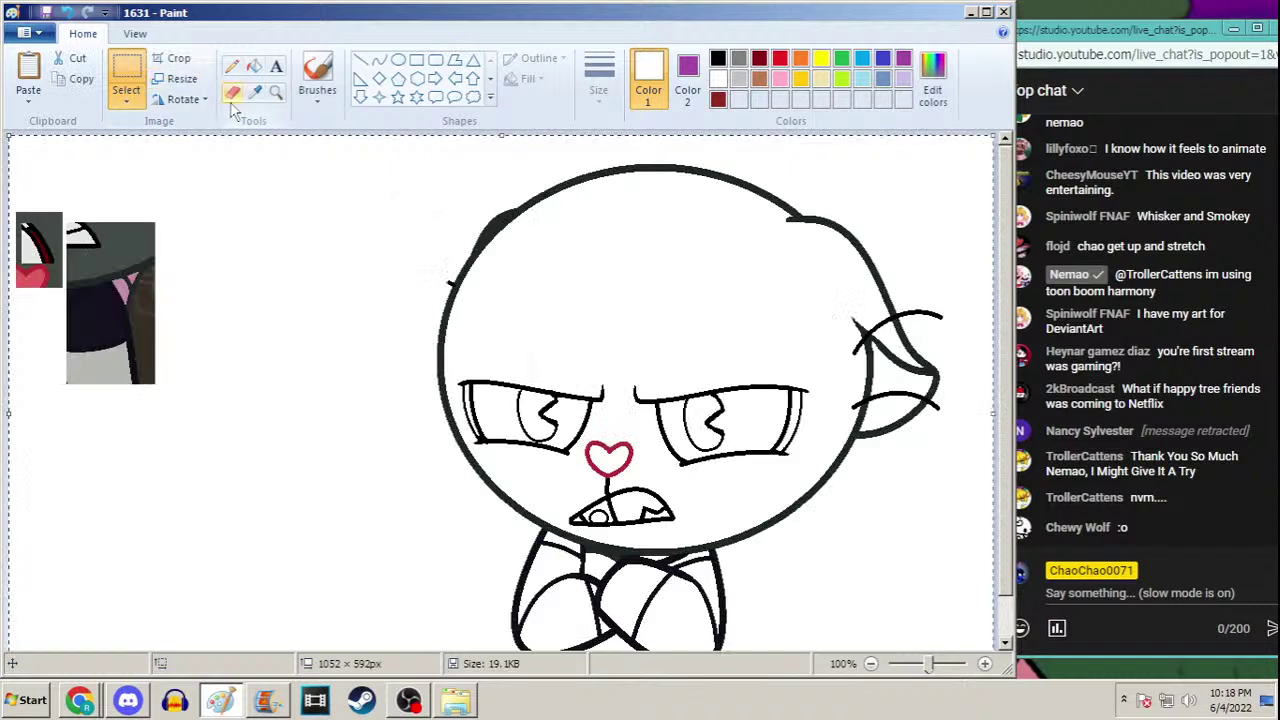
click(276, 91)
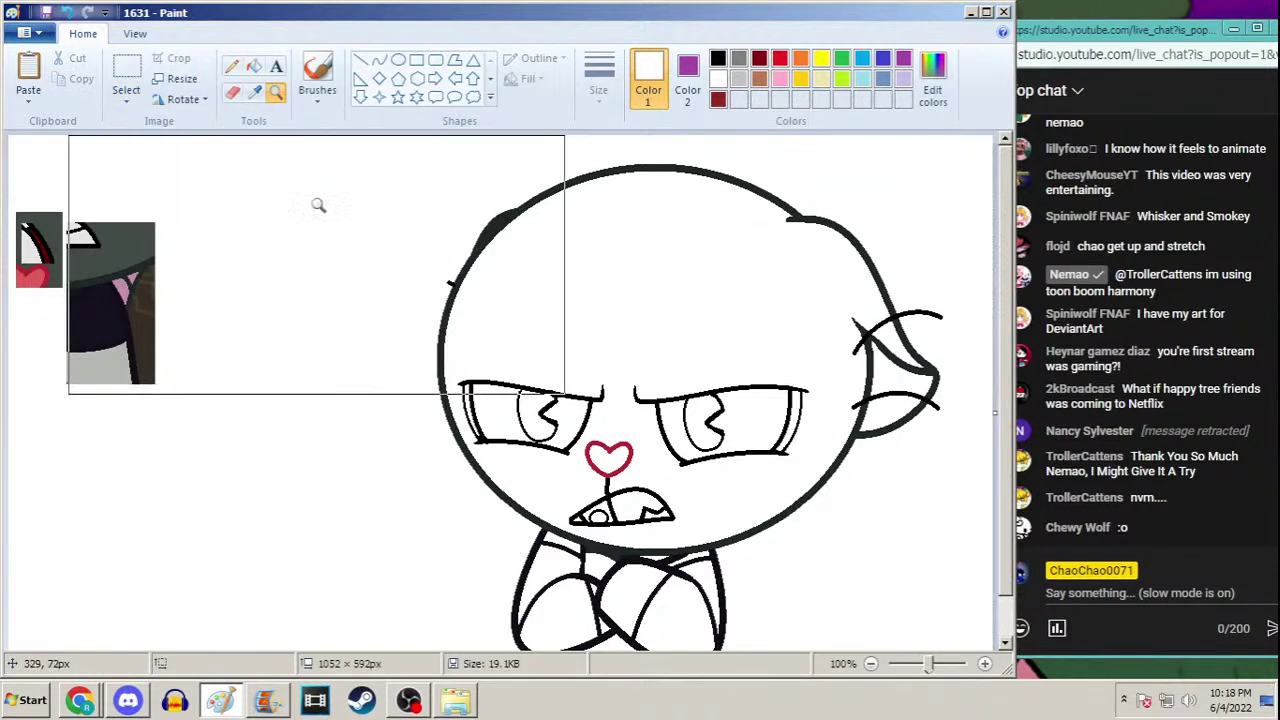
Draw two short black frown creases between the eyebrows and above the nose with the Pencil
click(231, 66)
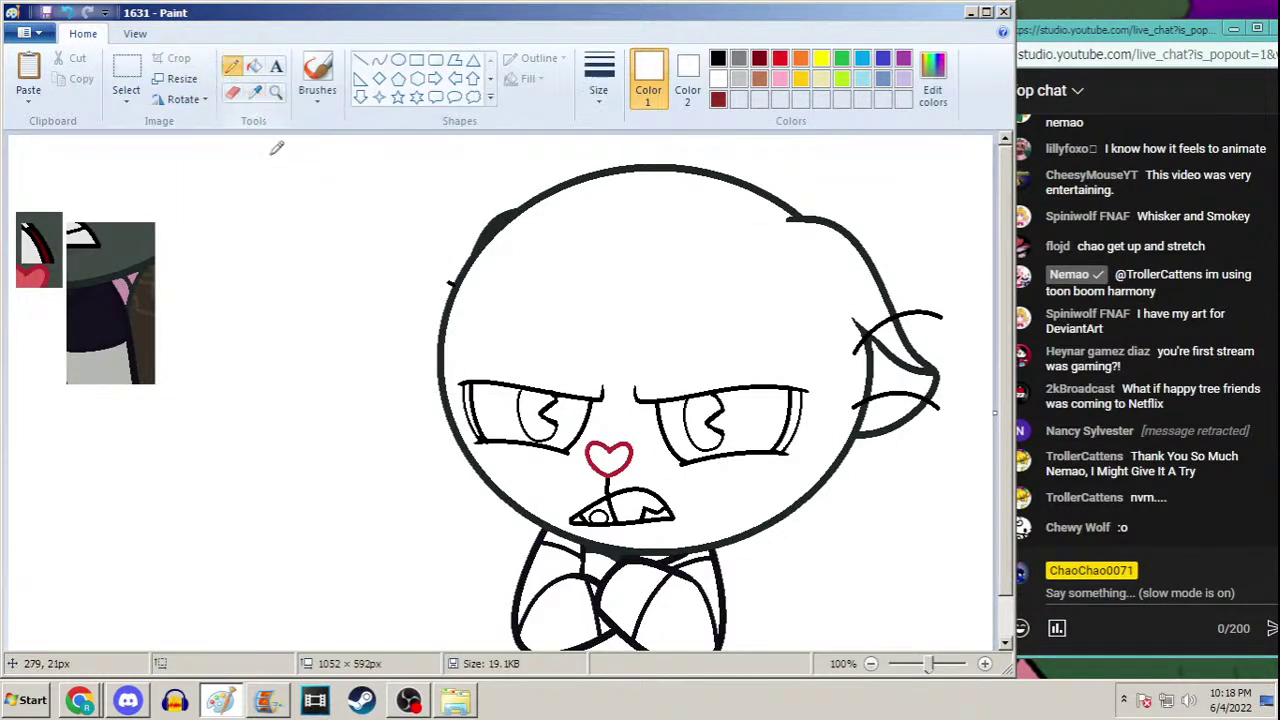
click(740, 60)
click(718, 59)
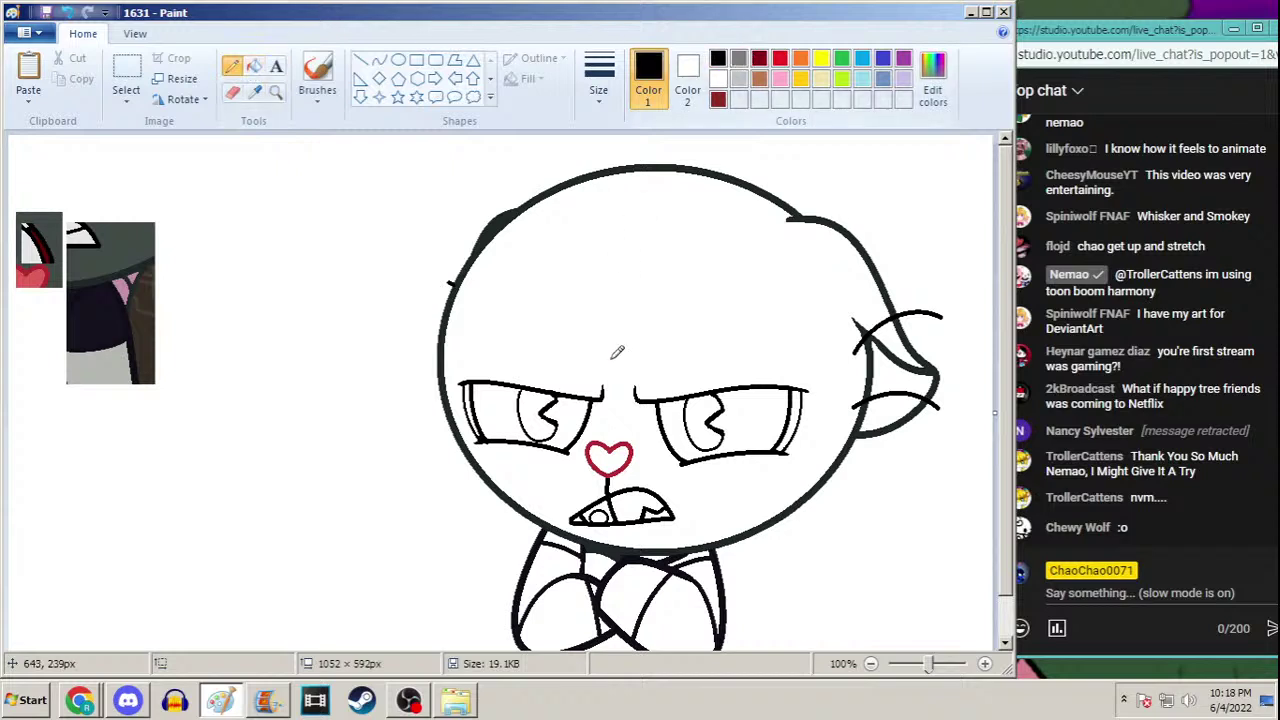
drag(614, 366, 616, 383)
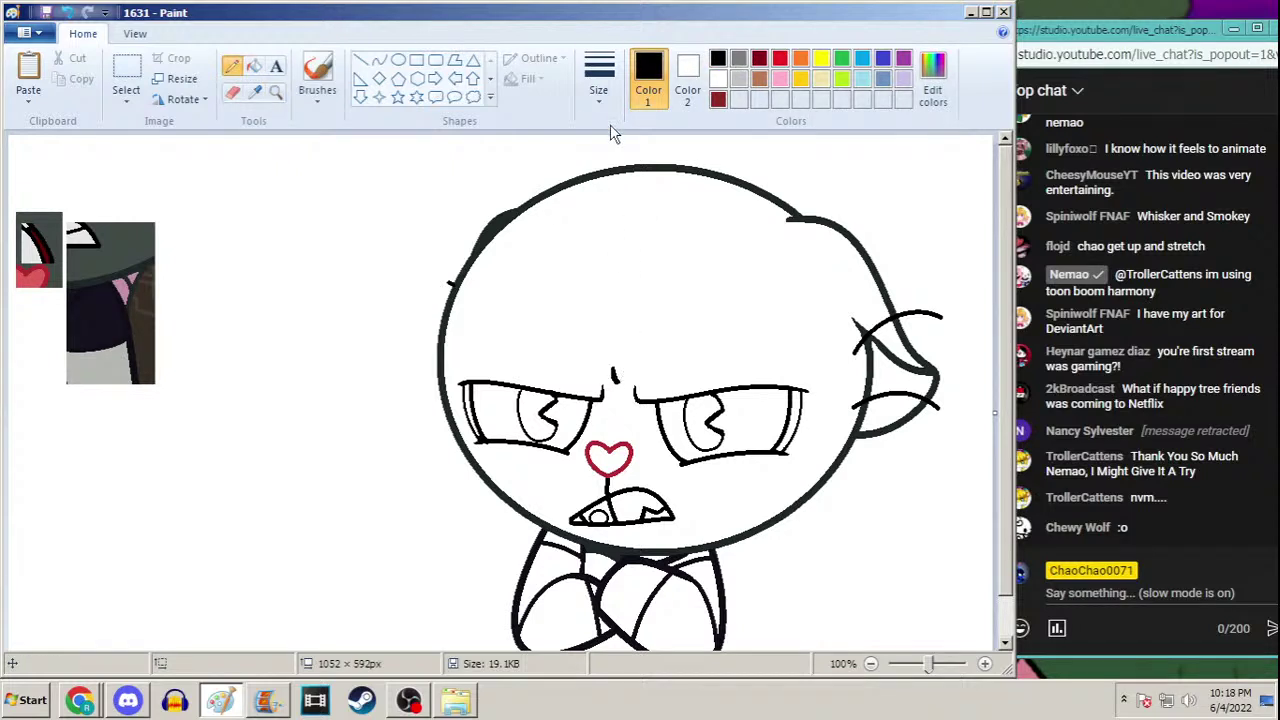
click(599, 80)
click(600, 195)
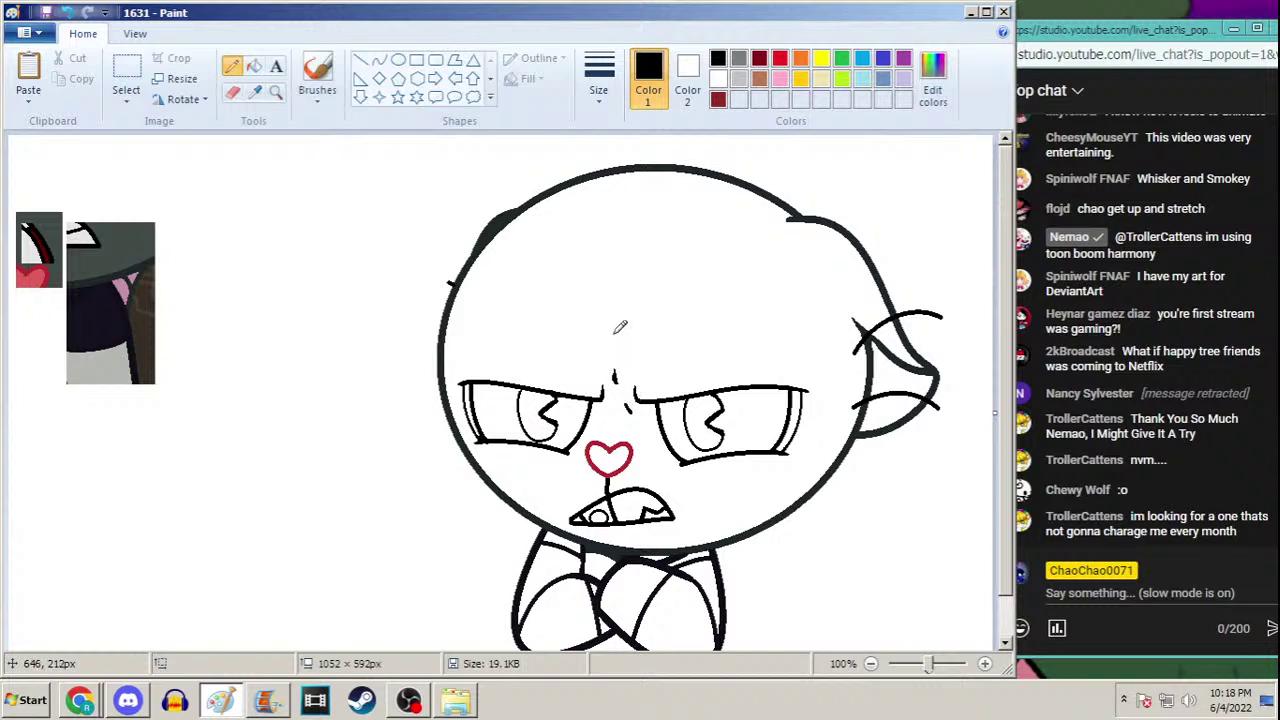
drag(635, 419, 633, 388)
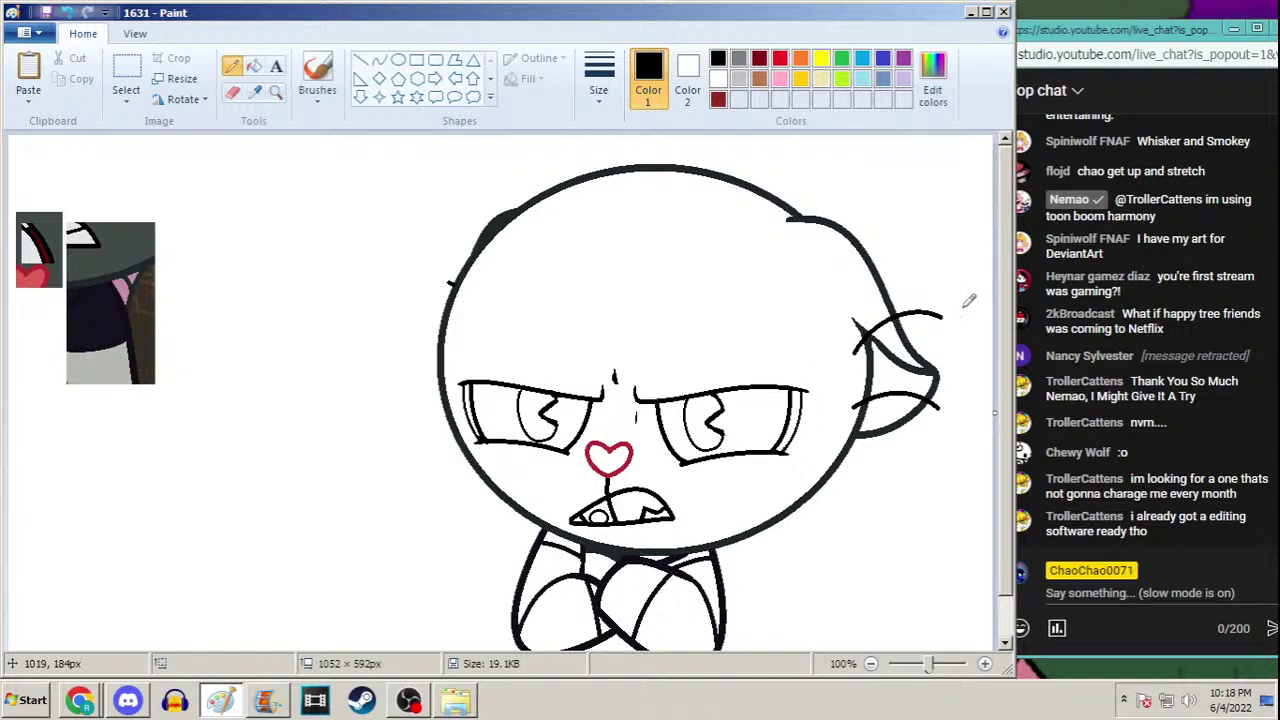
Look through the most recent frame files in the picture folder without opening any
drag(1005, 312, 1000, 395)
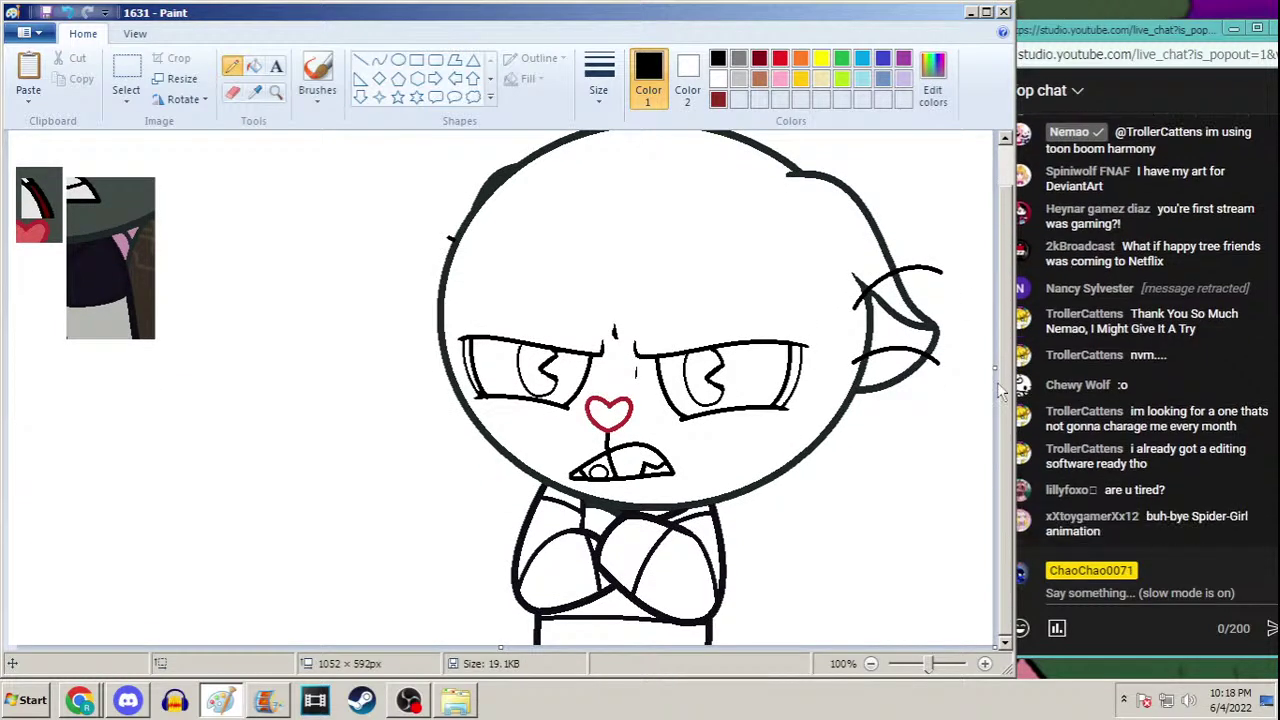
scroll(1000, 392, up, 1)
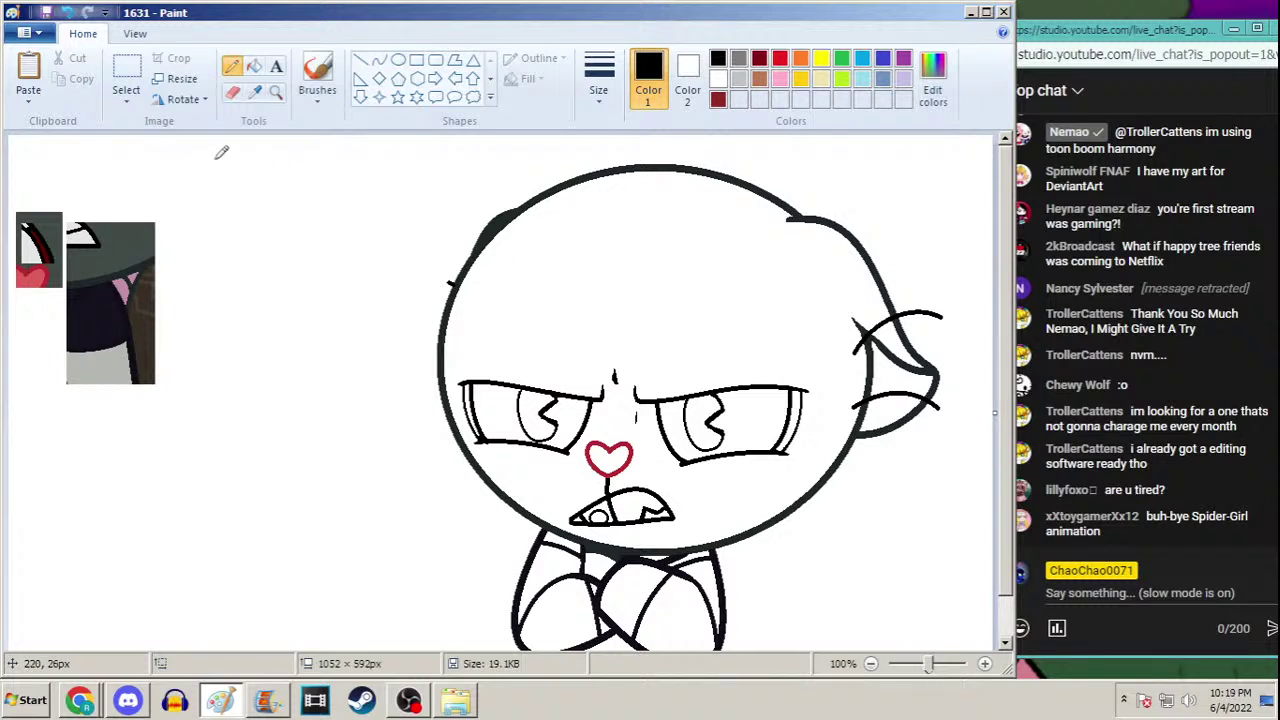
key(ctrl+o)
scroll(950, 175, down, 20)
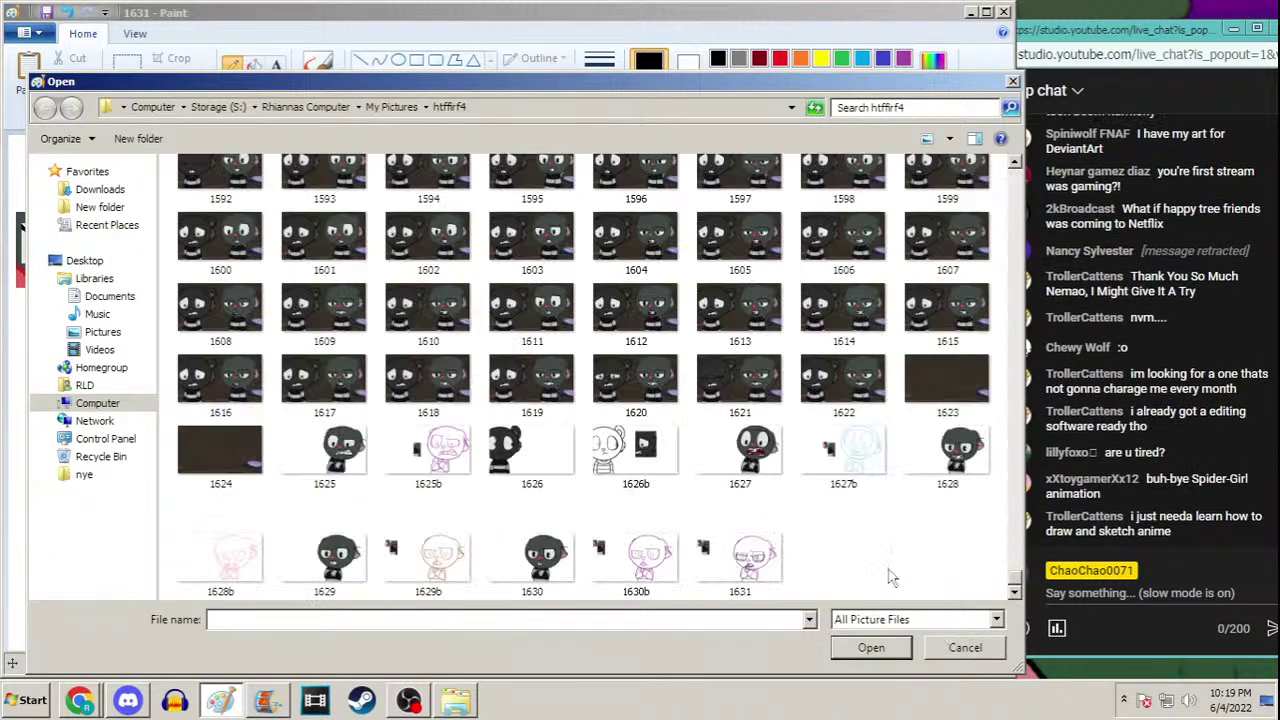
click(965, 648)
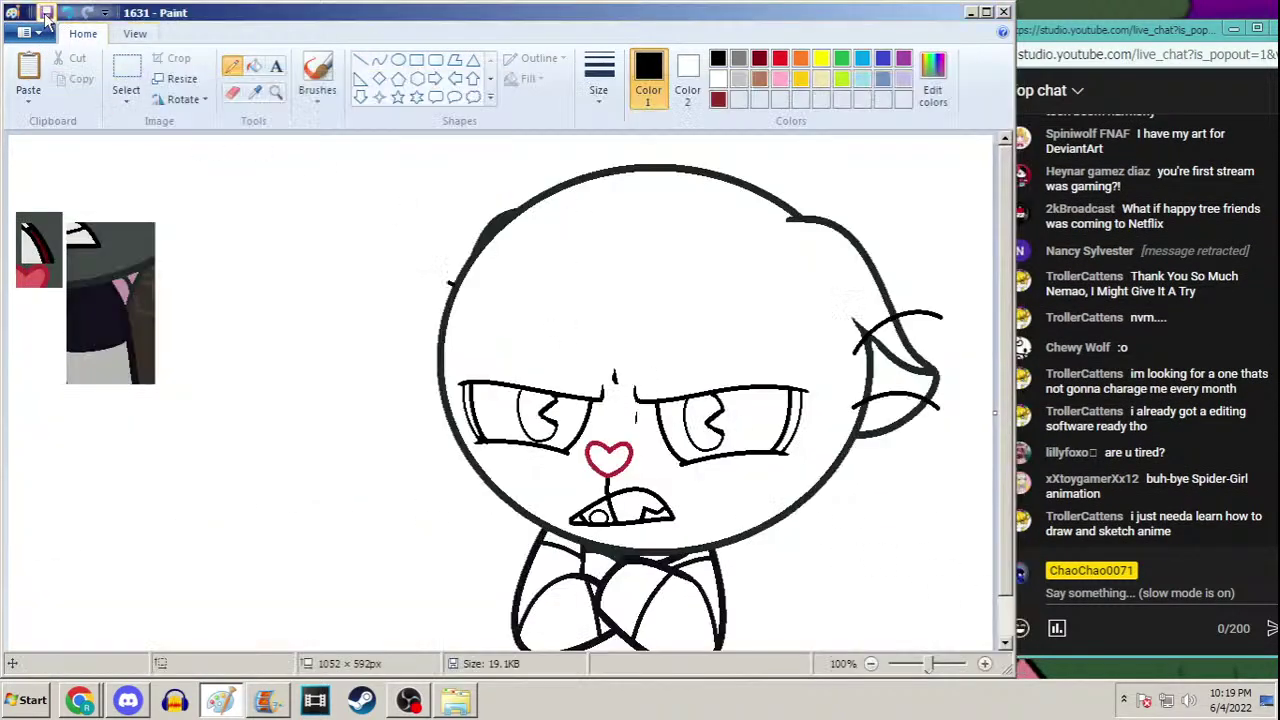
Save the clean line art and keep a PNG copy of it named 1631b
click(47, 10)
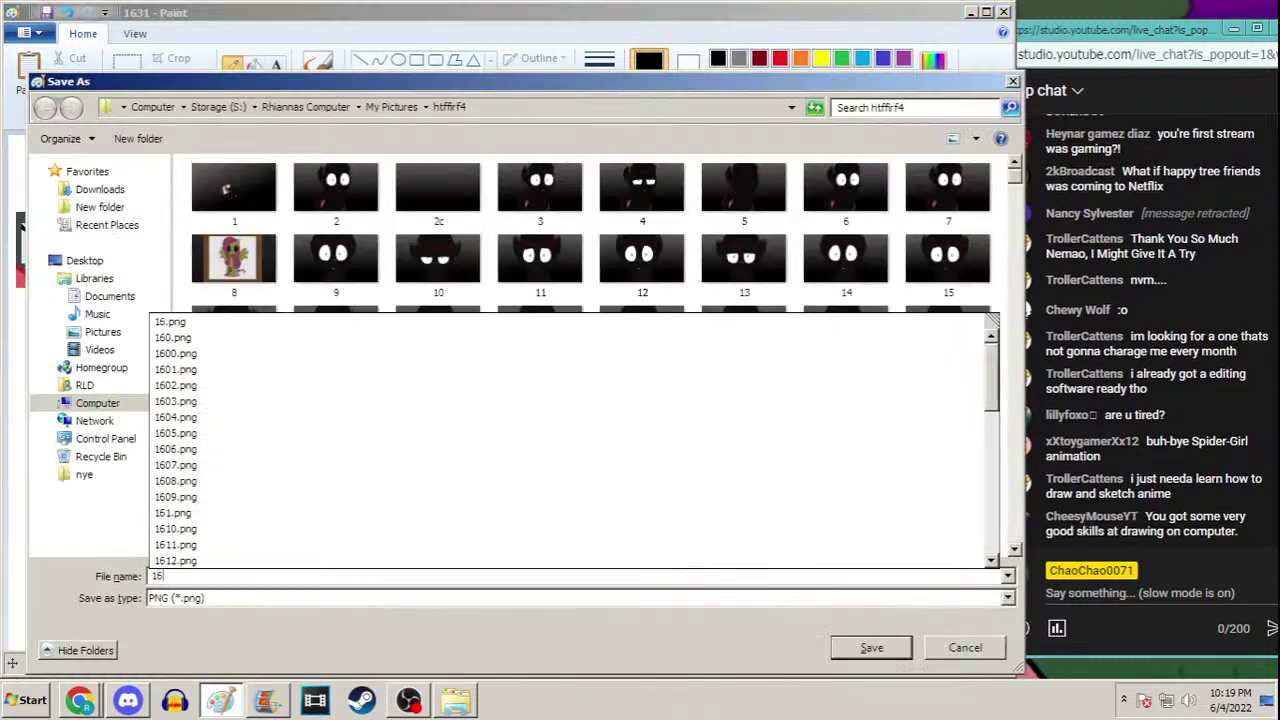
key(End)
text(b)
key(Return)
Open the frame 1631 again in place of the line-art copy
key(ctrl+o)
text(1631)
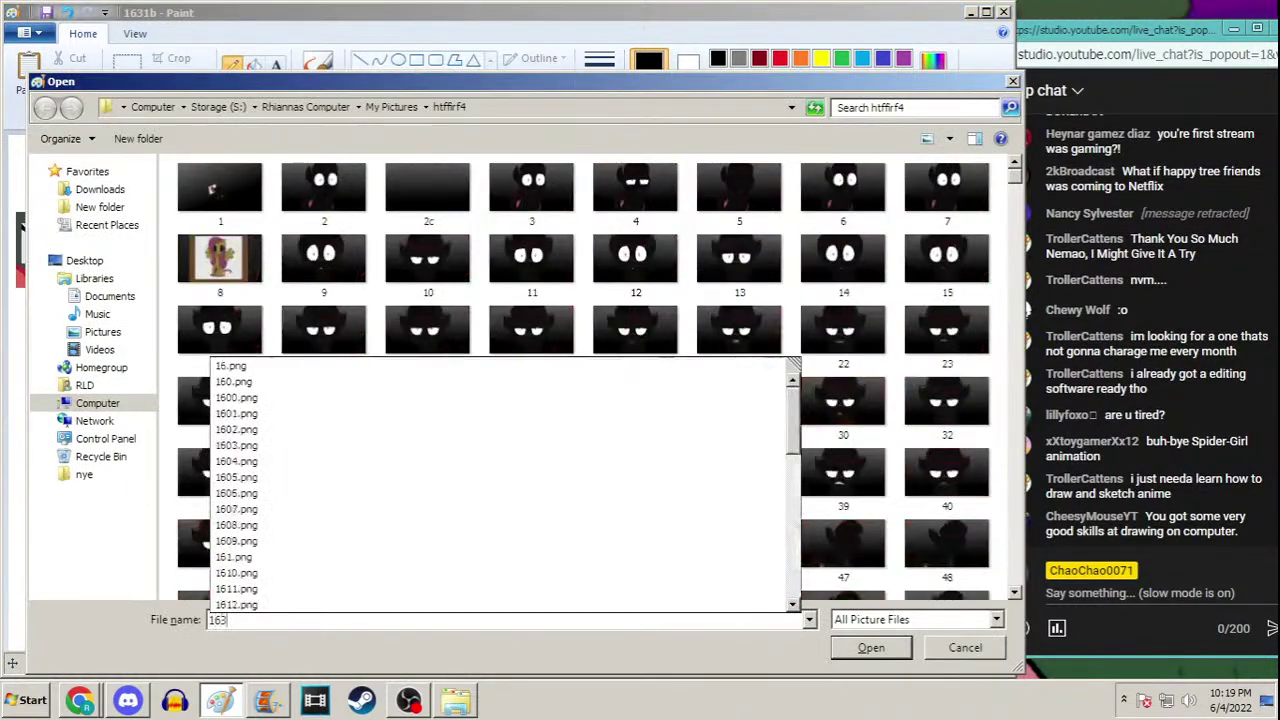
key(Return)
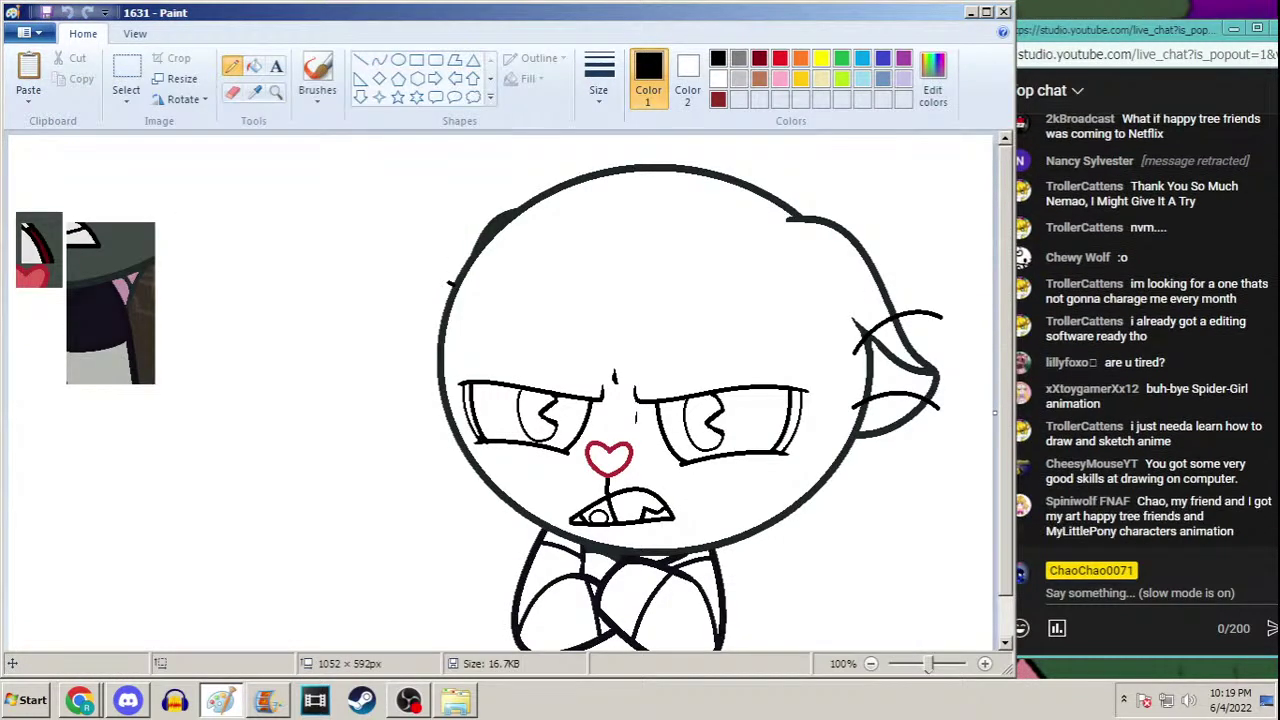
Fill both pupils and the thick outer edges of both eyes with black
click(253, 66)
click(550, 415)
click(712, 418)
click(805, 402)
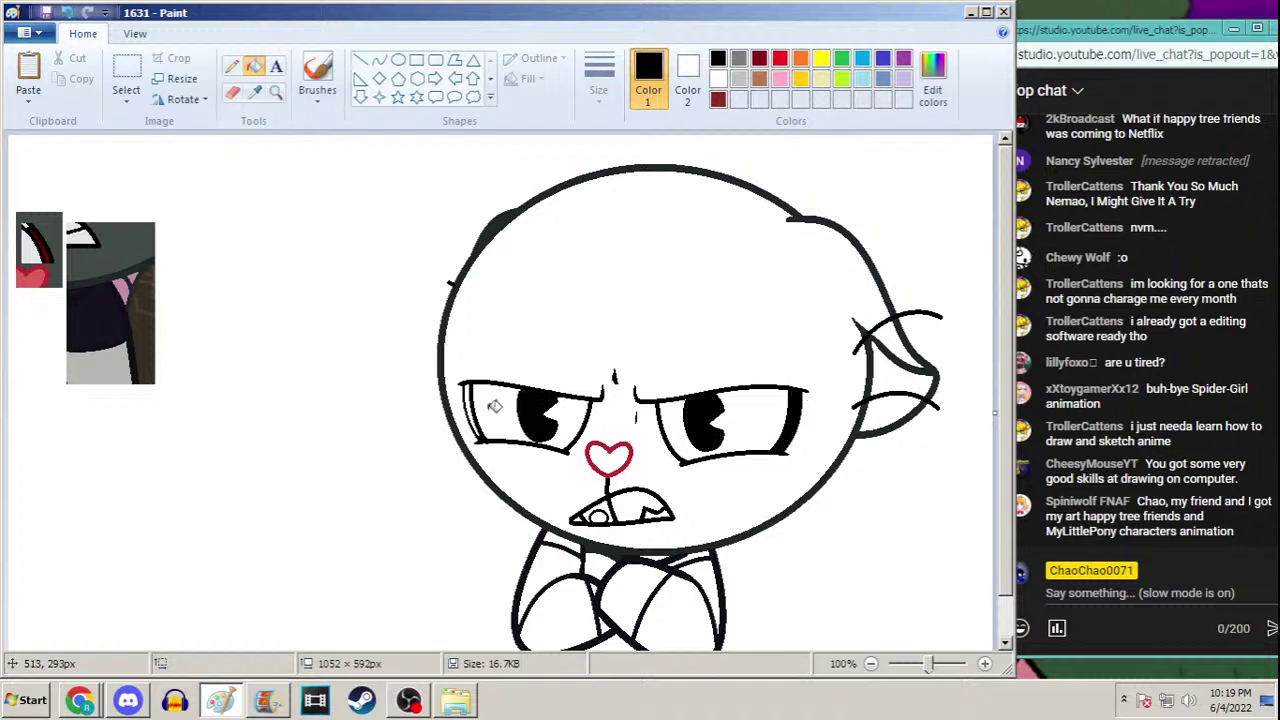
click(471, 398)
Sample the nose's red from the small reference picture and fill the heart-shaped nose with it
click(256, 92)
click(40, 268)
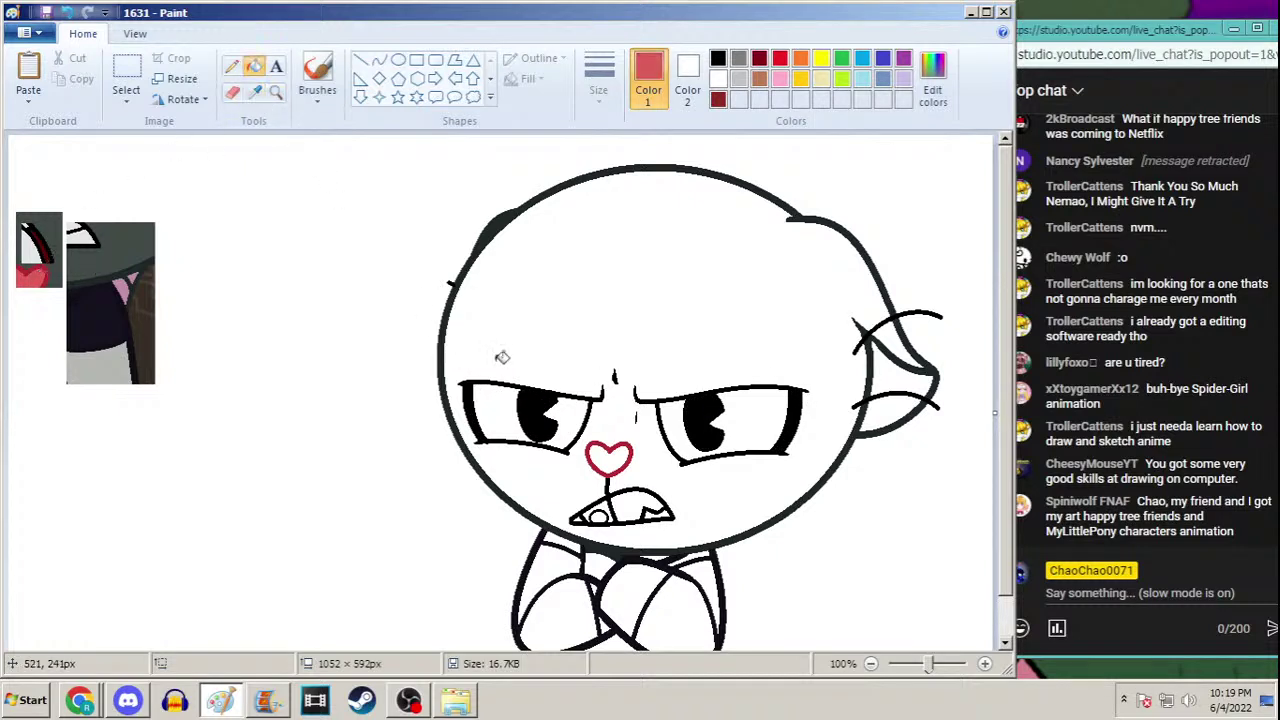
click(610, 458)
Sample the dark grey skin colour from the reference picture and fill the head and upper ear flap with it
click(256, 92)
click(115, 240)
click(571, 289)
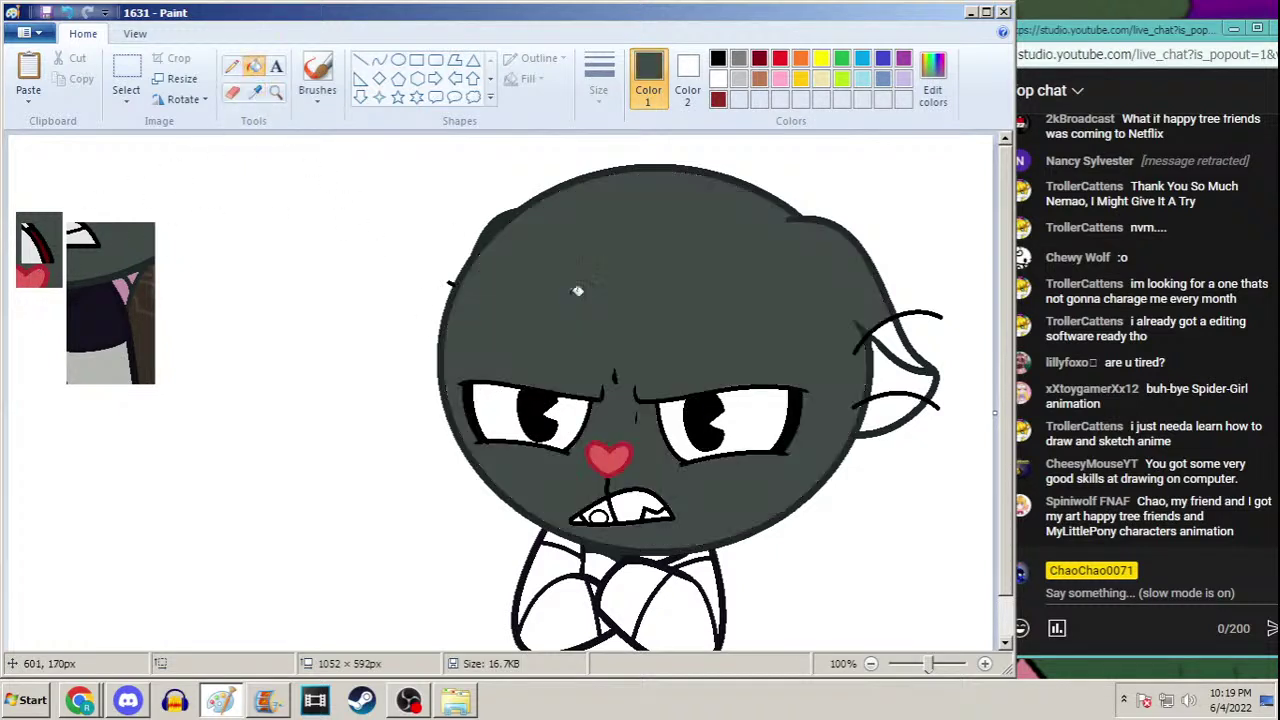
scroll(1008, 350, down, 2)
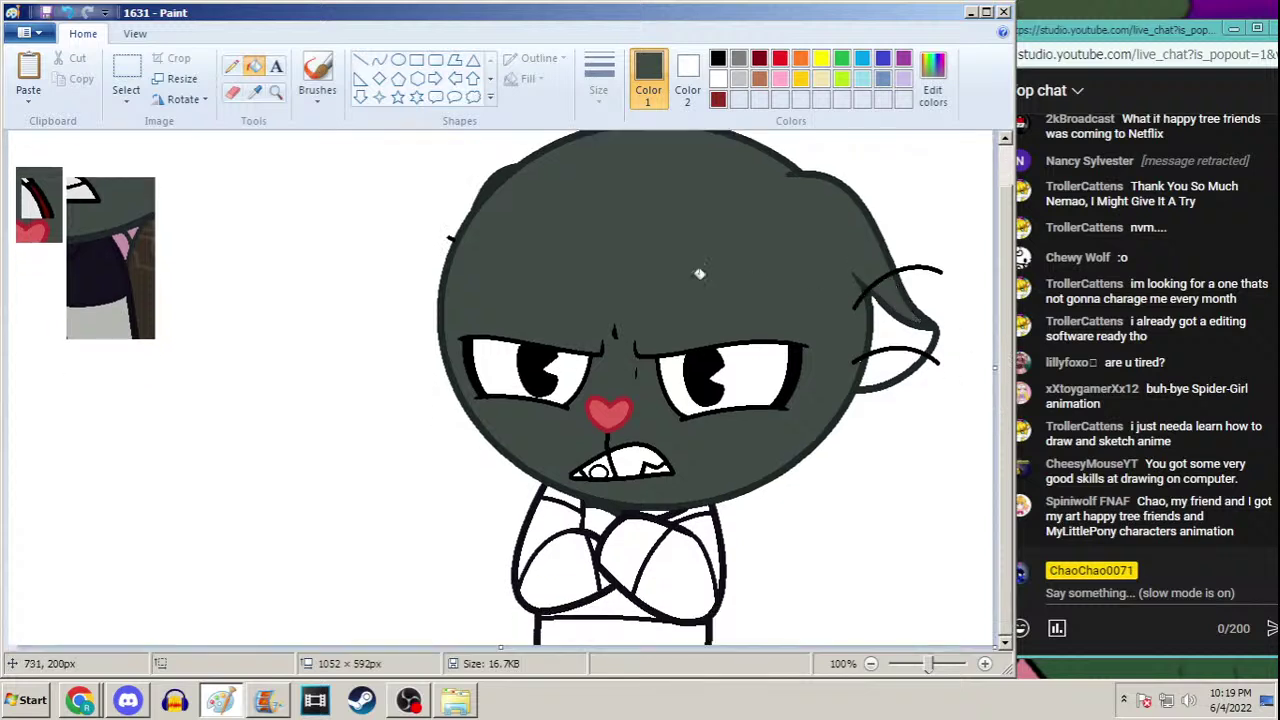
Sample the head outline's dark colour beside the ear for use with the Pencil
click(256, 92)
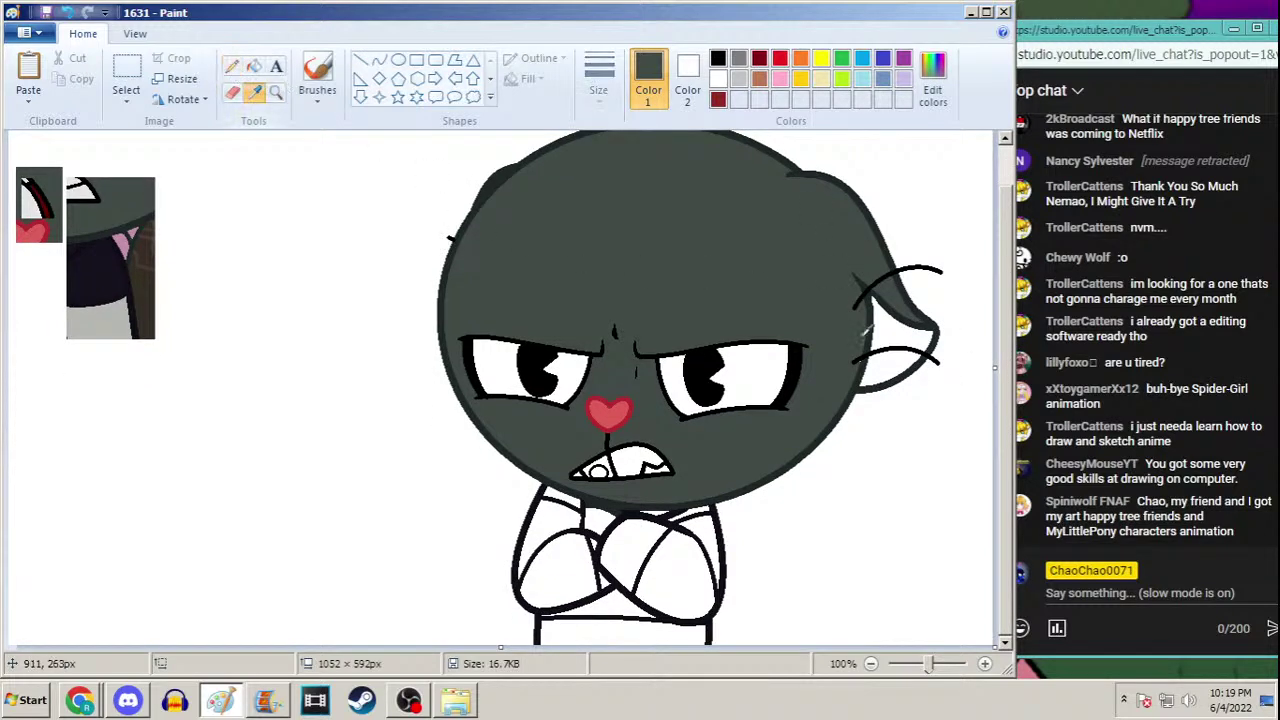
click(870, 356)
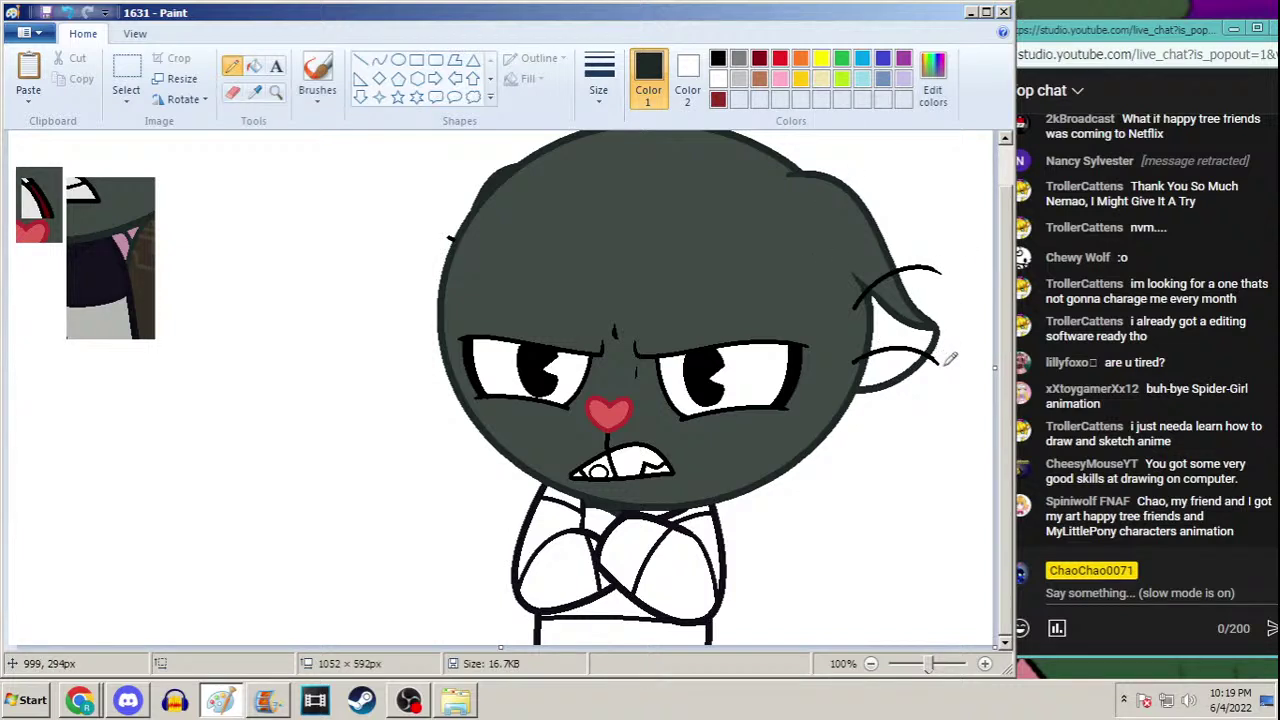
Switch to Discord, lower the last listed voice-channel member's user volume to 71%, and return to the drawing
click(127, 699)
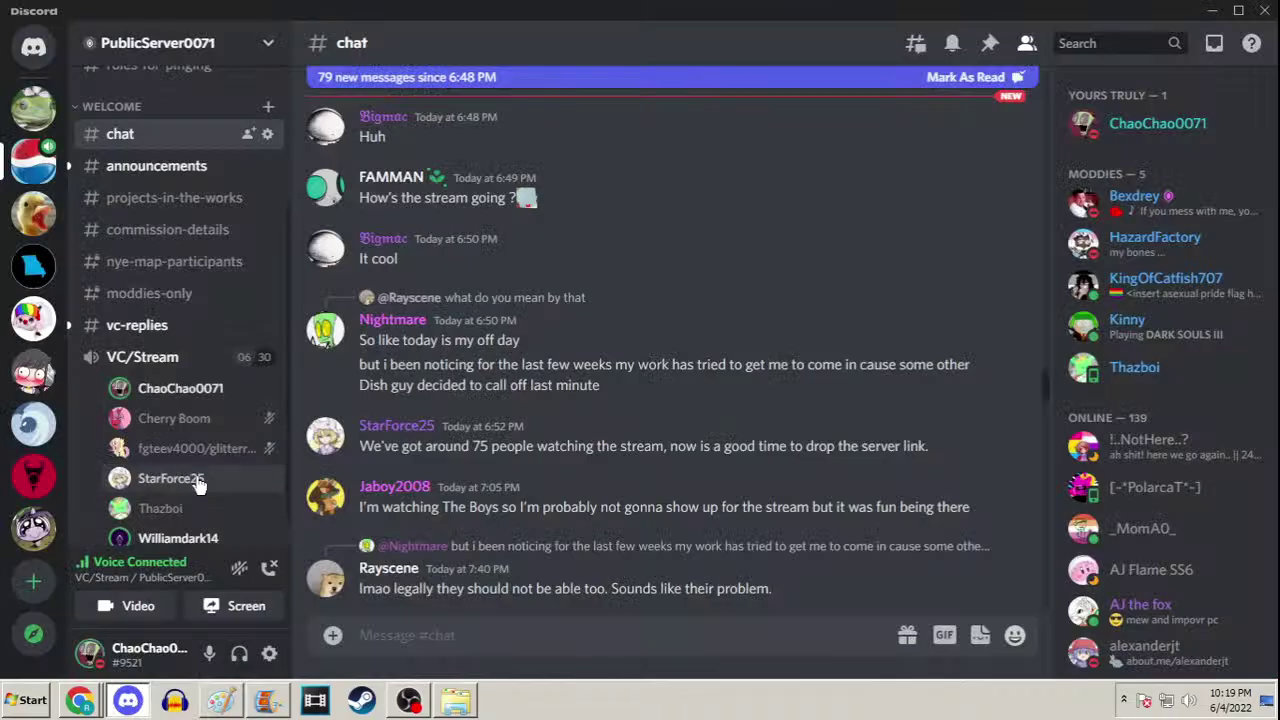
right_click(205, 538)
drag(292, 228, 271, 228)
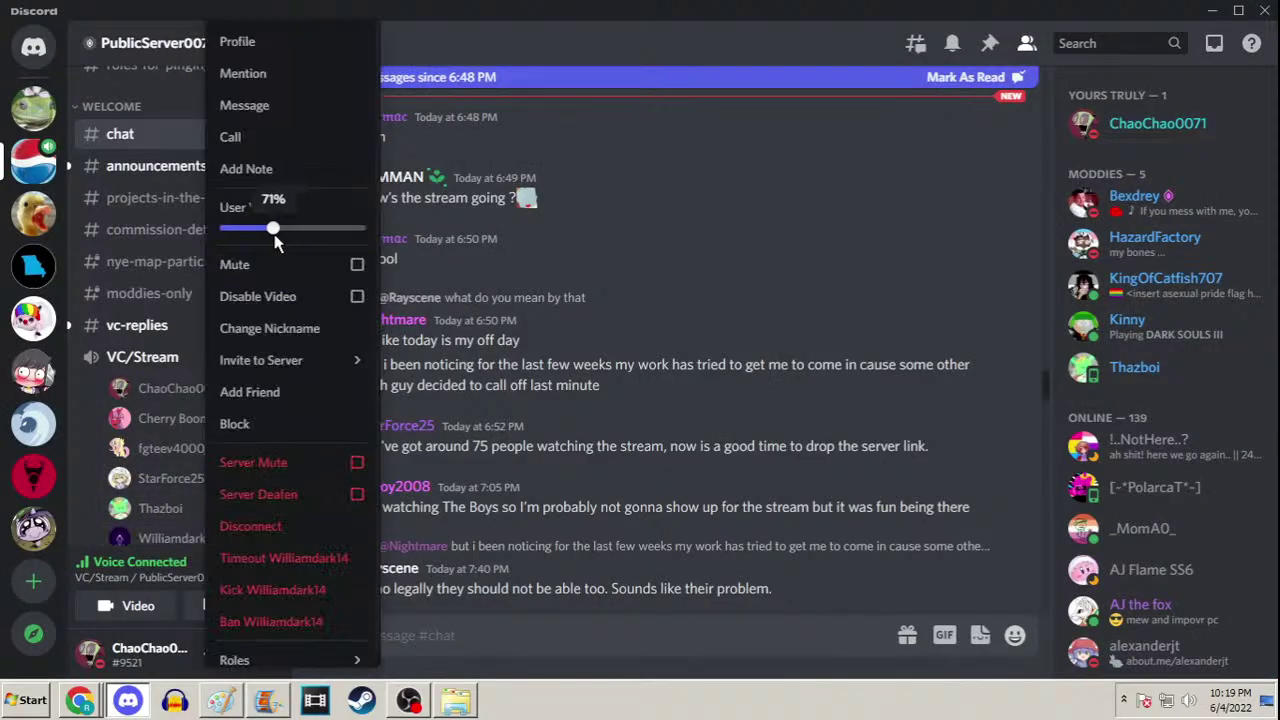
key(Escape)
click(1214, 10)
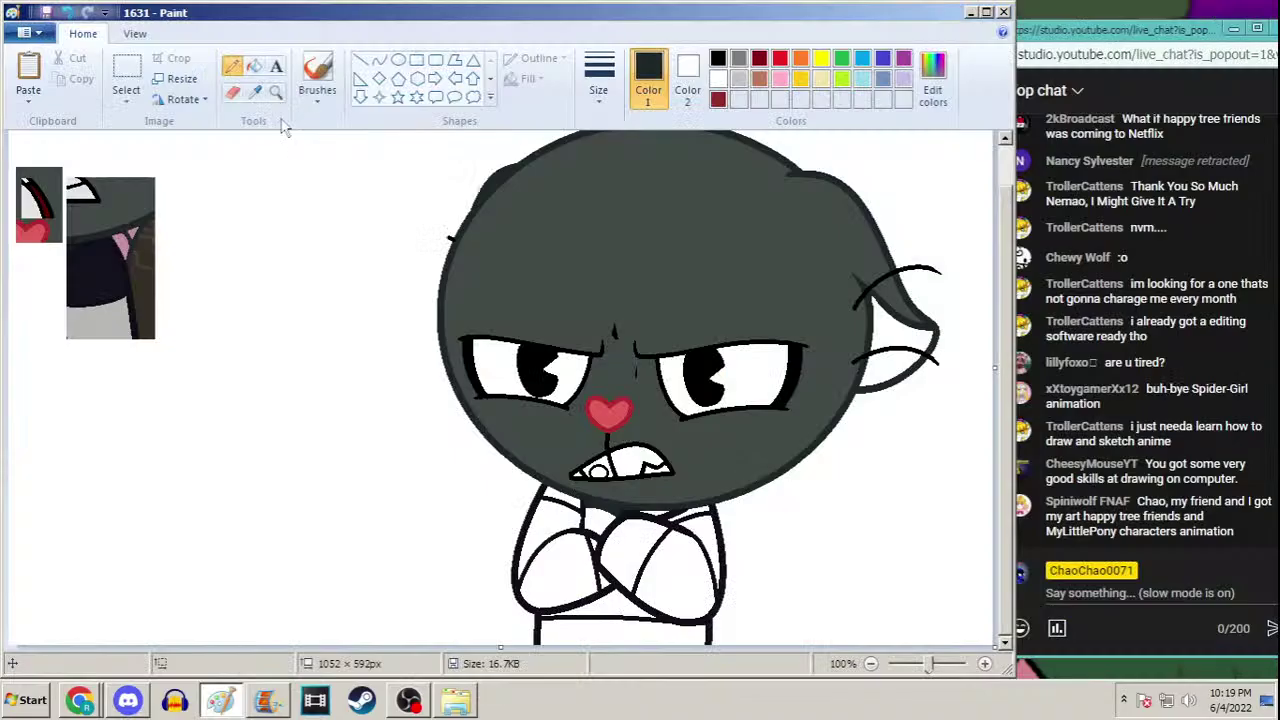
Sample the pink from the reference picture and fill both parts of the inner ear with it
click(143, 223)
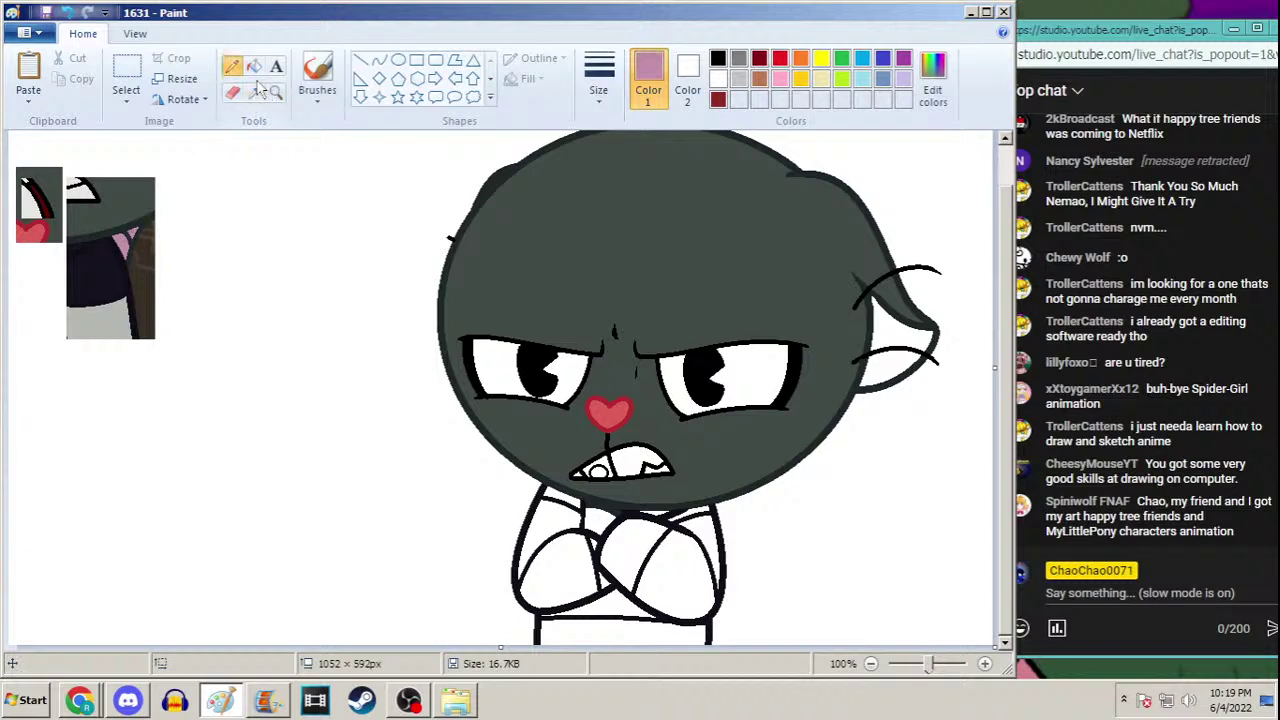
click(902, 338)
click(871, 369)
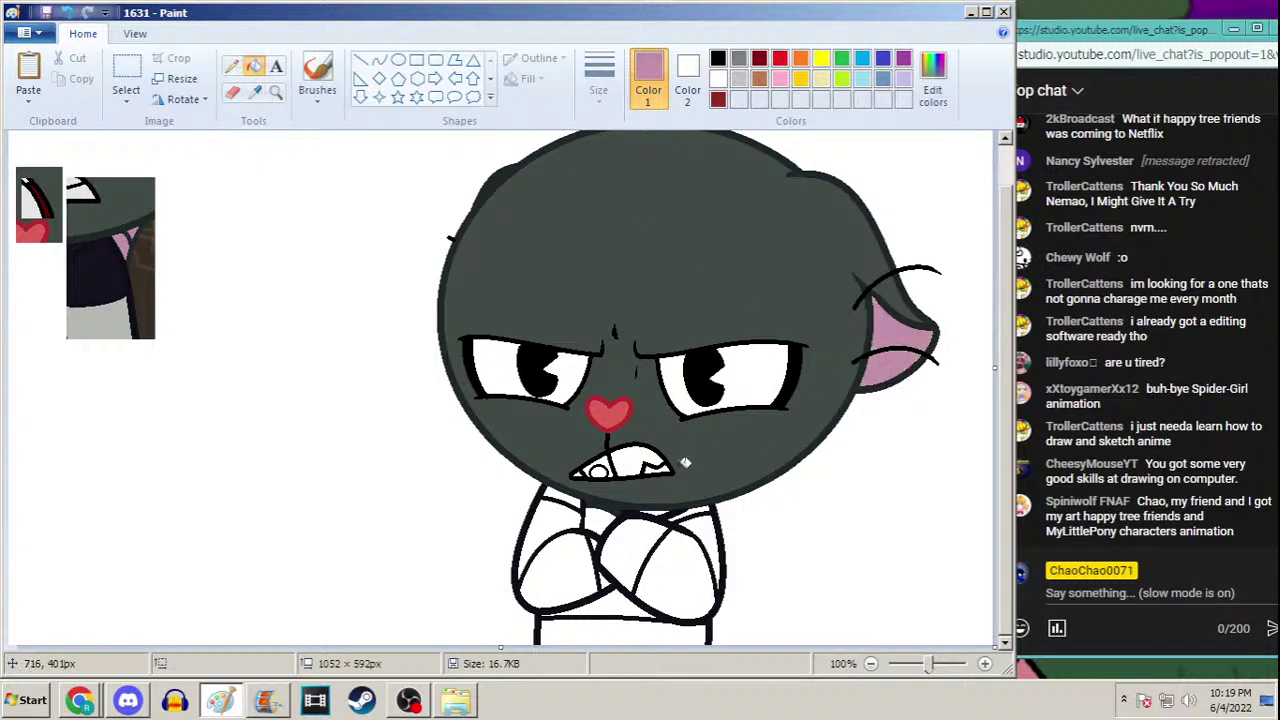
Sample the dark grey skin colour from the face and fill the neck below the chin with it
click(255, 91)
click(600, 490)
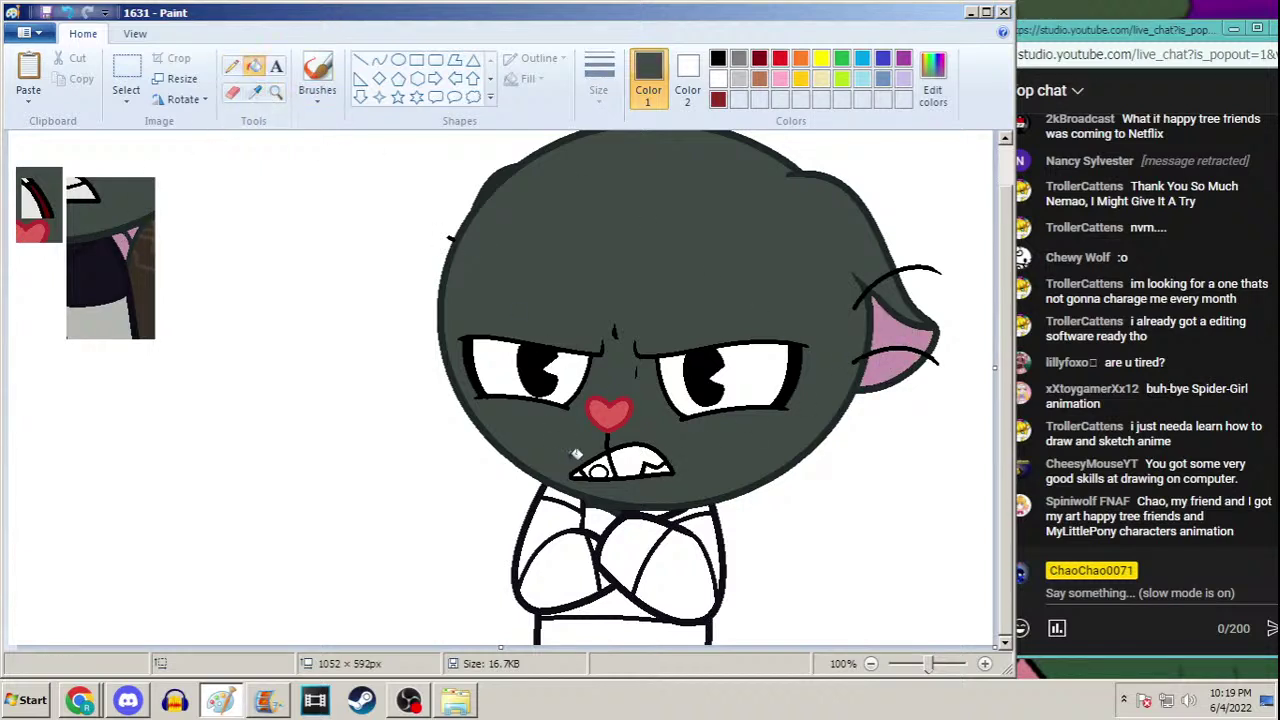
click(600, 515)
Sample the light grey from the reference picture and fill the sleeve bands and the lower shirt with it
click(255, 91)
click(107, 303)
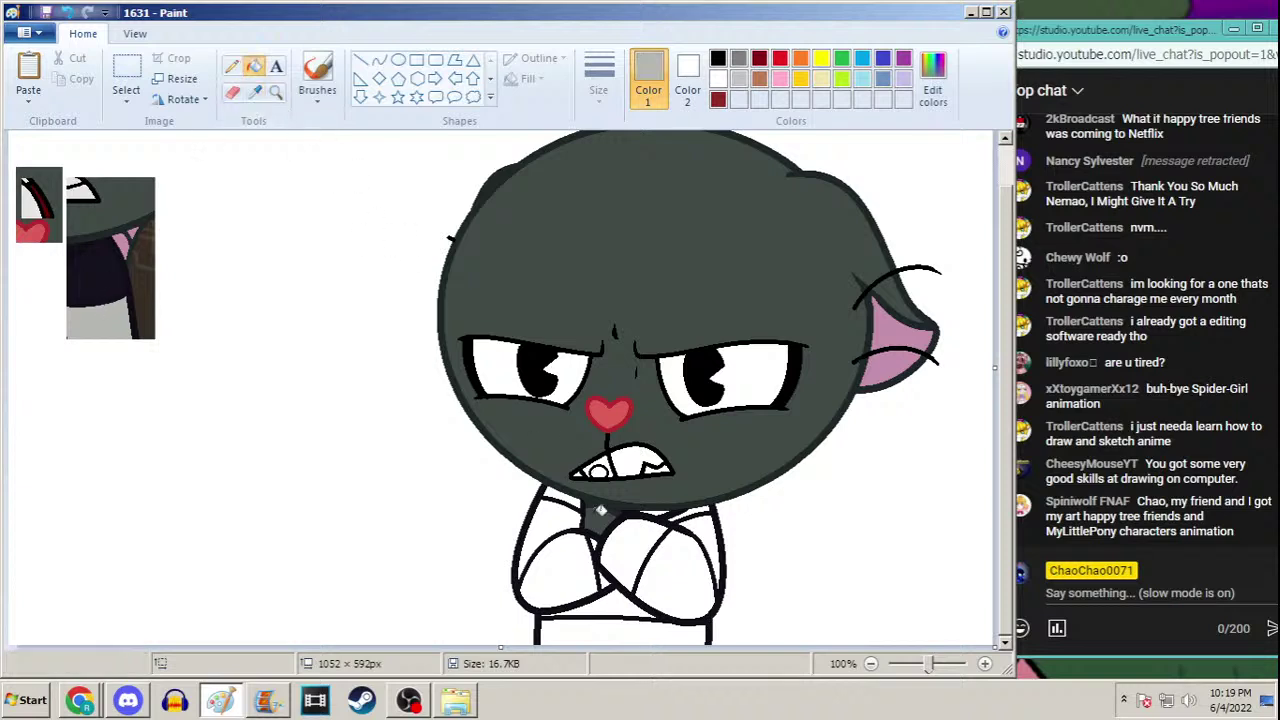
click(628, 555)
click(697, 531)
click(556, 530)
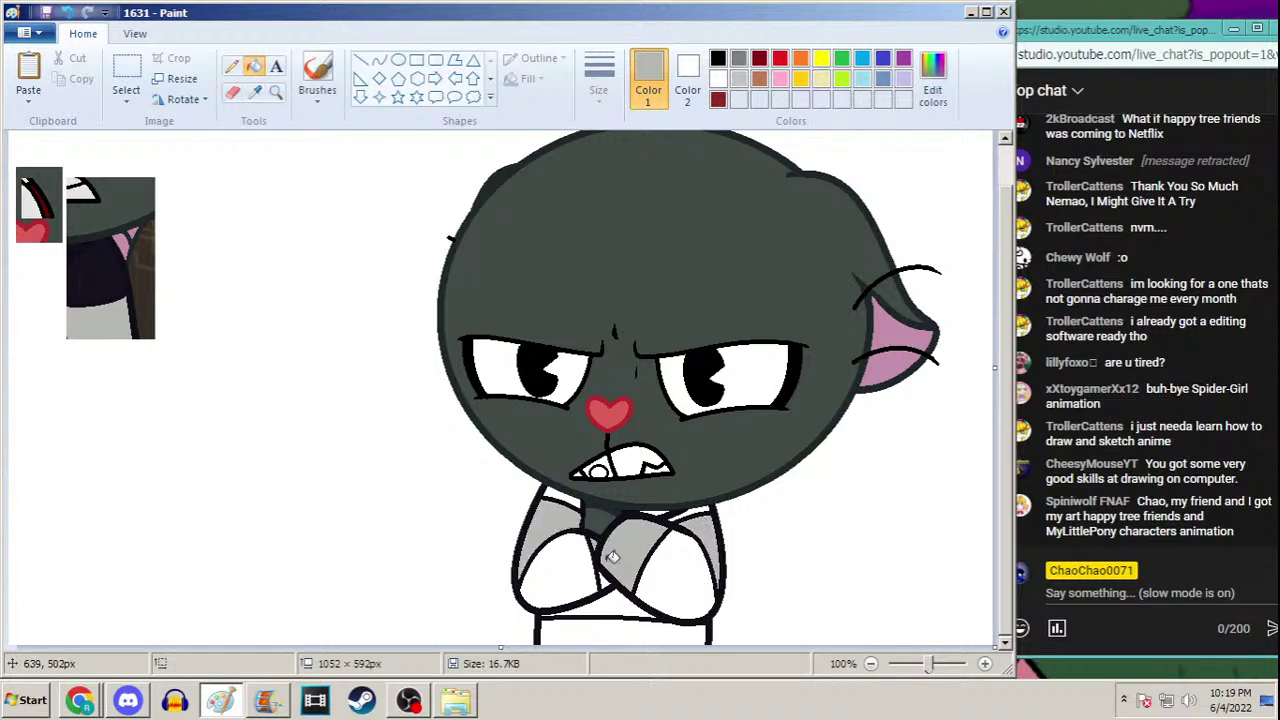
click(620, 622)
Sample the dark navy from the reference picture and fill the forearms and remaining dark shirt areas with it
click(255, 91)
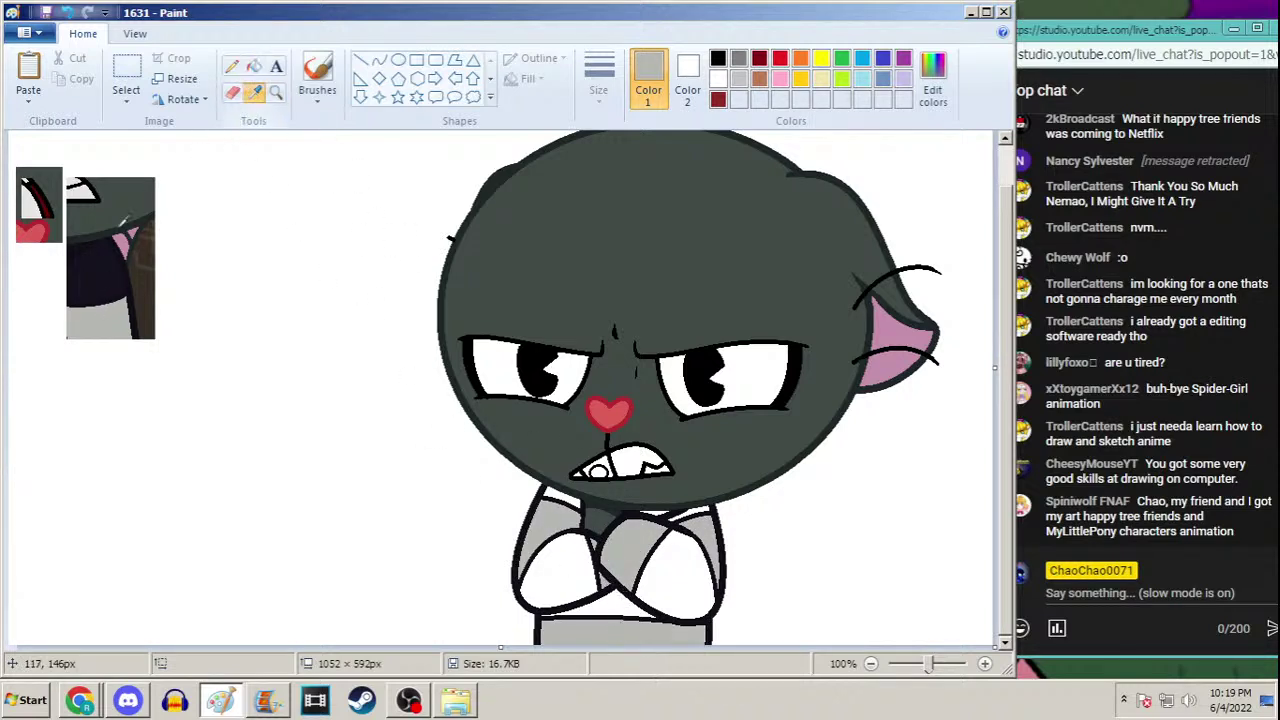
click(103, 269)
click(680, 540)
click(563, 566)
click(615, 590)
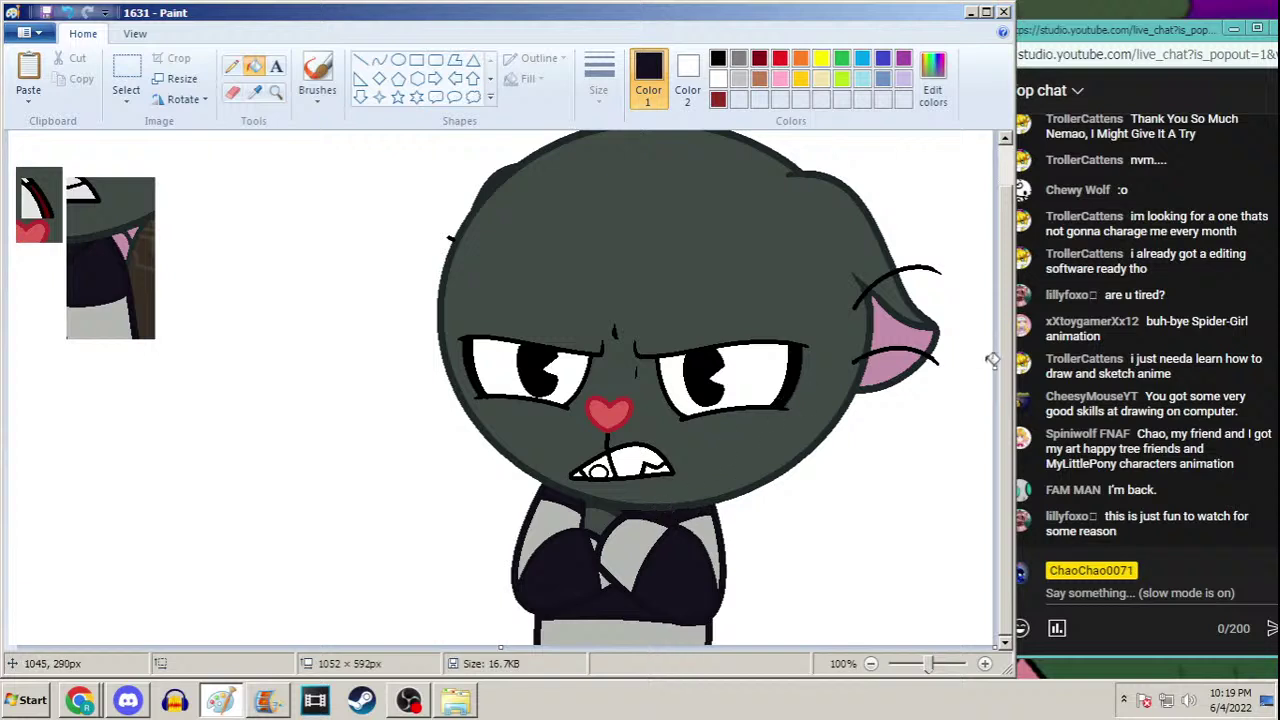
scroll(1008, 380, up, 1)
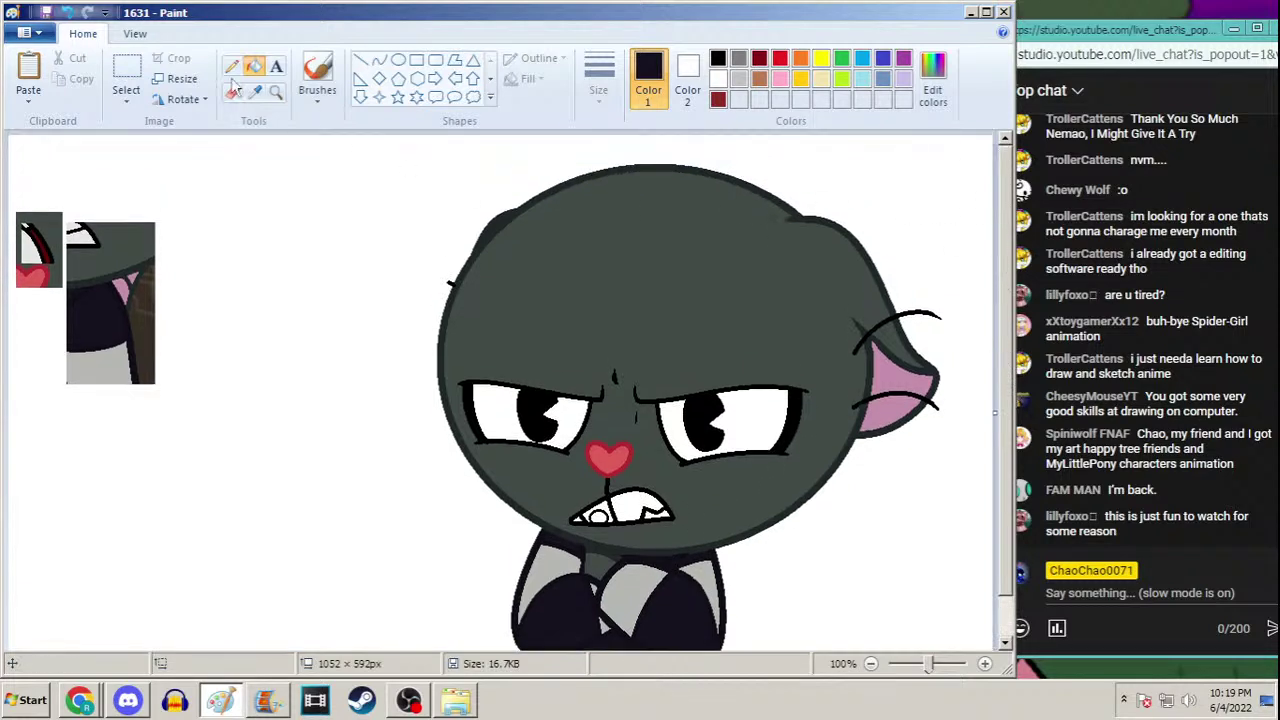
click(126, 72)
drag(194, 189, 5, 470)
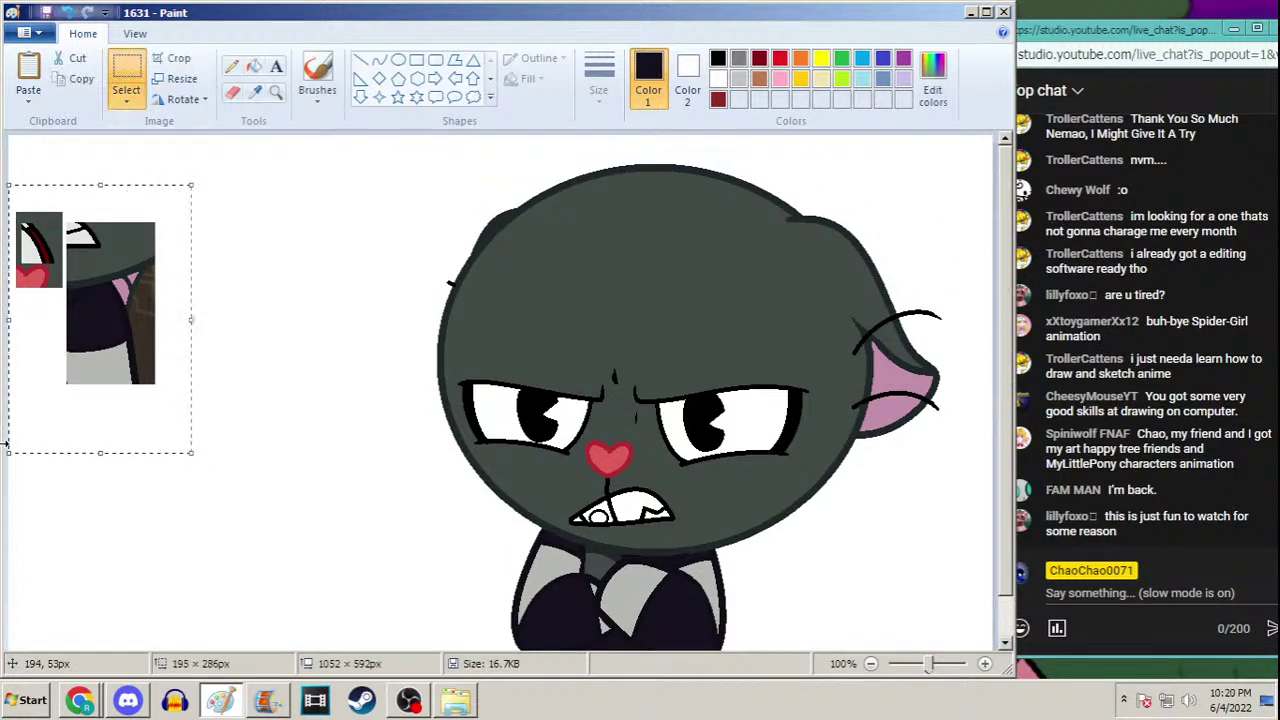
key(Delete)
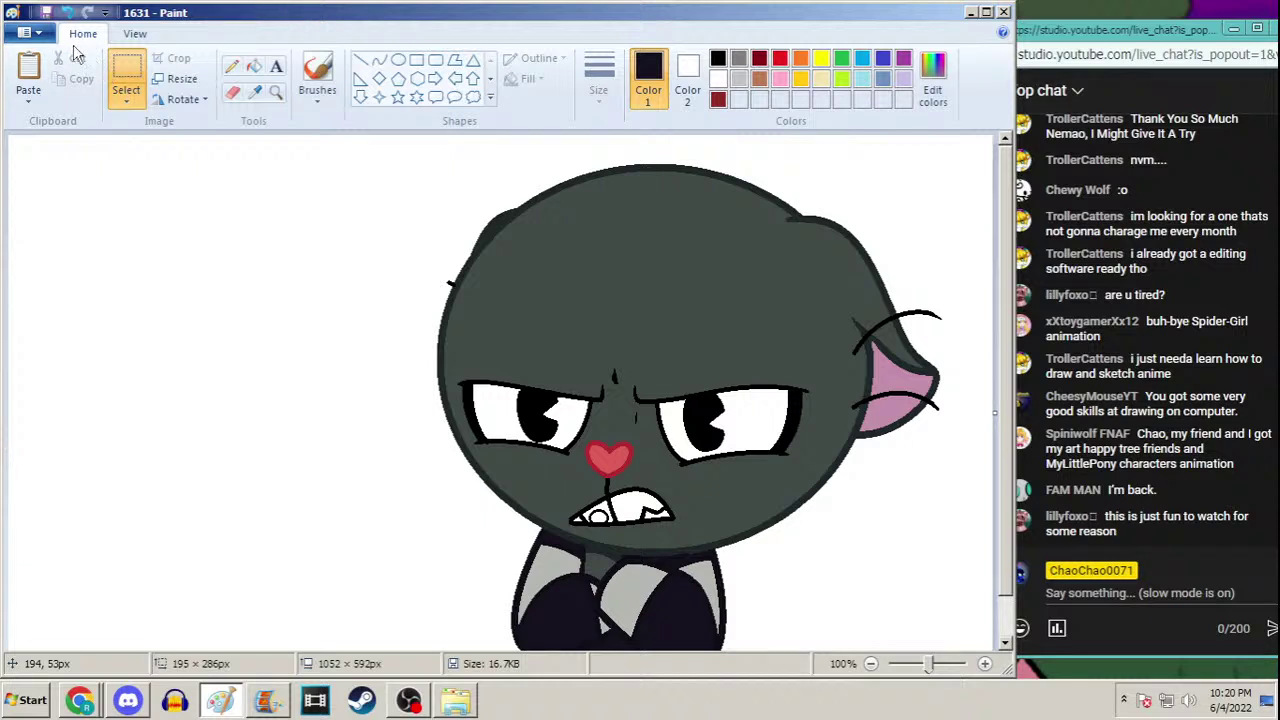
key(ctrl+z)
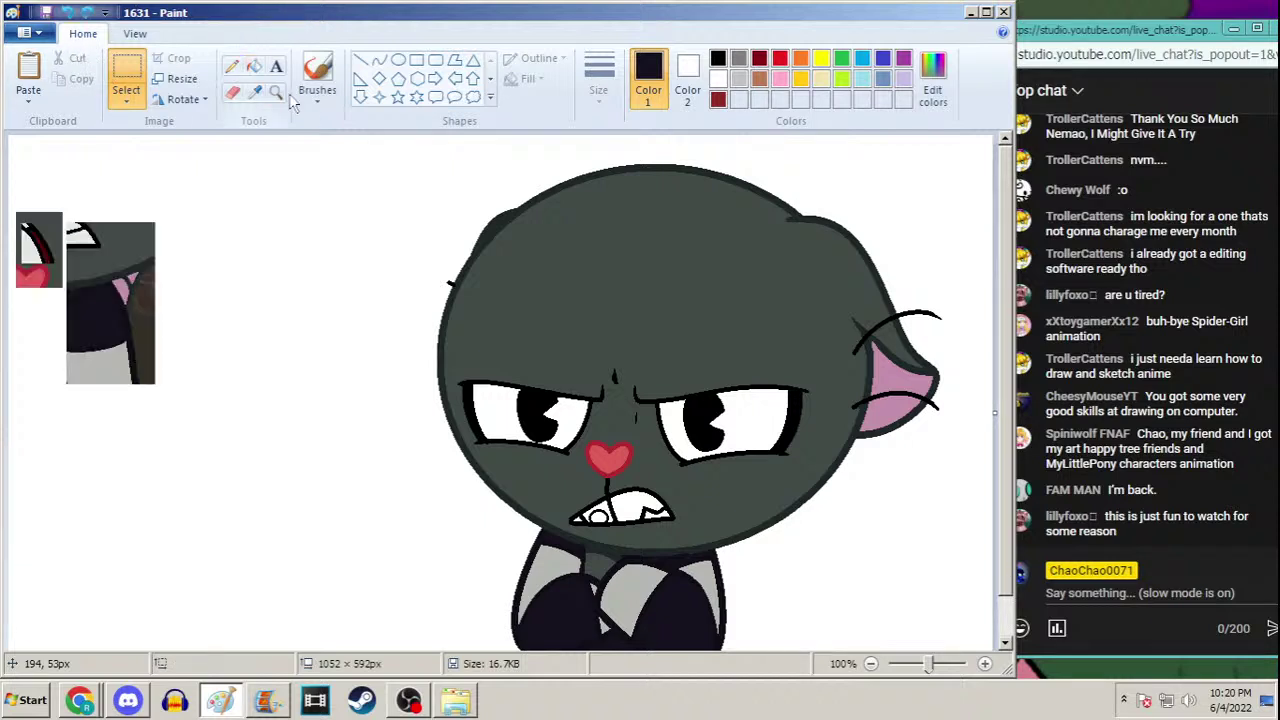
Sample the off-white eye colour from the reference picture and fill the whites of both eyes and the teeth with it
click(255, 92)
click(490, 390)
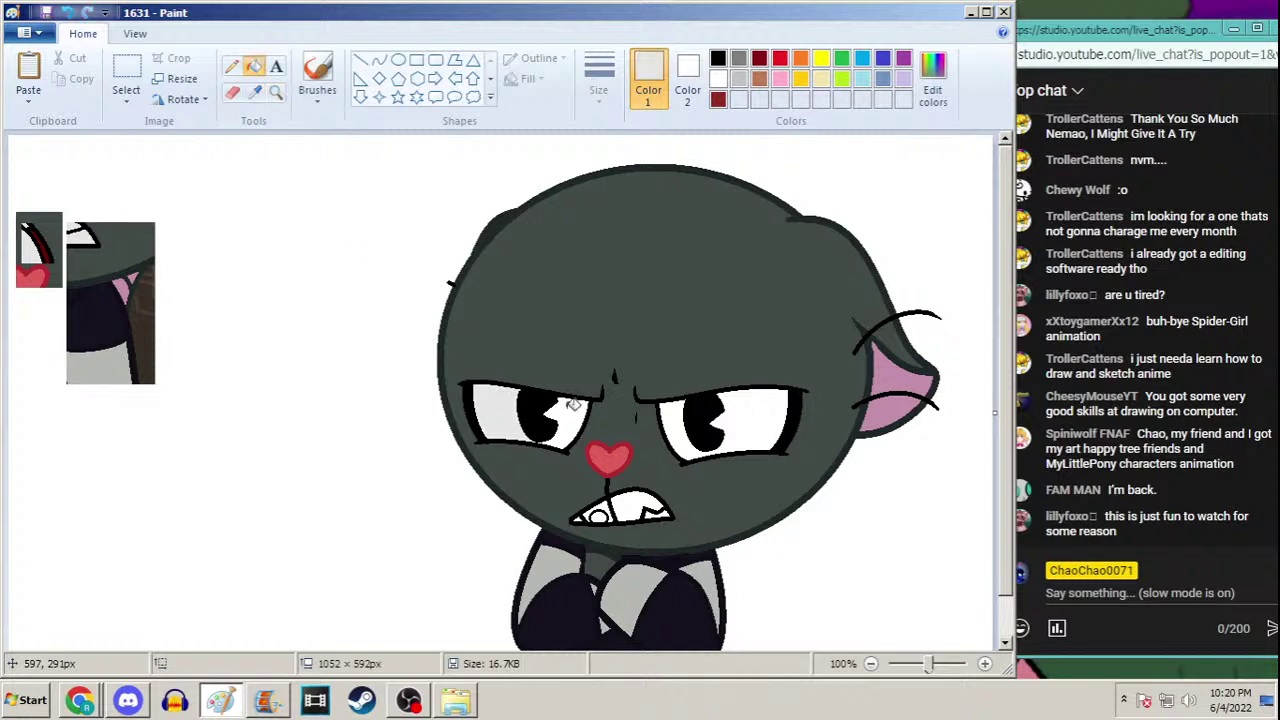
click(572, 406)
click(682, 418)
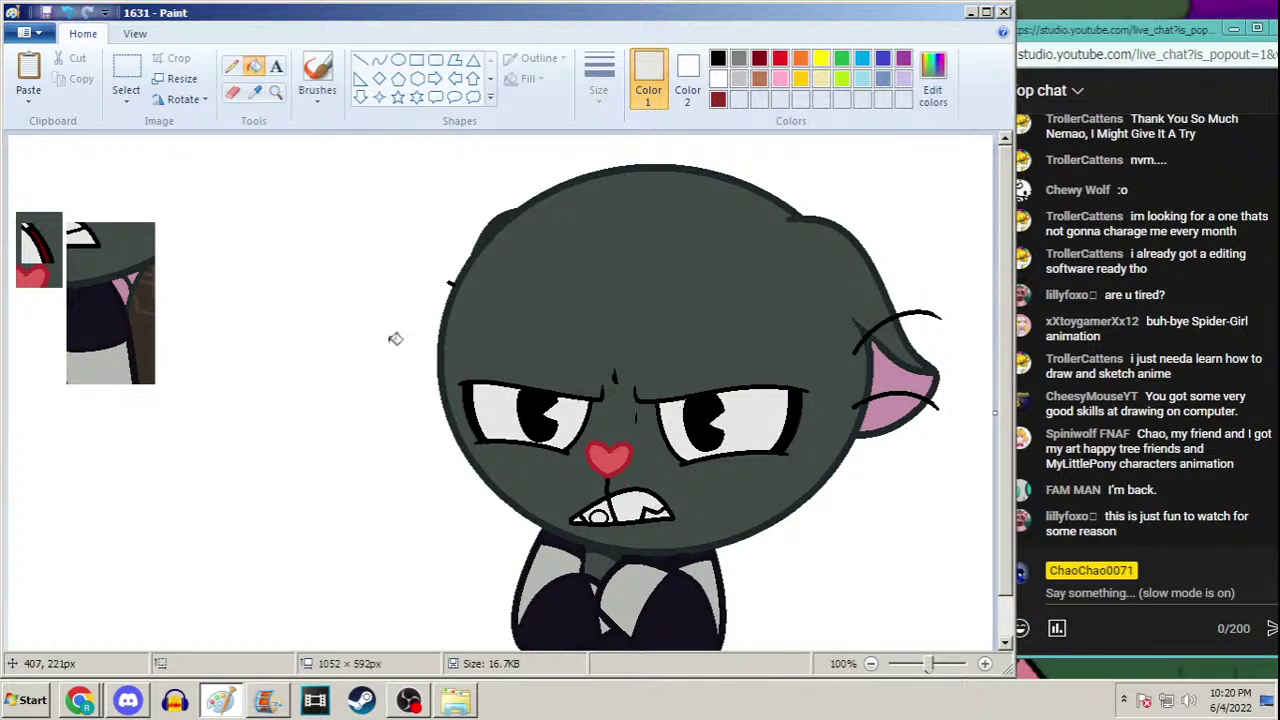
Delete both reference pictures beside the coloured character
click(126, 80)
drag(201, 197, 8, 508)
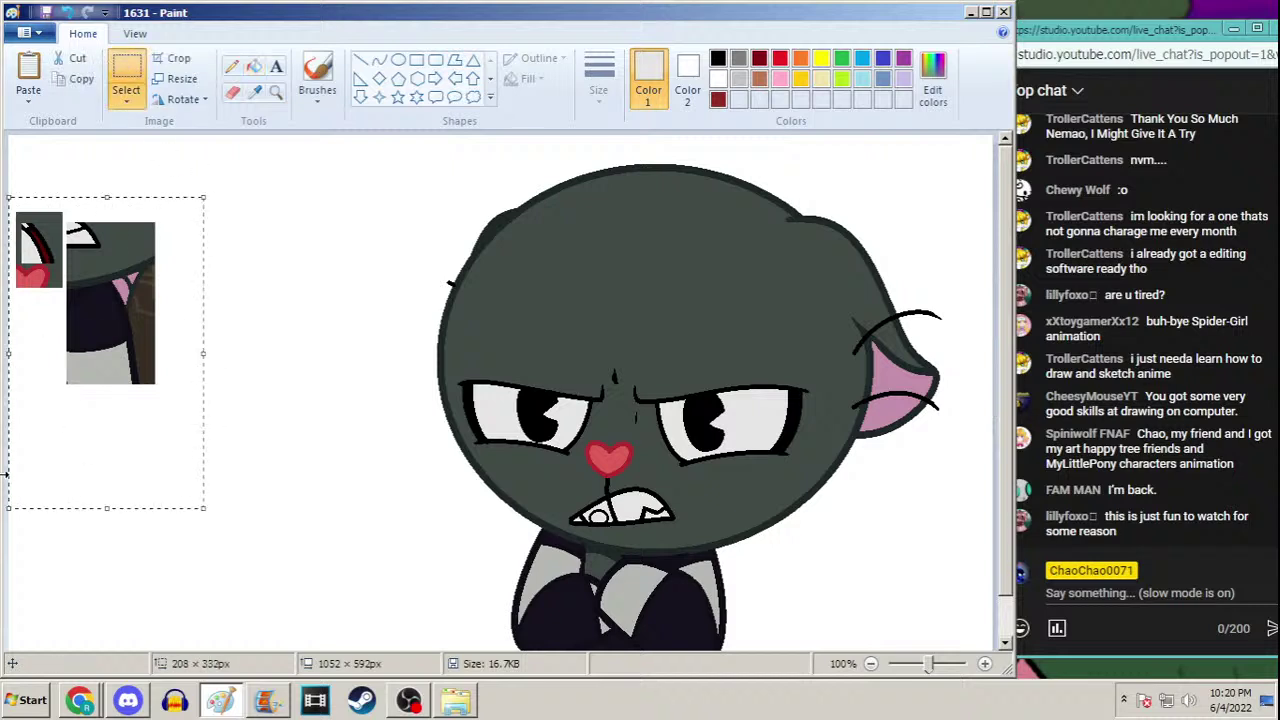
key(Delete)
Choose a Pencil line size and sample the dark outline colour at the ear flap for it
click(228, 65)
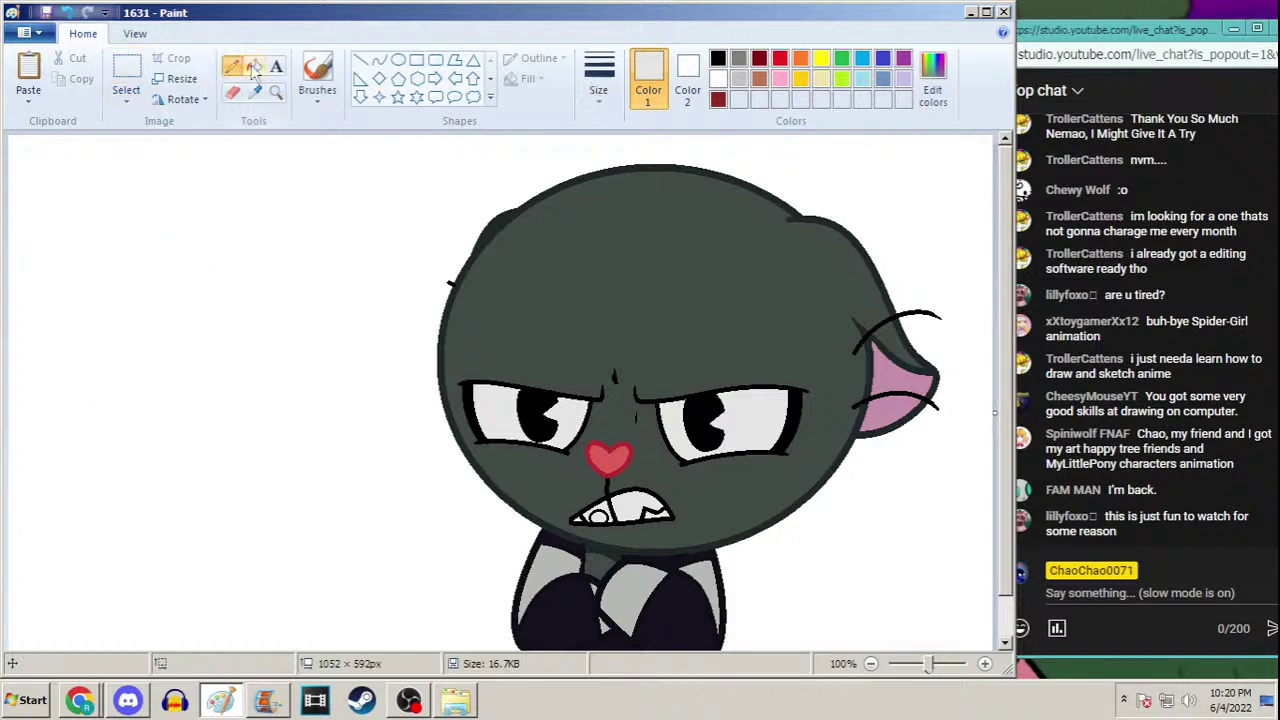
click(598, 90)
click(556, 244)
click(255, 92)
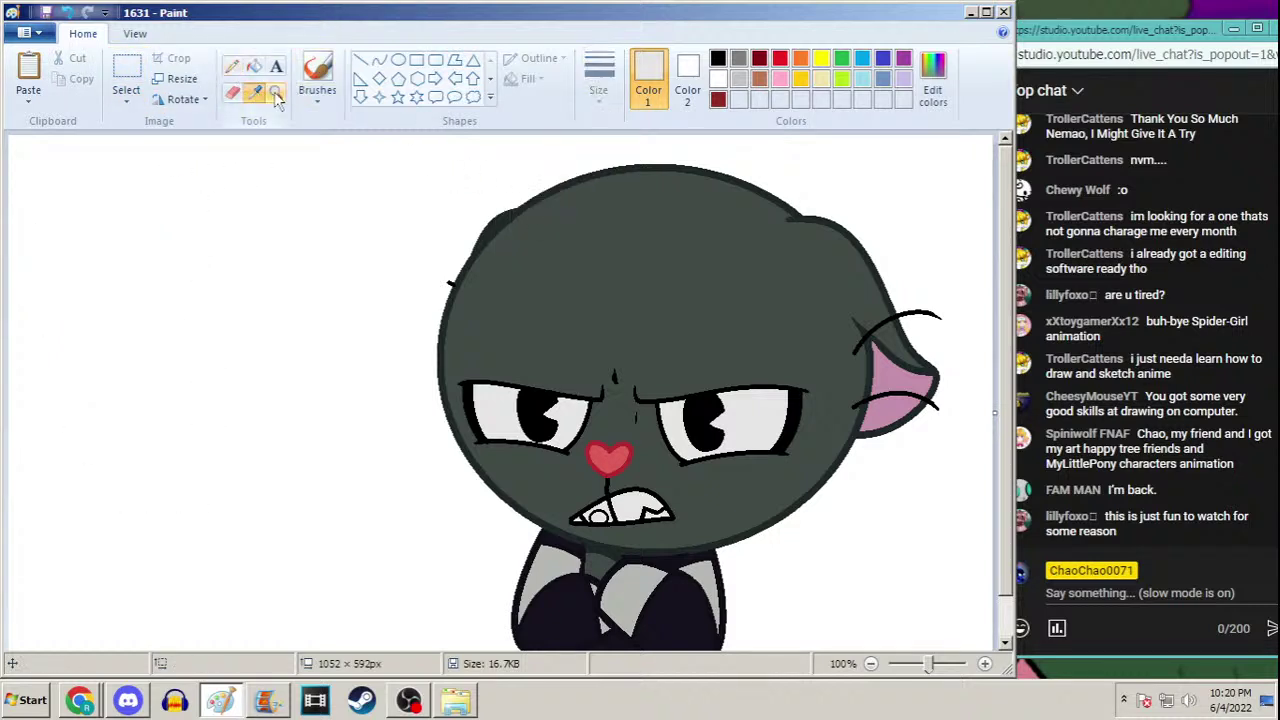
click(885, 332)
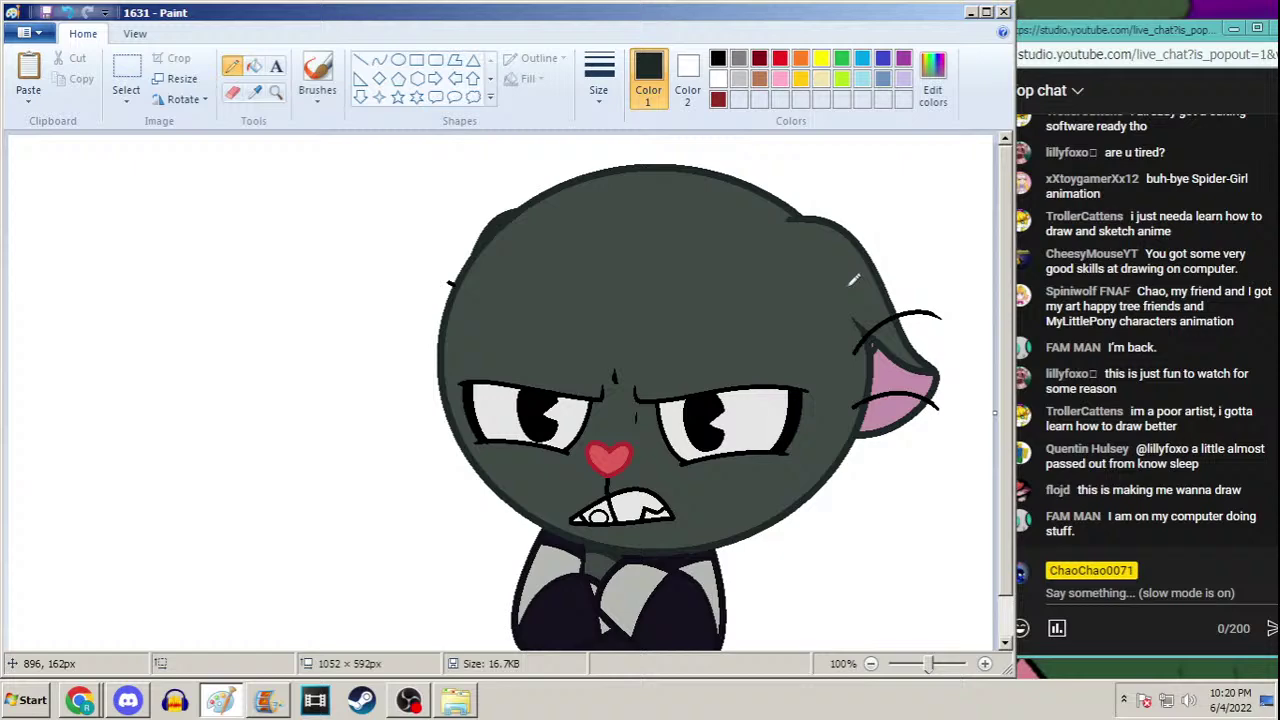
Switch to Movie Maker, insert the finished frame after the third dark grey character clip, and return to Paint
click(267, 700)
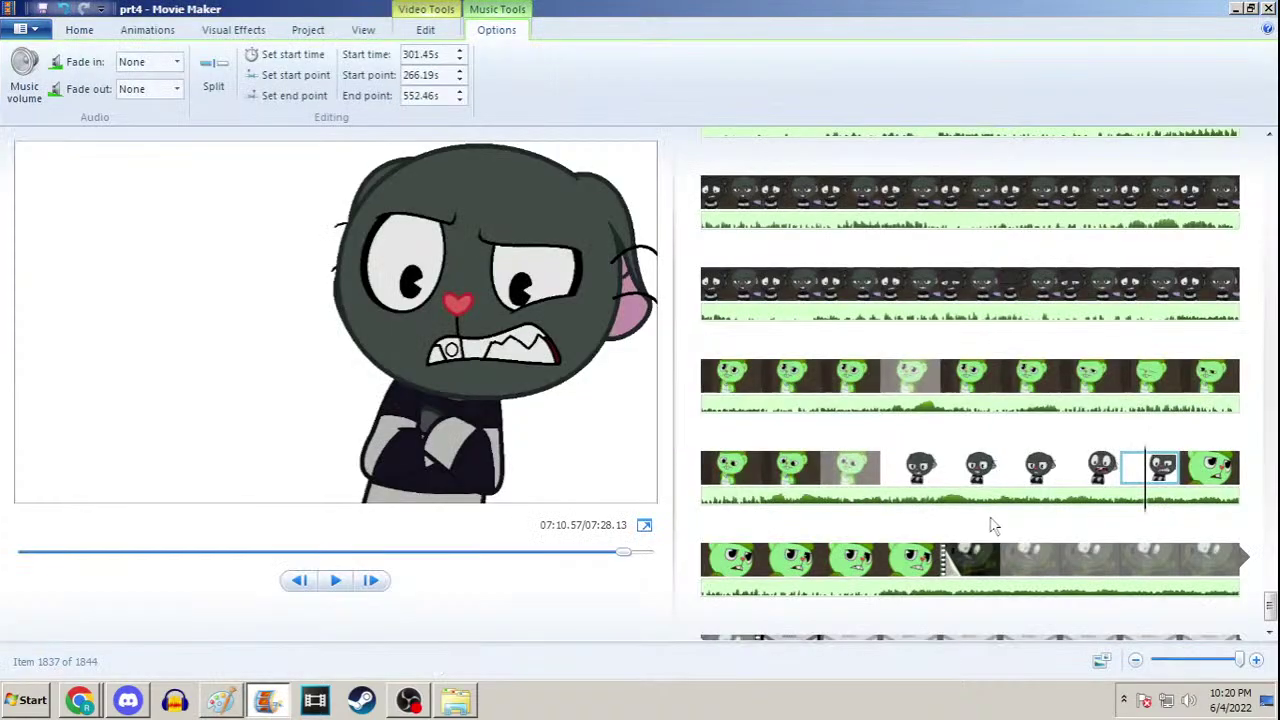
click(1040, 472)
click(79, 29)
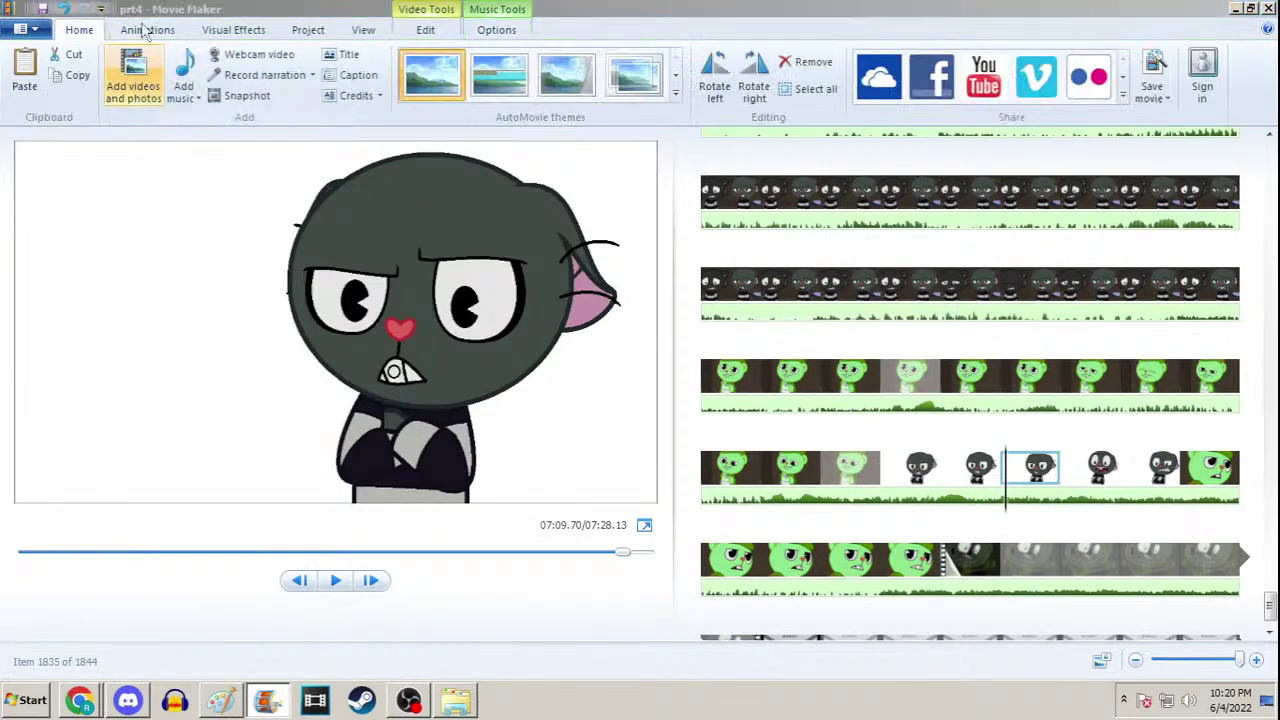
click(134, 58)
text(233)
key(Return)
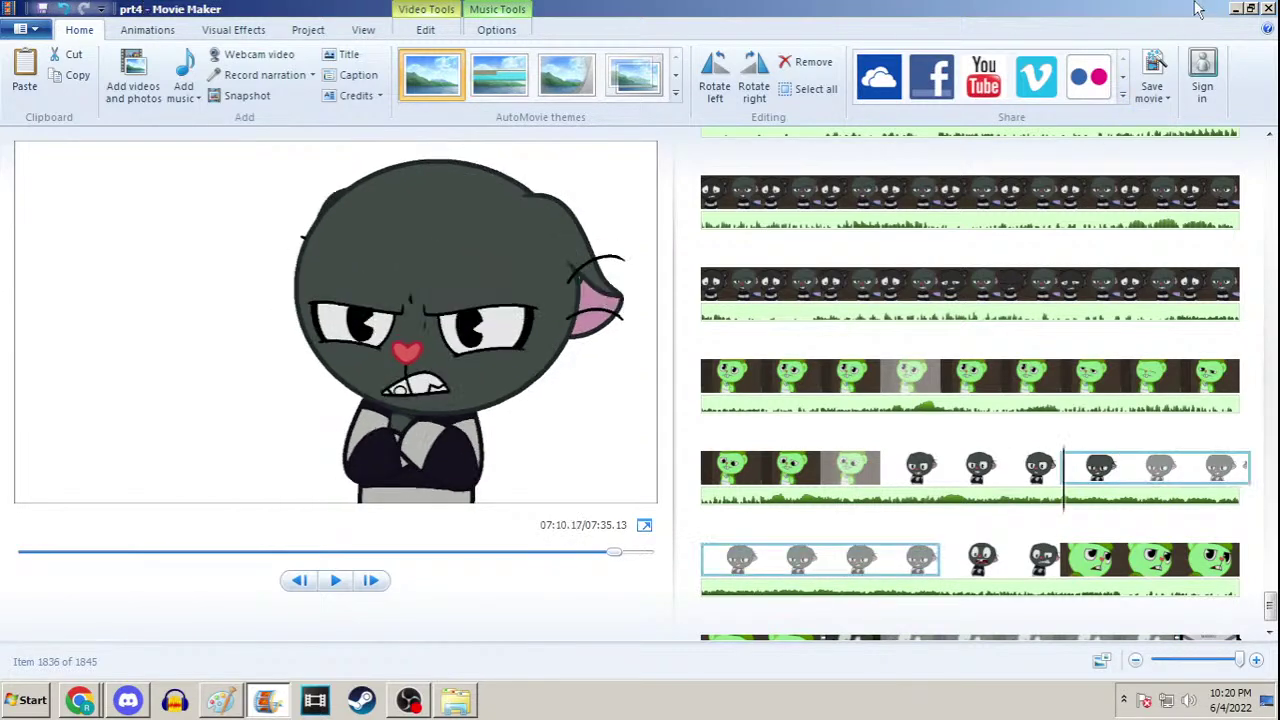
click(1235, 8)
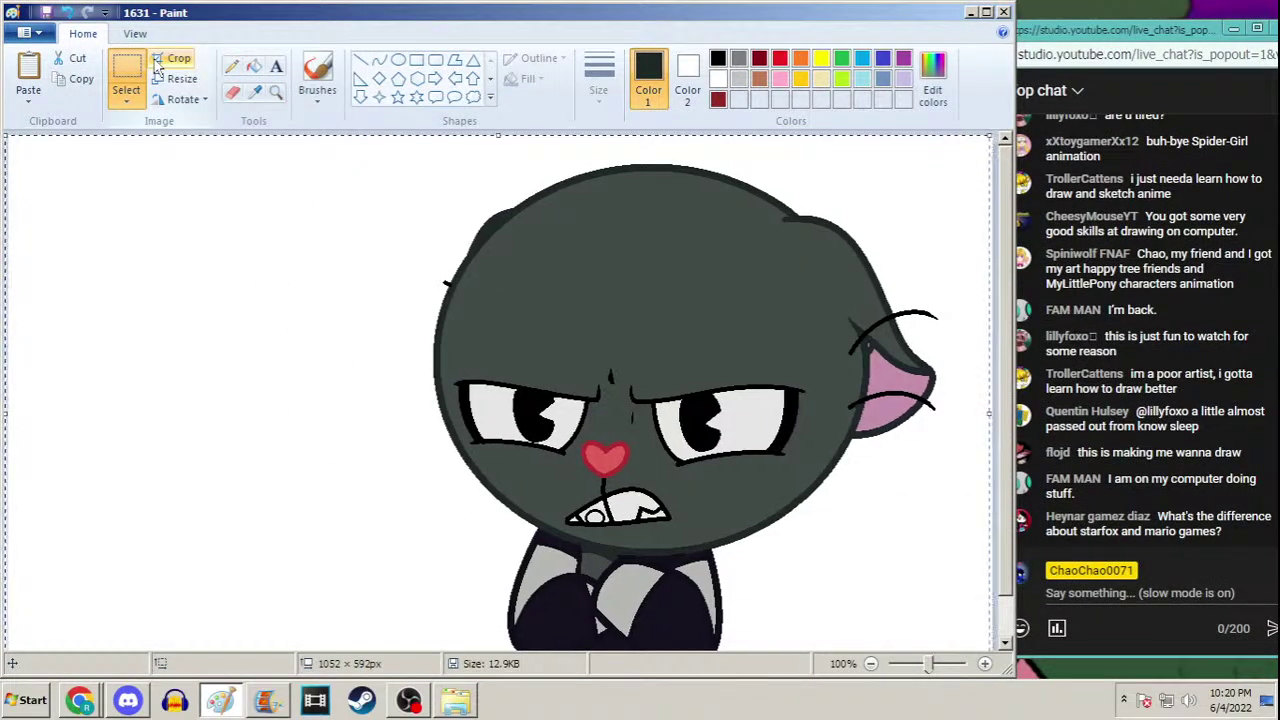
Open the line-art picture 1631b and shift the whole drawing slightly to the left
key(ctrl+o)
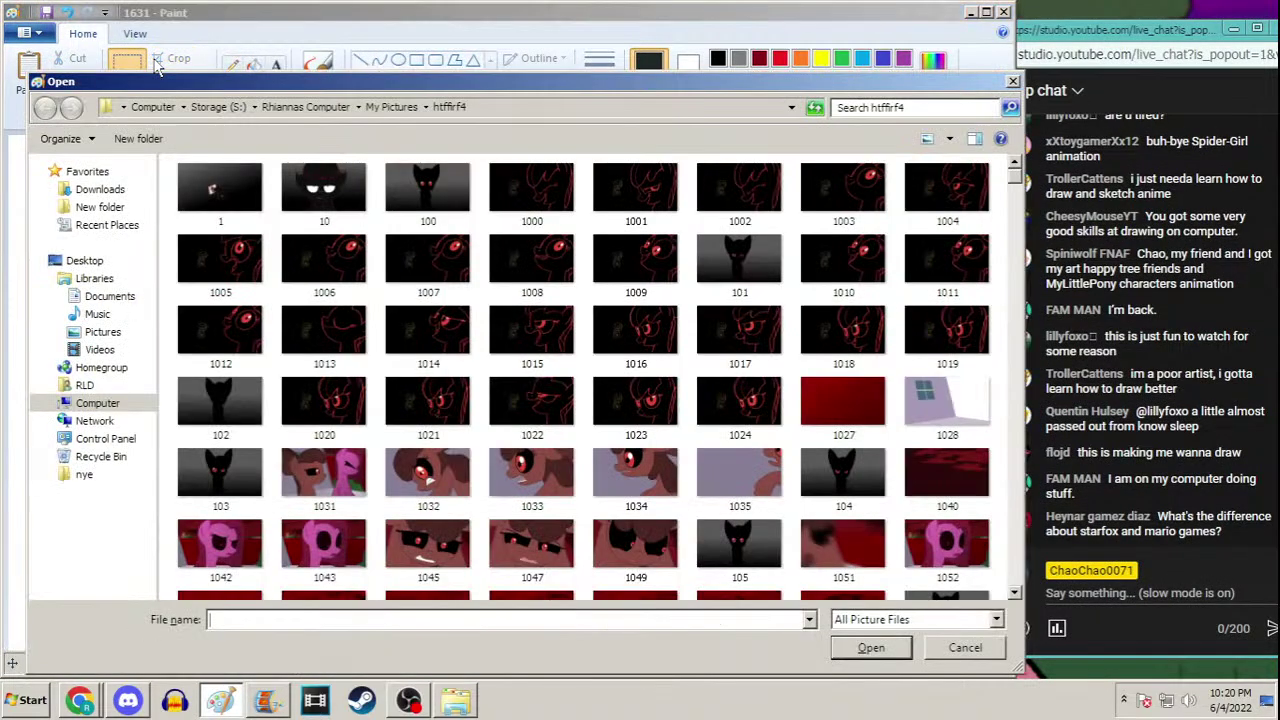
text(1631b)
key(Return)
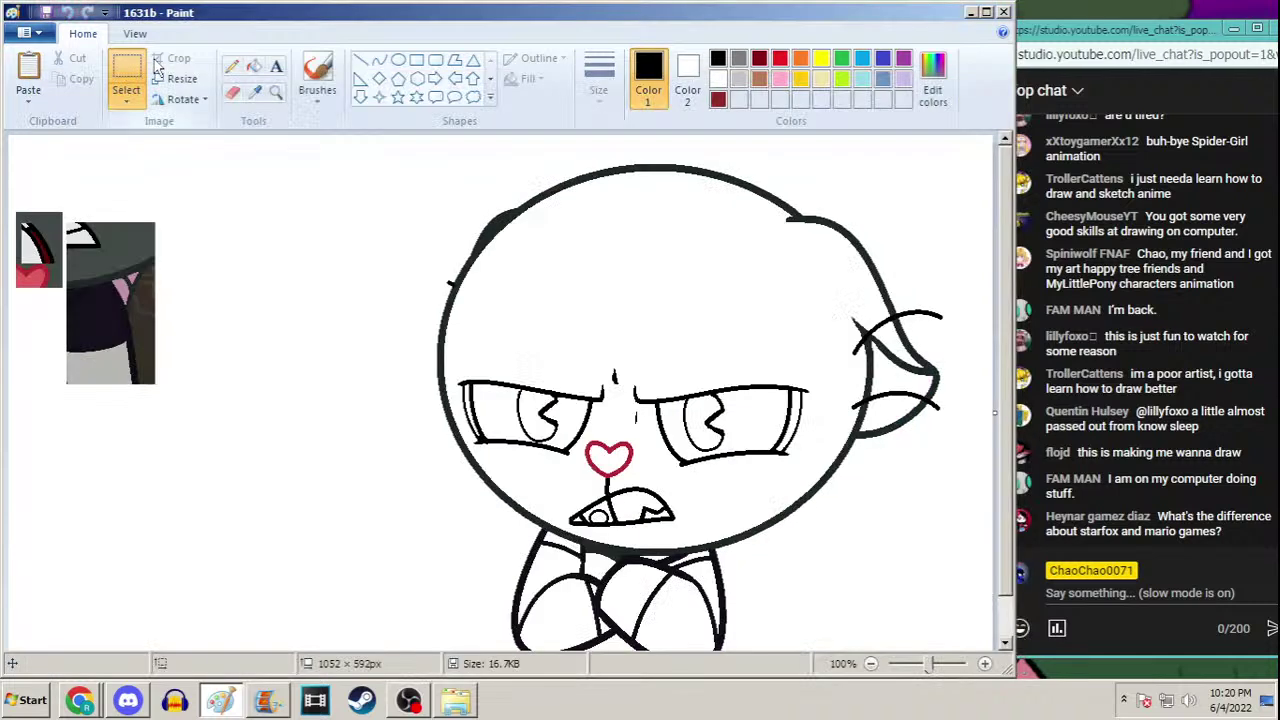
key(ctrl+a)
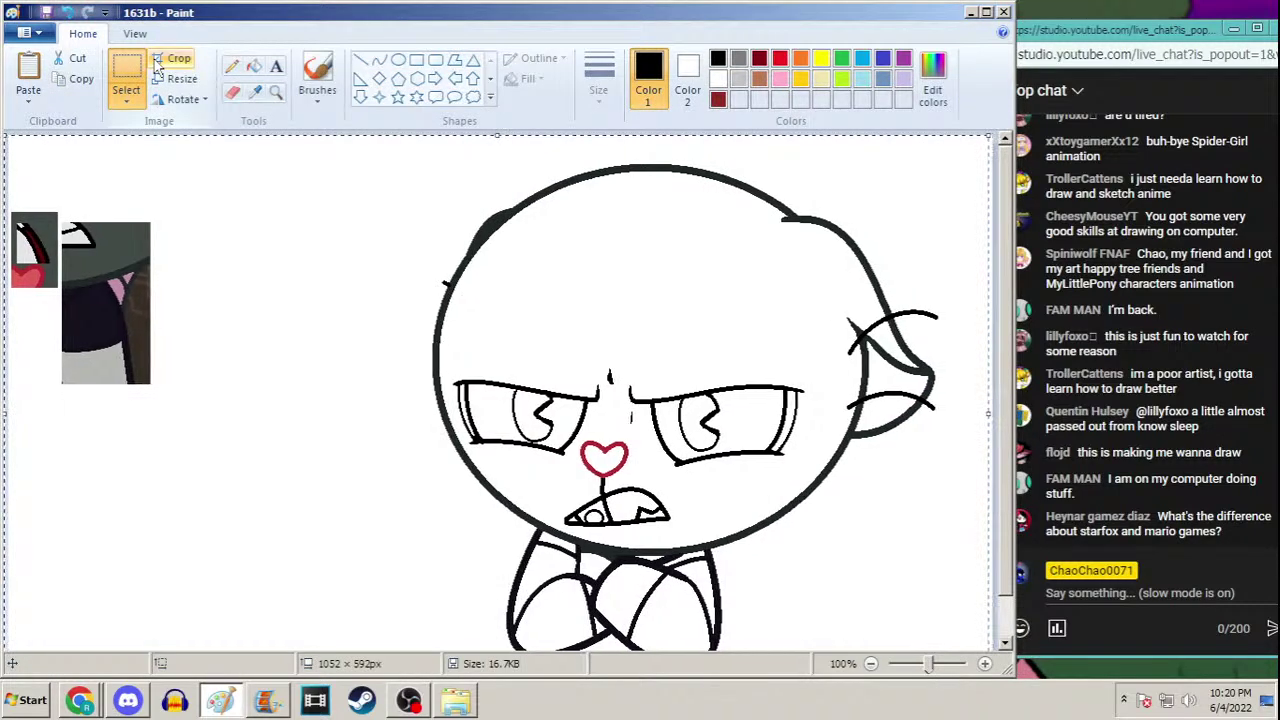
click(157, 65)
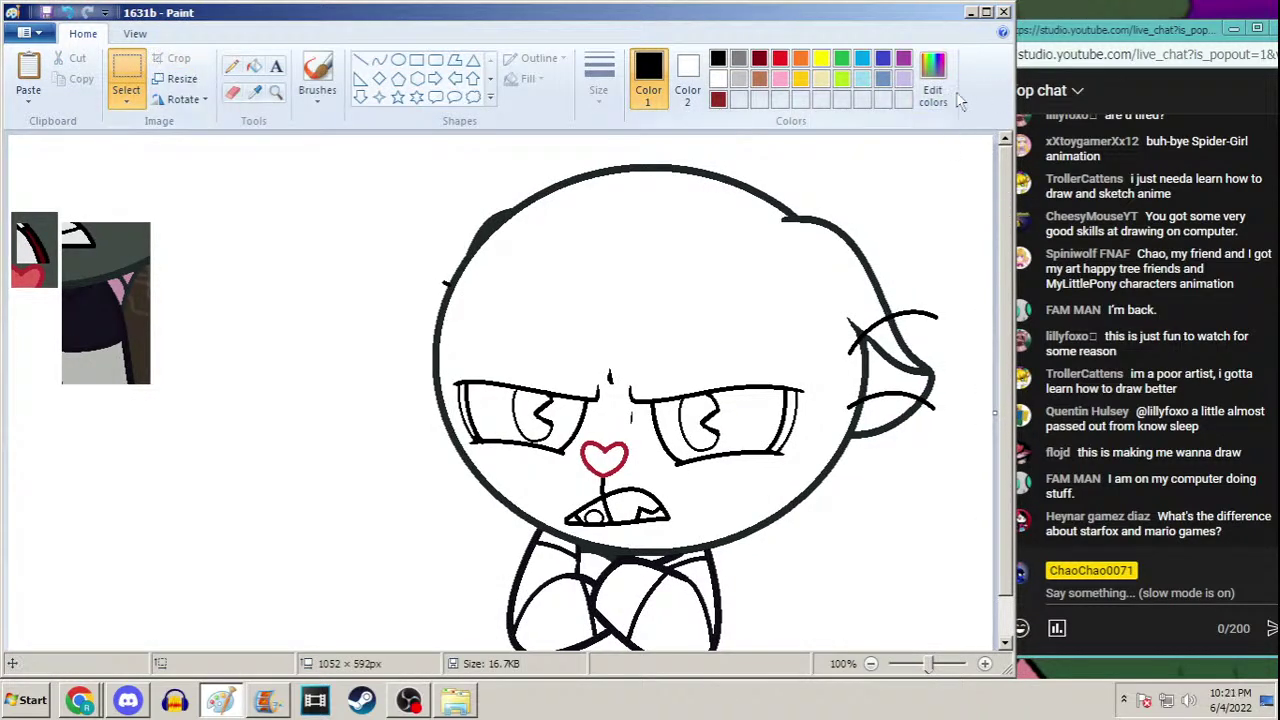
Switch to Movie Maker and play the preview from the clip just before the newly inserted frame
click(970, 12)
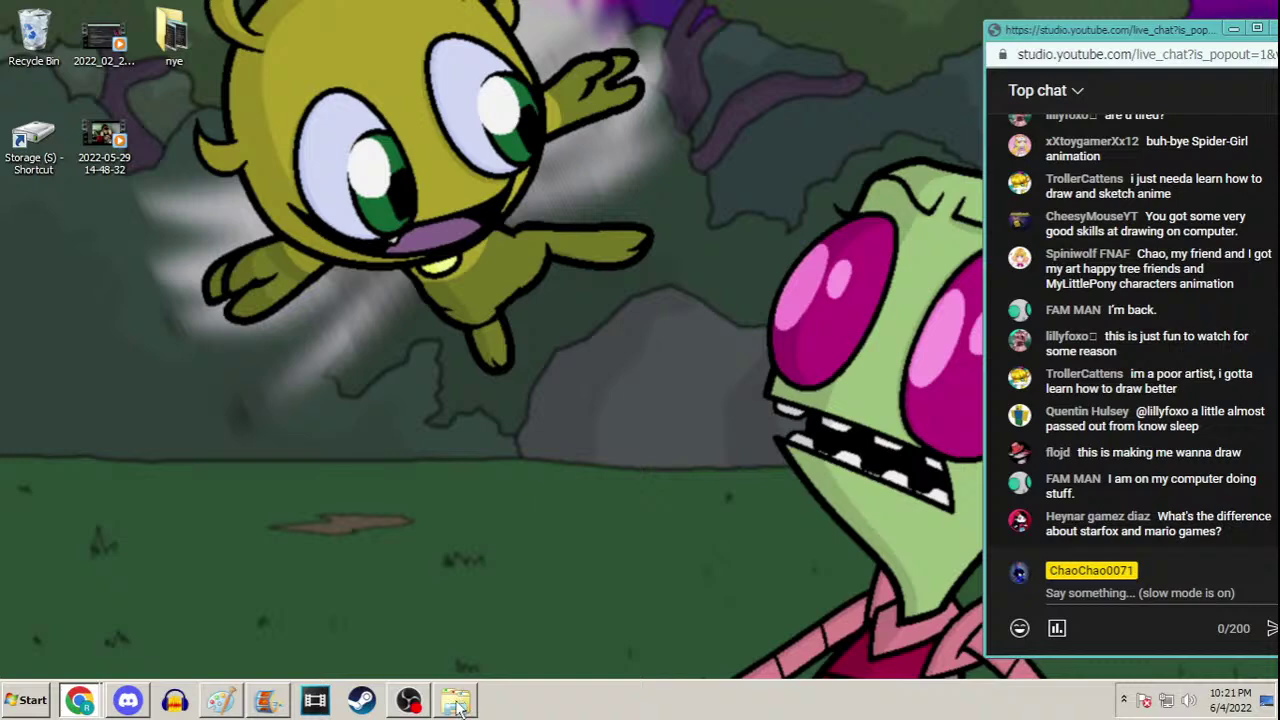
click(457, 703)
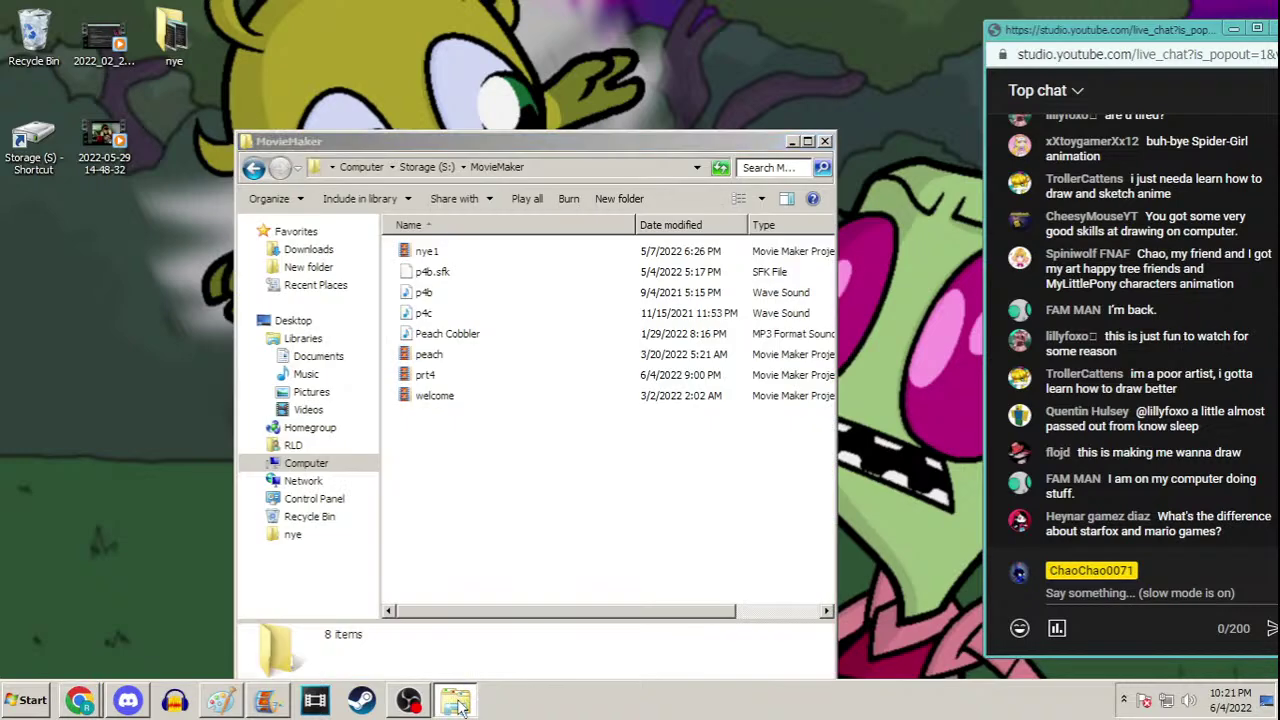
click(461, 705)
click(268, 703)
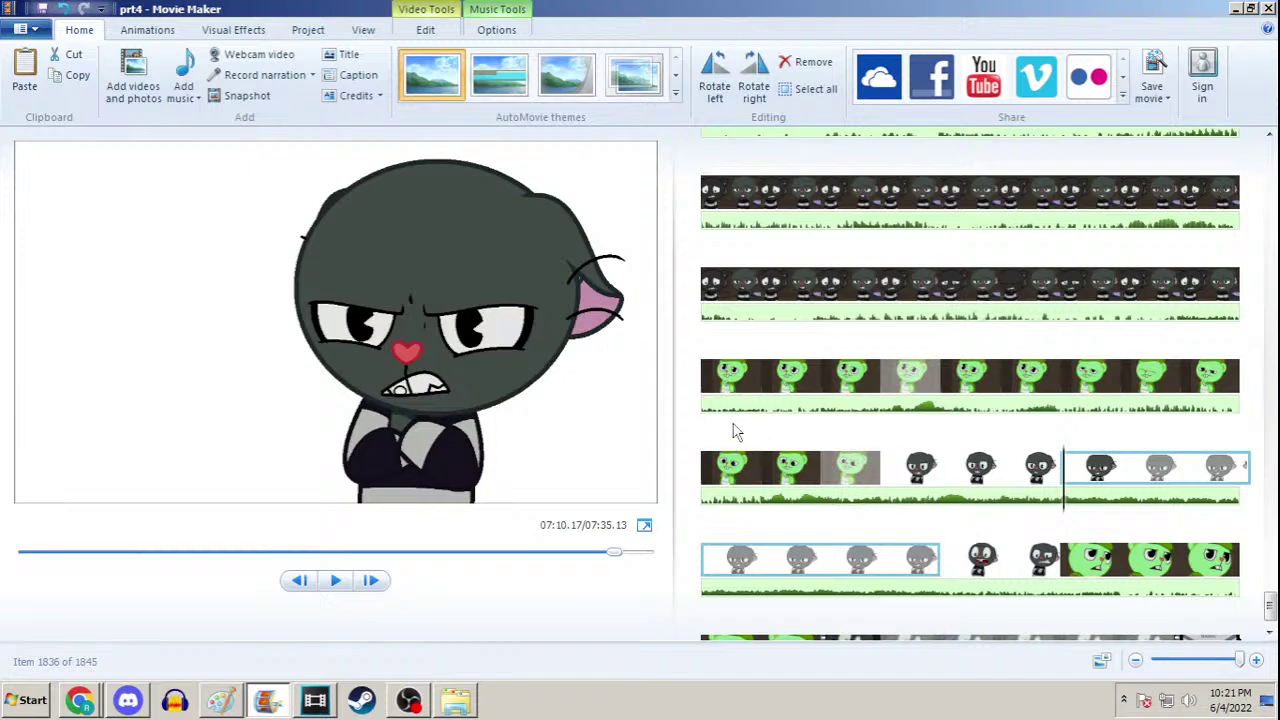
double_click(1035, 467)
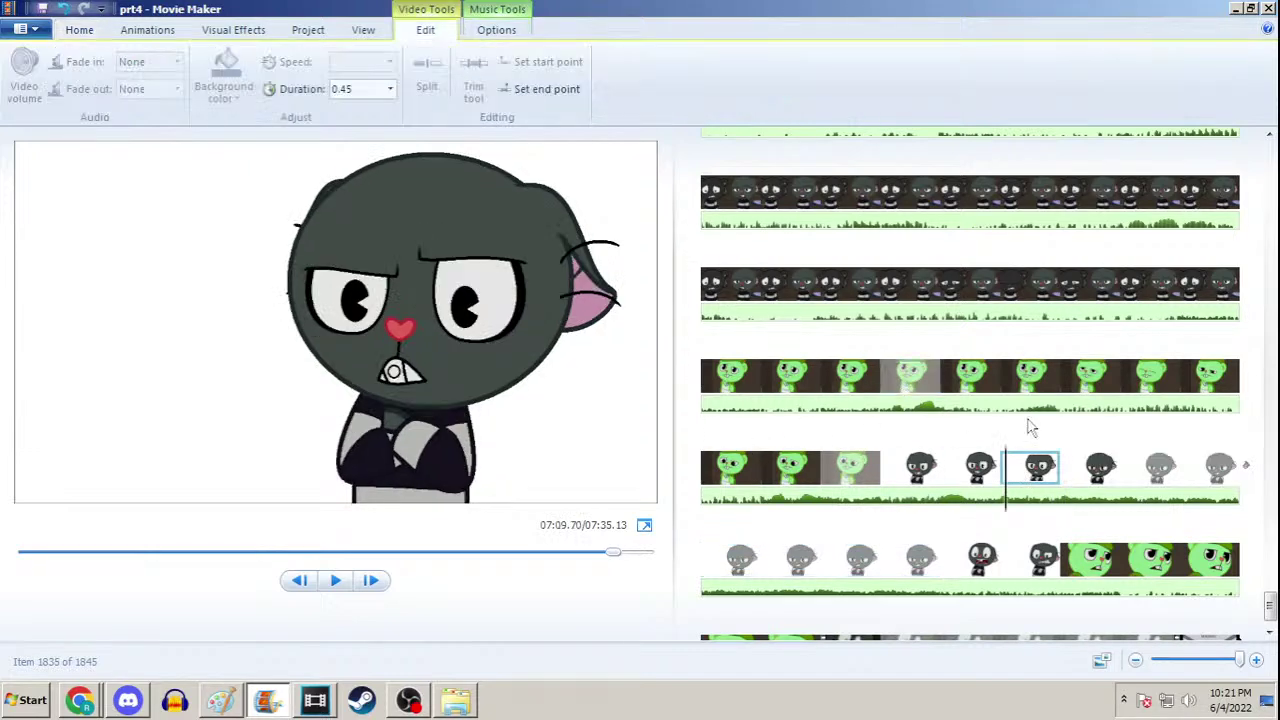
key(space)
key(space)
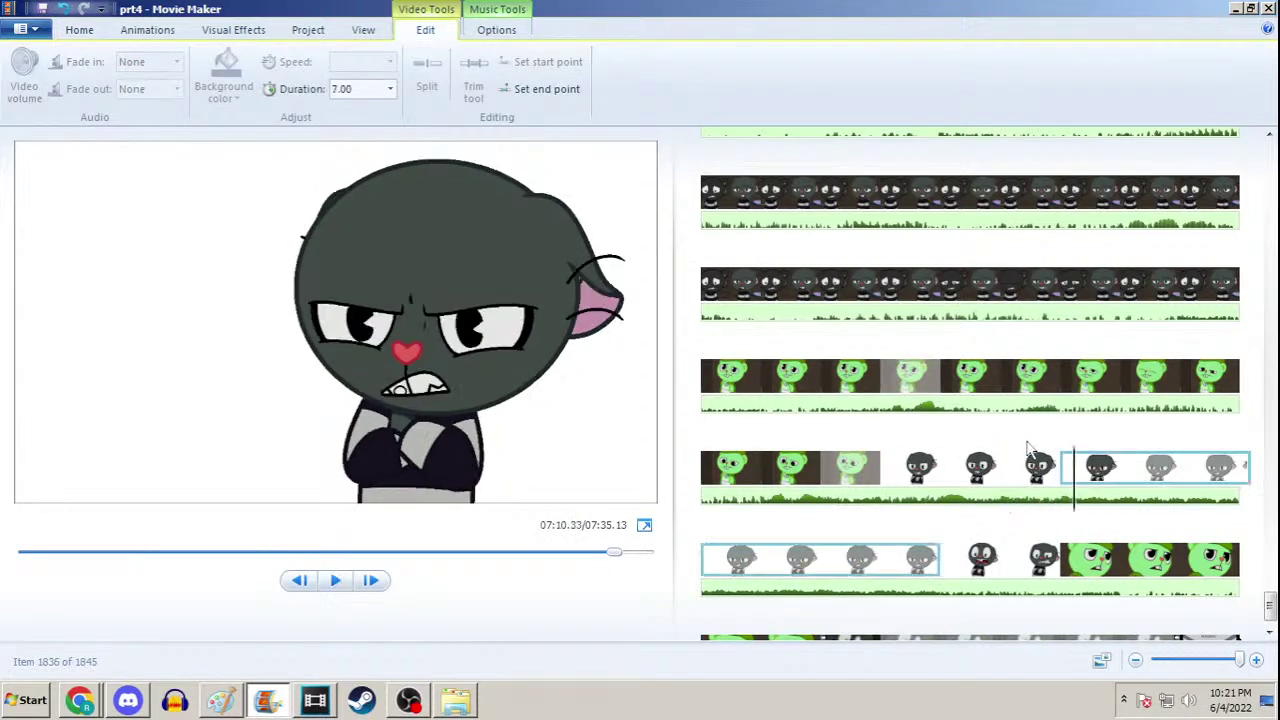
click(1028, 448)
Switch to Chrome, pause the album playing on YouTube, and return to Movie Maker
click(84, 702)
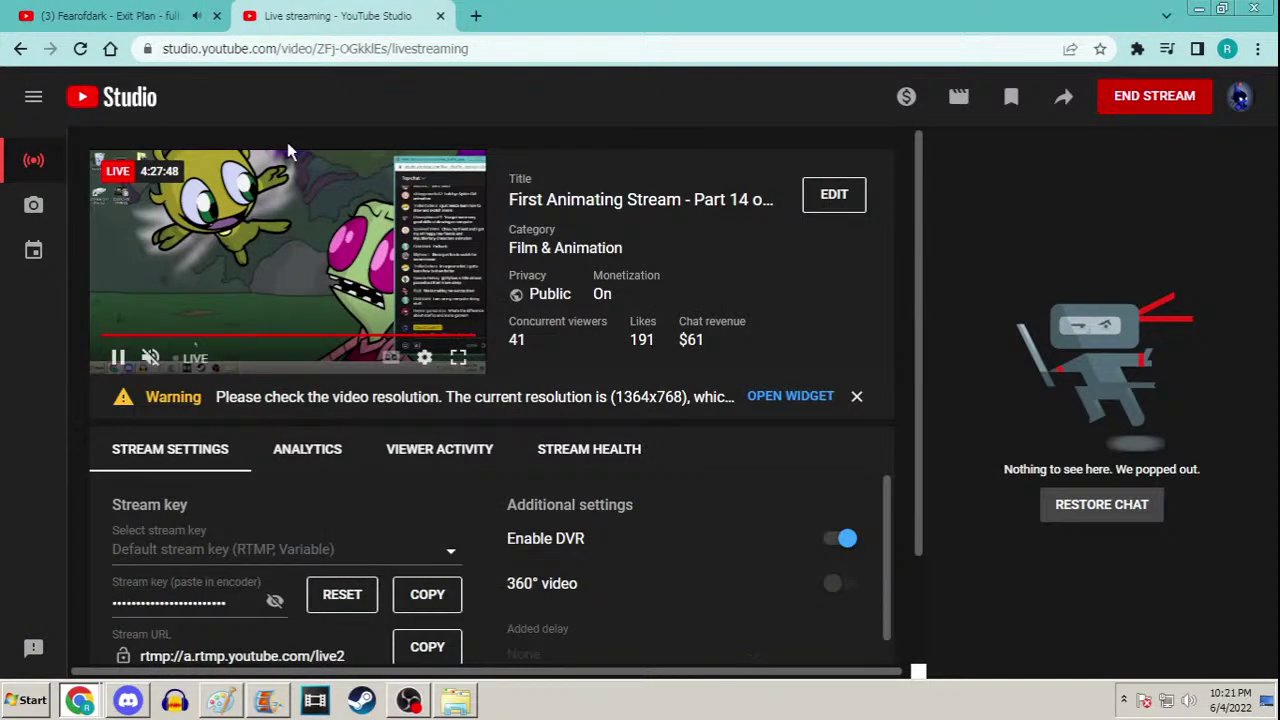
key(ctrl+1)
click(301, 474)
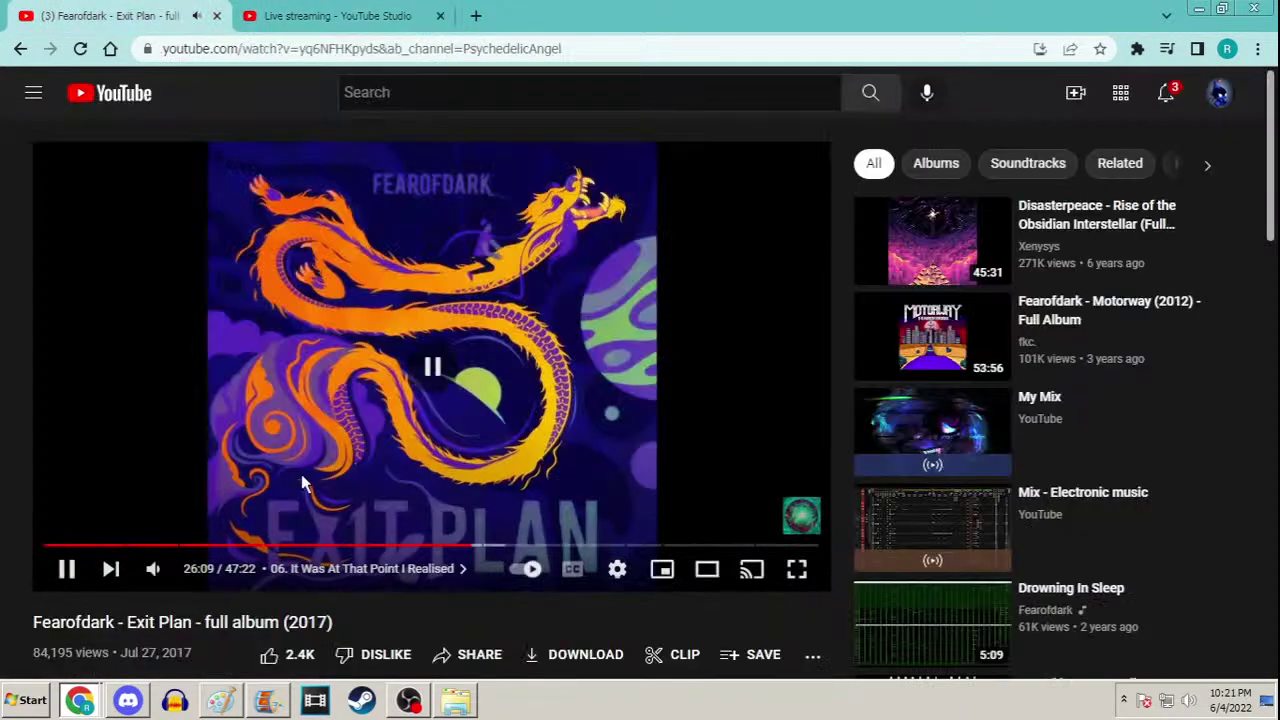
click(267, 703)
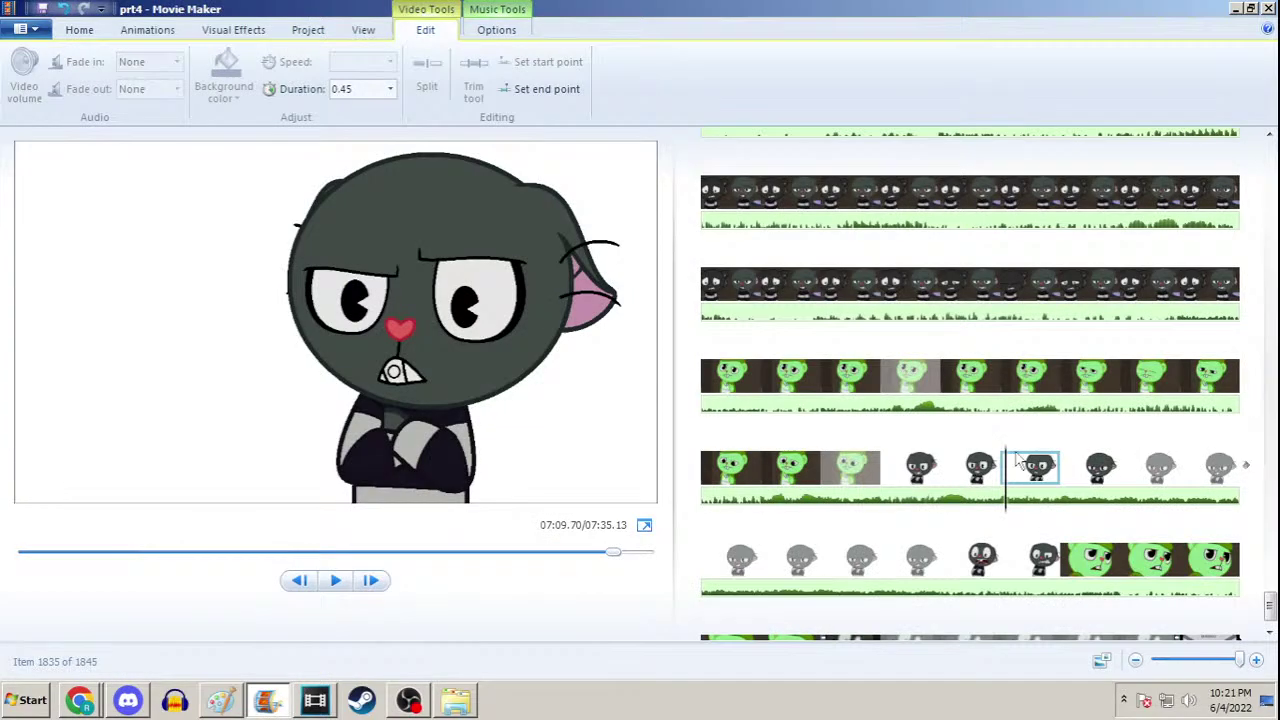
Set the duration of the clip before the new frame to 0.25 and the new frame's duration to 0.20
click(375, 87)
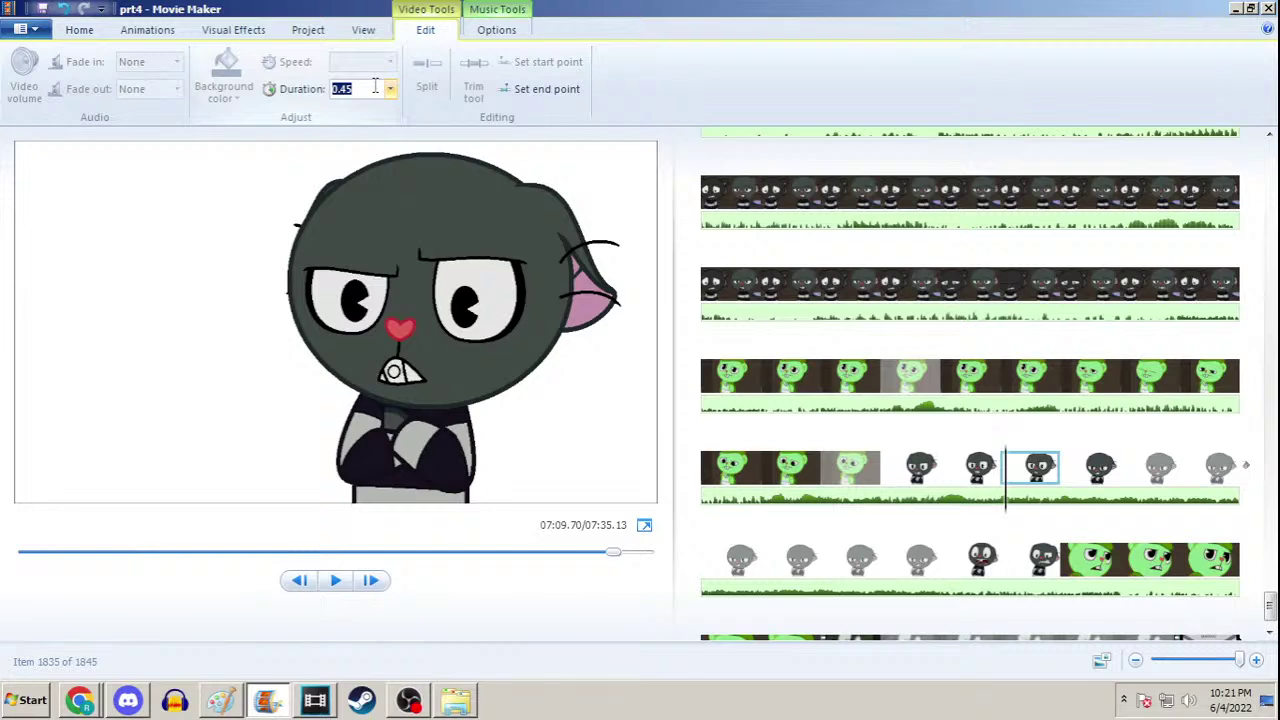
text(7)
key(Return)
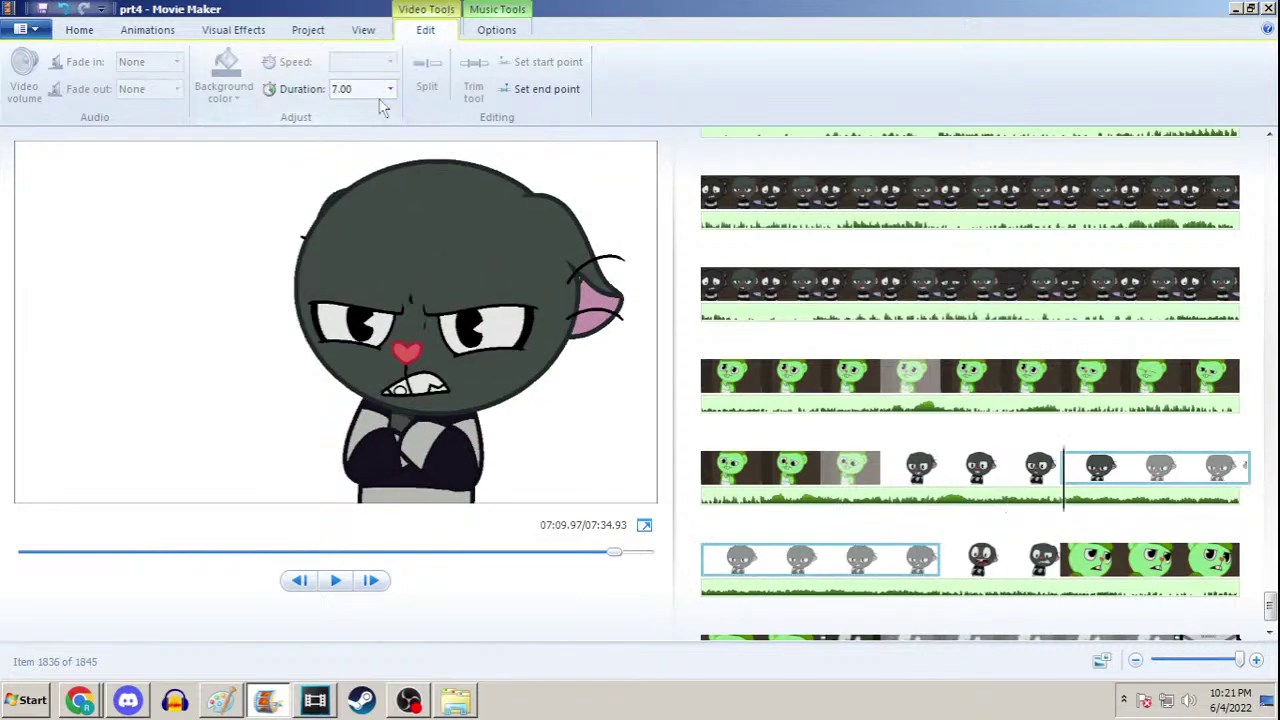
click(350, 88)
text(0.2)
key(Return)
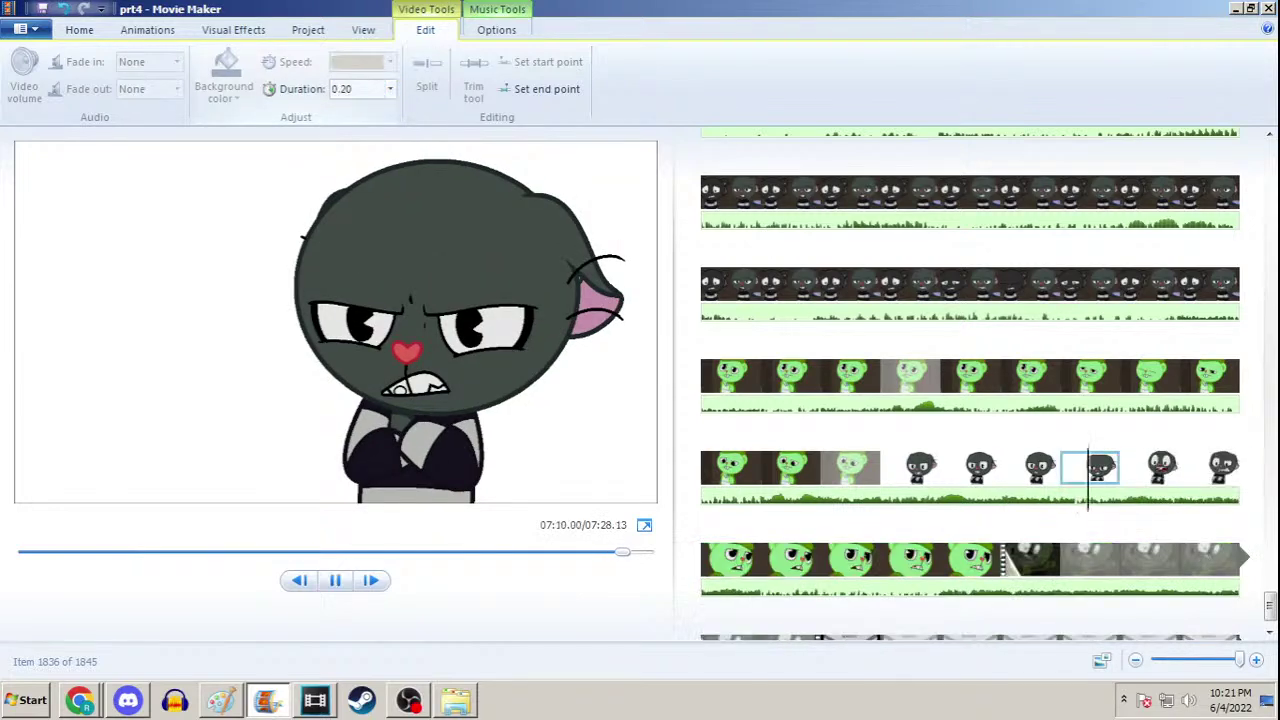
click(1056, 470)
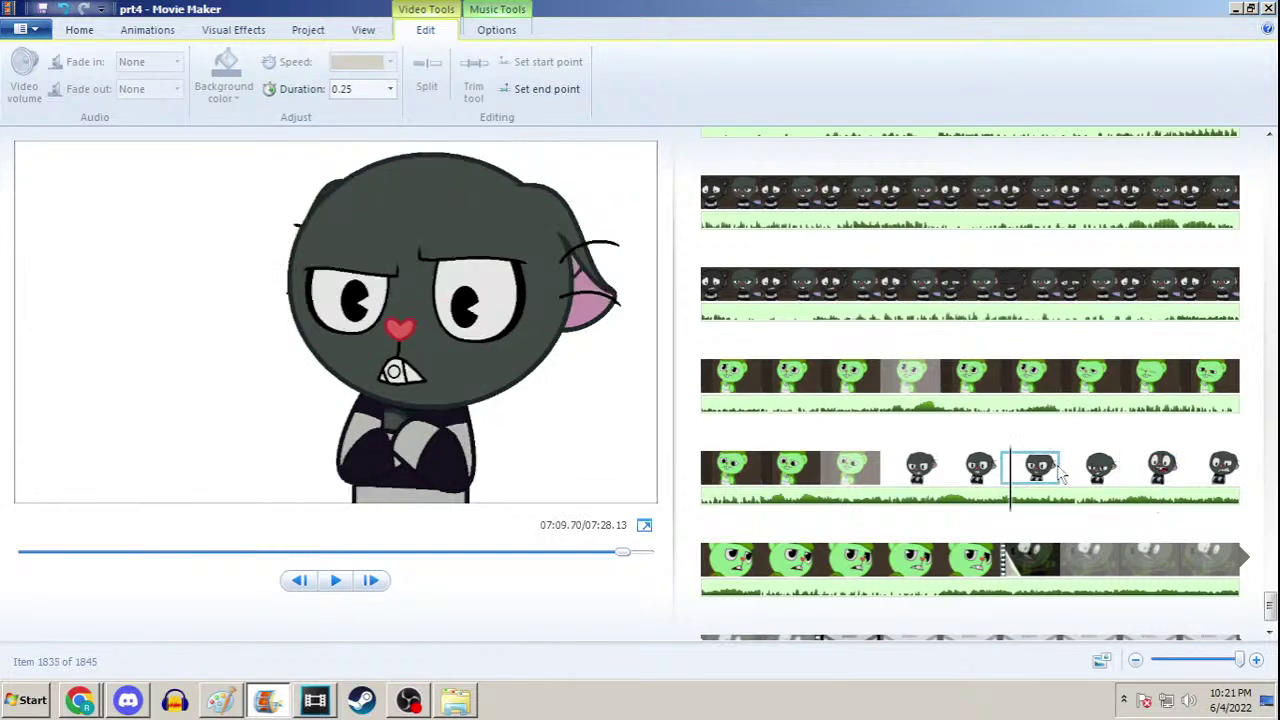
Play the preview from two clips before the new frame, and set the clip just before the new frame to a duration of 0.20
click(955, 470)
key(space)
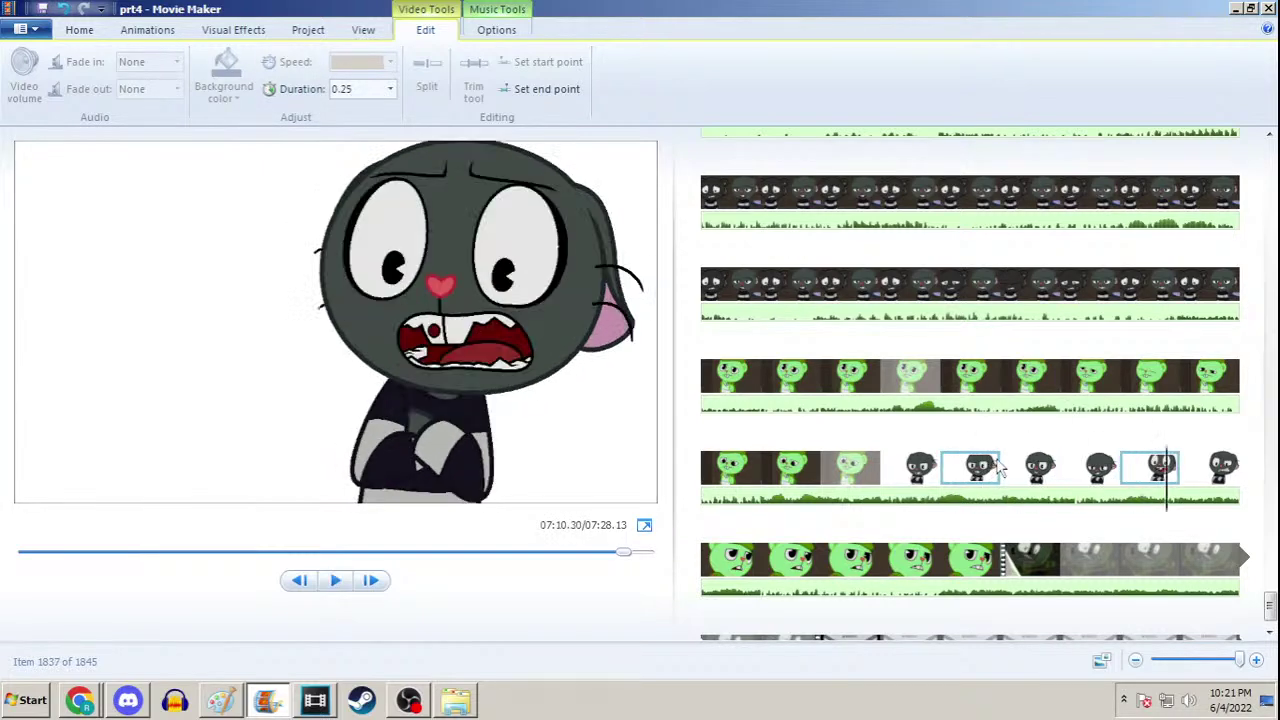
click(1030, 470)
click(370, 88)
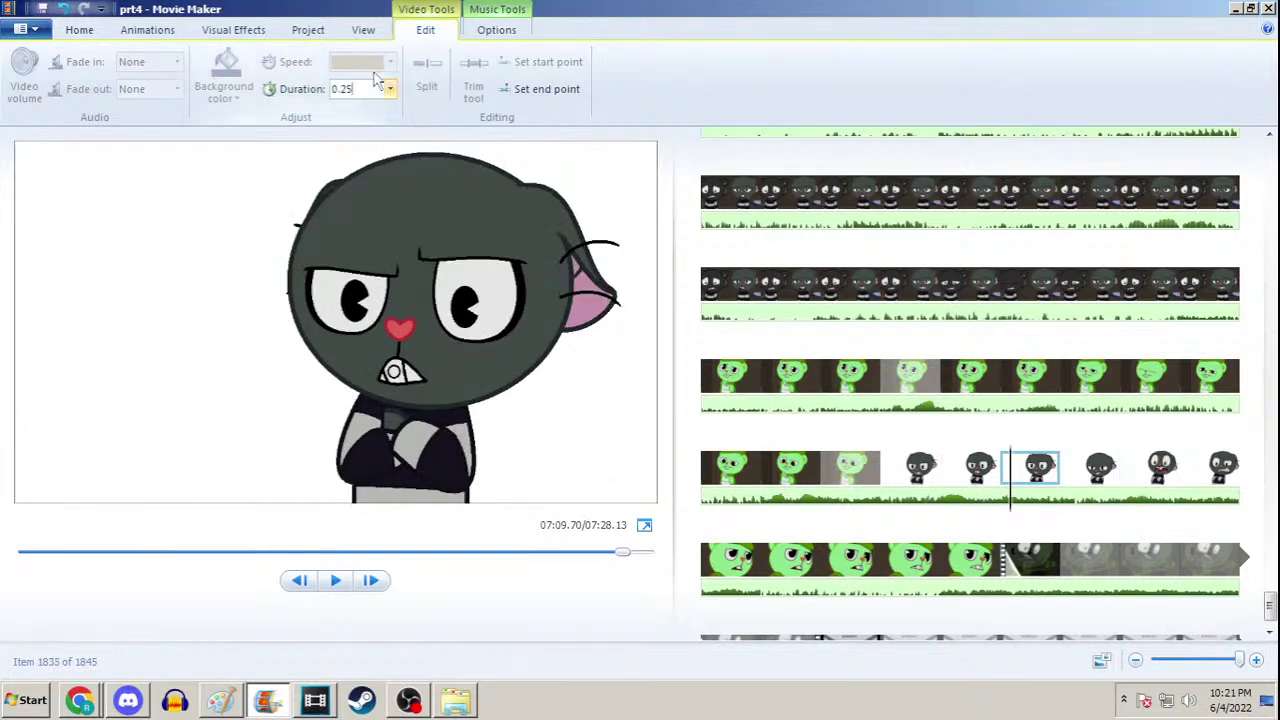
key(BackSpace)
text(0)
key(Return)
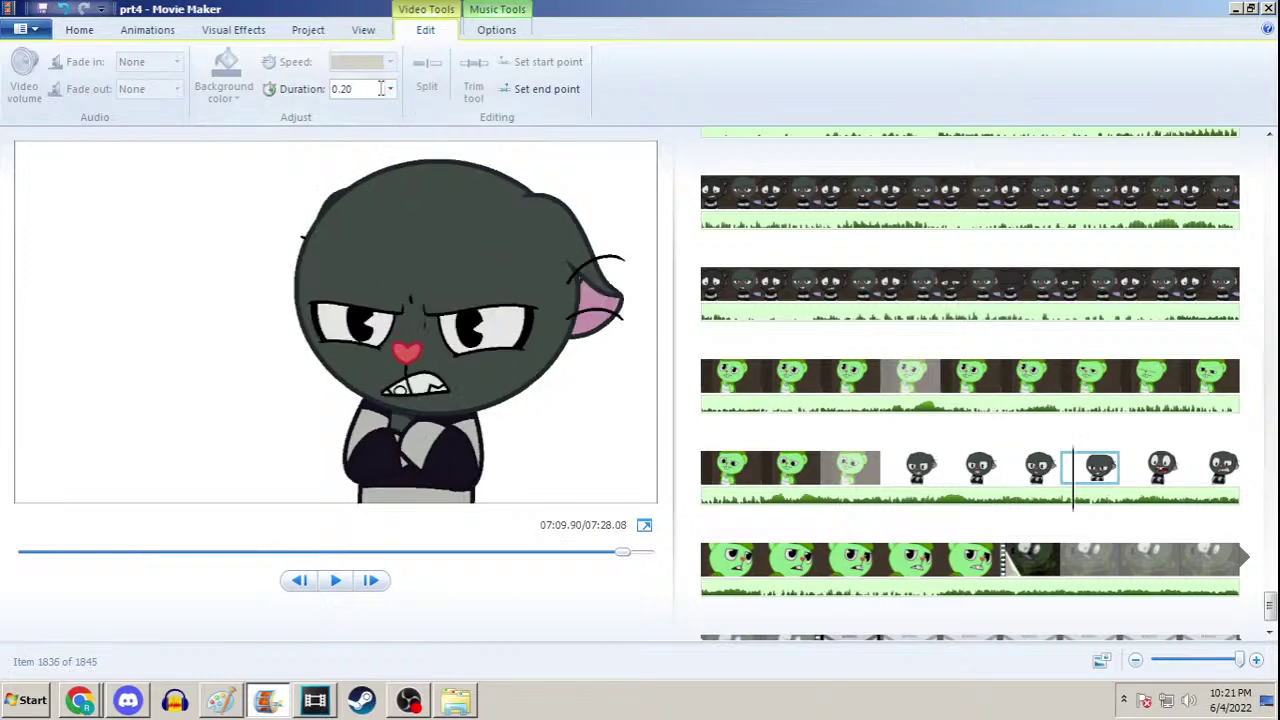
Set the new frame's duration to 0.25
double_click(357, 88)
click(358, 89)
text(5)
key(Return)
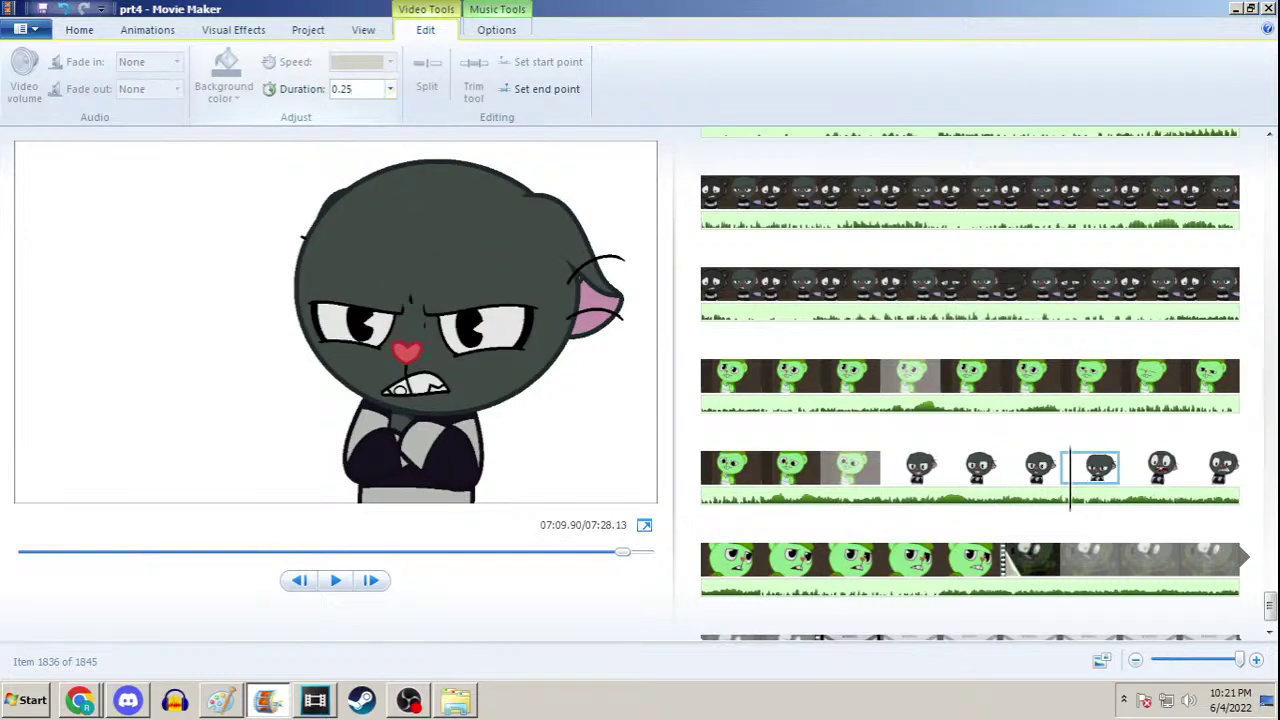
Compare the new frame with the neighbouring dark-character frames in the preview
click(920, 467)
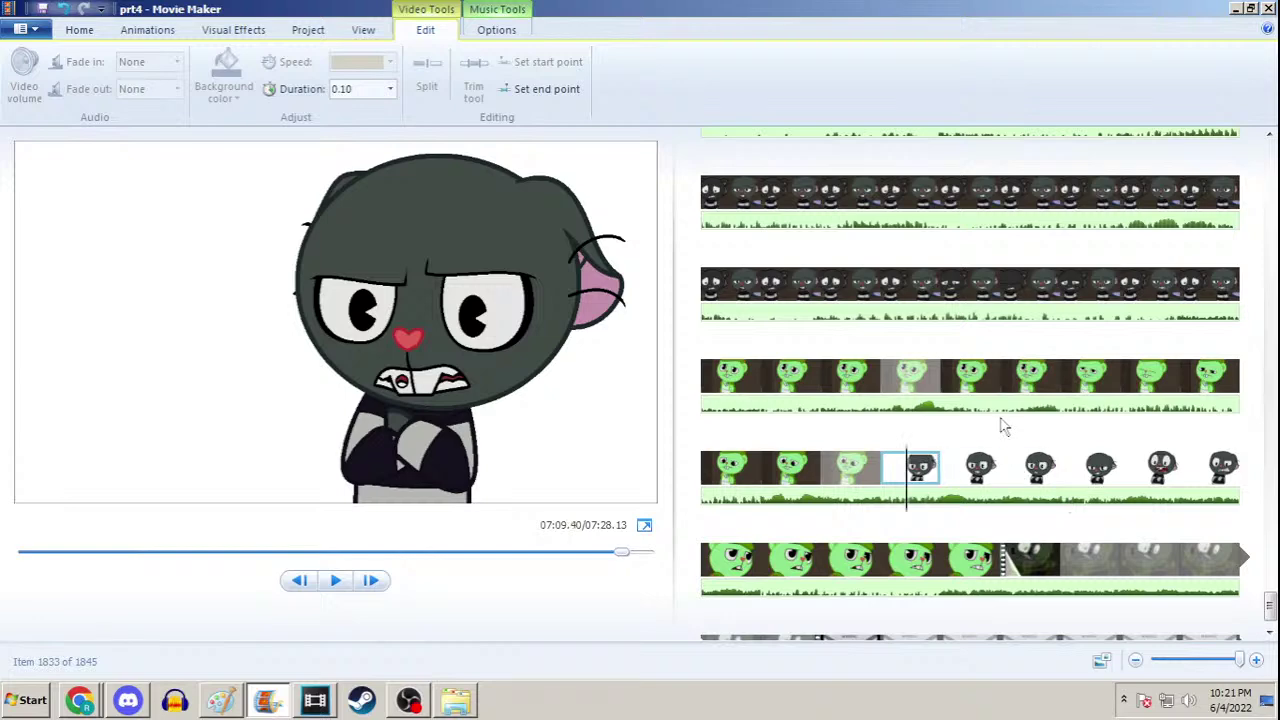
click(1090, 467)
click(1148, 467)
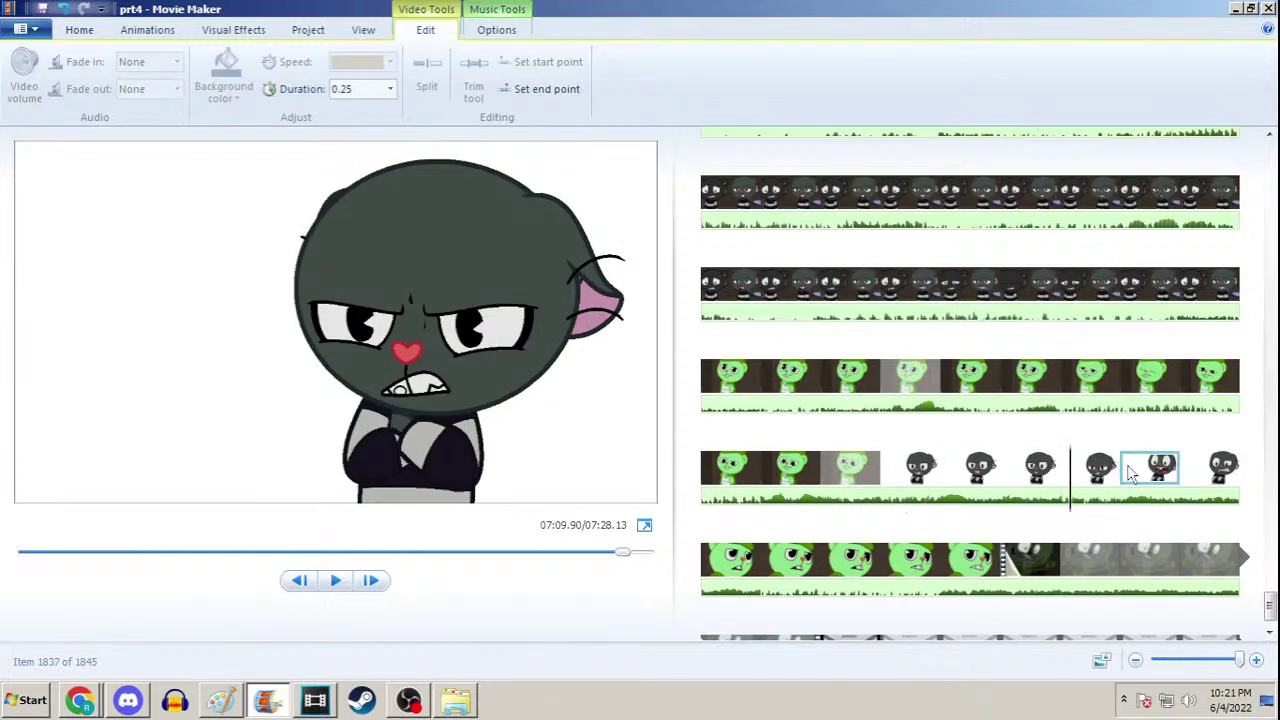
click(1092, 467)
click(1040, 470)
click(1068, 470)
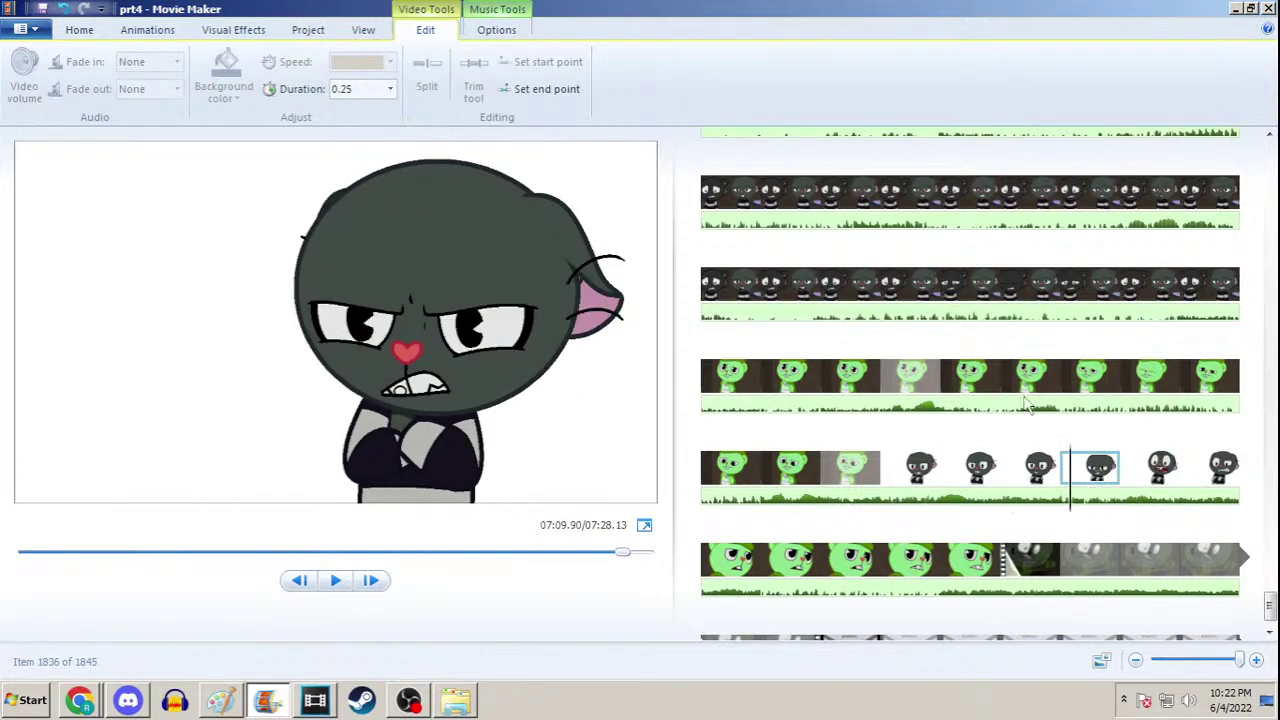
Leave the Movie Maker session and reopen the project prt4 from the MovieMaker folder
key(alt+Tab)
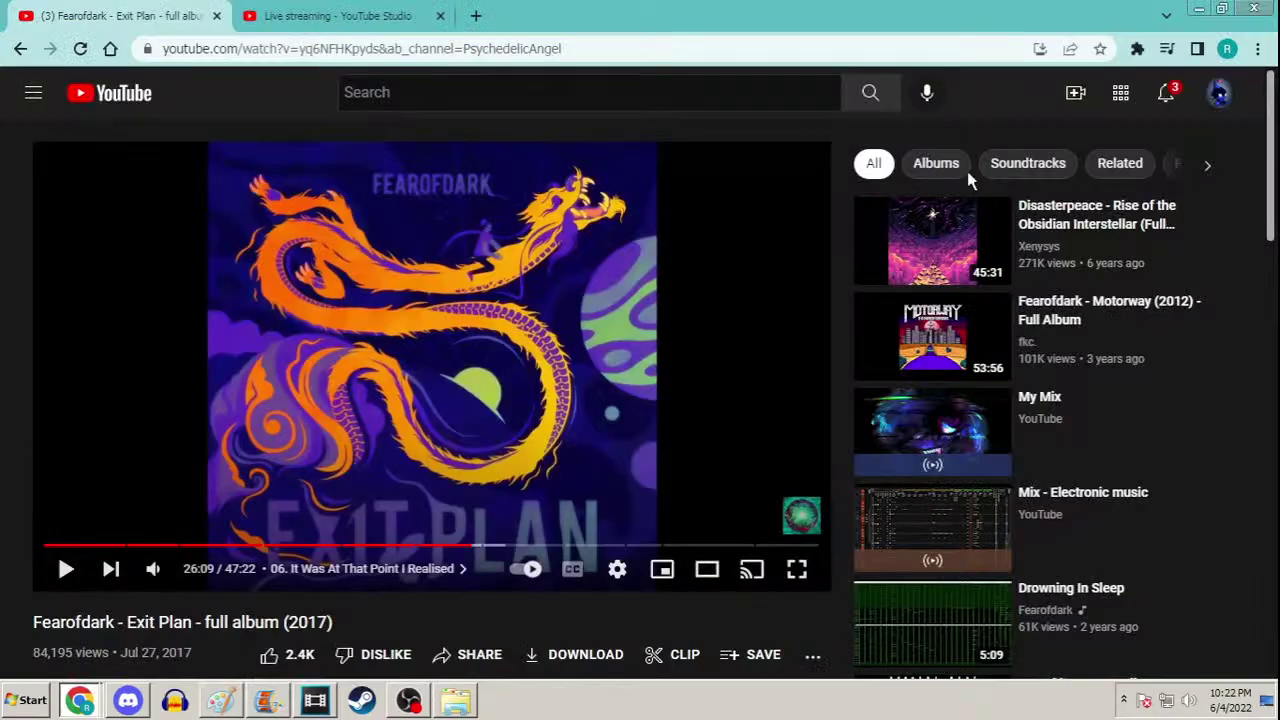
click(455, 700)
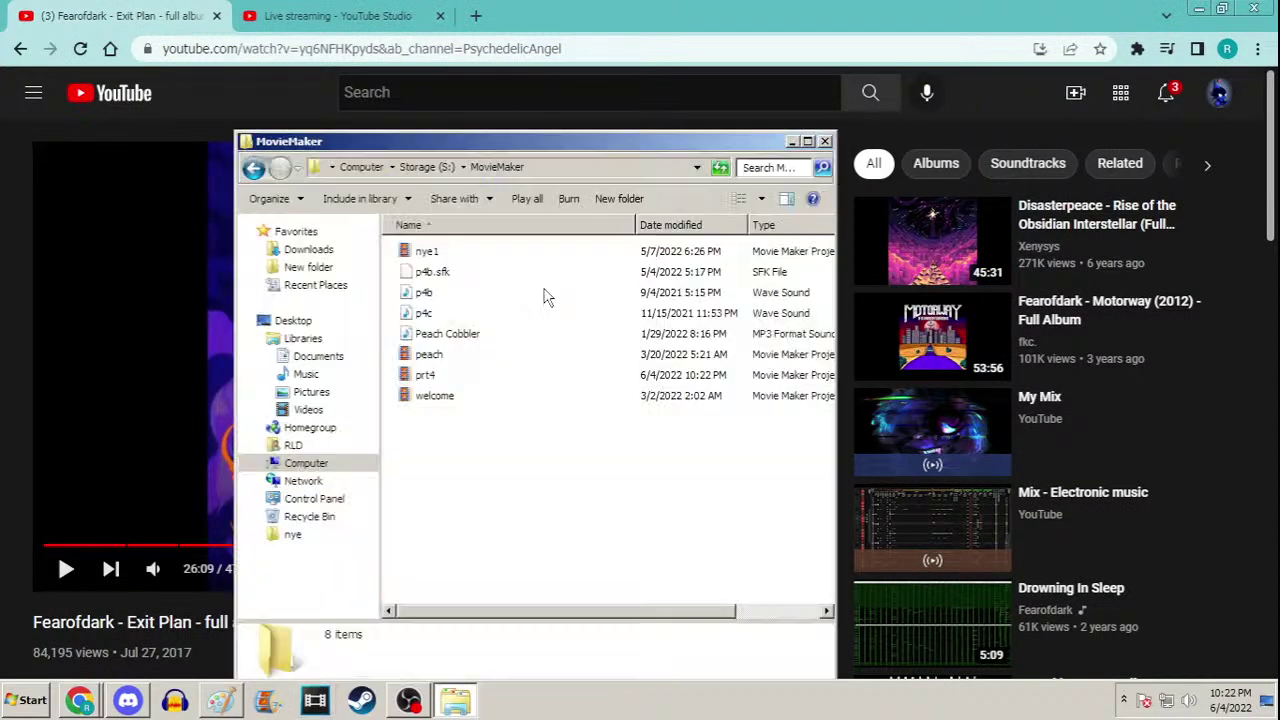
double_click(430, 375)
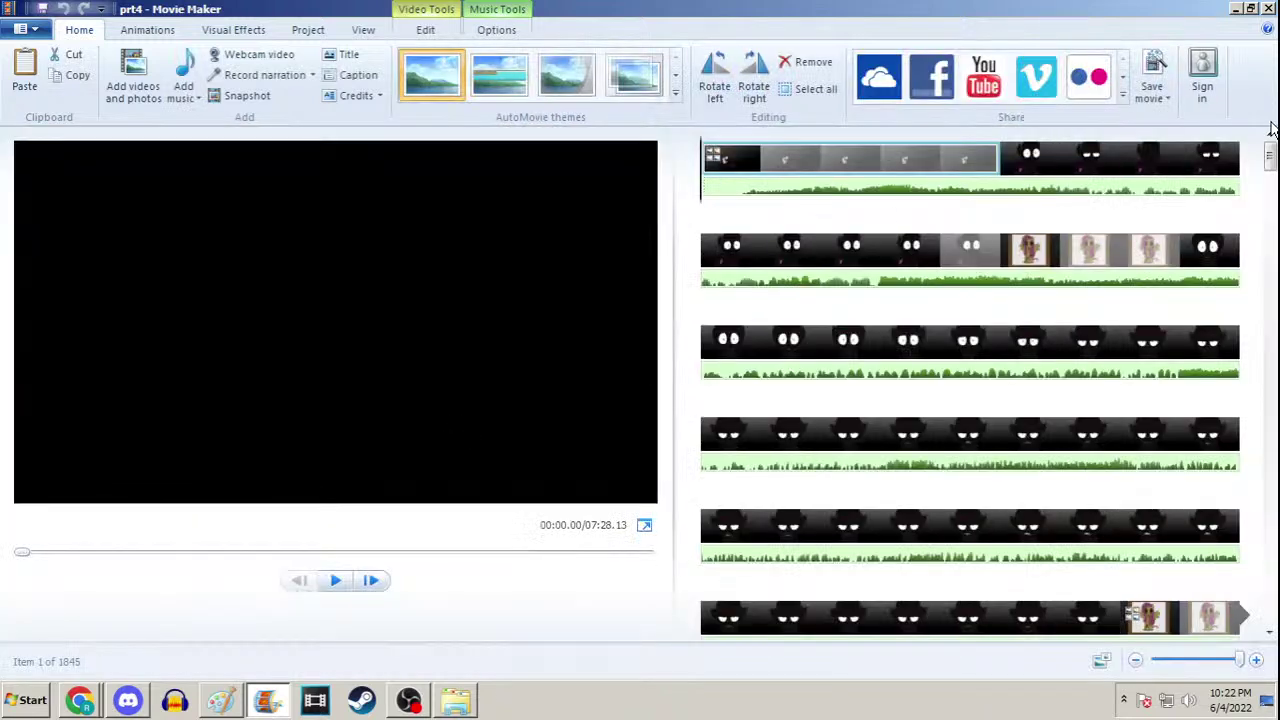
Inspect the duration of the static-noise clip before the black outline frames, and return to the end of the timeline
drag(1270, 155, 1271, 610)
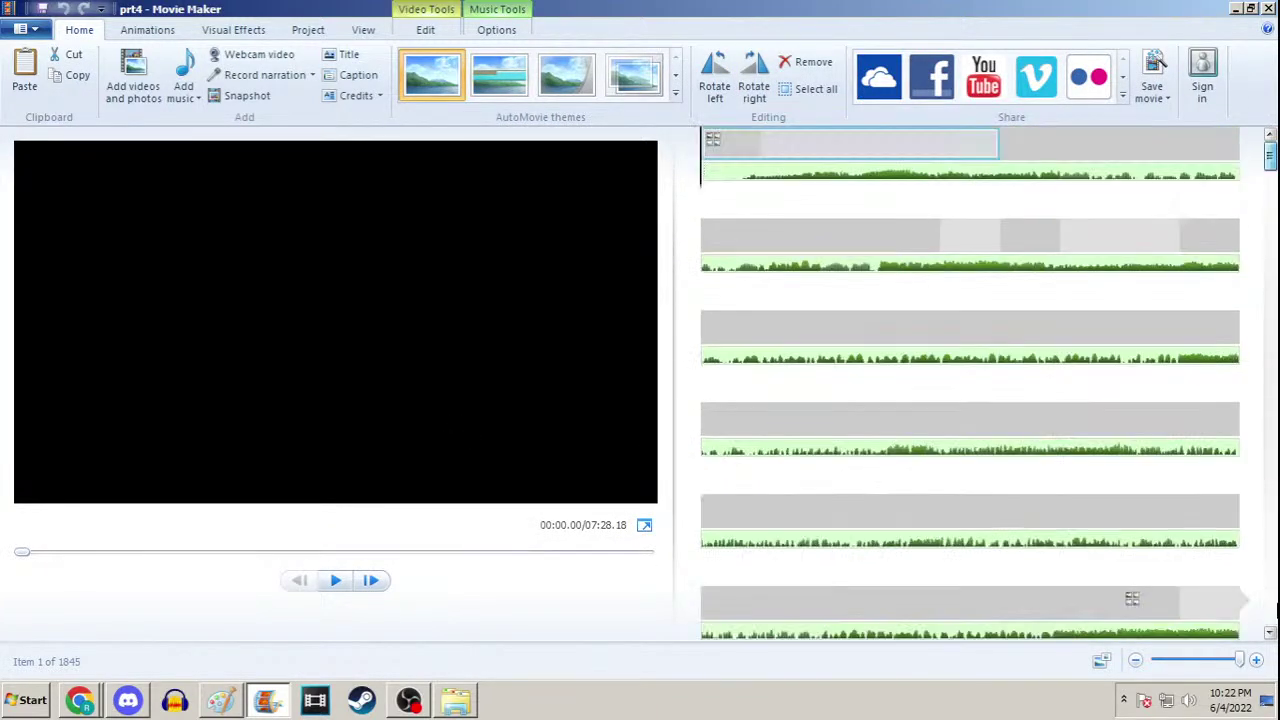
click(1271, 600)
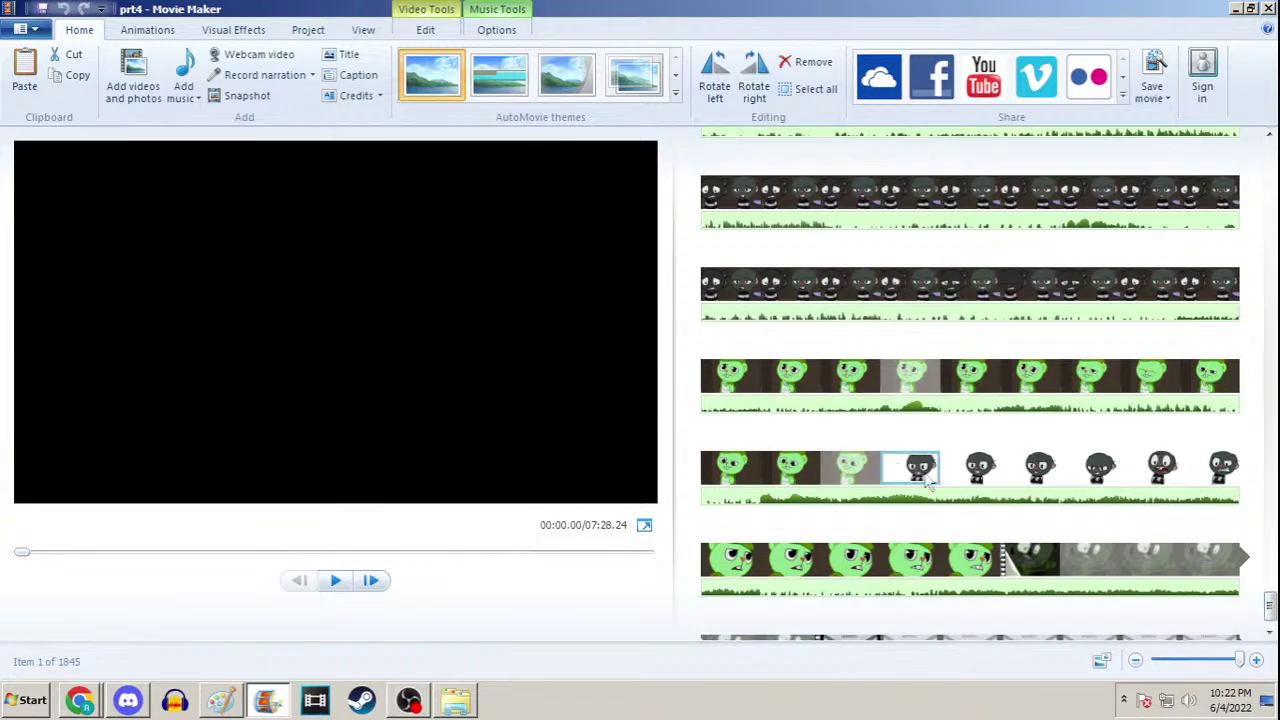
drag(1271, 603, 1270, 488)
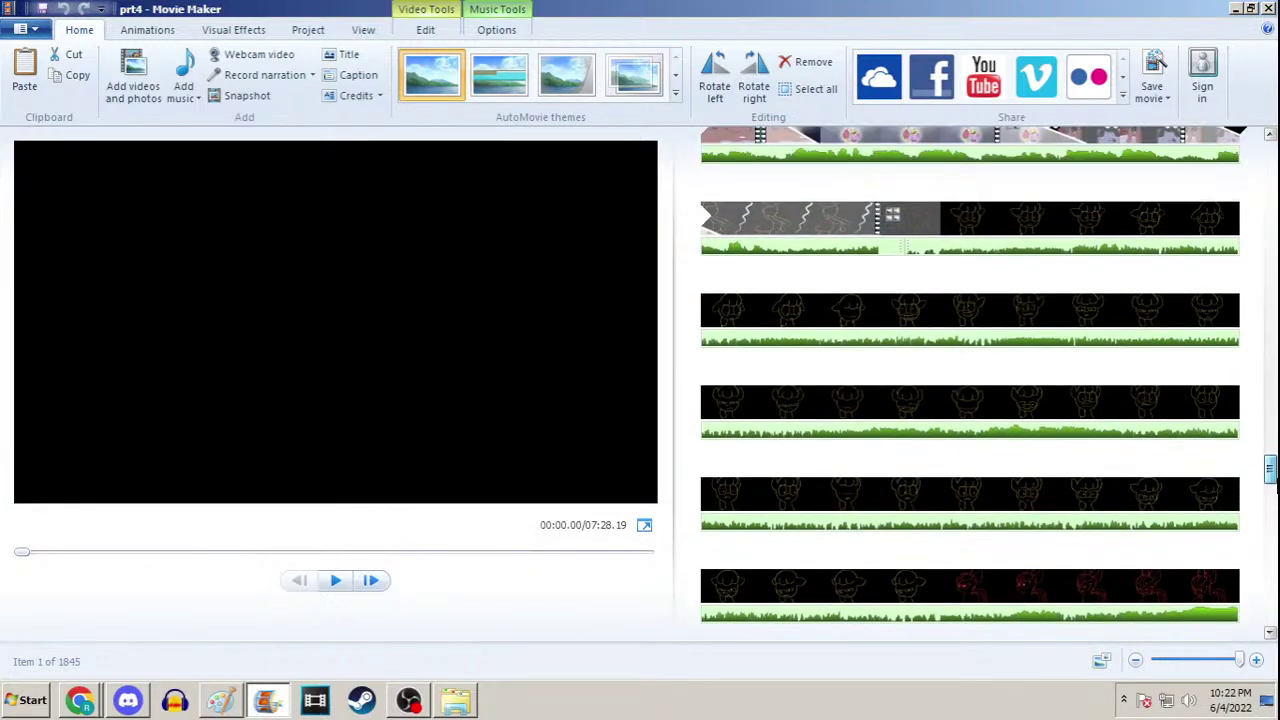
click(906, 310)
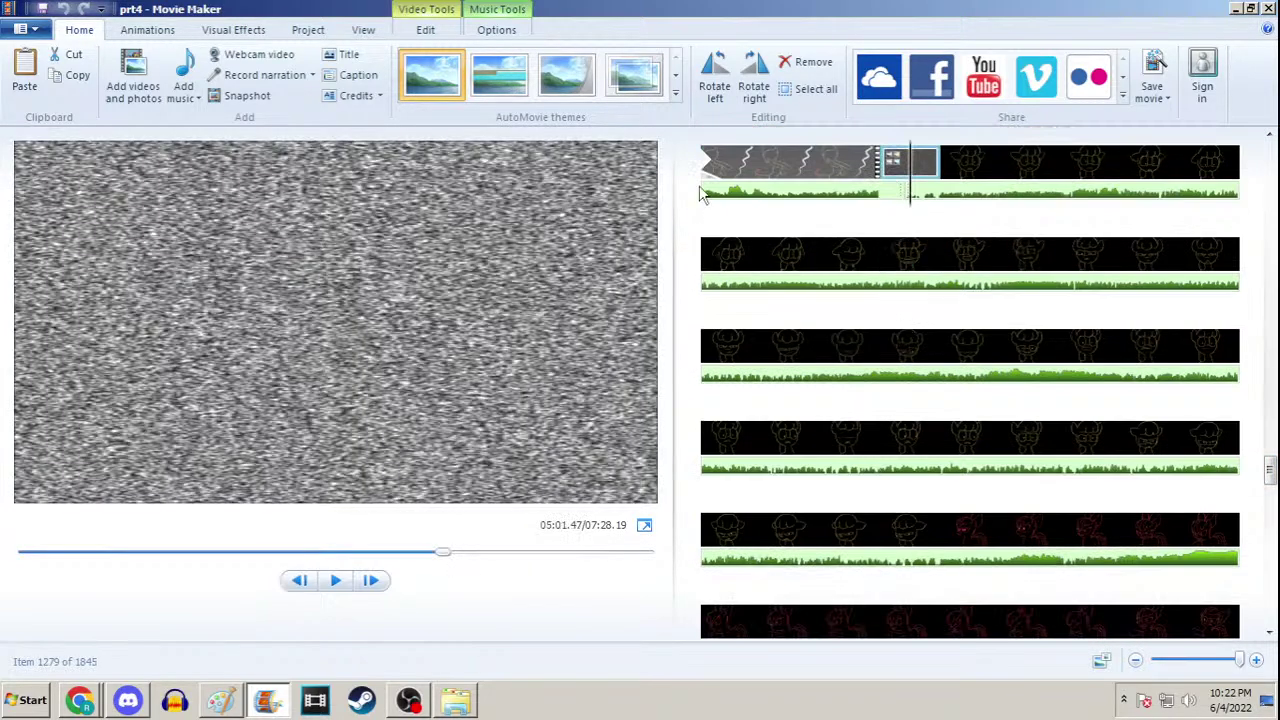
click(425, 29)
click(362, 89)
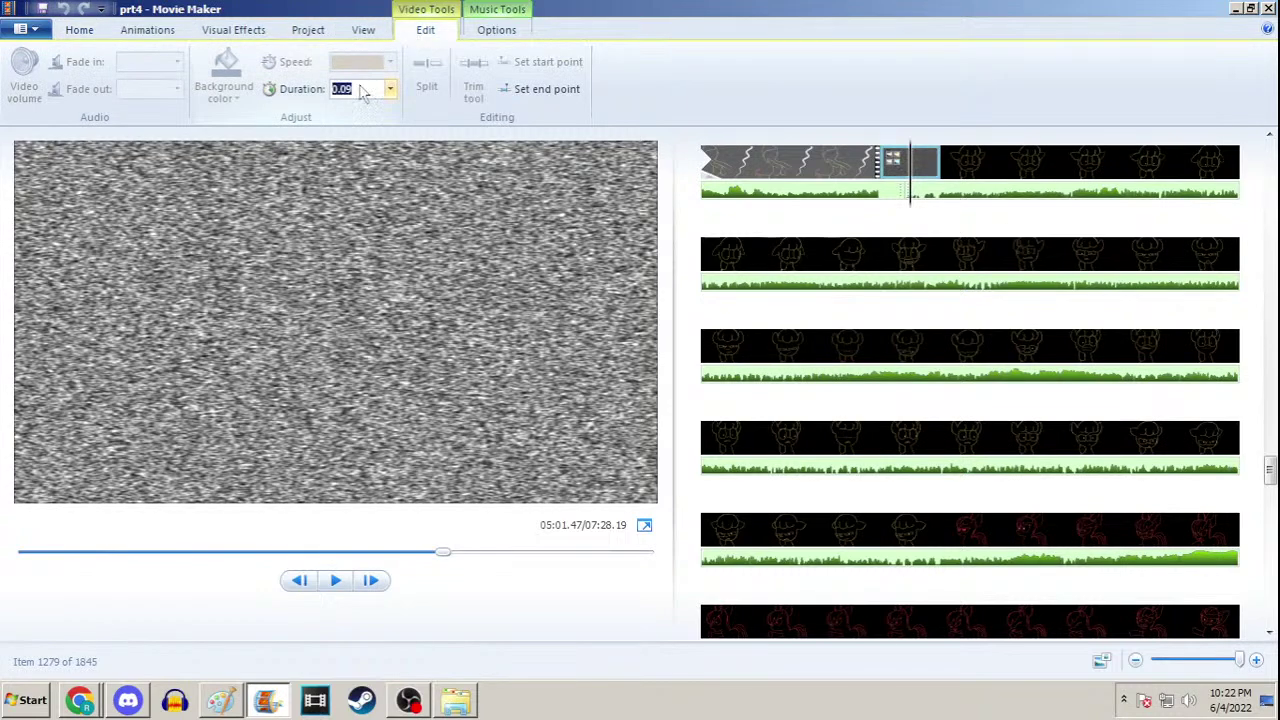
drag(1270, 470, 1270, 607)
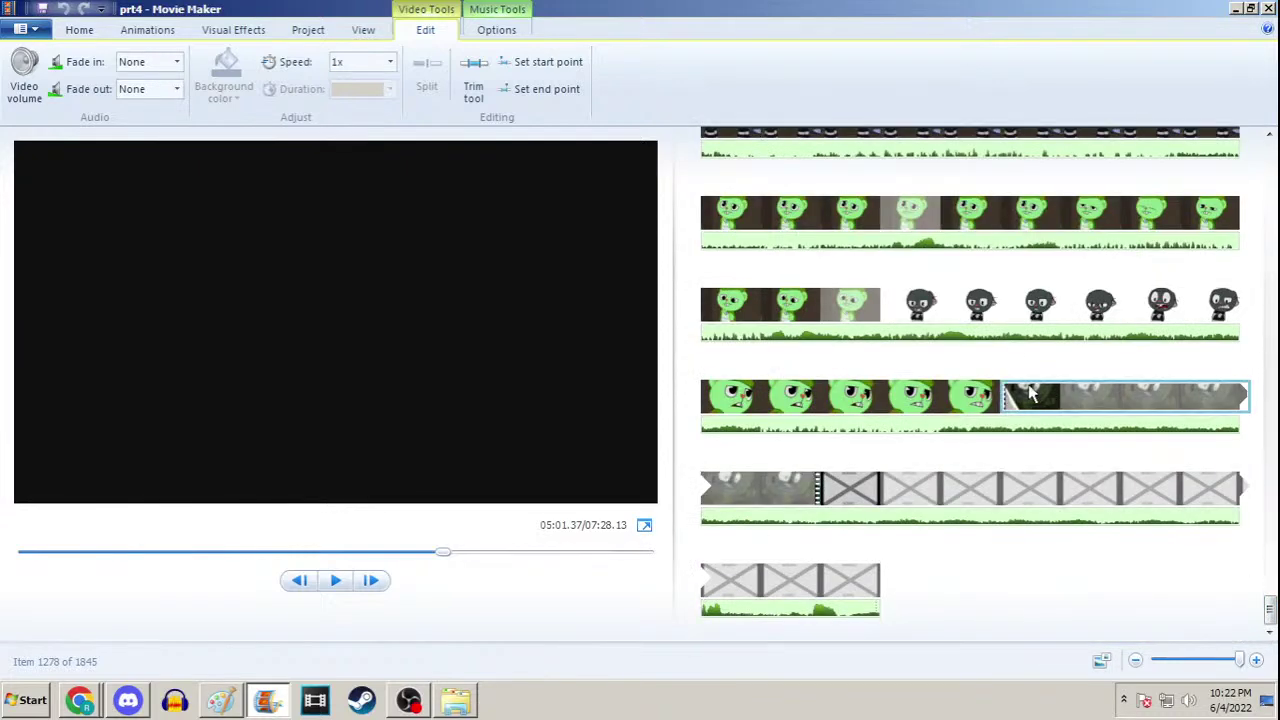
Preview the first two dark-character frames near the timeline's end and open the music volume control
click(980, 316)
click(903, 310)
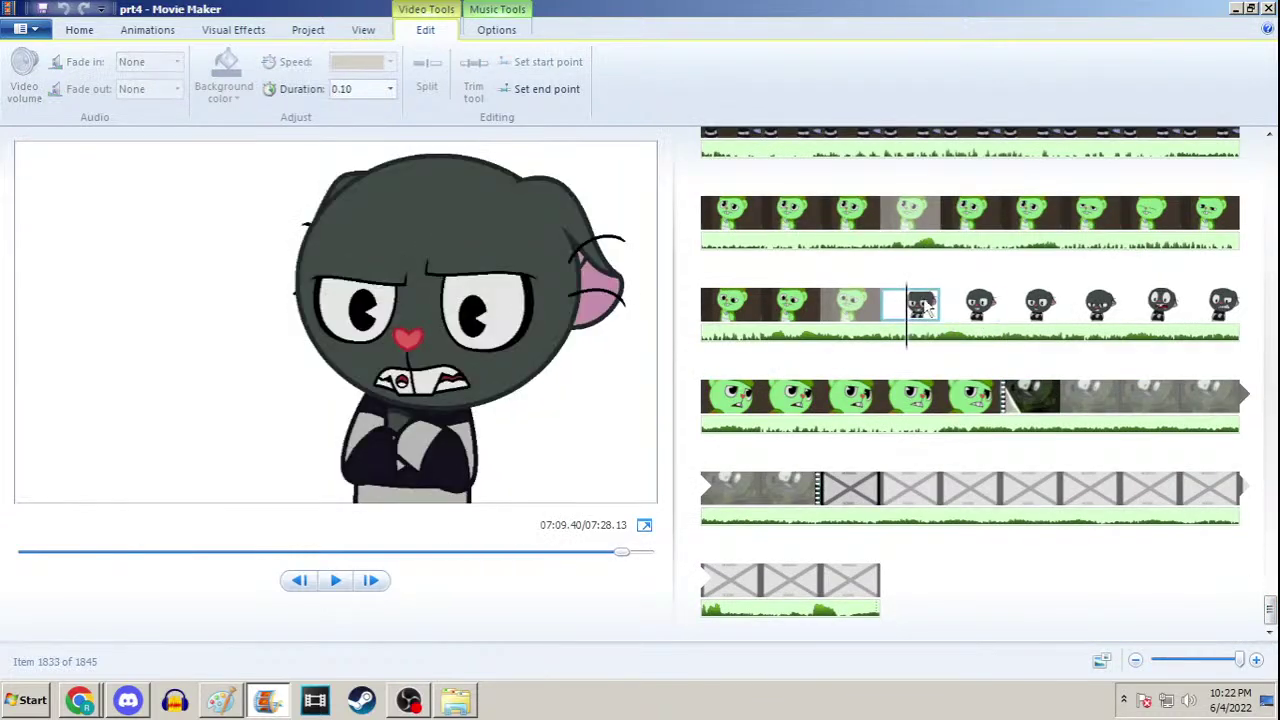
click(972, 310)
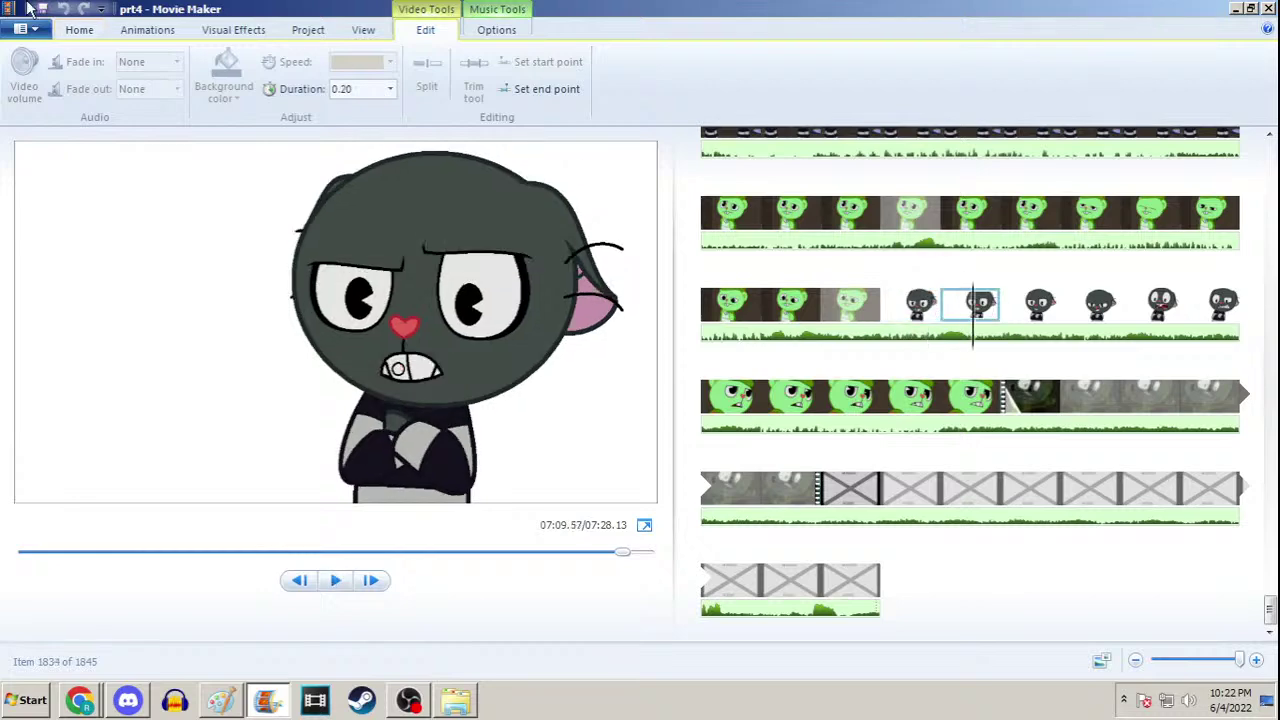
click(505, 31)
click(25, 80)
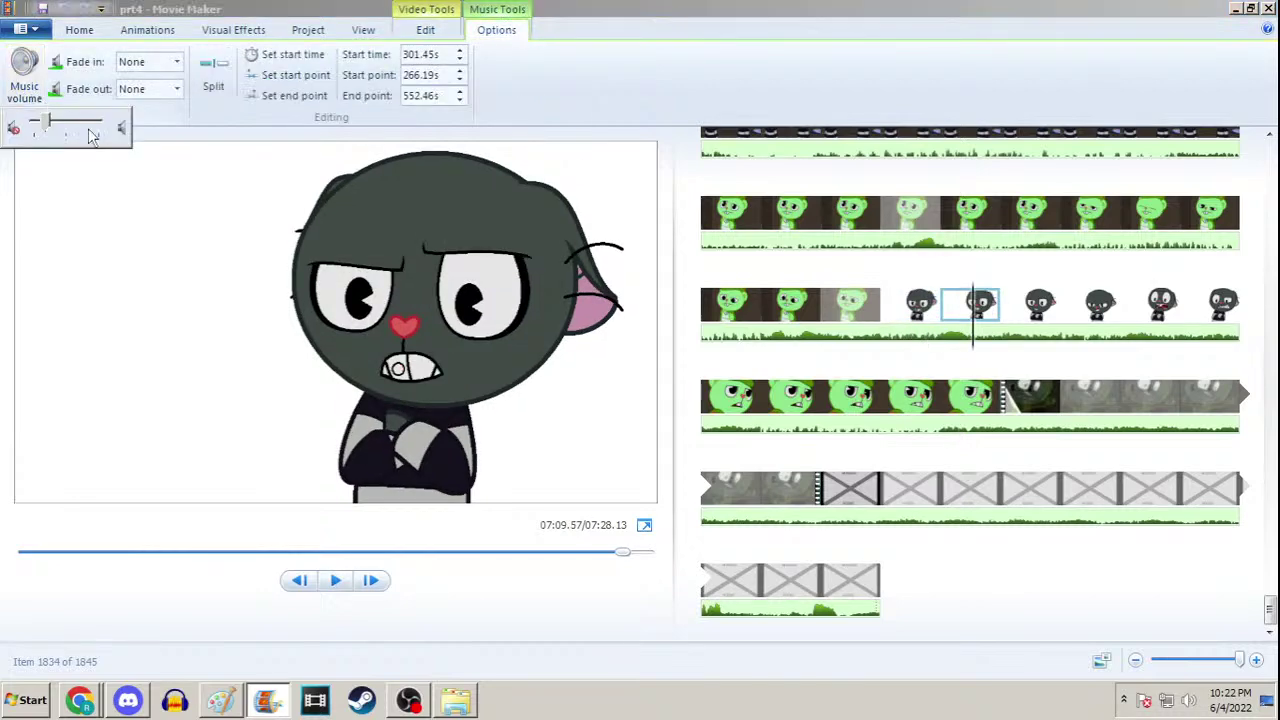
Check the alignment of the new frame against its neighbouring frames, and close Movie Maker without saving changes to prt4
click(915, 305)
click(1013, 305)
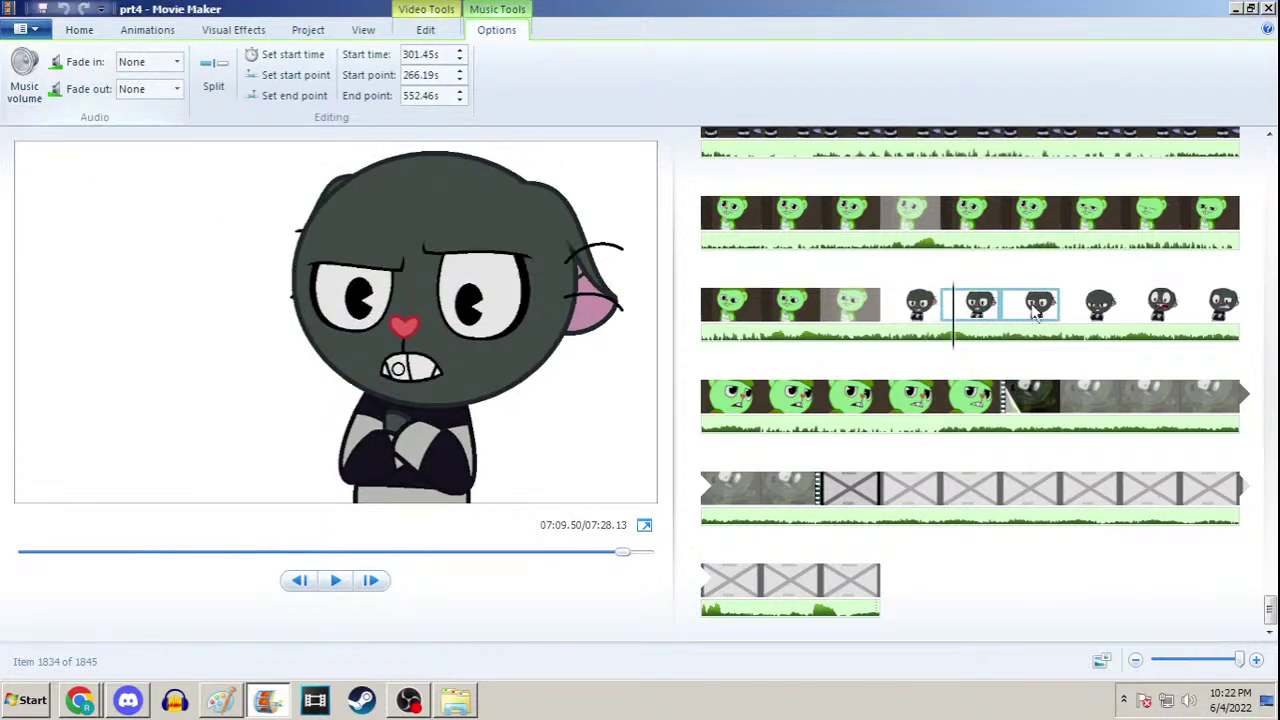
click(1088, 306)
click(1155, 305)
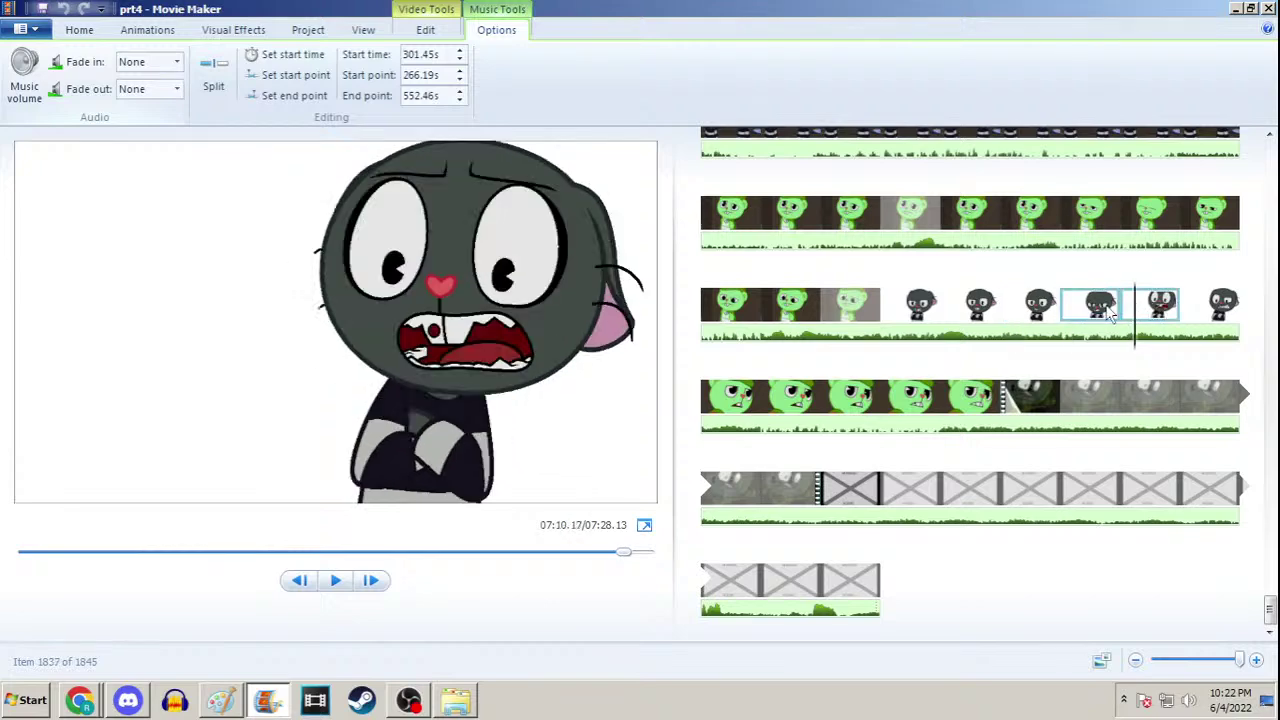
click(1070, 306)
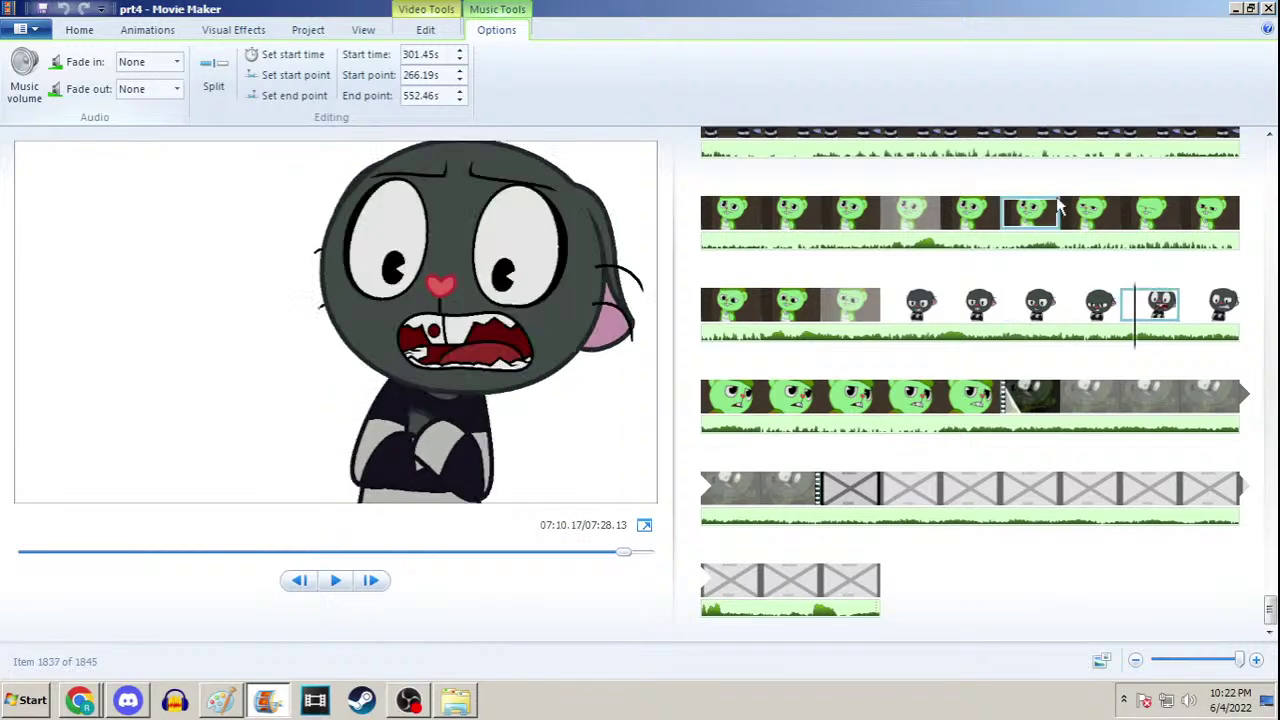
key(Right)
key(Left)
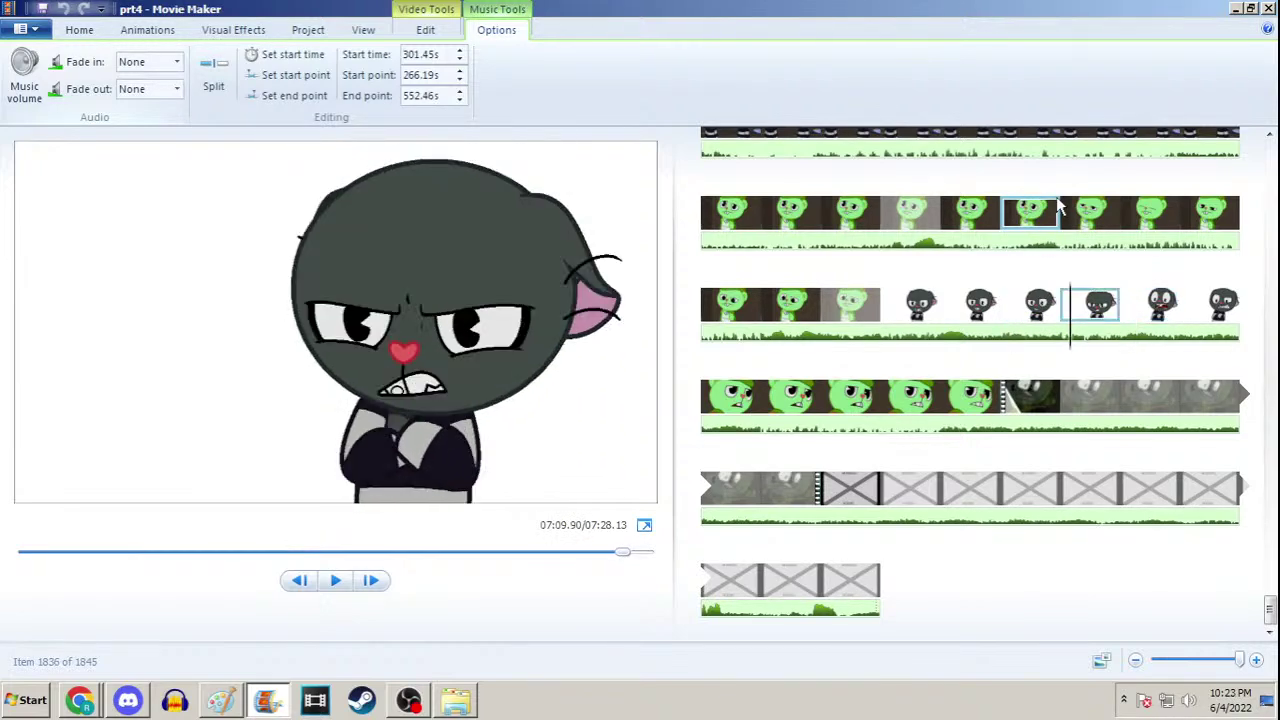
key(Left)
key(Right)
click(1268, 8)
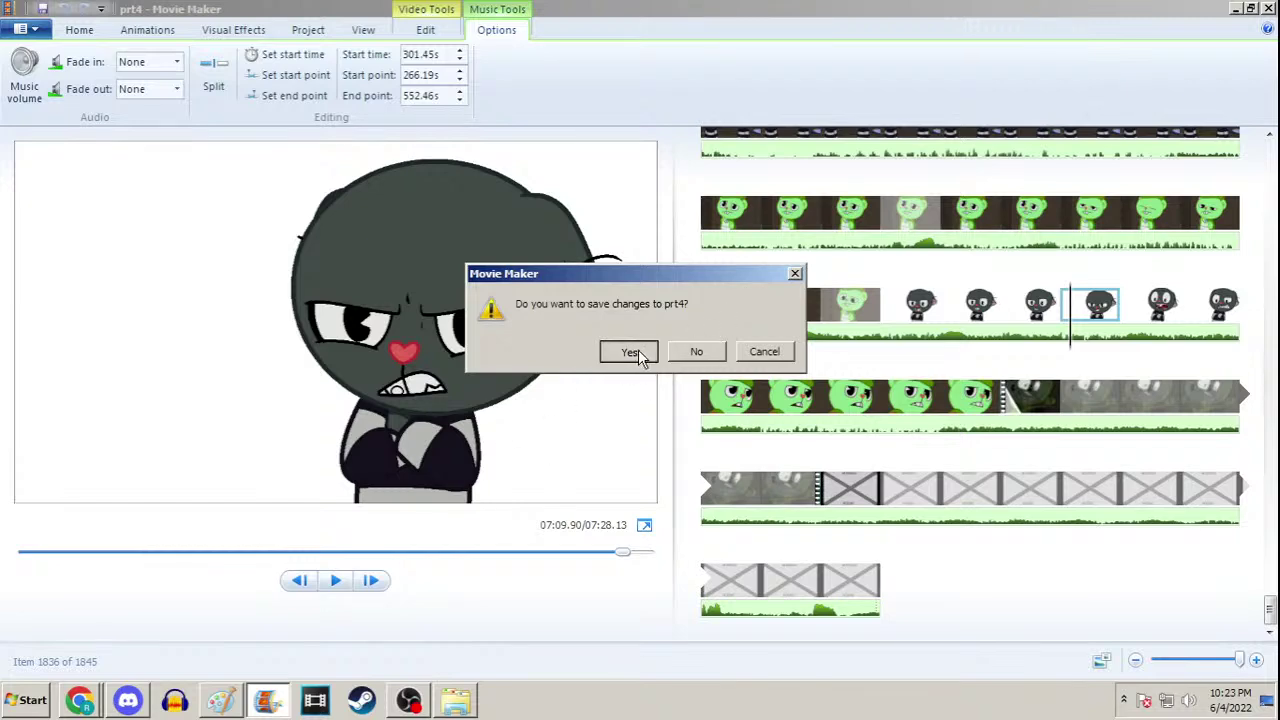
click(695, 352)
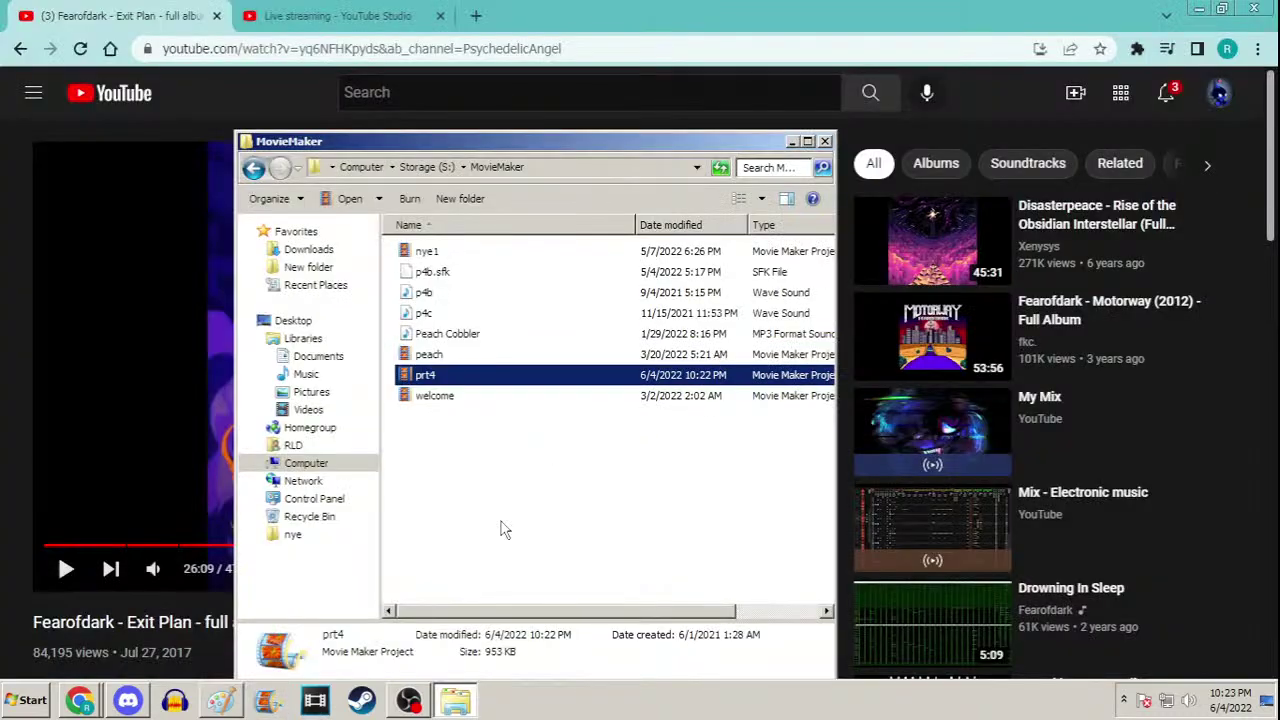
Switch to Paint and nudge the whole 1631b line drawing slightly further to the left
click(226, 702)
key(ctrl+a)
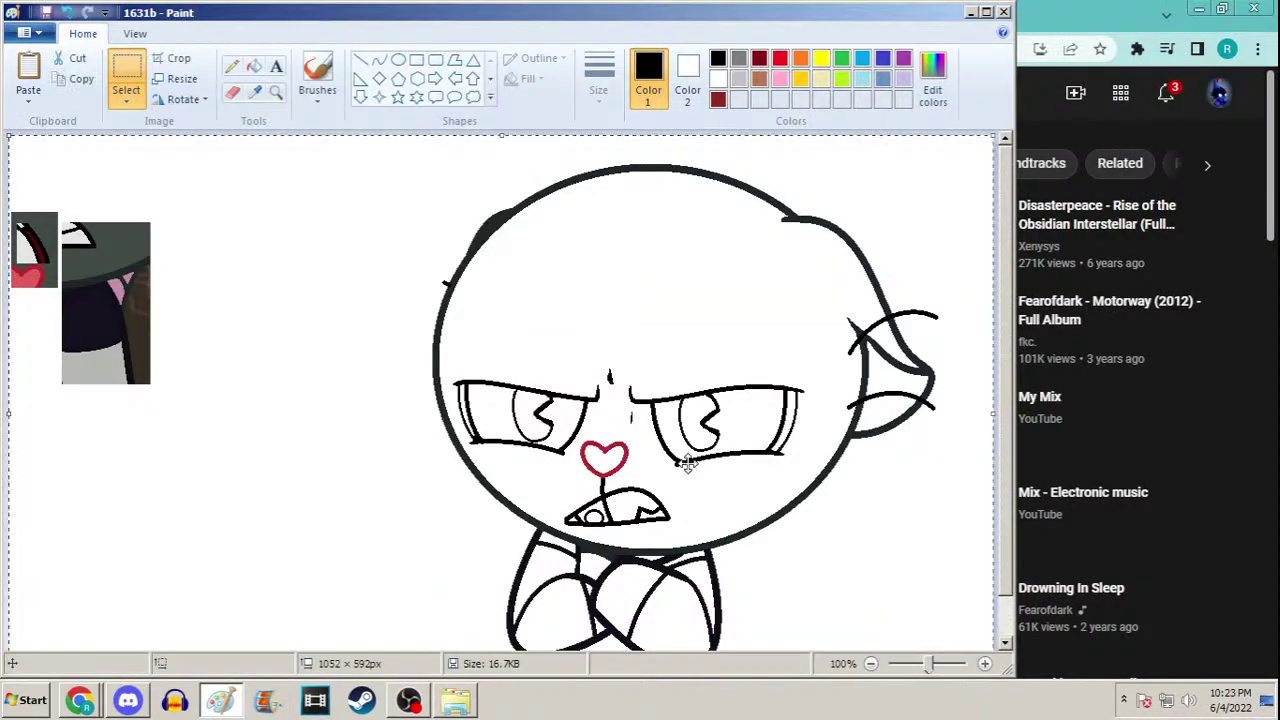
key(Left)
key(Left)
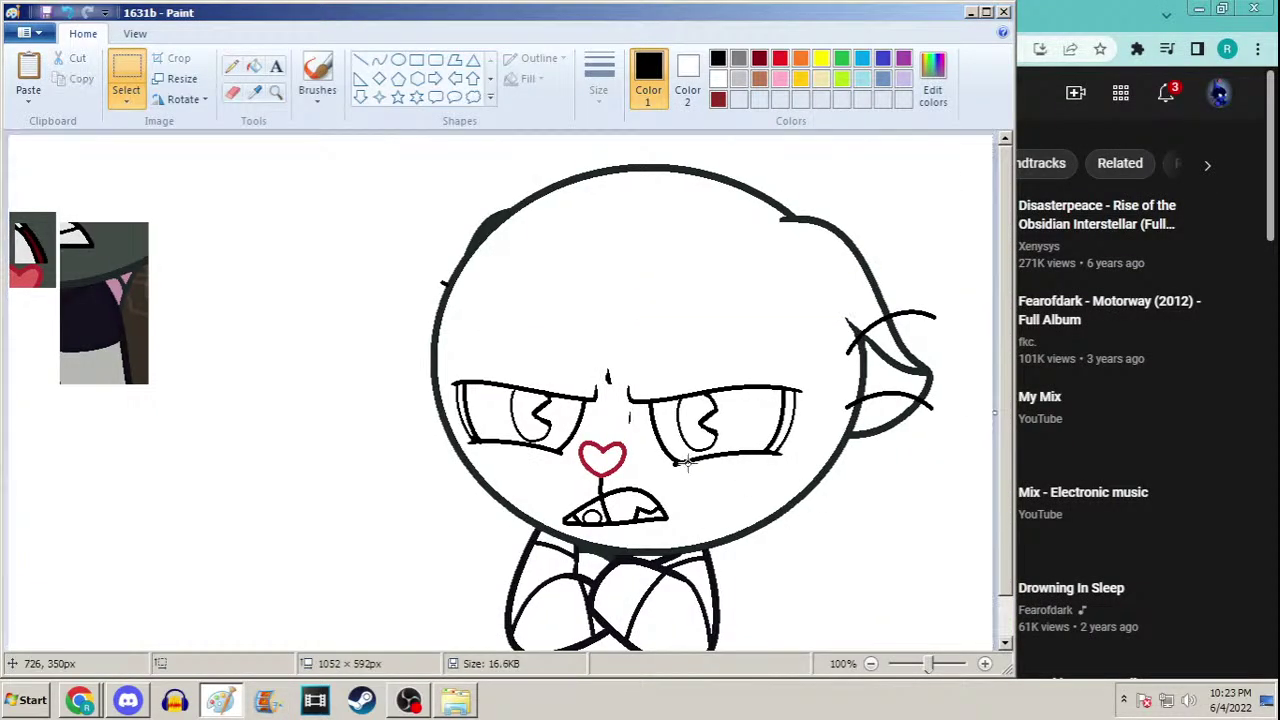
Open the coloured picture 1631, shift the whole image slightly to the left, and clear the selection
key(ctrl+o)
text(1631)
key(Return)
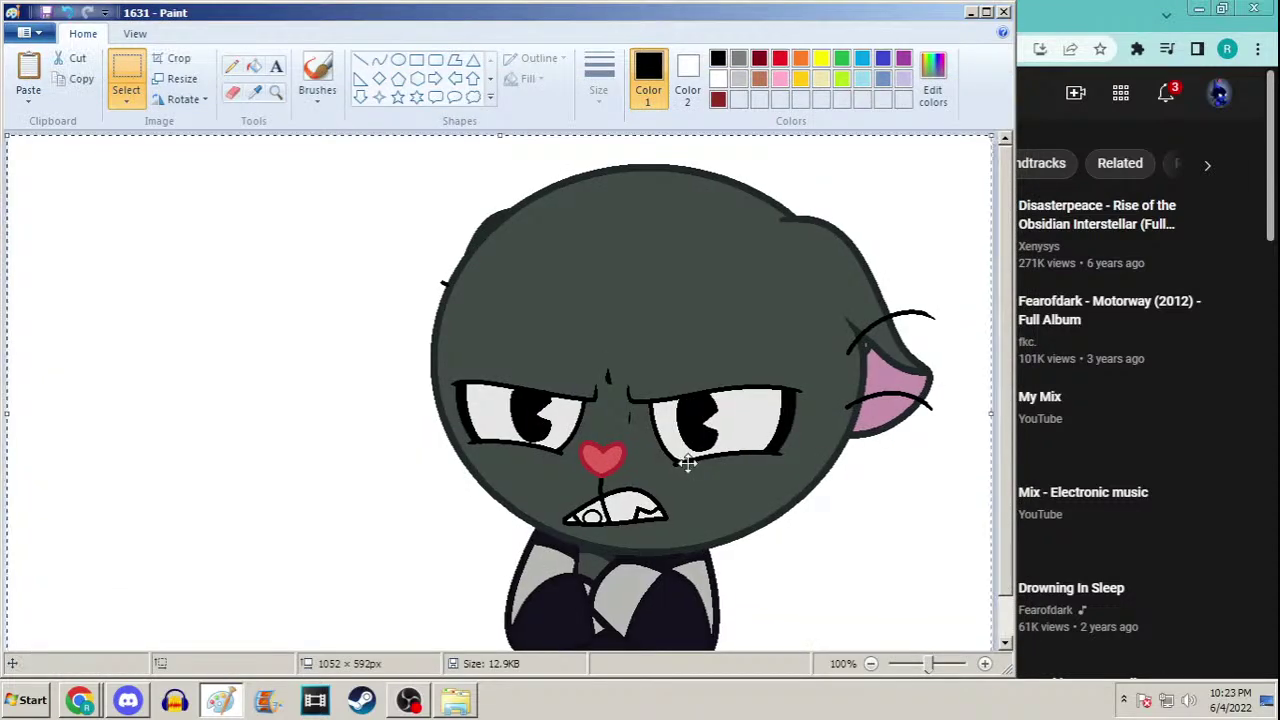
key(Escape)
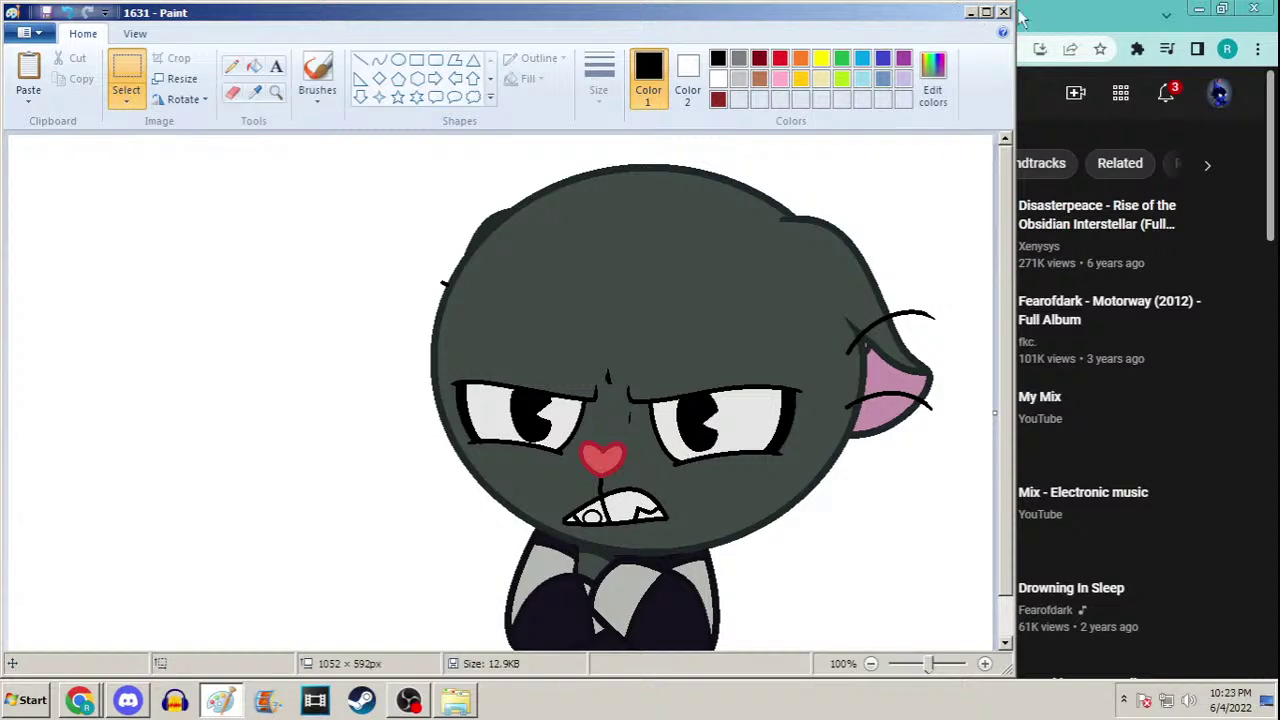
Minimize the Chrome window and reopen the project prt4 from the MovieMaker folder in Movie Maker
click(1199, 9)
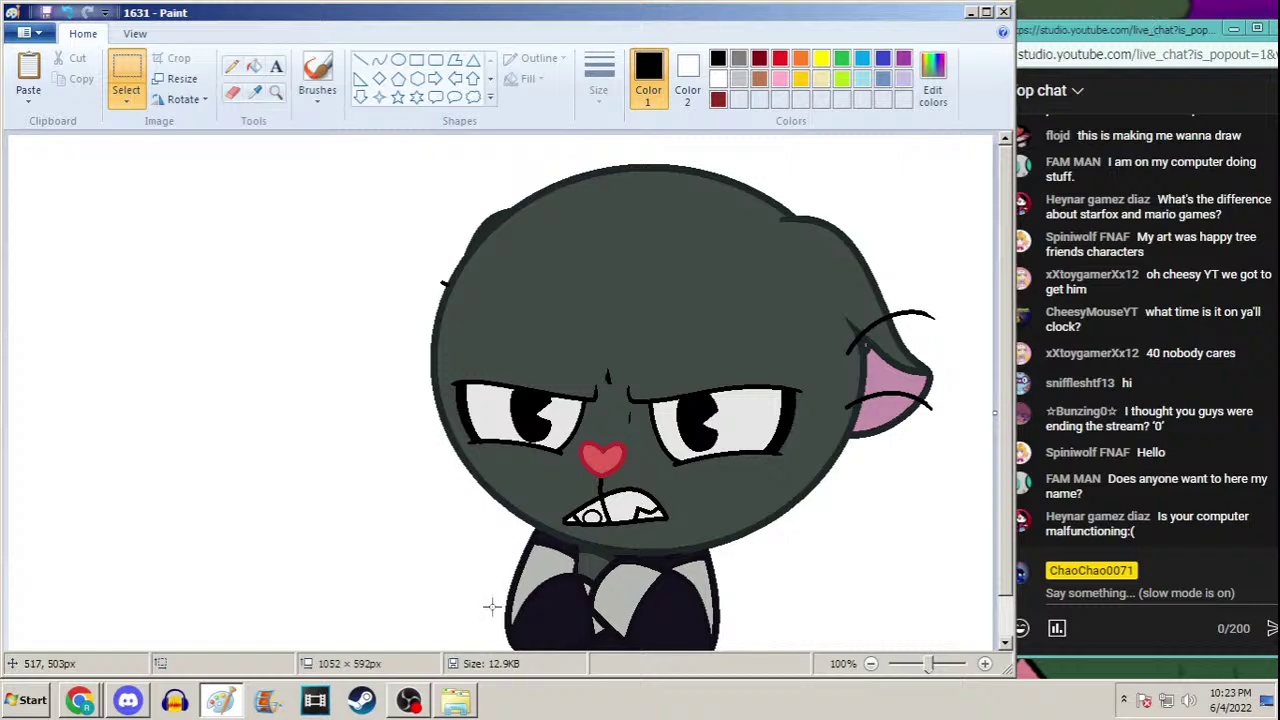
click(455, 700)
double_click(463, 374)
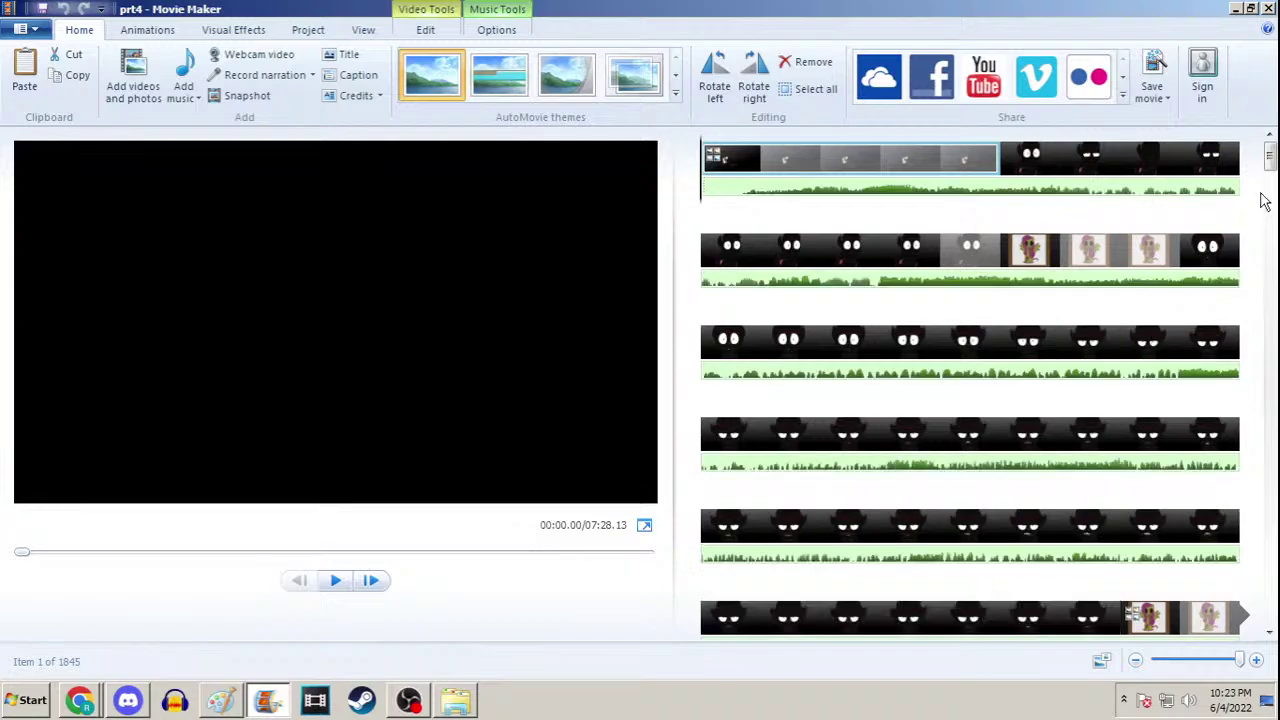
Play the dark character's white-background frames near the end of the timeline to check their motion
drag(1270, 165, 1276, 565)
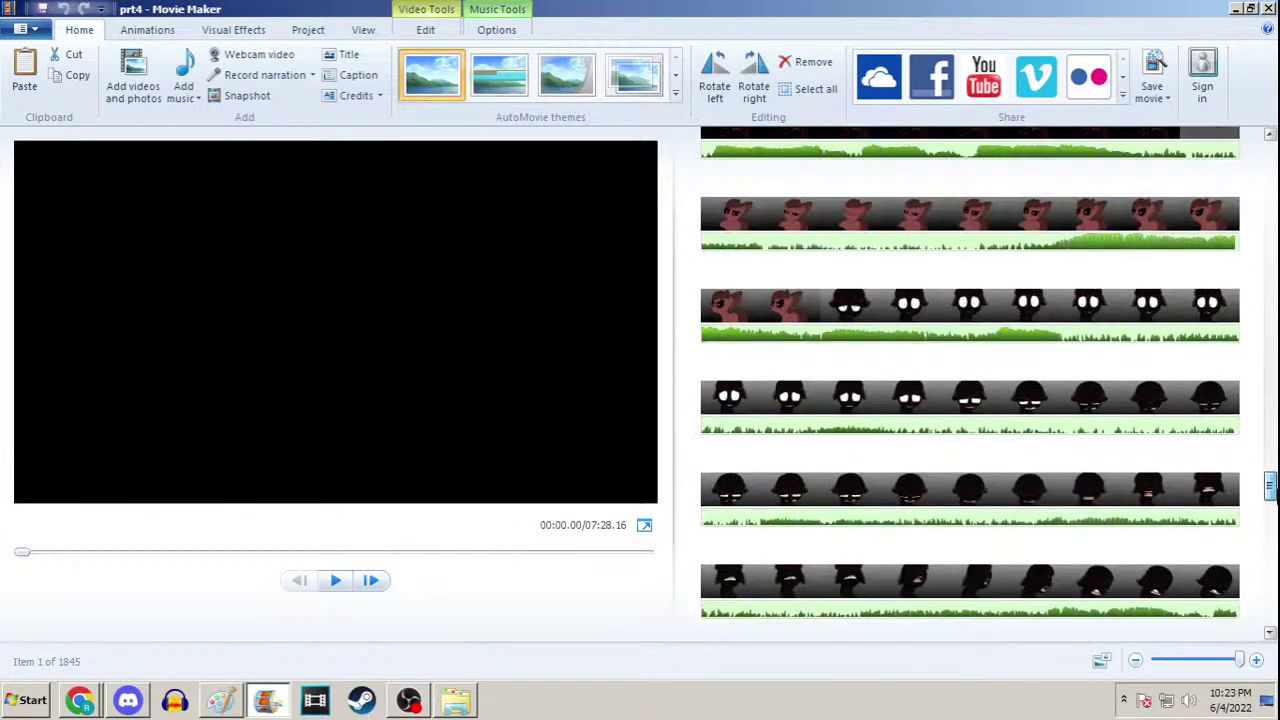
drag(1271, 483, 1271, 477)
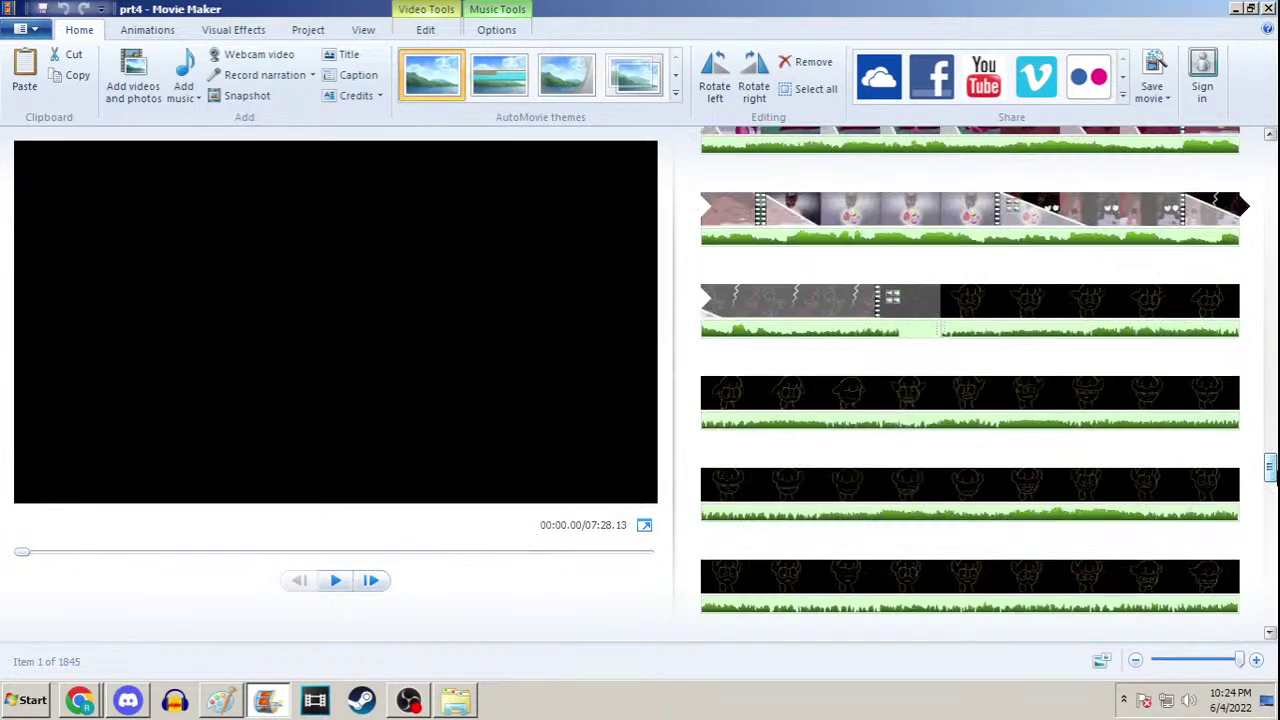
click(903, 315)
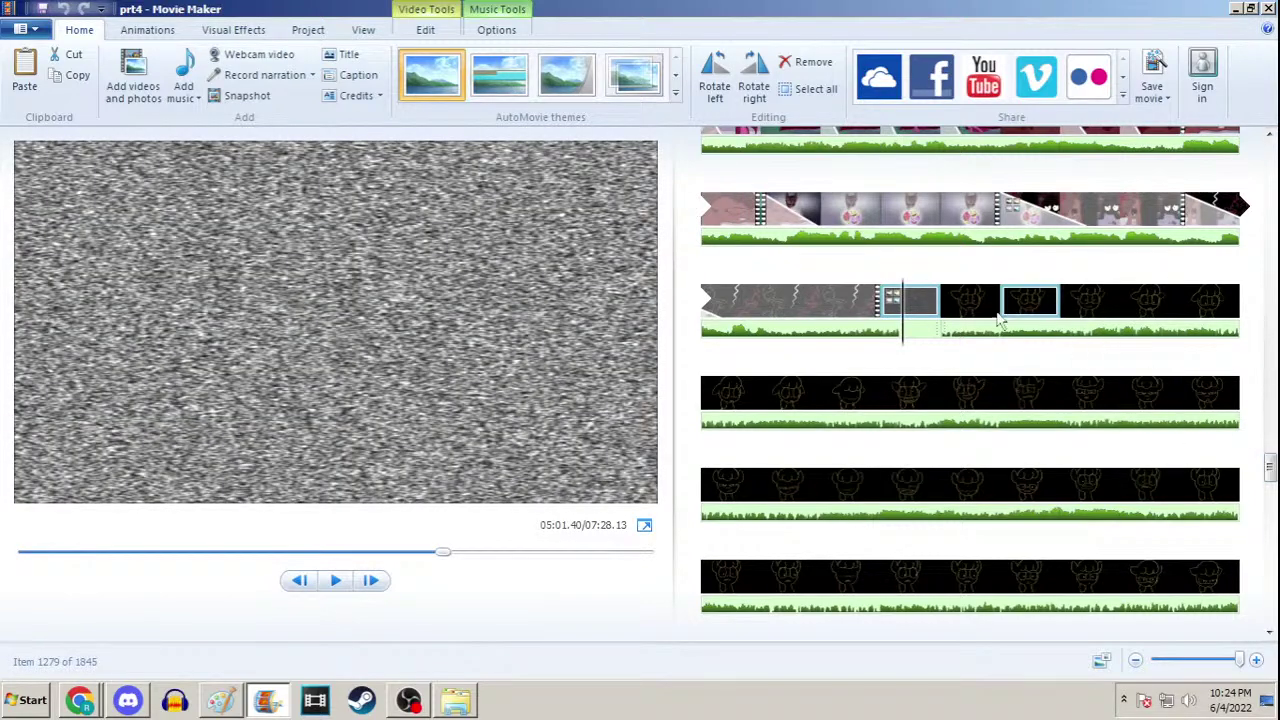
drag(1271, 468, 1270, 612)
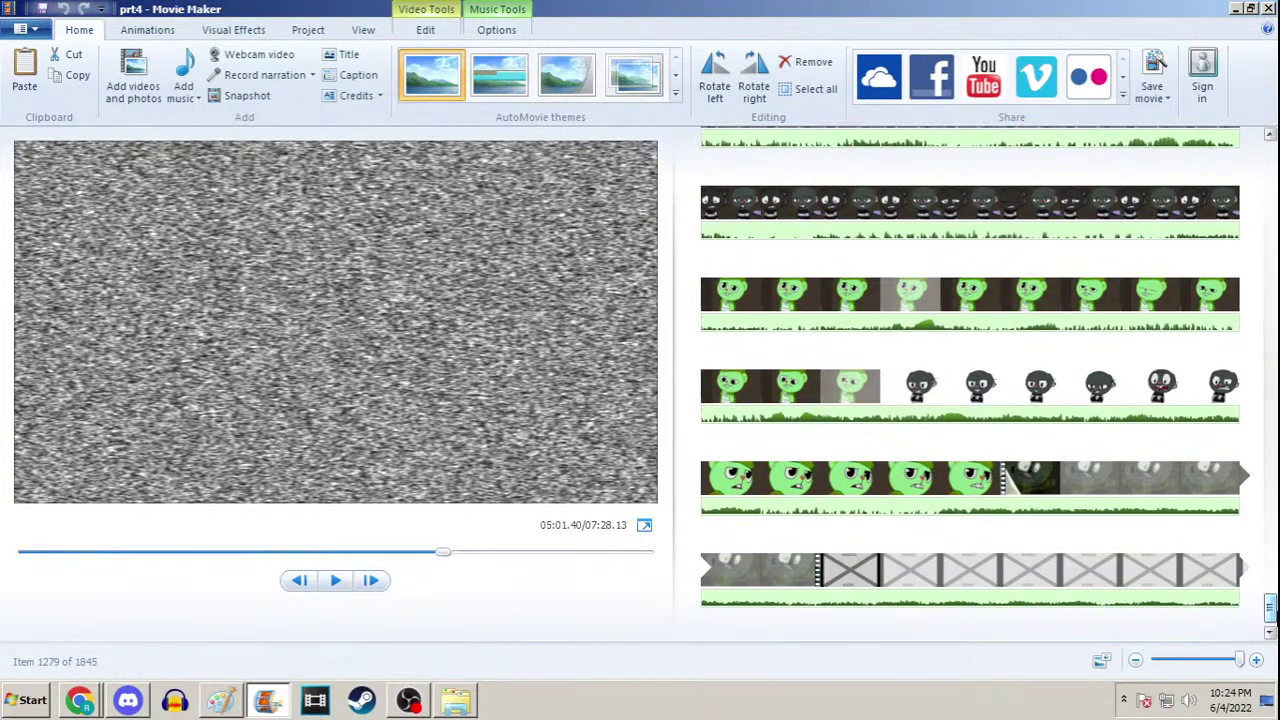
click(936, 390)
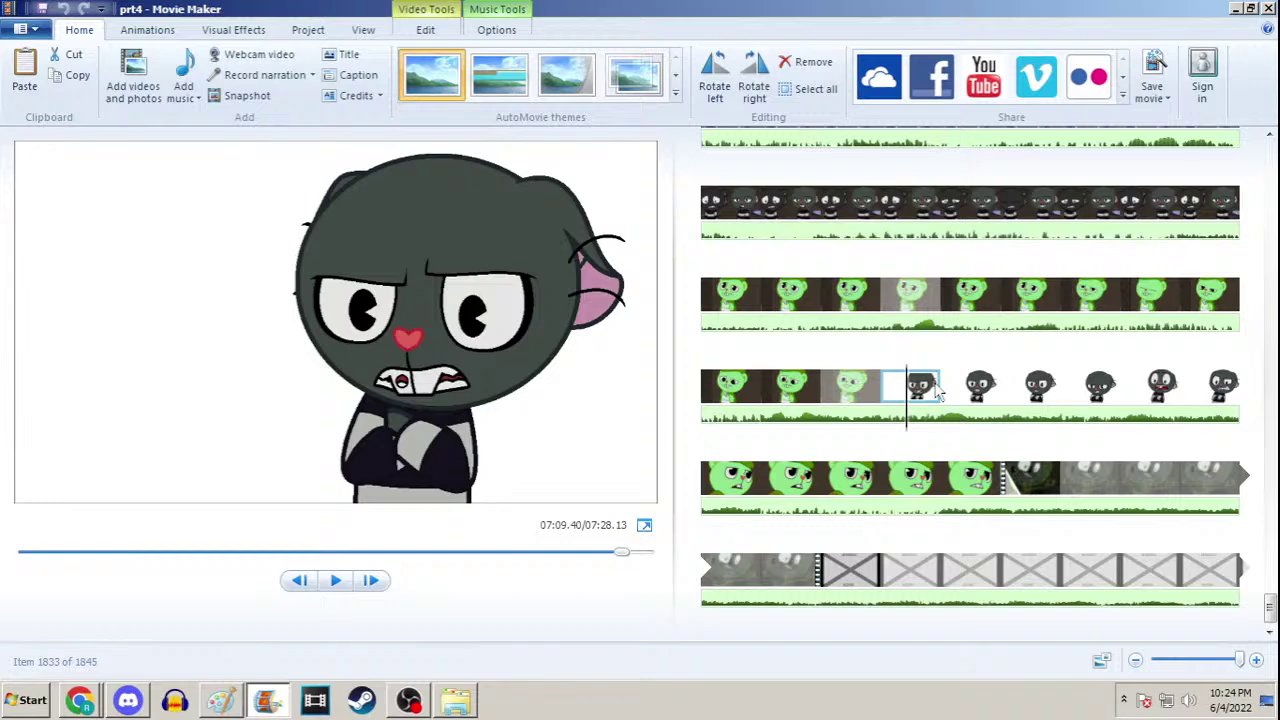
click(970, 395)
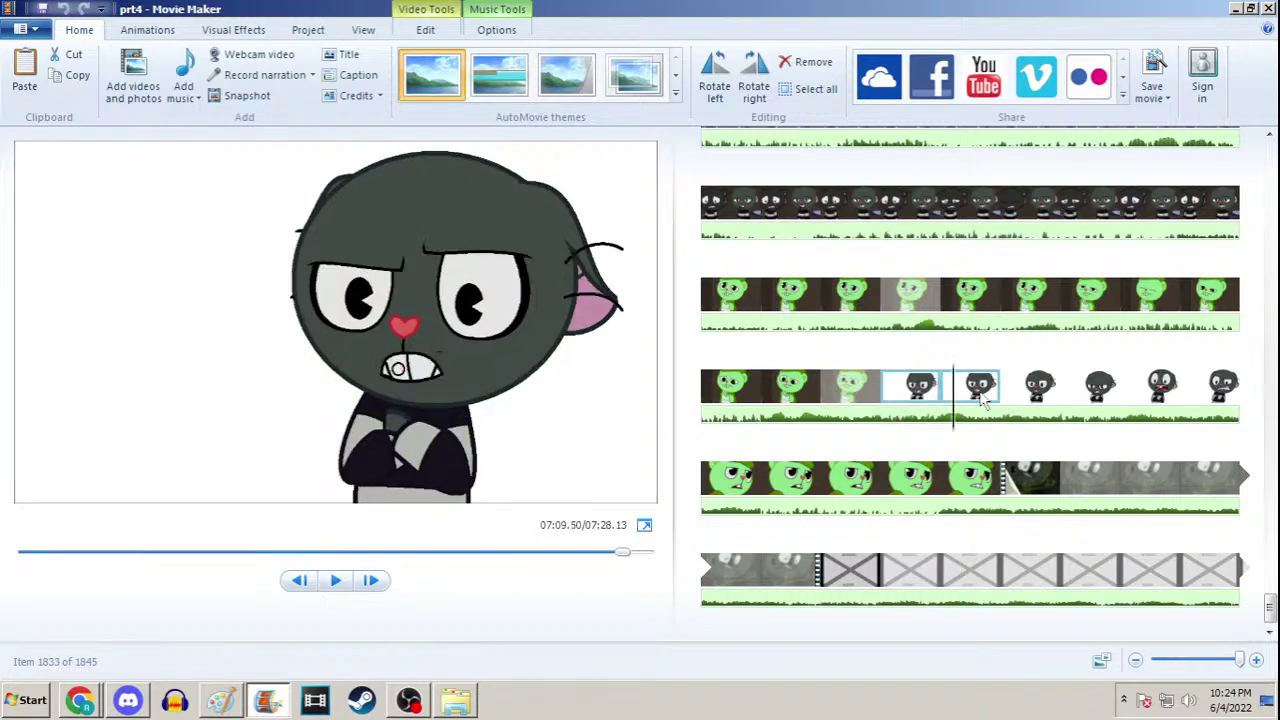
key(space)
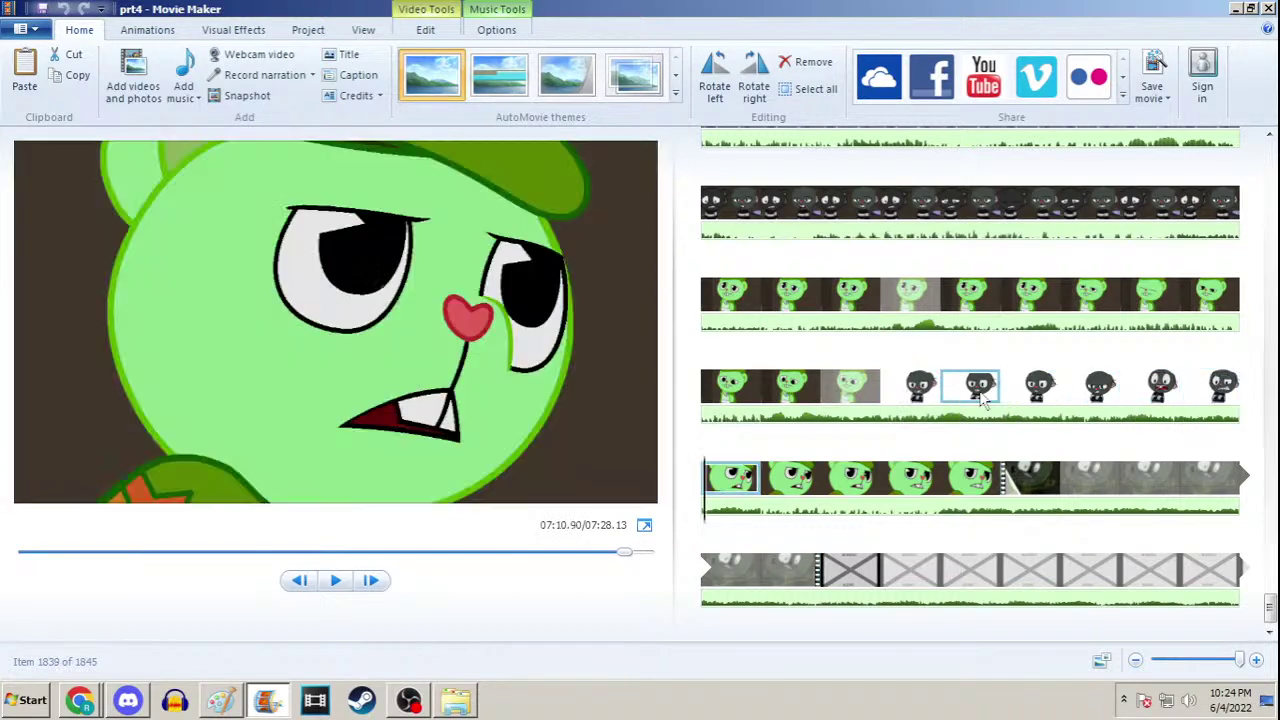
key(space)
click(916, 389)
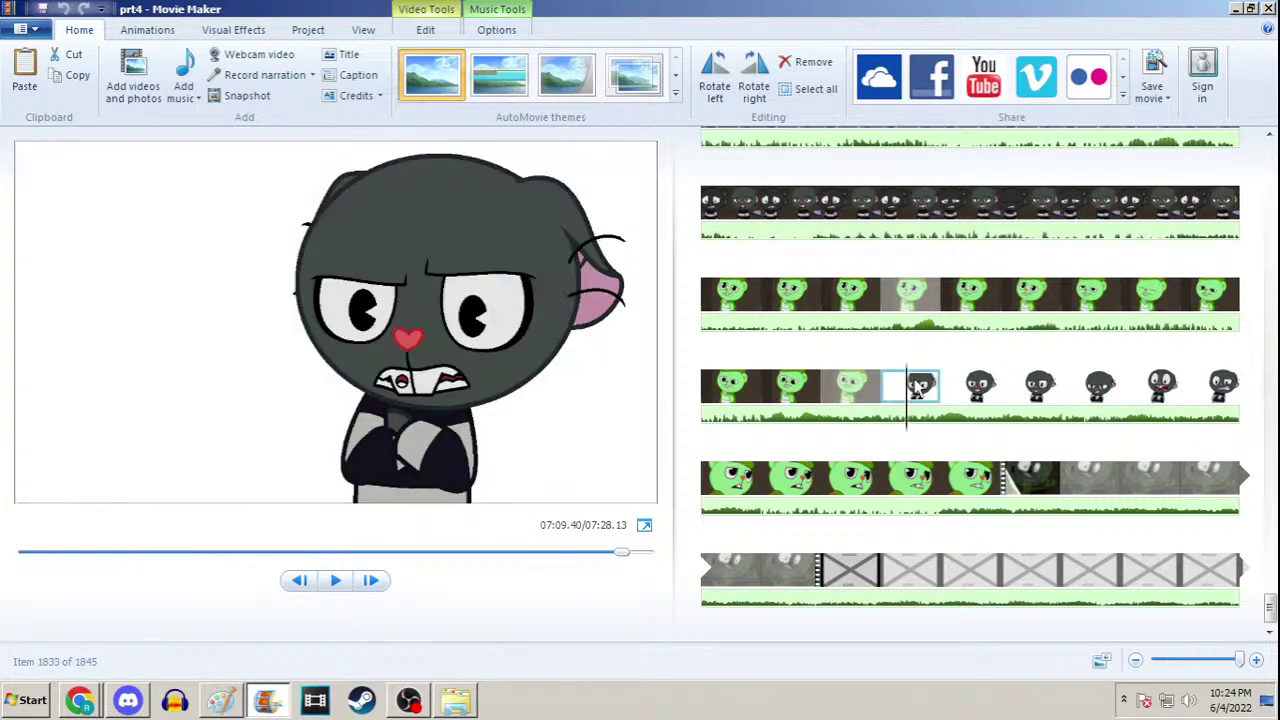
key(space)
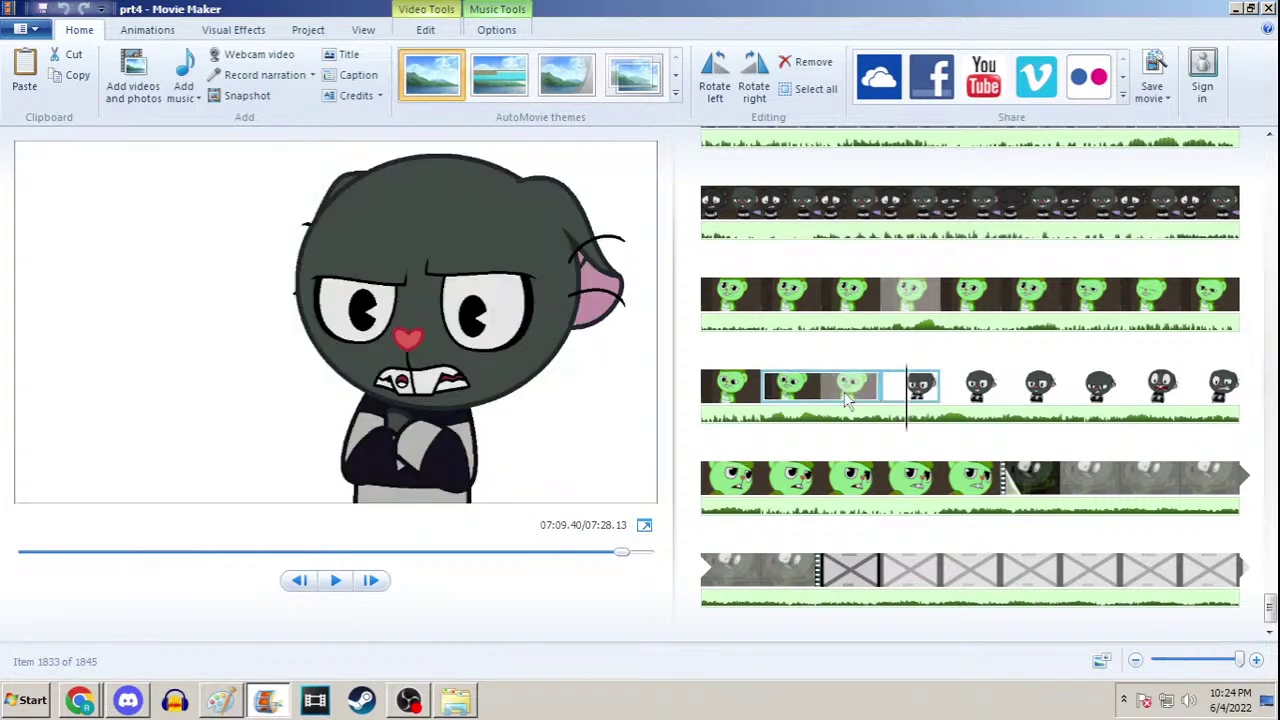
click(912, 386)
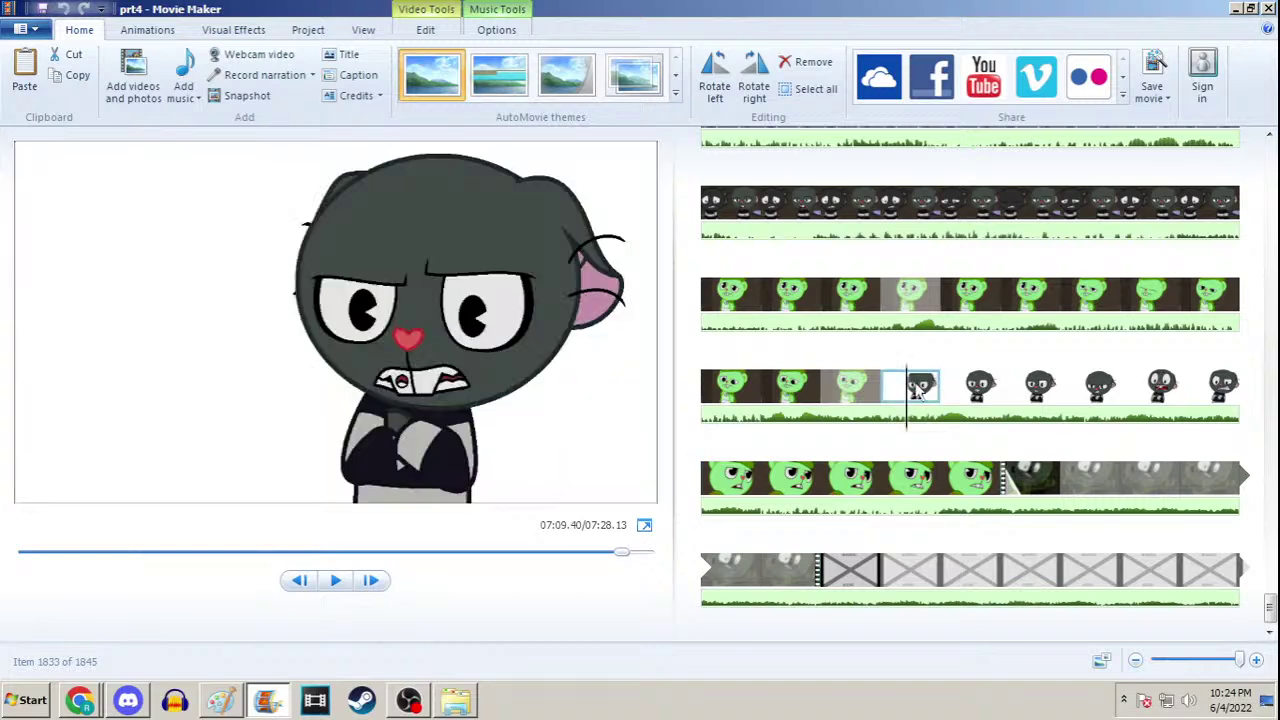
Check the live chat, then replay the white-background sequence from its first frame in Movie Maker
click(82, 700)
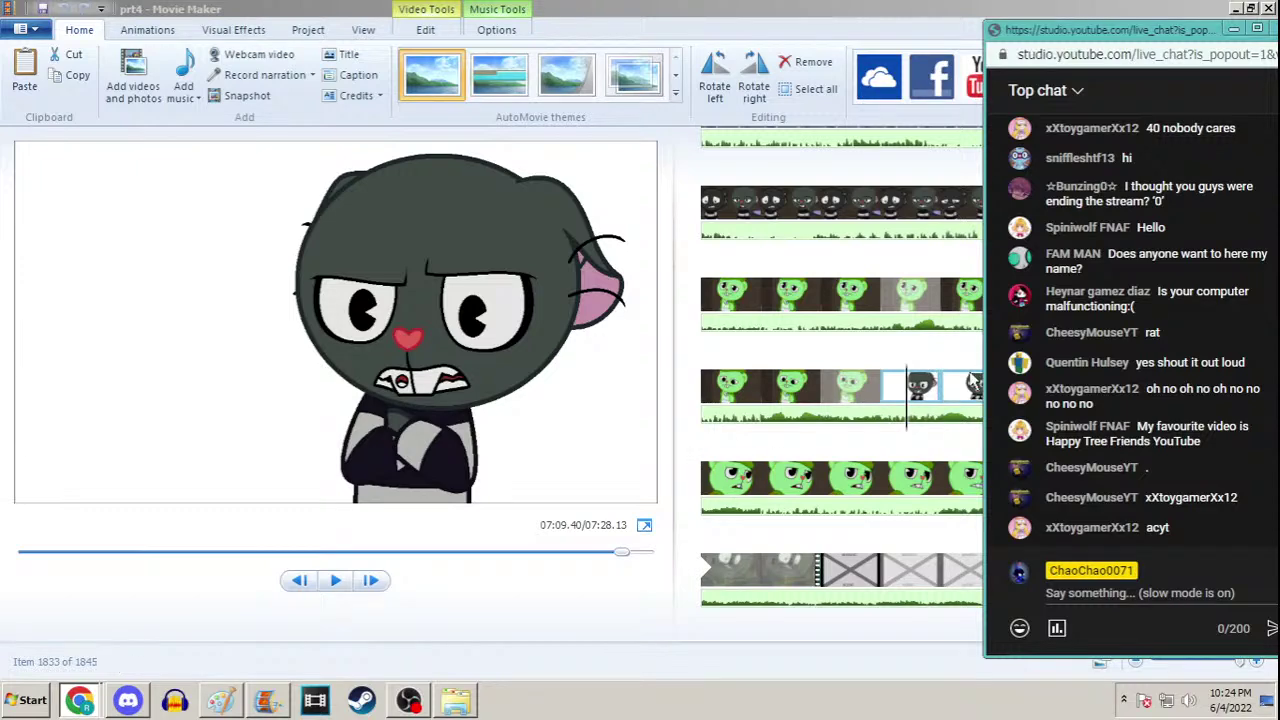
click(898, 390)
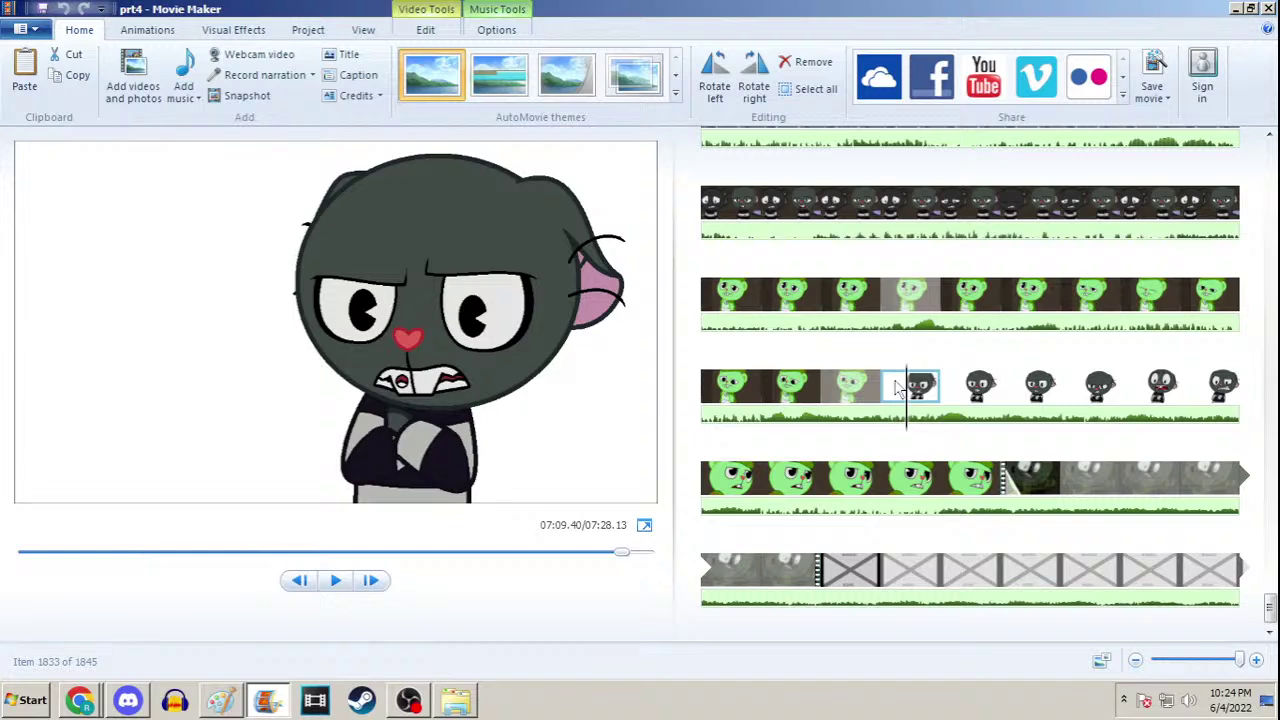
key(space)
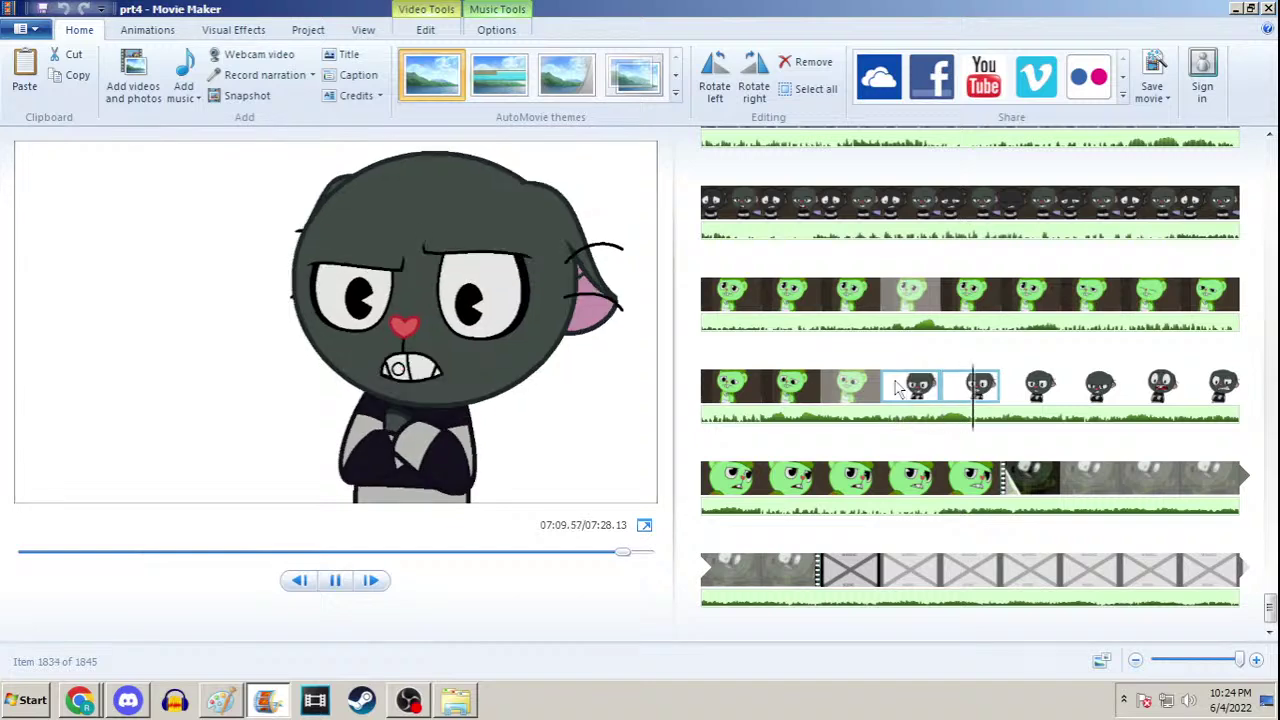
key(space)
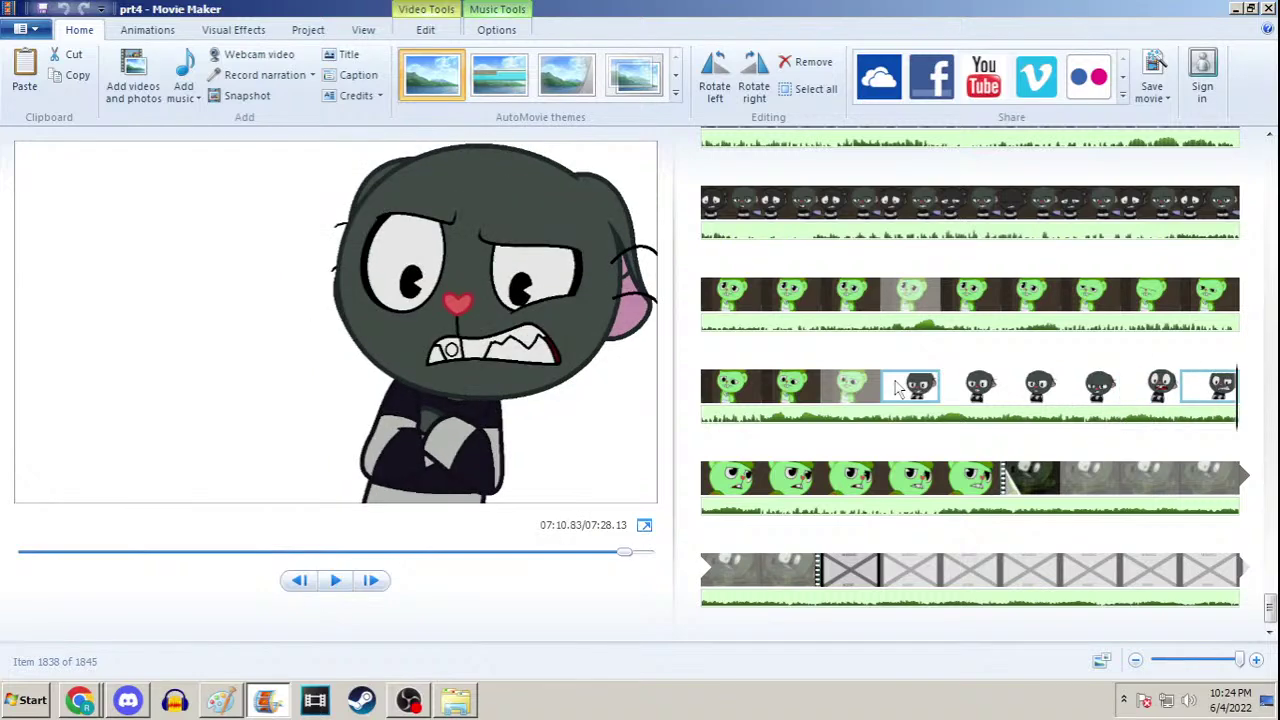
click(897, 388)
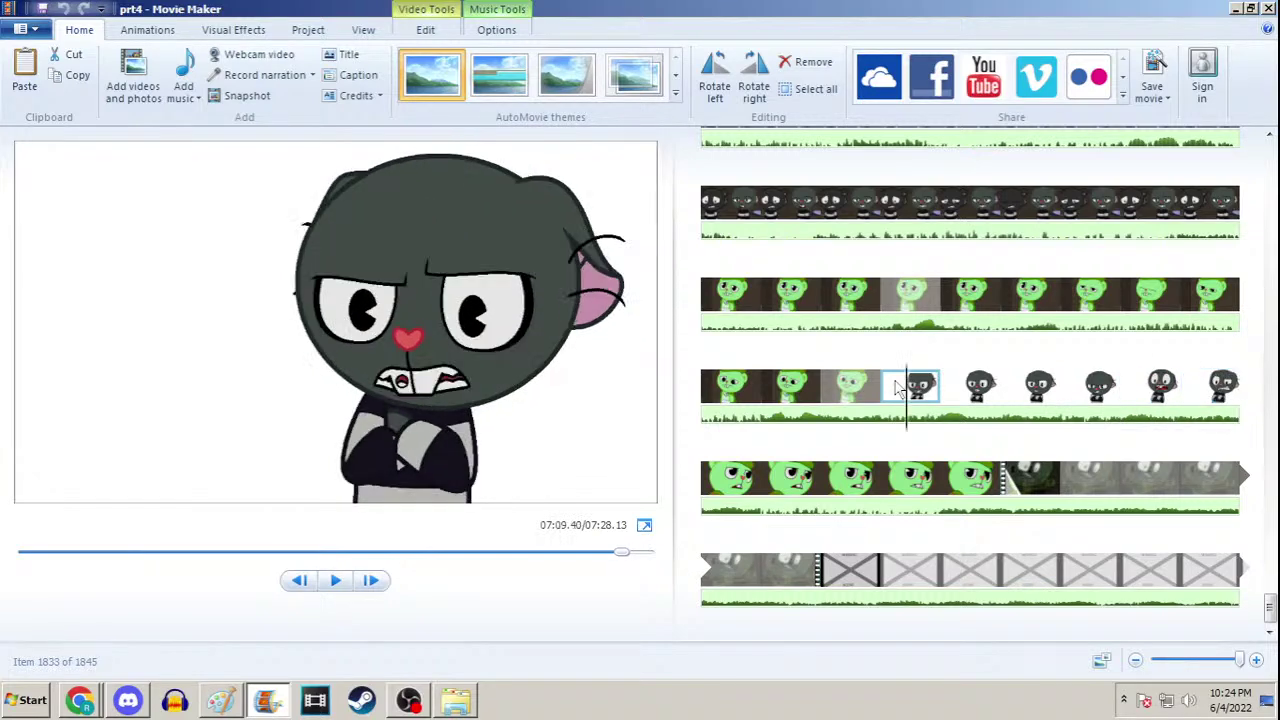
key(space)
key(space)
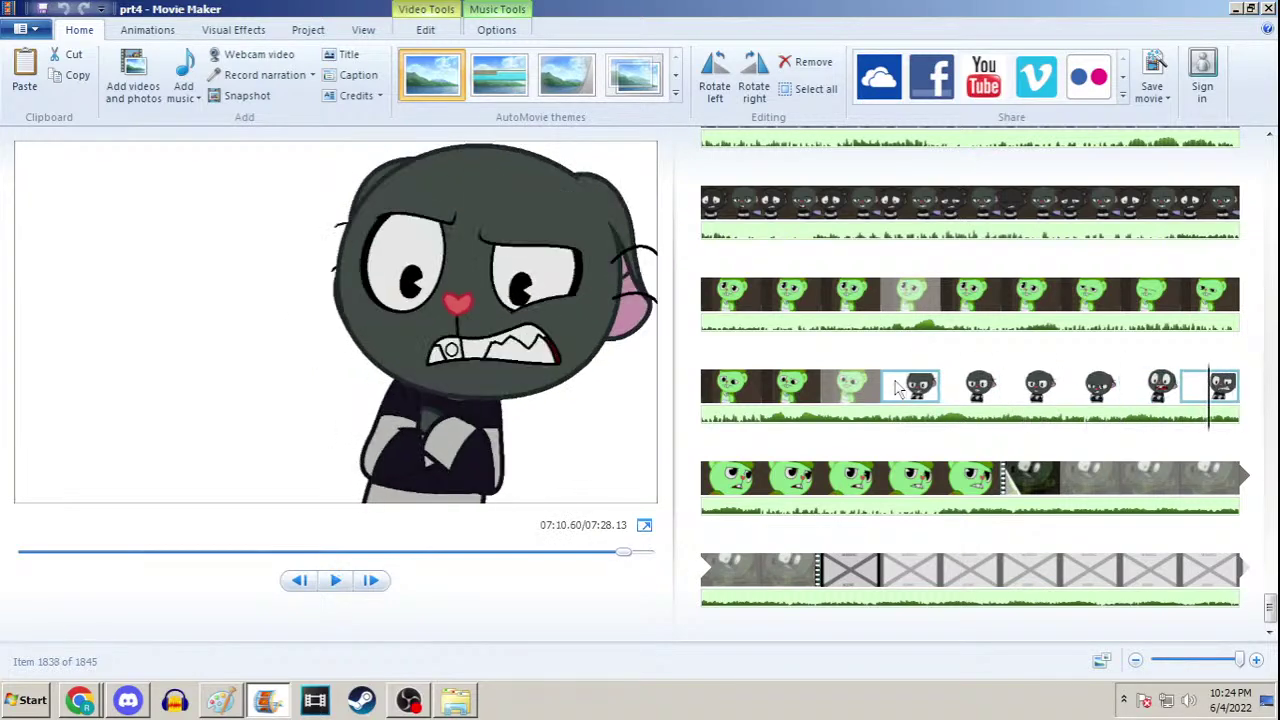
Compare the last three white-background frames by previewing them back and forth
click(1130, 388)
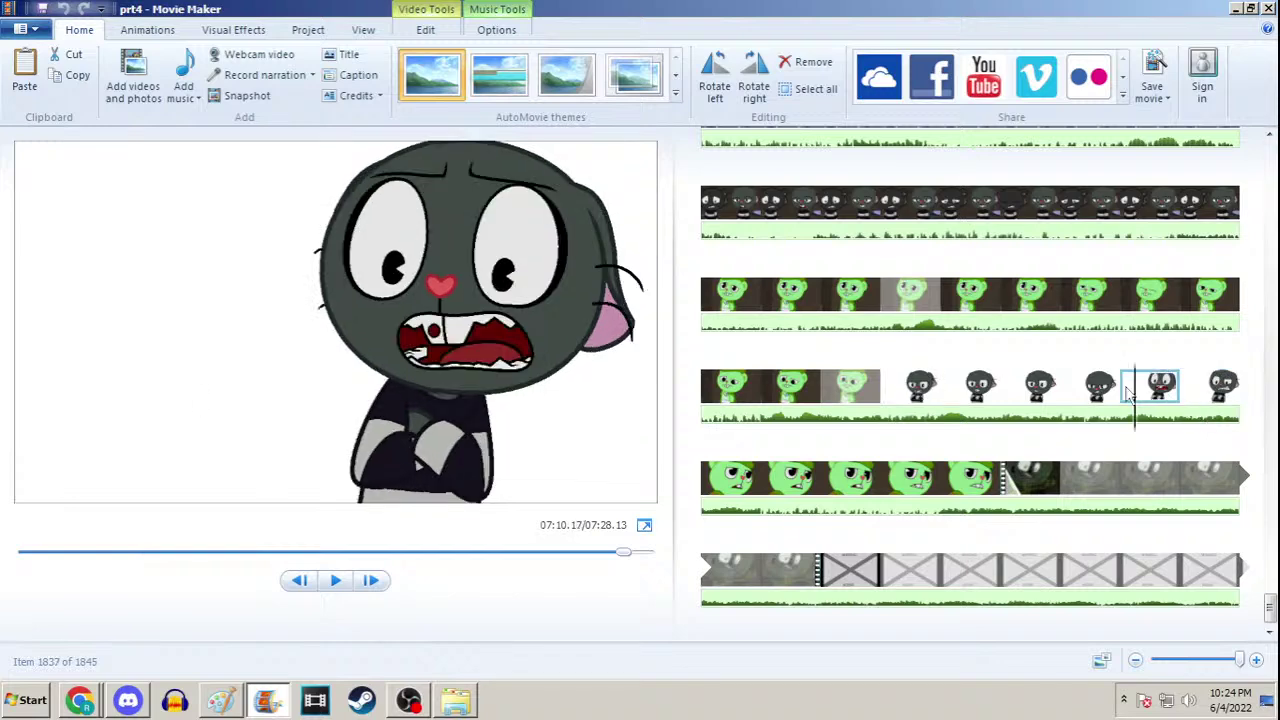
shift+click(1068, 388)
click(1162, 390)
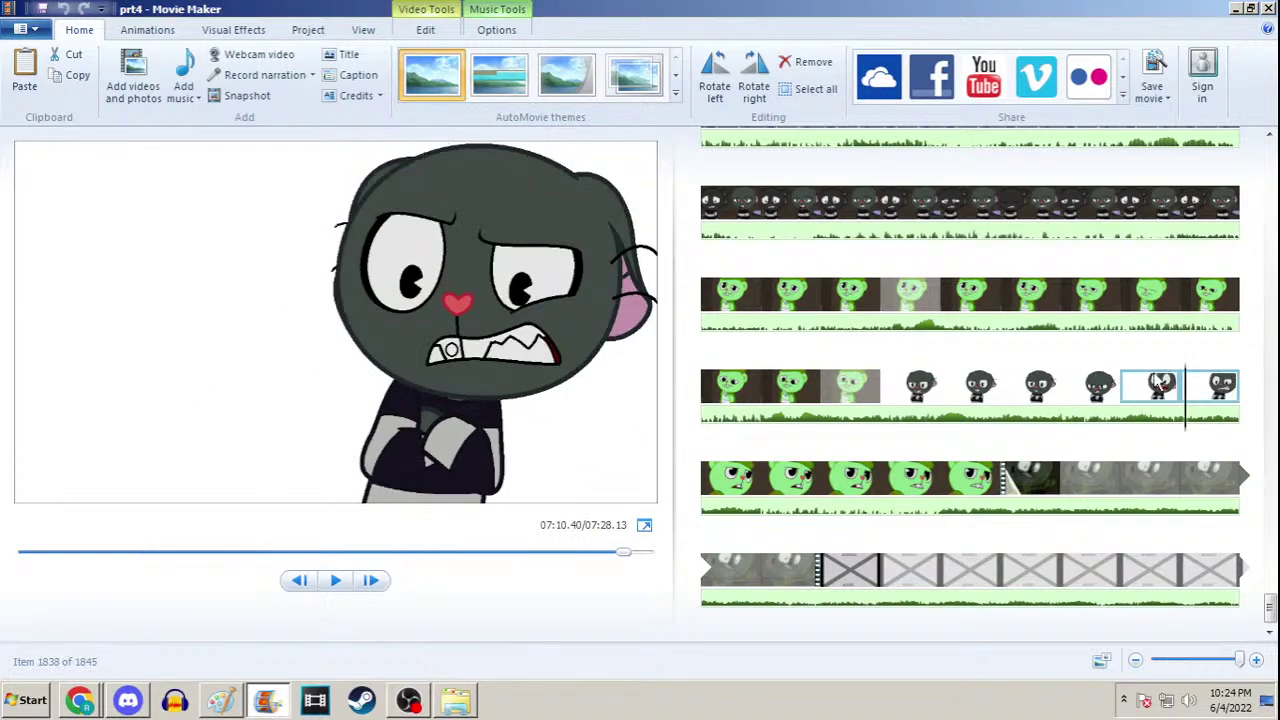
click(1105, 385)
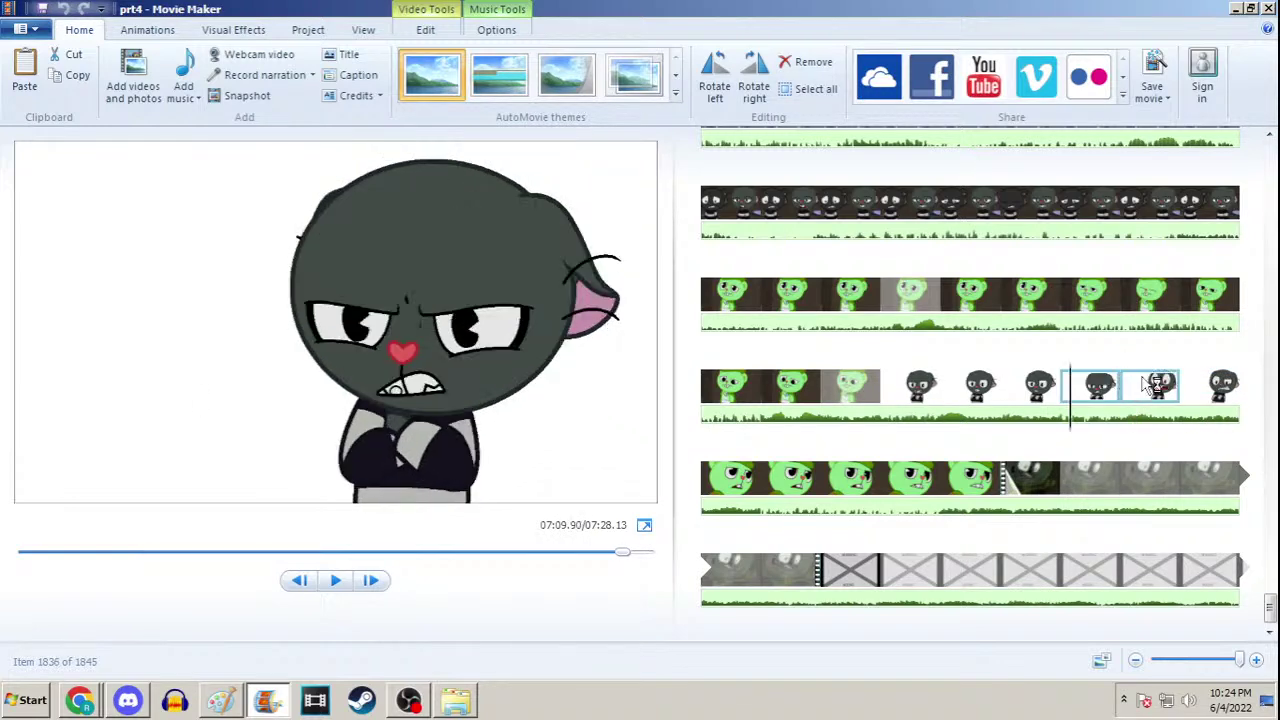
click(1225, 388)
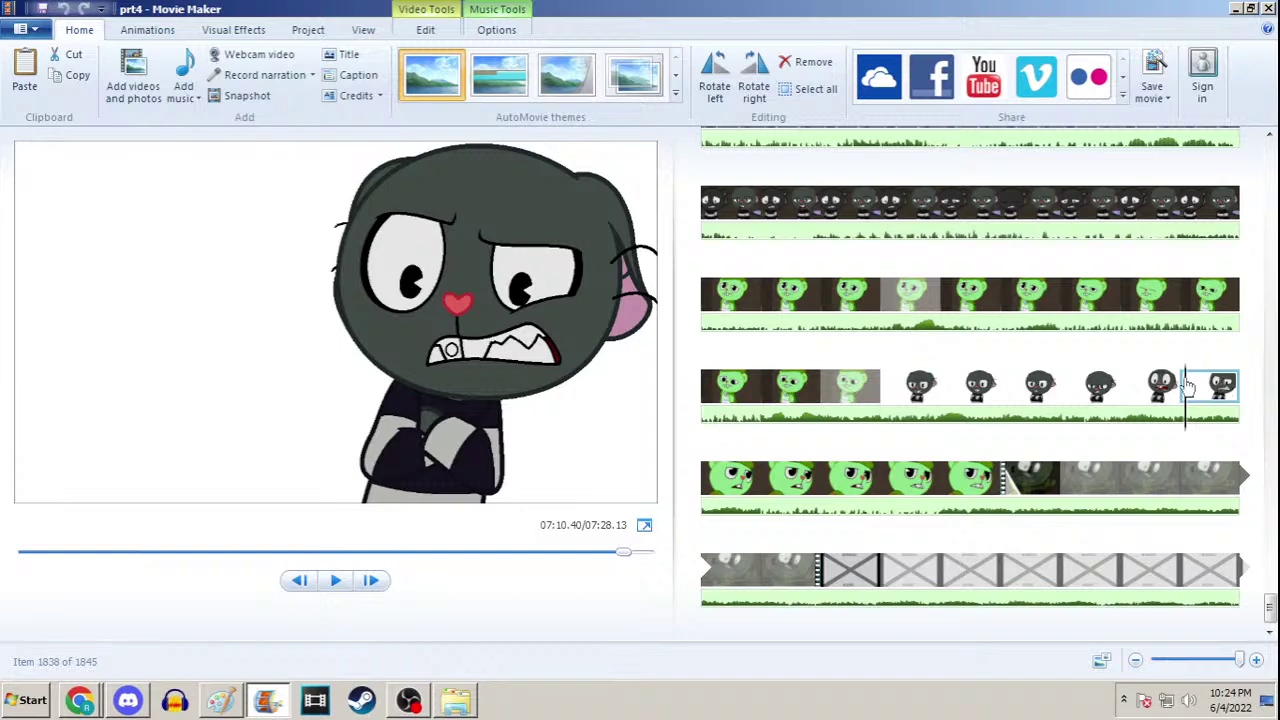
click(1140, 389)
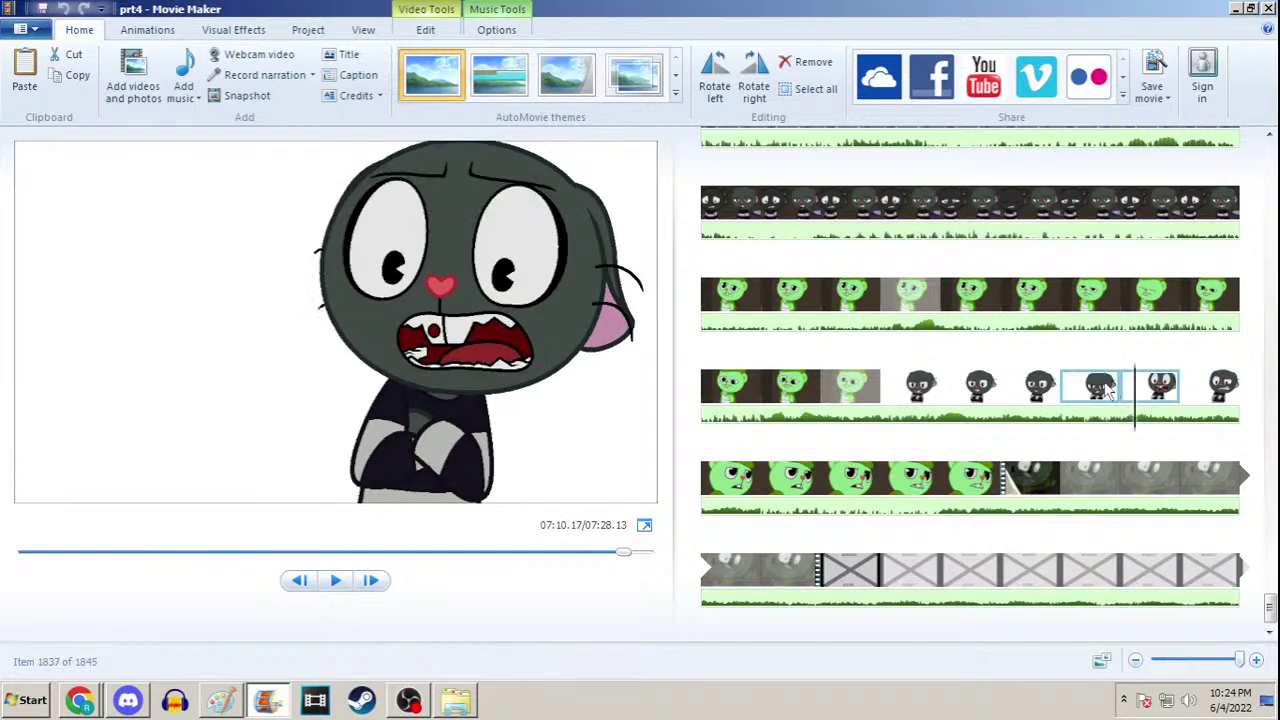
shift+click(1095, 388)
click(1158, 392)
click(1213, 390)
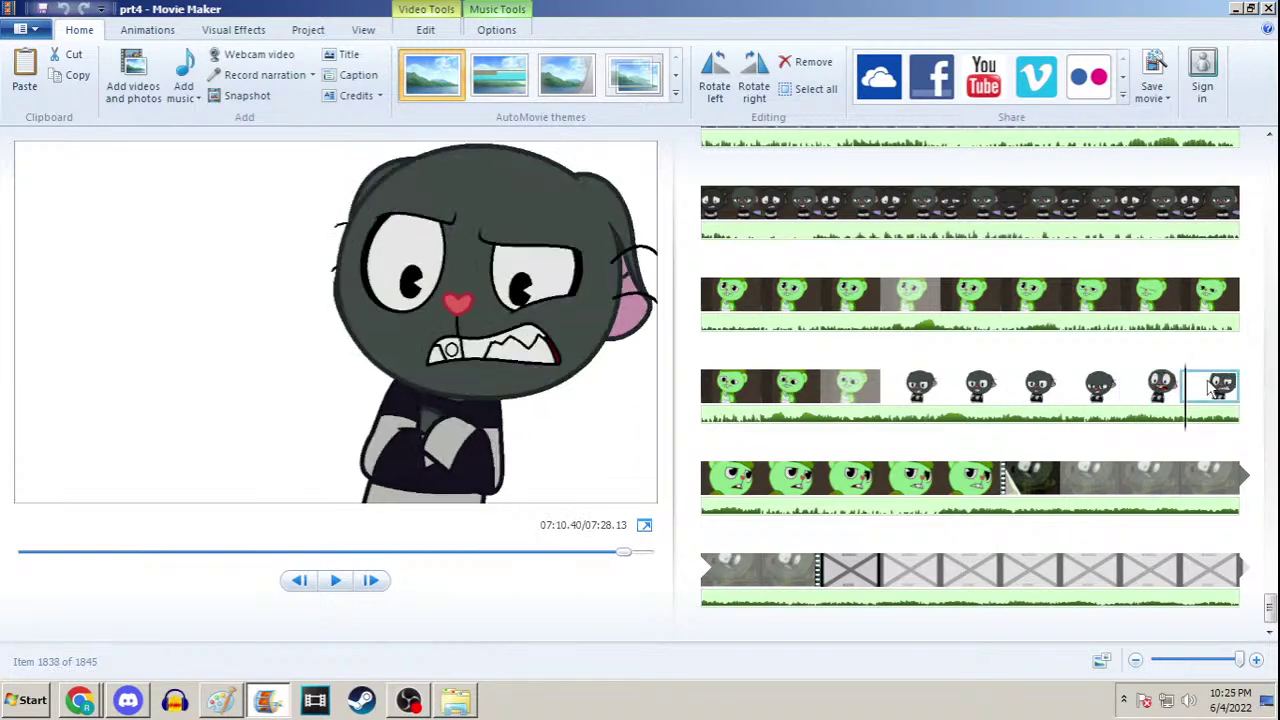
click(1151, 393)
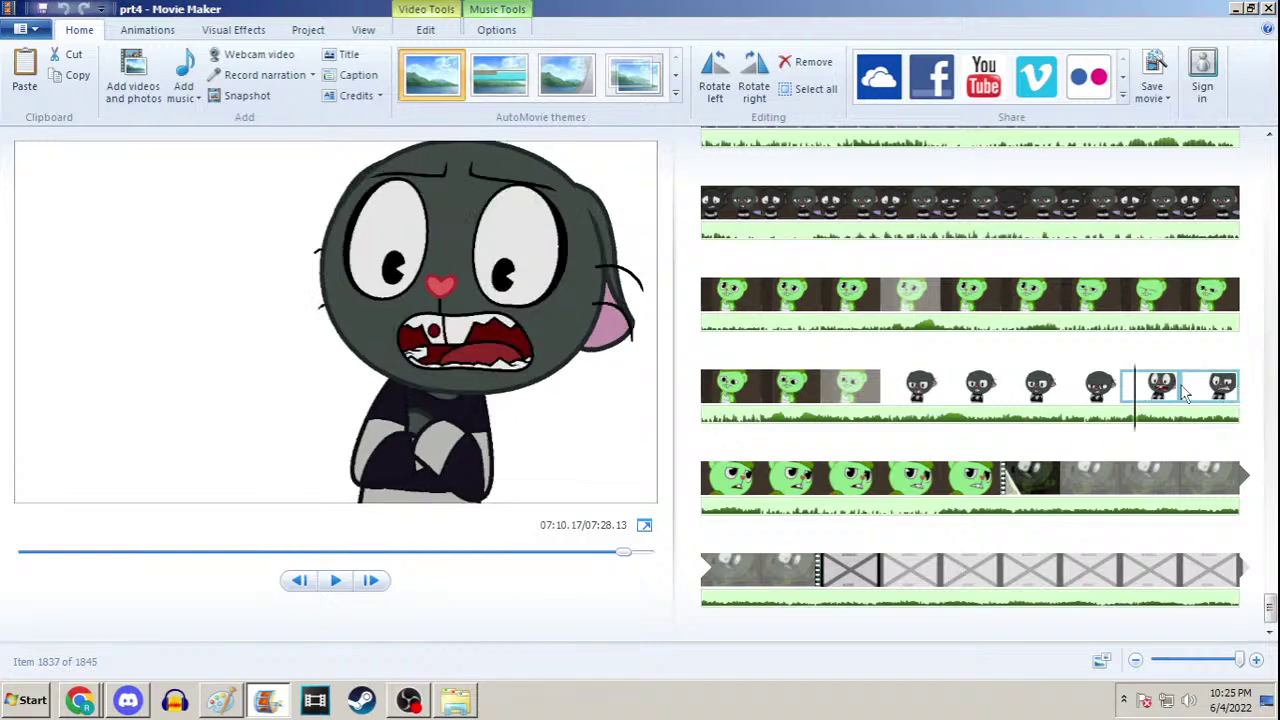
click(1210, 390)
click(1153, 392)
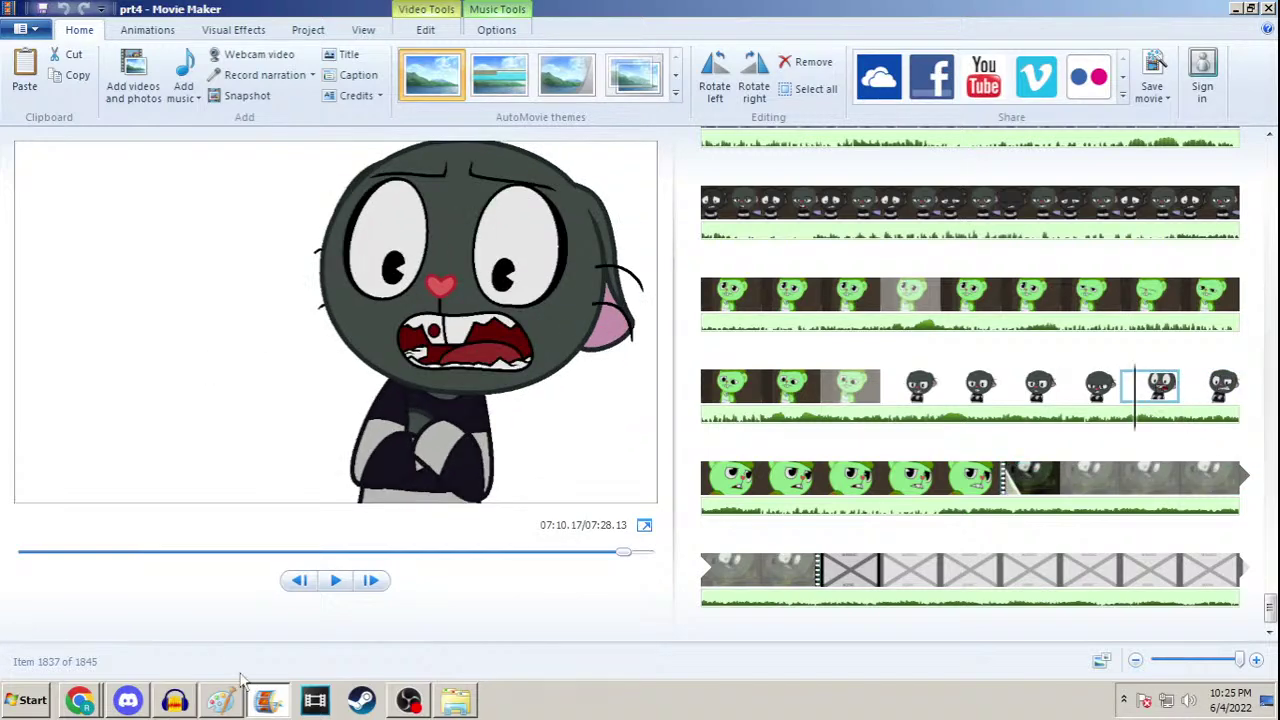
Open picture 1627 in Paint, recheck it against the following frame in Movie Maker, and shift the whole image slightly to the right
click(222, 700)
key(ctrl+o)
text(1627)
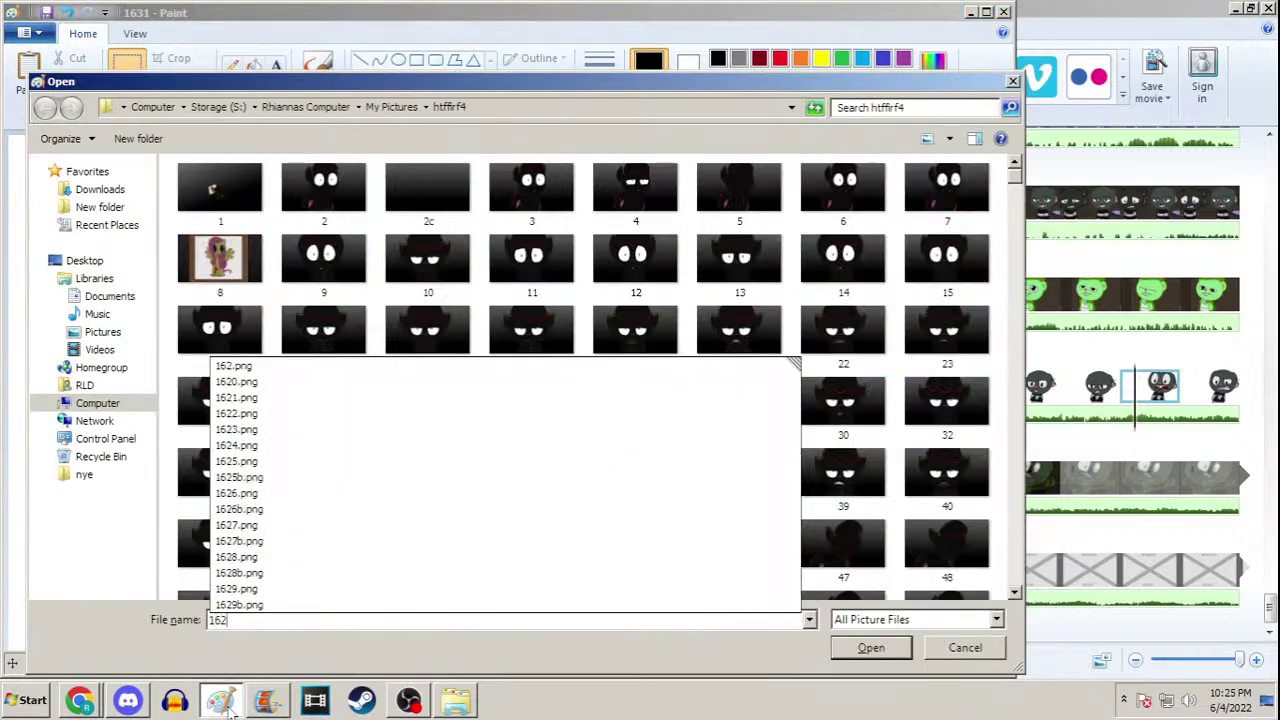
key(Return)
key(ctrl+a)
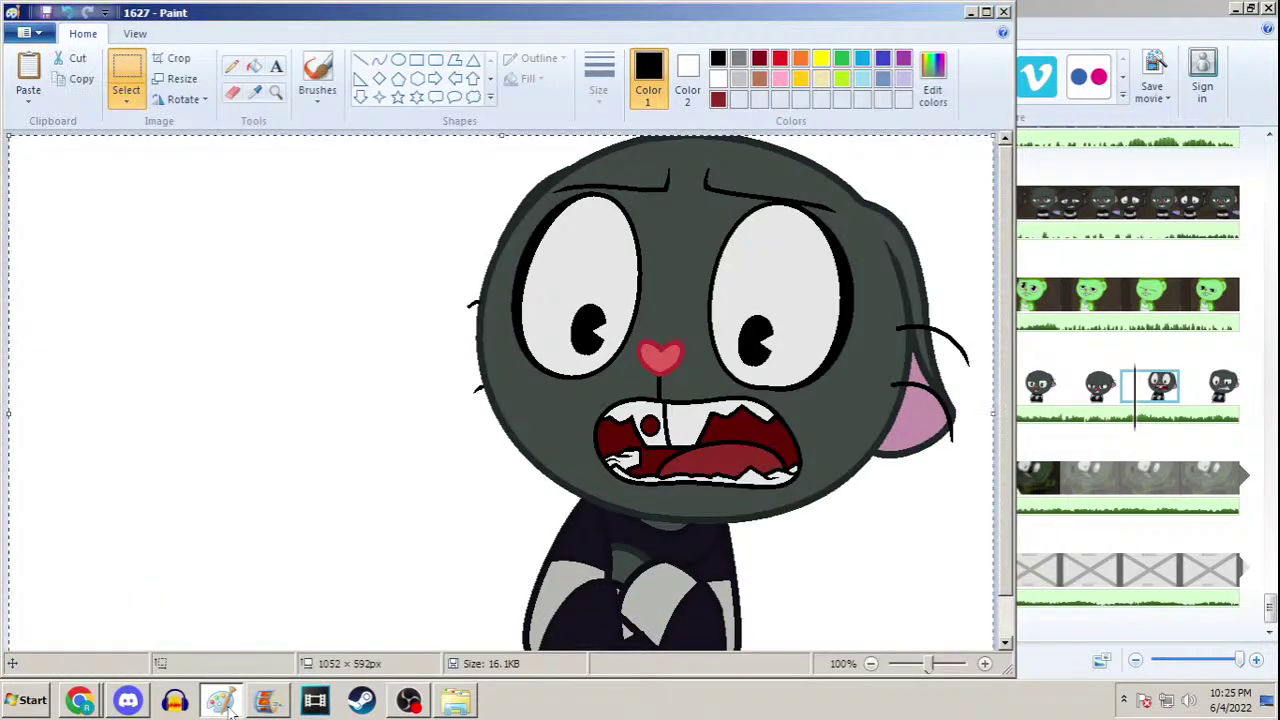
click(1150, 388)
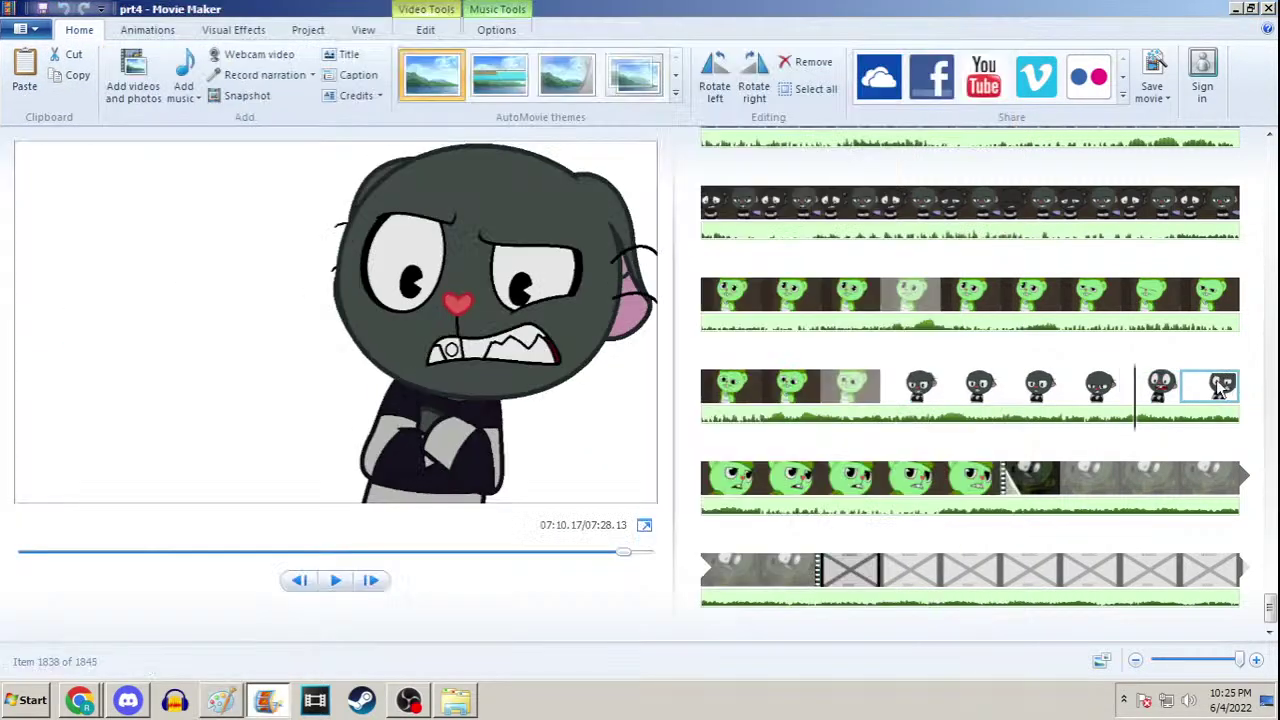
click(1220, 386)
click(1158, 386)
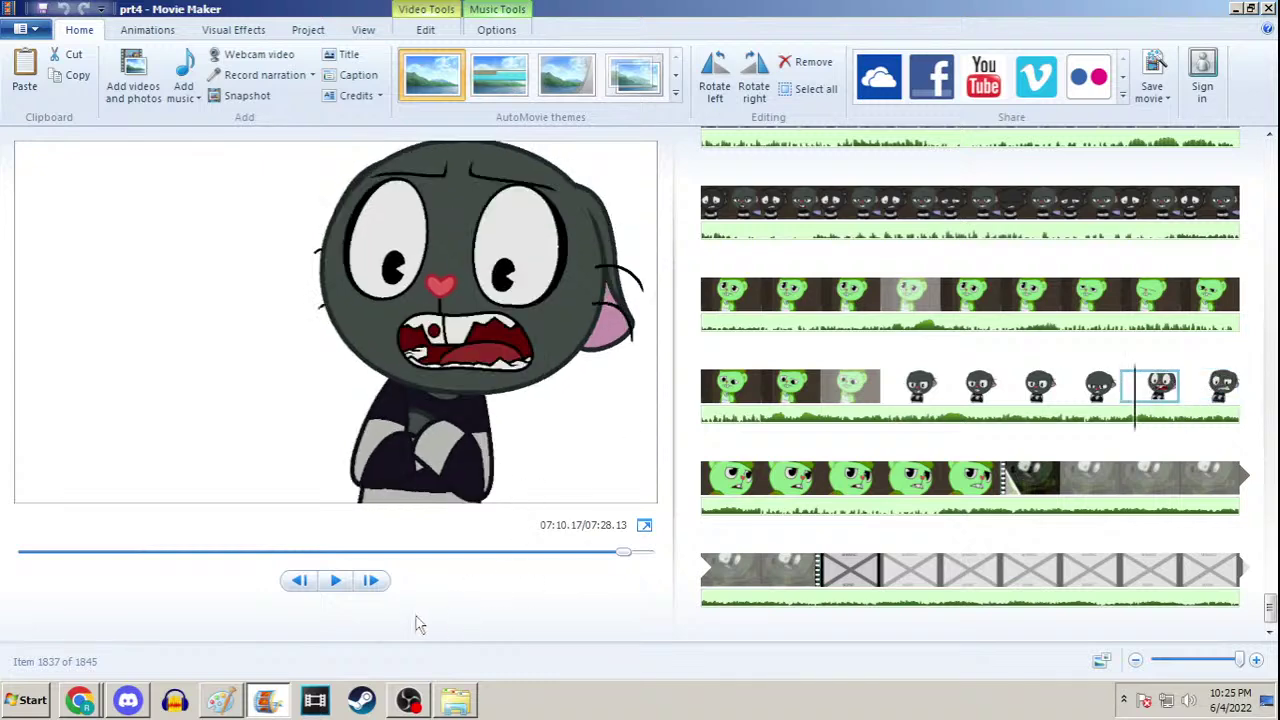
click(222, 700)
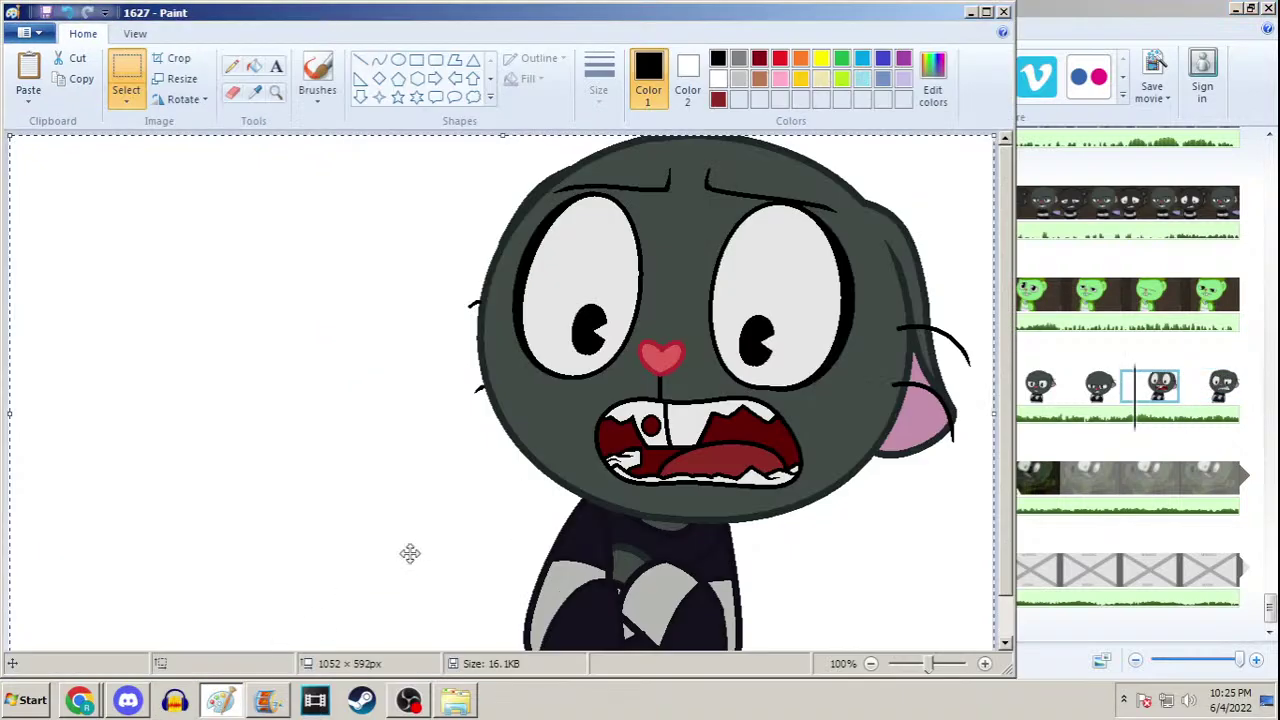
key(Right)
key(Right)
key(Right)
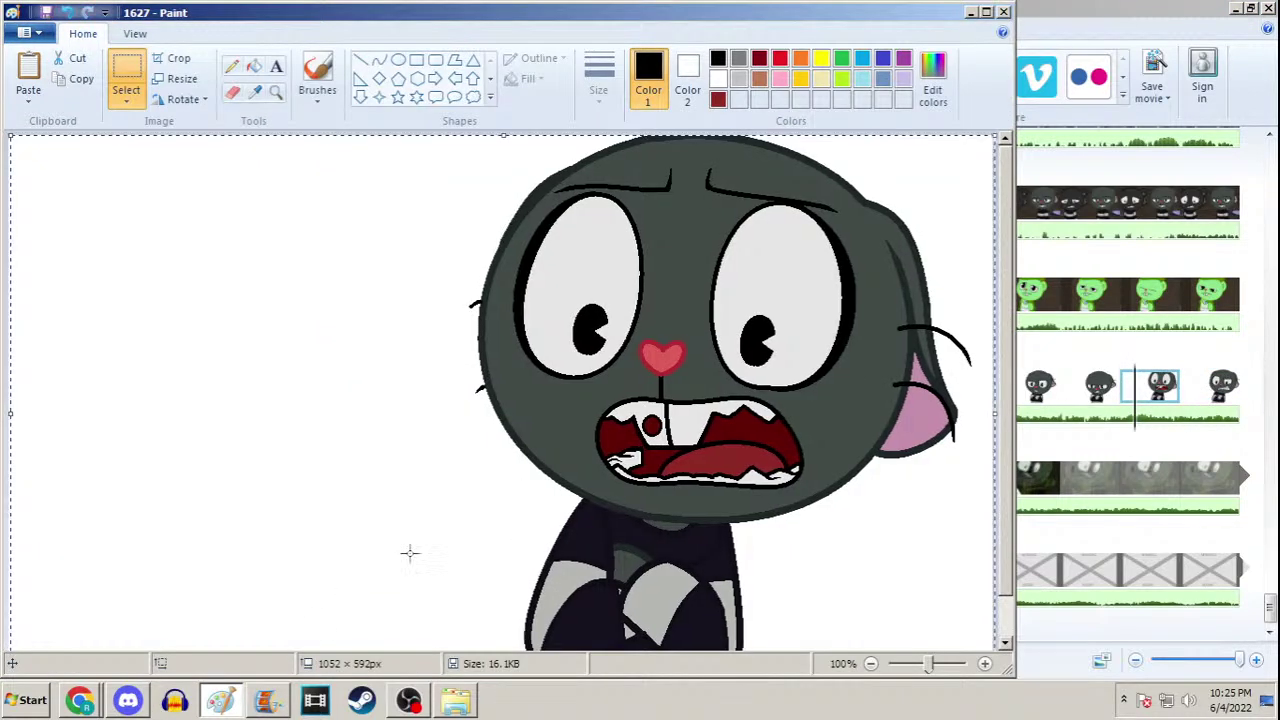
key(Escape)
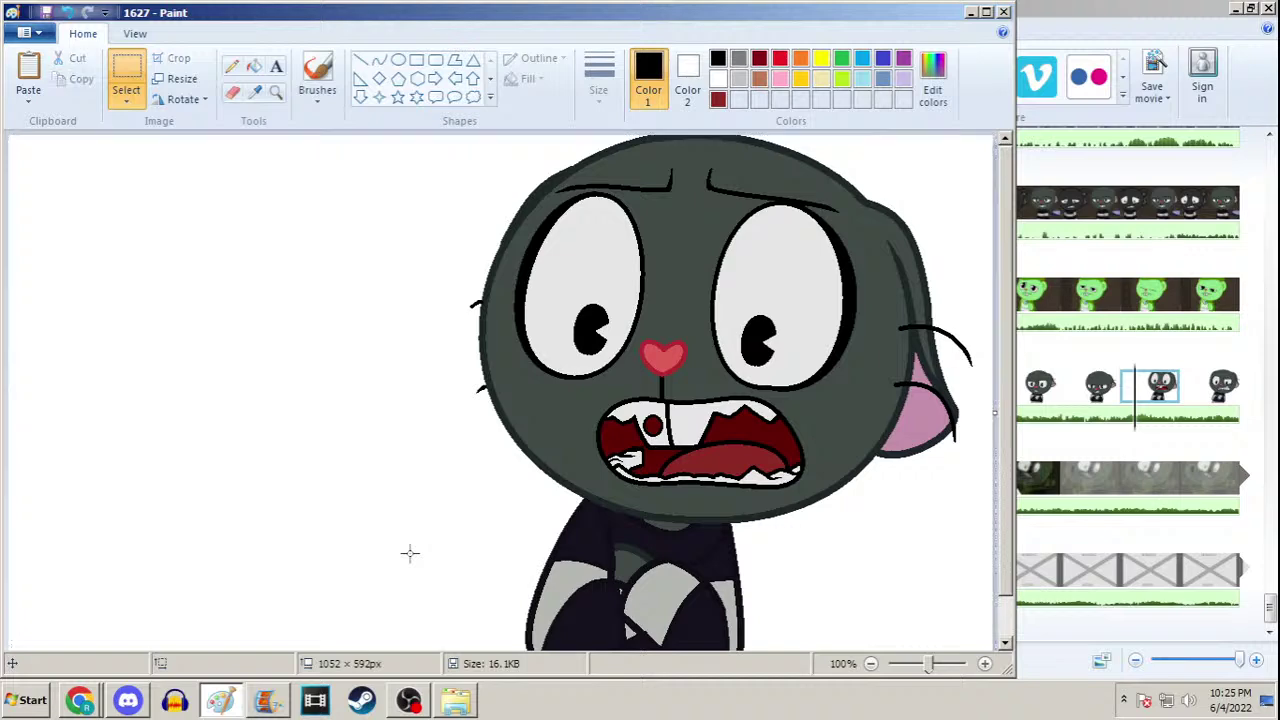
Open the matching line drawing 1627b in Paint
key(ctrl+o)
text(1627)
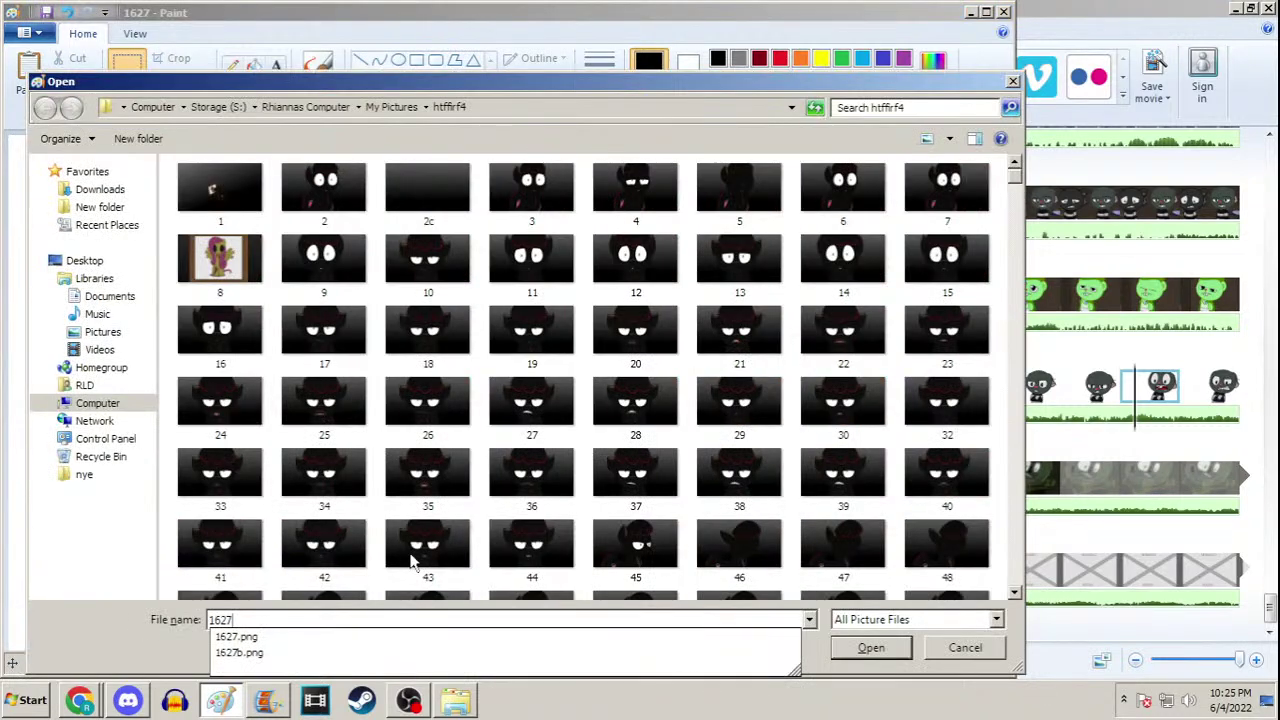
text(b)
key(Return)
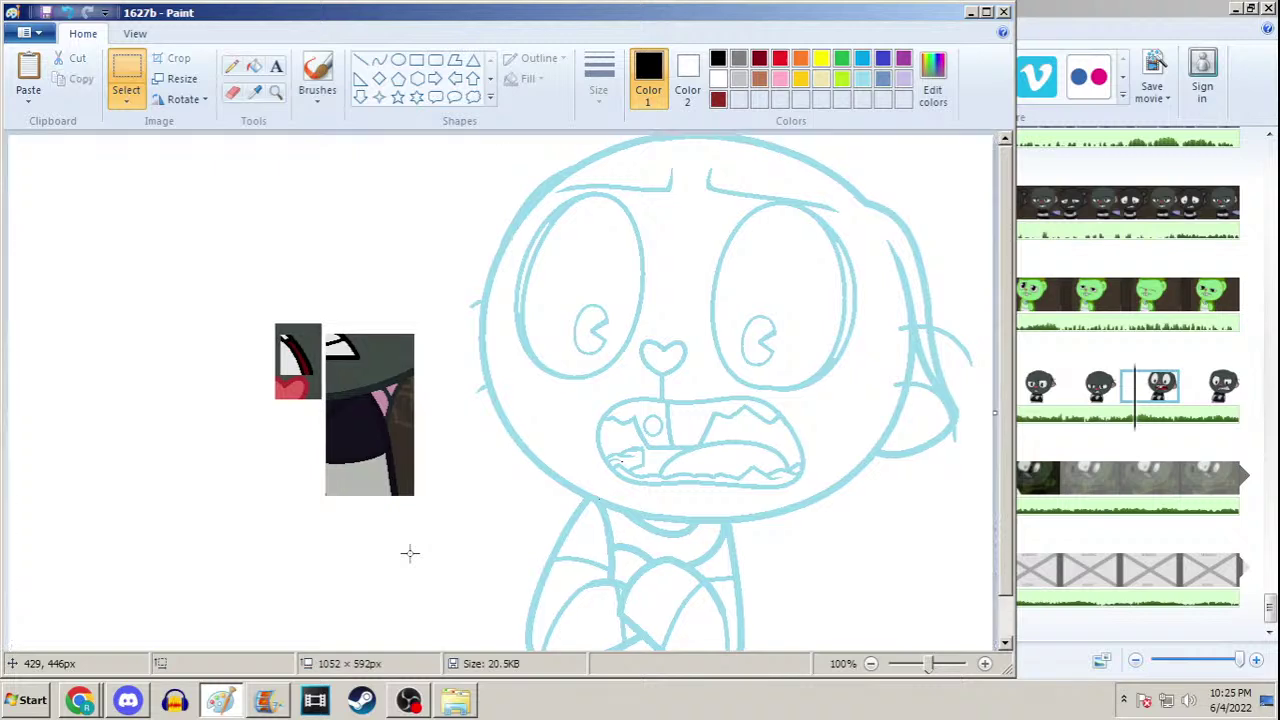
Minimize Paint and preview the fourth and first white-background frames in Movie Maker
click(970, 14)
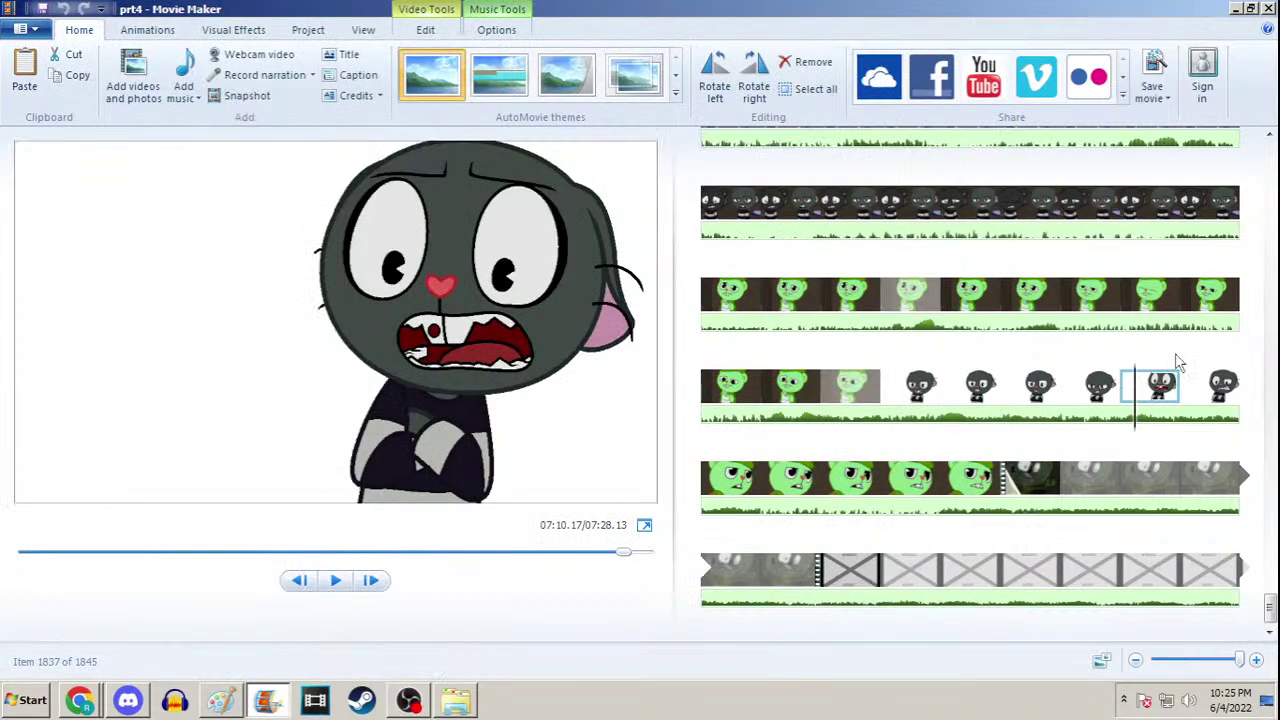
click(1108, 386)
click(910, 382)
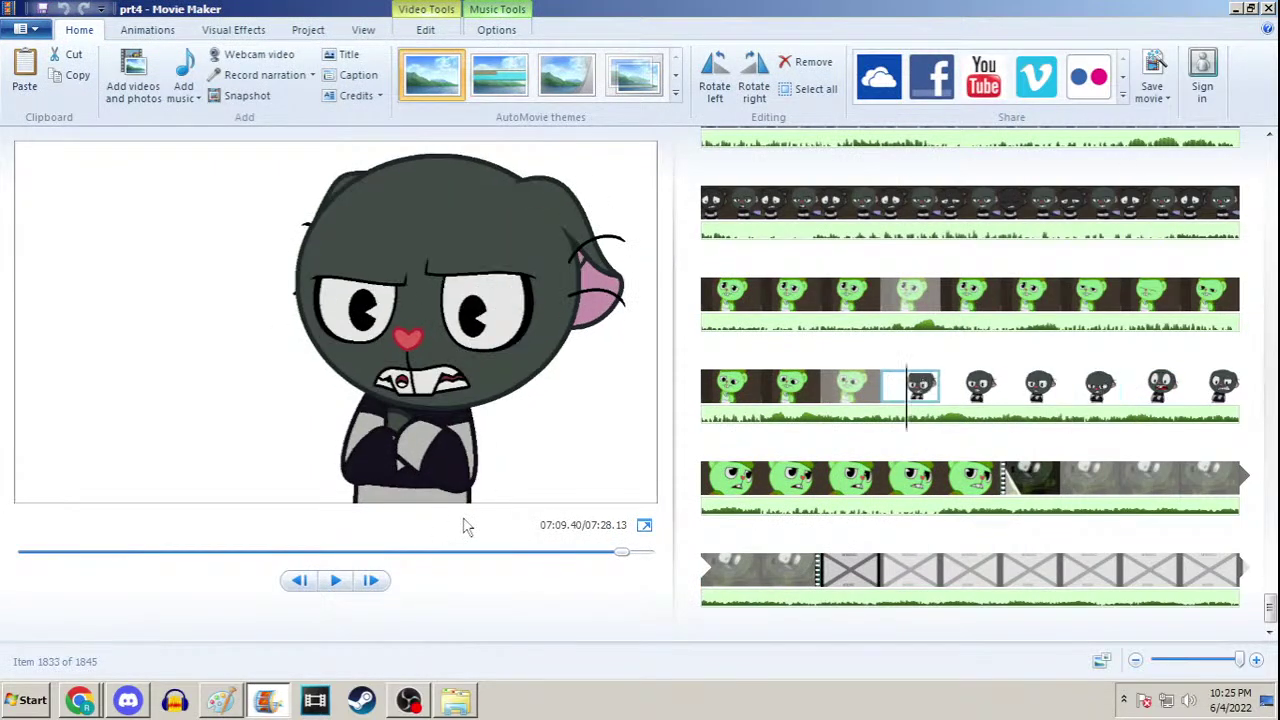
Close the prt4 project without saving its changes and reopen it from the MovieMaker folder
click(1269, 8)
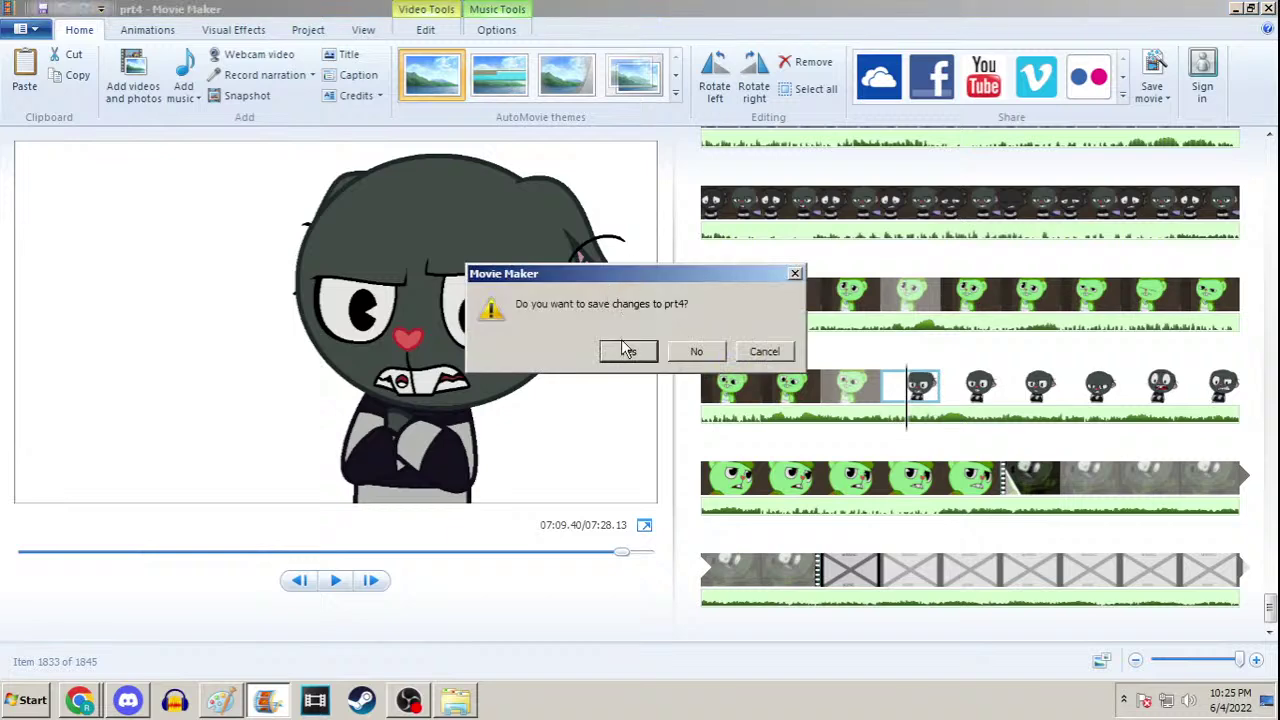
click(699, 356)
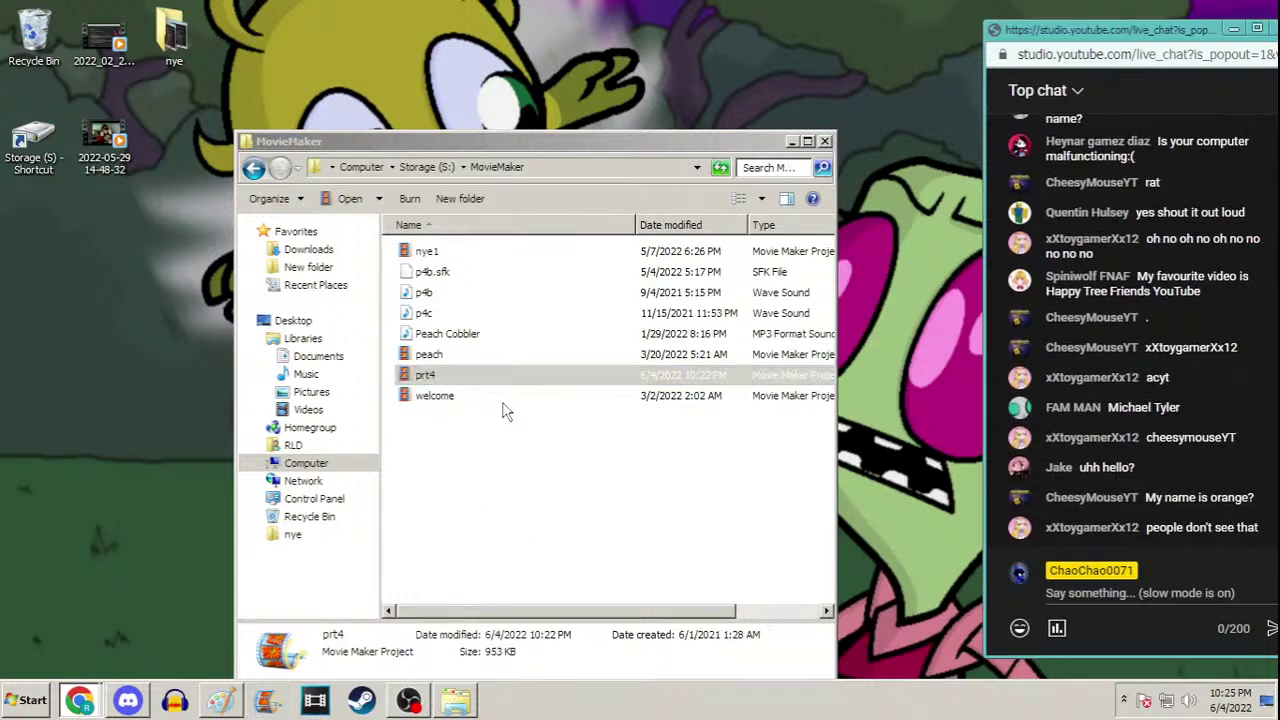
click(525, 378)
double_click(524, 380)
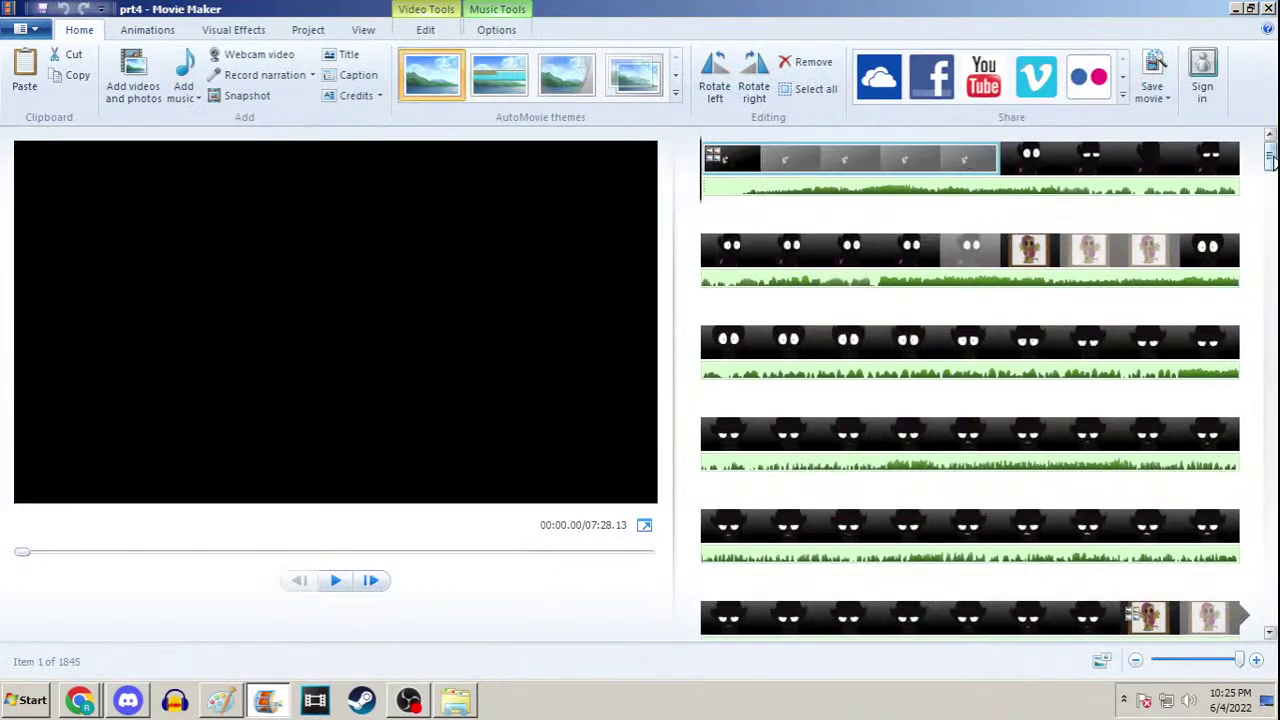
Compare the third to sixth white-background frames near the end of the timeline by previewing them back and forth
drag(1270, 158, 1270, 603)
click(1068, 440)
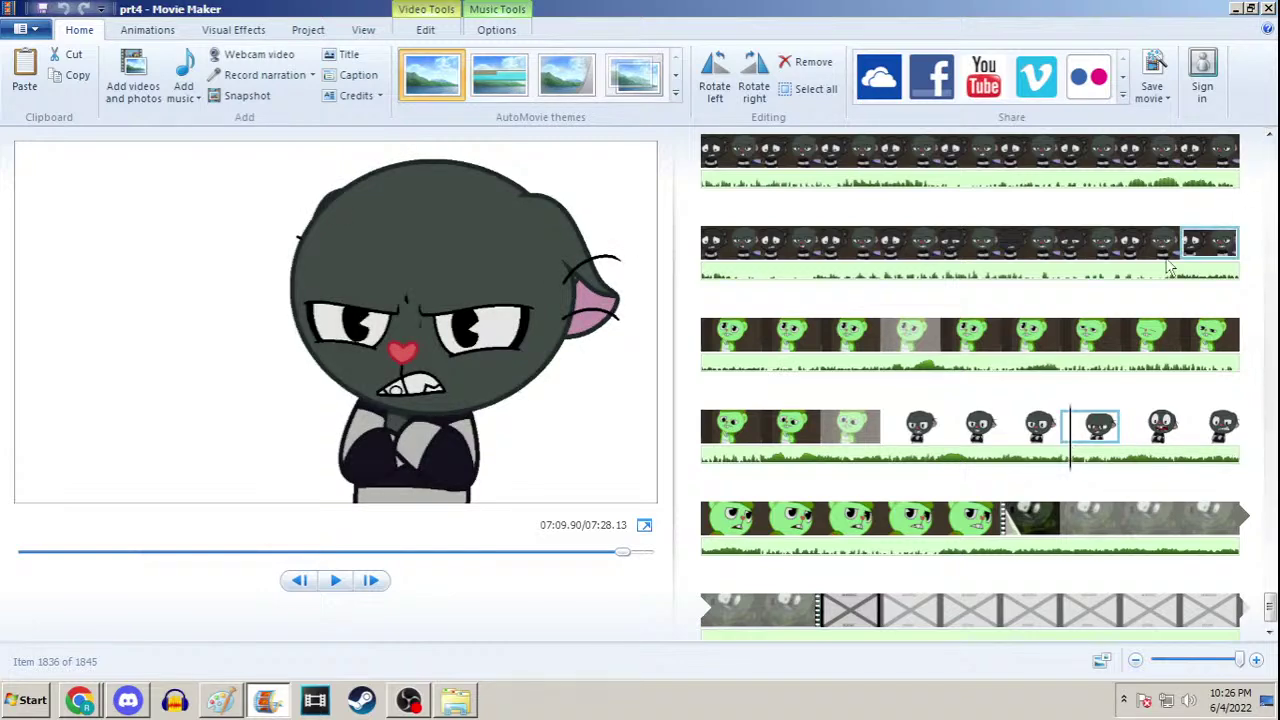
click(1040, 428)
key(Right)
key(Right)
key(Right)
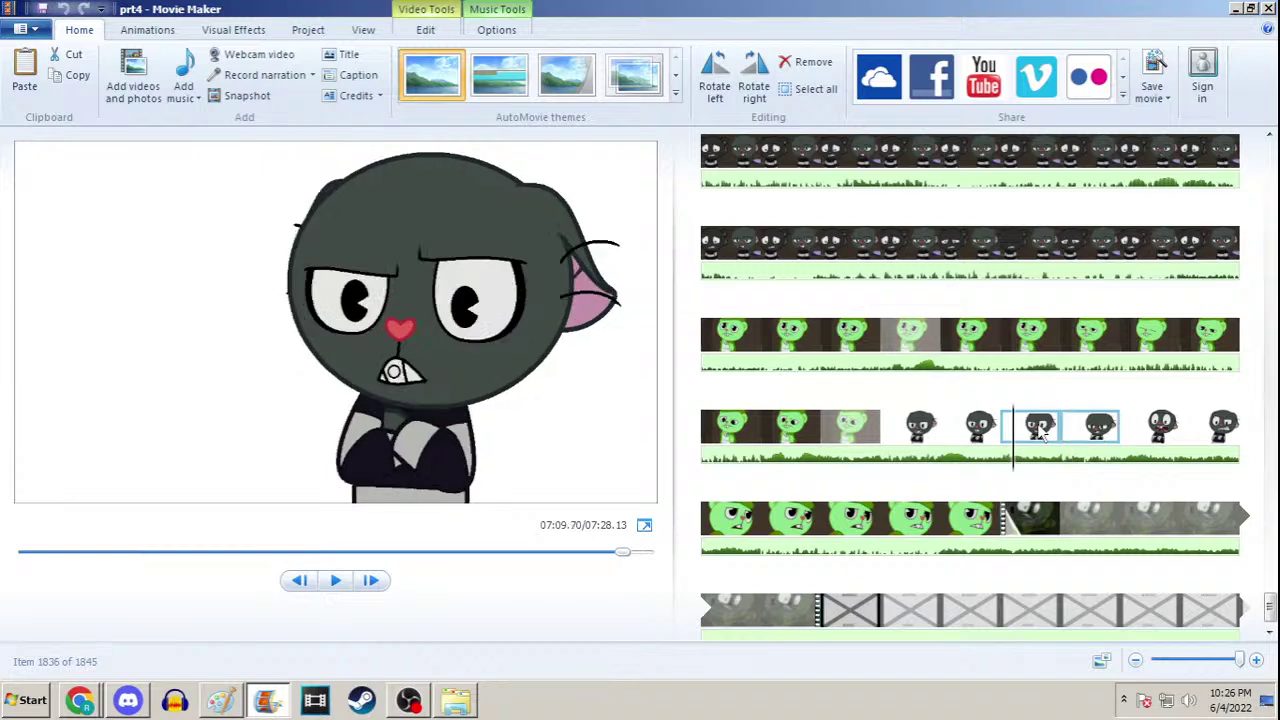
key(Left)
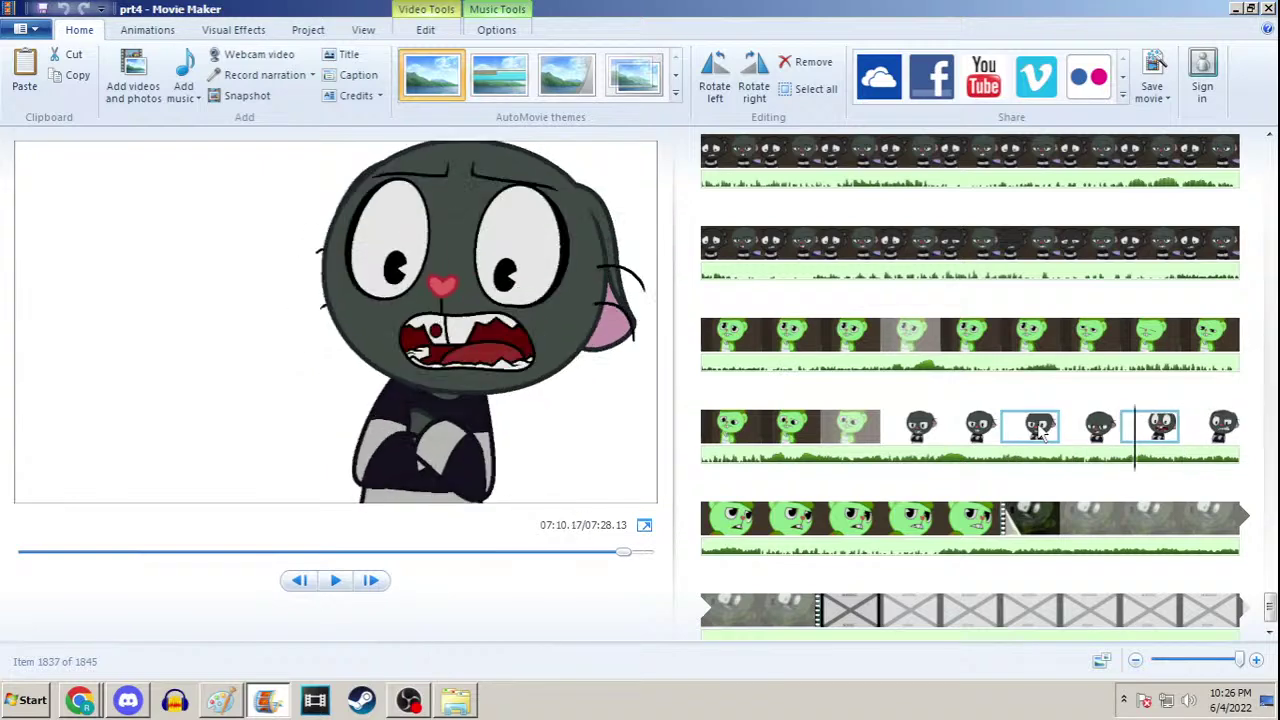
key(Left)
key(Right)
key(Right)
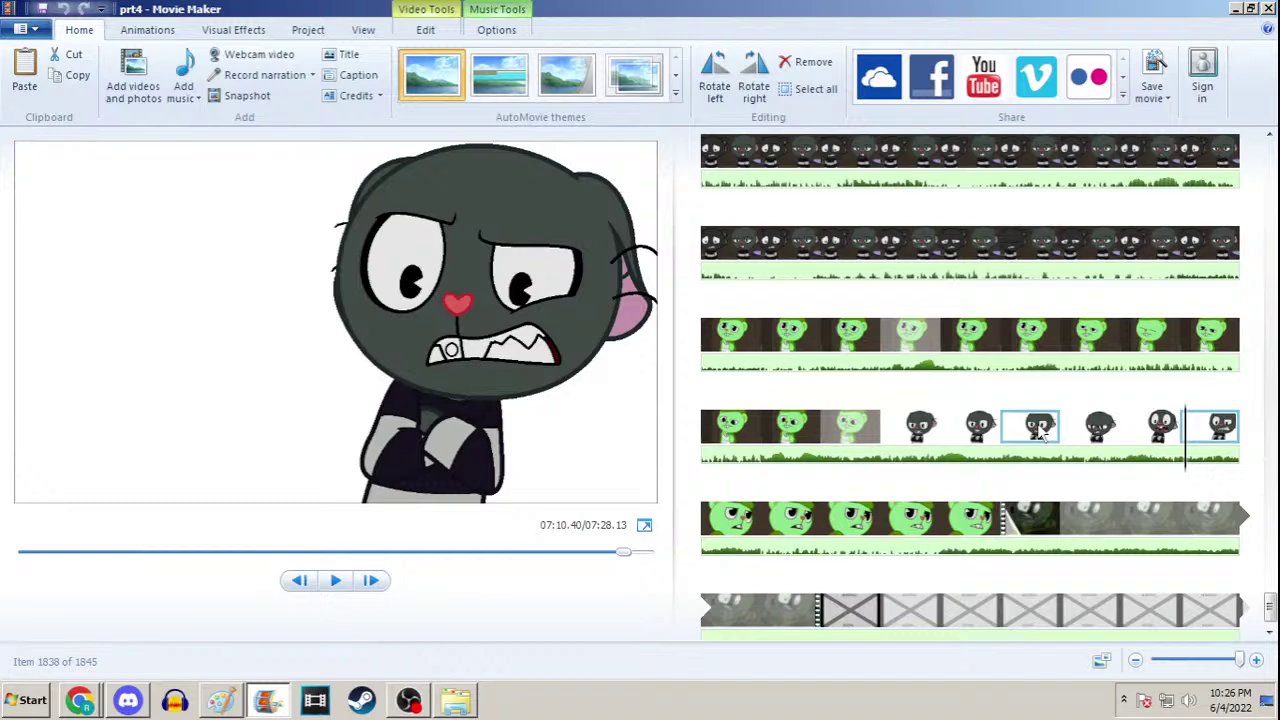
key(Left)
key(Right)
Play the white-background frames from the first one and stop playback on the sixth
click(920, 428)
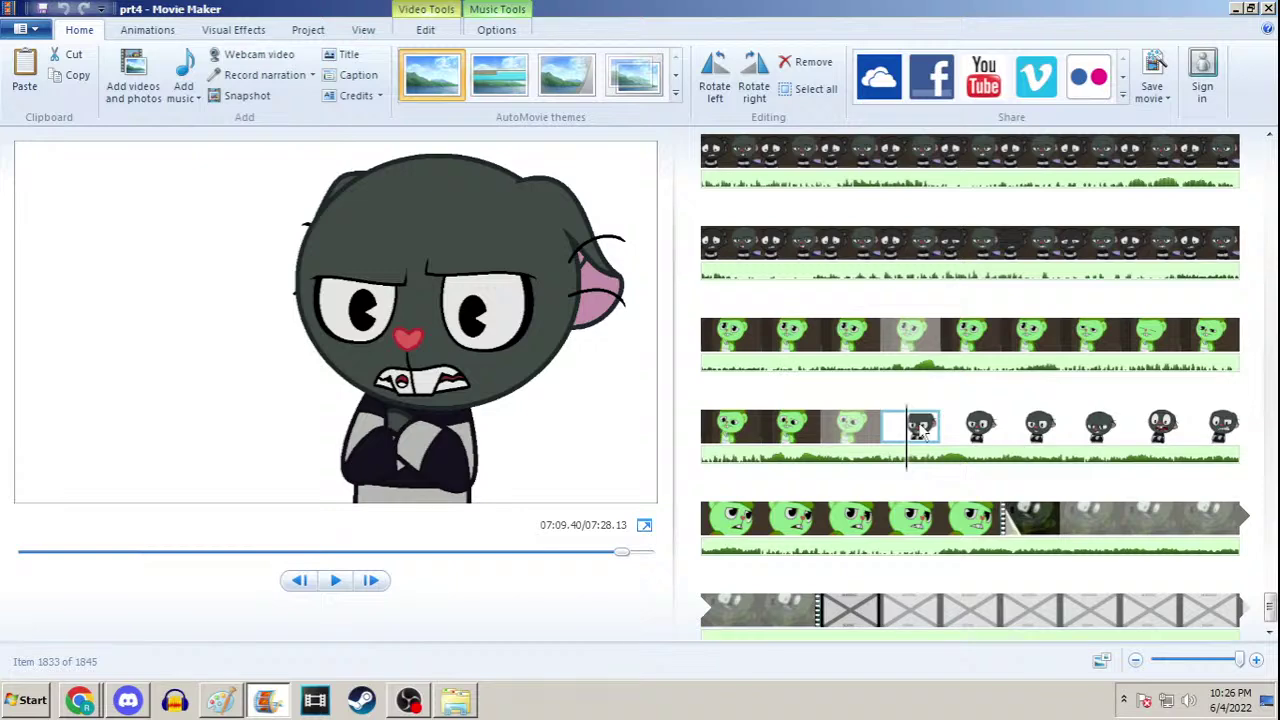
key(space)
key(space)
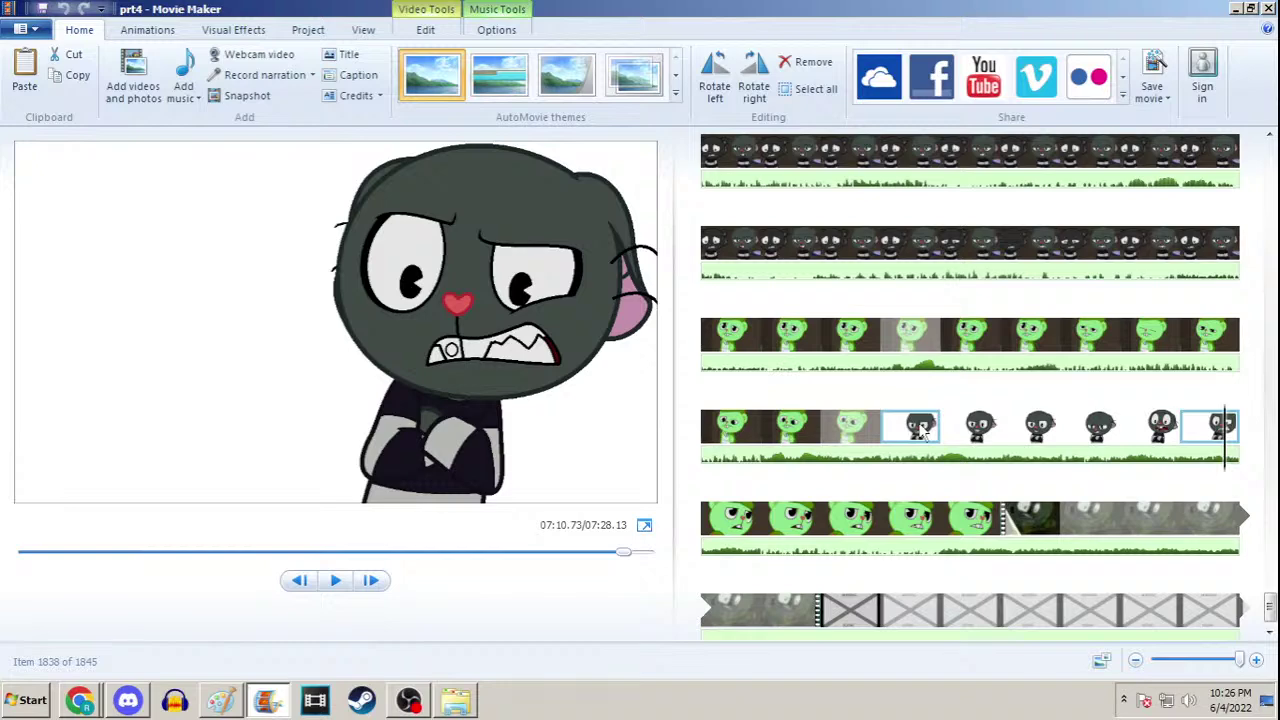
Minimize Movie Maker and the MovieMaker folder, and bring the 1627b line drawing back up in Paint
click(1237, 8)
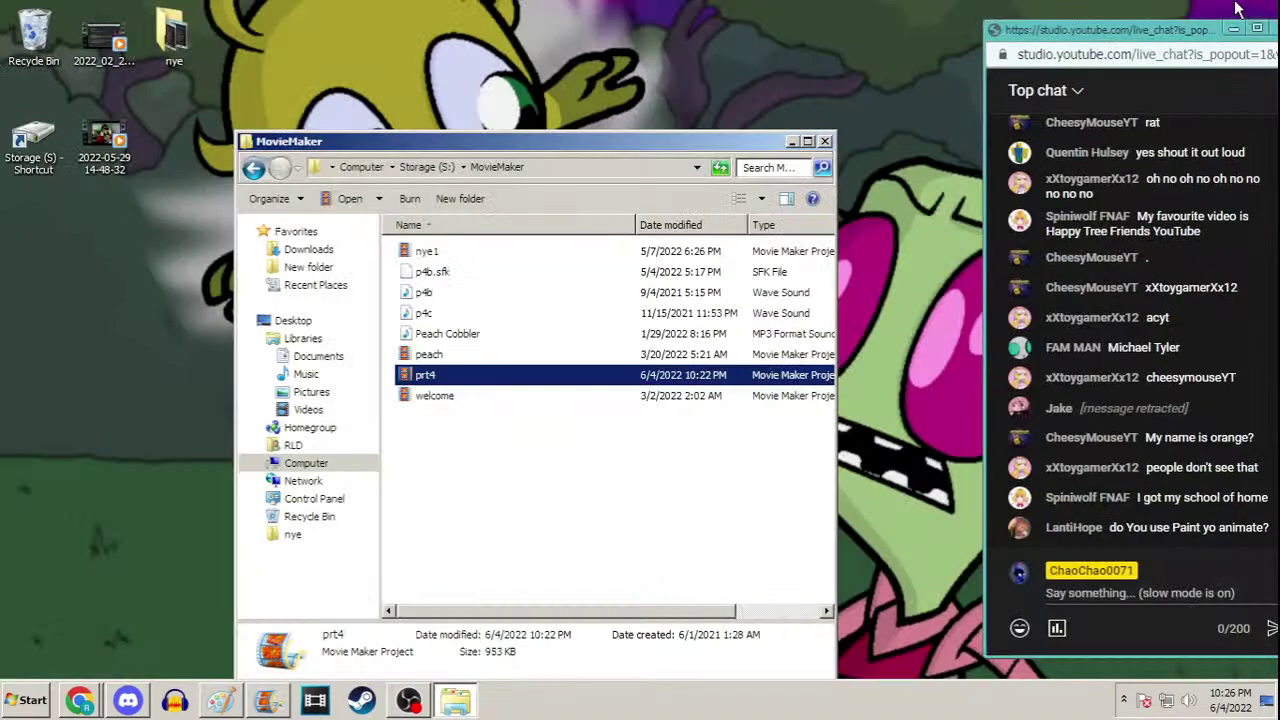
click(792, 141)
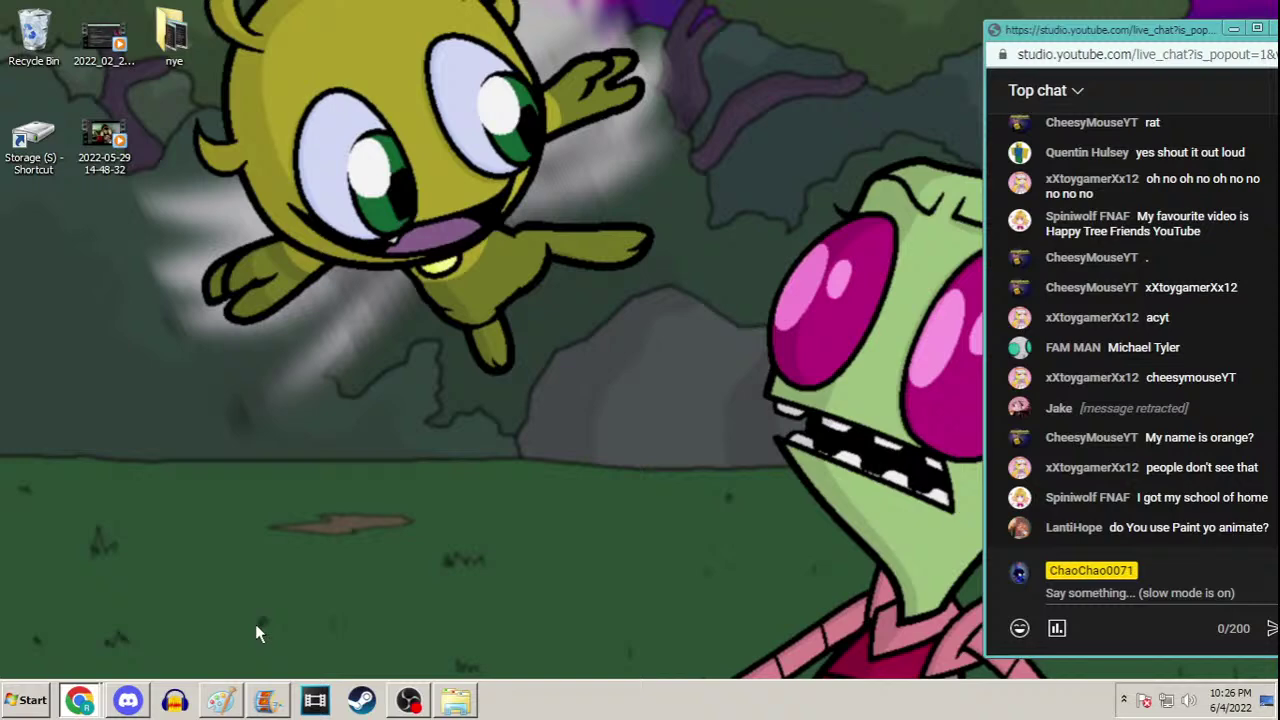
click(222, 702)
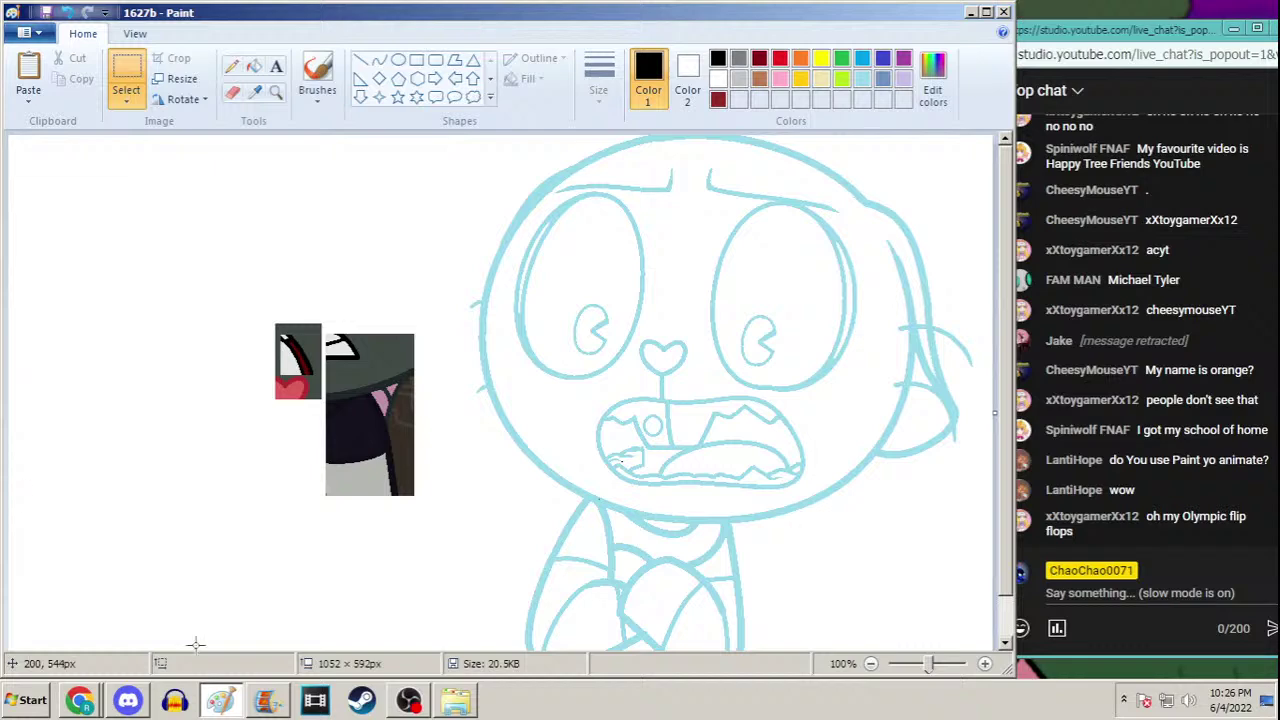
Switch to Discord and check the announcements and vc-replies channels of PublicServer0071 for new messages
click(127, 700)
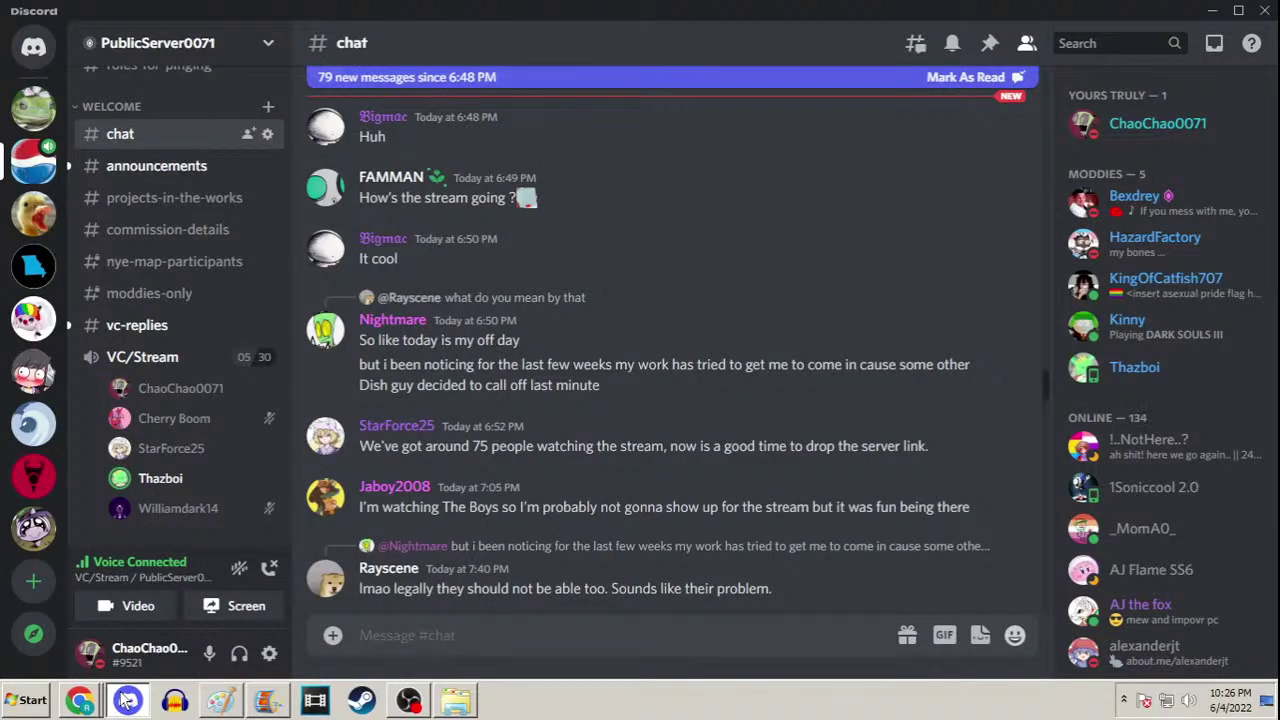
click(141, 181)
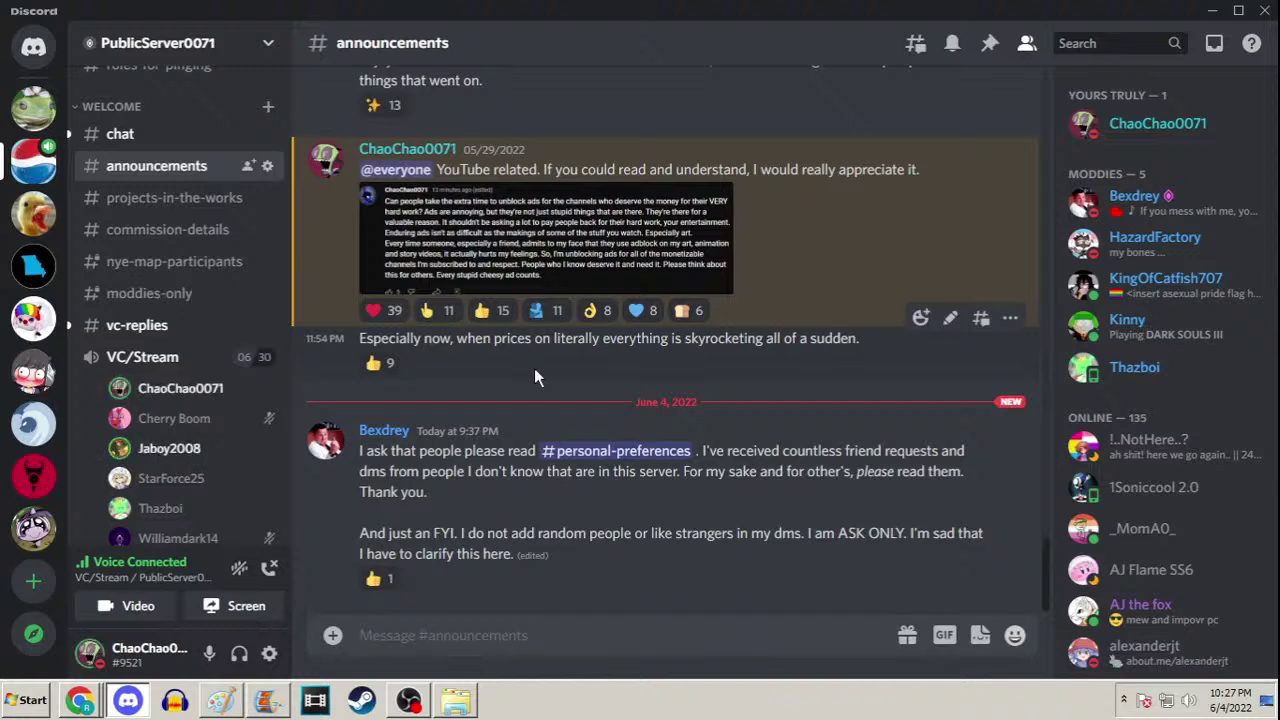
click(160, 330)
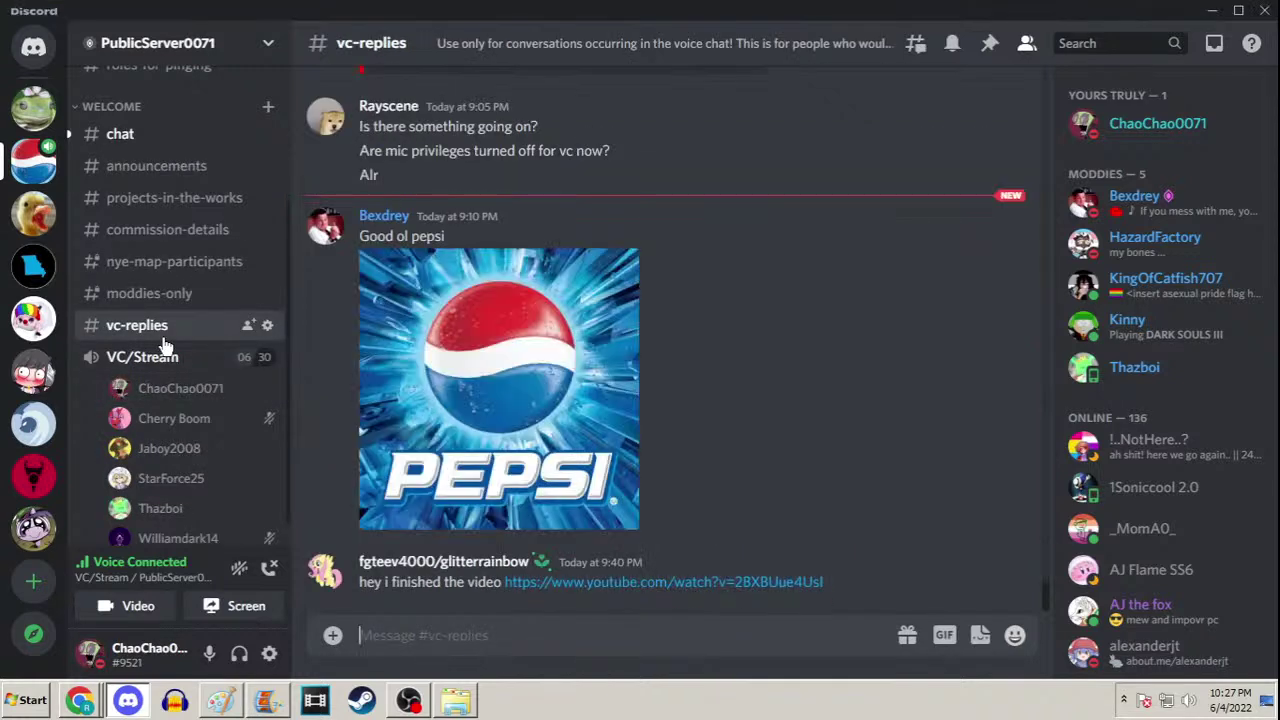
Open the server's chat channel and read through the unread messages down to the newest ones
click(152, 145)
scroll(968, 337, down, 2)
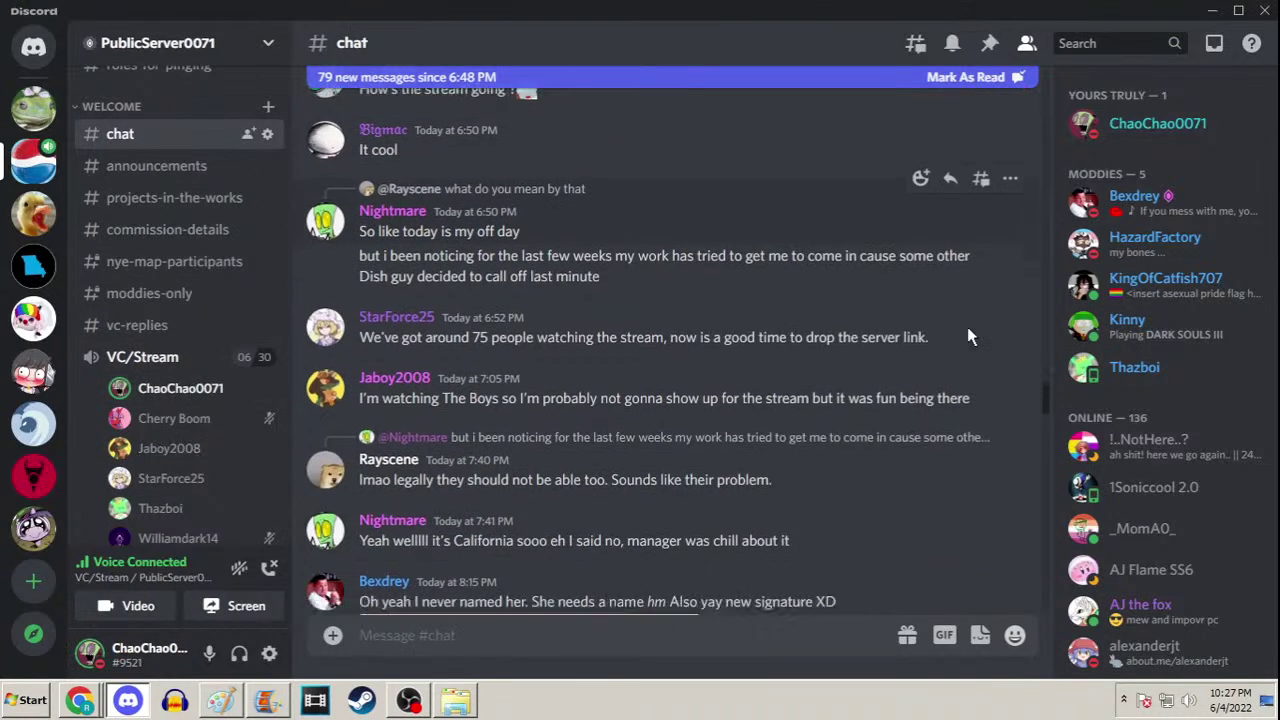
scroll(968, 337, down, 4)
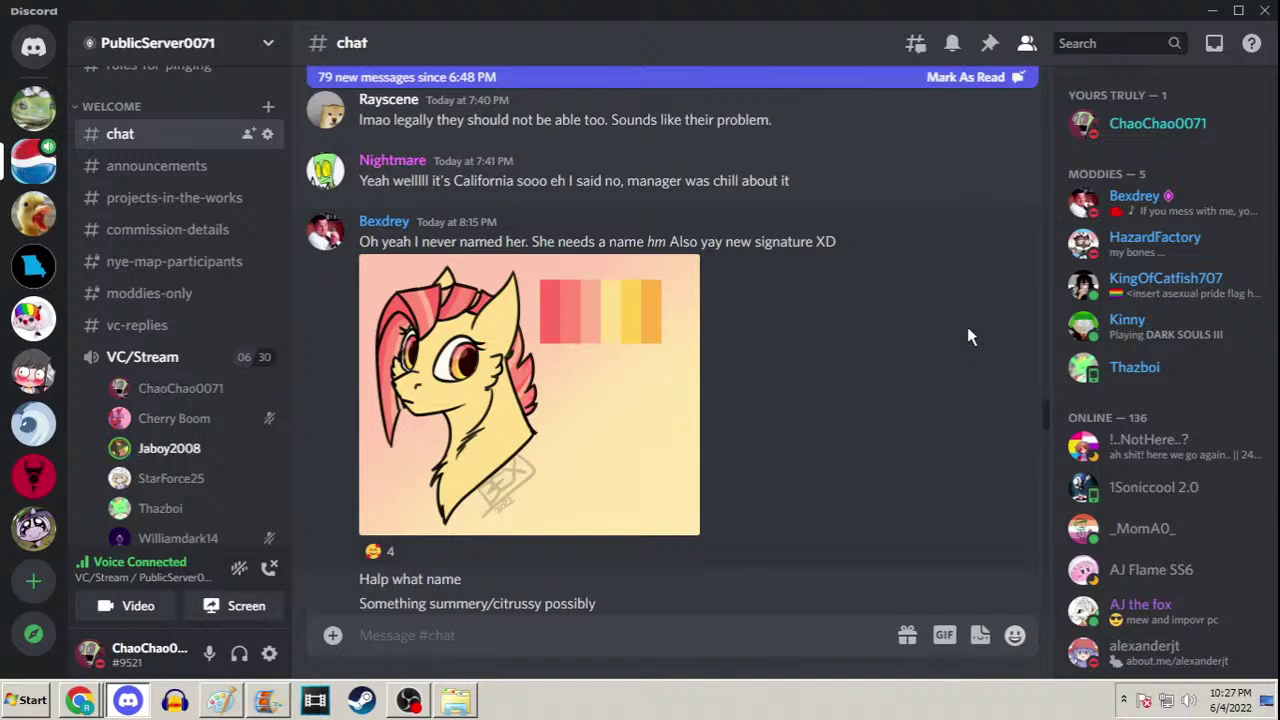
scroll(967, 337, down, 5)
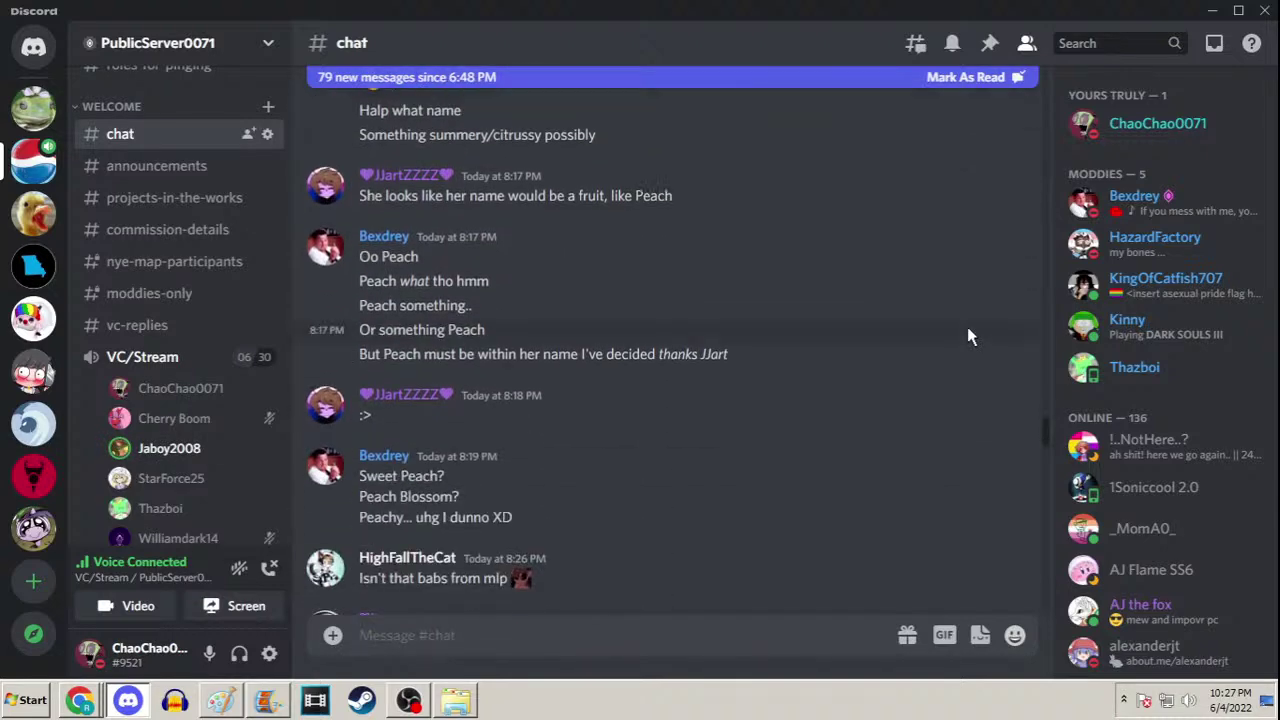
scroll(968, 337, down, 4)
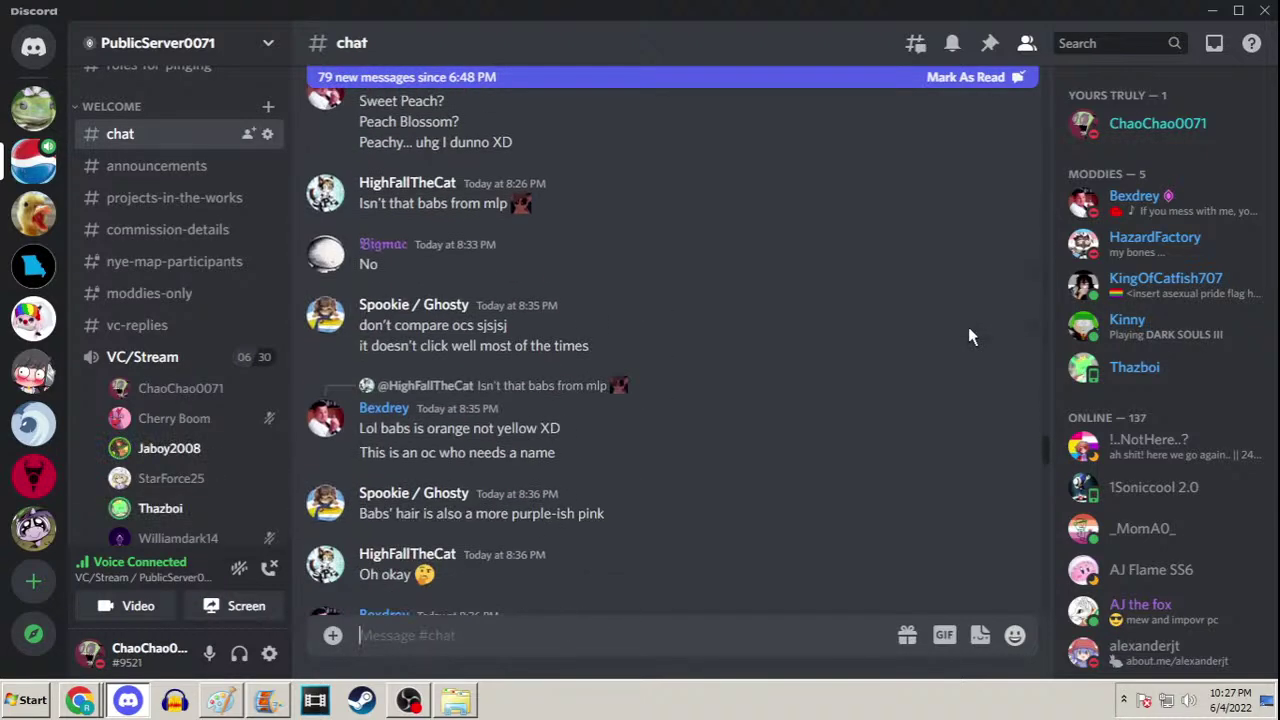
scroll(968, 337, down, 5)
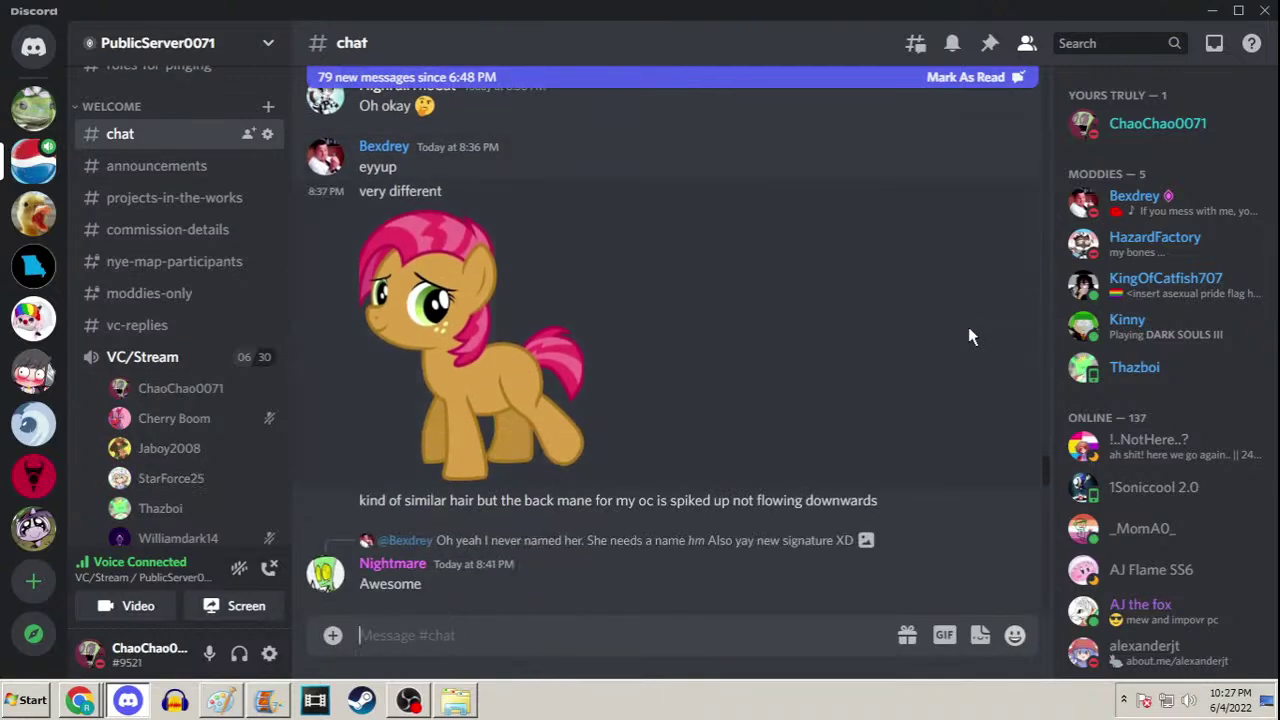
scroll(968, 337, down, 12)
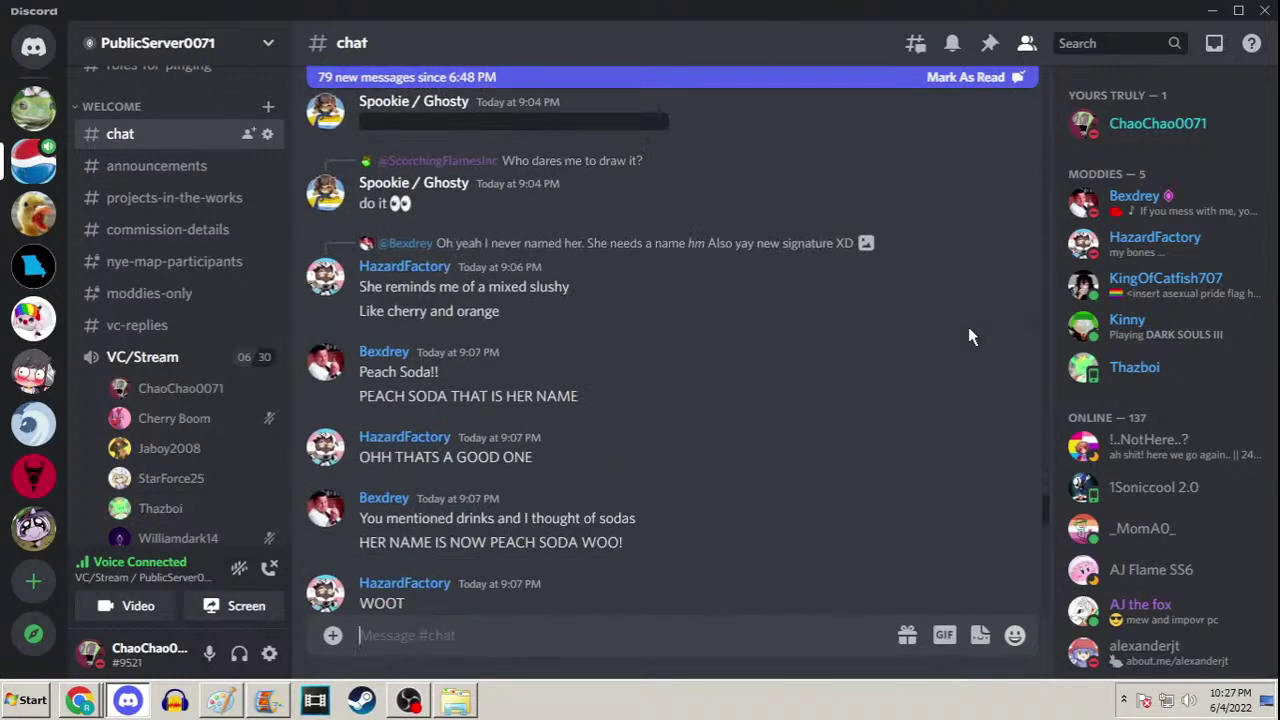
scroll(968, 327, down, 5)
scroll(968, 327, up, 4)
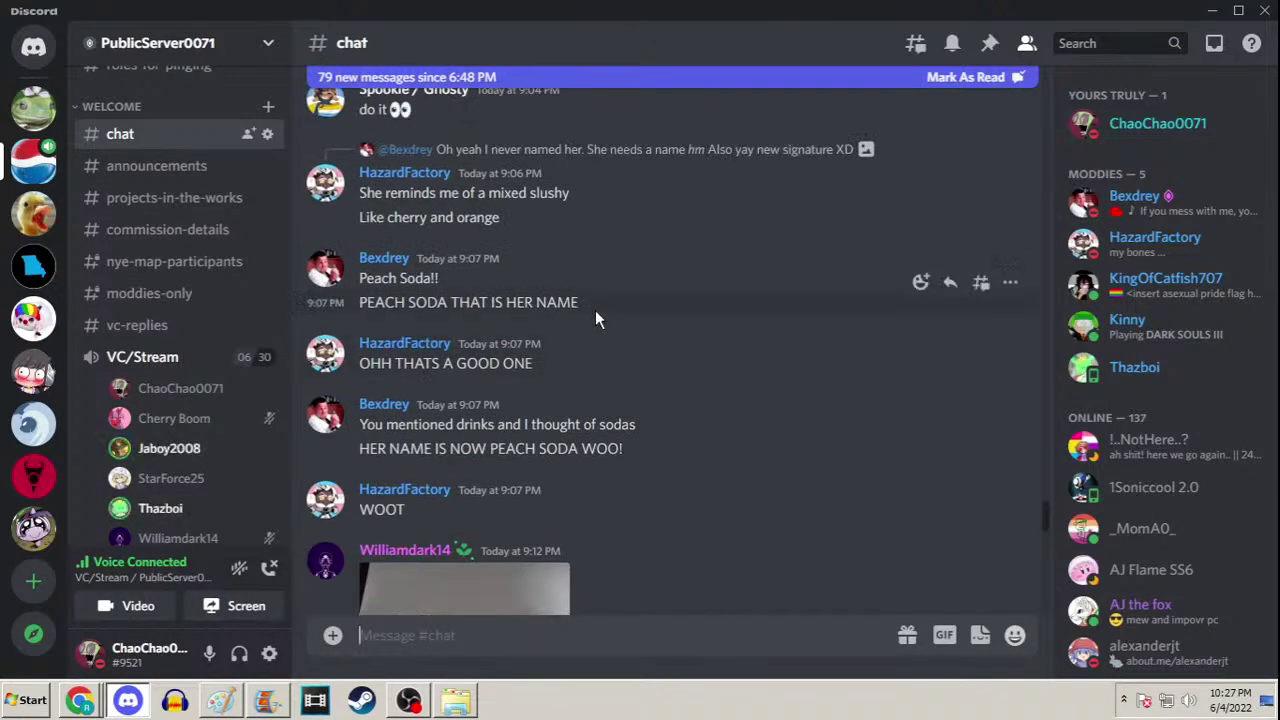
scroll(595, 315, down, 6)
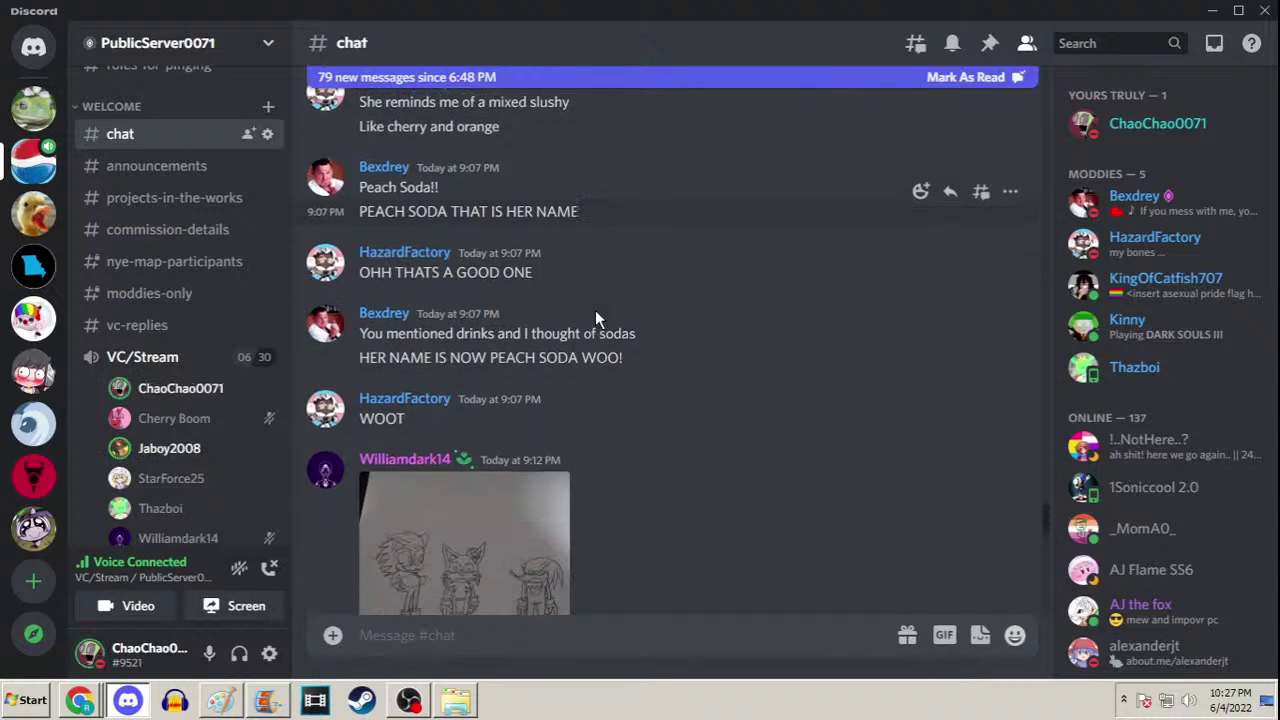
scroll(595, 315, down, 15)
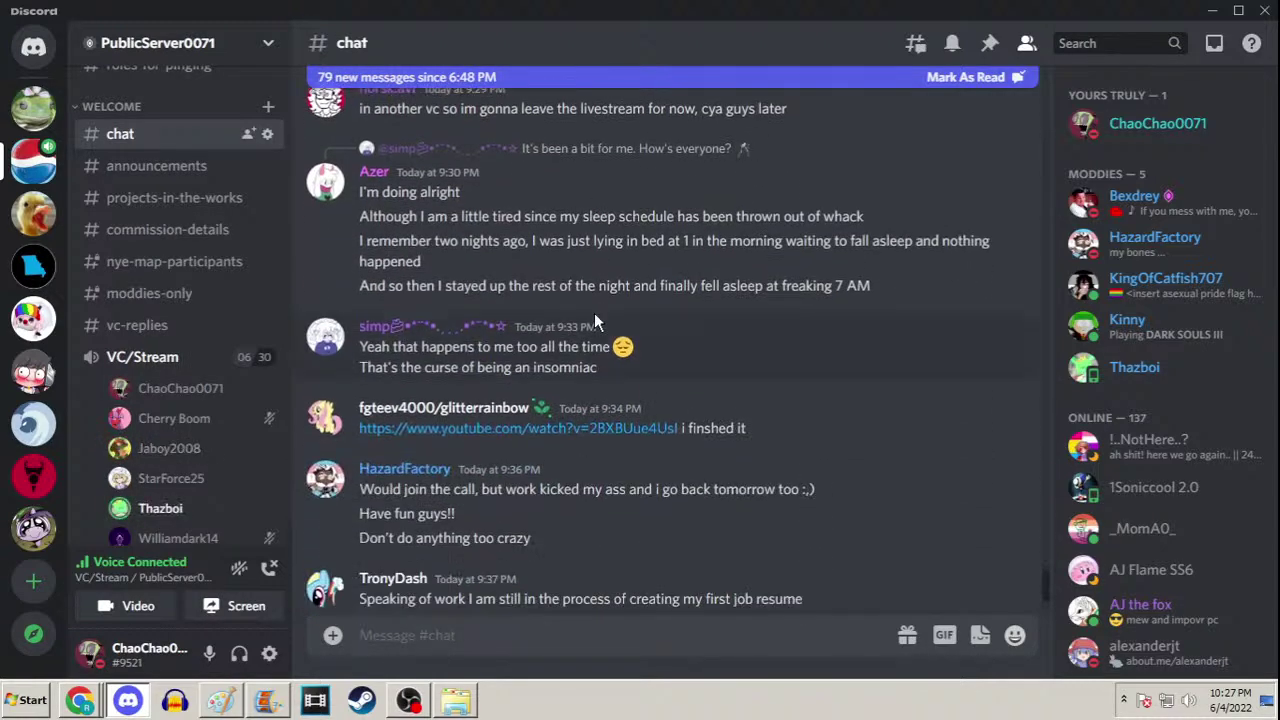
scroll(594, 321, down, 5)
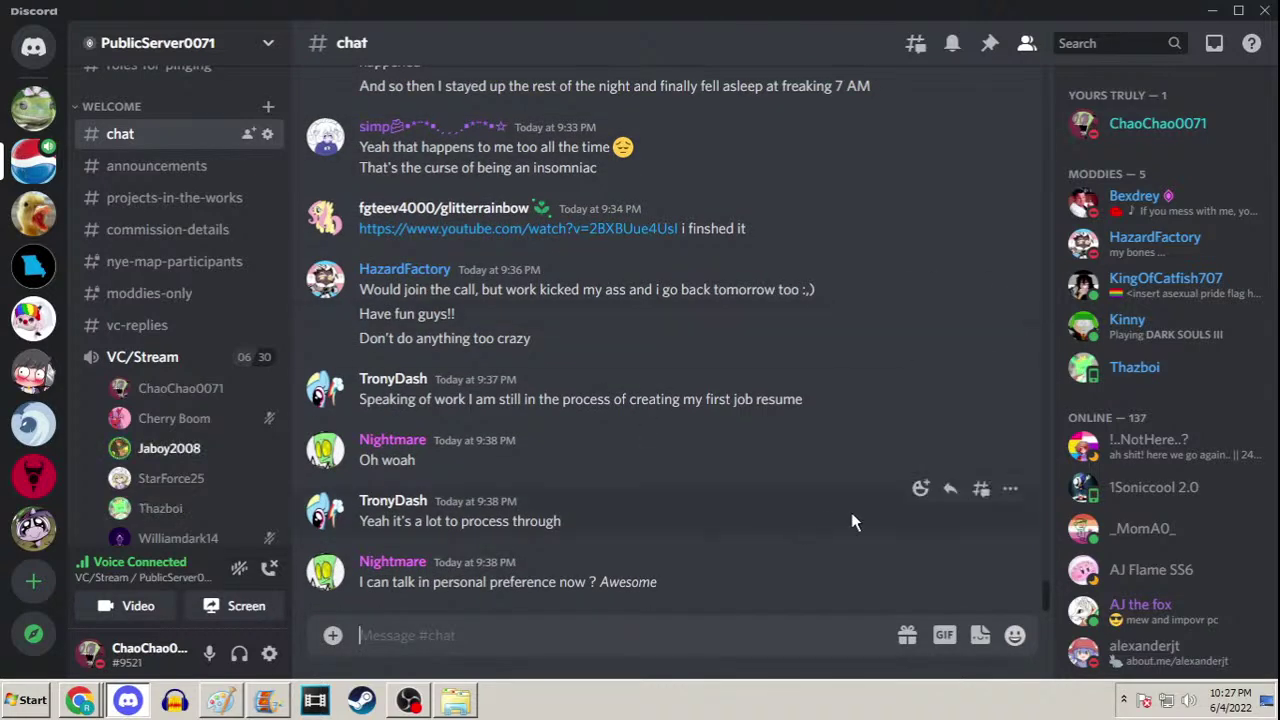
Reply "It is." to the message "Yeah it's a lot to process through" and minimize Discord
click(951, 490)
text(It is.)
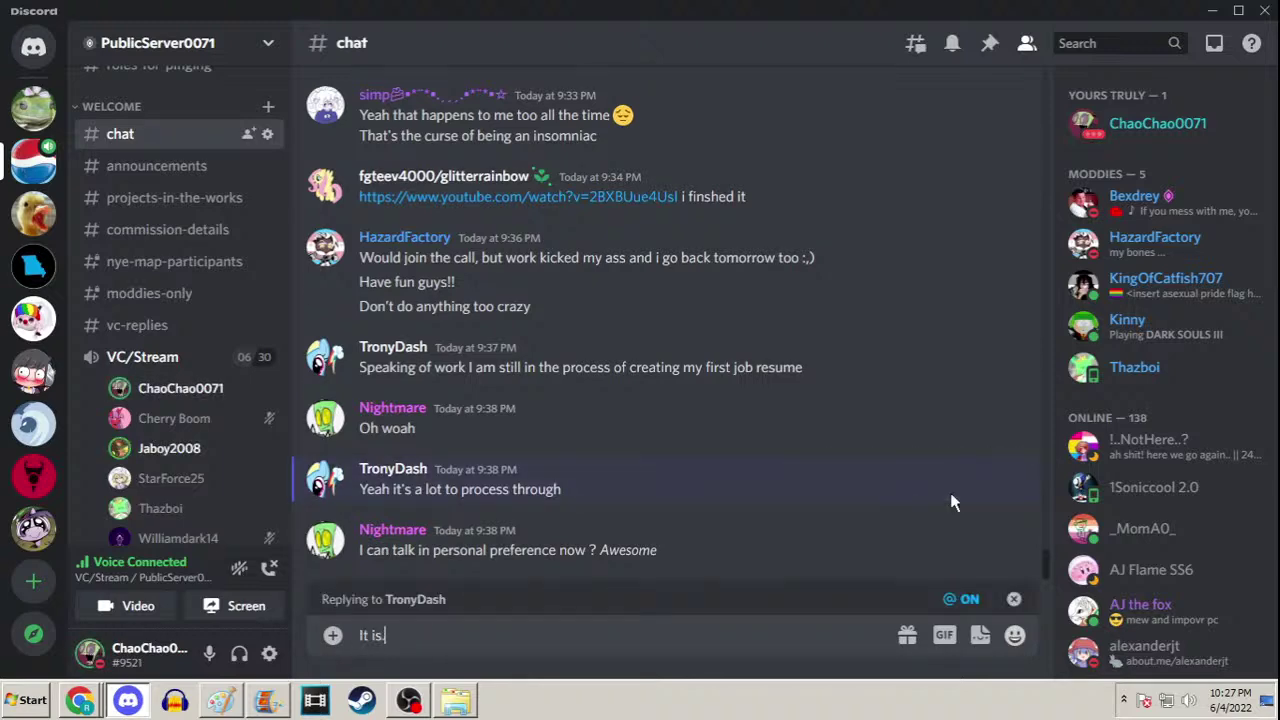
key(Return)
click(1213, 12)
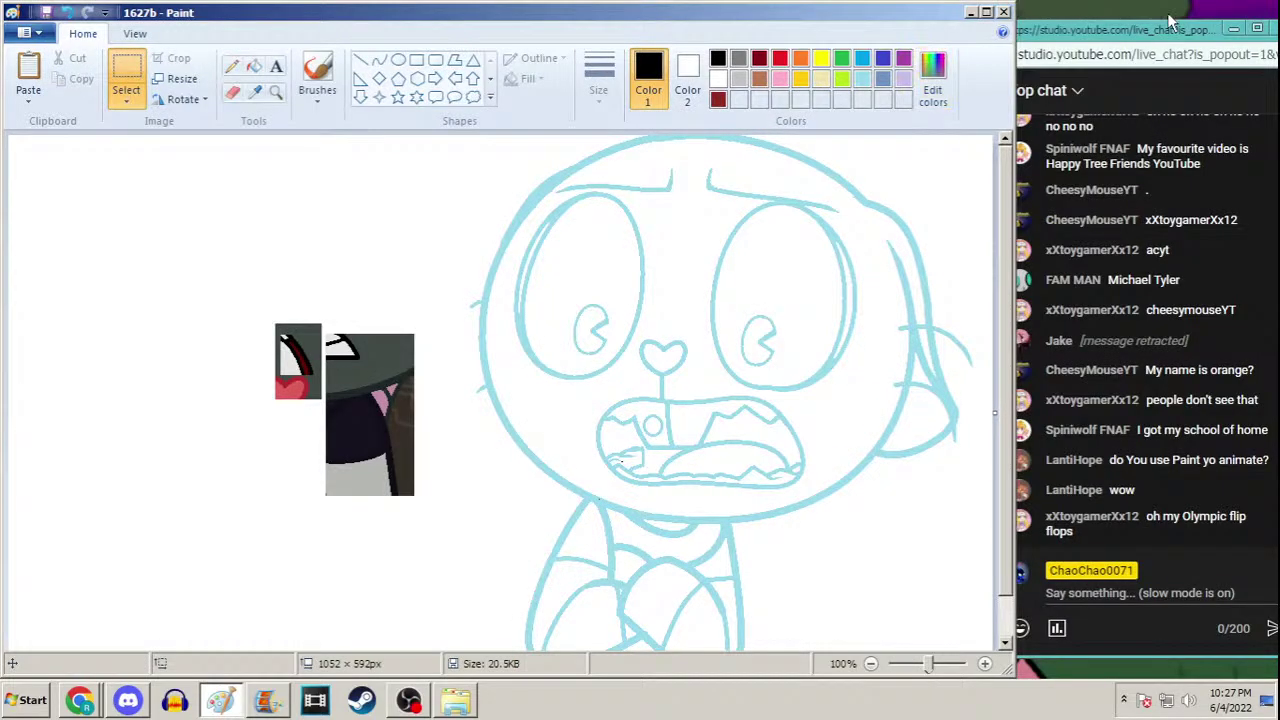
Switch to Movie Maker and play the white-background grey character sequence to check its timing
click(270, 700)
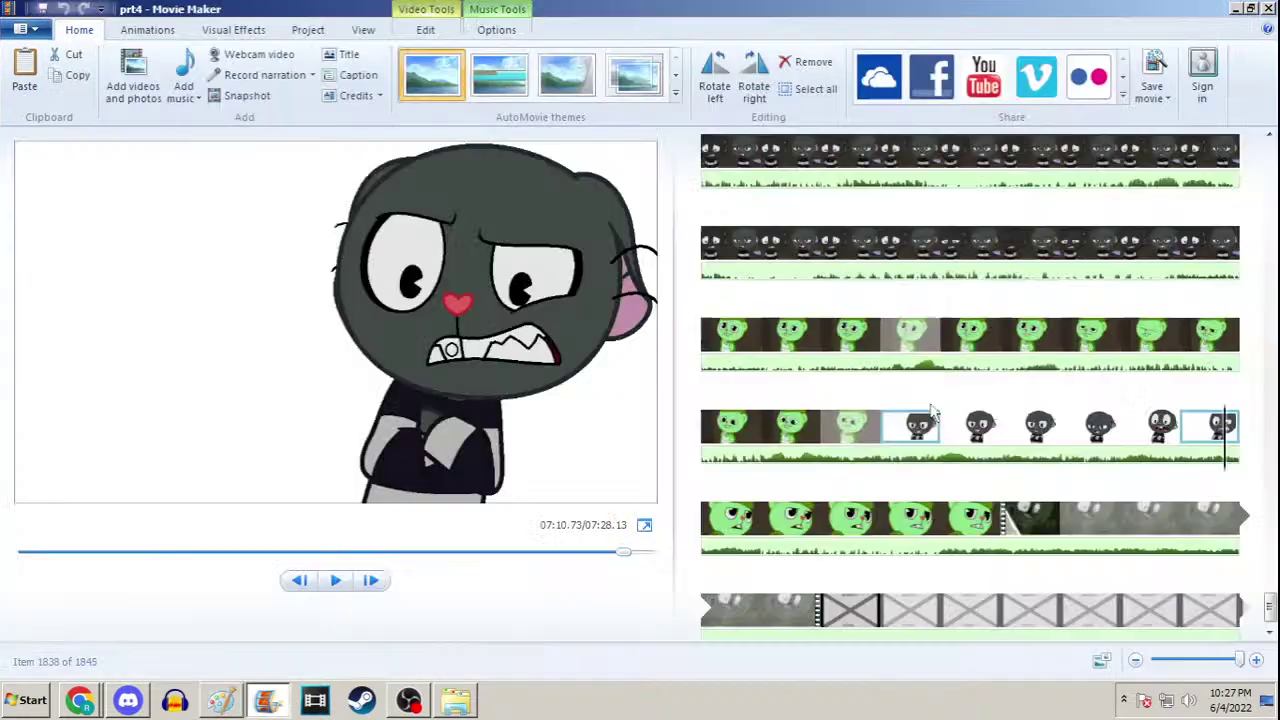
click(910, 436)
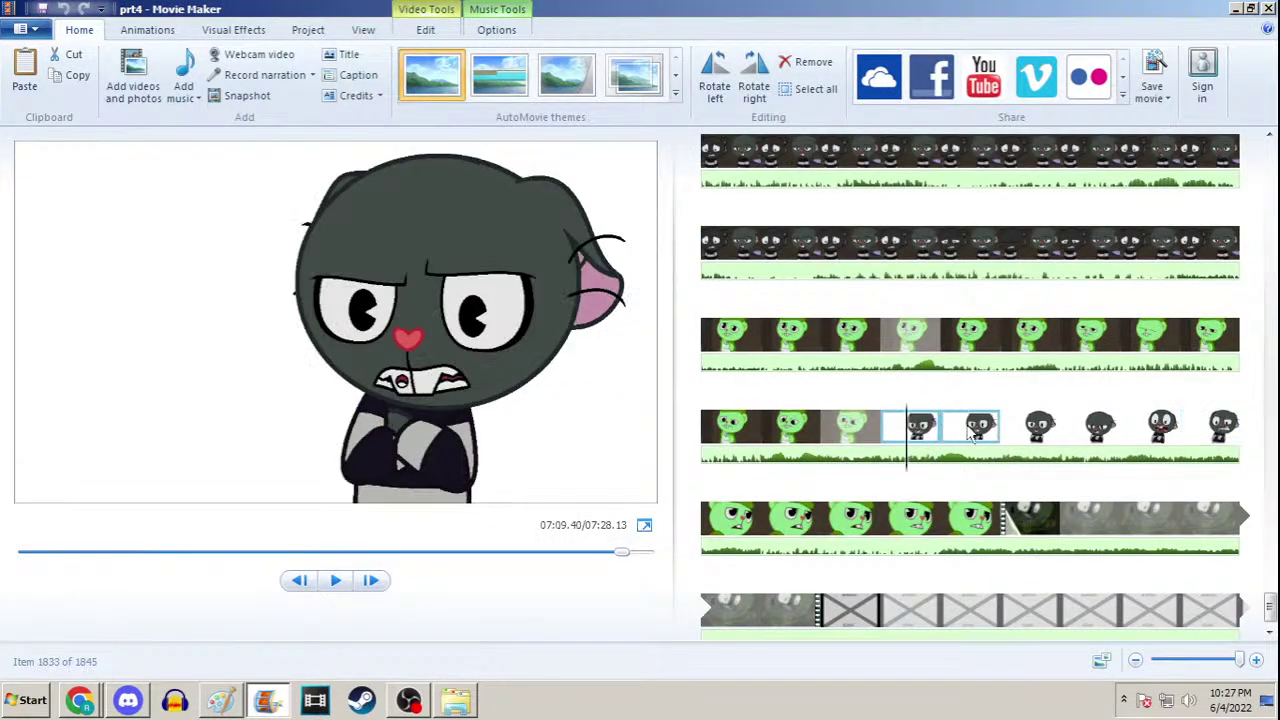
click(958, 425)
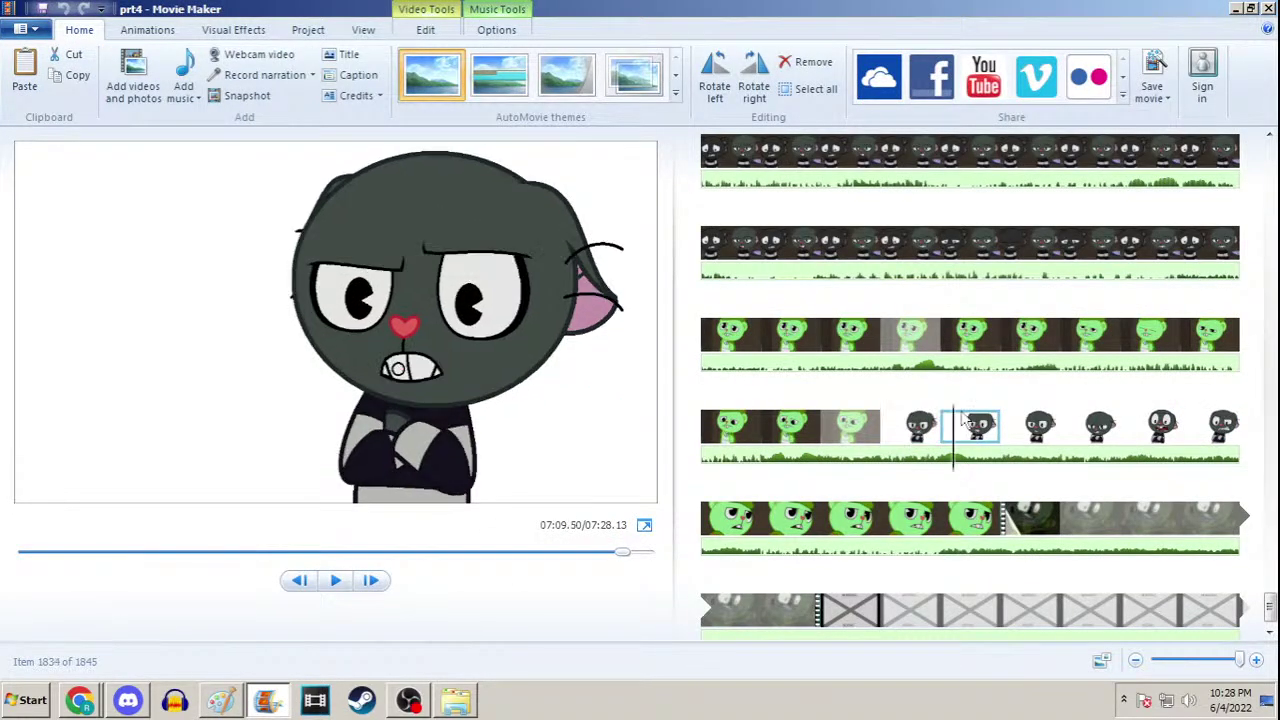
key(space)
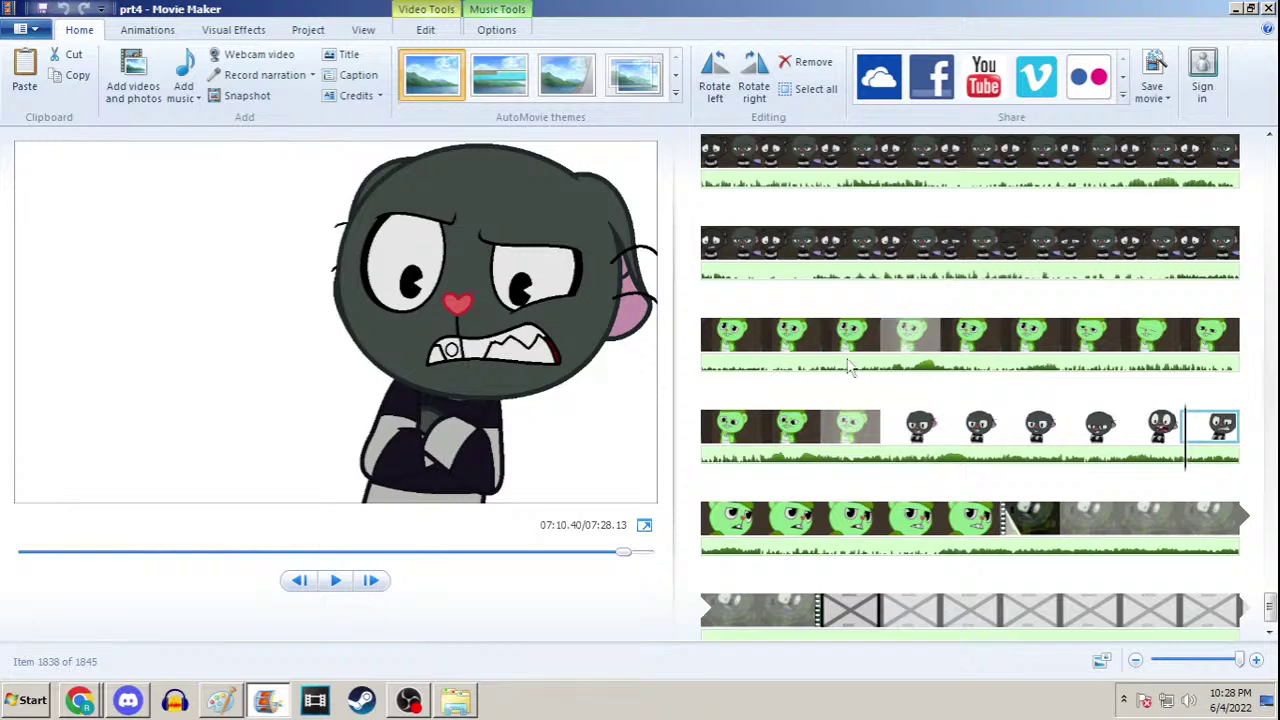
click(909, 421)
key(space)
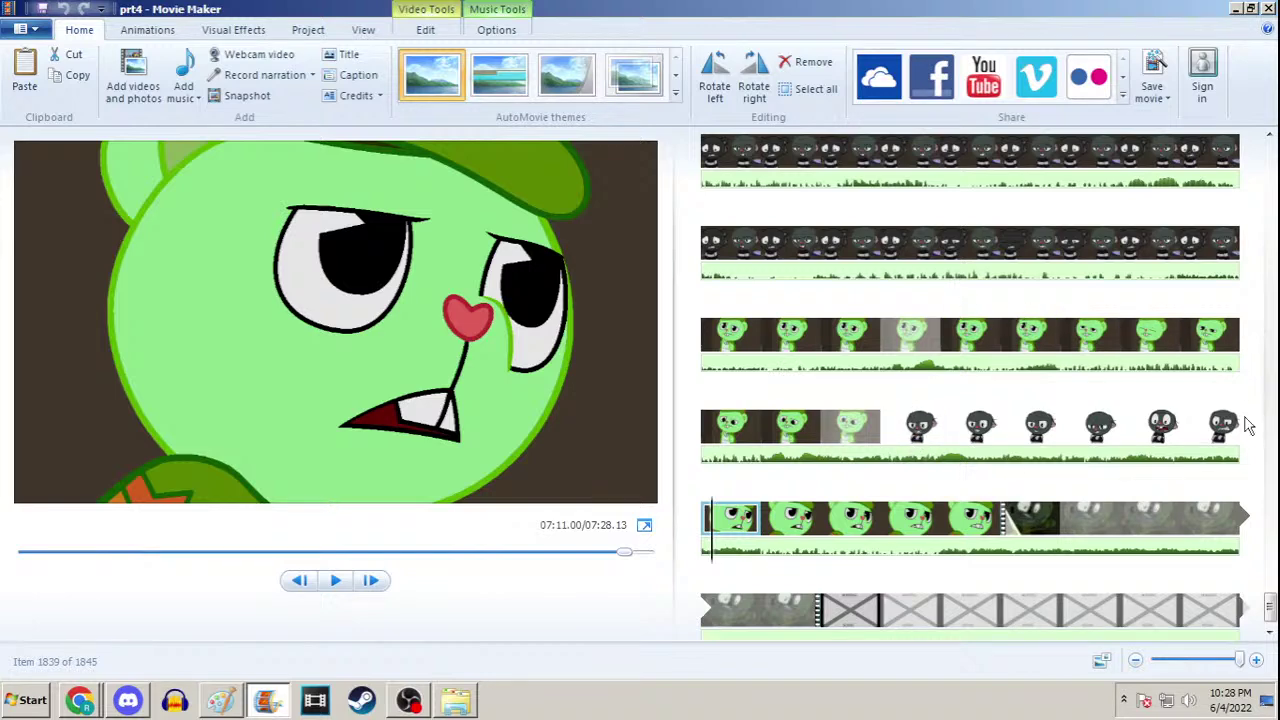
Set the duration of the last white-background frame, just before the green bear close-ups, to 0.90
click(1238, 420)
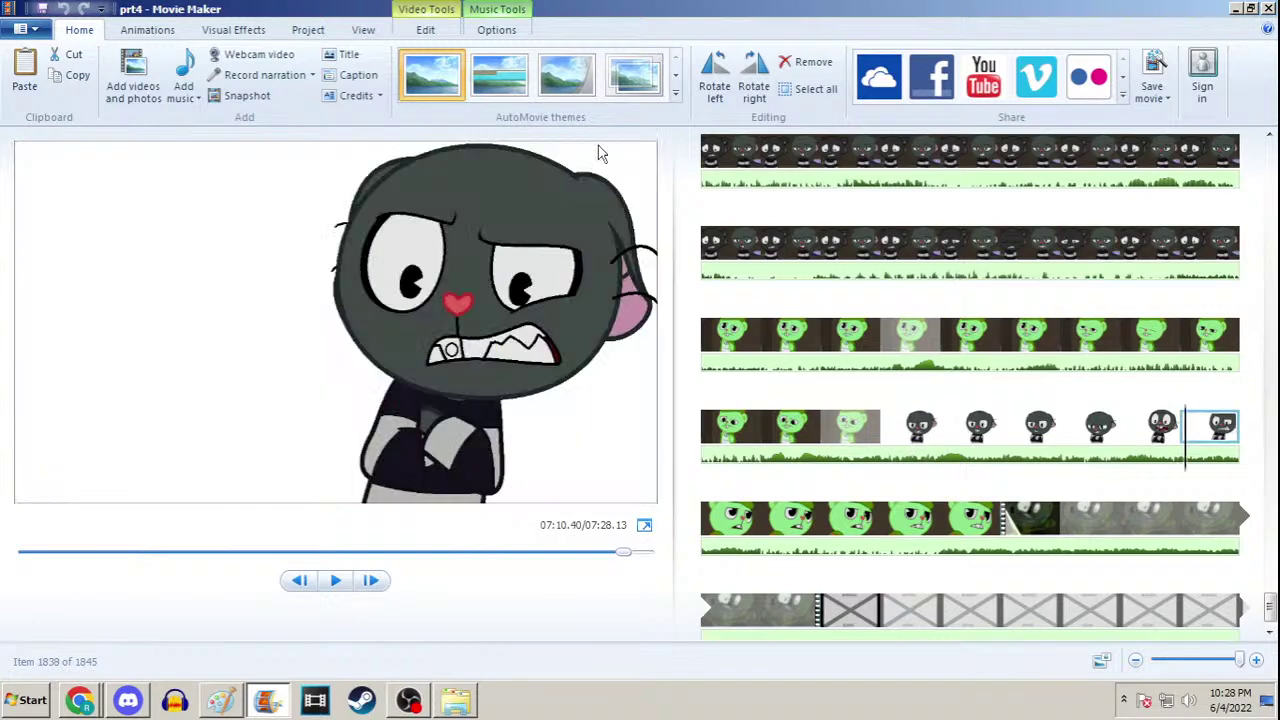
click(428, 31)
click(360, 89)
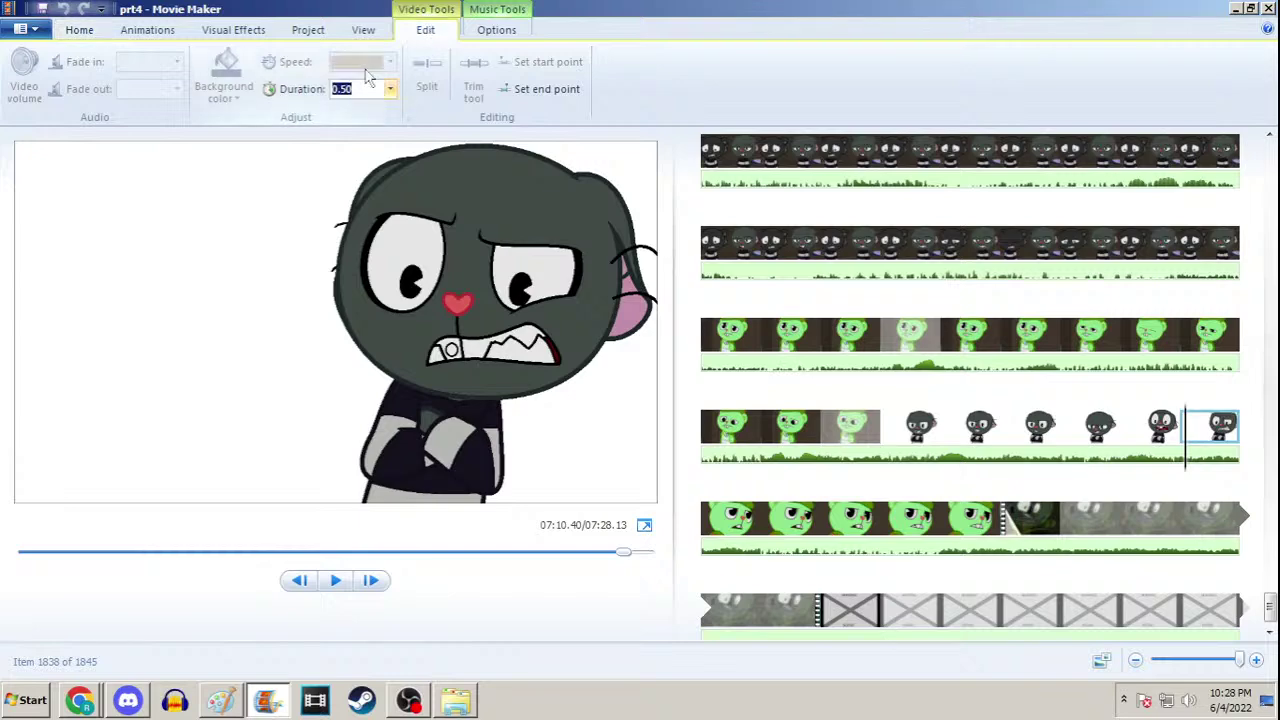
click(375, 88)
text(.90)
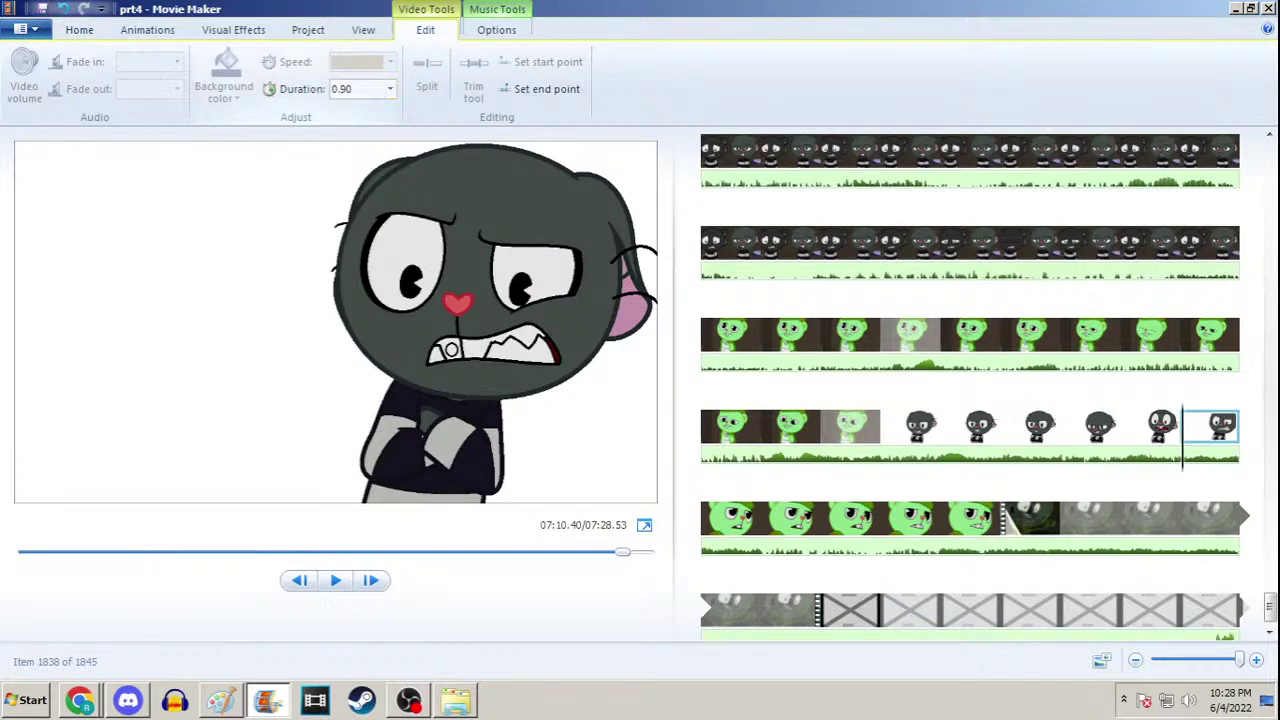
Play the retimed white-background sequence twice from its first frame
click(935, 425)
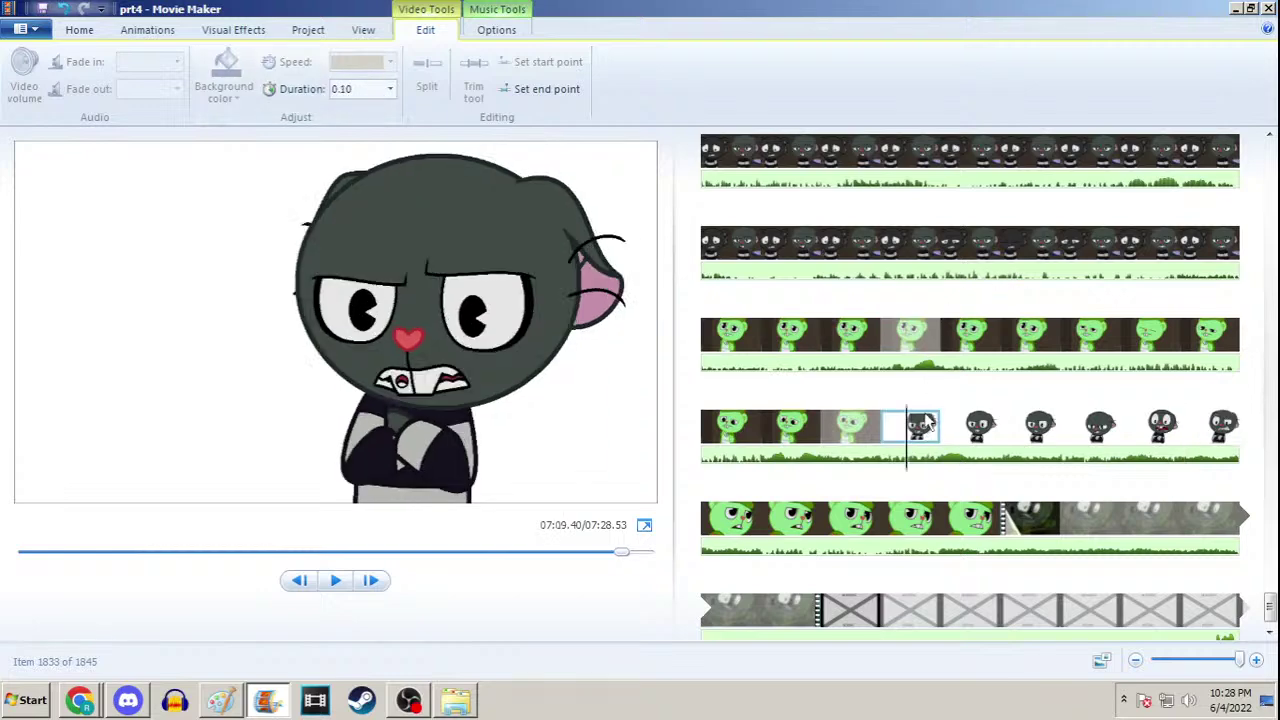
key(space)
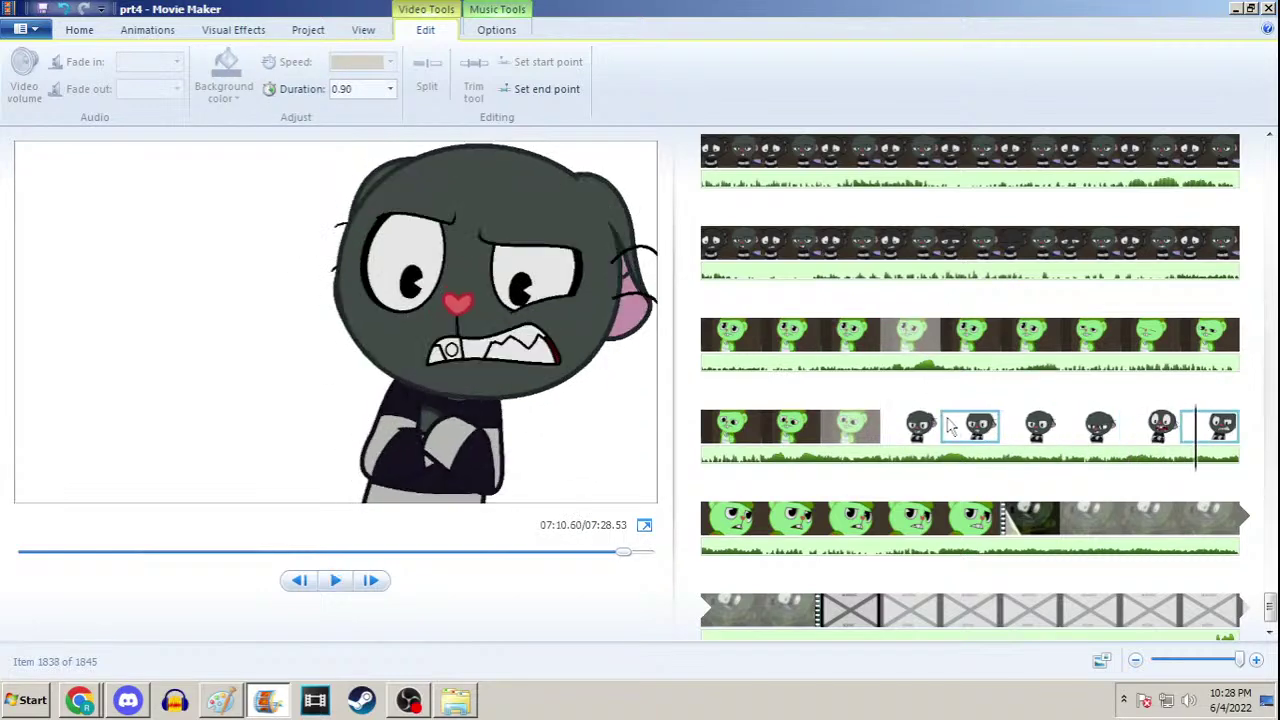
click(922, 428)
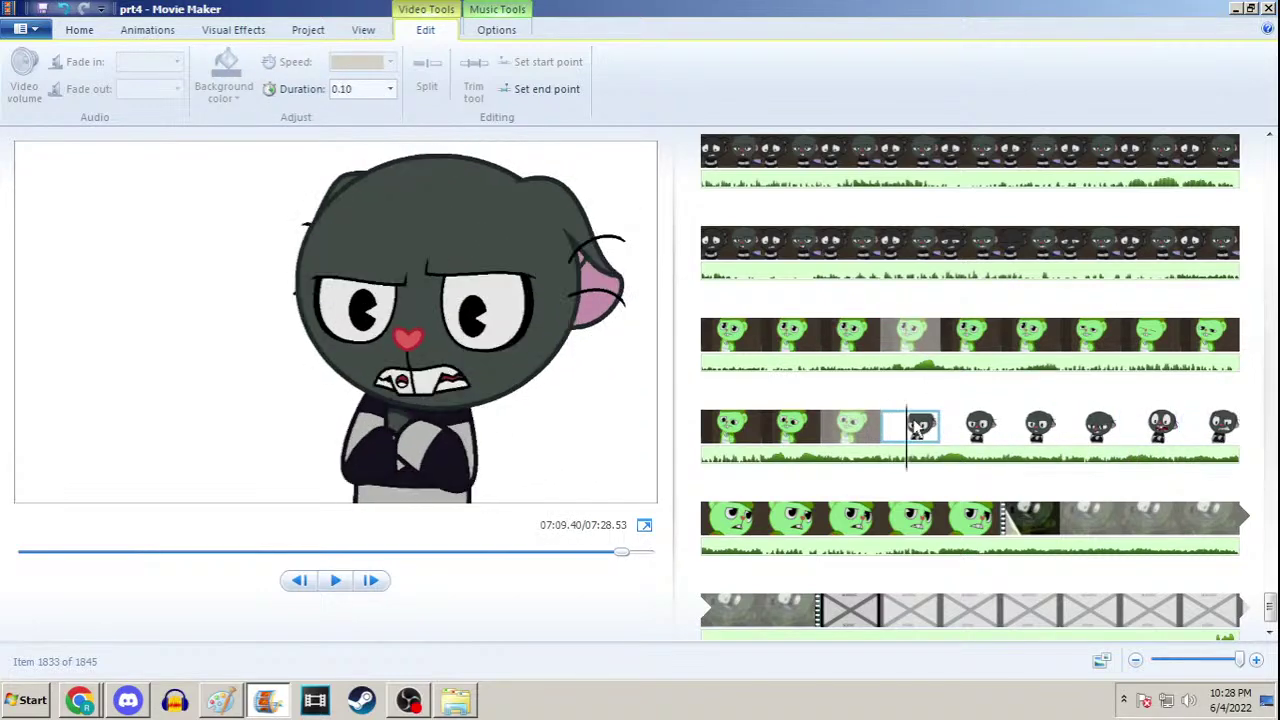
key(space)
key(space)
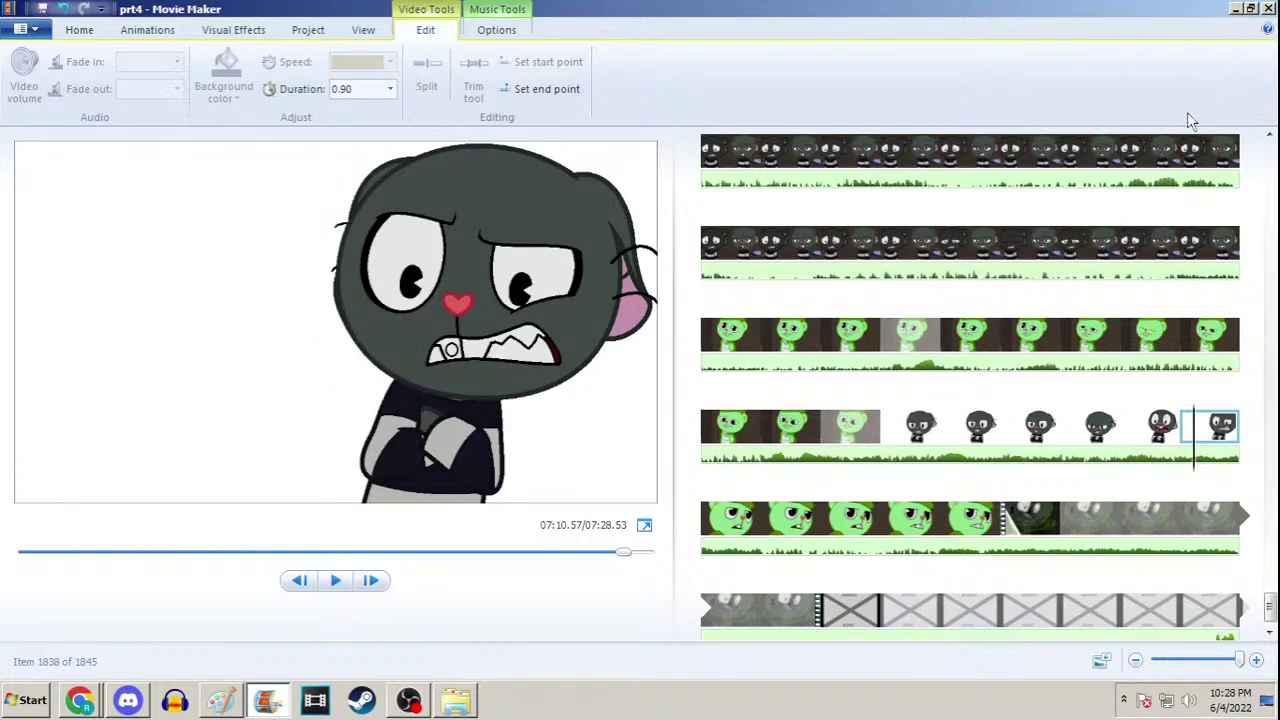
Check the Paint sketch and live chat, and return to the first white-background frame in the Movie Maker timeline
click(1234, 9)
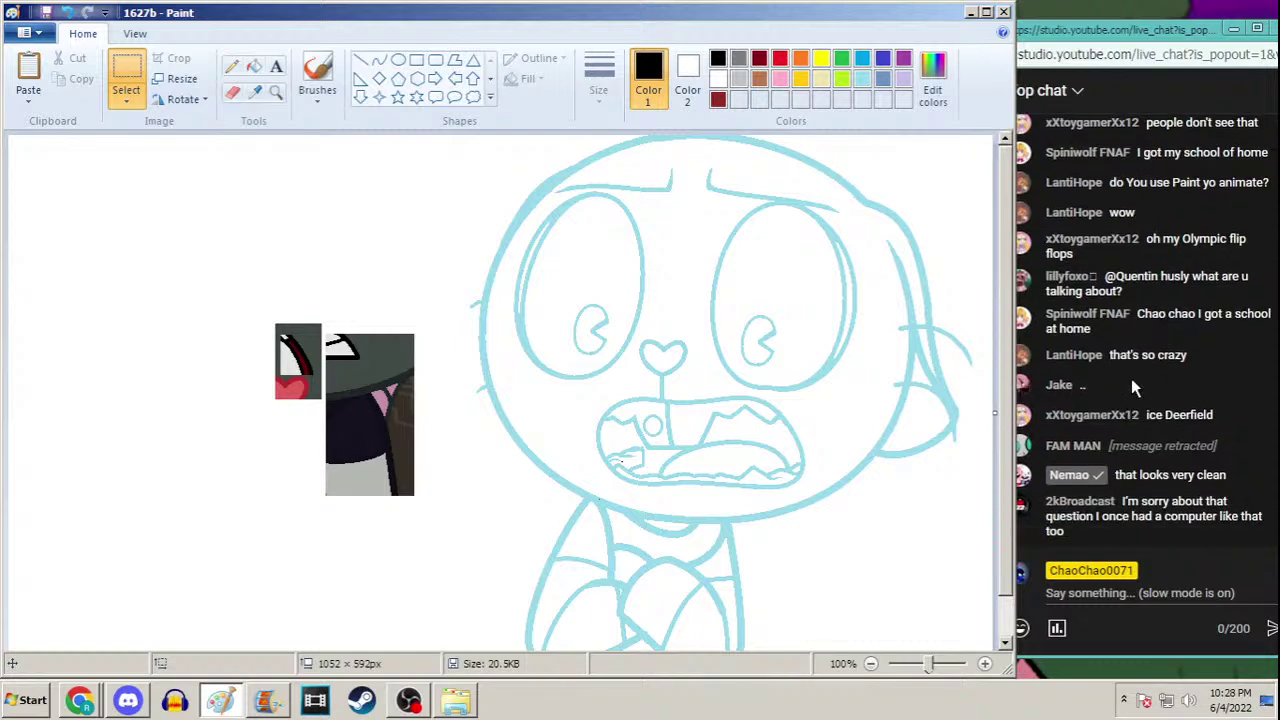
click(267, 700)
click(913, 418)
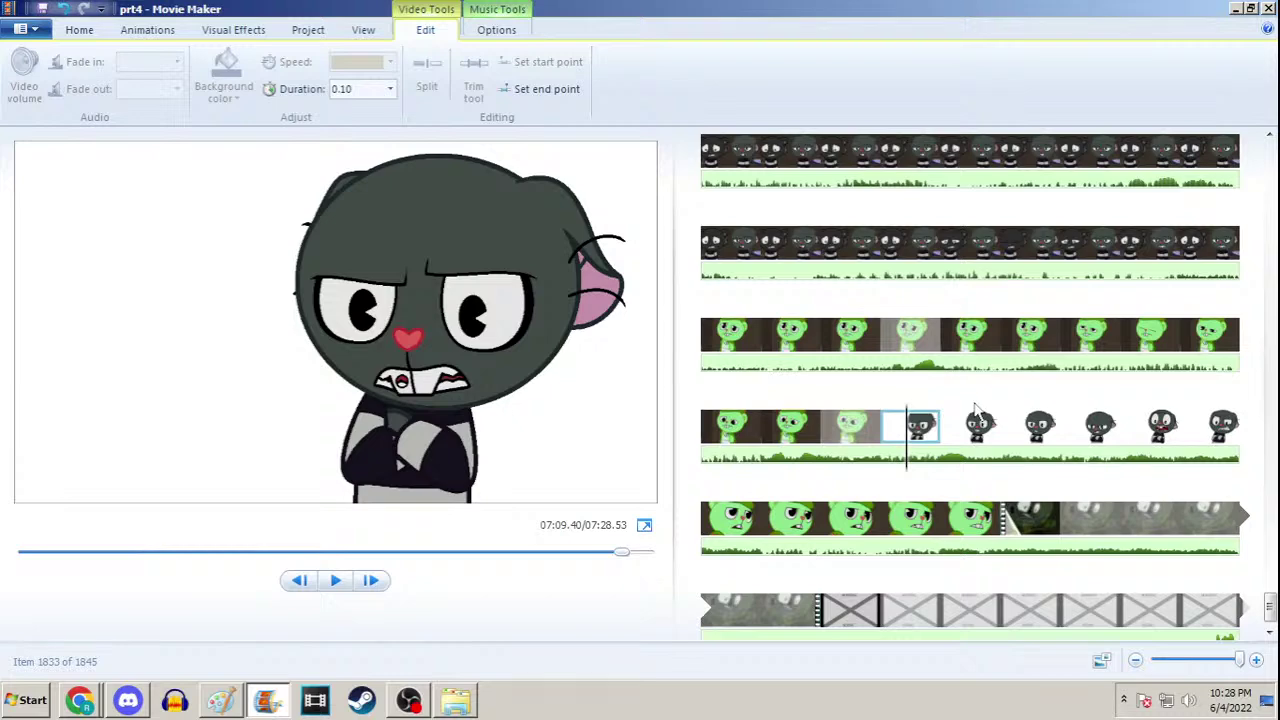
click(912, 422)
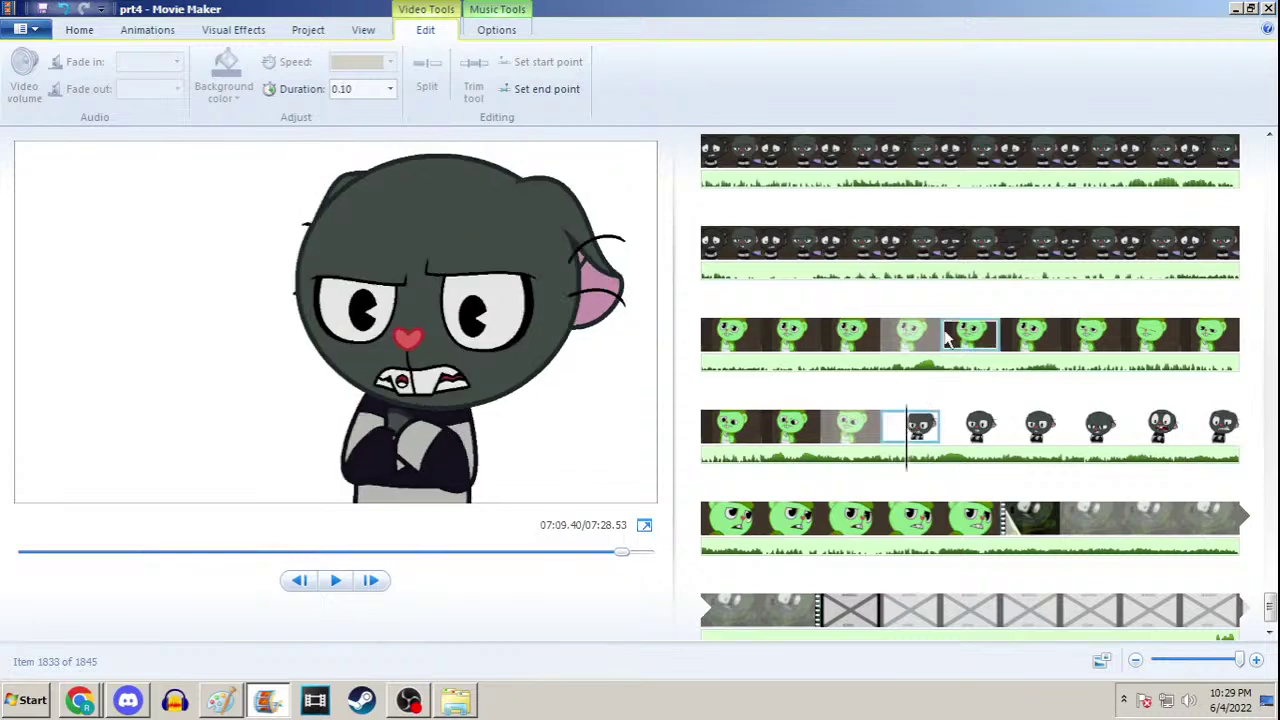
Find the start of the earlier classroom shot with the two striped-shirt characters in the timeline
scroll(1130, 322, up, 3)
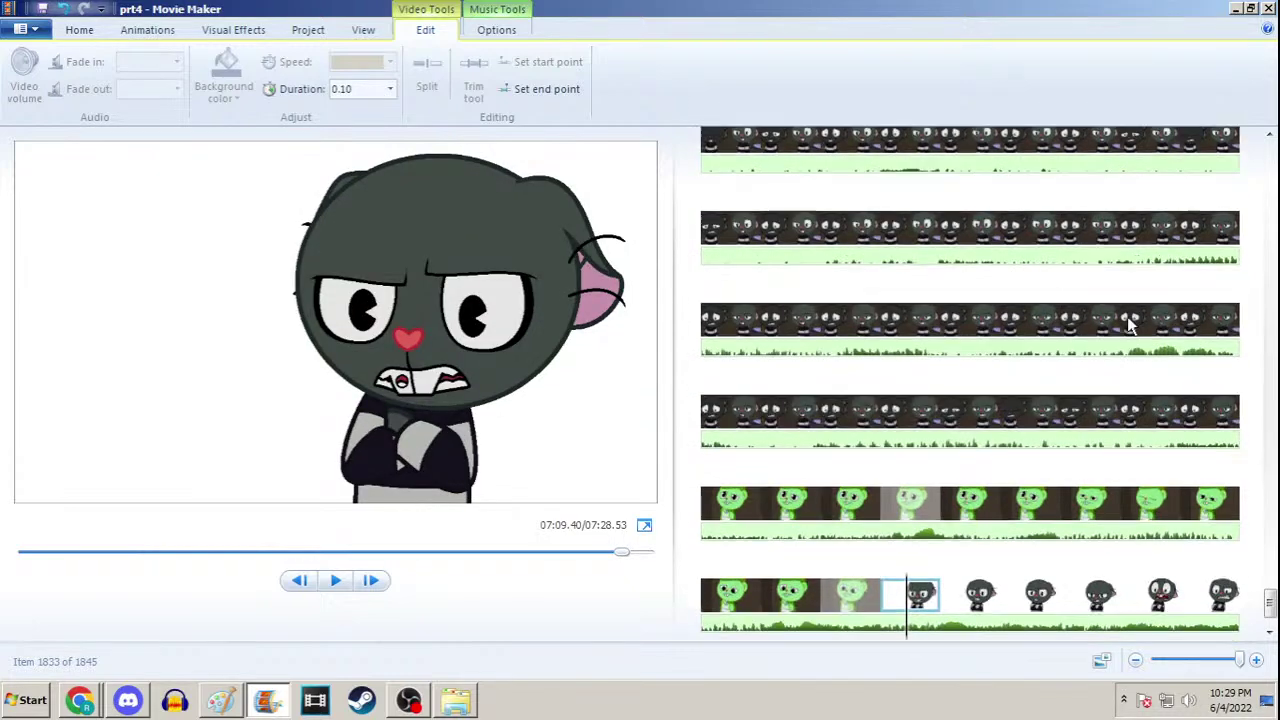
click(1033, 235)
scroll(1035, 240, up, 2)
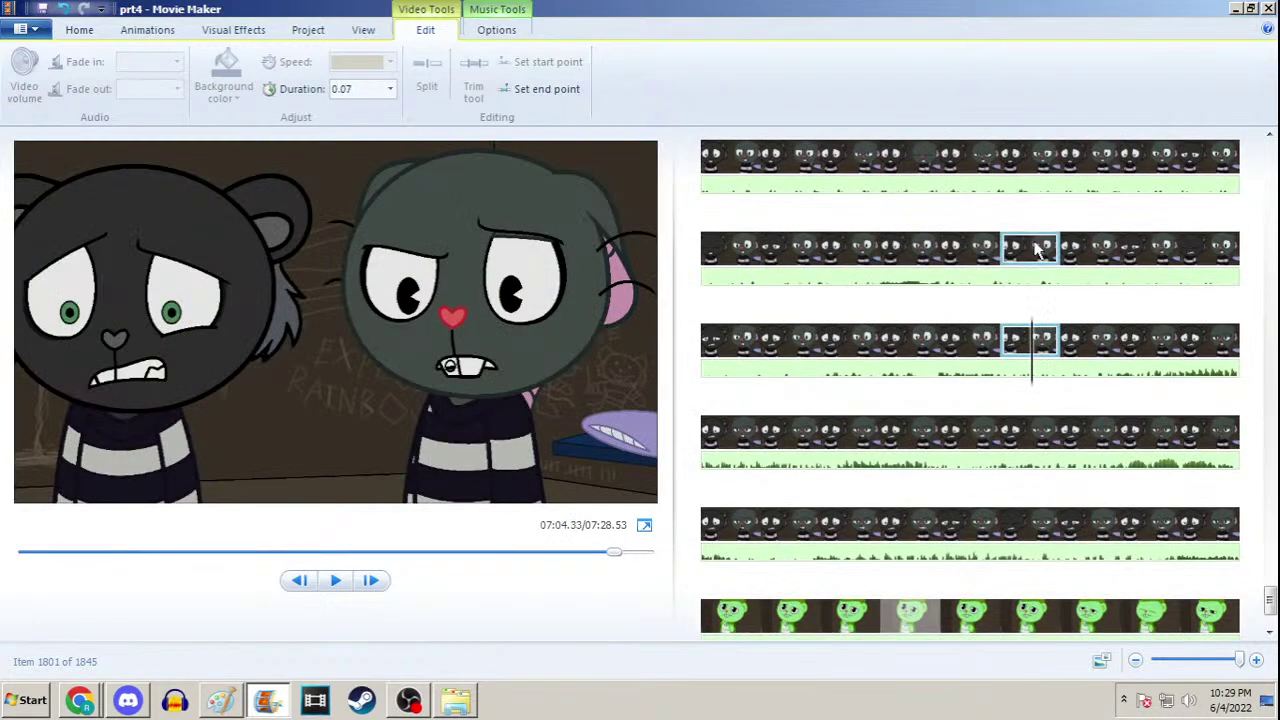
scroll(1037, 250, up, 1)
click(1189, 174)
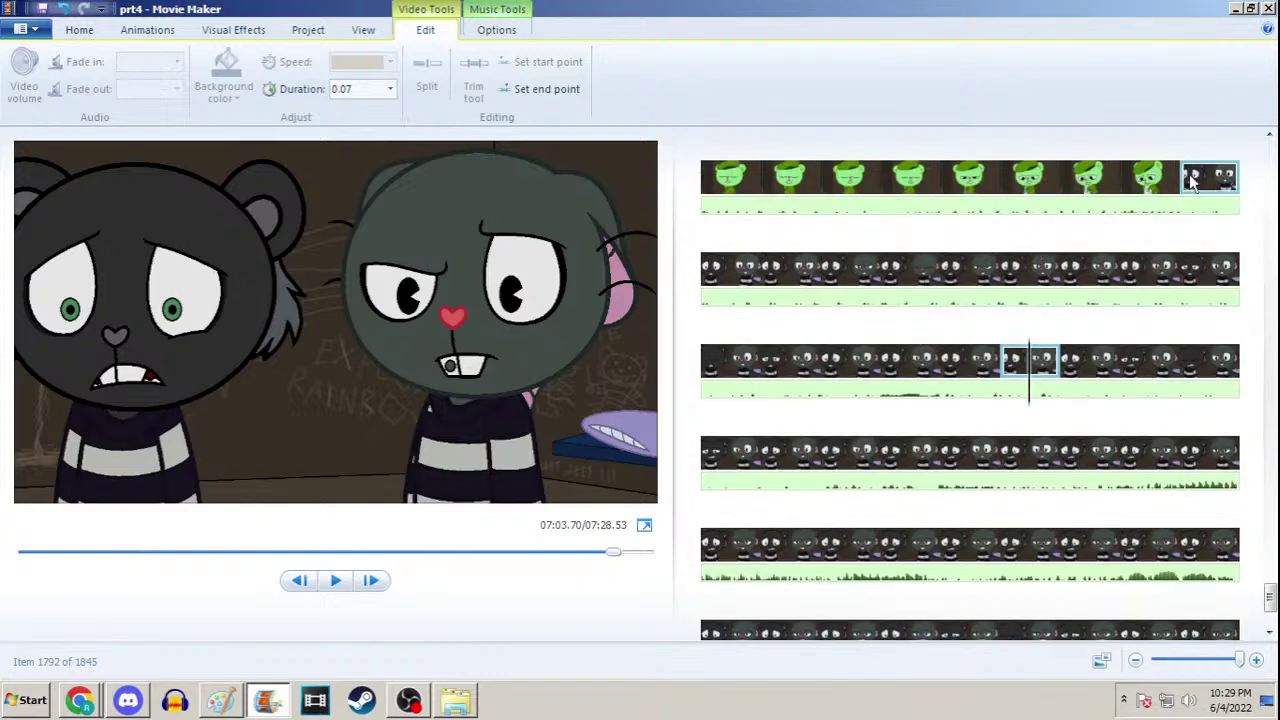
click(1189, 174)
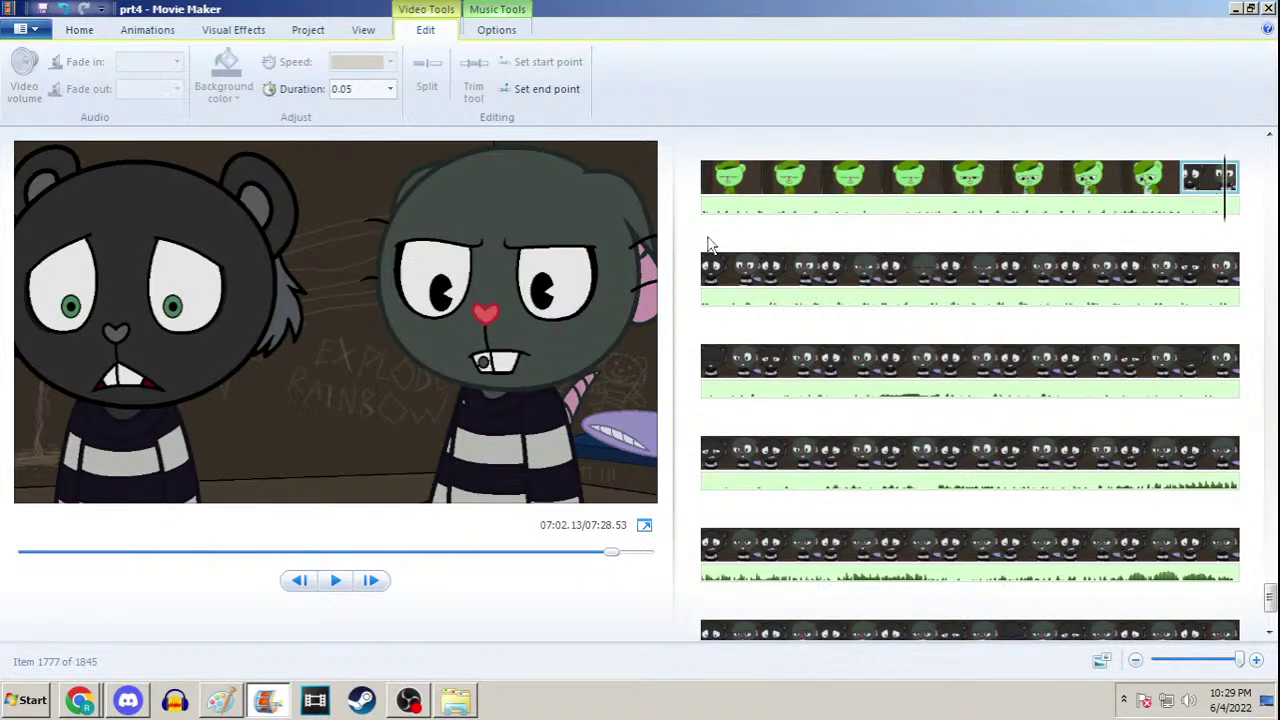
Play the opening of the two-character shot twice and return to its first frame
key(space)
key(space)
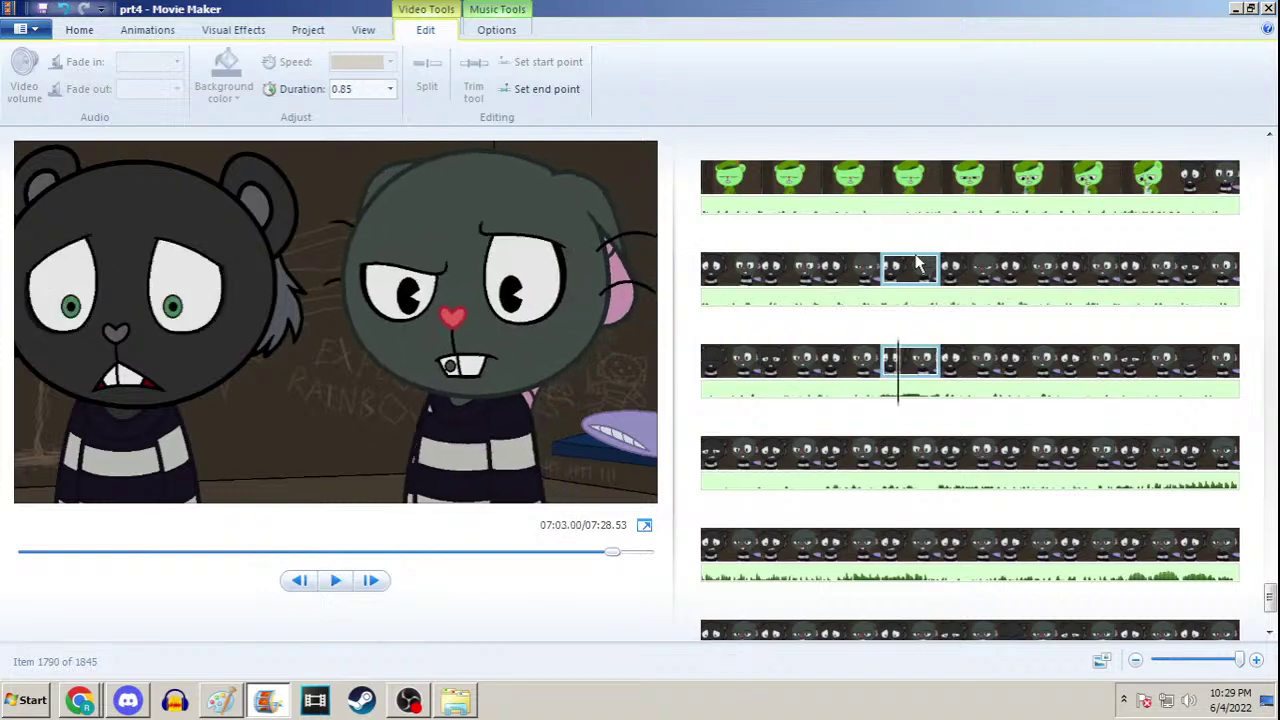
click(1218, 176)
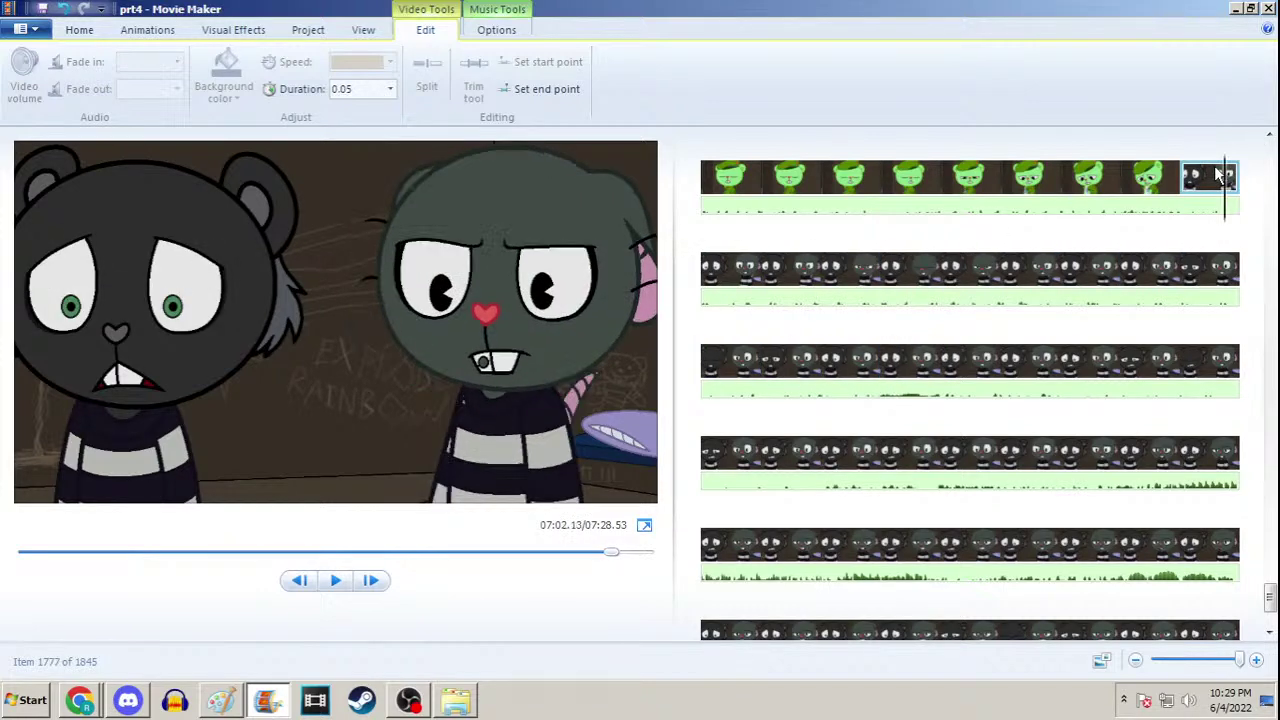
key(space)
key(space)
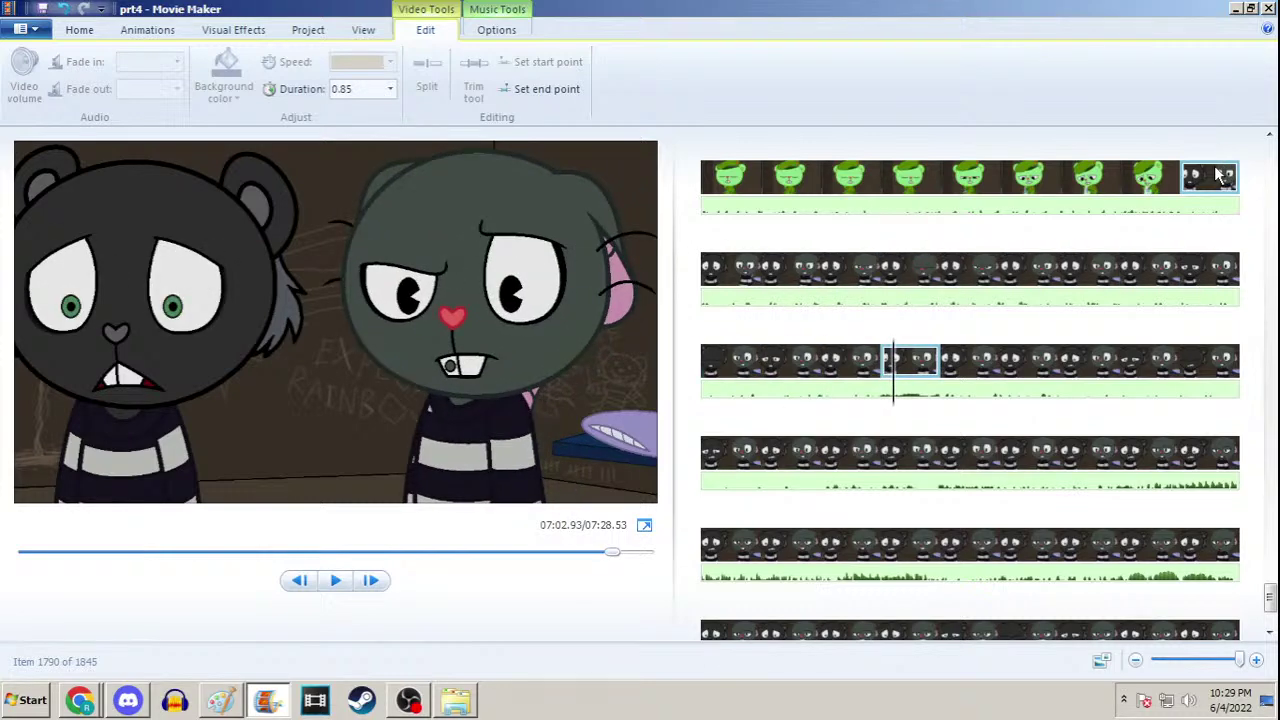
click(1218, 176)
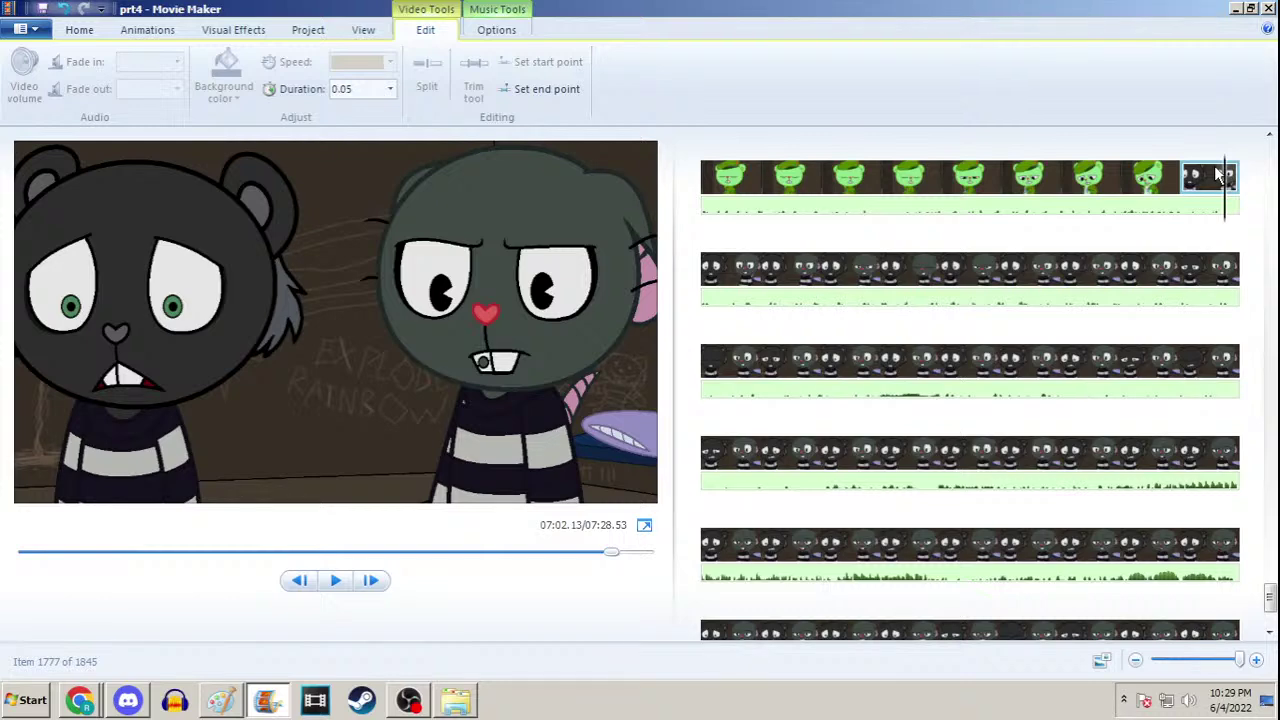
Play the timeline from the two-character shot into the white-background sequence, and replay that sequence from its first frame
key(space)
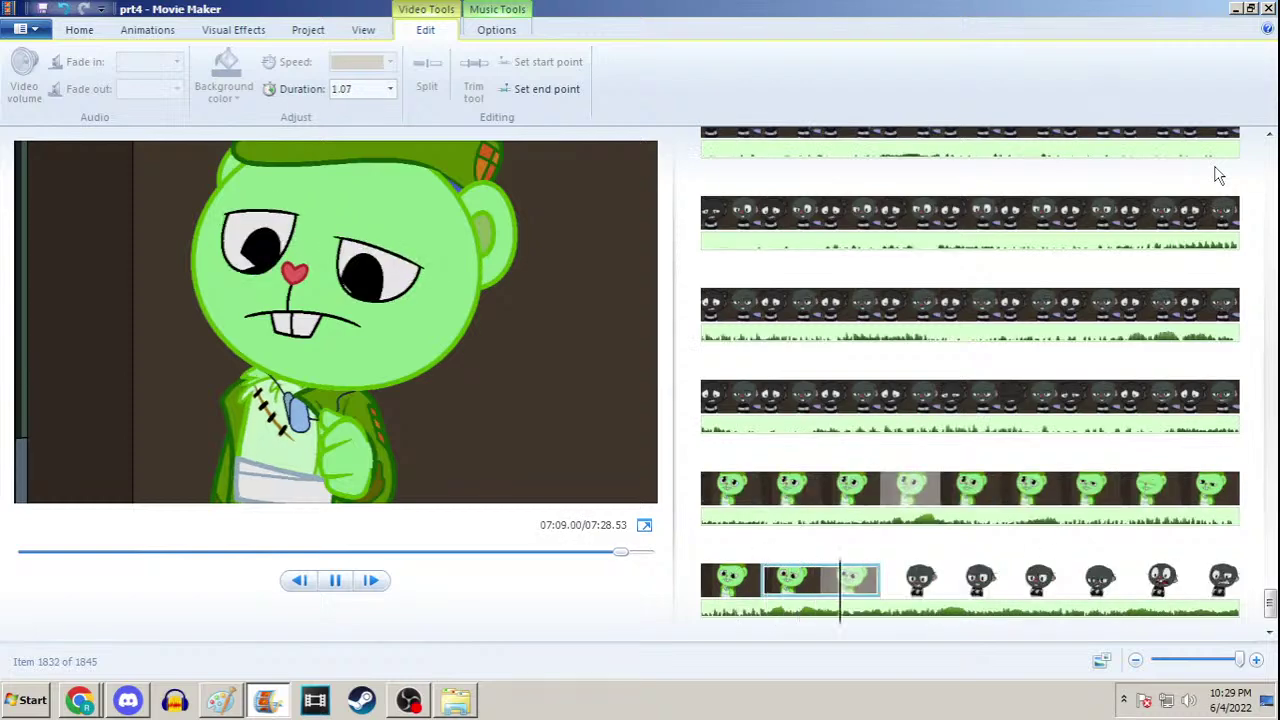
key(space)
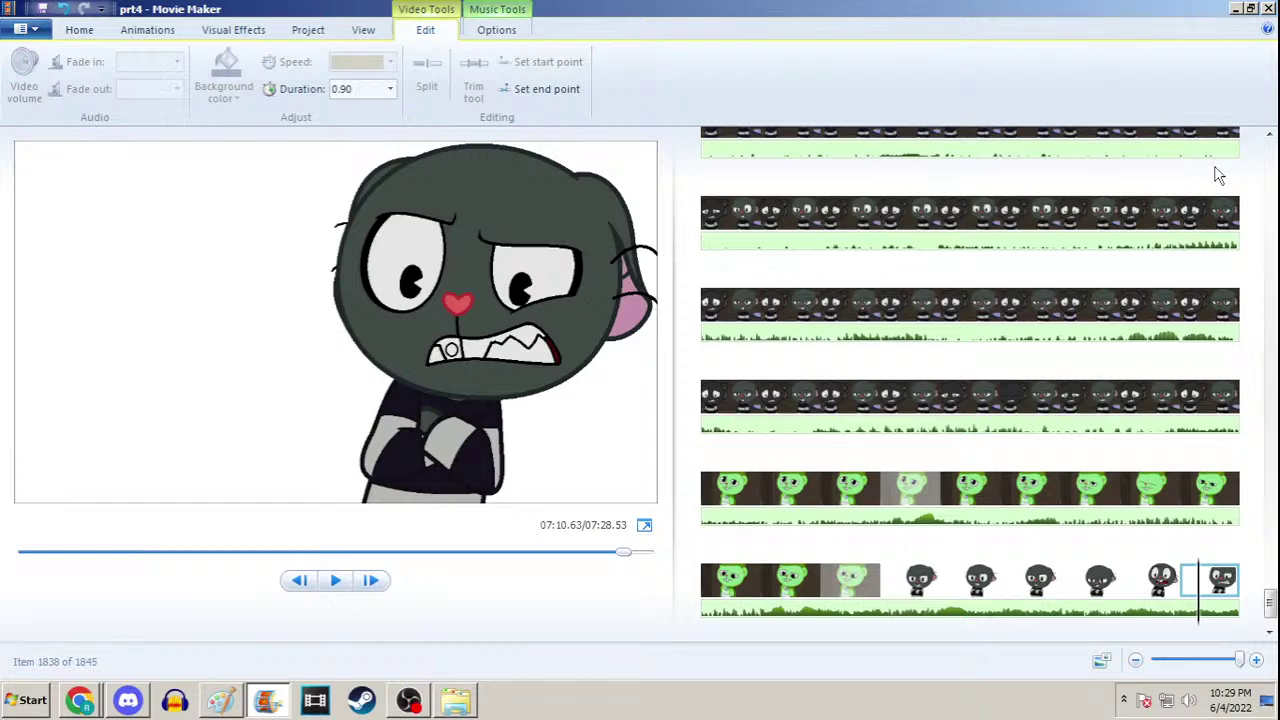
click(922, 576)
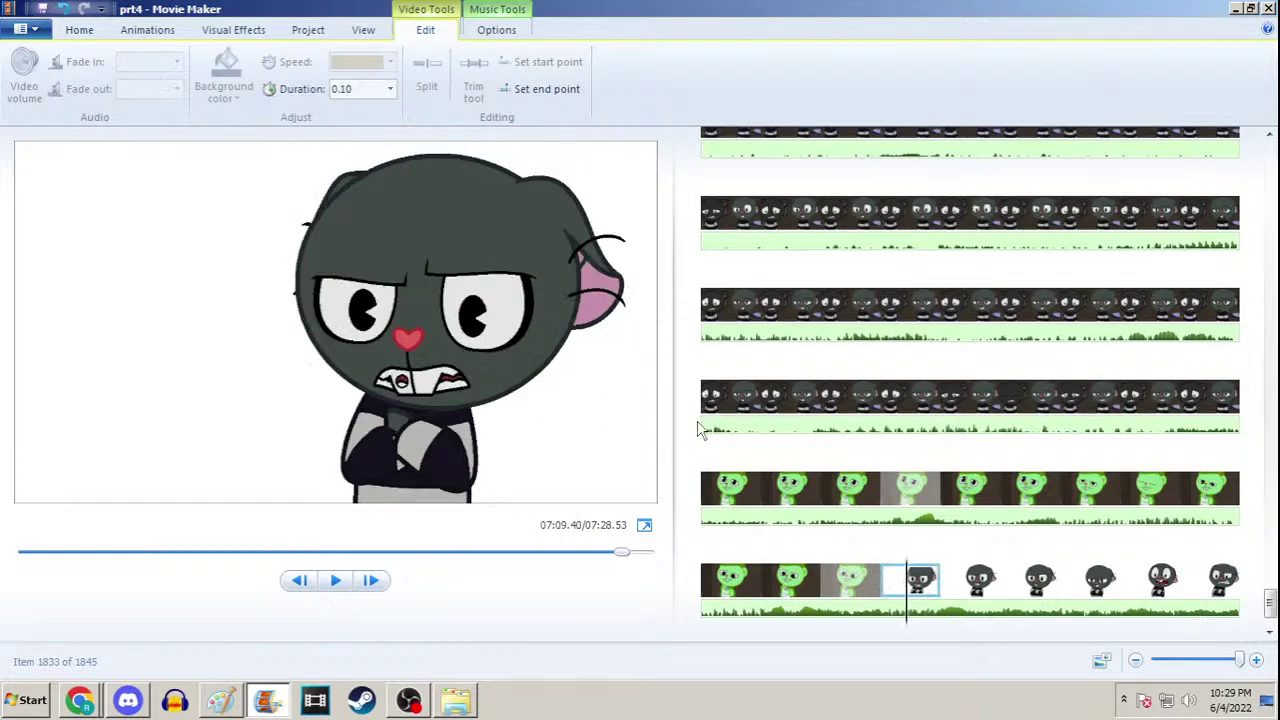
key(space)
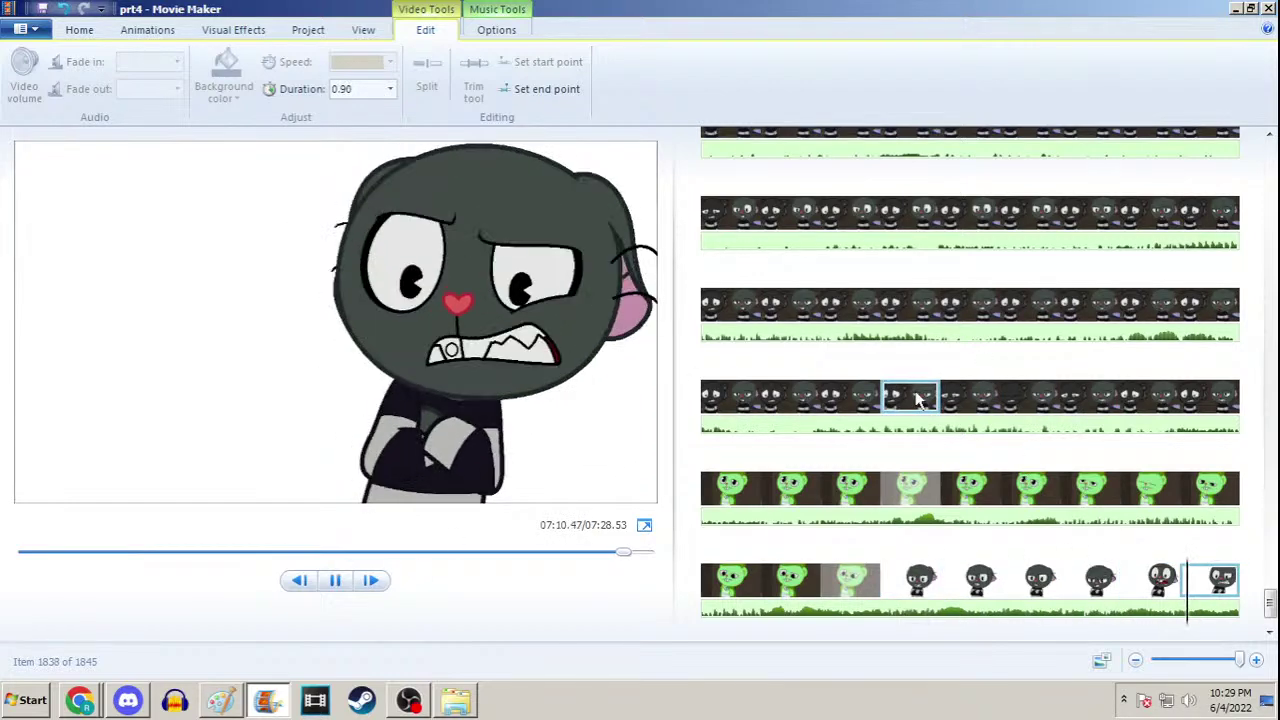
click(955, 582)
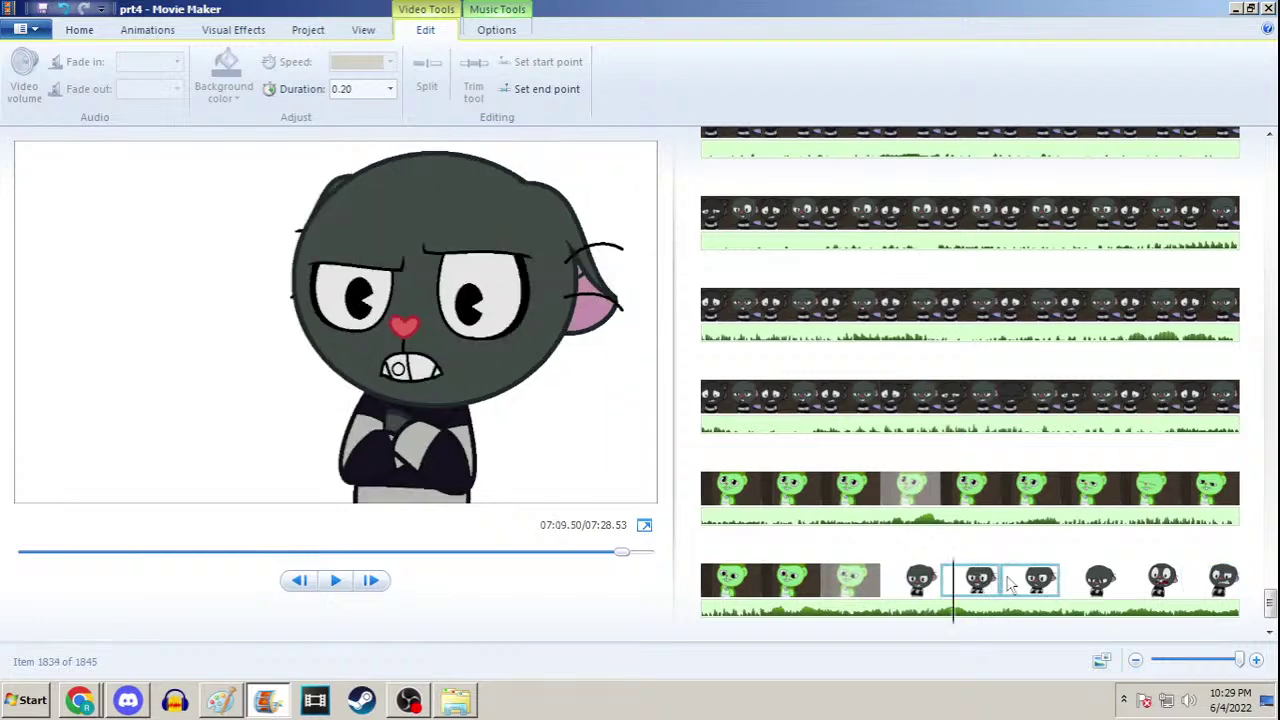
click(1215, 582)
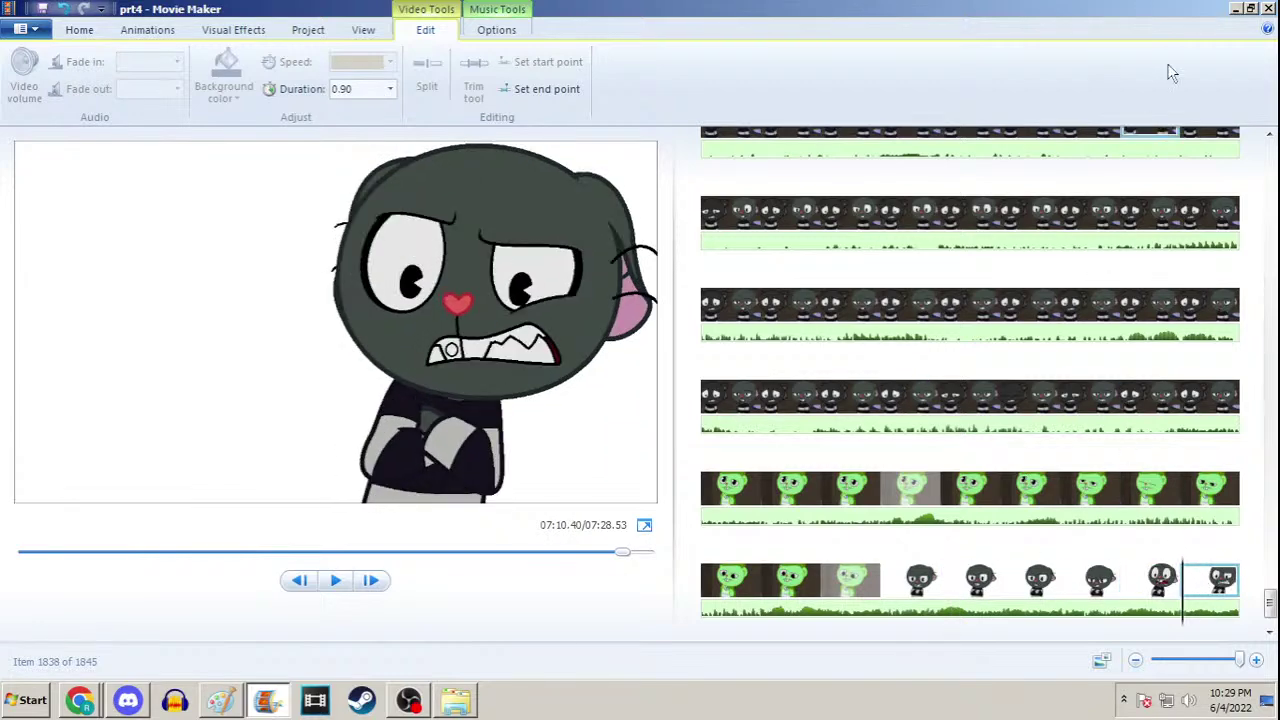
Check the Paint sketch and live chat, and step through the white-background frames in Movie Maker up to the gritted-teeth frame
click(1236, 8)
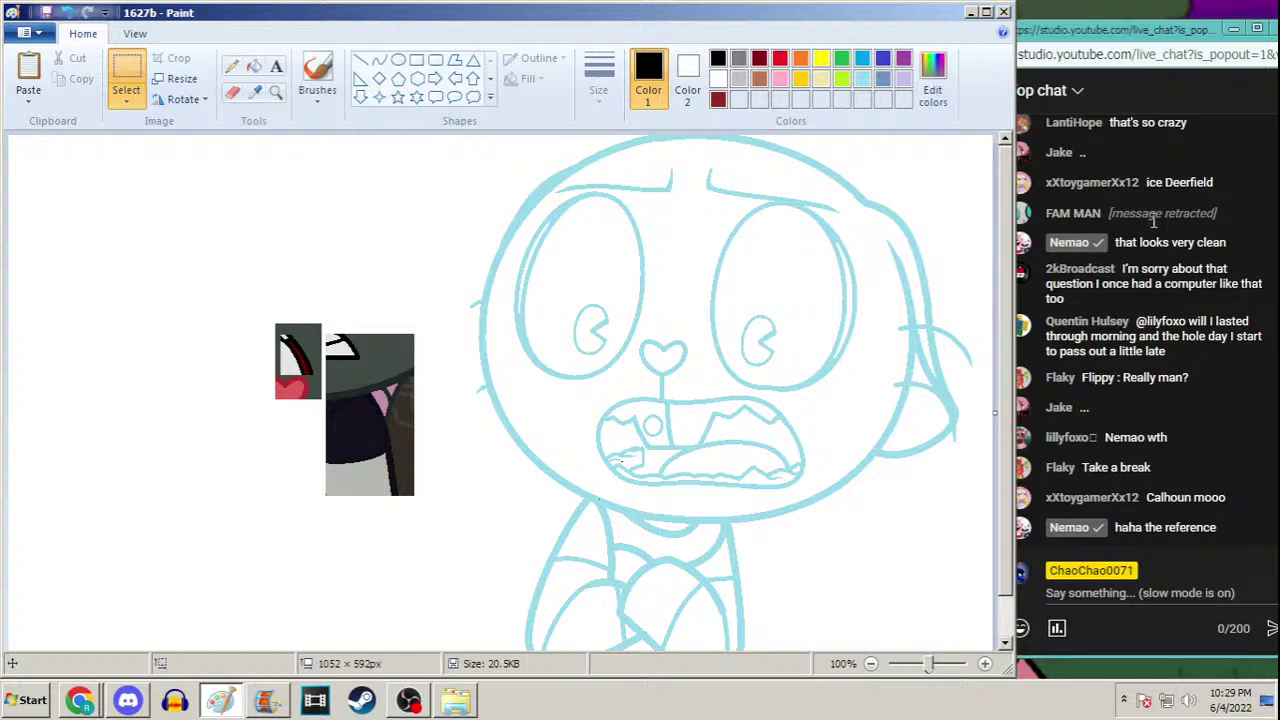
click(272, 700)
click(958, 580)
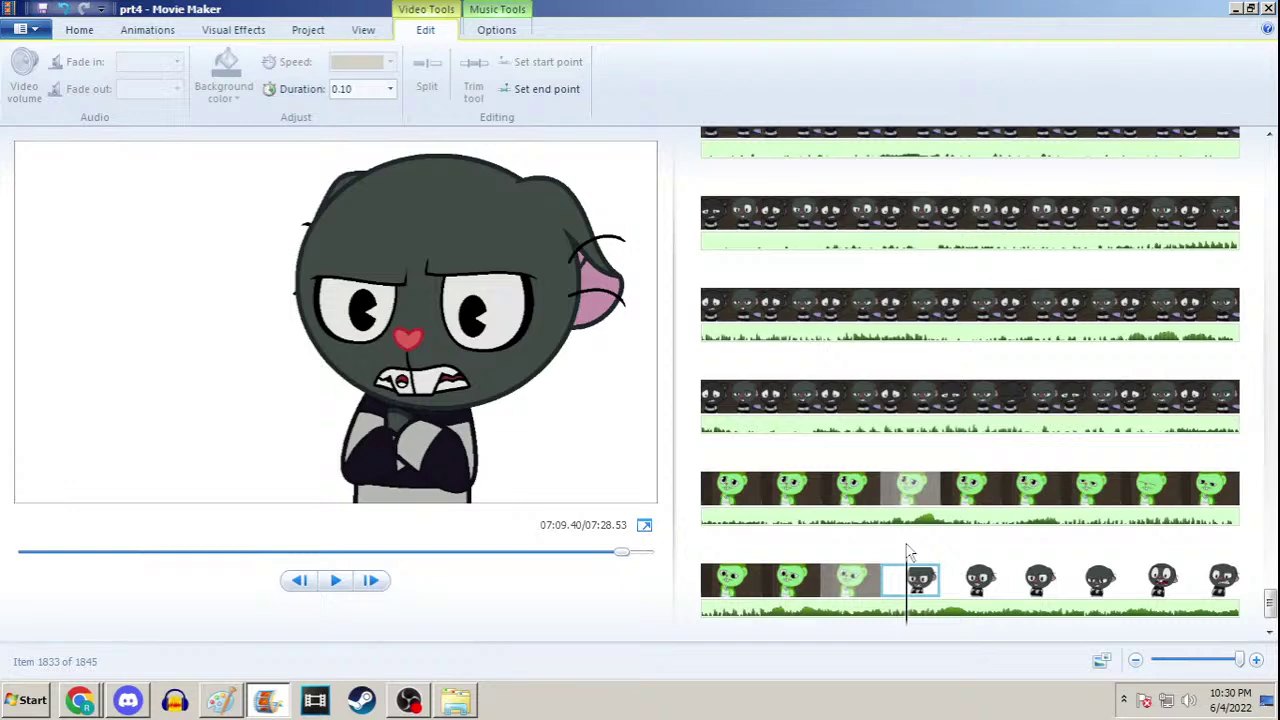
key(Right)
key(Right)
key(Right)
key(Right)
key(Right)
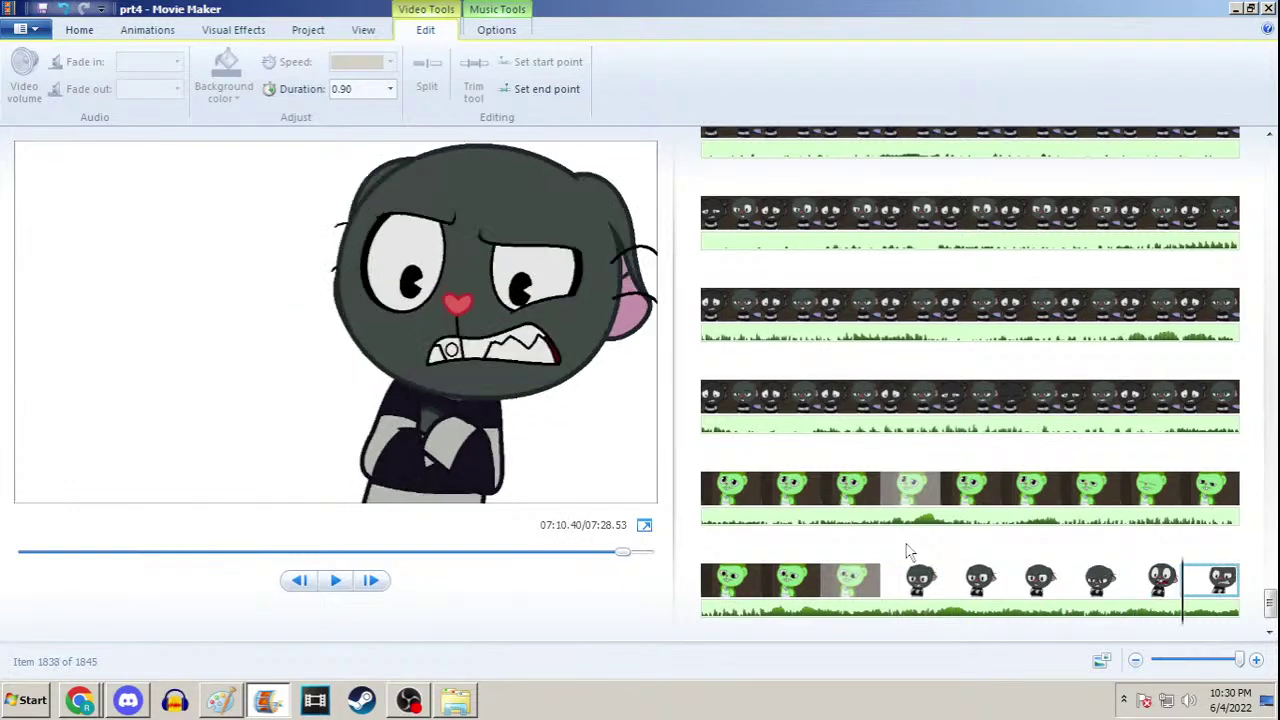
Play the white-background sequence from its first frame and replay its ending from the open-mouth frame
click(907, 579)
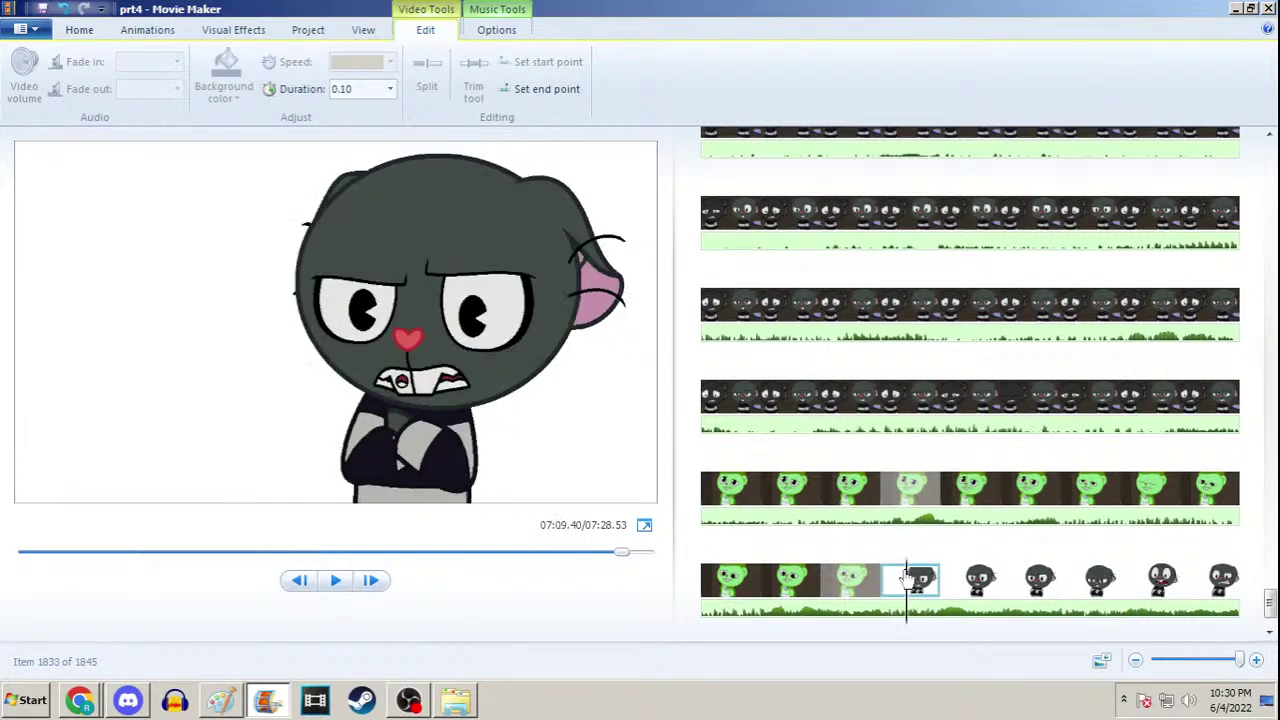
key(space)
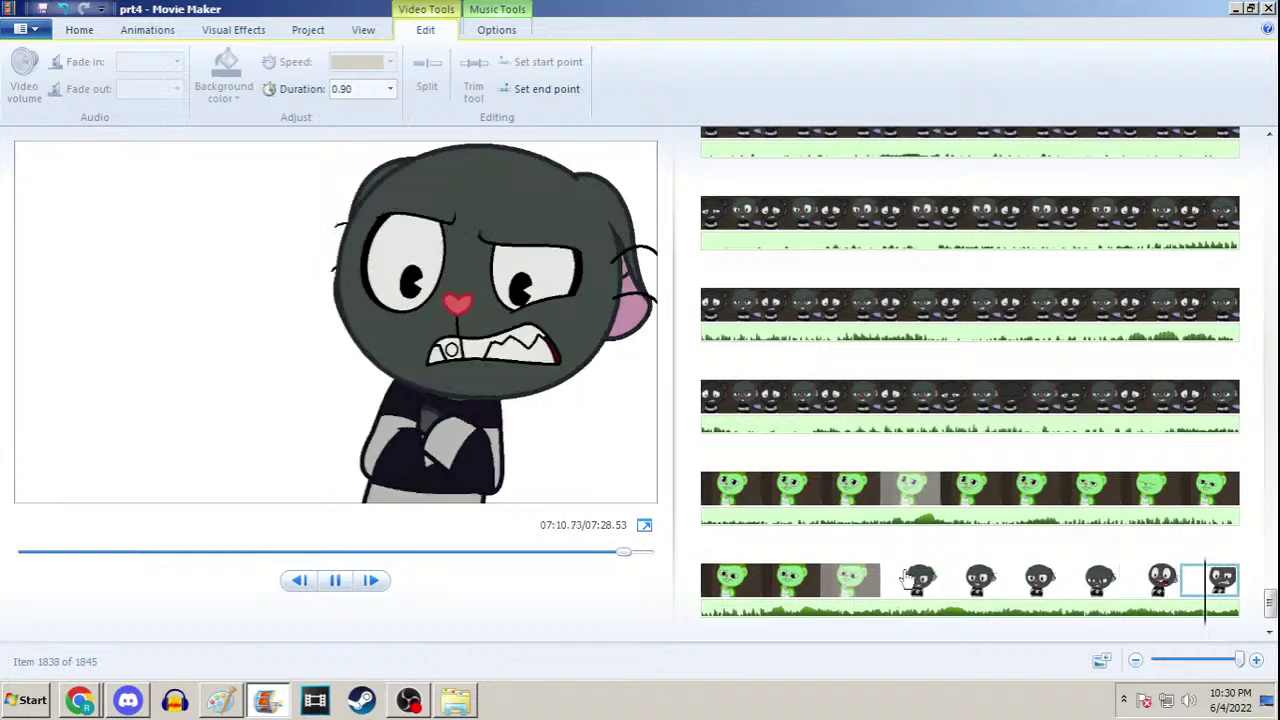
key(space)
click(1118, 578)
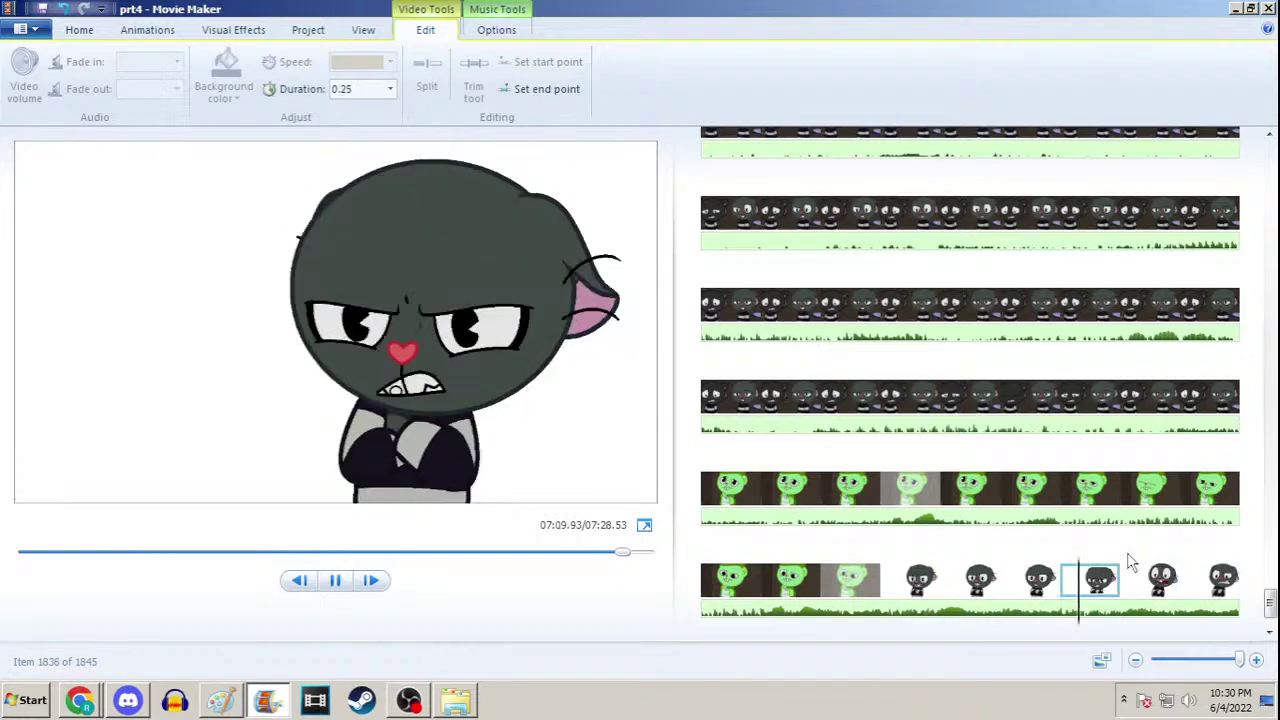
click(1135, 570)
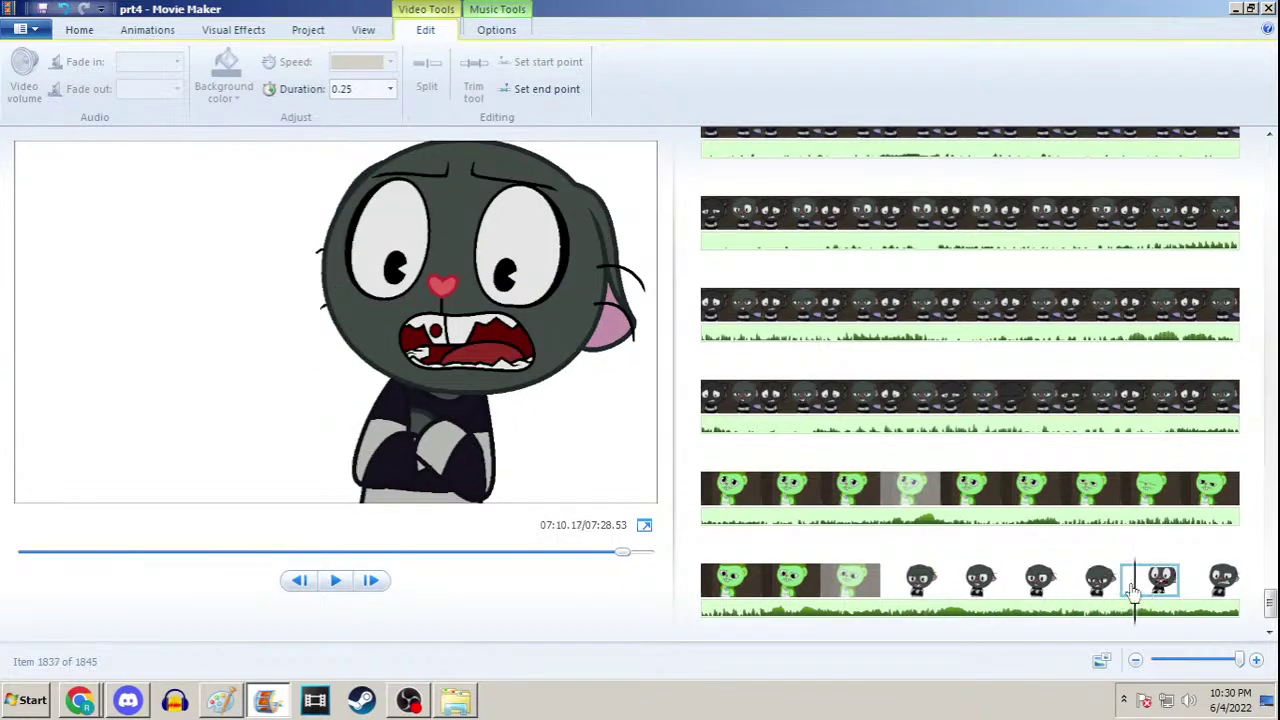
key(space)
key(space)
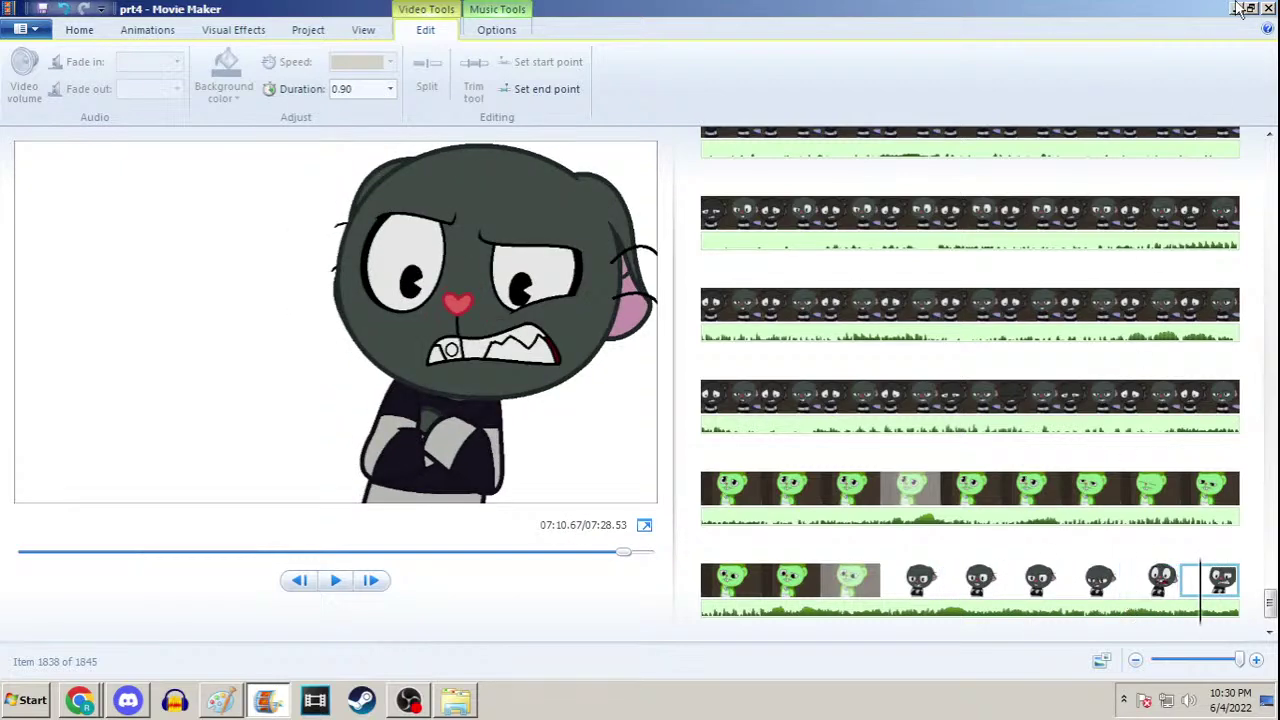
Return to the first white-background frame in the timeline and compare the sequence with the sketch in Paint
click(907, 592)
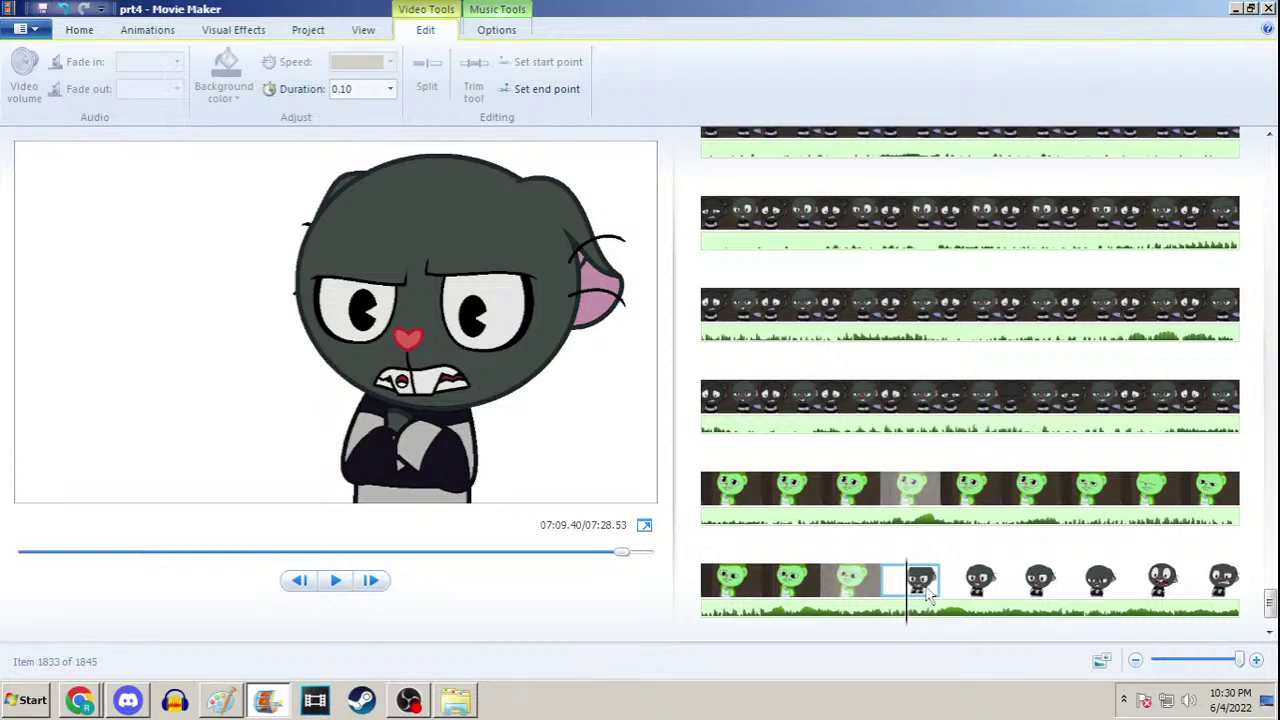
scroll(1000, 560, down, 1)
scroll(1105, 450, up, 2)
click(1236, 8)
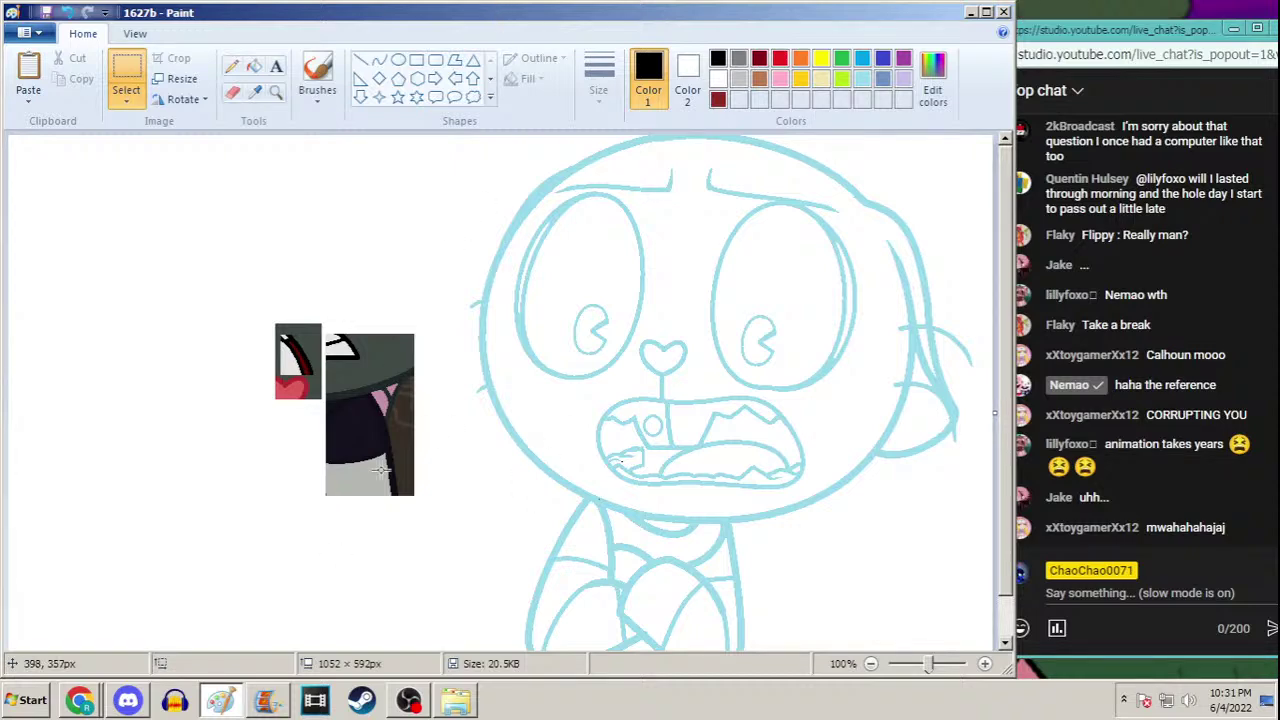
click(267, 700)
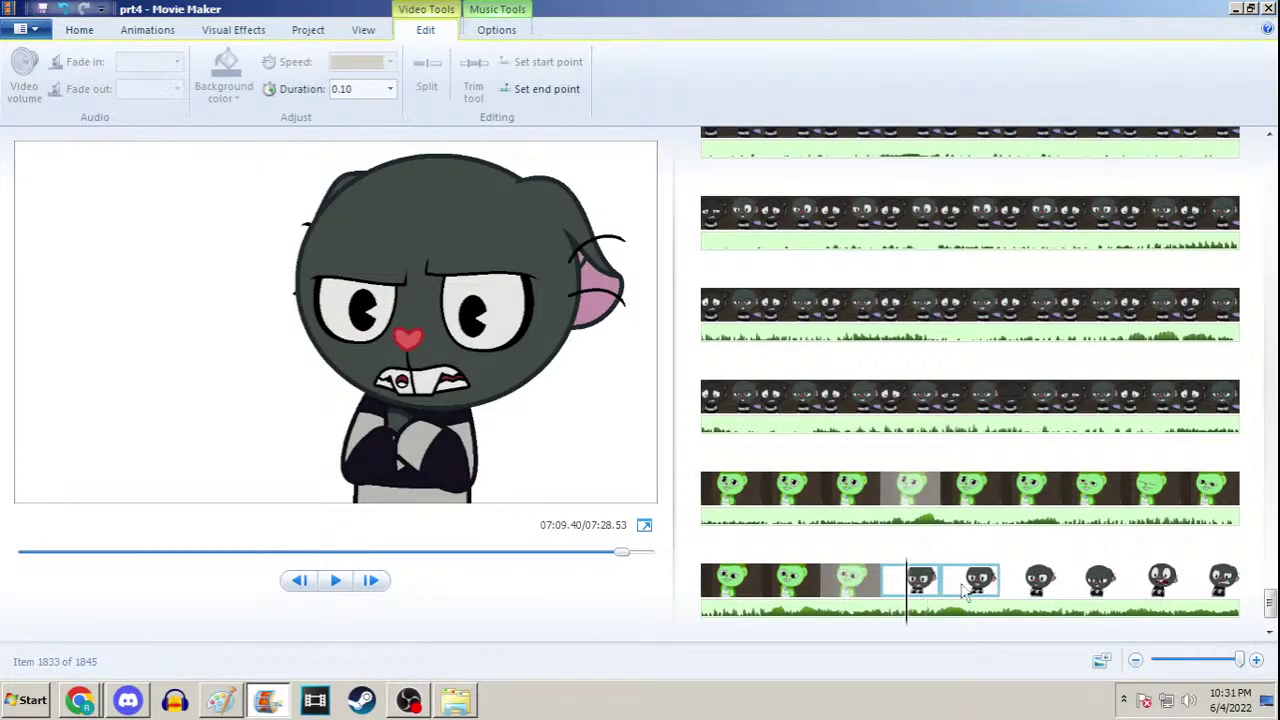
click(221, 700)
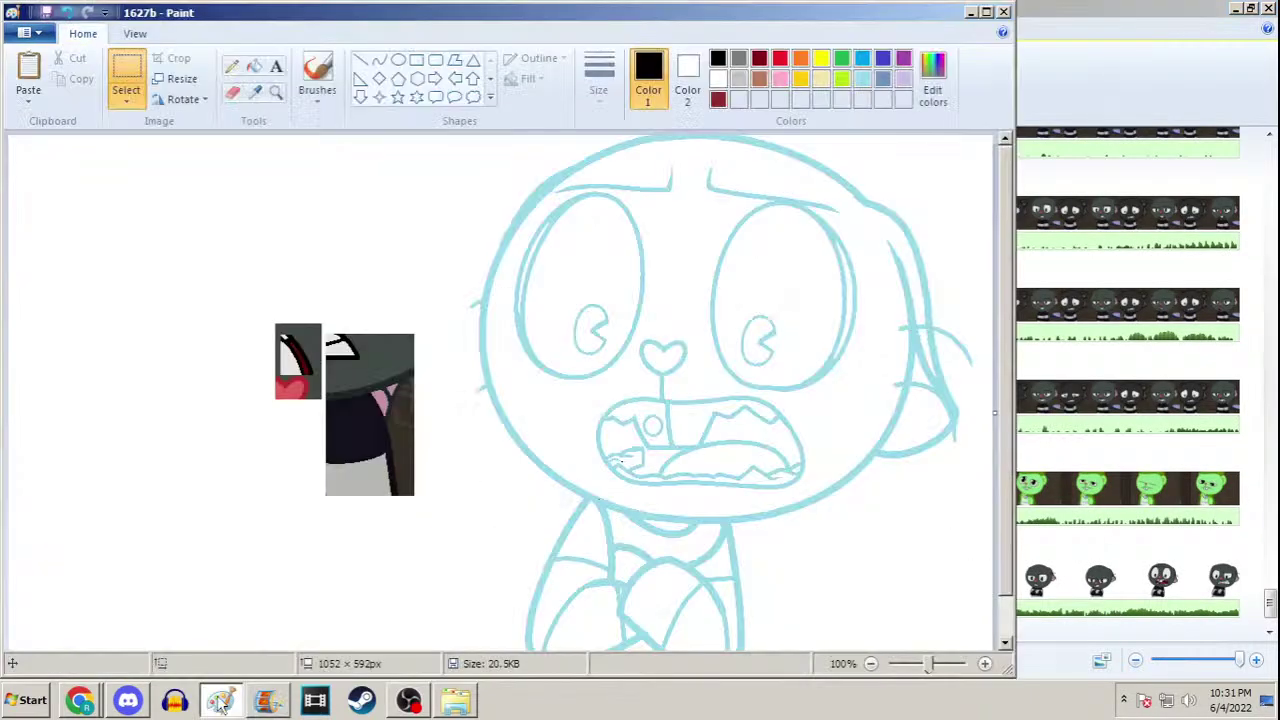
Open 1629b to copy its brown sketch, and paste it transparently over the pink sketch in 1628b
key(ctrl+o)
text(1)
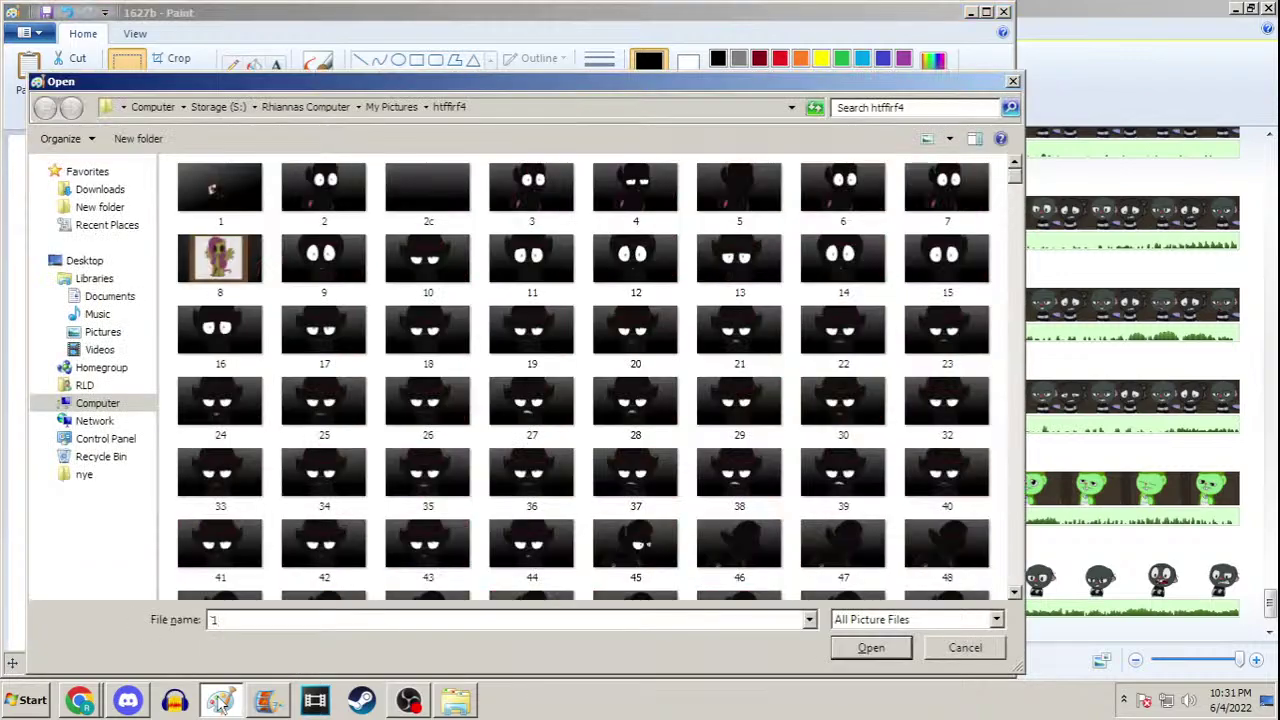
text(629b)
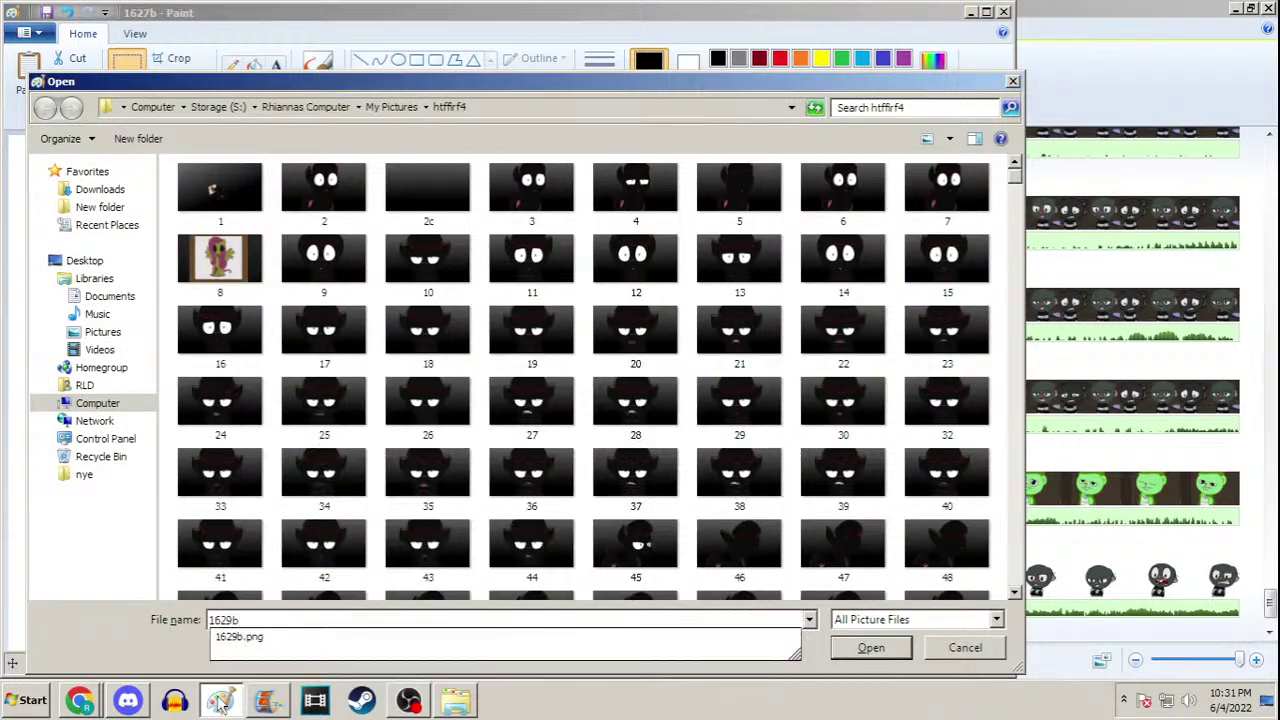
key(Return)
key(ctrl+o)
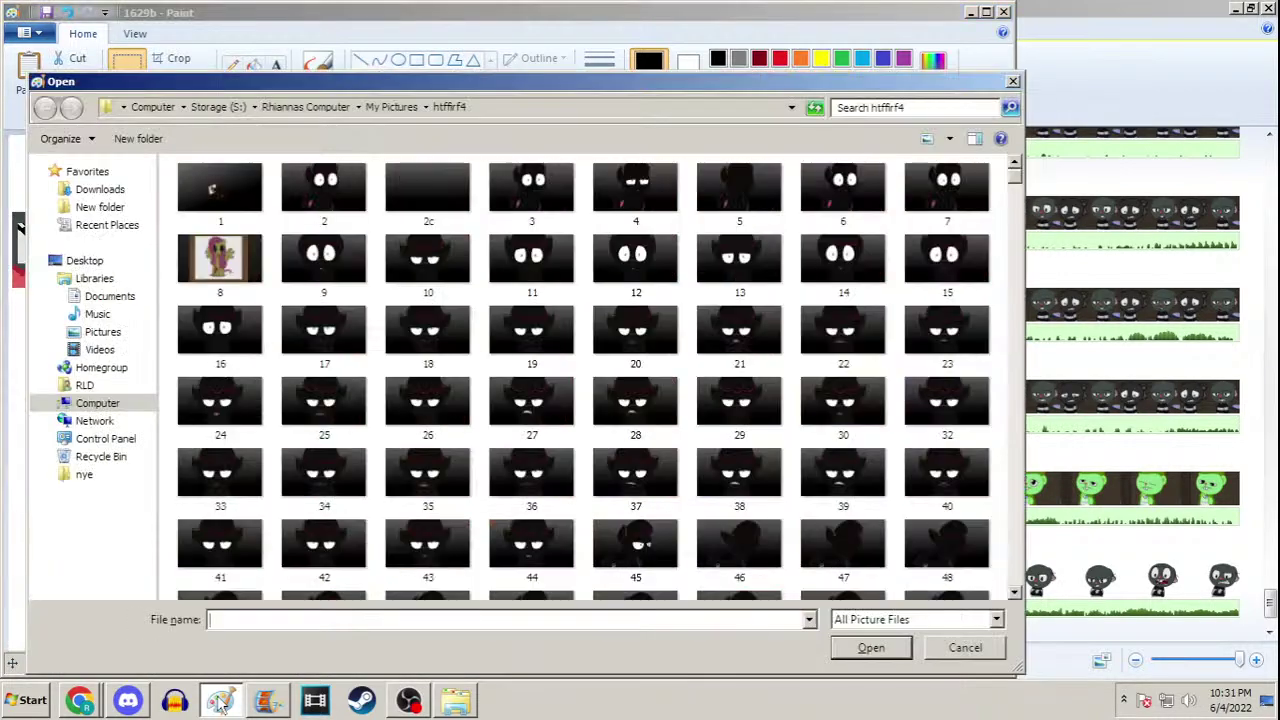
text(1628b)
key(Return)
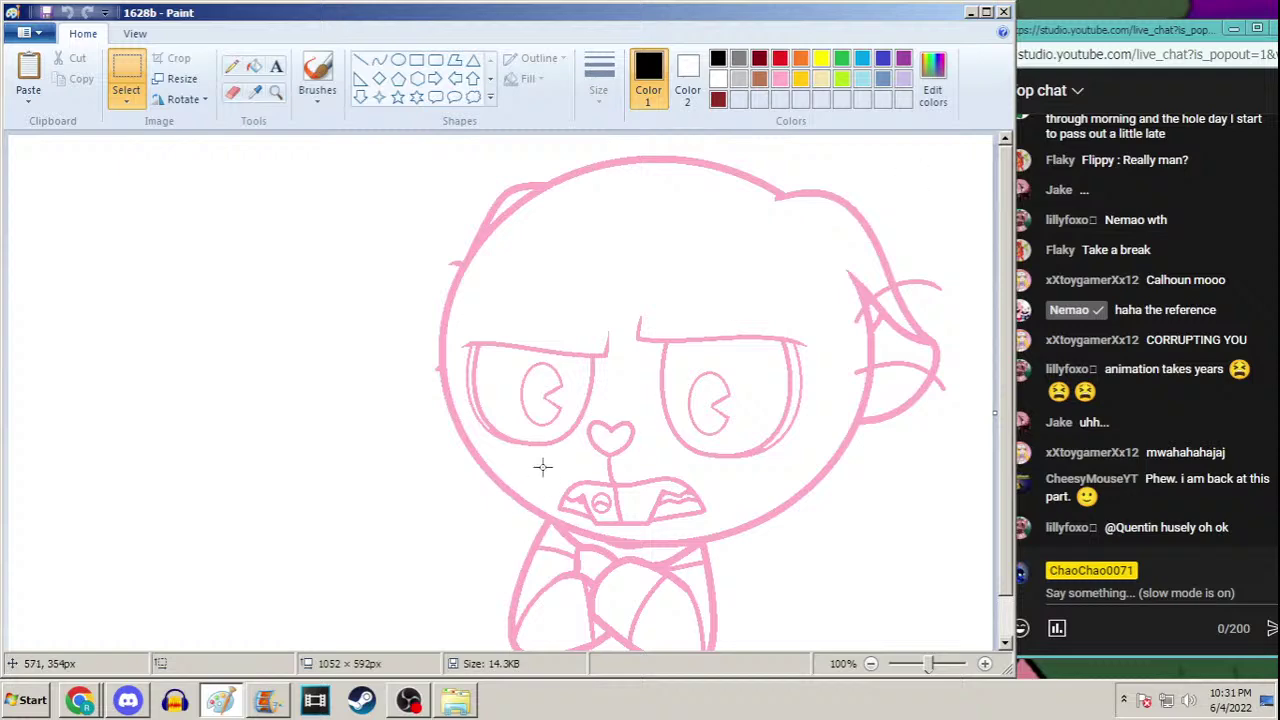
key(ctrl+v)
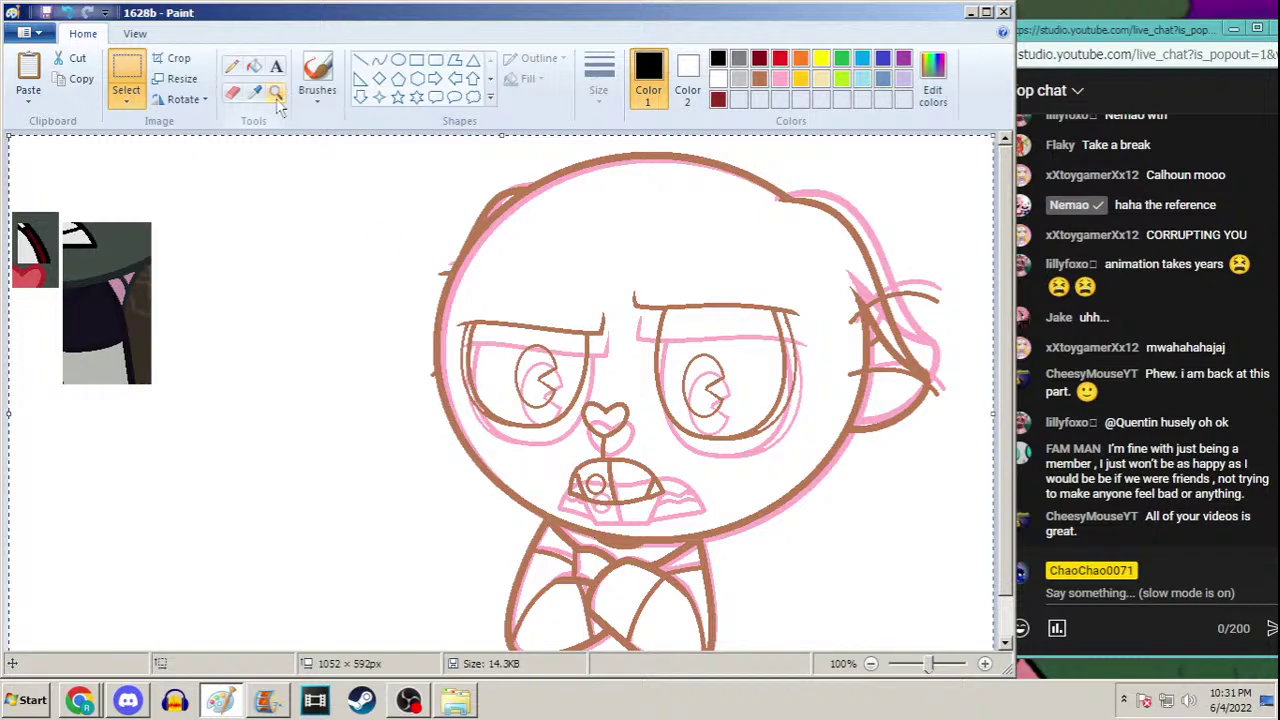
Save the combined pink and brown sketch as a new PNG named 1632, accepting the loss of transparency
key(F12)
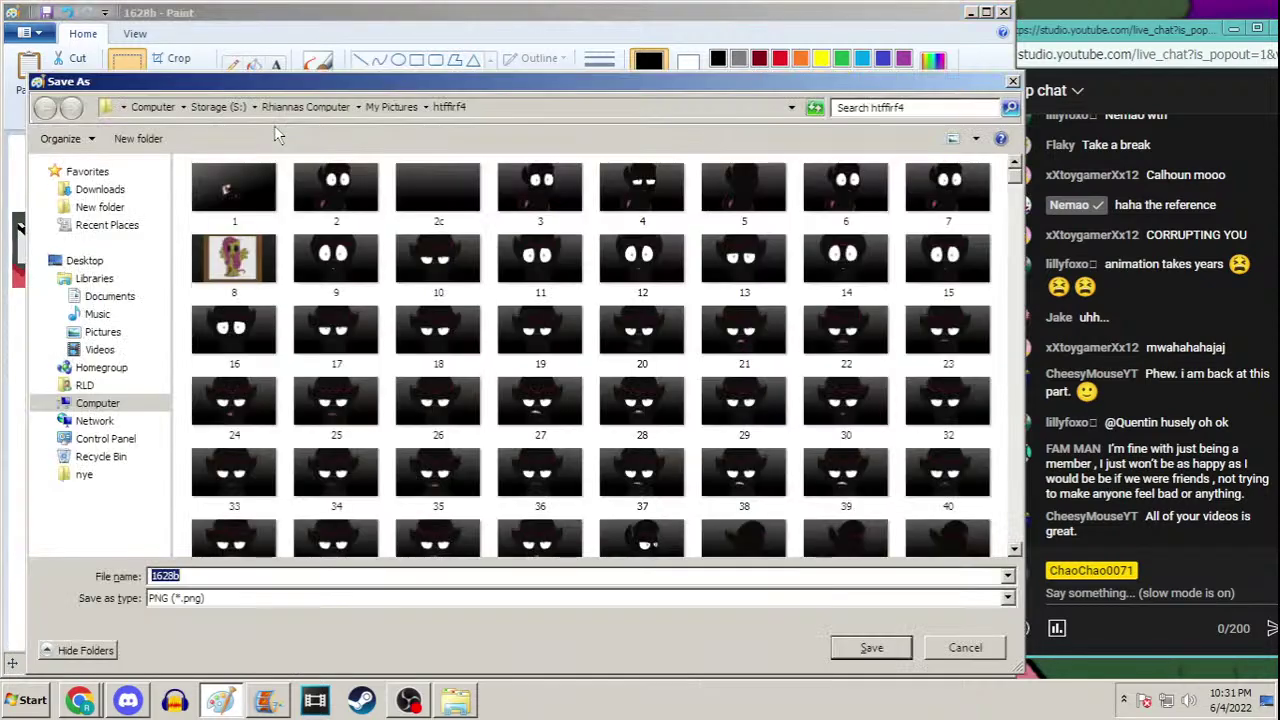
text(1632)
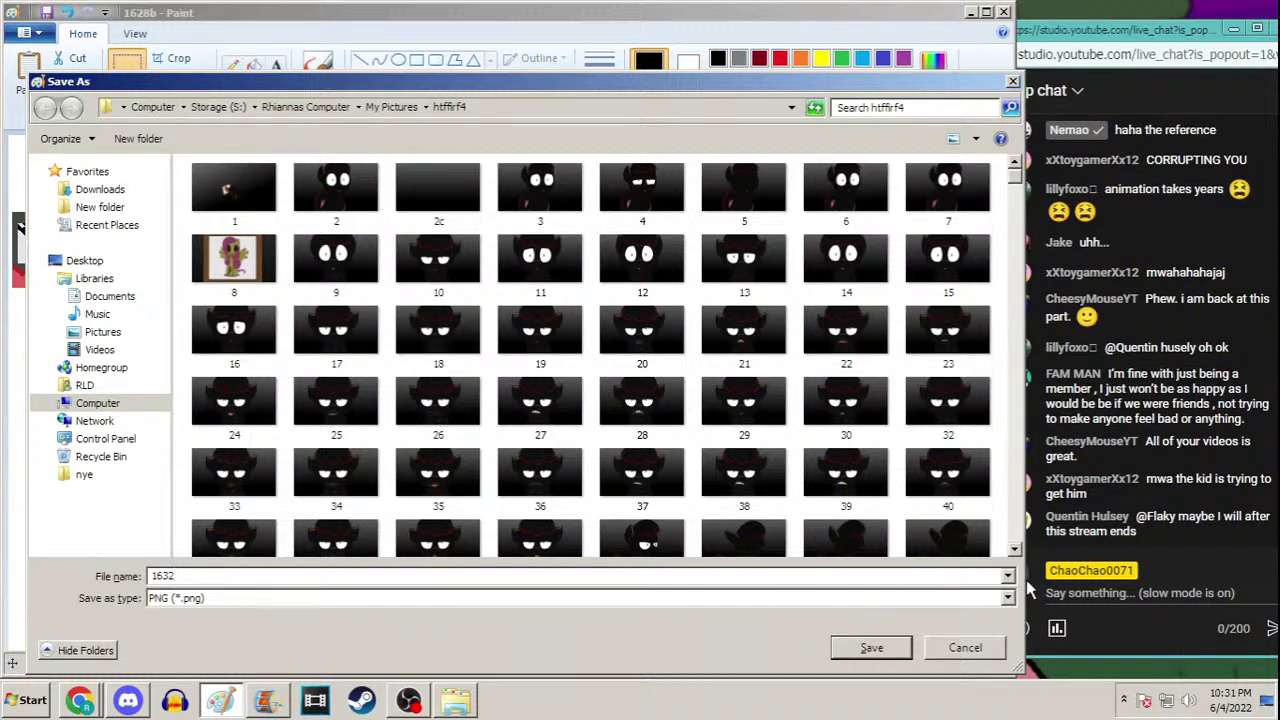
key(Return)
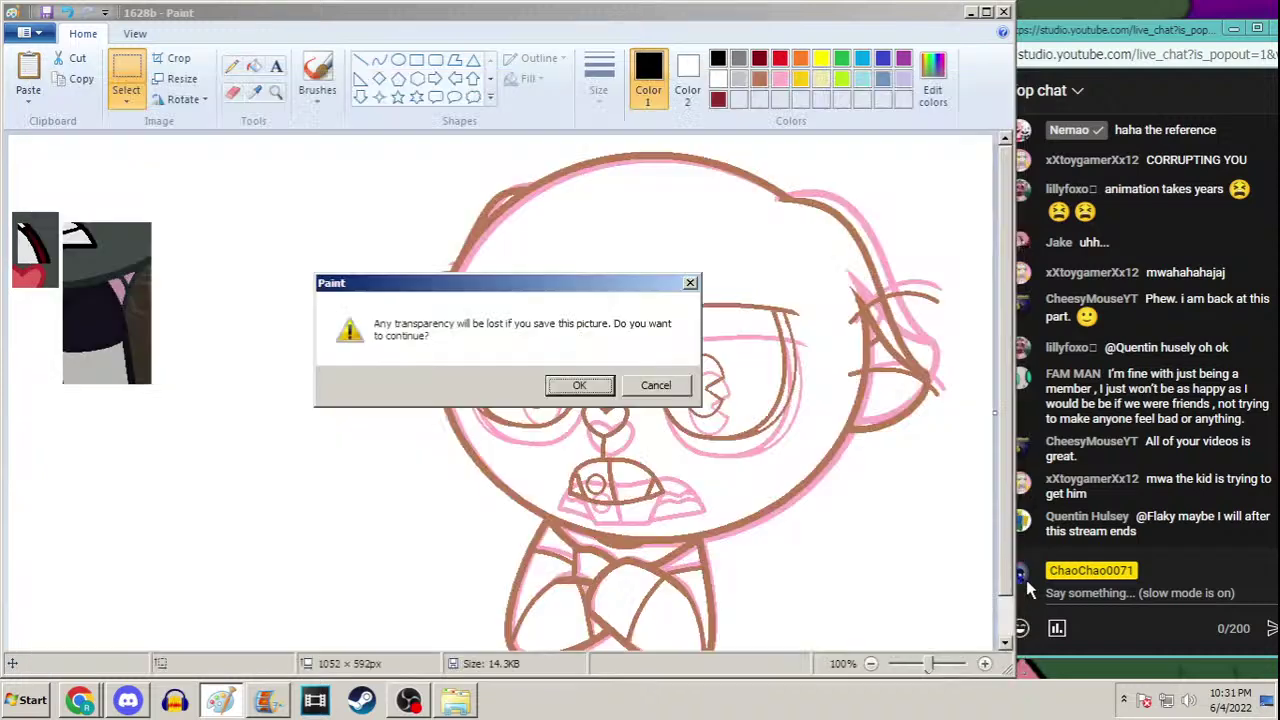
key(Return)
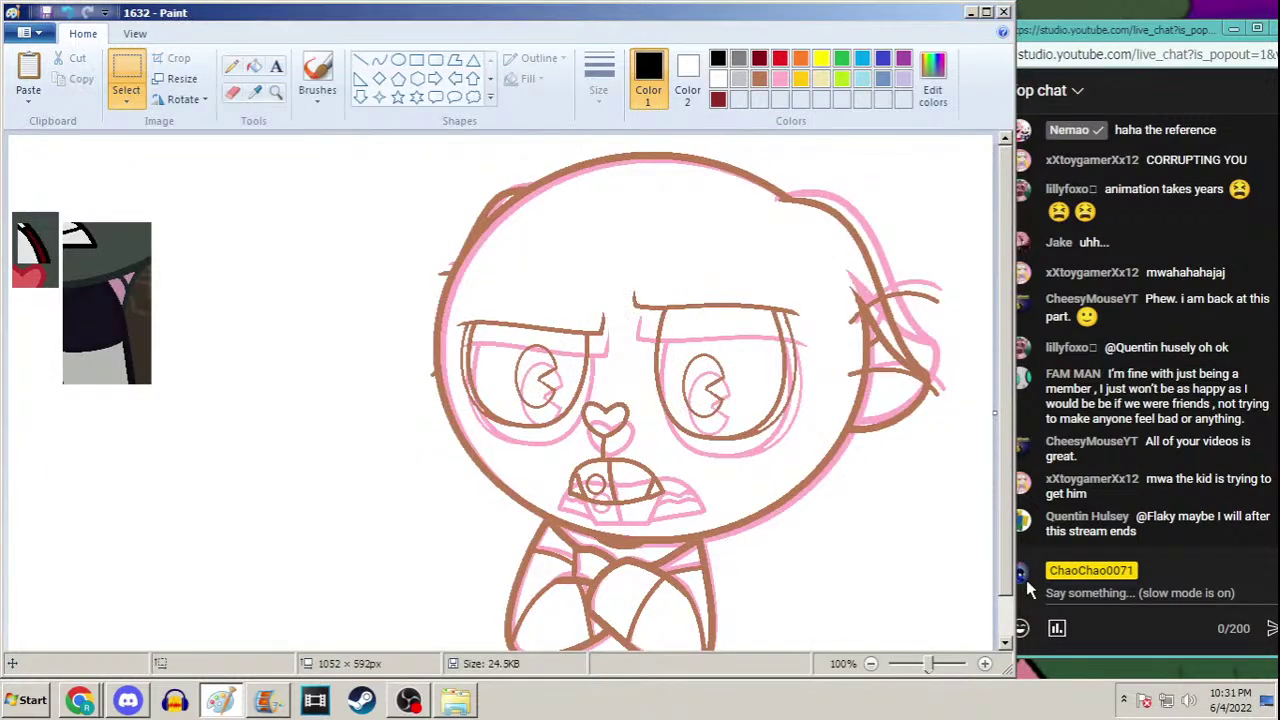
Draw an unfilled ellipse of about 458 × 408 px around the sketched head, using the dark outline colour sampled from the reference
click(254, 91)
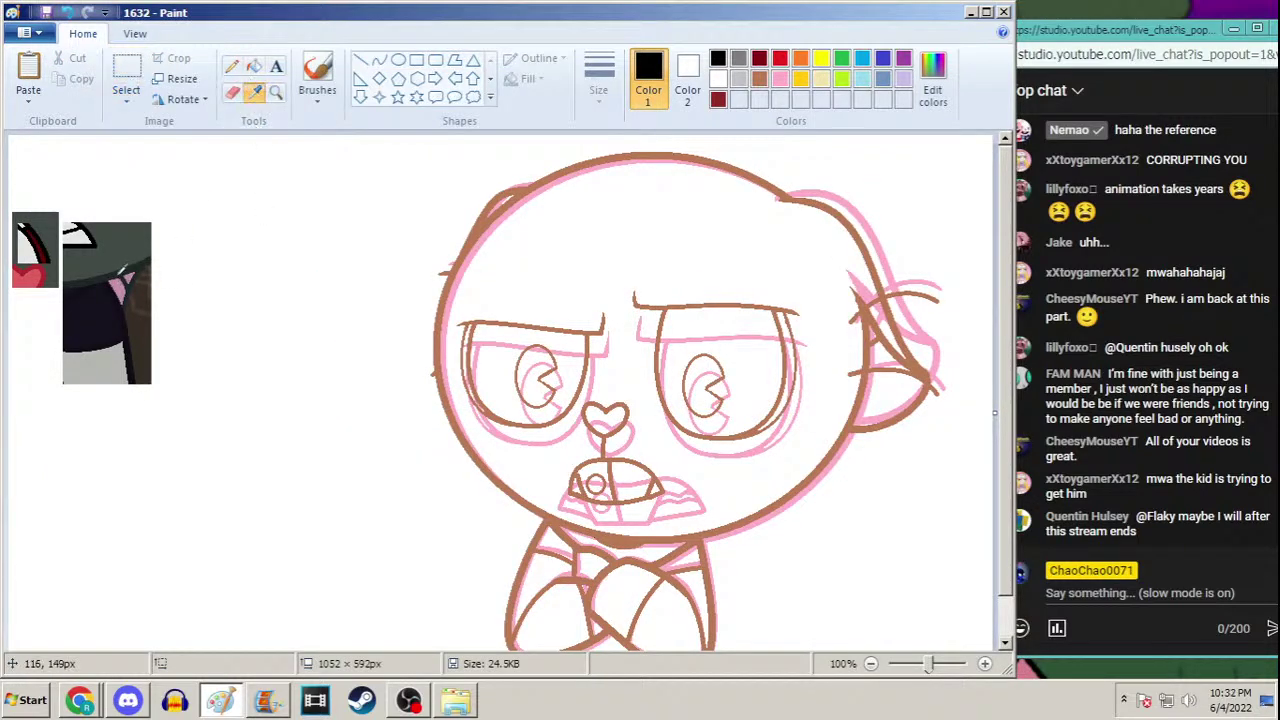
click(126, 266)
click(398, 60)
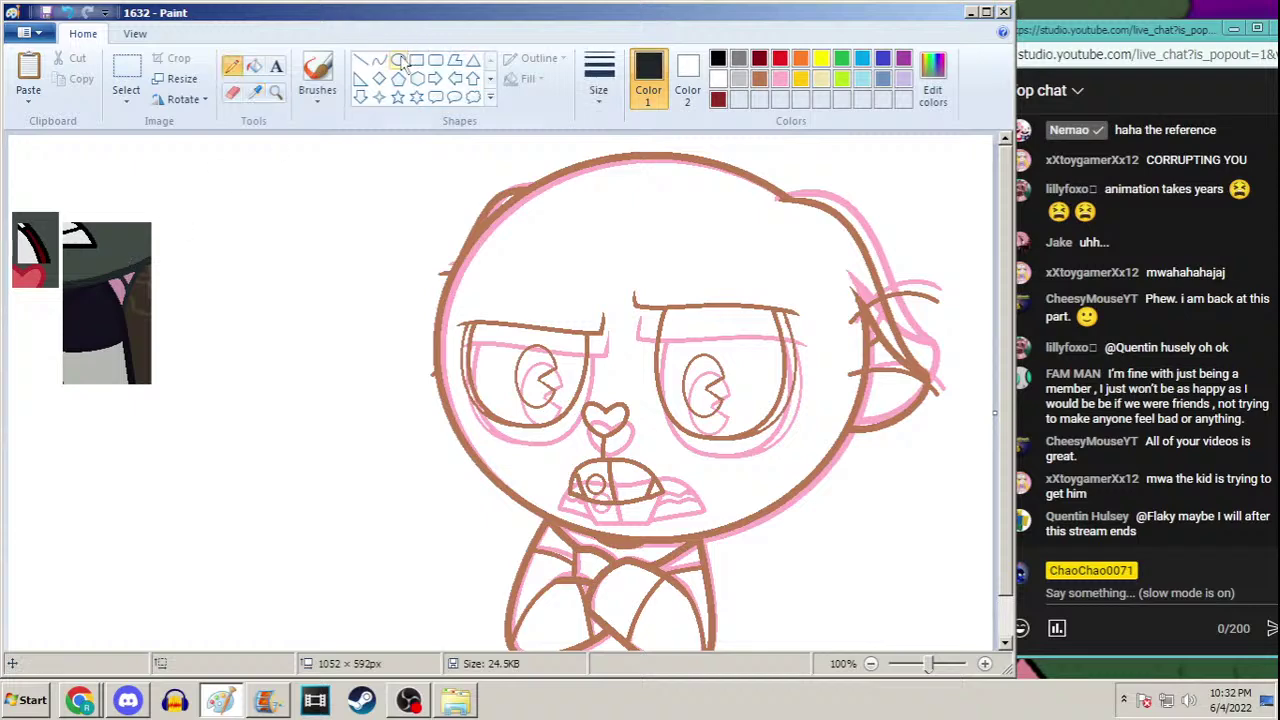
click(598, 80)
click(606, 250)
drag(862, 157, 436, 537)
click(522, 79)
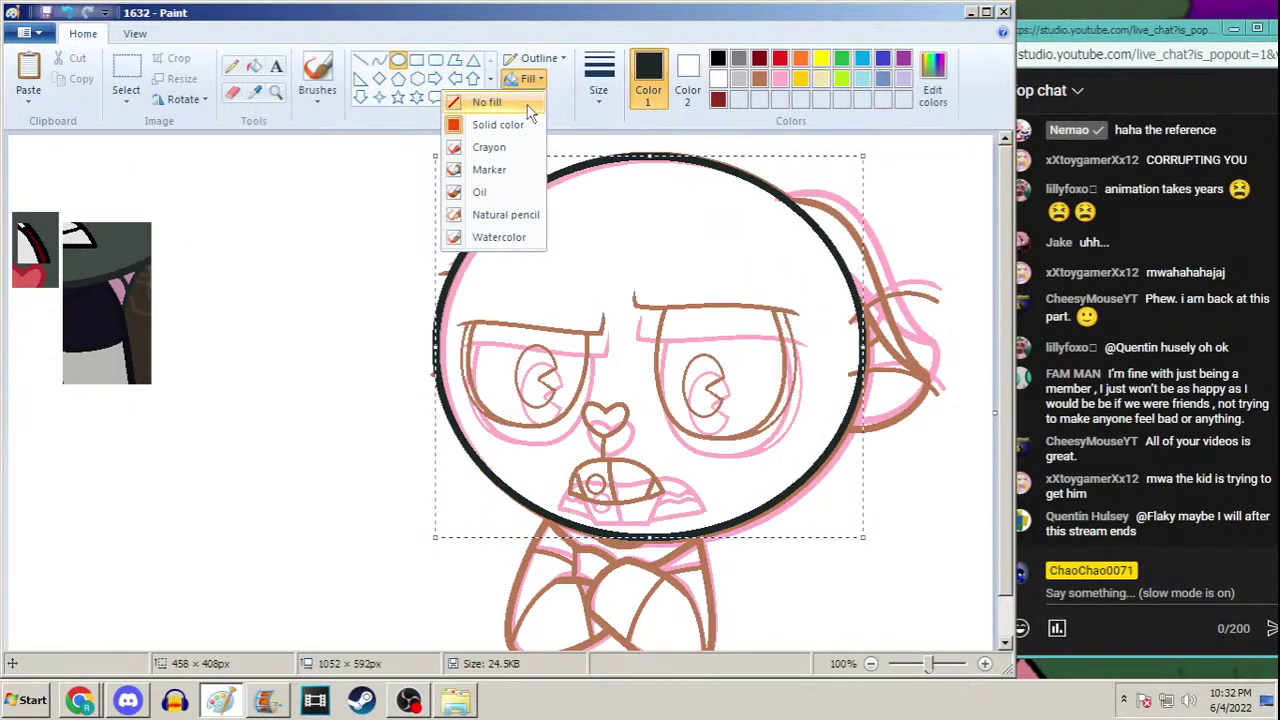
click(488, 100)
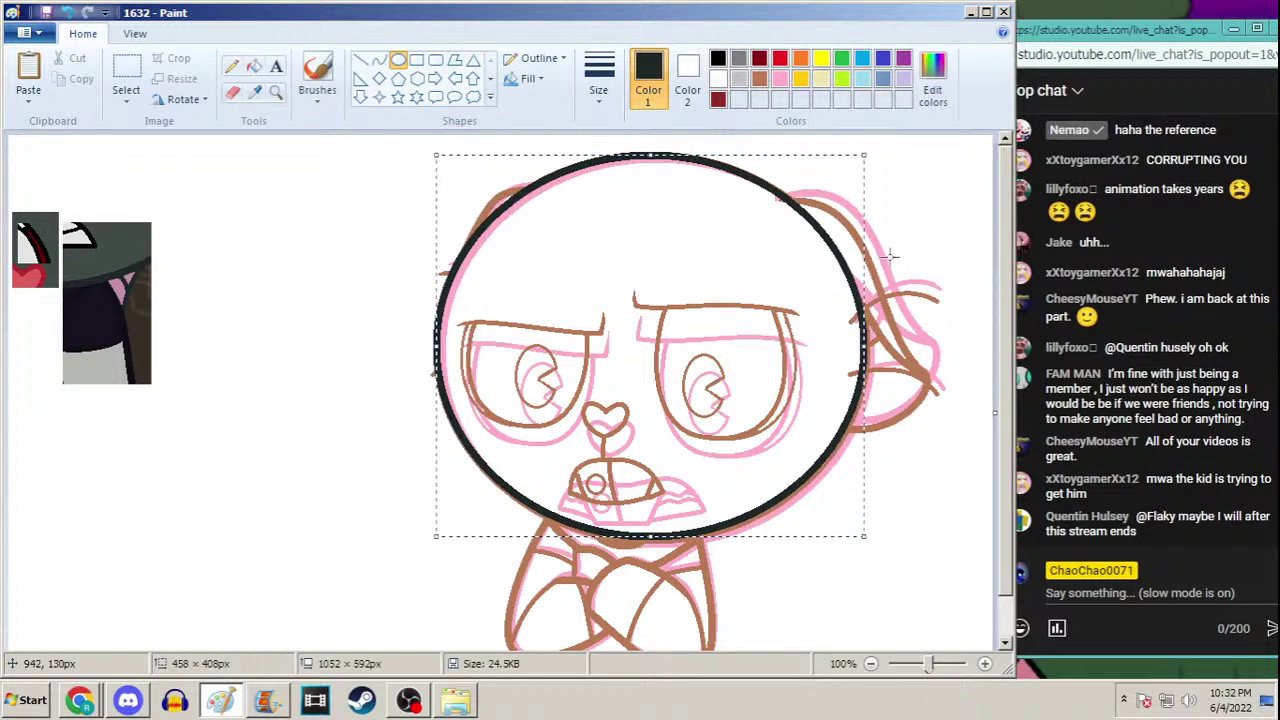
Enlarge the head ellipse to 461 × 412 px and nudge it three pixels right and two pixels down between the two sketches
drag(864, 351, 866, 352)
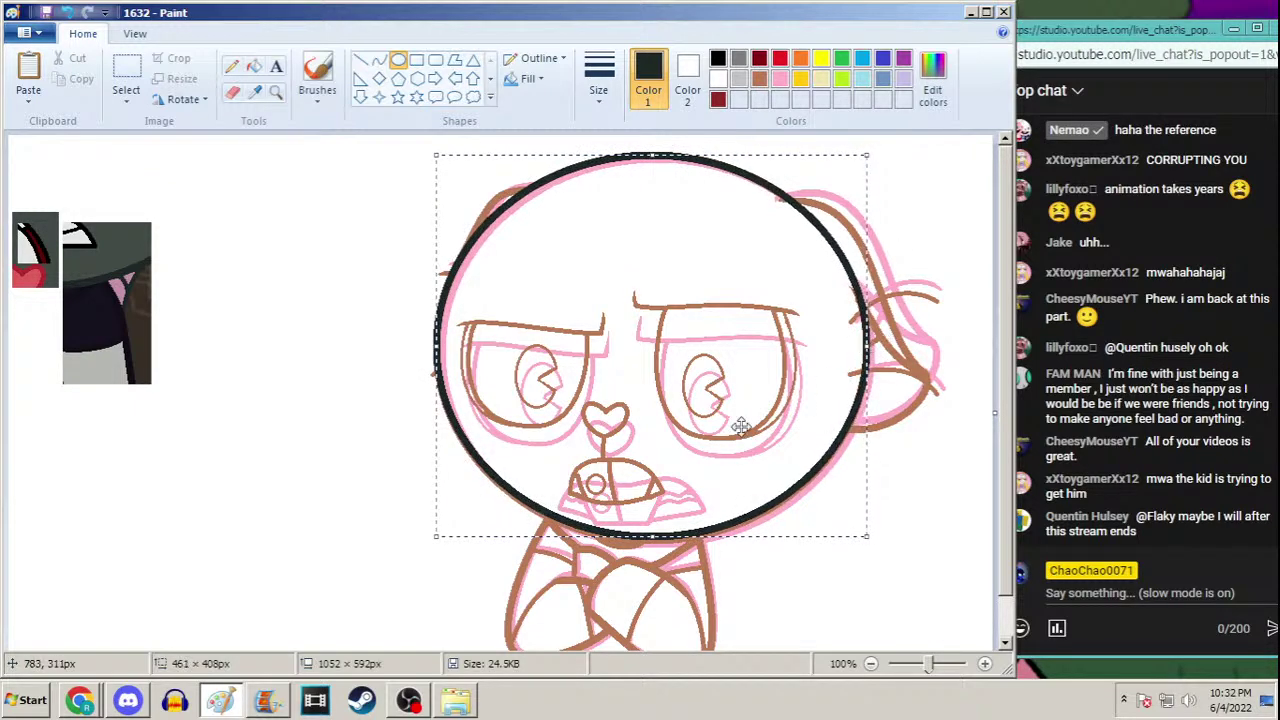
drag(664, 536, 668, 540)
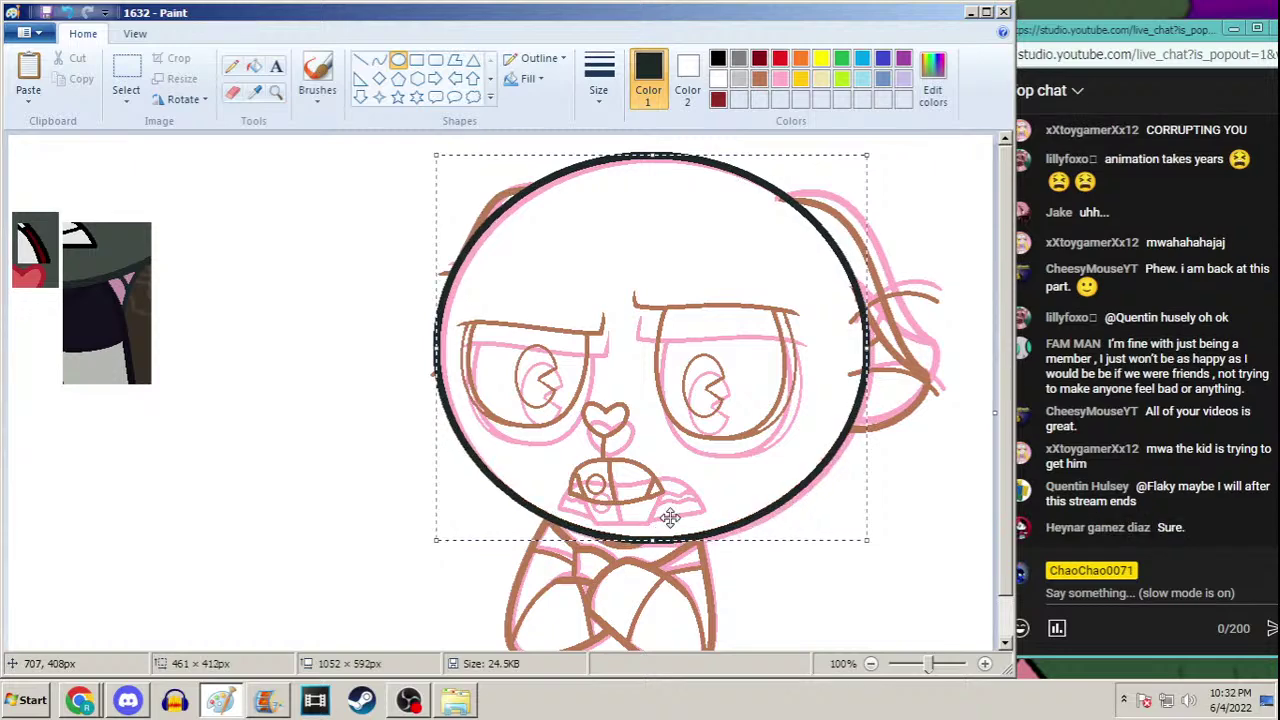
key(Right)
key(Right)
key(Right)
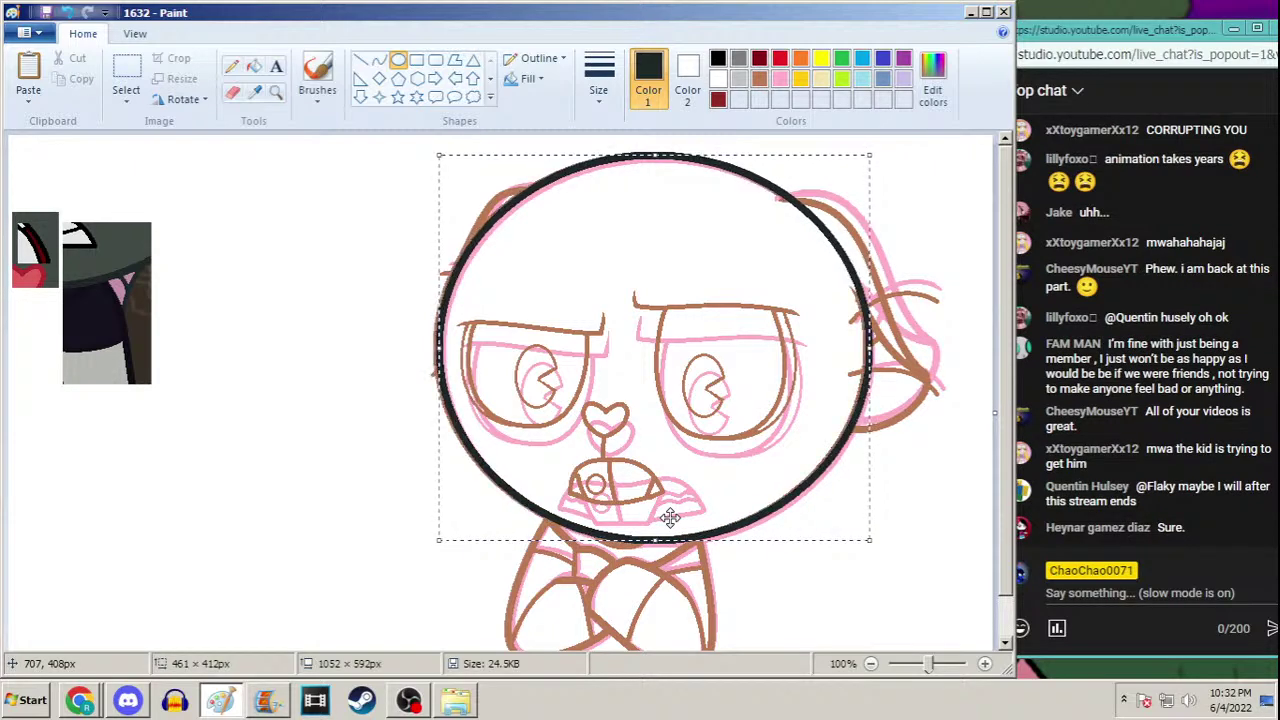
key(Down)
key(Down)
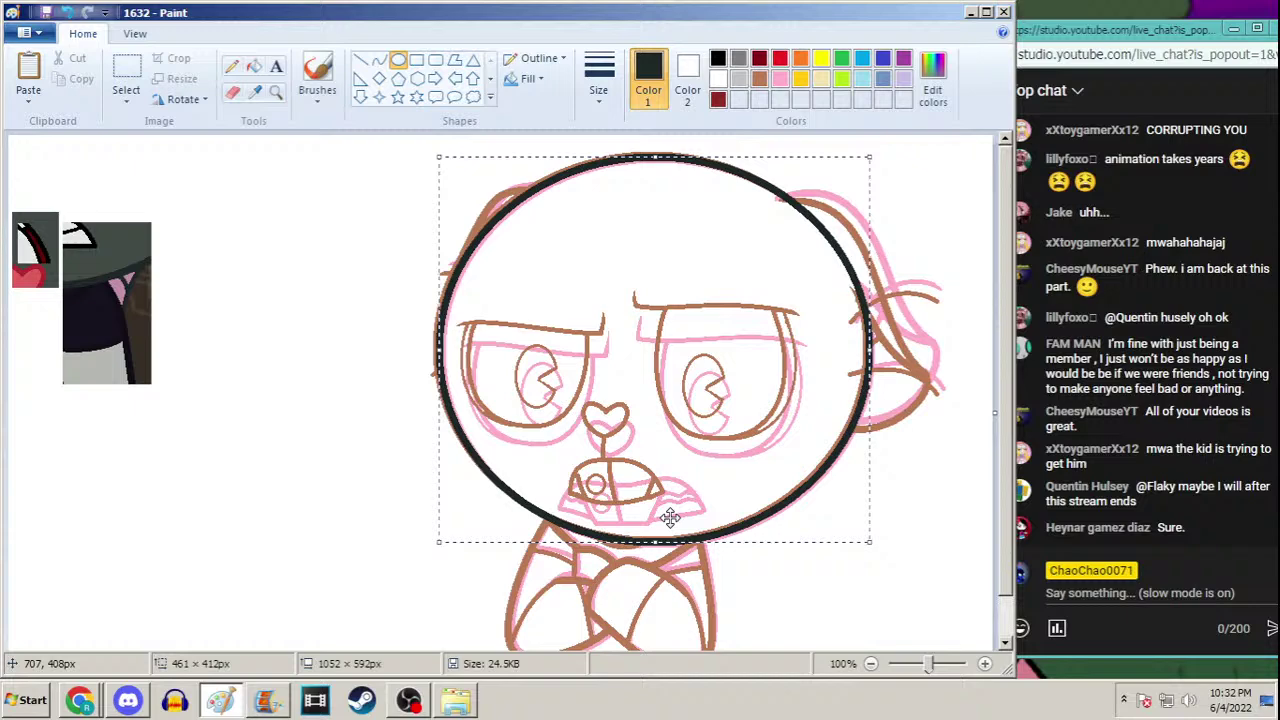
Draw a dark curve of about 77 × 74 px along the sketched ear bump on the head's upper-left edge
click(254, 91)
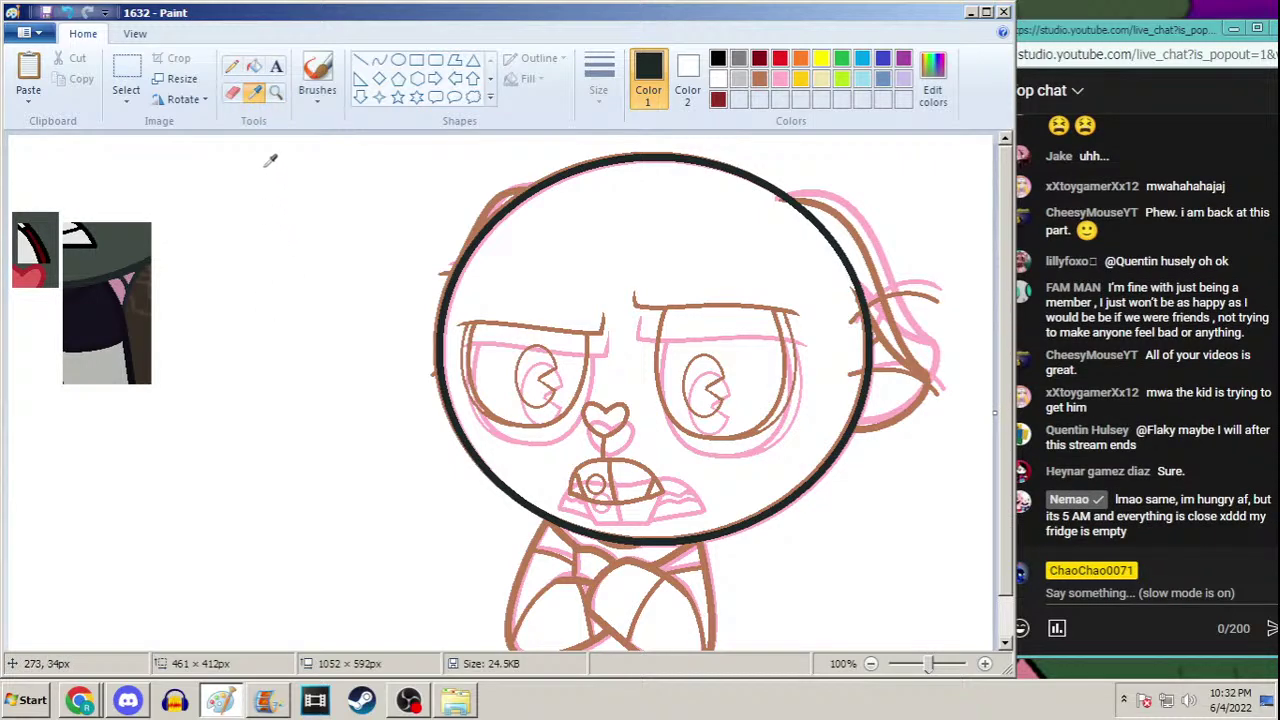
click(398, 59)
click(276, 90)
click(596, 280)
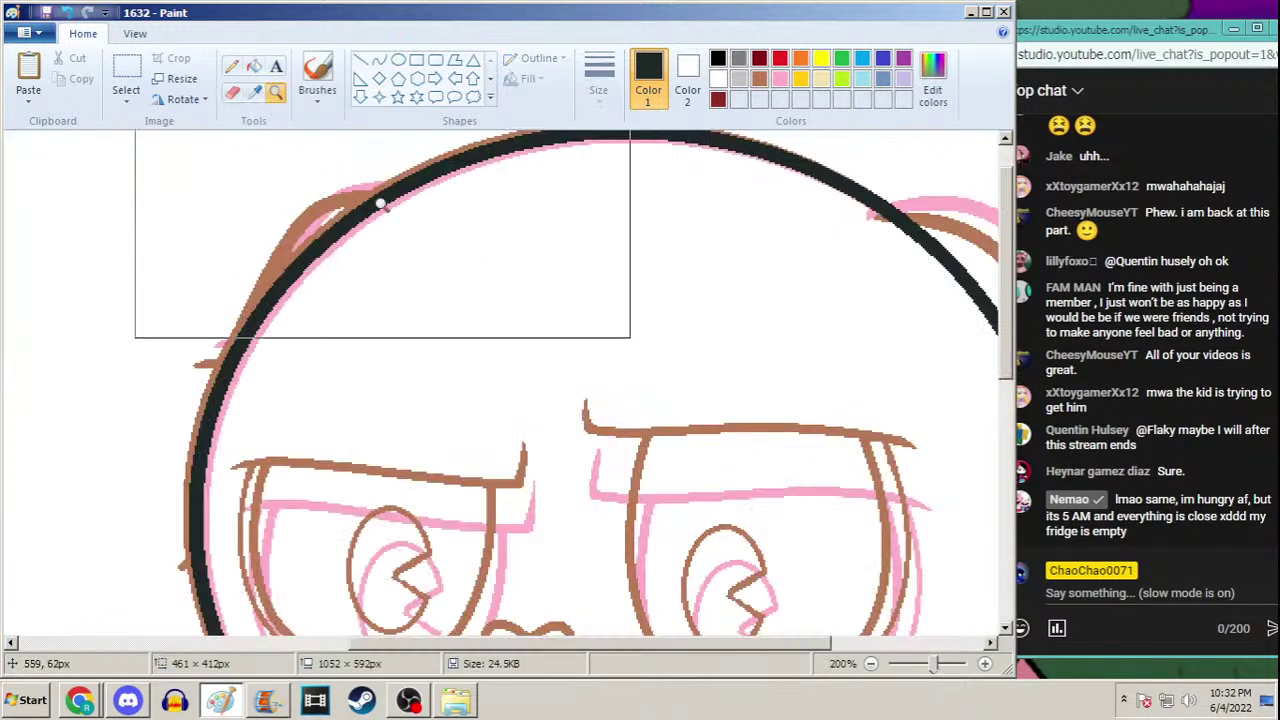
click(379, 60)
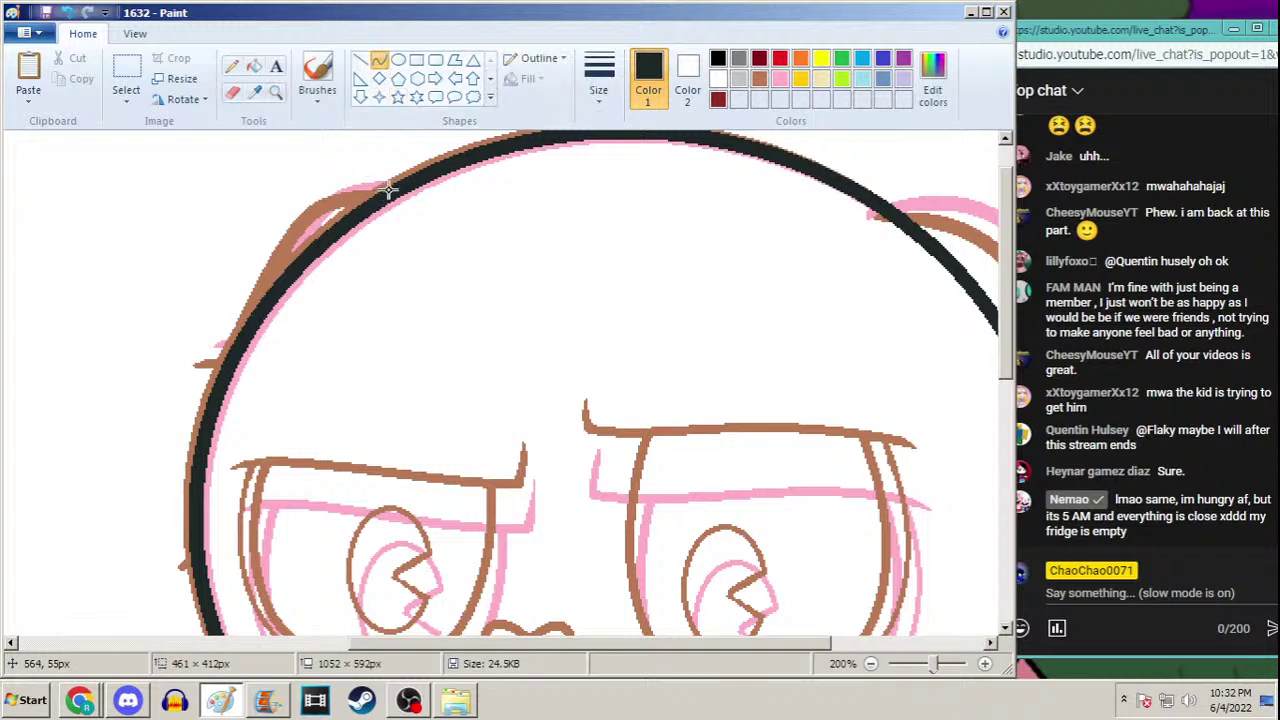
drag(392, 186, 300, 214)
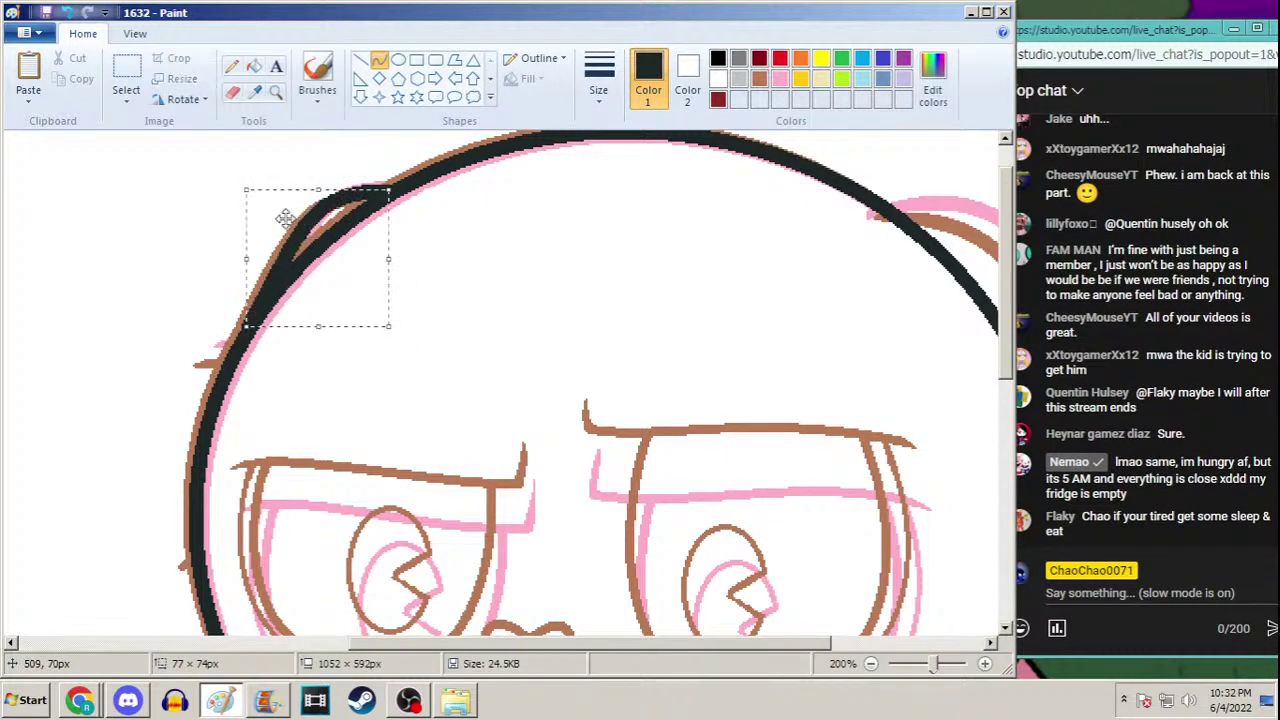
Trace the right ear's upper edge between the two sketches with purple curves of about 109 × 93 px and 53 × 90 px
drag(460, 645, 609, 648)
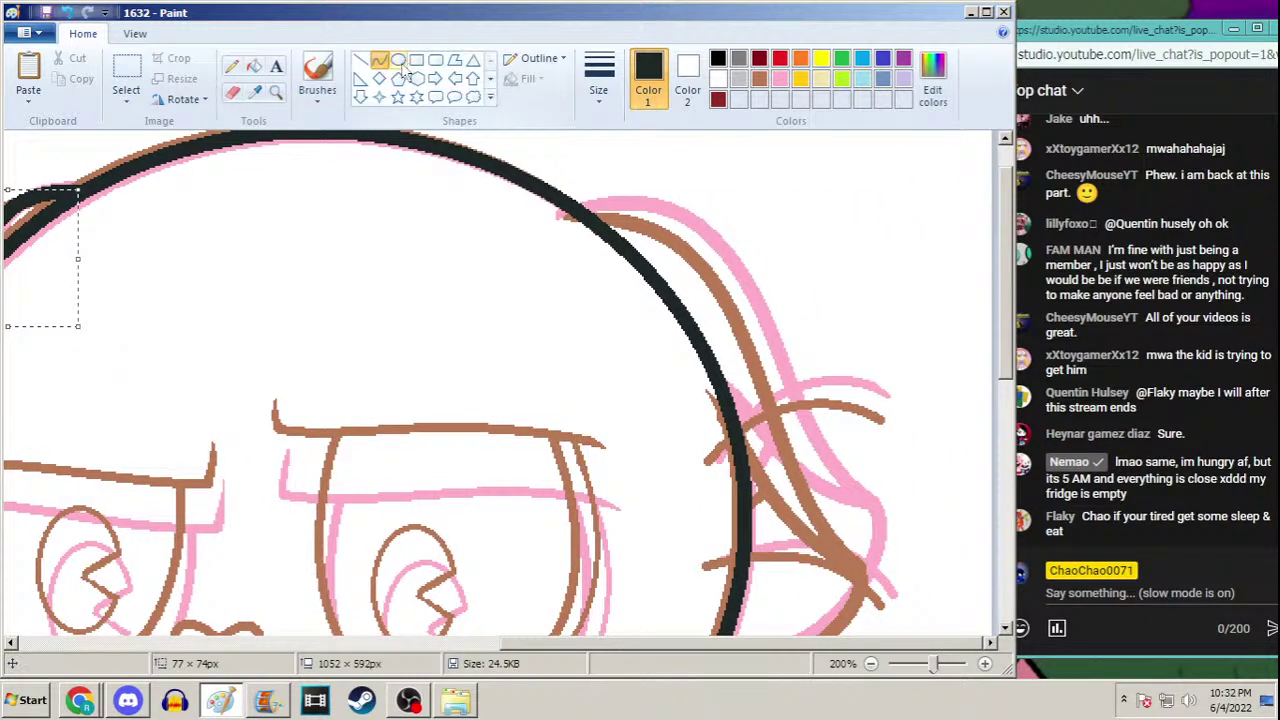
click(655, 220)
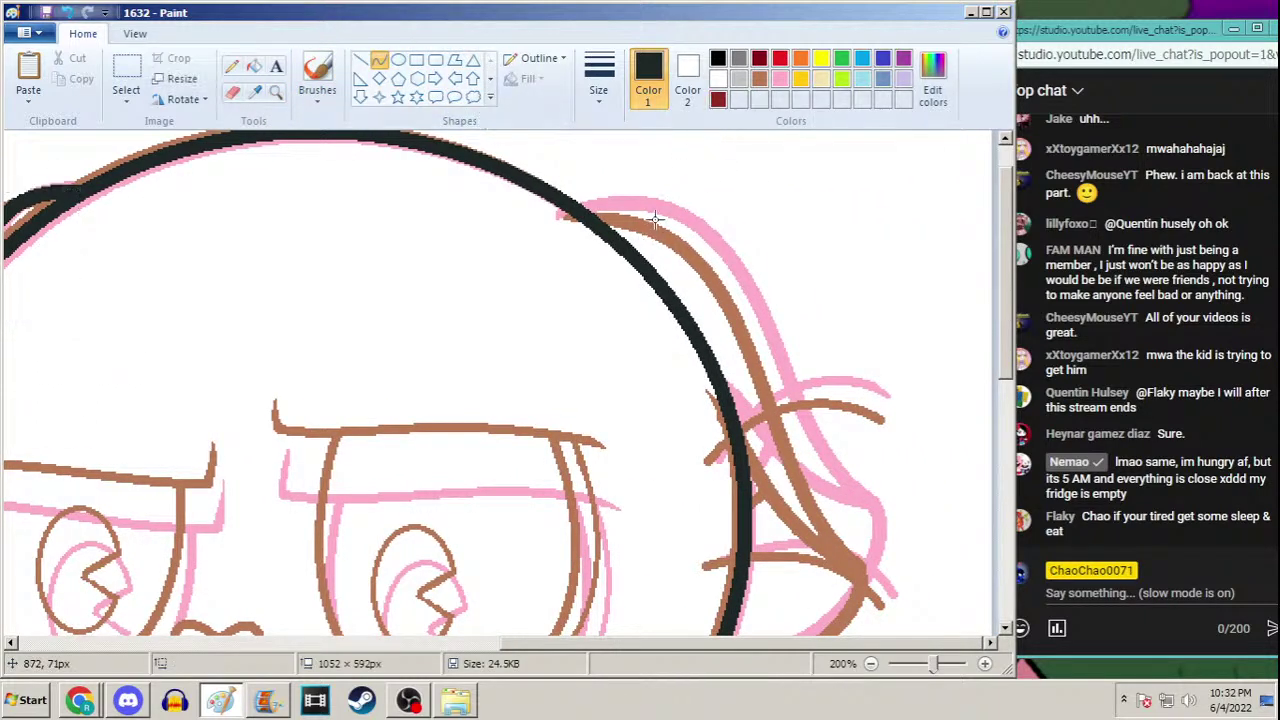
click(903, 59)
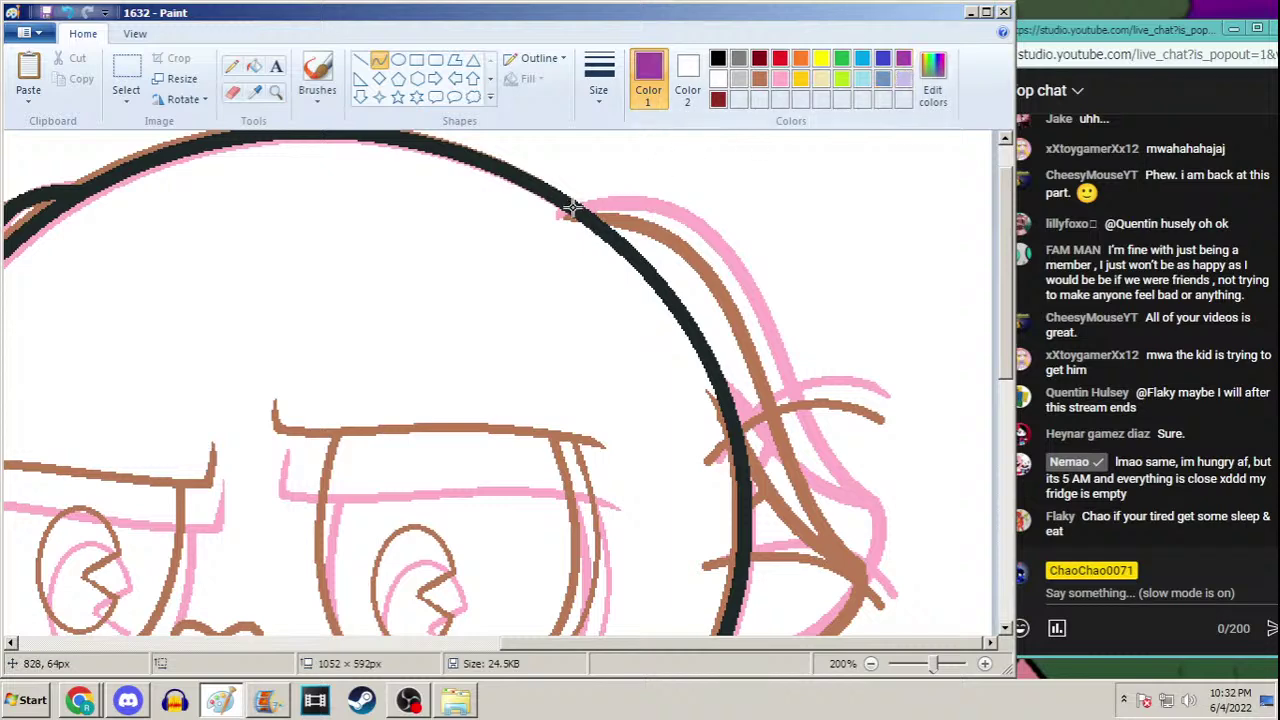
mouse_move(559, 218)
mouse_down()
mouse_move(603, 220)
mouse_move(770, 362)
mouse_up()
drag(600, 211, 714, 208)
scroll(815, 298, down, 2)
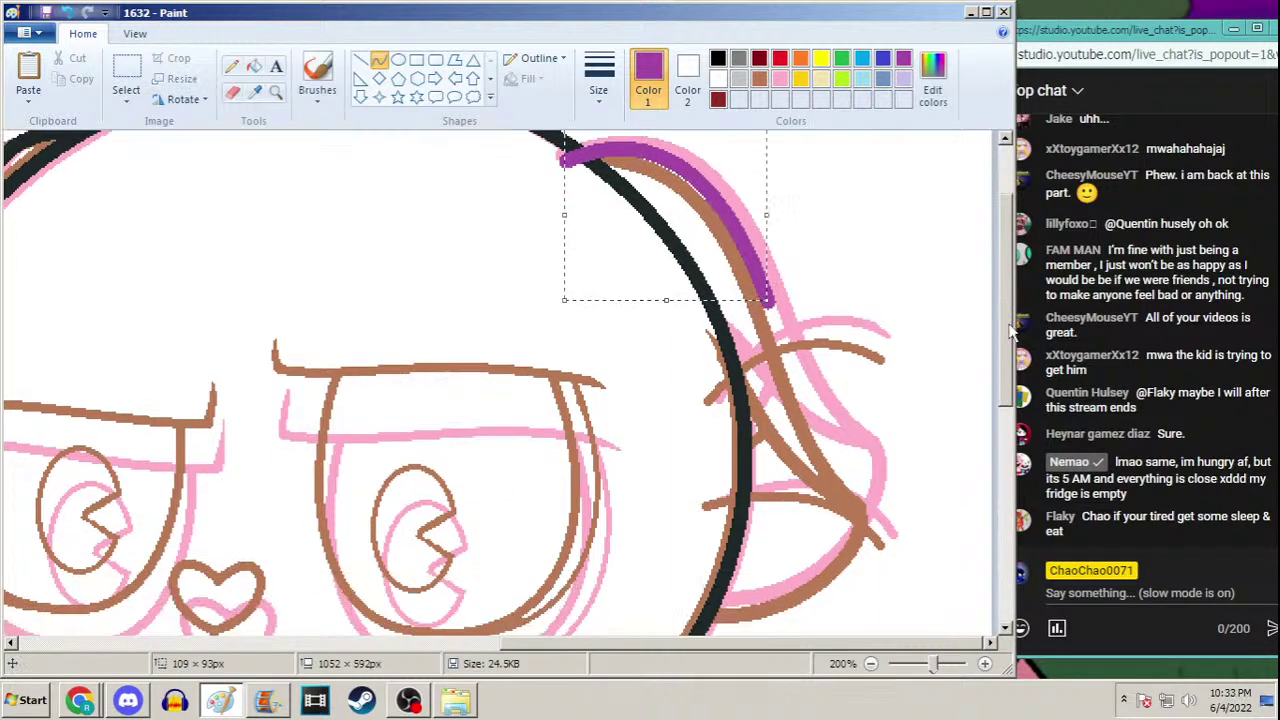
drag(768, 265, 864, 430)
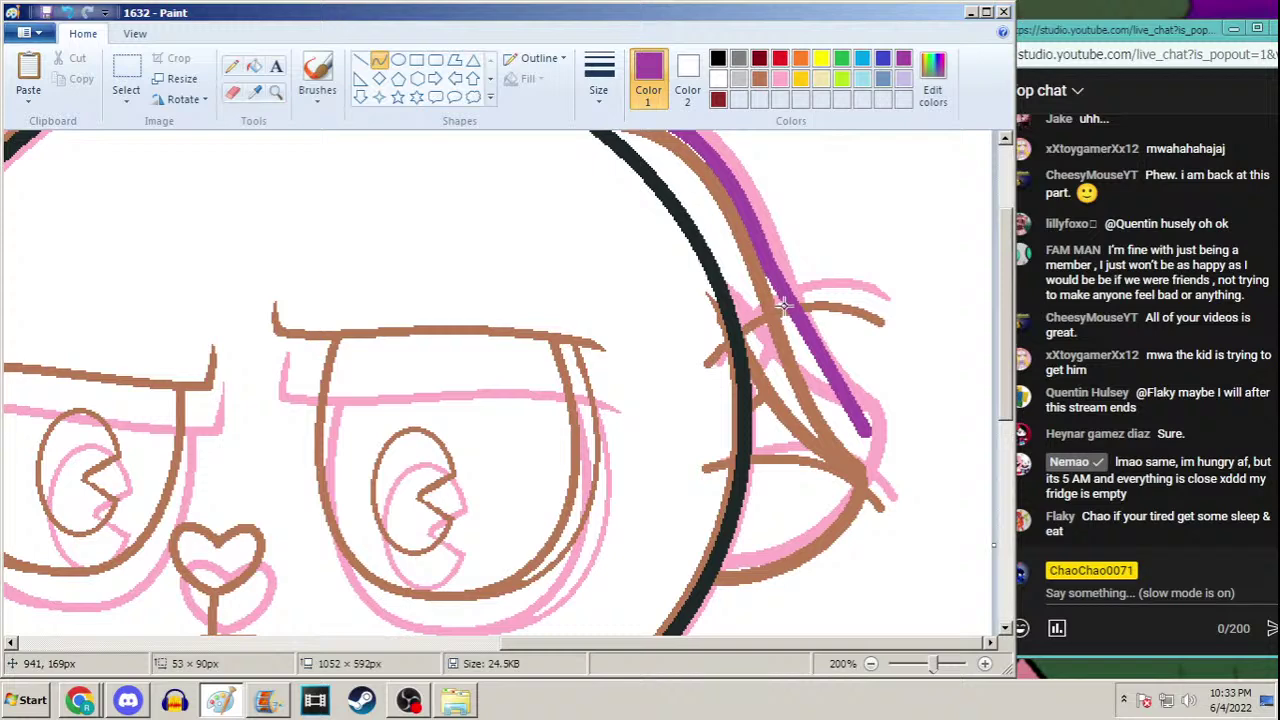
drag(785, 305, 808, 396)
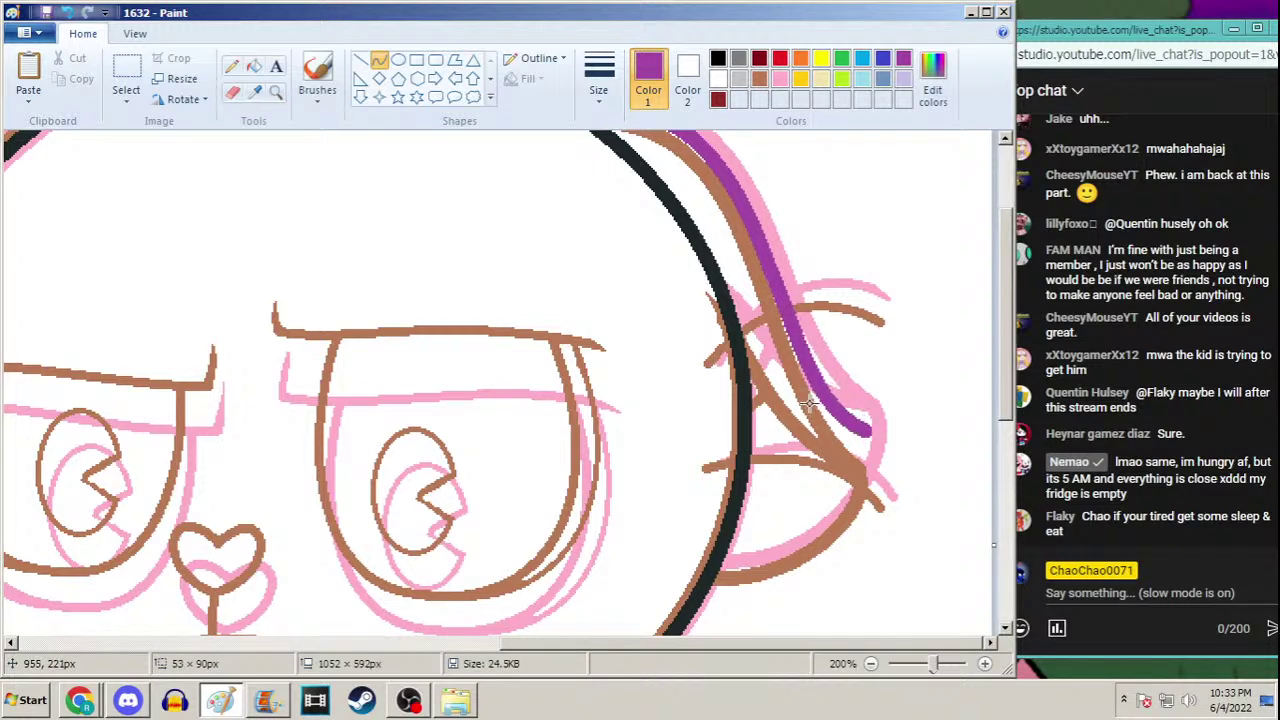
click(818, 372)
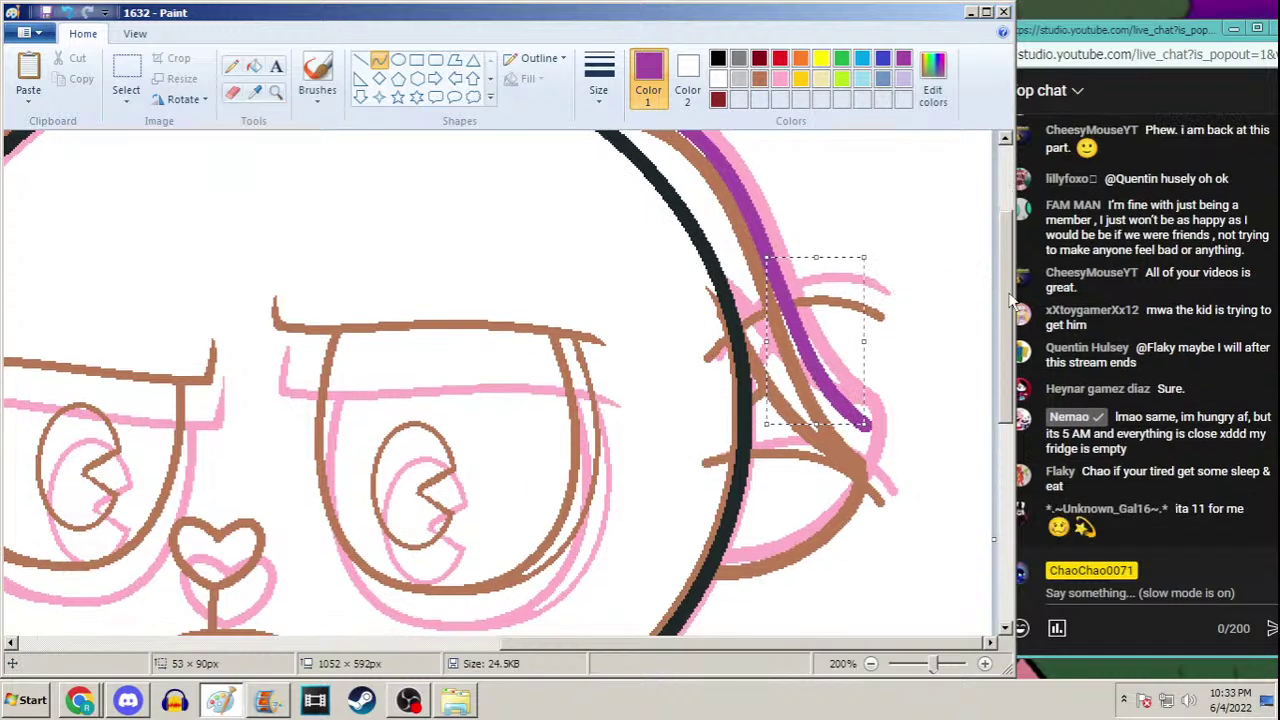
Draw a purple curve of about 96 × 75 px from the ear tip back to the head, and stretch it to 96 × 77 px
scroll(950, 340, down, 1)
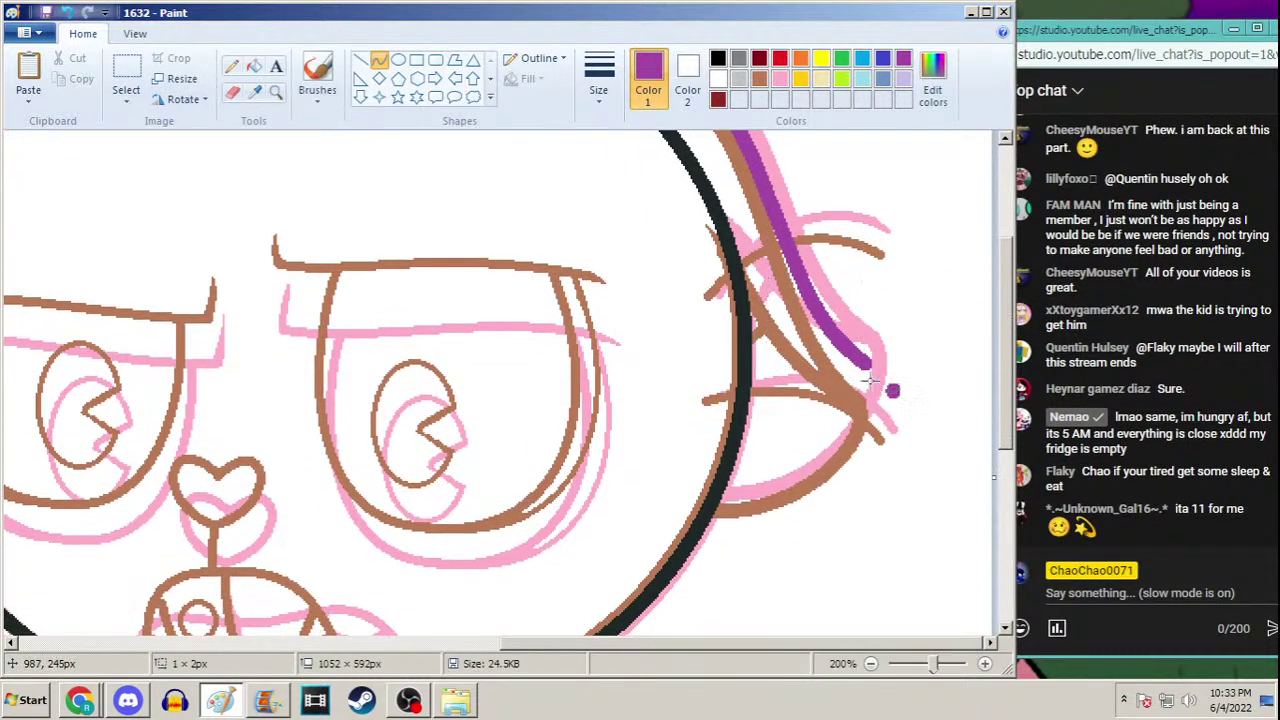
key(ctrl+z)
mouse_move(862, 362)
mouse_down()
mouse_move(712, 502)
mouse_move(870, 372)
mouse_move(846, 505)
mouse_move(855, 490)
mouse_up()
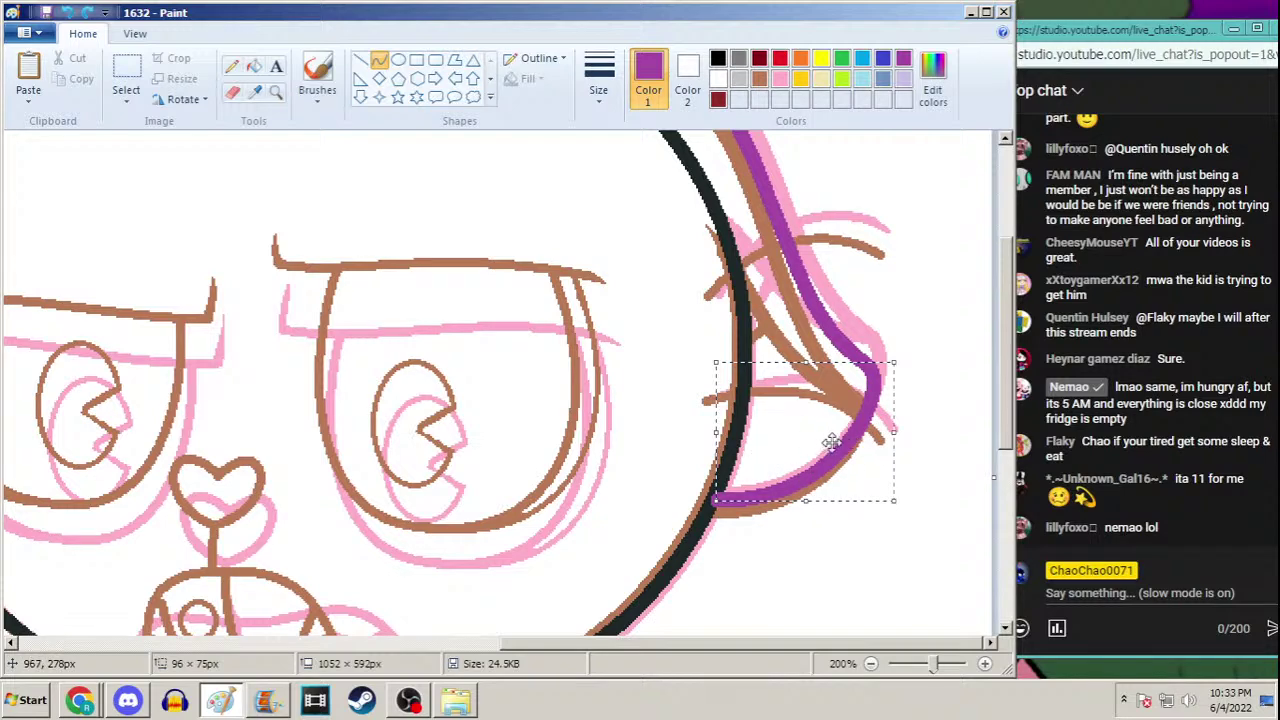
drag(831, 443, 831, 445)
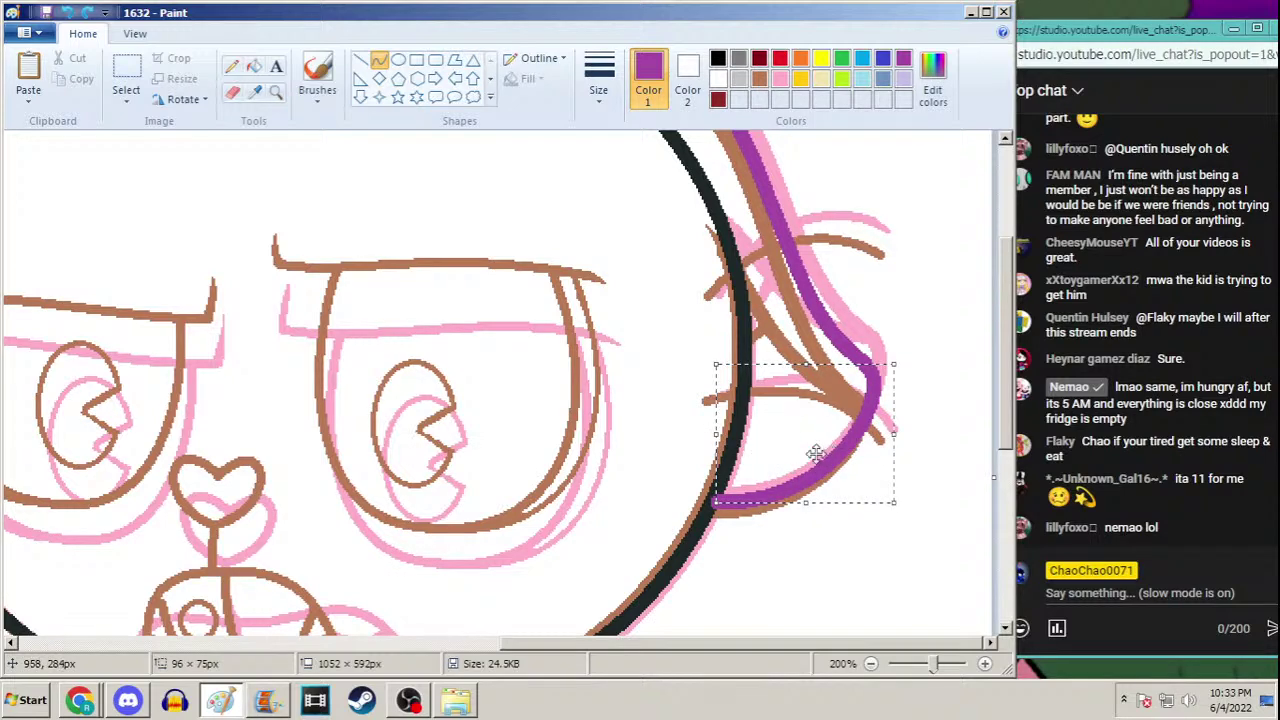
key(Up)
key(Up)
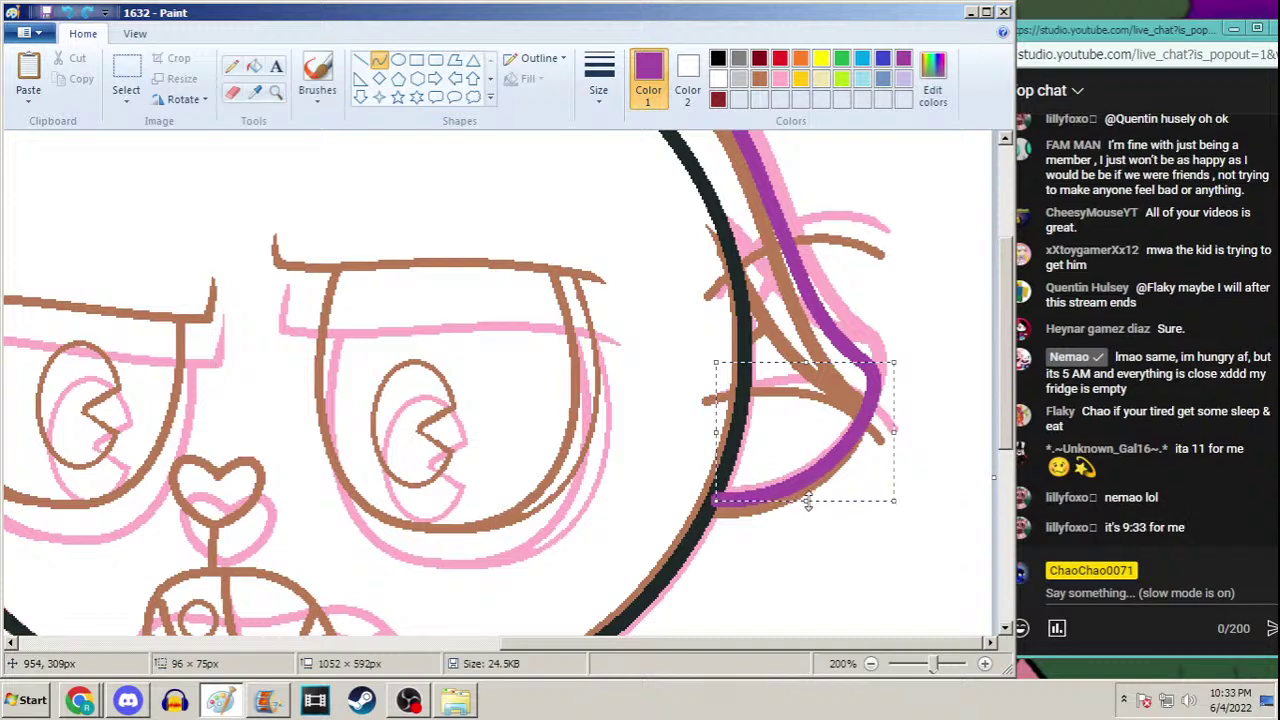
drag(806, 501, 808, 505)
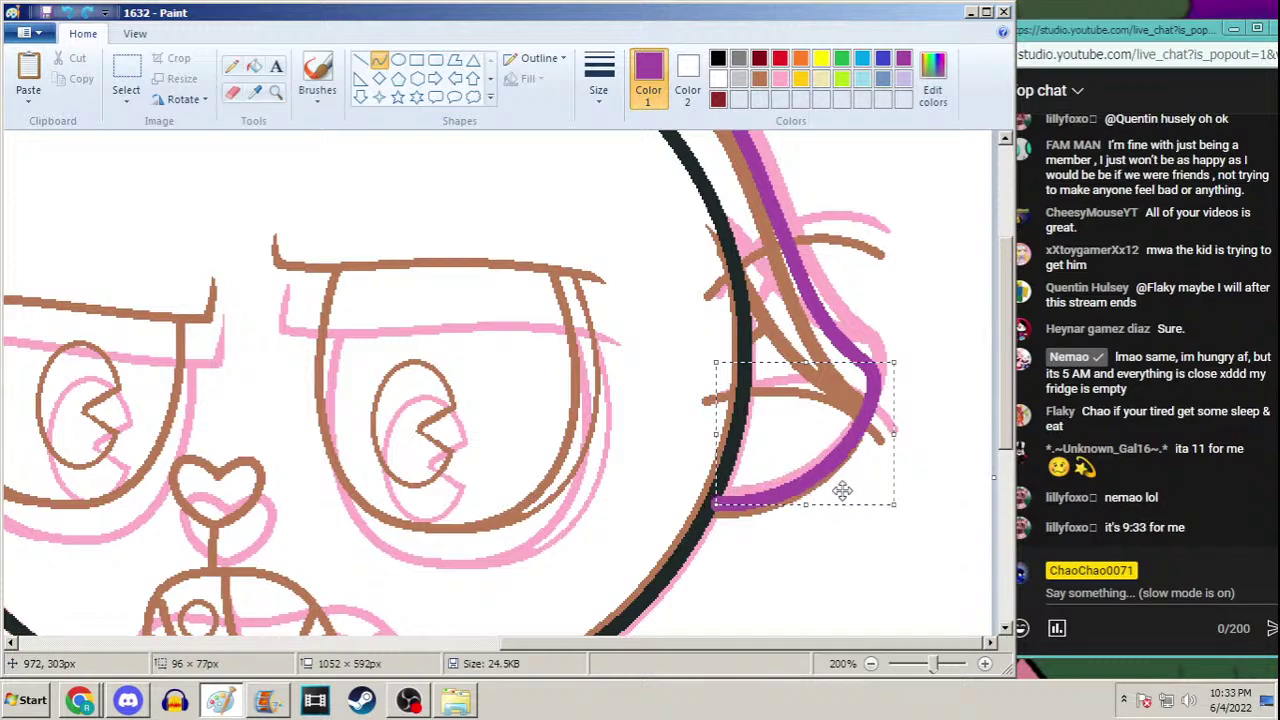
Draw the right ear's inner fold as a purple curve of about 87 × 83 px from the head outline to the ear tip
click(379, 60)
drag(1010, 372, 1012, 322)
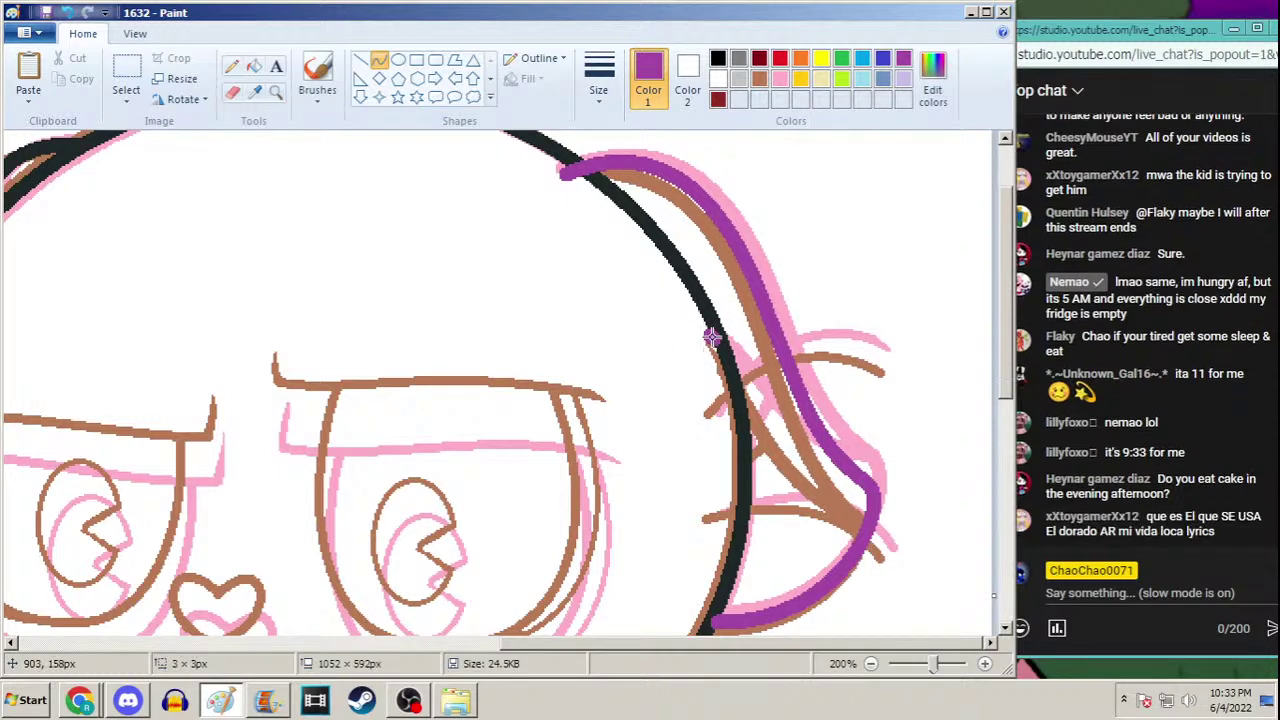
drag(711, 335, 870, 480)
drag(767, 381, 803, 453)
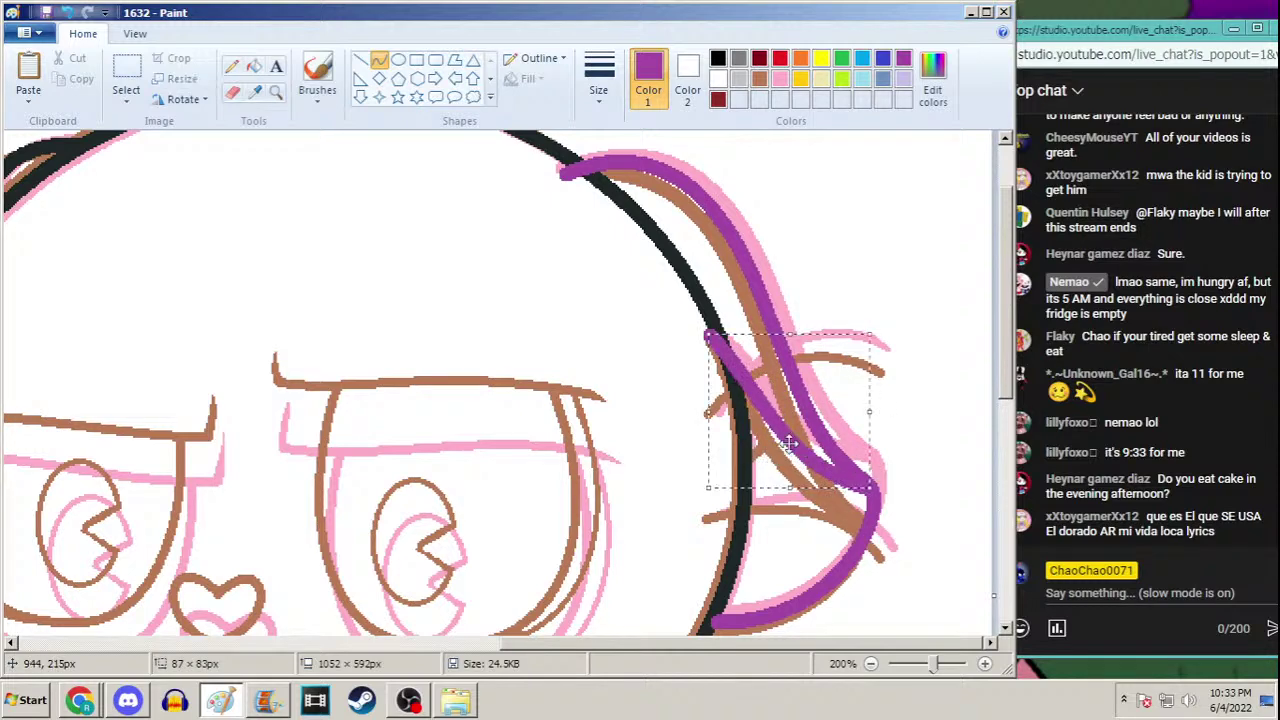
Recolour the purple ear curves with the dark colour sampled from the head outline
click(255, 67)
click(256, 94)
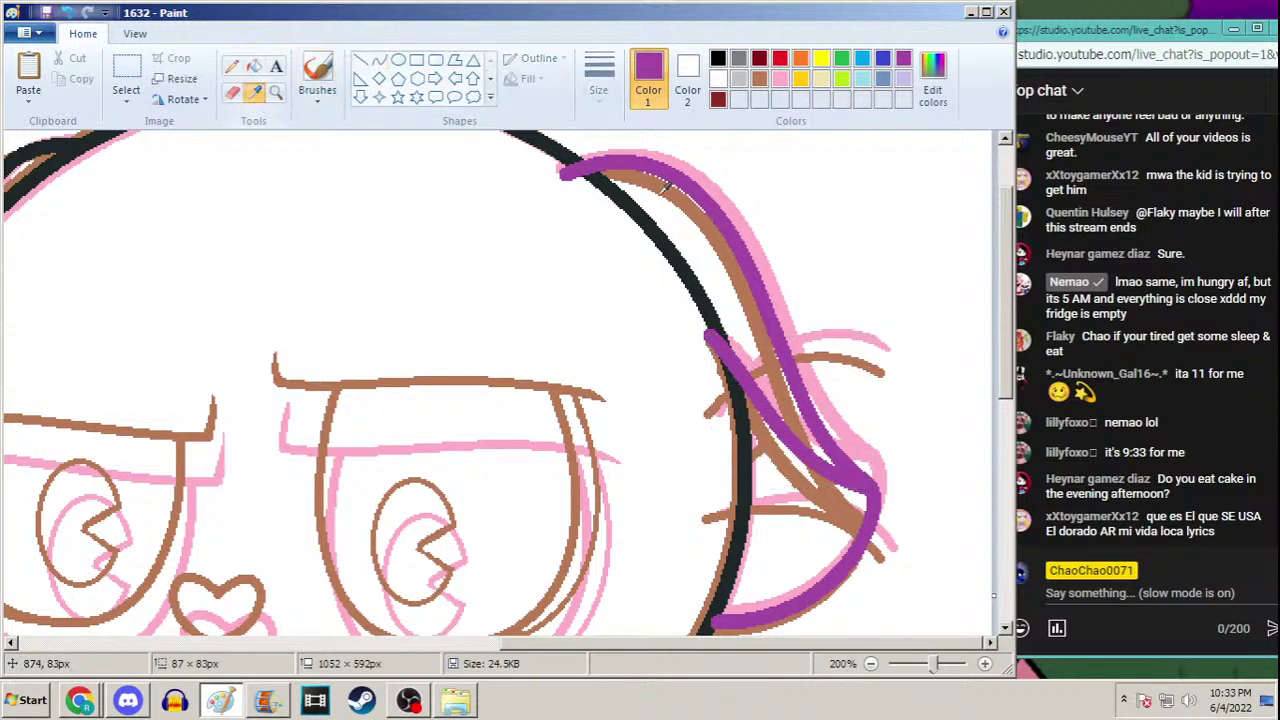
click(651, 198)
right_click(651, 206)
click(746, 378)
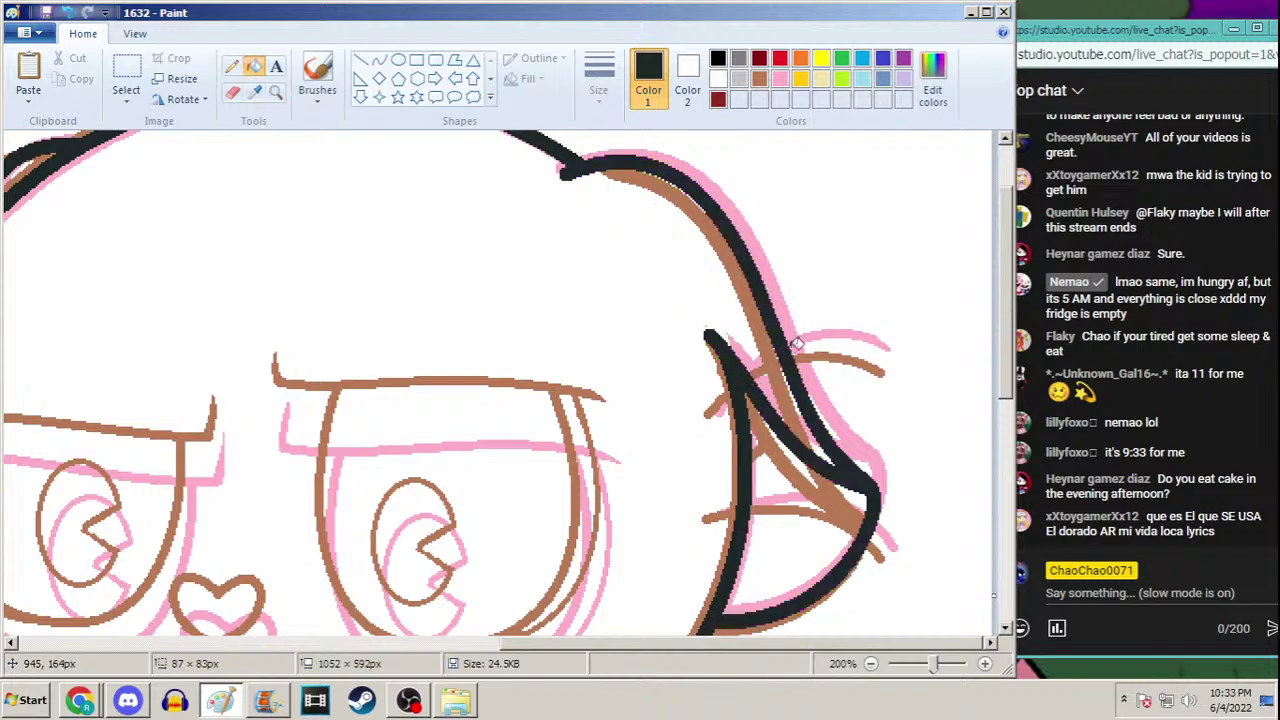
Taper the ear line ends with the Pencil and add a short dark stroke joining the inner fold to the head
click(231, 70)
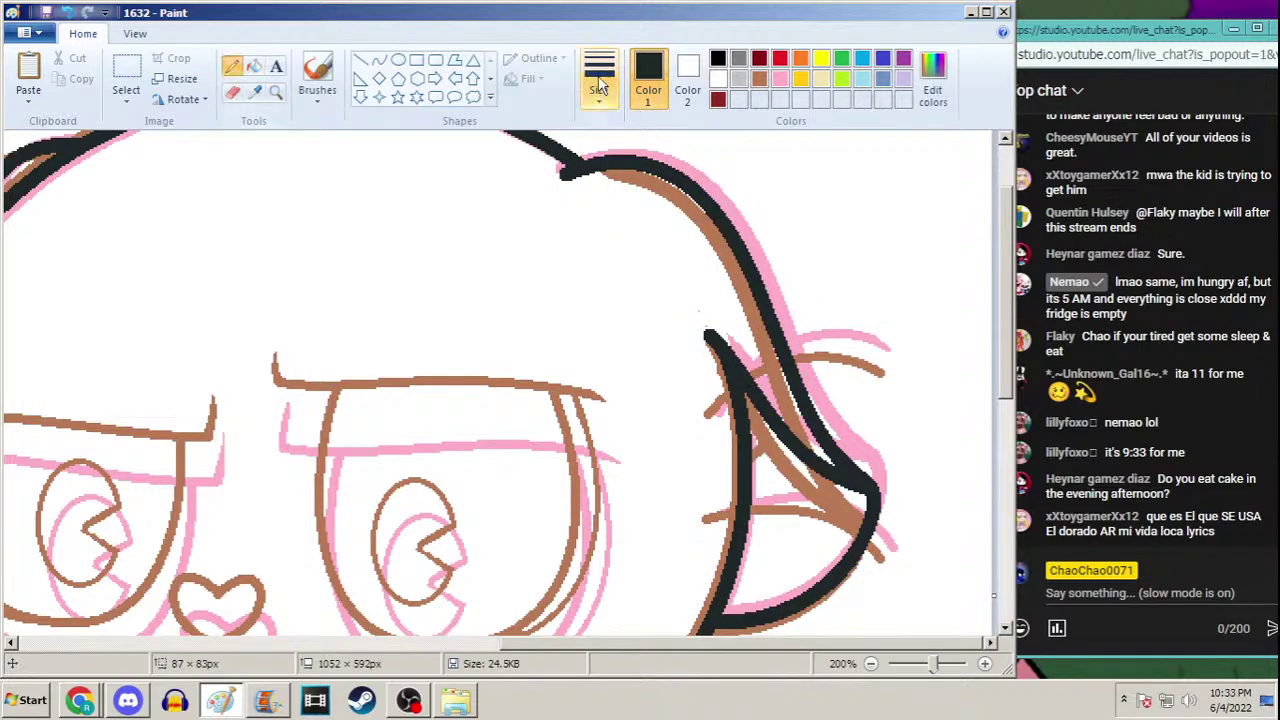
click(599, 75)
click(585, 258)
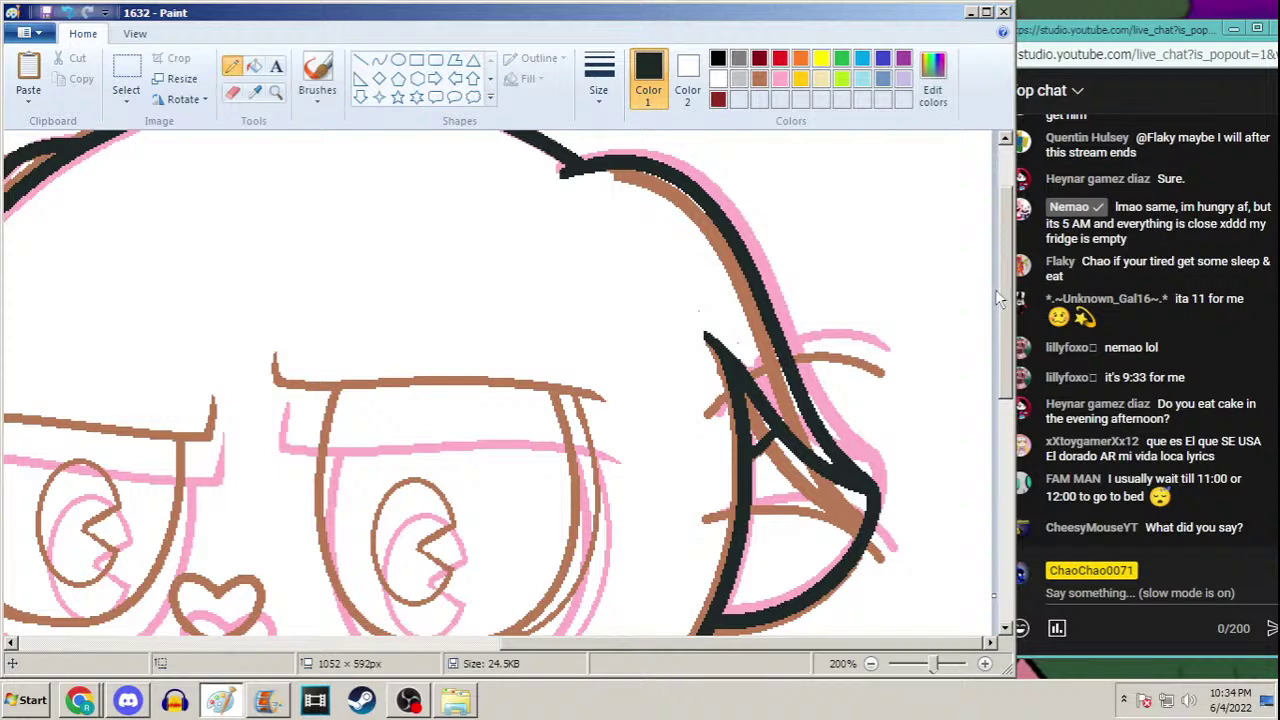
Sample the near-black body colour from the reference picture as the drawing colour
scroll(828, 457, down, 3)
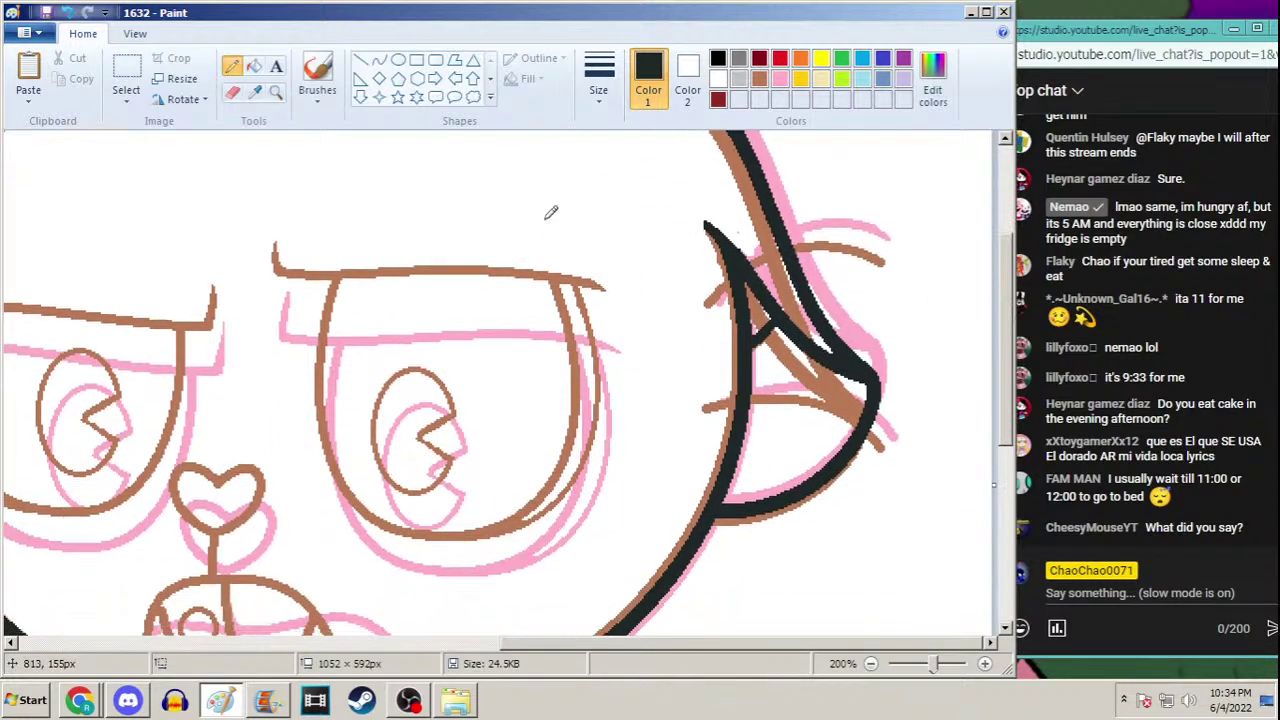
click(276, 91)
right_click(329, 200)
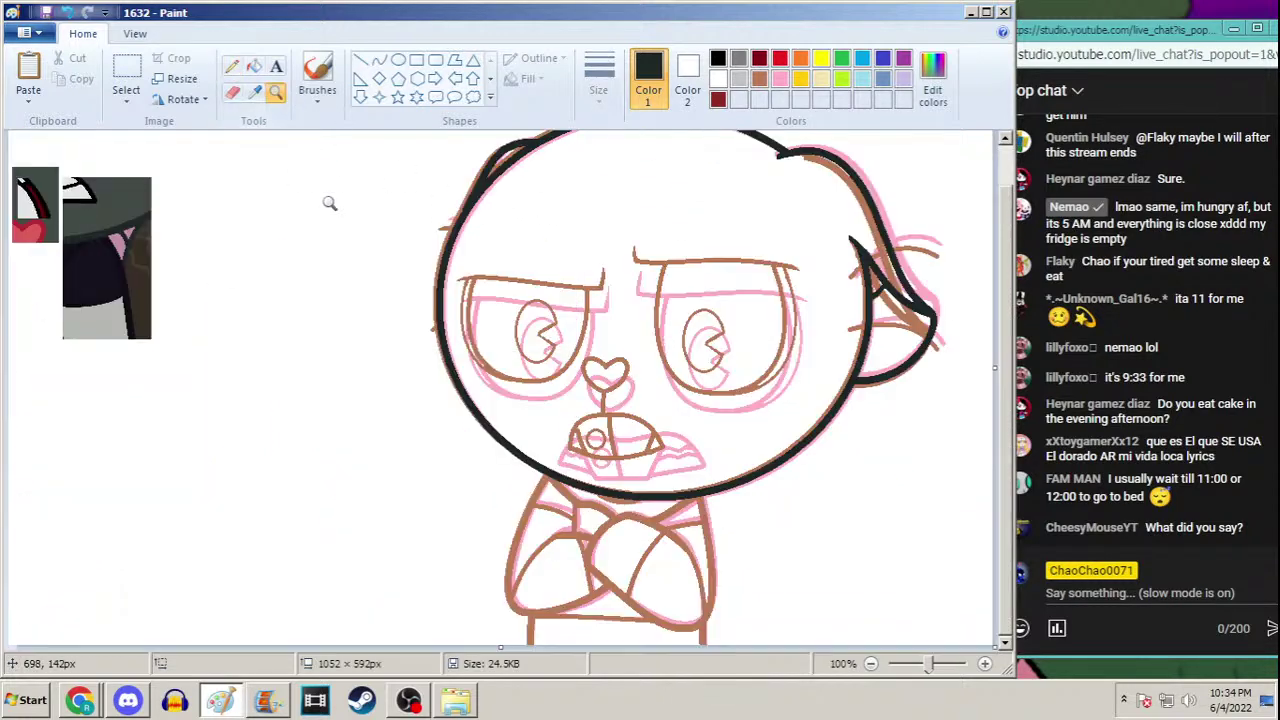
click(620, 572)
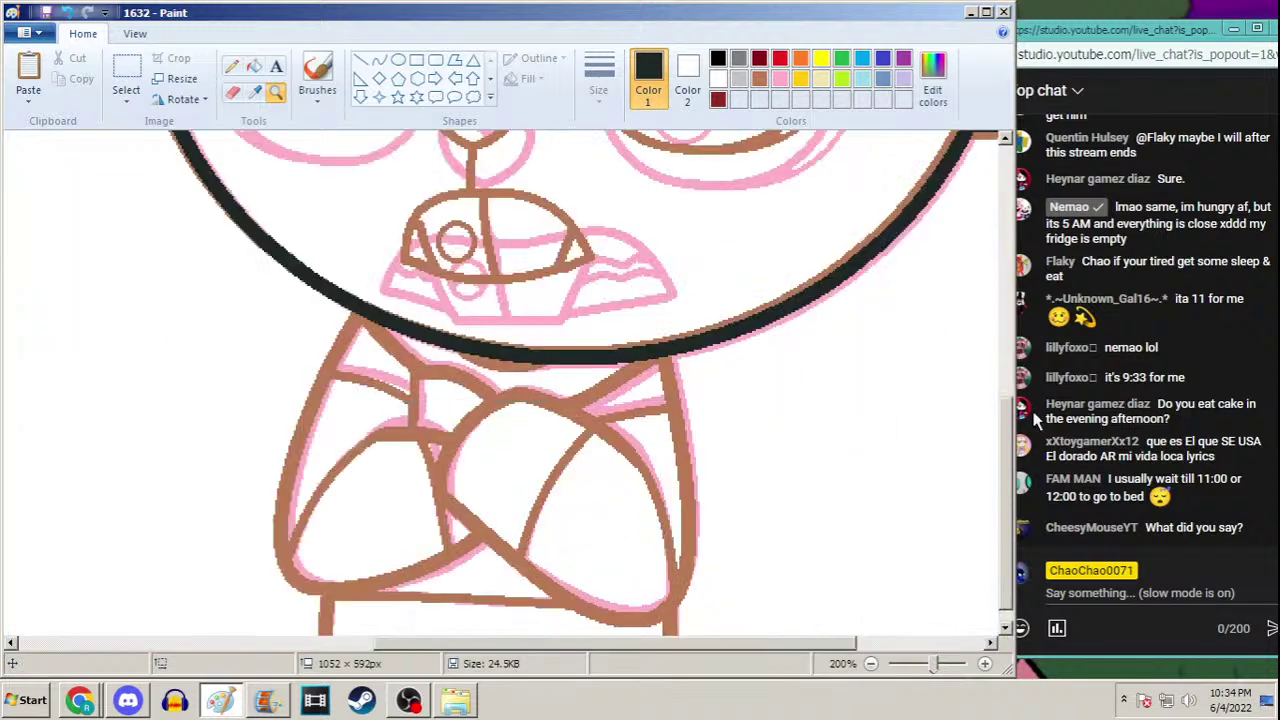
scroll(1012, 437, down, 1)
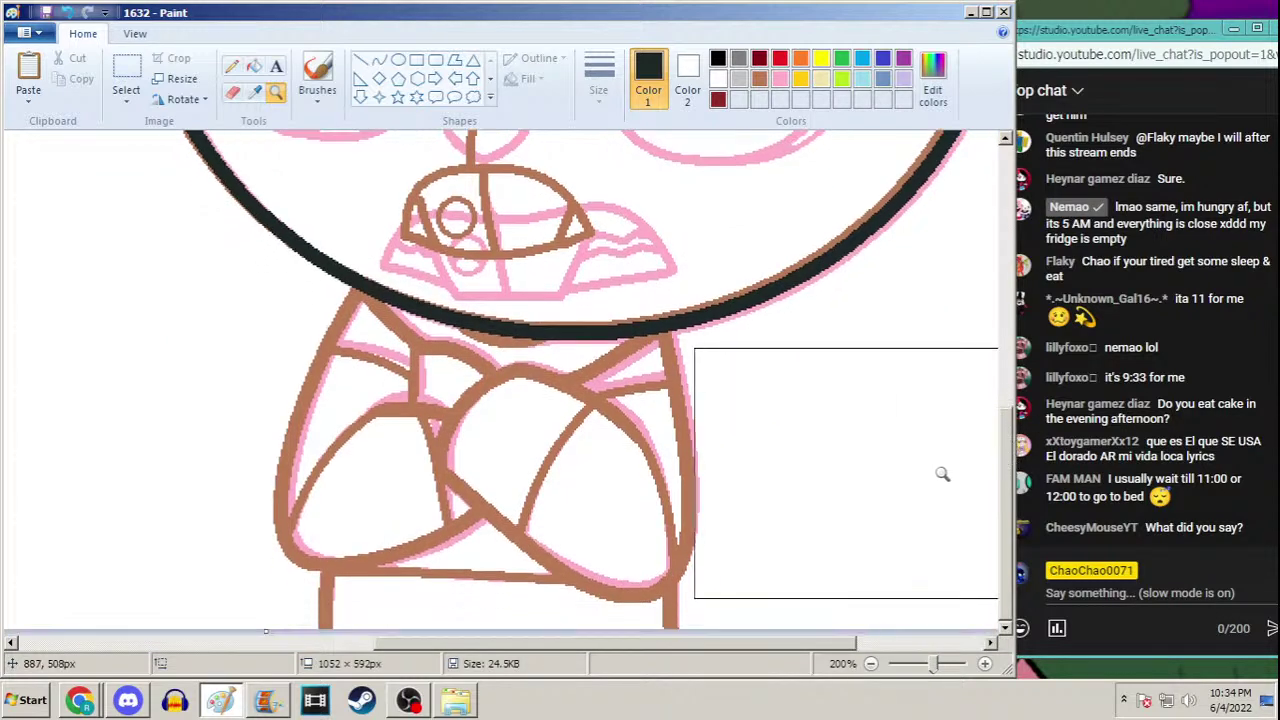
right_click(555, 363)
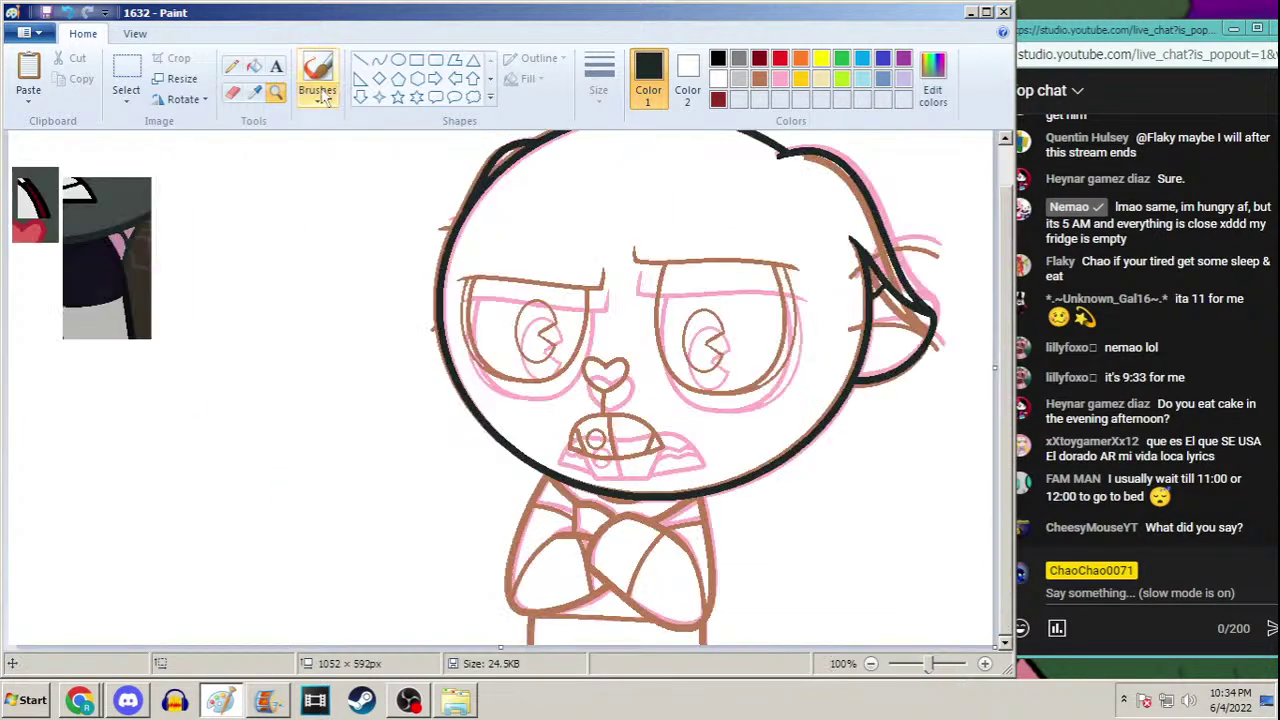
click(255, 91)
click(129, 294)
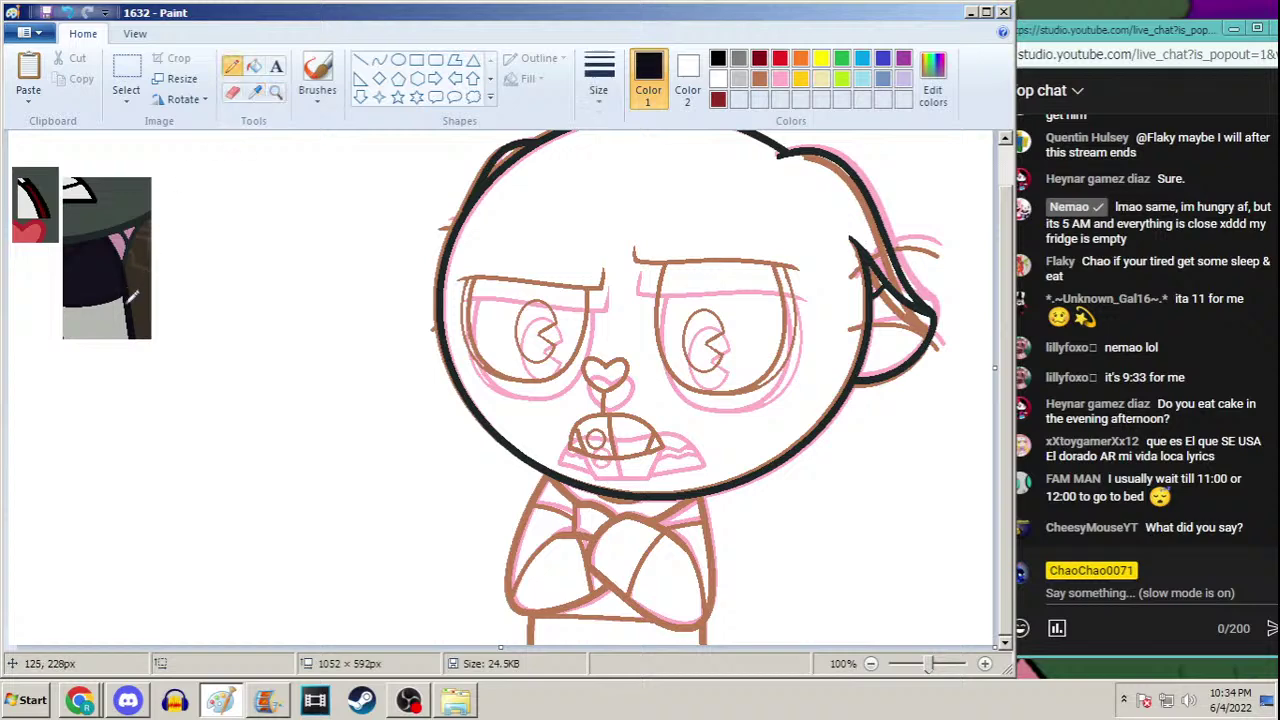
Outline the left arm with the thickest curves, about 61 × 147 px down its outer side and 79 × 29 px along its lower edge
click(275, 91)
click(636, 510)
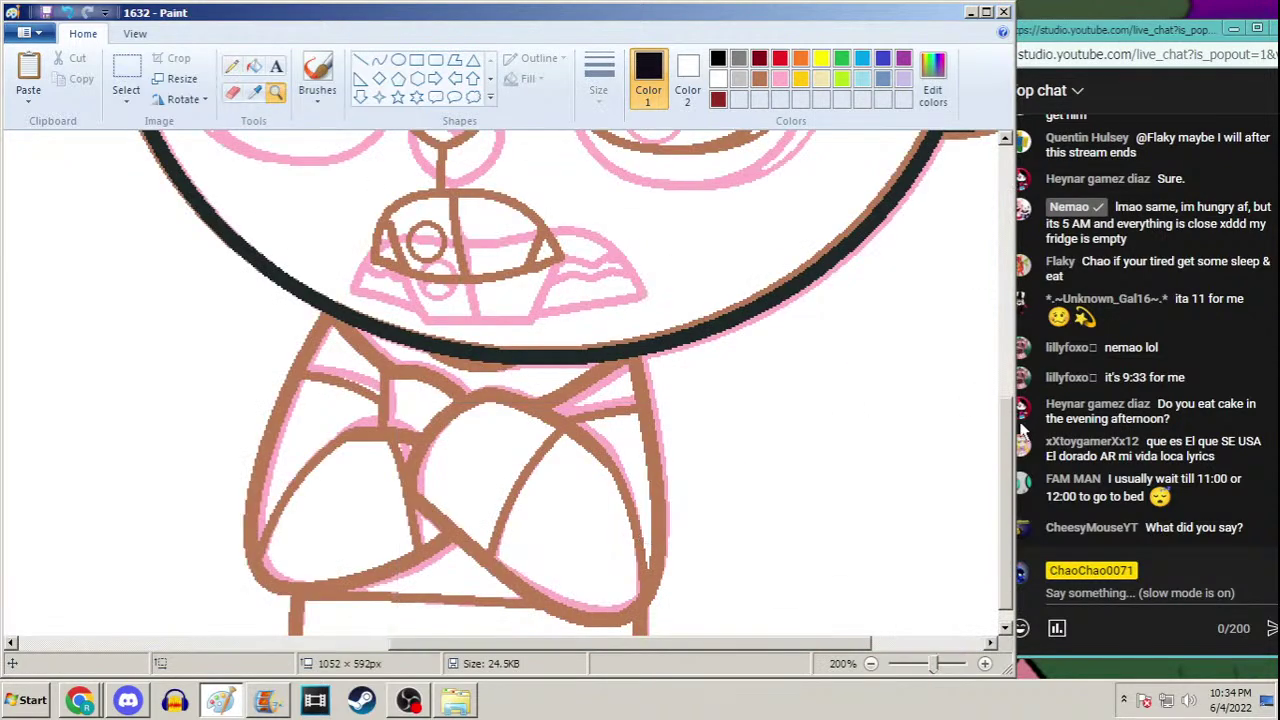
drag(1008, 438, 1010, 455)
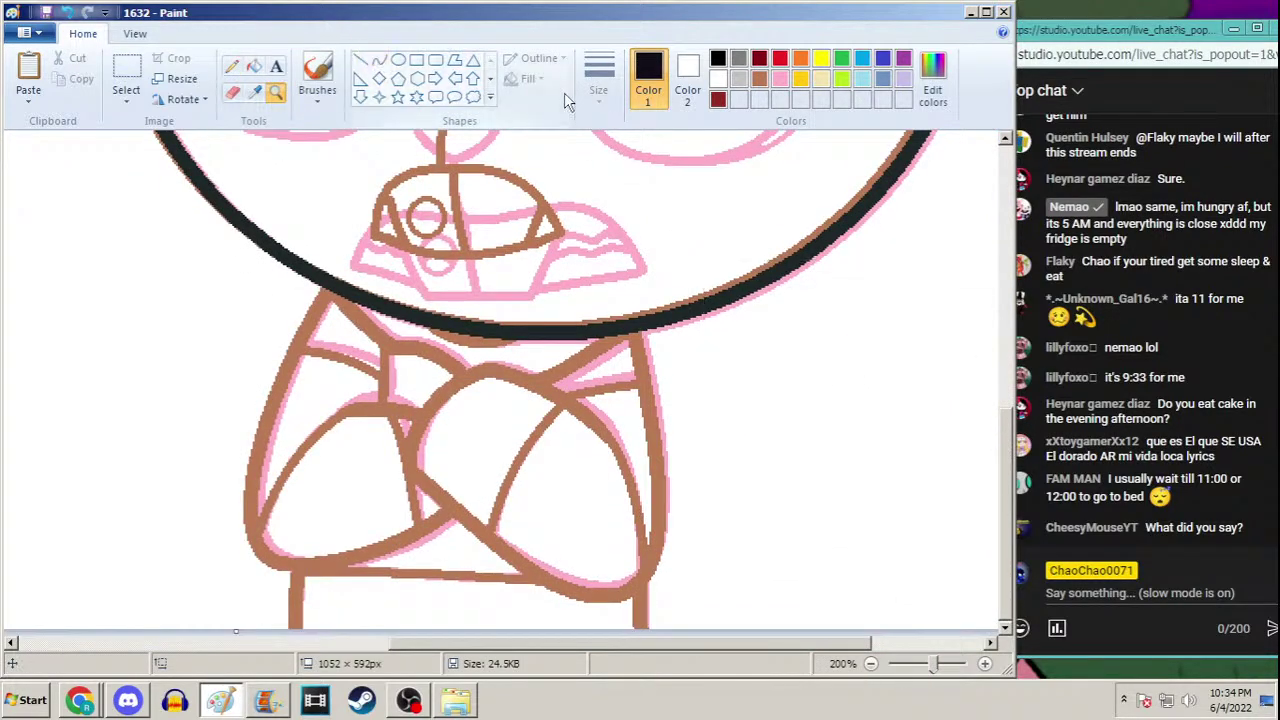
click(379, 60)
click(599, 78)
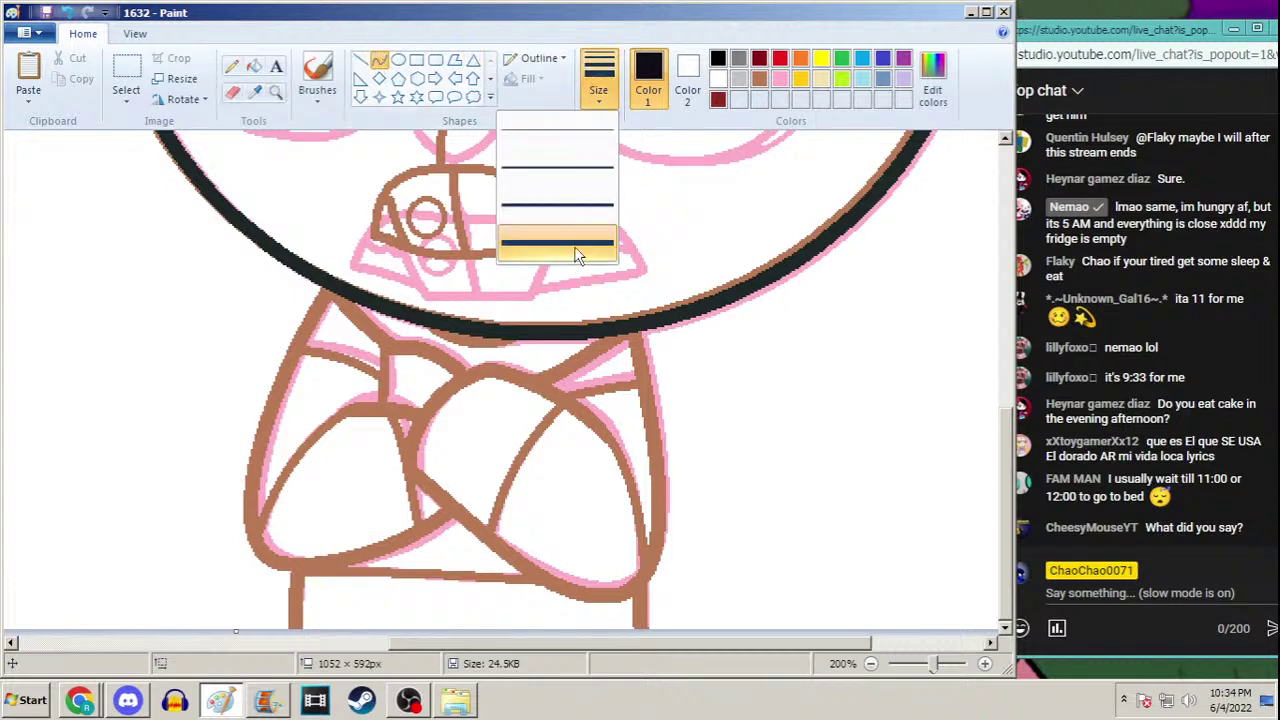
click(578, 250)
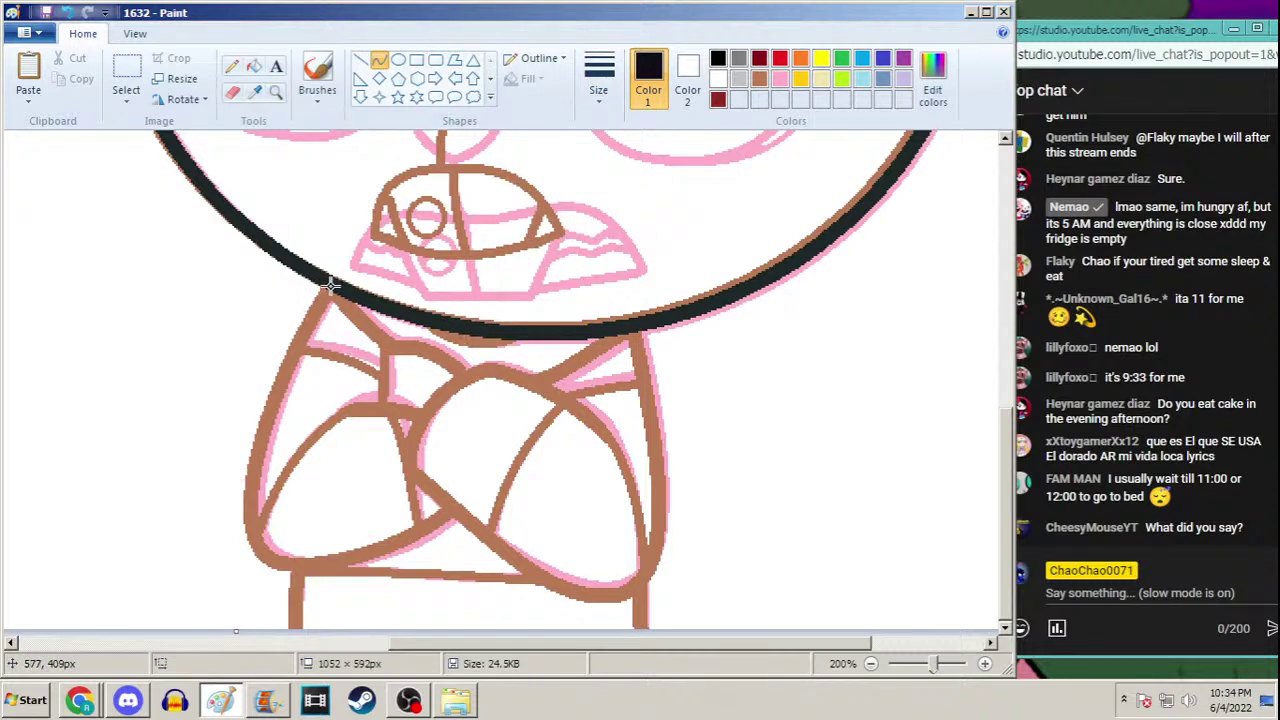
mouse_move(325, 290)
mouse_down()
mouse_move(272, 500)
mouse_move(297, 565)
mouse_up()
mouse_move(300, 392)
mouse_down()
mouse_move(266, 403)
mouse_move(215, 560)
mouse_up()
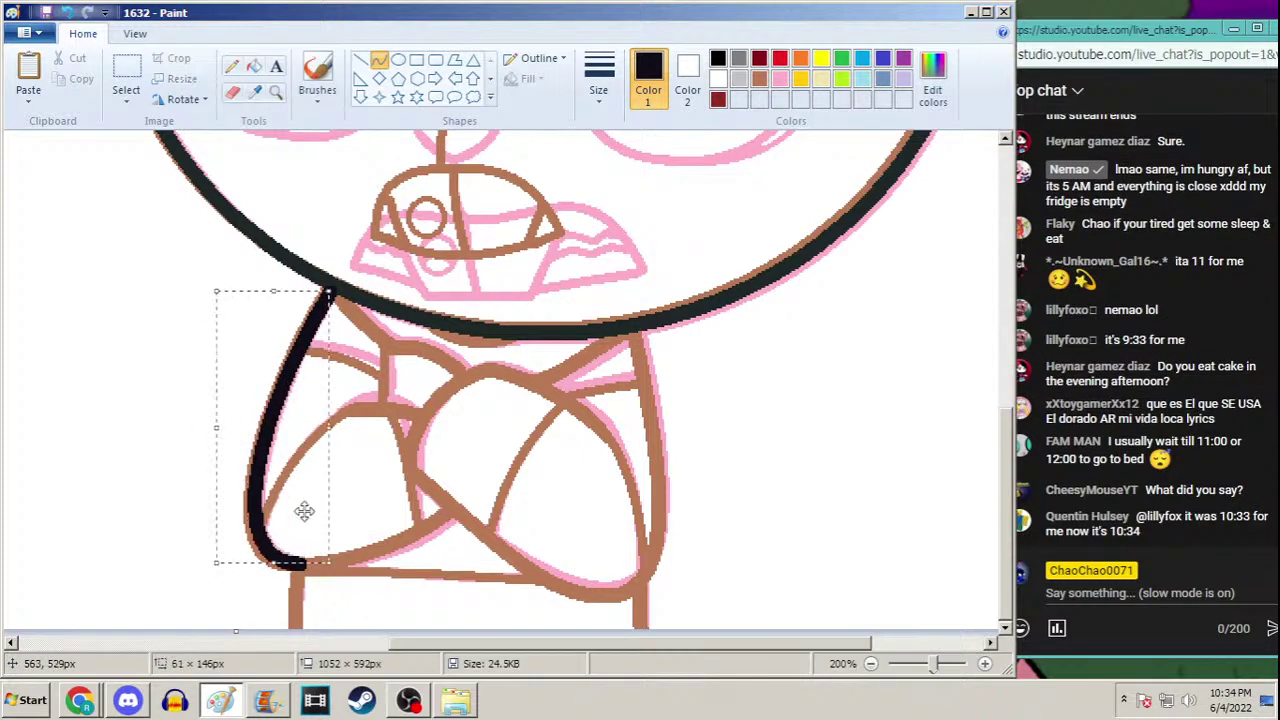
drag(283, 303, 278, 287)
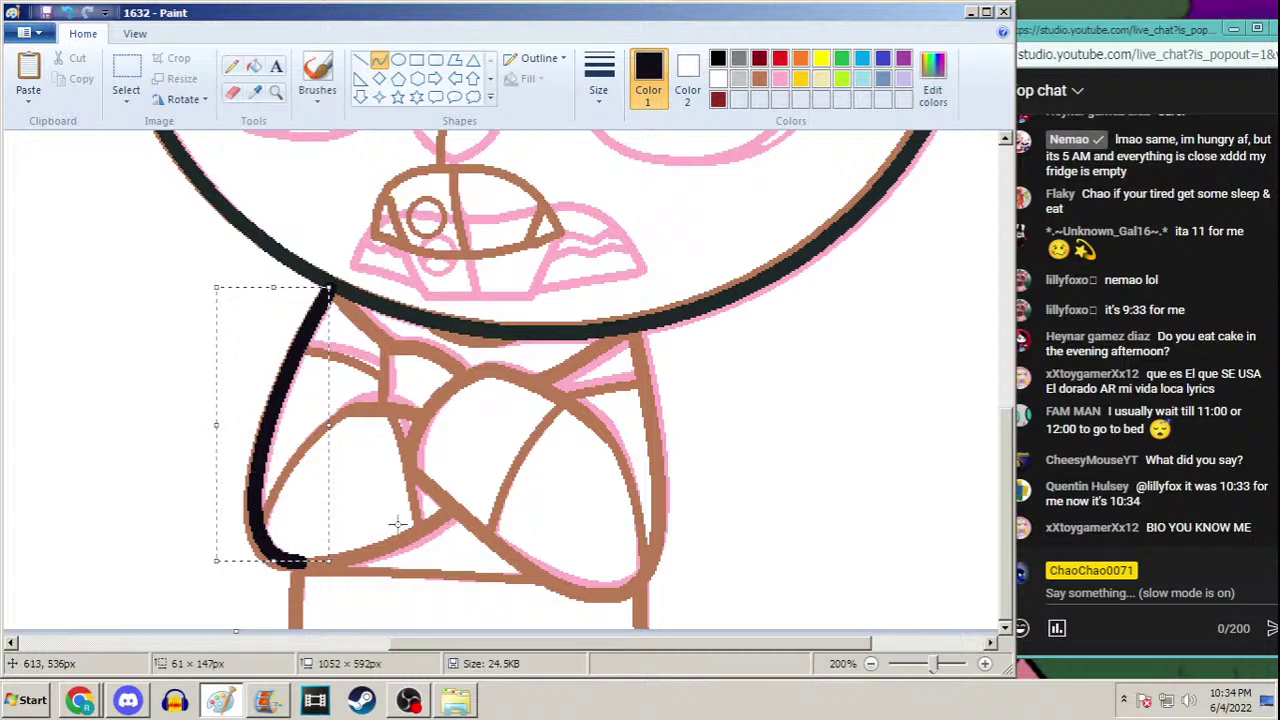
mouse_move(455, 512)
mouse_down()
mouse_move(314, 543)
mouse_move(303, 560)
mouse_up()
drag(436, 532, 377, 560)
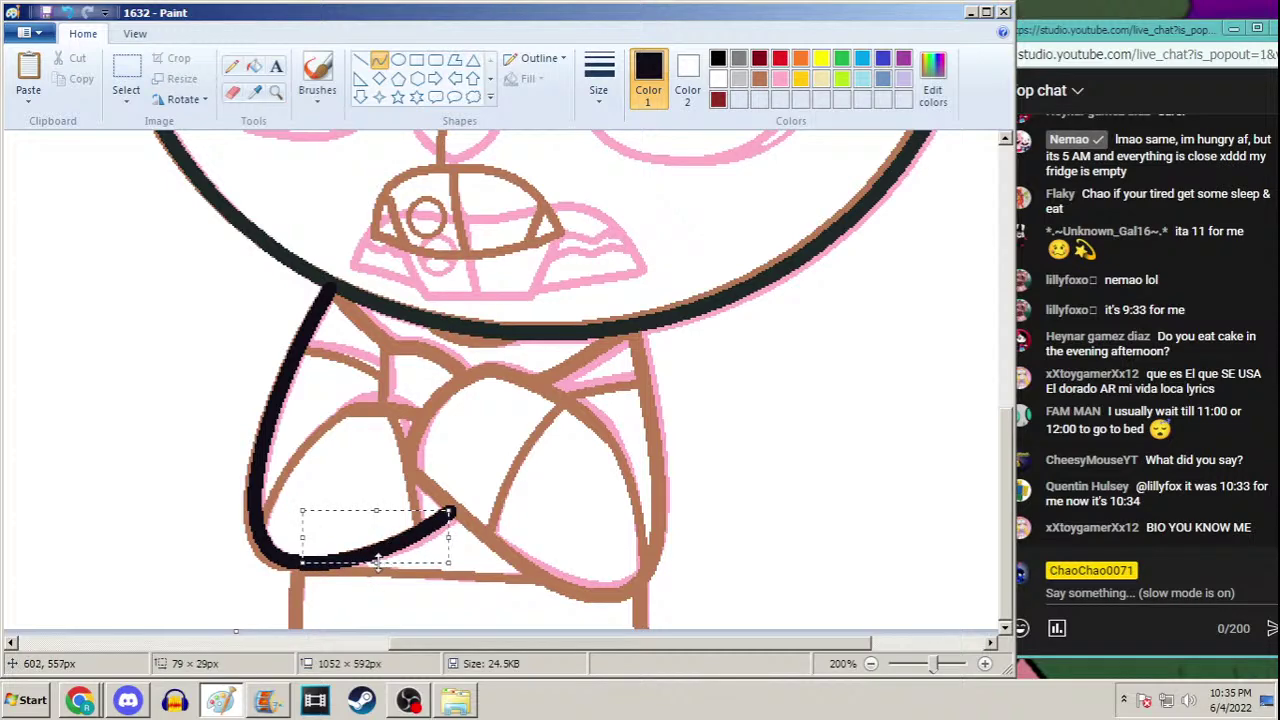
Extend the left arm's lower edge to about 81 × 29 px and outline the right arm's outer side, about 42 × 139 px, with a thick curve
drag(449, 536, 460, 531)
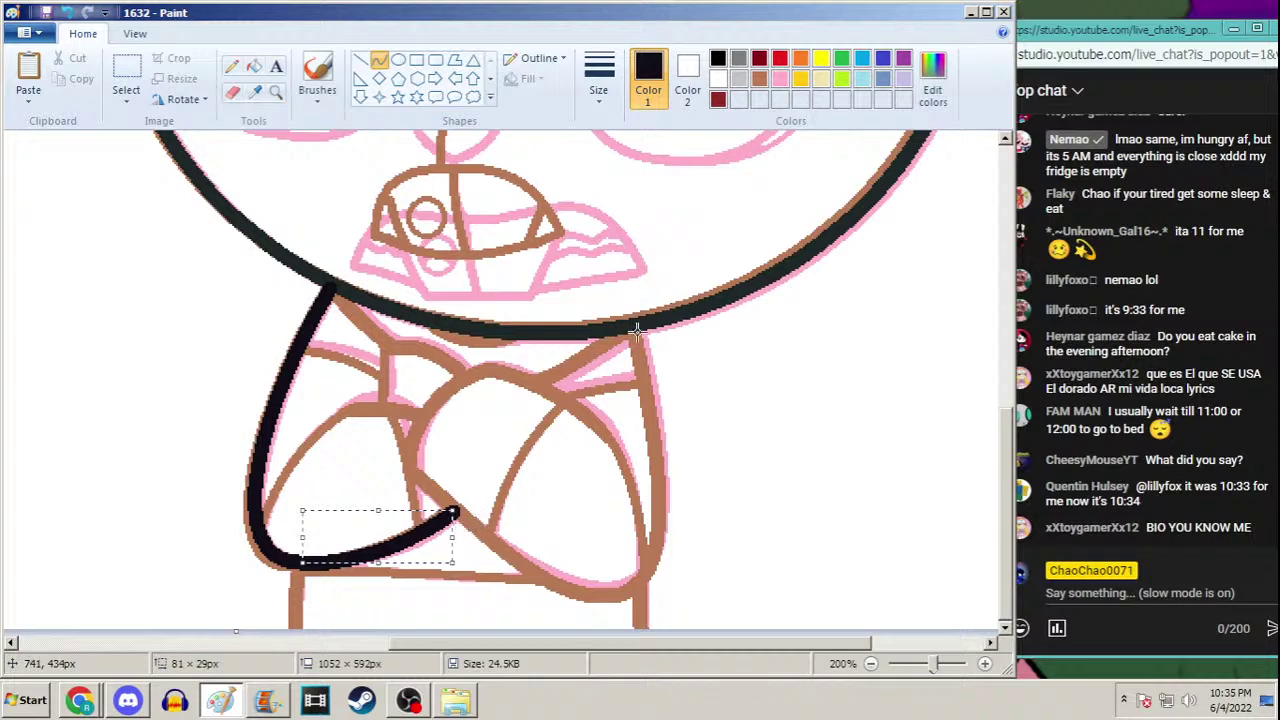
drag(636, 330, 607, 590)
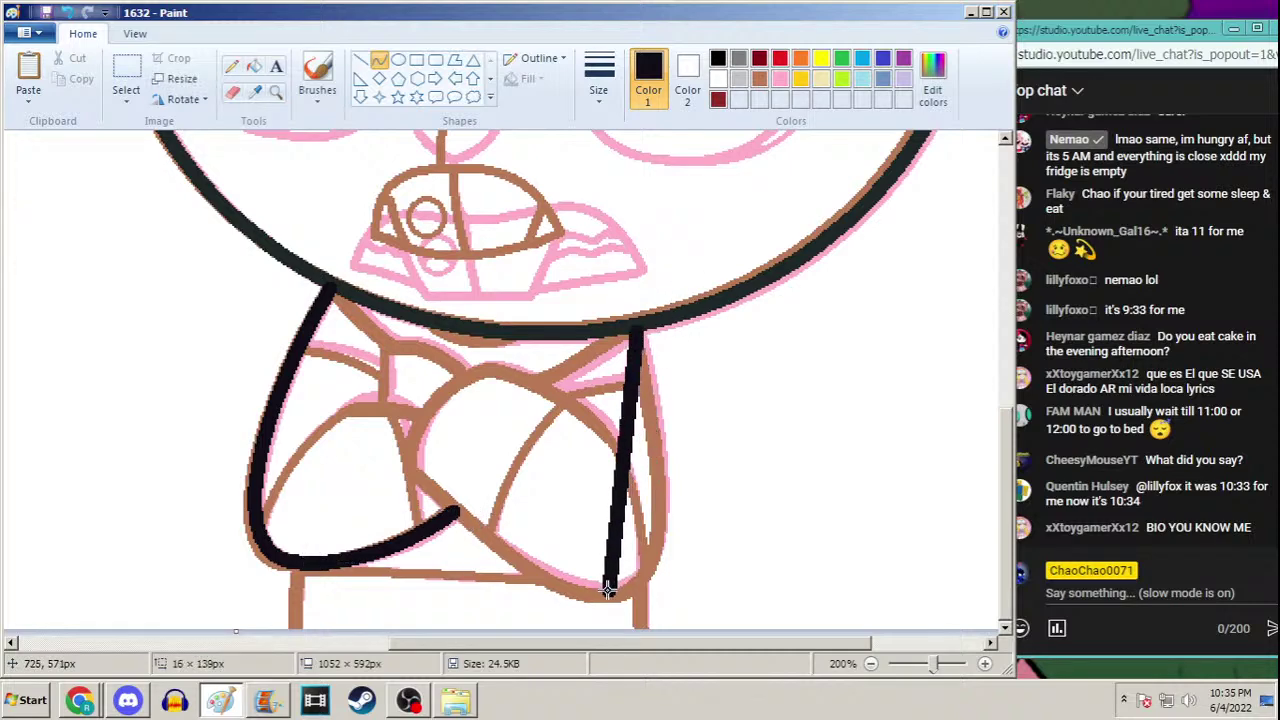
drag(652, 419, 677, 589)
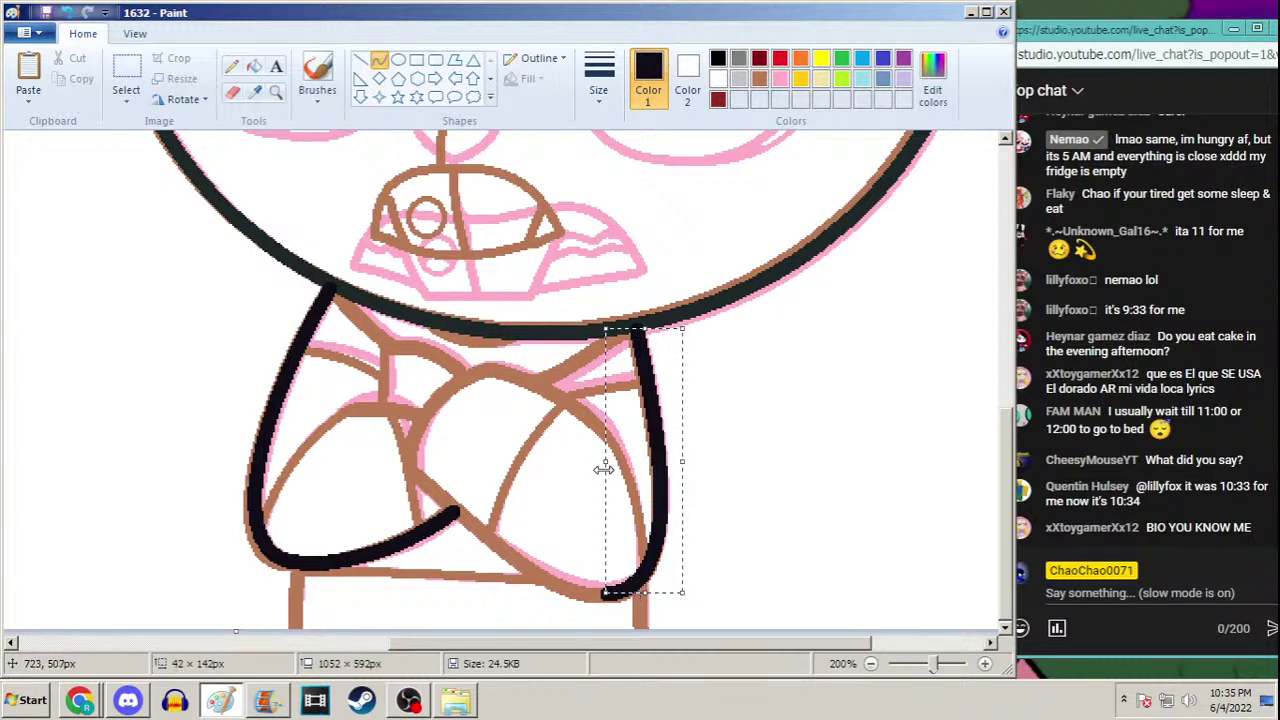
drag(651, 458, 650, 462)
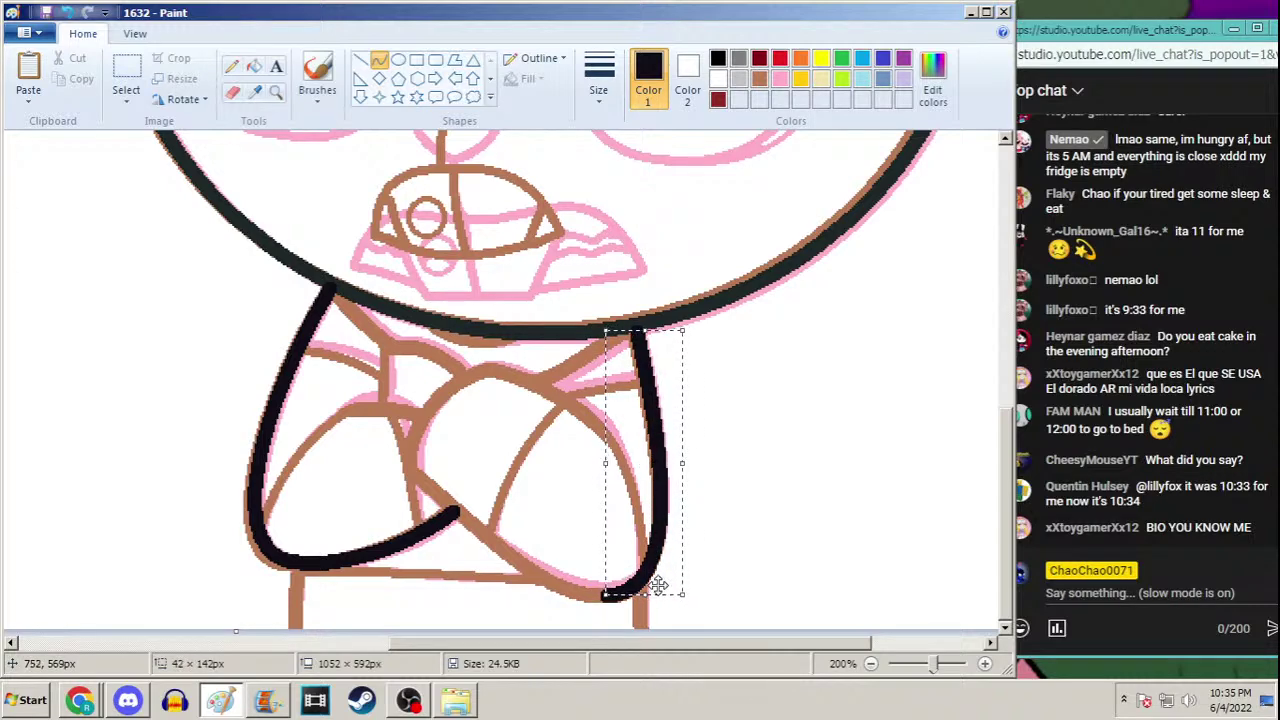
drag(657, 586, 677, 590)
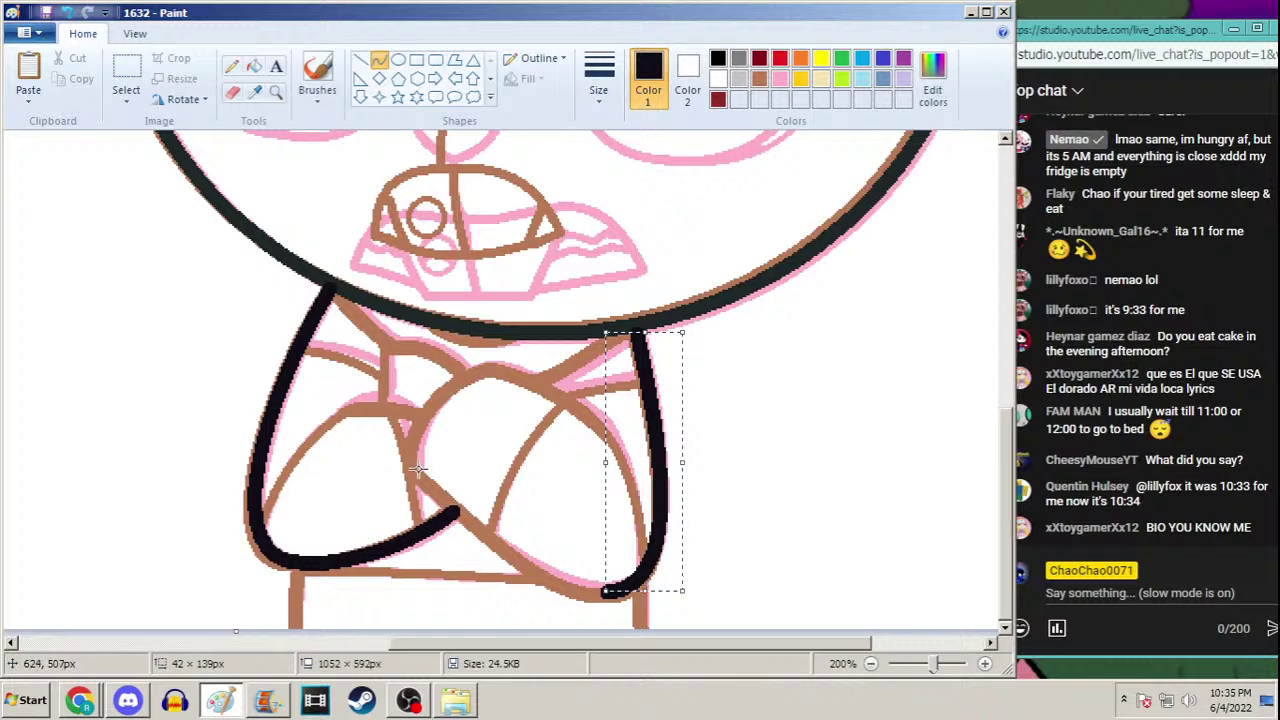
Trace the right arm's lower edge with a thick curve about 100 × 67 px, crossing the left arm and meeting the outer side
mouse_move(416, 470)
mouse_down()
mouse_move(449, 509)
mouse_move(612, 591)
mouse_up()
drag(491, 507, 559, 597)
click(560, 588)
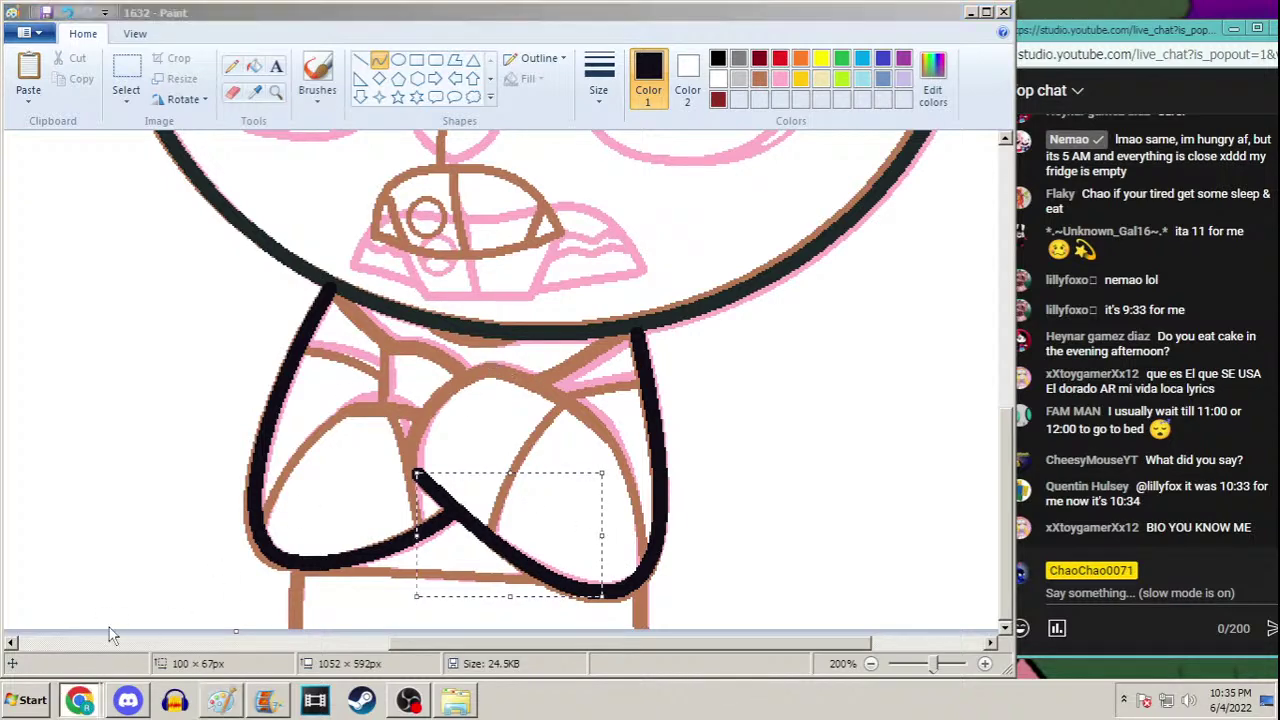
click(423, 348)
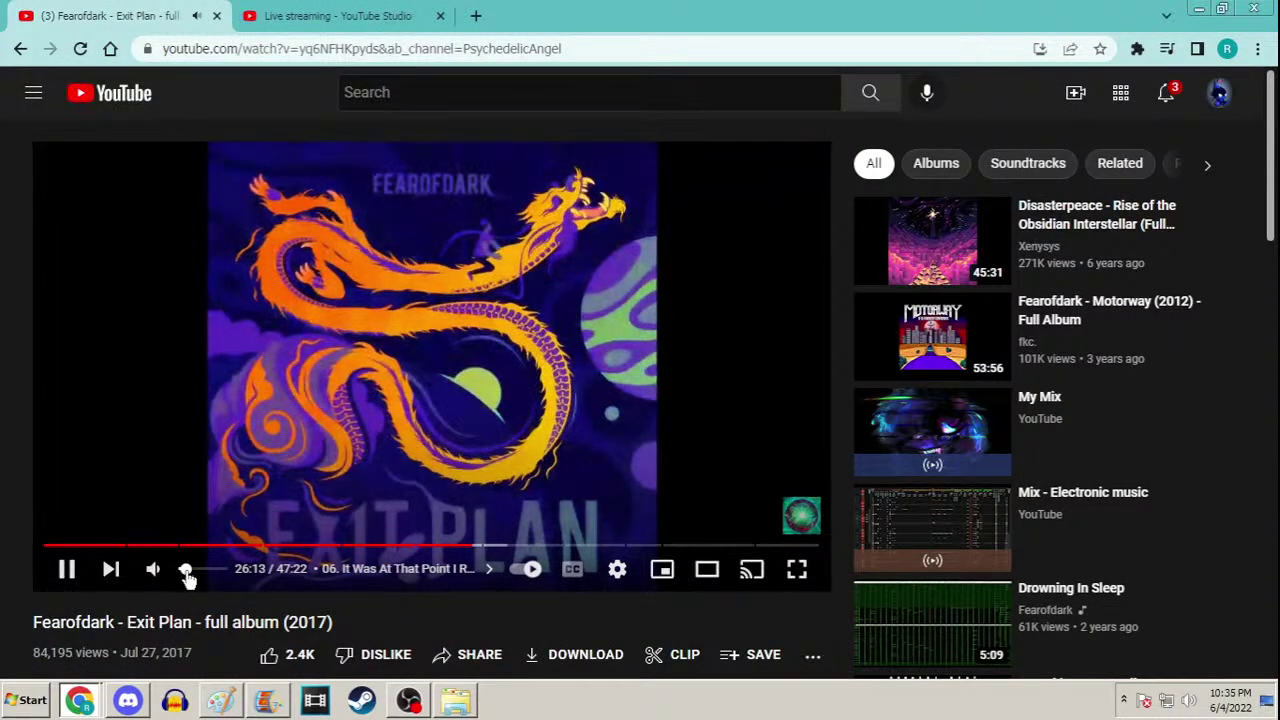
click(1199, 8)
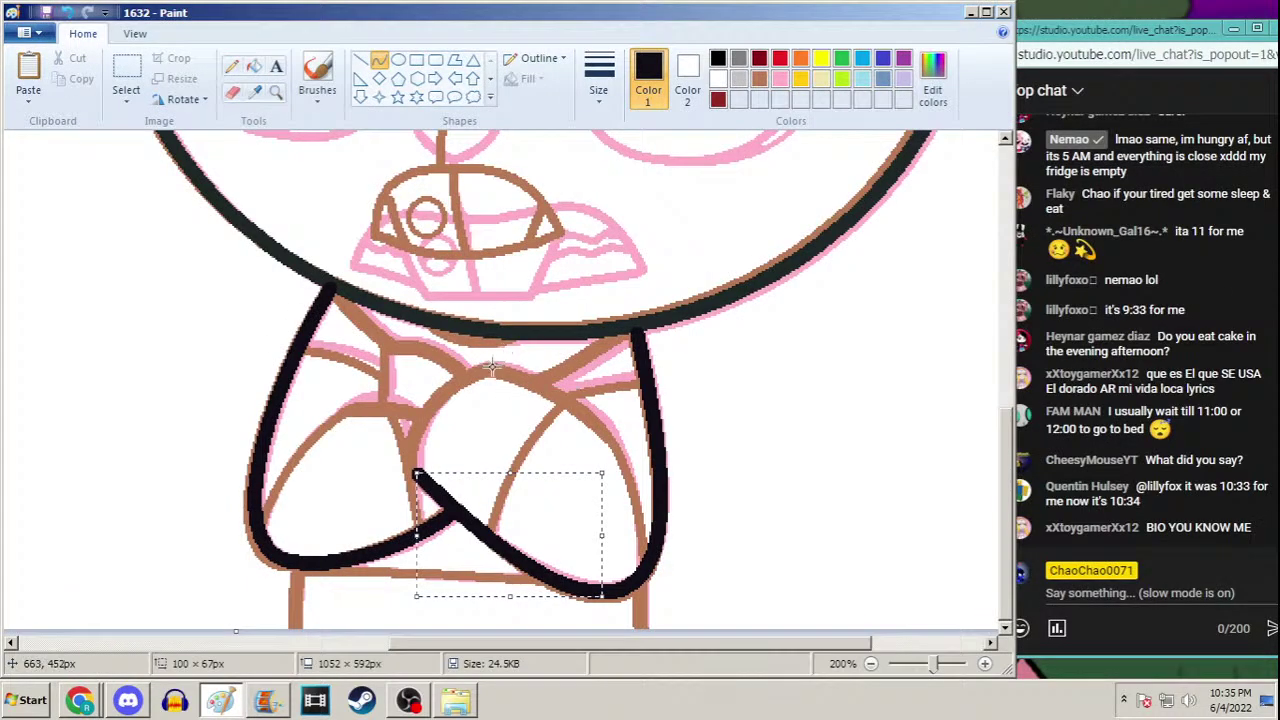
Outline the front crossed arm's rounded upper edge with two thick curves, about 45 × 53 px and 60 × 34 px
mouse_move(492, 366)
mouse_down()
mouse_move(418, 470)
mouse_move(459, 374)
mouse_move(438, 420)
mouse_move(408, 413)
mouse_up()
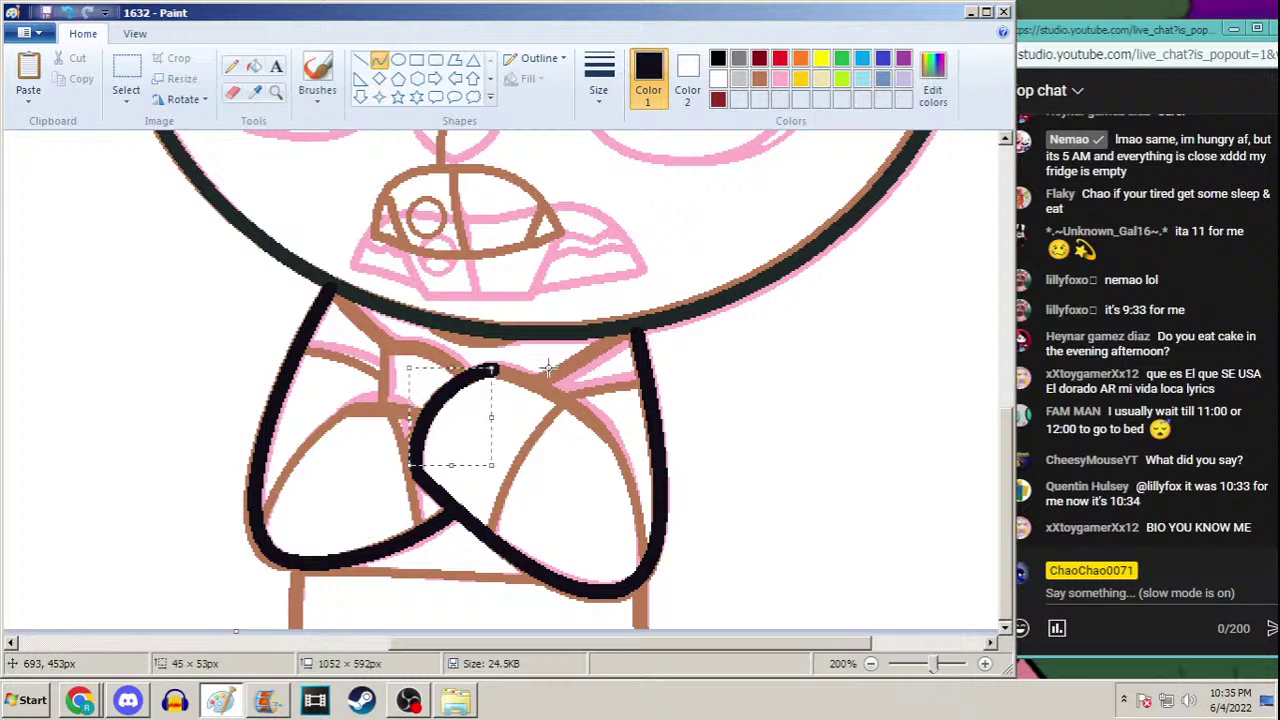
mouse_move(607, 432)
mouse_down()
mouse_move(497, 370)
mouse_move(552, 360)
mouse_move(560, 388)
mouse_move(518, 370)
mouse_up()
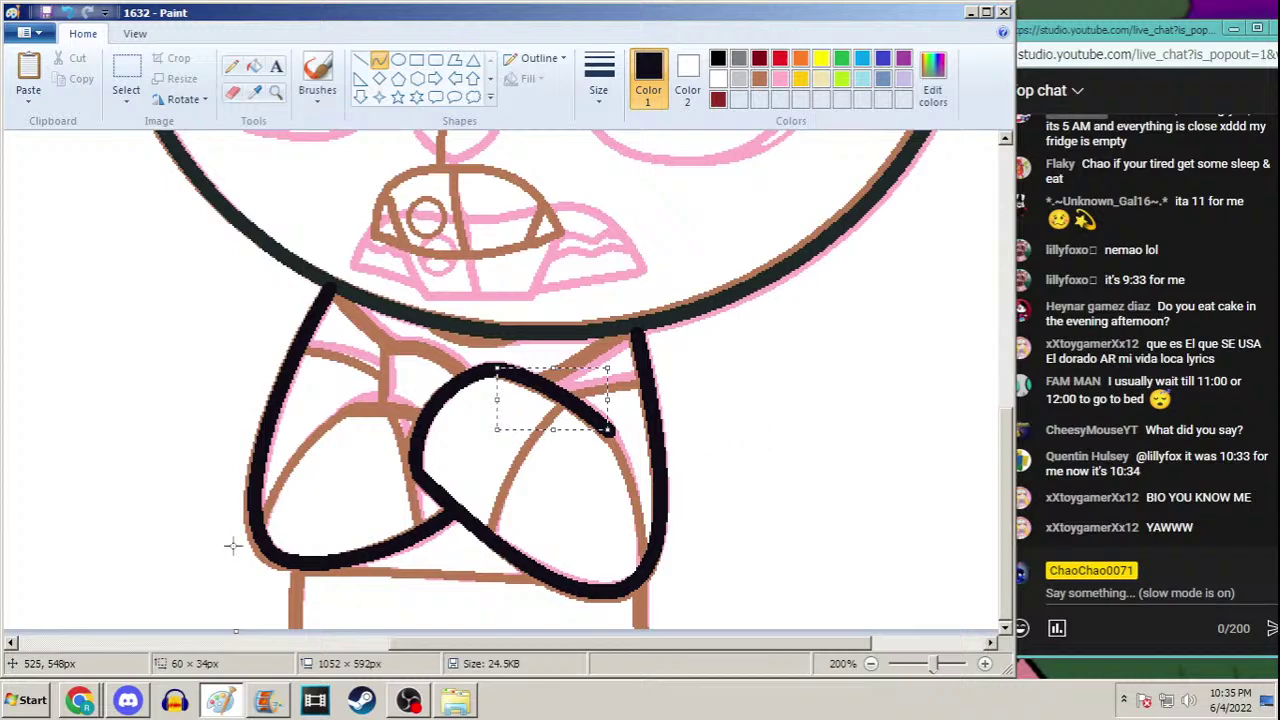
Draw the torso's two side lines below the arms and the diagonal lines under the chin, about 47 × 30 px and 28 × 27 px
drag(296, 568, 297, 610)
mouse_move(640, 576)
mouse_down()
mouse_move(640, 655)
mouse_move(643, 565)
mouse_move(643, 668)
mouse_up()
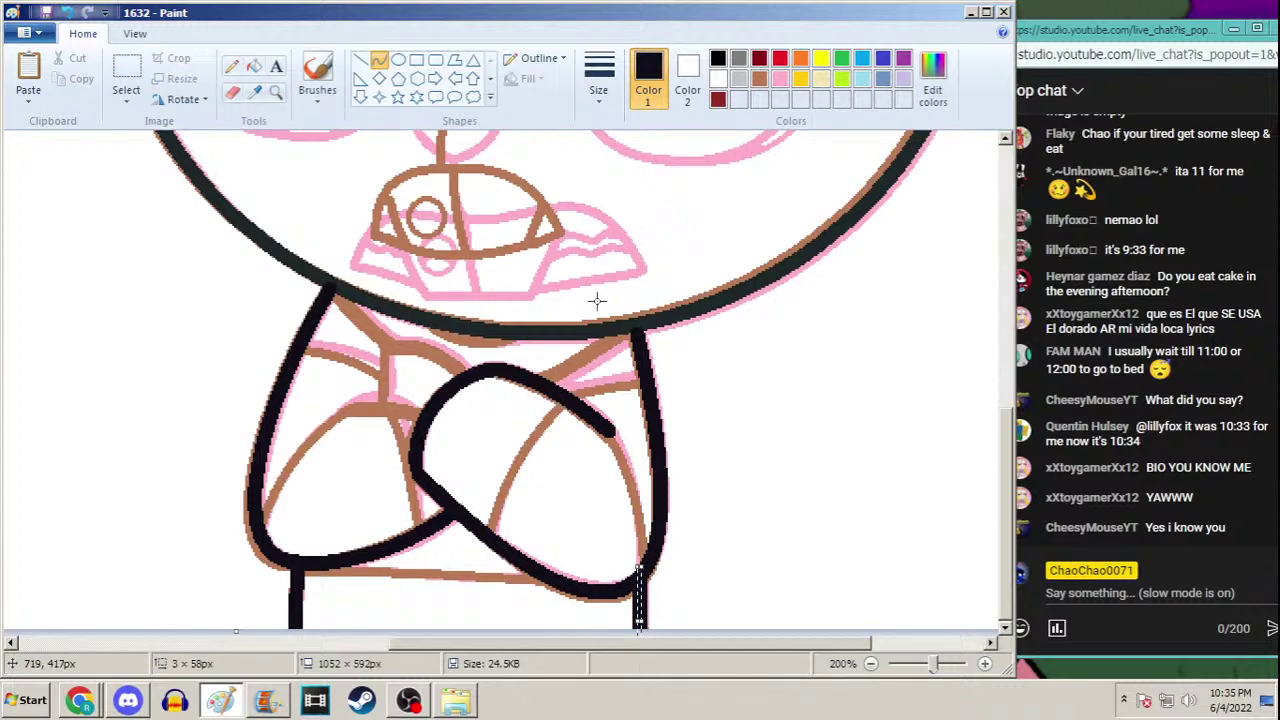
drag(628, 329, 542, 383)
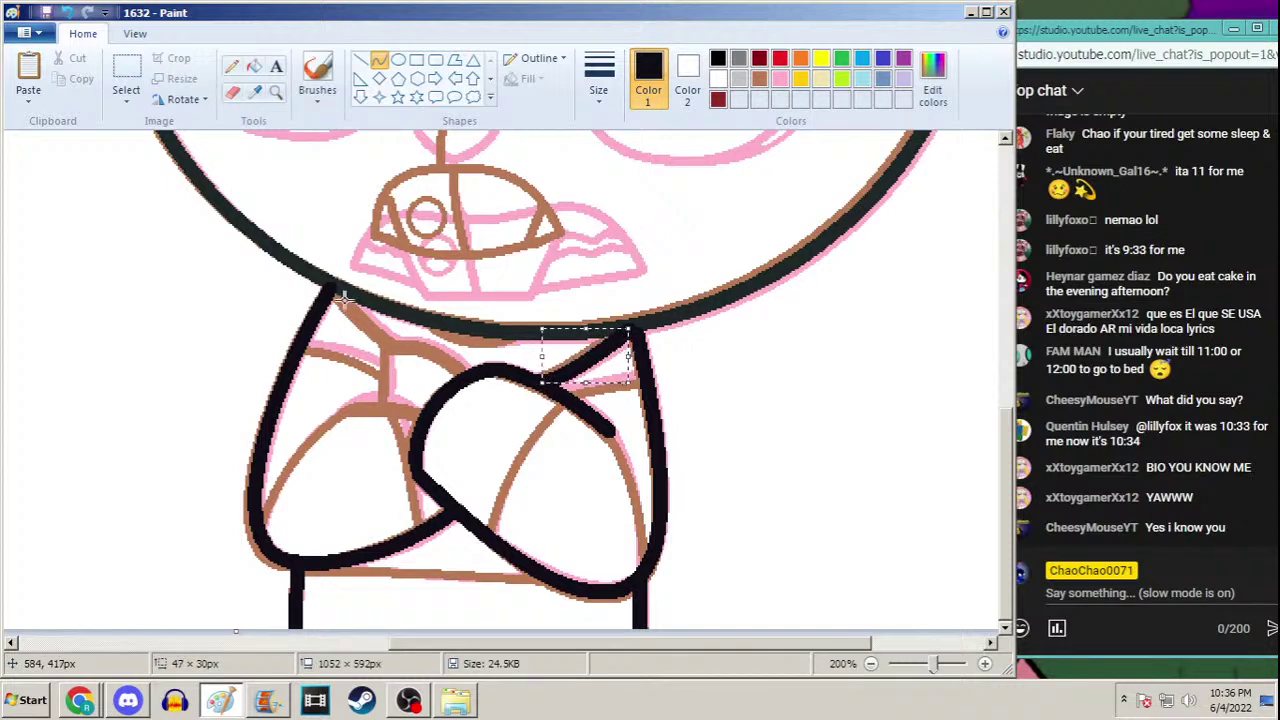
drag(330, 288, 390, 340)
Trace the curved inner line across the front crossed arm with the second-thickest curve
click(378, 62)
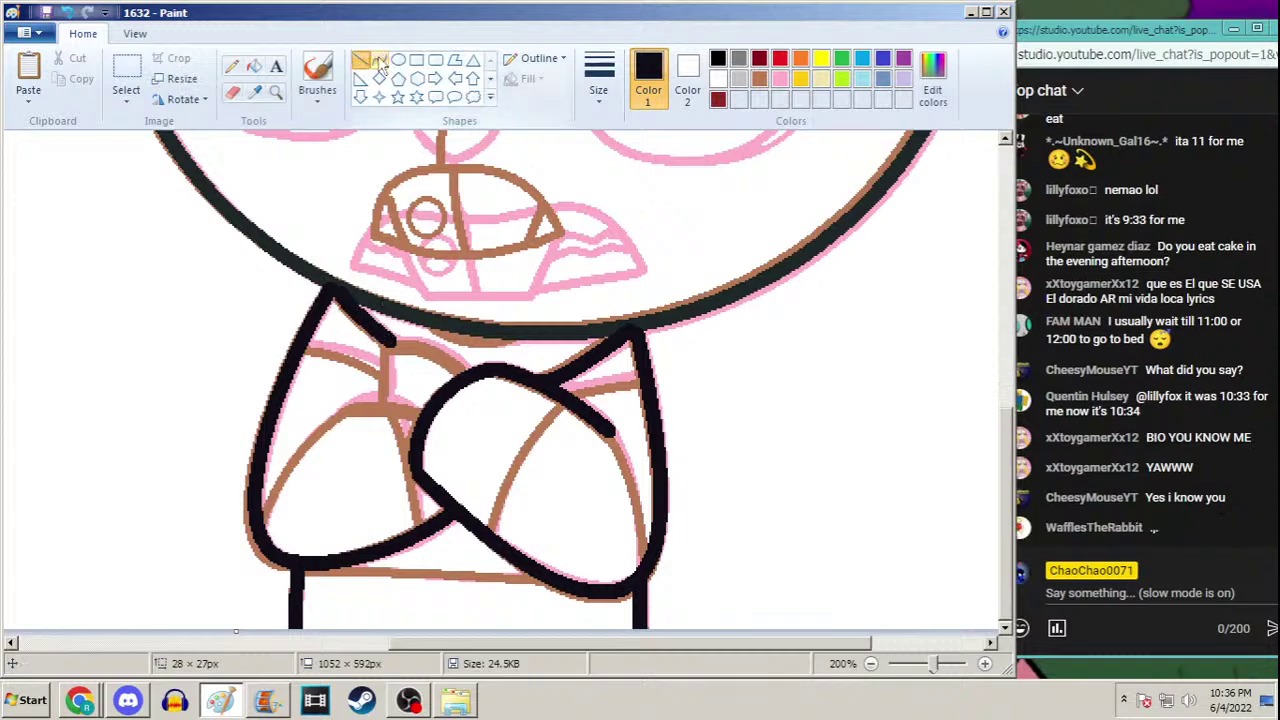
click(598, 78)
click(589, 220)
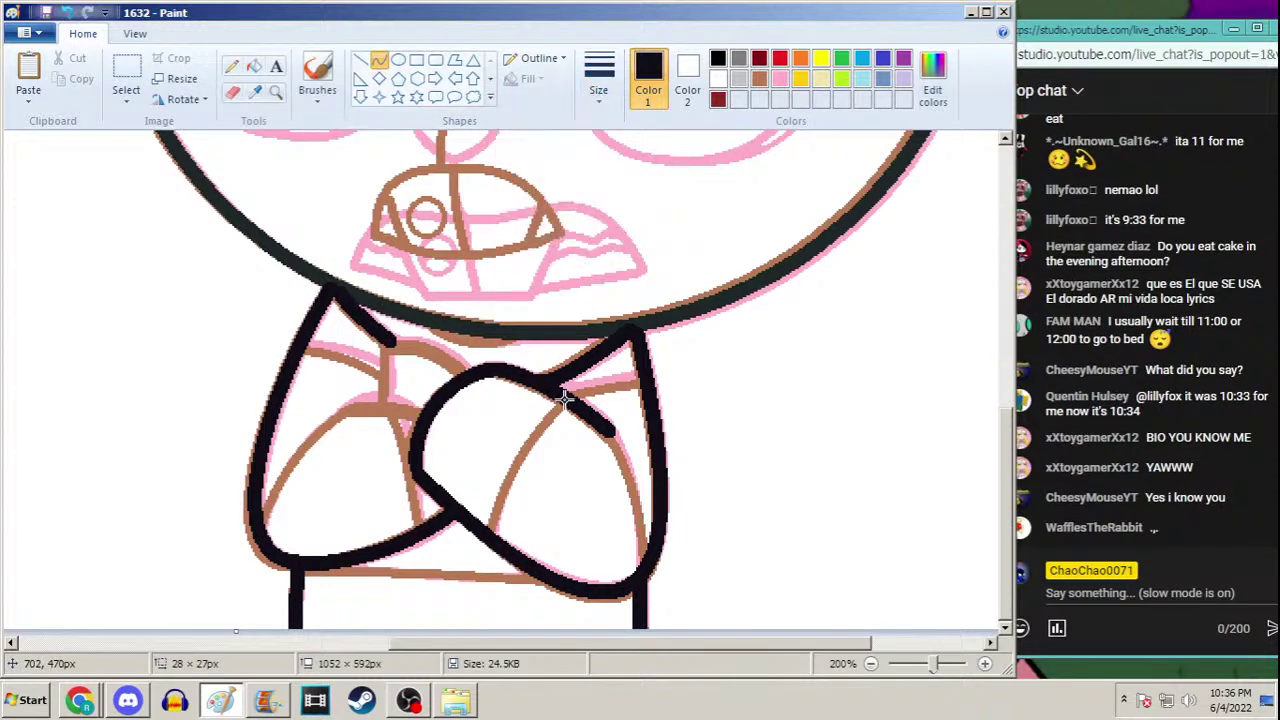
drag(565, 400, 490, 532)
mouse_move(533, 448)
mouse_down()
mouse_move(517, 440)
mouse_move(493, 480)
mouse_up()
click(611, 434)
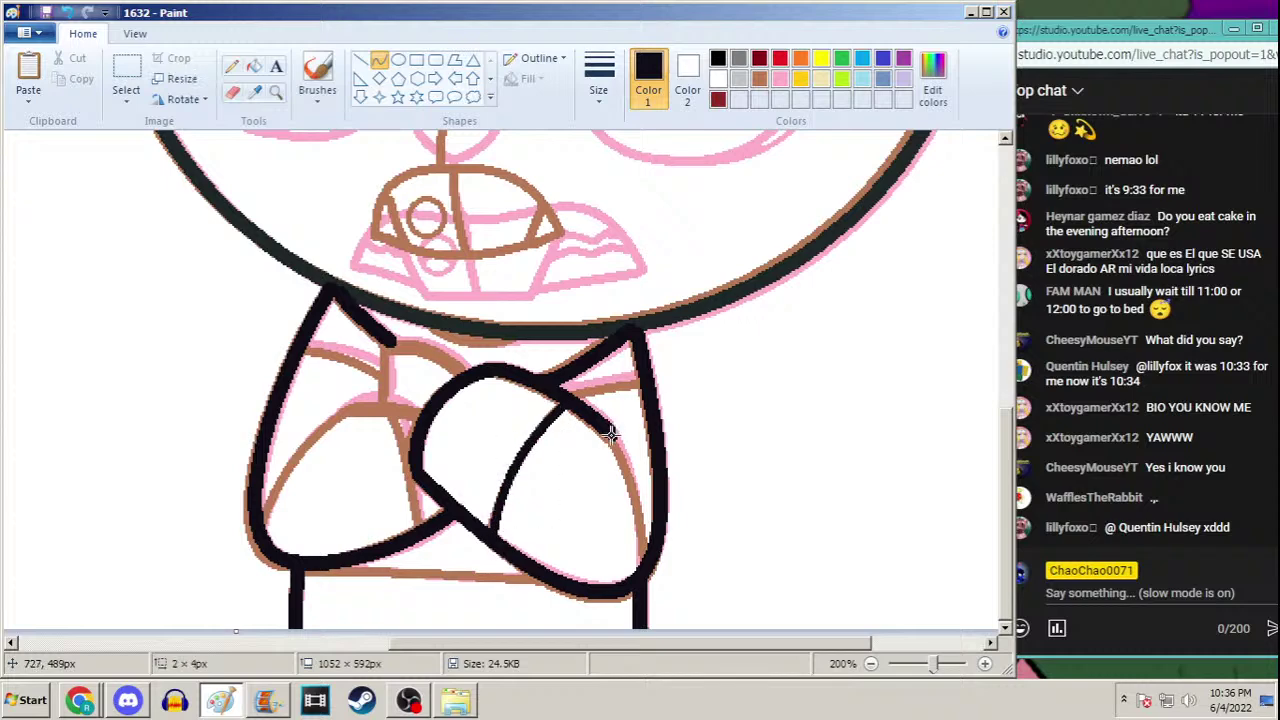
Trace the front arm's inner fold down to the right elbow and a line about 42 × 9 px below the right shoulder
drag(611, 434, 642, 570)
mouse_move(638, 520)
mouse_down()
mouse_move(629, 481)
mouse_move(647, 478)
mouse_up()
drag(645, 380, 610, 382)
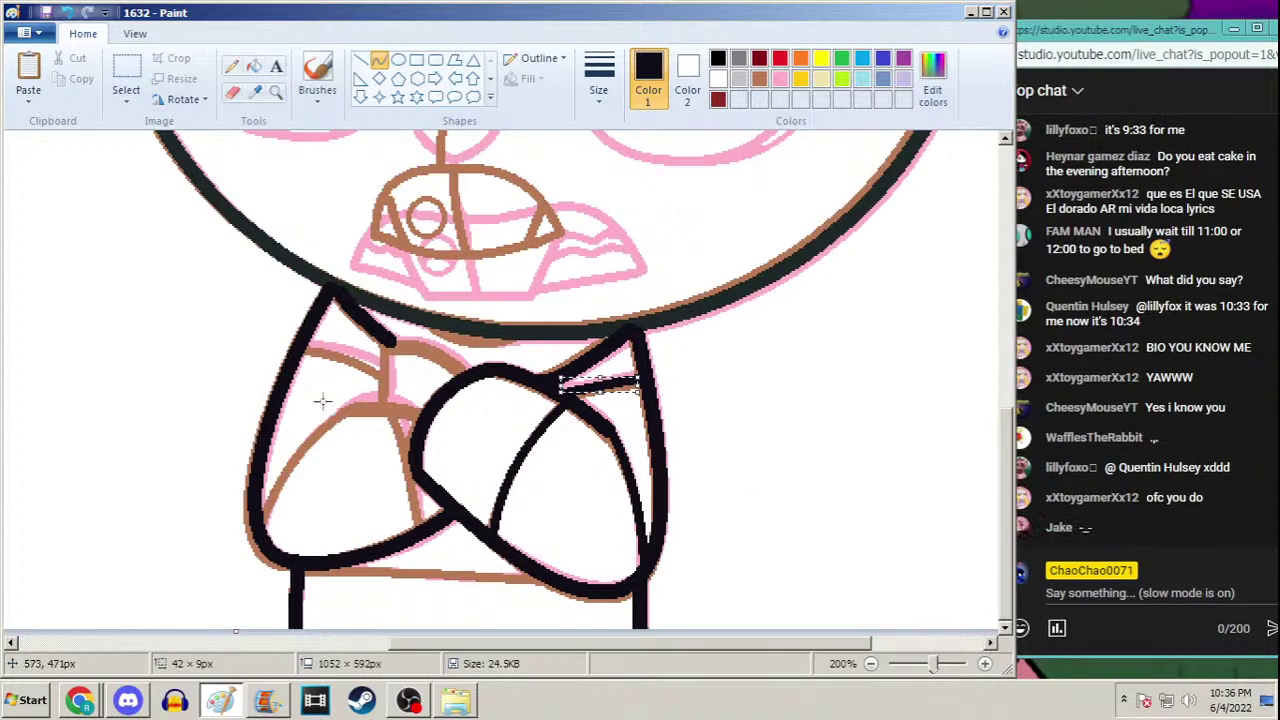
Trace the left arm's two inner lines, the outer about 47 × 63 px, and the shoulder crease above, about 44 × 12 px
drag(345, 407, 258, 522)
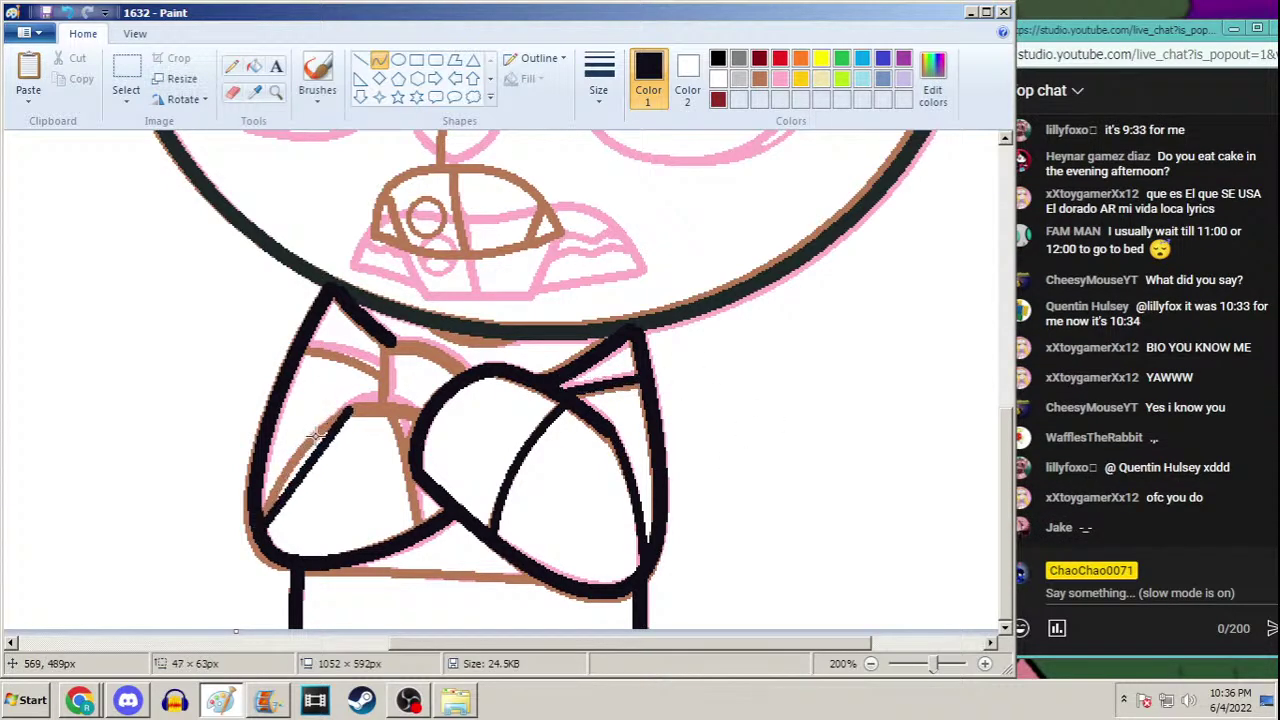
drag(305, 440, 278, 462)
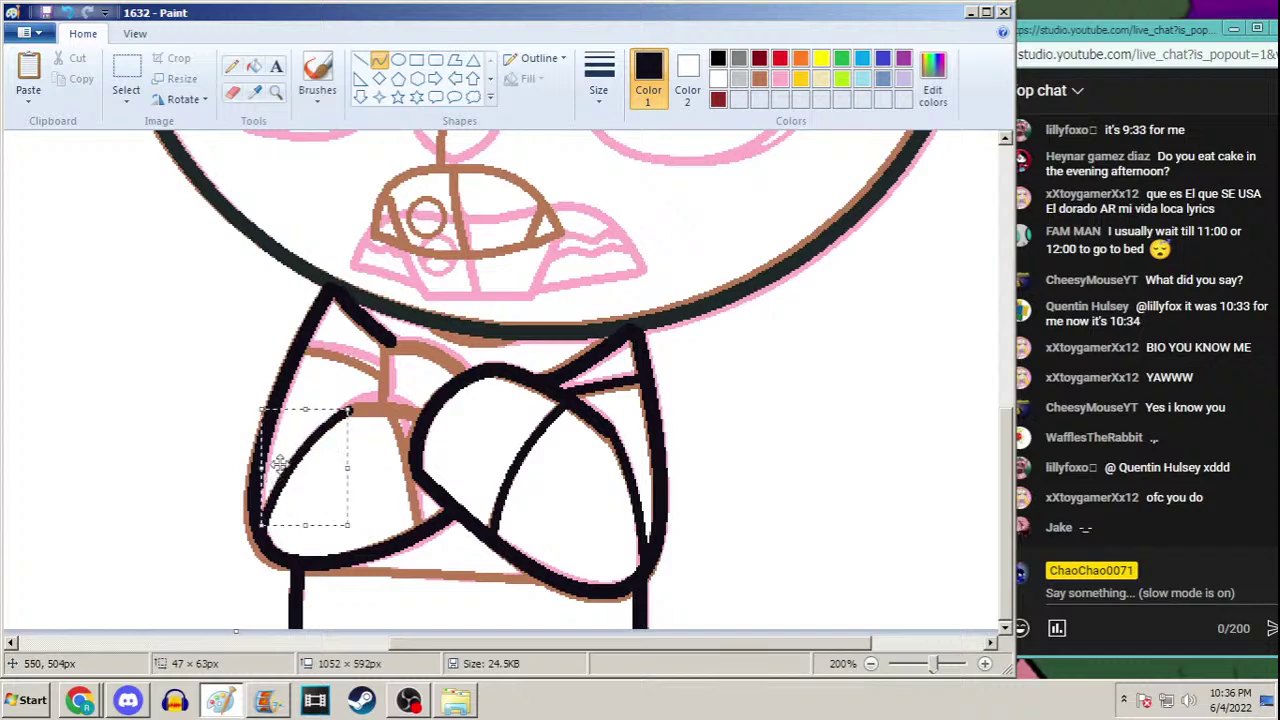
mouse_move(398, 410)
mouse_down()
mouse_move(420, 523)
mouse_move(396, 420)
mouse_up()
mouse_move(384, 366)
mouse_down()
mouse_move(302, 348)
mouse_move(344, 345)
mouse_move(346, 330)
mouse_up()
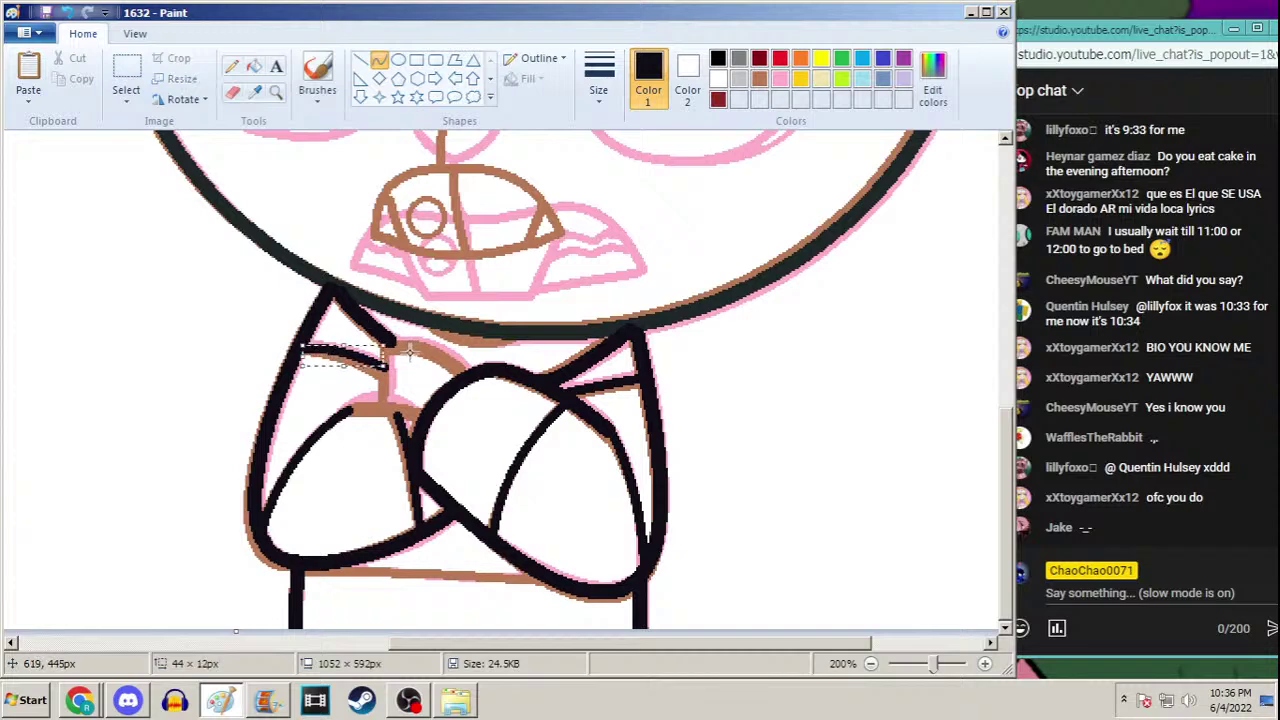
Draw thickest curves under the chin, about 44 × 10 px, and along the left arm's top edge, about 39 × 5 px
click(379, 60)
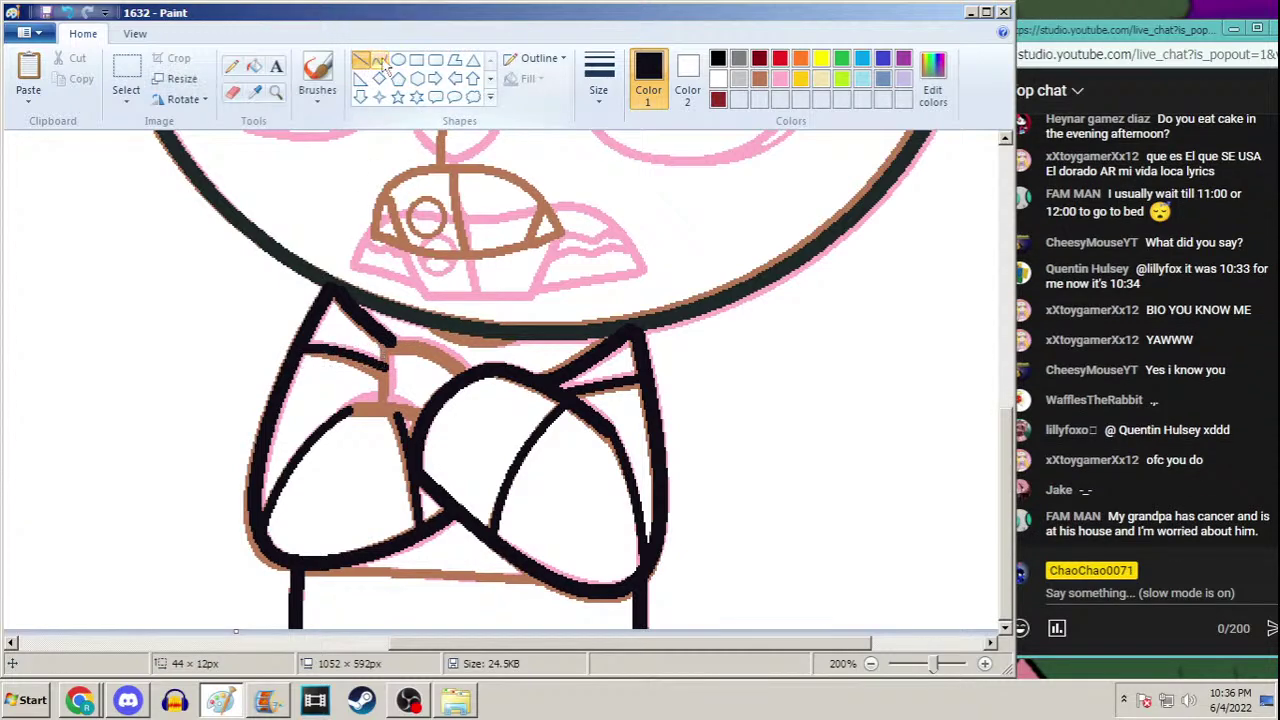
click(612, 80)
click(597, 235)
drag(436, 323, 482, 340)
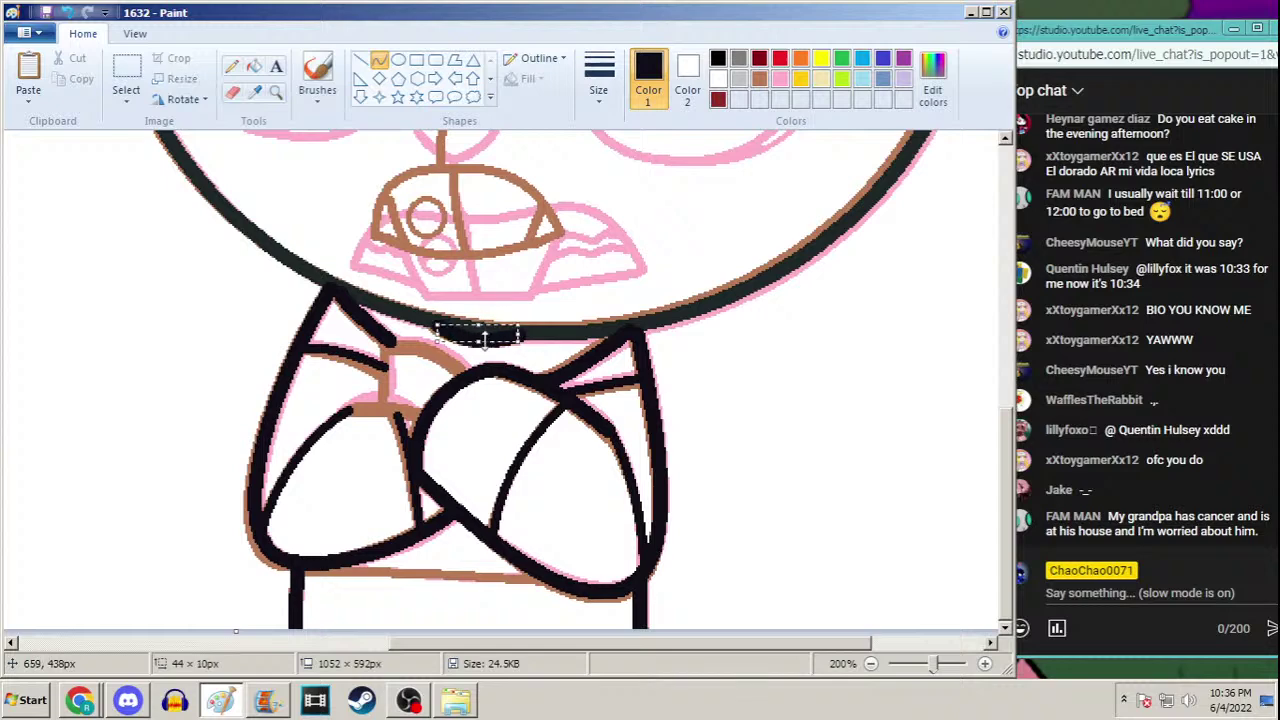
click(415, 405)
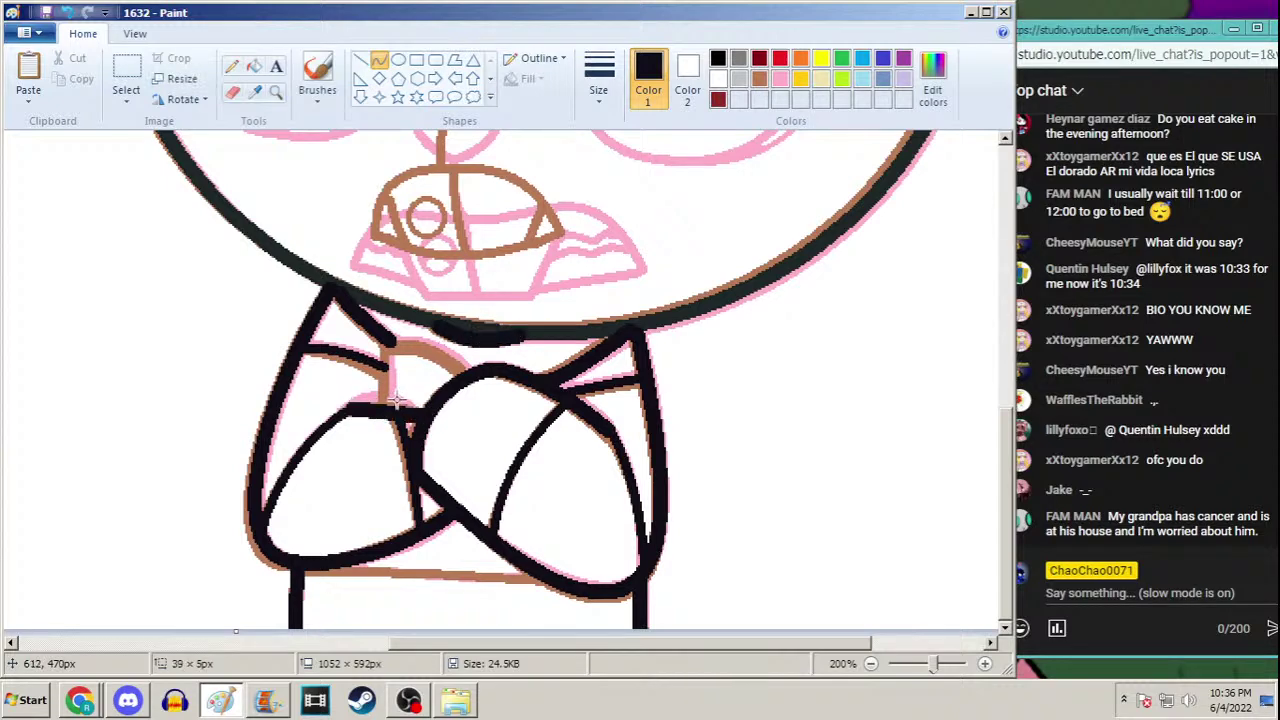
With the Pencil, join the left diagonal to the arm vertically and cover body-line overlaps on the head outline in its sampled dark colour
key(alt+h)
key(p)
key(1)
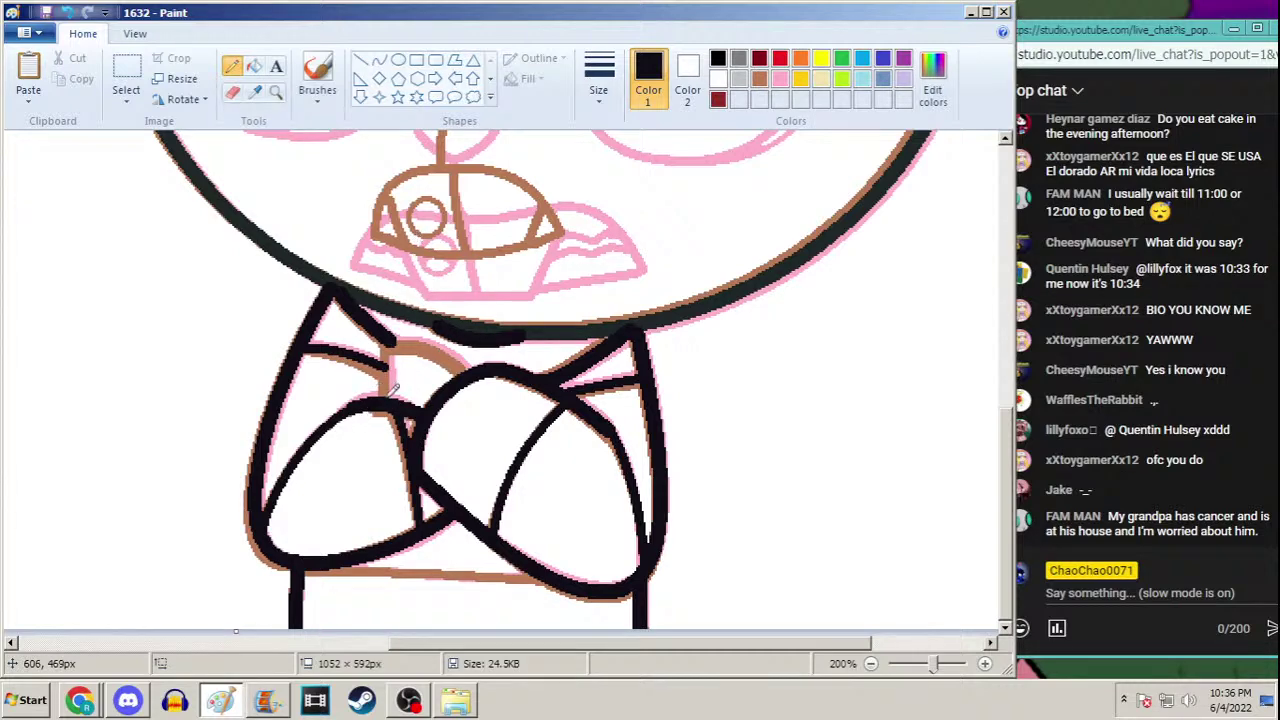
mouse_move(385, 348)
mouse_down()
mouse_move(392, 398)
mouse_move(382, 394)
mouse_up()
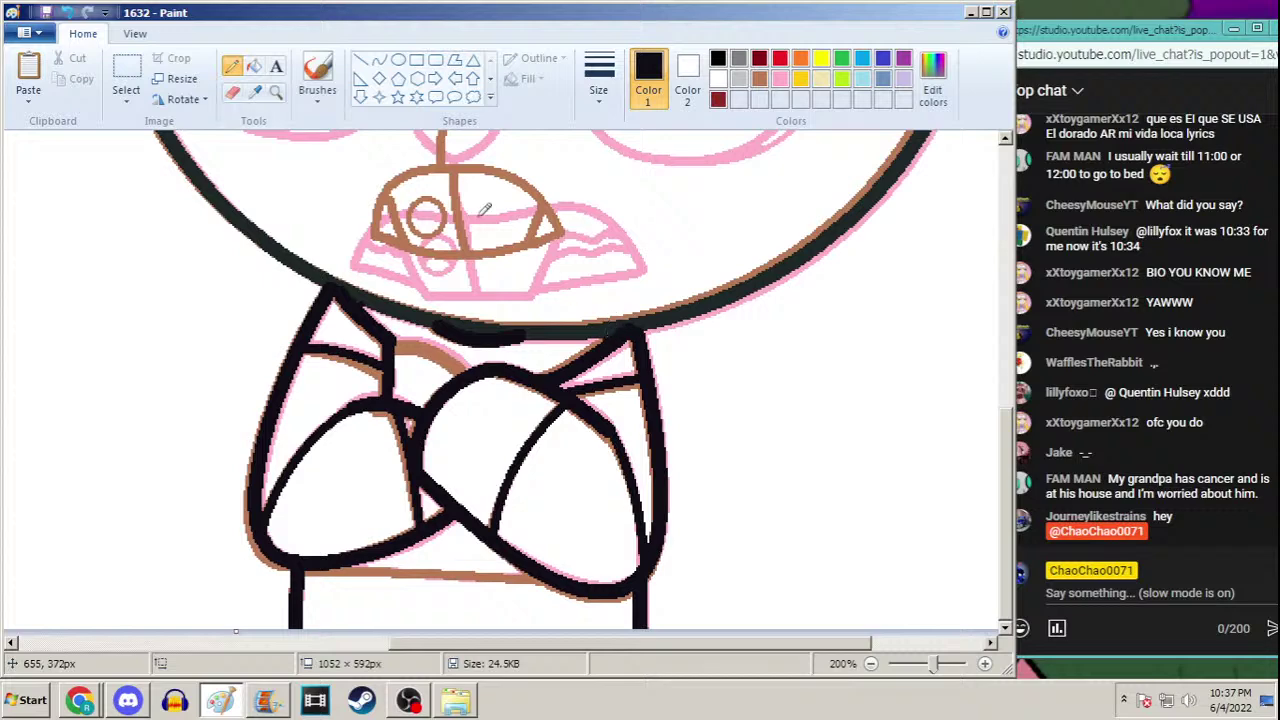
click(254, 91)
click(355, 290)
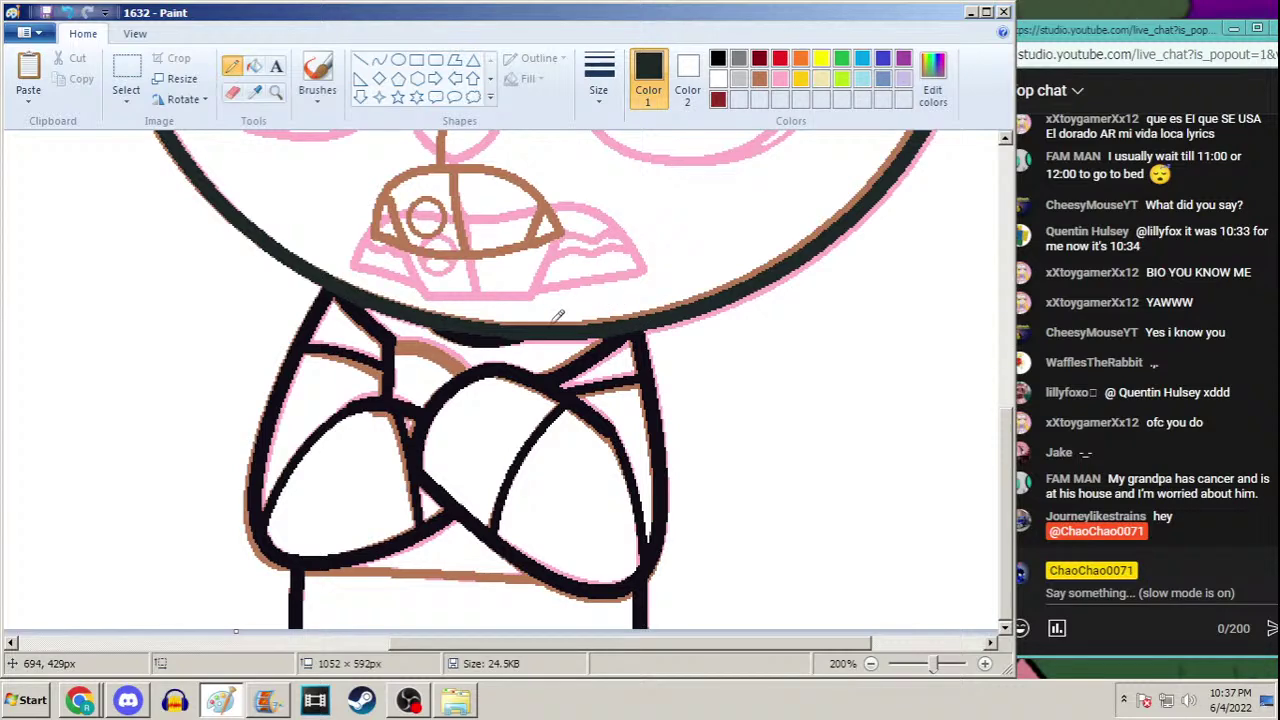
Draw a second-thickest curve in the near-black body colour along the torso line under the crossed arms, about 133 × 6 px
click(379, 60)
click(598, 78)
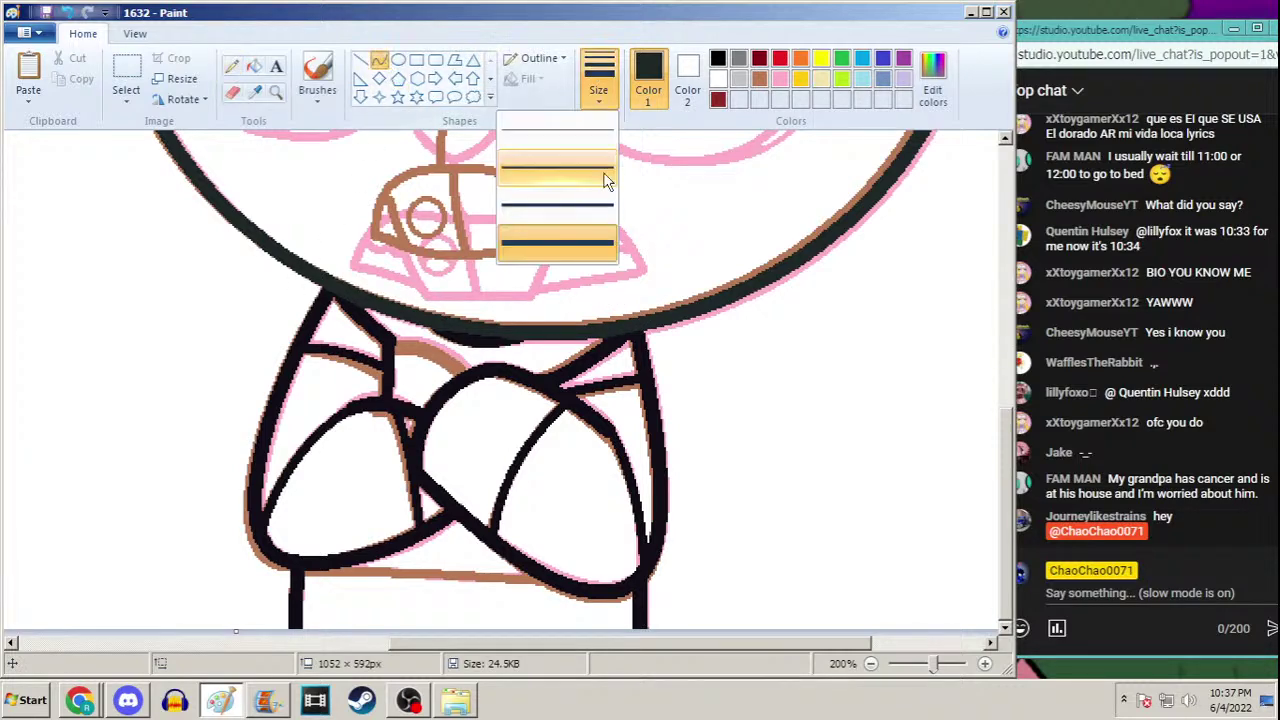
click(606, 180)
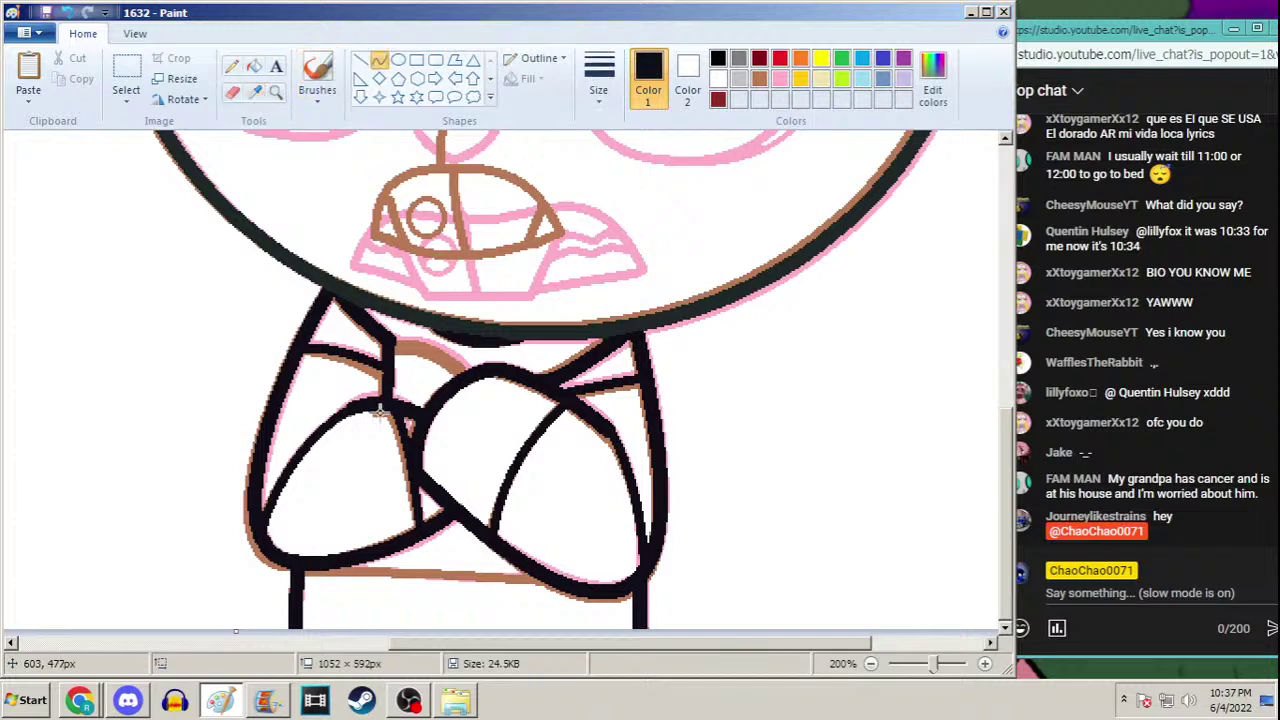
drag(302, 568, 545, 580)
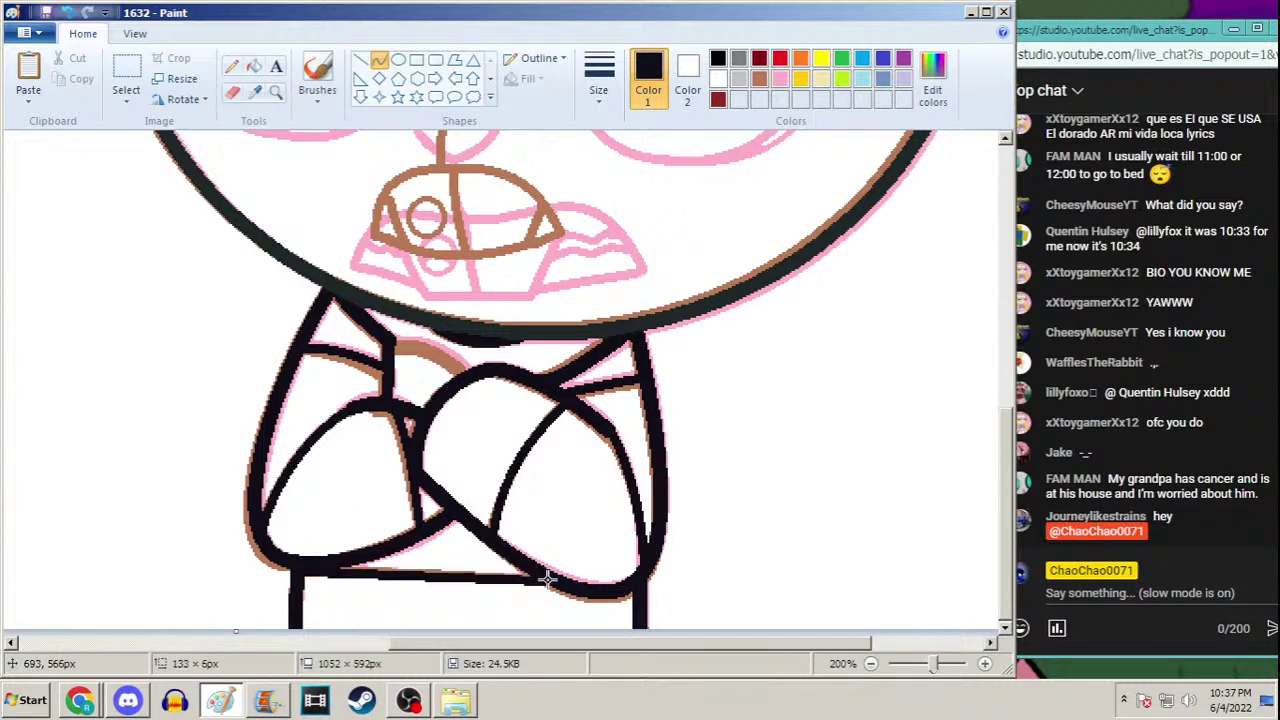
drag(381, 570, 425, 568)
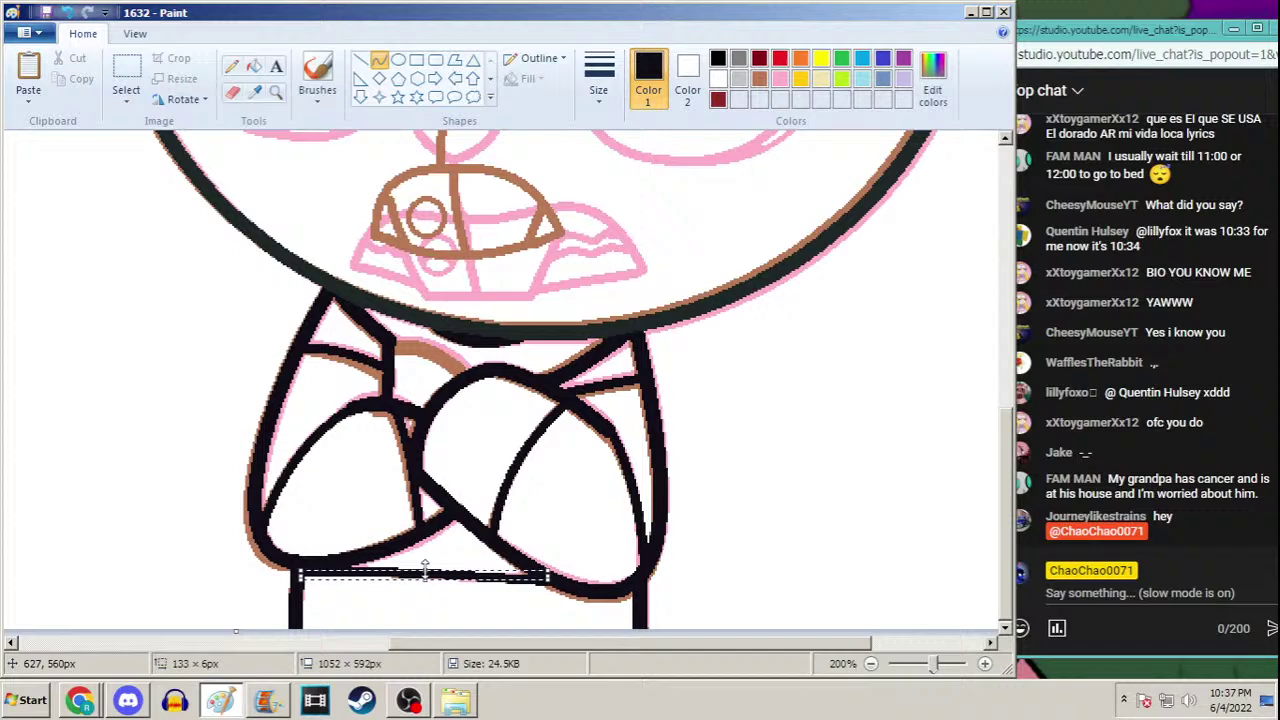
Trace the small arc between the left diagonal and the front arm, about 40 × 18 px, with the thickest curve in the head outline's sampled colour
click(255, 92)
click(290, 248)
click(598, 75)
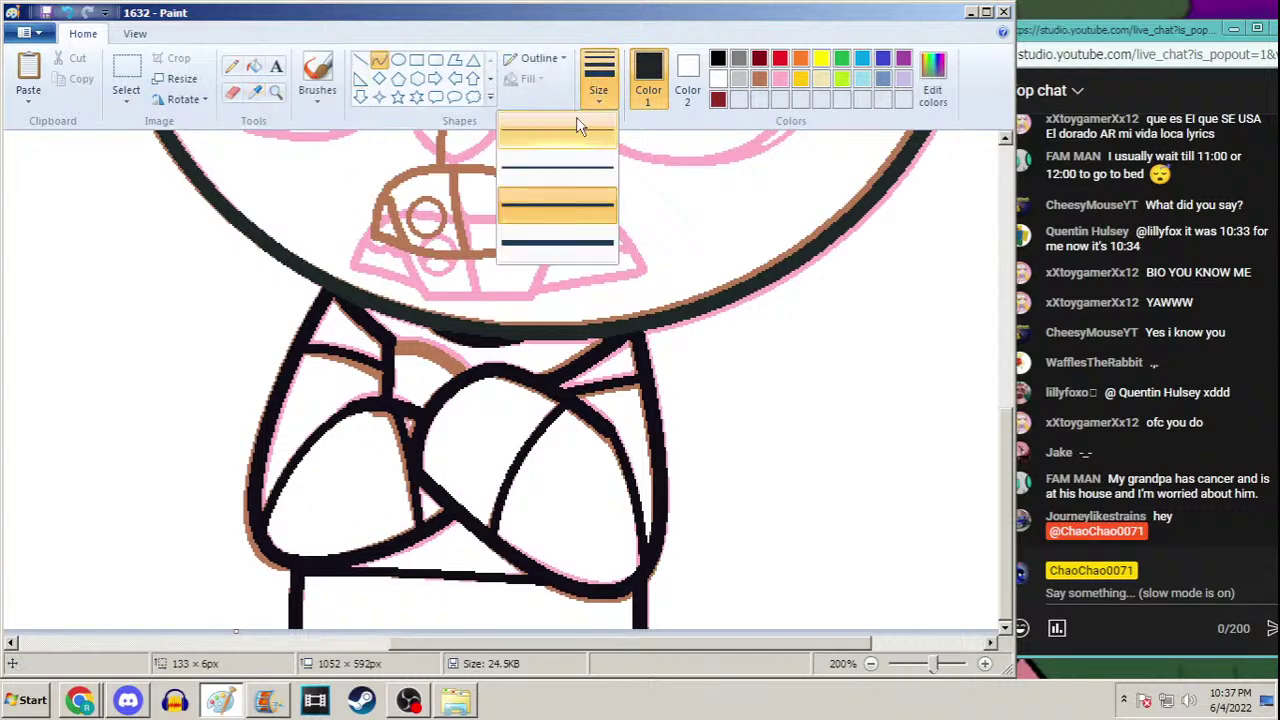
click(557, 245)
mouse_move(463, 375)
mouse_down()
mouse_move(394, 343)
mouse_move(440, 340)
mouse_move(428, 331)
mouse_up()
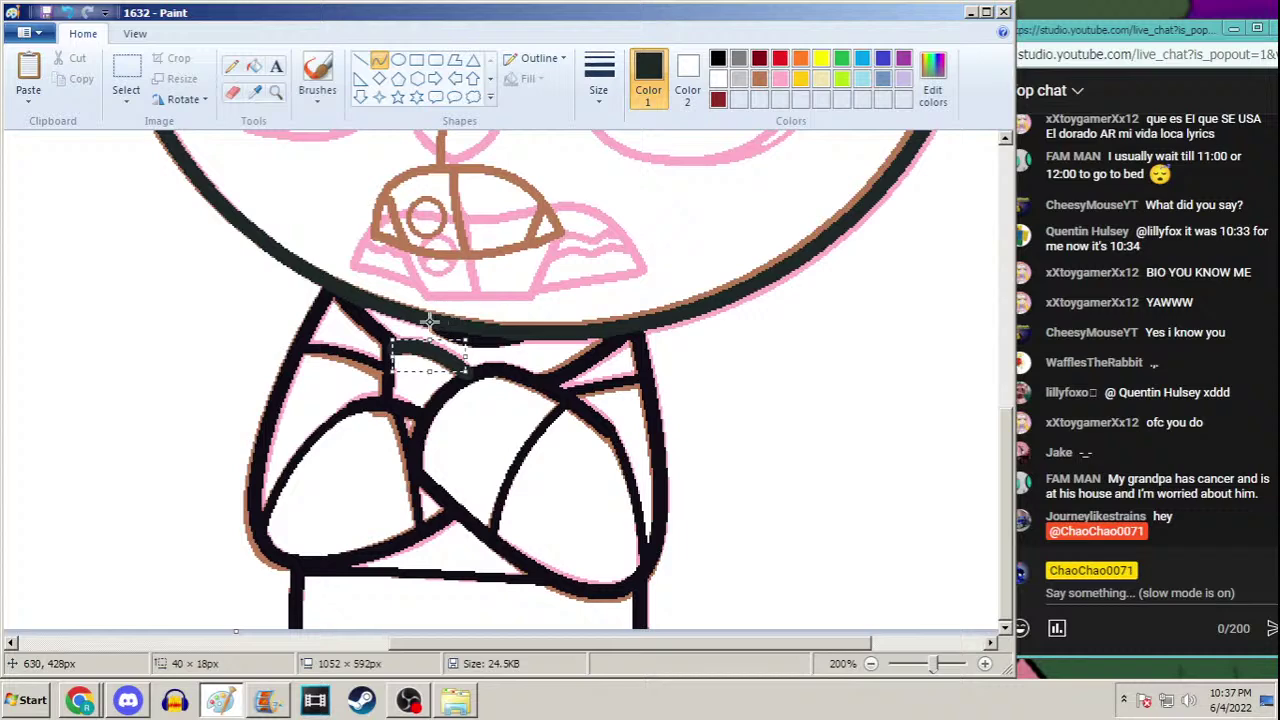
Trace the right eye's upper lid midway between the two sketches with a black, second-thickest curve about 181 px wide
click(276, 91)
right_click(360, 215)
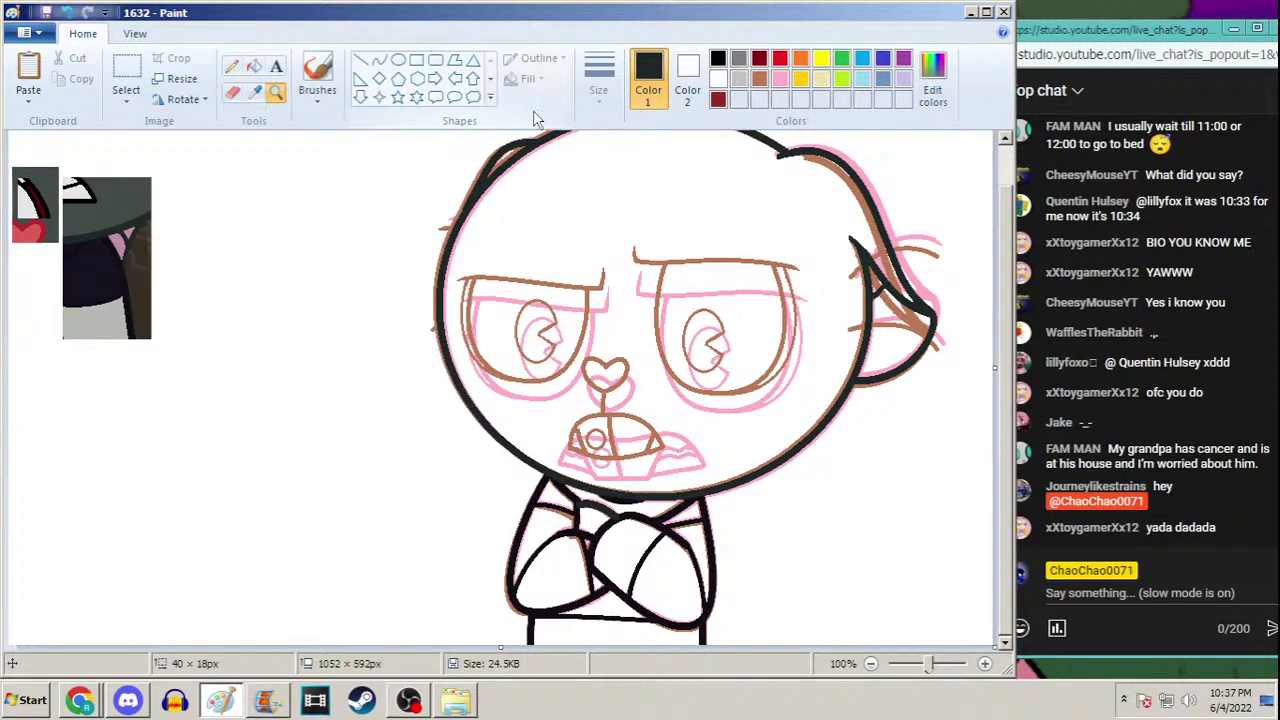
click(669, 351)
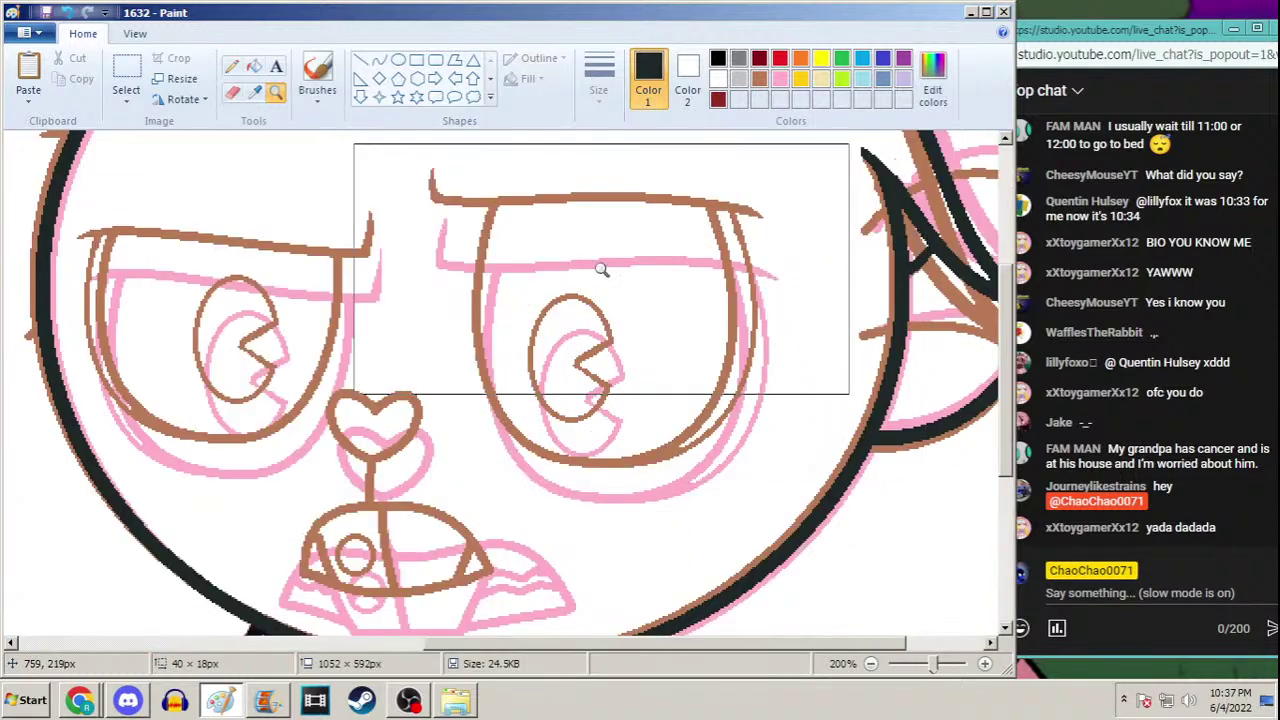
click(379, 62)
click(598, 75)
click(583, 209)
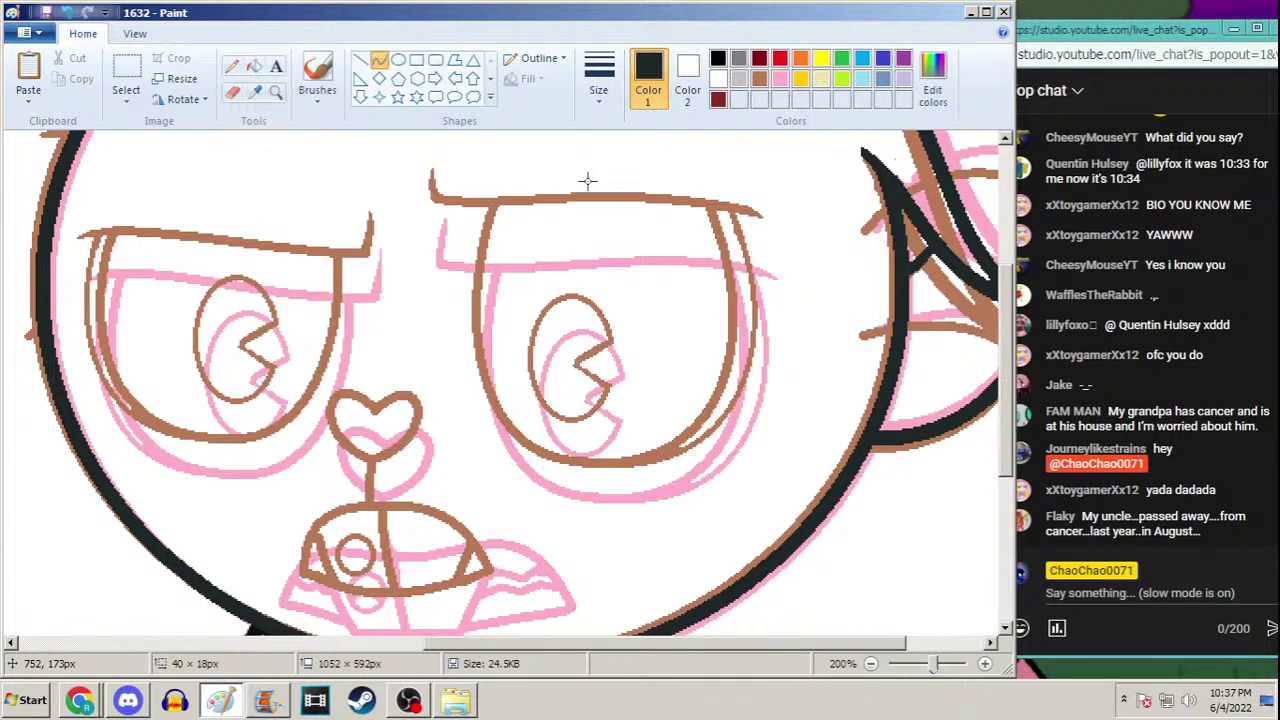
click(718, 58)
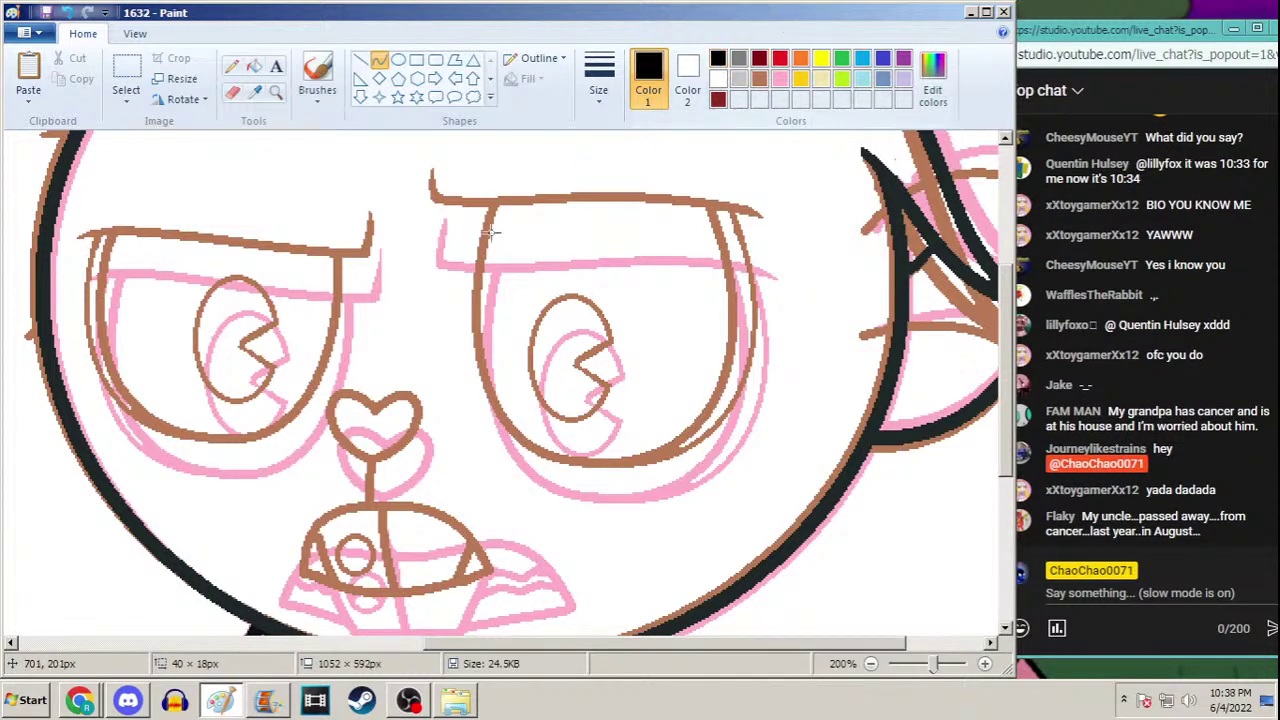
drag(438, 230, 781, 242)
drag(525, 232, 622, 198)
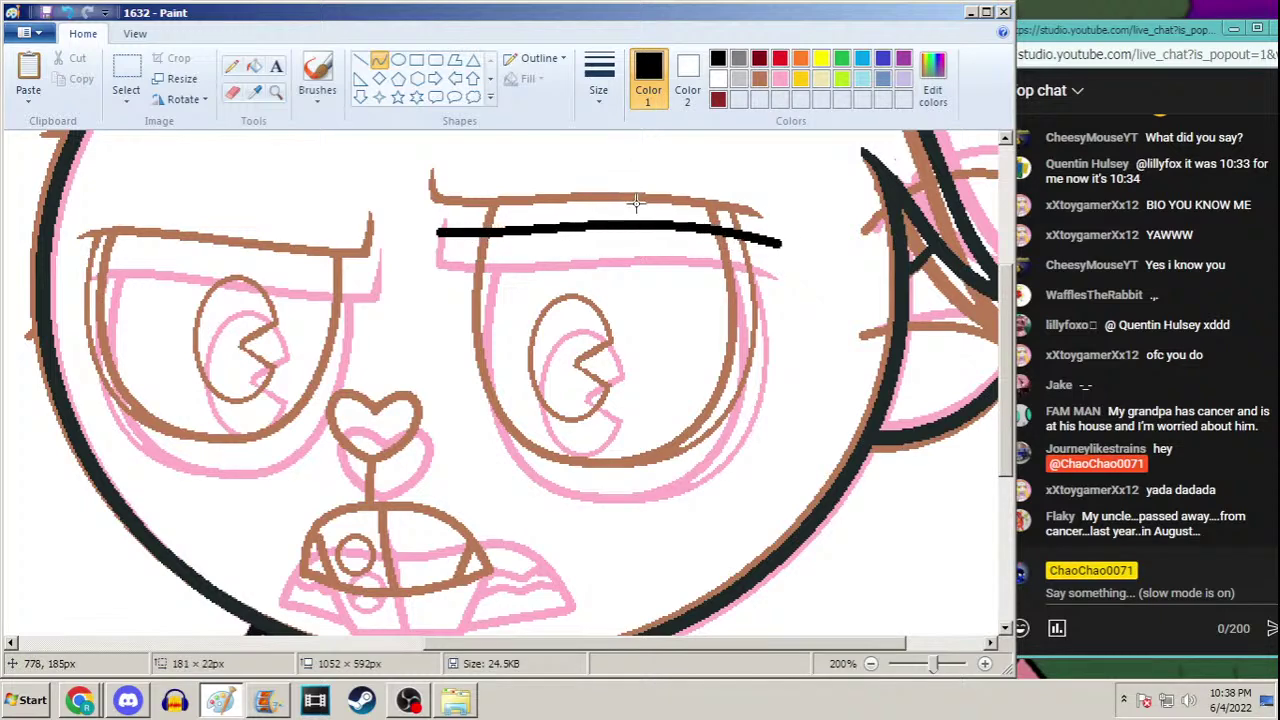
Trace the left eye's upper lid midway between the sketches with a black S-shaped curve about 152 px wide
drag(366, 274, 84, 251)
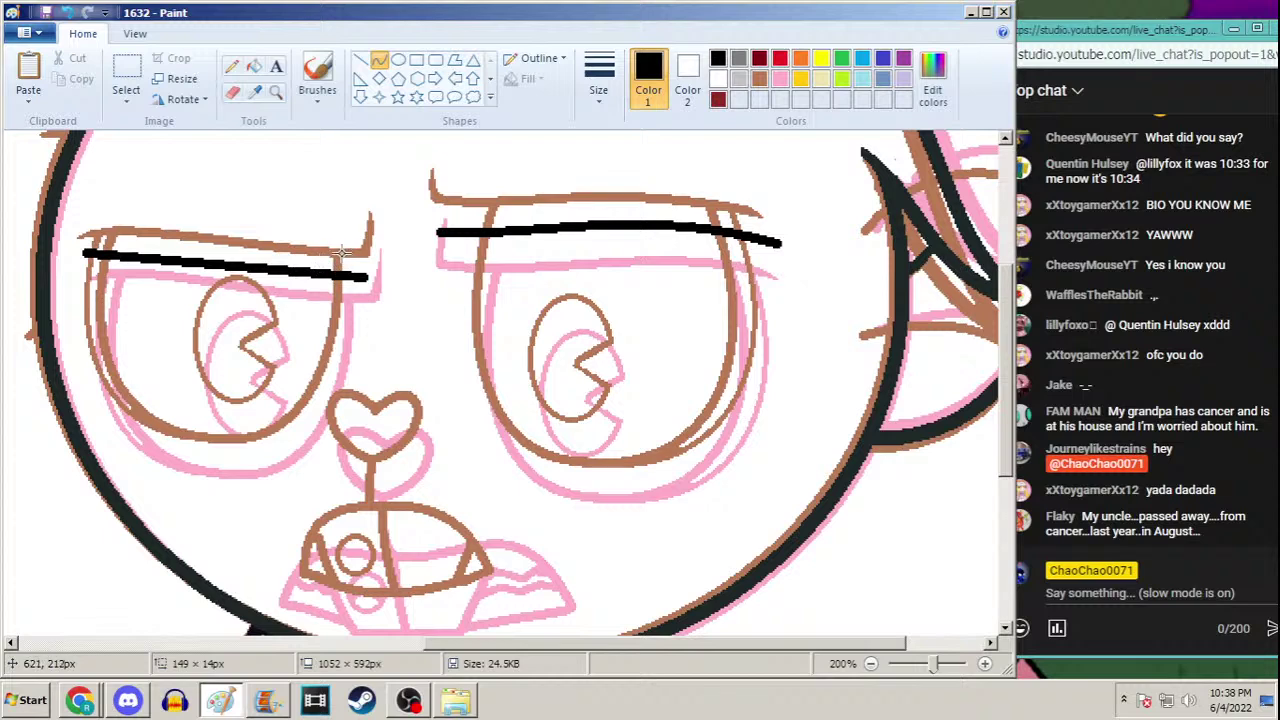
key(Escape)
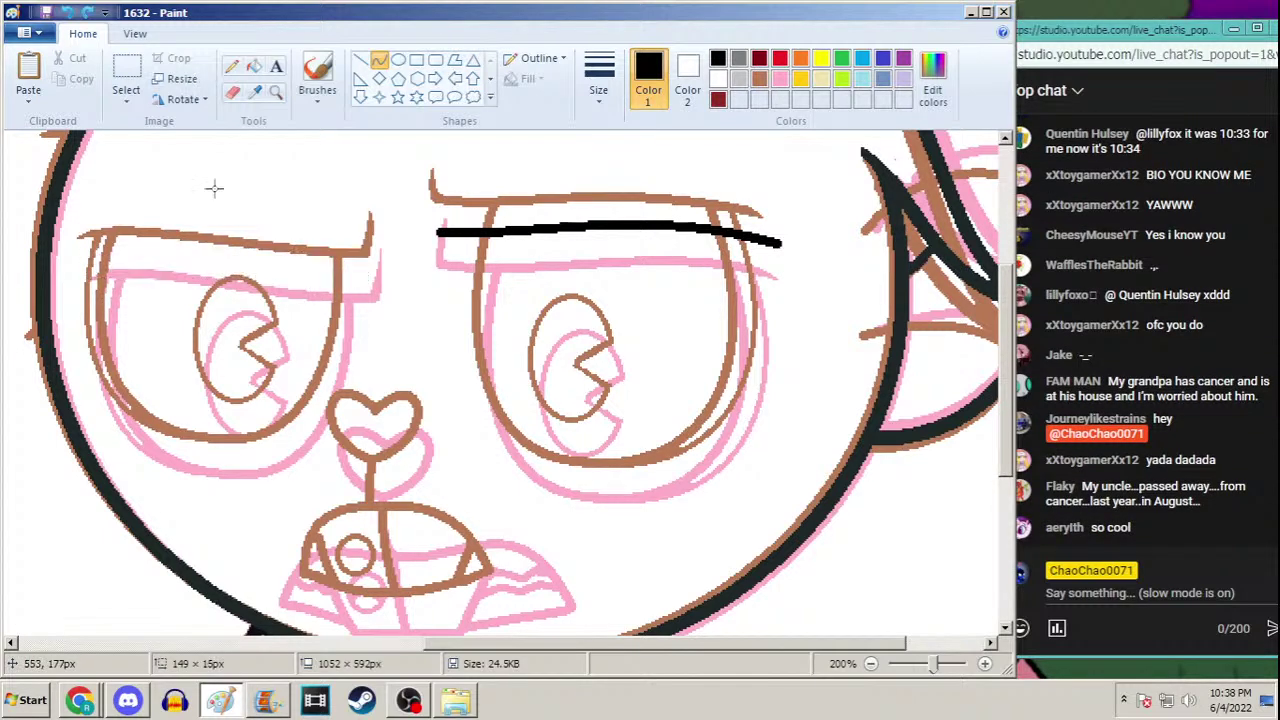
drag(369, 274, 80, 253)
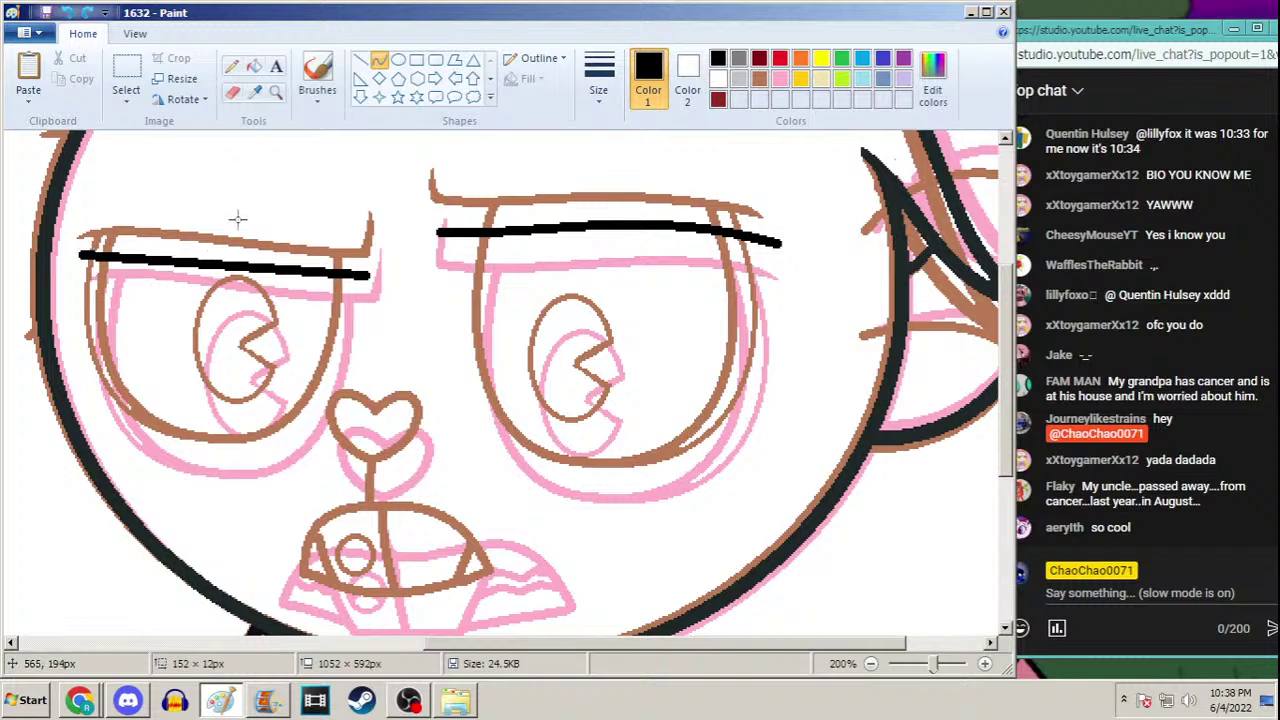
drag(288, 262, 295, 274)
drag(217, 251, 190, 238)
With the Pencil, add short tapered upstrokes in black at the inner corners of both upper lid lines
click(232, 66)
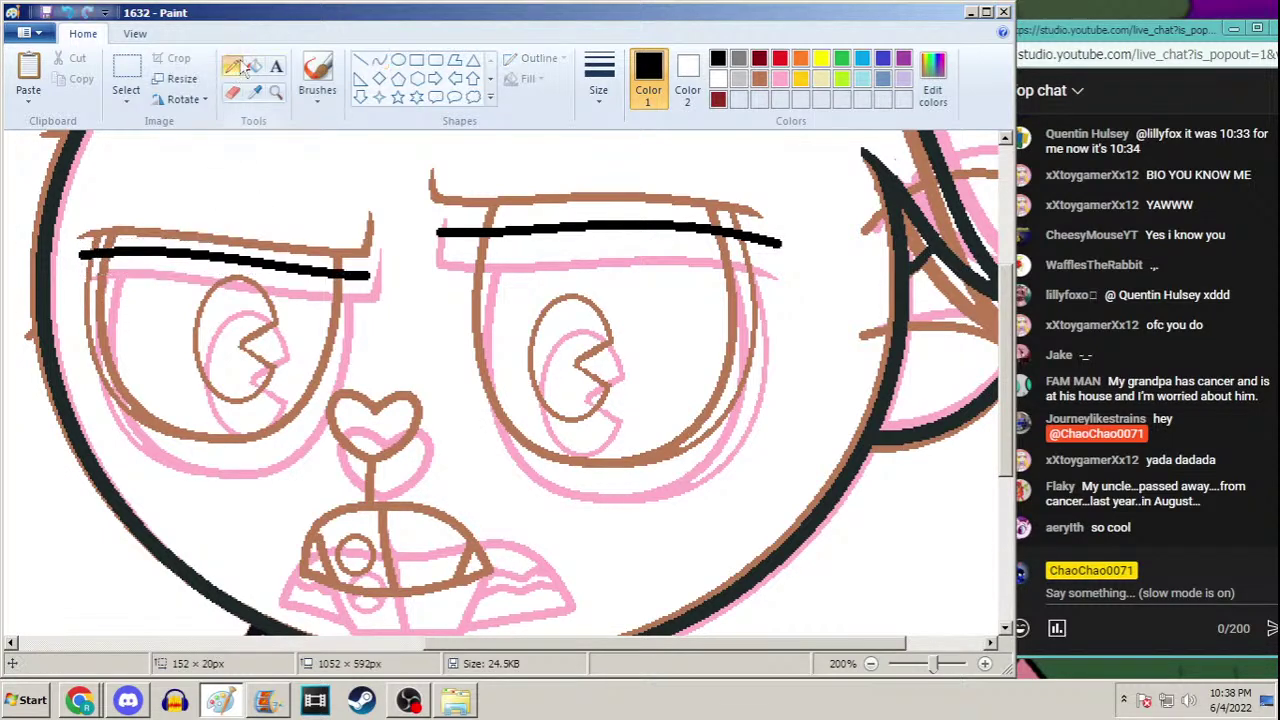
drag(370, 274, 374, 240)
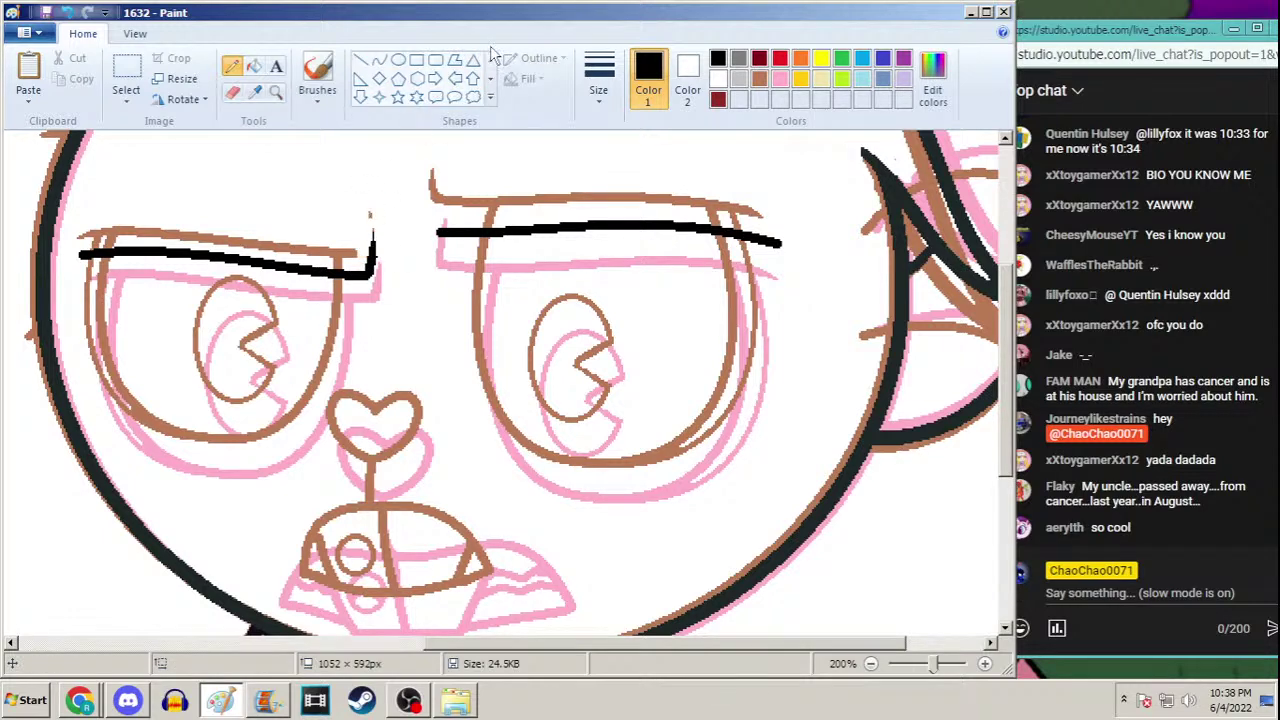
drag(438, 230, 438, 202)
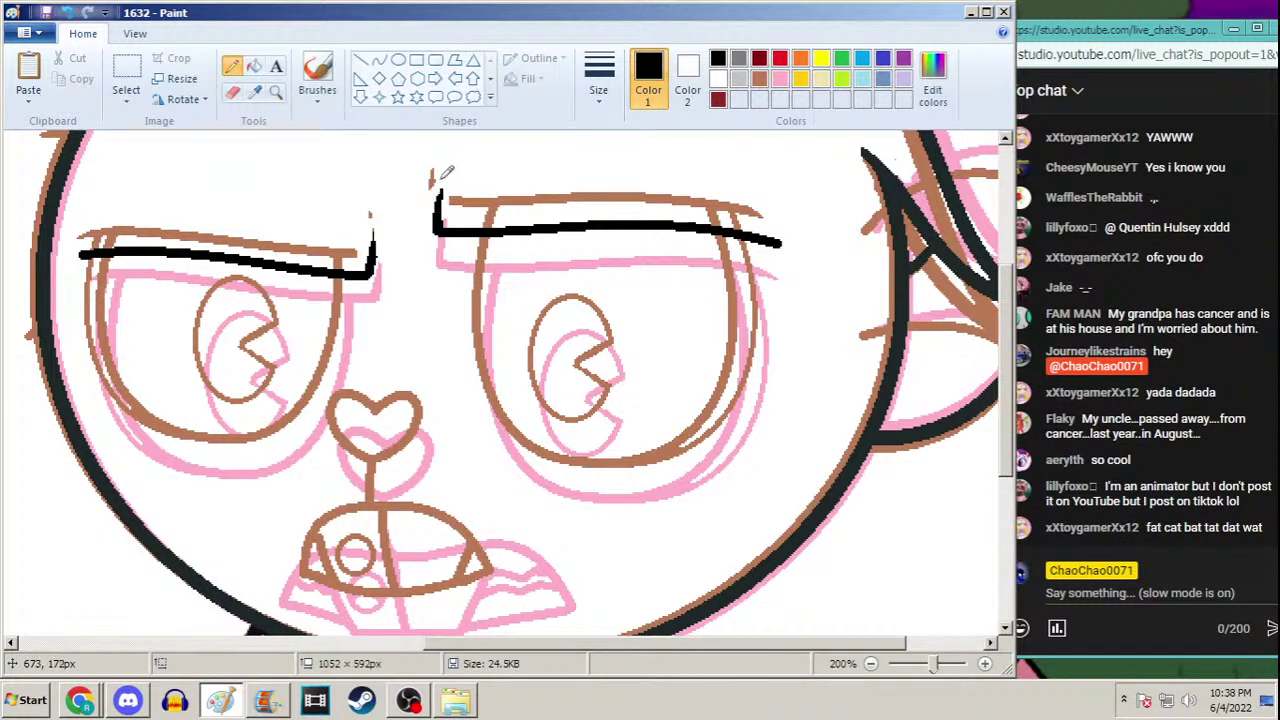
drag(425, 232, 440, 193)
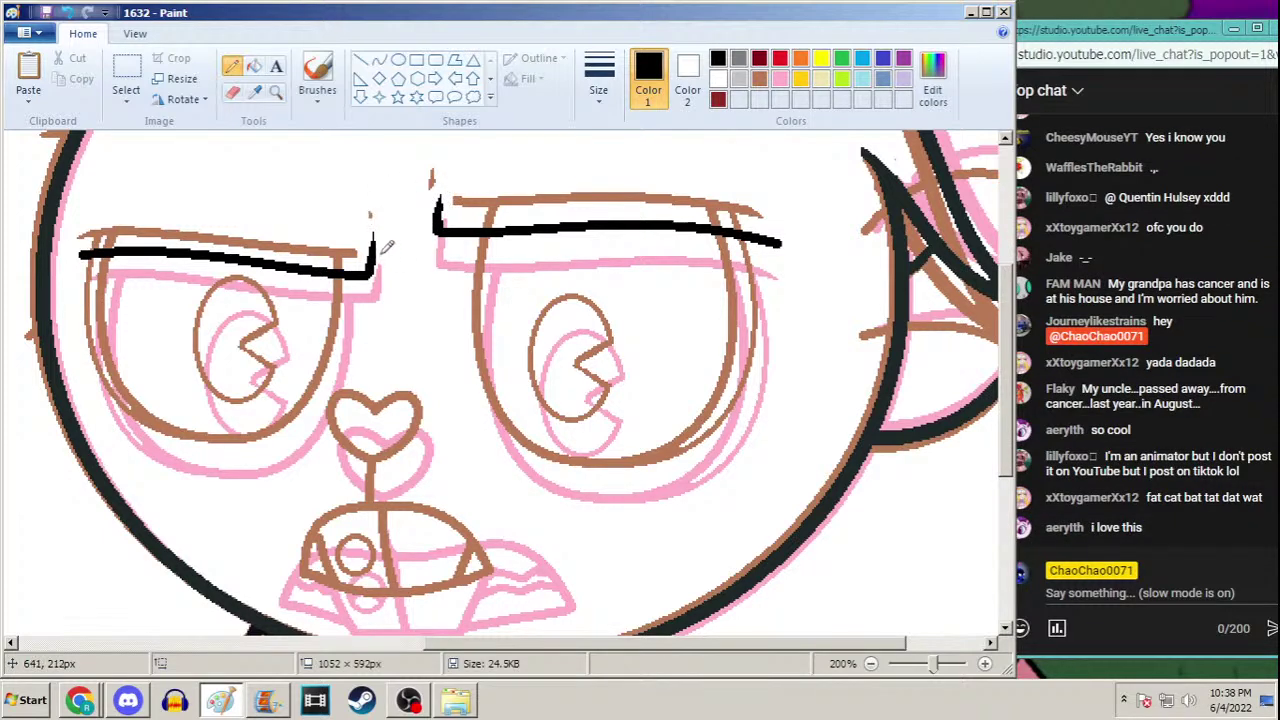
click(379, 60)
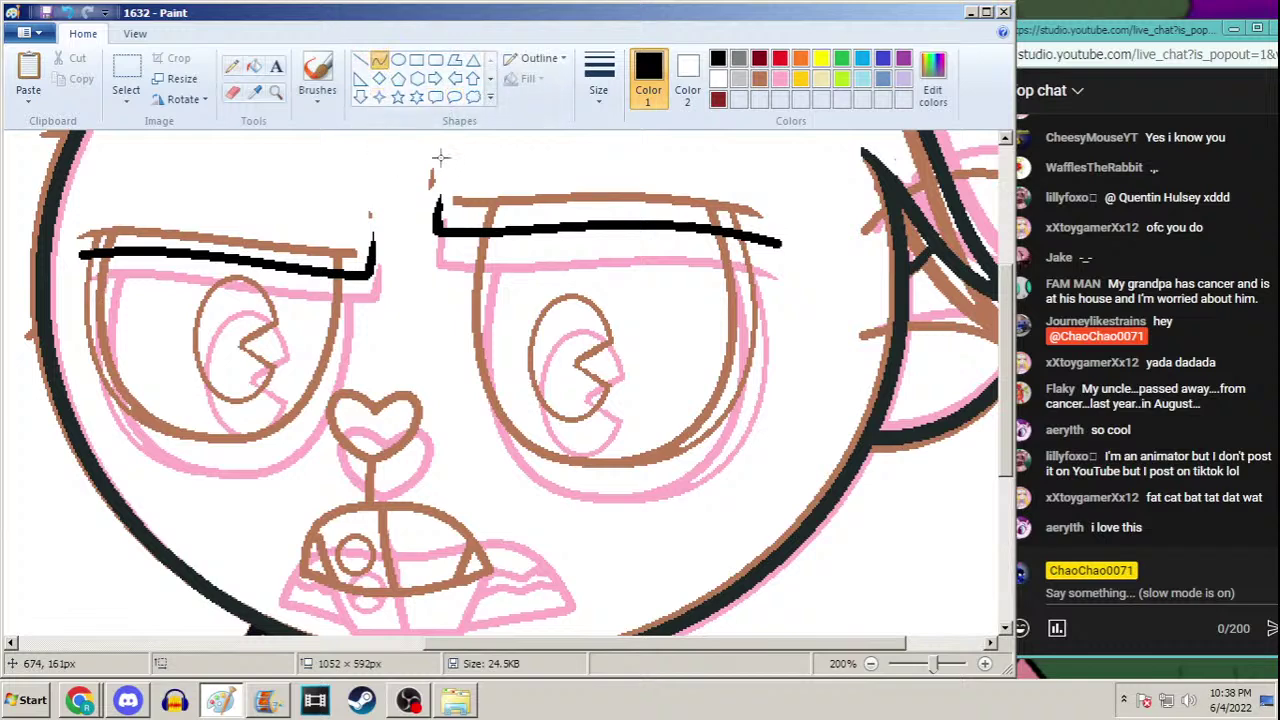
click(231, 66)
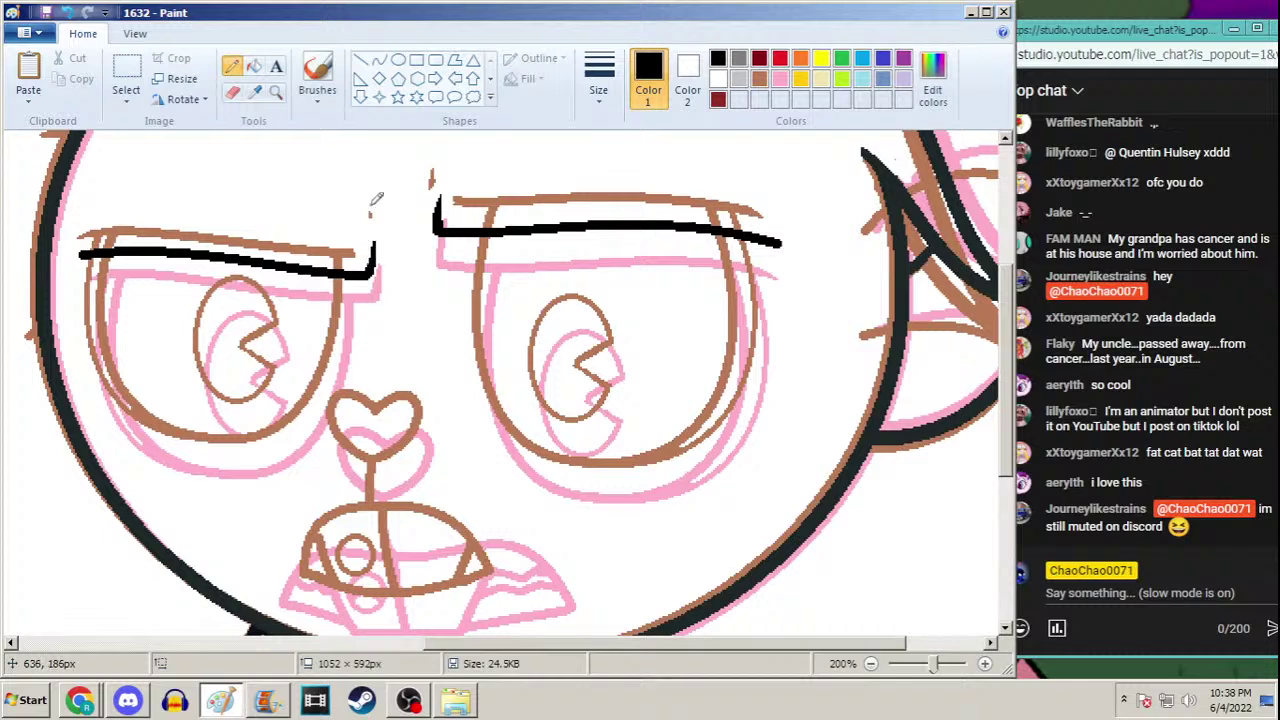
click(379, 60)
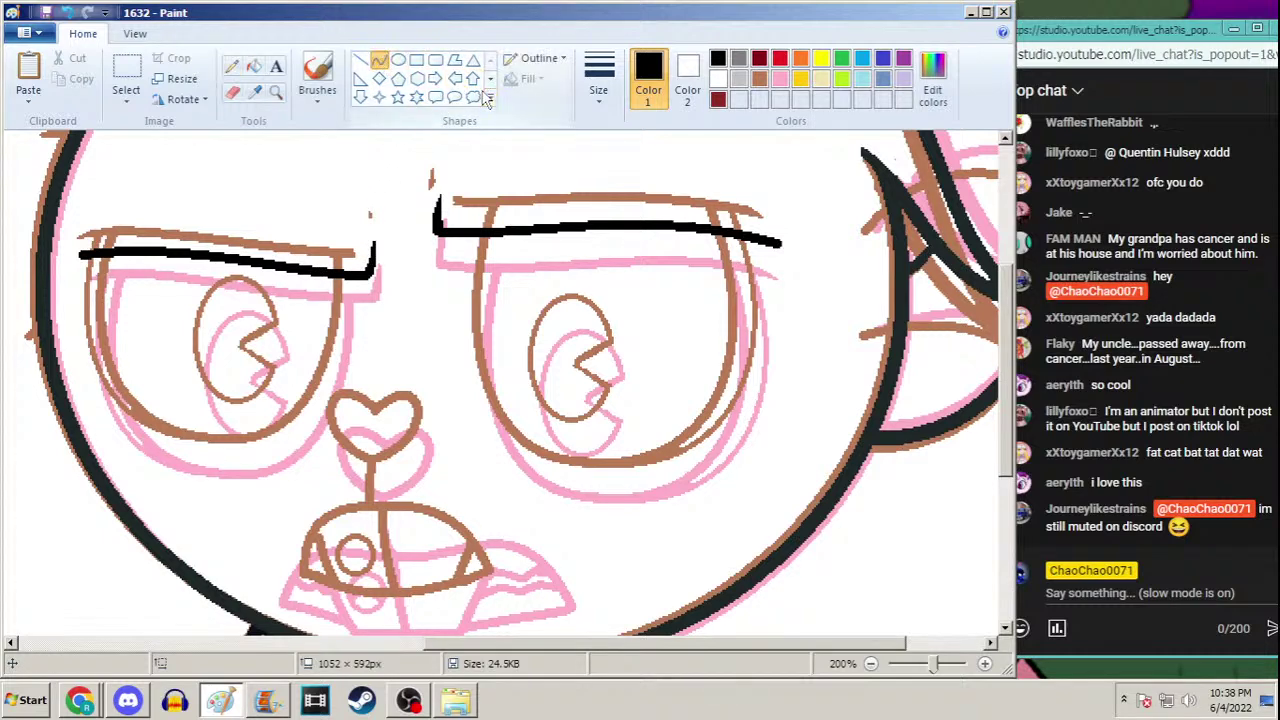
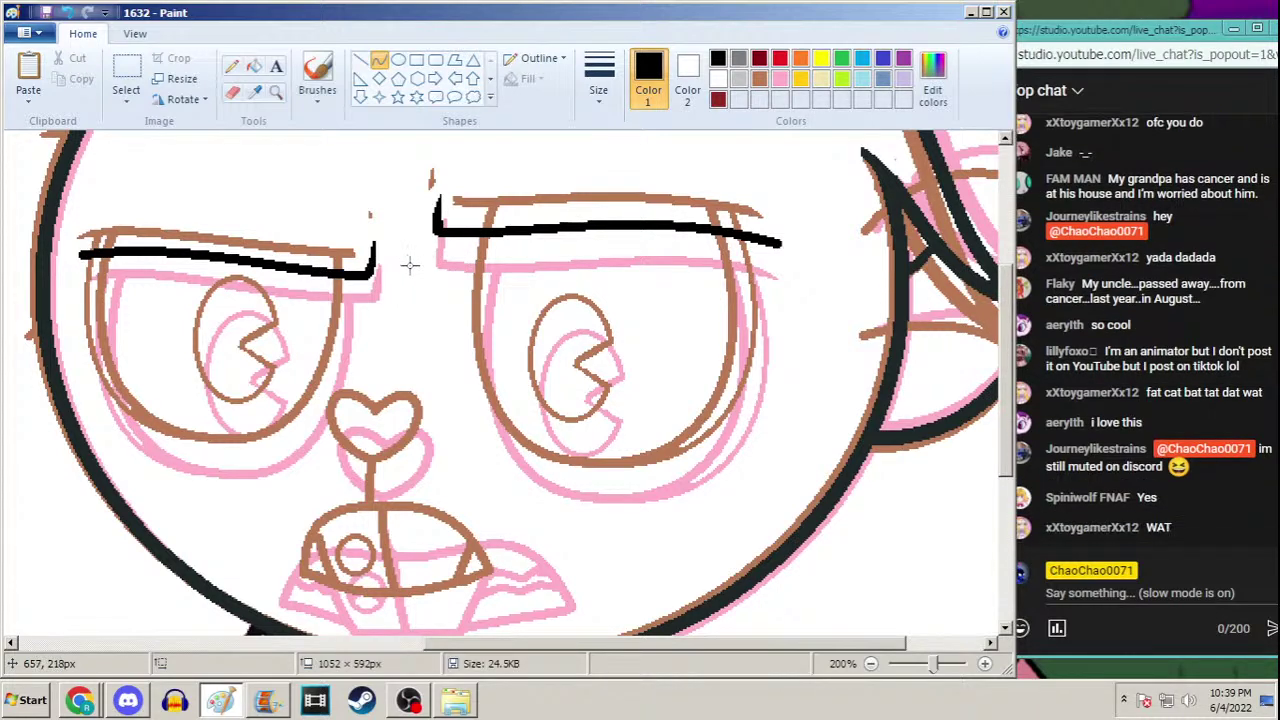
Taper the outer ends of the upper lid lines to points with the Pencil
click(232, 66)
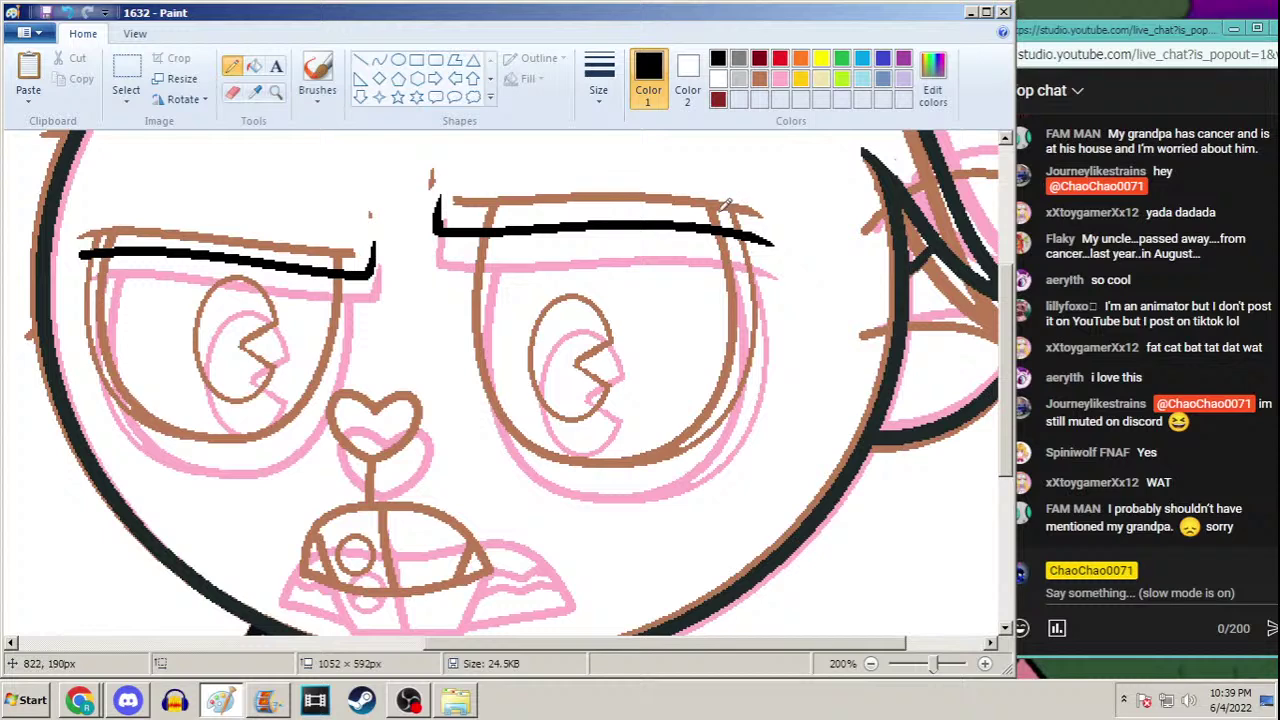
click(276, 91)
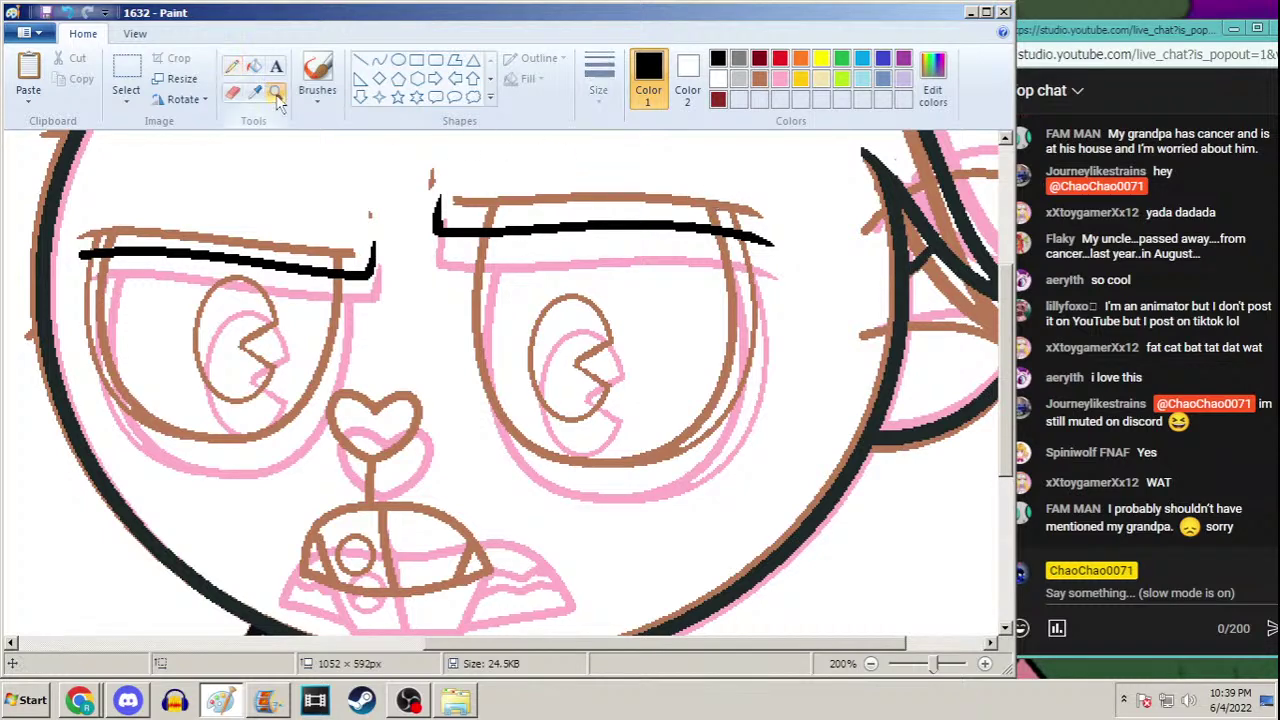
right_click(291, 270)
click(557, 345)
click(231, 65)
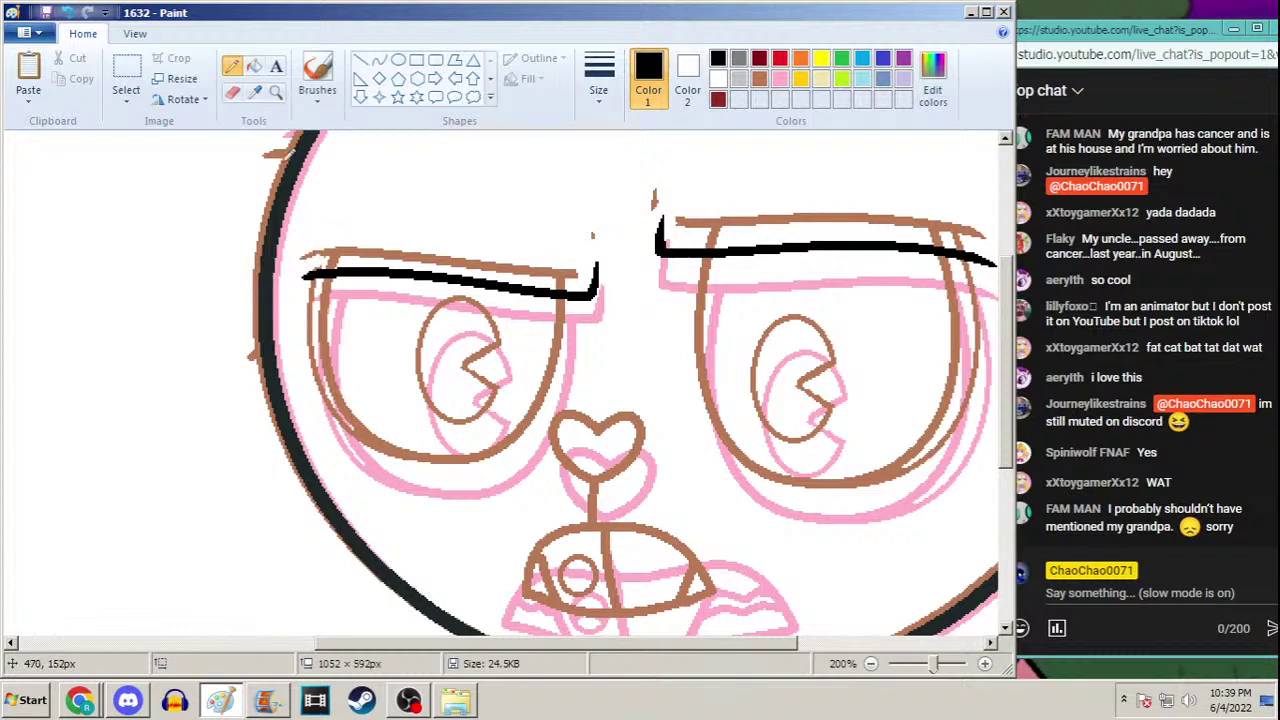
Select the brown heart-shaped nose with a free-form selection and move it midway between its original place and the pink nose
click(276, 91)
right_click(460, 250)
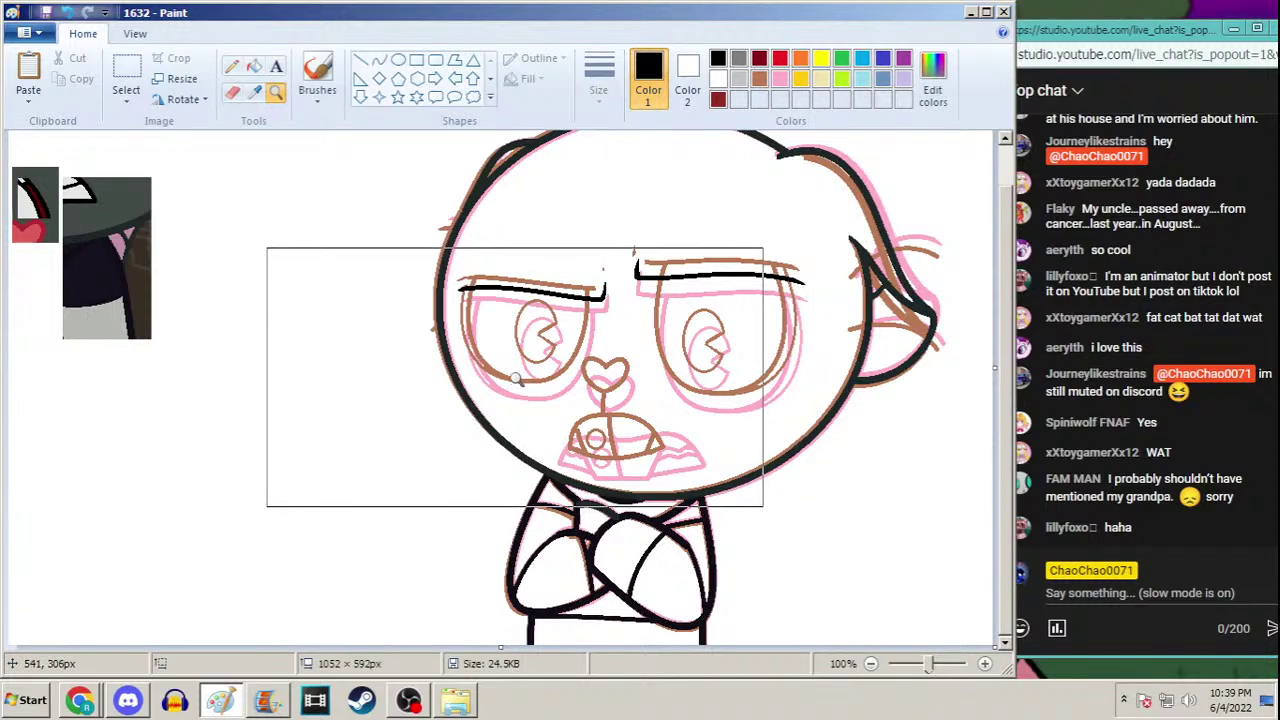
click(641, 373)
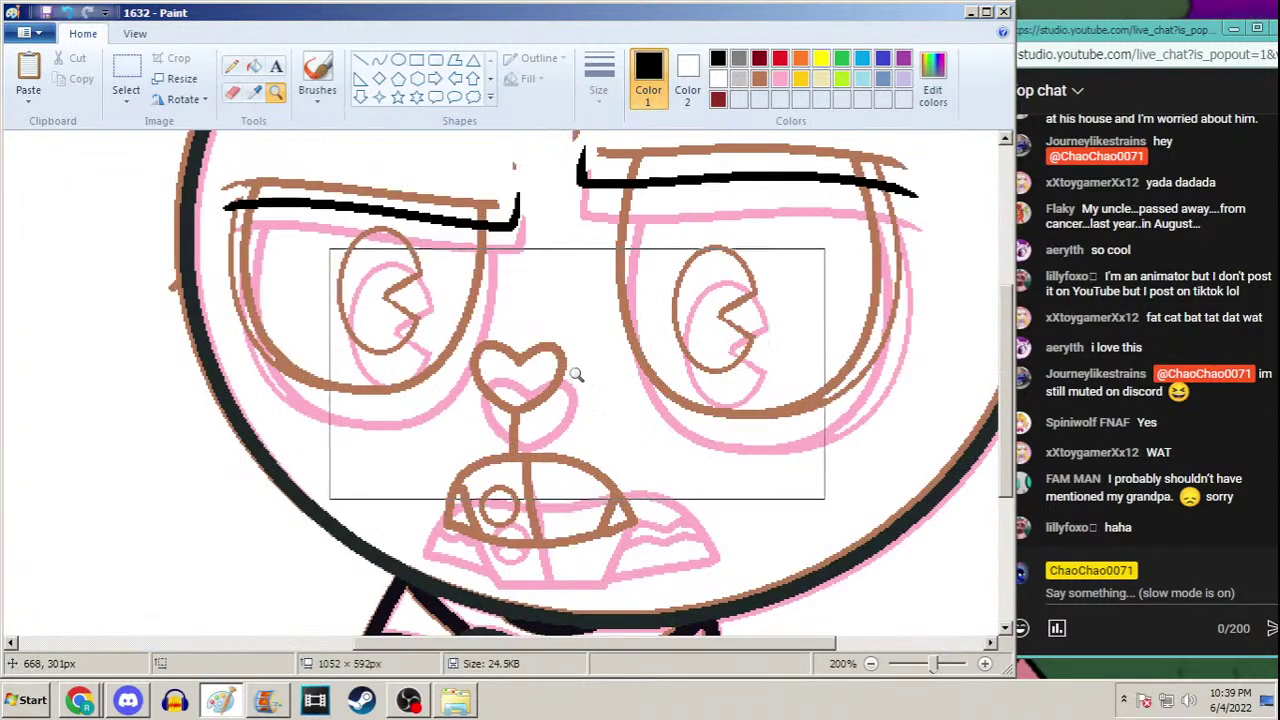
click(483, 362)
click(126, 92)
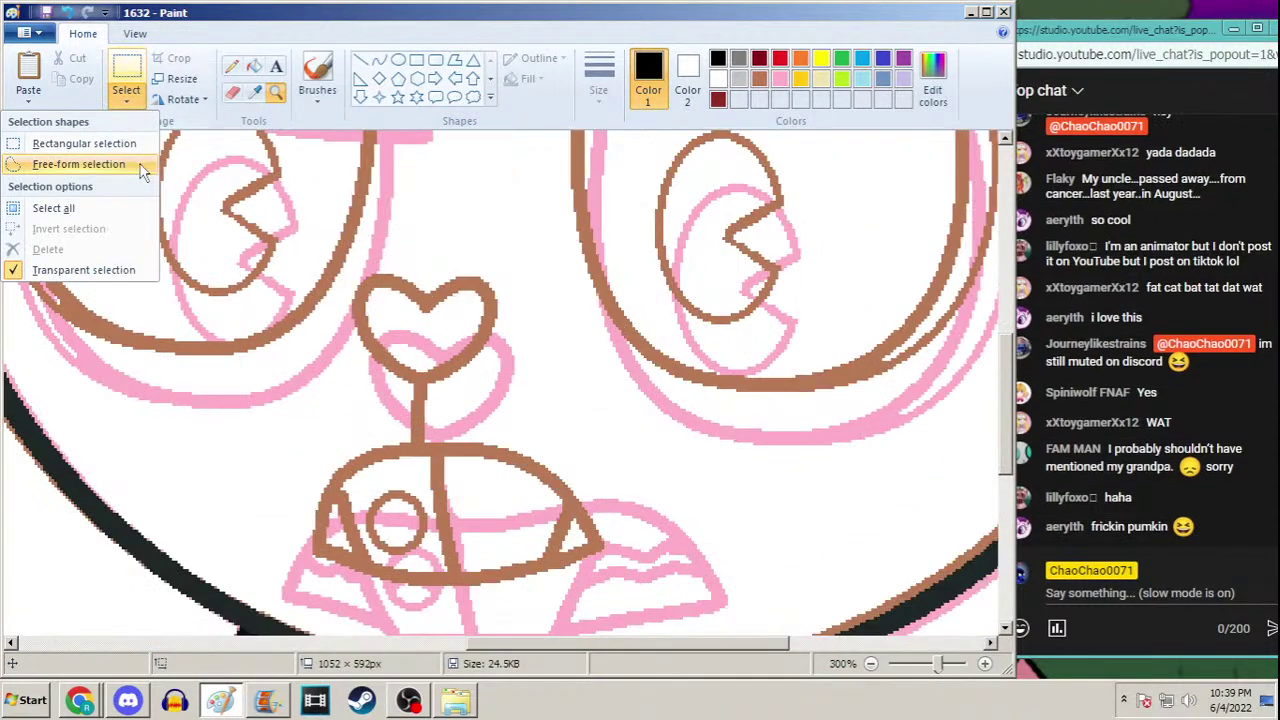
click(80, 164)
mouse_move(395, 257)
mouse_down()
mouse_move(340, 303)
mouse_move(350, 333)
mouse_move(411, 383)
mouse_move(450, 380)
mouse_move(511, 318)
mouse_move(485, 255)
mouse_up()
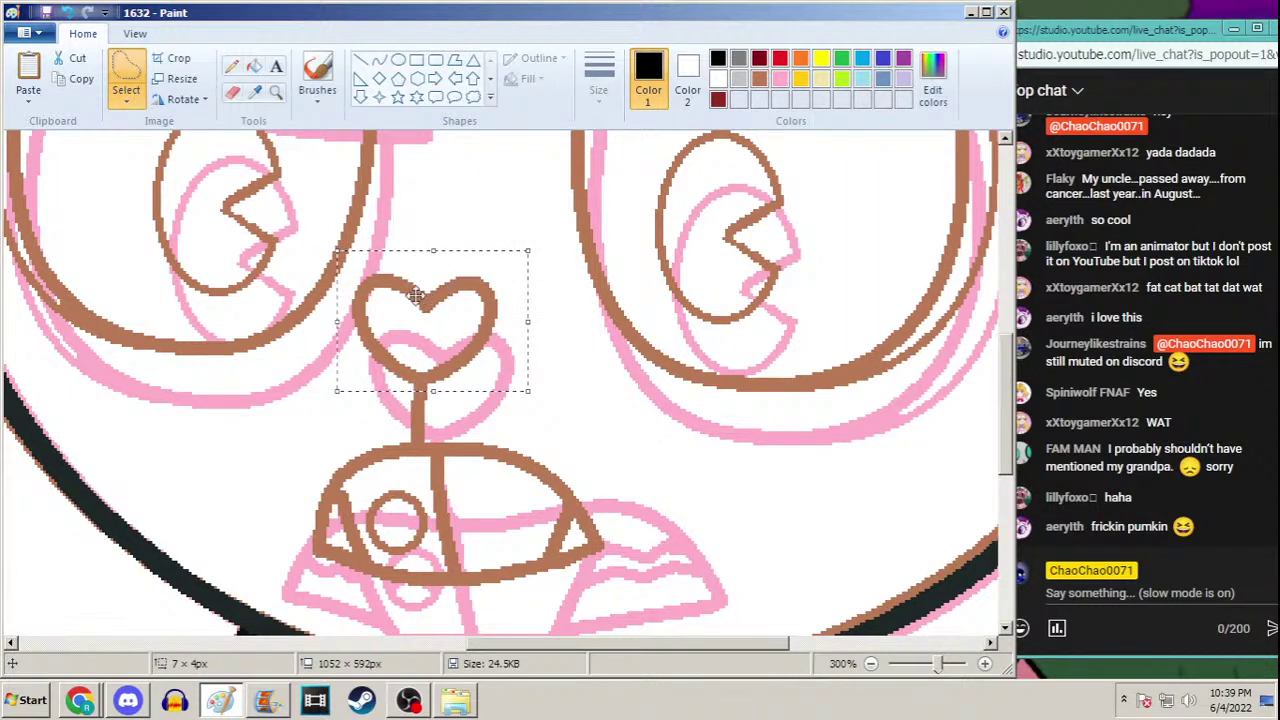
drag(458, 334, 467, 364)
key(ctrl+z)
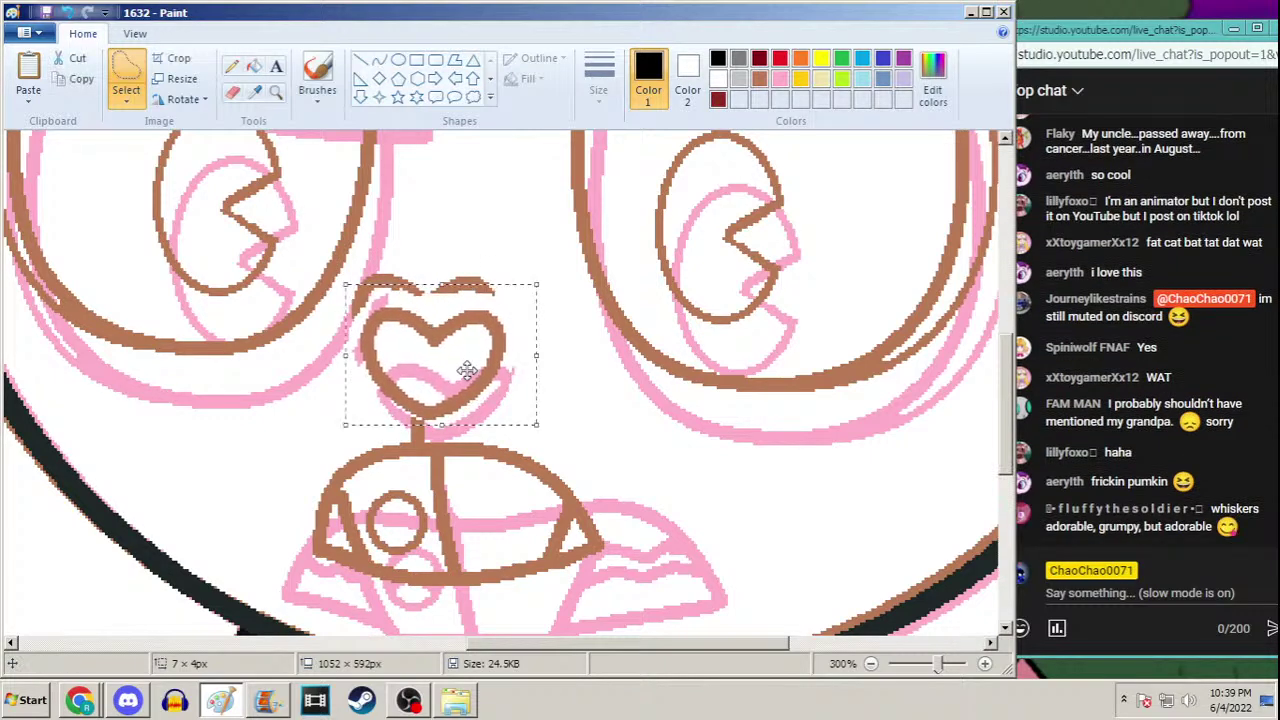
drag(481, 337, 483, 333)
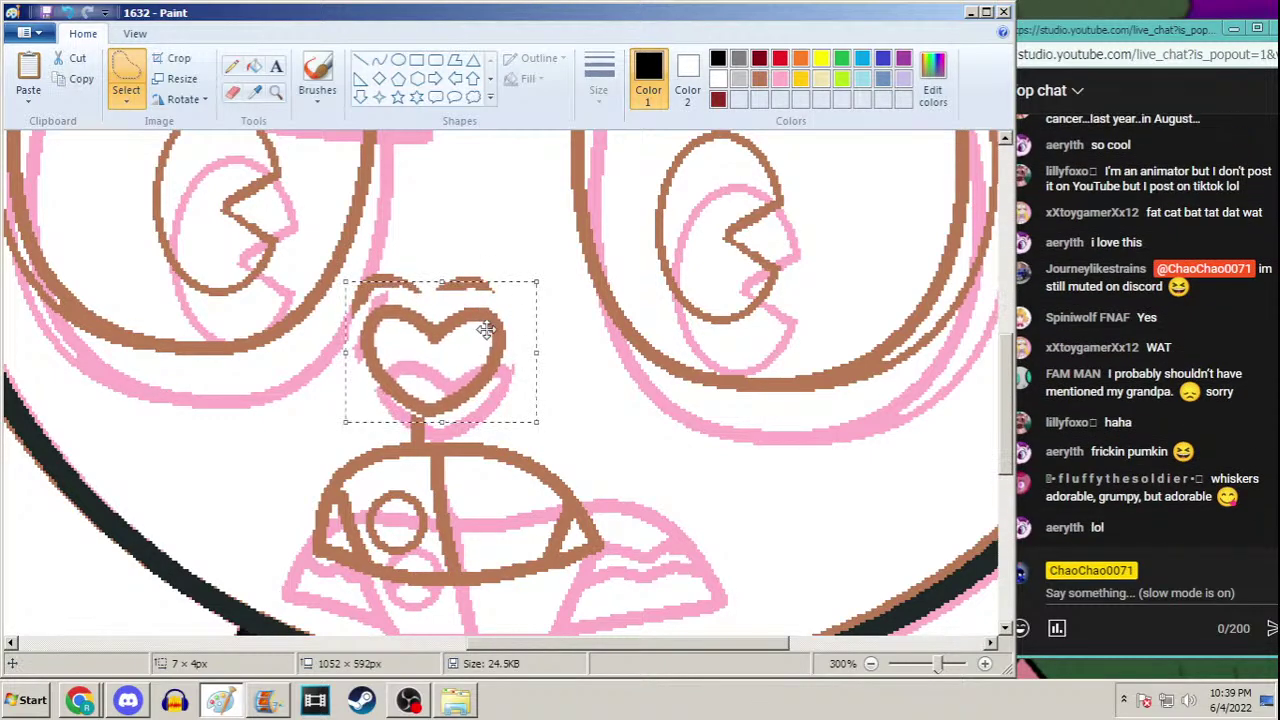
Sample the dark red from the reference picture's nose outline and fill the heart-shaped nose outline with it
click(277, 92)
right_click(436, 300)
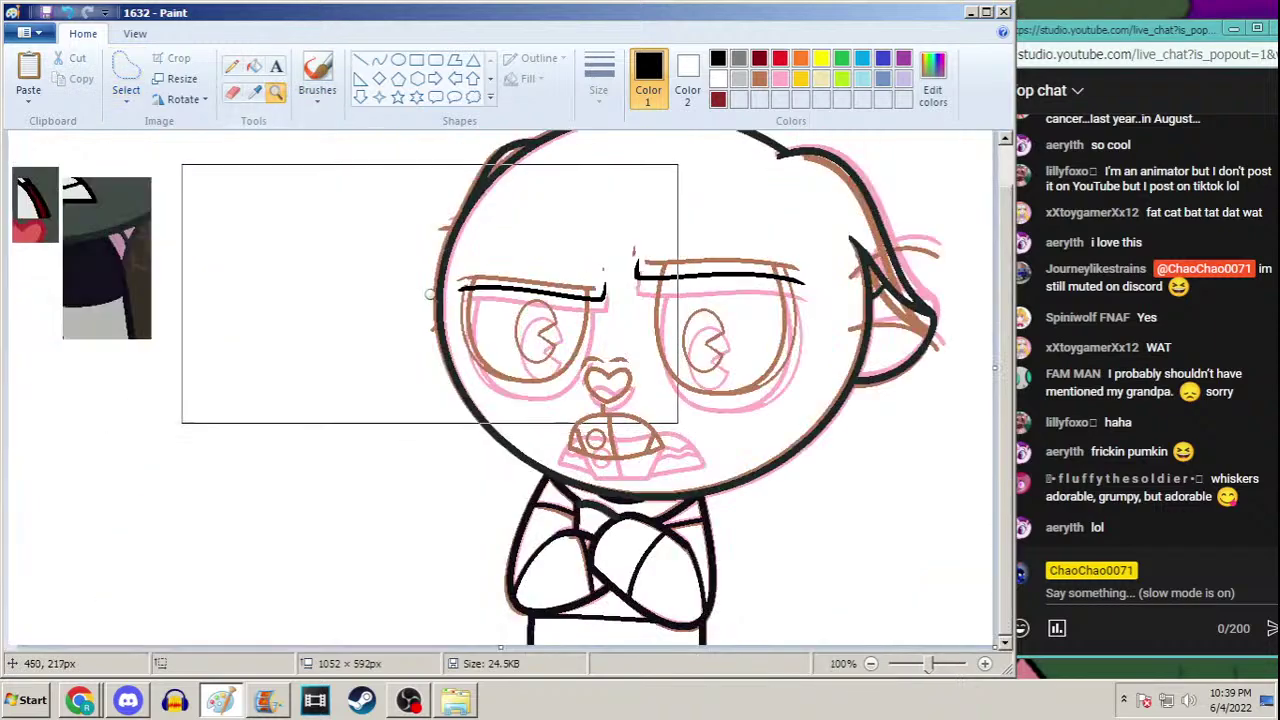
click(254, 91)
click(43, 225)
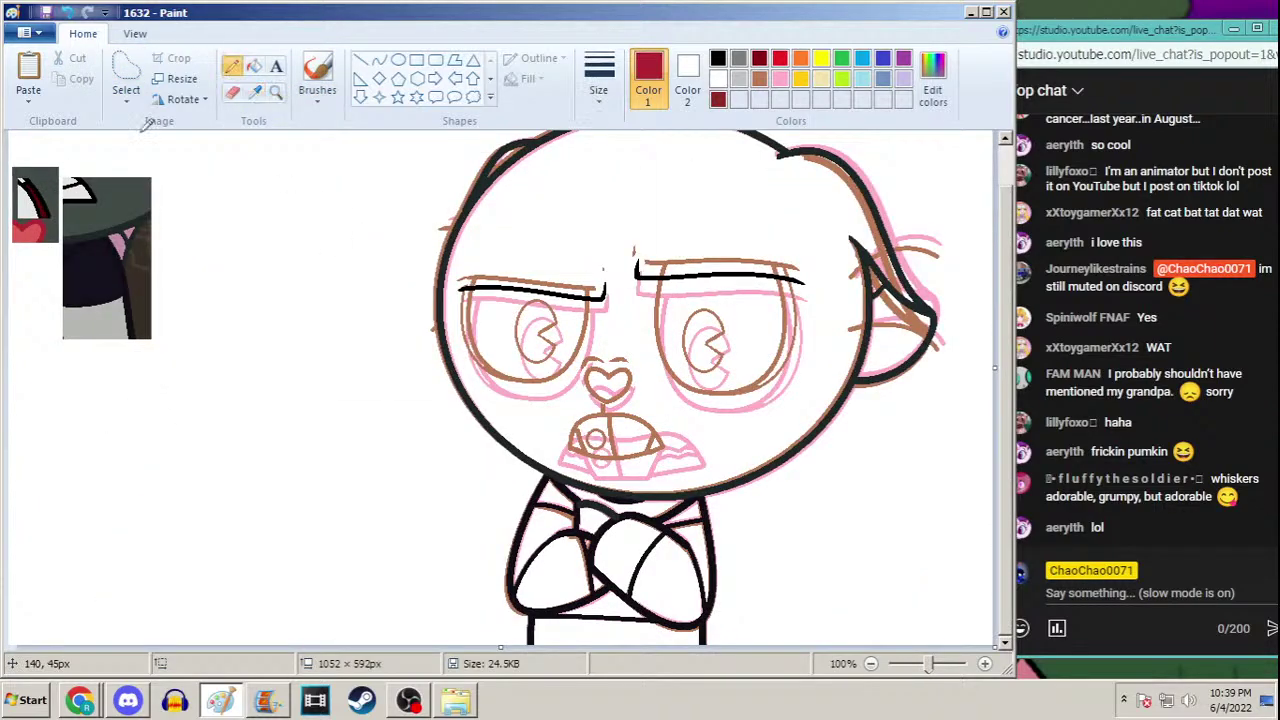
click(590, 405)
click(563, 403)
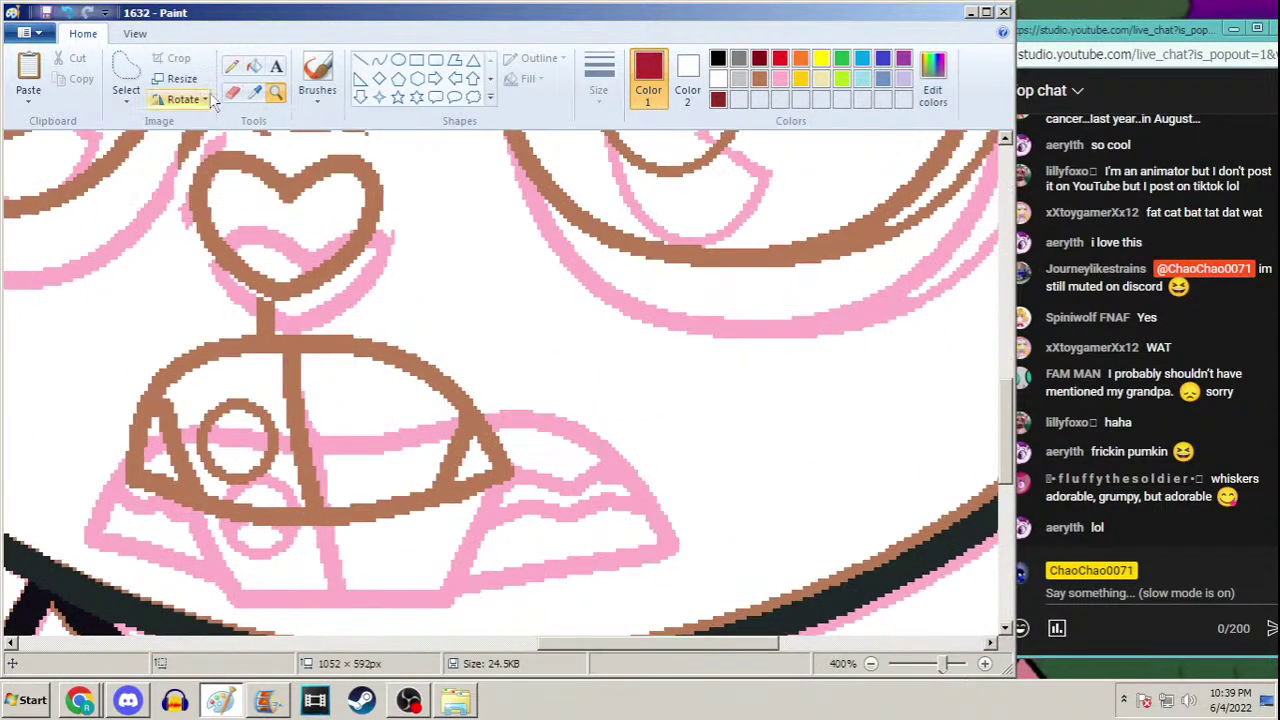
click(231, 65)
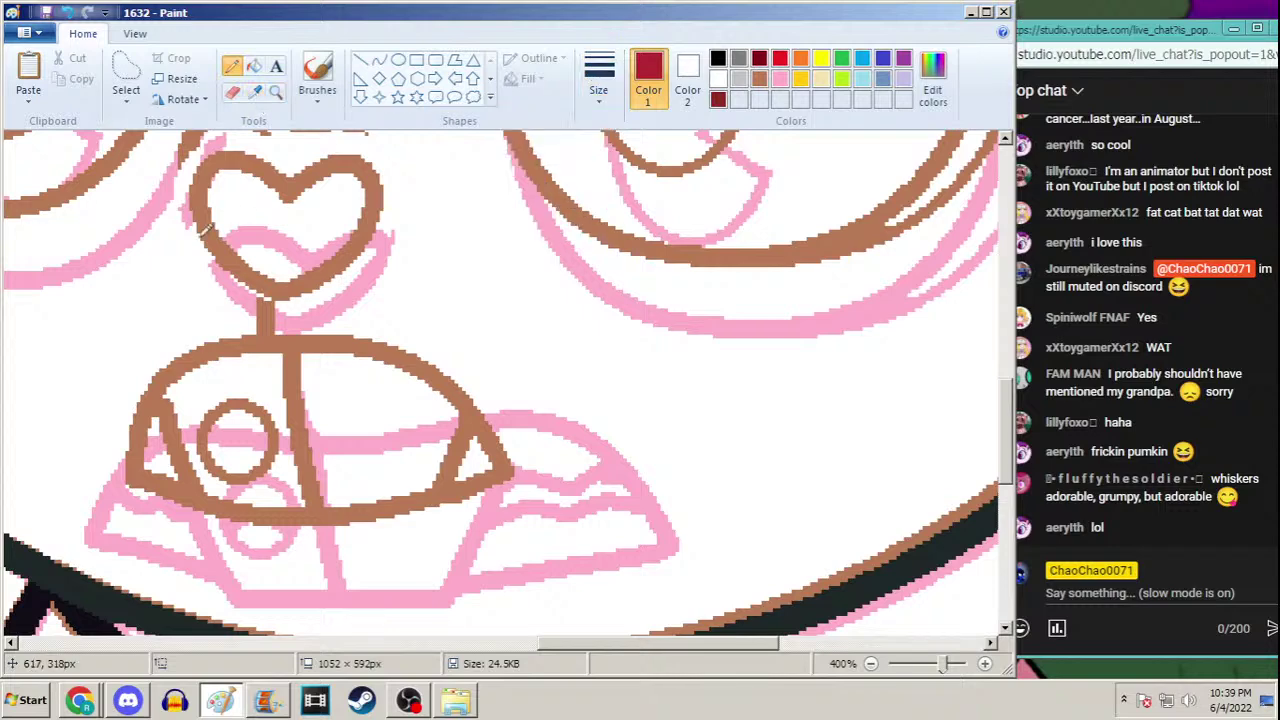
click(254, 65)
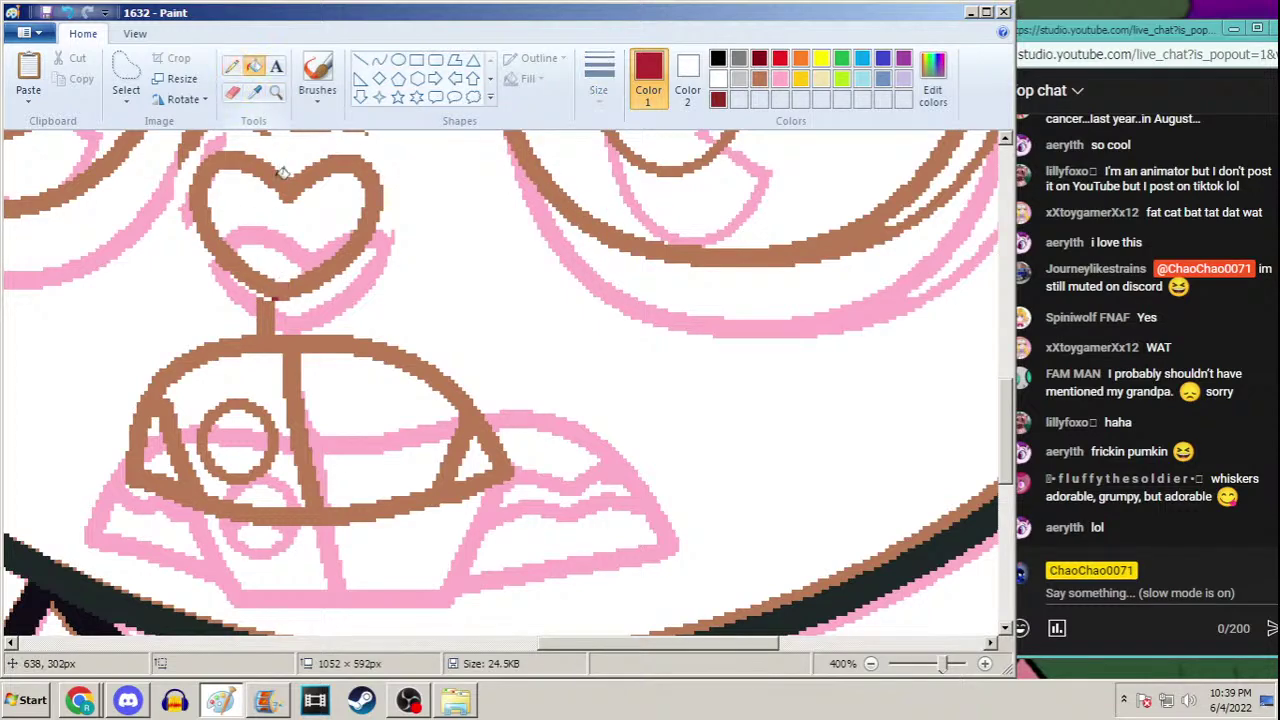
click(282, 182)
click(276, 92)
right_click(277, 147)
right_click(277, 147)
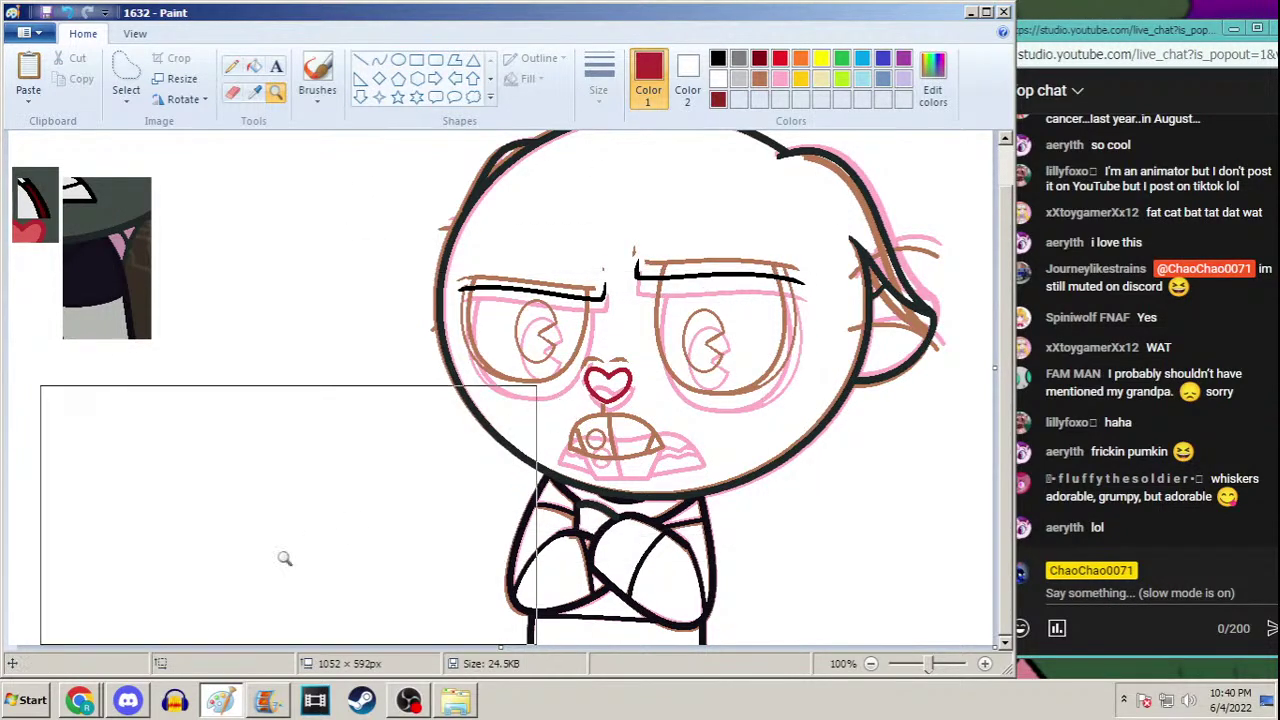
click(134, 702)
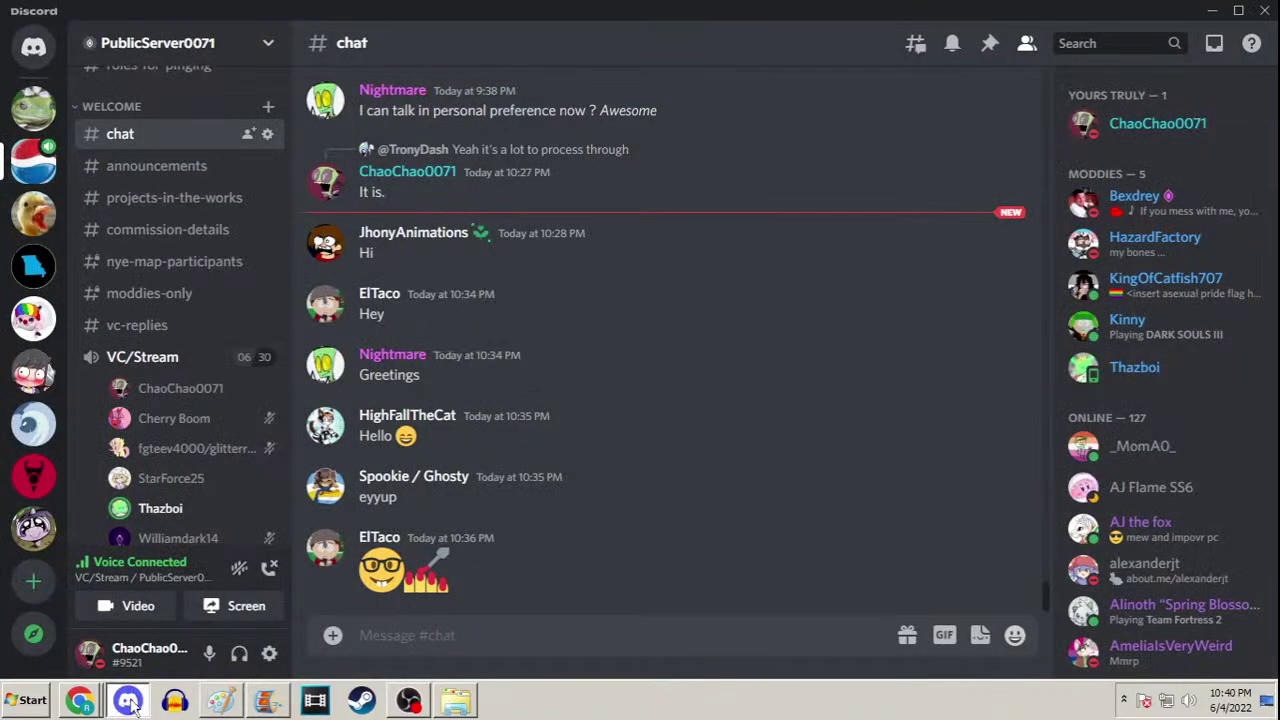
click(221, 700)
Switch to Paint and draw the teeth's slanted sides and about 59 px lower edge midway between the sketches, using black Curve lines at the third thickness
click(700, 358)
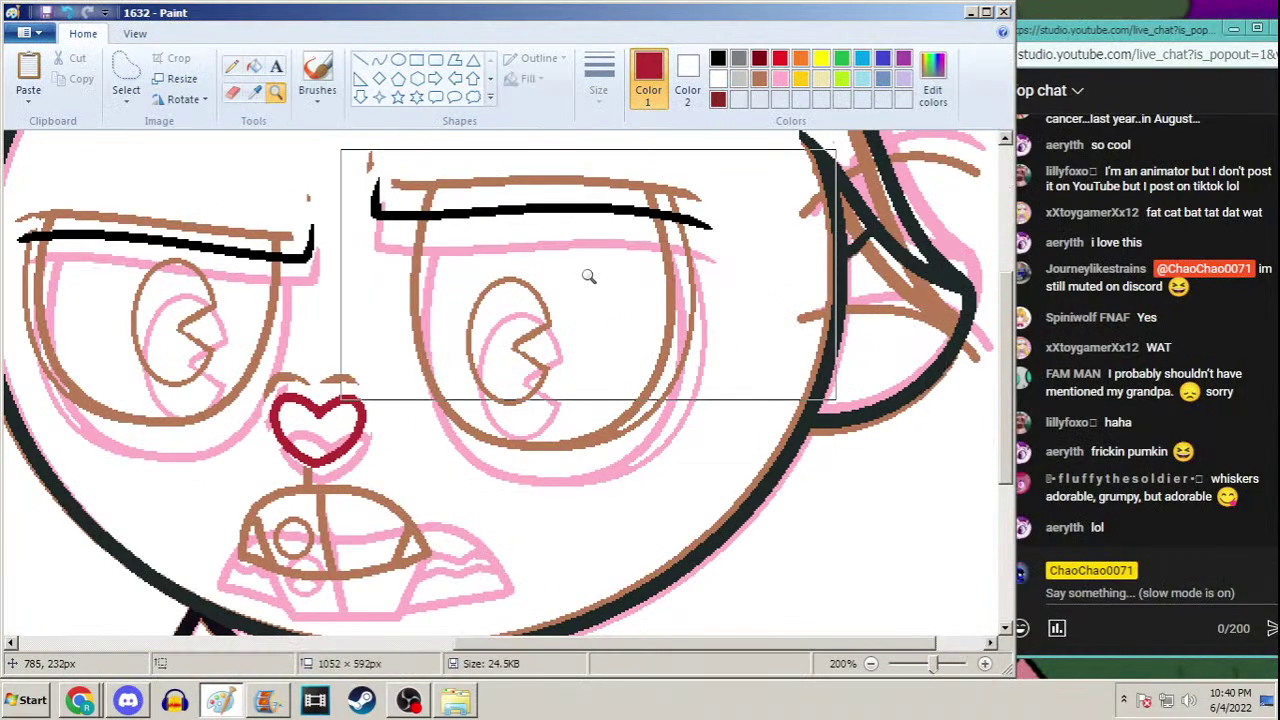
click(379, 60)
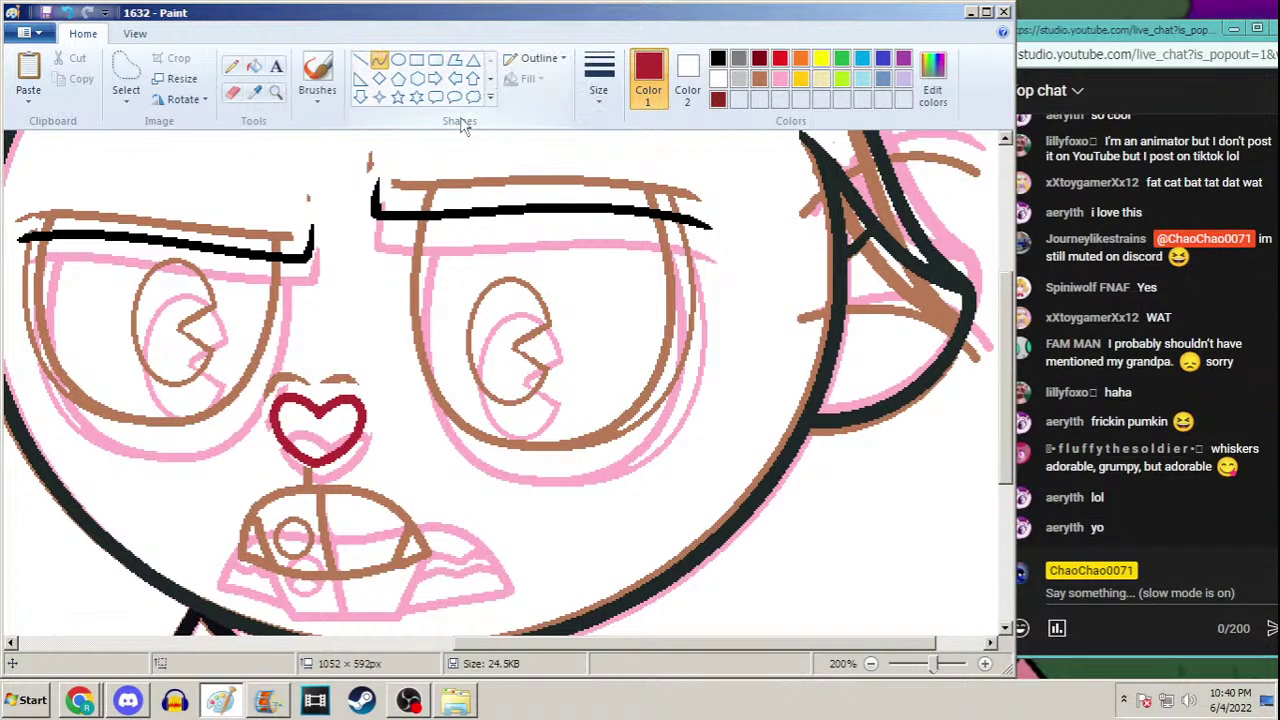
click(718, 60)
click(600, 78)
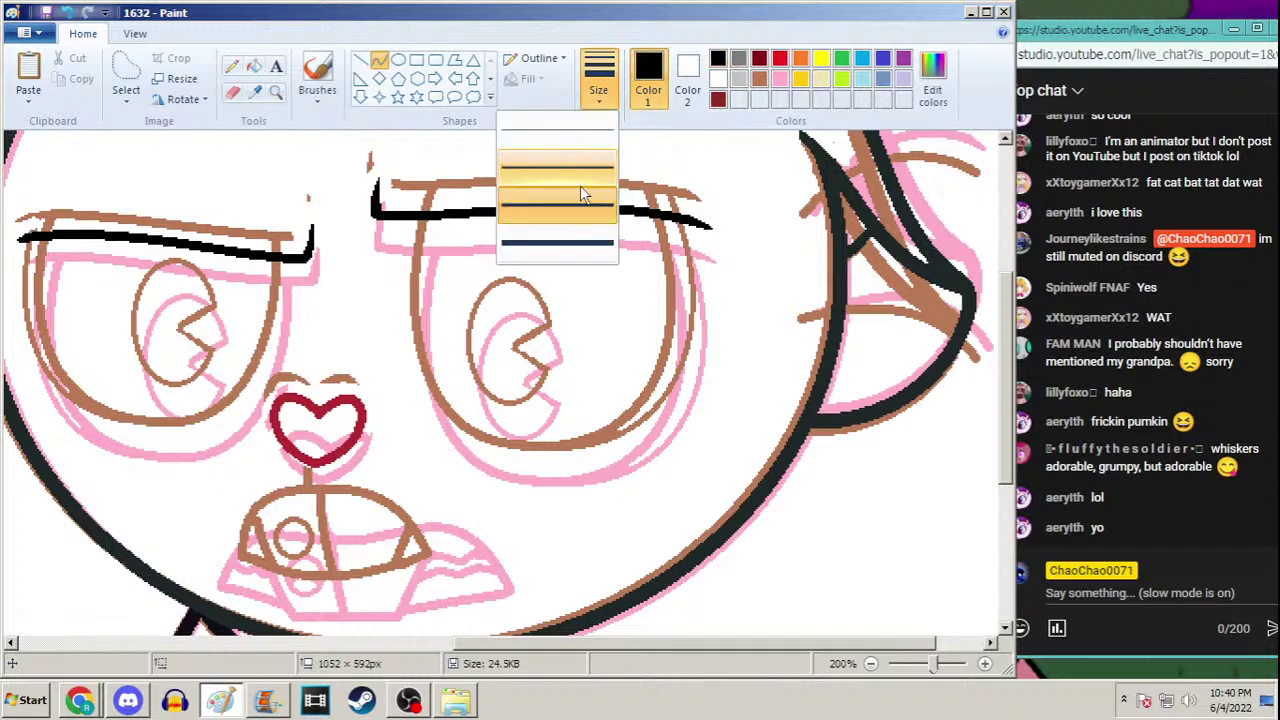
click(583, 204)
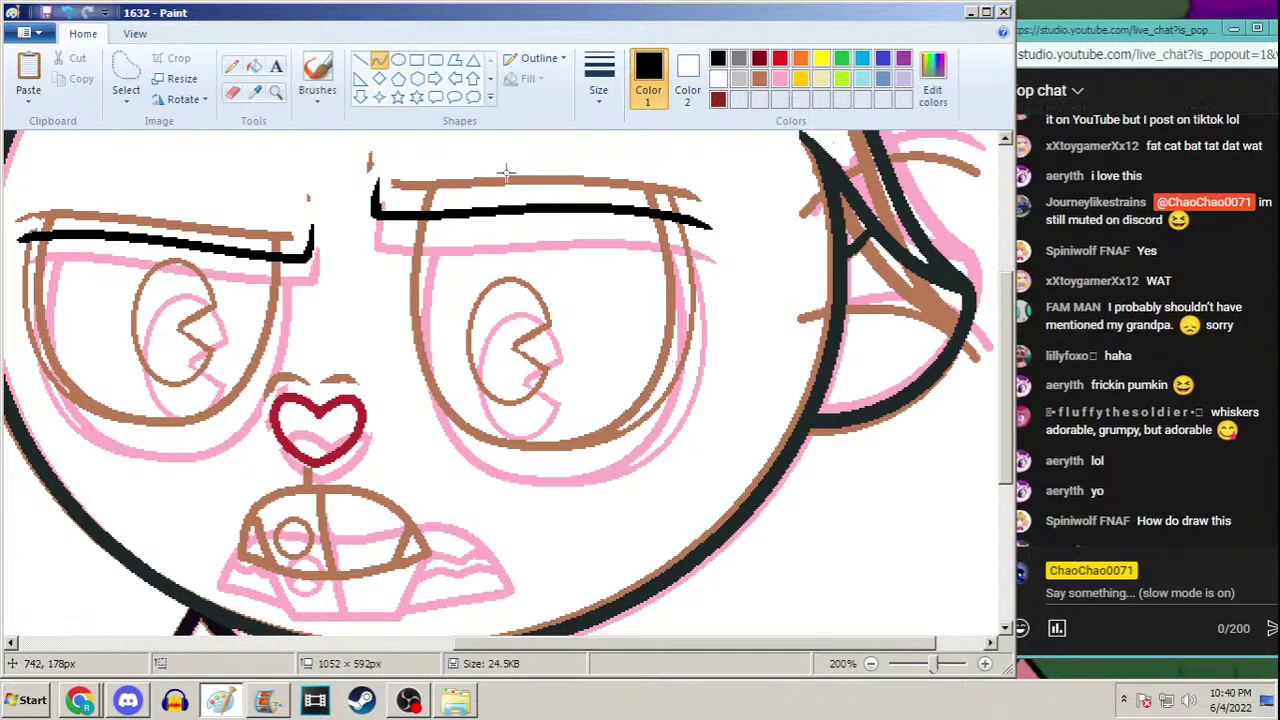
click(276, 91)
right_click(303, 232)
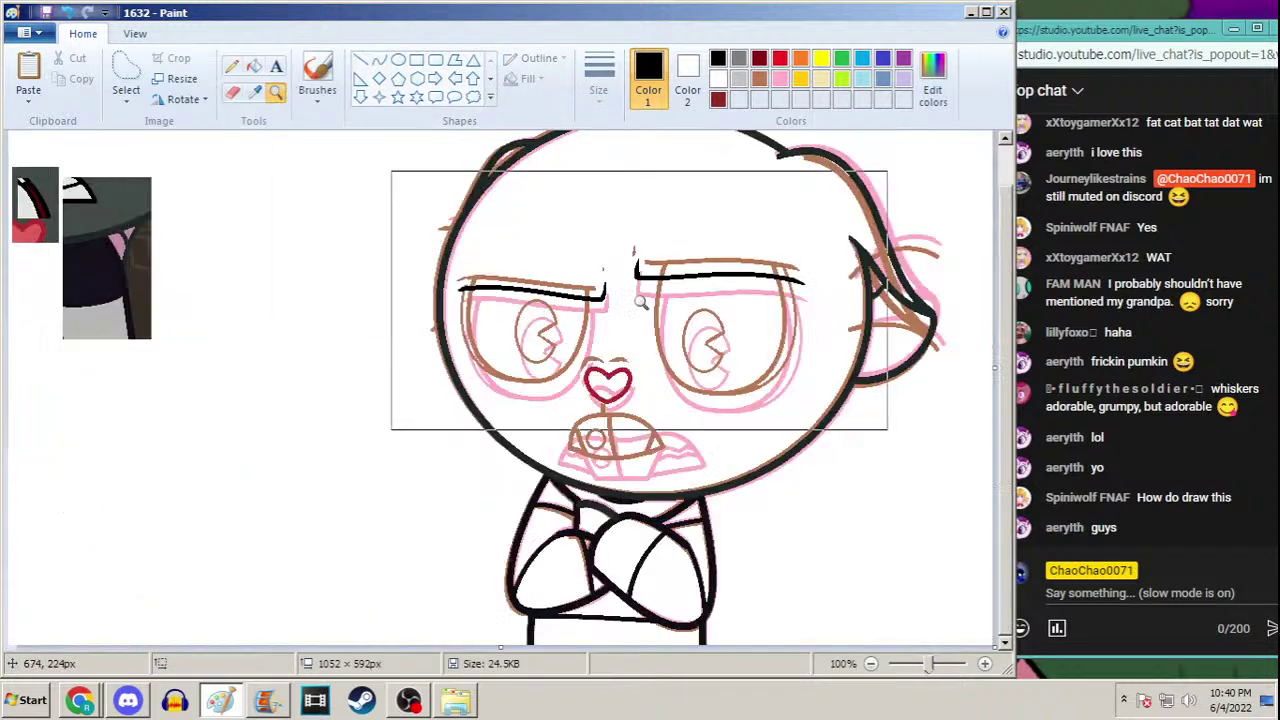
click(591, 430)
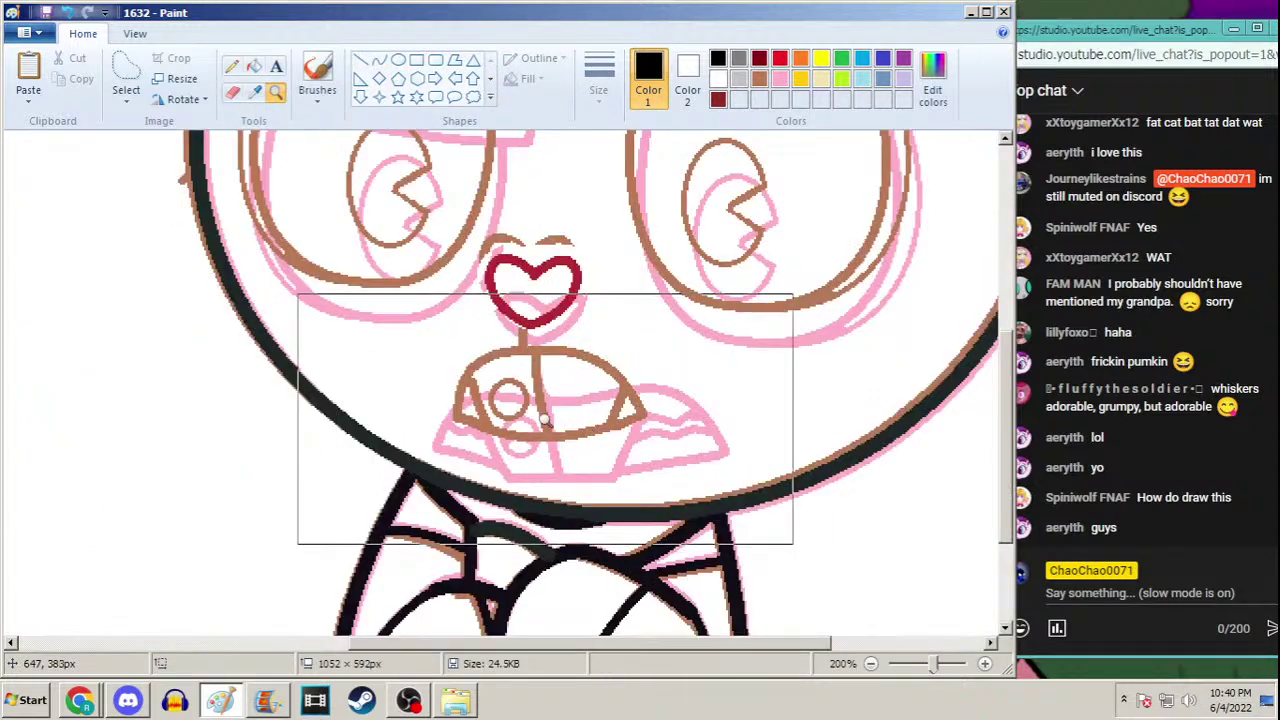
click(490, 385)
click(379, 61)
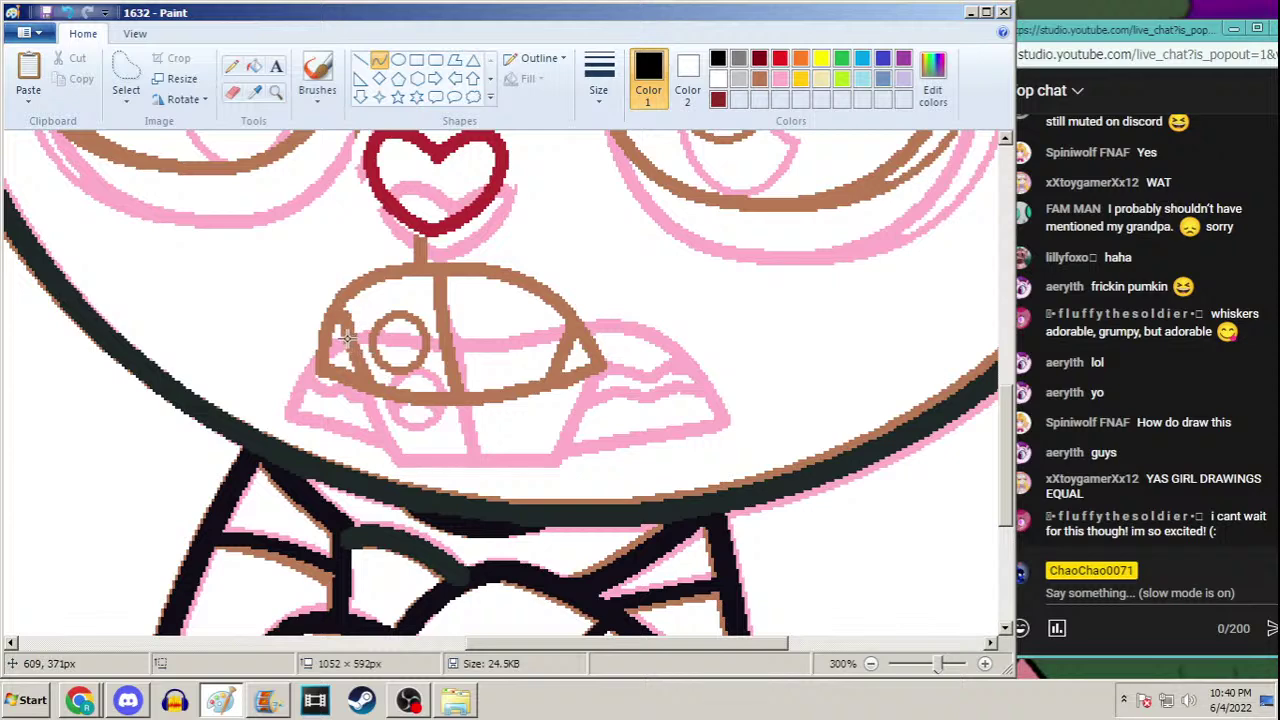
drag(347, 338, 393, 432)
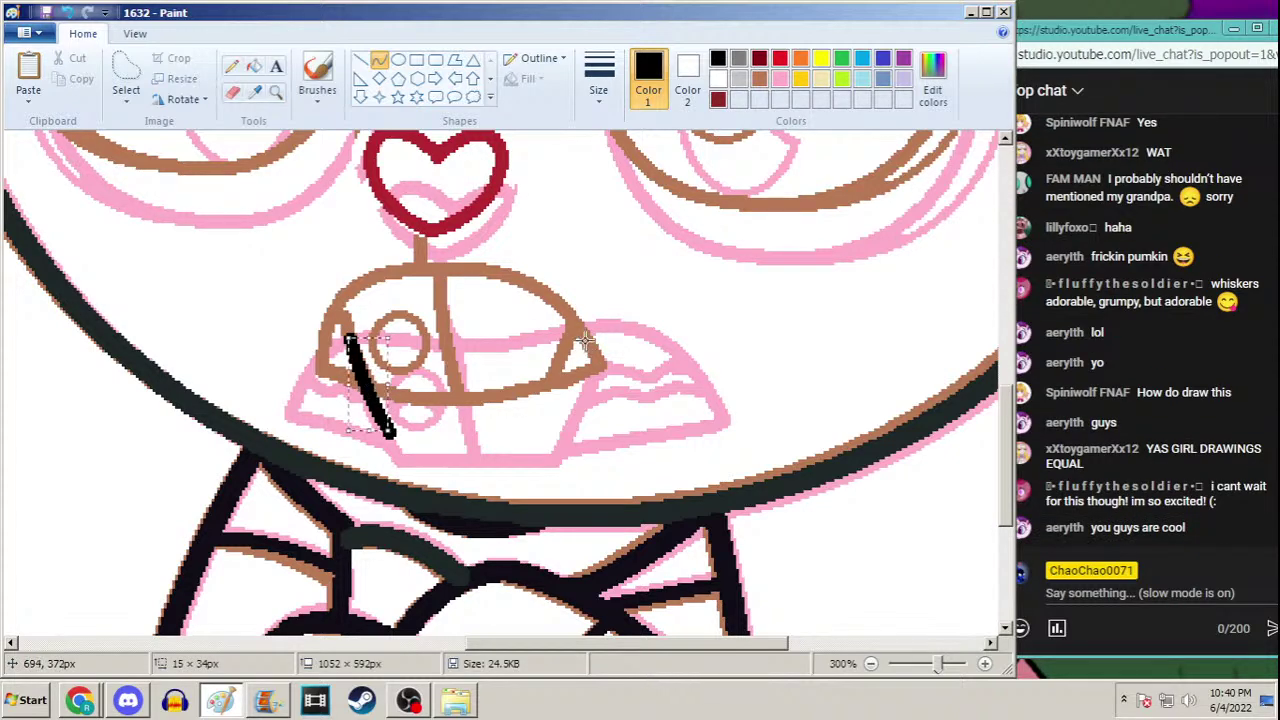
drag(585, 340, 550, 432)
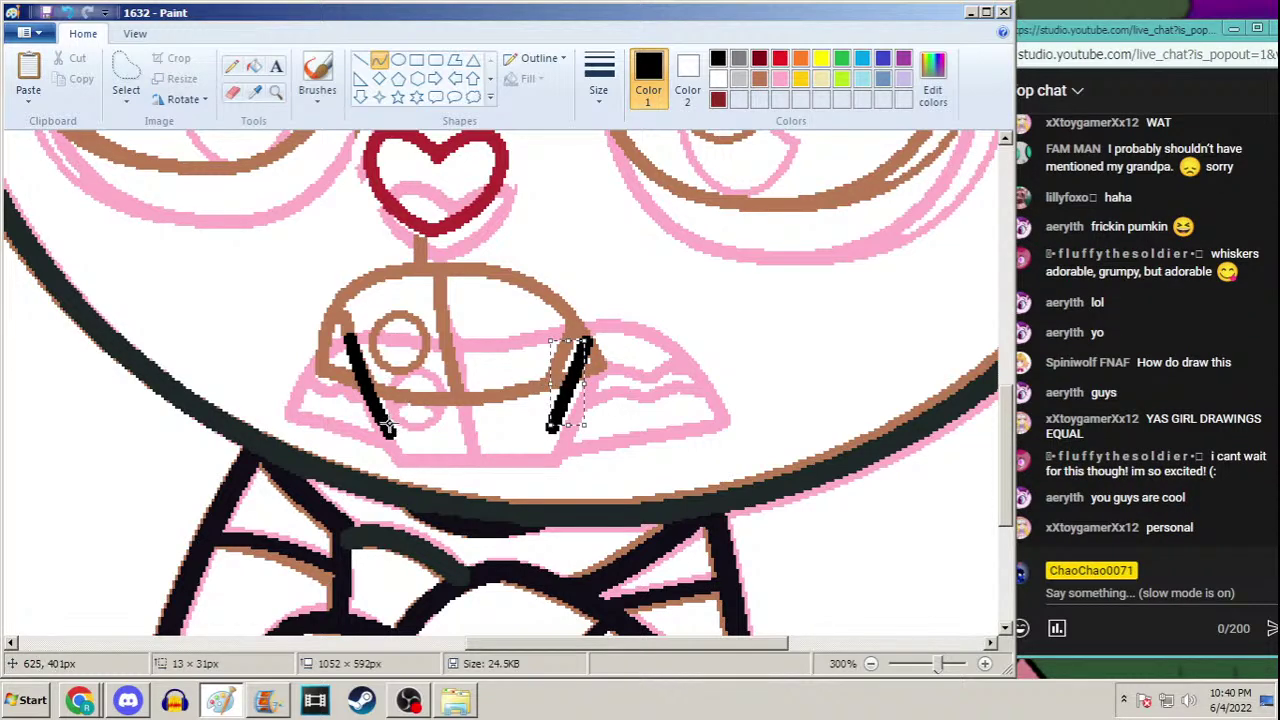
drag(389, 428, 553, 430)
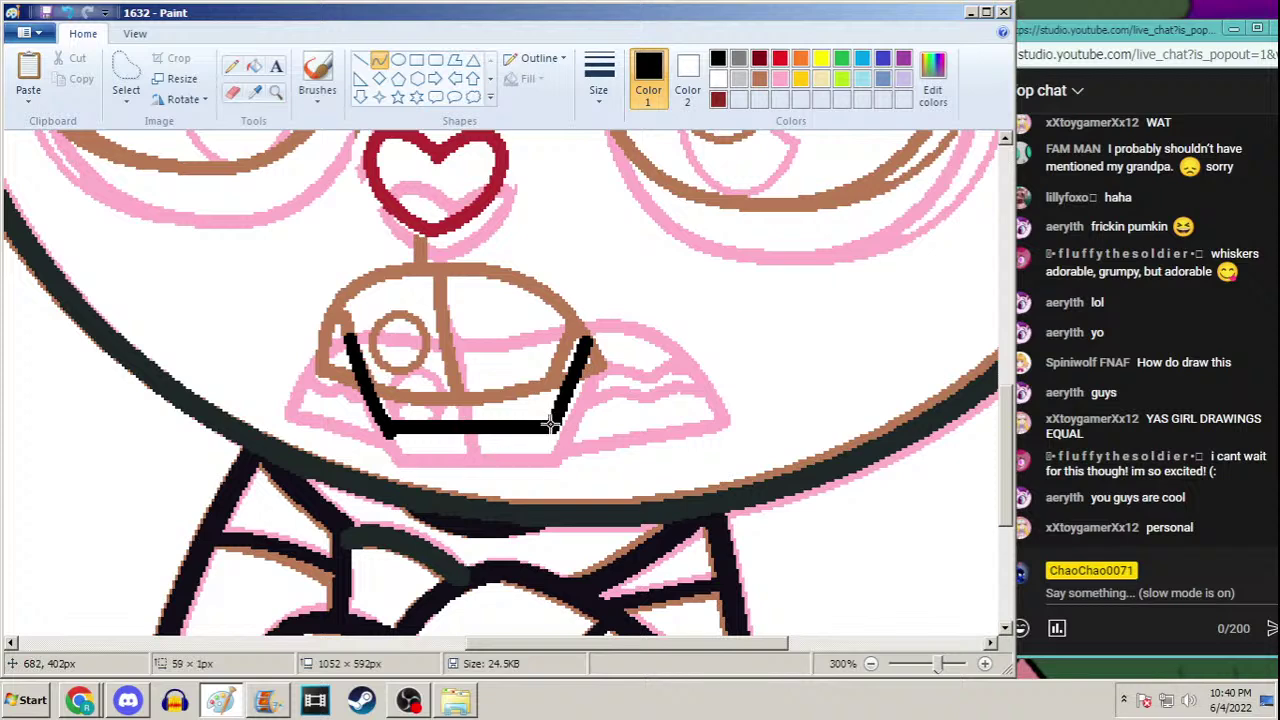
click(231, 66)
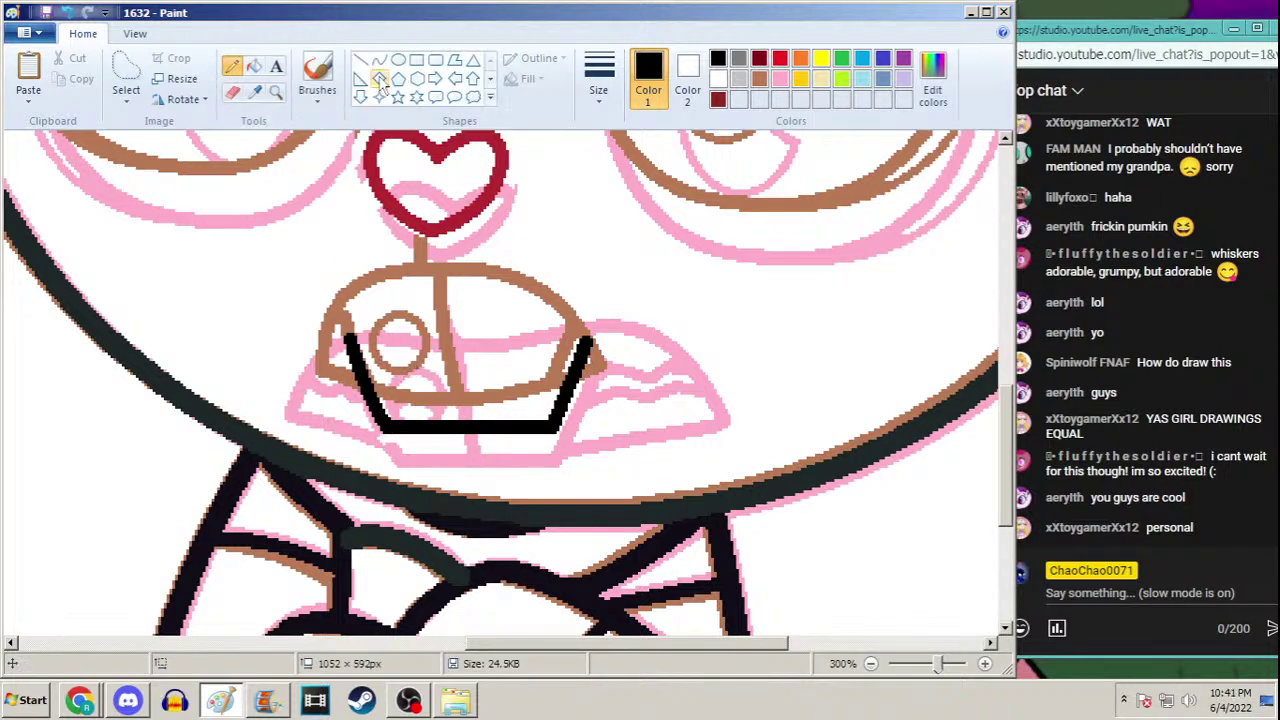
Add a slanted black centre line about 46 px high between the teeth, and short wavy Pencil lines running outward from both upper corners
click(379, 61)
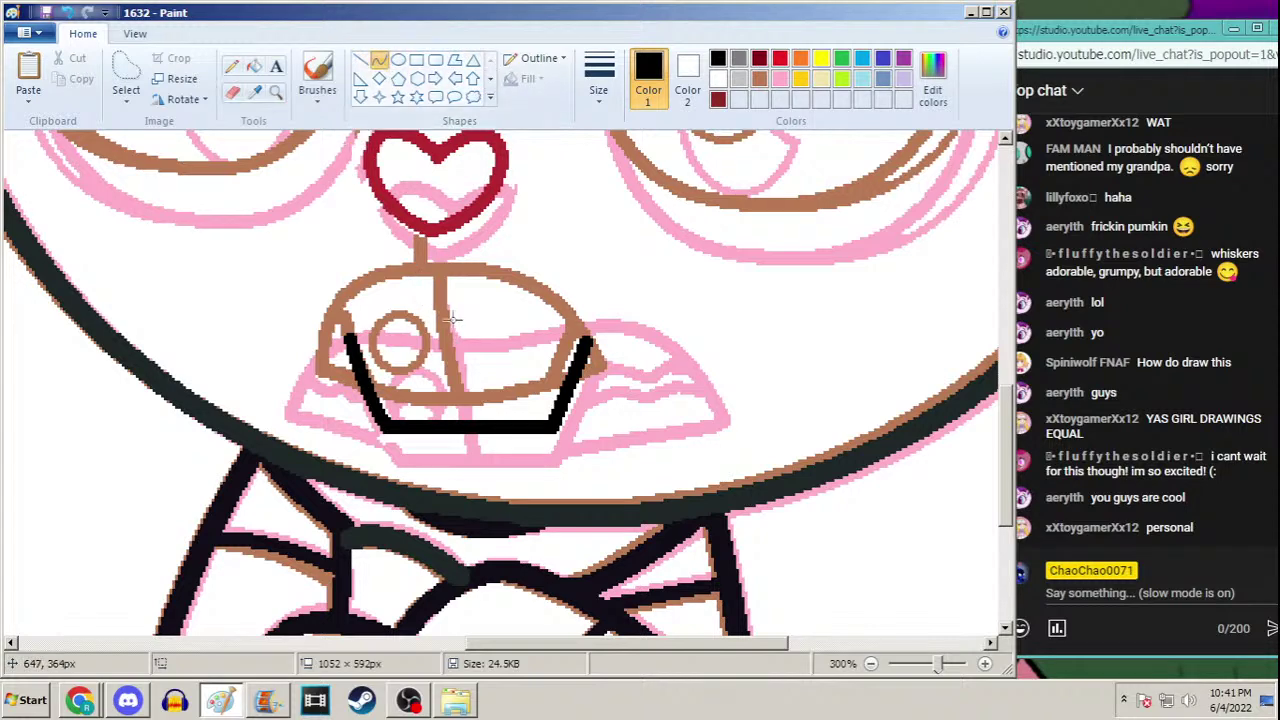
drag(444, 295, 462, 420)
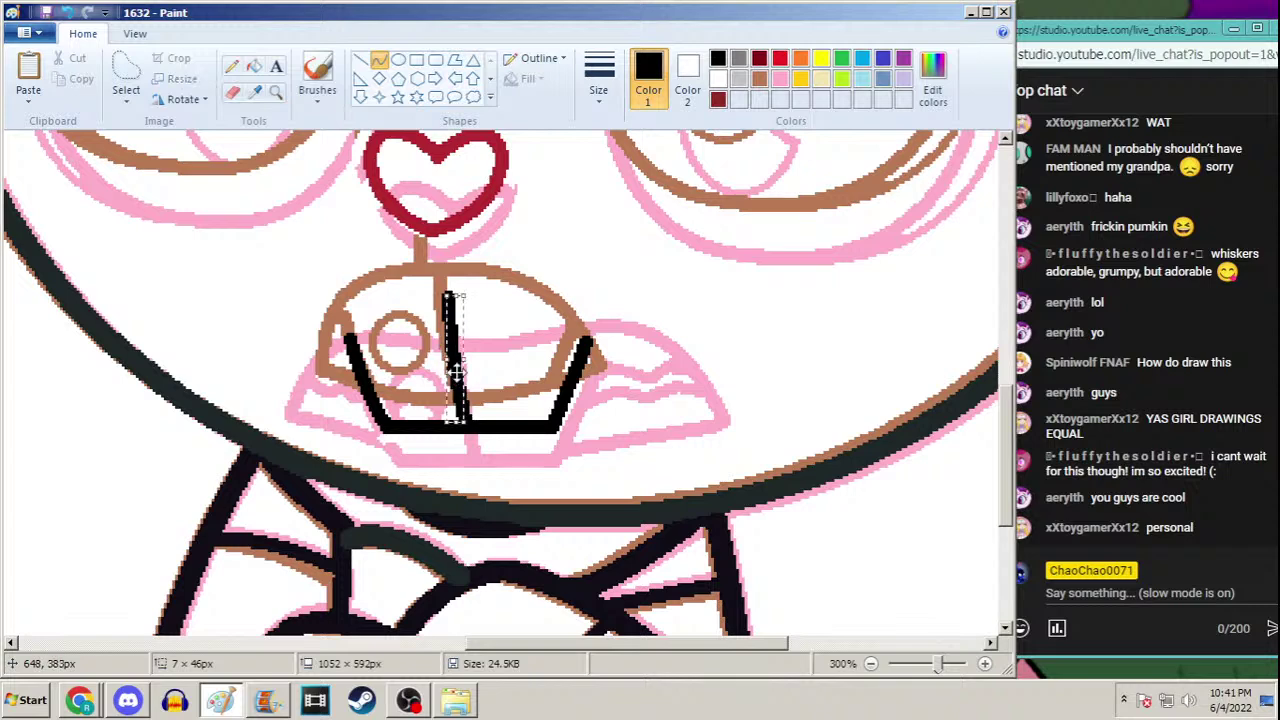
click(241, 64)
click(599, 85)
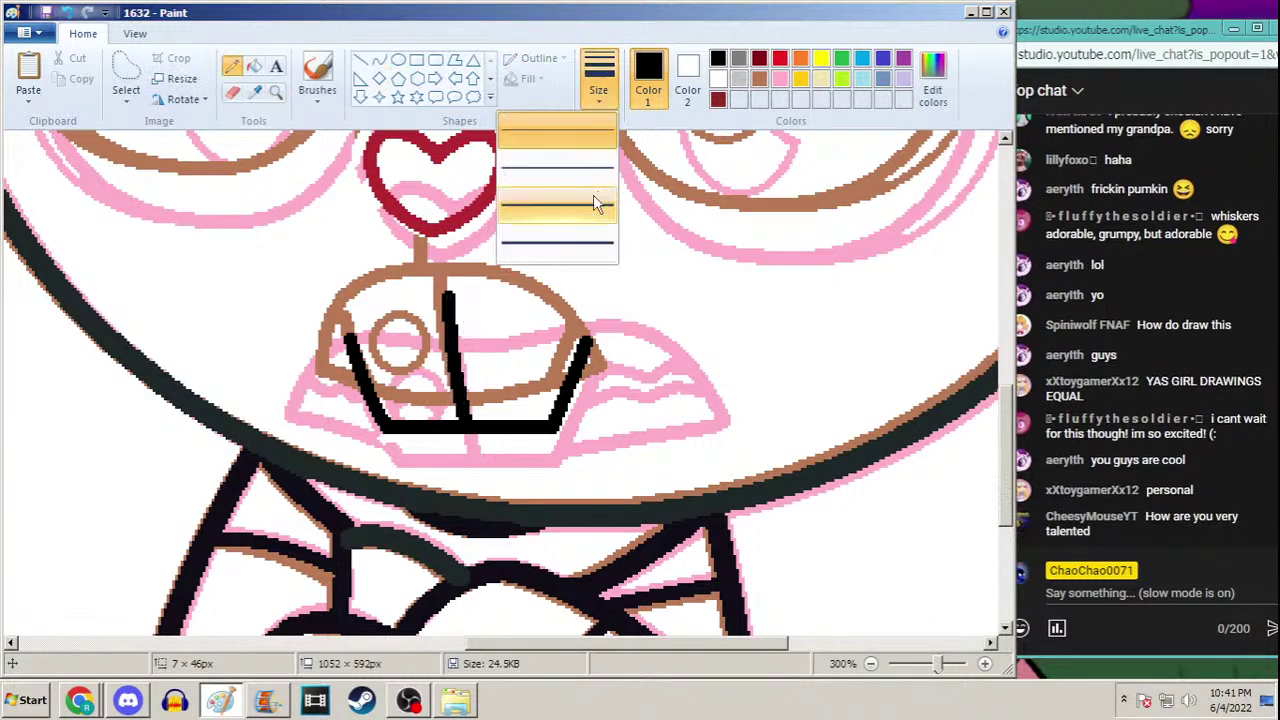
click(594, 206)
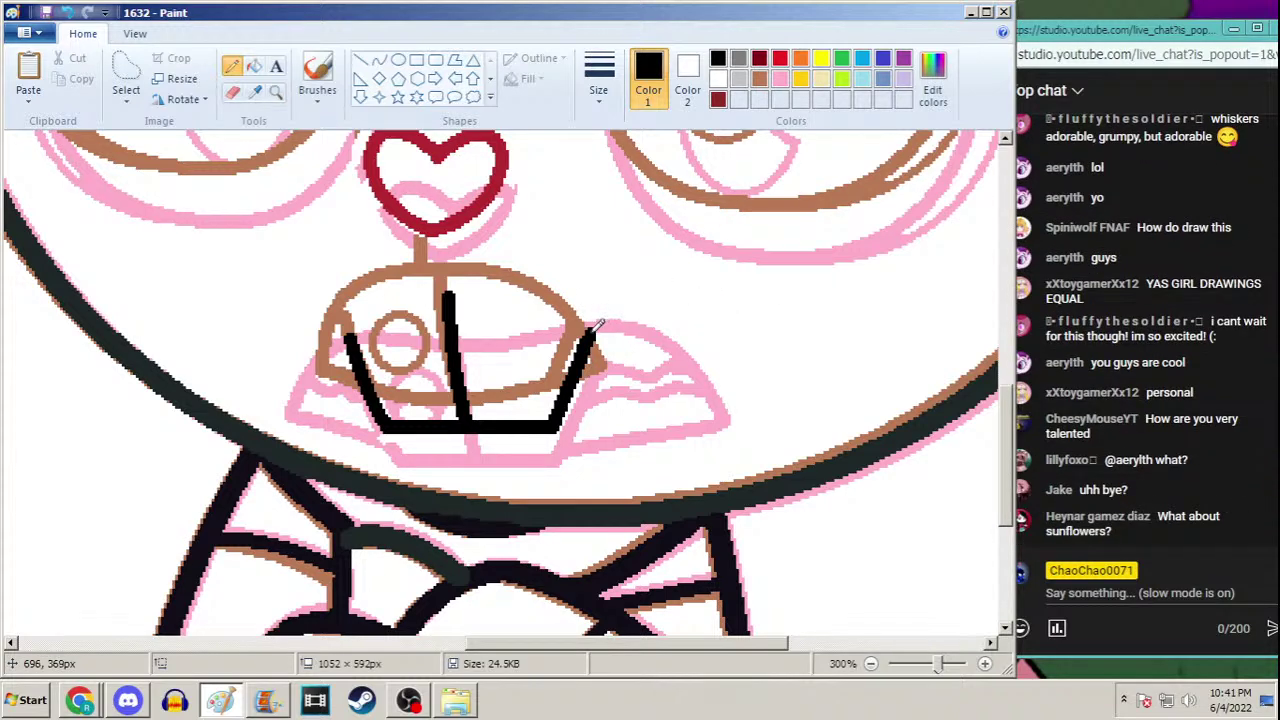
mouse_move(594, 330)
mouse_down()
mouse_move(640, 345)
mouse_move(663, 330)
mouse_up()
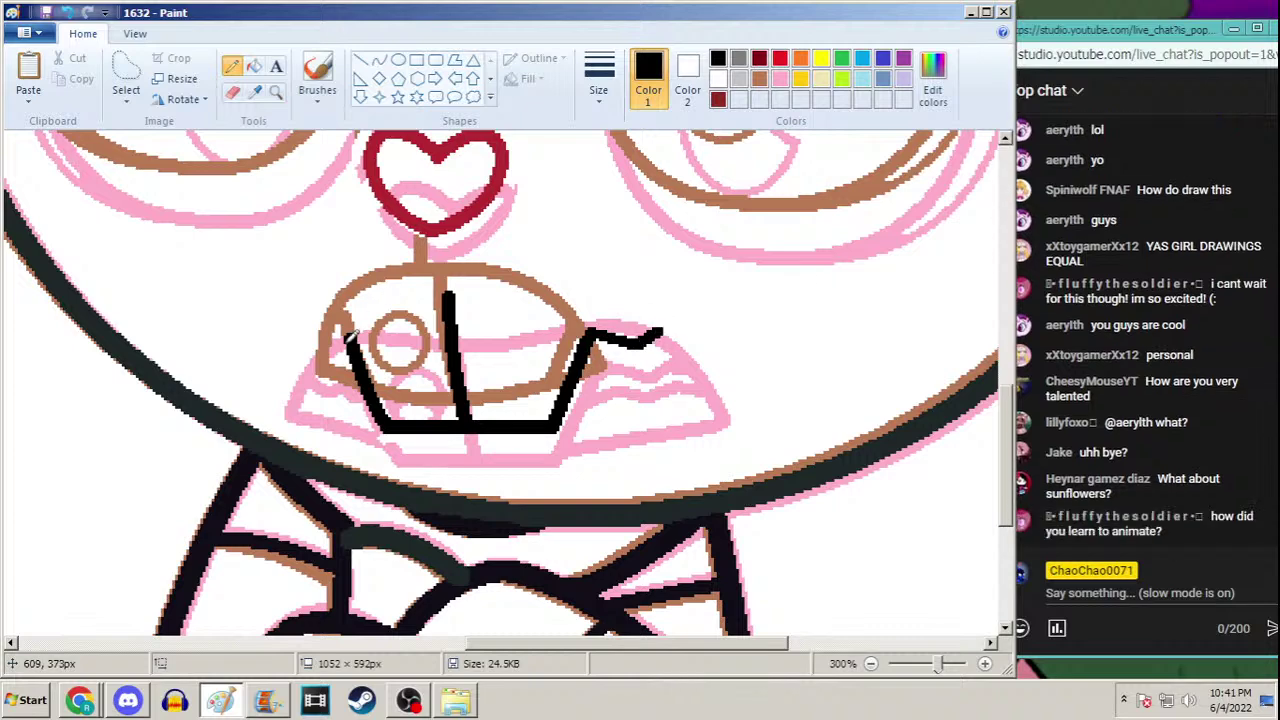
mouse_move(348, 340)
mouse_down()
mouse_move(328, 348)
mouse_move(306, 331)
mouse_up()
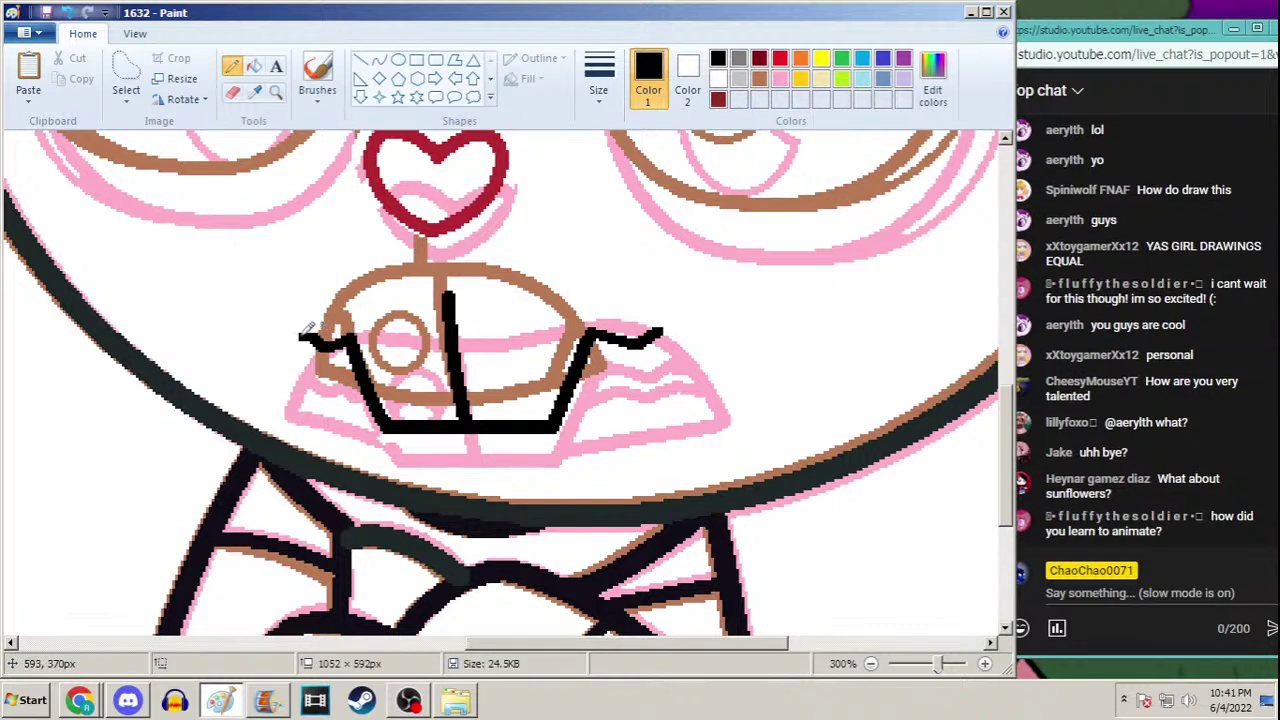
Place a black ellipse outline of about 20 × 21 px at the second thickness between the brown and pink tooth circles
click(398, 60)
click(598, 75)
click(557, 169)
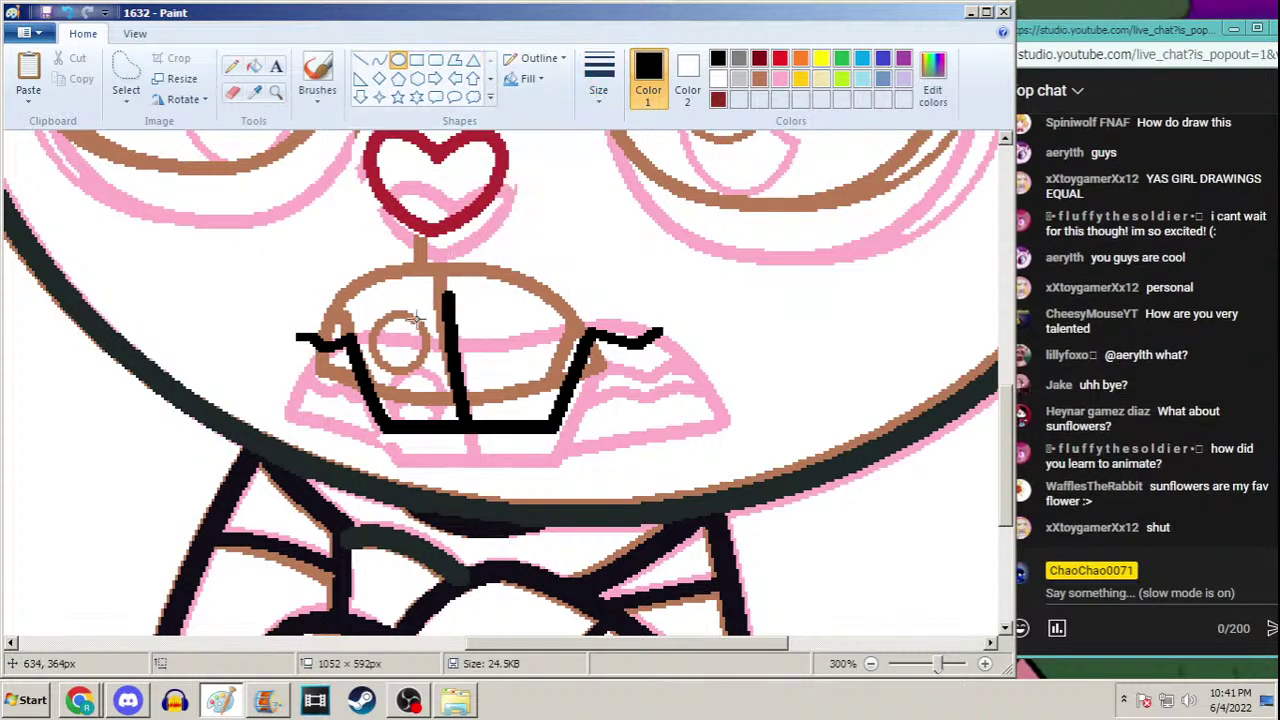
mouse_move(426, 308)
mouse_down()
mouse_move(368, 376)
mouse_move(400, 346)
mouse_move(393, 334)
mouse_move(416, 392)
mouse_move(405, 365)
mouse_up()
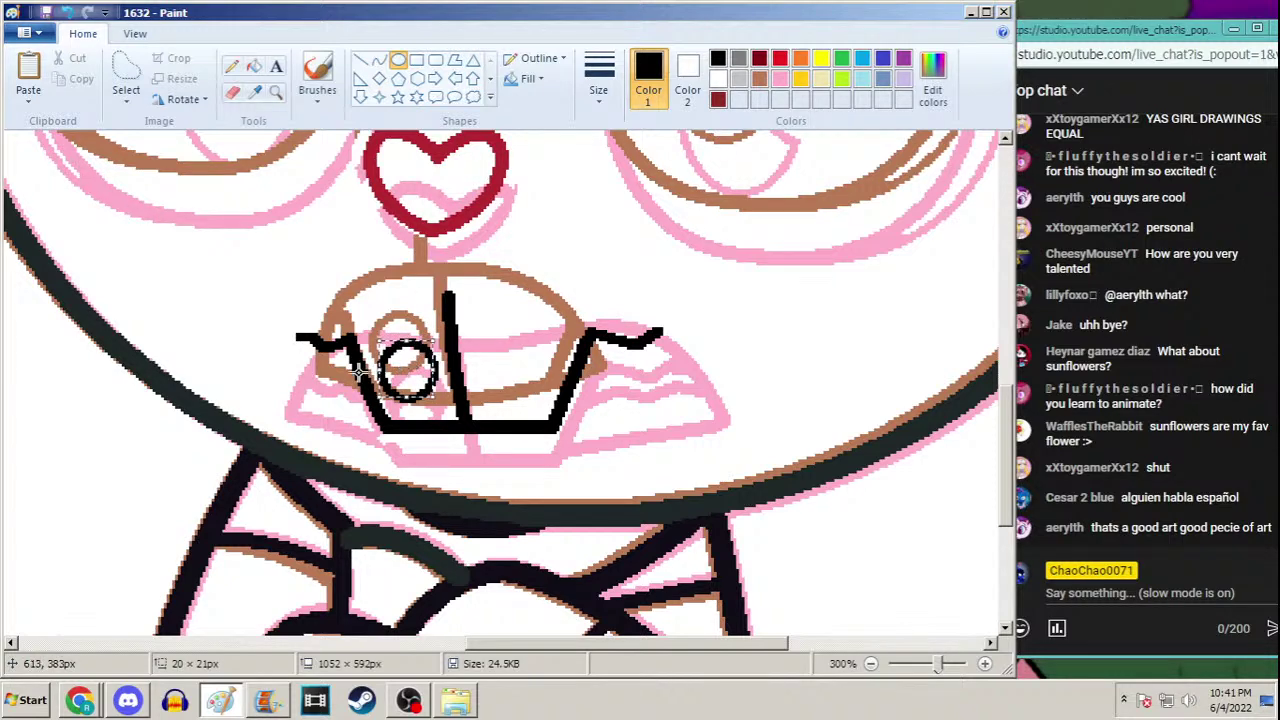
Set the Curve tool to the third line thickness with orange as the drawing colour
click(379, 60)
click(598, 90)
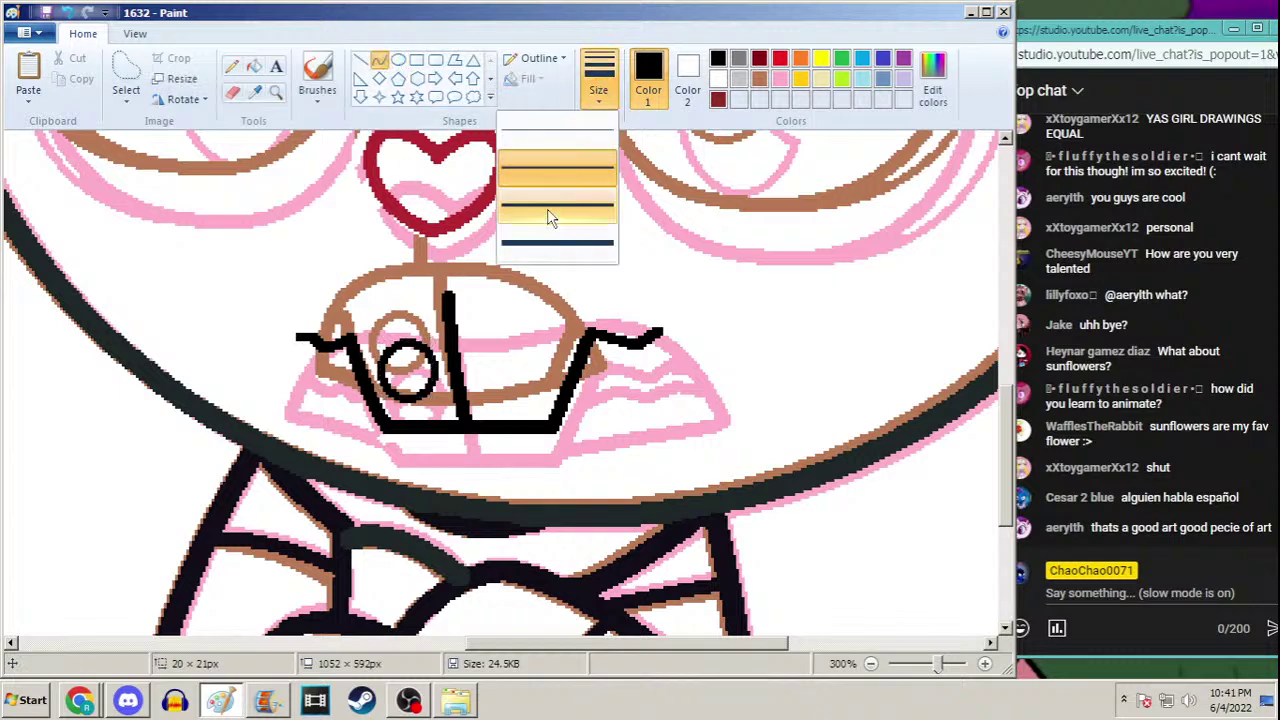
click(558, 208)
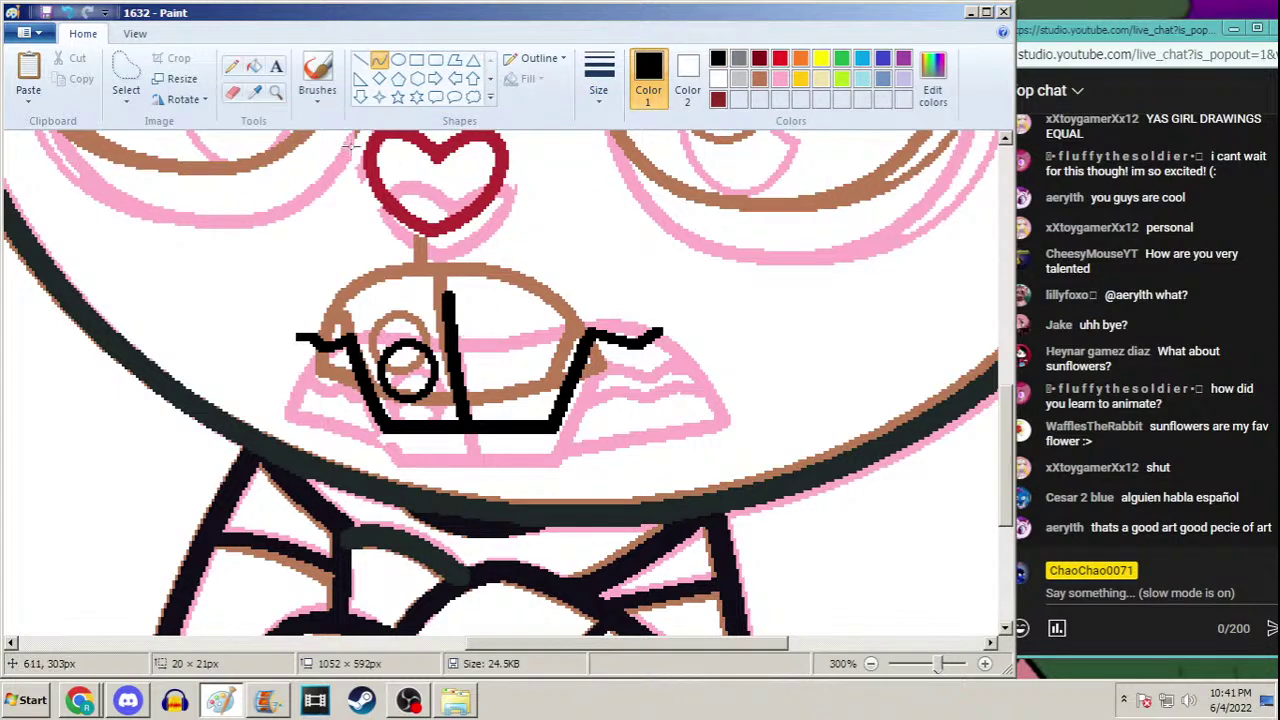
click(800, 58)
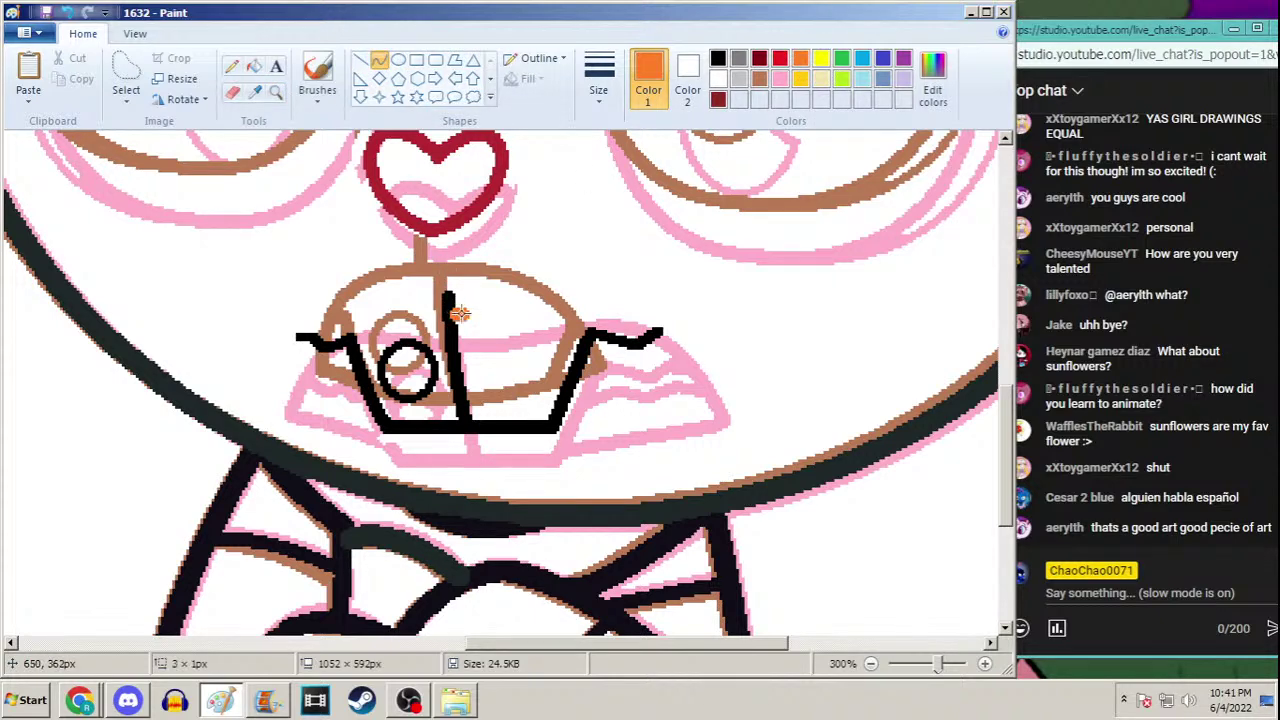
drag(453, 312, 660, 462)
drag(505, 318, 610, 265)
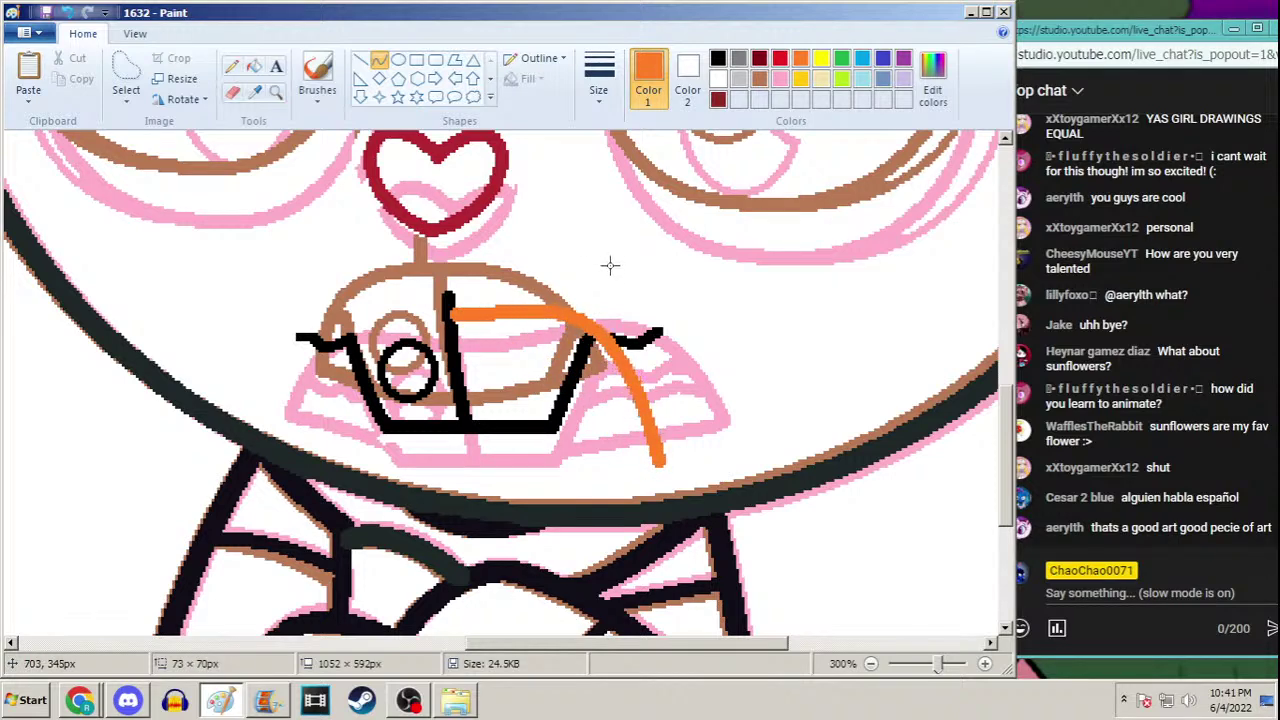
drag(664, 457, 572, 397)
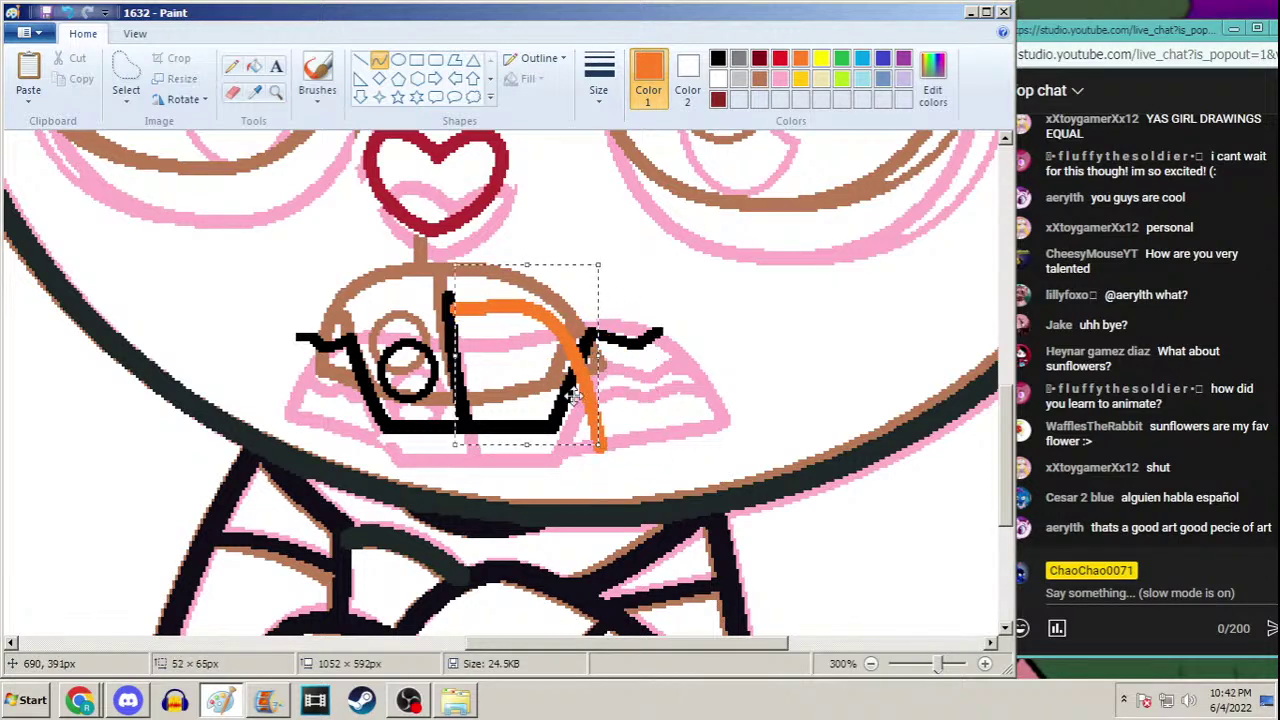
key(ctrl+z)
Draw the mouth's right half as an orange curve about 59 × 57 px and fill the black line outside it with white
mouse_move(447, 309)
mouse_down()
mouse_move(580, 449)
mouse_move(608, 458)
mouse_up()
drag(513, 315, 598, 302)
click(554, 320)
drag(604, 457, 606, 468)
click(256, 68)
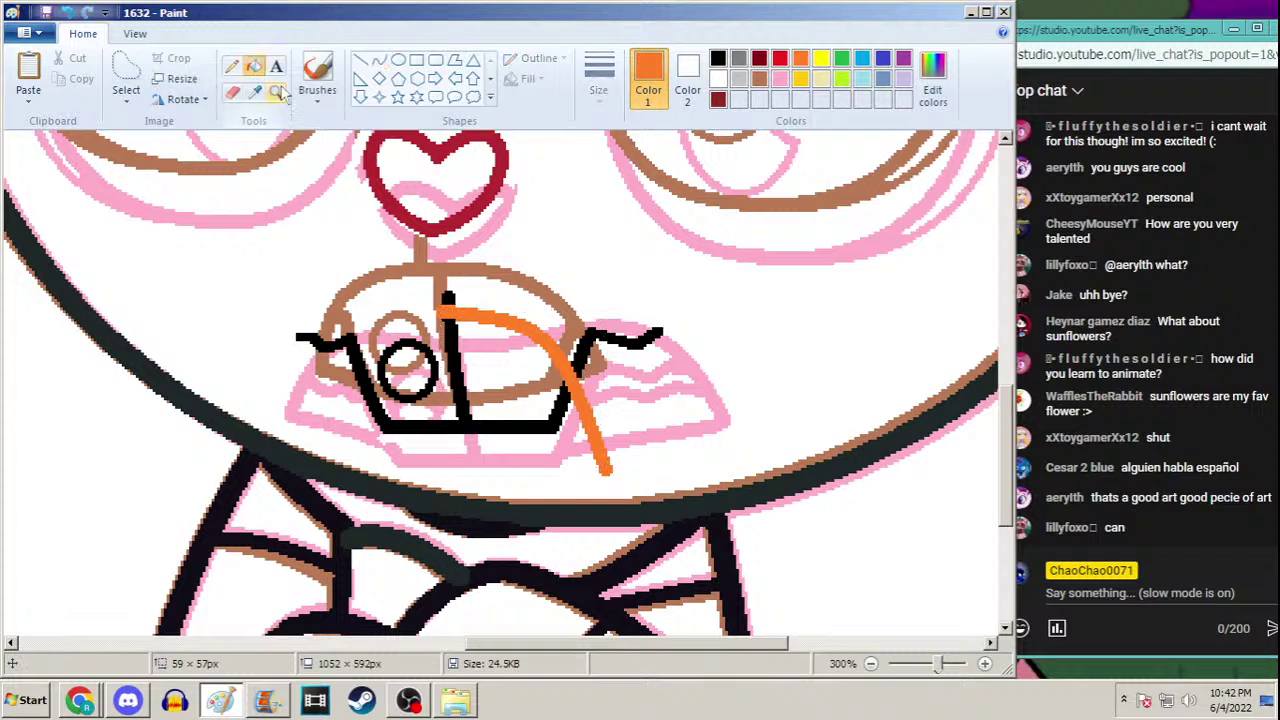
click(590, 335)
Complete the orange mouth outline with a rounded left side and a slightly sagging bottom edge about 84 px wide
click(379, 60)
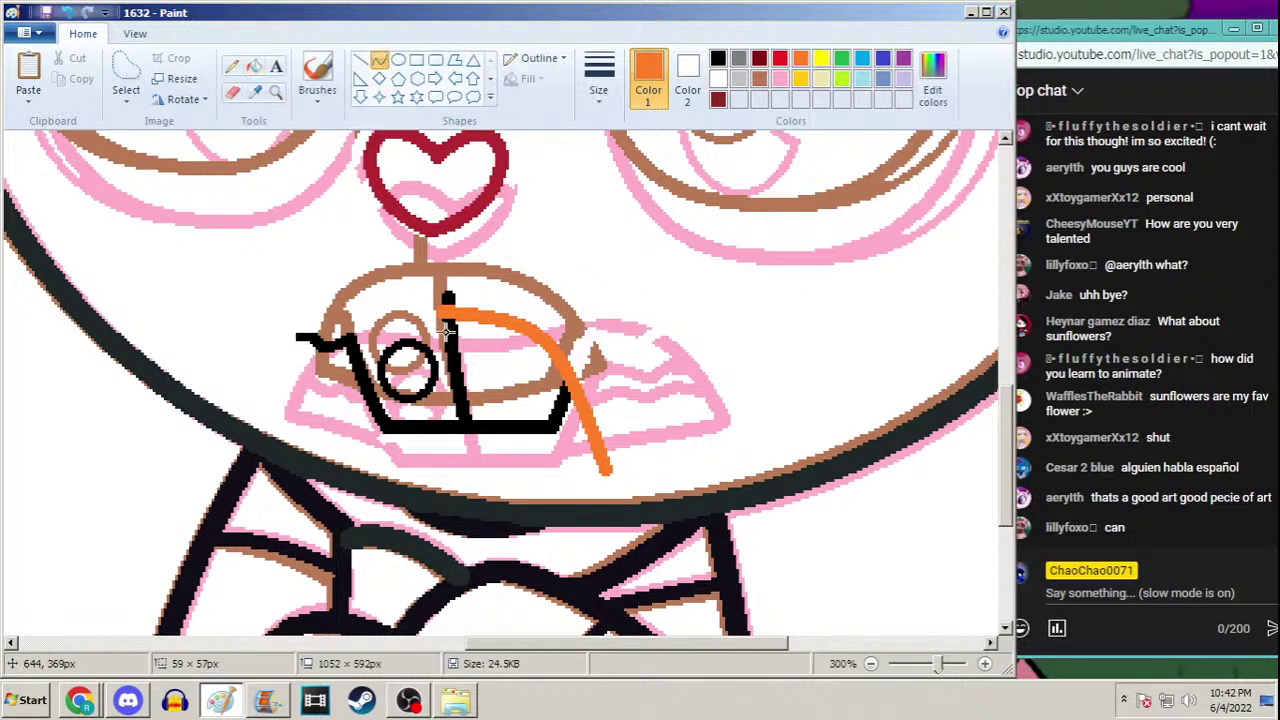
mouse_move(437, 312)
mouse_down()
mouse_move(372, 372)
mouse_move(368, 462)
mouse_up()
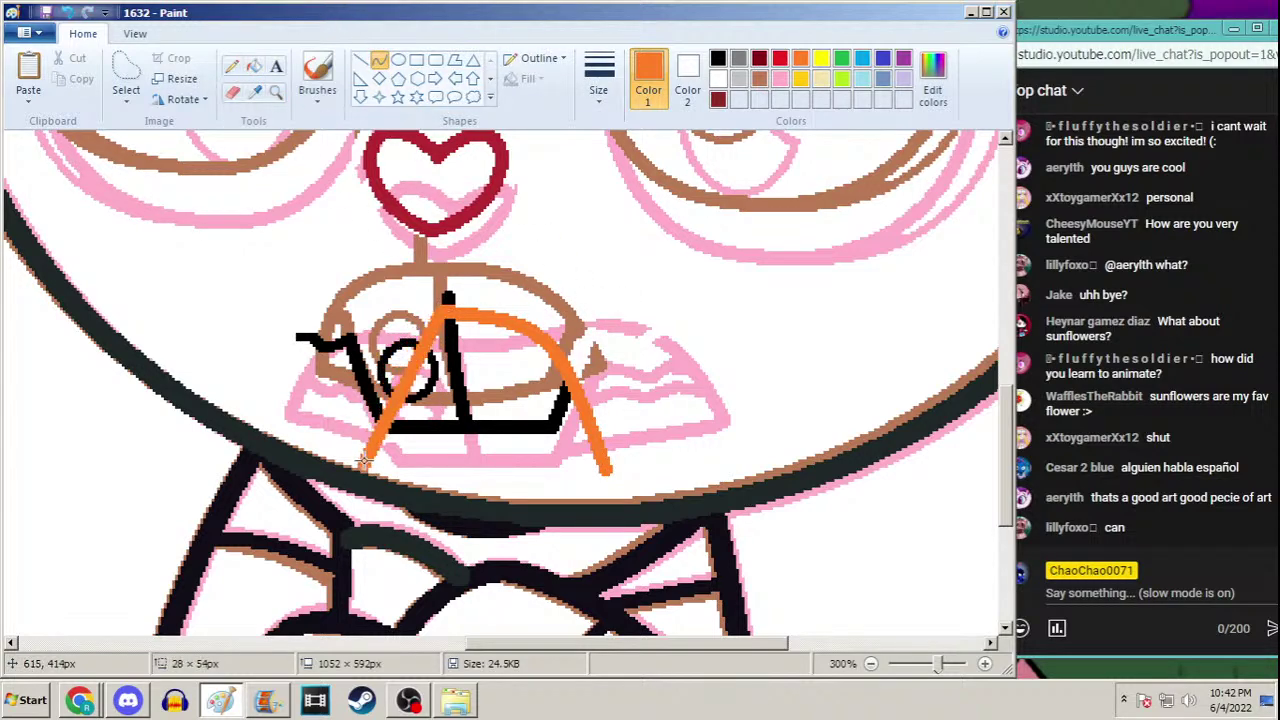
mouse_move(397, 365)
mouse_down()
mouse_move(391, 321)
mouse_move(366, 309)
mouse_move(347, 340)
mouse_up()
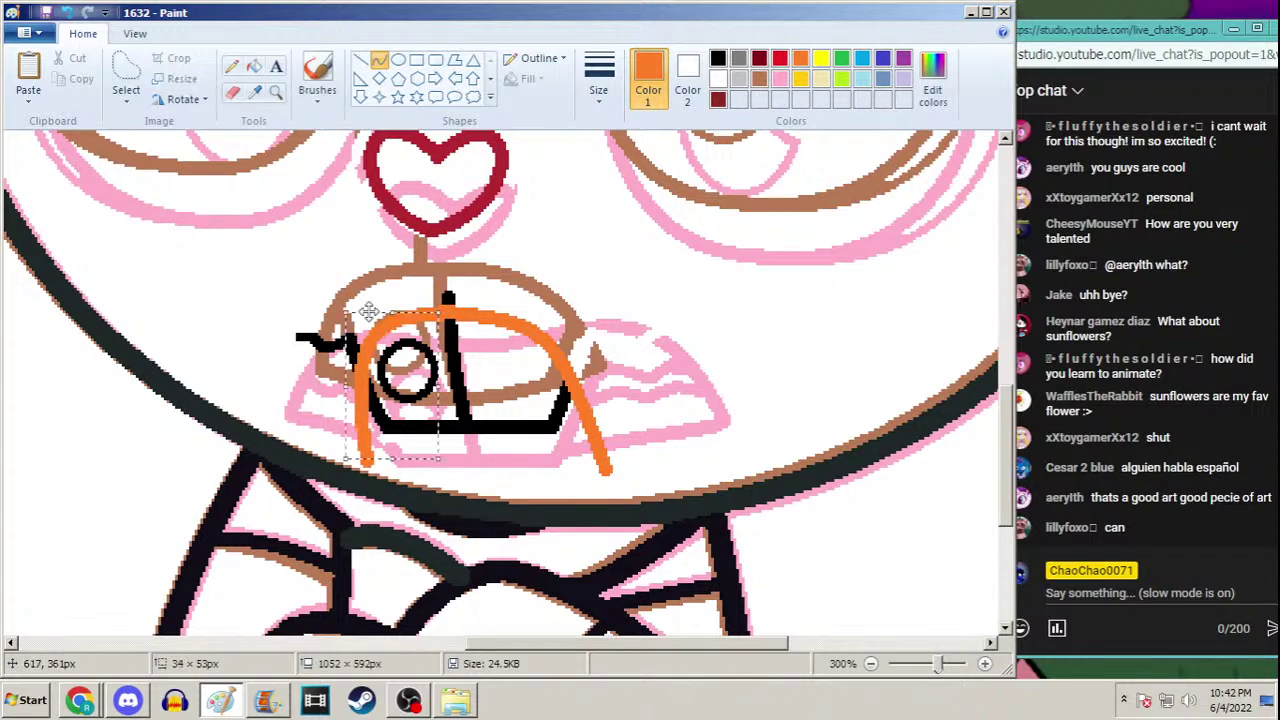
drag(607, 469, 373, 461)
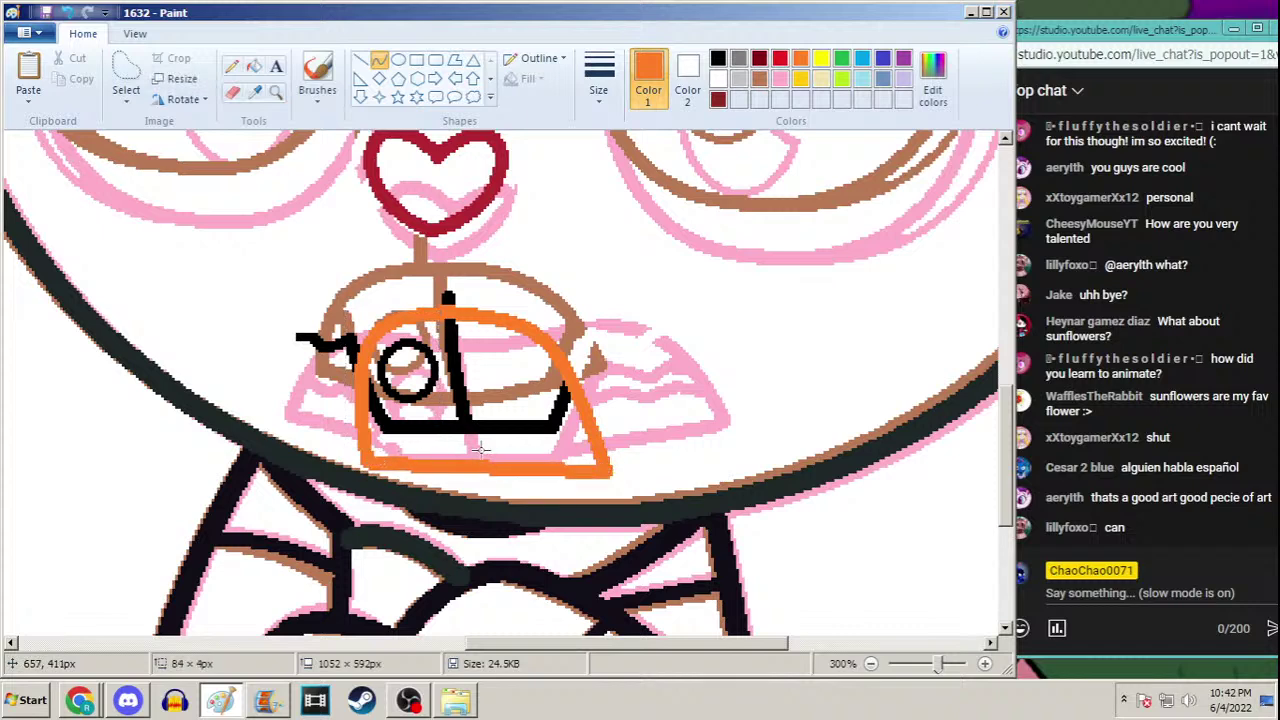
drag(478, 463, 455, 482)
Fill the leftover black line outside the mouth's left side with white and recolour the orange mouth outline black
click(254, 66)
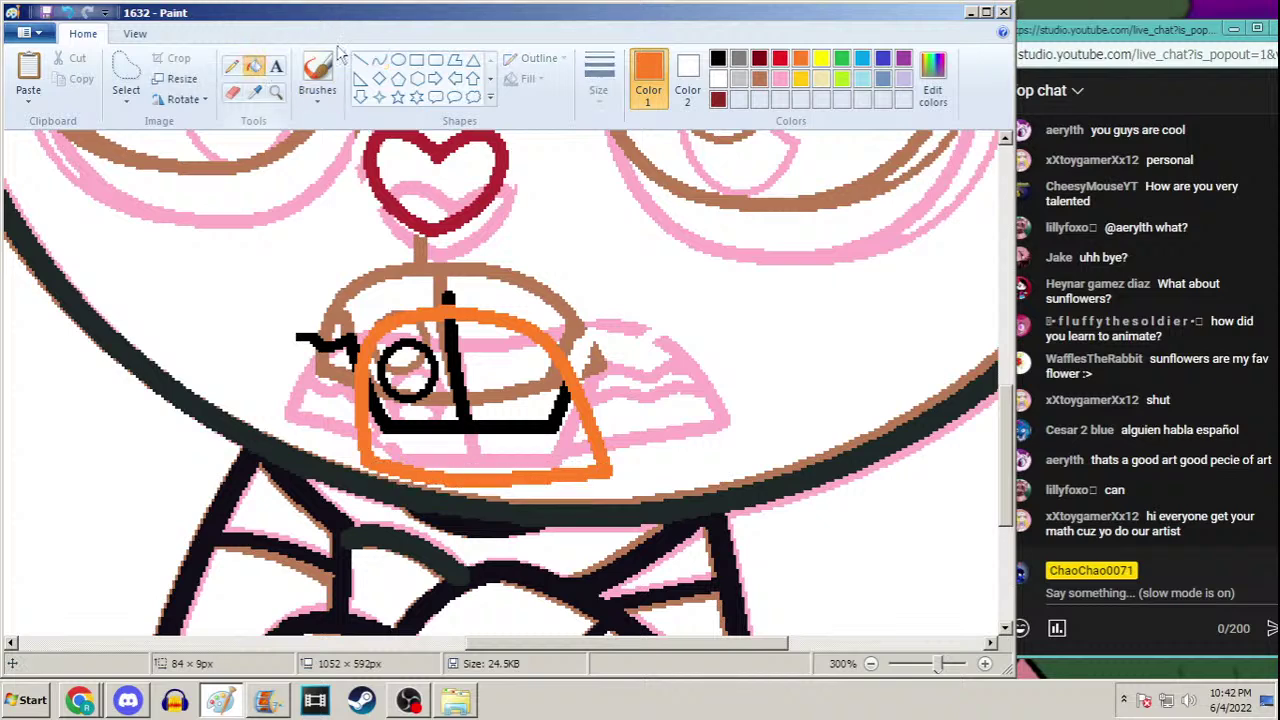
click(717, 58)
right_click(338, 345)
click(456, 316)
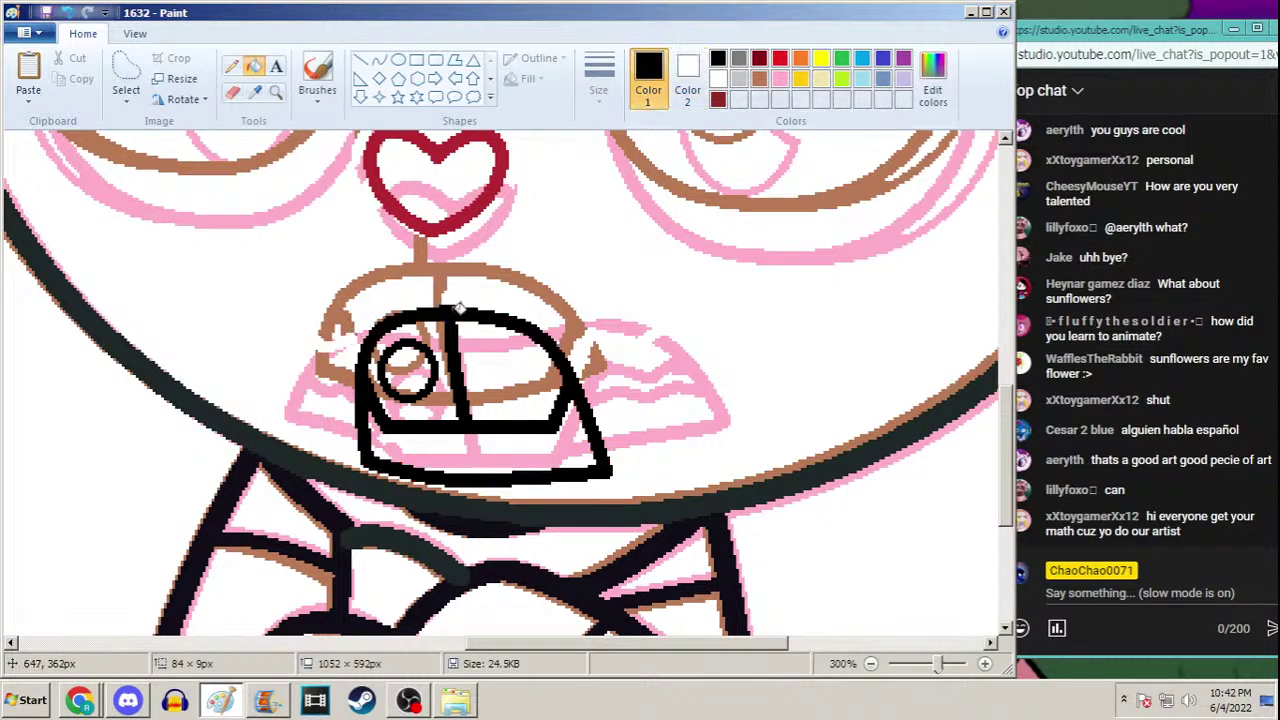
click(276, 92)
right_click(352, 197)
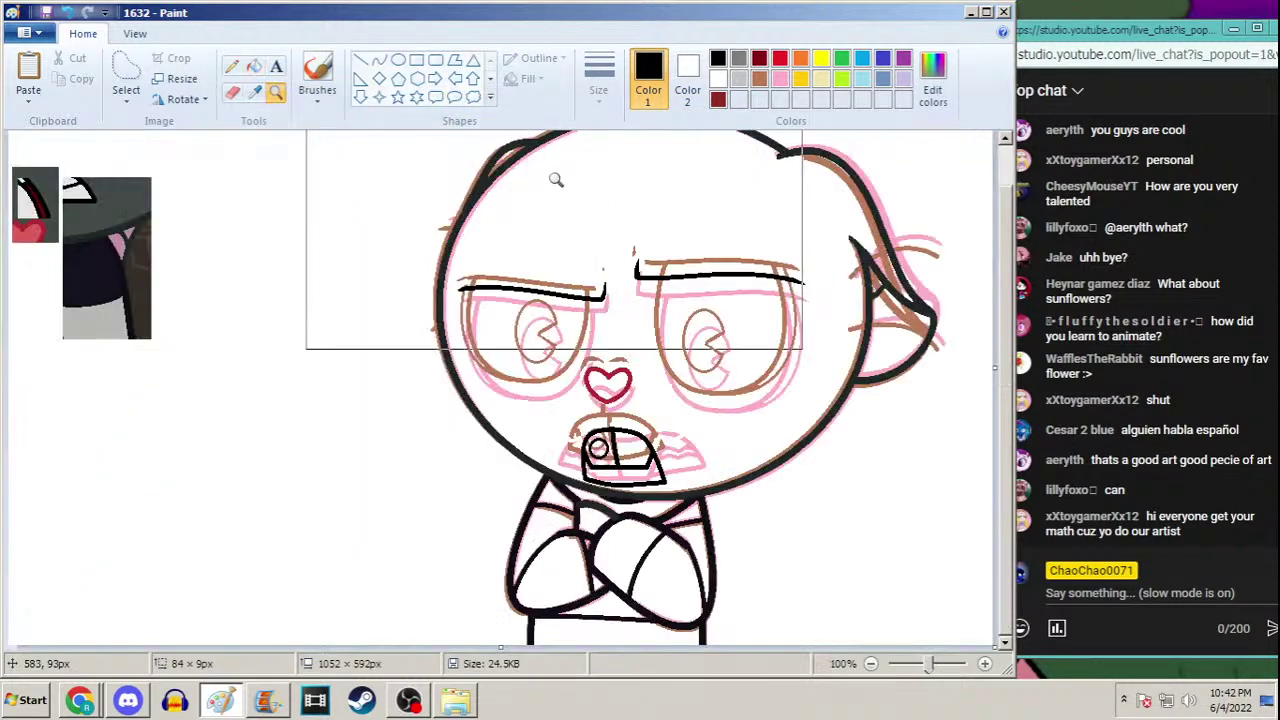
click(634, 397)
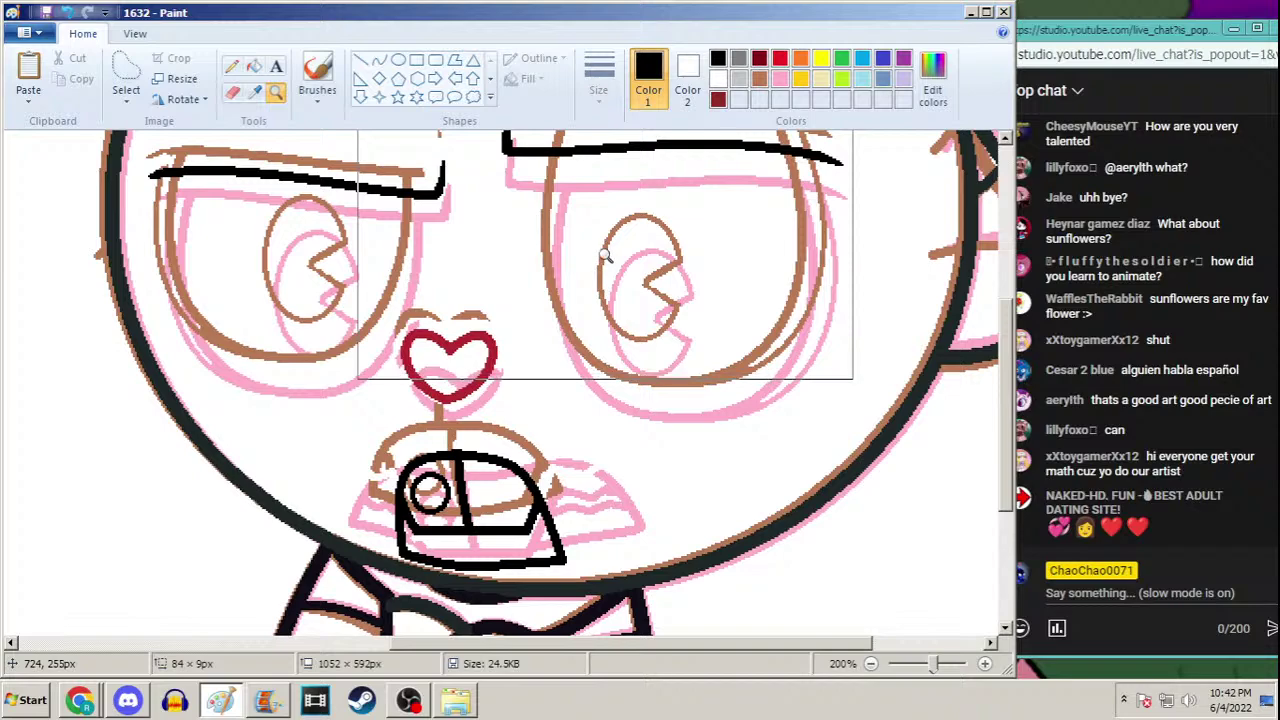
Switch to the YouTube live chat window and move it fully into view beside the drawing
key(Escape)
drag(1176, 28, 190, 3)
click(1224, 9)
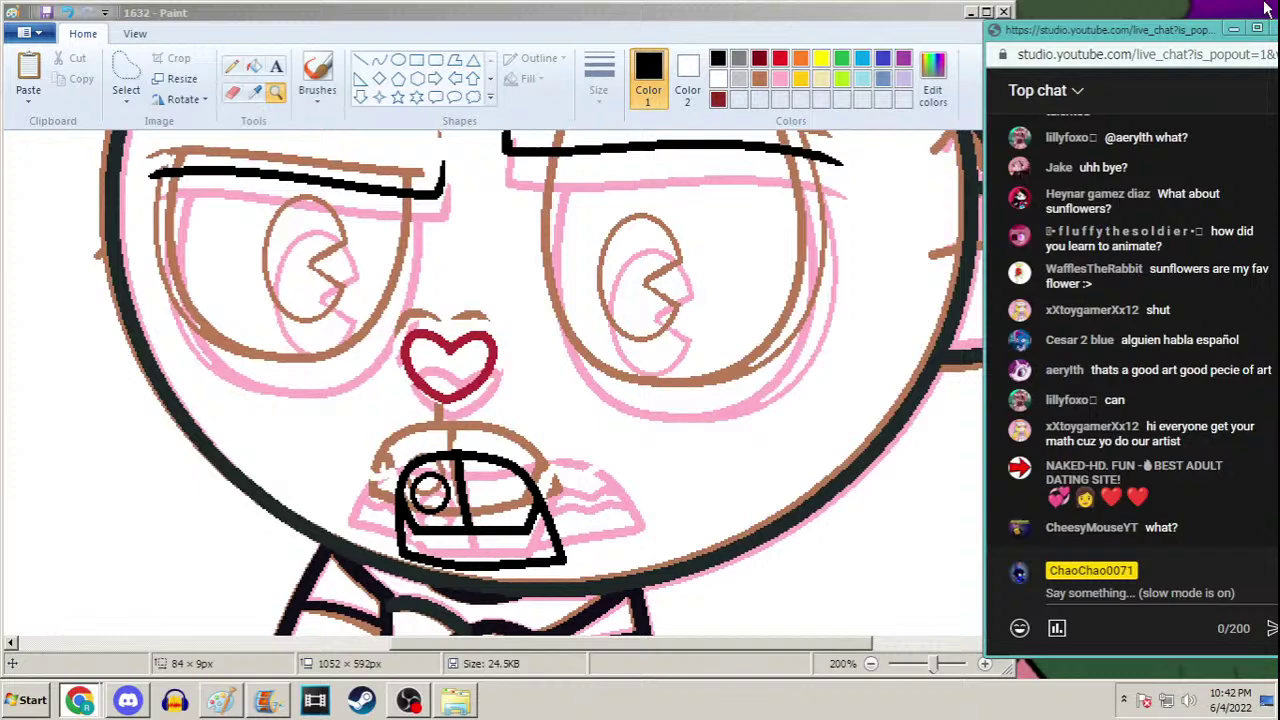
drag(1200, 30, 1160, 28)
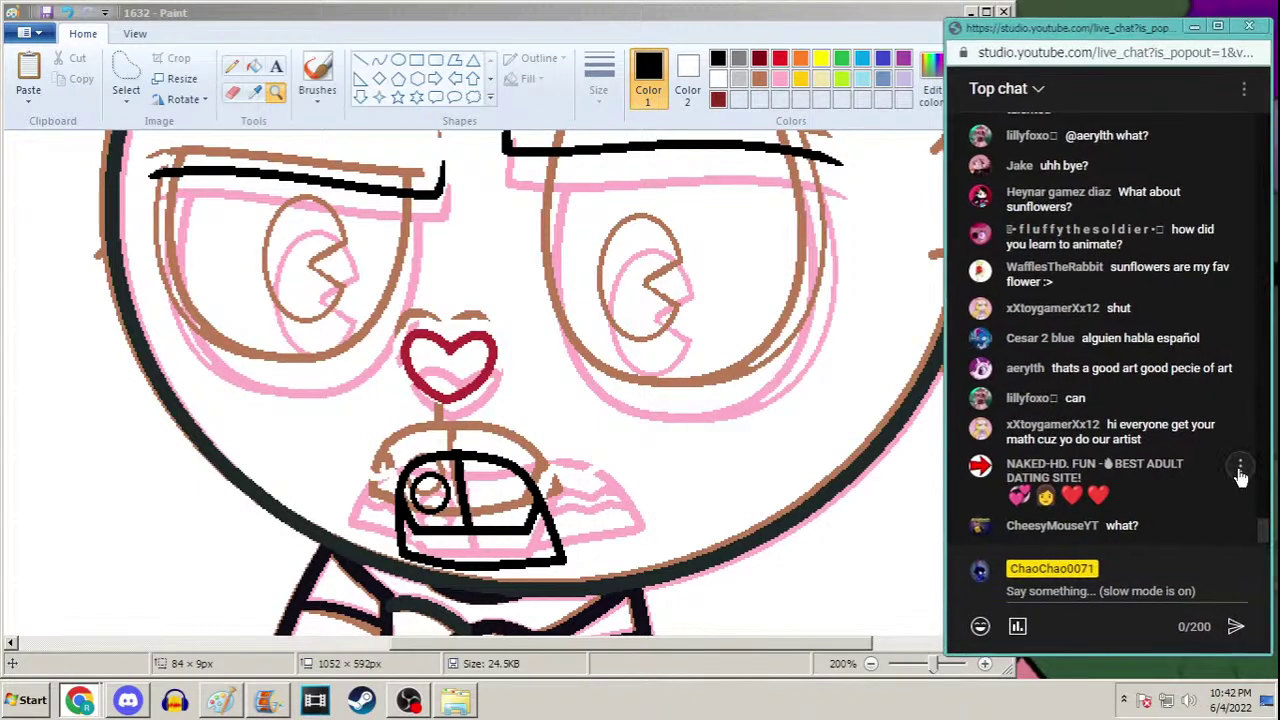
Delete the dating-site spam message from the live chat and move the chat window aside from the drawing
click(1240, 466)
click(1178, 391)
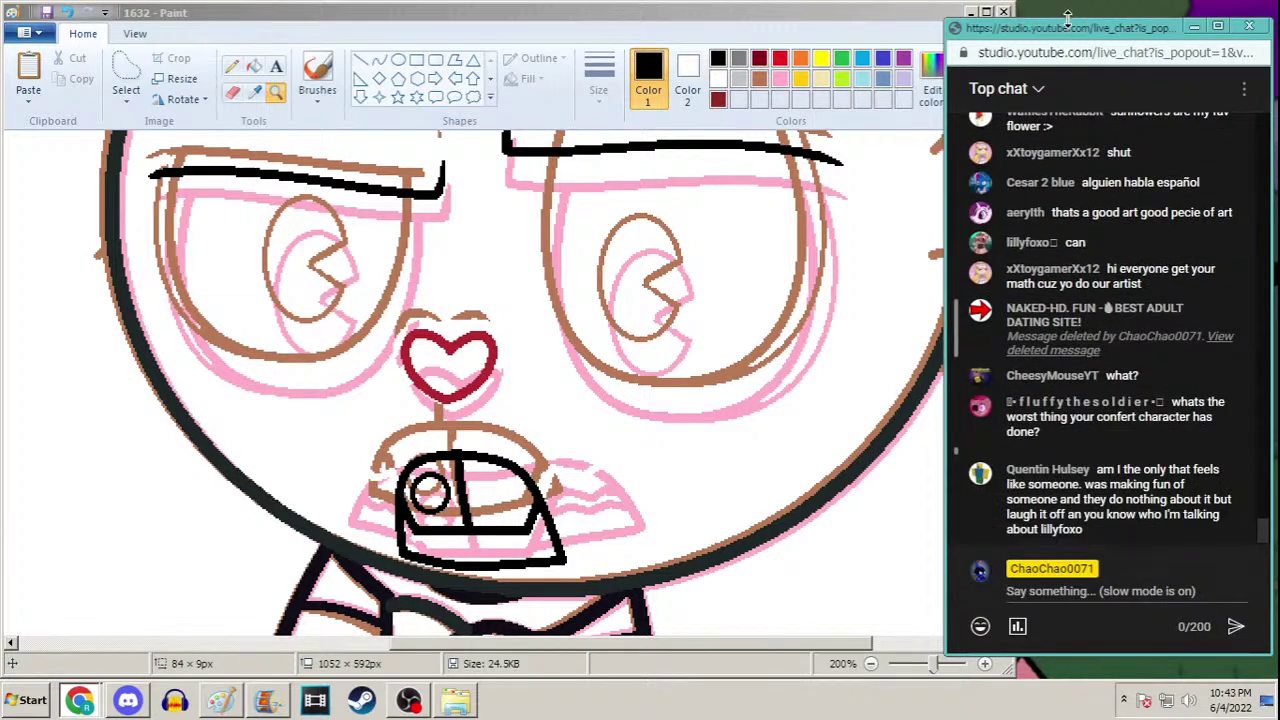
mouse_move(1067, 17)
mouse_down()
mouse_move(1120, 8)
mouse_move(1153, 29)
mouse_up()
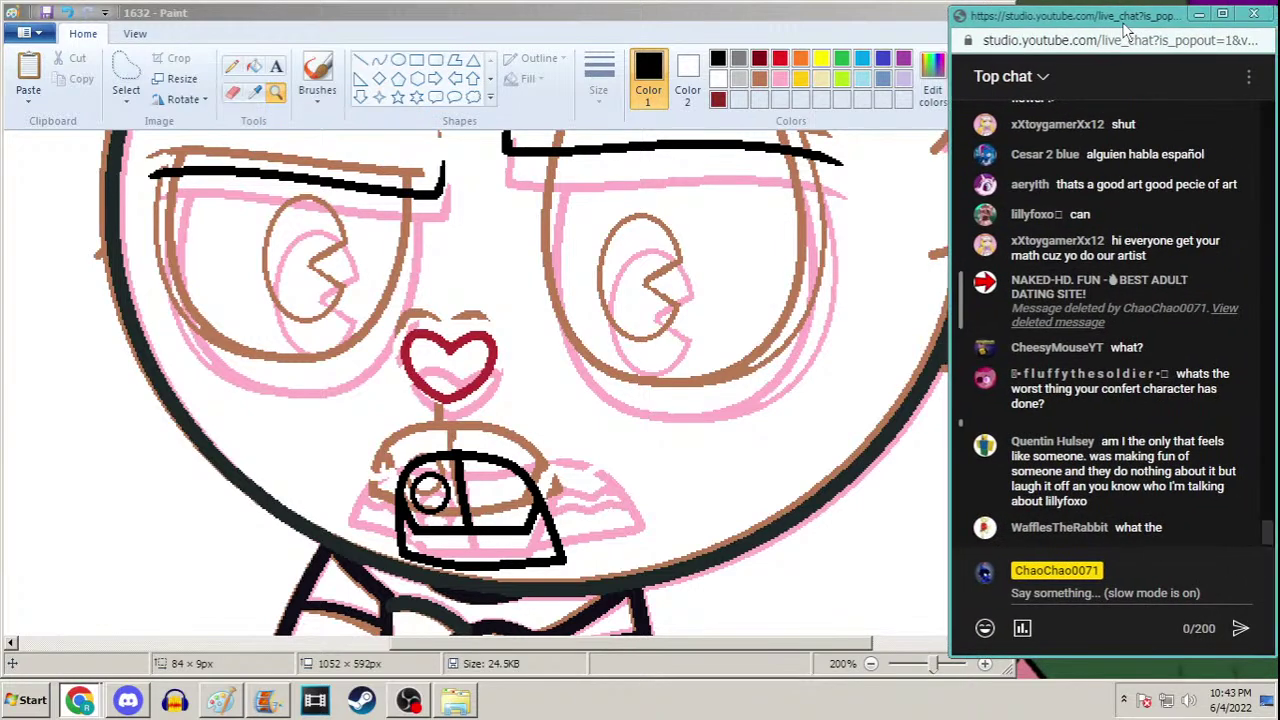
drag(1153, 27, 1160, 29)
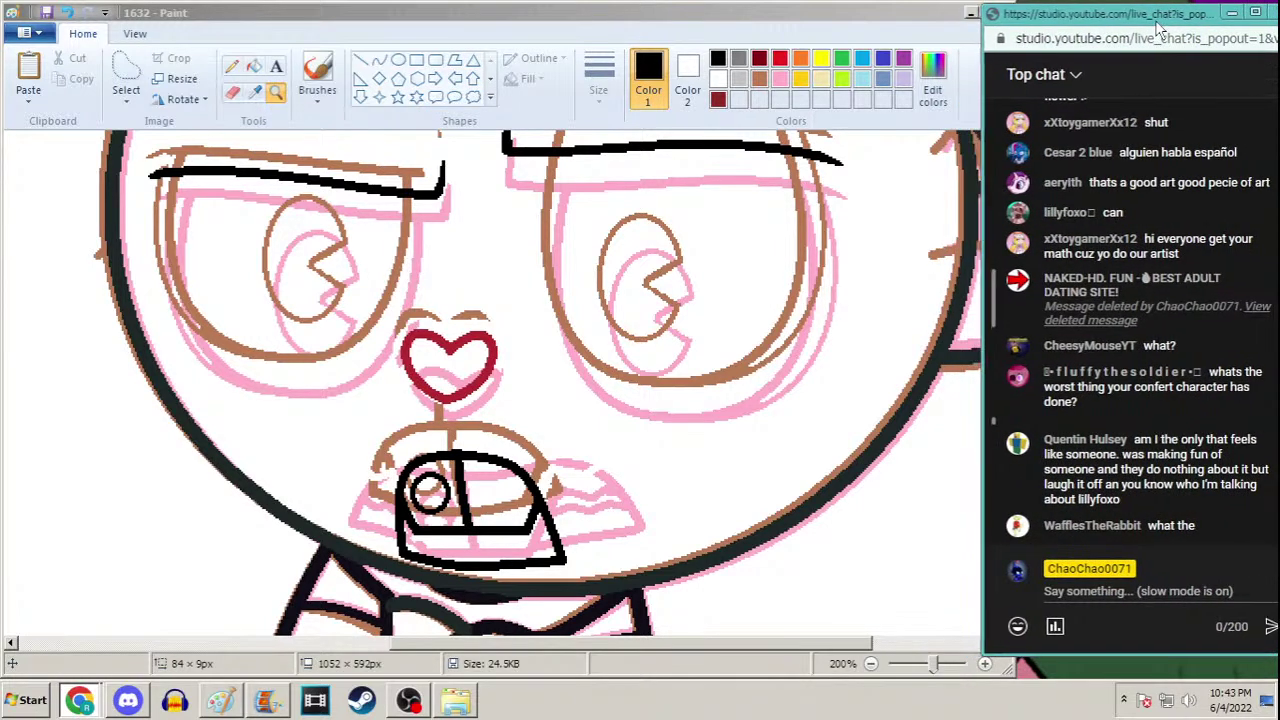
Switch to Paint and draw a black line about 5 × 28 px from the heart nose's tip down to the mouth
click(750, 20)
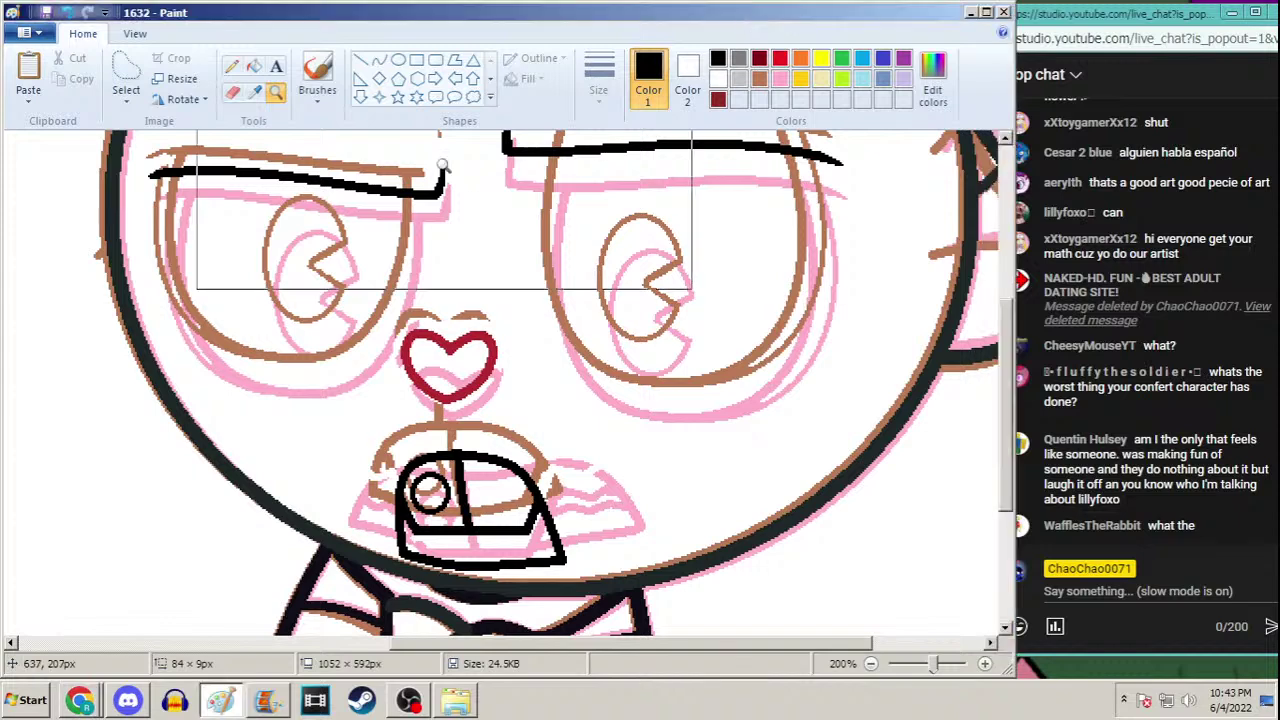
click(379, 60)
click(598, 78)
click(588, 218)
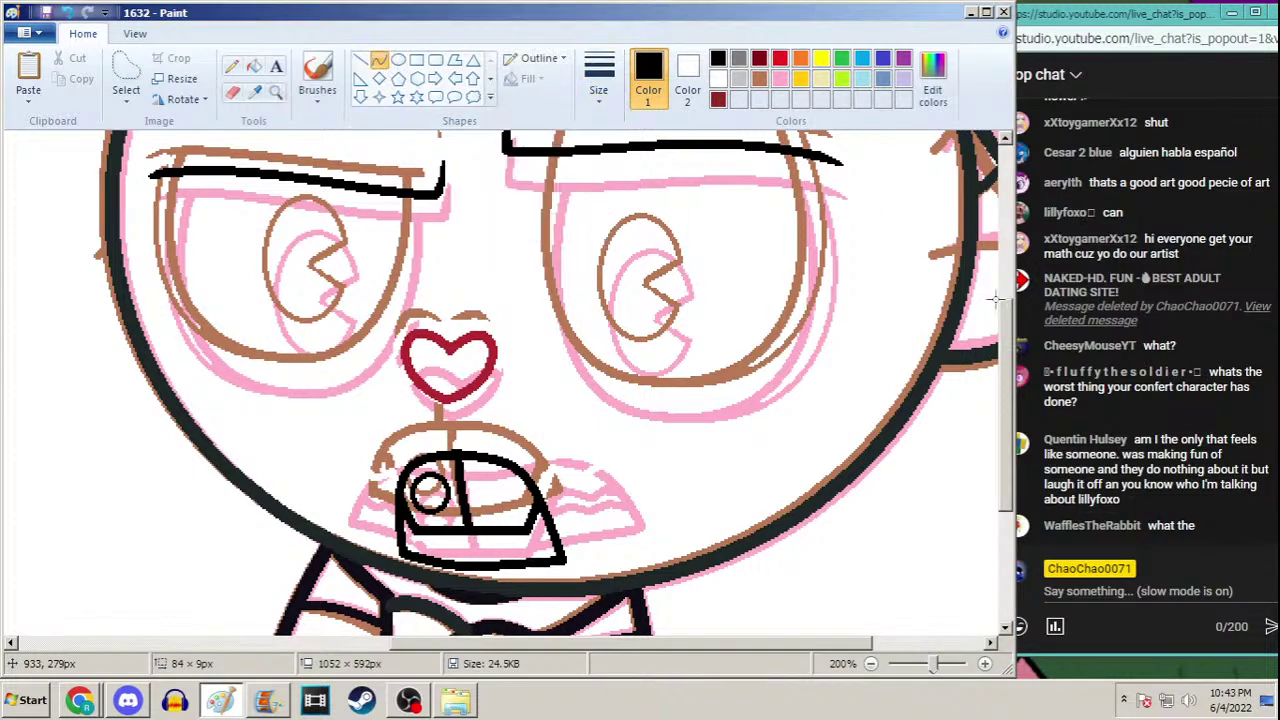
scroll(919, 217, up, 2)
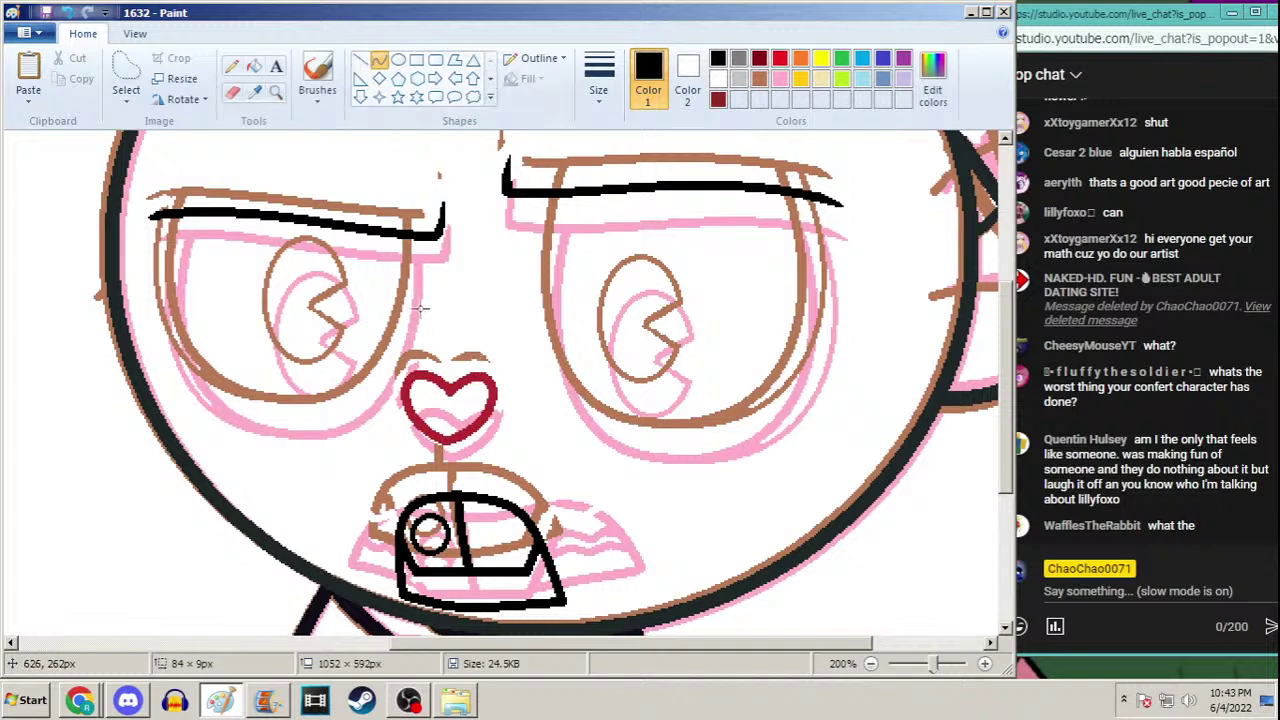
click(443, 447)
drag(443, 447, 449, 500)
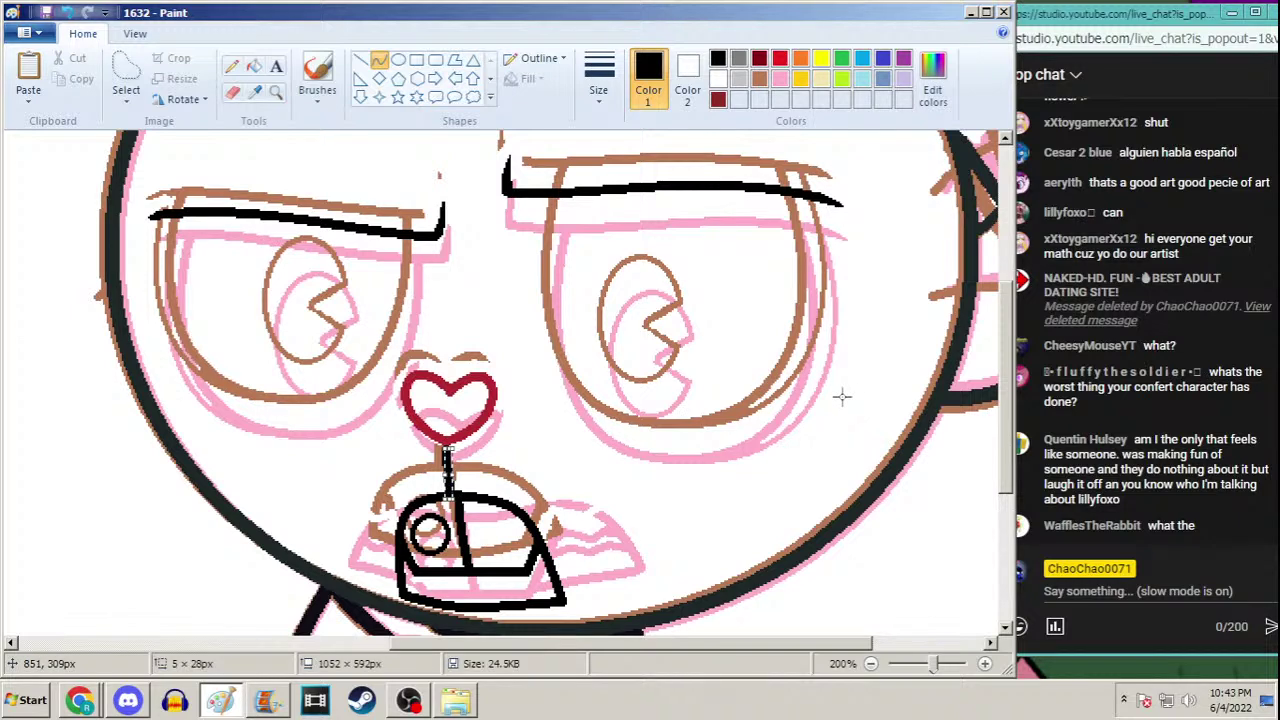
Switch to the live chat, remove the dating-site spam message again and move the chat window back aside
mouse_move(1172, 8)
mouse_down()
mouse_move(1076, 25)
mouse_move(1034, 57)
mouse_up()
click(1172, 332)
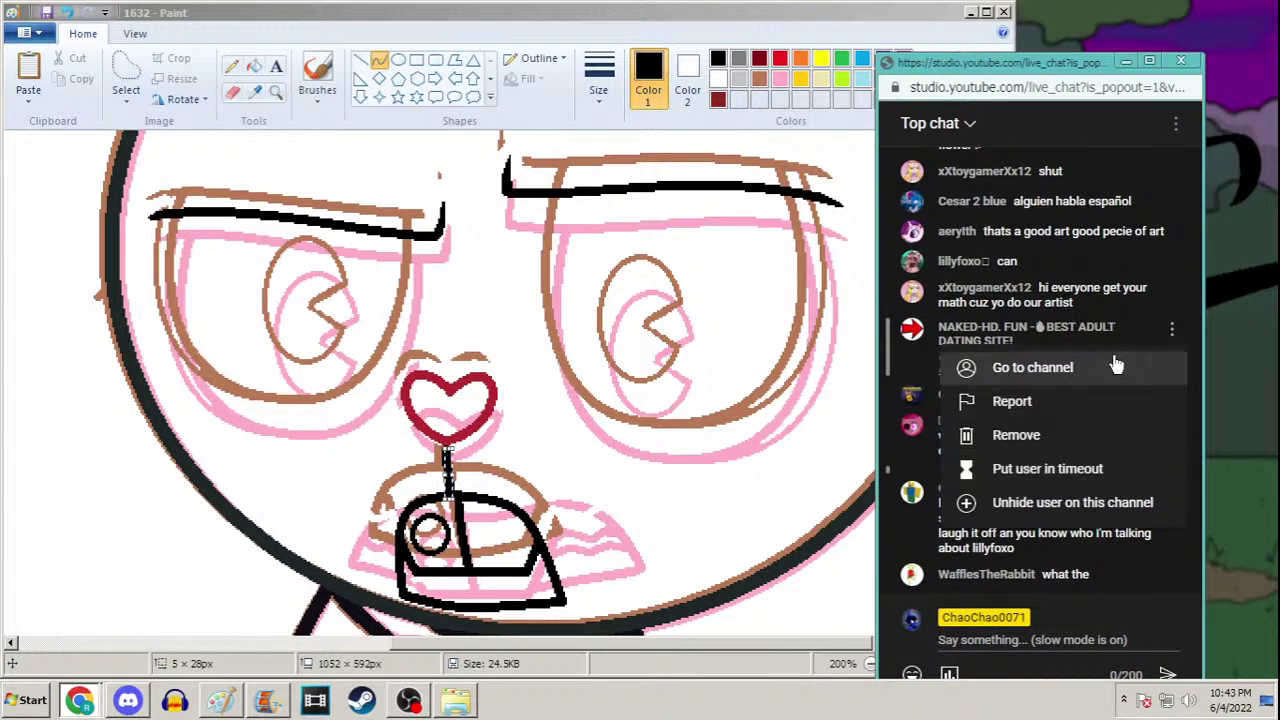
click(1096, 438)
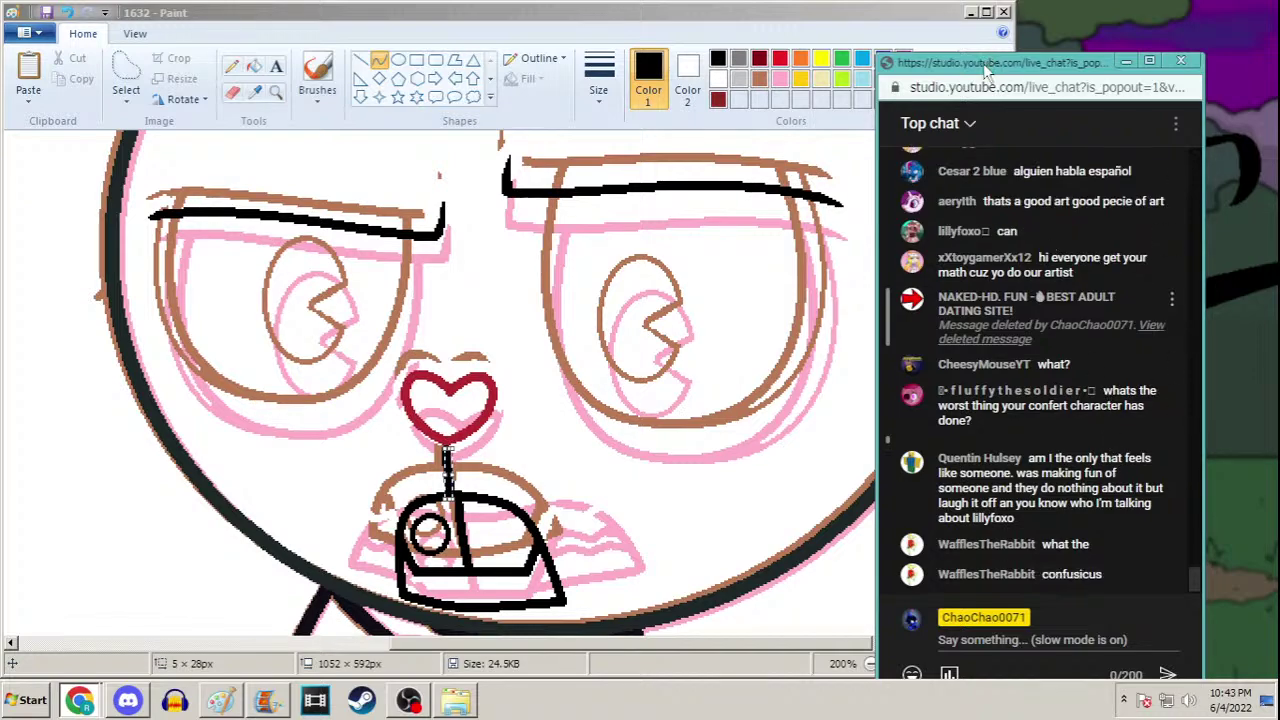
drag(985, 70, 1097, 41)
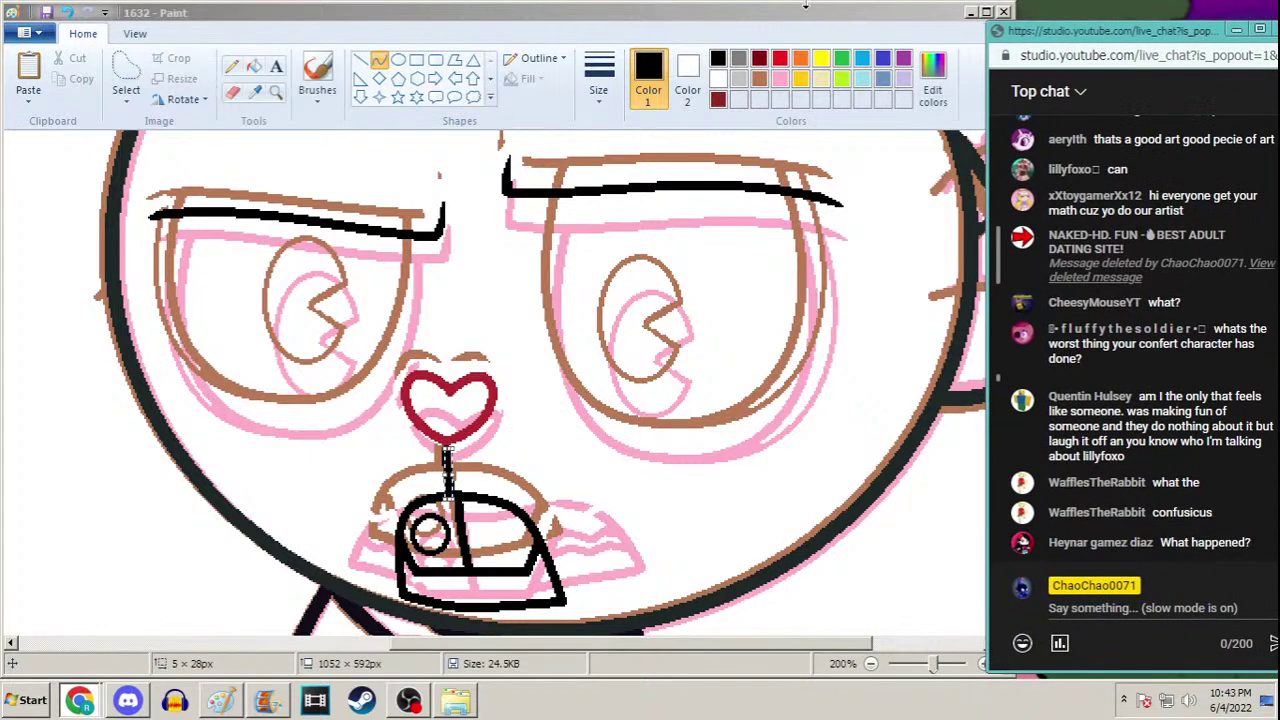
Switch to Paint and try to draw a wavy black Pencil line across the mouth below the teeth, then undo it
click(805, 5)
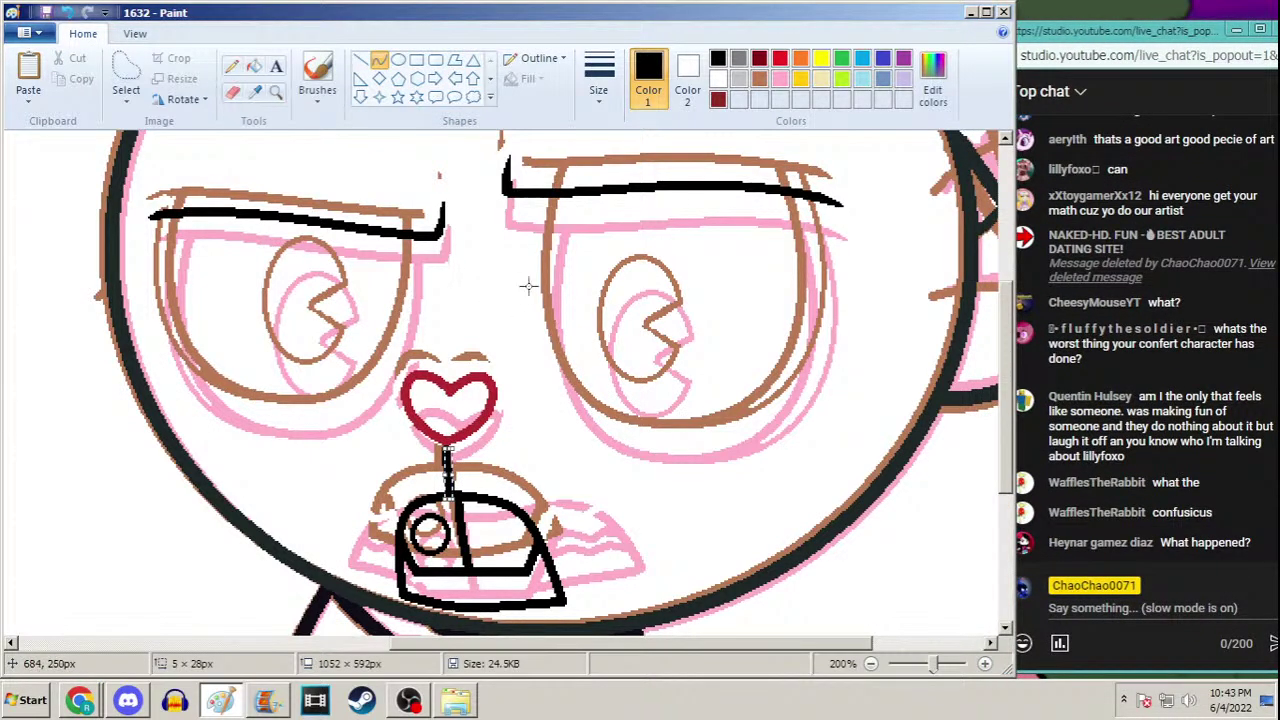
click(276, 91)
right_click(440, 330)
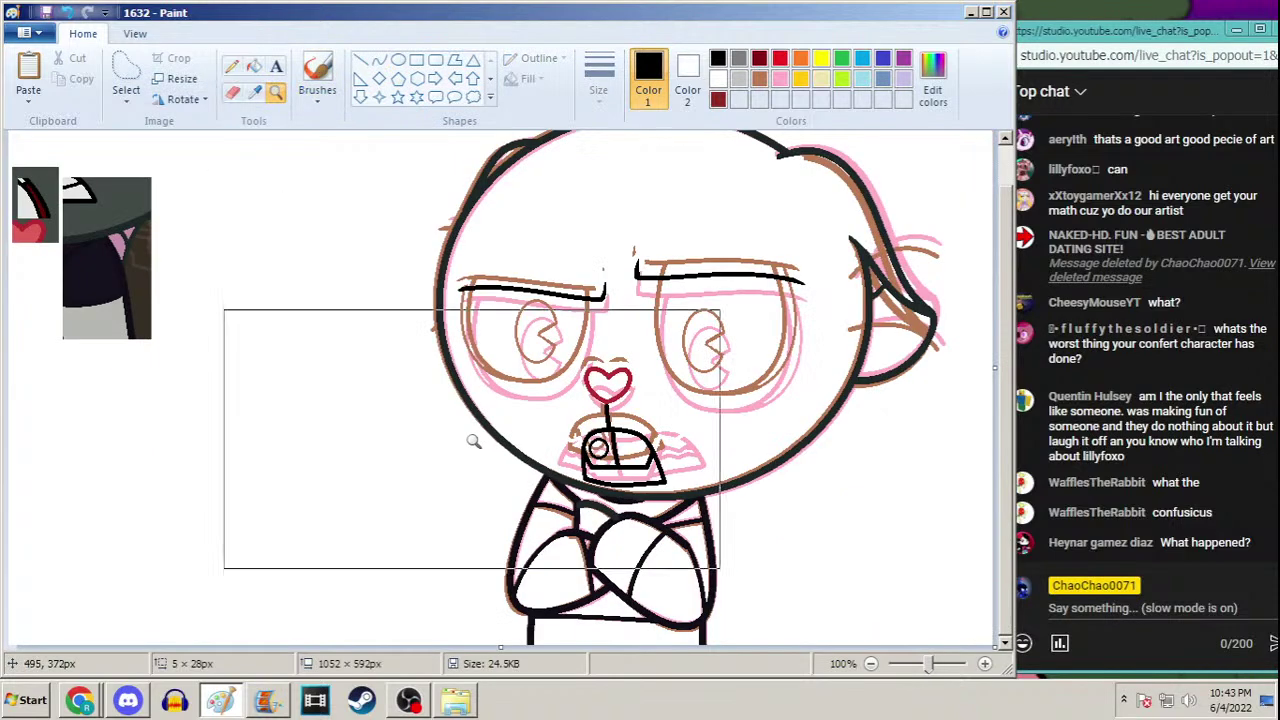
click(470, 434)
click(231, 66)
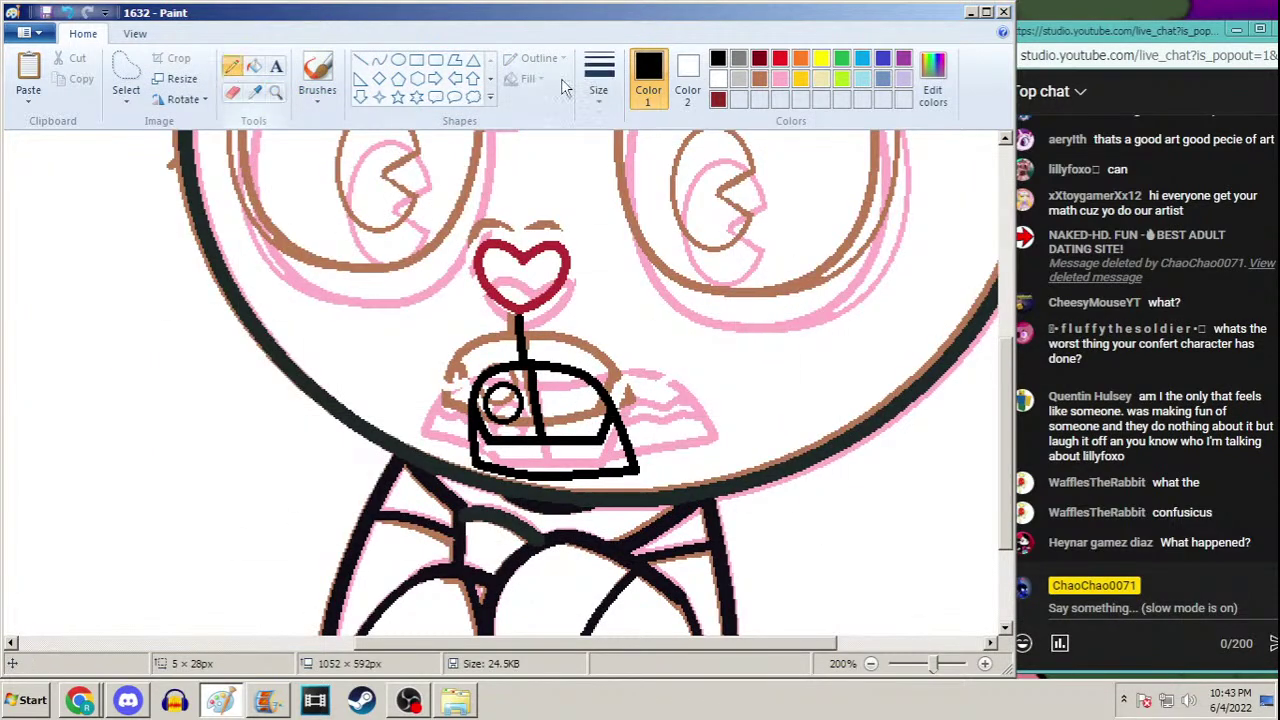
click(599, 72)
click(610, 202)
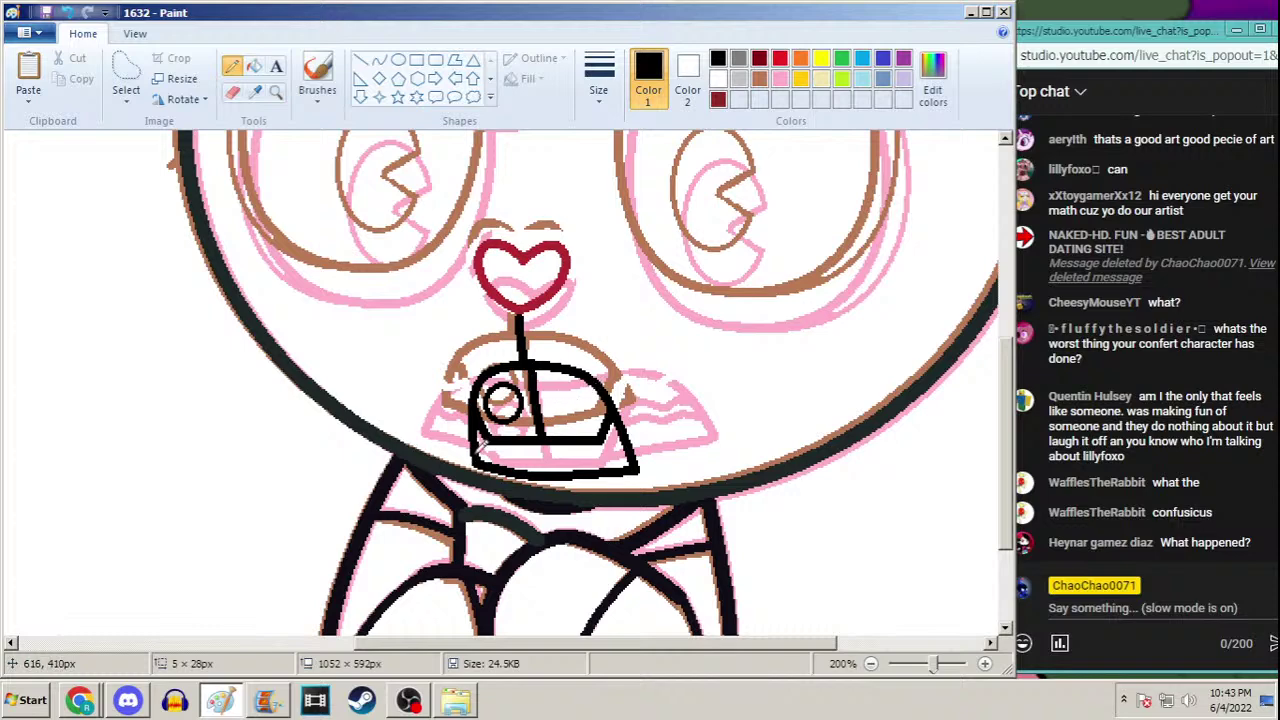
drag(478, 446, 598, 452)
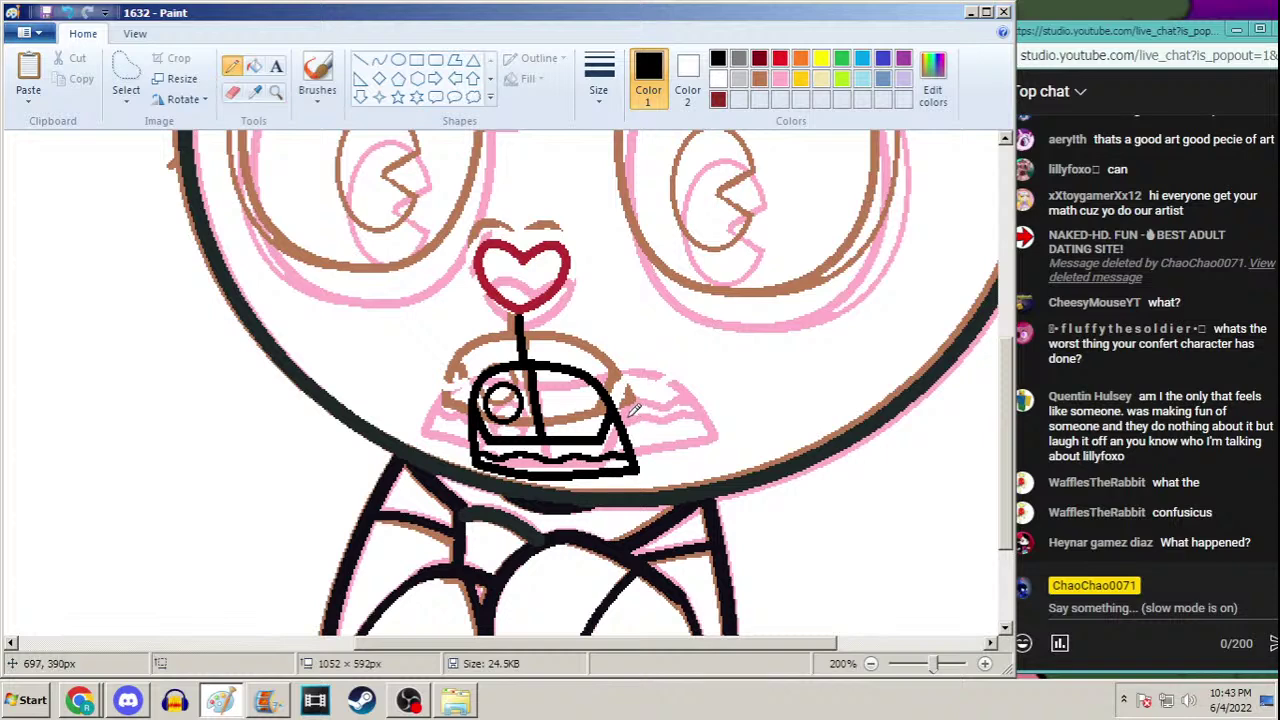
click(276, 91)
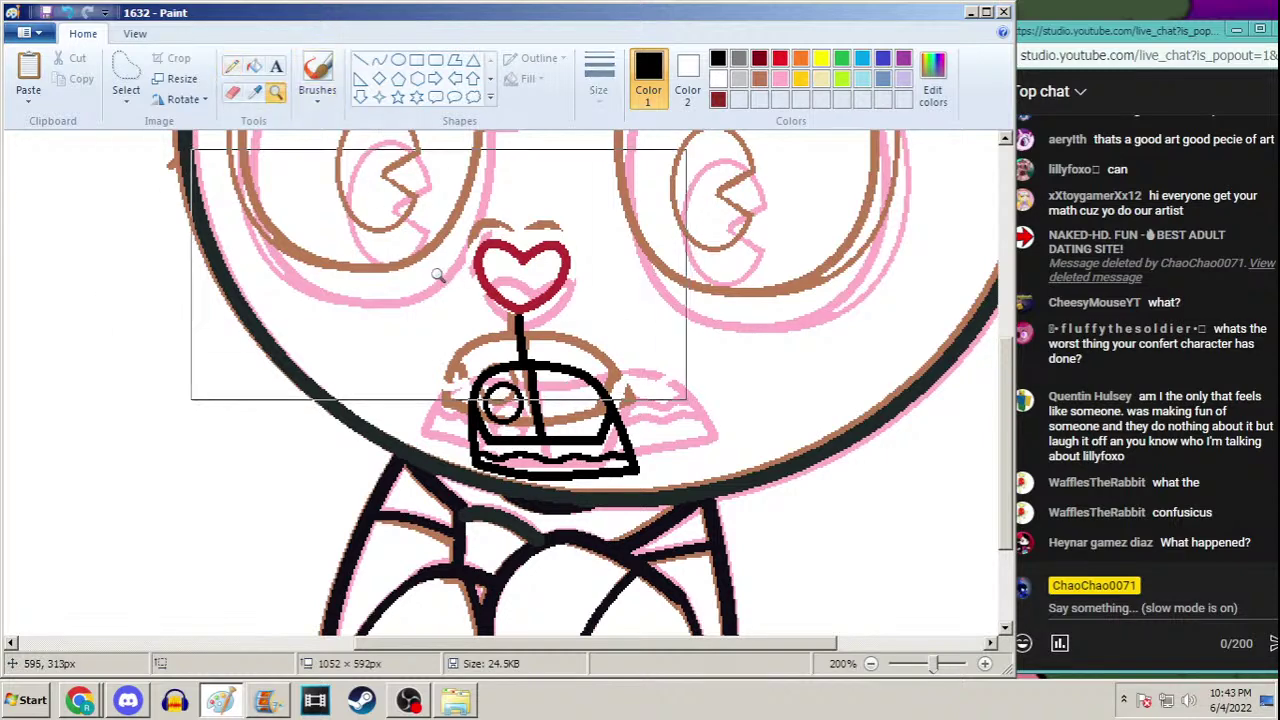
click(231, 66)
key(ctrl+z)
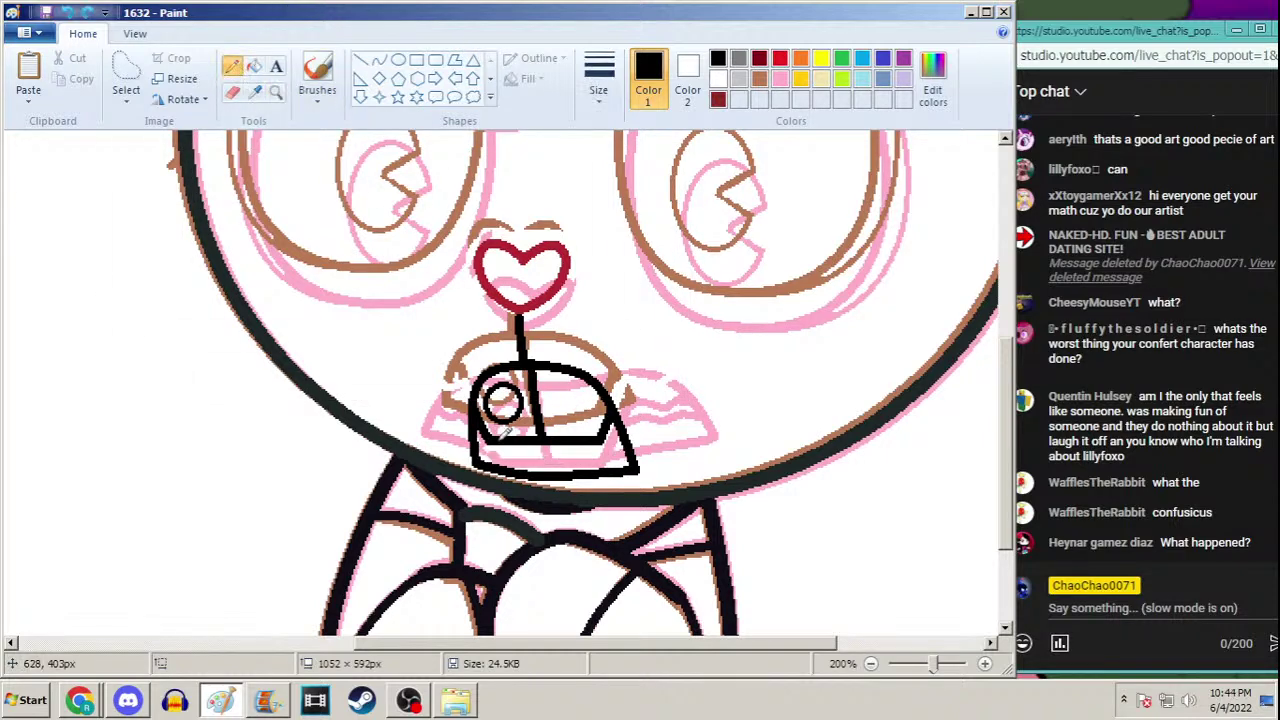
Try redrawing the wavy line between the teeth and the mouth's bottom edge, undoing each attempt
drag(511, 450, 634, 438)
key(ctrl+z)
mouse_move(478, 436)
mouse_down()
mouse_move(546, 456)
mouse_move(621, 441)
mouse_up()
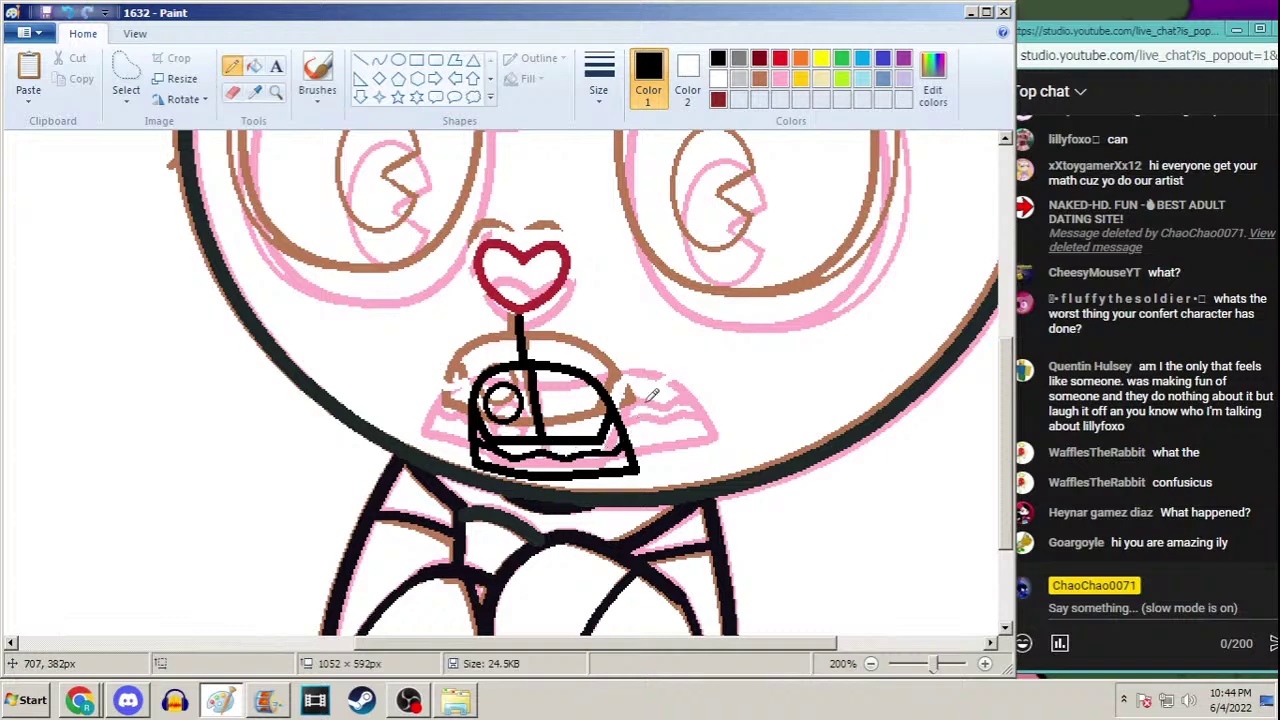
key(ctrl+z)
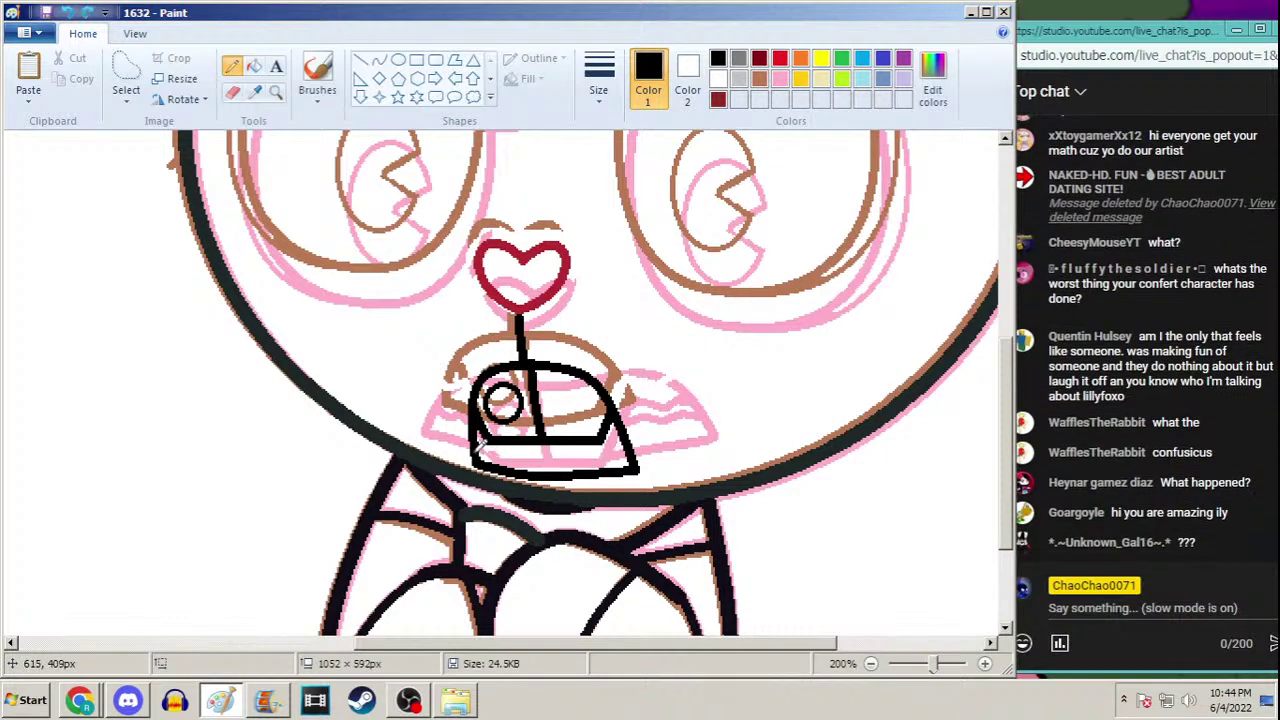
mouse_move(482, 445)
mouse_down()
mouse_move(576, 458)
mouse_move(616, 448)
mouse_move(626, 425)
mouse_up()
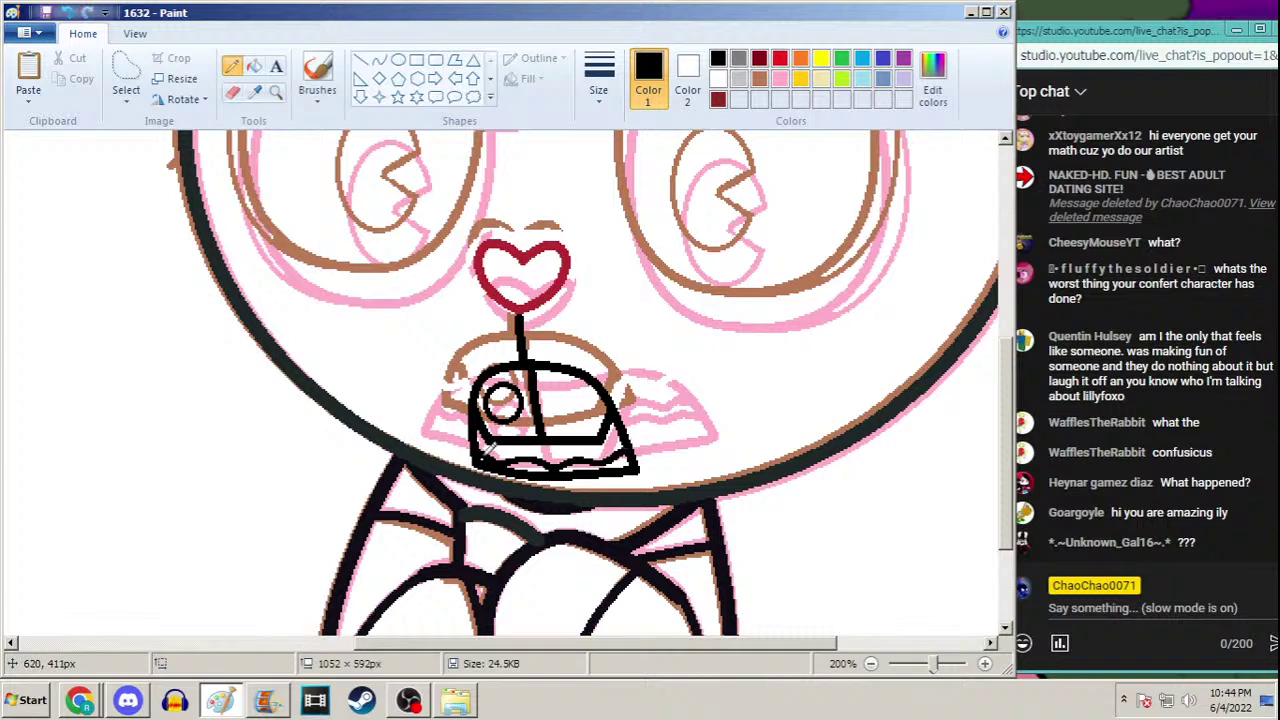
key(ctrl+z)
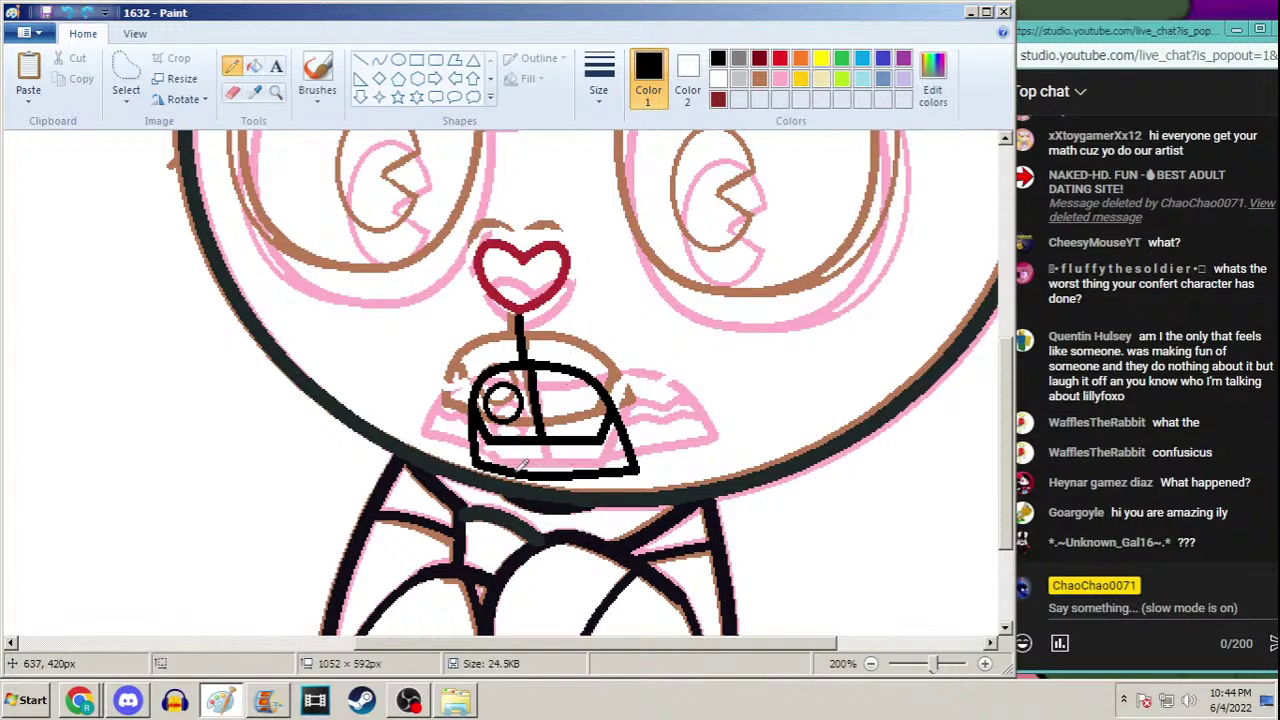
mouse_move(482, 448)
mouse_down()
mouse_move(566, 460)
mouse_move(634, 440)
mouse_up()
click(276, 91)
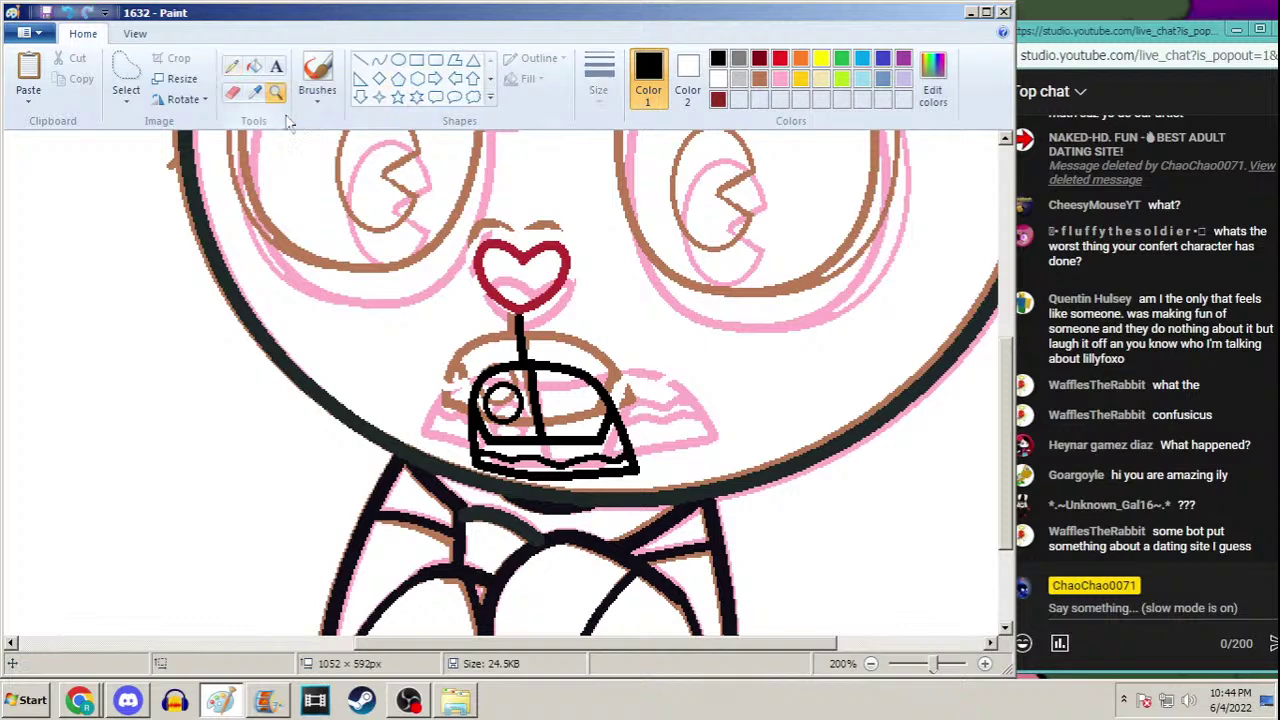
right_click(296, 222)
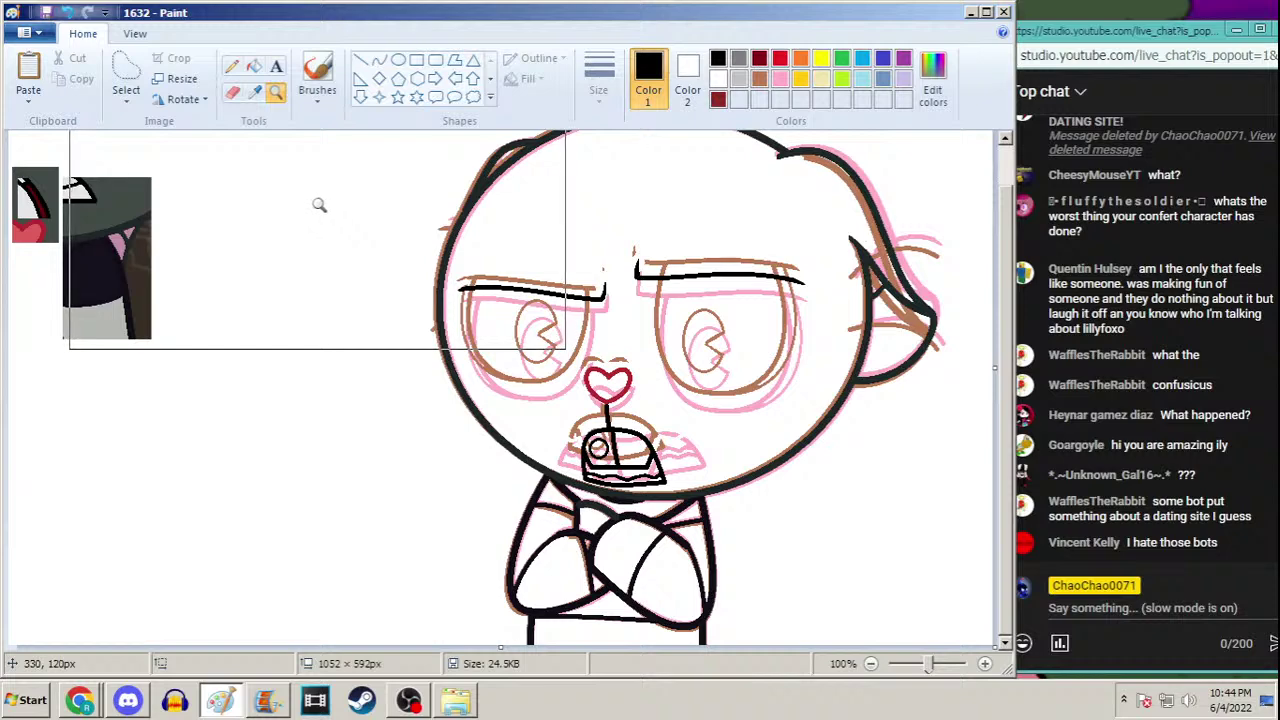
click(682, 476)
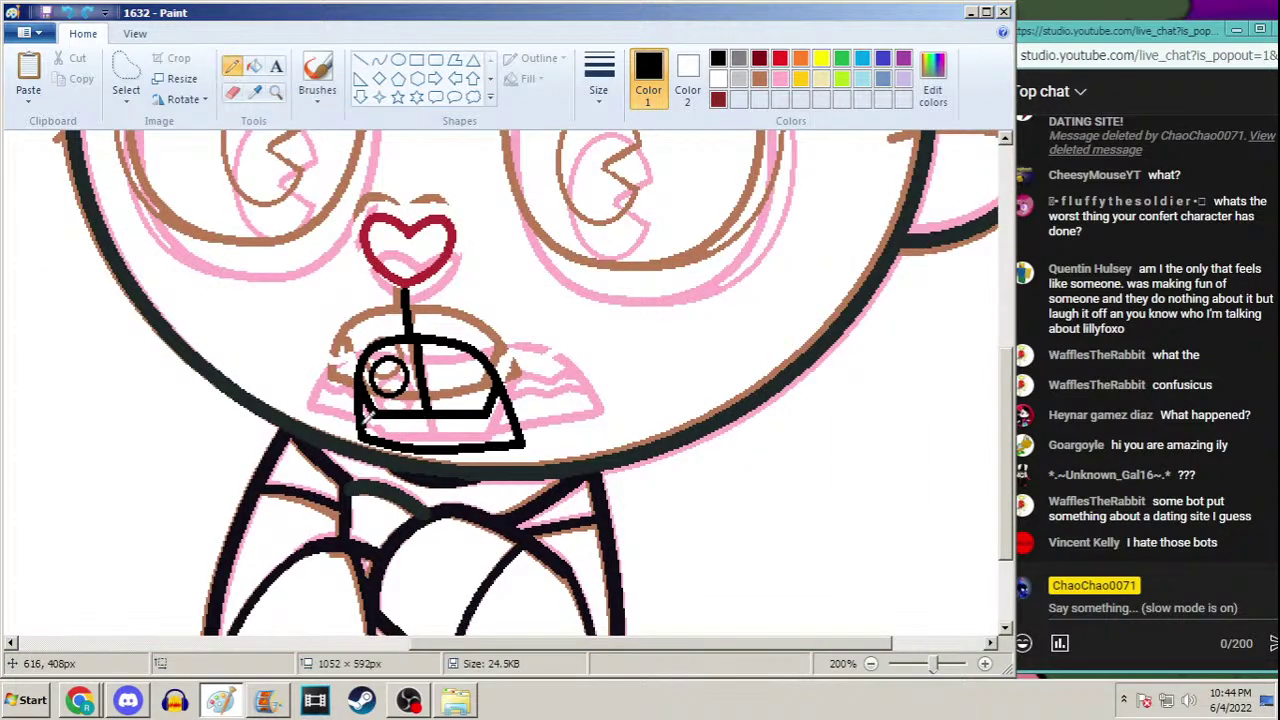
Draw a wavy black Pencil line across the mouth between the teeth and the bottom edge, refining it with a thinner line size
drag(366, 418, 486, 418)
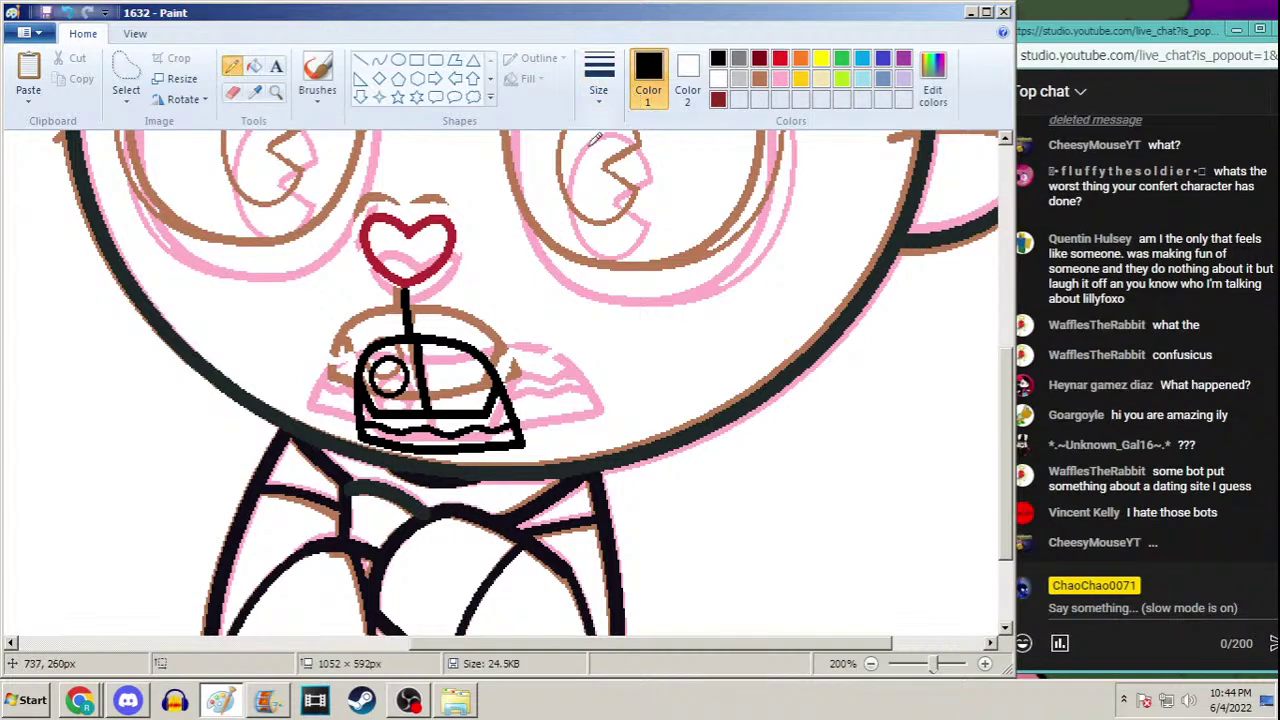
click(585, 100)
click(590, 105)
click(592, 105)
click(580, 172)
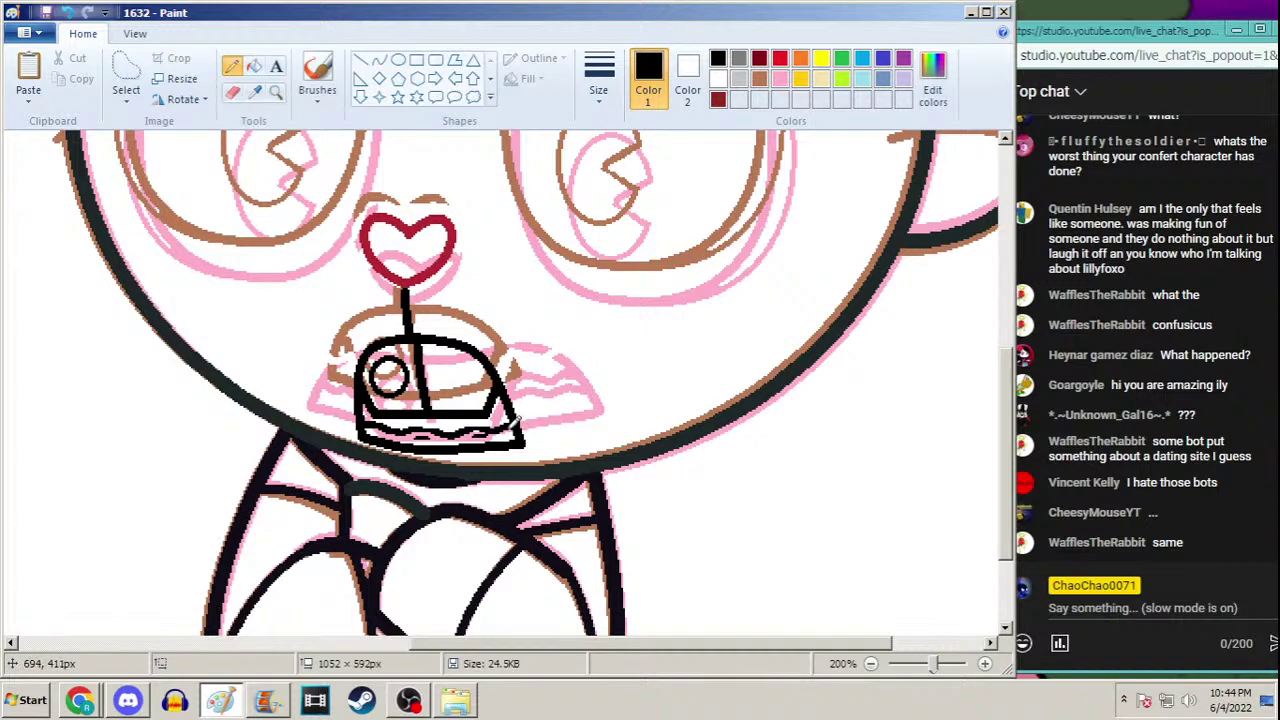
Examine the mouth's wavy line up close and against the whole character
click(277, 92)
right_click(309, 194)
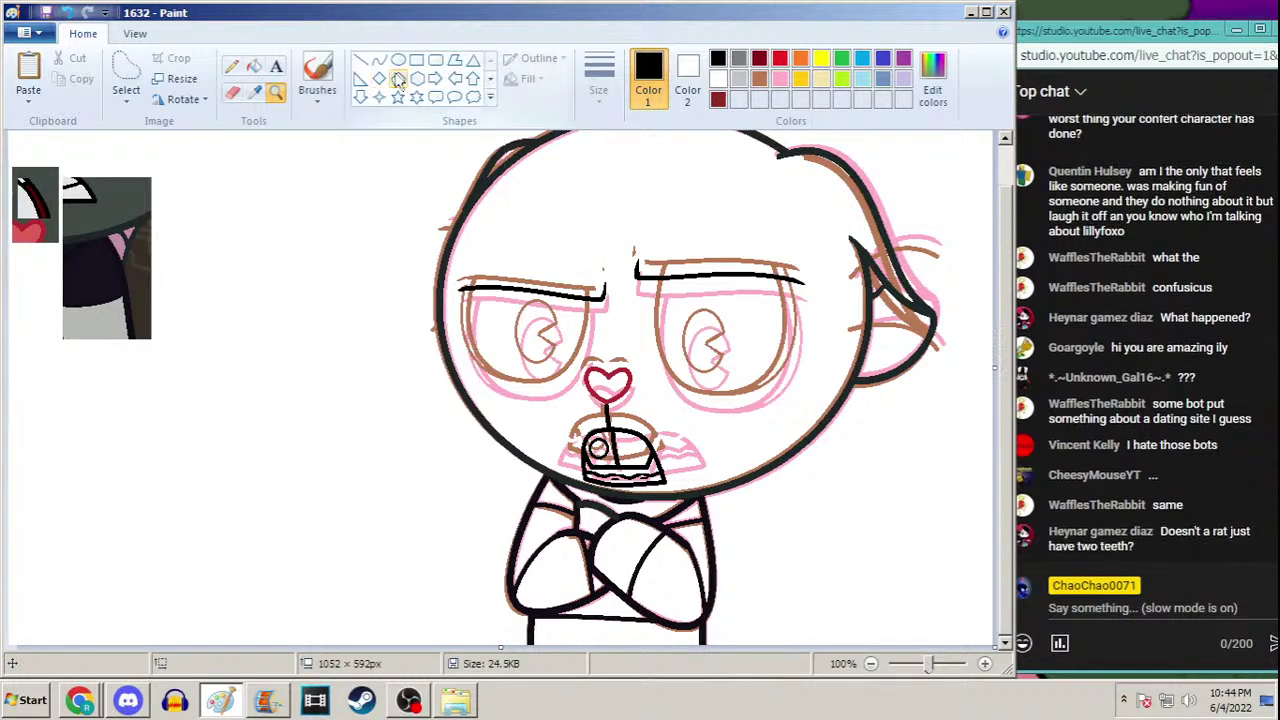
click(660, 480)
right_click(575, 332)
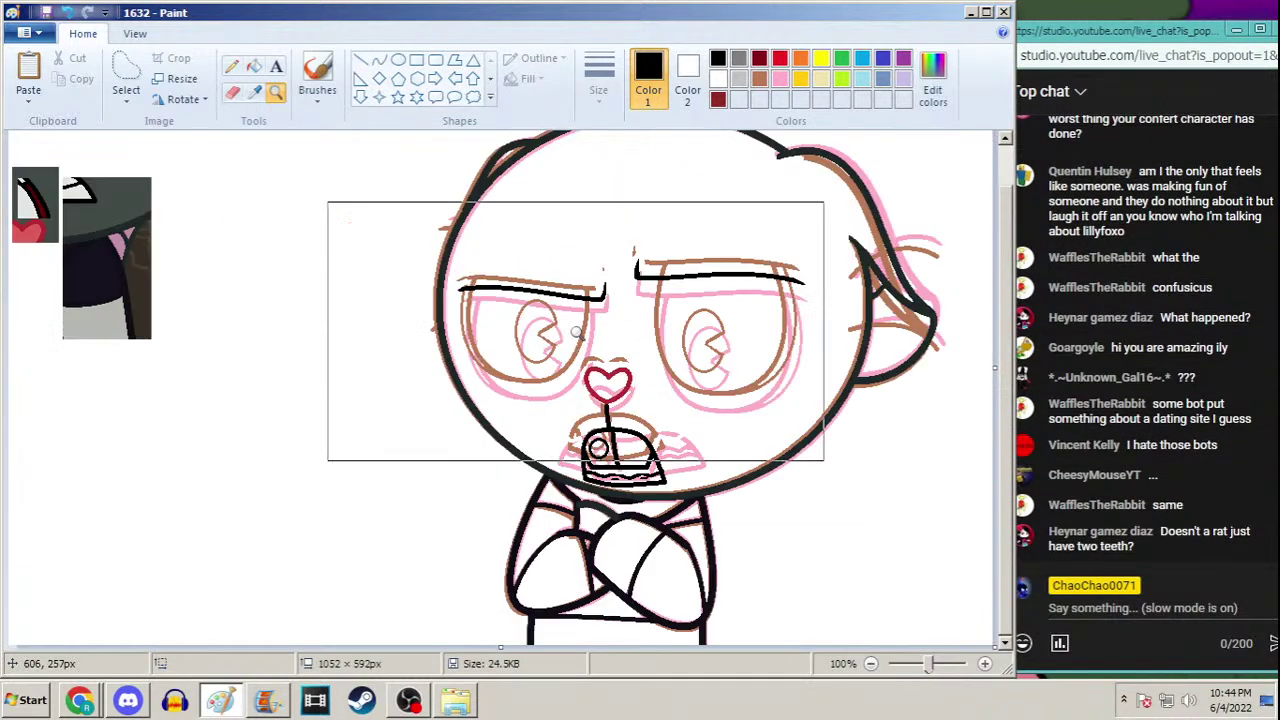
key(Escape)
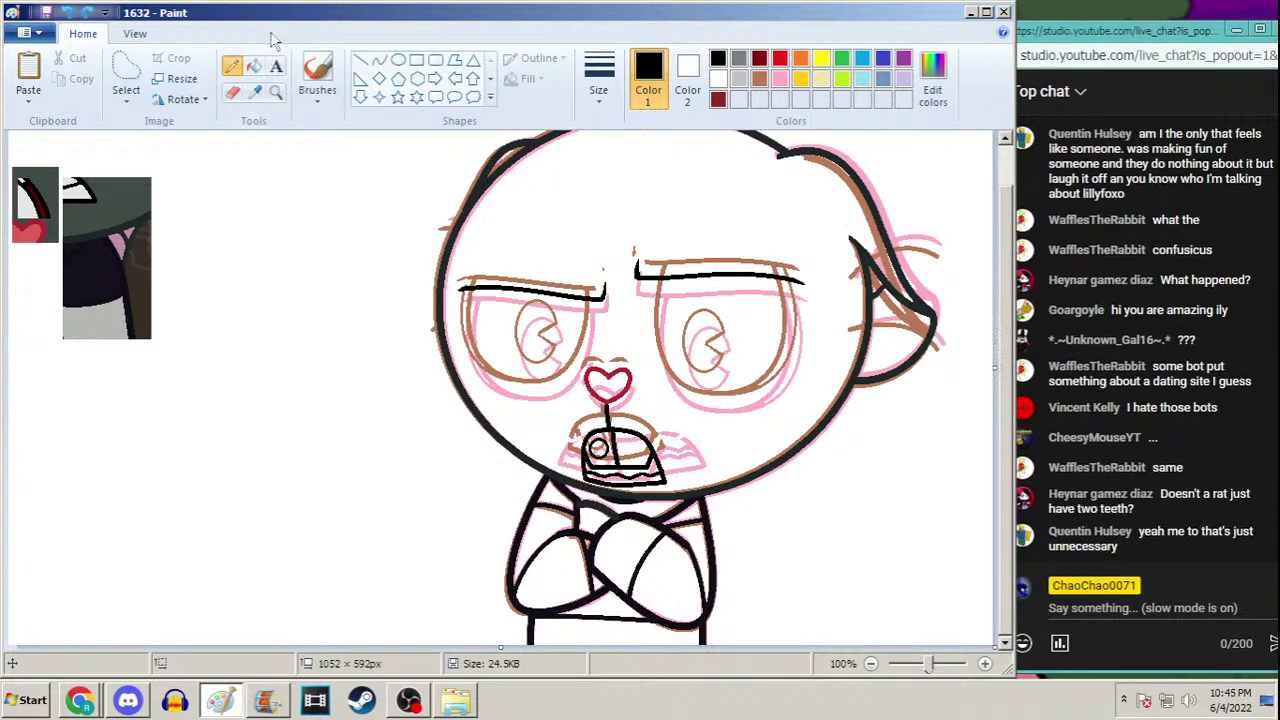
click(276, 91)
click(615, 445)
click(570, 440)
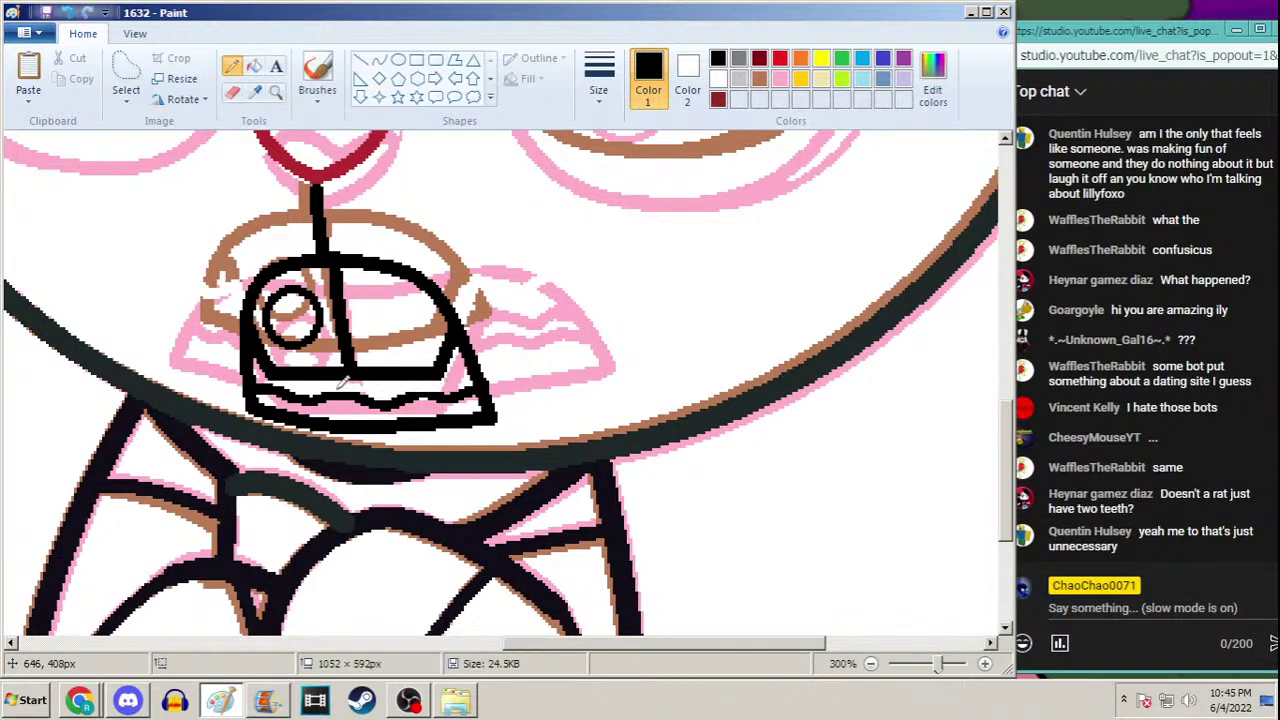
click(276, 91)
right_click(280, 200)
right_click(280, 200)
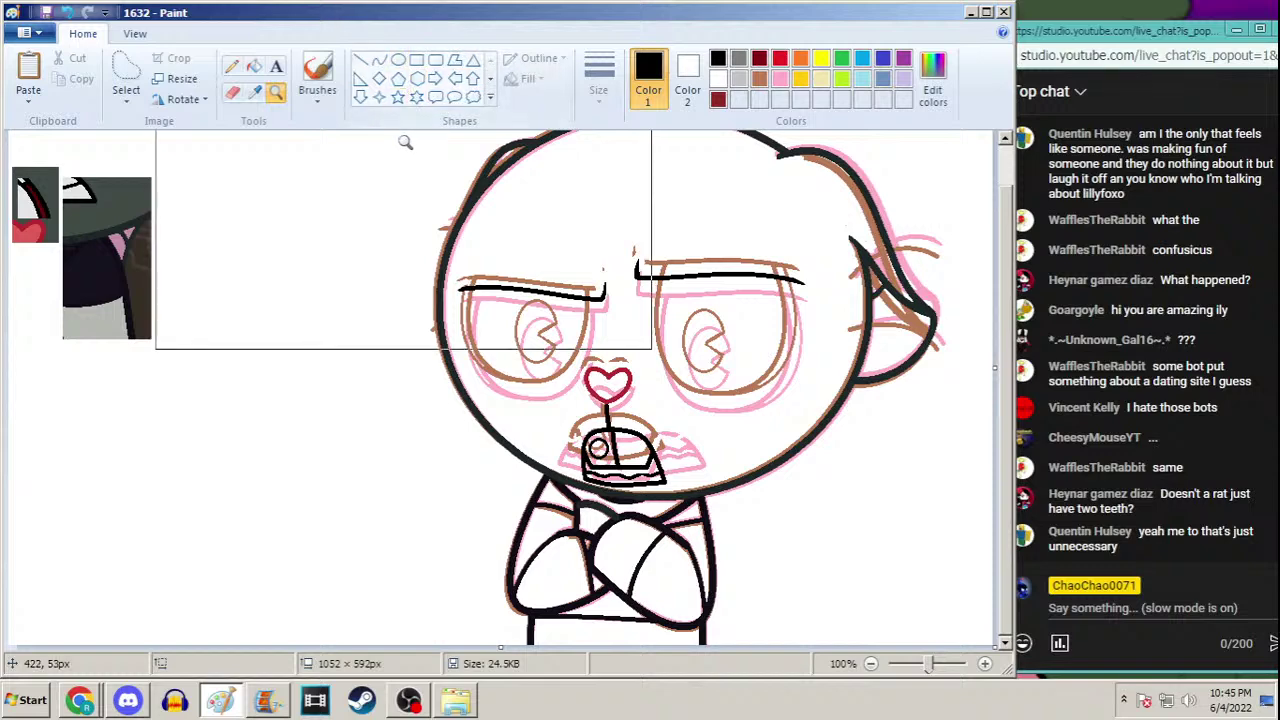
Draw a thinner black arched curve about 93 px wide across the upper part of the right ear, between the brown and pink sketches
click(860, 300)
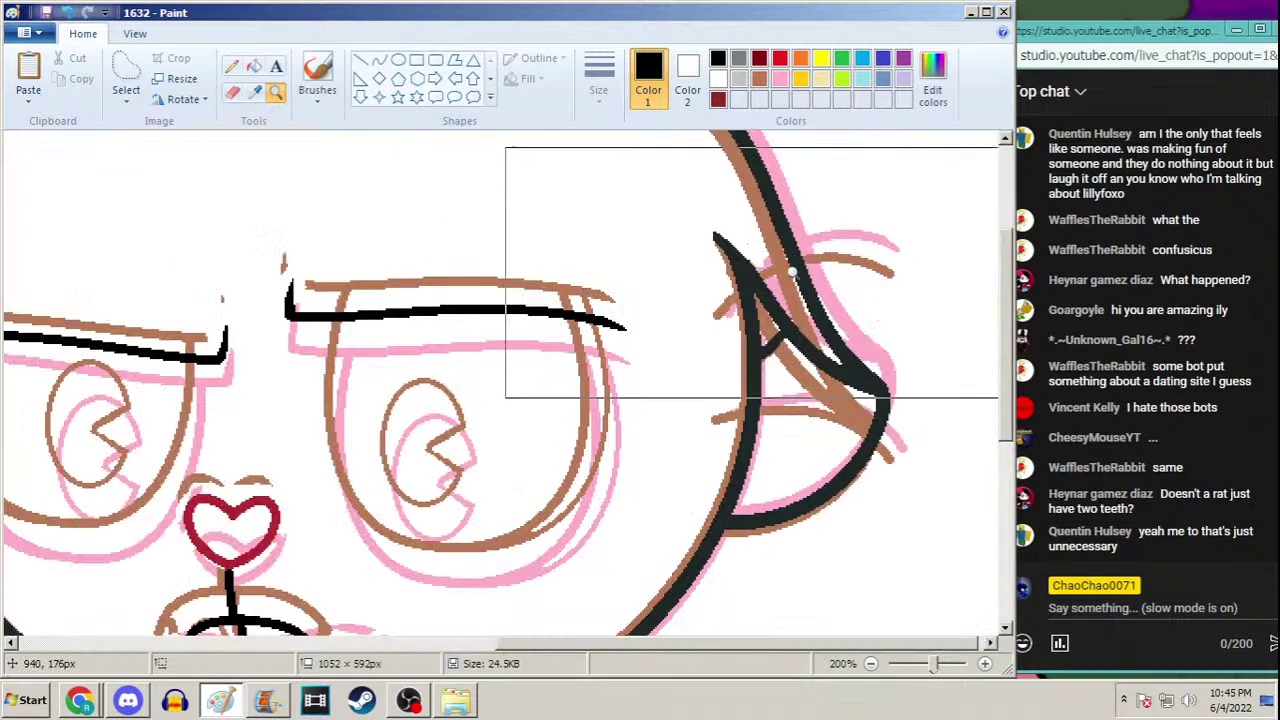
click(379, 60)
click(591, 86)
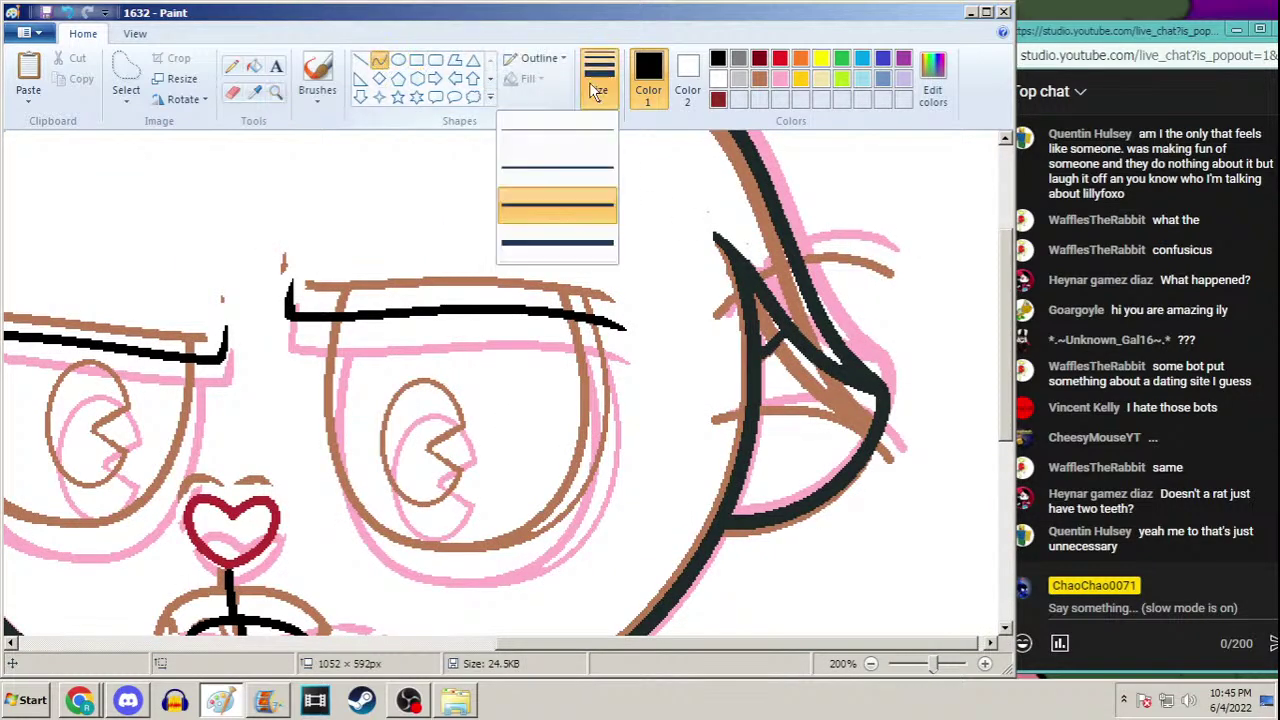
click(600, 168)
click(737, 60)
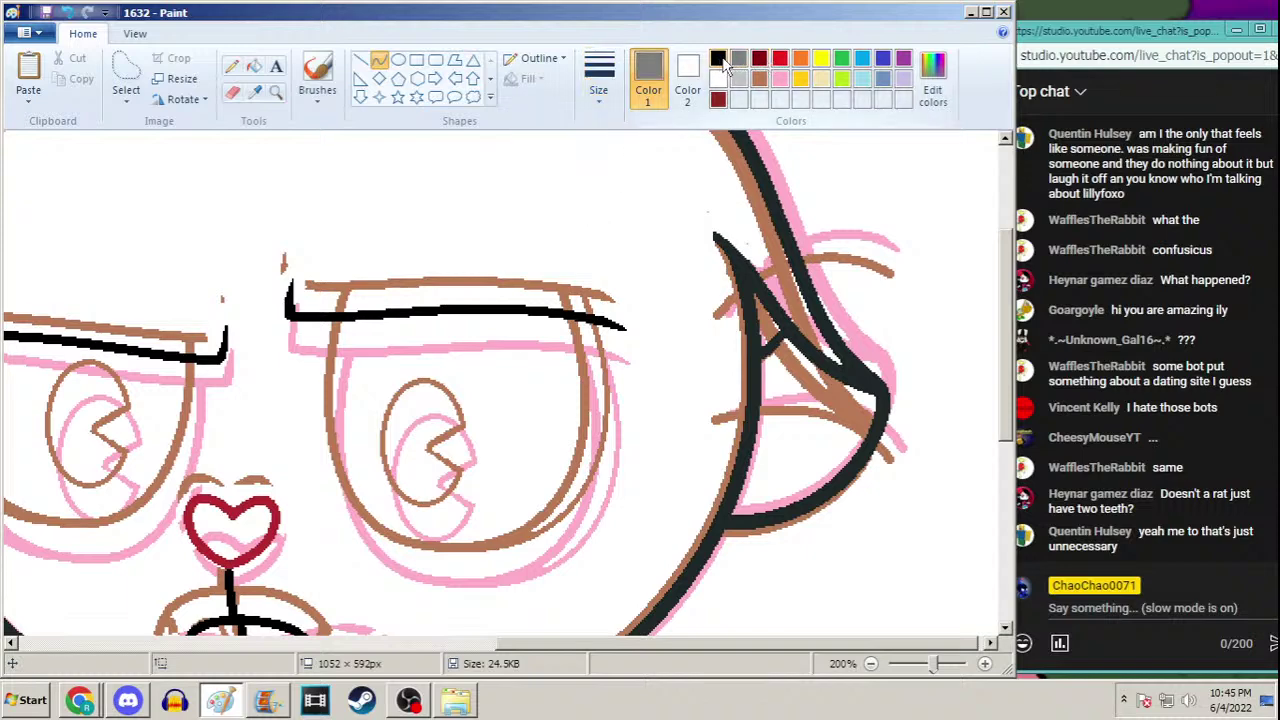
click(722, 59)
drag(720, 313, 895, 258)
drag(768, 265, 842, 225)
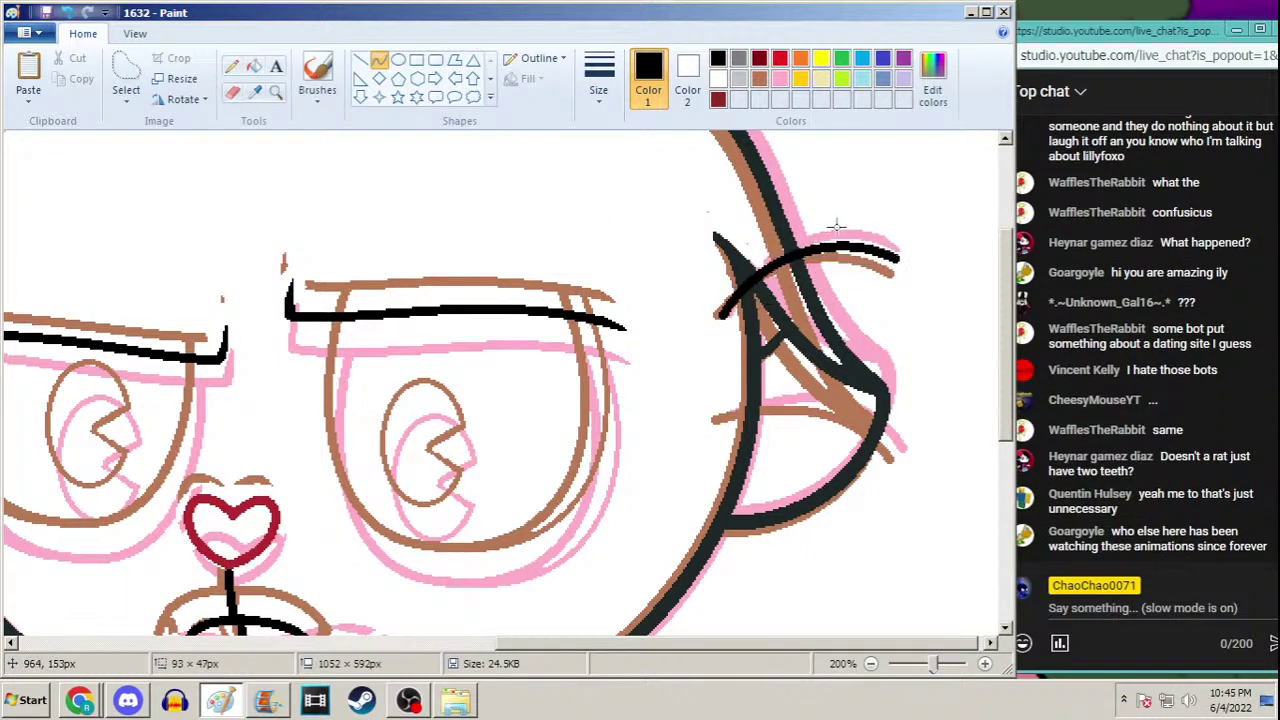
Draw a black arched curve about 93 px wide across the lower part of the right ear, between the brown and pink sketches
drag(720, 418, 900, 455)
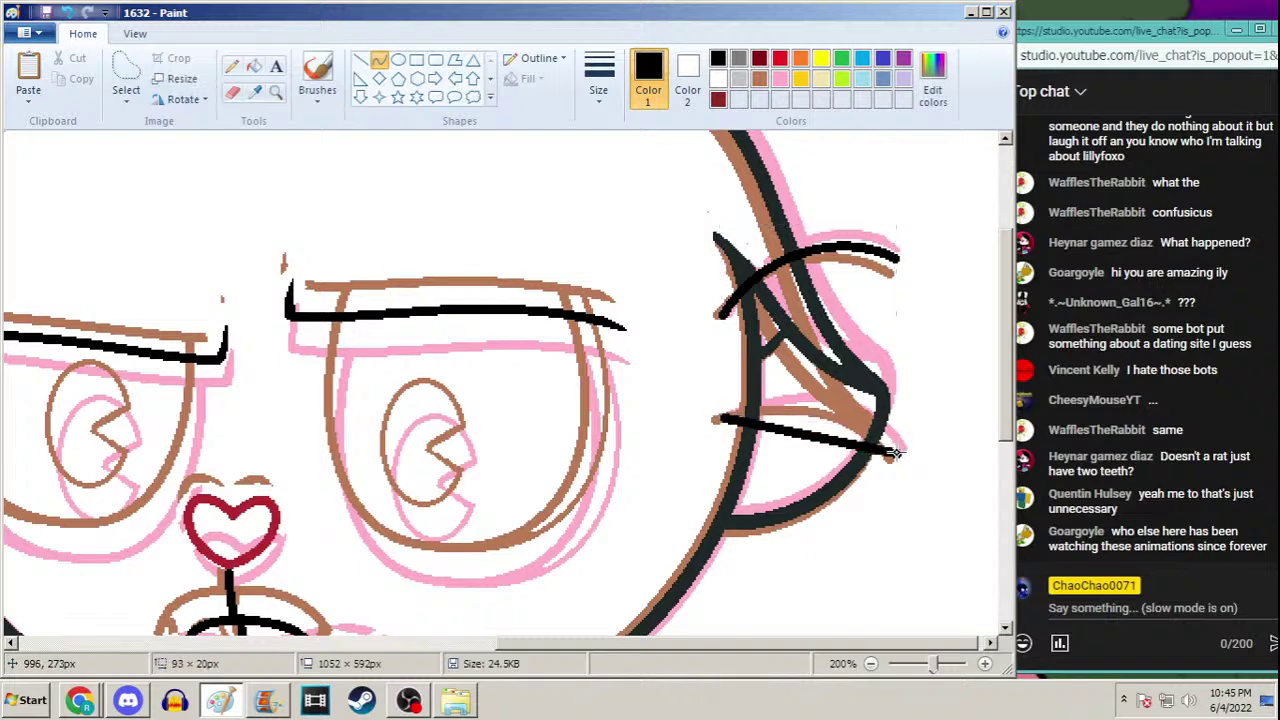
mouse_move(812, 436)
mouse_down()
mouse_move(835, 398)
mouse_move(872, 390)
mouse_up()
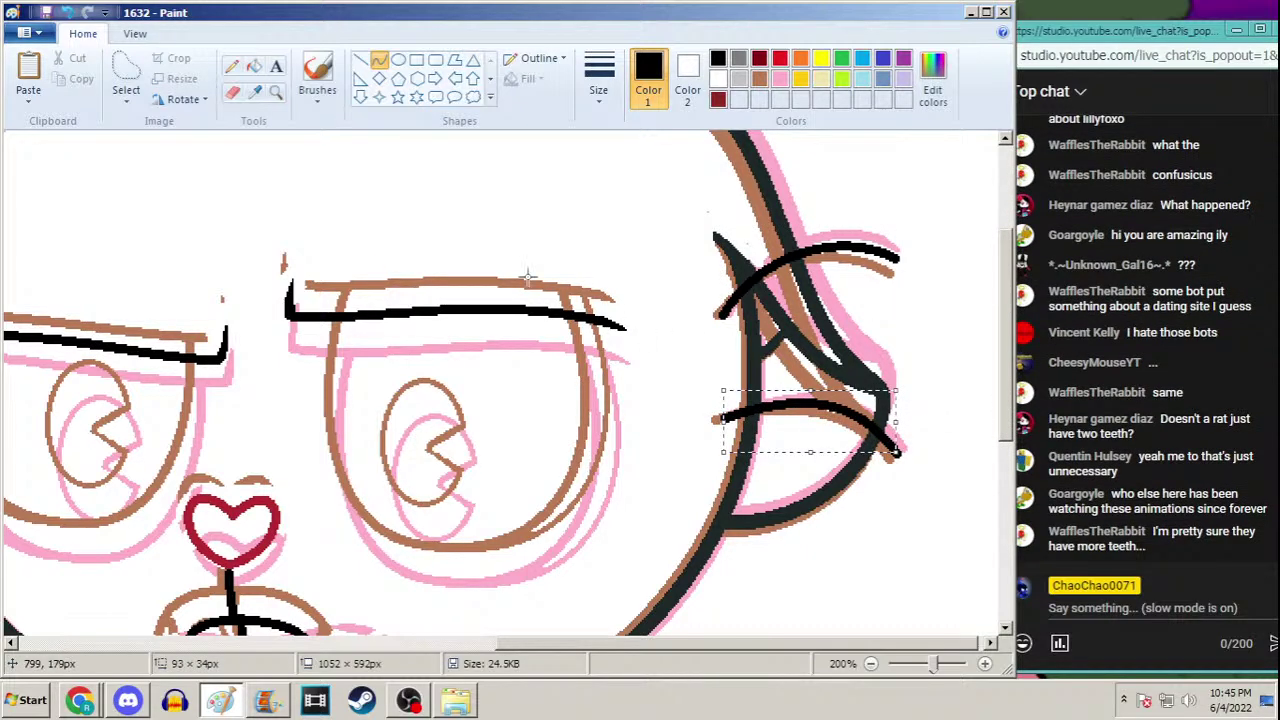
Draw two short black Pencil marks at the head's left edge, and sample the head outline's dark colour for touching it up
click(276, 91)
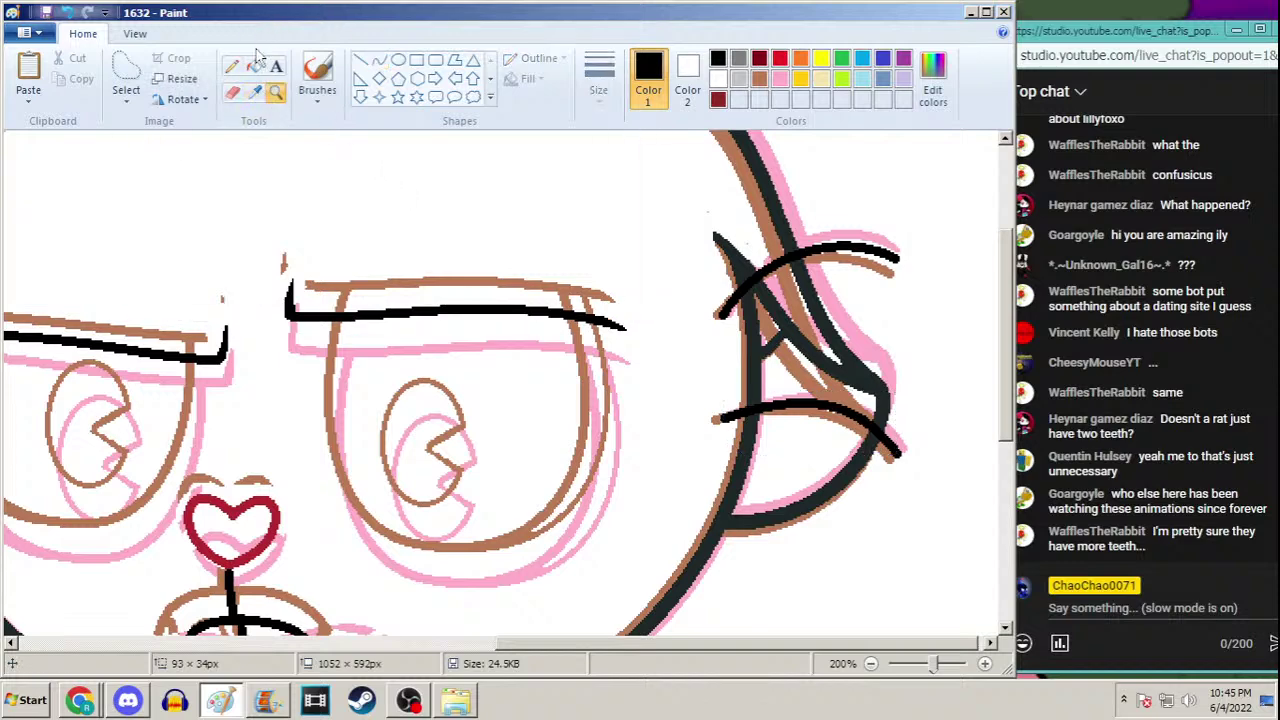
right_click(298, 155)
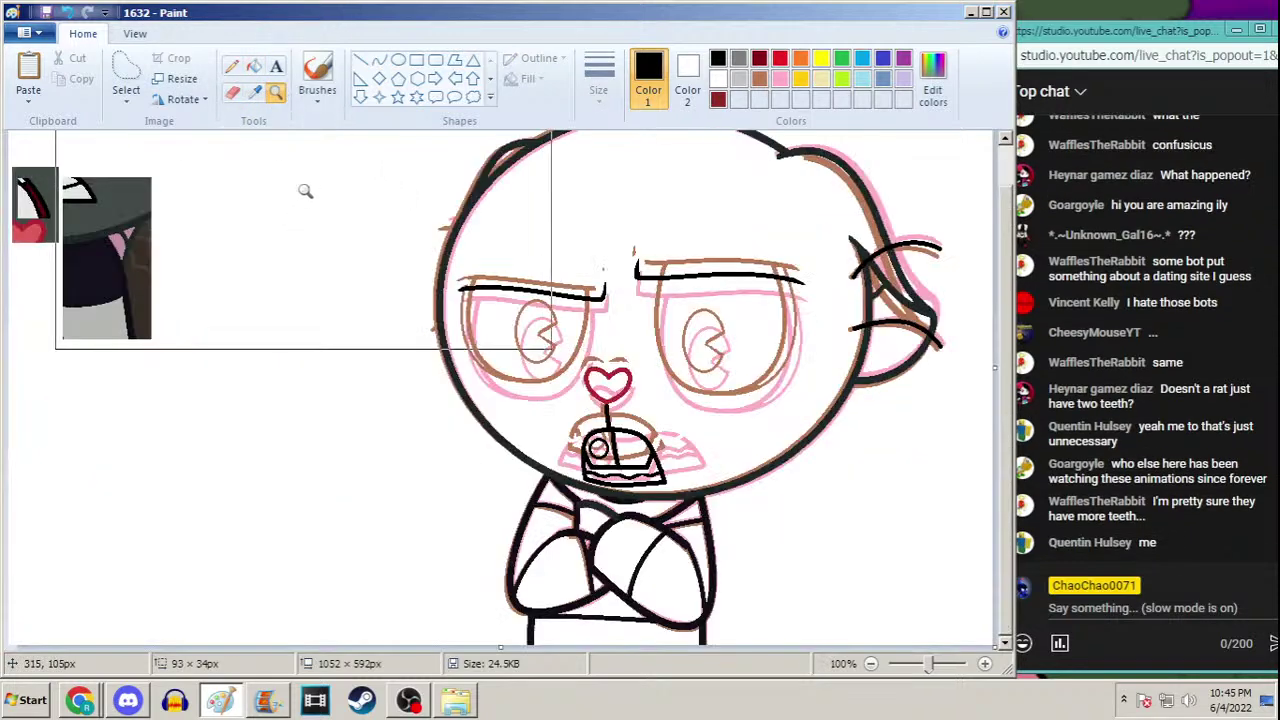
click(303, 191)
click(494, 291)
click(231, 67)
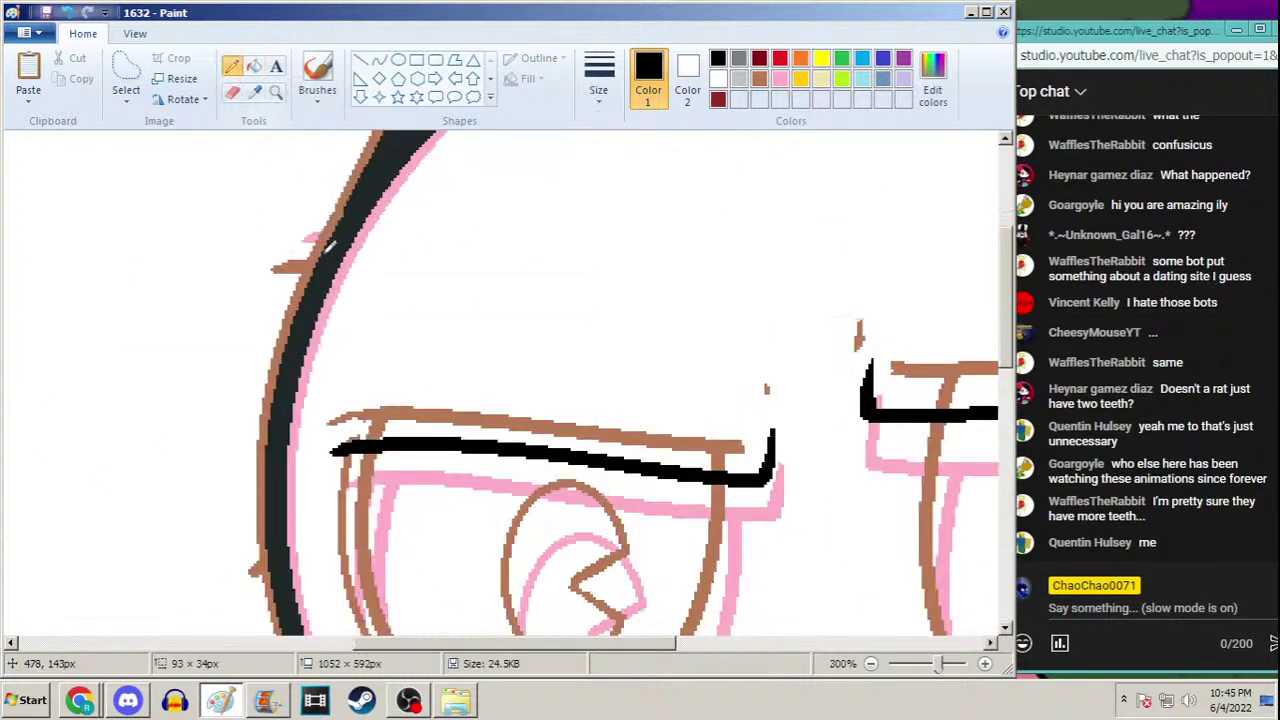
drag(318, 253, 290, 252)
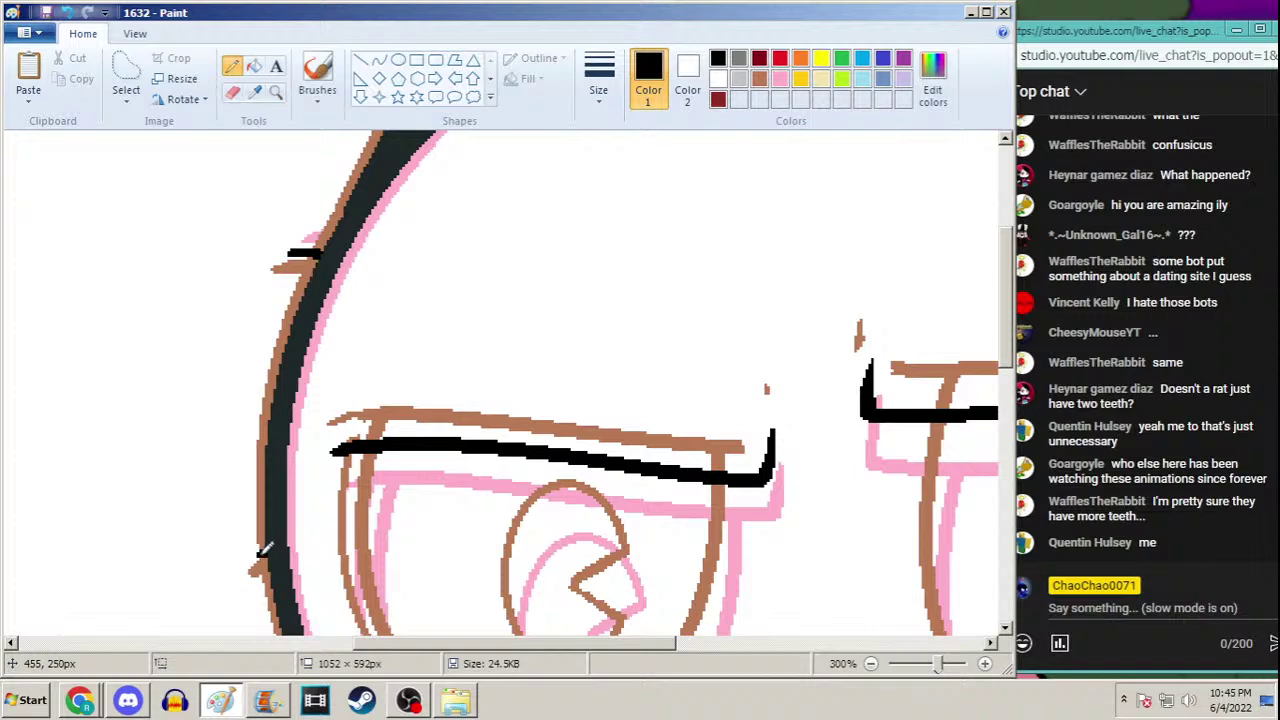
click(255, 91)
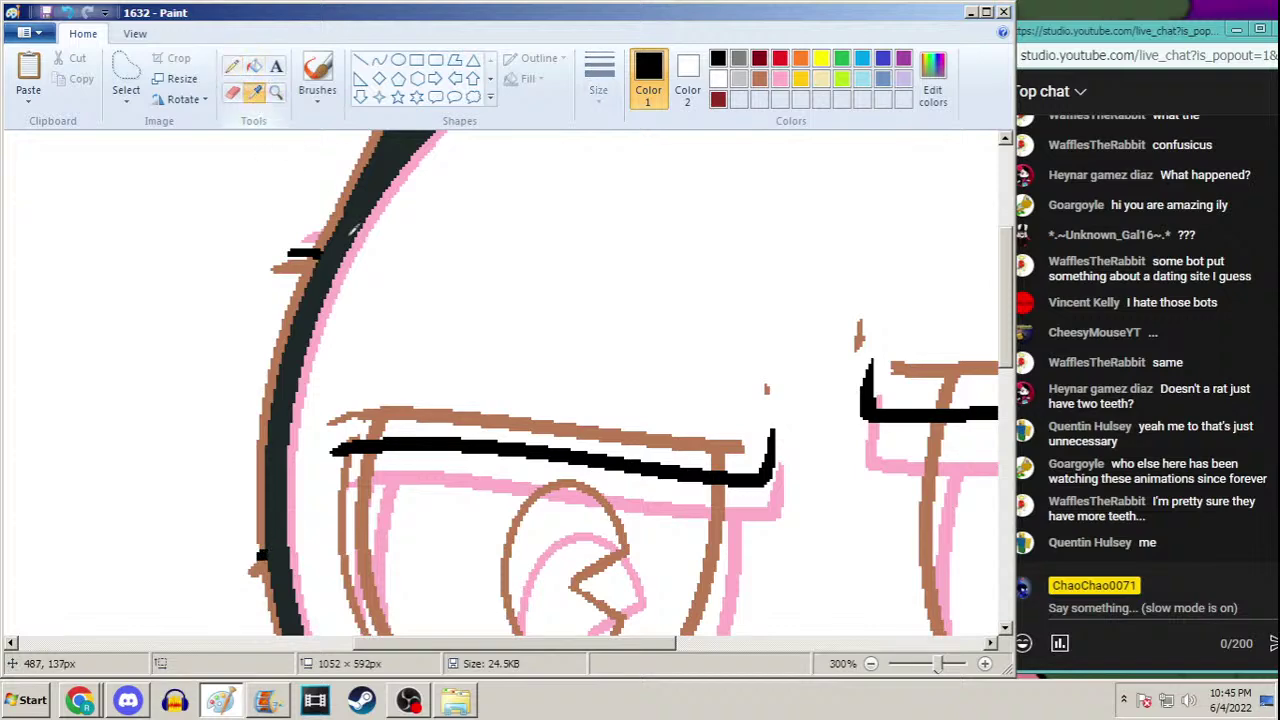
click(350, 233)
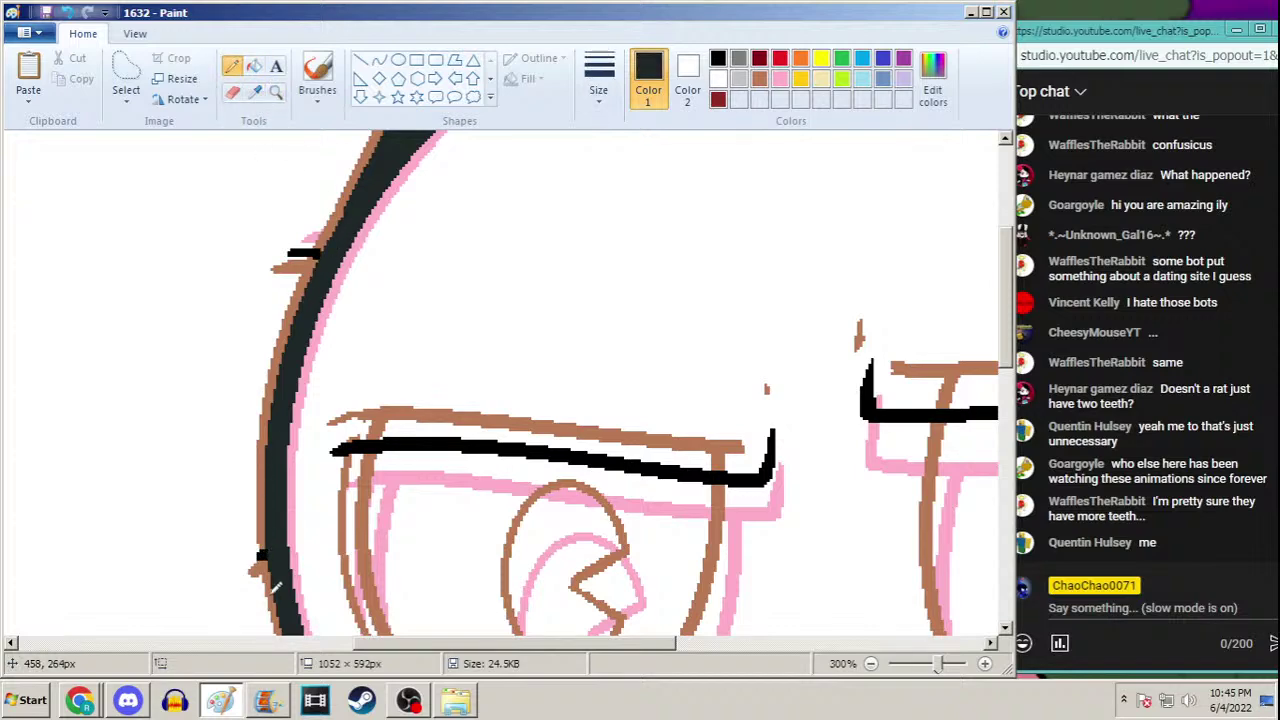
click(276, 91)
right_click(647, 240)
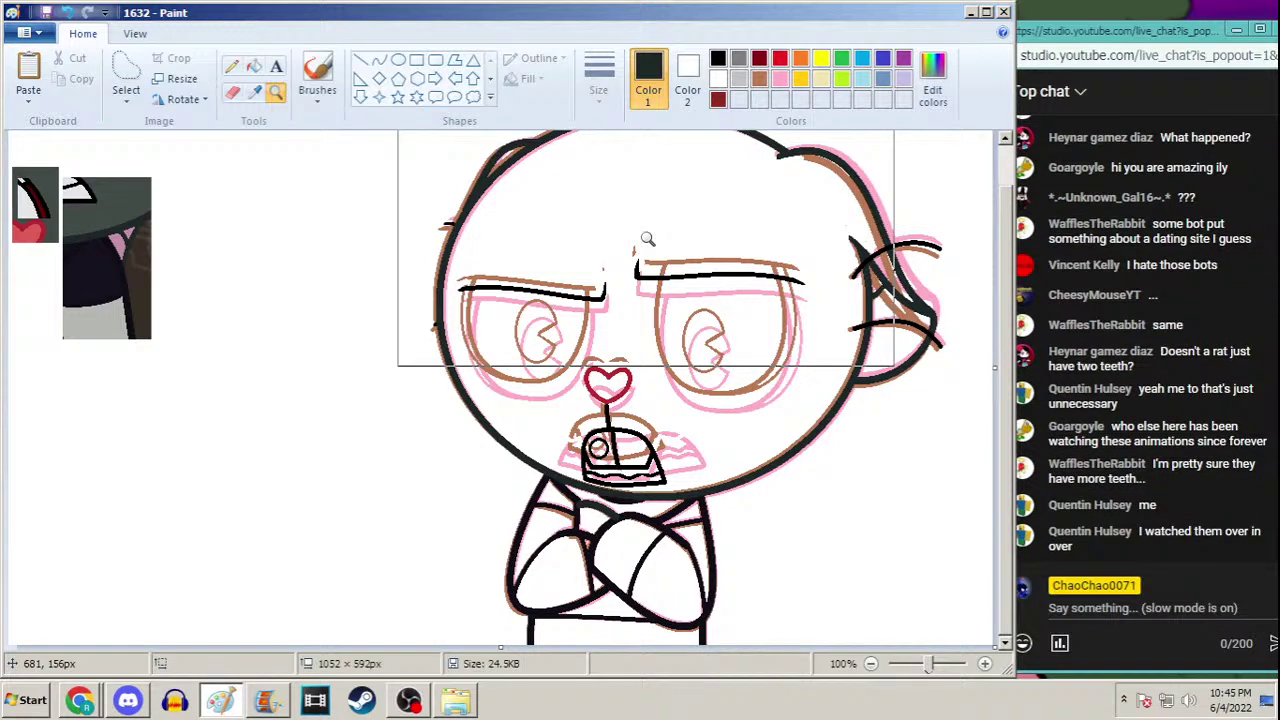
key(F12)
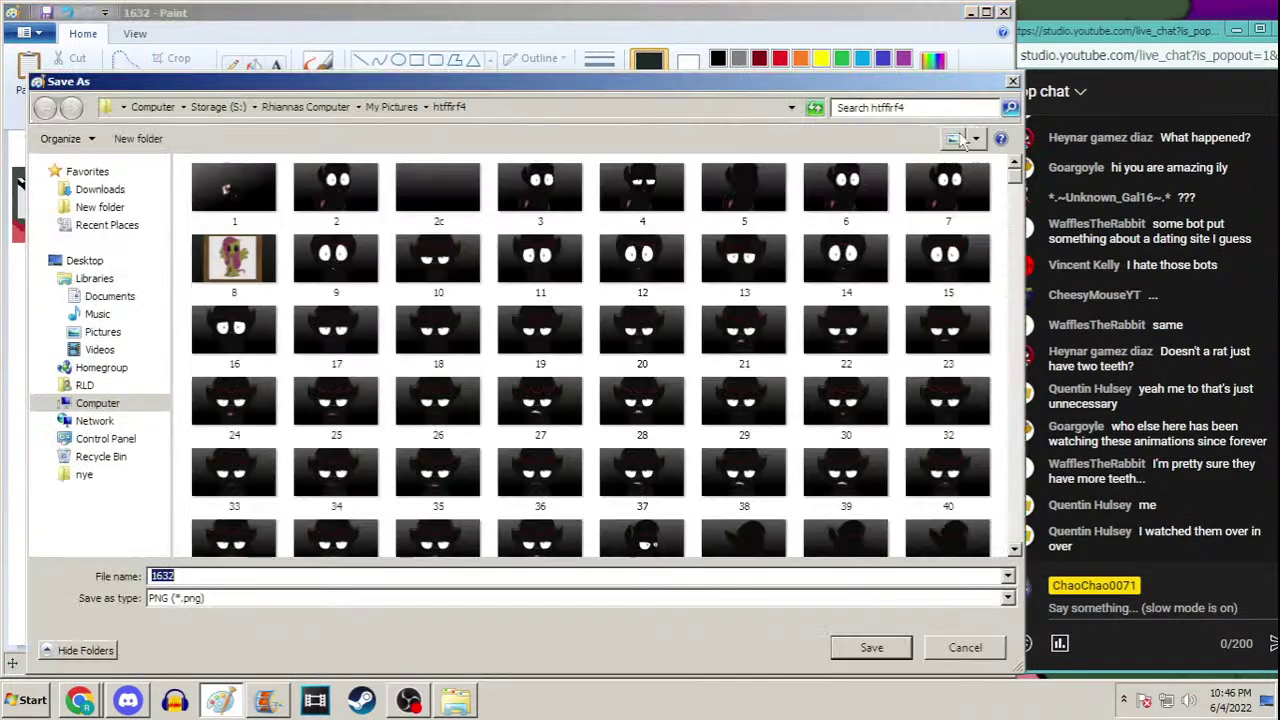
drag(1014, 180, 1014, 577)
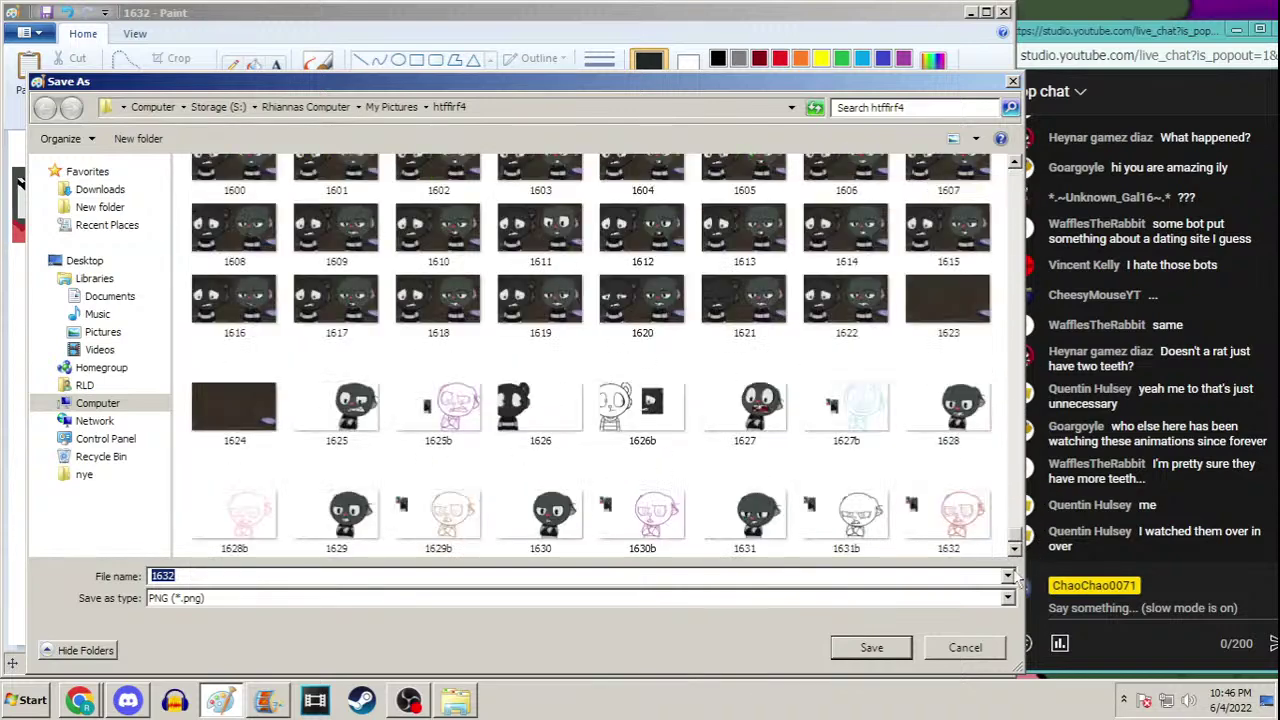
click(966, 648)
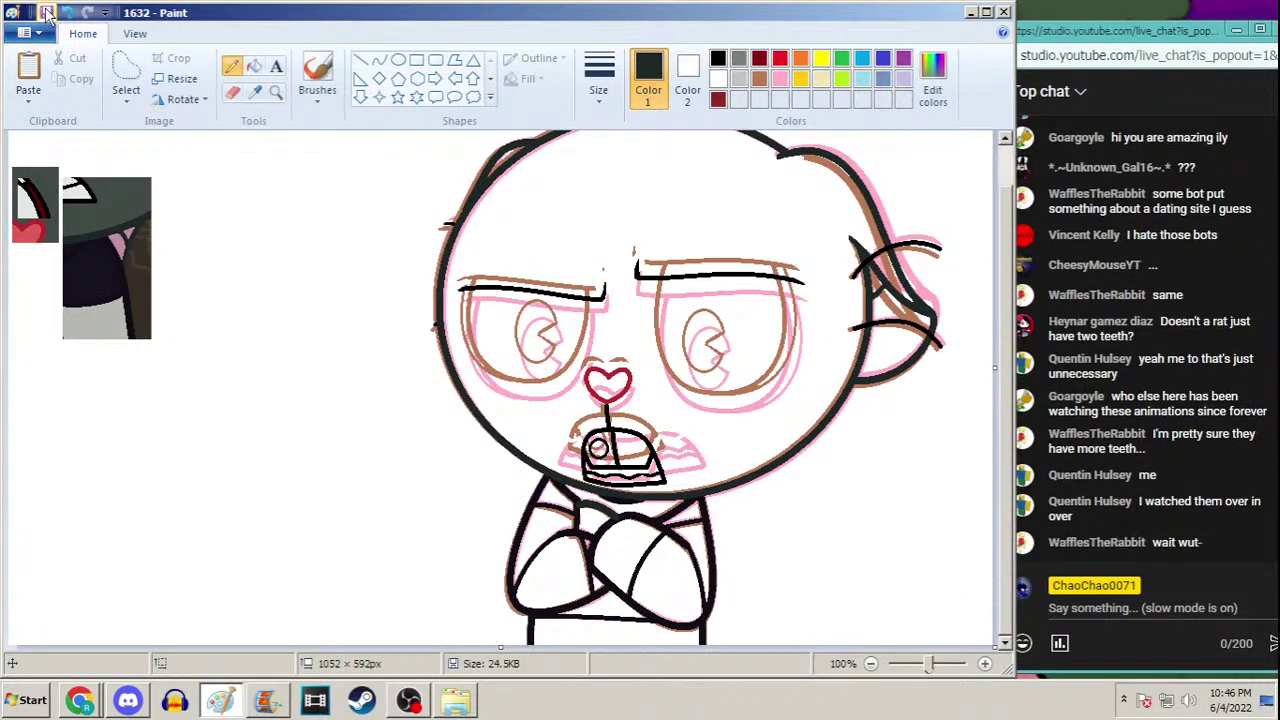
Save frame 1632 and open the image 1629b from the htffrf4 folder
click(46, 14)
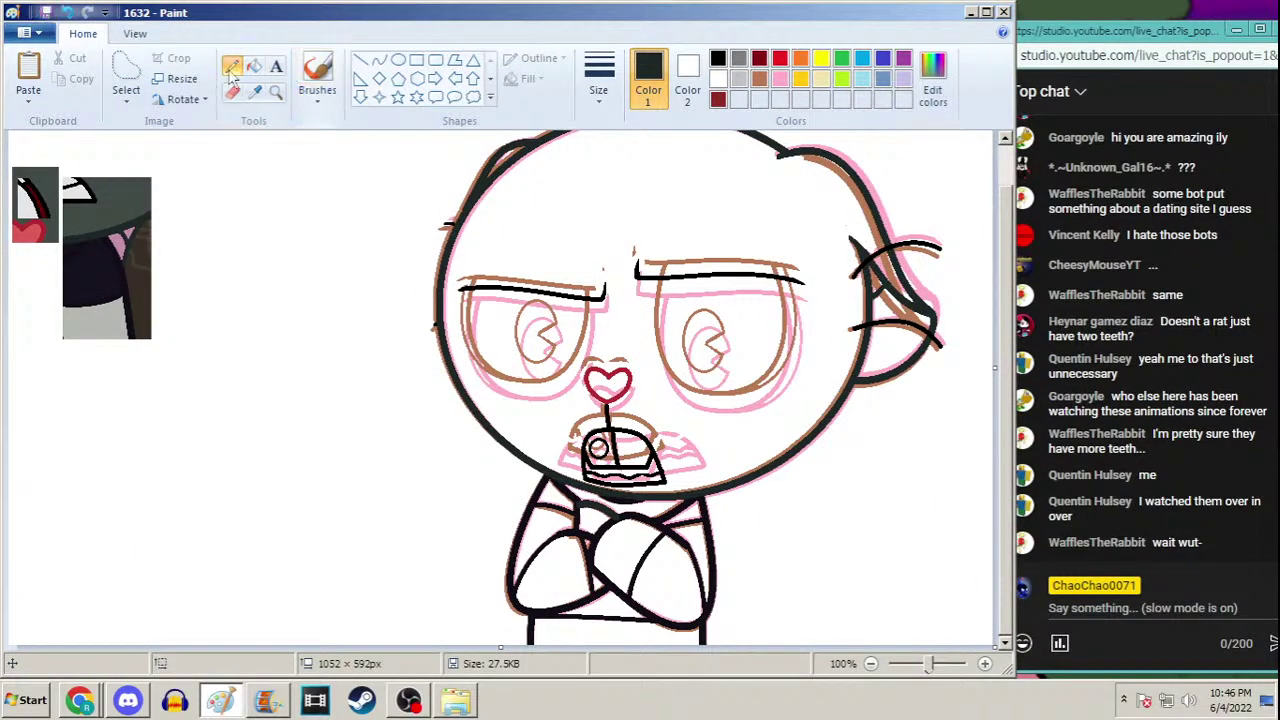
key(ctrl+o)
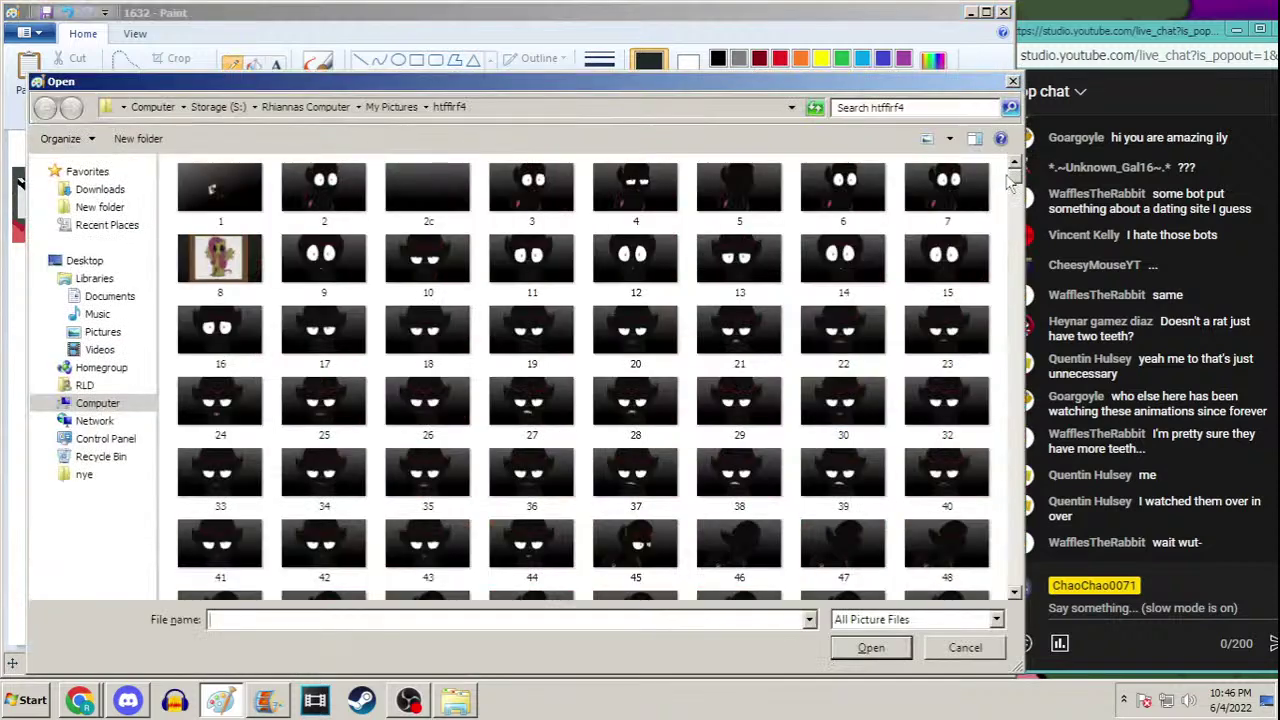
drag(1012, 185, 1030, 600)
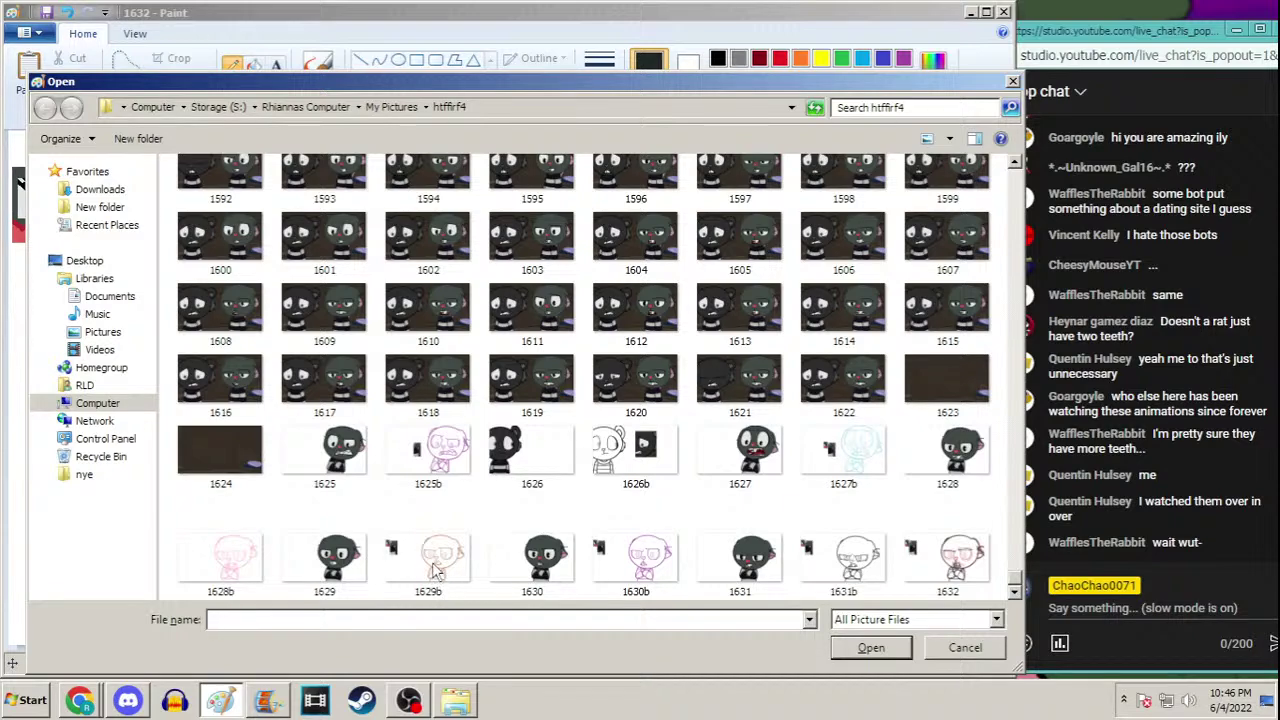
click(455, 547)
double_click(457, 545)
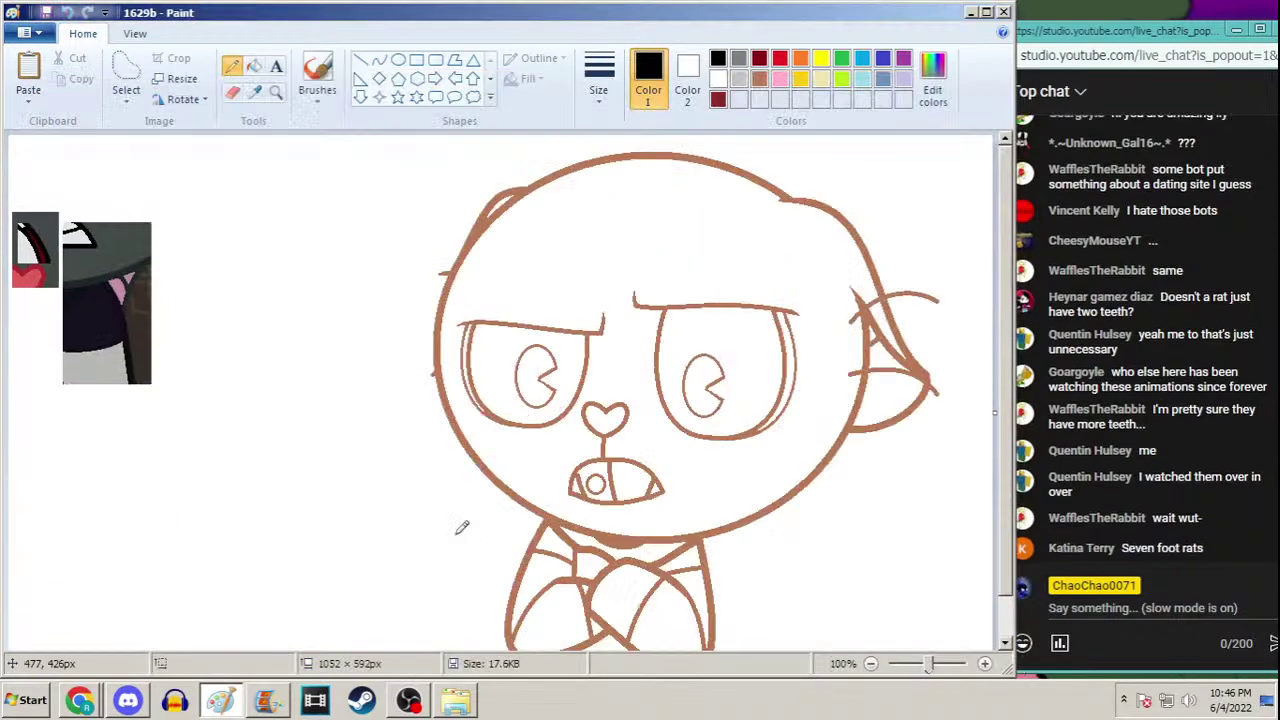
Copy the eyes and brows from 1629b and paste them into 1632 in the empty area below the reference pictures
click(126, 68)
mouse_move(497, 292)
mouse_down()
mouse_move(478, 298)
mouse_move(449, 355)
mouse_move(505, 440)
mouse_move(637, 401)
mouse_move(750, 470)
mouse_move(815, 372)
mouse_move(530, 228)
mouse_move(486, 233)
mouse_up()
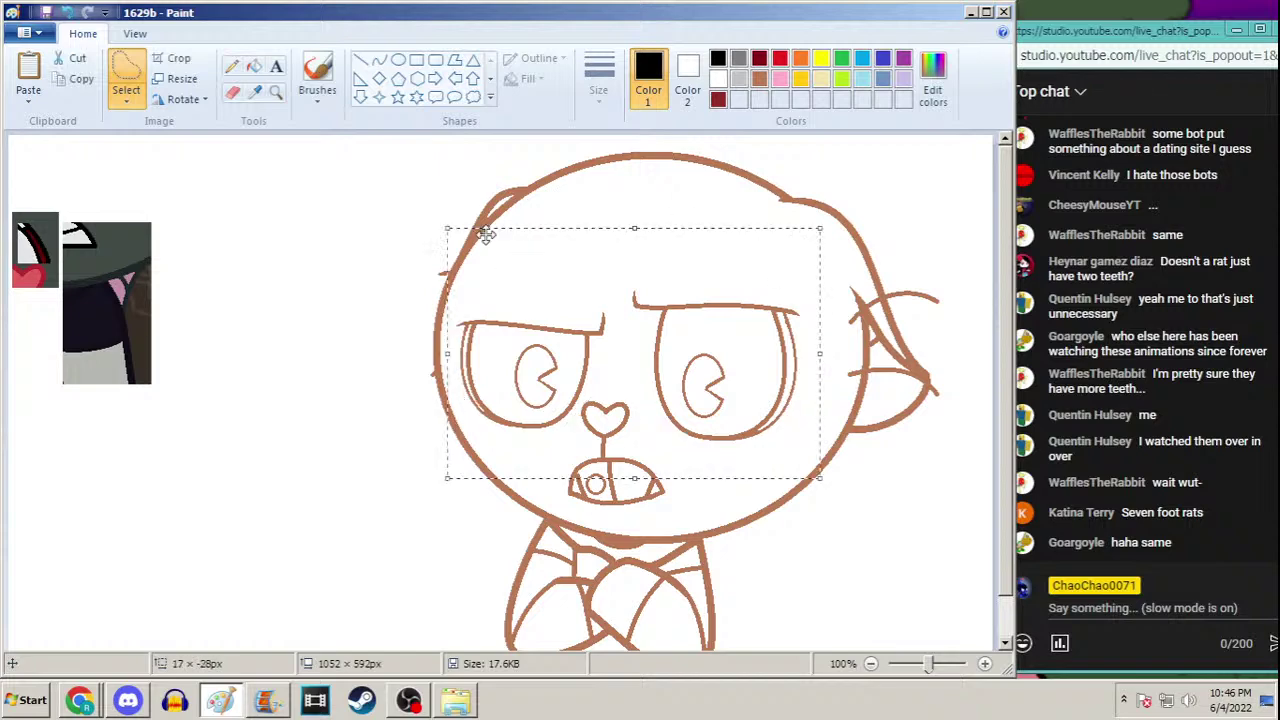
key(ctrl+o)
text(1632)
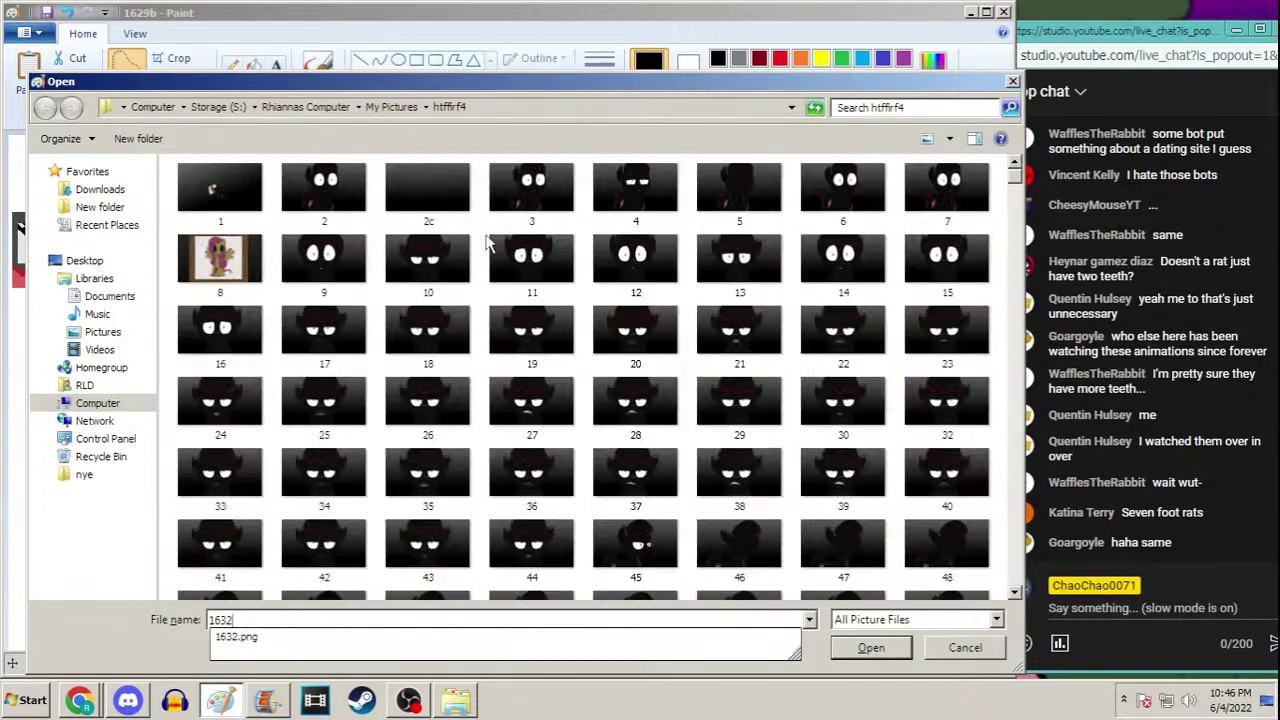
key(Return)
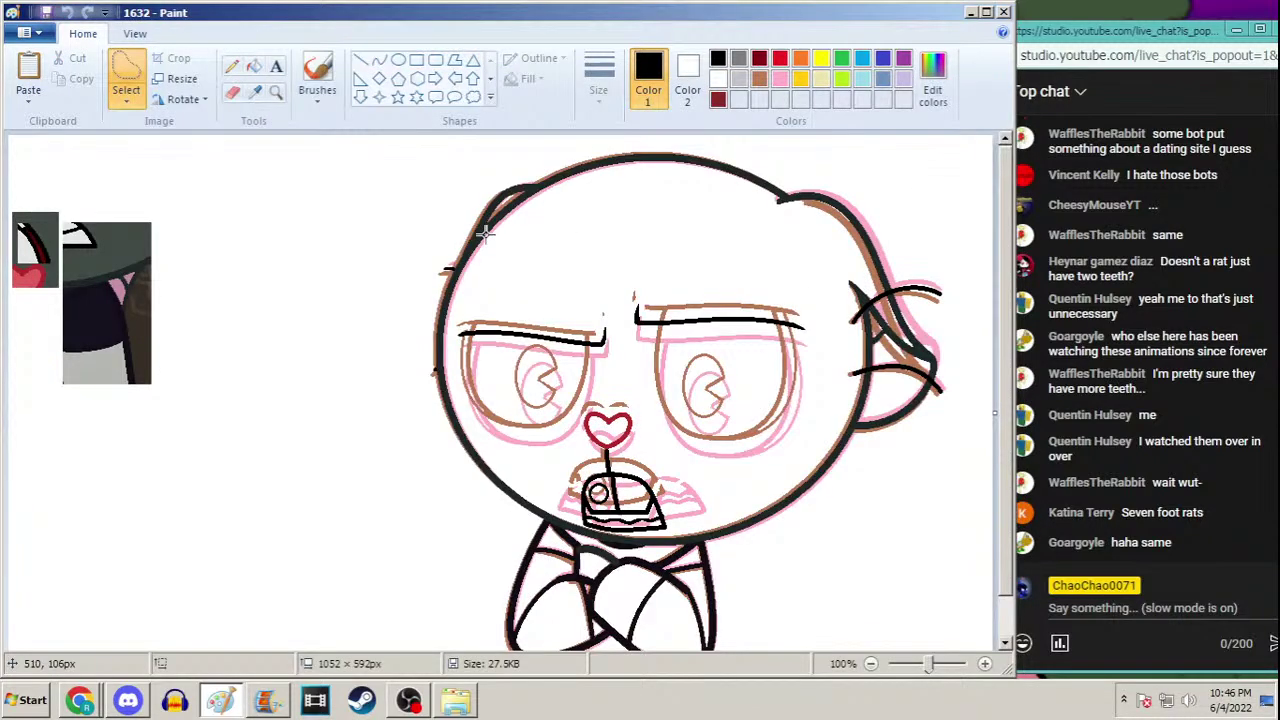
key(ctrl+v)
drag(250, 270, 303, 529)
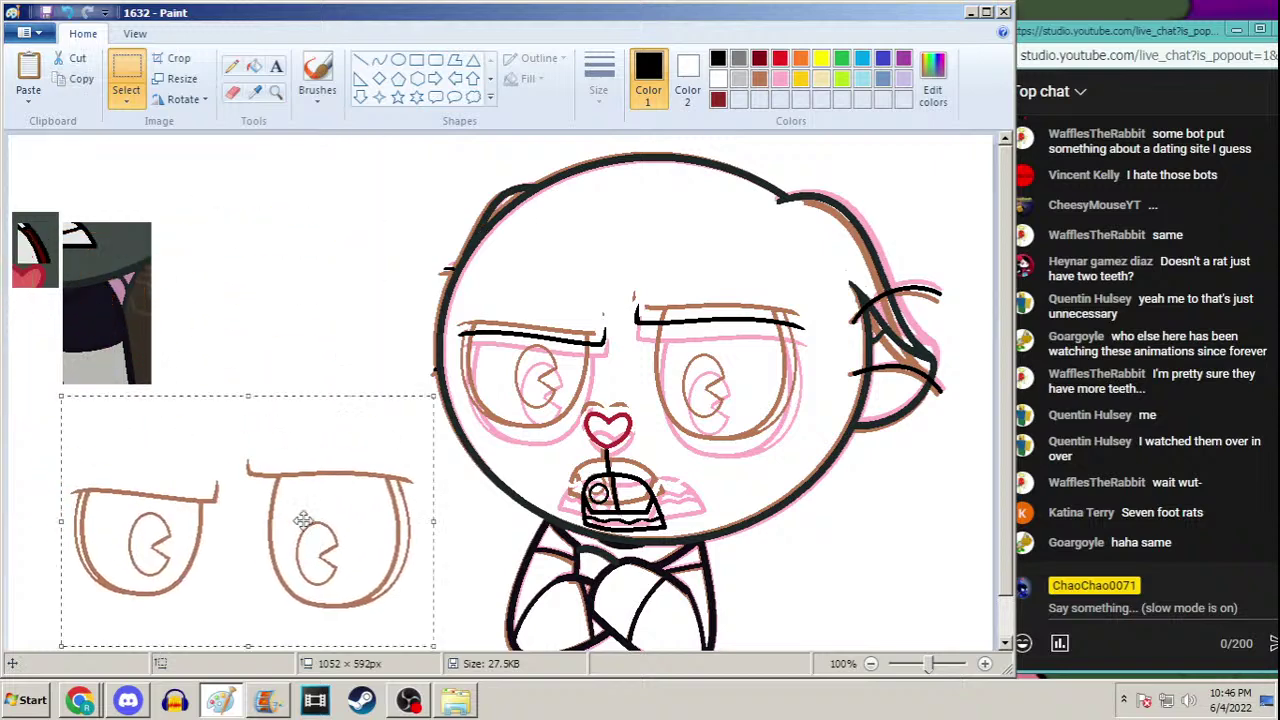
Delete the brow lines above both eyes in the pasted copy, keeping the eye outlines and pupils
click(257, 74)
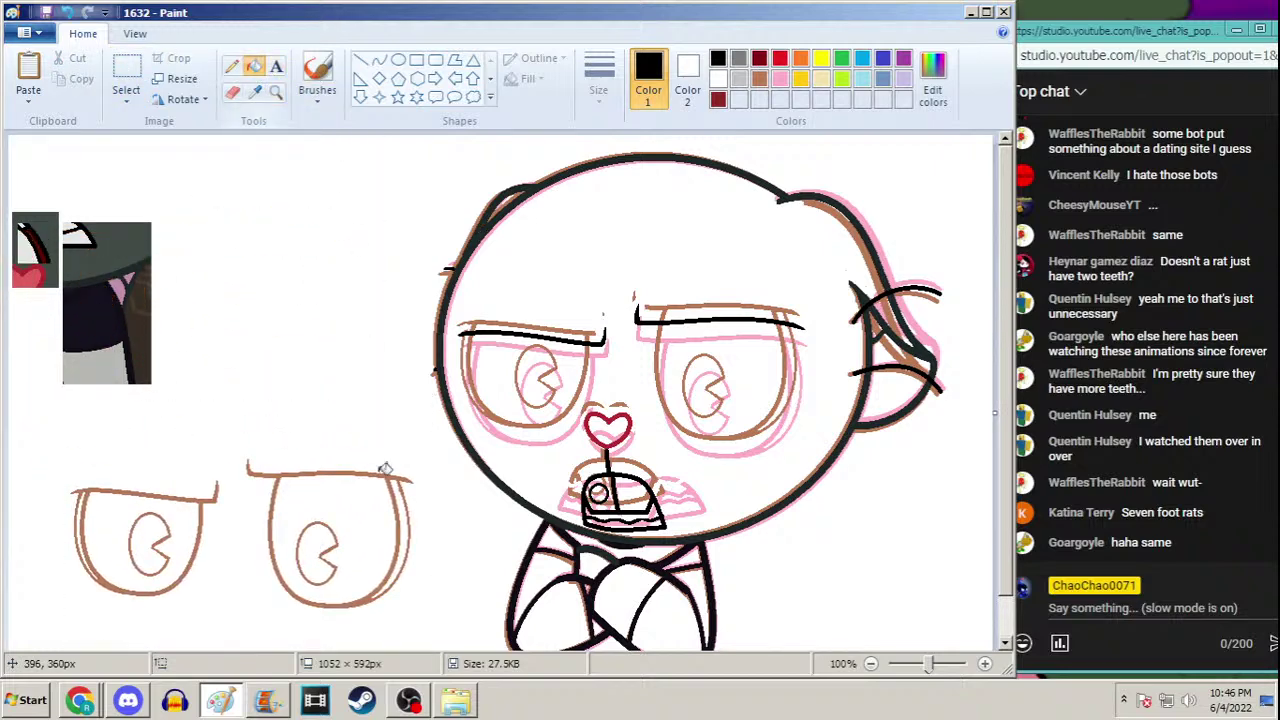
click(126, 100)
click(134, 163)
mouse_move(90, 464)
mouse_down()
mouse_move(55, 496)
mouse_move(186, 510)
mouse_move(281, 479)
mouse_move(400, 483)
mouse_move(157, 451)
mouse_up()
key(Delete)
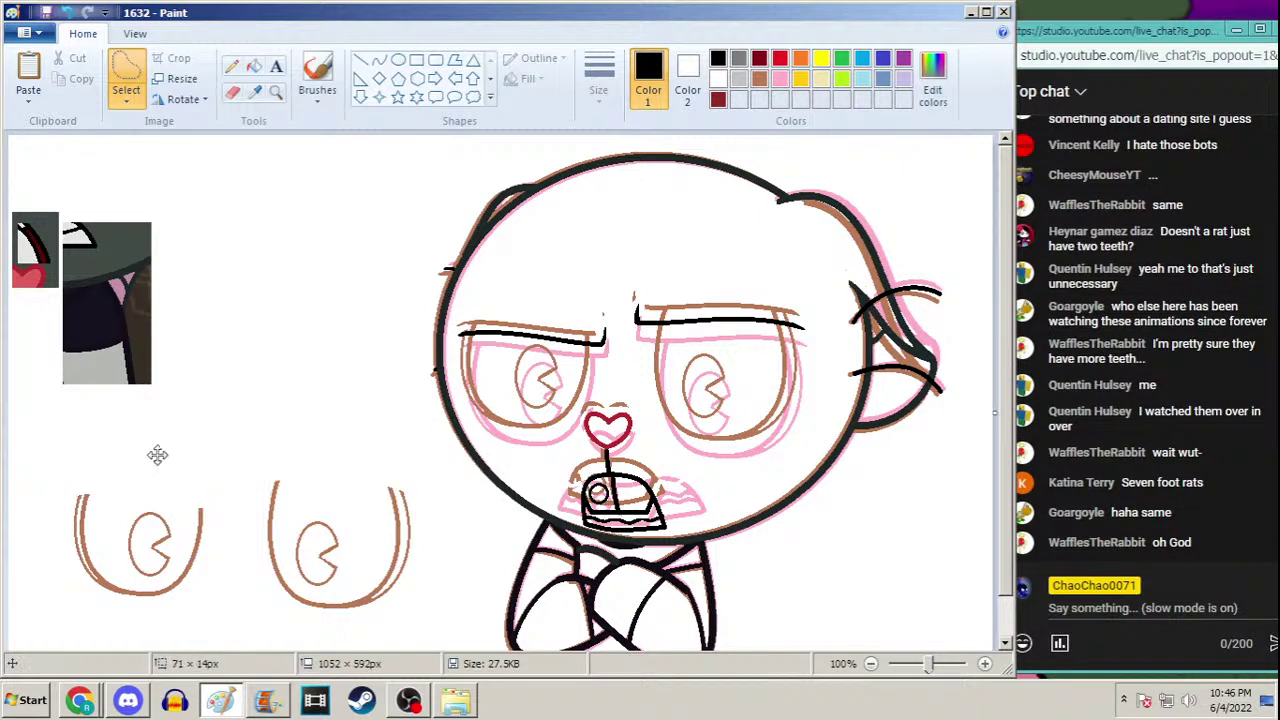
Fill the pasted eye outlines and pupil outlines with black
click(254, 66)
click(404, 522)
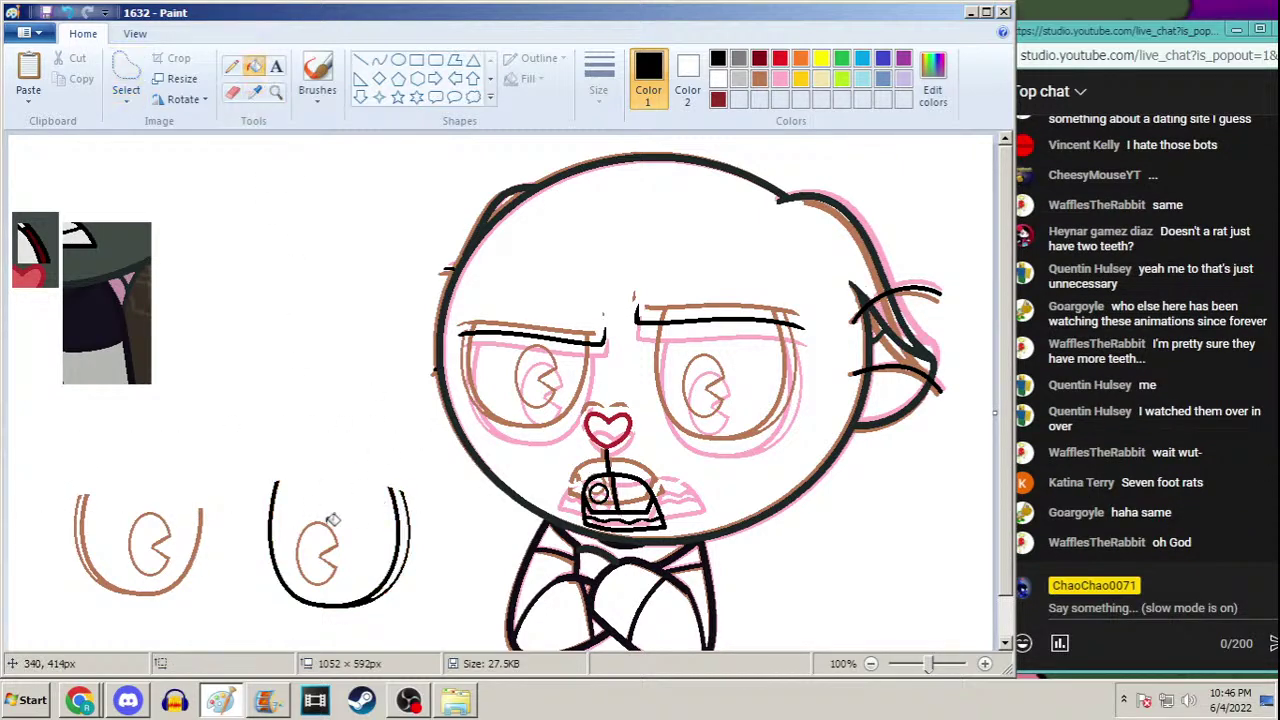
click(330, 520)
click(203, 512)
click(152, 514)
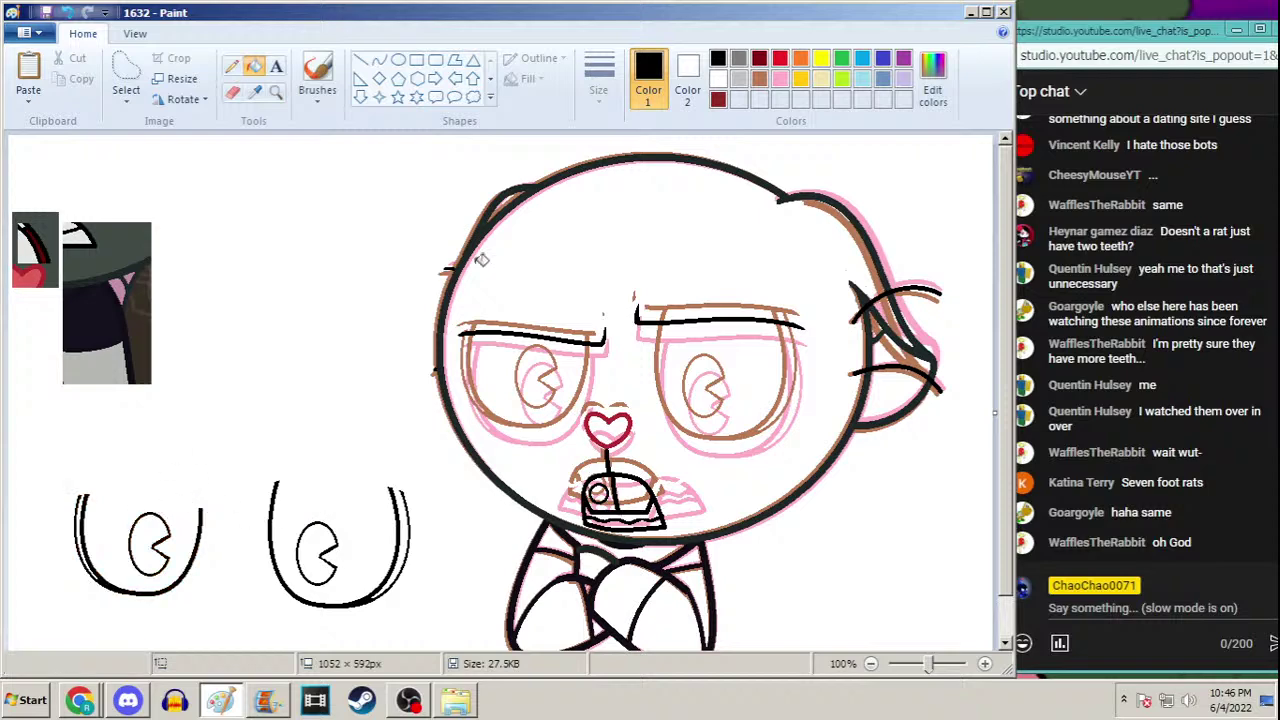
Try filling the background around the character with gold and undo the fill
click(800, 78)
click(345, 252)
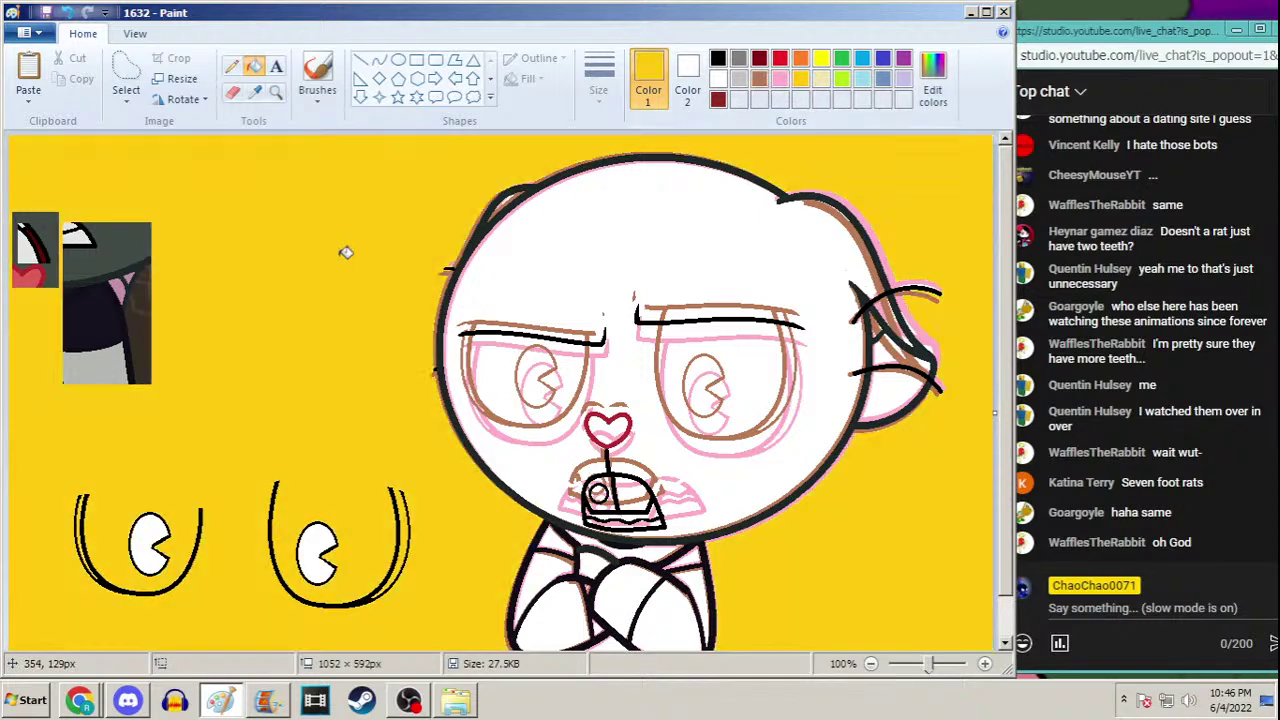
key(ctrl+z)
Move the black eyes onto the face and nudge them 2 px right and 4 px down, between the brown and pink sketches
click(126, 75)
mouse_move(133, 450)
mouse_down()
mouse_move(297, 636)
mouse_move(460, 547)
mouse_move(225, 417)
mouse_move(250, 481)
mouse_move(597, 351)
mouse_move(637, 300)
mouse_up()
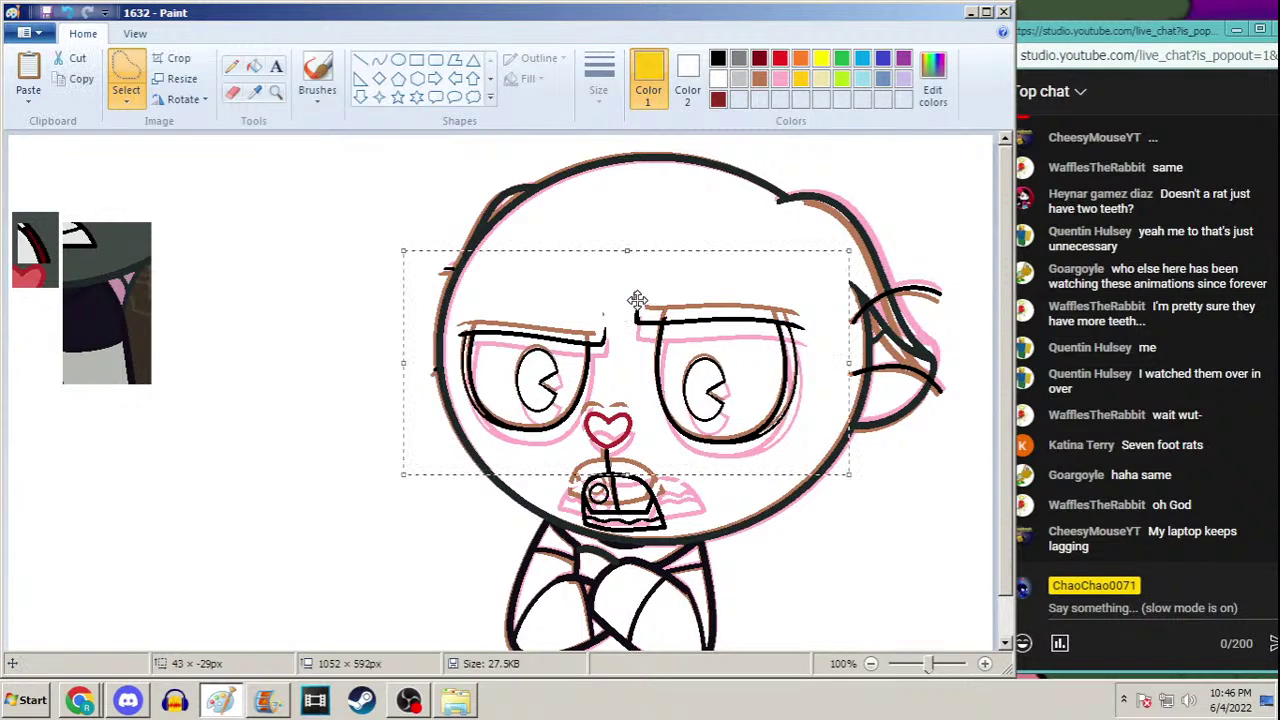
key(Right)
key(Right)
key(Down)
key(Down)
key(Down)
key(Down)
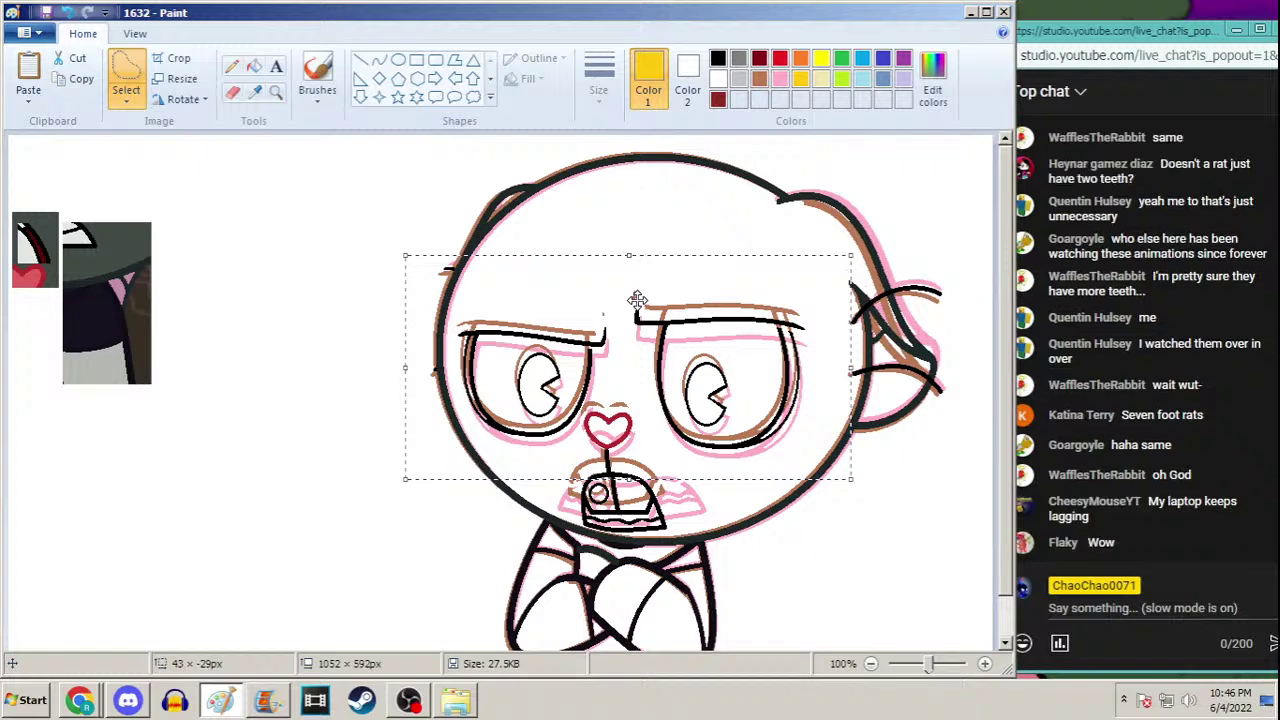
Close the gaps between the eye outlines and the brow lines with black Pencil strokes
click(276, 91)
click(648, 352)
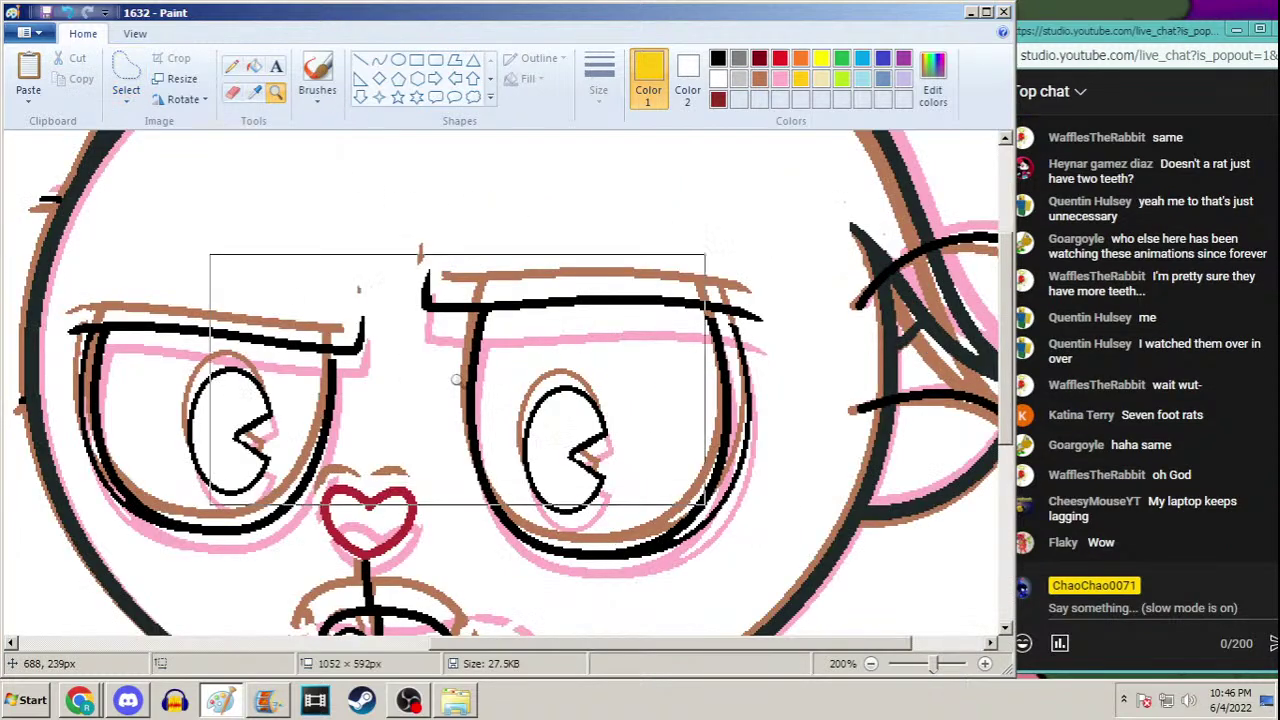
click(455, 379)
click(717, 58)
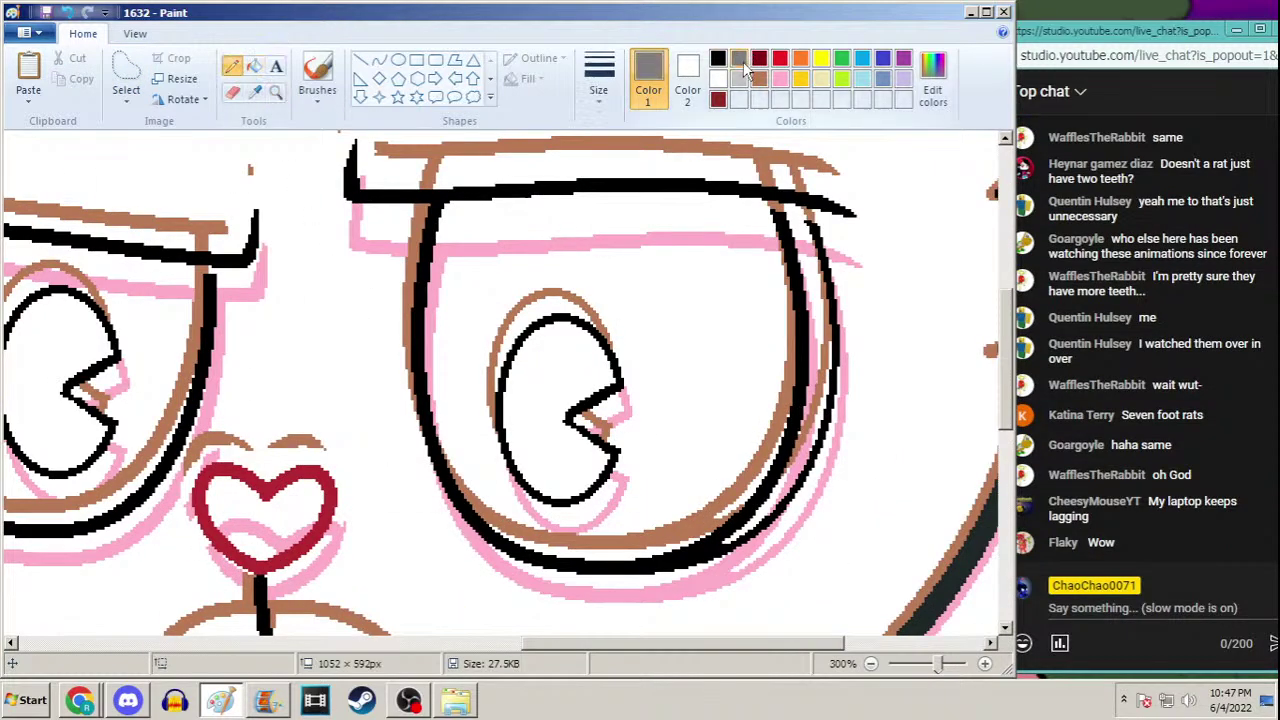
click(599, 85)
click(560, 199)
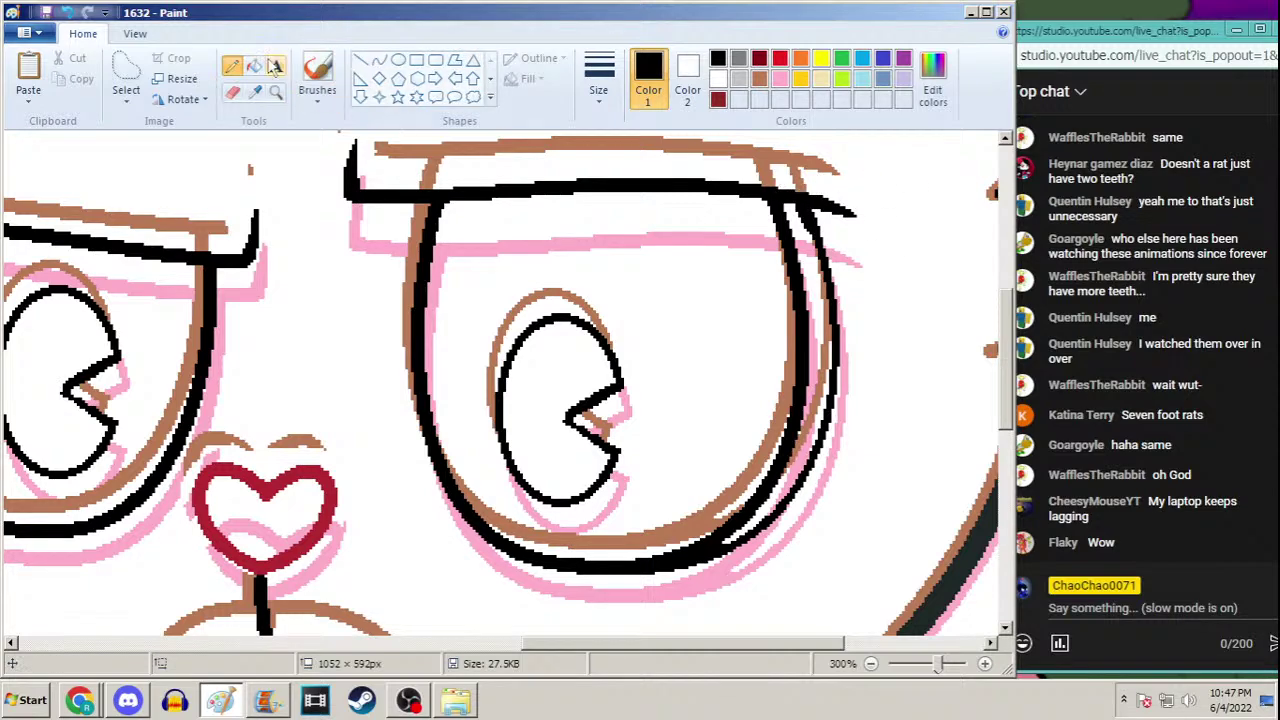
click(276, 91)
right_click(361, 180)
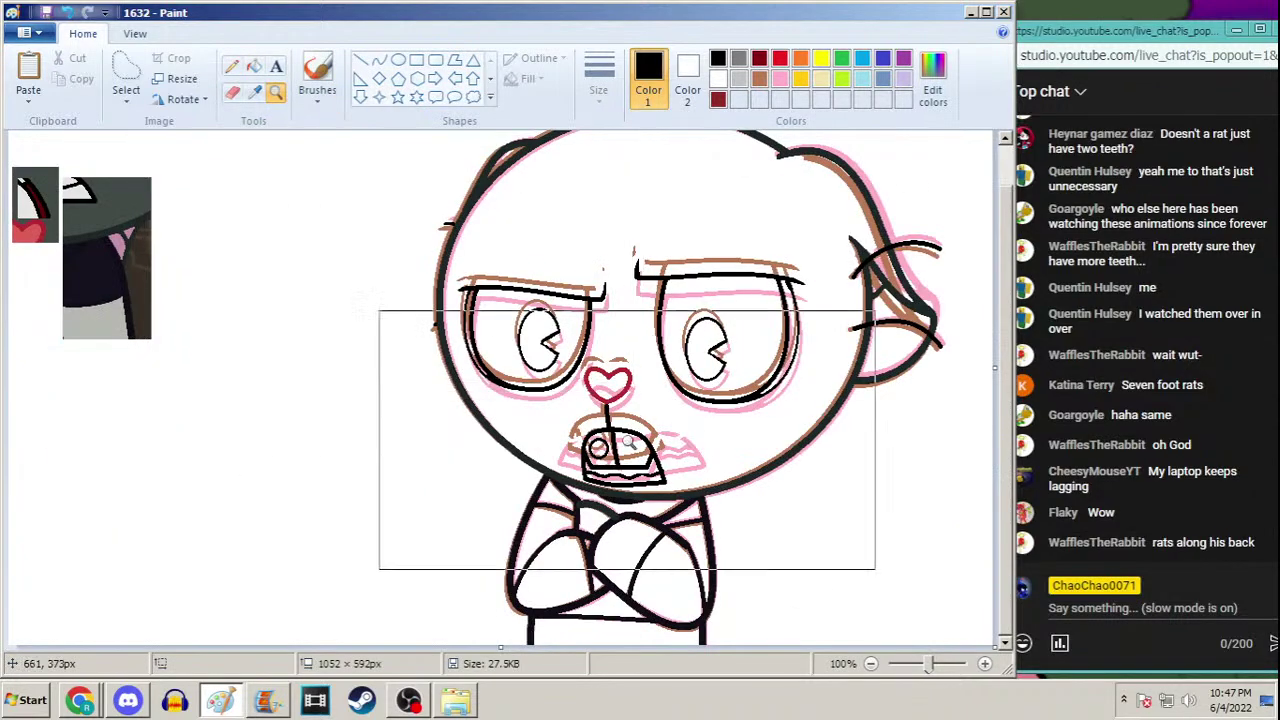
click(685, 468)
click(231, 65)
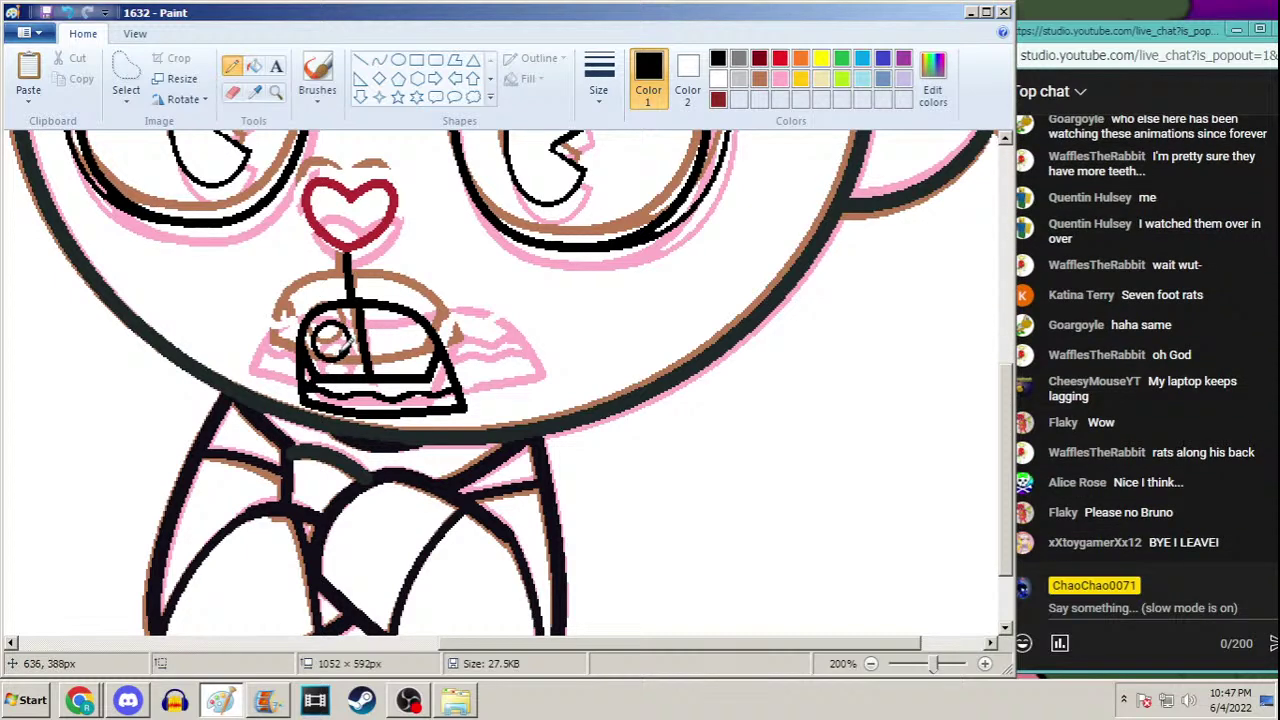
click(276, 91)
right_click(290, 190)
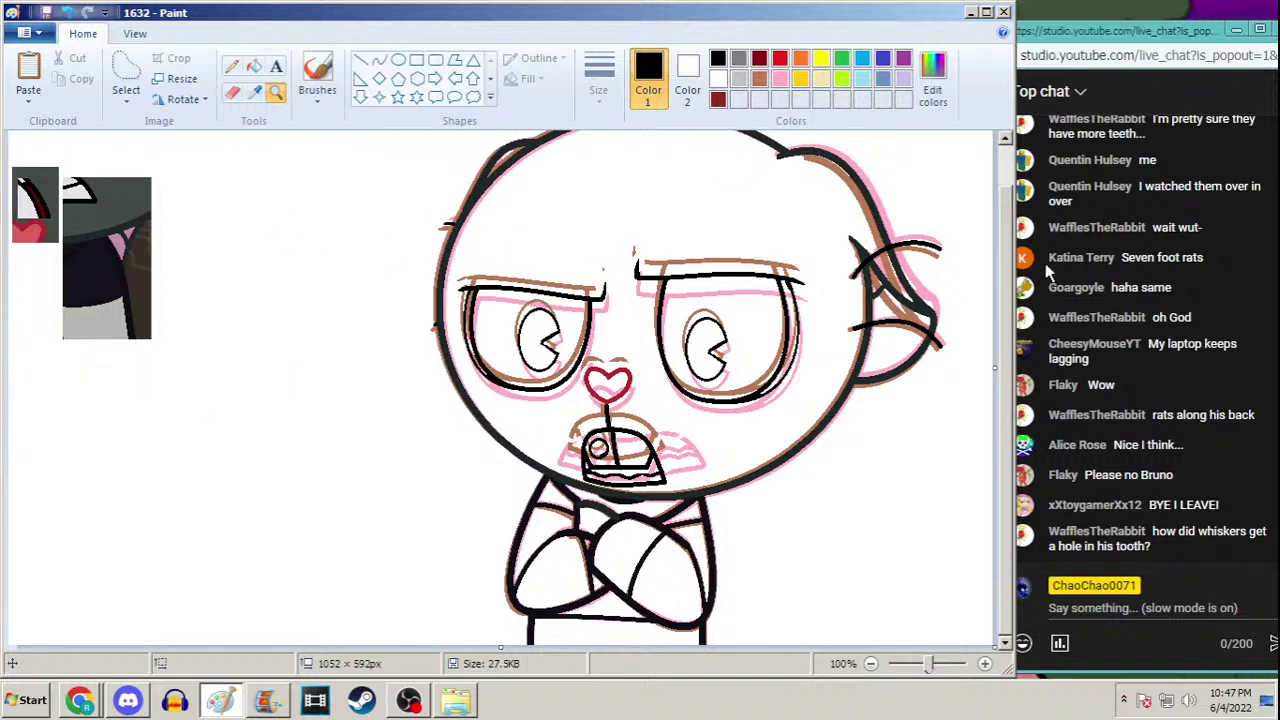
Remove the brown sketch lines by sampling their brown as Color 2 and pasting the whole drawing transparently back over white
drag(1004, 266, 1008, 228)
click(254, 91)
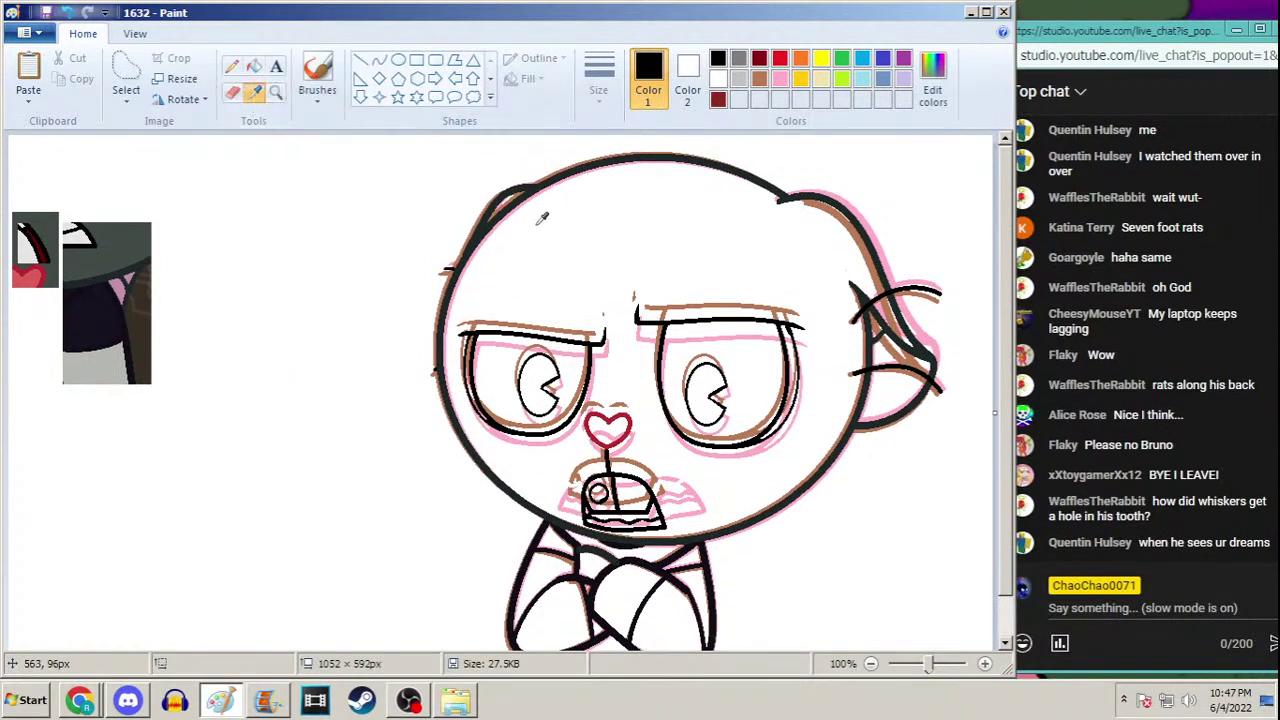
right_click(853, 193)
click(254, 91)
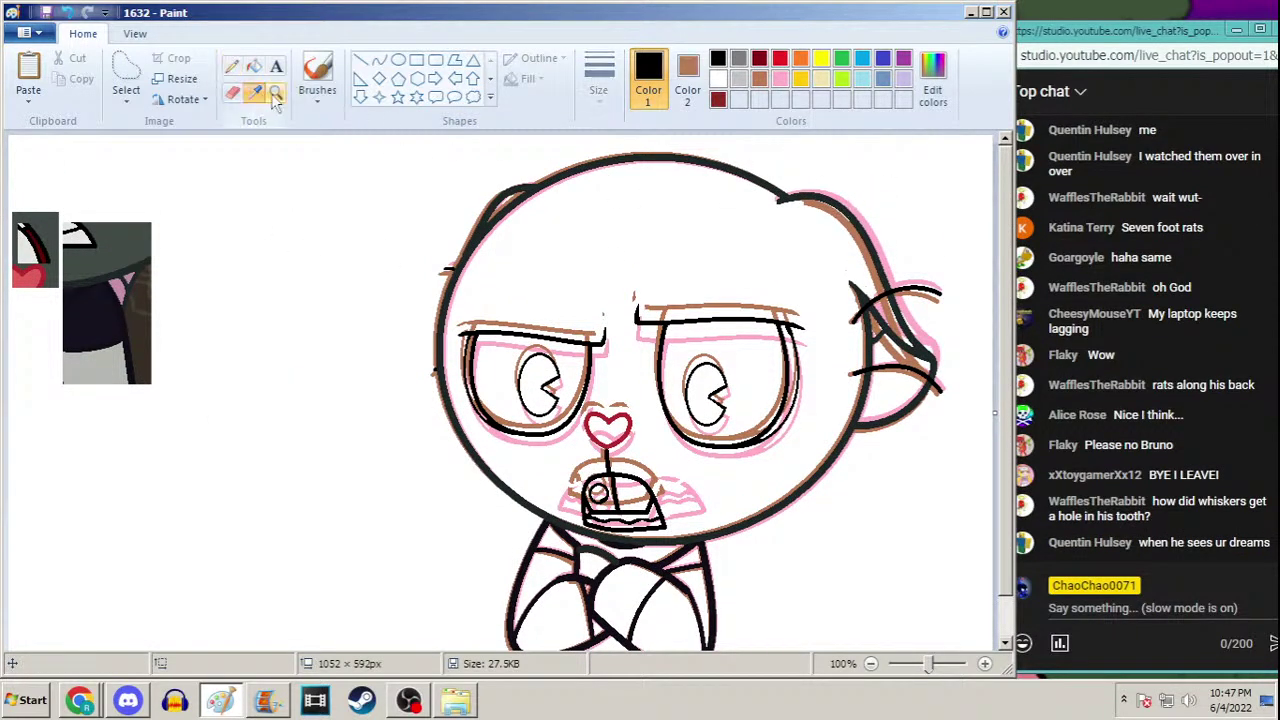
click(282, 174)
key(ctrl+a)
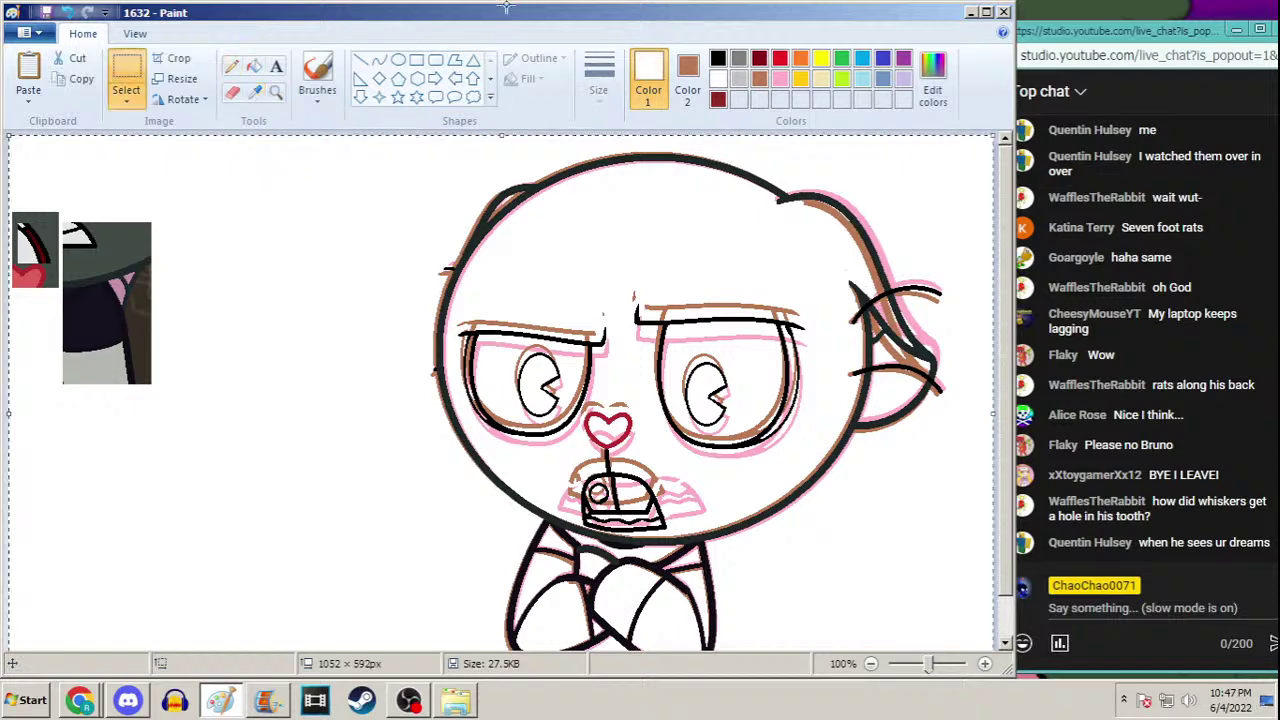
click(417, 60)
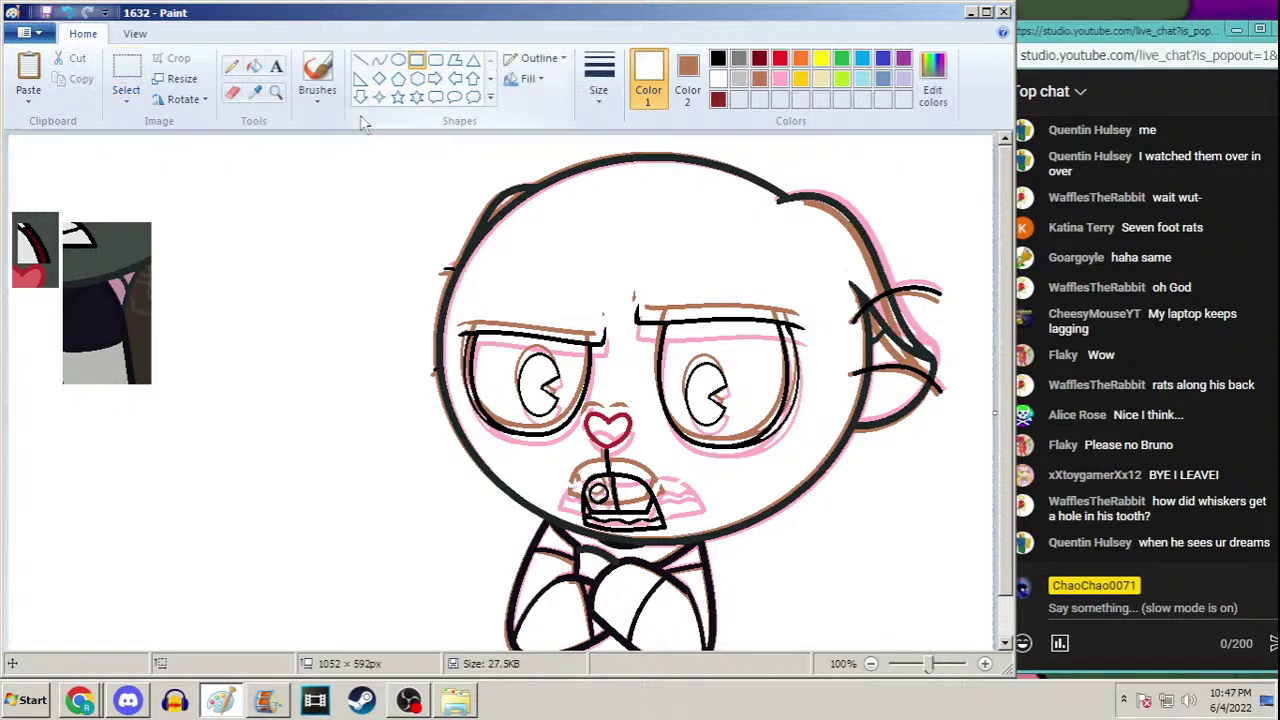
drag(342, 139, 1073, 719)
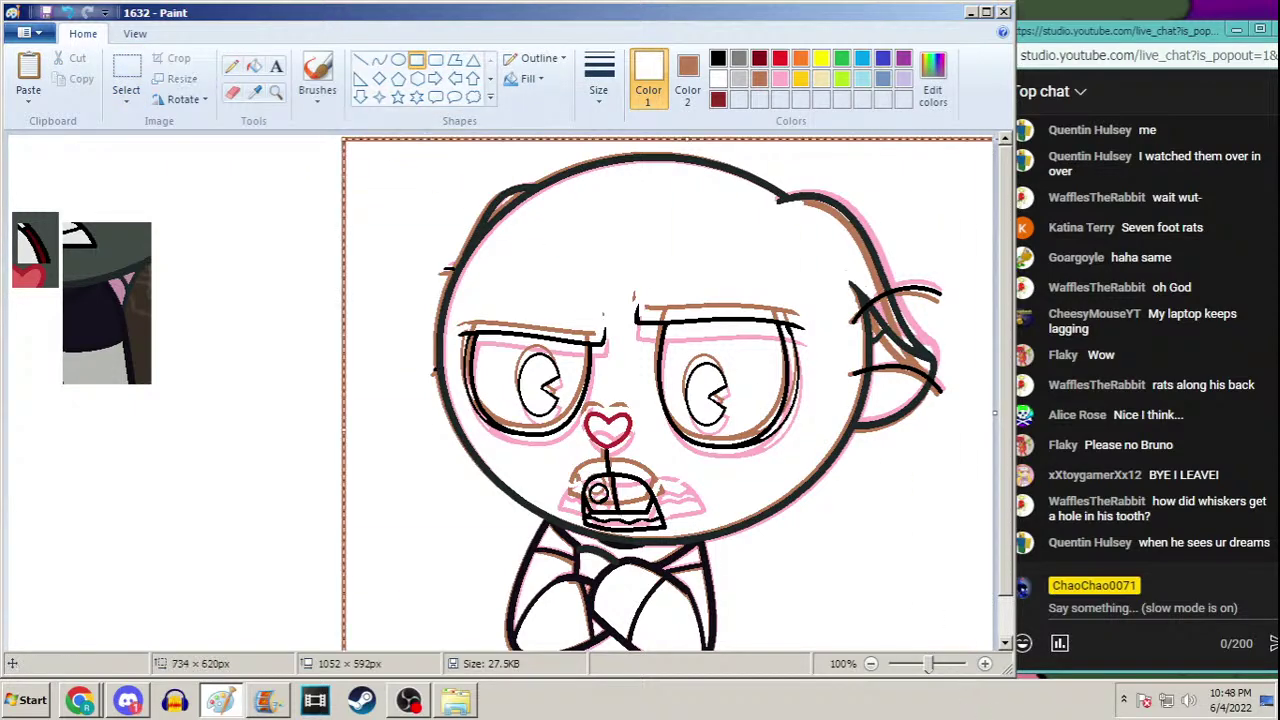
click(528, 79)
click(498, 125)
key(ctrl+v)
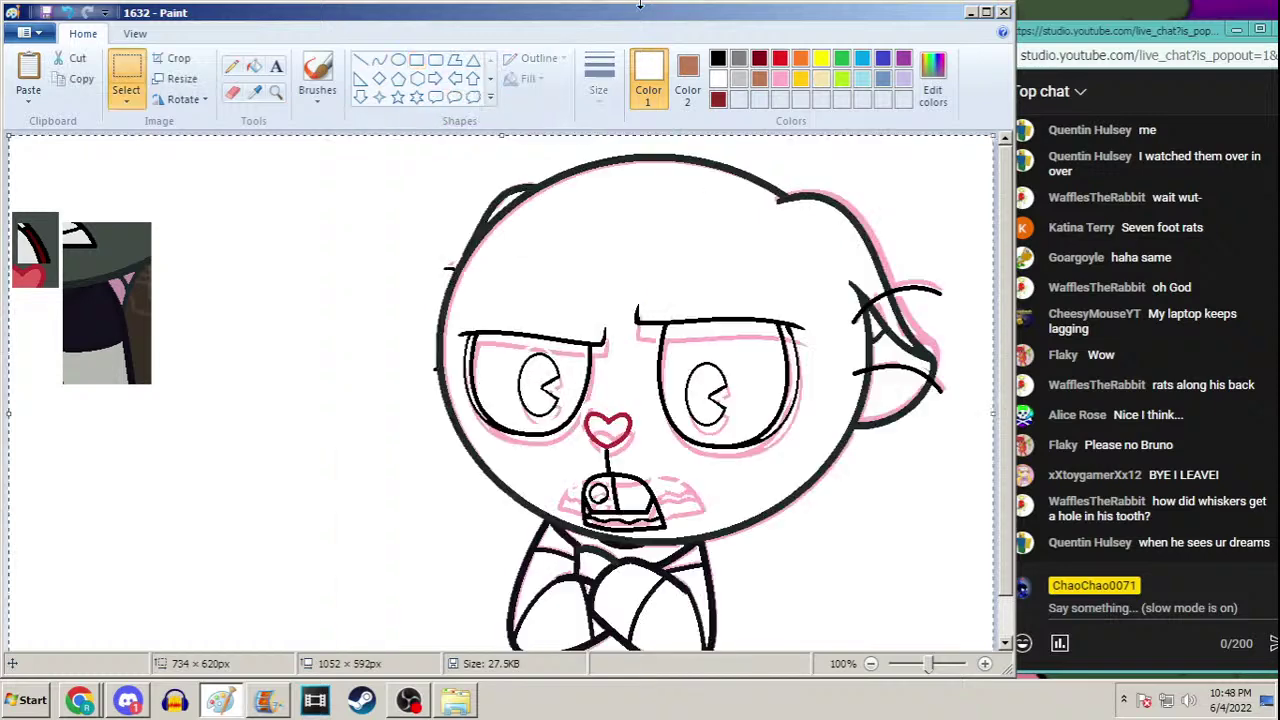
Remove the pink sketch lines the same way, with their pink sampled as Color 2, and save the cleaned line art
click(255, 91)
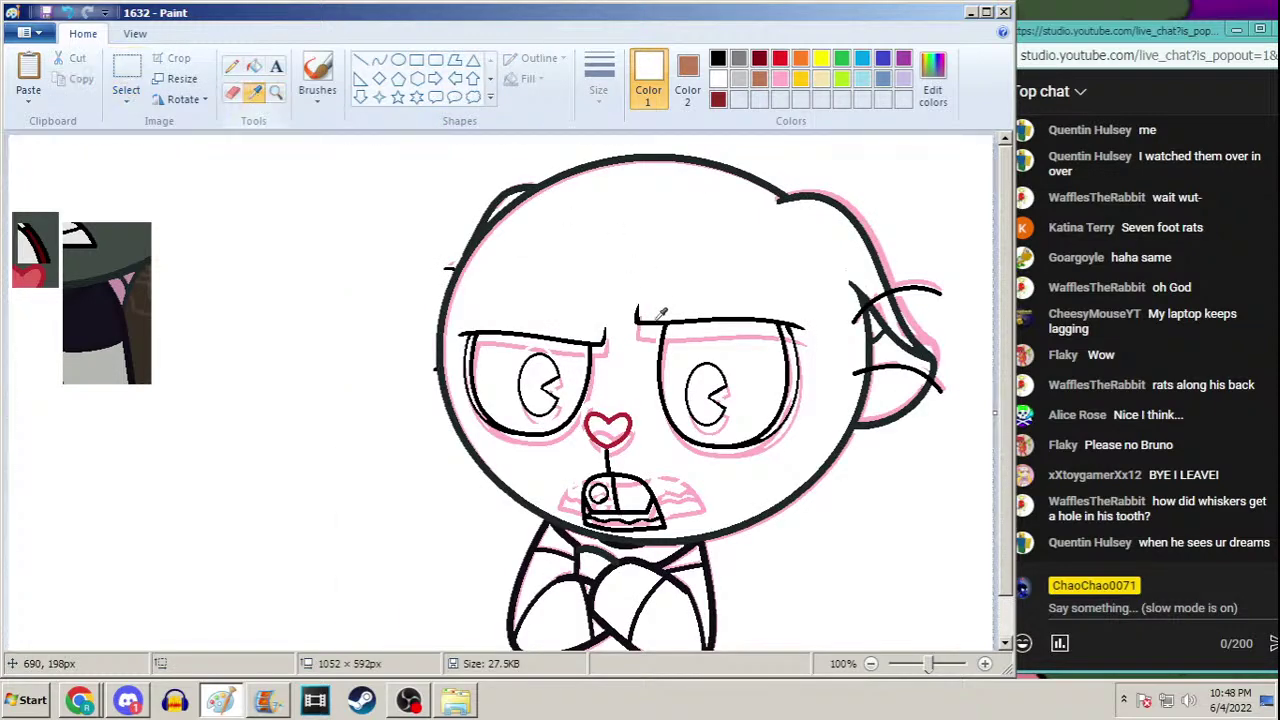
right_click(652, 338)
key(ctrl+a)
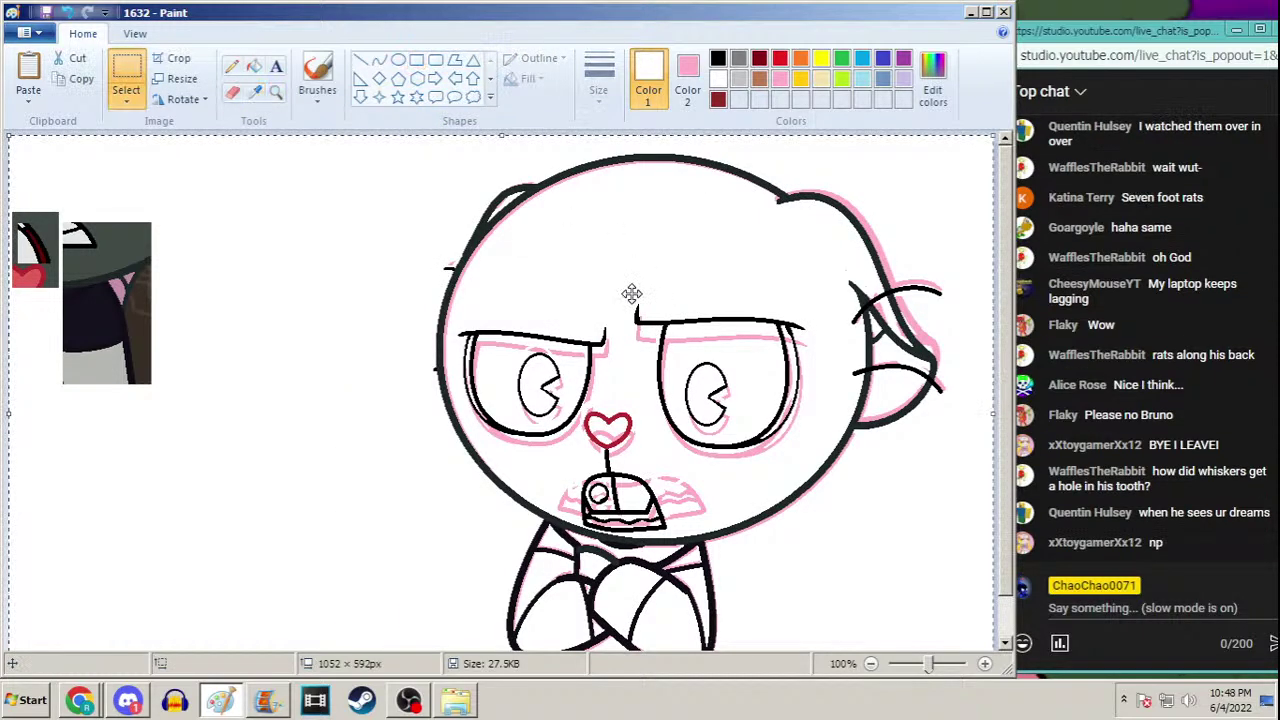
click(417, 60)
mouse_move(349, 152)
mouse_down()
mouse_move(920, 655)
mouse_move(995, 690)
mouse_up()
key(ctrl+z)
key(ctrl+a)
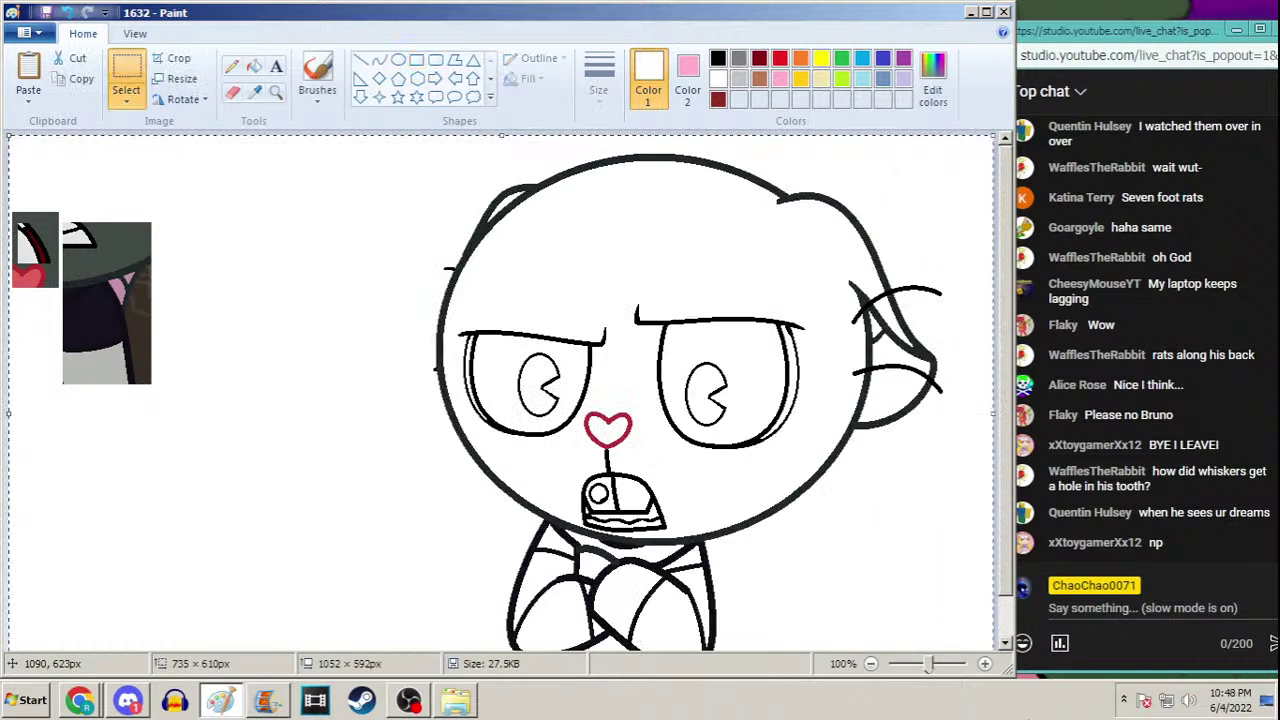
click(67, 22)
Try filling both pupils with black and undo the fills
click(254, 66)
click(742, 58)
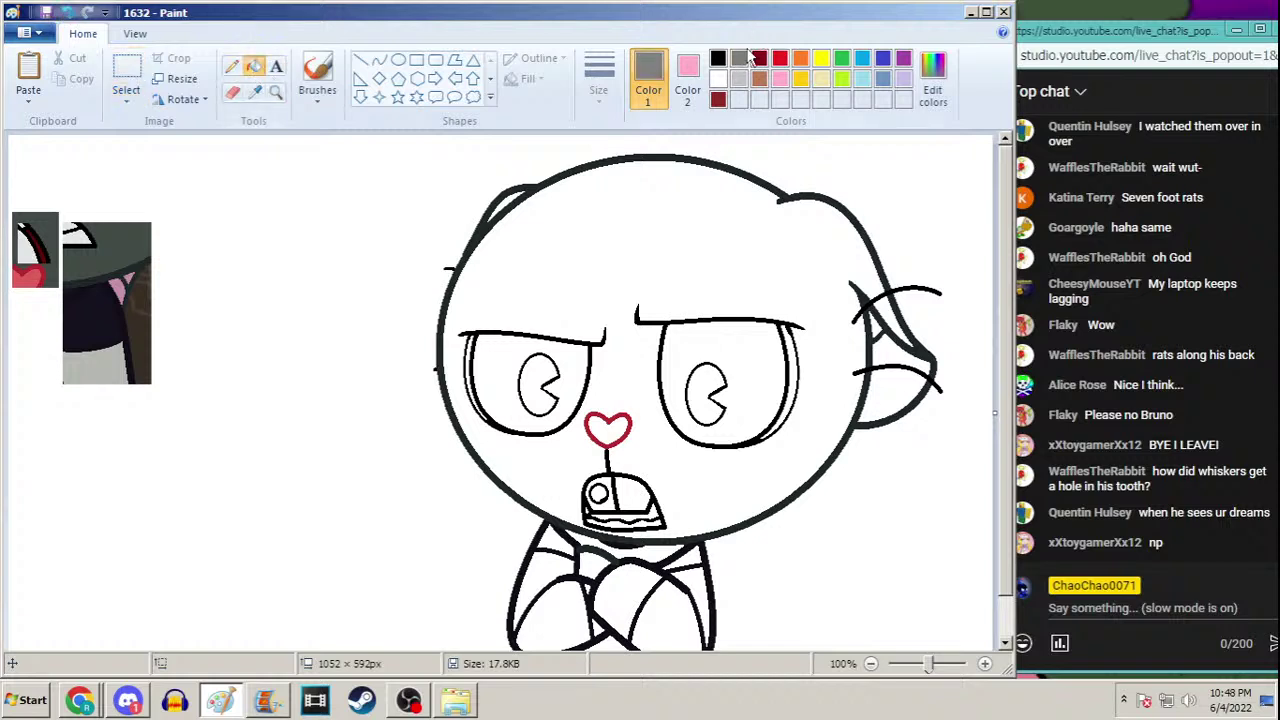
click(718, 58)
click(530, 385)
click(700, 385)
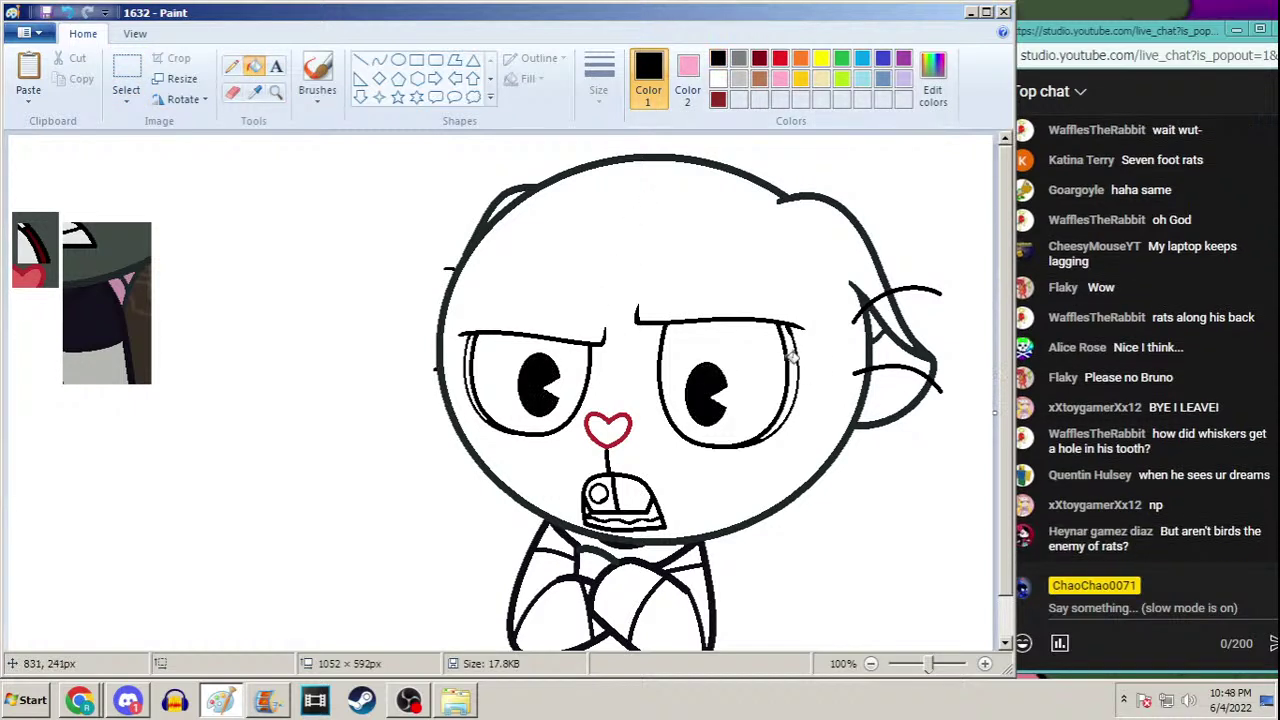
key(ctrl+z)
key(ctrl+z)
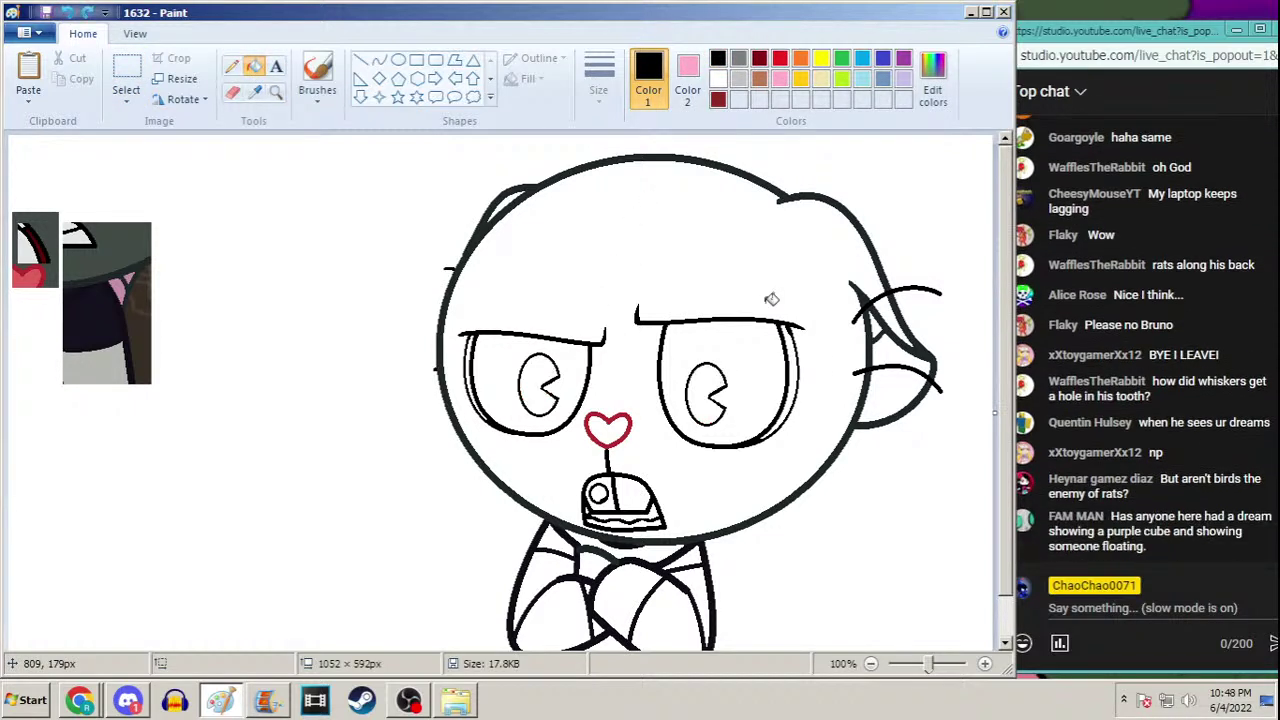
Save the uncolored line art as a copy named 1632b and reopen 1632
key(F12)
text(1633)
key(Return)
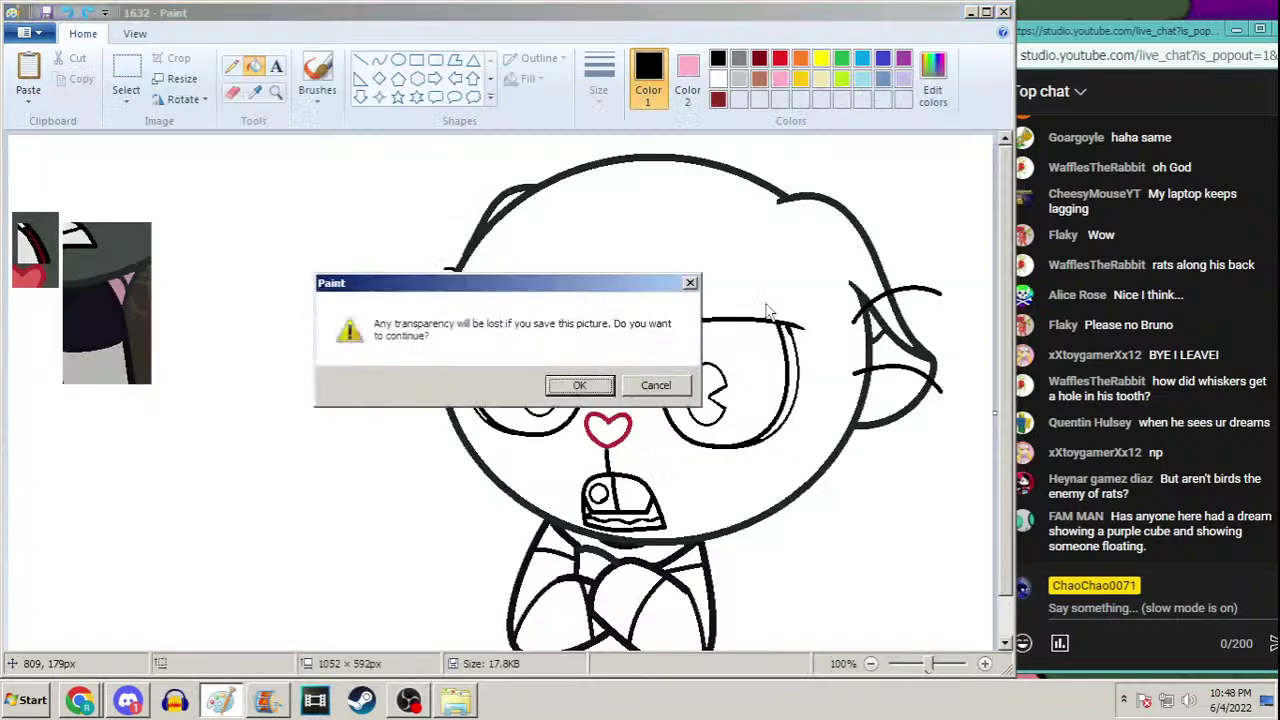
key(Return)
key(ctrl+o)
text(1632)
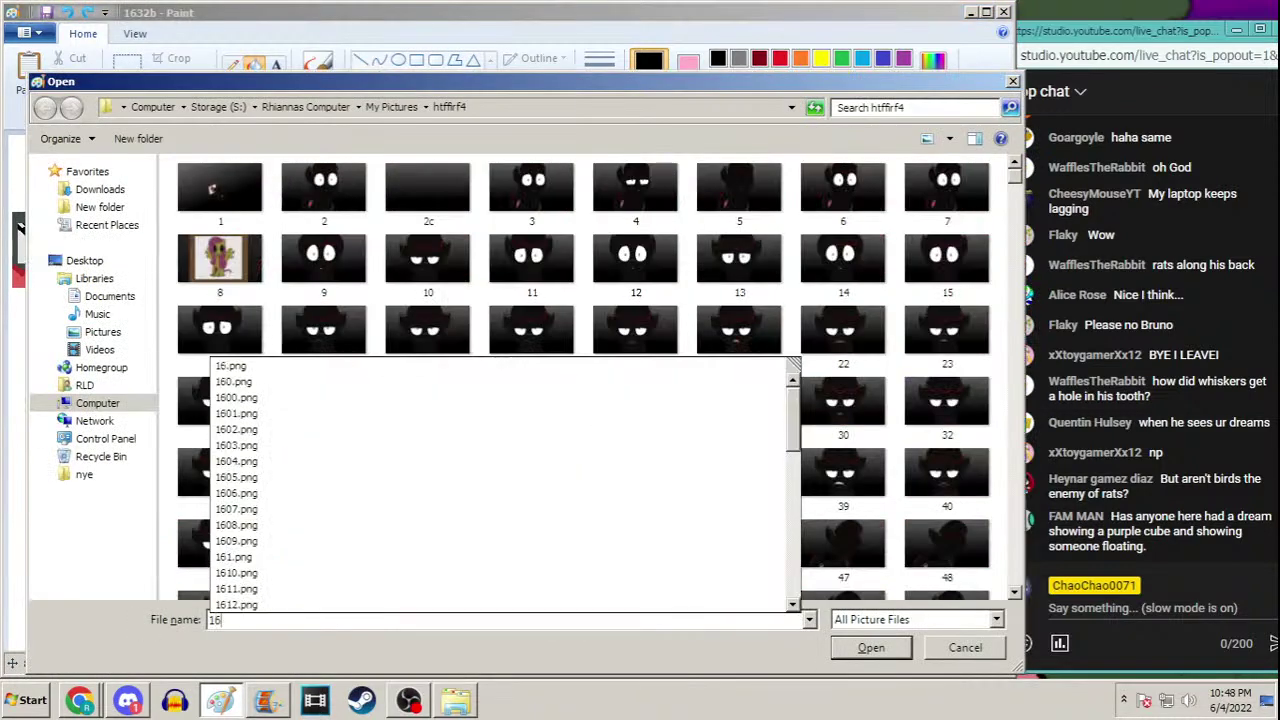
key(Return)
Fill both pupils and the thick outer rims of both eyes with black
click(546, 366)
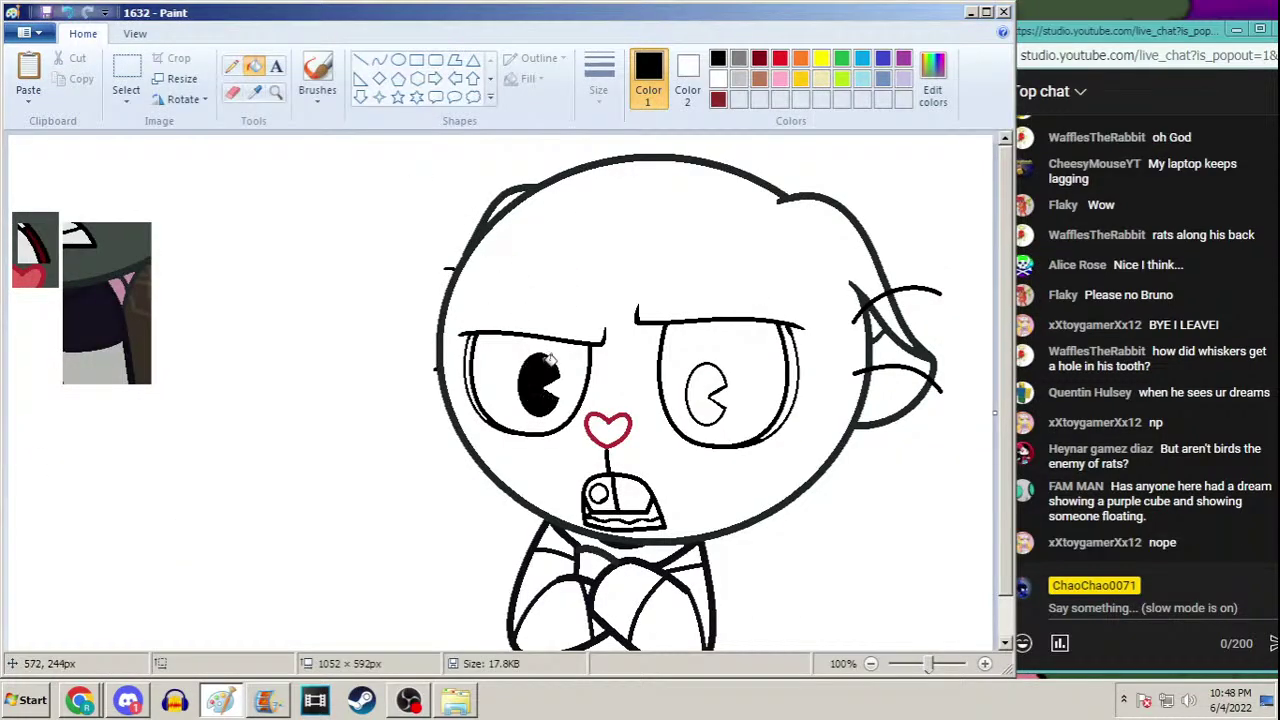
click(724, 376)
click(798, 366)
click(476, 366)
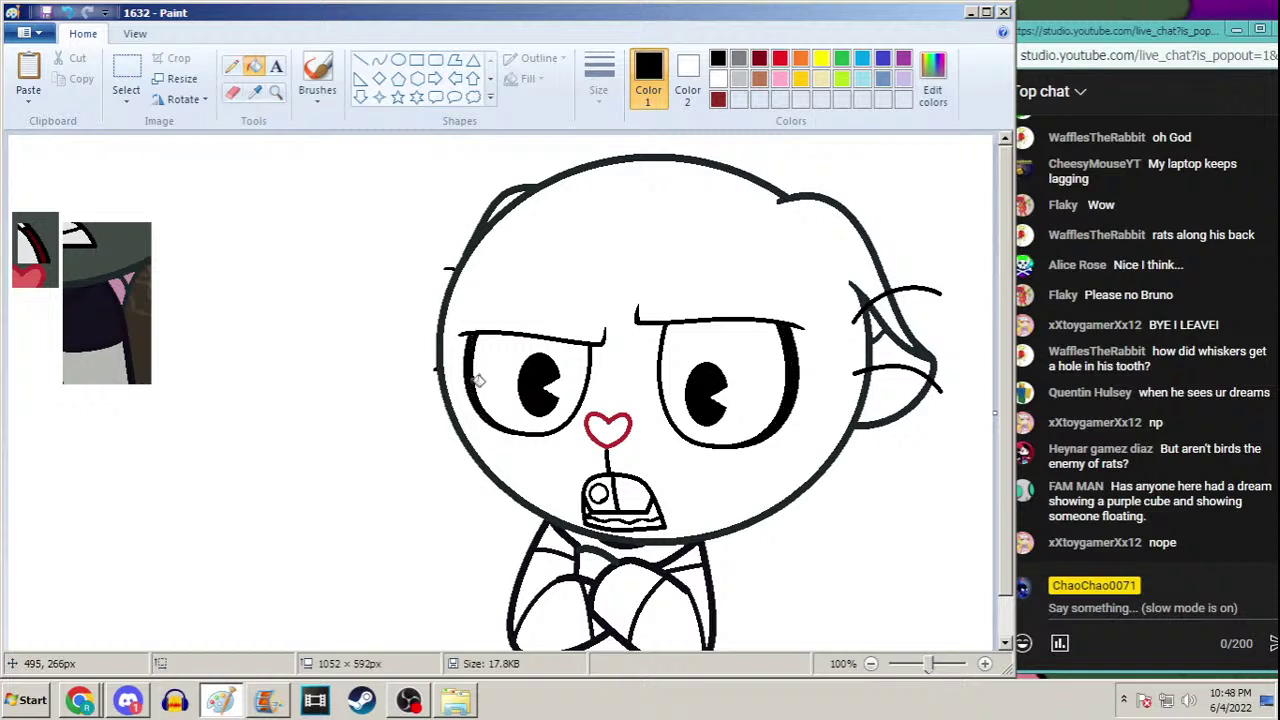
Fill the mouth interior with dark red and the tooth hole with the darker red sampled from the reference, undoing the stray outline fill
click(718, 99)
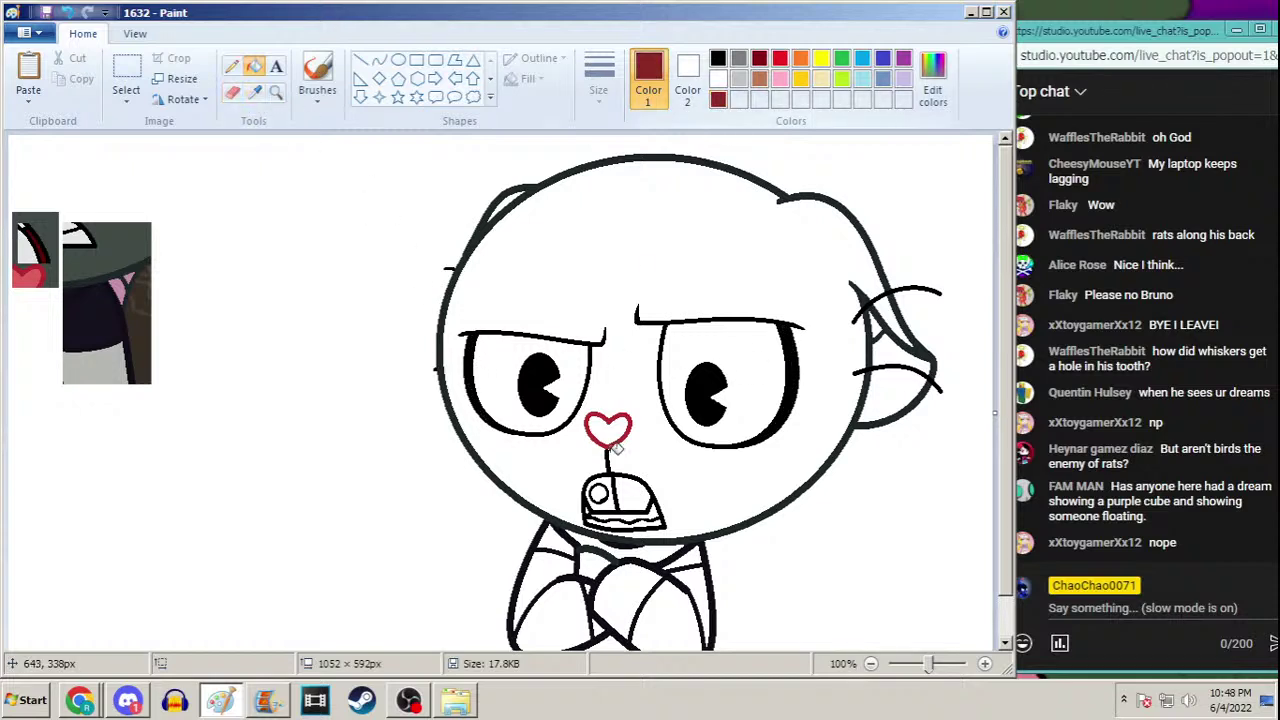
click(634, 510)
click(254, 91)
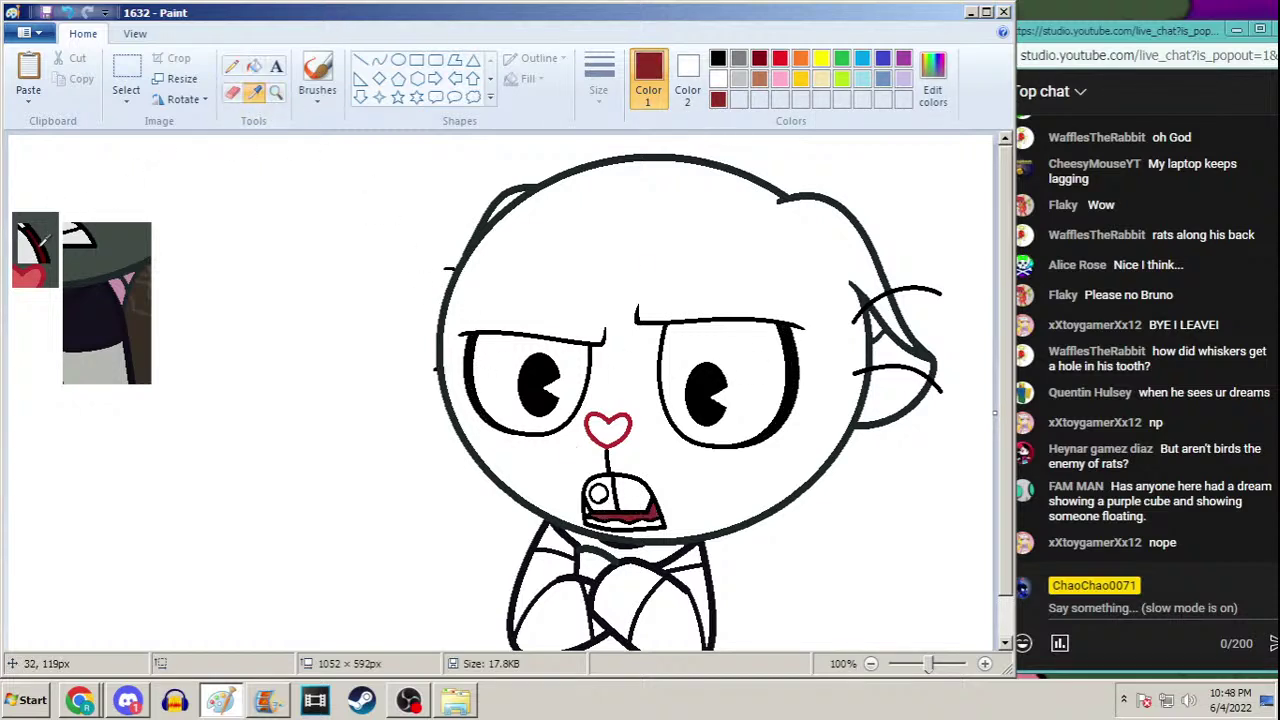
click(42, 252)
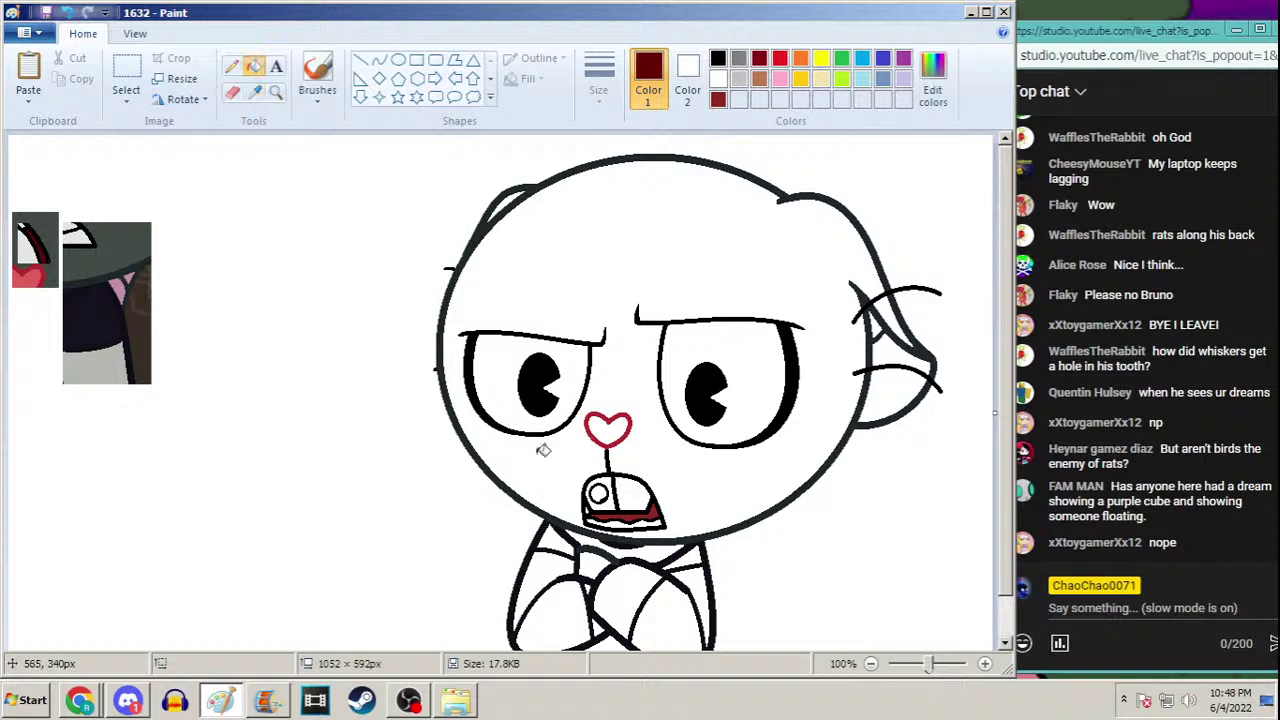
click(598, 493)
click(599, 498)
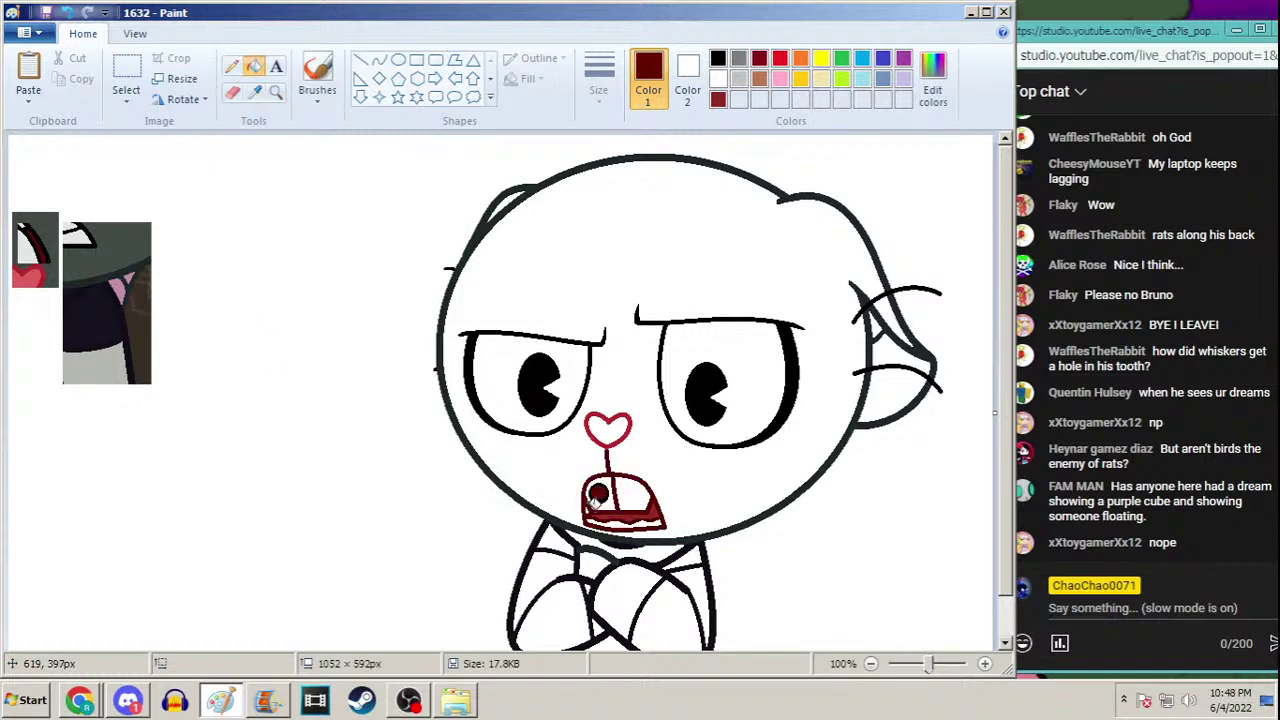
key(ctrl+z)
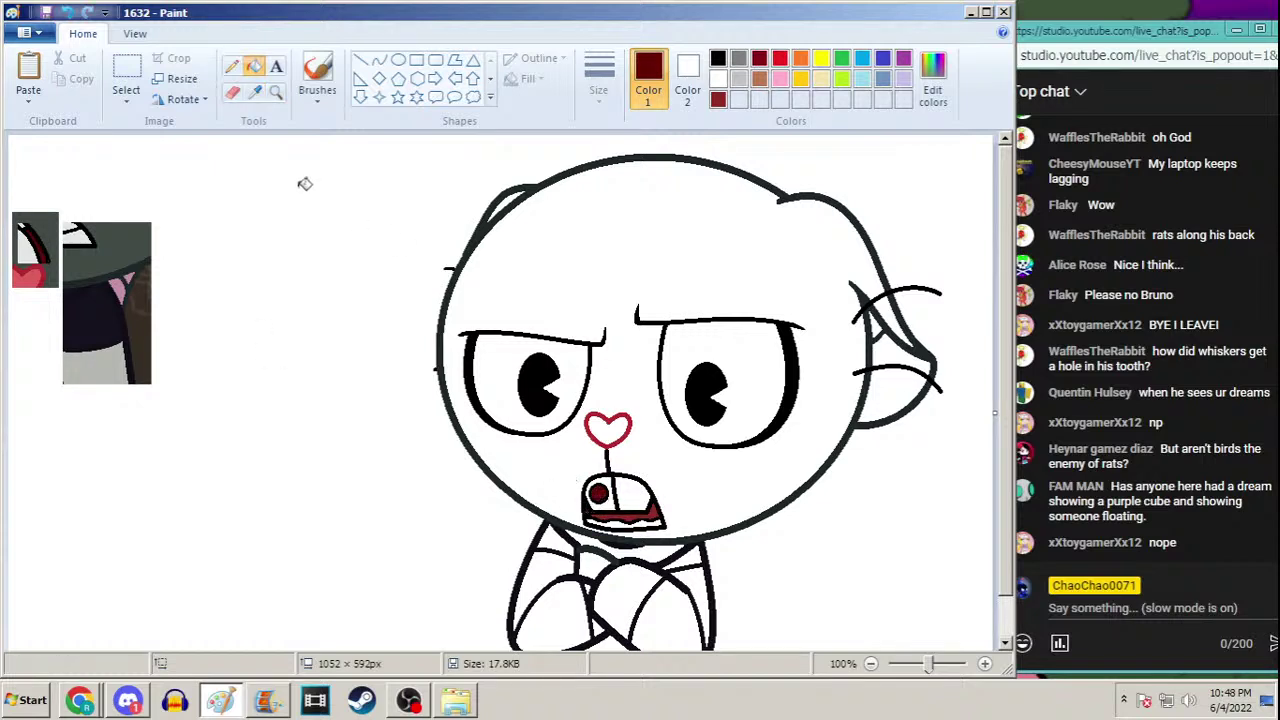
Fill the teeth and both eye whites with the off-white sampled from the reference picture
click(255, 91)
click(97, 222)
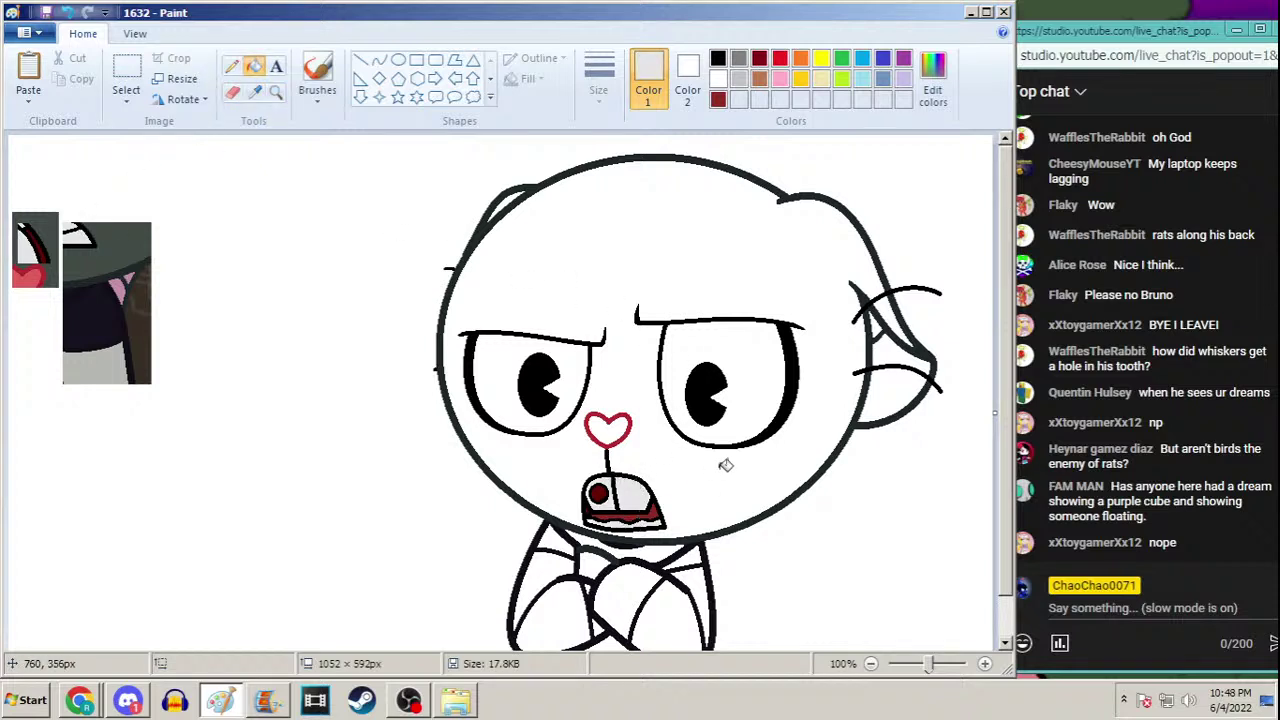
click(482, 366)
click(690, 342)
Fill the heart-shaped nose with the red sampled from the reference picture
click(255, 91)
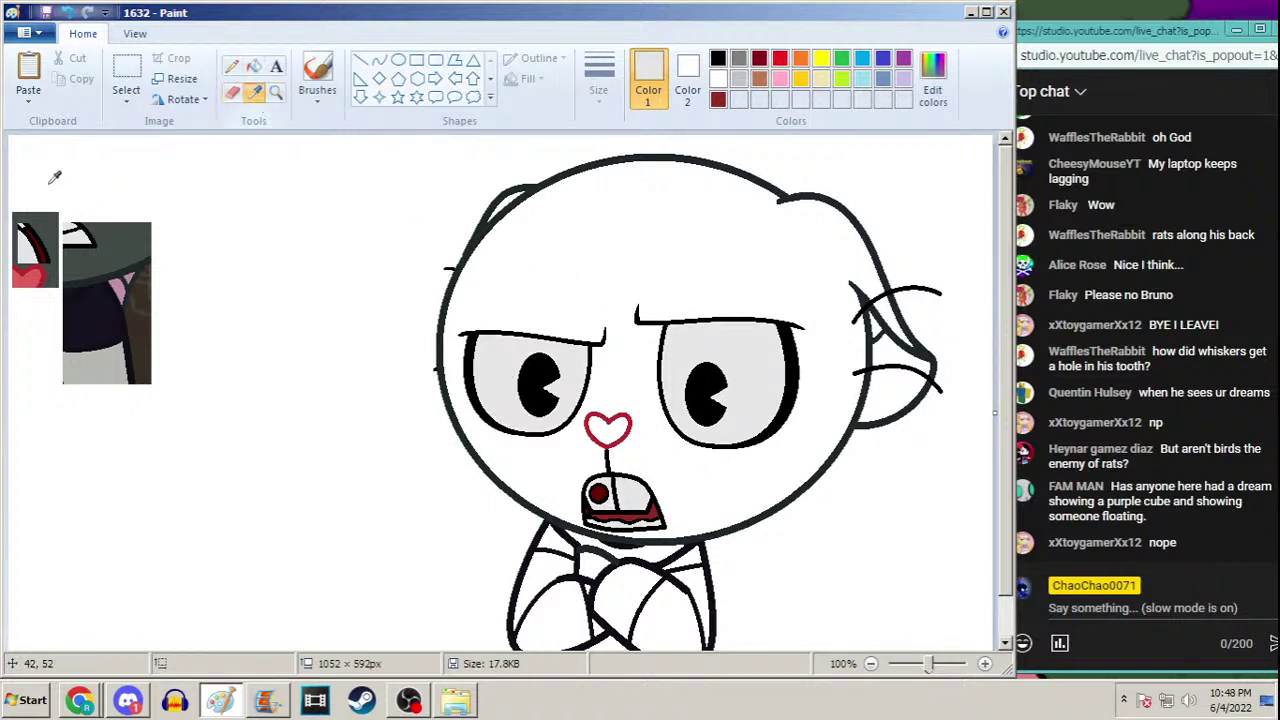
click(26, 268)
click(613, 431)
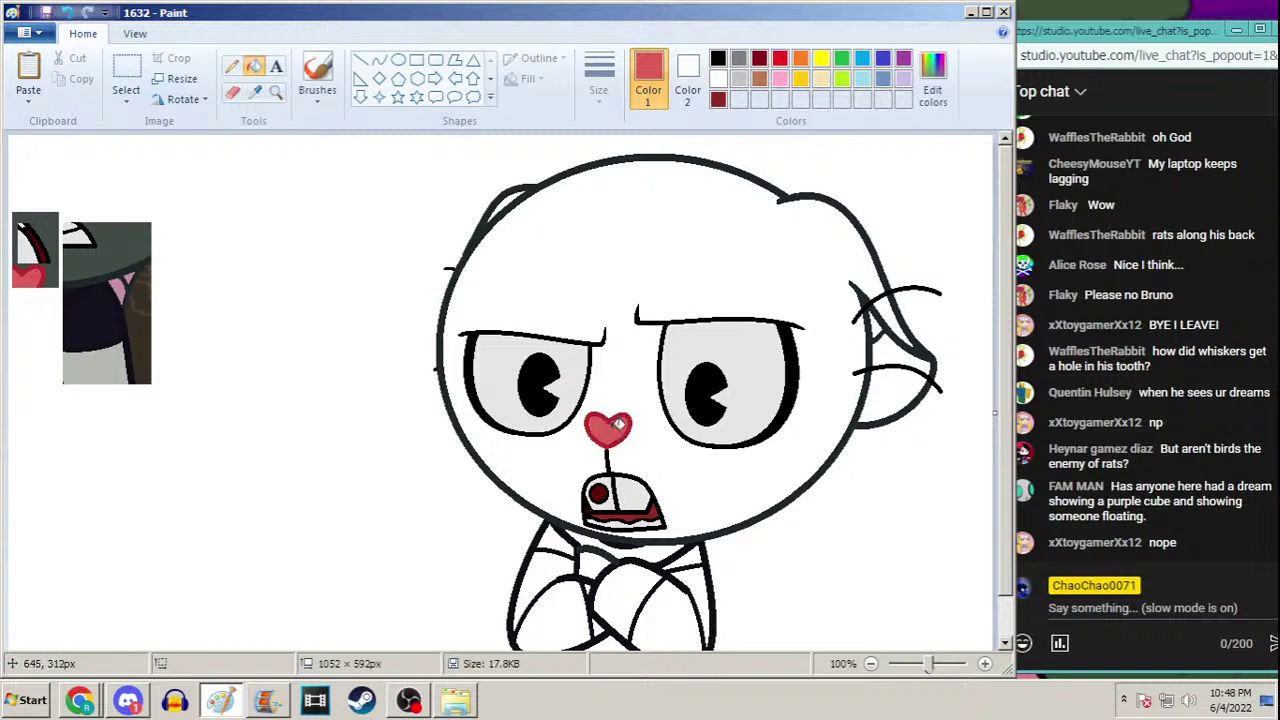
Fill the head and the outer ears with the dark gray fur color sampled from the reference picture
click(255, 91)
click(137, 237)
click(596, 226)
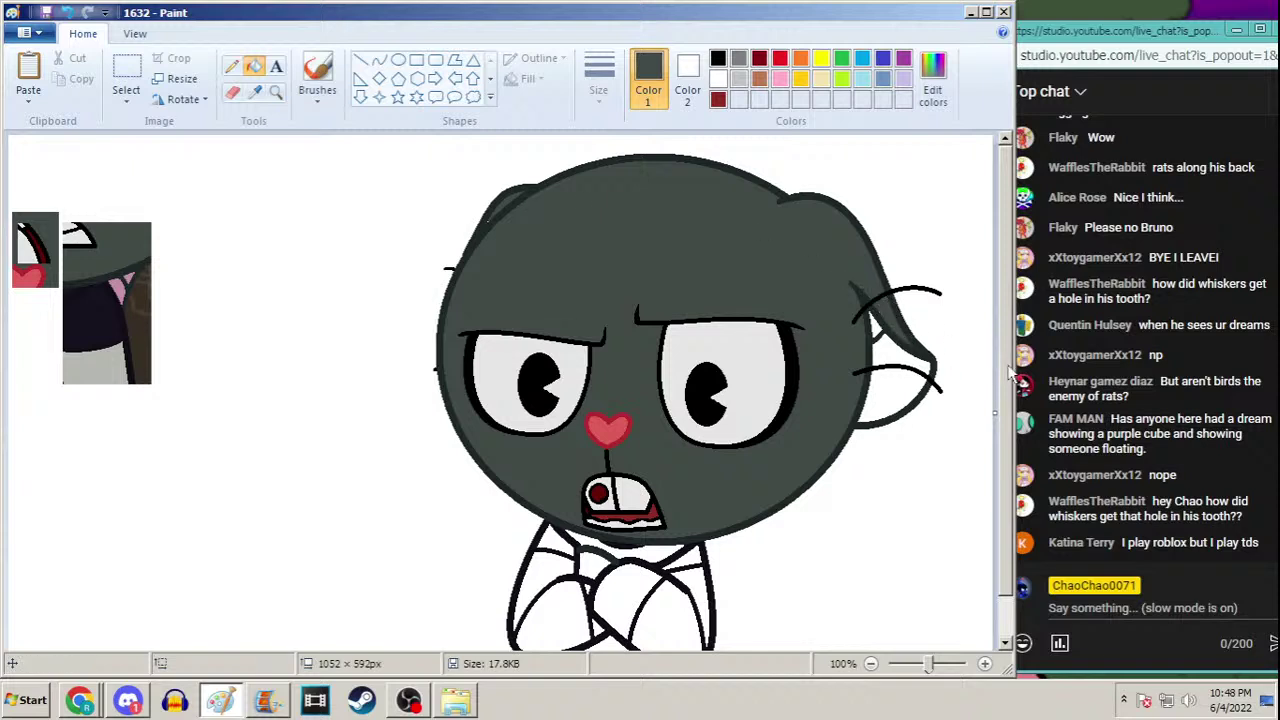
Touch up the small ear's outline with the sampled outline color, and fill the hand beneath the chin with the head's dark gray
scroll(1013, 374, down, 1)
scroll(1013, 374, down, 1)
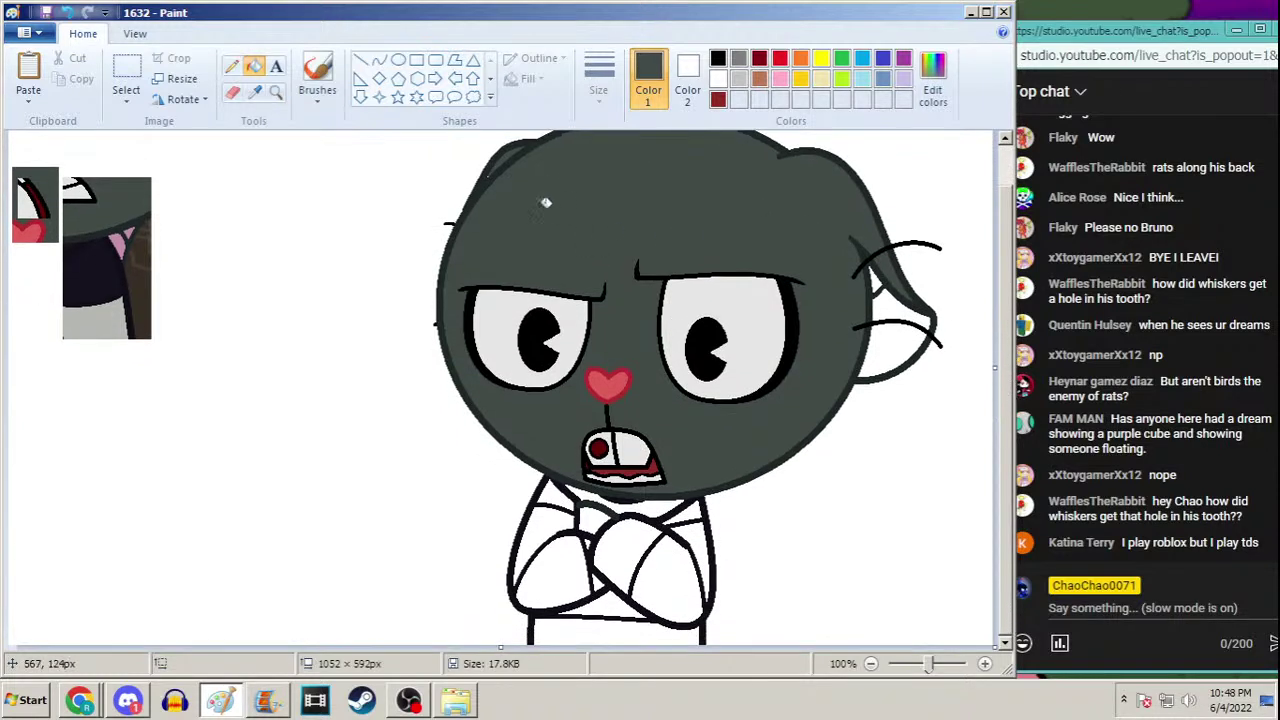
click(255, 91)
click(485, 175)
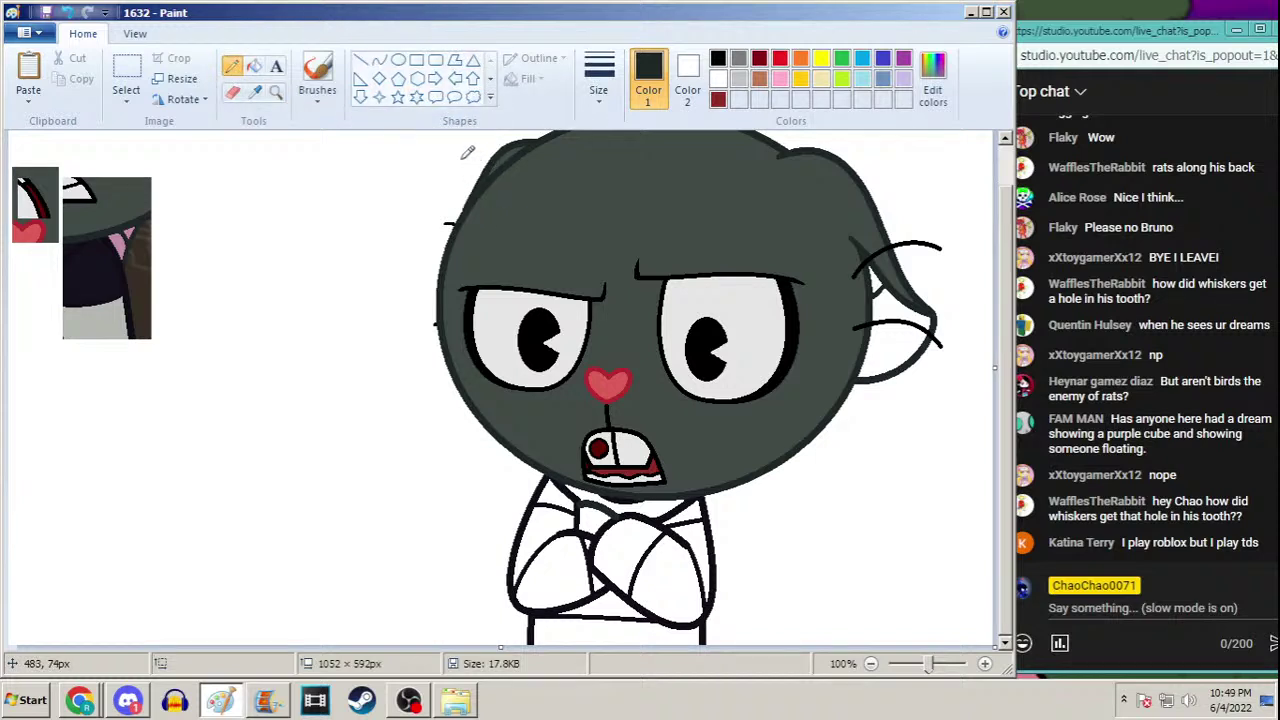
click(255, 91)
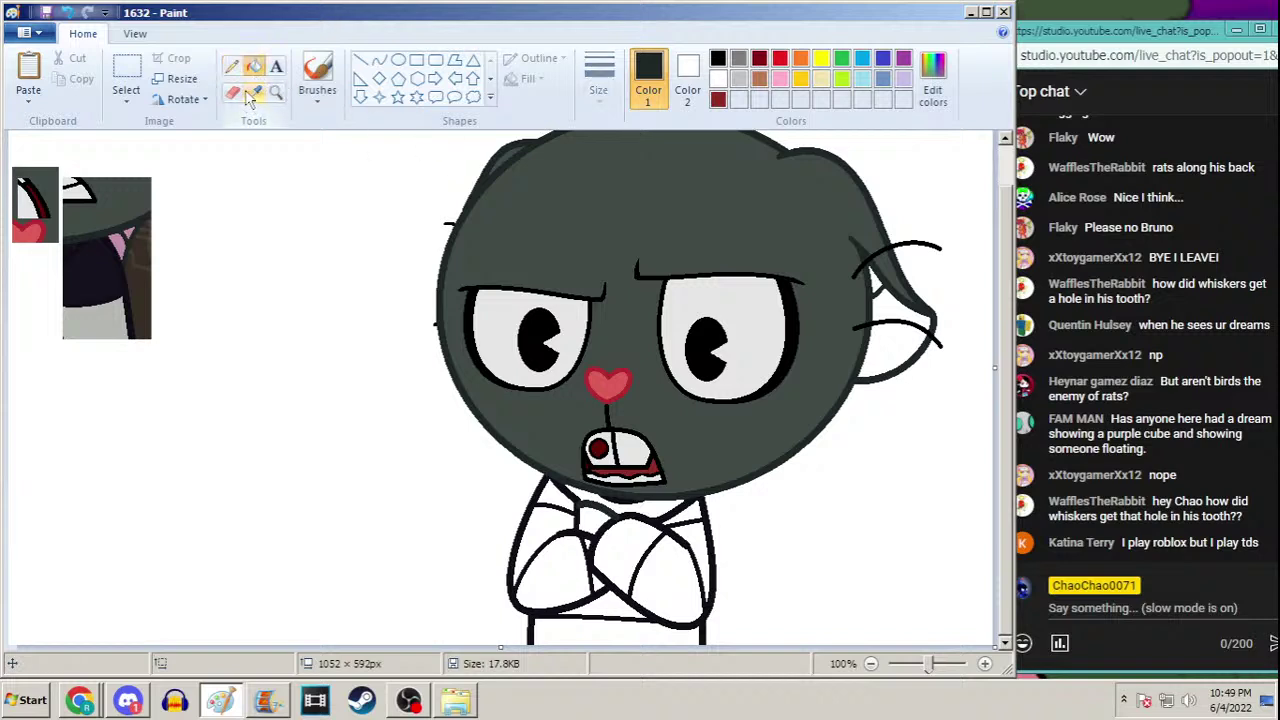
click(573, 224)
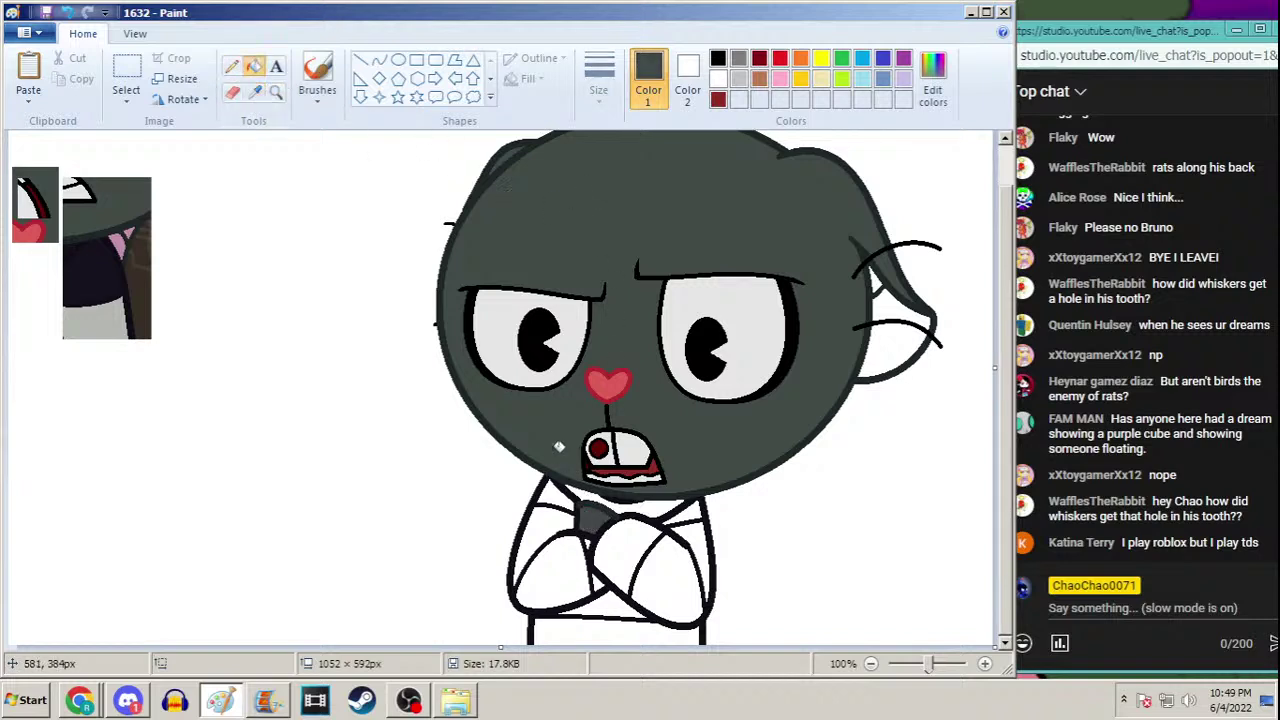
Fill the inside of the large ear with the pink sampled from the reference picture
click(255, 91)
click(122, 236)
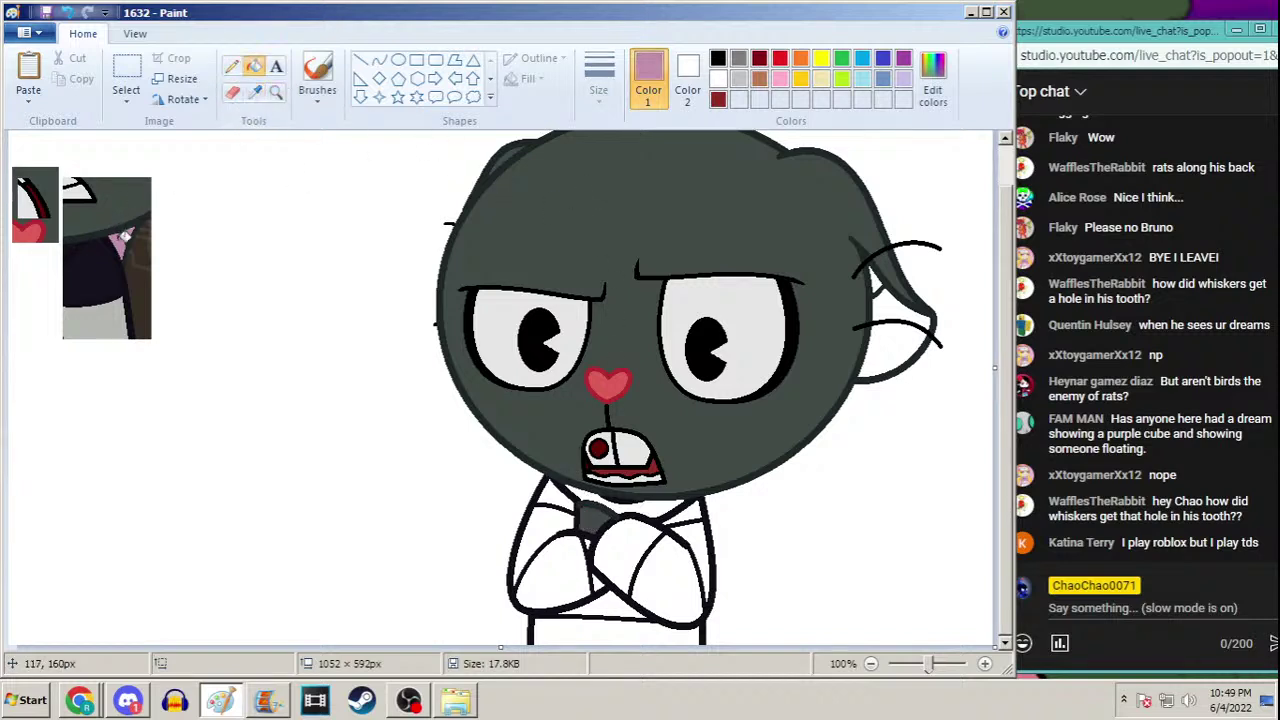
click(897, 298)
click(885, 345)
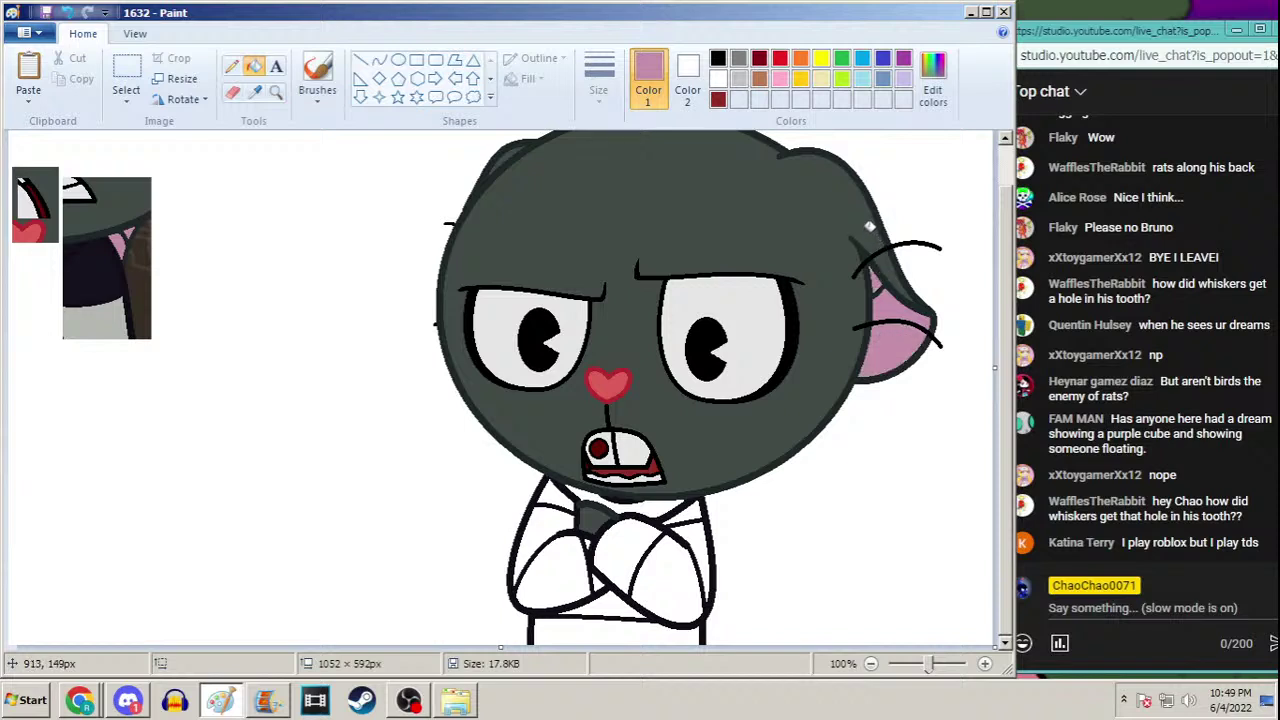
Fill the upper sleeves, the front forearm and the lower body with the light gray sampled from the reference picture
click(255, 91)
click(104, 310)
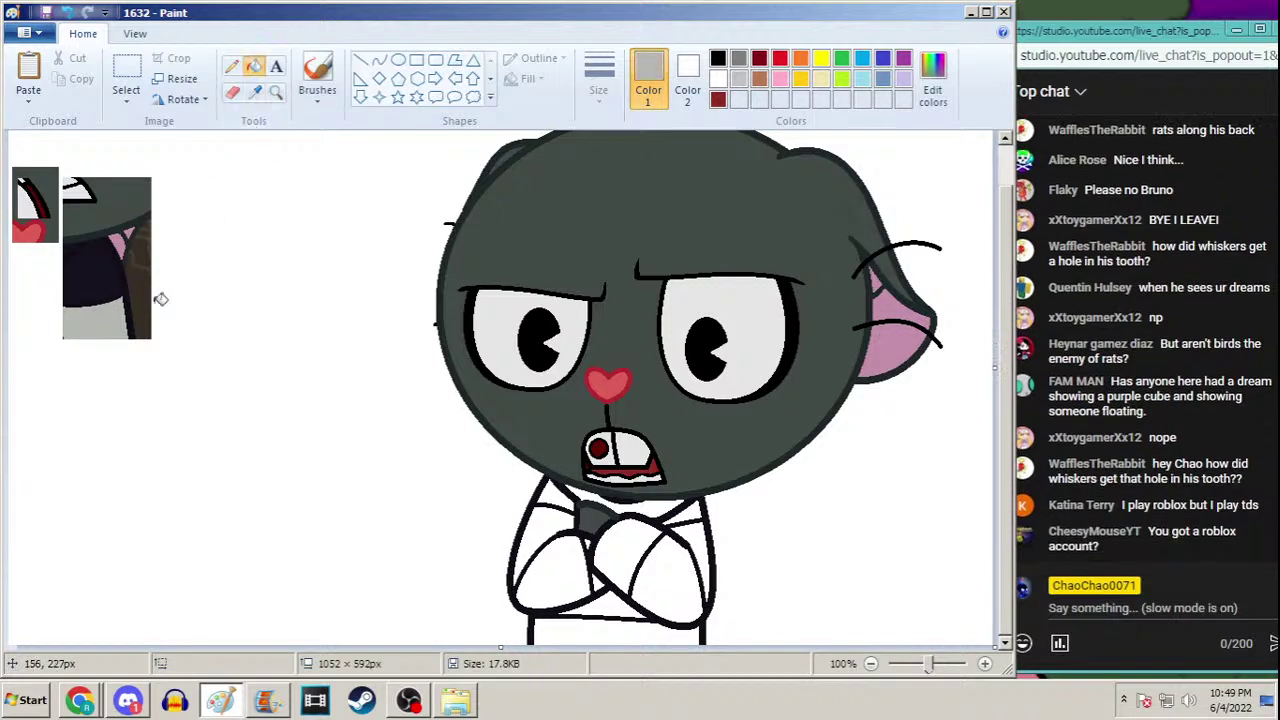
click(628, 530)
click(690, 533)
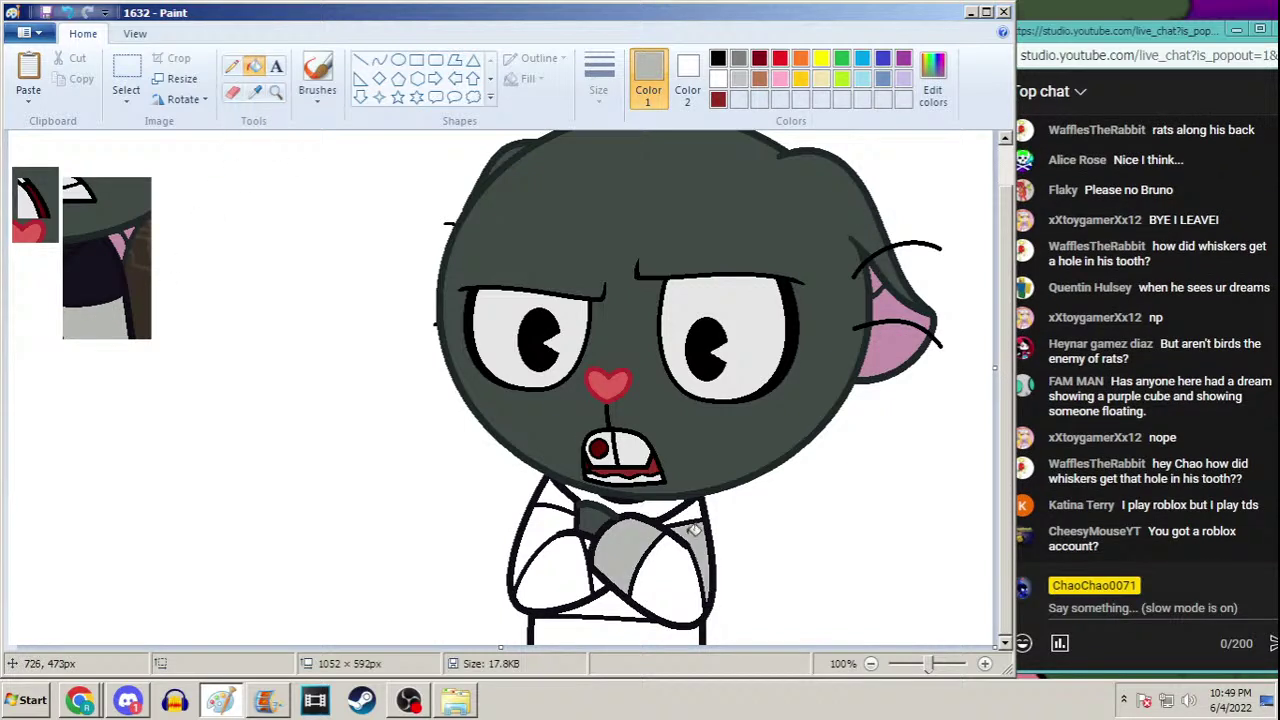
click(553, 525)
click(621, 618)
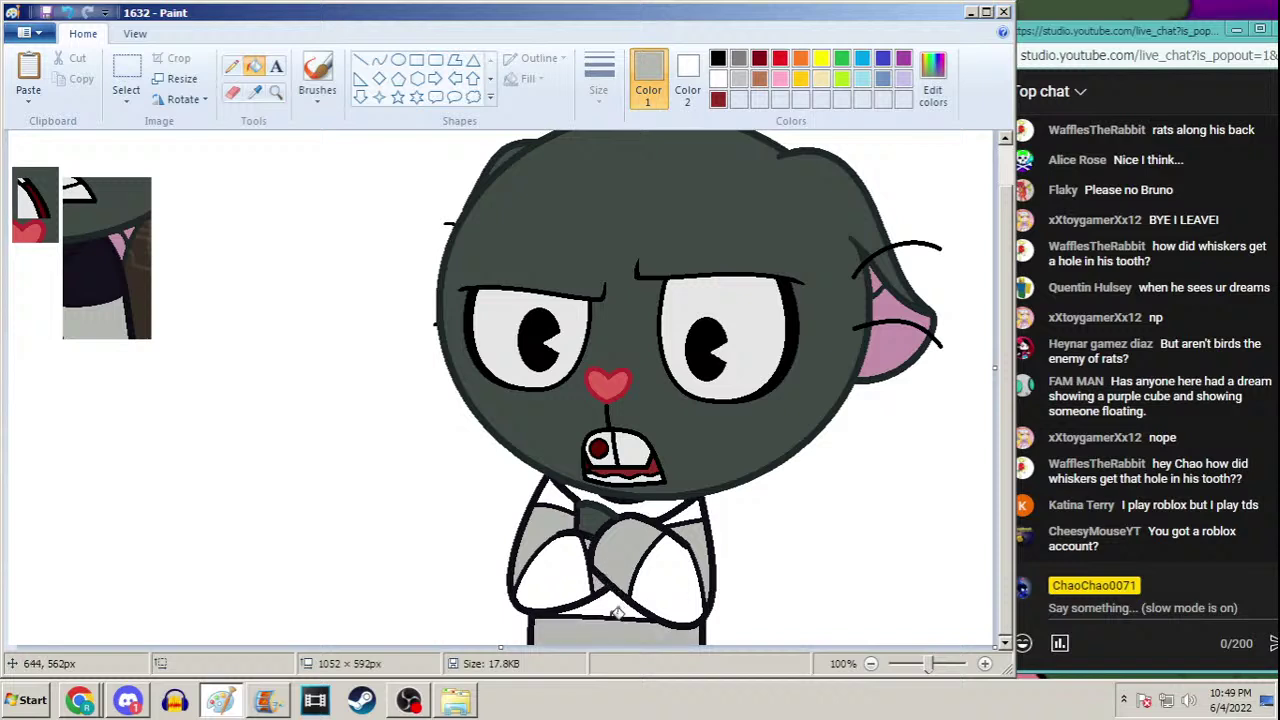
click(231, 66)
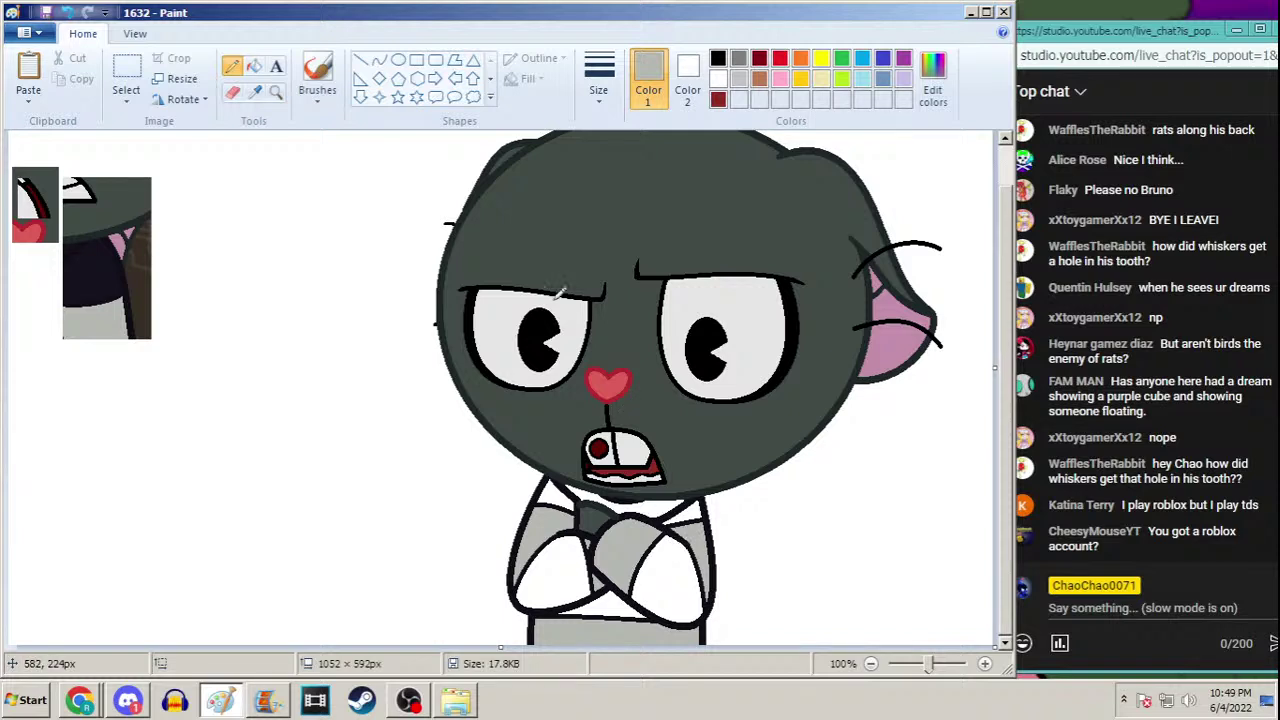
Fill the shoulders, both cuffs and the chest with the dark navy shirt color sampled from the reference picture
click(254, 91)
click(102, 276)
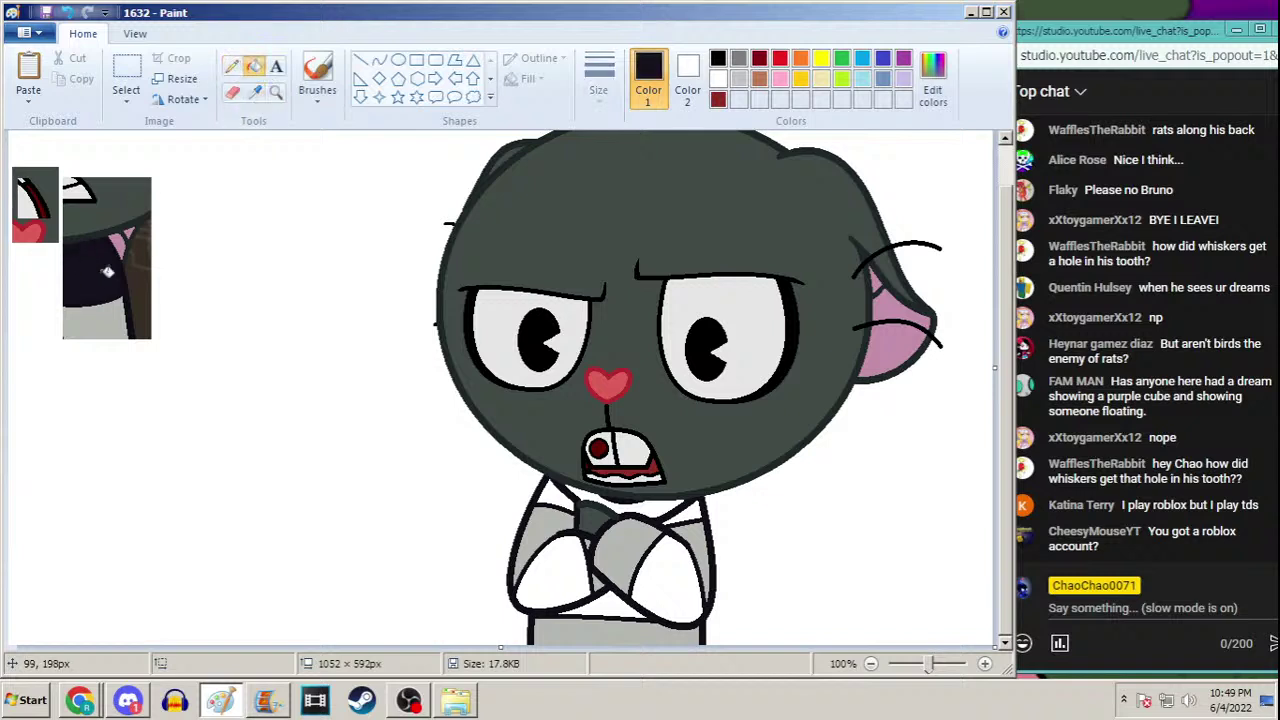
click(554, 483)
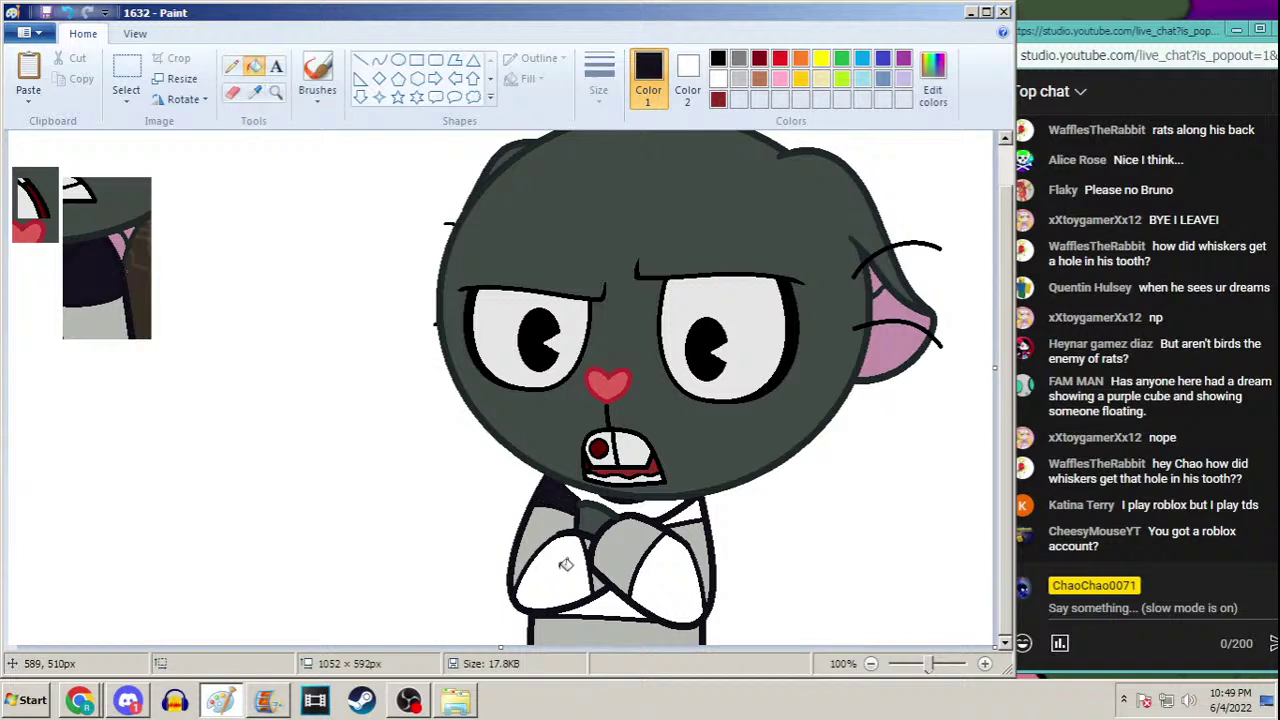
click(563, 563)
click(669, 563)
click(672, 520)
click(694, 514)
click(604, 590)
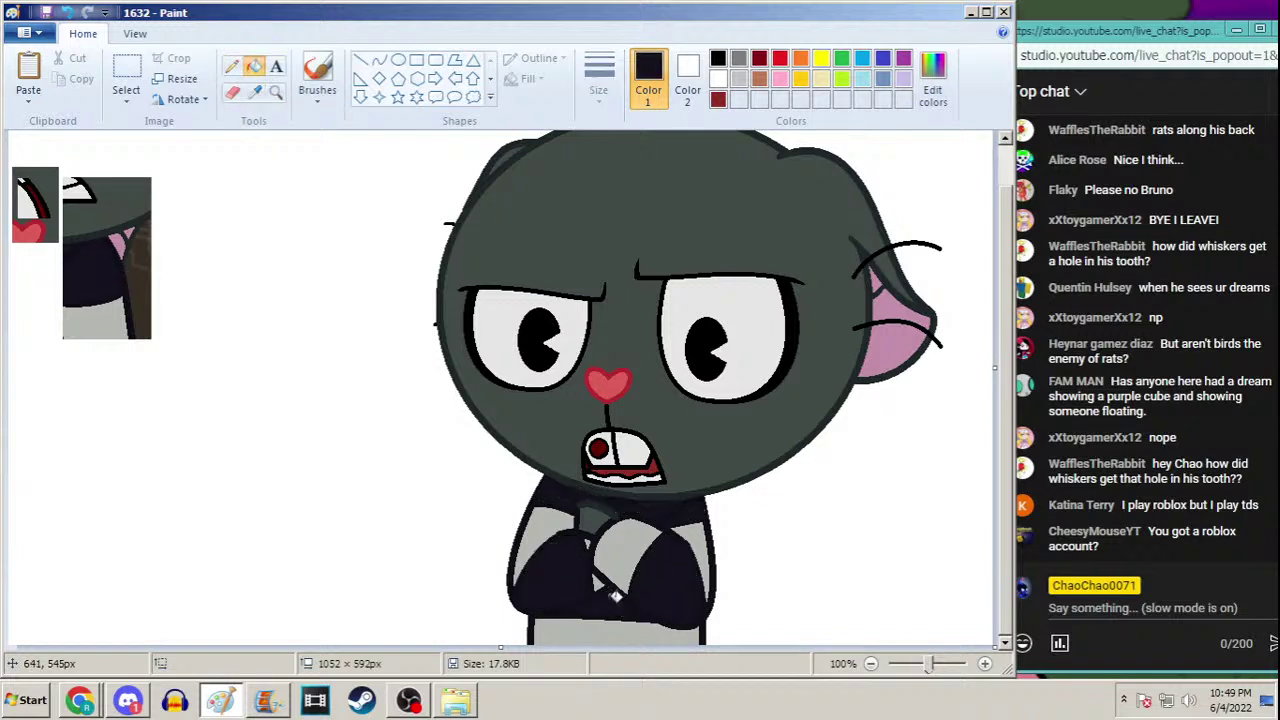
Delete the two reference pictures beside the character and save frame 1632
drag(1012, 391, 952, 245)
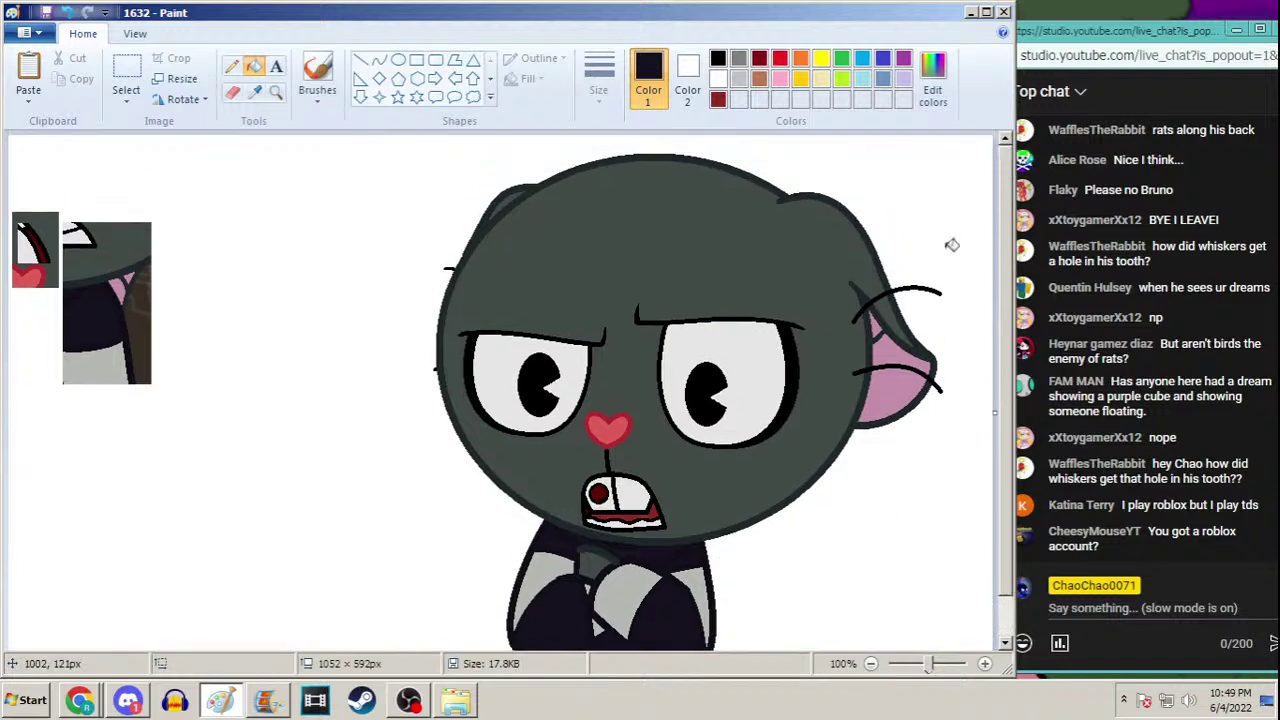
click(126, 72)
drag(194, 153, 6, 510)
key(Delete)
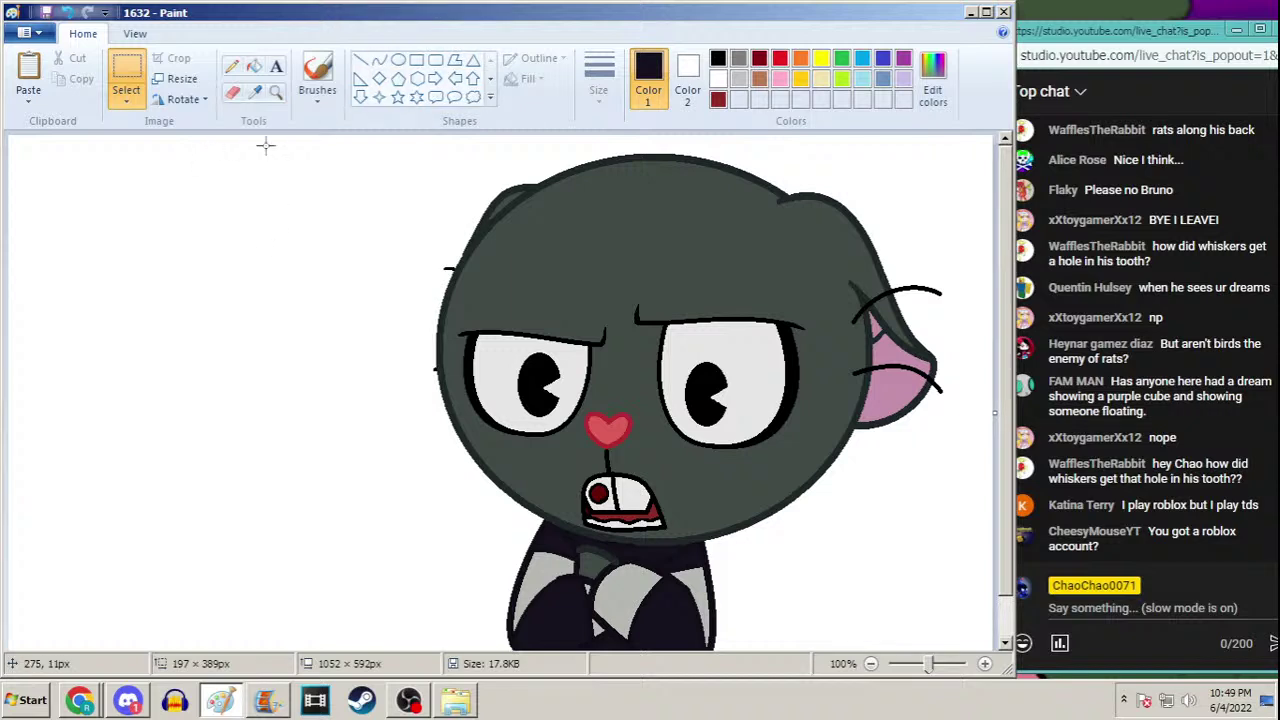
click(46, 12)
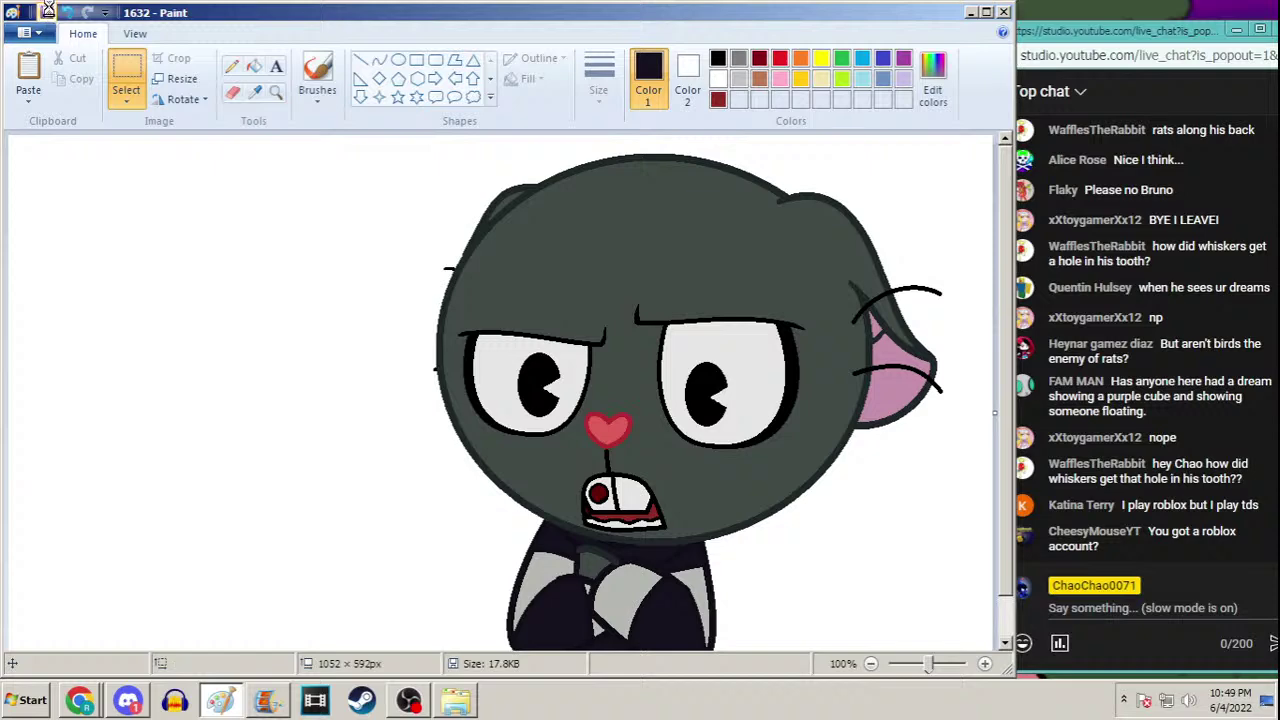
Switch to Movie Maker and insert picture 1632 between the open-mouthed grimace frame and the clenched-teeth frame in the prt4 timeline
click(272, 705)
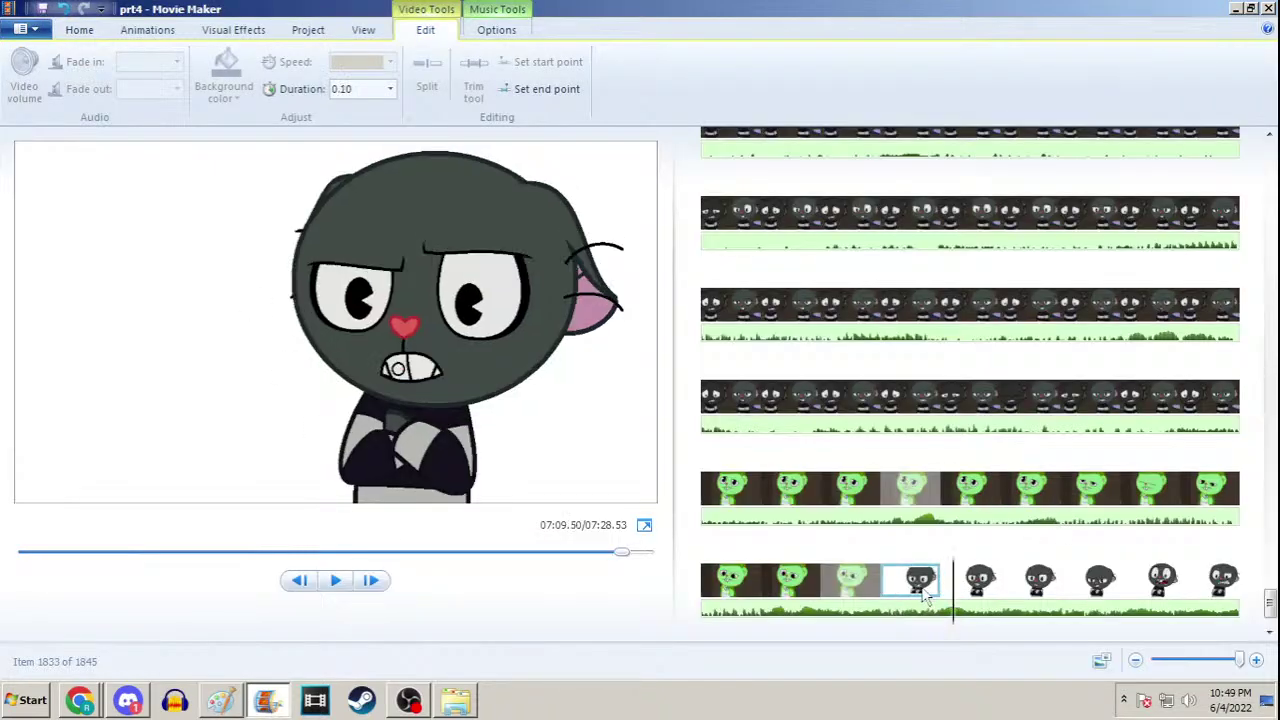
click(84, 33)
click(104, 80)
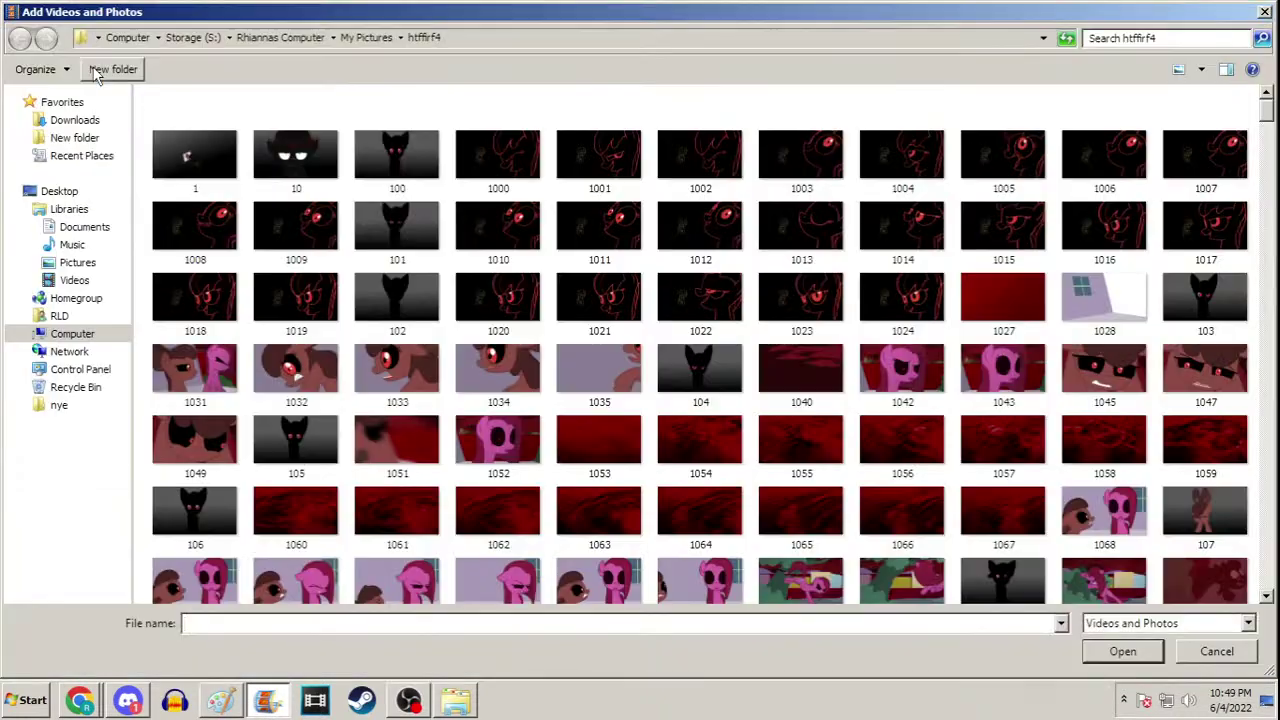
key(Return)
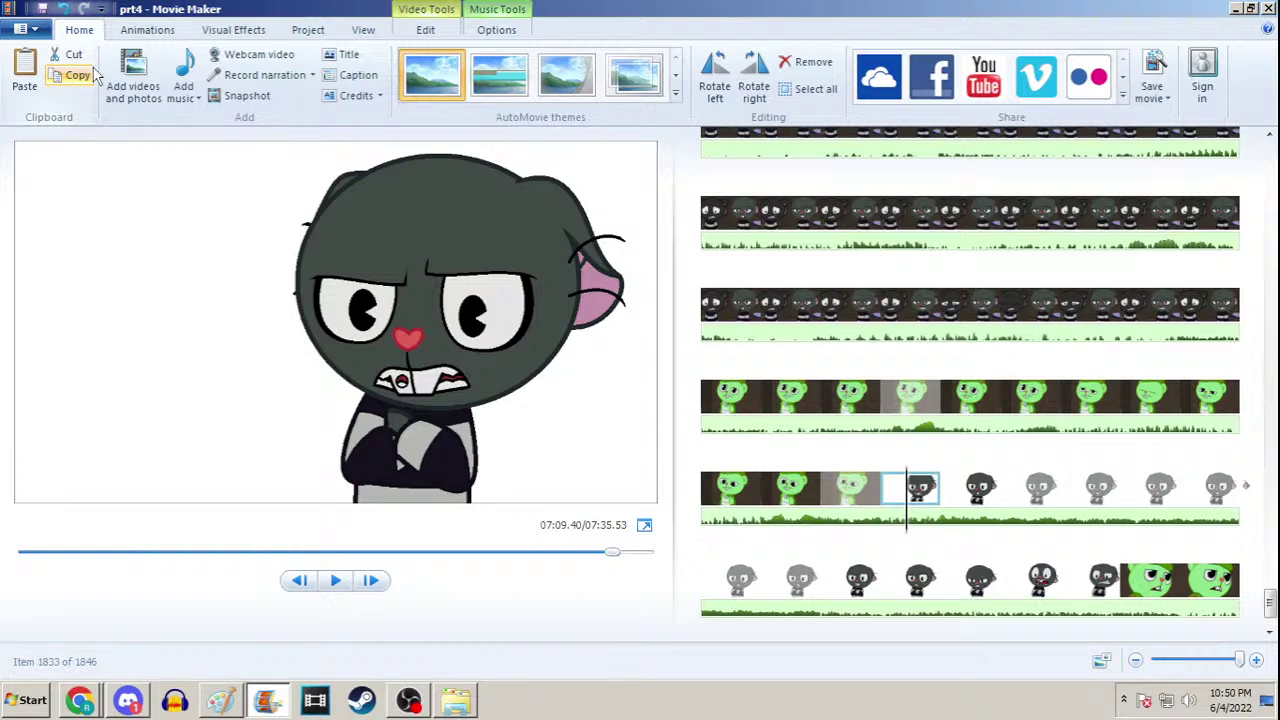
Set the newly inserted frame's duration to 0.10 seconds
key(Right)
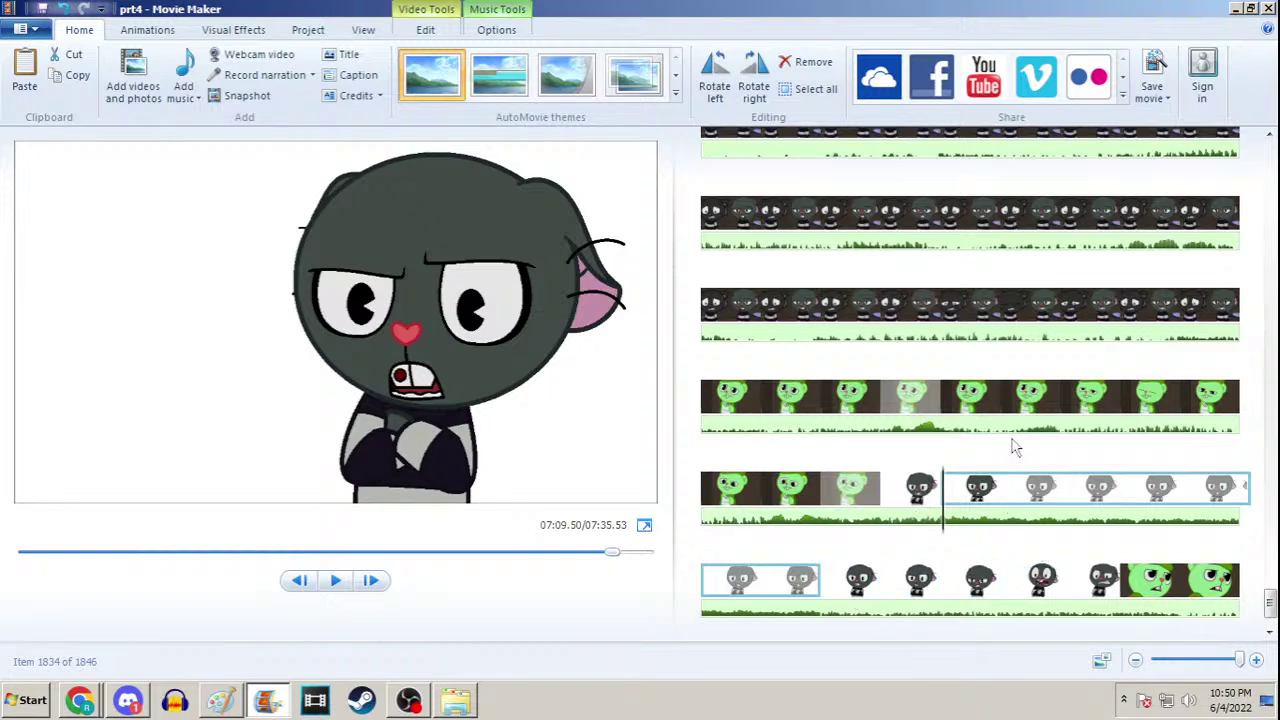
click(928, 474)
click(425, 29)
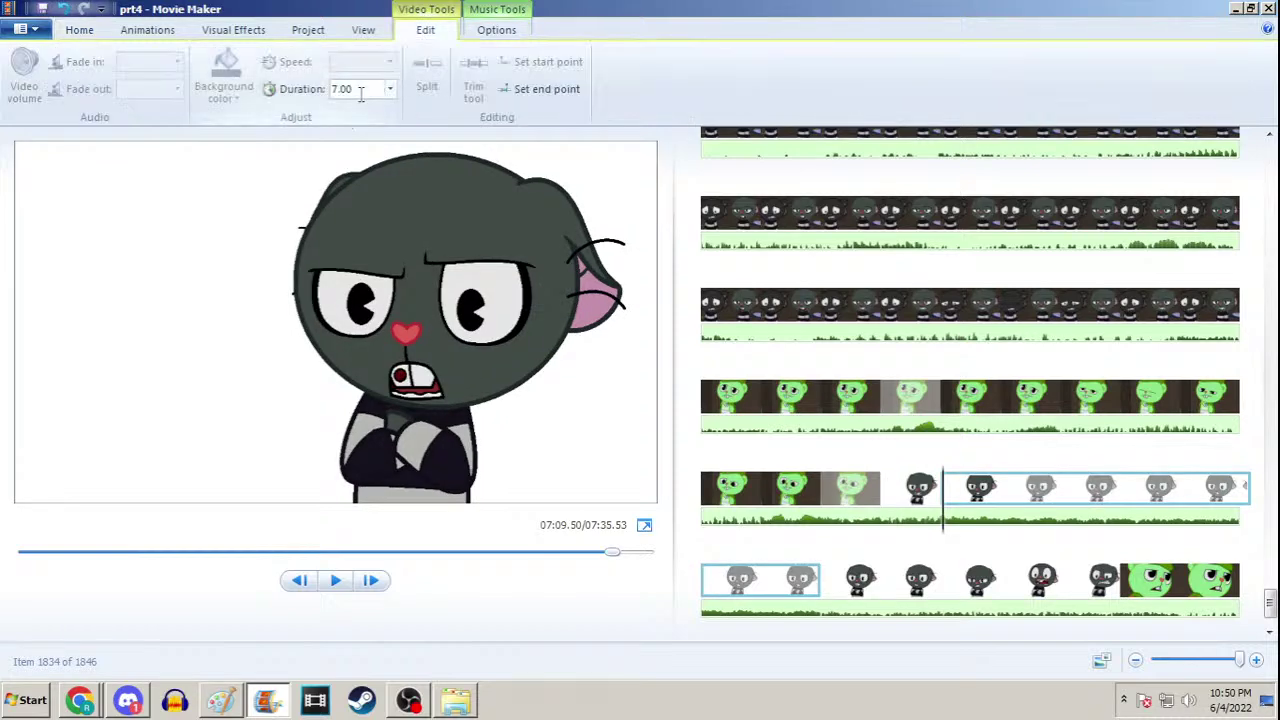
double_click(361, 90)
text(0.1)
key(Return)
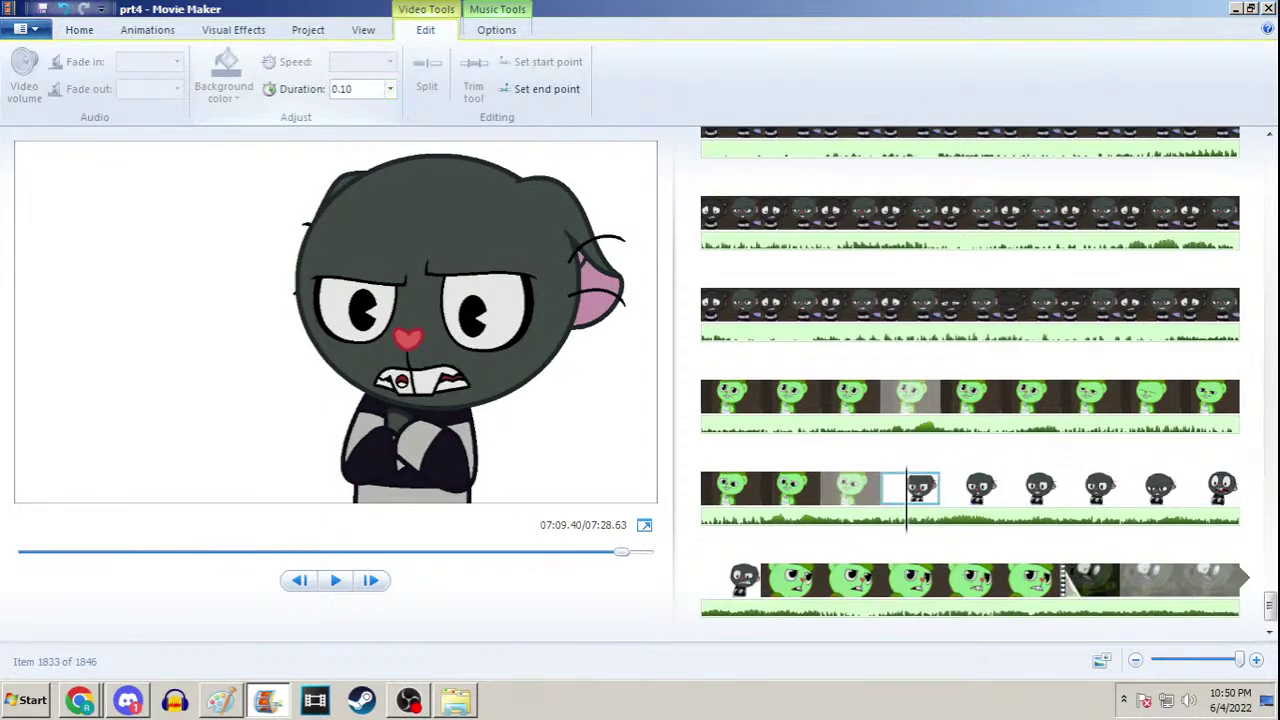
Step through the neighboring frames and shorten the inserted frame's duration to 0.06 seconds
key(Right)
key(Right)
key(Left)
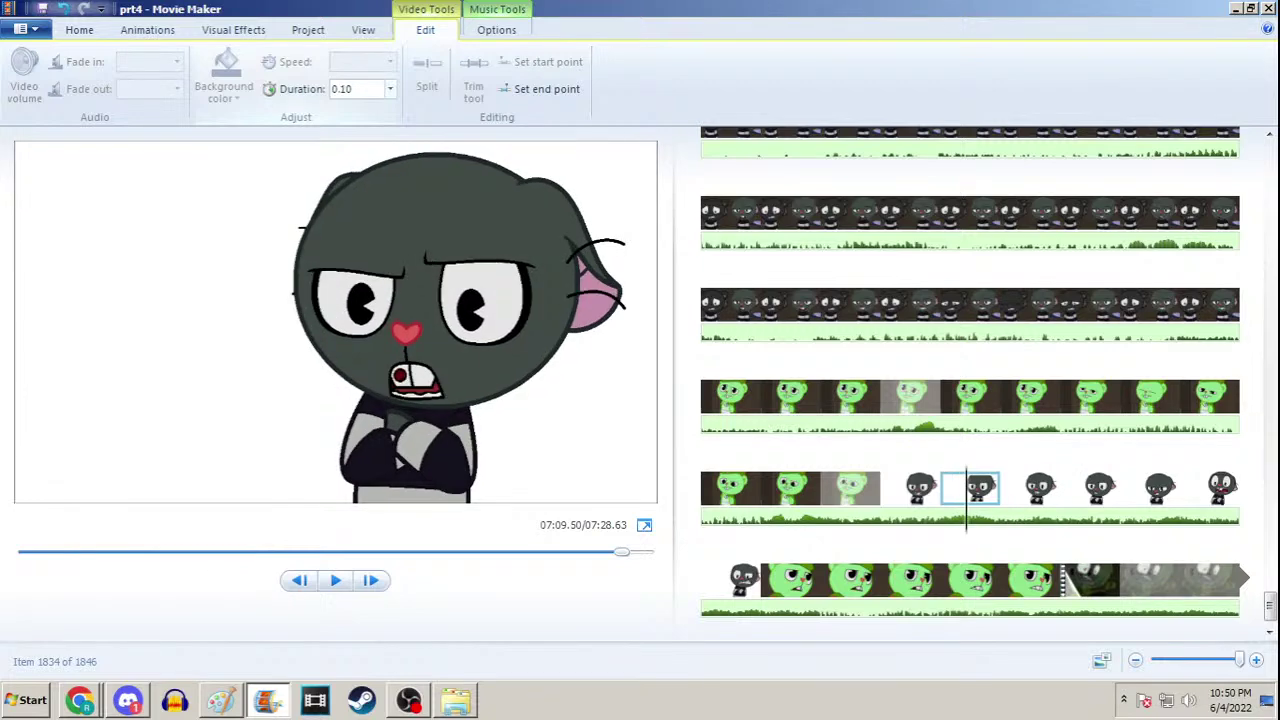
double_click(368, 89)
text(.06)
key(Return)
Preview the transition through the inserted frame and set that frame's duration to 0.08 seconds
key(Left)
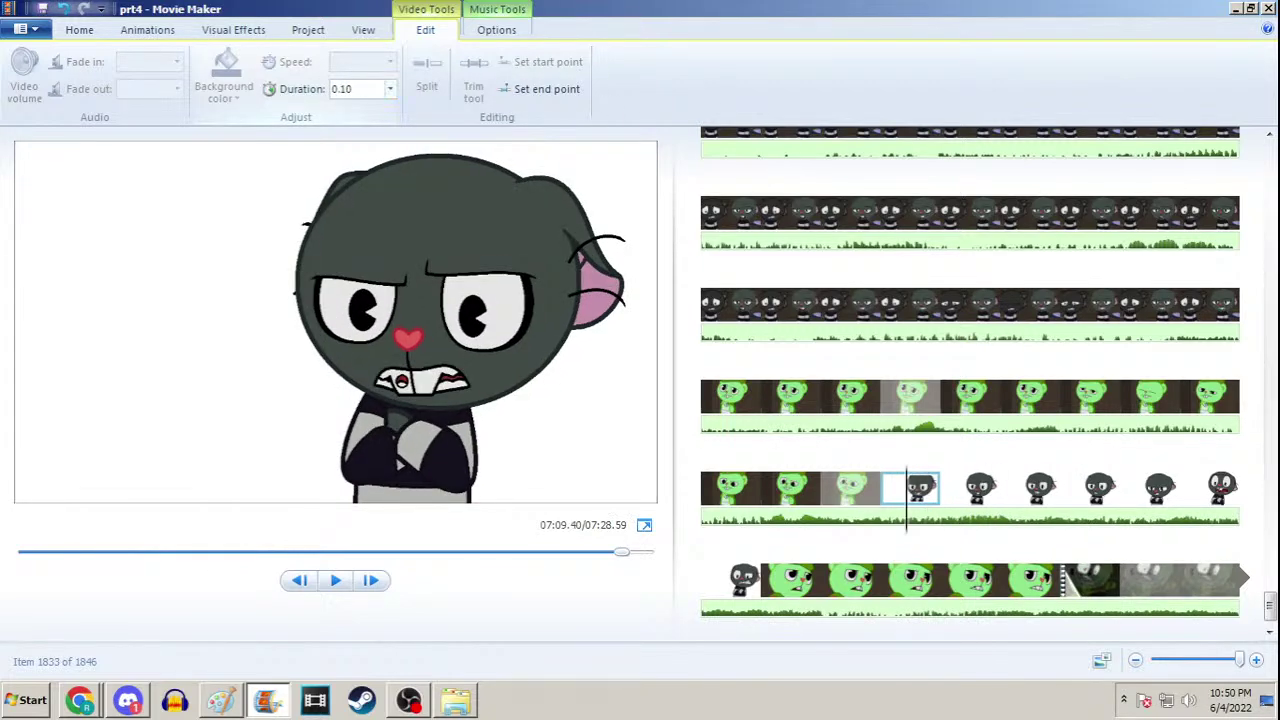
key(Right)
key(Right)
click(932, 478)
key(Right)
key(Right)
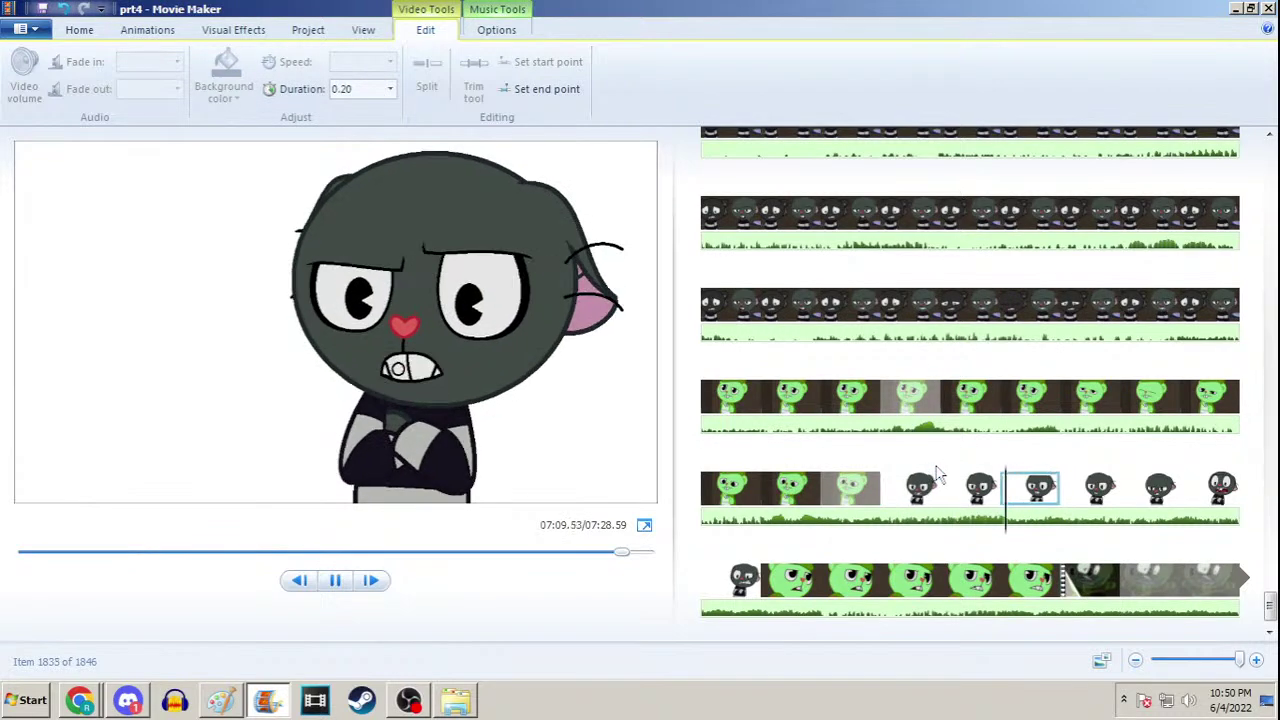
key(space)
key(space)
key(Left)
click(362, 89)
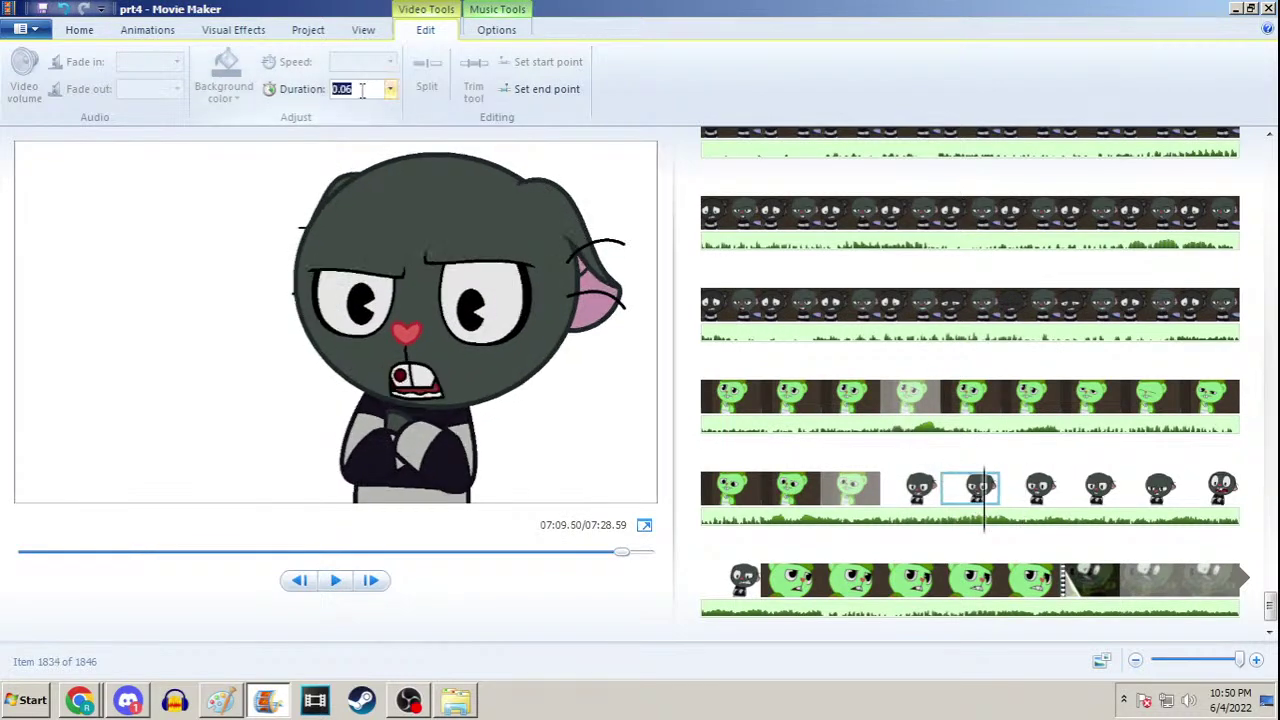
text(0.06)
key(Return)
Set the duration of the clenched-teeth frame following the inserted one to 0.12 seconds
key(Right)
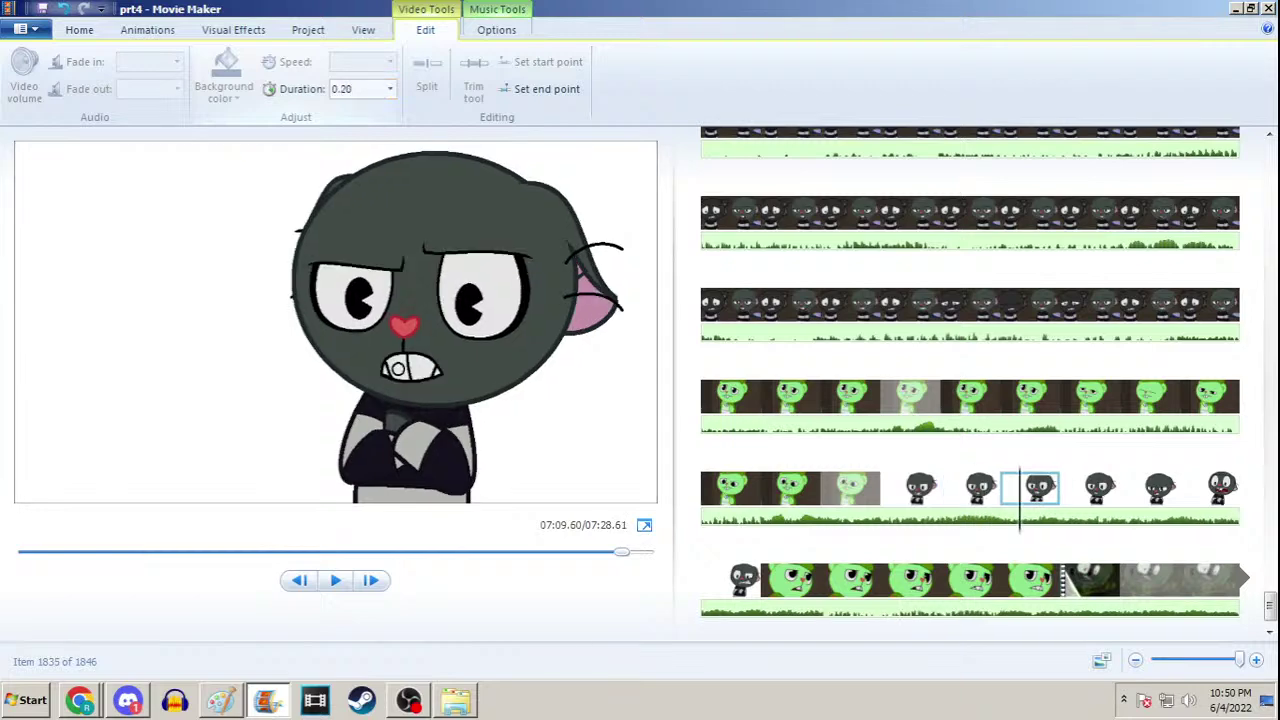
click(384, 86)
key(BackSpace)
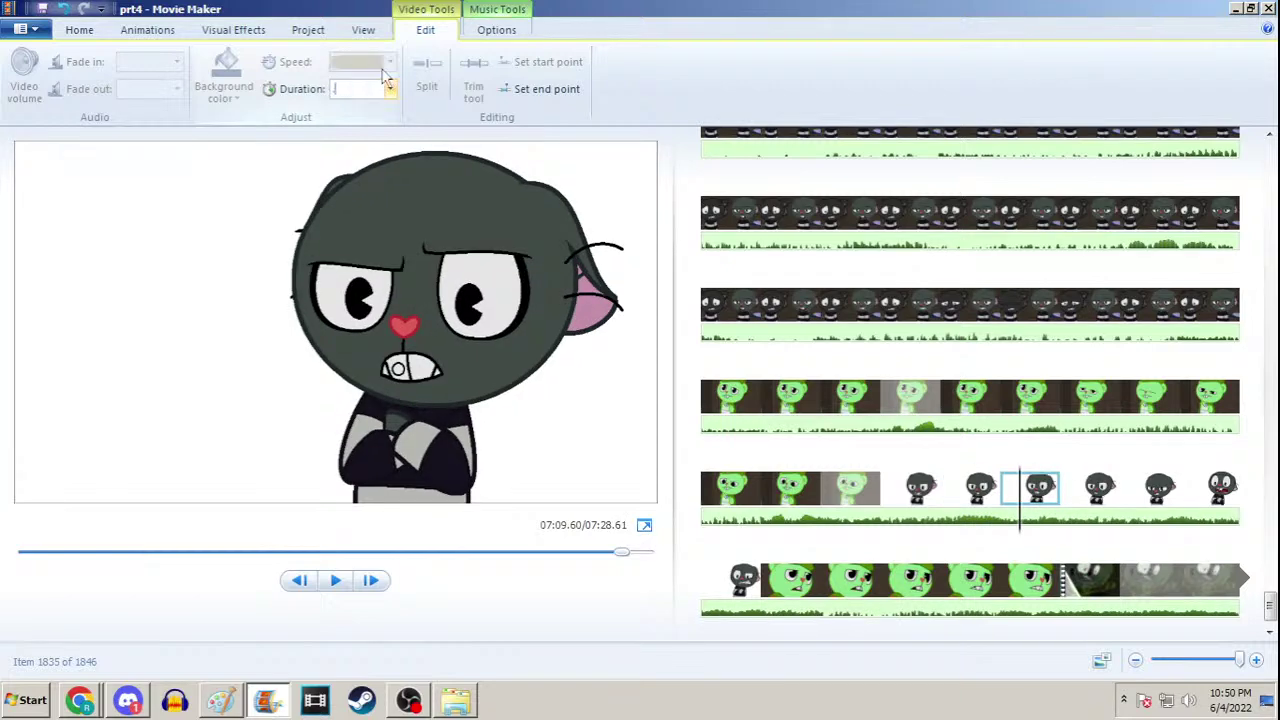
text(.12)
key(Return)
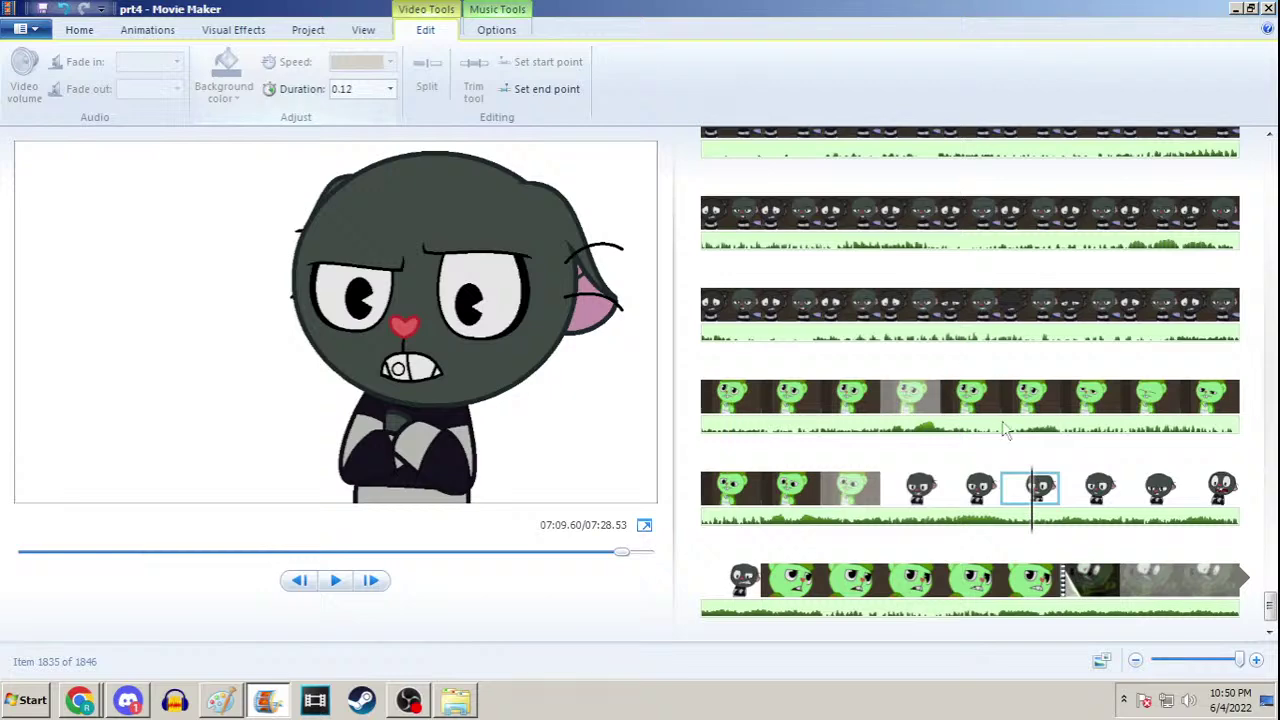
Play the dark gray character's sequence repeatedly from the frame before the inserted one to examine the timing and smoothness of the motion
click(970, 488)
click(922, 486)
key(space)
key(space)
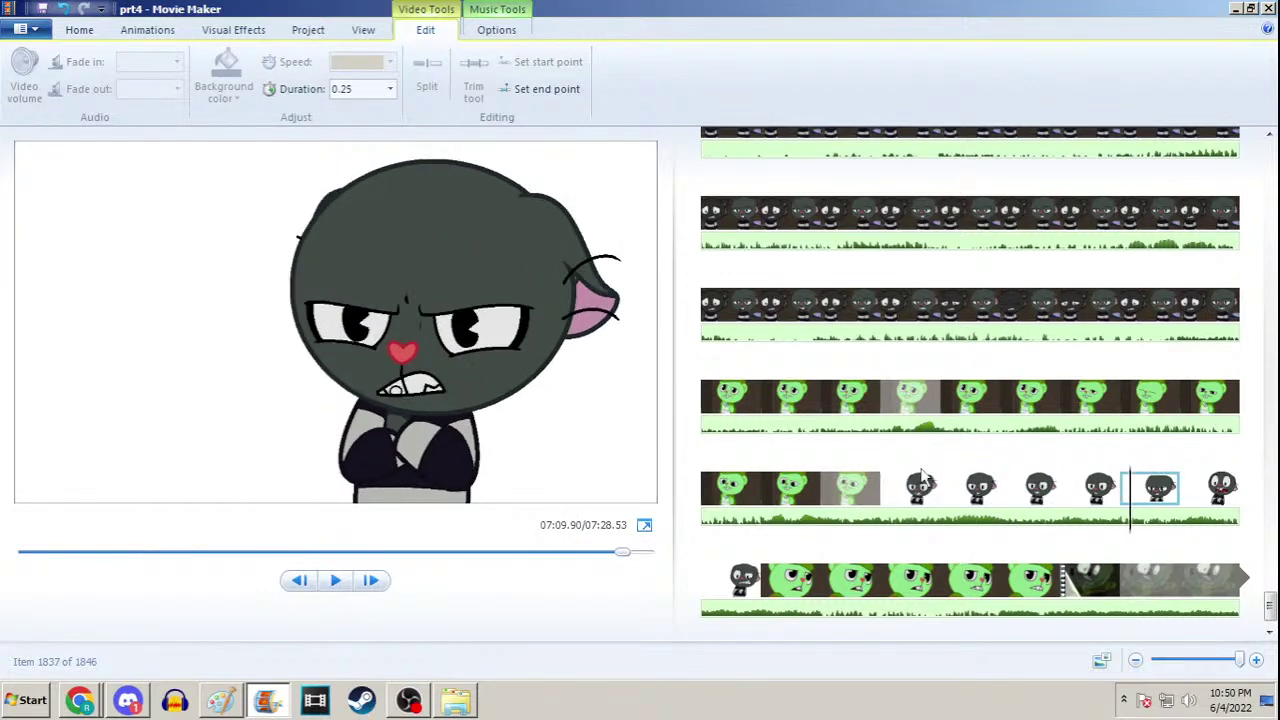
click(922, 486)
key(space)
click(925, 494)
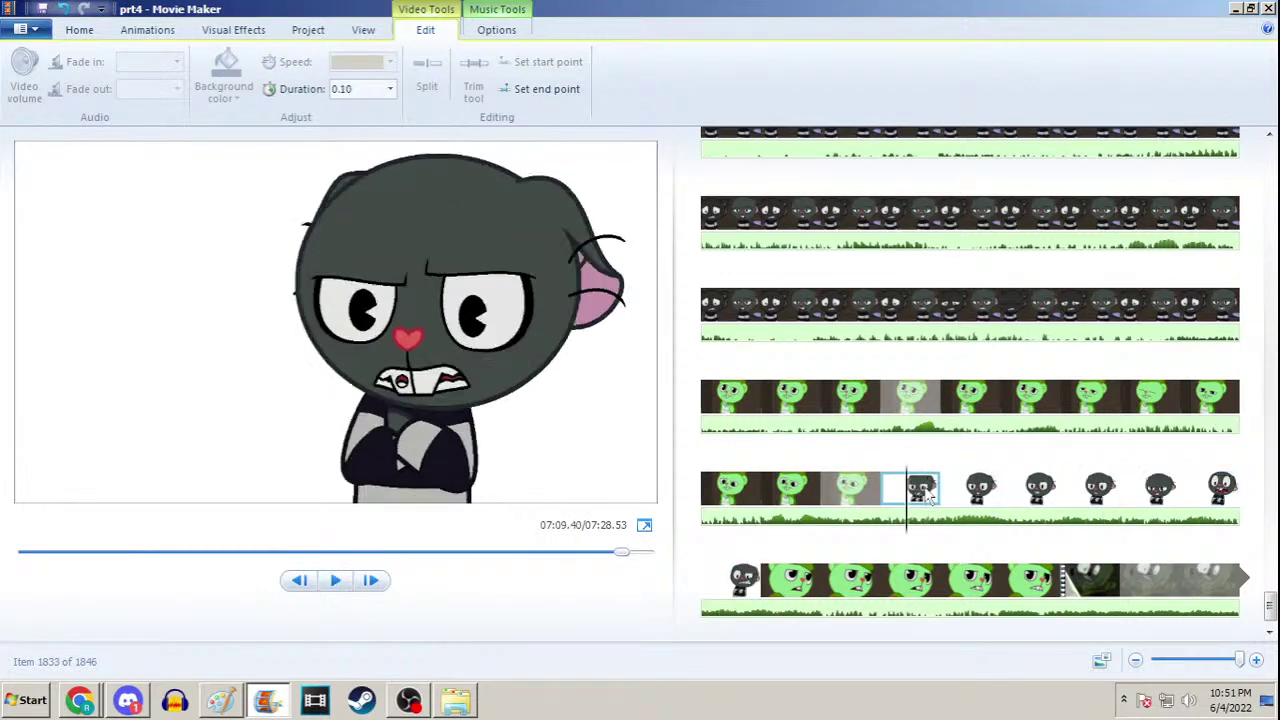
key(space)
key(space)
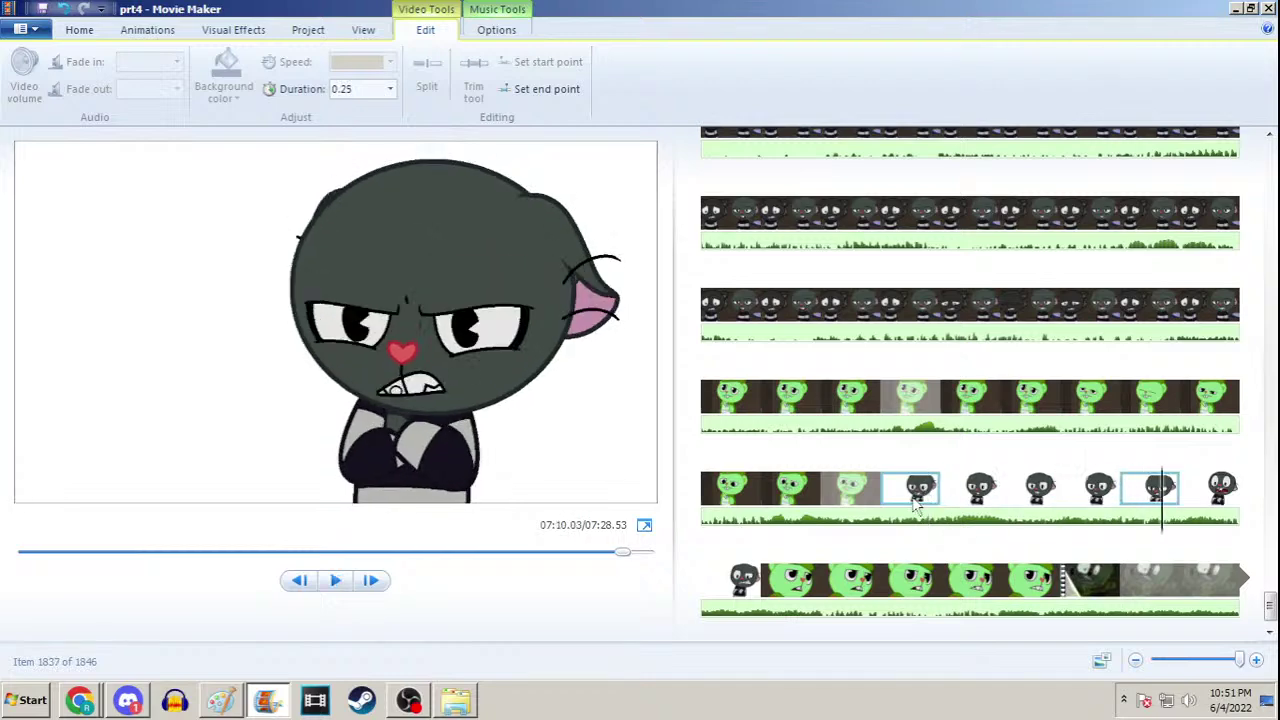
click(920, 486)
key(space)
key(space)
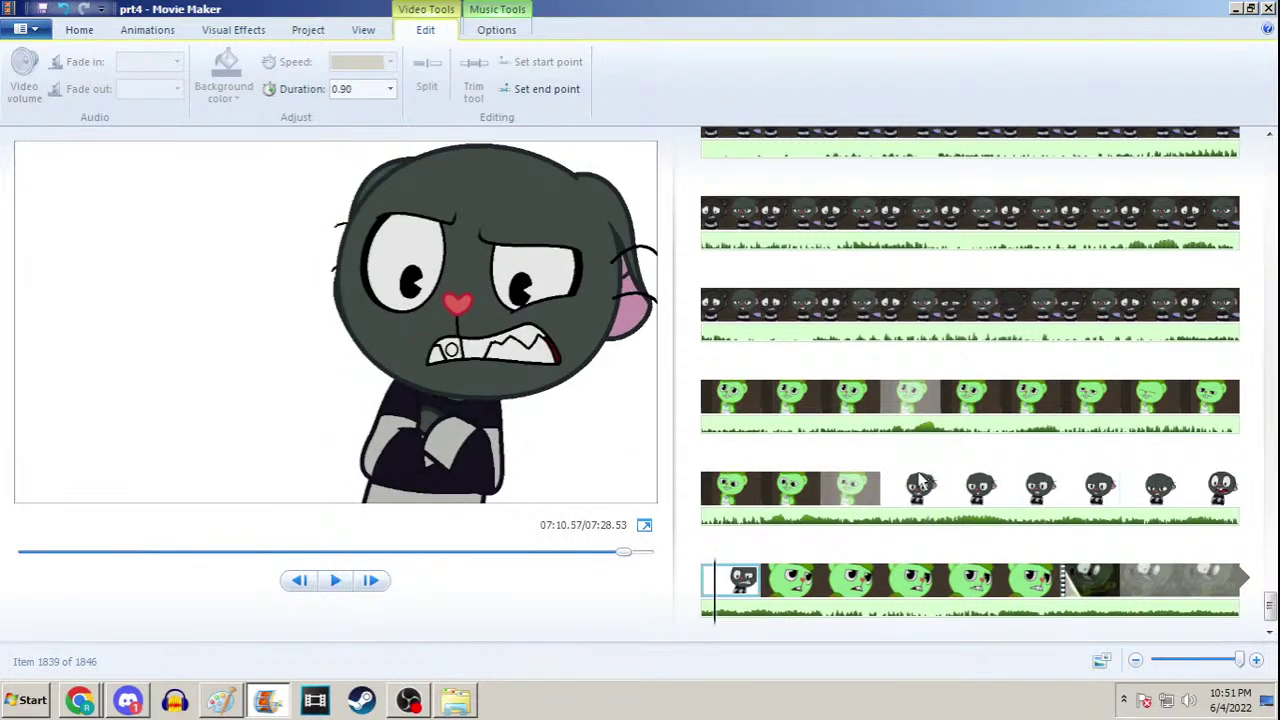
click(920, 490)
key(space)
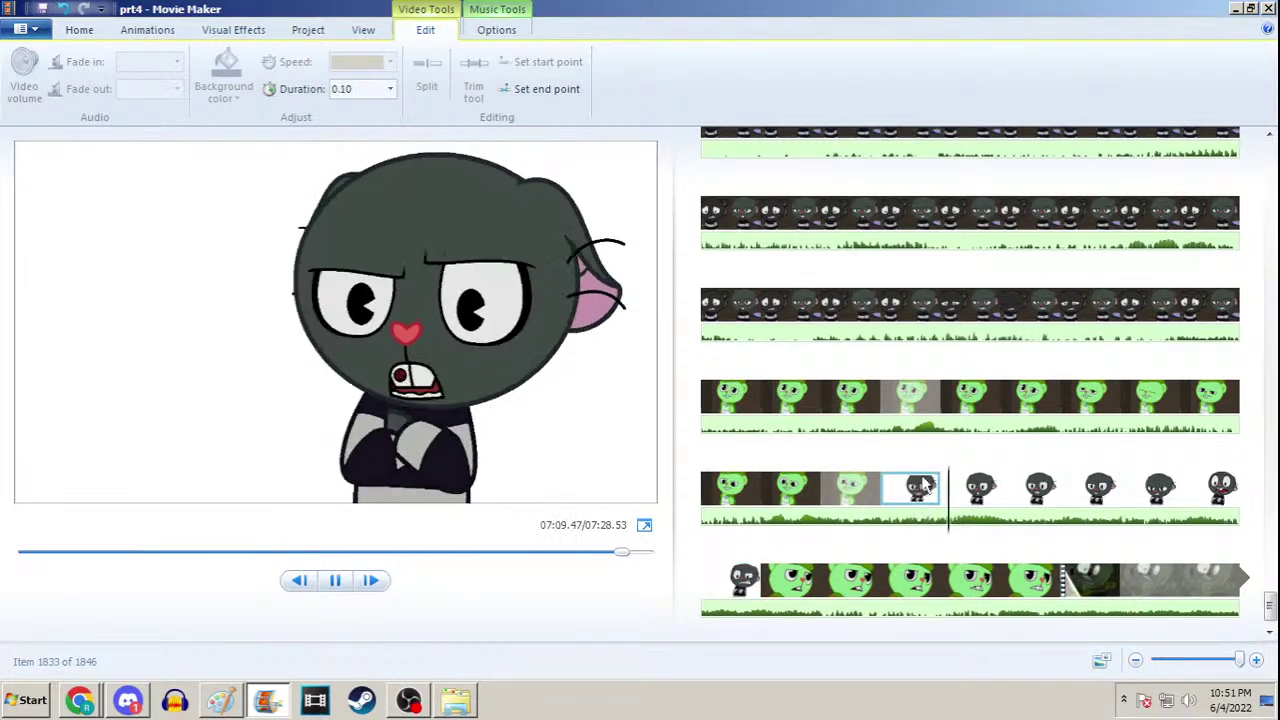
key(space)
click(918, 490)
key(space)
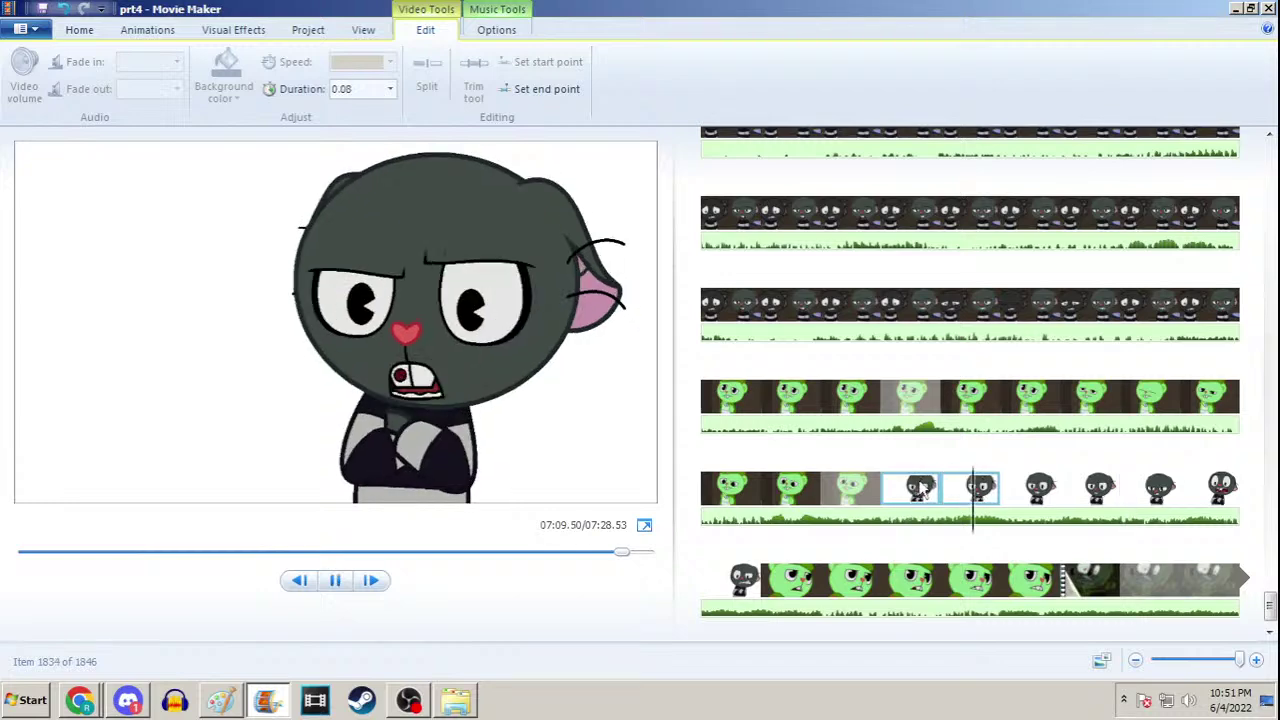
key(space)
click(919, 500)
key(space)
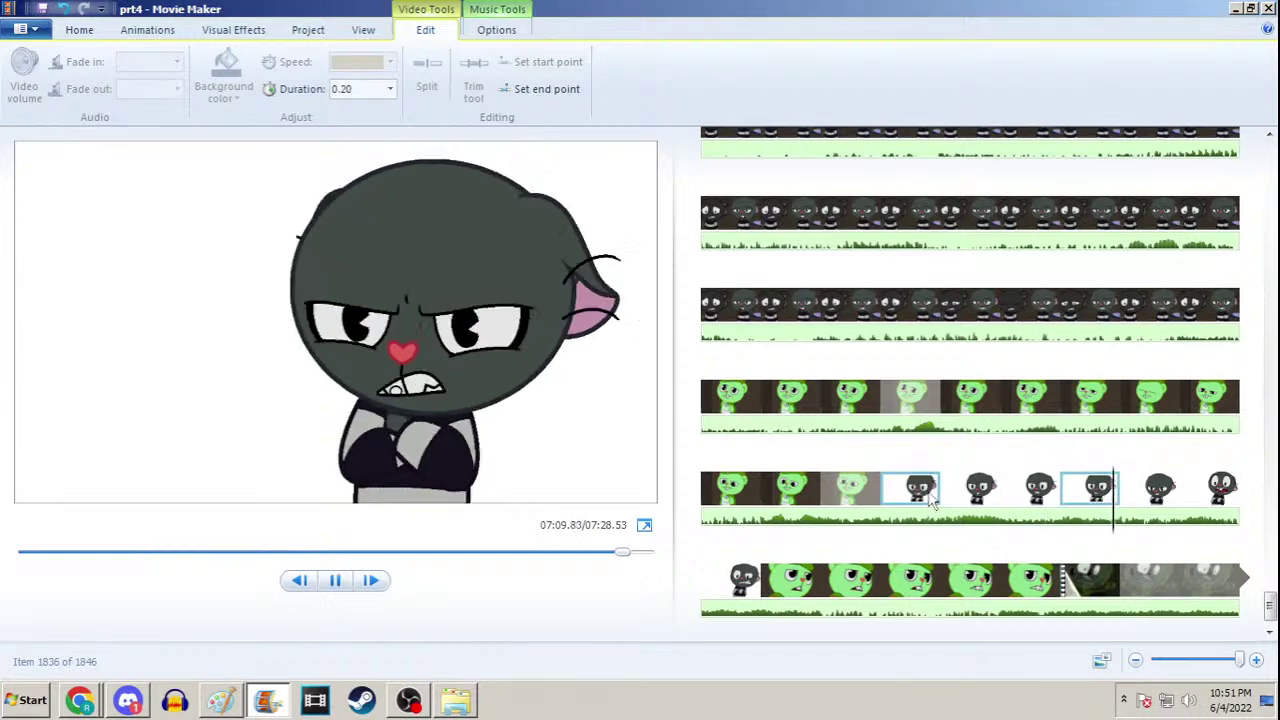
key(space)
click(920, 490)
key(space)
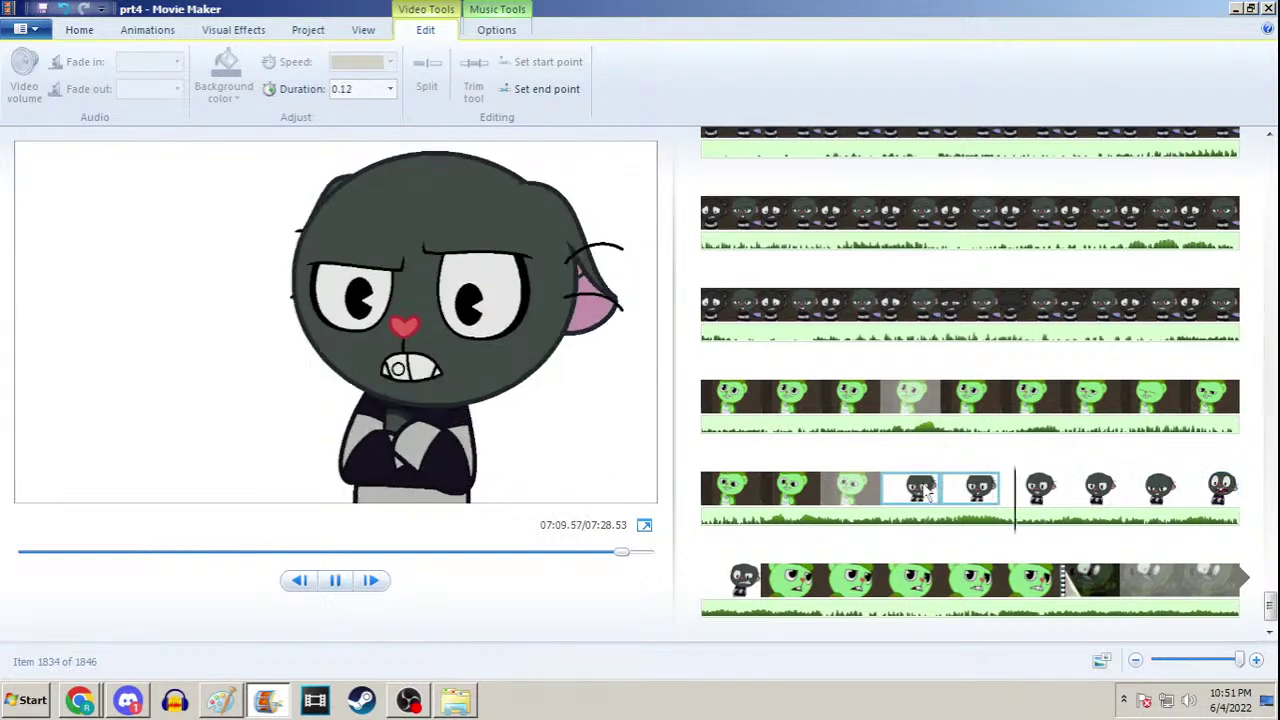
key(space)
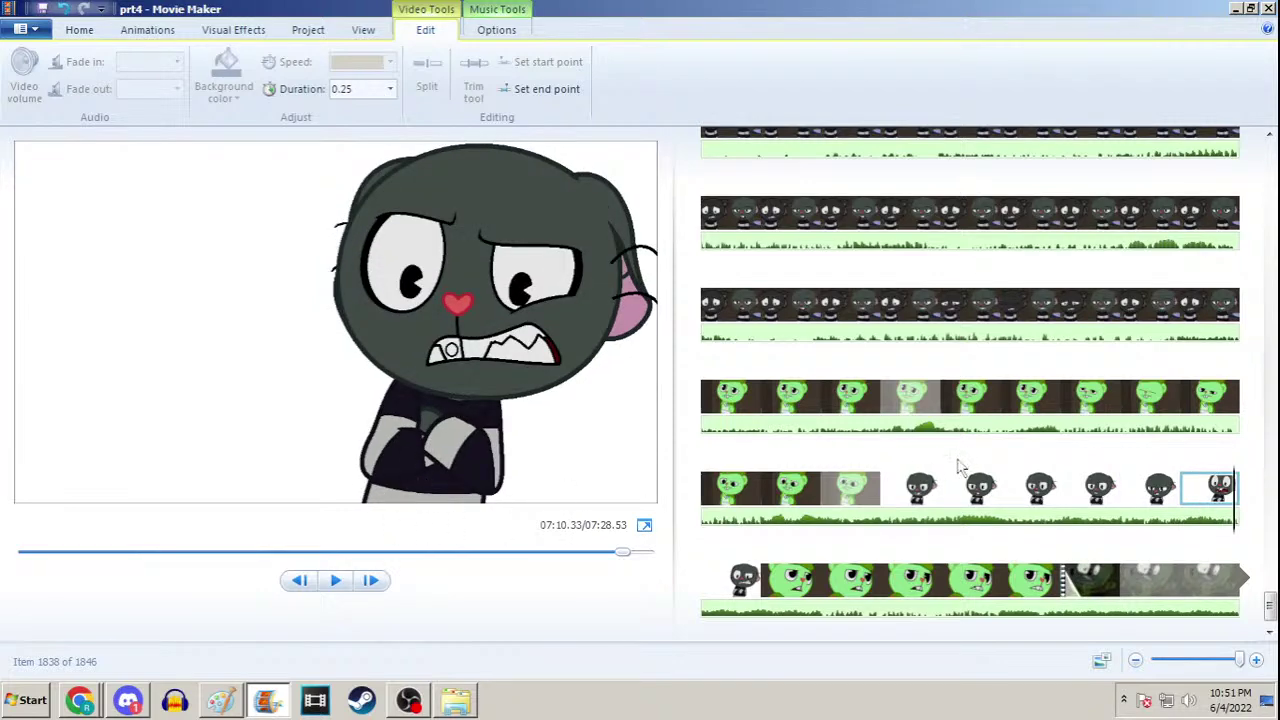
click(924, 486)
key(space)
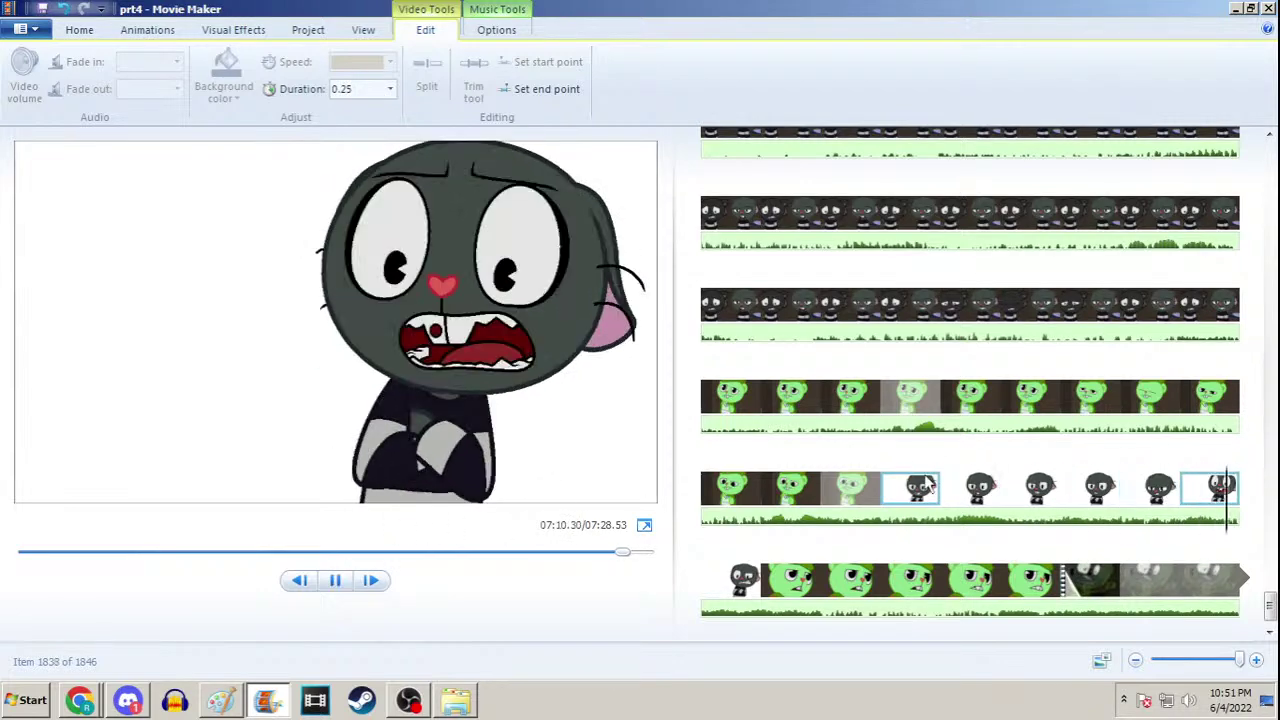
key(space)
click(922, 486)
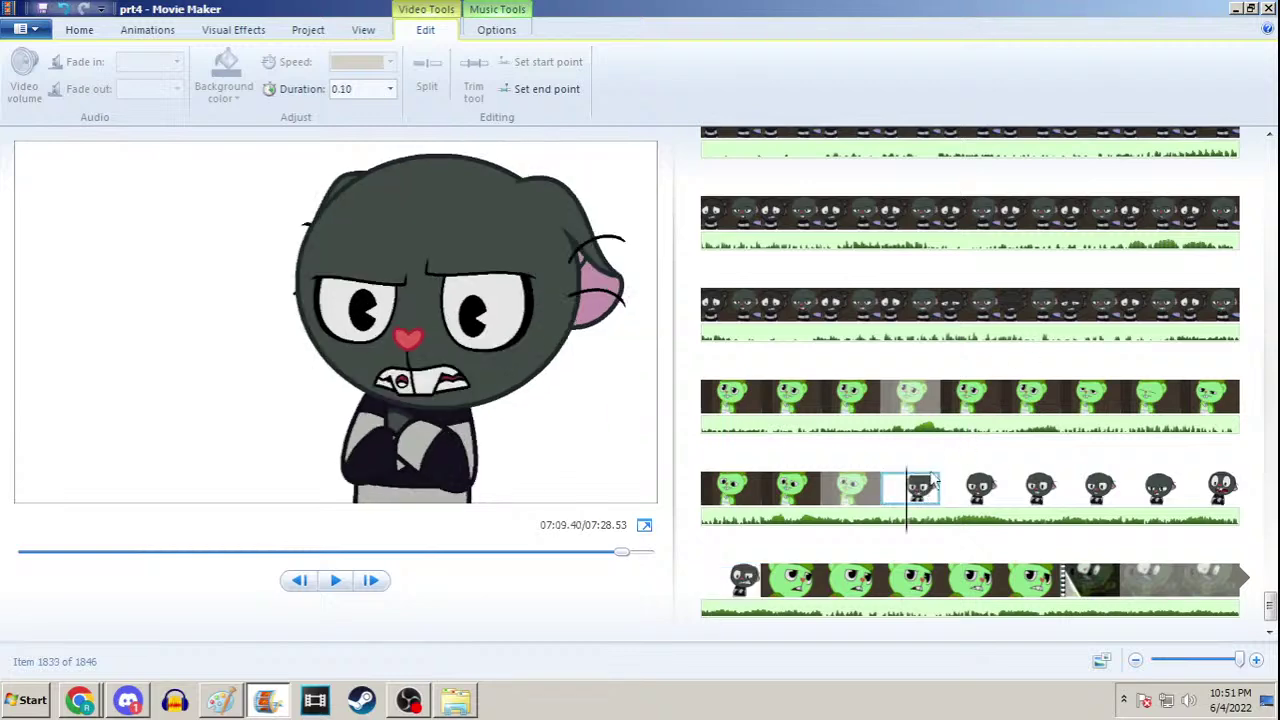
click(1030, 486)
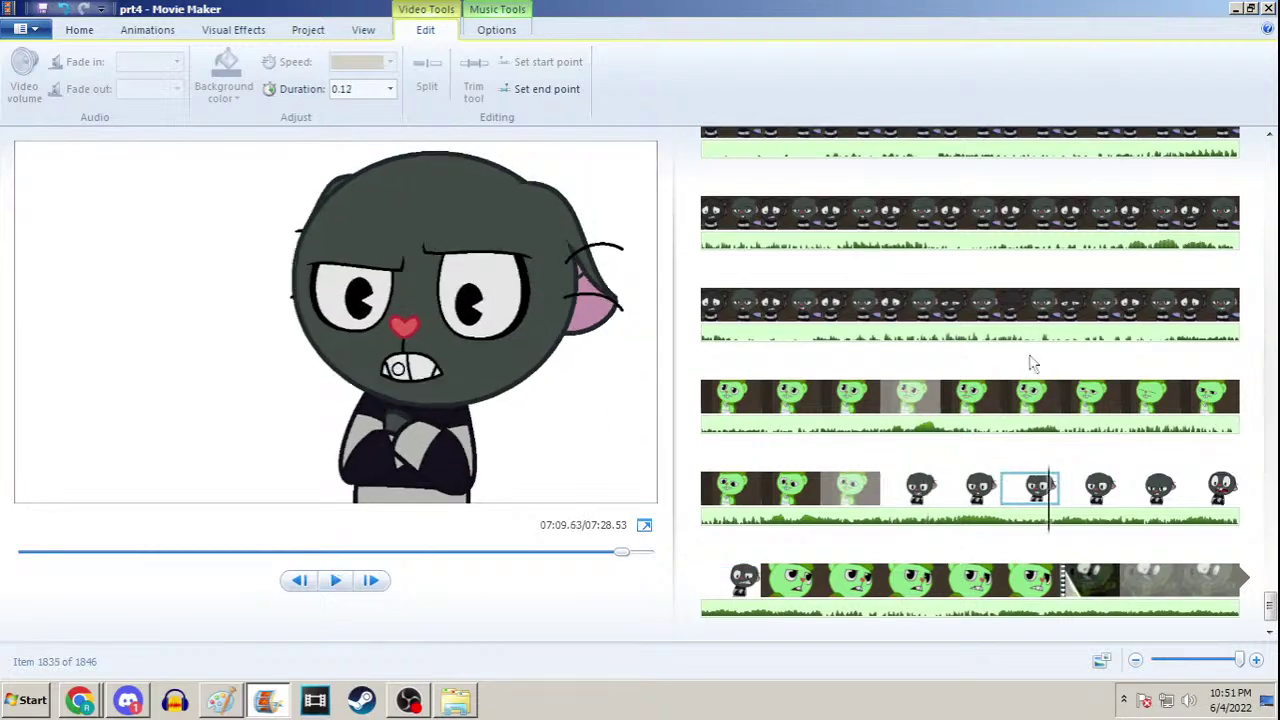
Glance at frame 1632 in Paint, return to Movie Maker and replay the character's sequence once more
click(1236, 8)
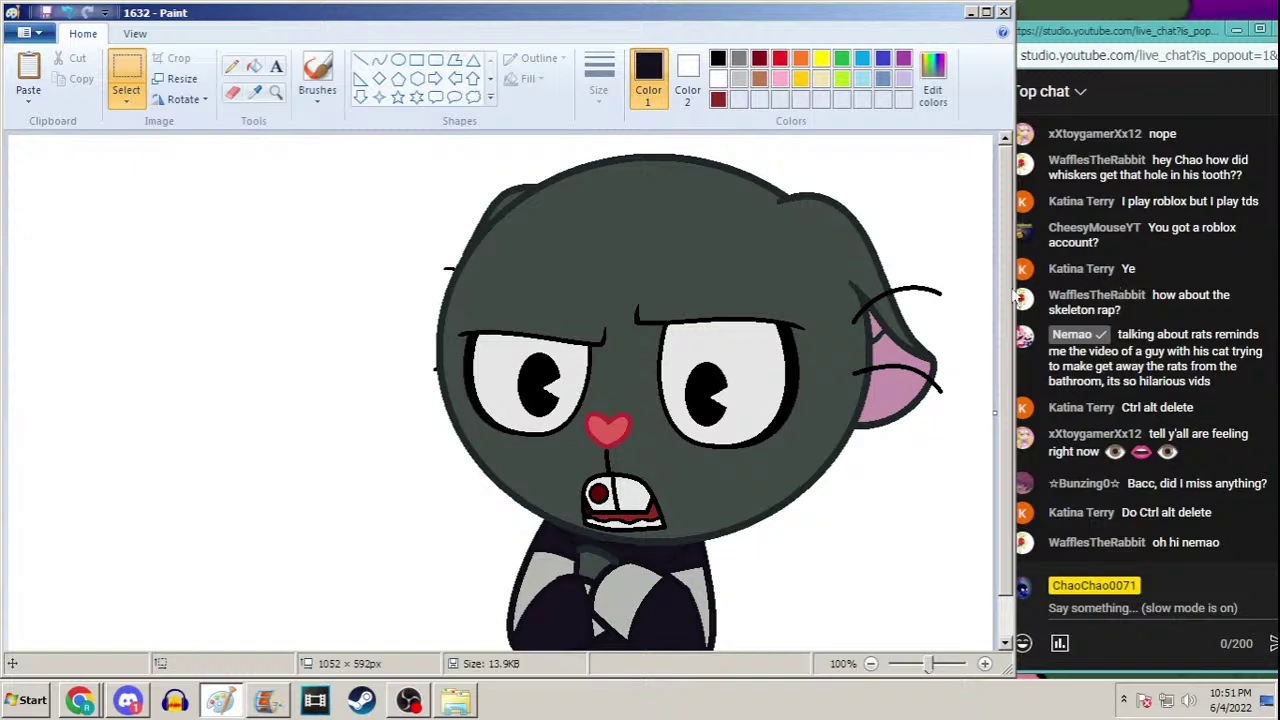
click(268, 700)
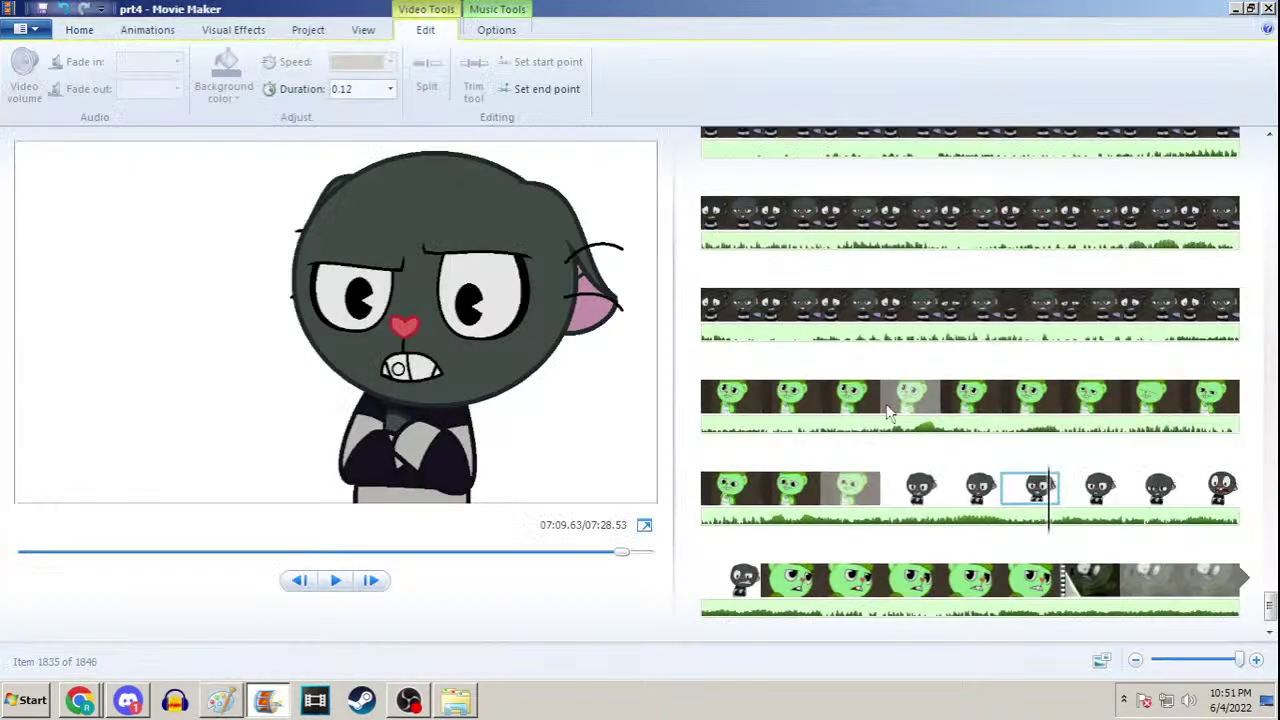
click(907, 488)
key(space)
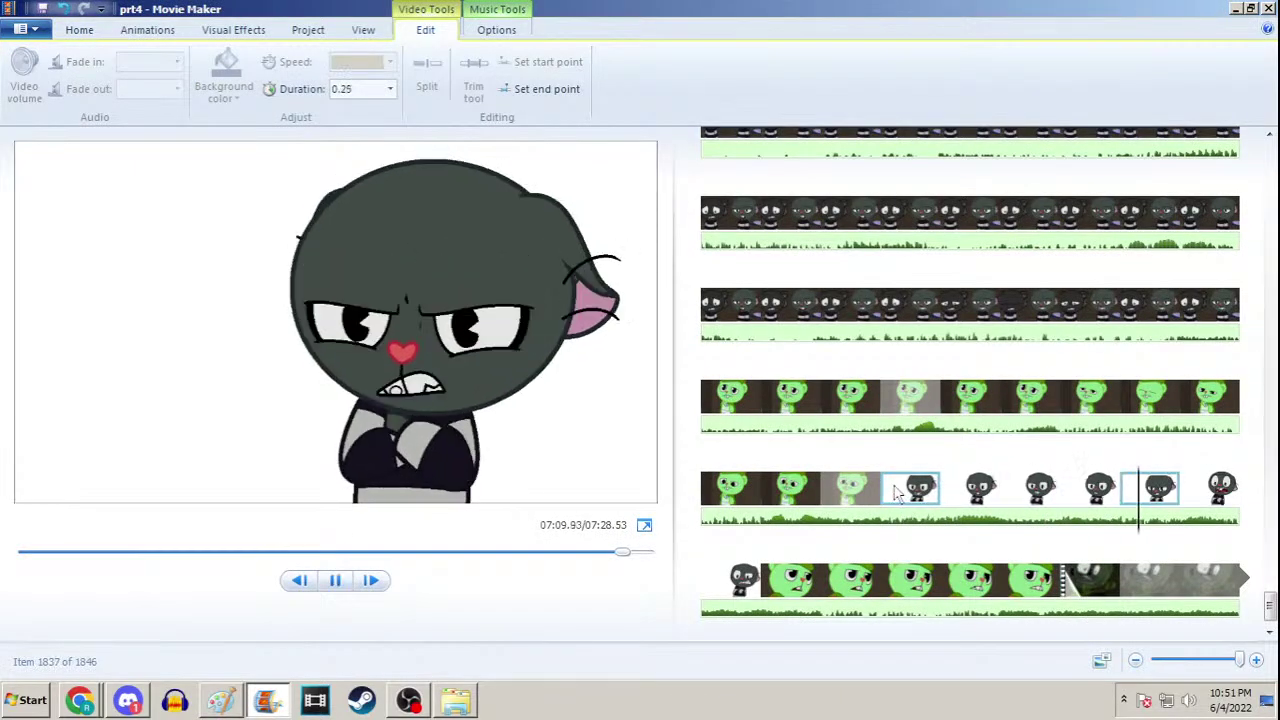
key(space)
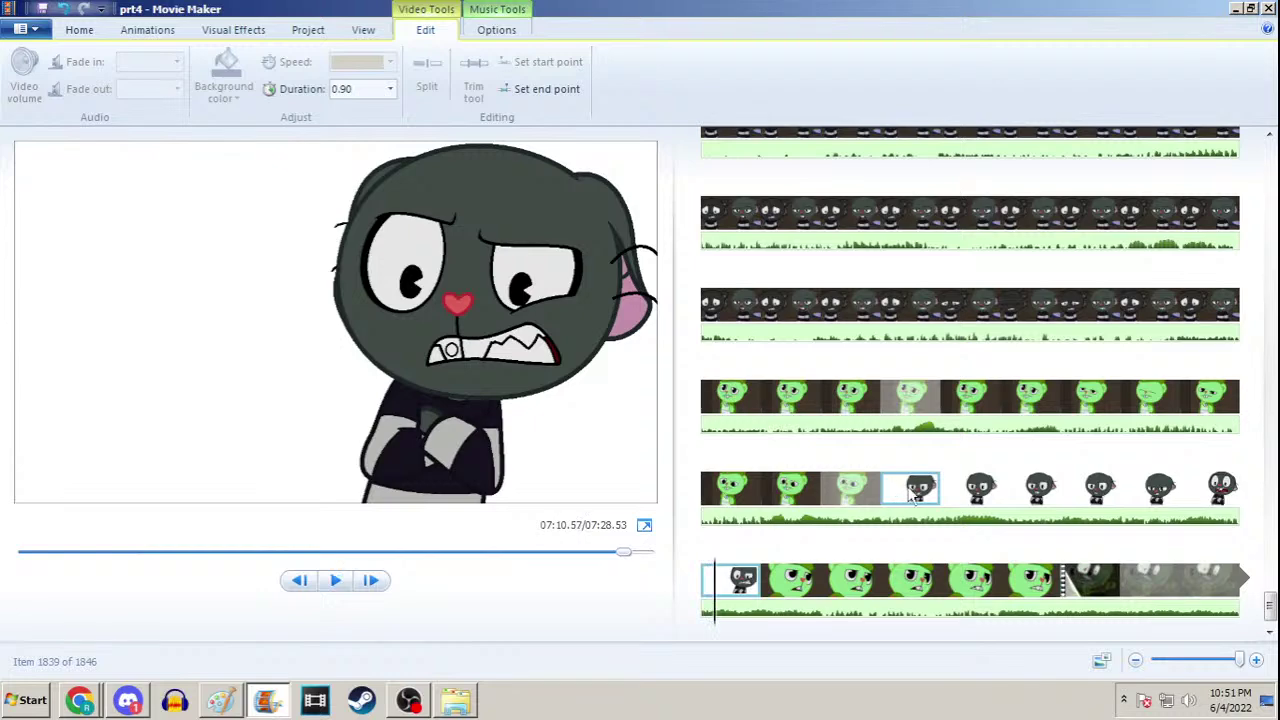
Replay the dark gray character's sequence from its first frame to examine the timing of the mouth movement
click(906, 493)
key(space)
key(space)
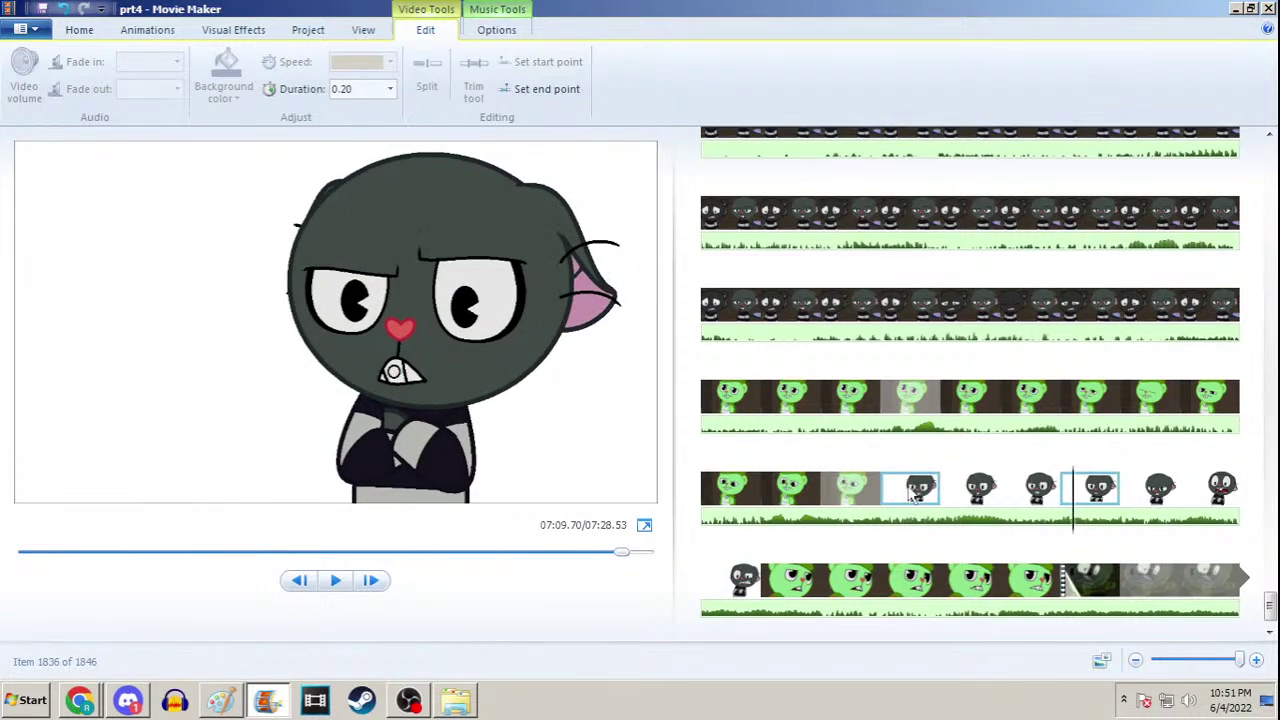
key(space)
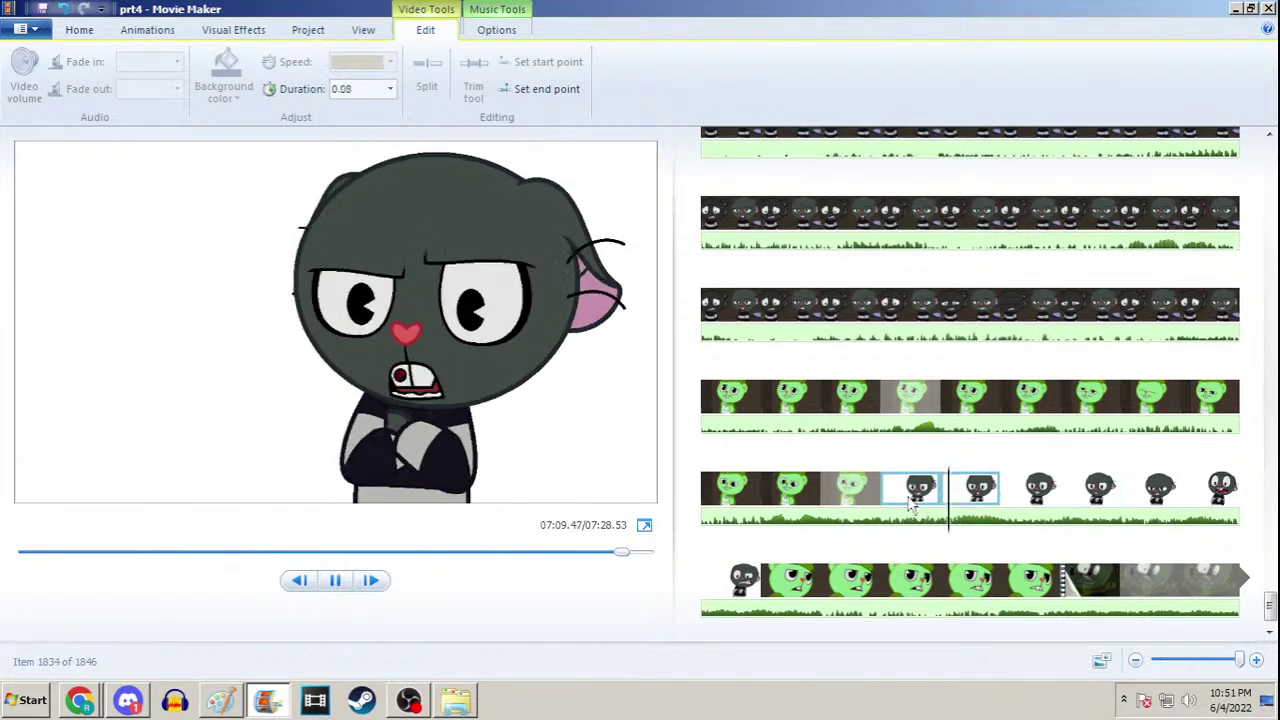
click(909, 500)
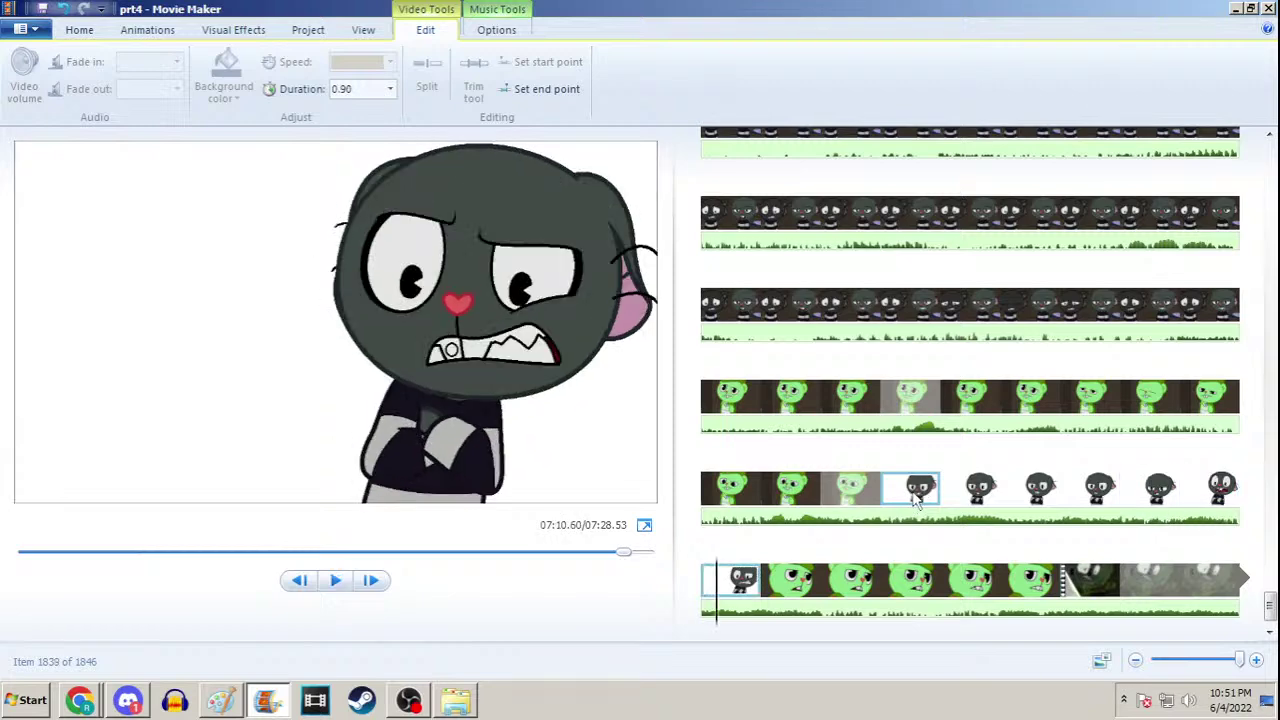
key(space)
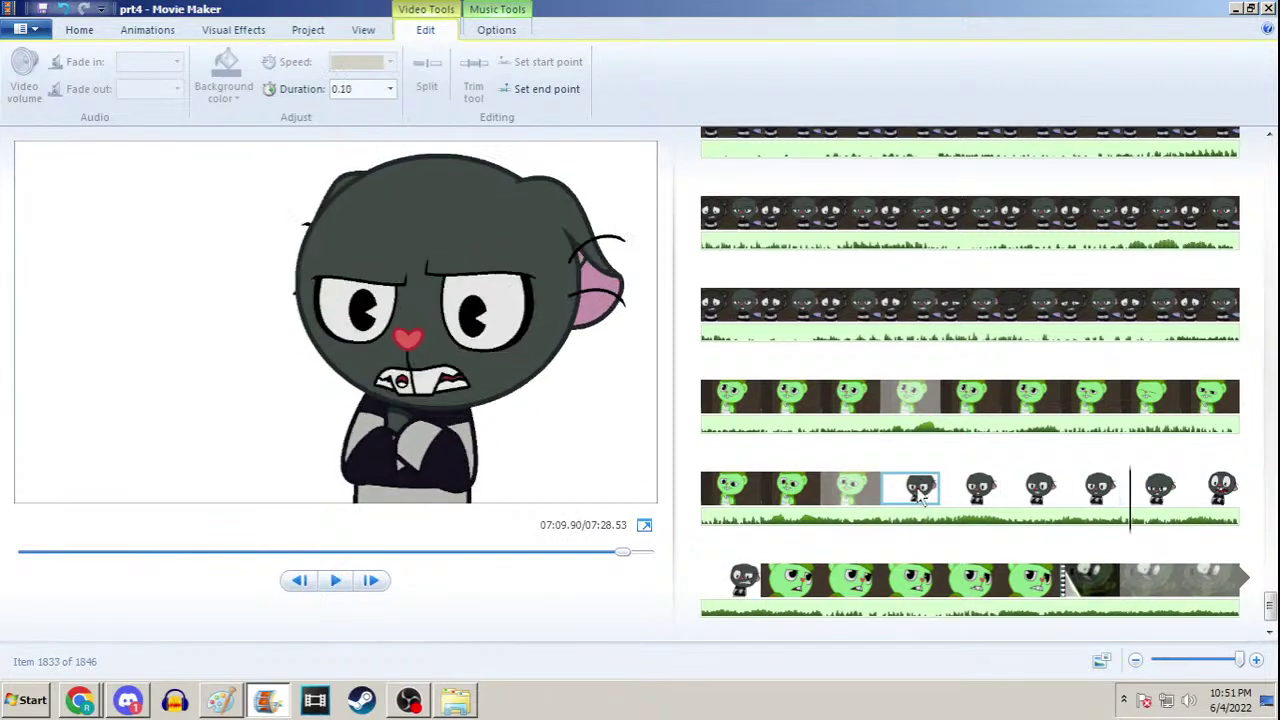
Check the motion between the third and fourth dark gray frames by playing from the third, and select the fourth
click(980, 485)
click(1035, 487)
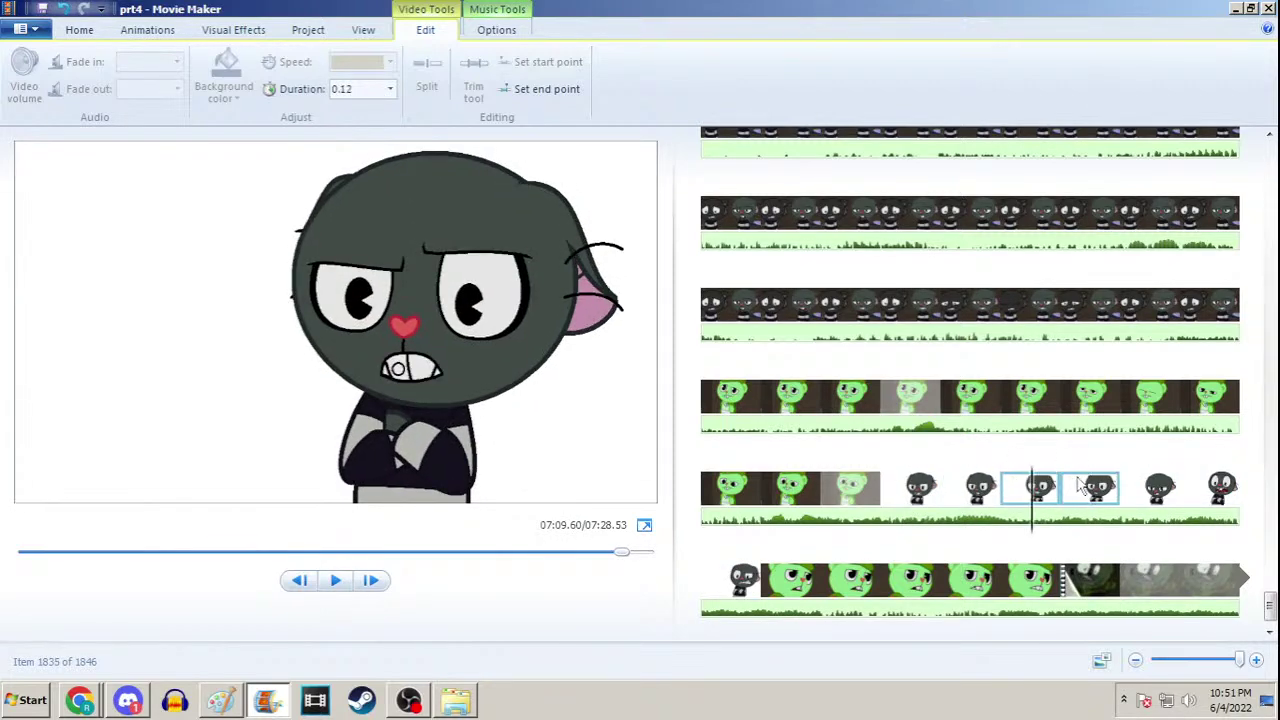
key(space)
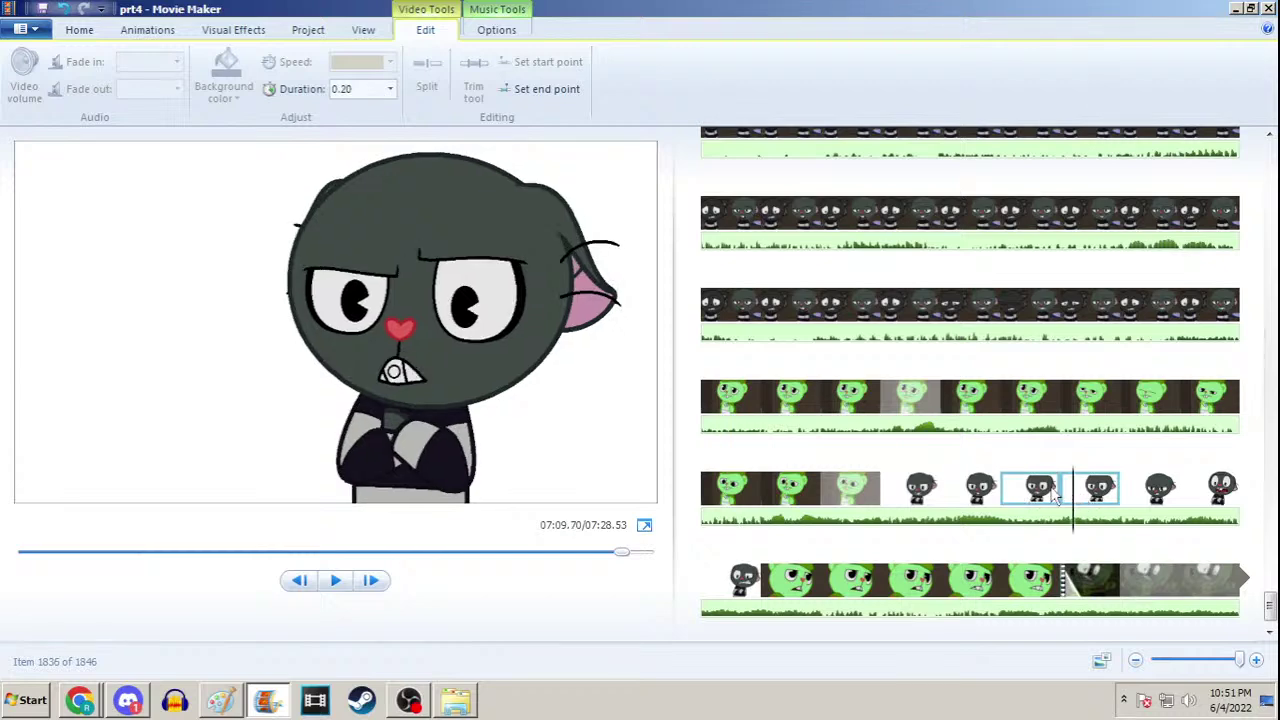
key(space)
click(1097, 490)
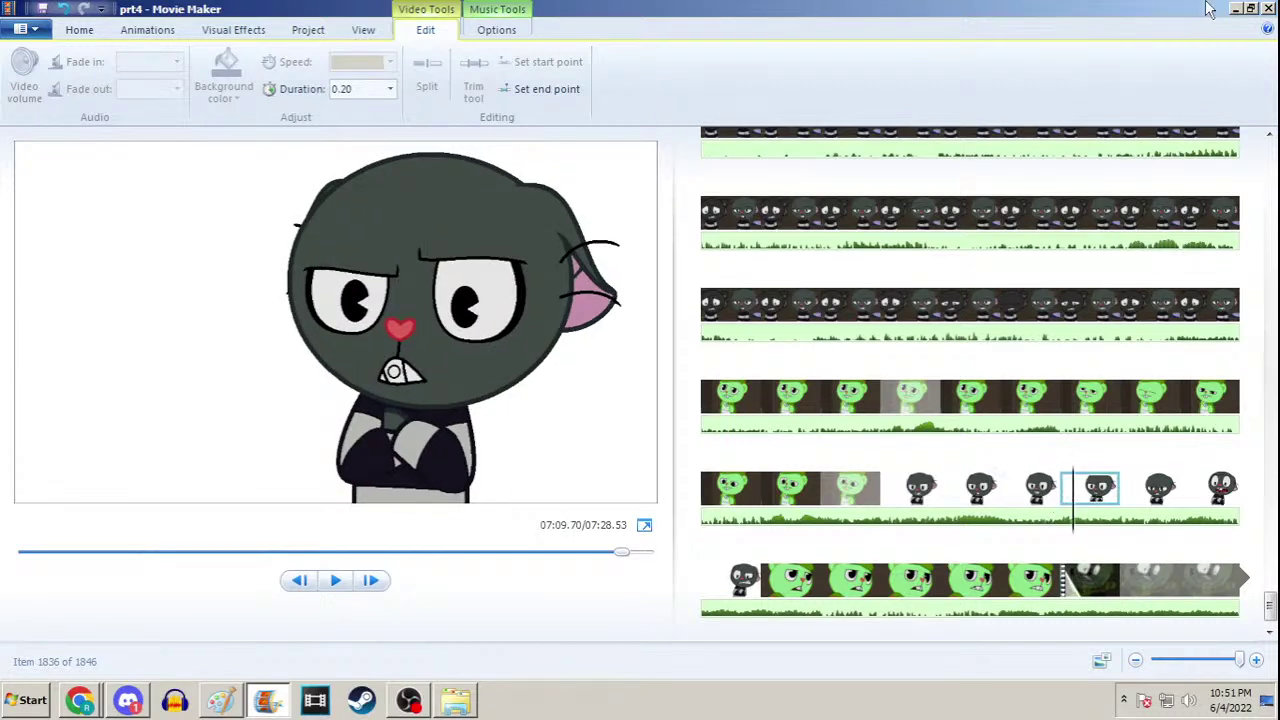
Minimize Movie Maker, read the latest live chat messages, and return to the Paint window
click(1238, 8)
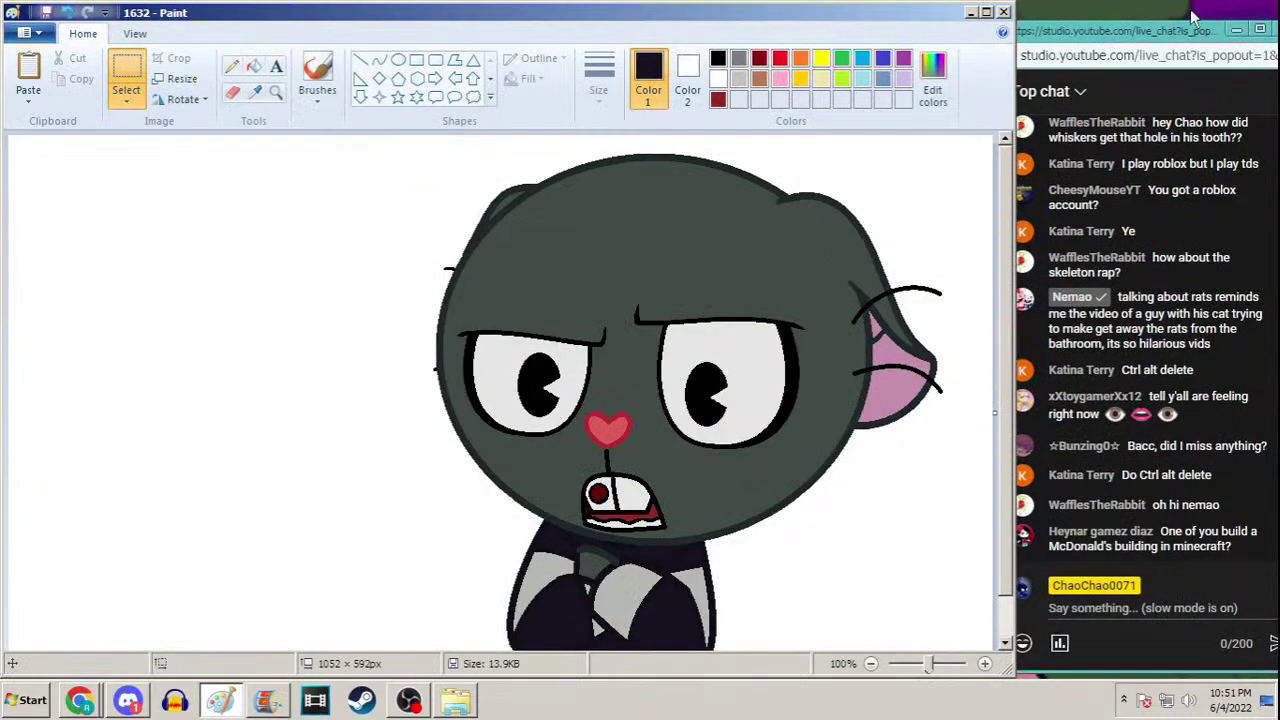
click(1172, 200)
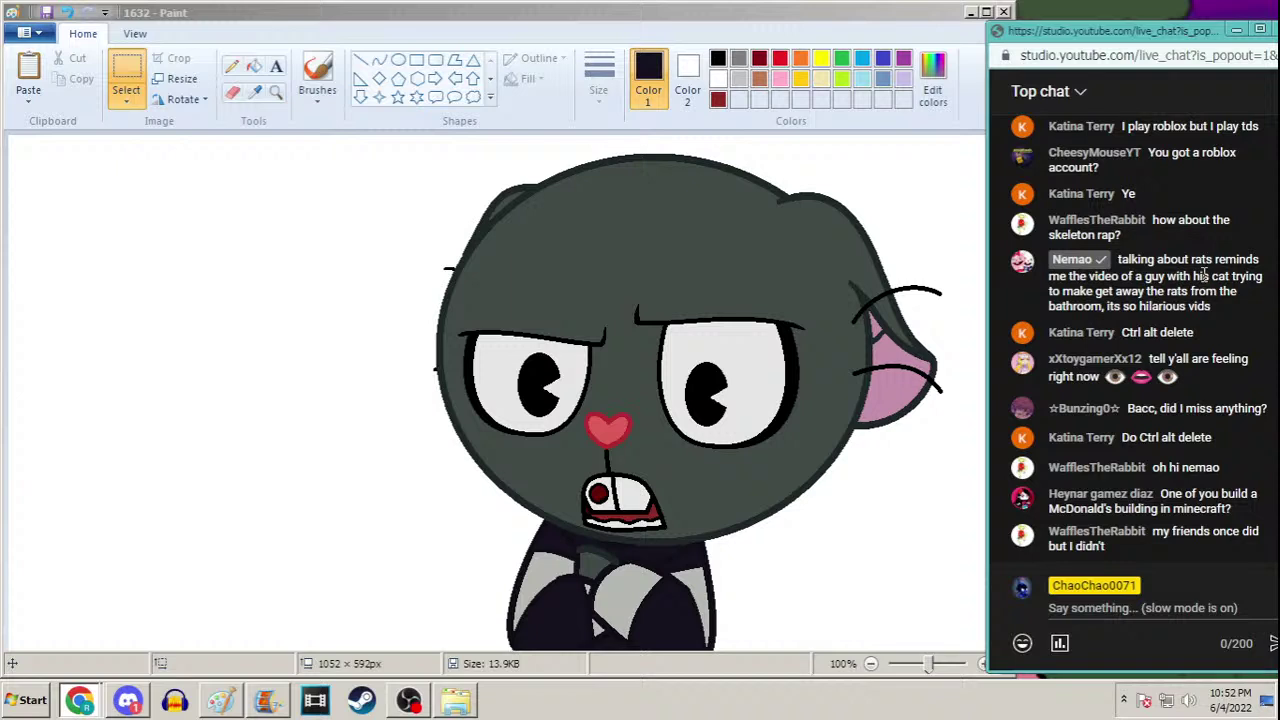
click(514, 27)
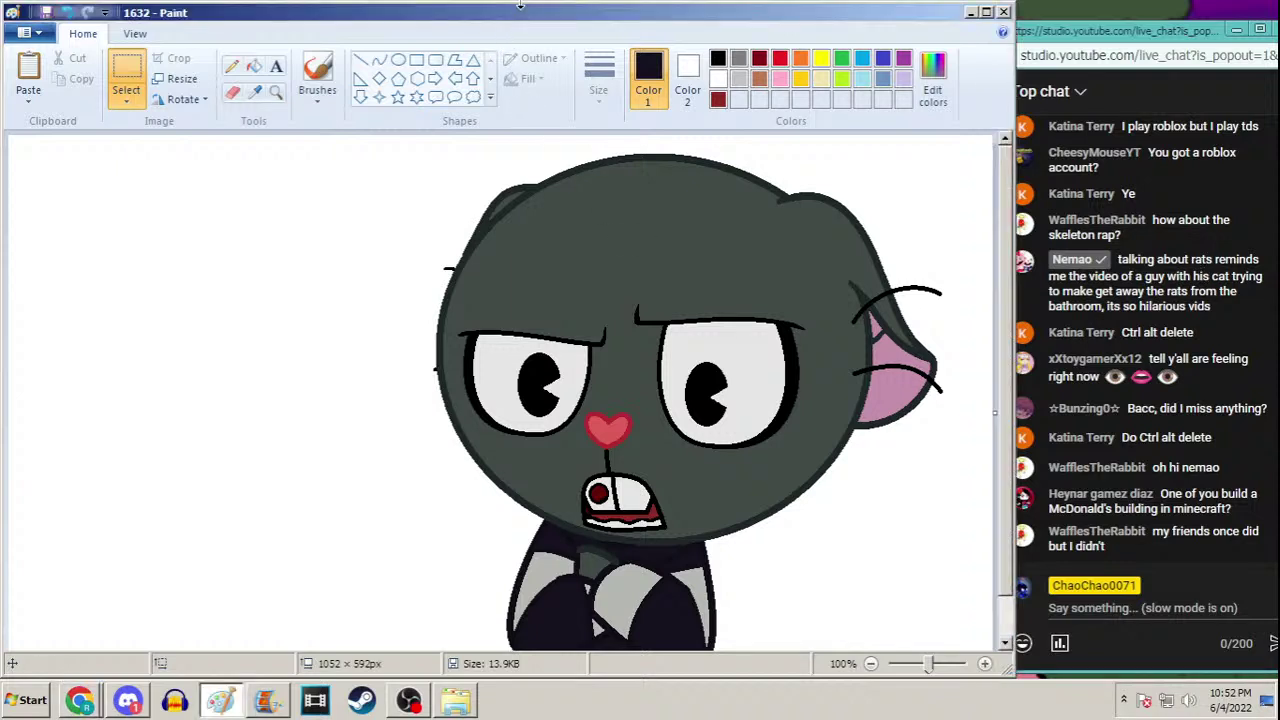
Open sketch 1629b, then open 1630b and overlay the 1629b line art on it
key(ctrl+o)
text(1629b)
key(Return)
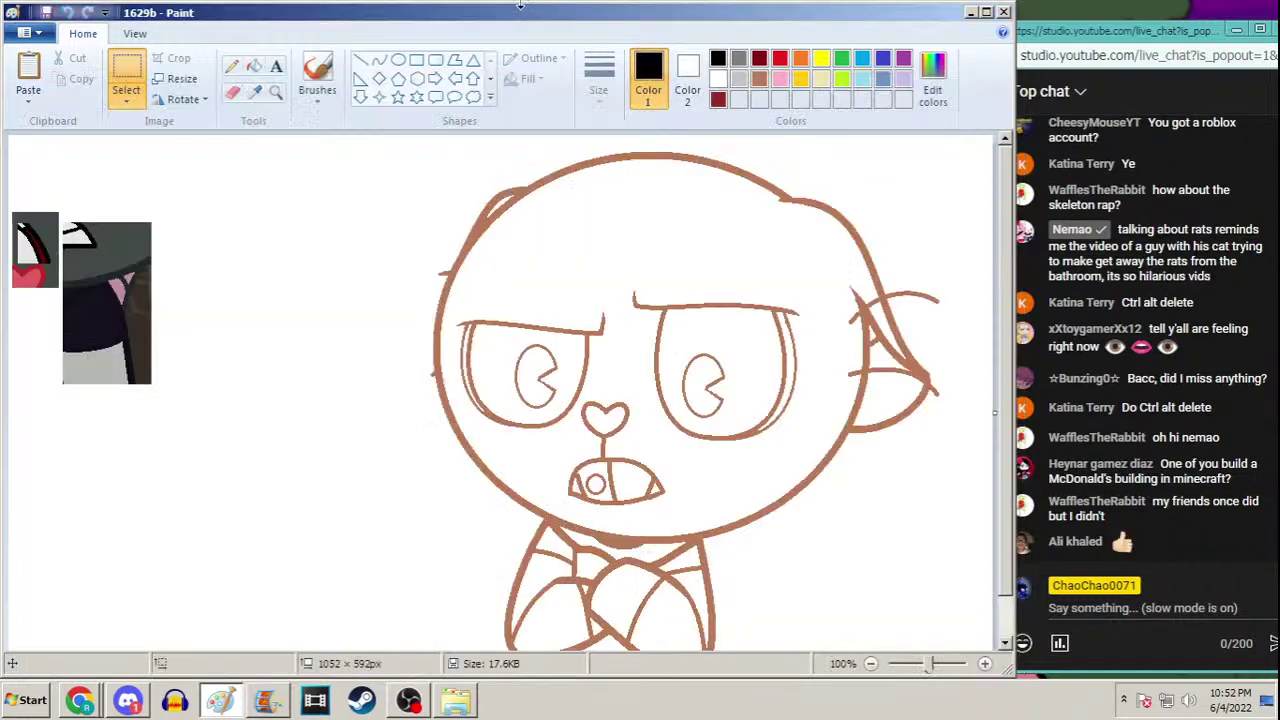
key(ctrl+o)
text(1630b)
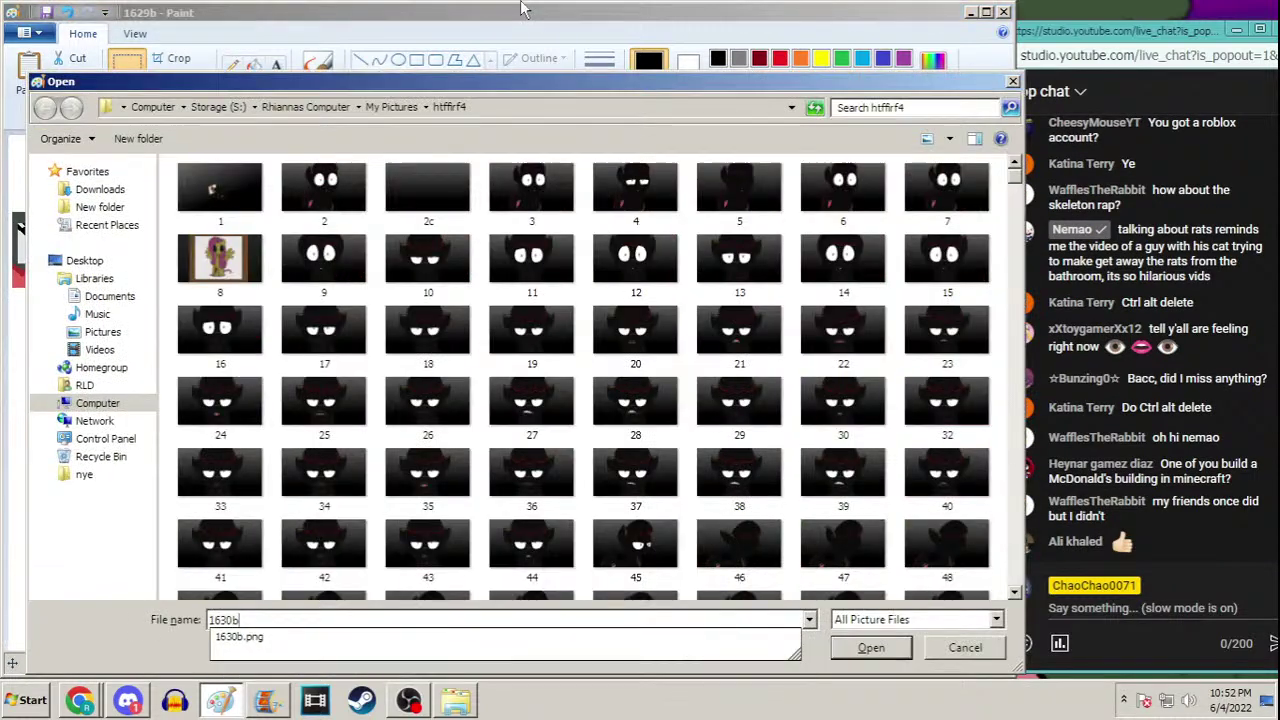
key(Return)
key(ctrl+v)
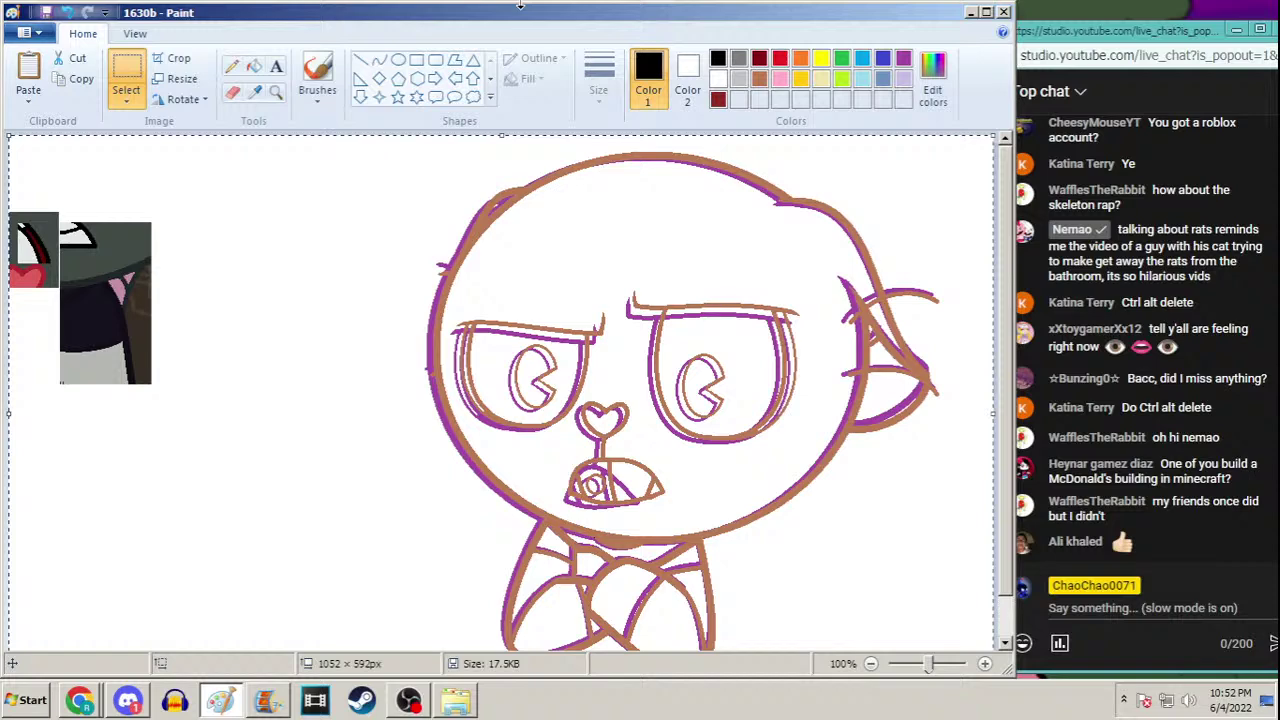
Save the combined sketch as a new PNG named 1633
key(F12)
text(1630)
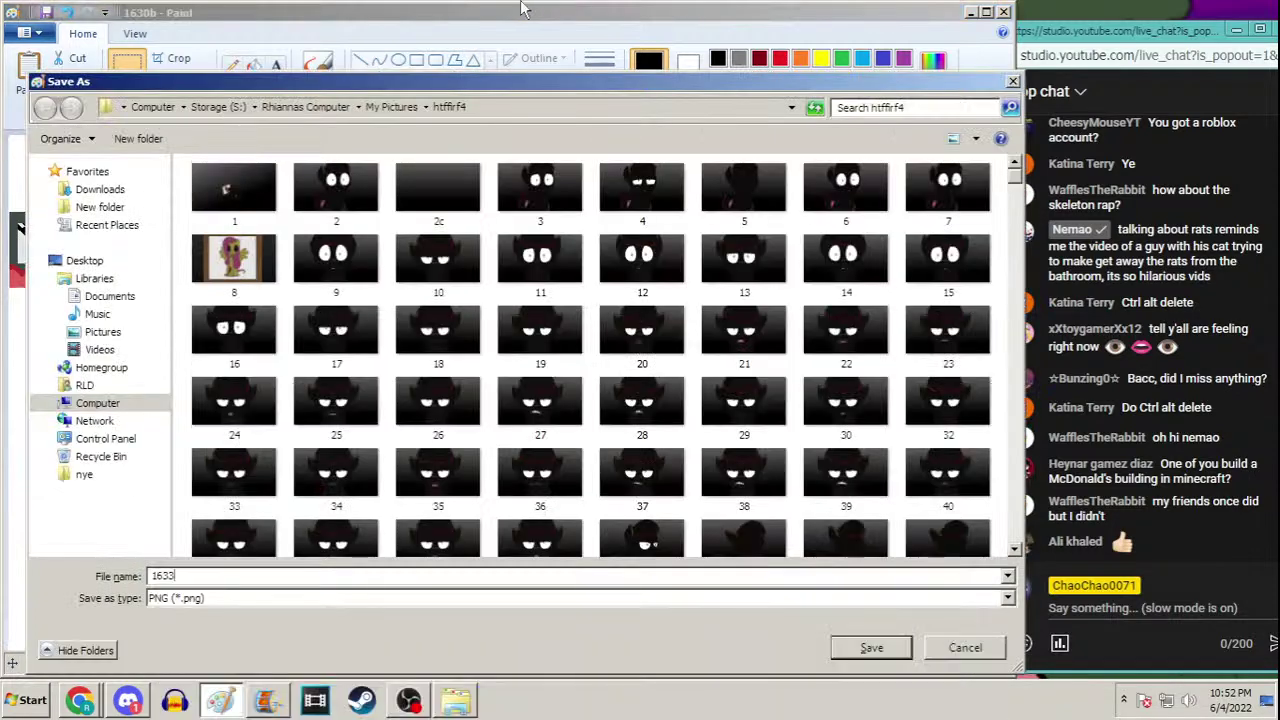
key(Return)
key(Return)
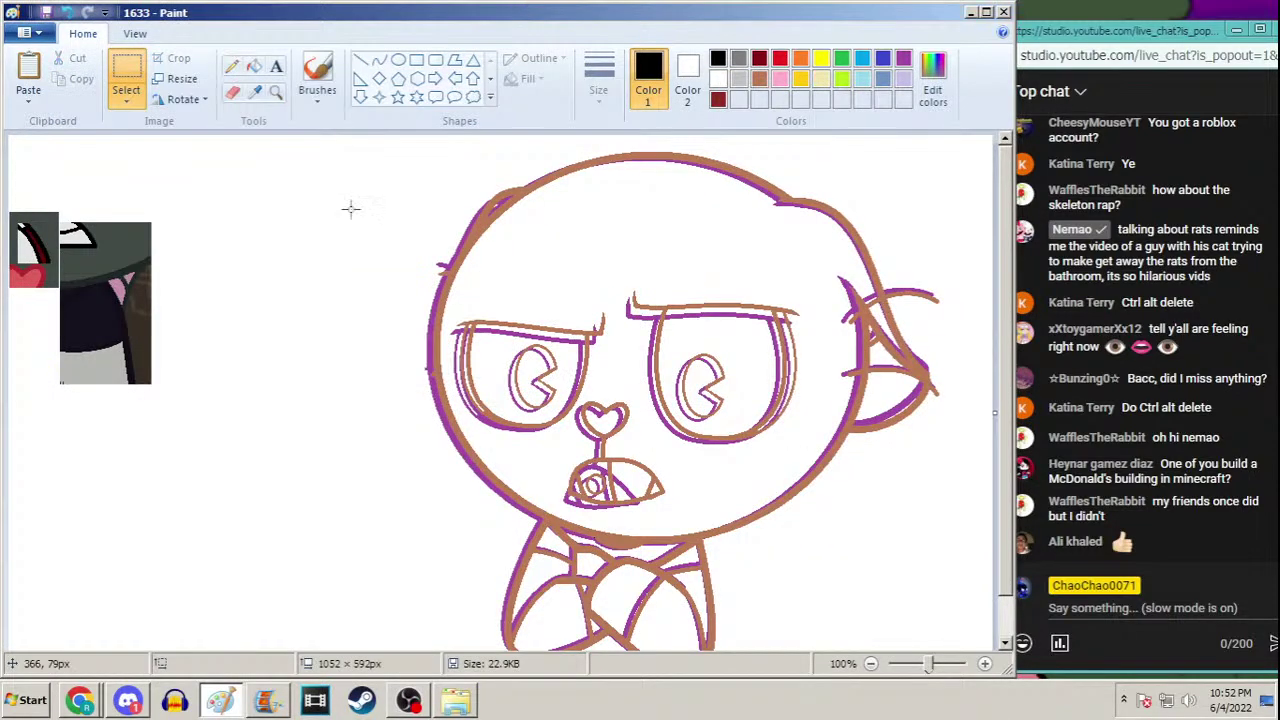
Recolor the sketch's brown lines to pink across the whole canvas, using the picked brown as the background color
click(254, 91)
right_click(488, 210)
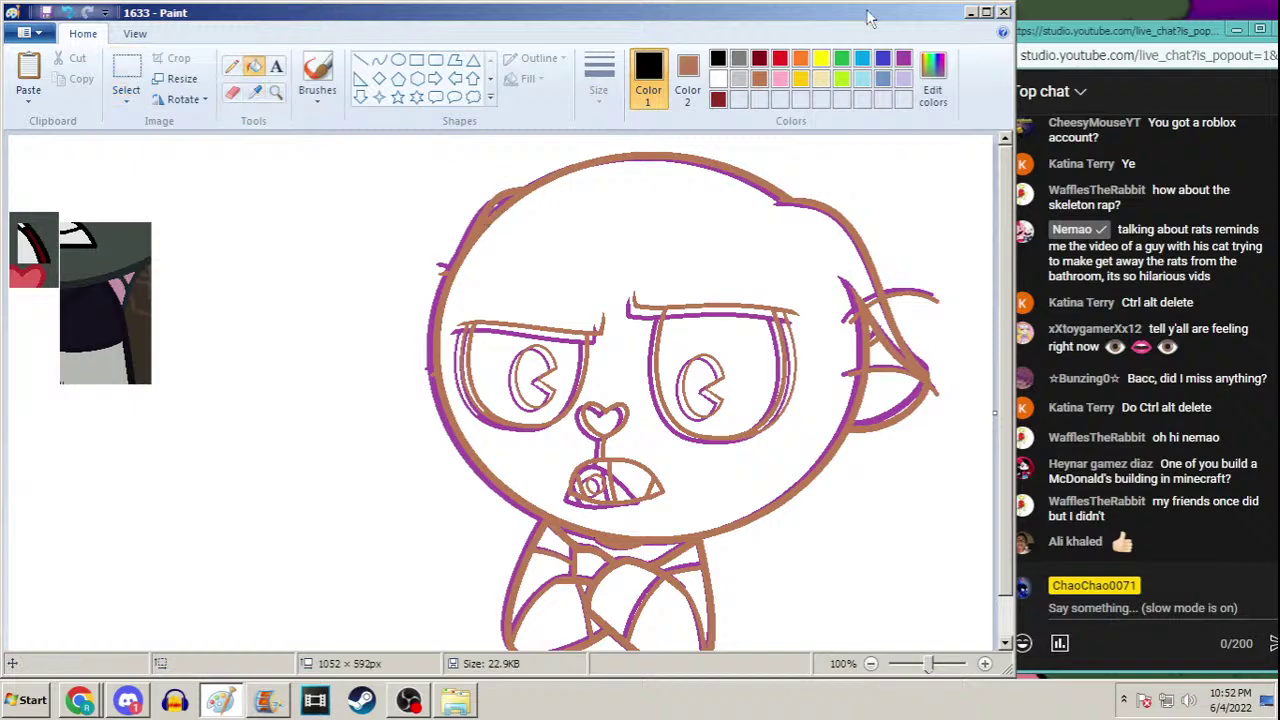
click(780, 79)
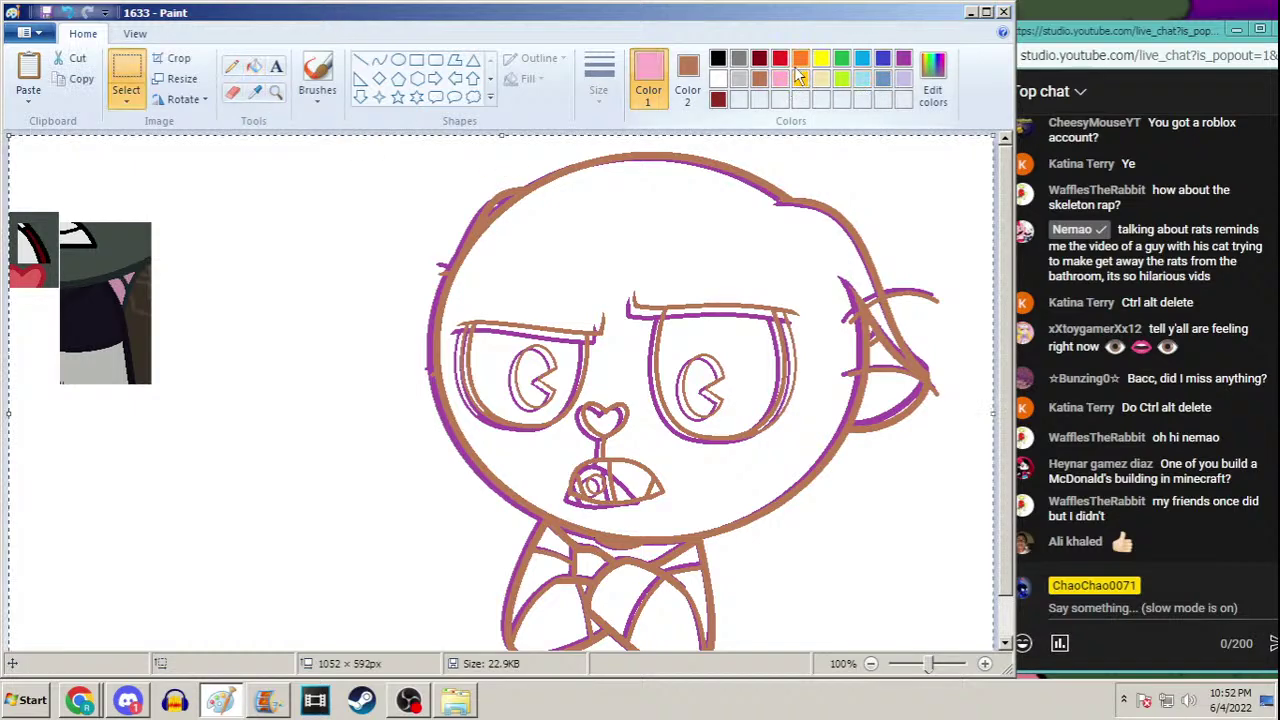
click(416, 60)
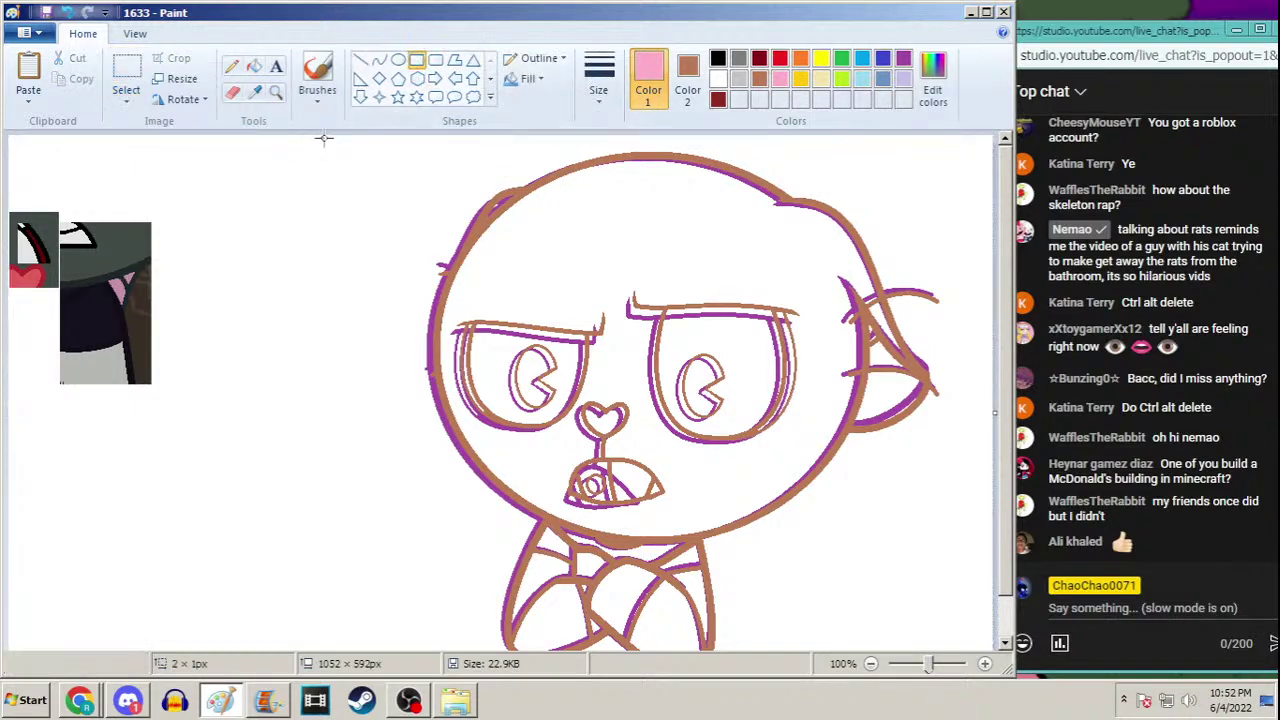
drag(322, 137, 1055, 719)
key(ctrl+z)
key(ctrl+a)
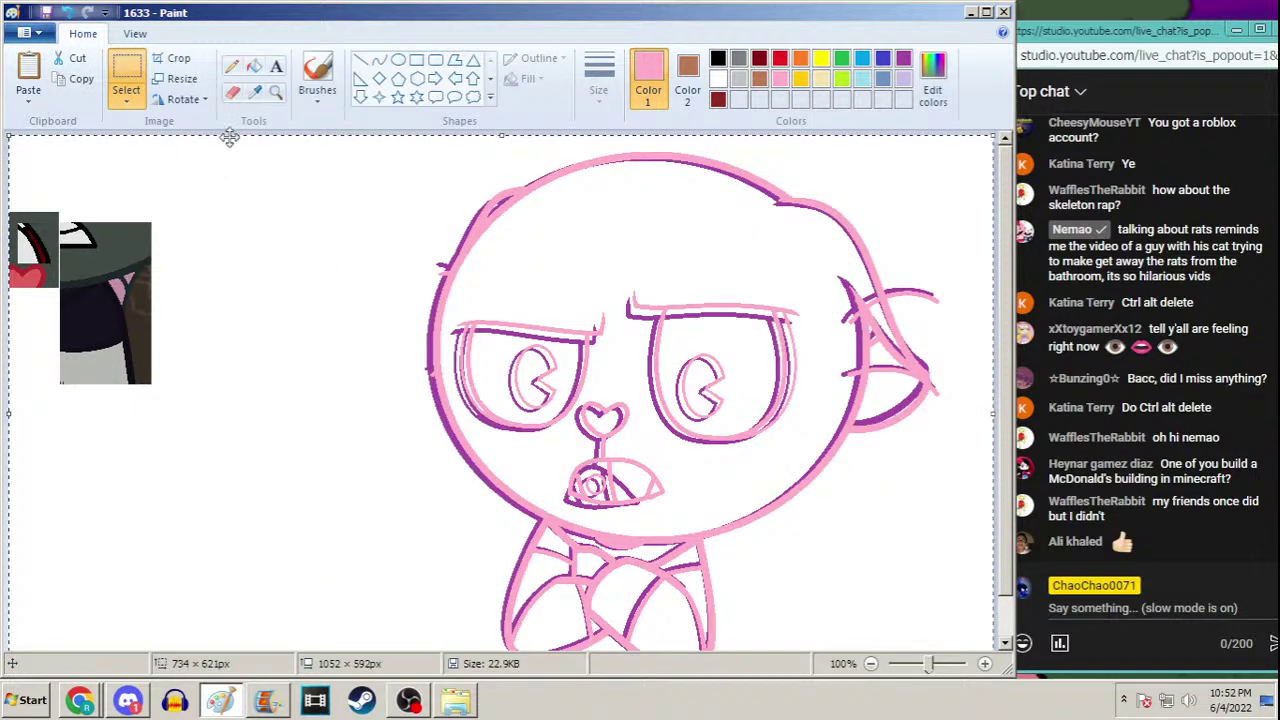
Browse the last frame files in the Save As dialog and cancel without saving under a new name
click(254, 91)
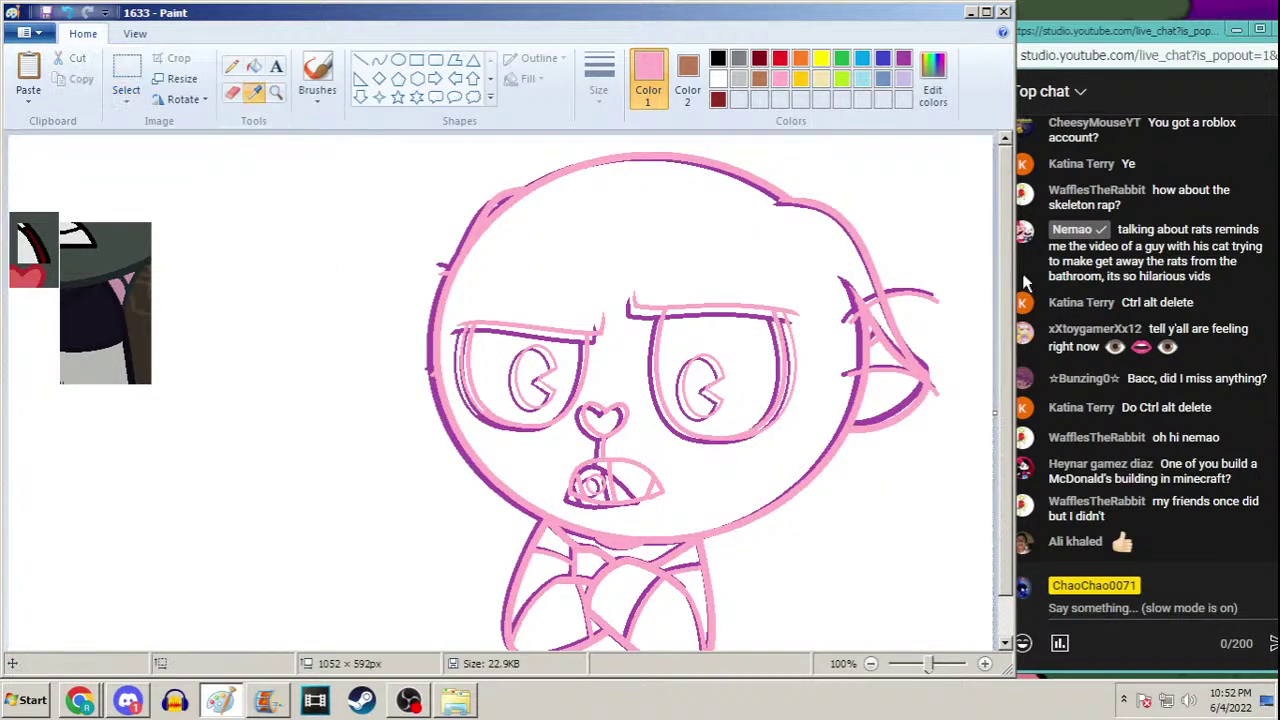
scroll(998, 307, down, 1)
key(F12)
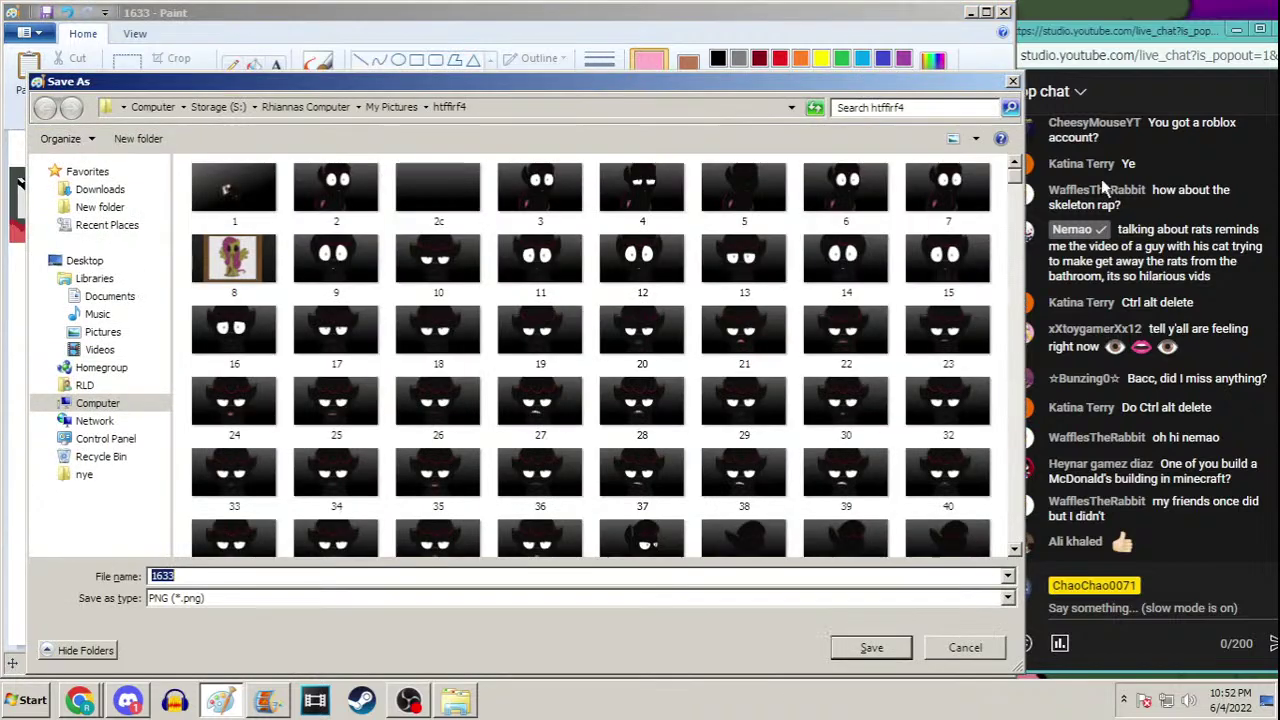
drag(1014, 172, 1000, 548)
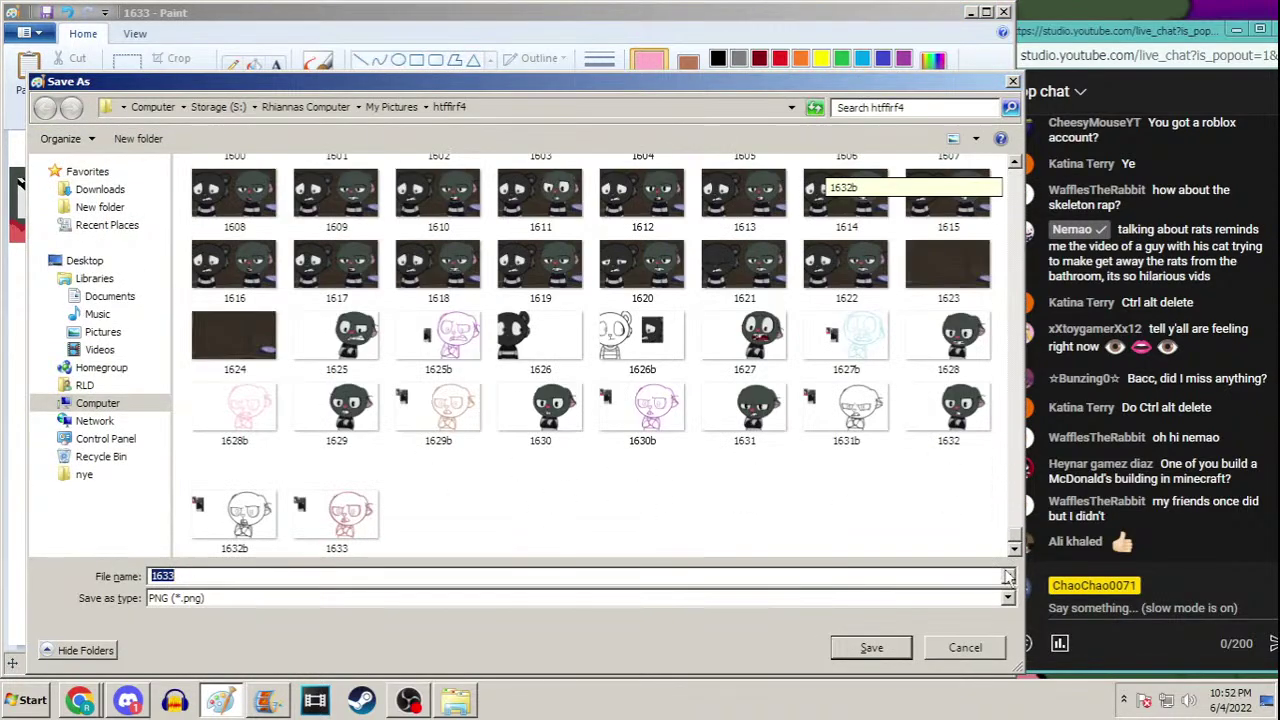
click(966, 647)
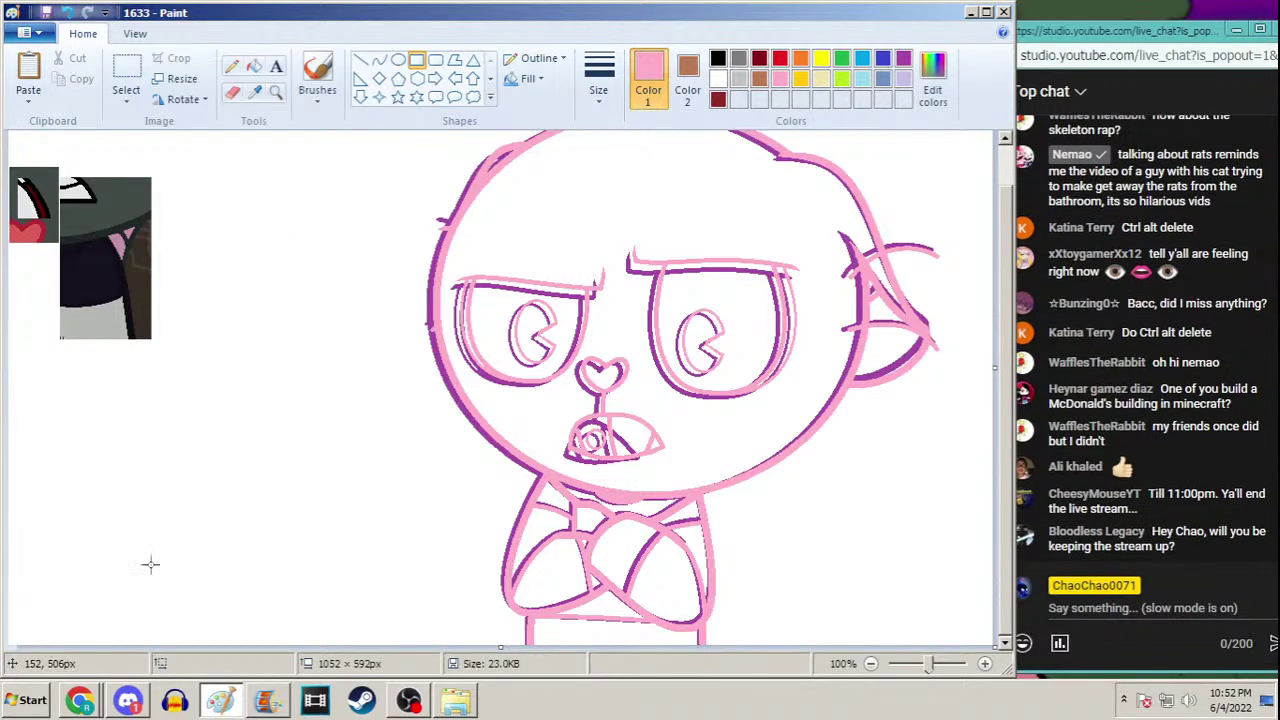
Switch to Discord, read the vc-replies and chat channels, and return to Paint
click(138, 700)
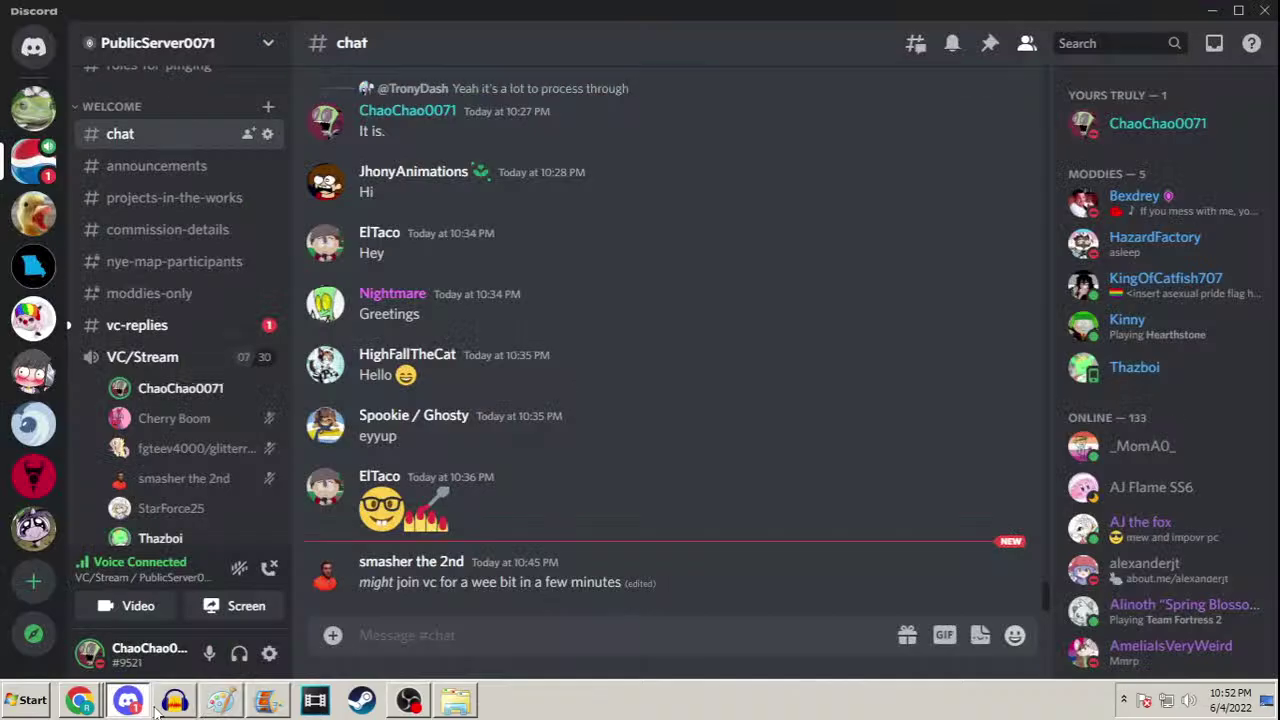
click(210, 332)
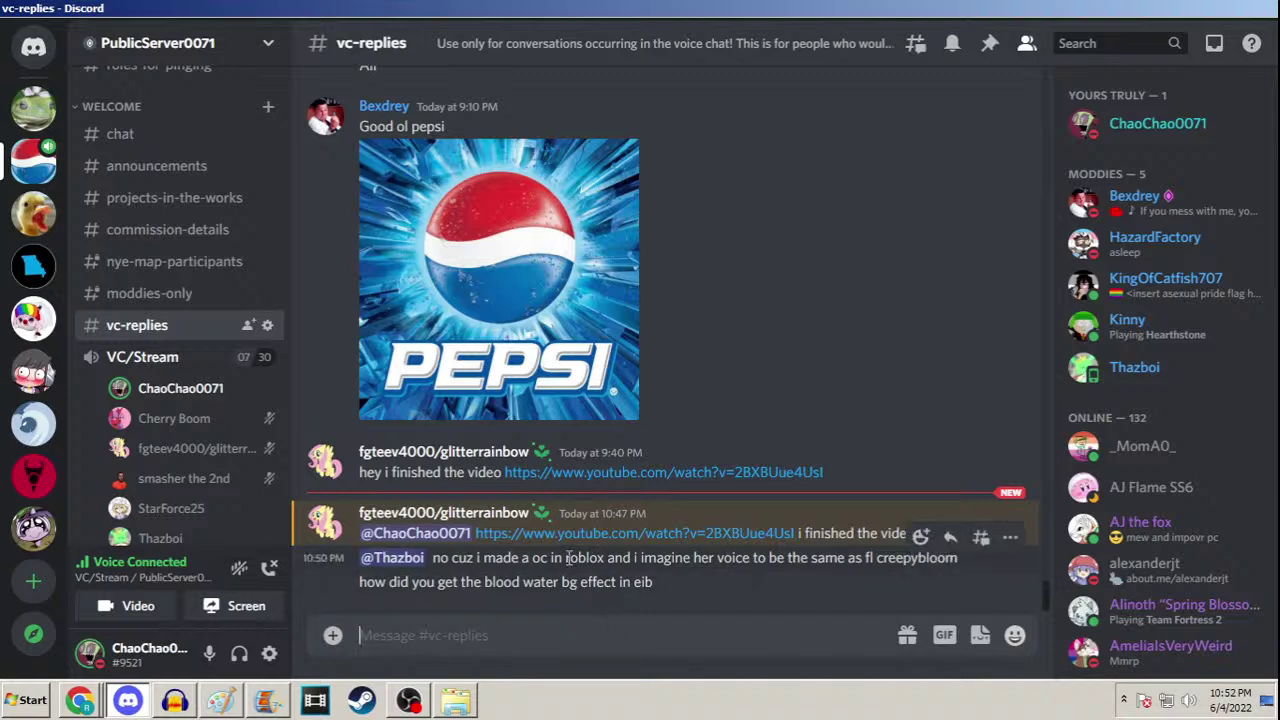
click(169, 139)
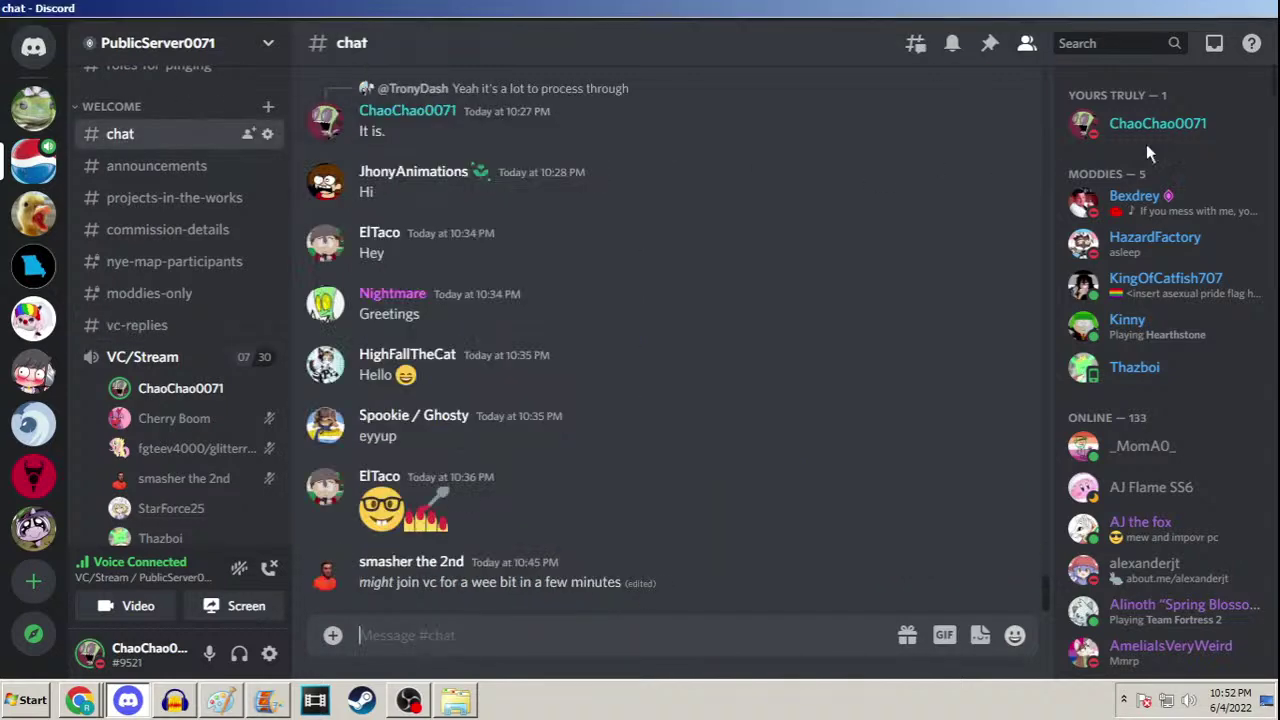
click(1213, 10)
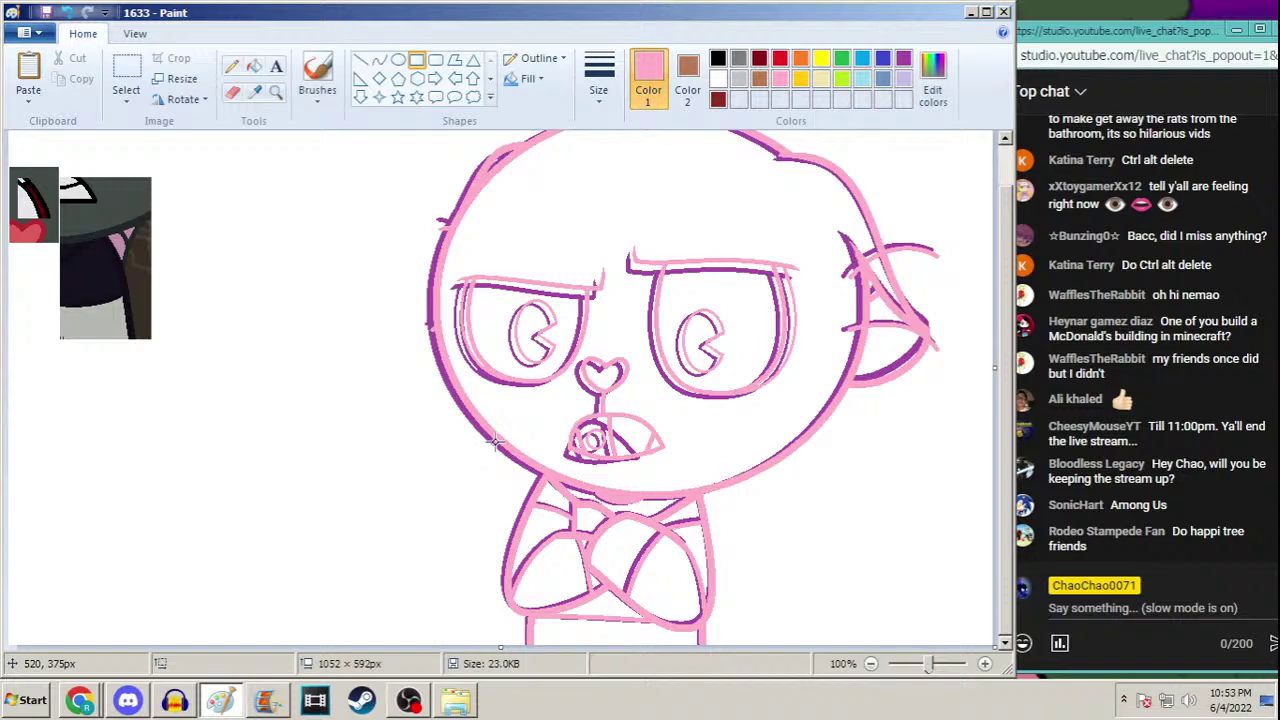
Pick the dark head outline color from the pasted reference and set up the Ellipse tool with the thickest line
click(254, 90)
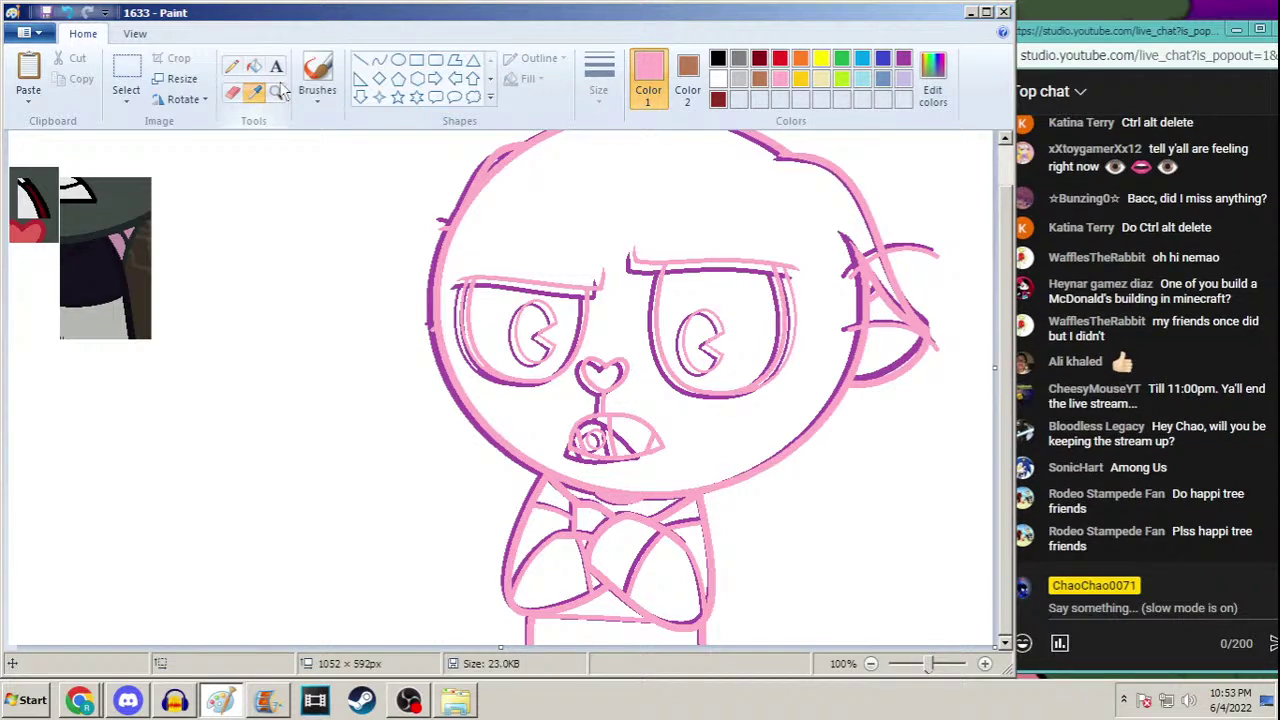
click(147, 200)
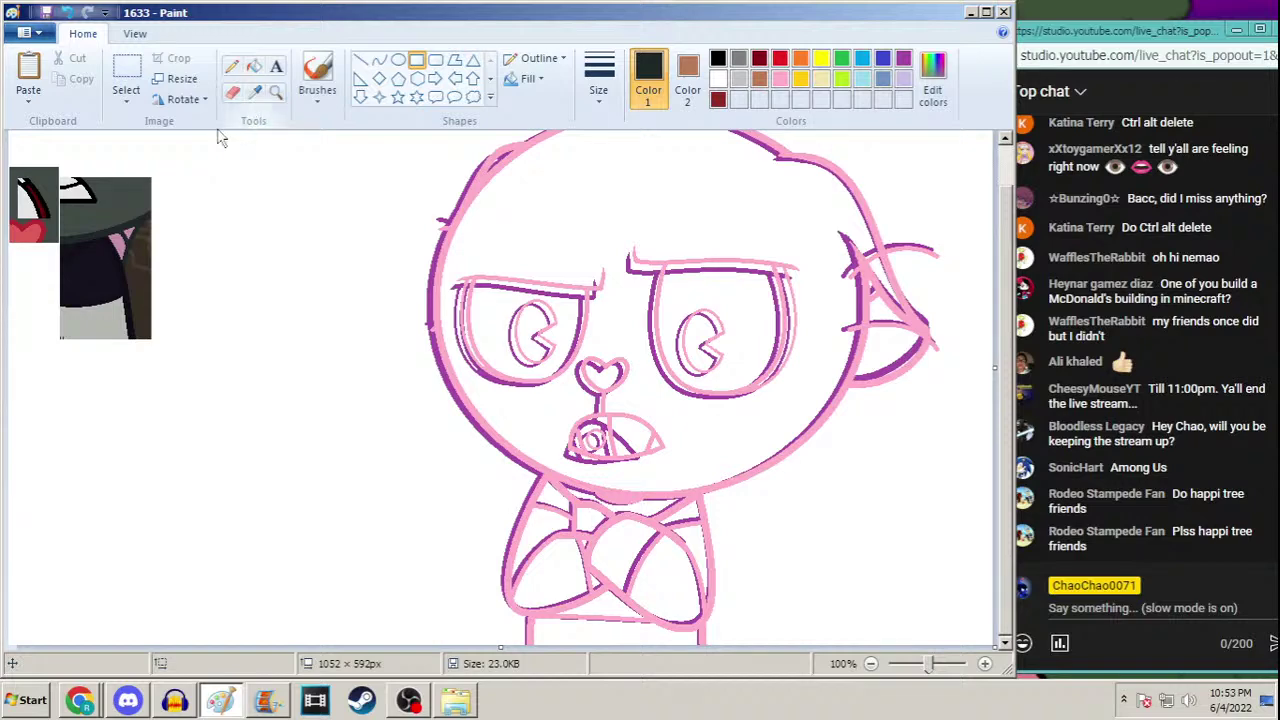
click(254, 91)
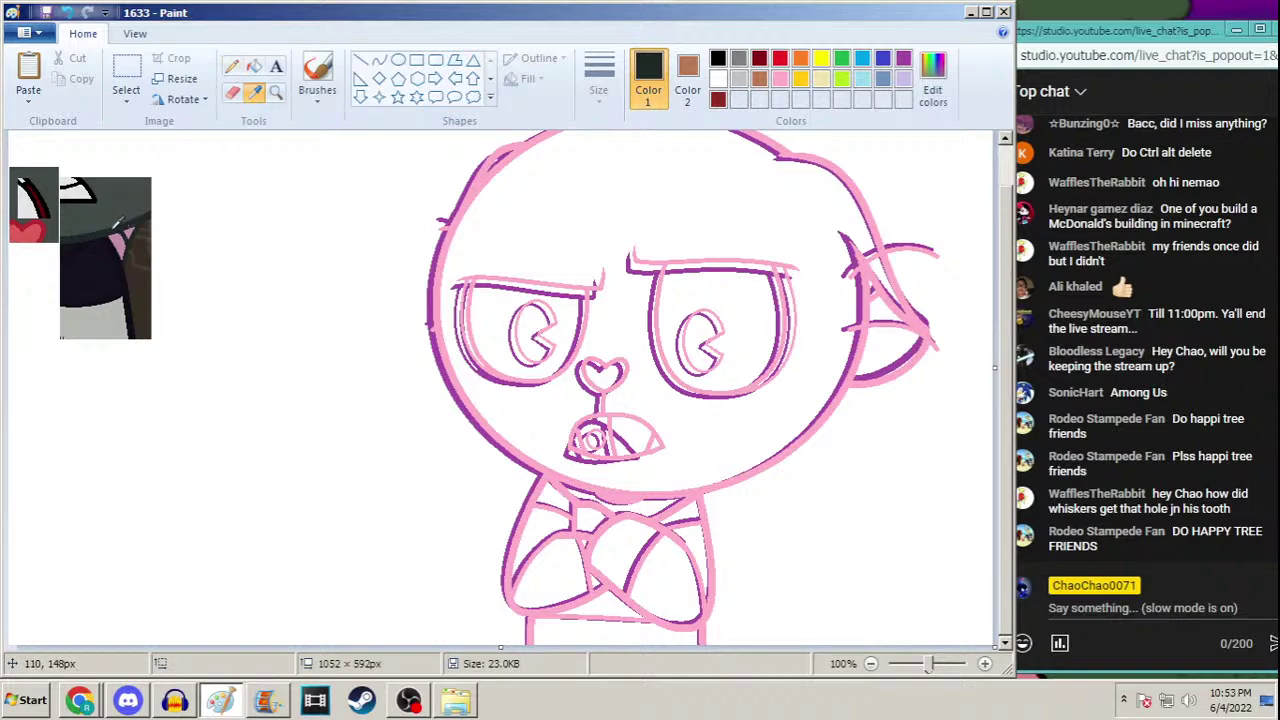
click(276, 91)
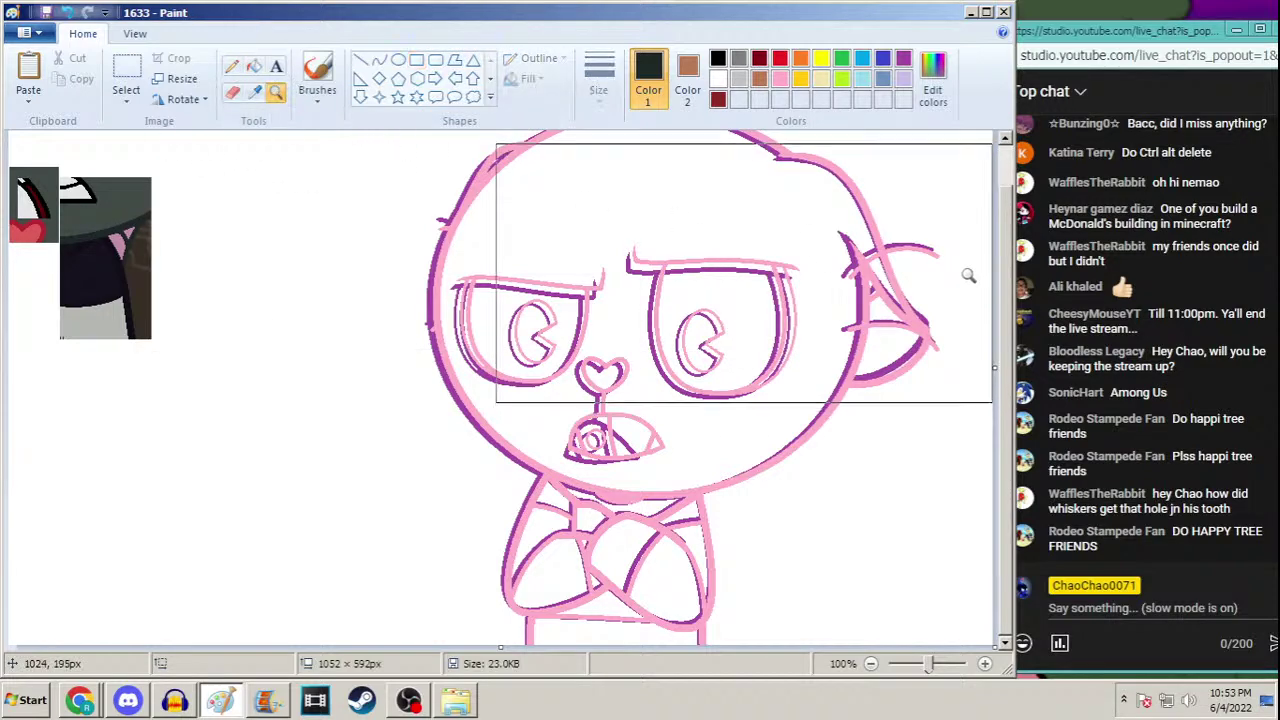
scroll(968, 275, up, 1)
click(398, 60)
click(598, 78)
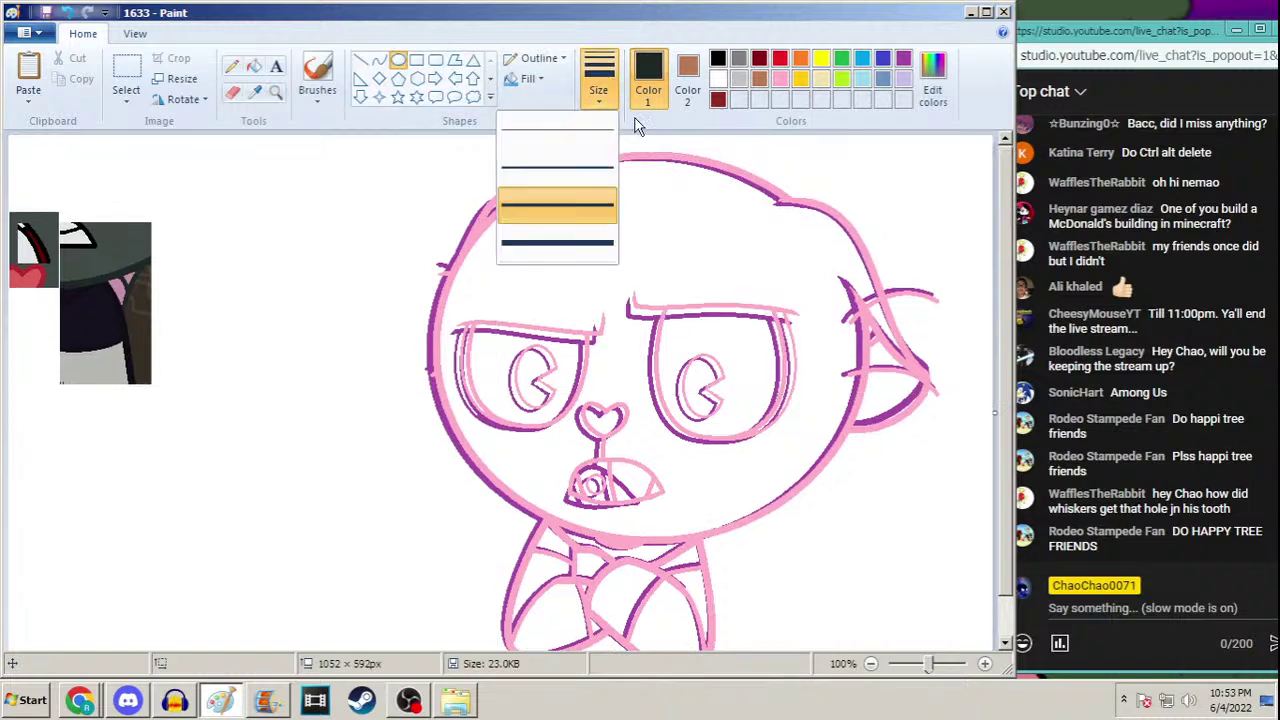
click(557, 242)
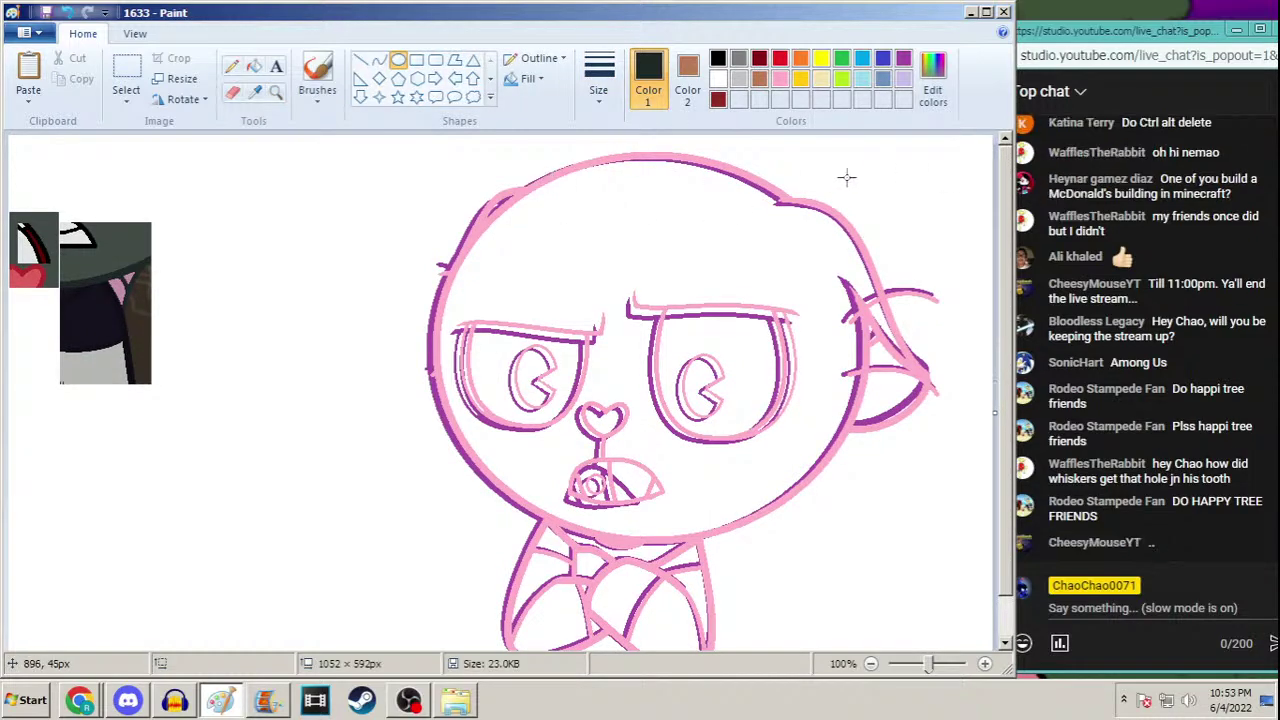
Draw a dark unfilled ellipse about 454 × 400 px over the sketched head outline
drag(874, 151, 377, 561)
key(ctrl+z)
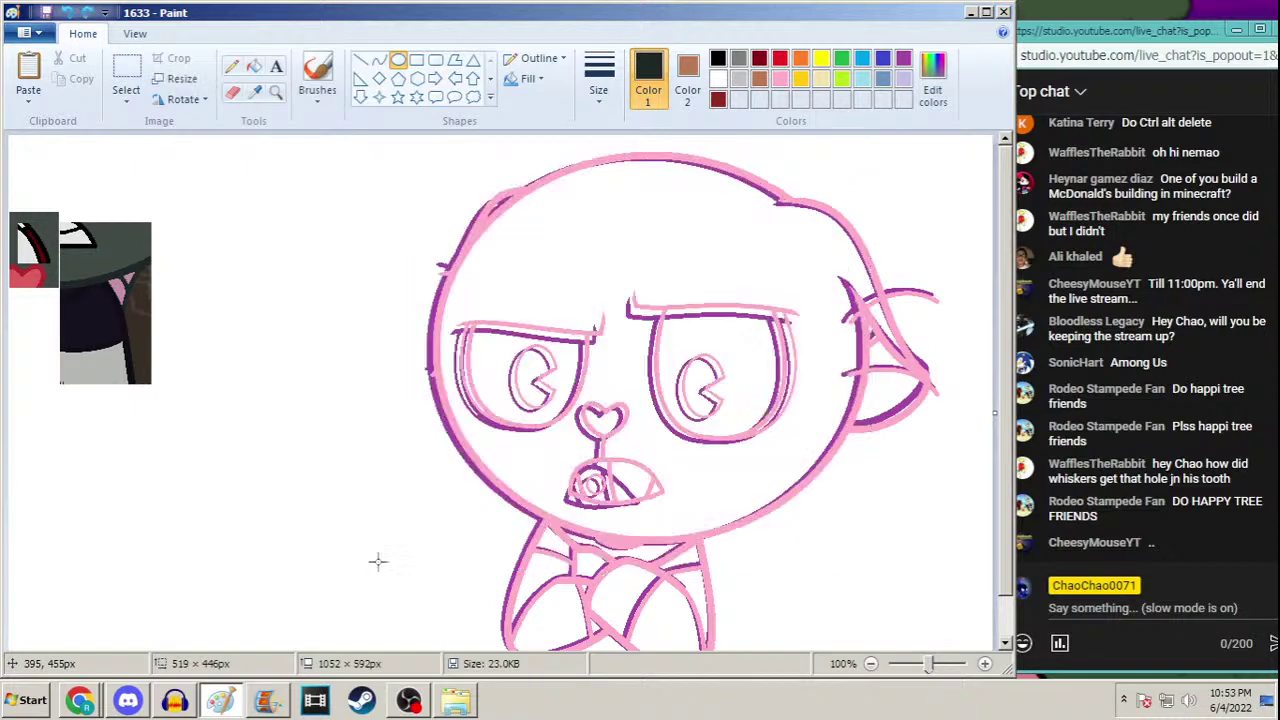
click(521, 84)
click(528, 103)
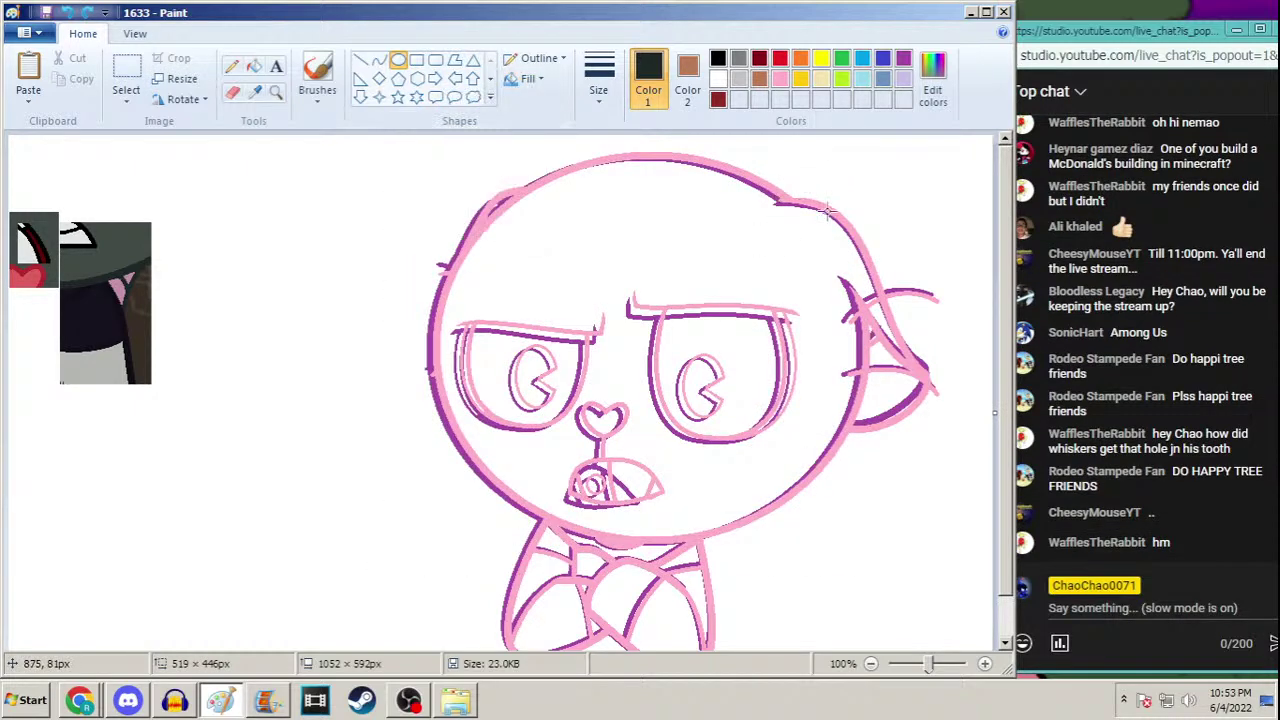
drag(859, 163, 435, 538)
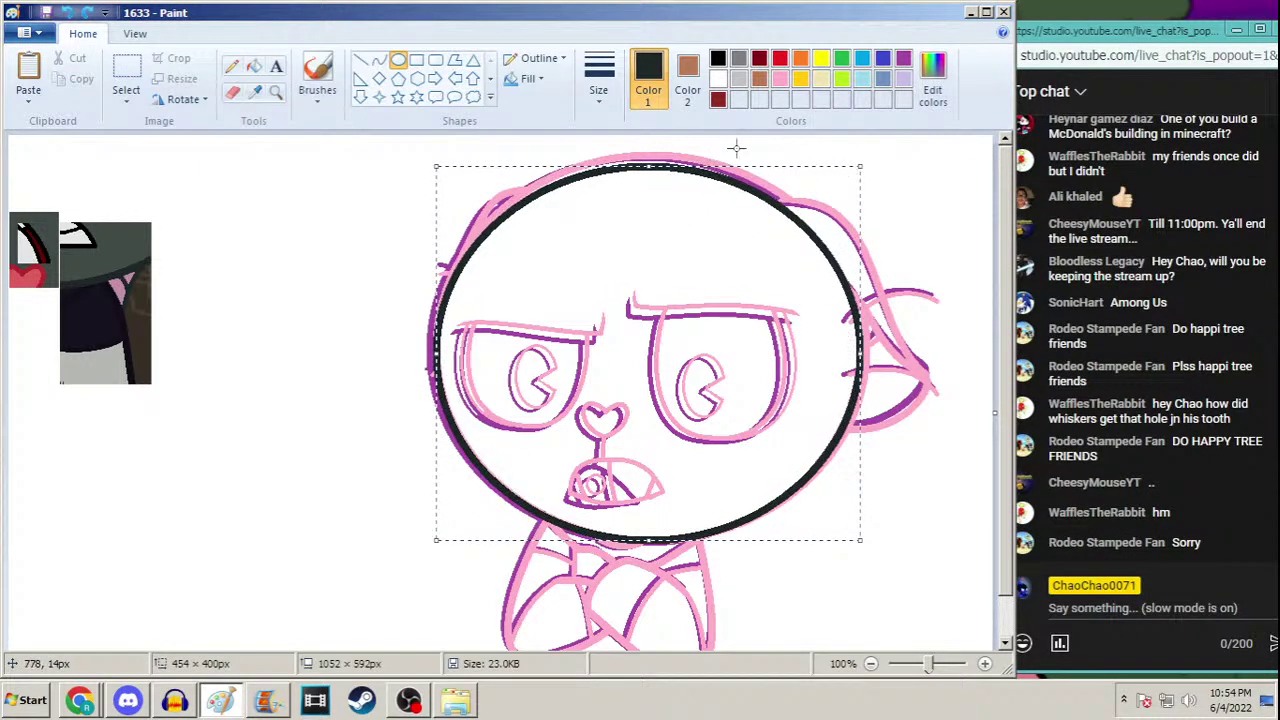
Stretch the head ellipse to about 461 × 412 px and nudge it into line with the sketched head
drag(647, 167, 663, 154)
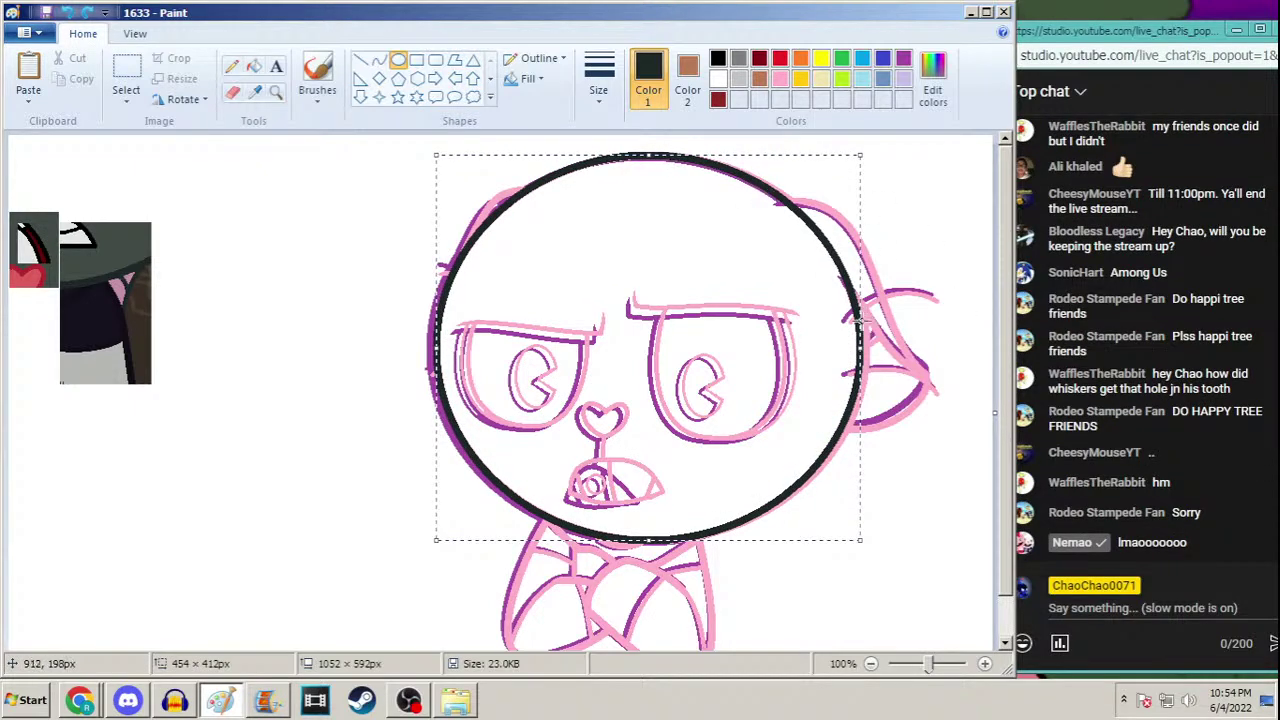
drag(860, 347, 867, 350)
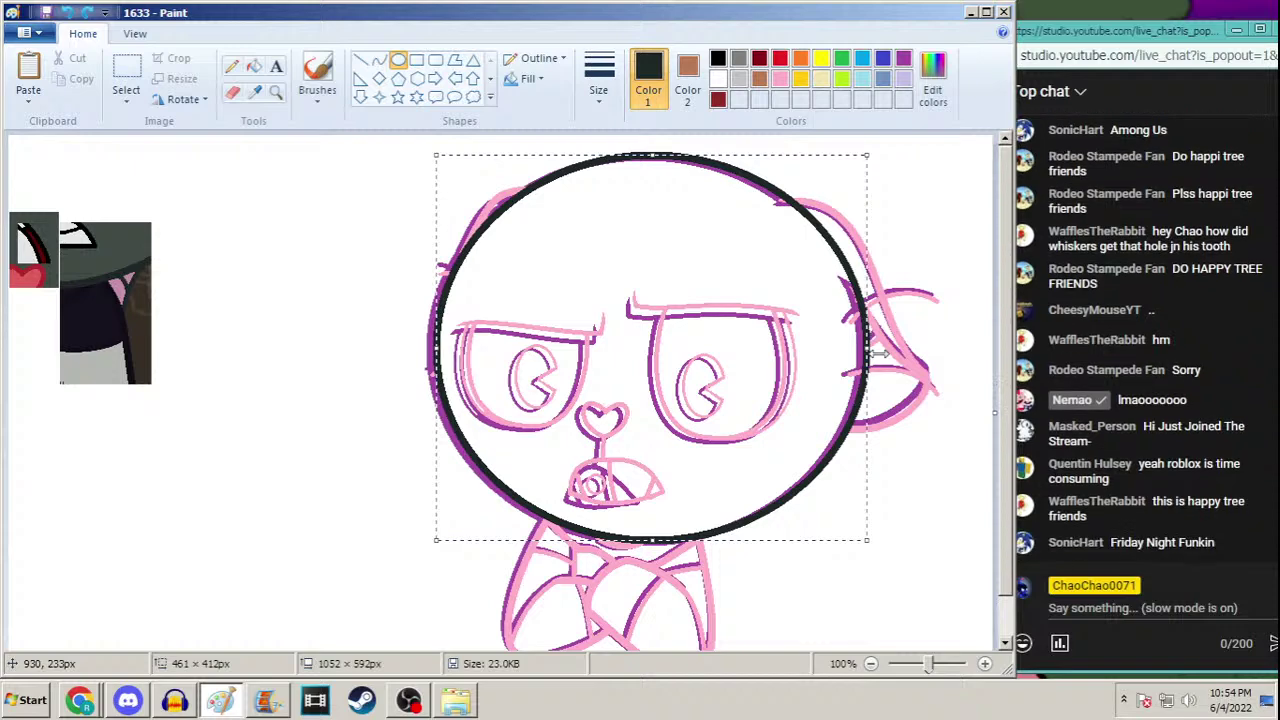
key(Left)
key(Left)
key(Left)
key(Left)
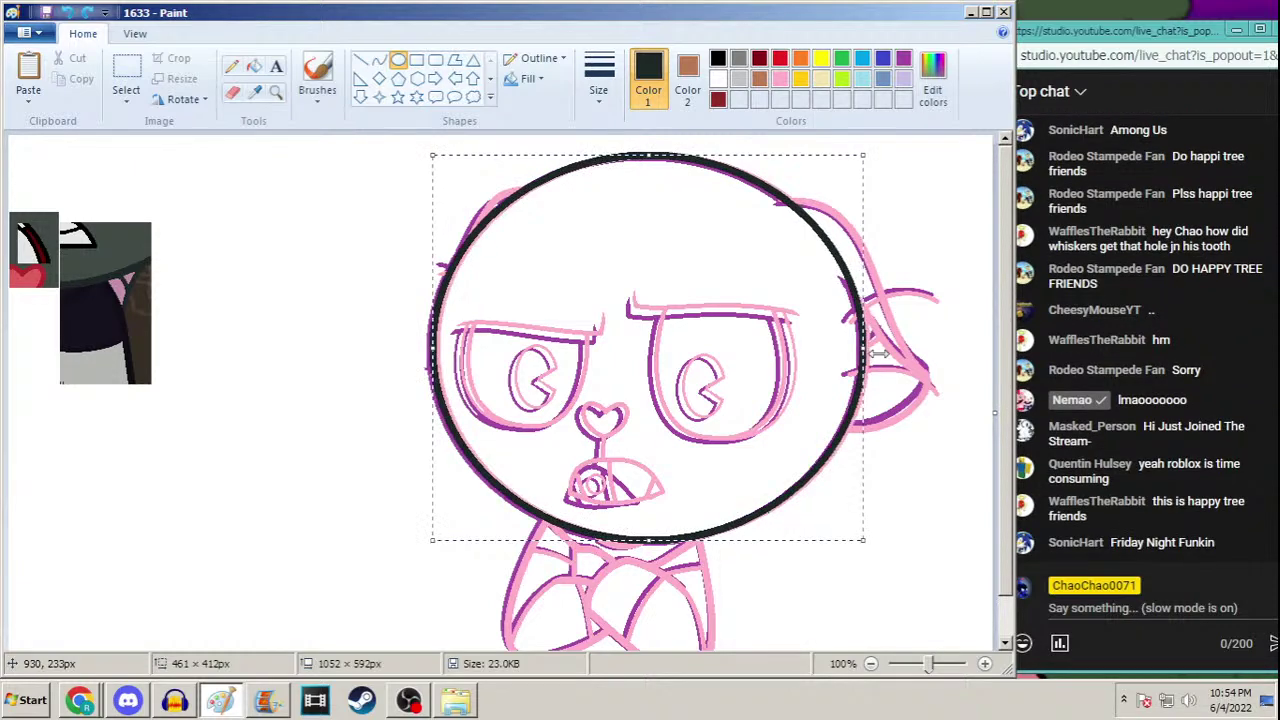
key(Down)
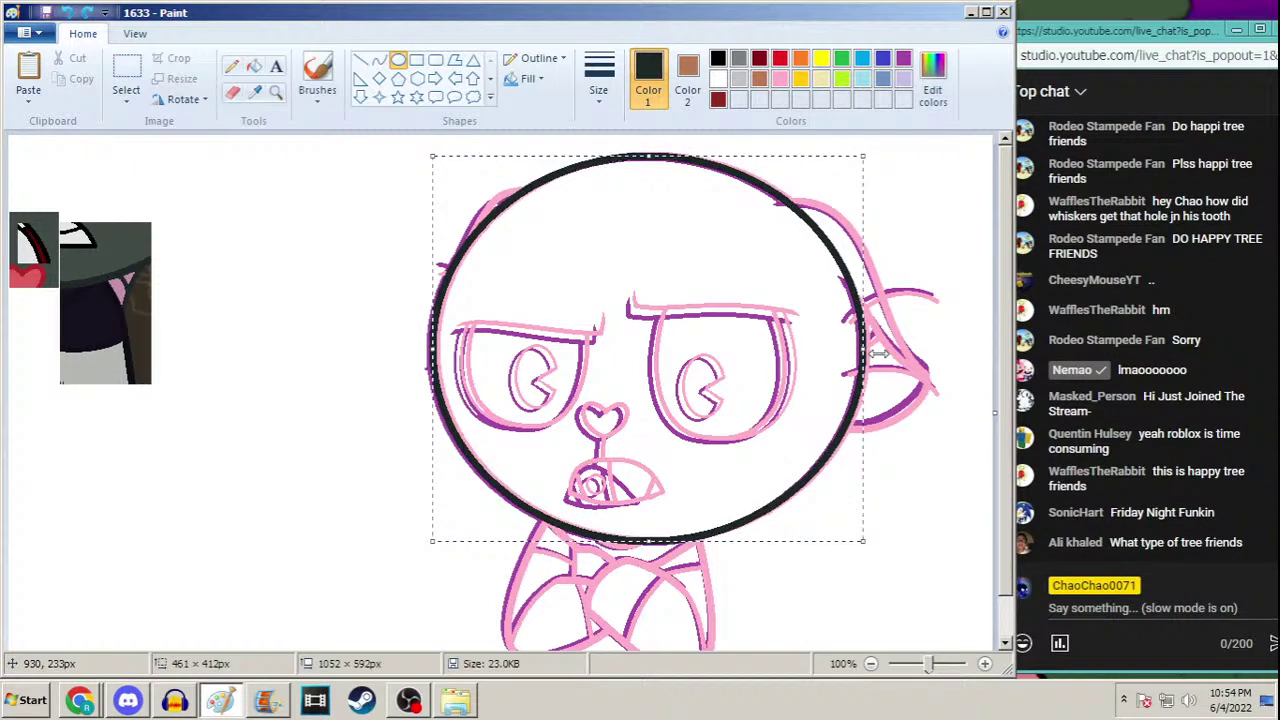
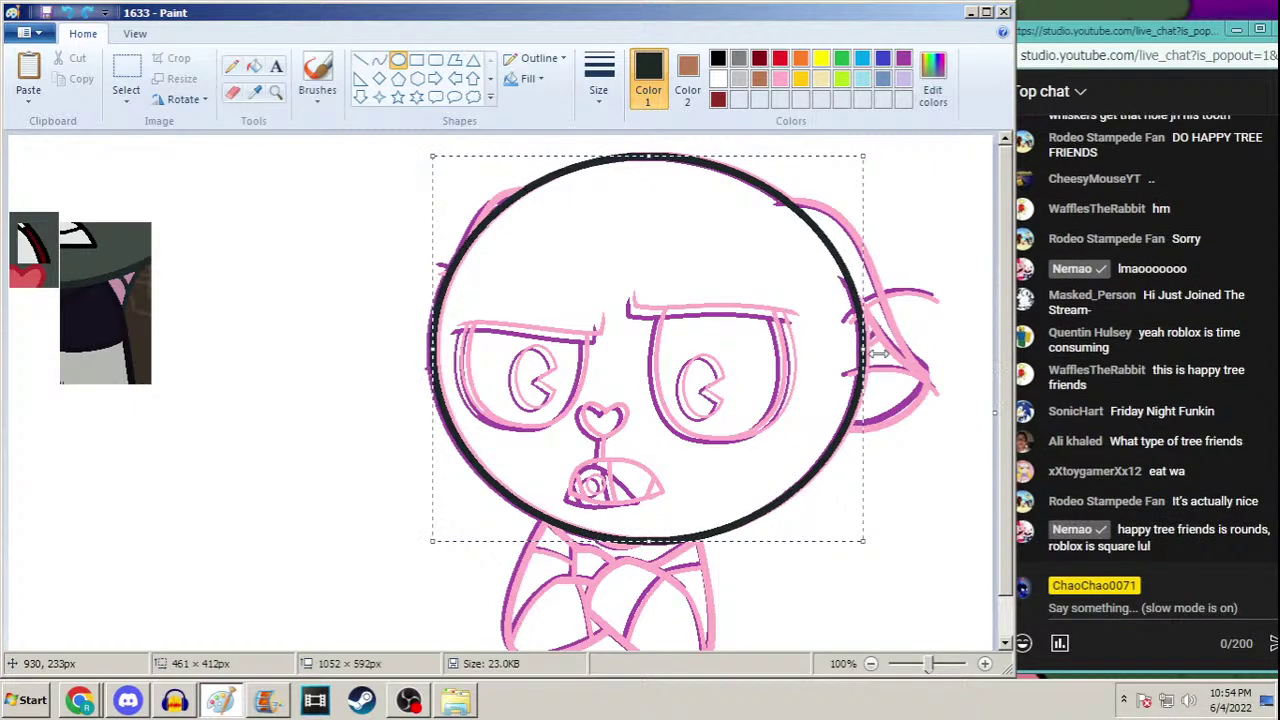
key(Right)
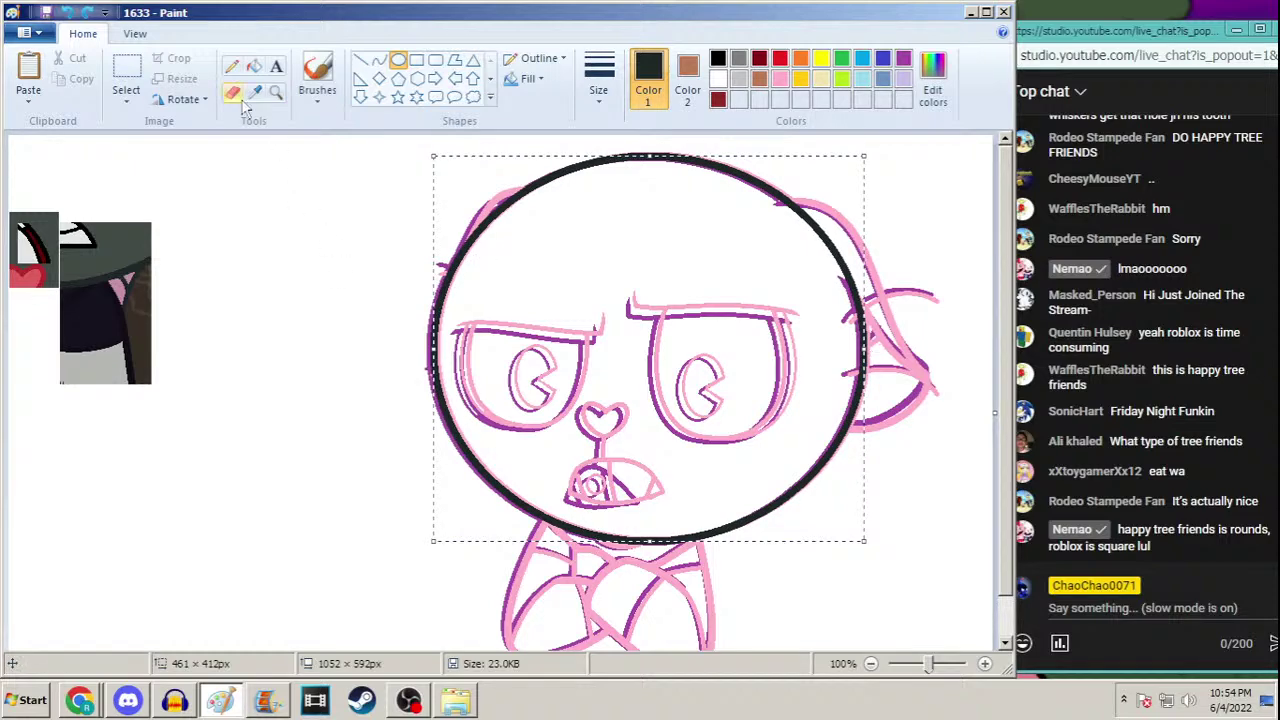
Trace the bump on the head's upper left edge with a dark curve at 200% zoom
click(276, 91)
click(543, 236)
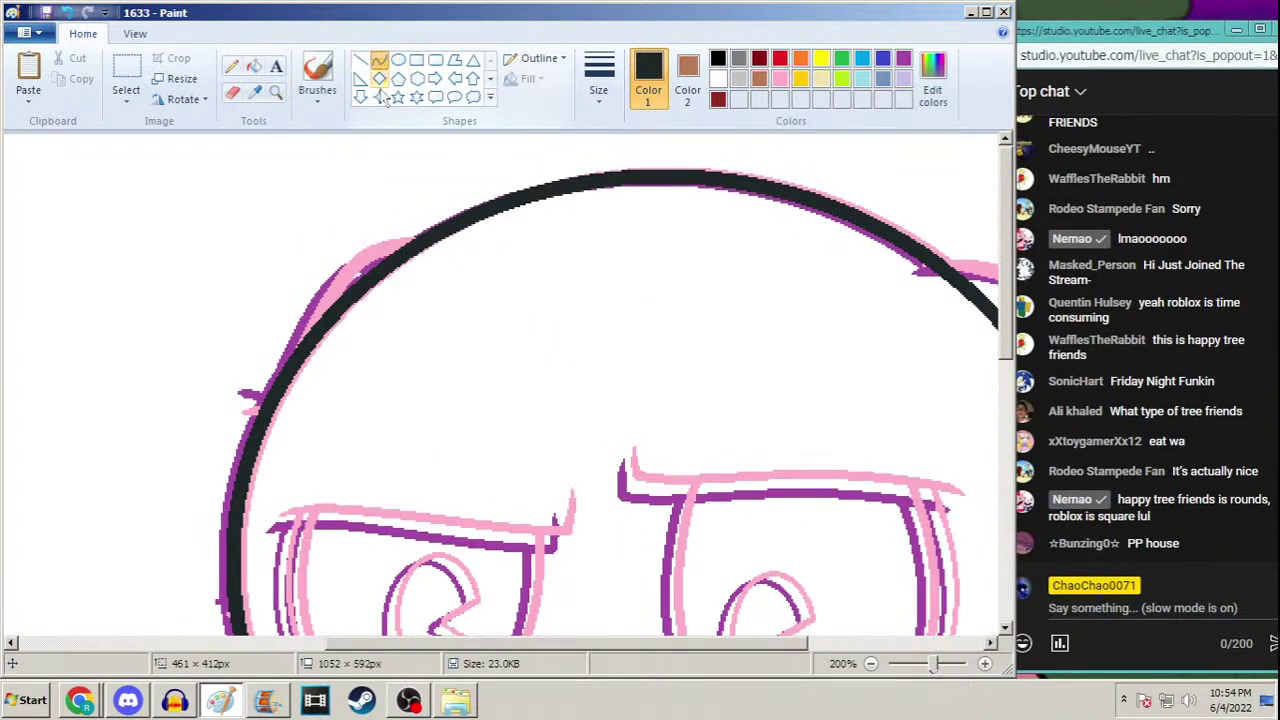
click(379, 60)
mouse_move(416, 236)
mouse_down()
mouse_move(280, 376)
mouse_move(331, 257)
mouse_move(343, 263)
mouse_move(328, 272)
mouse_move(335, 245)
mouse_up()
click(231, 65)
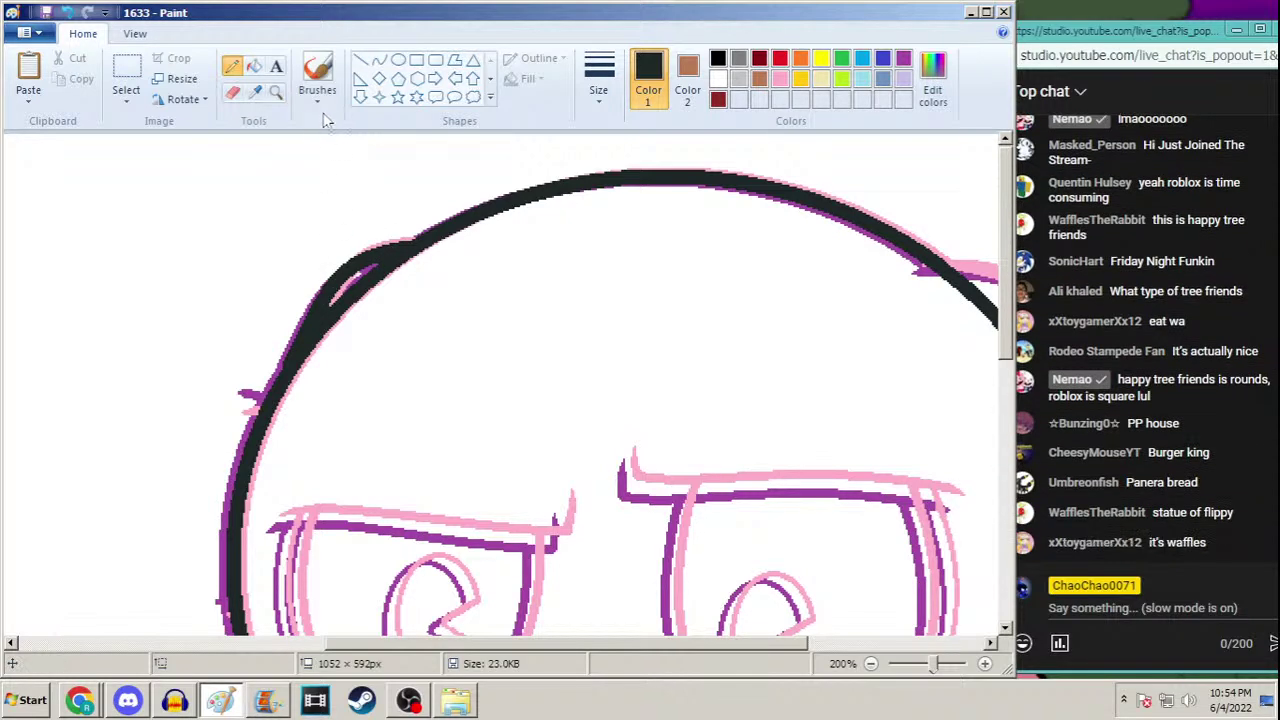
Trace the bump on the head's upper right edge with a bright blue curve about 102 × 81 px
click(276, 91)
right_click(692, 307)
click(780, 292)
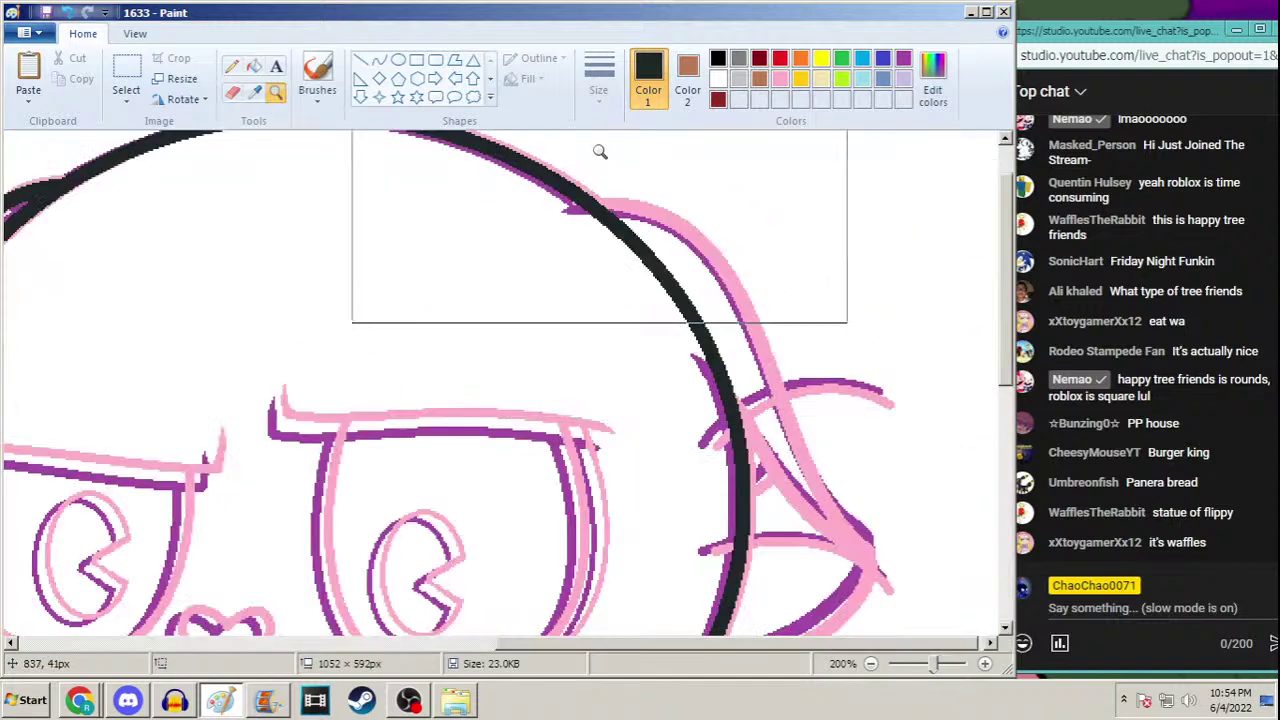
click(379, 60)
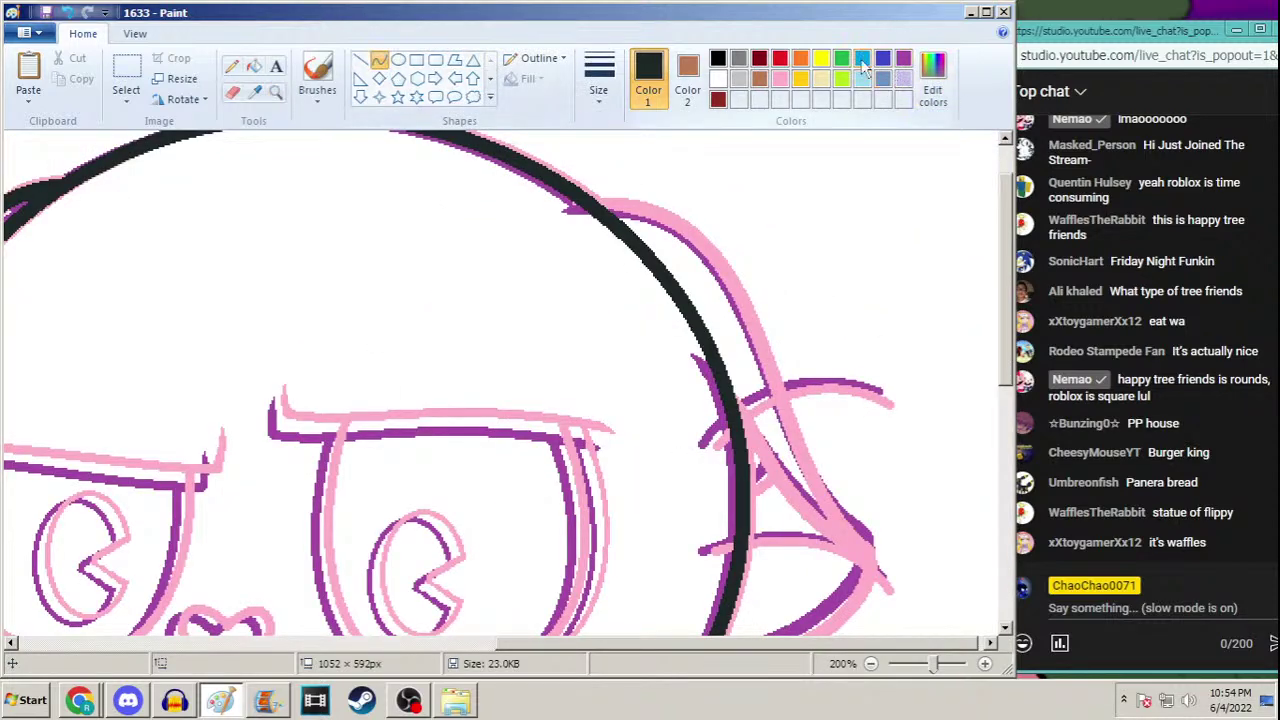
click(862, 60)
drag(566, 211, 766, 346)
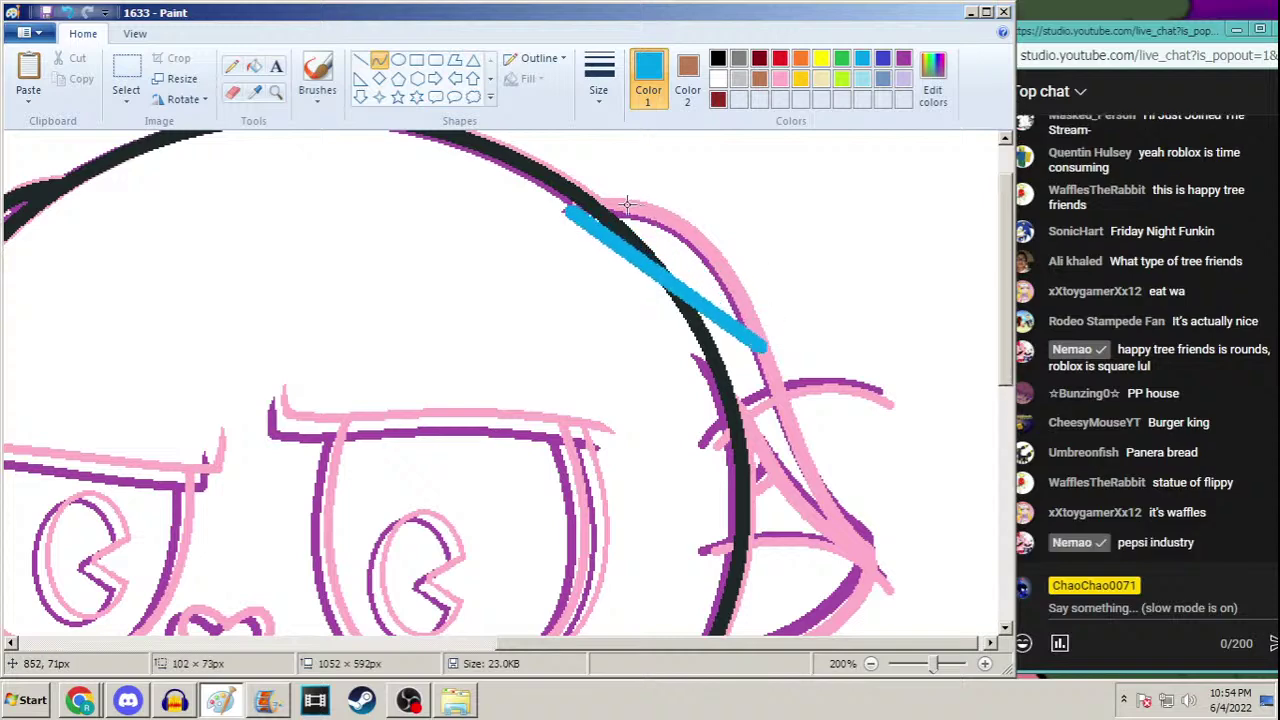
drag(627, 204, 716, 221)
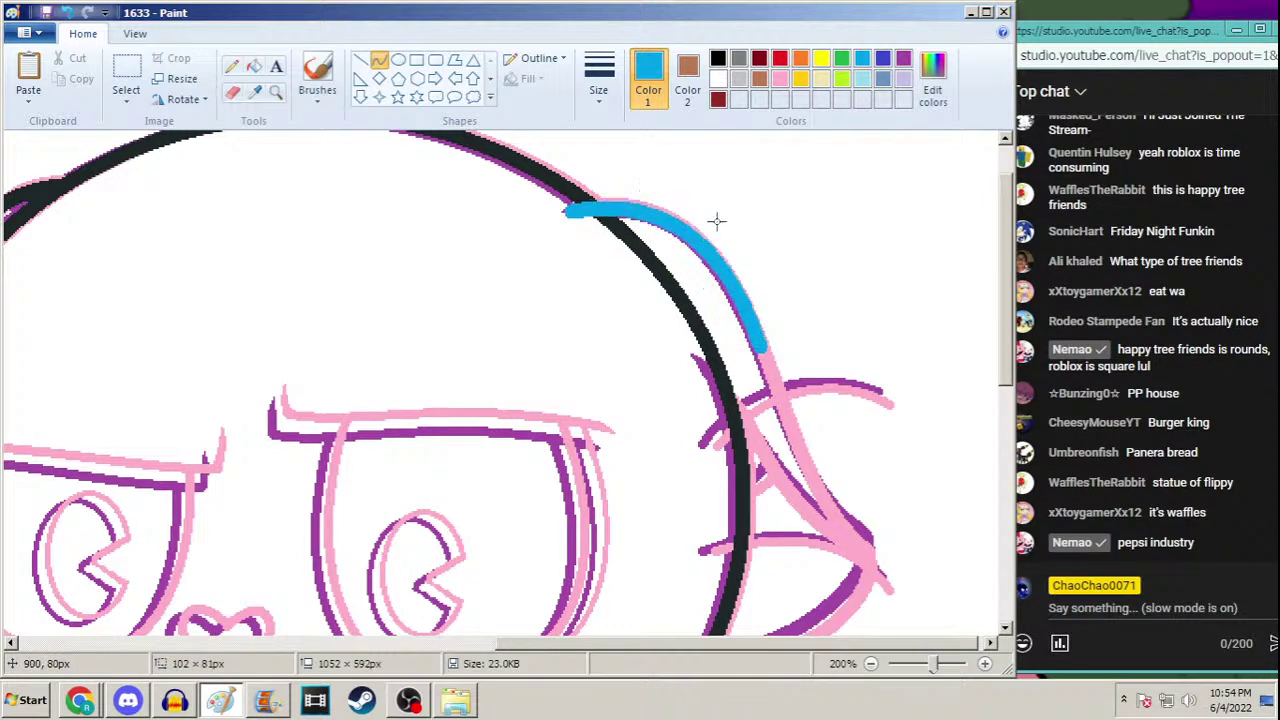
click(712, 212)
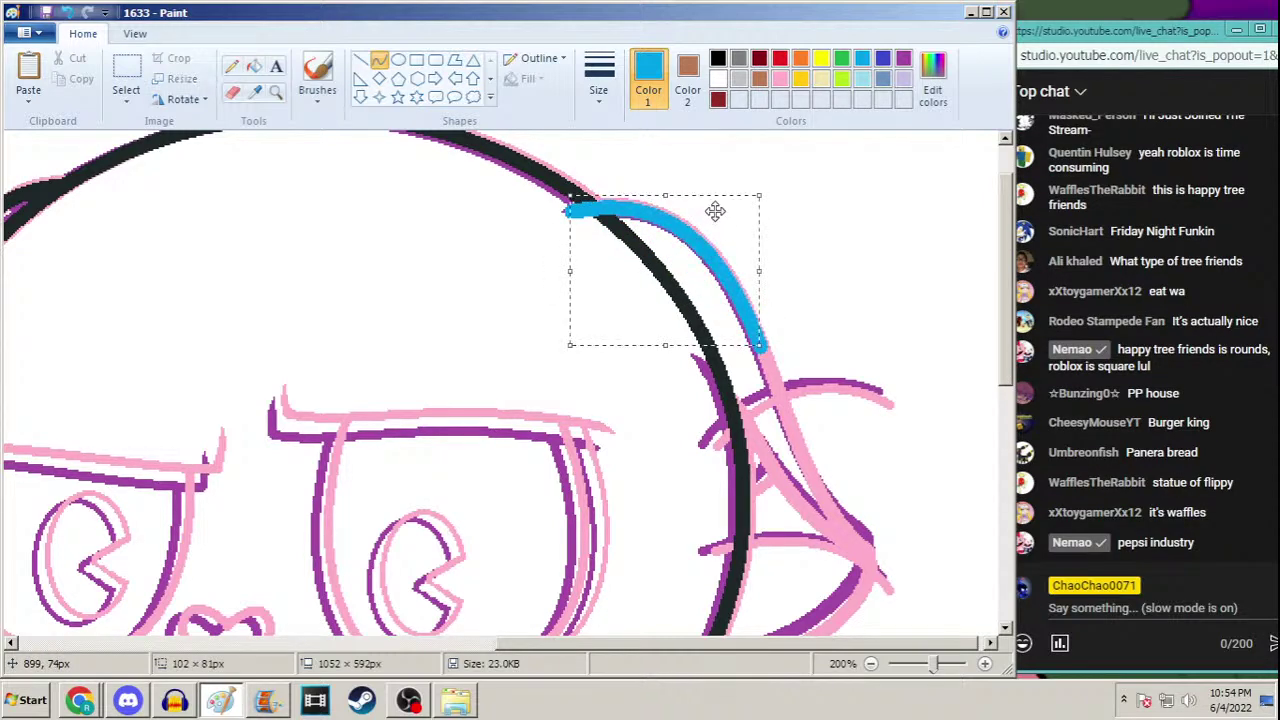
click(257, 67)
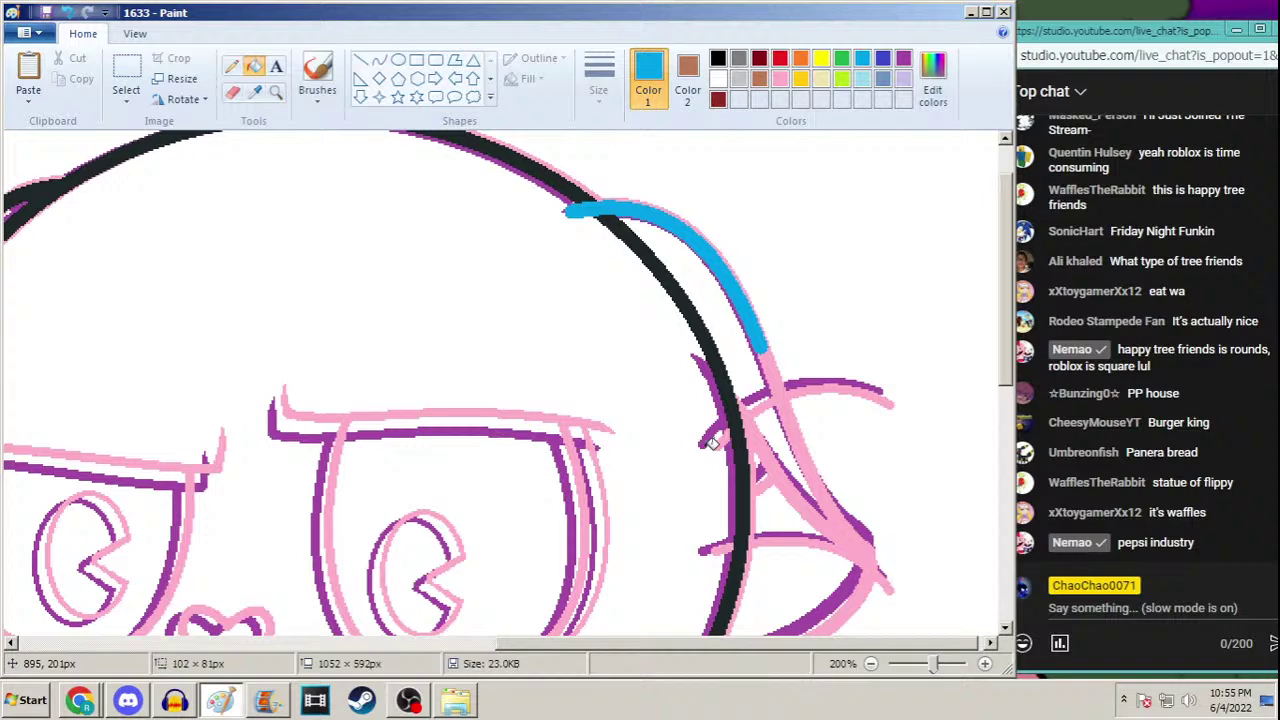
Start a bright blue curve about 83 × 93 px from the head's right edge to the pointed tip beside it
click(379, 60)
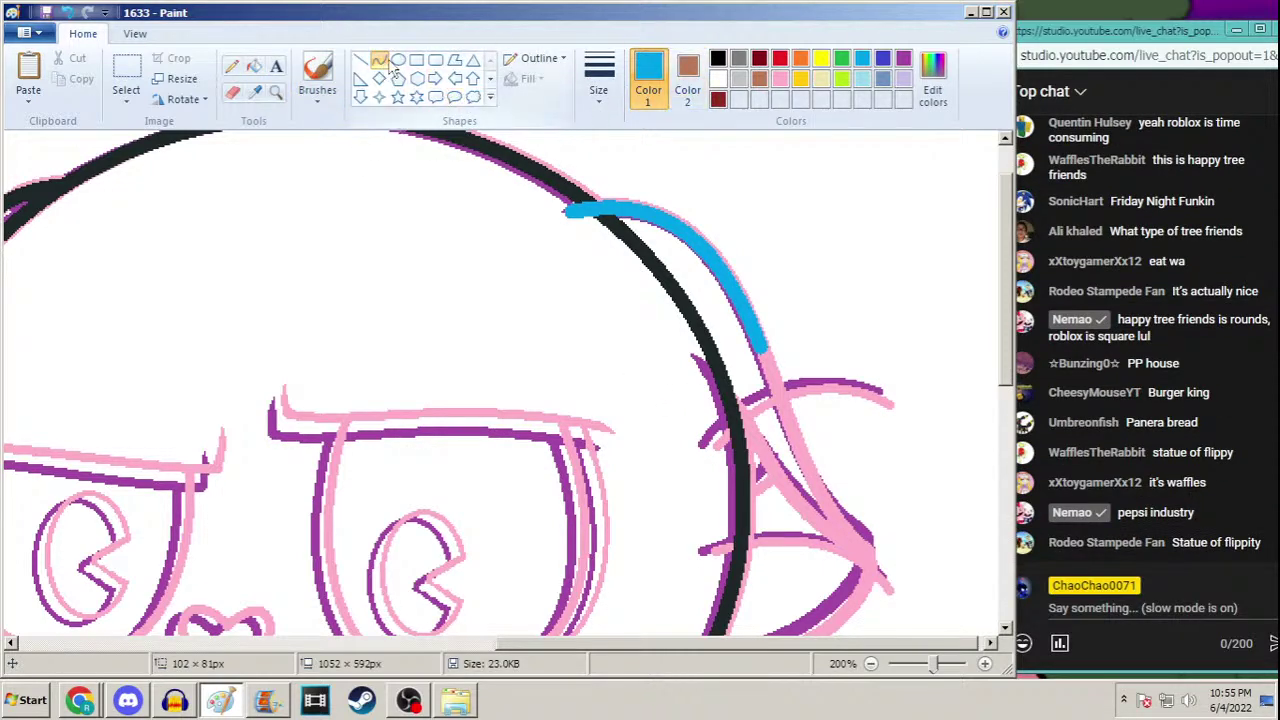
scroll(1012, 290, down, 2)
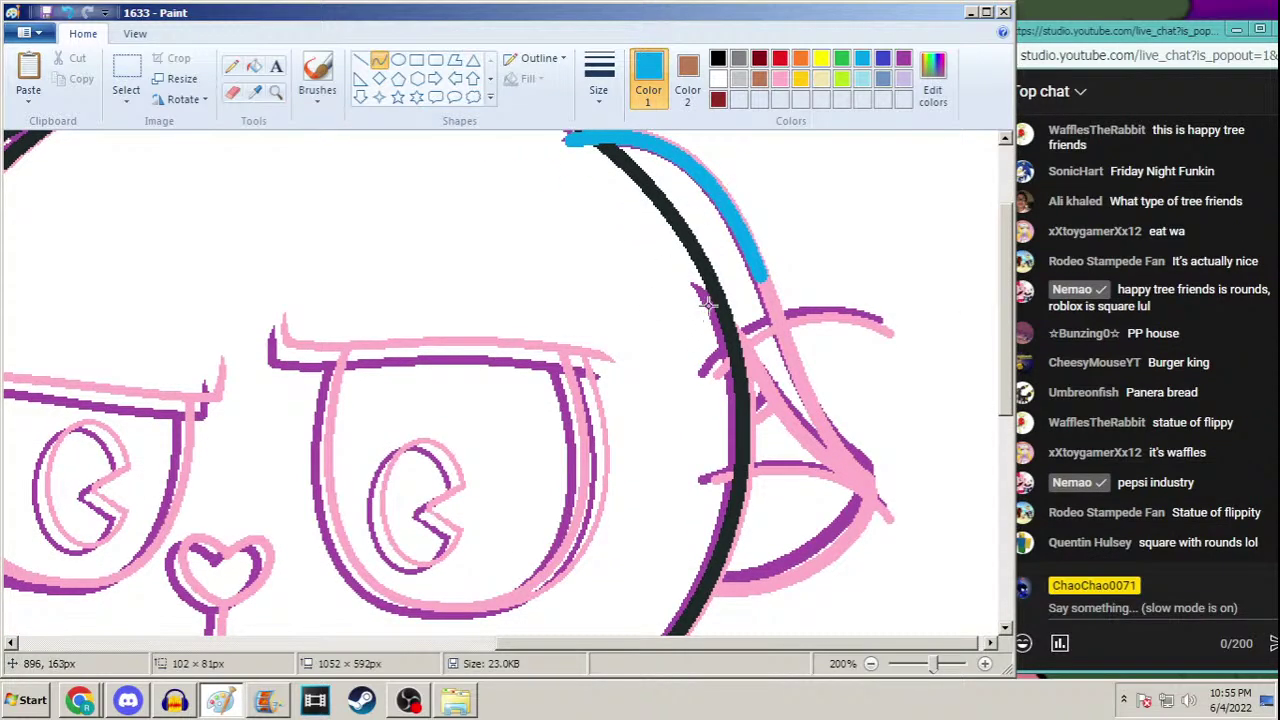
drag(704, 300, 870, 482)
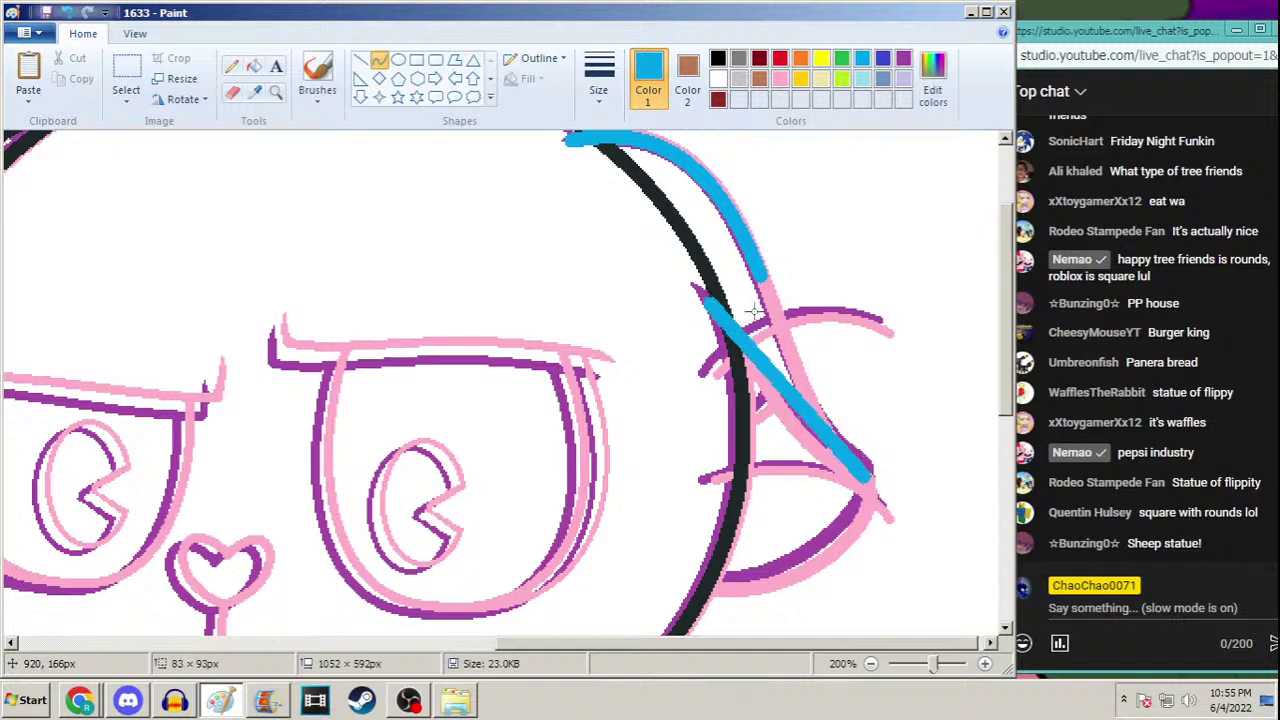
Trace the inner, outer and lower edges of the ear on the head's right side with blue curves over the sketch
drag(753, 313, 768, 426)
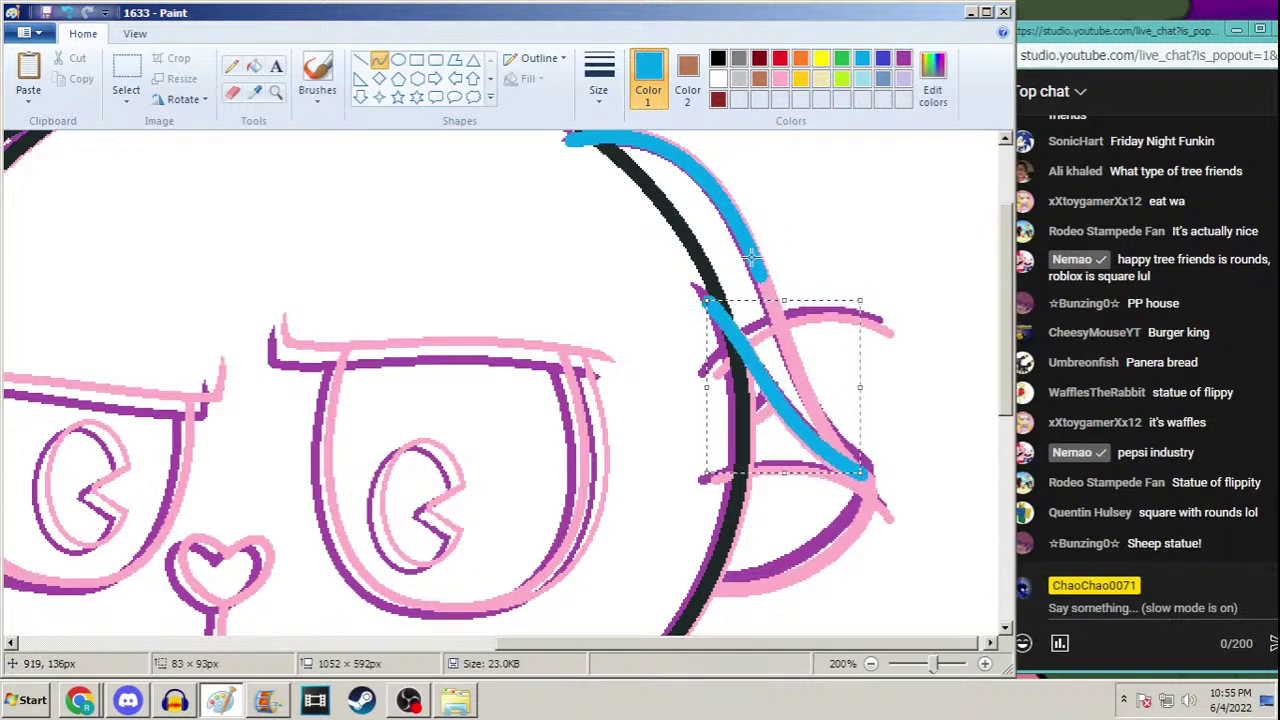
drag(758, 270, 857, 460)
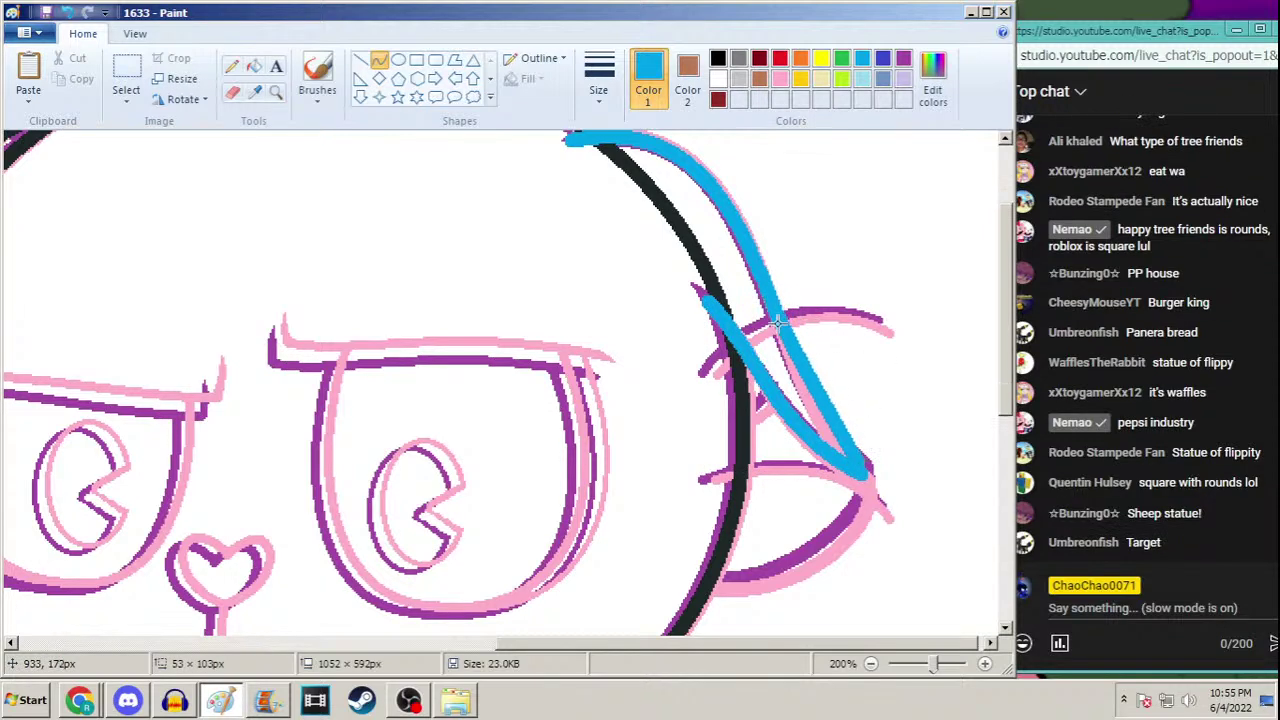
click(800, 418)
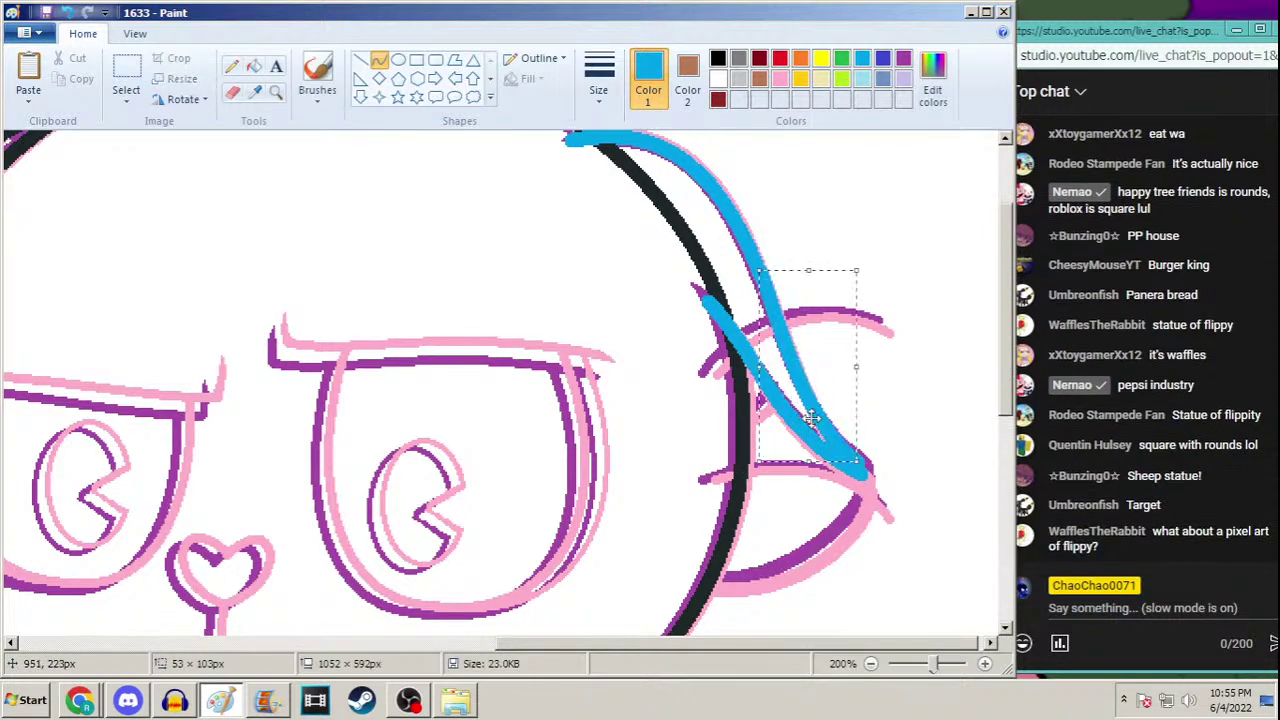
click(870, 521)
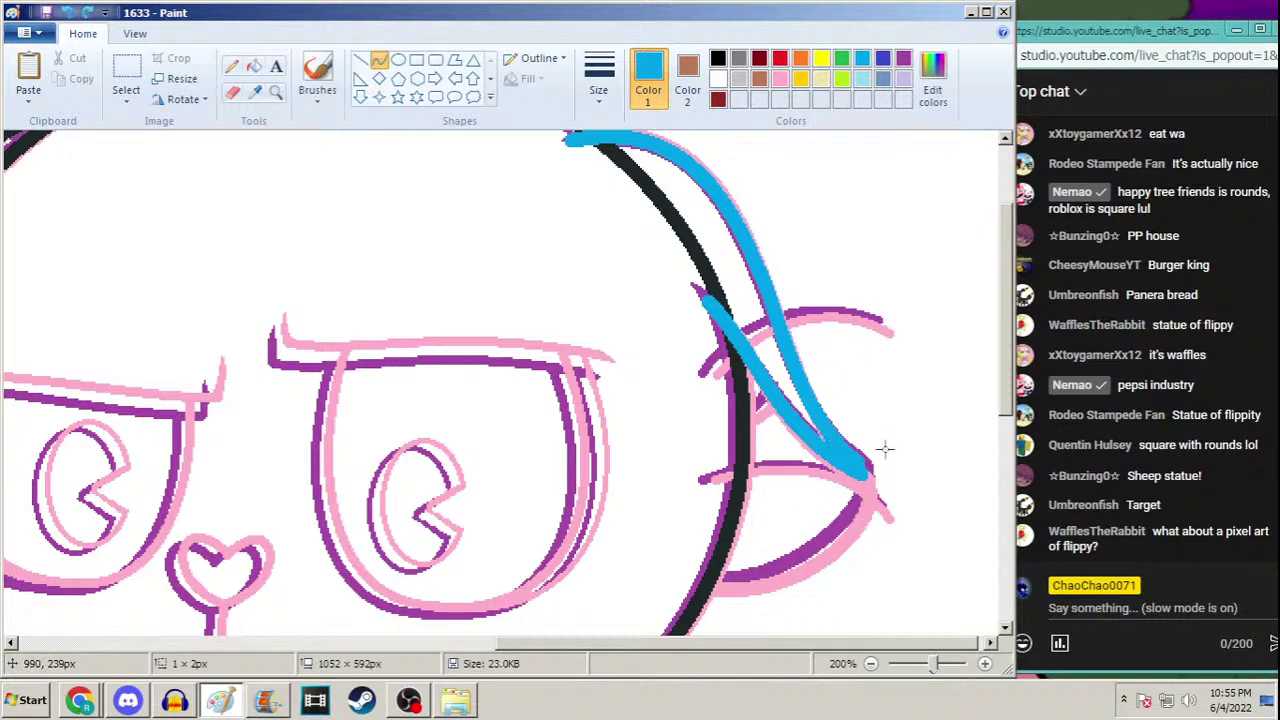
drag(862, 460, 830, 590)
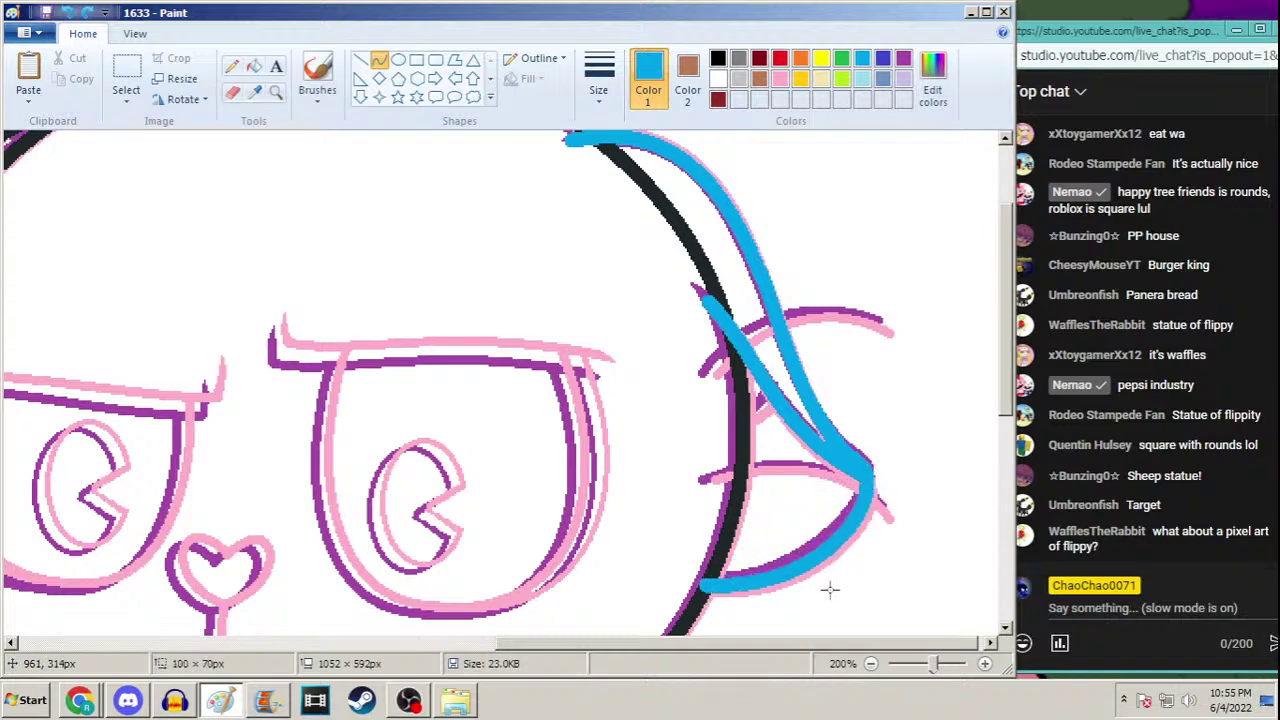
click(829, 587)
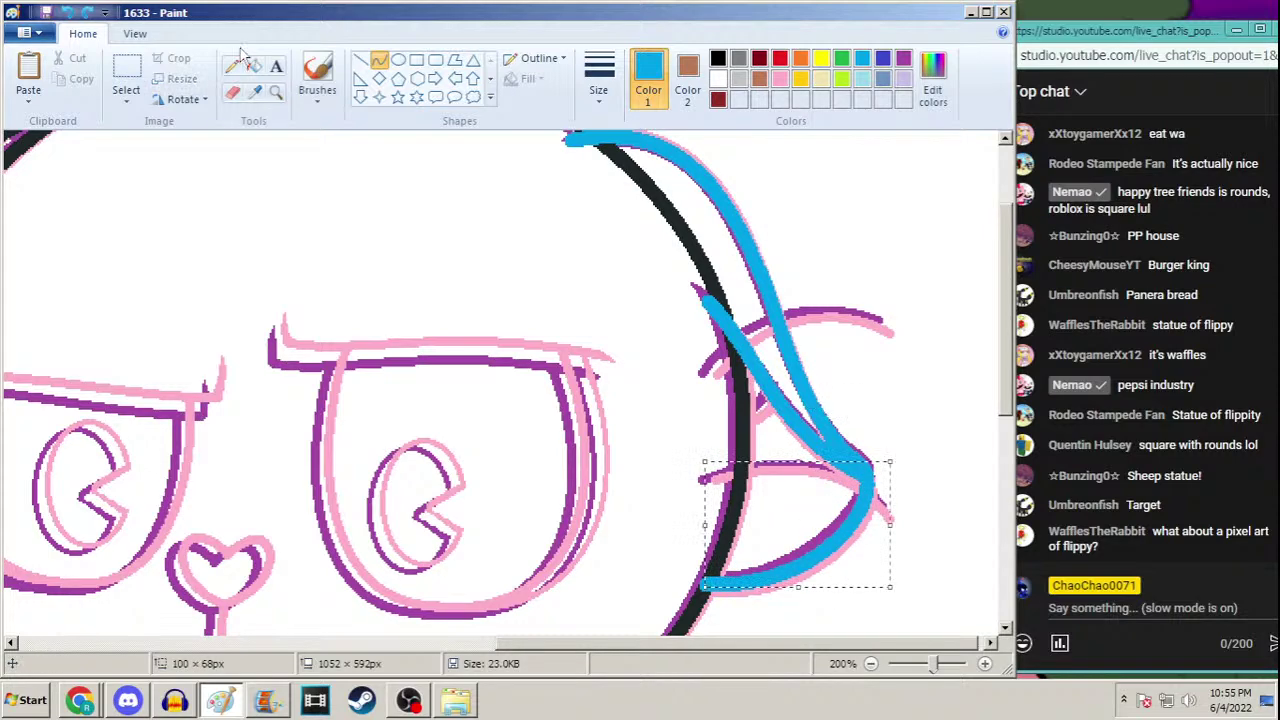
Recolour the blue ear curves with the head outline's dark colour and fill the head outline segment across the ear white
click(255, 91)
click(680, 210)
right_click(682, 212)
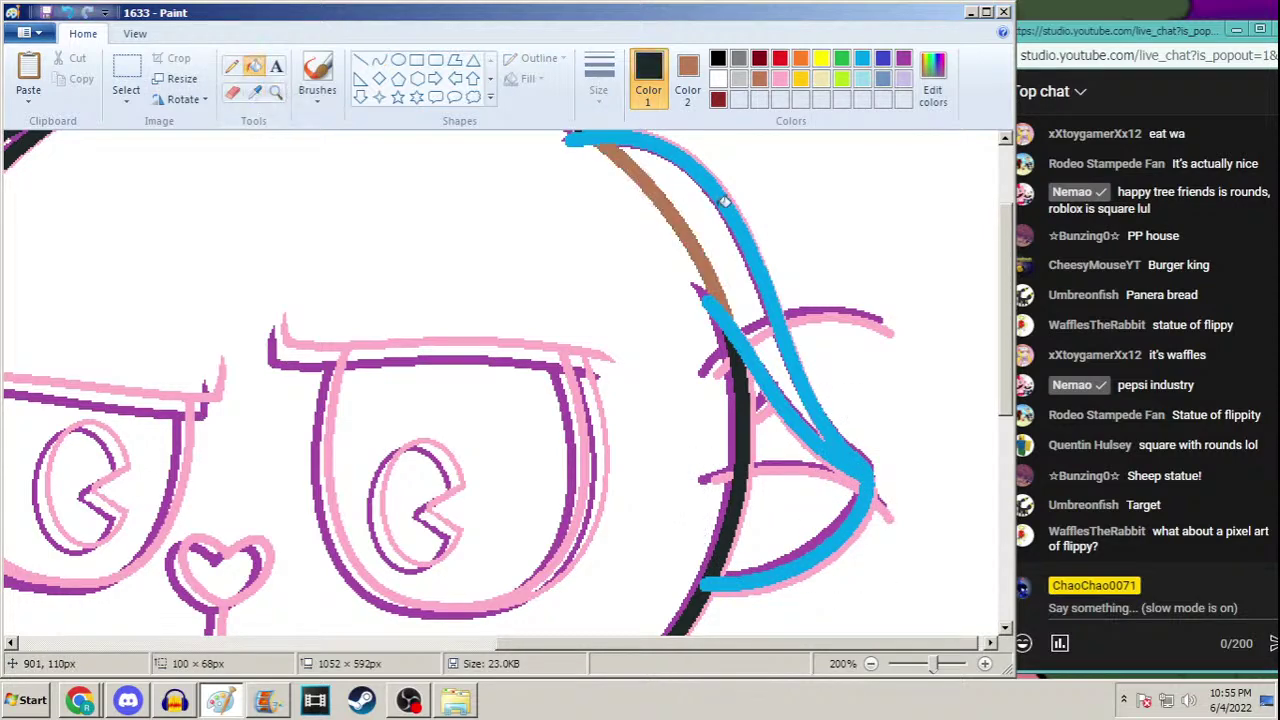
click(255, 91)
right_click(434, 206)
right_click(663, 204)
click(728, 187)
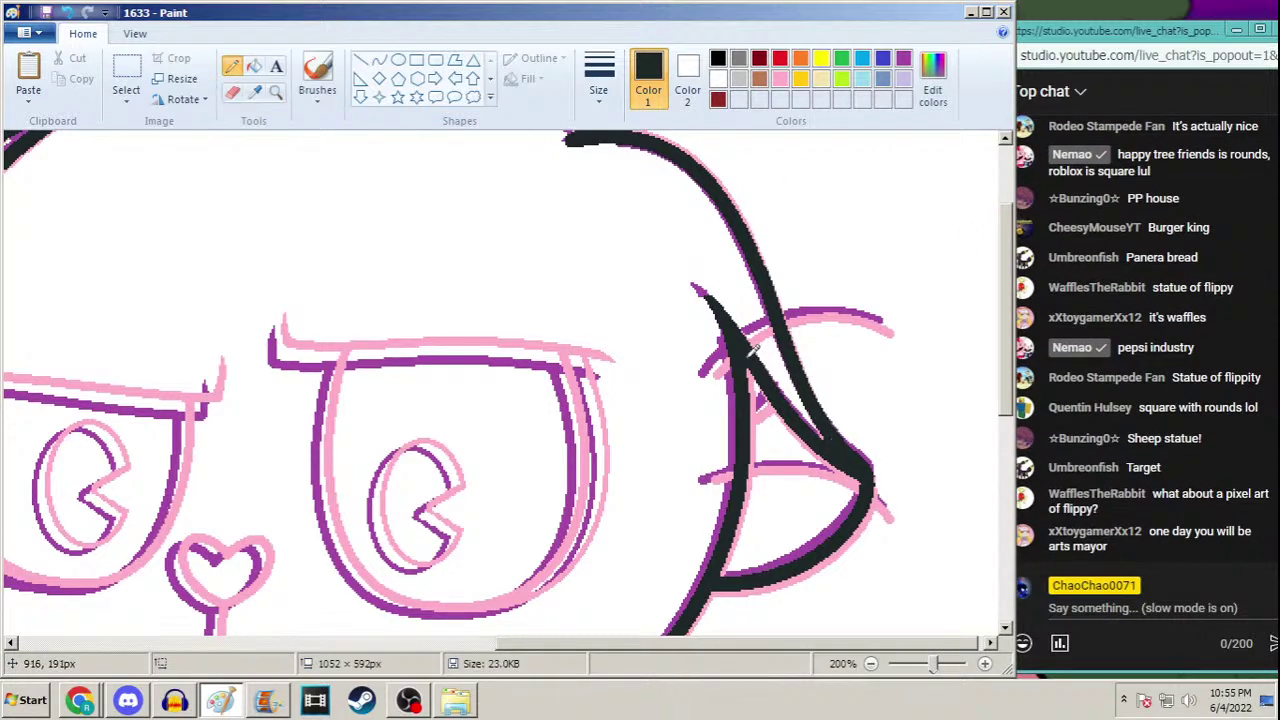
Sample black as the drawing colour and trace the left arm's outer edge from the head to the elbow with a thick curve
key(z)
right_click(752, 350)
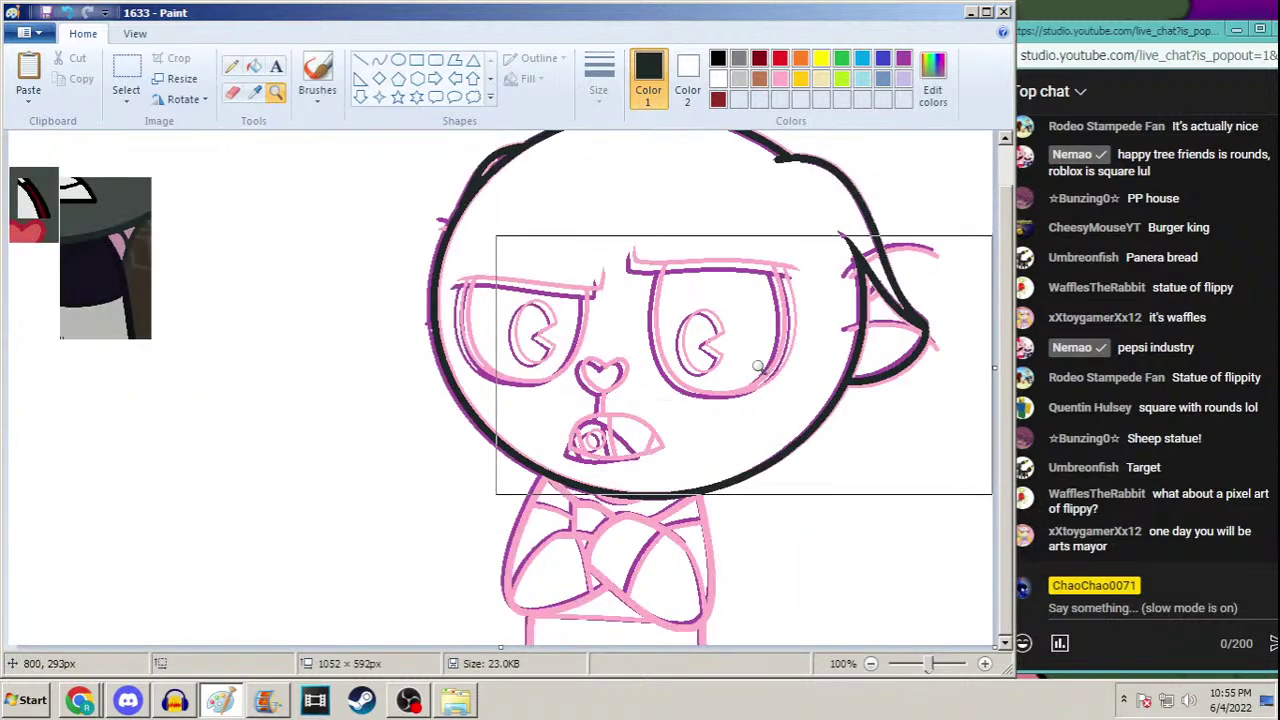
click(254, 91)
click(276, 91)
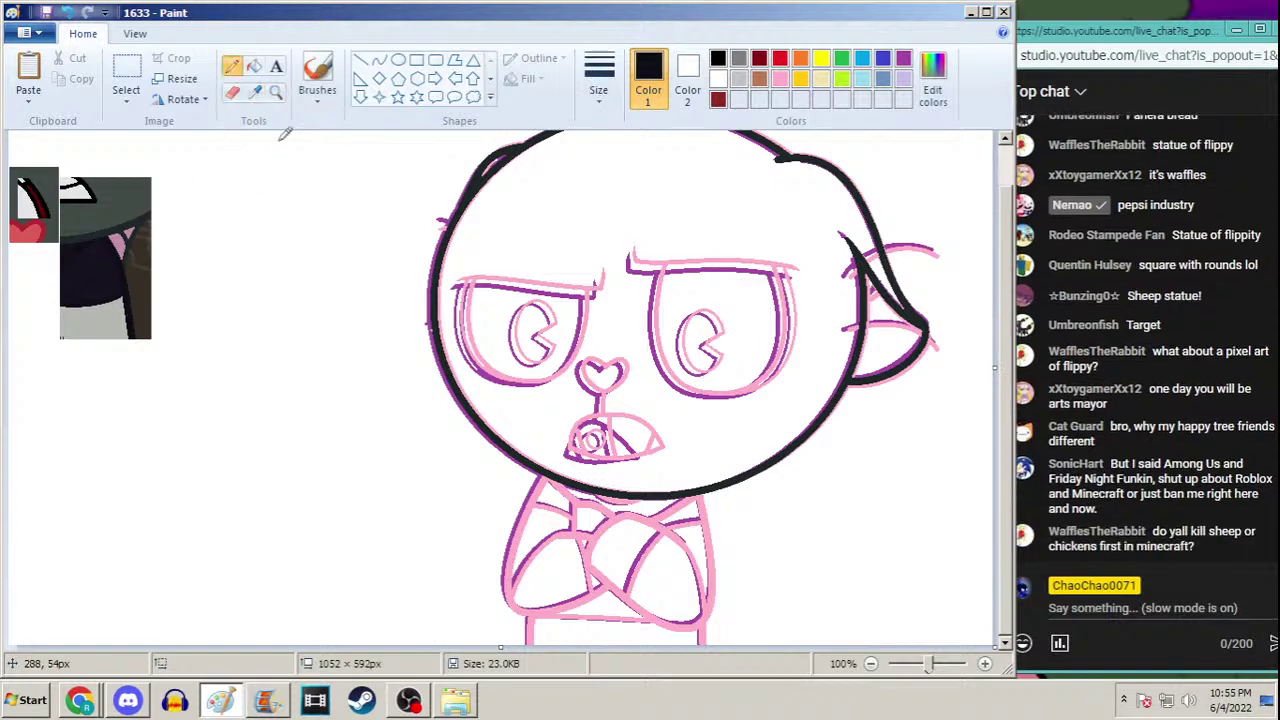
click(555, 511)
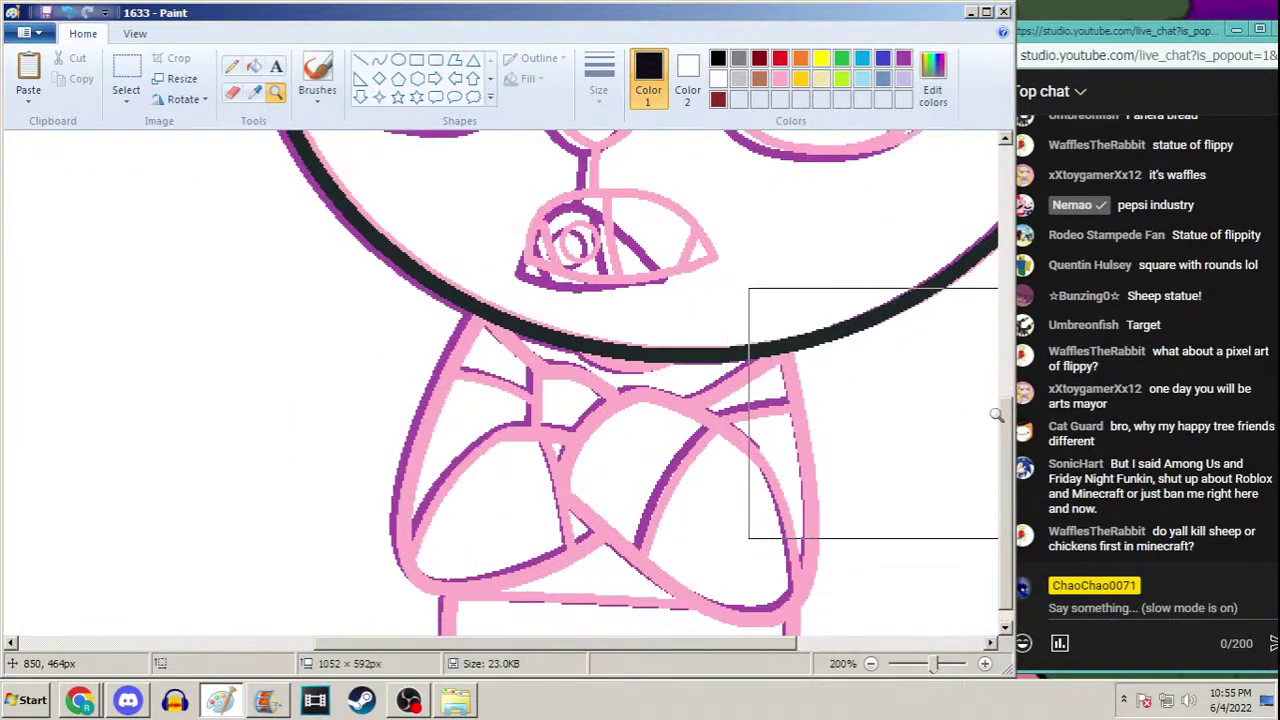
scroll(850, 396, down, 1)
click(380, 62)
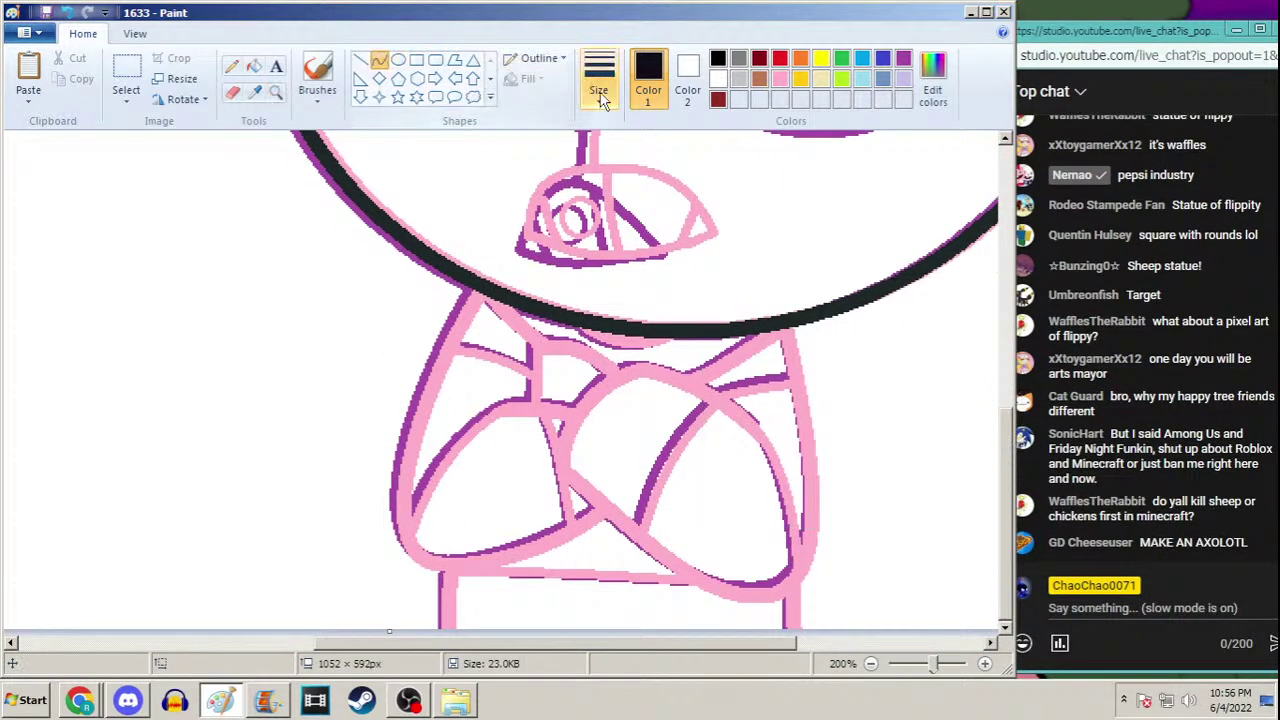
click(599, 75)
click(563, 246)
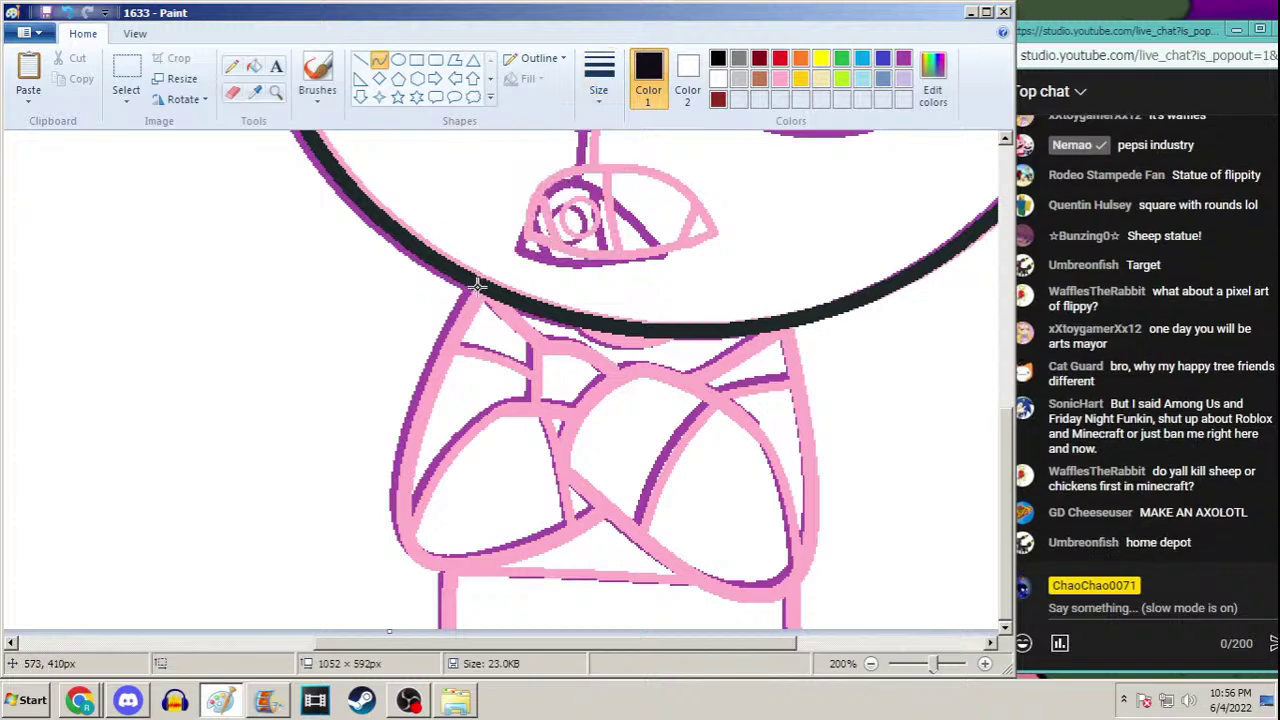
drag(474, 286, 444, 568)
drag(423, 388, 363, 562)
click(363, 562)
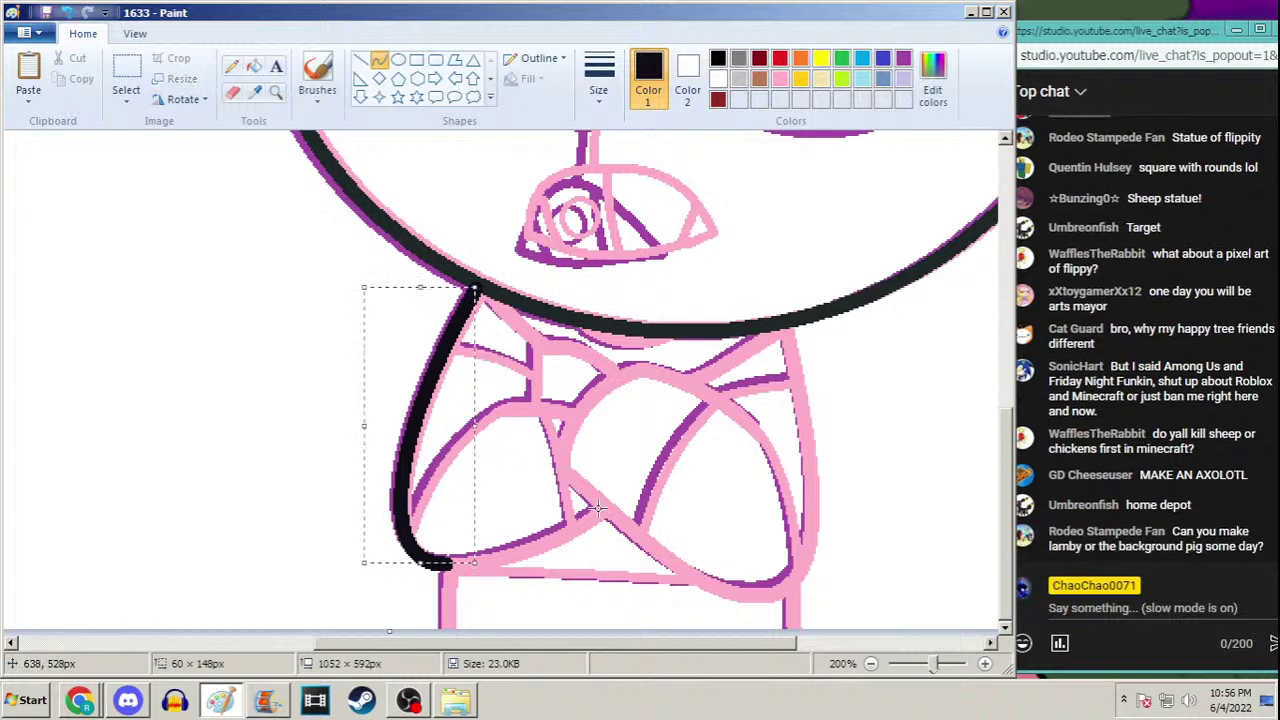
Trace the left forearm's lower edge in black and add the two vertical torso sides below the arms
mouse_move(597, 509)
mouse_down()
mouse_move(443, 565)
mouse_move(552, 541)
mouse_up()
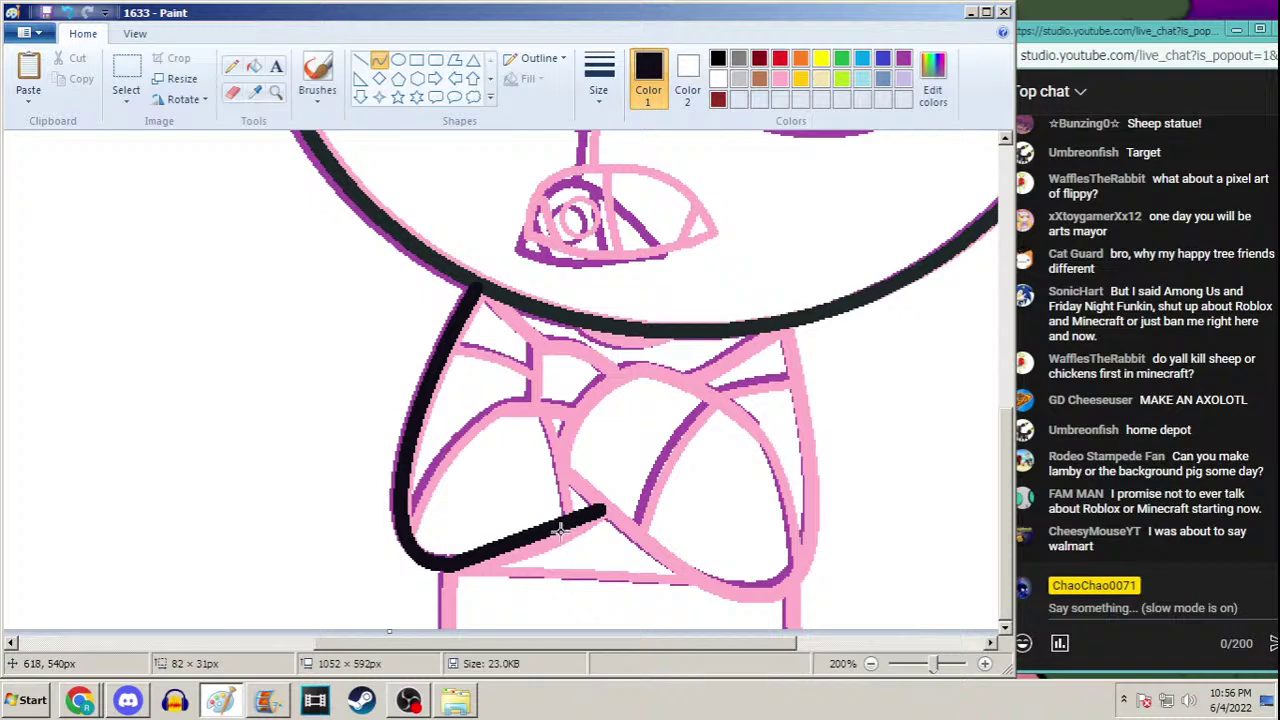
drag(560, 530, 526, 562)
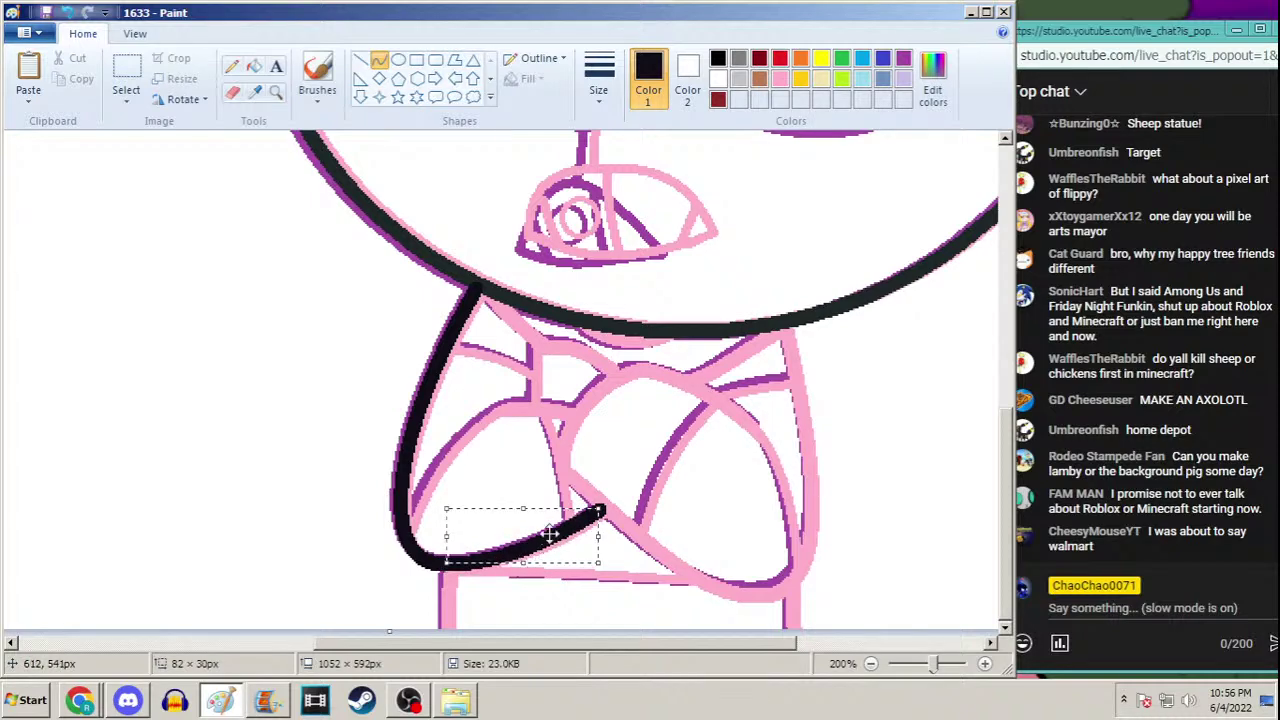
click(429, 539)
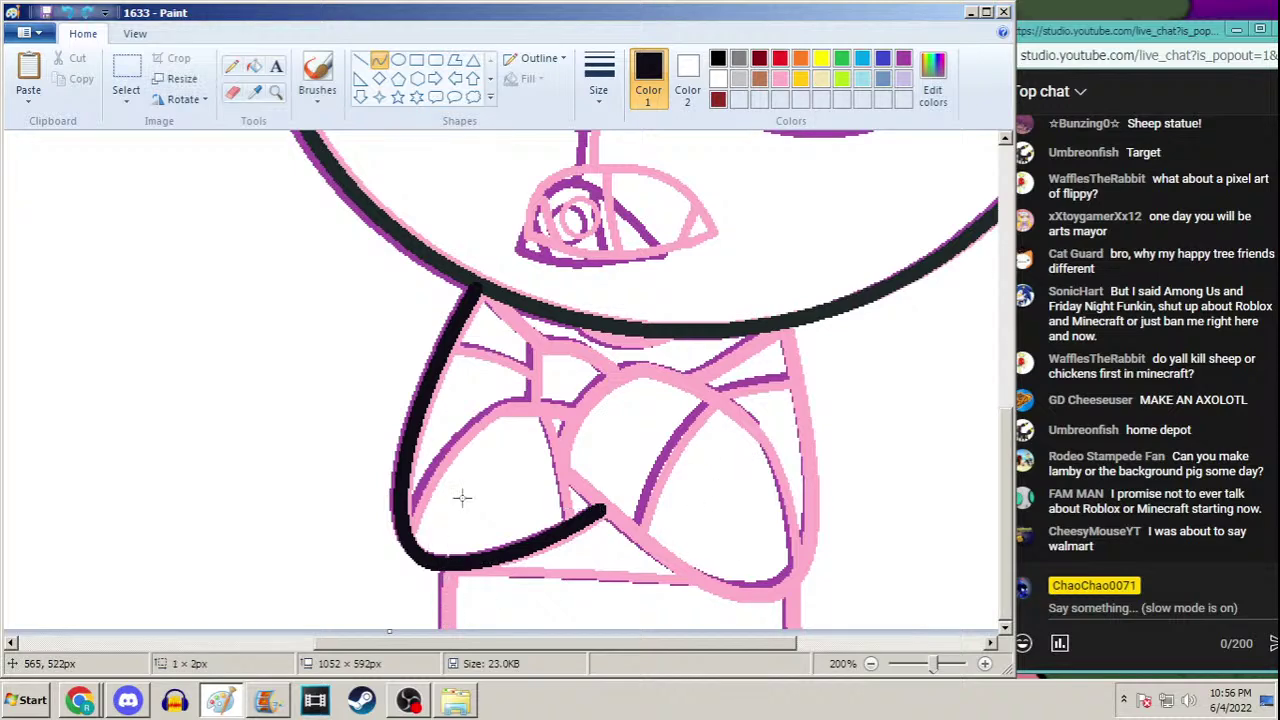
drag(447, 563, 447, 667)
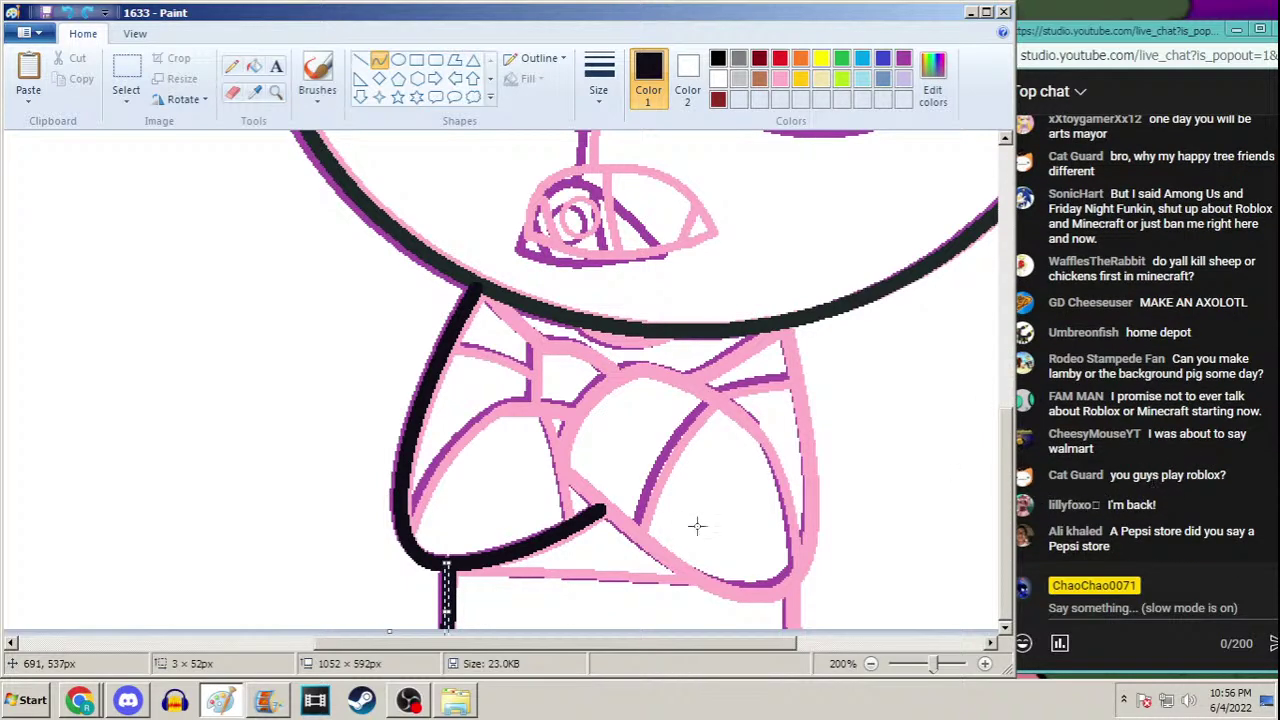
mouse_move(790, 584)
mouse_down()
mouse_move(792, 645)
mouse_move(789, 582)
mouse_move(789, 622)
mouse_up()
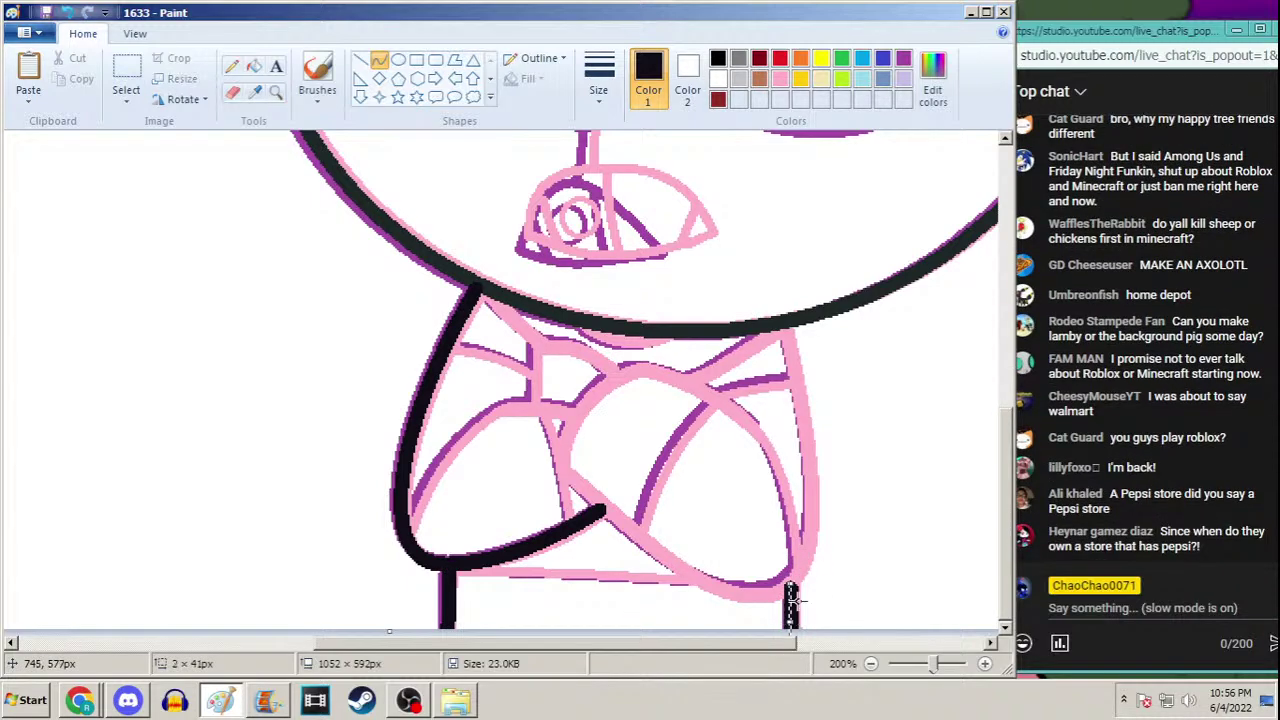
Trace the right arm's outer edge with a black curve from the head down to the elbow
scroll(968, 440, up, 1)
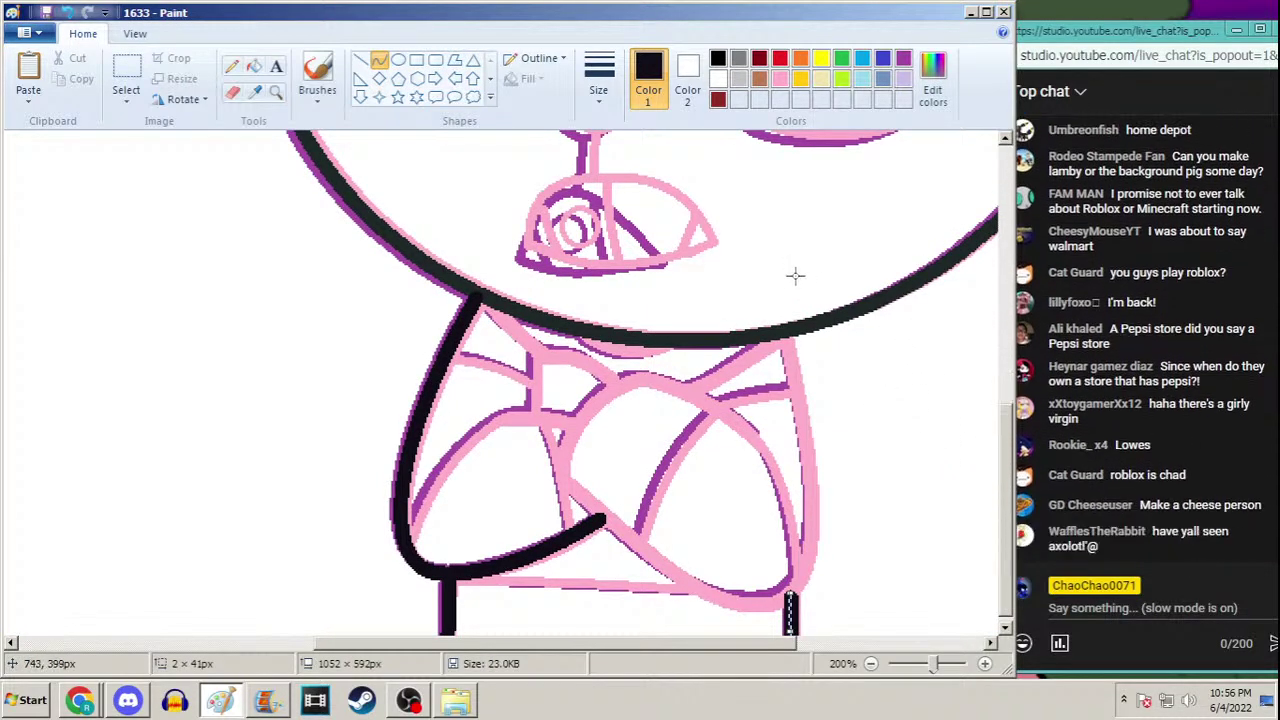
drag(785, 340, 767, 600)
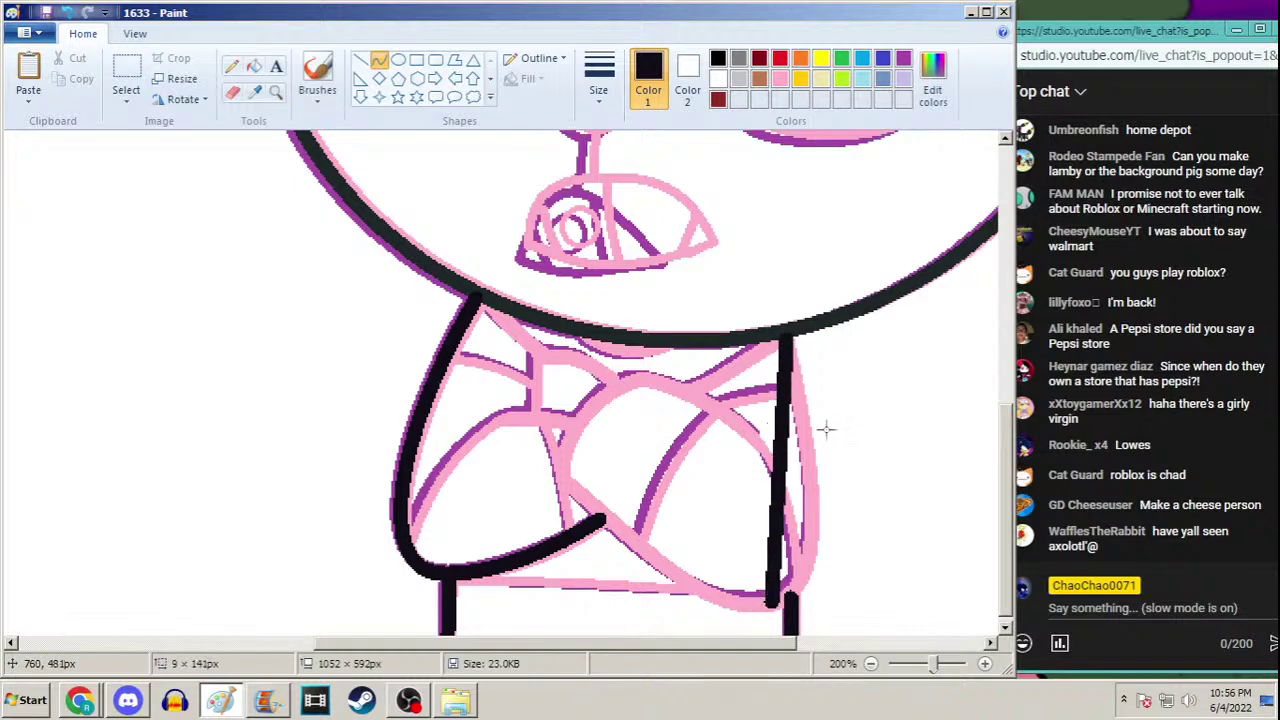
drag(822, 432, 827, 577)
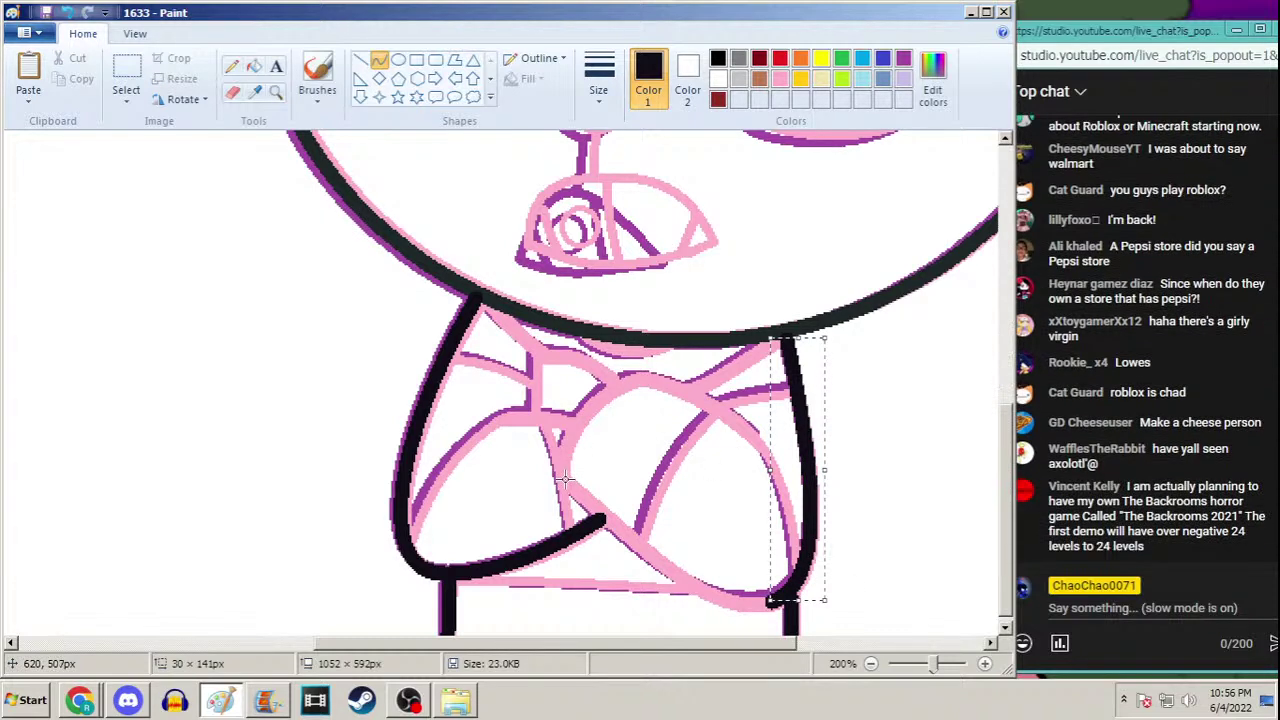
drag(564, 479, 769, 602)
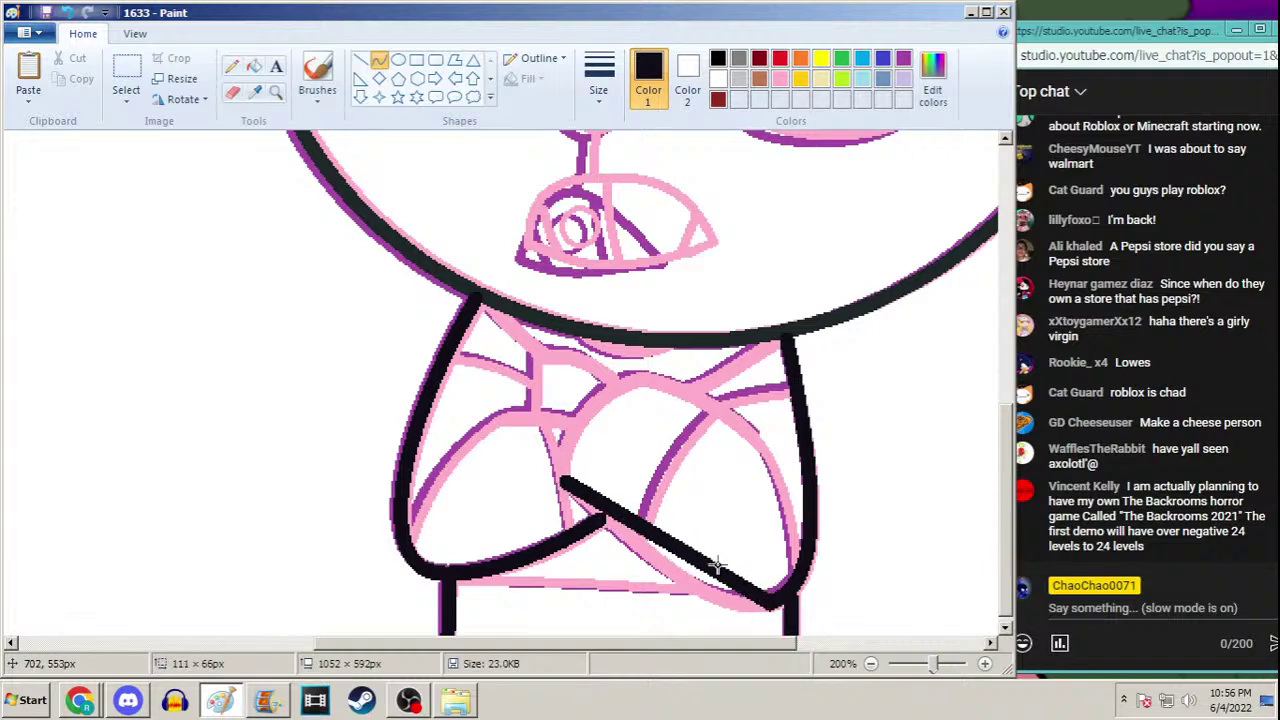
mouse_move(626, 491)
mouse_down()
mouse_move(606, 504)
mouse_move(612, 522)
mouse_move(620, 515)
mouse_up()
key(ctrl+z)
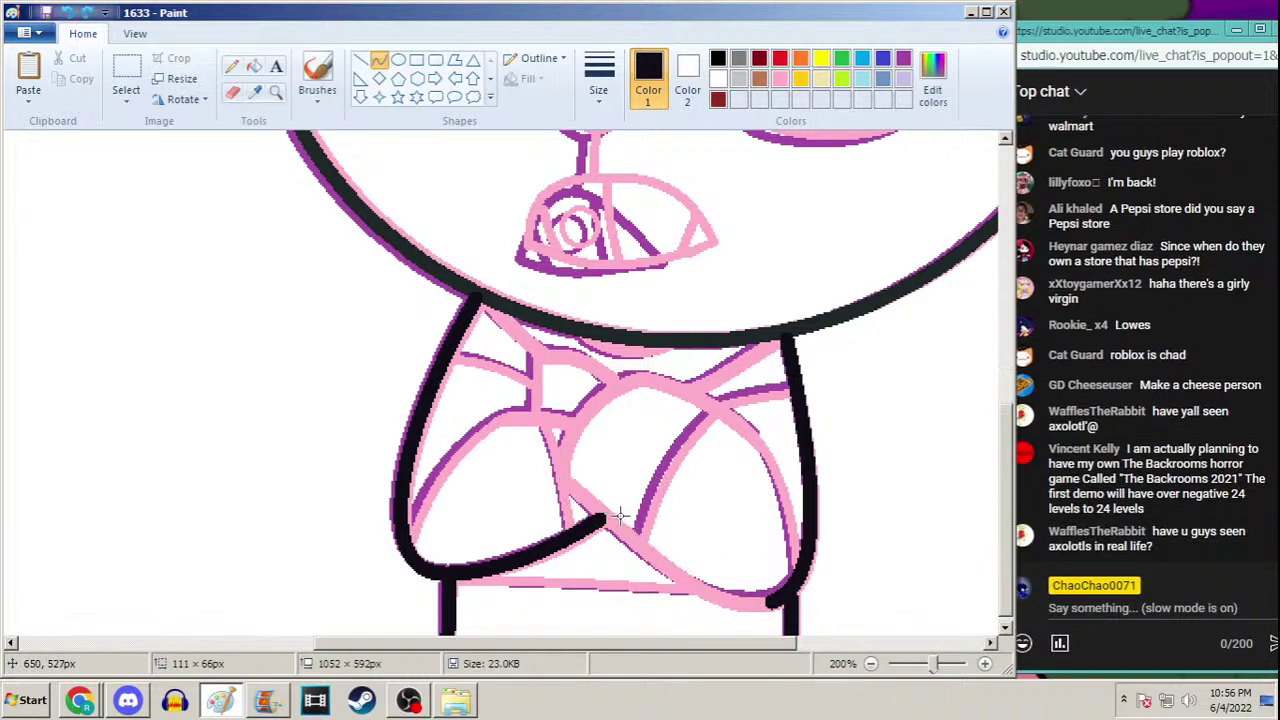
Trace the lower edge of the right forearm crossing the chest and its rounded upper outline with thick black curves
mouse_move(566, 482)
mouse_down()
mouse_move(726, 586)
mouse_move(770, 598)
mouse_up()
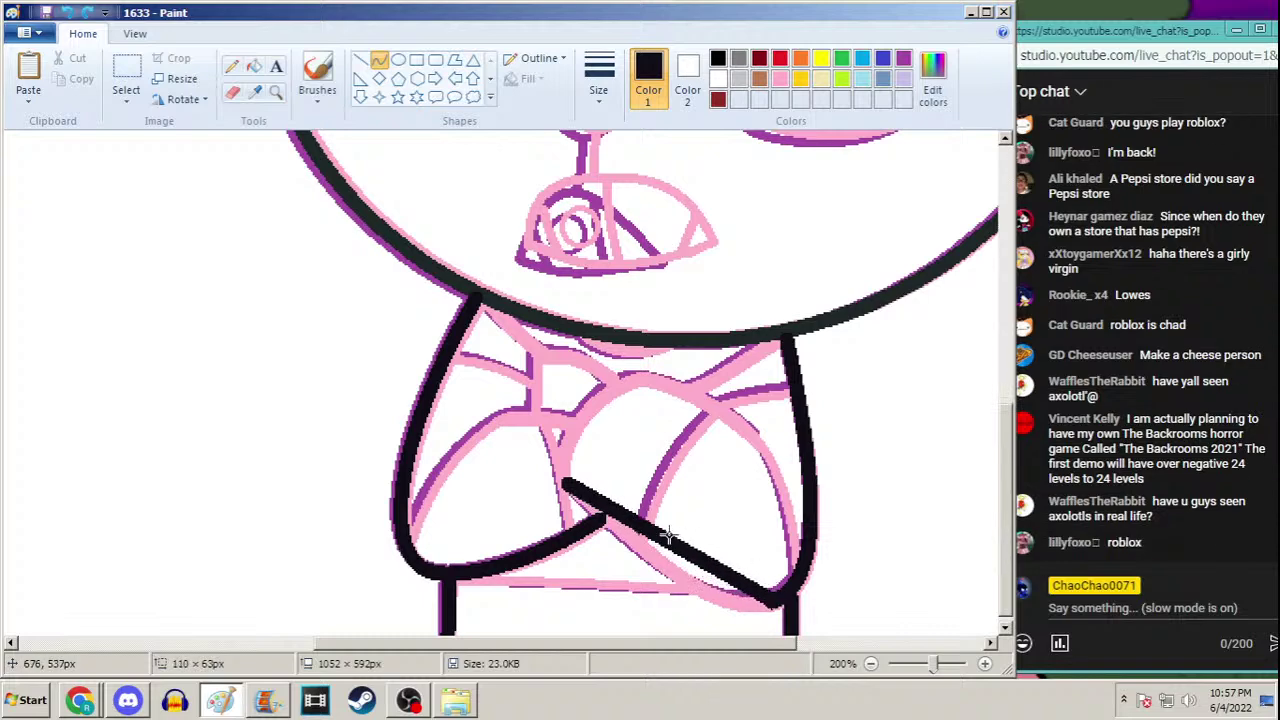
drag(666, 535, 709, 591)
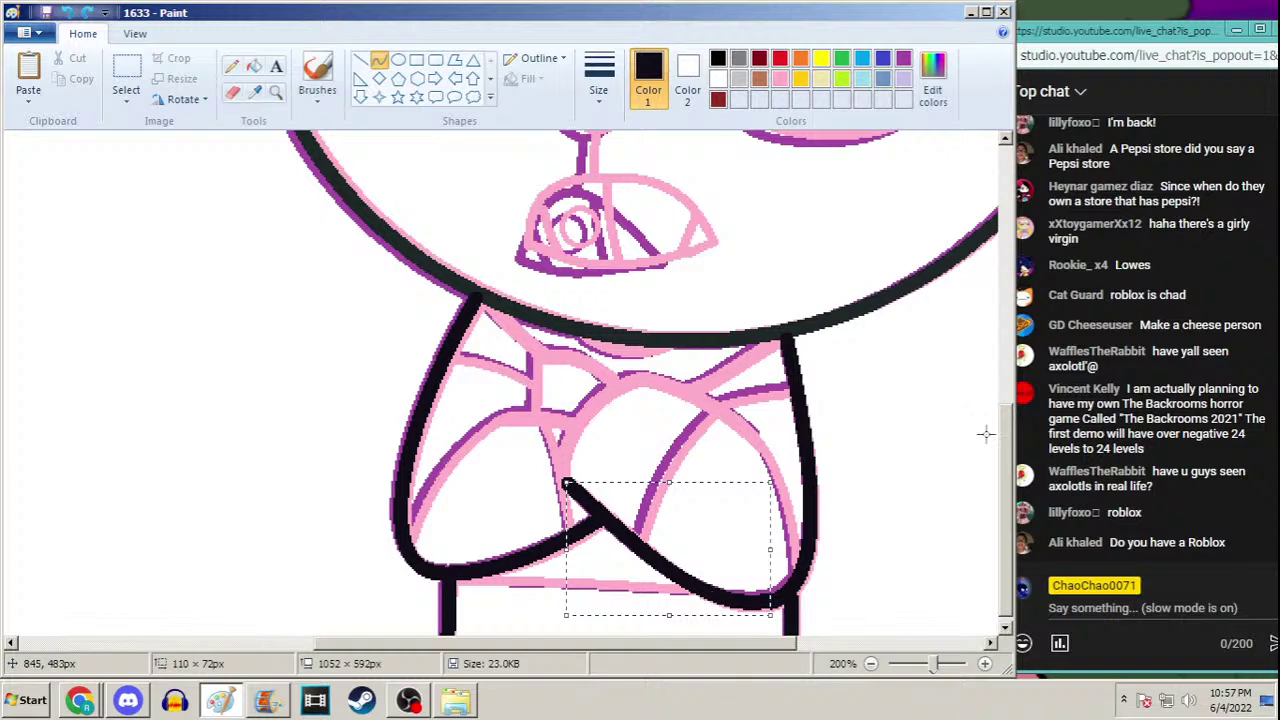
drag(1005, 452, 996, 434)
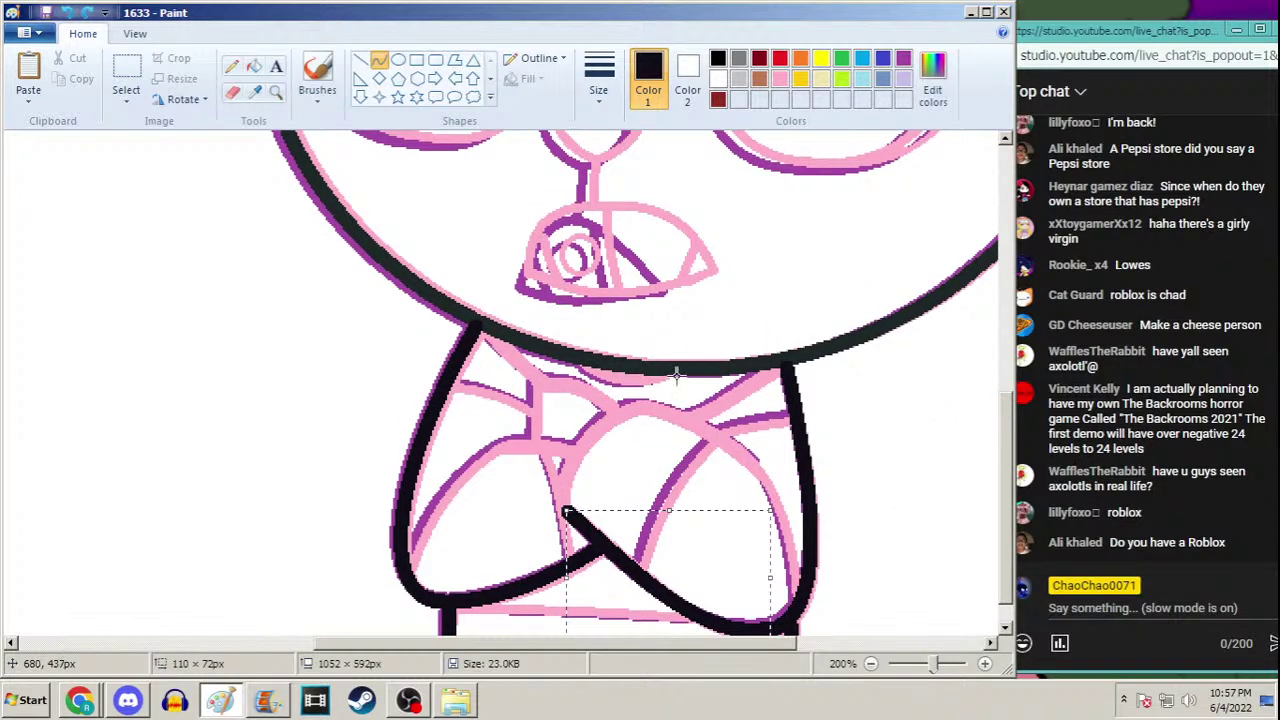
drag(636, 402, 558, 508)
mouse_move(598, 456)
mouse_down()
mouse_move(590, 415)
mouse_move(556, 466)
mouse_move(562, 456)
mouse_up()
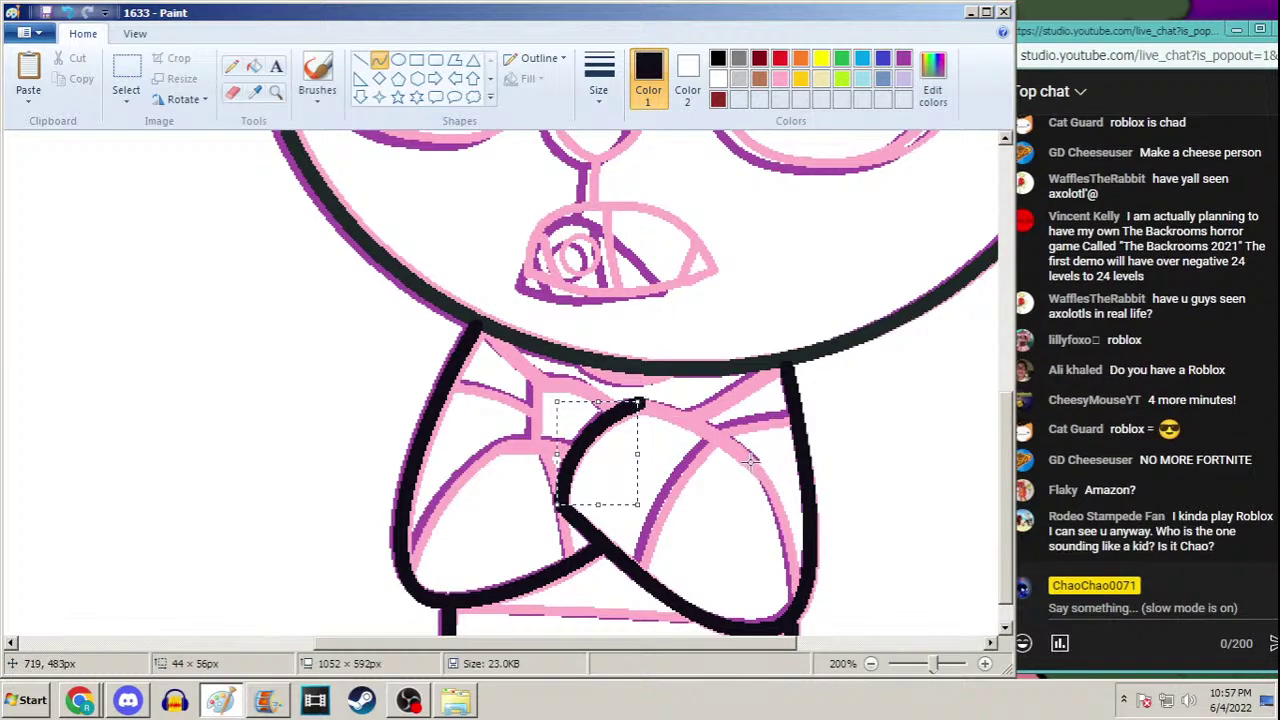
drag(752, 460, 690, 398)
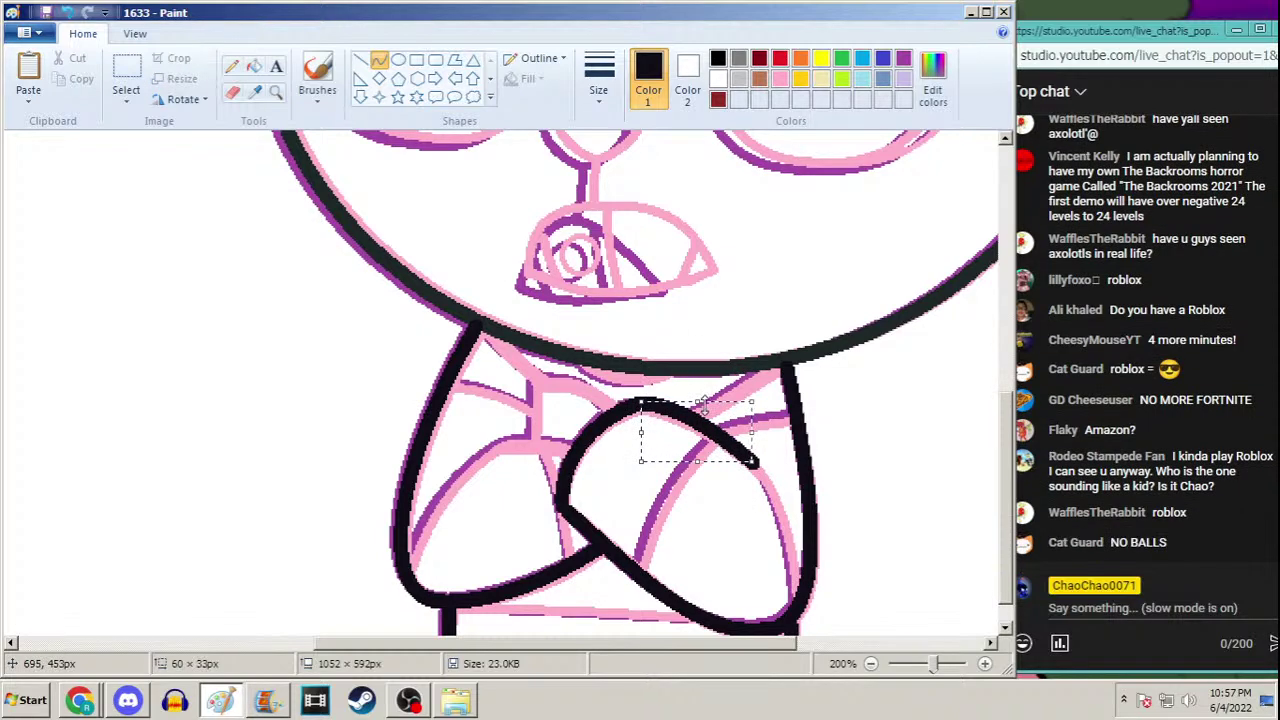
drag(641, 404, 634, 402)
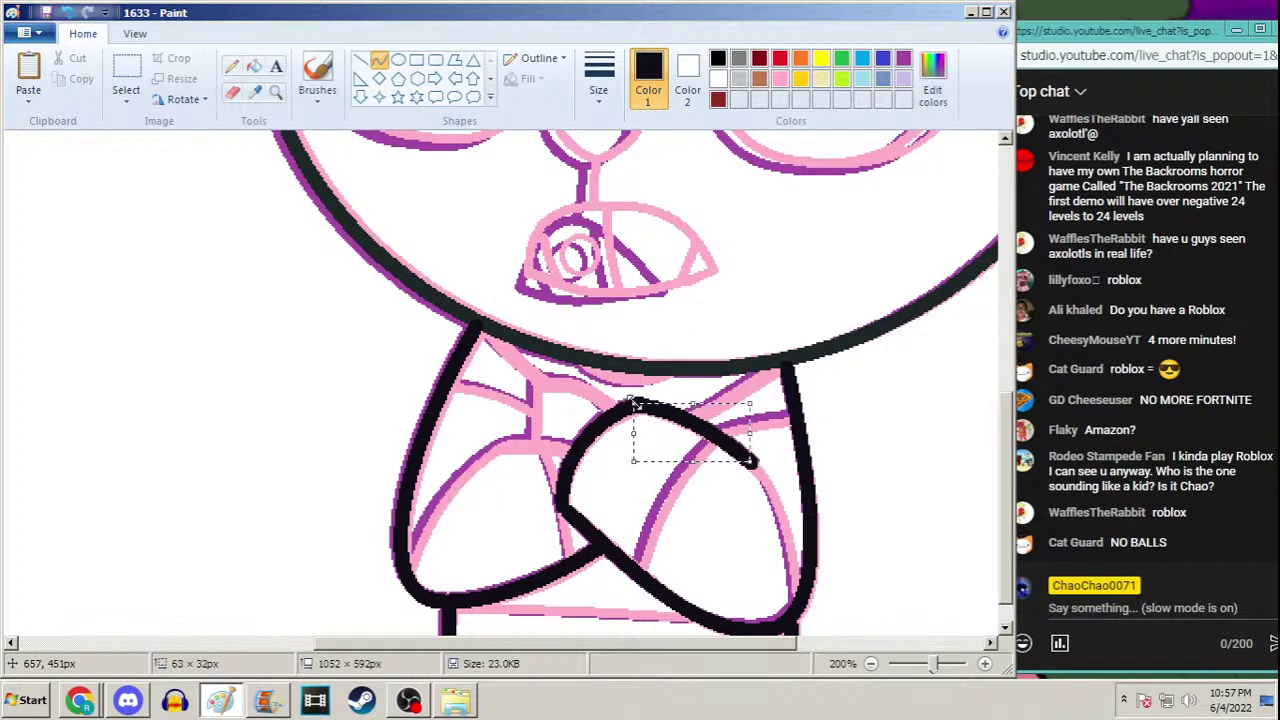
Draw a short black curve about 37 × 7 px along the left forearm's upper edge, meeting the crossing forearm
click(231, 66)
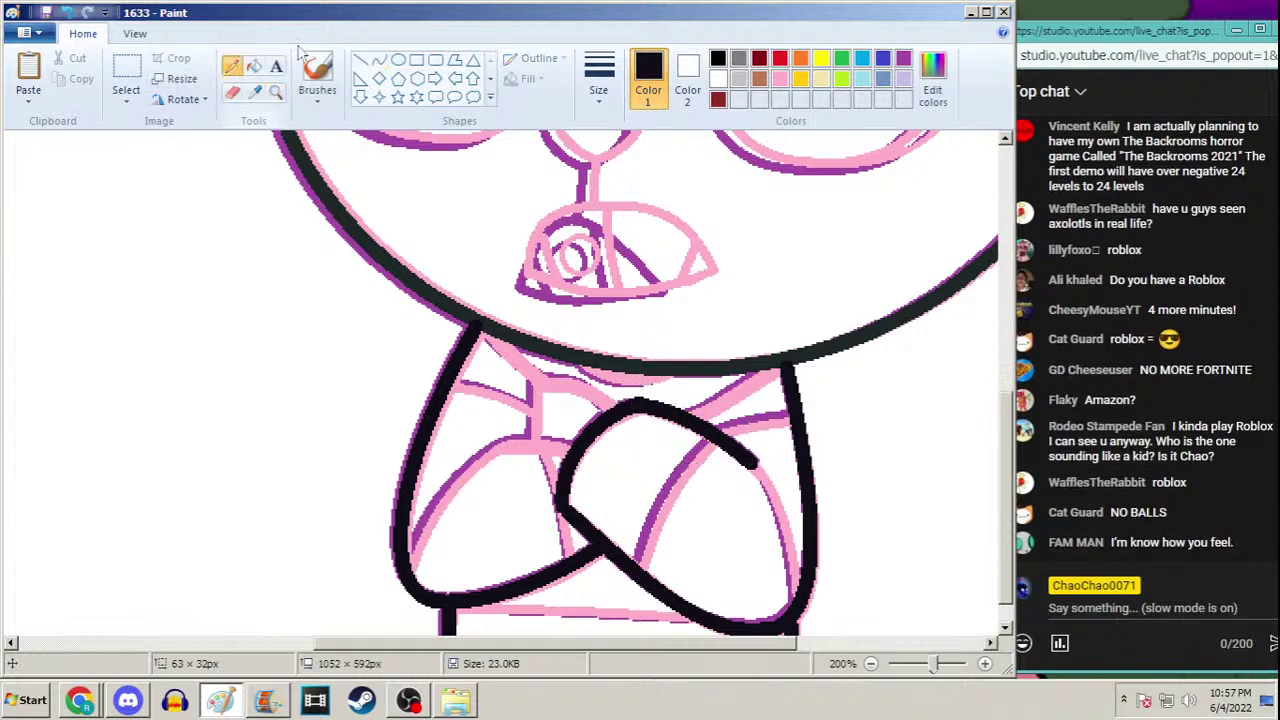
click(379, 60)
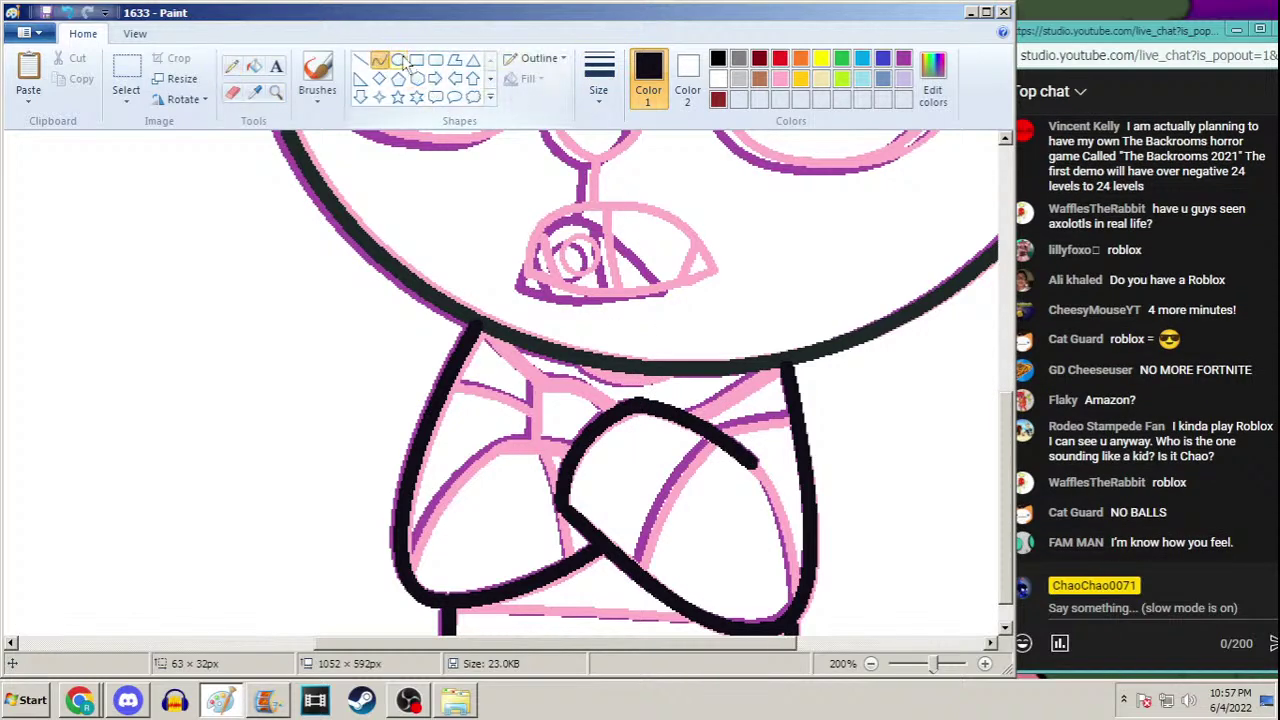
mouse_move(566, 447)
mouse_down()
mouse_move(498, 447)
mouse_move(530, 448)
mouse_up()
Choose a thinner line and trace the inner fold line across the right forearm with a curve about 41 × 71 px
click(379, 60)
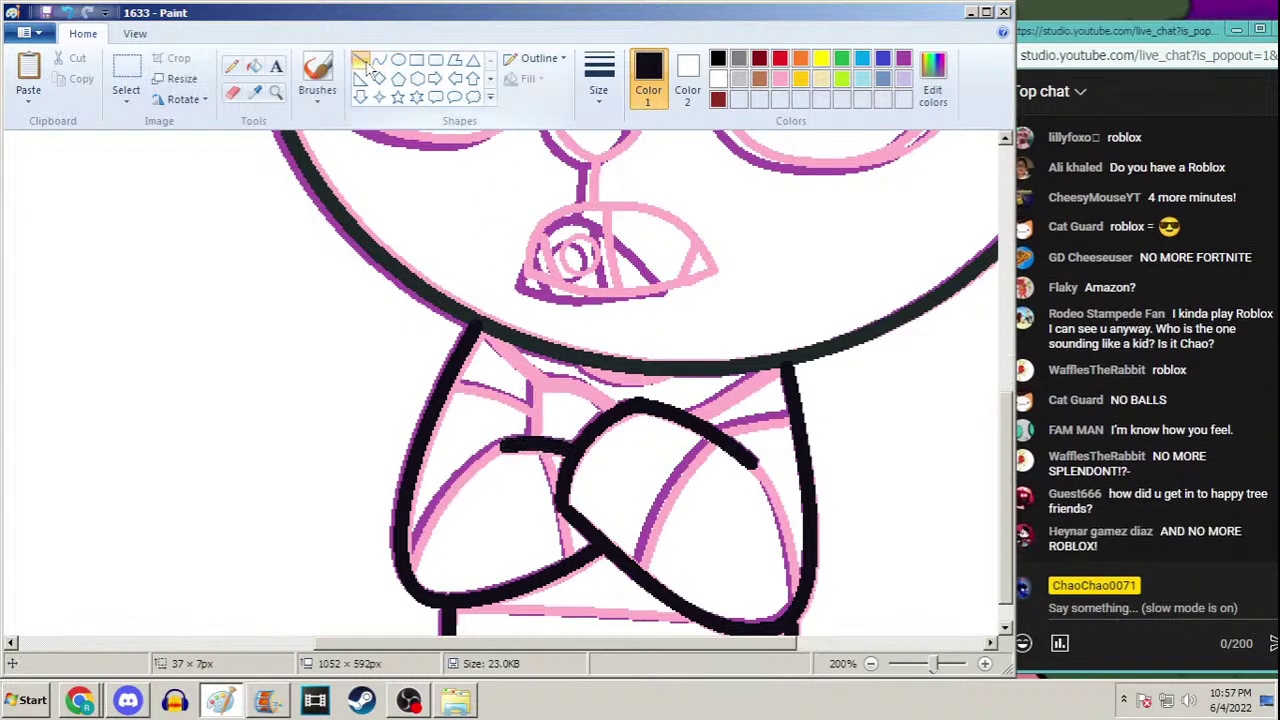
click(598, 80)
click(562, 200)
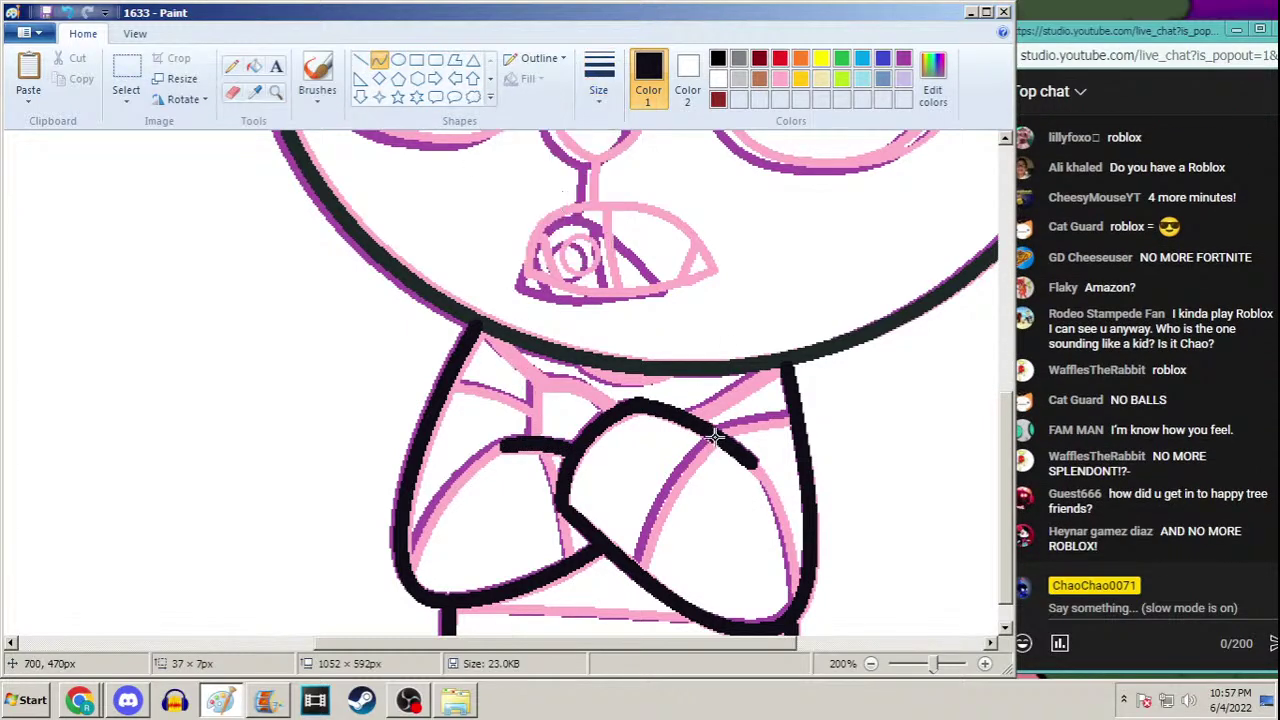
drag(715, 437, 640, 568)
drag(677, 502, 652, 503)
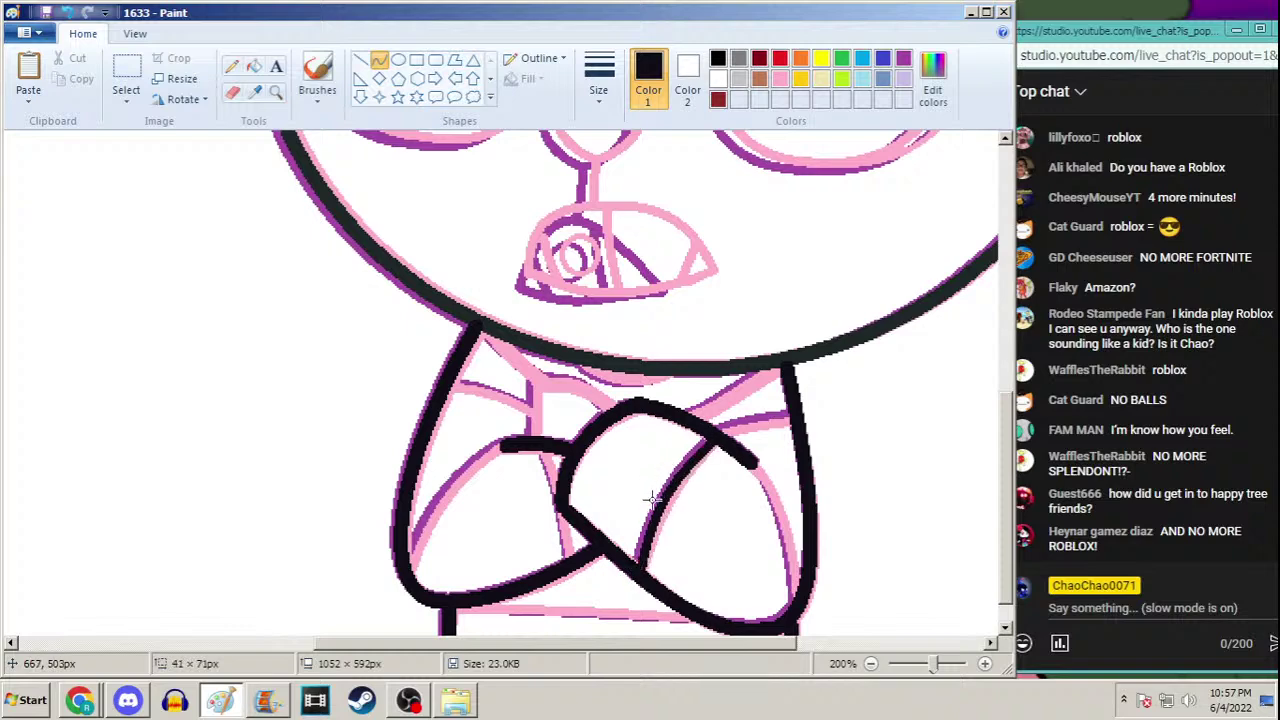
Trace the short fold line from the crossing forearm to the right arm's outer edge with a black curve about 42 × 8 px
click(652, 503)
drag(708, 432, 786, 405)
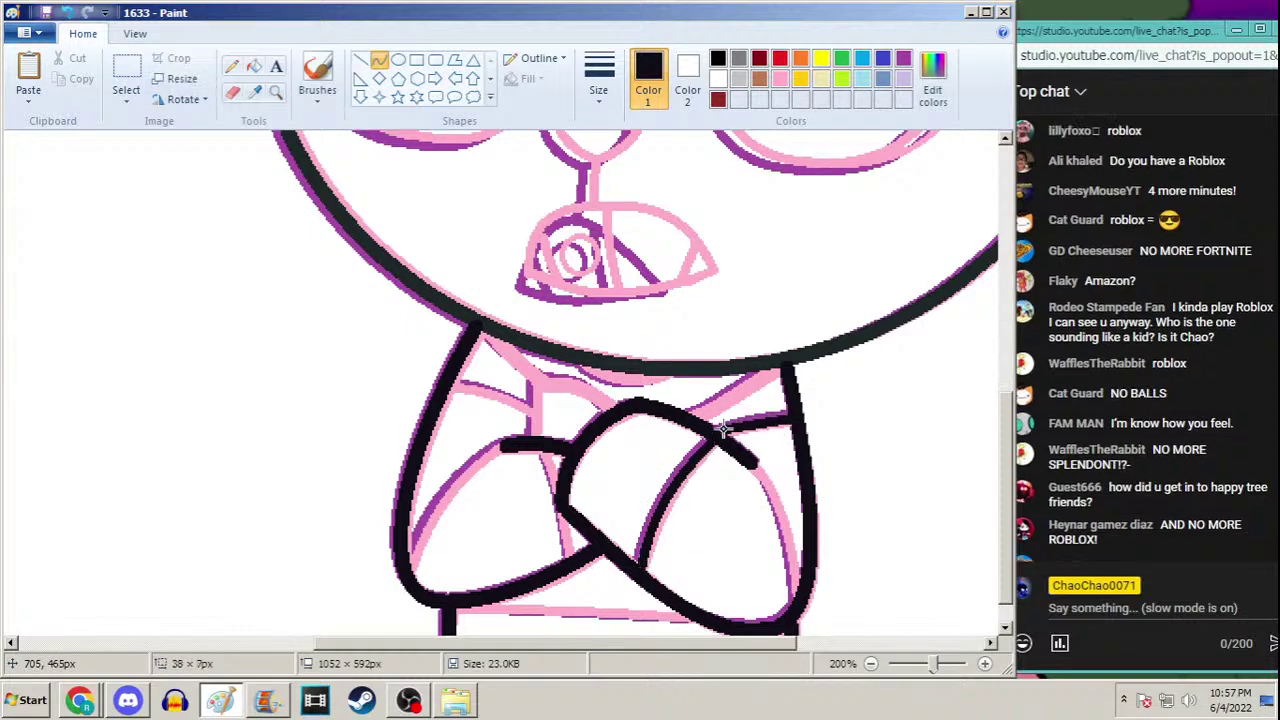
click(772, 420)
click(742, 424)
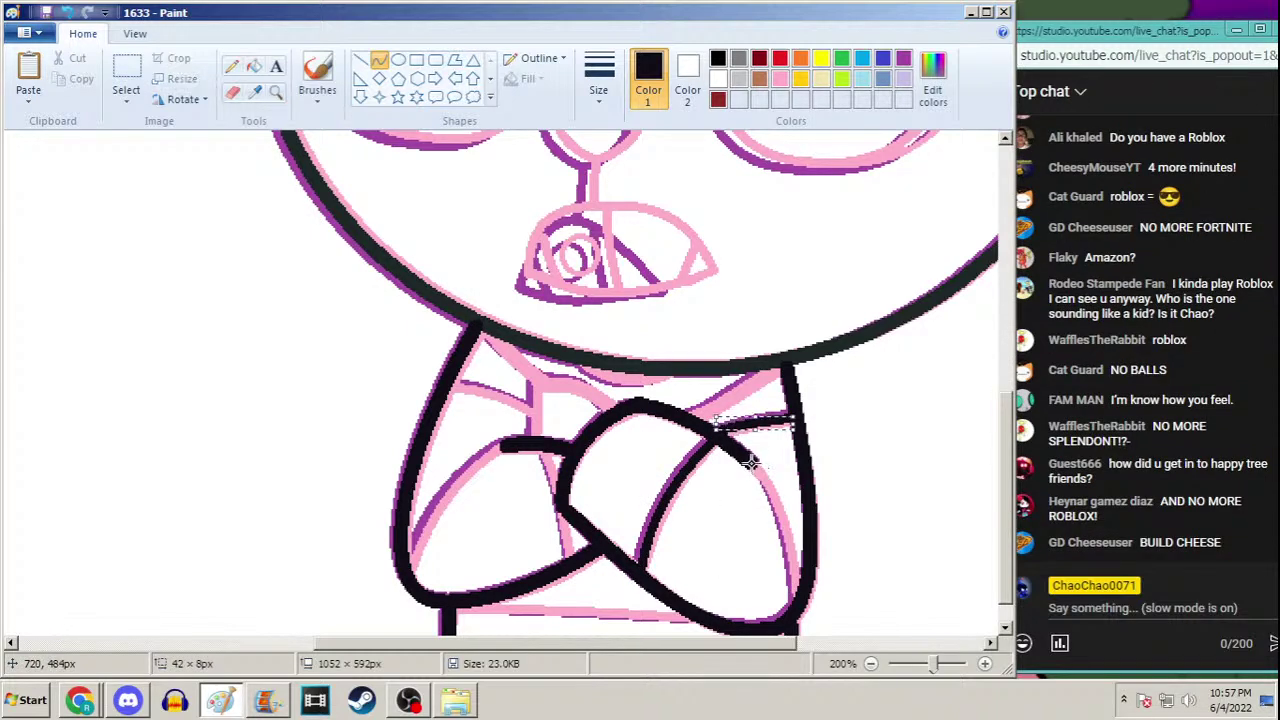
Trace the right forearm's outer contour down to the elbow with a black curve about 25 × 76 px and adjust its fit
drag(750, 462, 777, 508)
click(778, 514)
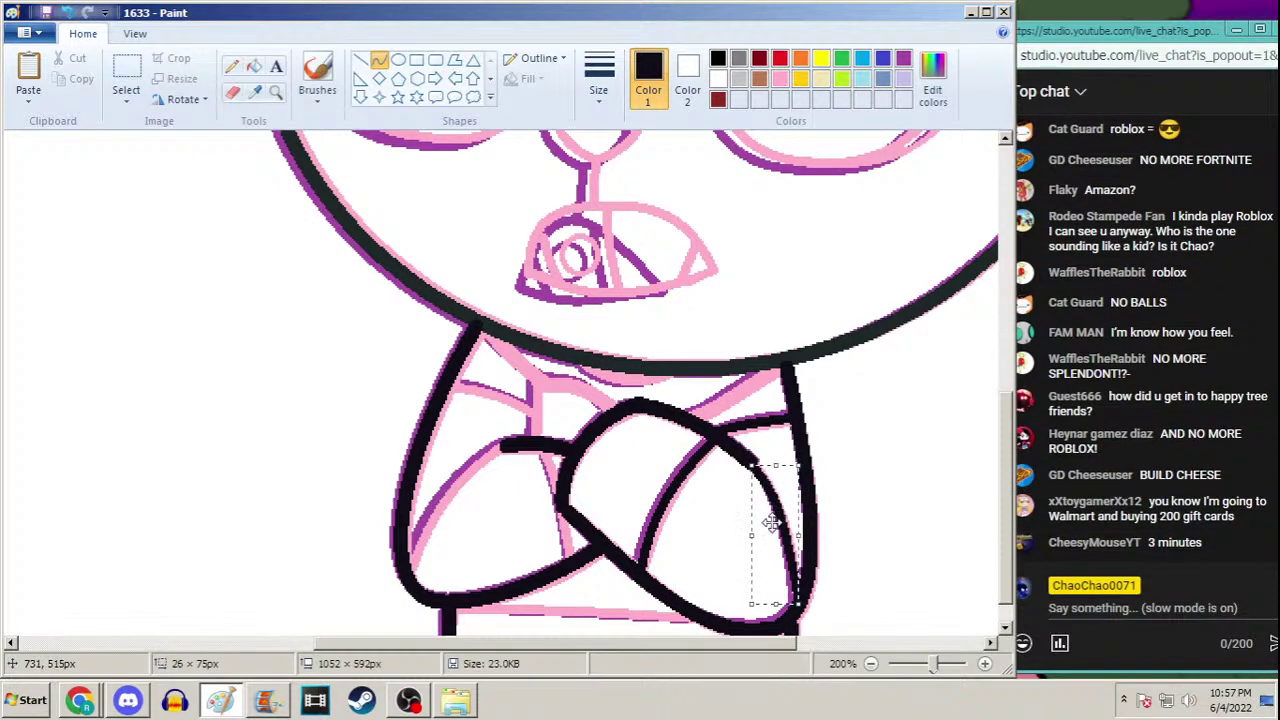
drag(799, 535, 799, 537)
drag(771, 466, 771, 493)
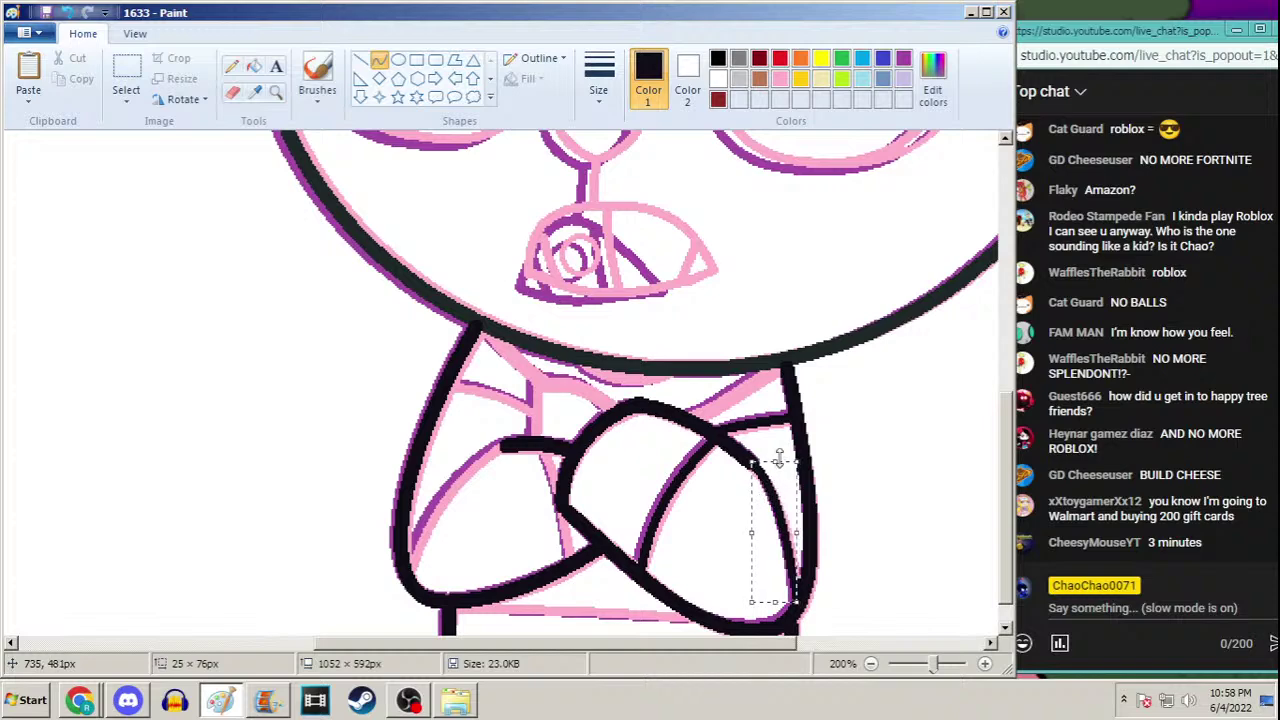
Trace the left forearm's upper outline with a curve about 52 × 67 px, plus the short line down its inner side
drag(503, 443, 400, 567)
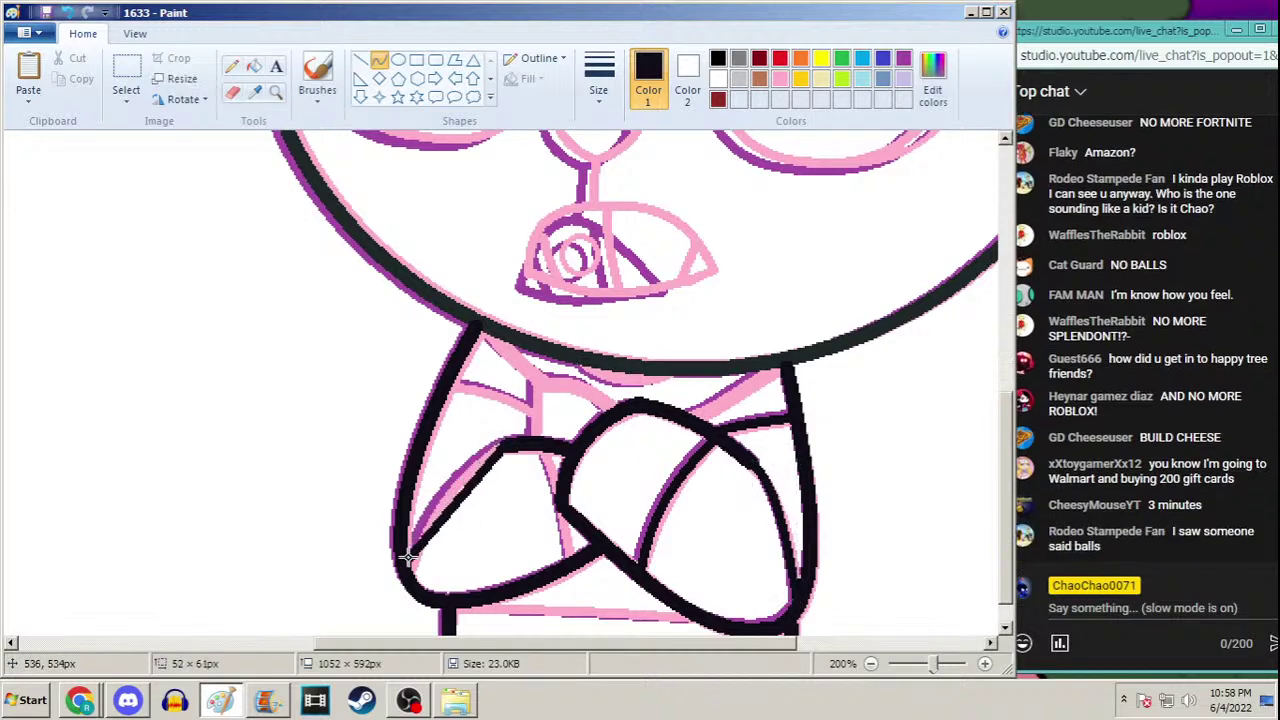
drag(458, 468, 415, 513)
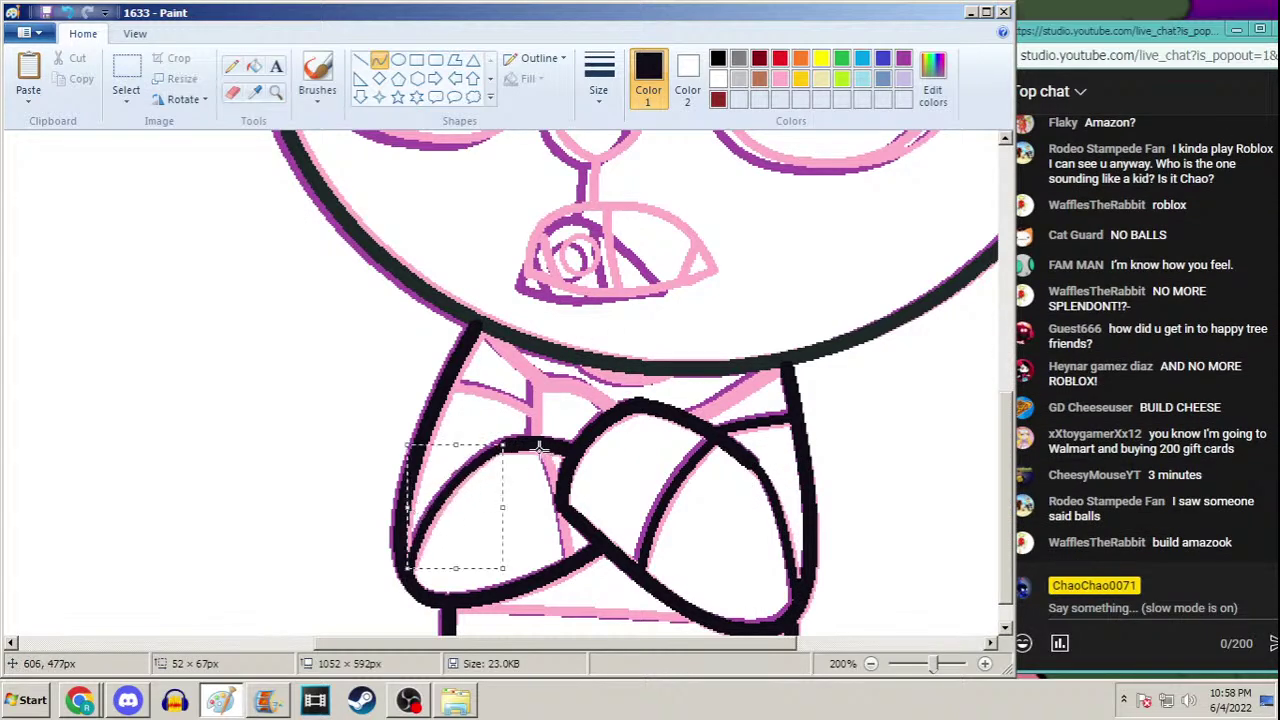
mouse_move(548, 445)
mouse_down()
mouse_move(576, 560)
mouse_move(556, 485)
mouse_move(560, 505)
mouse_up()
Trace the waistline below the arms, about 135 × 6 px, and the left shoulder's fold line, about 46 × 15 px
mouse_move(441, 605)
mouse_down()
mouse_move(680, 612)
mouse_move(699, 600)
mouse_up()
drag(598, 612, 620, 600)
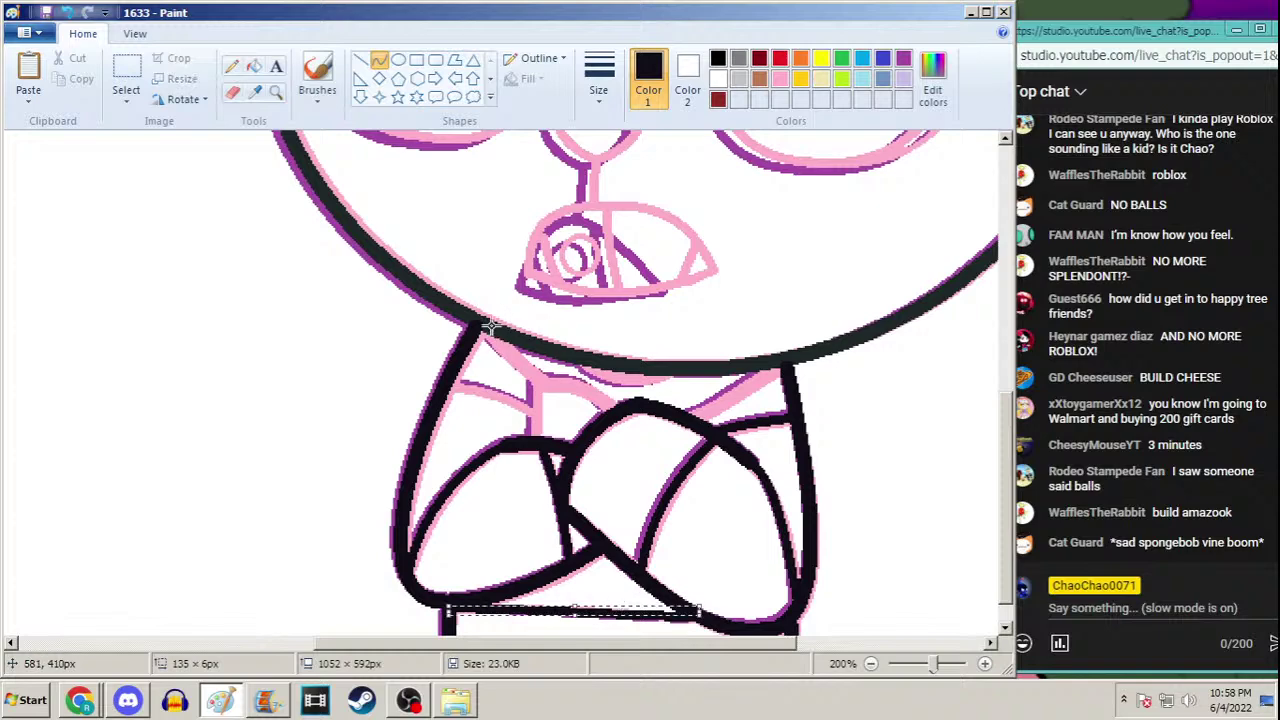
drag(533, 400, 497, 372)
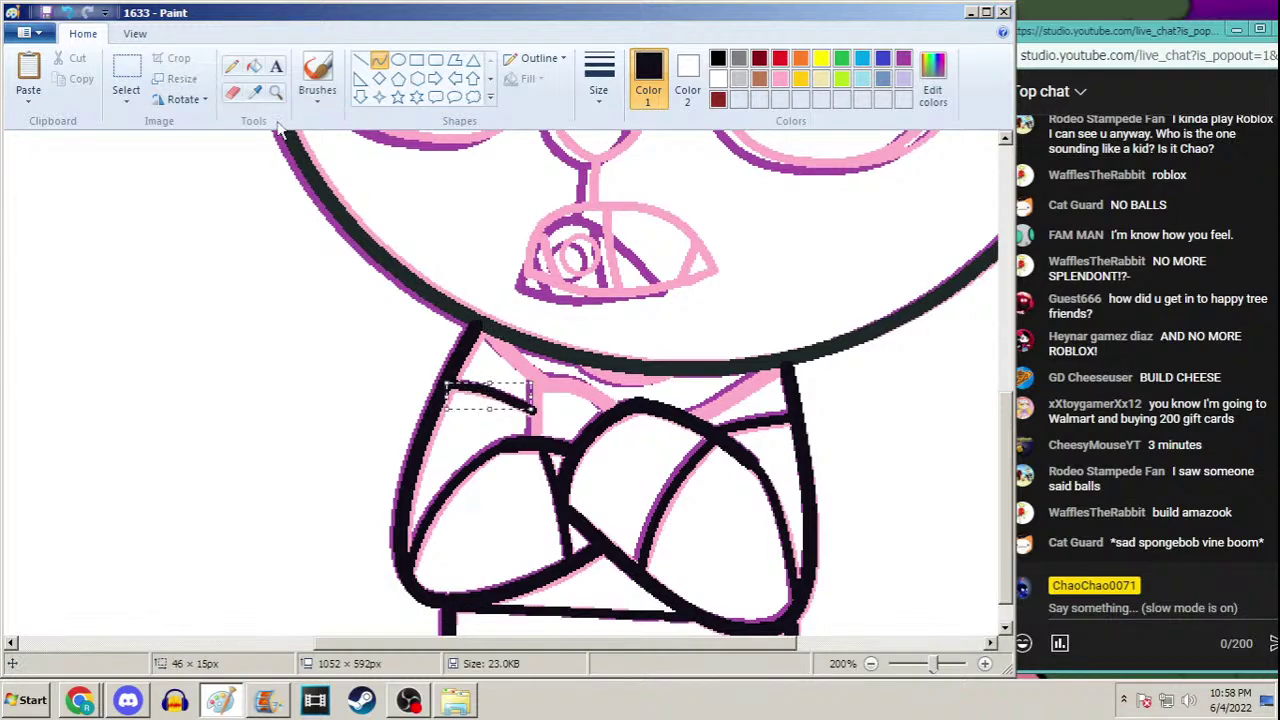
Choose a thicker line and trace both slanted collar lines below the head and the curve under the chin in black
click(276, 91)
click(630, 420)
click(379, 61)
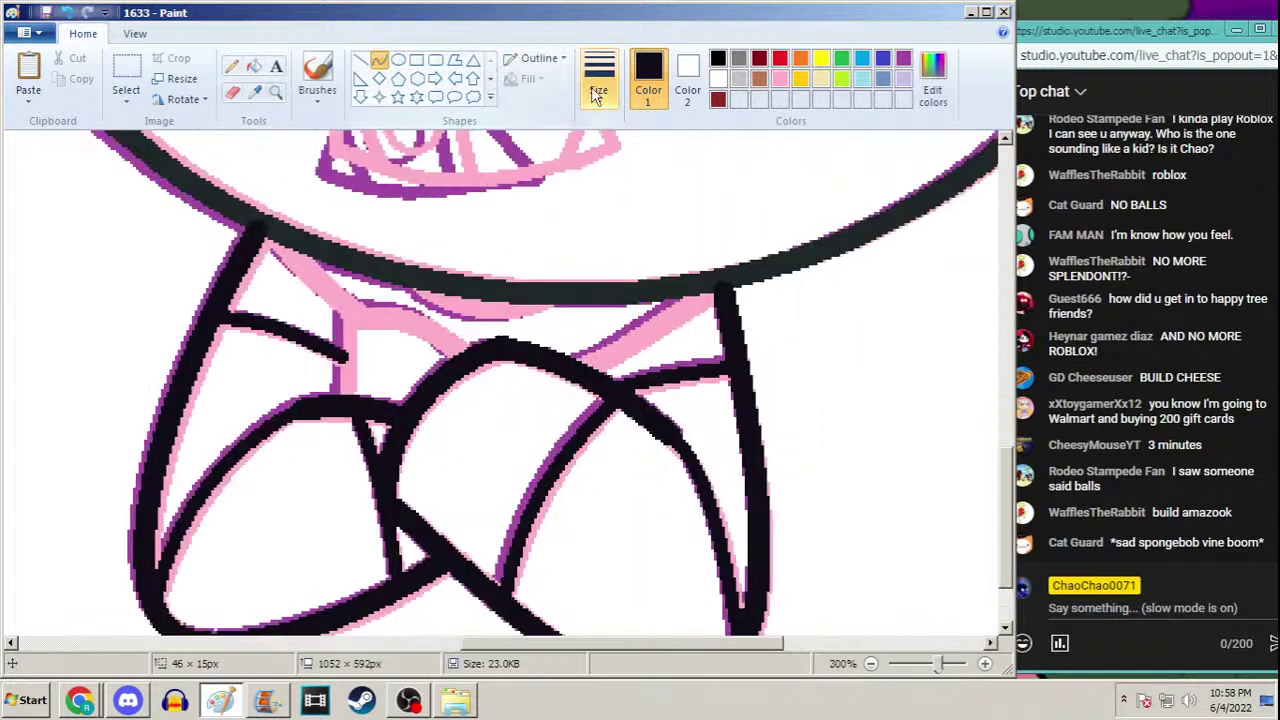
click(598, 75)
click(580, 245)
mouse_move(704, 289)
mouse_down()
mouse_move(565, 365)
mouse_move(646, 331)
mouse_move(605, 357)
mouse_move(568, 363)
mouse_up()
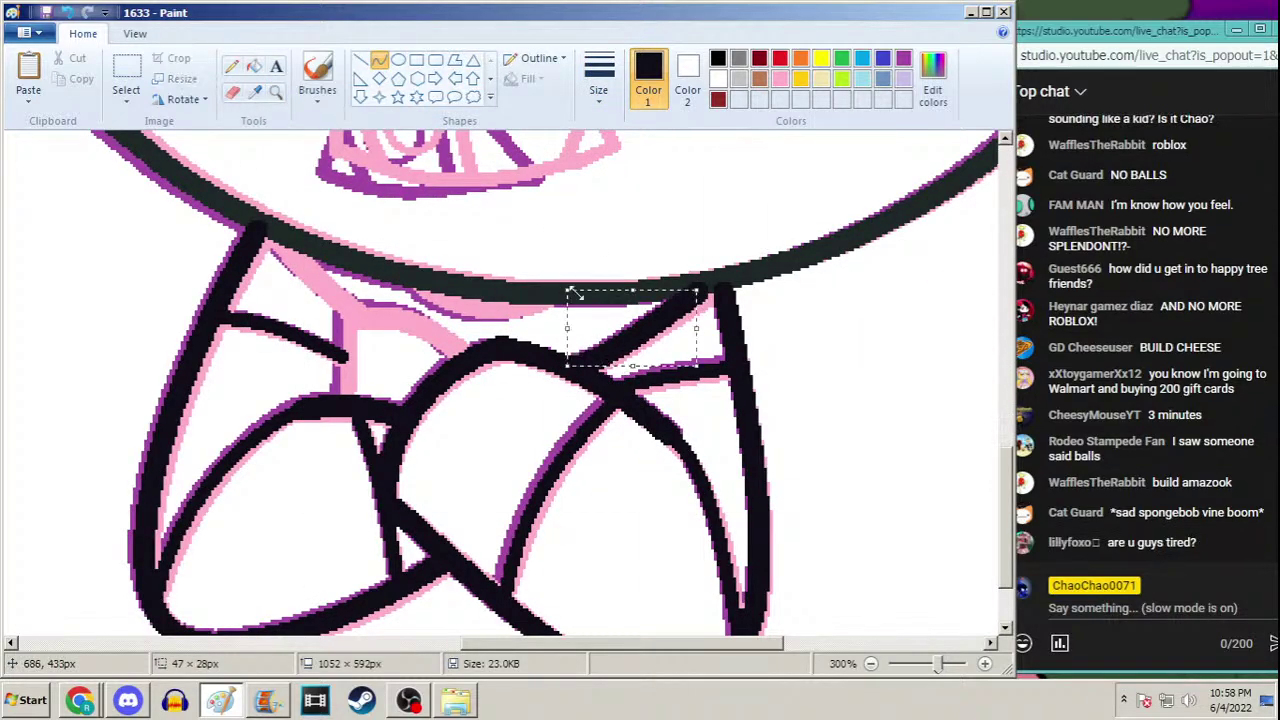
drag(257, 229, 360, 315)
mouse_move(410, 274)
mouse_down()
mouse_move(531, 286)
mouse_move(449, 277)
mouse_move(441, 302)
mouse_move(485, 300)
mouse_up()
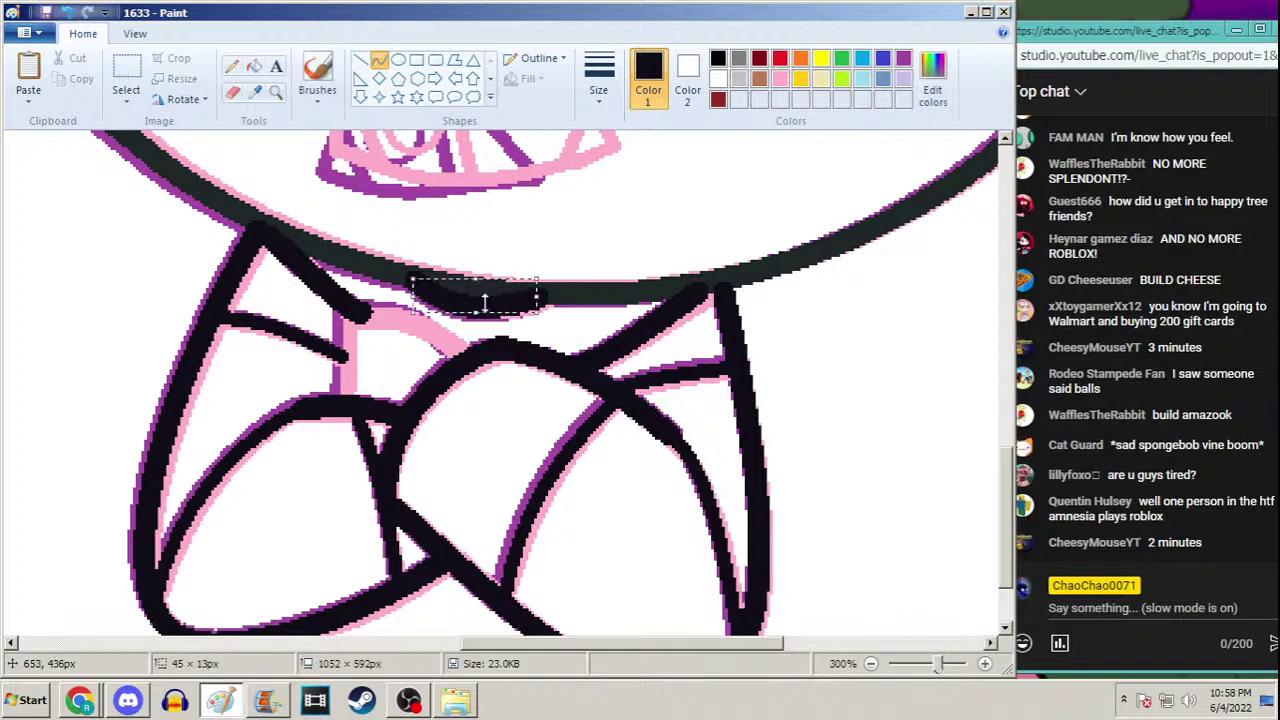
Sample the head outline's dark colour to cover the overlapping black line ends, and draw the short vertical collar line in black
click(231, 66)
click(255, 92)
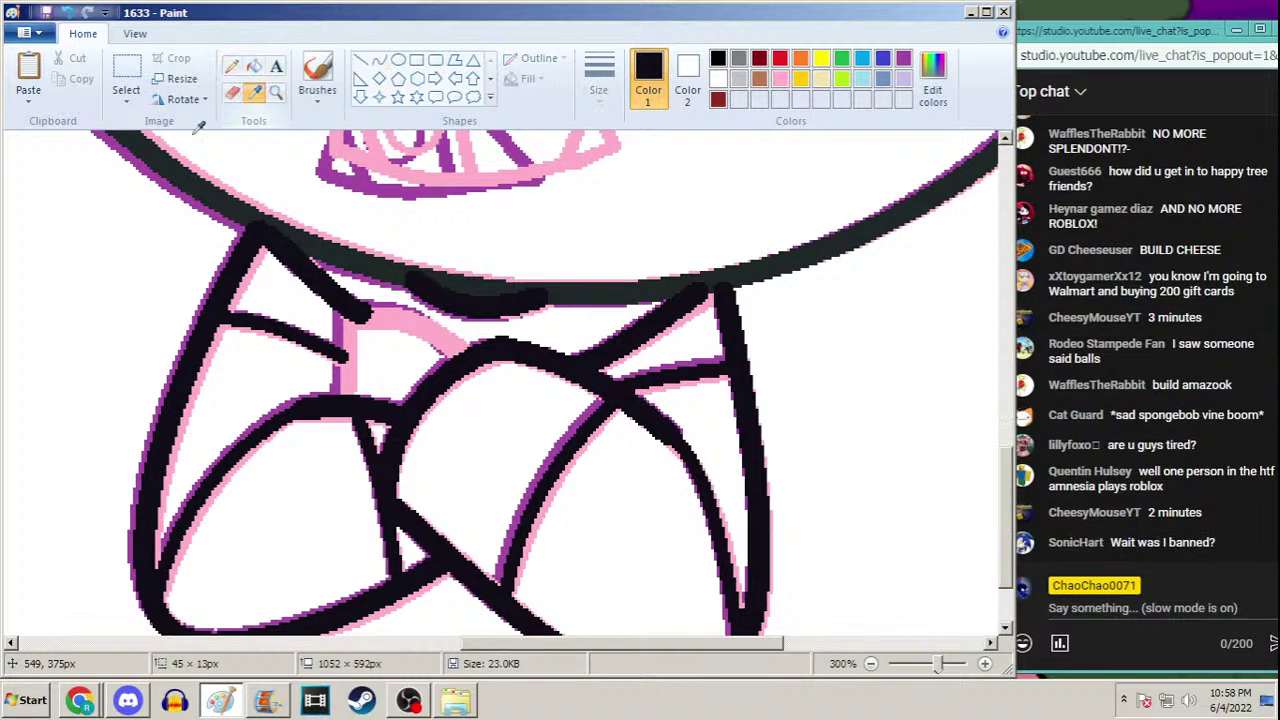
click(243, 206)
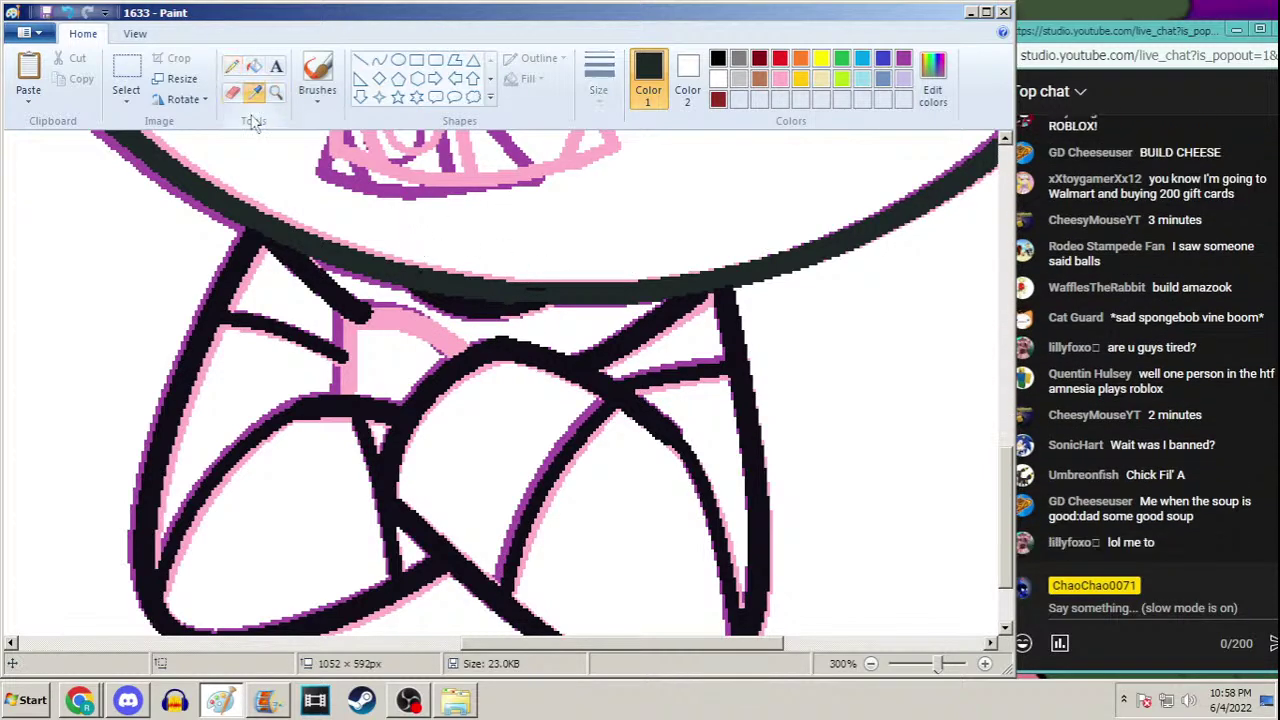
drag(348, 387, 346, 344)
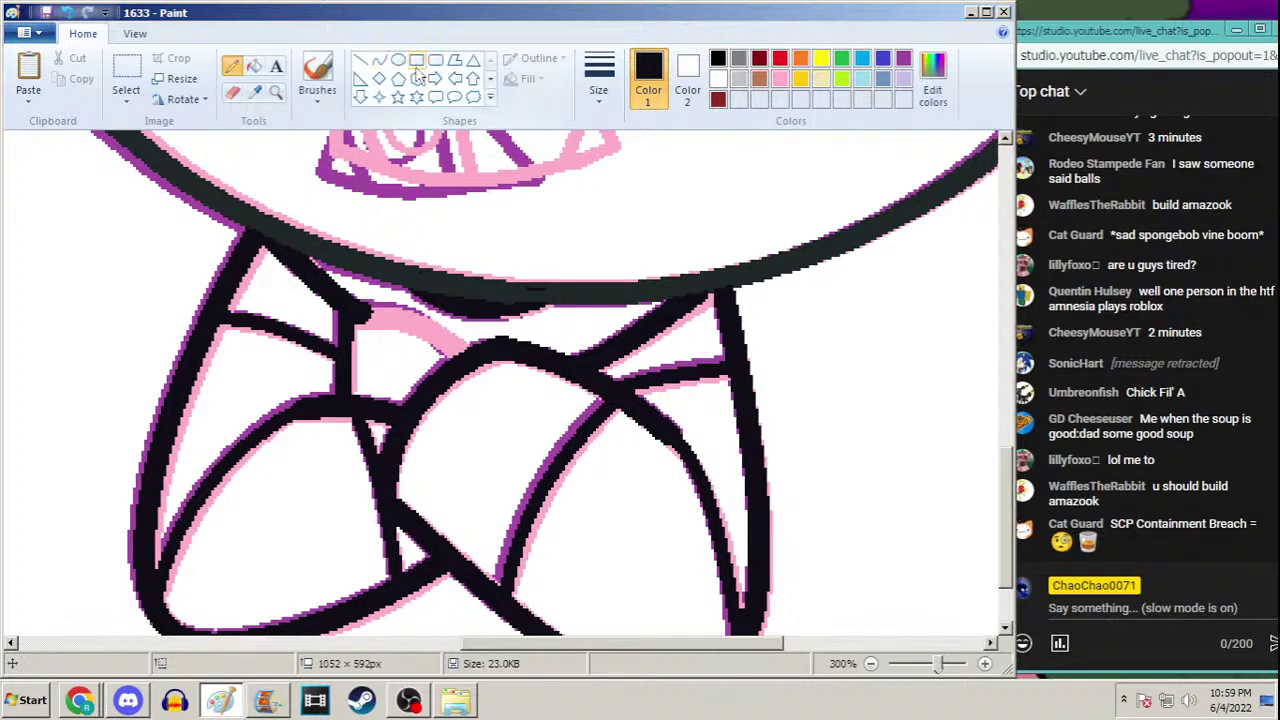
Trace the collar curve beside the vertical line, about 37 × 15 px, in the head outline's colour and touch up its ends in black
click(379, 61)
click(598, 75)
click(585, 207)
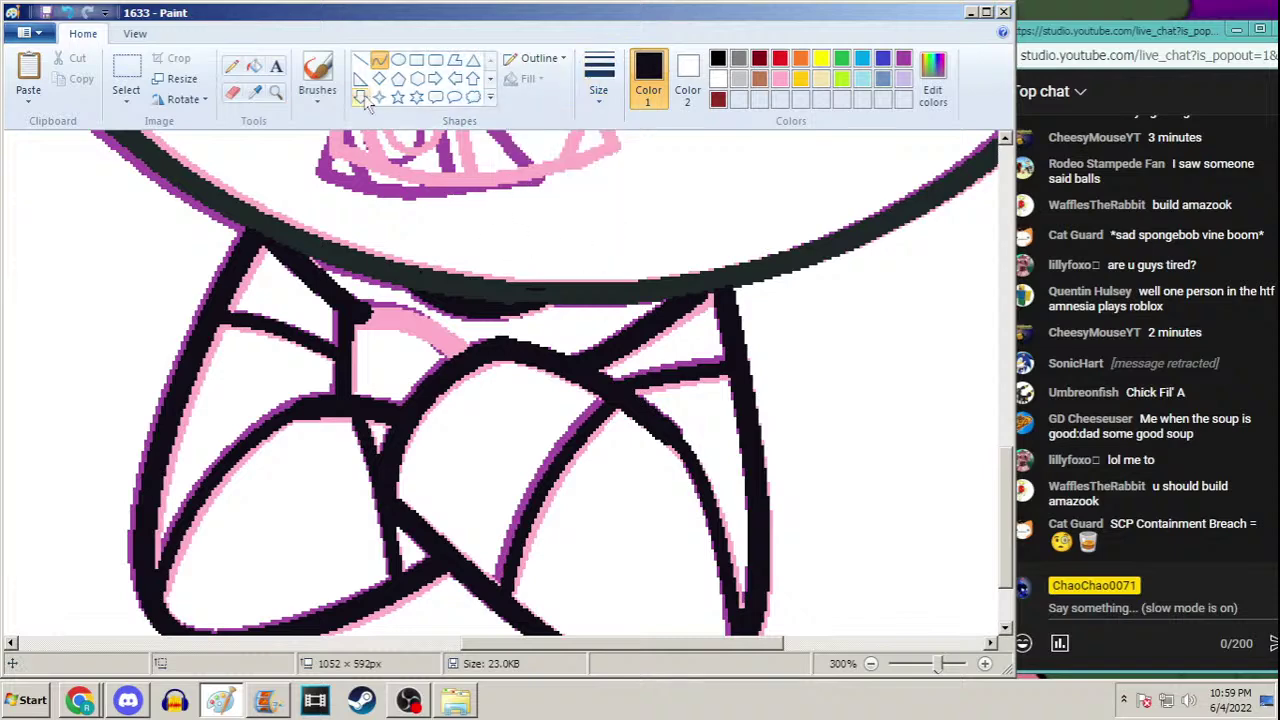
click(254, 91)
click(343, 257)
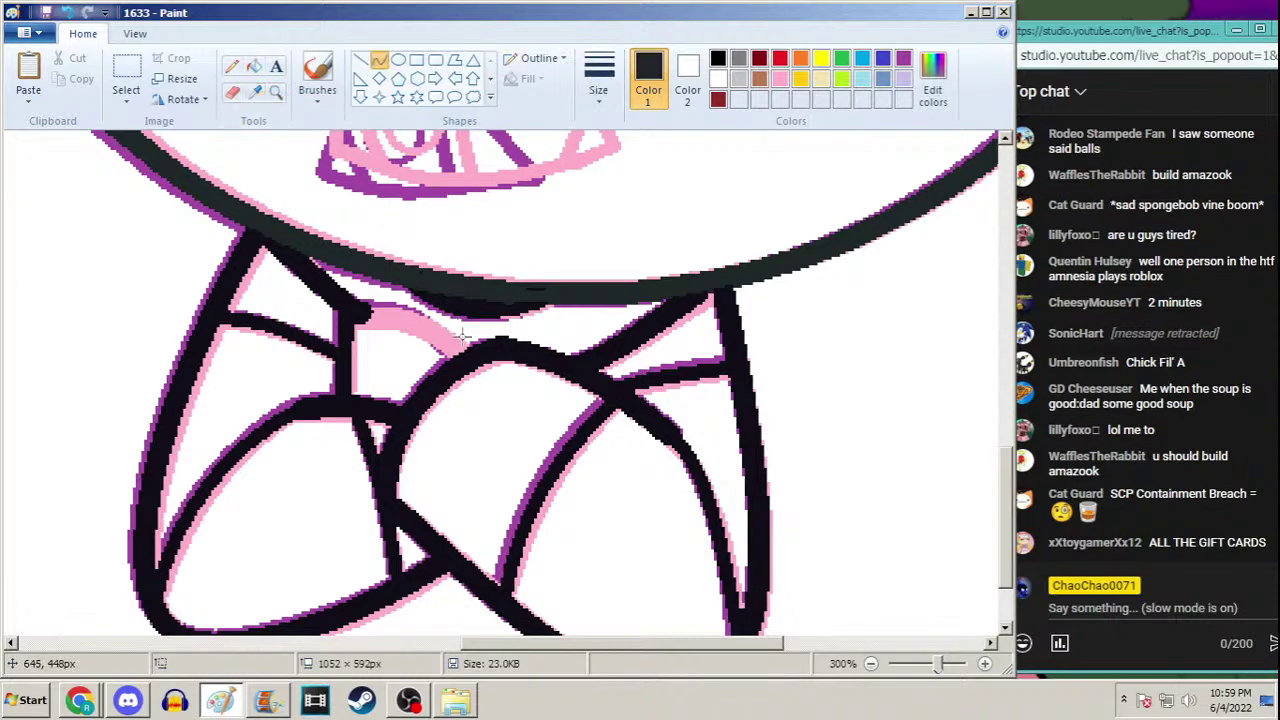
mouse_move(463, 356)
mouse_down()
mouse_move(357, 311)
mouse_move(414, 320)
mouse_move(428, 300)
mouse_move(425, 323)
mouse_move(404, 312)
mouse_move(458, 327)
mouse_move(431, 323)
mouse_move(434, 340)
mouse_up()
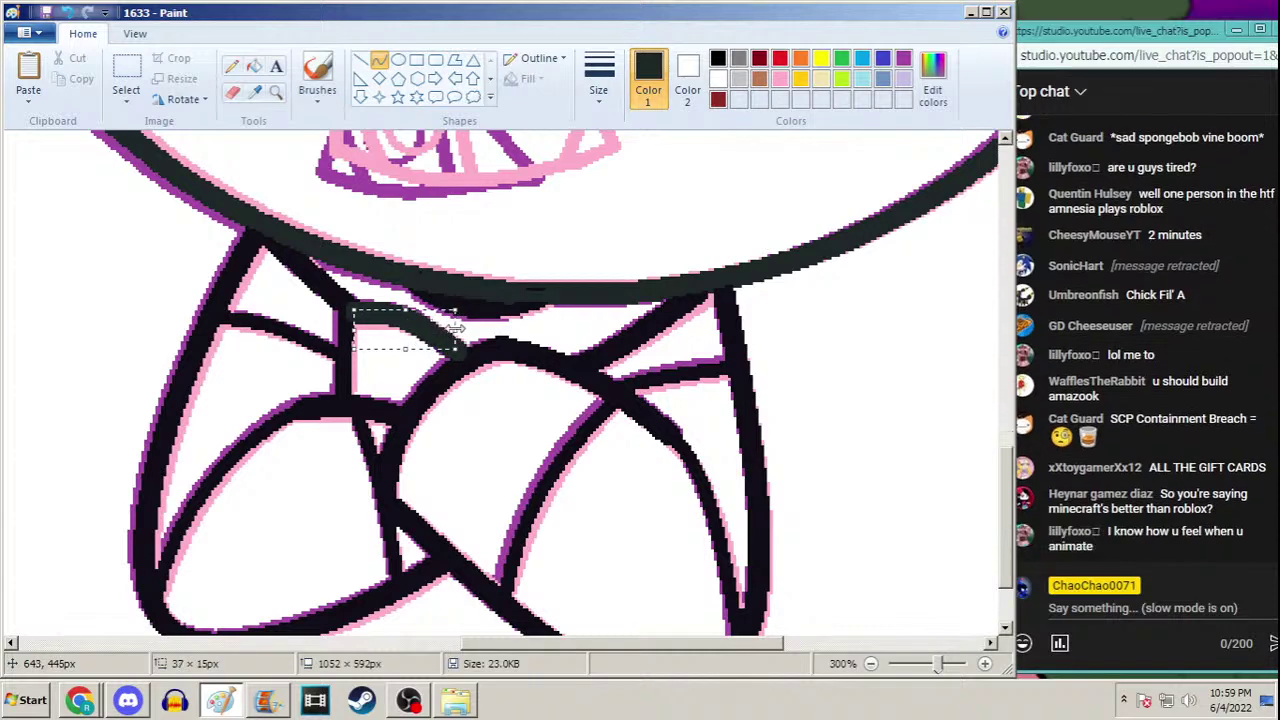
click(254, 91)
click(341, 292)
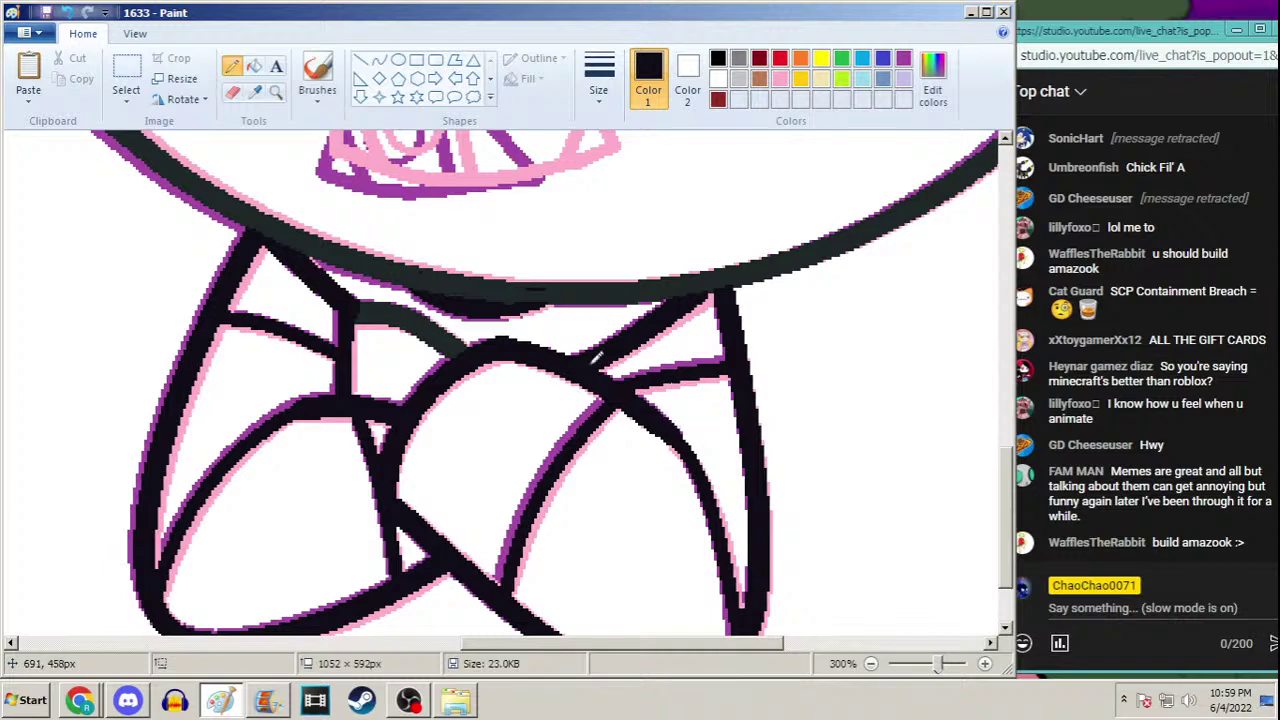
Trace the upper line across the right ear with a black curve about 95 × 43 px
click(276, 91)
right_click(338, 180)
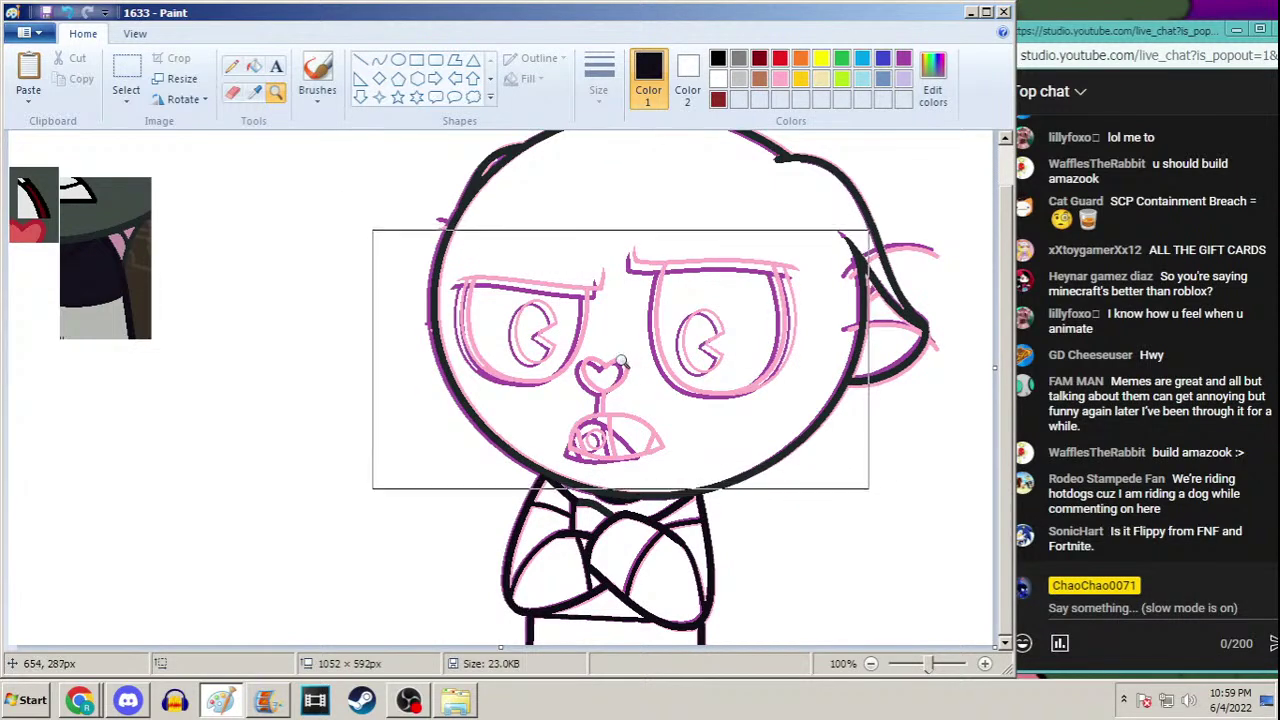
click(744, 285)
click(379, 60)
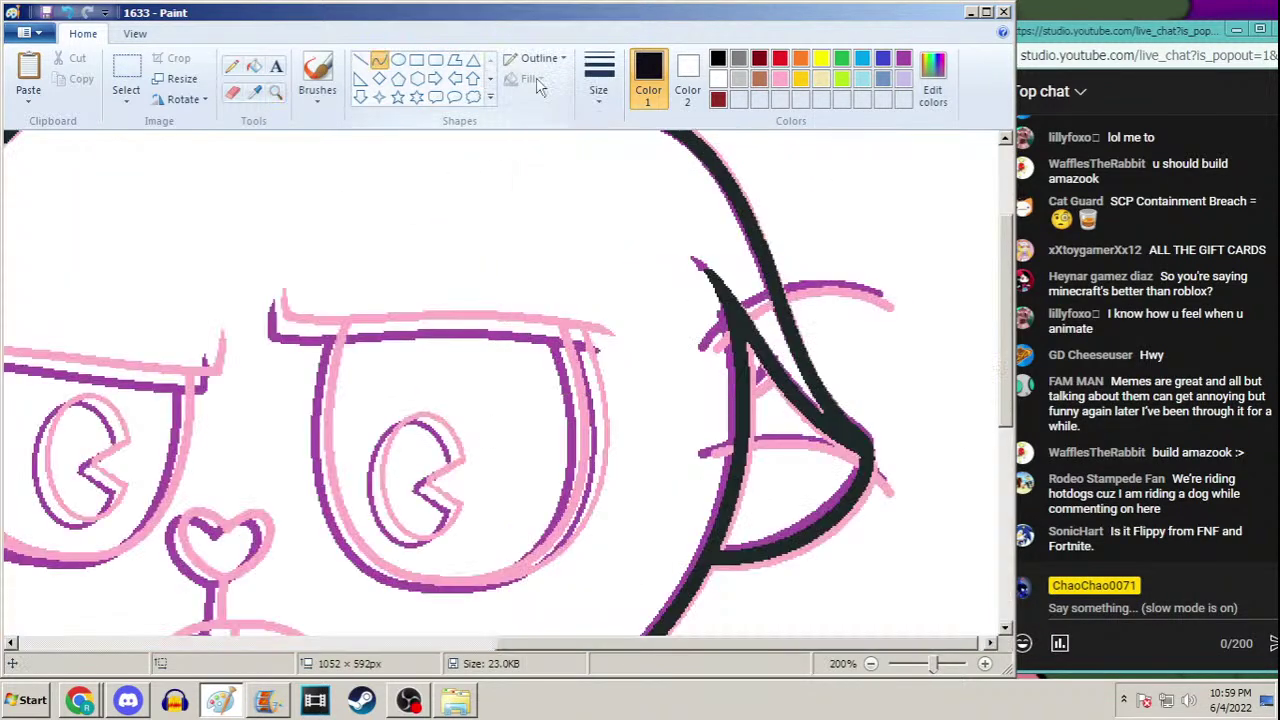
click(598, 80)
click(566, 212)
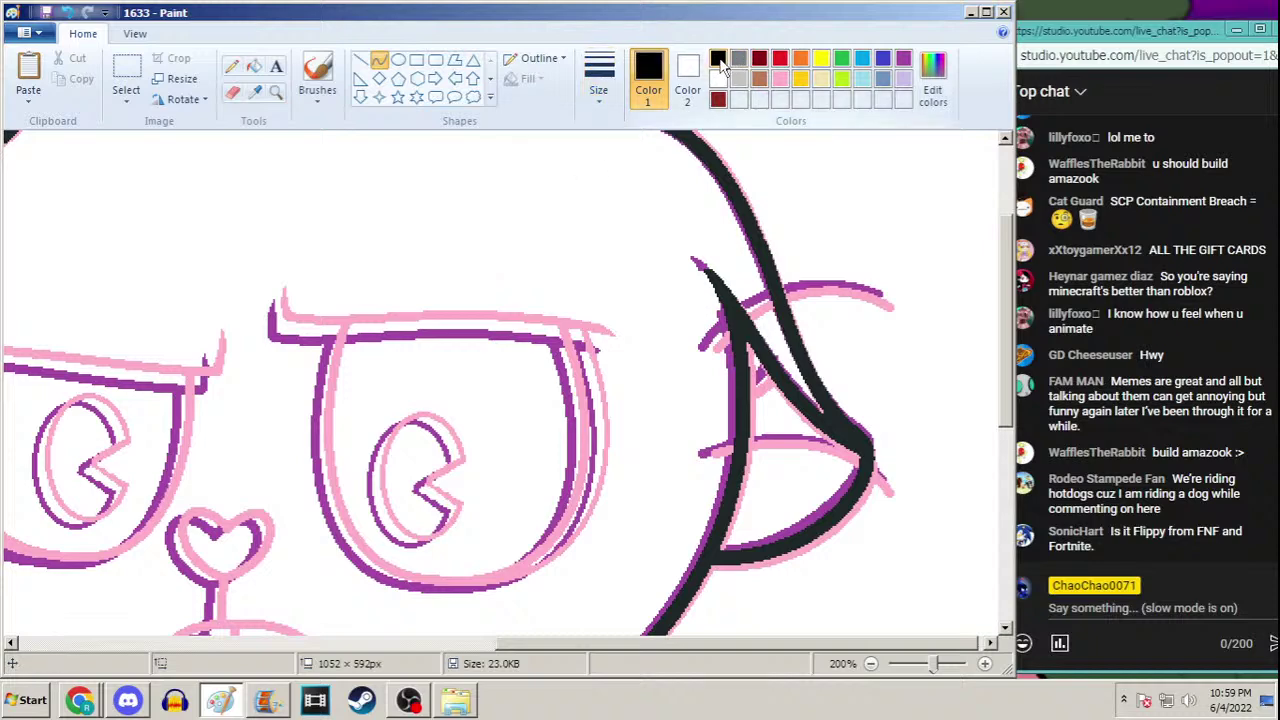
drag(706, 348, 880, 302)
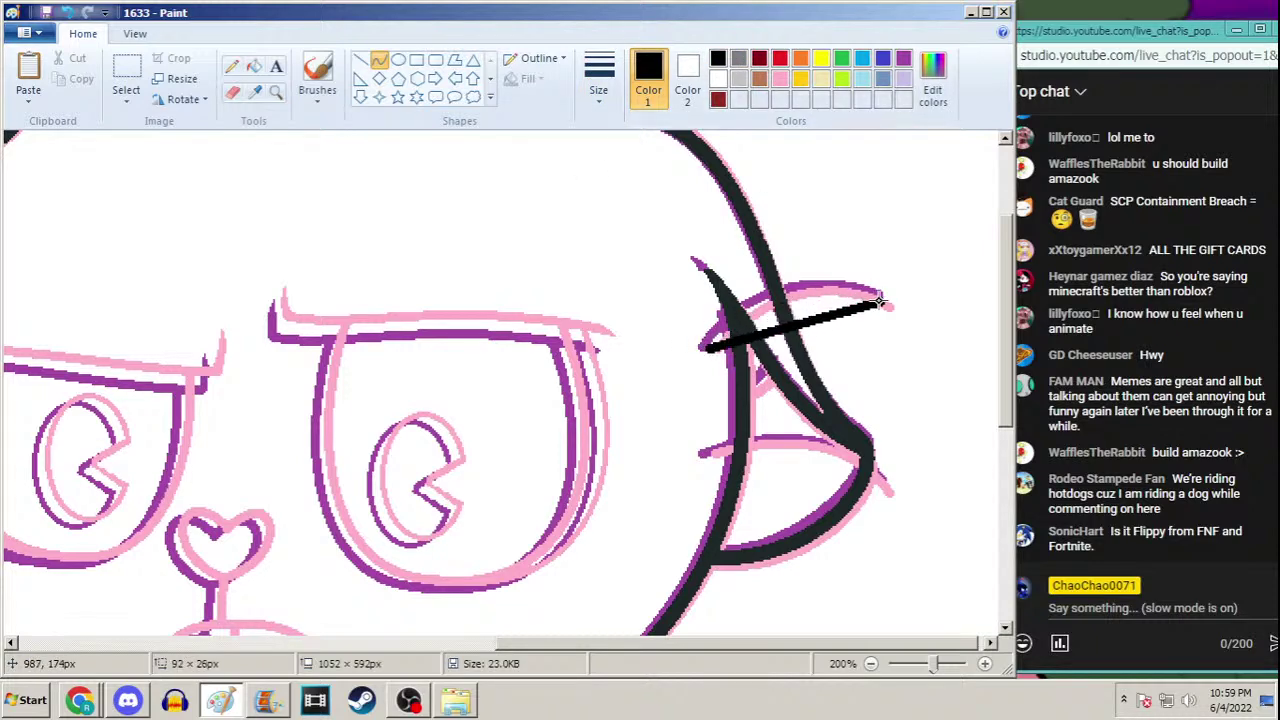
drag(756, 318, 818, 266)
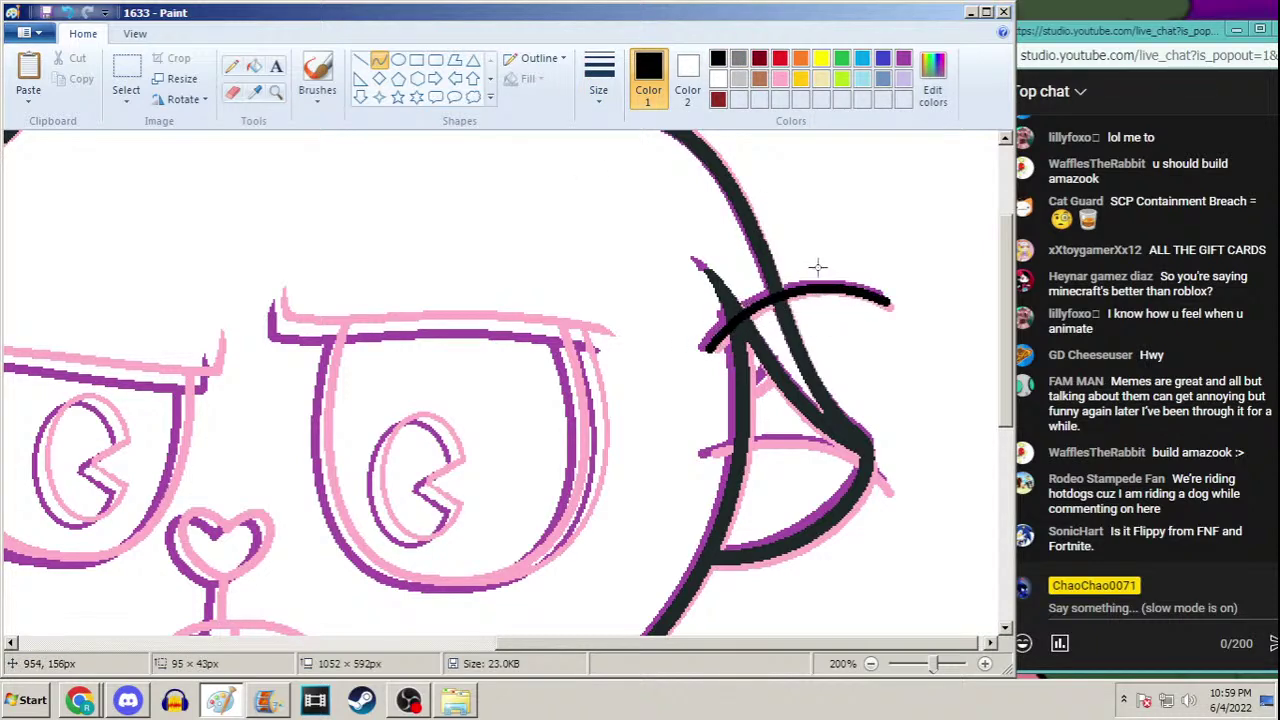
click(818, 266)
Trace the lower line across the right ear with a black curve about 96 × 32 px and pencil the small inner-ear mark in the outline colour
drag(706, 455, 889, 489)
drag(775, 438, 849, 432)
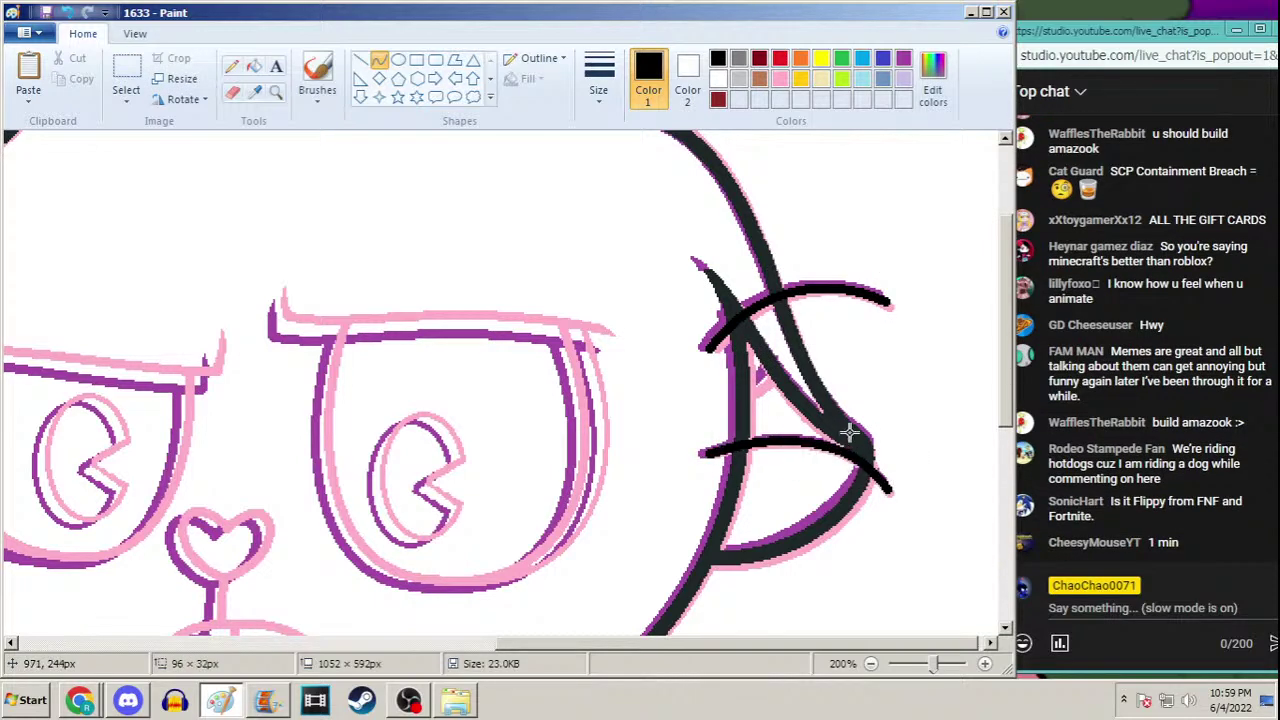
click(848, 432)
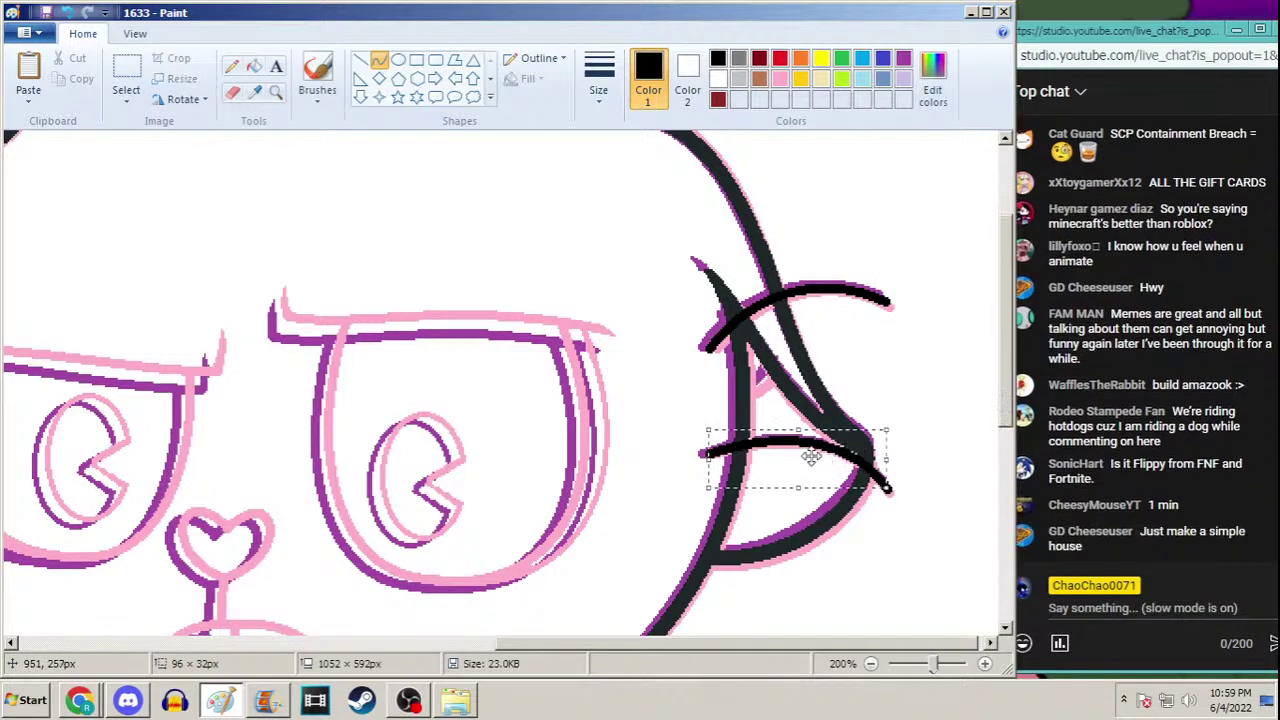
click(231, 65)
drag(776, 358, 752, 382)
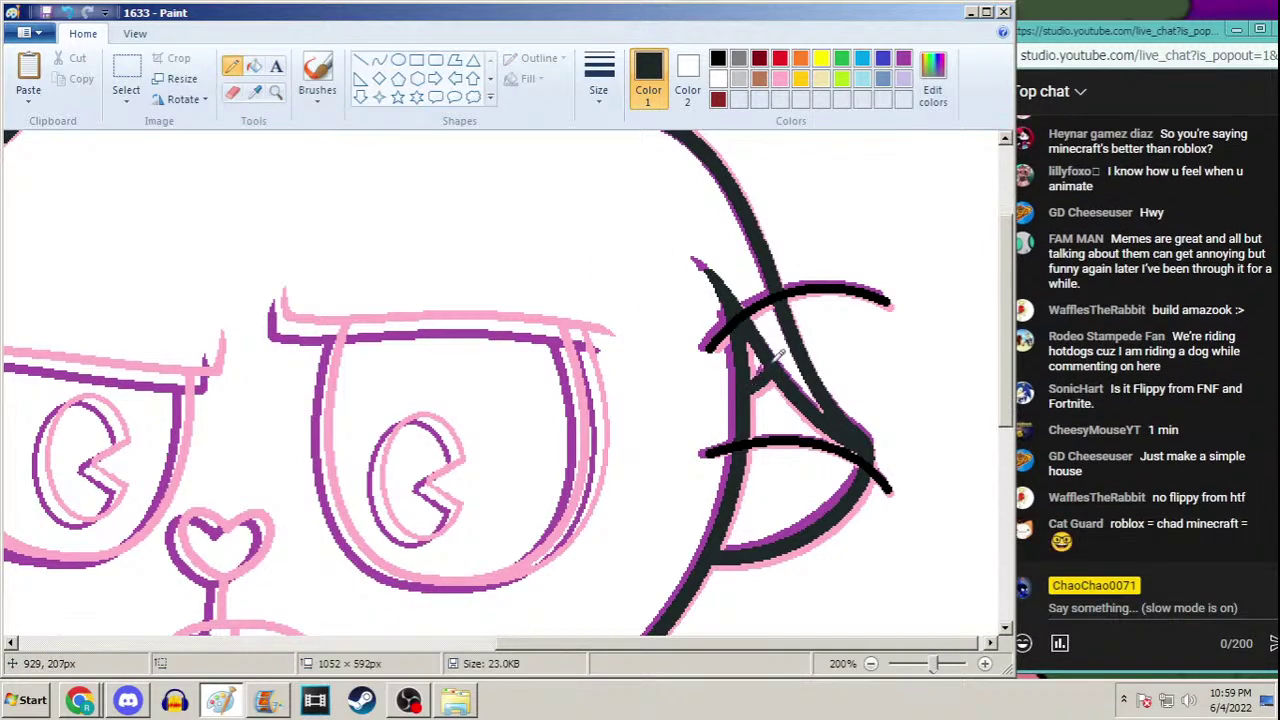
Pencil the two small black marks on the head's left edge over the sketched stubs
click(275, 92)
right_click(283, 200)
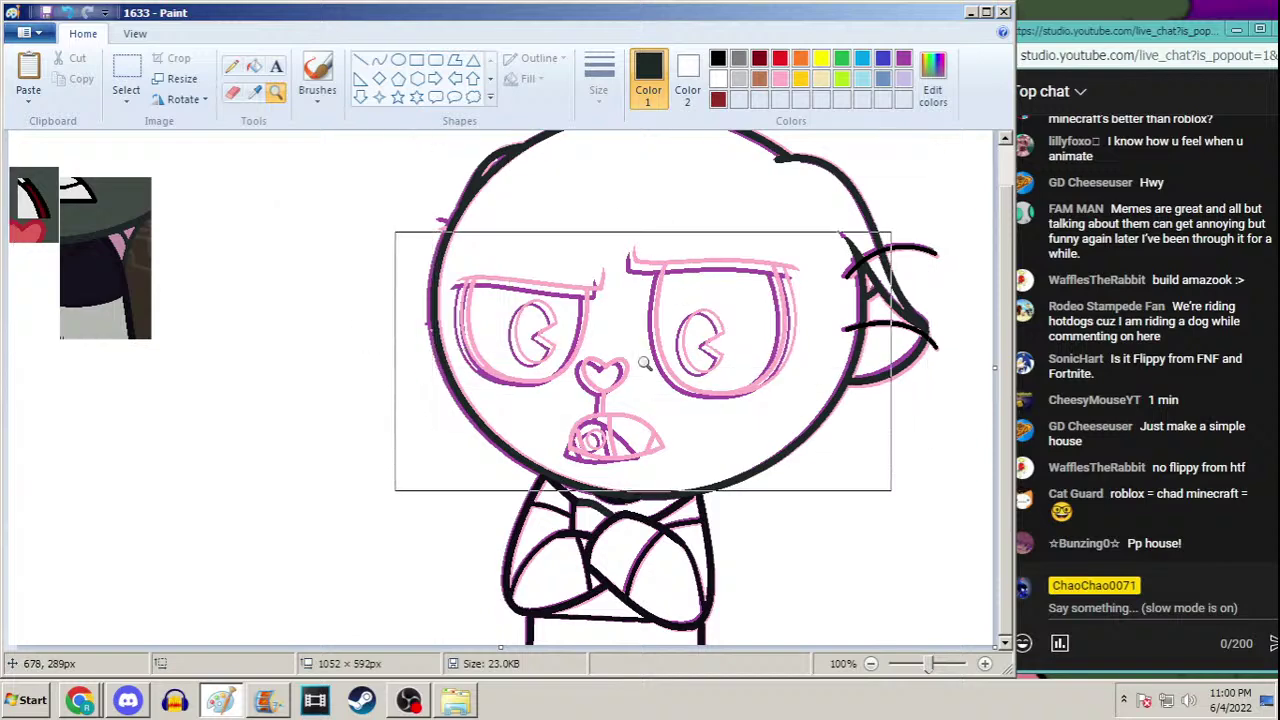
click(607, 210)
click(231, 65)
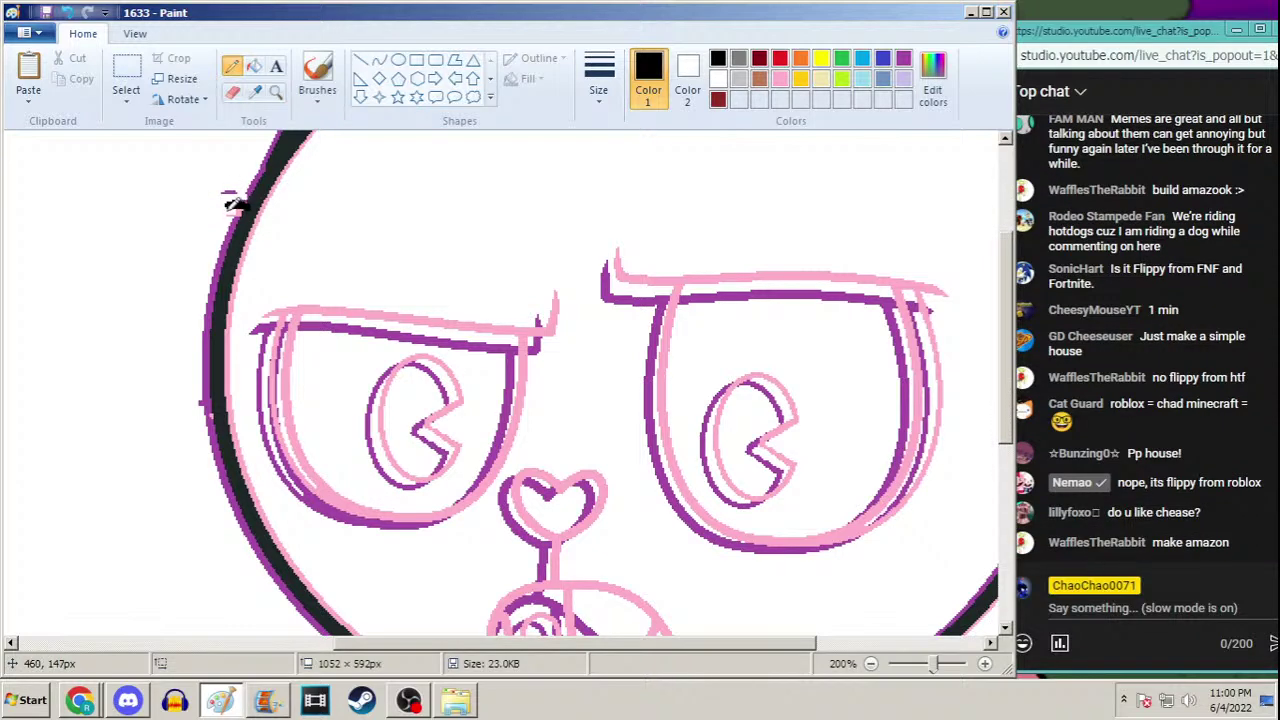
click(208, 406)
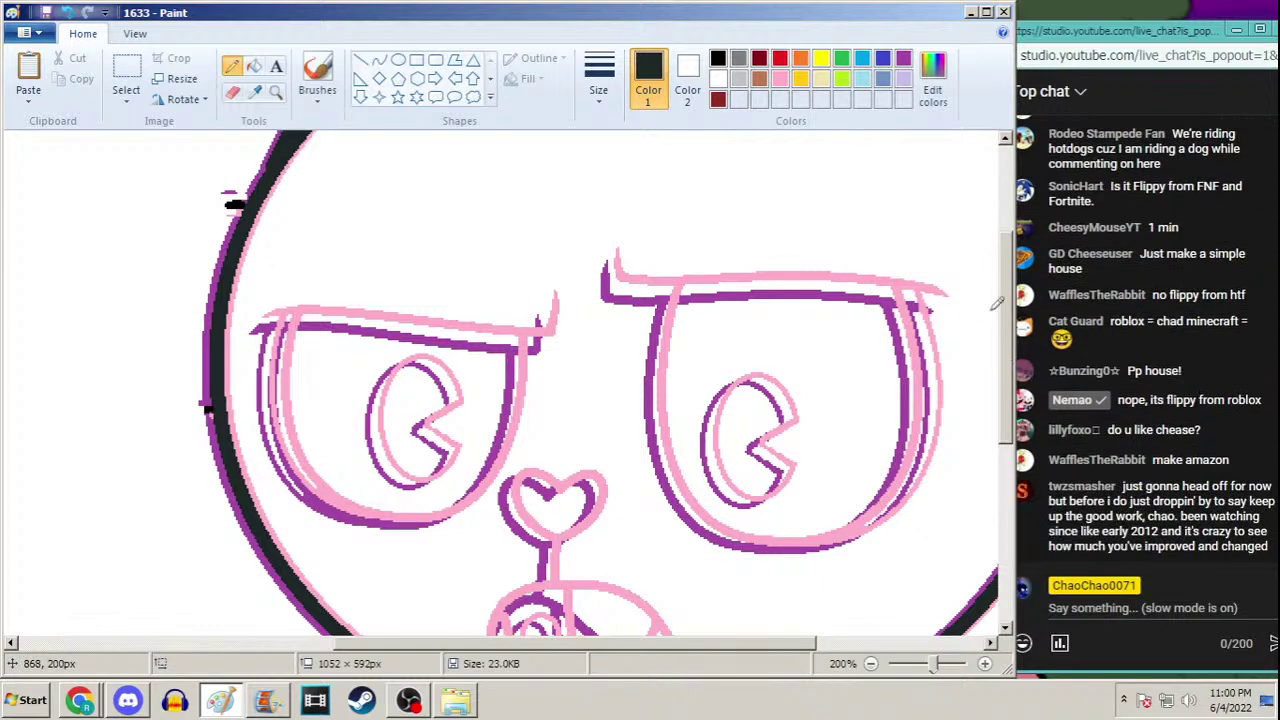
scroll(998, 270, up, 1)
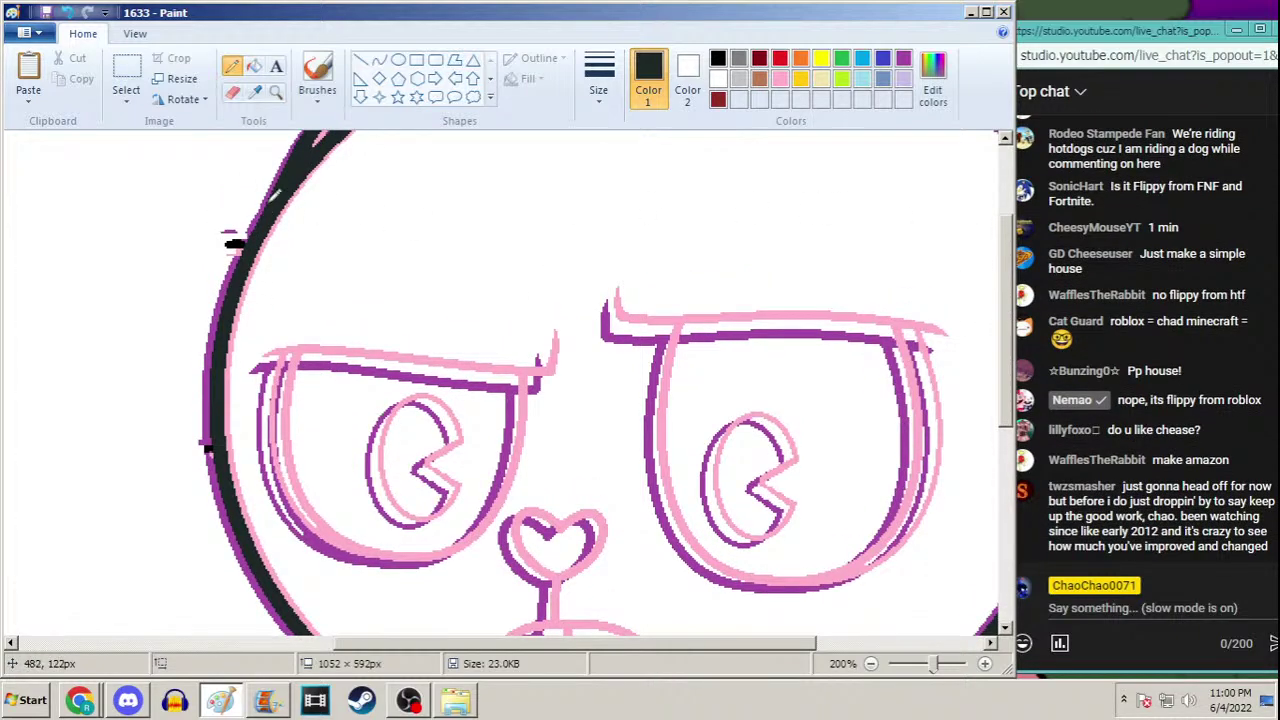
Copy the sketched heart nose with a free-form selection and place the copy in the blank area of the cheek beside the mouth
click(276, 91)
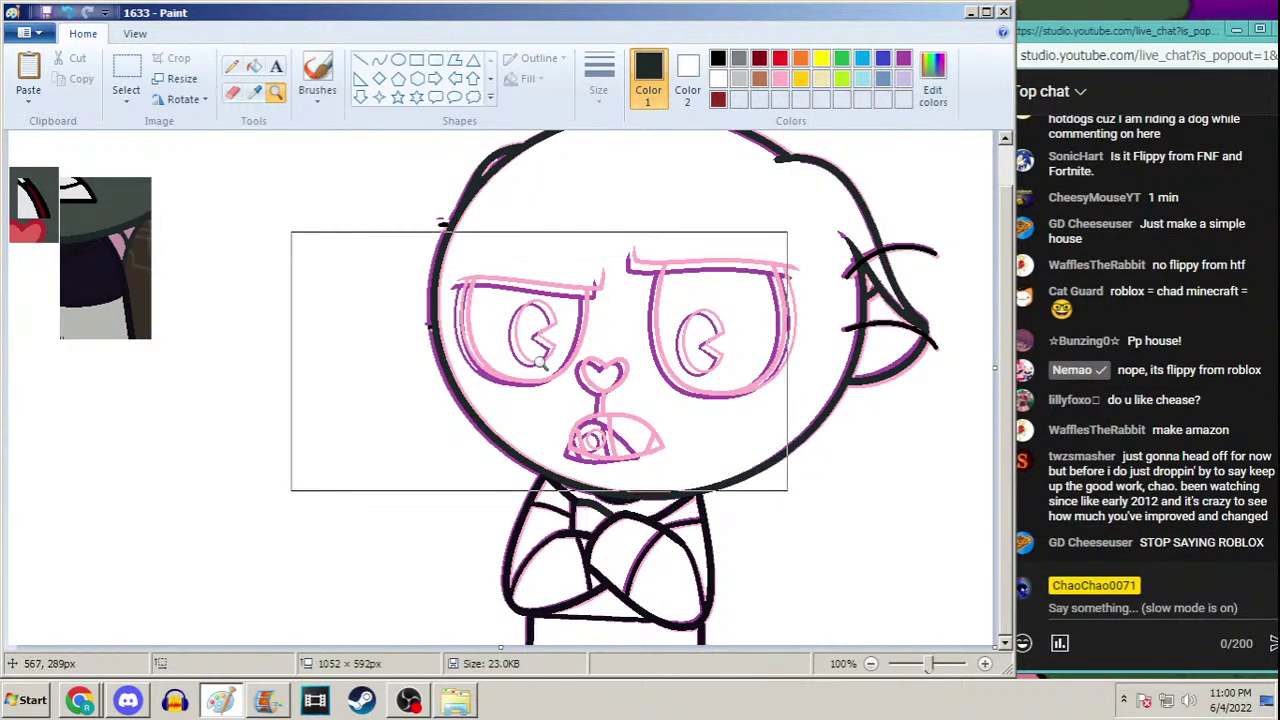
click(548, 401)
click(535, 403)
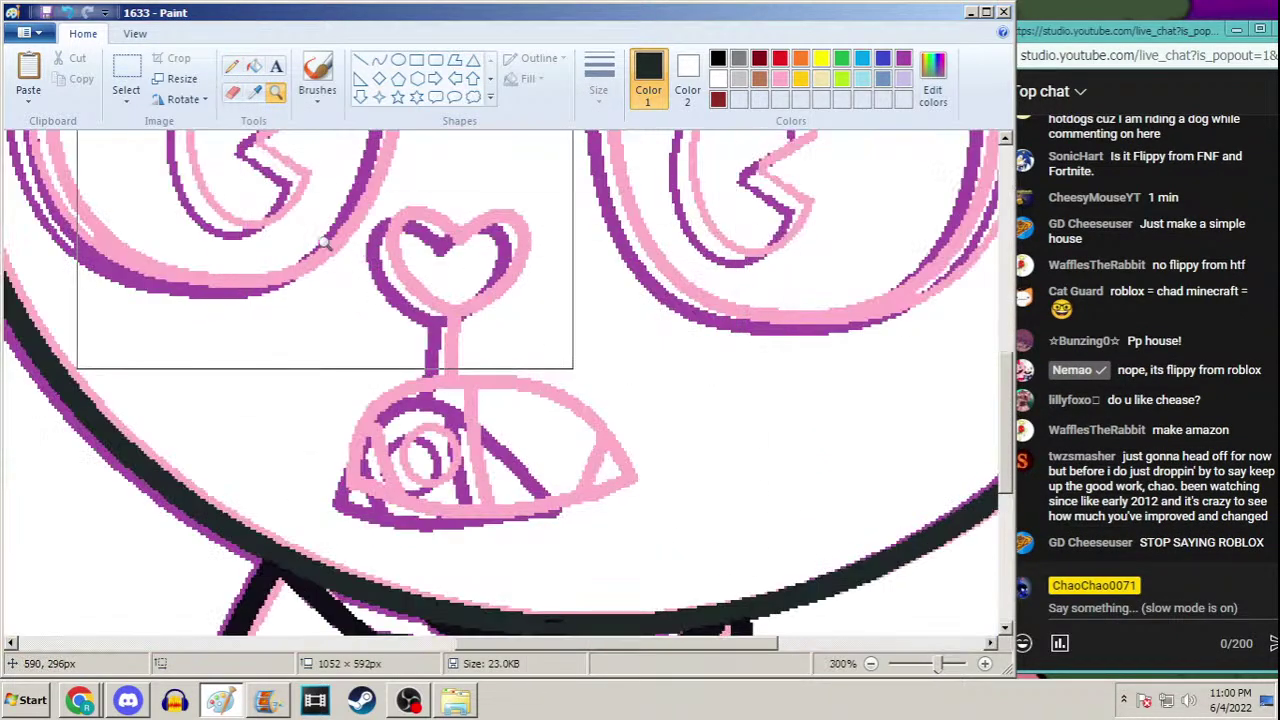
click(126, 72)
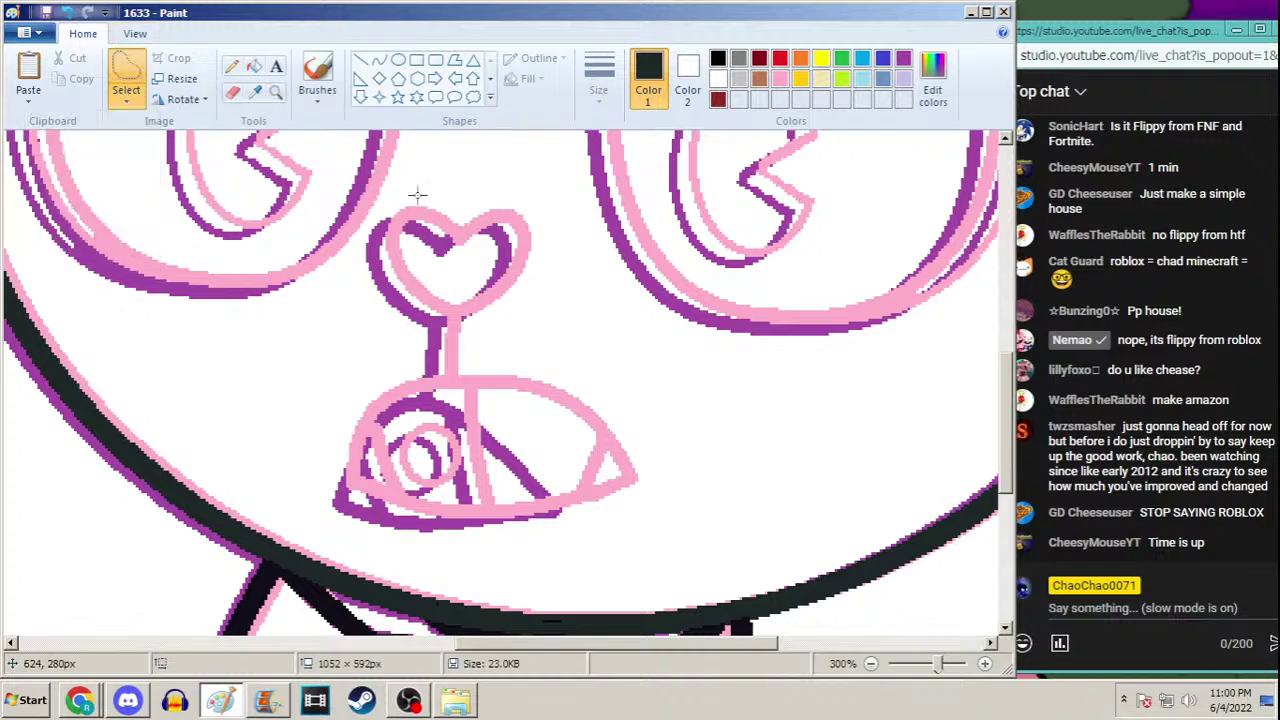
mouse_move(418, 194)
mouse_down()
mouse_move(382, 240)
mouse_move(402, 290)
mouse_move(456, 318)
mouse_move(508, 312)
mouse_move(553, 242)
mouse_move(460, 165)
mouse_up()
mouse_move(486, 257)
mouse_down()
mouse_move(471, 257)
mouse_move(476, 247)
mouse_move(708, 407)
mouse_move(745, 418)
mouse_up()
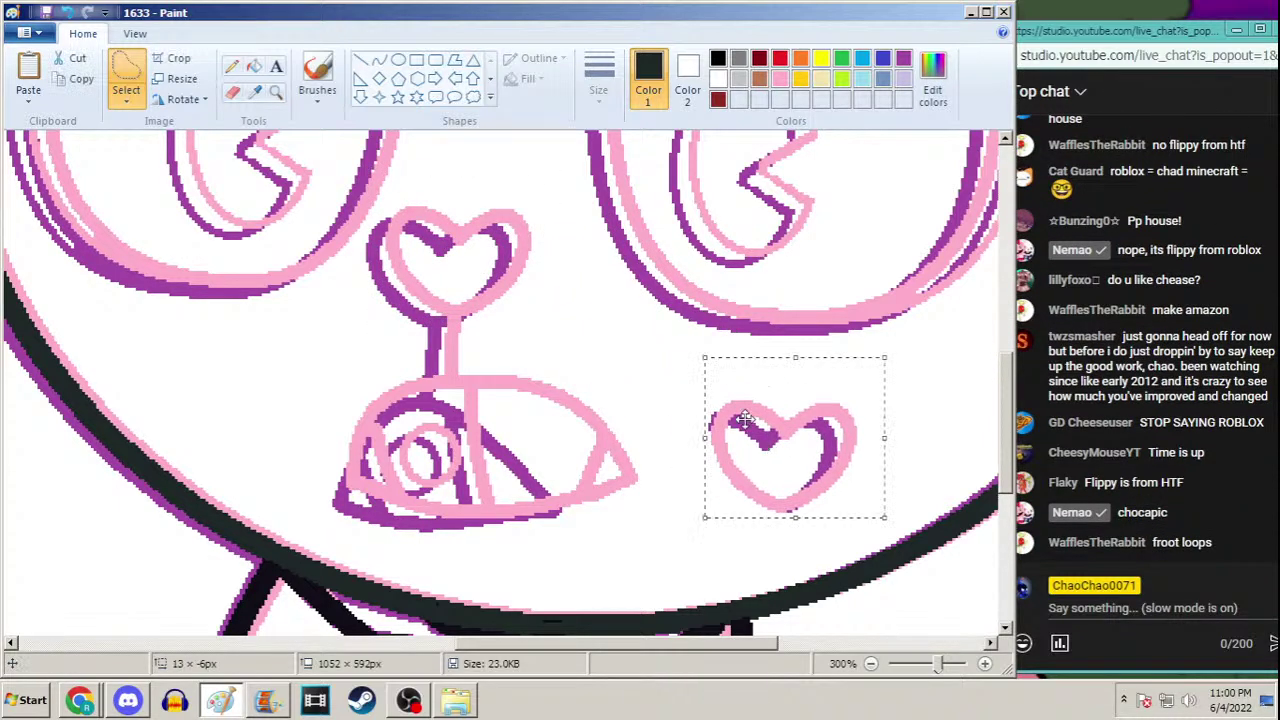
Fill the purple areas inside the copied heart with white and recolour its pink outline lime
click(255, 66)
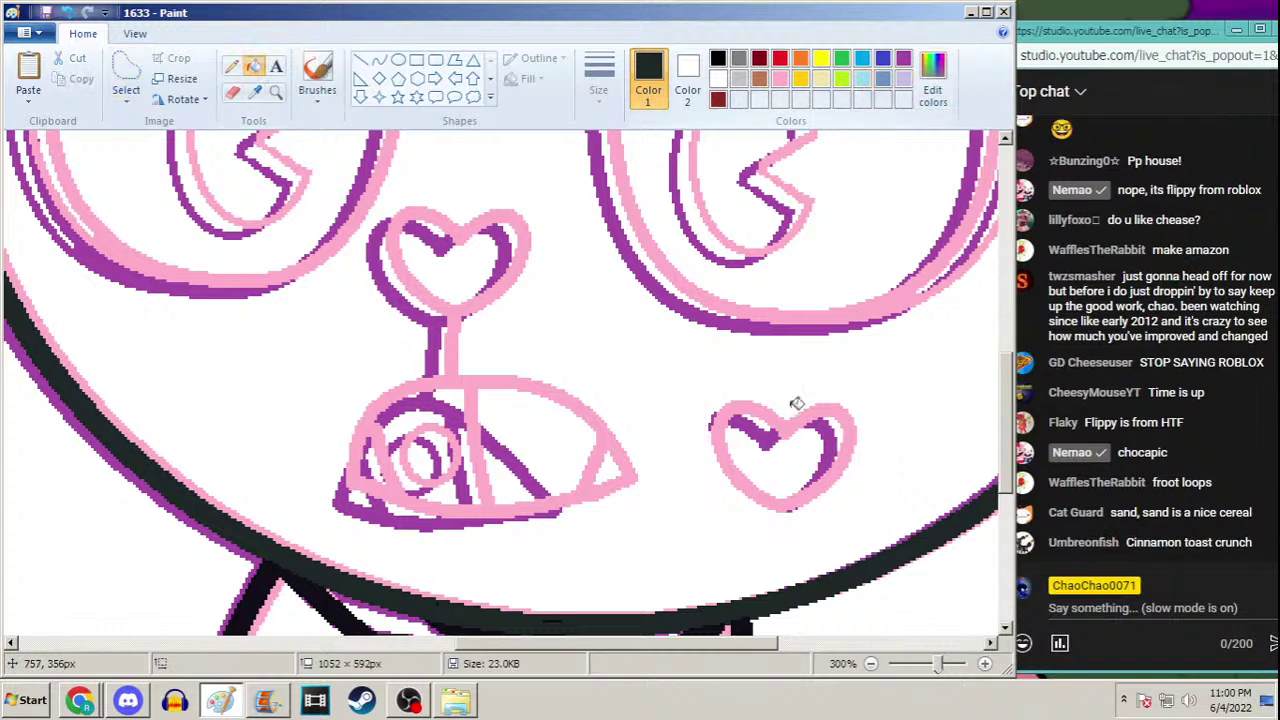
right_click(826, 425)
right_click(788, 424)
click(841, 58)
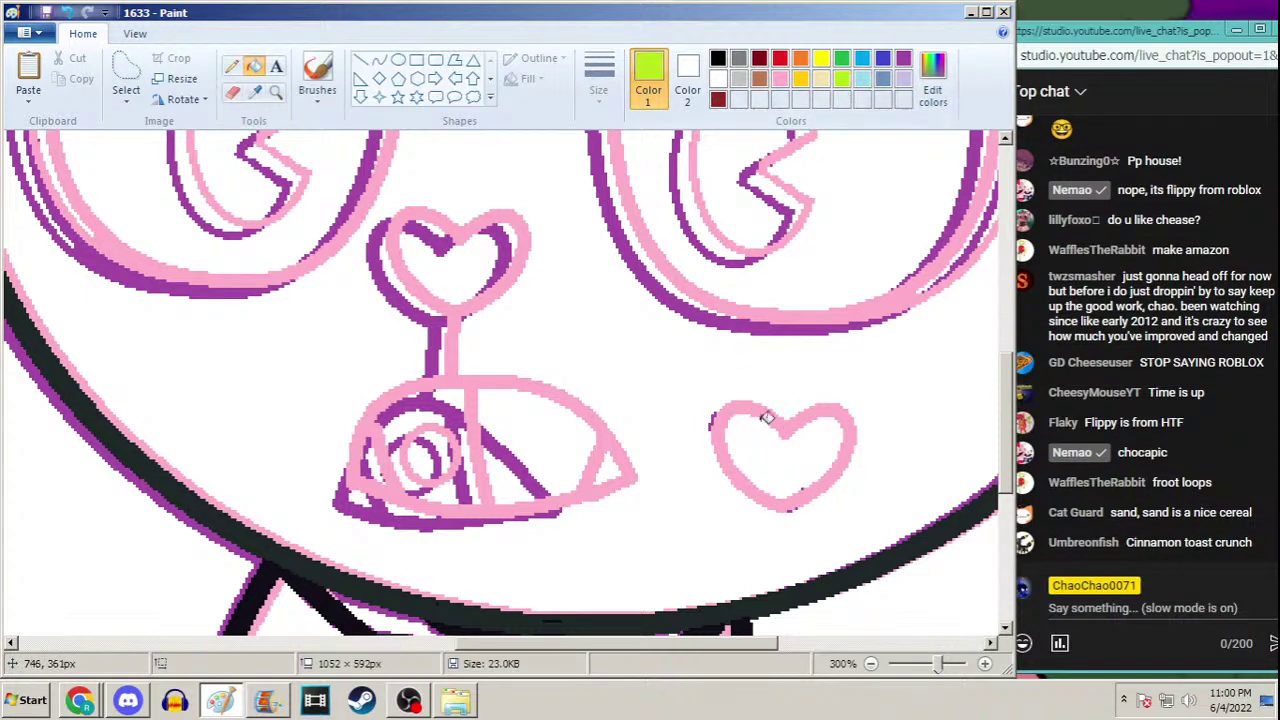
click(766, 419)
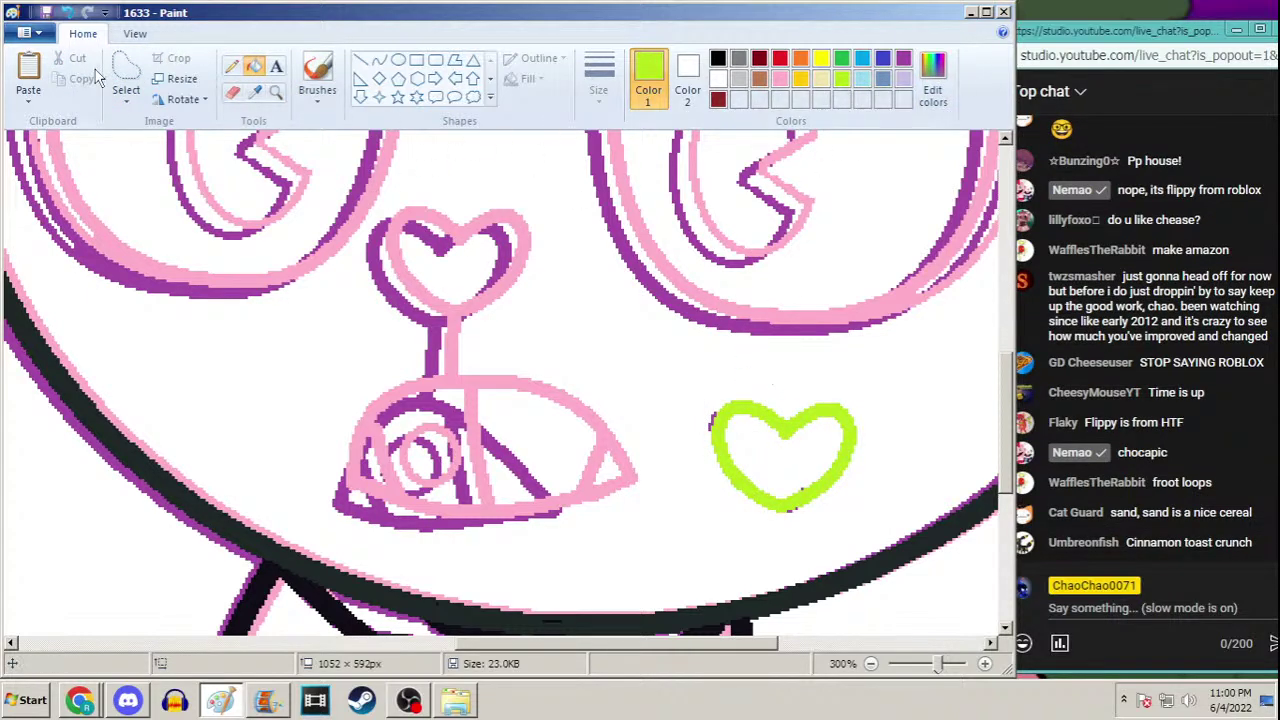
click(126, 80)
mouse_move(680, 361)
mouse_down()
mouse_move(671, 491)
mouse_move(730, 365)
mouse_move(690, 362)
mouse_up()
mouse_move(828, 427)
mouse_down()
mouse_move(573, 329)
mouse_move(508, 247)
mouse_move(500, 255)
mouse_up()
click(66, 12)
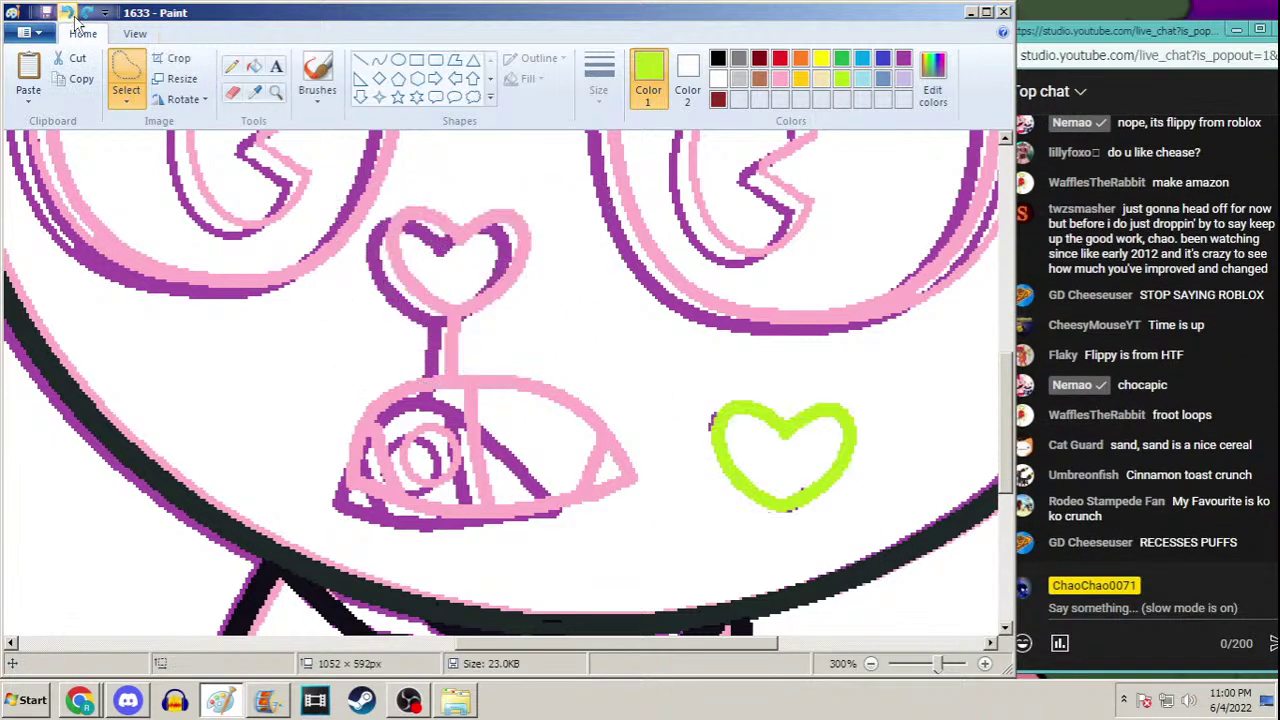
click(255, 67)
click(862, 79)
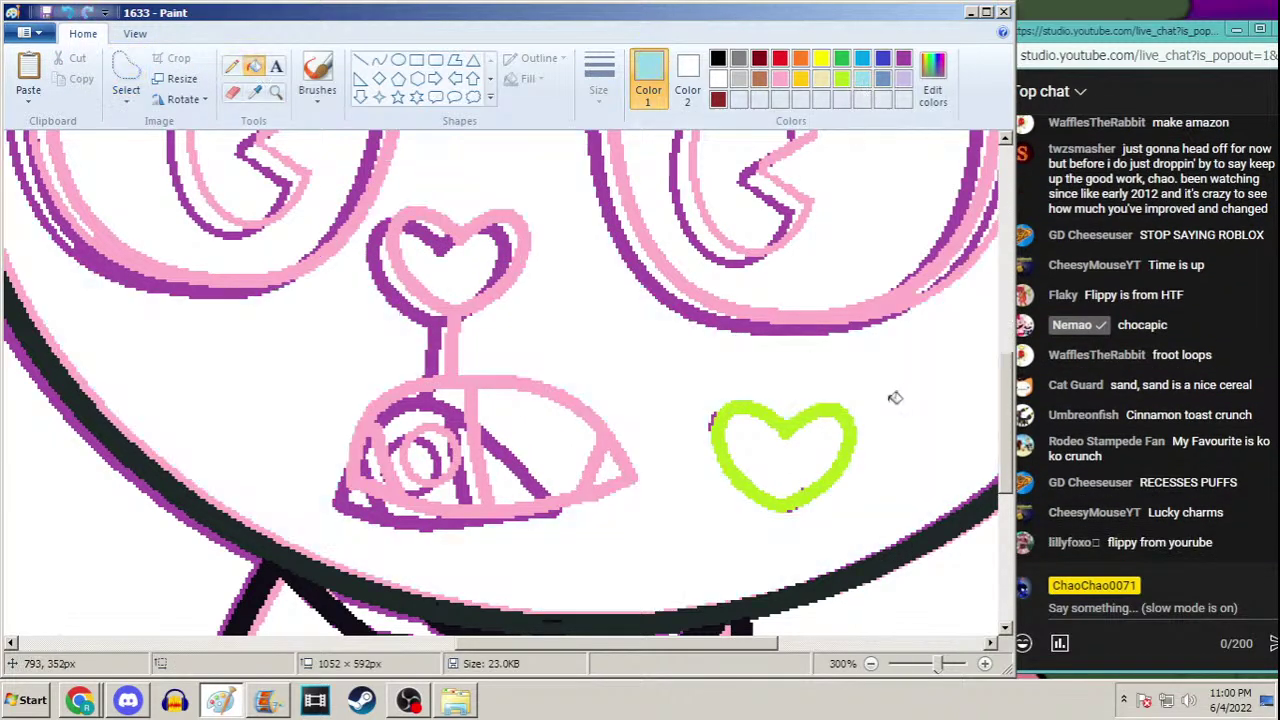
Move the lime heart onto the nose, between the pink and purple sketched hearts
click(126, 72)
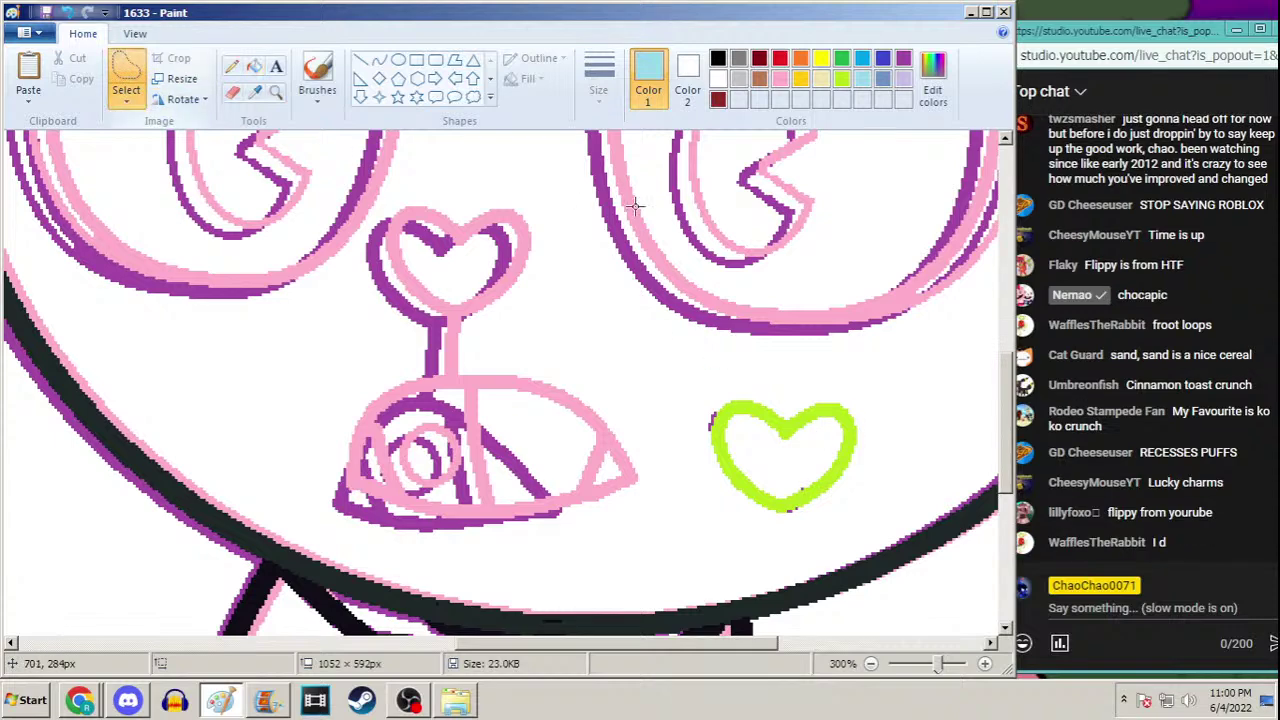
mouse_move(700, 362)
mouse_down()
mouse_move(686, 515)
mouse_move(810, 405)
mouse_move(760, 370)
mouse_up()
drag(804, 441, 469, 253)
Draw the mouth's middle tooth line in black with the Curve tool, about 8 × 43 px, between the pink and purple sketch lines
click(379, 60)
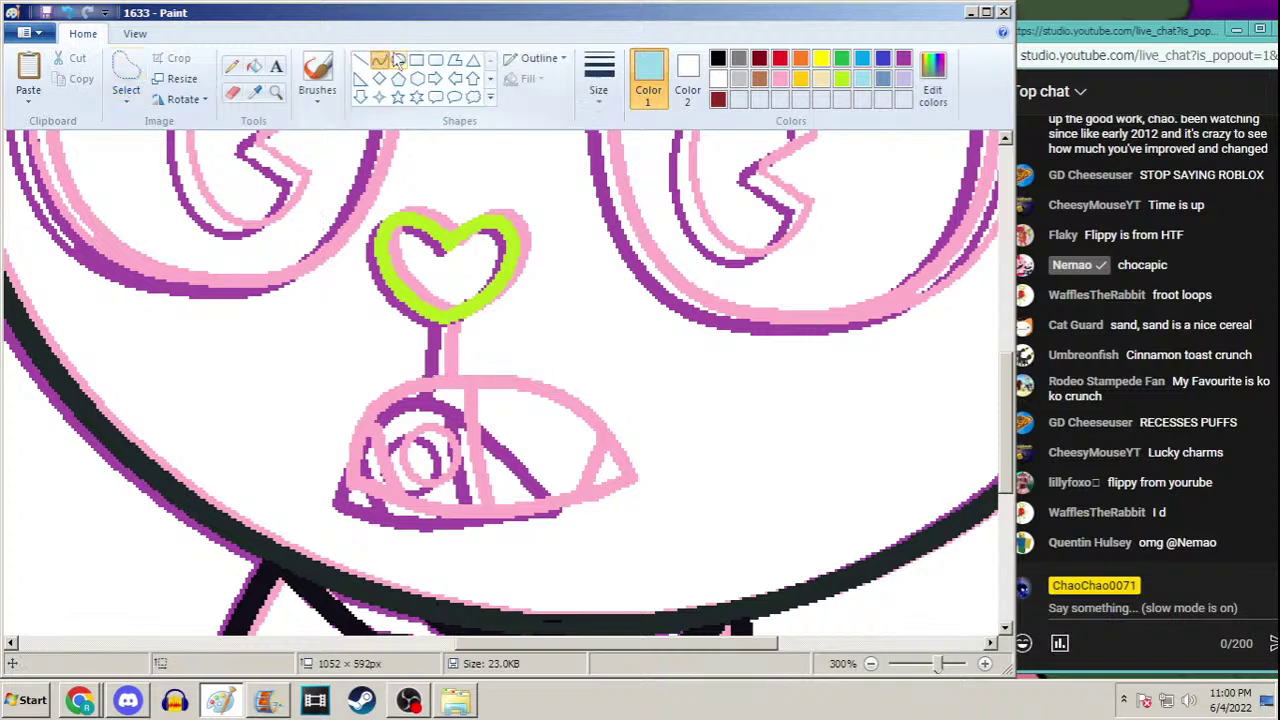
click(718, 60)
click(599, 80)
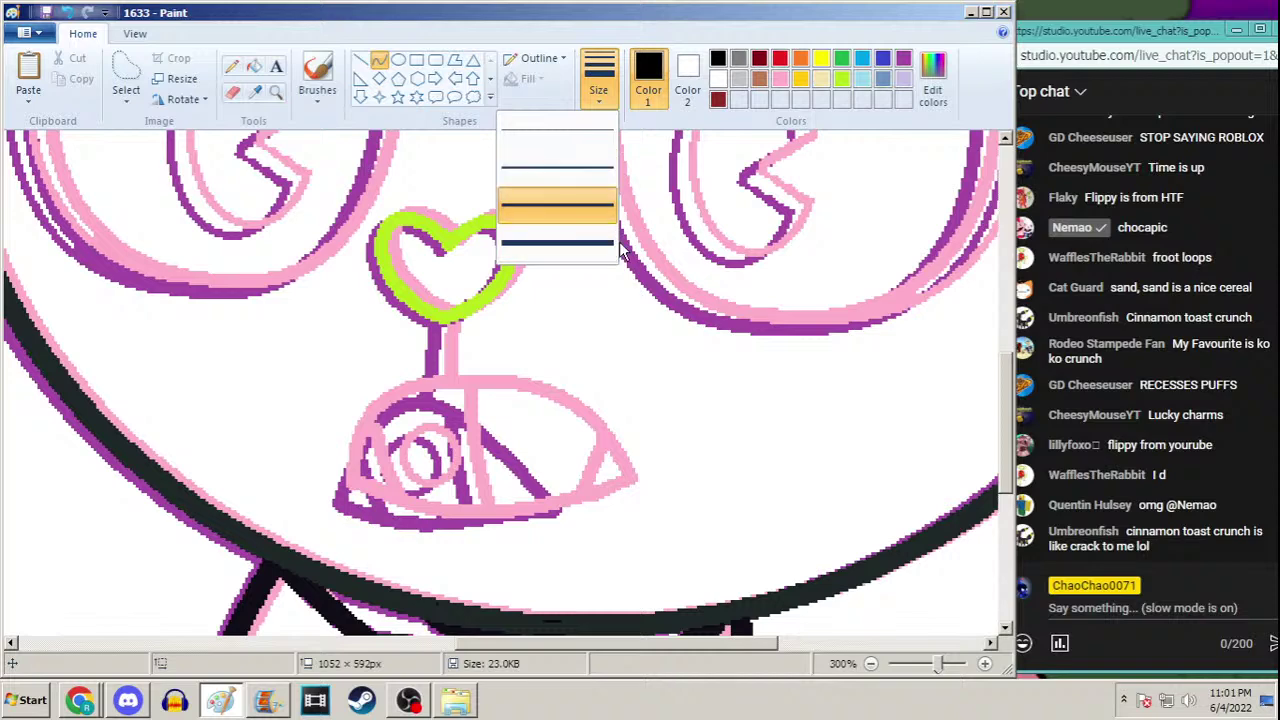
click(591, 207)
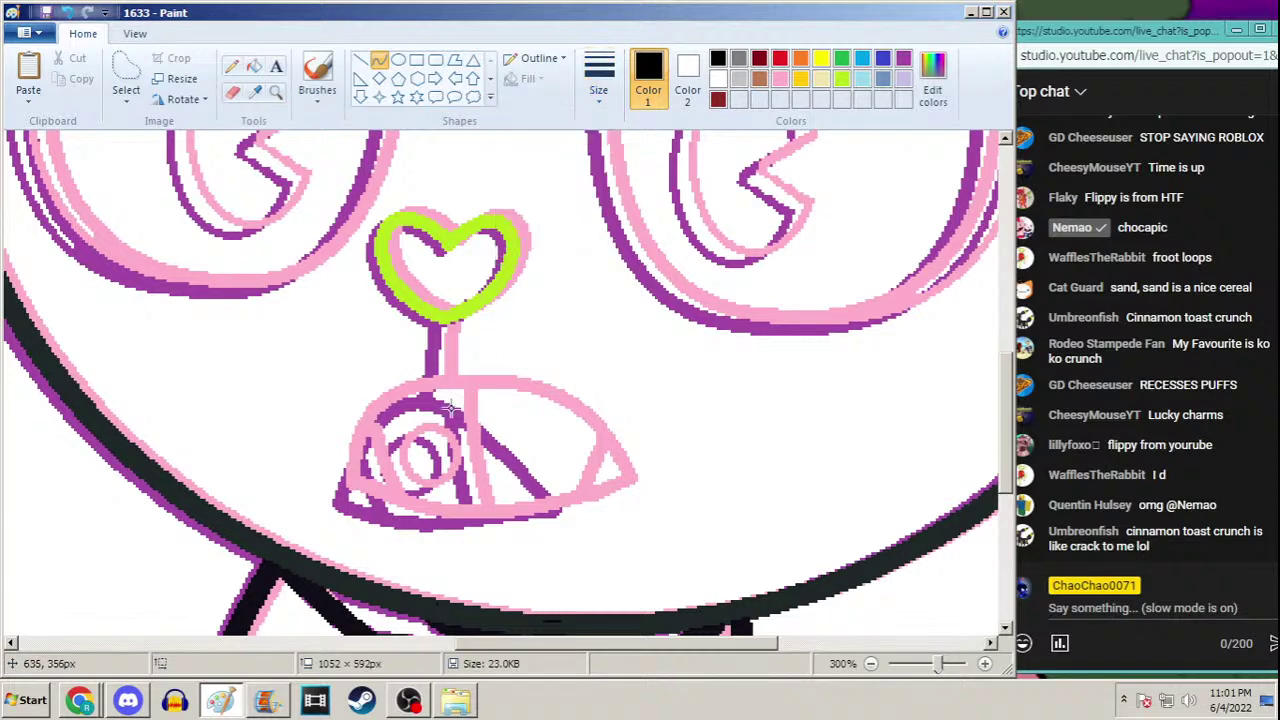
drag(456, 397, 480, 520)
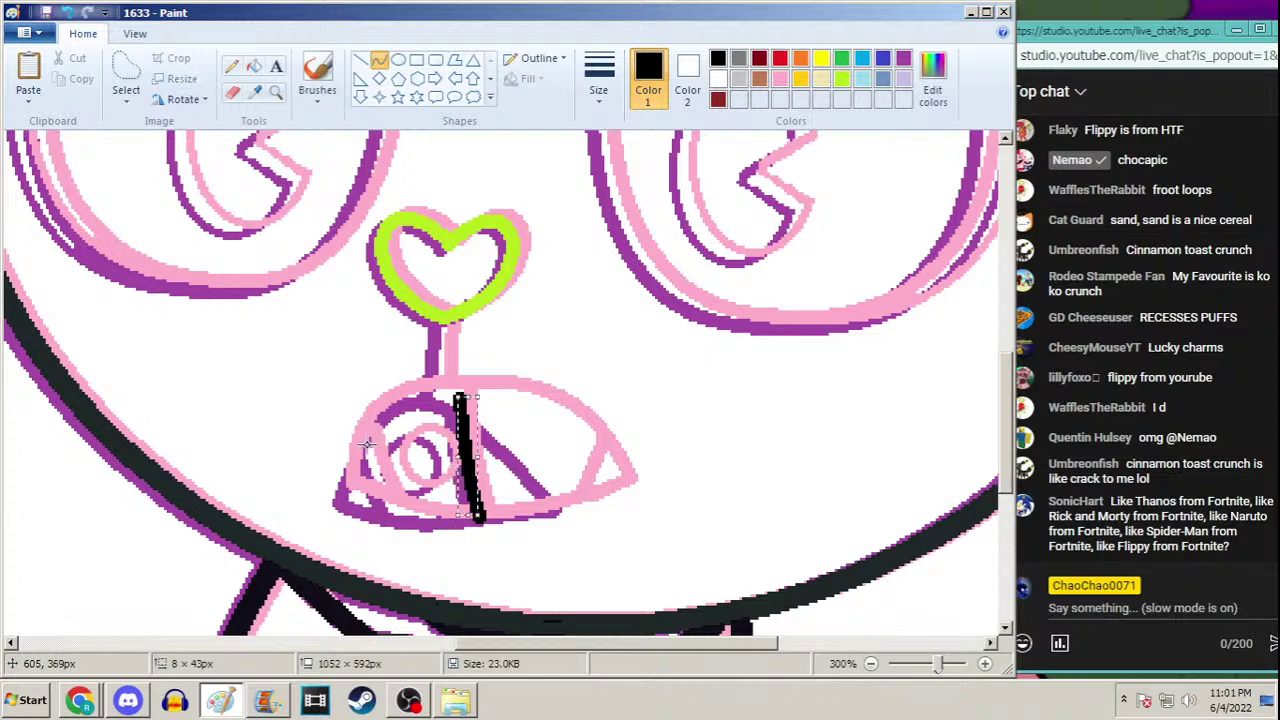
Switch to Movie Maker, examine the mouth shapes in the crossed-arms character's frames, and return to Paint
click(266, 700)
click(1034, 486)
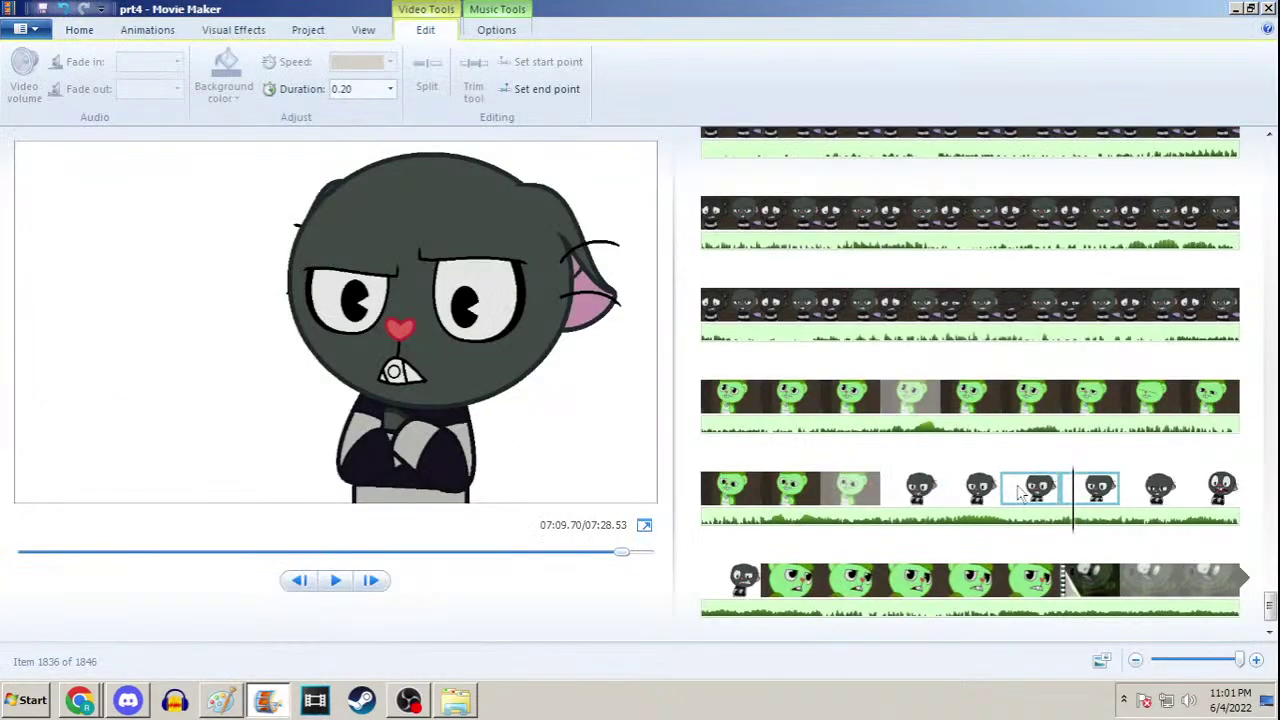
key(Left)
key(Right)
key(Right)
key(Right)
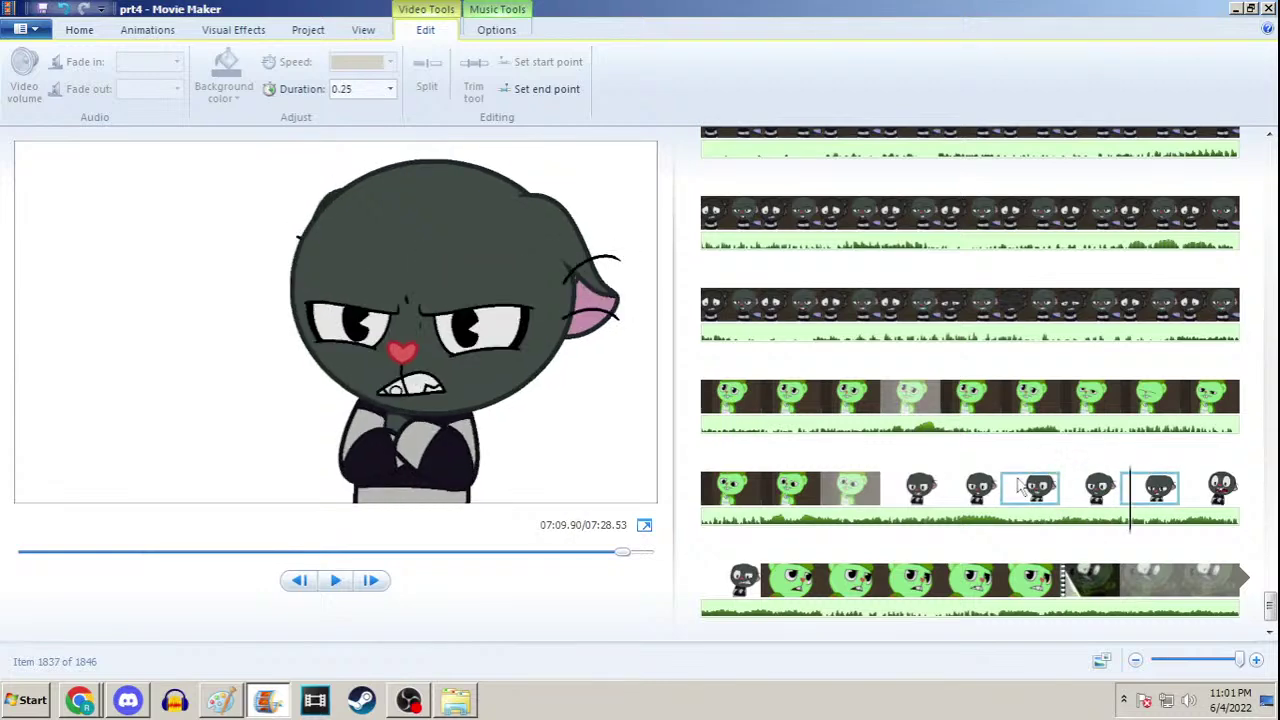
click(930, 487)
key(space)
key(space)
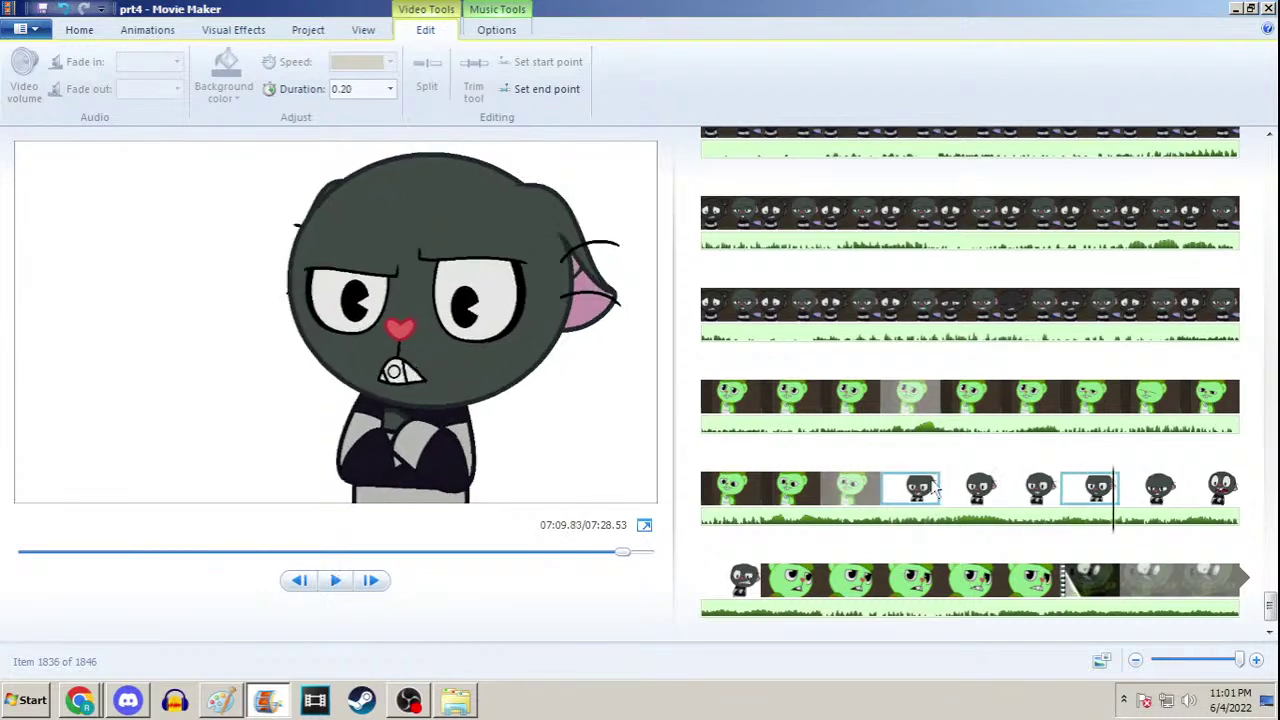
click(220, 702)
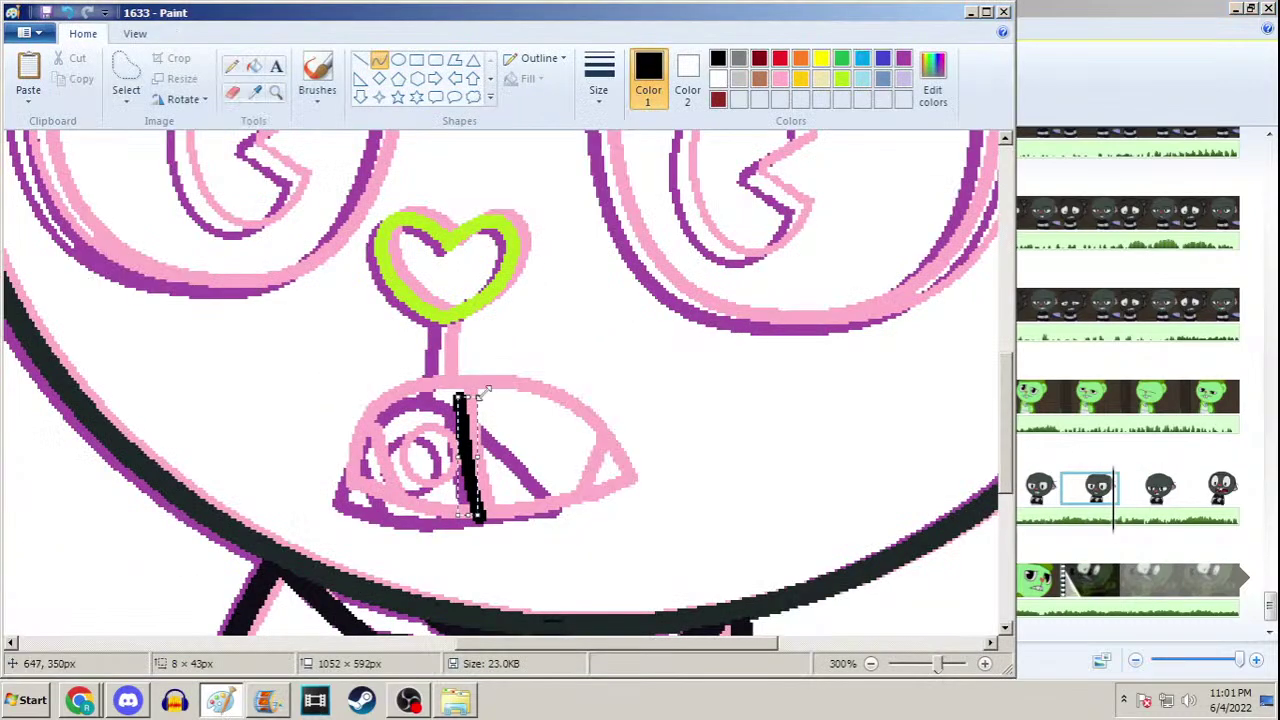
Draw the mouth's two slanted black side lines, about 14 × 32 px and 15 × 33 px, converging downward
drag(368, 441, 405, 536)
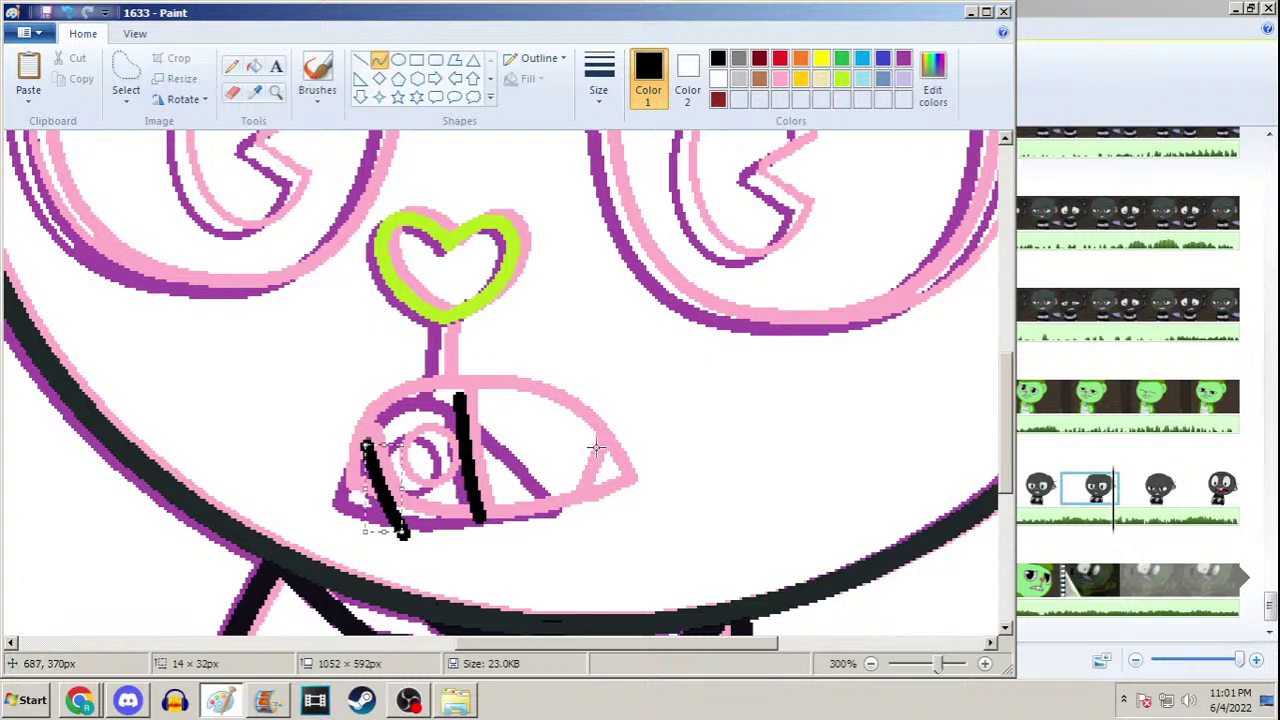
drag(595, 438, 553, 535)
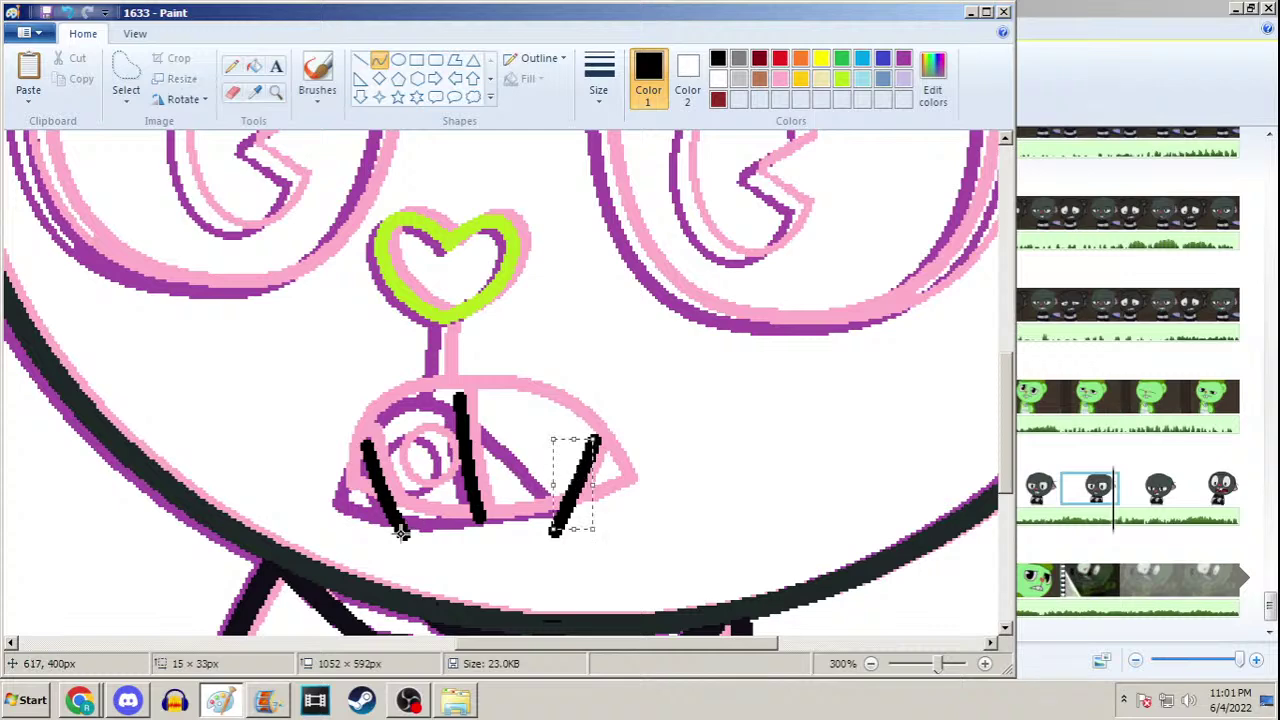
Close the mouth's bottom with a straight black line about 51 px long and pencil the middle tooth line down to it
drag(400, 533, 561, 530)
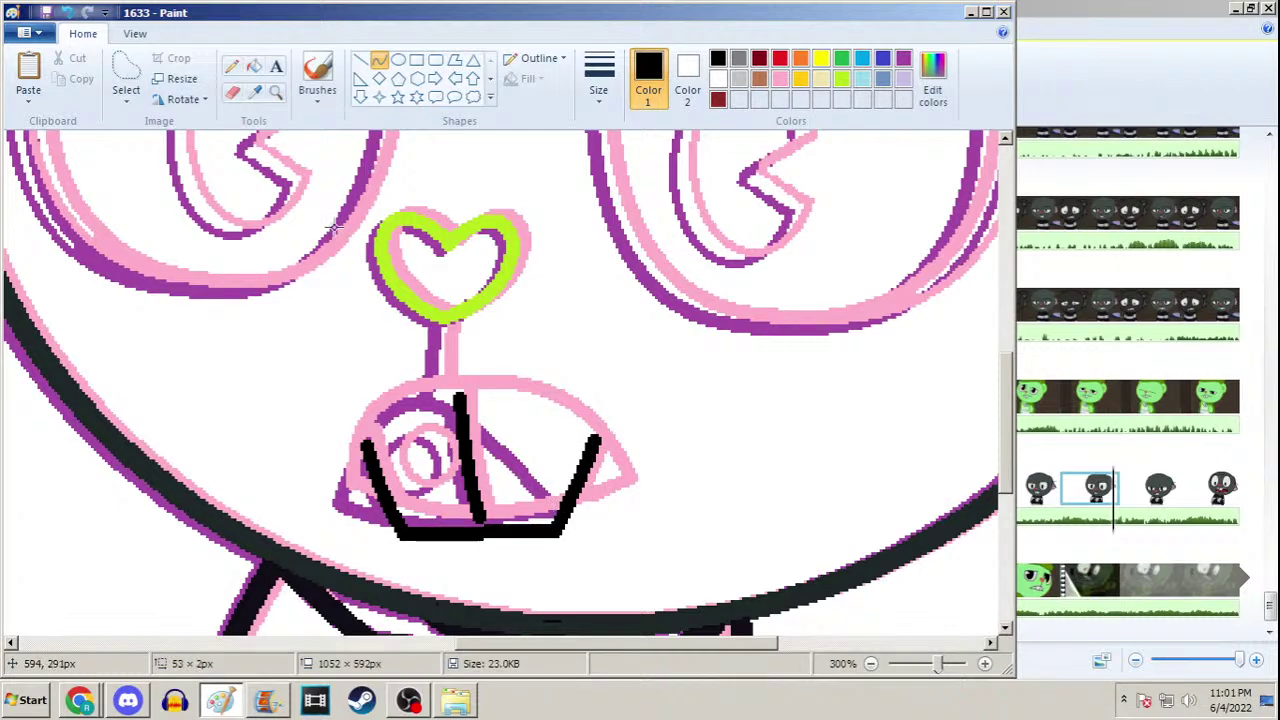
click(232, 68)
click(360, 60)
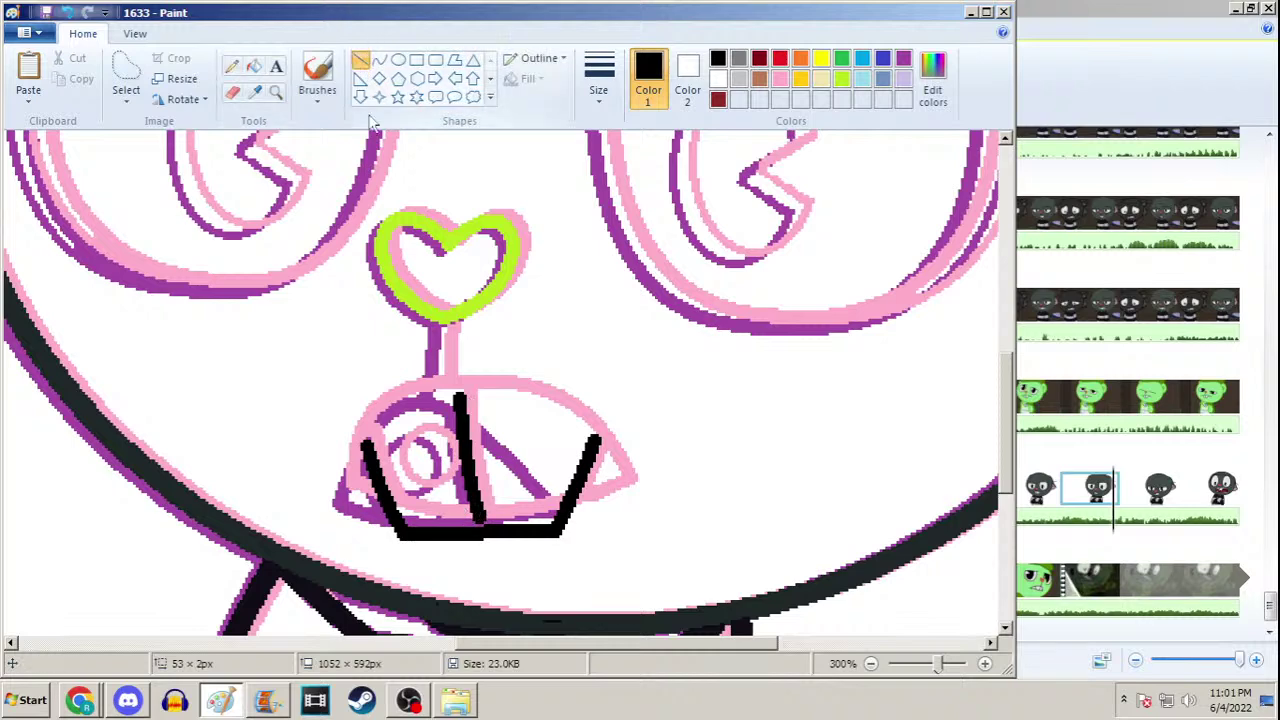
key(ctrl+z)
drag(399, 533, 552, 530)
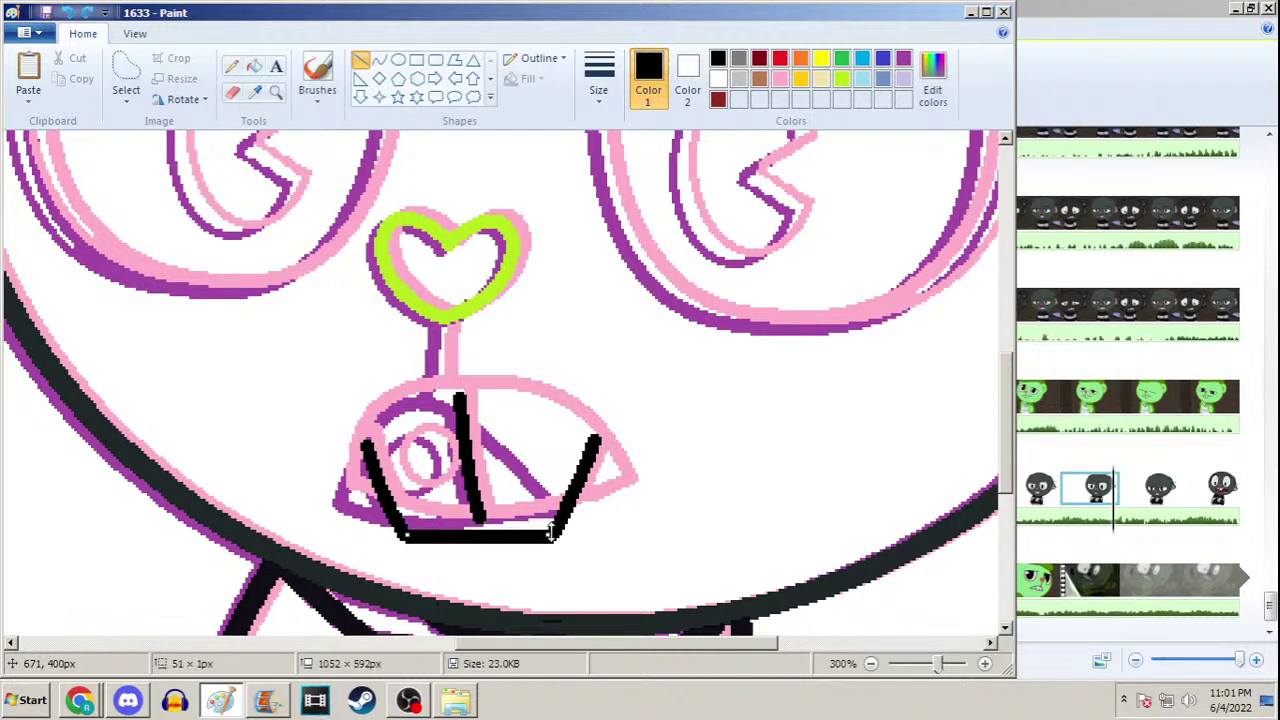
click(234, 68)
drag(481, 511, 486, 521)
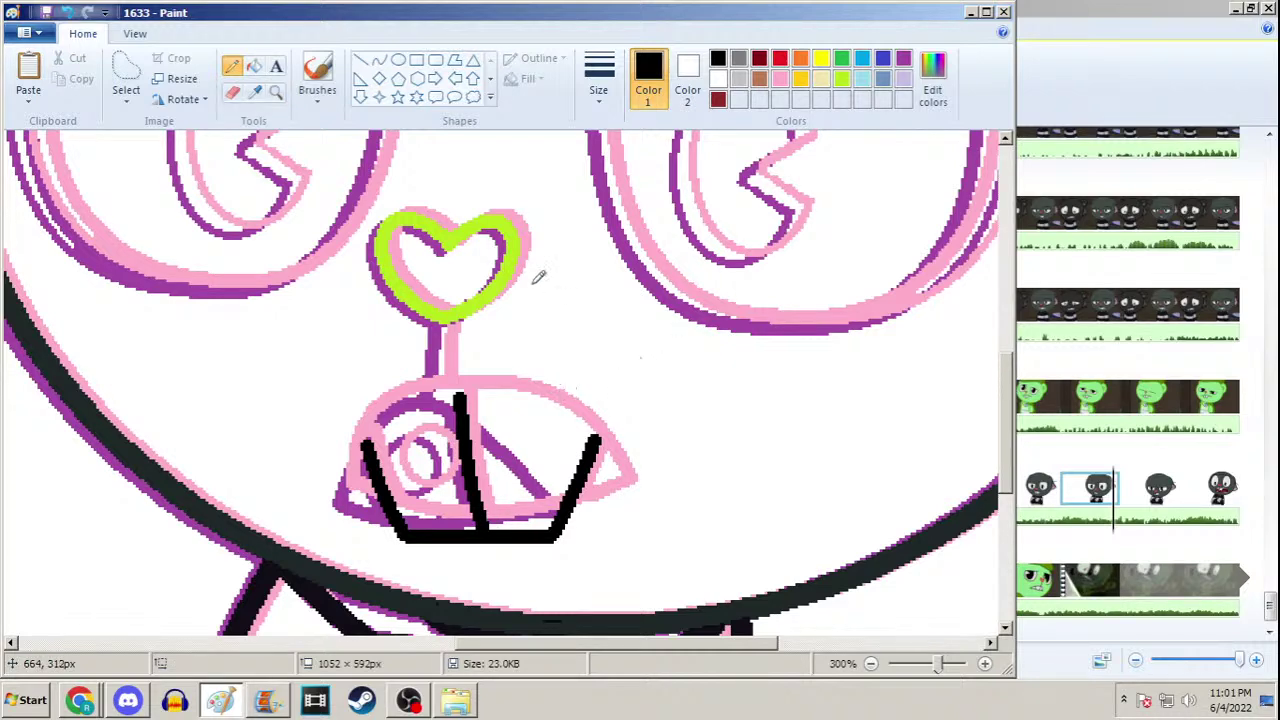
Draw a thin black ellipse about 20 × 21 px over the sketched circle on the tooth
click(276, 92)
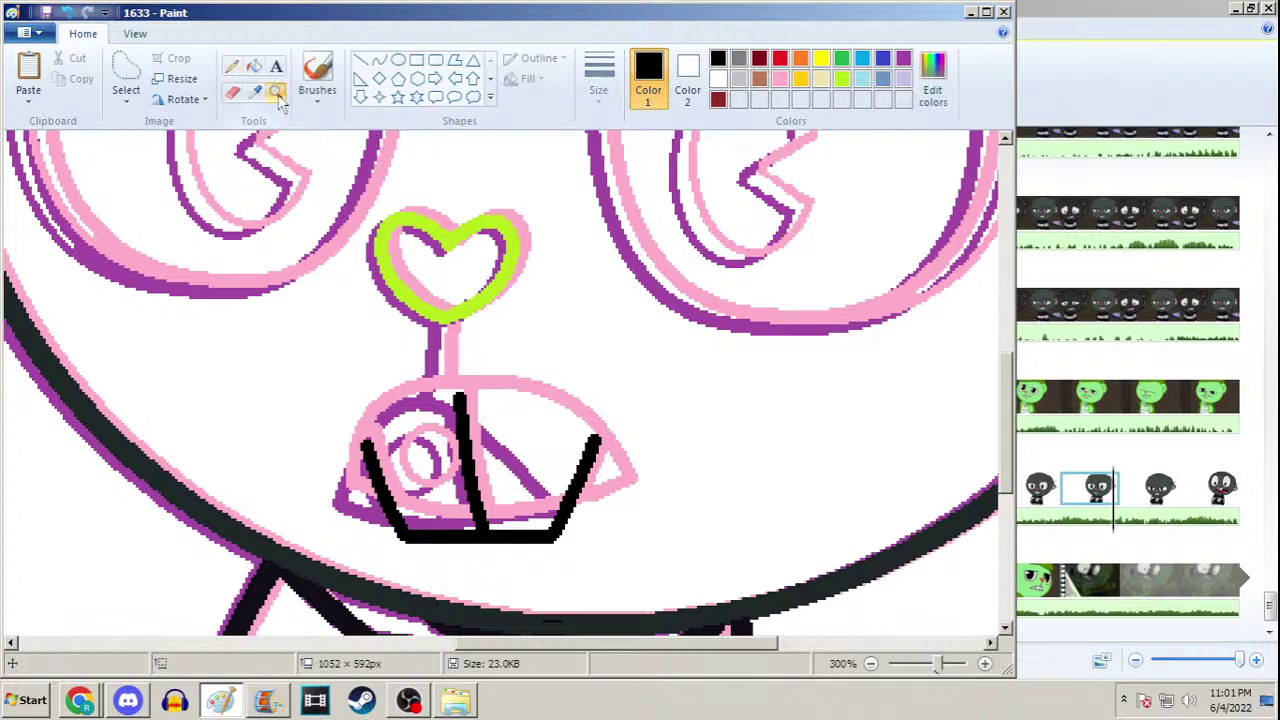
click(1234, 11)
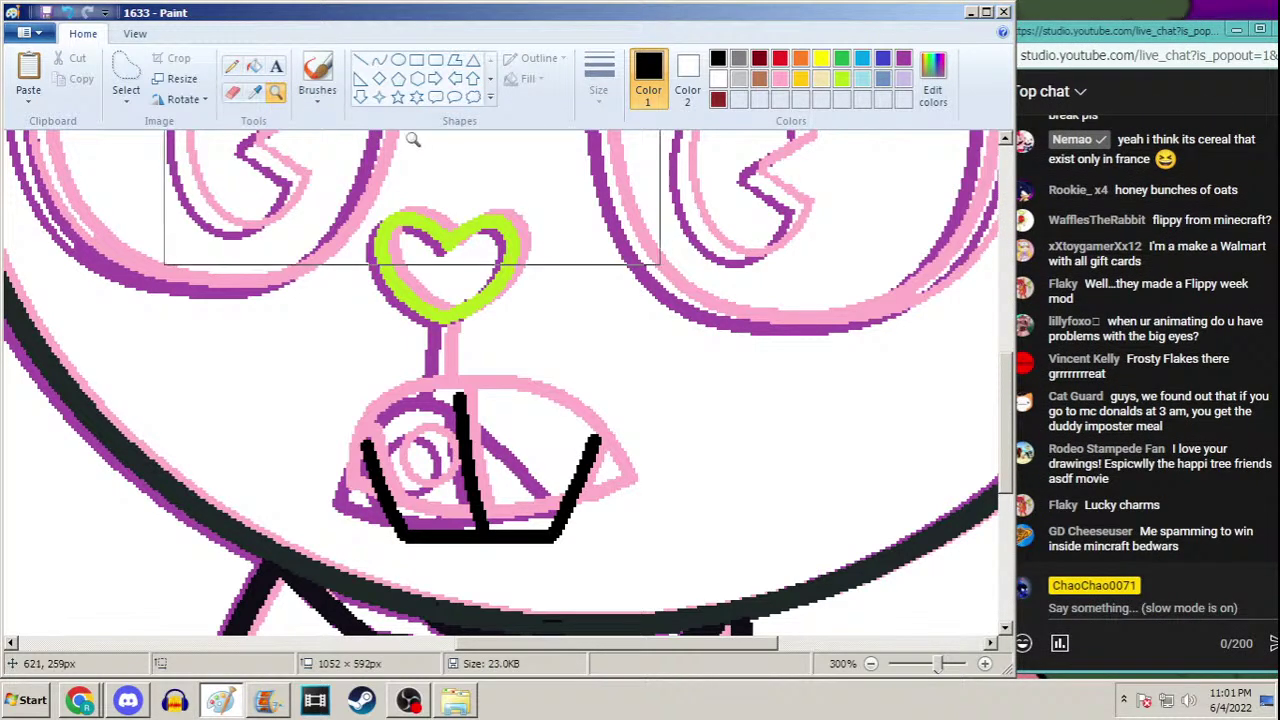
click(379, 60)
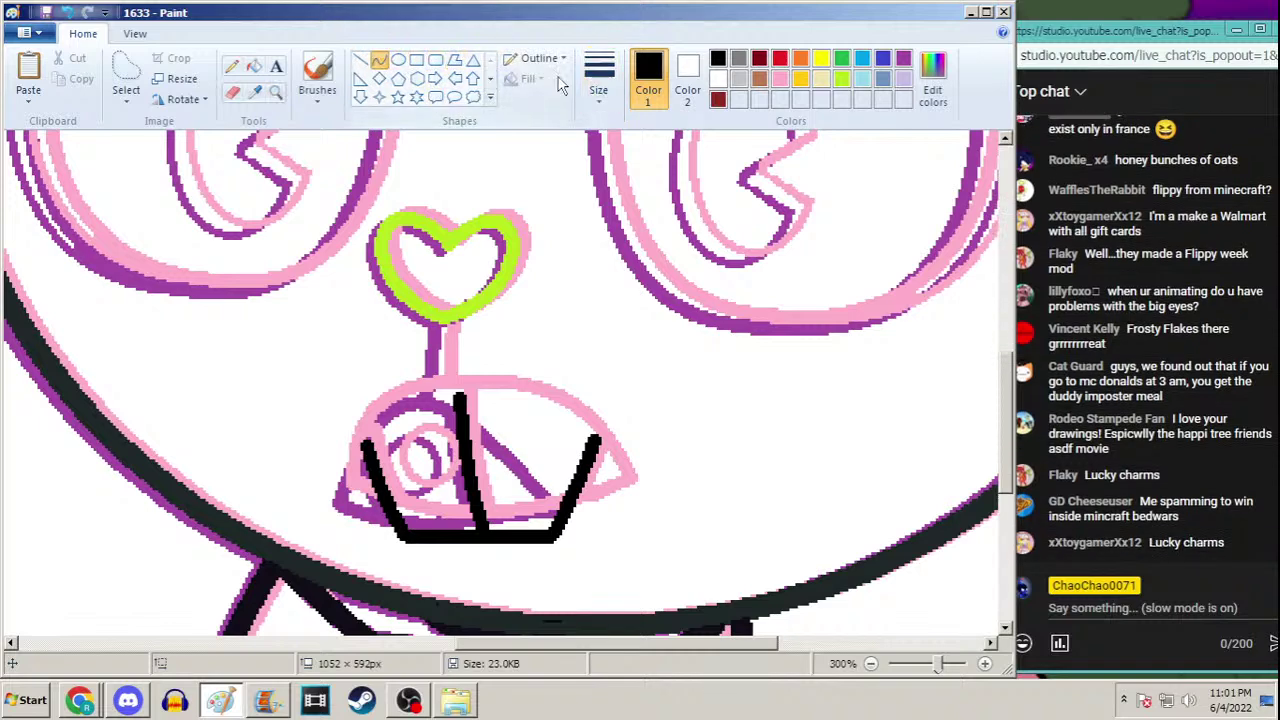
click(400, 60)
click(598, 78)
click(563, 170)
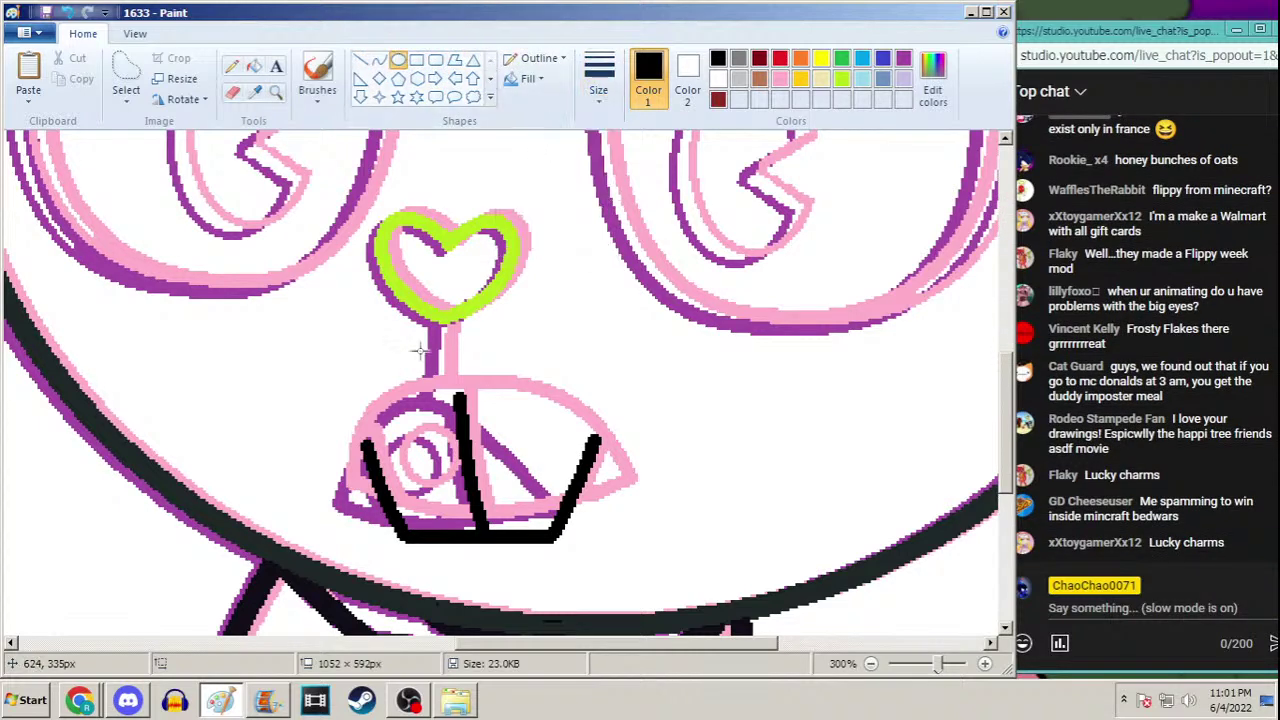
drag(452, 425, 418, 460)
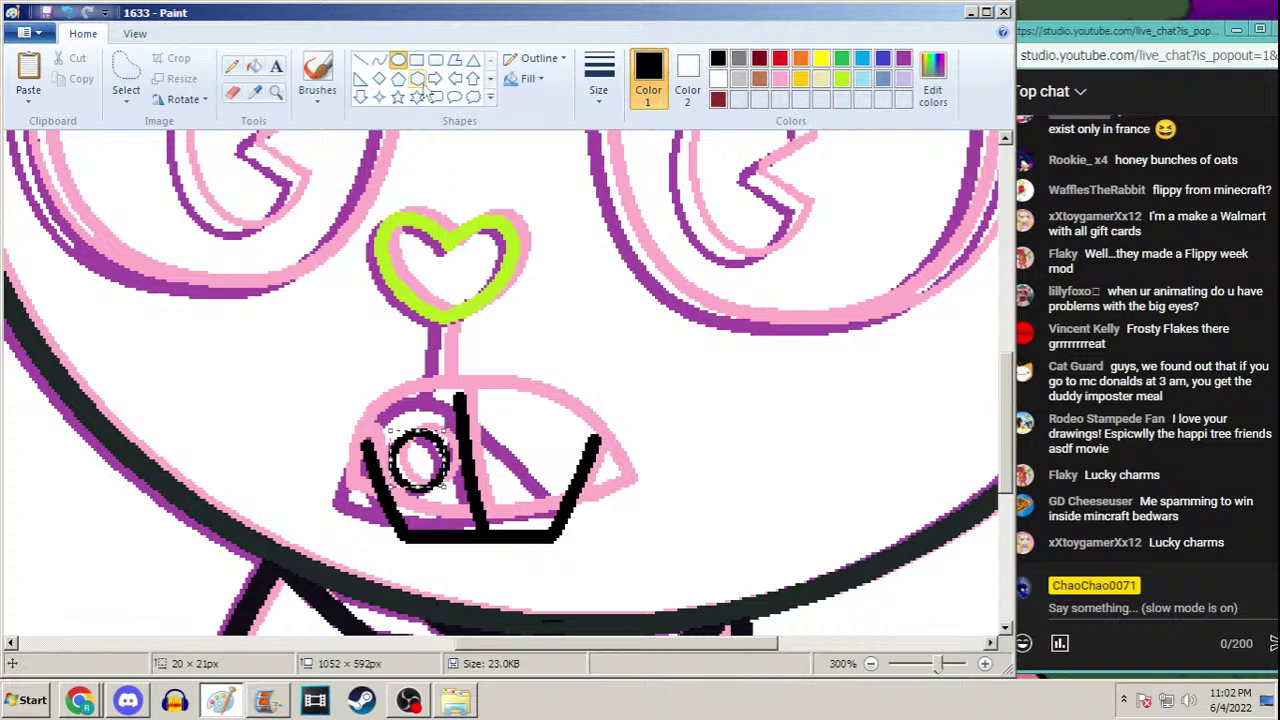
Draw a vertical black line about 1 × 24 px from the heart nose's tip down to the mouth
click(379, 61)
click(605, 88)
click(565, 242)
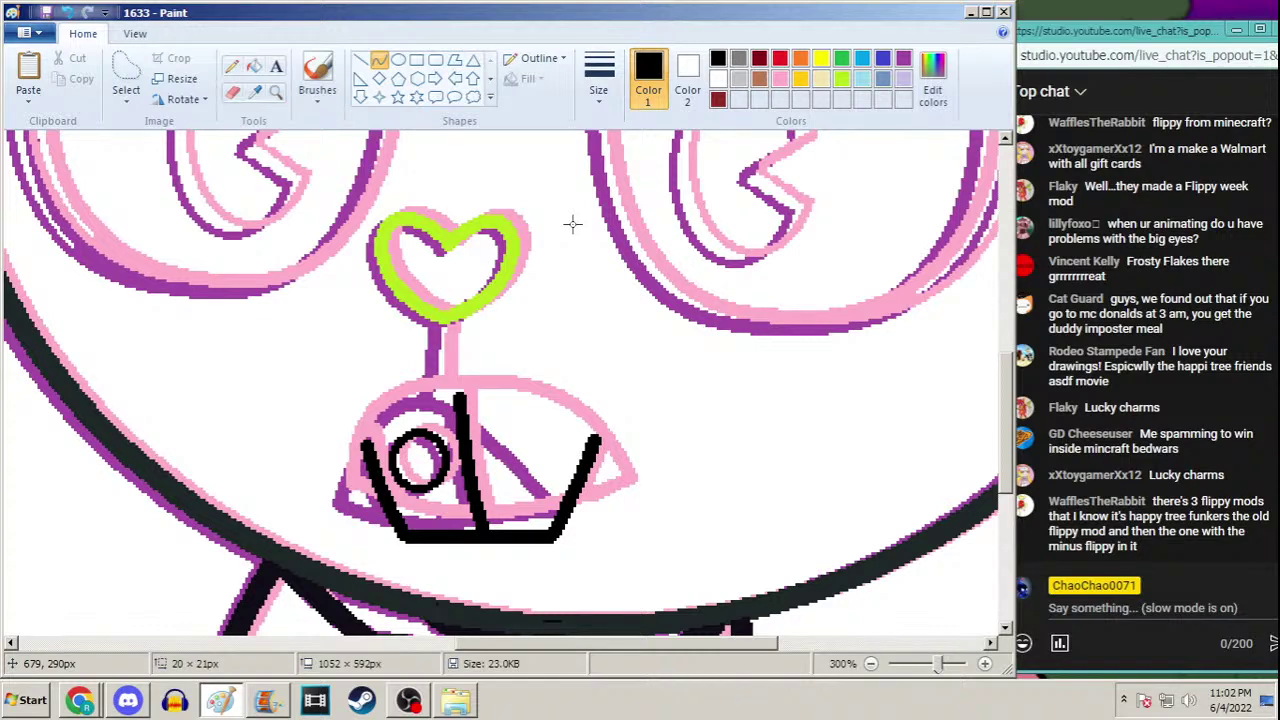
click(381, 62)
drag(440, 328, 440, 394)
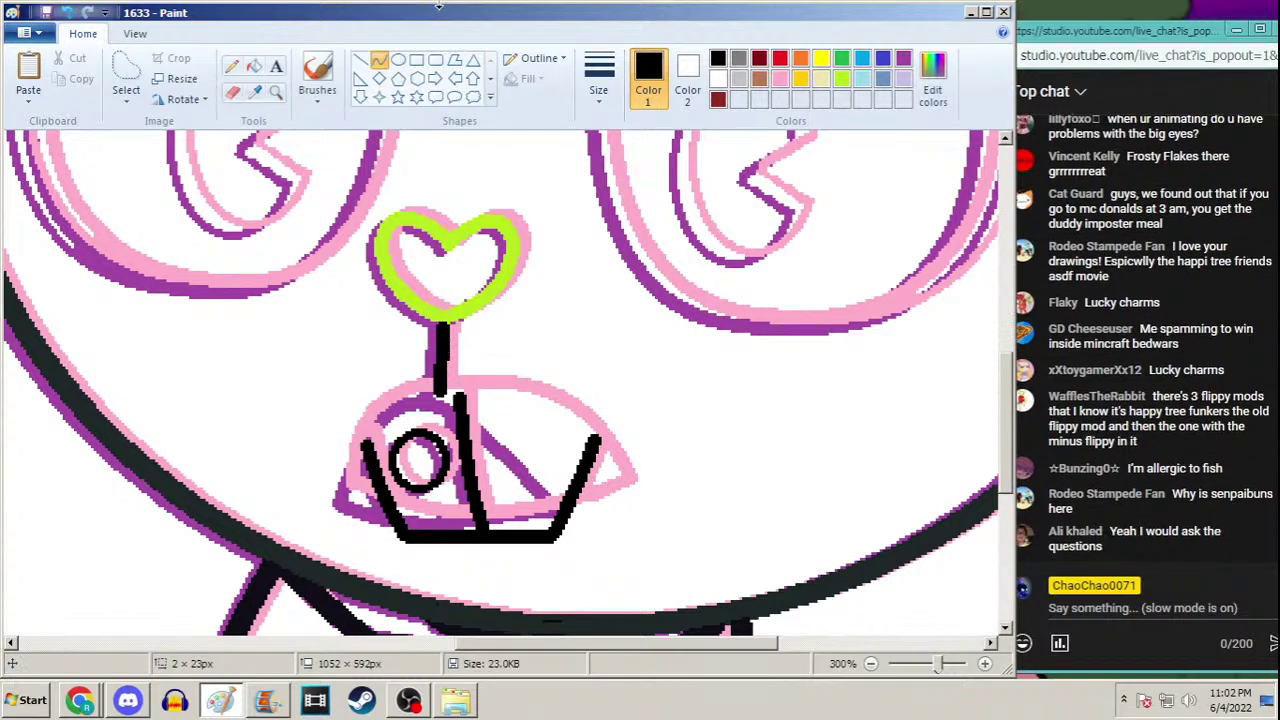
key(ctrl+z)
drag(443, 322, 445, 387)
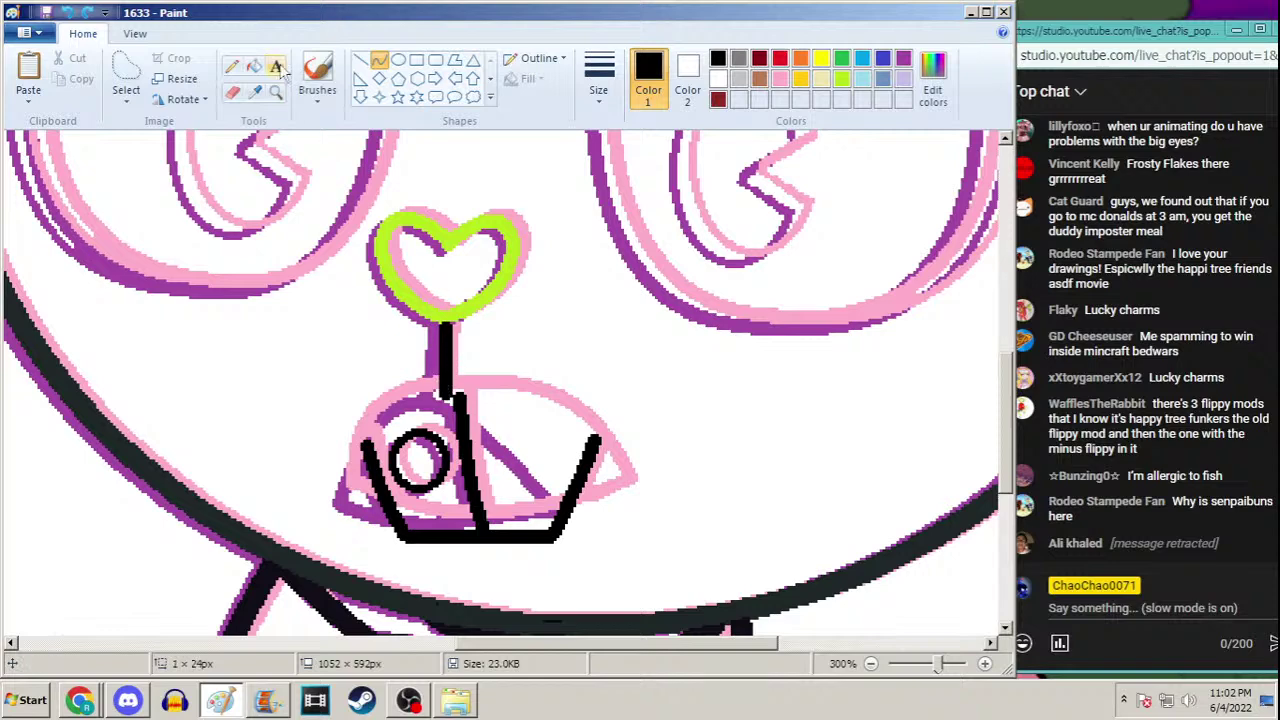
click(231, 66)
click(598, 75)
click(545, 128)
click(841, 79)
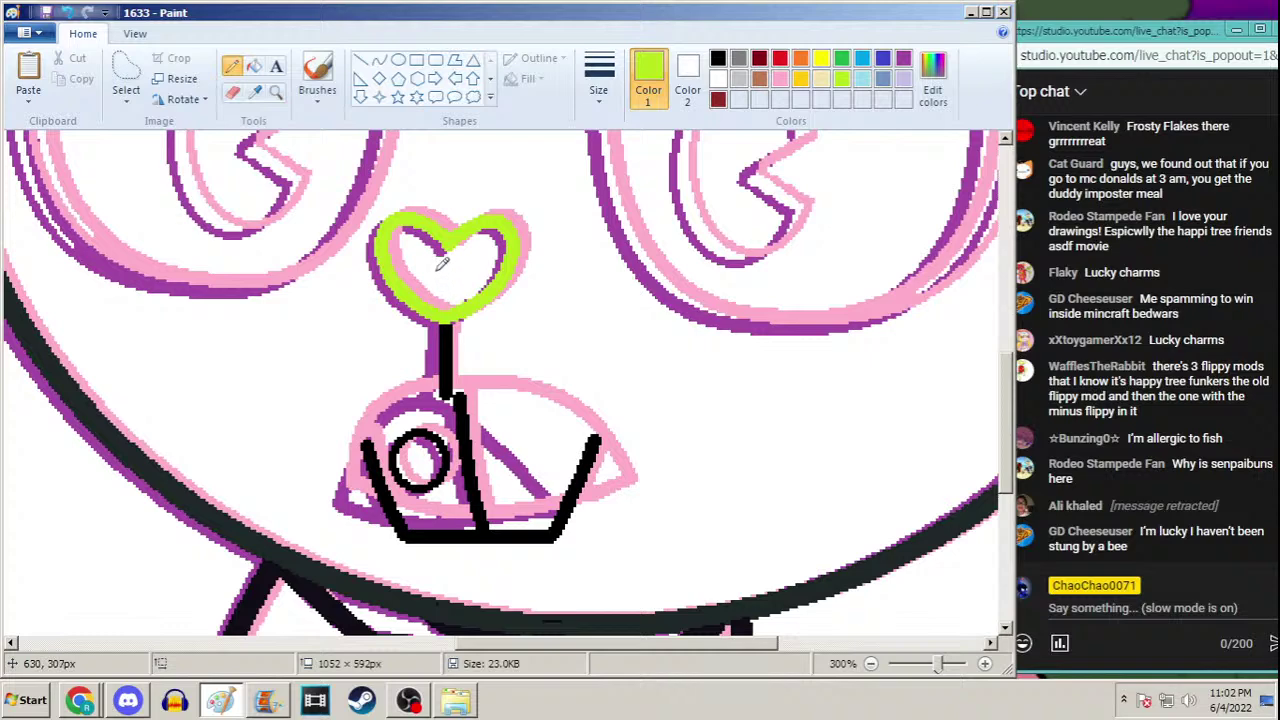
Draw a black curve from the nose line's lower end, arching over the mouth's right half and down, about 55 × 67 px
click(276, 91)
right_click(290, 250)
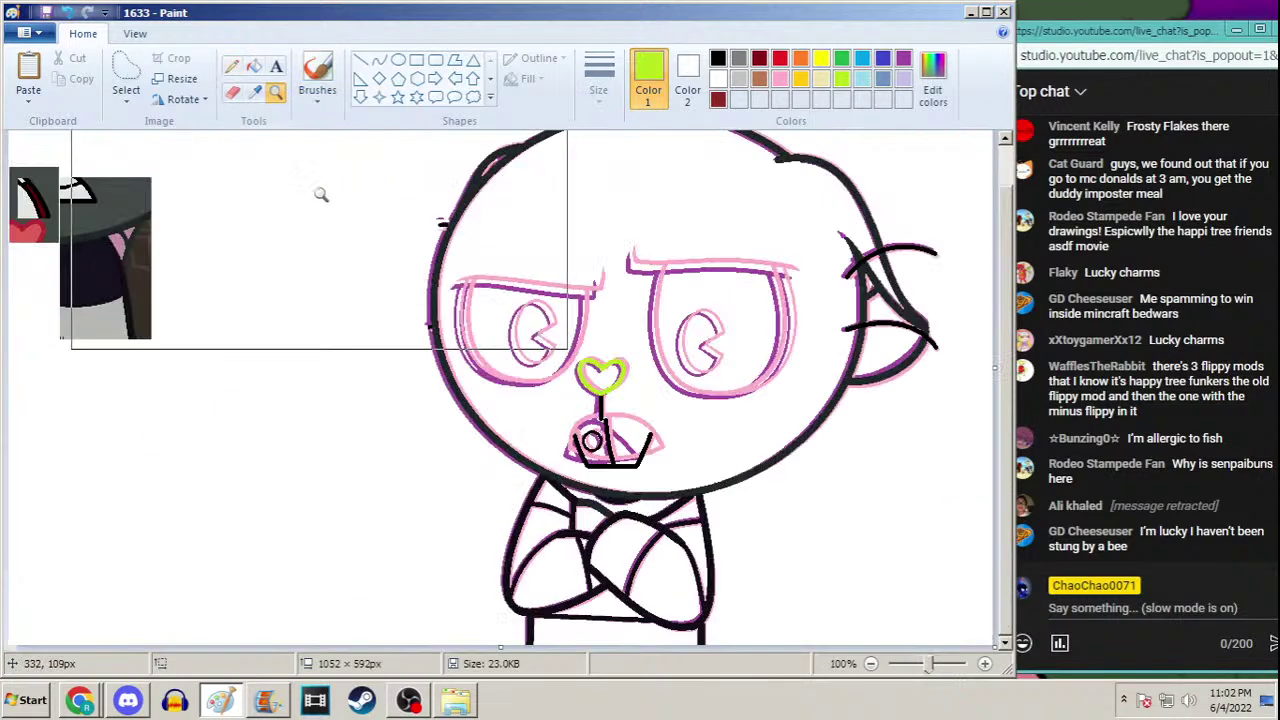
click(379, 60)
click(603, 85)
click(591, 220)
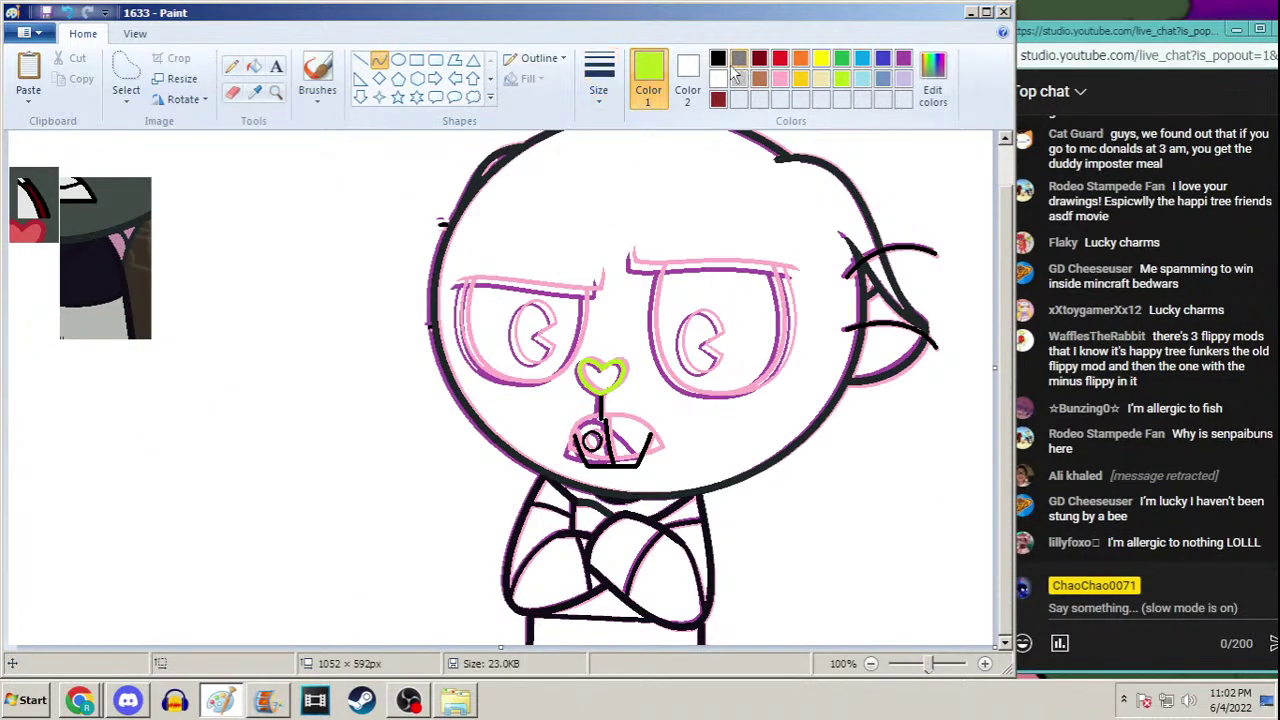
click(738, 58)
click(718, 58)
click(276, 91)
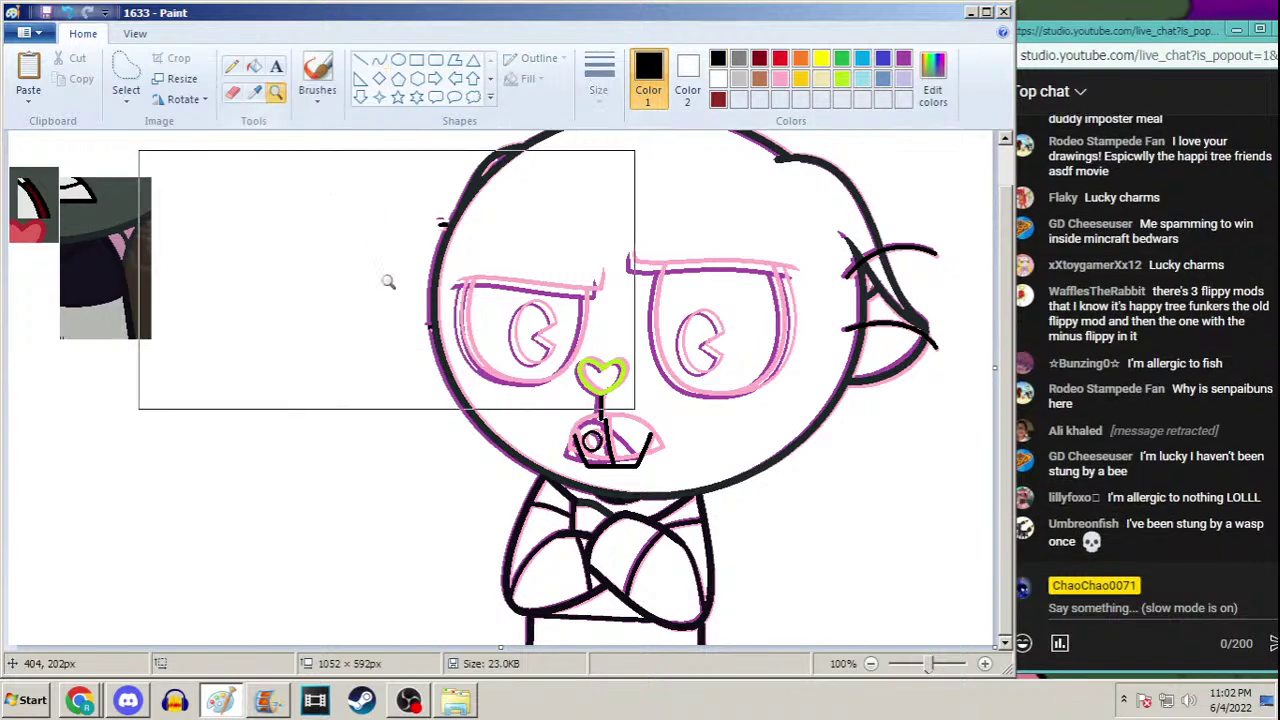
click(581, 429)
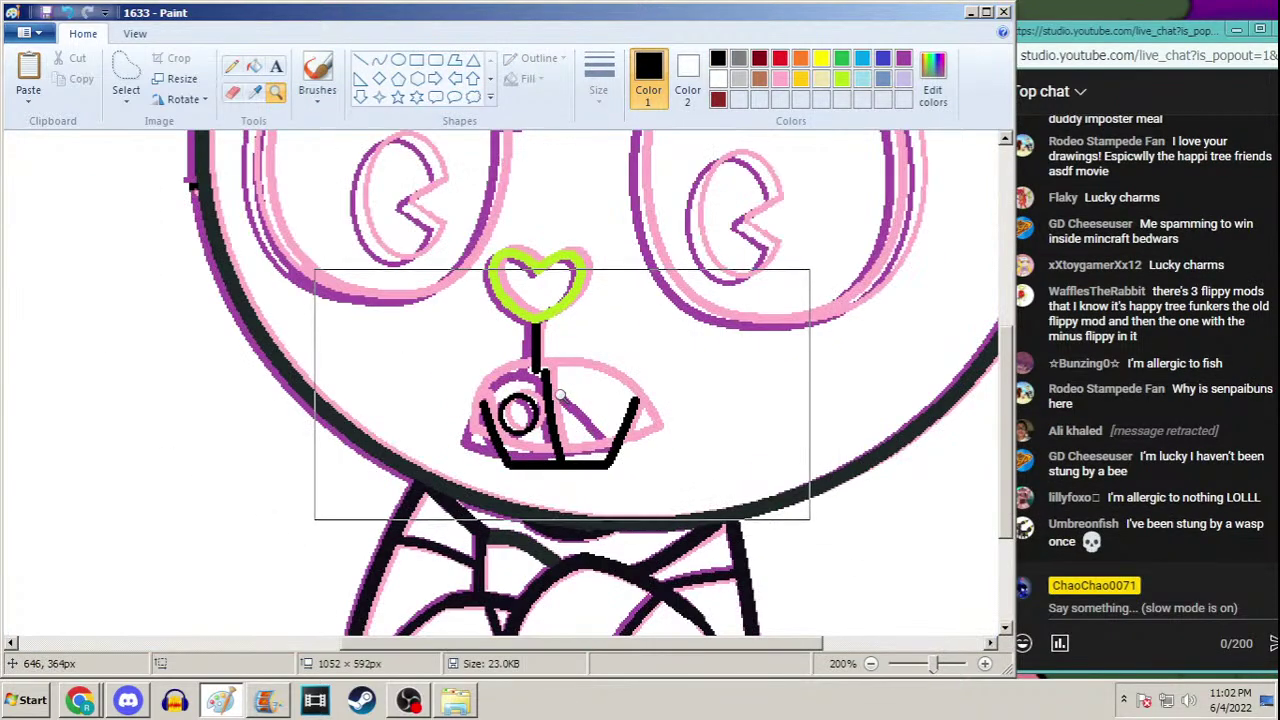
click(379, 60)
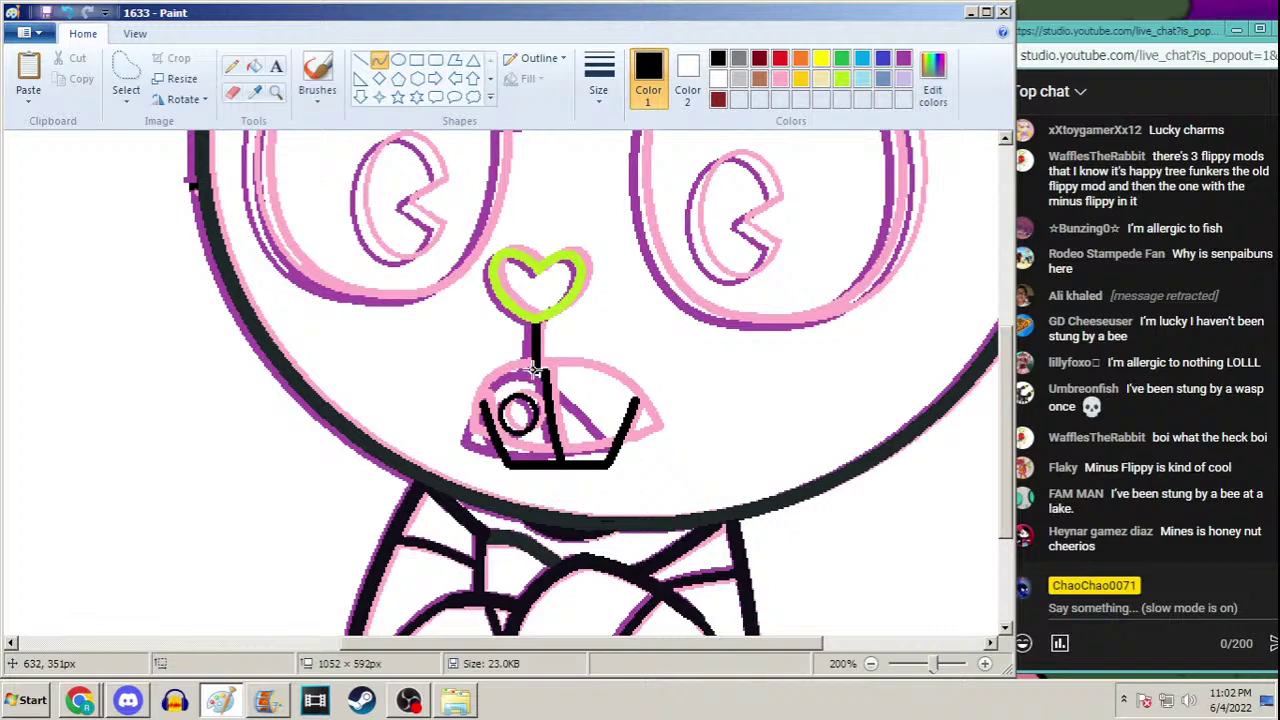
mouse_move(535, 370)
mouse_down()
mouse_move(622, 424)
mouse_move(638, 478)
mouse_up()
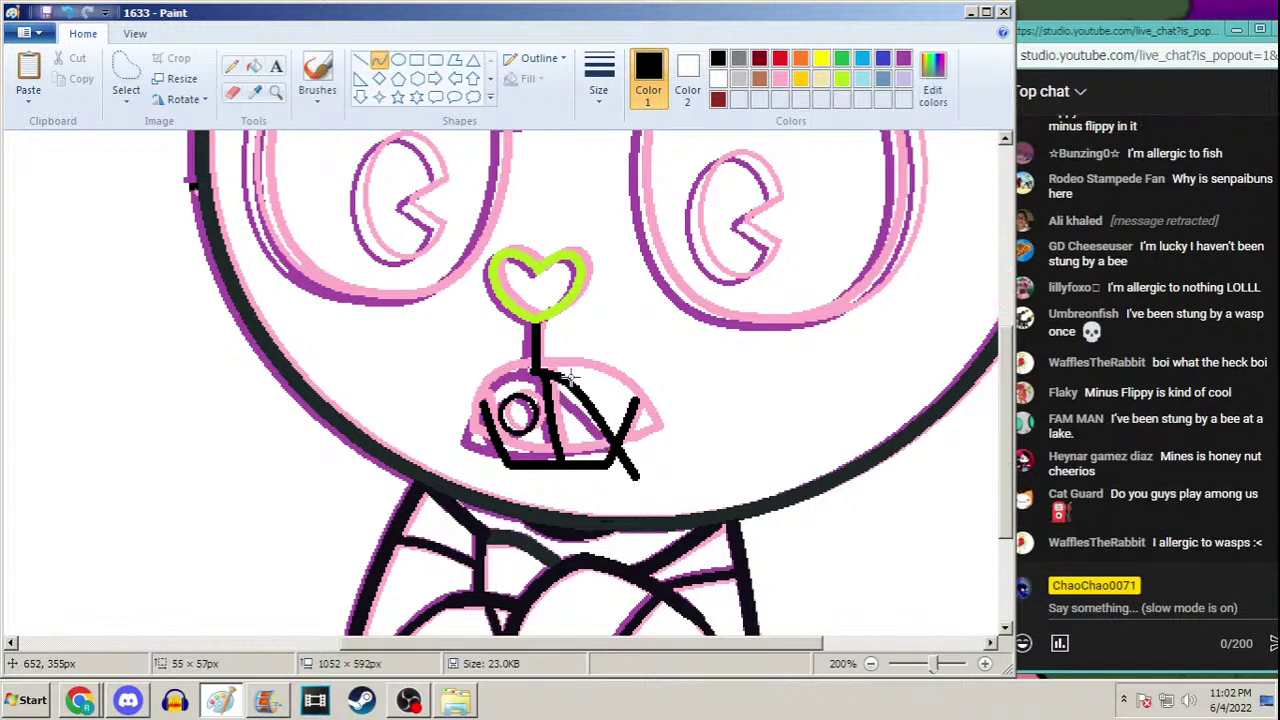
drag(570, 377, 630, 323)
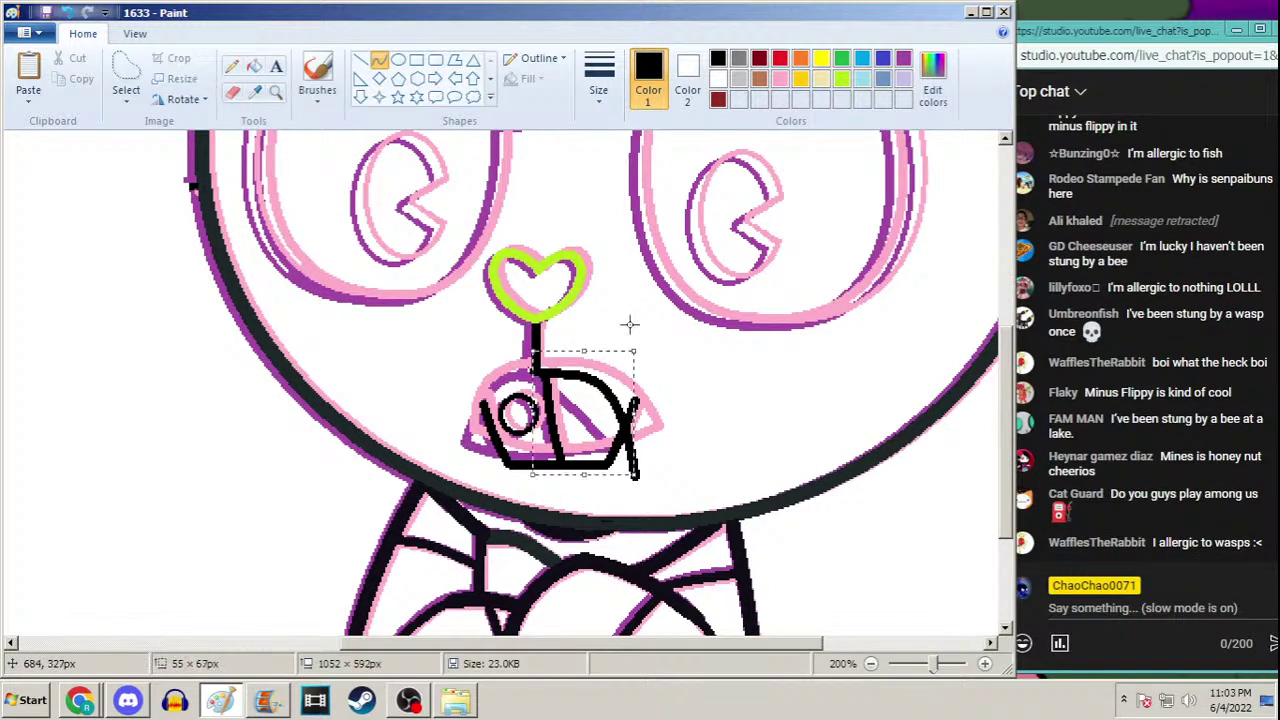
Recolour the new mouth curve turquoise and shift it slightly down so it meets the nose line
click(903, 58)
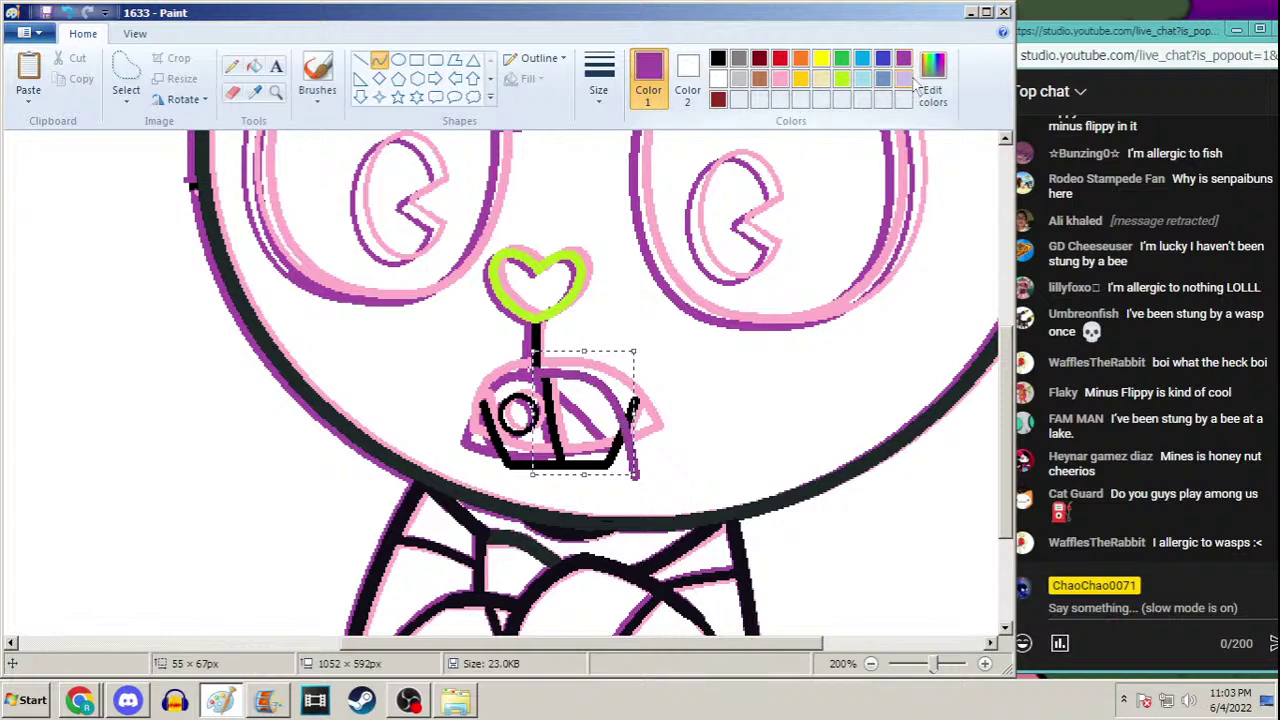
click(862, 62)
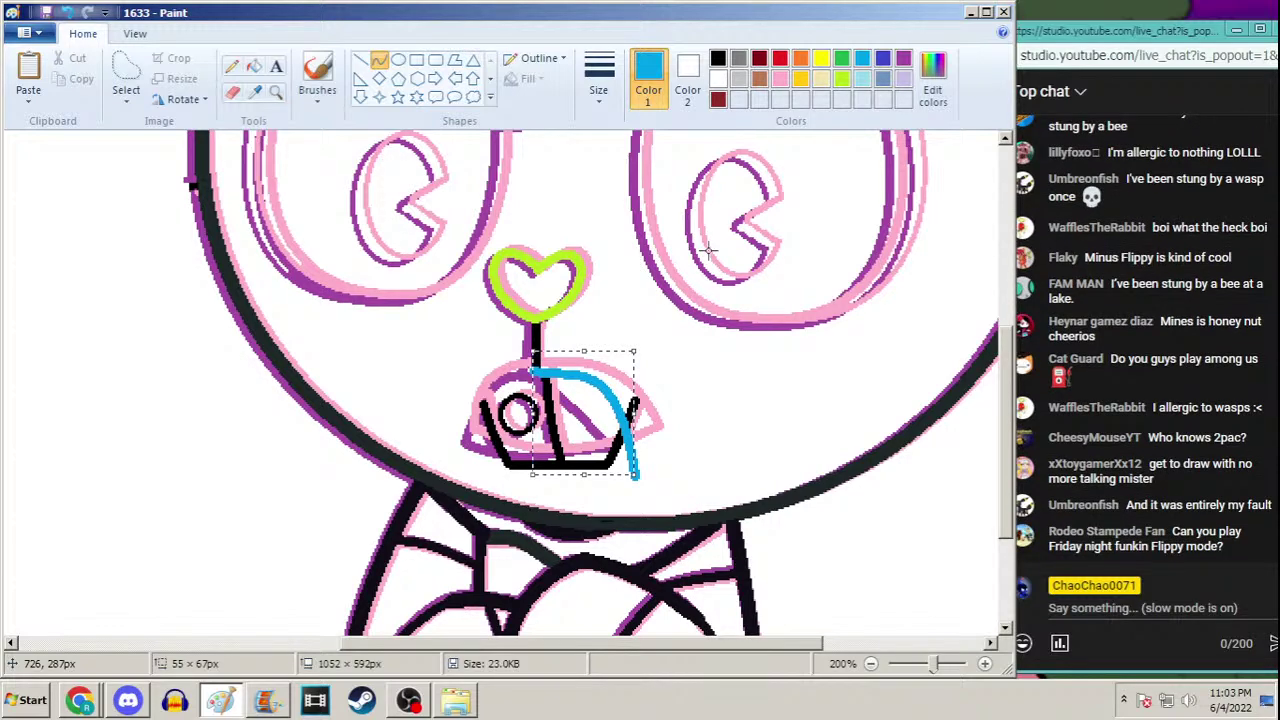
drag(565, 408, 604, 393)
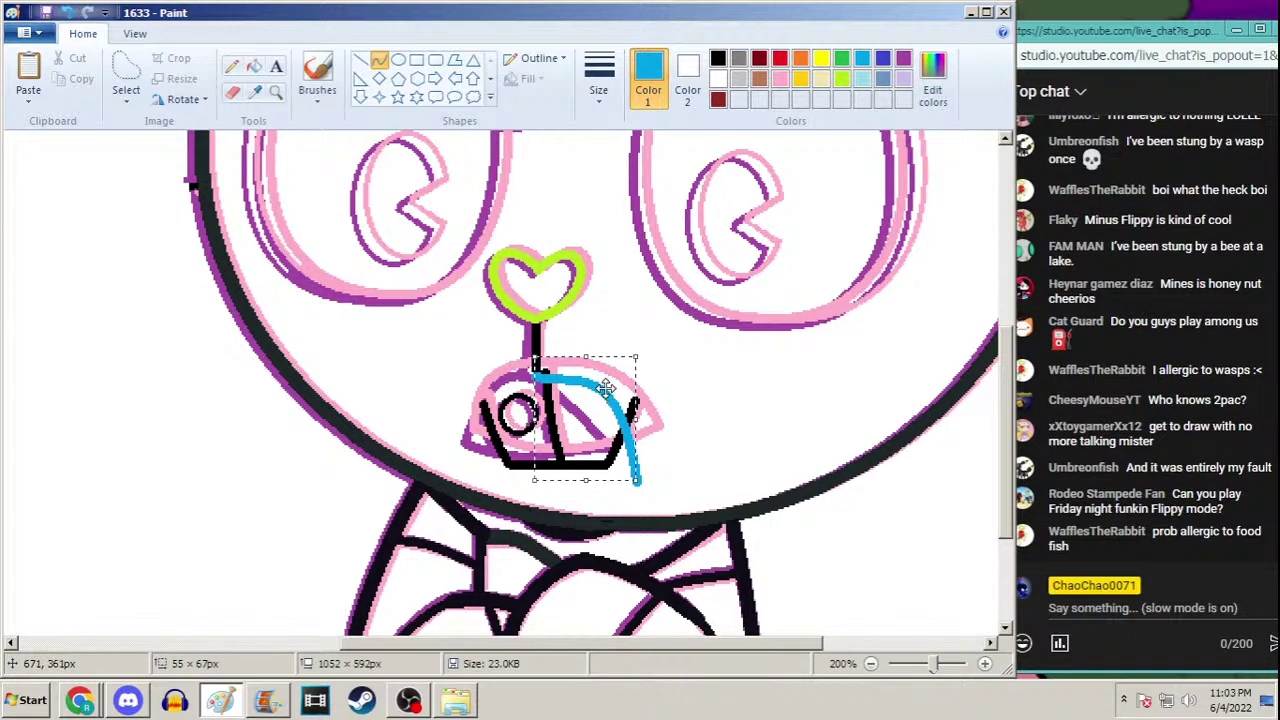
Try to trim the black mouth line ends that stick out beyond the turquoise curve, using a thin pencil
click(231, 66)
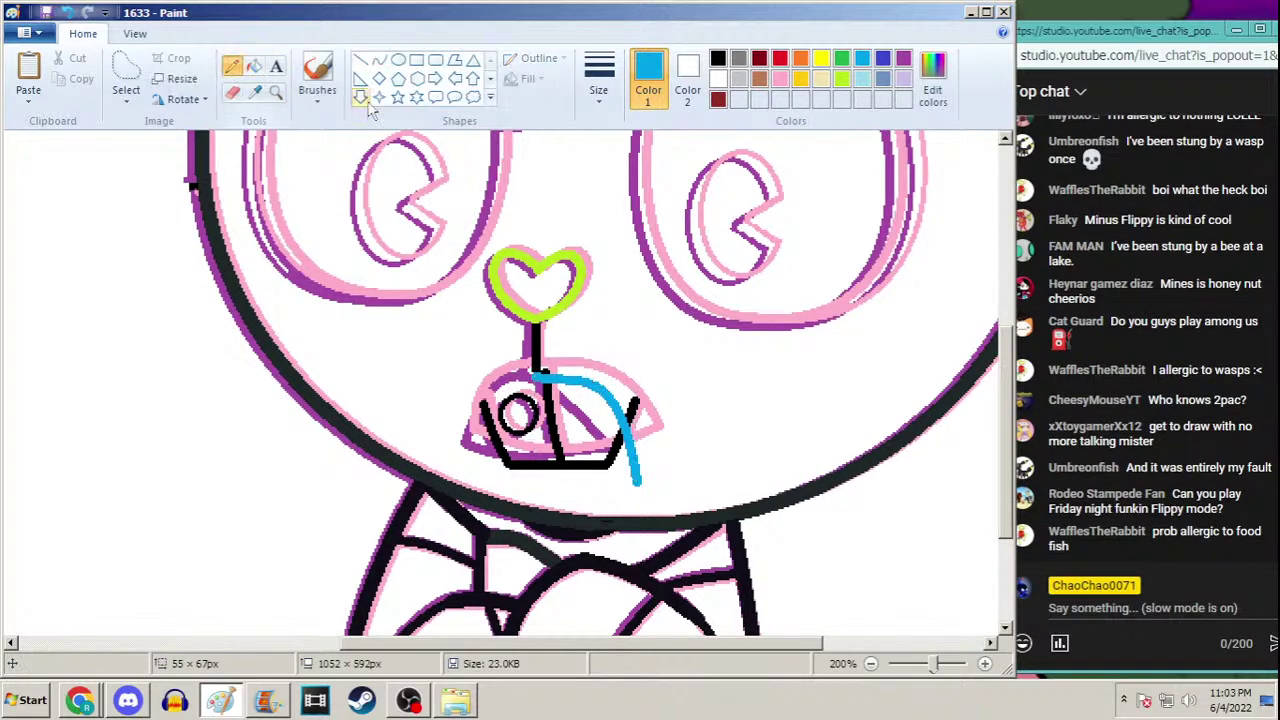
click(597, 100)
click(545, 140)
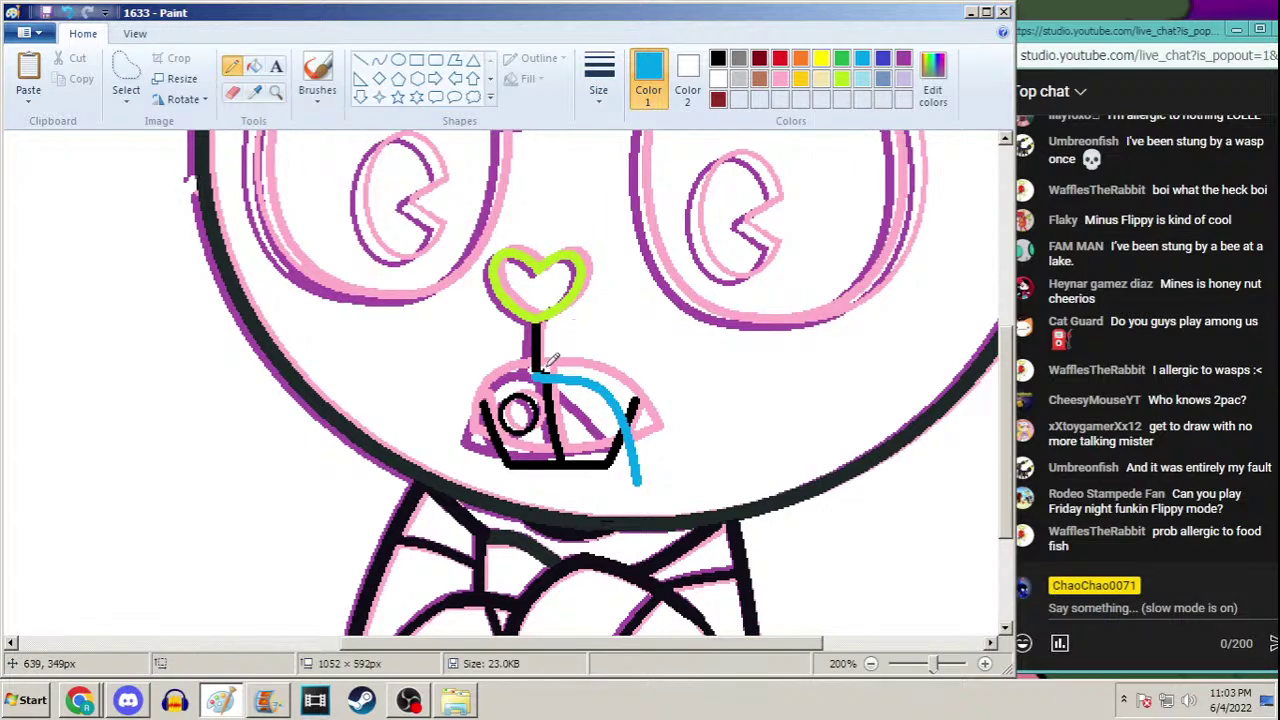
click(254, 66)
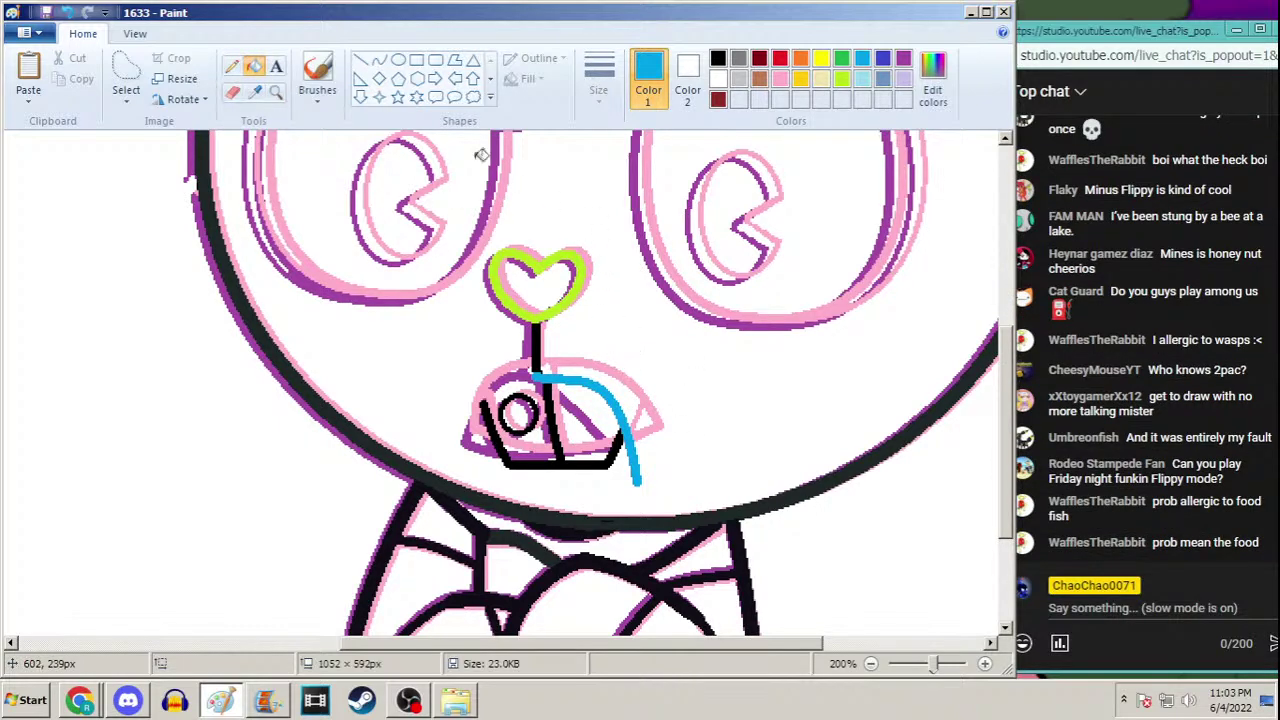
Try a turquoise curve around the mouth's left half, about 33 × 62 px, and undo it
click(379, 60)
click(599, 85)
click(558, 195)
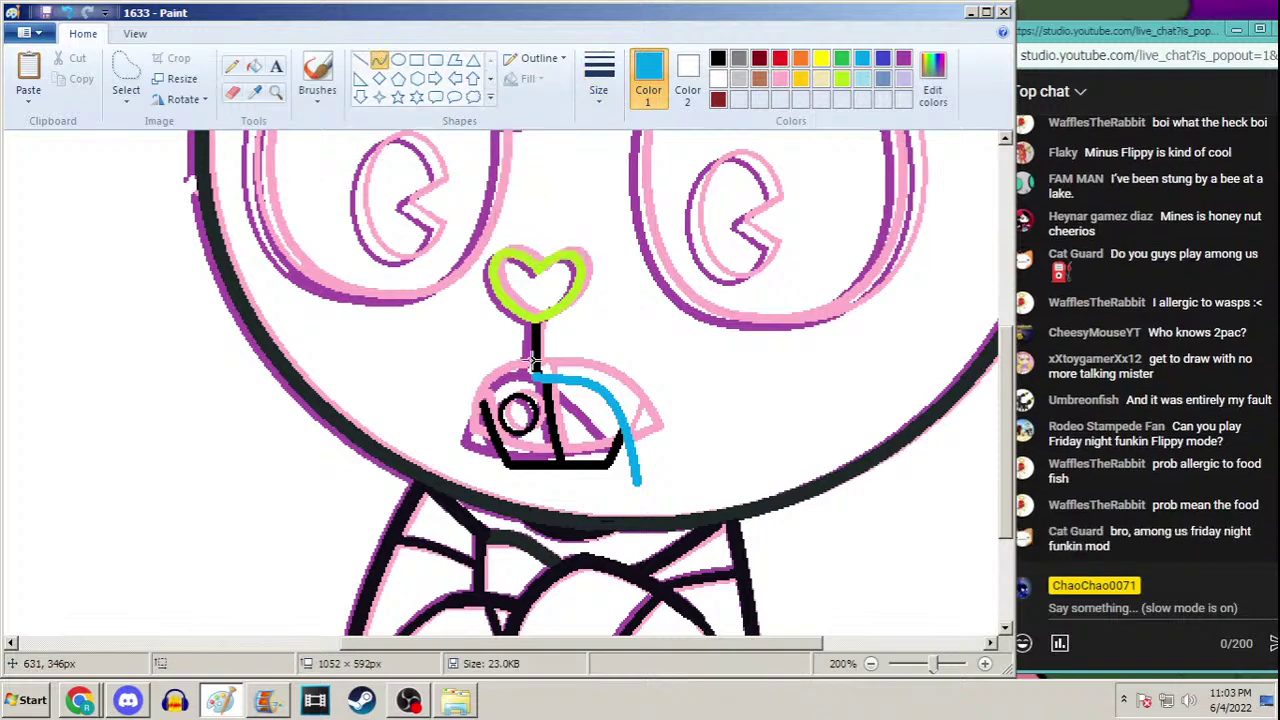
drag(537, 375, 483, 476)
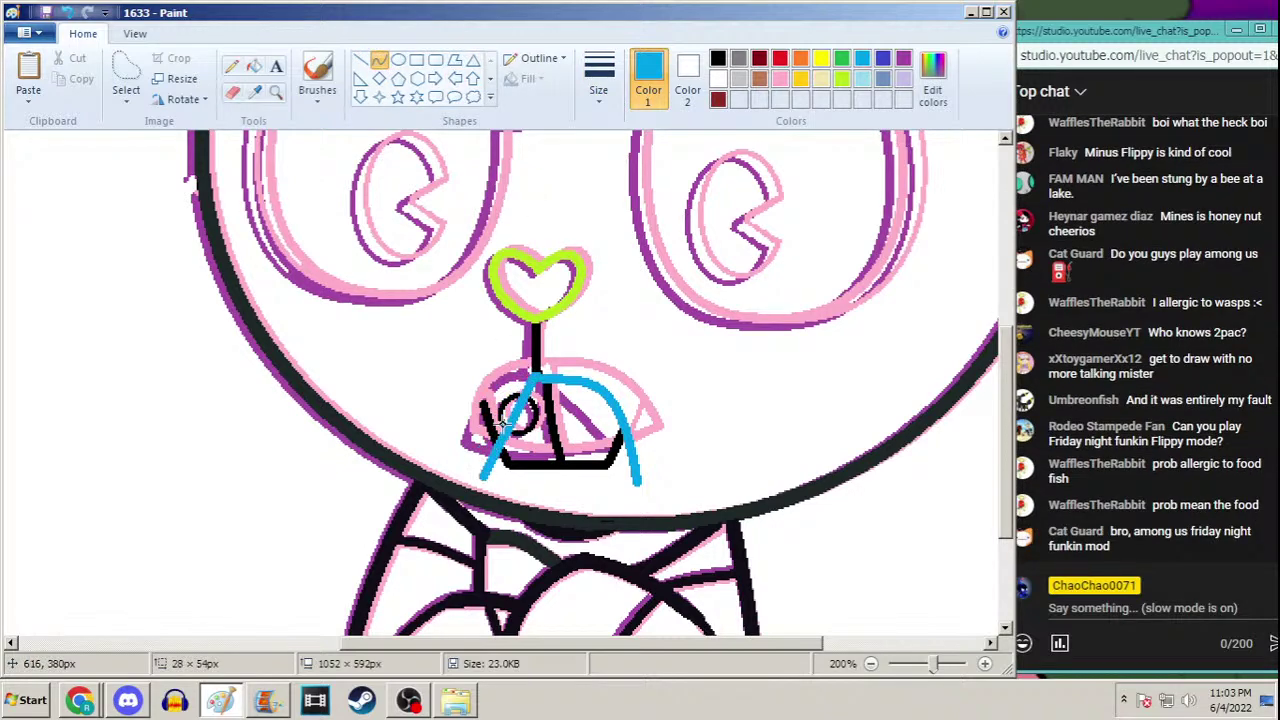
drag(528, 383, 472, 359)
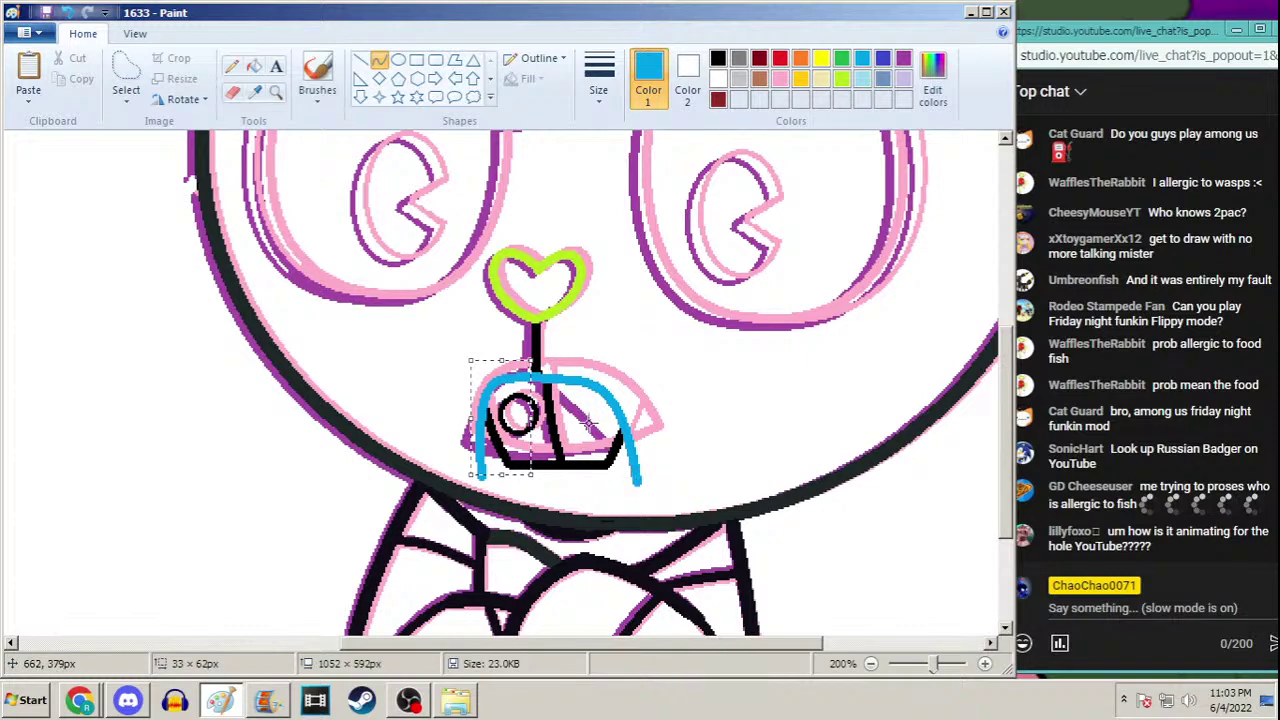
key(ctrl+z)
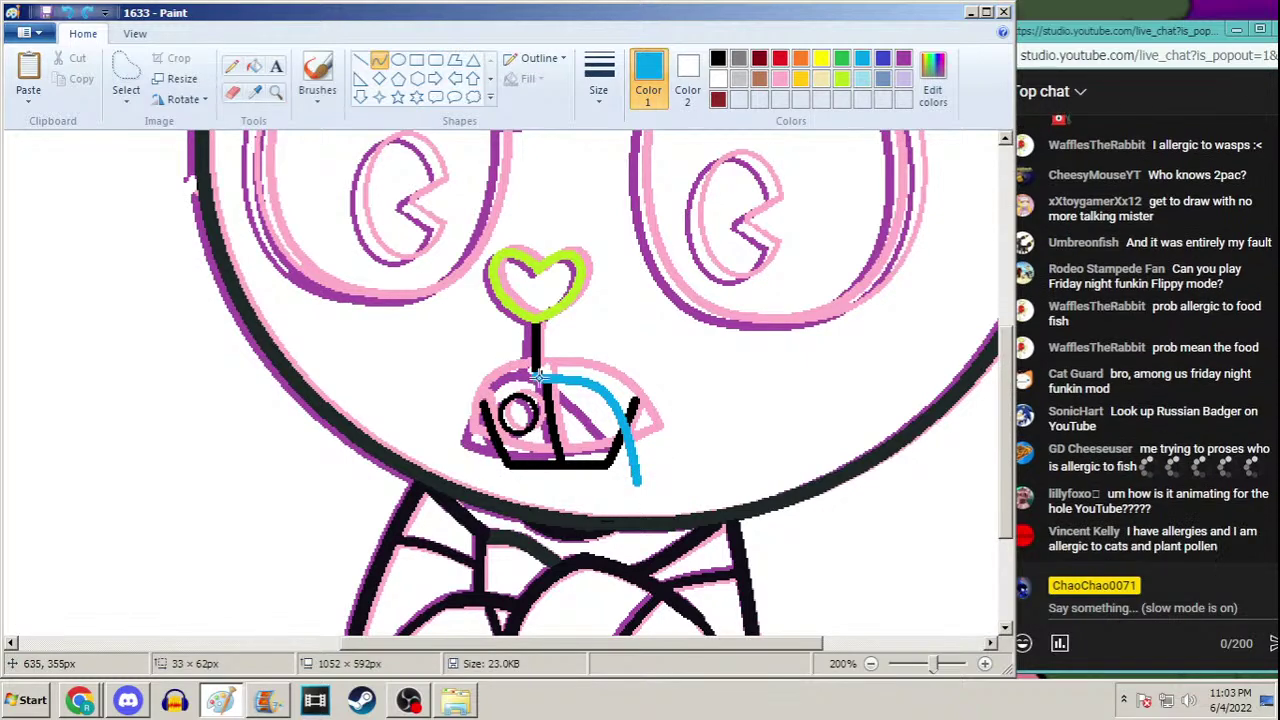
Draw a turquoise curve from the nose line's lower end around the mouth's left half, about 35 × 51 px
drag(535, 377, 470, 476)
drag(522, 383, 478, 382)
click(506, 376)
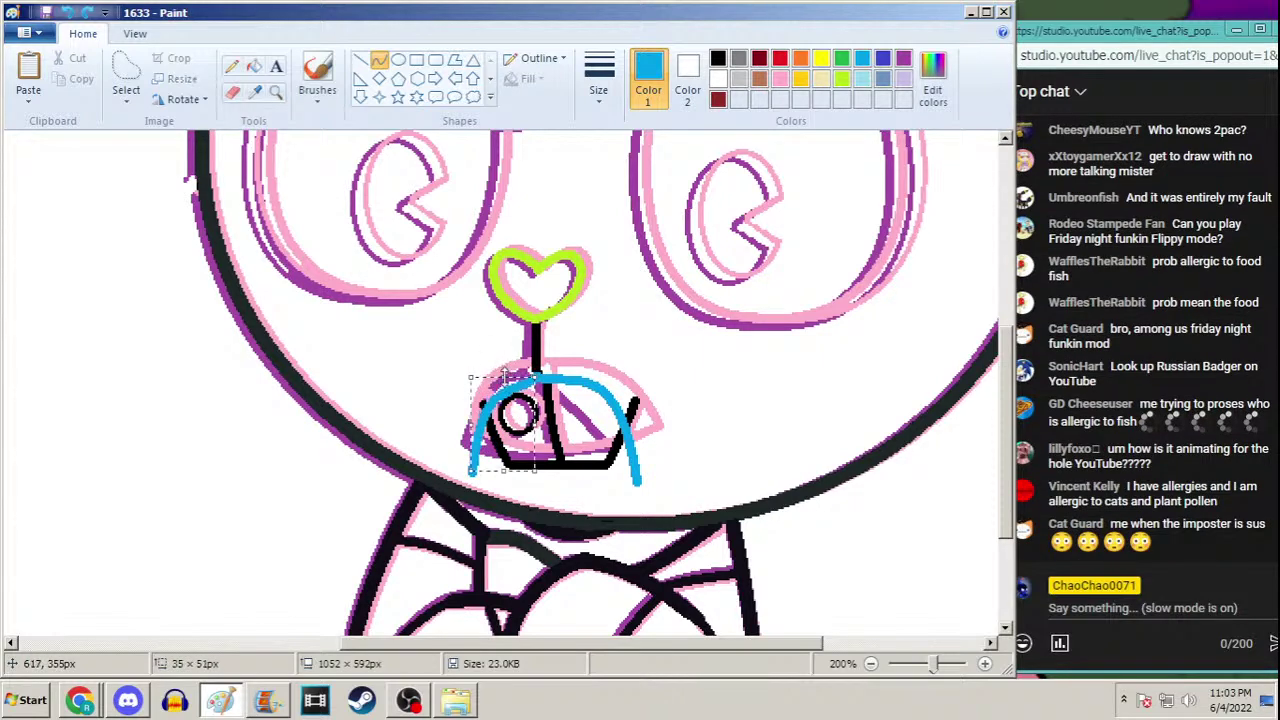
Fill both turquoise mouth curves with black
click(254, 66)
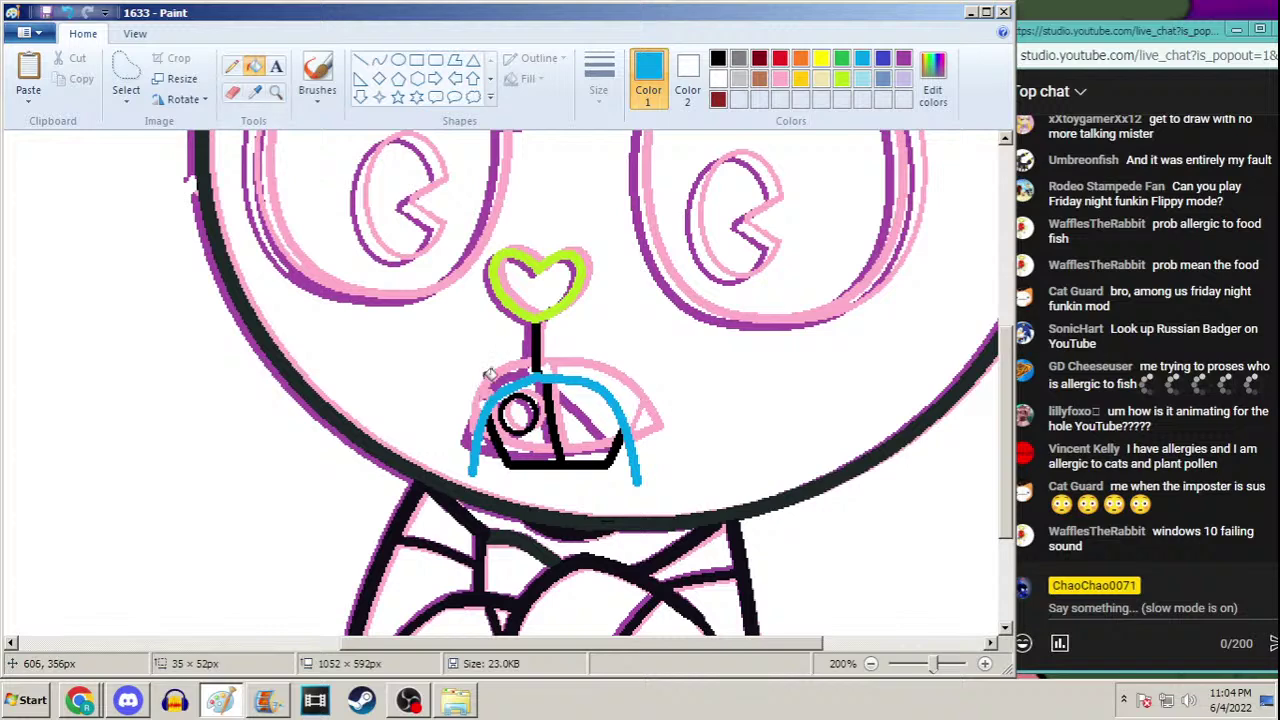
click(717, 58)
click(556, 378)
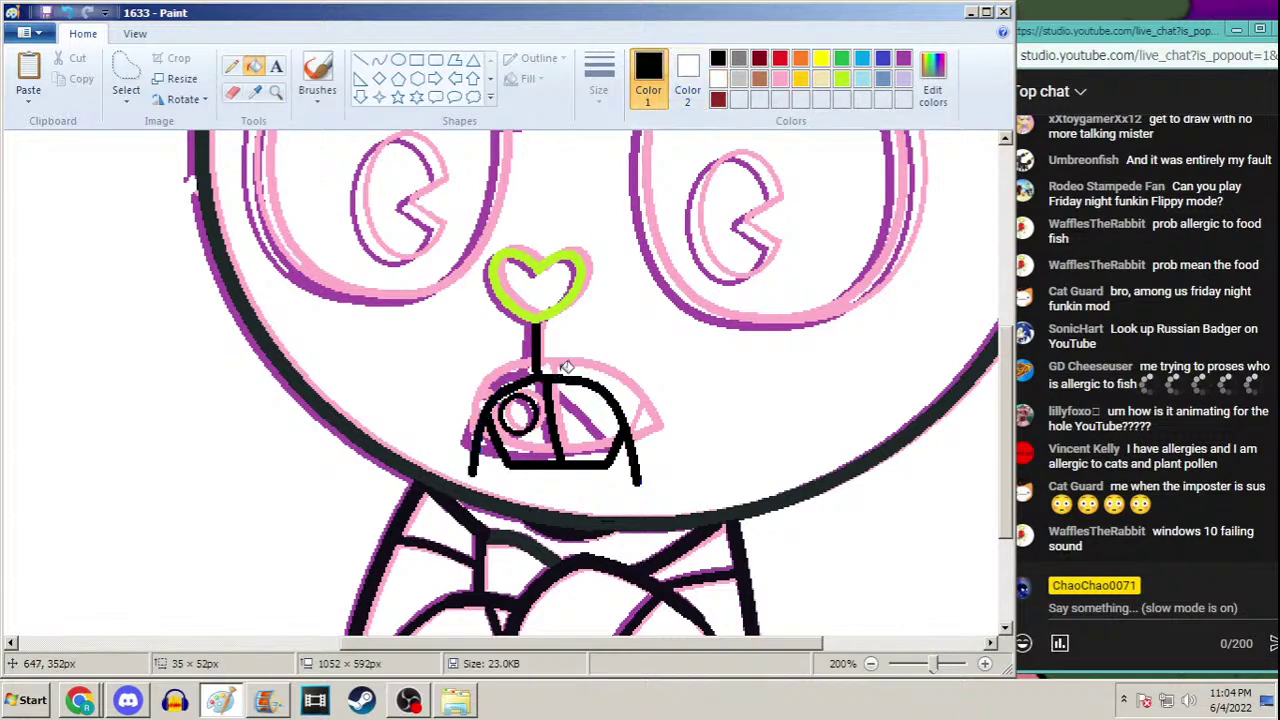
click(231, 66)
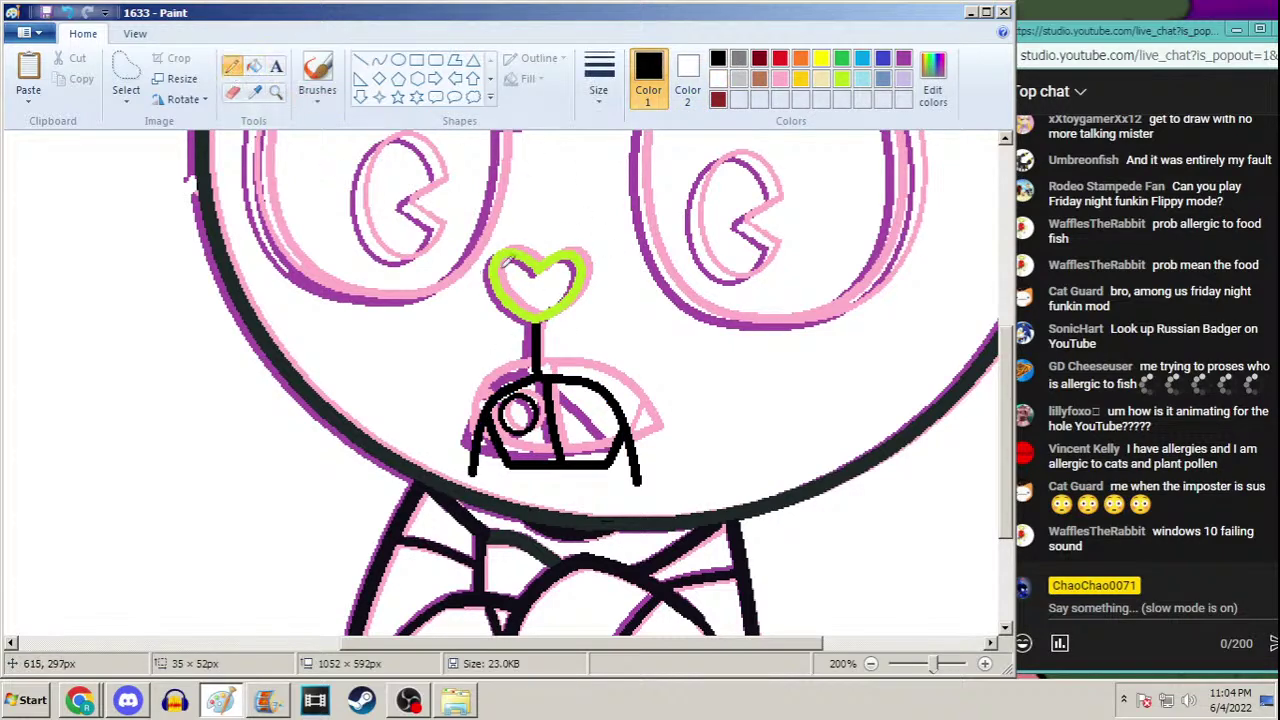
Close the mouth outline with a shallow downward-bowed black curve joining both side ends, about 87 × 17 px
click(379, 60)
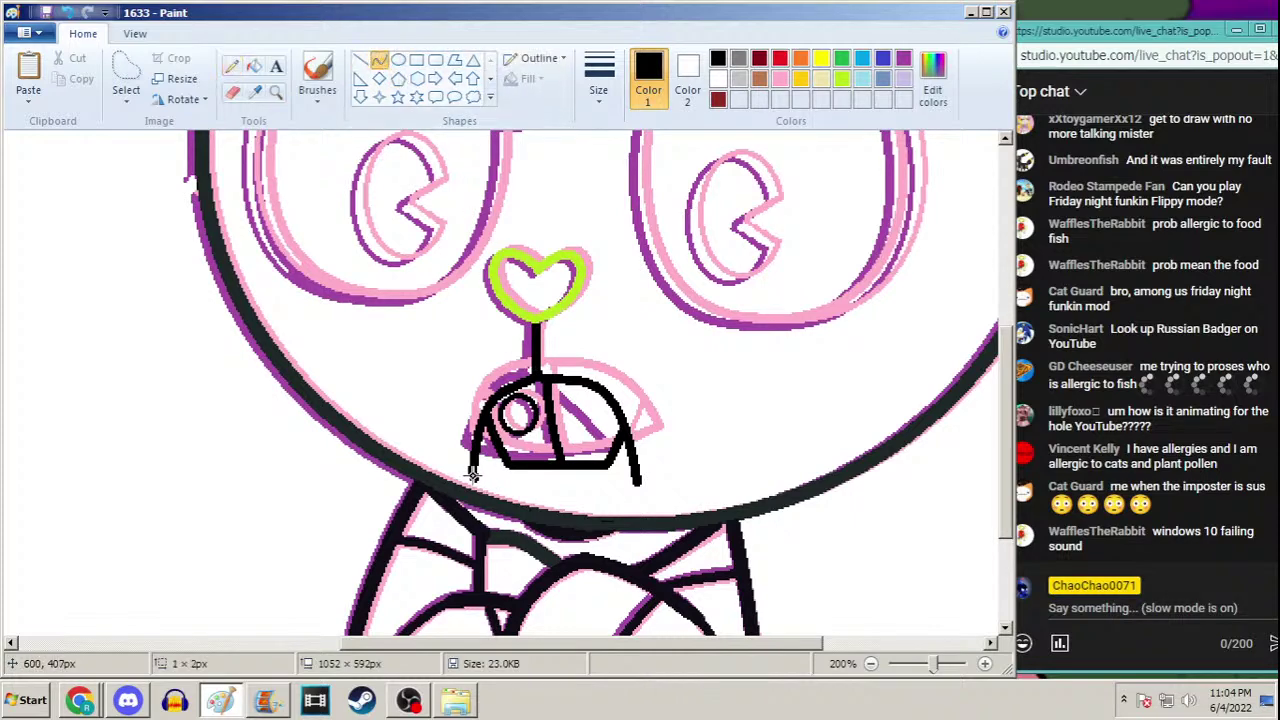
drag(472, 476, 640, 485)
mouse_move(511, 478)
mouse_down()
mouse_move(509, 493)
mouse_move(569, 520)
mouse_up()
click(564, 490)
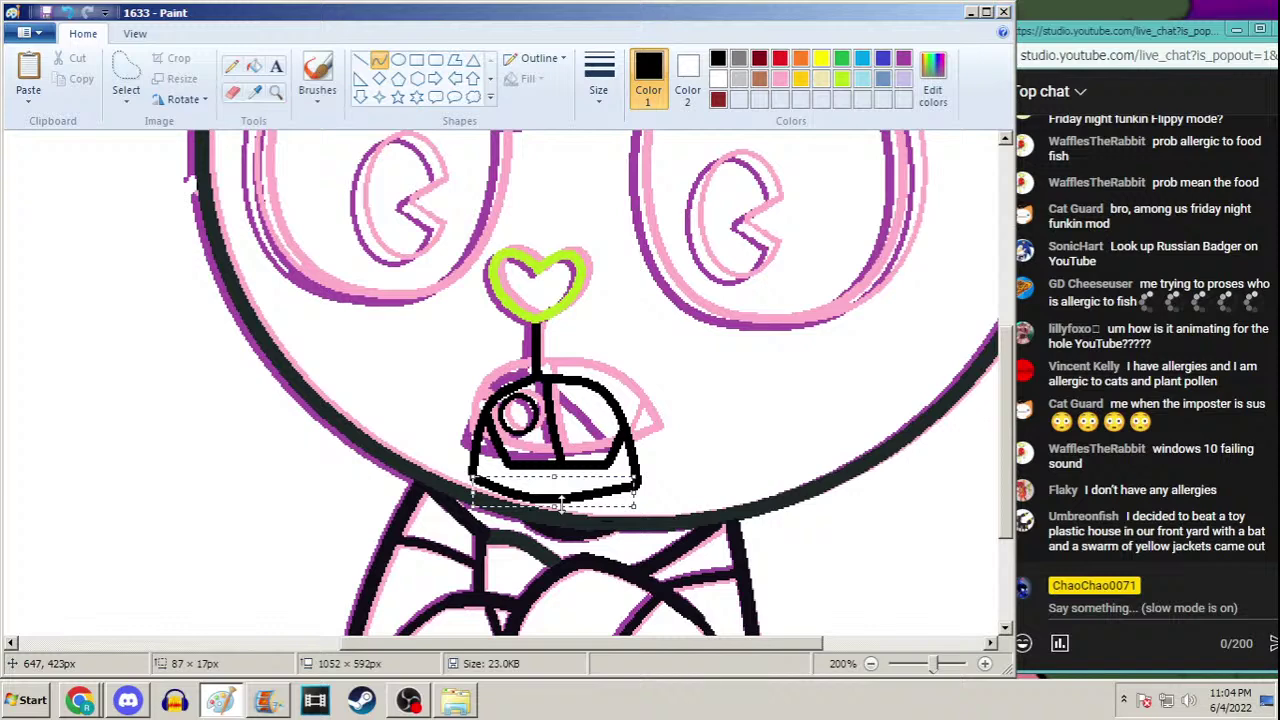
Pencil a wavy black line across the lower mouth between the tooth edge and the bottom curve, redoing the first stroke
click(231, 66)
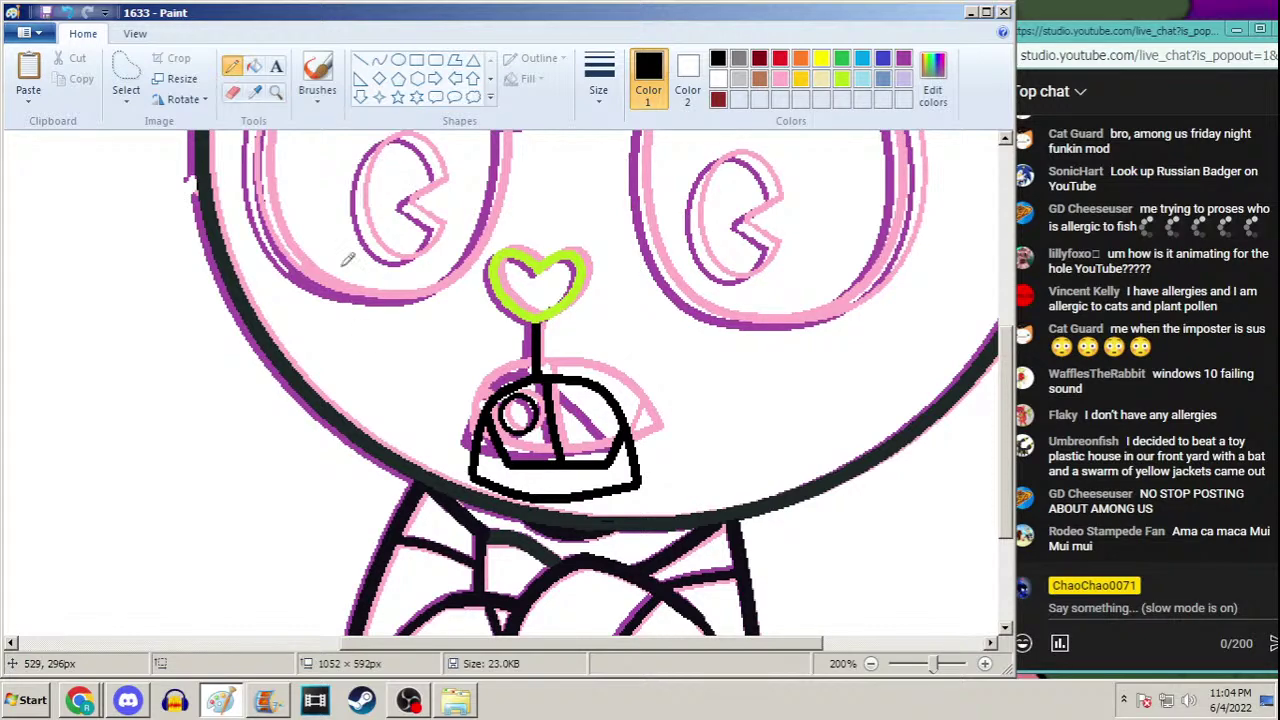
click(598, 80)
click(586, 211)
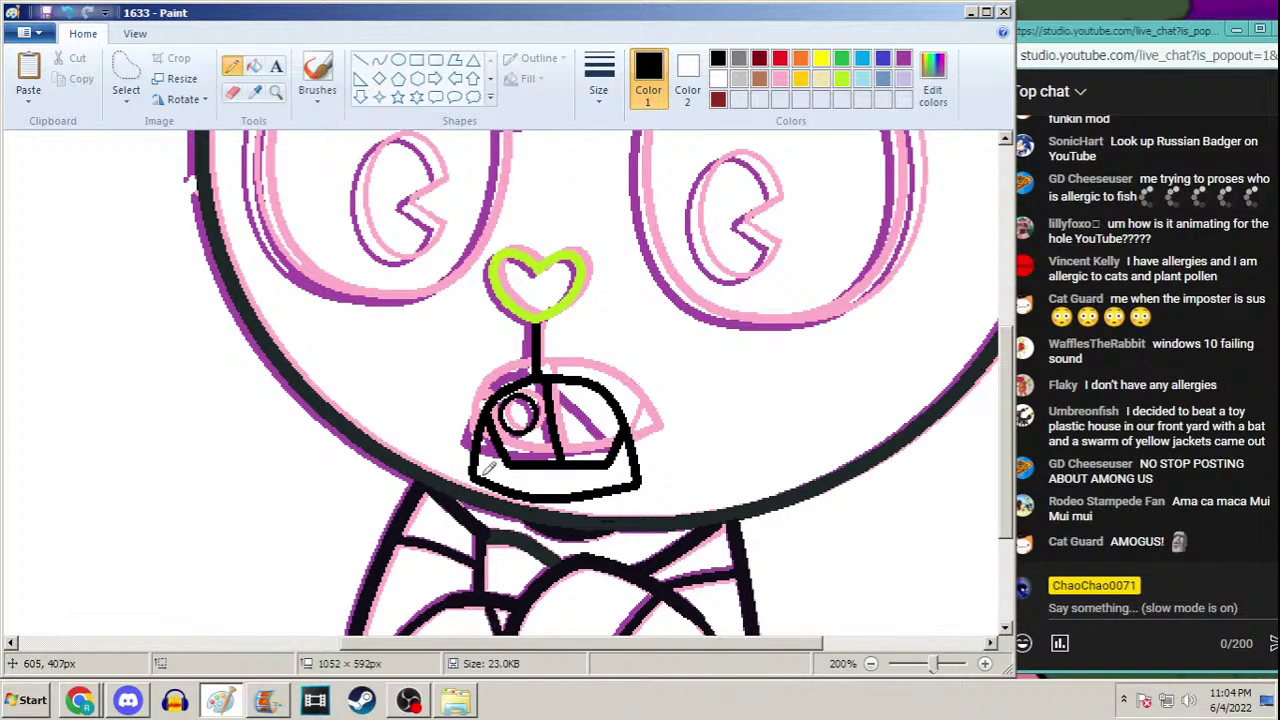
drag(475, 470, 556, 478)
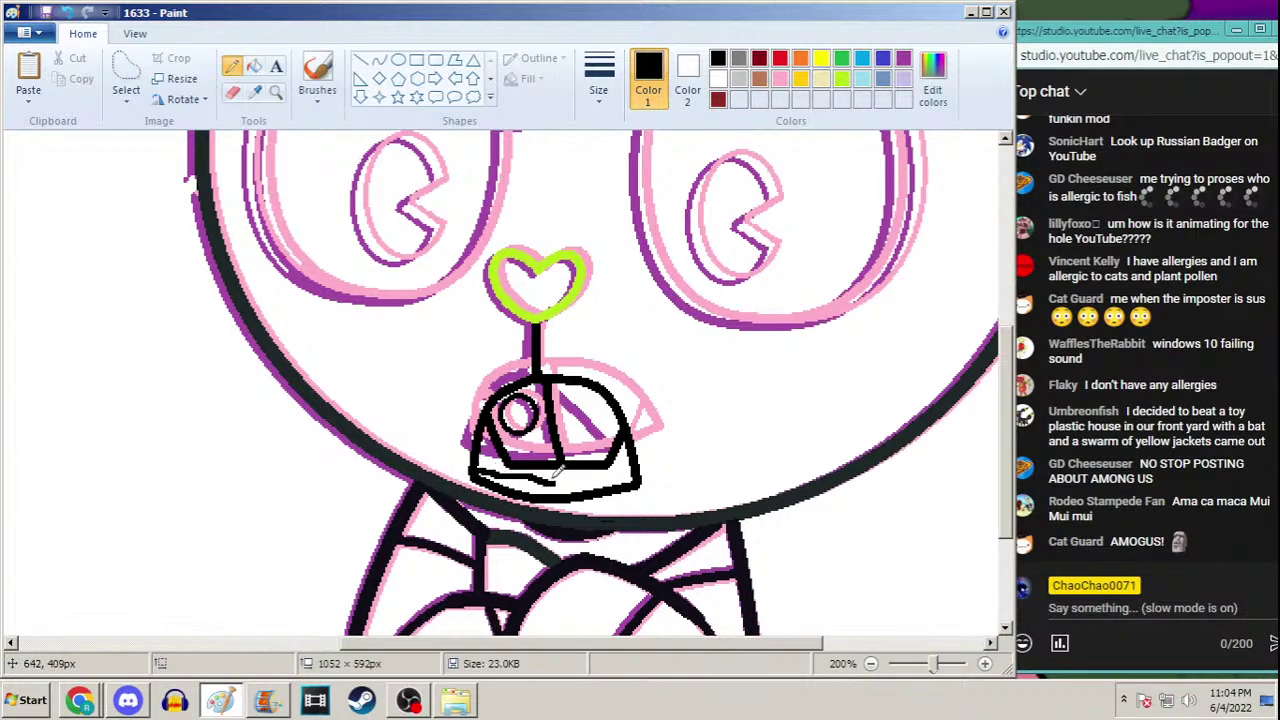
key(ctrl+z)
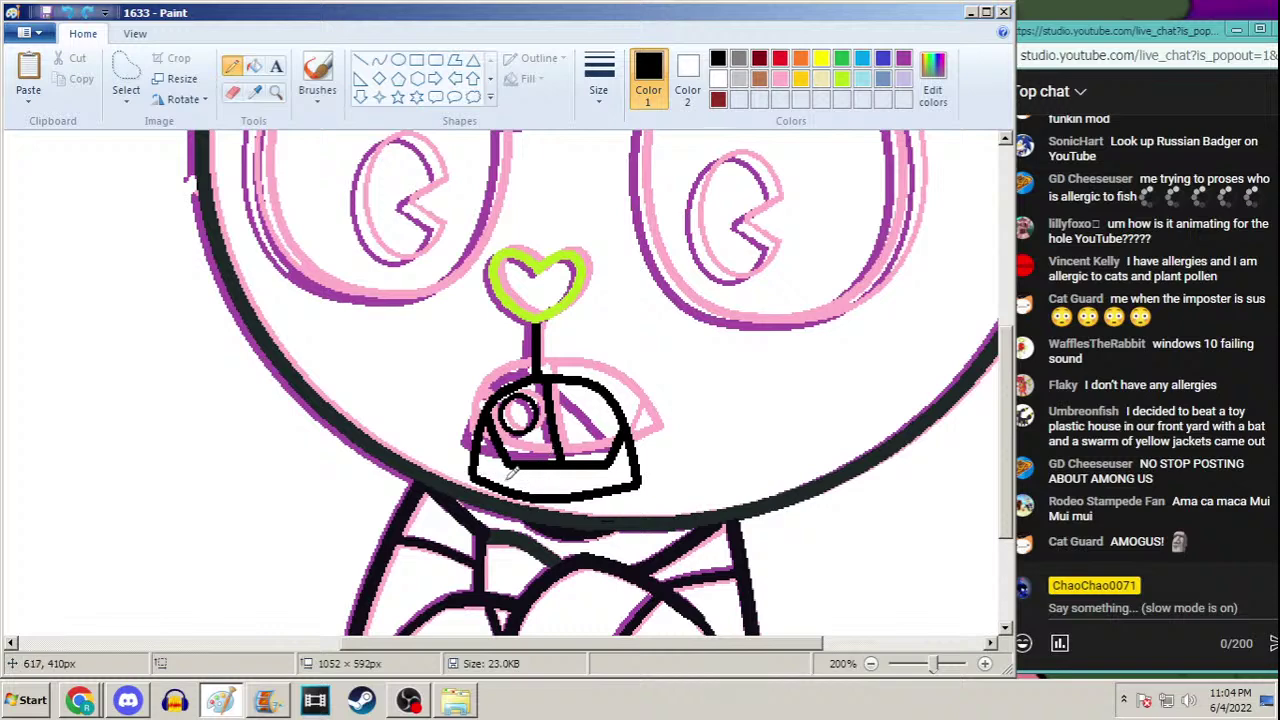
drag(500, 474, 638, 470)
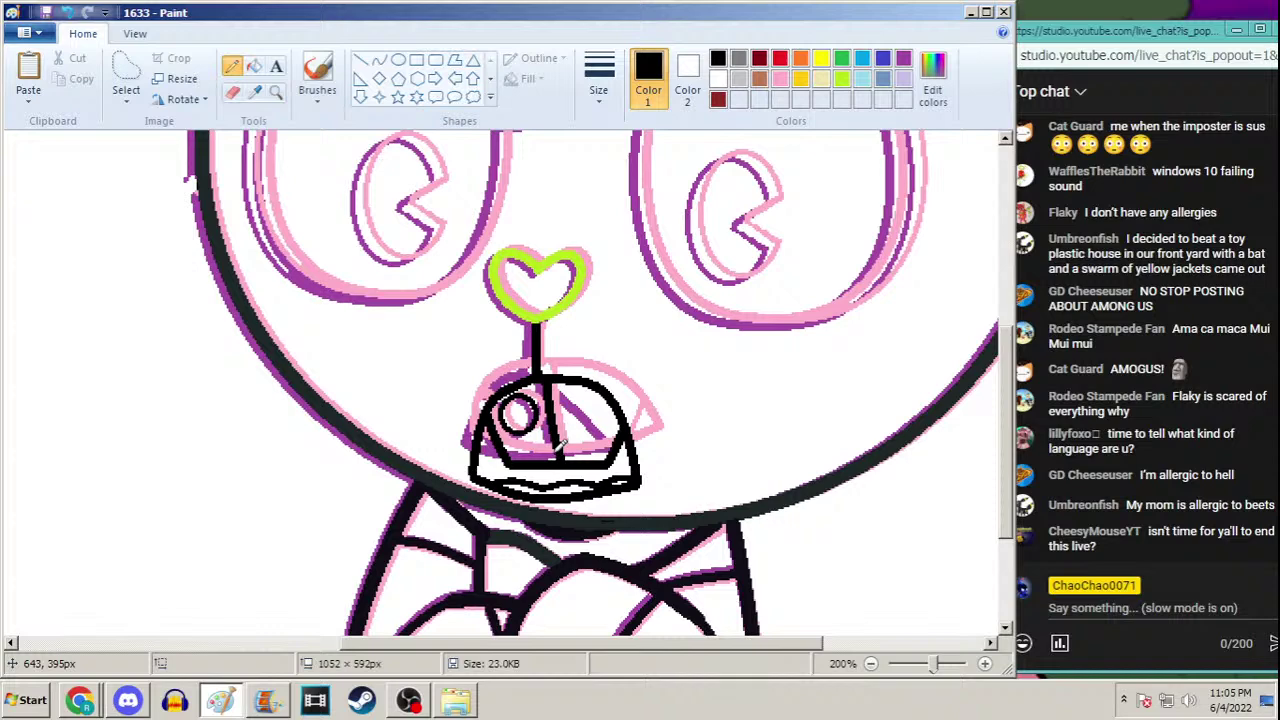
Pencil a short diagonal black stroke inside the small circle on the tooth
click(276, 91)
right_click(287, 185)
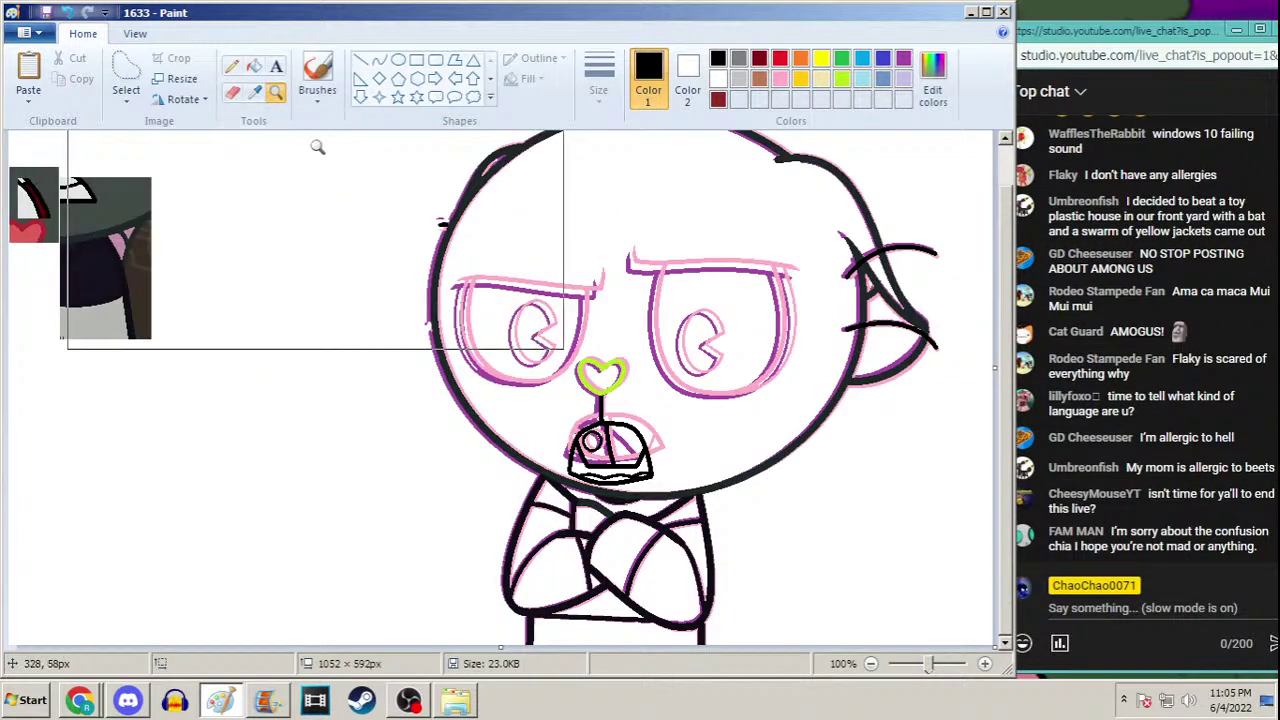
drag(1006, 350, 1008, 342)
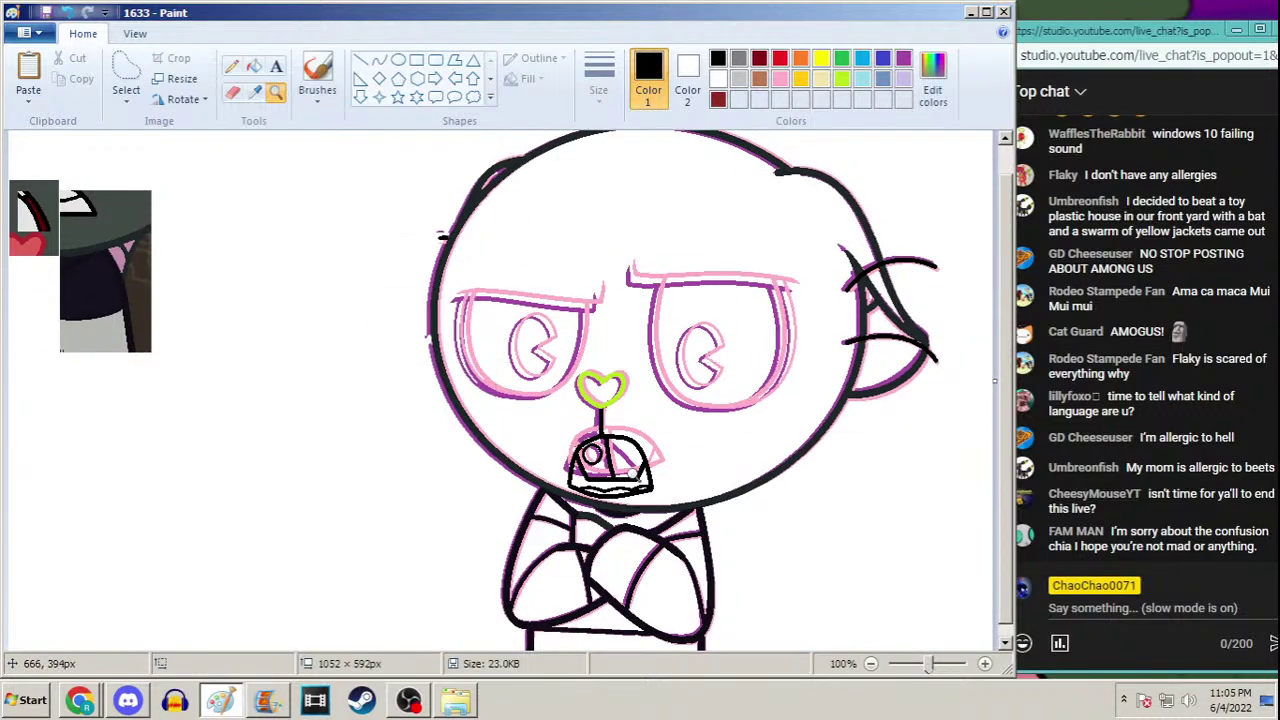
click(632, 455)
click(231, 66)
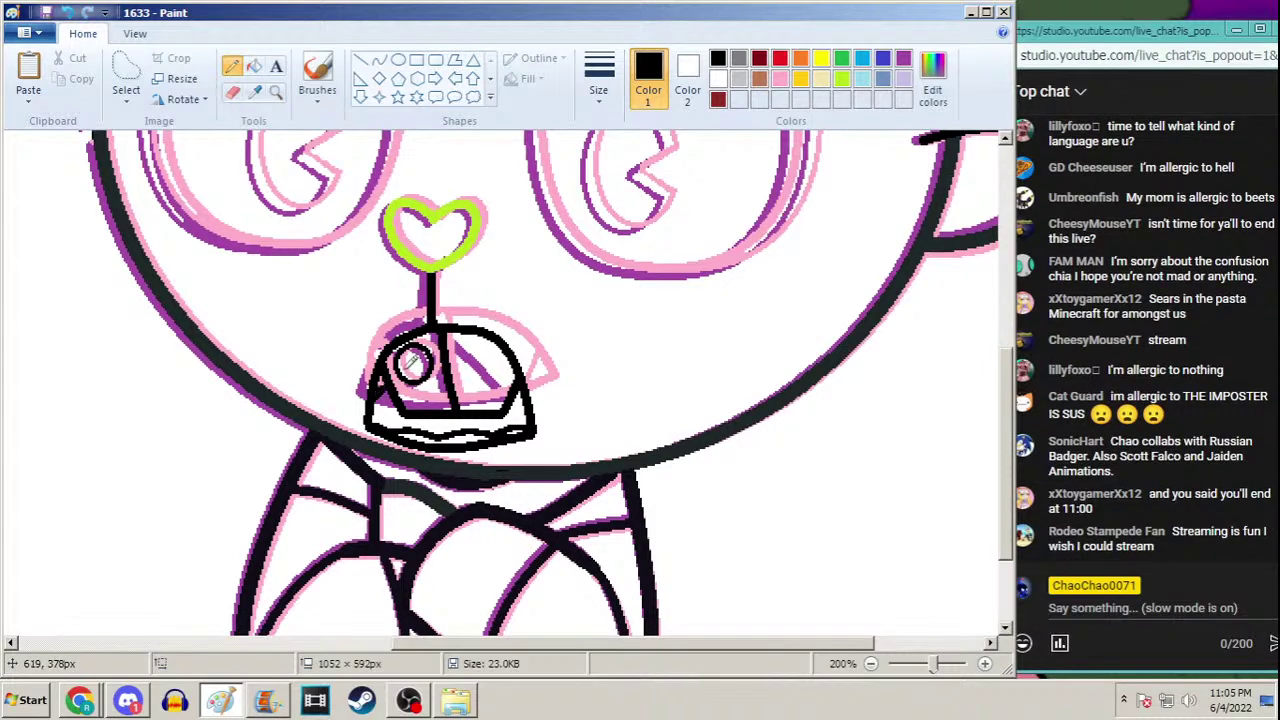
drag(405, 370, 430, 348)
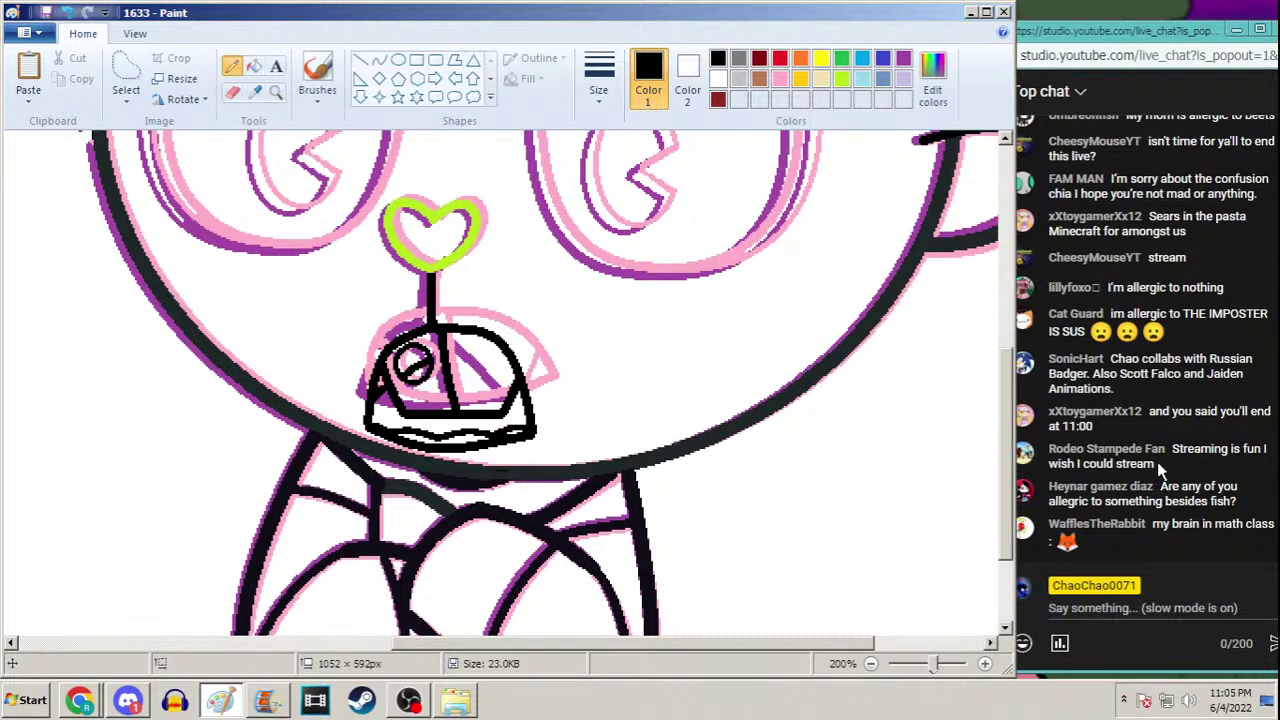
Recolor the green heart-shaped nose outline with the dark red sampled from the heart in the reference picture
click(277, 92)
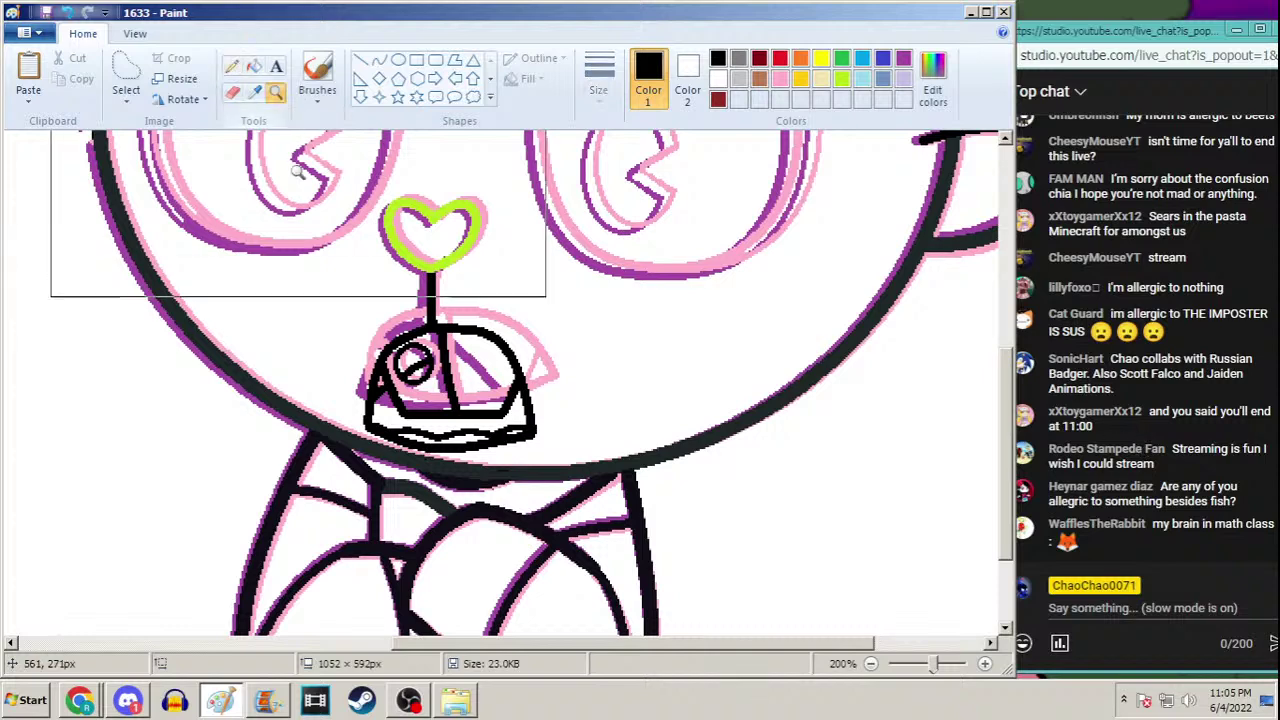
right_click(292, 165)
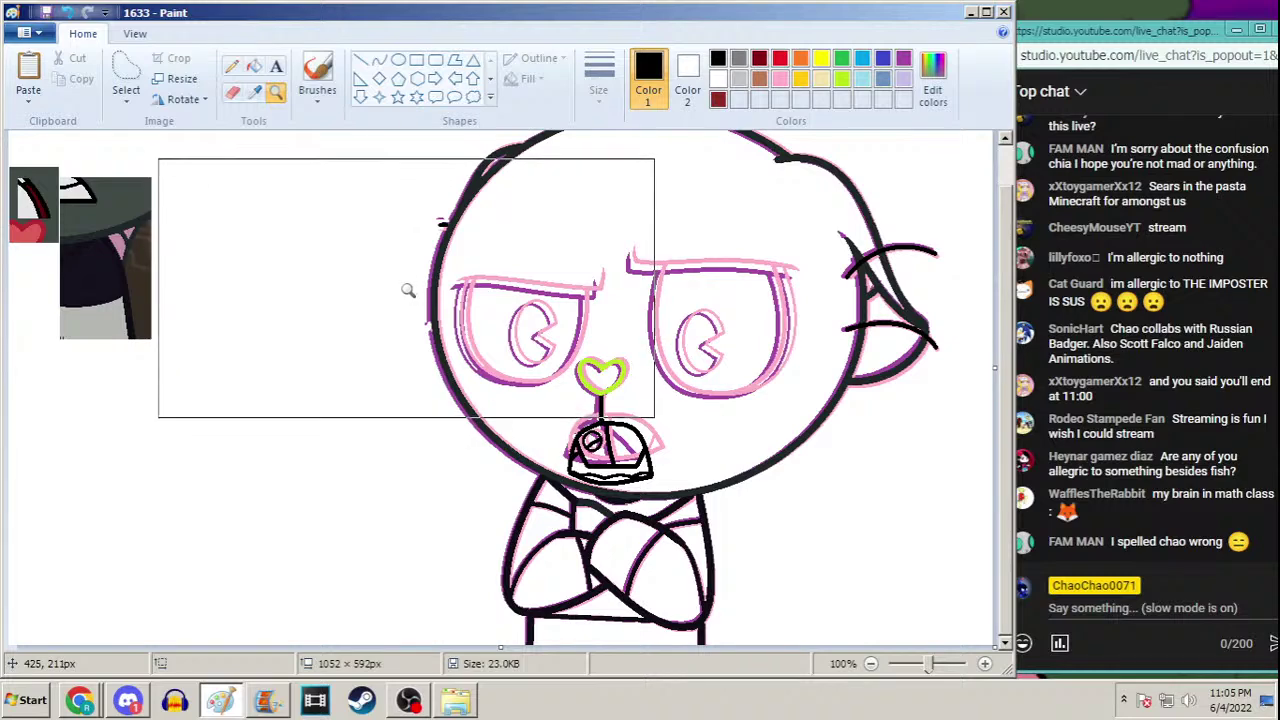
click(254, 91)
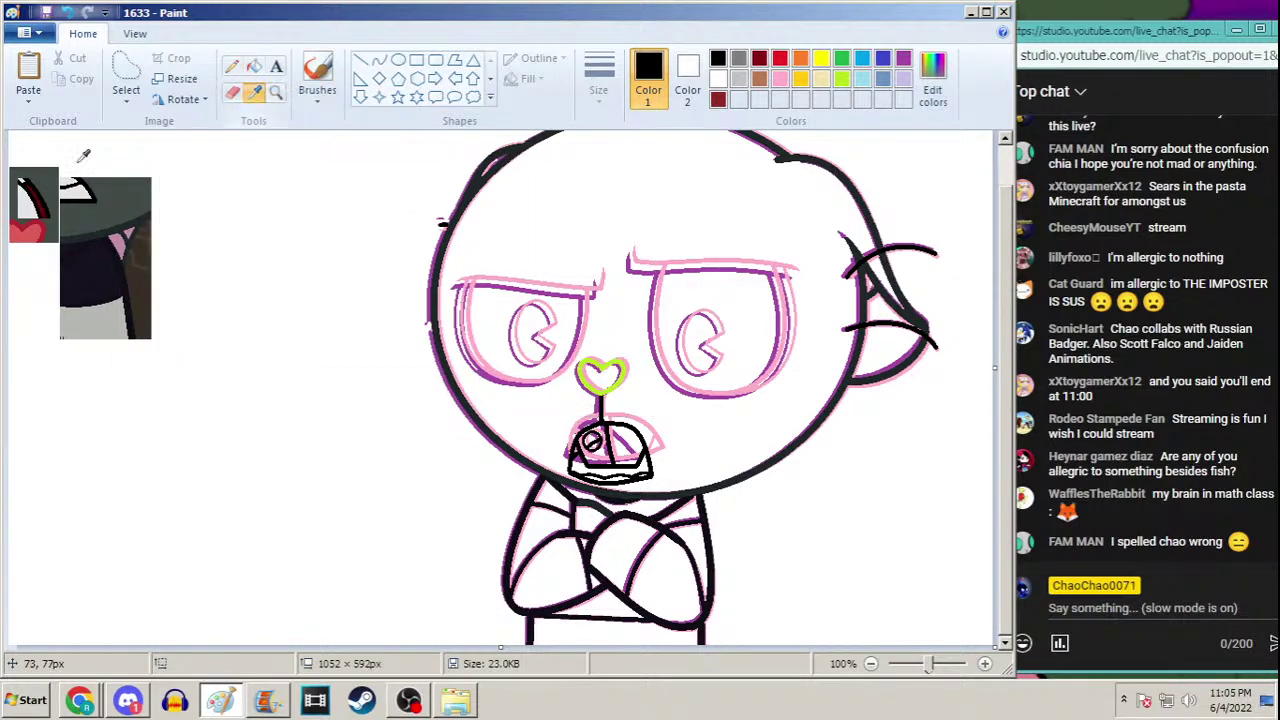
click(37, 222)
click(254, 66)
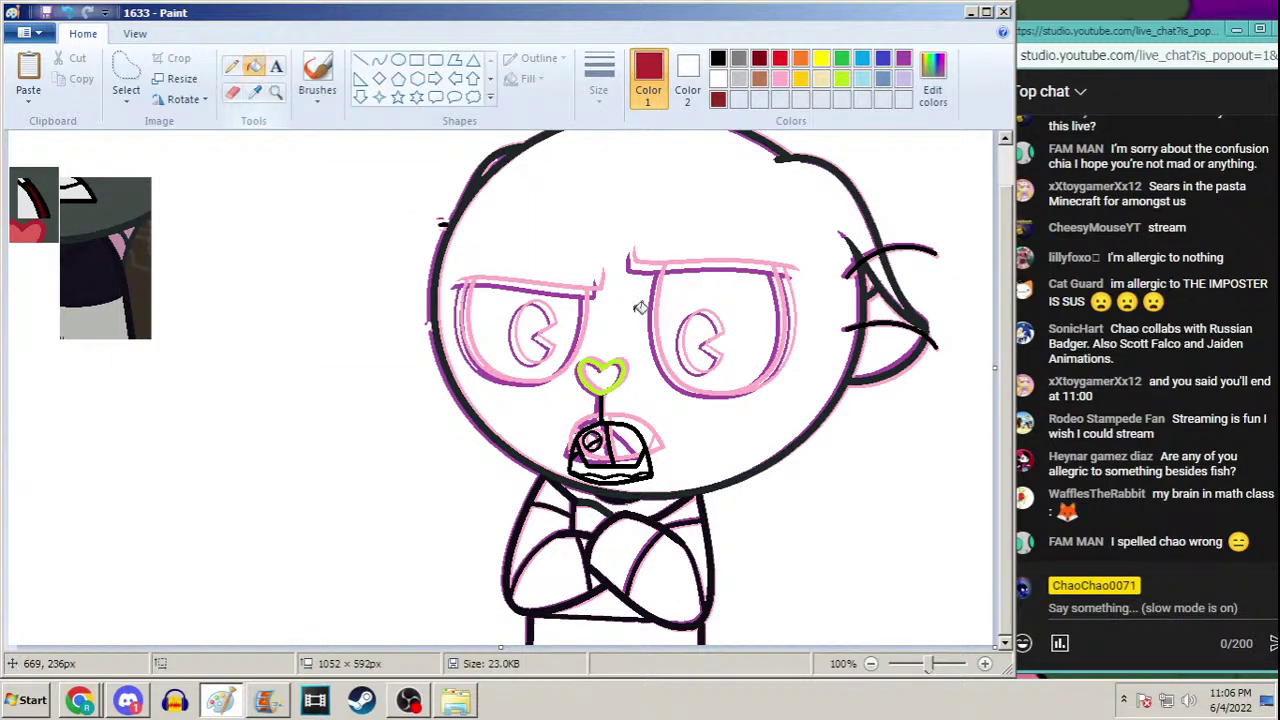
click(624, 362)
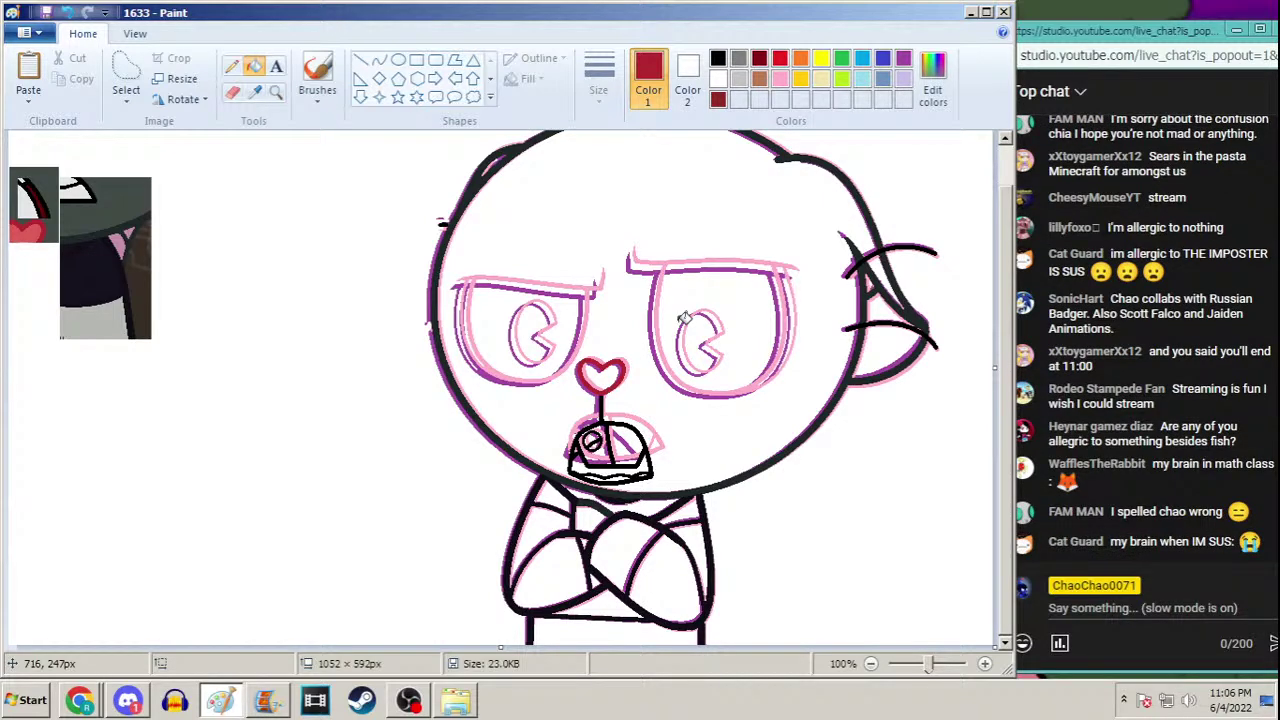
key(F12)
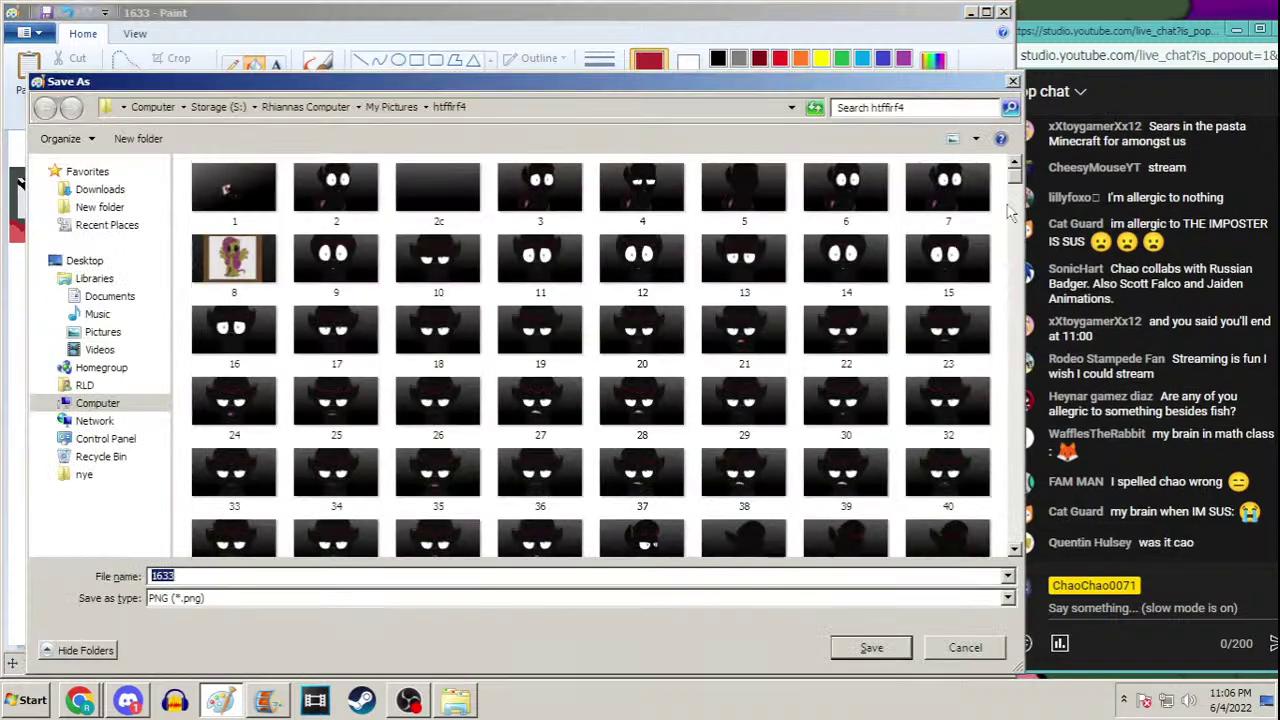
drag(1020, 182, 1010, 537)
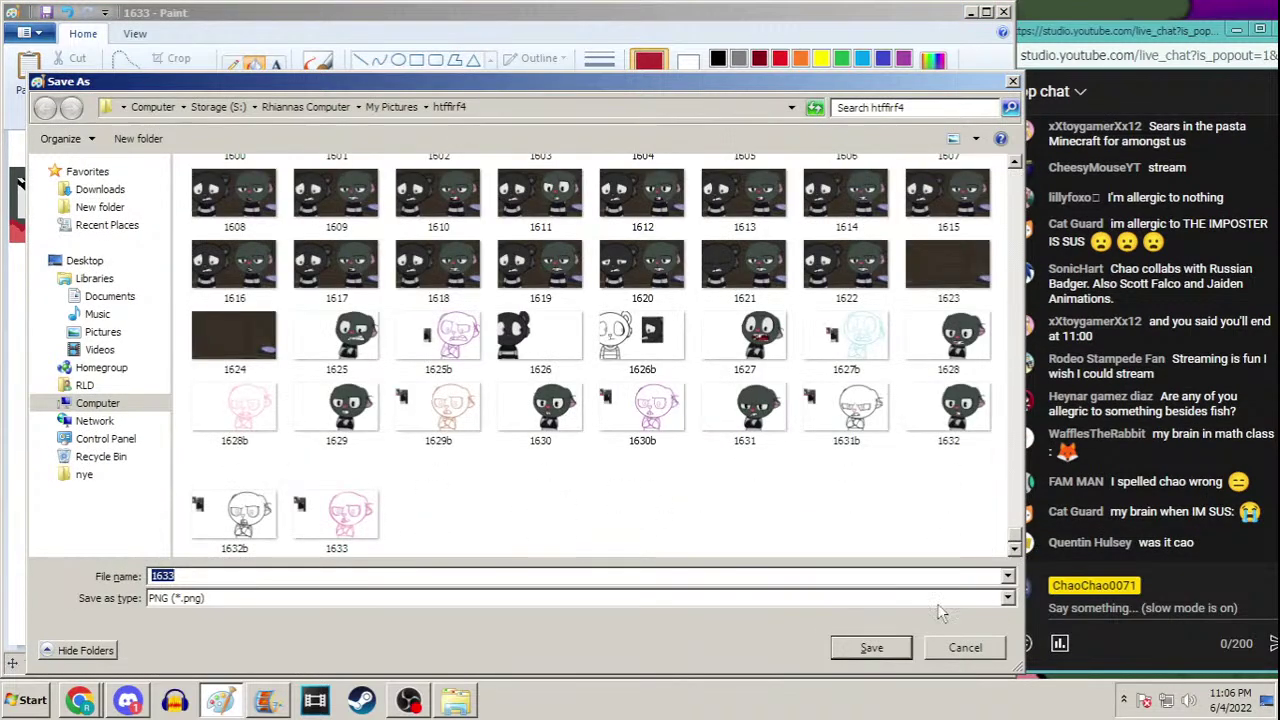
click(956, 653)
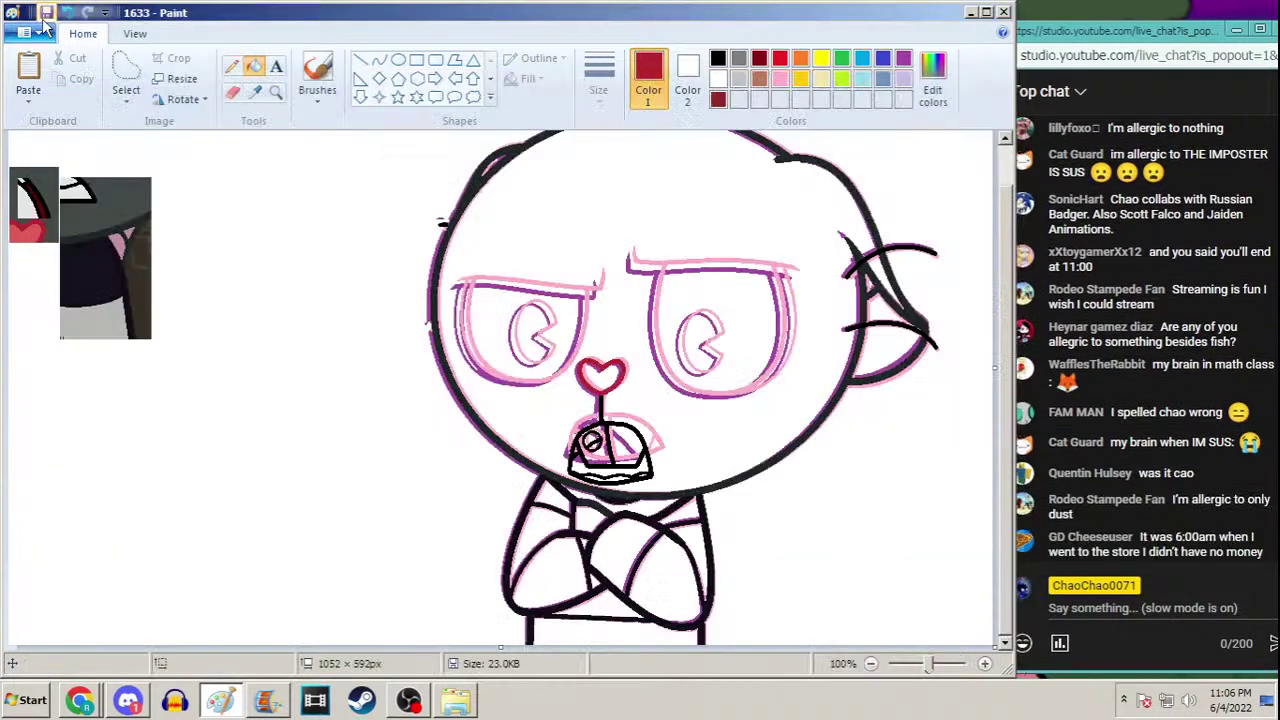
Save the current drawing and open the earlier frame 1629b
click(46, 12)
key(ctrl+o)
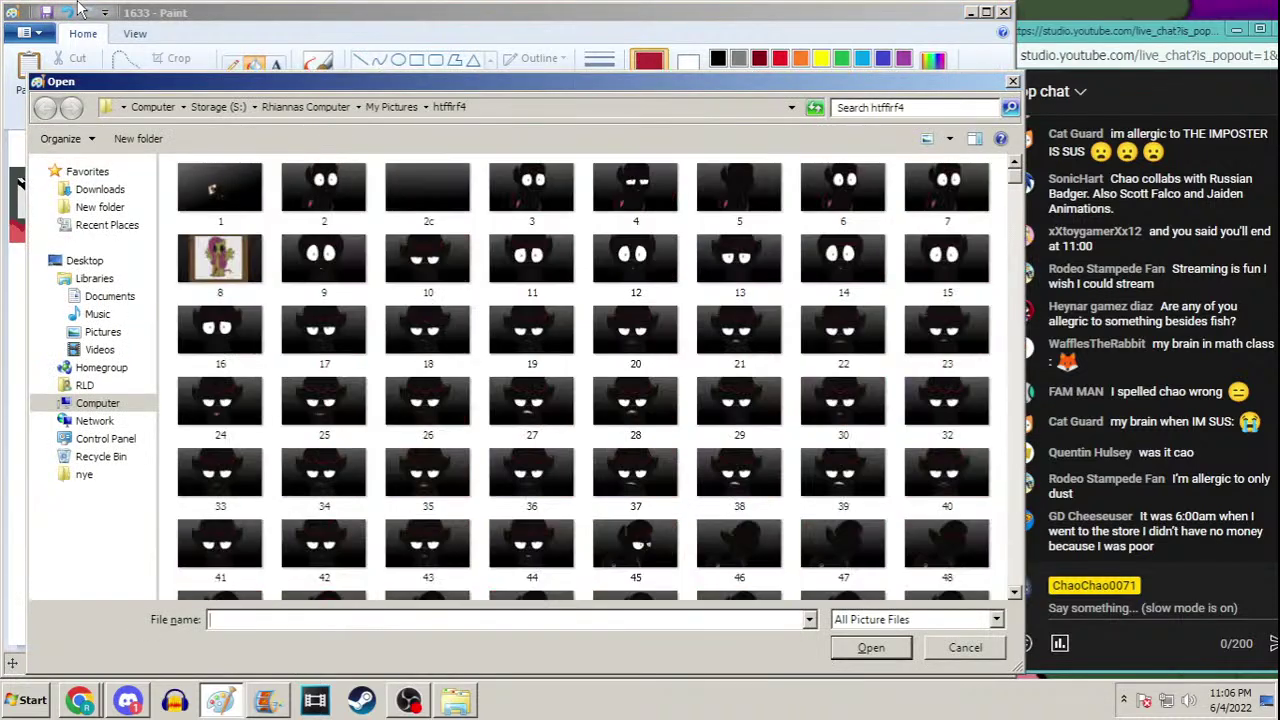
drag(1012, 190, 1020, 610)
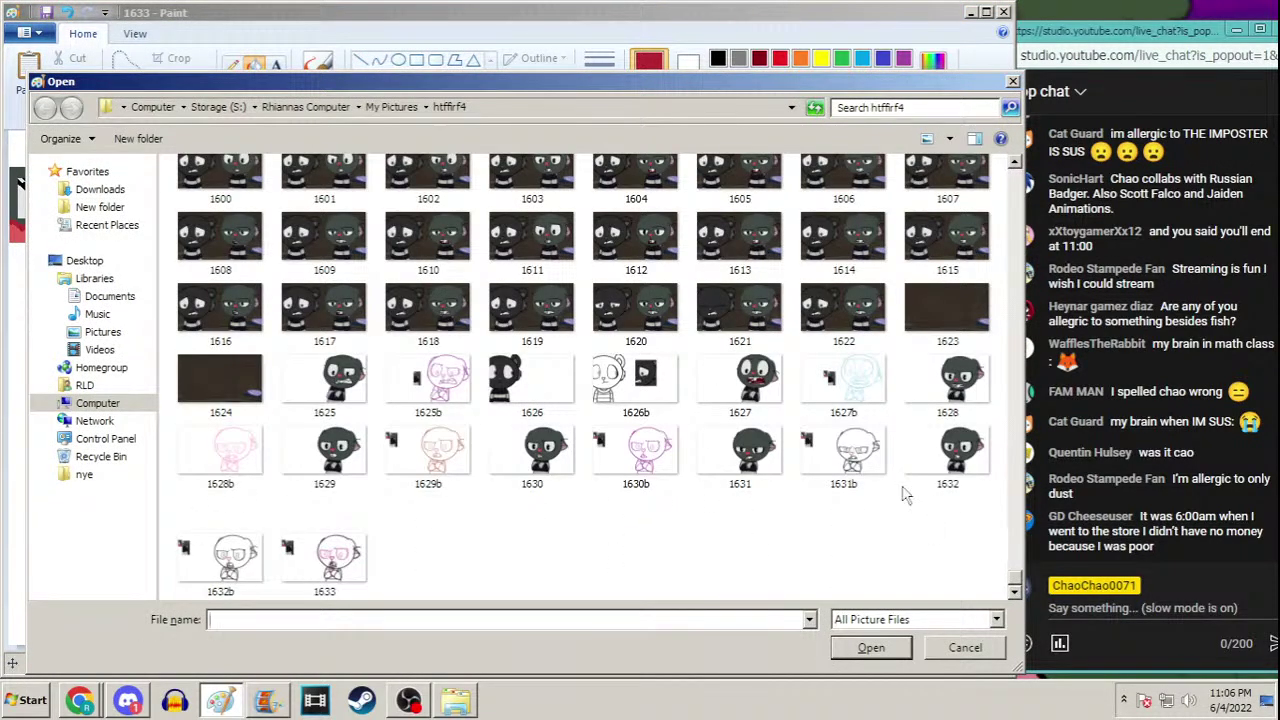
click(446, 446)
key(Return)
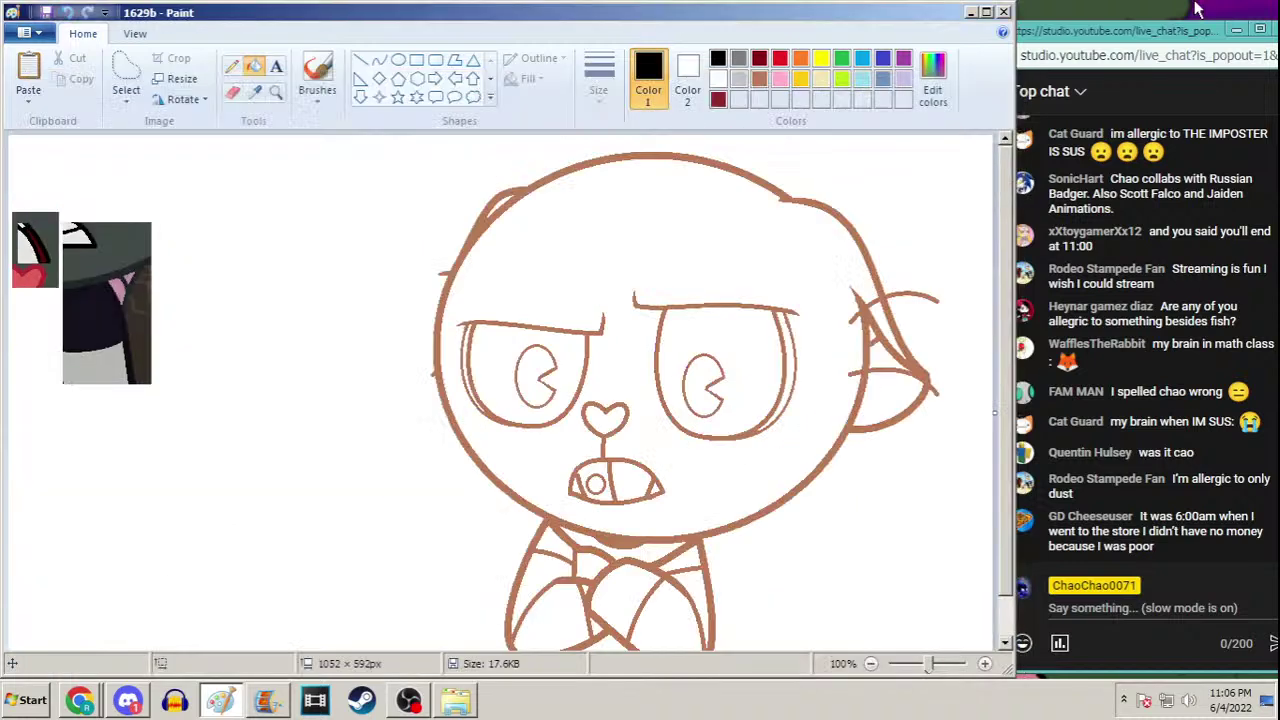
Delete both brow lines above the eyes and copy the two remaining eyes with their pupils
click(126, 80)
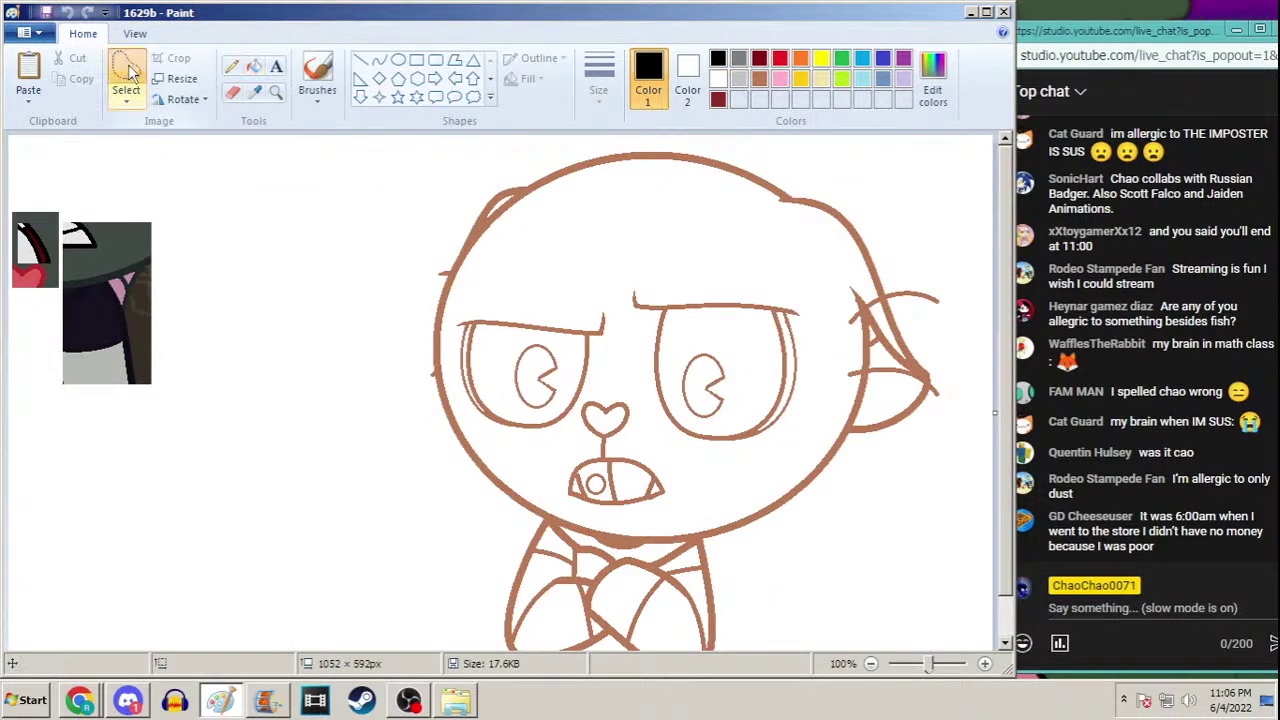
mouse_move(492, 300)
mouse_down()
mouse_move(450, 323)
mouse_move(601, 341)
mouse_move(666, 313)
mouse_move(808, 321)
mouse_move(818, 314)
mouse_move(799, 288)
mouse_move(614, 272)
mouse_move(450, 333)
mouse_move(465, 396)
mouse_move(497, 433)
mouse_move(558, 442)
mouse_move(600, 390)
mouse_move(635, 392)
mouse_move(662, 436)
mouse_move(744, 464)
mouse_move(806, 421)
mouse_move(805, 308)
mouse_move(622, 268)
mouse_up()
key(Delete)
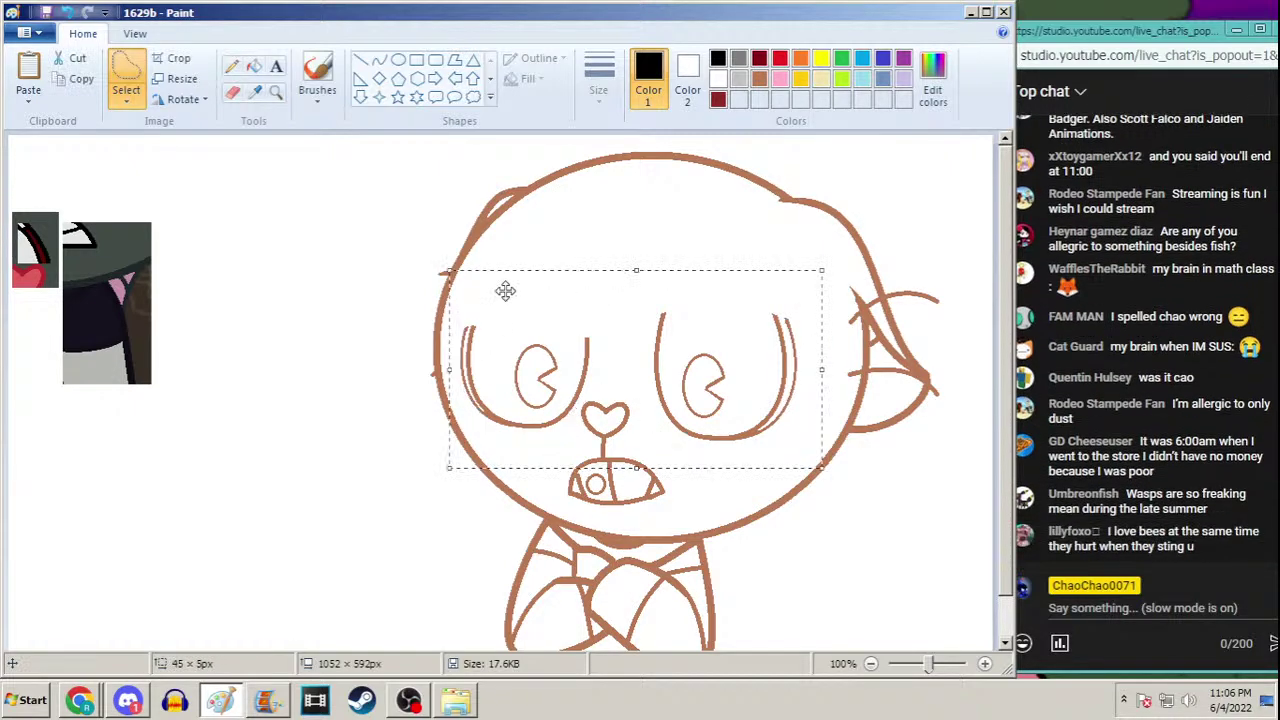
Reopen frame 1633 without saving the changes to 1629b
key(ctrl+o)
mouse_move(1014, 170)
mouse_down()
mouse_move(995, 405)
mouse_move(1045, 588)
mouse_up()
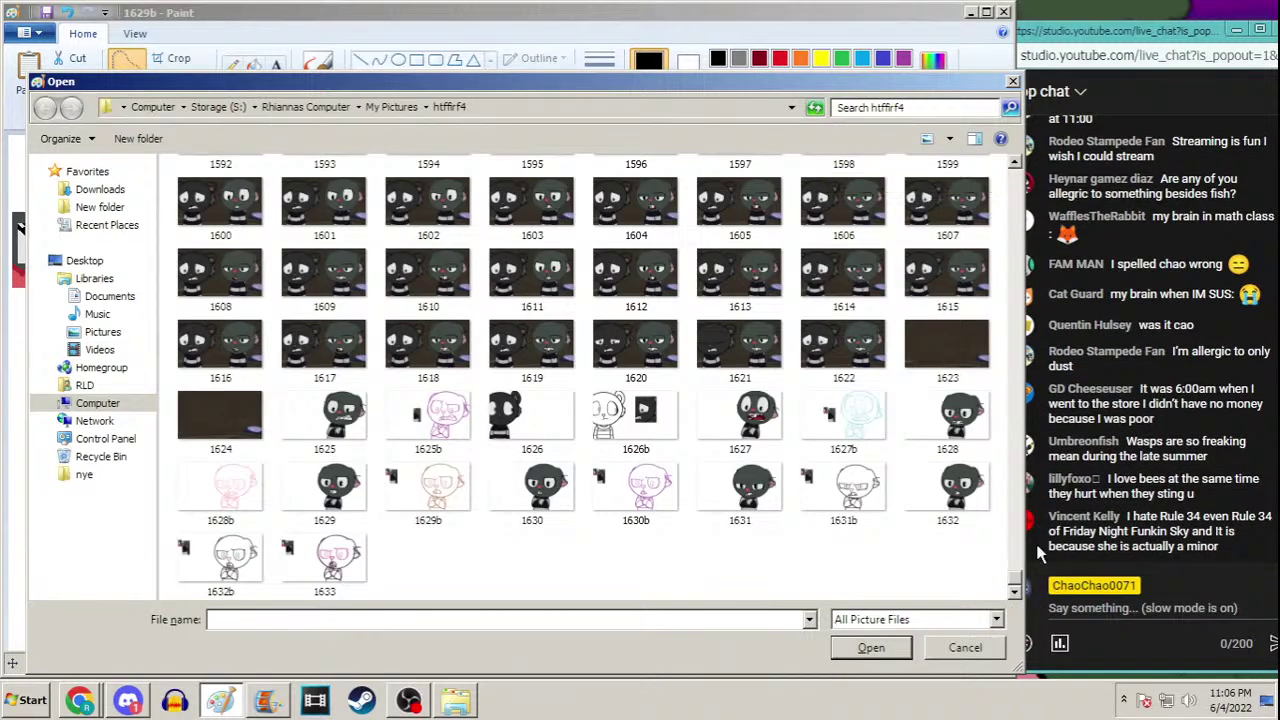
double_click(323, 558)
key(Tab)
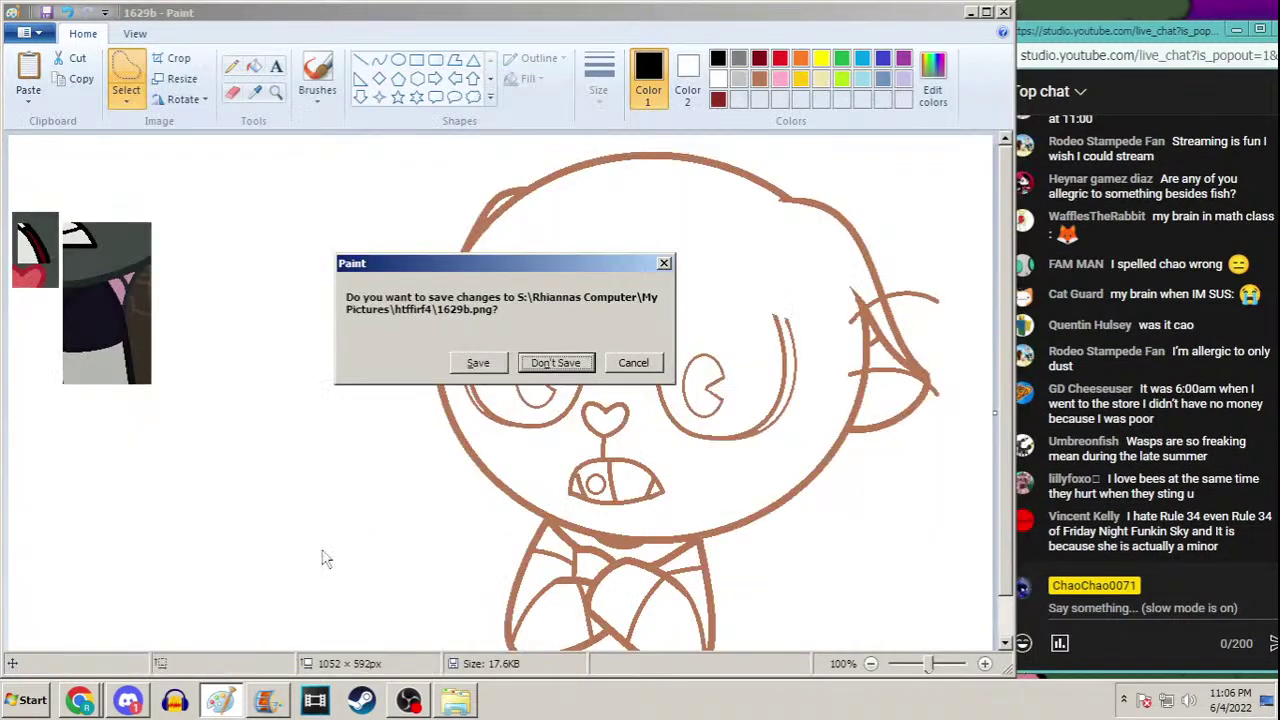
key(Return)
Paste the copied brown eyes into the drawing and align them over the pink and purple sketched eyes
click(276, 92)
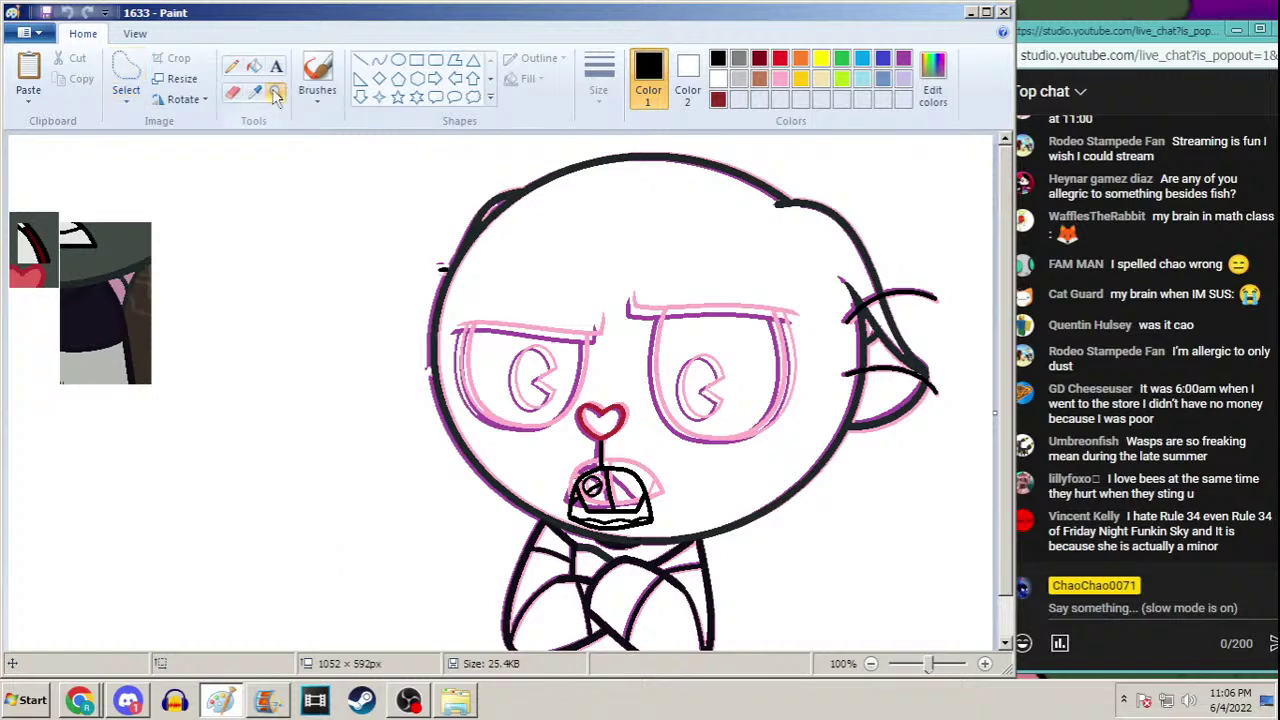
click(648, 405)
key(ctrl+v)
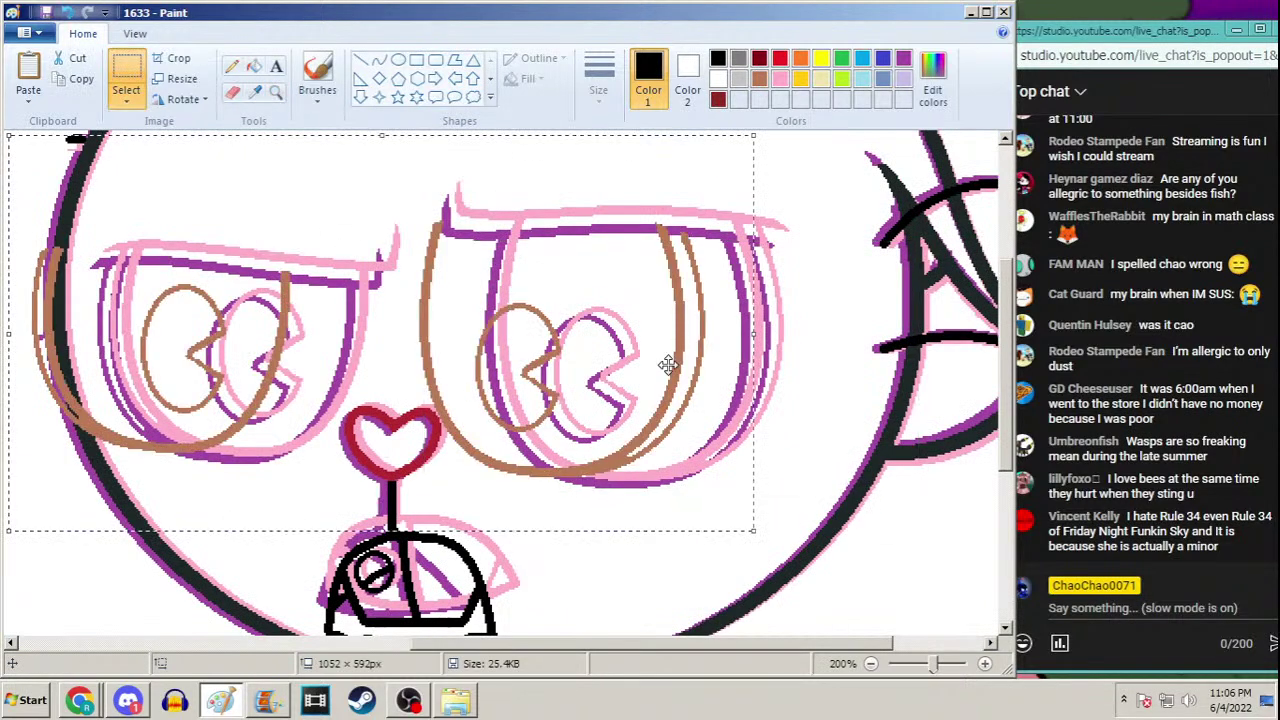
drag(393, 284, 503, 305)
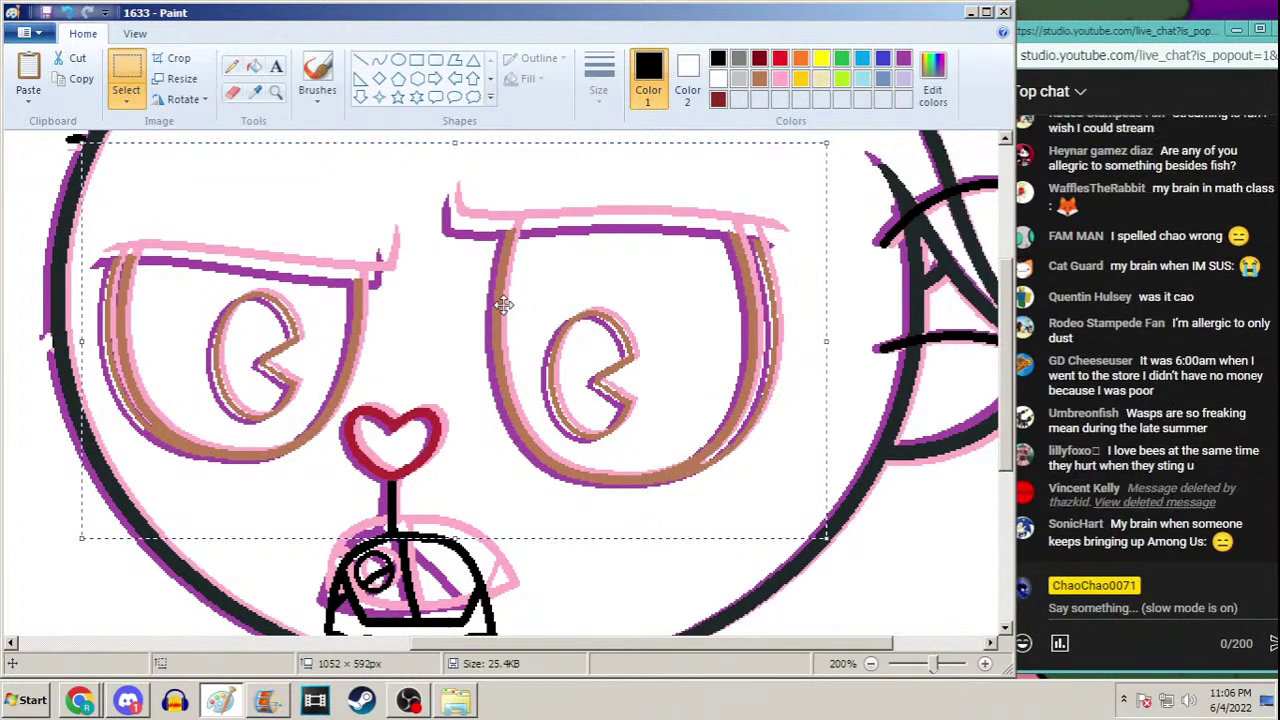
Fill the brown outlines of both eyes and both pupils with black
click(254, 66)
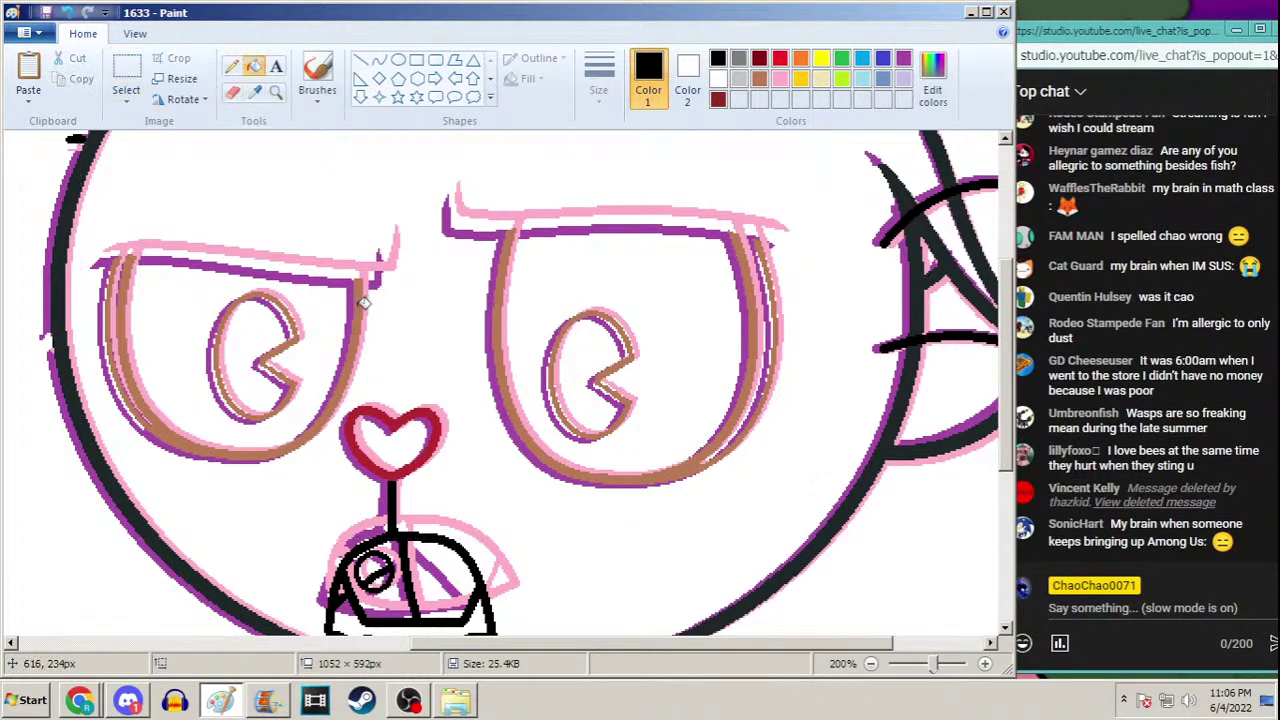
click(356, 300)
click(299, 313)
click(501, 334)
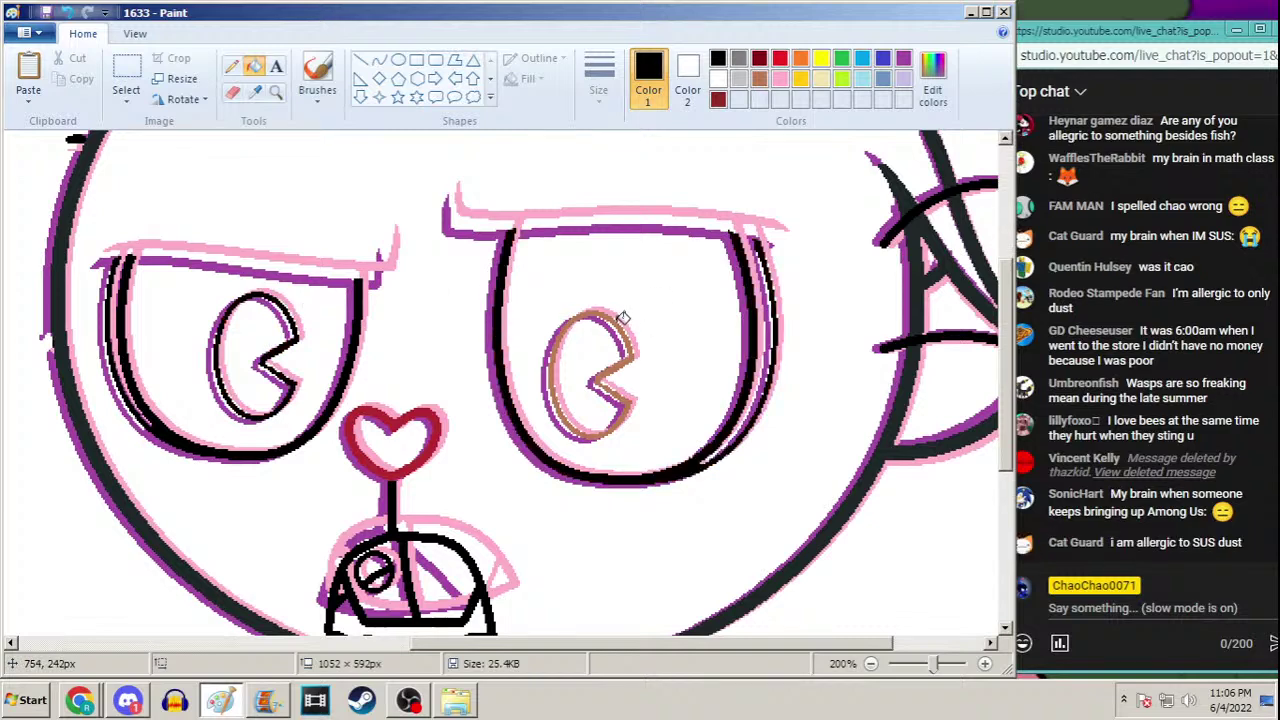
click(616, 318)
Draw slightly upward-bowed black curves along both sketched brows, about 174 × 19 px and 153 × 22 px
click(379, 60)
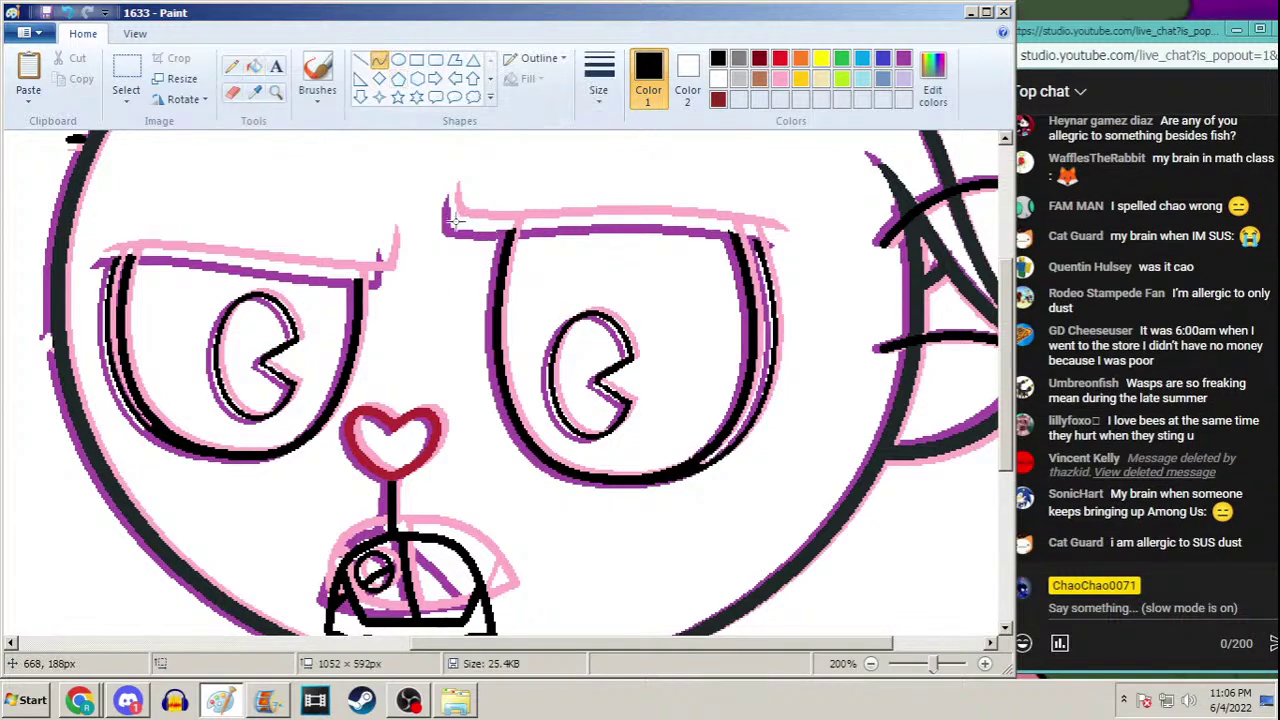
drag(456, 222, 775, 233)
drag(661, 210, 631, 197)
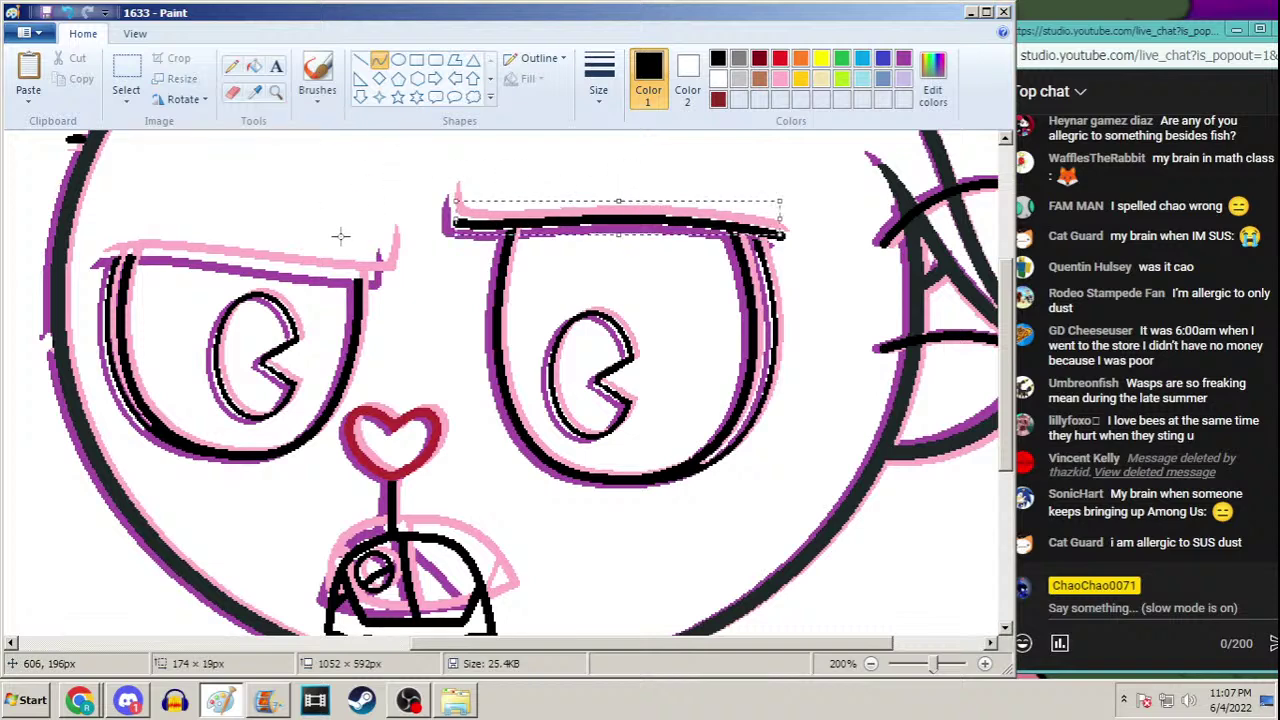
drag(386, 273, 96, 258)
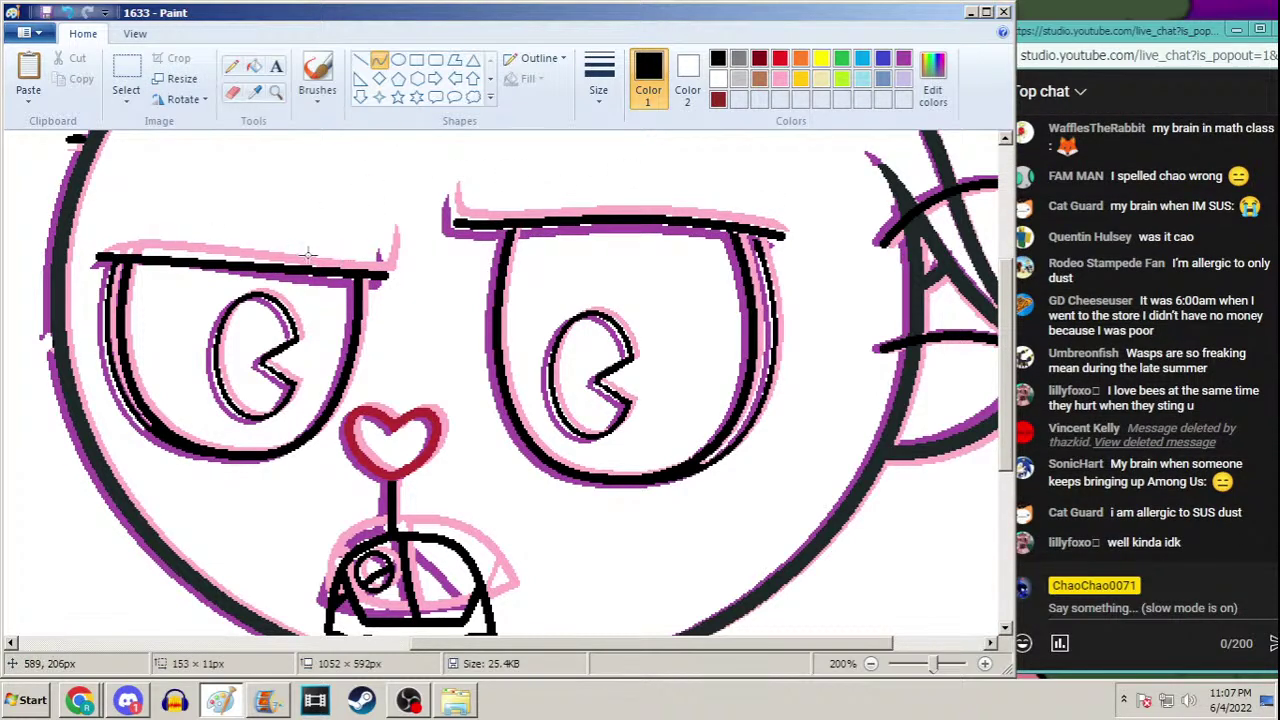
drag(300, 270, 150, 238)
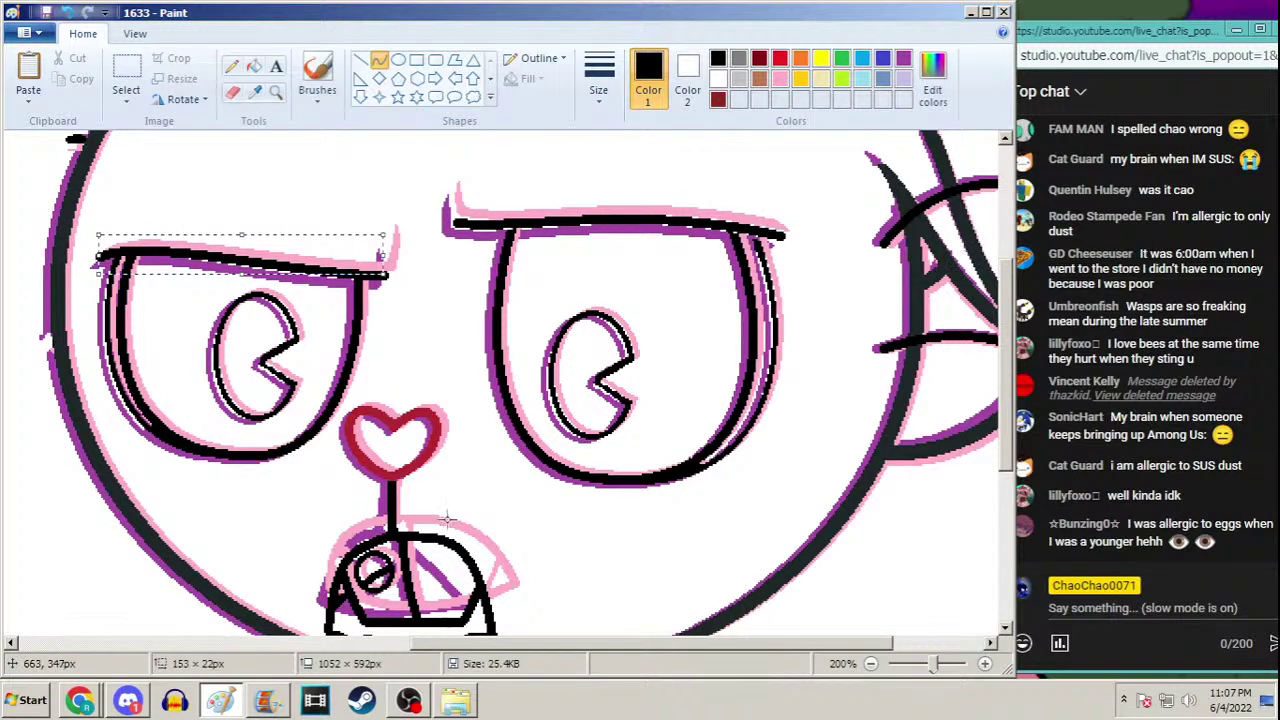
Pencil a short upright black tick at the inner end of each brow
click(231, 66)
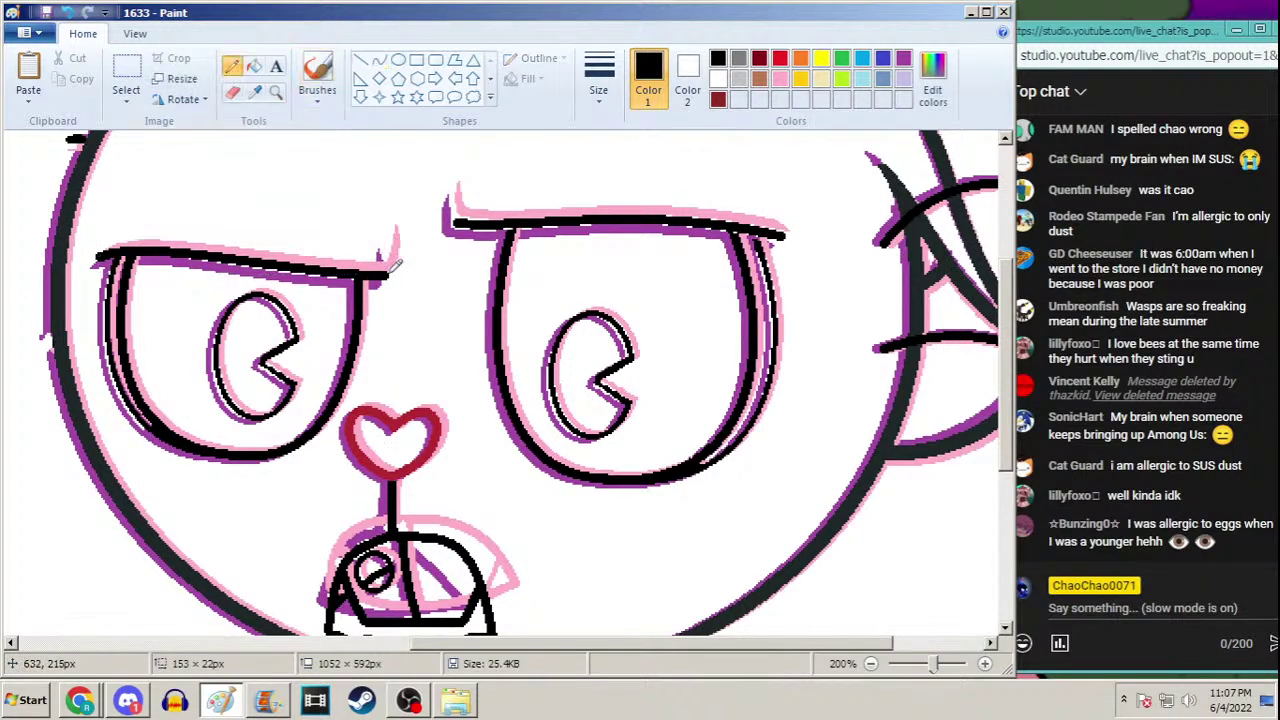
drag(390, 270, 395, 230)
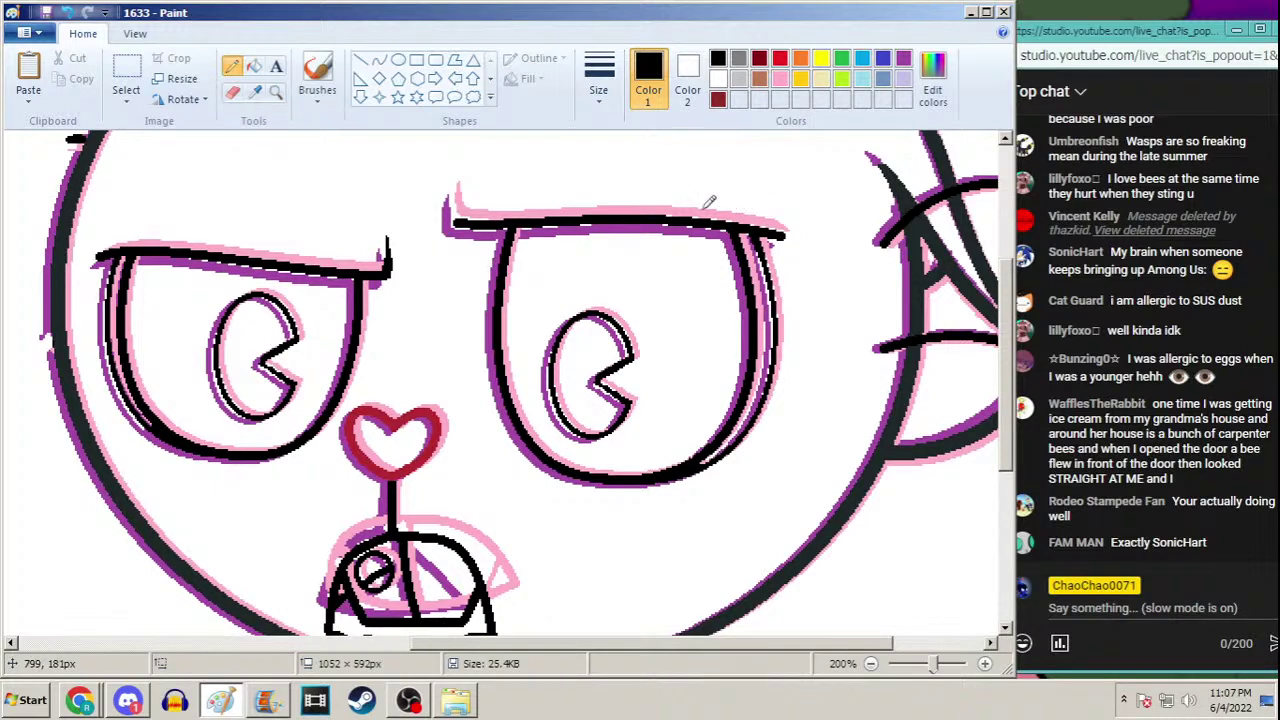
mouse_move(458, 212)
mouse_down()
mouse_move(455, 186)
mouse_move(452, 215)
mouse_up()
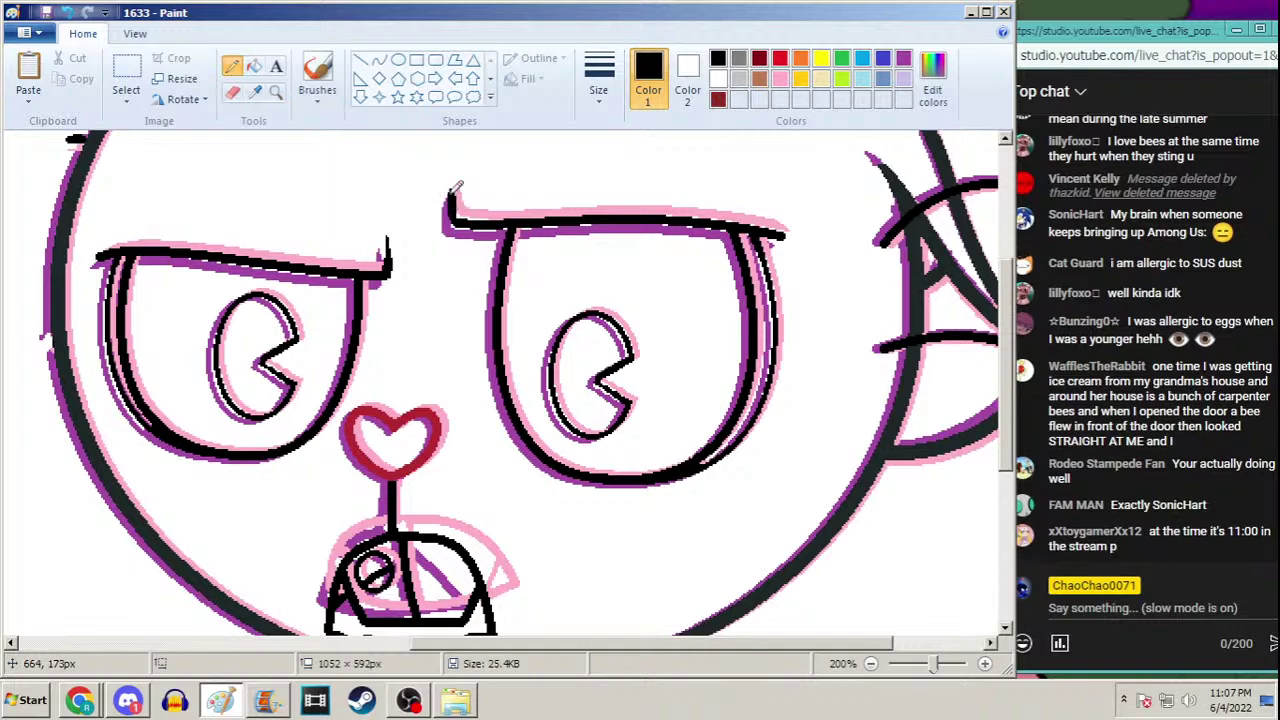
click(410, 703)
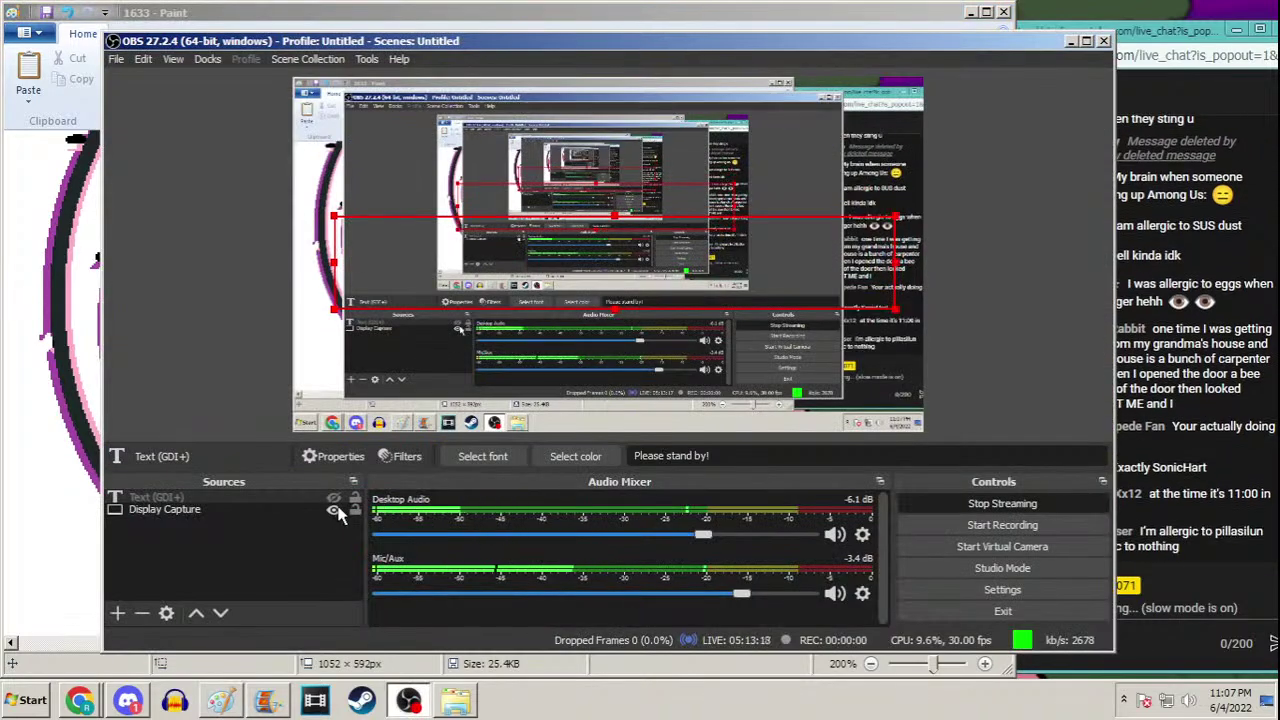
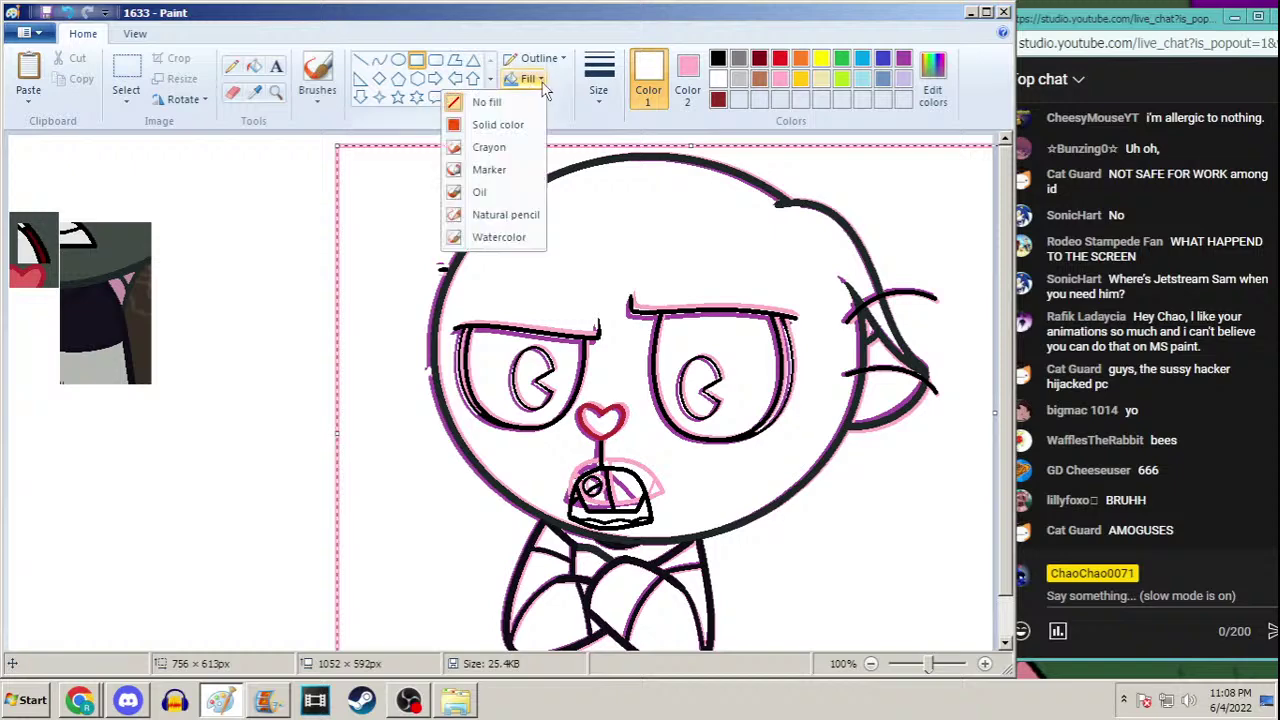
Remove the pink and purple sketch lines by covering the figure with white-filled rectangles and pasting the copied drawing back with each color transparent
click(531, 104)
key(ctrl+z)
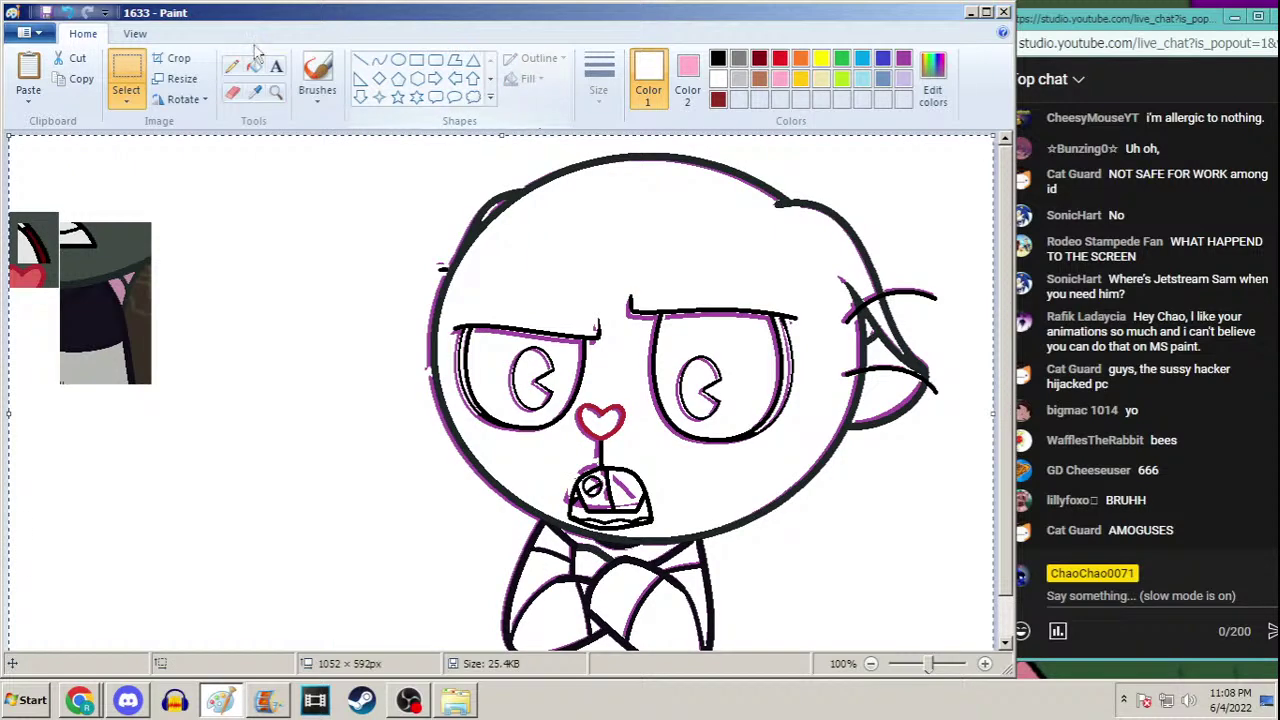
click(255, 91)
key(ctrl+a)
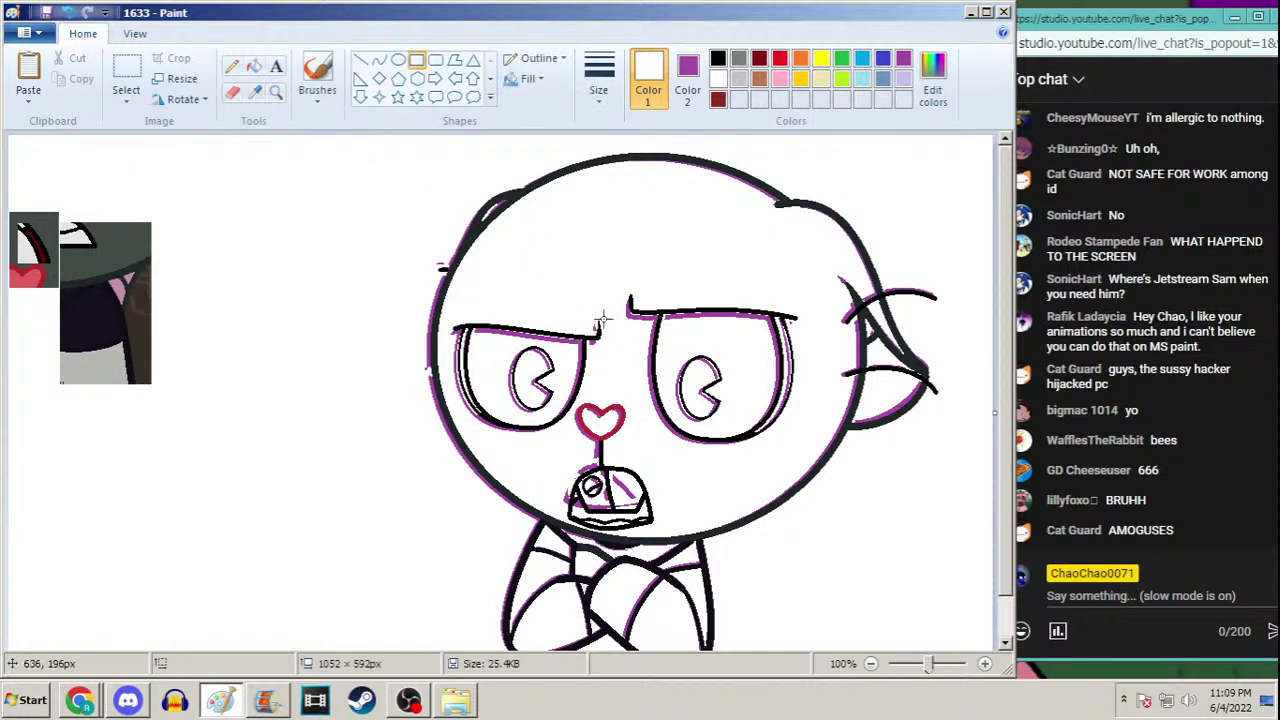
click(416, 59)
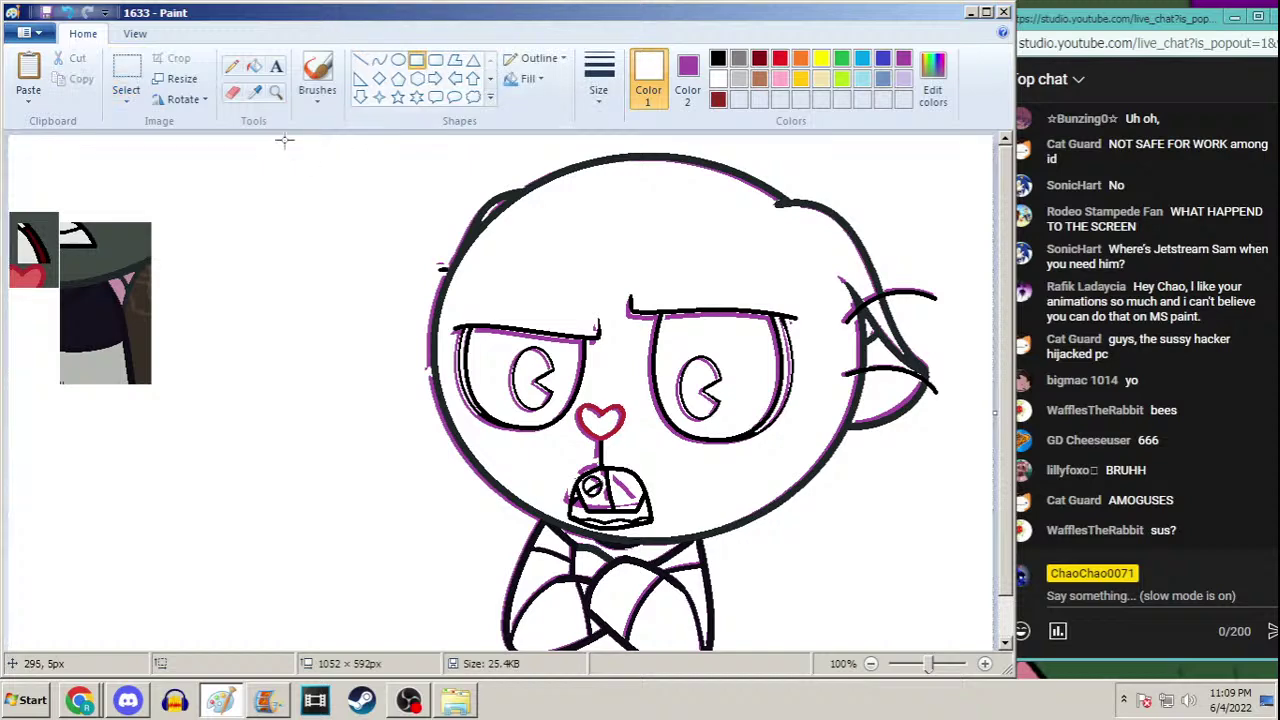
mouse_move(299, 151)
mouse_down()
mouse_move(529, 423)
mouse_move(914, 716)
mouse_move(1003, 716)
mouse_up()
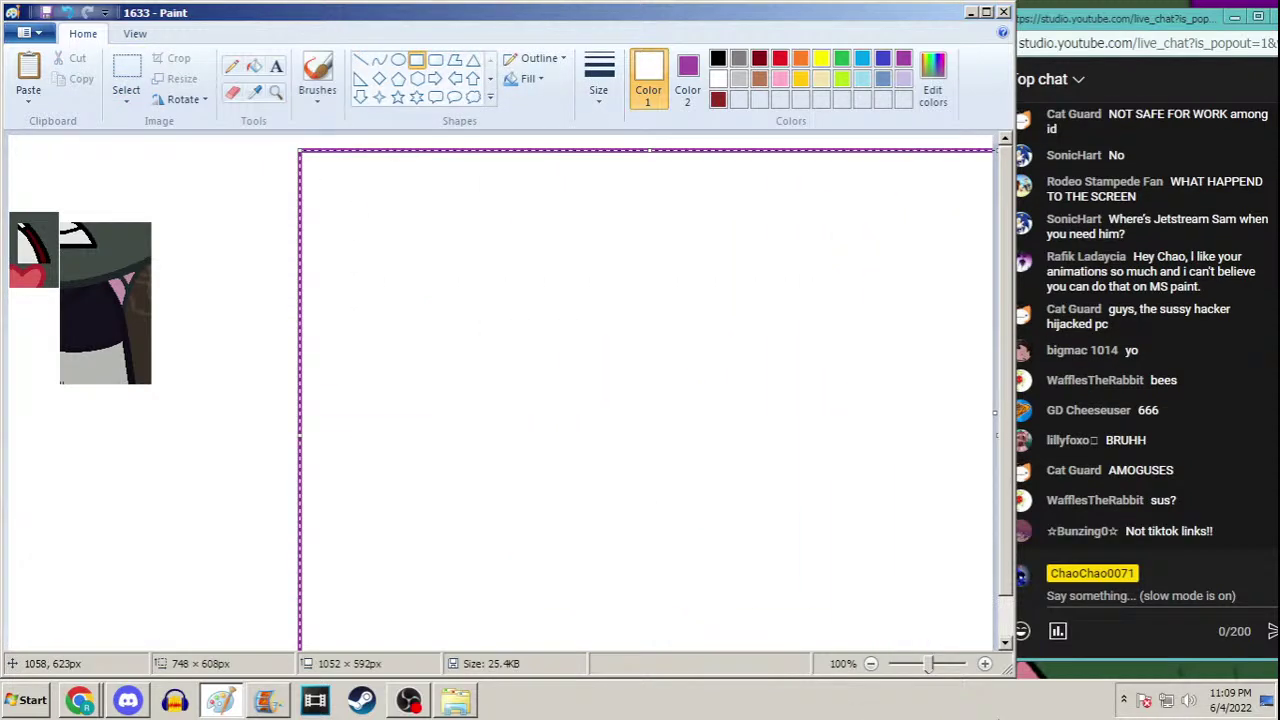
key(ctrl+z)
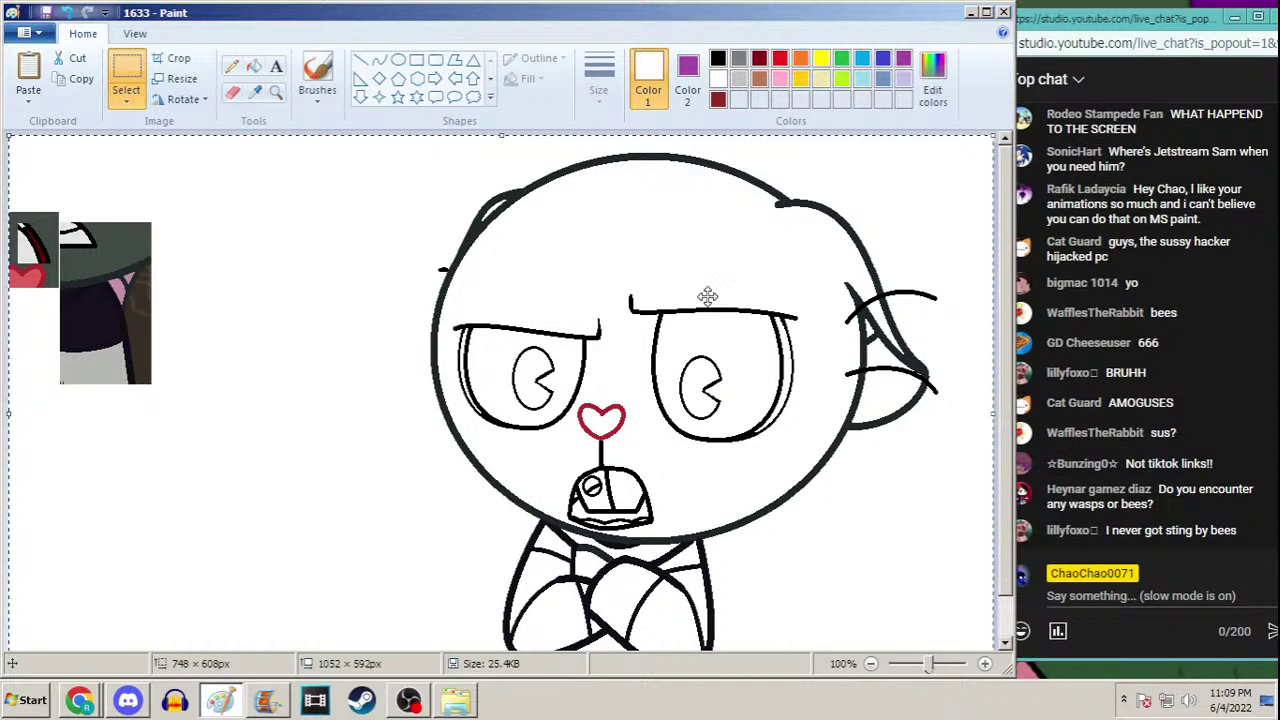
key(F12)
drag(1014, 186, 1030, 560)
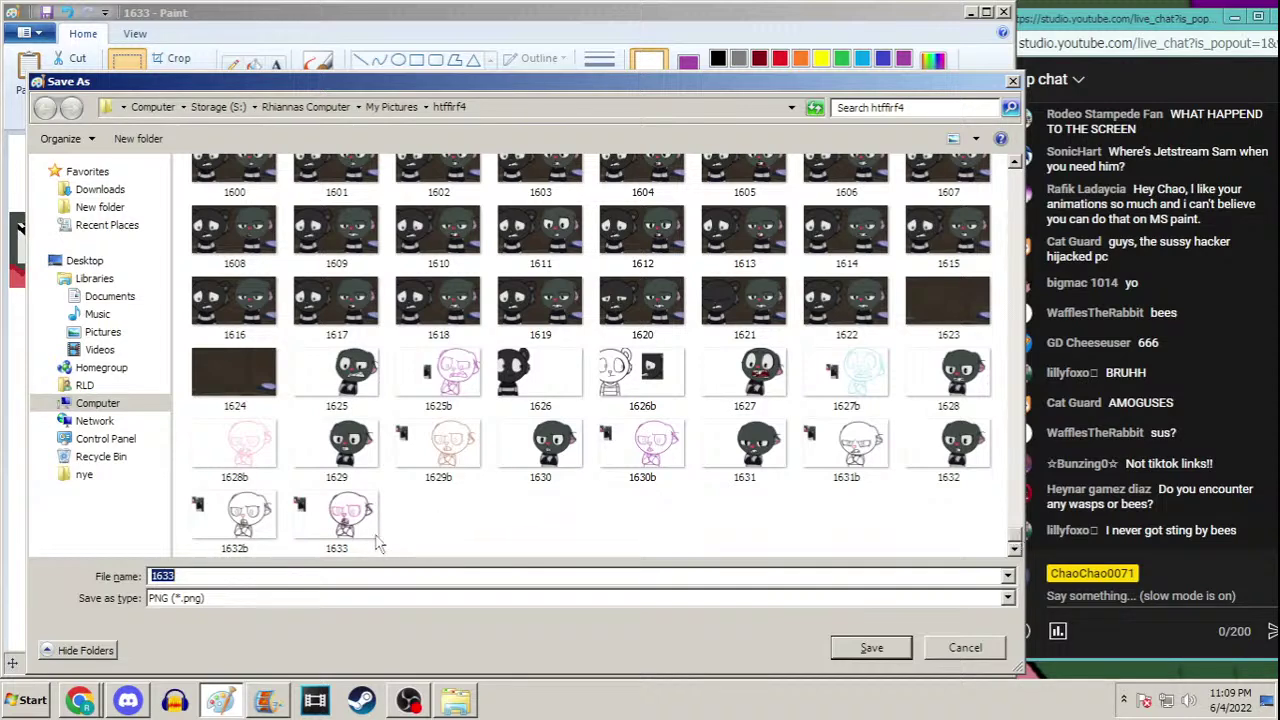
click(966, 648)
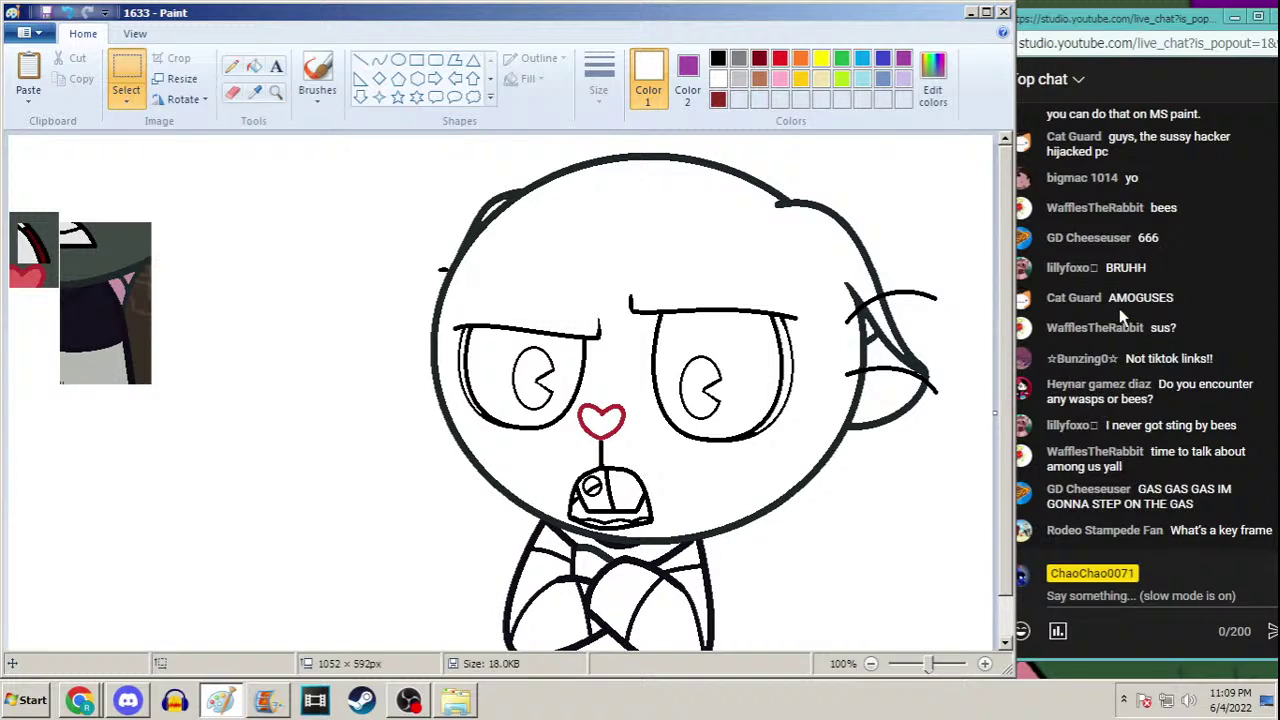
click(282, 700)
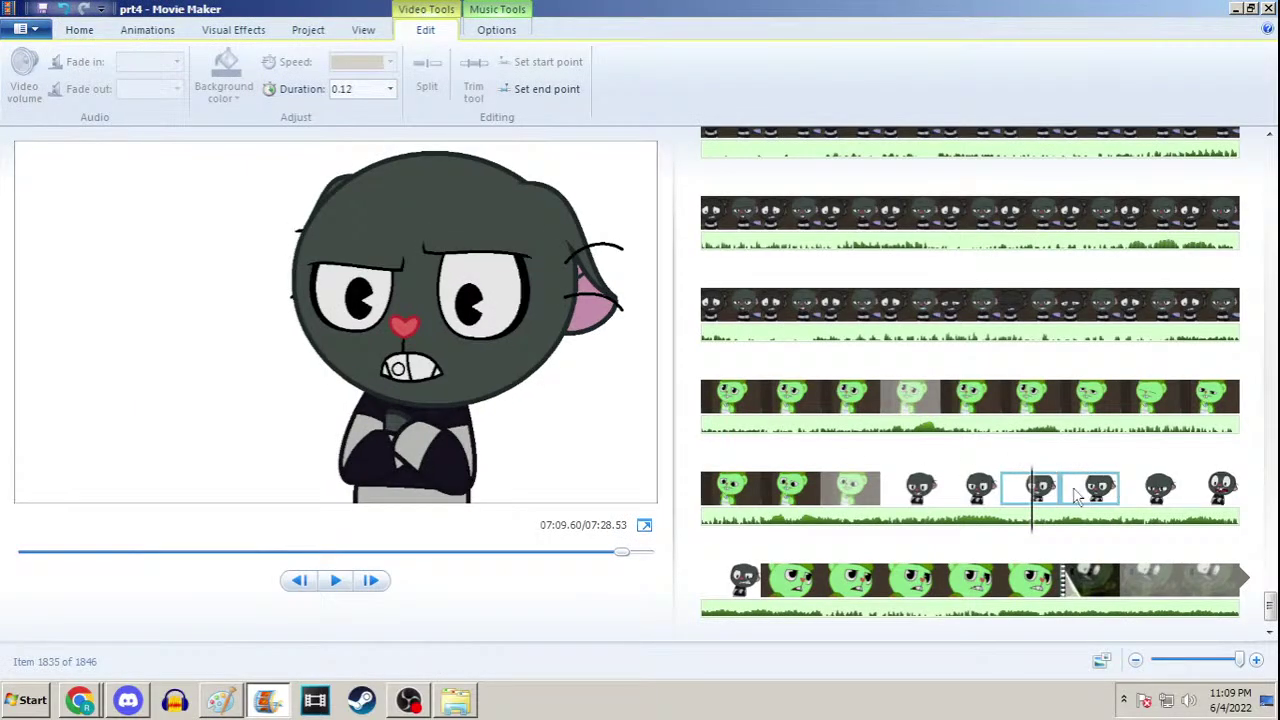
click(1040, 487)
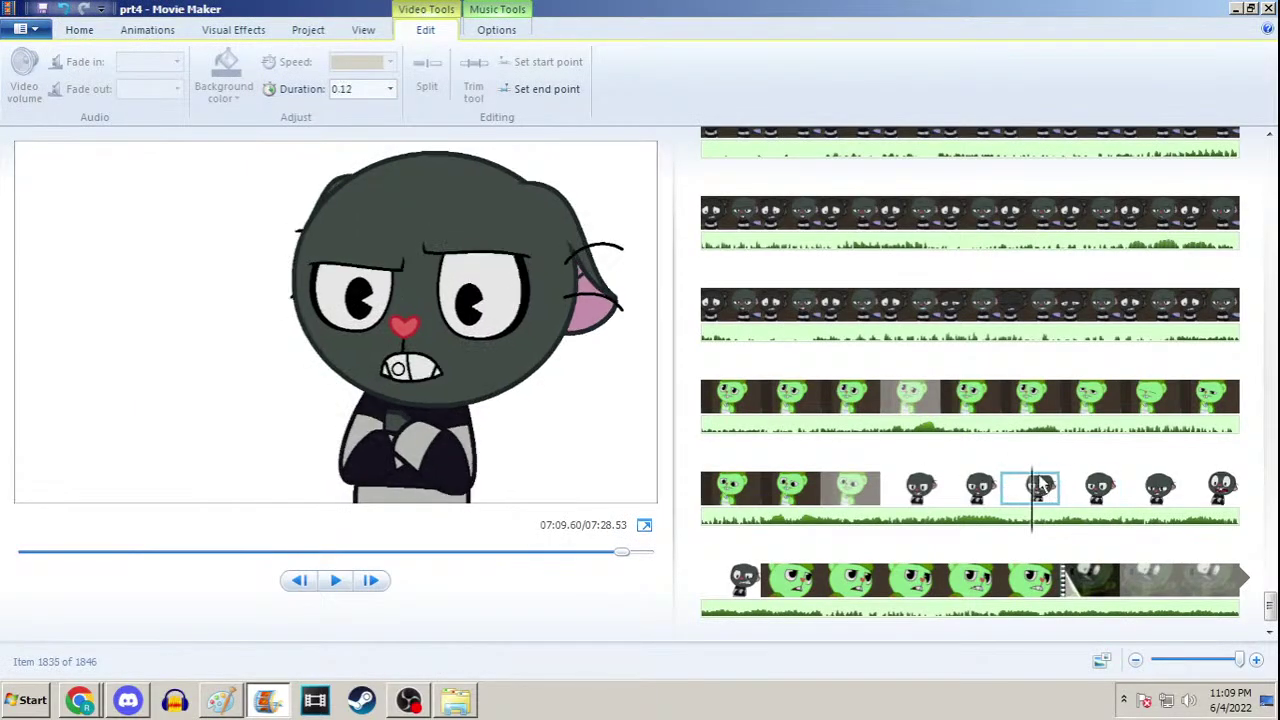
click(79, 30)
click(135, 72)
click(1195, 651)
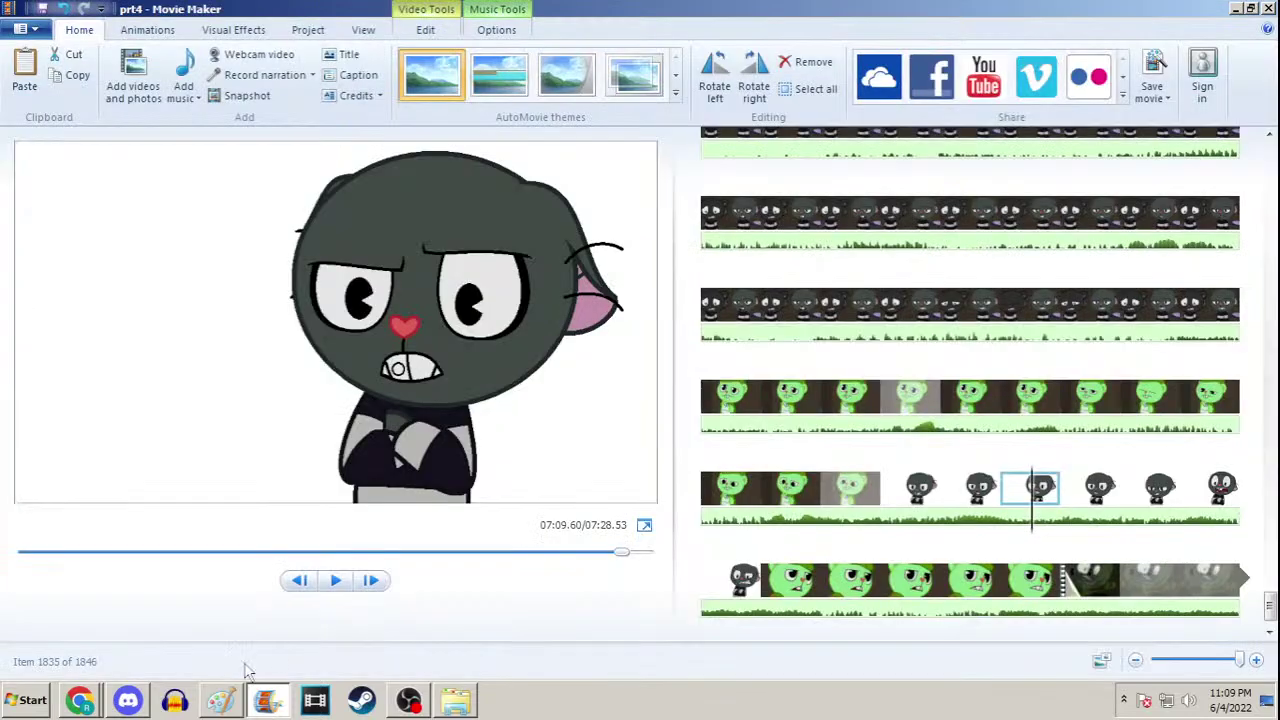
click(222, 700)
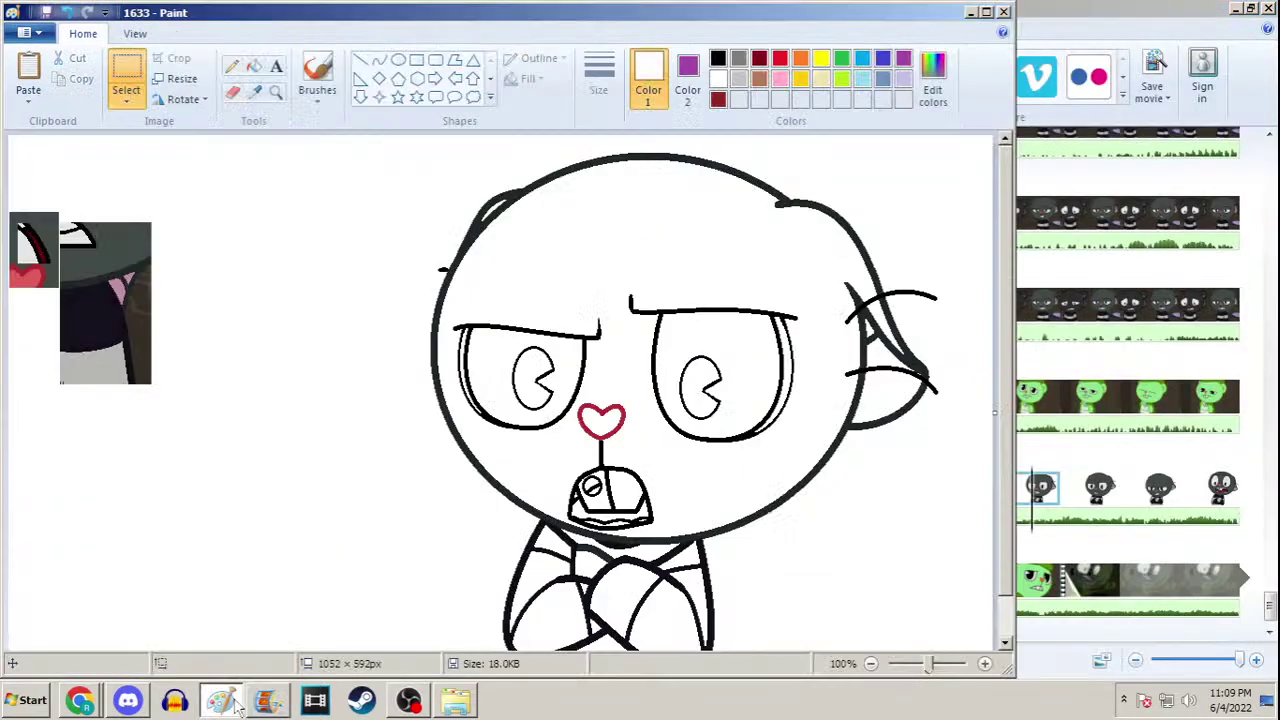
click(1236, 8)
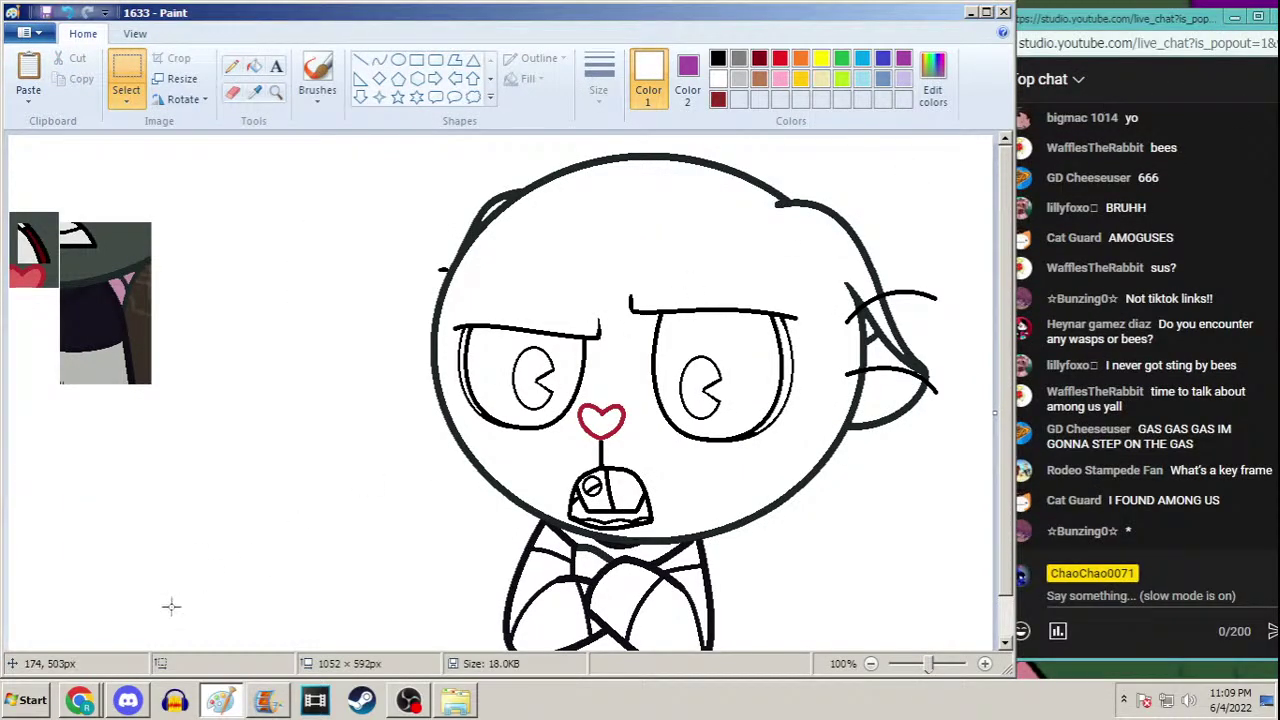
click(128, 700)
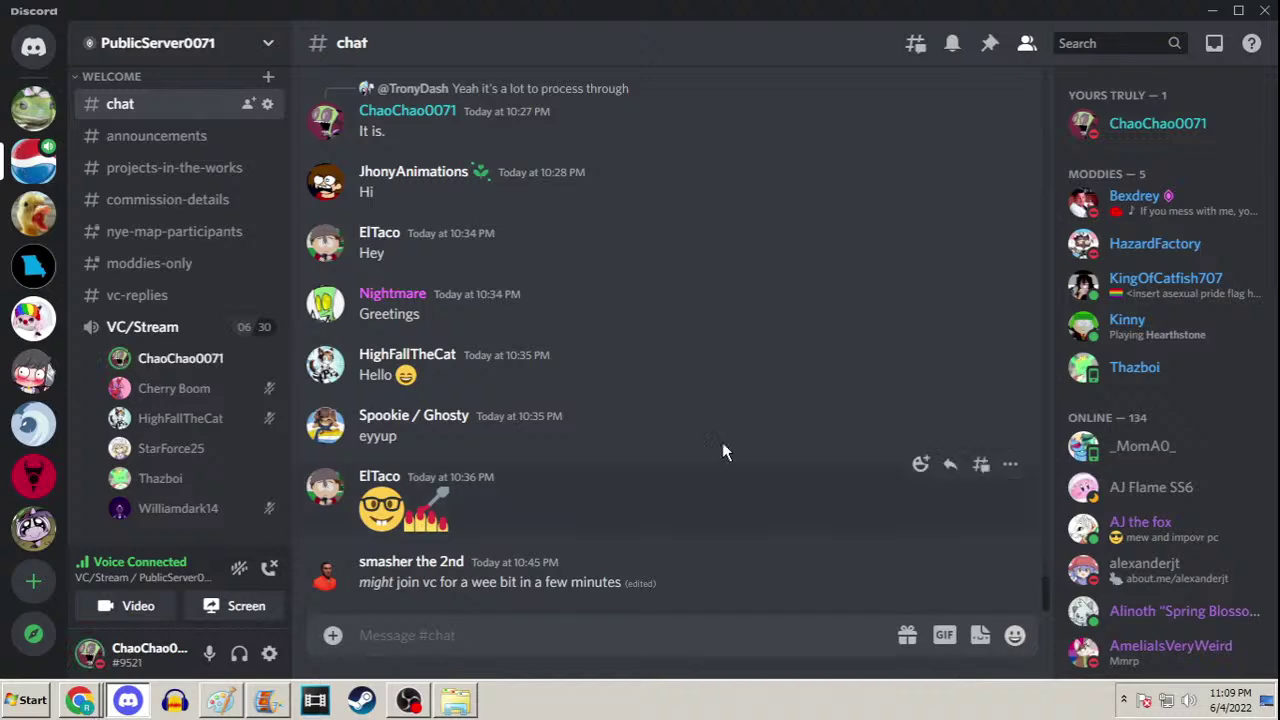
click(1213, 10)
click(1200, 18)
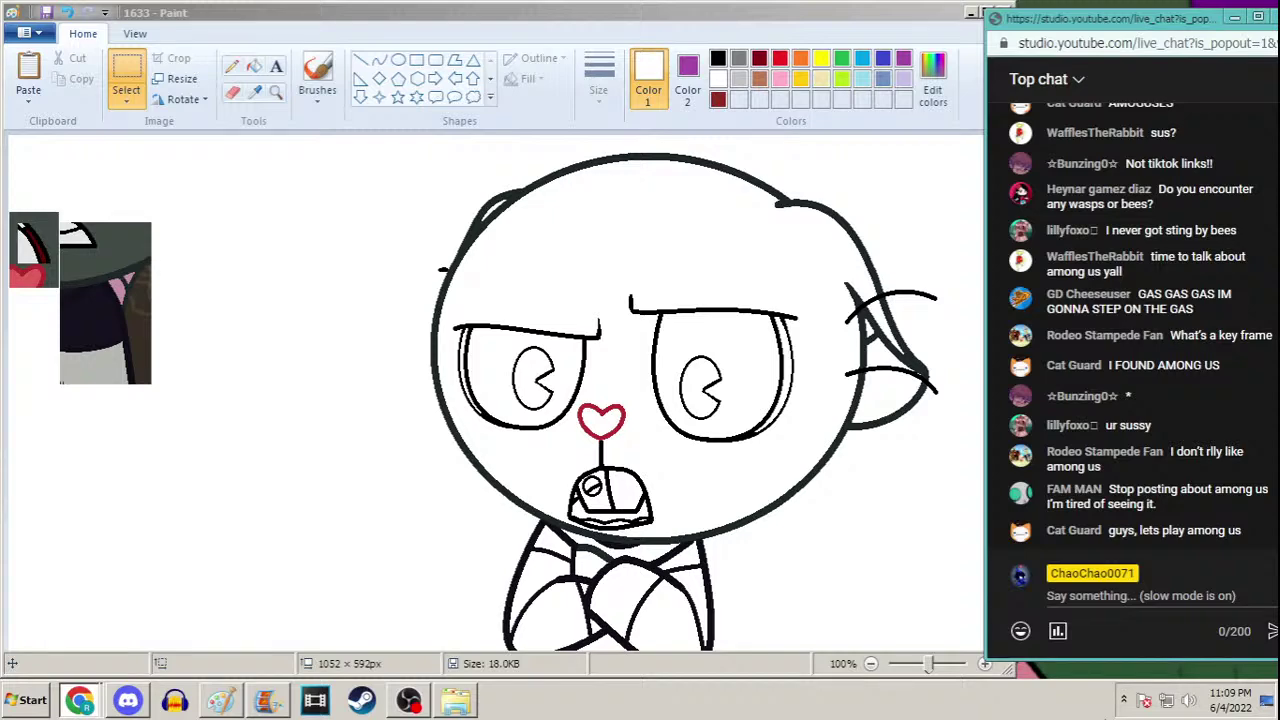
Switch to Movie Maker and delete the second crossed-arms frame on the white background from the timeline
click(266, 702)
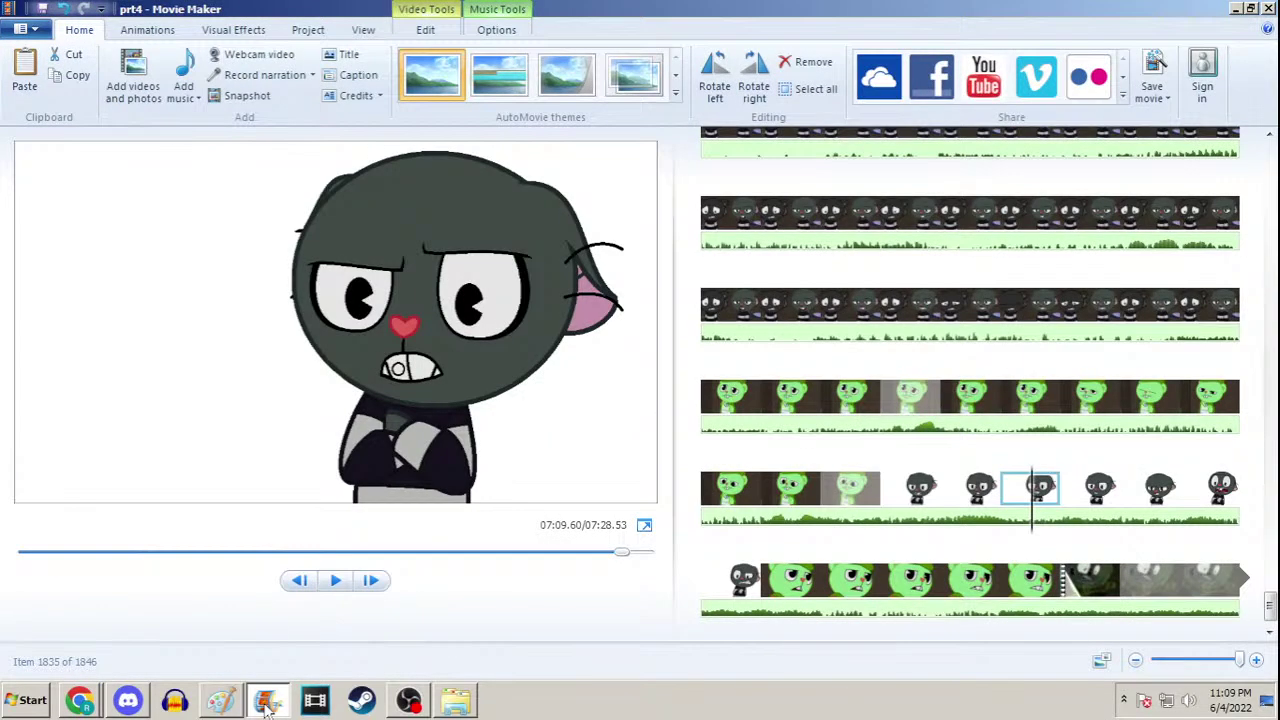
click(907, 488)
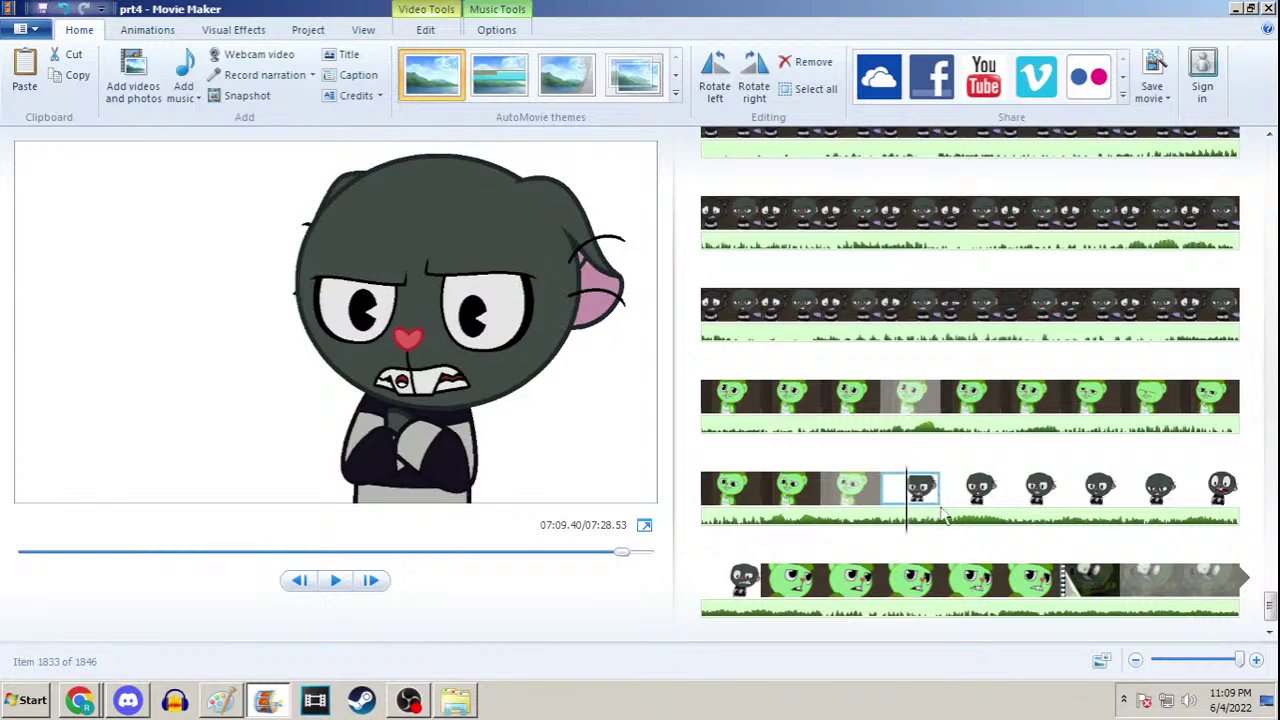
click(990, 488)
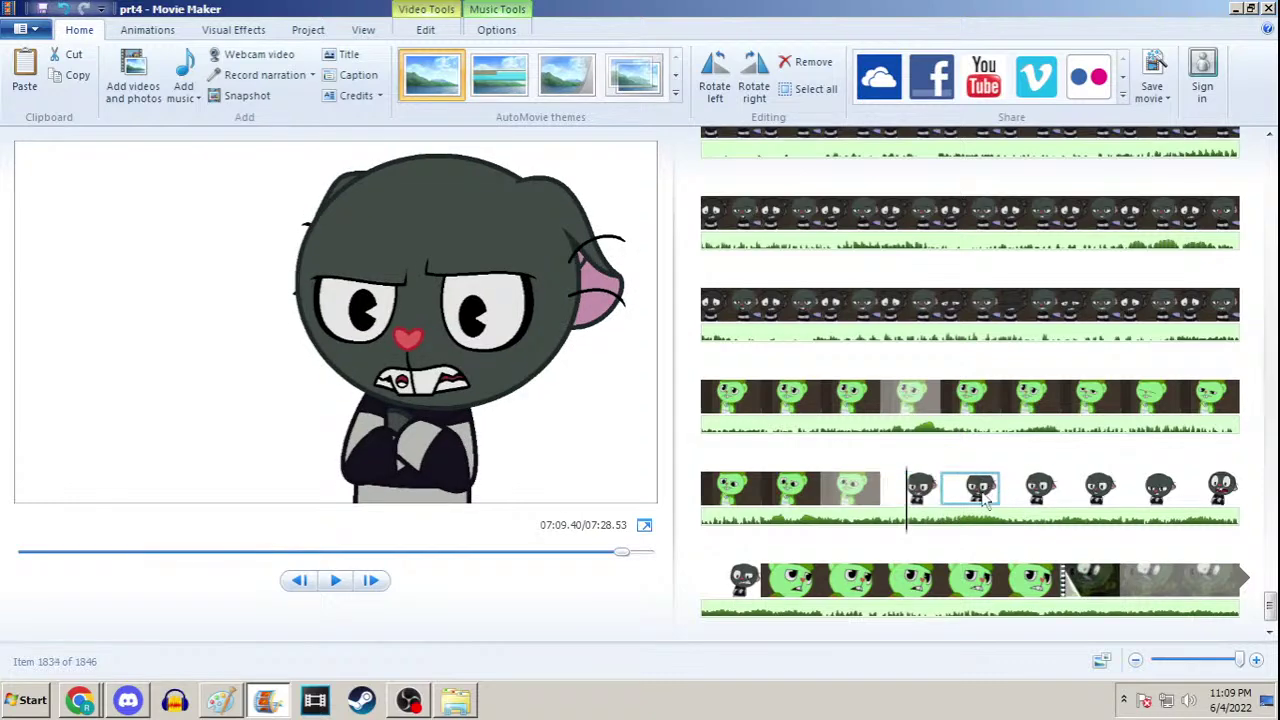
key(Delete)
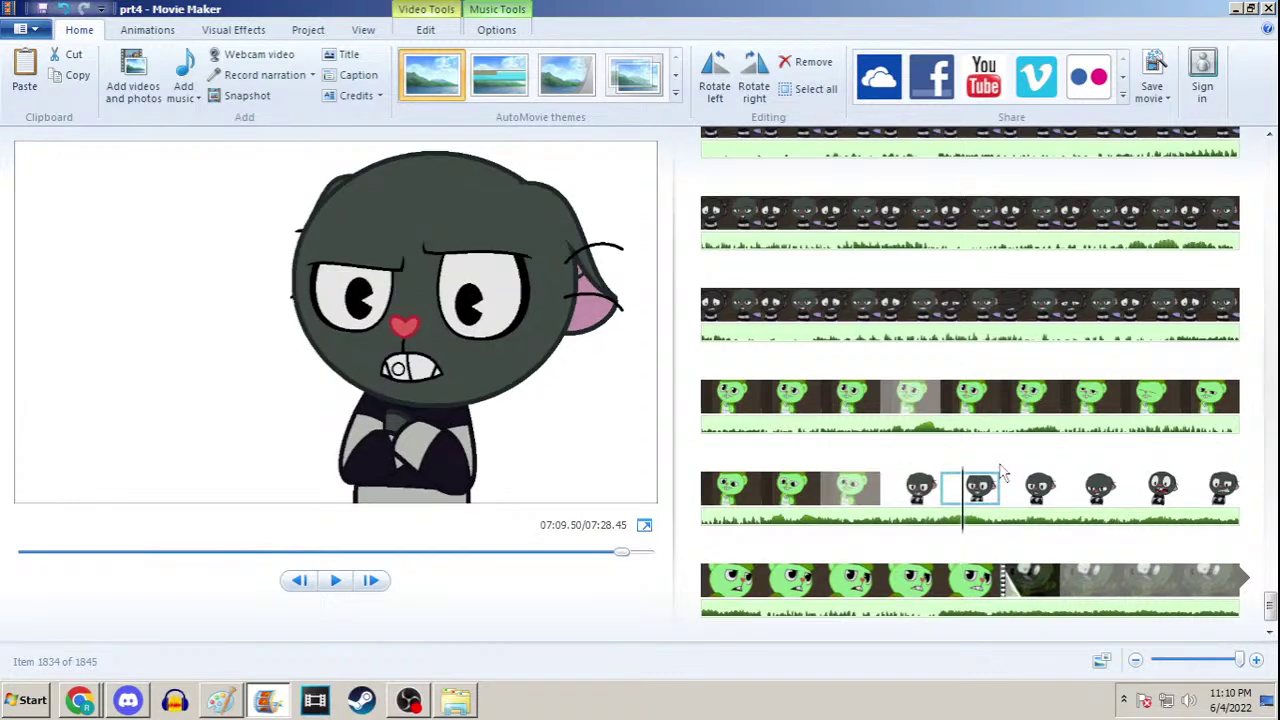
Step forward and back through the six remaining crossed-arms frames to examine the motion without the deleted frame
click(918, 486)
shift+click(1228, 503)
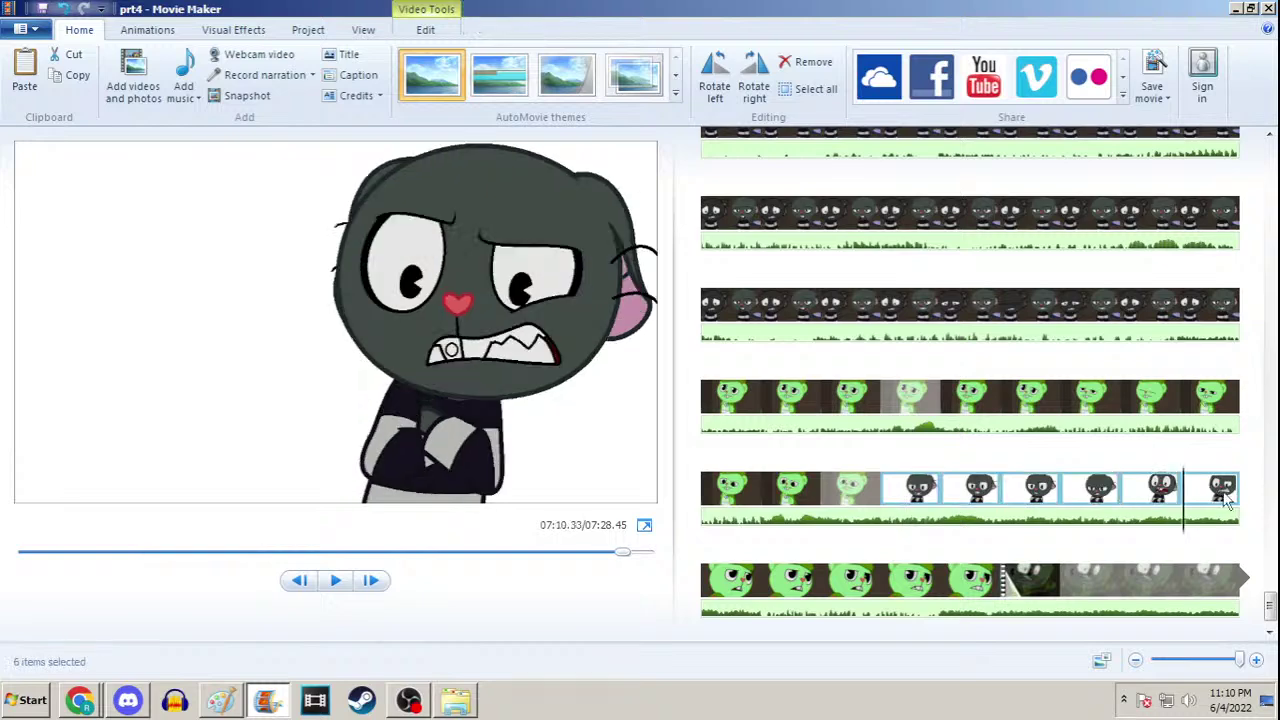
click(910, 487)
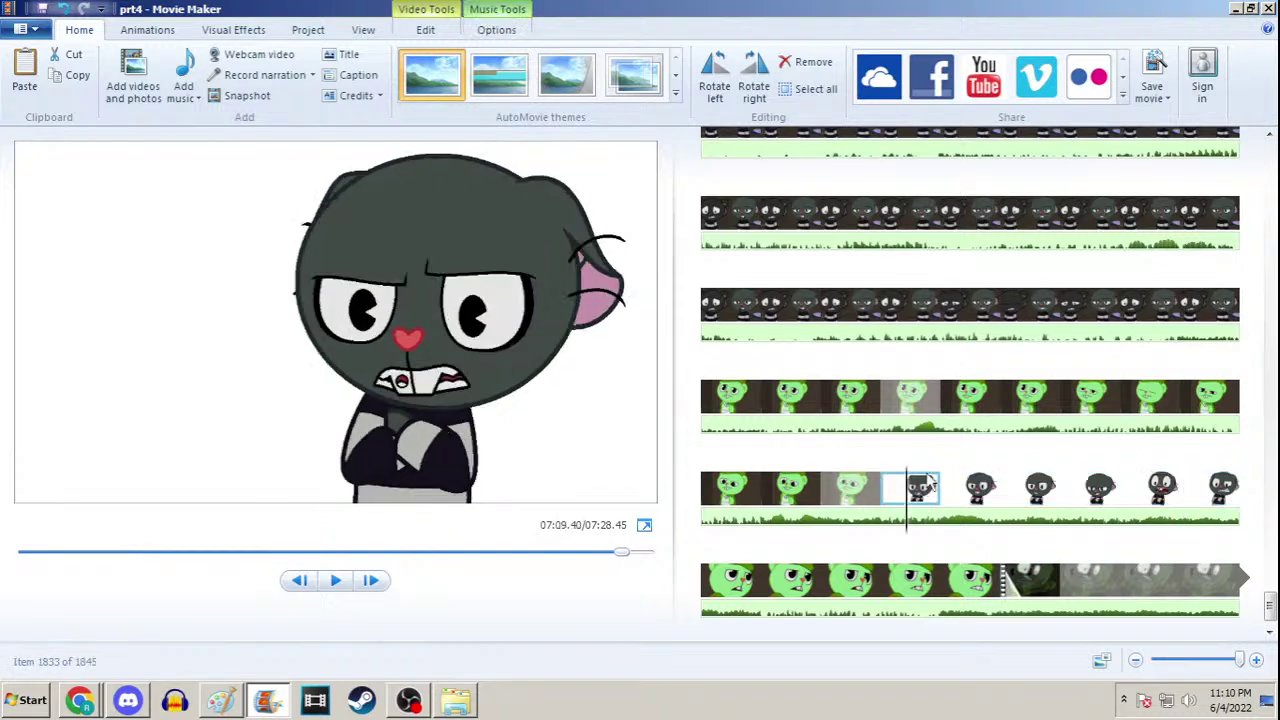
key(Right)
key(Right)
key(Right)
key(Right)
key(Right)
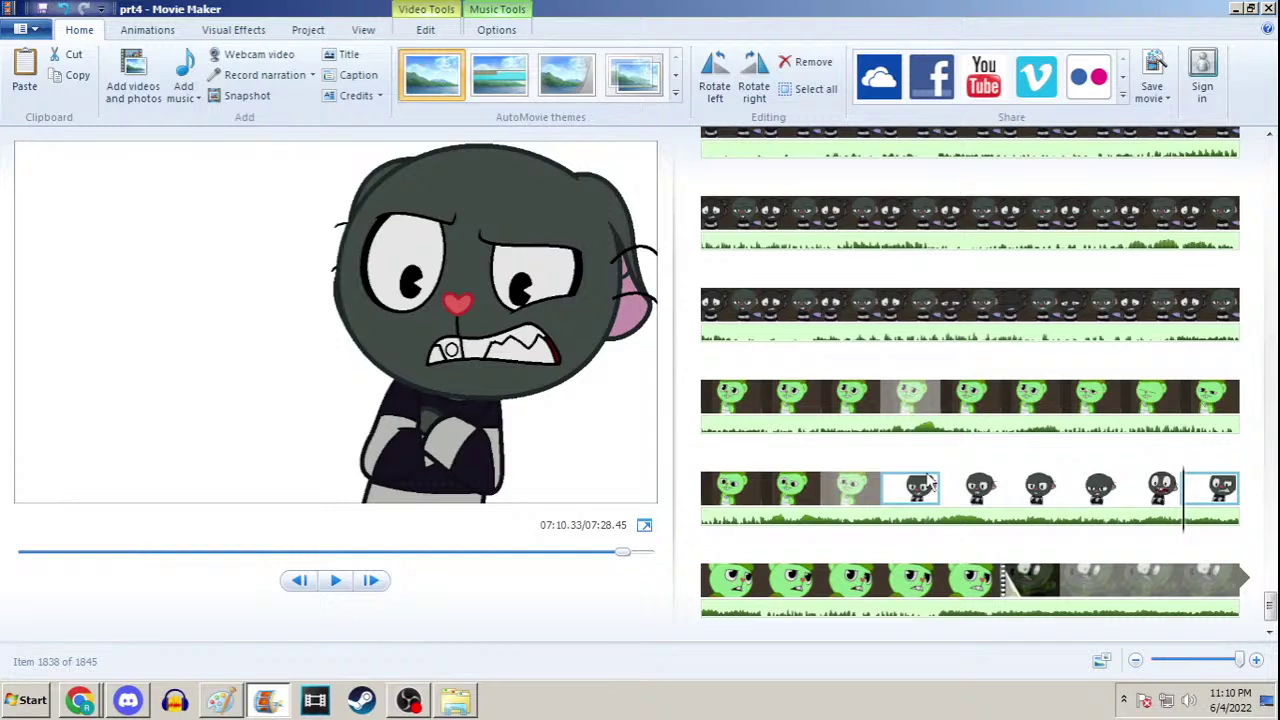
key(Left)
key(Left)
key(Left)
key(Left)
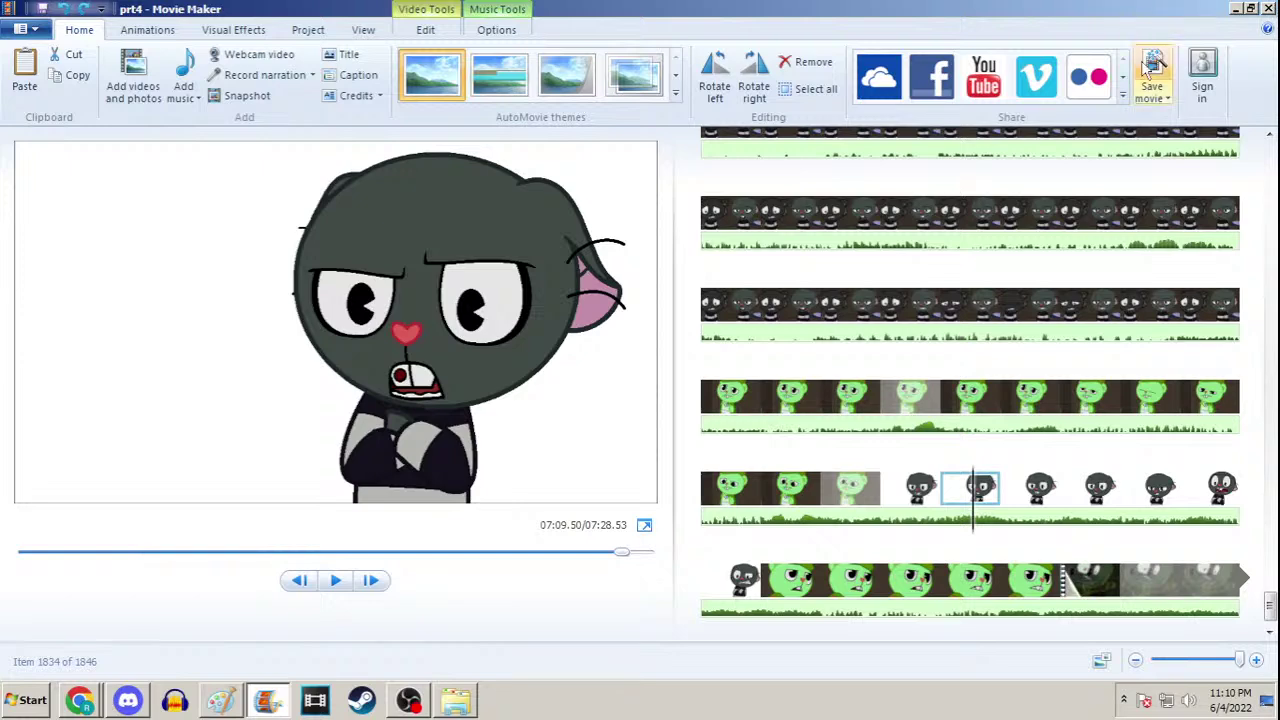
Review the full crossed-arms sequence from its first to its last frame, recheck the second frame, and return to Paint
click(907, 482)
key(Right)
key(Right)
key(Right)
key(Right)
key(Right)
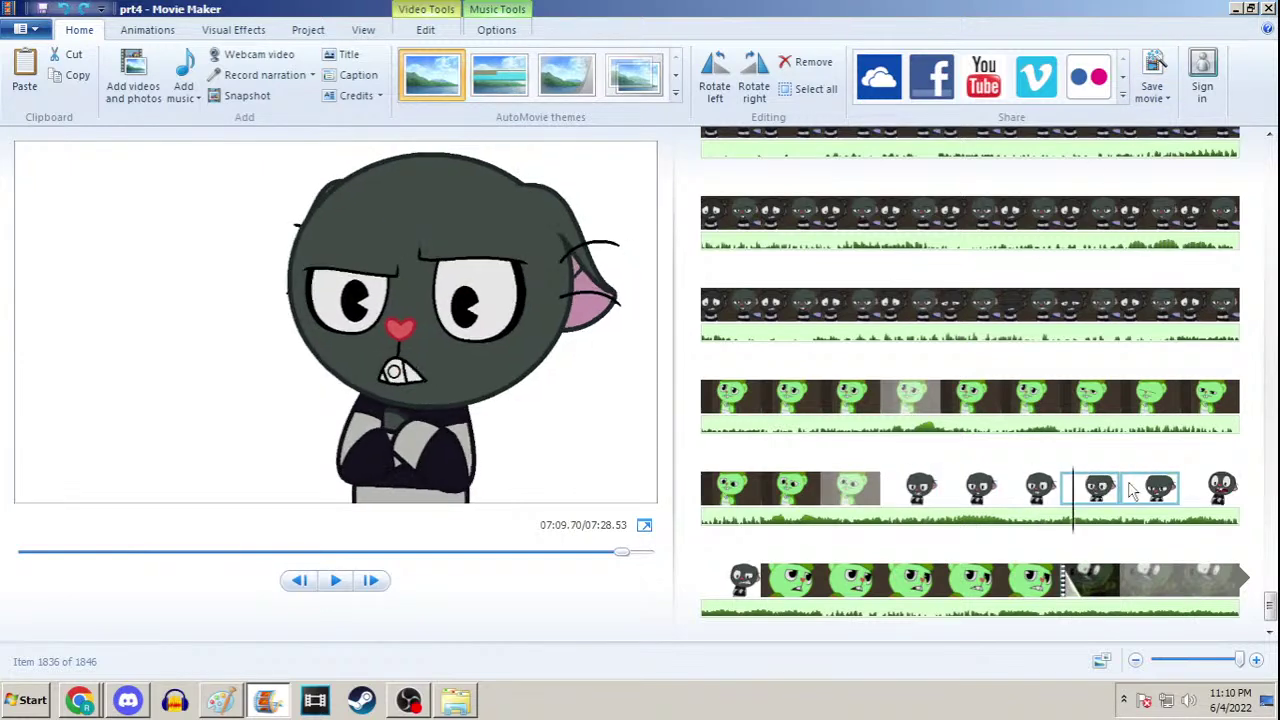
key(Right)
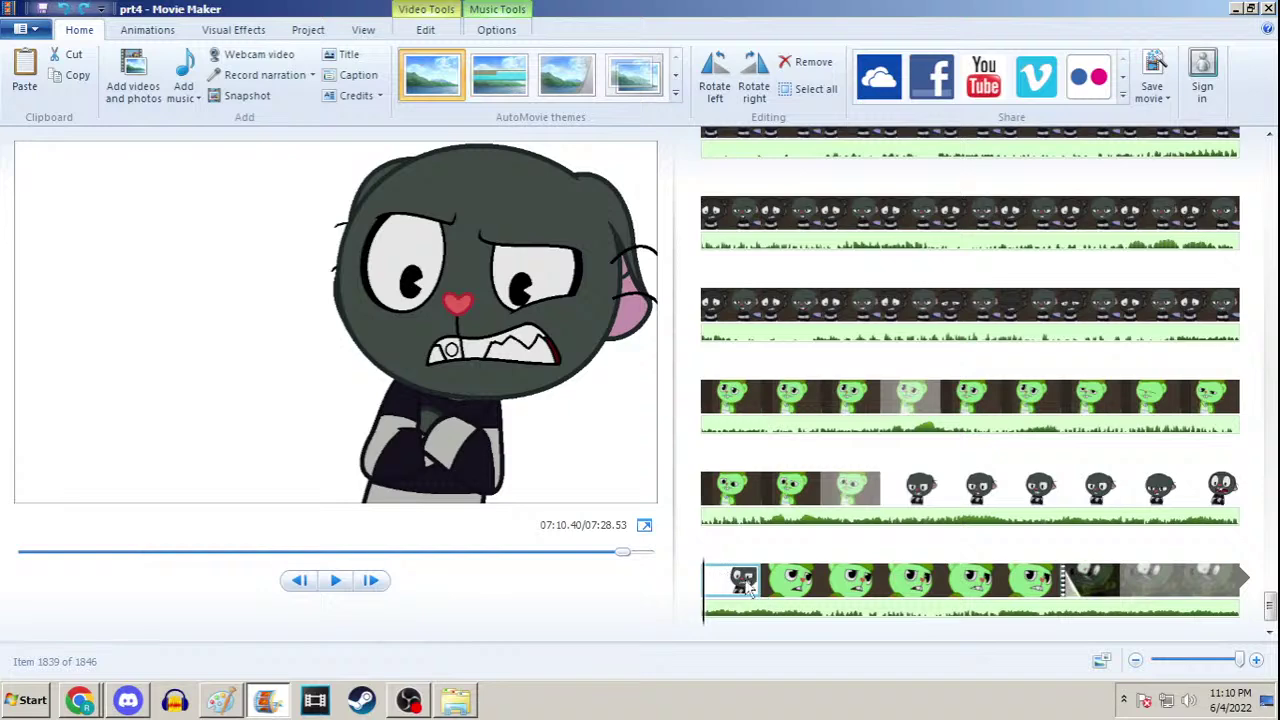
click(975, 488)
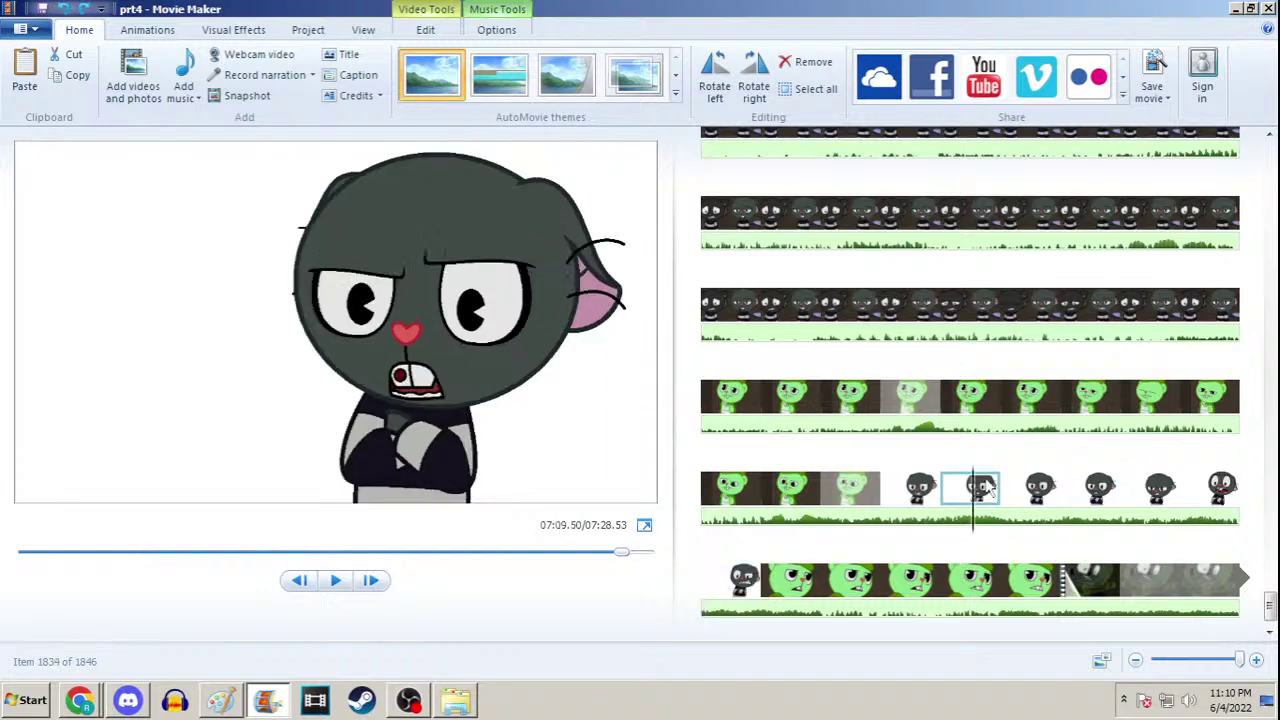
click(1236, 8)
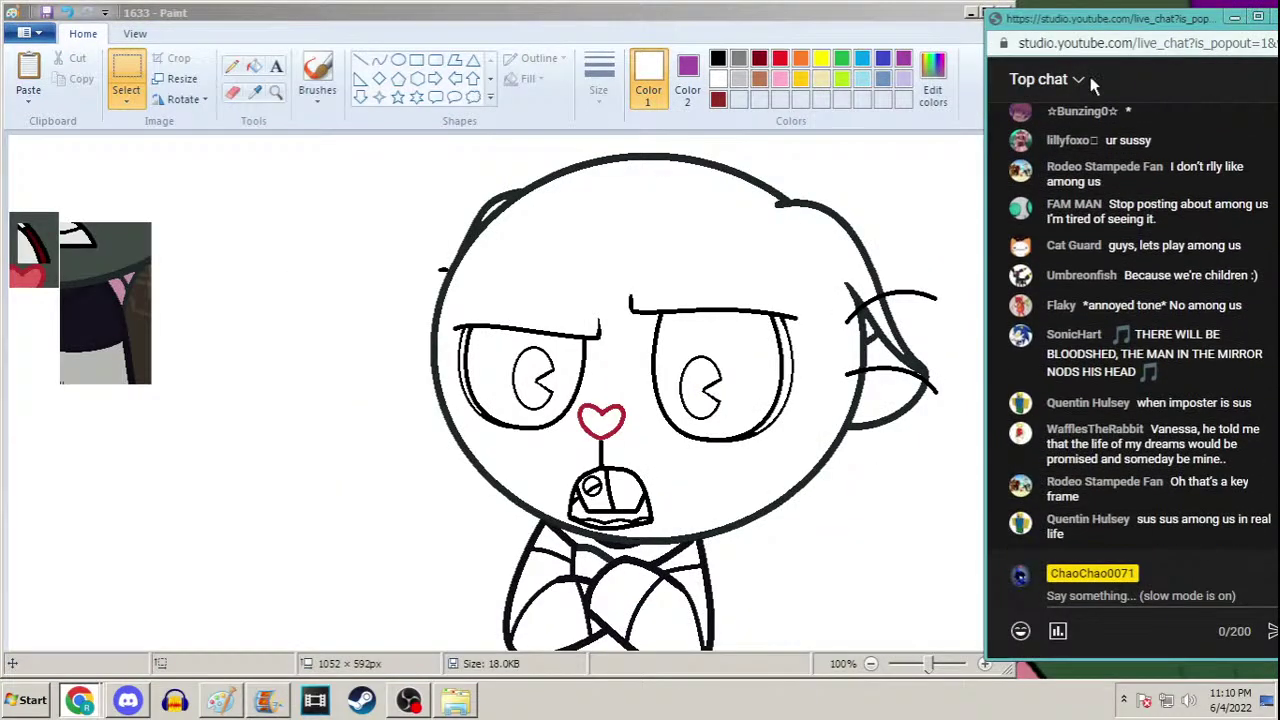
Save a copy of the clean line drawing as 1633b and reopen frame 1633
click(279, 86)
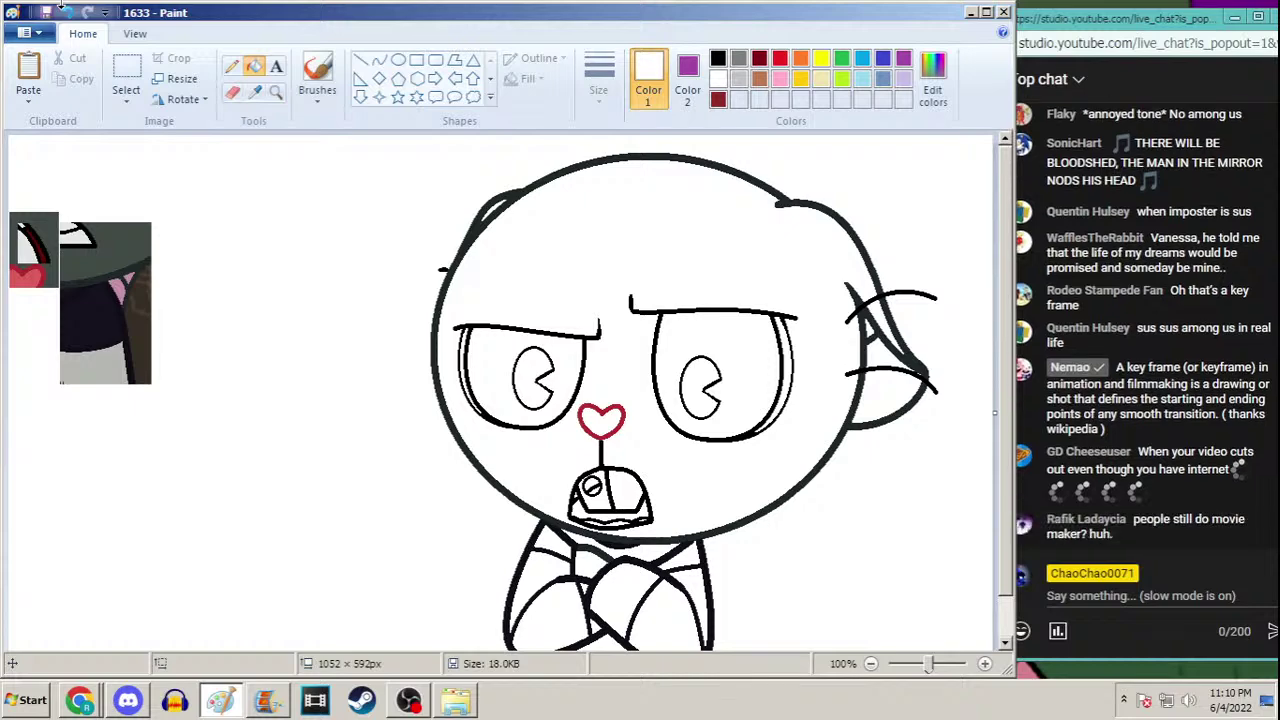
key(F12)
text(1633b)
key(Return)
key(Return)
key(ctrl+o)
text(1633)
key(Return)
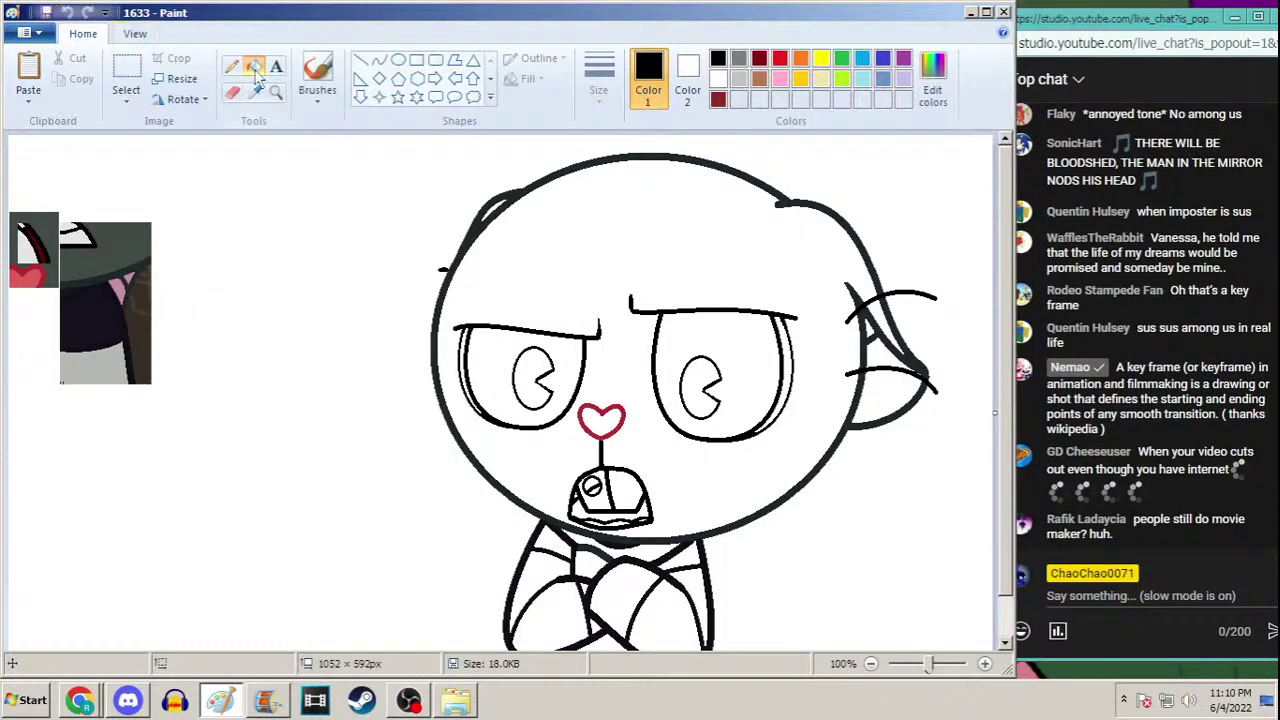
Fill both pupils and the thick outer rims of both eyes with black
click(254, 66)
click(707, 368)
click(780, 342)
click(541, 360)
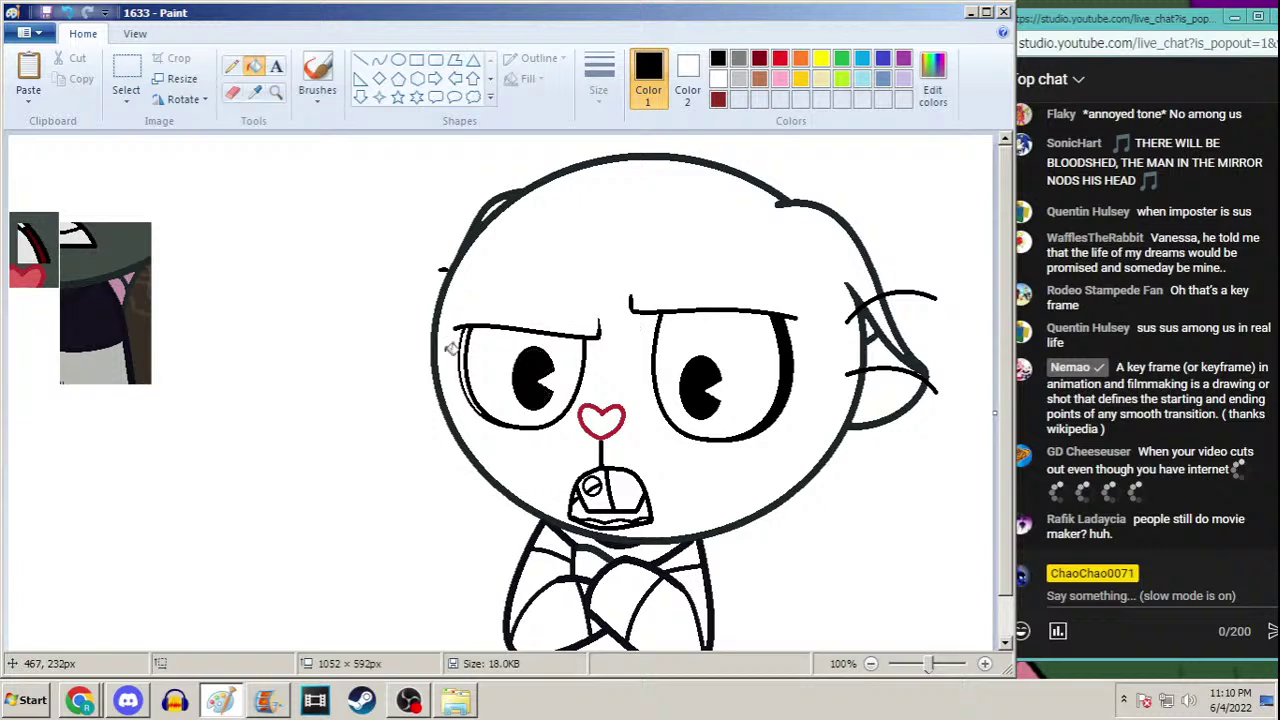
Fill the mouth interior and lower half of the tooth hole with dark red, and its upper half with the reference's darker red
click(718, 99)
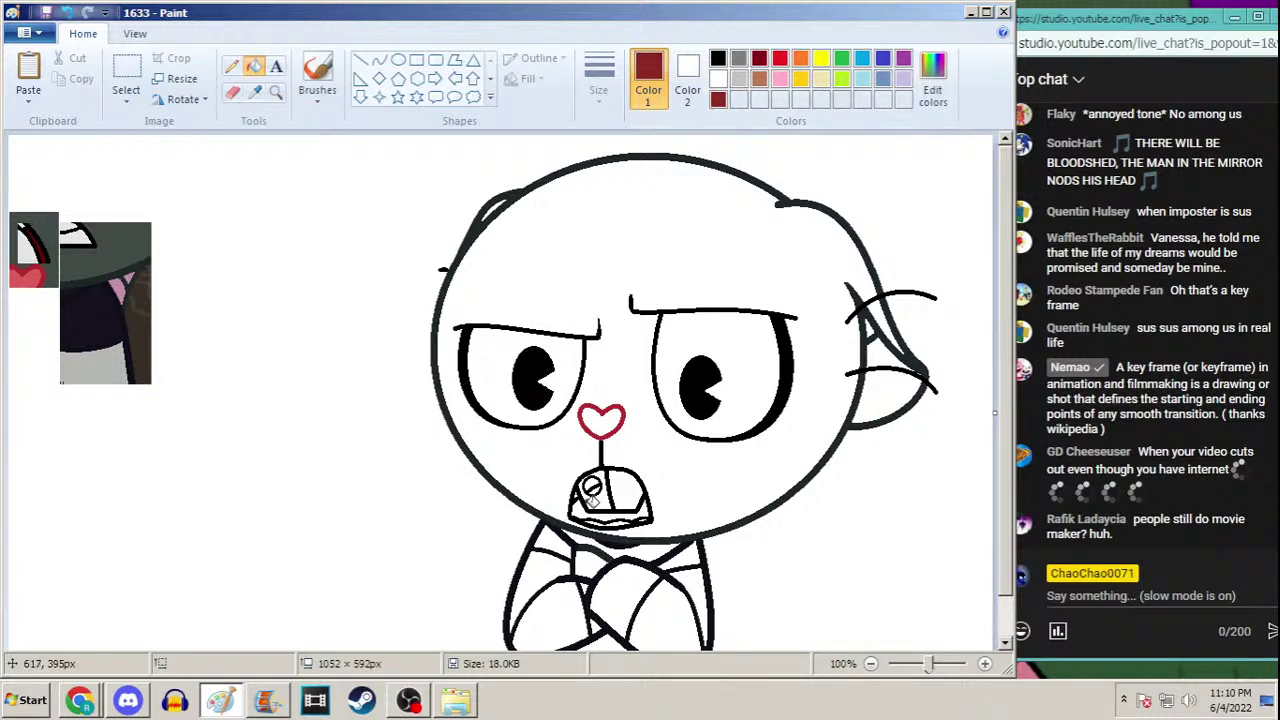
click(598, 505)
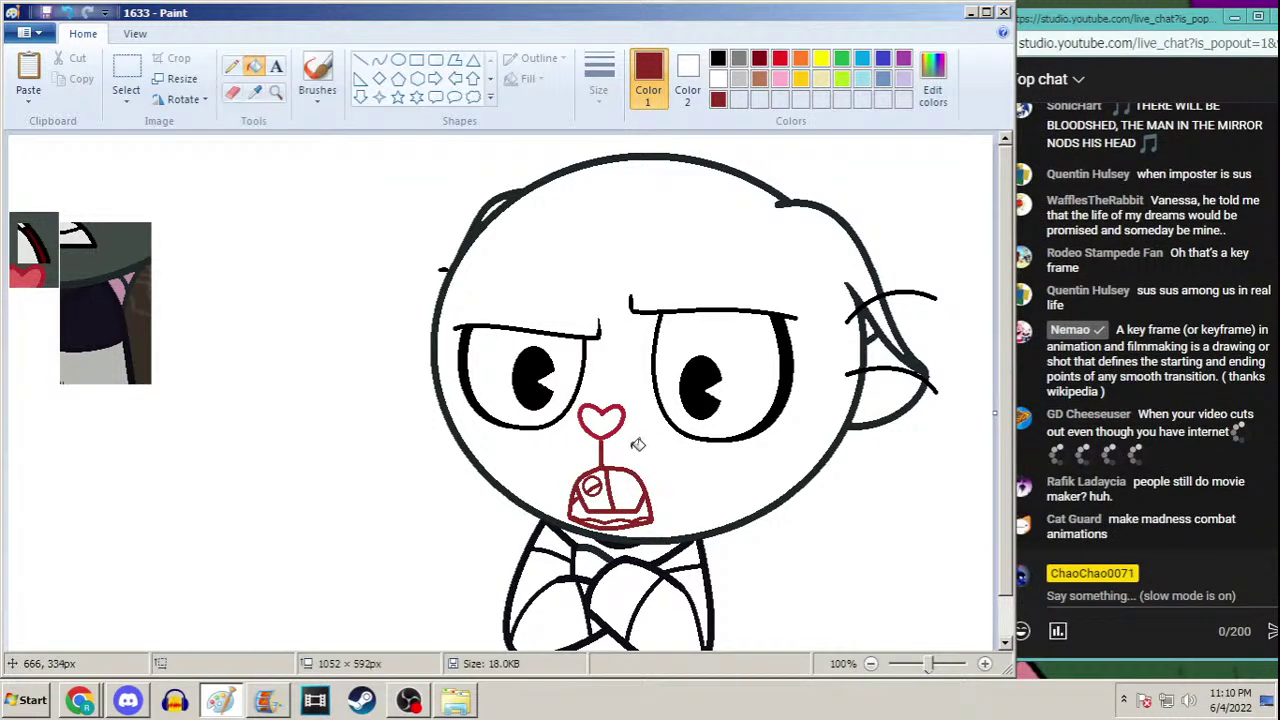
key(ctrl+z)
click(578, 510)
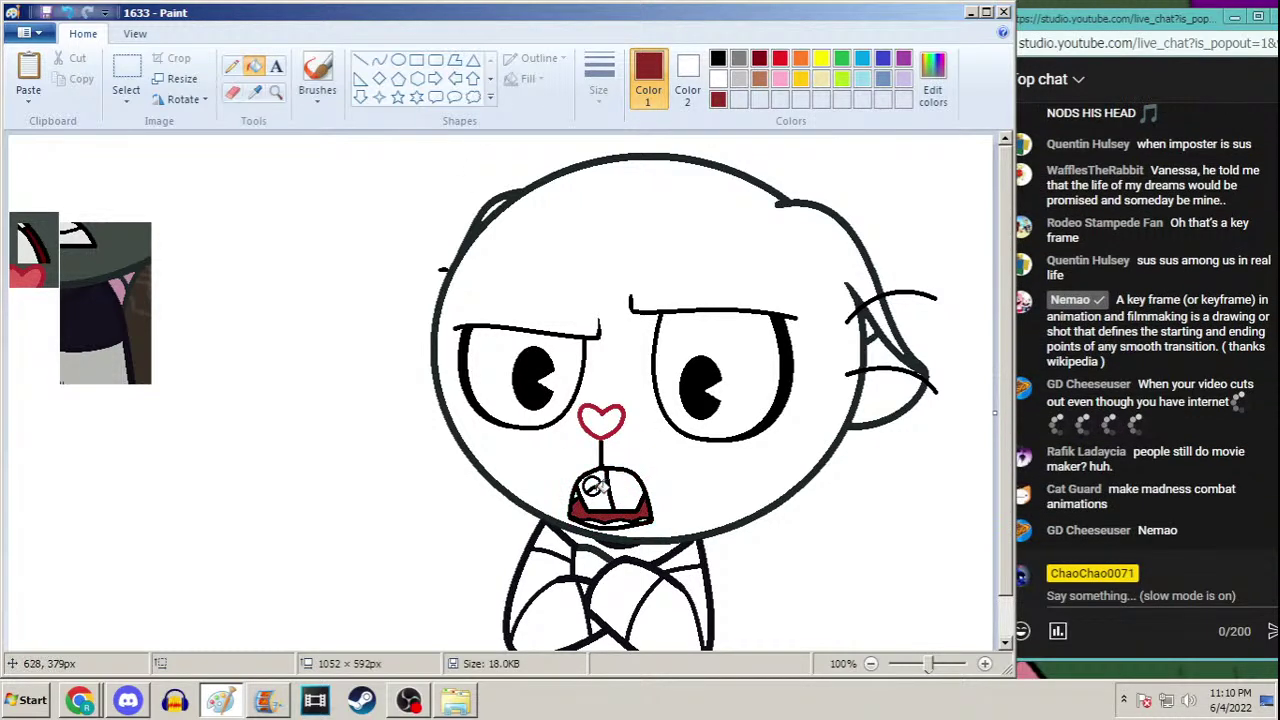
click(254, 90)
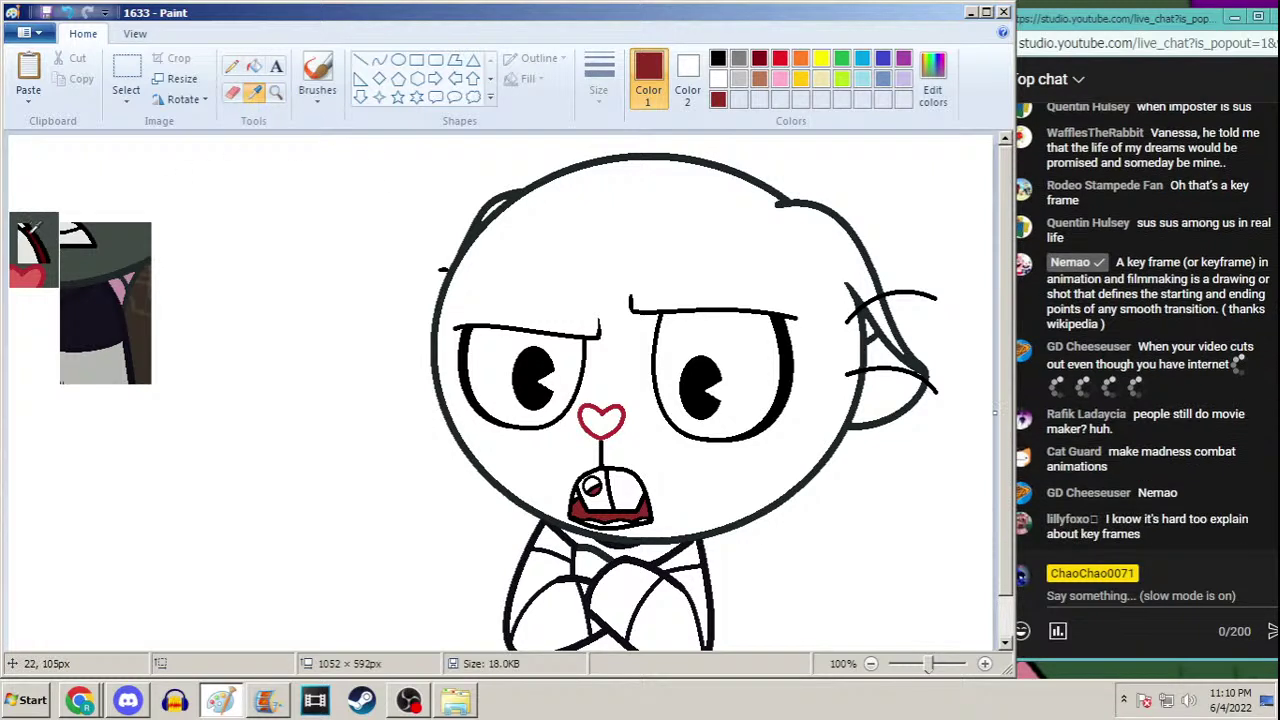
click(30, 235)
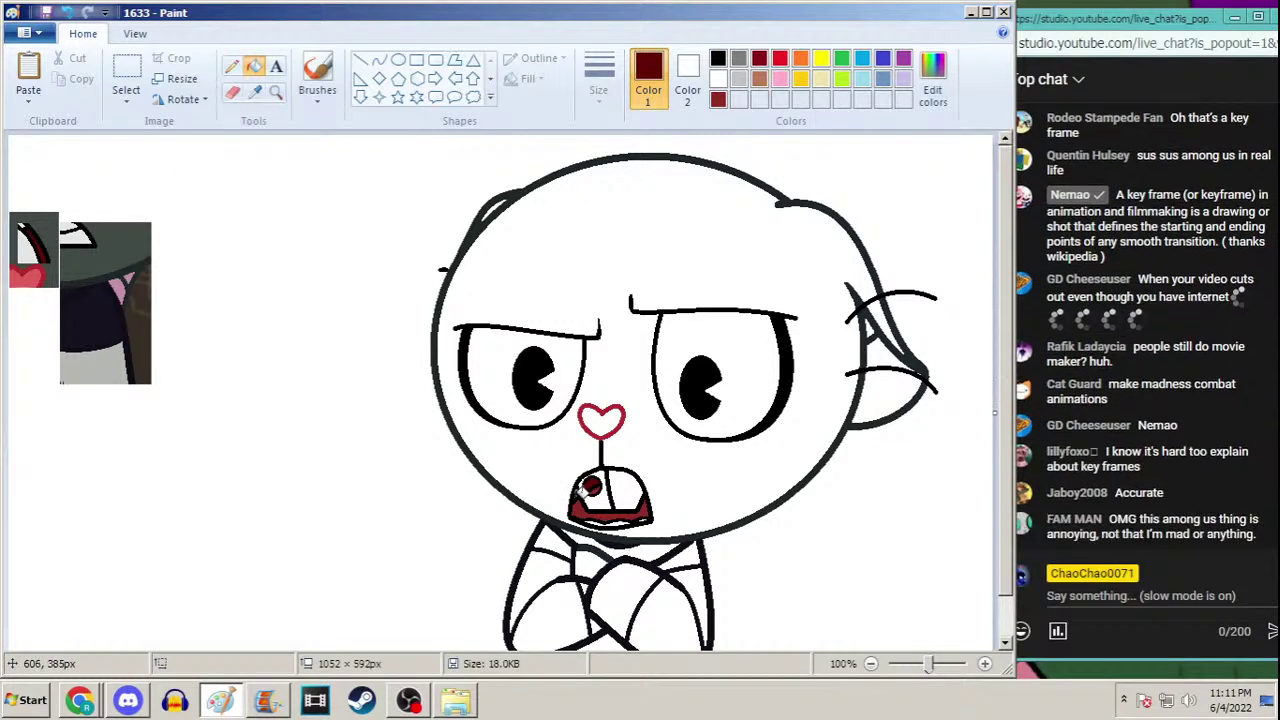
Fill the heart-shaped nose with the light red sampled from the reference nose
click(254, 90)
click(40, 268)
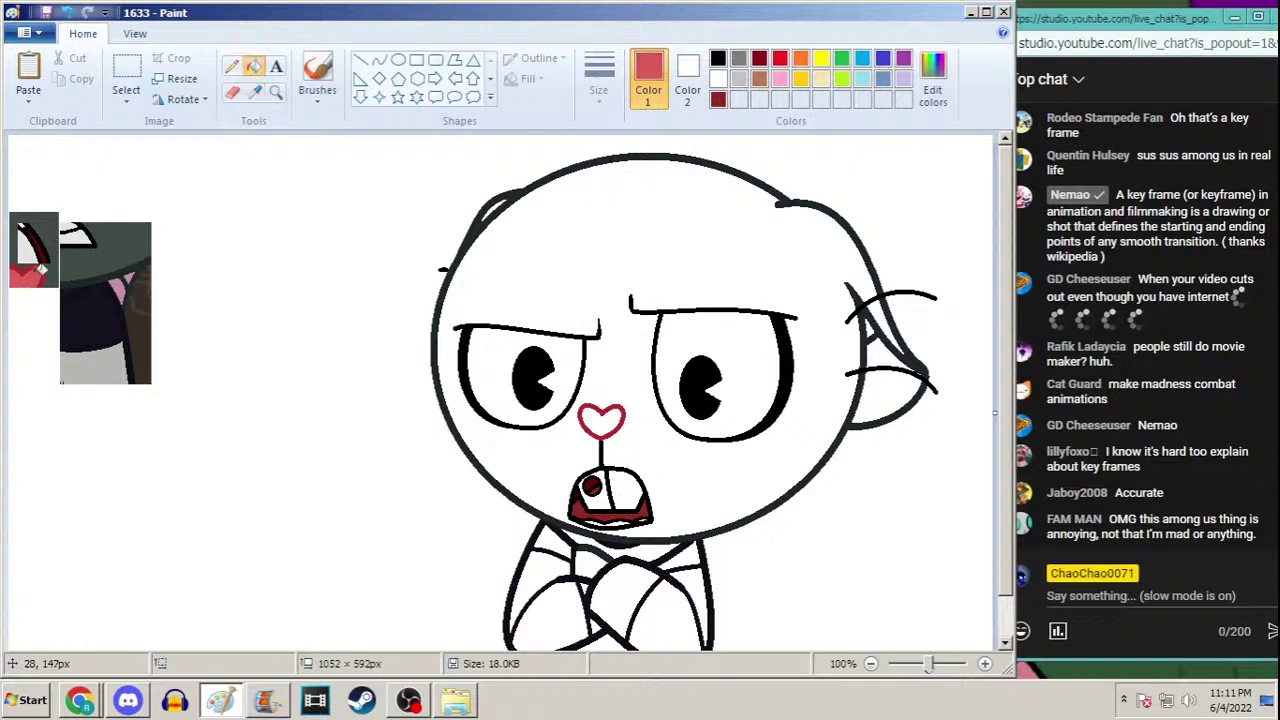
click(610, 422)
Fill the head, both outer ears and the hand tucked between the crossed arms with the dark grey-green sampled from the reference
click(254, 91)
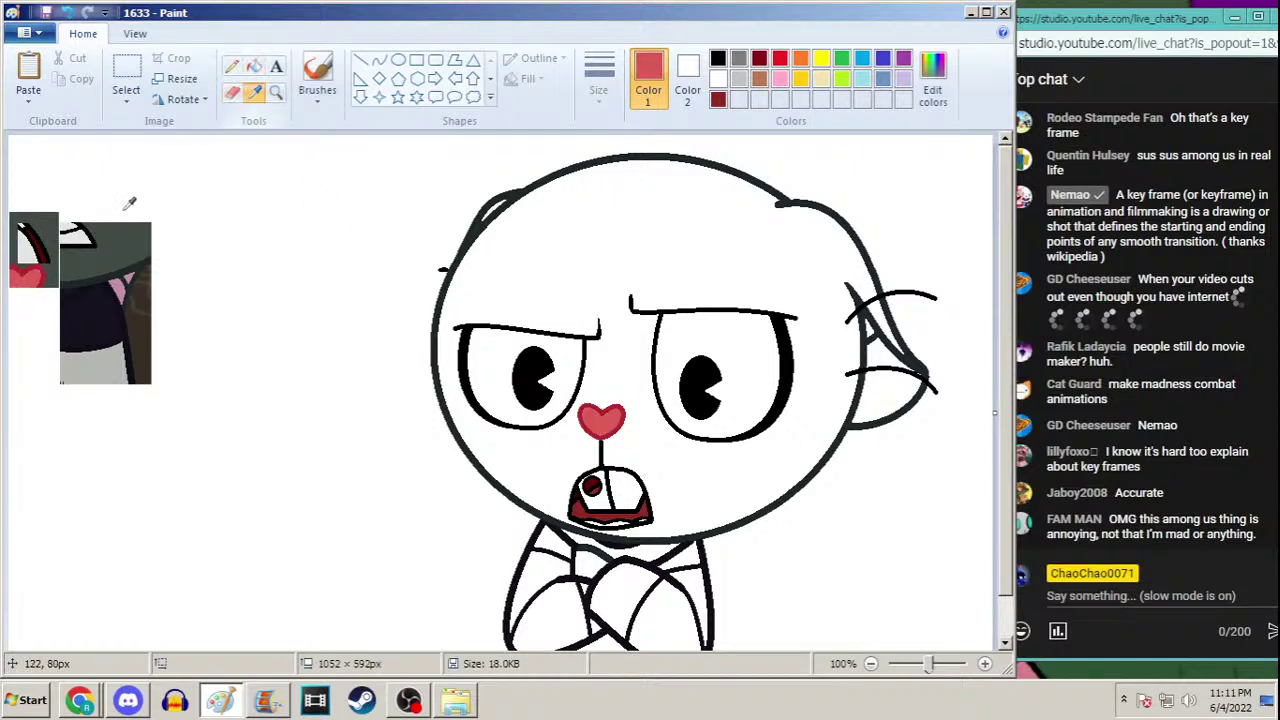
click(132, 232)
click(591, 266)
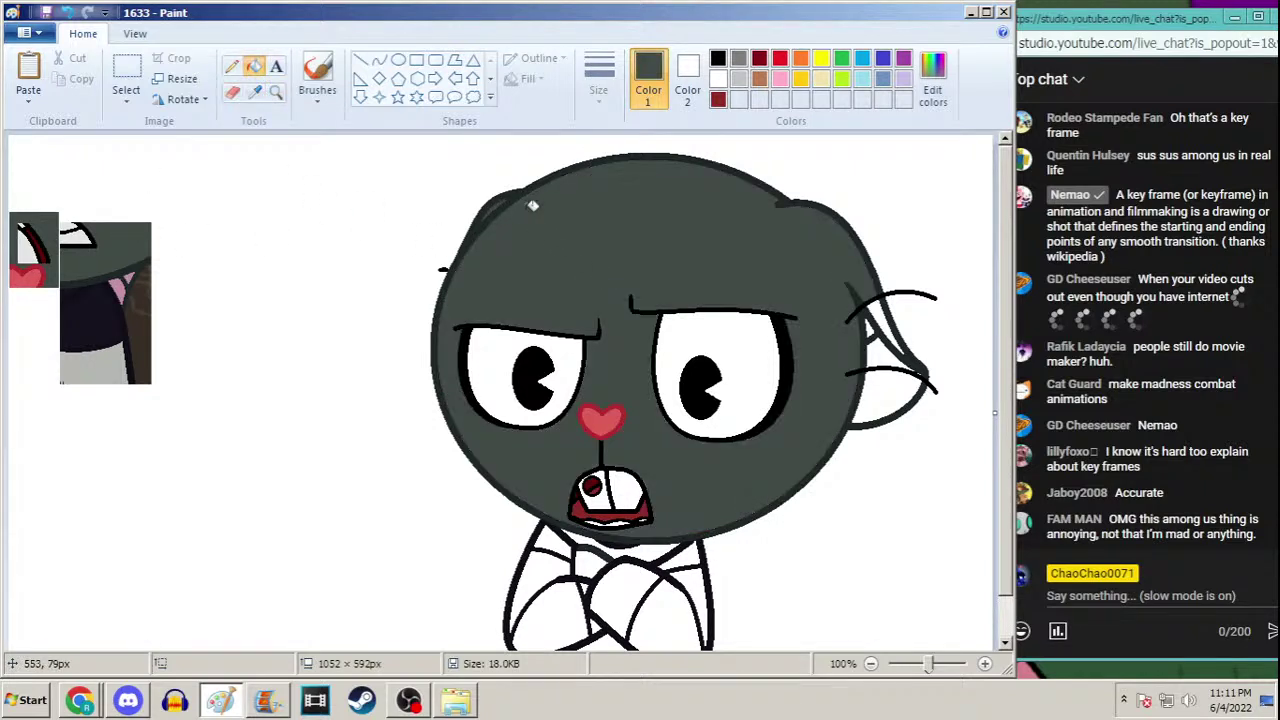
click(876, 318)
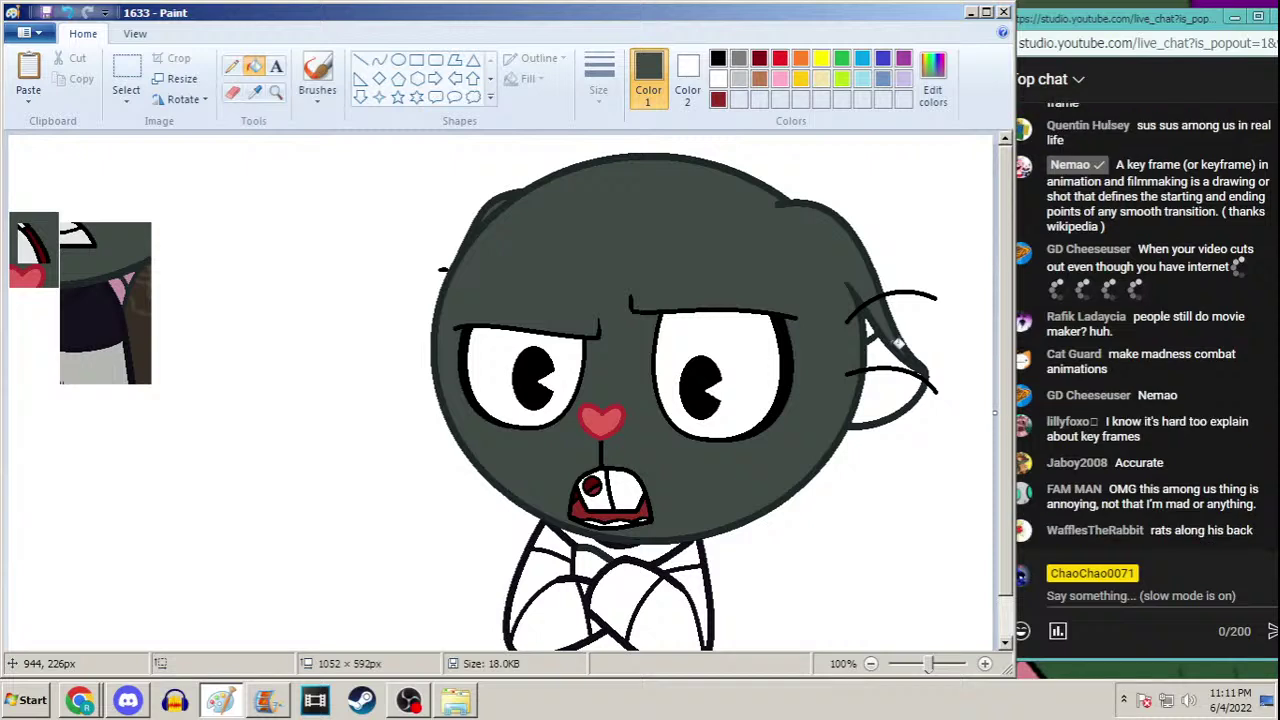
drag(1003, 390, 1007, 458)
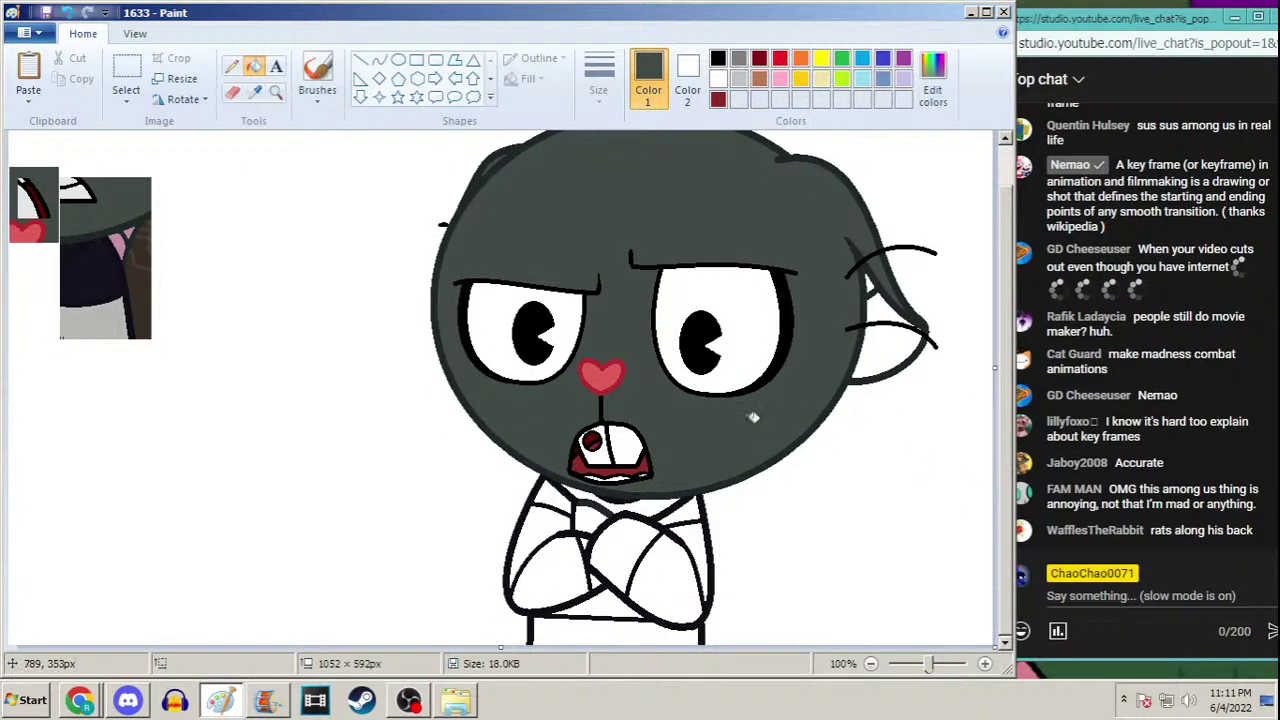
click(583, 528)
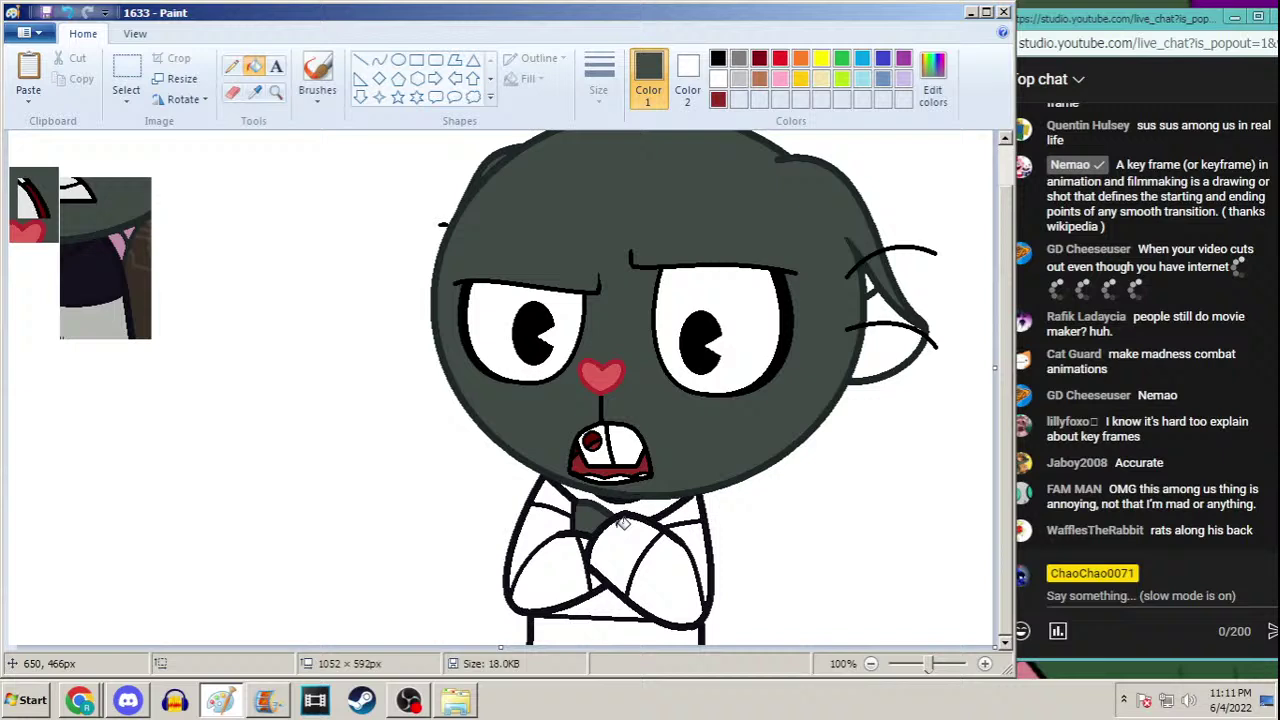
Fill the inner ear, including the parts split by the whisker lines, with the pink sampled from the reference ear
click(255, 91)
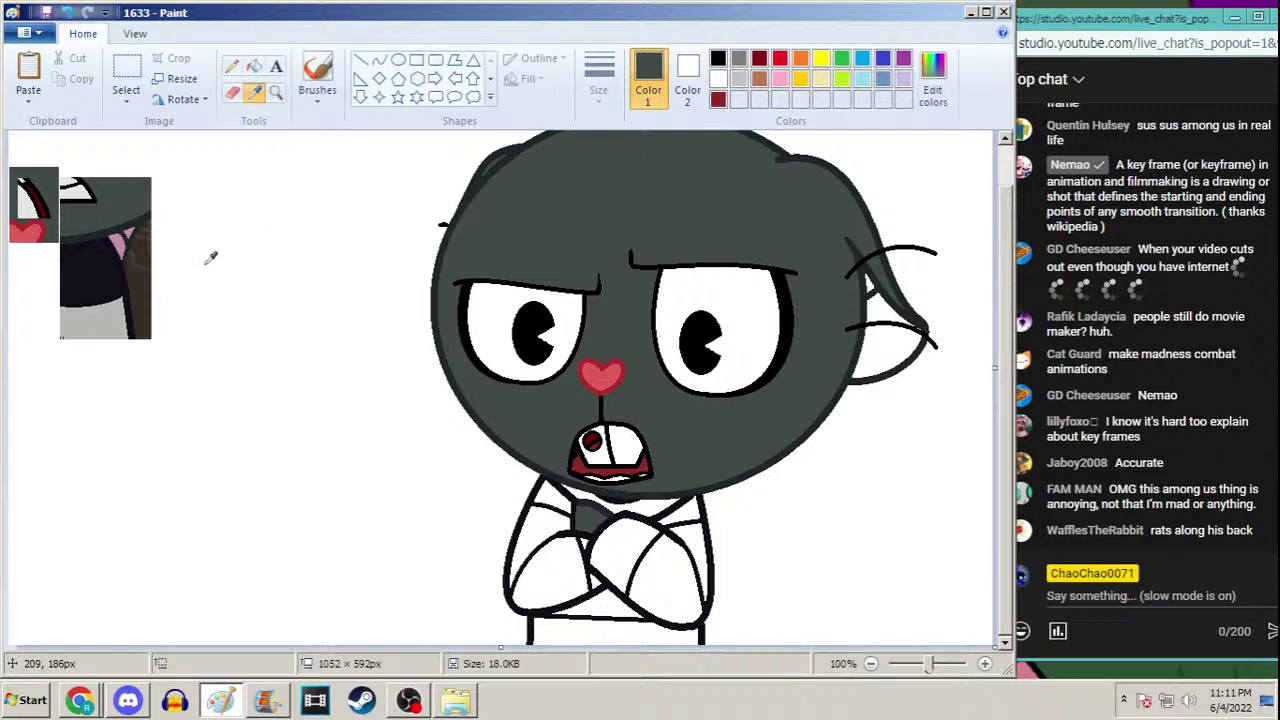
click(128, 238)
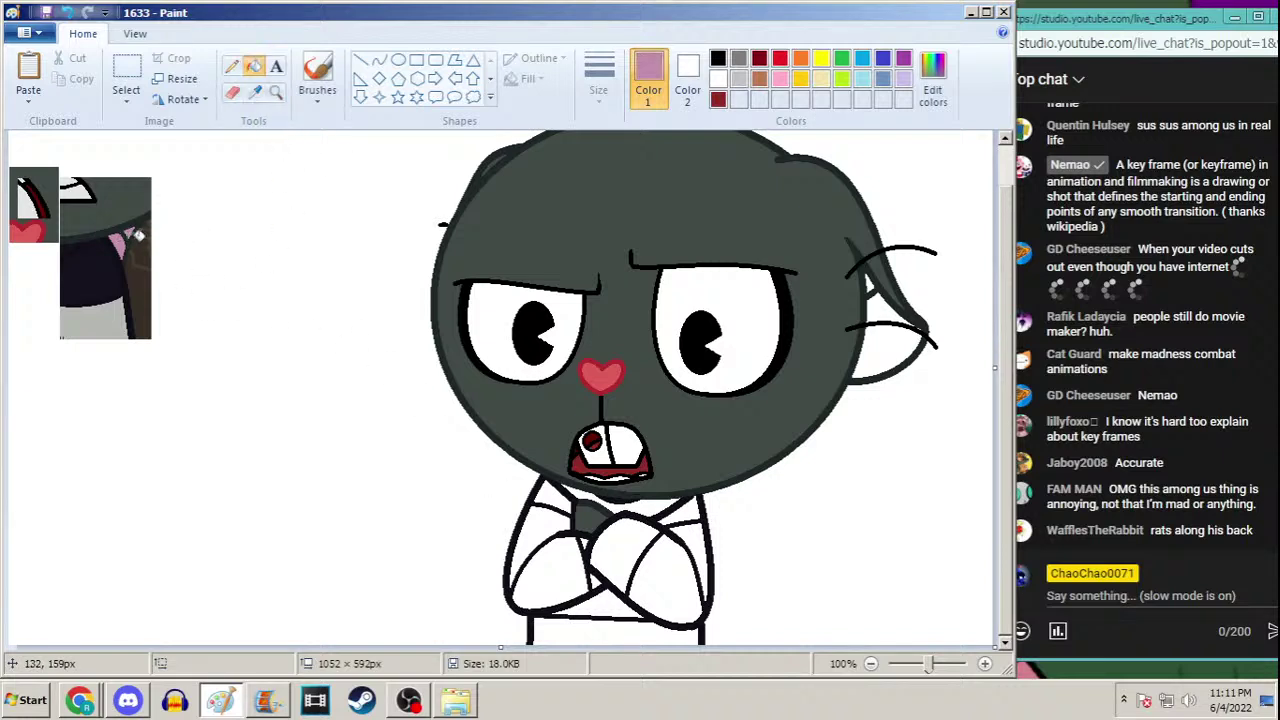
click(880, 334)
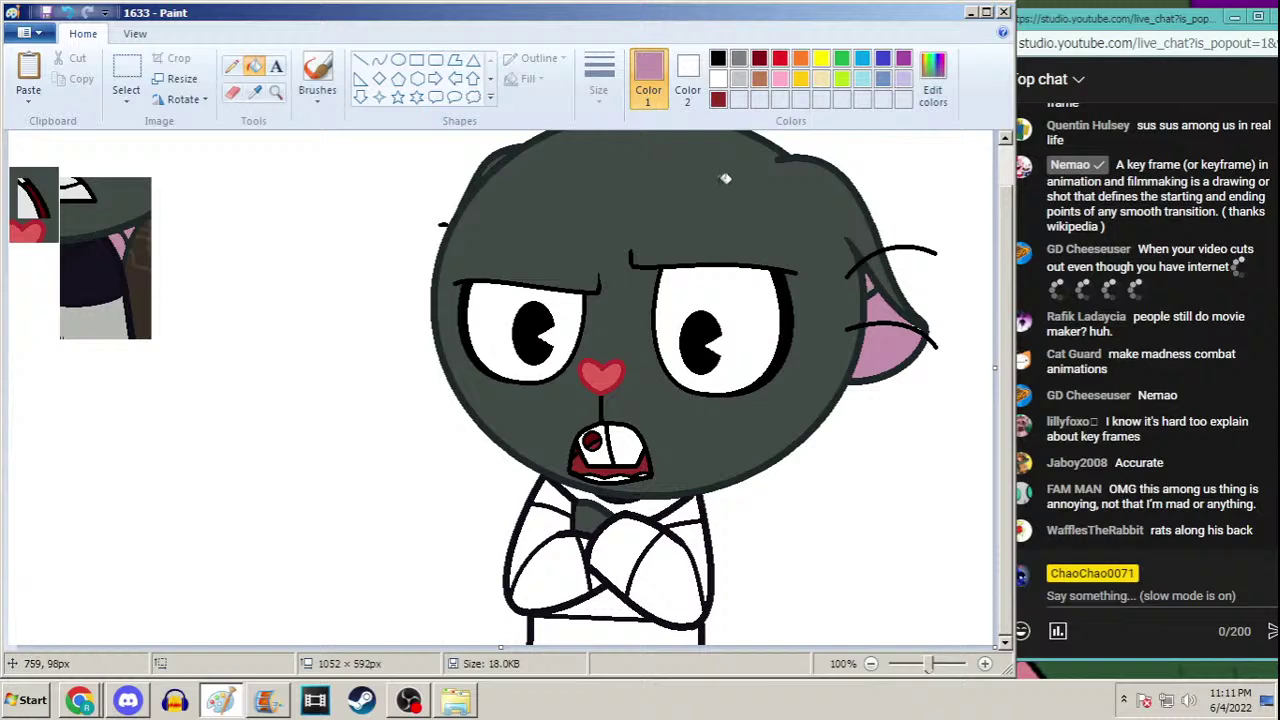
click(276, 91)
click(840, 320)
click(669, 291)
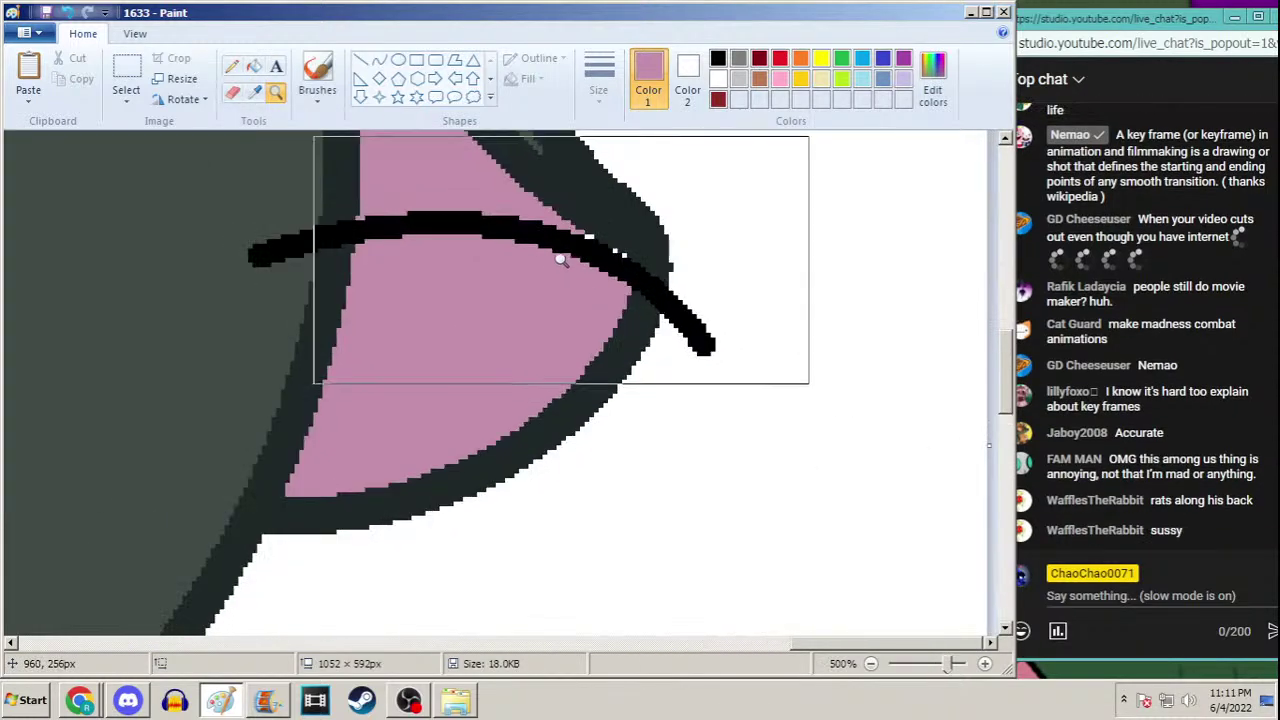
click(560, 257)
click(254, 66)
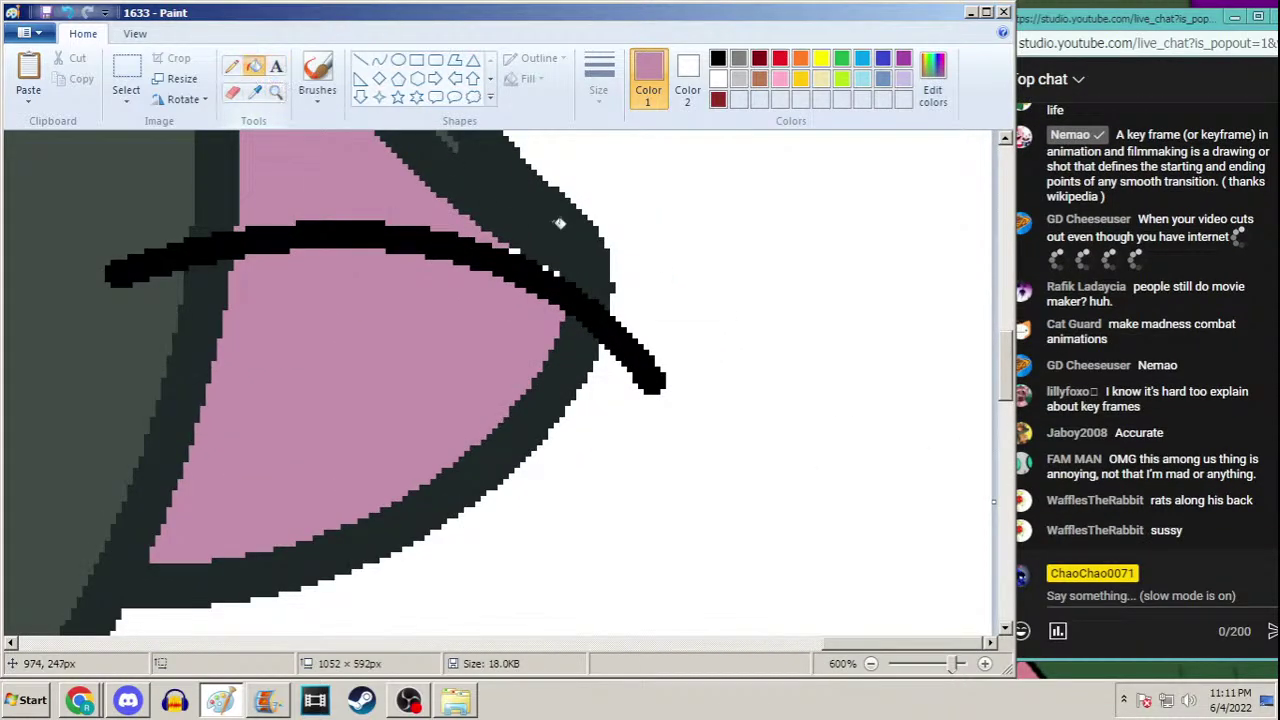
click(276, 91)
right_click(214, 286)
right_click(240, 289)
right_click(249, 290)
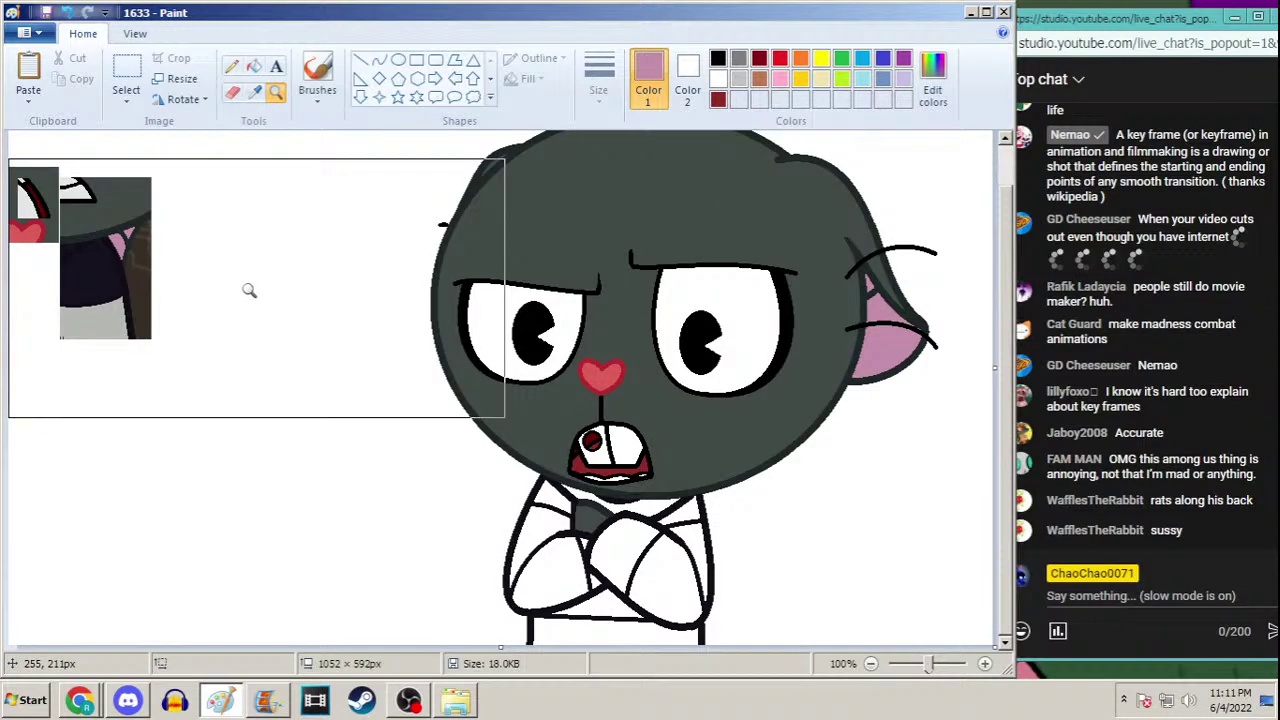
click(254, 91)
click(80, 192)
click(497, 300)
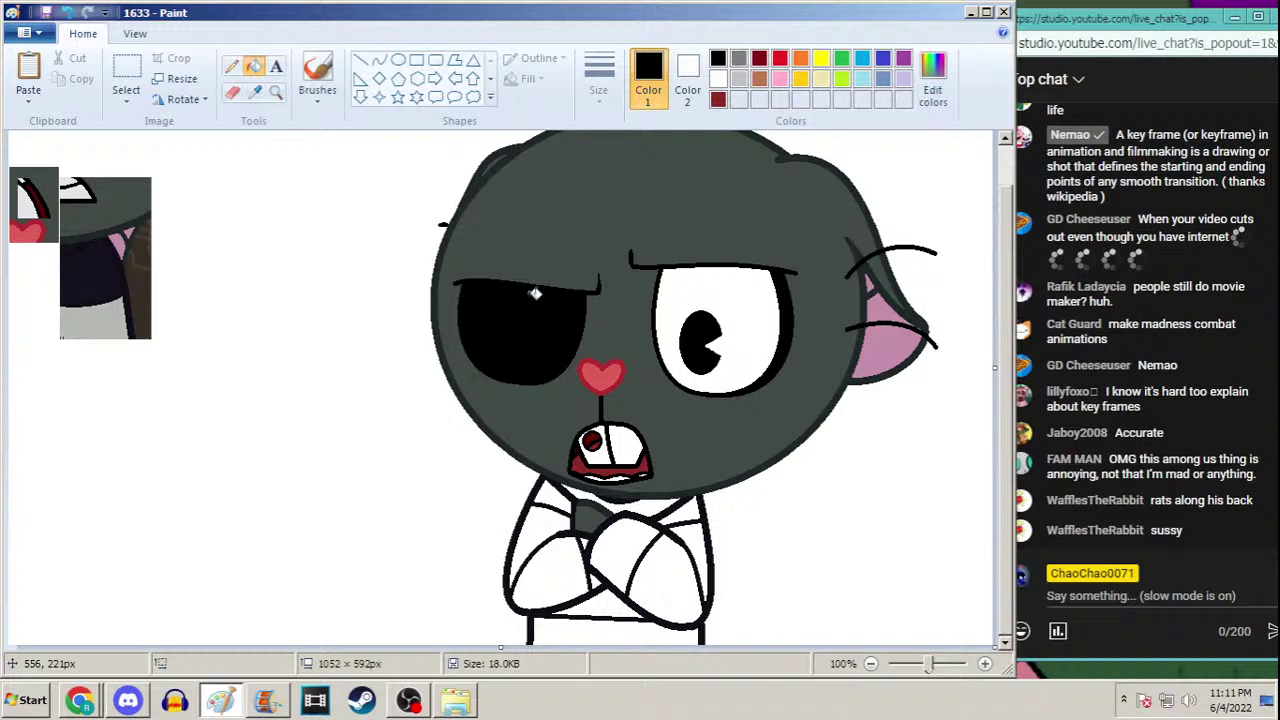
key(ctrl+z)
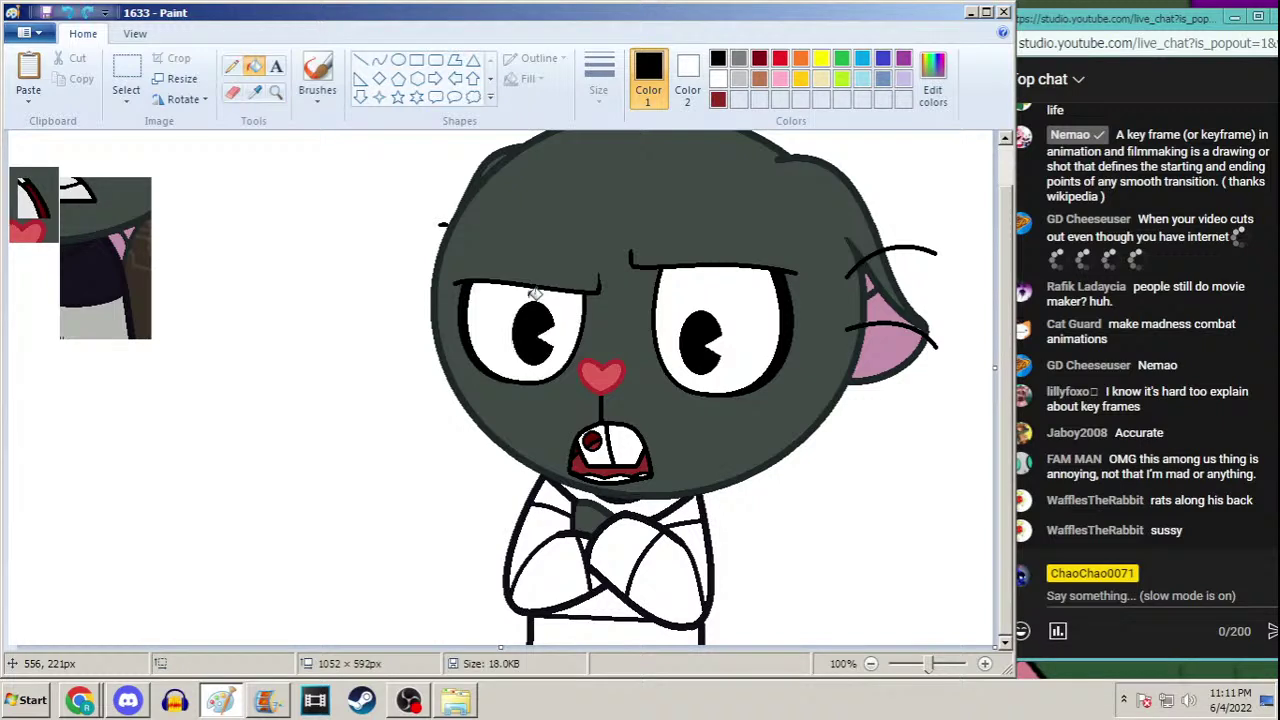
Fill the whites of both eyes with the off-white sampled from the reference eye
click(254, 91)
click(79, 186)
click(499, 293)
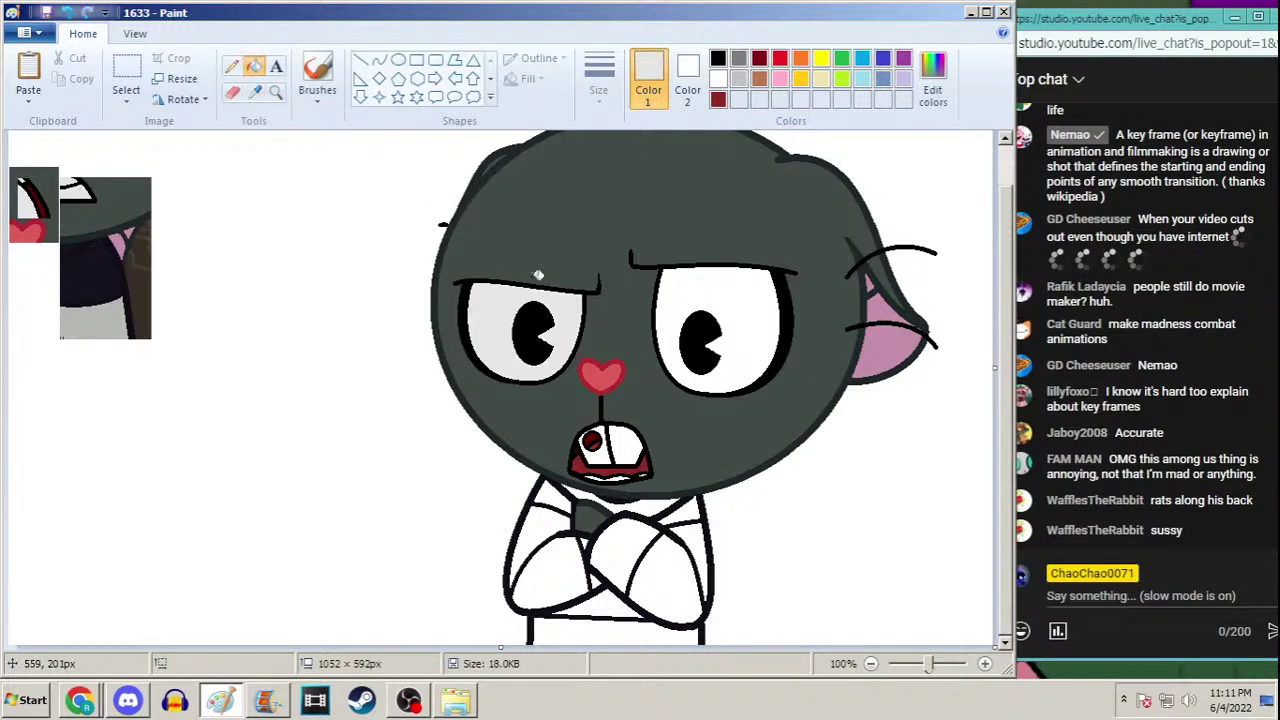
click(740, 310)
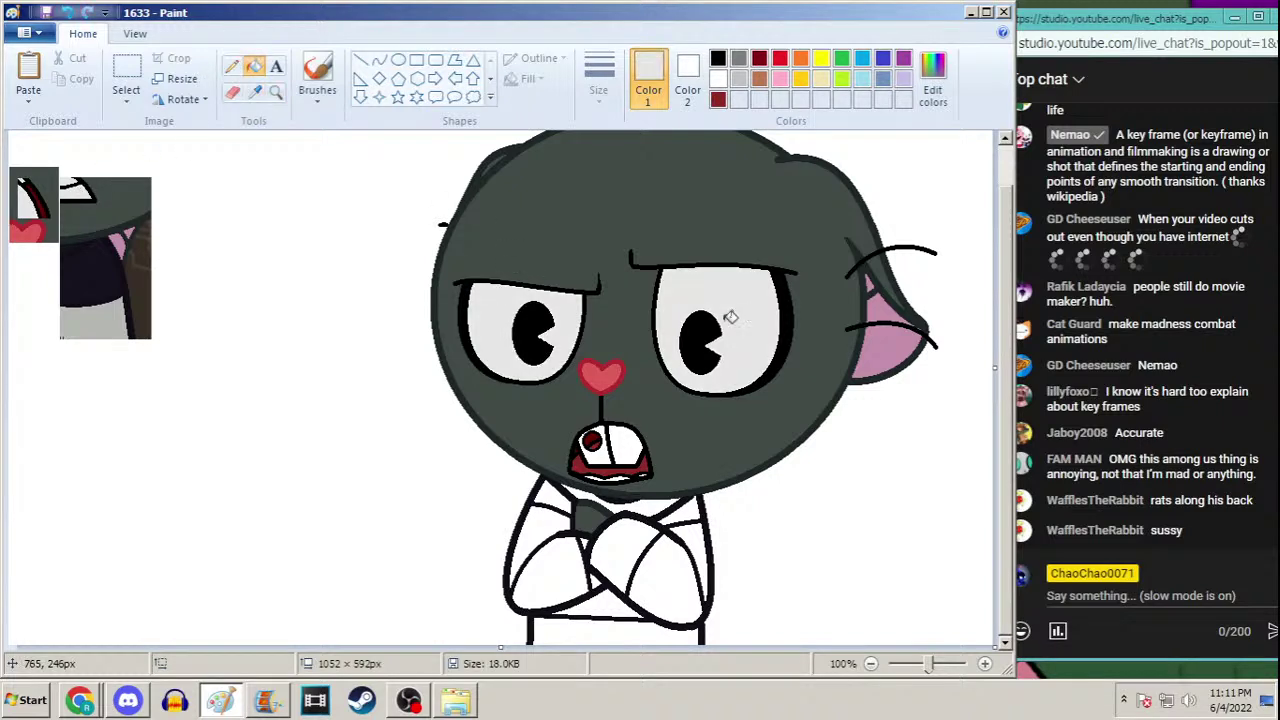
Fill the upper and lower teeth with the same off-white as the eyes
click(276, 91)
click(600, 450)
click(450, 340)
click(350, 300)
click(254, 66)
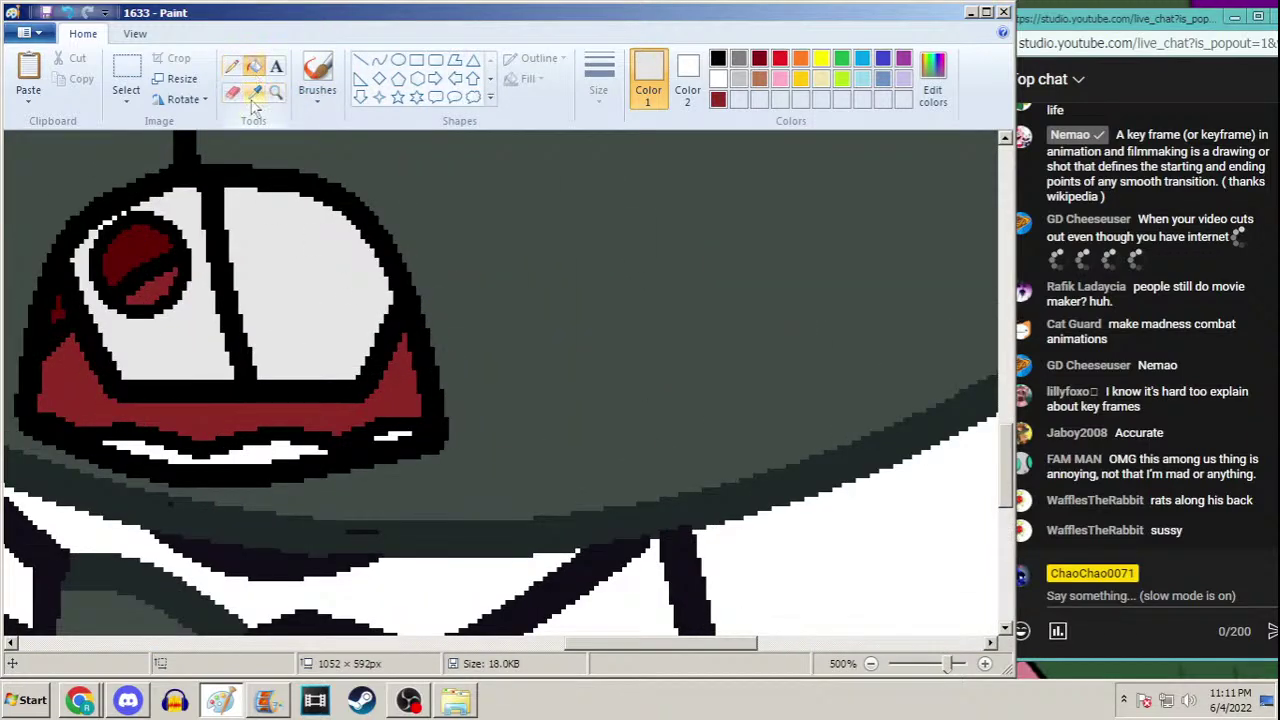
click(267, 446)
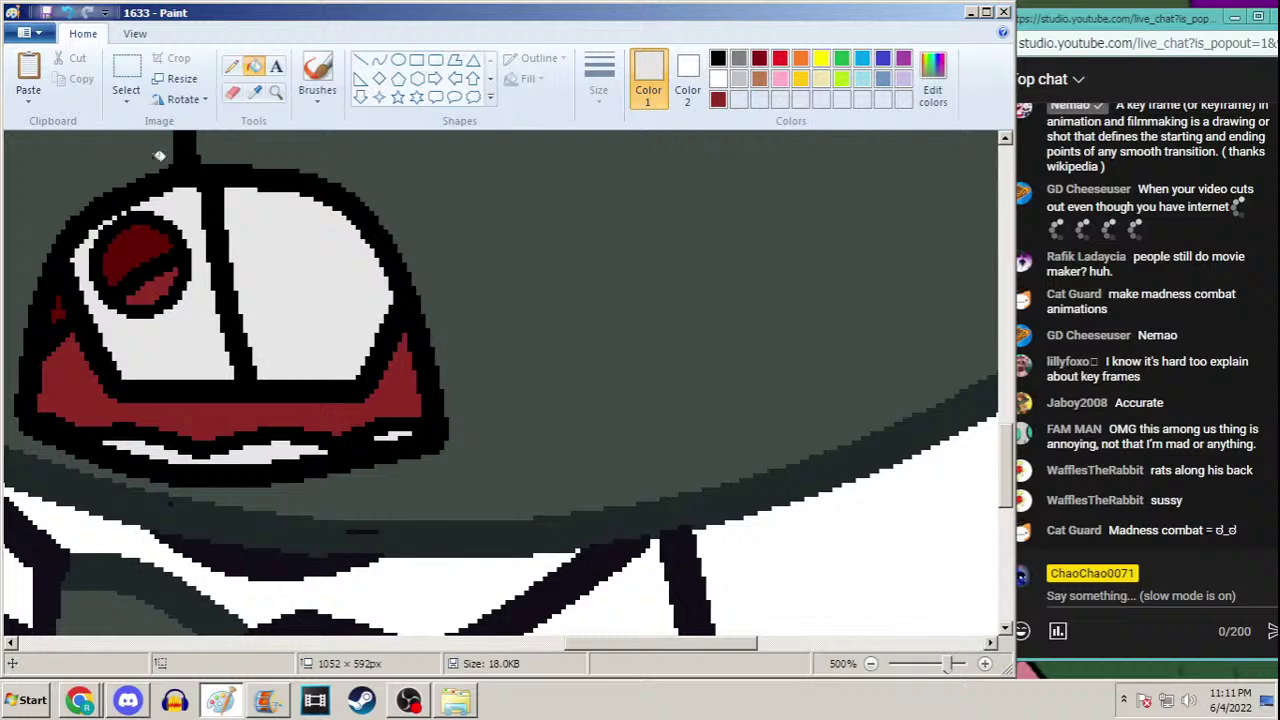
Cover the stray black marks on the chin outline using the Pencil with the outline's own dark grey-green
click(231, 66)
click(254, 90)
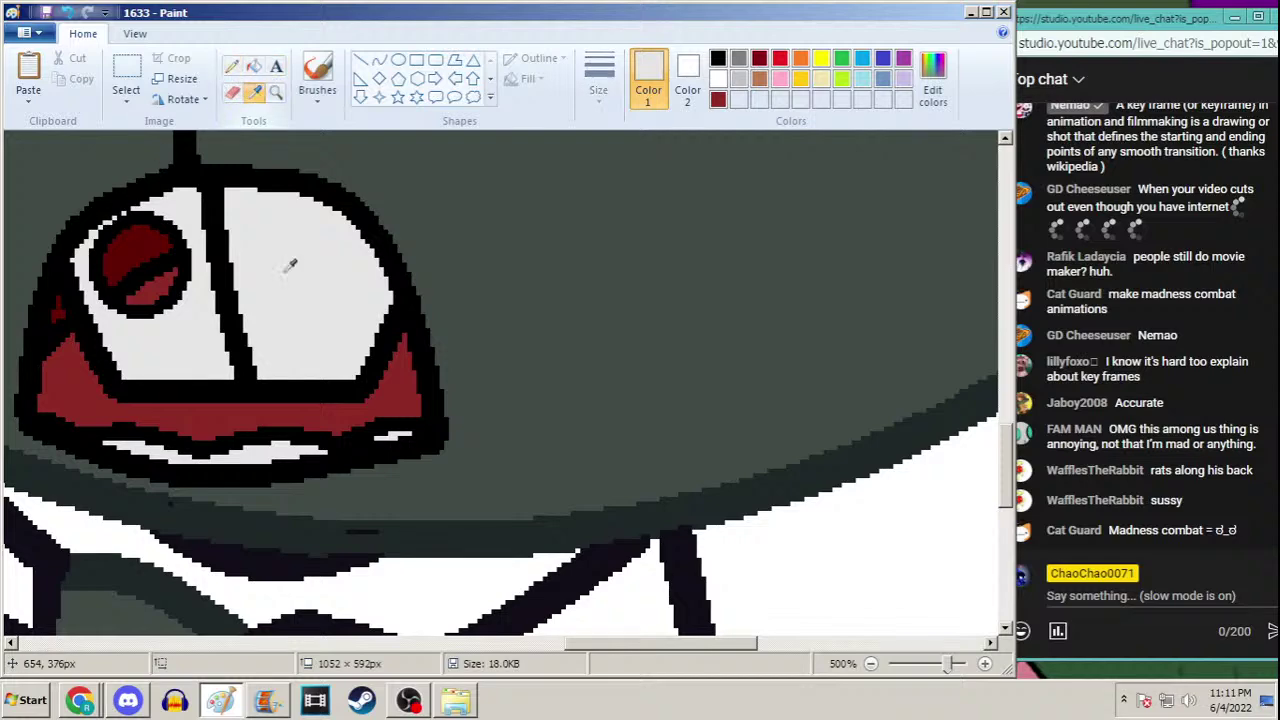
click(403, 531)
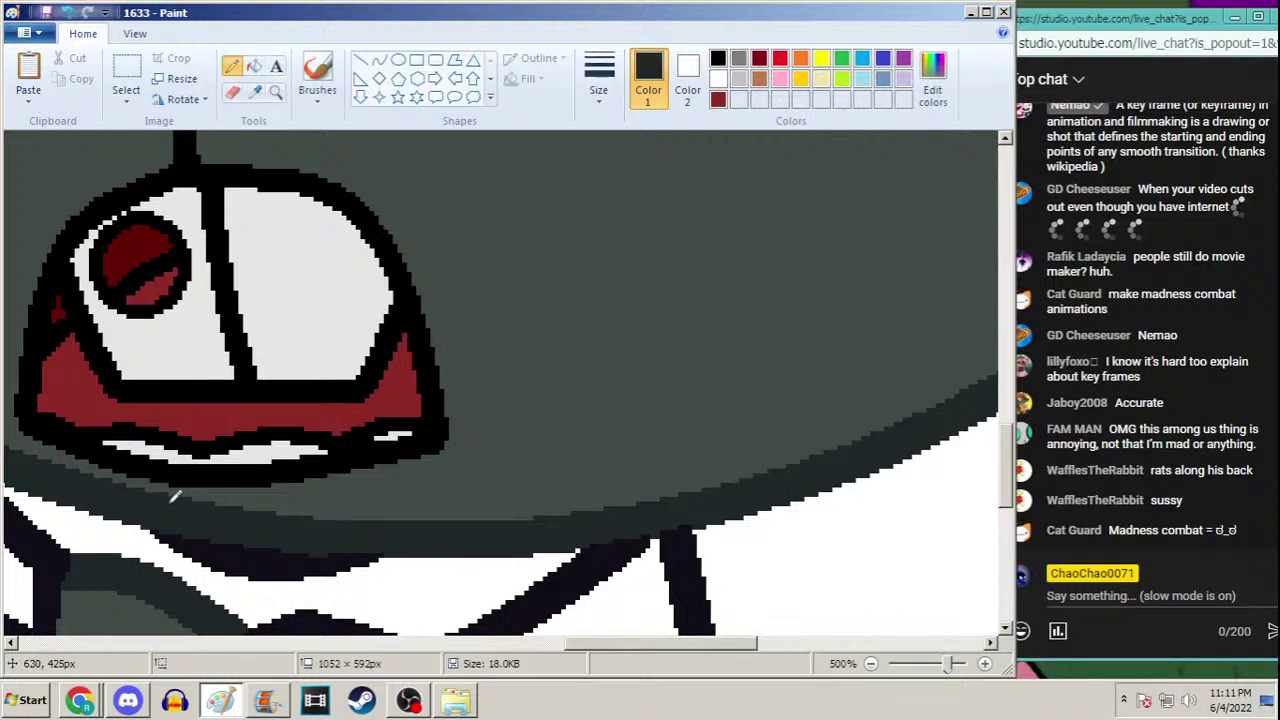
click(276, 90)
right_click(365, 276)
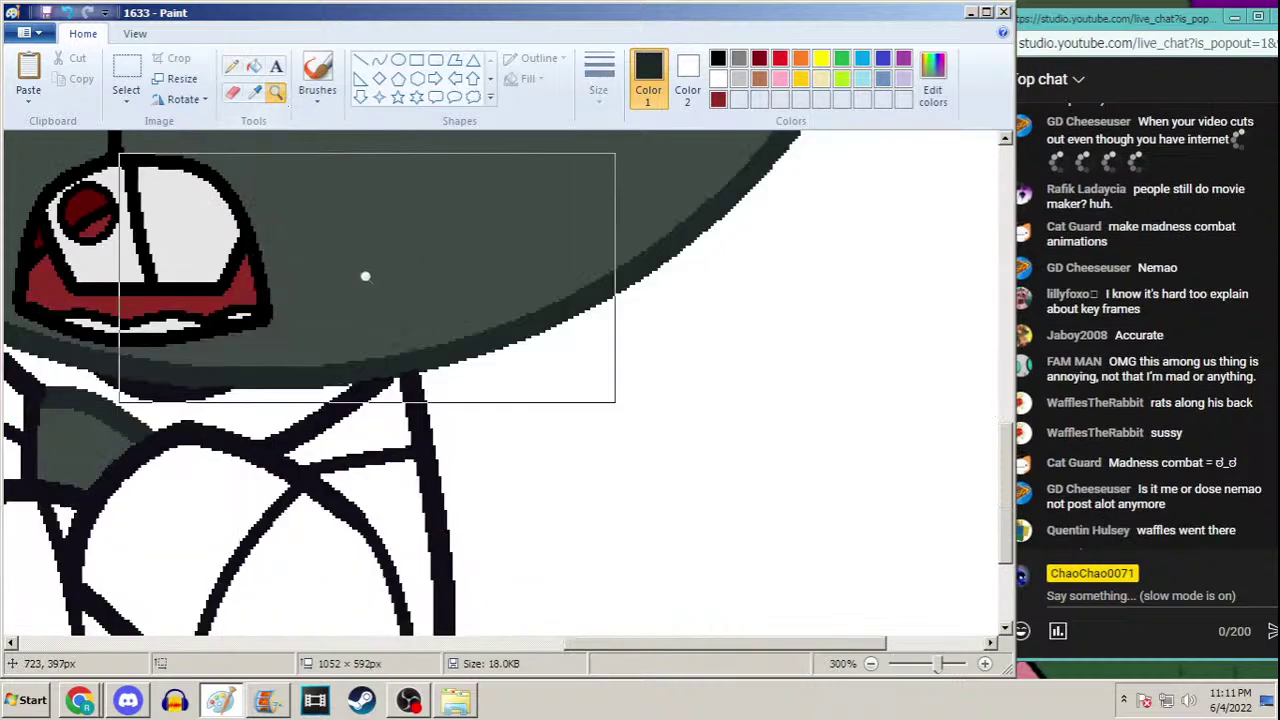
right_click(365, 276)
Fill the shirt's collar area, both forearm bands and the band beneath the crossed arms with the dark navy sampled from the reference shirt
click(254, 90)
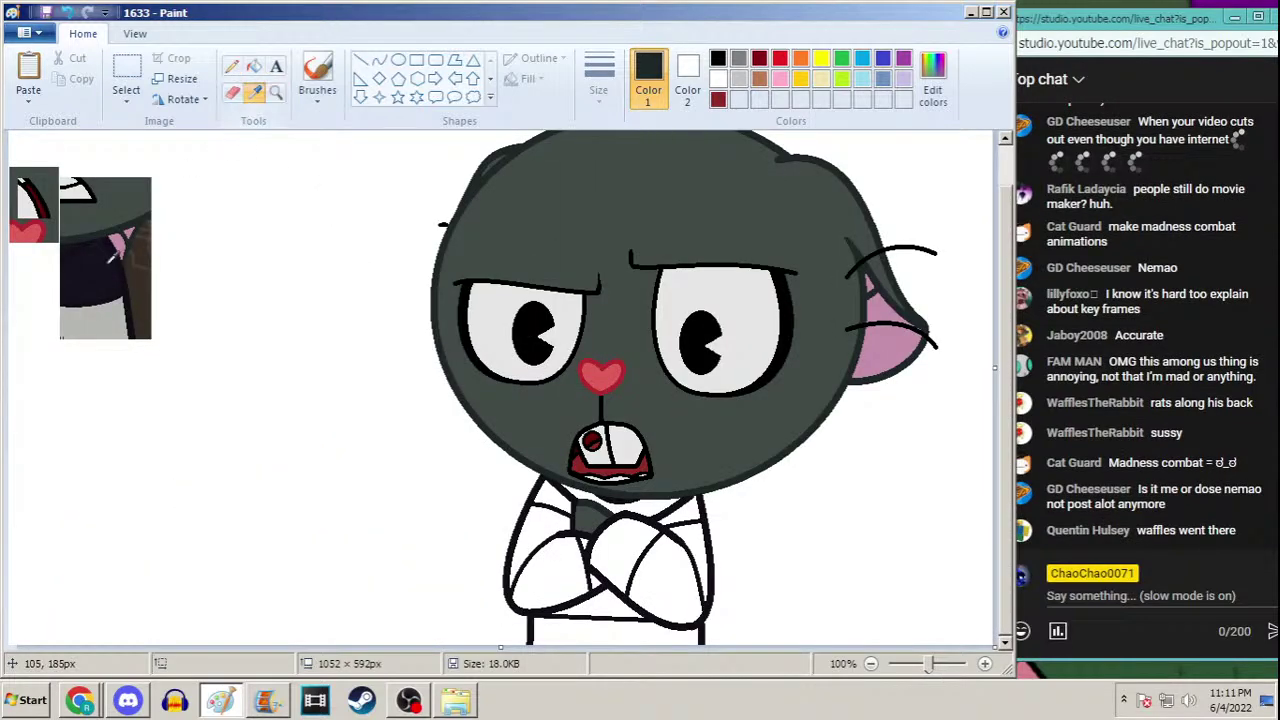
click(108, 248)
click(254, 67)
click(662, 514)
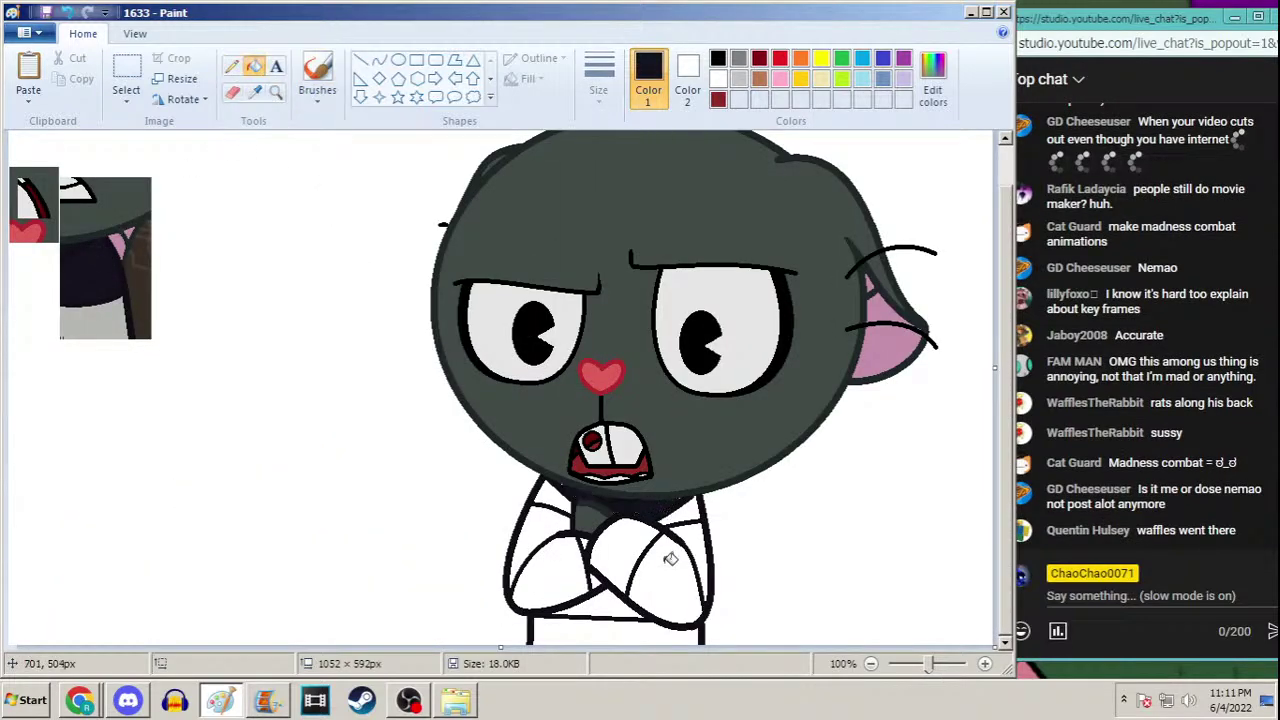
click(669, 571)
click(675, 505)
click(556, 535)
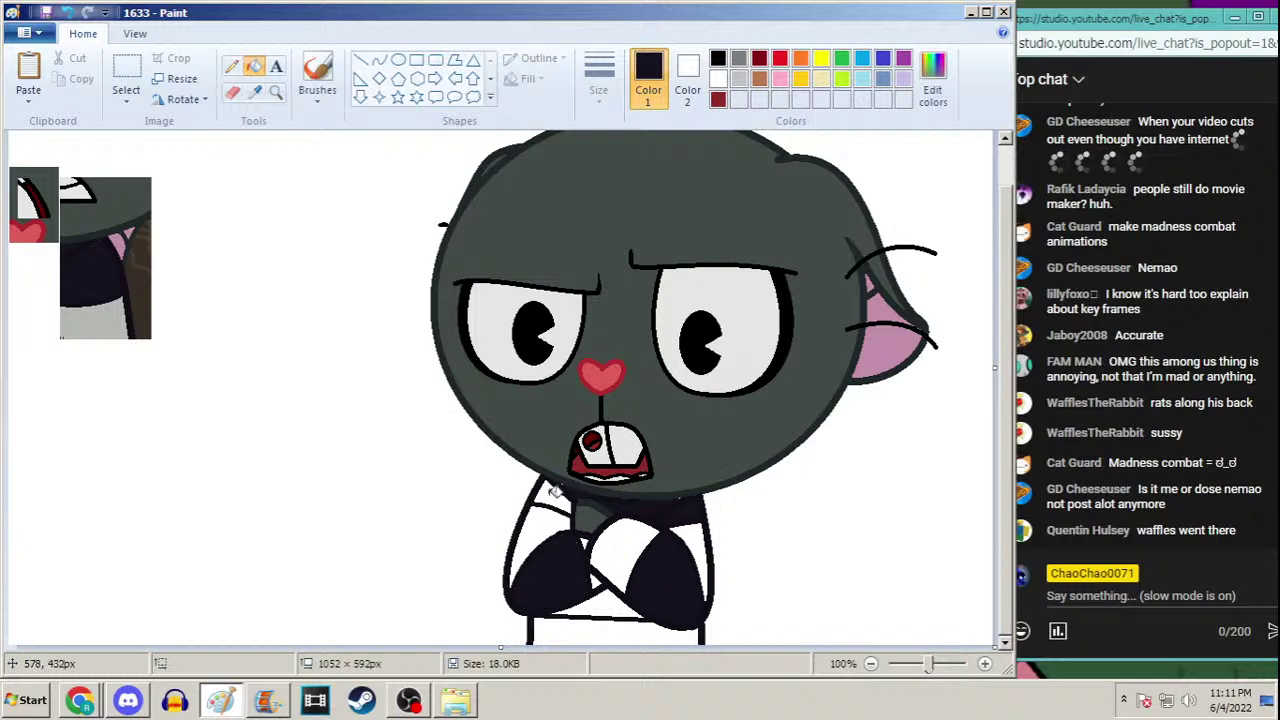
click(555, 497)
click(612, 613)
Fill the lighter shirt and sleeve stripes and the lower torso with the light grey sampled from the reference shirt
click(254, 90)
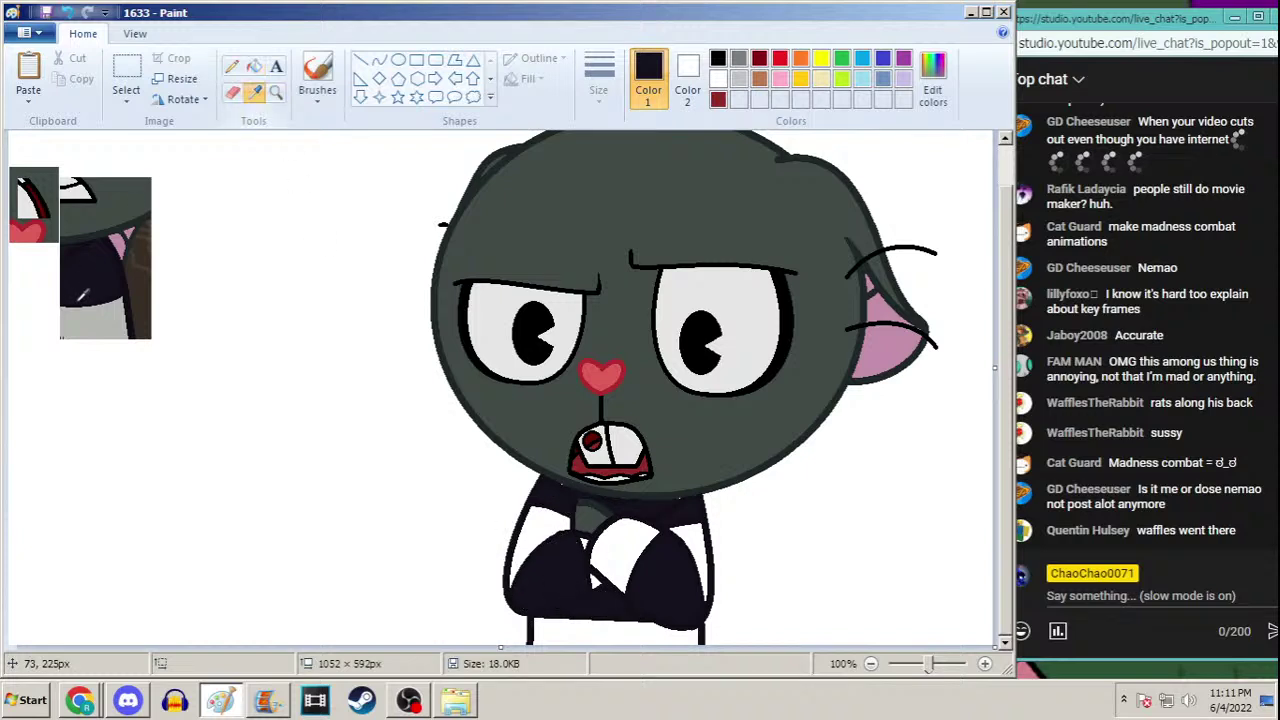
click(104, 320)
click(617, 562)
click(548, 527)
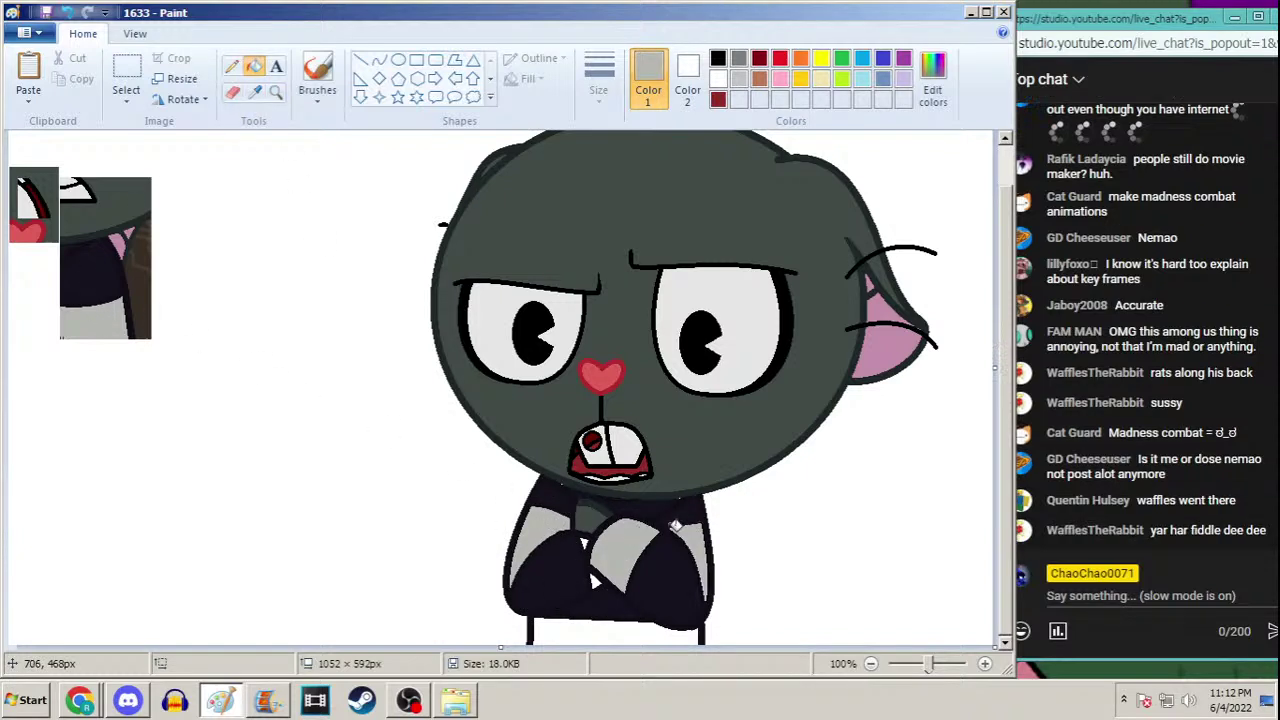
click(584, 541)
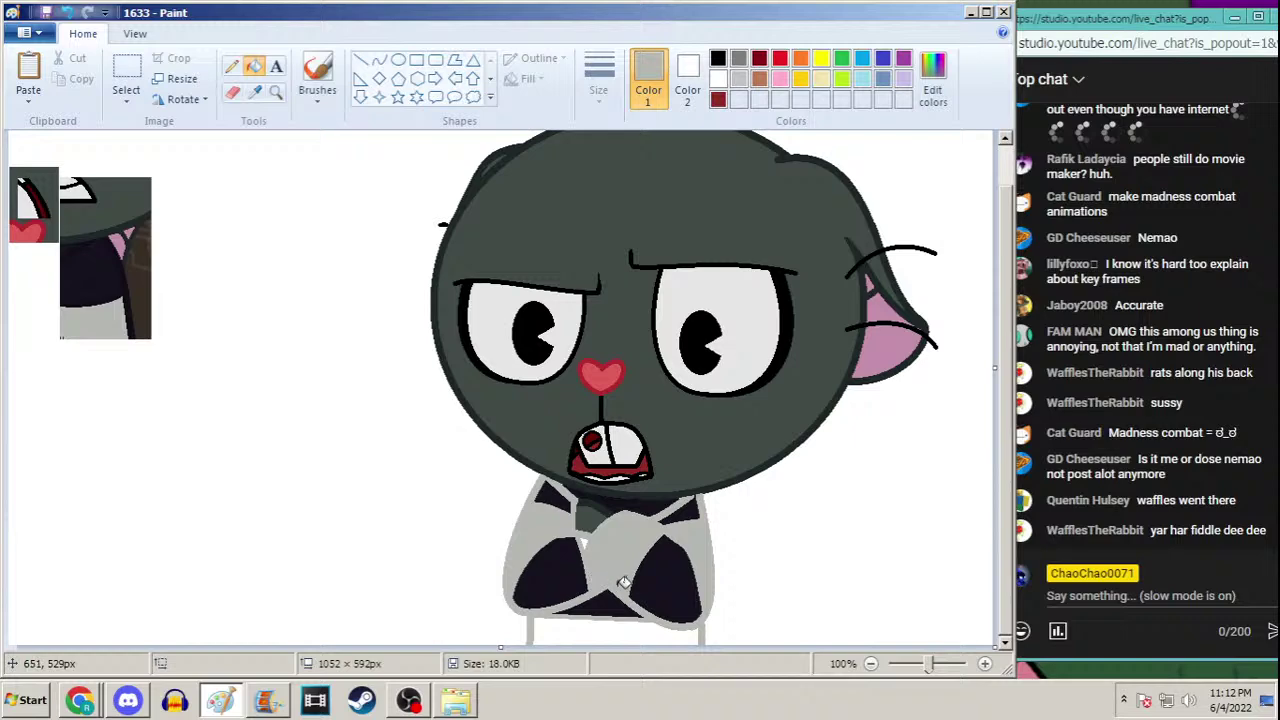
key(ctrl+z)
click(603, 625)
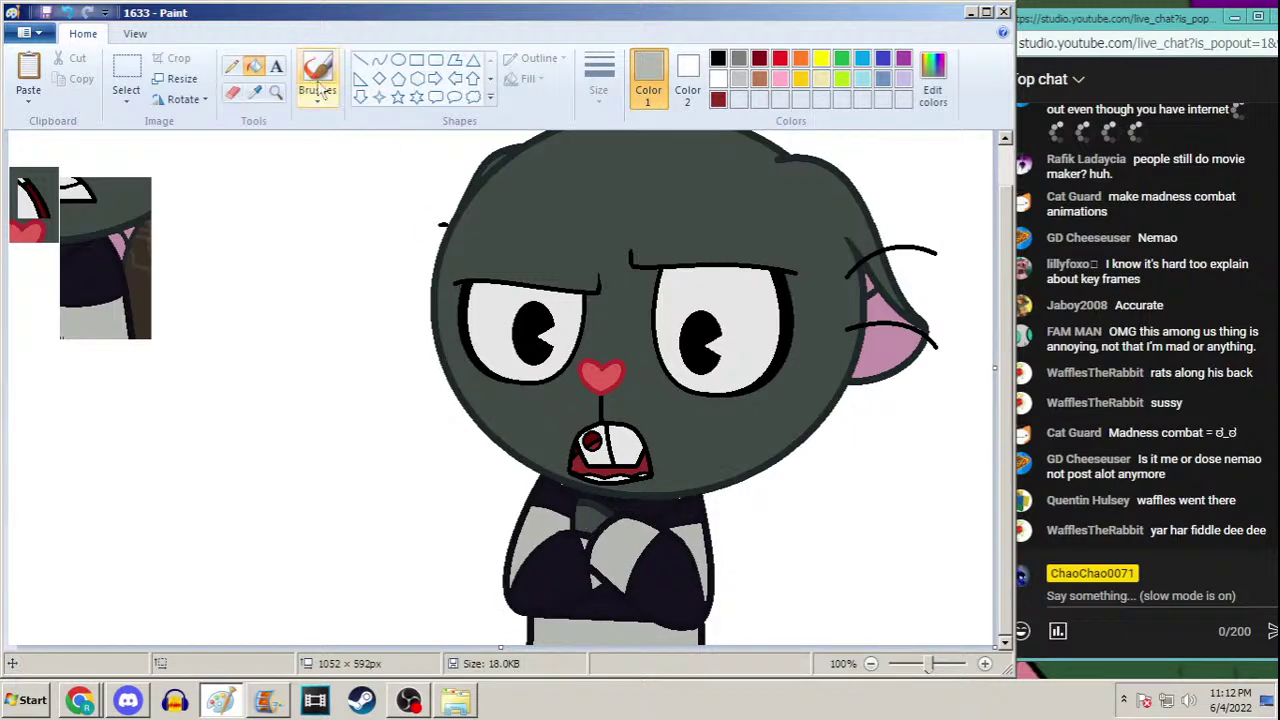
Pencil over the leftover white specks between the chin and the shirt with the shirt's dark outline colour
click(276, 91)
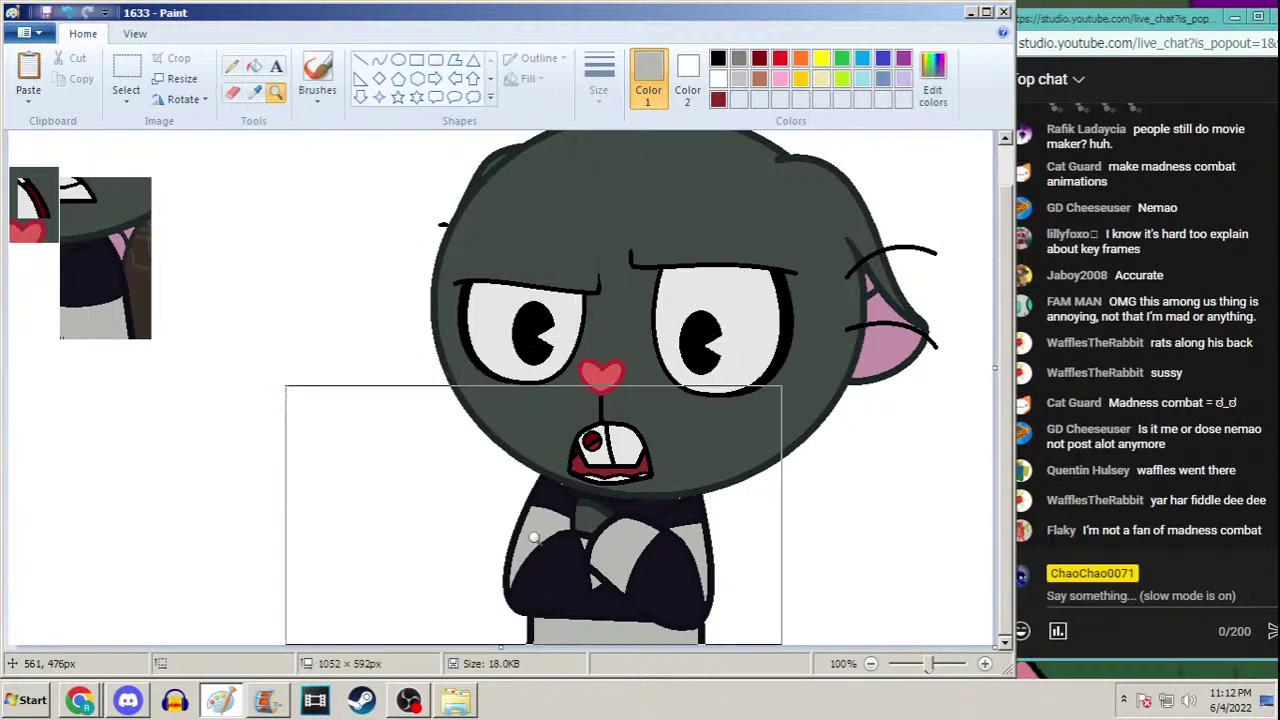
click(533, 525)
click(461, 379)
click(255, 91)
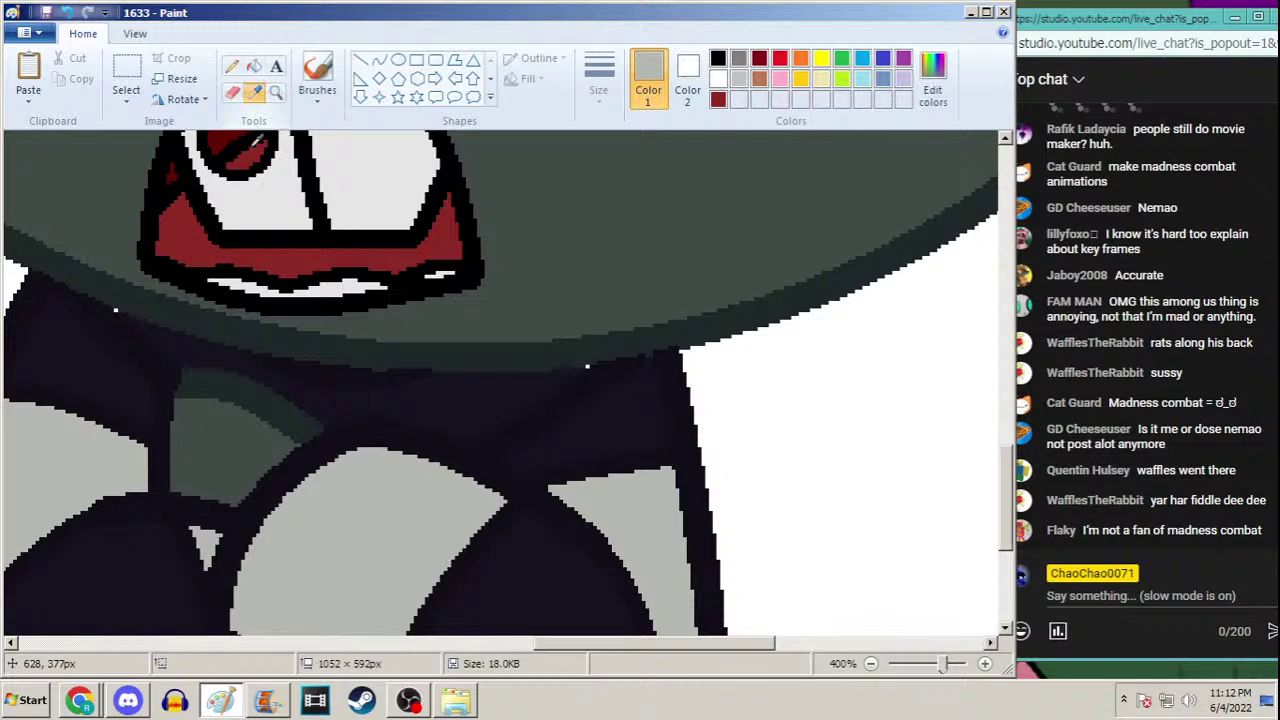
click(167, 391)
click(231, 66)
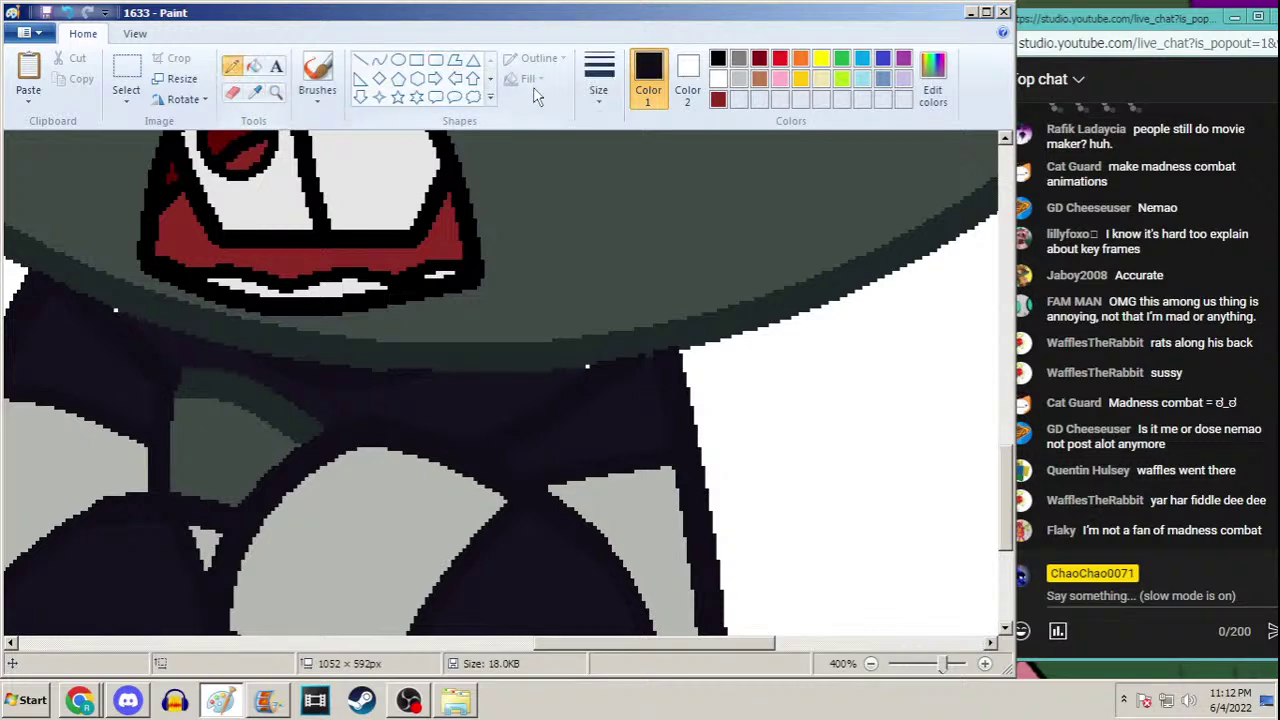
click(598, 88)
click(557, 140)
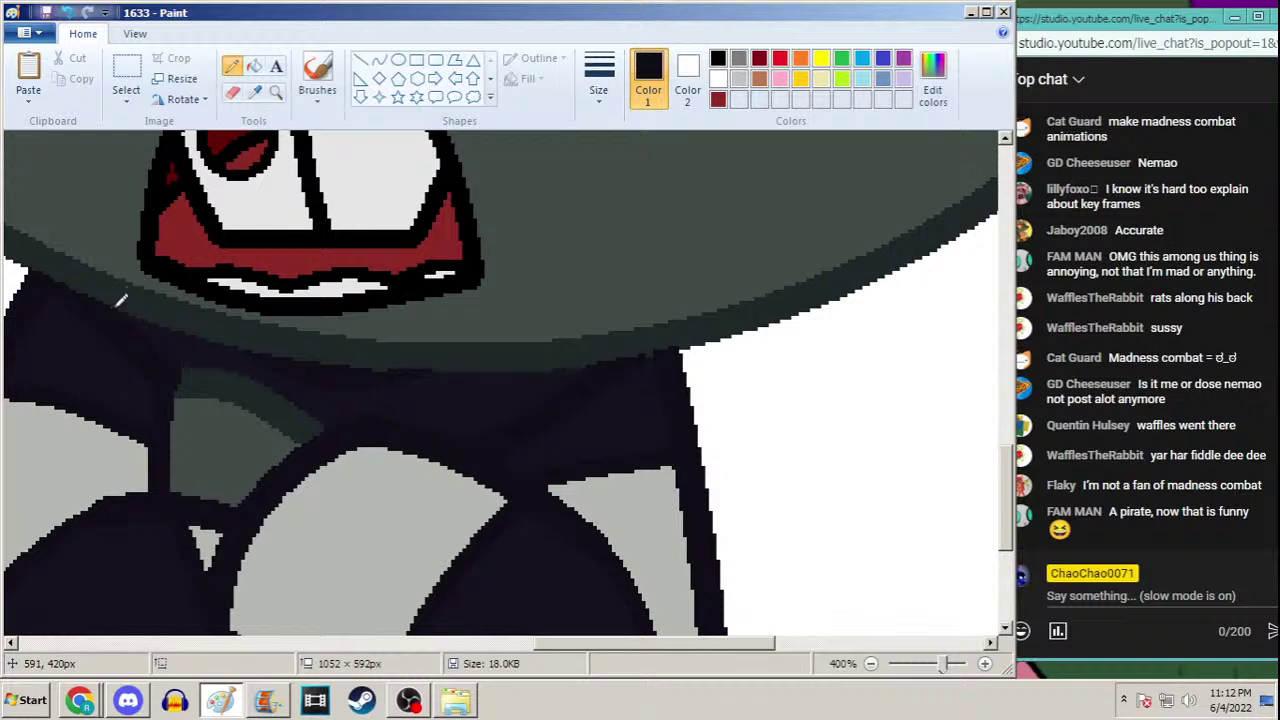
click(275, 91)
right_click(300, 245)
click(290, 256)
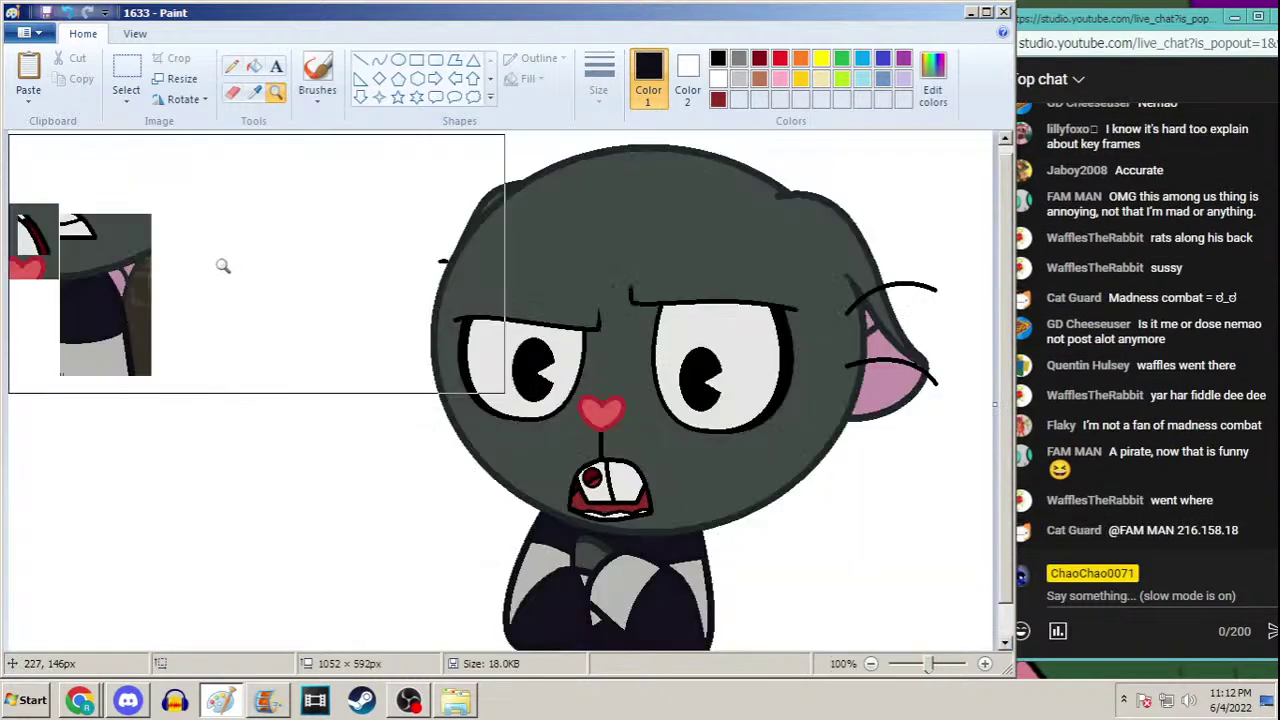
Delete the reference images beside the character and save frame 1633
click(126, 78)
drag(205, 148, 5, 532)
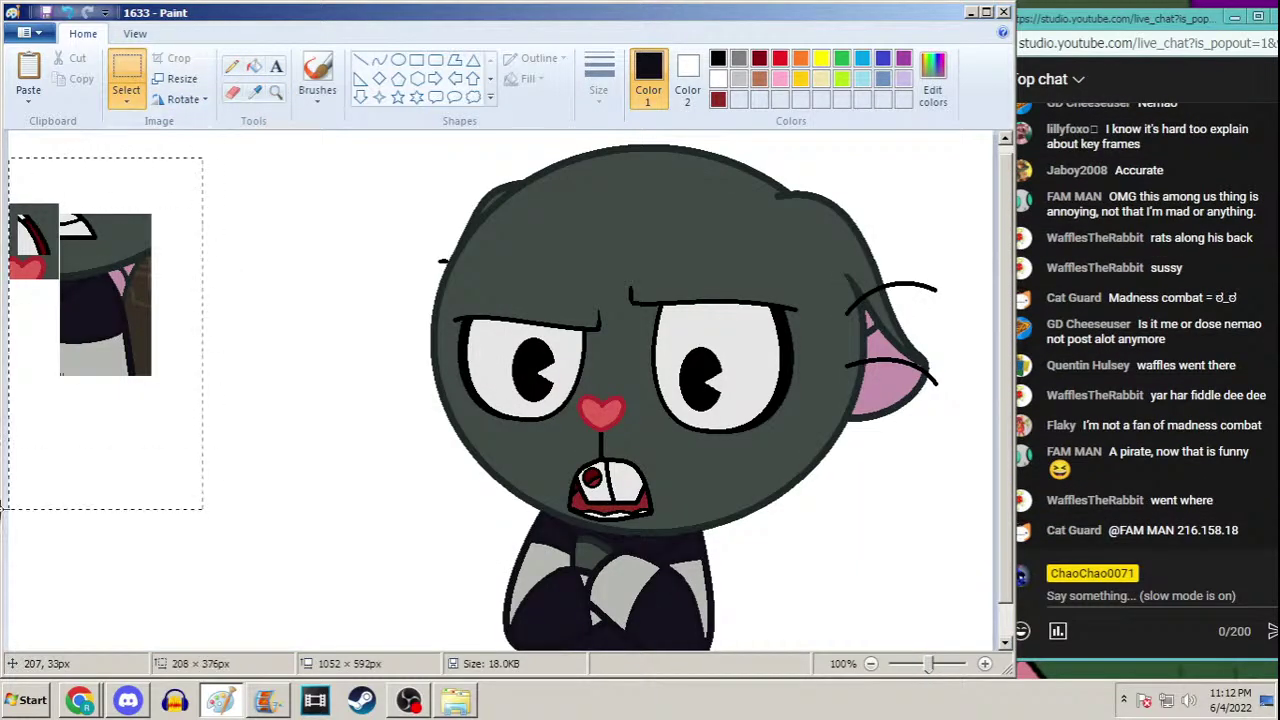
key(Delete)
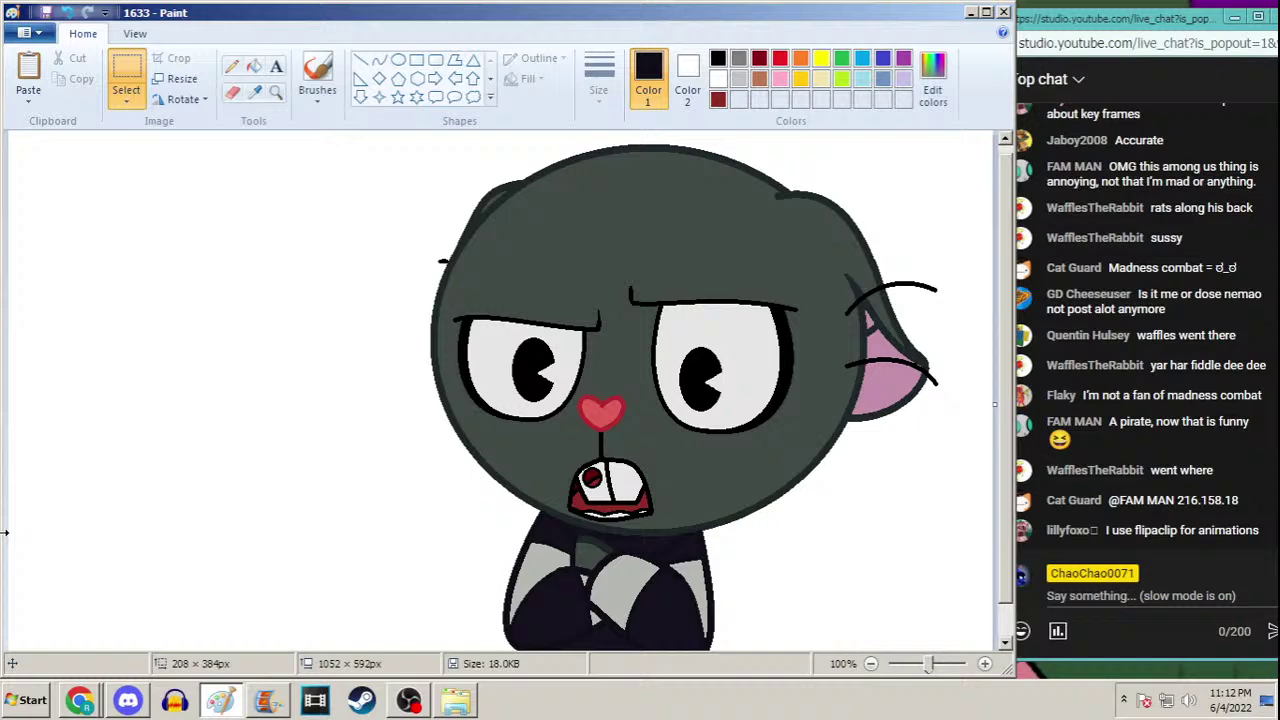
key(ctrl+s)
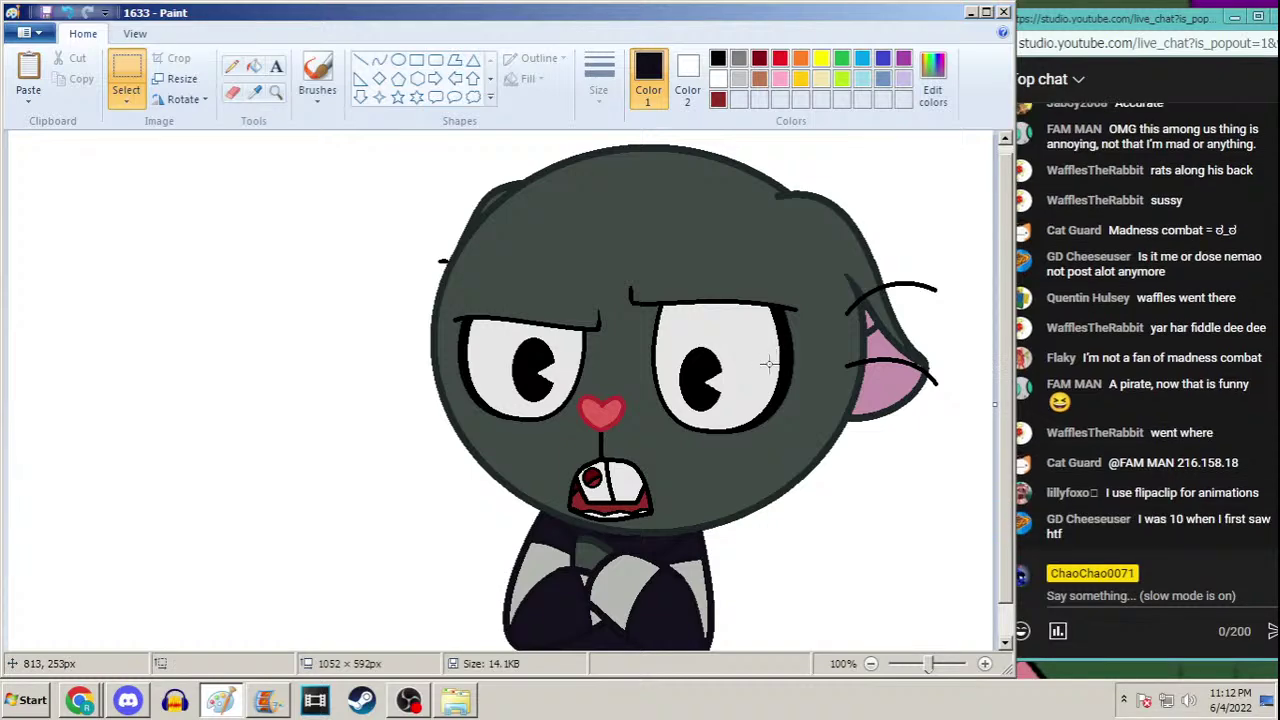
Switch to Movie Maker and add the coloured frame 1633 after the selected crossed-arms frame in the timeline
click(267, 700)
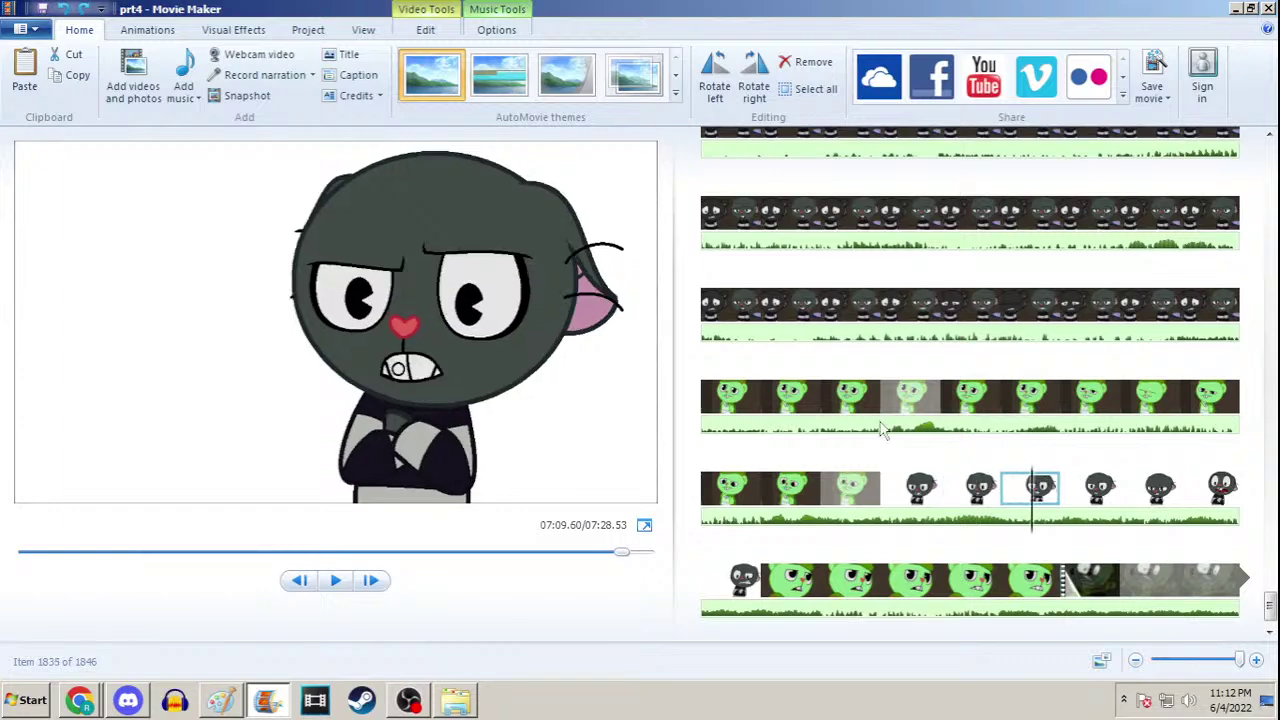
click(134, 80)
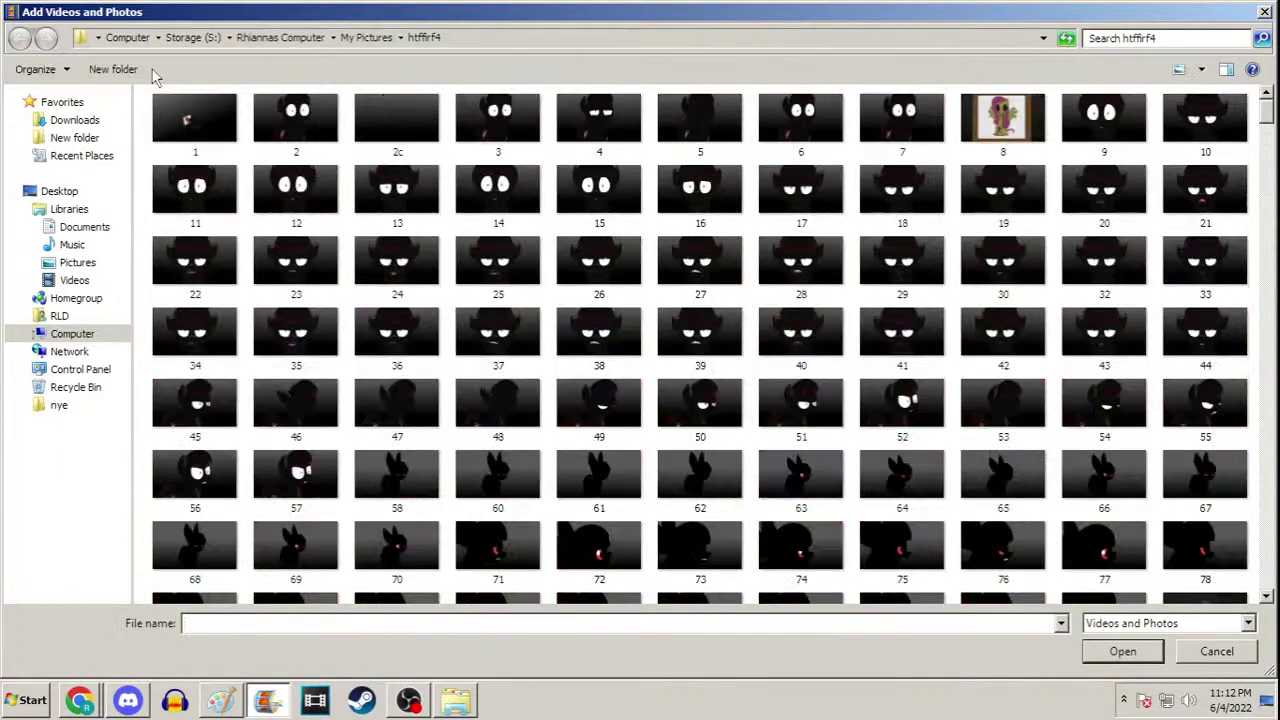
text(2050)
key(Return)
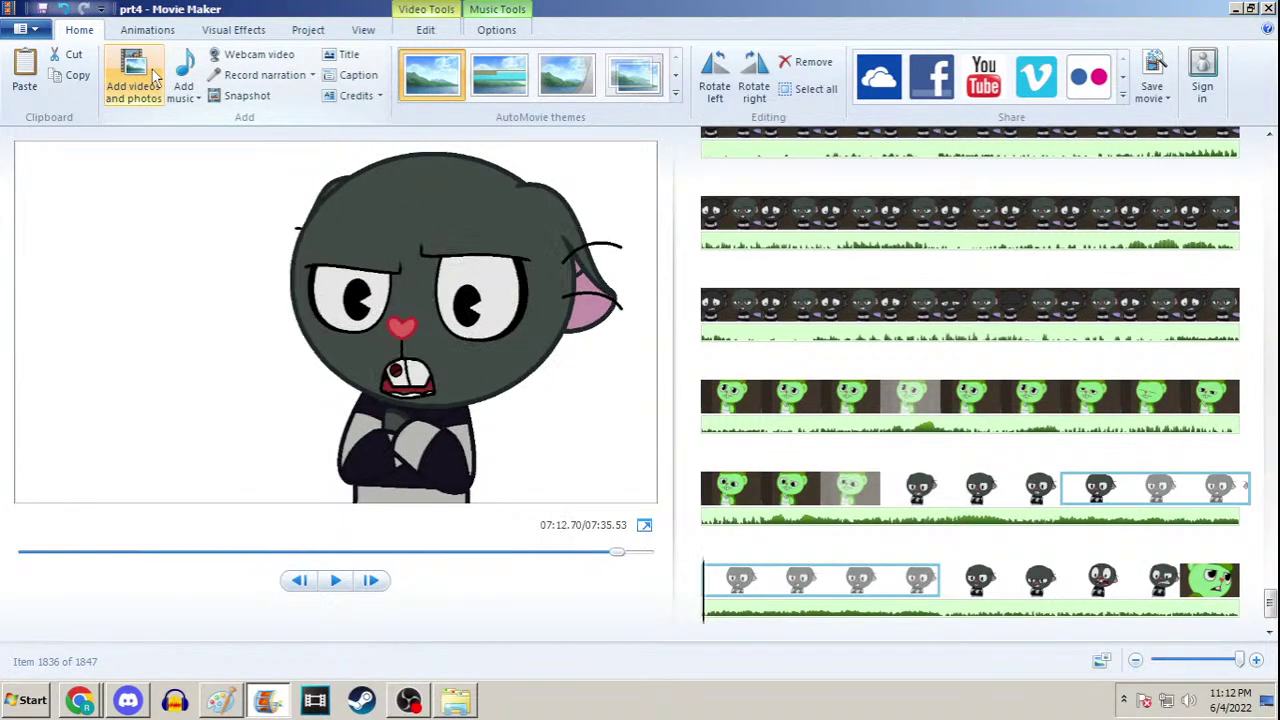
Set the newly added frame's duration to 0.12 seconds
click(426, 30)
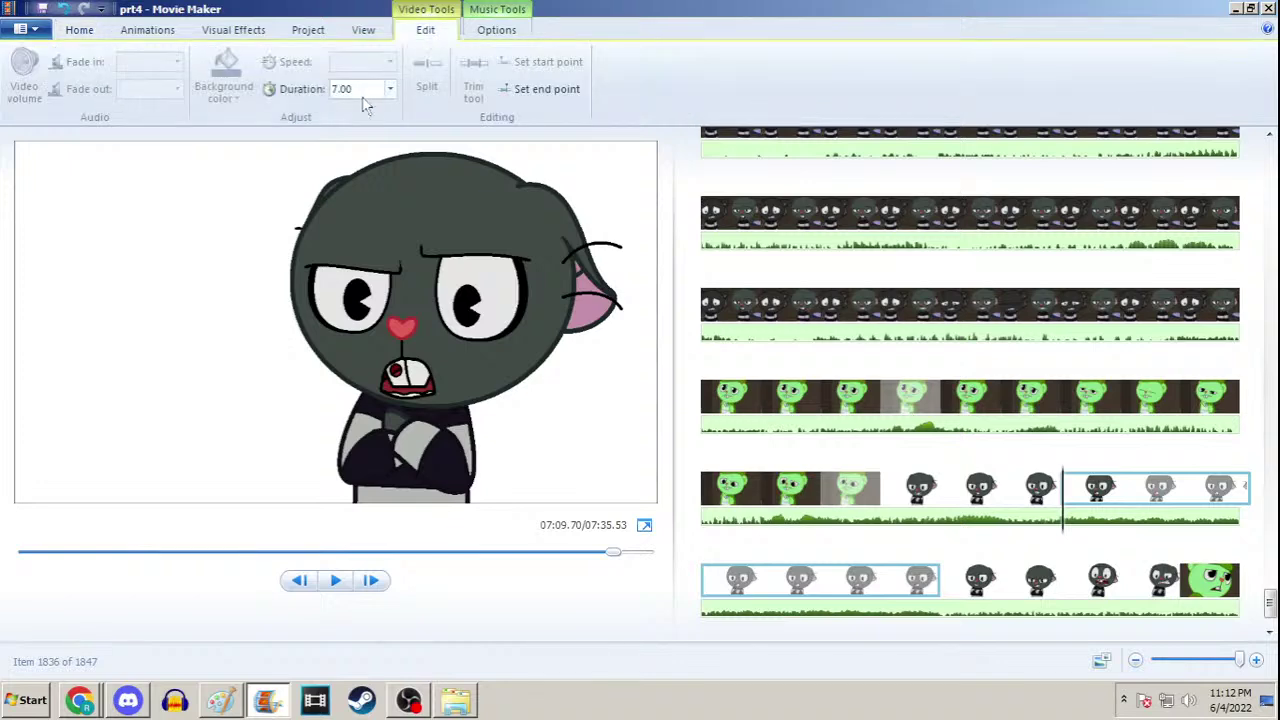
click(345, 89)
text(12)
key(Return)
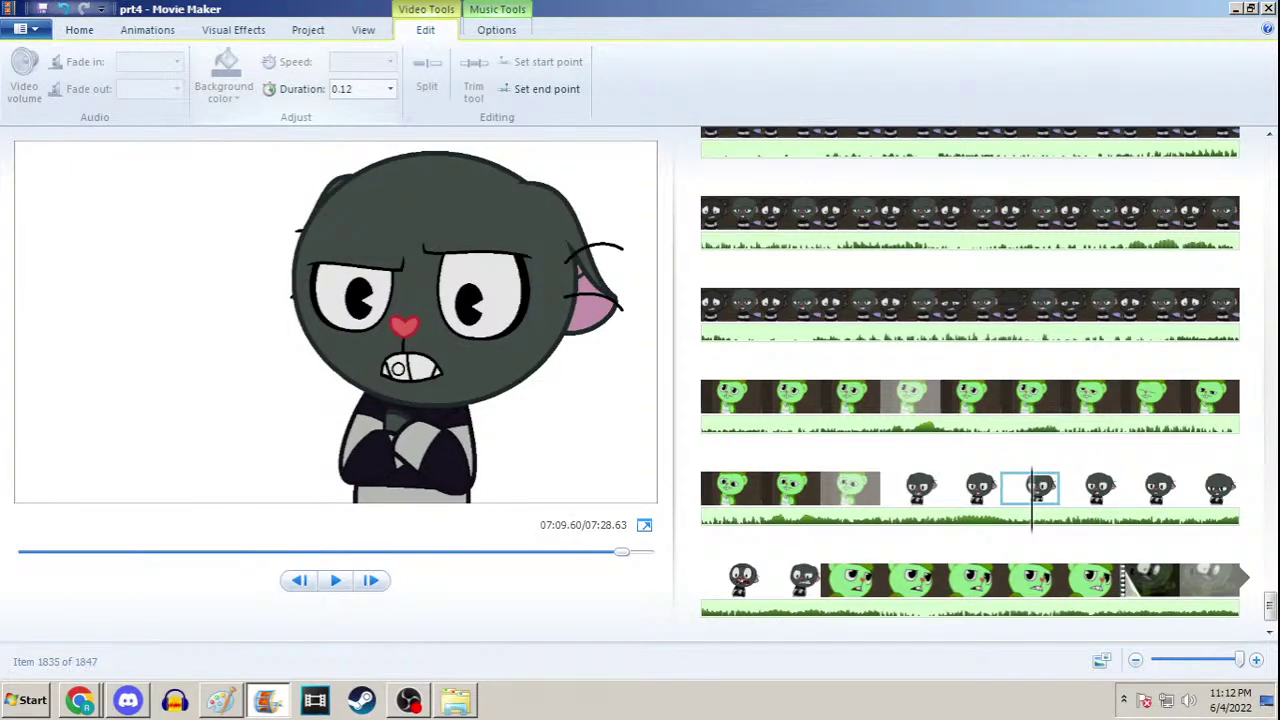
Set the duration of the open-mouthed crossed-arms frame, item 1836, to 0.07 seconds
key(Right)
key(Right)
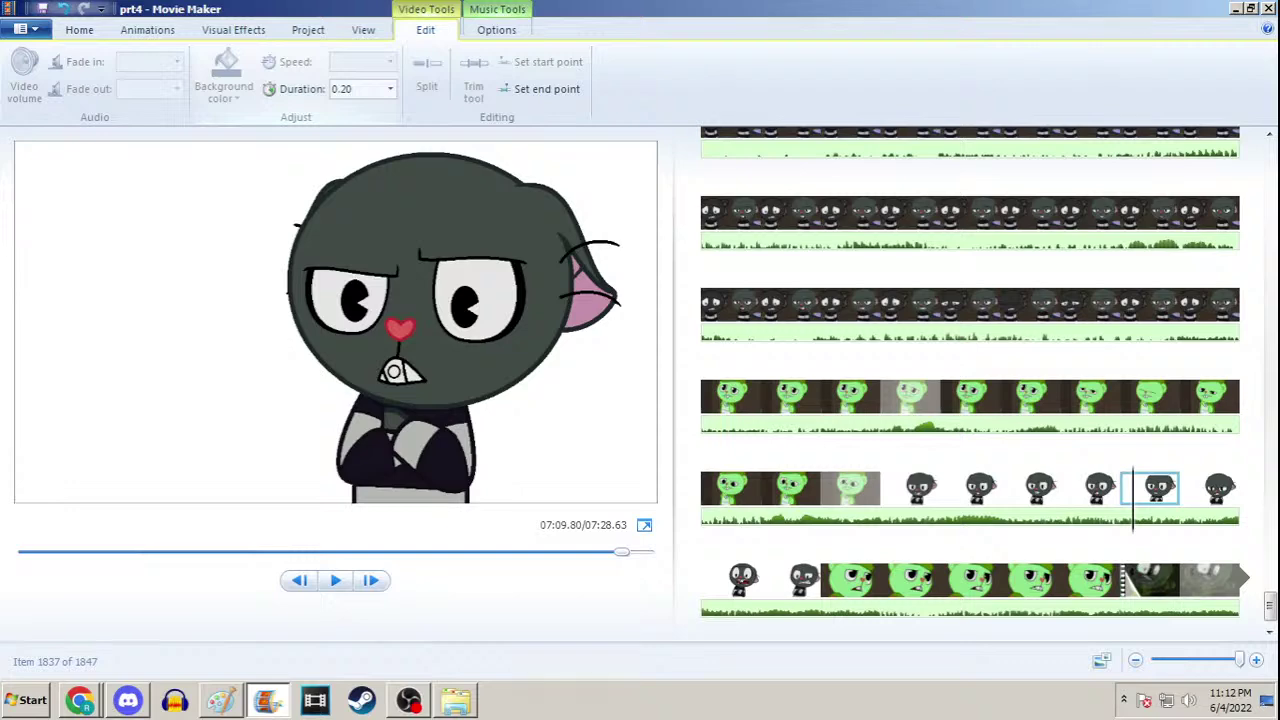
key(Left)
click(372, 87)
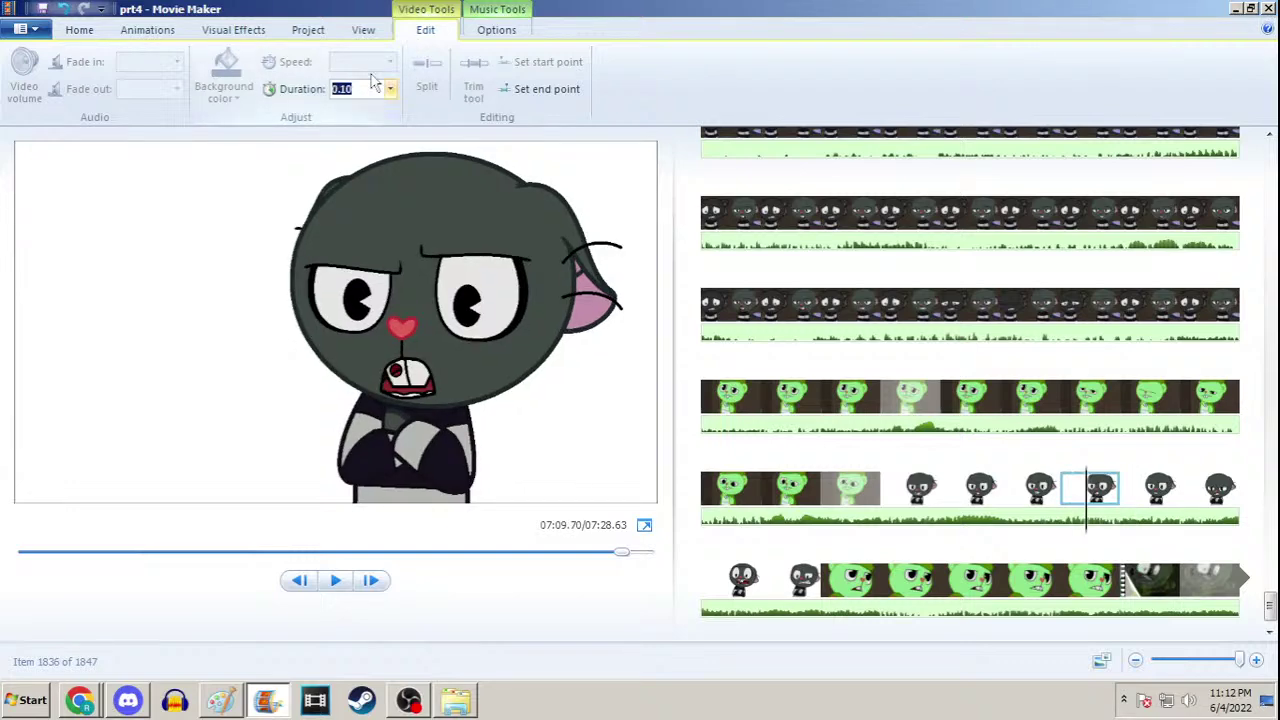
text(.07)
key(Return)
key(Right)
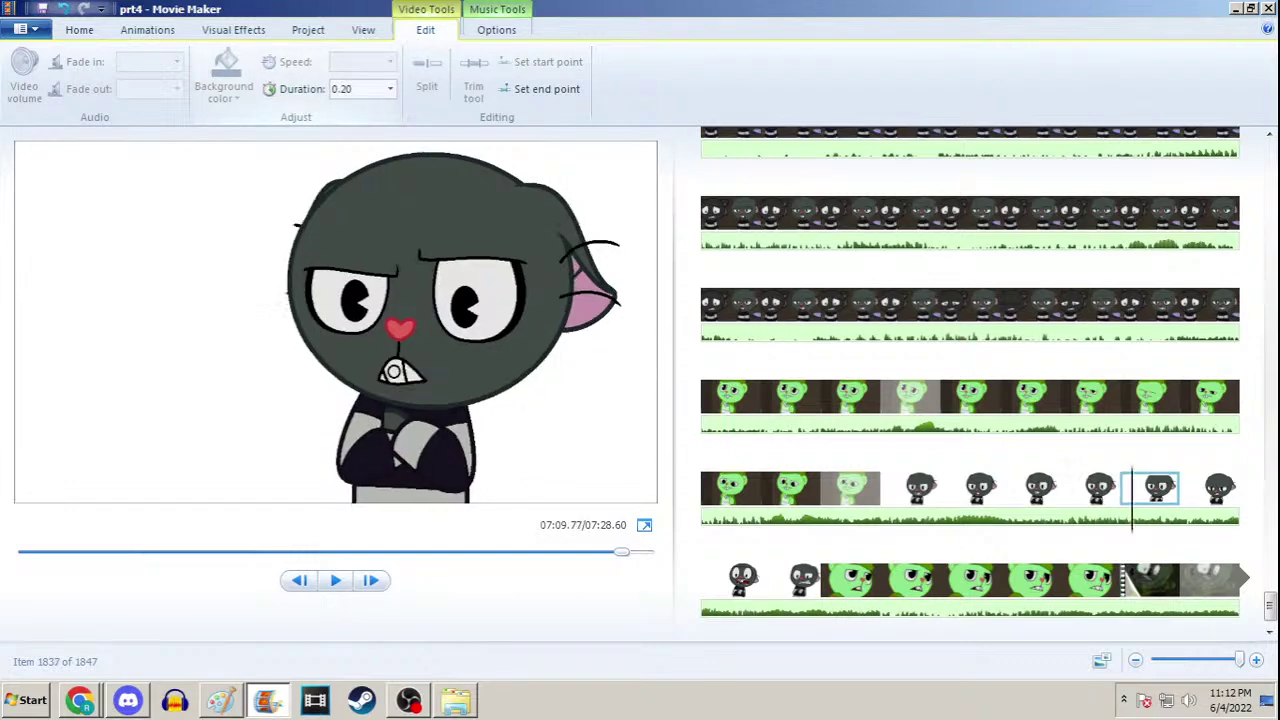
Play back the crossed-arms frames repeatedly to check the timing around the newly added frame
key(space)
key(space)
key(space)
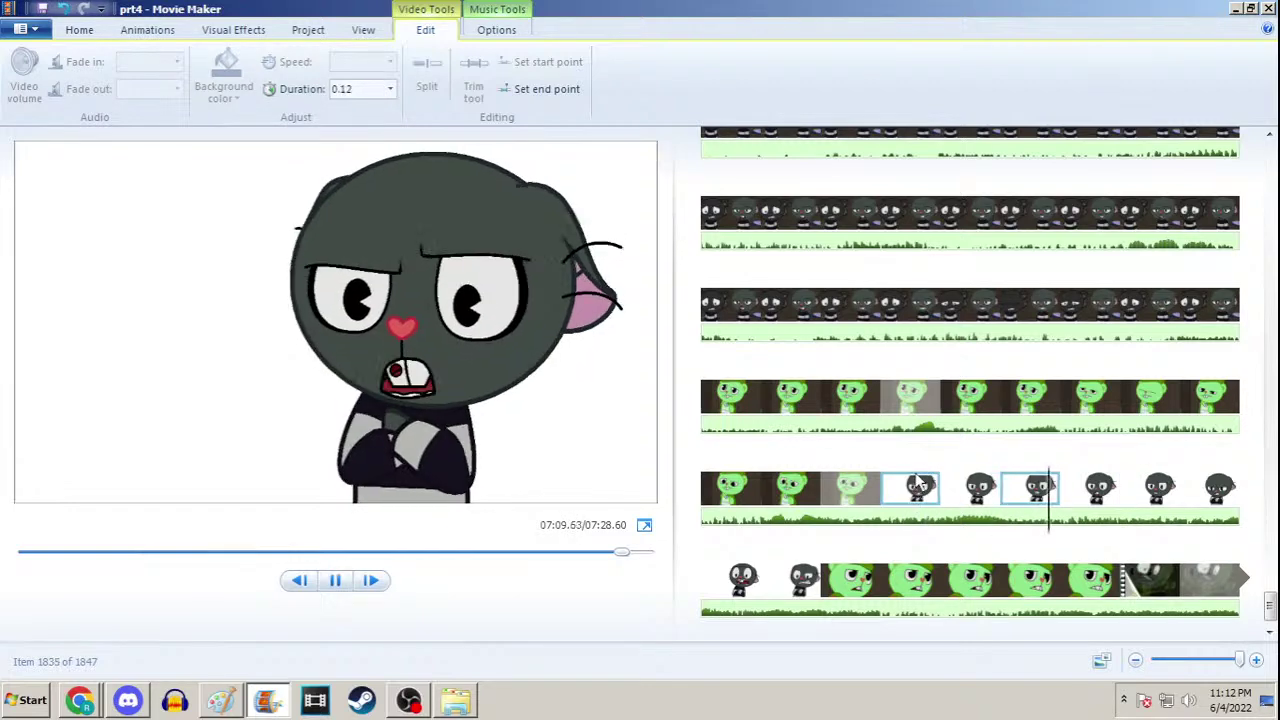
key(space)
click(1104, 500)
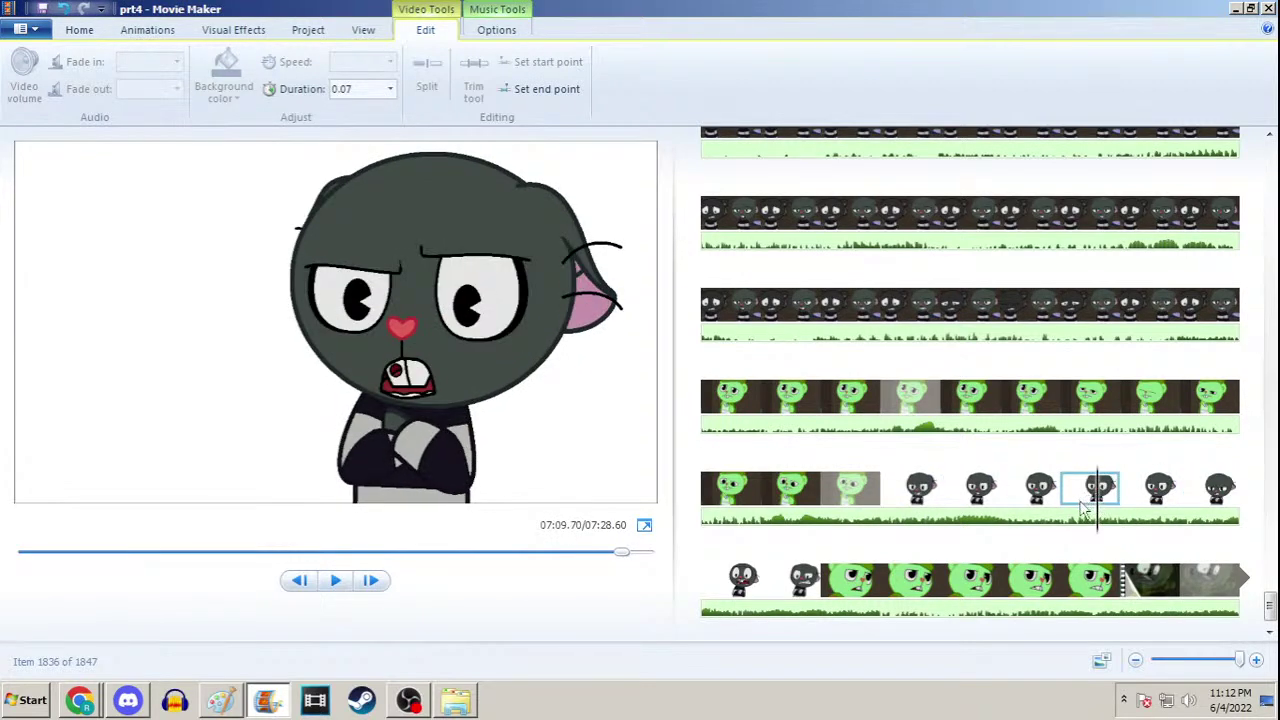
click(1040, 495)
key(space)
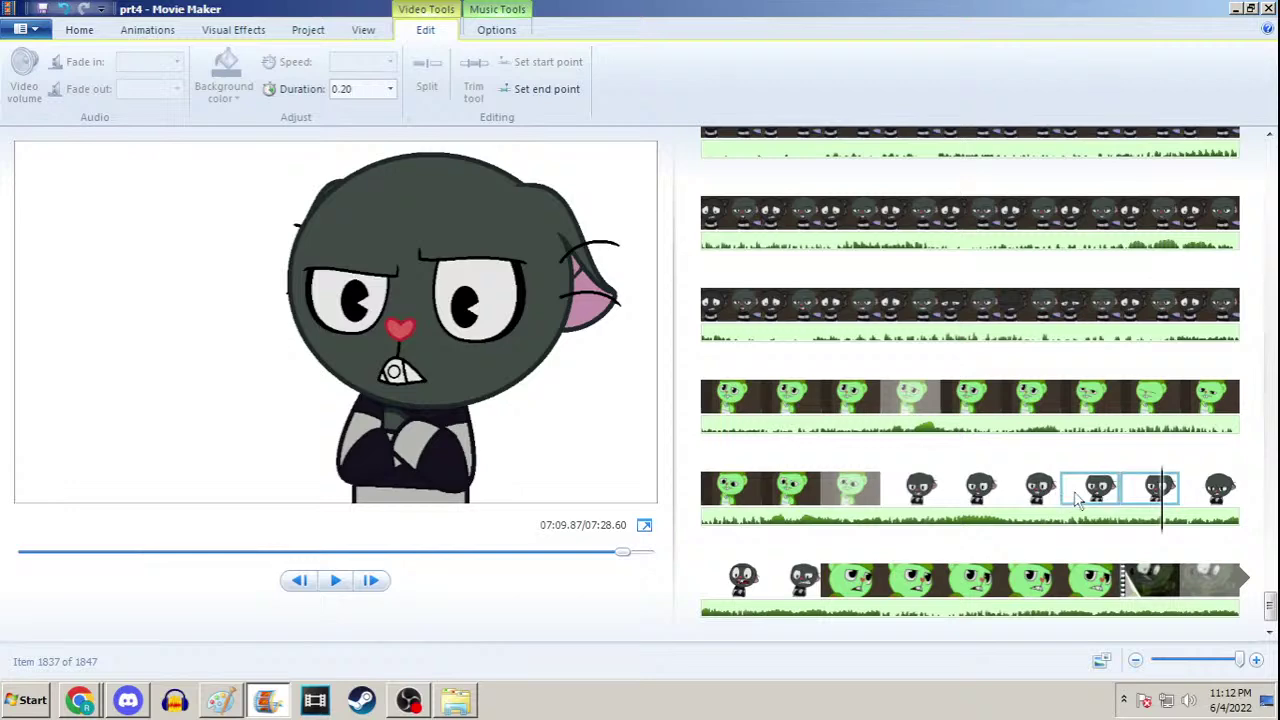
key(space)
key(space)
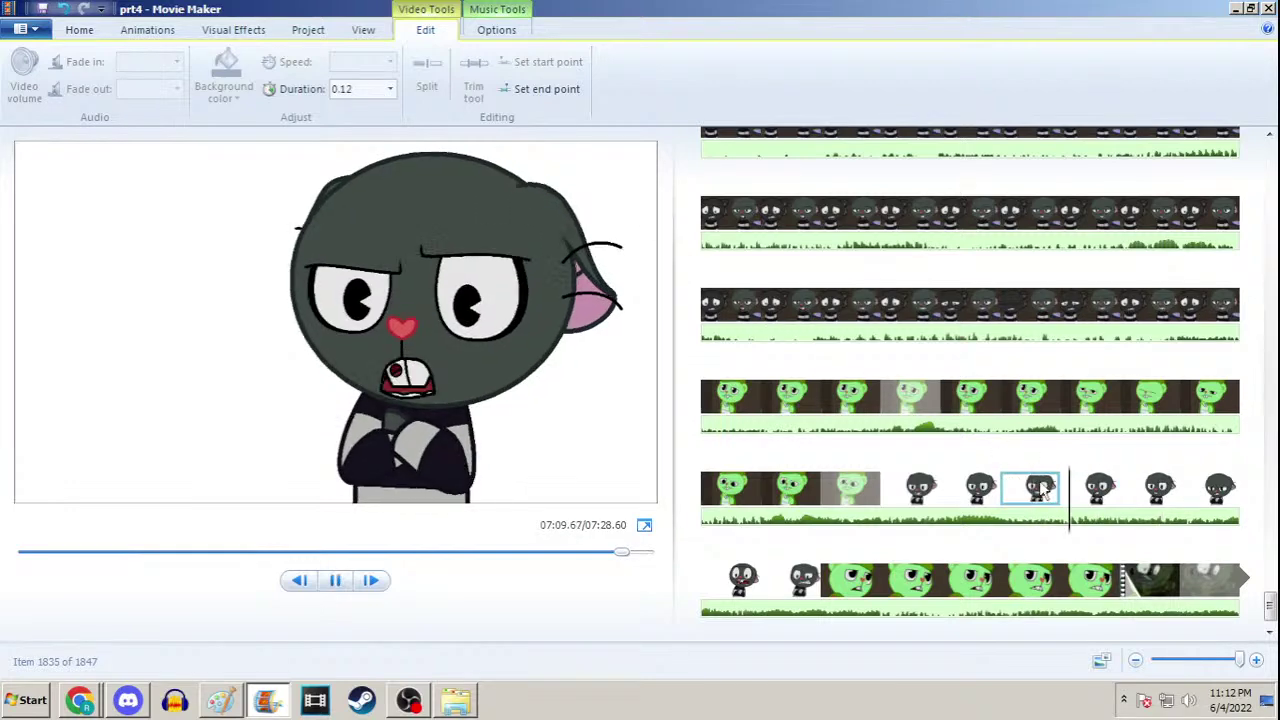
key(space)
Shorten the duration of the clenched-teeth frame just before the open-mouthed frame
click(1033, 488)
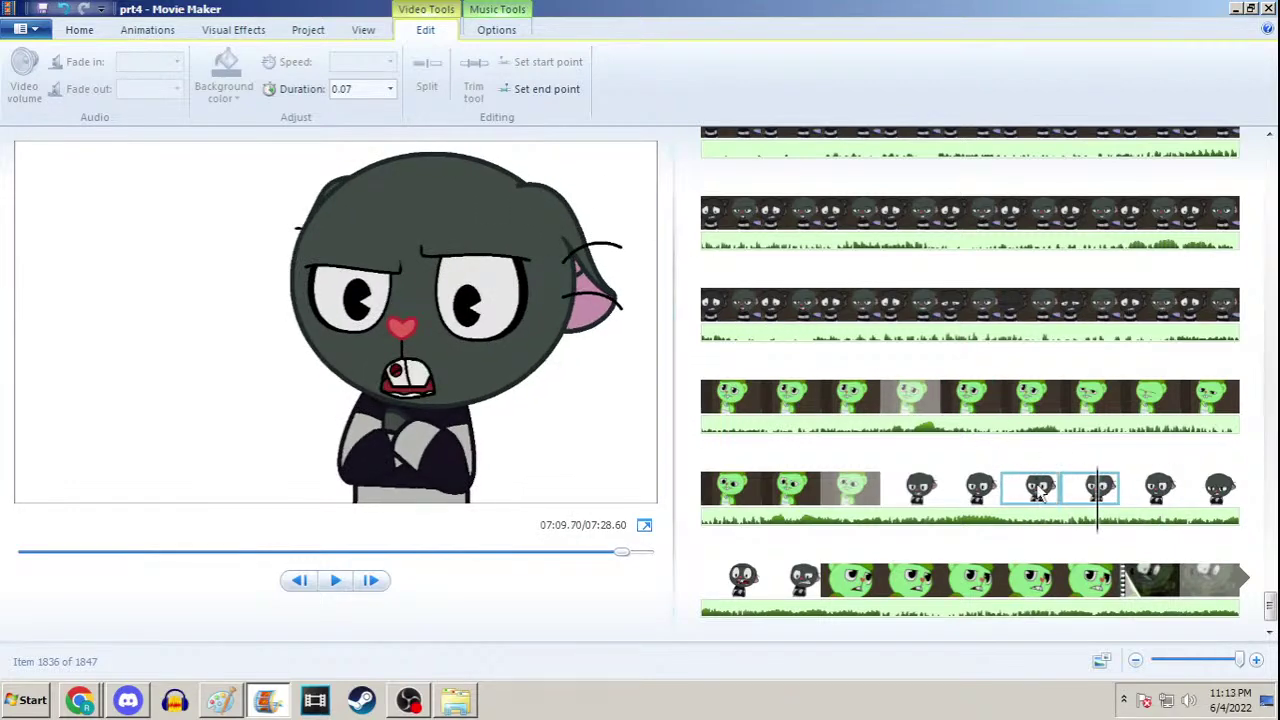
click(362, 88)
click(362, 88)
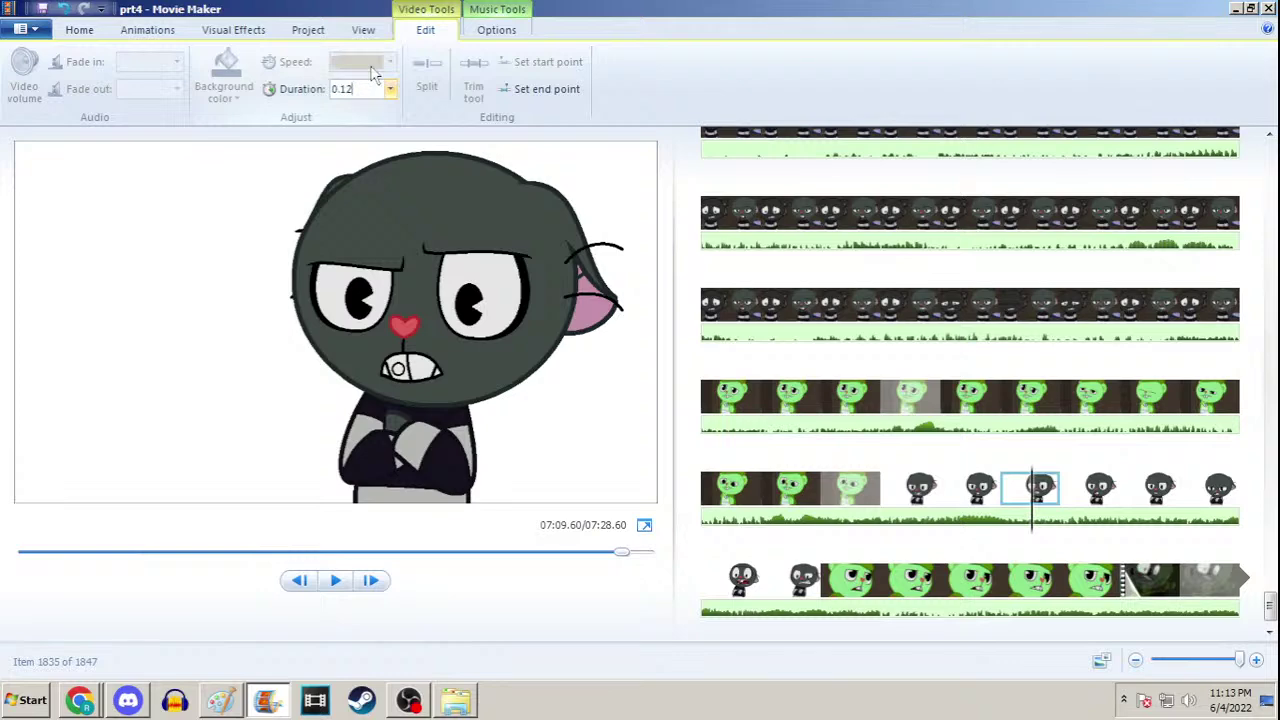
key(Return)
Set the duration of the frame right after the open-mouthed one, item 1837, to 0.22 seconds
key(Right)
key(Right)
click(362, 88)
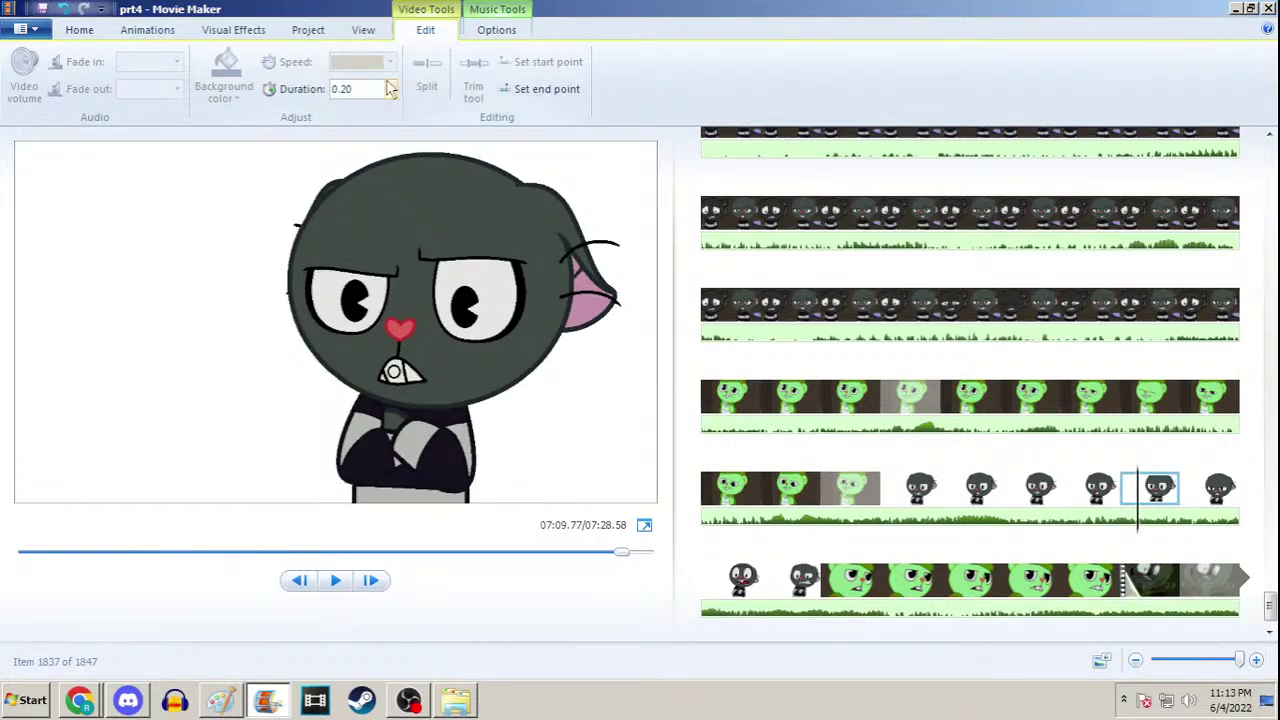
click(365, 89)
text(22)
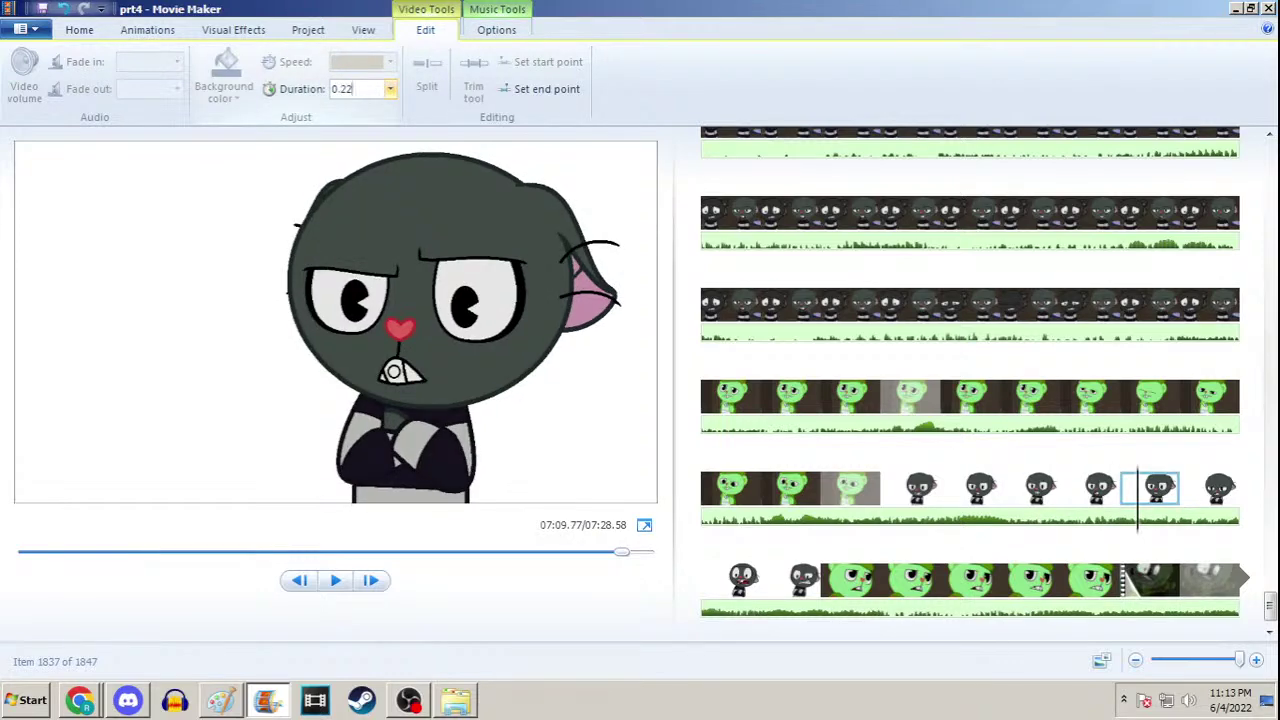
key(Return)
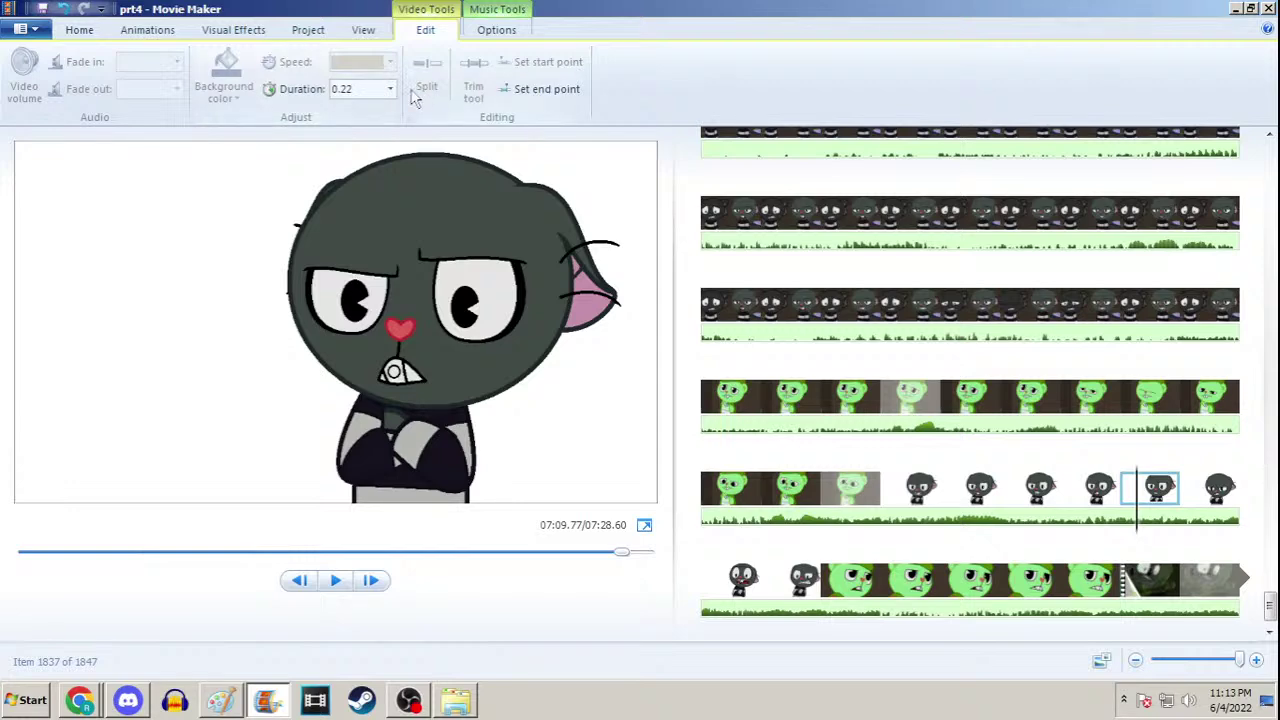
Set the duration of the selected crossed-arms frame, item 1837, to 0.15 seconds
click(363, 88)
click(365, 88)
text(25)
key(Return)
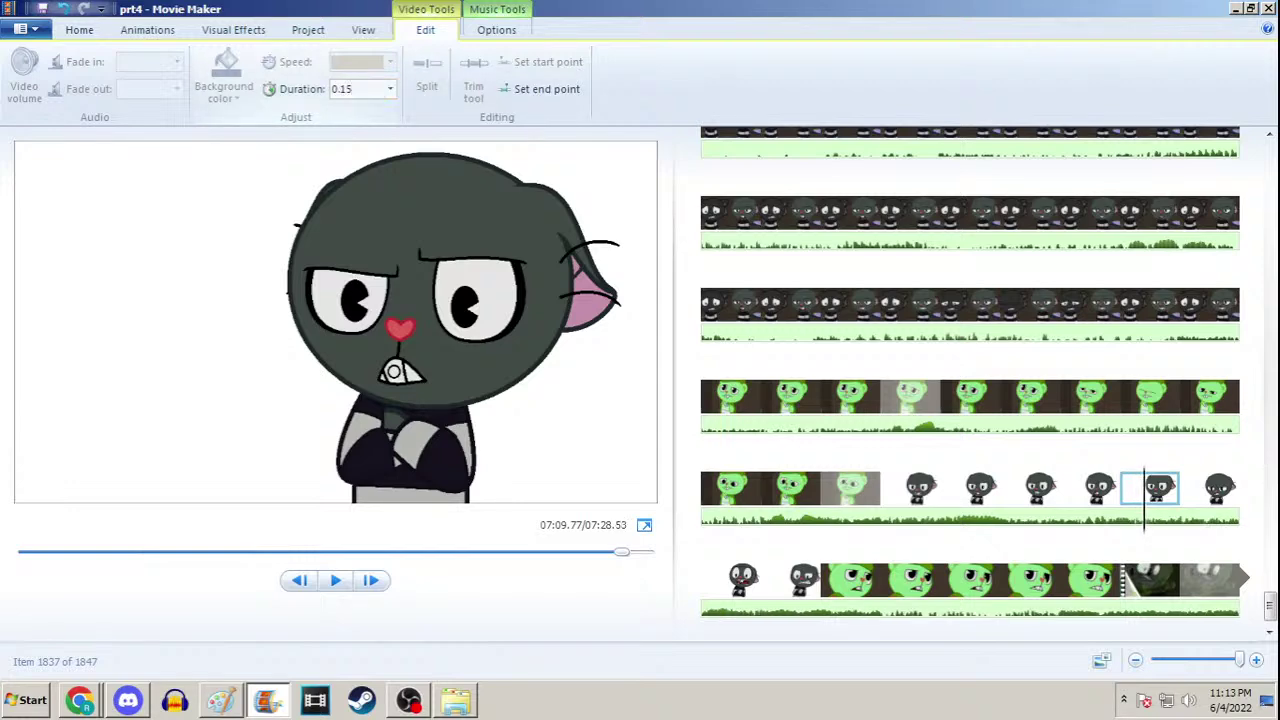
Play back the crossed-arms sequence from its first frame to check the new durations
key(Right)
key(Right)
key(space)
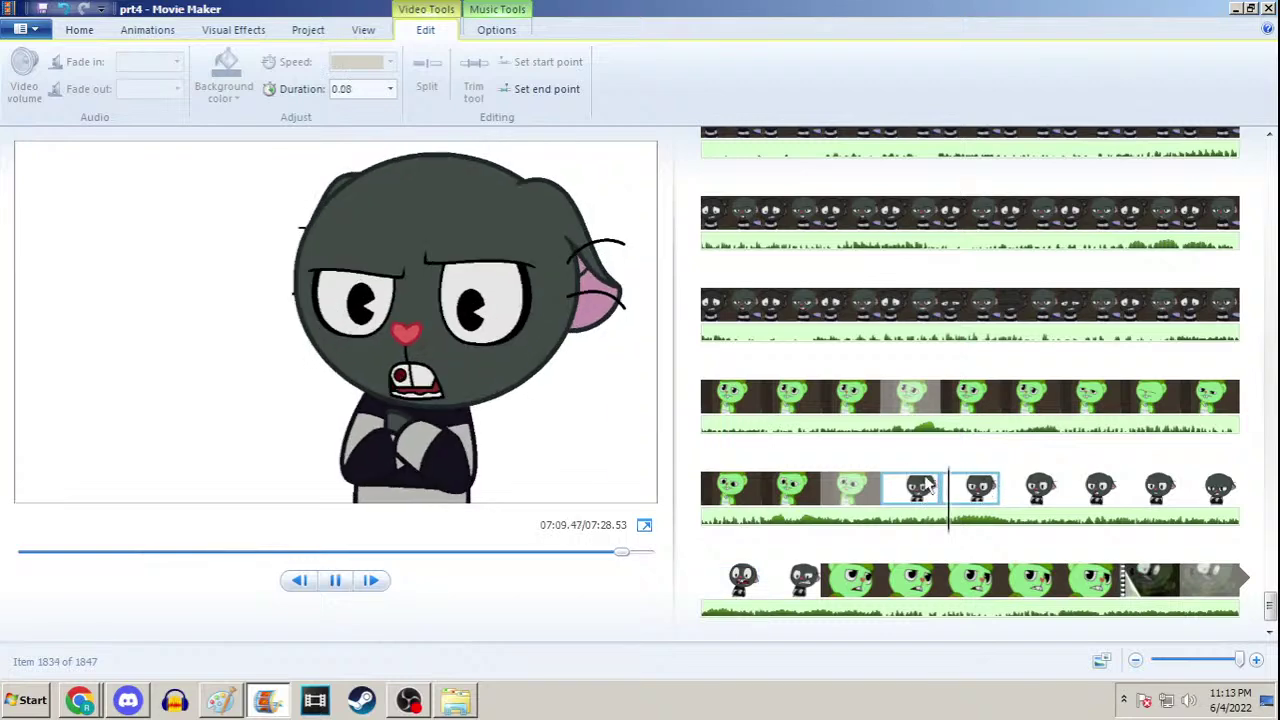
key(space)
click(918, 503)
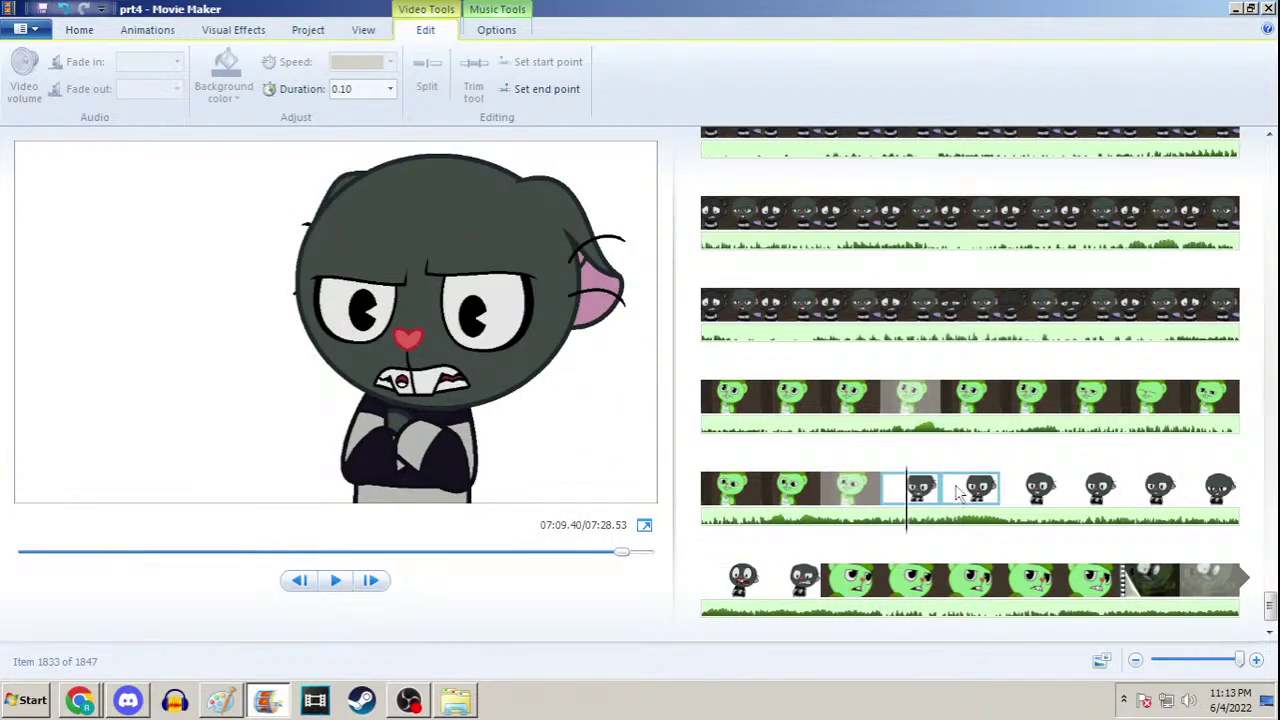
key(l)
key(space)
click(1036, 492)
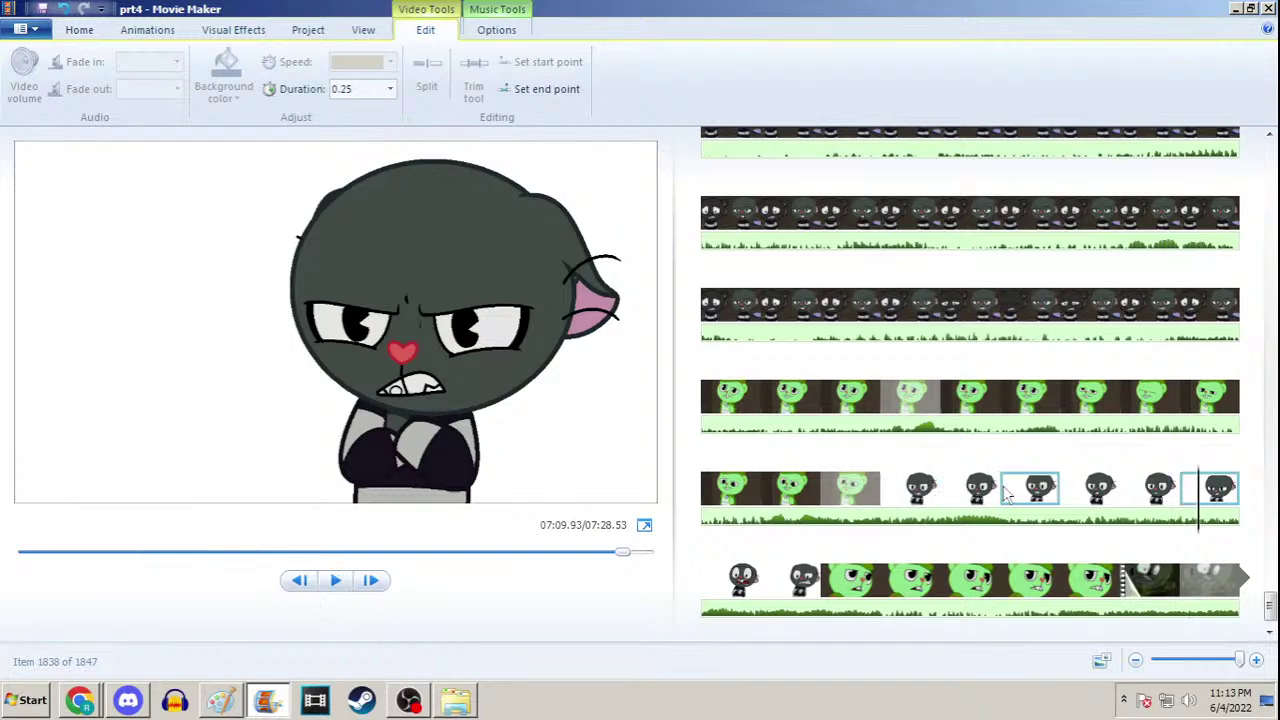
key(l)
key(l)
key(l)
key(l)
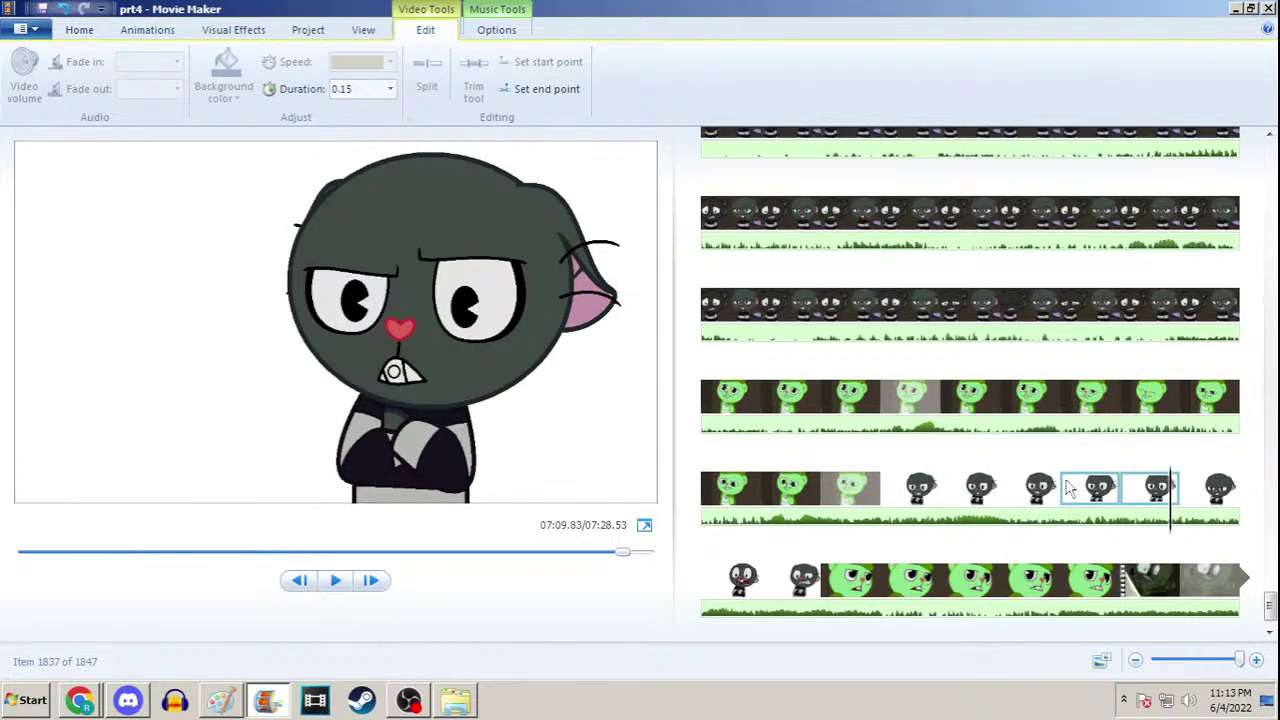
Replay the sequence and check the transition from item 1837 into the angry-browed frame that follows
click(918, 500)
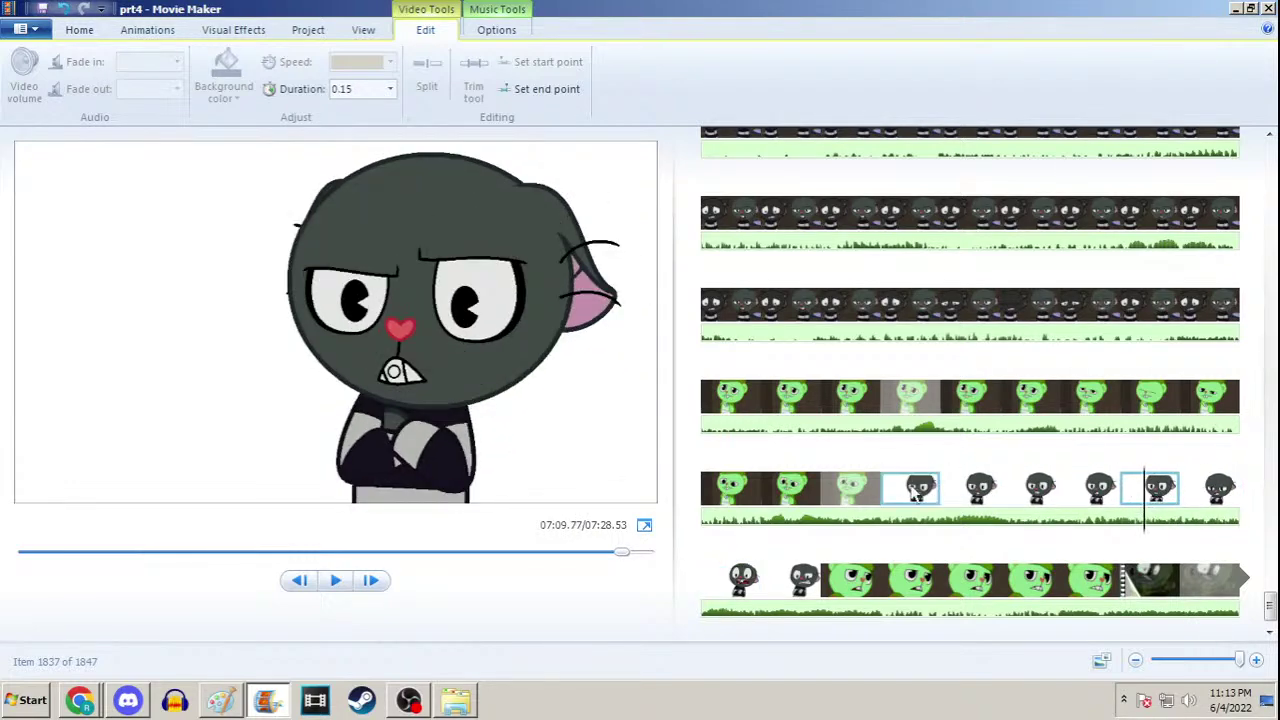
key(space)
key(space)
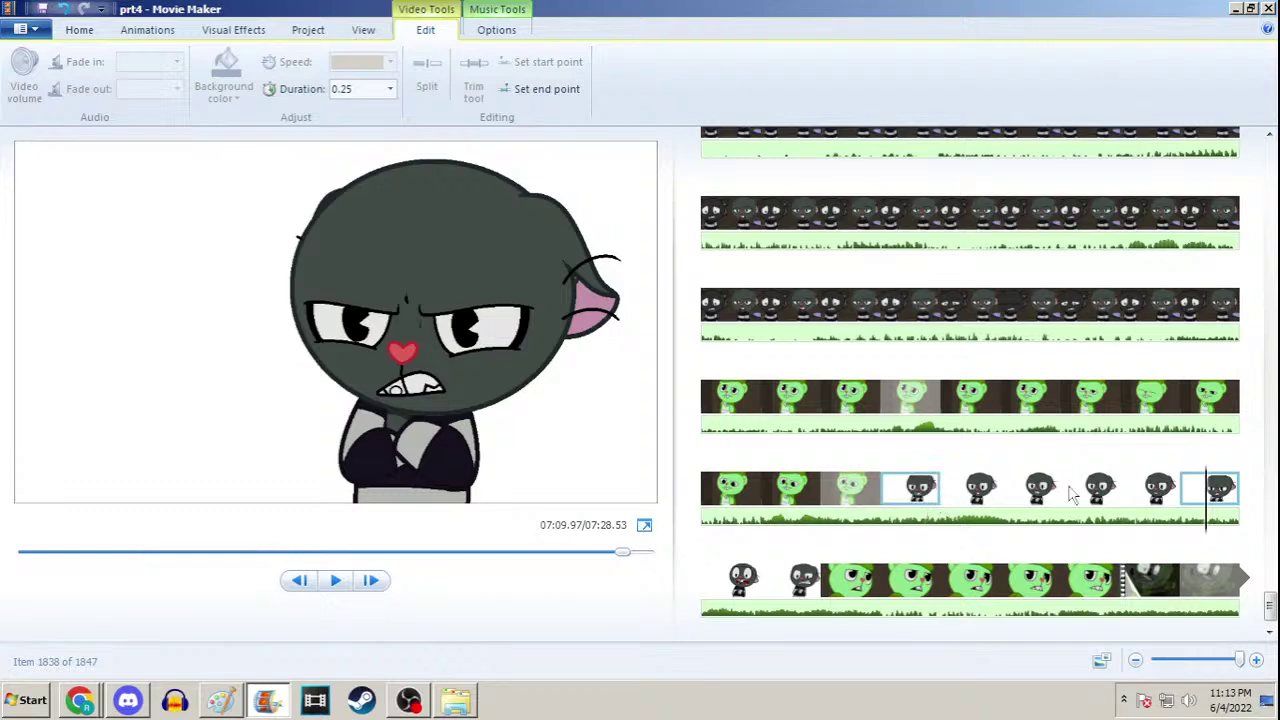
key(space)
key(space)
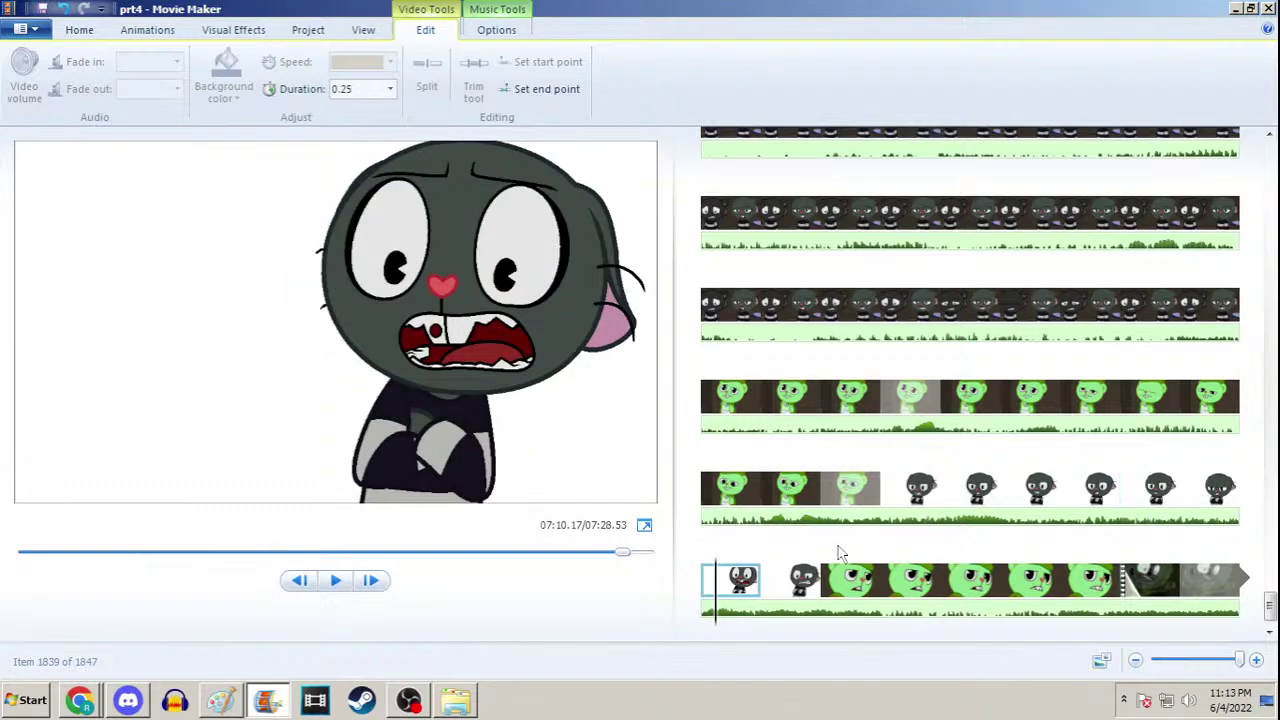
click(928, 478)
click(1148, 470)
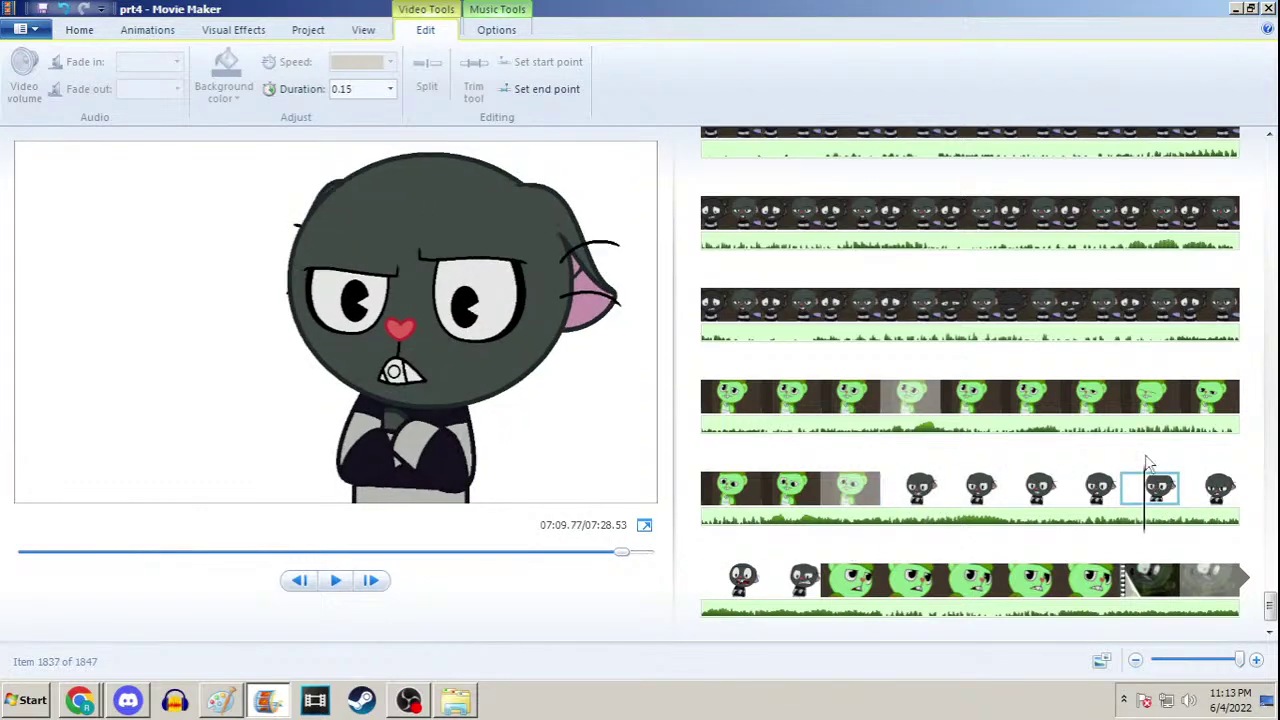
key(space)
key(space)
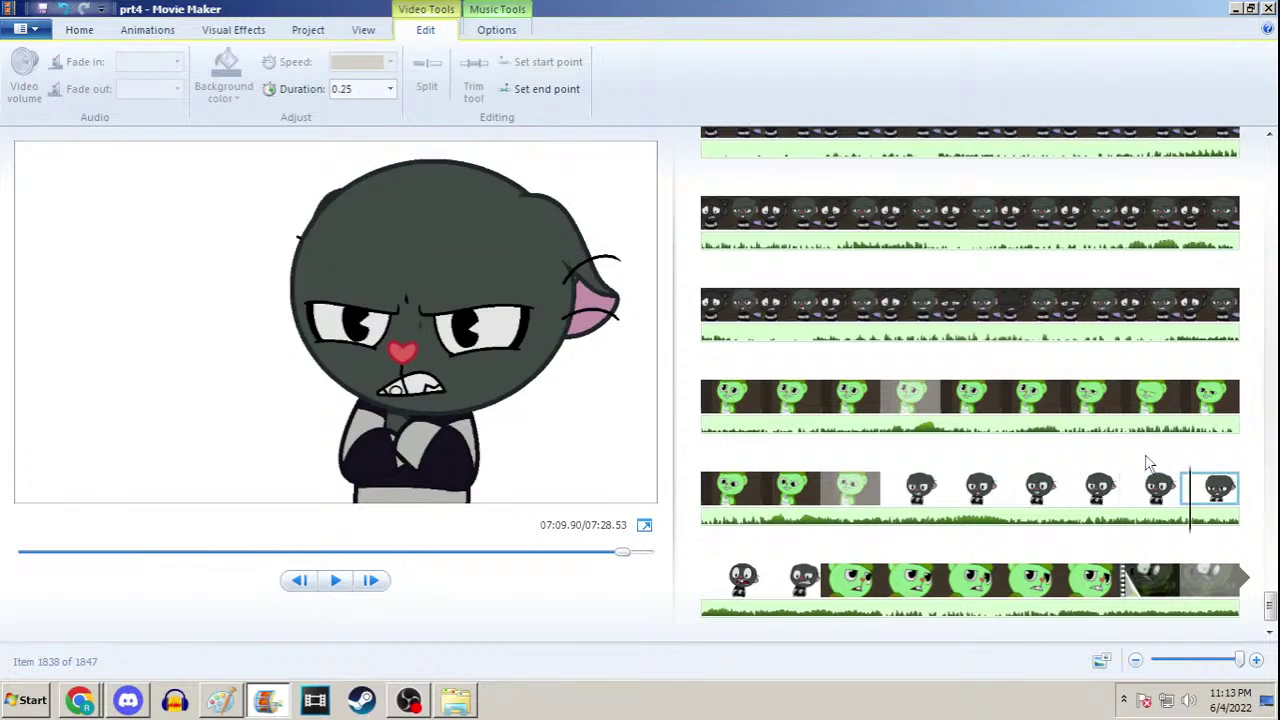
key(Left)
key(Right)
Switch to Paint and open the uncoloured line drawing 1631b
click(1237, 9)
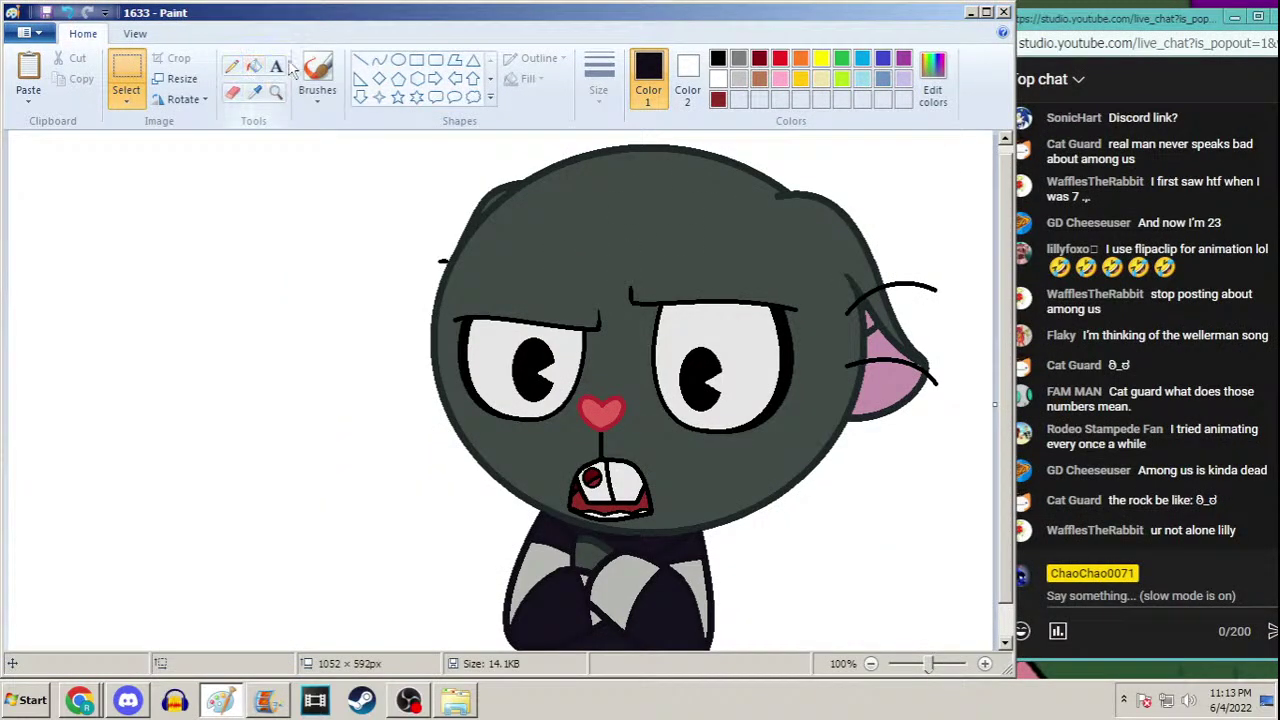
key(ctrl+o)
text(1631b)
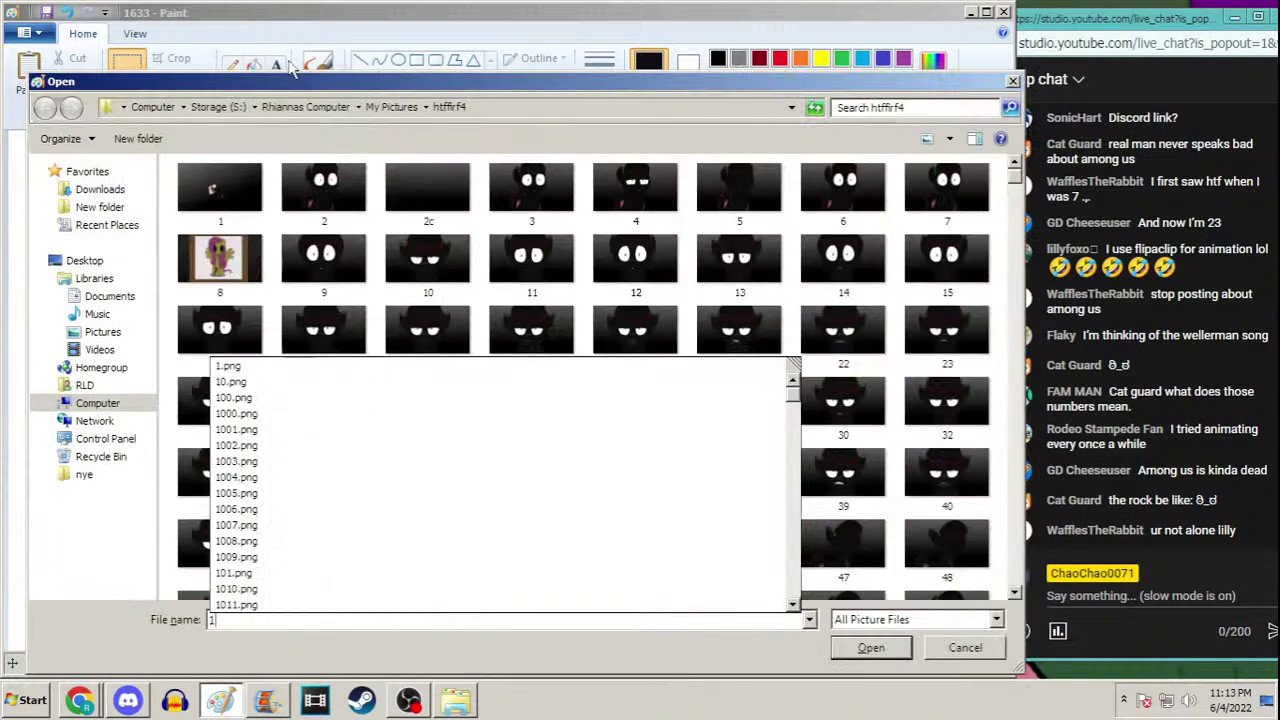
key(Return)
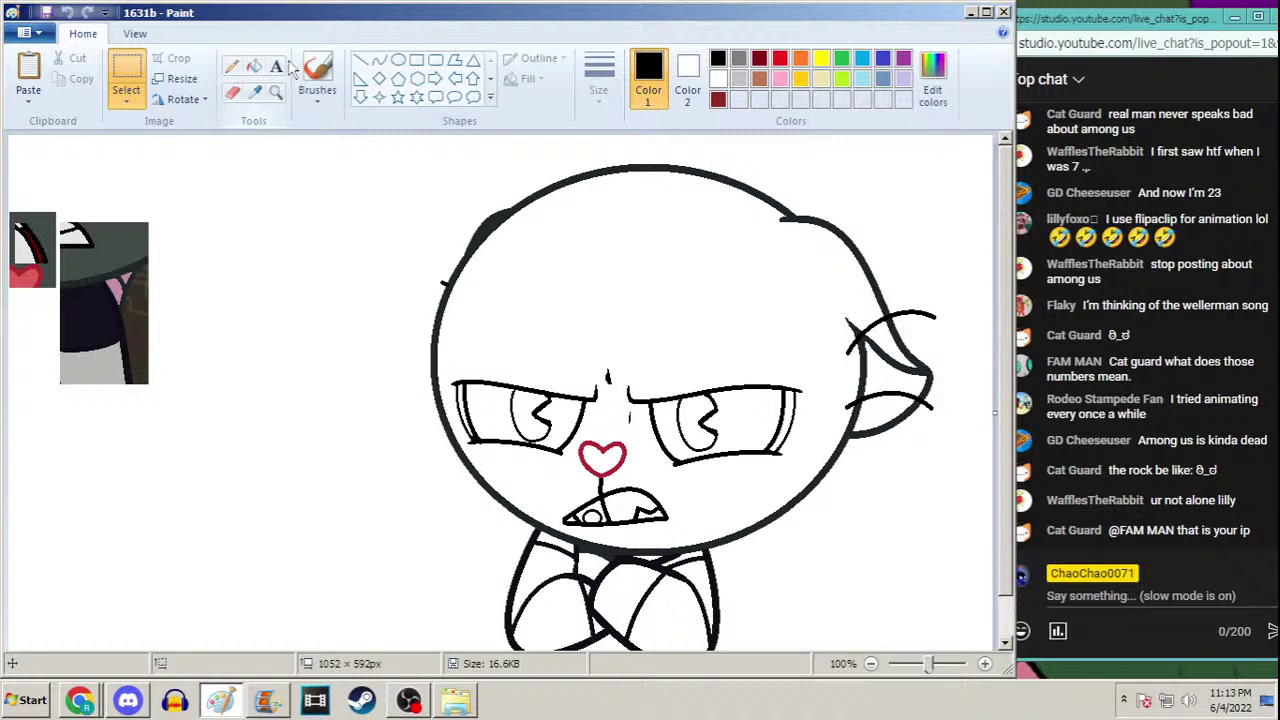
Fill the head and ear outlines and both whiskers beside the ear with light pink
click(256, 67)
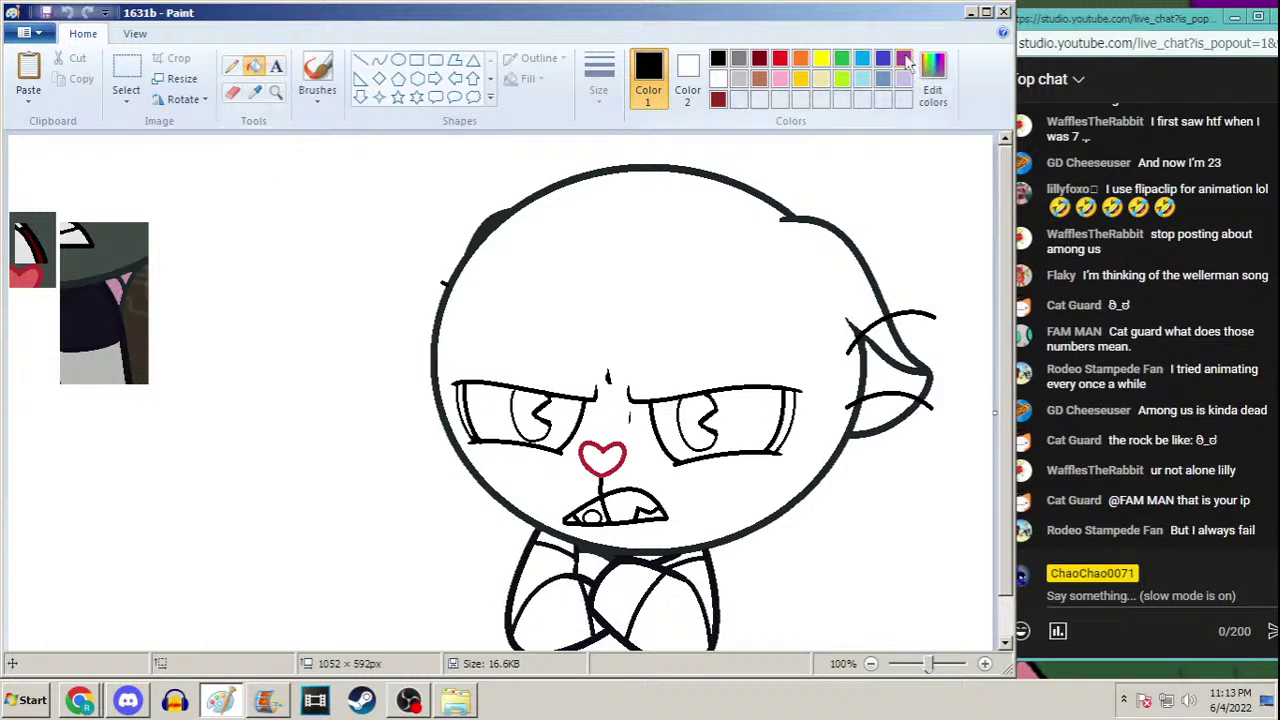
click(786, 80)
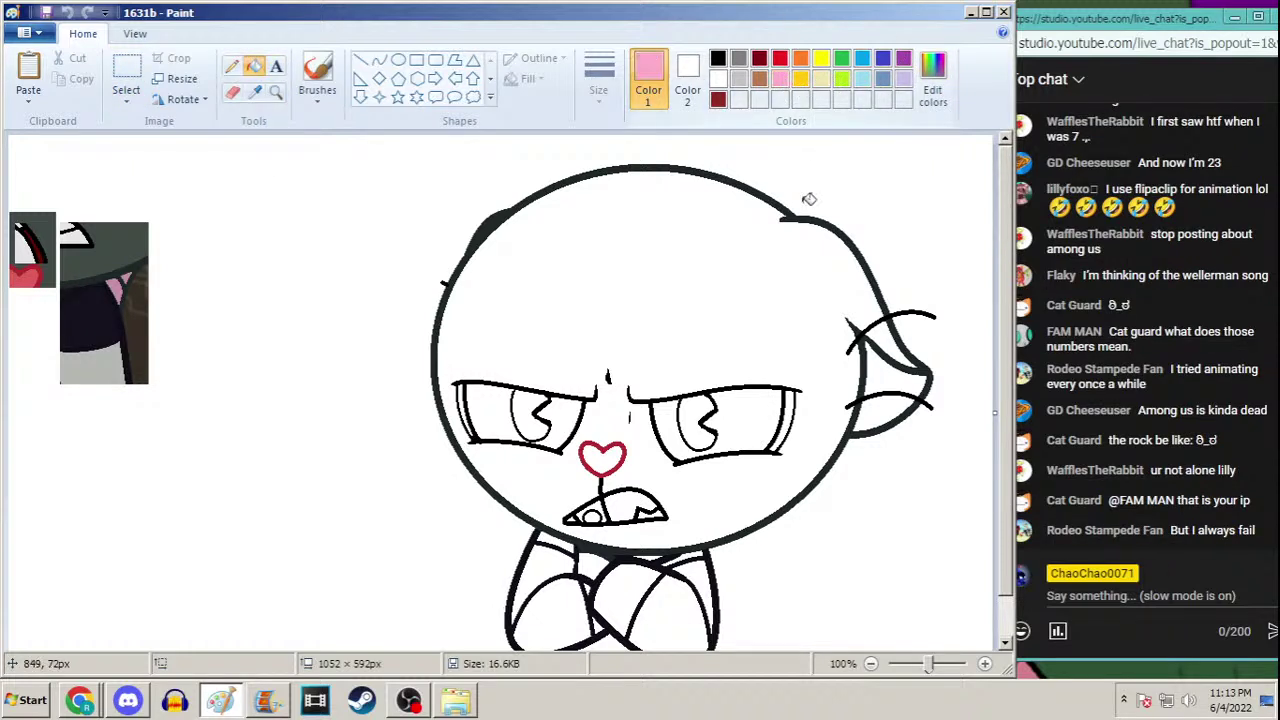
click(868, 290)
click(866, 334)
click(866, 332)
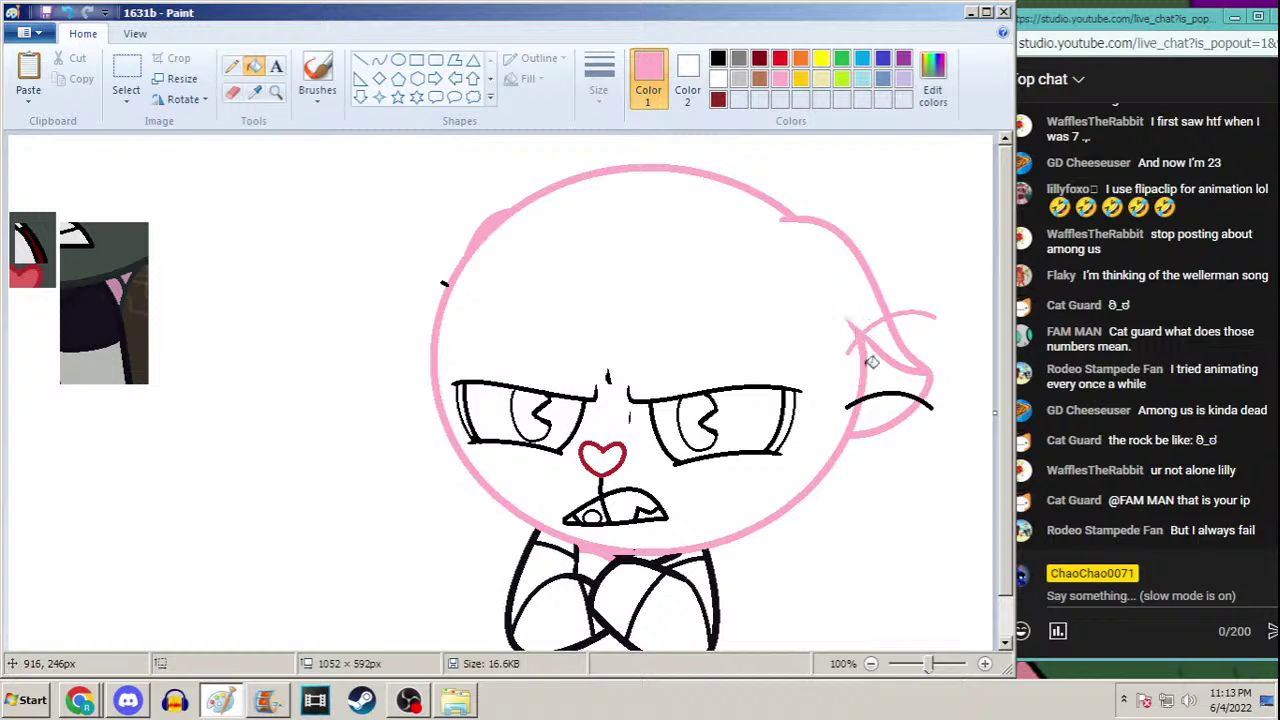
click(862, 399)
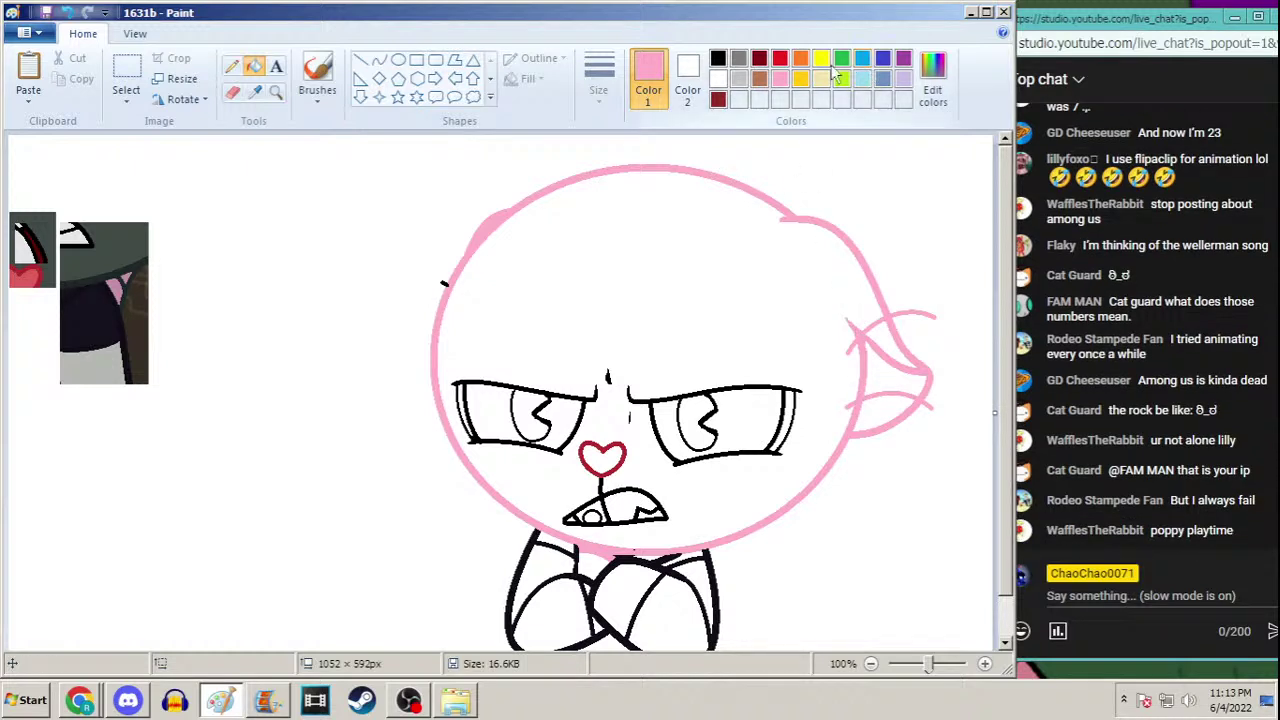
Recolour the outlines of the head, whiskers, eyes, nose, mouth and crossed arms with dark grey using the fill tool
click(741, 61)
click(814, 213)
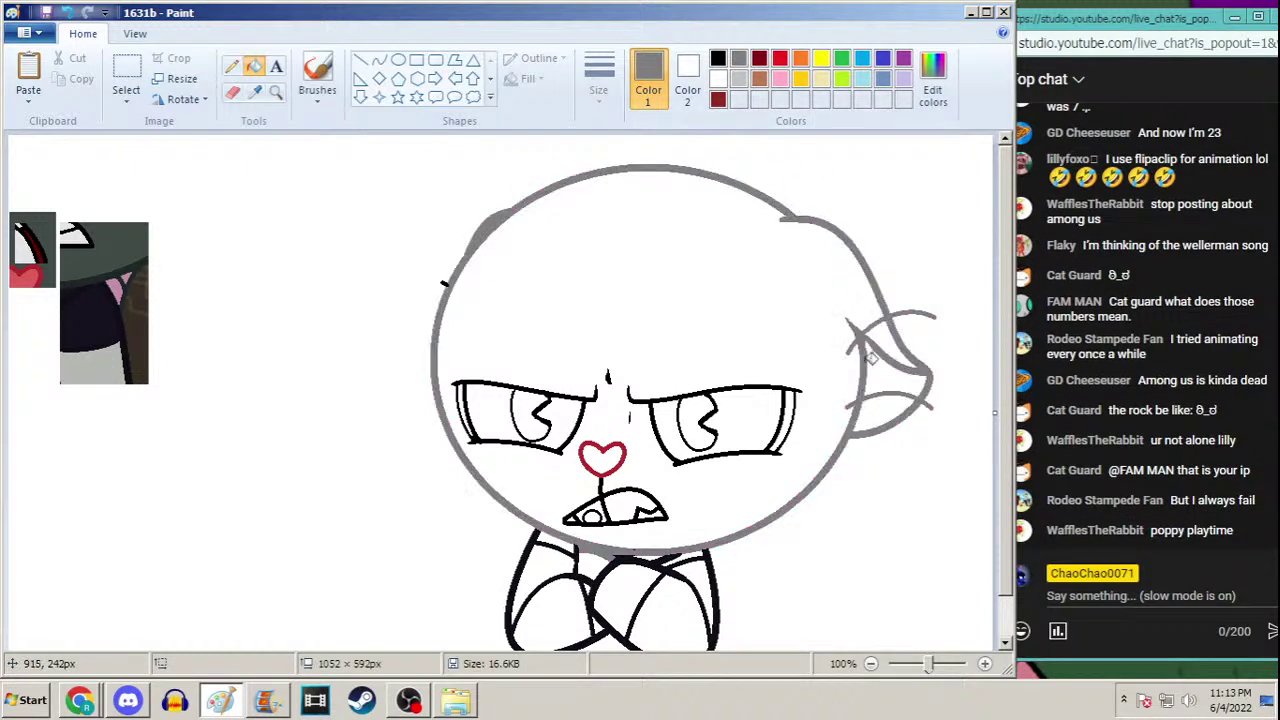
click(472, 386)
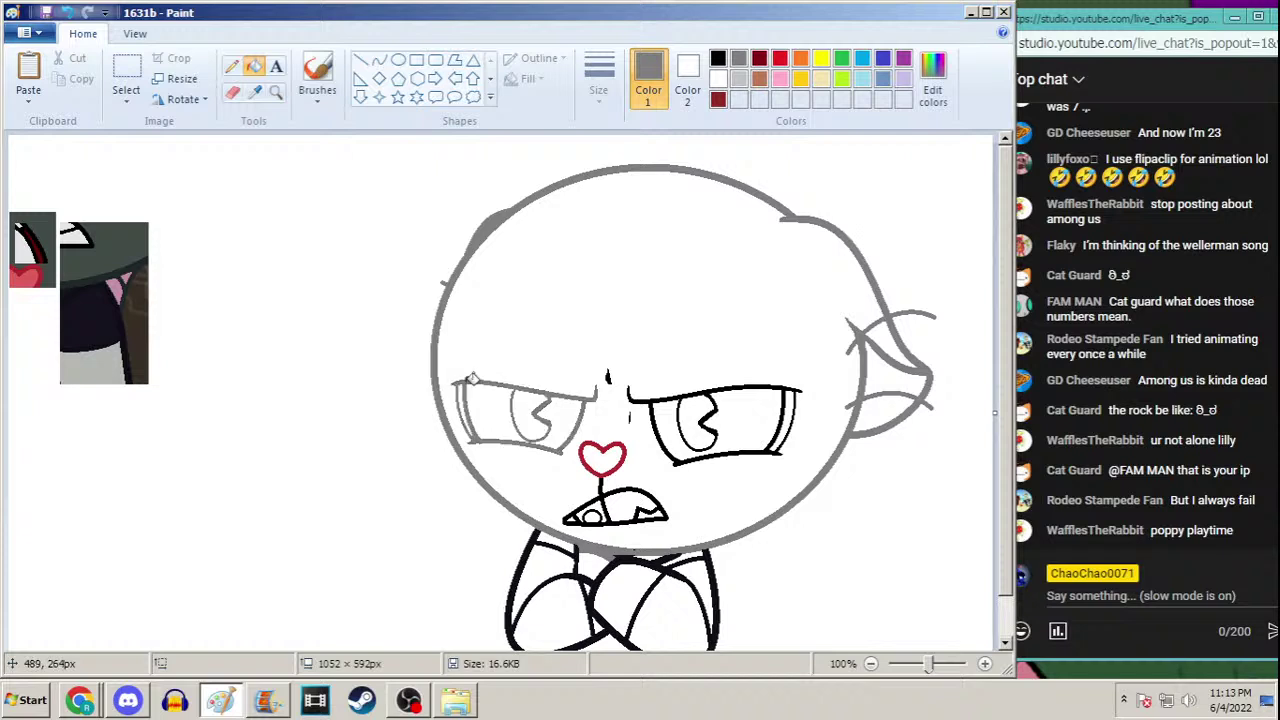
click(646, 386)
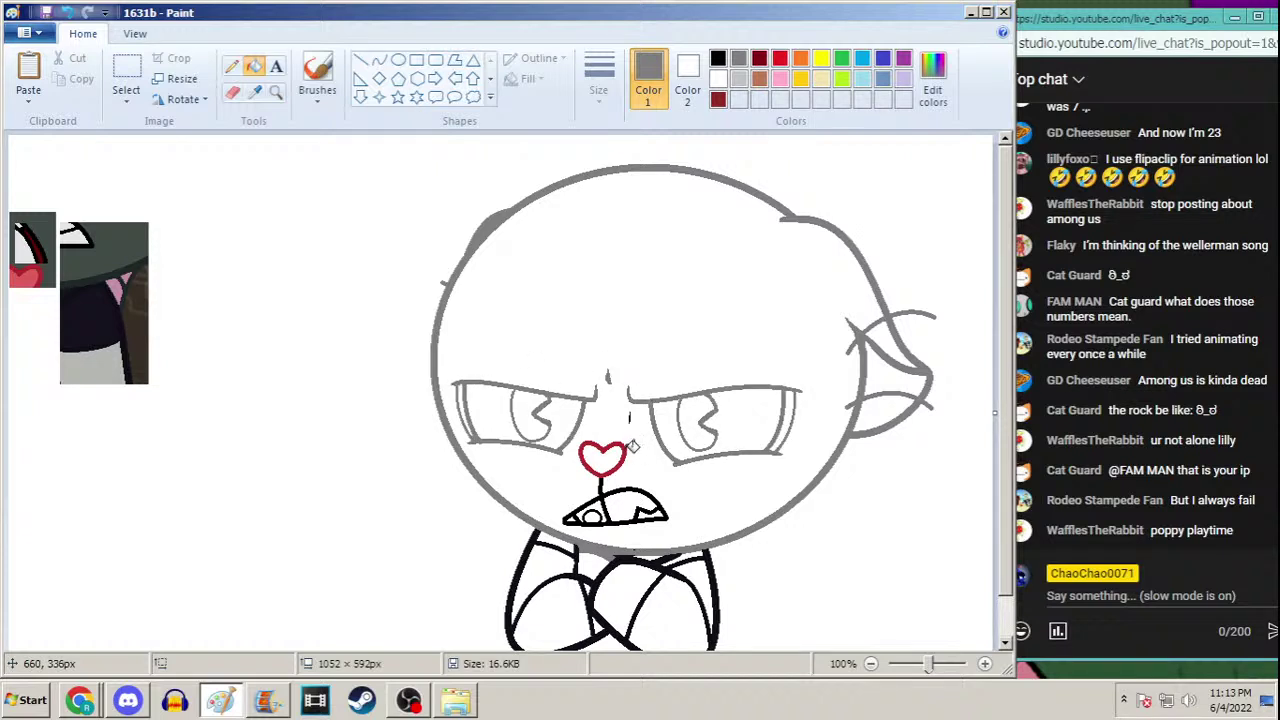
click(626, 450)
click(614, 524)
click(622, 553)
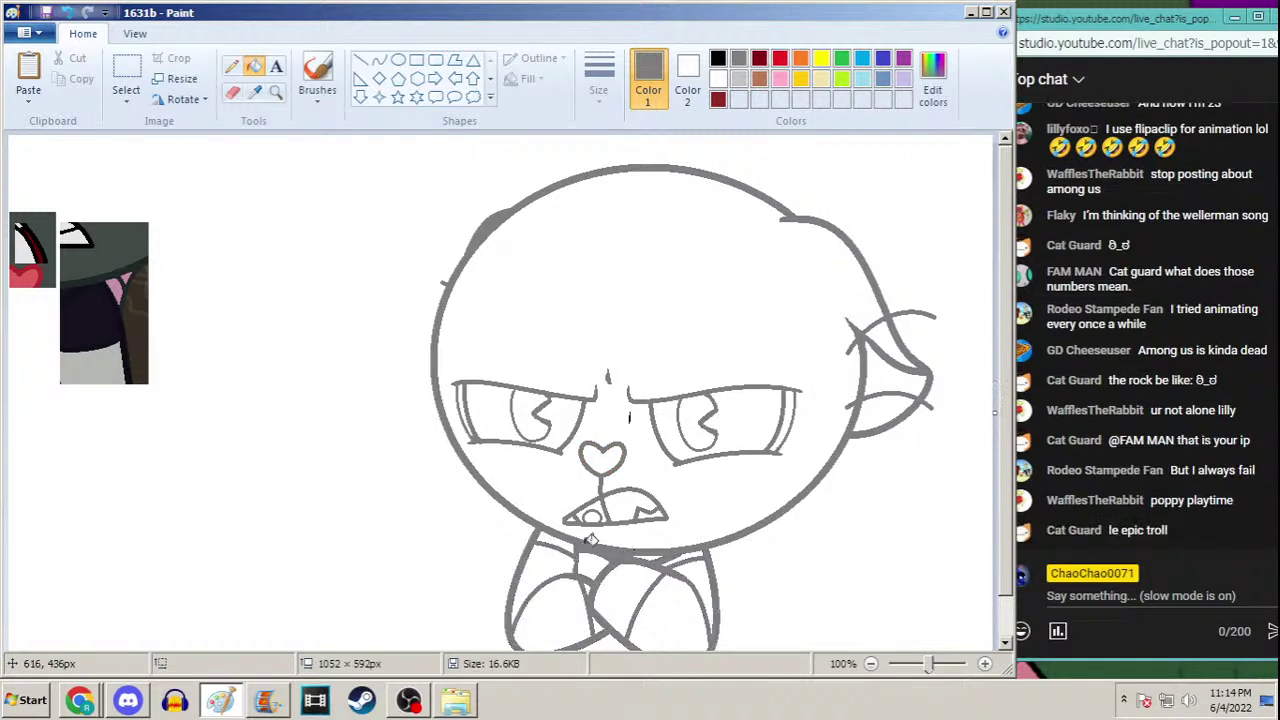
scroll(1005, 352, down, 3)
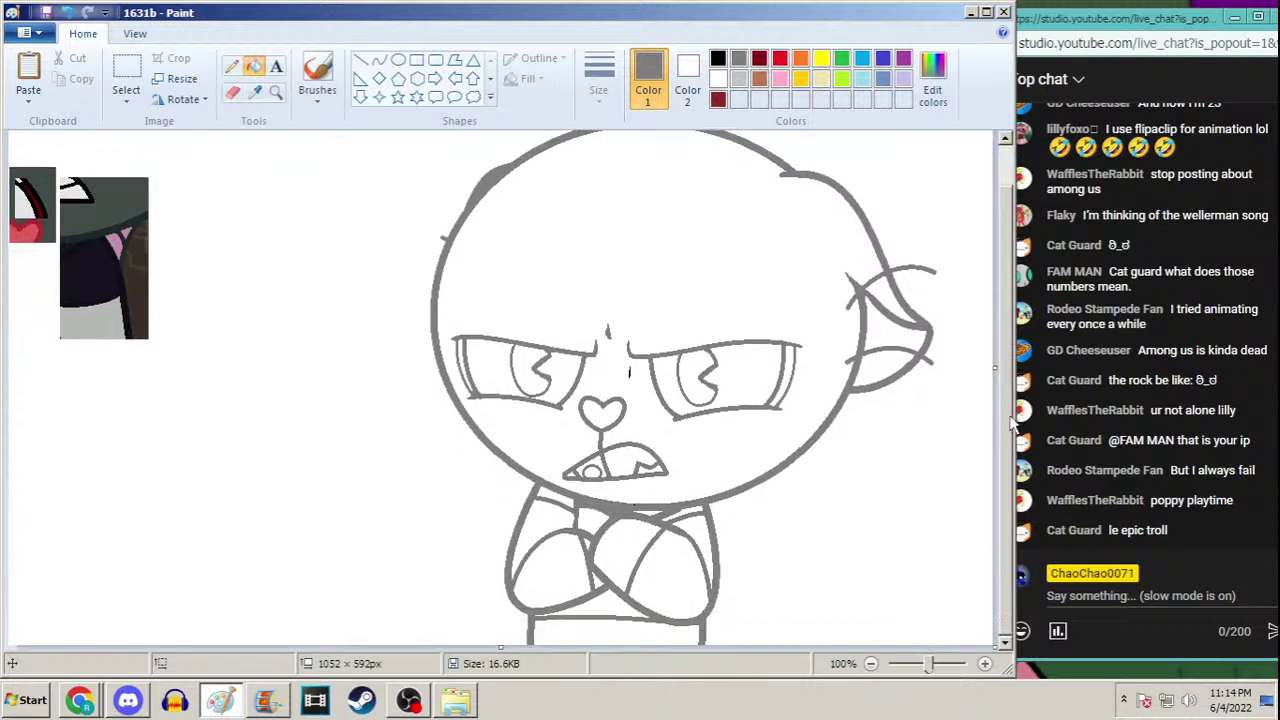
scroll(998, 289, up, 3)
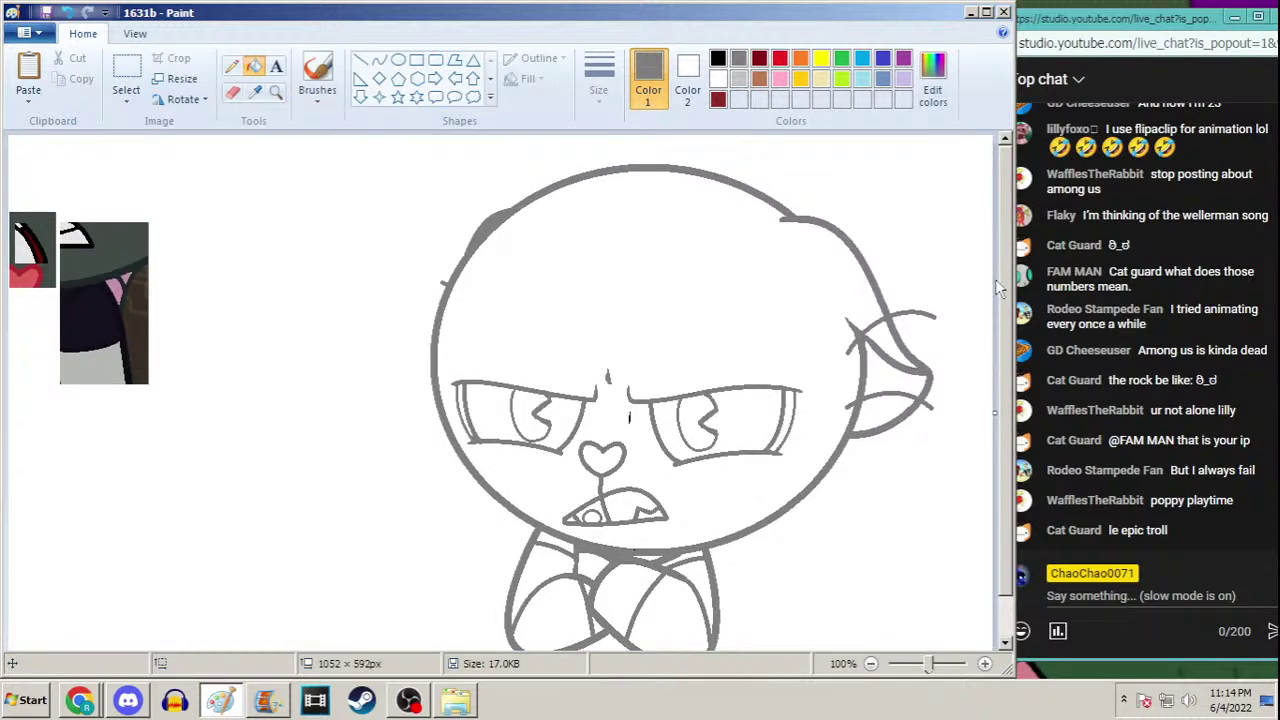
Copy the entire grey line drawing of 1631b, without any head fill, and open the picture 1630b
click(640, 410)
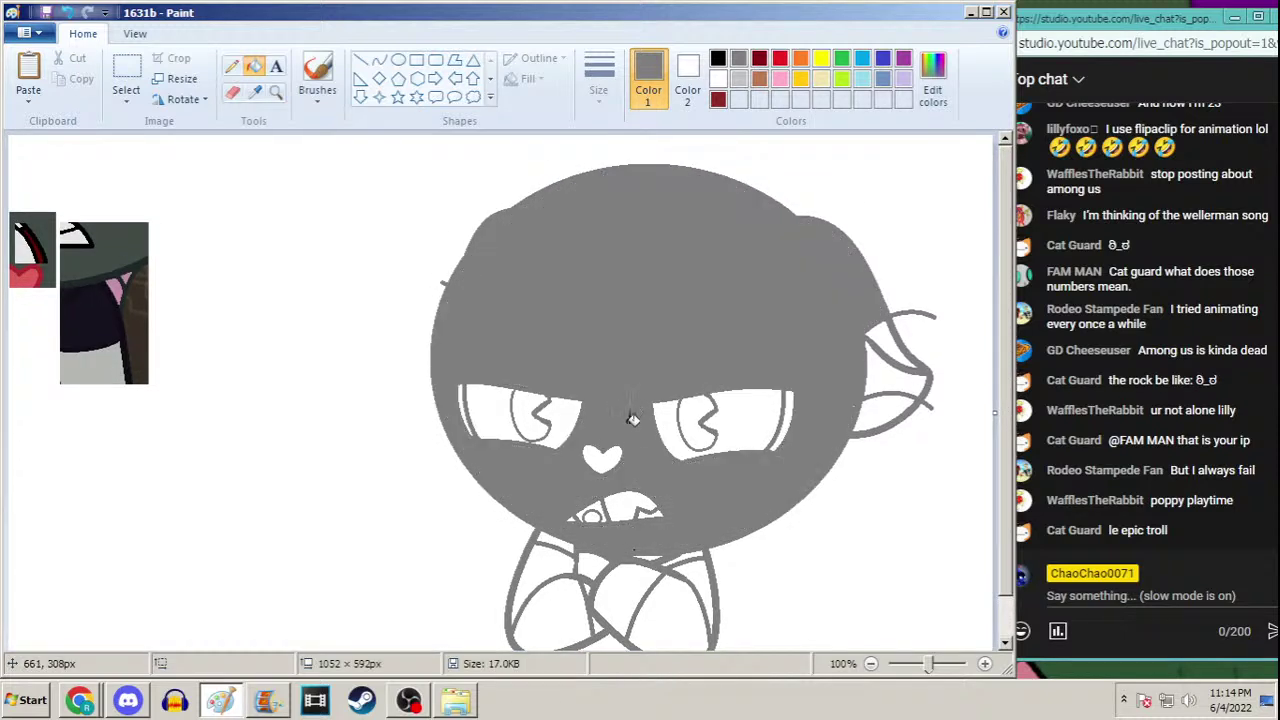
key(ctrl+z)
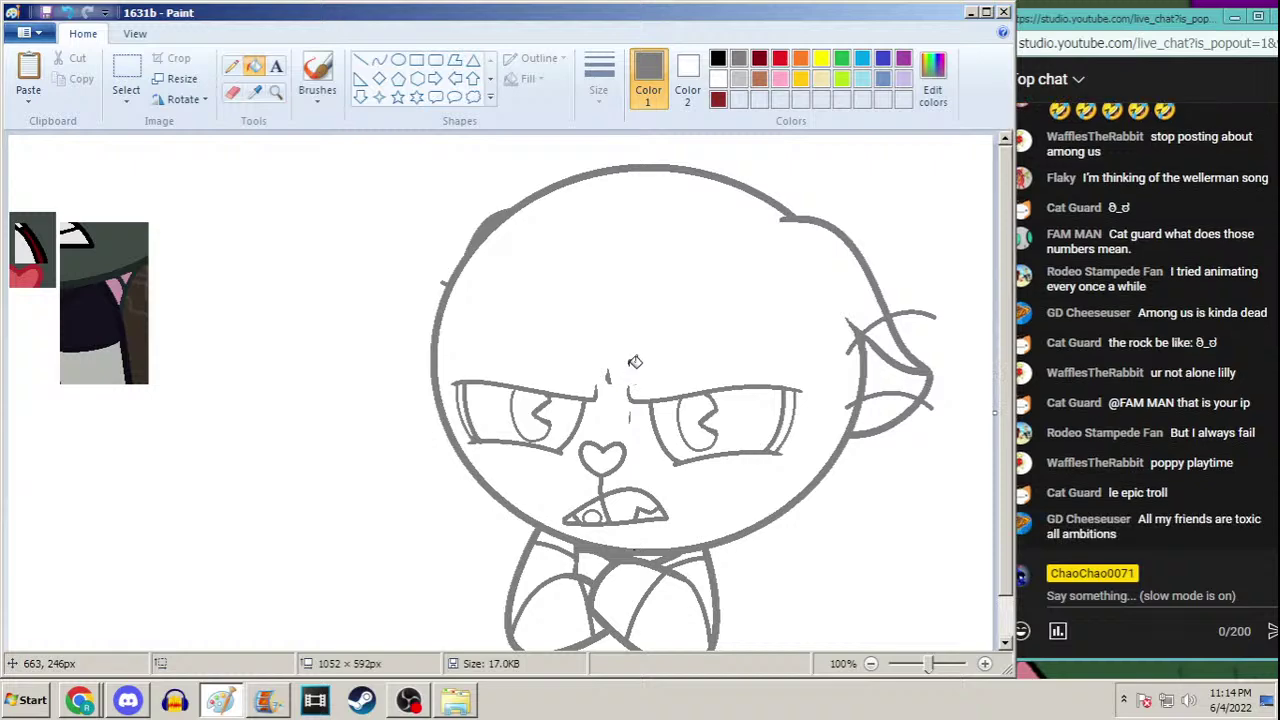
key(ctrl+a)
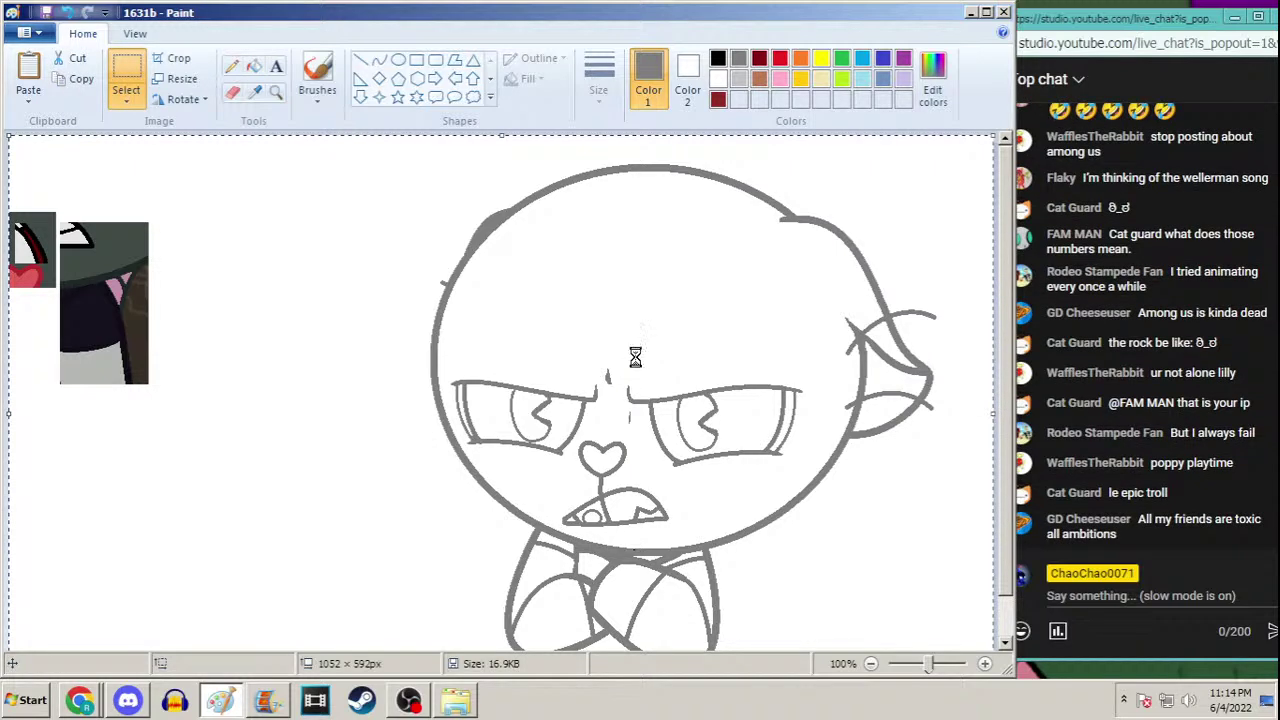
key(ctrl+o)
text(1630b)
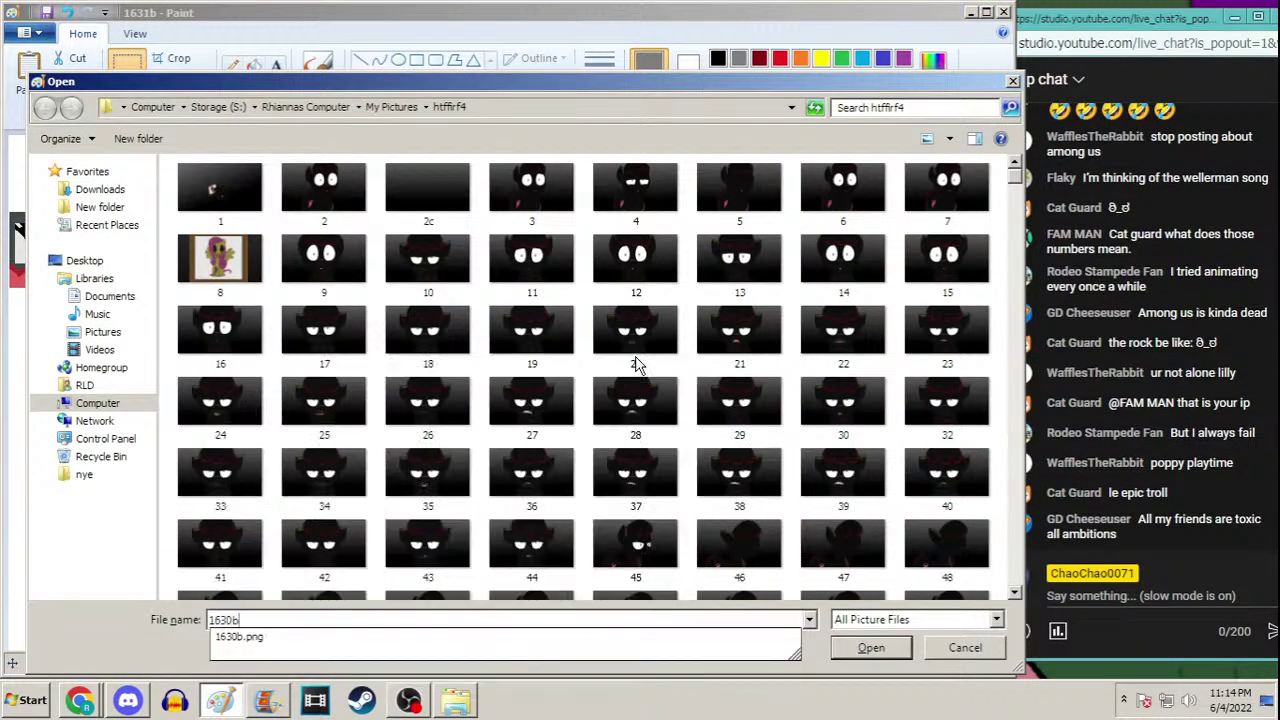
key(Return)
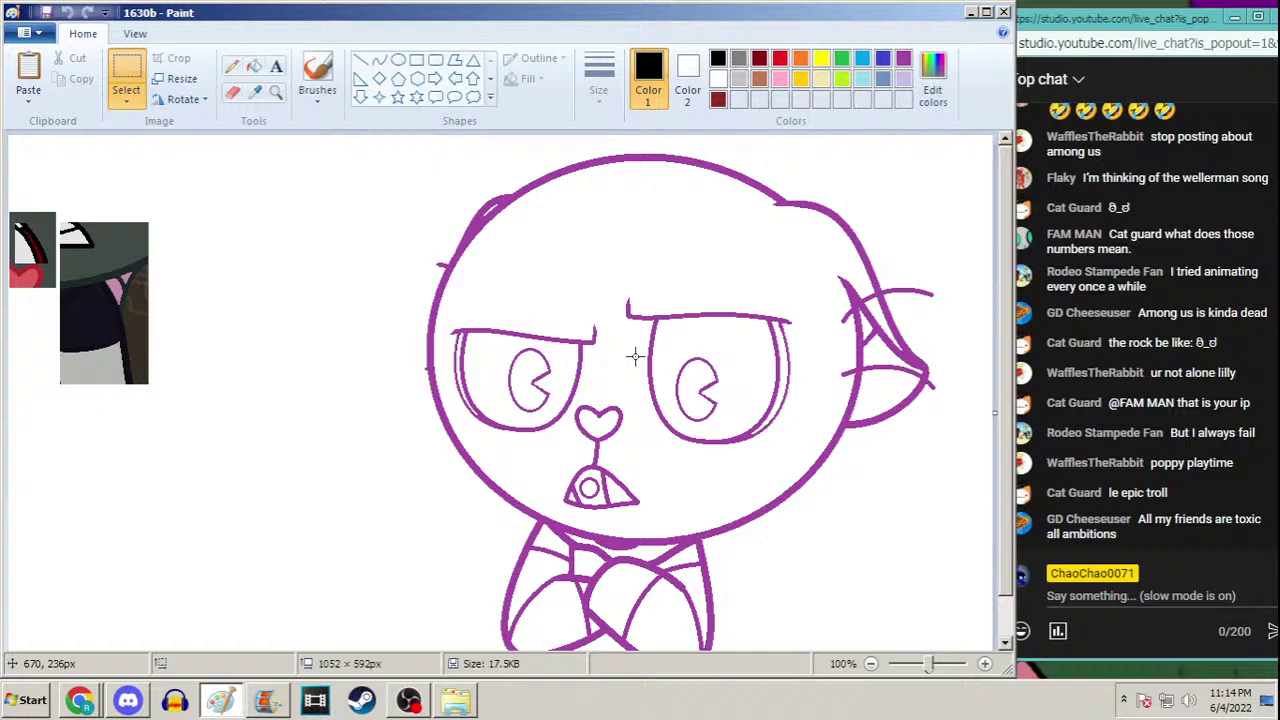
Switch to Movie Maker and view the crossed-arms frame at item 1837
click(266, 700)
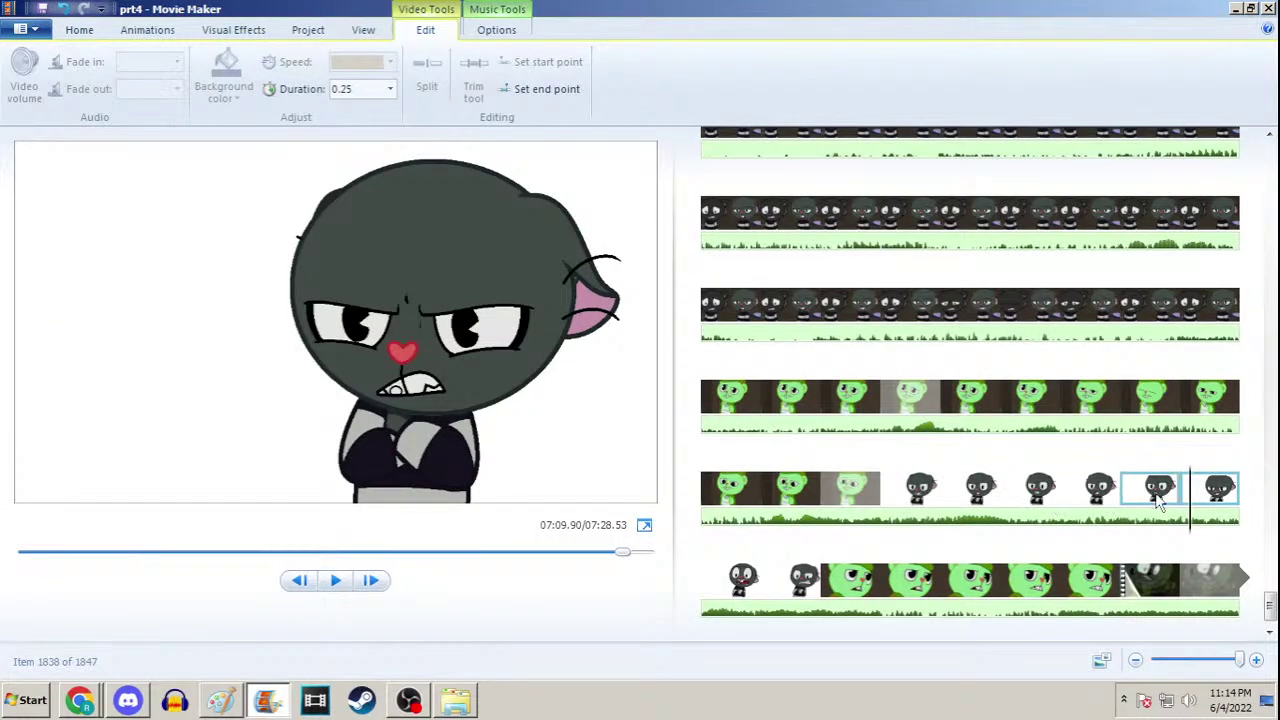
click(1158, 500)
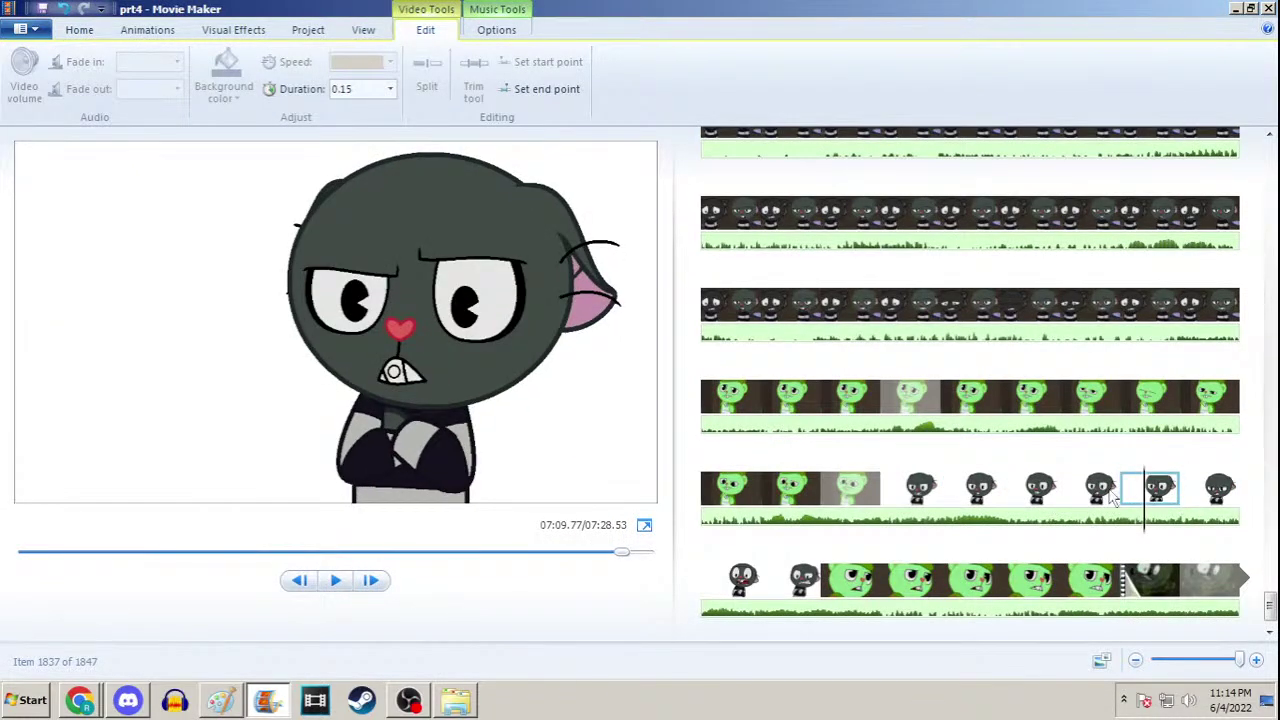
Switch to Paint, overlay the copied grey drawing on the purple drawing of 1630b, and save the picture as PNG file 1634
click(222, 700)
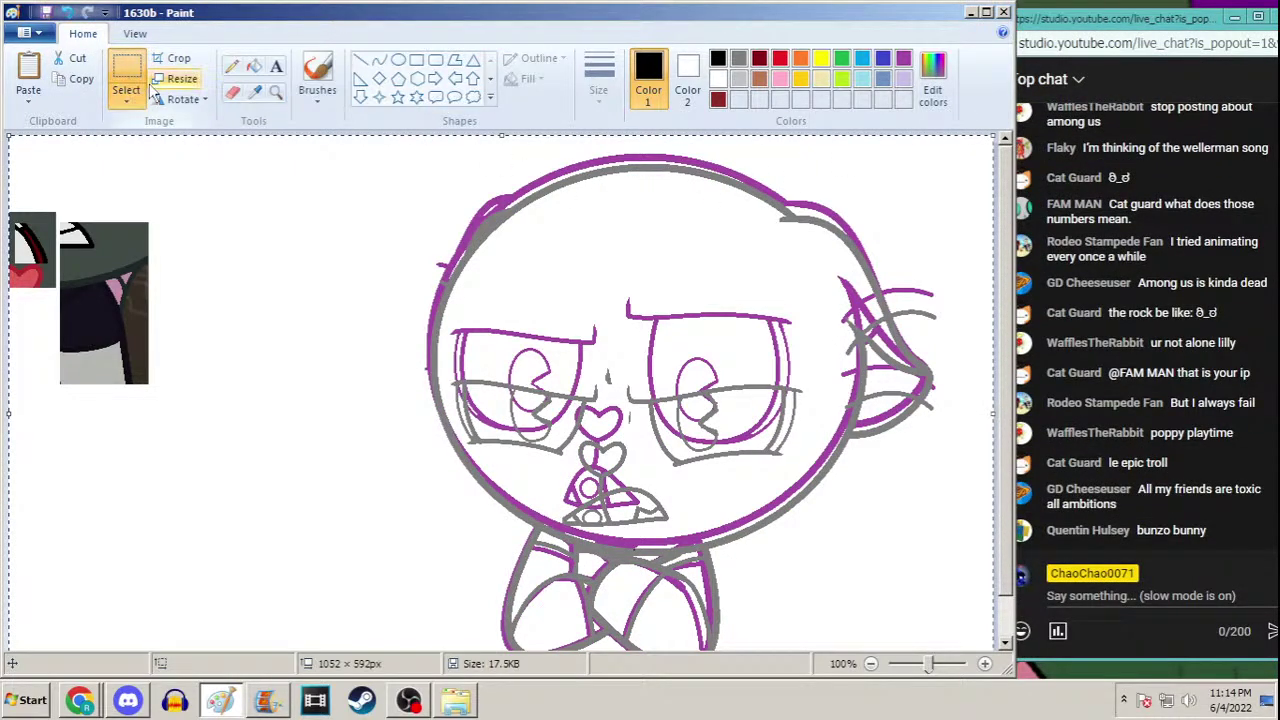
key(F12)
text(1634)
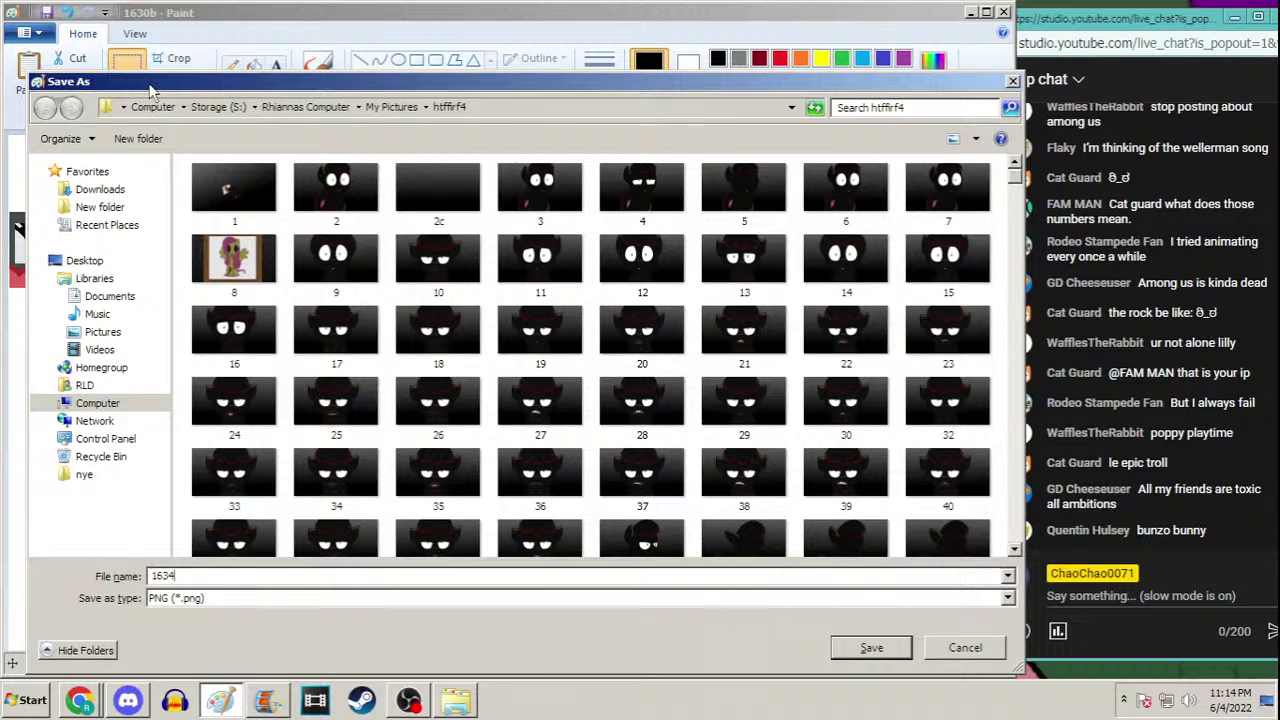
key(Return)
key(Return)
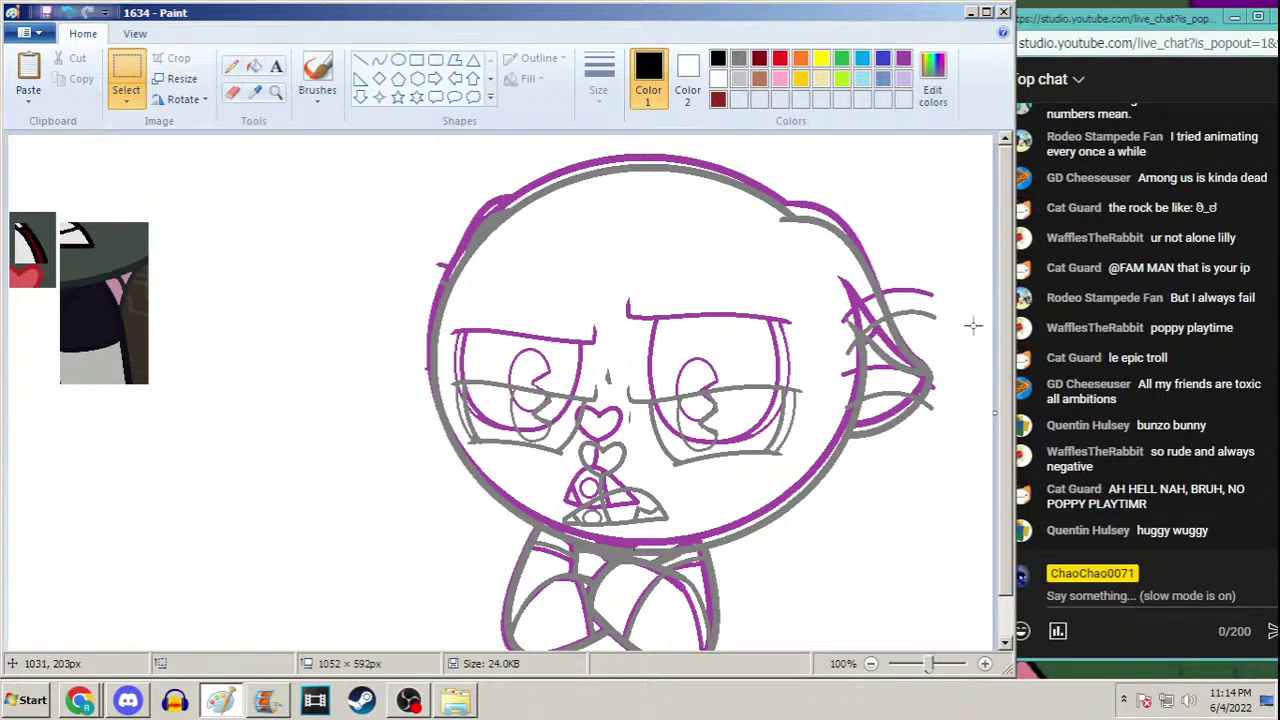
Switch to Chrome, pause the Disasterpeace album video on YouTube, and minimize the browser
click(82, 703)
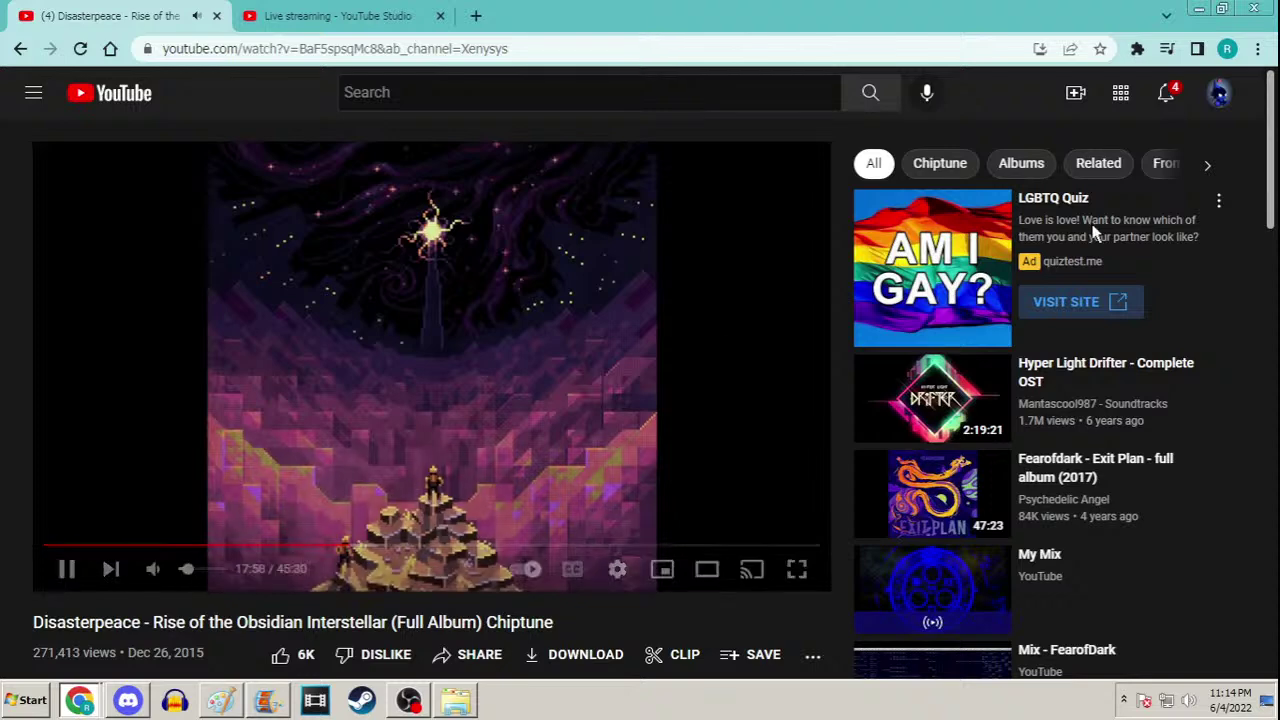
scroll(1094, 237, down, 2)
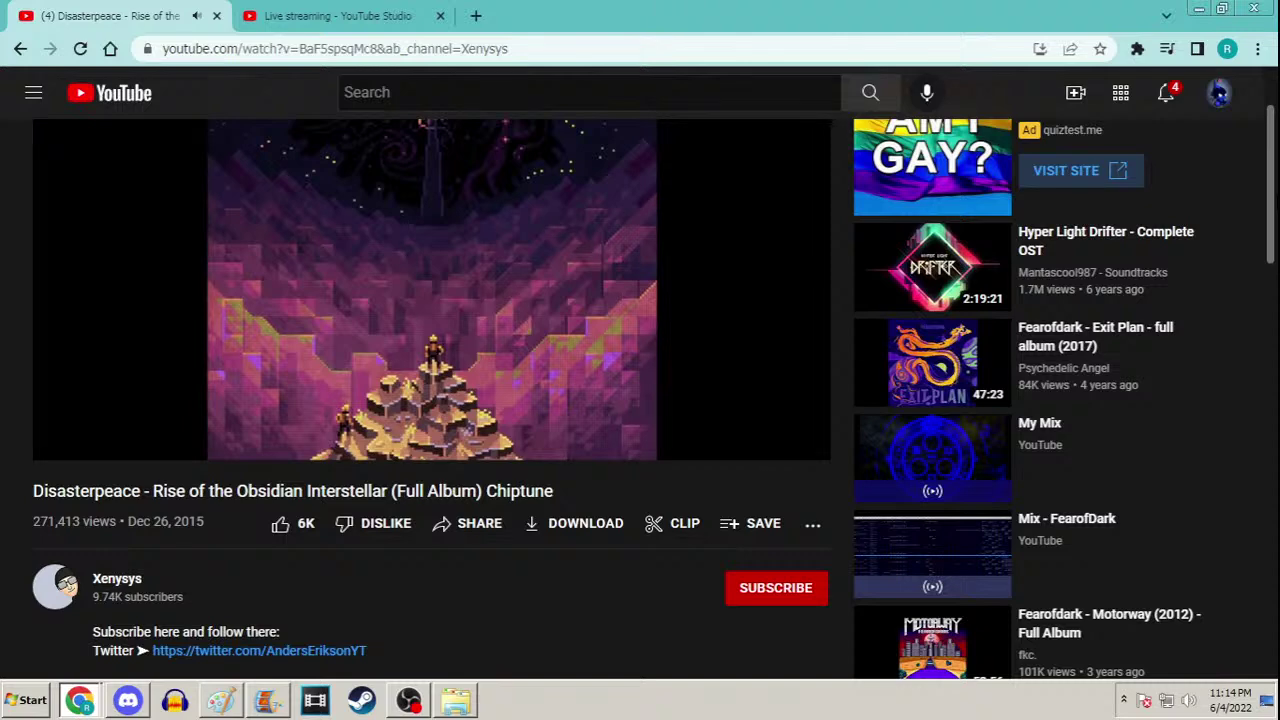
scroll(640, 400, down, 1)
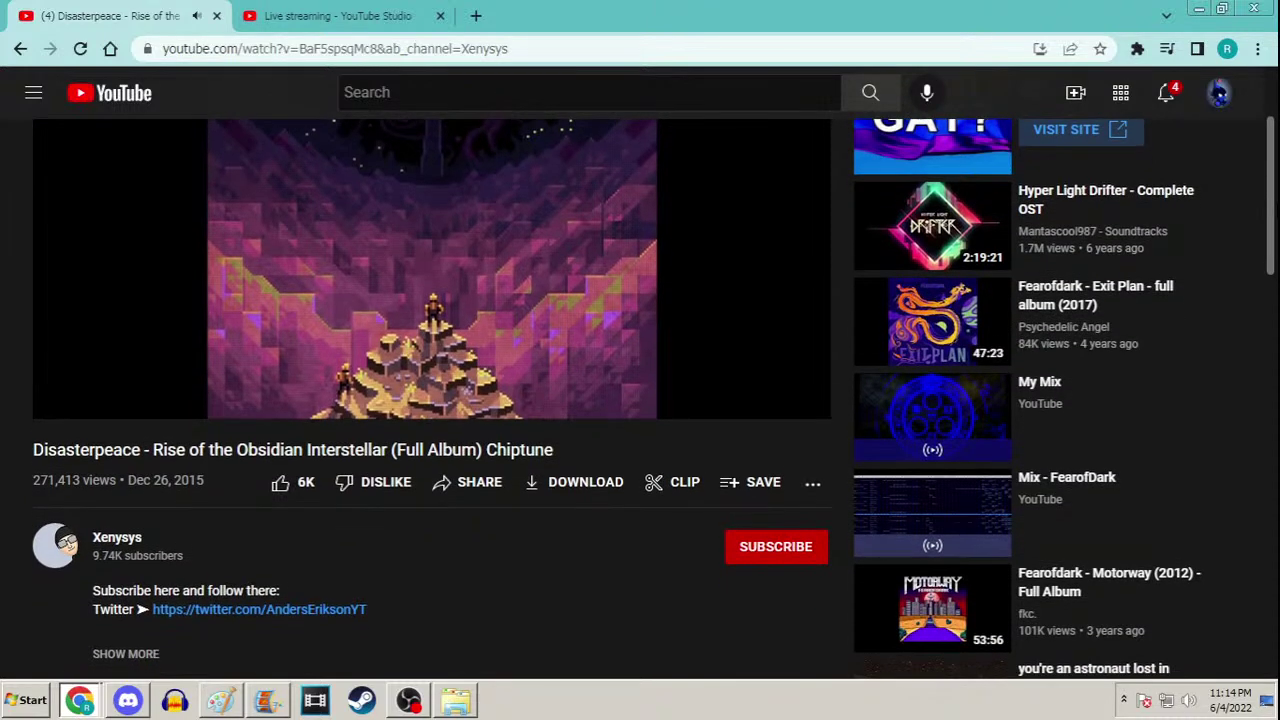
scroll(640, 400, up, 2)
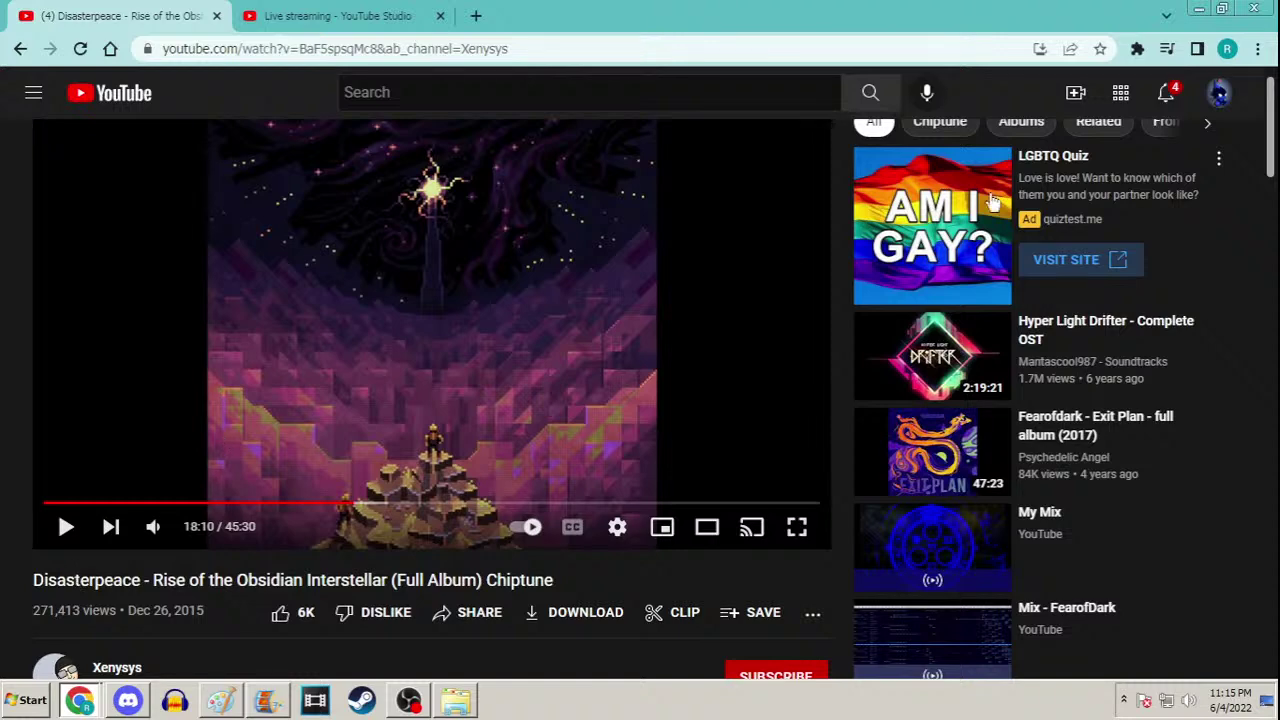
click(1199, 8)
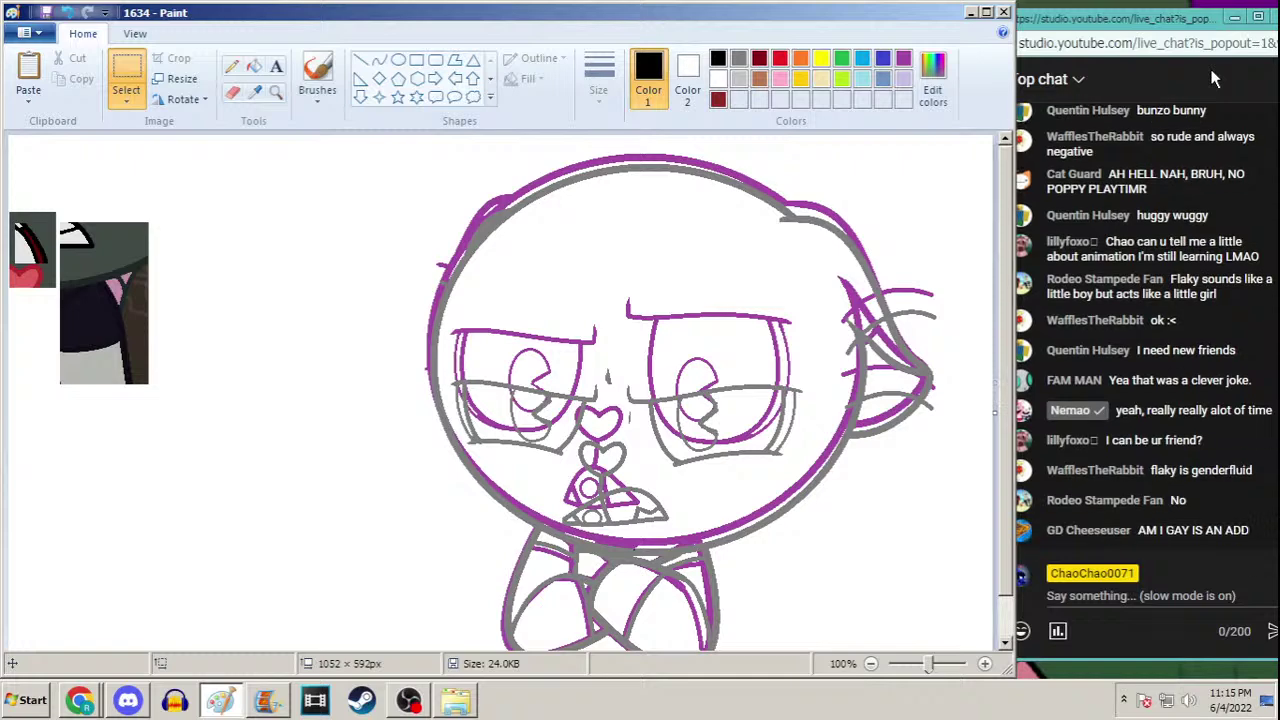
Return to Chrome, resume the Disasterpeace album video, and minimize the browser again
click(88, 702)
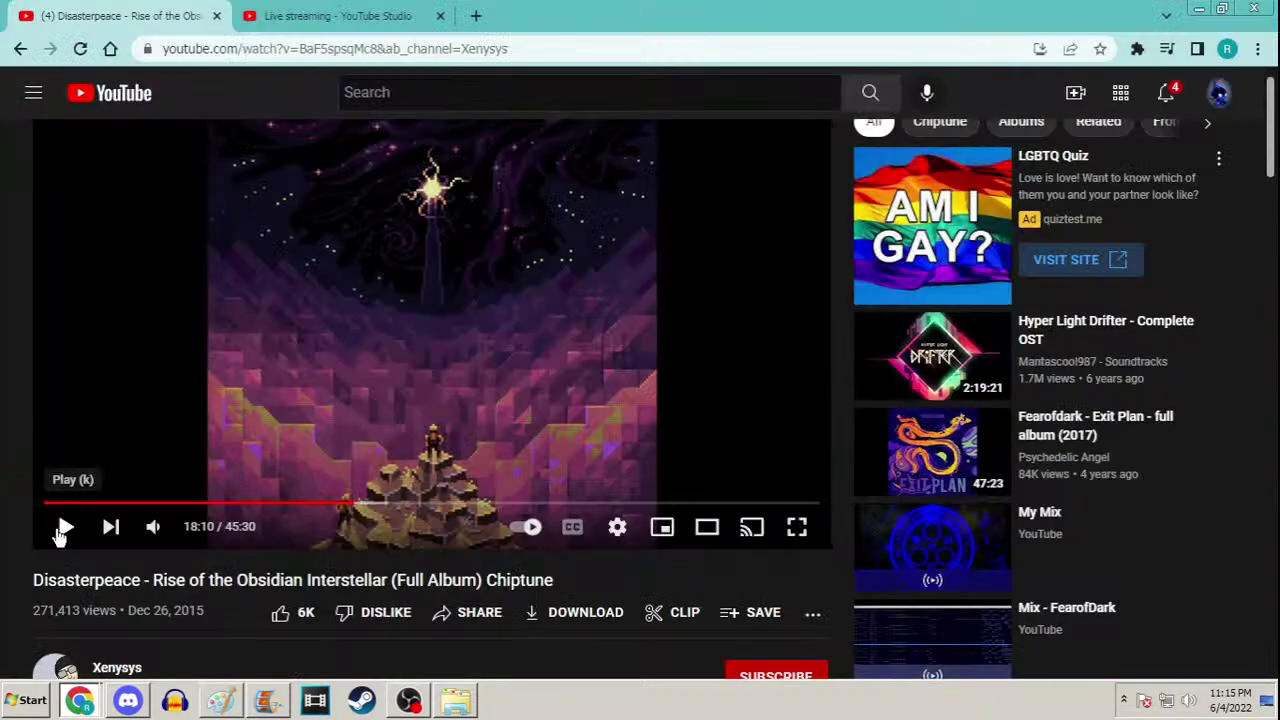
click(63, 527)
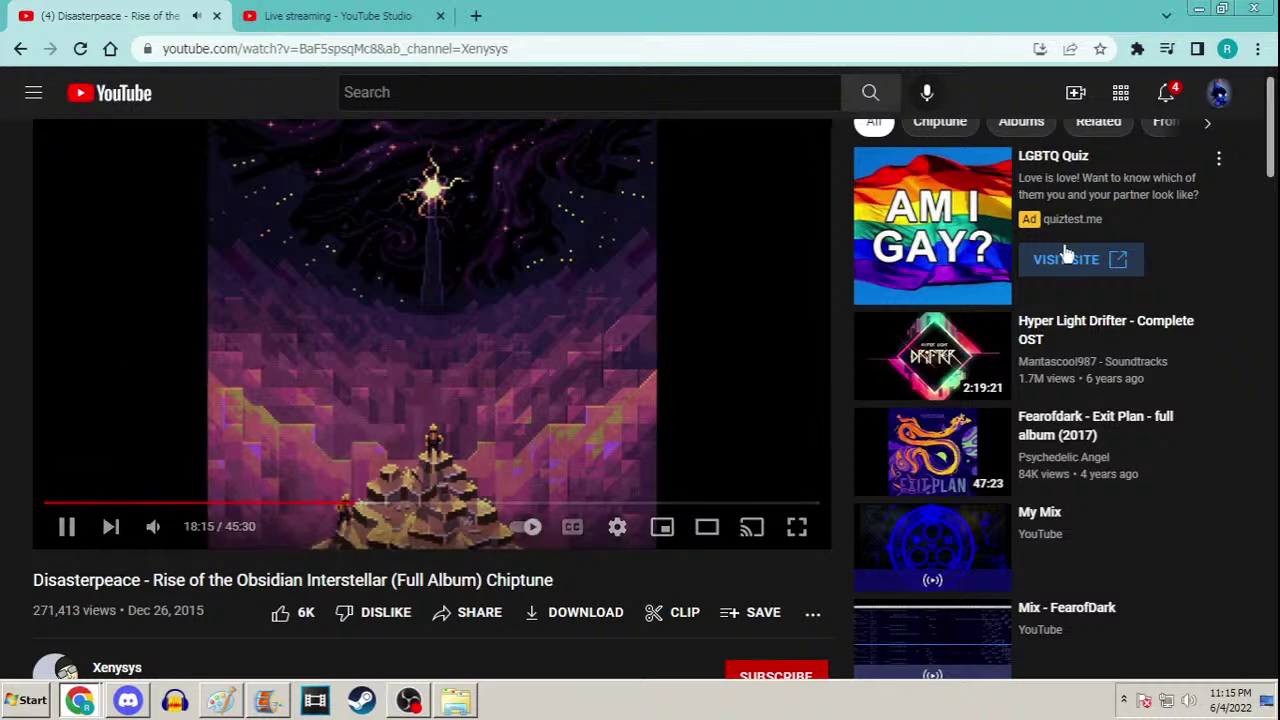
click(1199, 10)
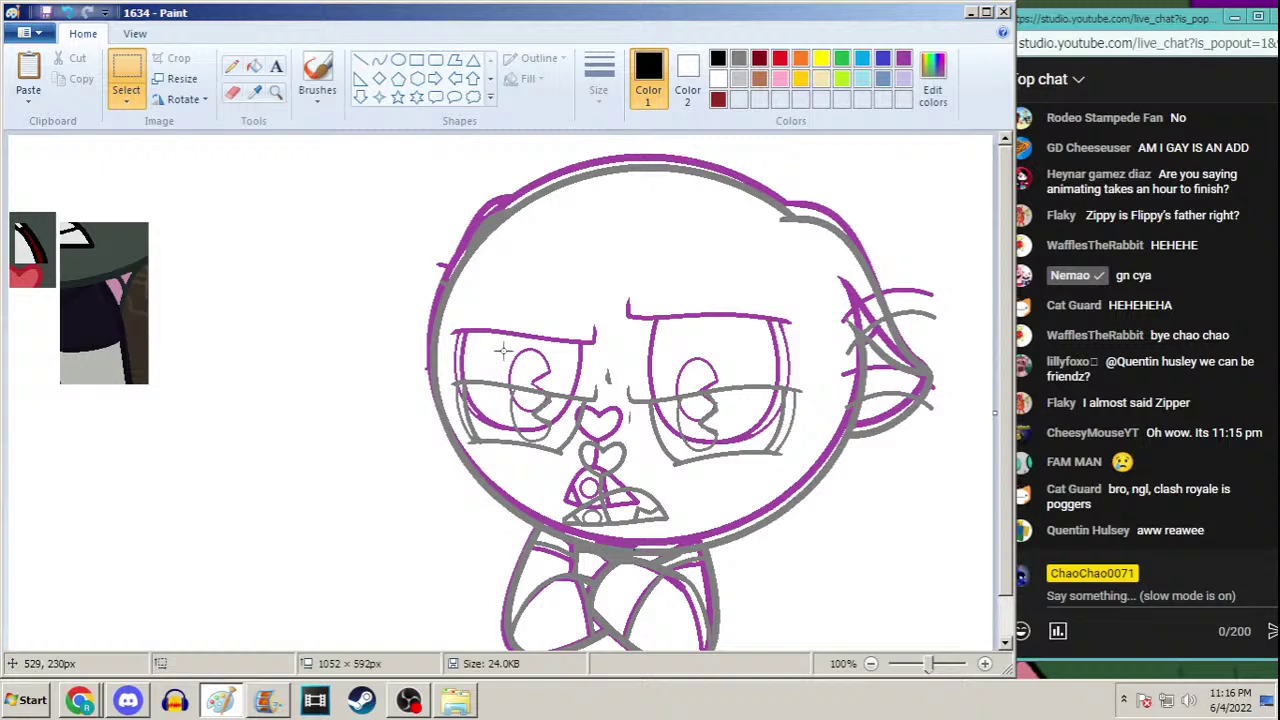
Switch to Chrome, pause the Disasterpeace album video, and read through its full description and track list
click(86, 694)
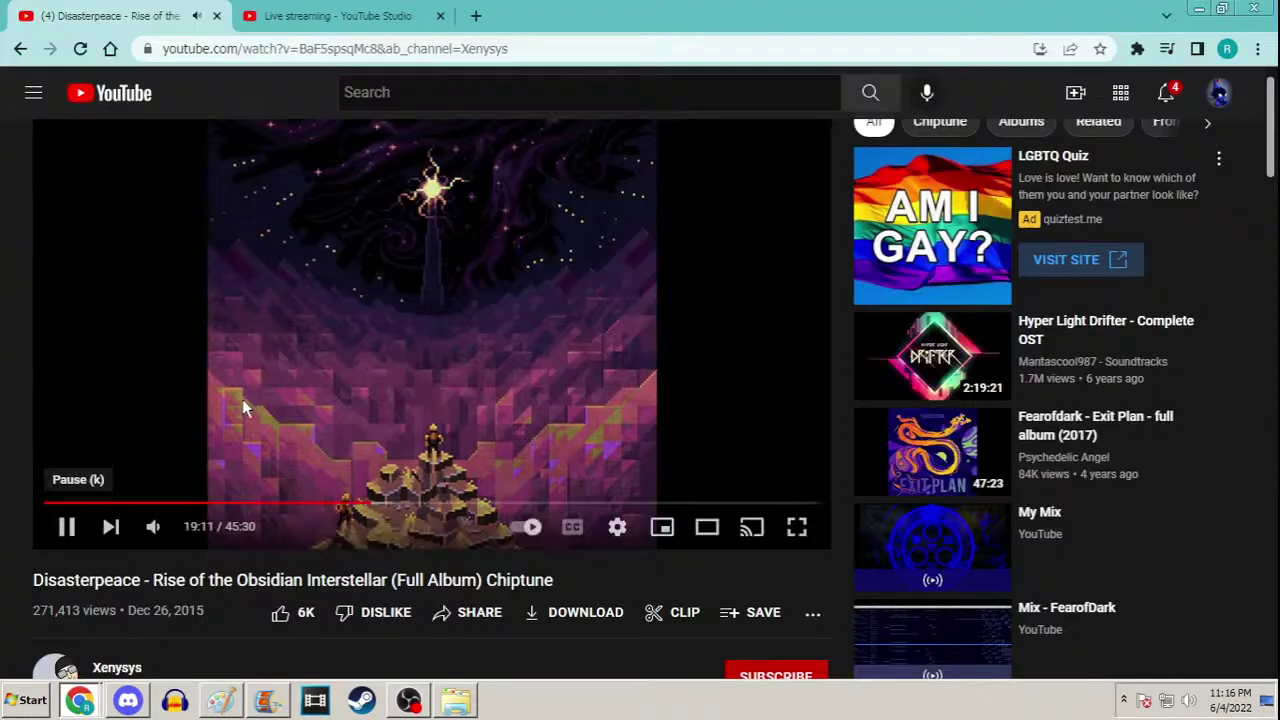
click(266, 406)
scroll(287, 437, down, 3)
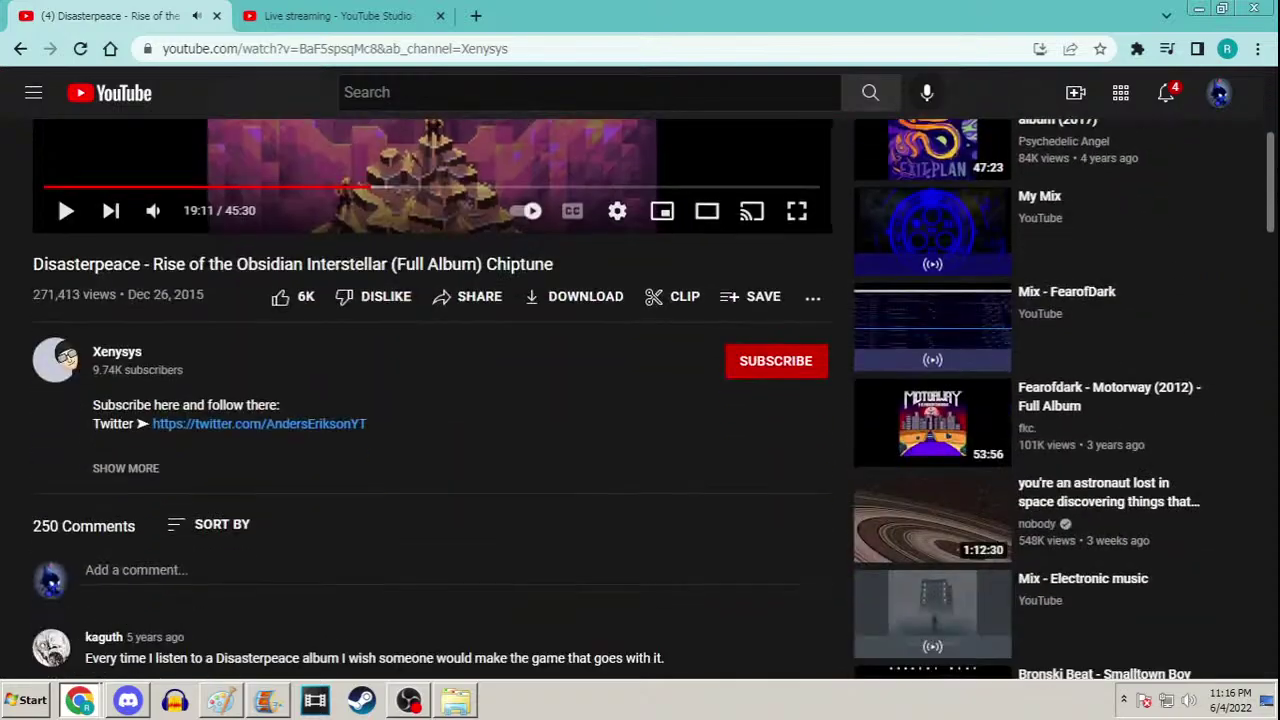
click(148, 441)
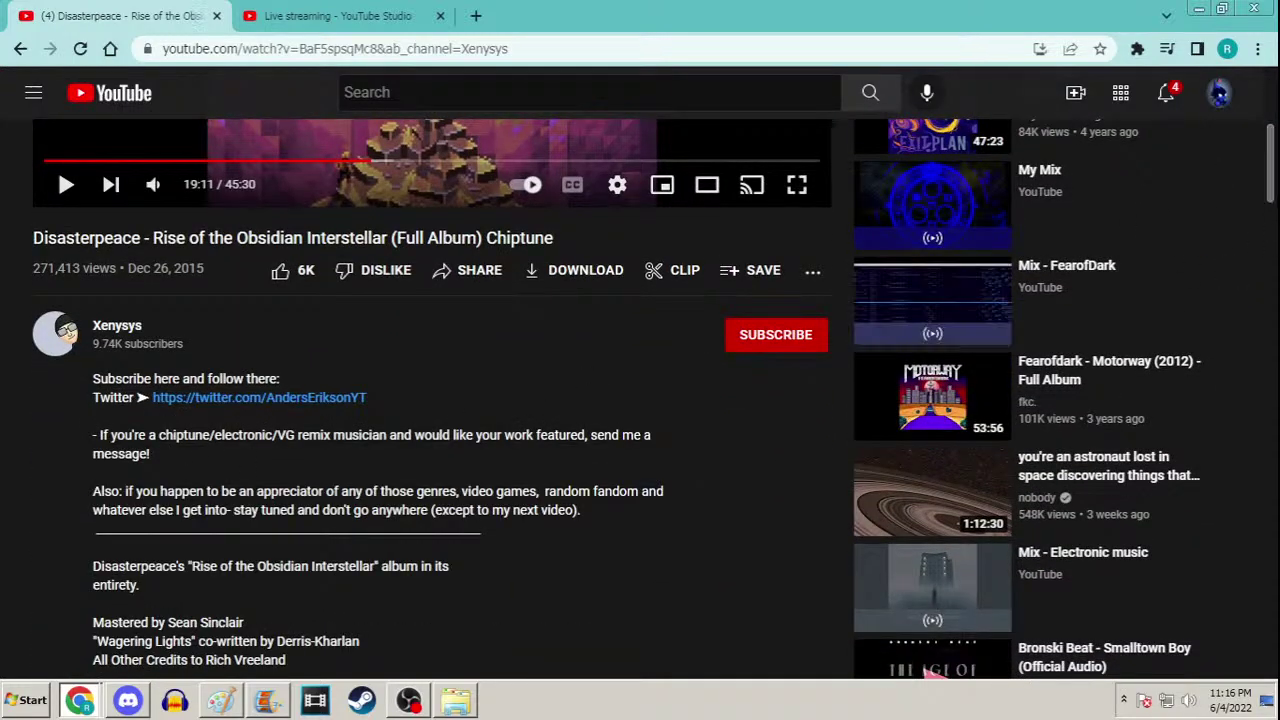
scroll(1257, 246, down, 5)
scroll(640, 400, down, 5)
scroll(640, 400, up, 4)
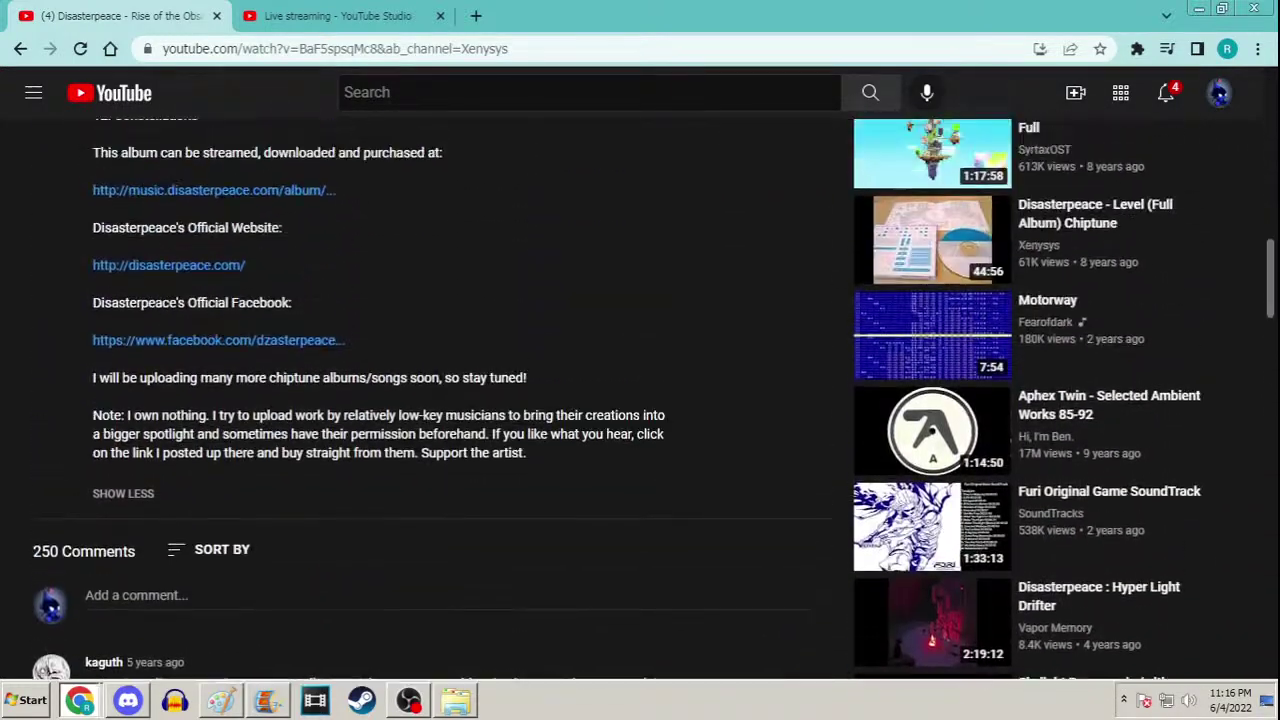
scroll(640, 400, up, 1)
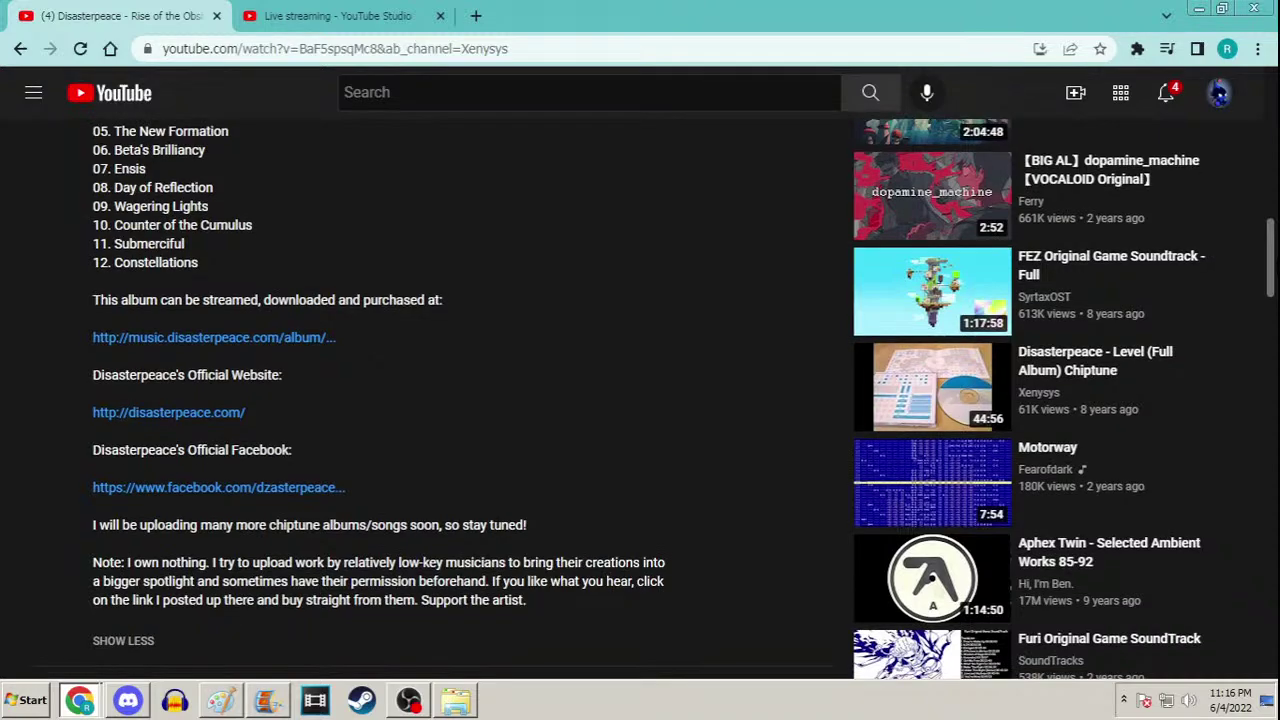
scroll(640, 400, up, 6)
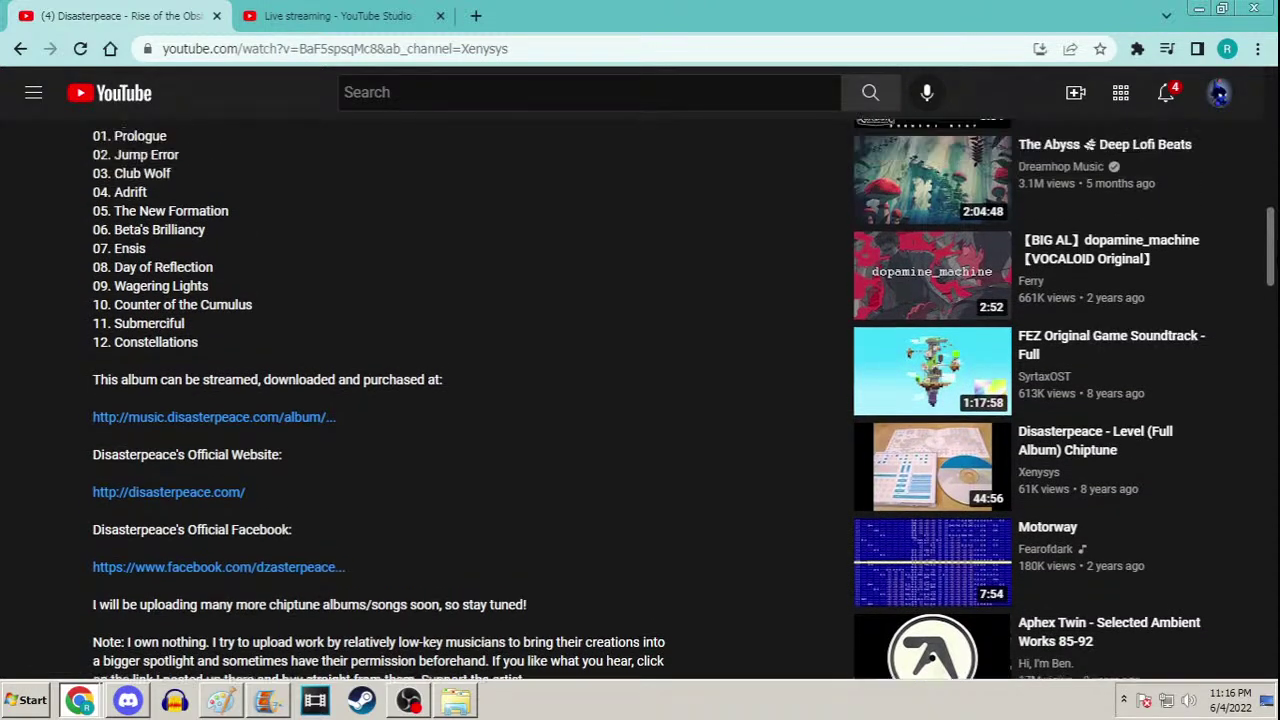
scroll(640, 400, up, 5)
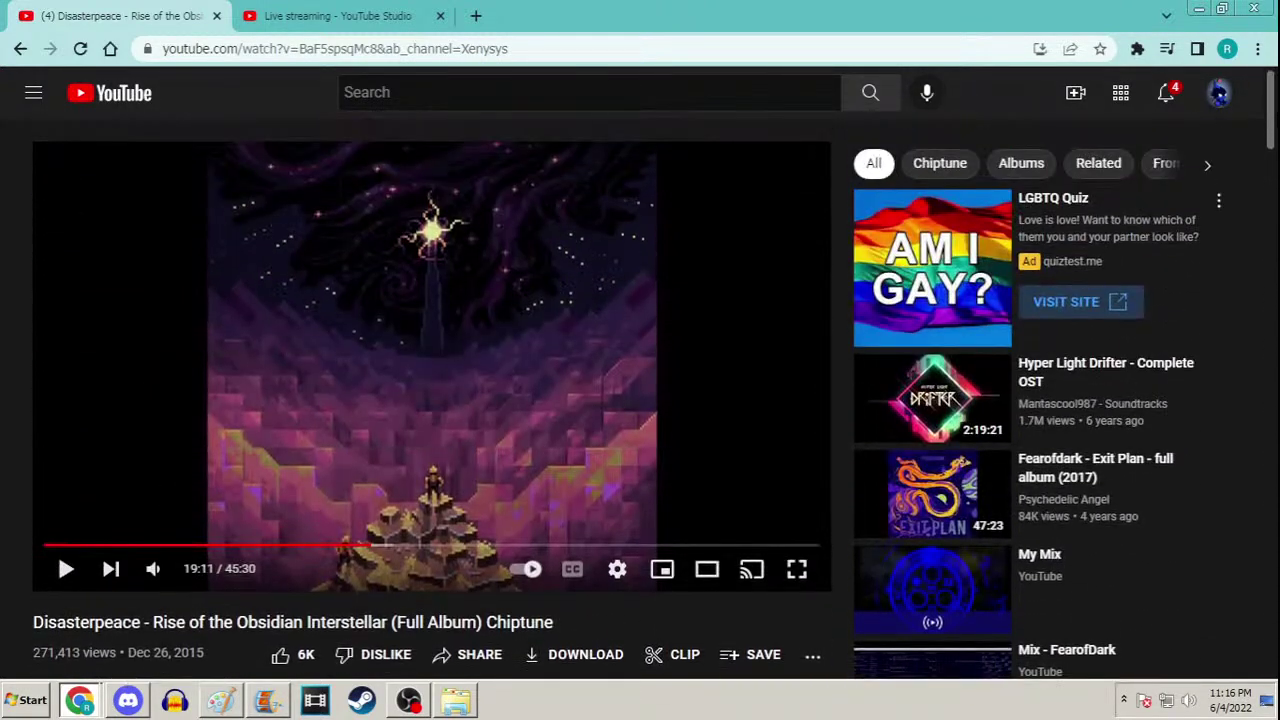
Go back to the Fearofdark - Exit Plan album video, pause it, and return to Paint after looking over its page
click(20, 48)
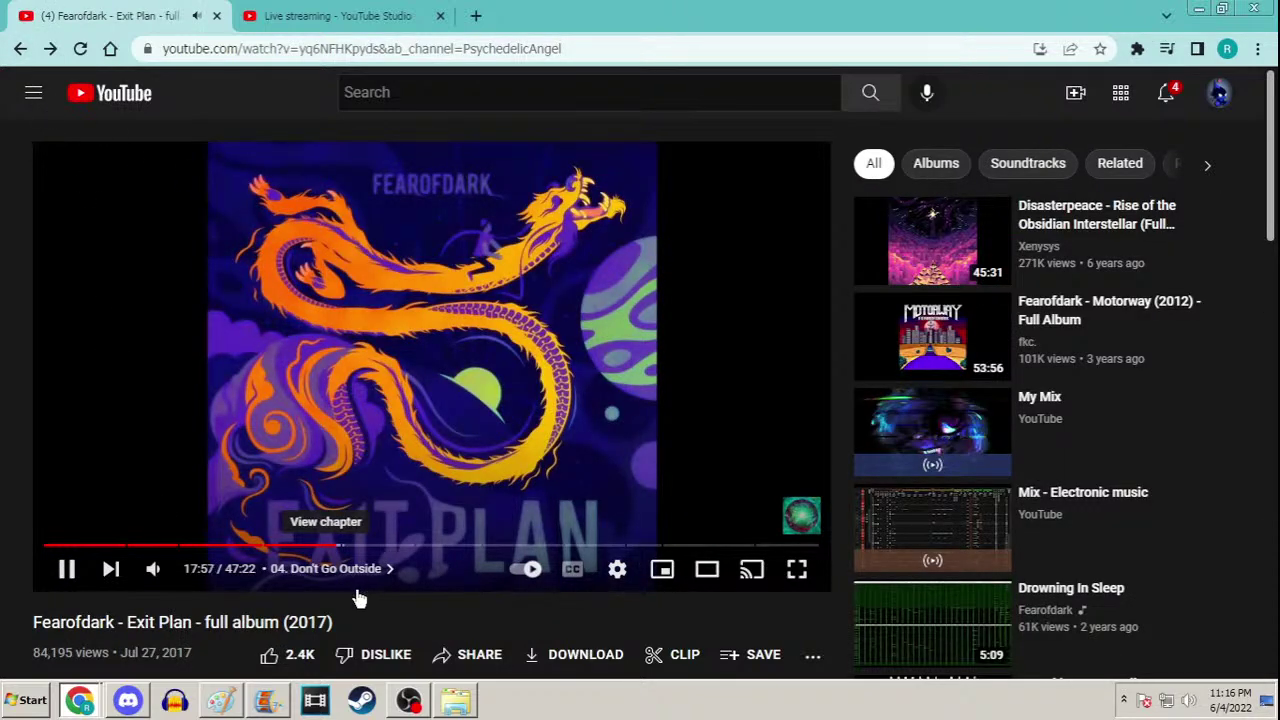
click(441, 498)
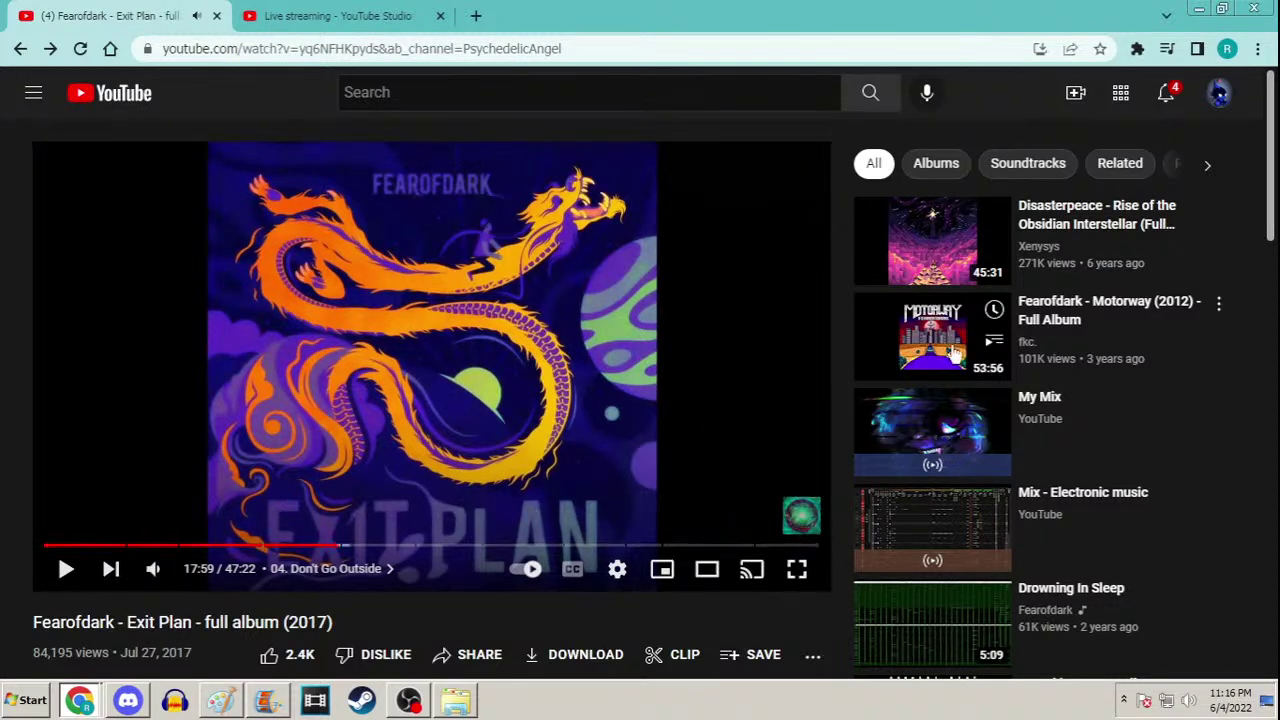
scroll(1221, 204, down, 1)
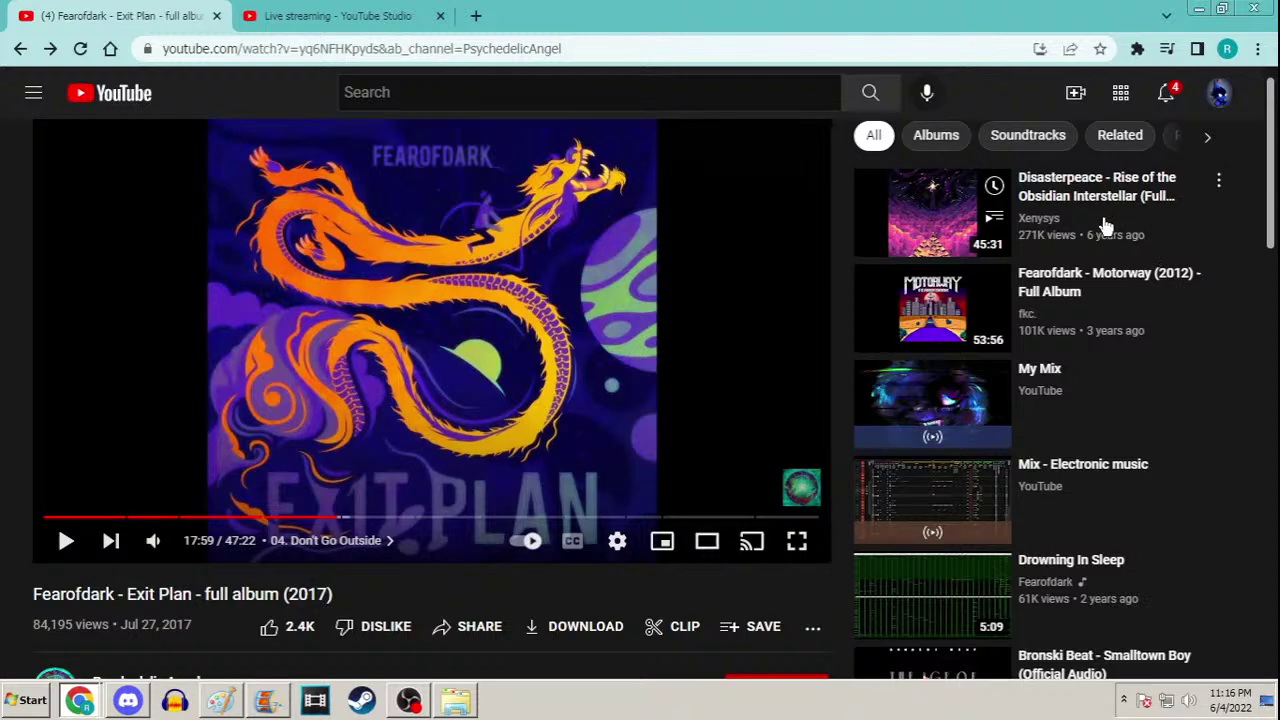
scroll(1108, 228, down, 3)
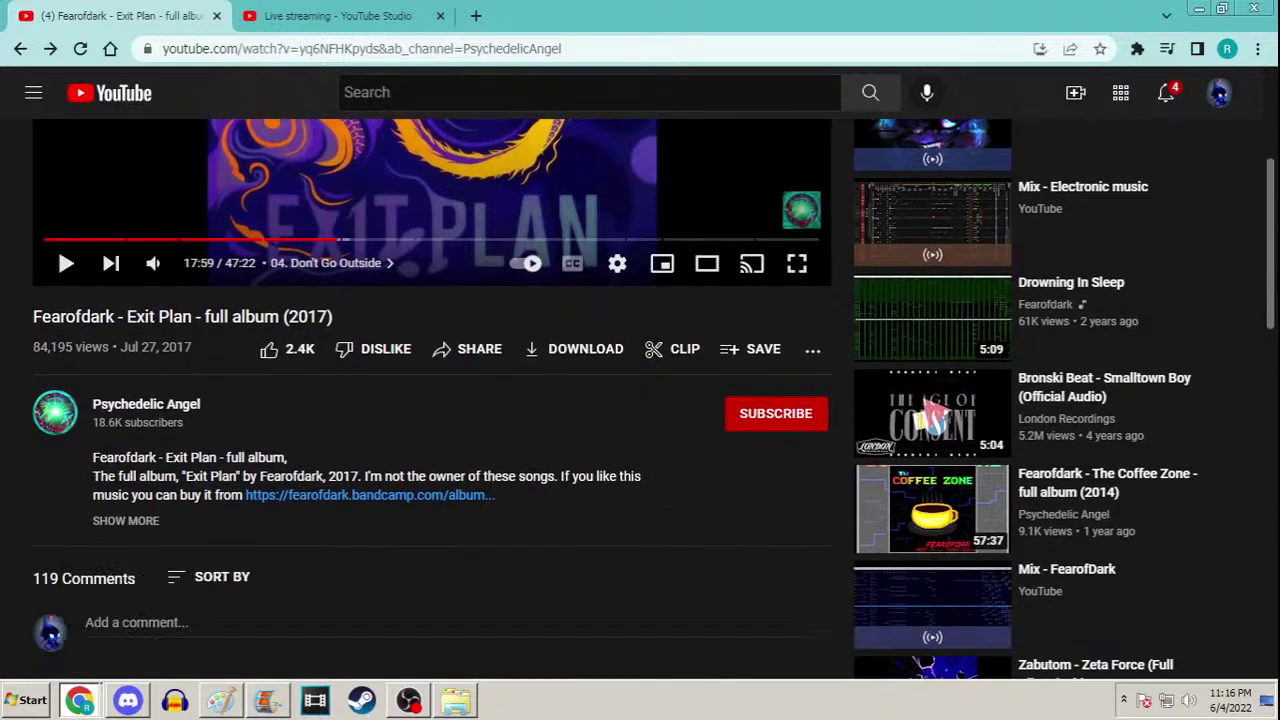
click(1200, 8)
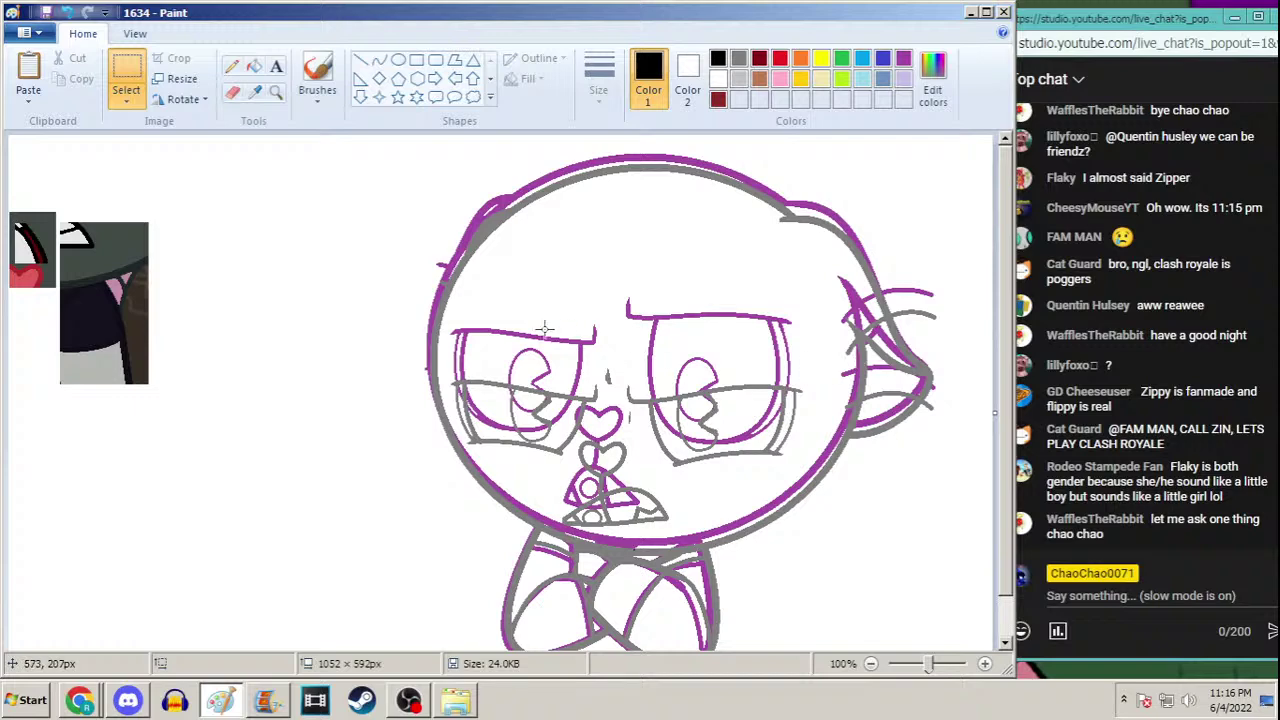
Trace the outer edge of the crossed arm on the image's left side with a black curve at the thickest line width
scroll(877, 171, down, 2)
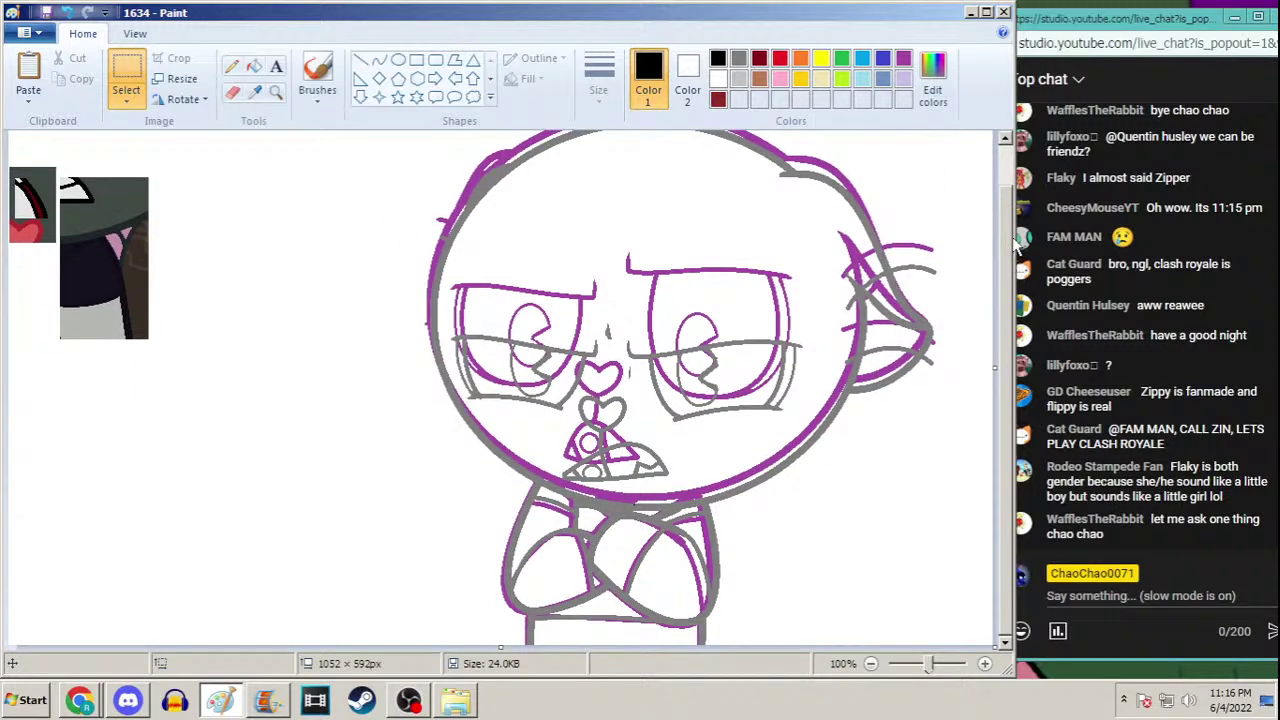
click(254, 66)
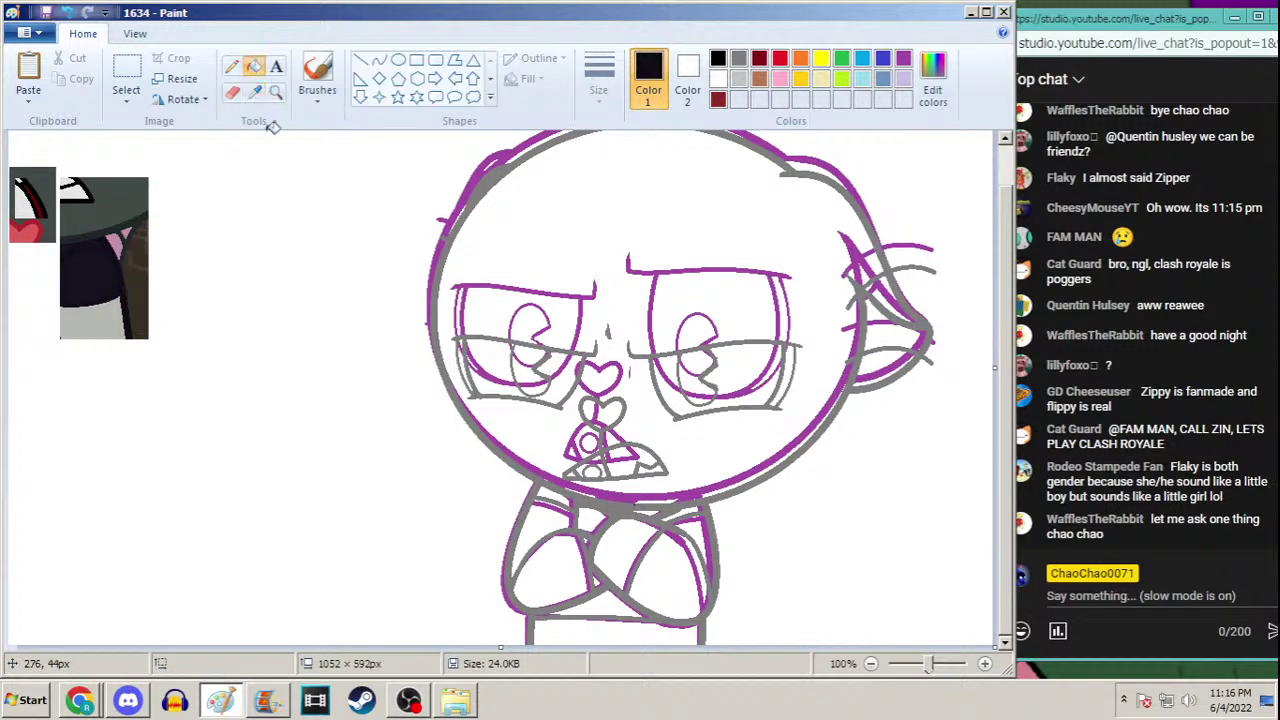
click(276, 91)
click(600, 514)
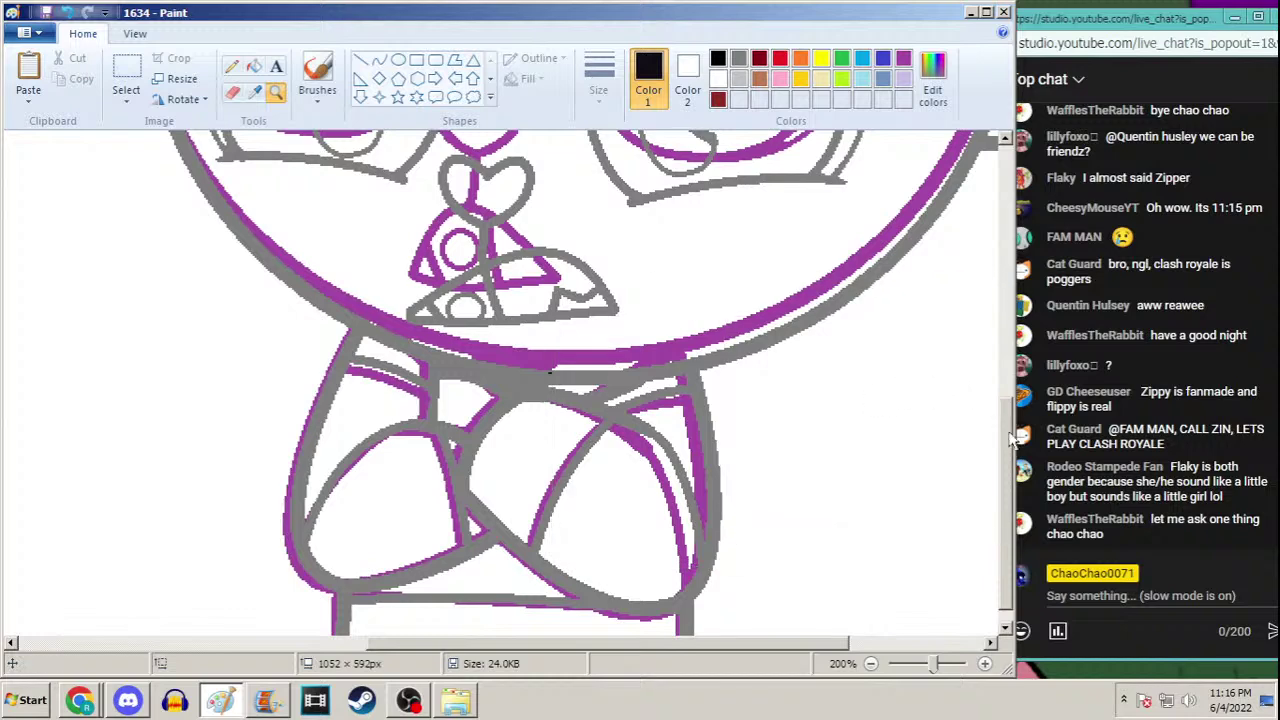
scroll(1012, 437, down, 1)
click(378, 60)
click(599, 90)
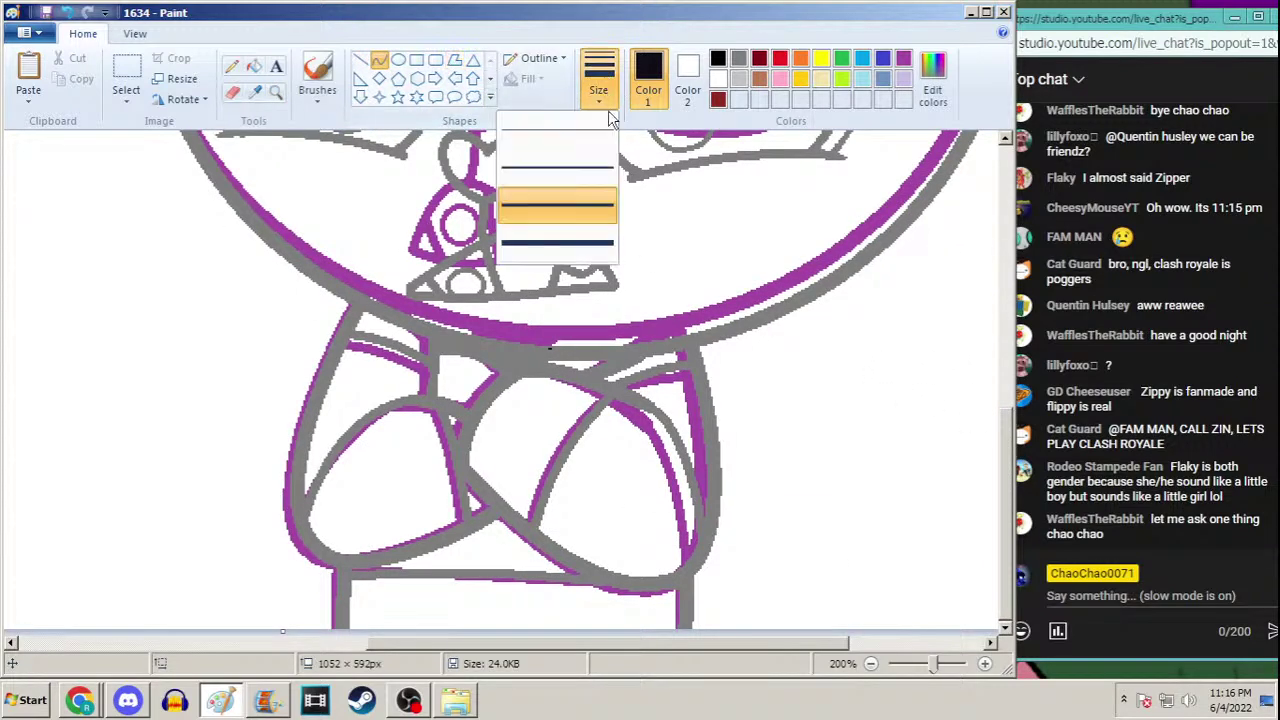
click(575, 242)
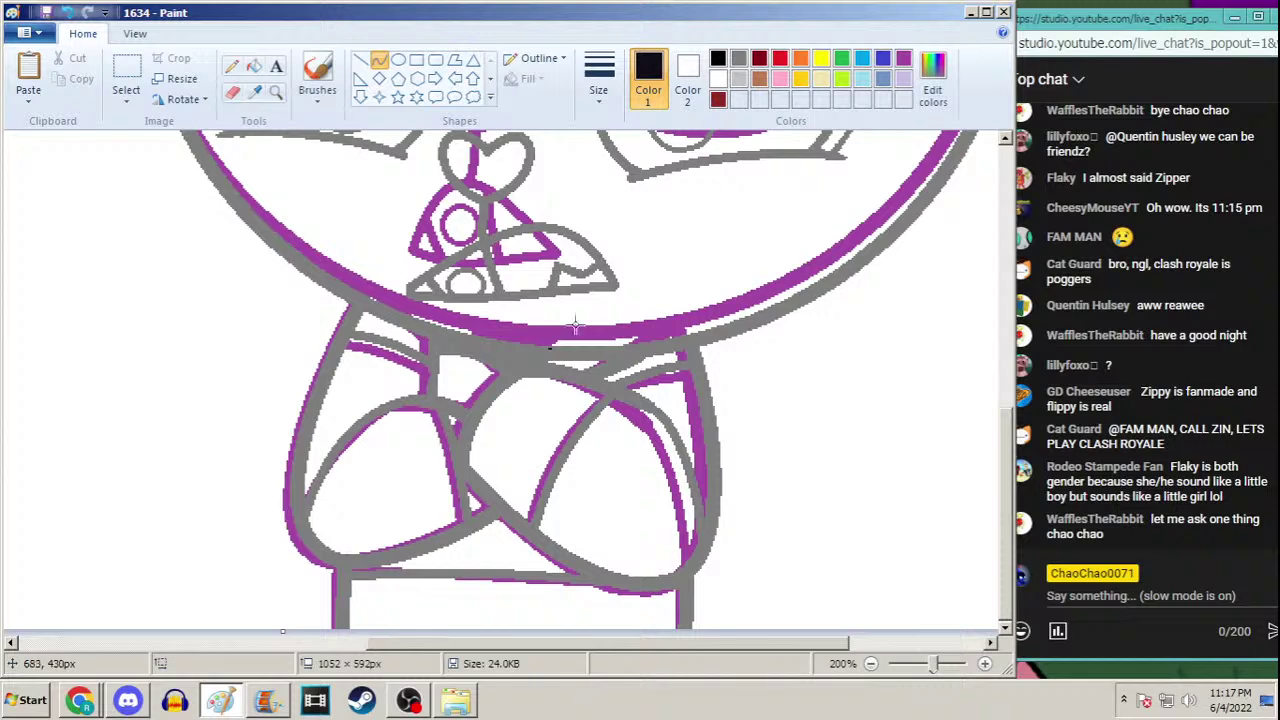
click(231, 65)
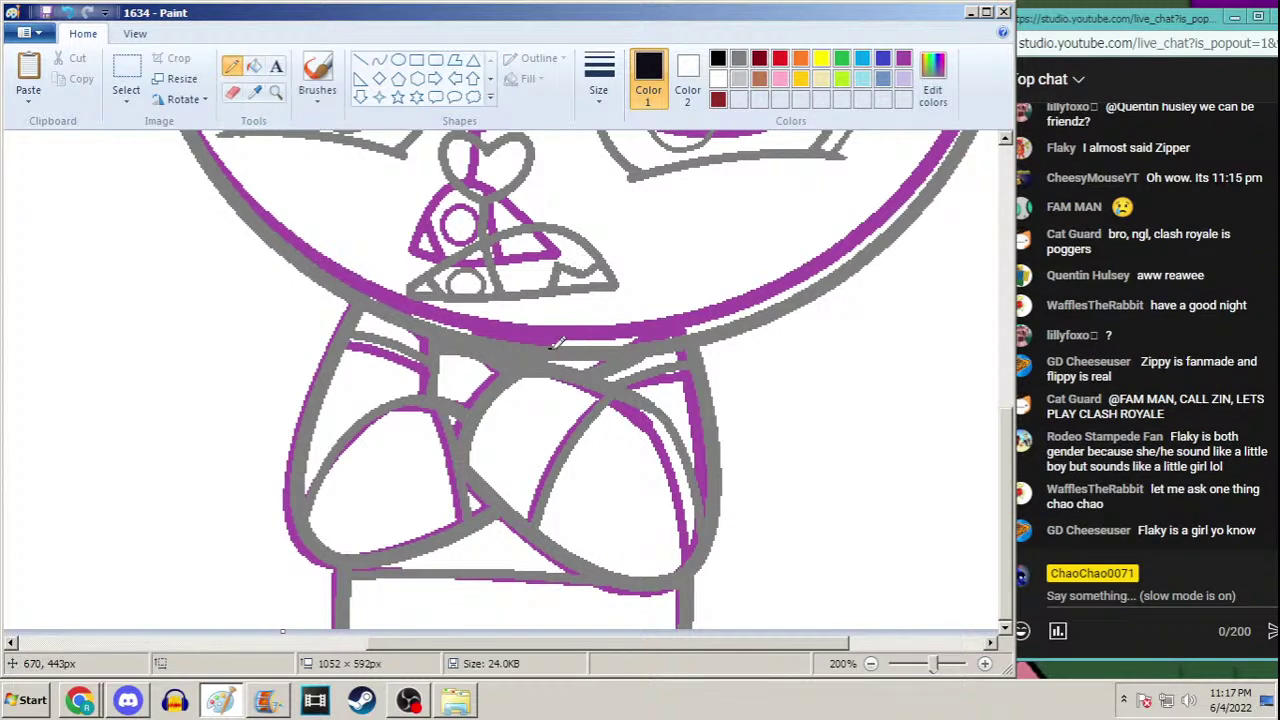
click(379, 60)
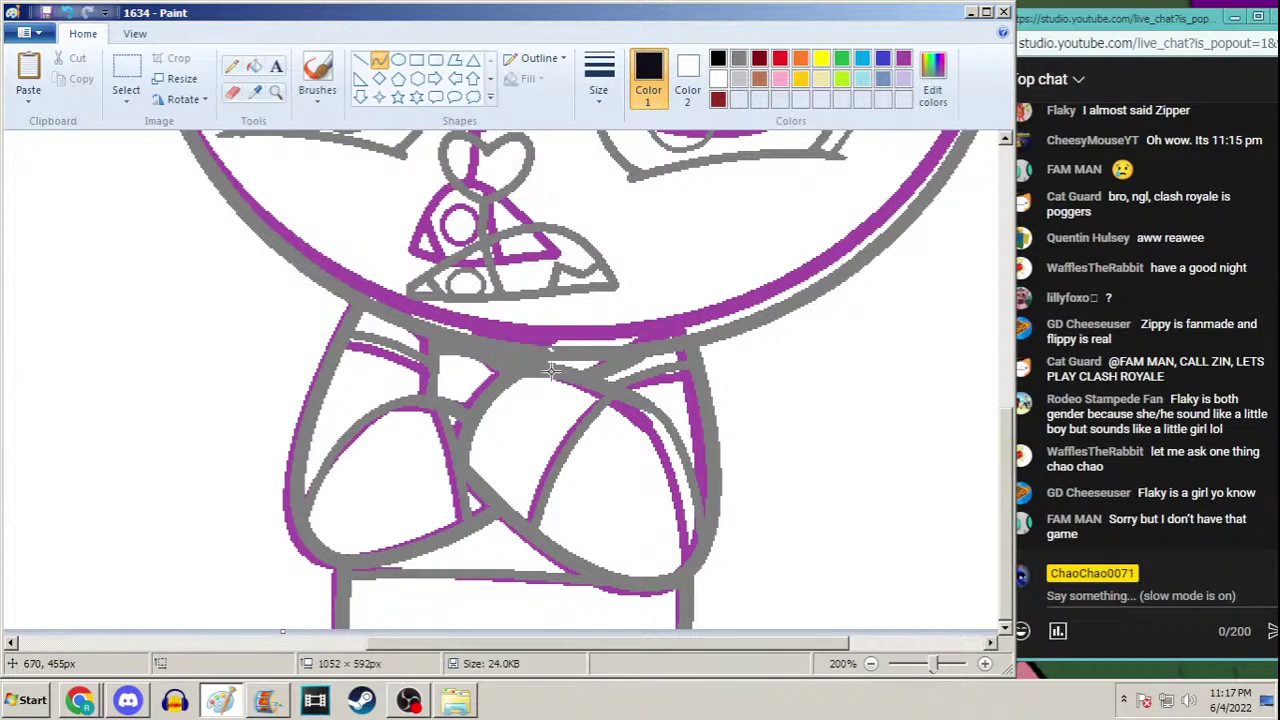
drag(360, 298, 343, 567)
drag(305, 373, 294, 403)
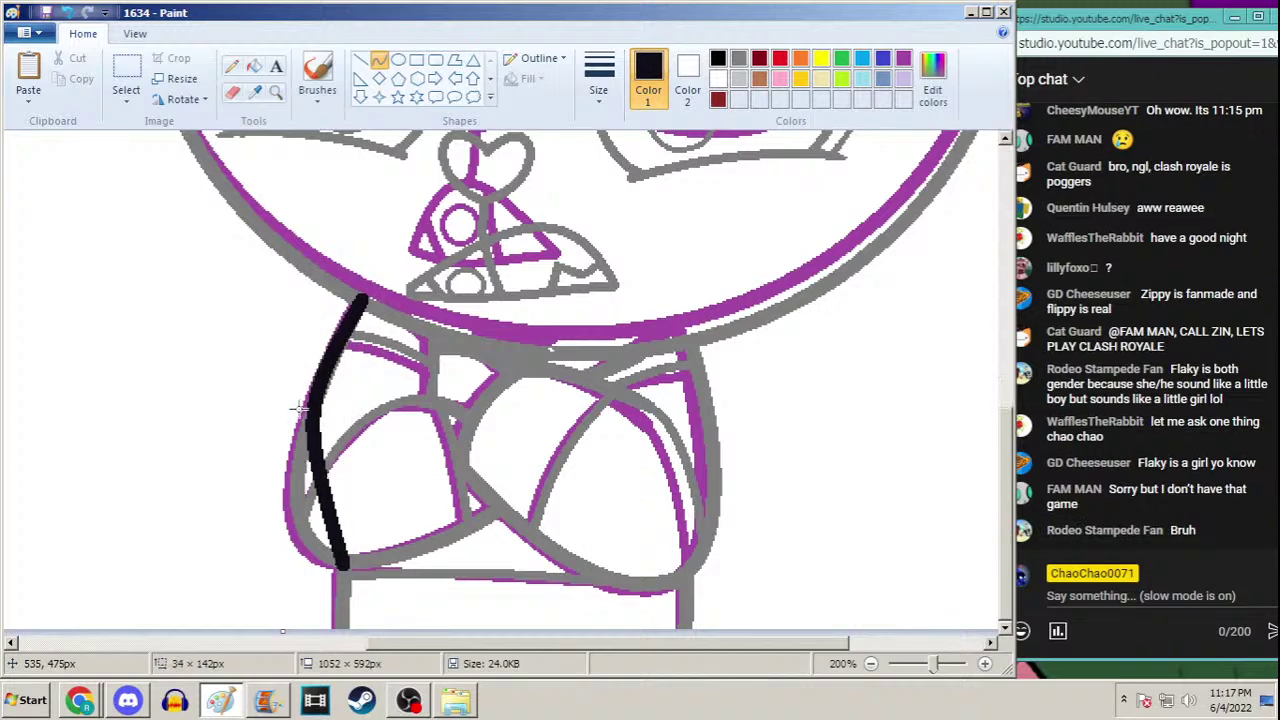
drag(286, 457, 251, 534)
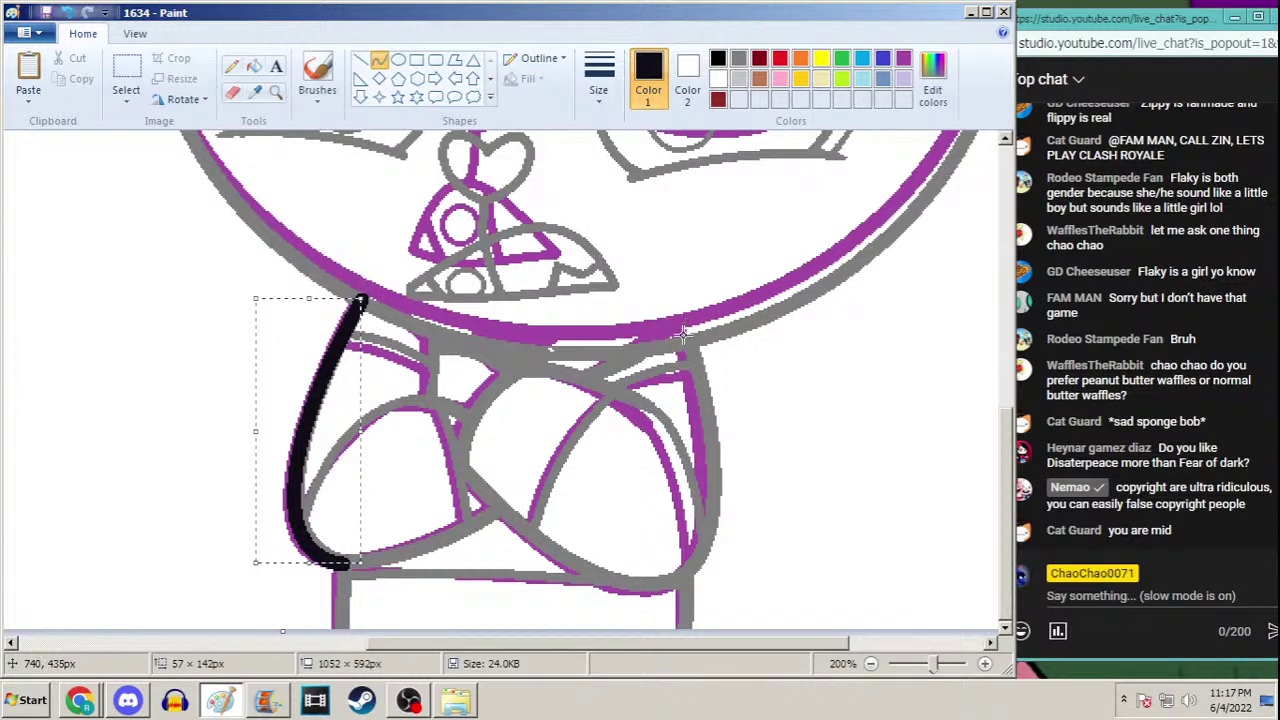
Trace the other arm's outer edge and its lower edge up to the crossing with thick black curves
mouse_move(683, 335)
mouse_down()
mouse_move(689, 385)
mouse_move(645, 588)
mouse_move(655, 583)
mouse_up()
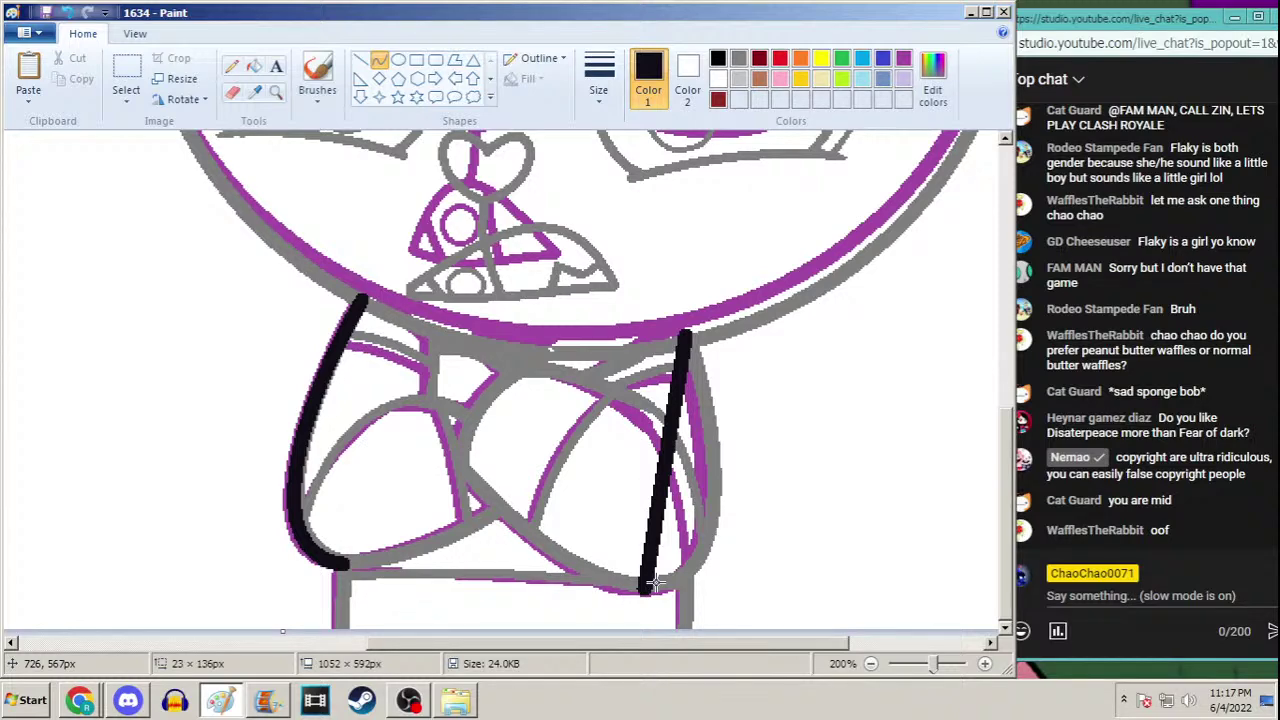
drag(703, 395, 723, 586)
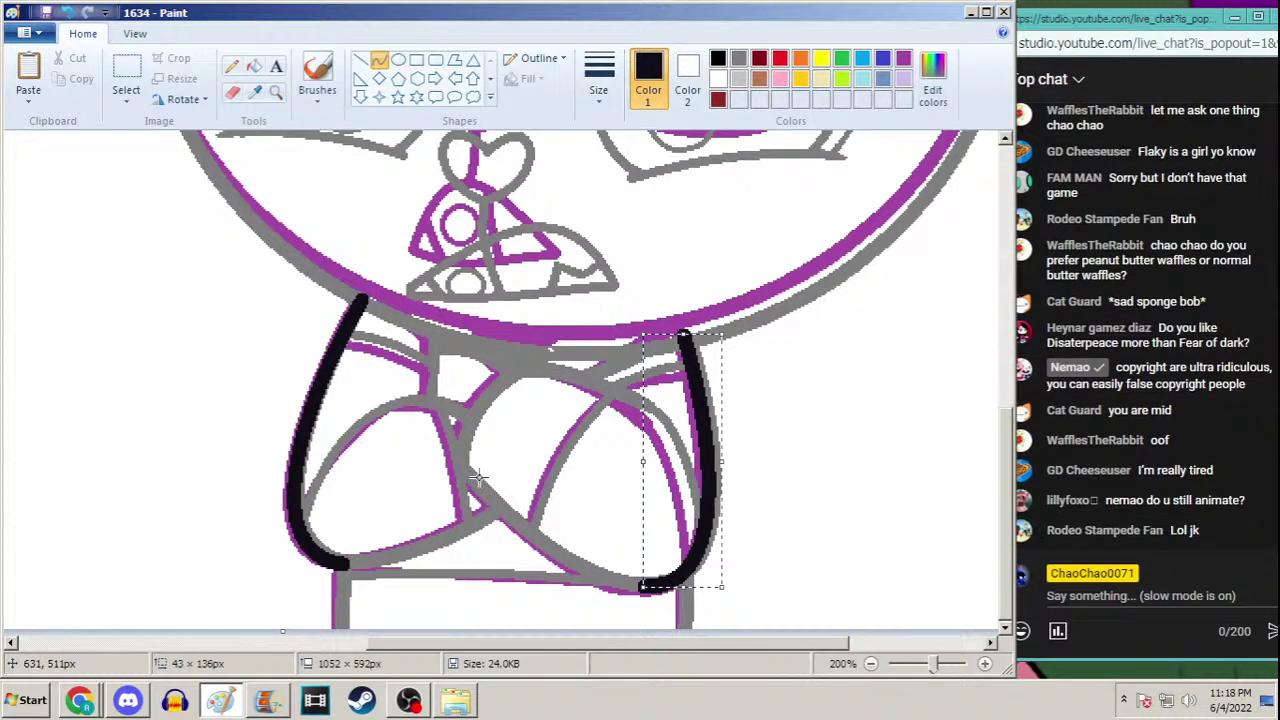
mouse_move(457, 468)
mouse_down()
mouse_move(486, 500)
mouse_move(652, 590)
mouse_up()
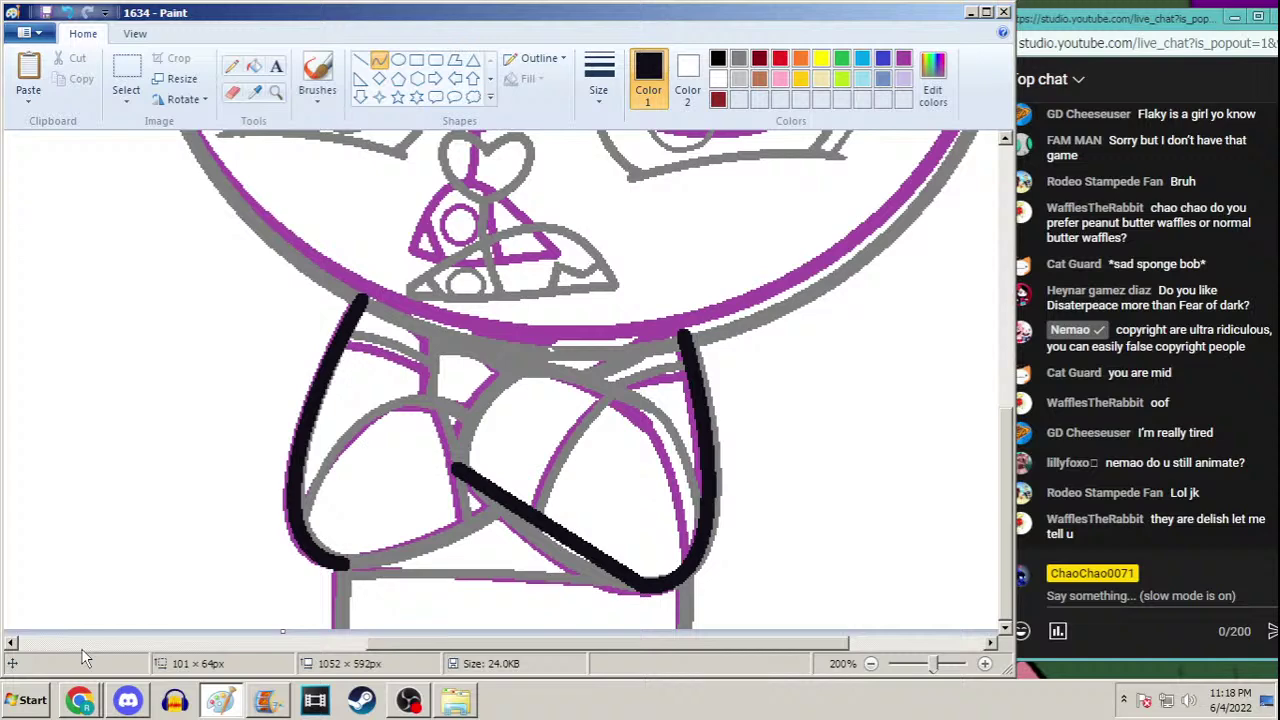
drag(506, 500, 589, 505)
click(583, 590)
key(ctrl+z)
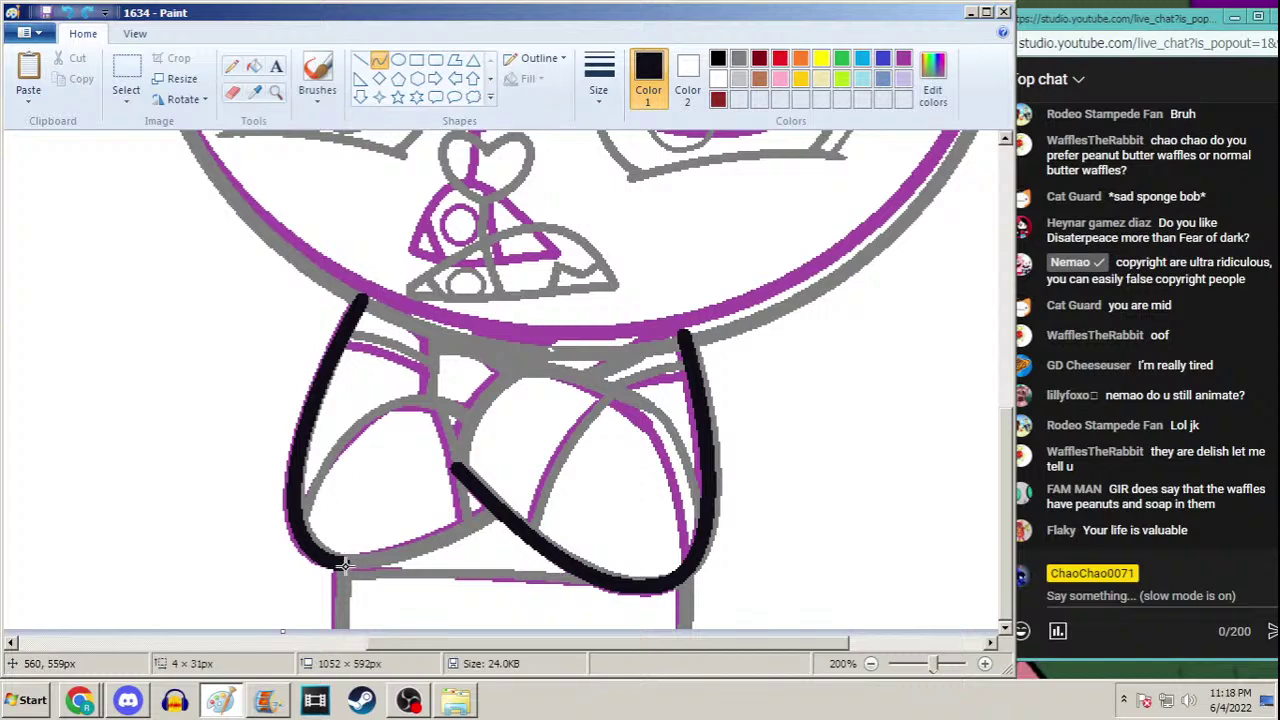
Trace the remaining arm's lower edge to the crossing and draw the two vertical body sides below the arms
mouse_move(340, 563)
mouse_down()
mouse_move(443, 537)
mouse_move(493, 507)
mouse_move(400, 543)
mouse_move(472, 521)
mouse_up()
click(472, 521)
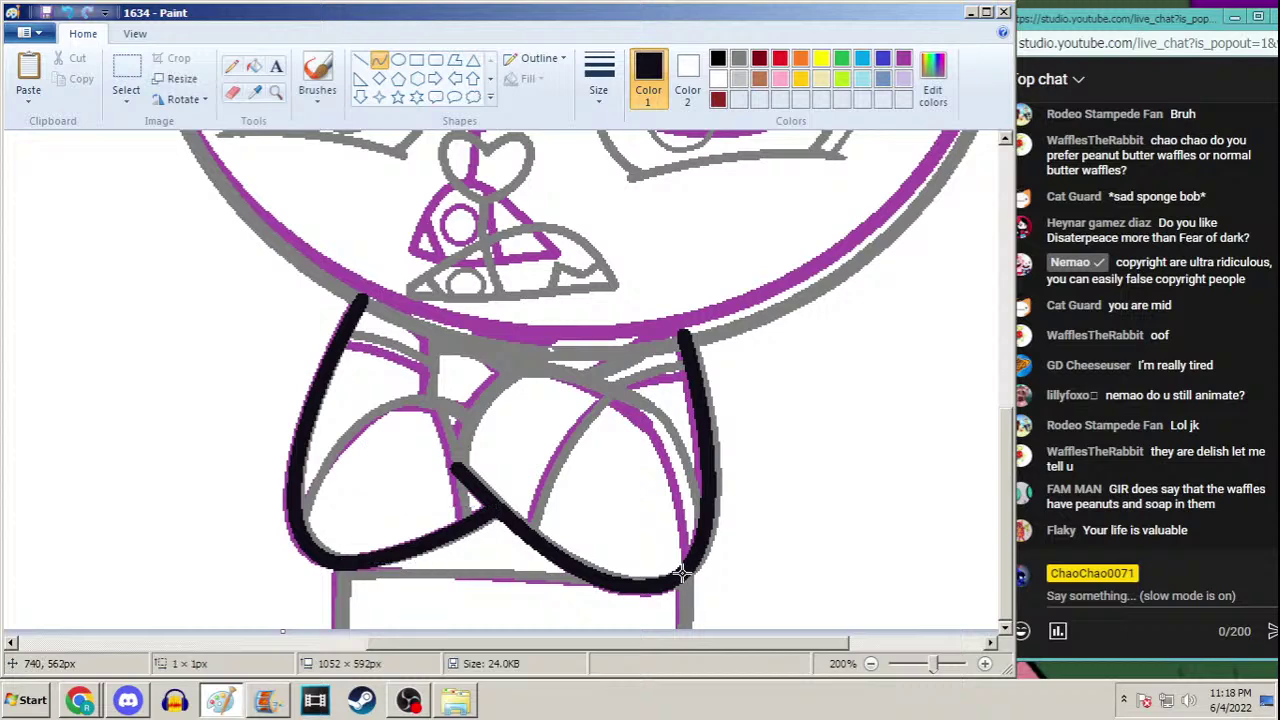
drag(684, 581, 687, 668)
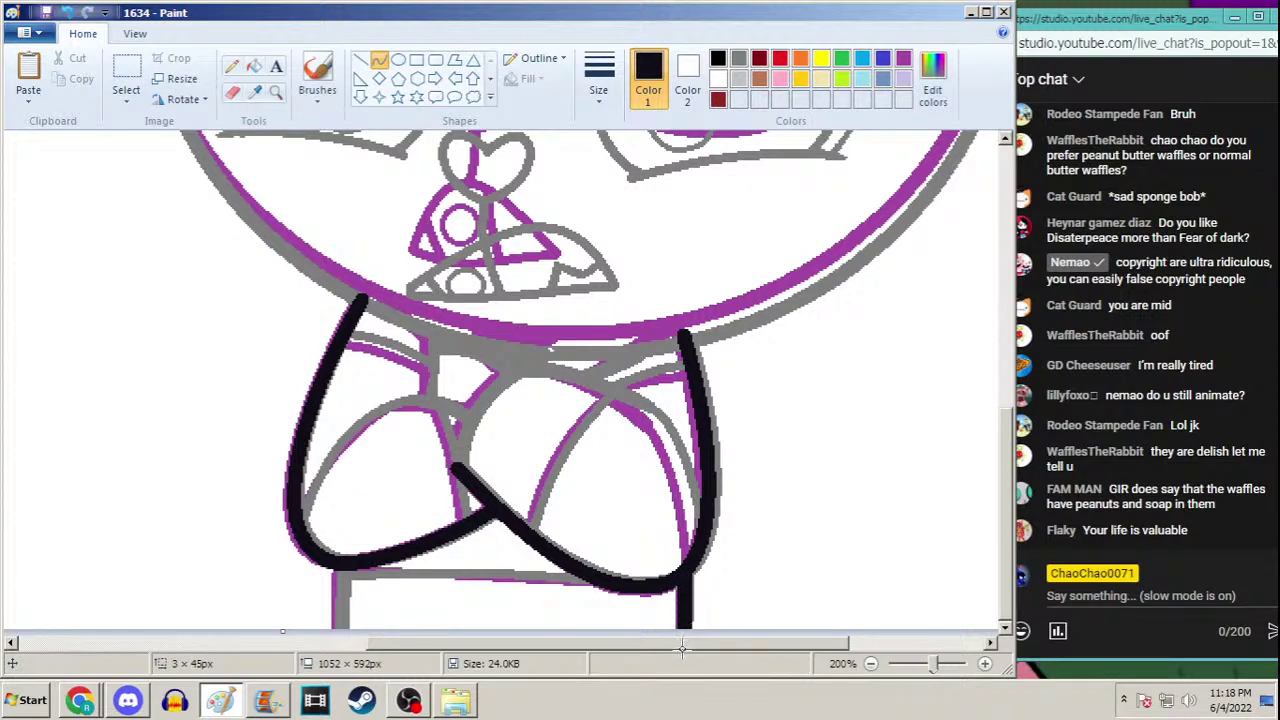
mouse_move(341, 568)
mouse_down()
mouse_move(336, 648)
mouse_move(345, 563)
mouse_up()
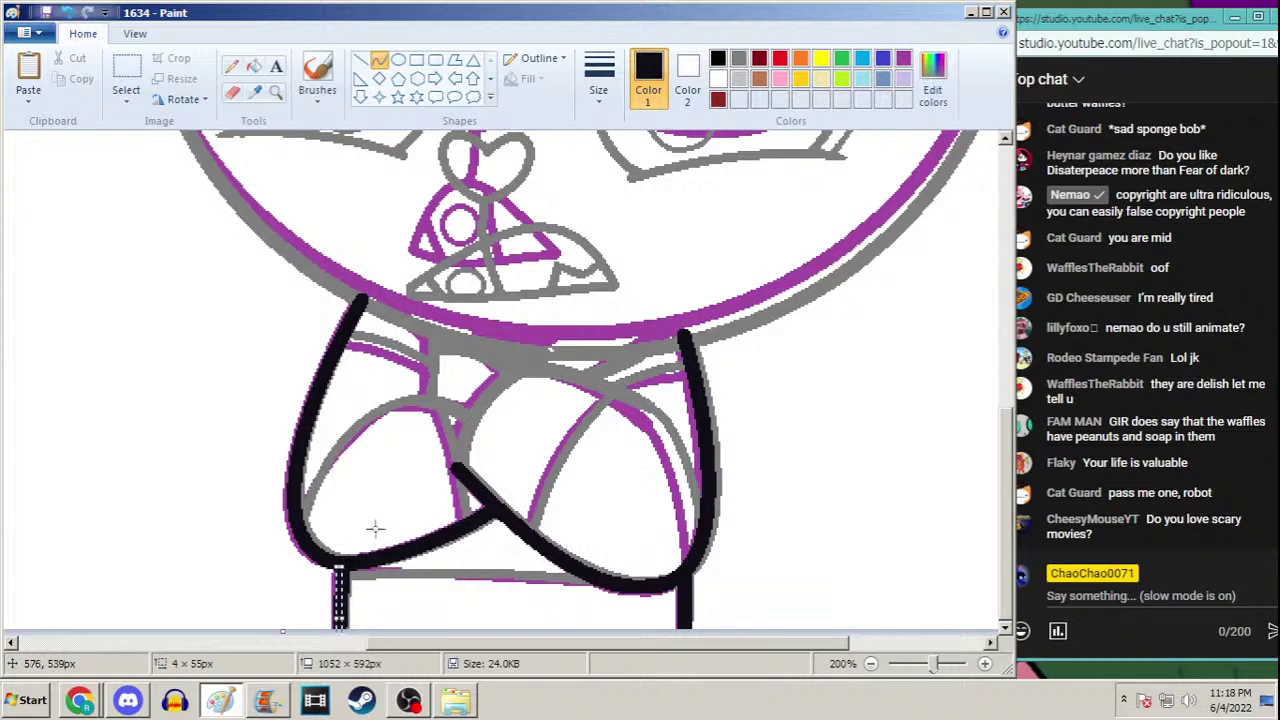
Switch to Chrome and look over the live stream dashboard in YouTube Studio and the Exit Plan album page
click(80, 700)
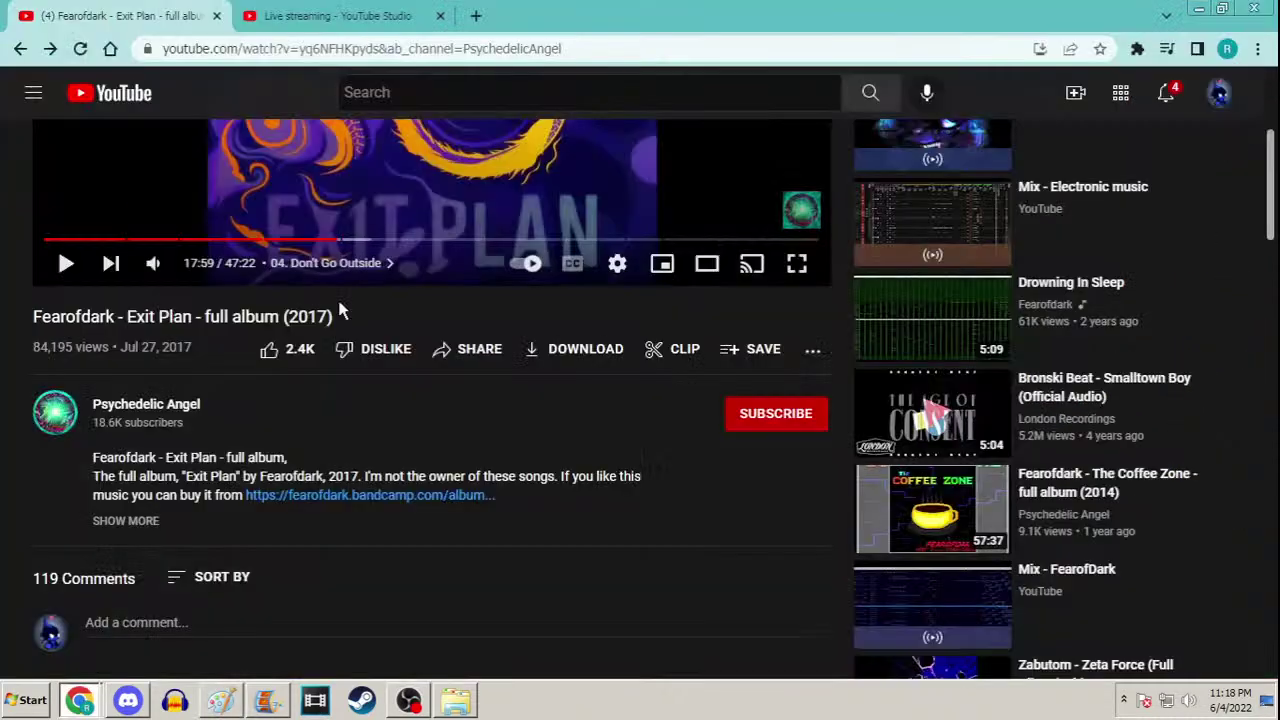
click(335, 16)
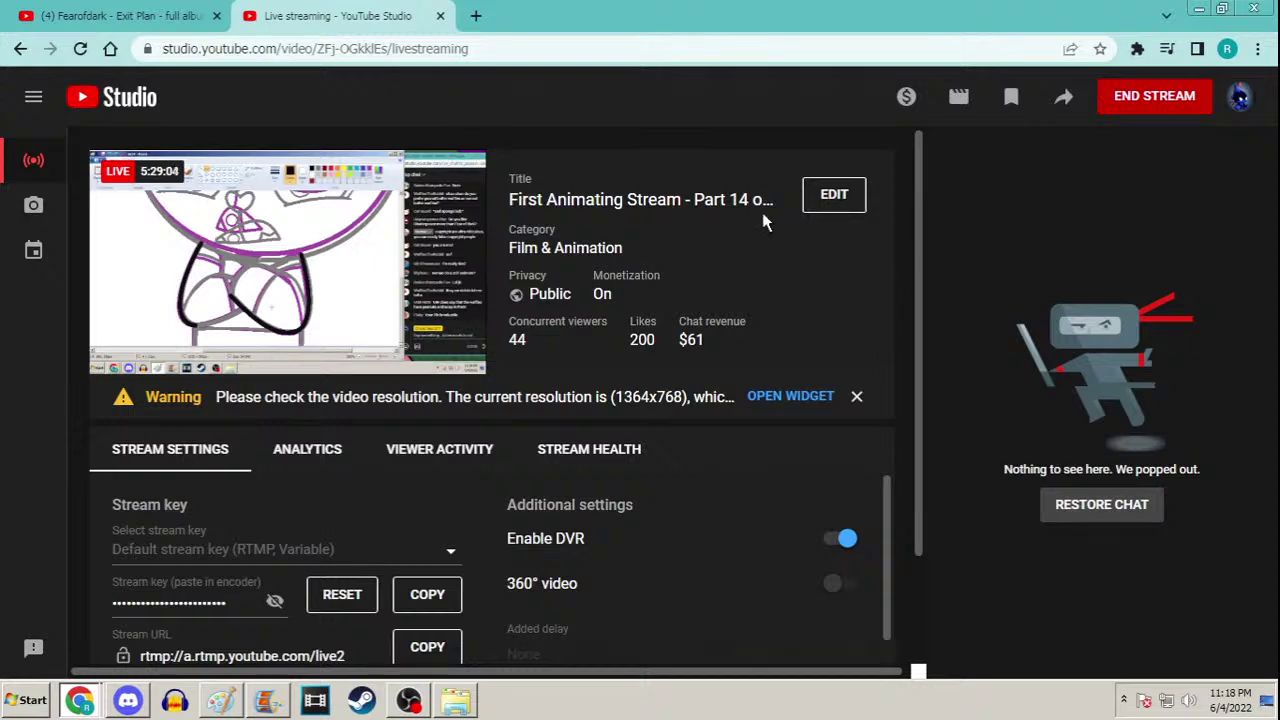
click(130, 16)
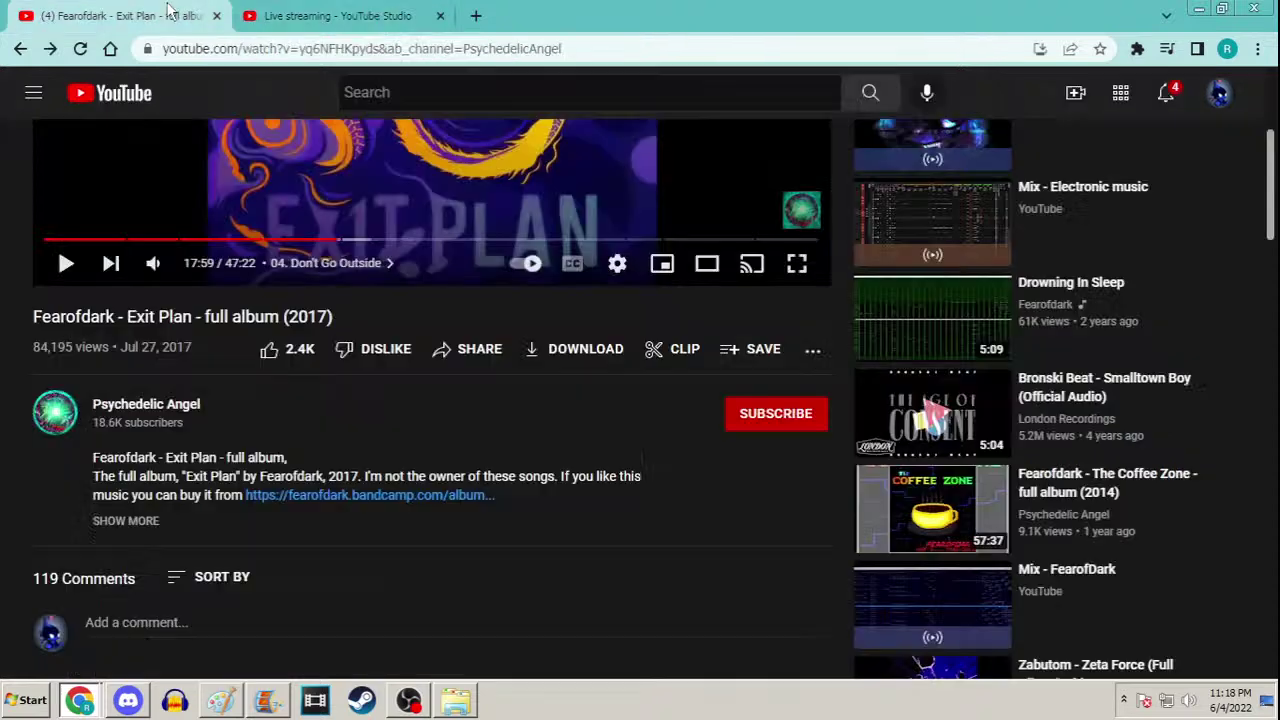
scroll(390, 446, up, 1)
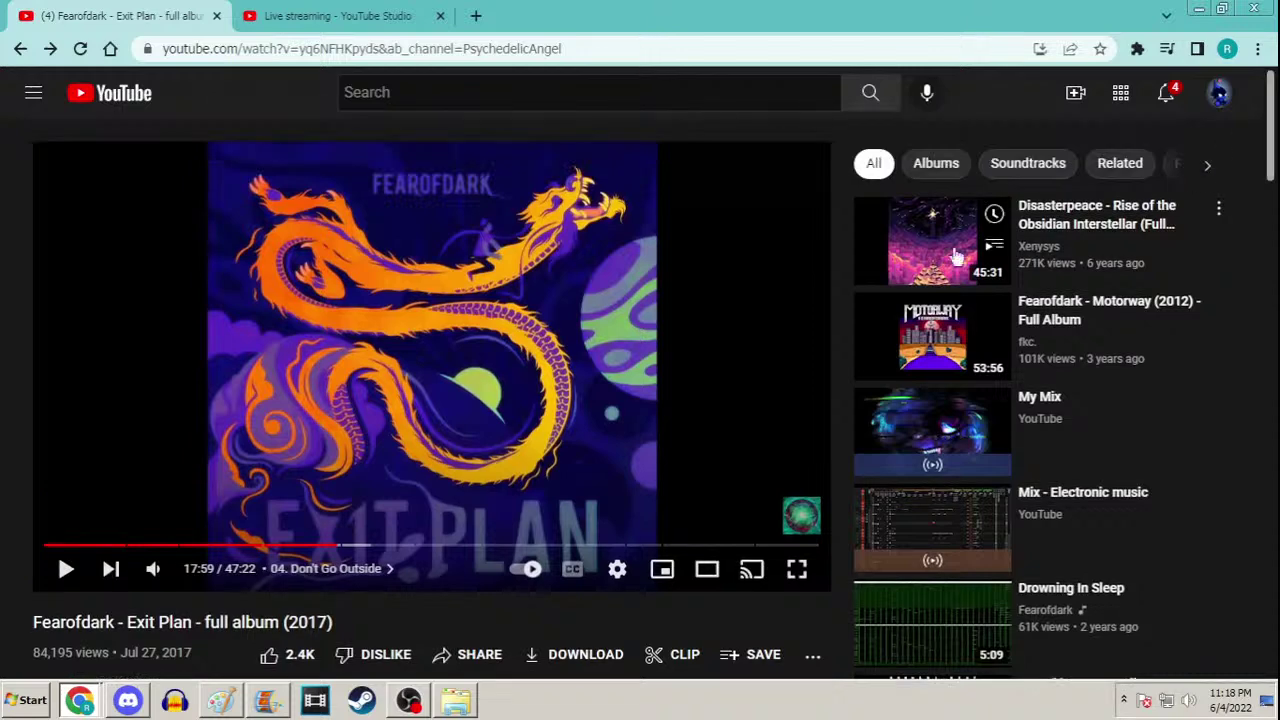
scroll(258, 322, down, 2)
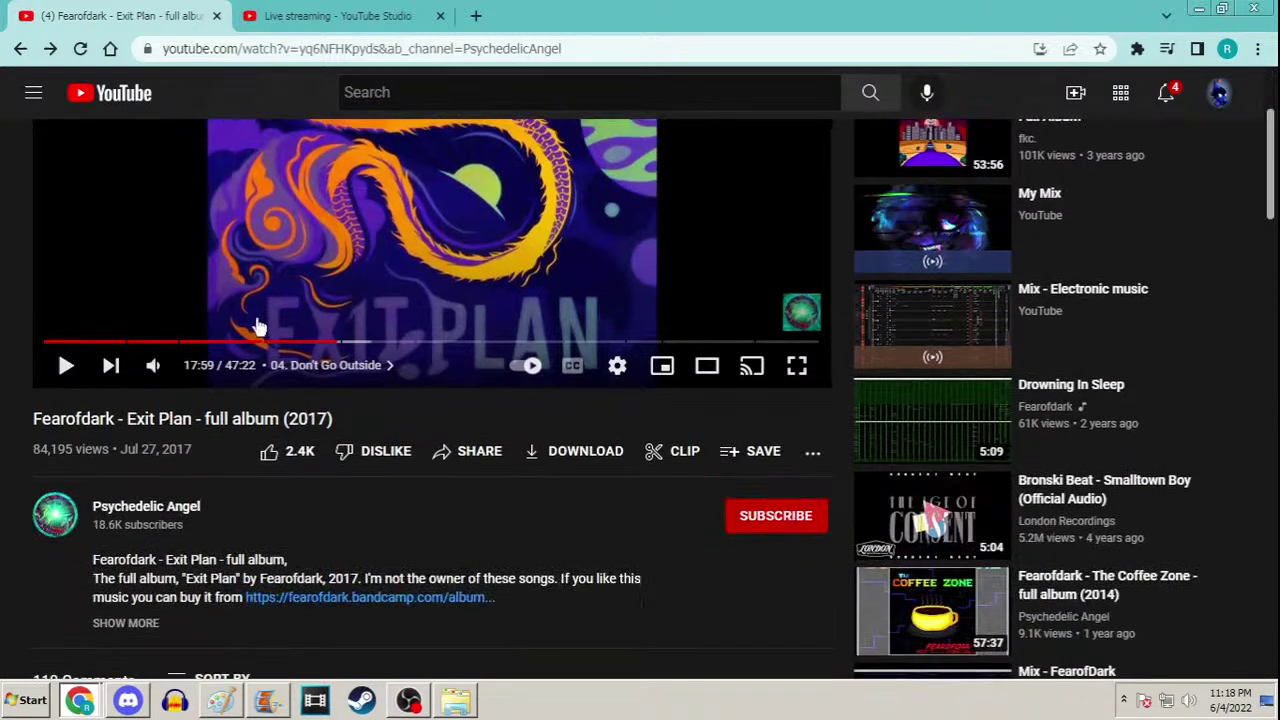
Go back to the Skylight Promenade video, open the Fearofdark channel, and look through its uploads and home page
click(21, 50)
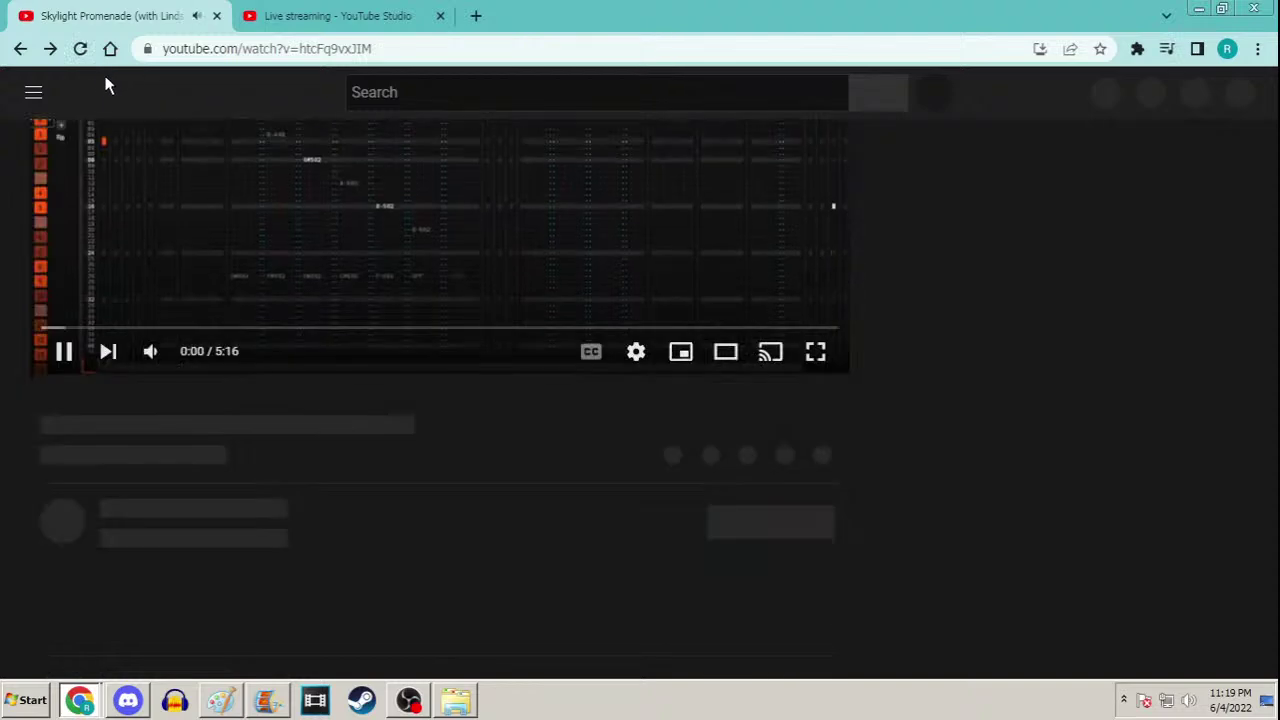
click(126, 591)
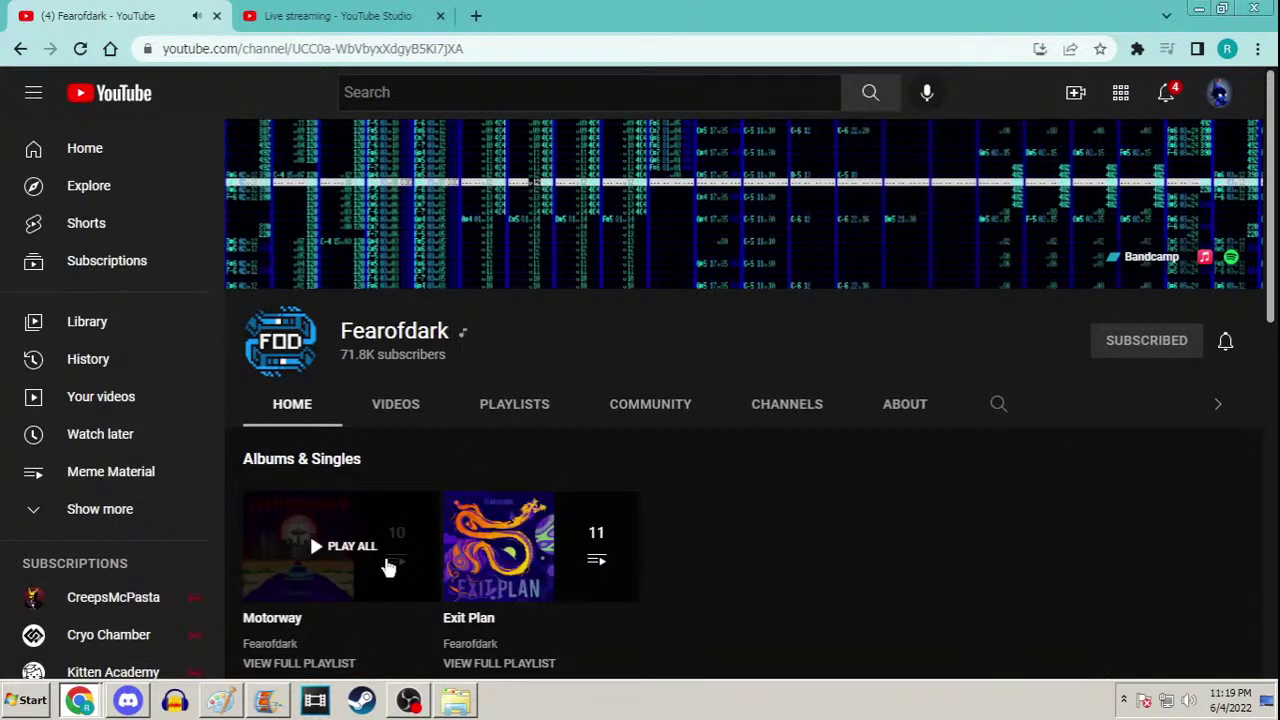
click(414, 418)
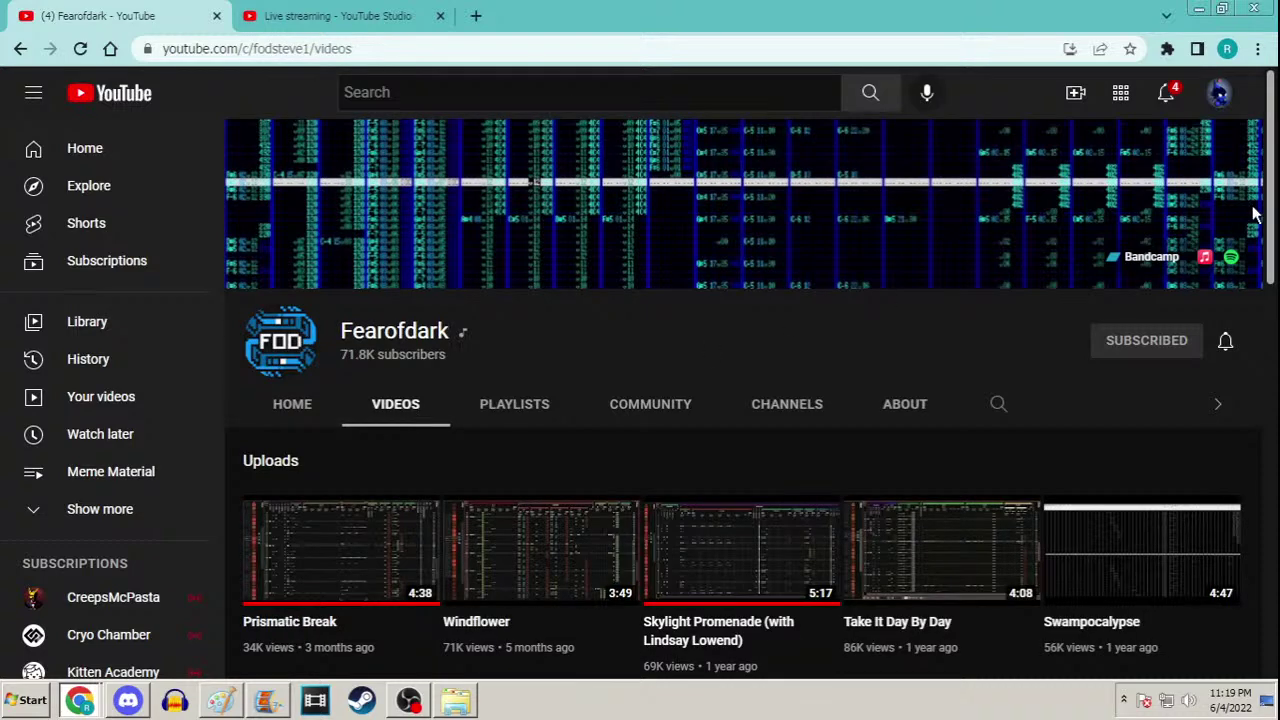
scroll(414, 418, down, 3)
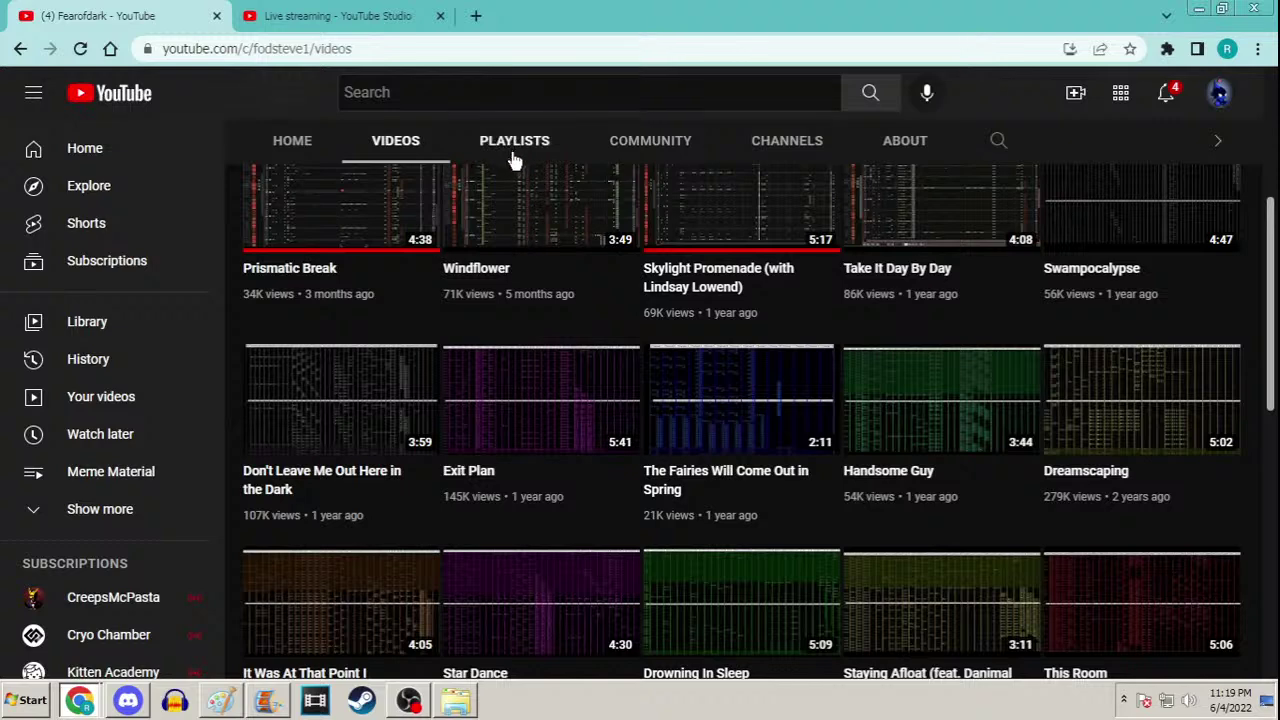
scroll(1237, 309, up, 3)
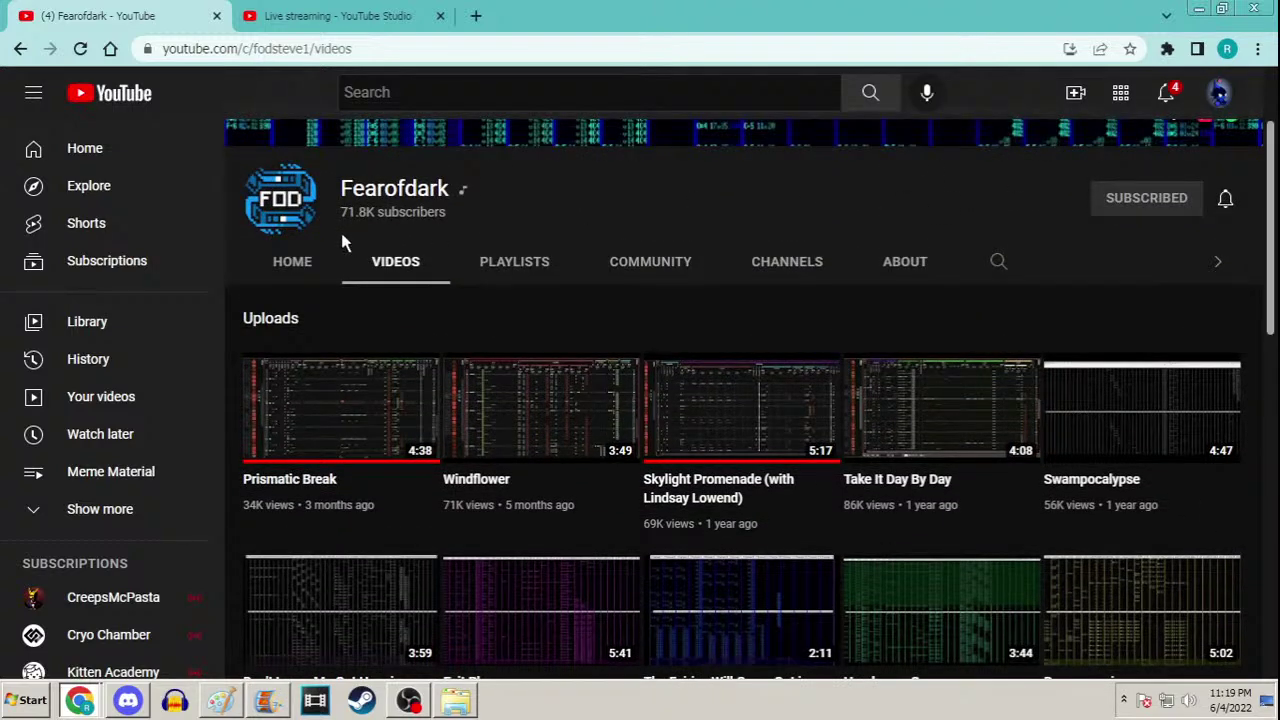
click(292, 262)
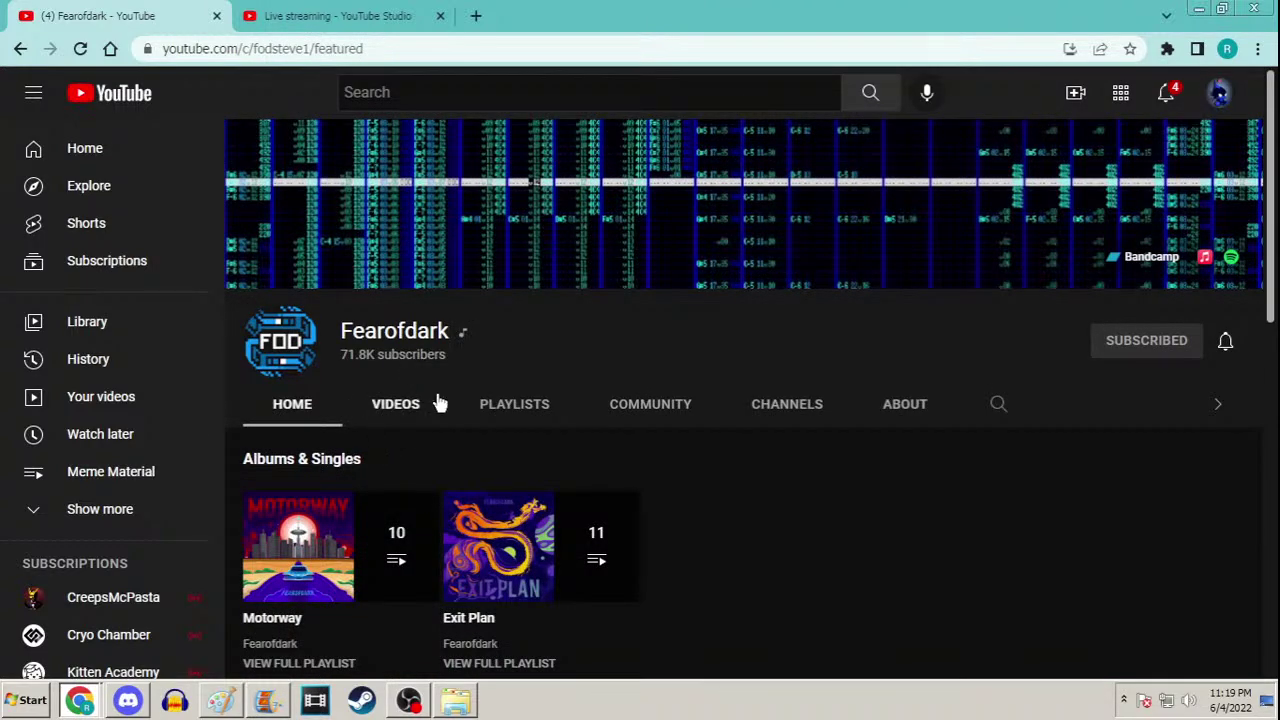
scroll(396, 305, down, 1)
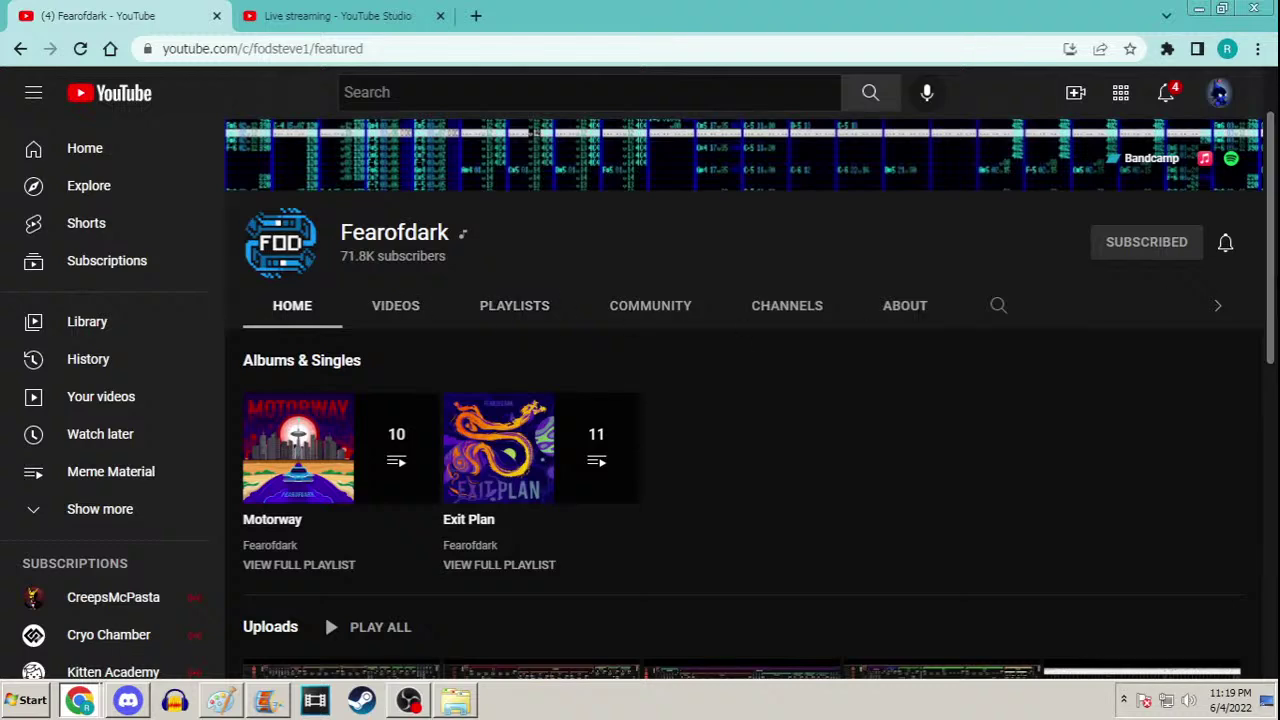
scroll(396, 305, down, 2)
Play all Fearofdark uploads with shuffle on, choose Windflower, adjust its volume, and return to Paint
click(376, 400)
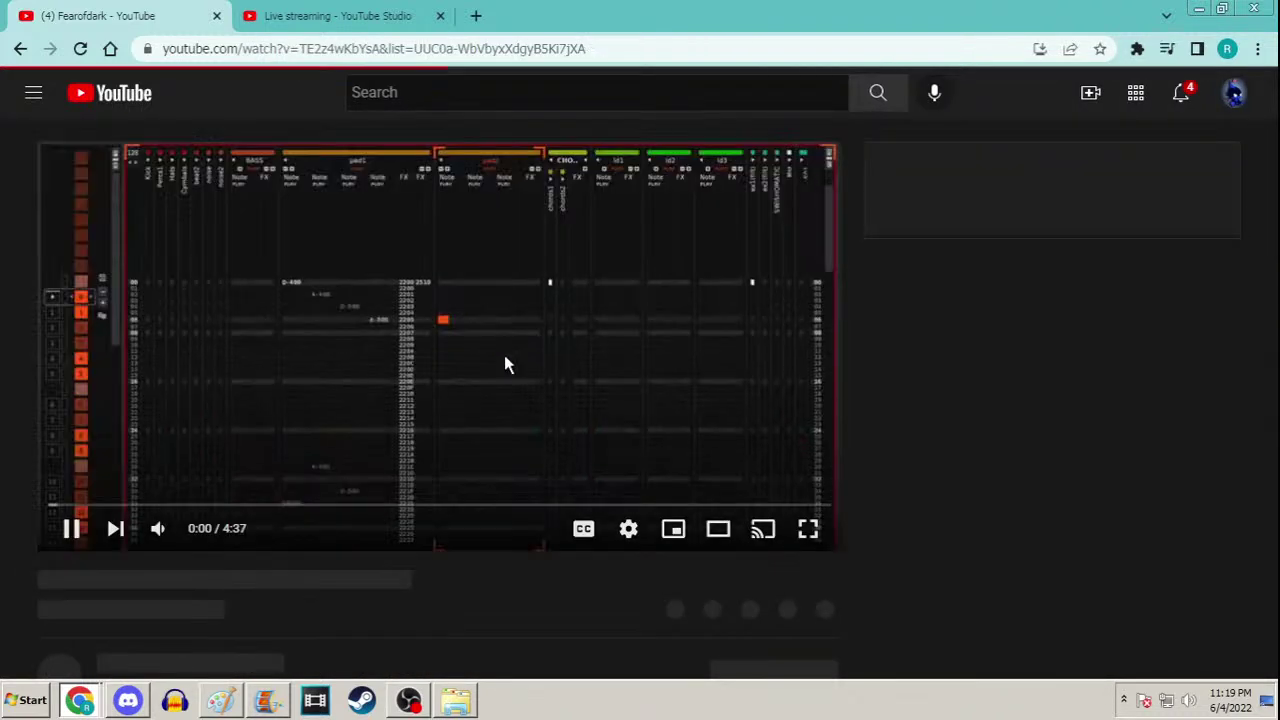
click(948, 232)
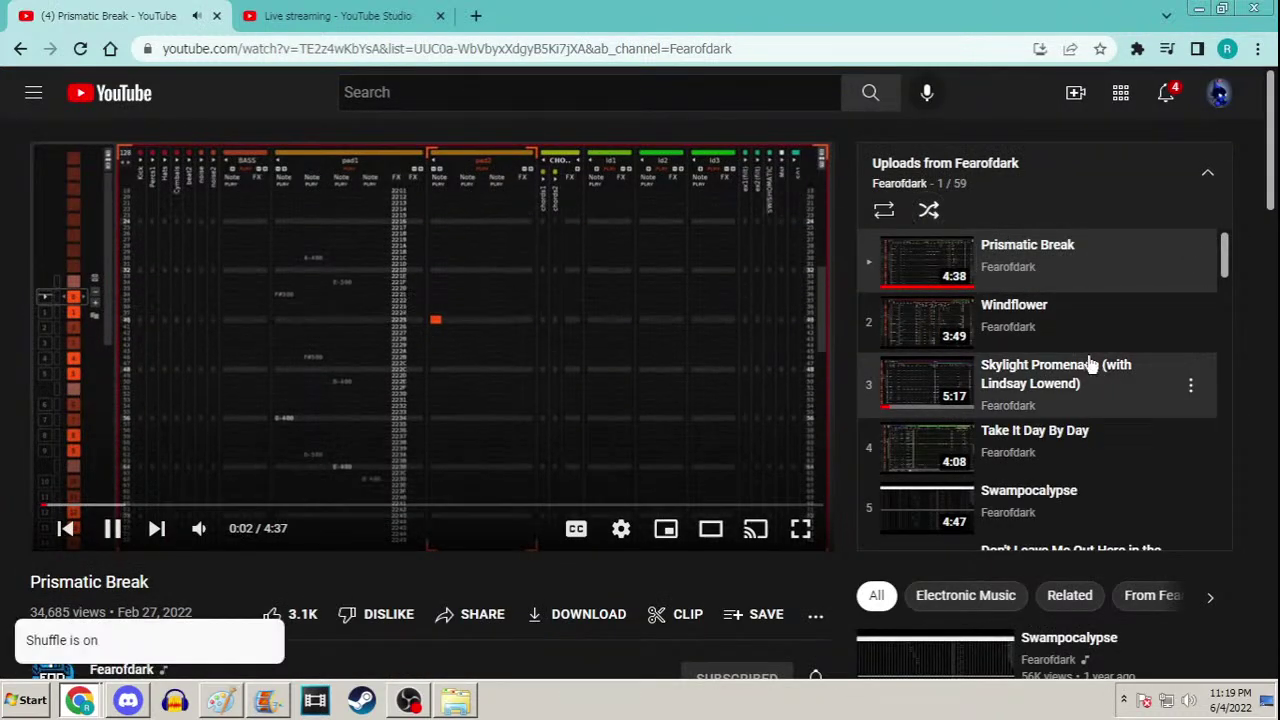
click(1080, 320)
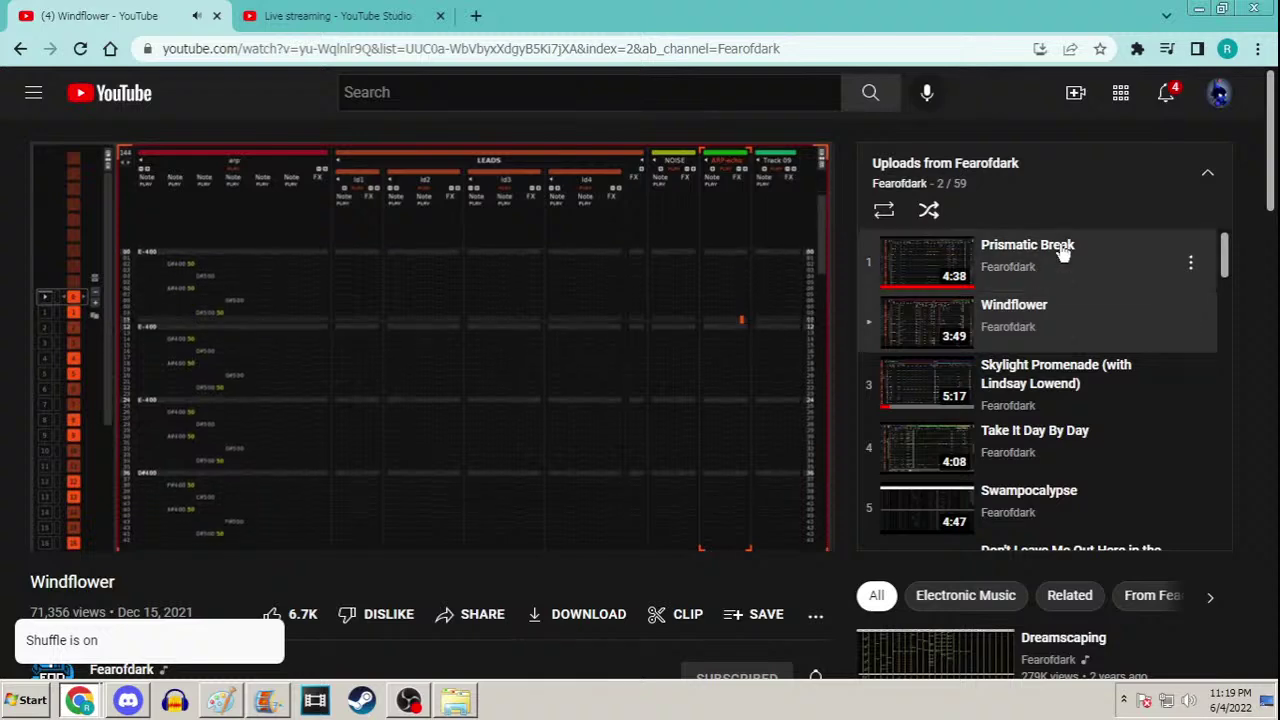
mouse_move(235, 538)
drag(235, 538, 240, 538)
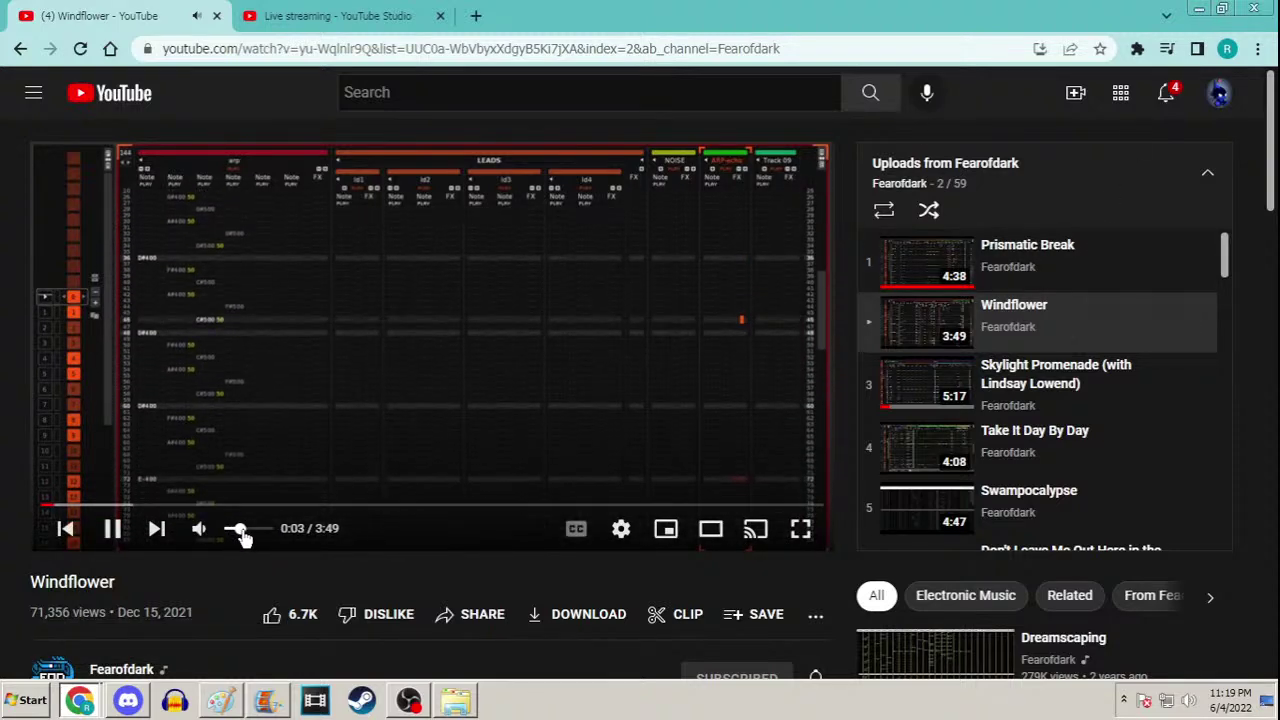
click(1204, 9)
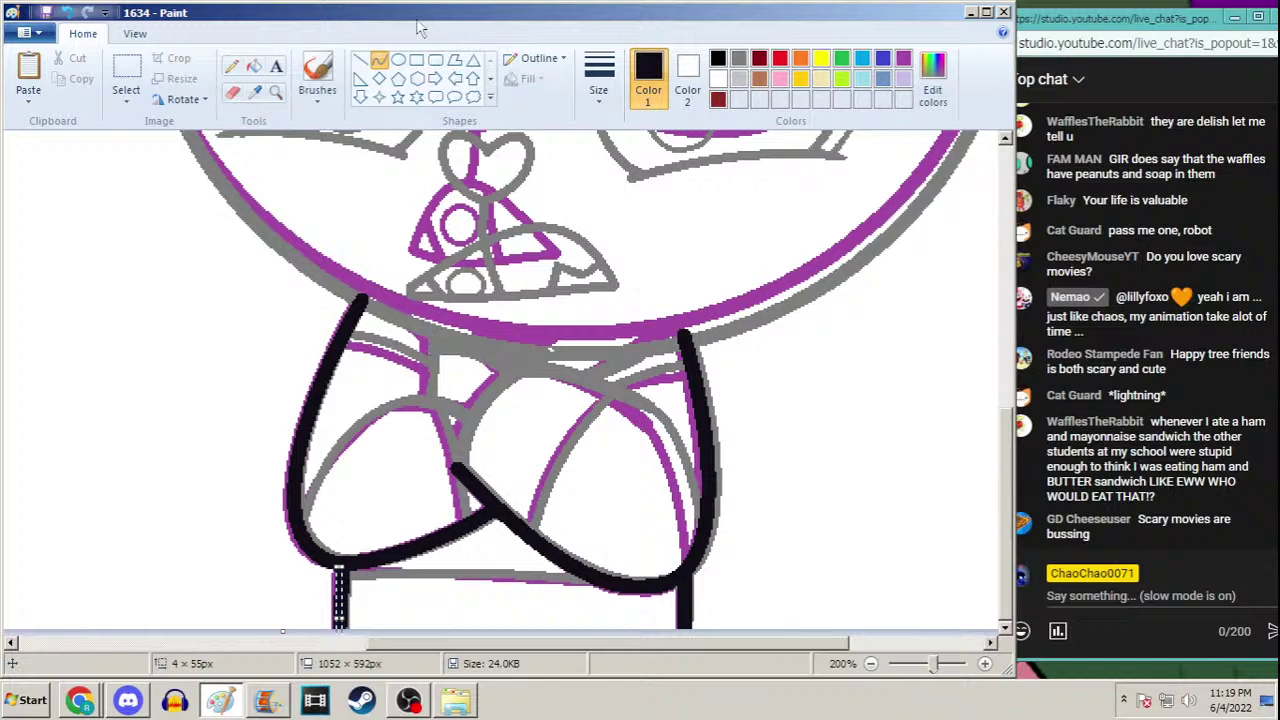
click(83, 697)
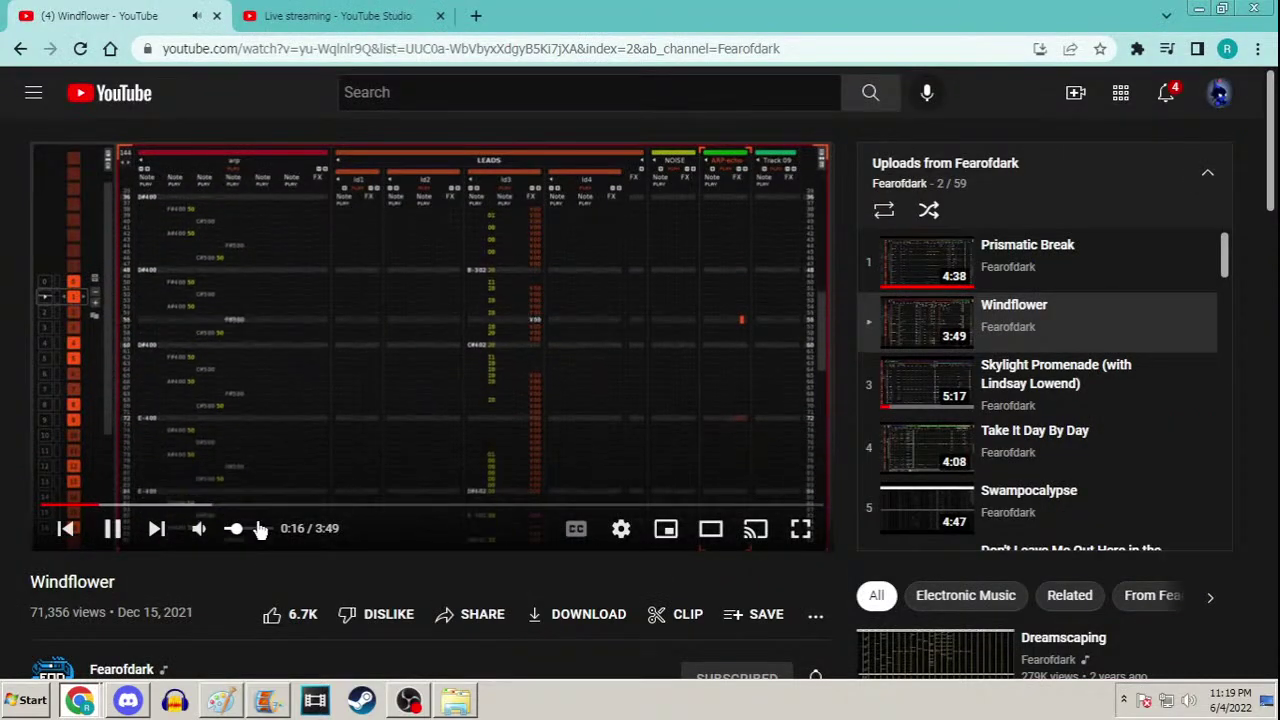
click(83, 697)
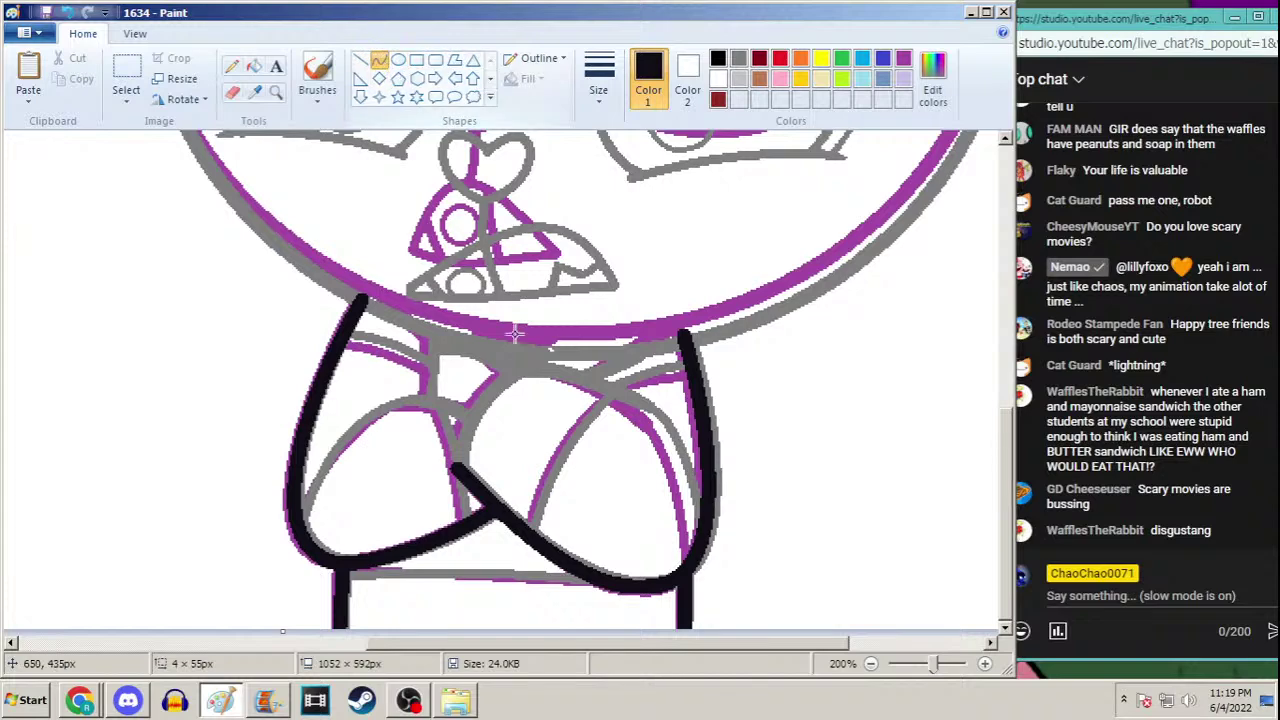
Trace the front hand's curved end, the short neck and arm lines under the chin, and the top of the back arm in black
mouse_move(524, 367)
mouse_down()
mouse_move(456, 462)
mouse_move(436, 390)
mouse_up()
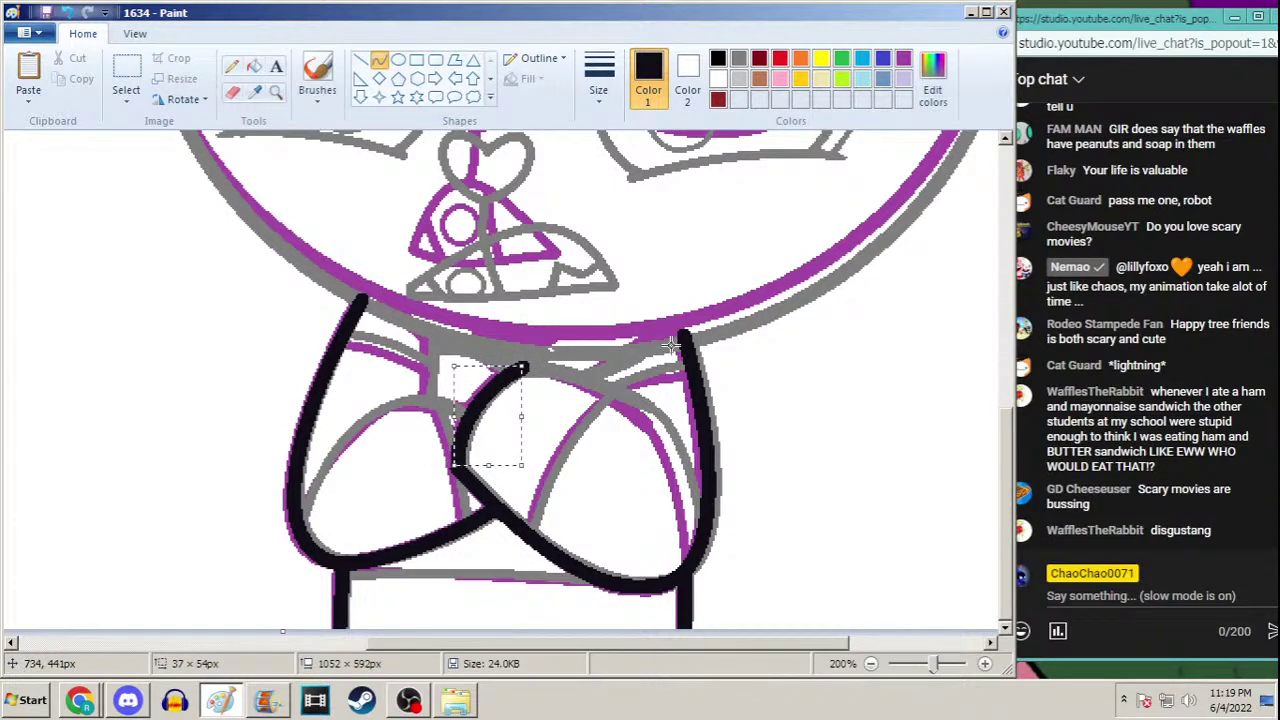
drag(660, 331, 583, 377)
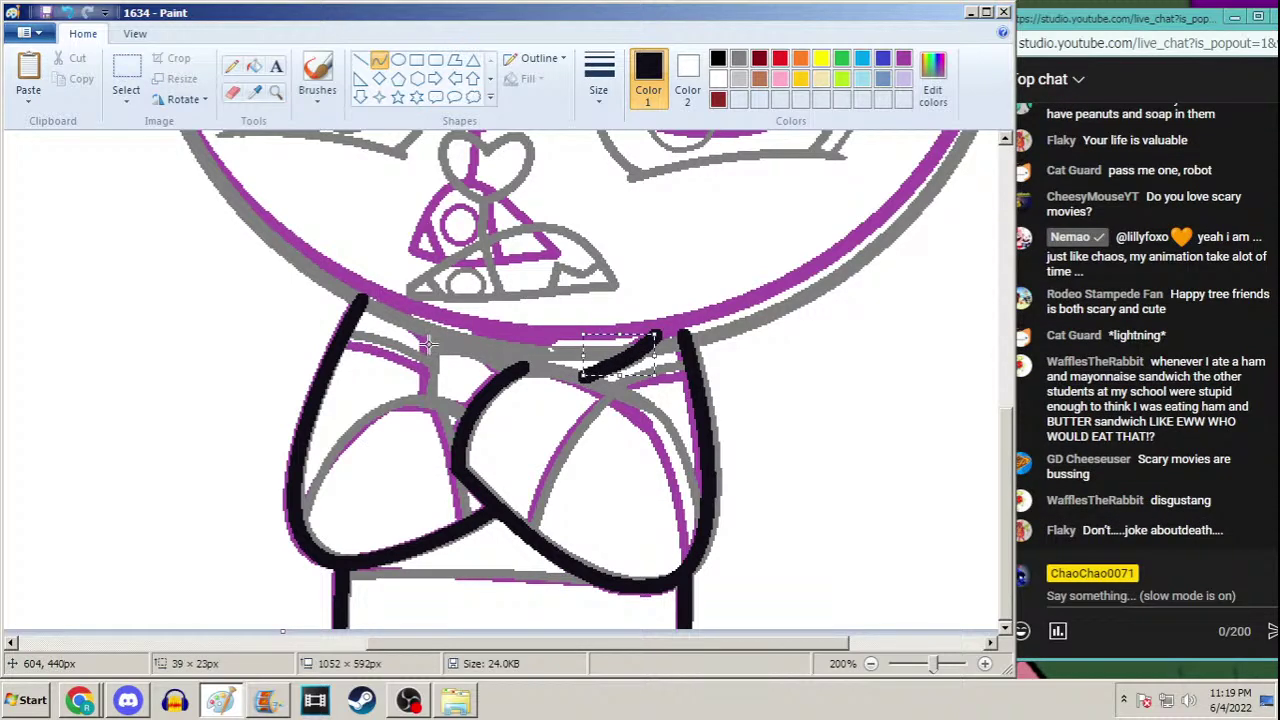
mouse_move(428, 337)
mouse_down()
mouse_move(428, 408)
mouse_move(431, 359)
mouse_up()
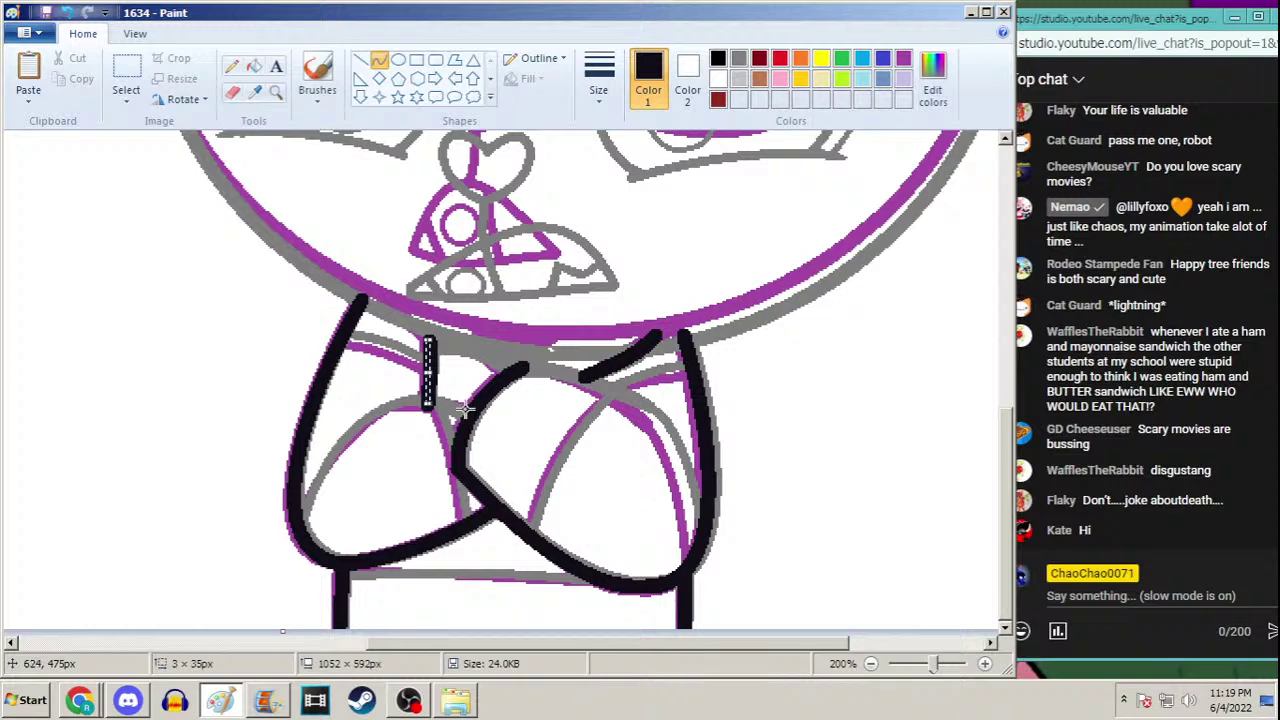
mouse_move(397, 404)
mouse_down()
mouse_move(468, 410)
mouse_move(438, 401)
mouse_up()
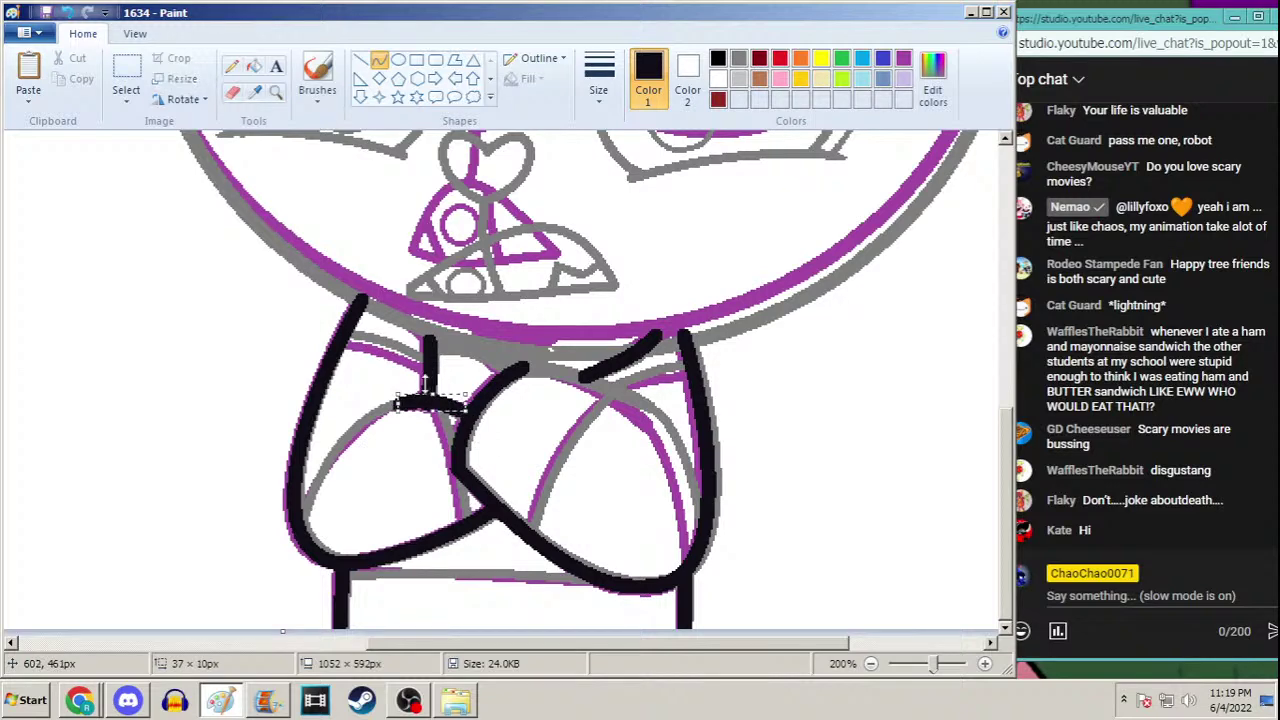
Pause Windflower in Chrome, show the "Please stand by!" text source in OBS, and return to Paint
key(alt+Tab)
click(486, 411)
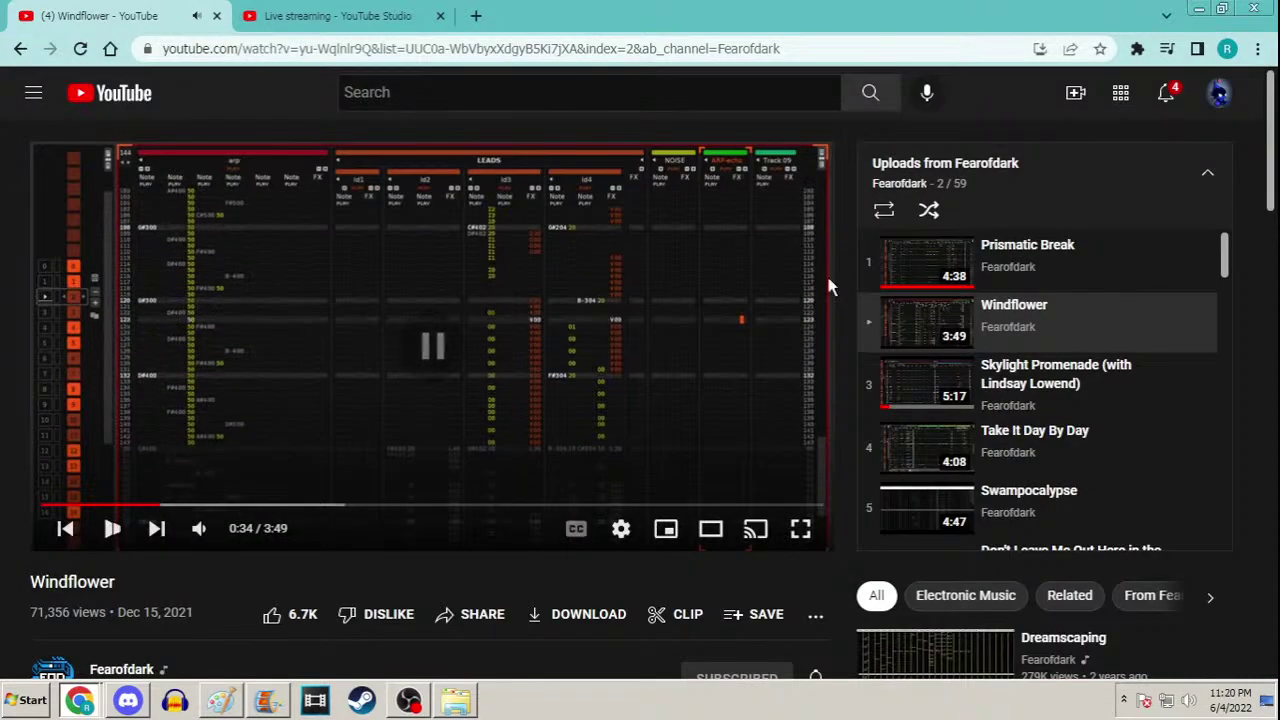
click(1199, 8)
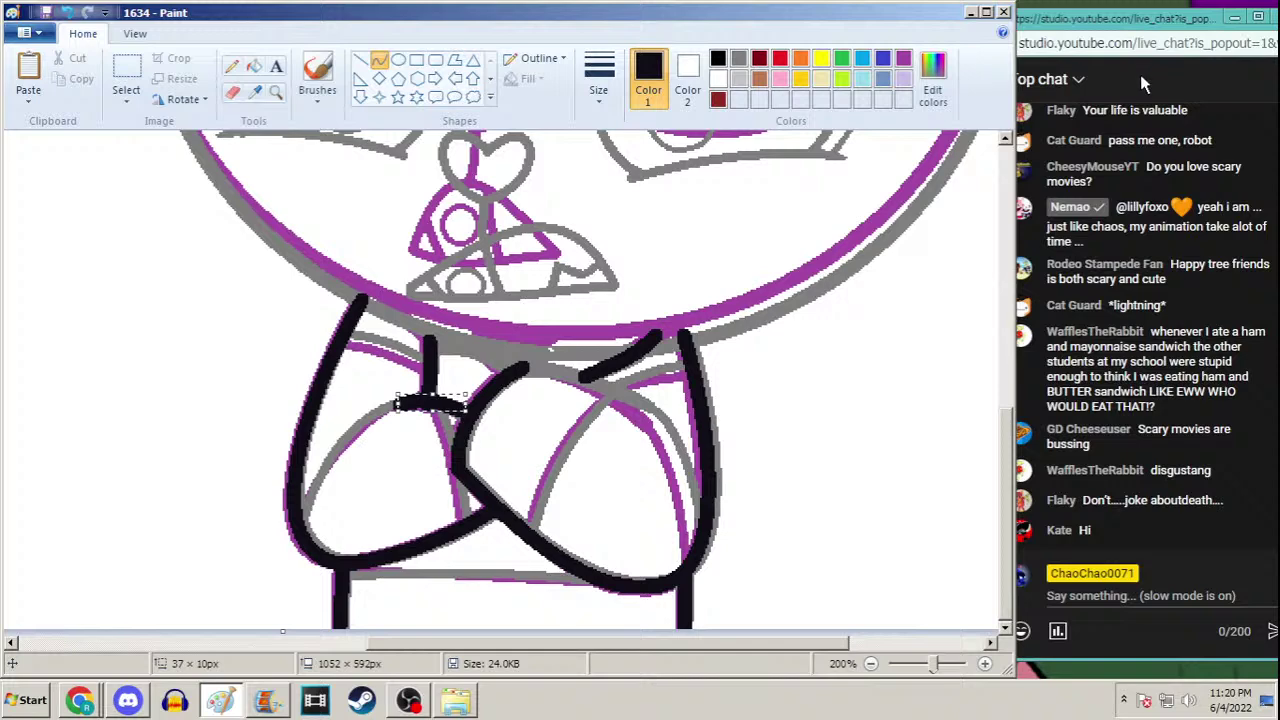
click(409, 700)
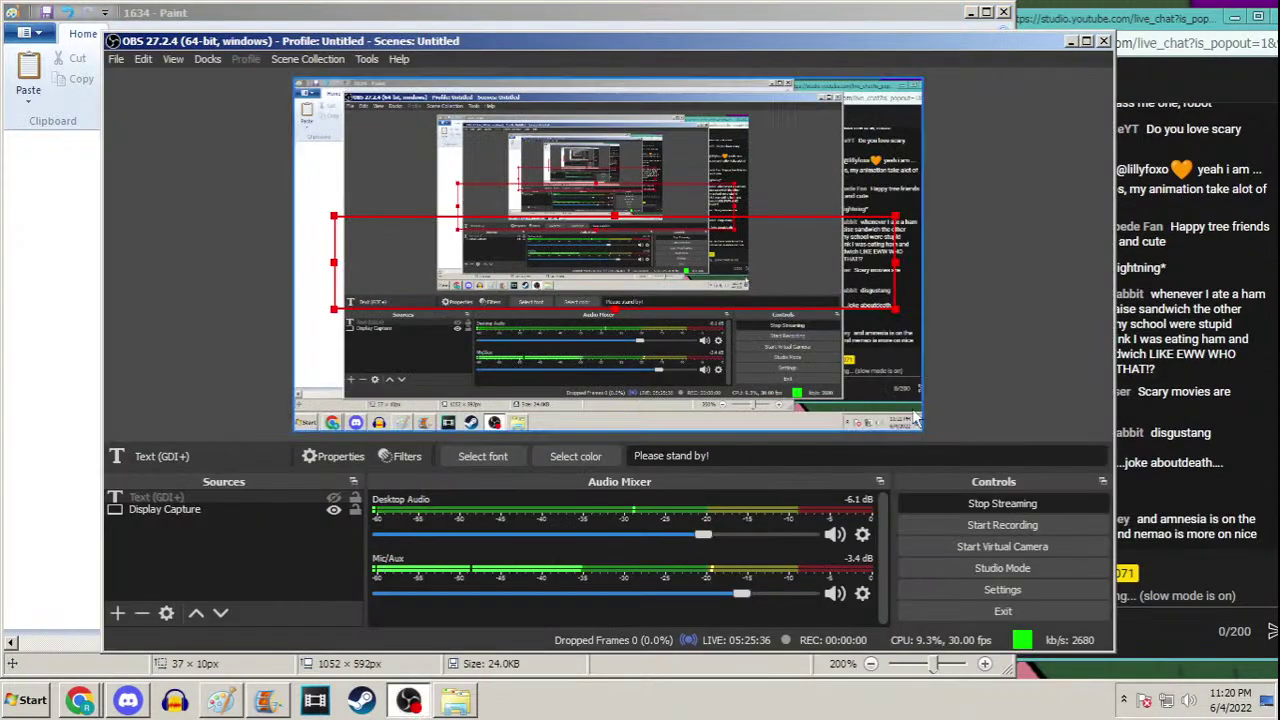
click(333, 497)
click(1071, 41)
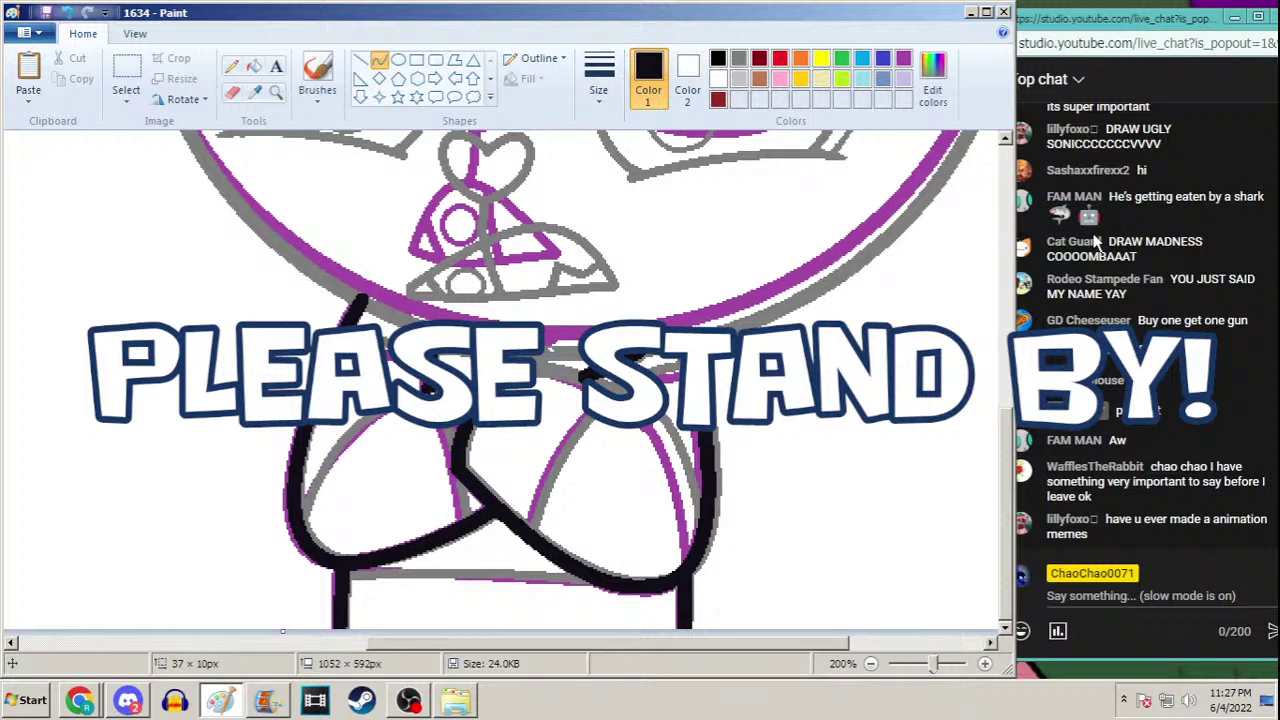
Set the Curve tool to the second-thickest line and trace the curved inner edge across the right-hand arm, starting below the chin
click(231, 66)
click(610, 92)
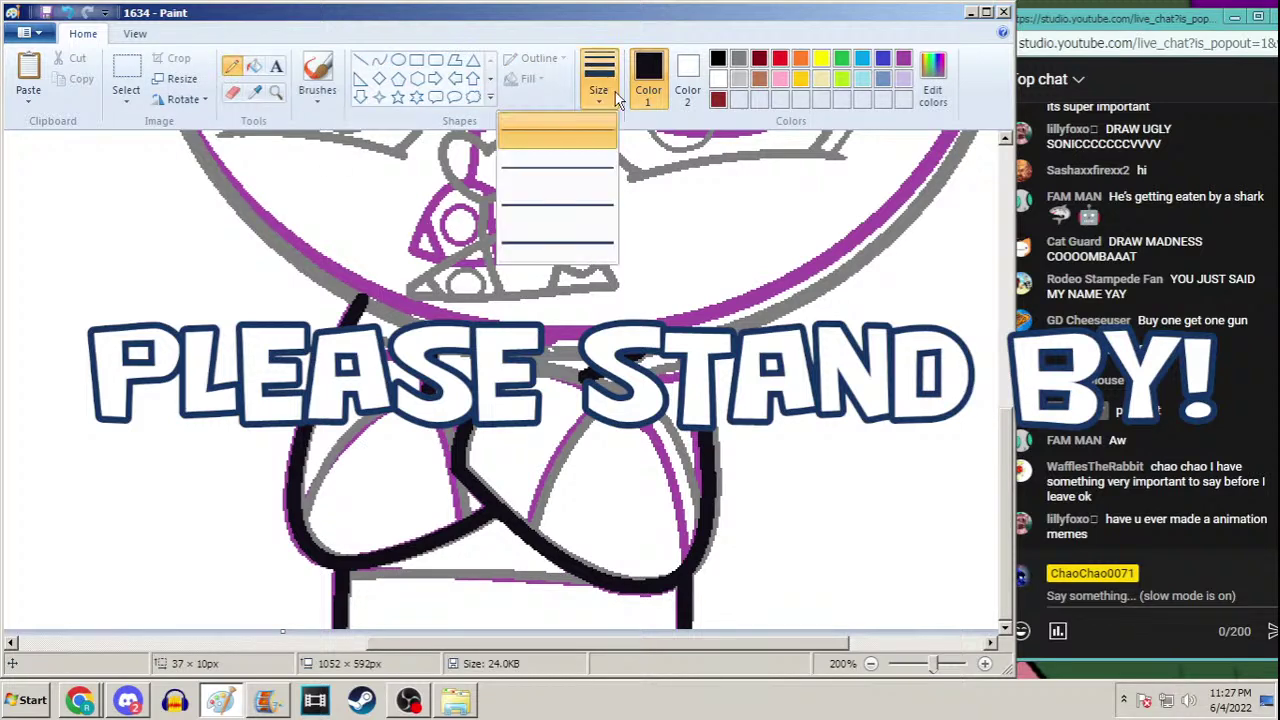
click(580, 240)
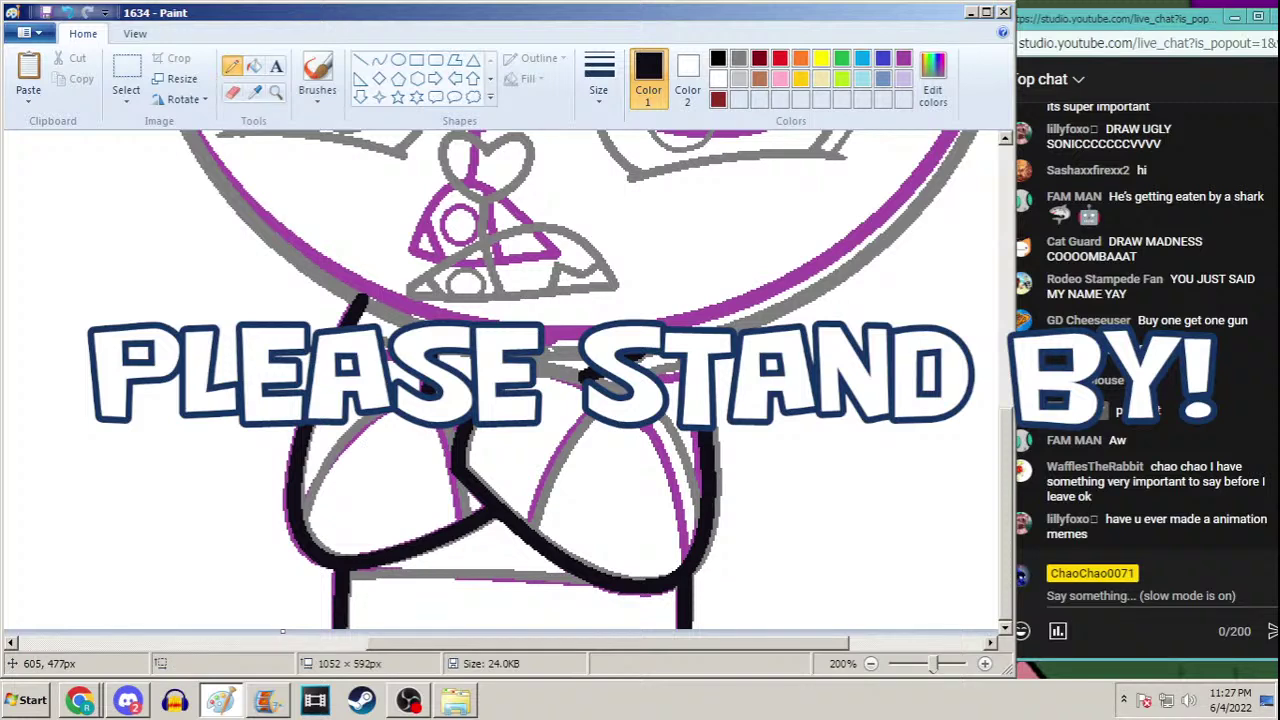
click(379, 61)
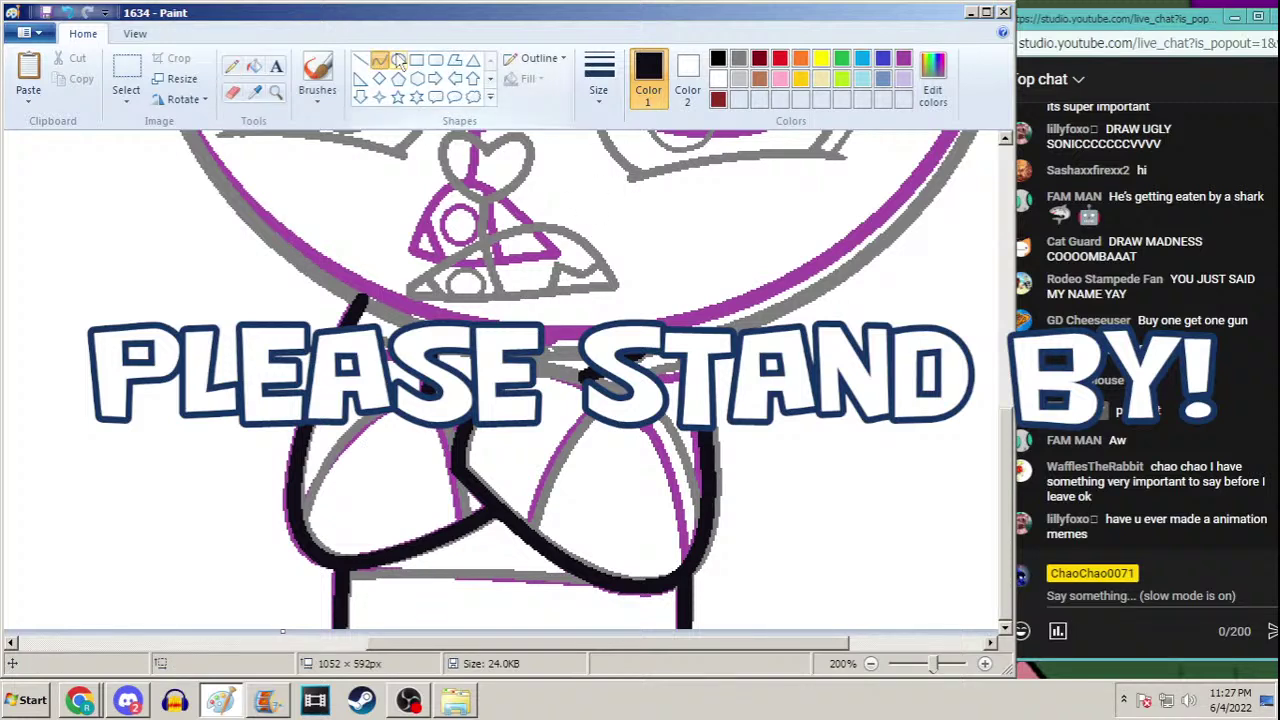
click(600, 90)
click(597, 214)
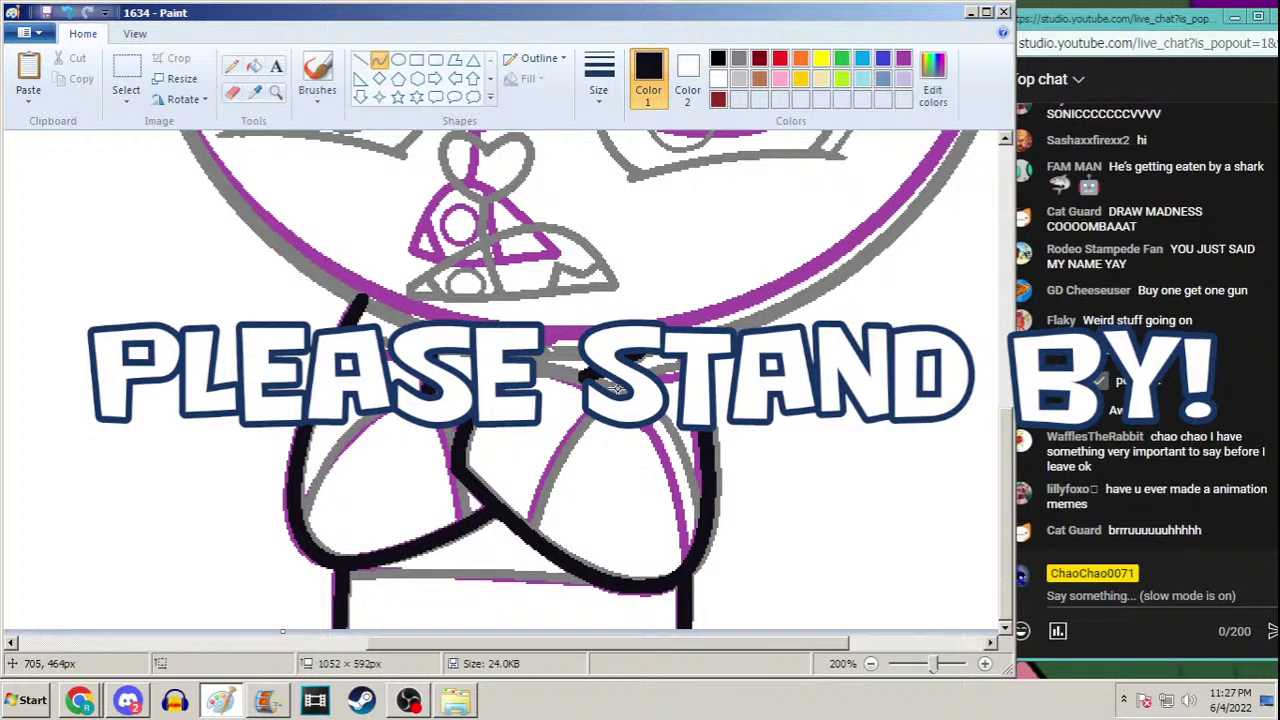
drag(598, 418, 530, 524)
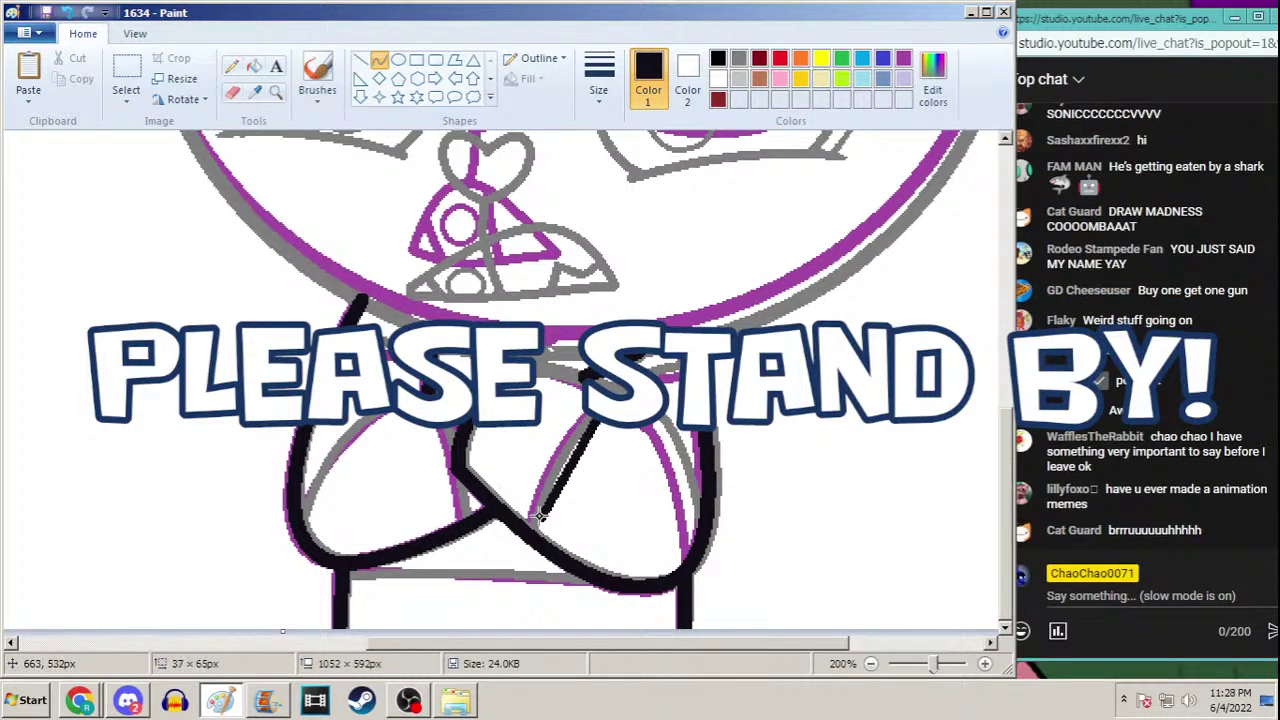
drag(556, 478, 543, 455)
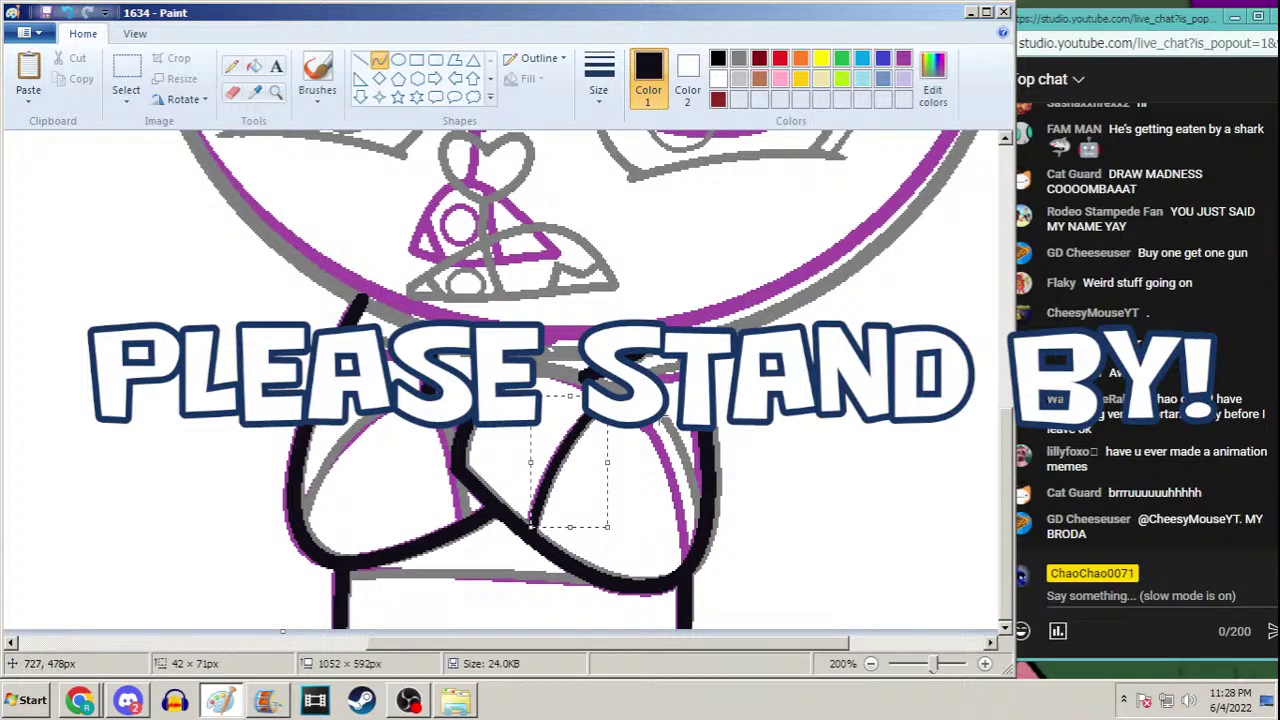
Trace the right-hand arm's outer inside curve down to the elbow and the short line across its shoulder
drag(658, 420, 680, 550)
drag(672, 485, 692, 470)
click(700, 445)
drag(606, 390, 668, 372)
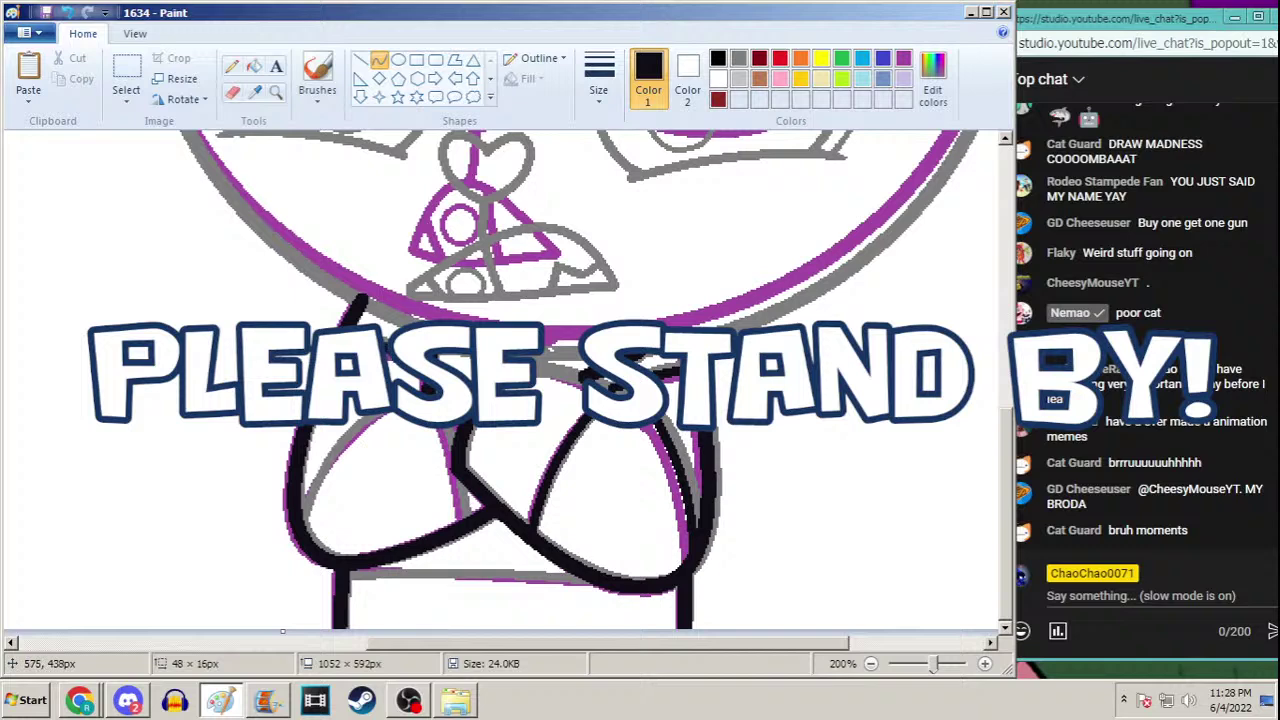
Trace the left-hand arm's short shoulder line, its long inner curve, and the line down to the arms' crossing
drag(318, 372, 345, 365)
mouse_move(393, 419)
mouse_down()
mouse_move(337, 437)
mouse_move(297, 508)
mouse_move(337, 486)
mouse_move(352, 420)
mouse_move(308, 482)
mouse_move(335, 440)
mouse_up()
mouse_move(452, 398)
mouse_down()
mouse_move(470, 514)
mouse_move(458, 406)
mouse_move(463, 427)
mouse_up()
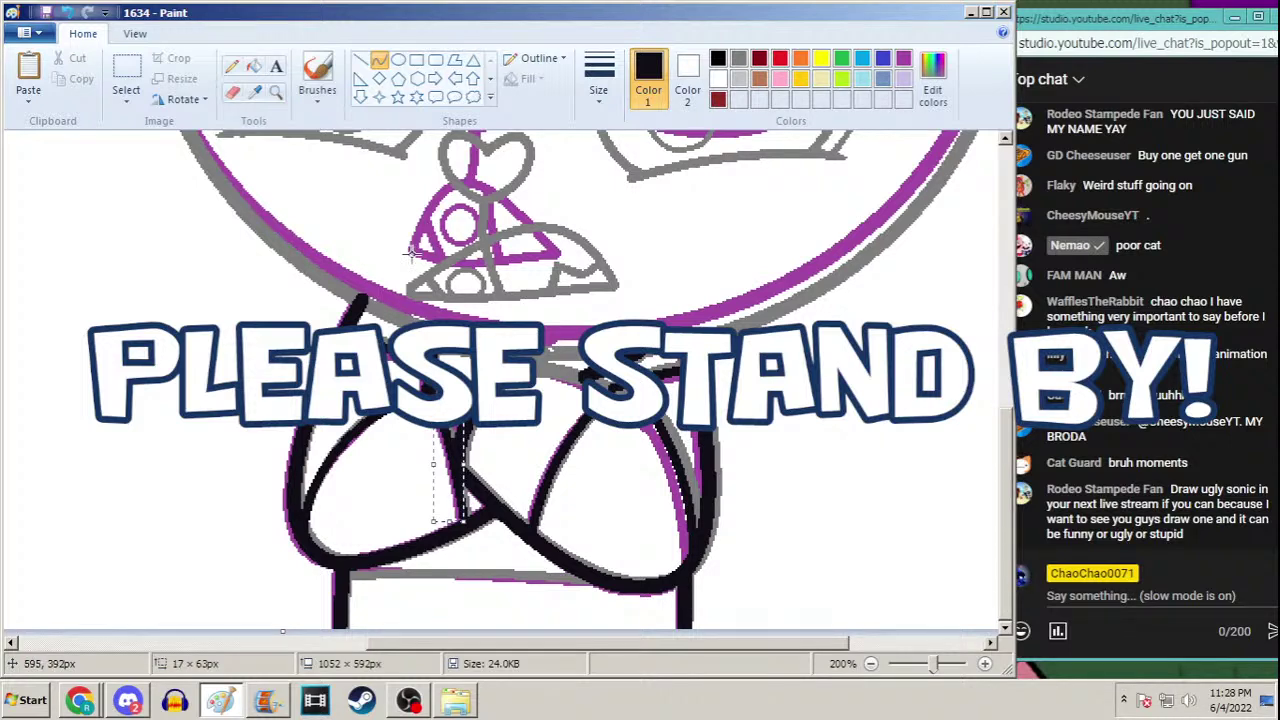
Set the Curve tool to the thickest line and trace the front arm's rounded upper edge beneath the chin
click(378, 60)
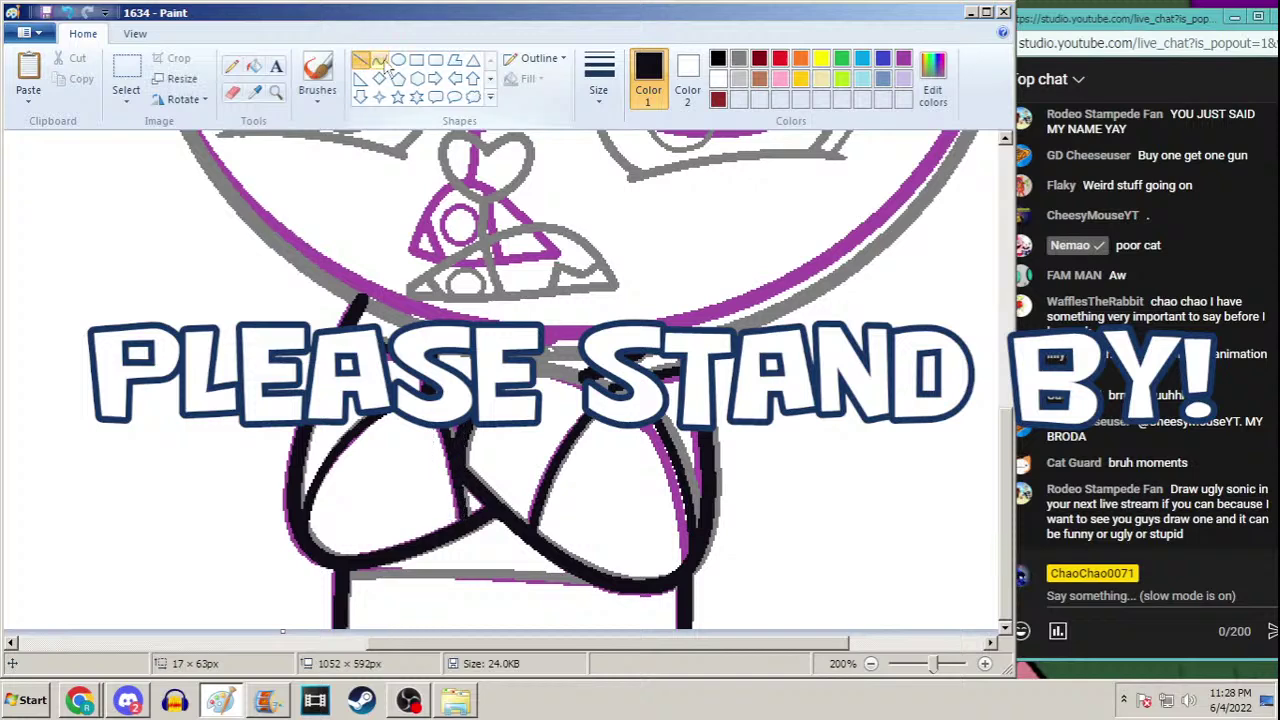
click(598, 75)
click(606, 250)
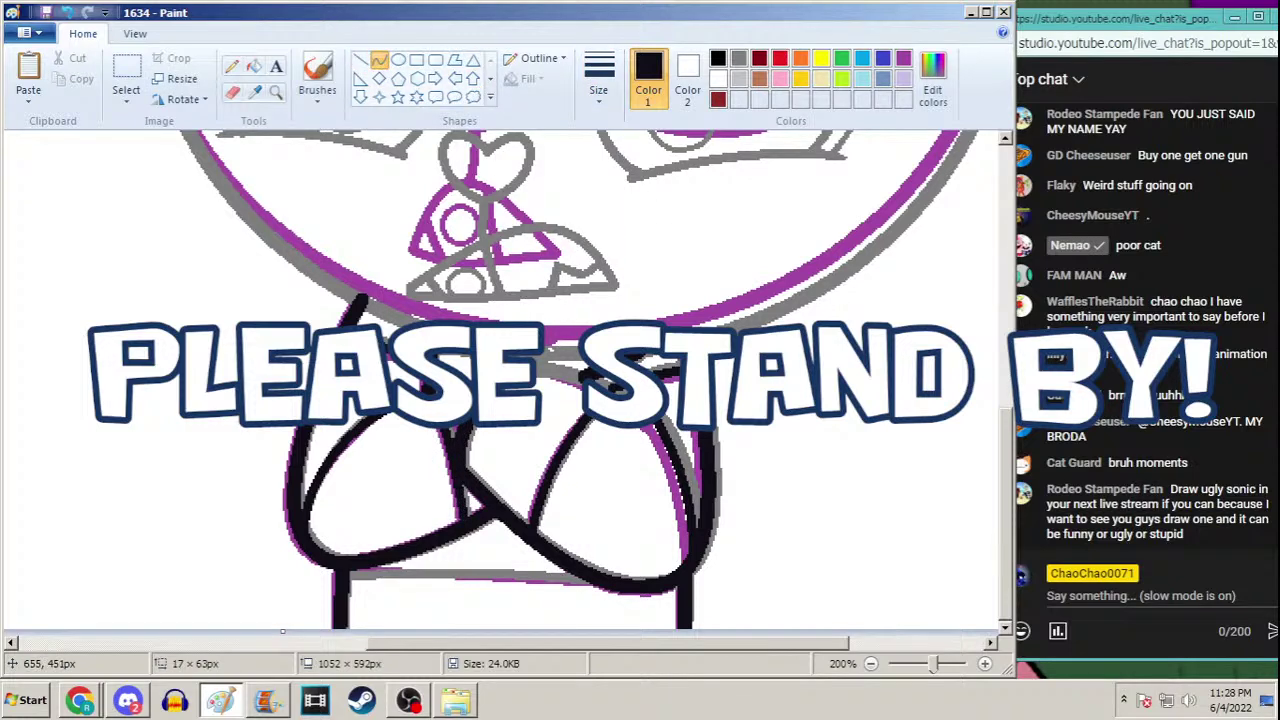
drag(512, 365, 654, 425)
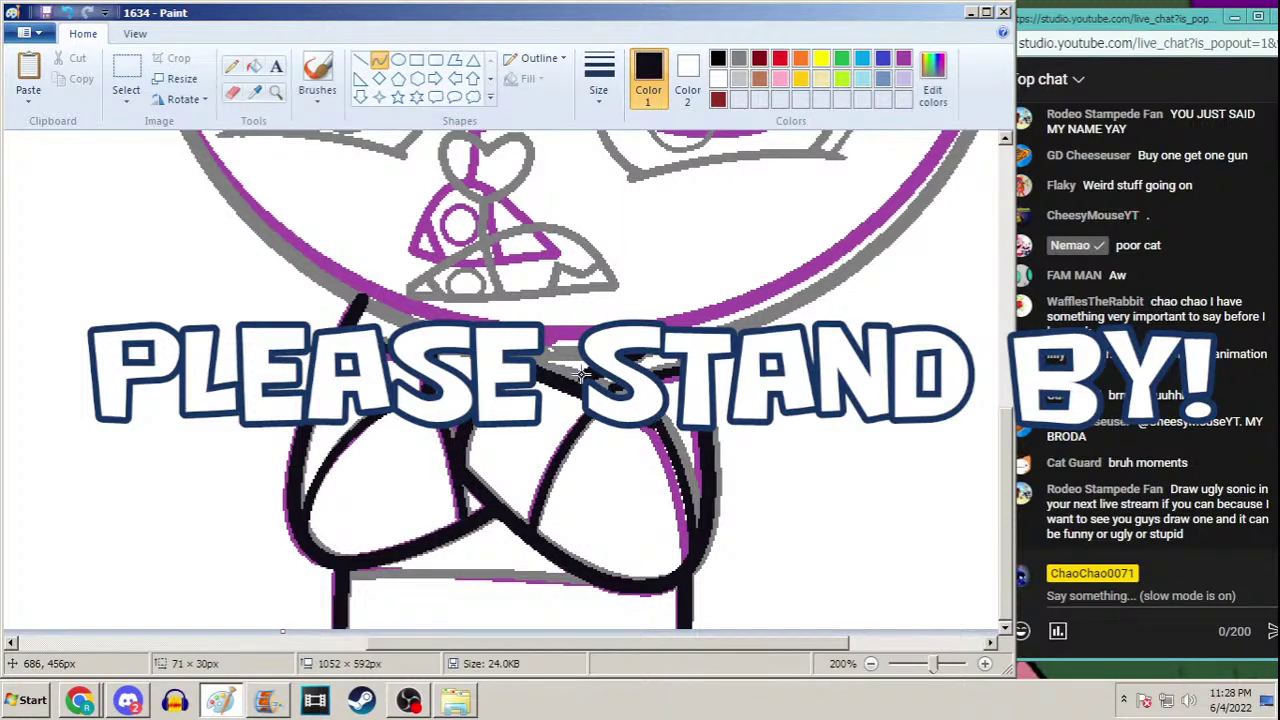
drag(580, 374, 622, 369)
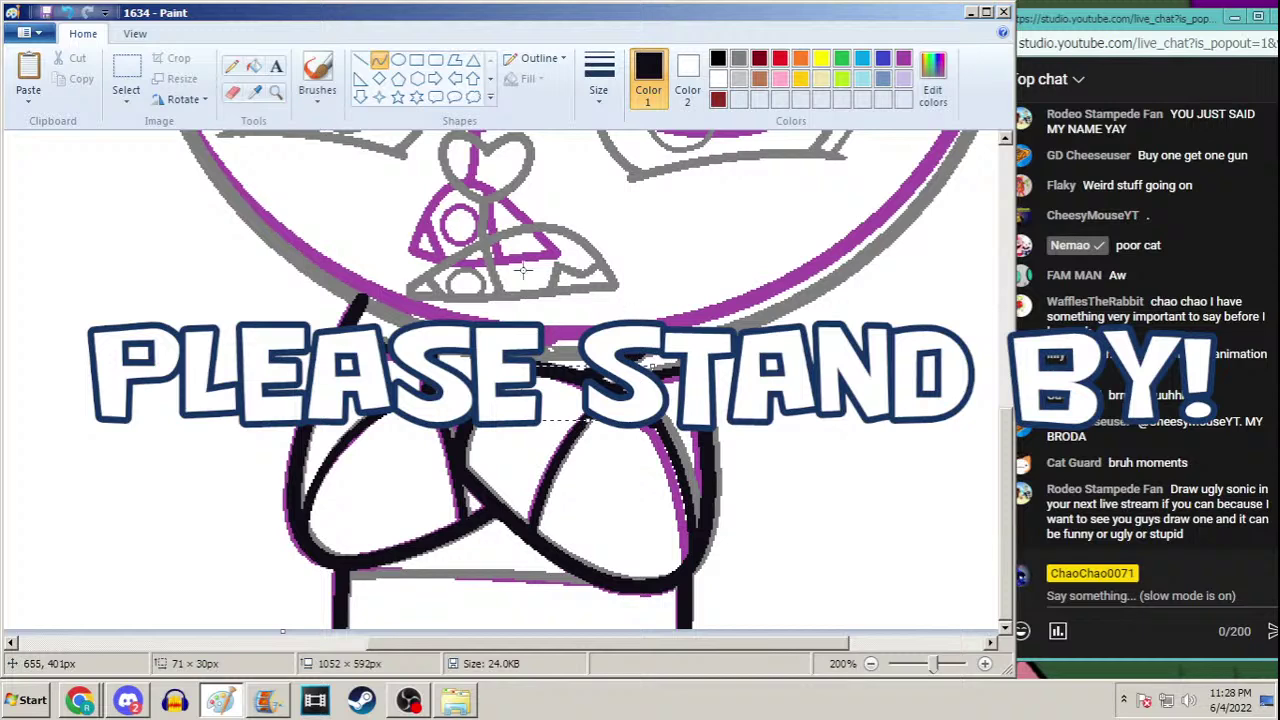
Set the Curve tool back to the second-thickest line size
click(232, 66)
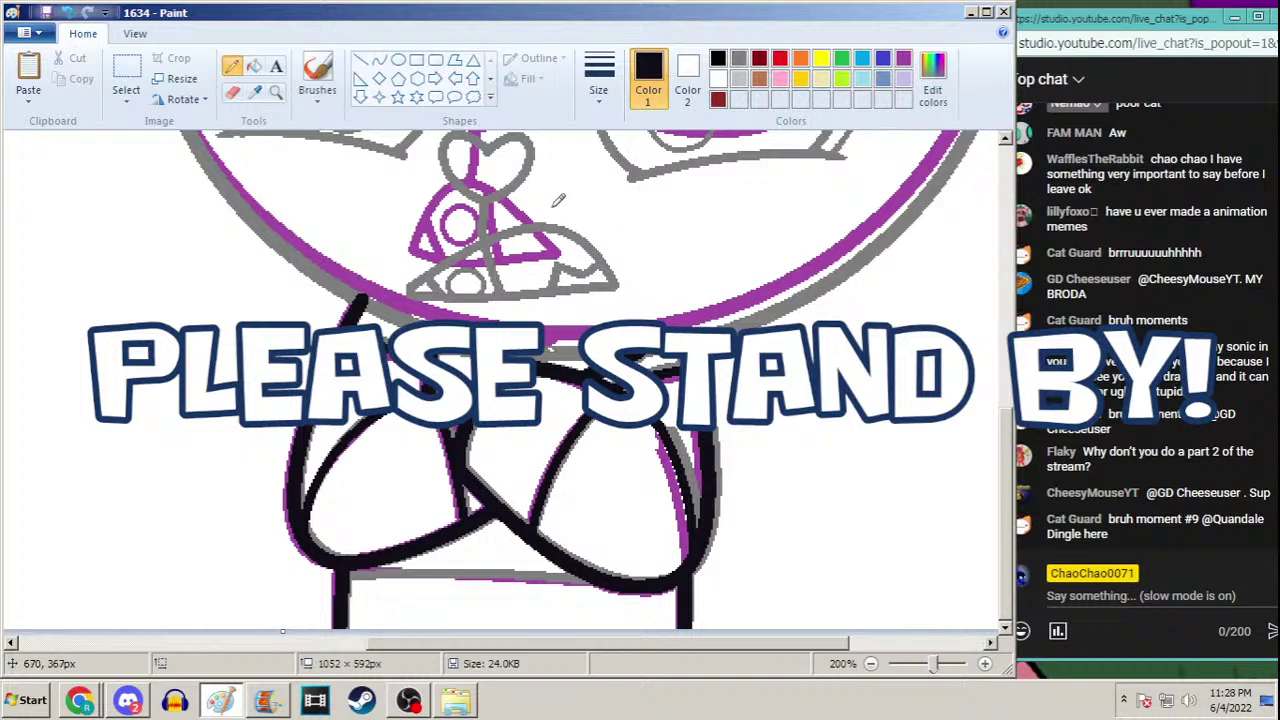
click(379, 60)
click(590, 85)
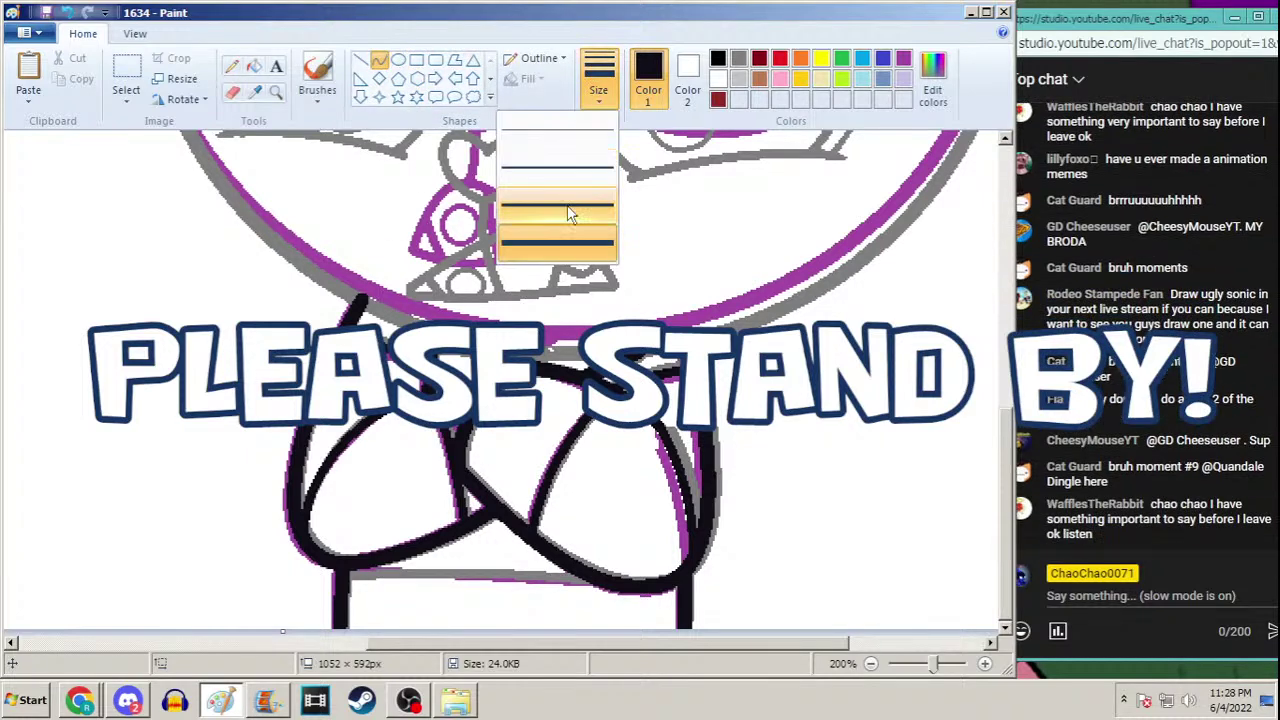
click(574, 211)
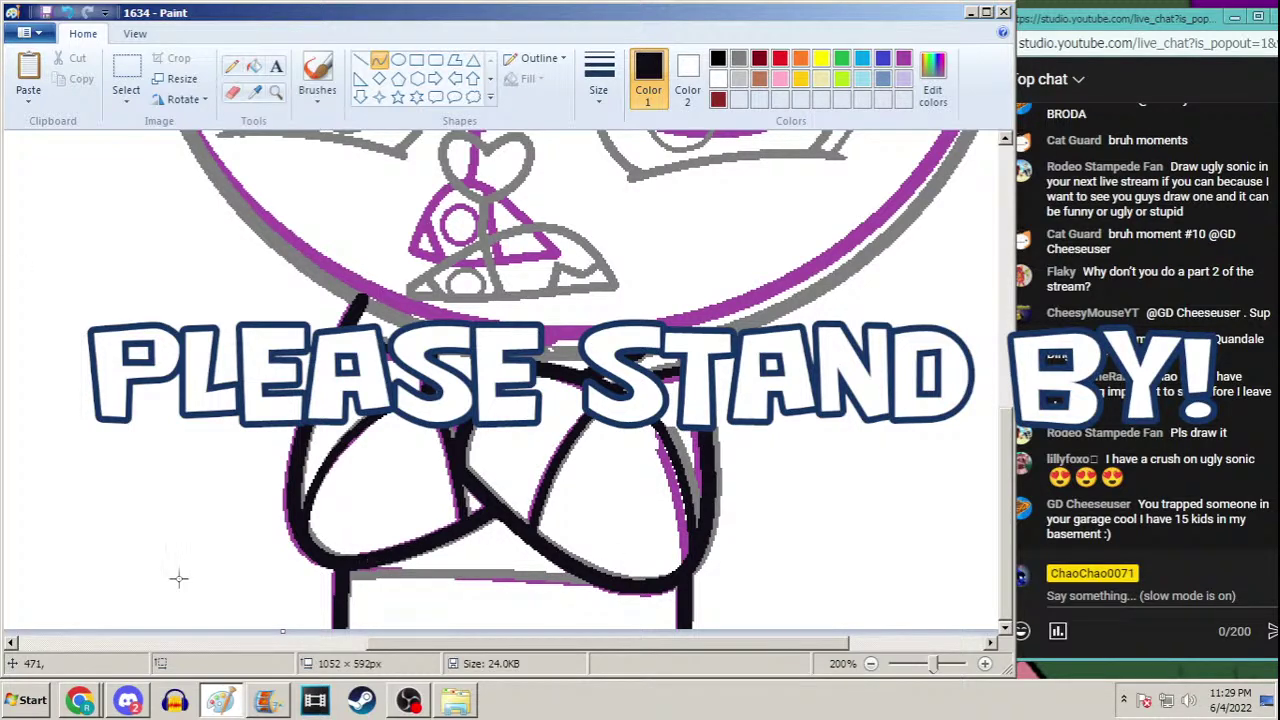
Zoom the drawing out to 100% and hide the "Please stand by!" text source in OBS
click(409, 700)
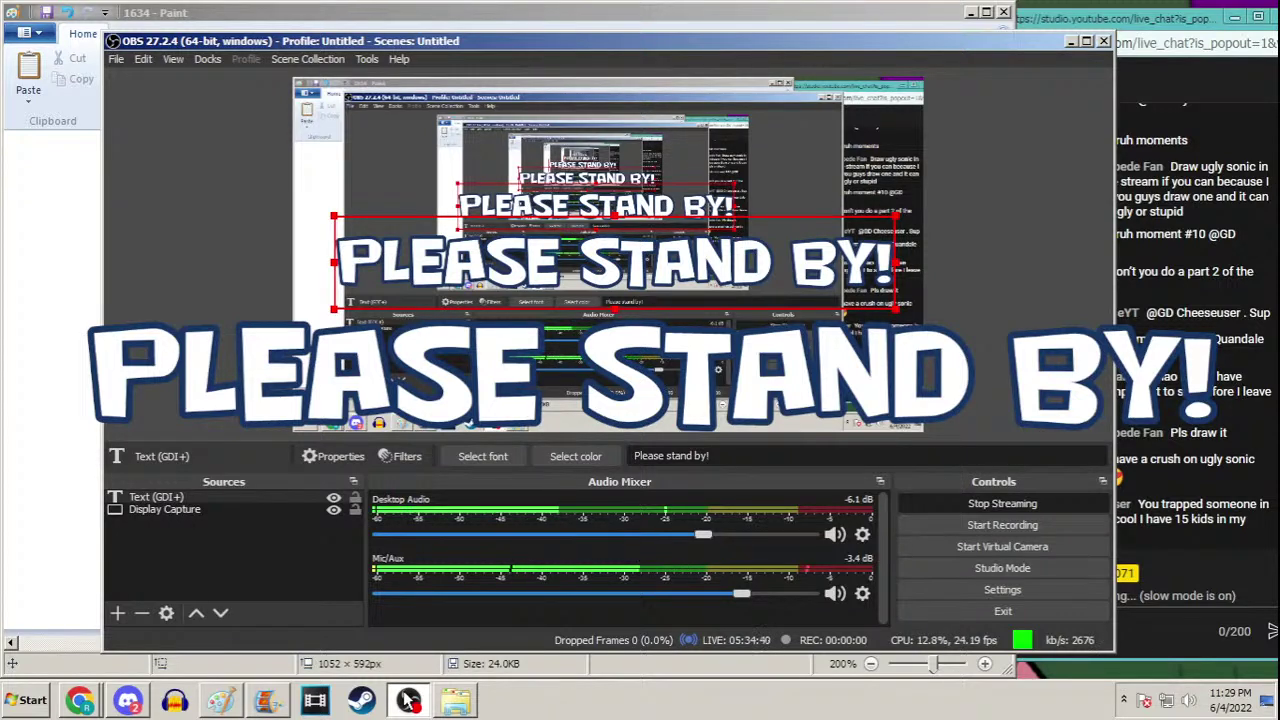
click(409, 700)
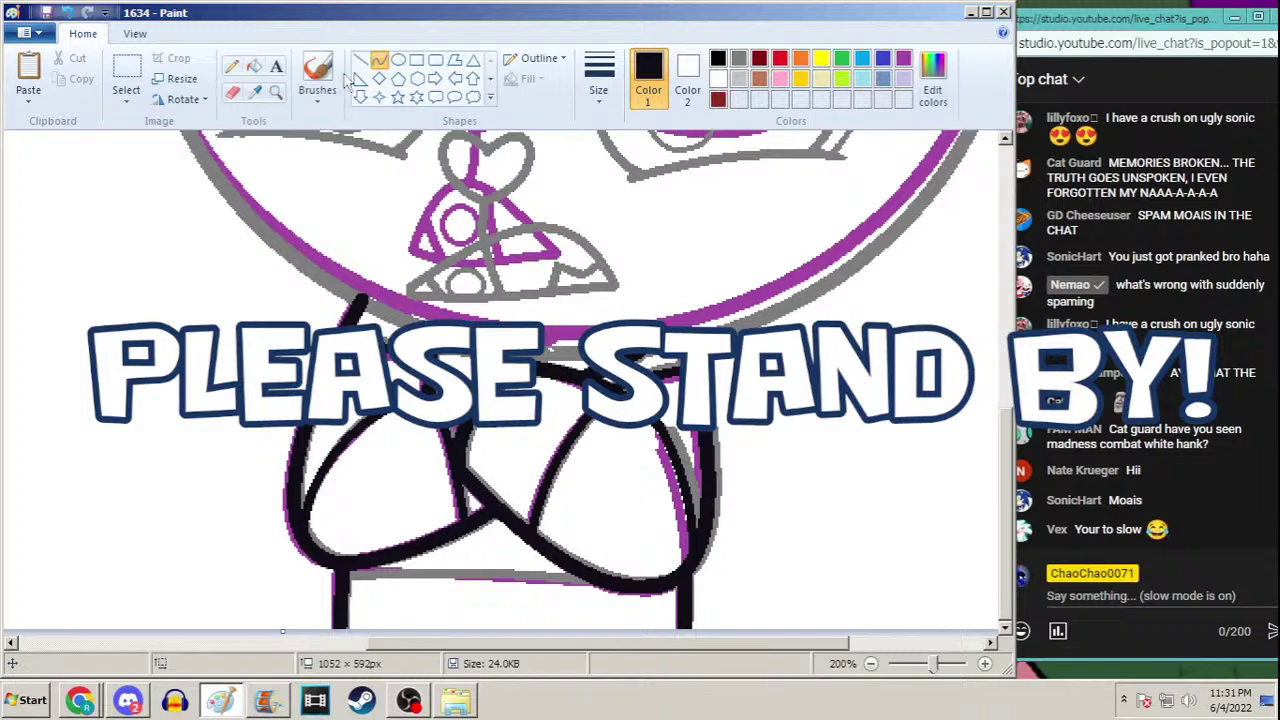
click(276, 91)
right_click(368, 568)
click(408, 700)
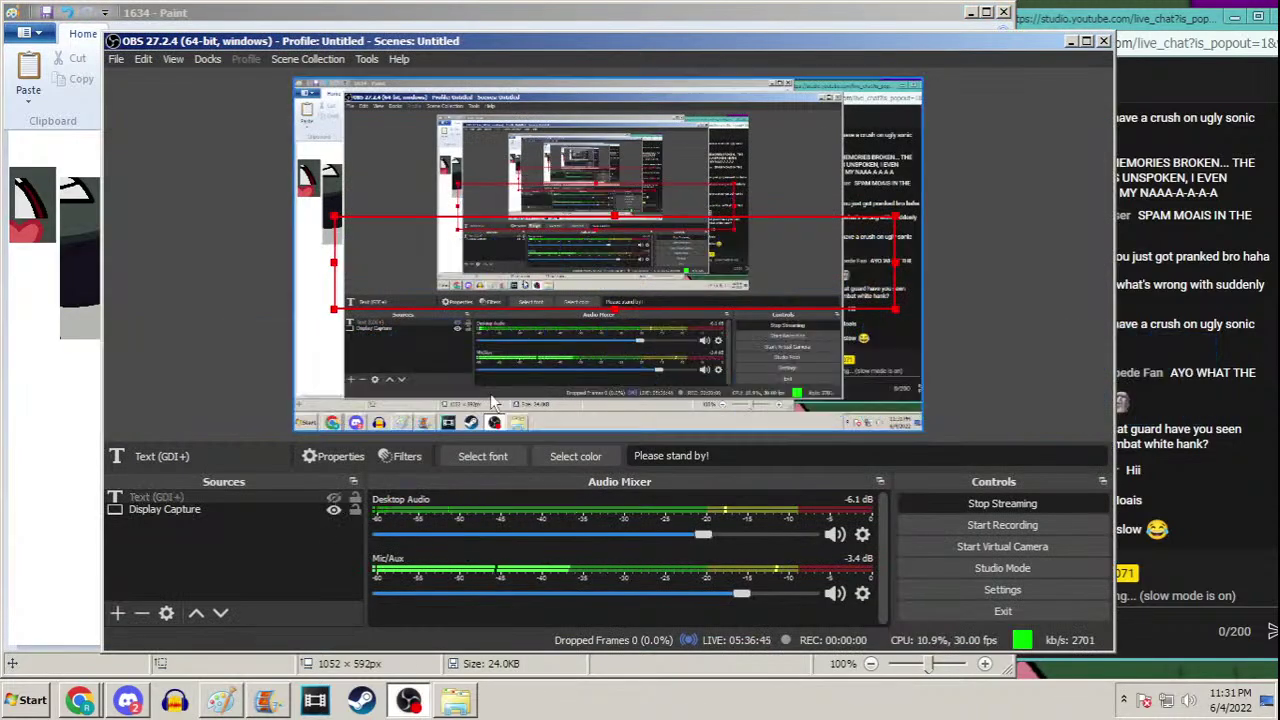
click(1071, 41)
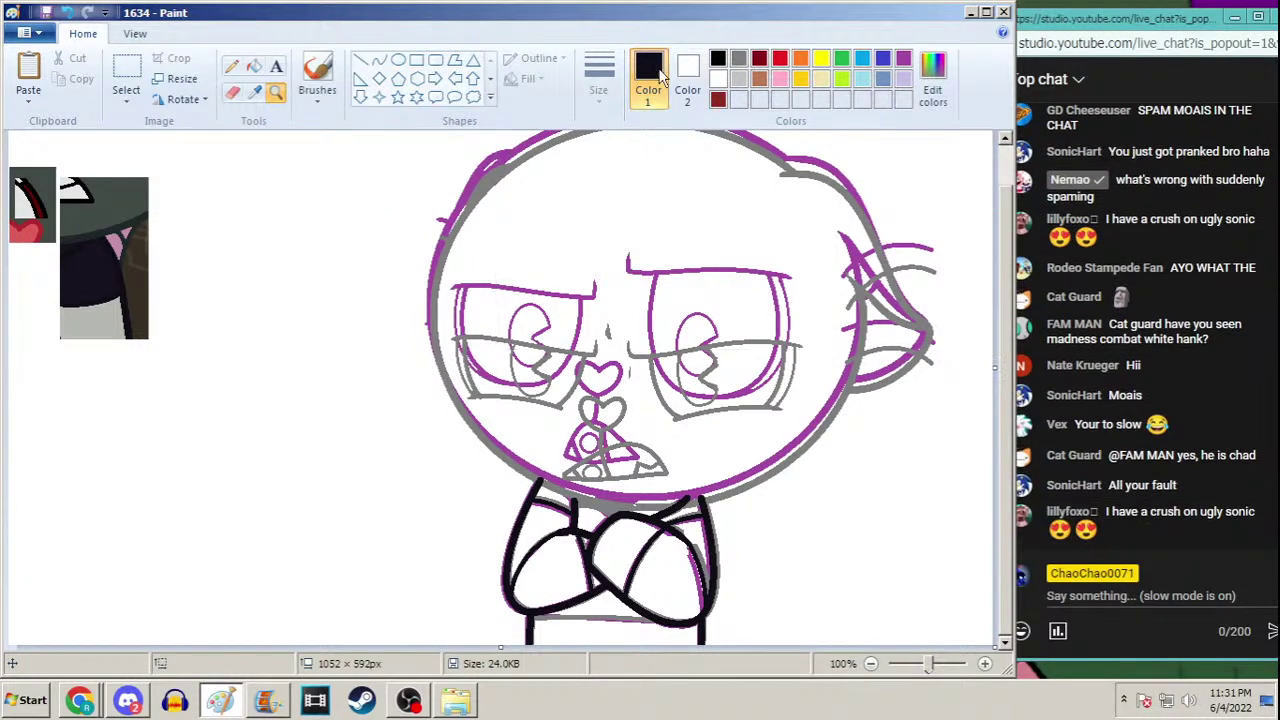
Sample the dark colour at the edge of the reference picture beside the character with the Color picker
click(254, 90)
click(148, 220)
Browse the Storage (S:) drive to the photos folder inside My Pictures and find the Corbet cat photos
key(super)
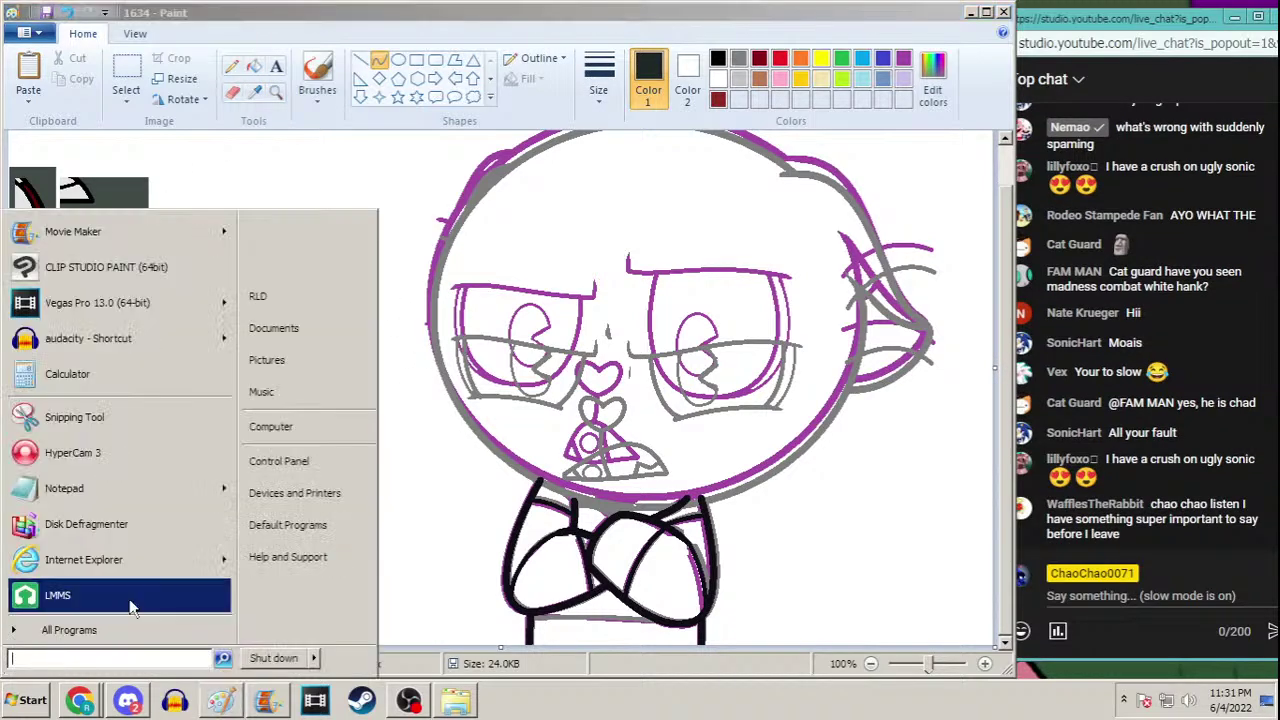
click(320, 428)
double_click(560, 226)
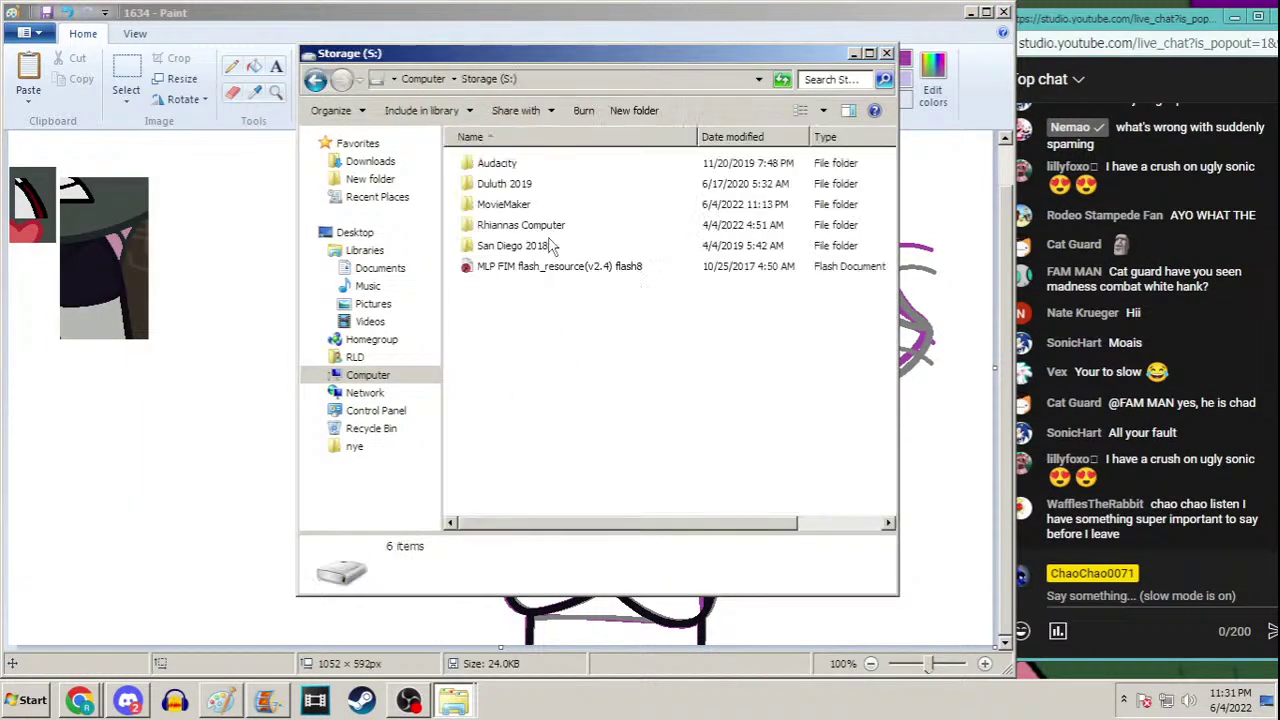
double_click(552, 230)
double_click(522, 249)
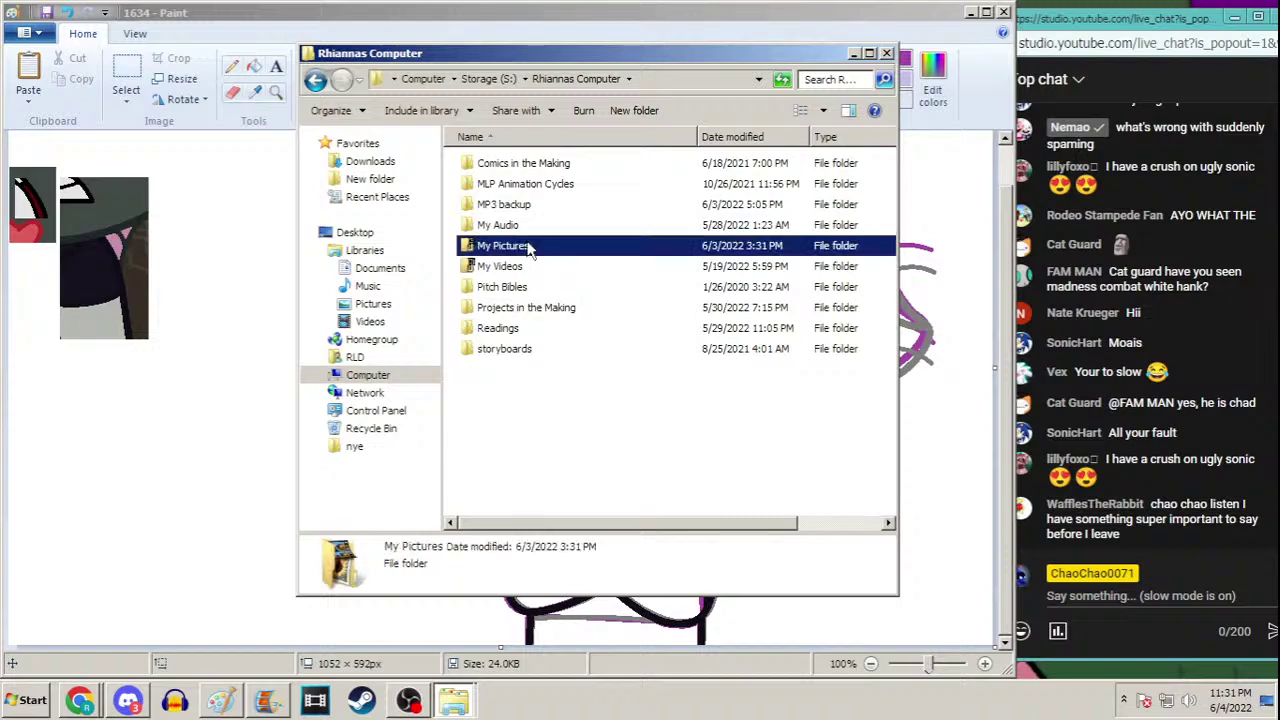
double_click(620, 385)
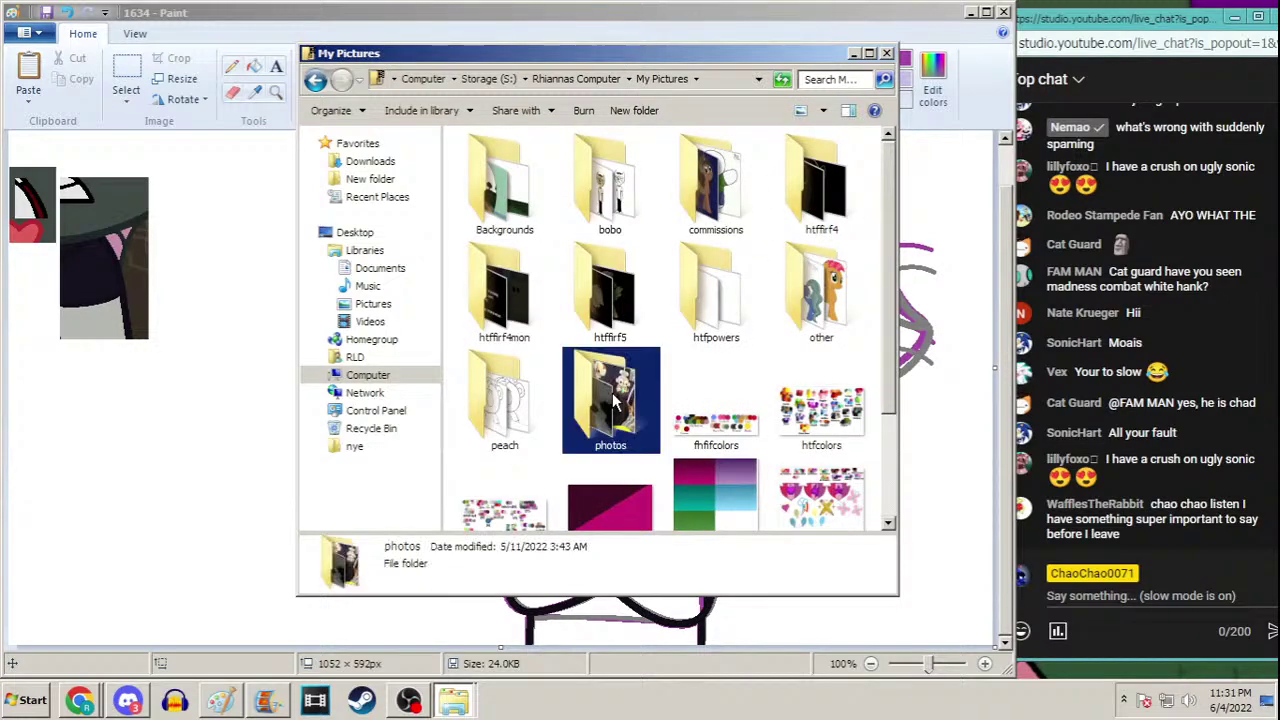
drag(889, 172, 909, 200)
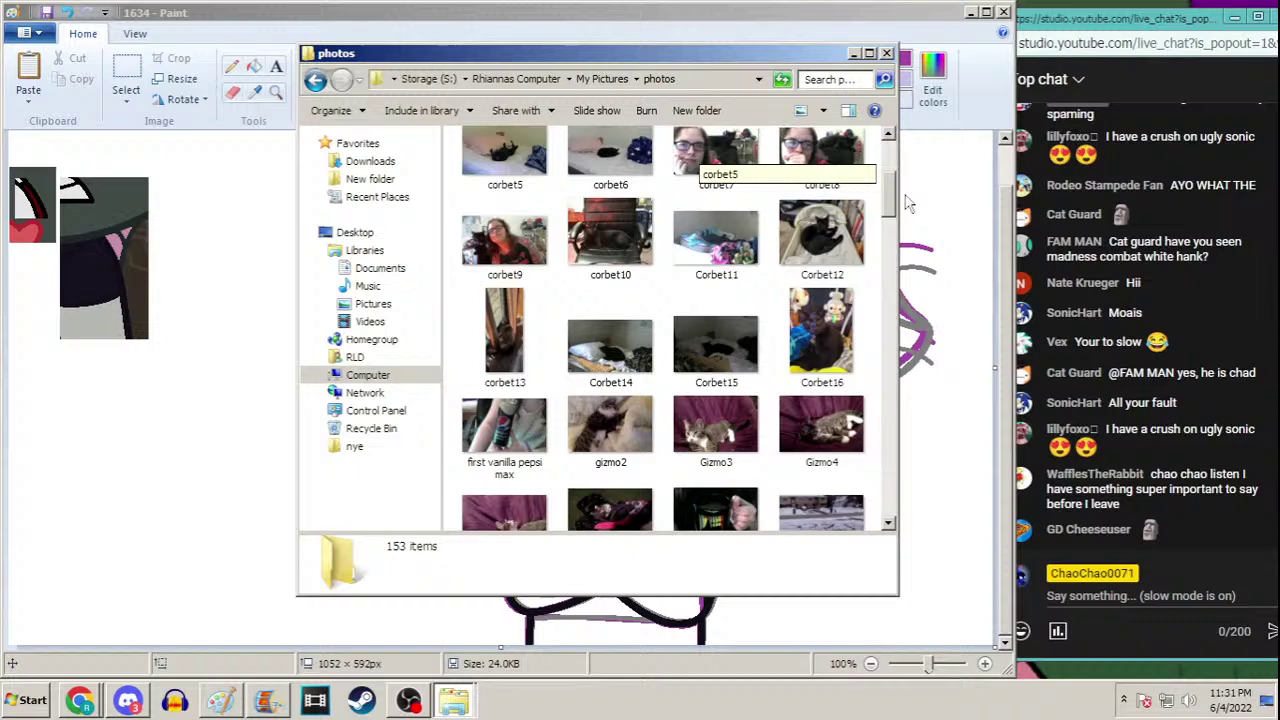
Open the Corbet16 photo, zoom in on the cat and back out, and bring the live chat window in front
double_click(830, 312)
scroll(724, 306, up, 5)
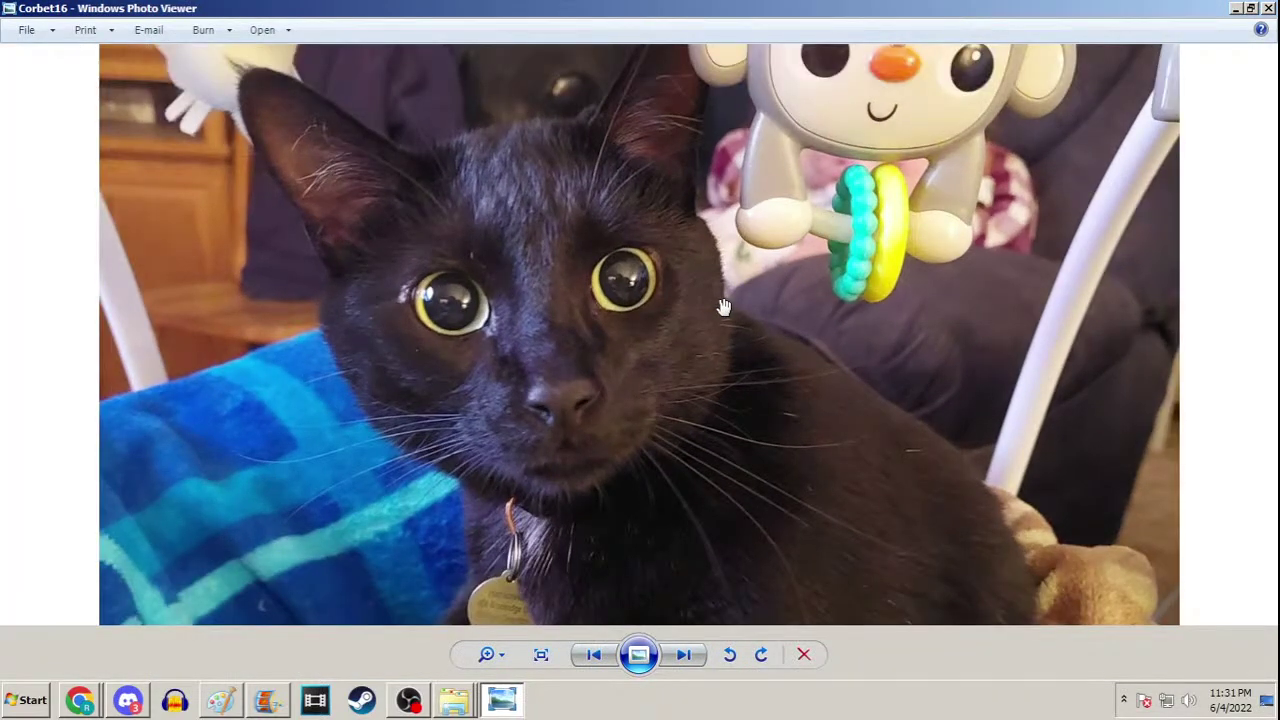
scroll(724, 306, down, 5)
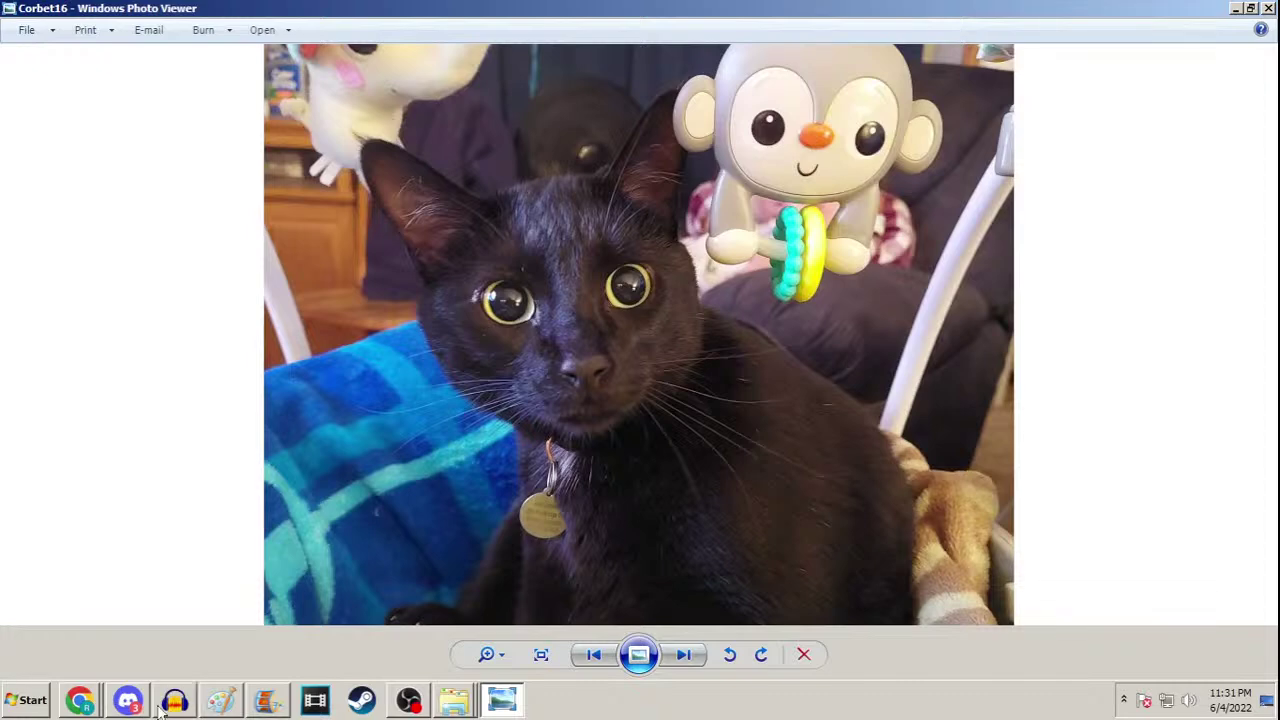
click(77, 703)
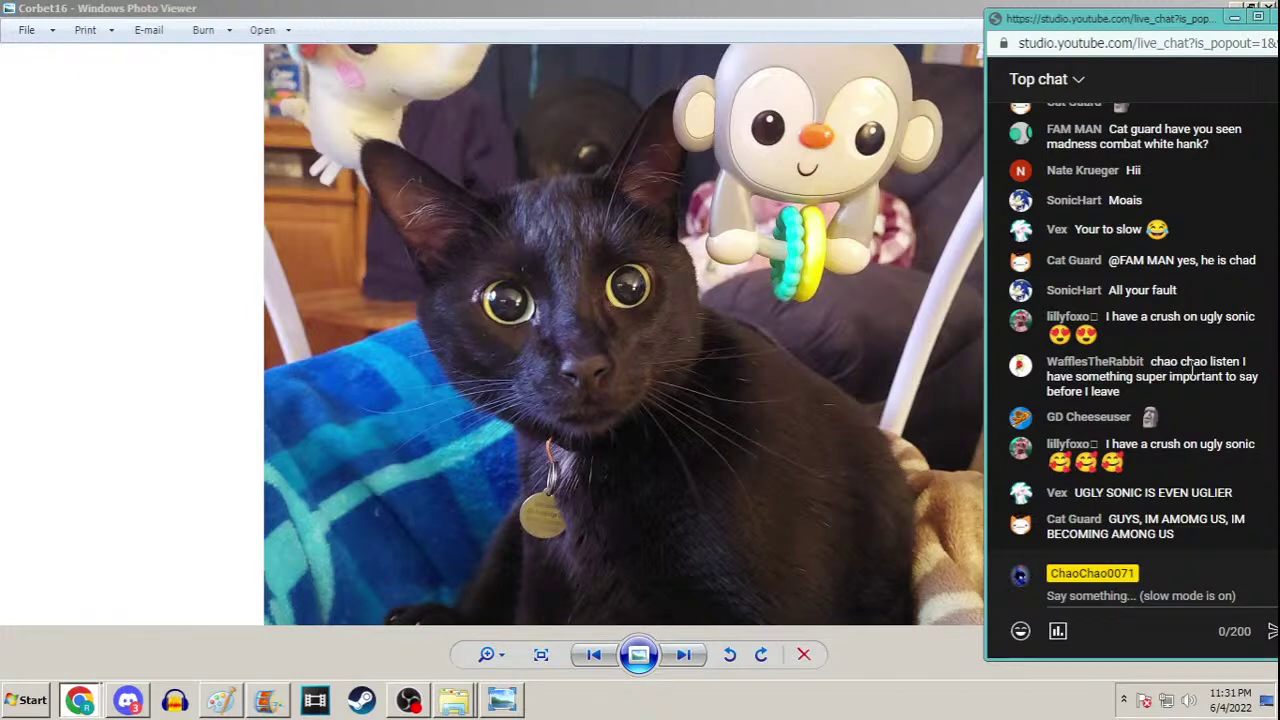
Read back through the recent live chat messages, as far as the comments about the stand-by screen
scroll(1190, 366, up, 3)
scroll(1190, 366, down, 3)
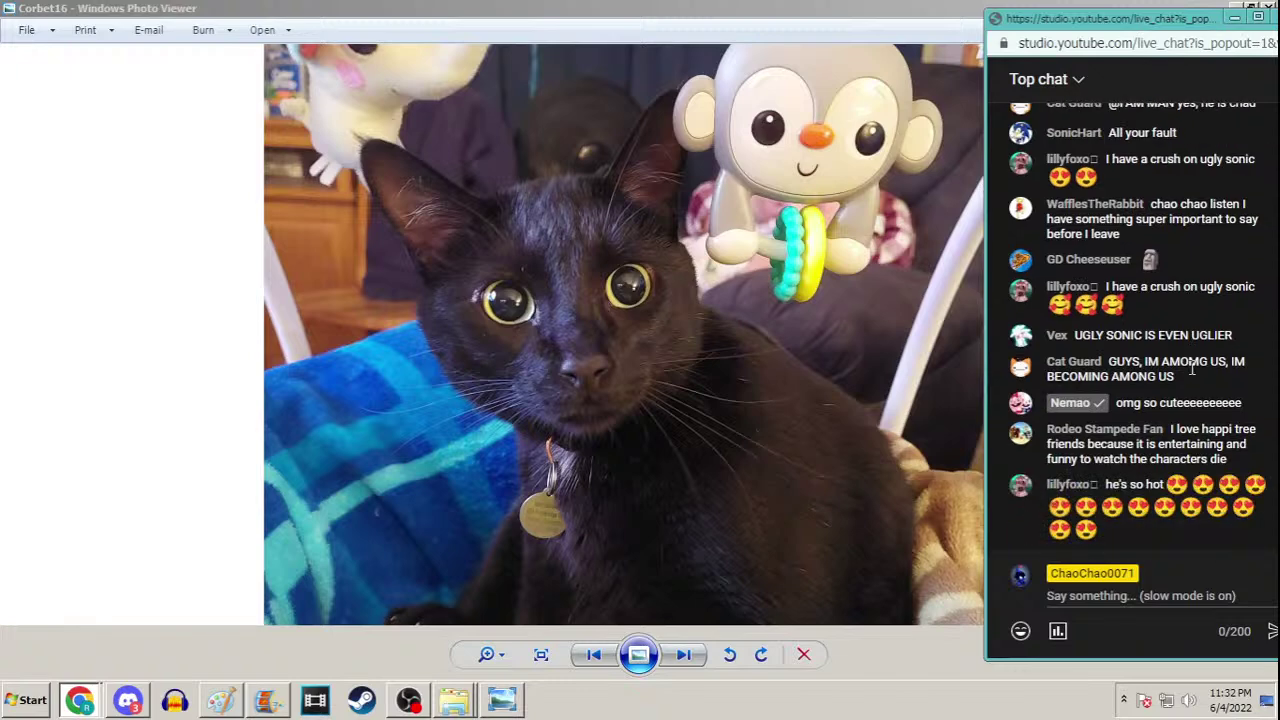
scroll(1190, 366, up, 1)
scroll(1190, 366, down, 1)
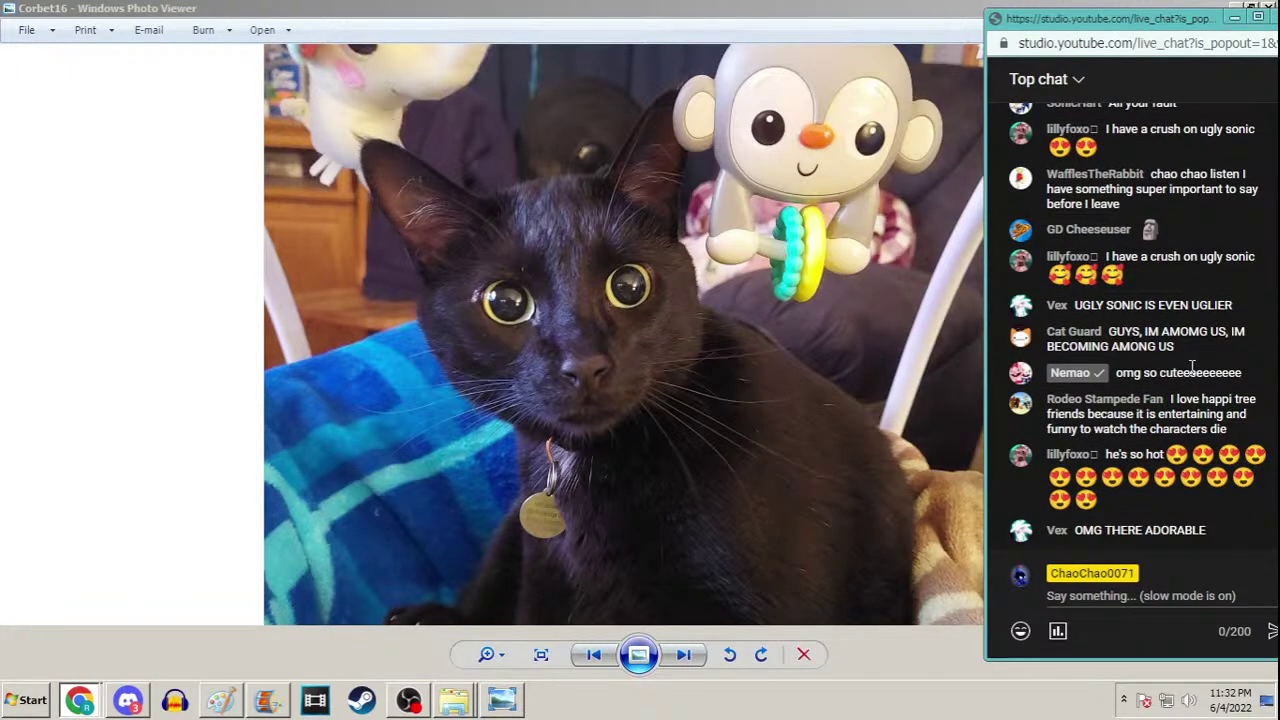
scroll(1191, 366, up, 2)
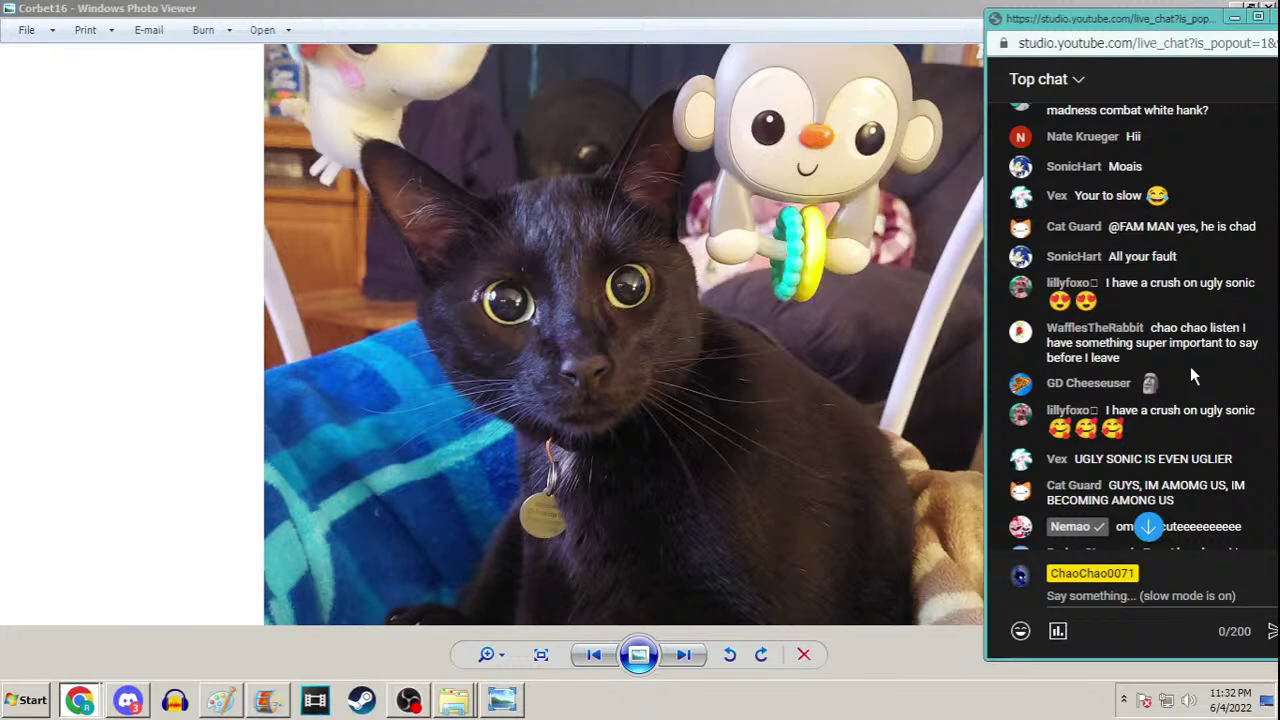
scroll(1190, 366, up, 2)
scroll(1190, 366, up, 1)
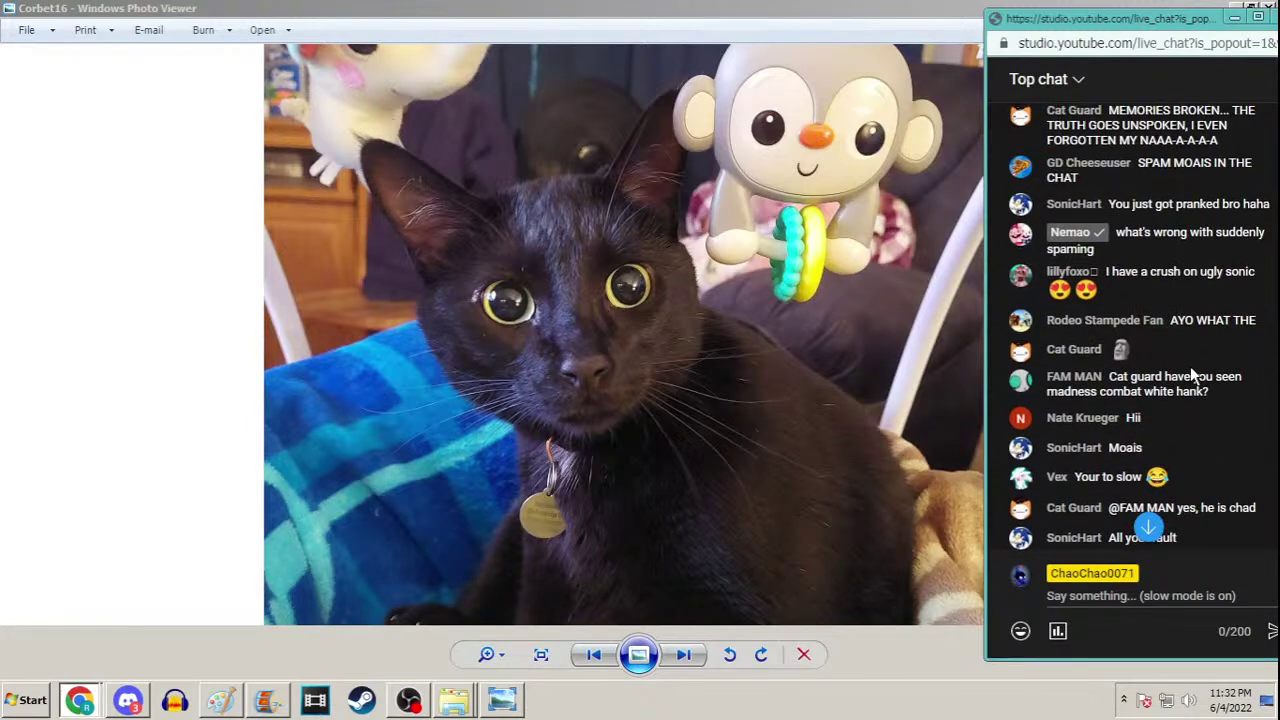
scroll(1190, 366, up, 3)
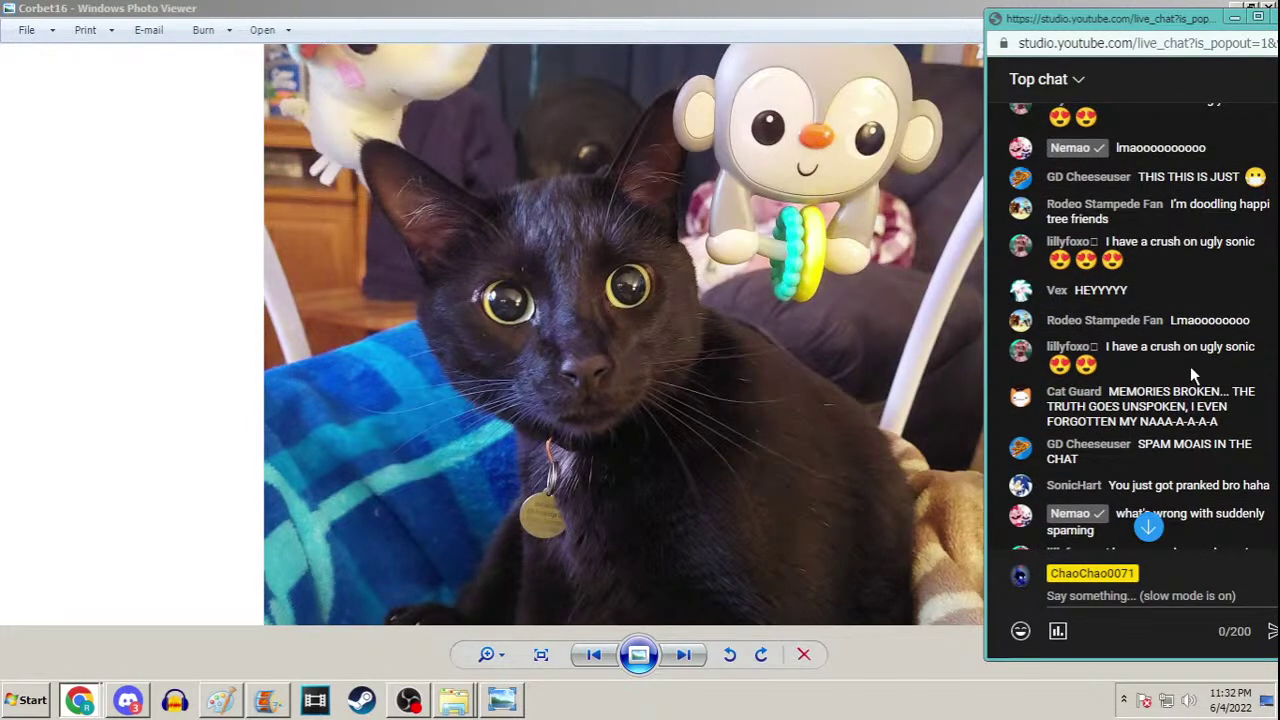
scroll(1190, 366, up, 2)
scroll(1190, 366, up, 4)
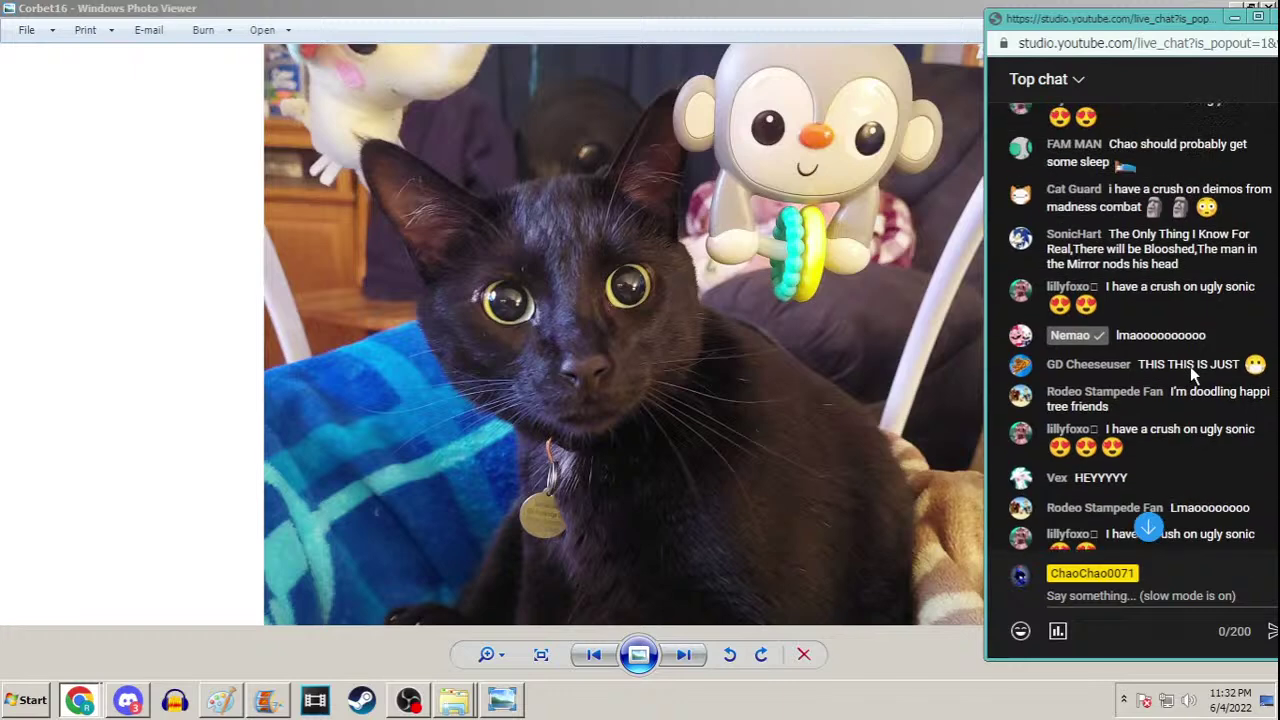
scroll(1192, 367, up, 1)
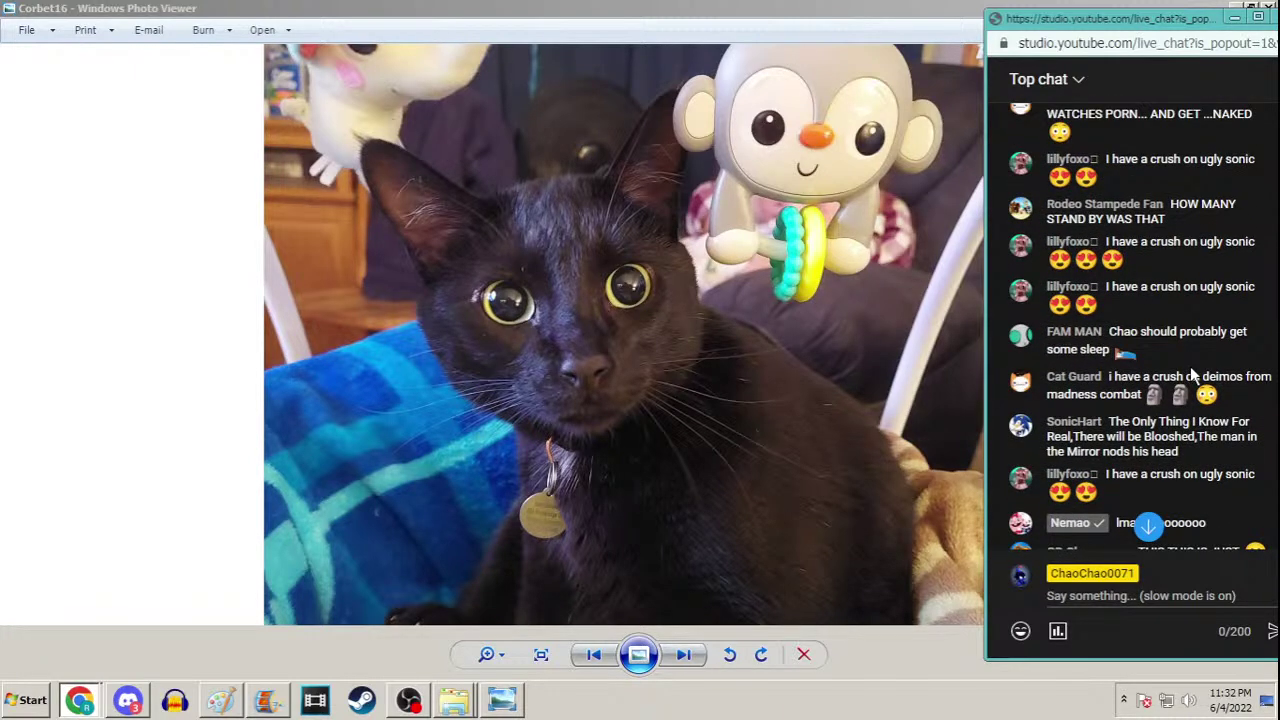
scroll(1190, 366, up, 3)
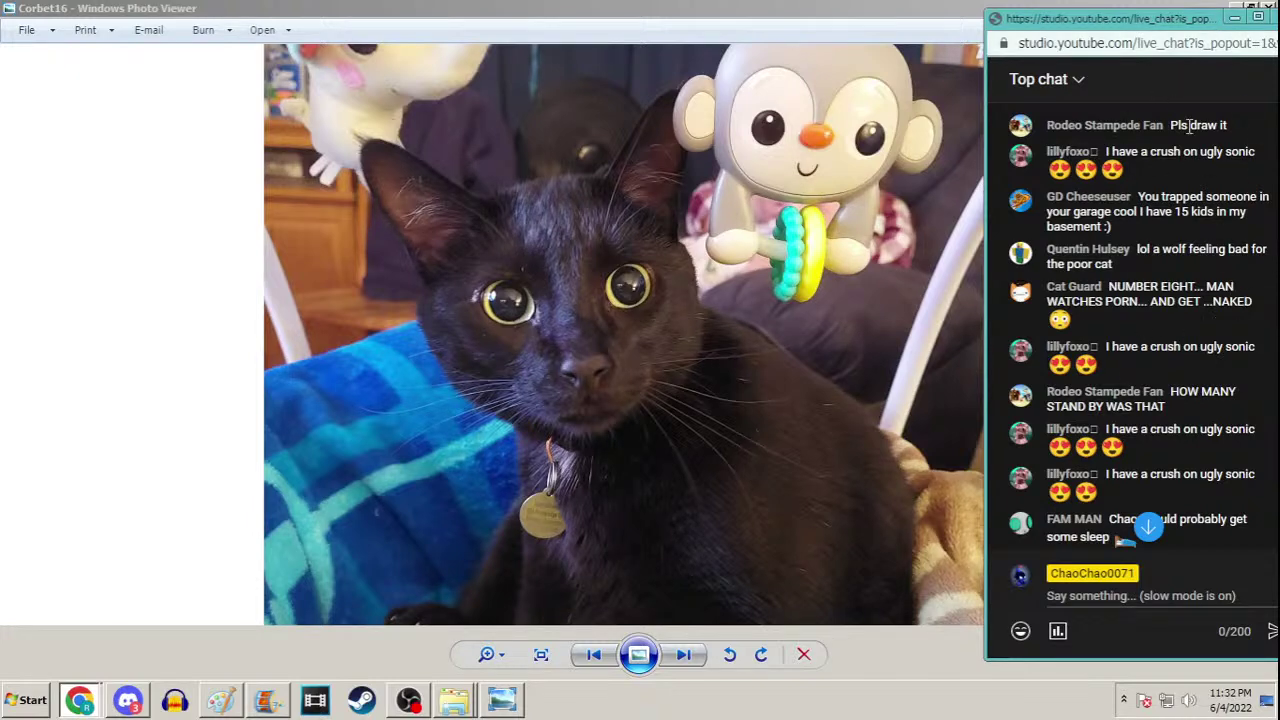
Reposition the chat window fully on screen and hide the bot account posting the adult spam message on the channel
drag(1165, 25, 1095, 2)
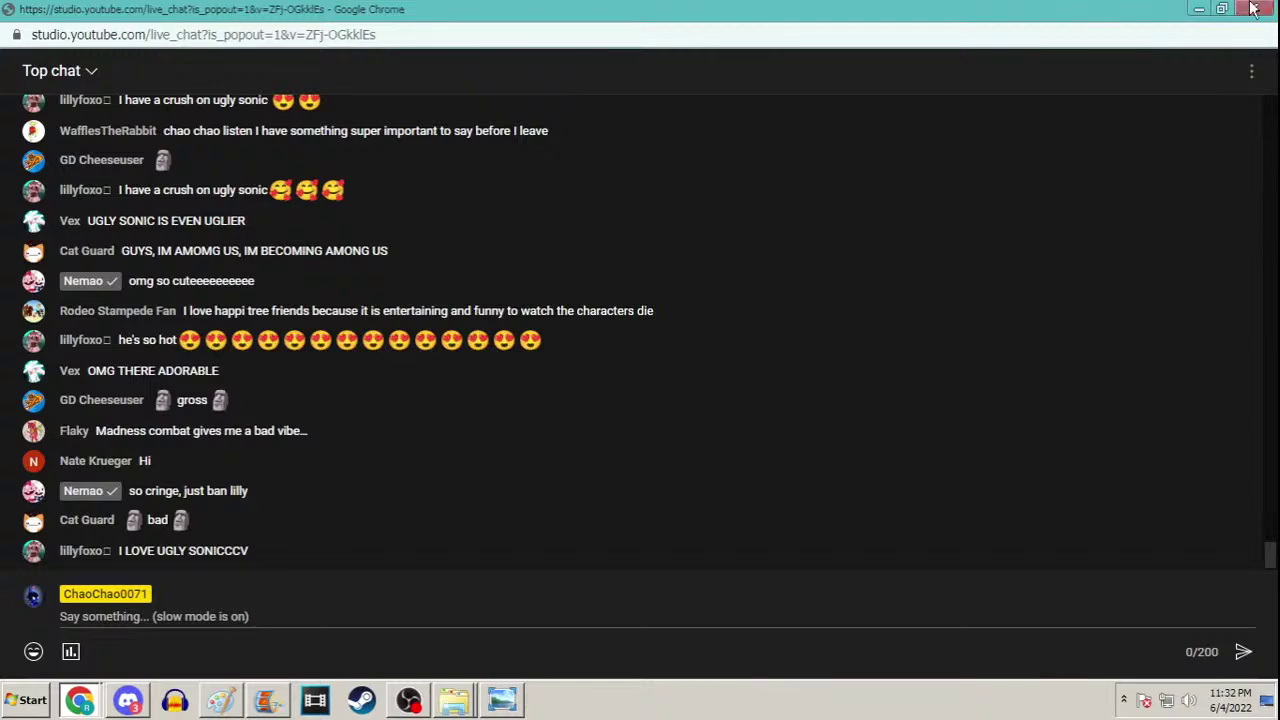
click(1222, 9)
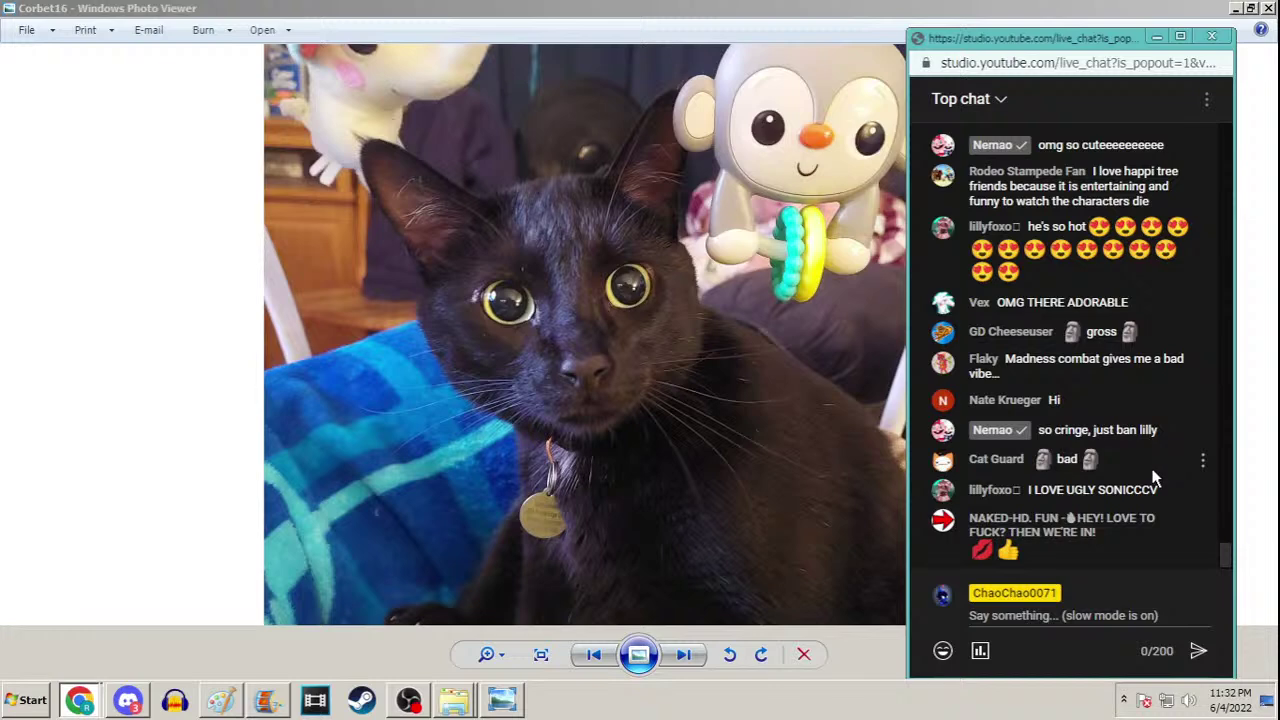
click(1203, 522)
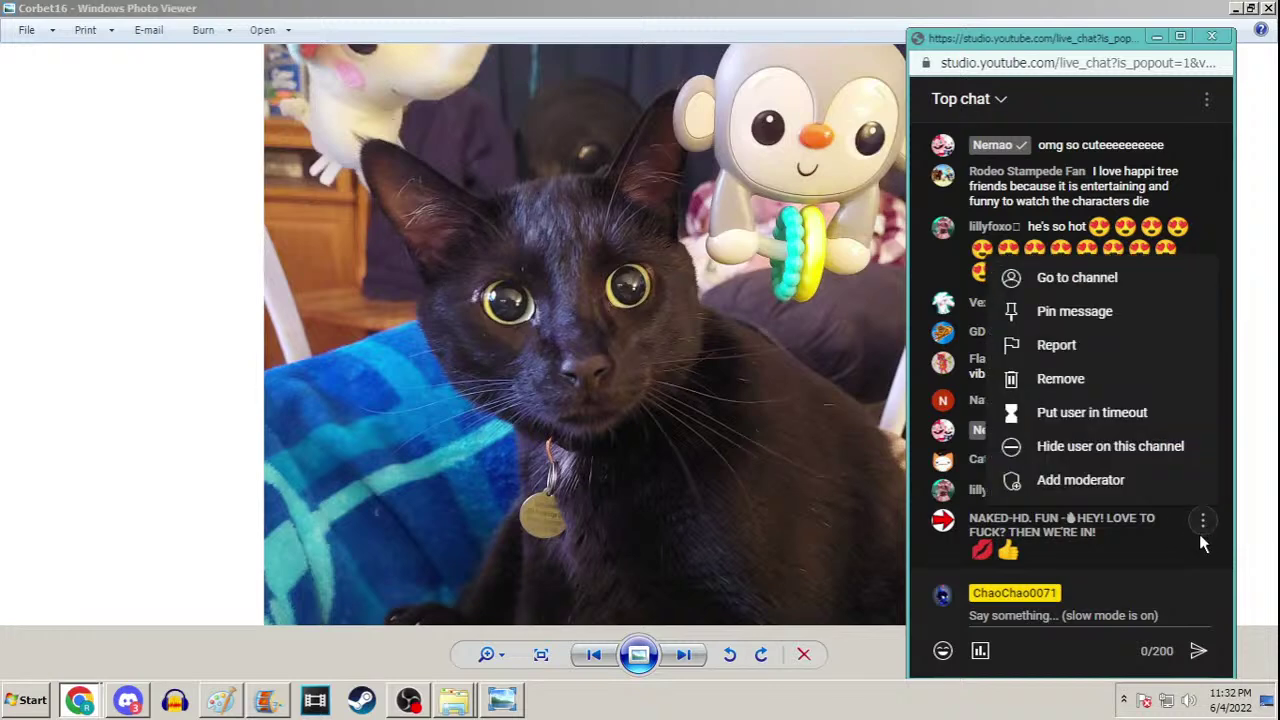
click(1145, 446)
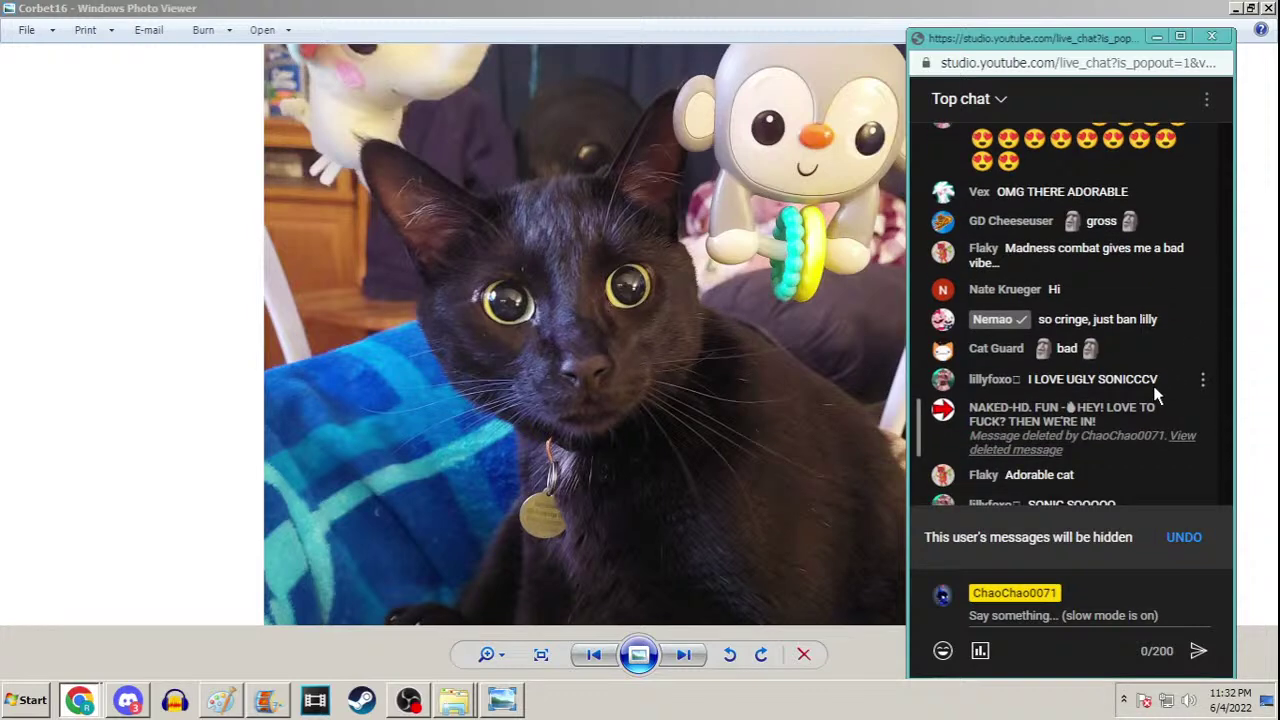
Review the earlier chat messages and hide the viewer who wrote "GUYS, IM AMOMG US, IM BECOMING AMONG US" on the channel
scroll(1154, 390, up, 5)
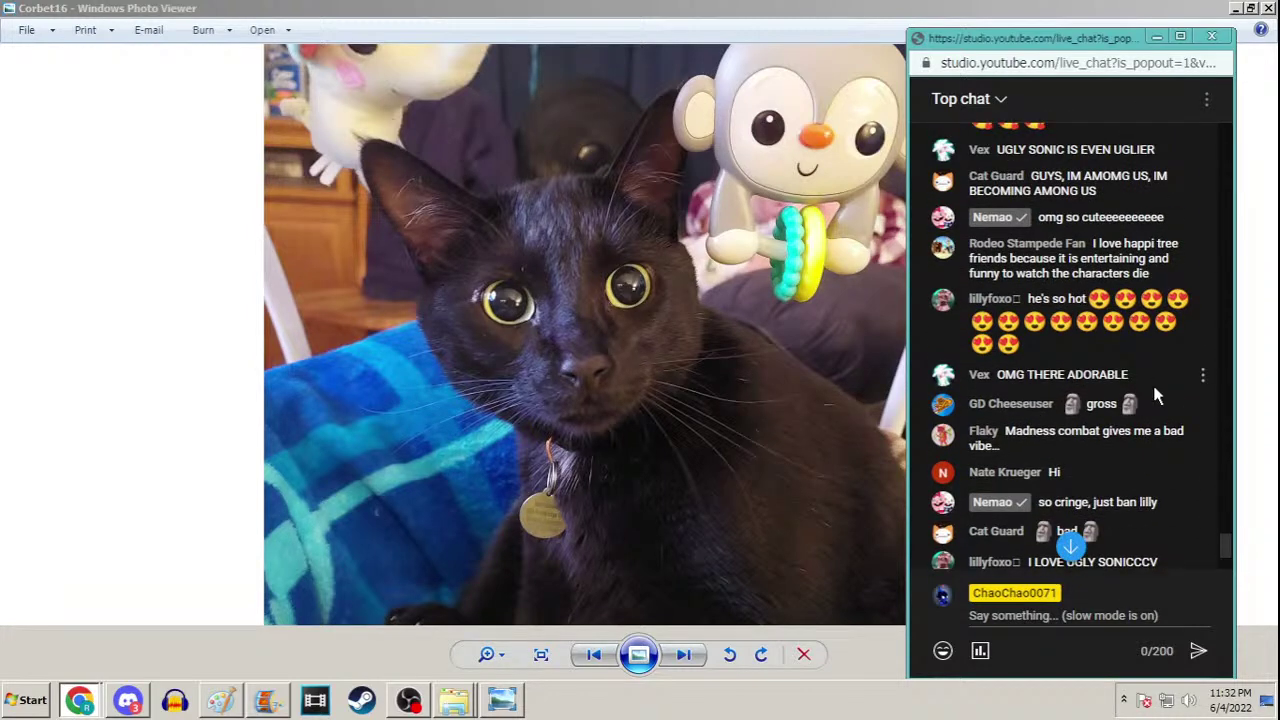
scroll(1152, 381, up, 3)
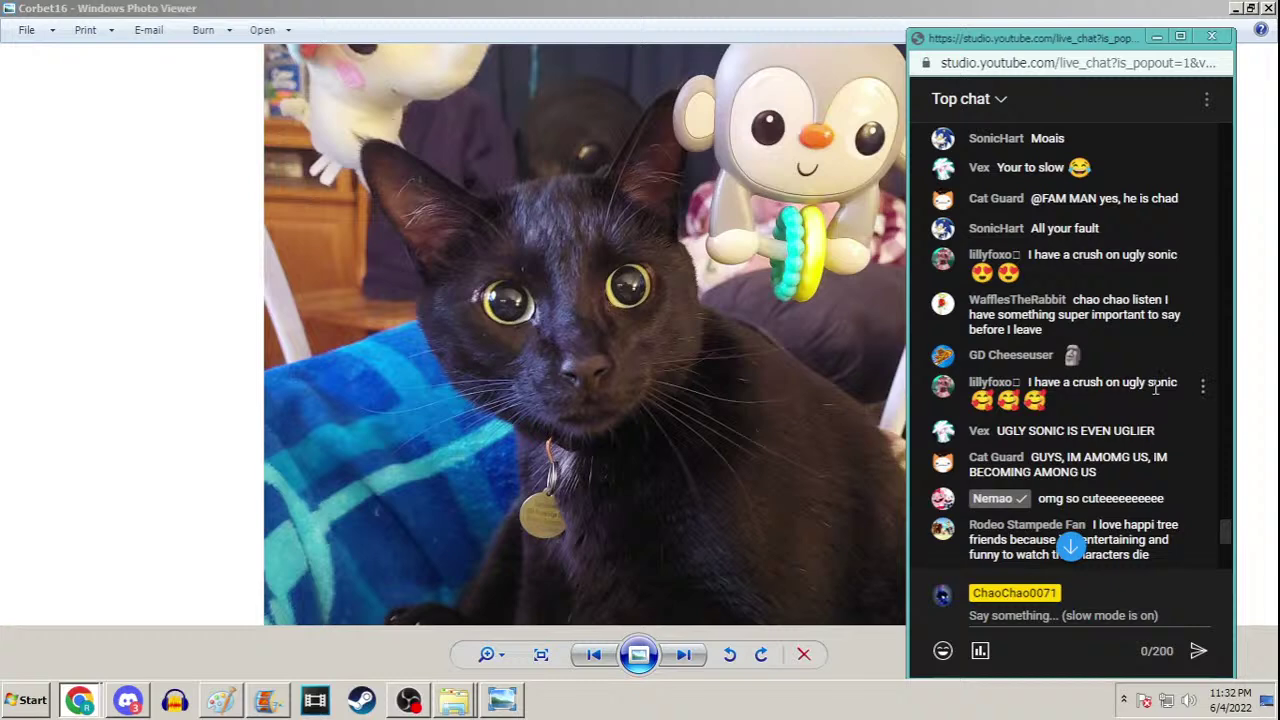
scroll(1156, 386, up, 2)
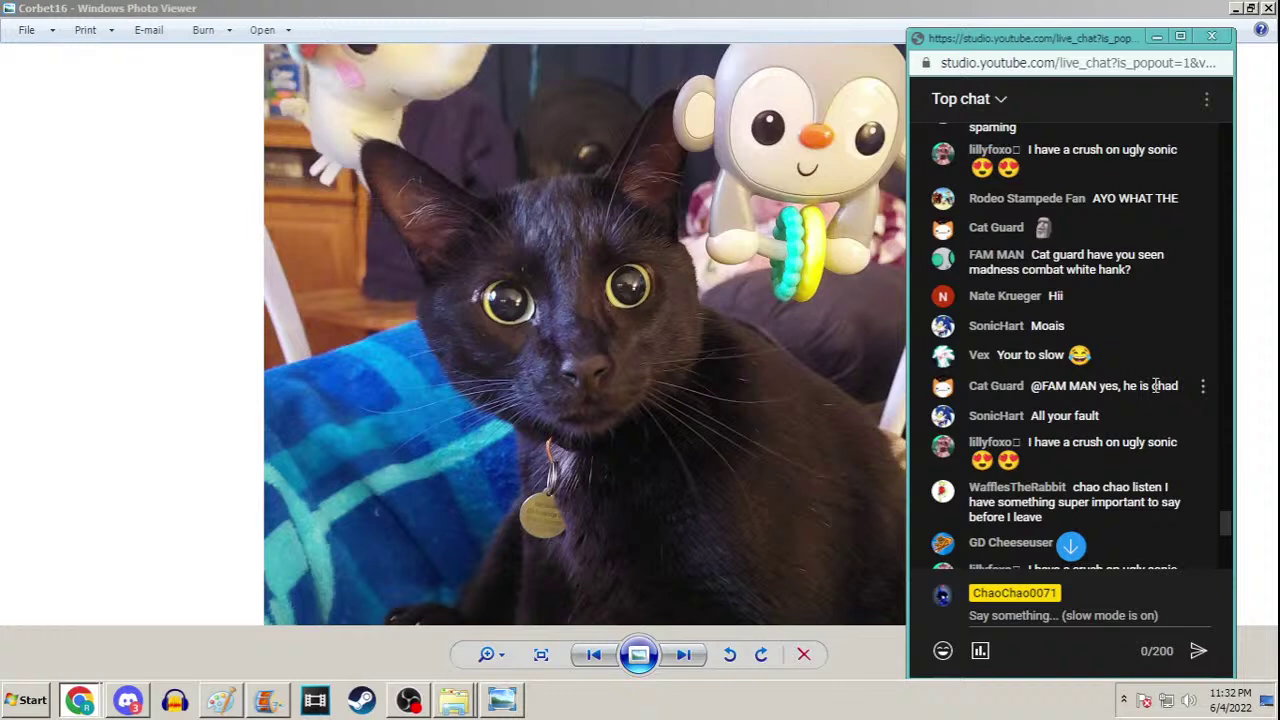
scroll(1155, 386, down, 6)
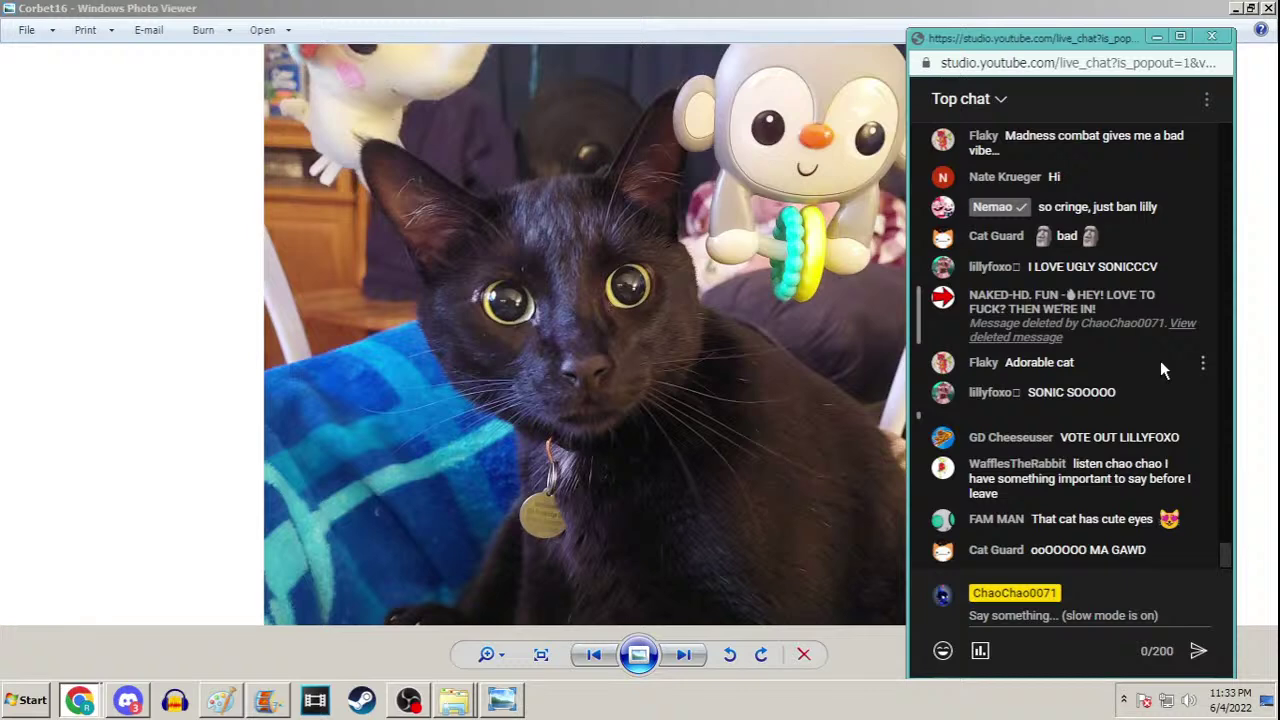
scroll(1163, 370, up, 4)
scroll(1163, 370, up, 2)
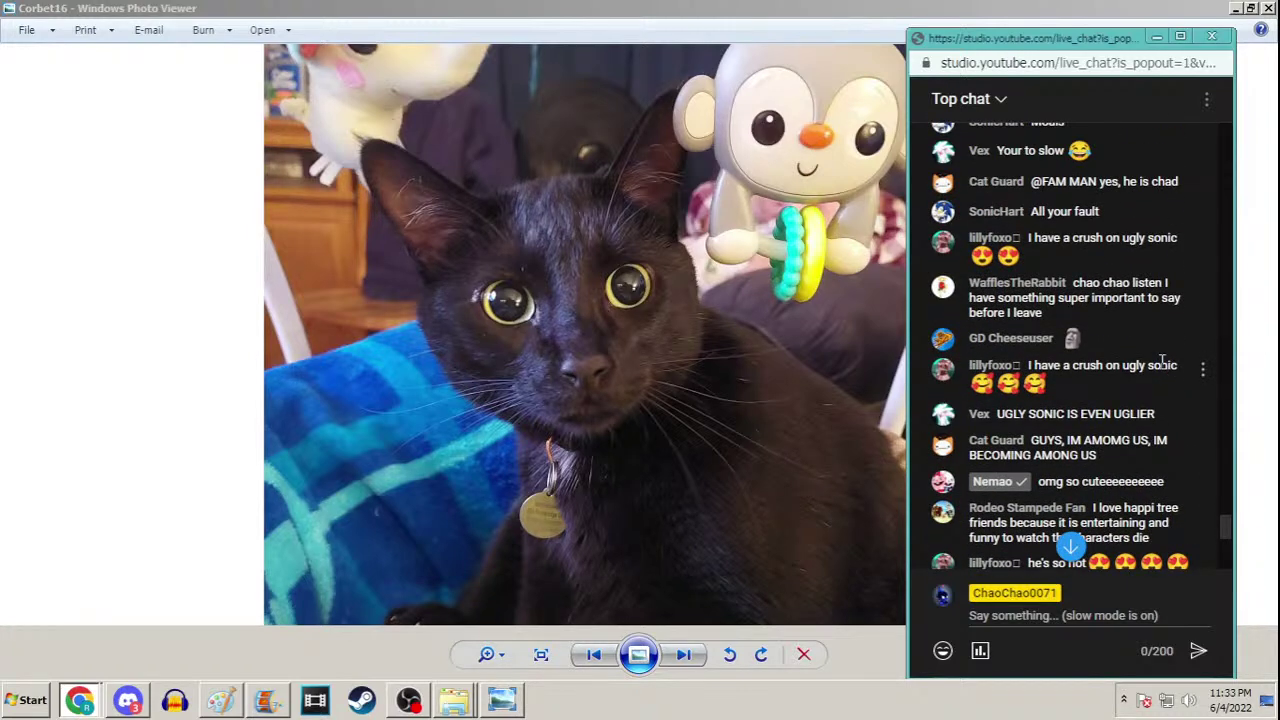
click(1202, 447)
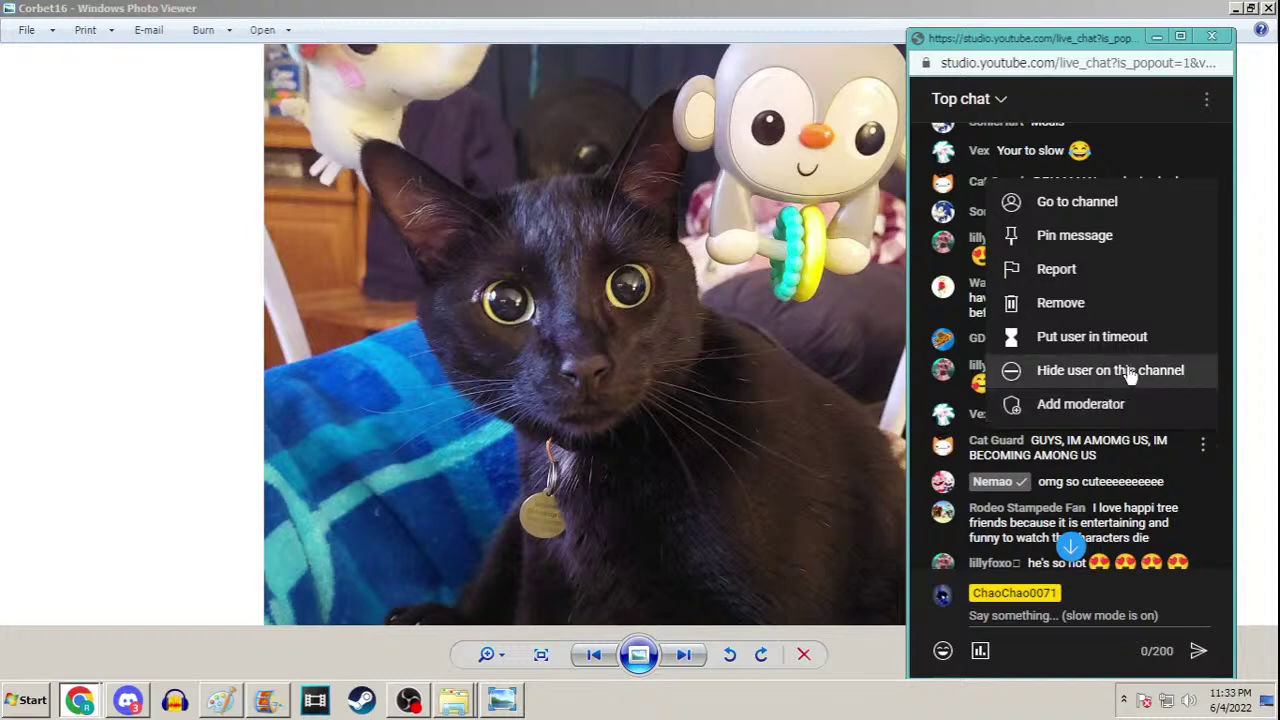
click(1143, 370)
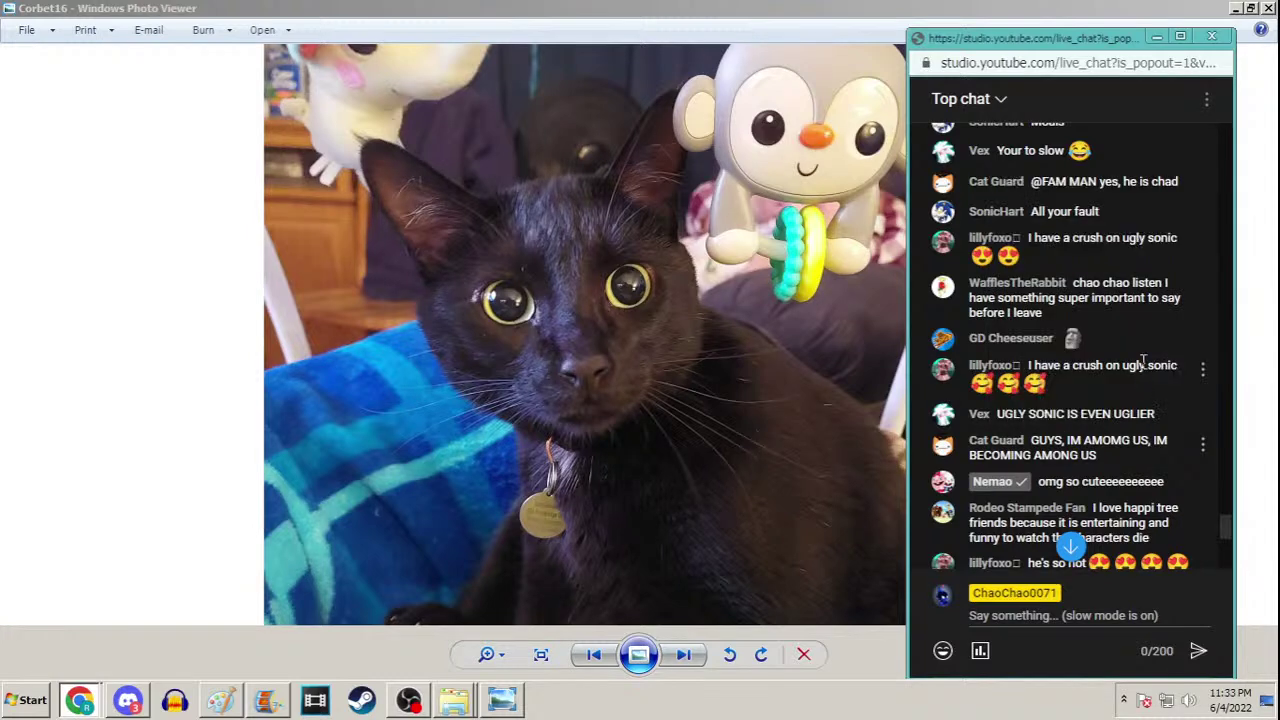
Return to the newest chat messages and hide the viewer who wrote "SONIC SOOOOO" on the channel
scroll(1143, 365, down, 5)
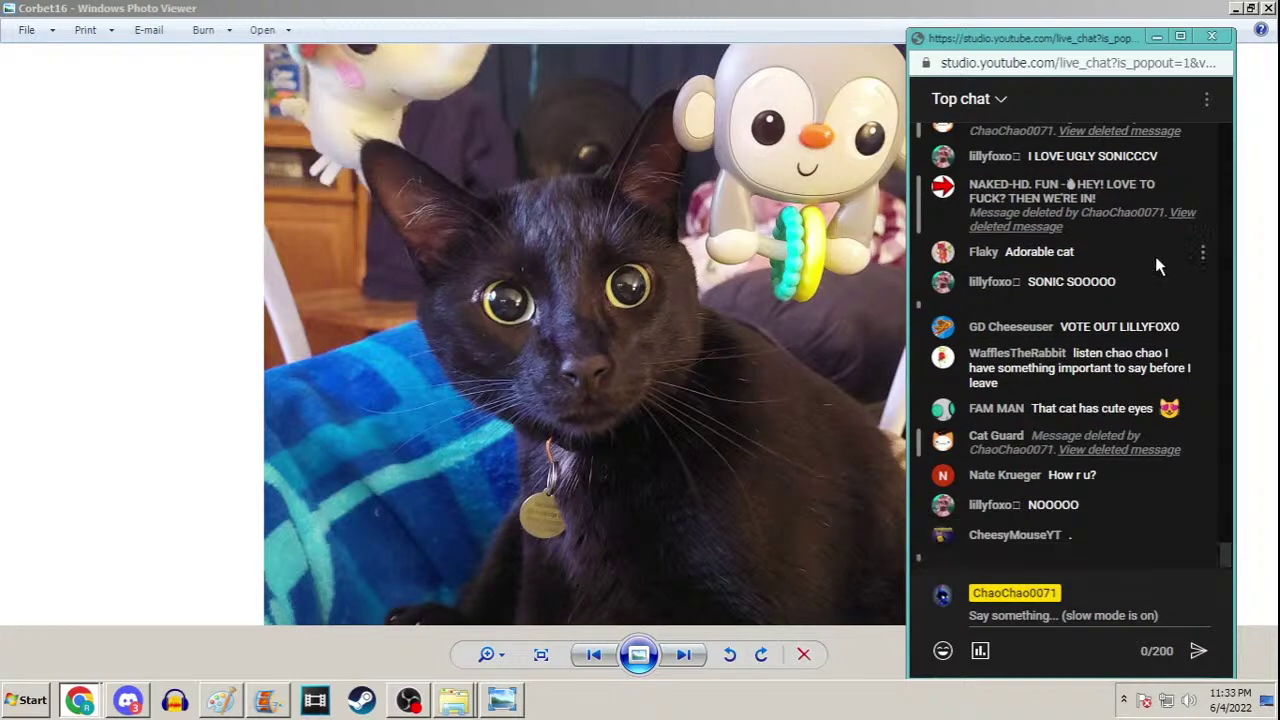
click(1201, 285)
click(1136, 490)
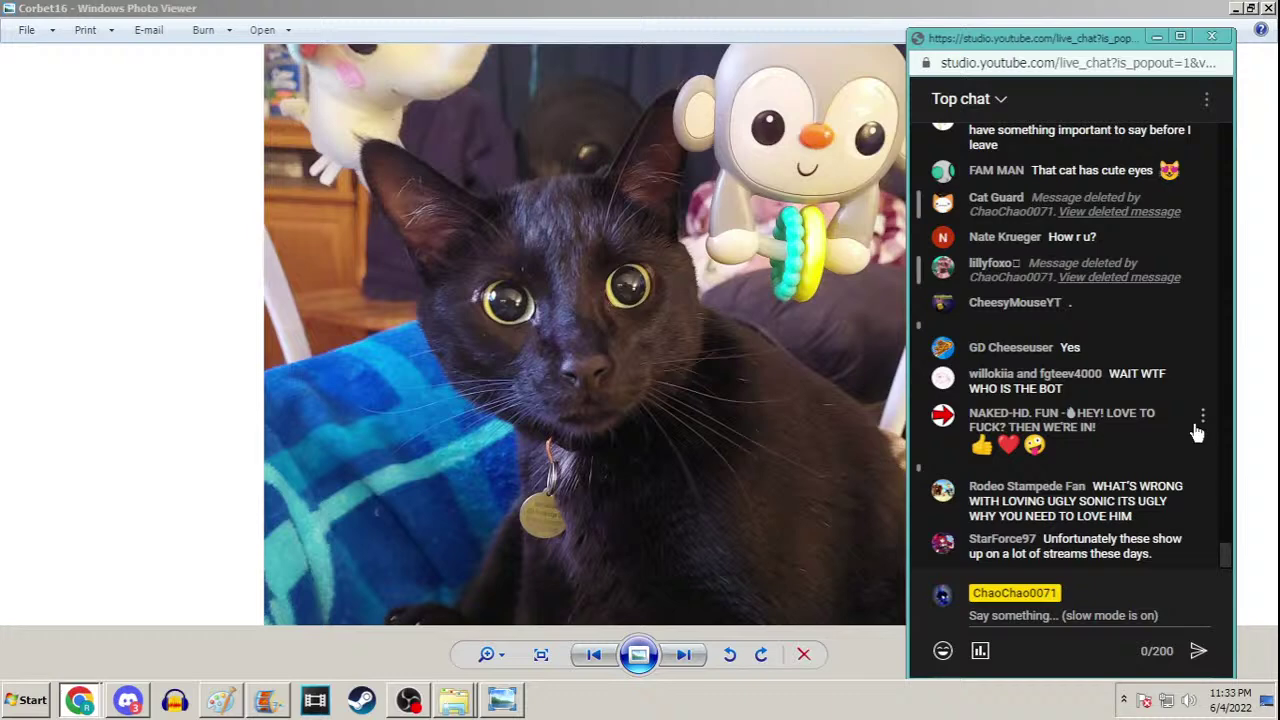
Report the adult bot's new chat message as "Pornography or sexually explicit material" and dismiss the acknowledgement
click(1199, 422)
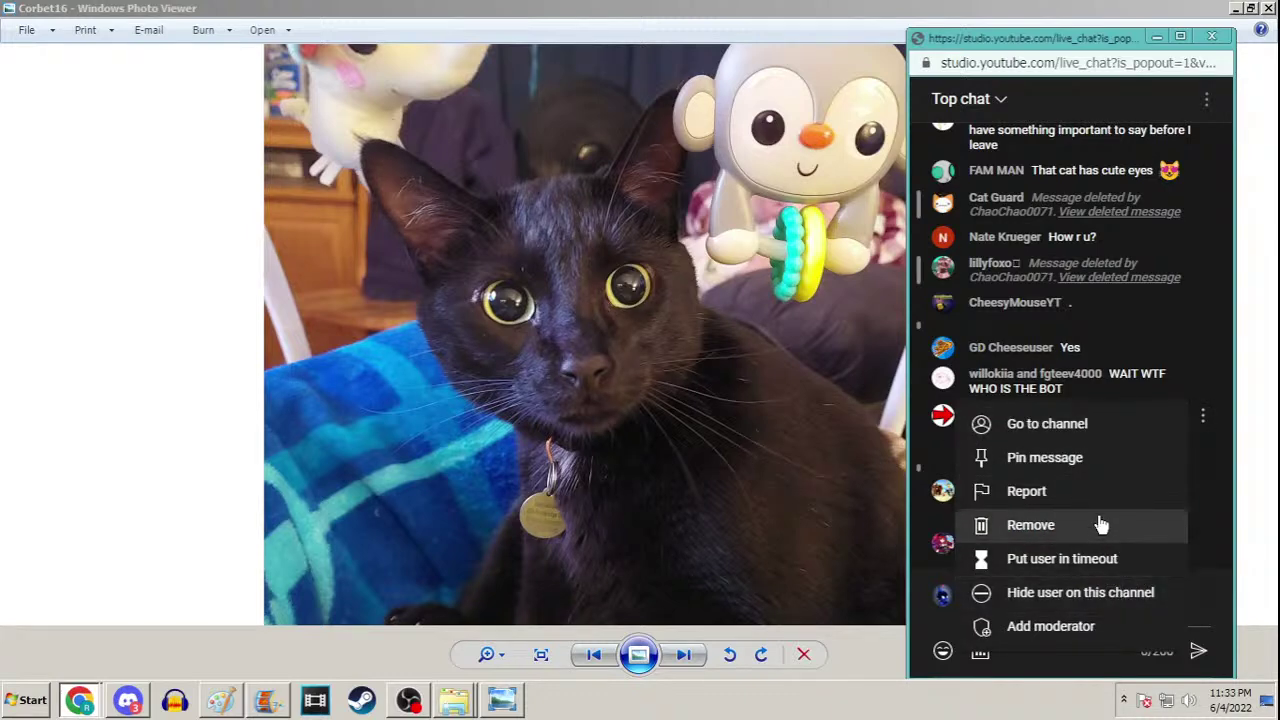
click(1086, 491)
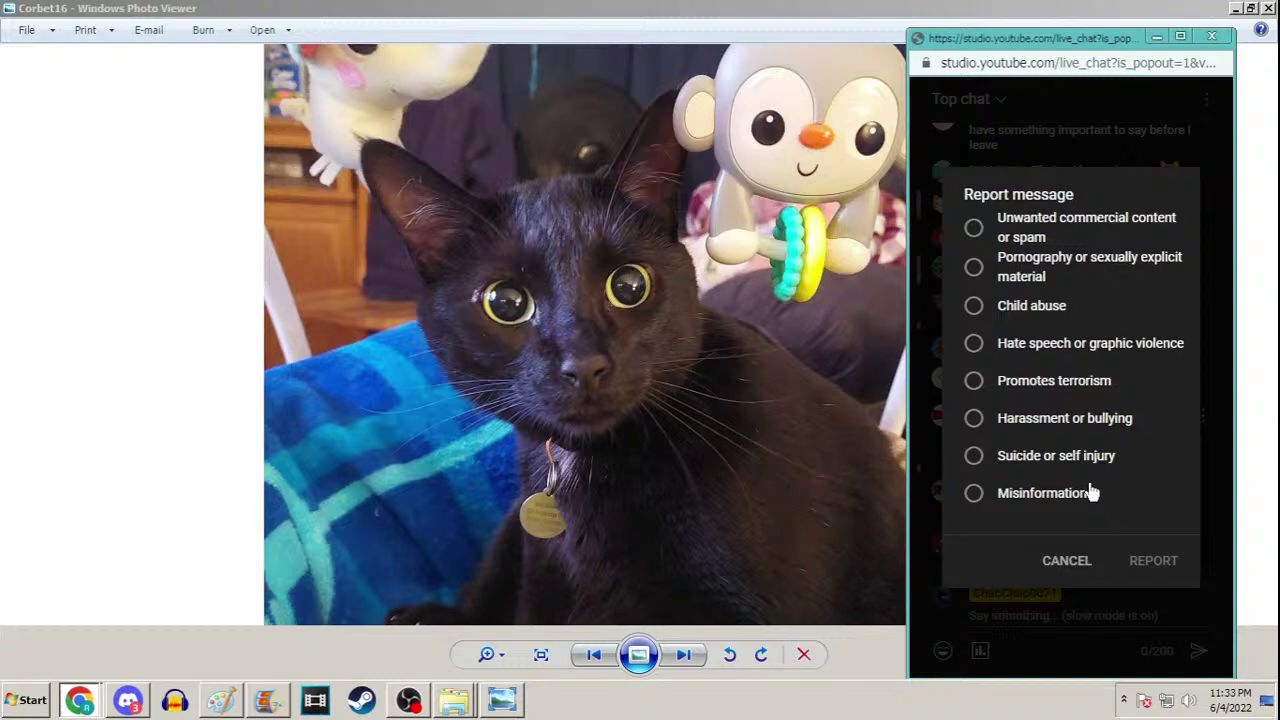
click(1068, 272)
click(1160, 565)
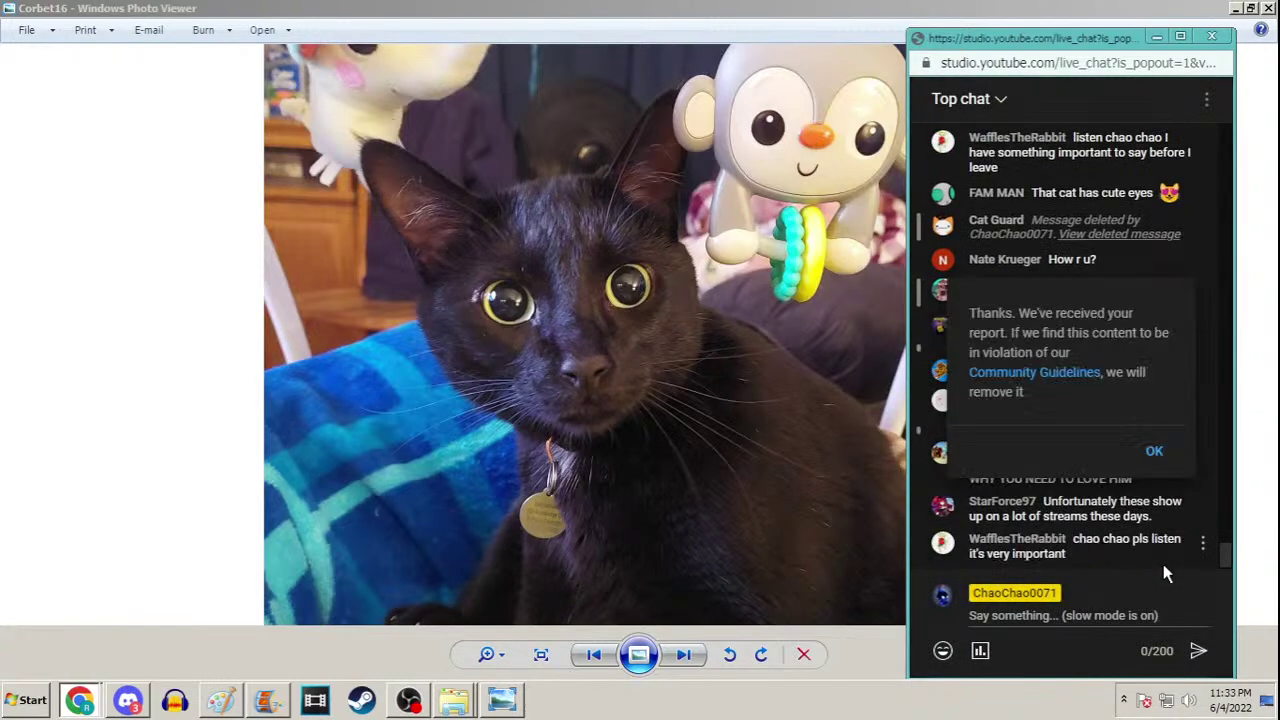
click(1145, 452)
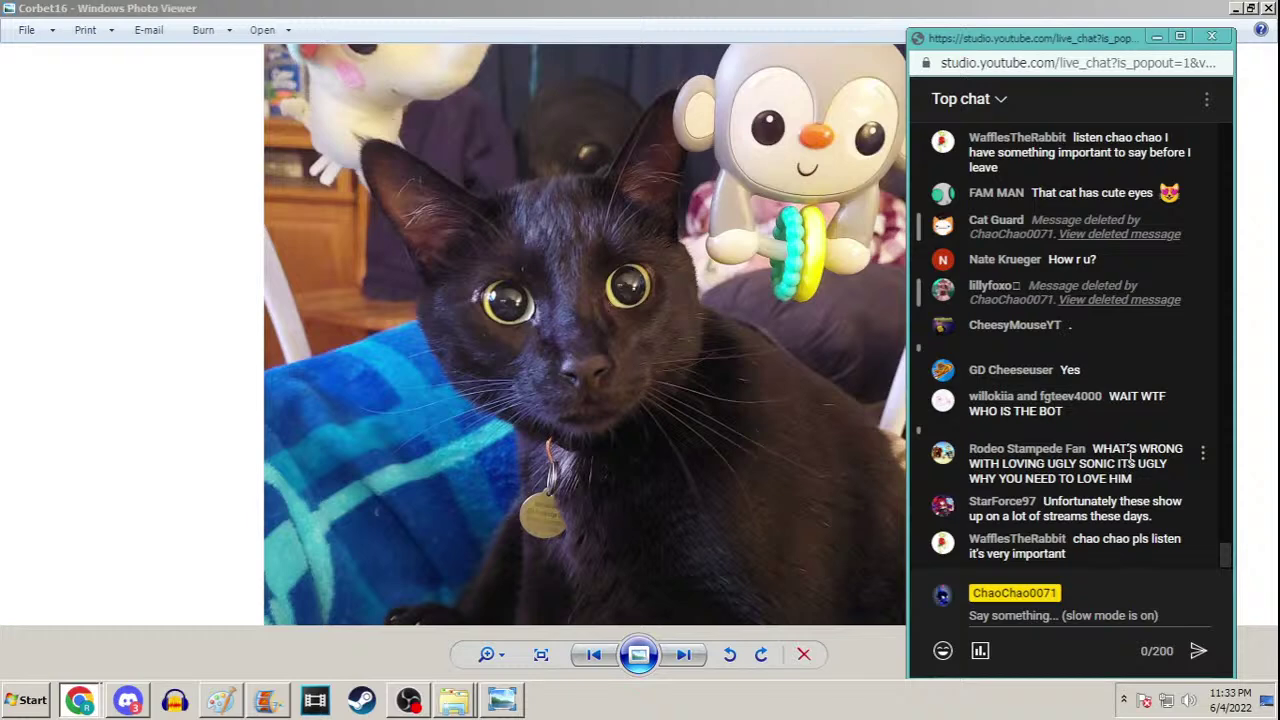
Look back through the older chat messages around the deleted ones
scroll(1131, 460, up, 3)
scroll(1128, 457, up, 10)
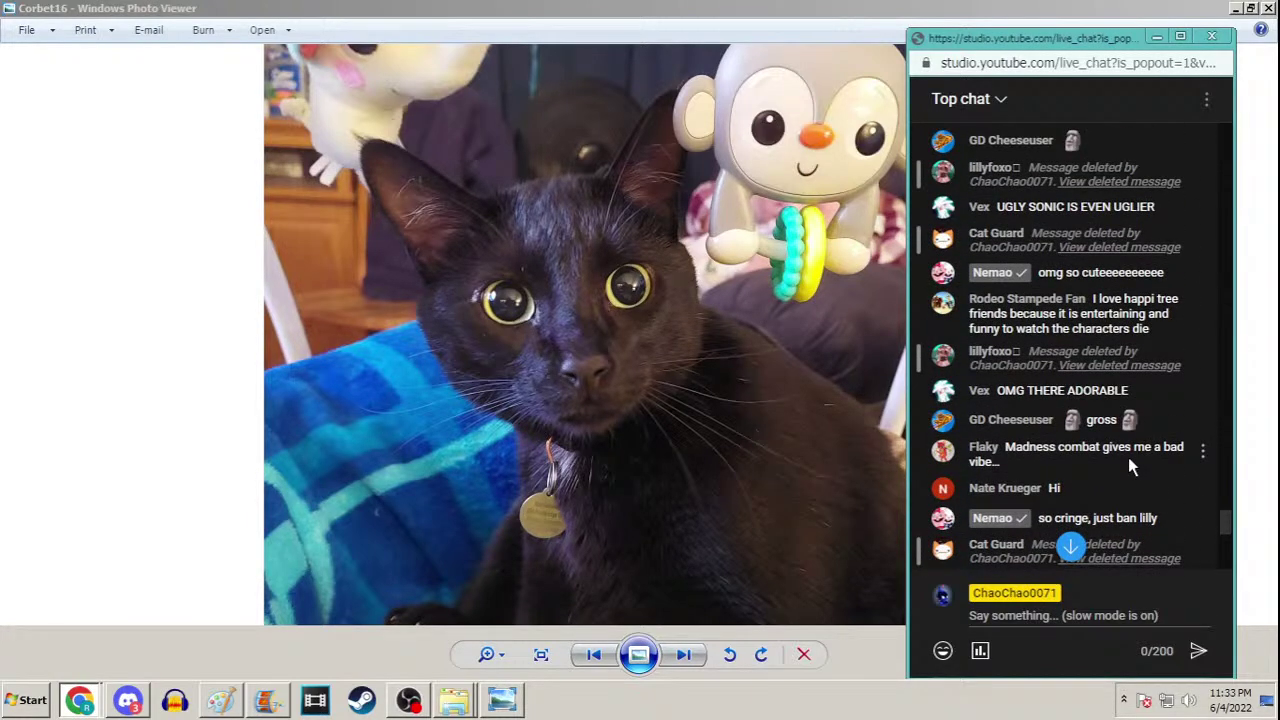
Read back through the earlier live chat messages and return to the newest ones
scroll(1128, 457, up, 3)
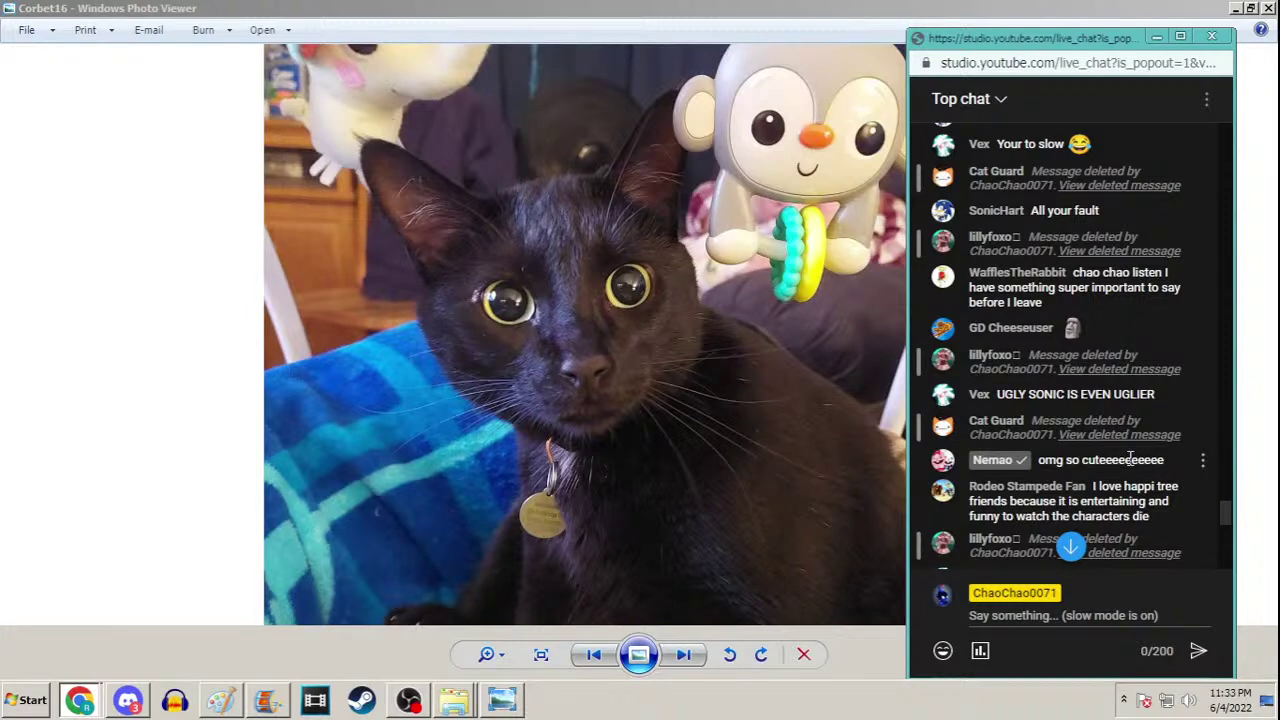
scroll(1131, 458, up, 3)
scroll(1131, 458, up, 6)
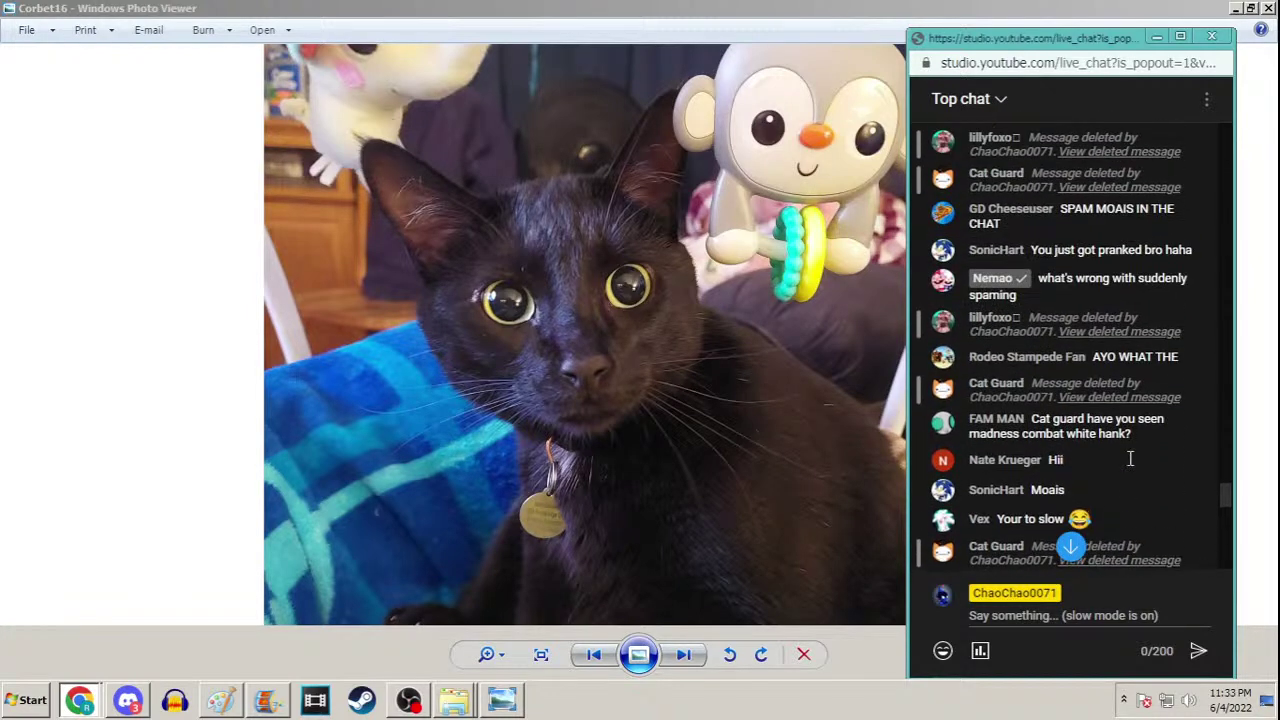
scroll(1131, 458, up, 2)
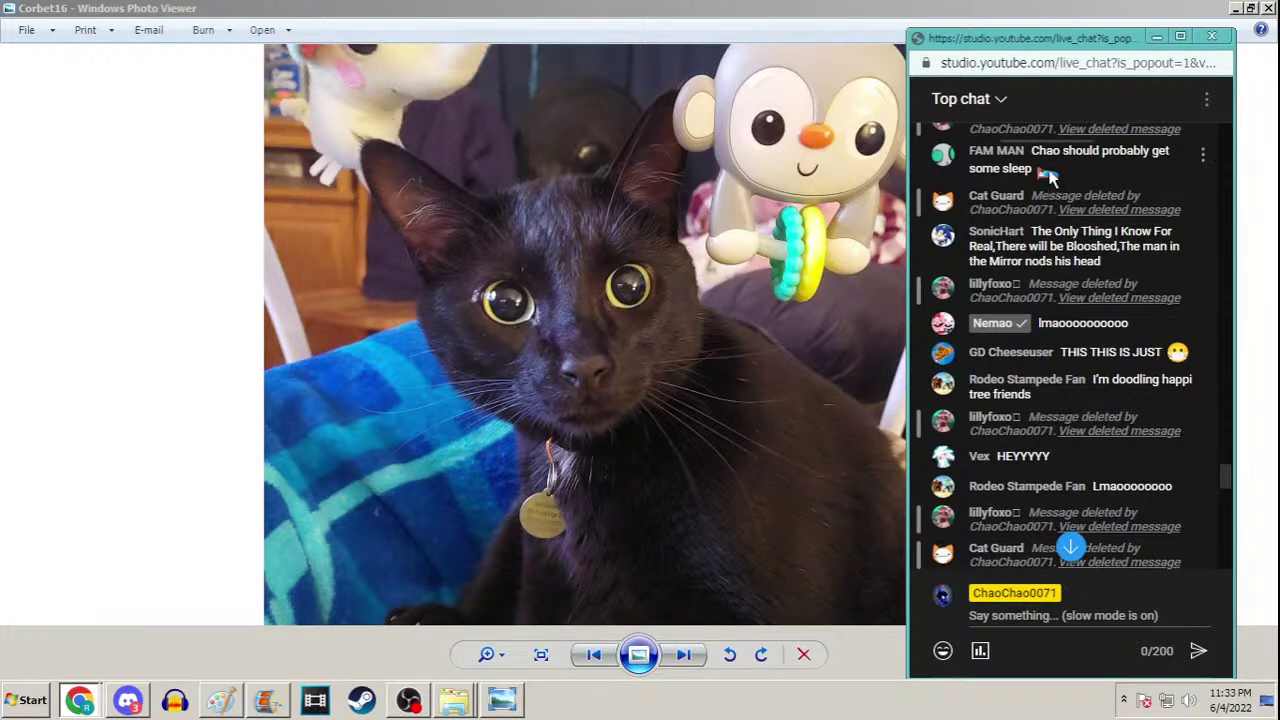
scroll(1050, 170, up, 1)
scroll(1050, 177, down, 10)
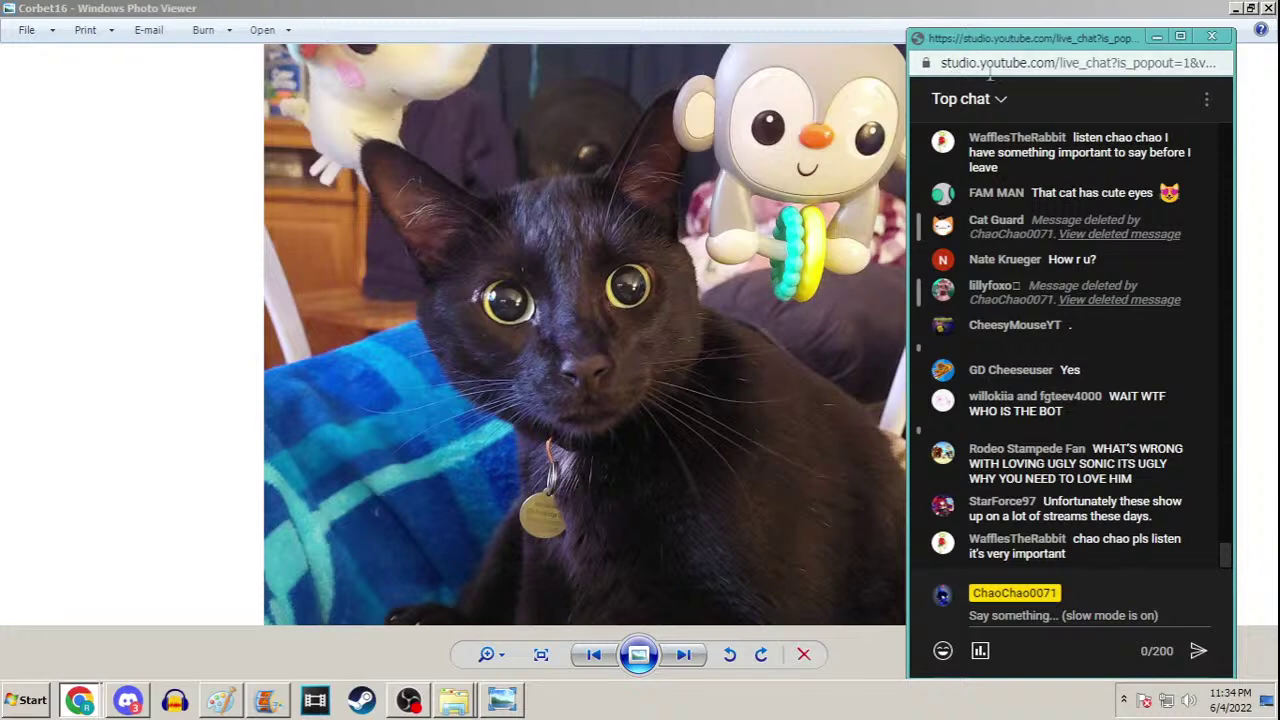
Examine the Corbet16 photo up close around the cat's eyes, view it whole again, and close the photo
drag(1005, 40, 1191, 86)
click(845, 263)
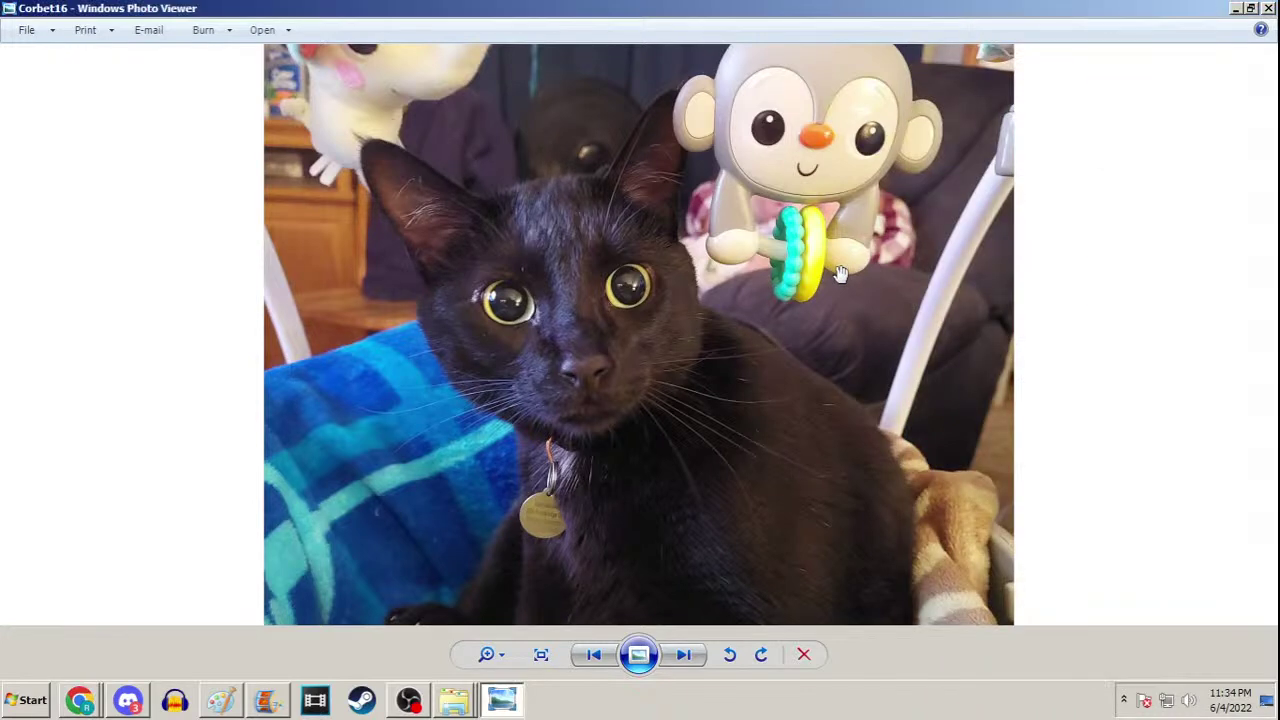
key(Right)
key(Right)
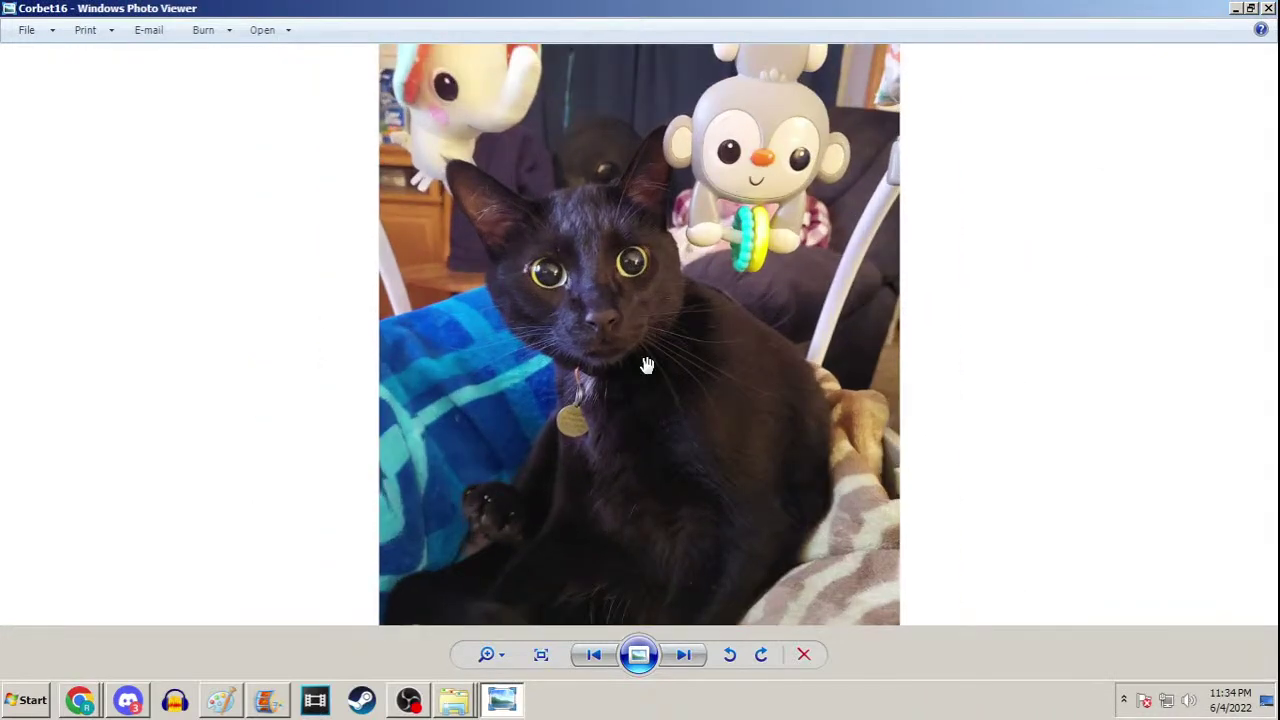
key(Right)
key(Right)
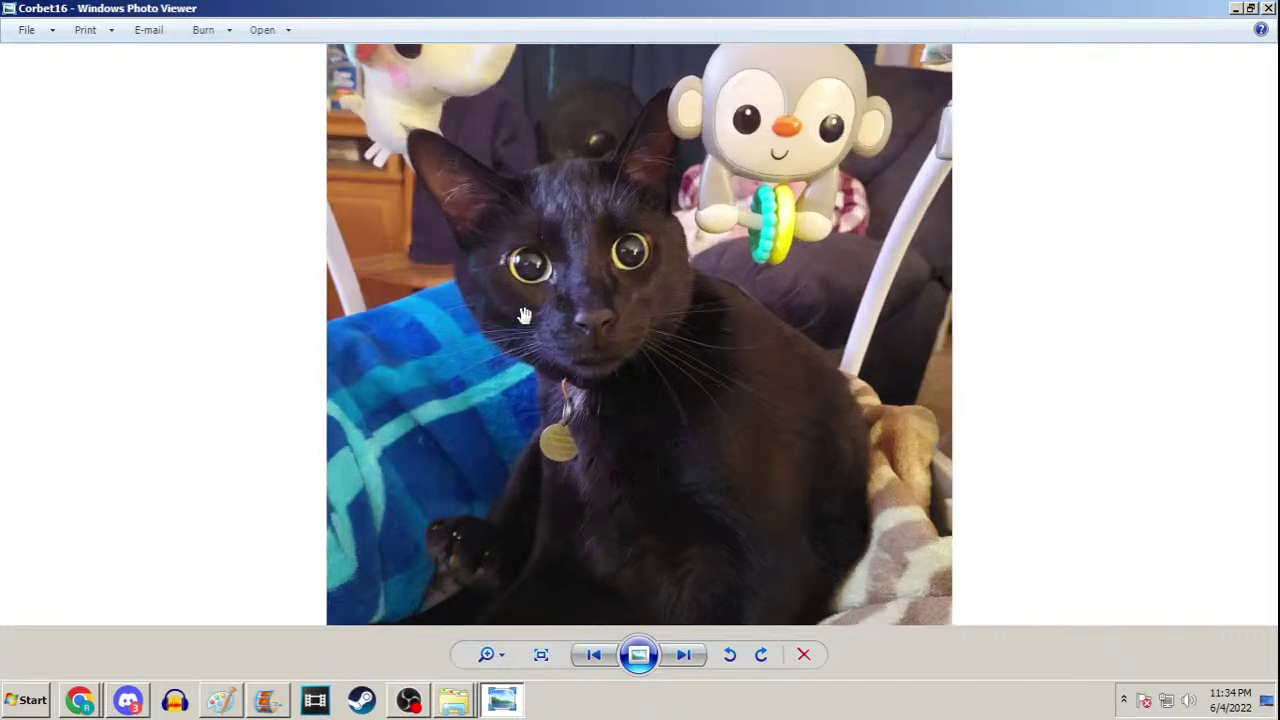
scroll(578, 250, up, 4)
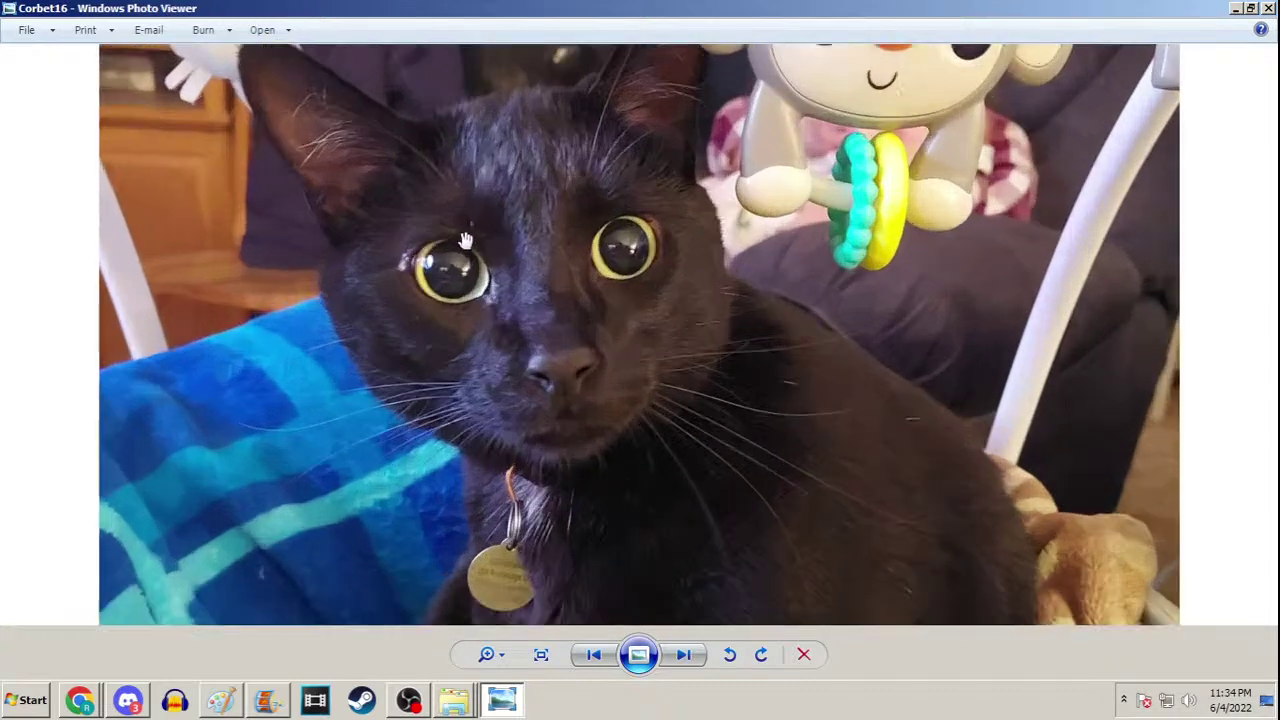
scroll(495, 281, up, 2)
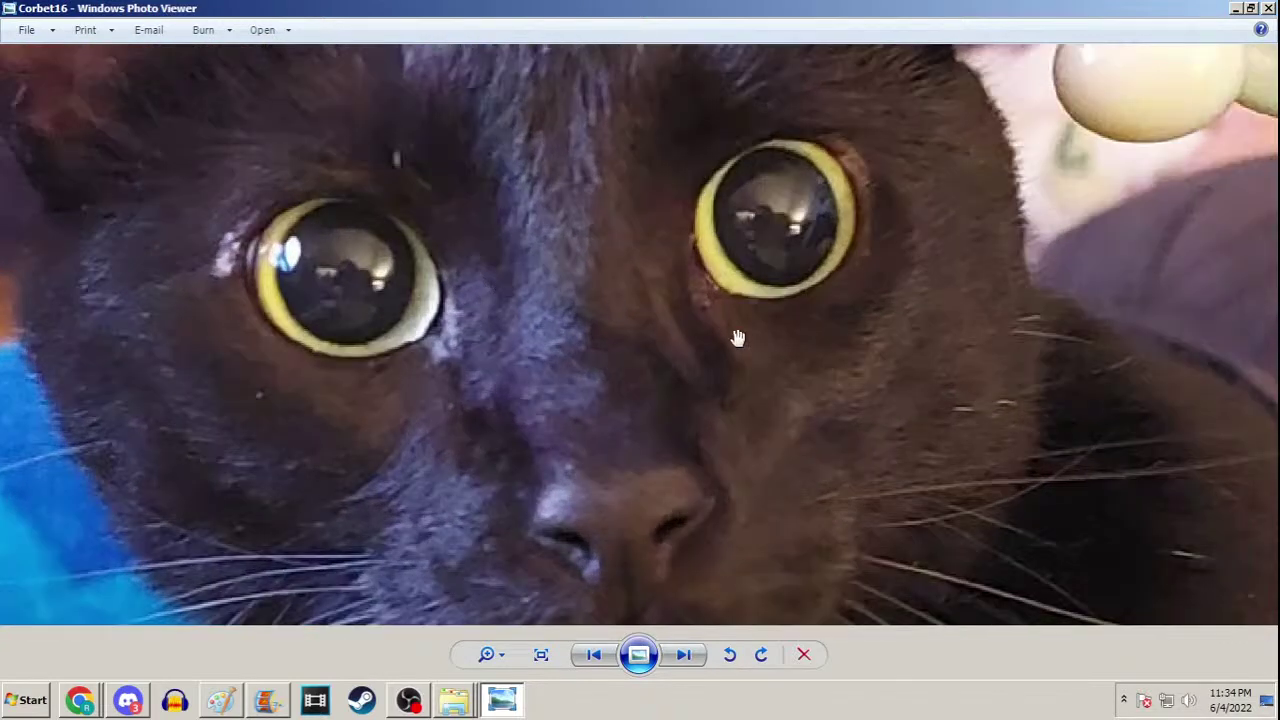
drag(754, 337, 829, 358)
scroll(828, 358, down, 6)
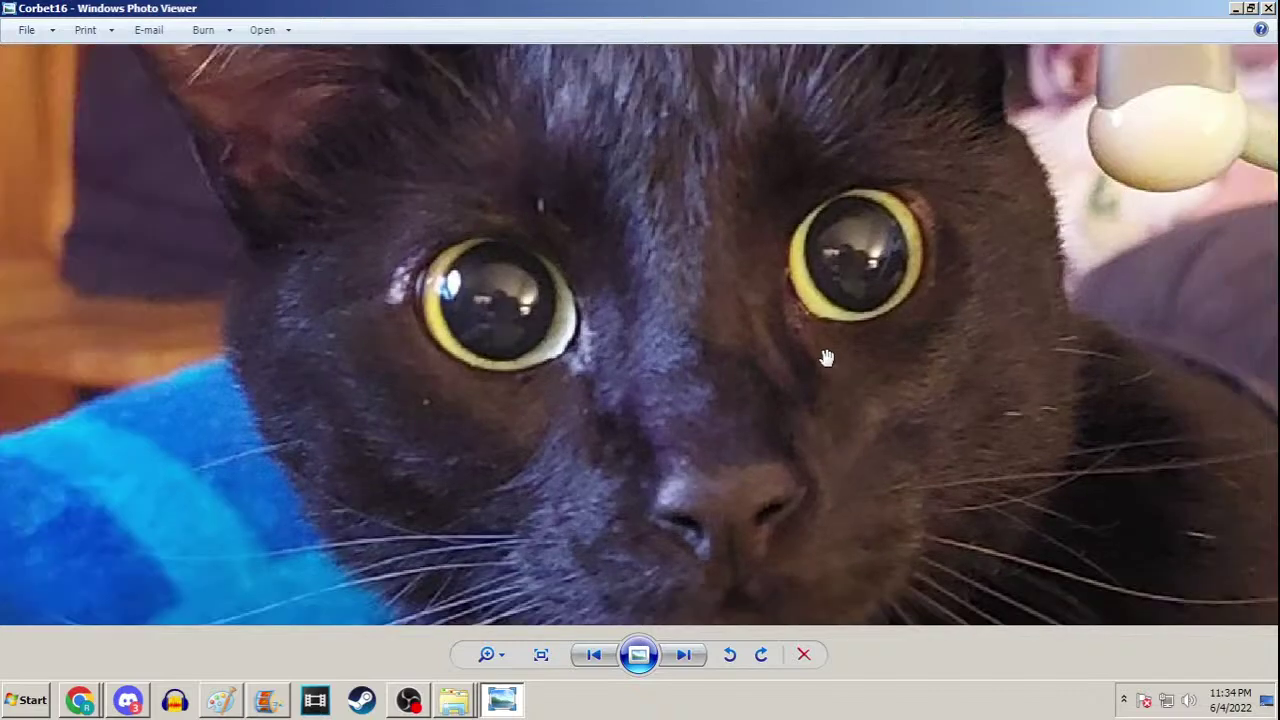
scroll(826, 357, down, 1)
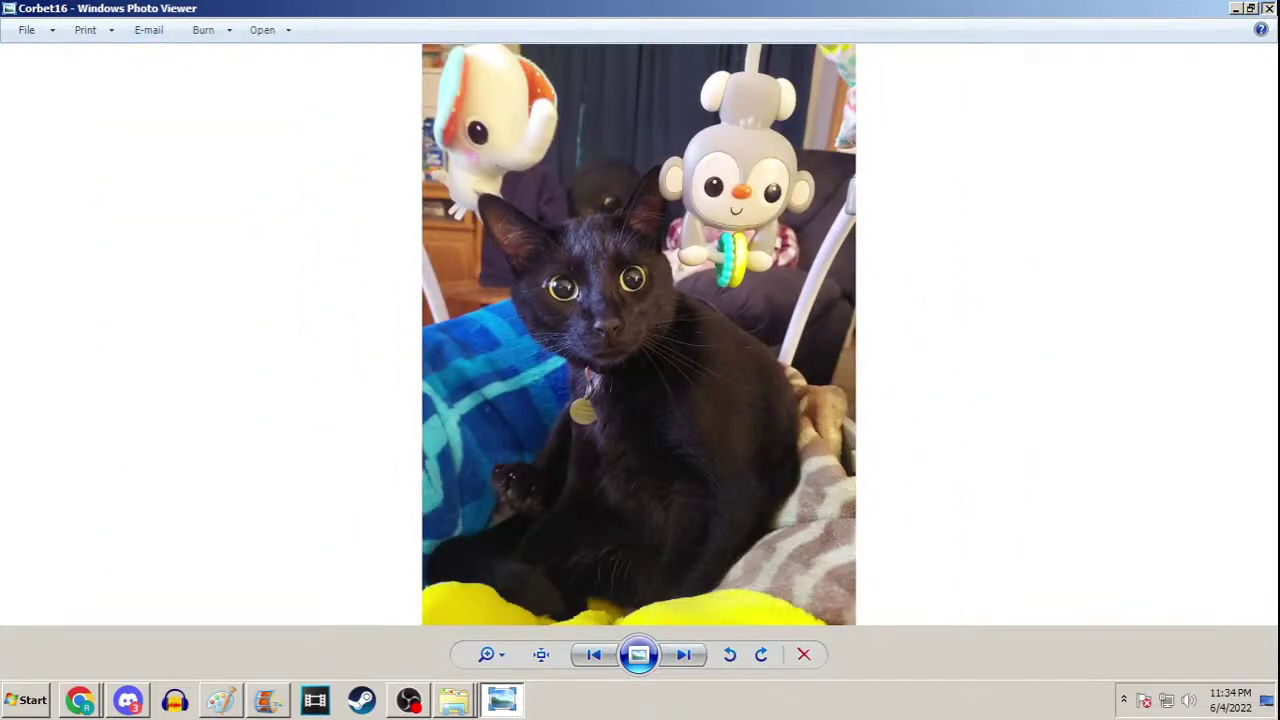
click(1268, 8)
Reopen the Corbet16 photo for another look, close it, and put the photos folder away to get back to the drawing
drag(1185, 84, 1068, 42)
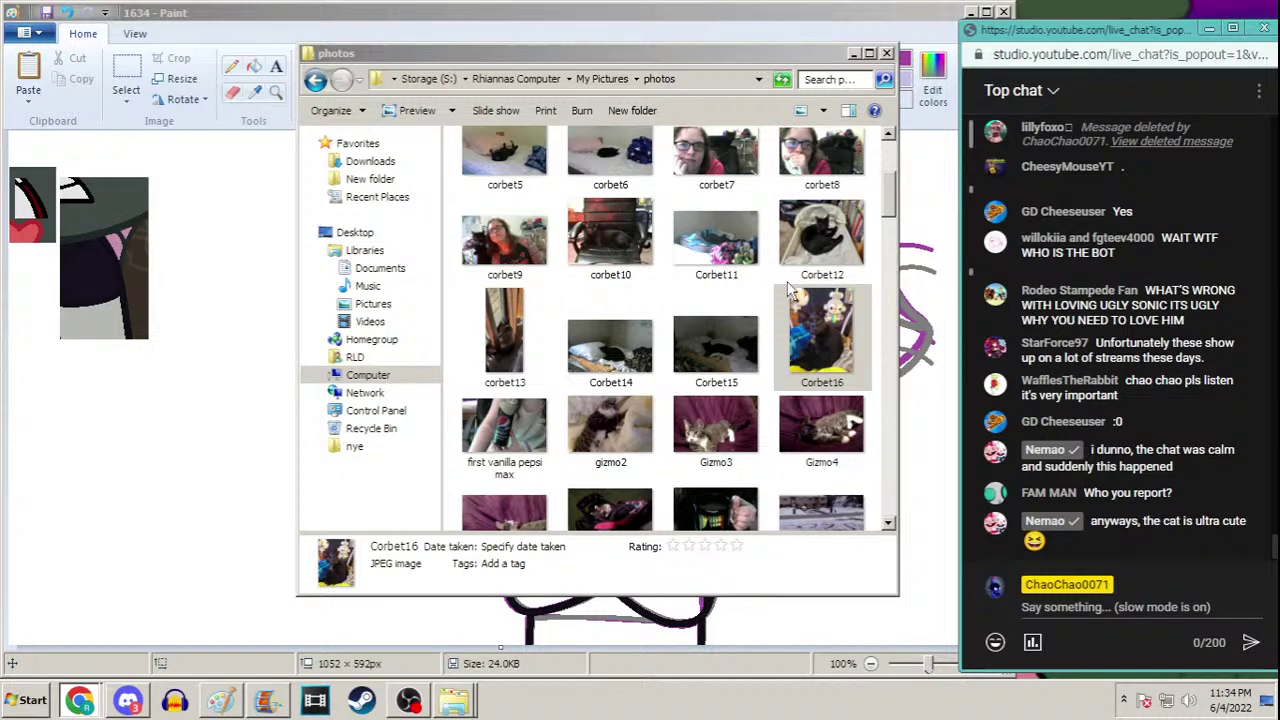
double_click(792, 300)
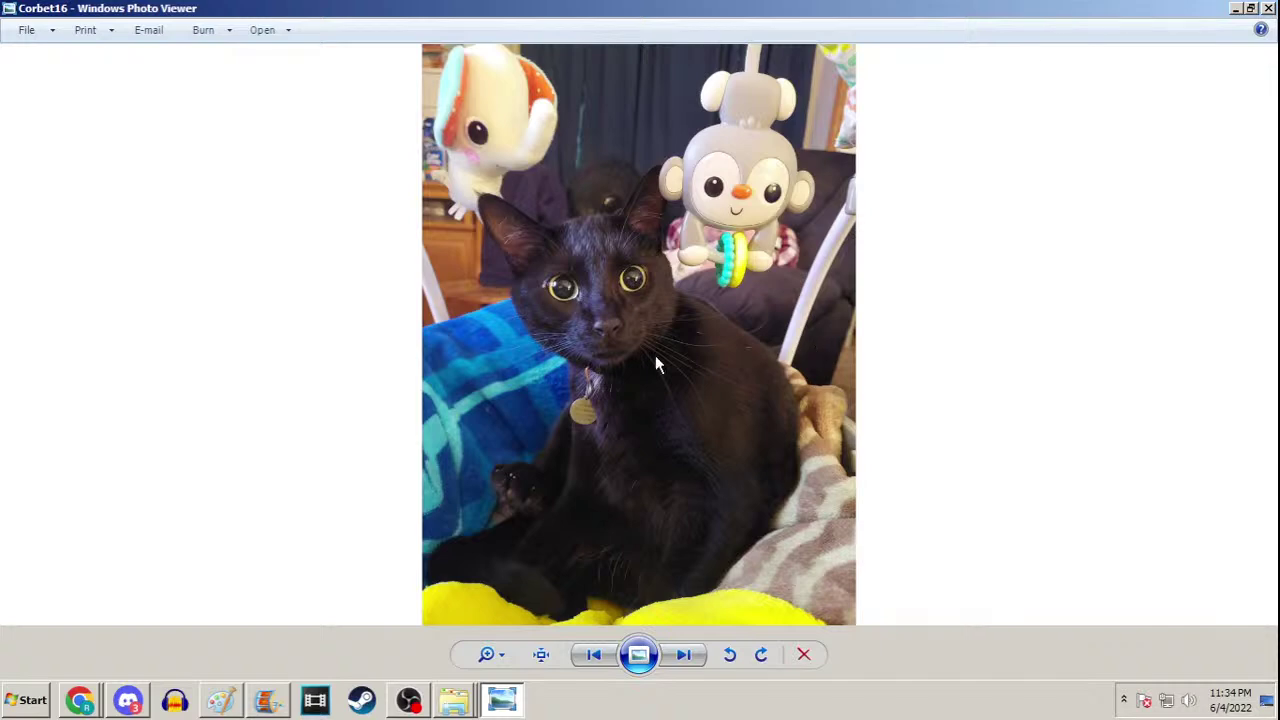
click(1268, 8)
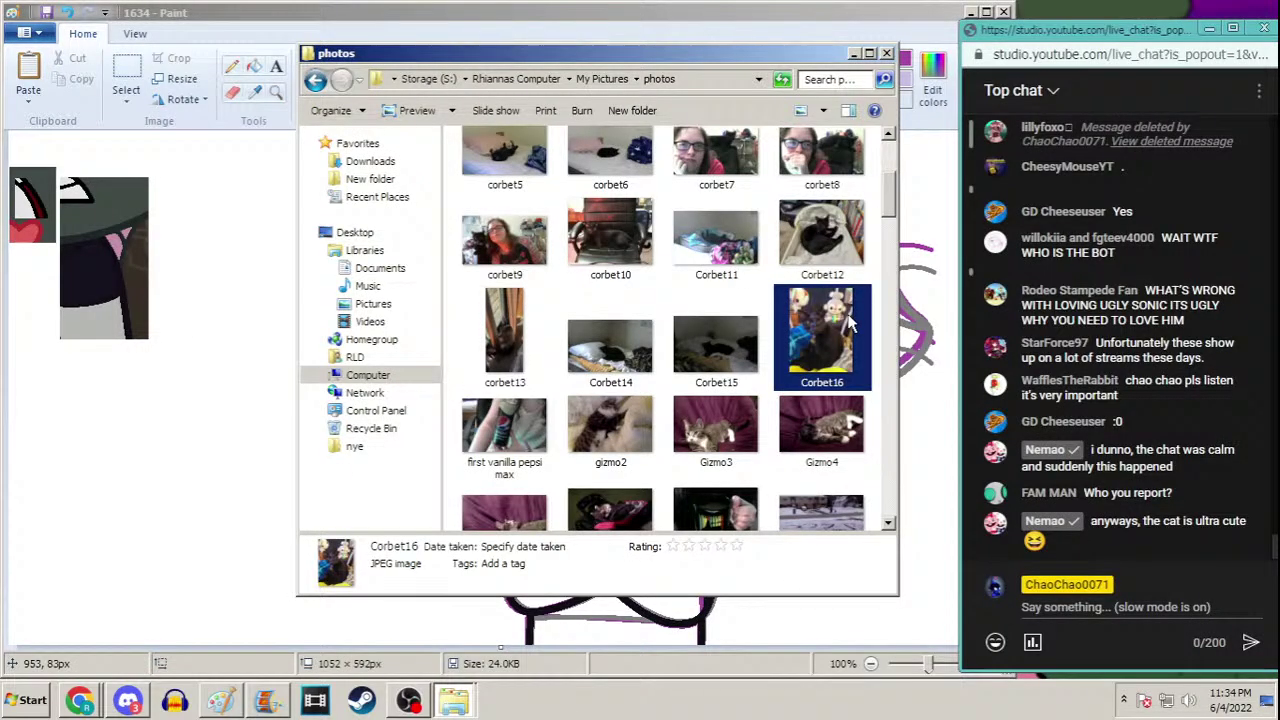
scroll(848, 320, up, 2)
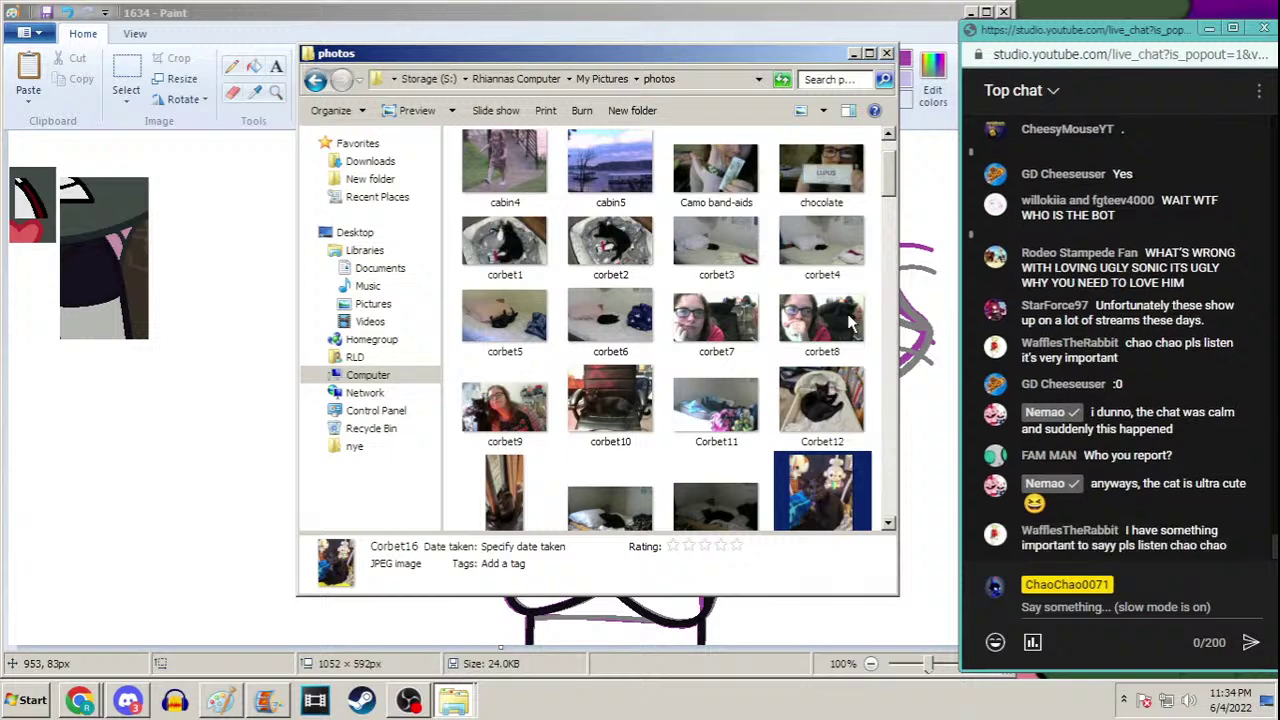
scroll(848, 320, down, 3)
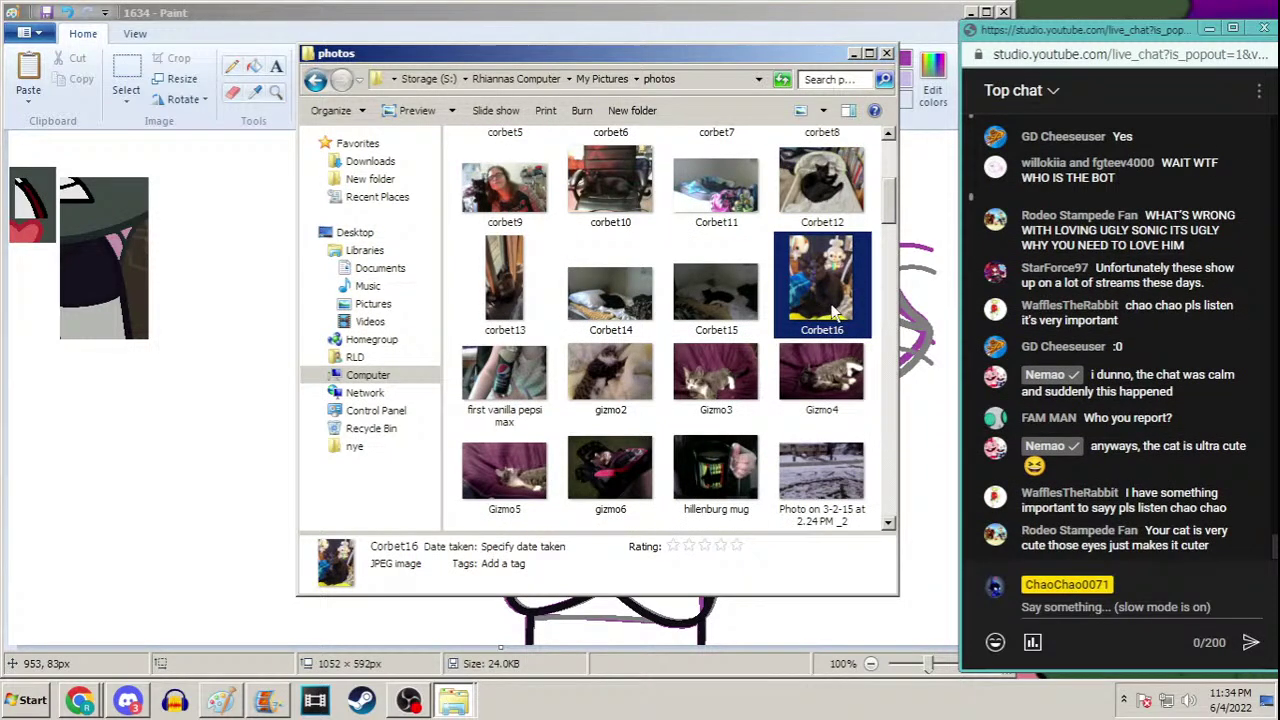
click(859, 56)
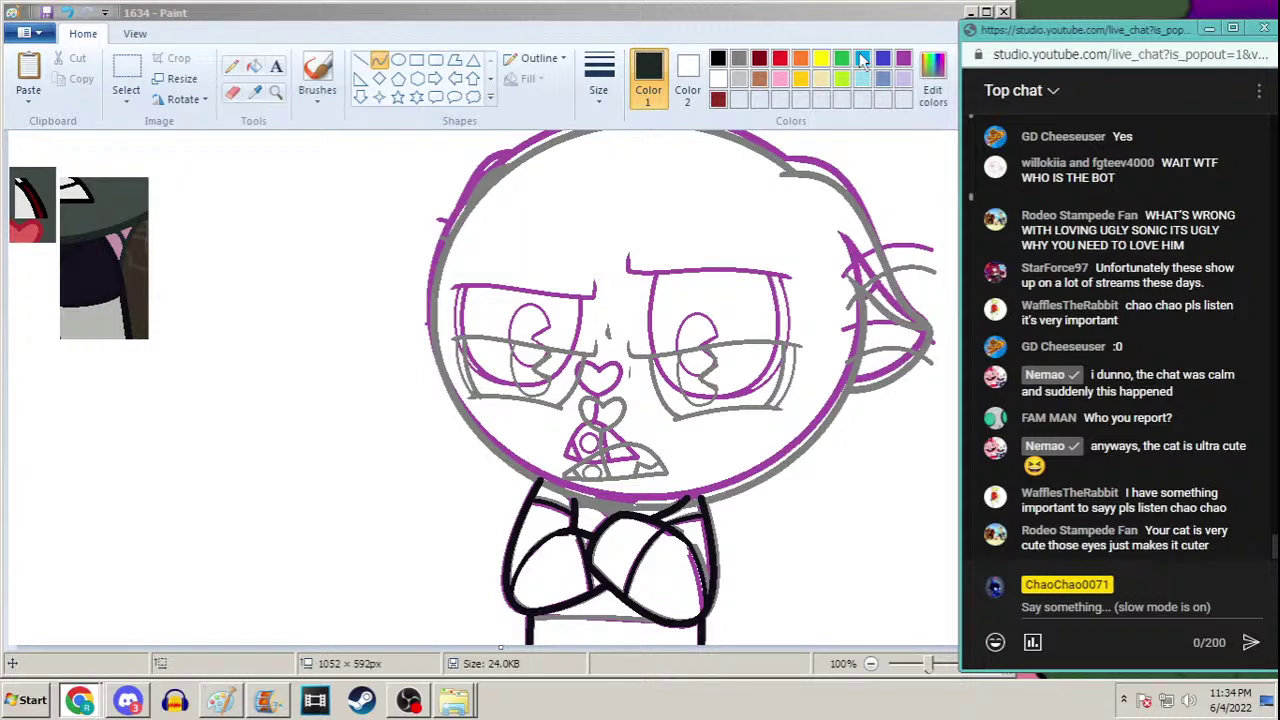
Set up the Curve tool with the thickest line width
click(256, 92)
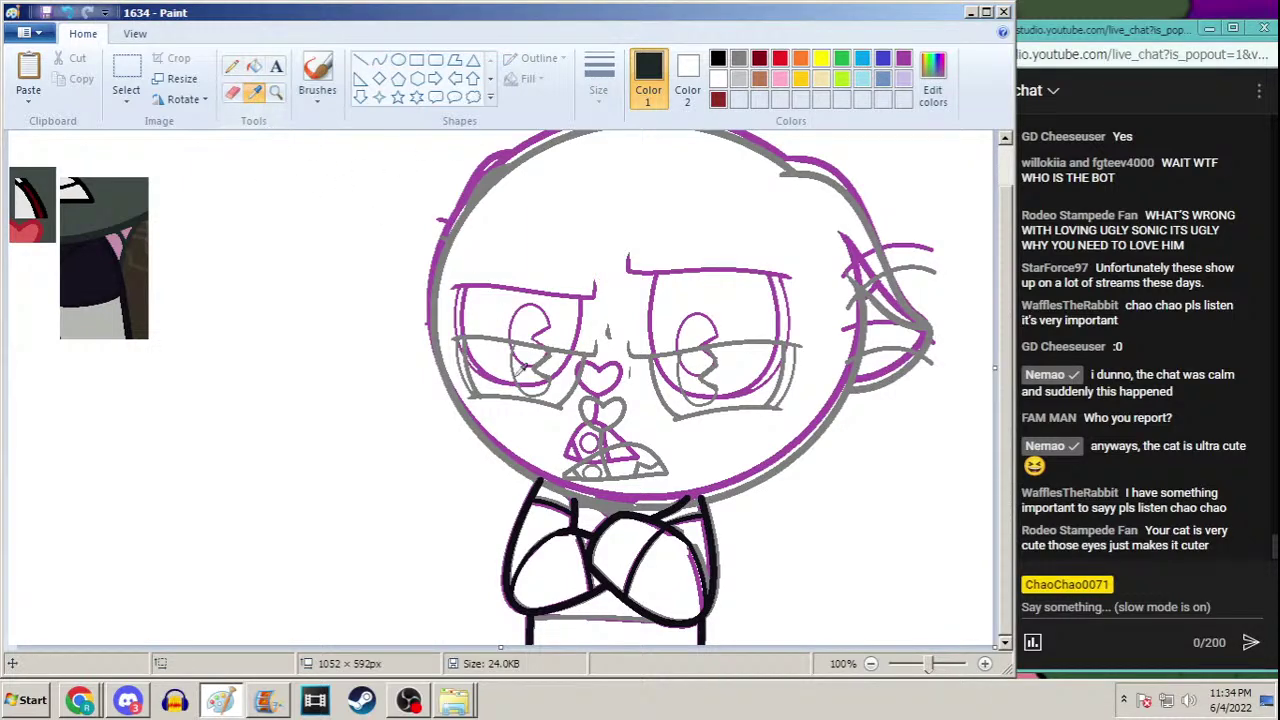
click(379, 60)
click(598, 80)
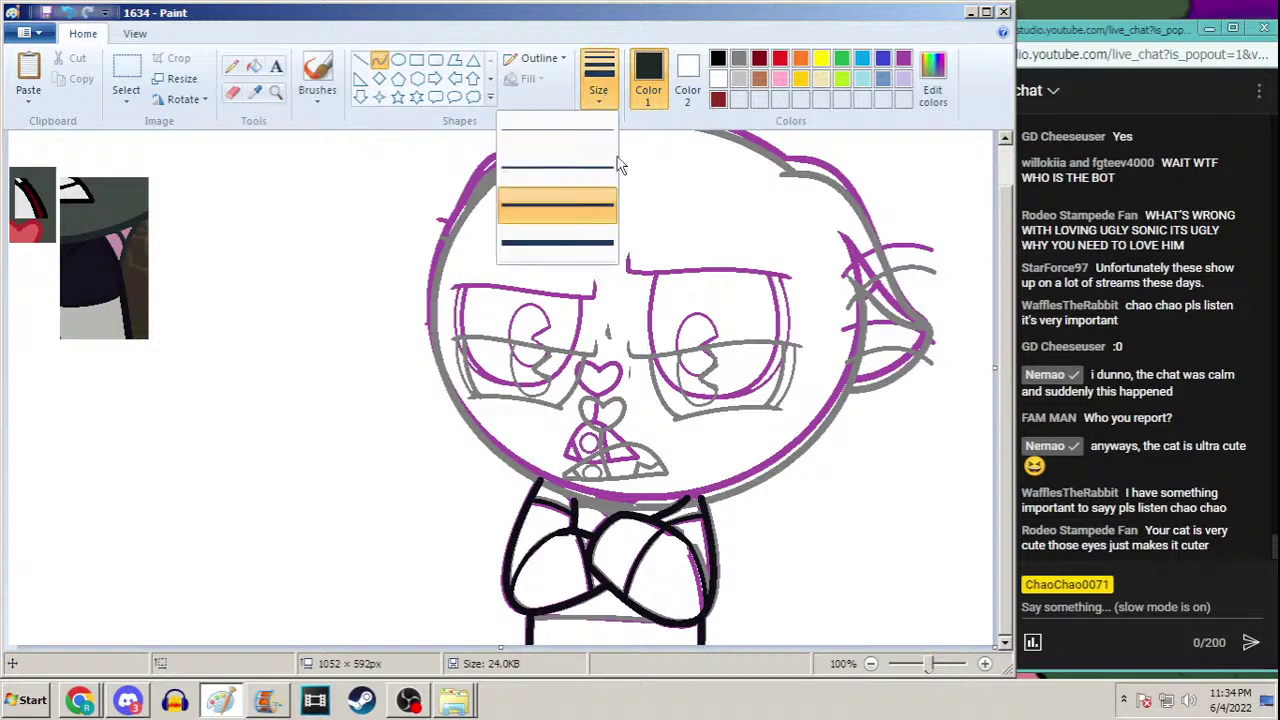
click(572, 243)
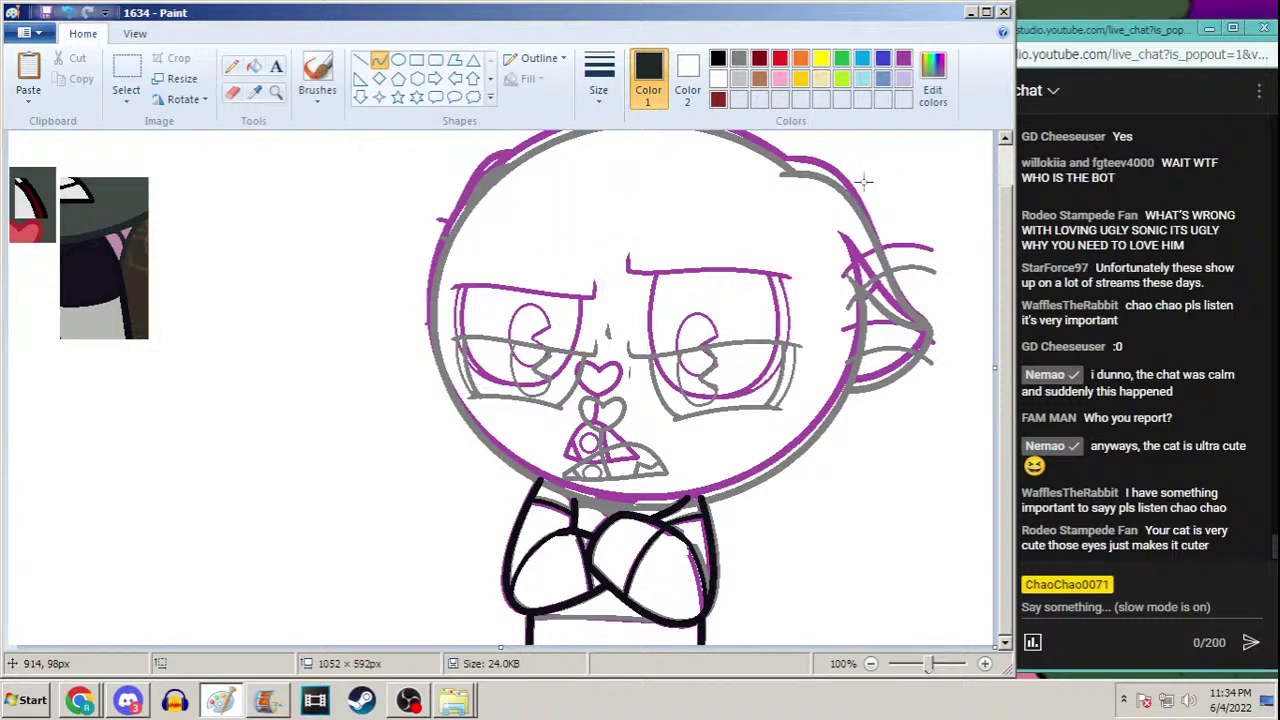
scroll(990, 219, up, 2)
drag(853, 143, 496, 492)
key(ctrl+z)
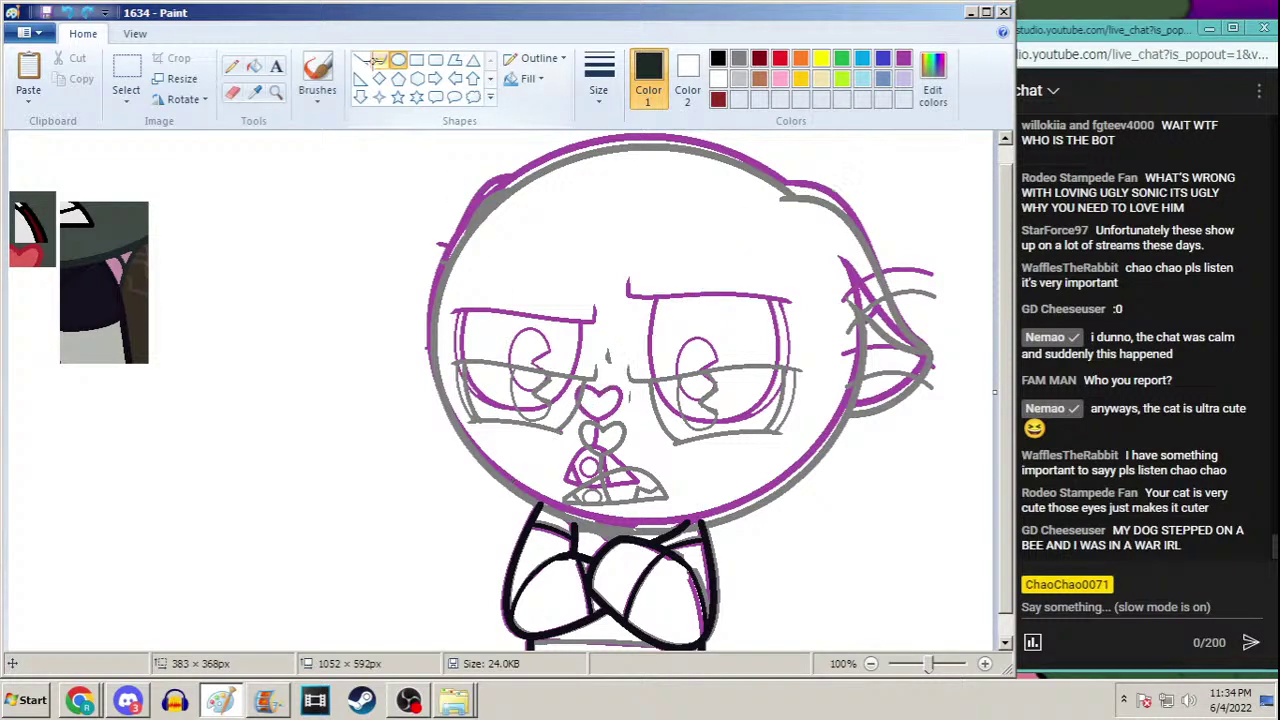
Draw a dark unfilled ellipse over the sketched head and resize it to about 461 × 412 px
drag(852, 146, 433, 536)
click(530, 80)
click(530, 103)
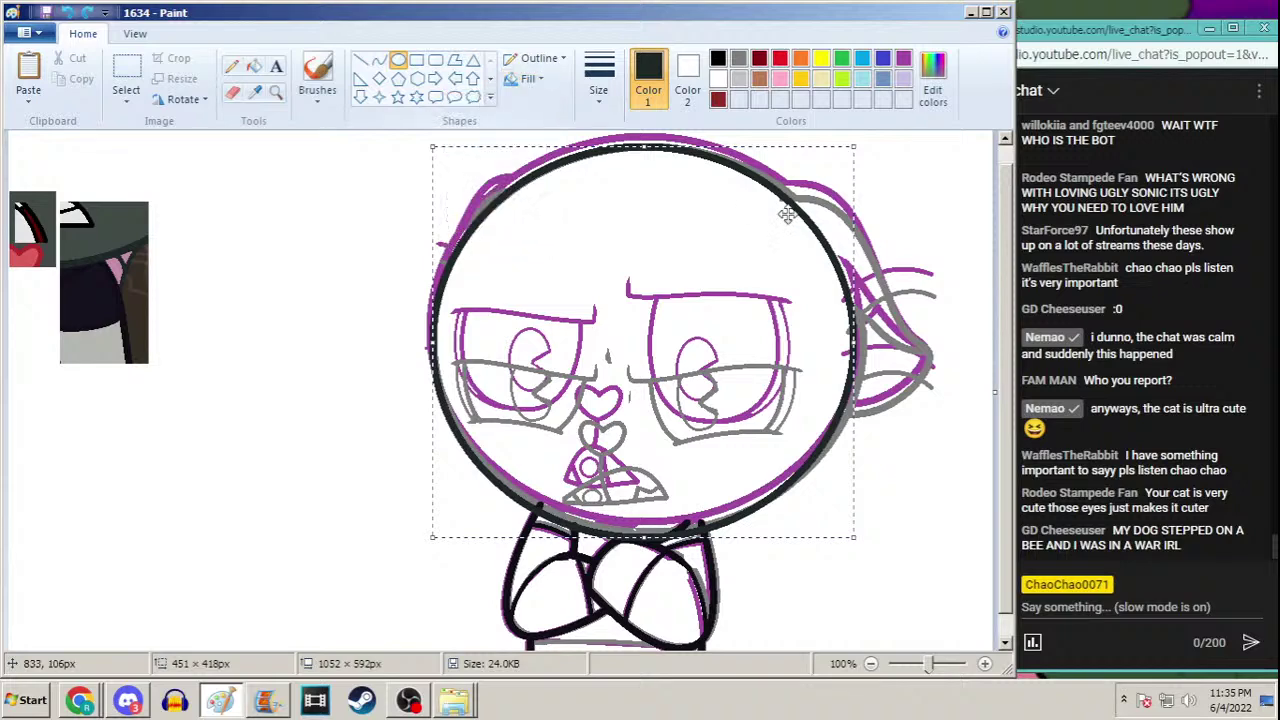
drag(854, 341, 866, 346)
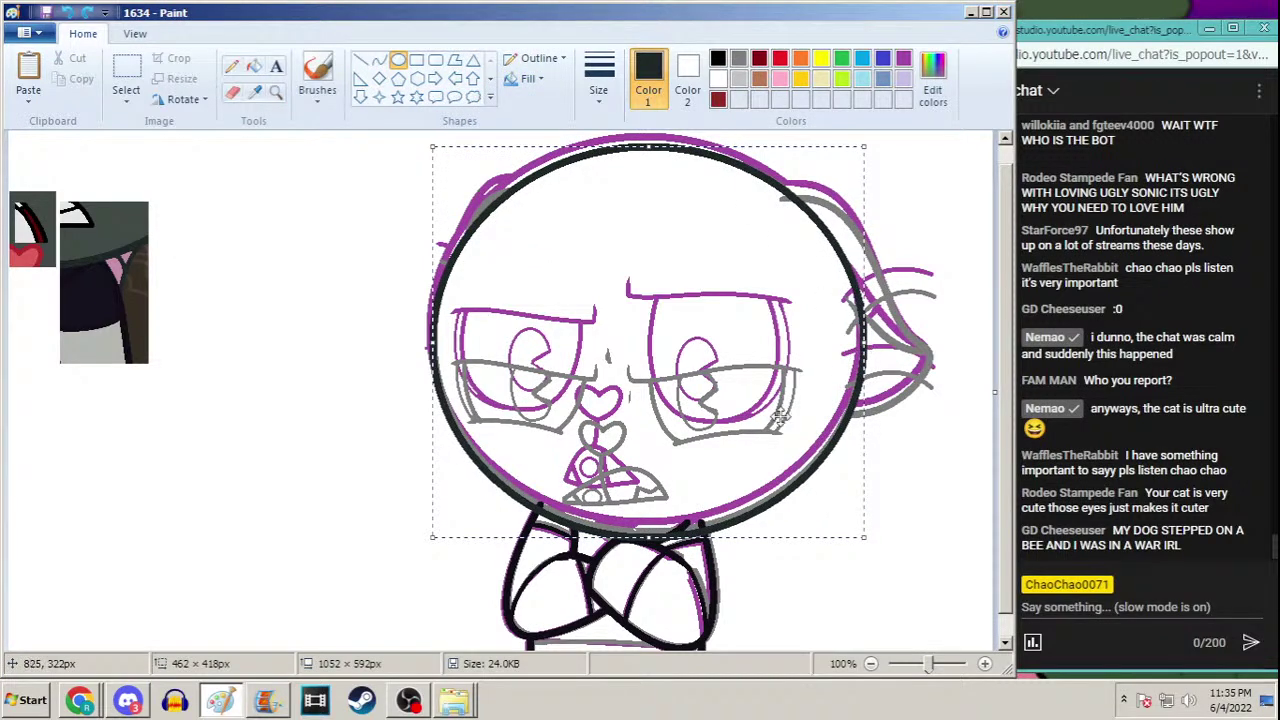
drag(650, 536, 667, 530)
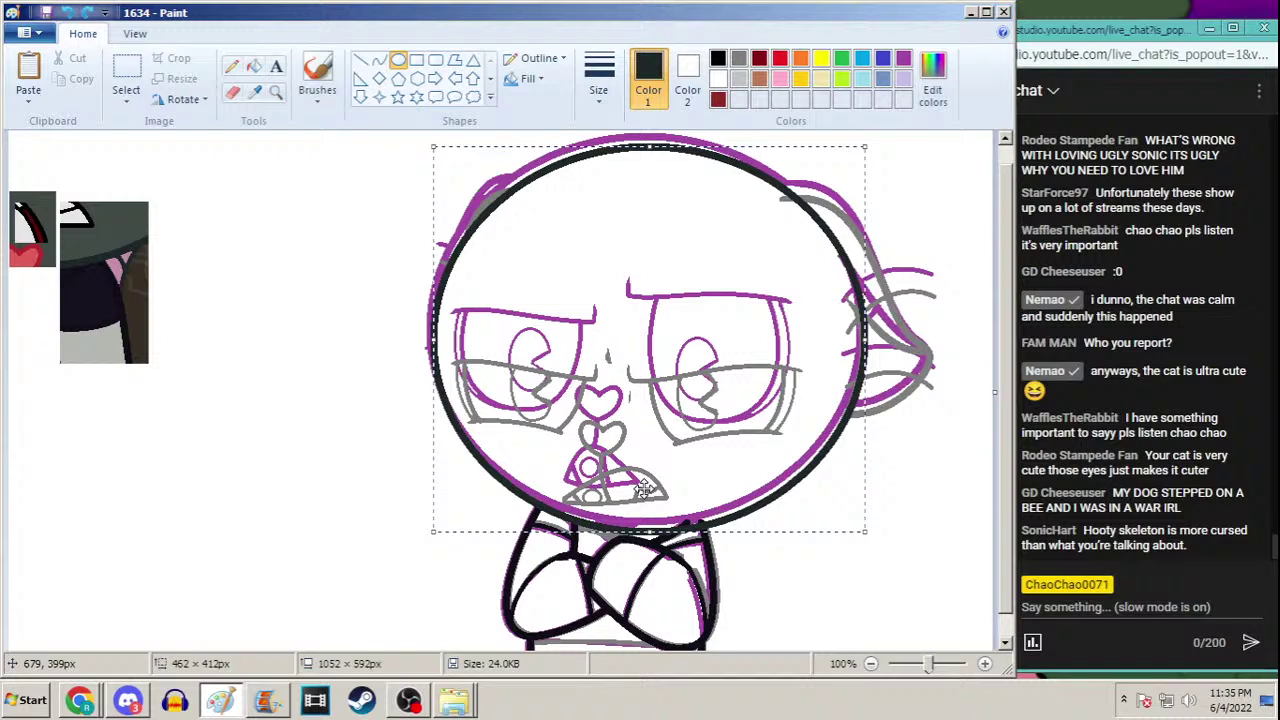
drag(866, 340, 864, 352)
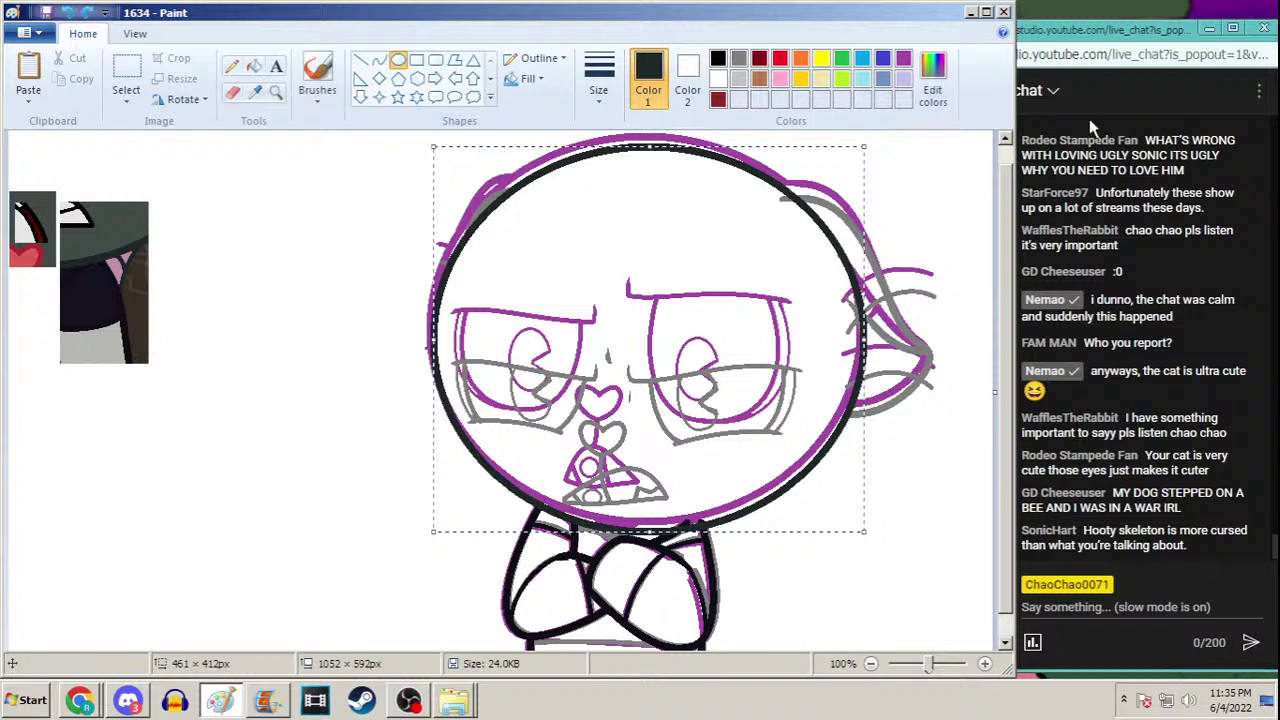
Shift the chat window slightly aside and nudge the head ellipse up and a little left to match the purple sketch
drag(1107, 40, 1122, 37)
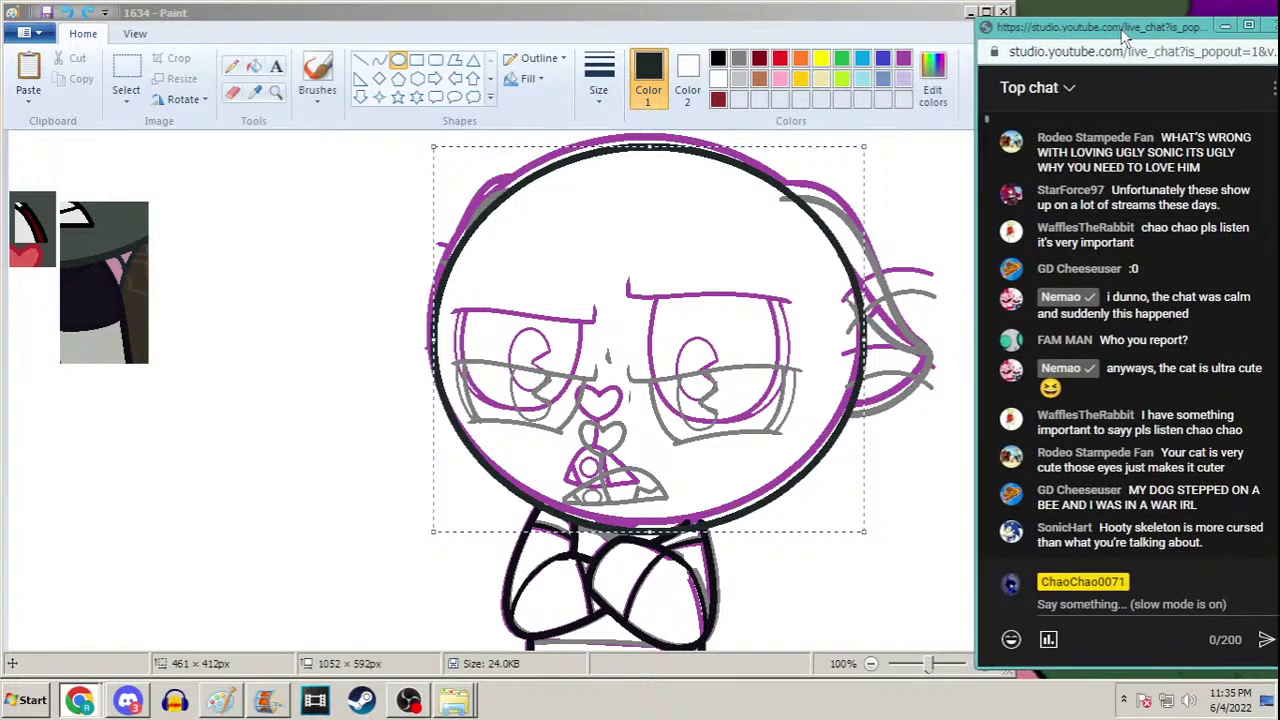
click(753, 57)
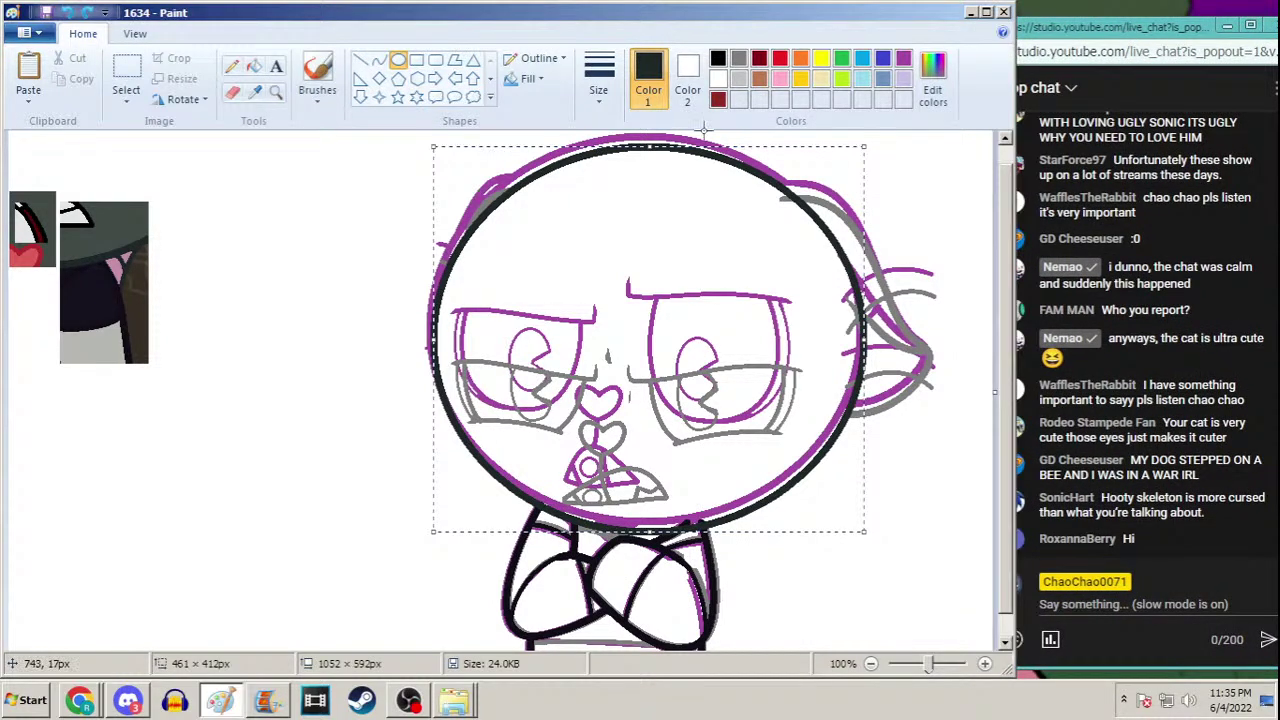
key(Up)
key(Up)
key(Up)
key(Up)
key(Up)
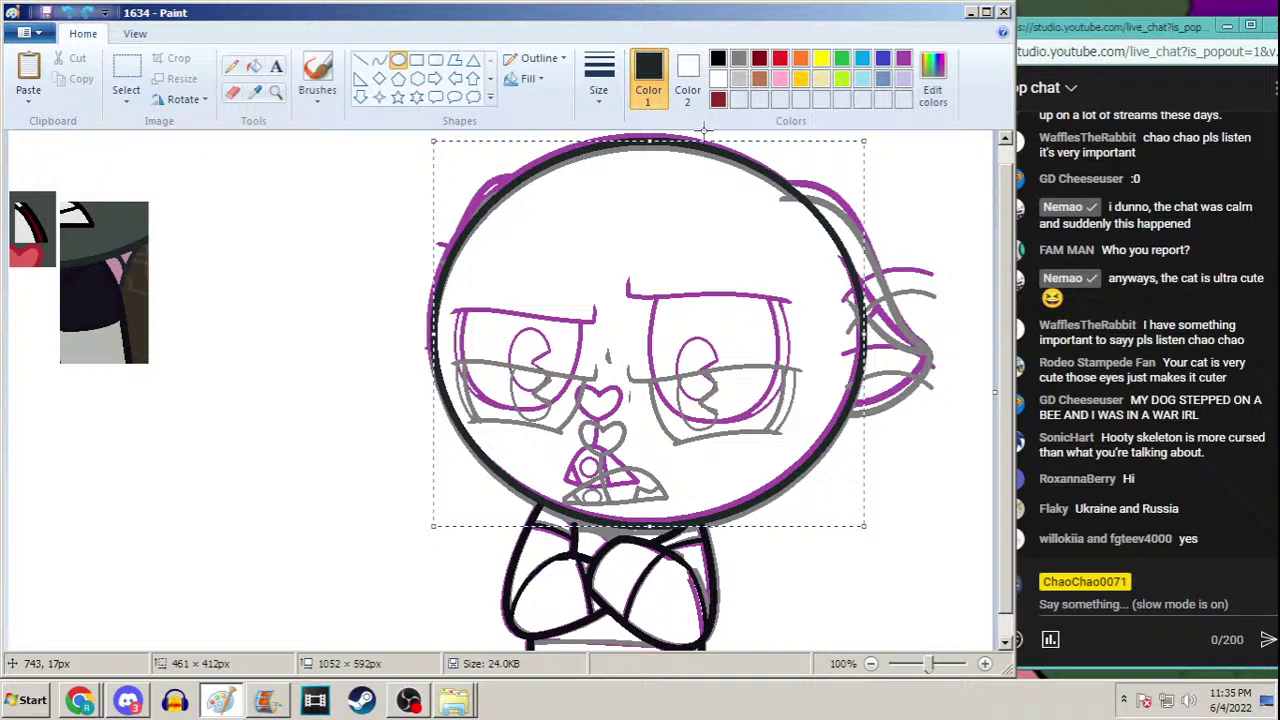
key(Left)
key(Left)
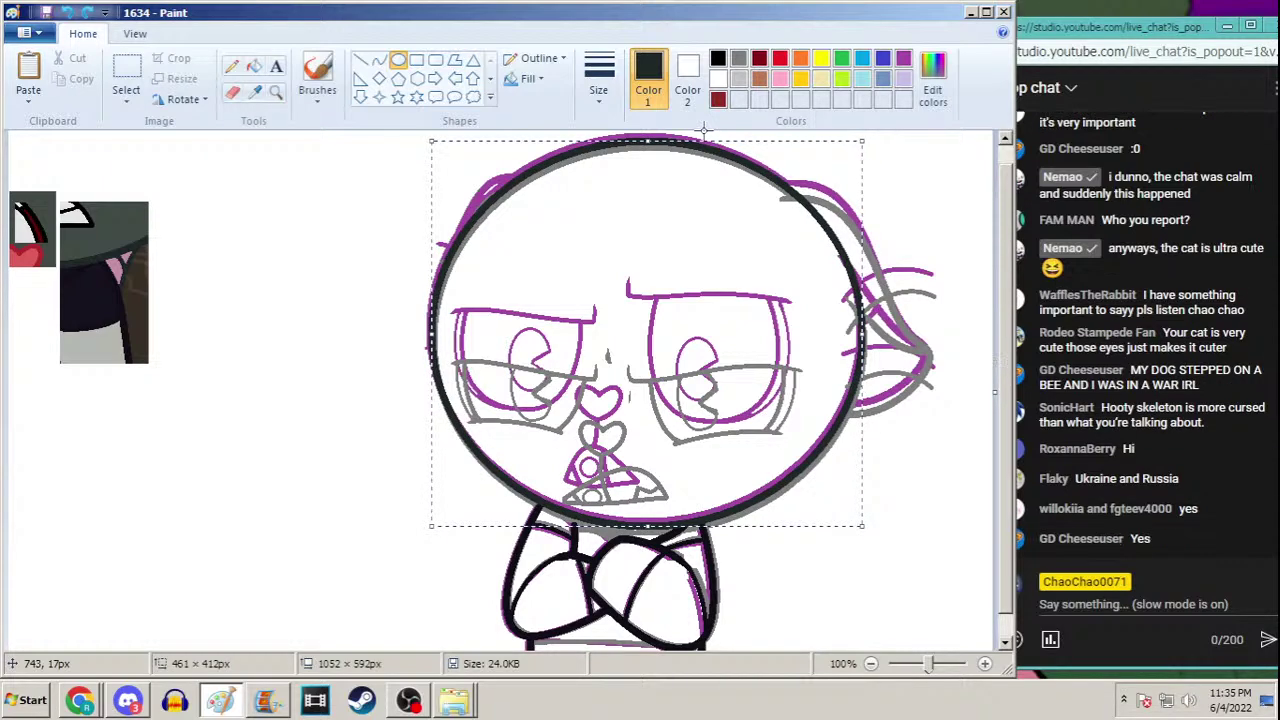
Draw a short curve about 37 × 15 px in the thickest line width, just below the head between the chest and crossed arm
click(276, 91)
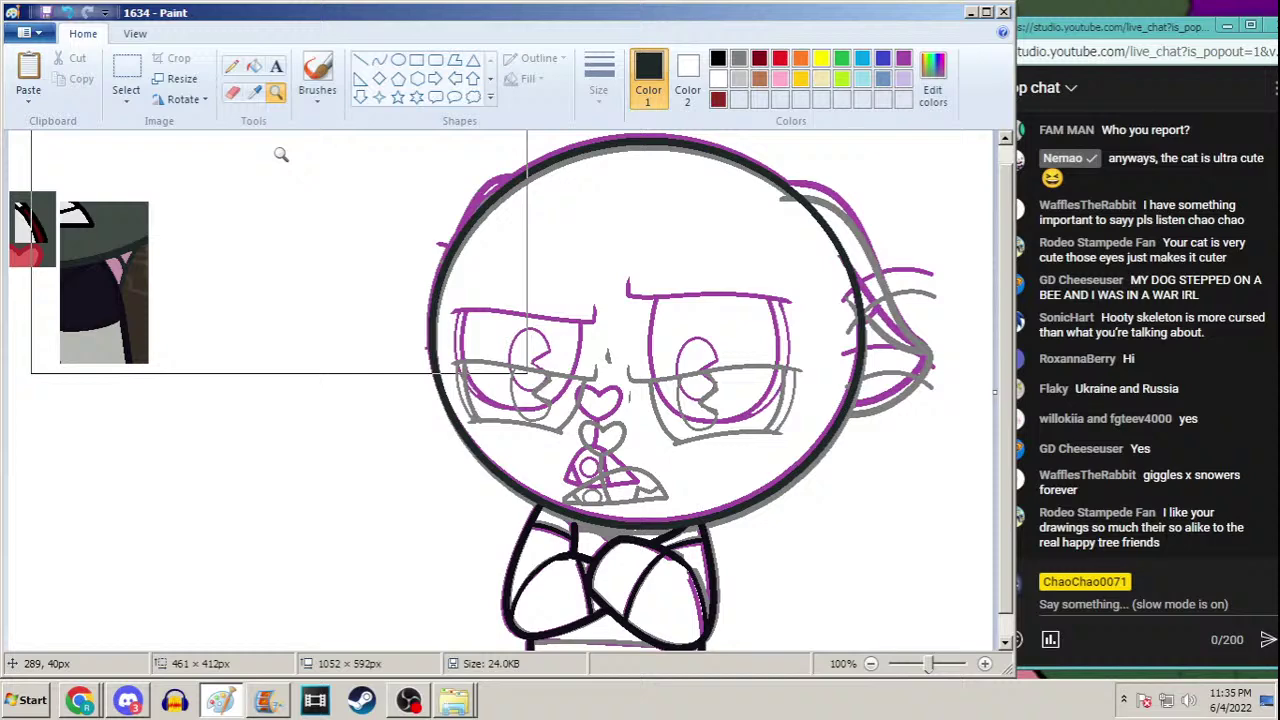
click(480, 434)
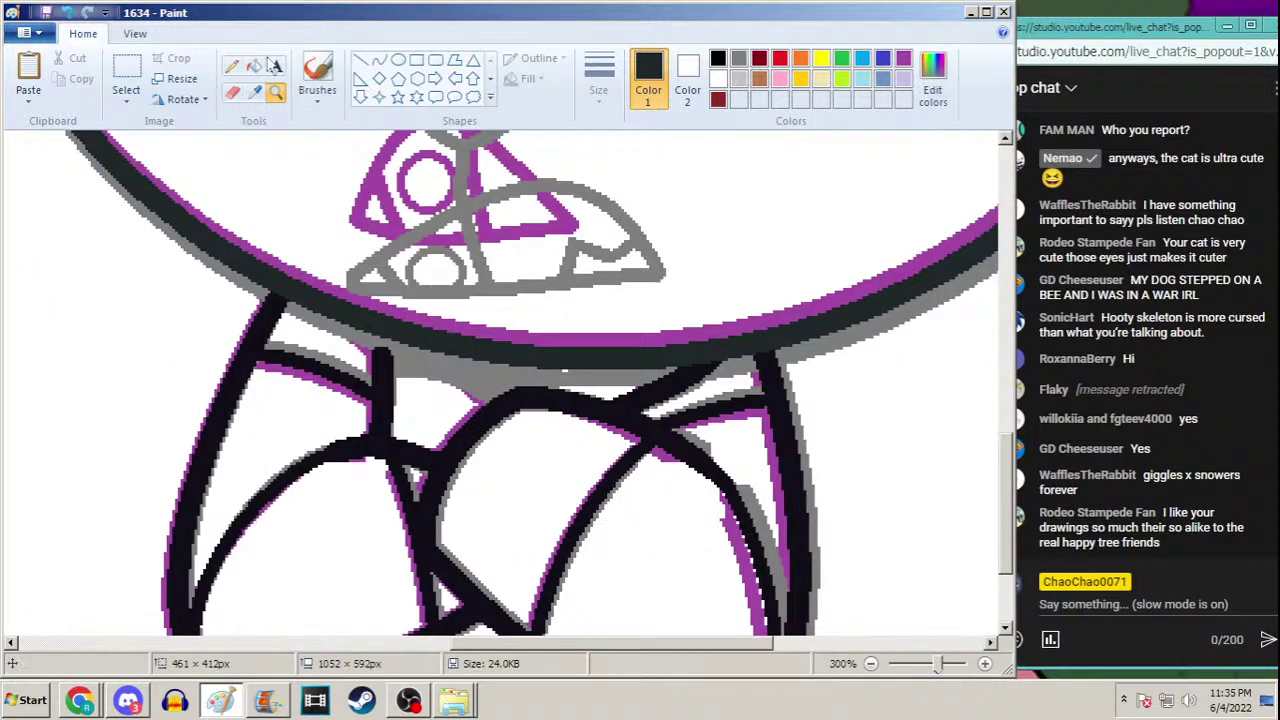
click(379, 61)
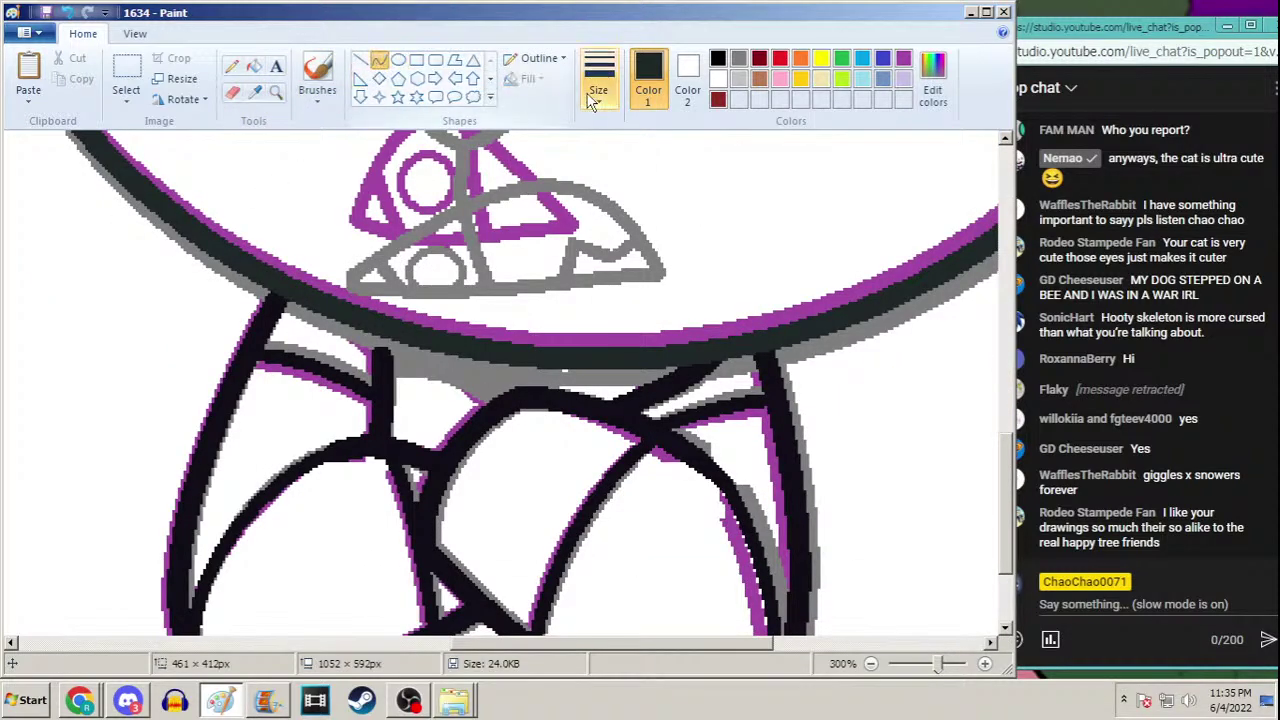
click(597, 90)
click(556, 245)
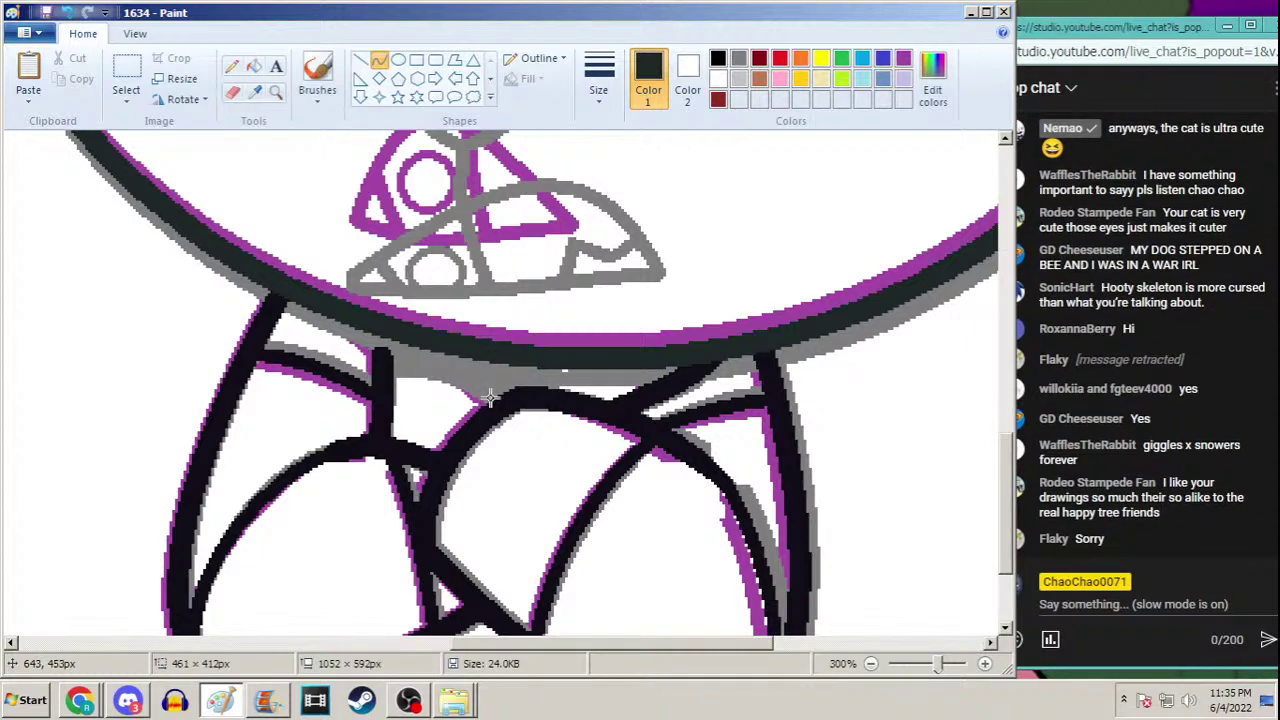
mouse_move(490, 398)
mouse_down()
mouse_move(400, 346)
mouse_move(462, 368)
mouse_up()
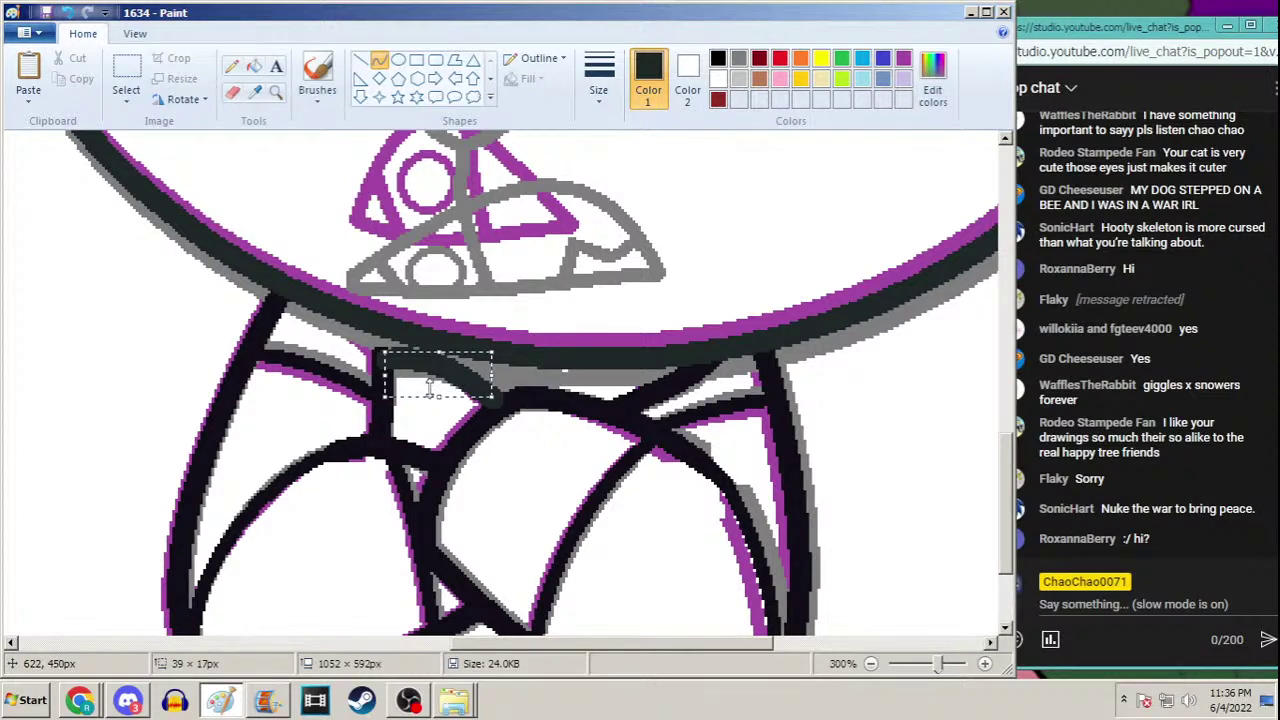
drag(385, 353, 383, 353)
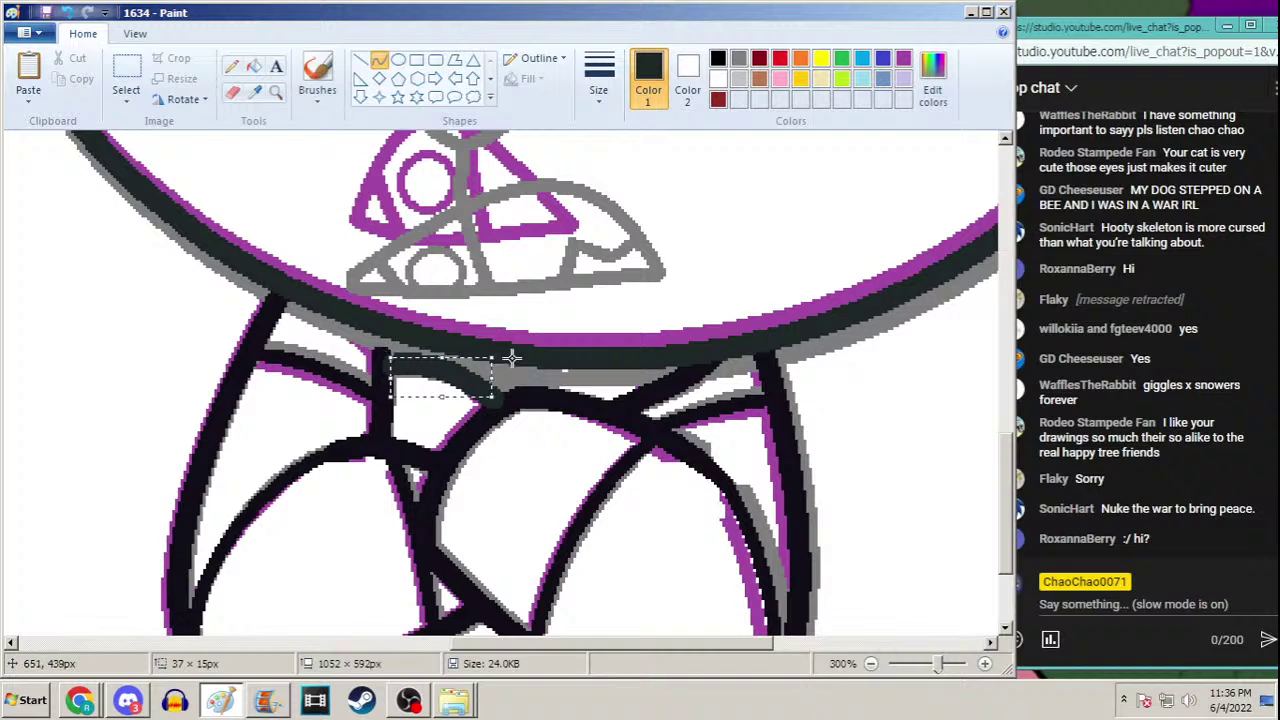
Sample the body's near-black outline colour and pencil in the joint between the vertical chest line and the head outline
click(255, 90)
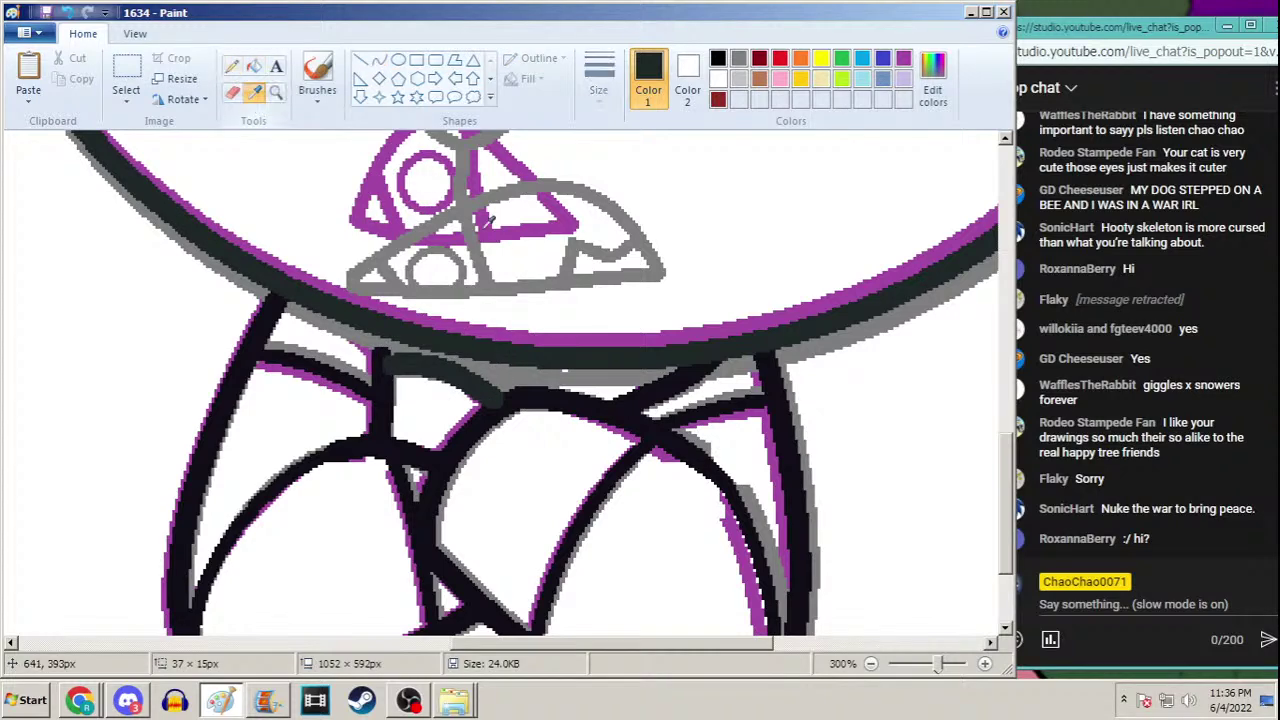
click(519, 394)
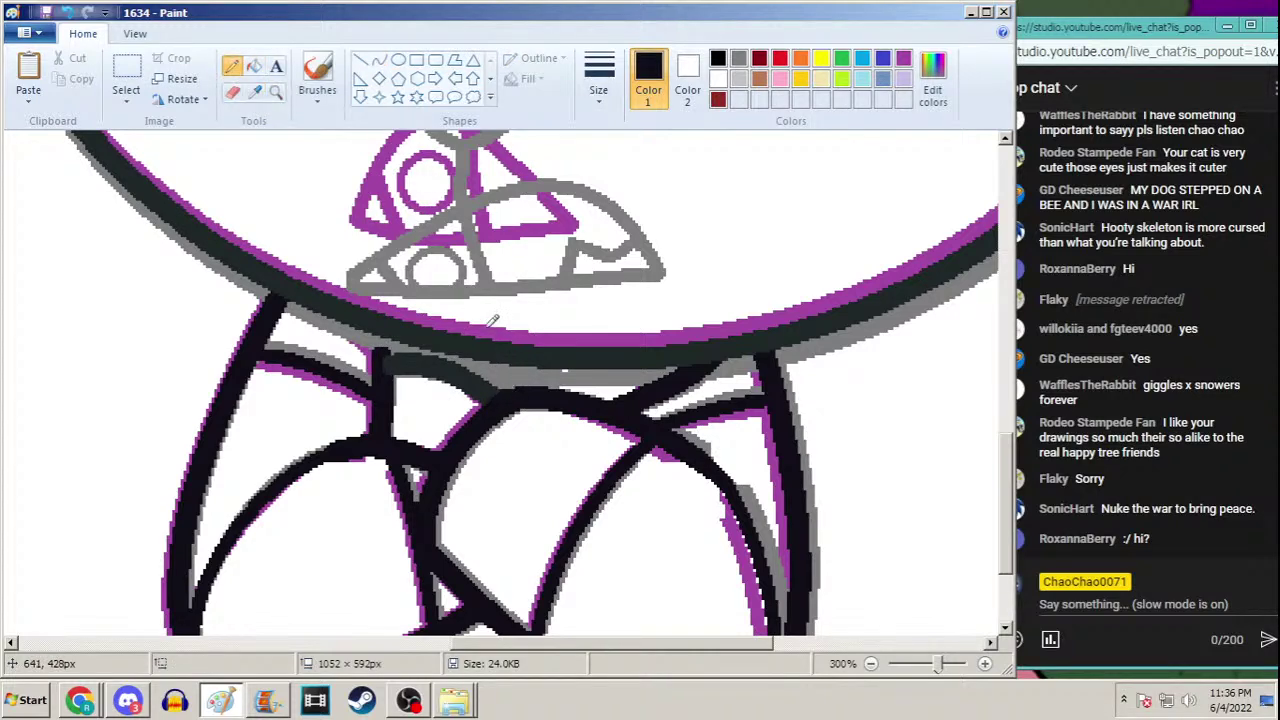
mouse_move(385, 350)
mouse_down()
mouse_move(364, 324)
mouse_move(394, 344)
mouse_up()
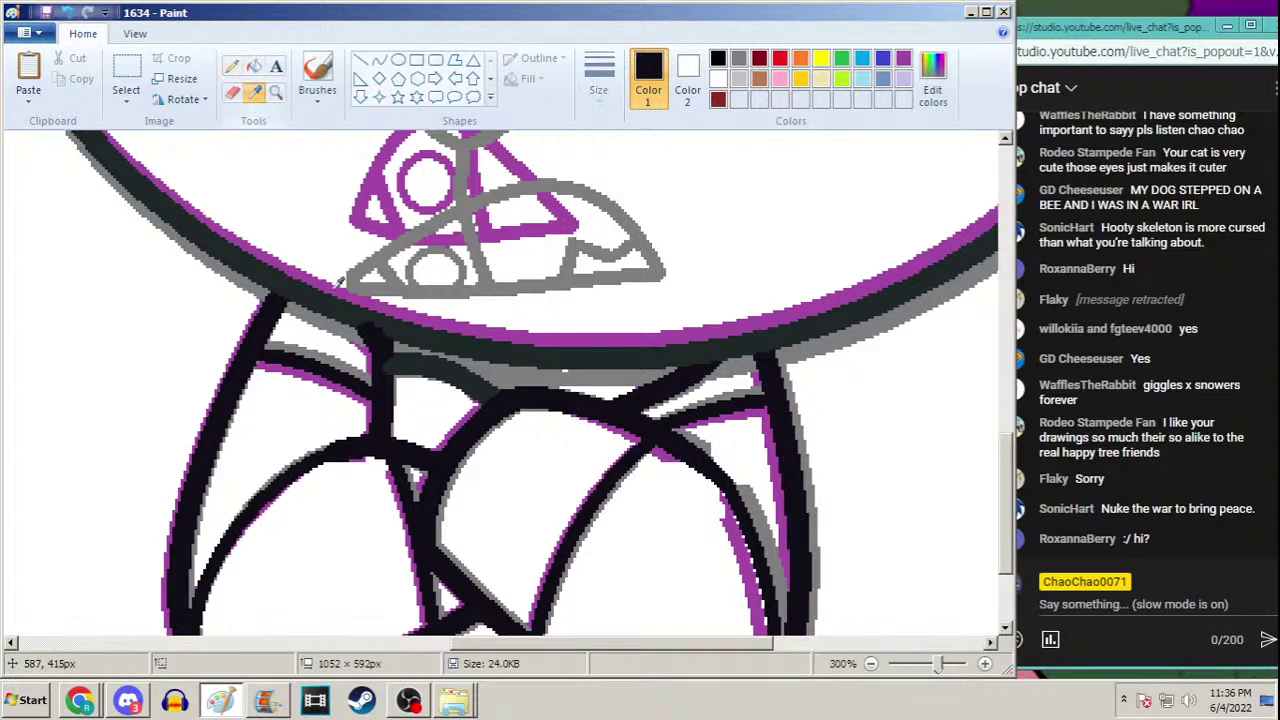
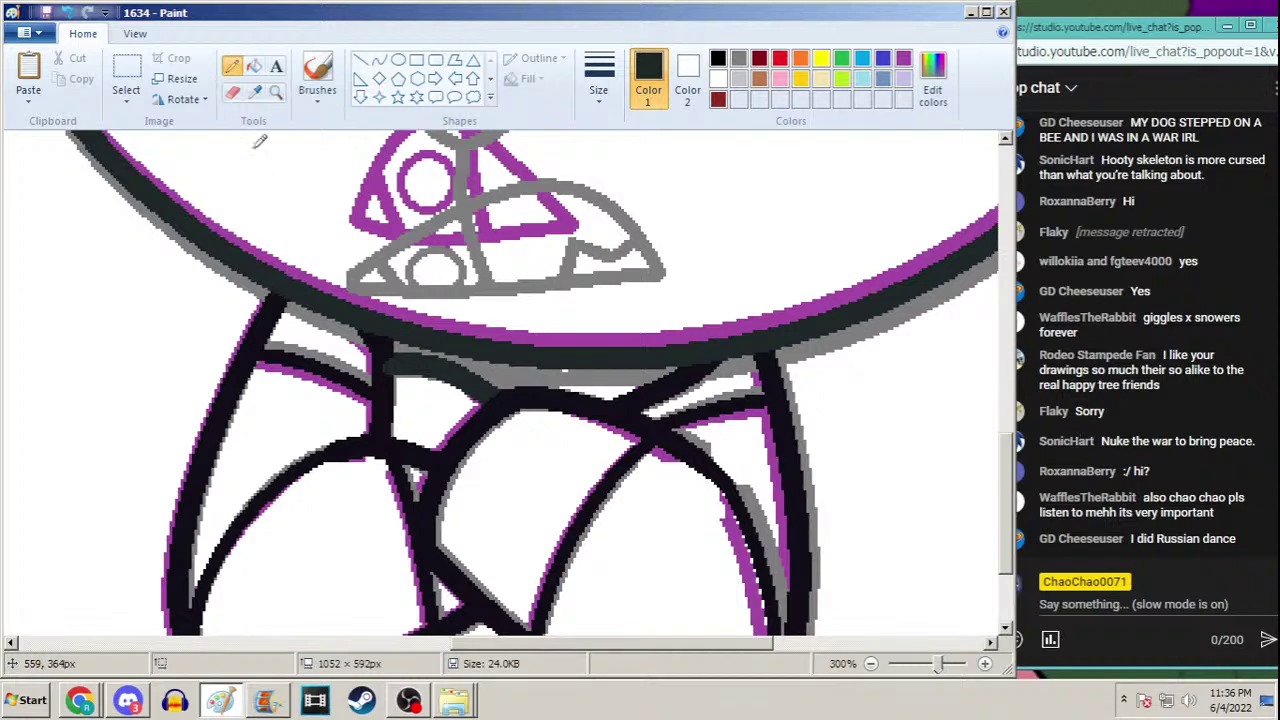
click(255, 90)
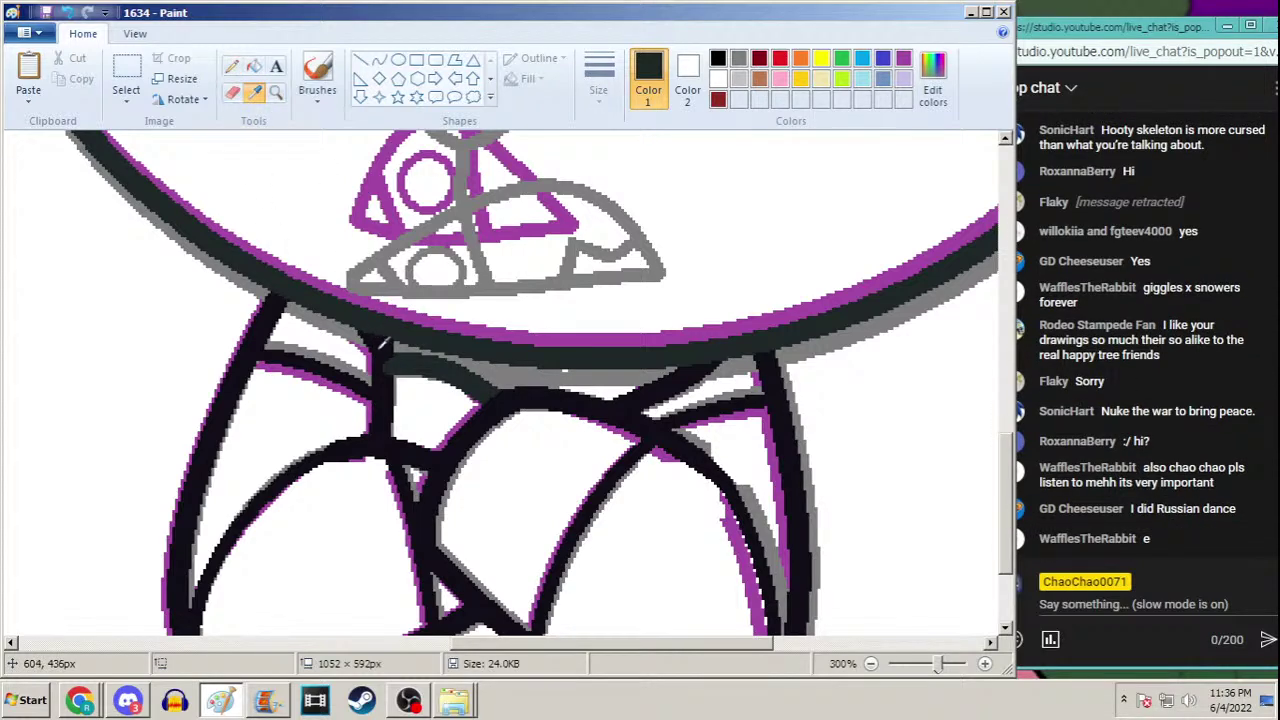
click(381, 347)
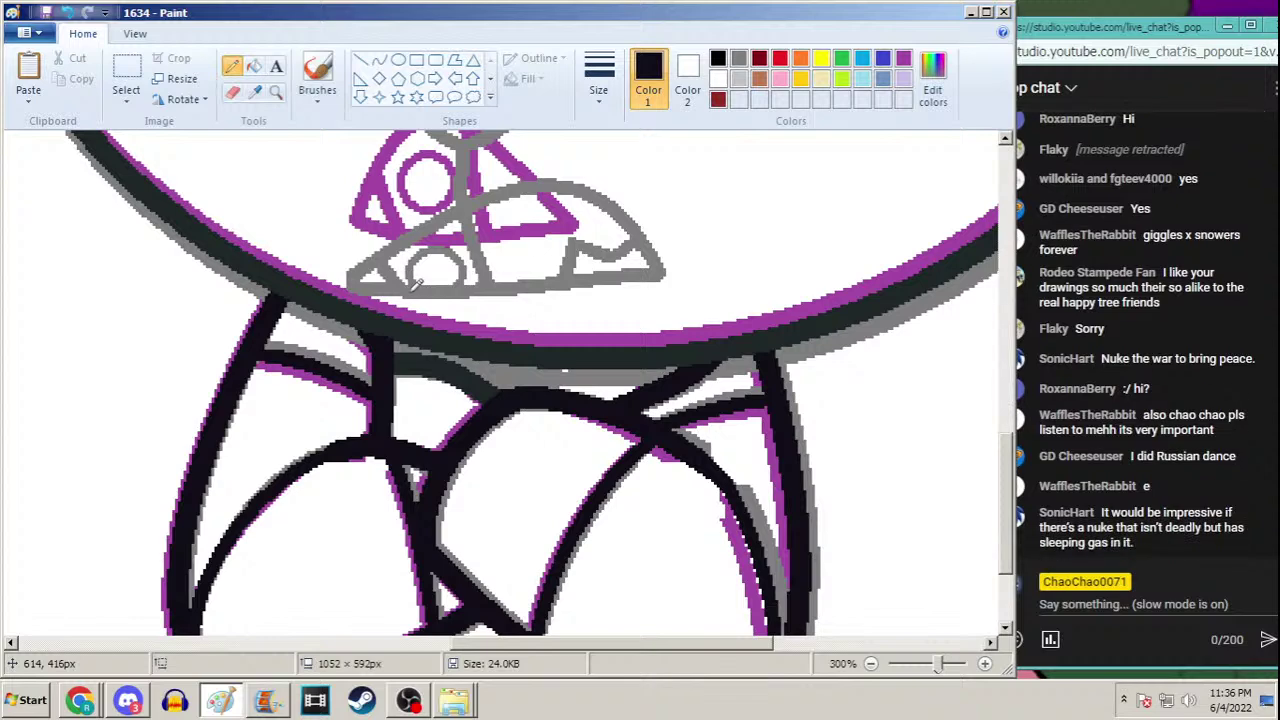
Draw a nearly straight waist line about 137 × 4 px beneath the crossed arms with the Curve tool in the second-thickest width
click(276, 90)
right_click(297, 212)
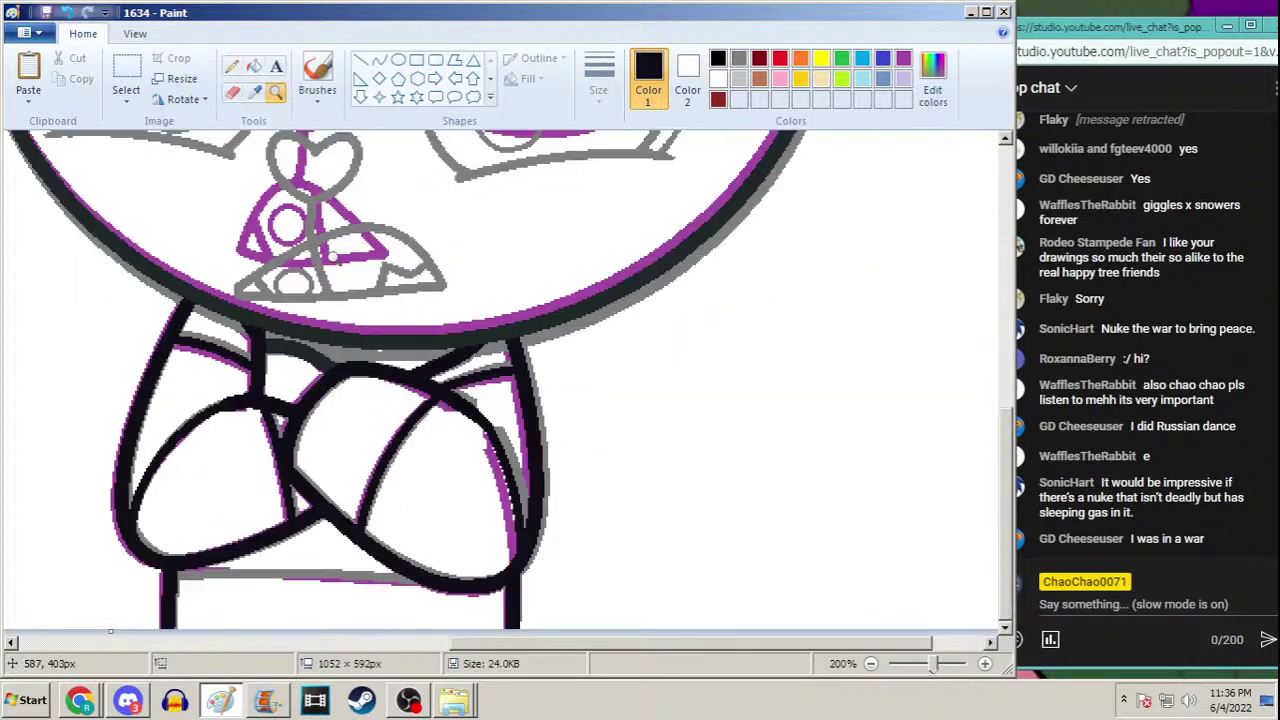
click(231, 66)
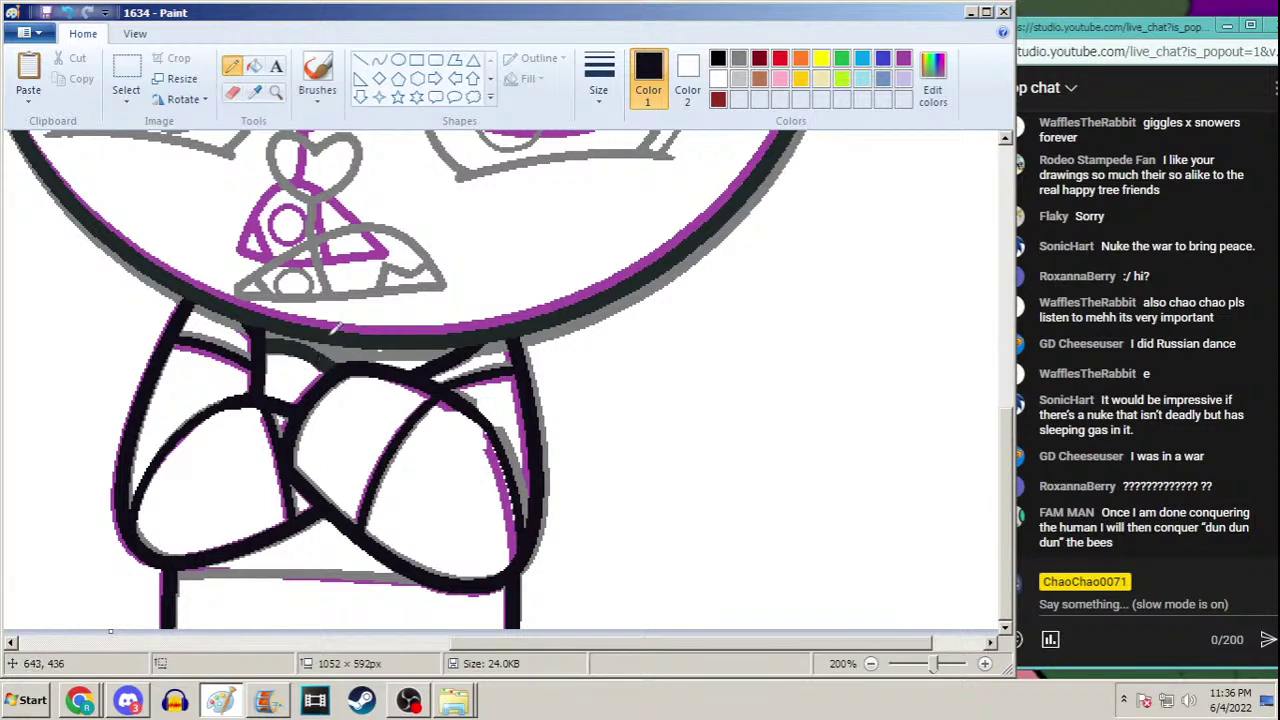
click(379, 60)
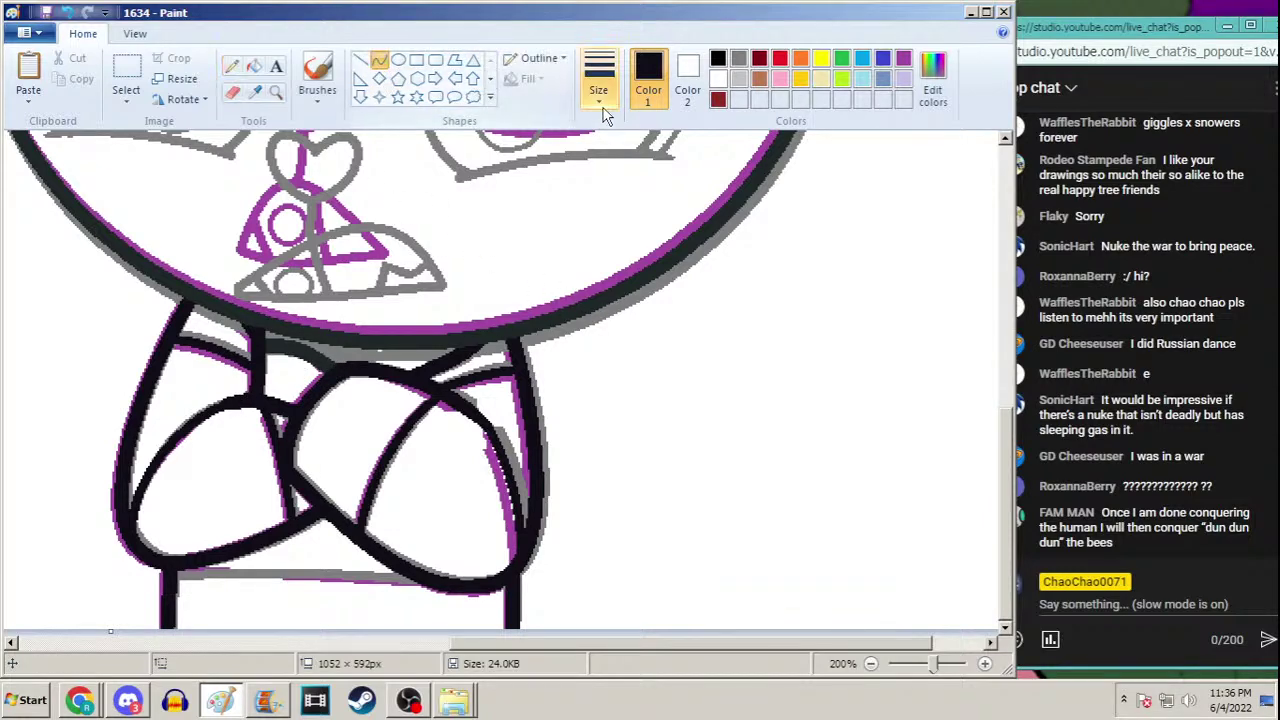
click(598, 80)
click(591, 204)
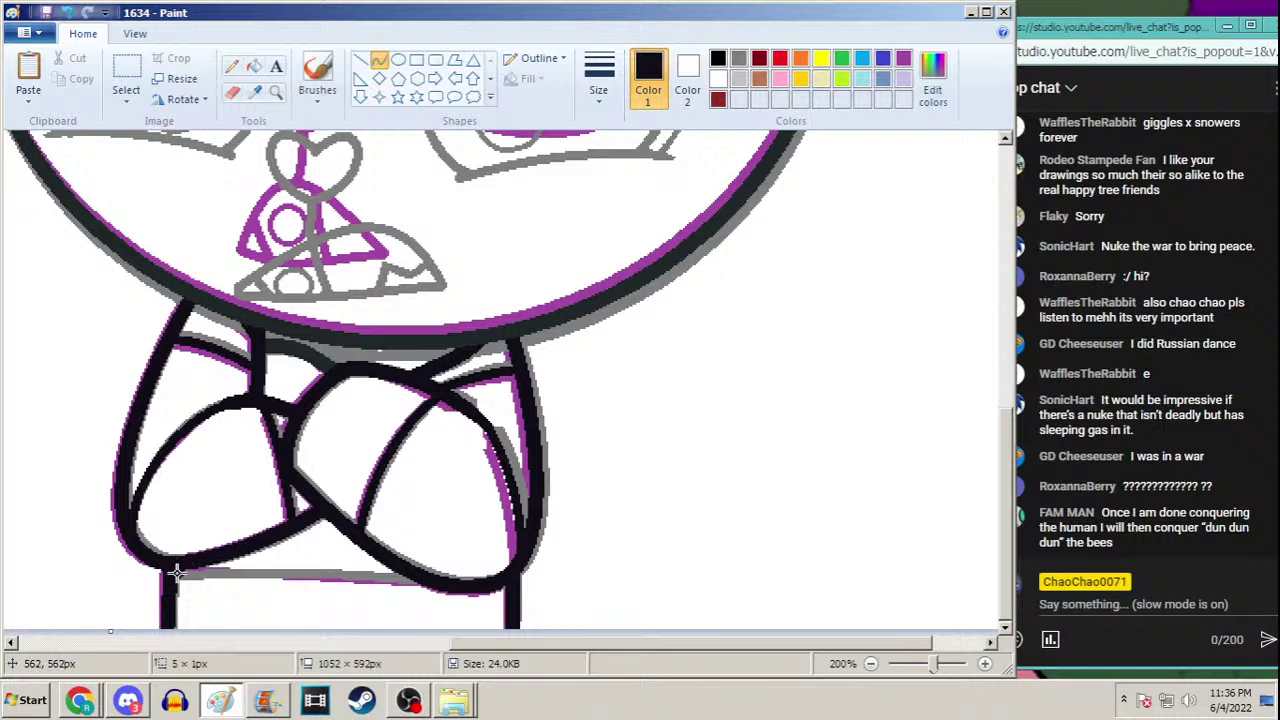
mouse_move(165, 572)
mouse_down()
mouse_move(422, 580)
mouse_move(400, 568)
mouse_move(284, 576)
mouse_move(302, 568)
mouse_up()
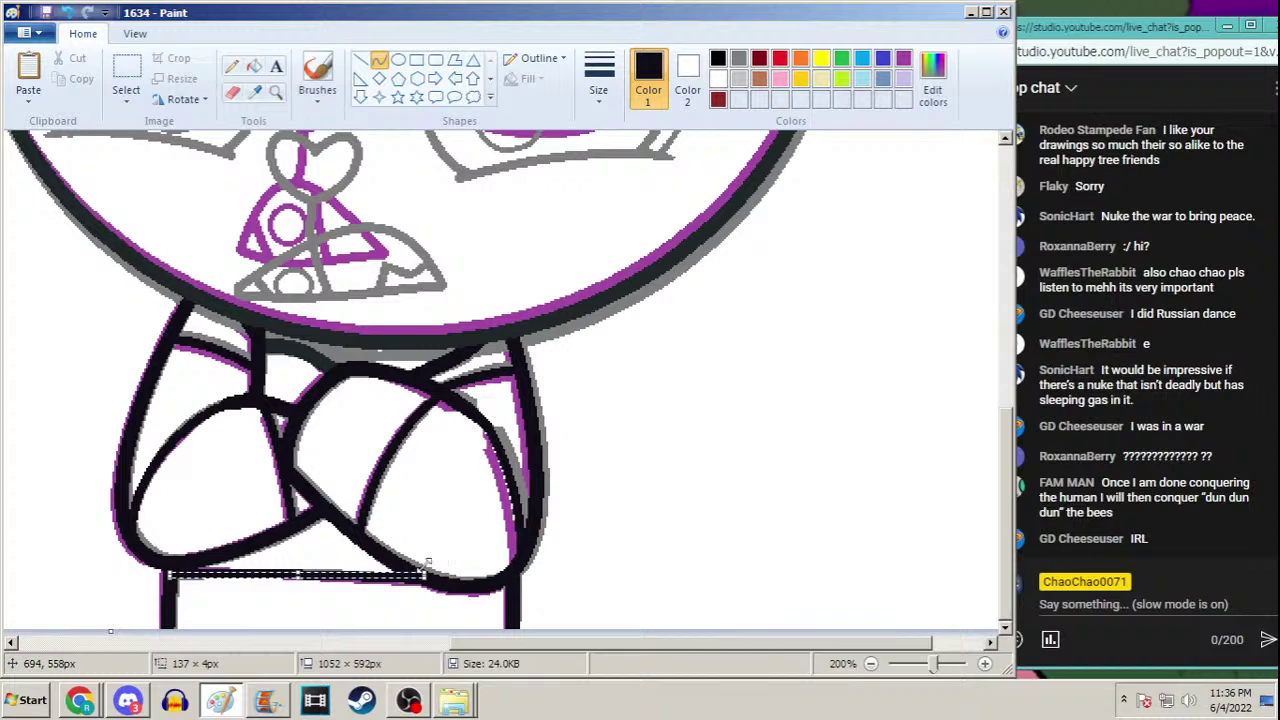
Sample the head outline's dark colour and trace the small ear bump at the head's upper left with a thickest-width curve about 55 × 56 px
click(276, 91)
right_click(310, 343)
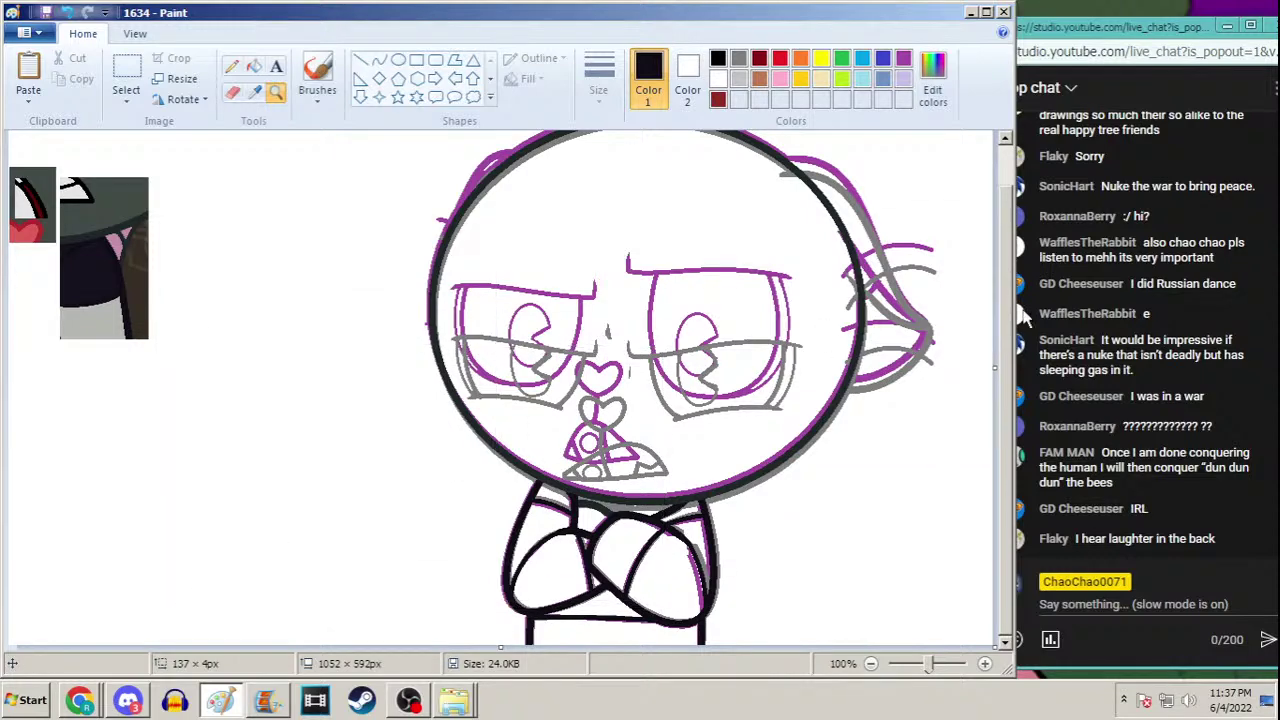
scroll(1008, 295, up, 1)
scroll(1008, 295, up, 2)
click(379, 60)
click(598, 75)
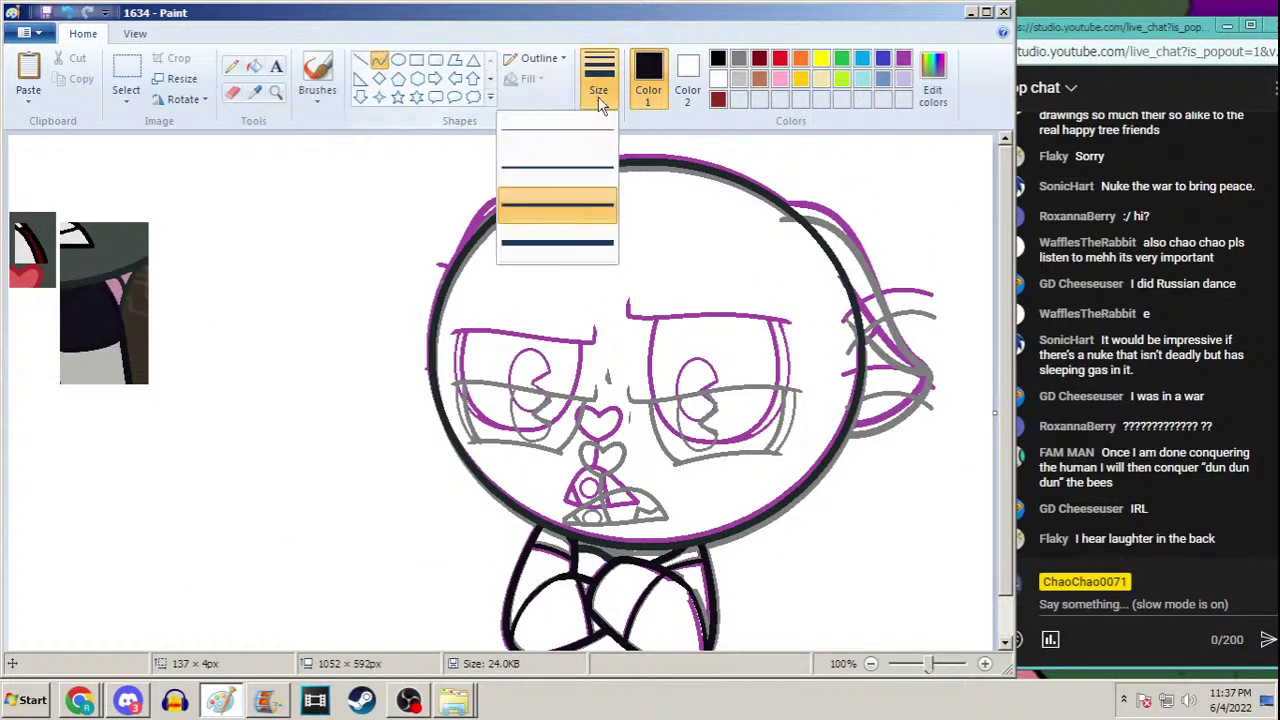
click(566, 228)
click(254, 92)
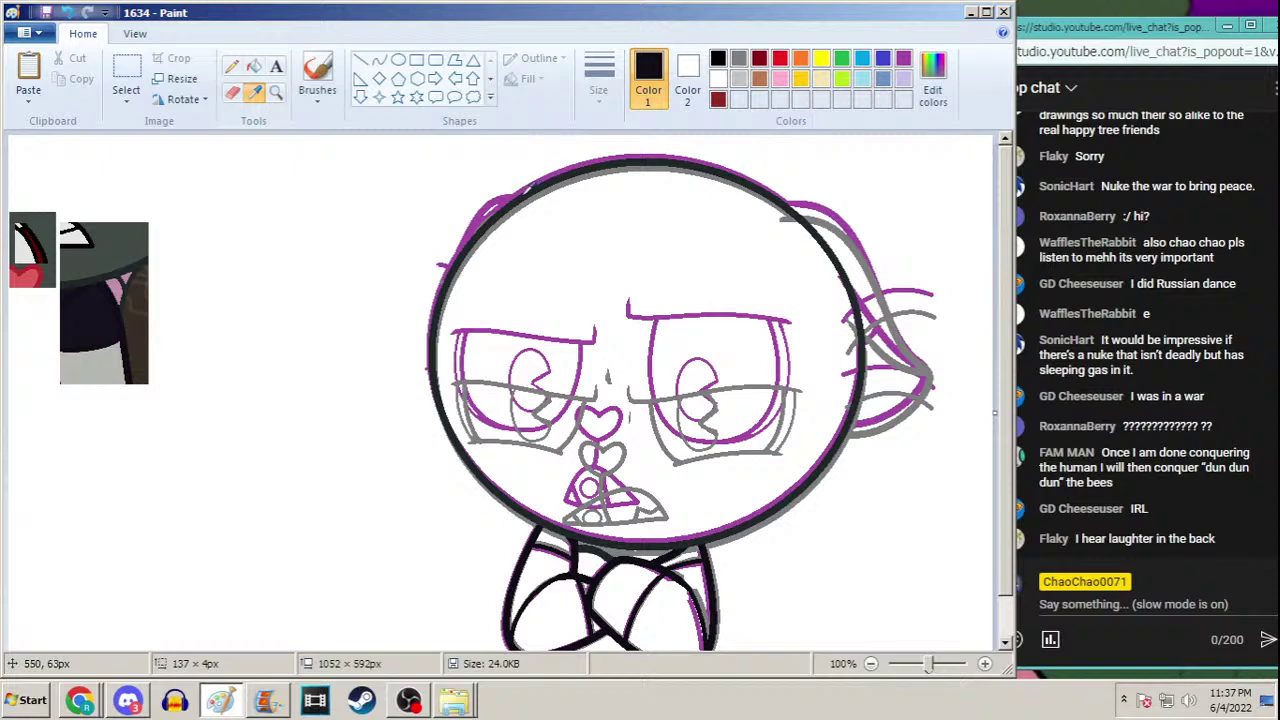
click(527, 191)
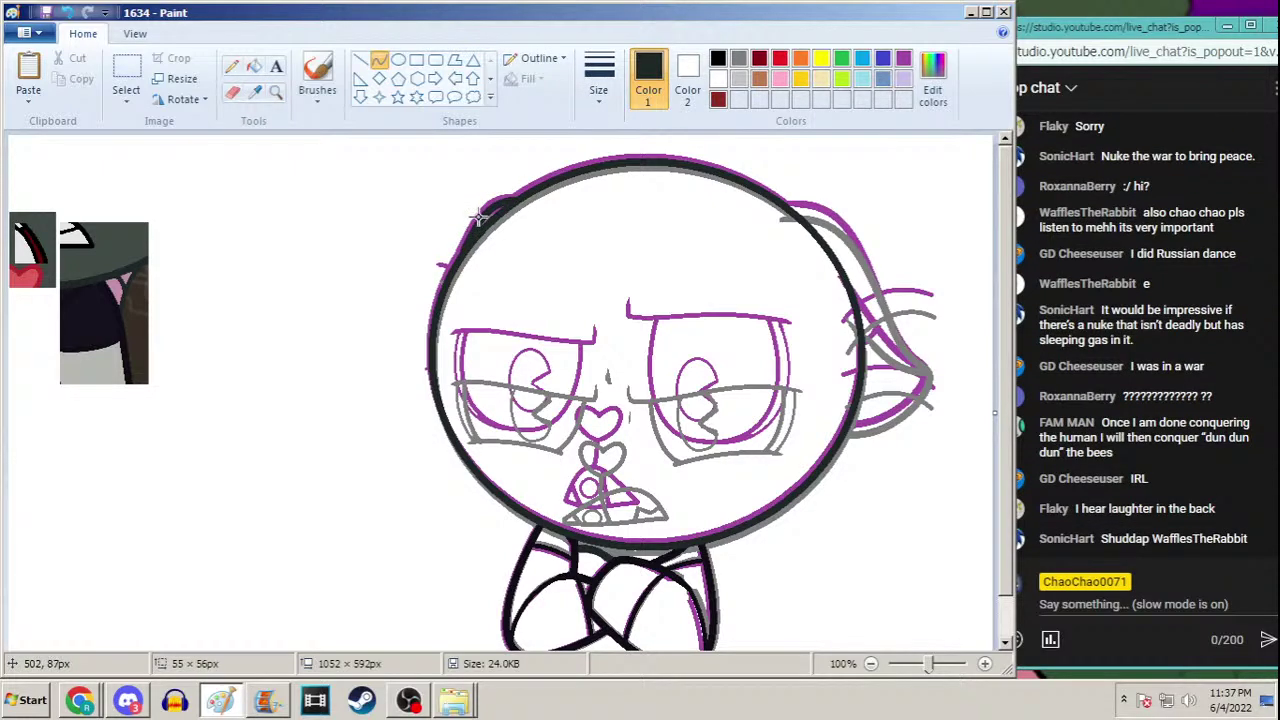
drag(466, 248, 512, 200)
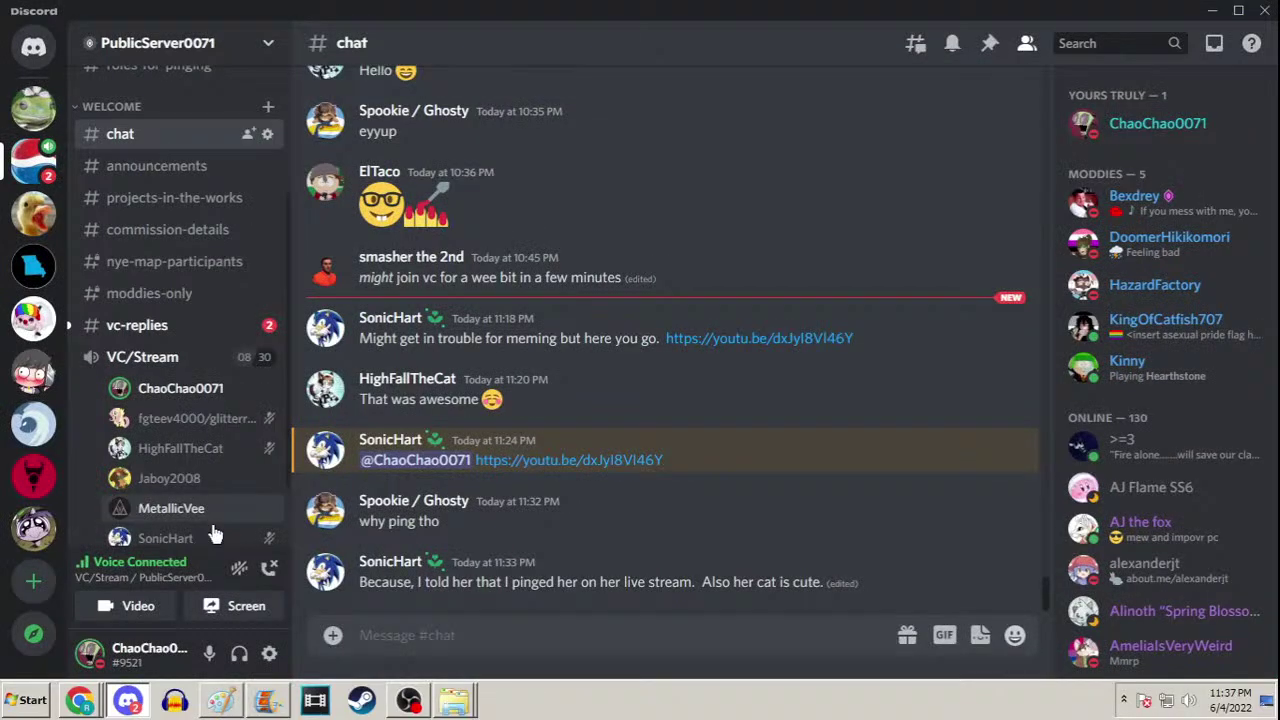
Switch to Discord to check the participants in the VC/Stream voice channel, and return to Paint
click(128, 700)
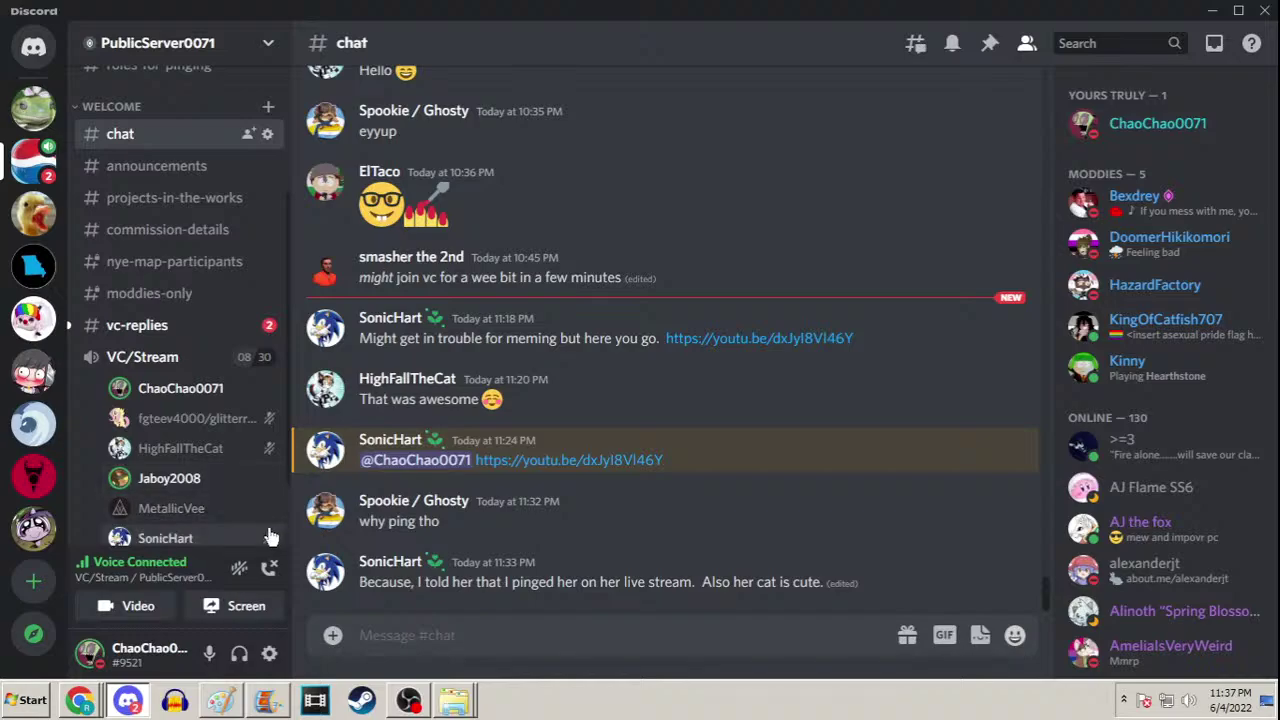
click(217, 700)
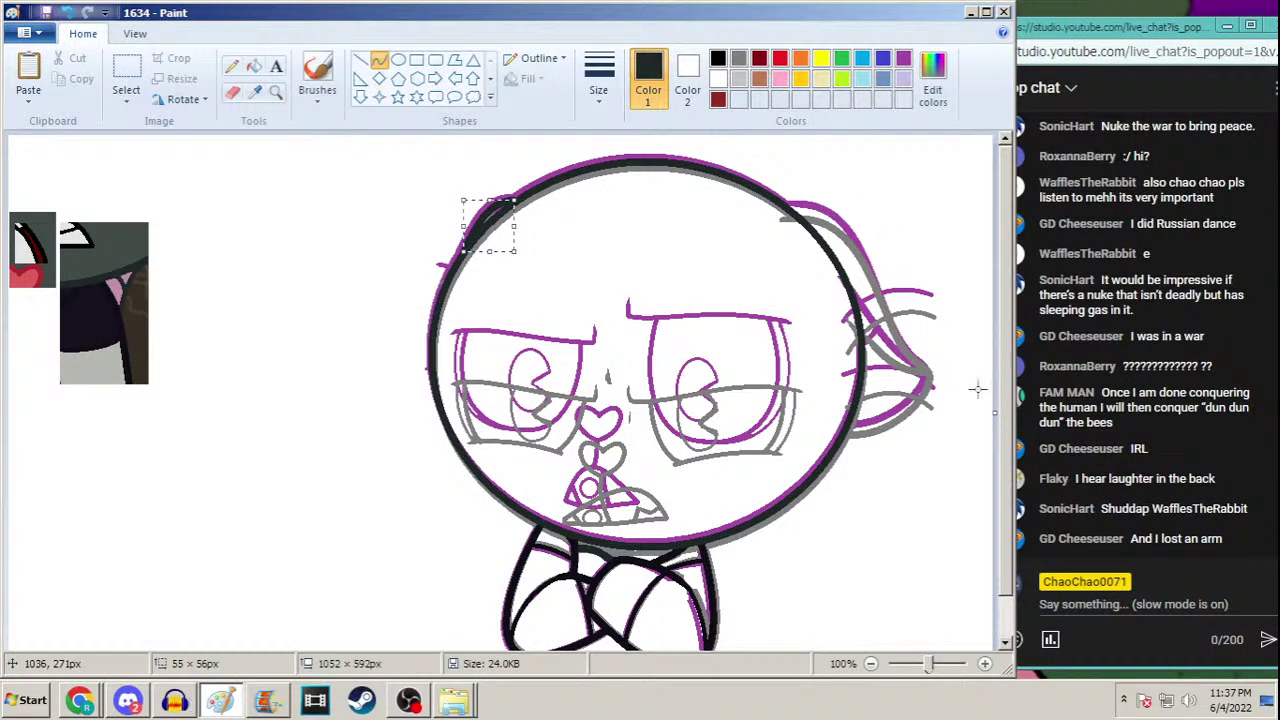
Move the live chat window fully into view and remove the message telling another viewer to shut up
drag(1150, 26, 1000, 0)
click(1221, 8)
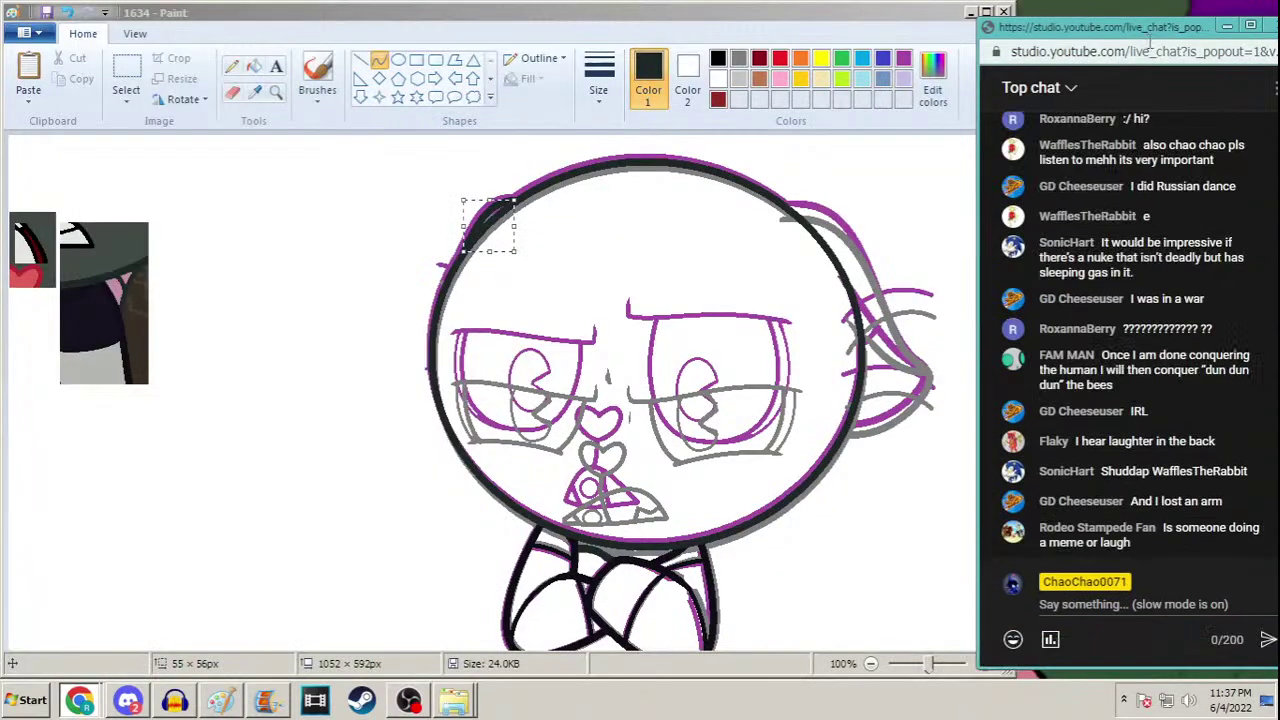
drag(1150, 40, 1090, 48)
click(1212, 469)
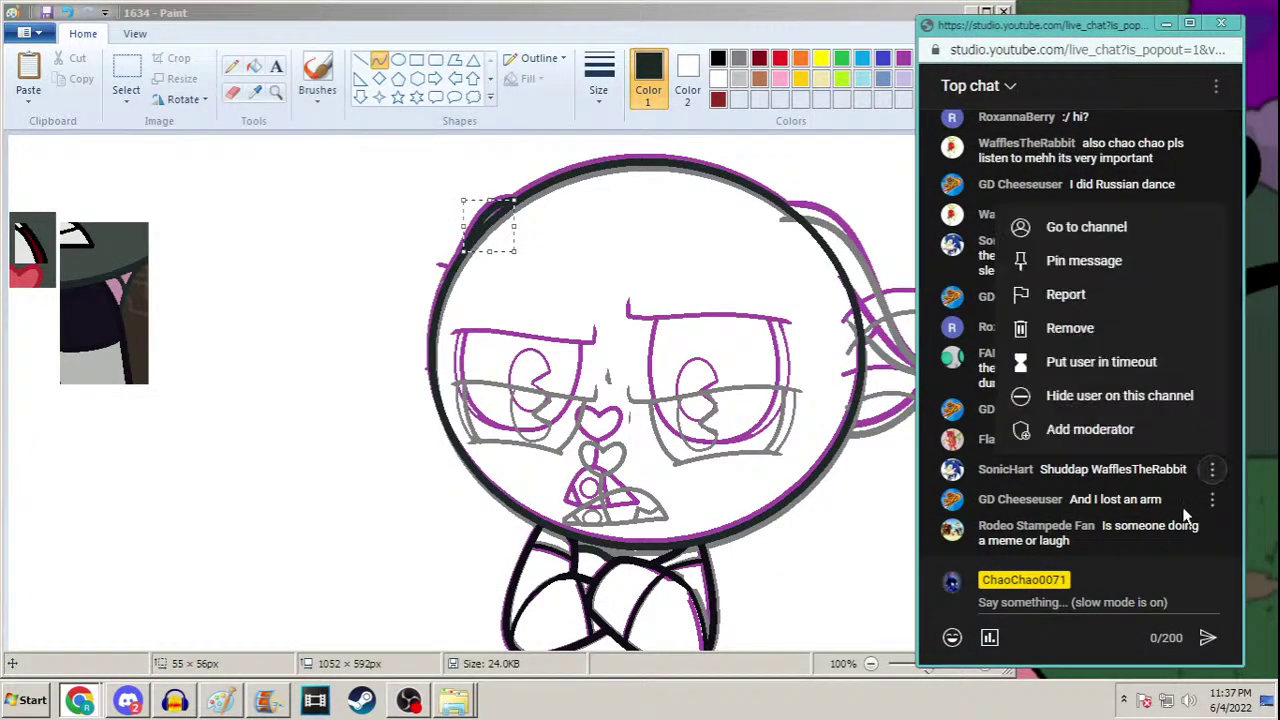
click(1106, 338)
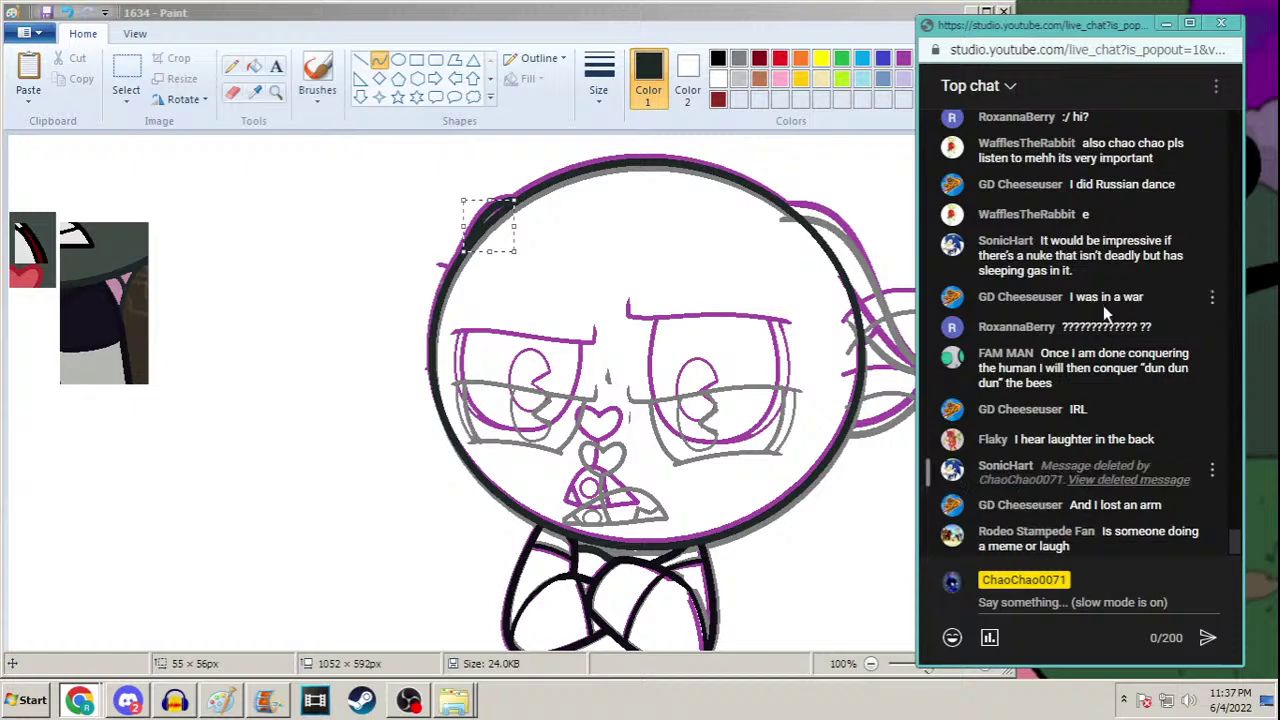
Shift the live chat window aside and hide the viewer who posted "I had to say the letter E" on this channel
mouse_move(1048, 24)
mouse_down()
mouse_move(1108, 39)
mouse_move(1083, 31)
mouse_move(1196, 28)
mouse_move(1165, 20)
mouse_move(1200, 2)
mouse_move(1236, 16)
mouse_up()
mouse_move(1058, 24)
mouse_down()
mouse_move(1104, 18)
mouse_move(150, 20)
mouse_move(1115, 35)
mouse_up()
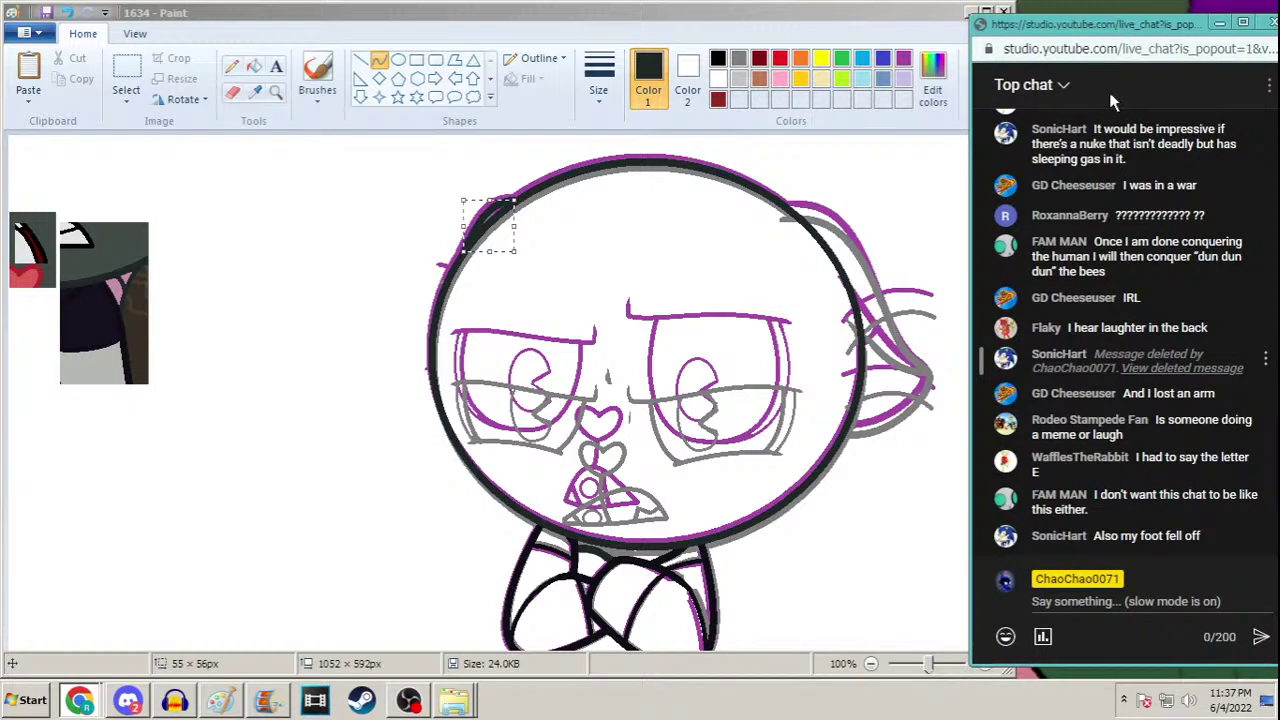
click(1265, 461)
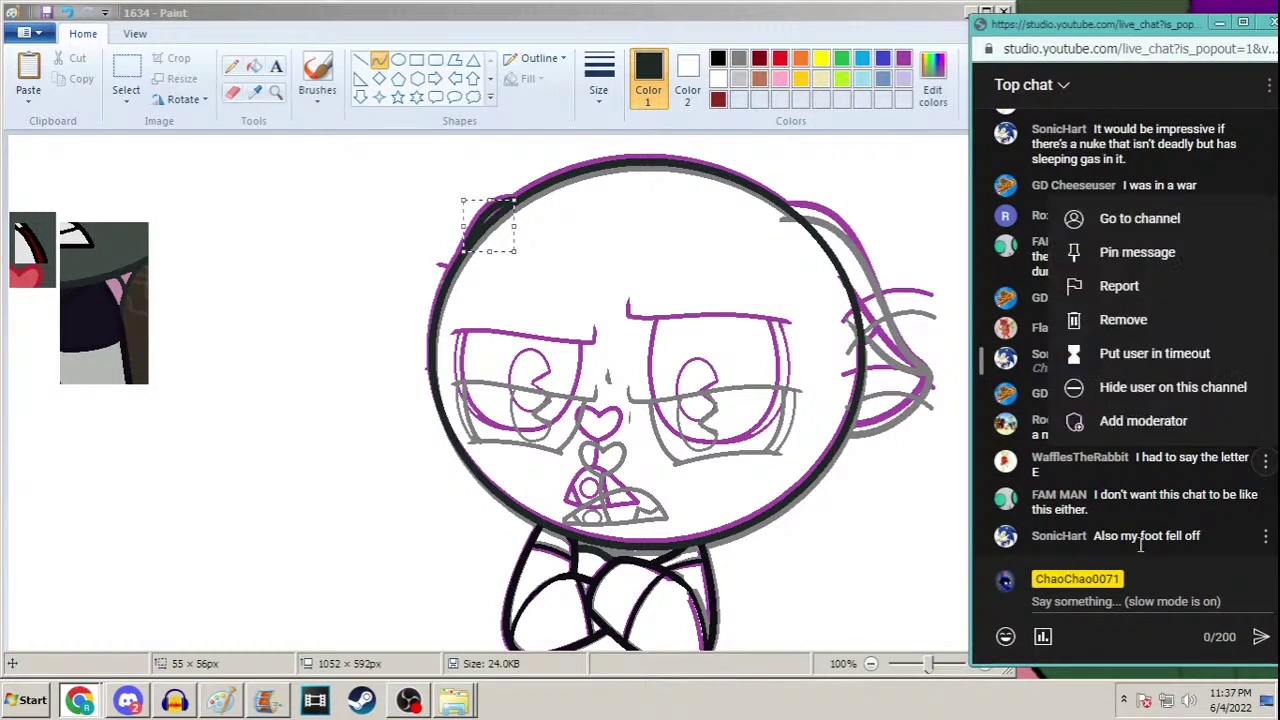
drag(1135, 32, 1155, 30)
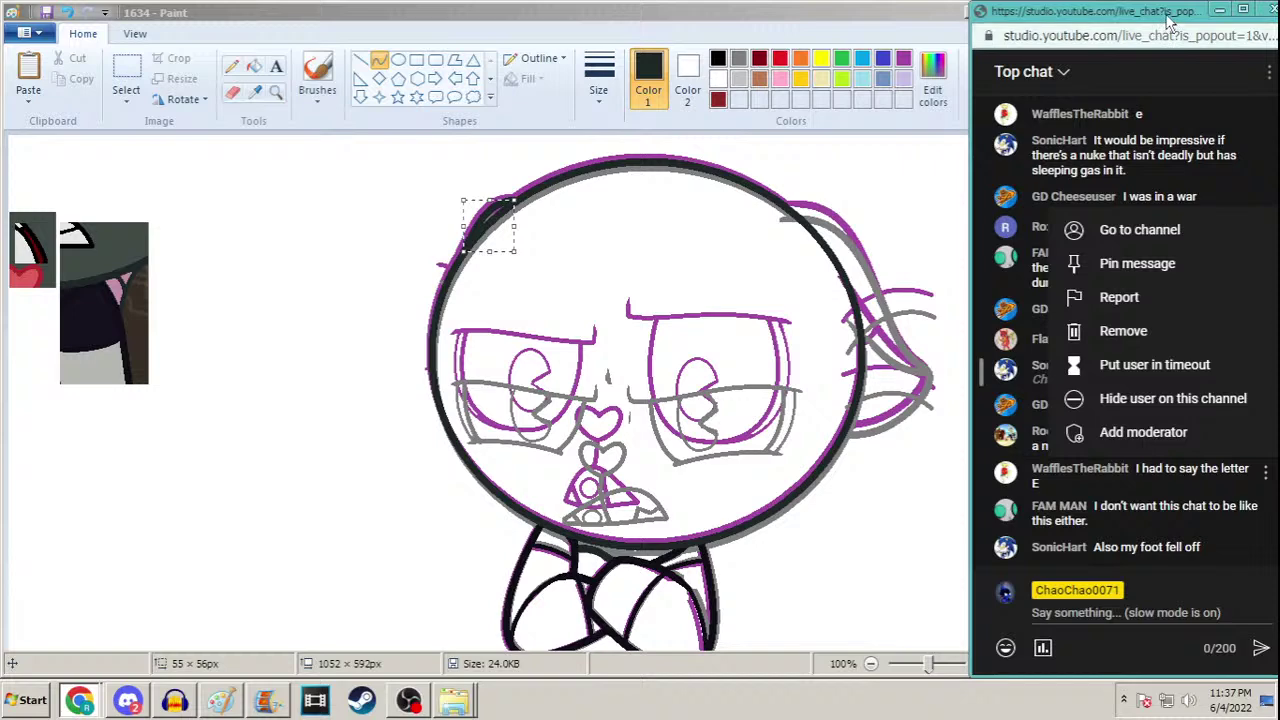
click(1135, 92)
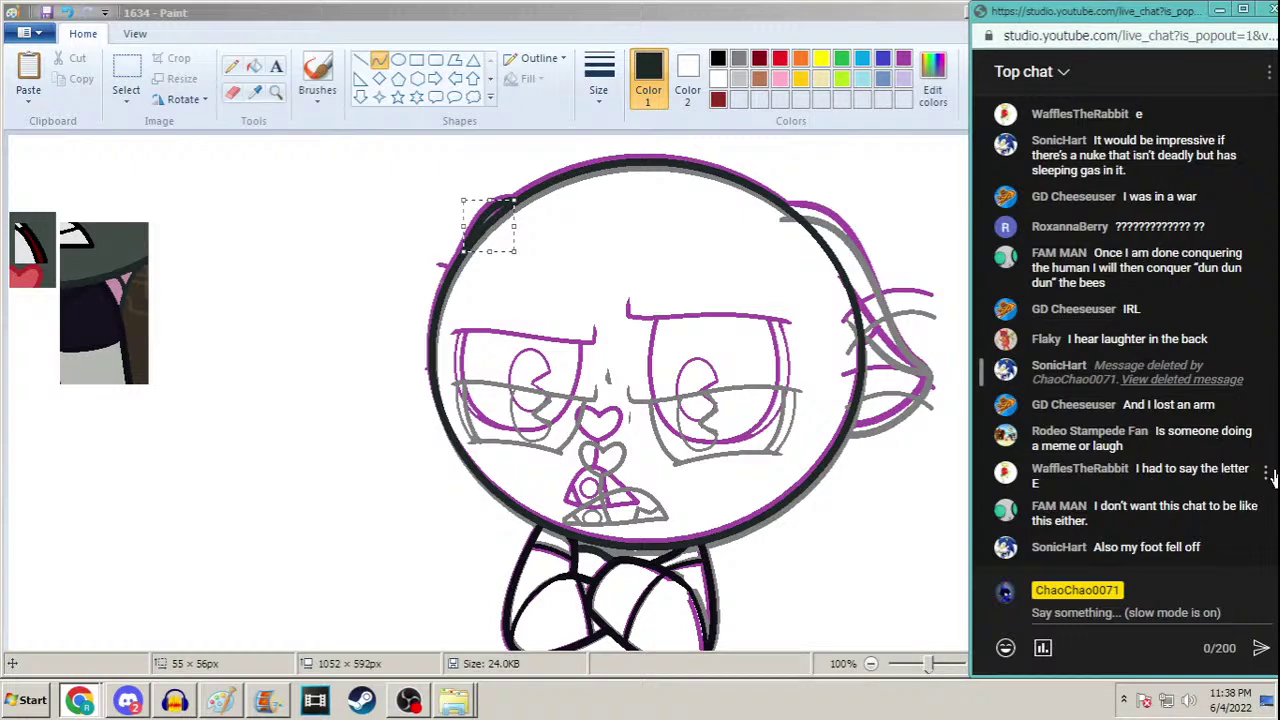
click(1266, 474)
click(1086, 410)
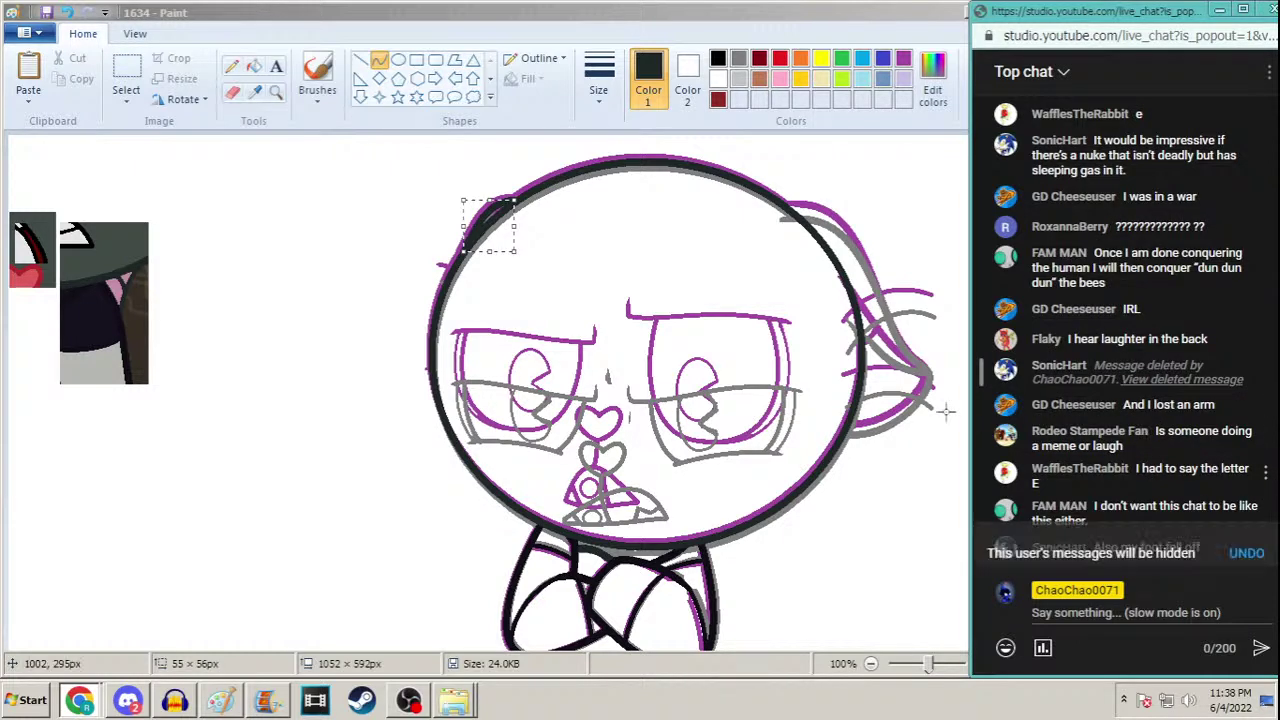
Back in Paint, trace the upper edge of the ear beside the head with a light pink curve about 93 × 70 px
click(688, 58)
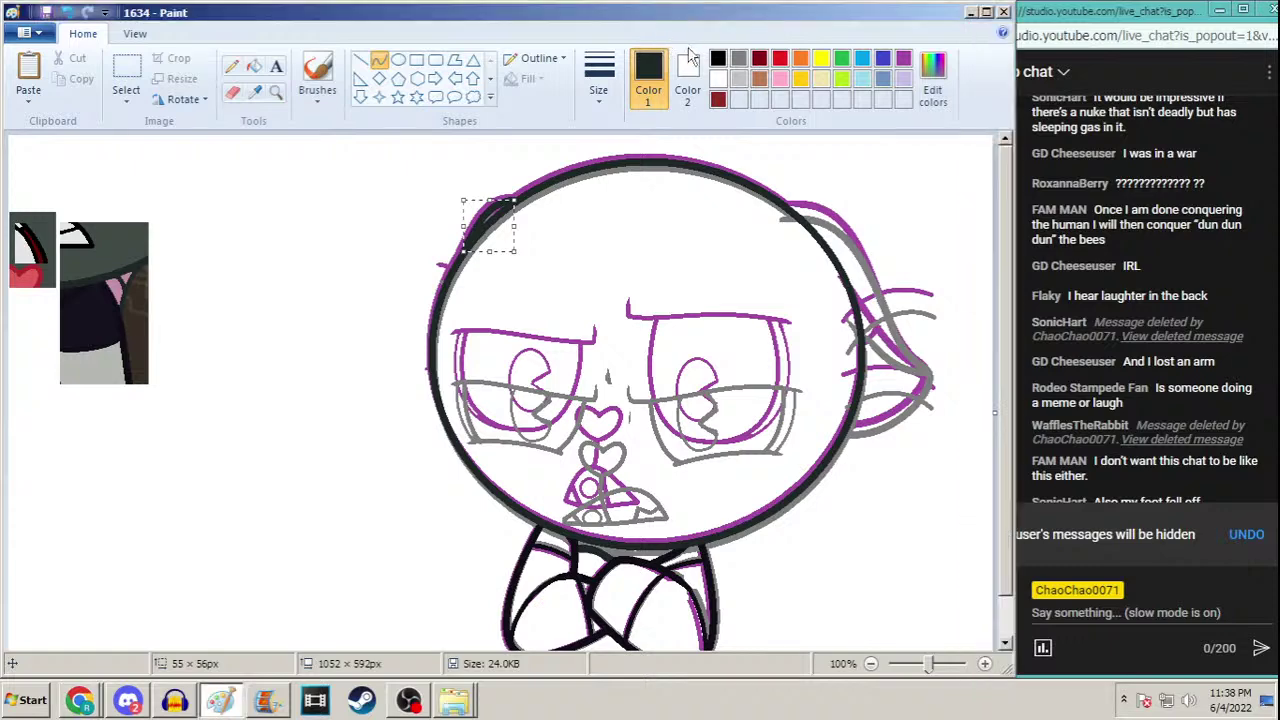
click(360, 60)
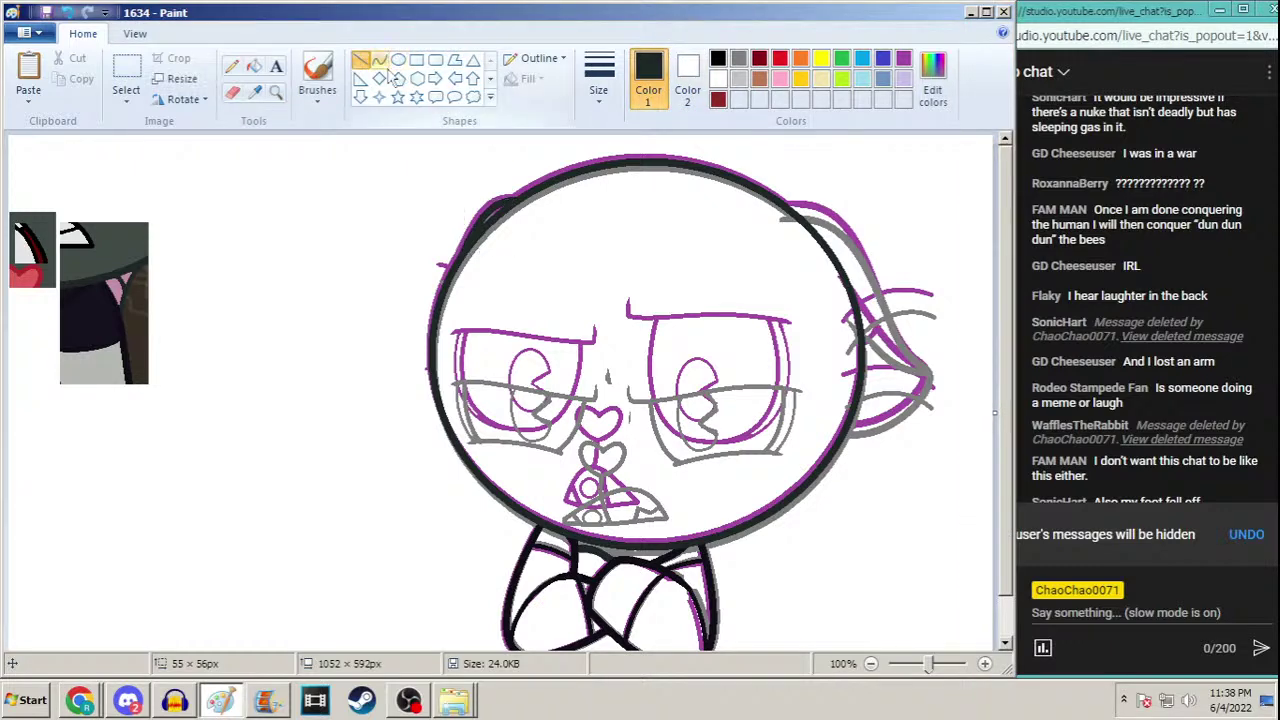
click(276, 91)
click(745, 290)
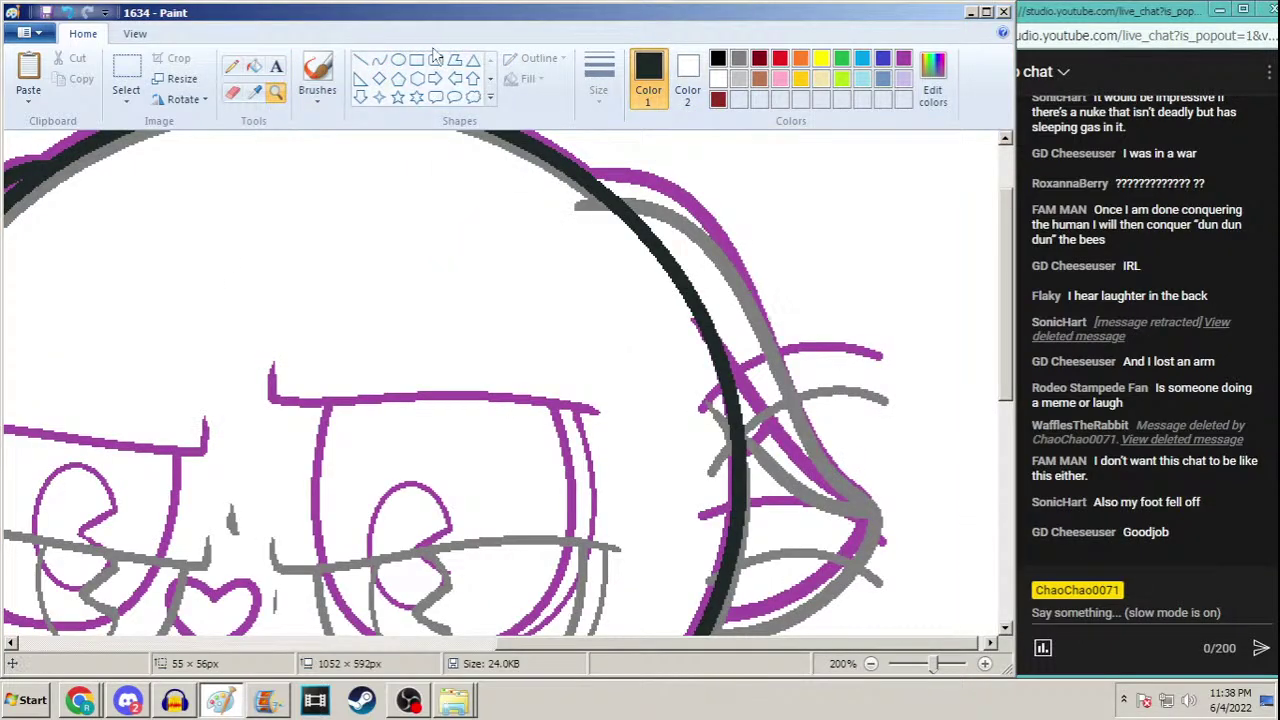
click(379, 60)
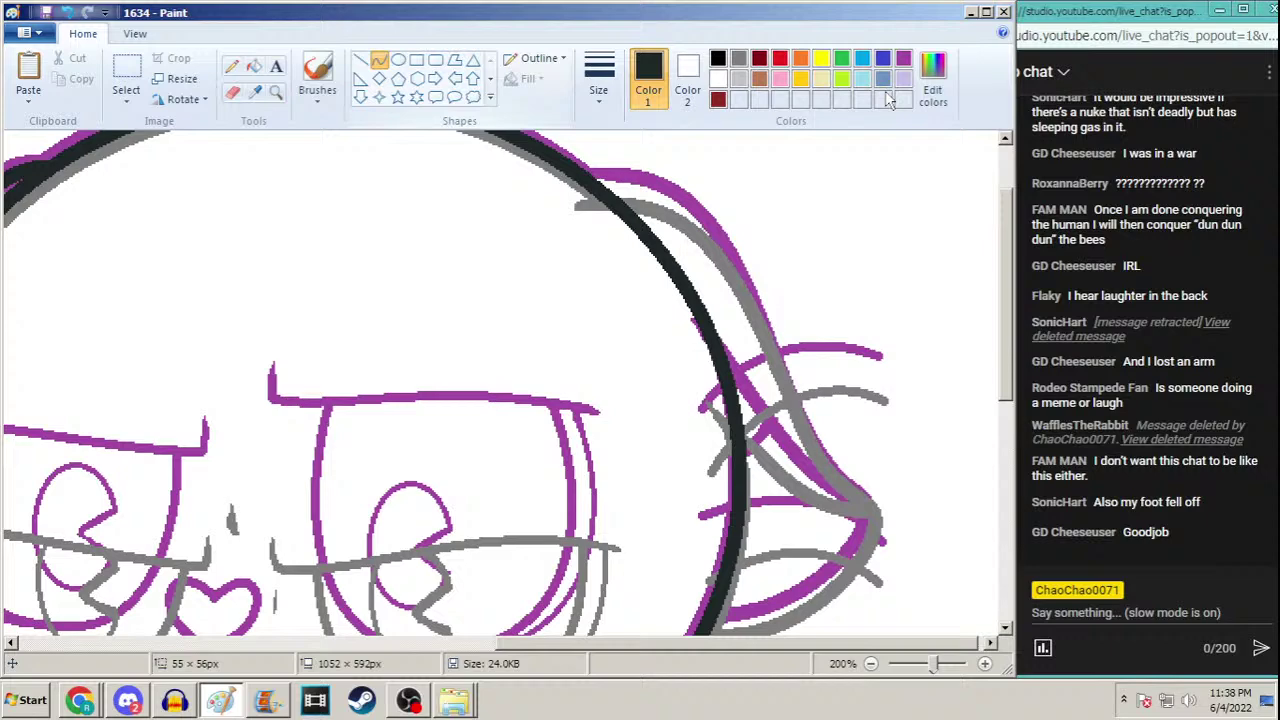
click(781, 80)
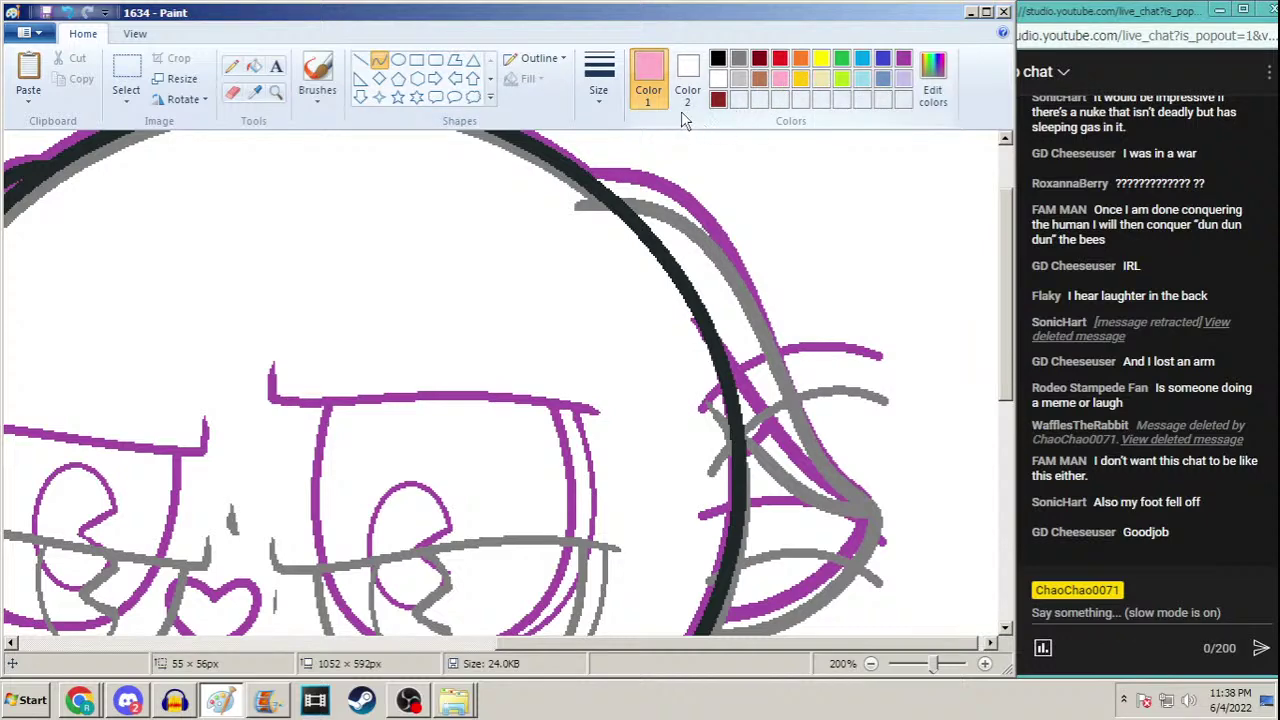
drag(577, 194, 758, 306)
drag(645, 208, 697, 185)
click(697, 185)
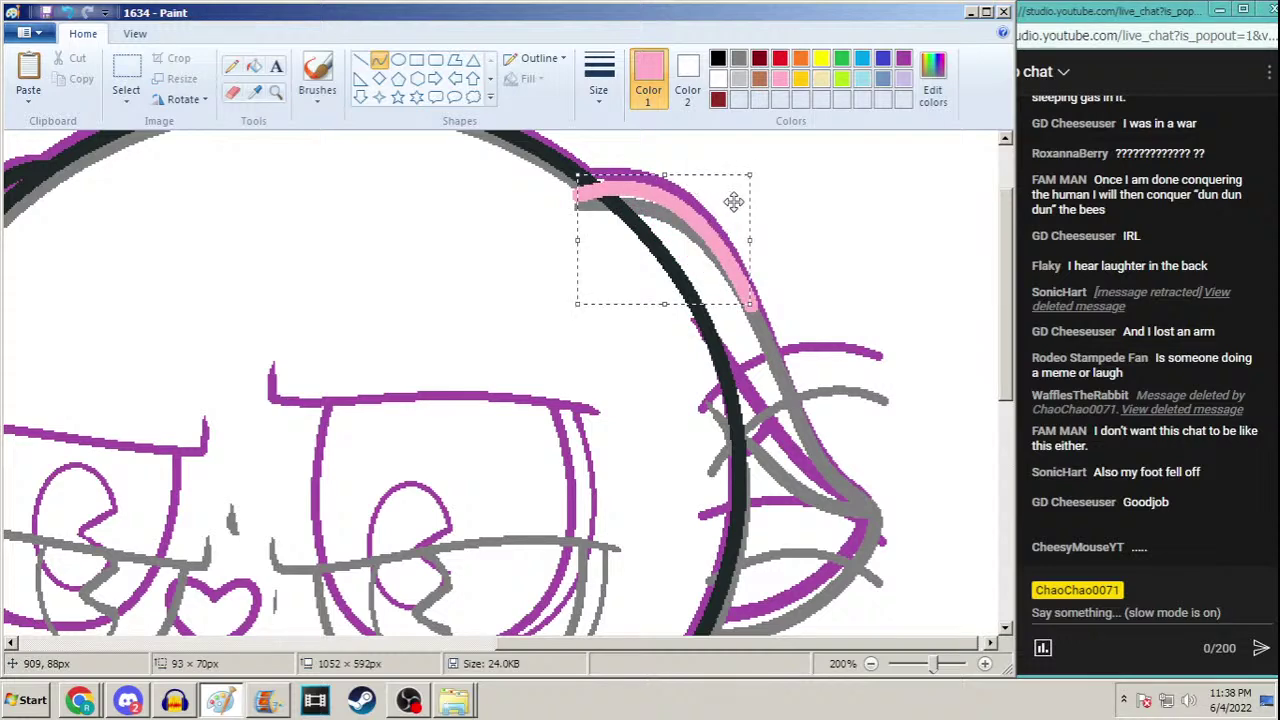
Continue the pink ear outline down to the ear's pointed tip with a second curve about 61 × 106 px
click(379, 60)
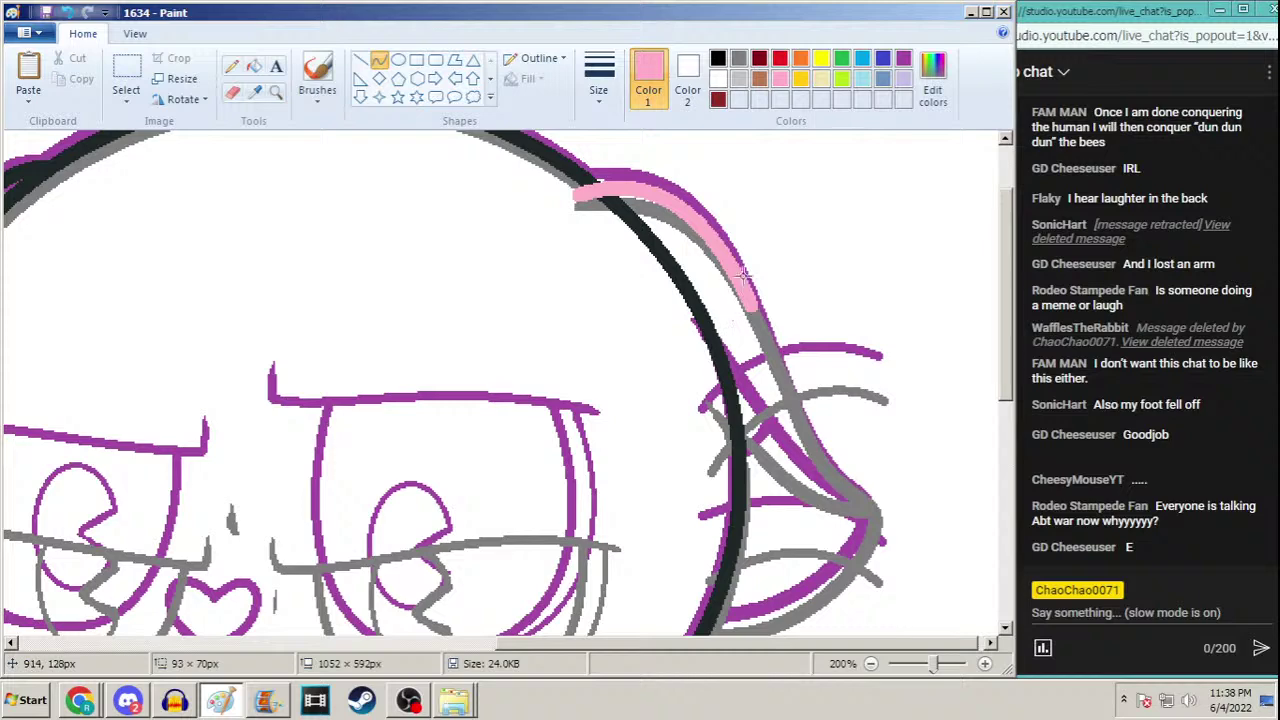
drag(749, 303, 866, 503)
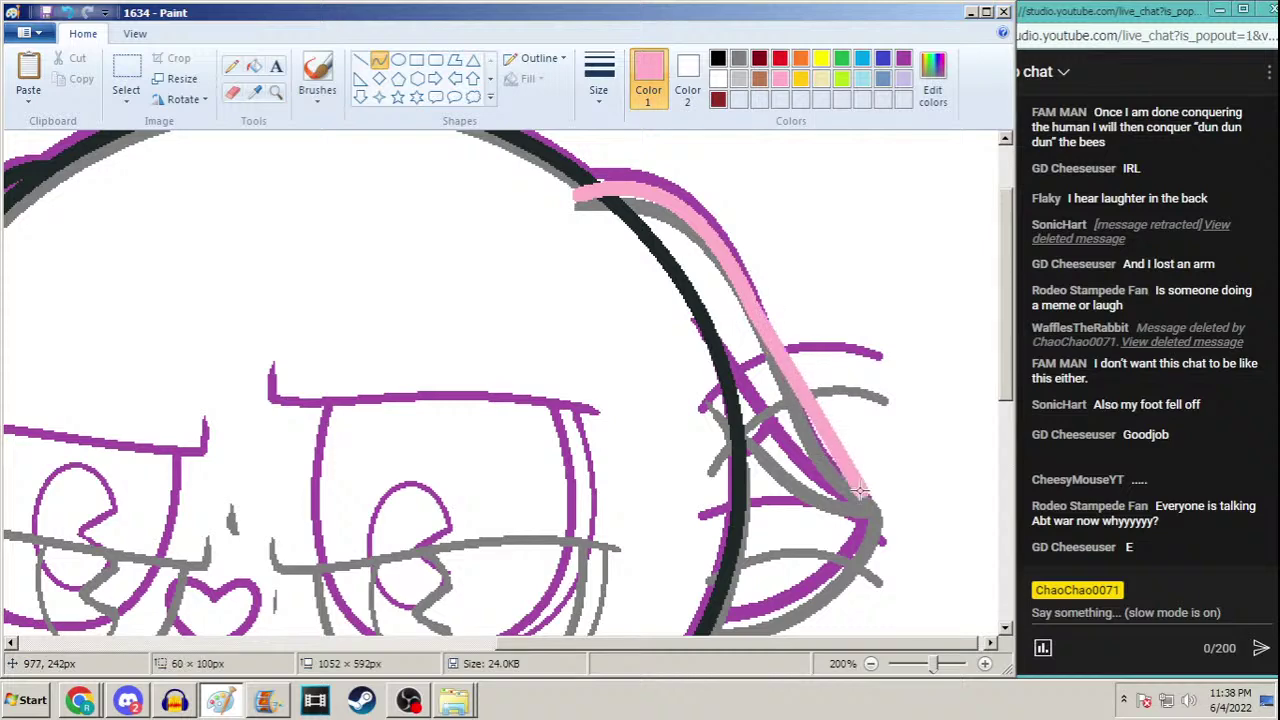
drag(771, 335, 806, 463)
click(809, 463)
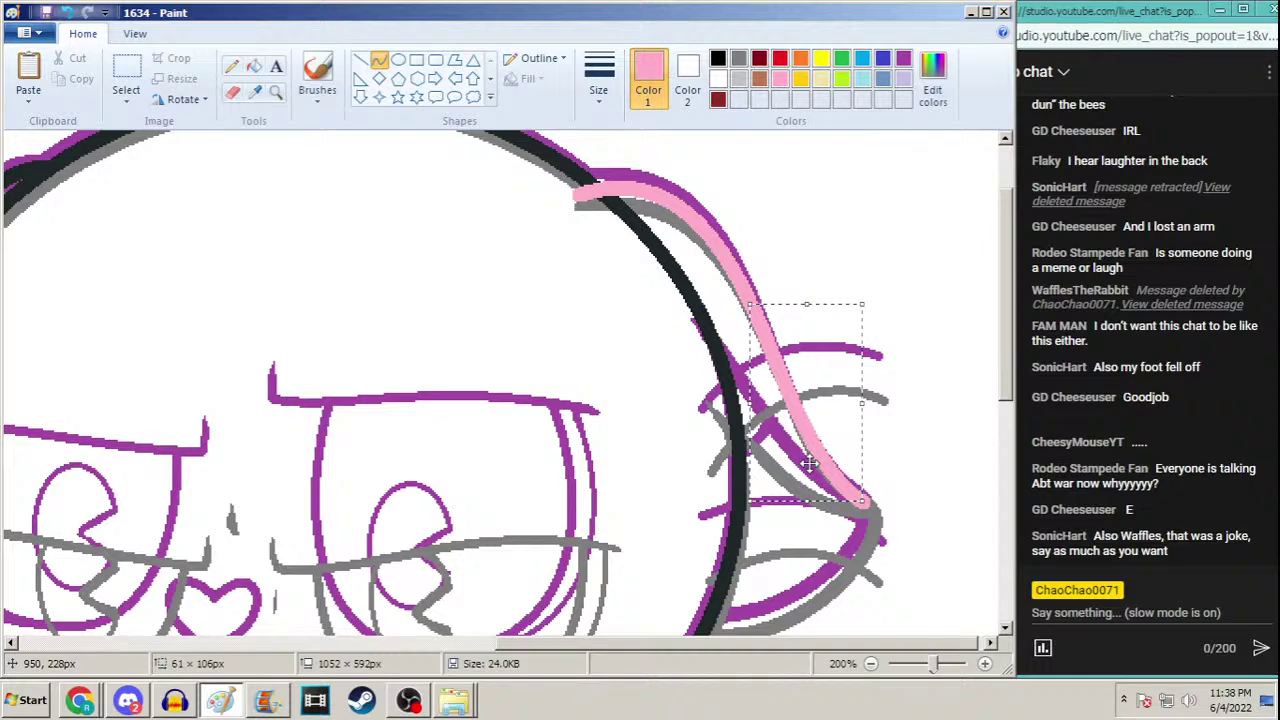
Draw a light pink curve about 84 × 74 px for the ear's inner edge, from the head outline to the pointed tip
click(254, 66)
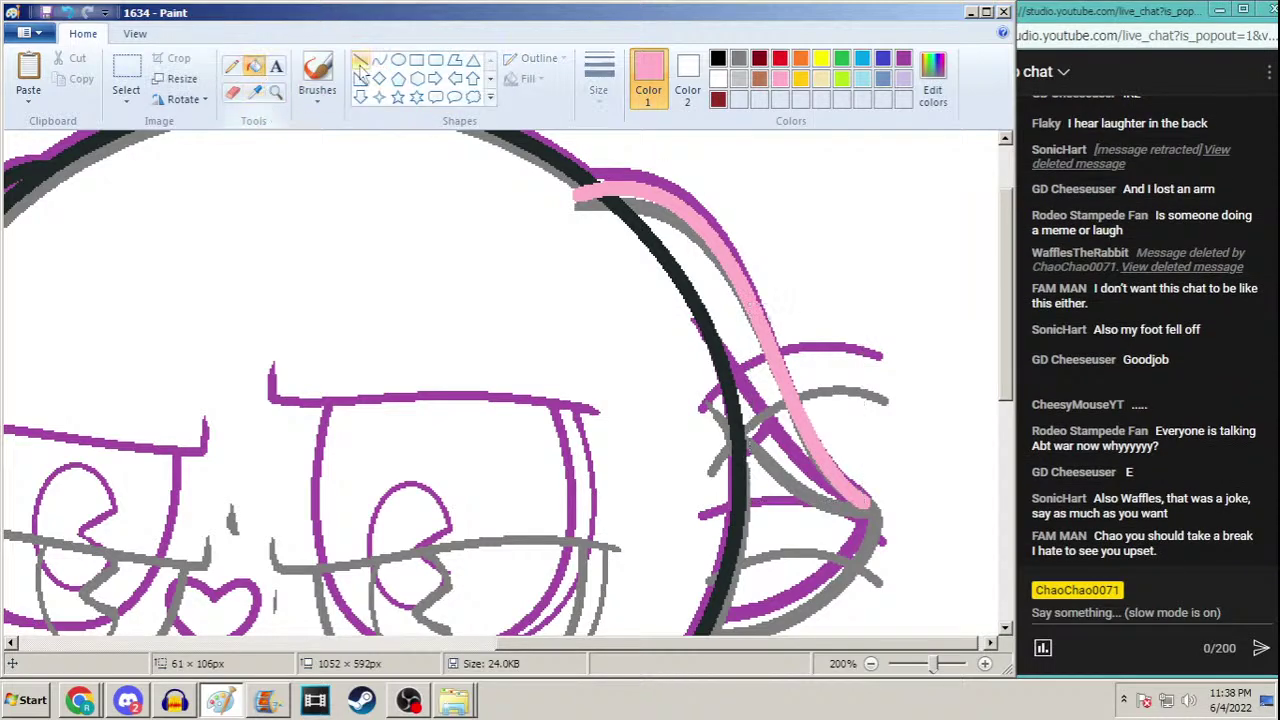
click(379, 60)
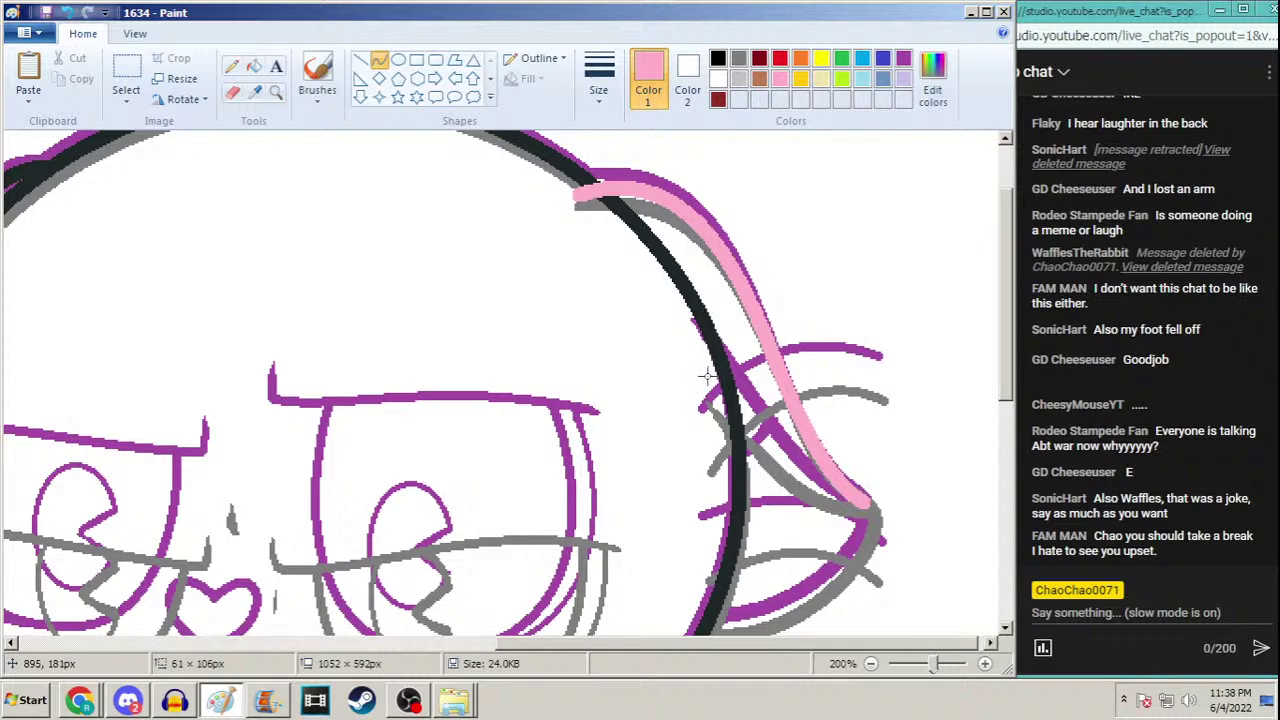
mouse_move(706, 375)
mouse_down()
mouse_move(800, 438)
mouse_move(870, 512)
mouse_up()
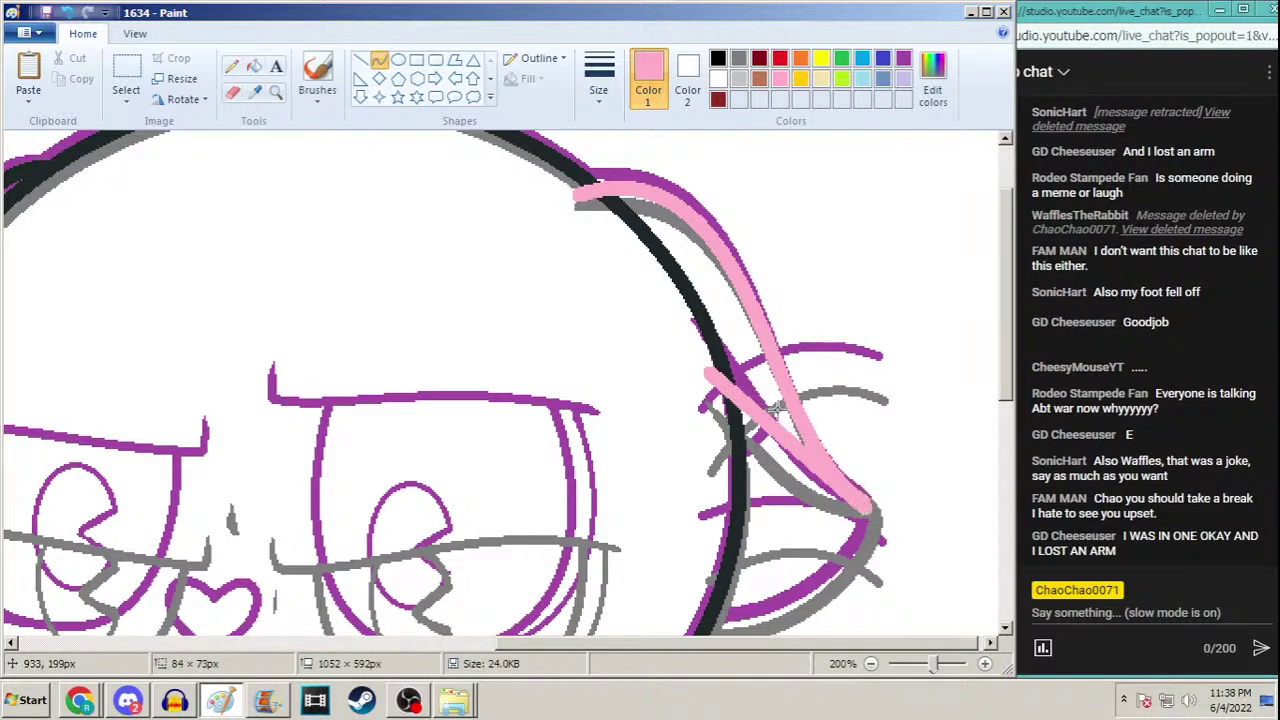
drag(776, 408, 787, 478)
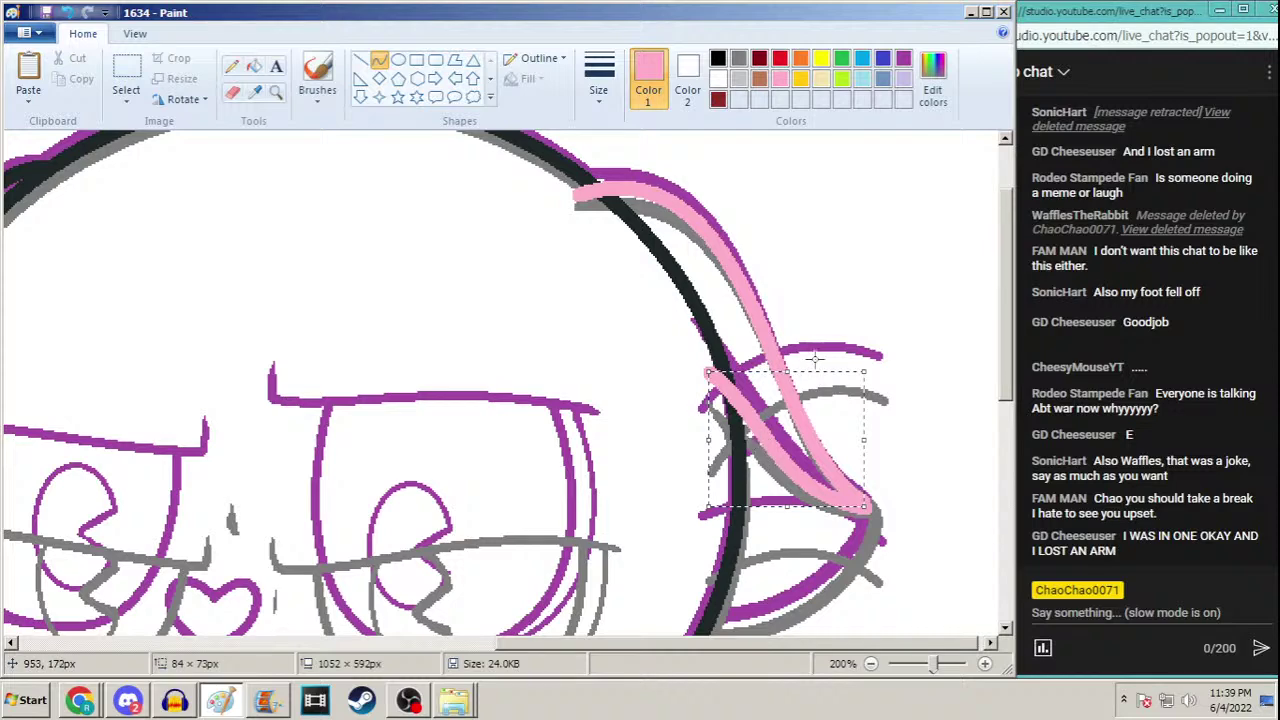
drag(789, 372, 789, 378)
drag(707, 376, 703, 370)
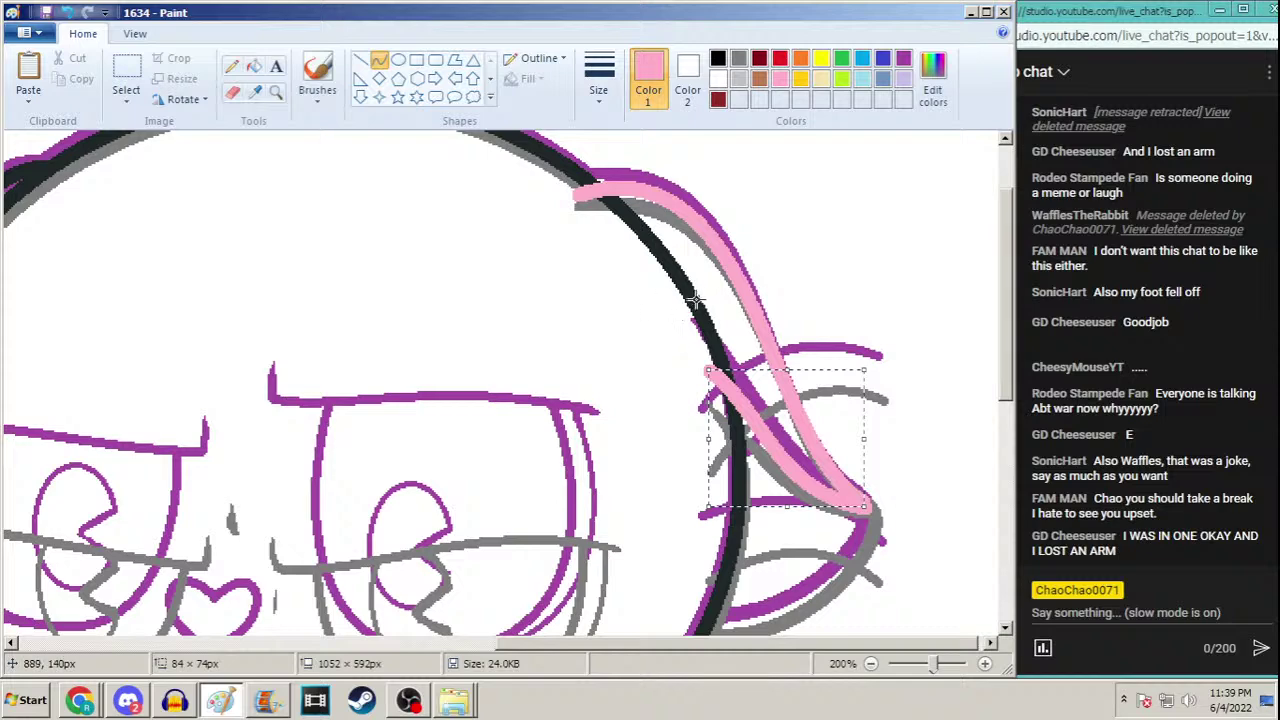
Fill the dark head outline between the two ear edges with white and clean up its upper junction using the thickest Pencil
click(234, 68)
click(254, 66)
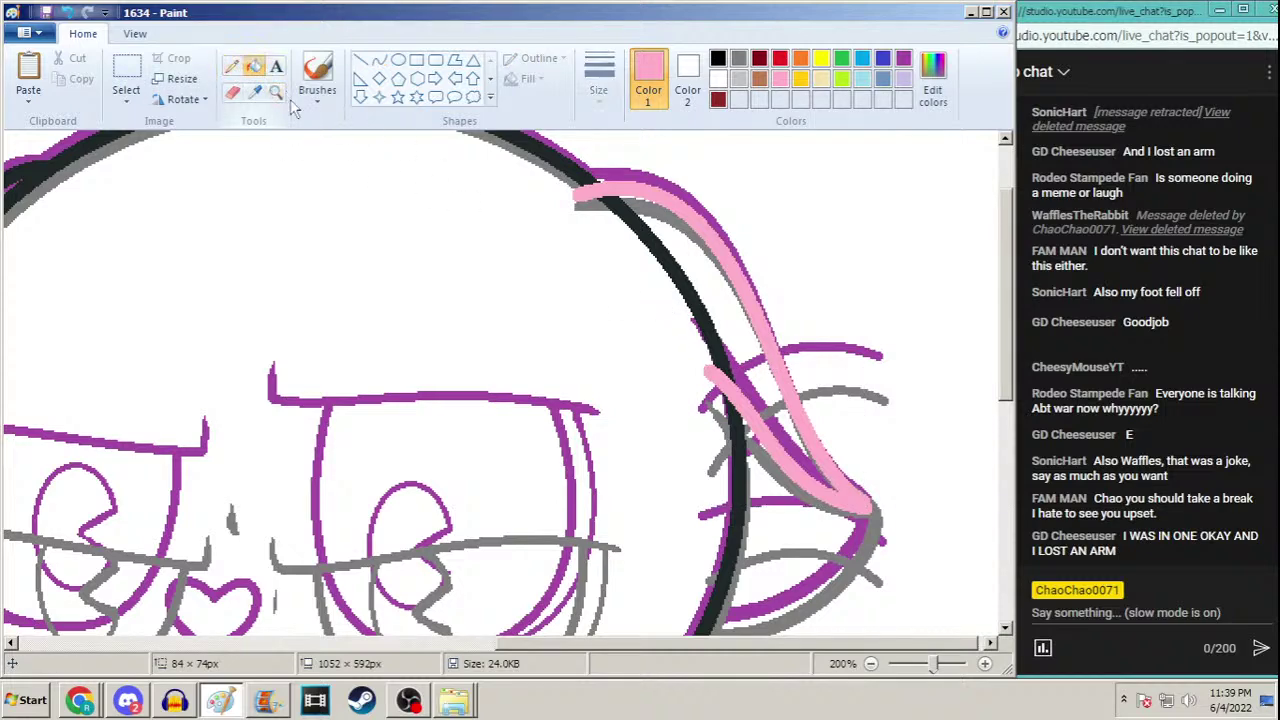
right_click(714, 328)
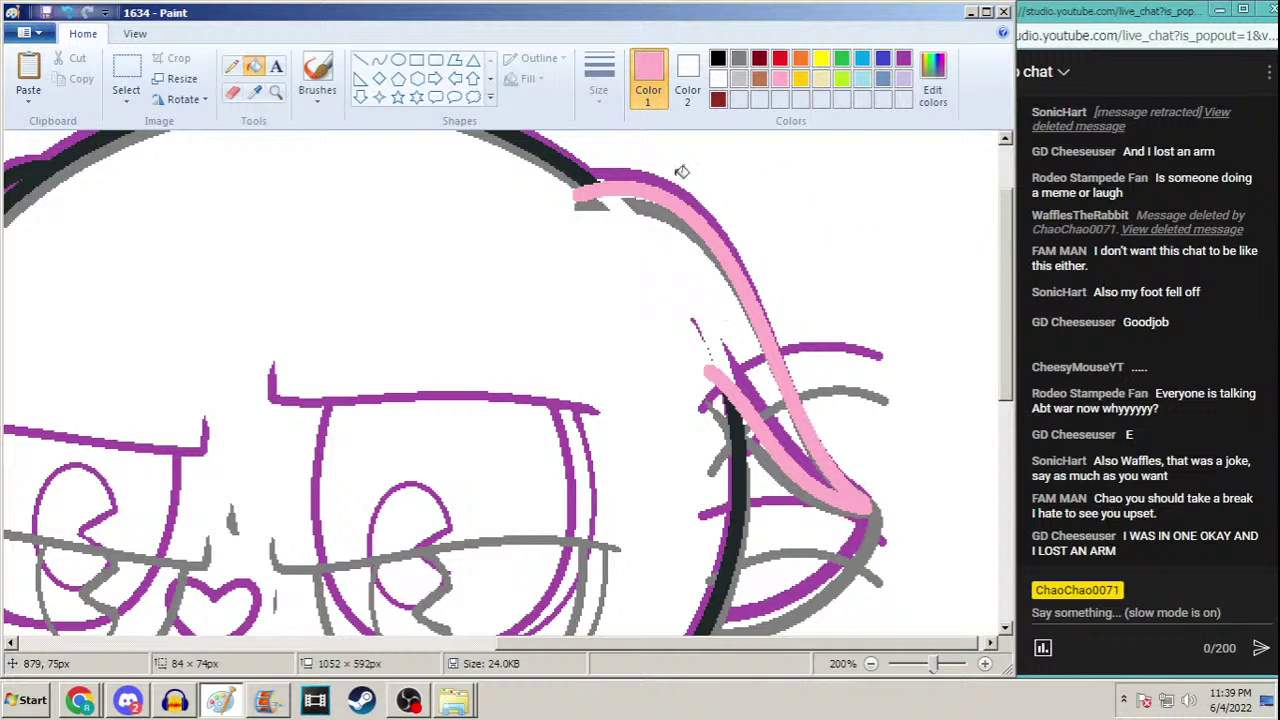
click(232, 66)
click(599, 75)
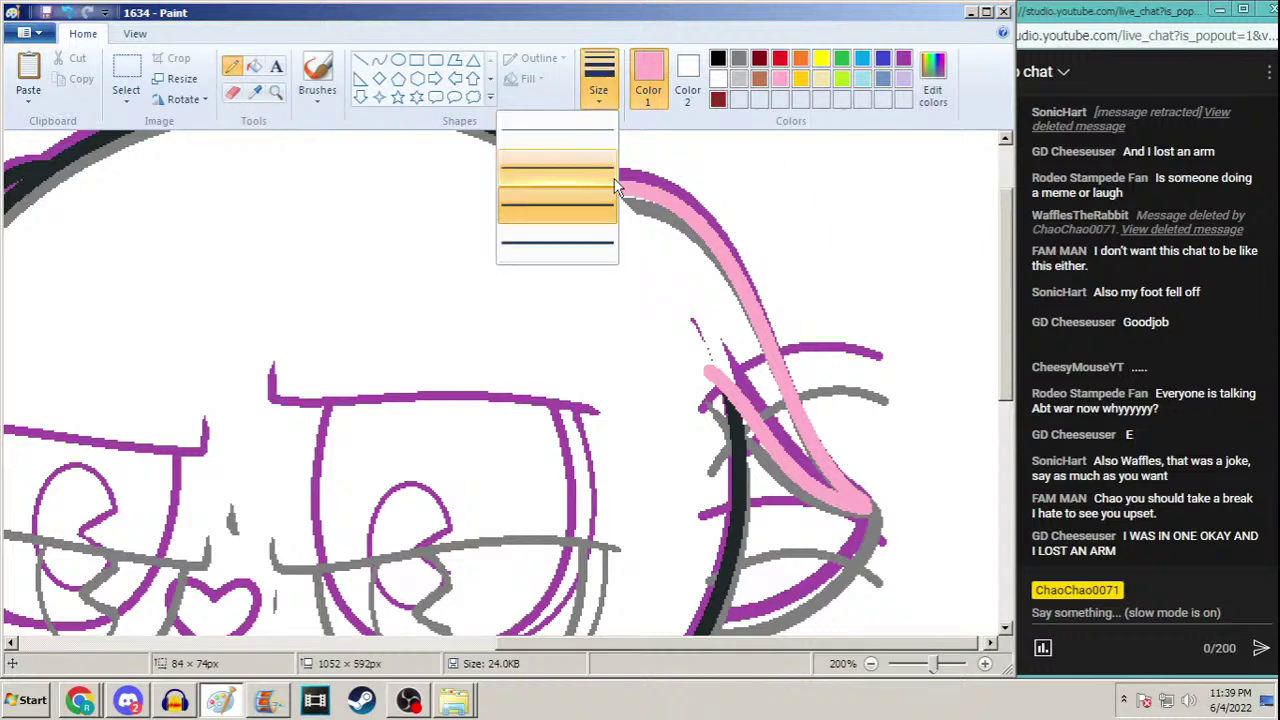
click(568, 242)
drag(621, 201, 603, 193)
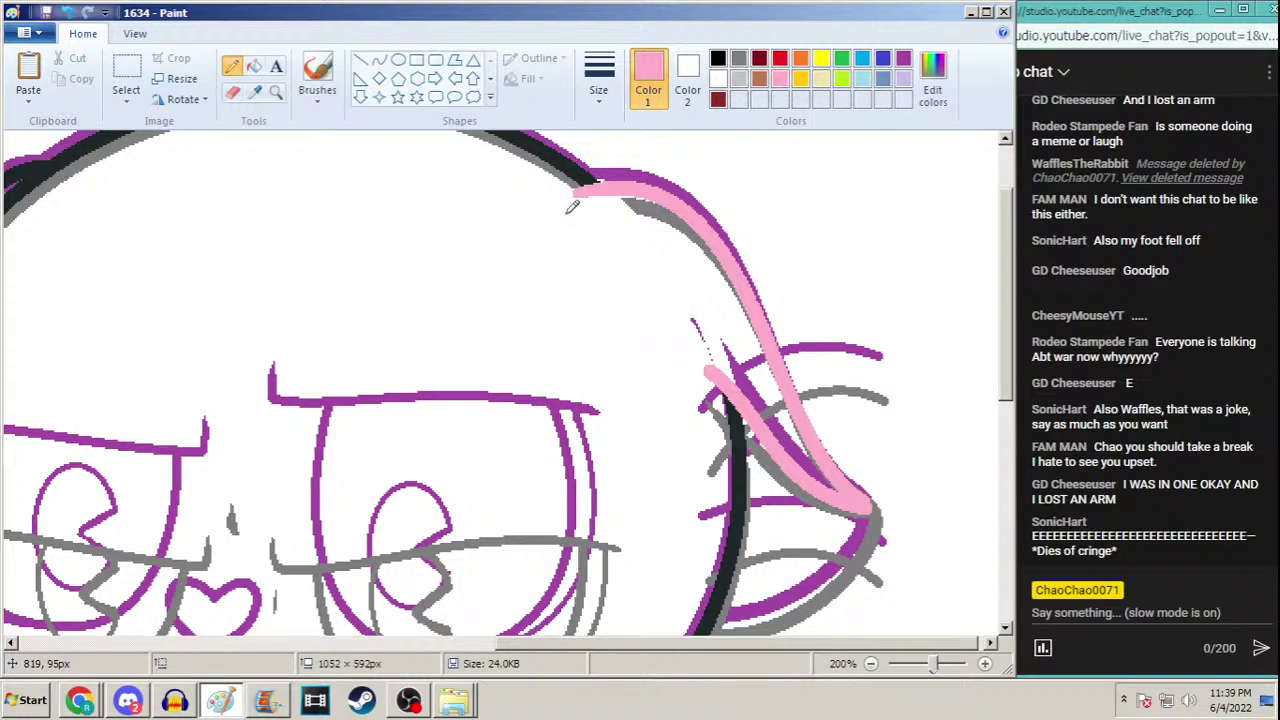
Curve the pink lower ear edge from the tip back to the head, undo the stray dot, and trim the inner edge's rounded end with the Pencil
drag(1005, 214, 1008, 247)
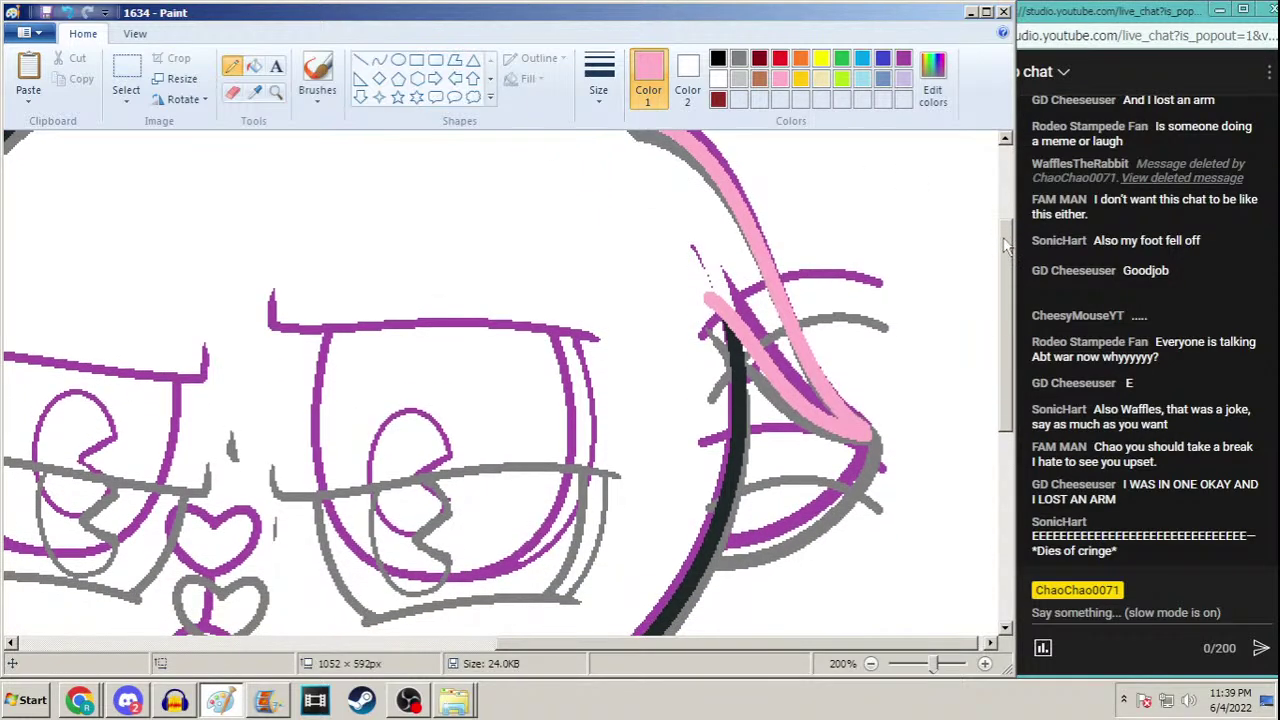
click(379, 60)
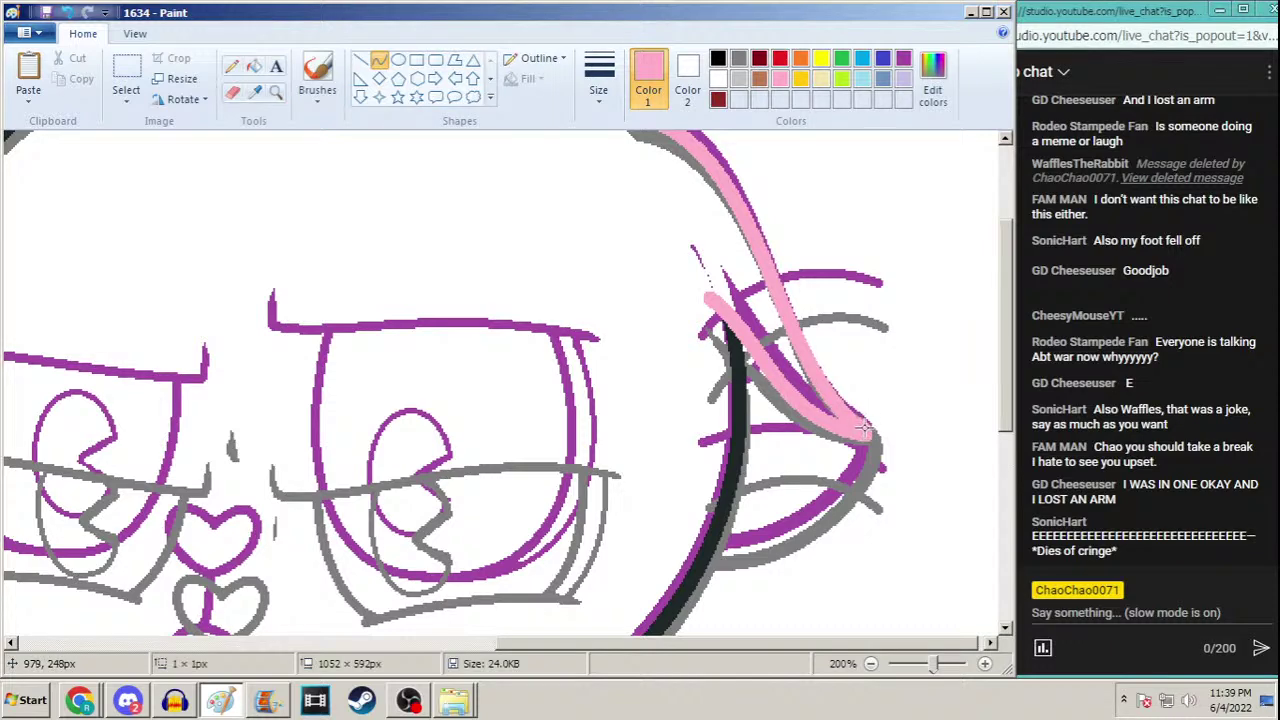
mouse_move(862, 435)
mouse_down()
mouse_move(706, 554)
mouse_move(890, 450)
mouse_move(800, 550)
mouse_move(817, 553)
mouse_up()
click(818, 554)
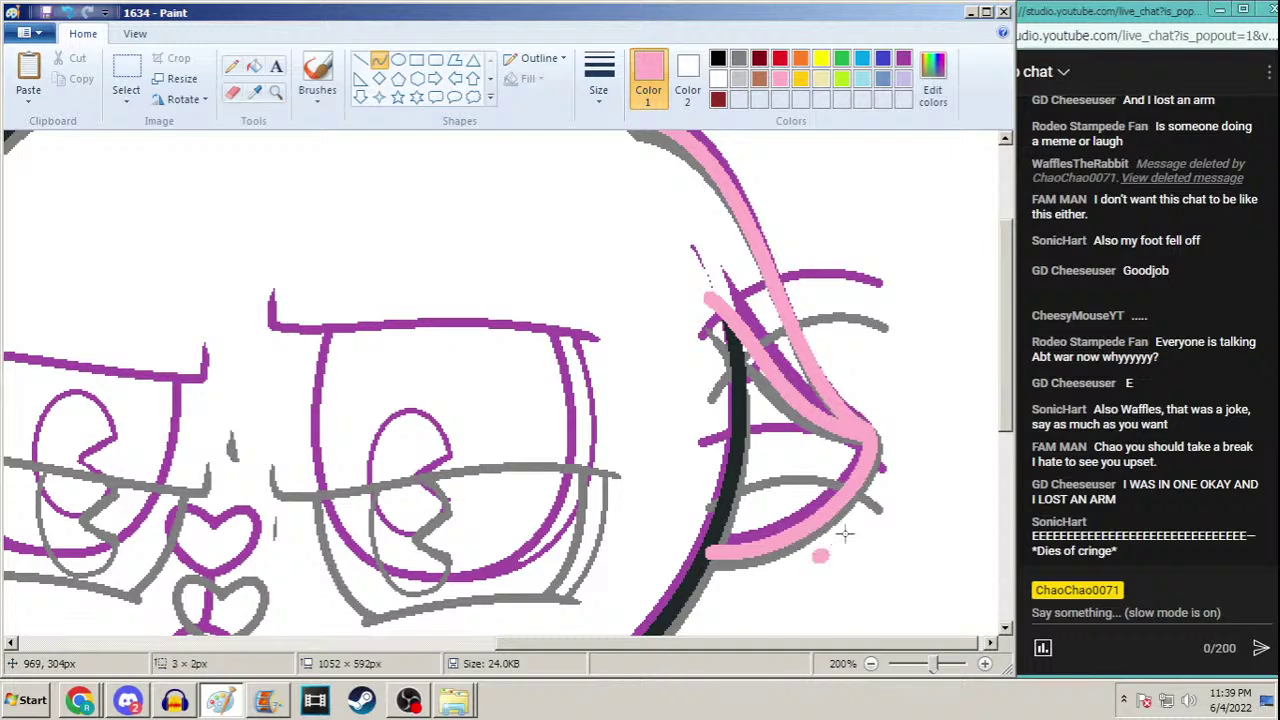
key(ctrl+z)
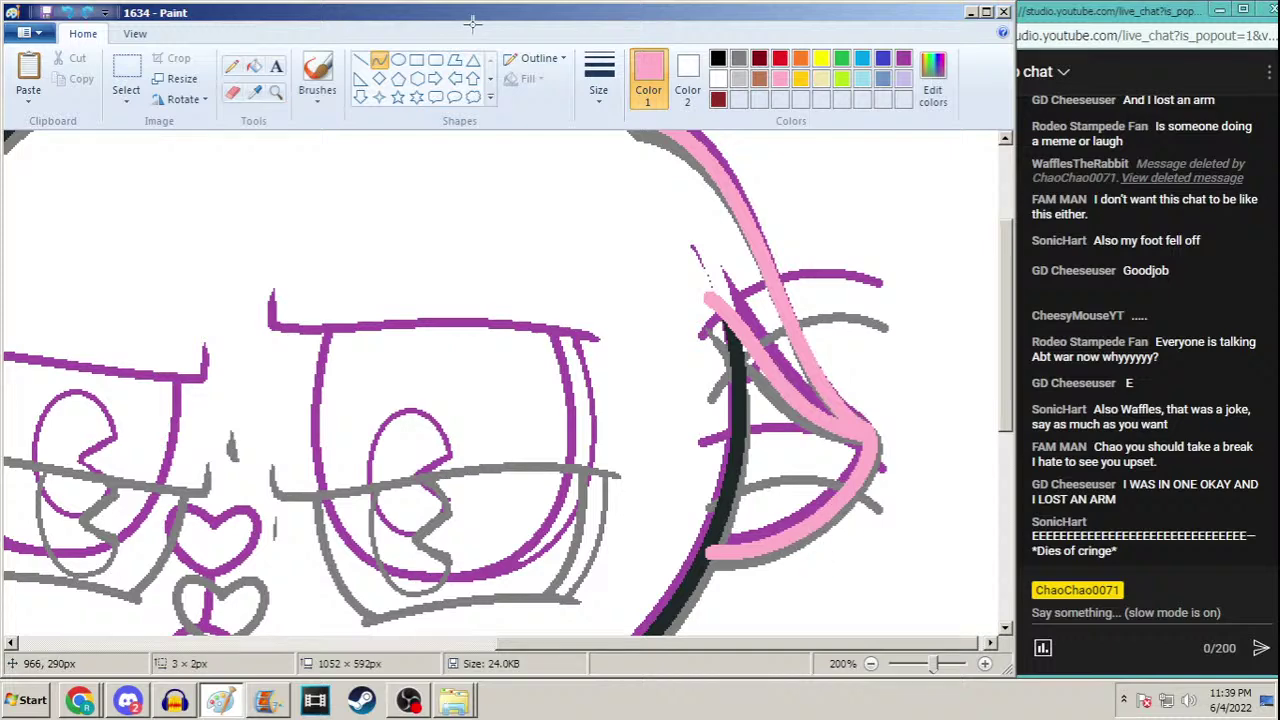
click(232, 66)
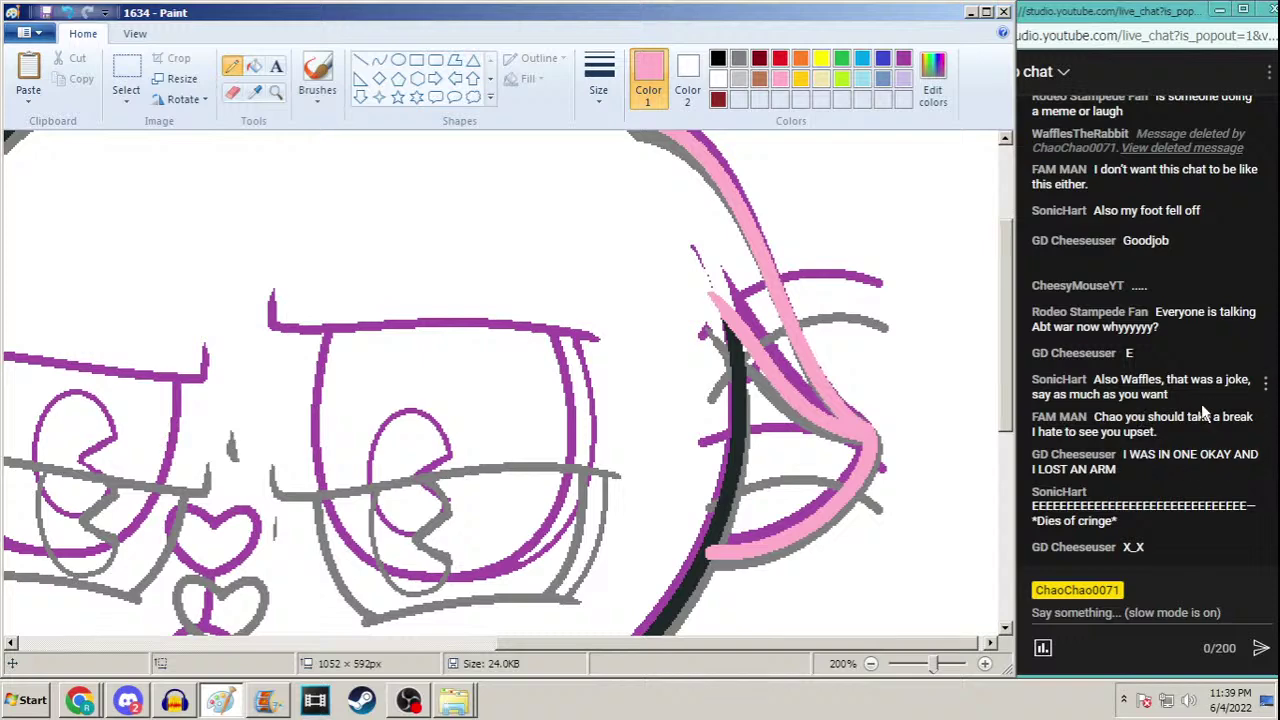
Read back through the earlier live chat messages and return to the newest ones
click(1240, 379)
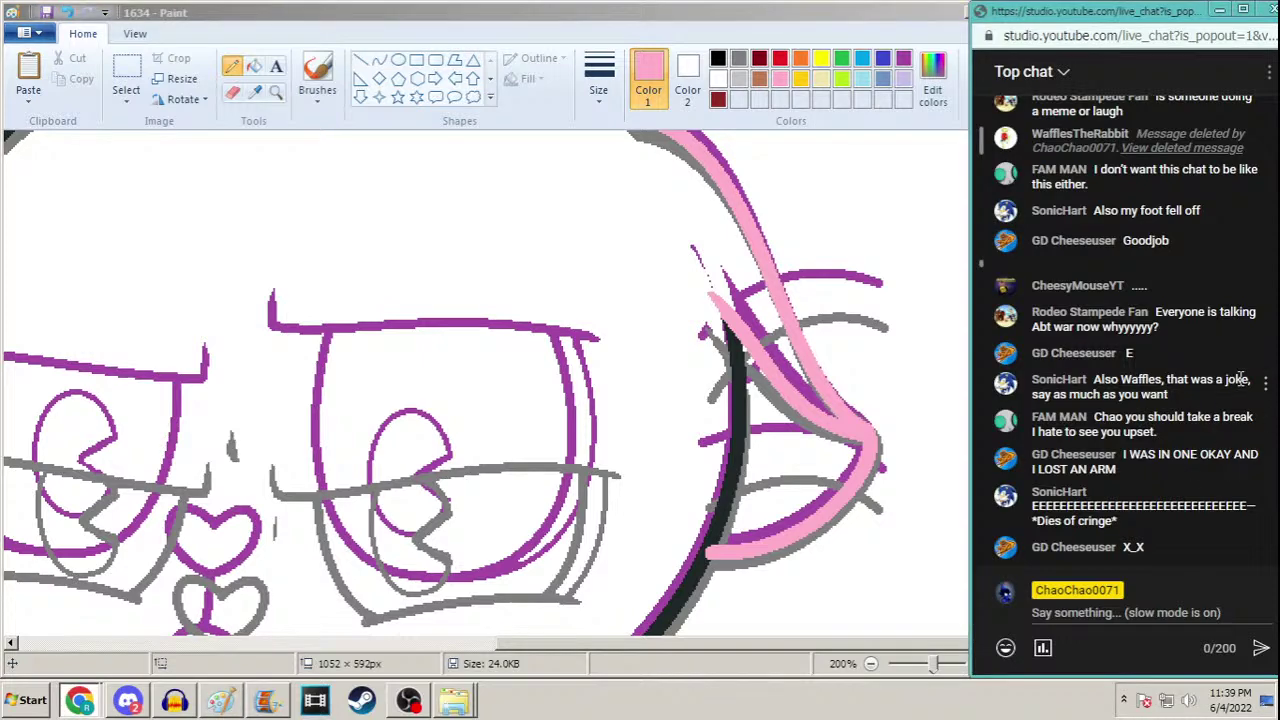
scroll(1240, 383, up, 2)
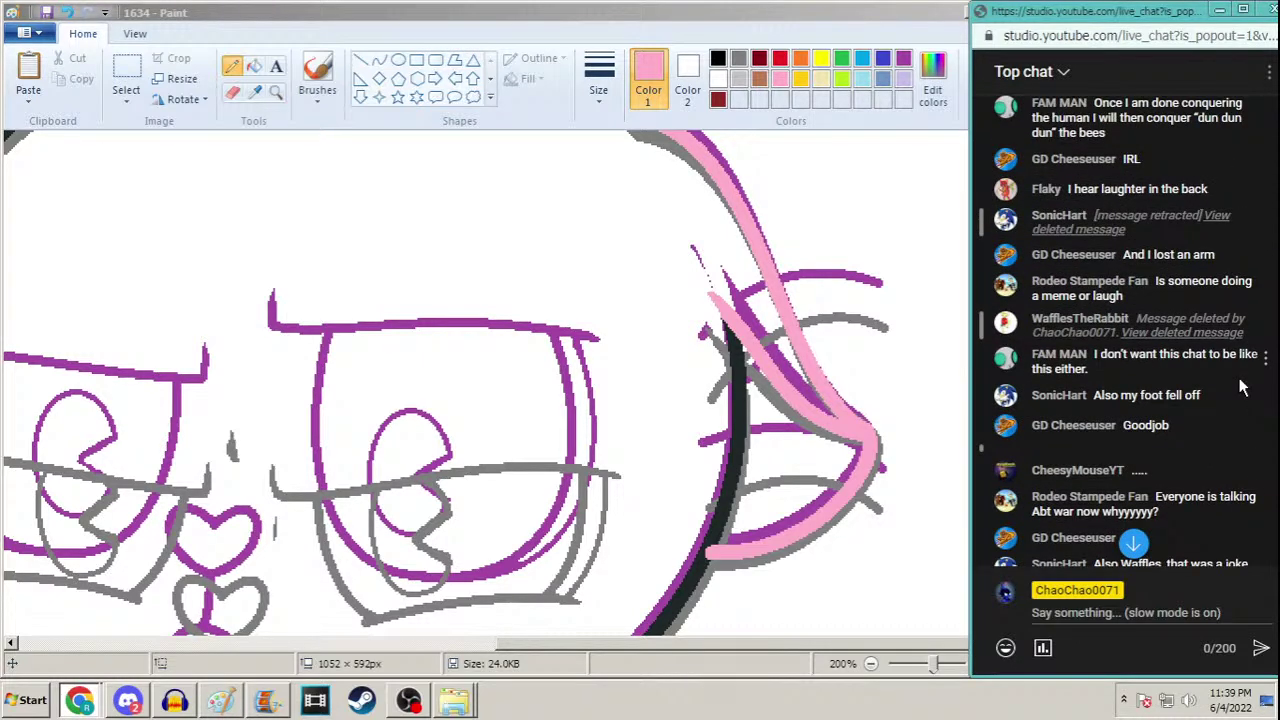
scroll(1240, 385, up, 5)
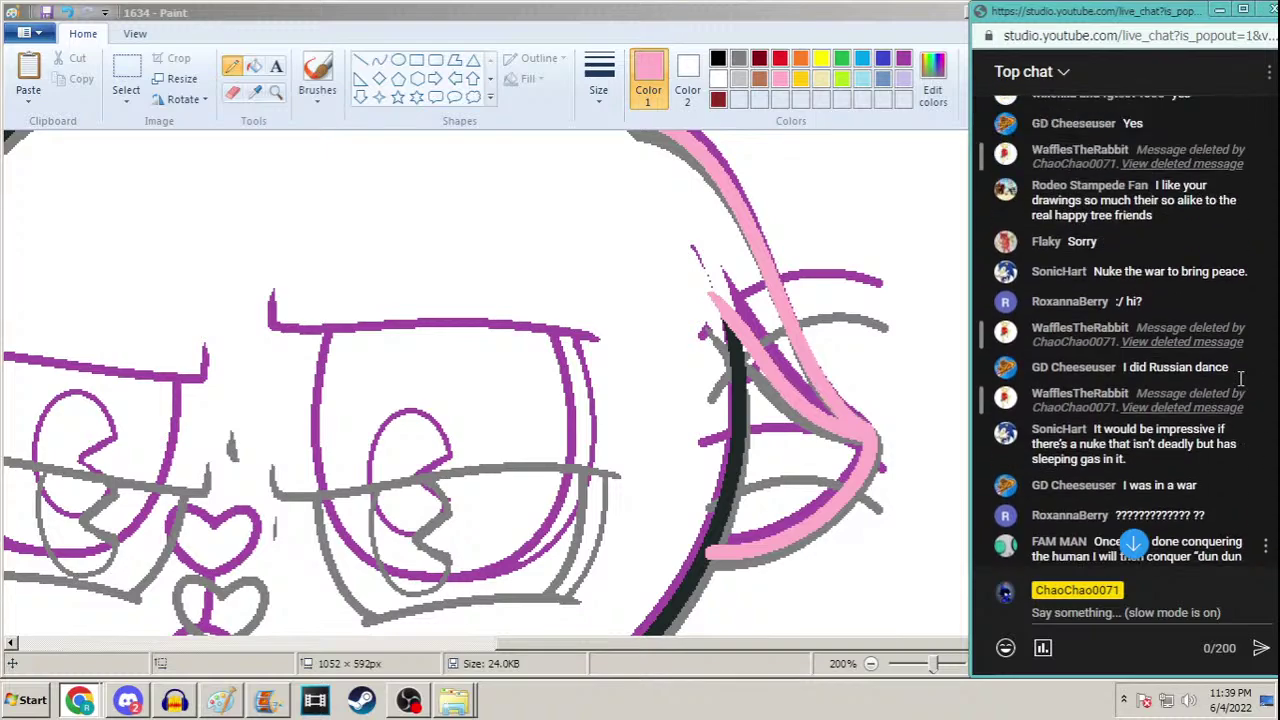
scroll(1240, 385, up, 1)
scroll(1240, 385, up, 3)
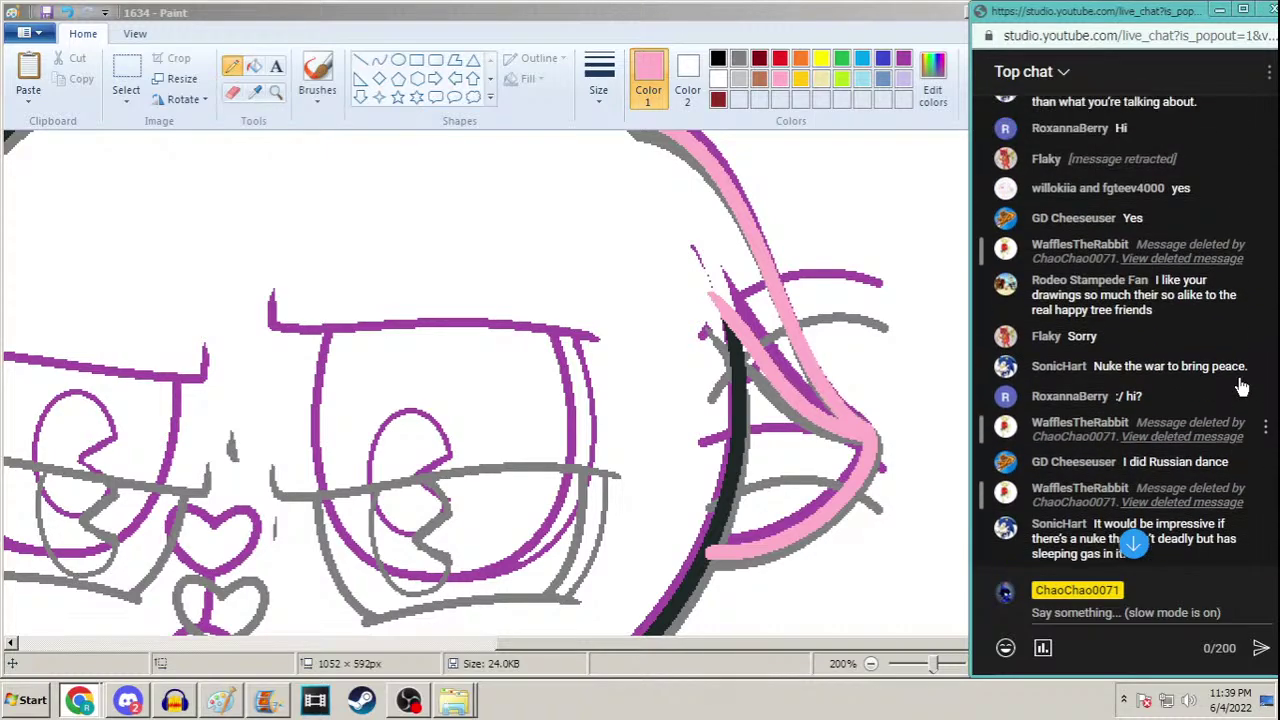
scroll(1240, 385, down, 2)
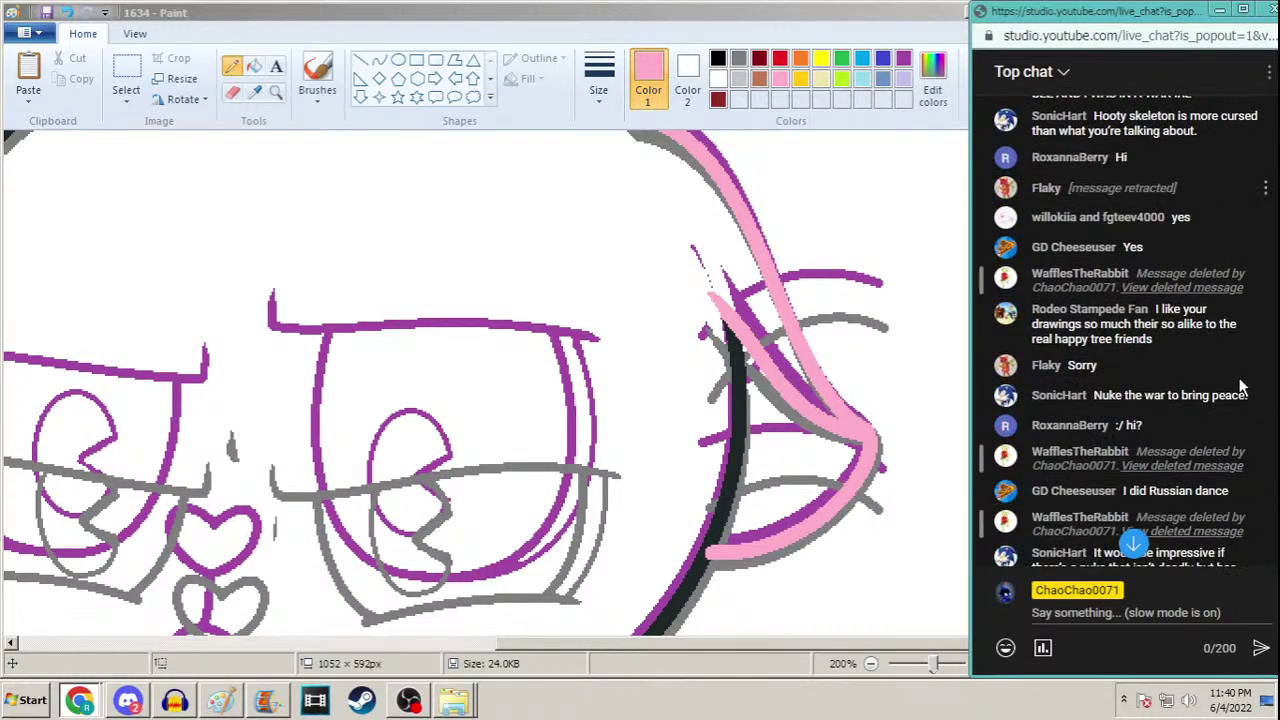
scroll(1240, 385, up, 2)
scroll(1240, 385, down, 5)
scroll(1240, 385, down, 2)
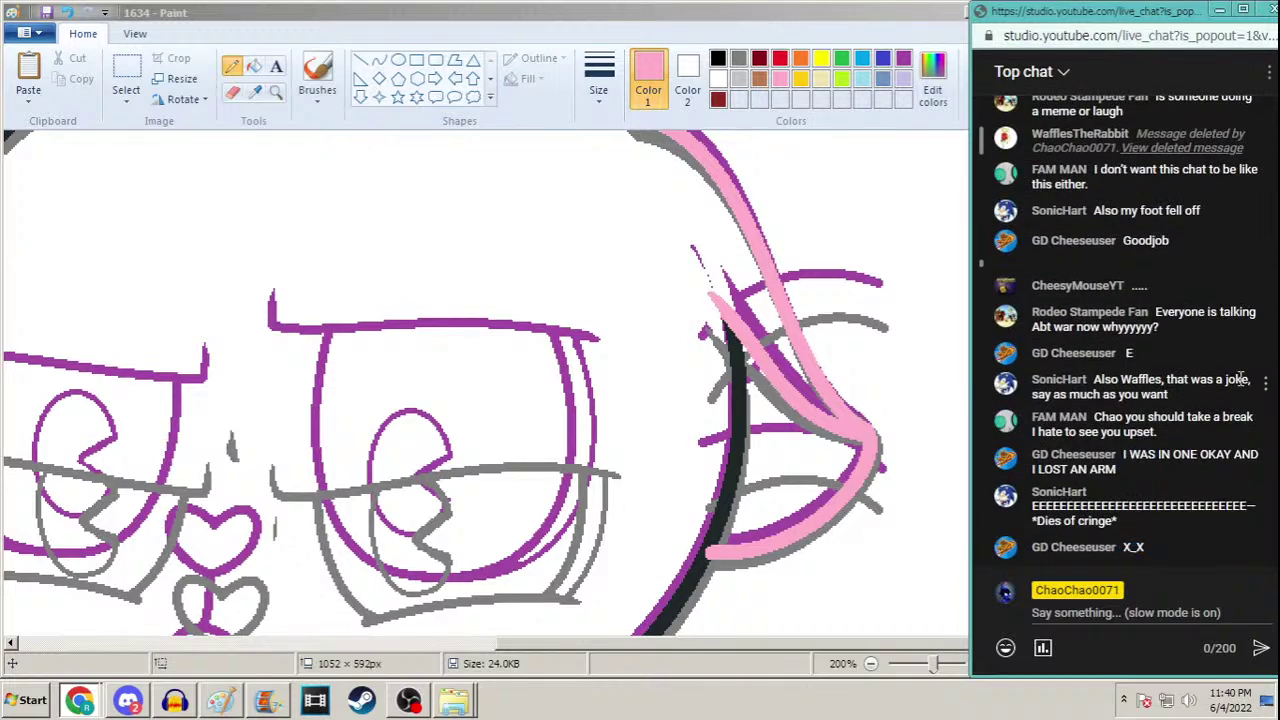
Back in Paint, sample the head outline's dark colour and fill the pink ear outline with it
drag(762, 20, 753, 20)
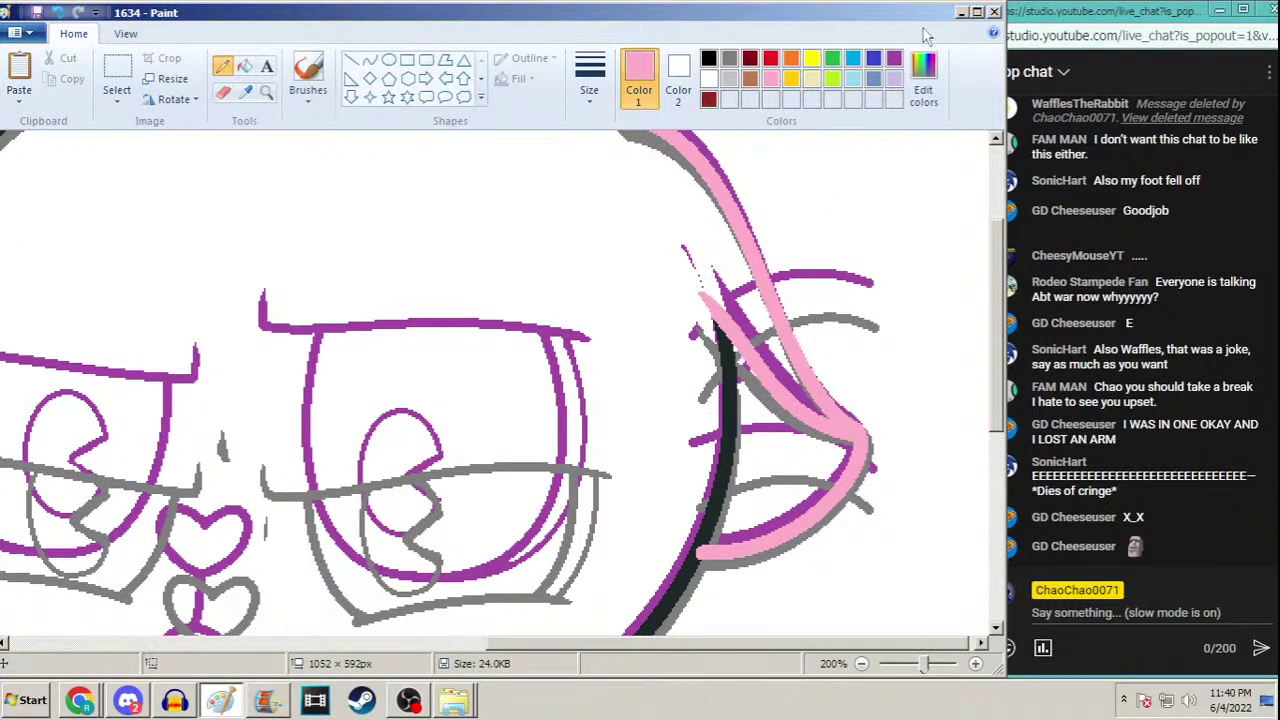
scroll(996, 355, down, 1)
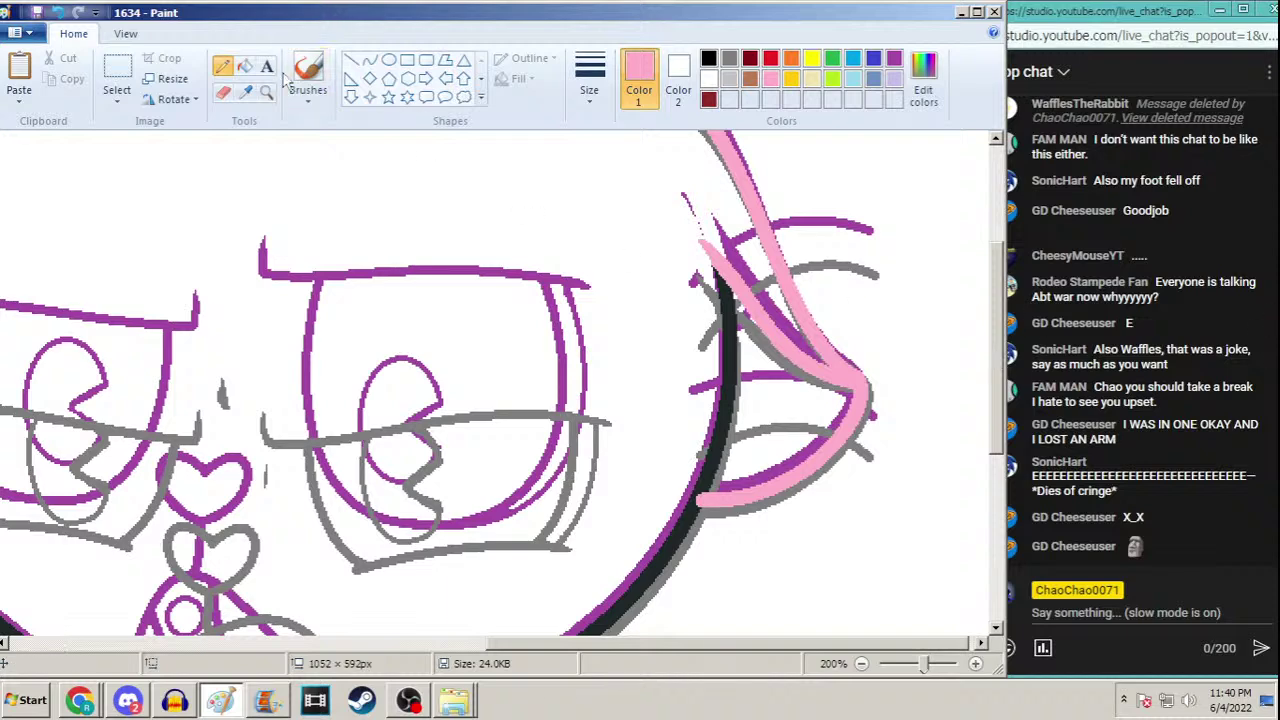
click(245, 91)
click(729, 297)
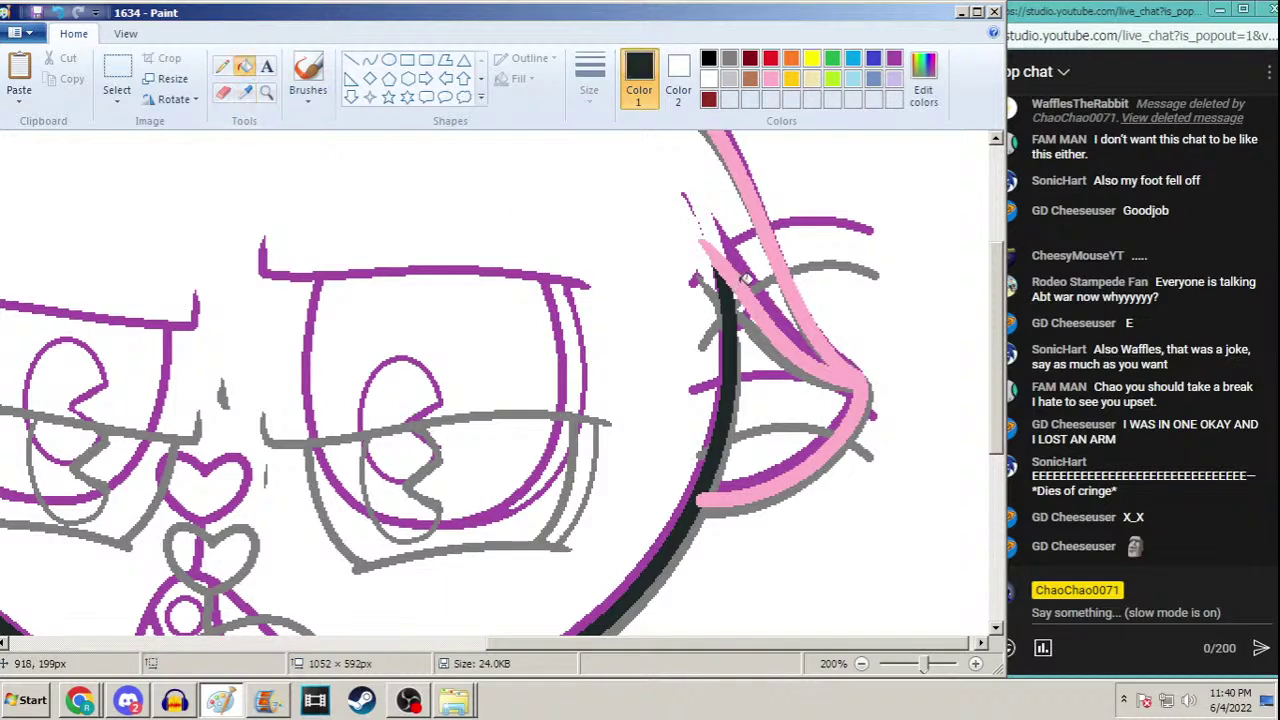
click(755, 278)
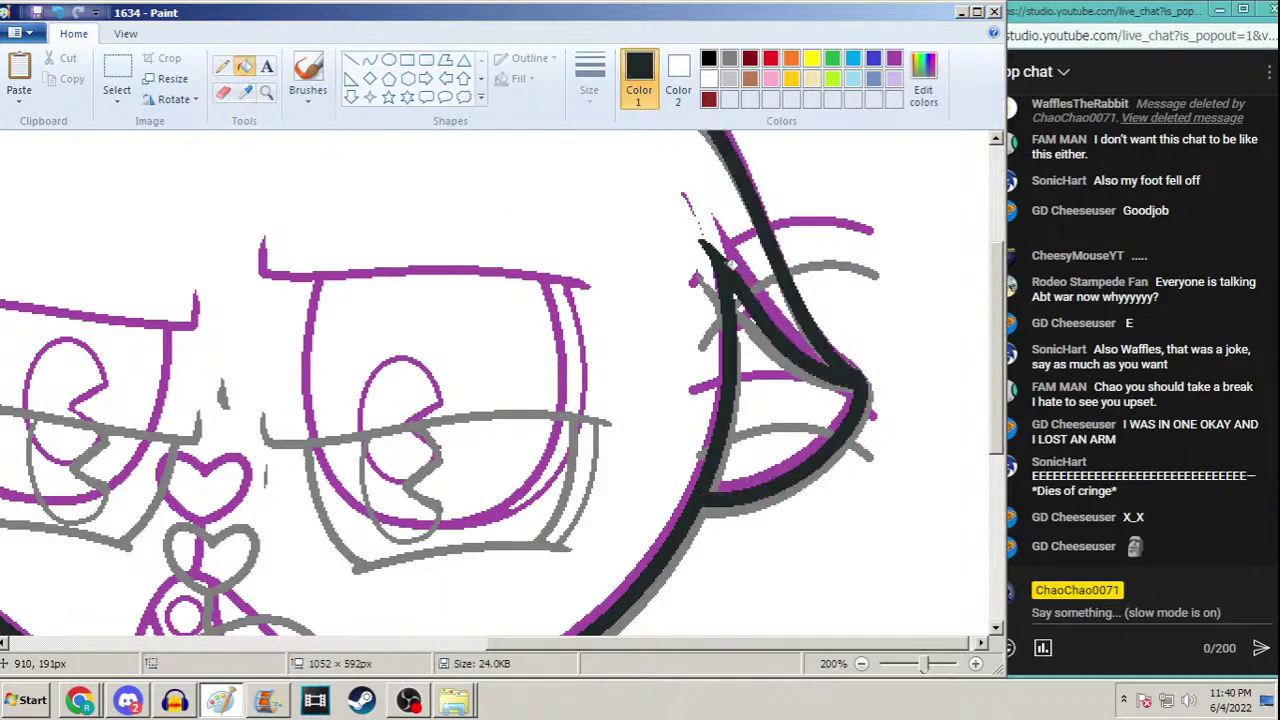
Join the ear's inner edge to the head outline with a short dark Pencil stroke at the second-thickest size
click(222, 66)
click(589, 80)
click(562, 214)
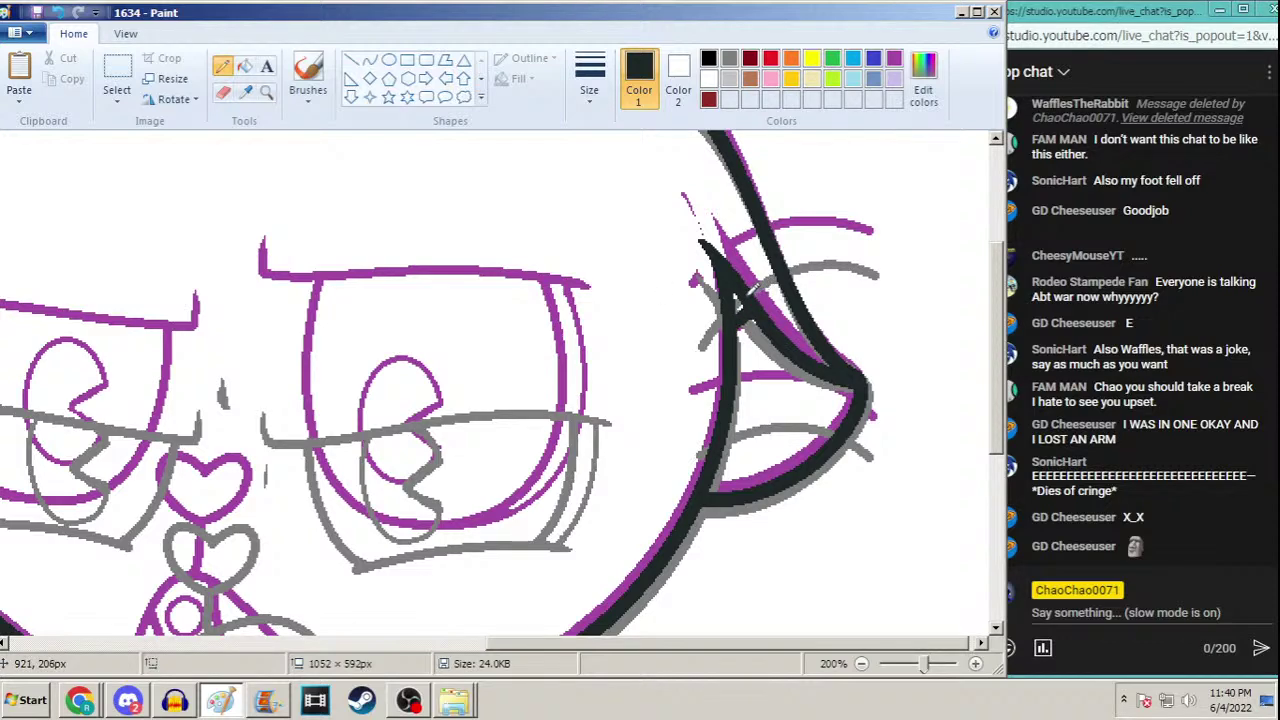
Trace the upper whisker across the ear with a black curve about 93 × 43 px at the second-thickest line size
click(370, 60)
click(589, 80)
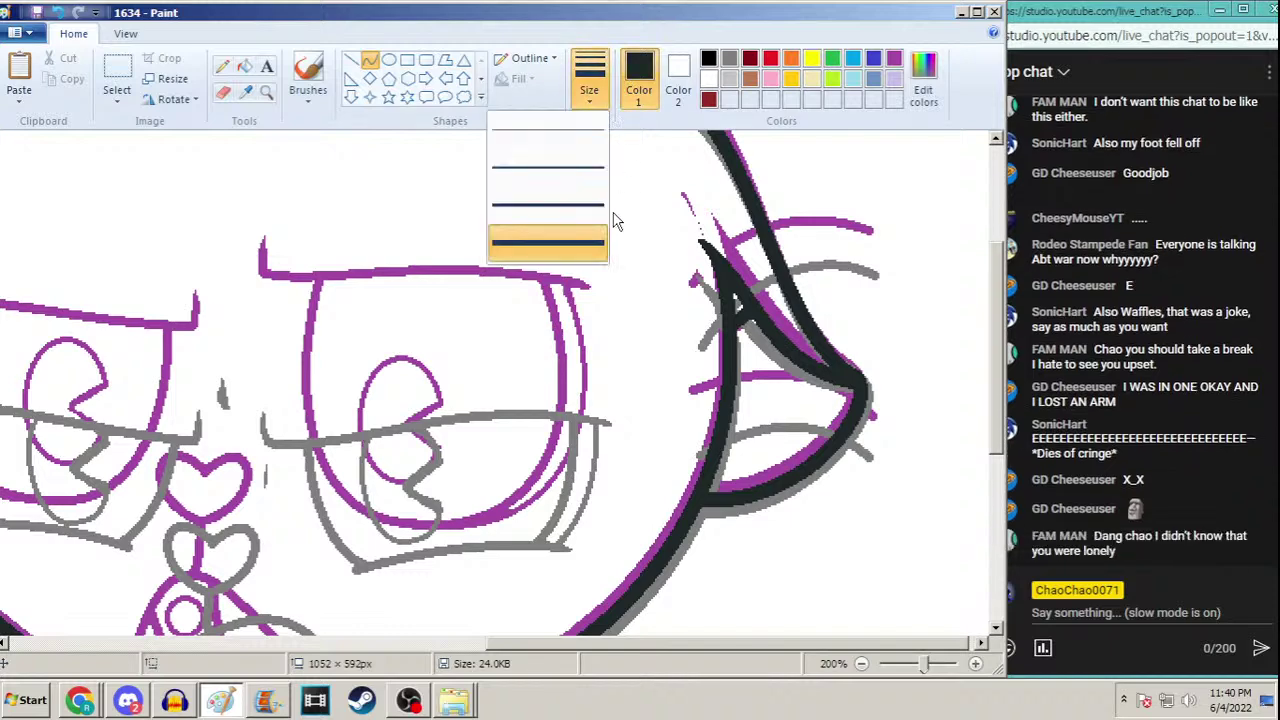
click(590, 217)
click(729, 58)
click(708, 58)
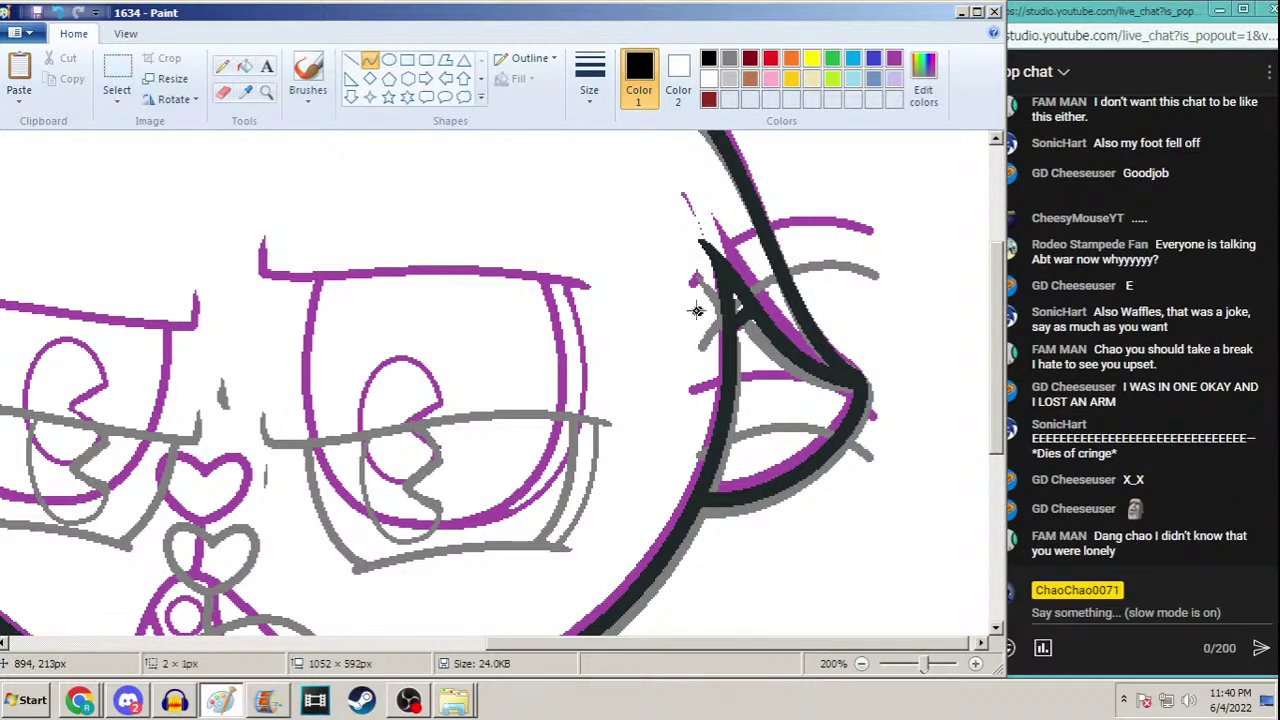
drag(697, 311, 877, 249)
drag(770, 255, 789, 229)
Trace the lower whisker across the ear with a black arched curve about 97 × 26 px
drag(999, 358, 997, 372)
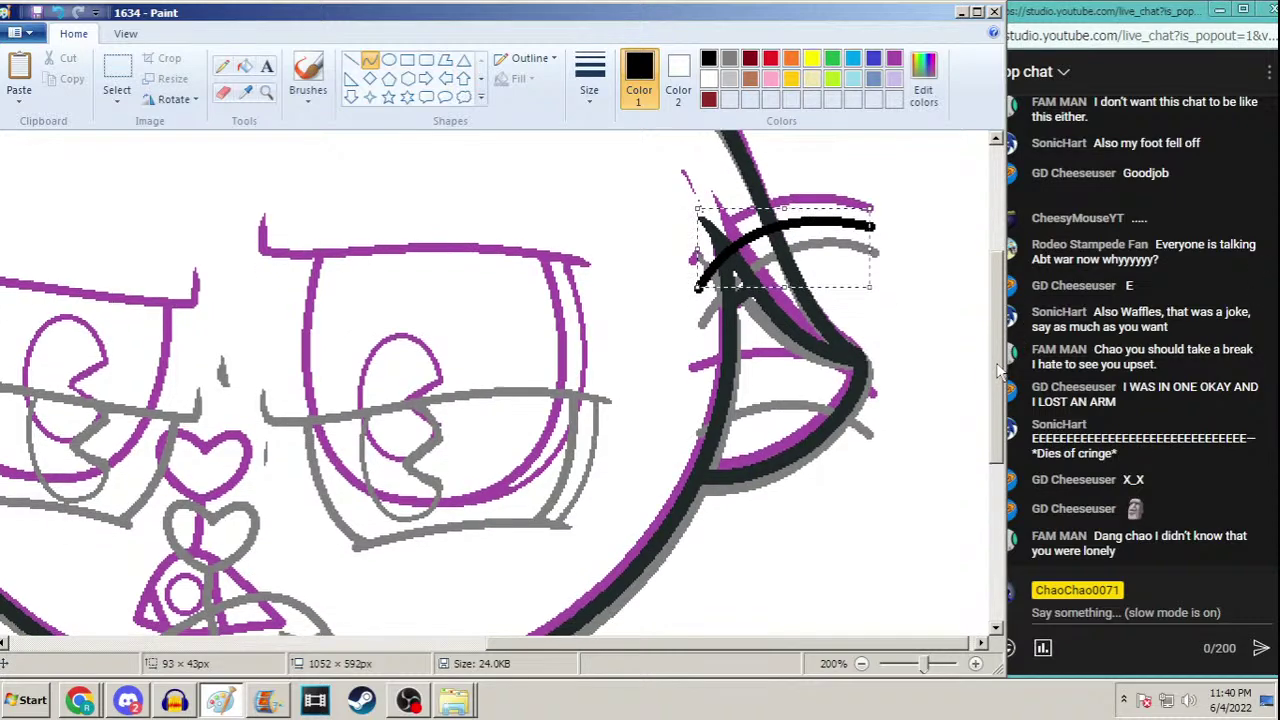
drag(694, 393, 880, 415)
mouse_move(789, 385)
mouse_down()
mouse_move(757, 376)
mouse_move(903, 357)
mouse_up()
Trace the short whisker stub on the head edge opposite the ear in black with the Pencil
drag(1000, 360, 1015, 388)
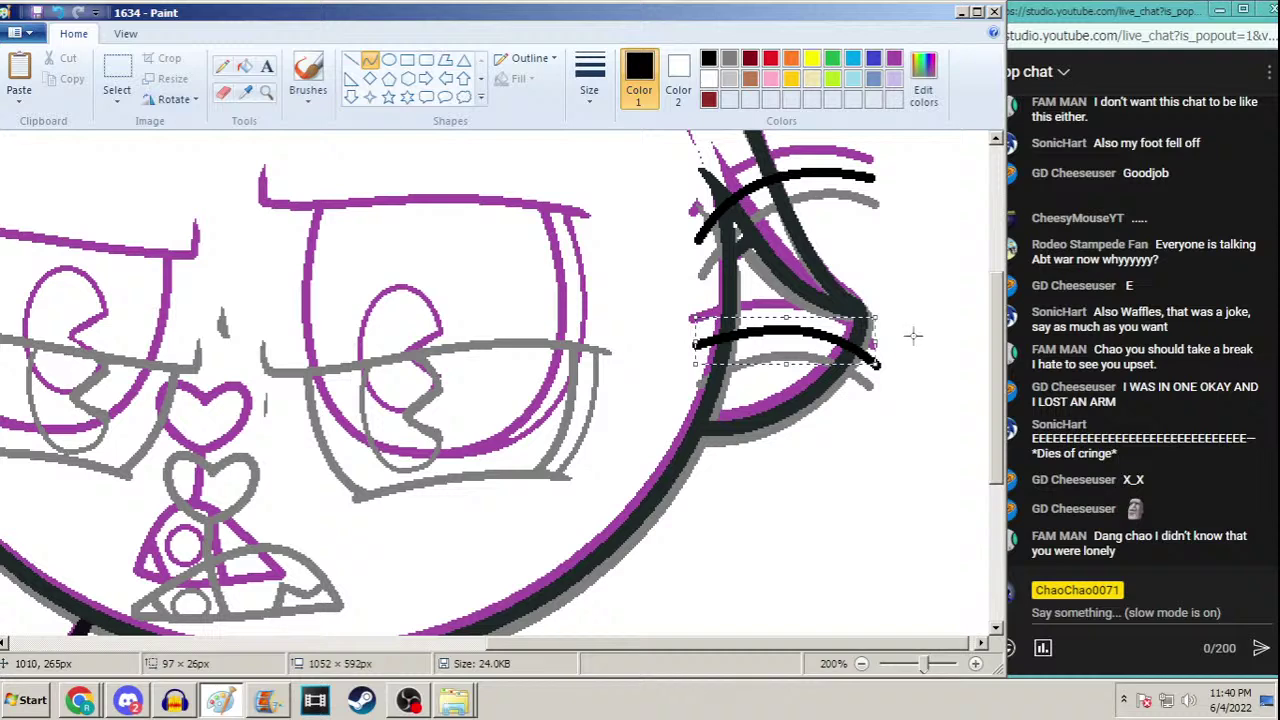
click(266, 91)
right_click(294, 237)
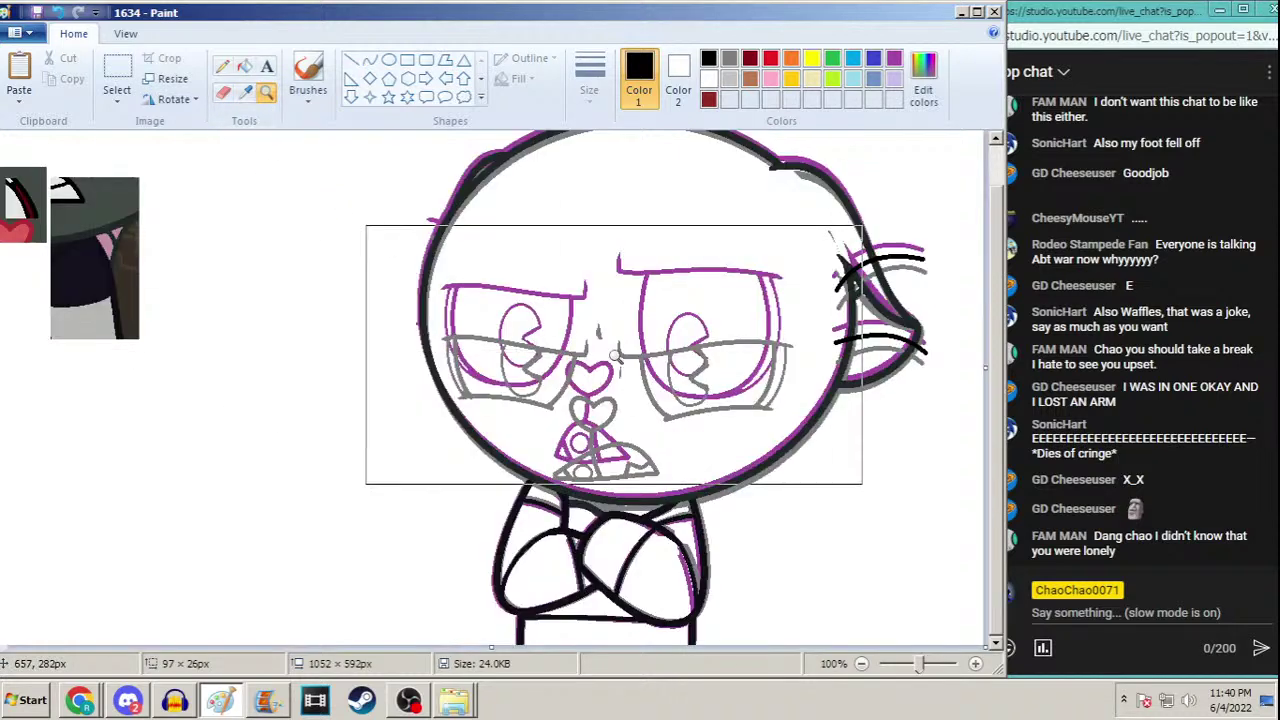
click(559, 291)
click(222, 65)
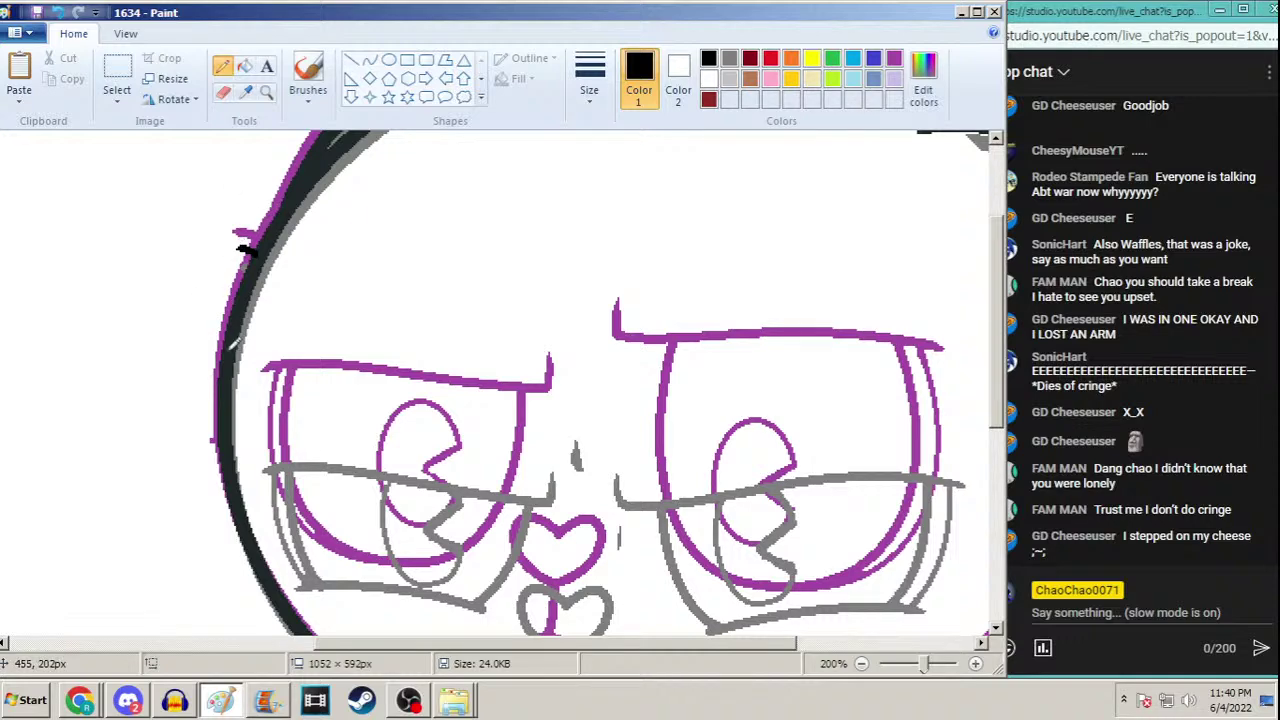
click(266, 93)
right_click(369, 257)
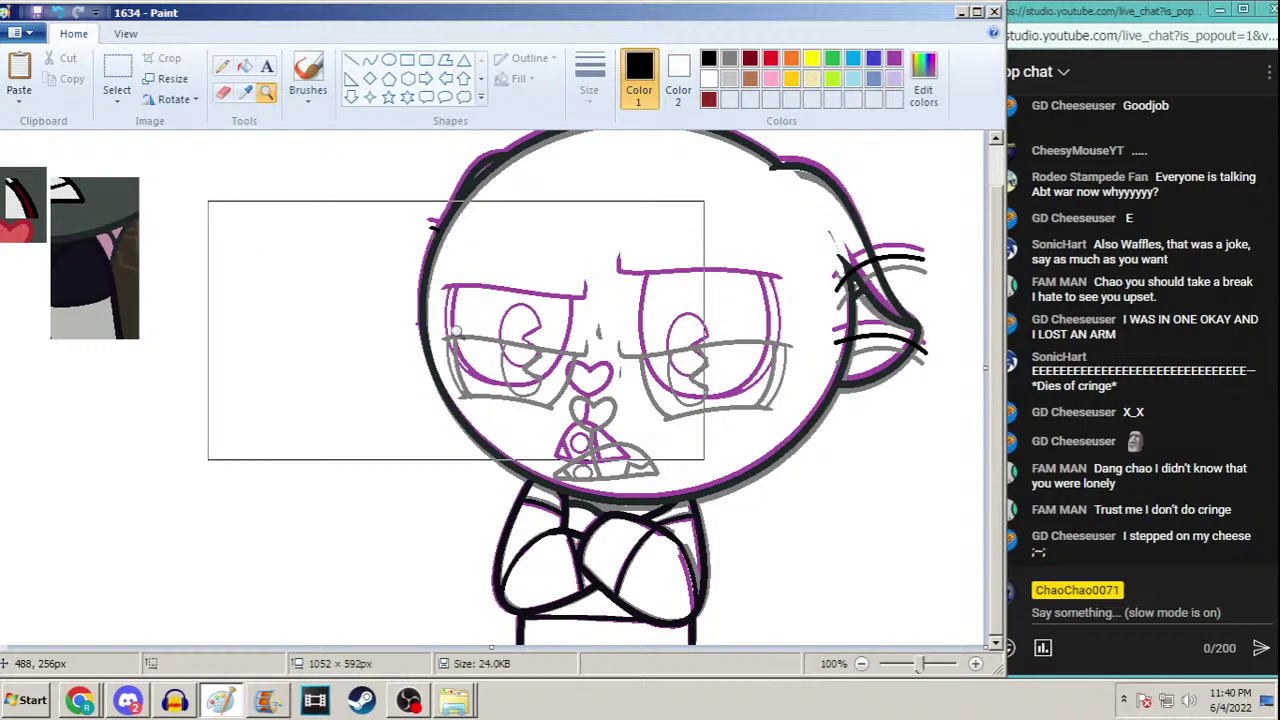
click(627, 343)
click(369, 60)
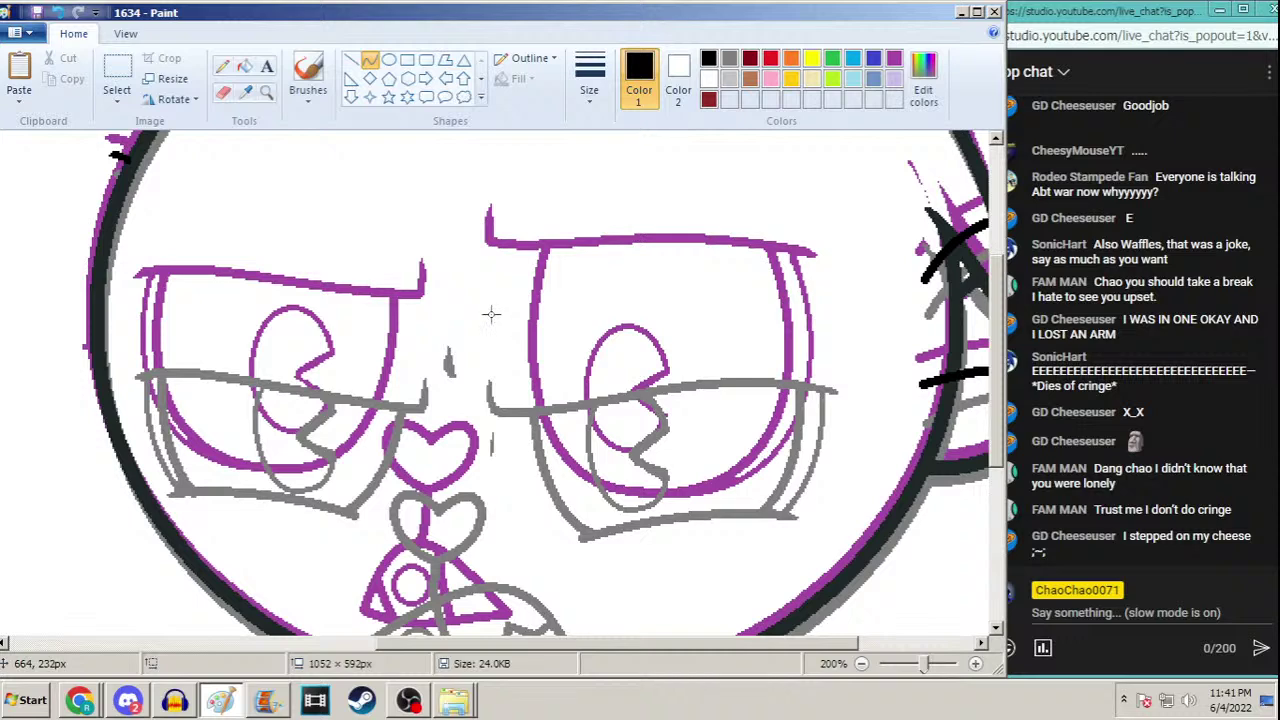
Check the most recent frame numbers in the htffirf4 folder without saving a new copy, and save the drawing under its existing name
click(266, 91)
right_click(437, 270)
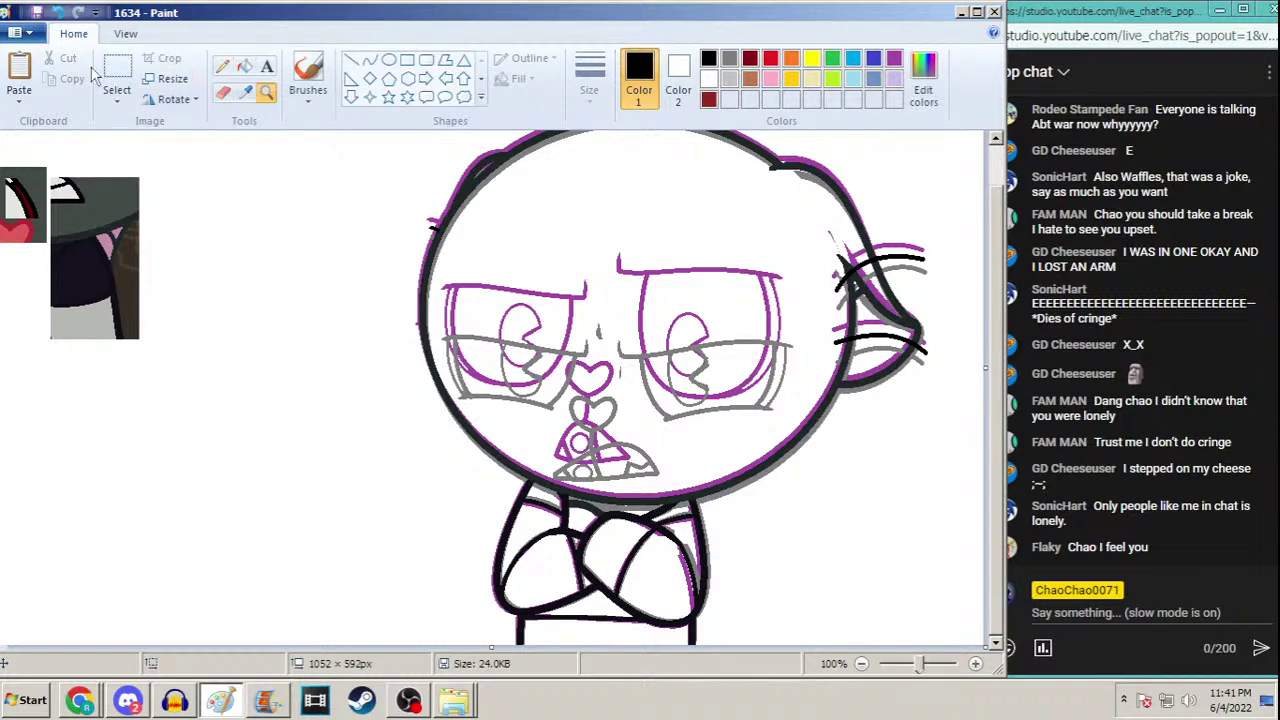
key(F12)
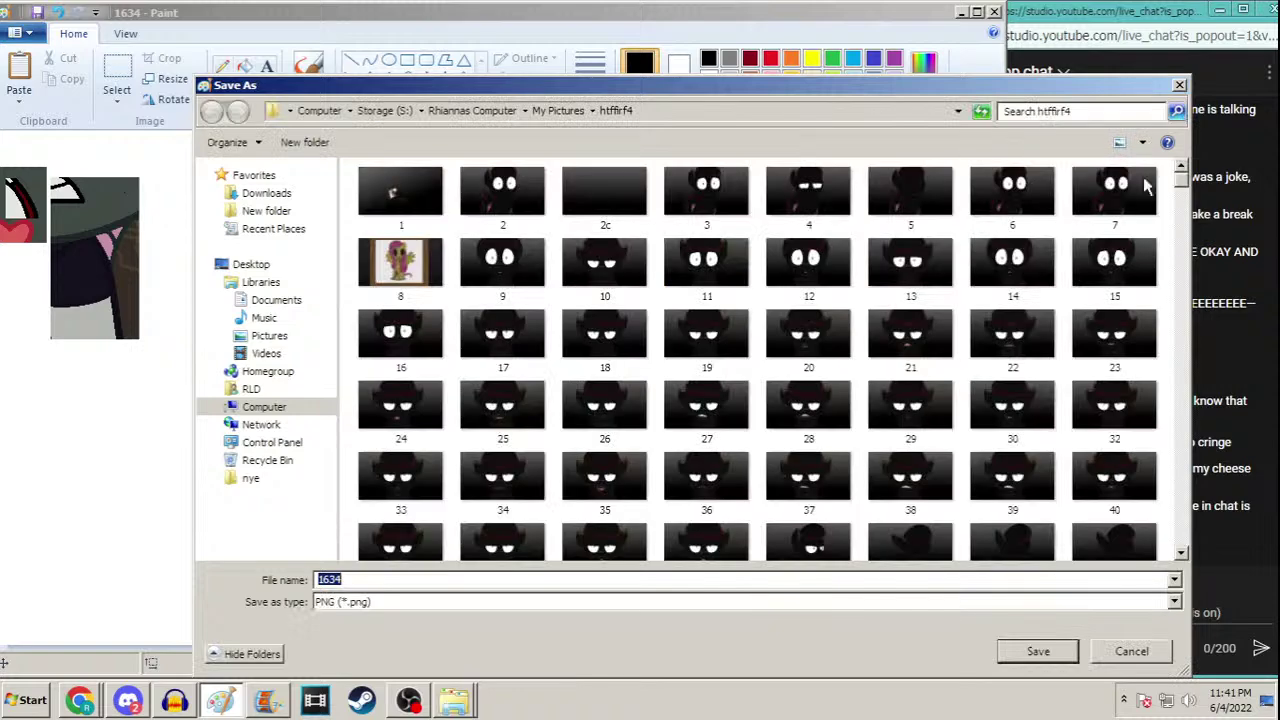
drag(1183, 190, 1181, 548)
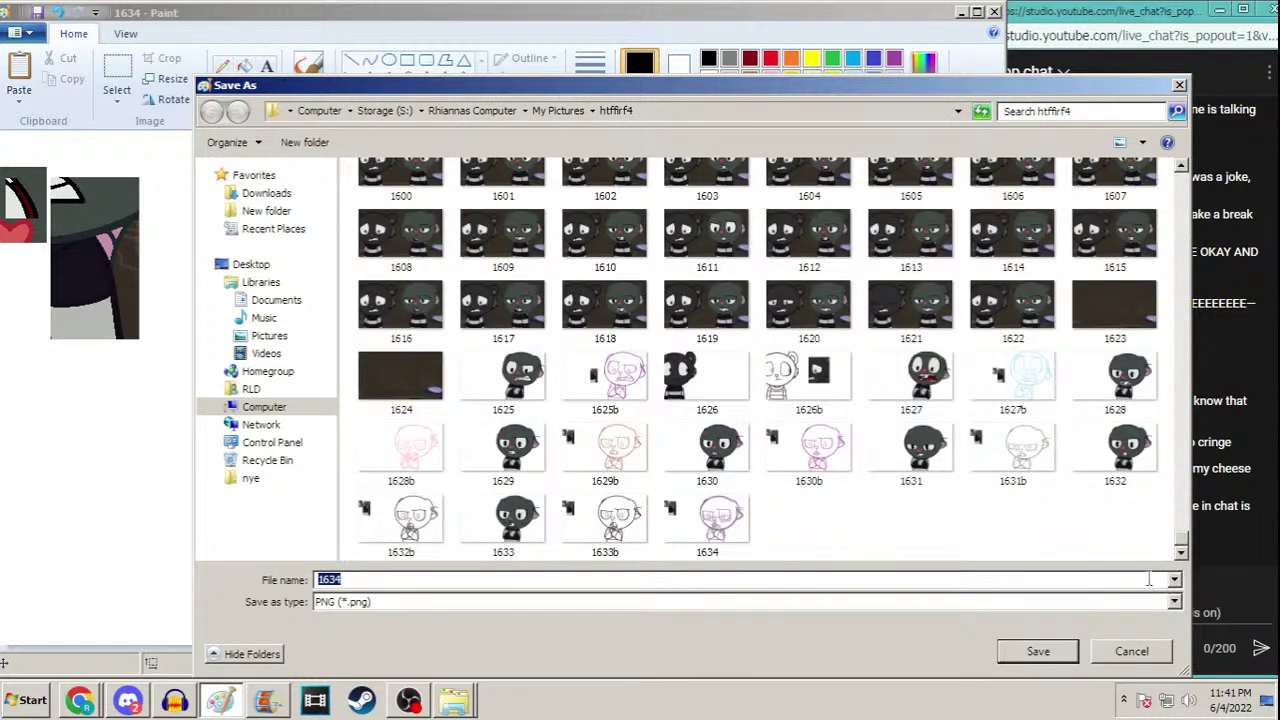
click(1150, 658)
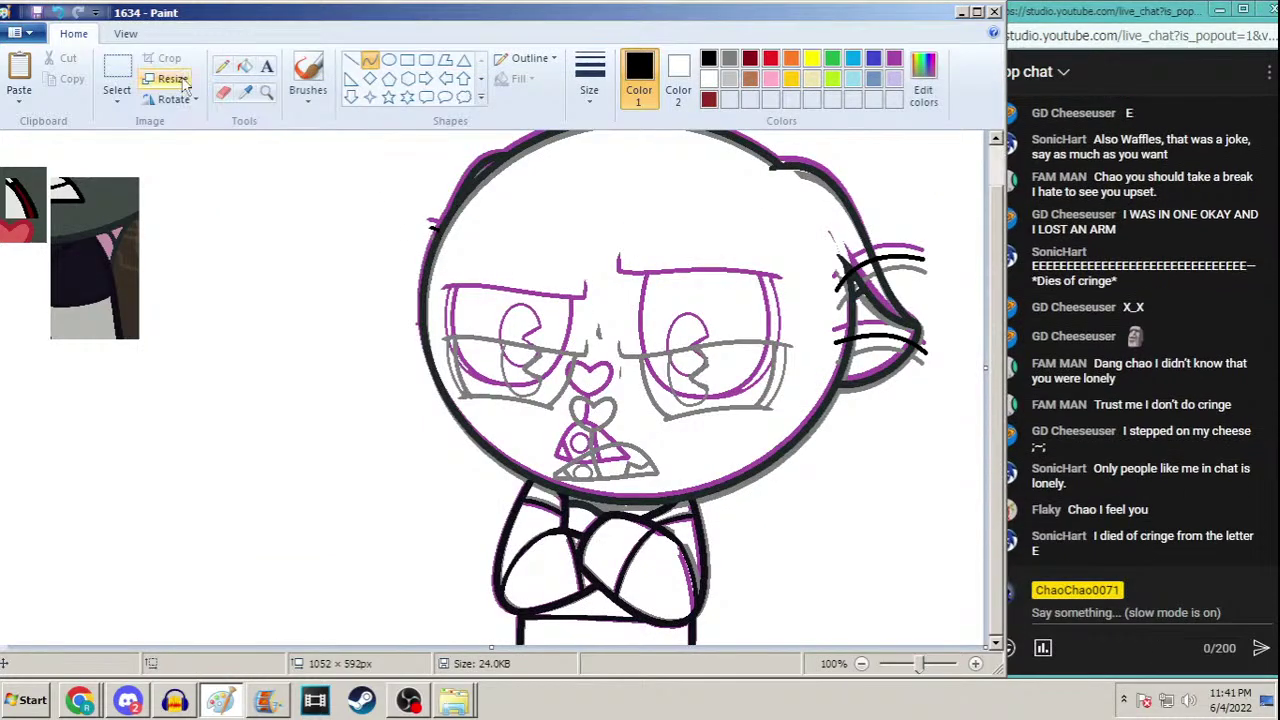
click(38, 15)
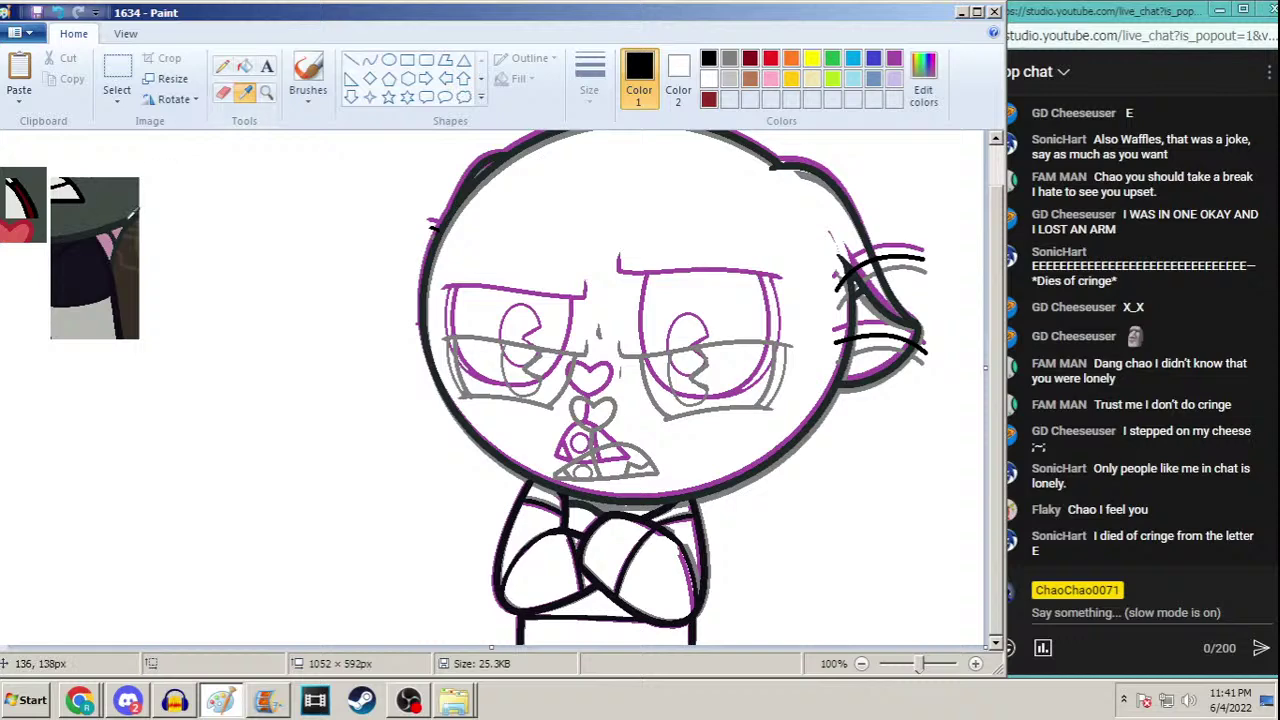
Move the grey nose heart up over the lower half of the purple heart, using a transparent free-form selection
click(266, 94)
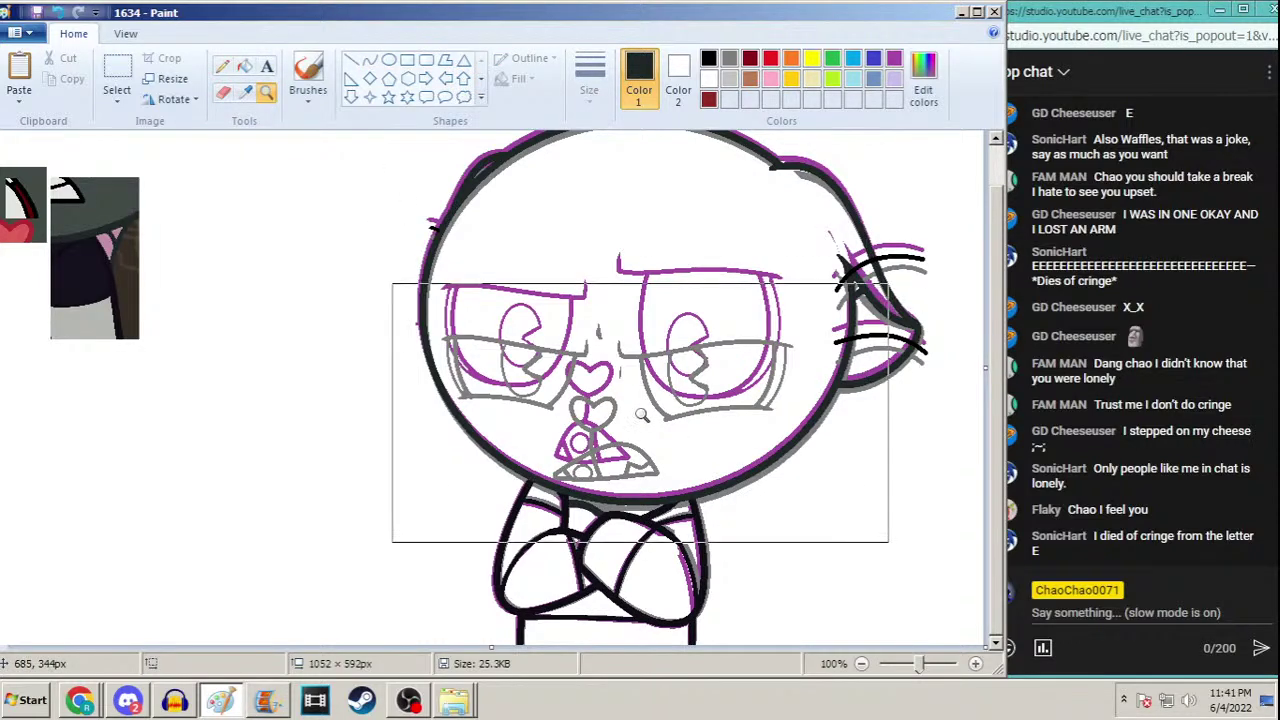
click(577, 376)
click(571, 417)
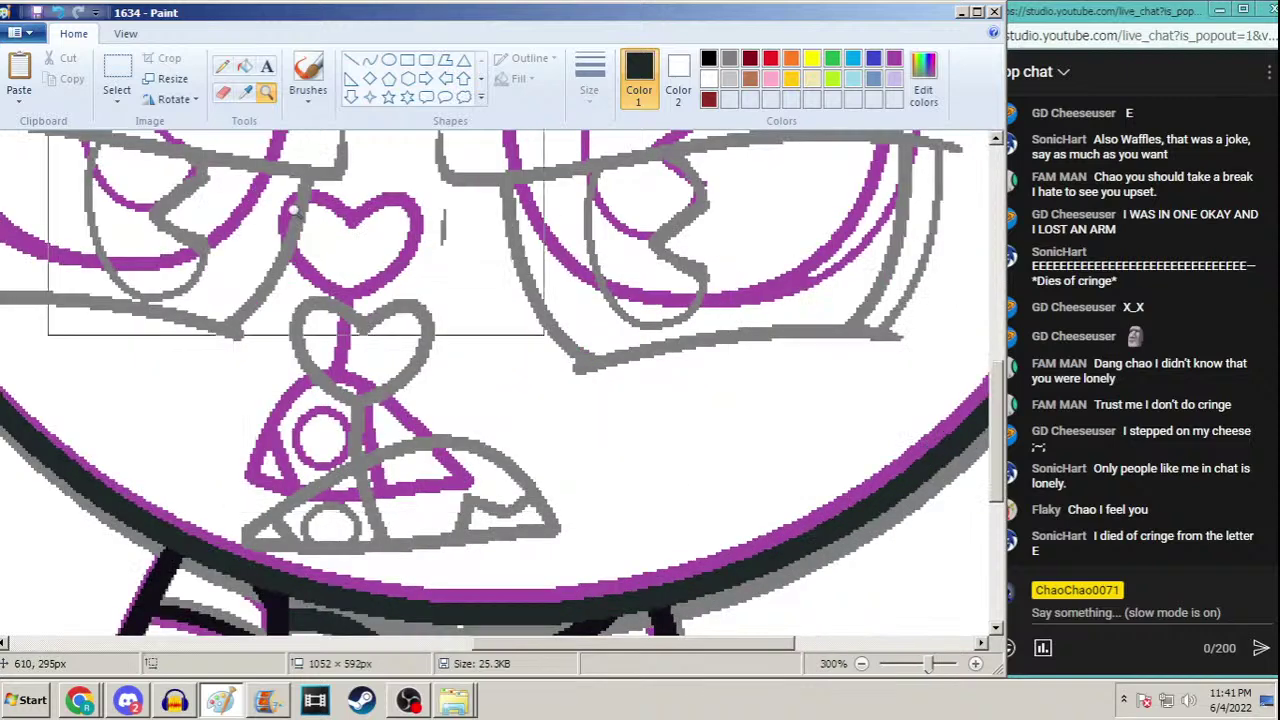
click(116, 100)
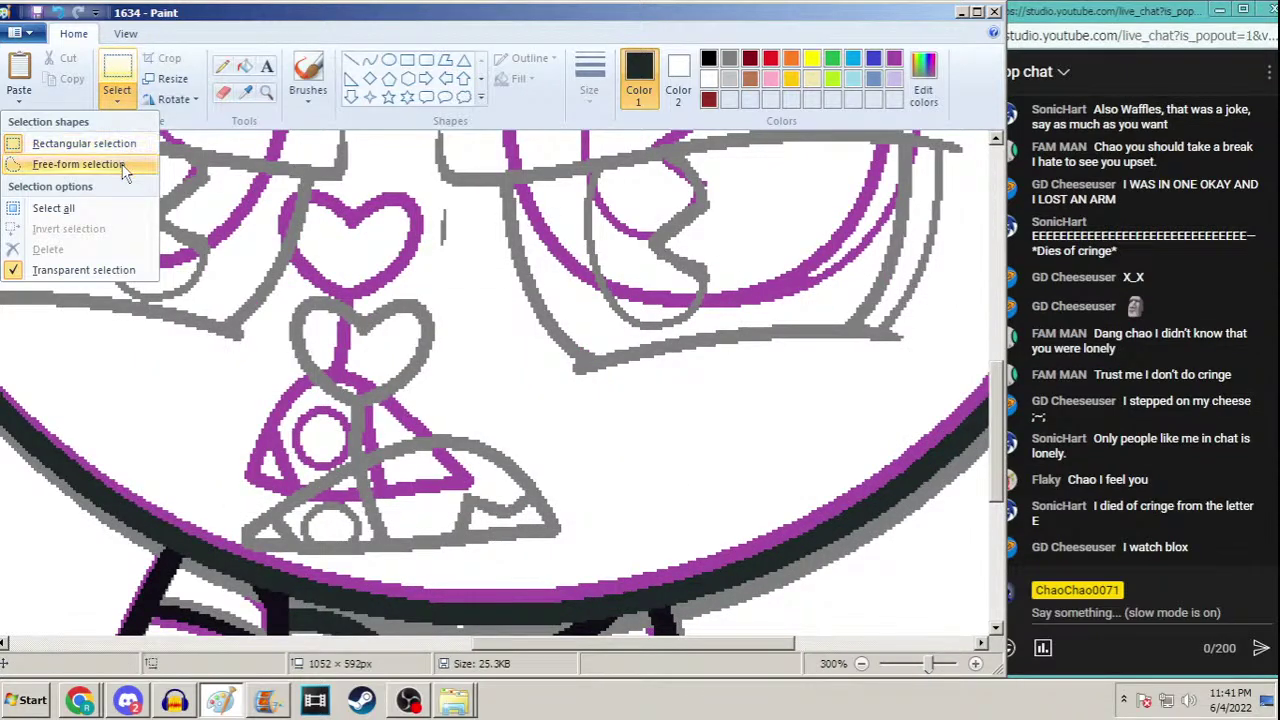
click(86, 163)
mouse_move(290, 295)
mouse_down()
mouse_move(272, 385)
mouse_move(345, 410)
mouse_move(452, 362)
mouse_move(376, 288)
mouse_move(292, 296)
mouse_up()
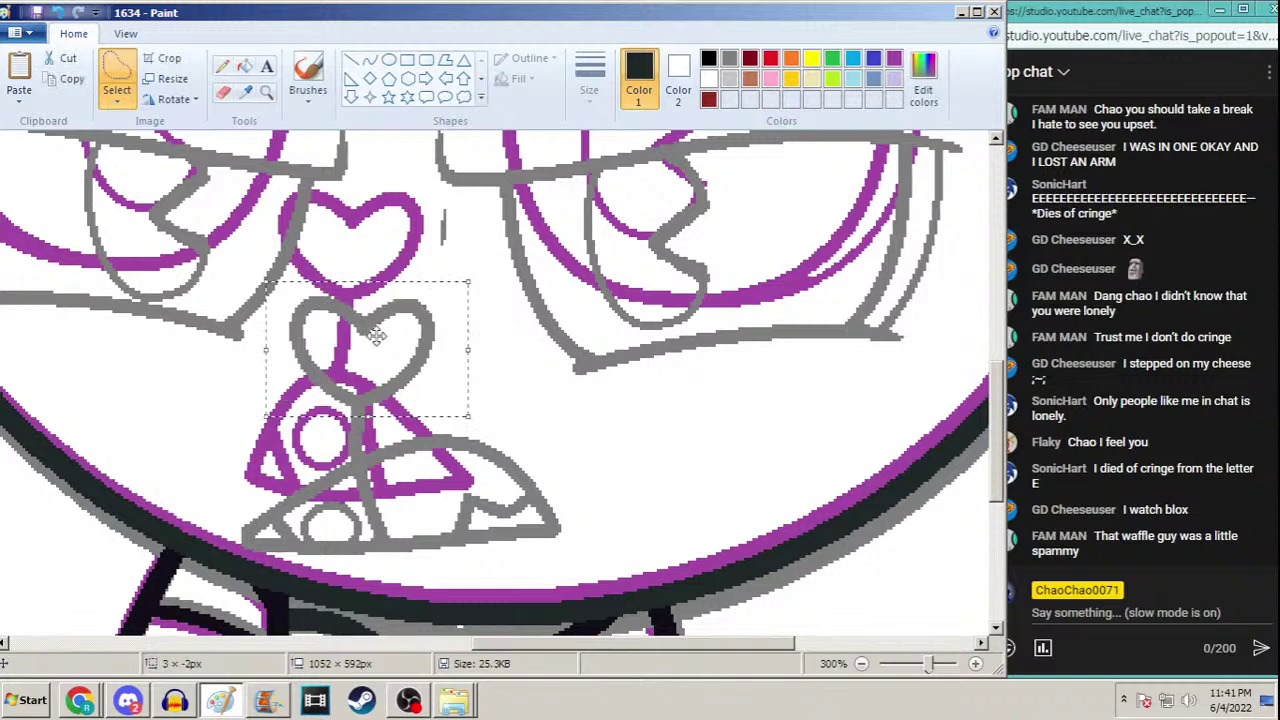
drag(376, 336, 372, 270)
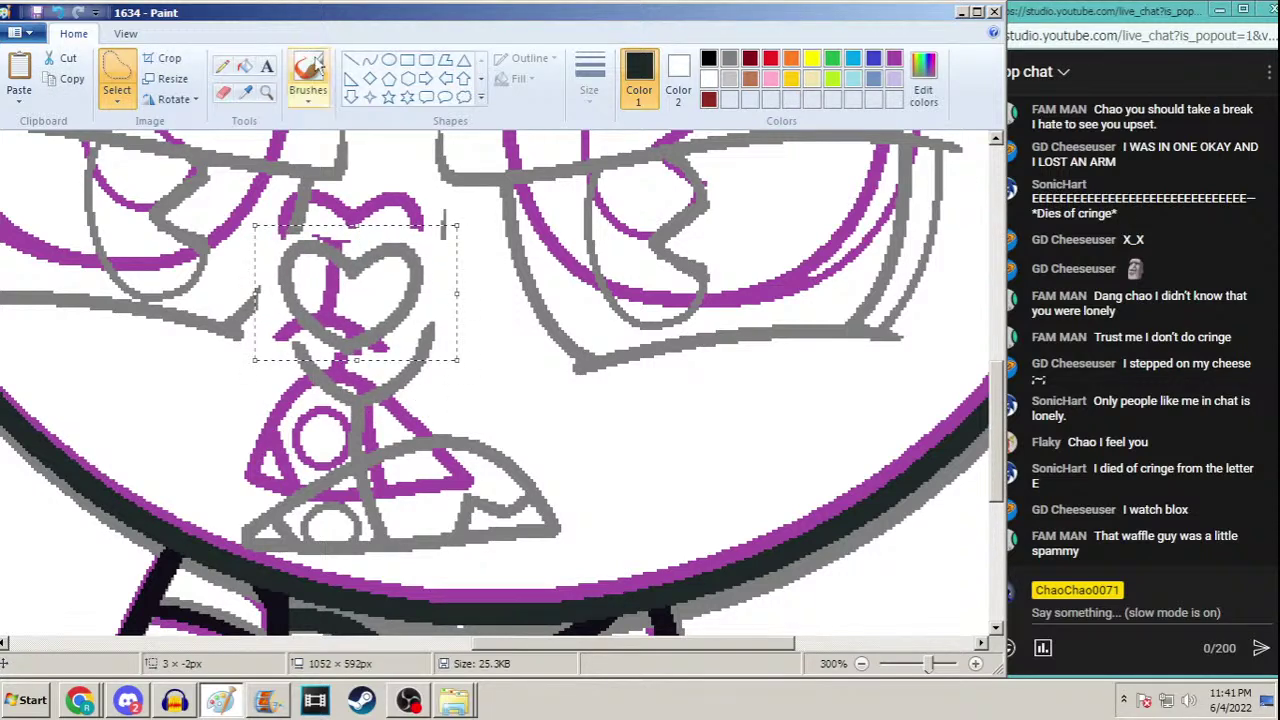
Sample the dark red from the reference picture's heart and fill the moved nose heart's outline with it
scroll(323, 263, down, 2)
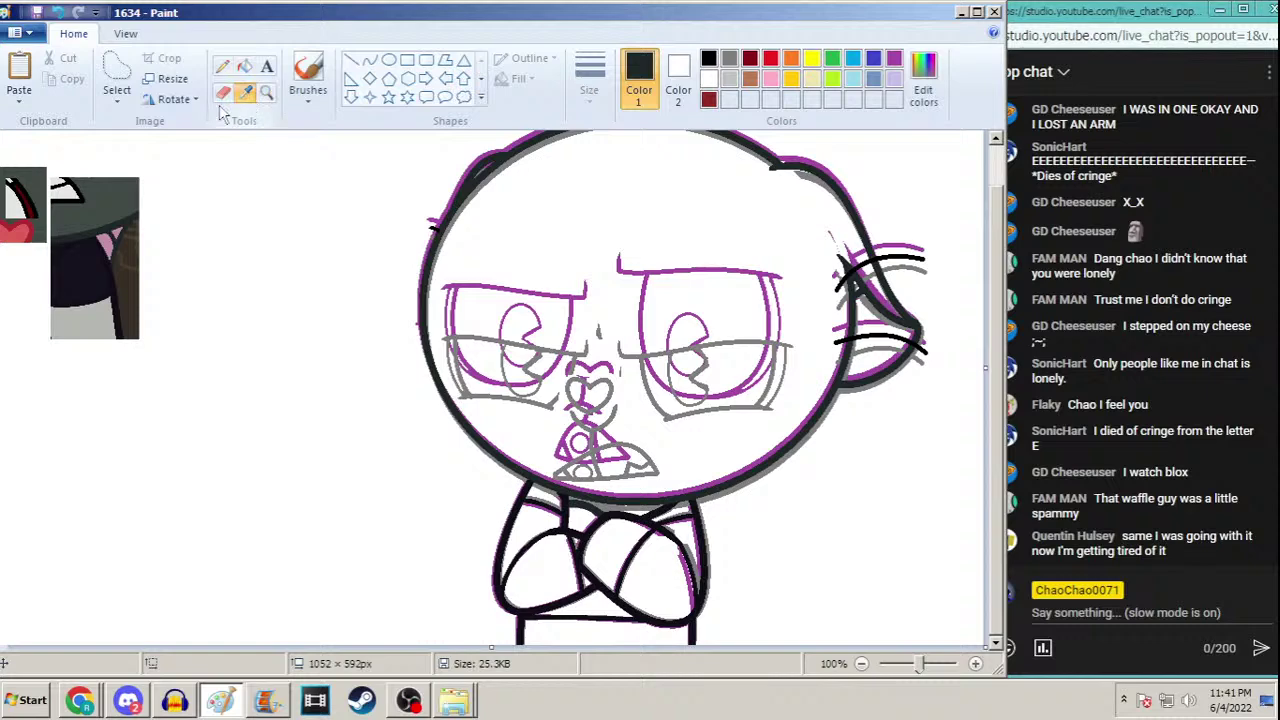
click(30, 225)
click(245, 66)
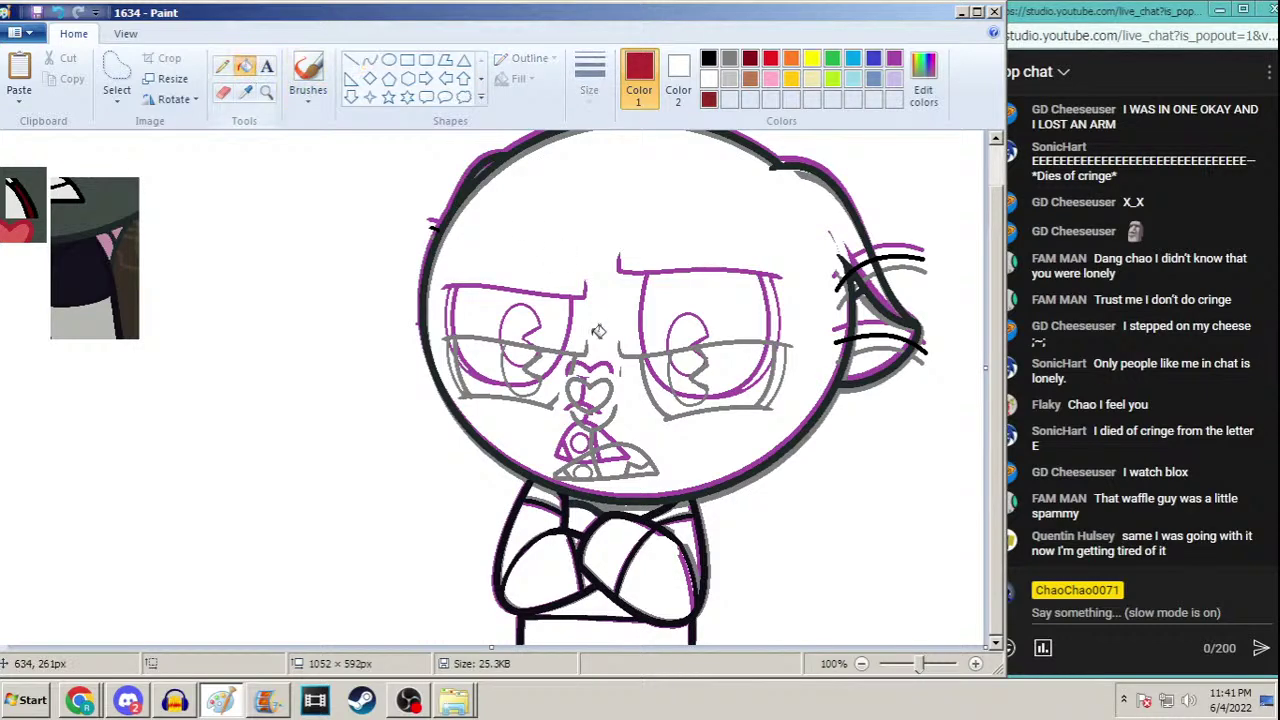
click(610, 384)
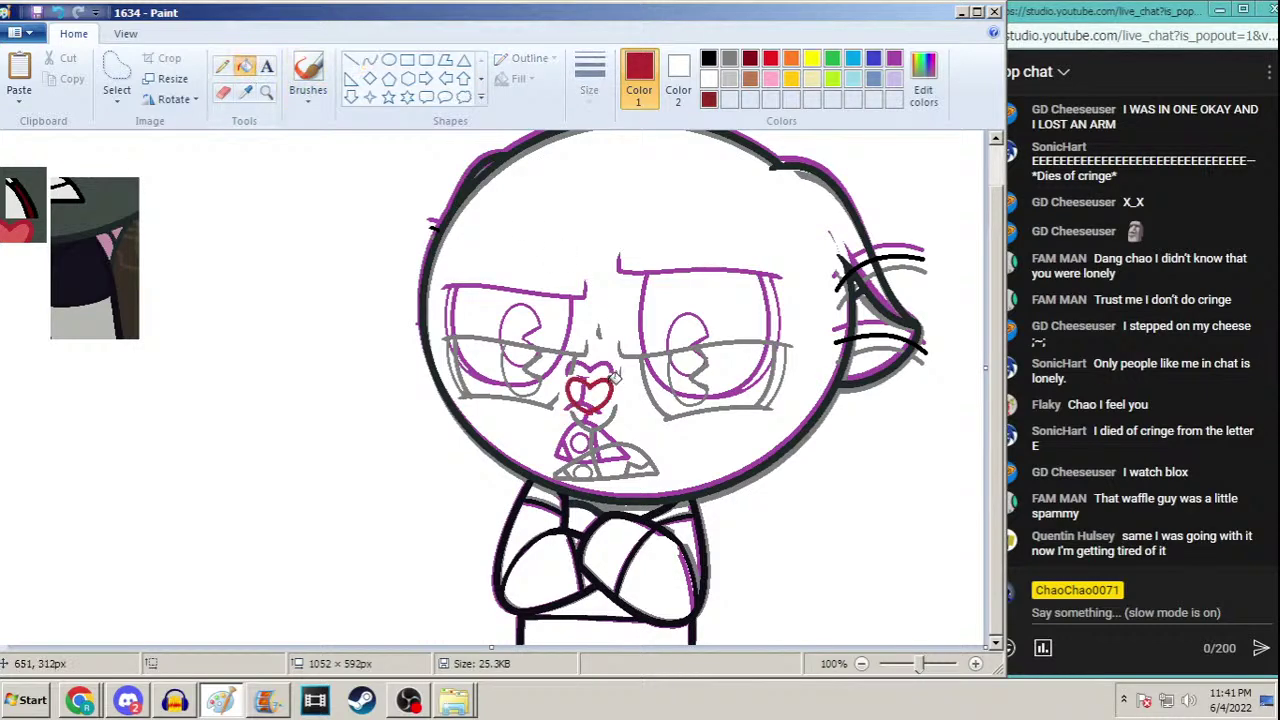
Set up the Curve tool in black for inking the mouth below the red nose heart
click(266, 91)
click(624, 437)
click(370, 60)
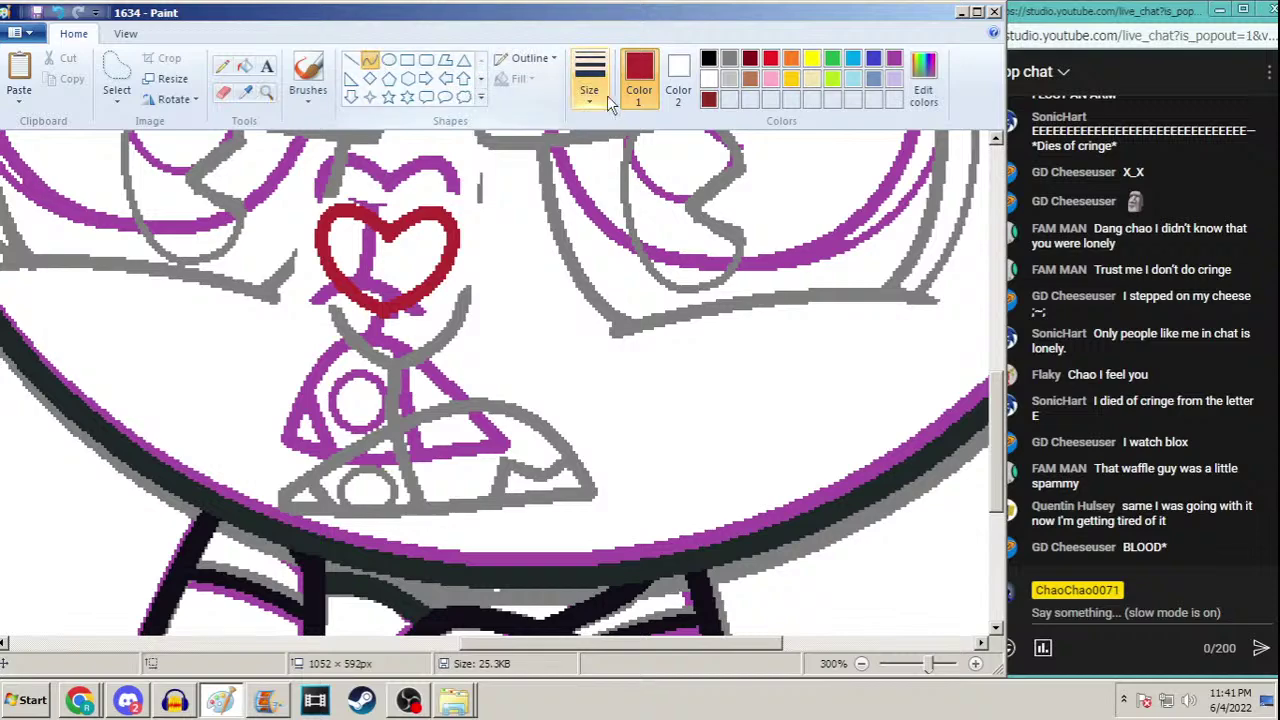
click(603, 92)
click(565, 244)
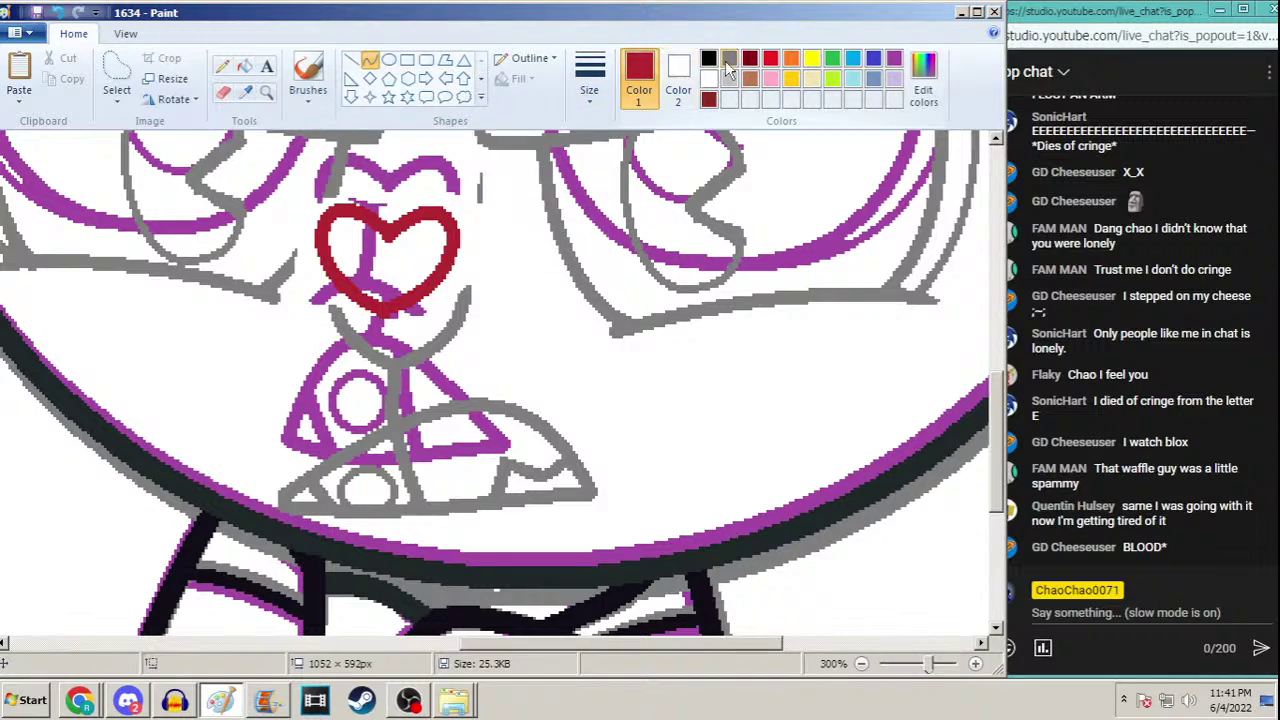
click(708, 58)
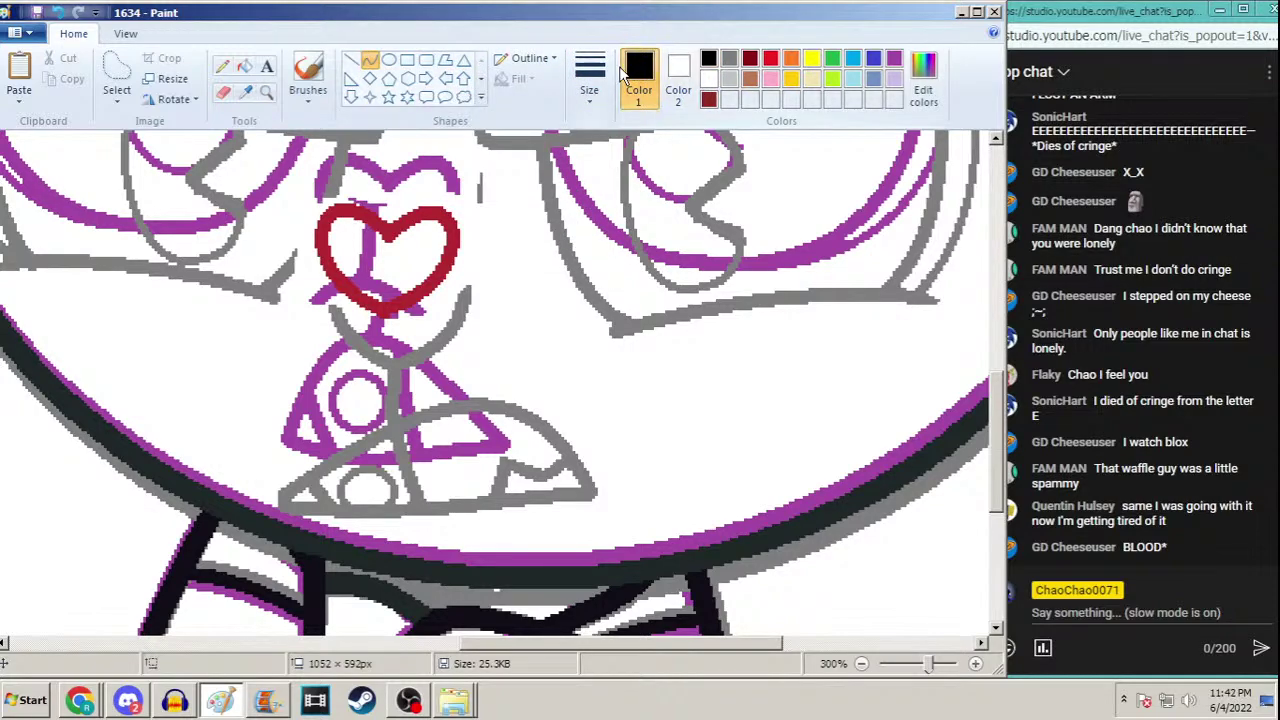
Switch to OBS to check the live stream's status and audio levels, and return to Paint
click(409, 699)
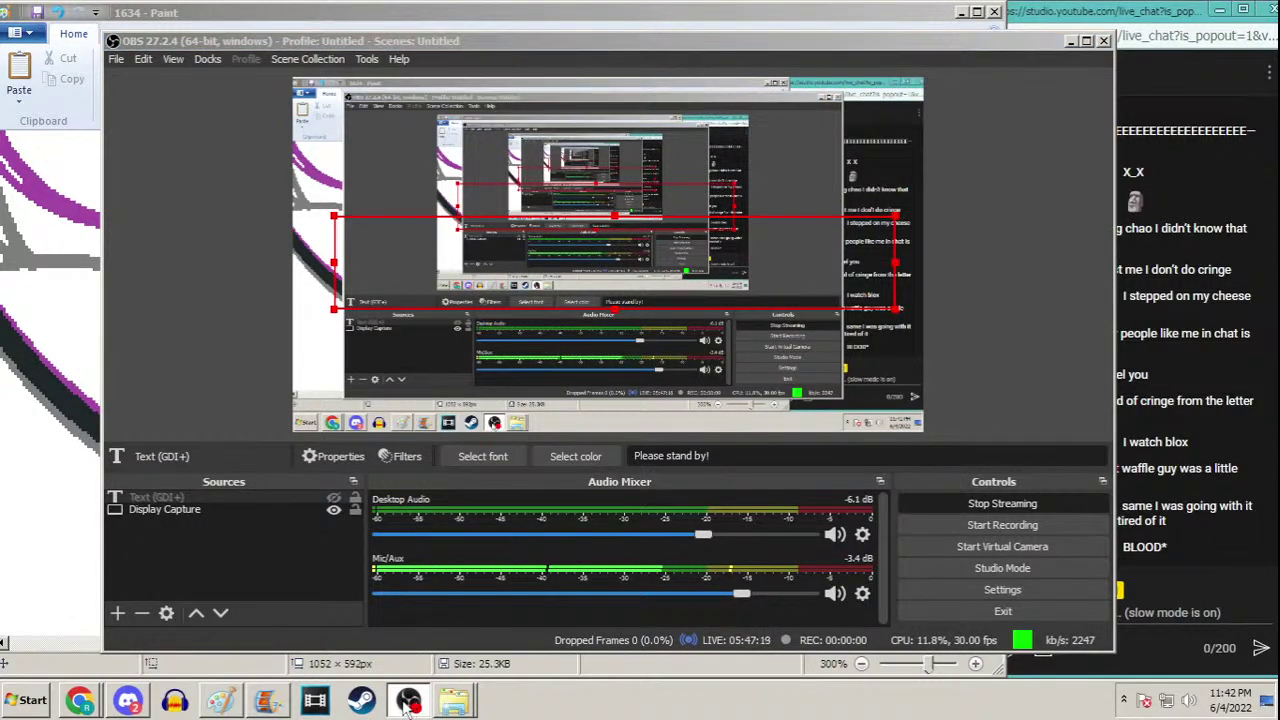
click(410, 699)
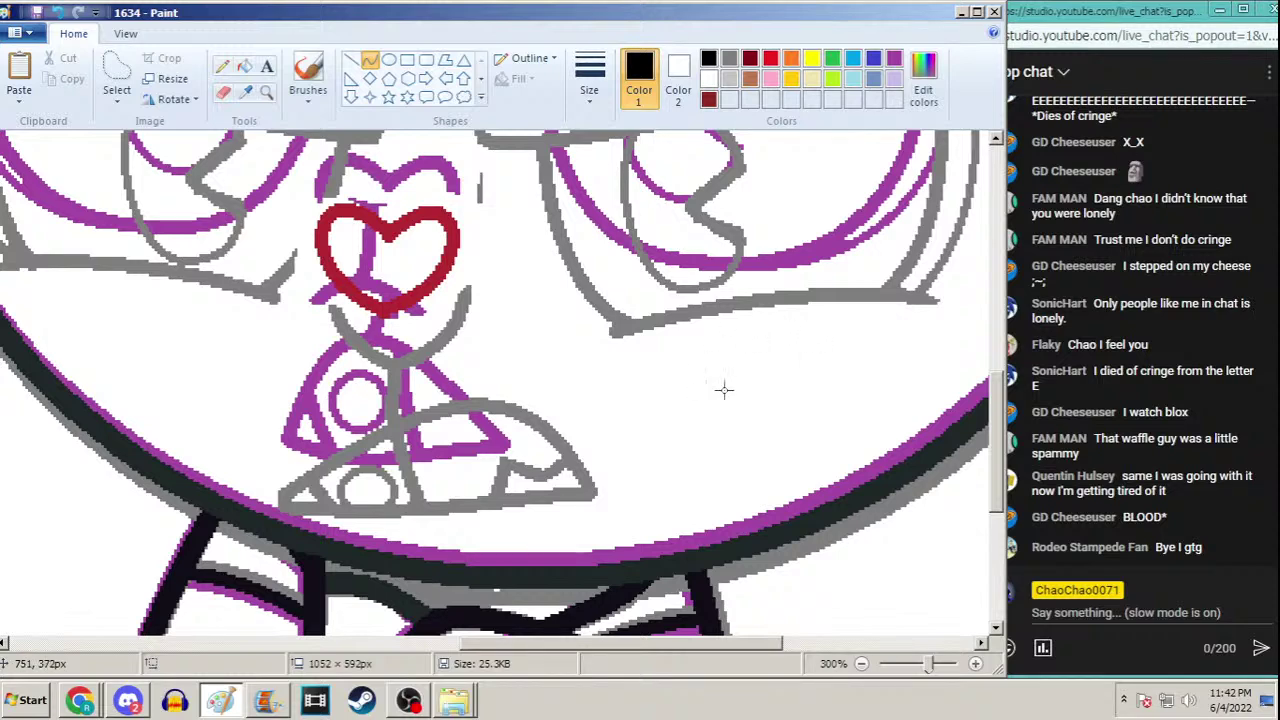
Ink the mouth's centre line and two slanted side lines at the second-thickest size, about 11 × 41, 17 × 29 and 7 × 29 px
click(589, 82)
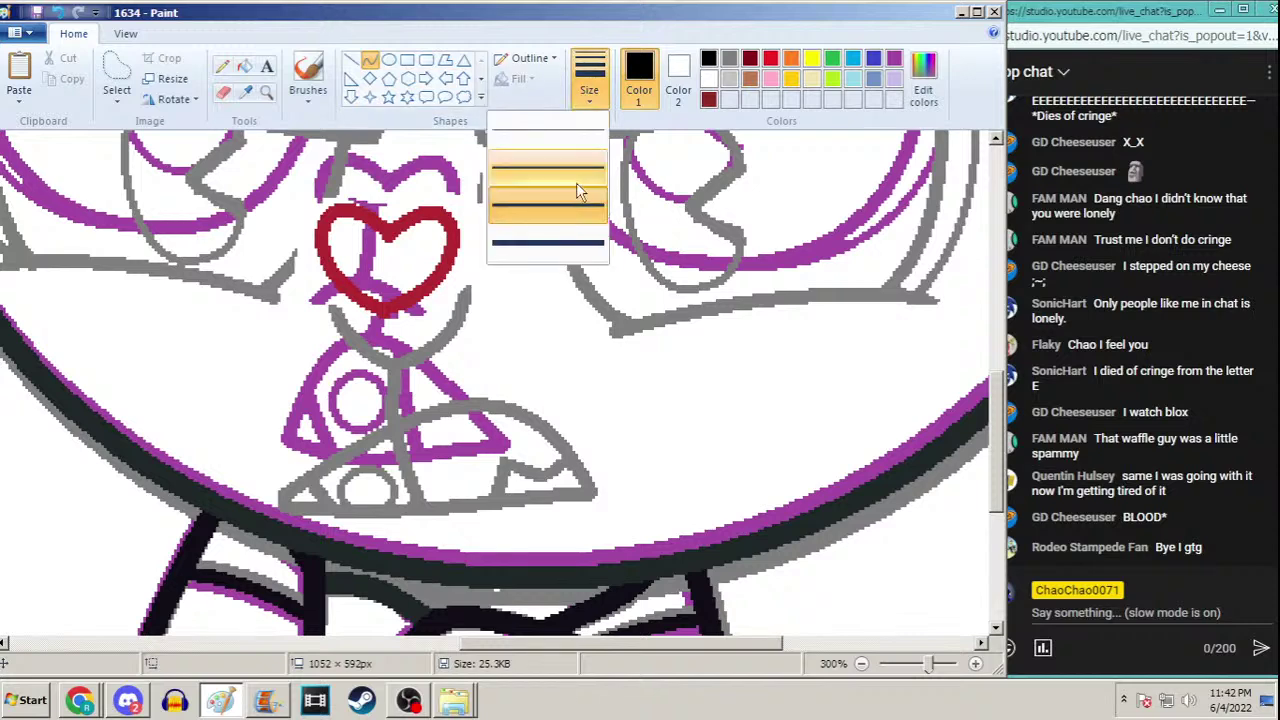
click(576, 184)
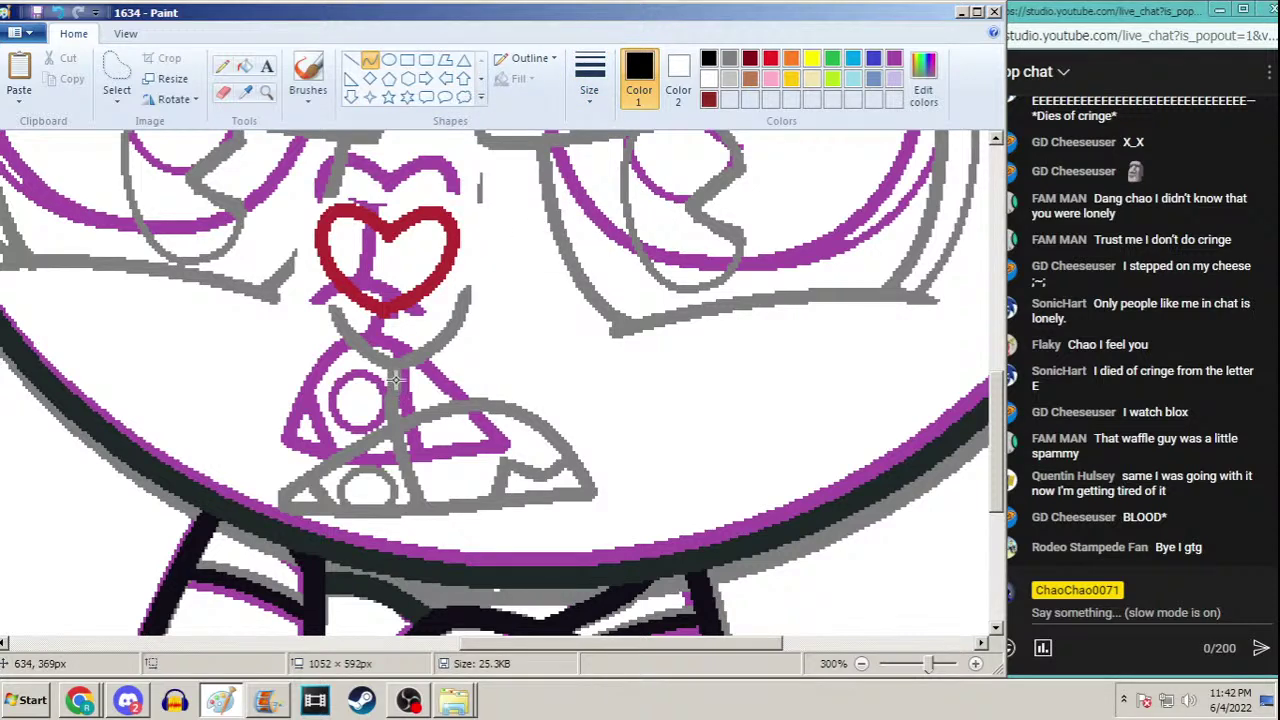
drag(395, 378, 426, 494)
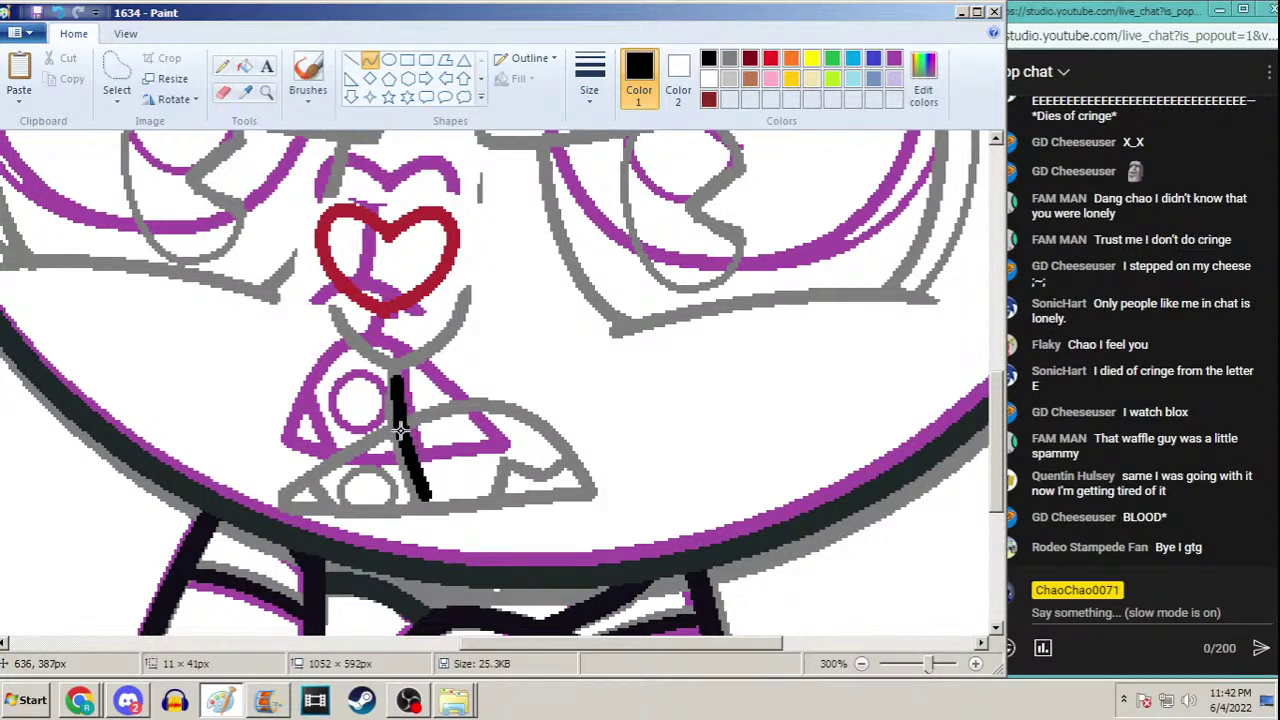
drag(302, 425, 346, 500)
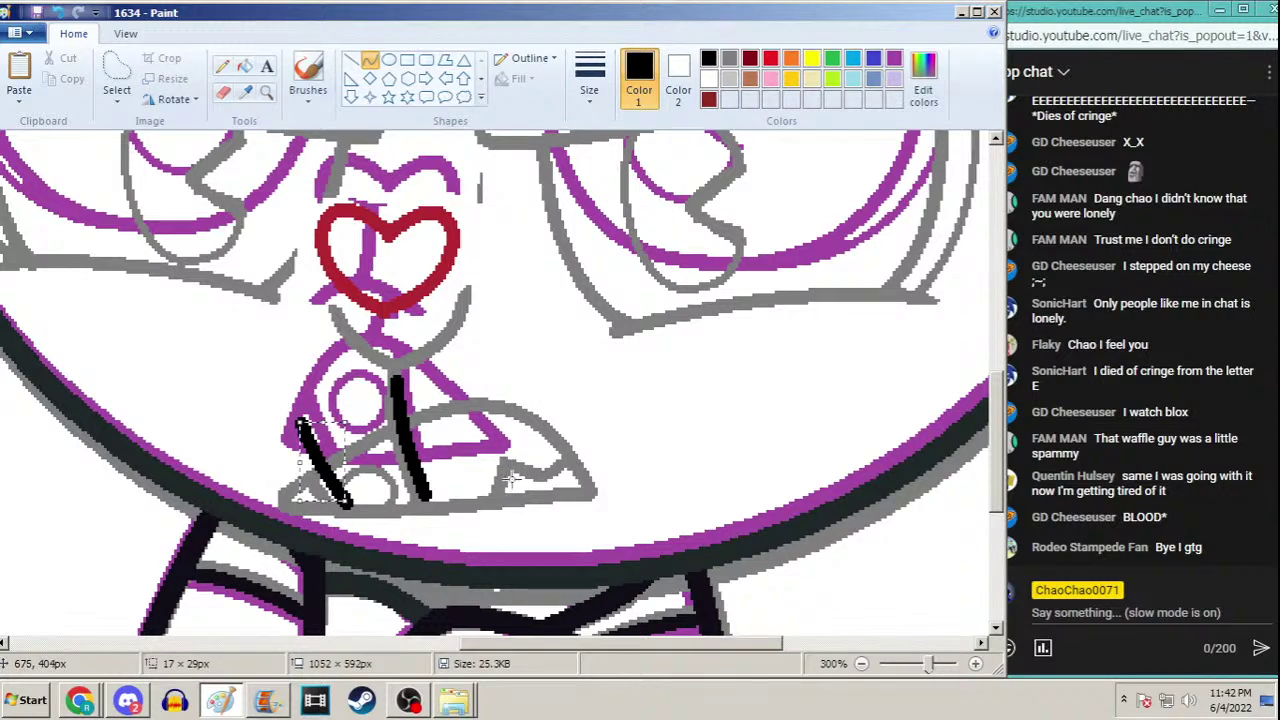
drag(500, 507, 518, 425)
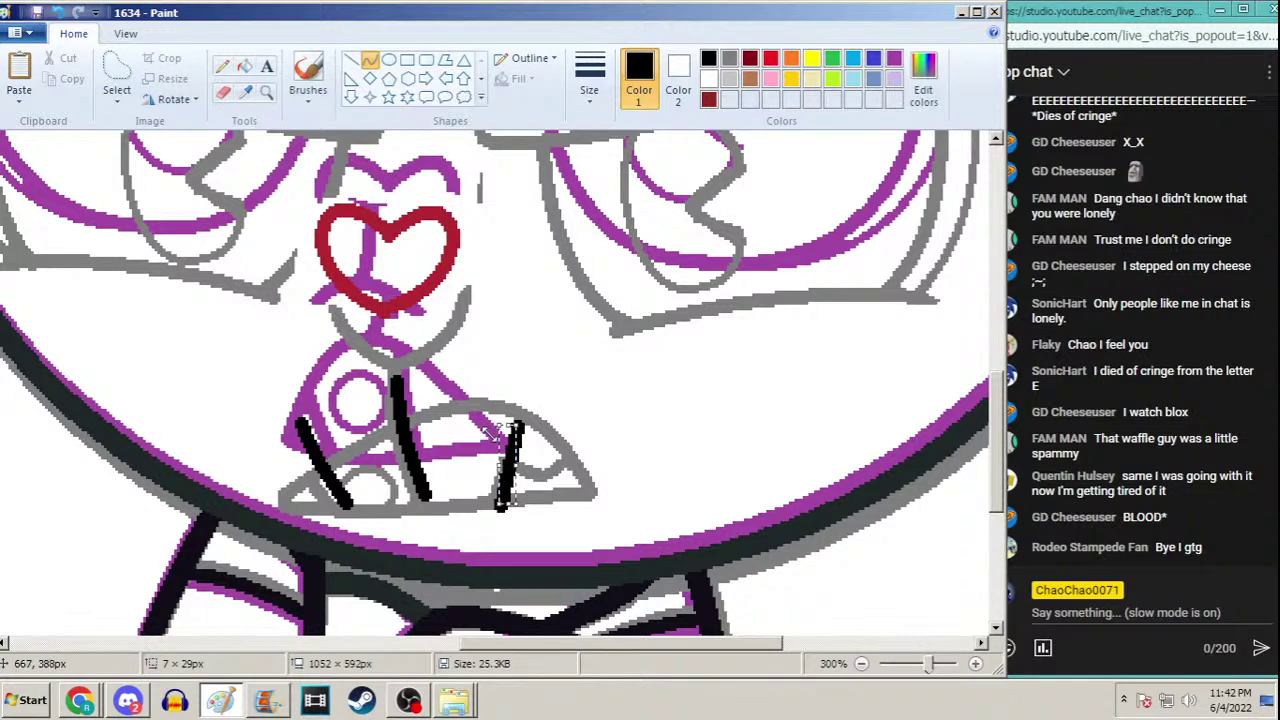
drag(342, 506, 500, 506)
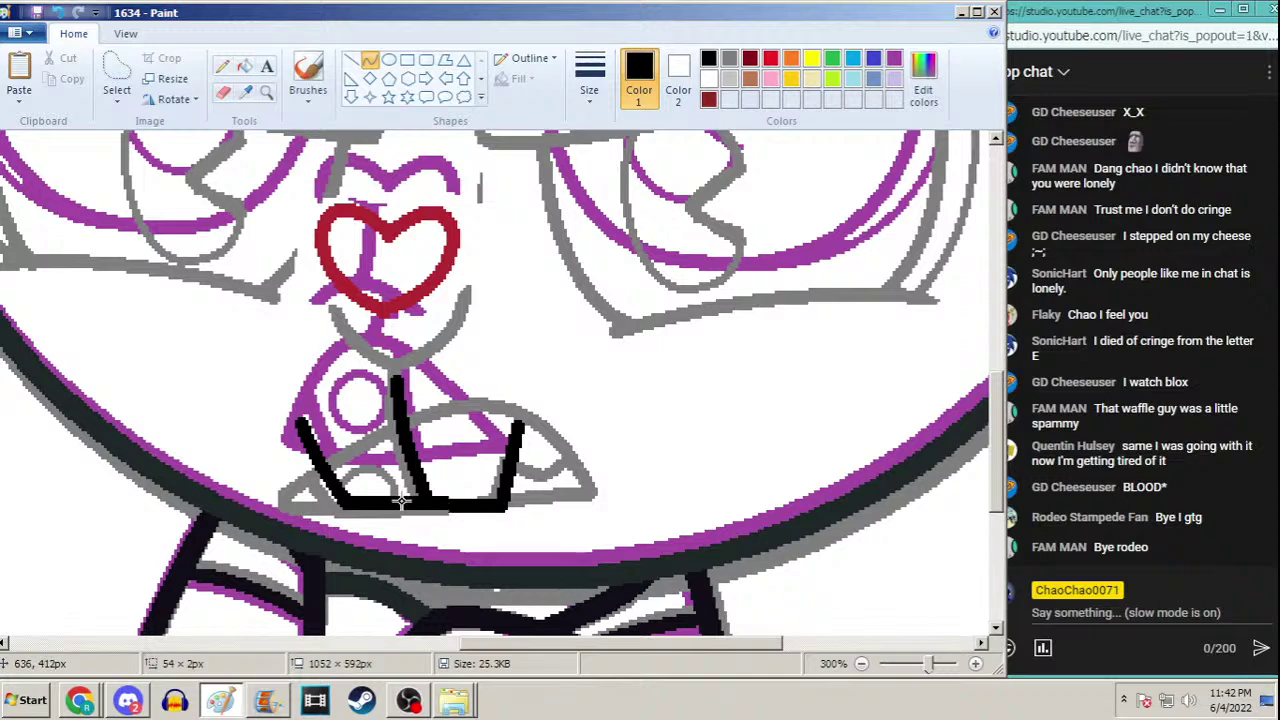
drag(380, 504, 351, 505)
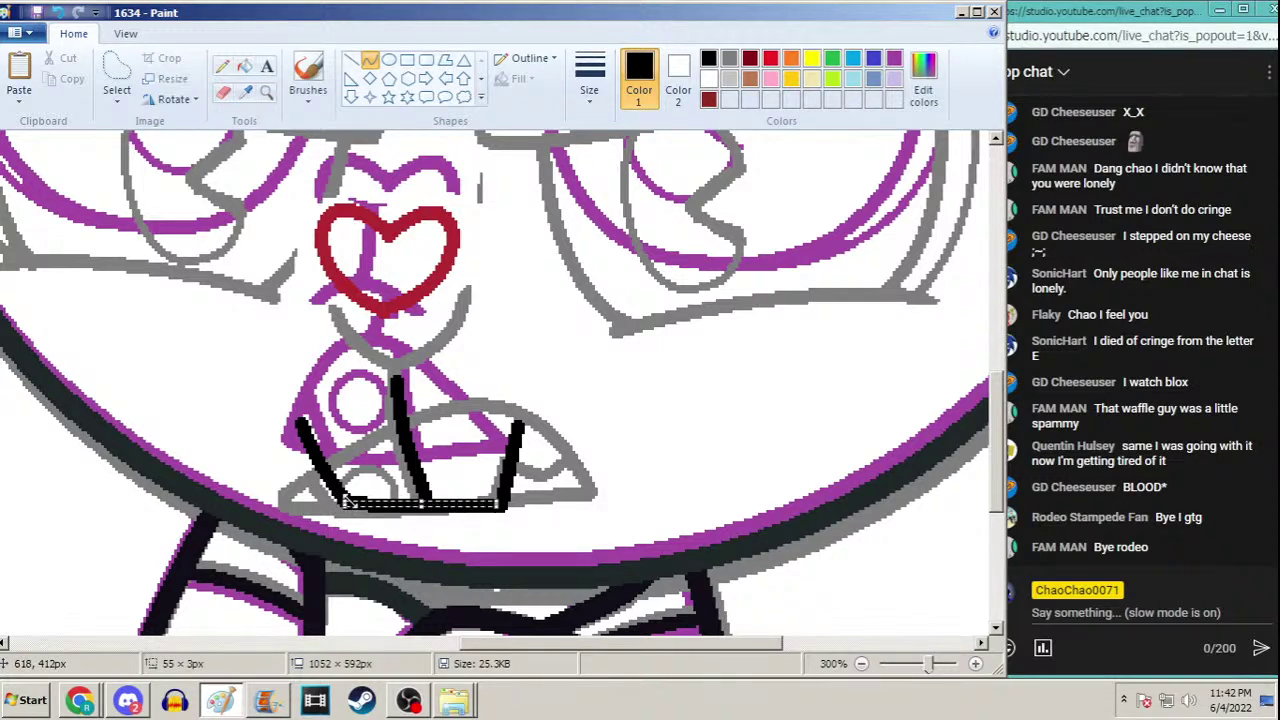
key(ctrl+z)
drag(345, 503, 506, 505)
key(ctrl+z)
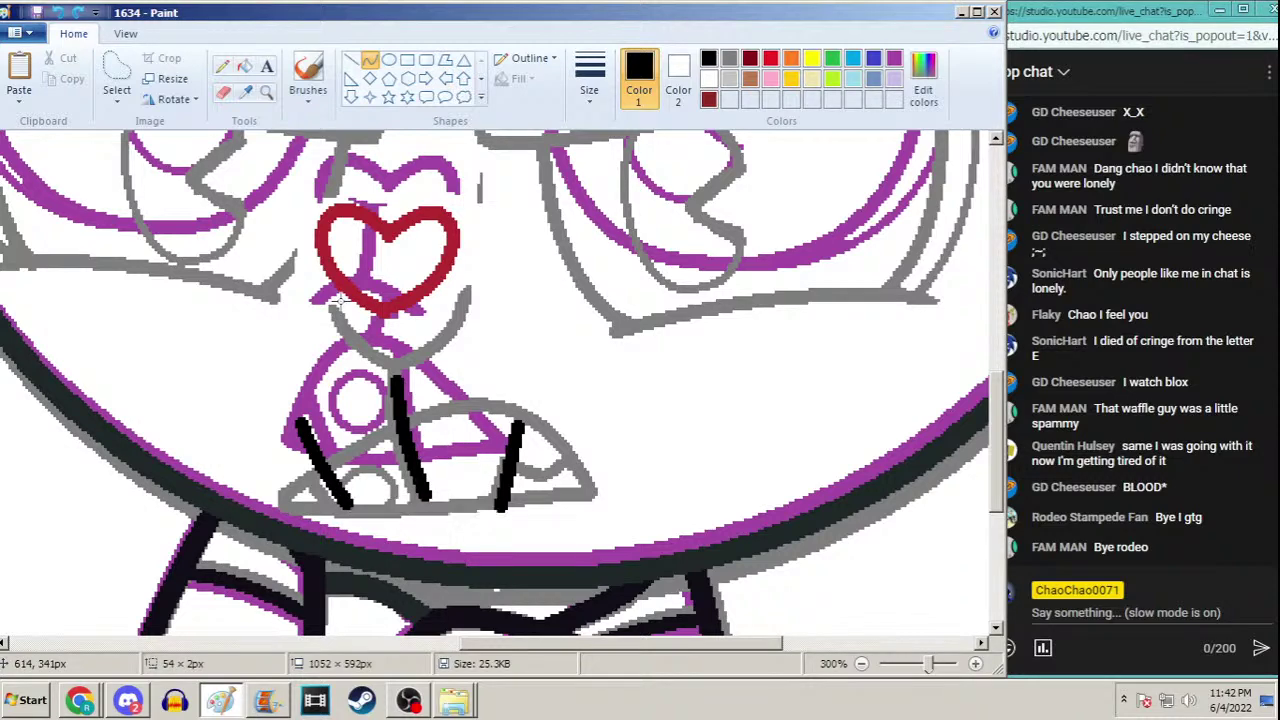
drag(345, 503, 512, 502)
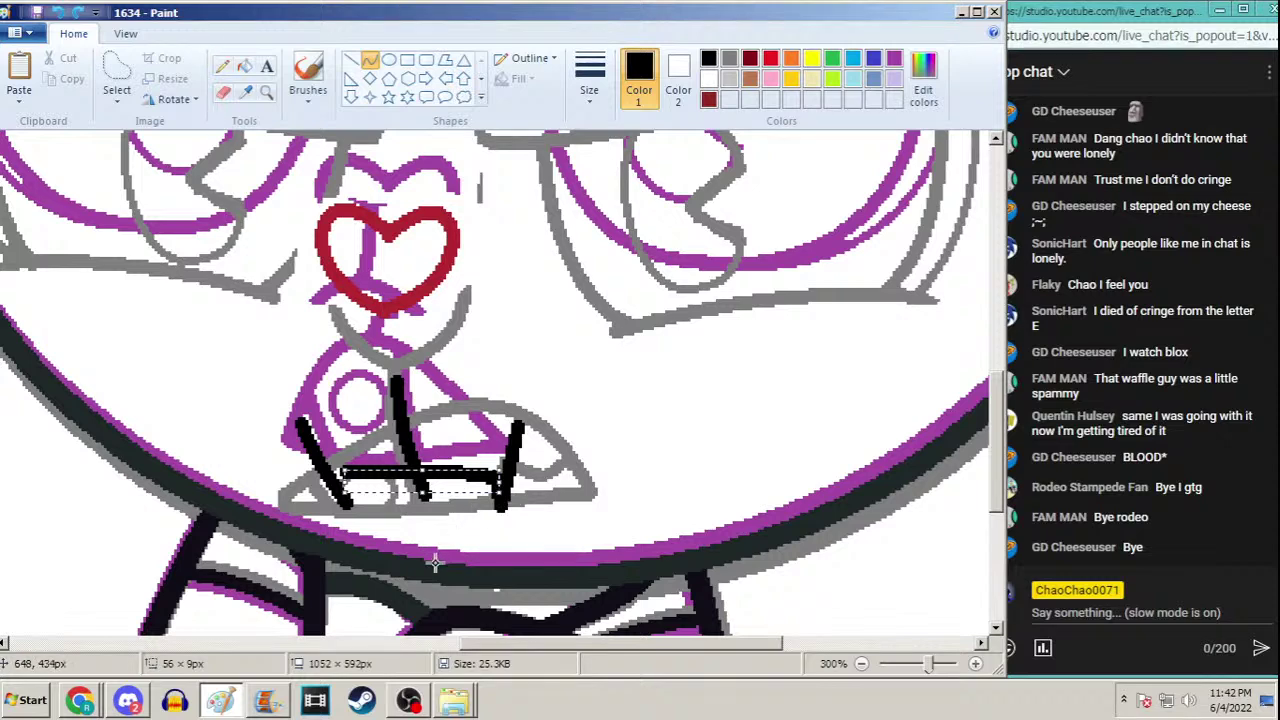
key(ctrl+z)
Join the mouth's side lines with a black bottom line about 55 px long, and add a thinner-lined circle about 20 × 21 px beside the centre line
drag(346, 505, 506, 507)
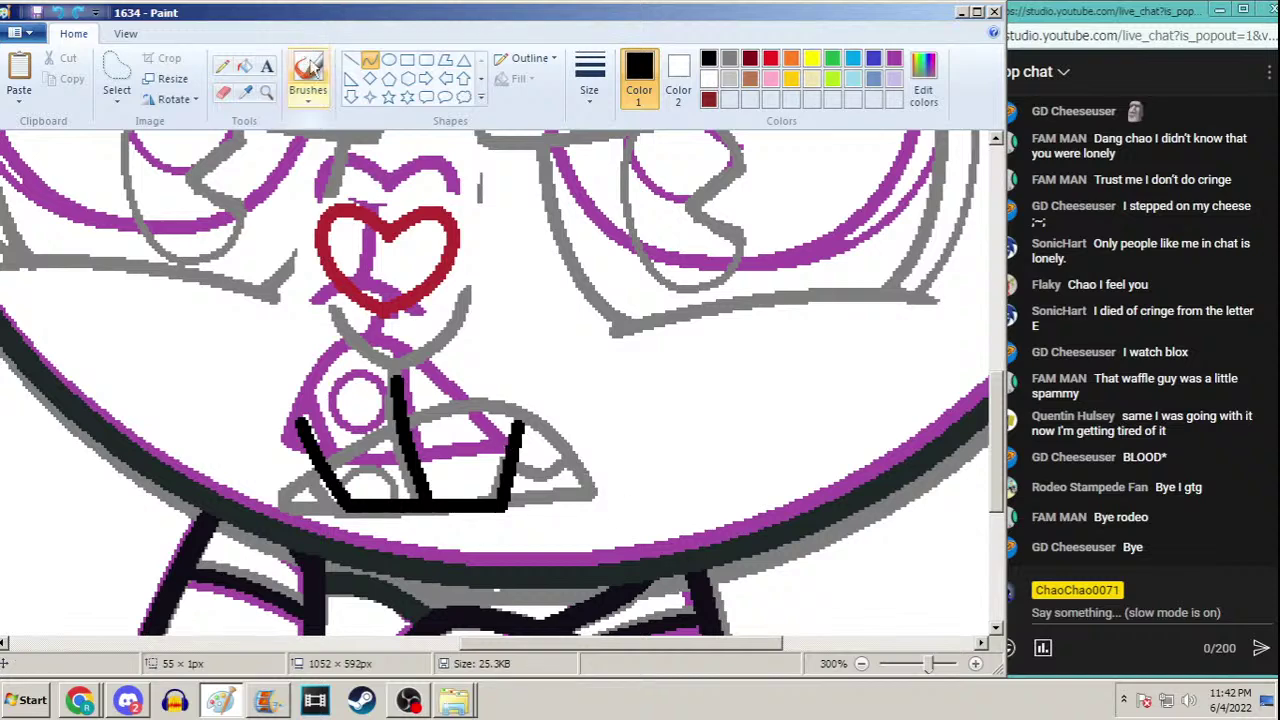
click(389, 60)
click(589, 80)
click(545, 200)
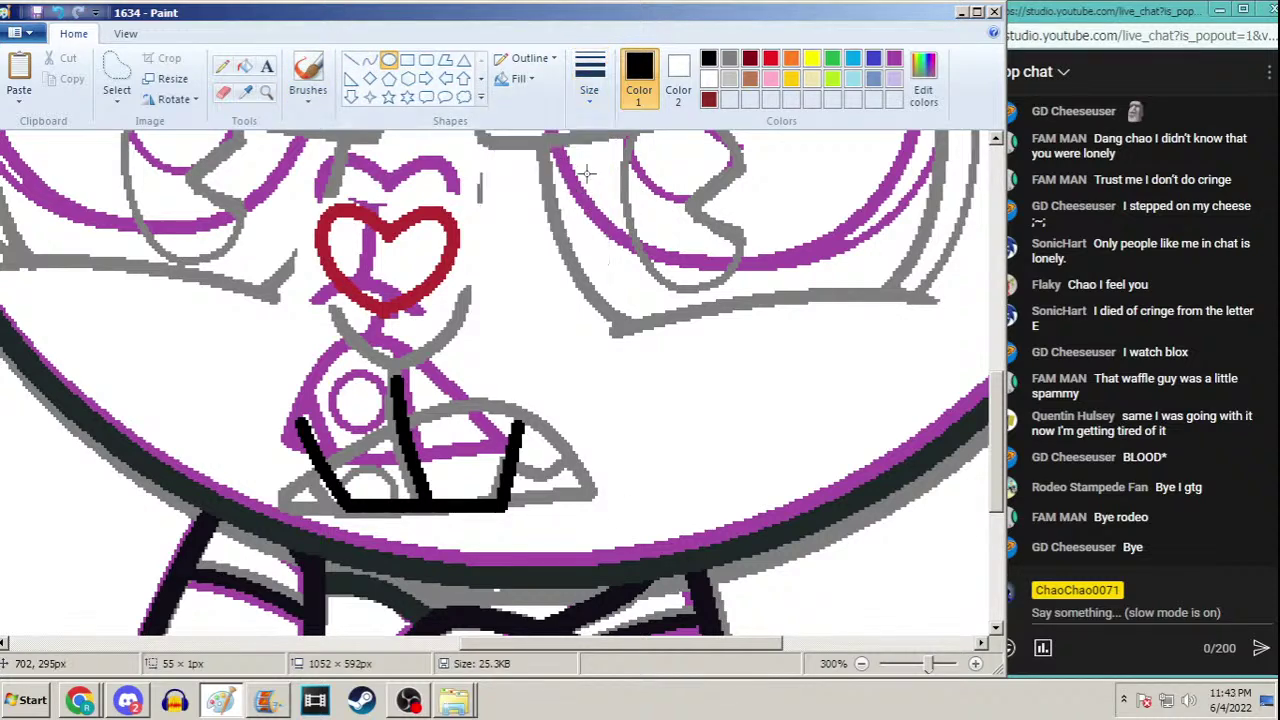
mouse_move(383, 376)
mouse_down()
mouse_move(326, 427)
mouse_move(362, 400)
mouse_move(372, 491)
mouse_move(375, 433)
mouse_up()
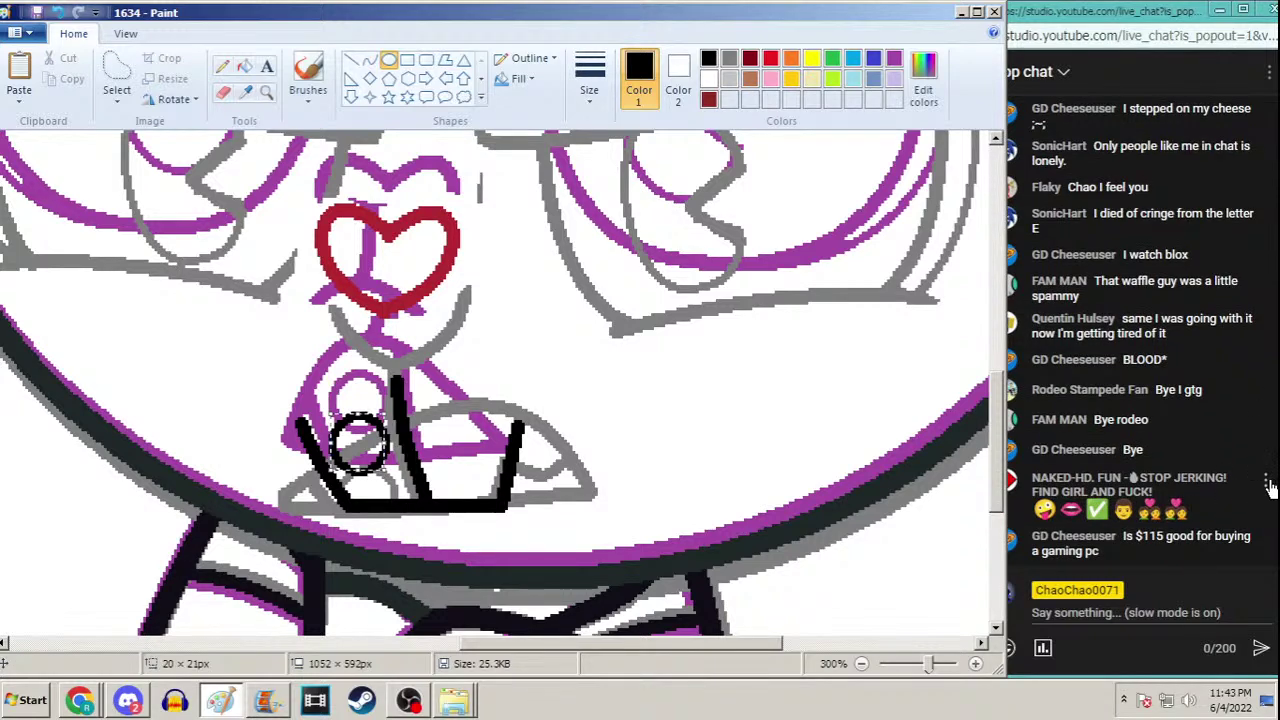
Report the sexually explicit spam message in the live chat as pornography or sexually explicit material
click(1267, 483)
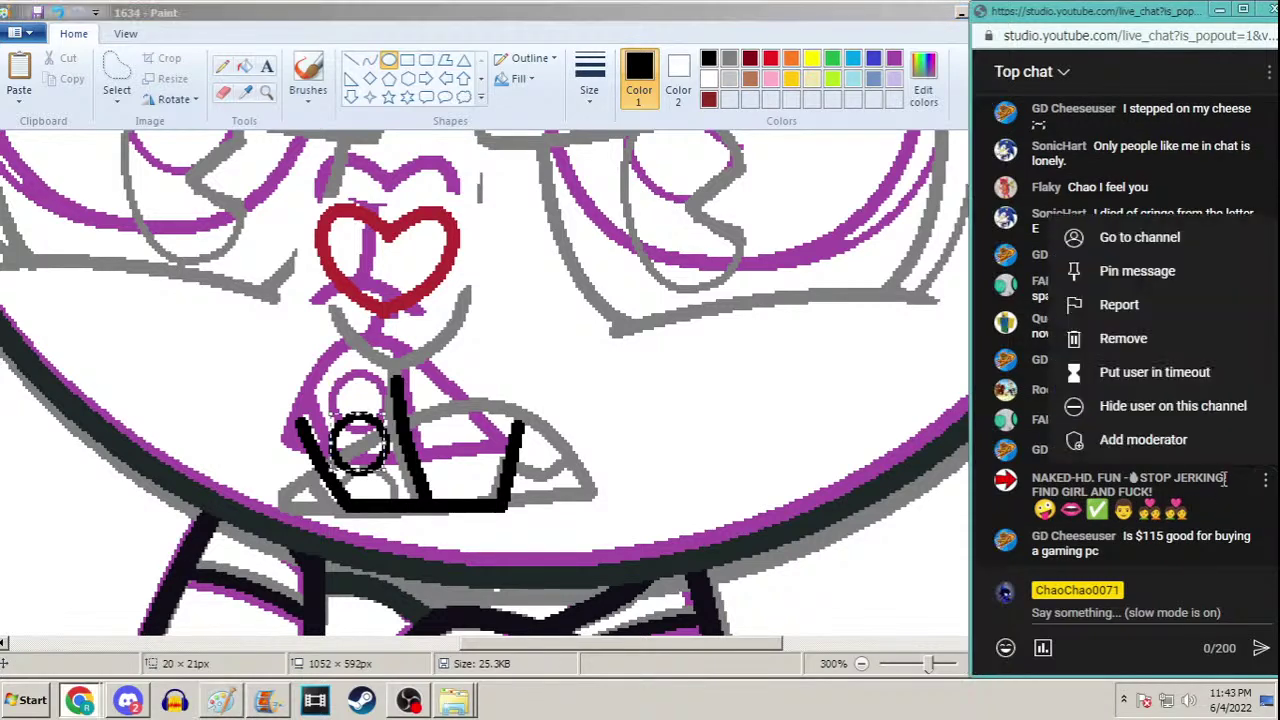
click(1150, 310)
click(1166, 250)
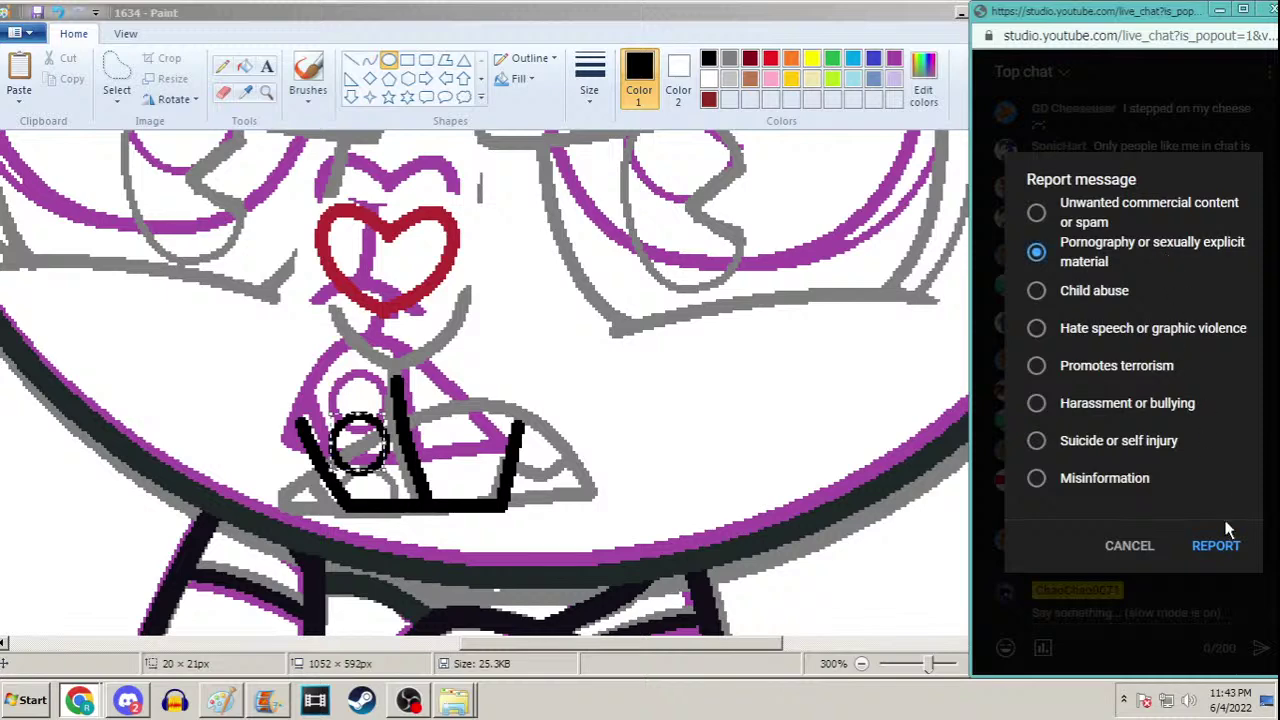
click(1218, 546)
click(1222, 432)
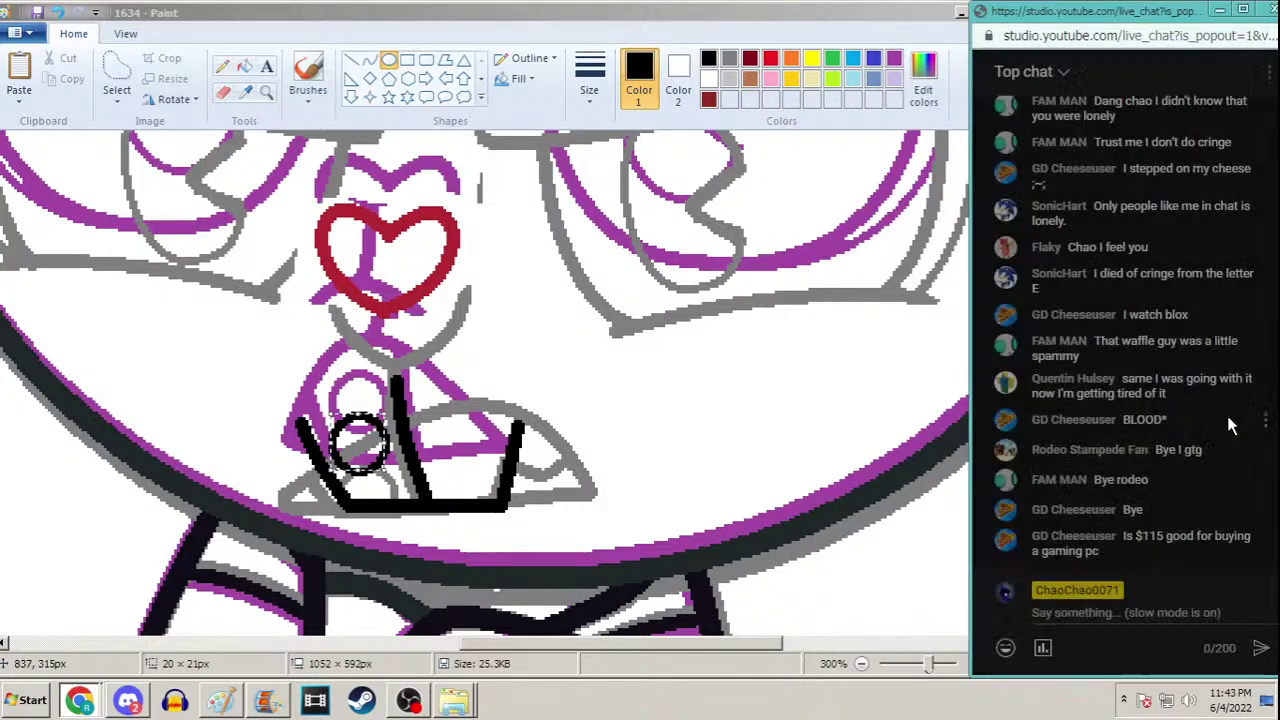
click(437, 24)
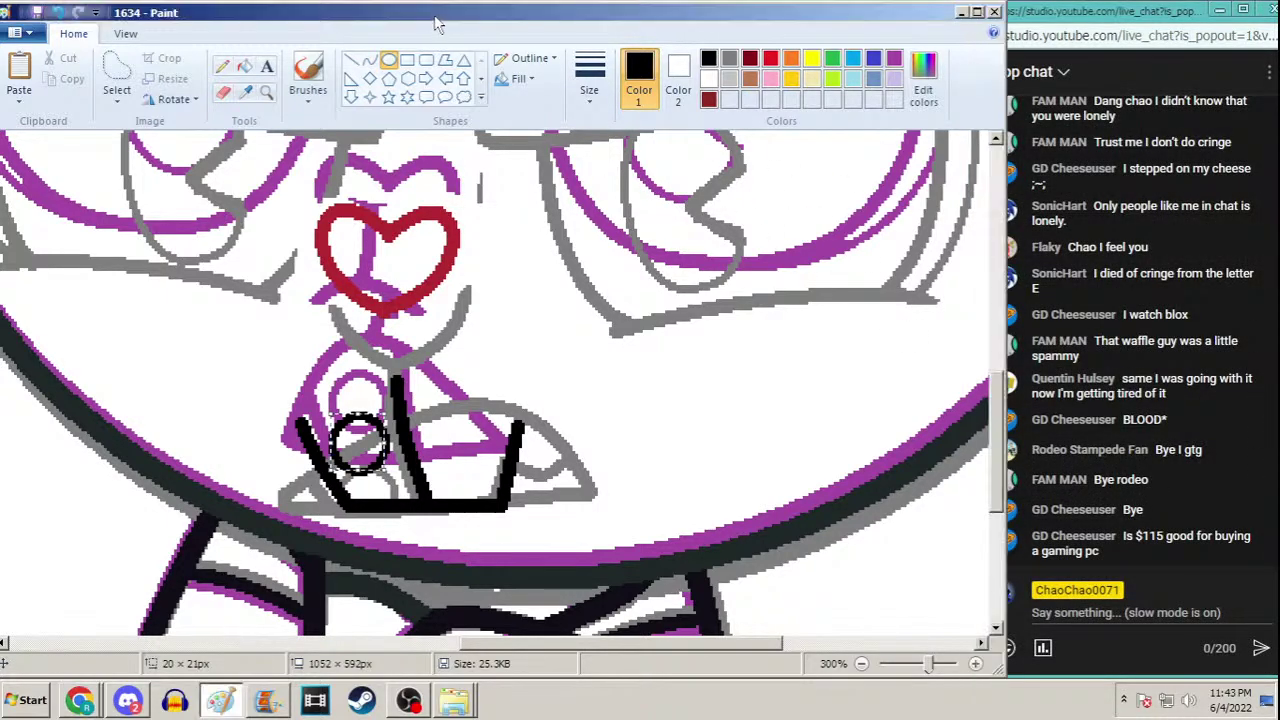
click(370, 59)
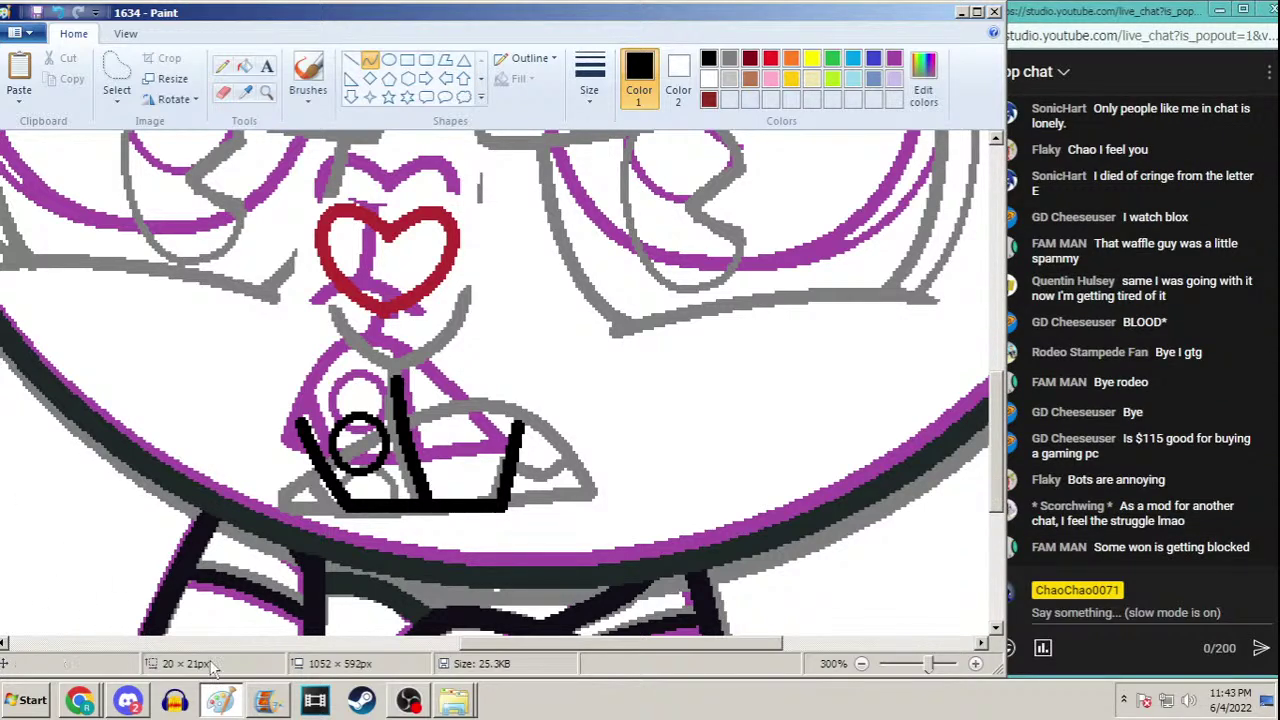
Switch to YouTube Studio in Chrome and open the livestream's edit settings at the live chat customization options
click(1072, 22)
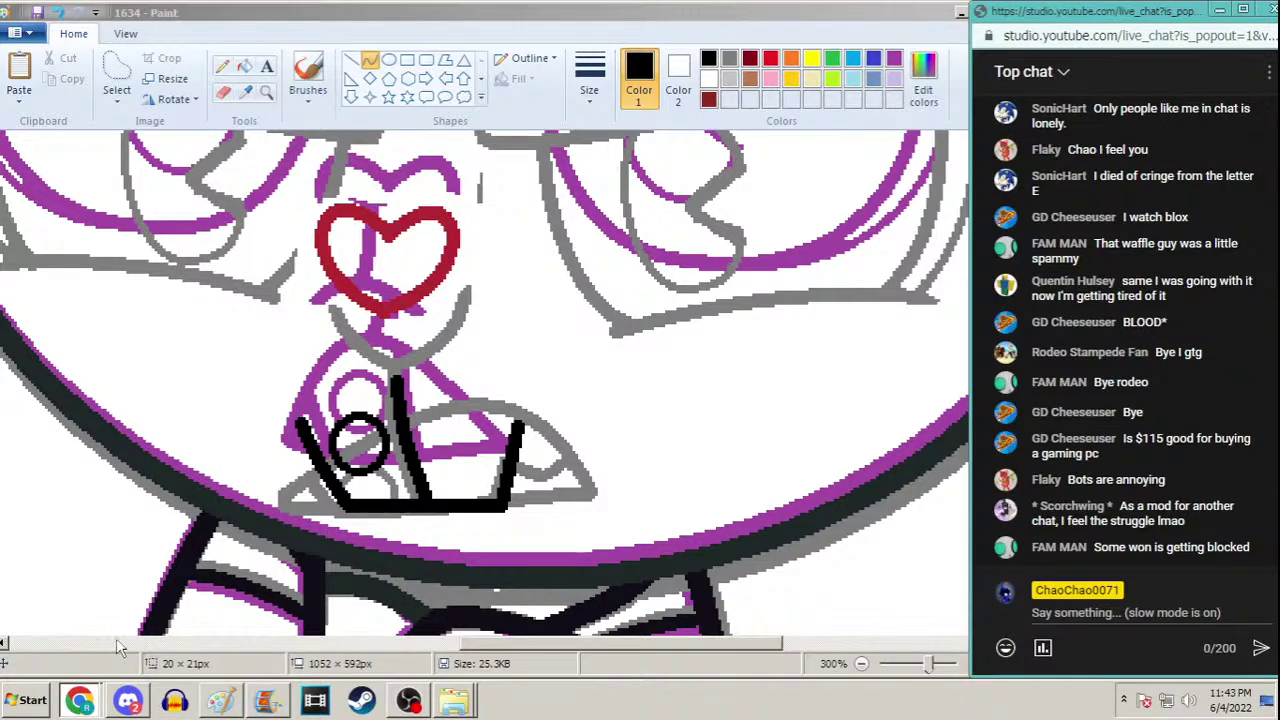
click(79, 700)
click(335, 16)
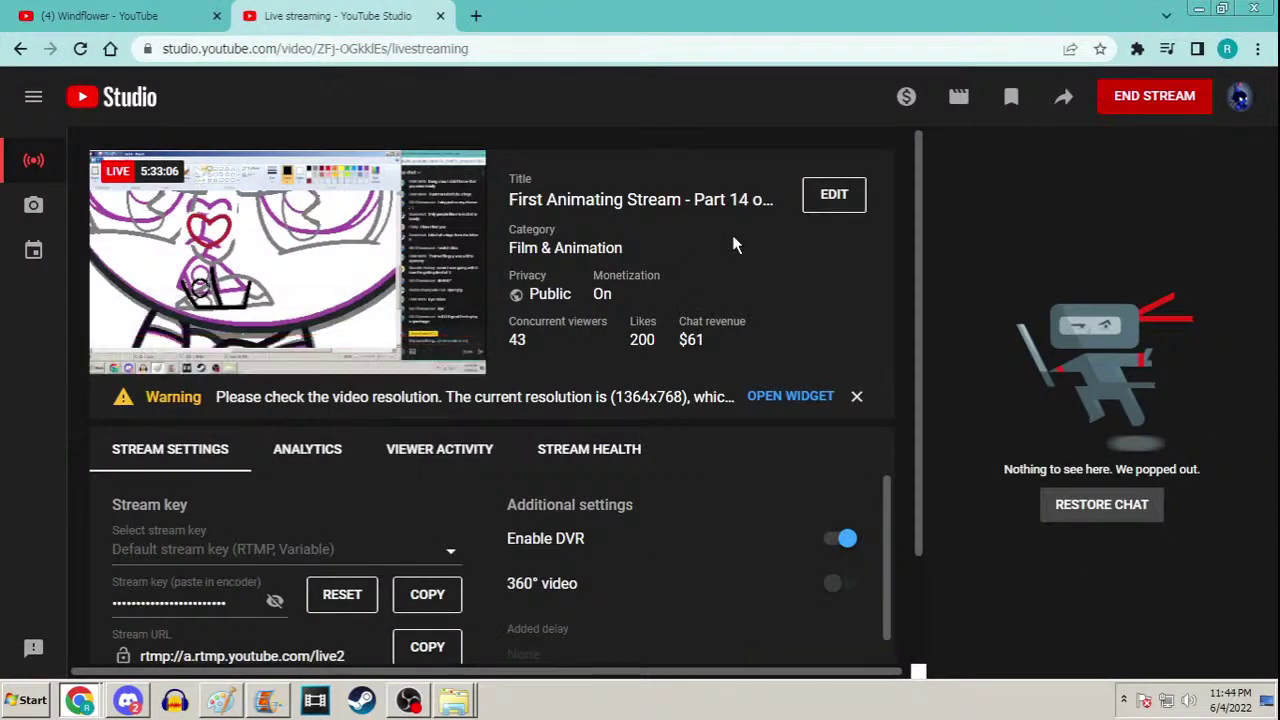
click(840, 198)
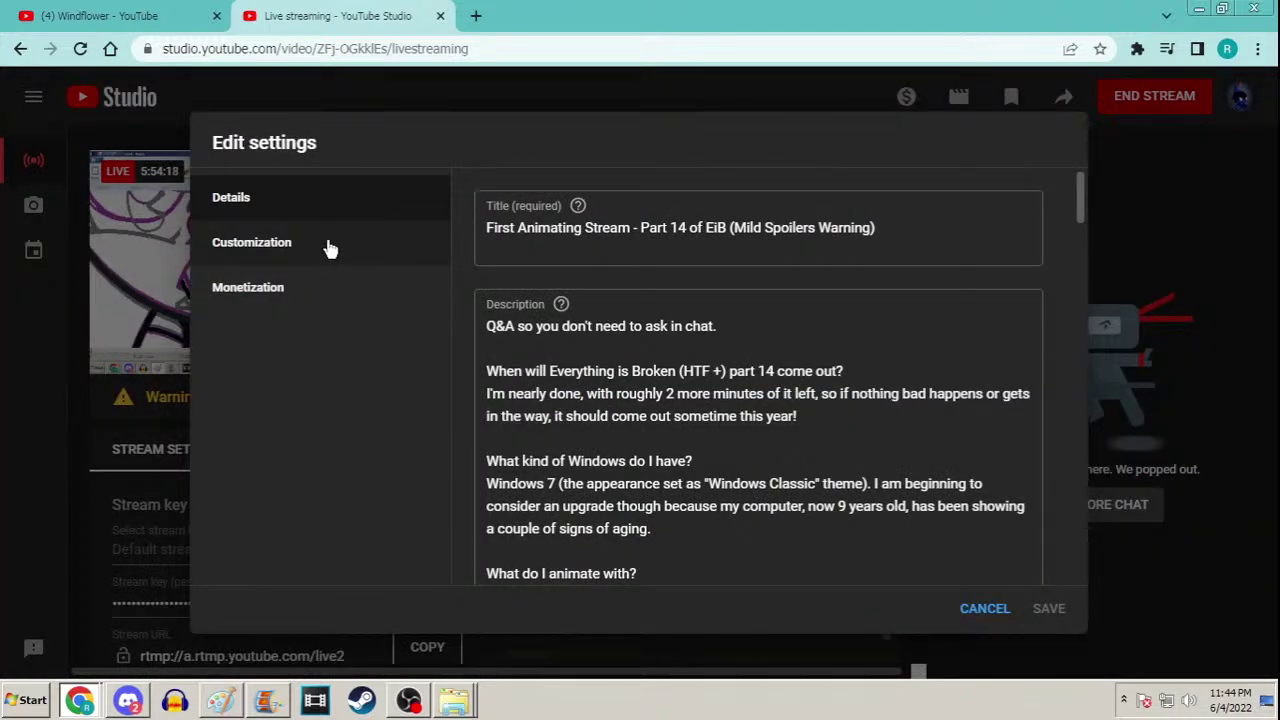
drag(1079, 205, 1083, 555)
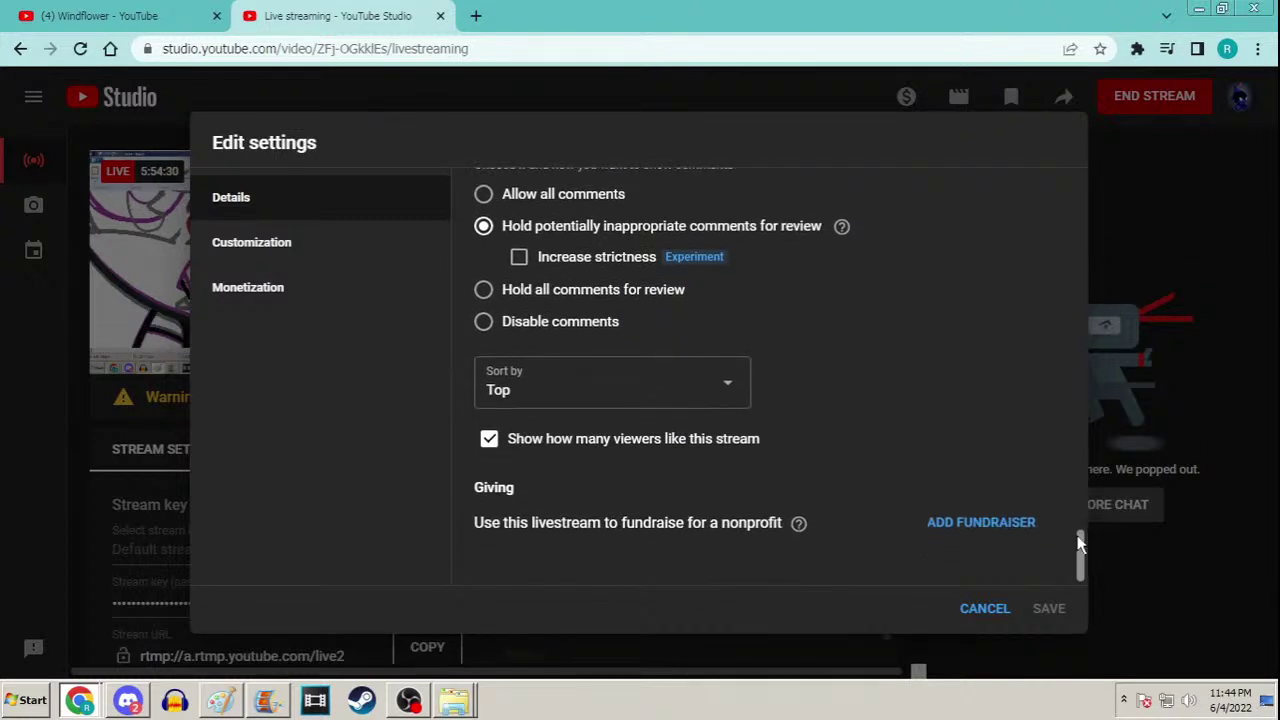
click(350, 252)
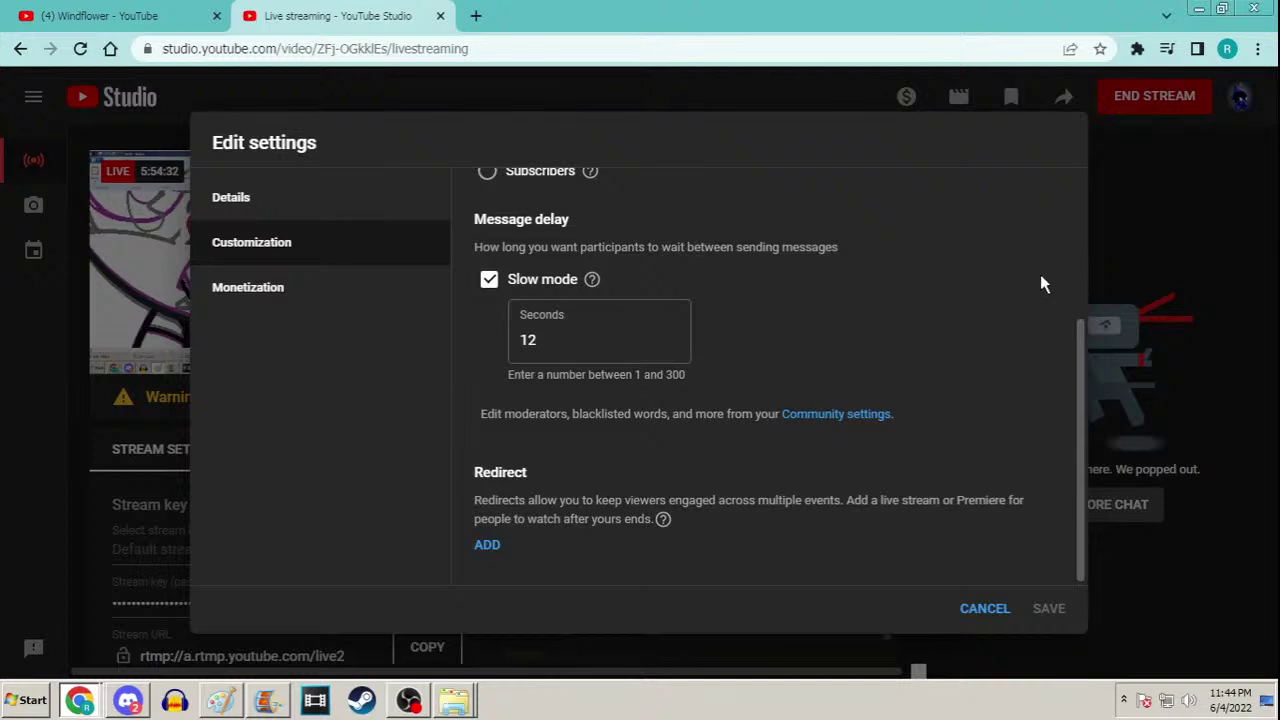
drag(1080, 392, 1091, 226)
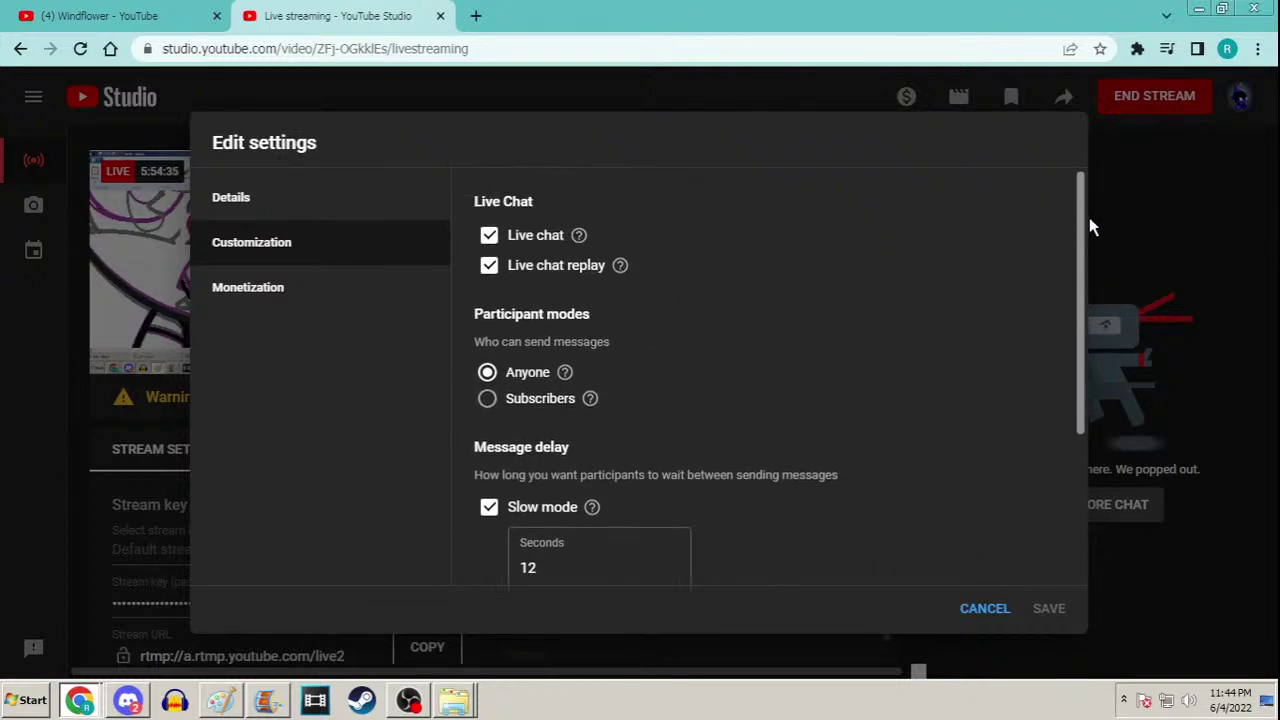
Restrict live chat participation to subscribers with a minimum subscribe time of 10 minutes, save the settings and return to Paint
click(543, 403)
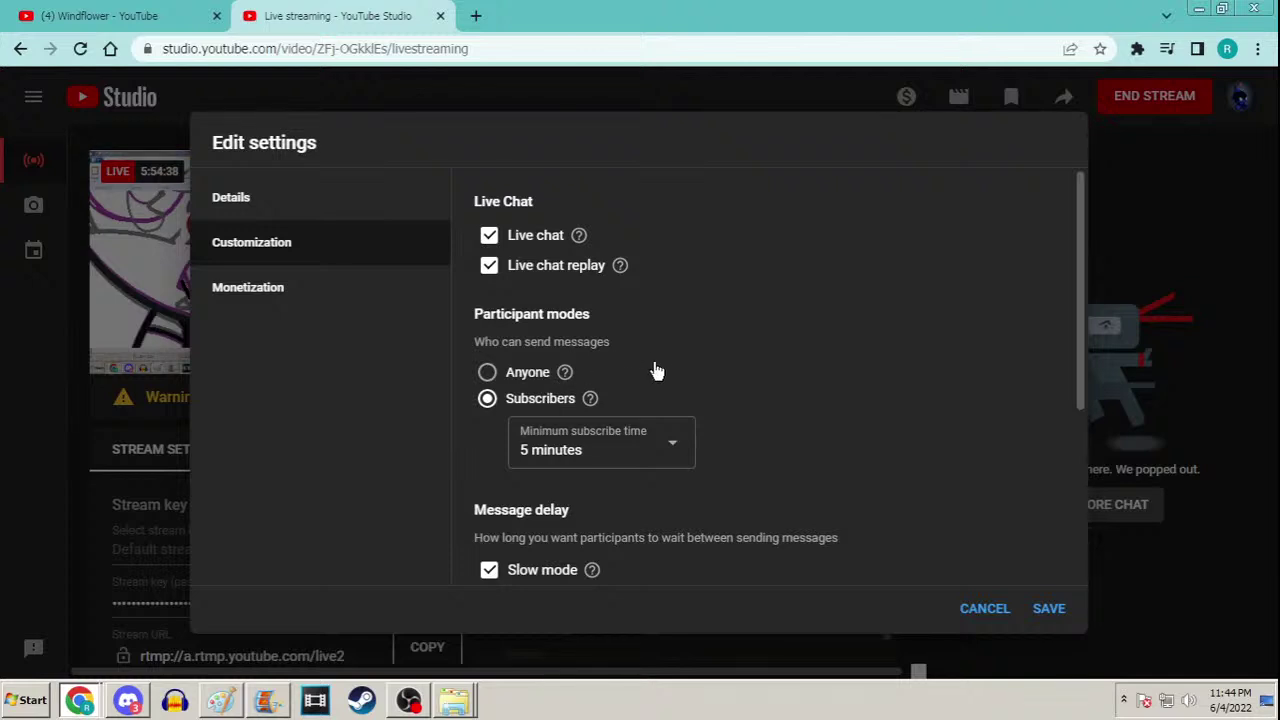
click(664, 450)
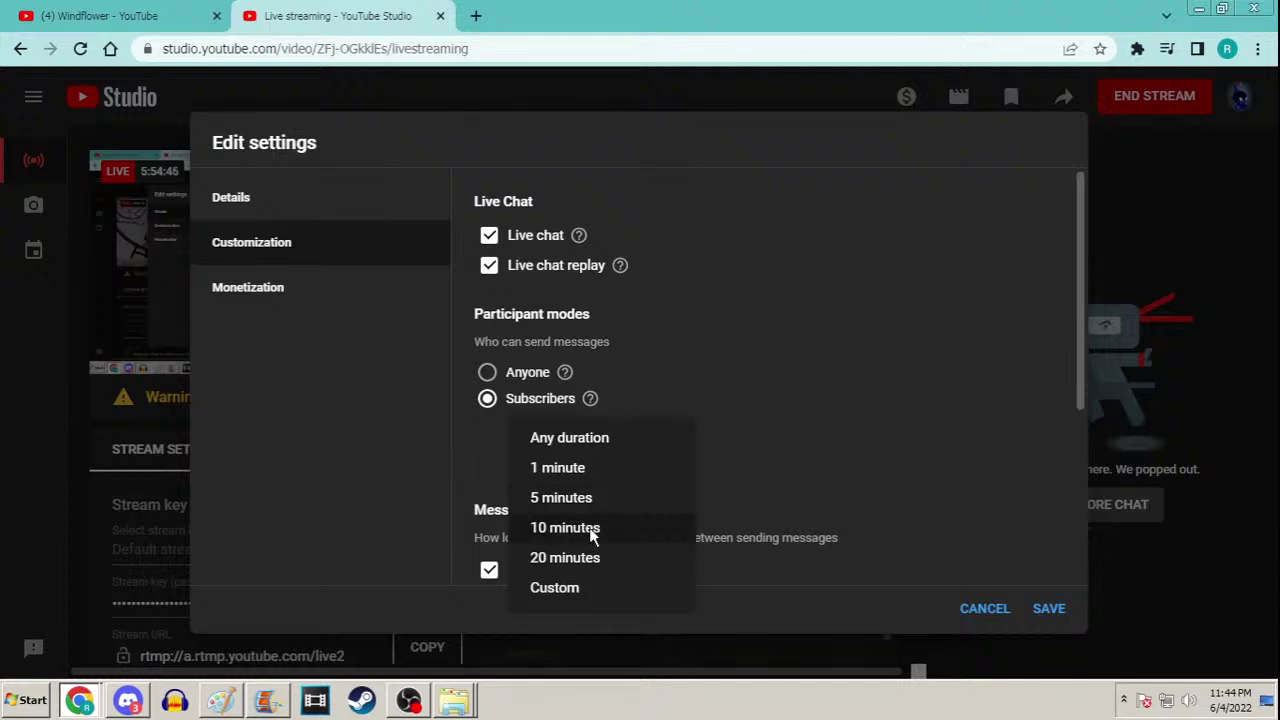
click(589, 528)
click(643, 462)
click(648, 530)
click(1049, 609)
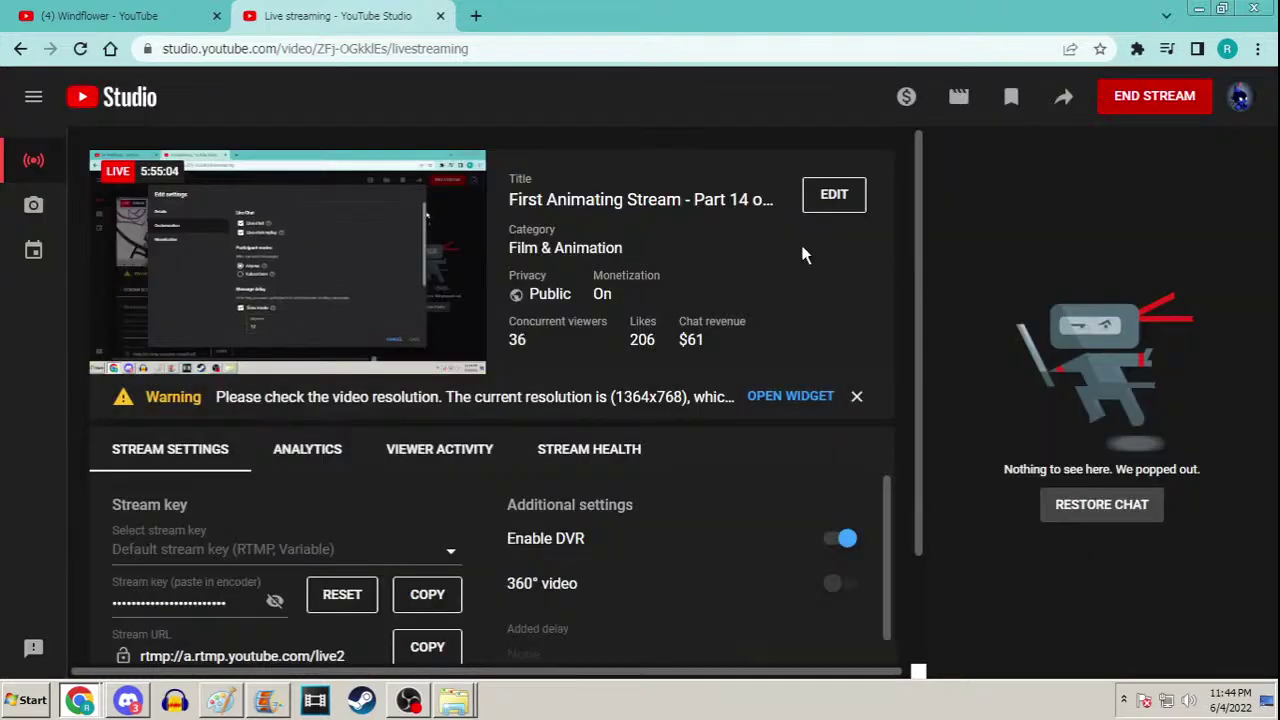
click(1199, 9)
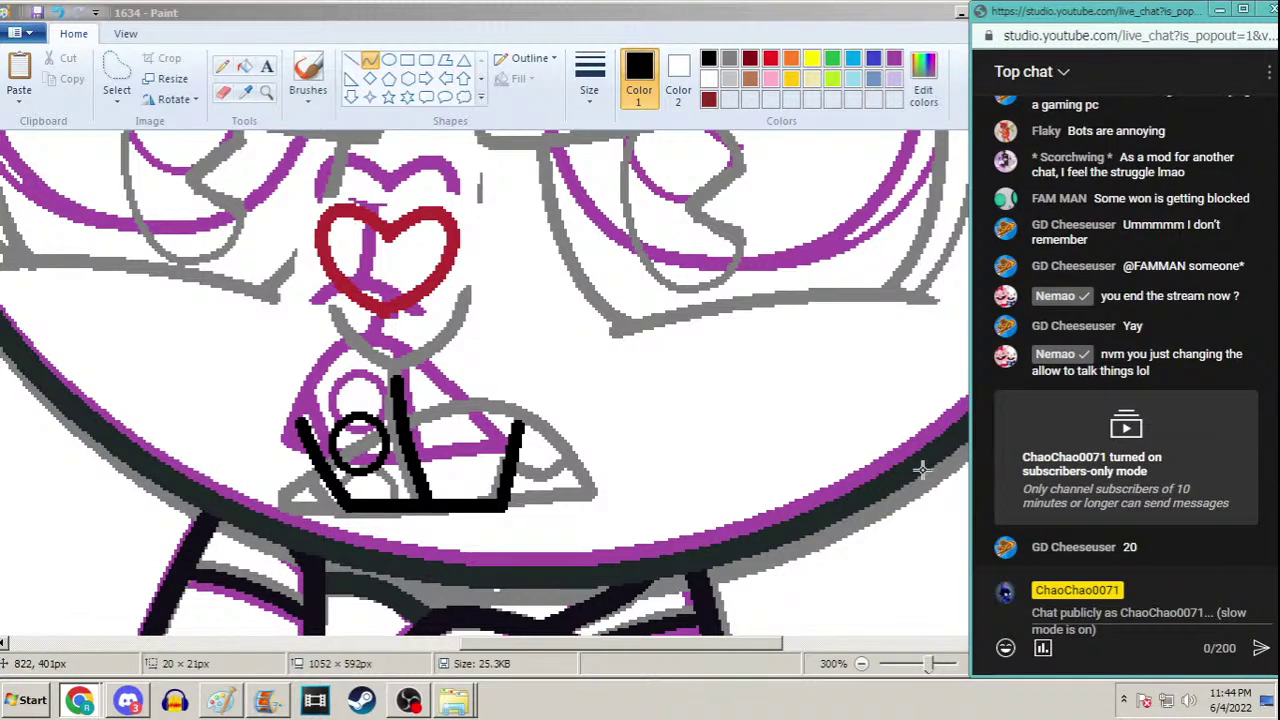
click(372, 78)
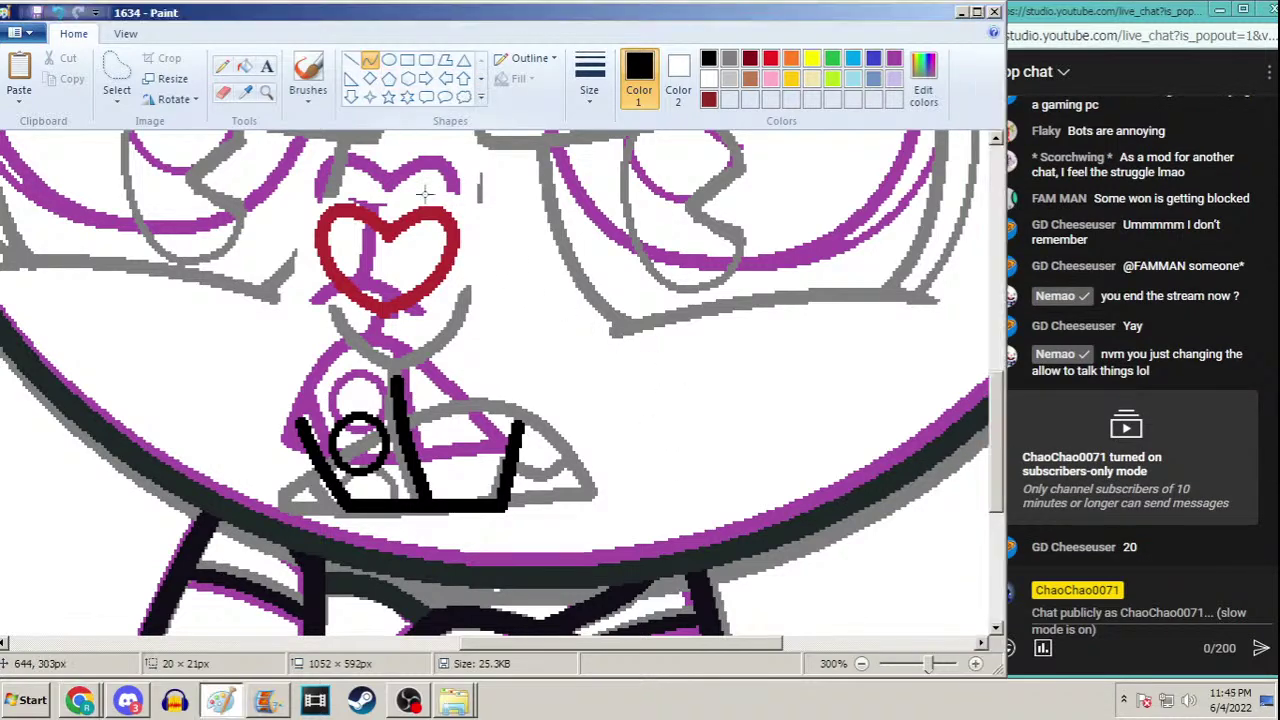
click(266, 92)
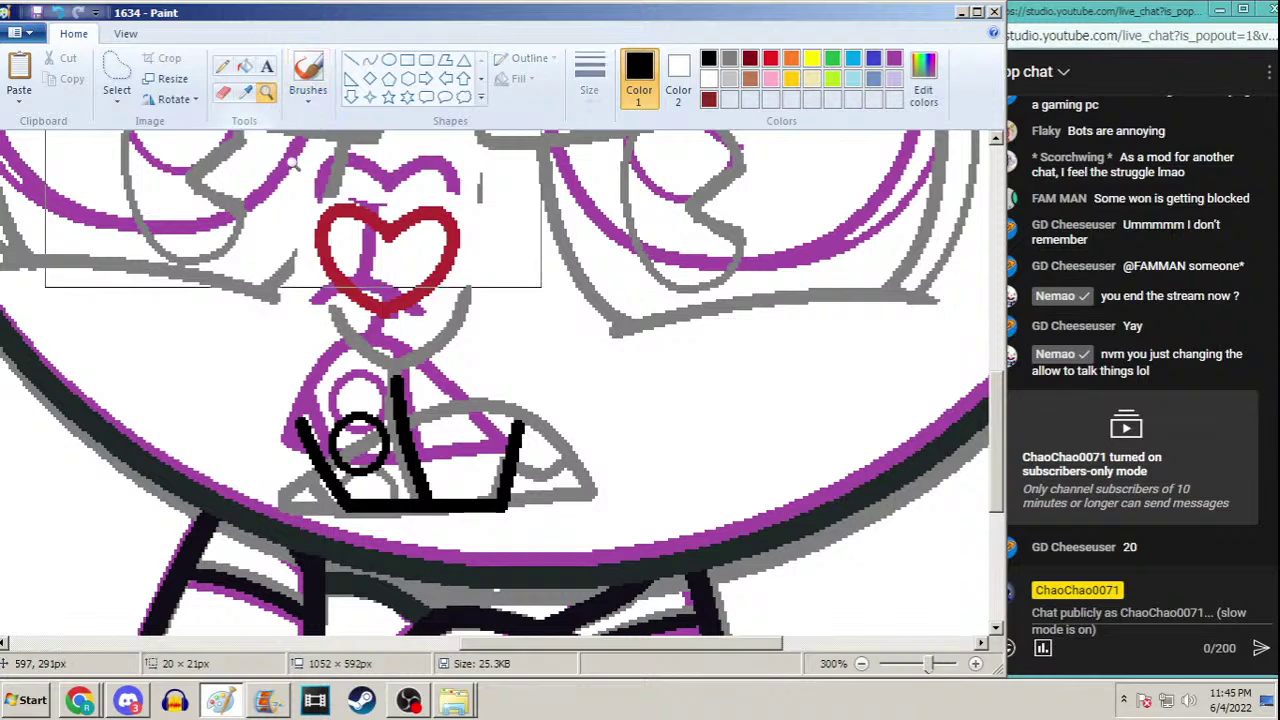
right_click(305, 200)
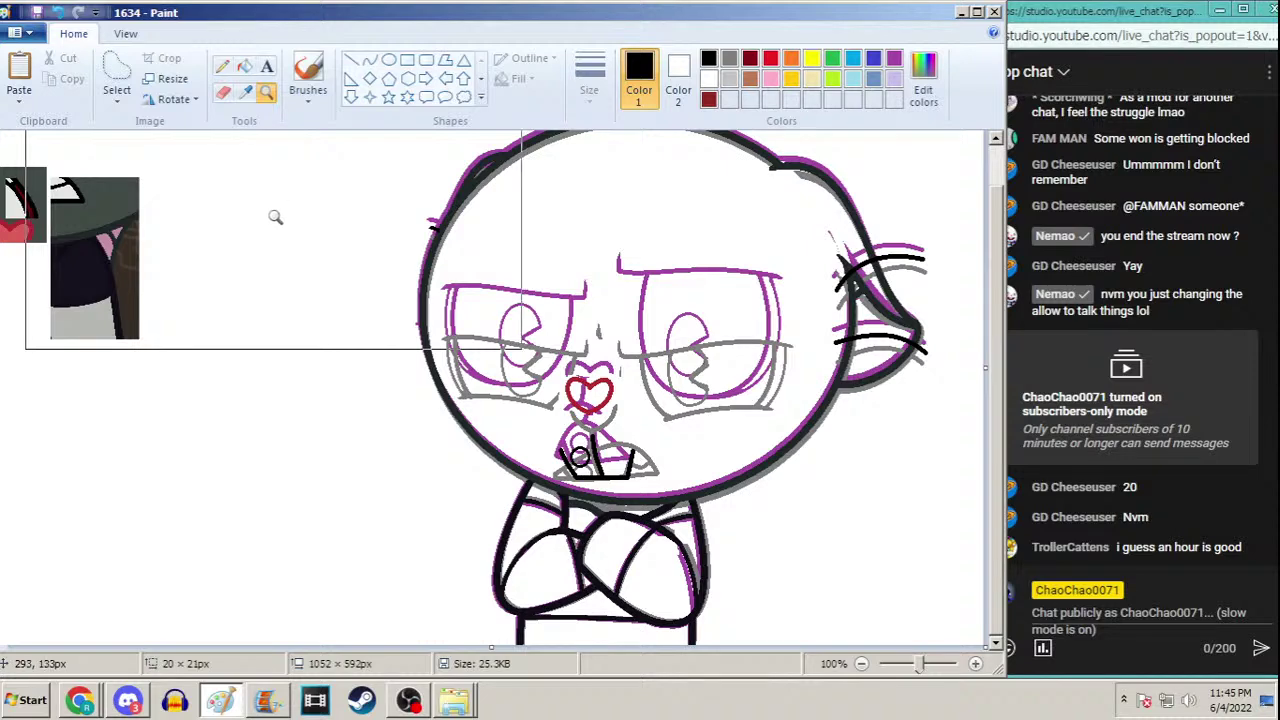
Switch to Movie Maker, examine the grey character's consecutive frames by playing and stepping through them, and return to Paint
click(267, 694)
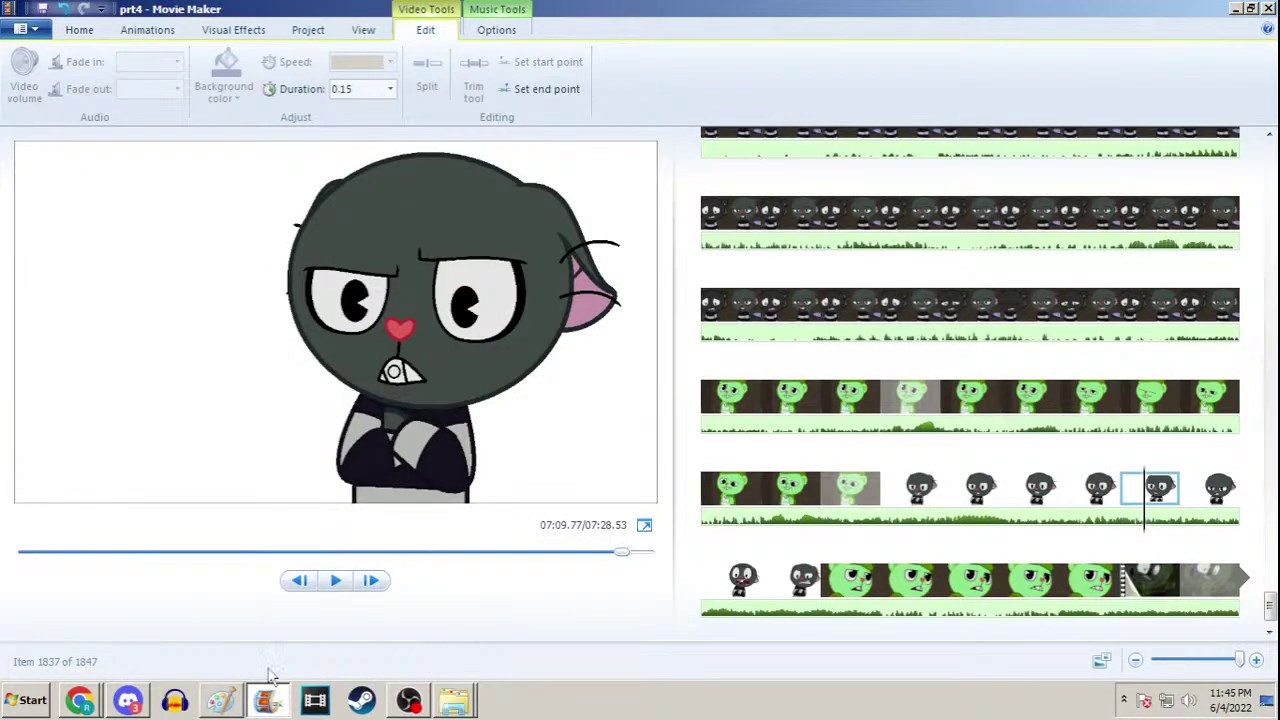
click(928, 490)
key(space)
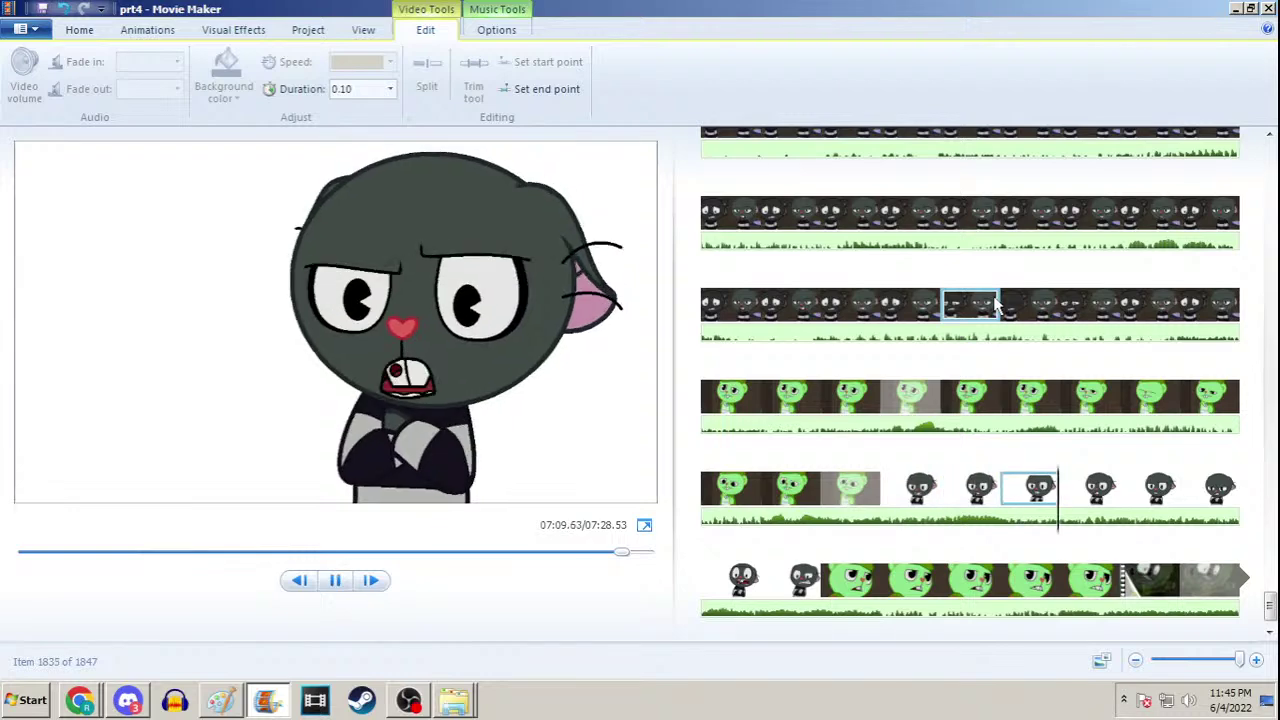
key(space)
click(920, 490)
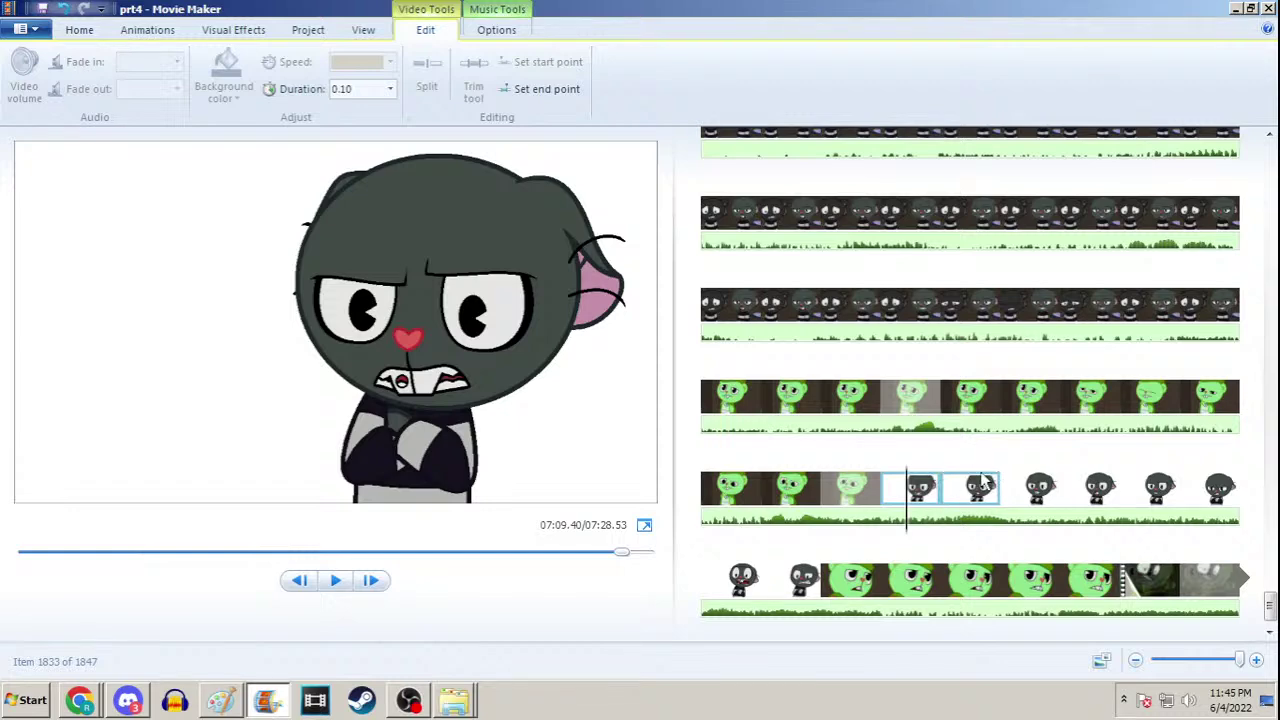
key(space)
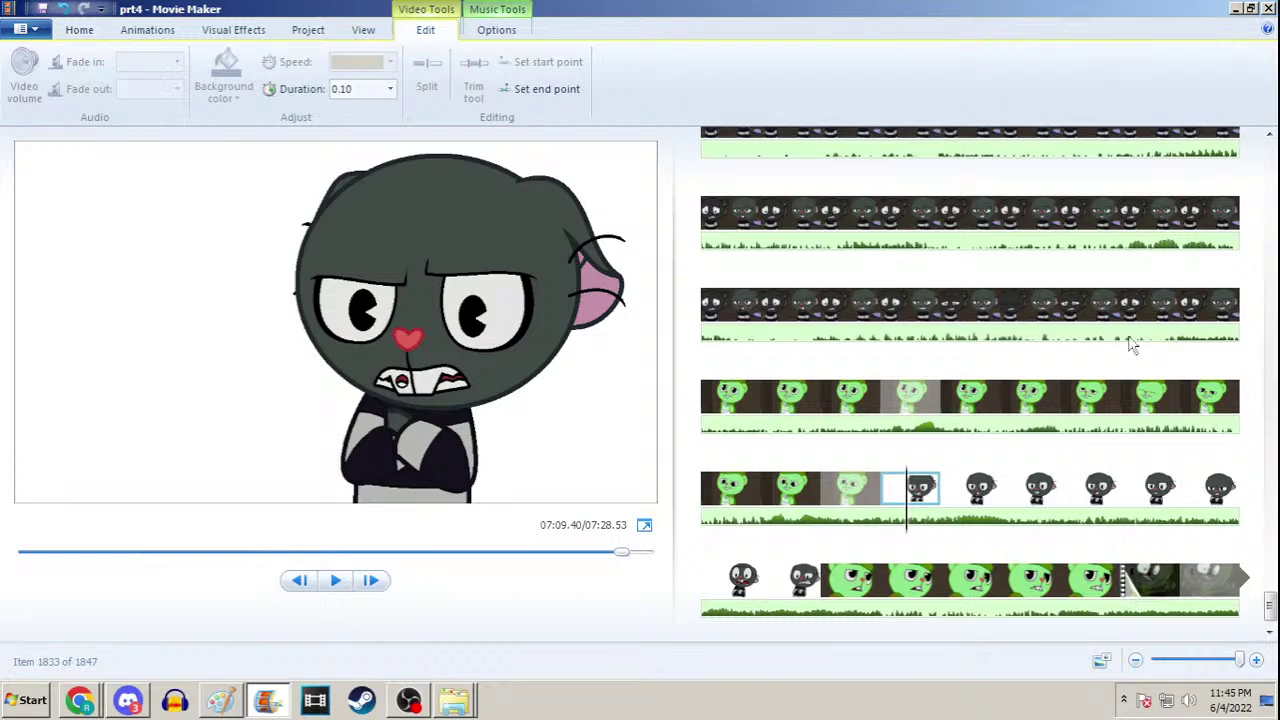
click(1042, 487)
click(1113, 488)
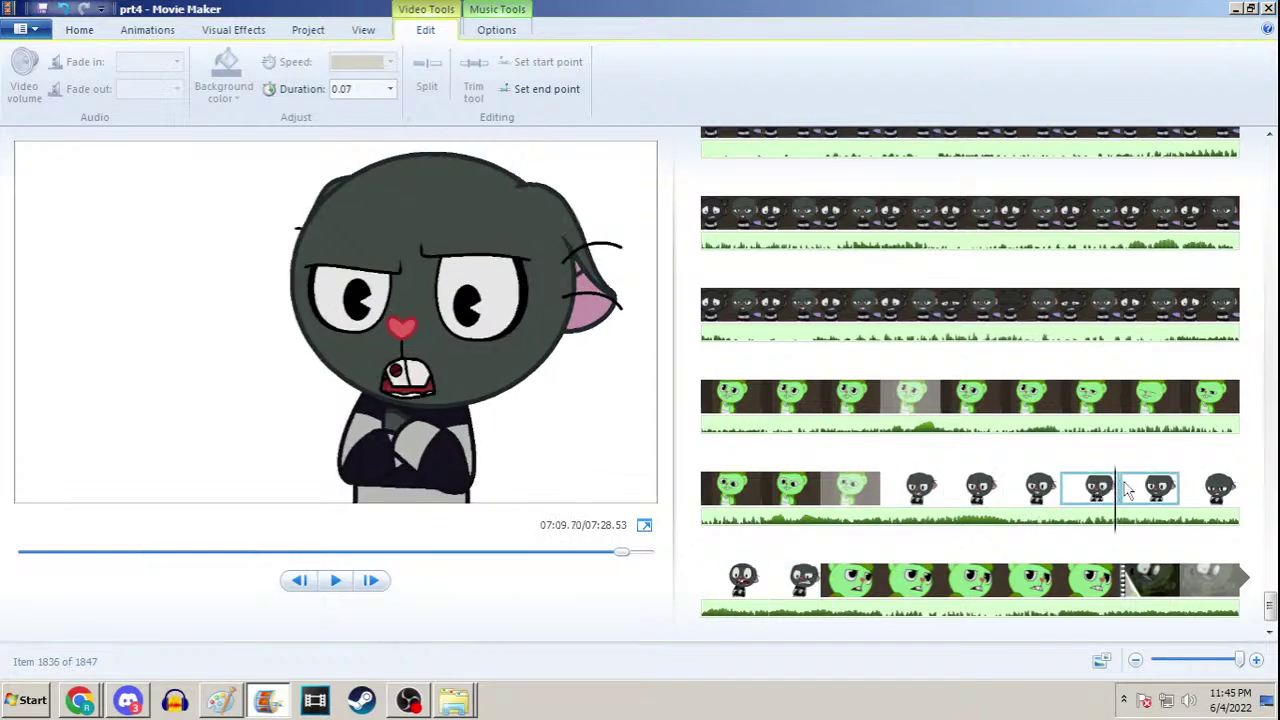
click(1160, 490)
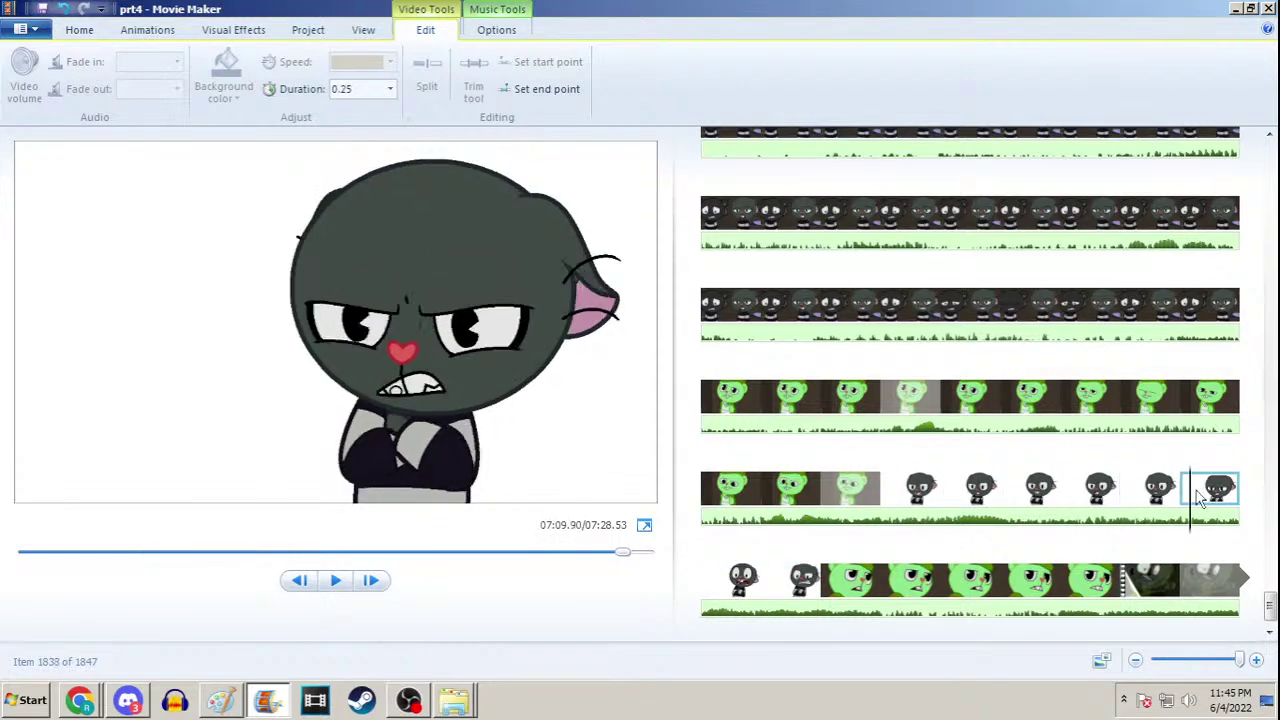
click(1236, 8)
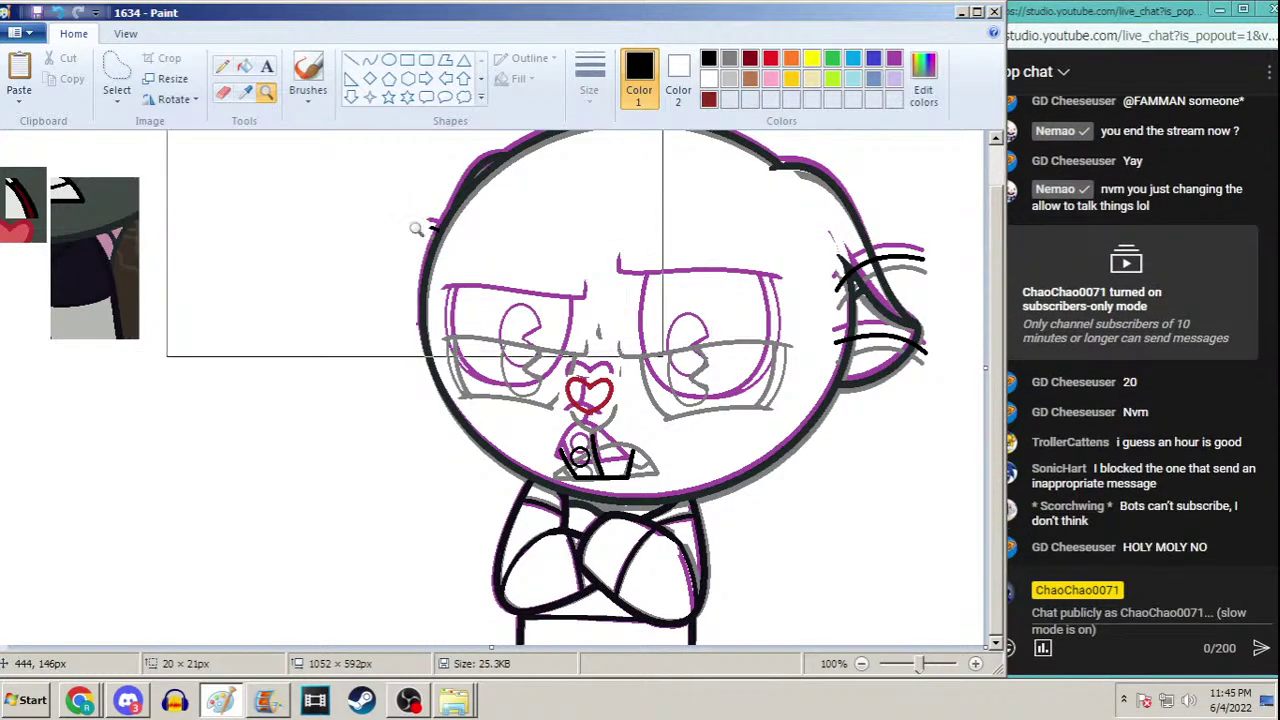
Ink the mouth's upper edge from the centre line to the far right corner as a thick black curve about 59 × 43 px
click(635, 400)
click(370, 60)
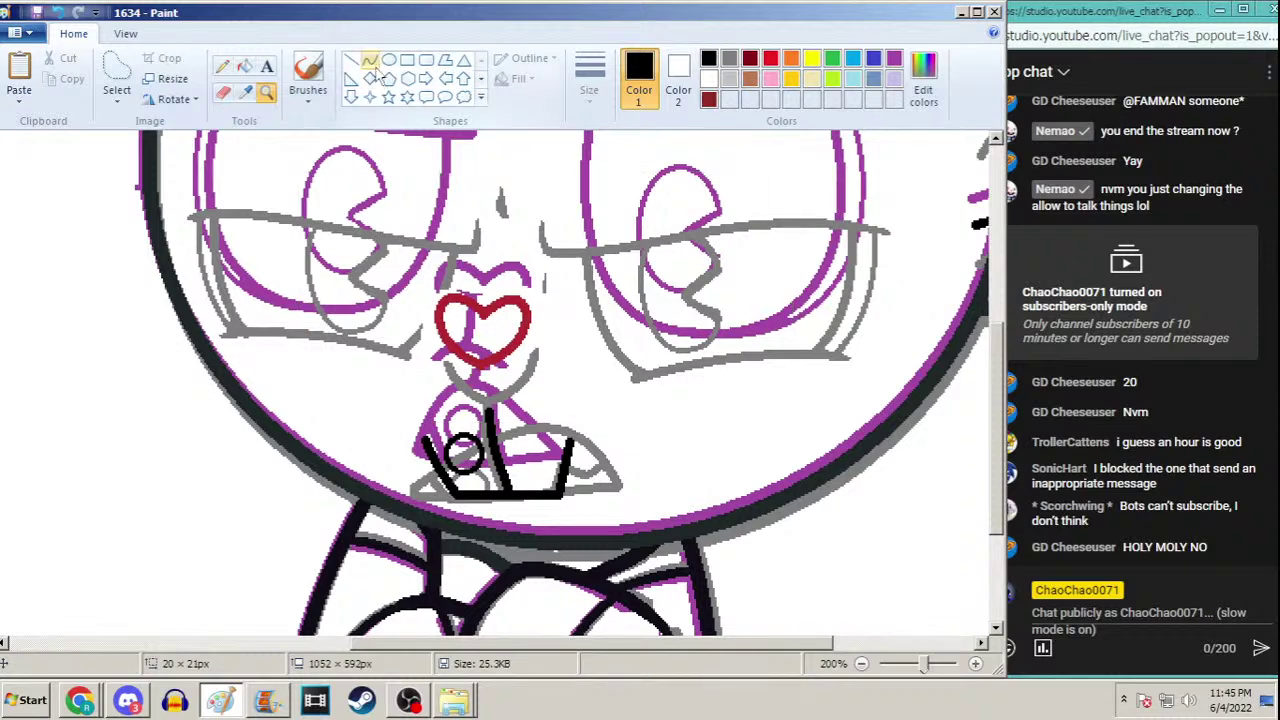
click(589, 80)
click(550, 207)
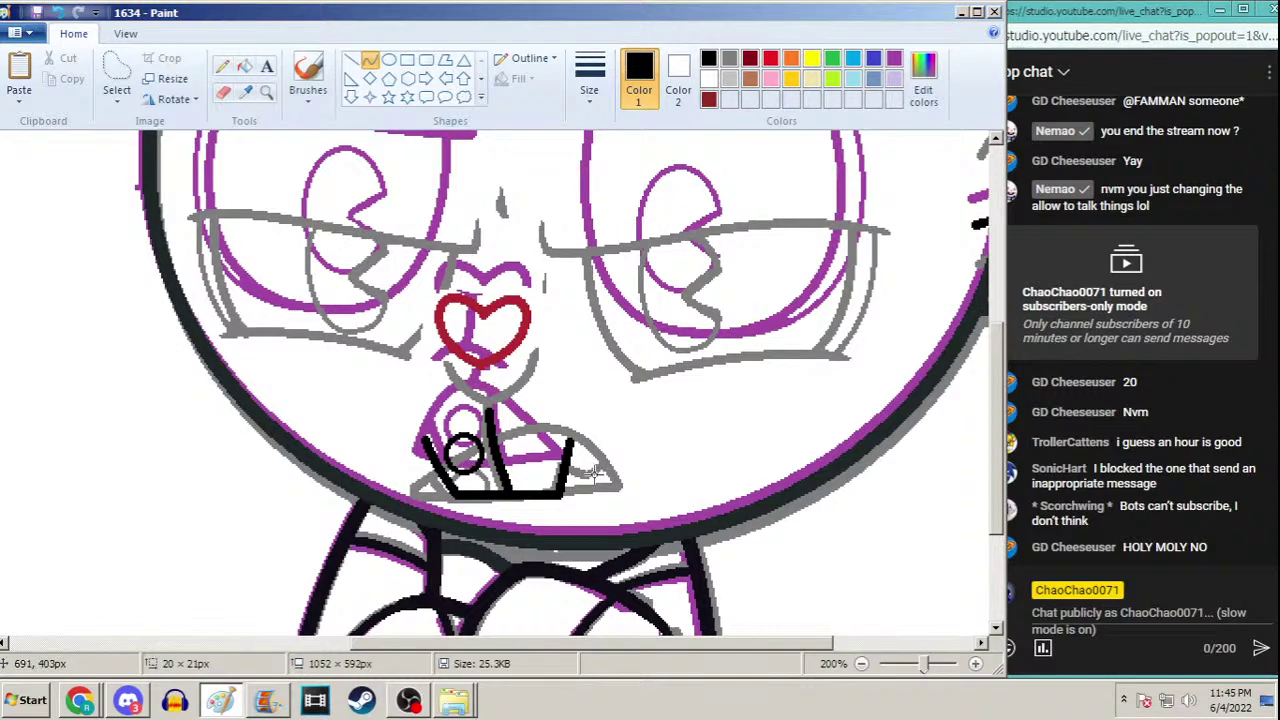
mouse_move(598, 480)
mouse_down()
mouse_move(566, 444)
mouse_move(490, 410)
mouse_up()
mouse_move(544, 448)
mouse_down()
mouse_move(586, 442)
mouse_move(540, 398)
mouse_up()
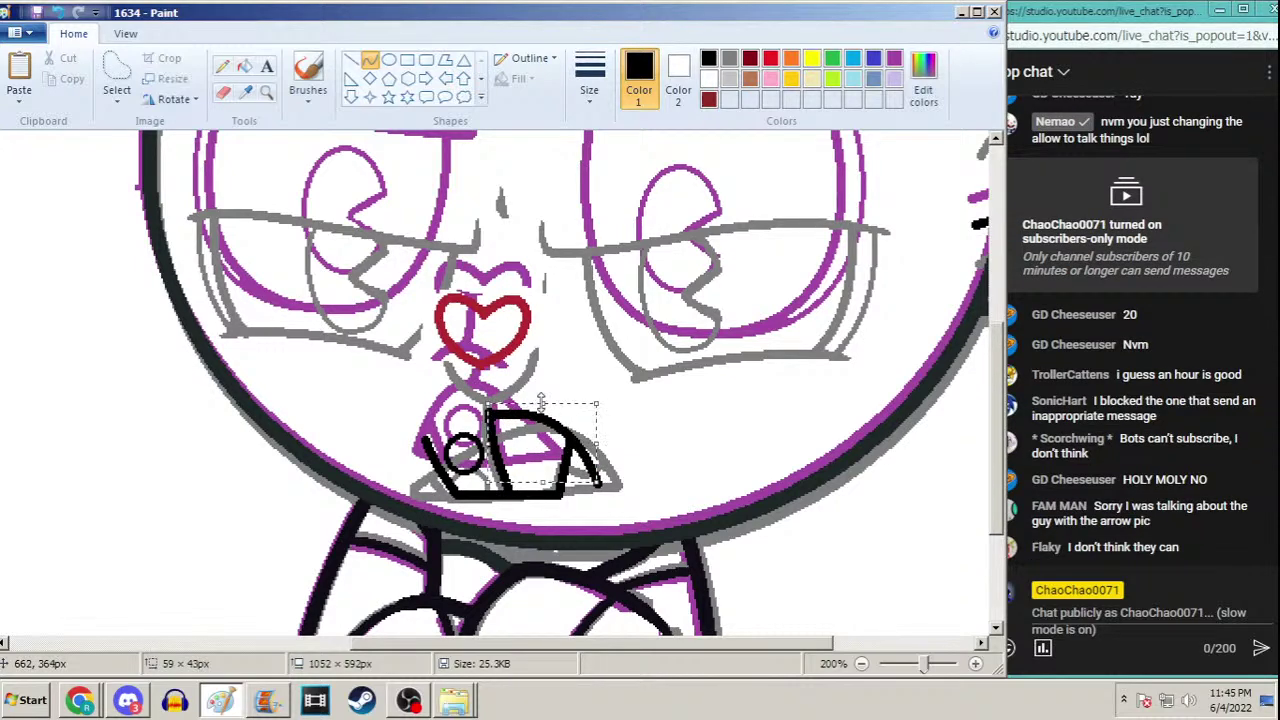
Continue the mouth's upper edge from the centre line down to its left corner with a black curve about 40 × 34 px
click(370, 58)
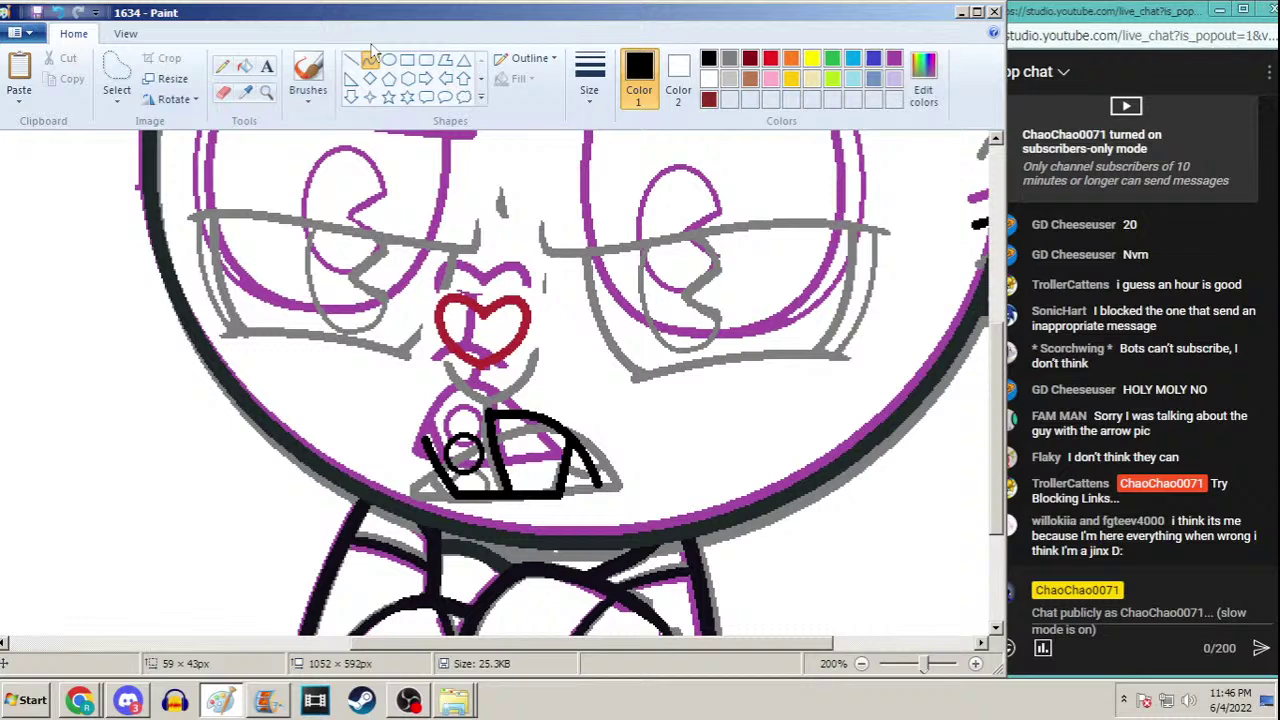
drag(493, 411, 413, 477)
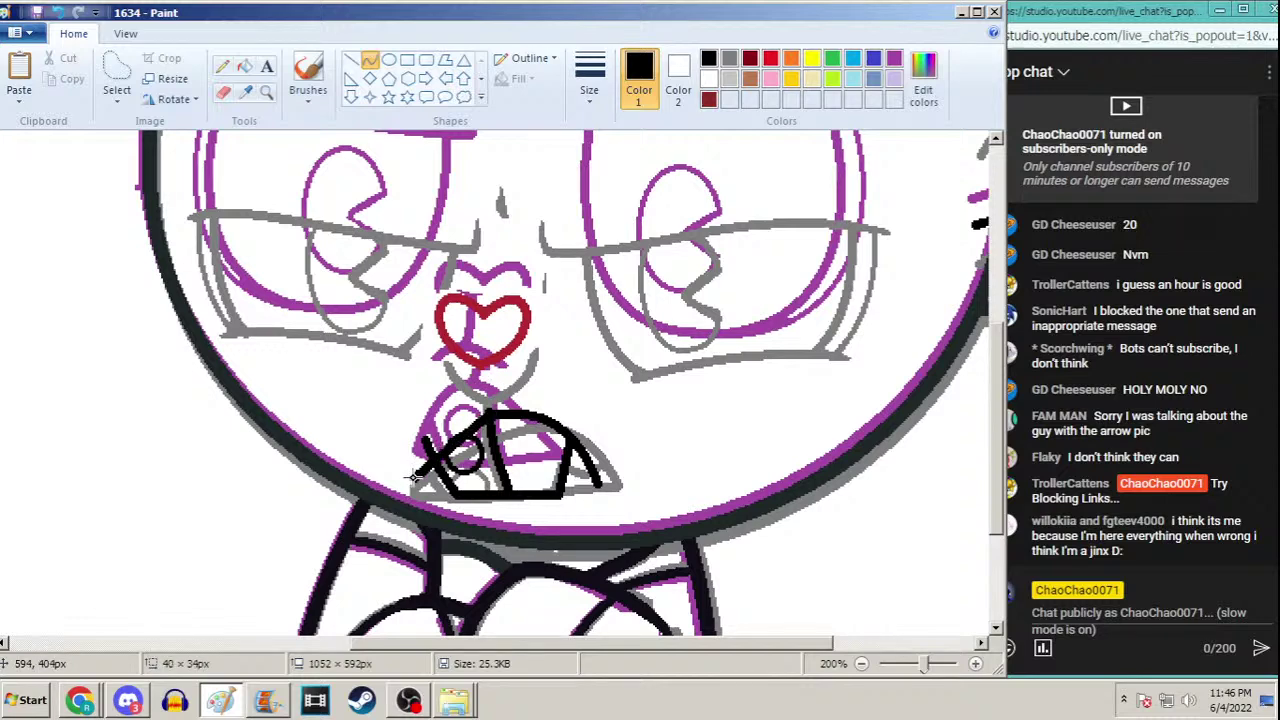
drag(461, 410, 428, 405)
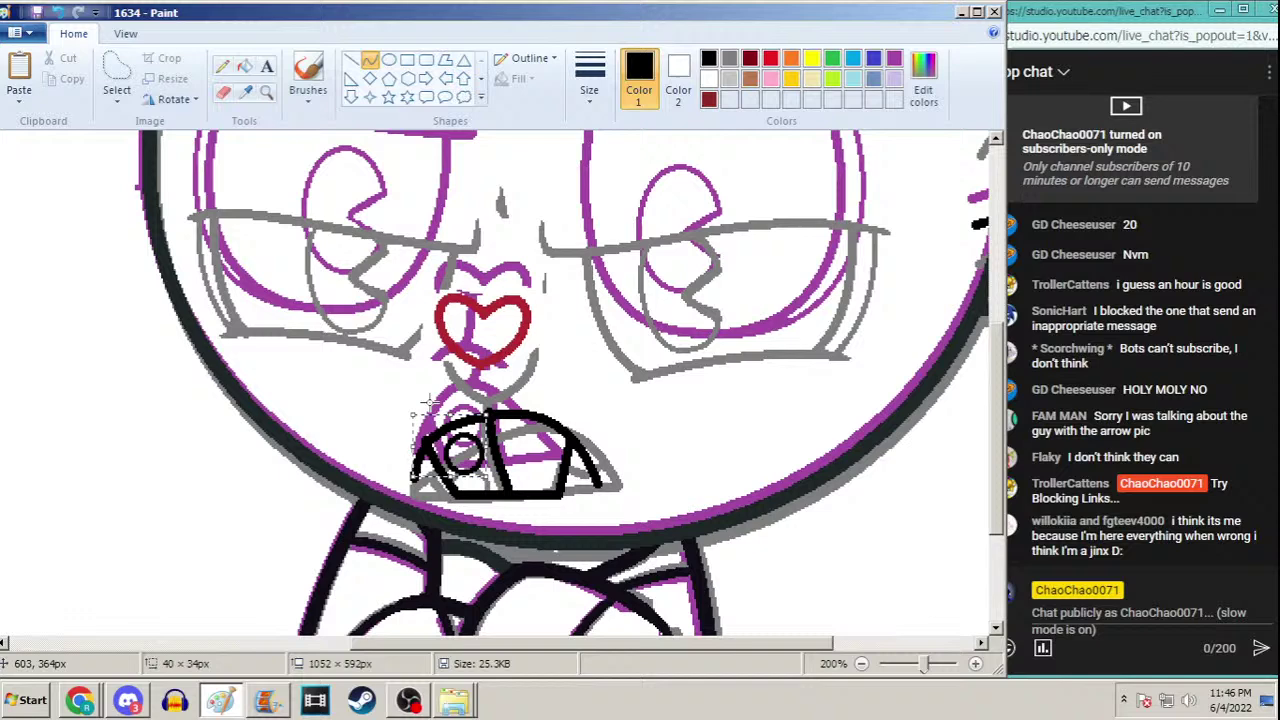
click(228, 68)
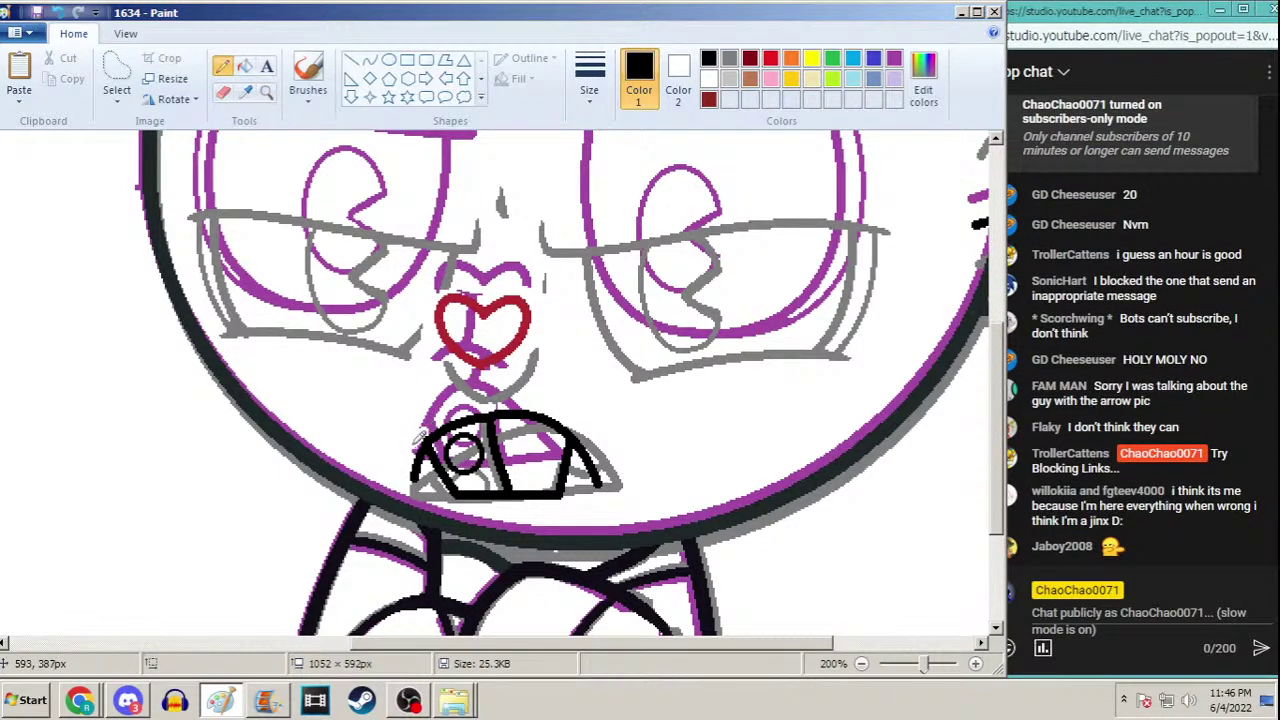
Close the mouth along its lower edge with a shallow black curve about 99 × 11 px between both corners
click(370, 60)
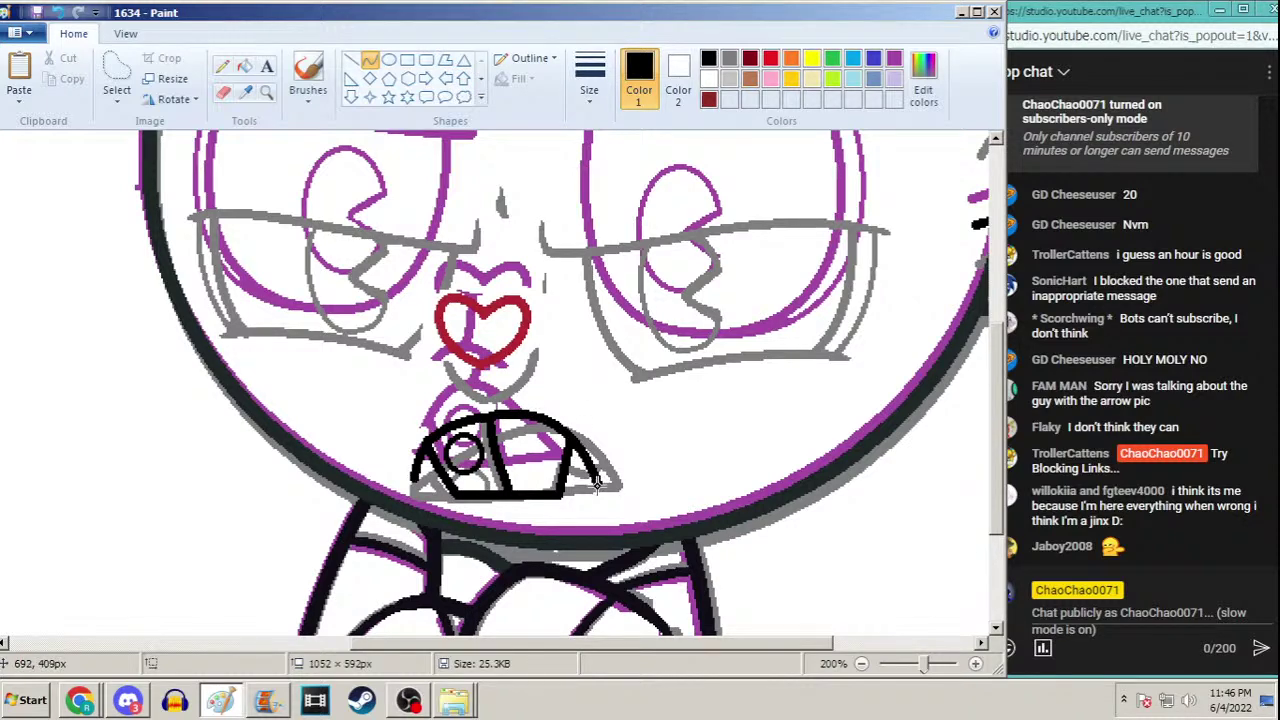
drag(595, 482, 466, 494)
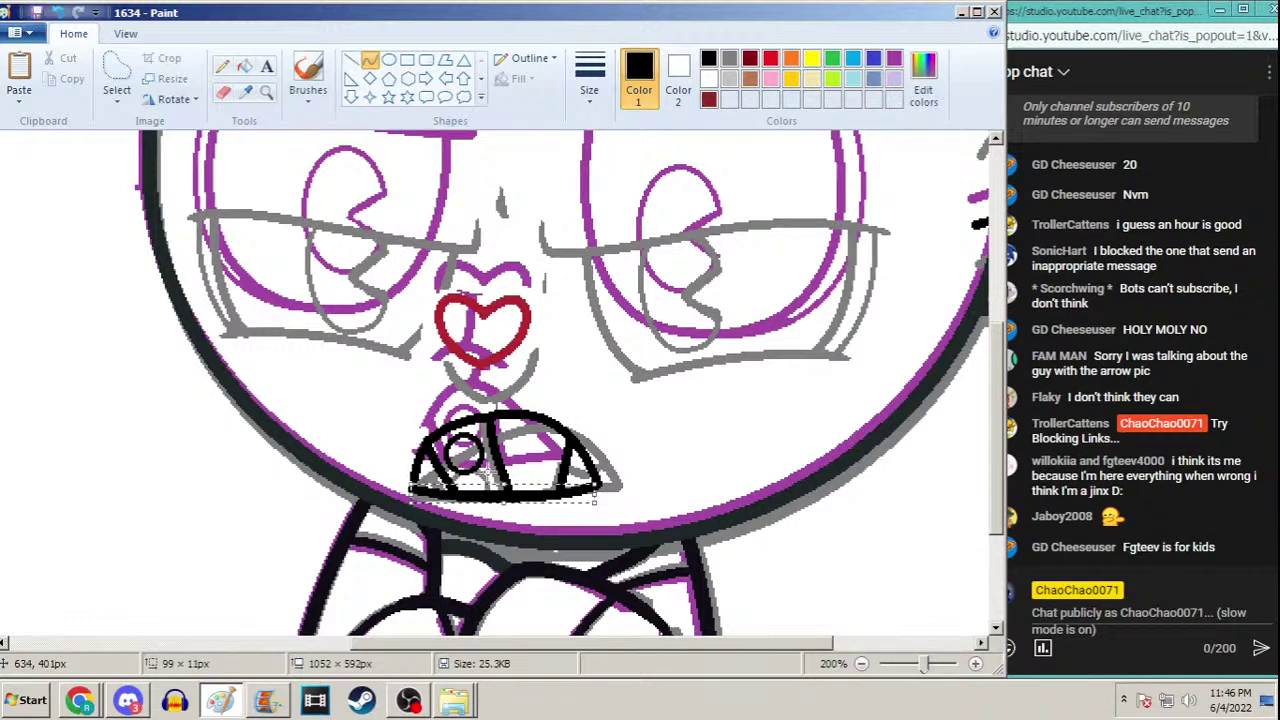
click(224, 67)
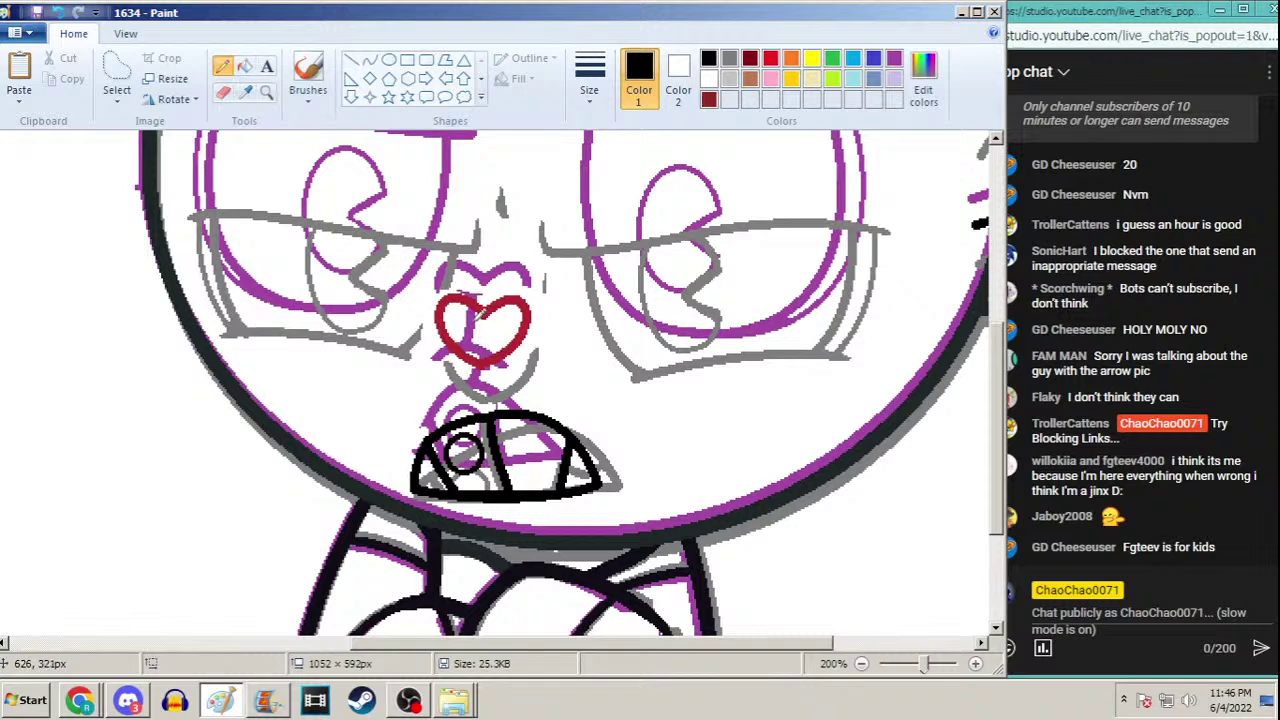
Connect the heart nose's tip to the mouth with a black line about 5 × 23 px, and activate the Color picker
click(370, 60)
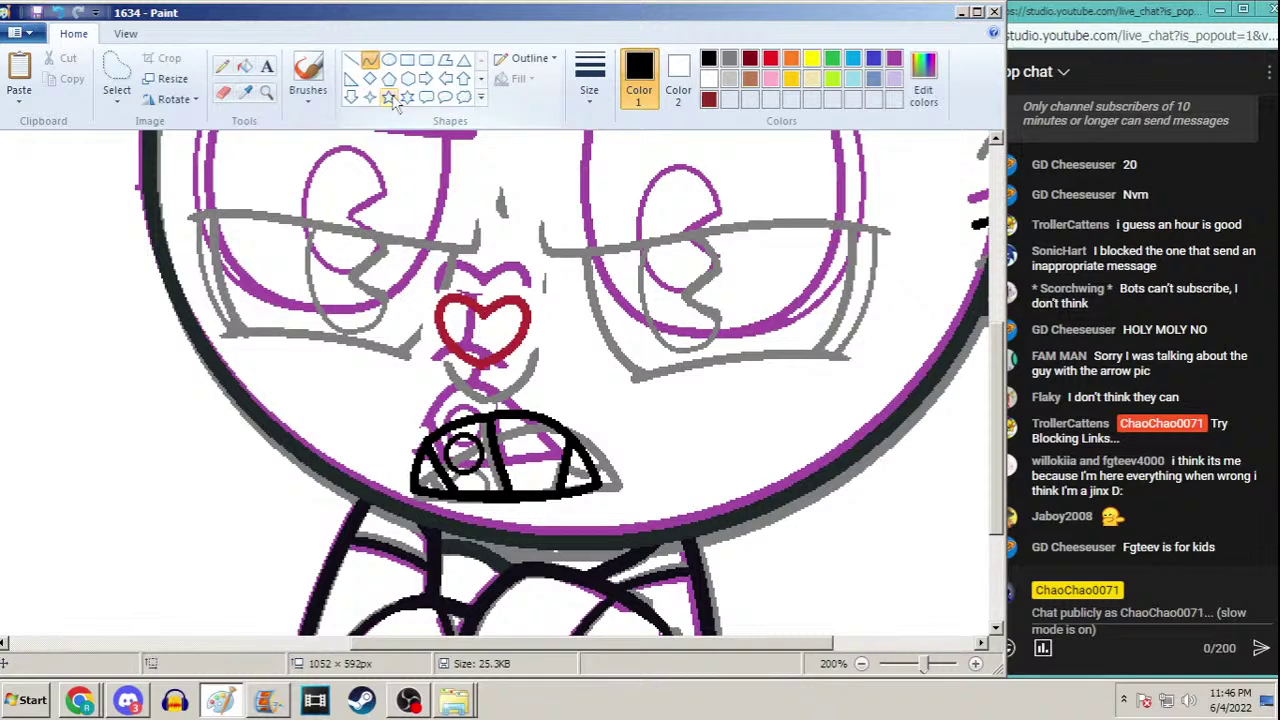
drag(479, 364, 485, 410)
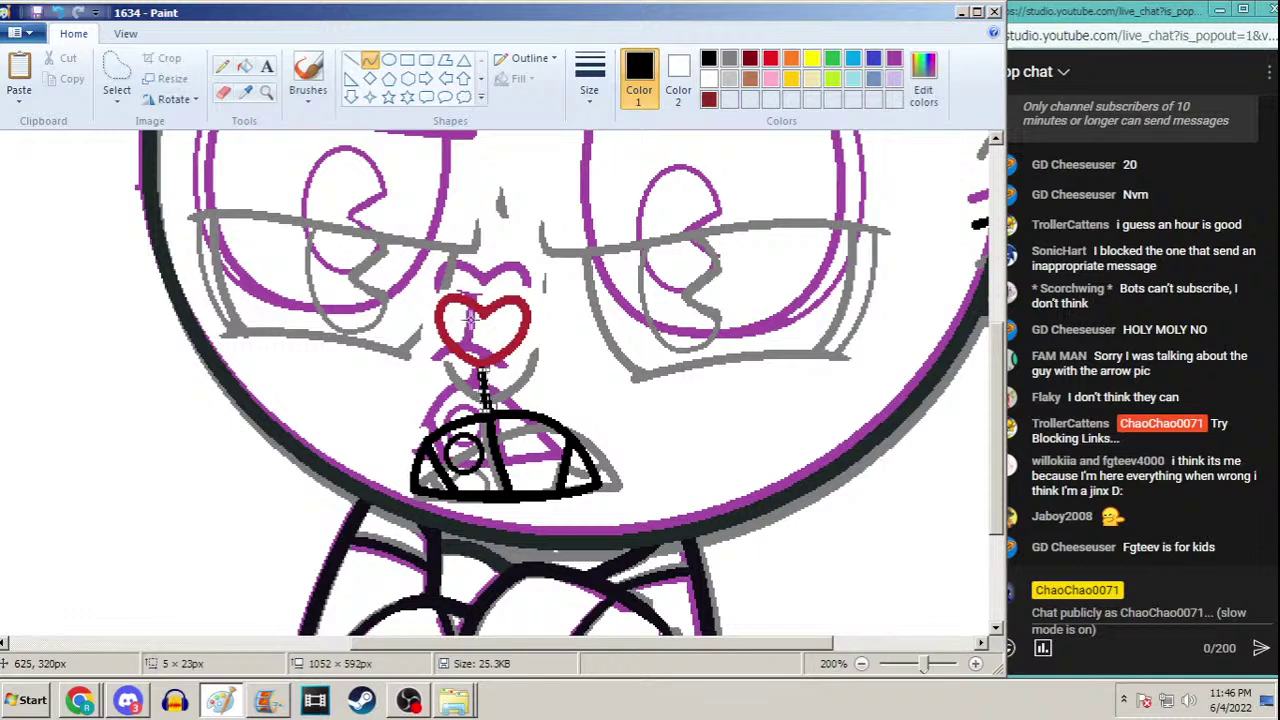
click(222, 66)
click(245, 91)
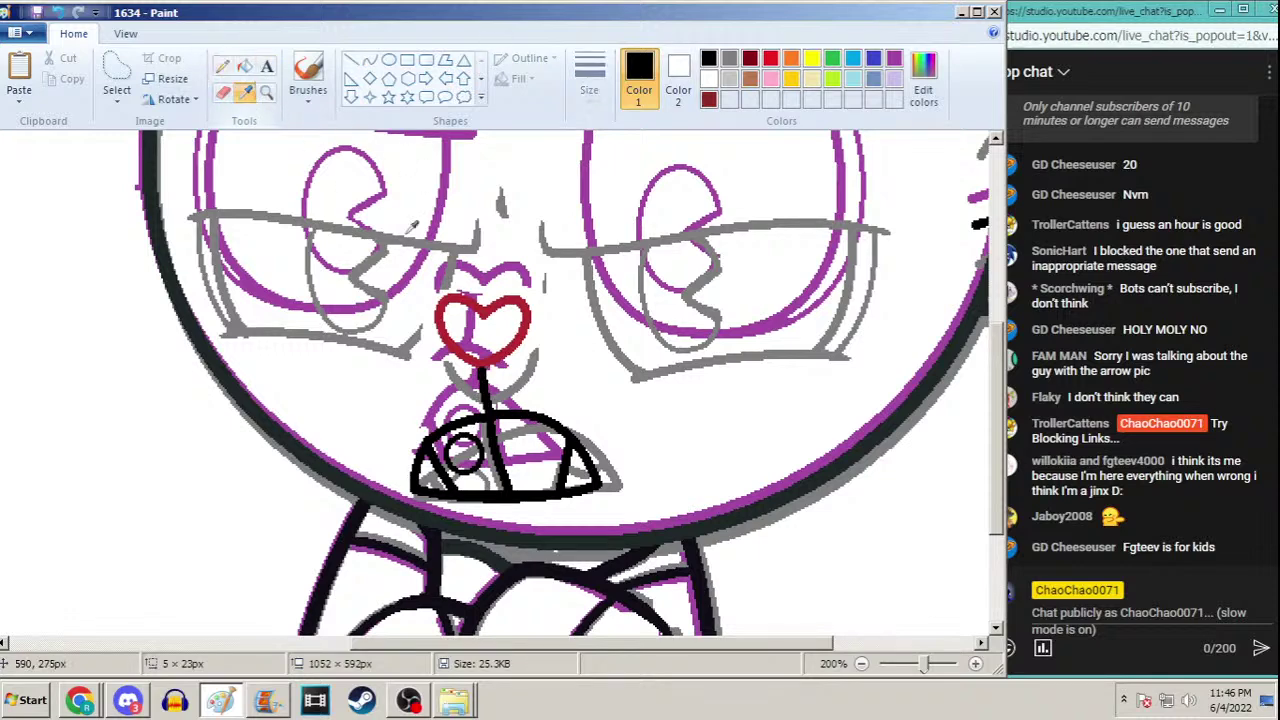
Sample the heart nose's dark red, and set the Curve tool back up with black as the drawing colour
click(485, 353)
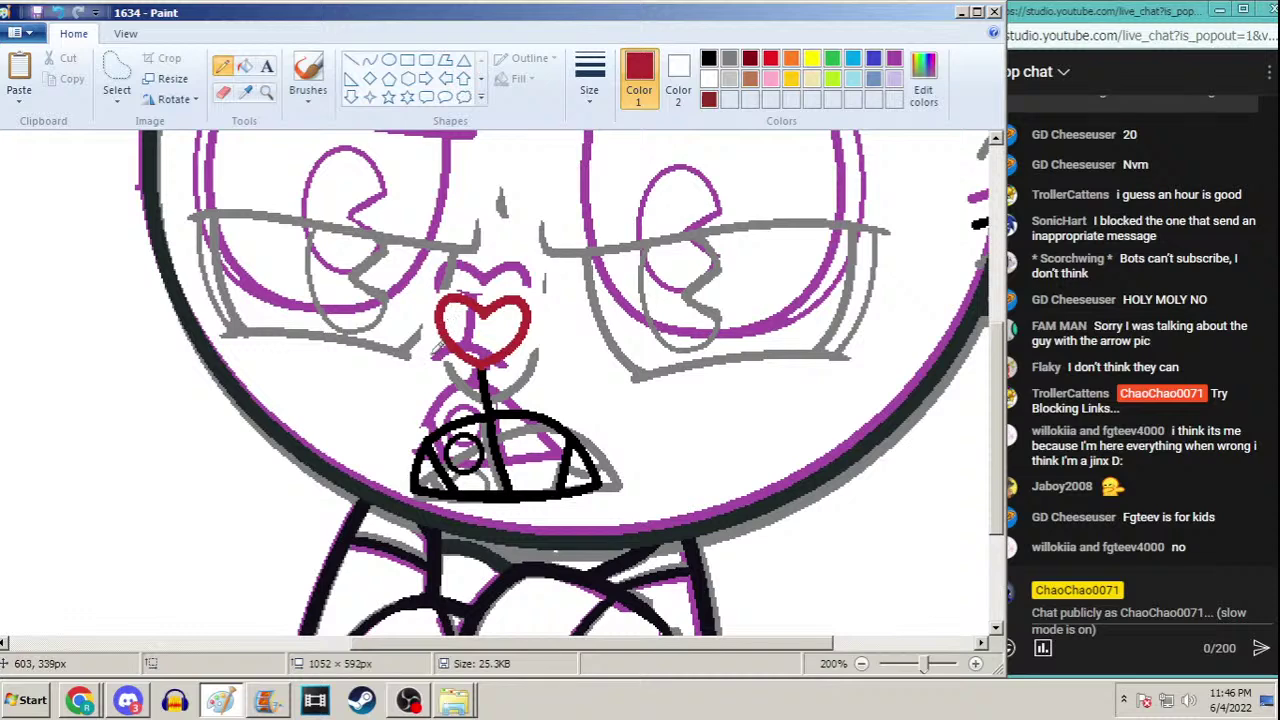
click(266, 91)
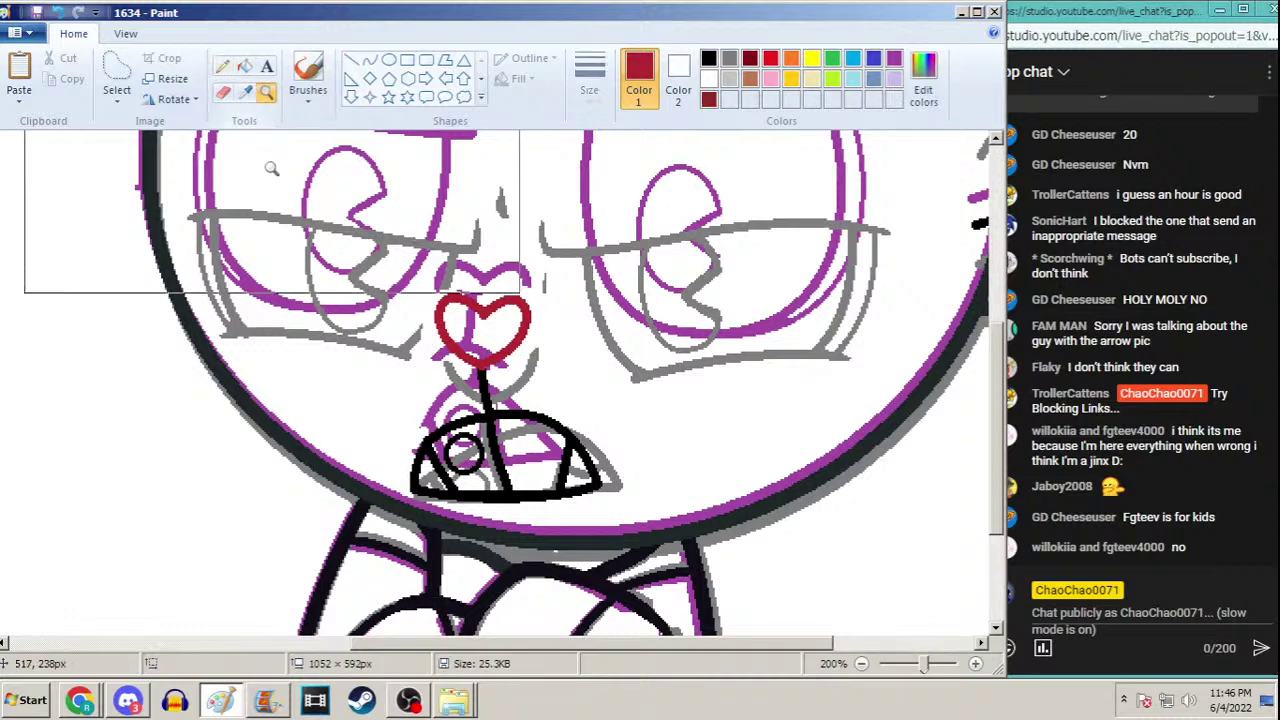
right_click(283, 306)
click(370, 61)
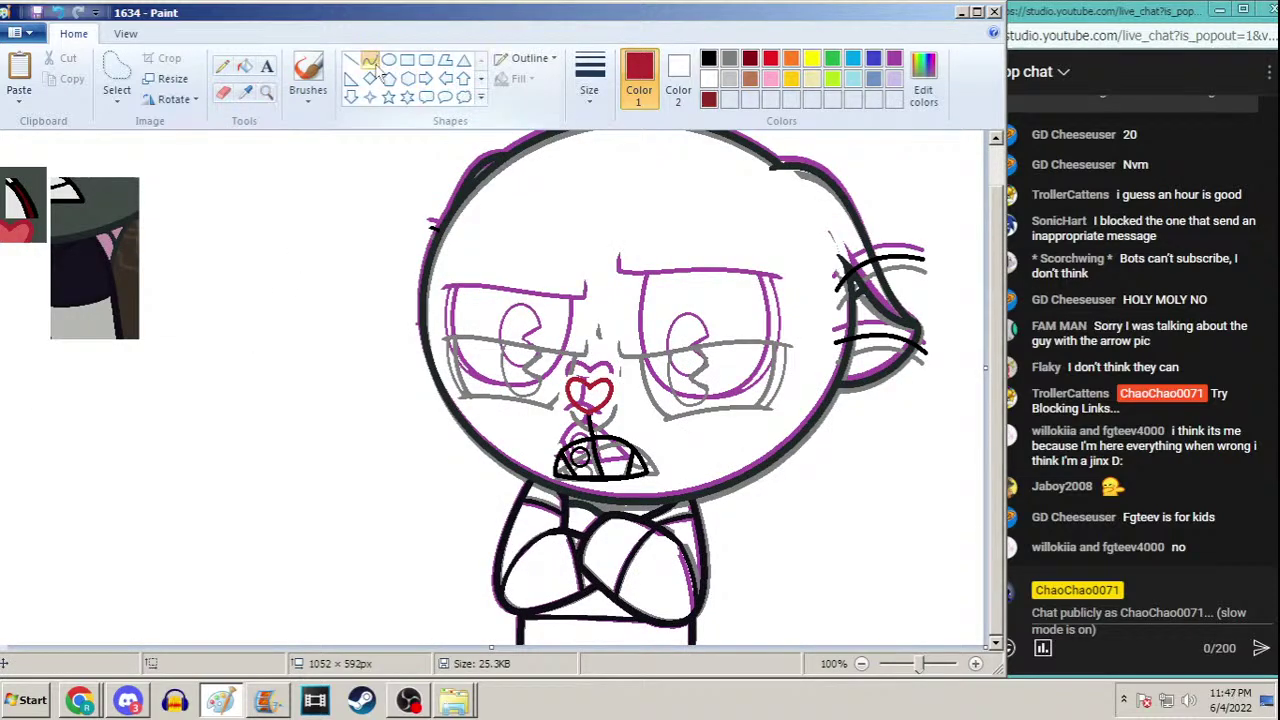
click(590, 90)
click(560, 200)
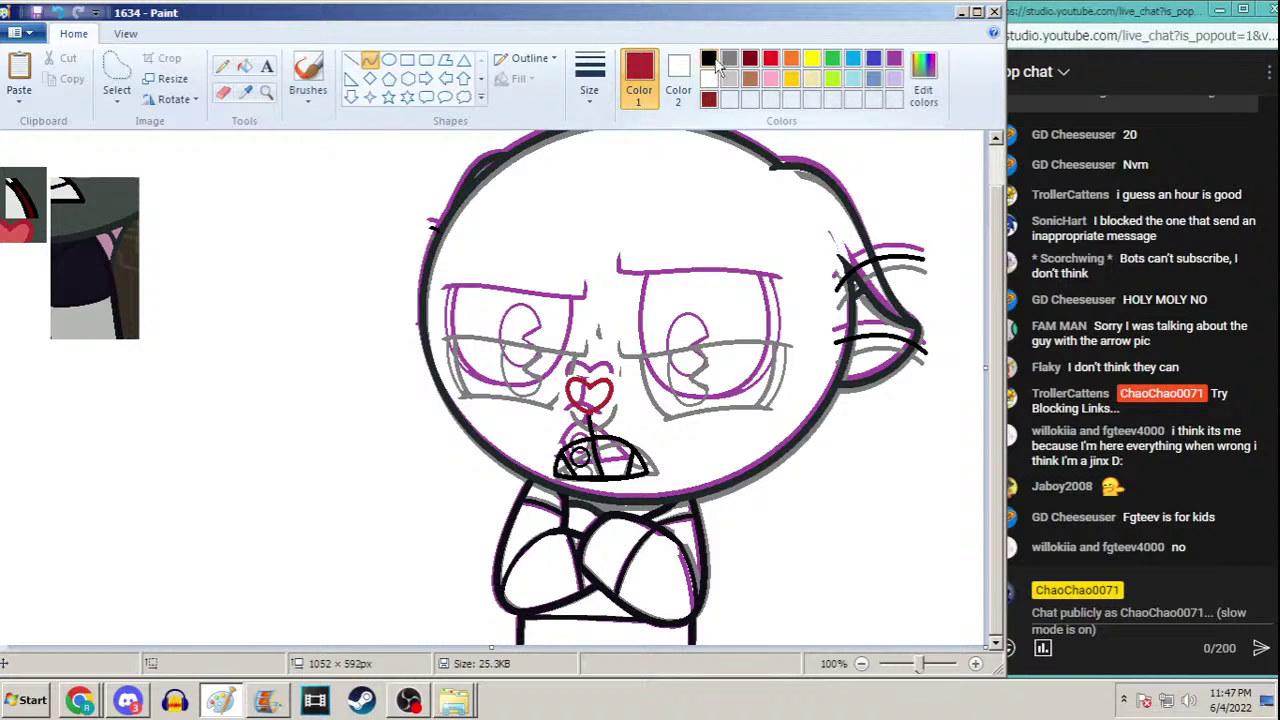
click(595, 98)
click(586, 202)
click(709, 60)
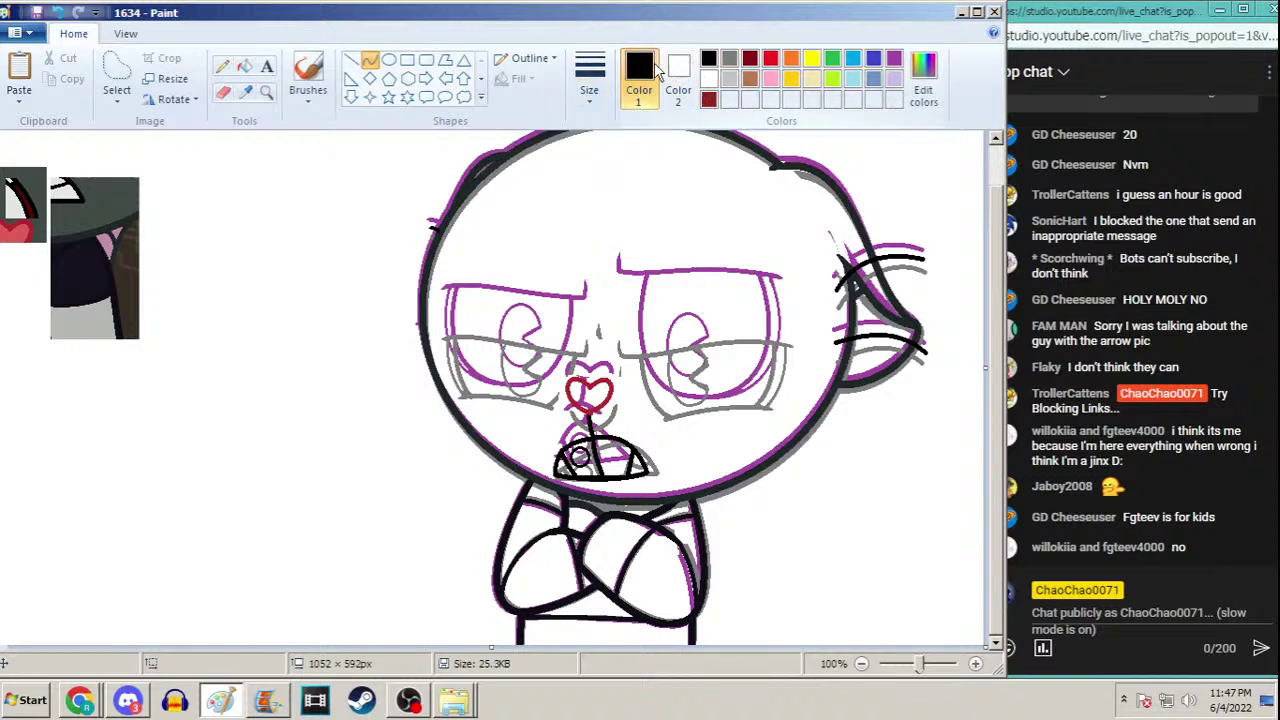
Reselect the Curve tool and its line thickness, and dismiss the Save As dialog for frame 1634
scroll(1000, 280, up, 1)
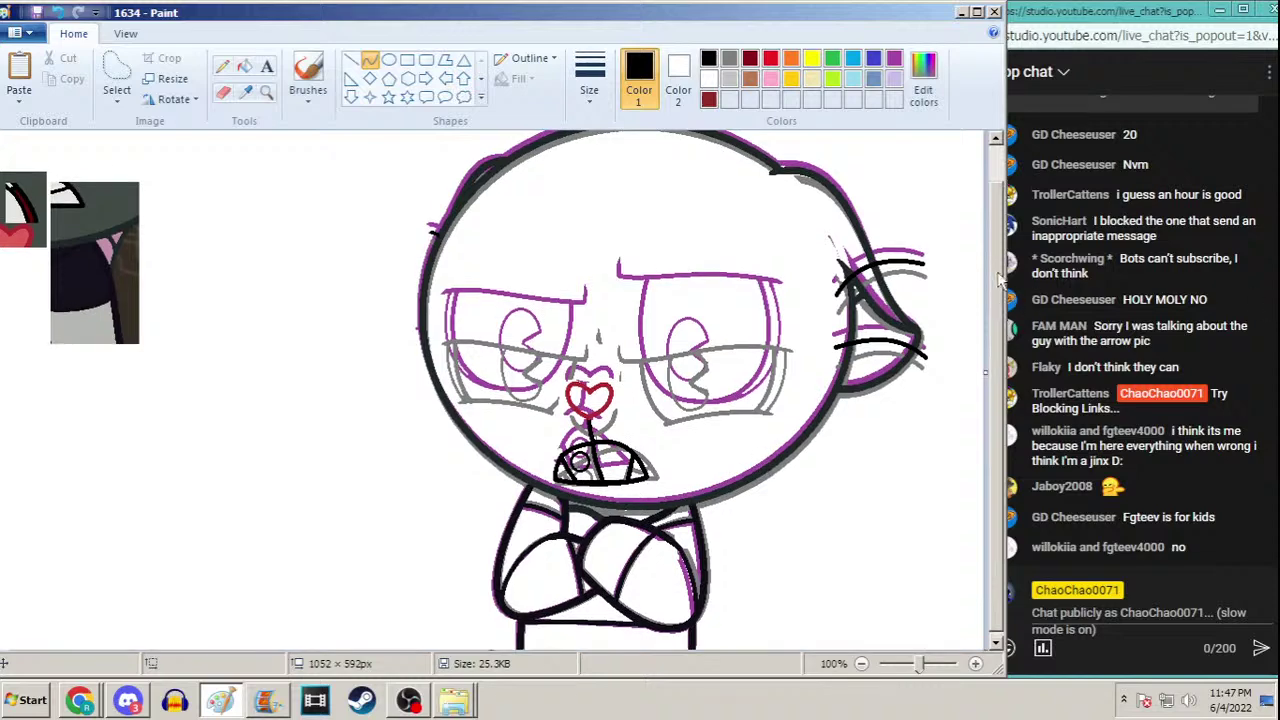
click(266, 92)
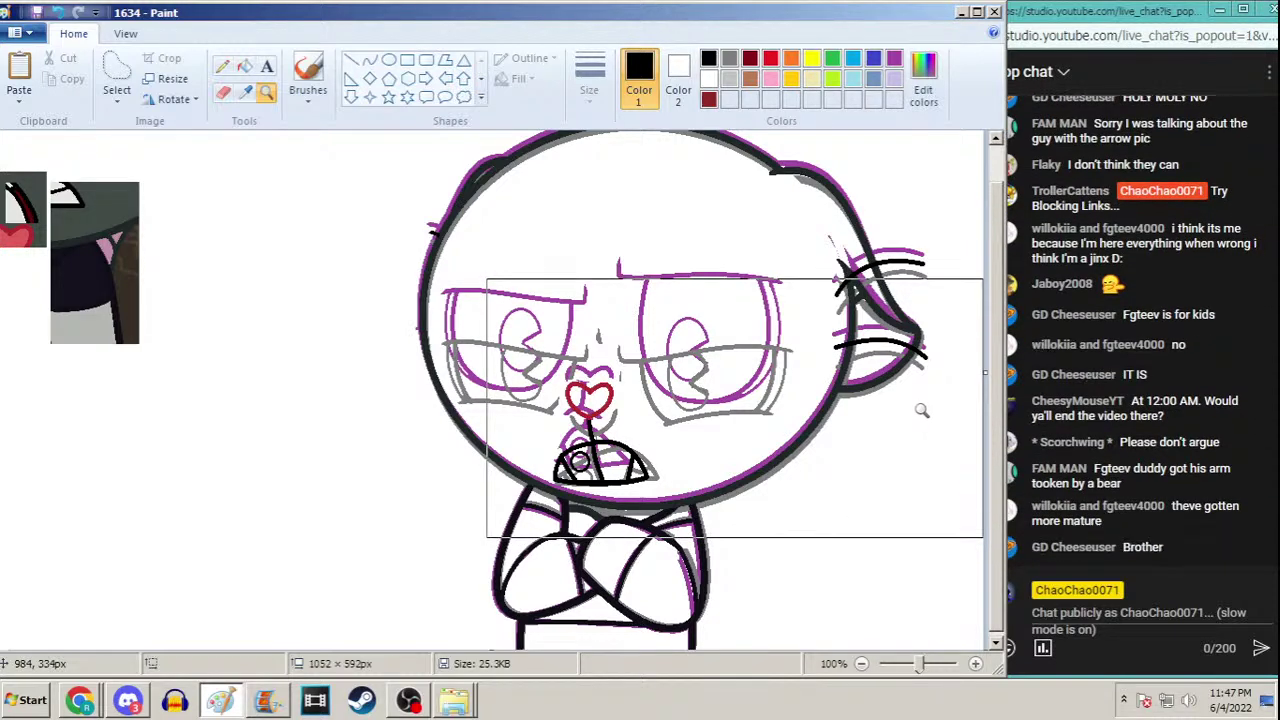
scroll(940, 390, up, 2)
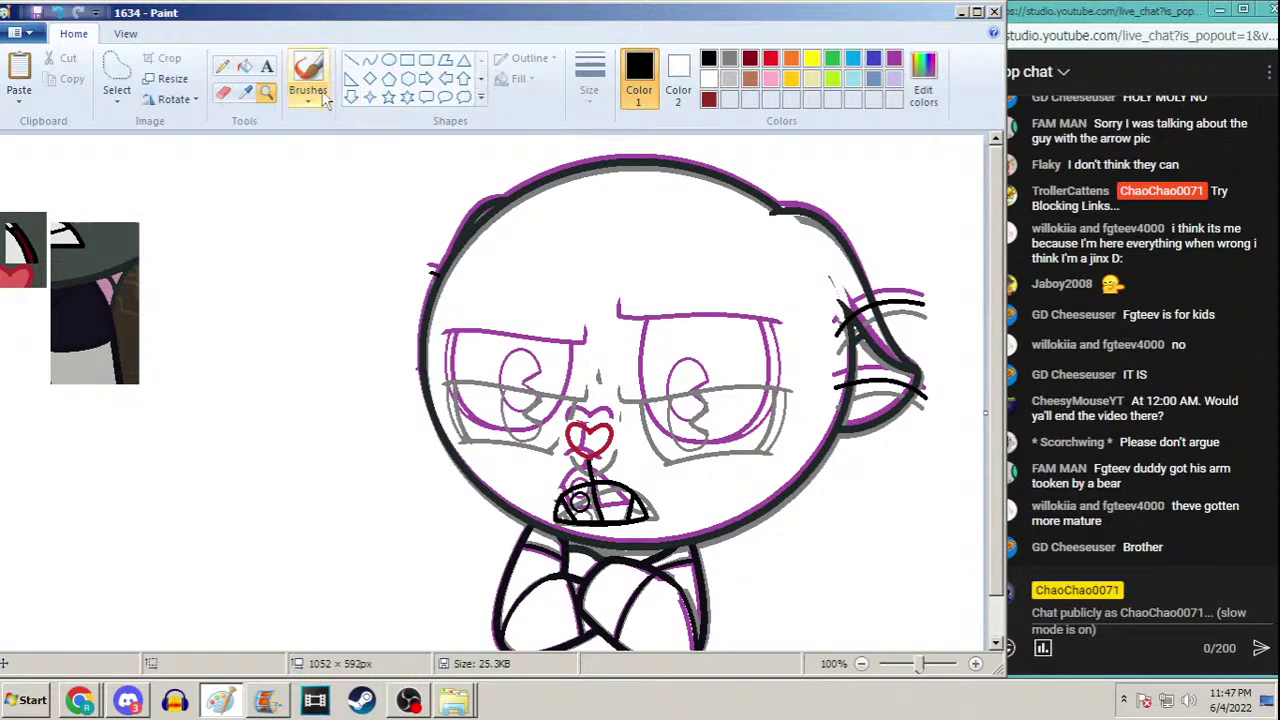
click(370, 60)
click(590, 82)
click(552, 203)
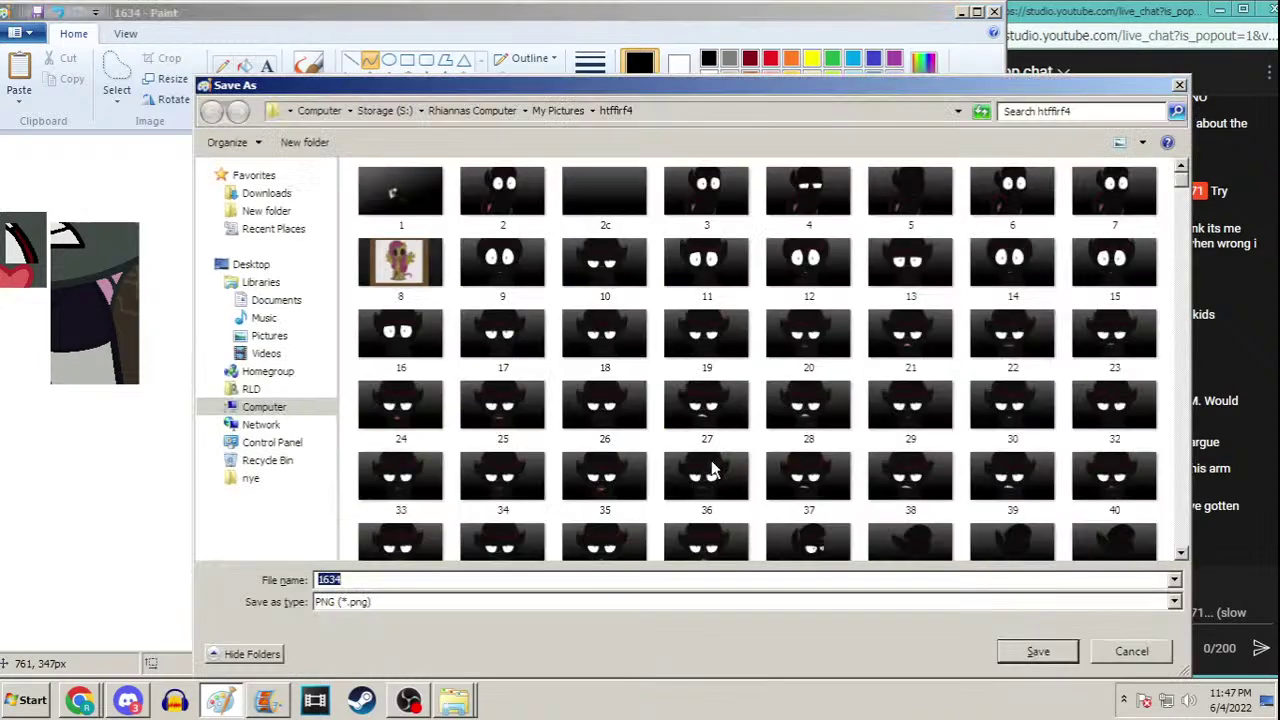
click(1134, 651)
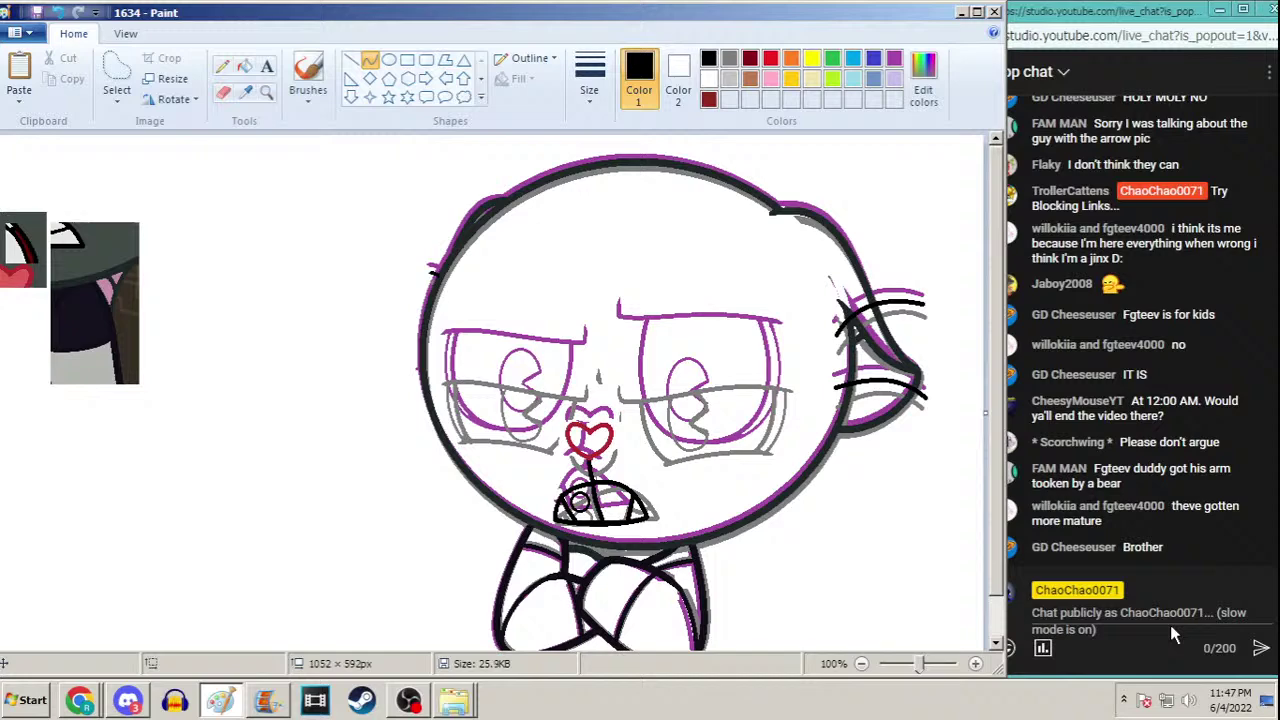
Open the earlier sketch frame 1629b to examine its eye, nose and mouth outlines
key(ctrl+o)
scroll(1180, 420, down, 15)
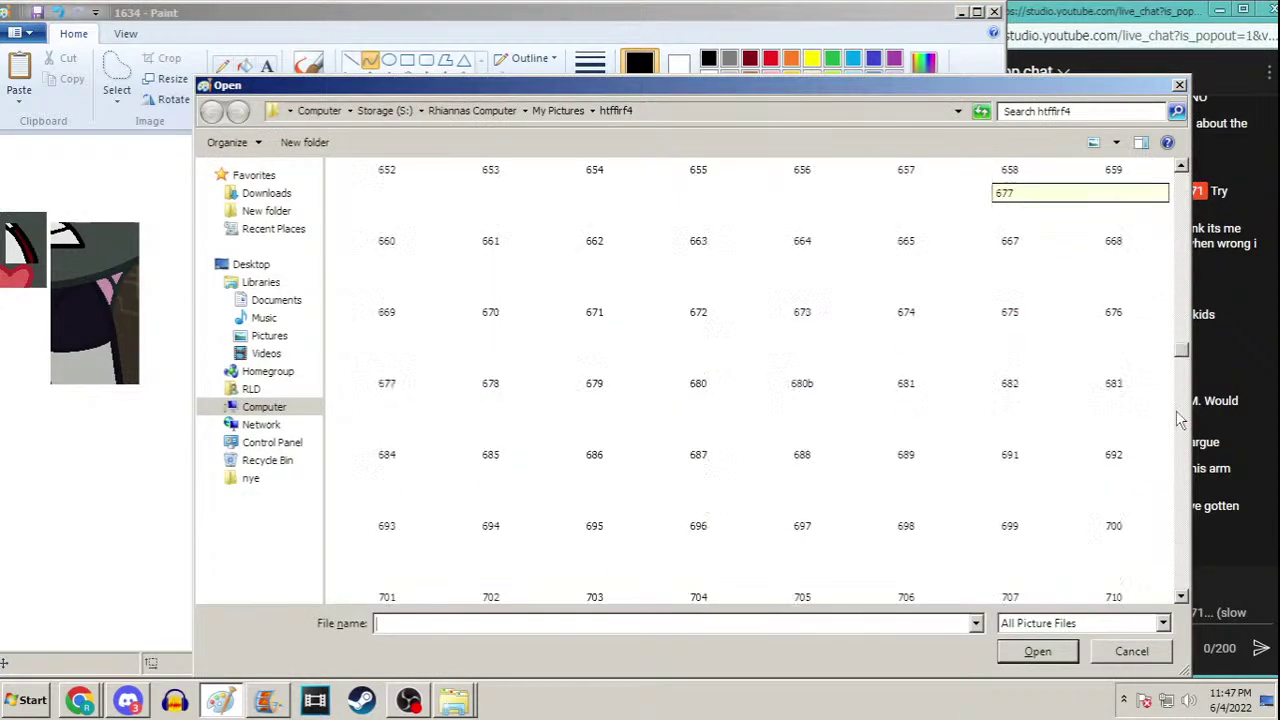
drag(1181, 348, 1183, 590)
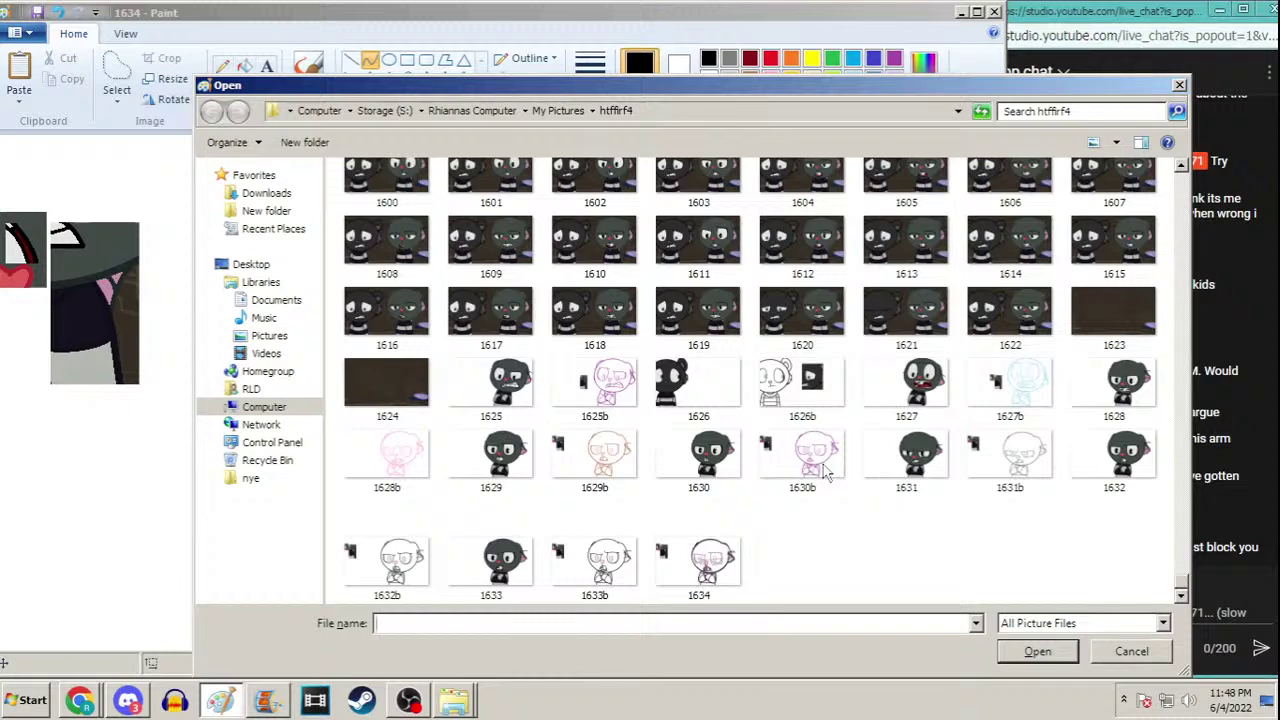
double_click(604, 466)
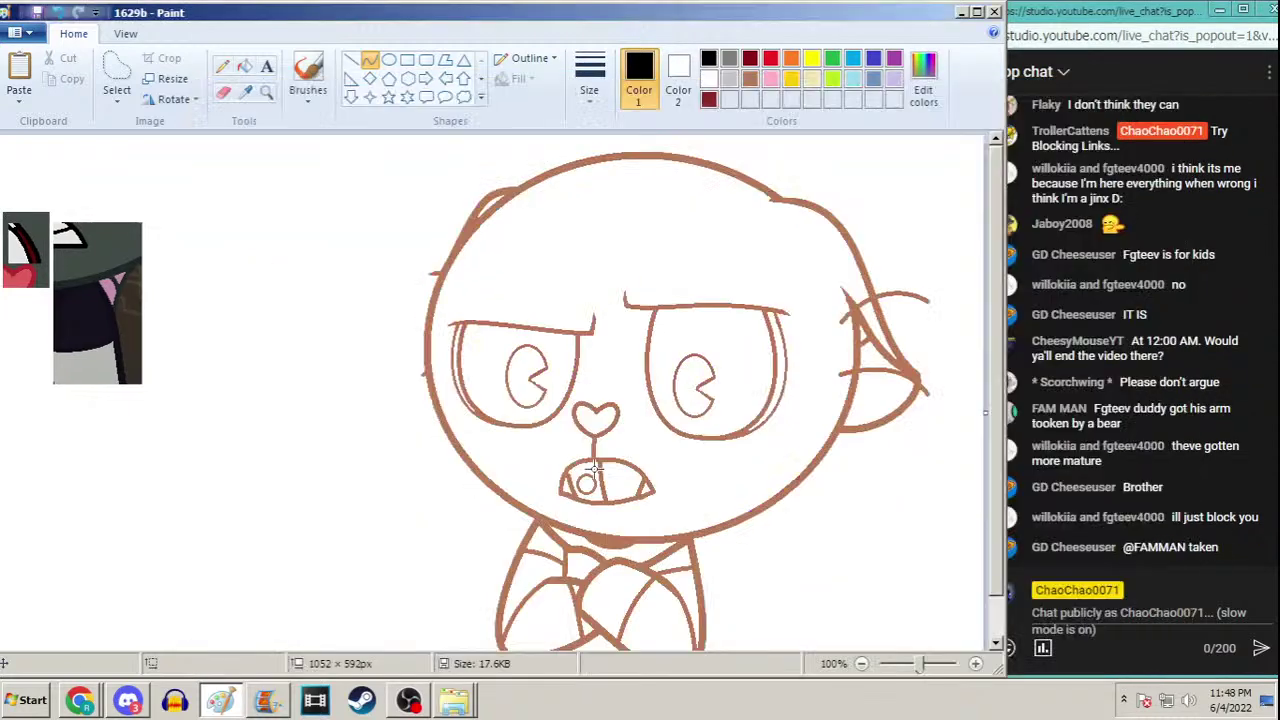
Reopen frame 1634, magnify the face to 200% and set up the Curve tool's line thickness
click(117, 78)
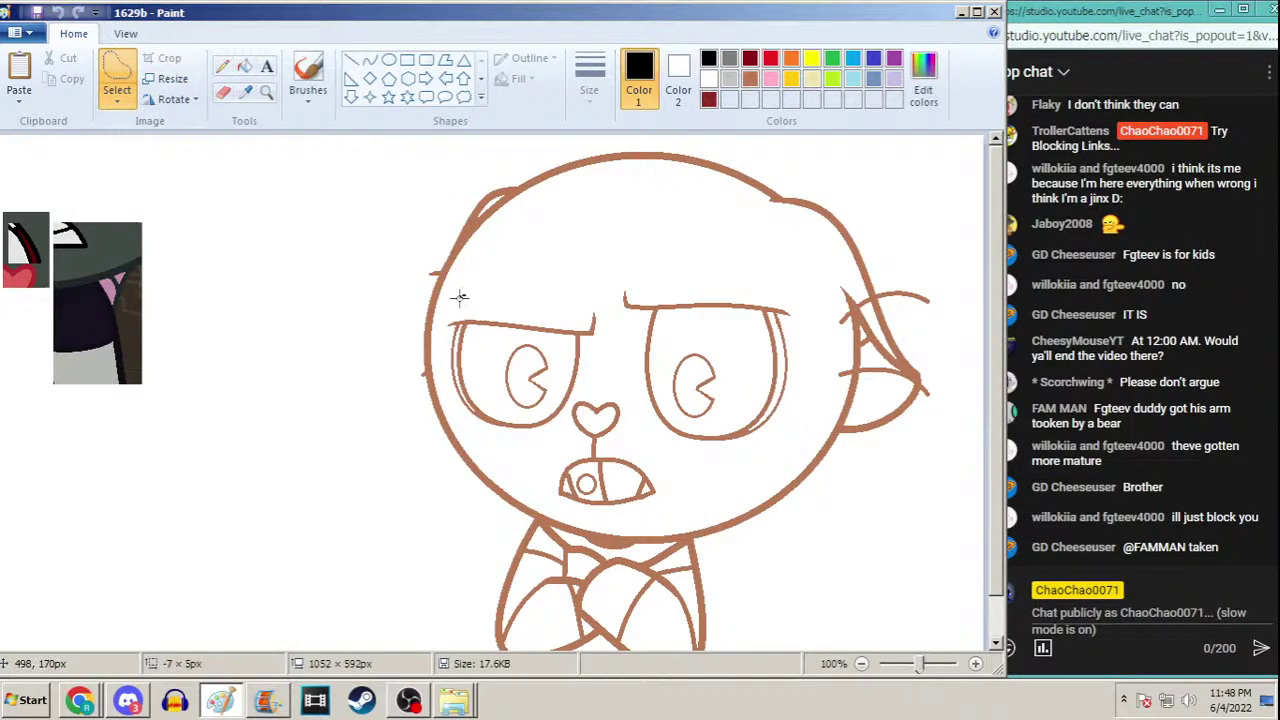
key(ctrl+o)
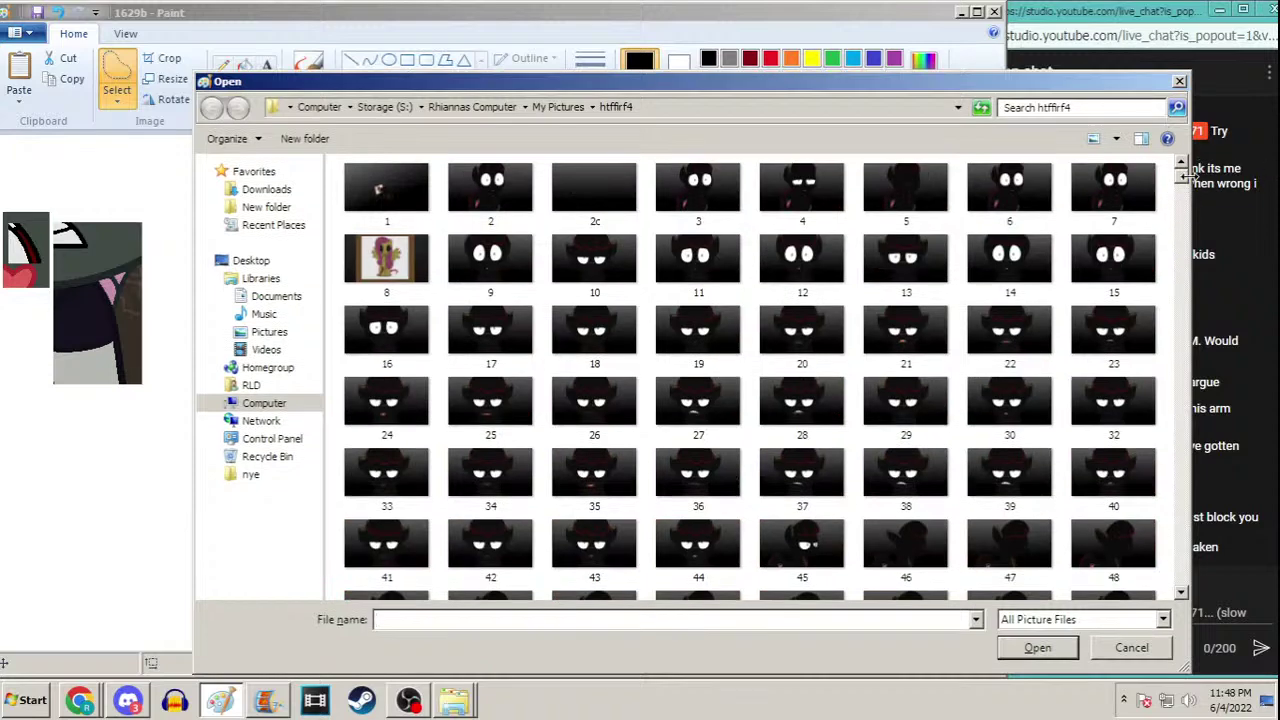
drag(1181, 175, 1181, 590)
double_click(748, 530)
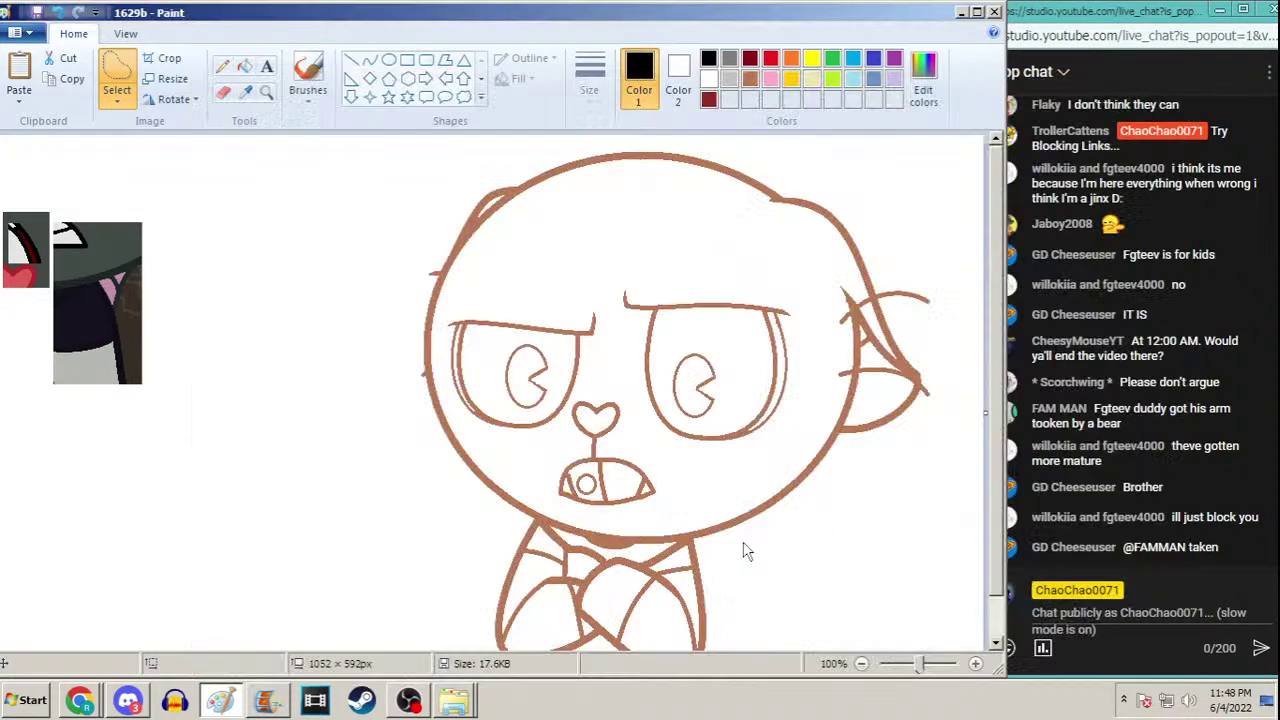
click(266, 91)
click(604, 400)
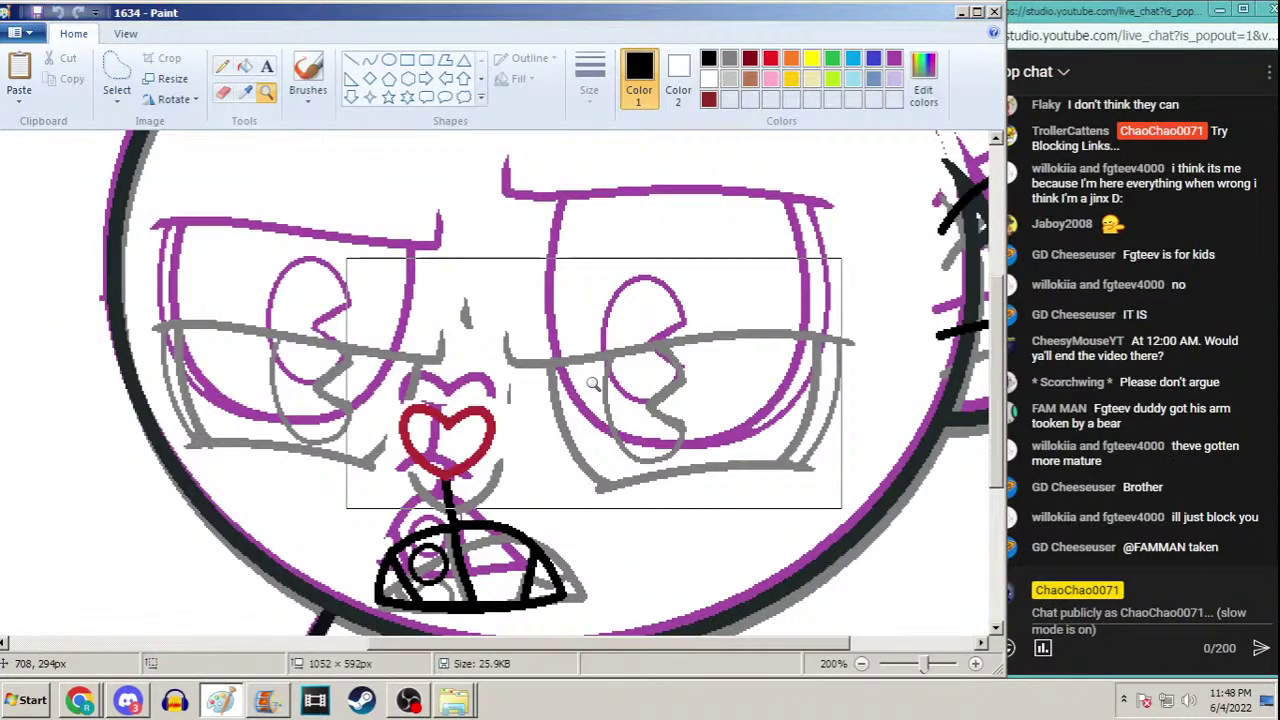
click(369, 62)
click(592, 95)
click(572, 230)
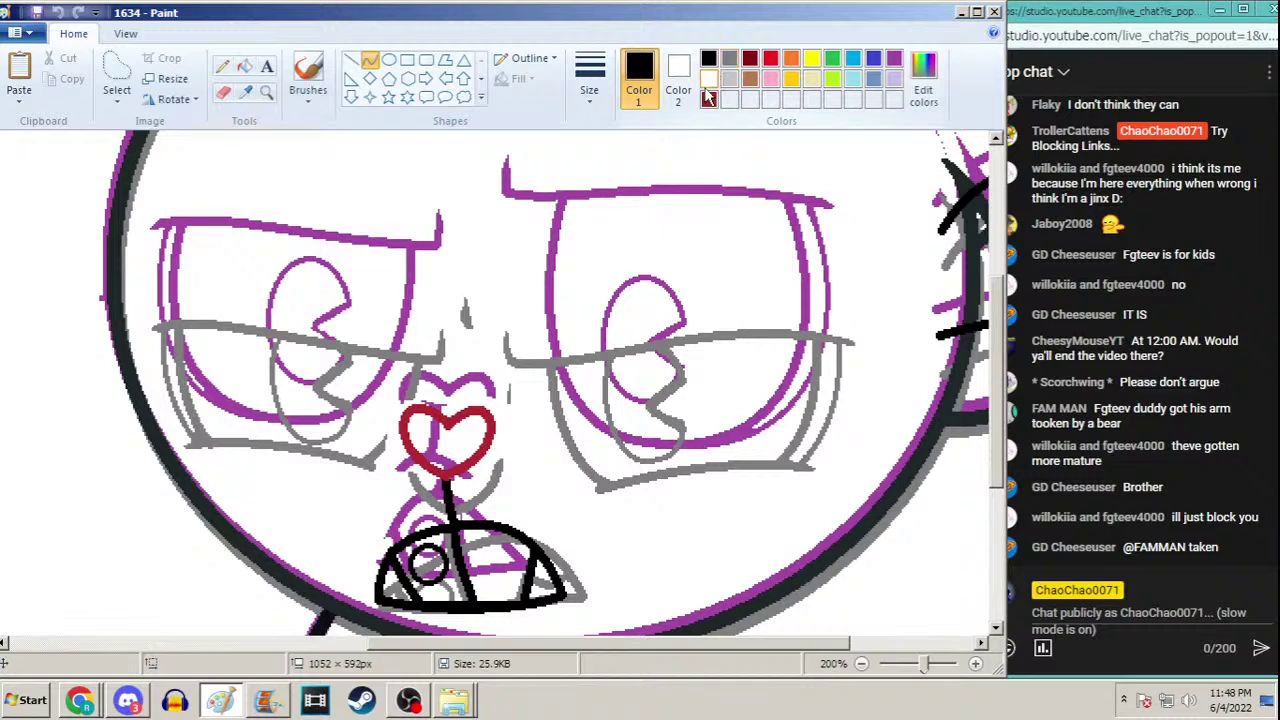
Review the argument in the stream chat and hide the user who posted "IT IS" on the channel
click(1182, 405)
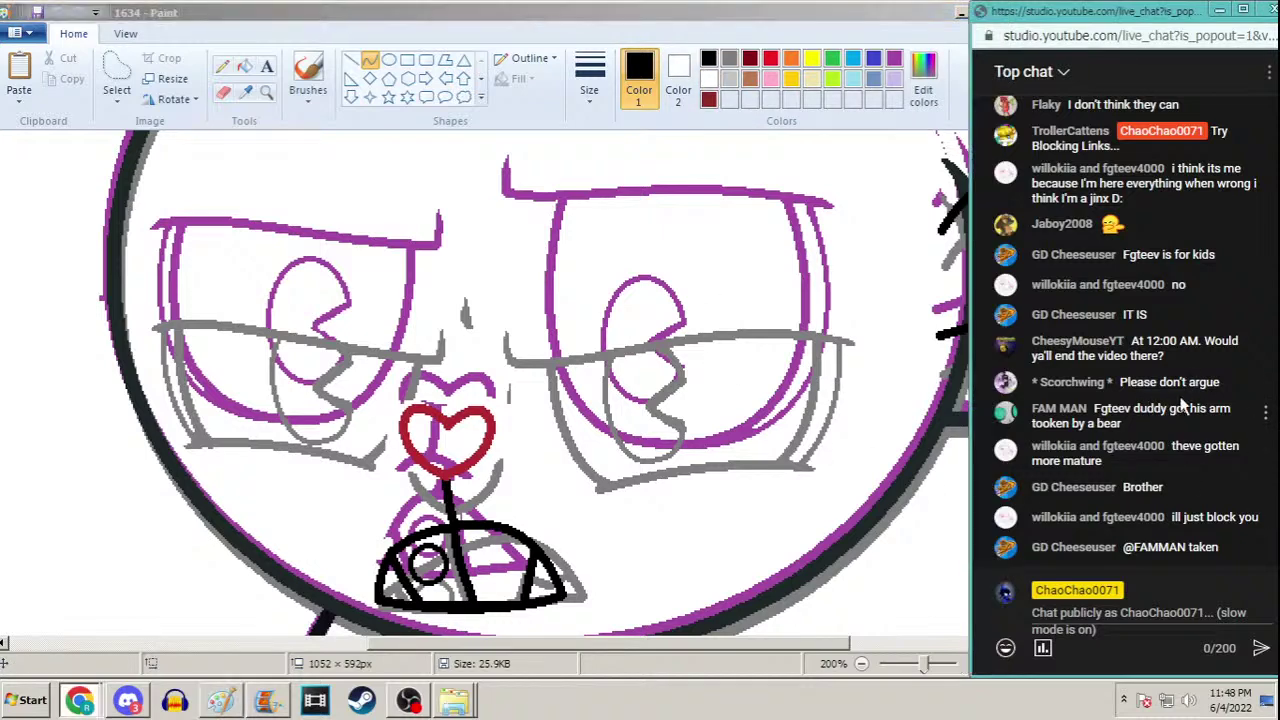
scroll(1206, 362, up, 3)
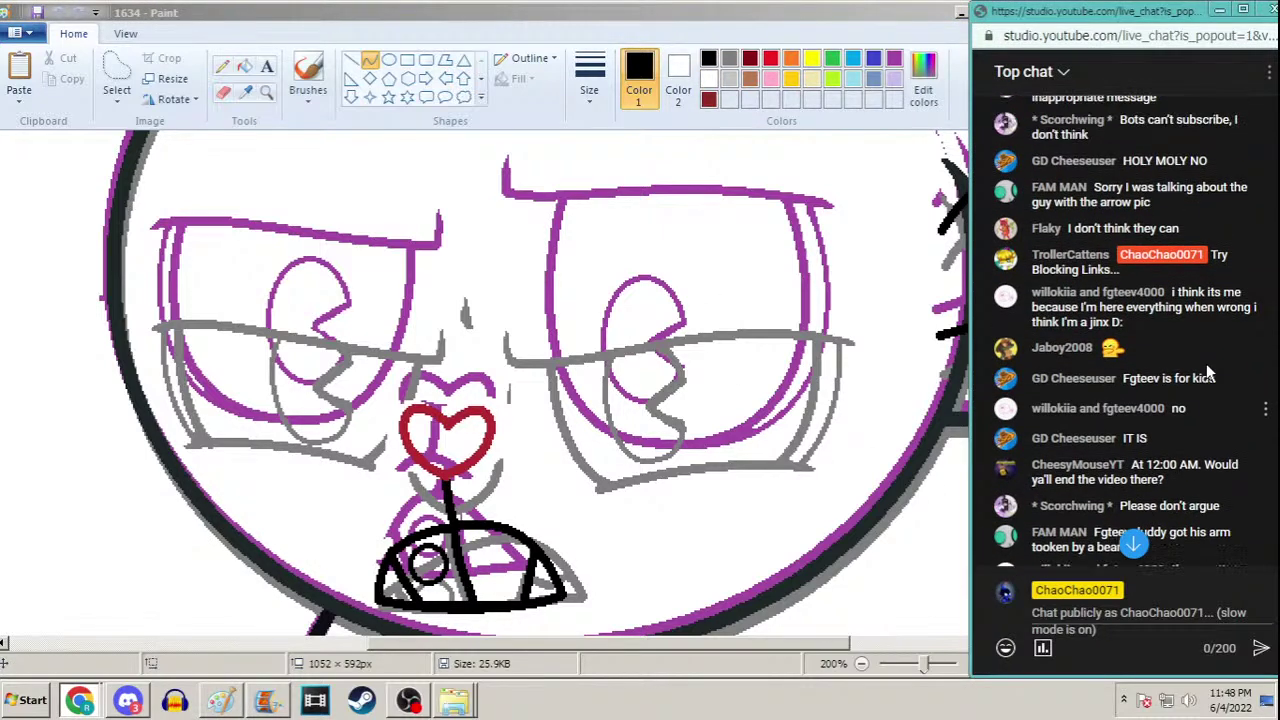
scroll(1208, 372, up, 1)
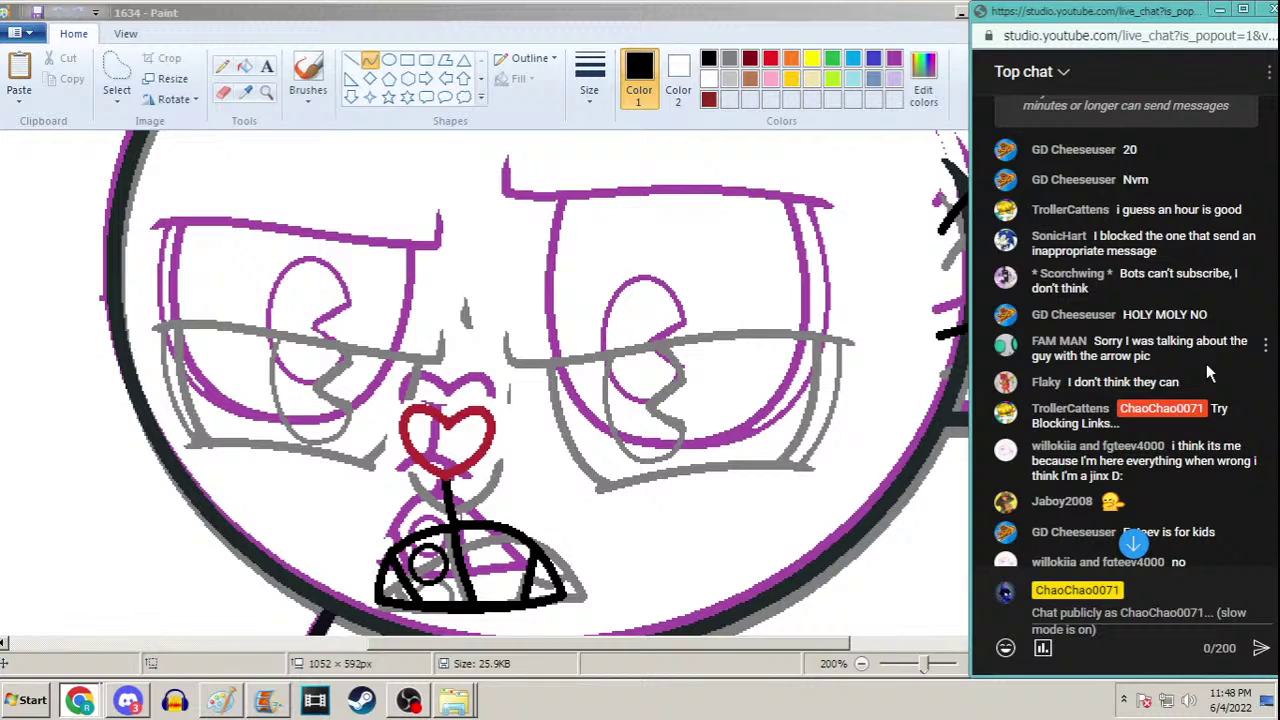
scroll(1206, 363, down, 1)
scroll(1207, 366, down, 1)
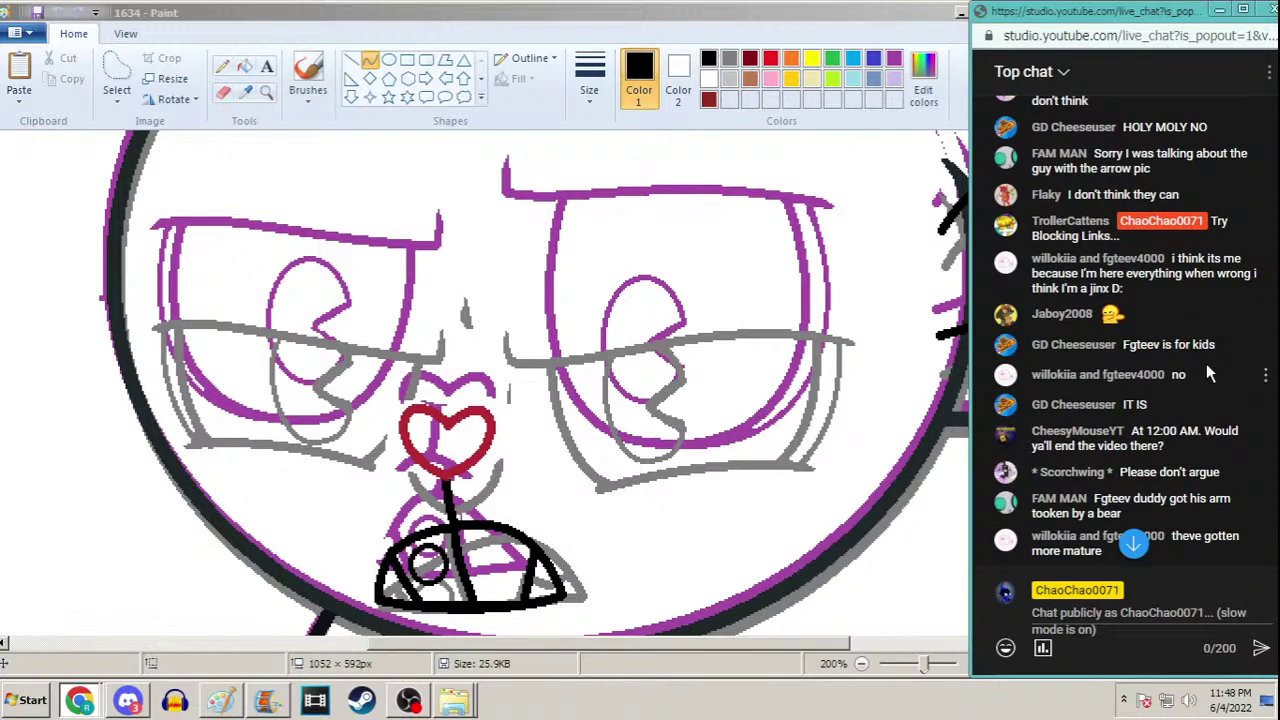
scroll(1206, 363, down, 1)
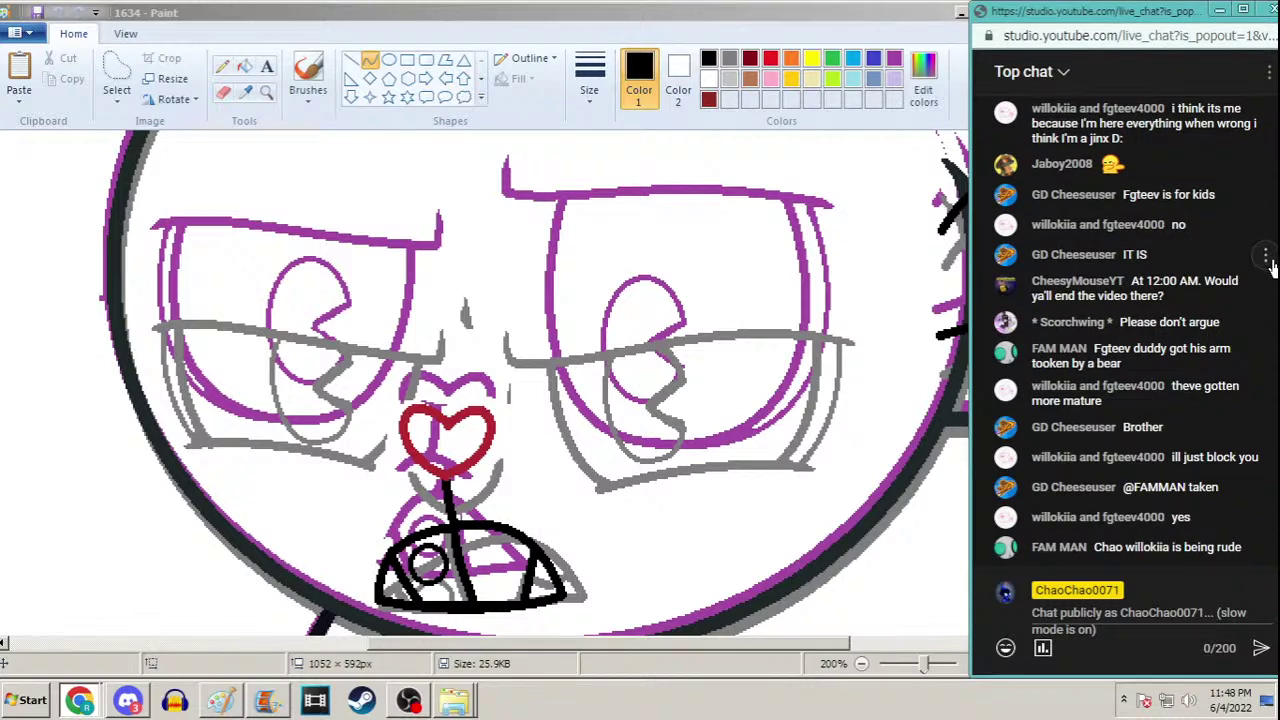
click(1265, 256)
click(1180, 464)
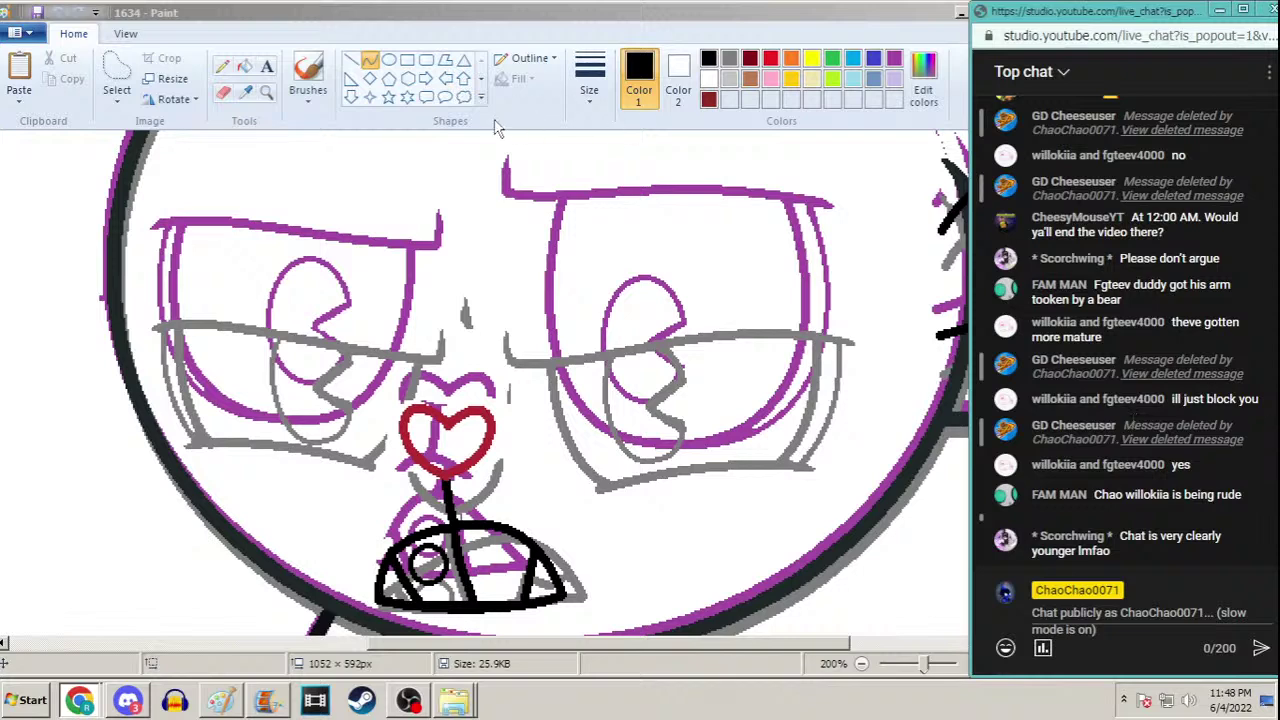
click(1265, 430)
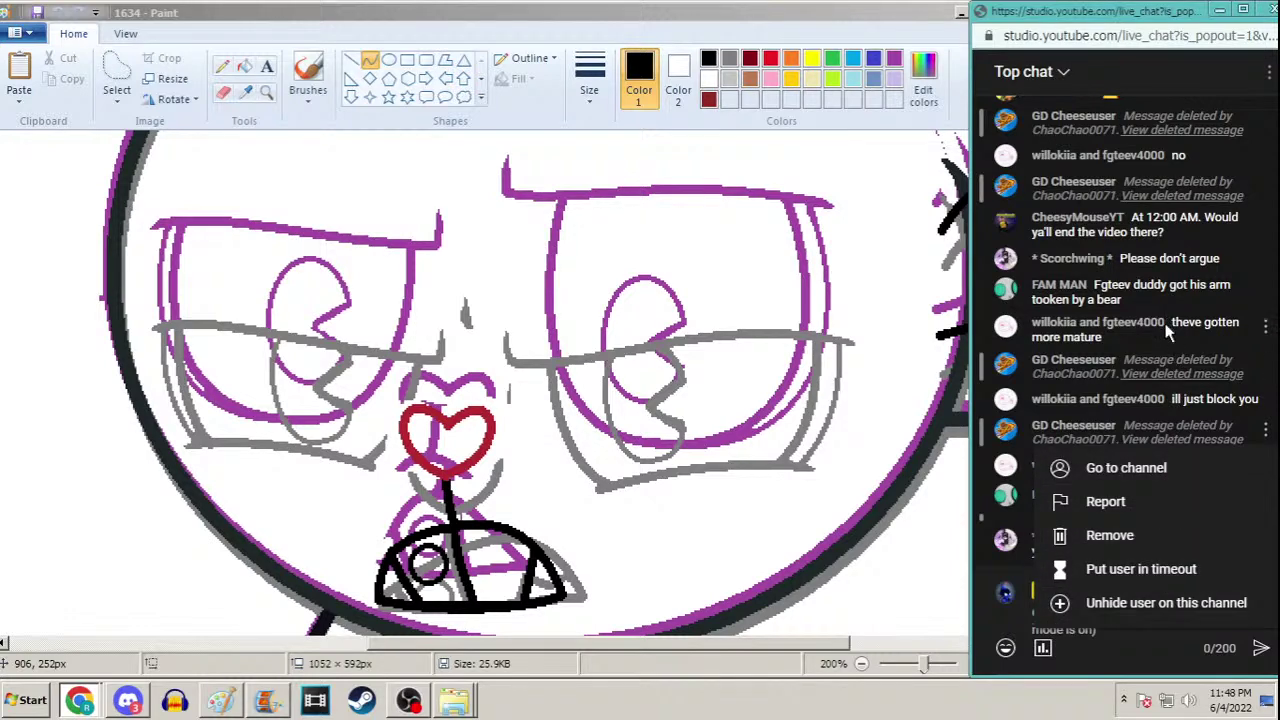
click(1210, 352)
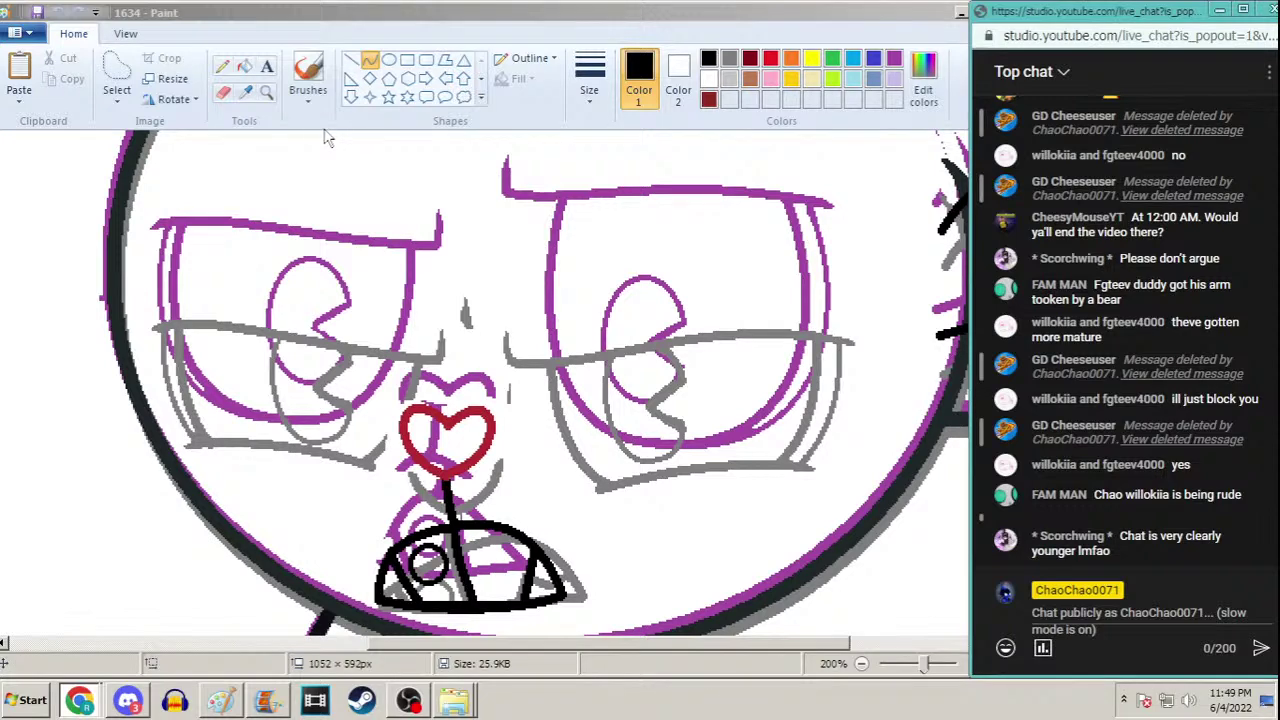
Ink the right-hand eye's sides and rounded bottom with two thick black curves, about 74 × 120 px and 81 × 129 px
click(355, 62)
click(590, 75)
click(588, 196)
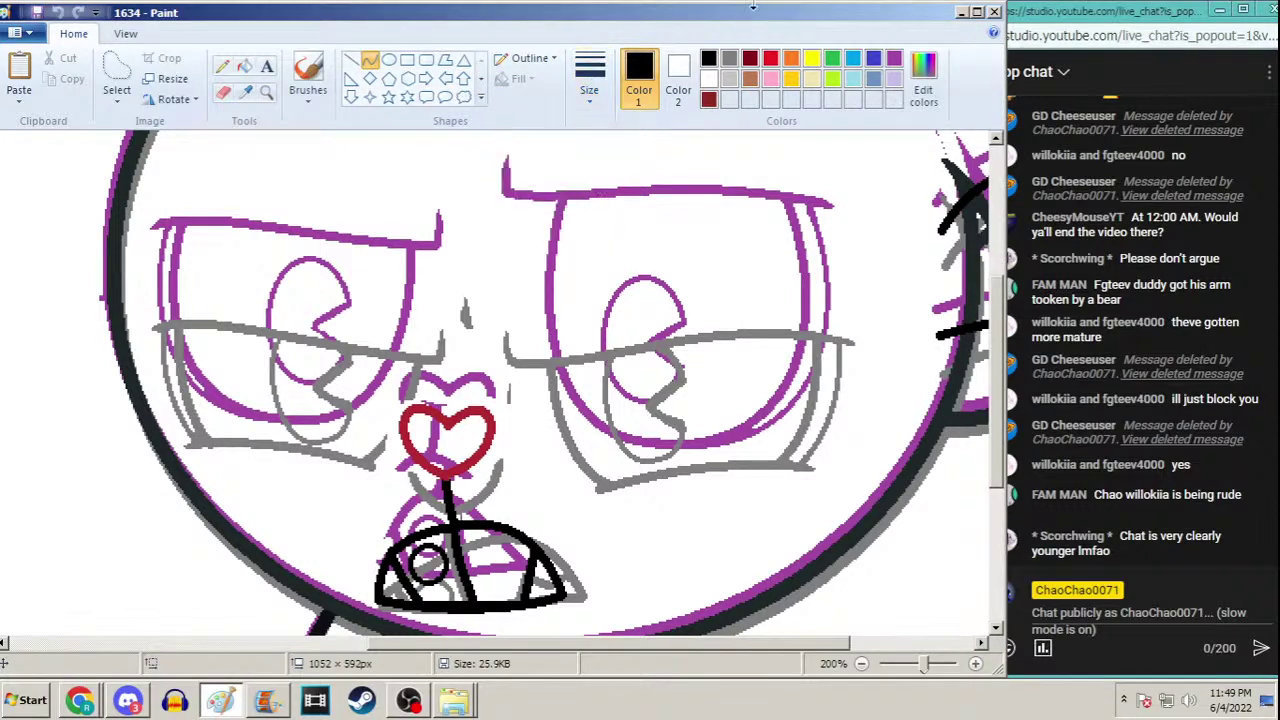
click(729, 58)
click(709, 58)
mouse_move(547, 262)
mouse_down()
mouse_move(558, 338)
mouse_move(622, 474)
mouse_move(676, 487)
mouse_up()
drag(575, 360, 585, 483)
click(585, 483)
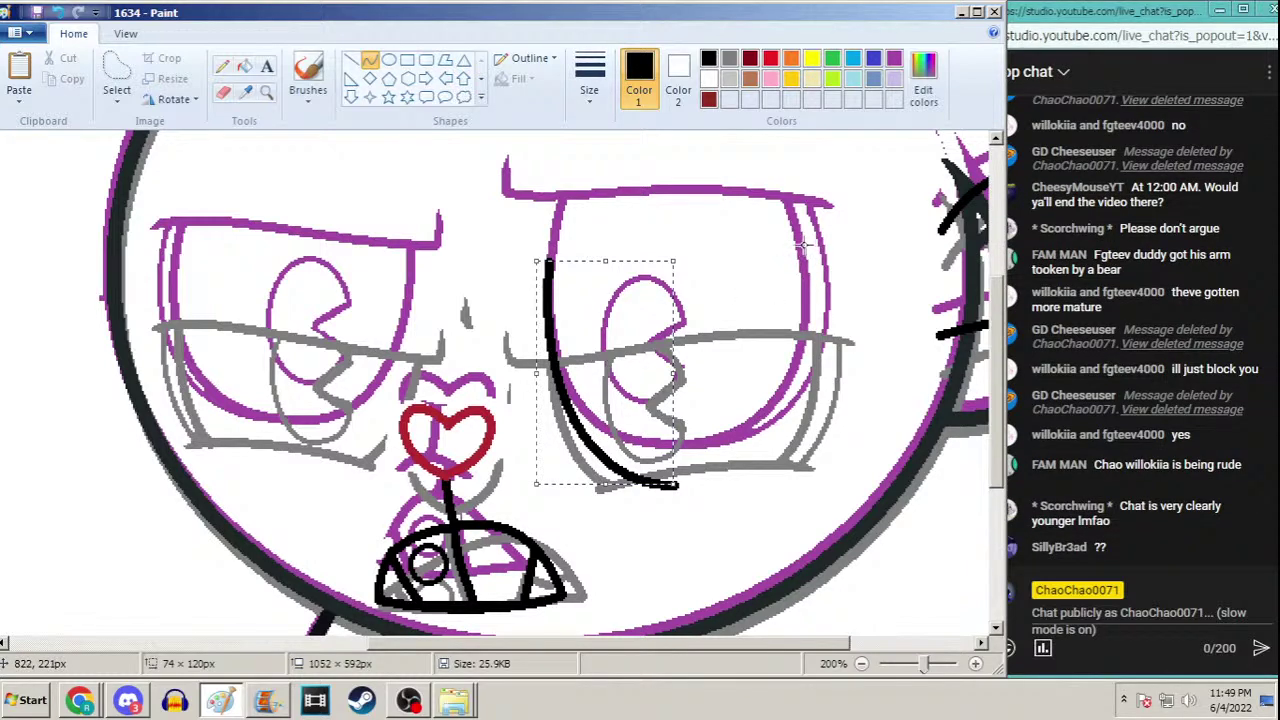
drag(801, 248, 676, 487)
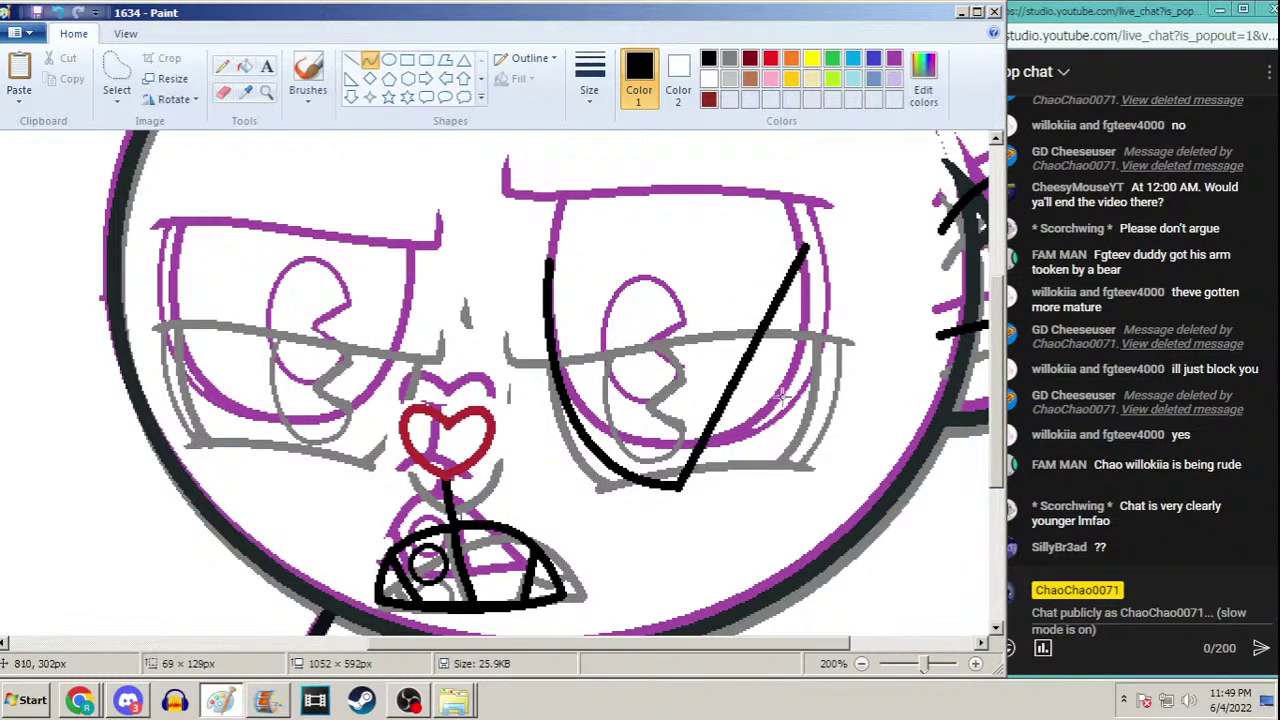
drag(790, 392, 788, 486)
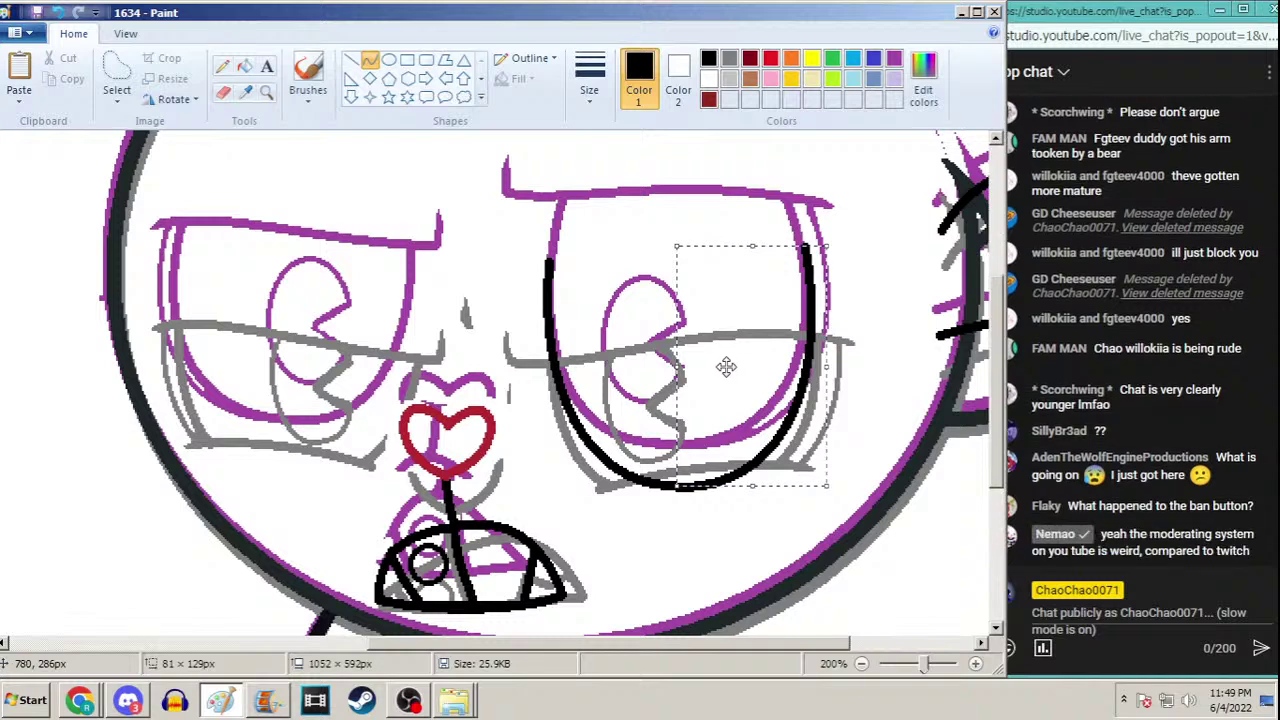
Ink the right-hand eye's upper lid as a shallow black curve about 181 × 27 px across the top of both sides
click(370, 62)
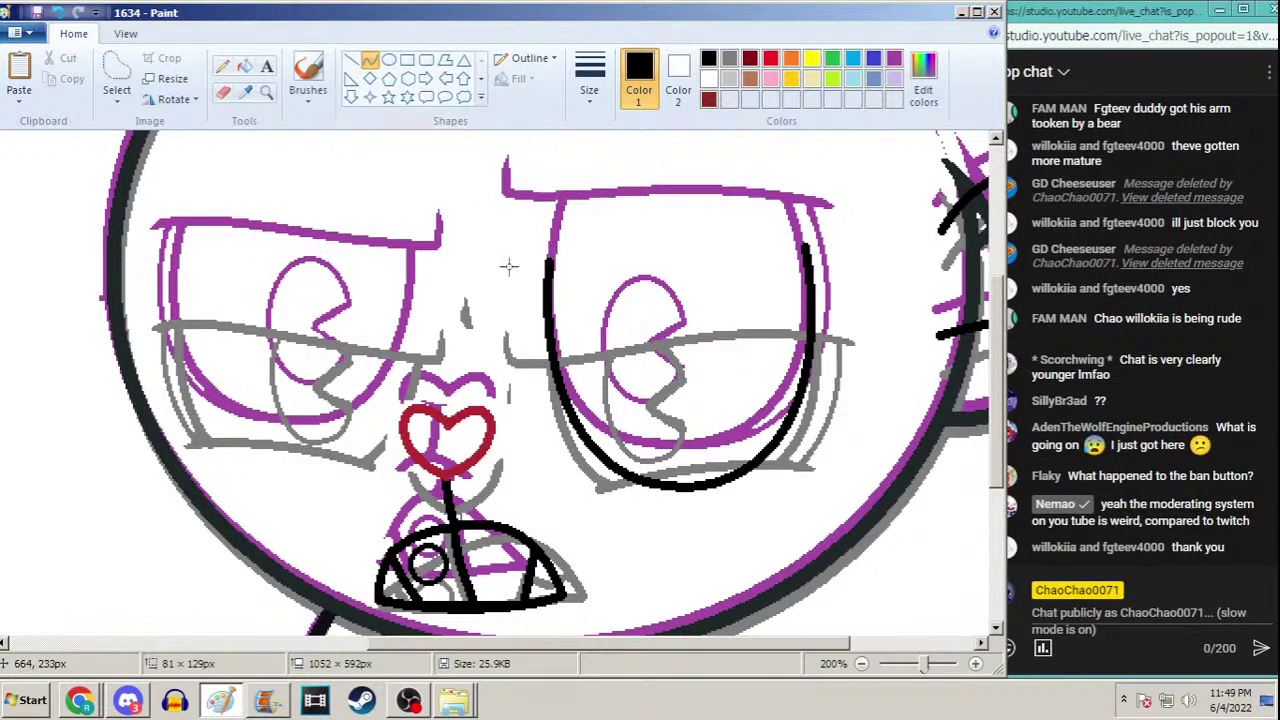
drag(507, 269, 850, 264)
drag(603, 267, 767, 227)
click(767, 227)
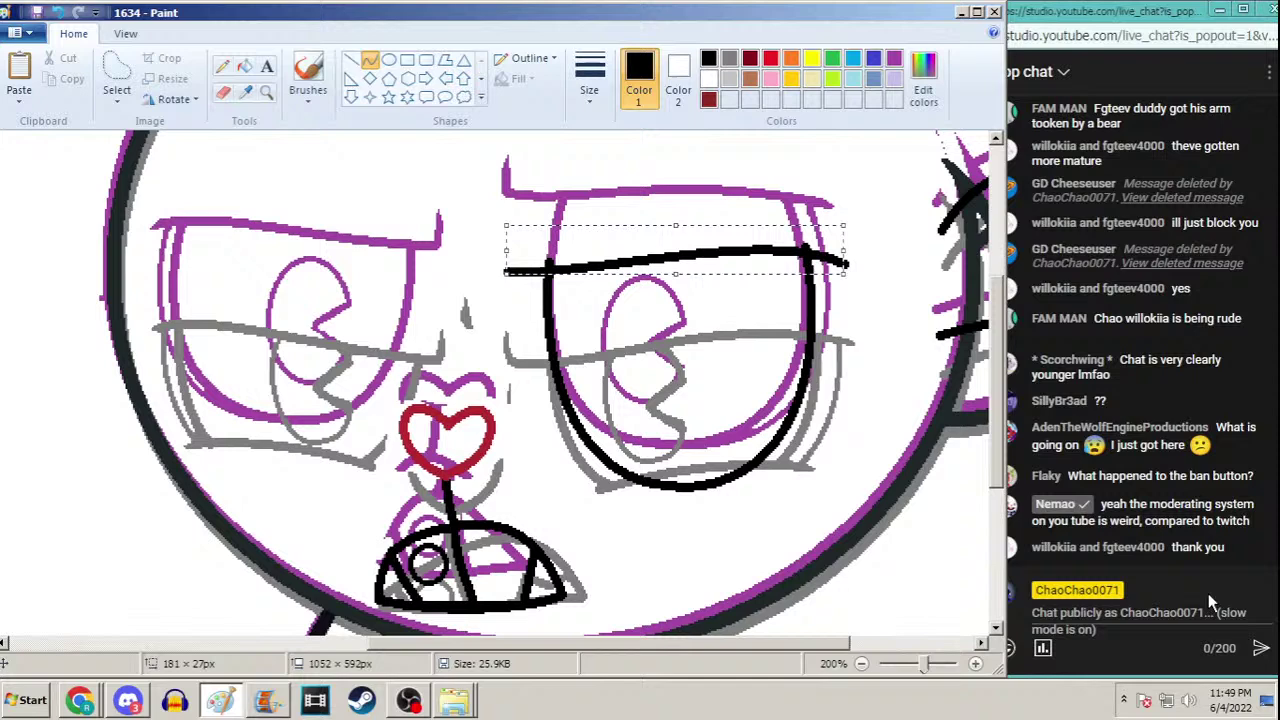
Look at the moderation options for the "thank you" chat message and return to the drawing
click(1265, 547)
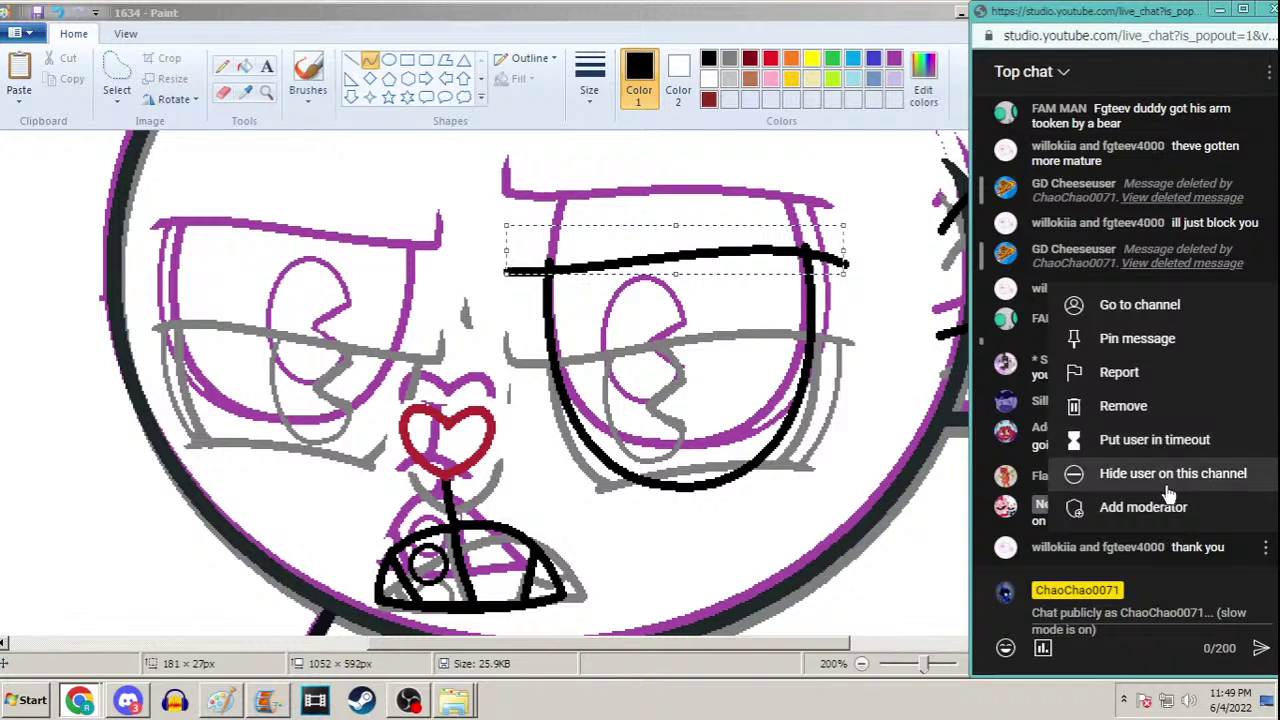
click(1168, 222)
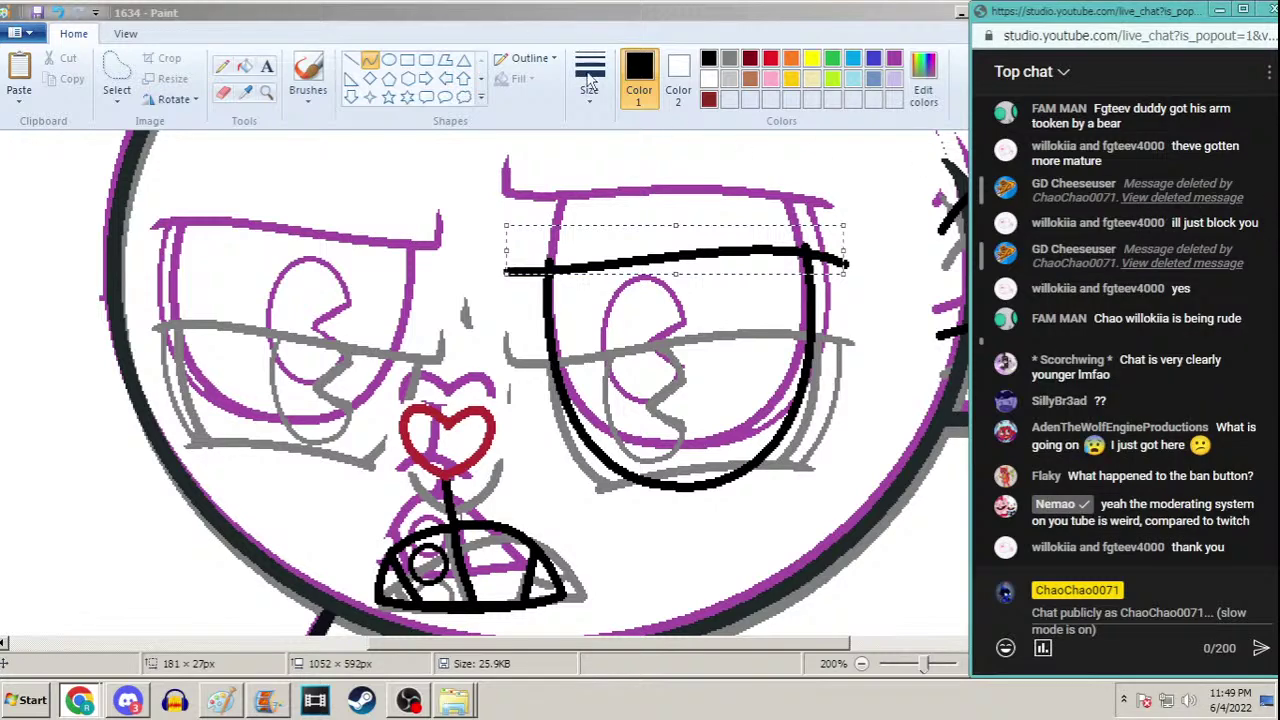
click(547, 18)
Pencil a short upward tick at the right-hand lid's inner end and ink a thinner outer curve, about 84 × 123 px, beside that eye
click(224, 67)
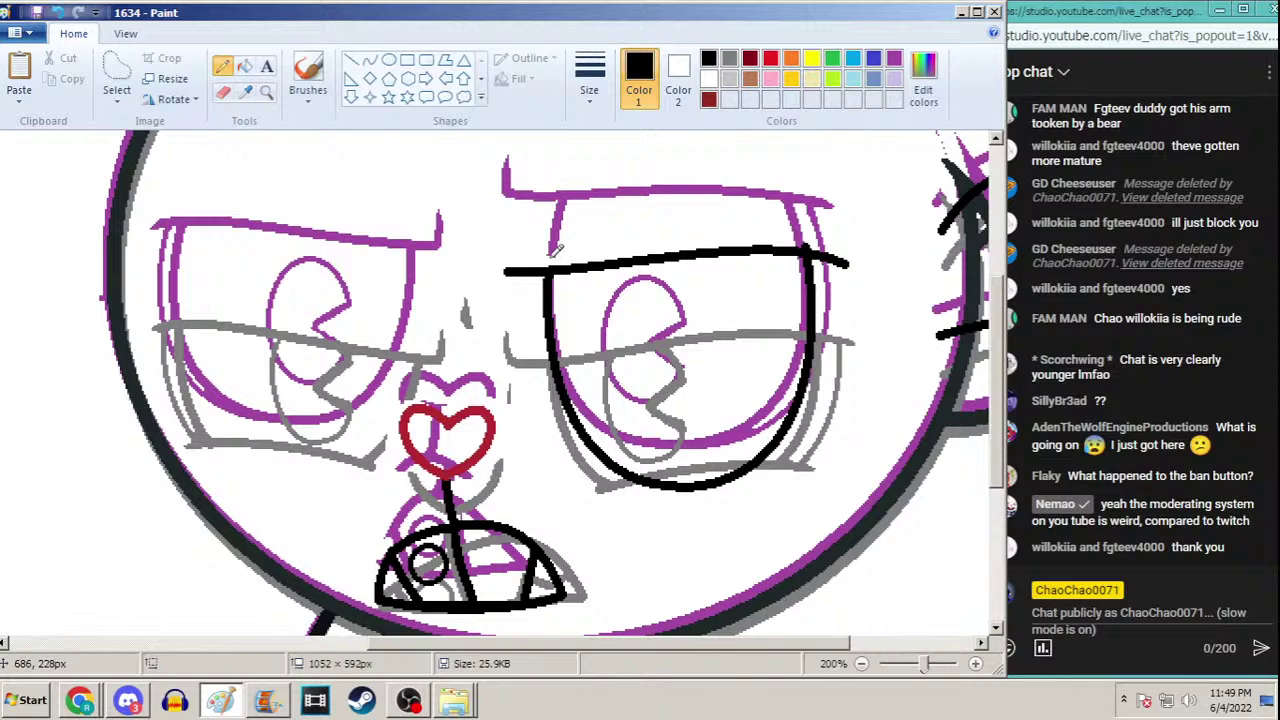
drag(503, 271, 502, 230)
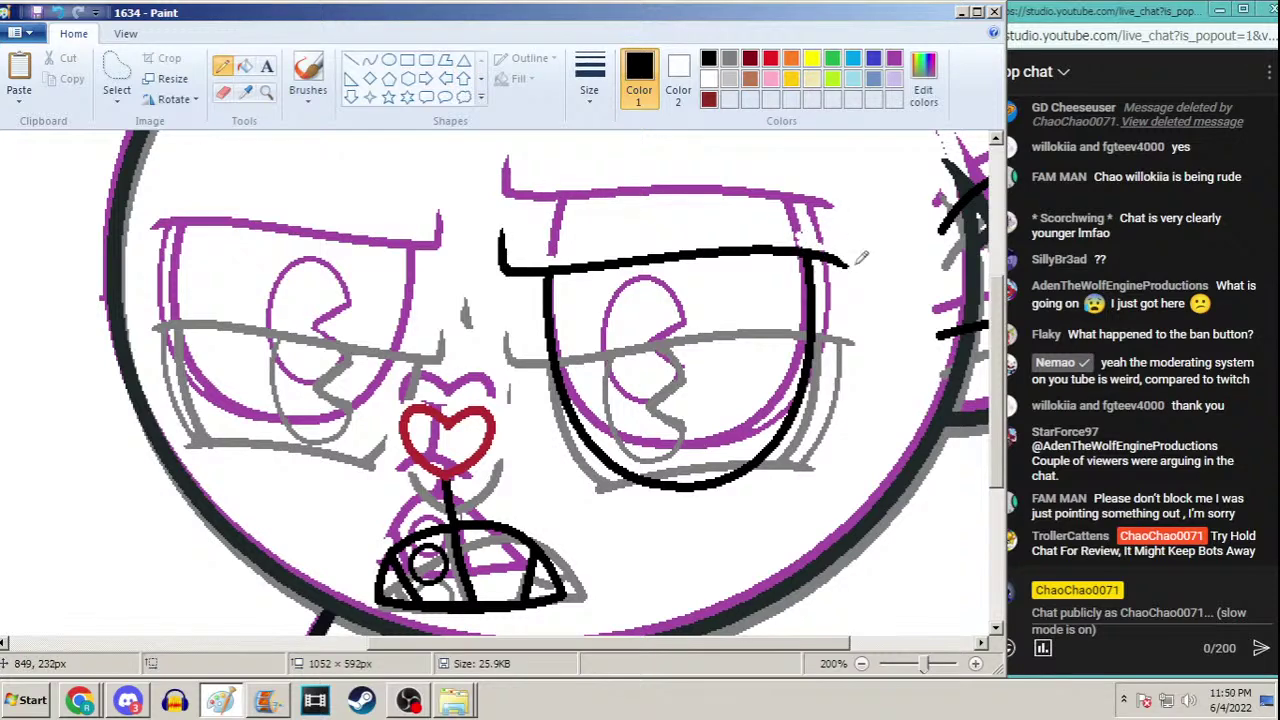
click(370, 60)
click(589, 75)
click(550, 170)
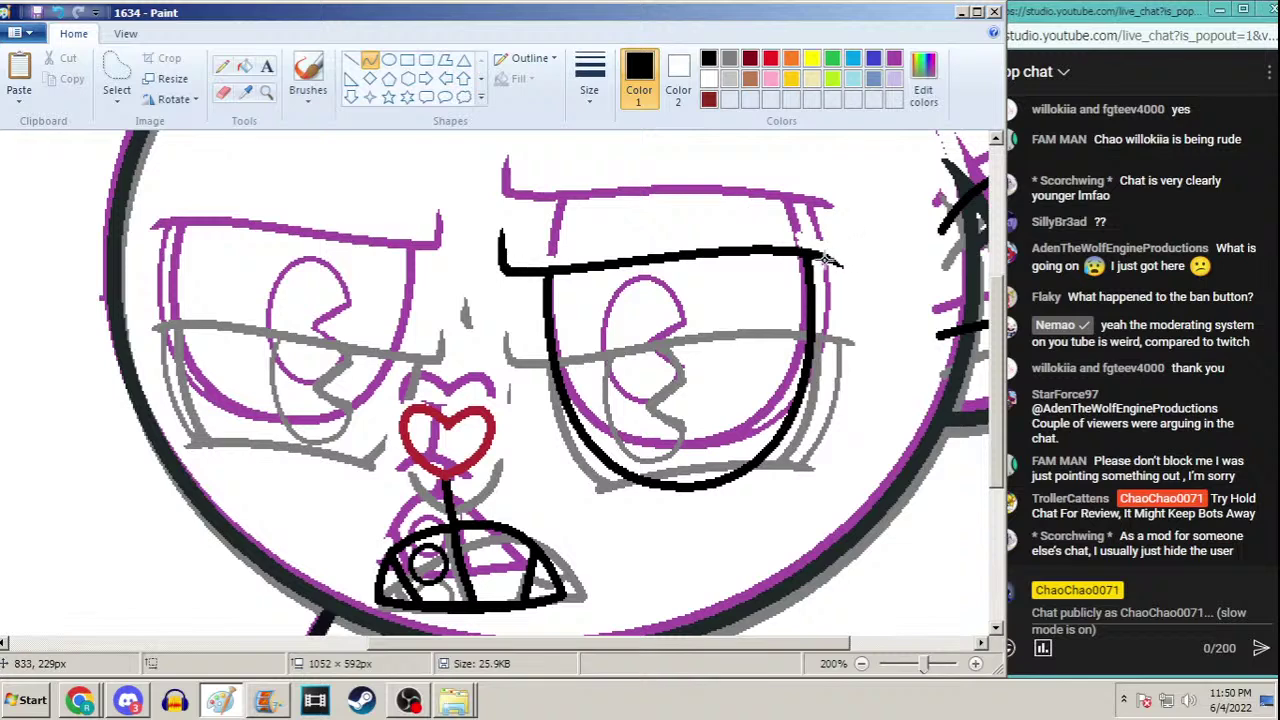
mouse_move(826, 258)
mouse_down()
mouse_move(775, 400)
mouse_move(690, 492)
mouse_move(705, 485)
mouse_up()
mouse_move(832, 318)
mouse_down()
mouse_move(828, 476)
mouse_move(781, 493)
mouse_up()
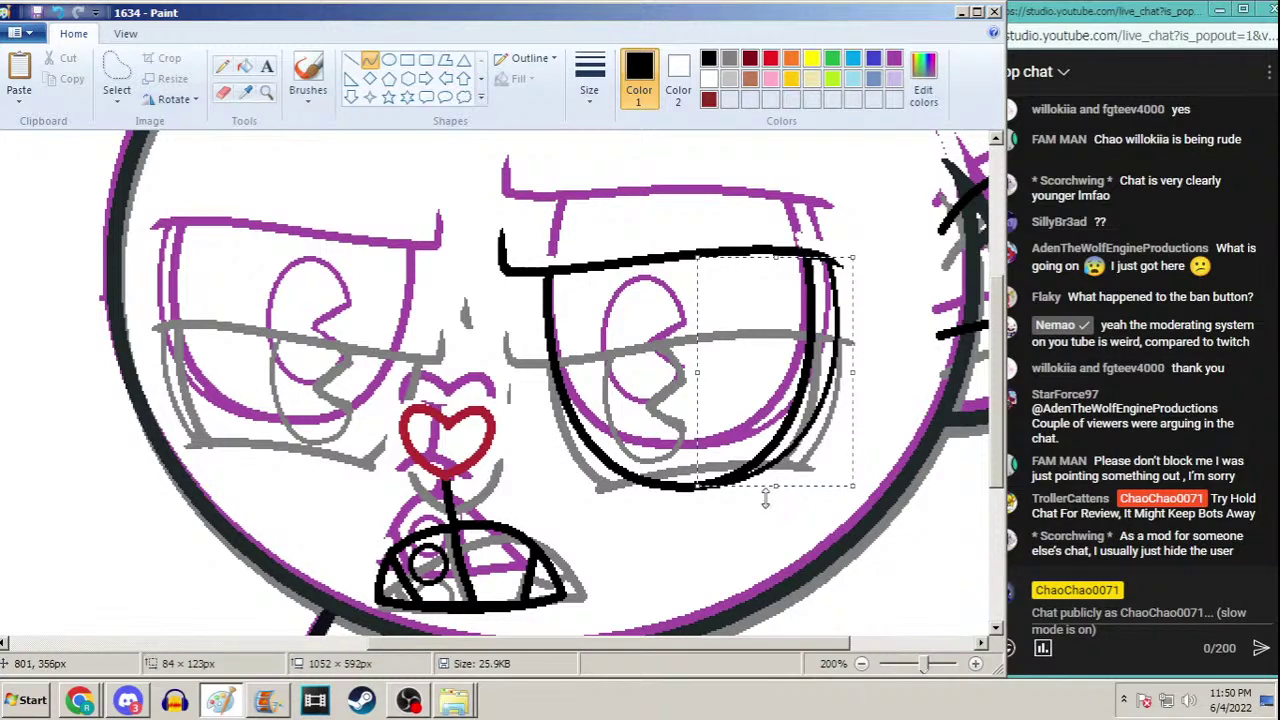
Ink the left-hand eye's upper lid as a shallow thick black curve about 154 × 24 px
click(369, 60)
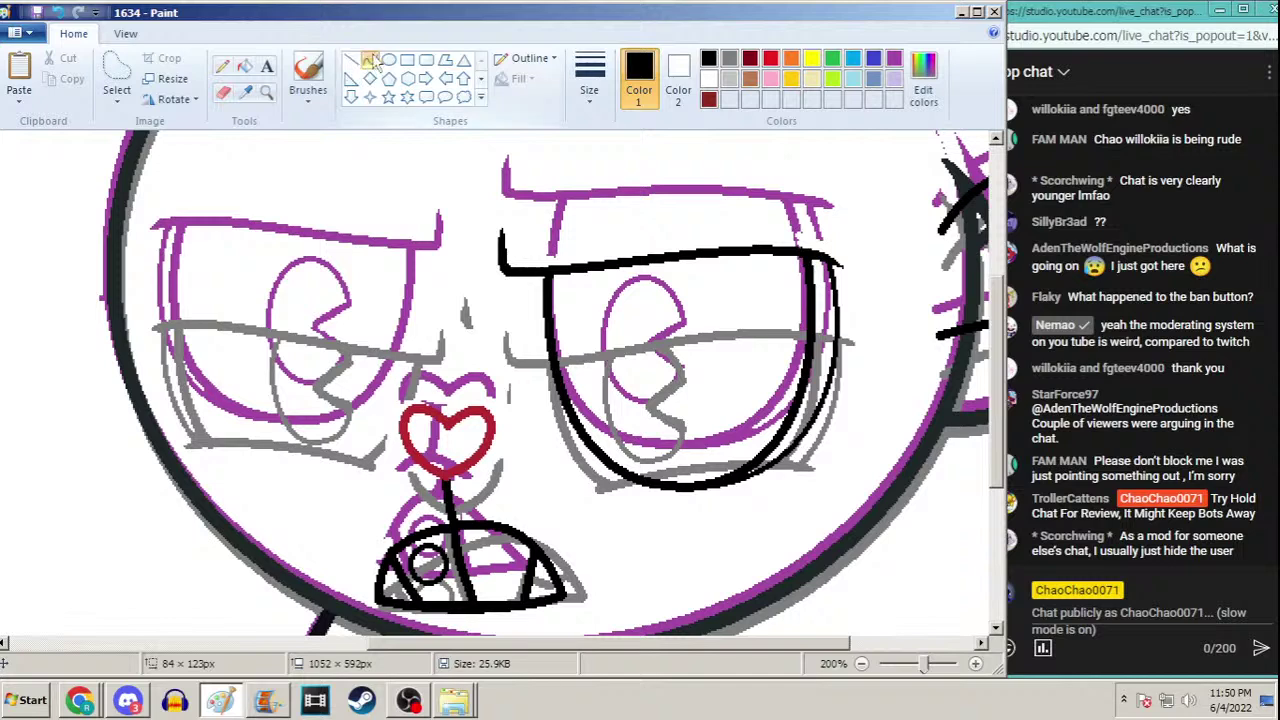
click(596, 88)
click(566, 206)
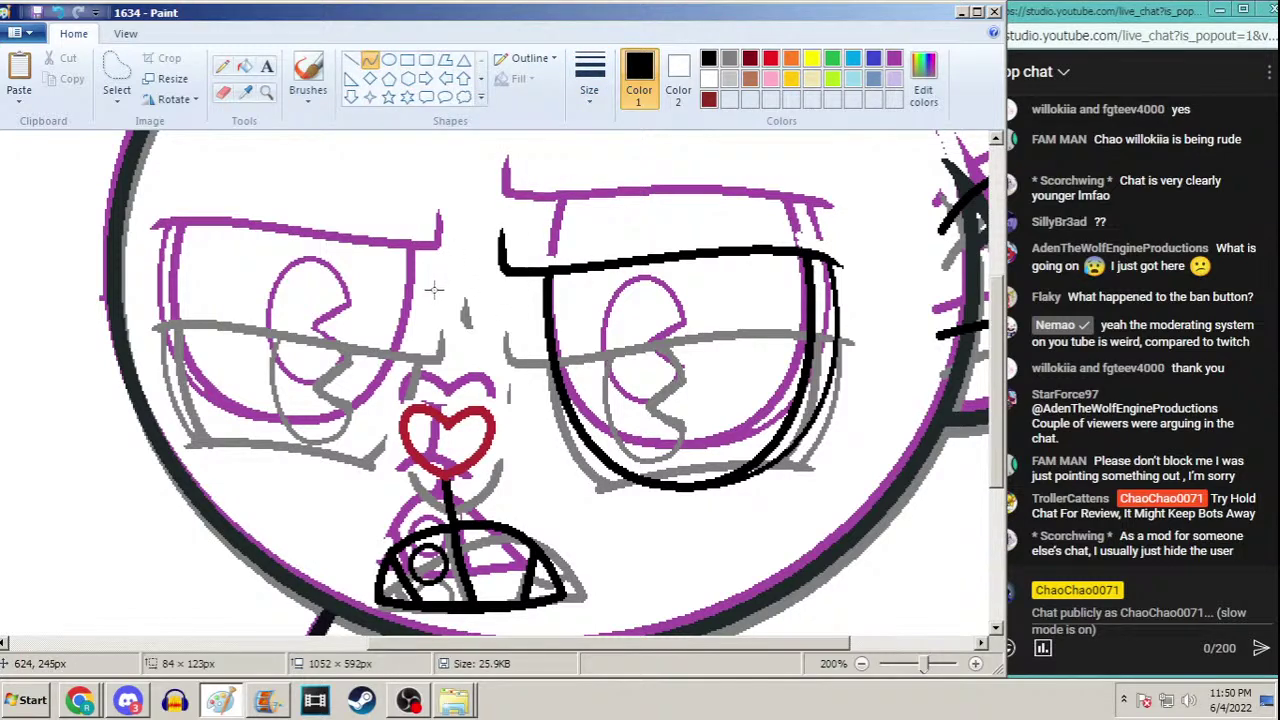
drag(434, 289, 147, 268)
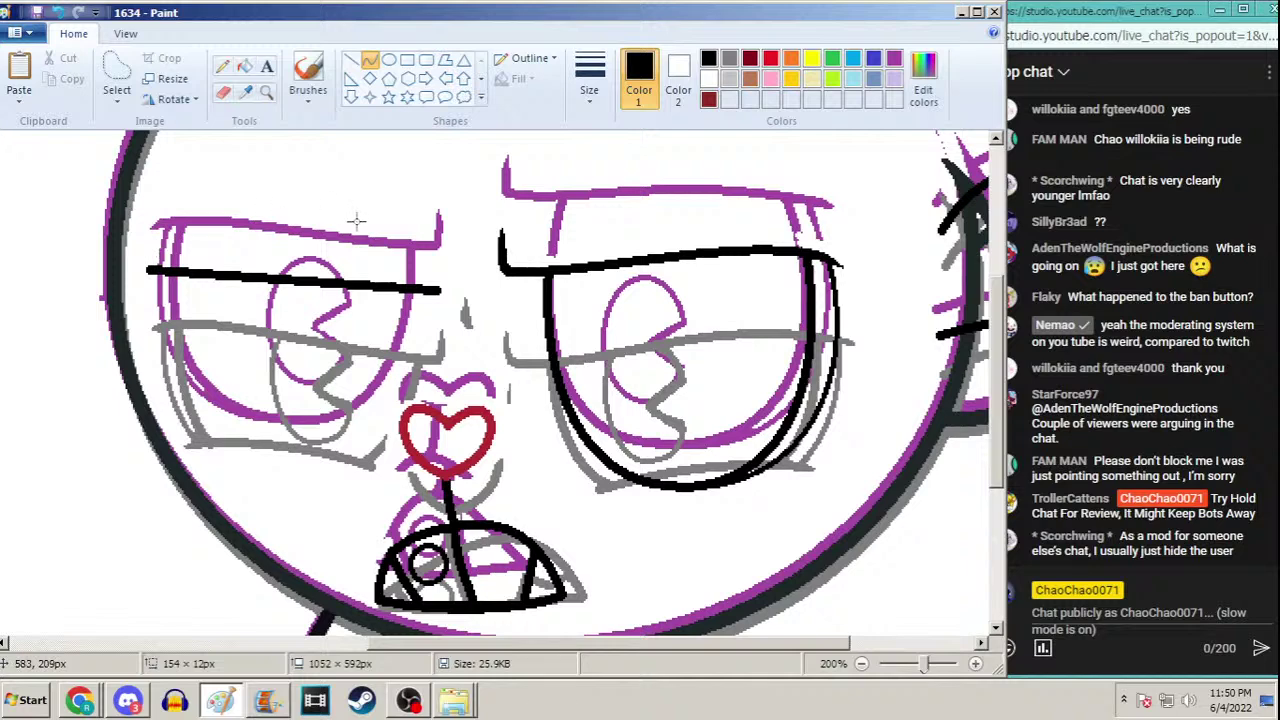
drag(355, 287, 180, 246)
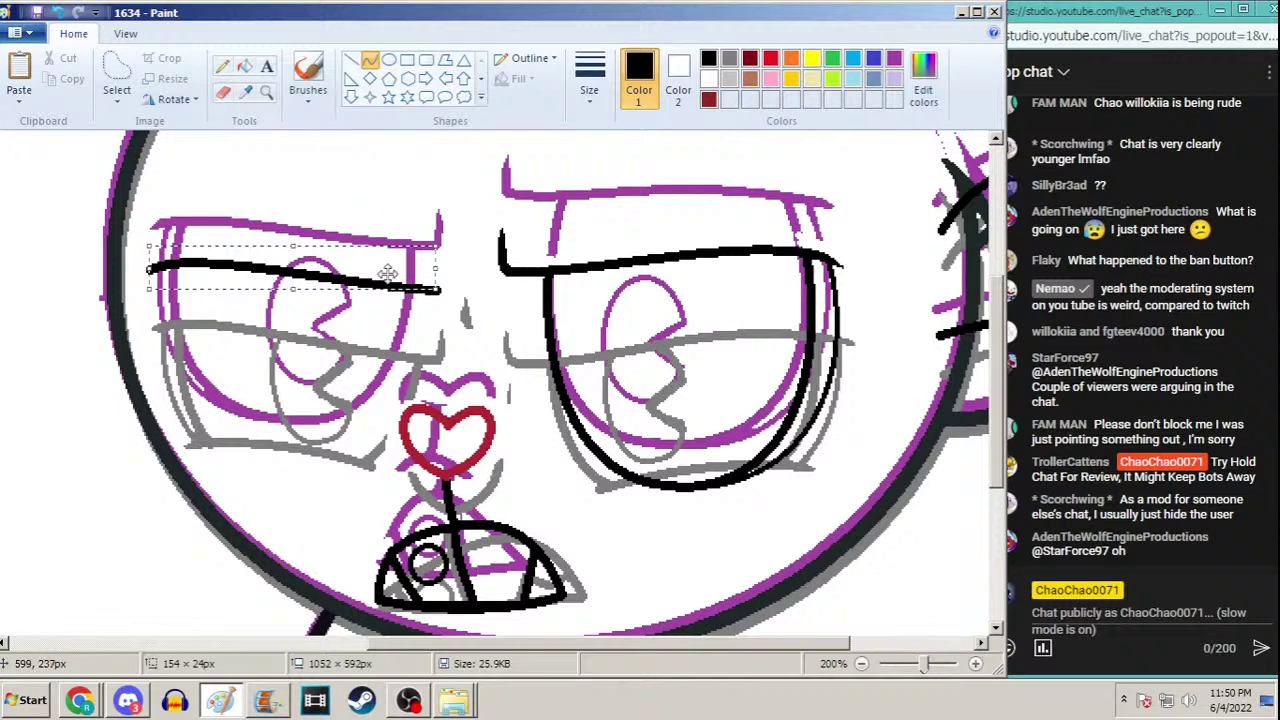
drag(390, 276, 391, 266)
Pencil a short upward tick at the left-hand lid's inner end and a small curved crease between the brows in thick black
click(222, 66)
click(589, 80)
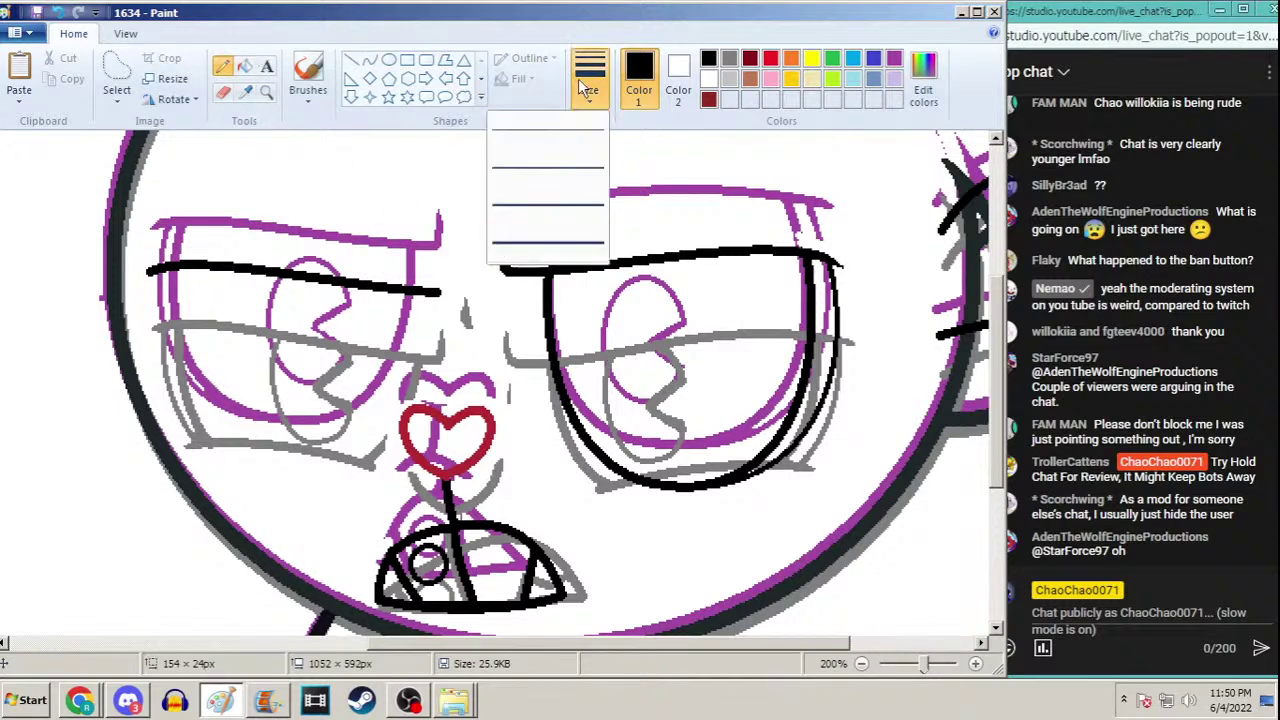
click(573, 237)
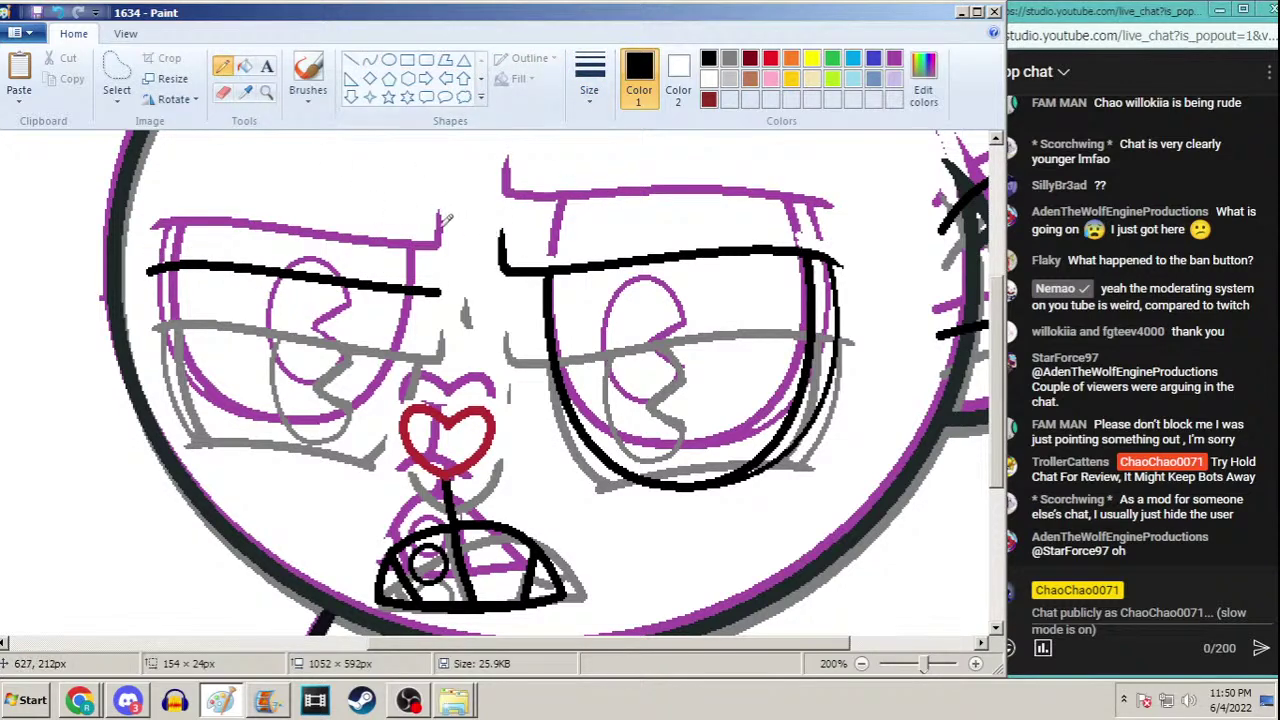
drag(439, 290, 443, 272)
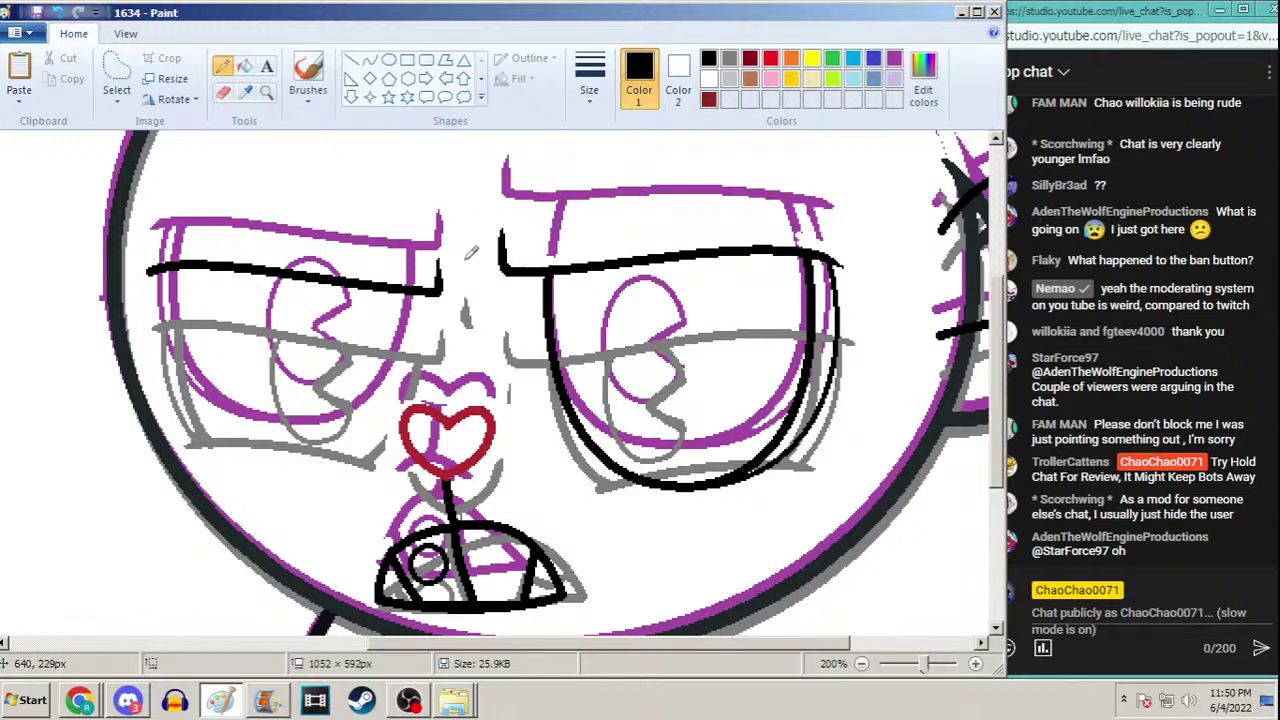
drag(466, 218, 466, 237)
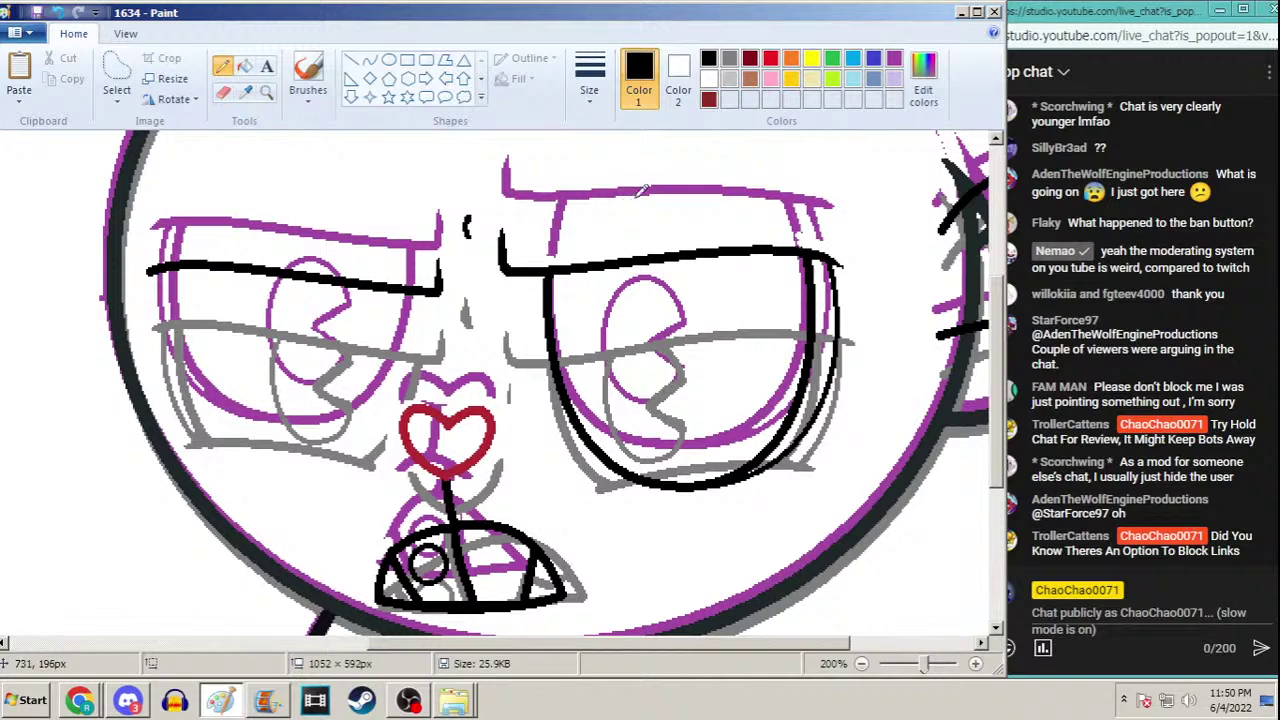
scroll(985, 340, down, 1)
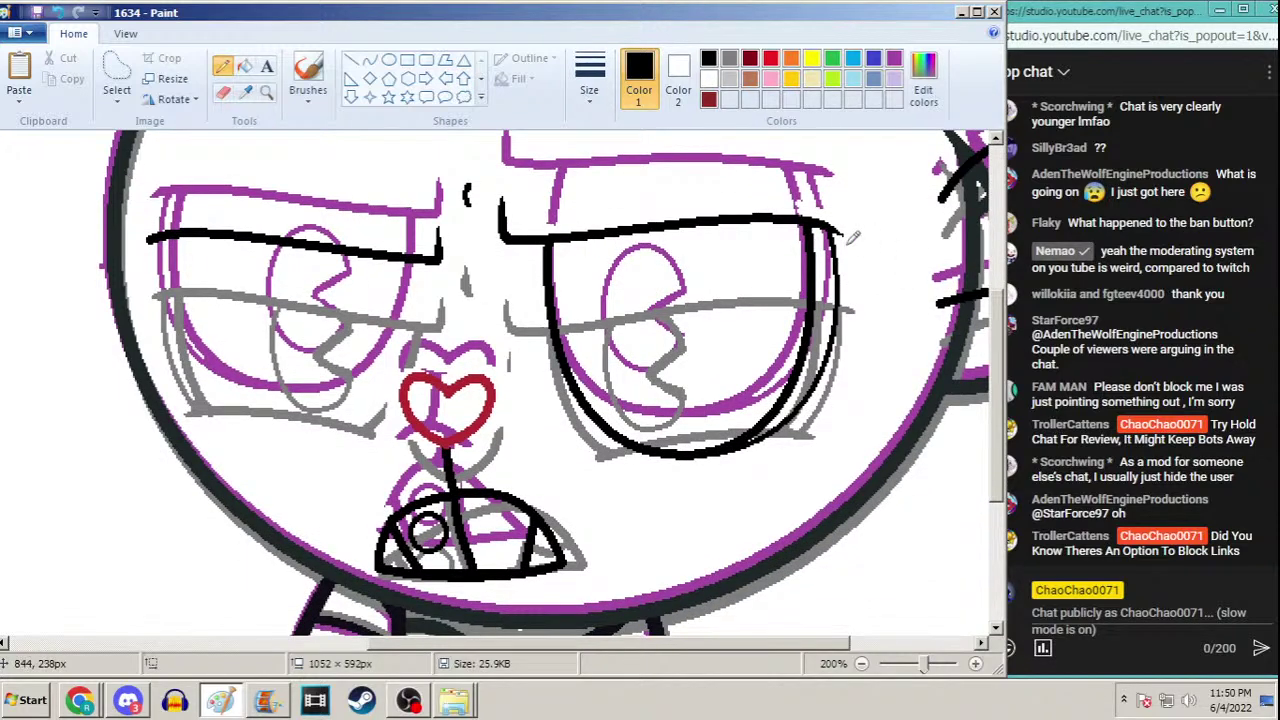
click(218, 70)
scroll(183, 220, up, 3)
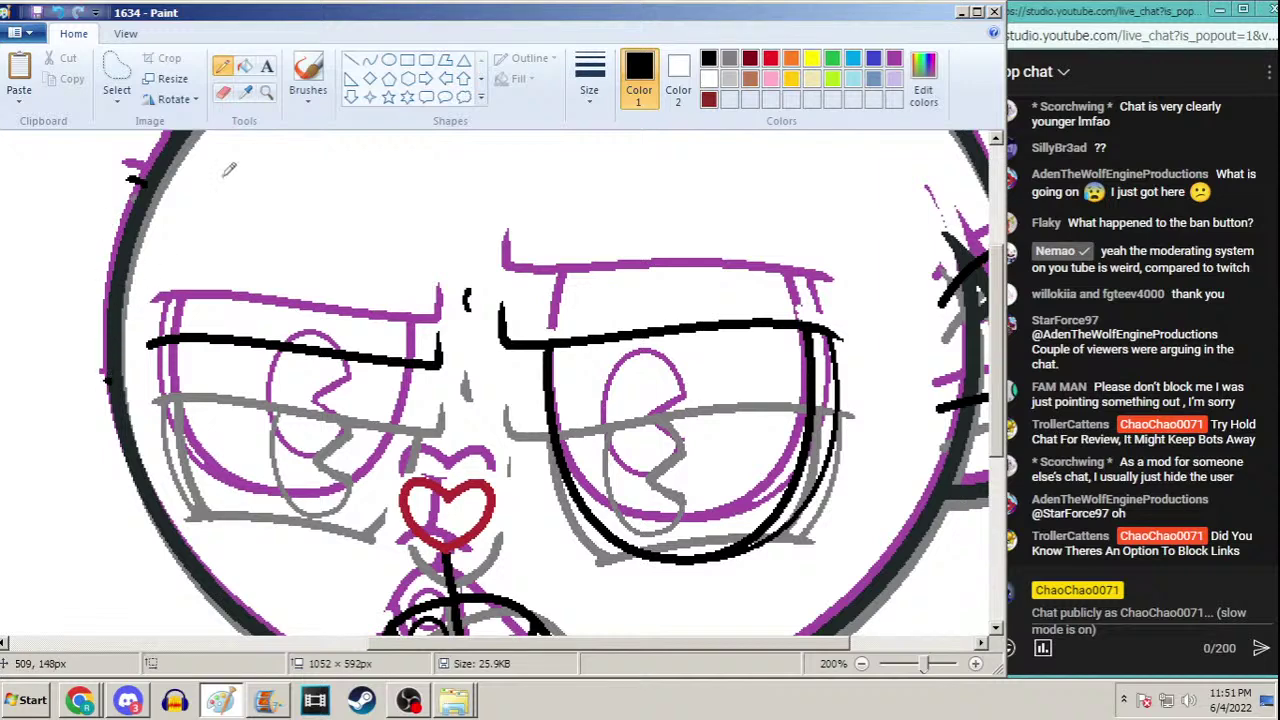
click(245, 91)
click(115, 372)
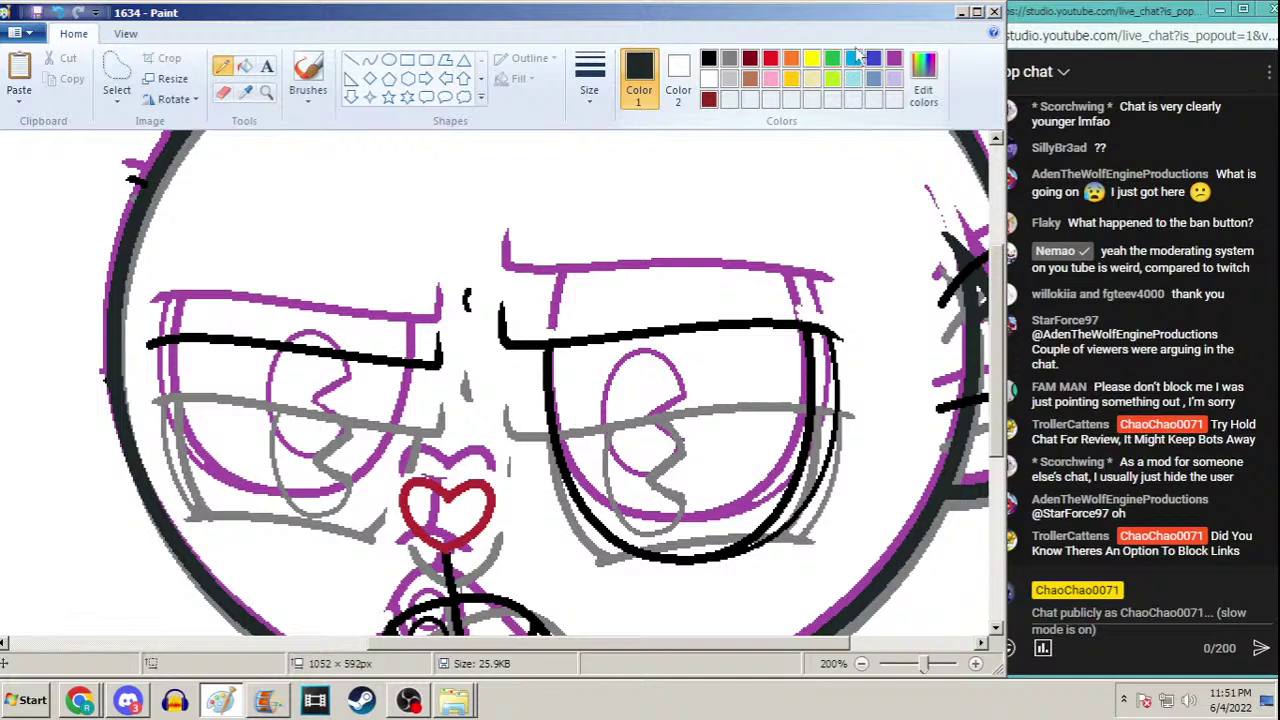
click(729, 58)
click(709, 58)
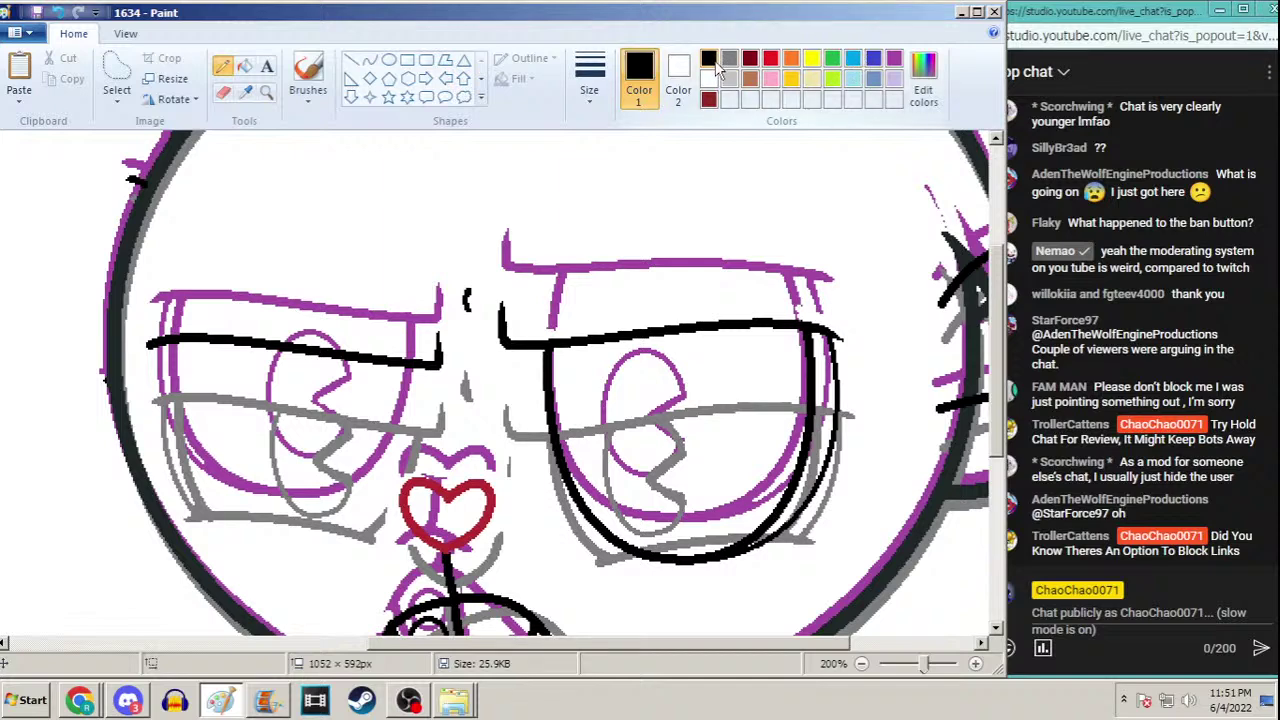
Ink the left-hand eye's sides and rounded bottom with two thick black curves, about 59 × 87 px and 71 × 101 px
click(370, 60)
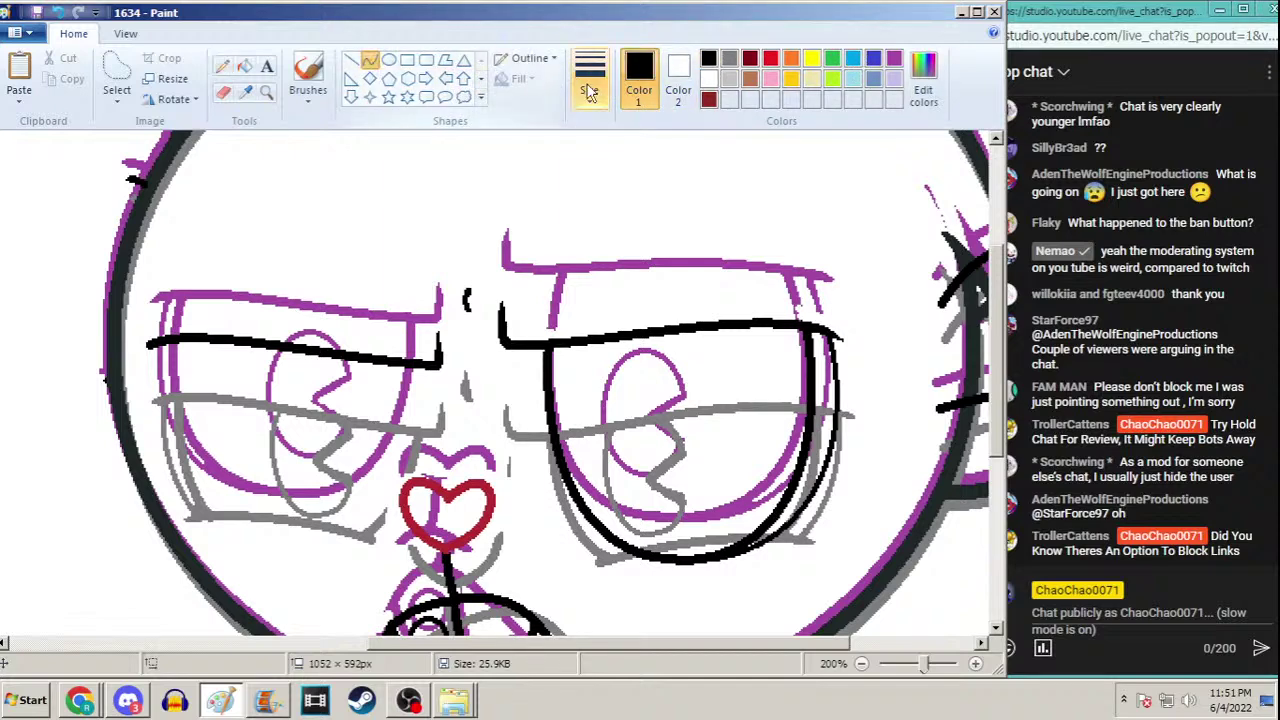
click(589, 80)
click(567, 205)
scroll(995, 348, down, 2)
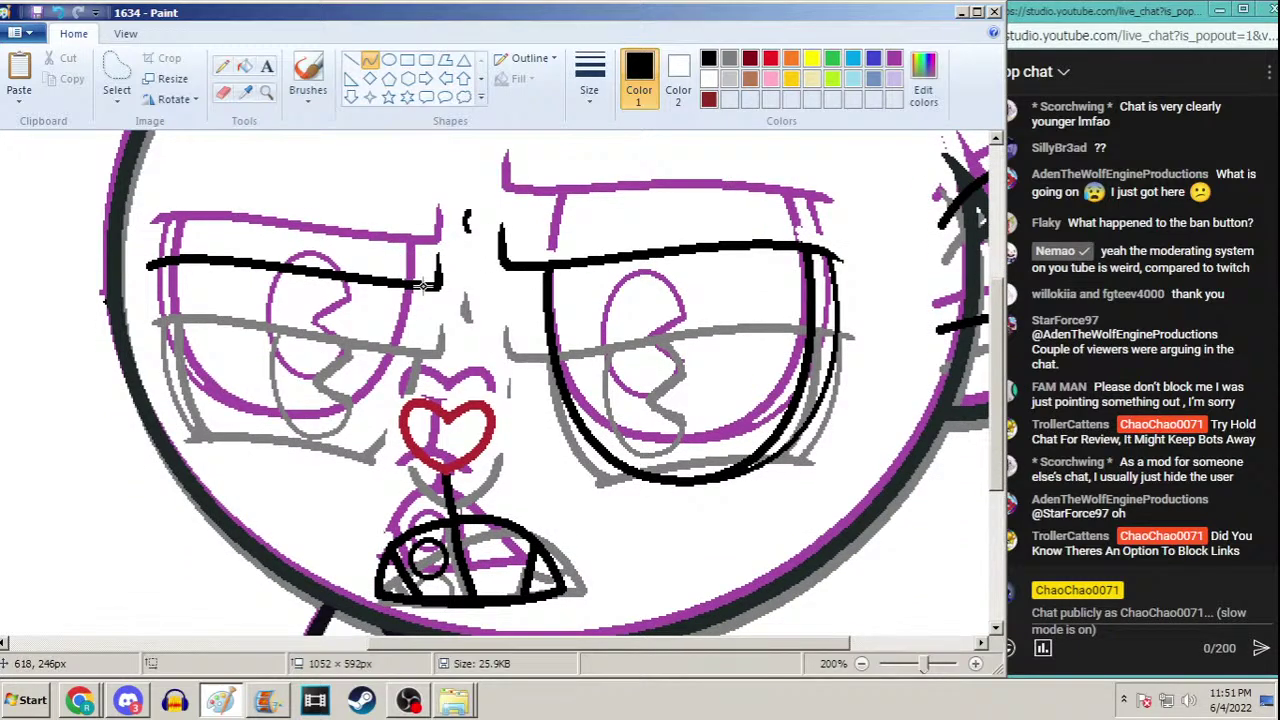
mouse_move(415, 285)
mouse_down()
mouse_move(362, 390)
mouse_move(305, 455)
mouse_up()
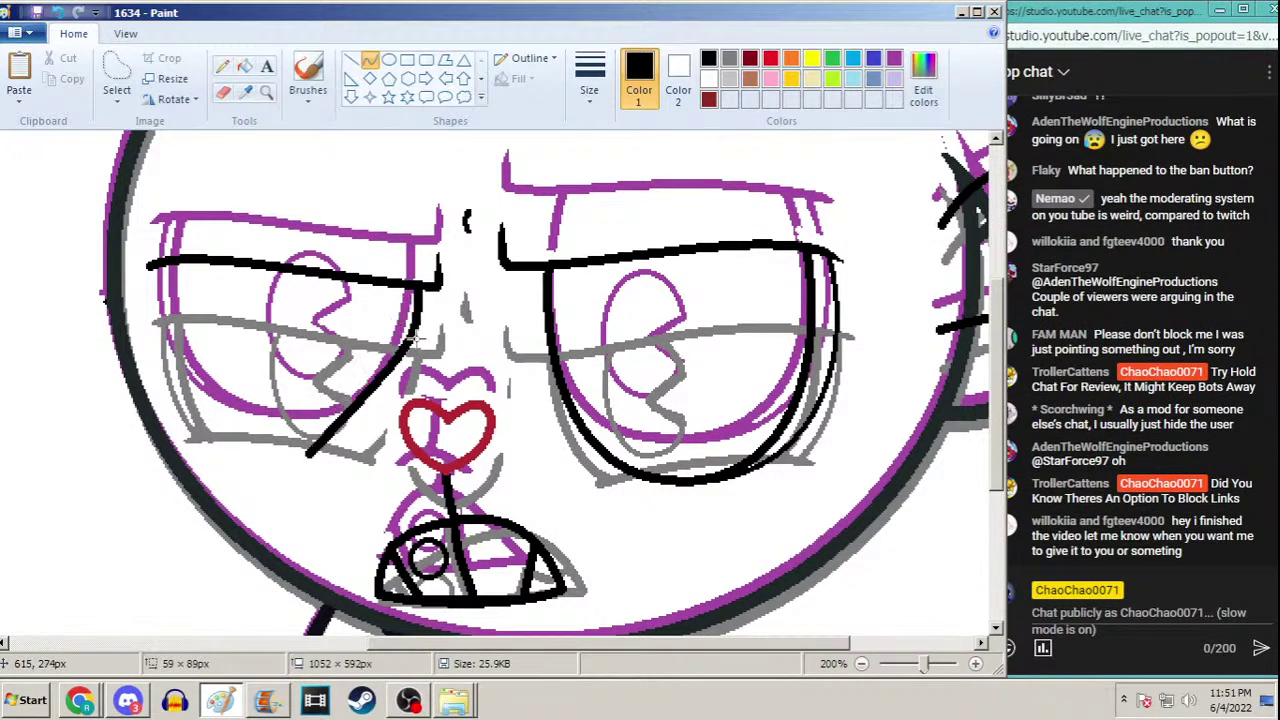
mouse_move(380, 400)
mouse_down()
mouse_move(418, 362)
mouse_move(369, 450)
mouse_up()
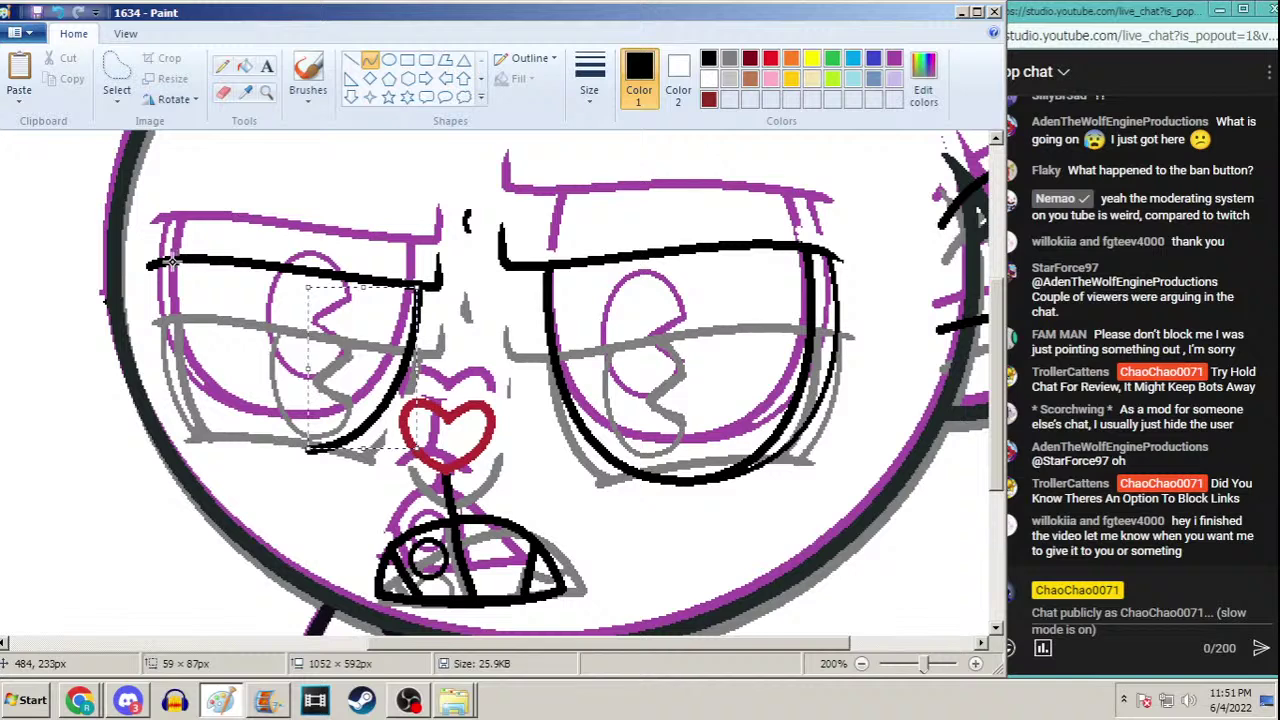
mouse_move(172, 262)
mouse_down()
mouse_move(196, 336)
mouse_move(266, 446)
mouse_move(298, 456)
mouse_up()
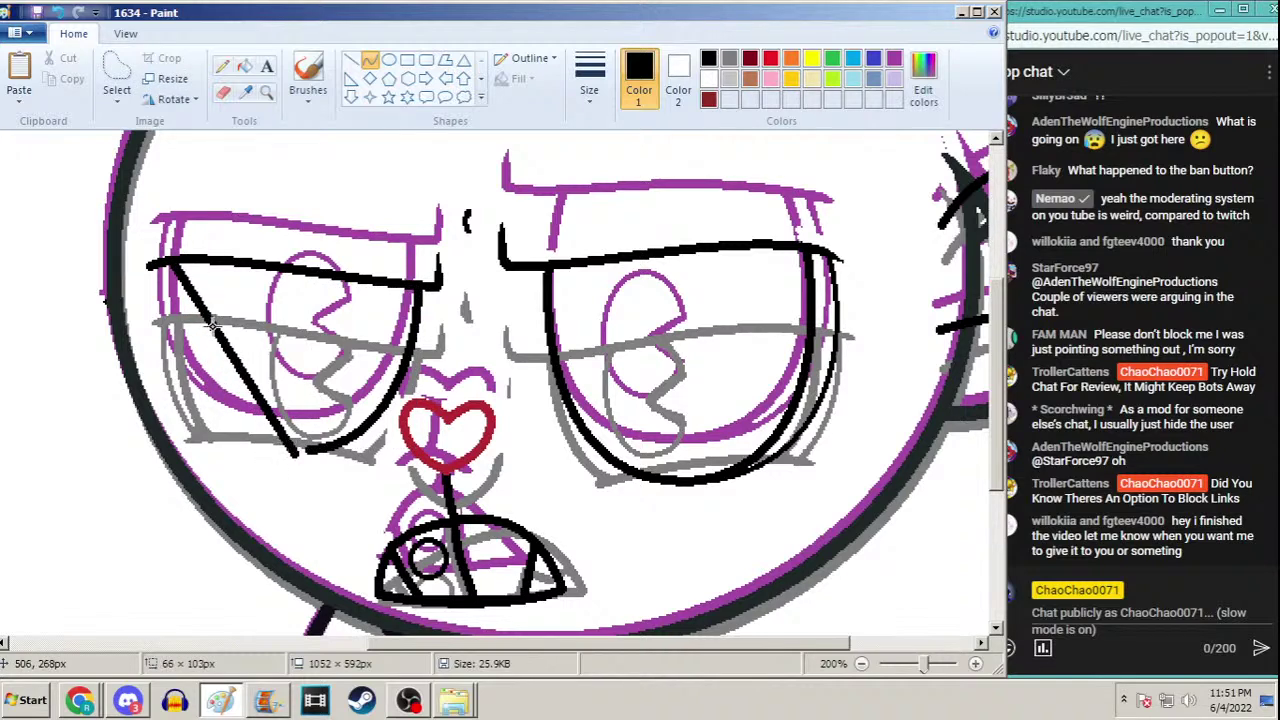
mouse_move(213, 325)
mouse_down()
mouse_move(178, 395)
mouse_move(232, 451)
mouse_up()
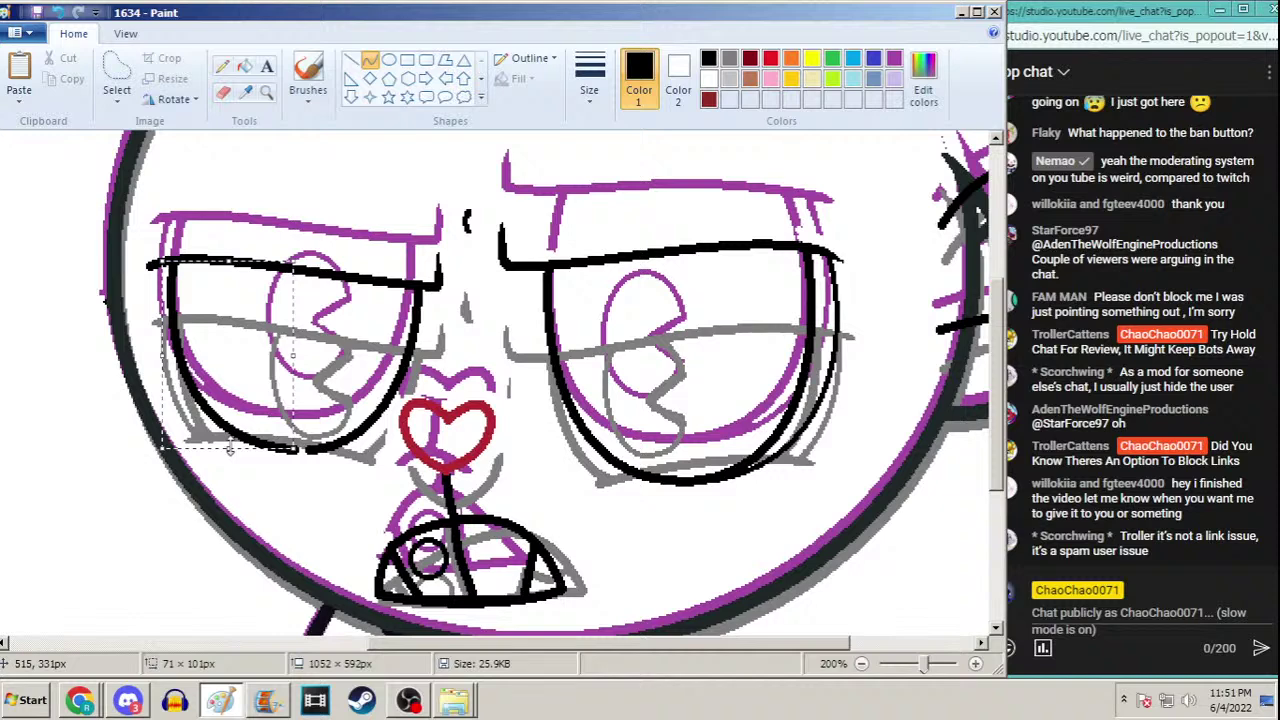
Ink a thinner black curve, about 83 × 107 px, along the outer side of the left-hand eye
click(369, 62)
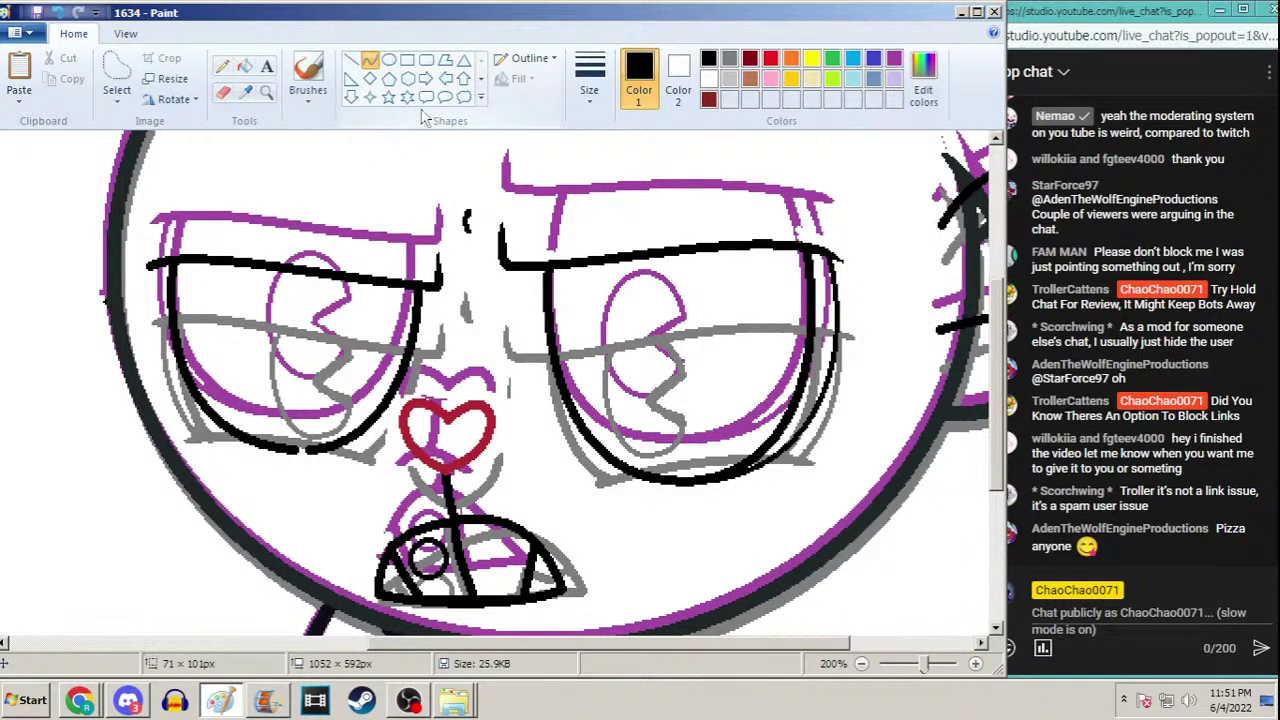
click(589, 85)
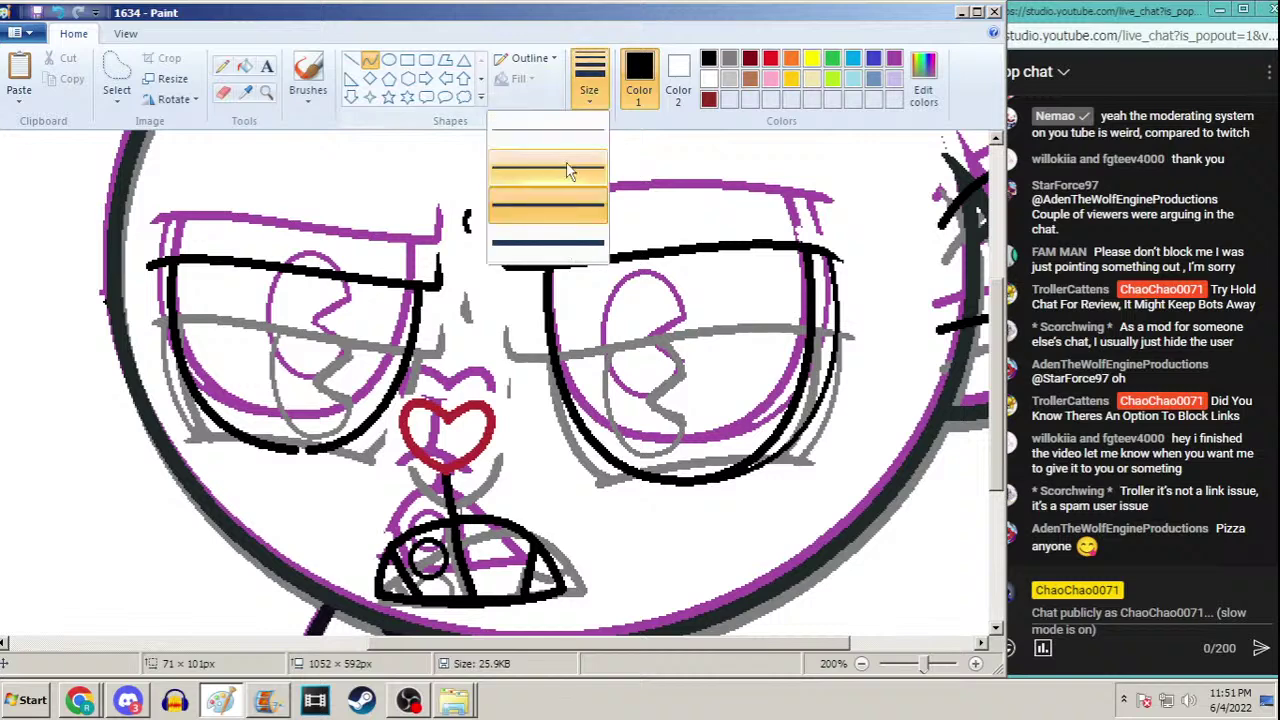
click(568, 171)
mouse_move(155, 265)
mouse_down()
mouse_move(204, 392)
mouse_move(298, 452)
mouse_up()
drag(258, 408, 182, 460)
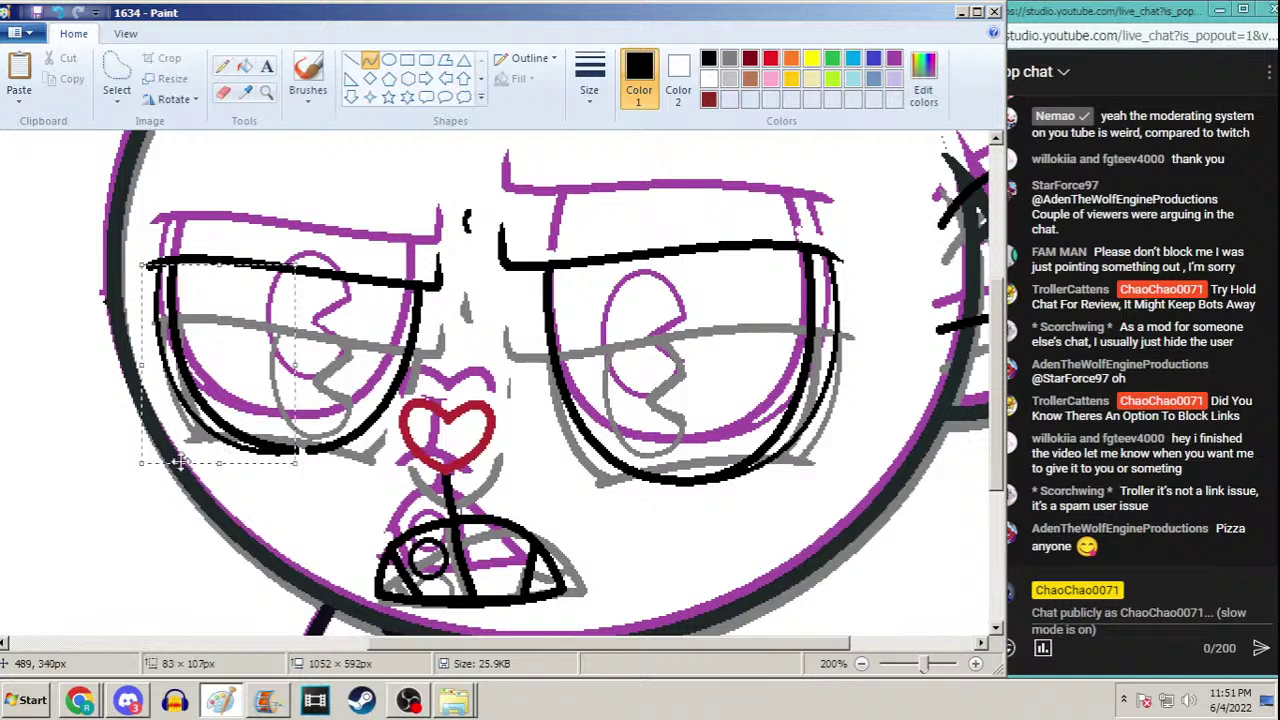
Touch up with the pencil where the thin outer curves meet the rounded bottoms of both eyes
click(222, 66)
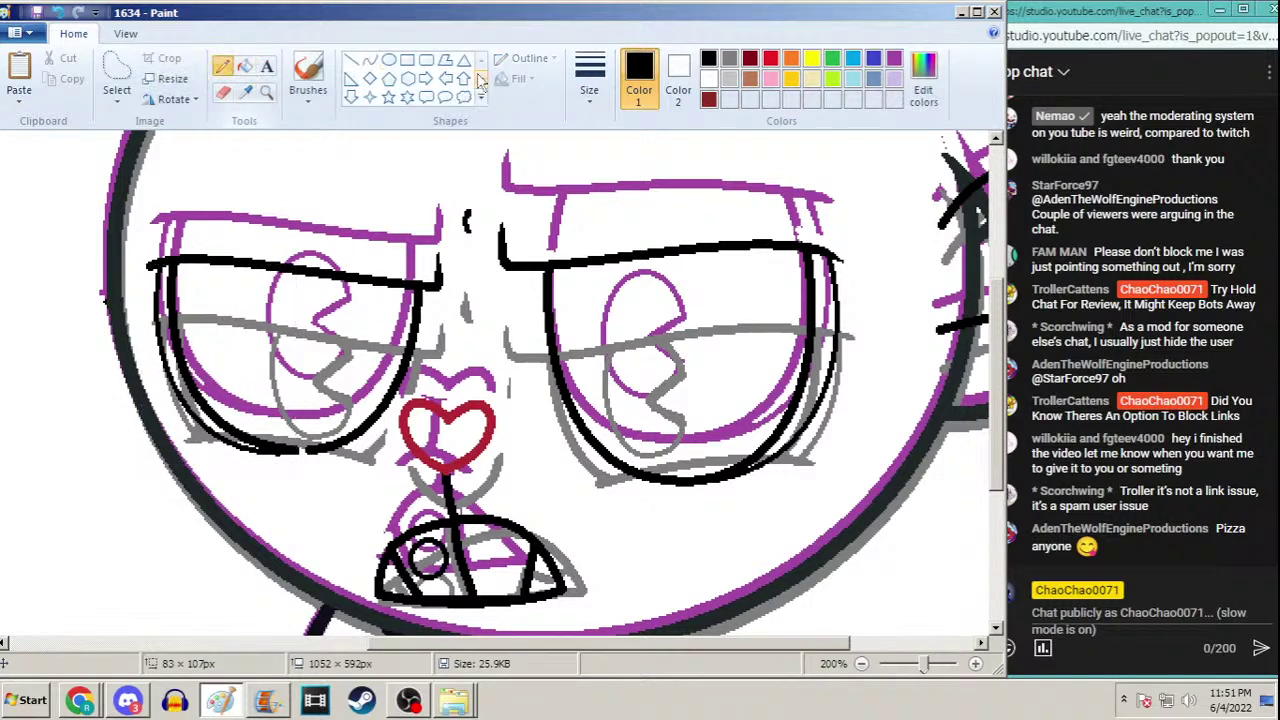
click(589, 80)
click(572, 197)
drag(749, 463, 766, 450)
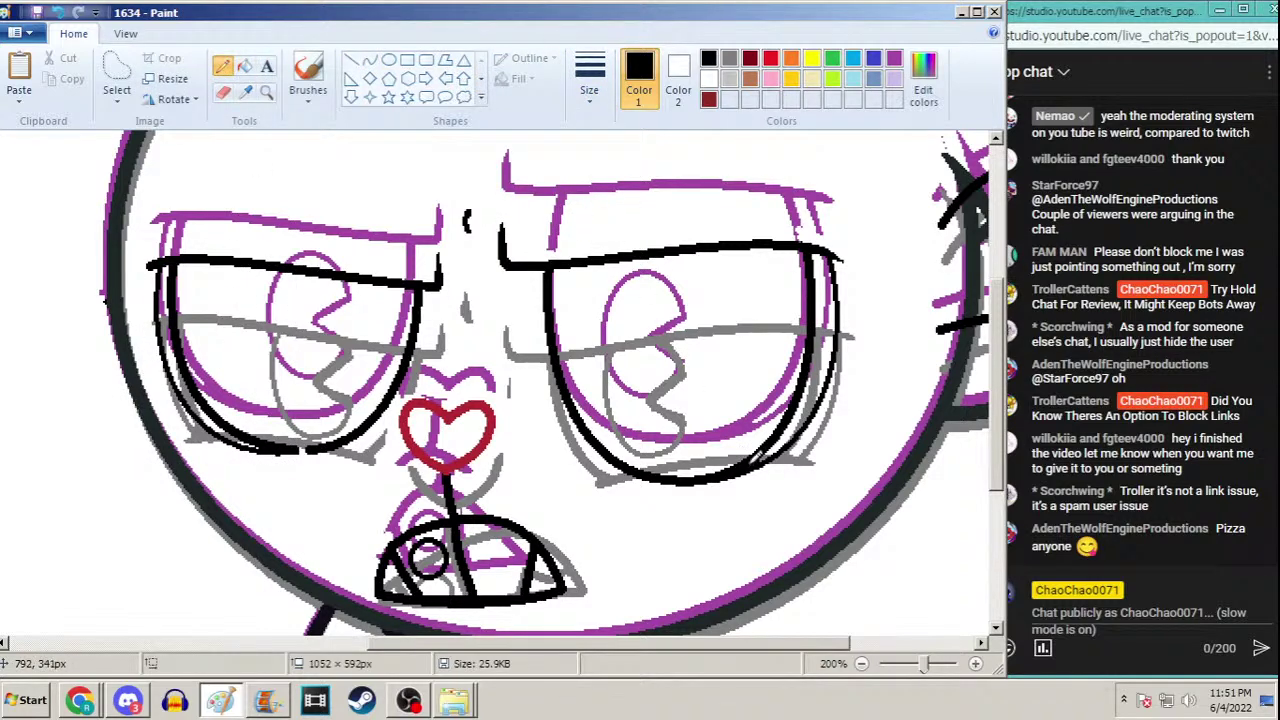
drag(264, 440, 252, 444)
Draw pink lower-lid curves across the bottoms of both eyes, about 65 × 9 px on the right-hand eye and 58 × 8 px on the left-hand one
click(370, 60)
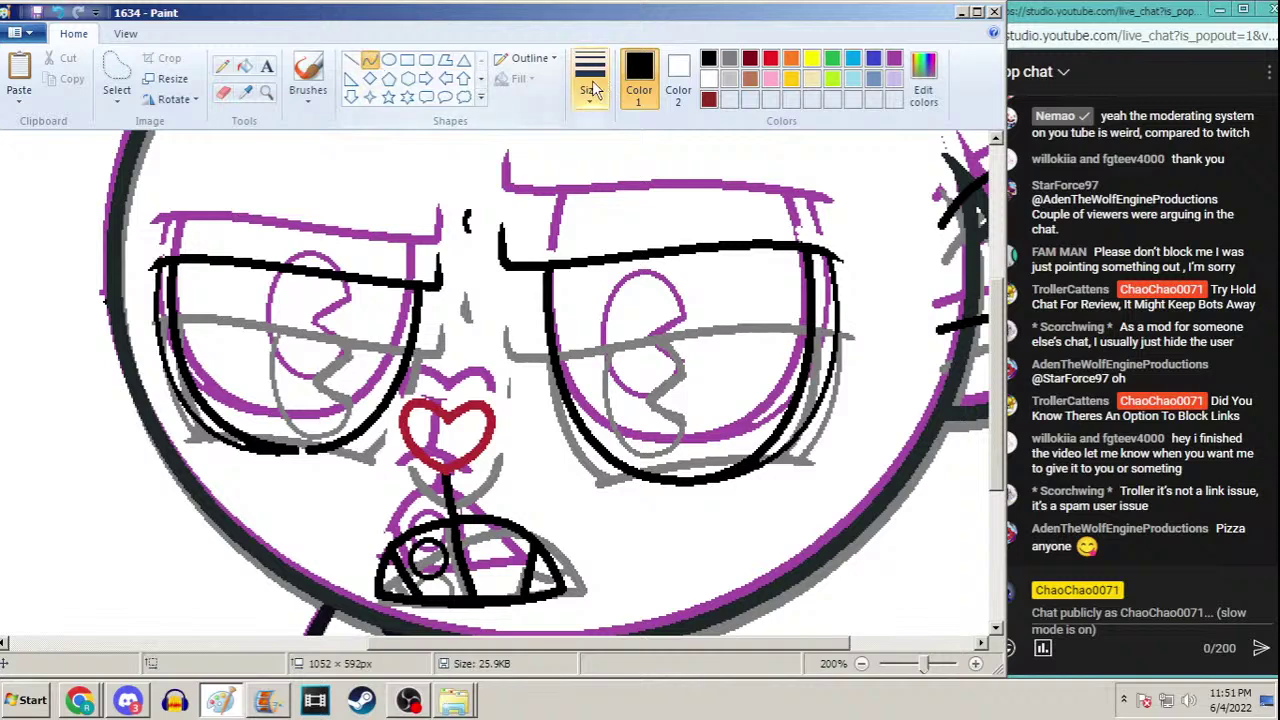
click(770, 79)
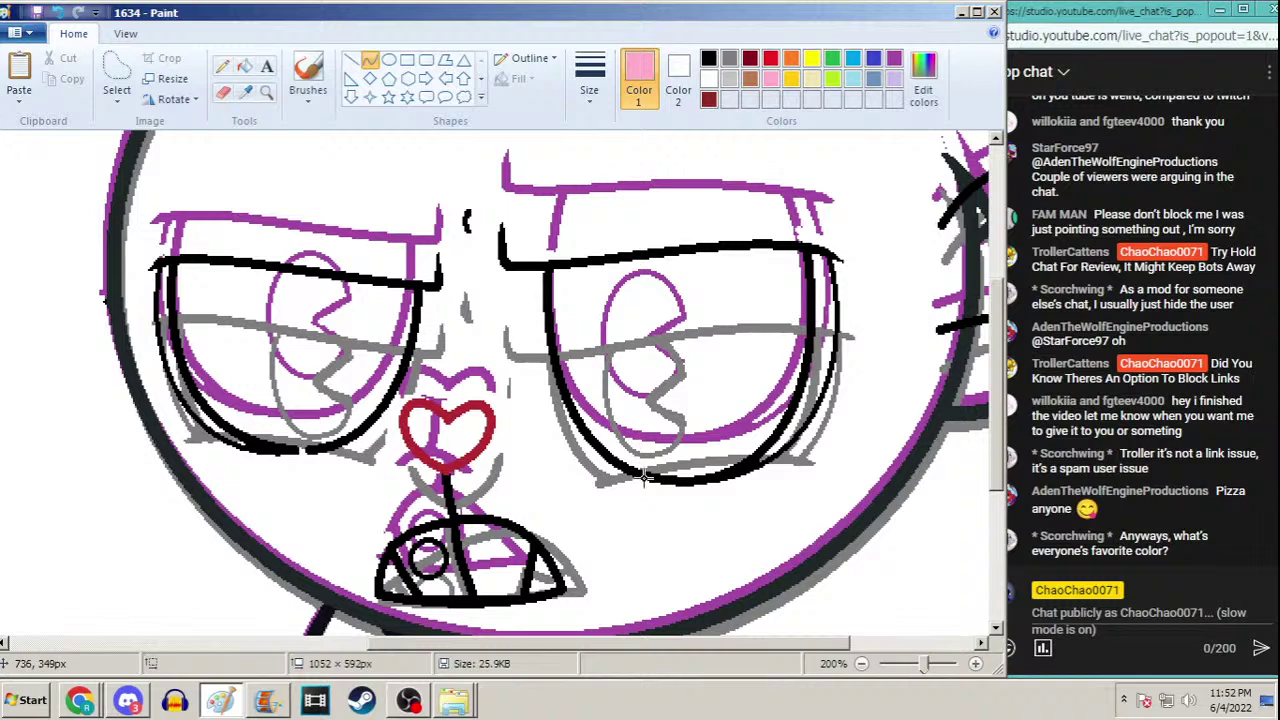
mouse_move(641, 480)
mouse_down()
mouse_move(768, 467)
mouse_move(705, 466)
mouse_up()
click(706, 466)
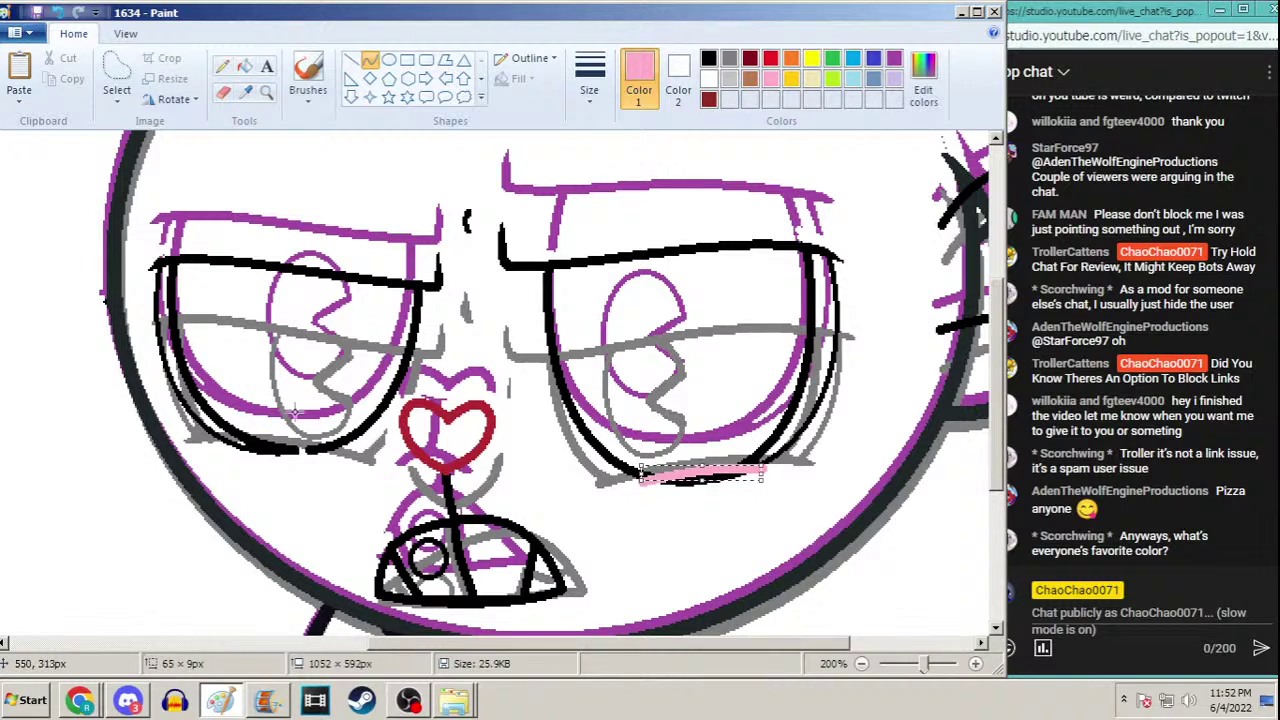
mouse_move(327, 452)
mouse_down()
mouse_move(214, 440)
mouse_move(265, 443)
mouse_up()
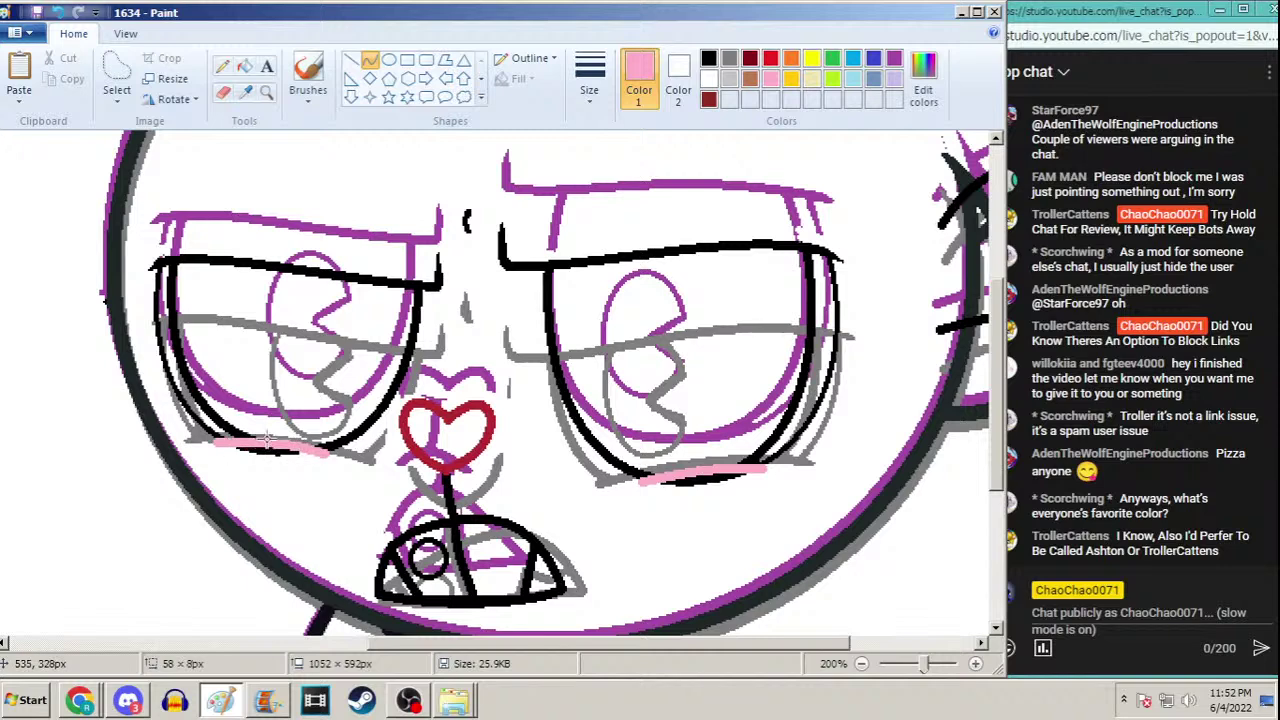
click(265, 441)
Clear the black overhang beneath both eyes' pink lower-lid curves and recolour the curves black with fills
click(244, 65)
click(709, 58)
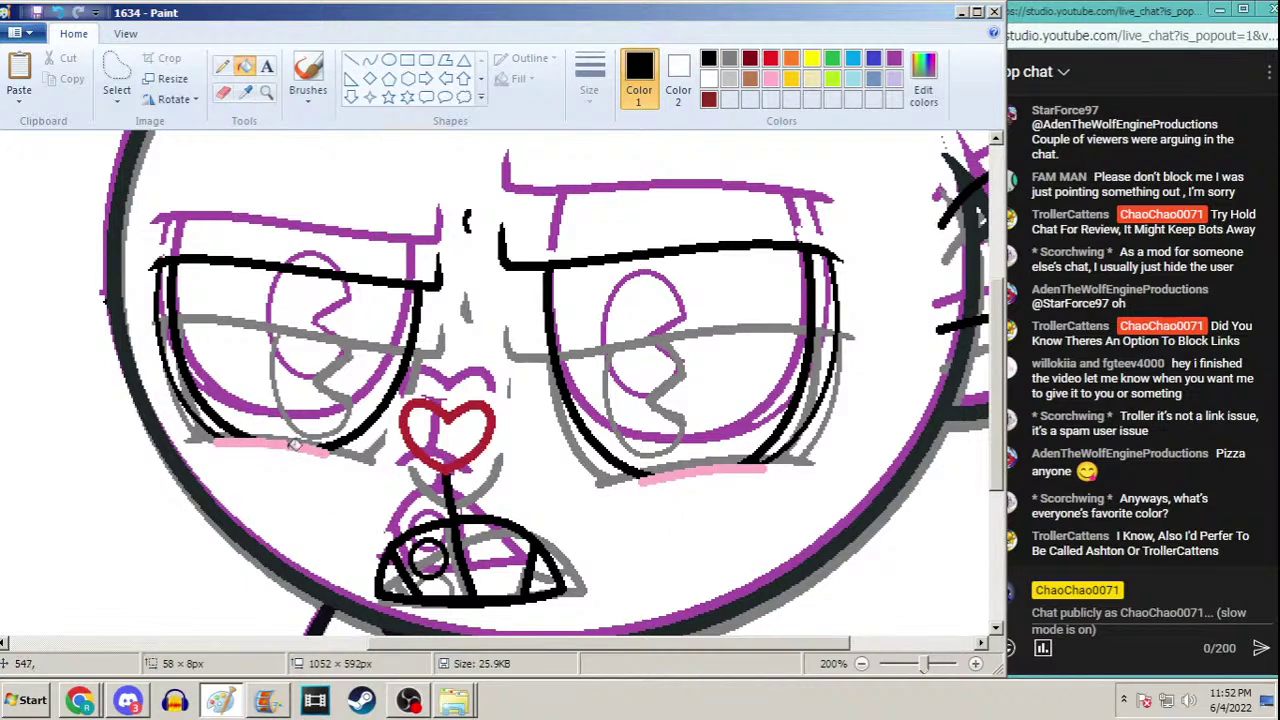
click(656, 480)
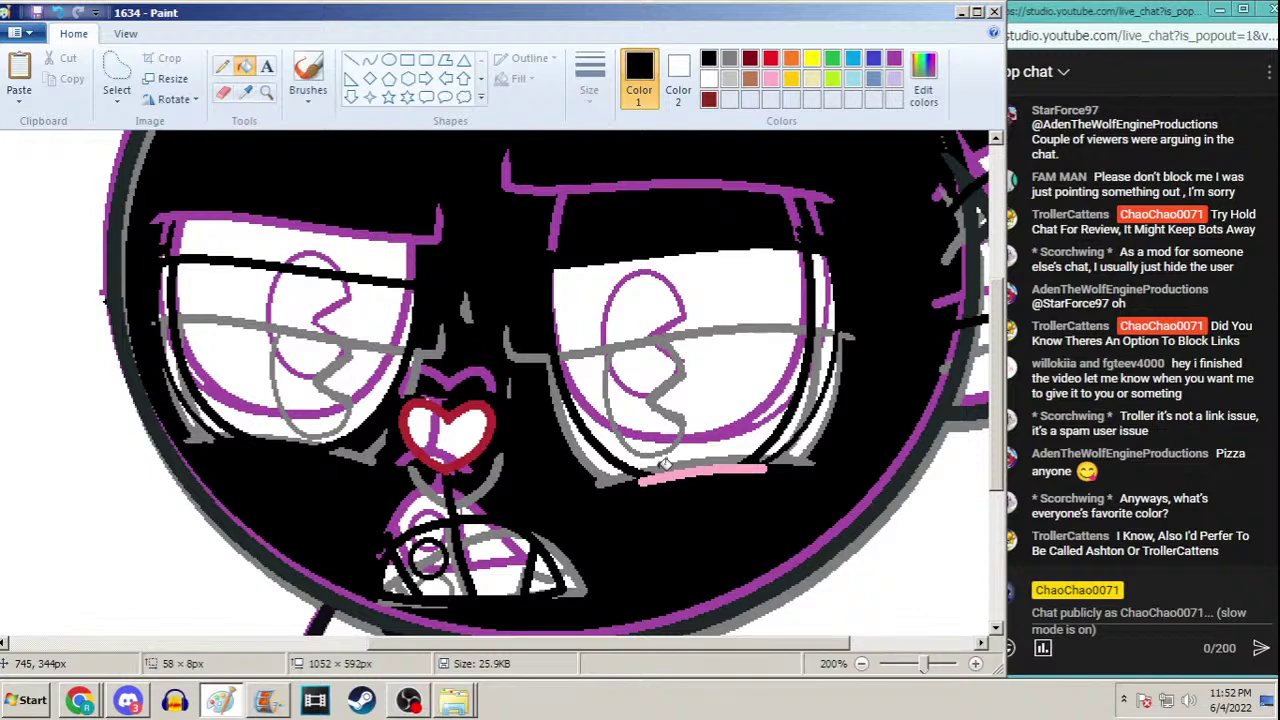
key(ctrl+z)
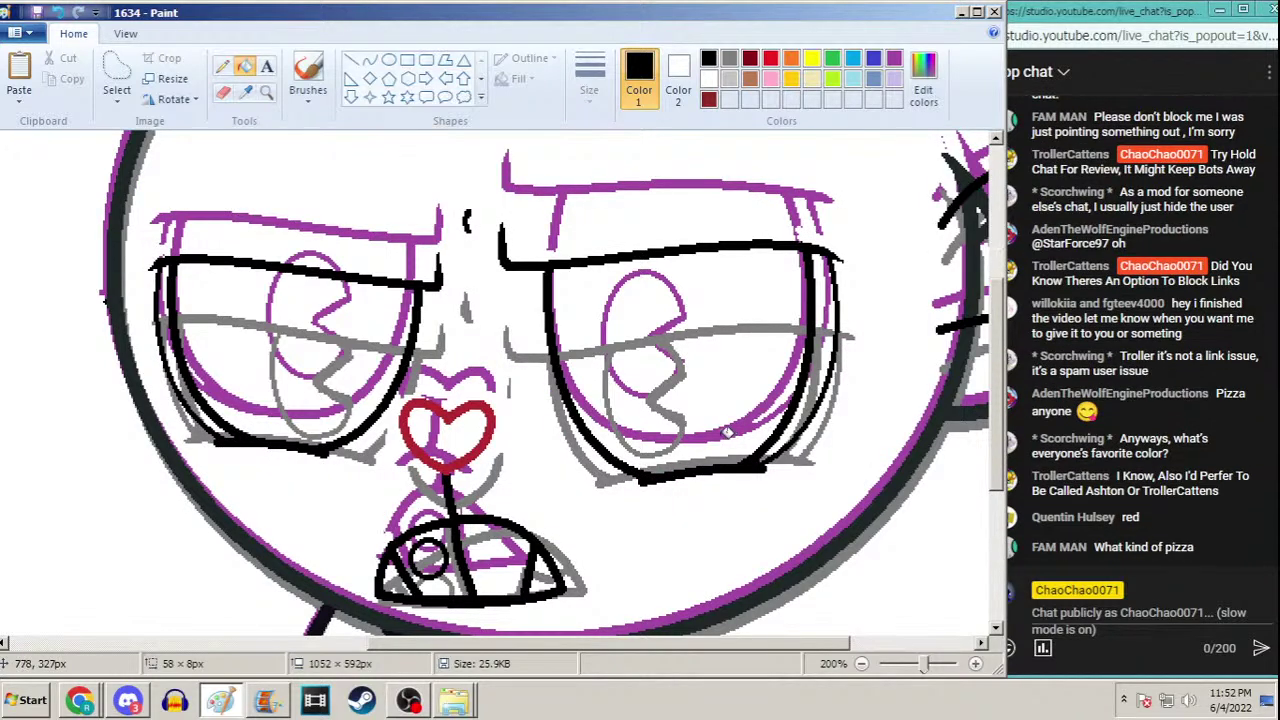
Switch to Chrome, resume the Windflower video on YouTube and return to the drawing in Paint
click(266, 91)
right_click(545, 215)
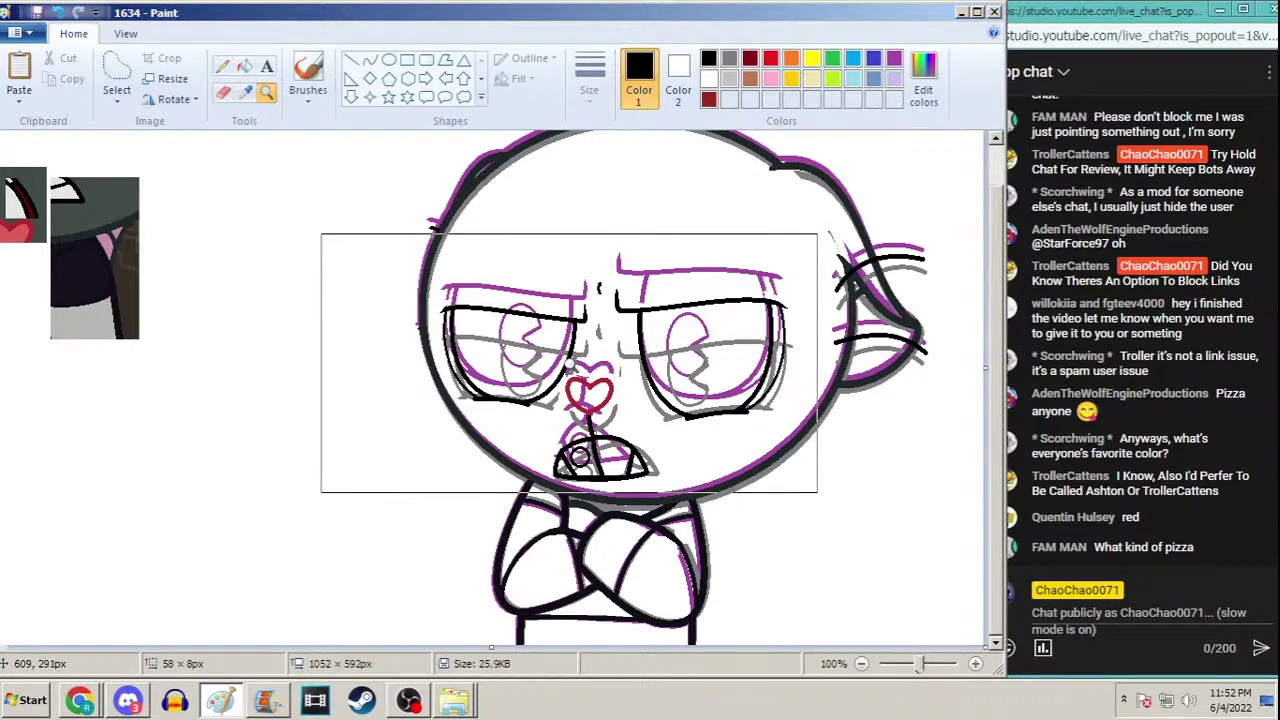
click(600, 360)
click(420, 328)
click(84, 702)
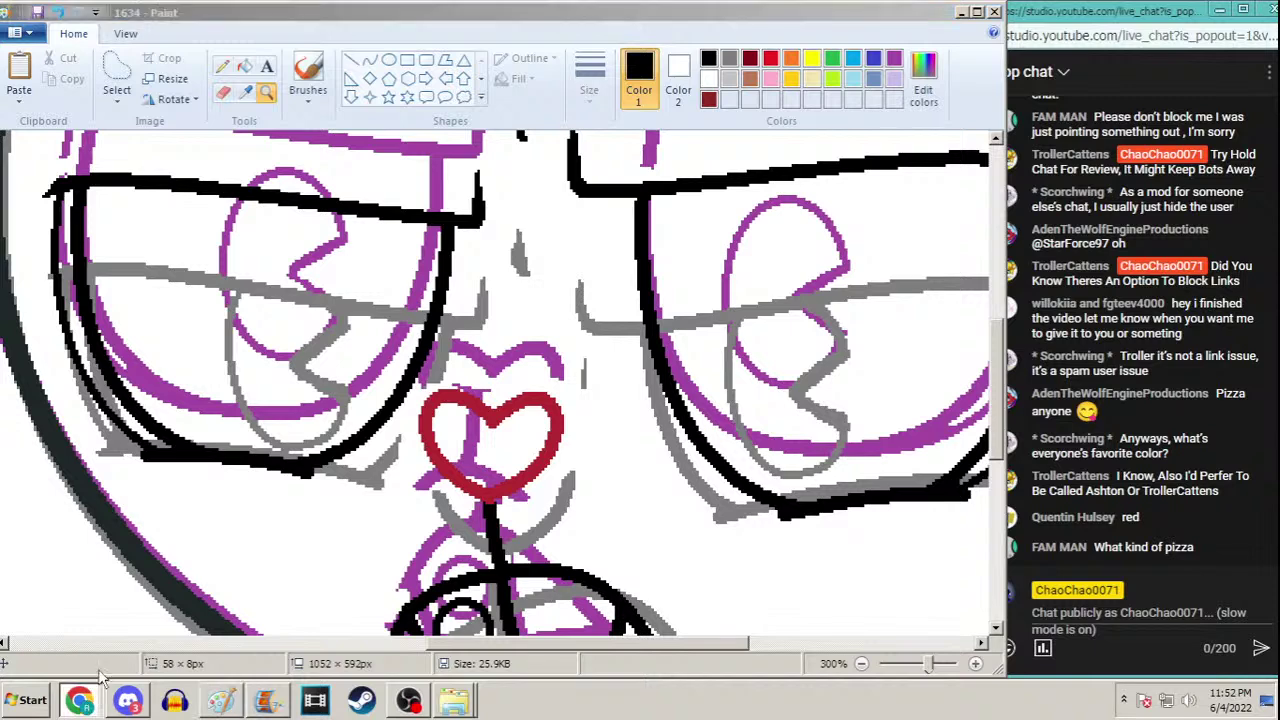
click(122, 630)
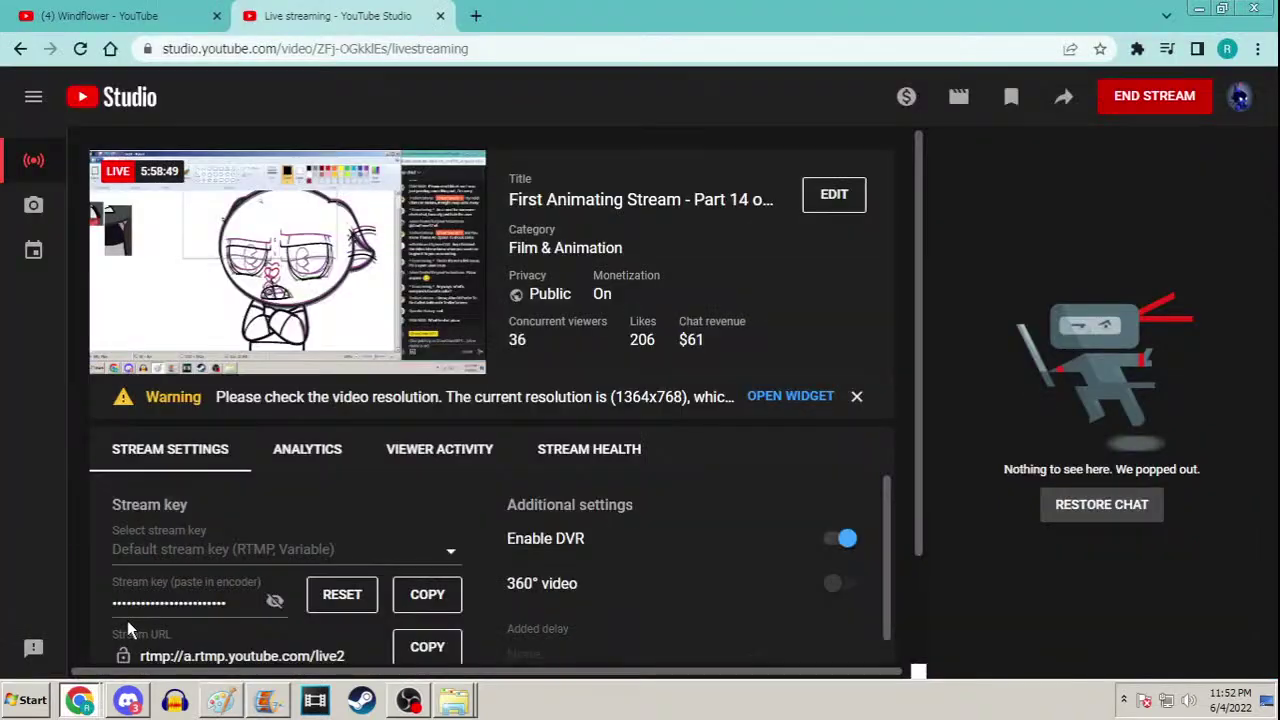
click(140, 14)
click(276, 277)
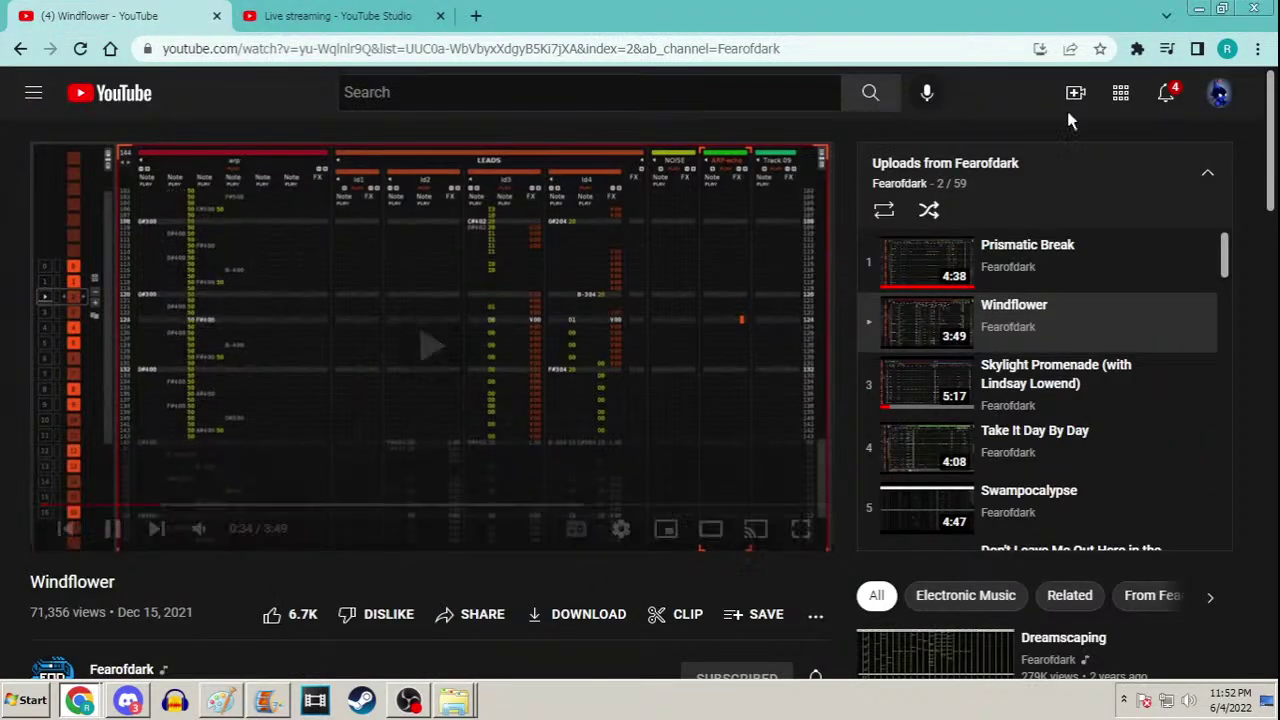
click(1199, 8)
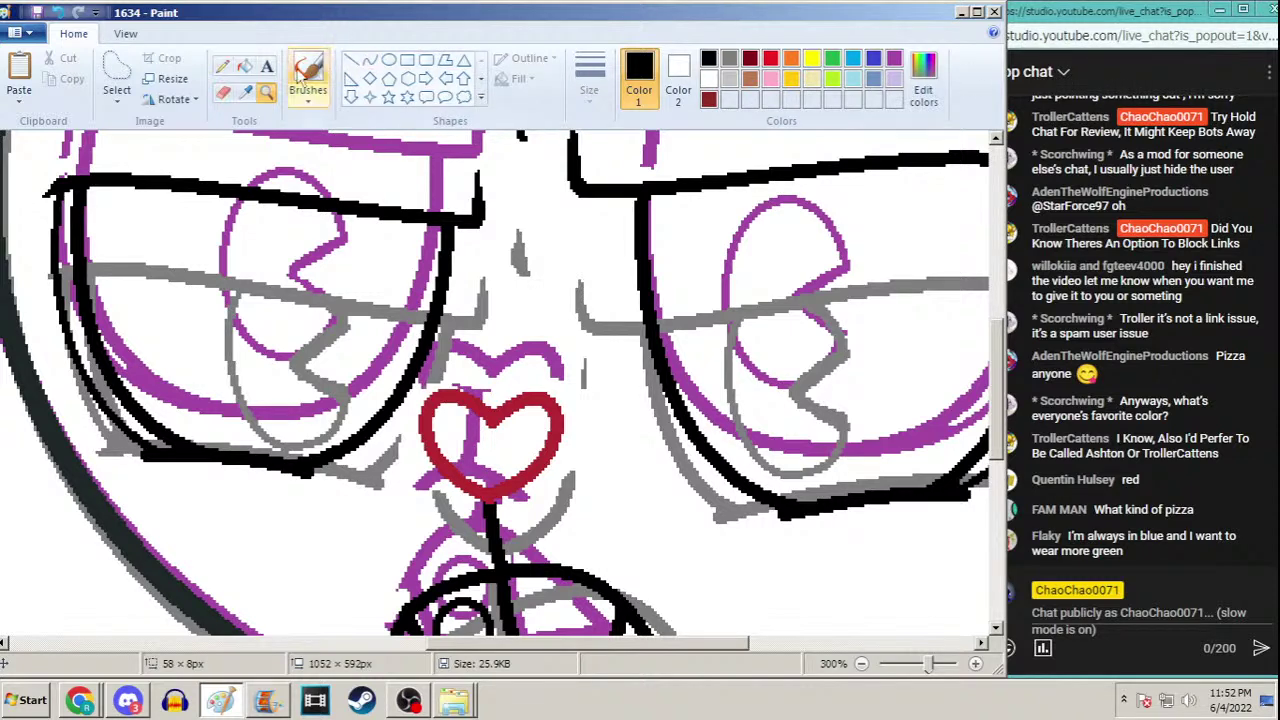
Ink the left-hand eye's pupil oval with two thin black curves, about 36 × 70 px and 31 × 73 px
click(370, 60)
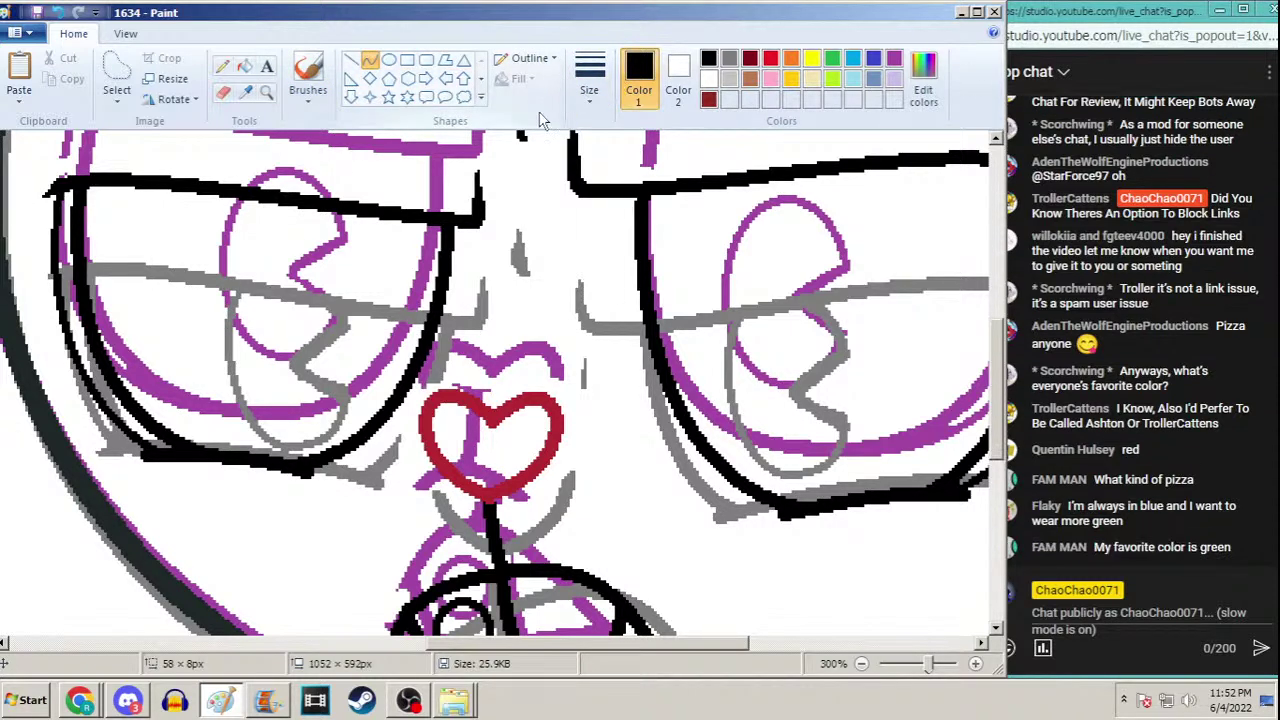
click(600, 90)
click(562, 174)
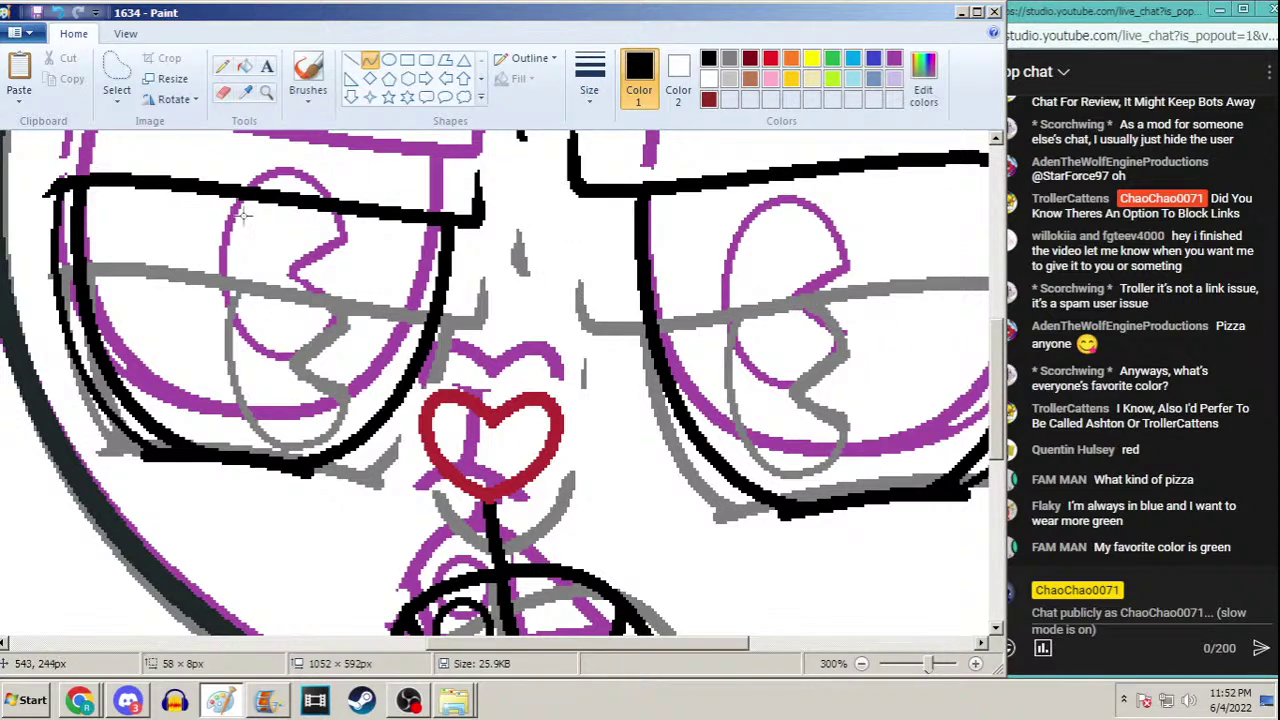
drag(256, 202, 288, 396)
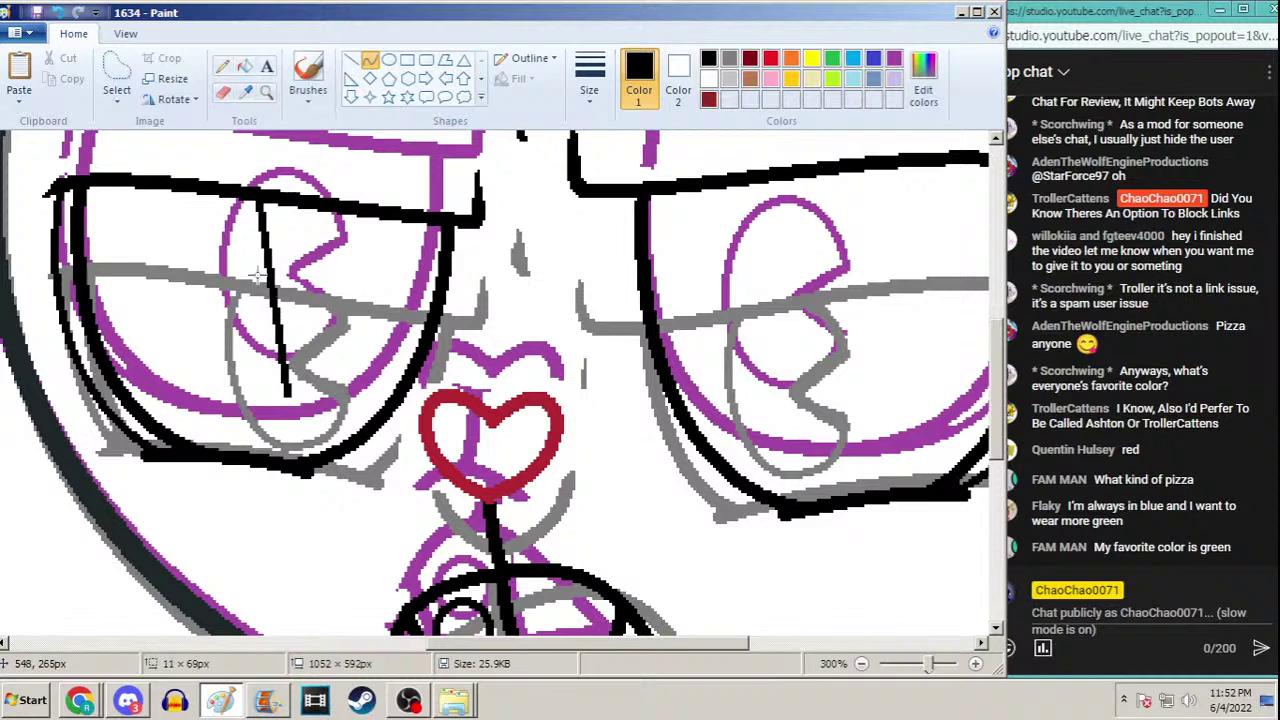
click(57, 12)
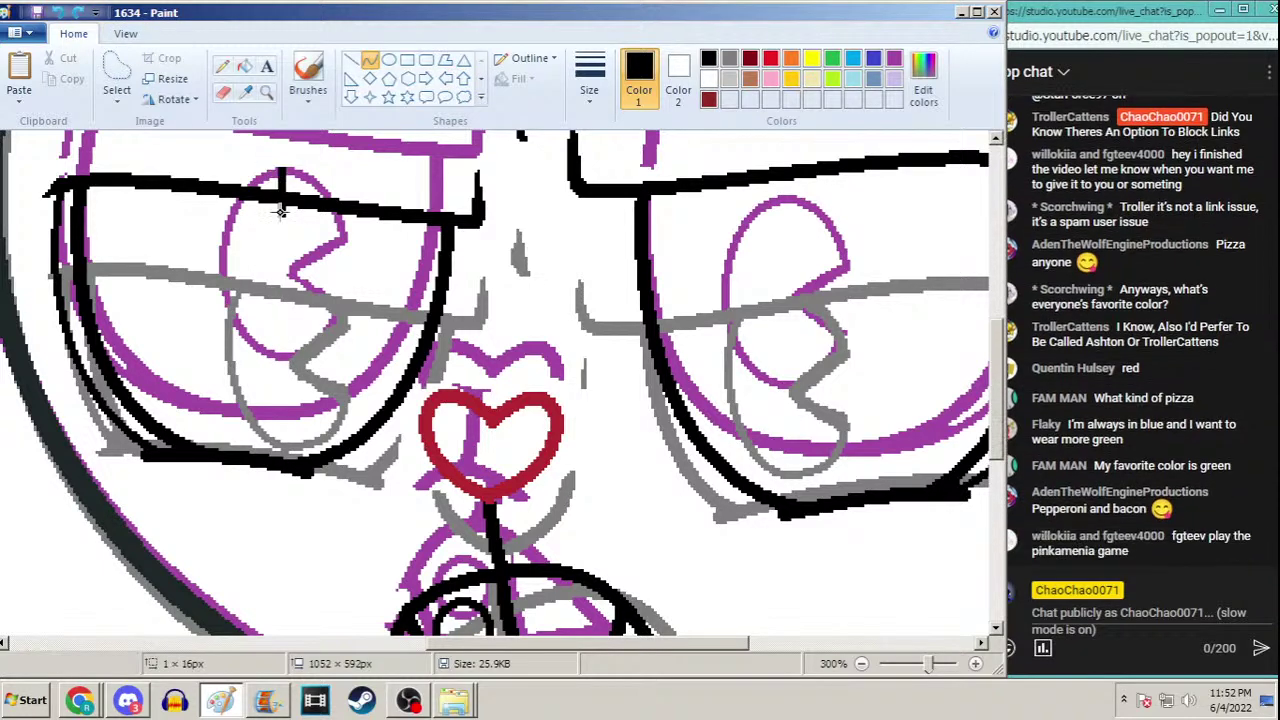
drag(283, 170, 292, 355)
drag(266, 212, 201, 364)
mouse_move(216, 248)
mouse_down()
mouse_move(220, 333)
mouse_move(255, 300)
mouse_move(254, 266)
mouse_up()
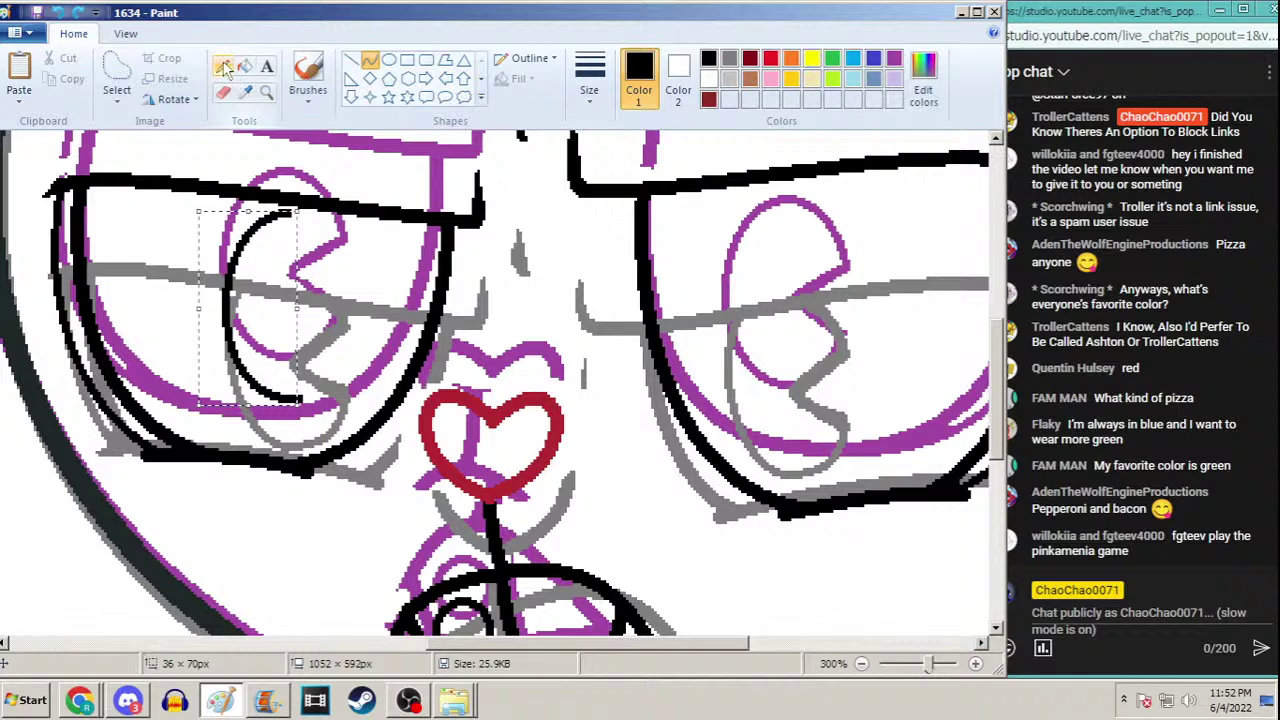
click(352, 232)
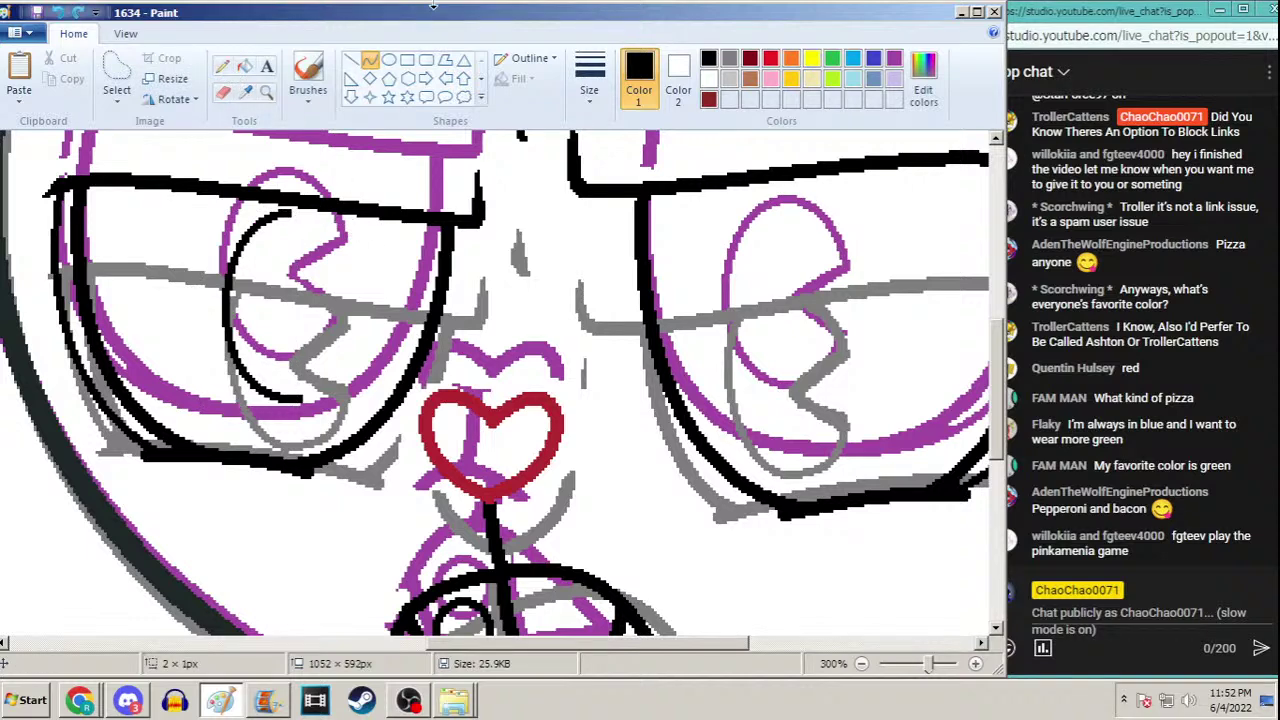
drag(286, 212, 294, 397)
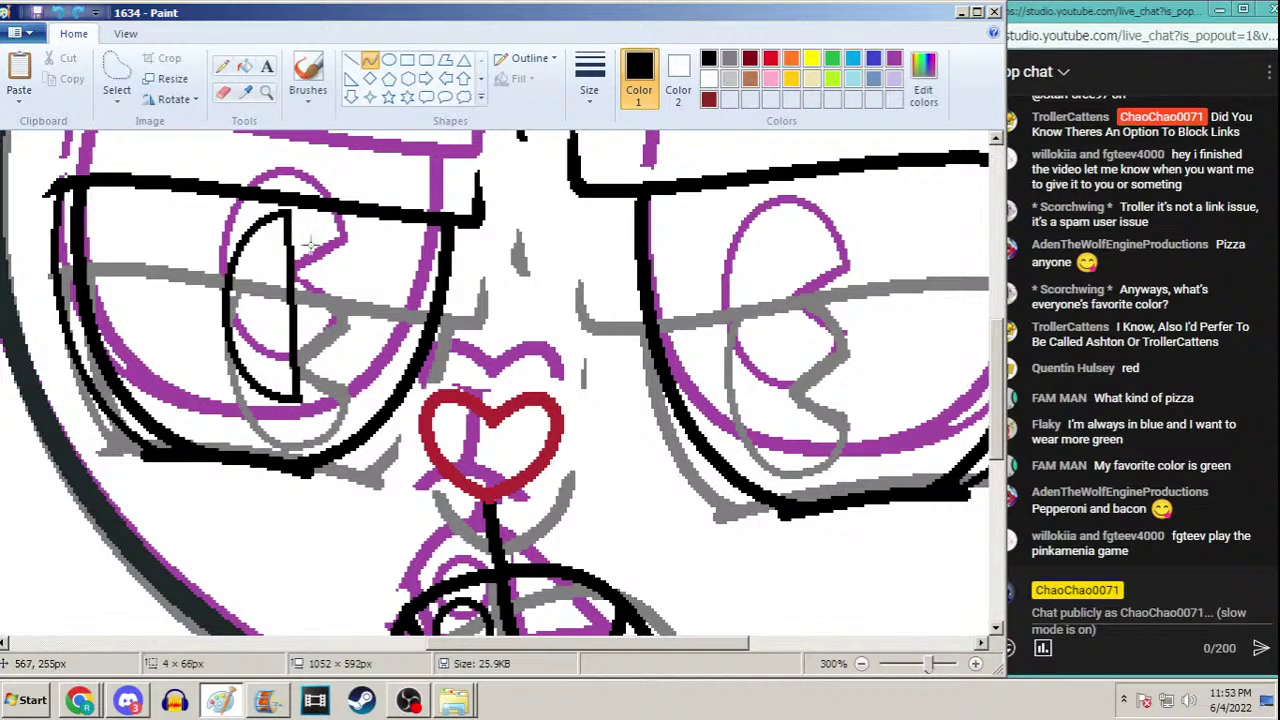
drag(309, 244, 366, 417)
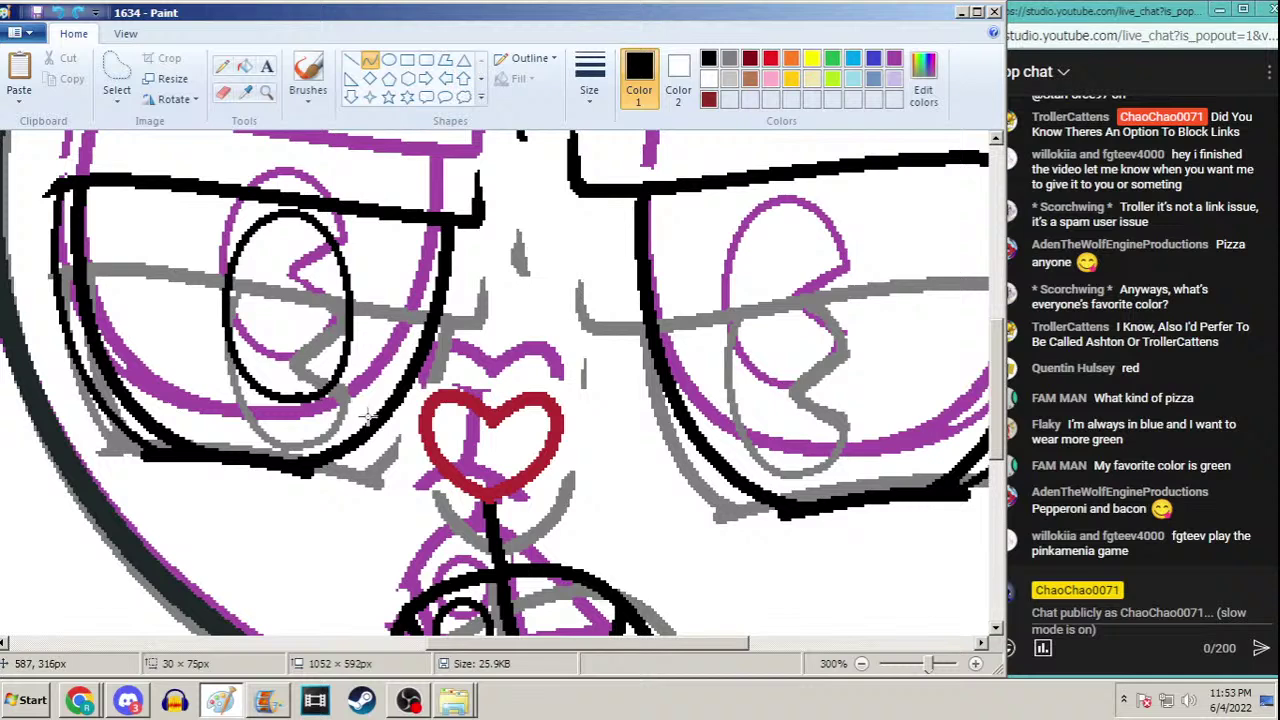
Draw a wedge-shaped notch into the right side of the left-hand pupil with the pencil and erase the outline across its opening
click(222, 66)
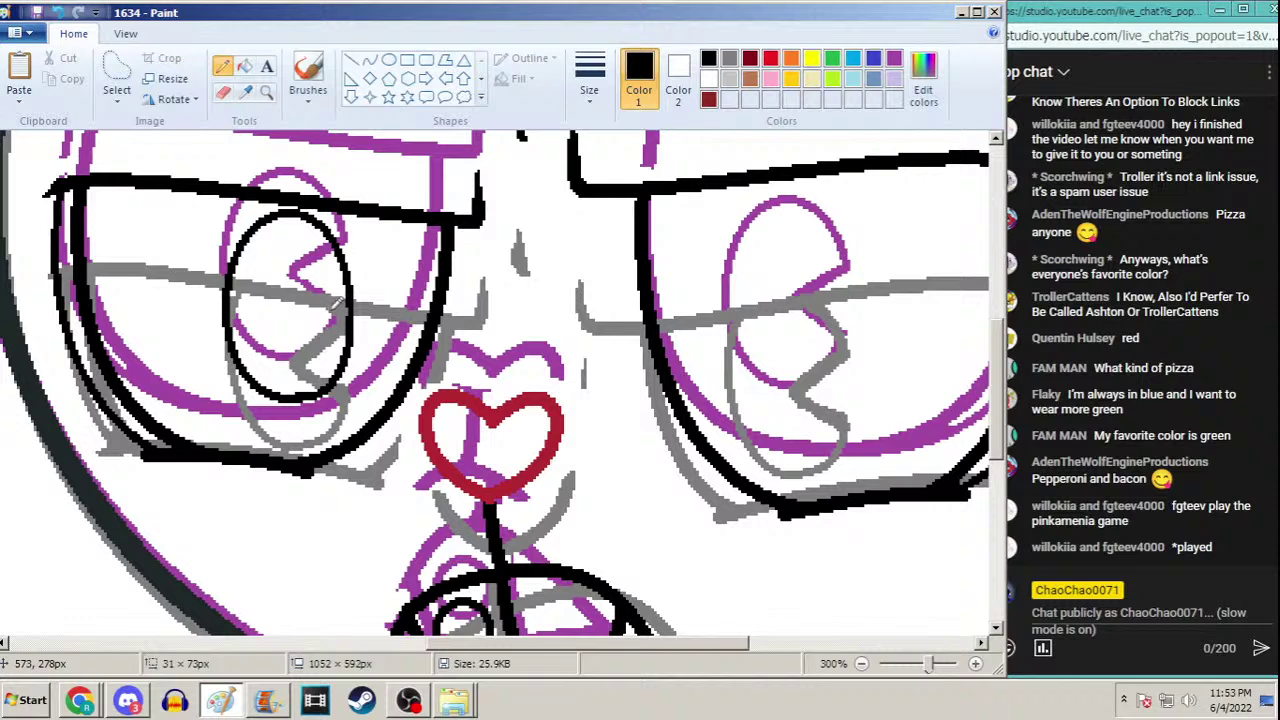
mouse_move(352, 265)
mouse_down()
mouse_move(287, 306)
mouse_move(350, 342)
mouse_up()
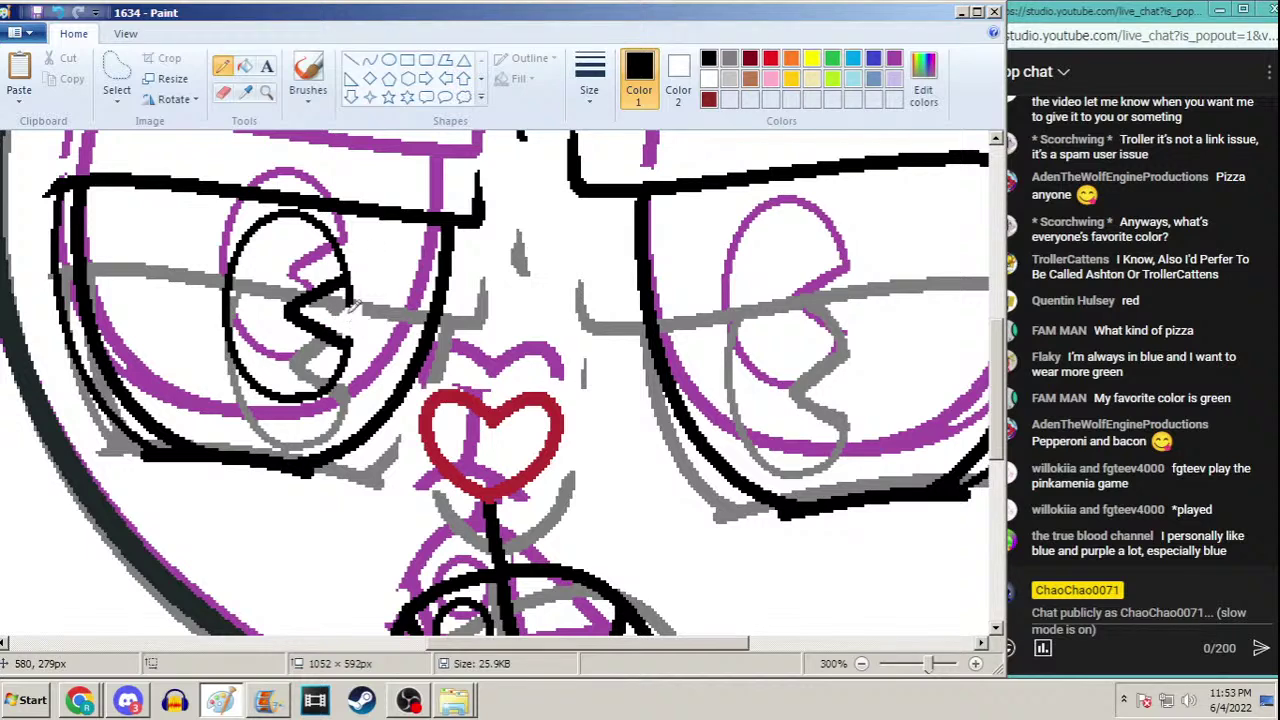
drag(348, 310, 363, 287)
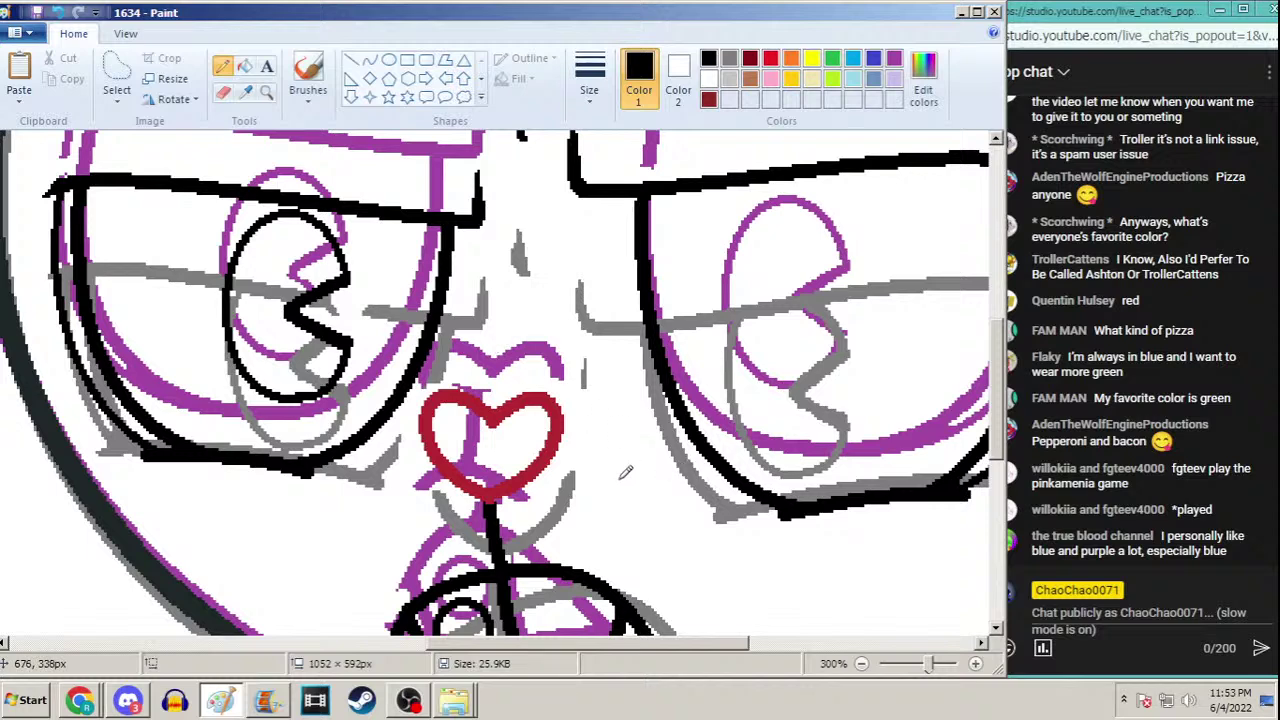
Copy the notched pupil from the left-hand eye with a free-form selection and place the copy in the right-hand eye
drag(587, 647, 735, 645)
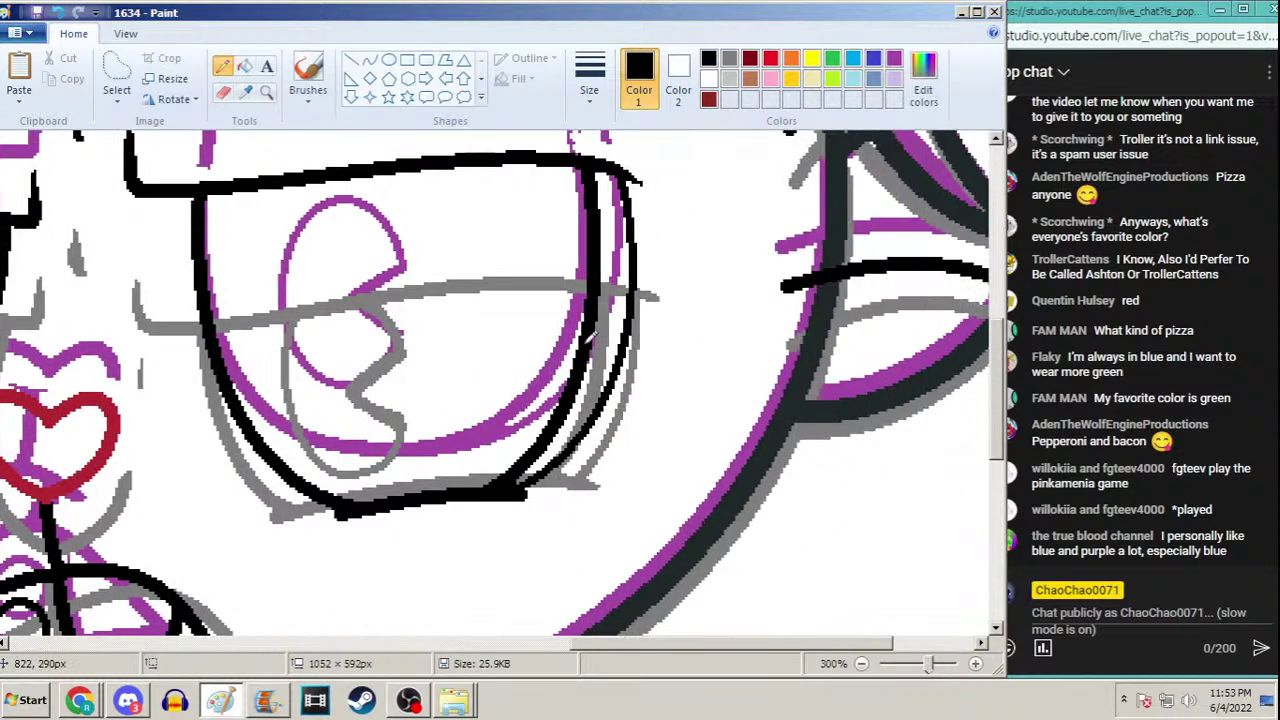
drag(623, 646, 490, 645)
click(116, 76)
mouse_move(182, 235)
mouse_down()
mouse_move(168, 327)
mouse_move(184, 370)
mouse_move(207, 397)
mouse_move(256, 412)
mouse_move(288, 401)
mouse_move(311, 365)
mouse_move(303, 248)
mouse_move(270, 207)
mouse_move(215, 208)
mouse_up()
drag(237, 267, 734, 294)
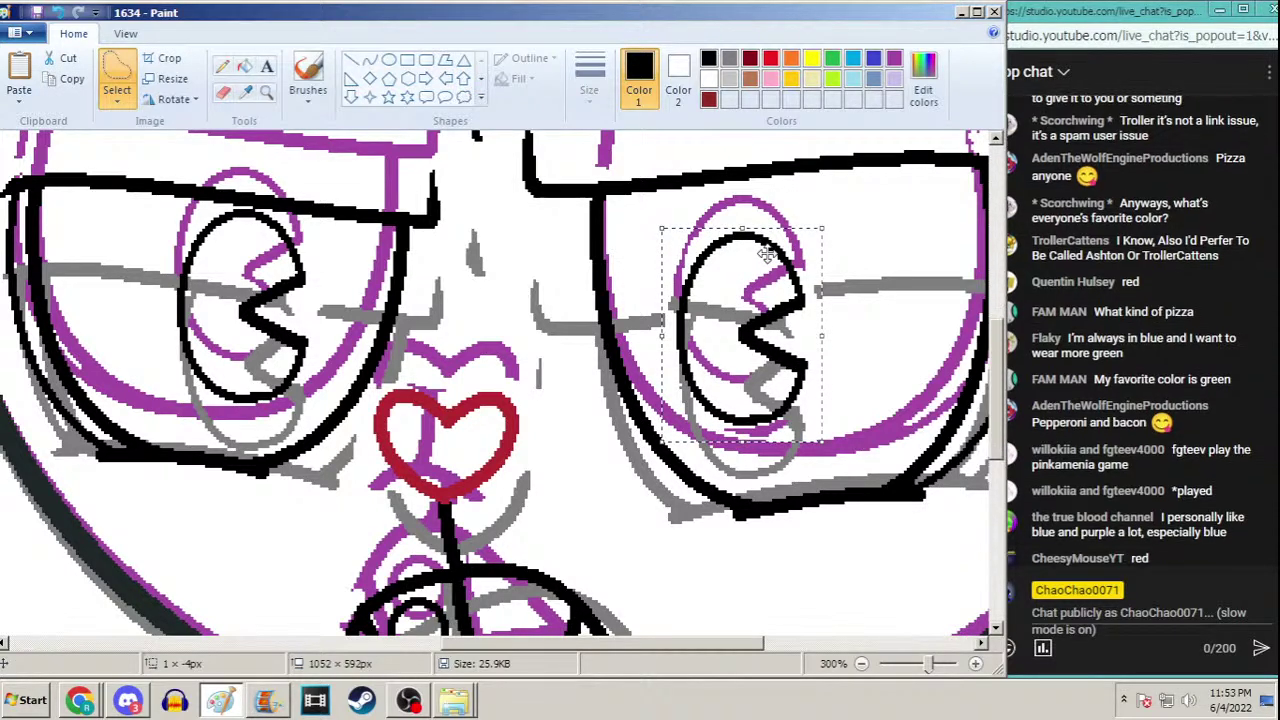
Sample the purple of the sketch lines as the secondary colour and the canvas white as the primary colour
click(266, 91)
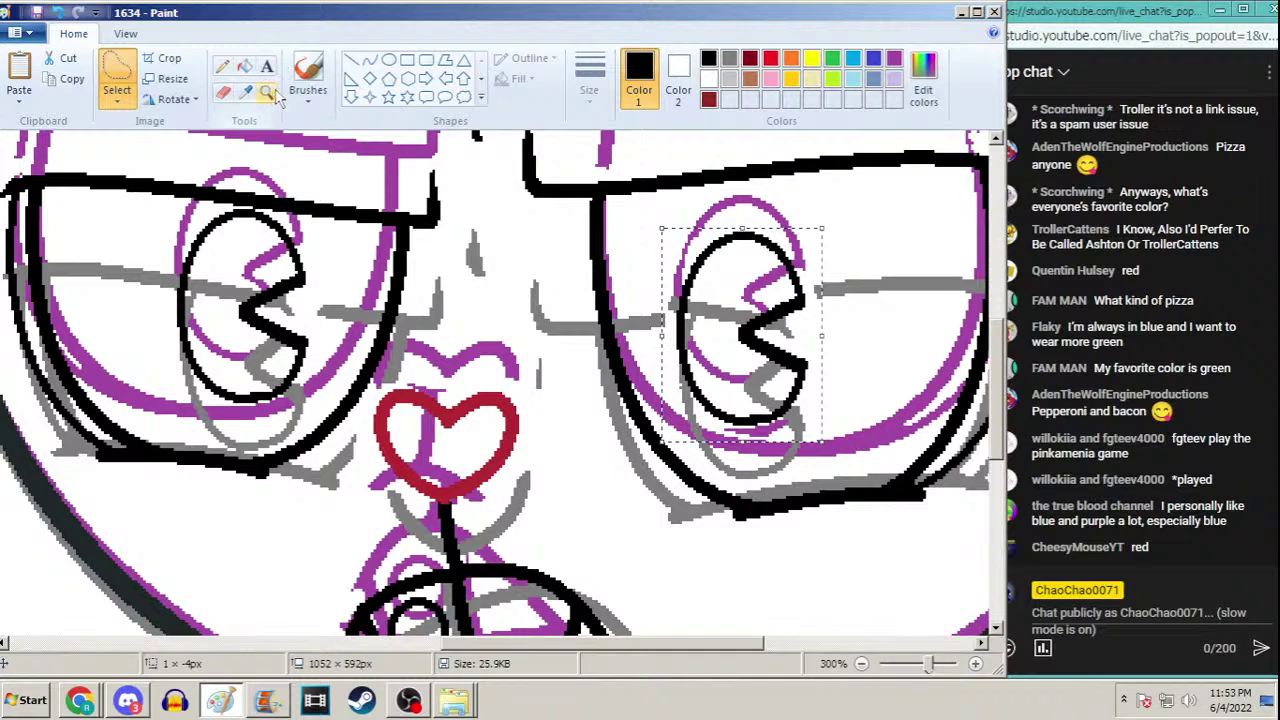
right_click(340, 250)
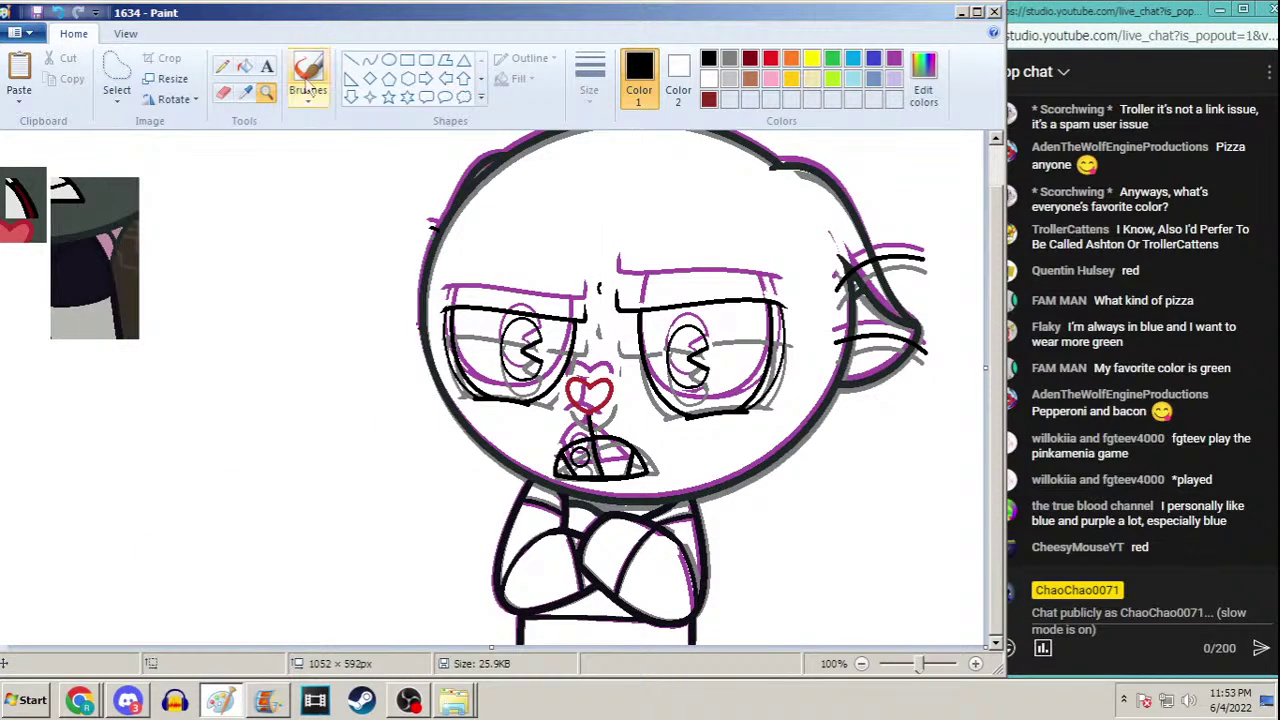
click(245, 91)
right_click(452, 287)
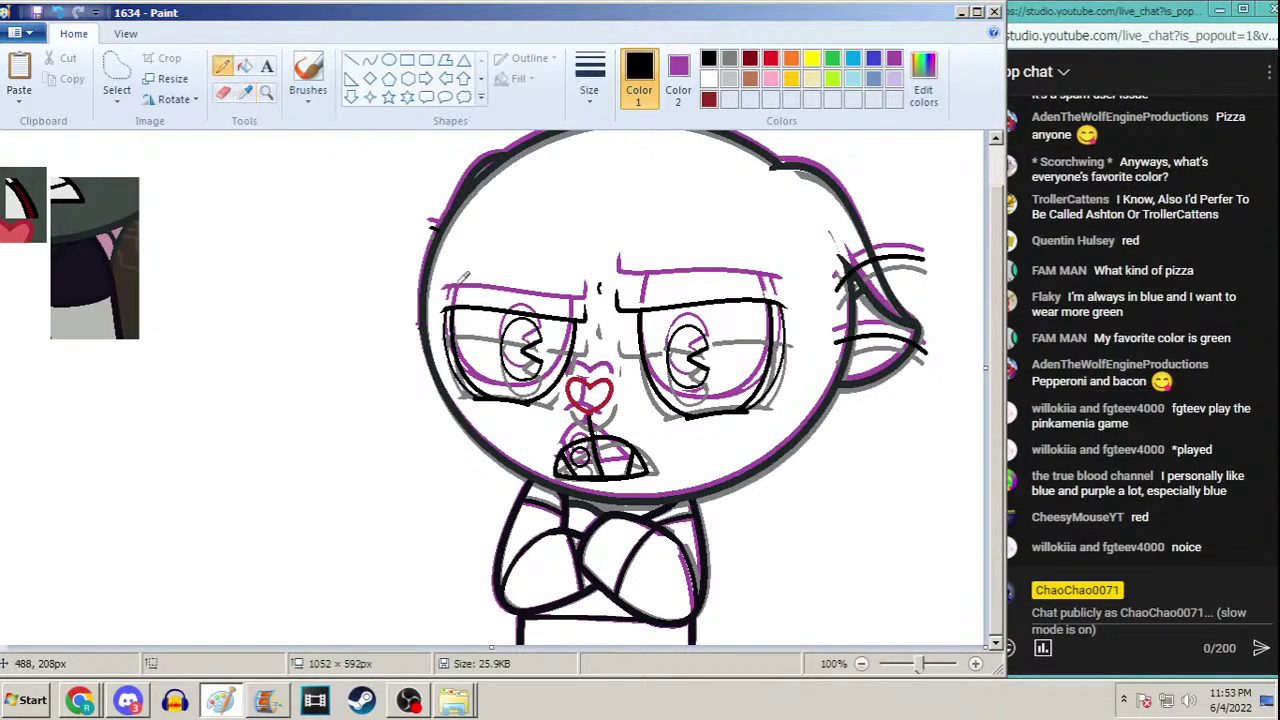
click(245, 91)
click(290, 235)
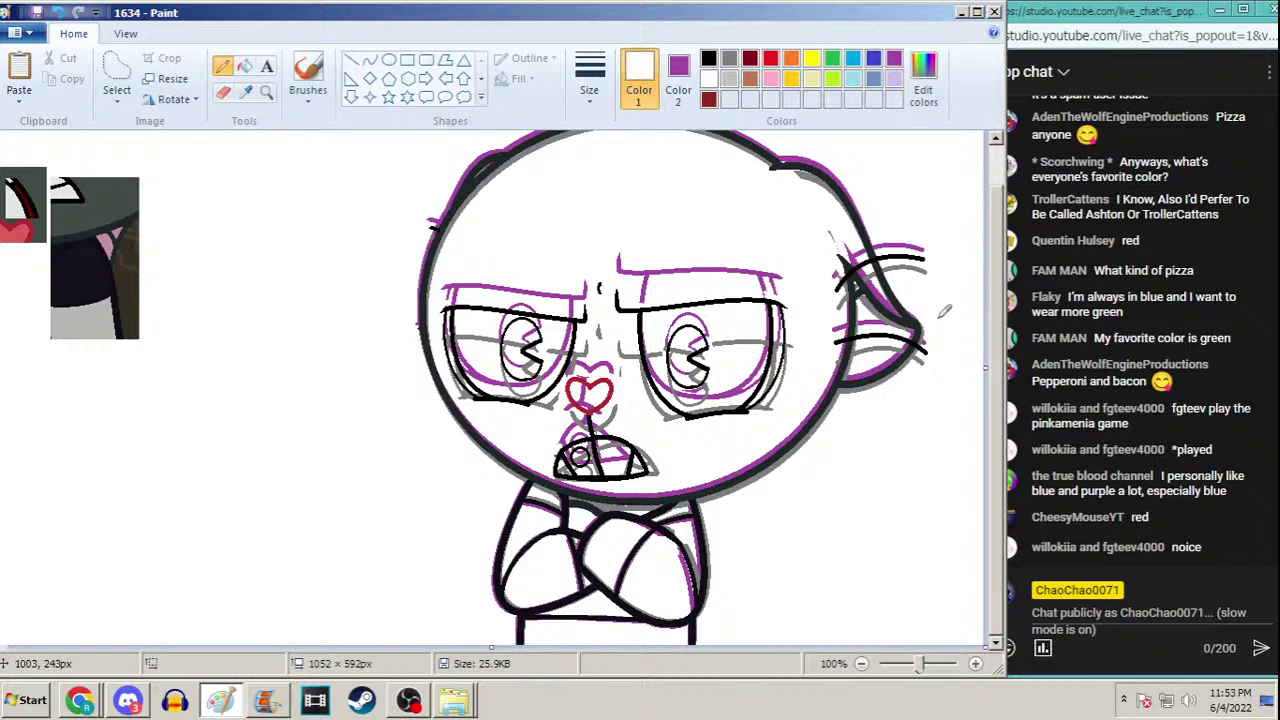
scroll(965, 310, up, 2)
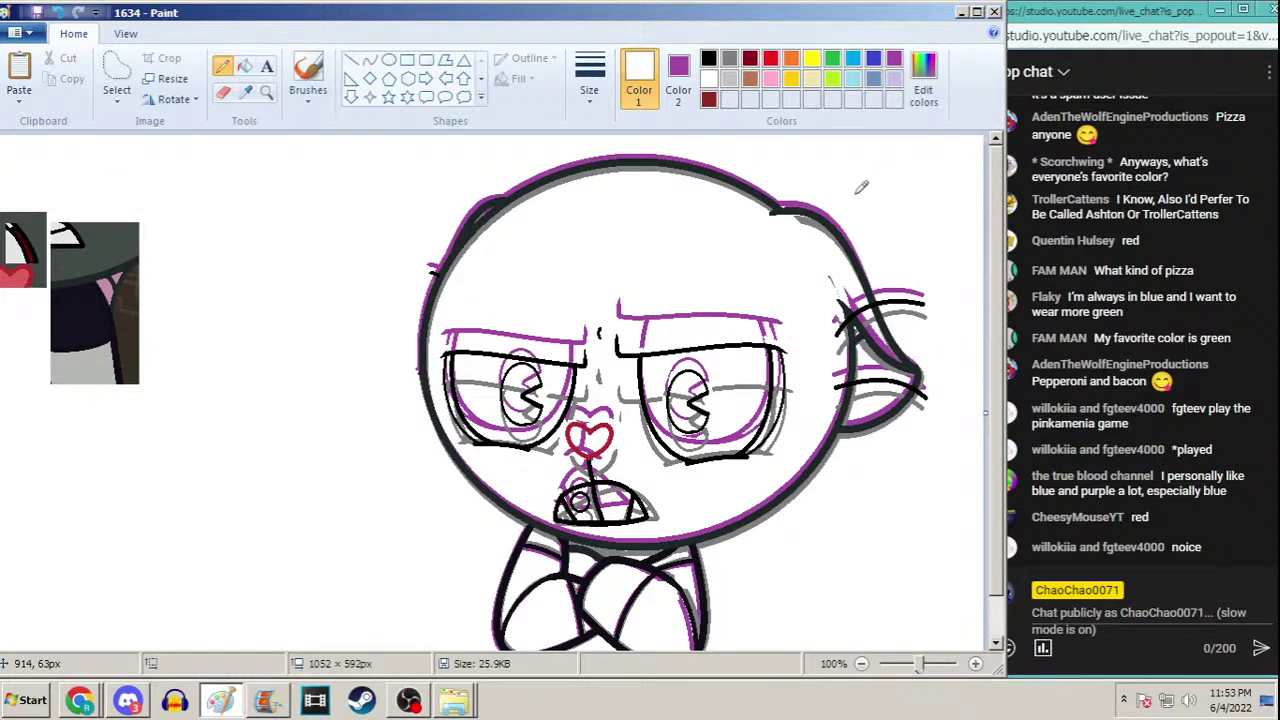
Clear the purple sketch lines by selecting the whole canvas, covering the drawing with a solid white rectangle about 758 × 618 px and undoing it
key(ctrl+a)
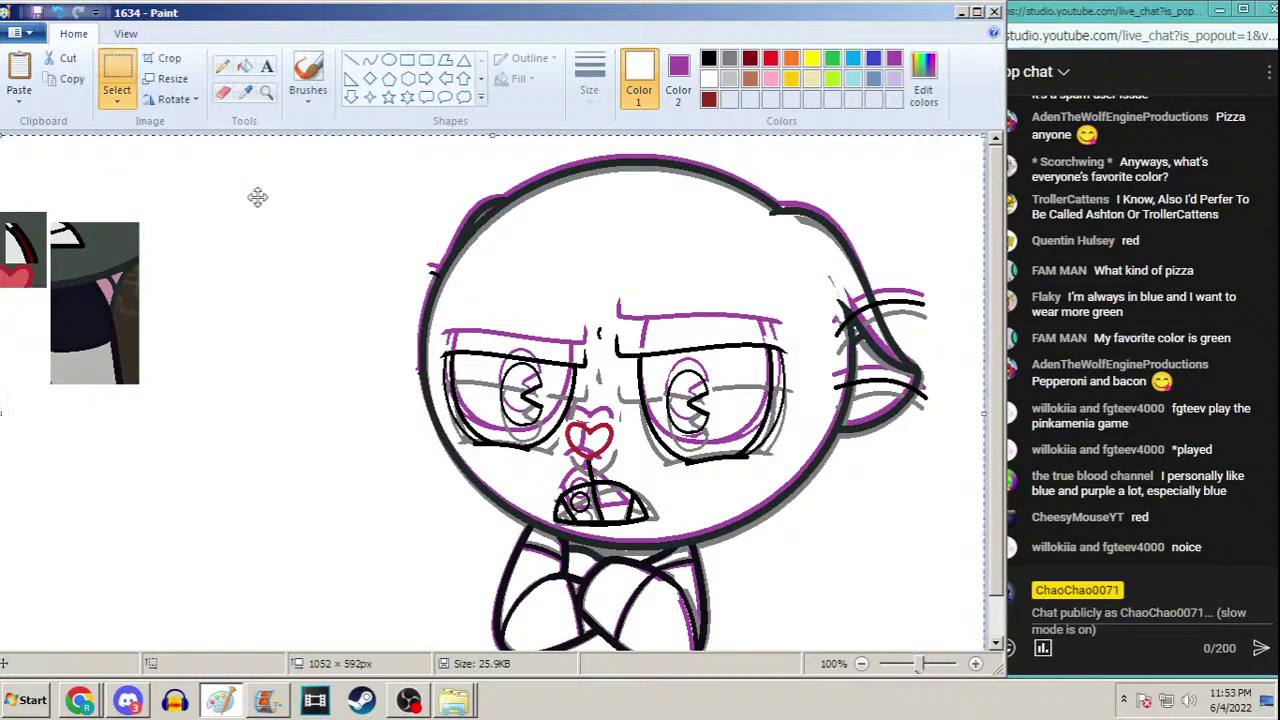
click(407, 59)
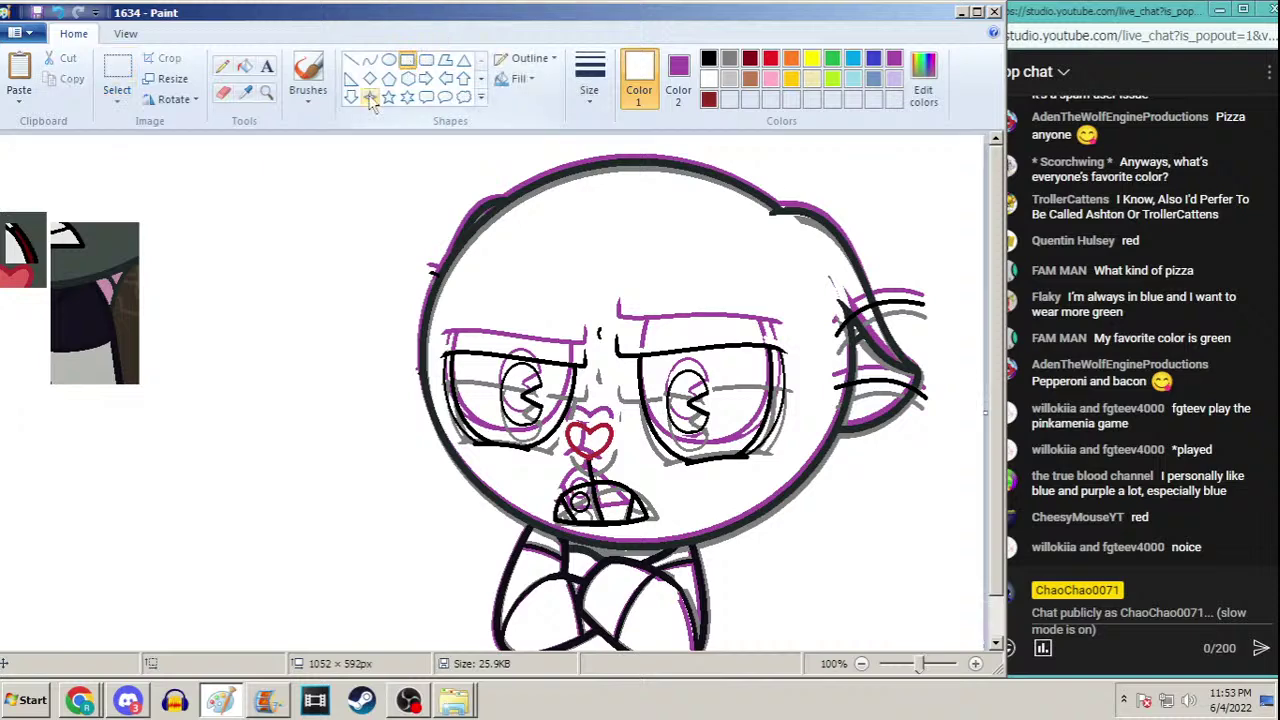
mouse_move(279, 141)
mouse_down()
mouse_move(700, 650)
mouse_move(985, 650)
mouse_up()
click(517, 79)
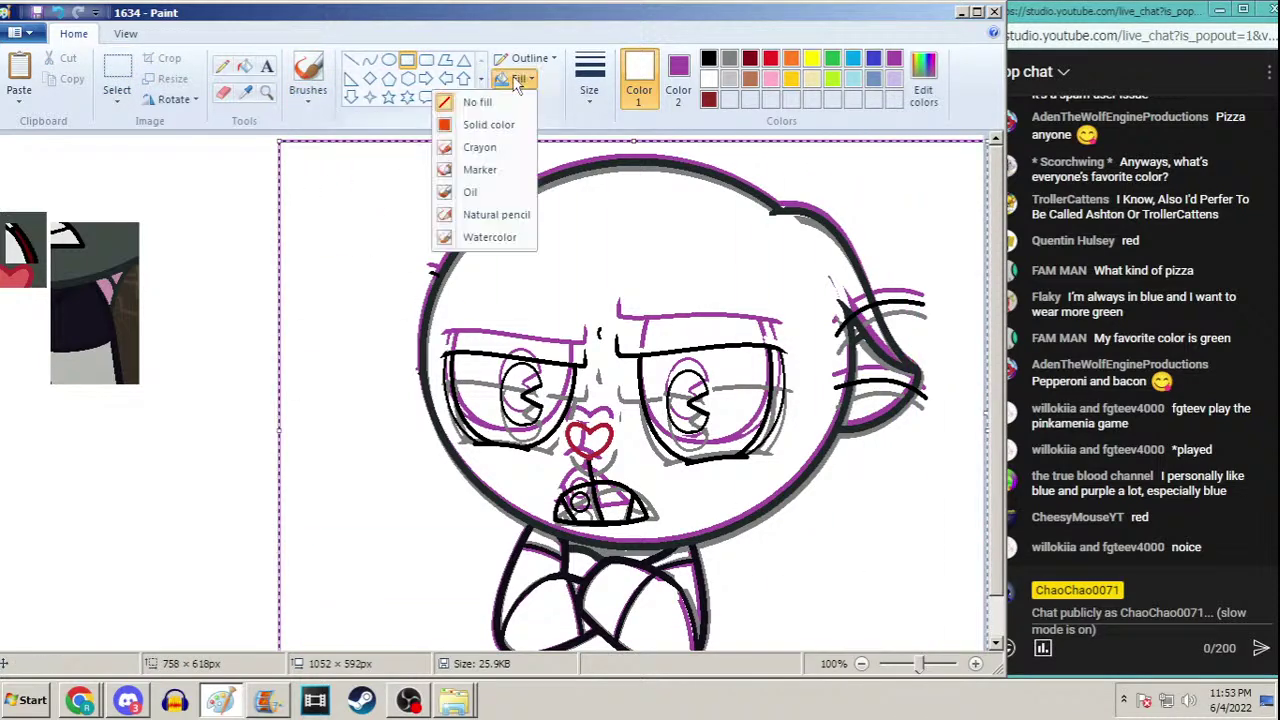
click(497, 124)
key(ctrl+z)
key(ctrl+a)
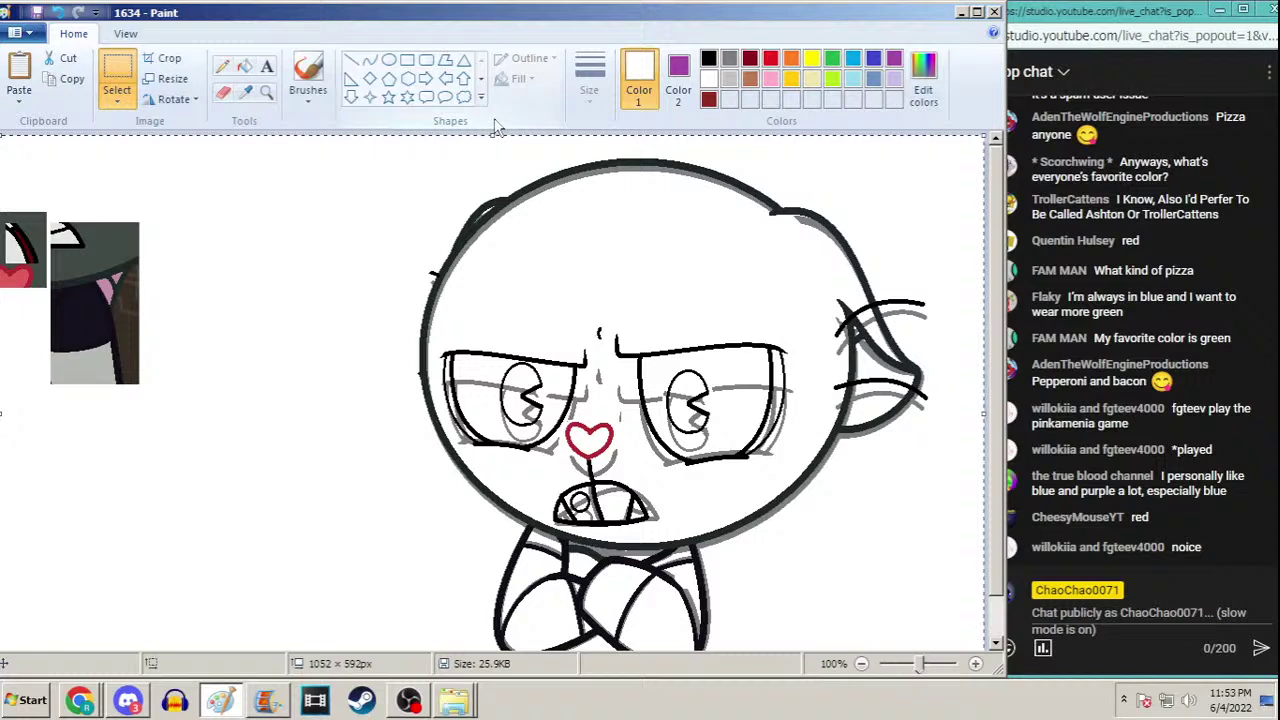
Clear the grey sketch lines: sample their grey as secondary colour, select all, cover the drawing with a white 715 × 617 px rectangle and undo it
click(245, 91)
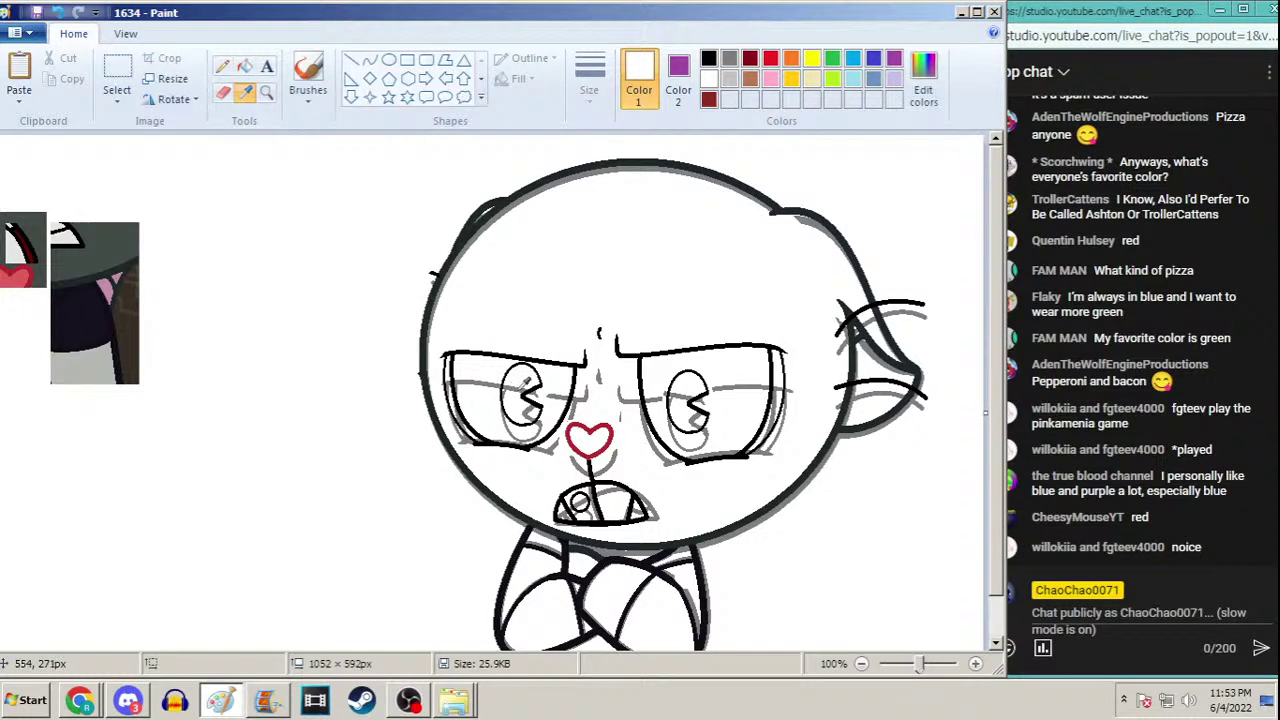
right_click(516, 392)
key(ctrl+a)
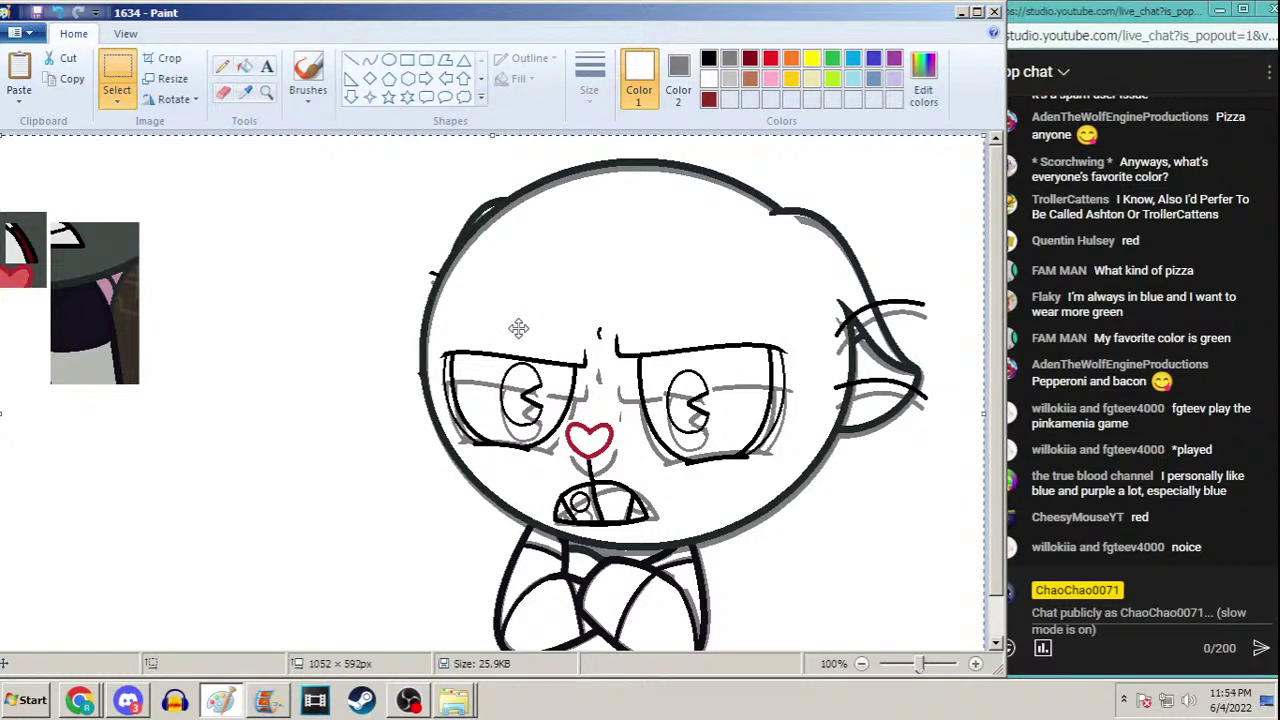
click(407, 60)
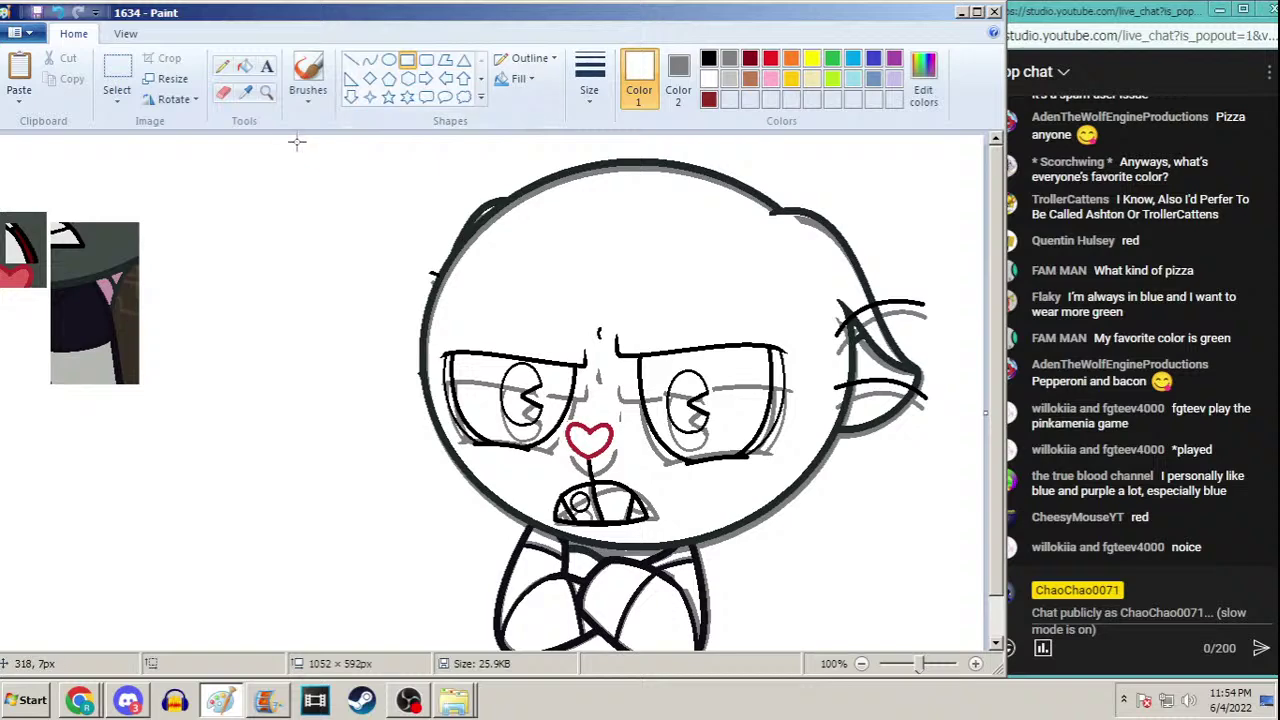
mouse_move(297, 141)
mouse_down()
mouse_move(629, 537)
mouse_move(966, 650)
mouse_up()
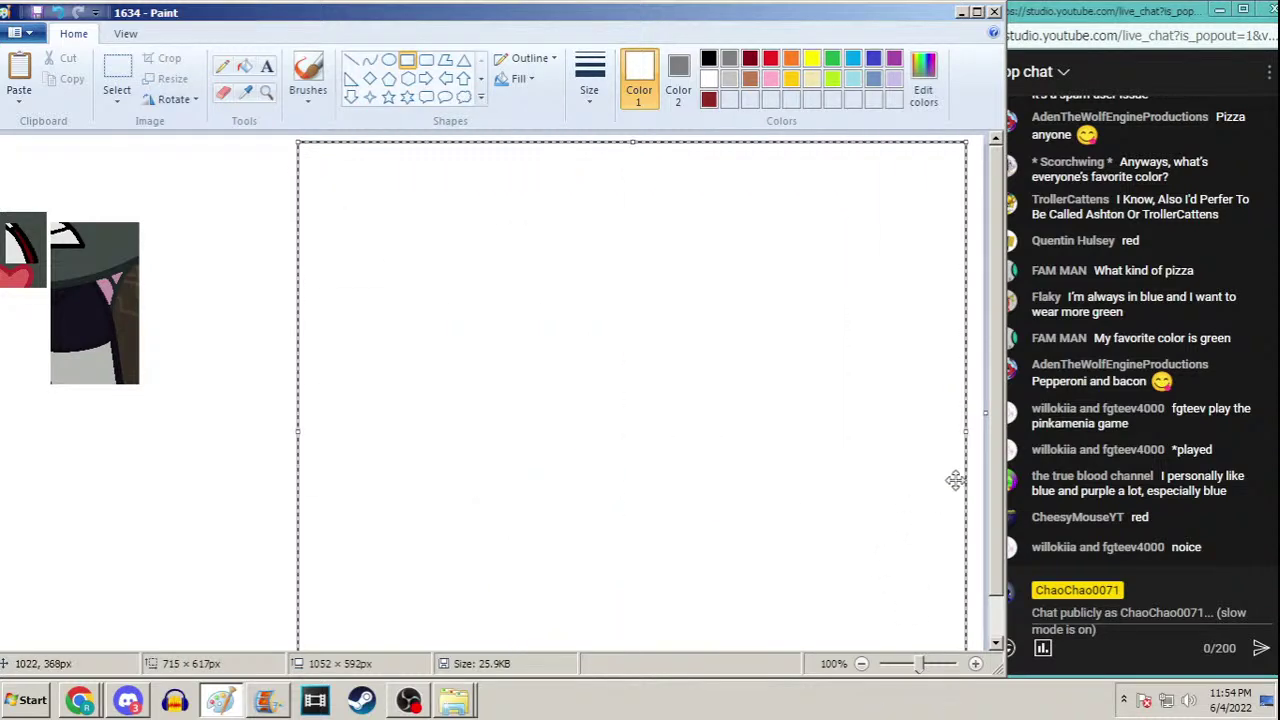
key(ctrl+z)
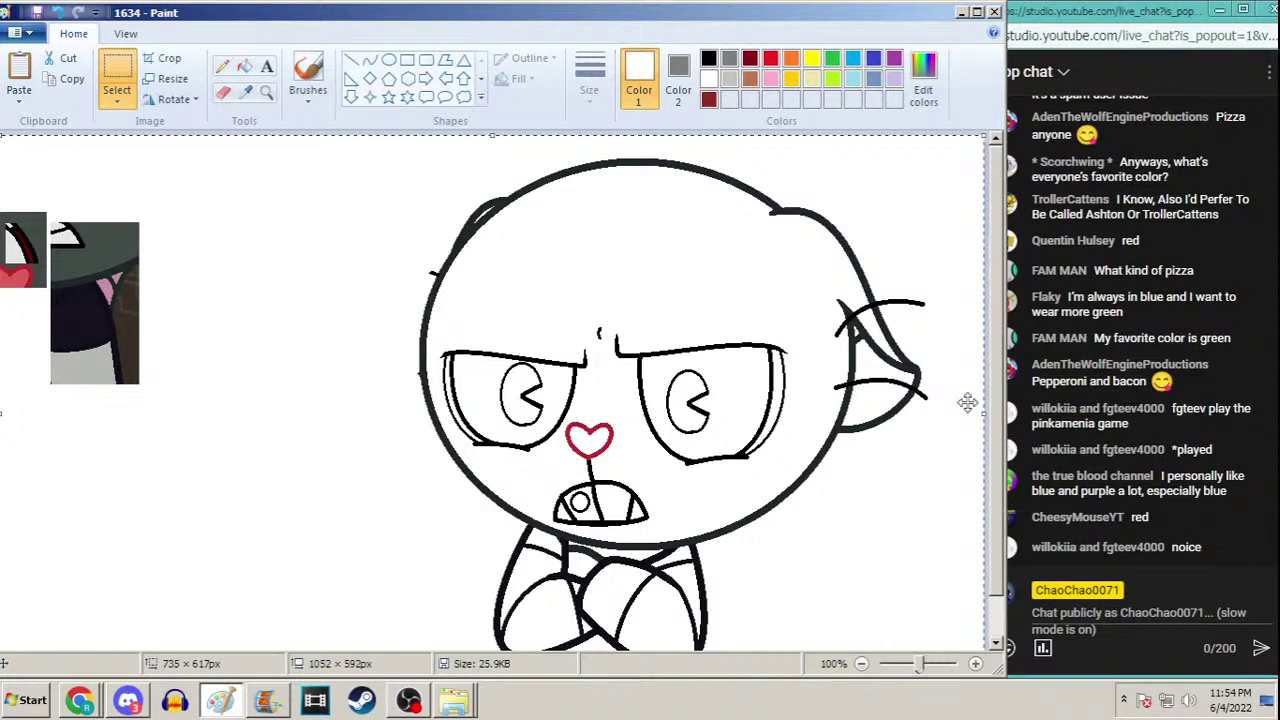
Set up the Pencil with a chosen line thickness for close-up retouching around the mouth and lower eyes
scroll(970, 222, down, 1)
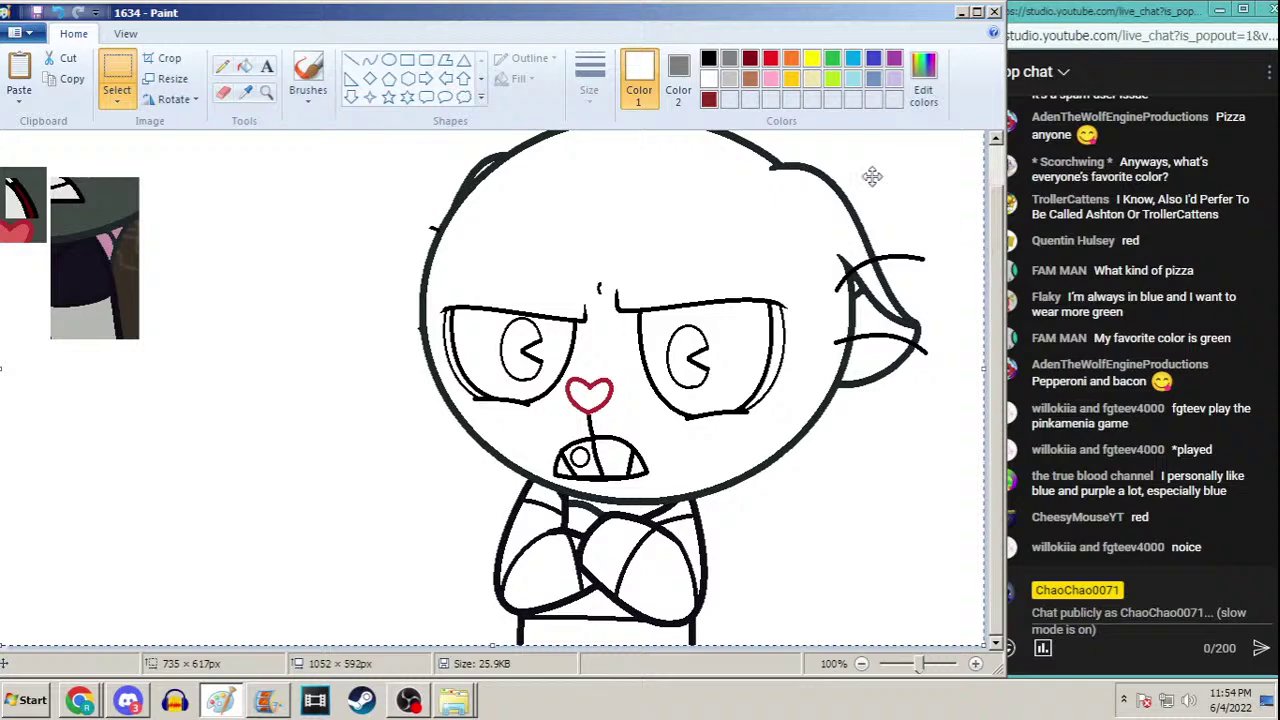
click(266, 91)
click(615, 449)
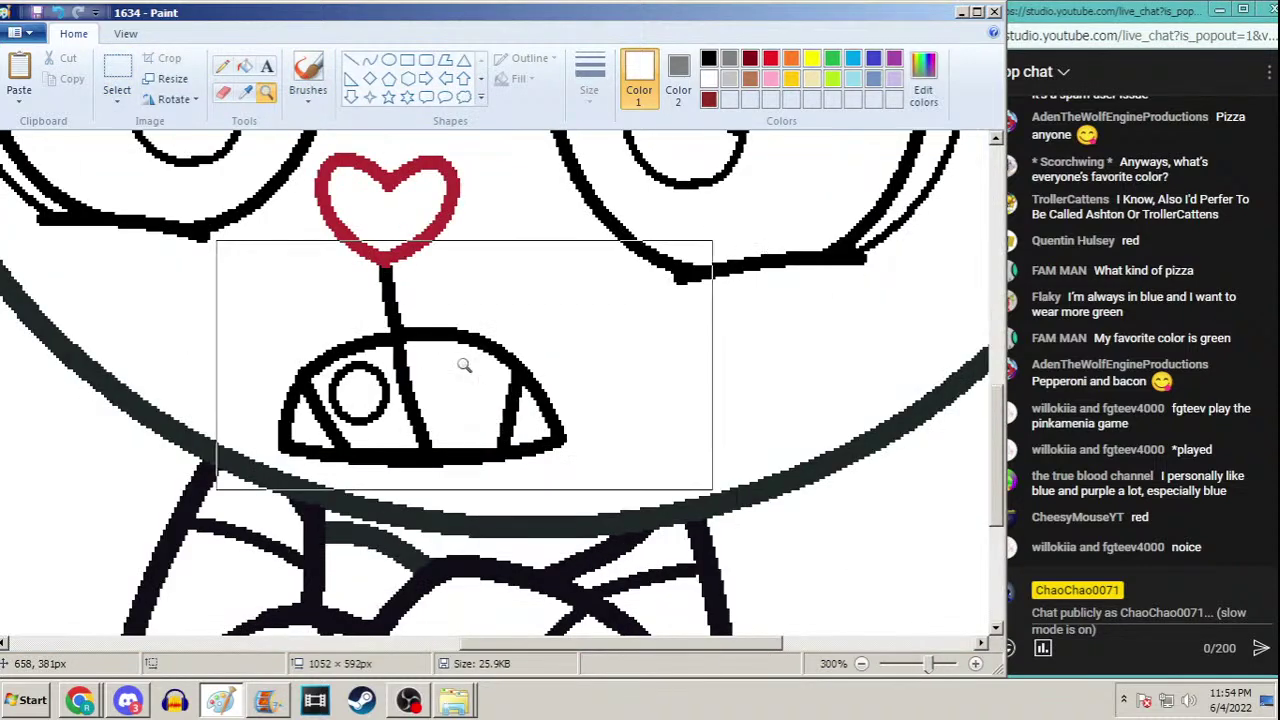
click(222, 65)
click(589, 80)
click(549, 207)
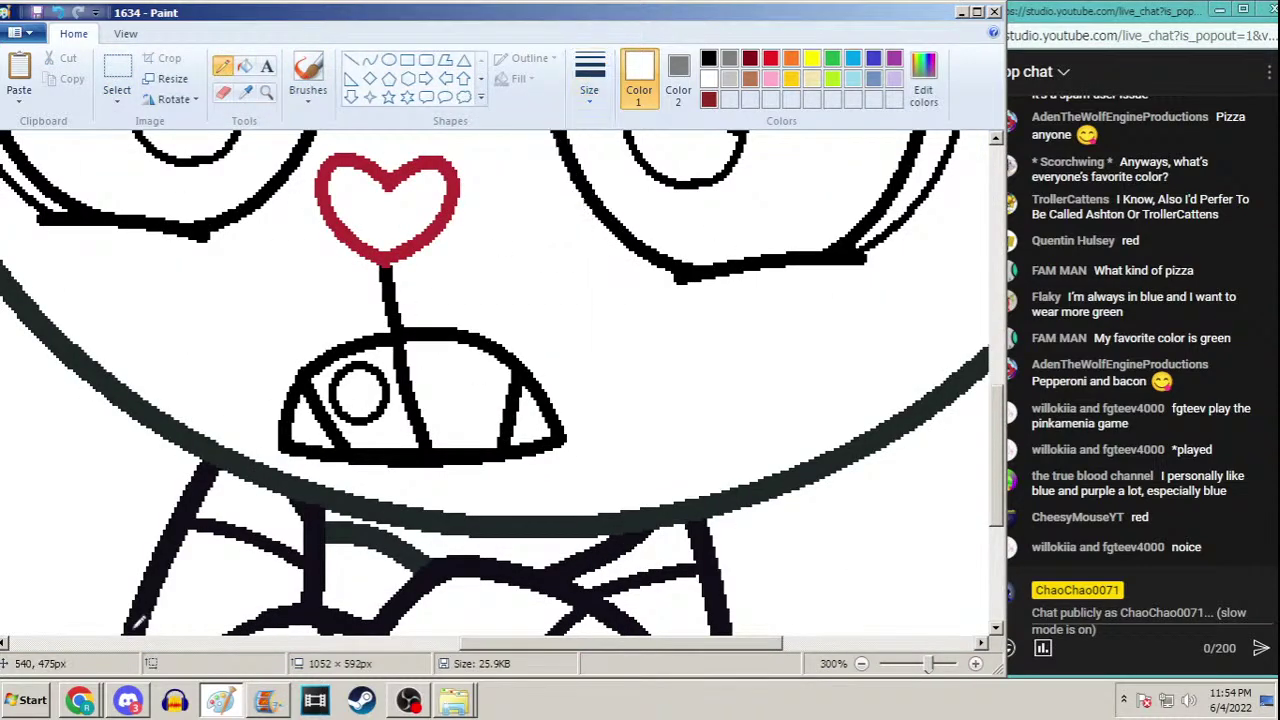
Switch to Discord and check the server roles of the member who asked for the MLPFIM and artist pings
click(127, 700)
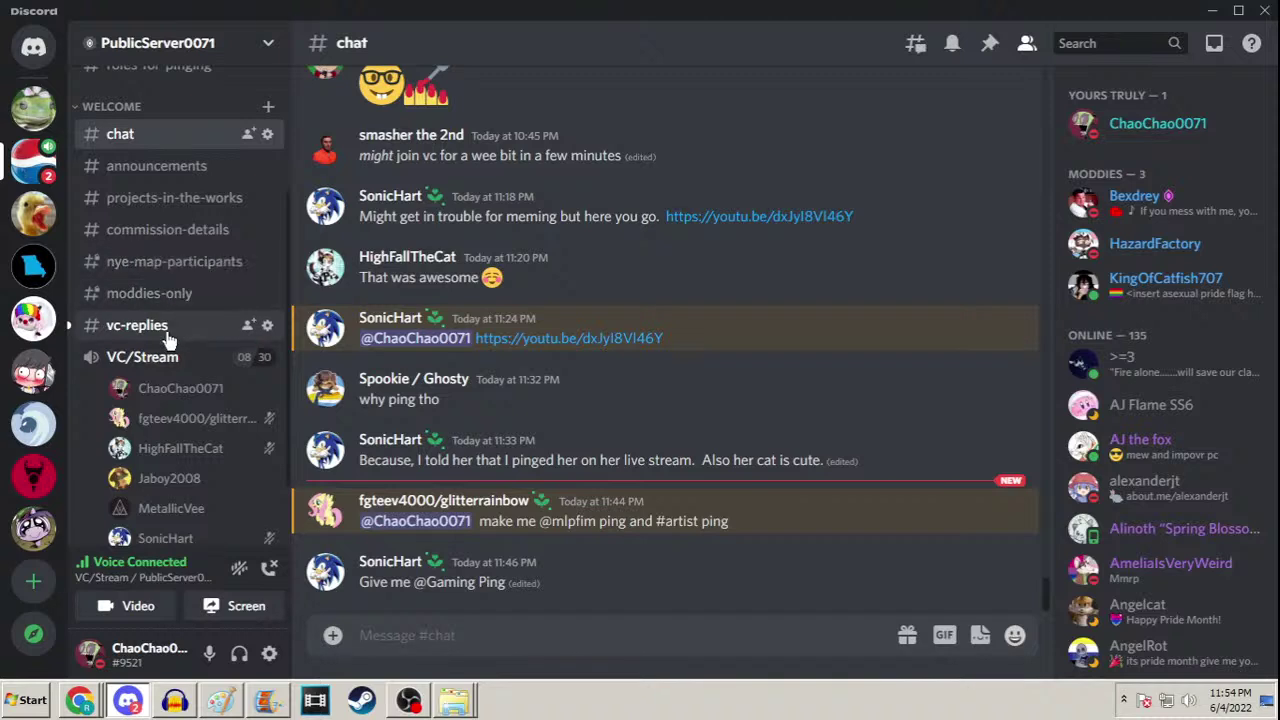
right_click(450, 508)
mouse_move(585, 652)
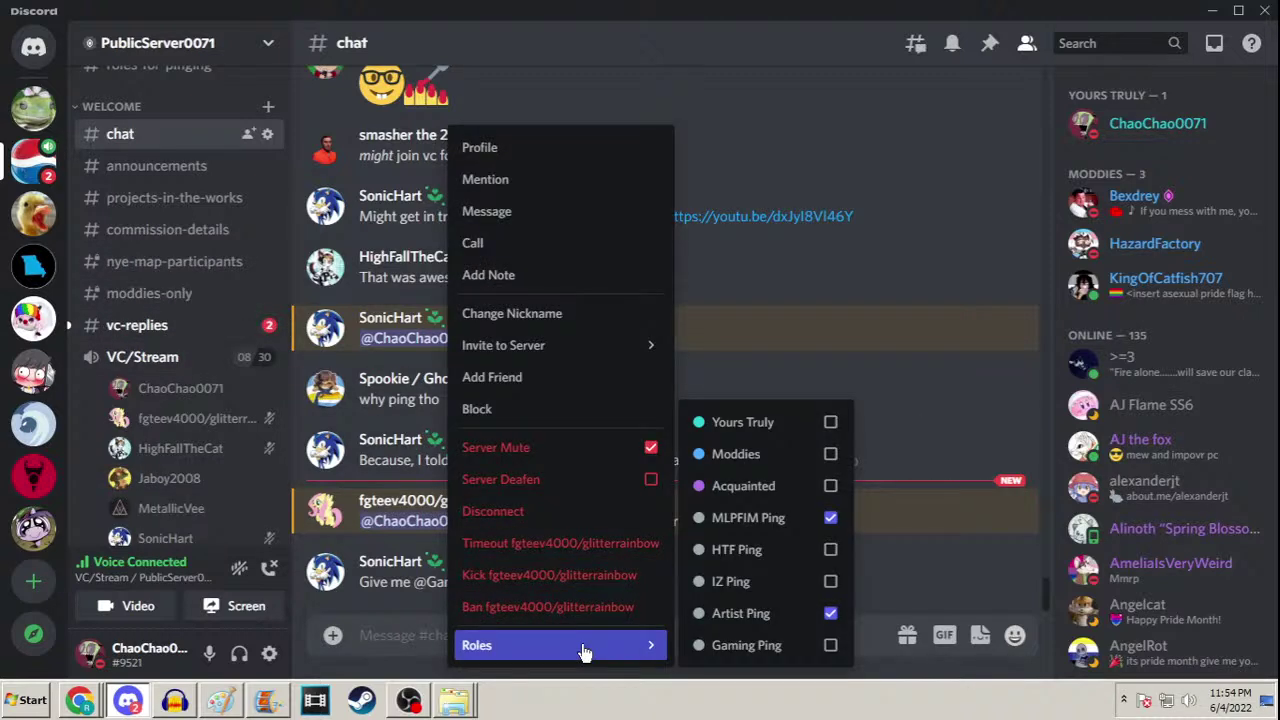
click(745, 312)
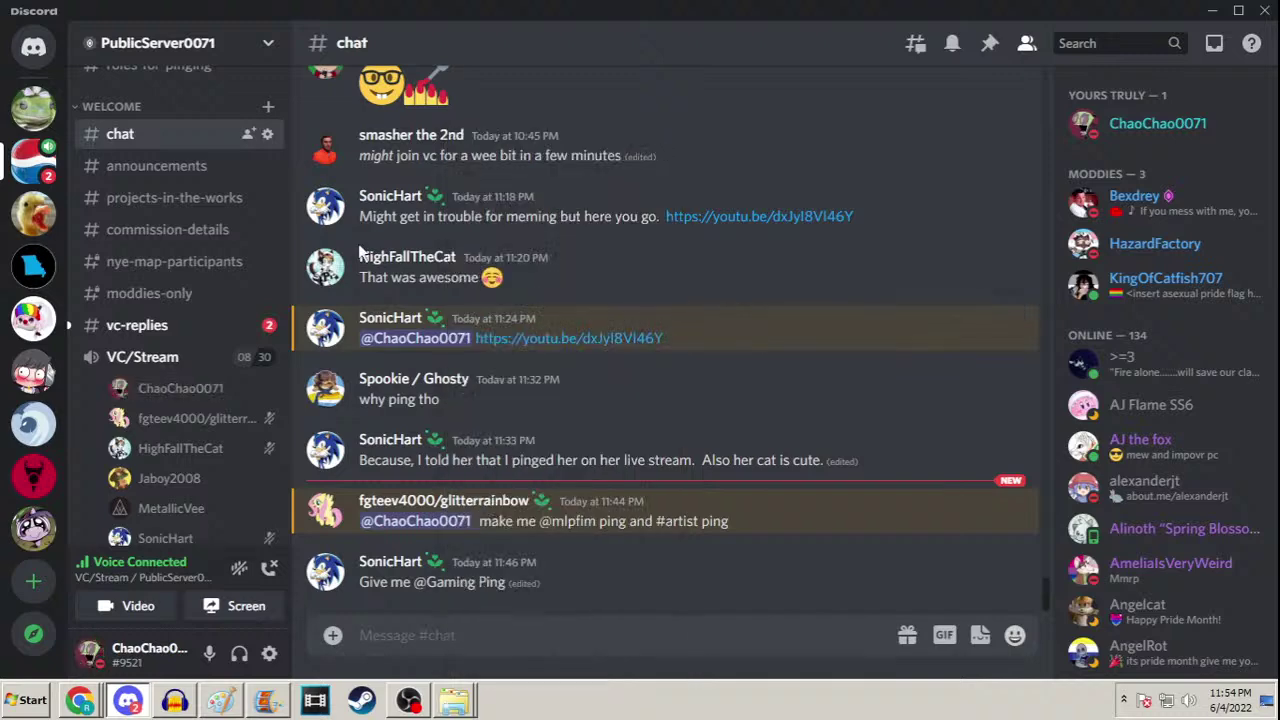
Read the newest messages in the vc-replies channel, open the chat channel and return to the Paint drawing
click(200, 336)
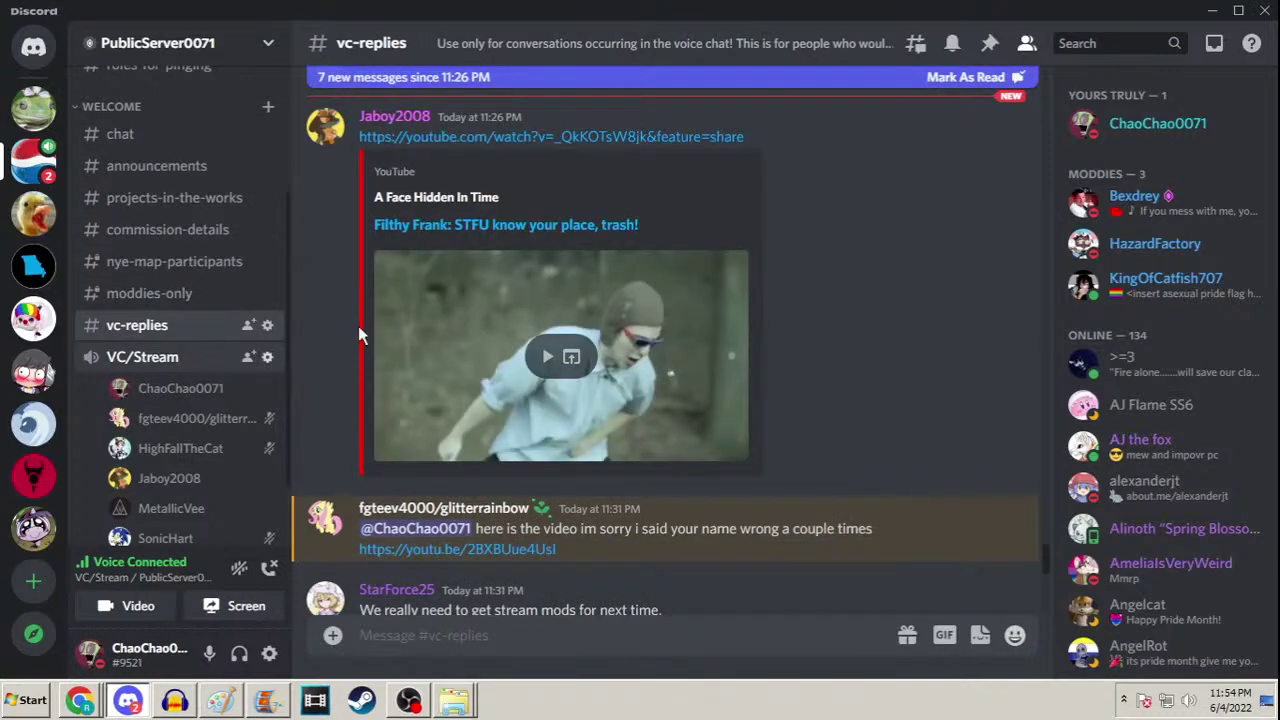
scroll(910, 421, down, 5)
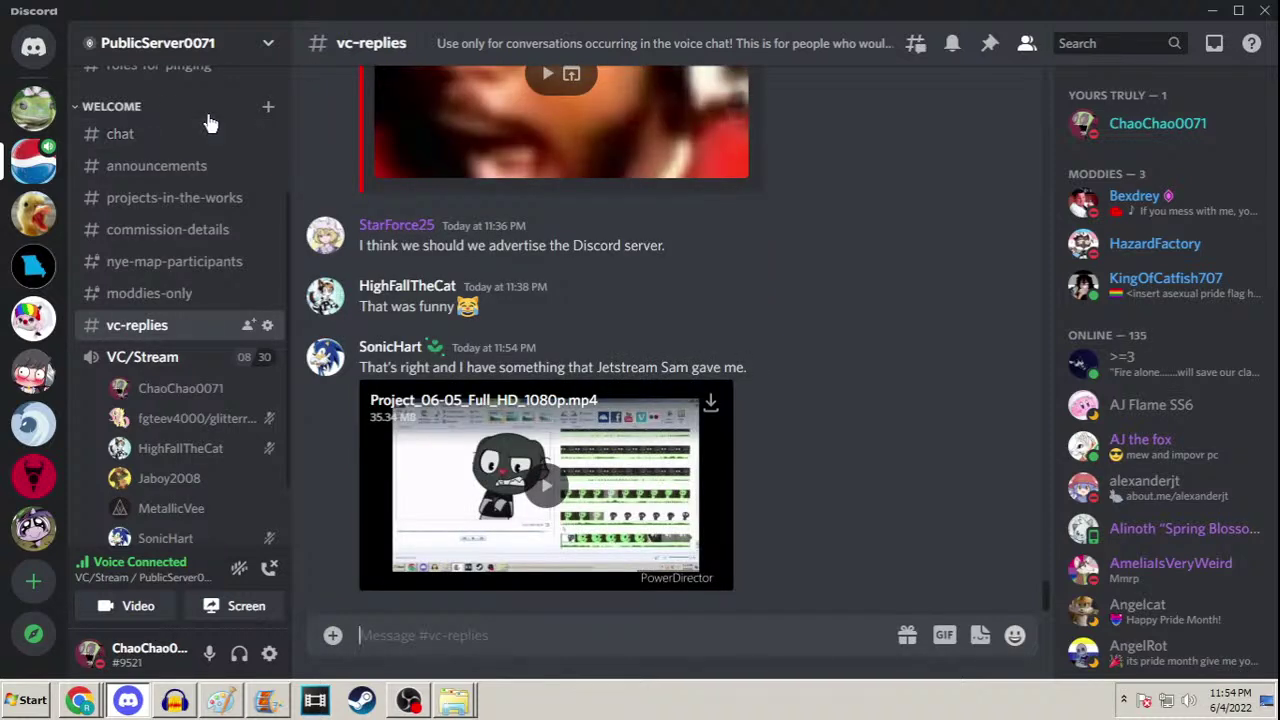
scroll(246, 470, down, 2)
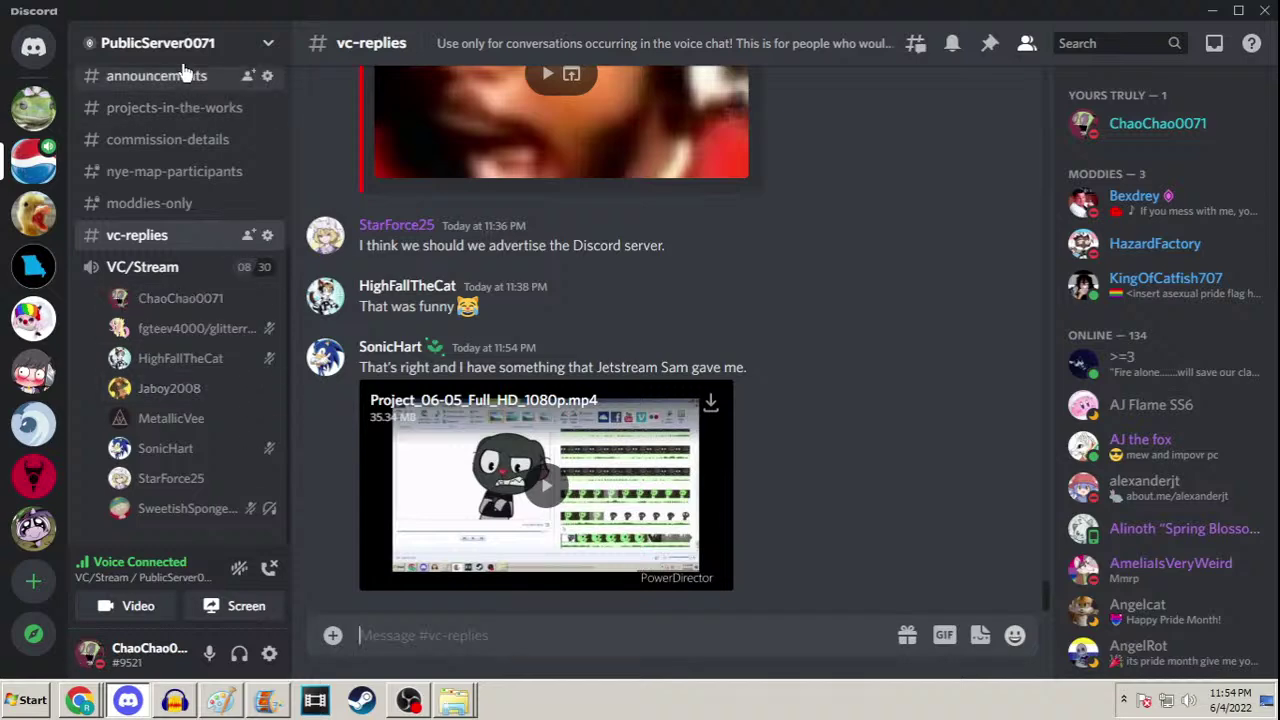
scroll(203, 125, up, 2)
click(191, 137)
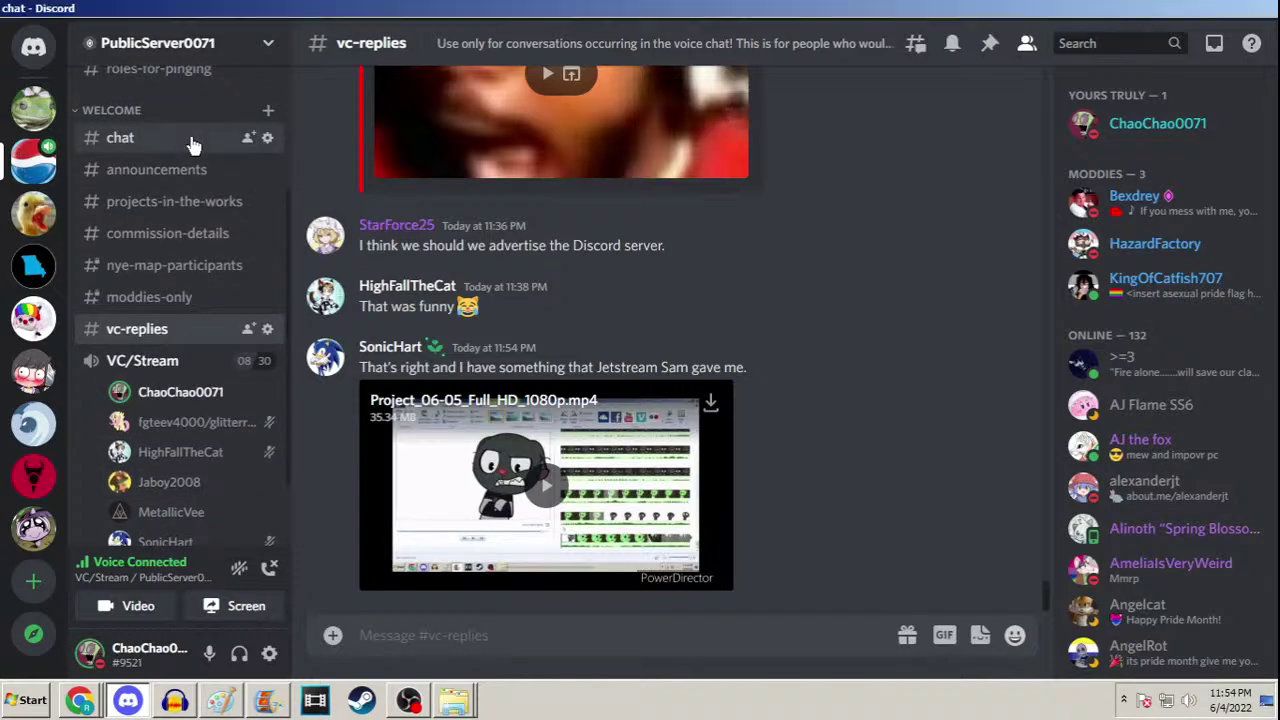
click(1212, 10)
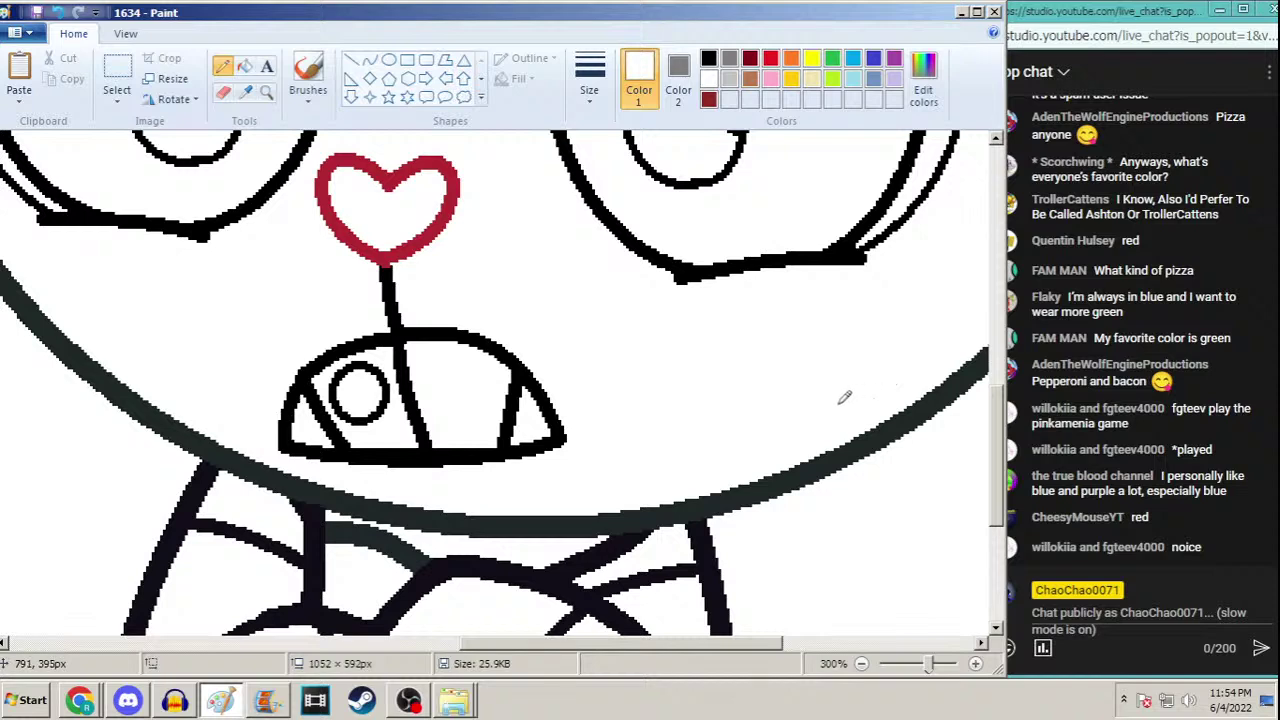
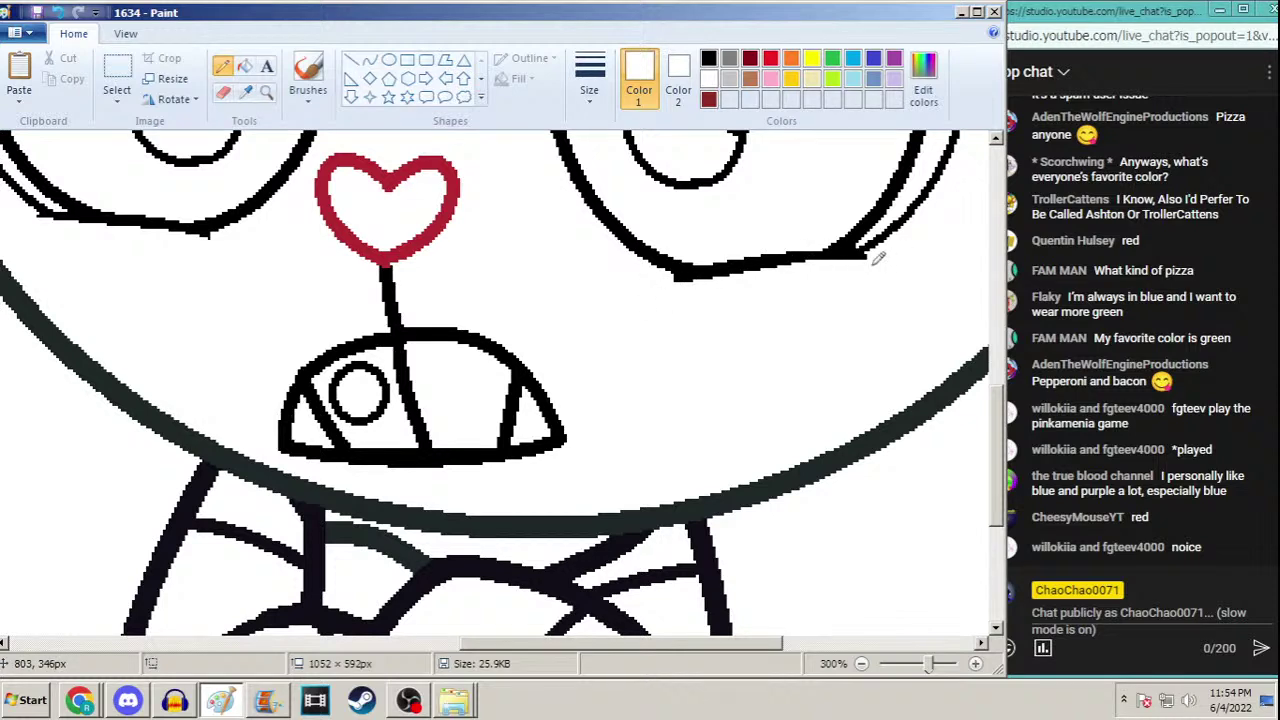
Trim the lower outlines of the eyes with the white Pencil and touch up the right-hand eye's lower outer corner in black
drag(828, 247, 802, 257)
click(708, 58)
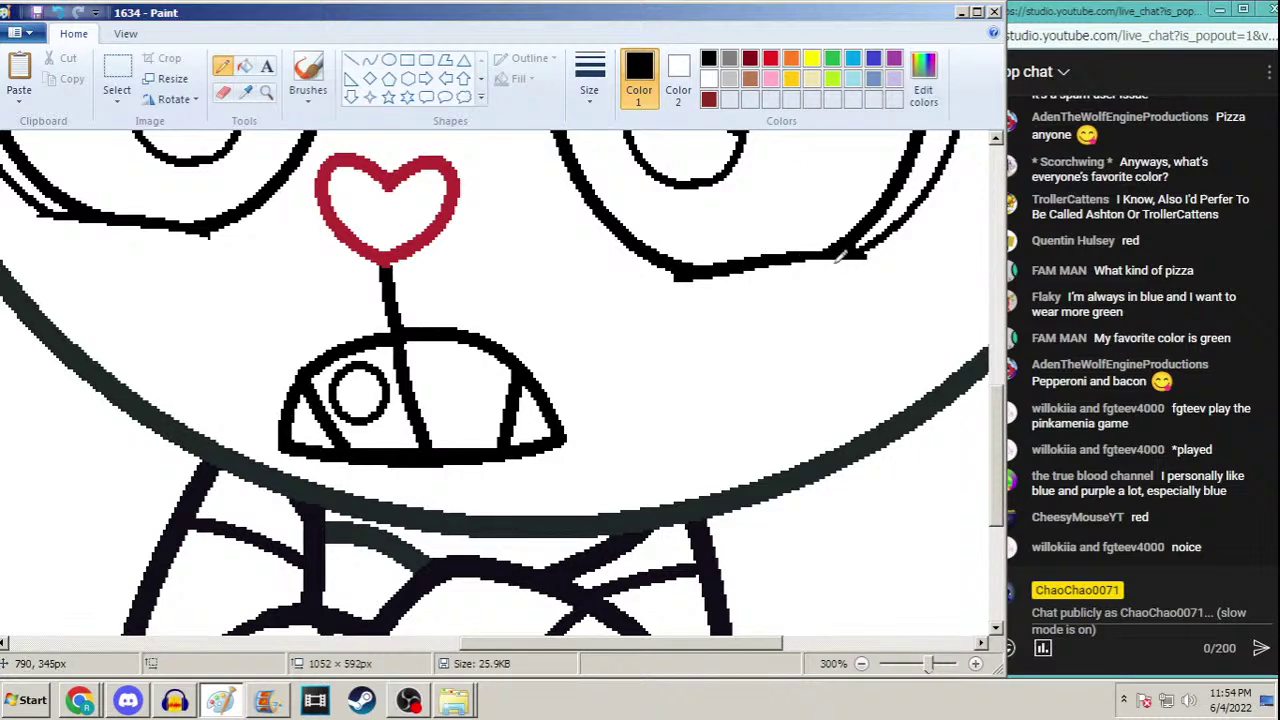
drag(843, 256, 866, 257)
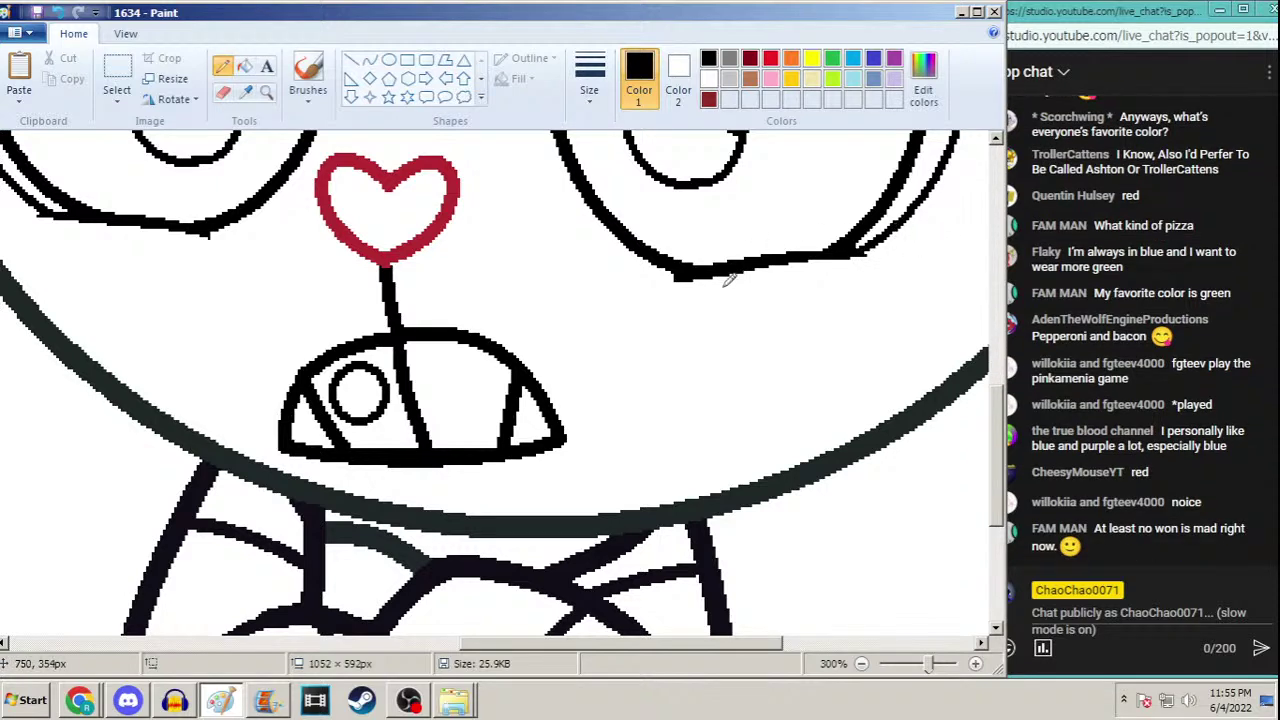
Draw short black Pencil lines across the outermost tooth on each side of the mouth
click(266, 92)
right_click(329, 266)
right_click(363, 280)
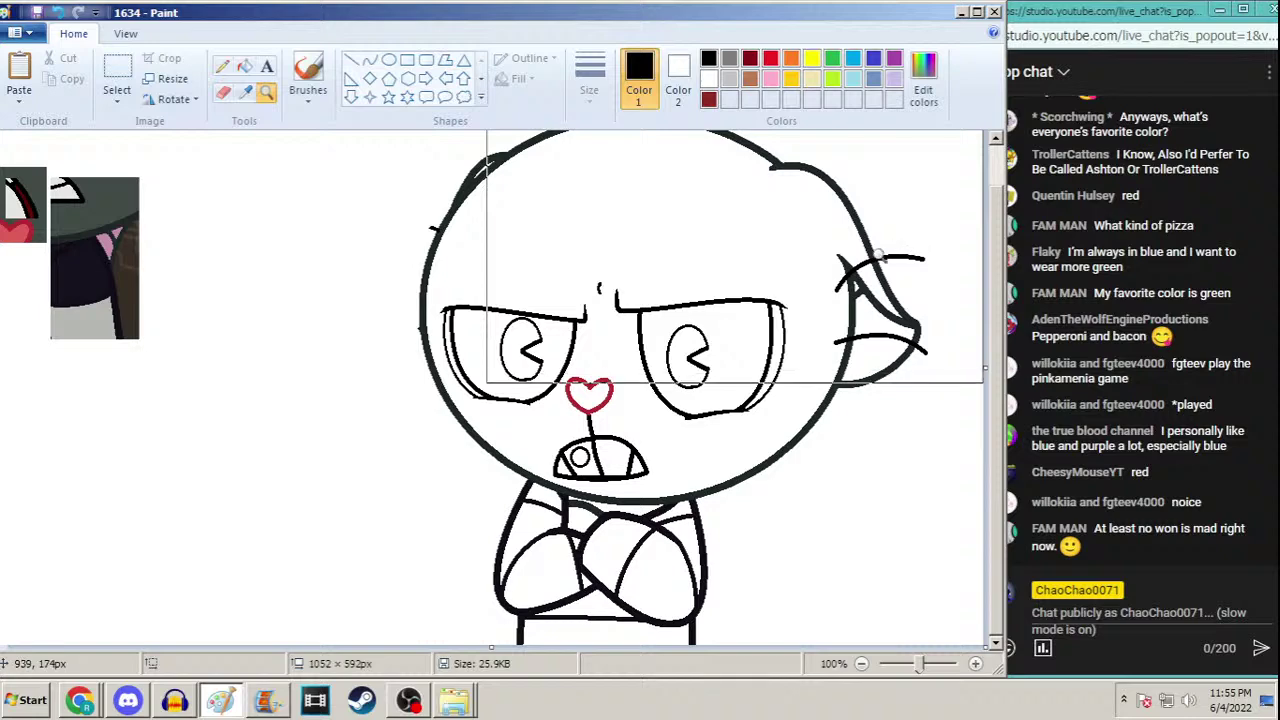
click(560, 440)
click(527, 397)
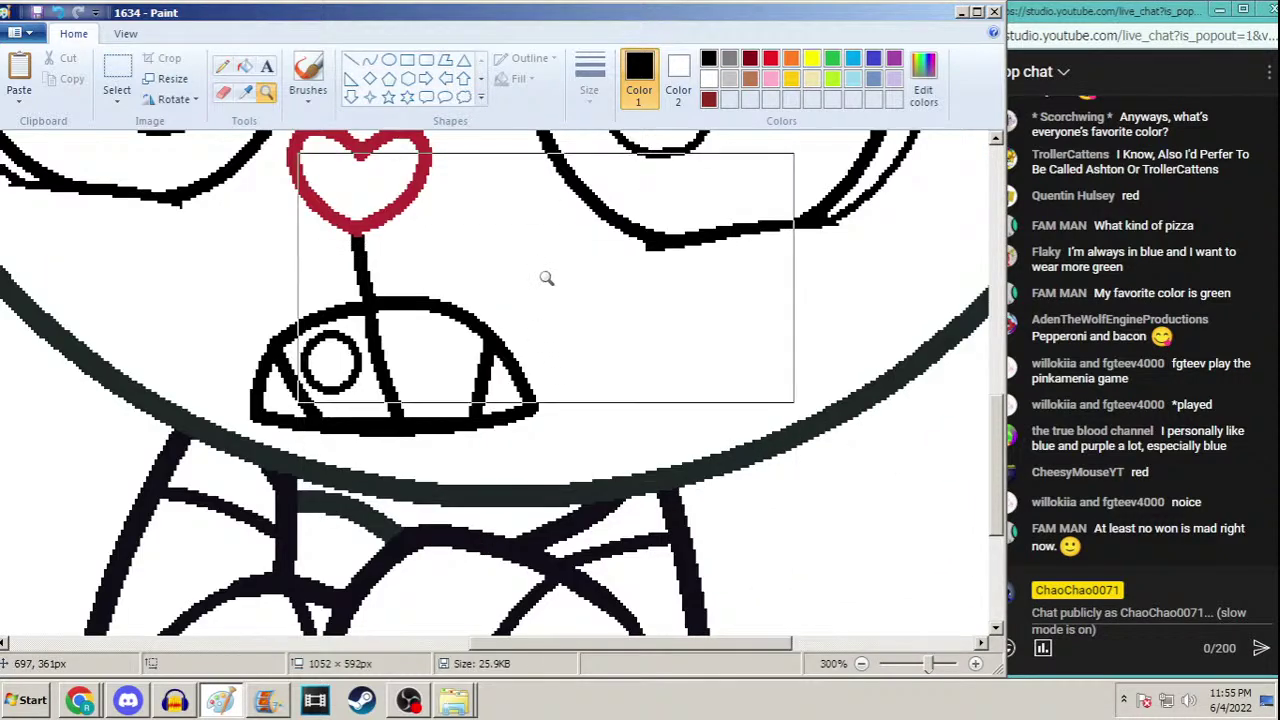
click(222, 66)
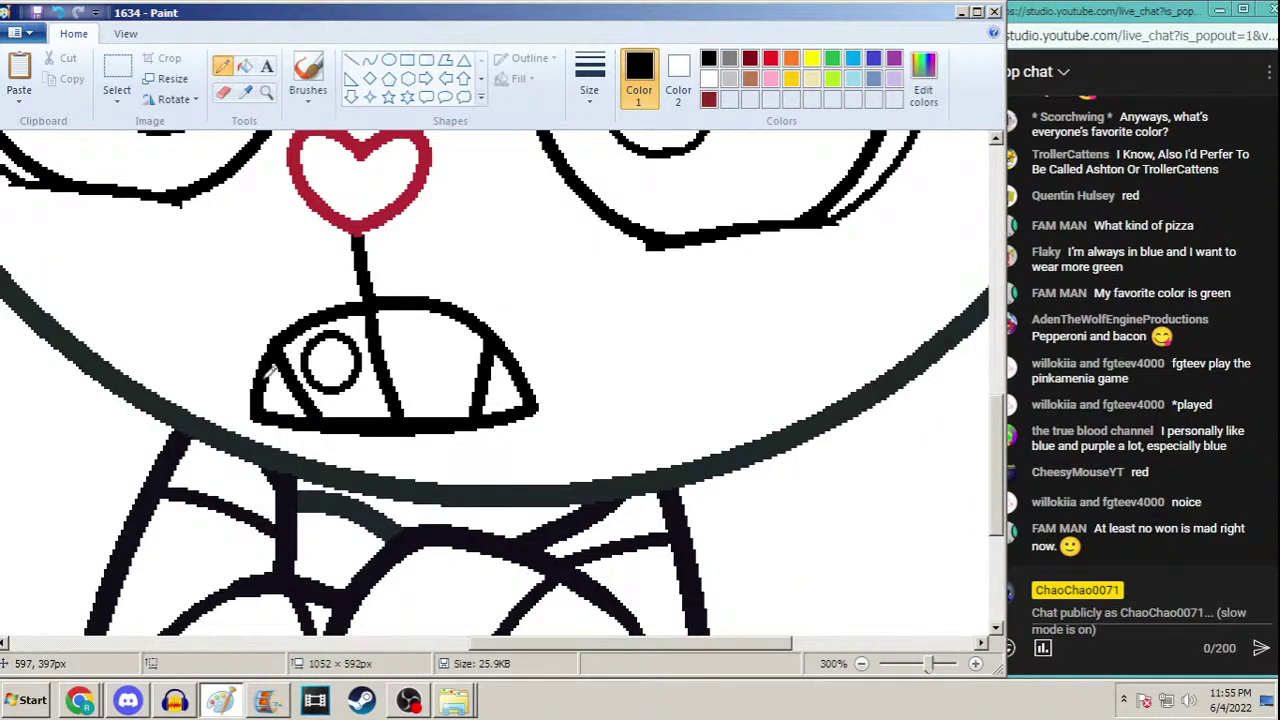
drag(266, 372, 284, 390)
drag(490, 384, 518, 398)
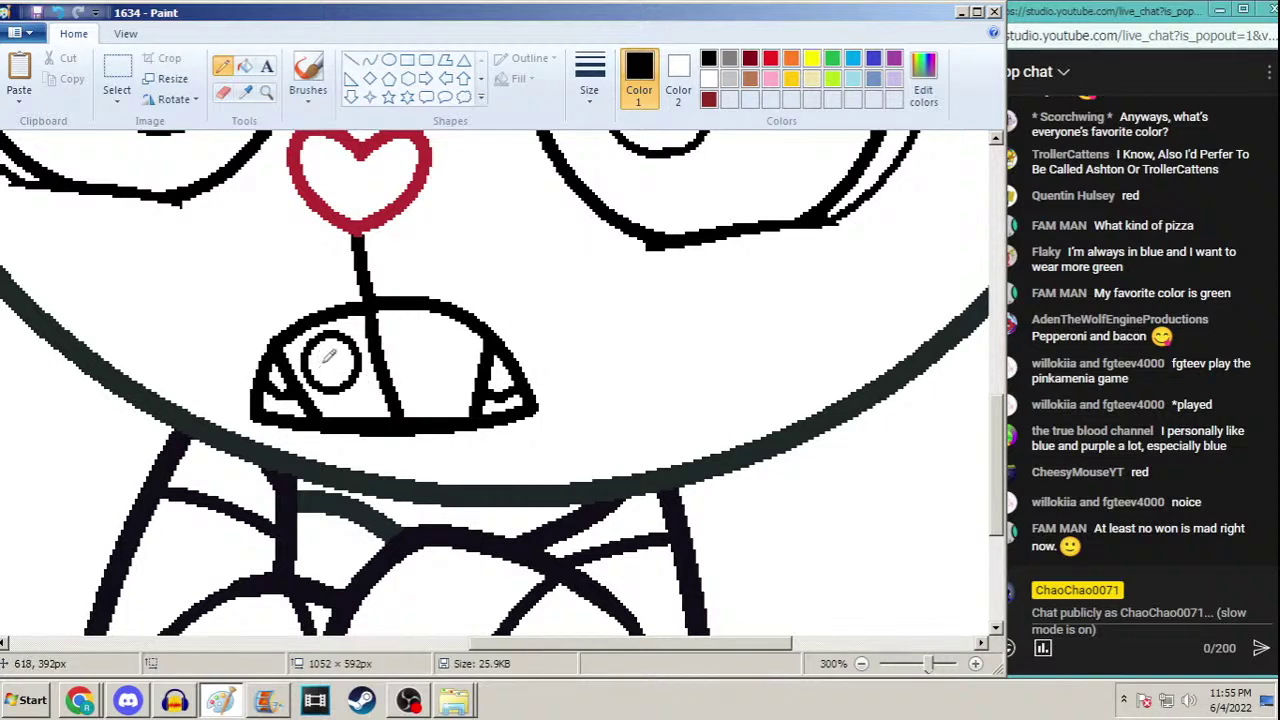
Check the existing frame file names at the end of the htffirf4 folder without saving a new file
click(267, 91)
right_click(486, 277)
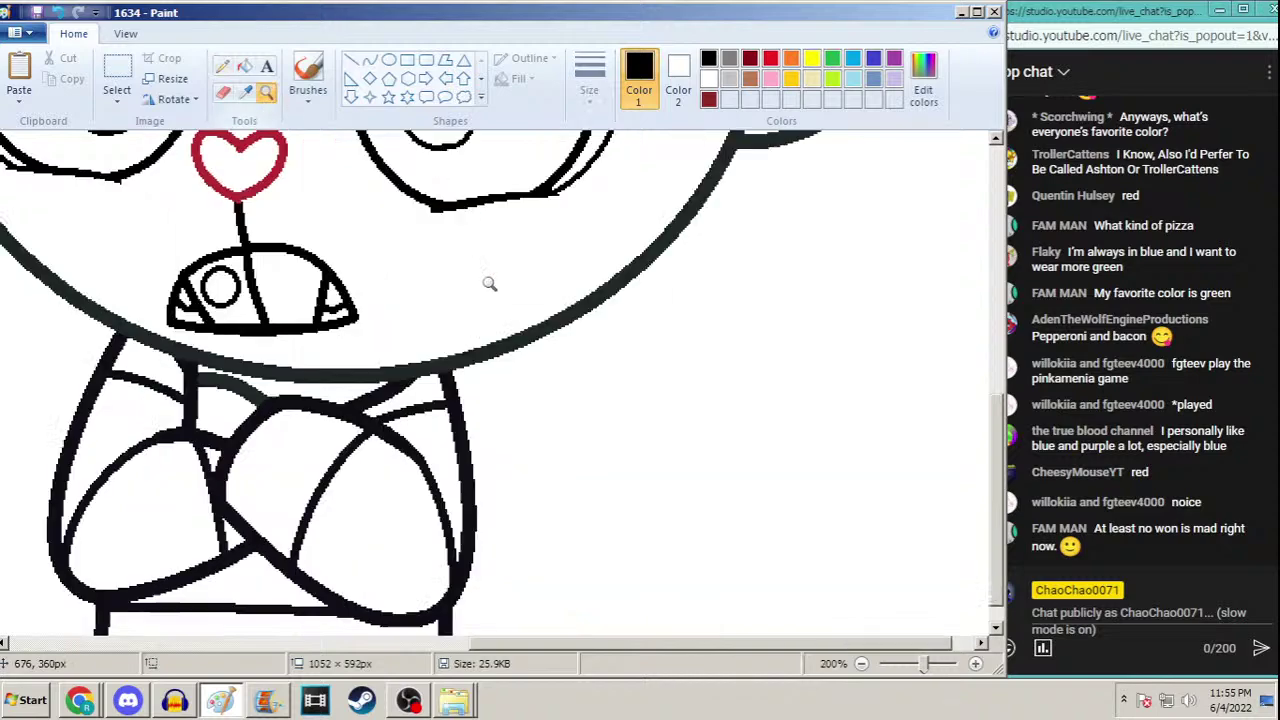
right_click(491, 271)
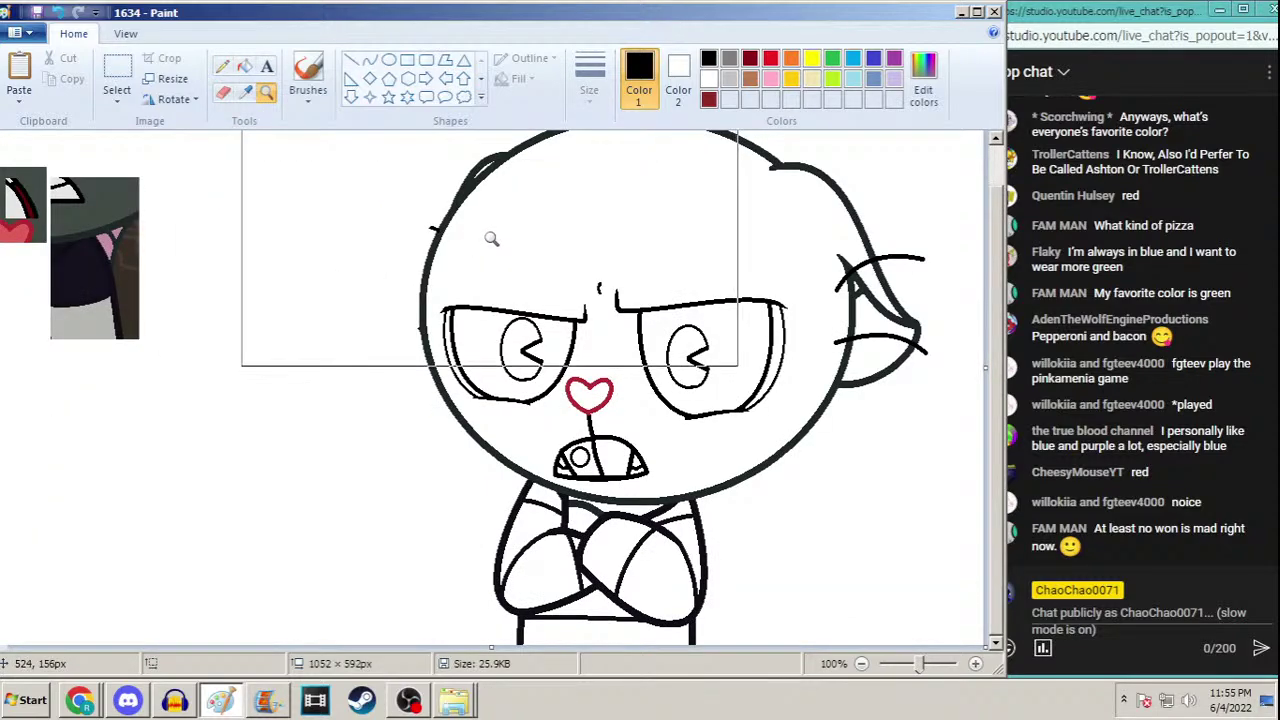
key(F12)
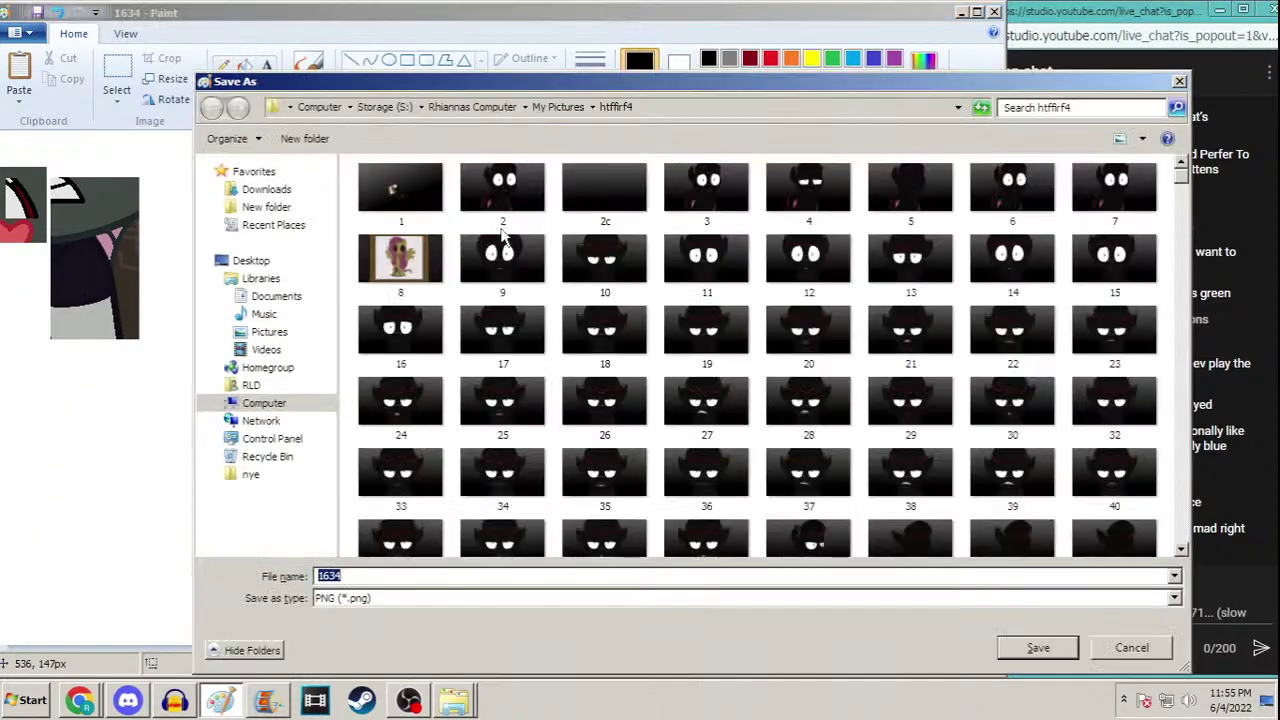
drag(1181, 176, 1133, 605)
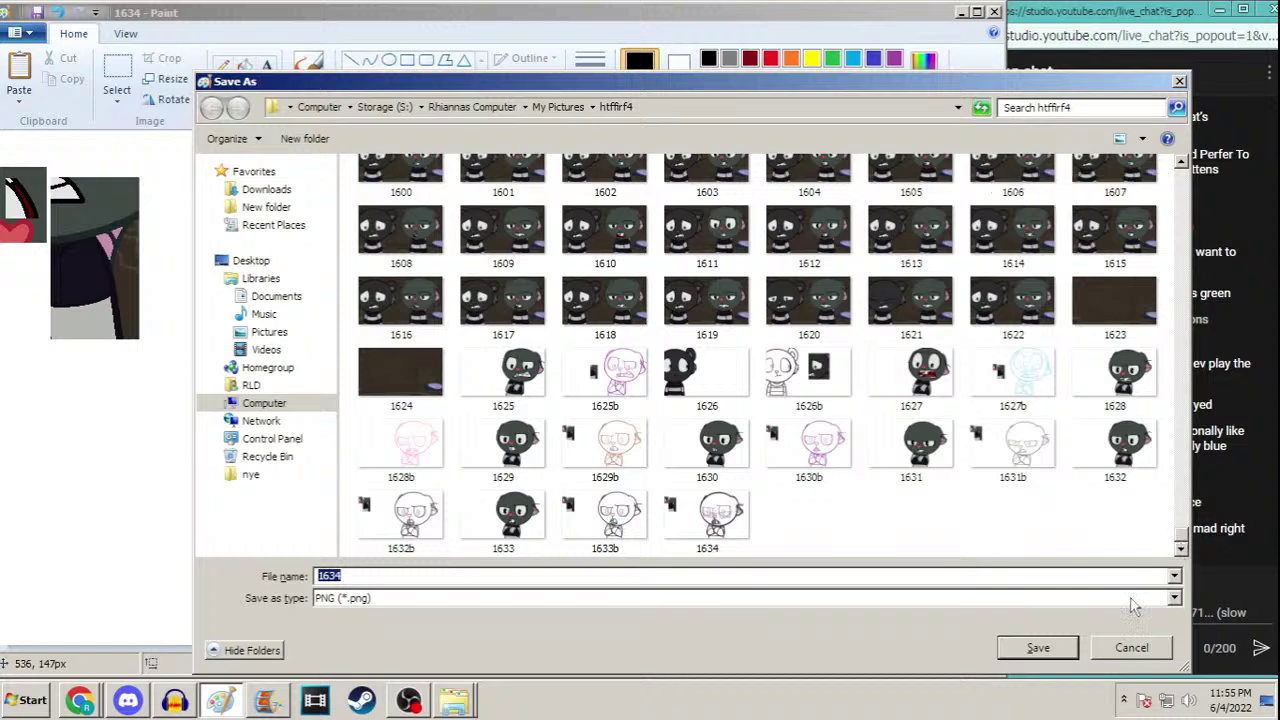
click(1131, 648)
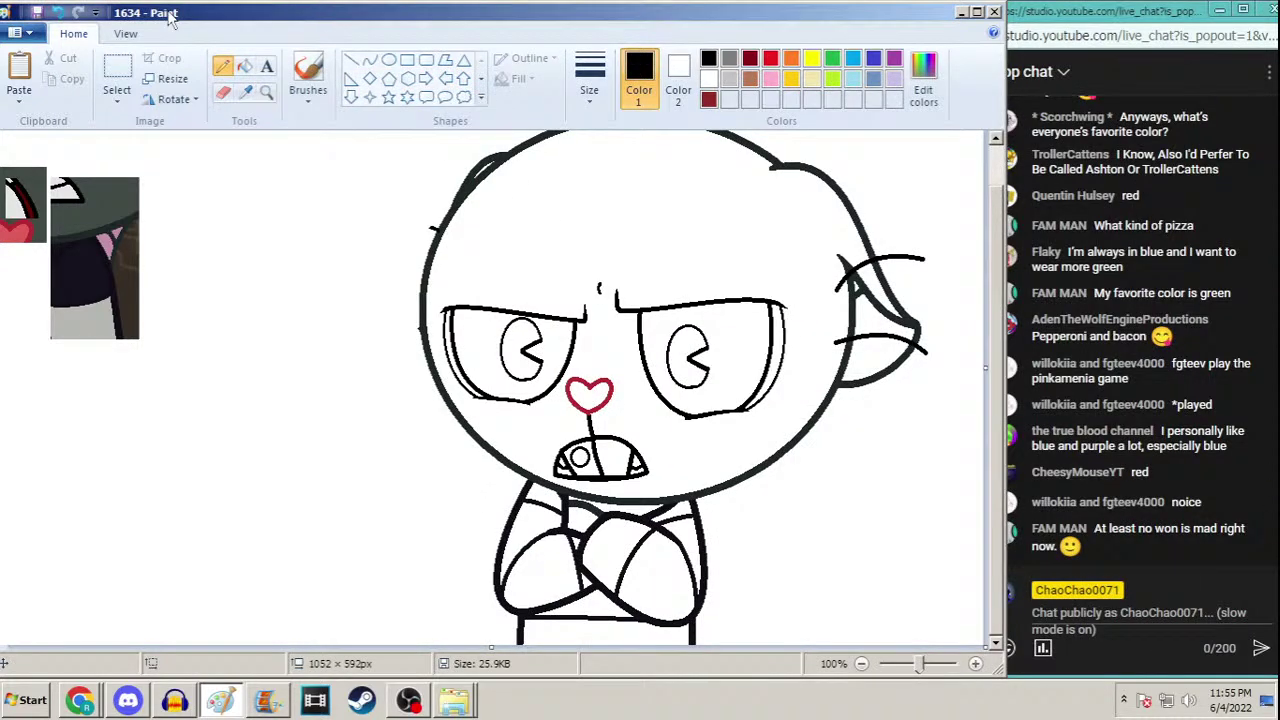
Save the line drawing and store a copy of it as 1634b in PNG format
click(33, 8)
key(F12)
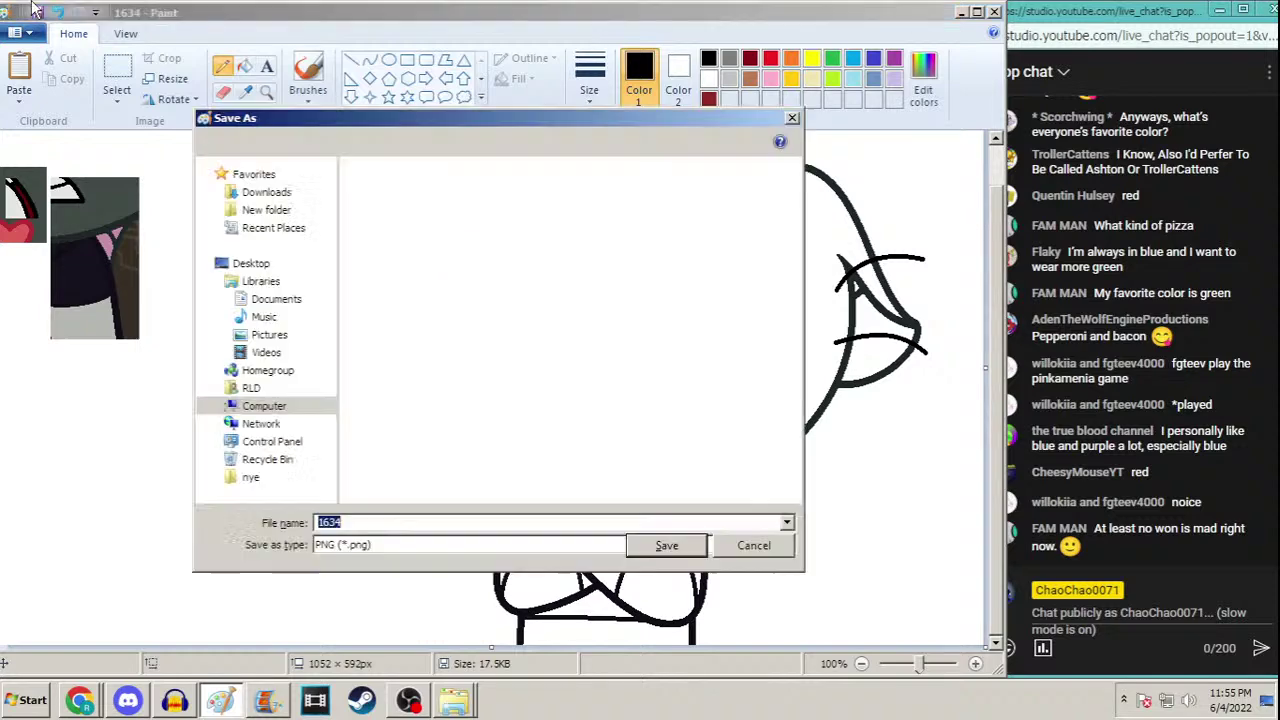
text(1634b)
key(Return)
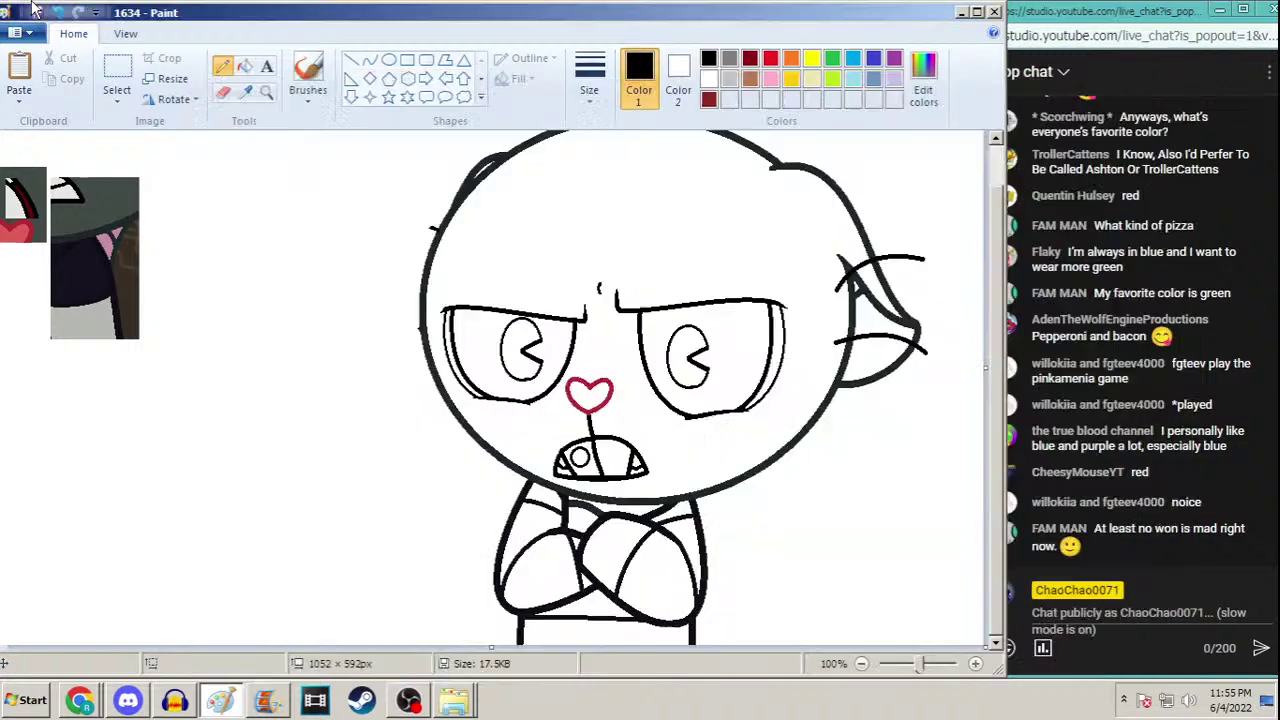
key(Return)
Reopen the file 1634 for colouring
key(ctrl+o)
text(1634)
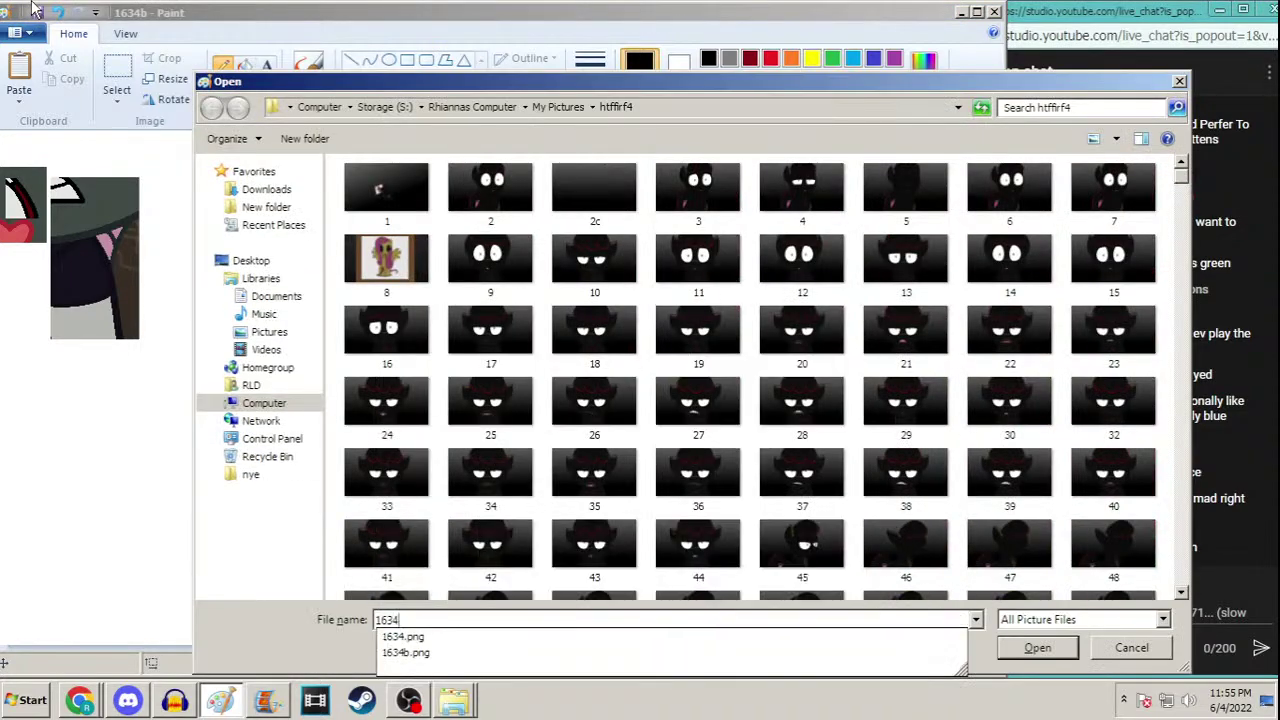
key(Return)
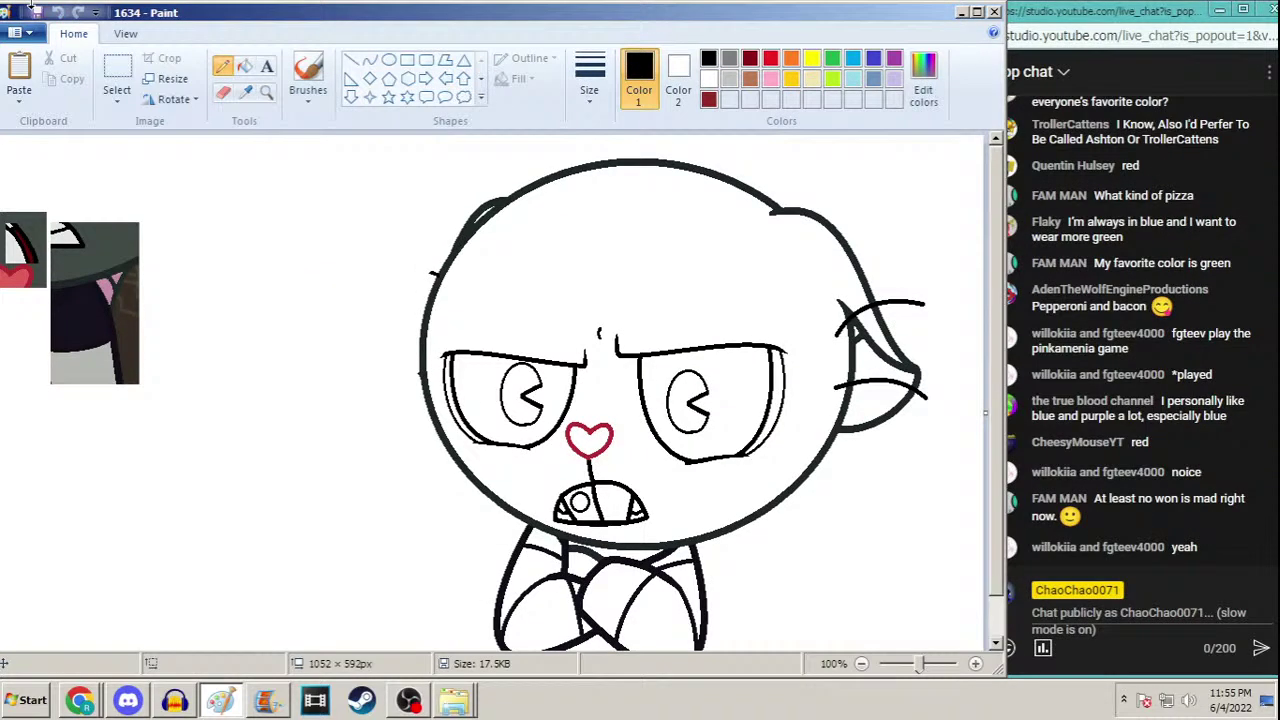
Fill both pupils and the narrow bands along the outer edges of both eyes with black
click(245, 66)
click(530, 382)
click(676, 384)
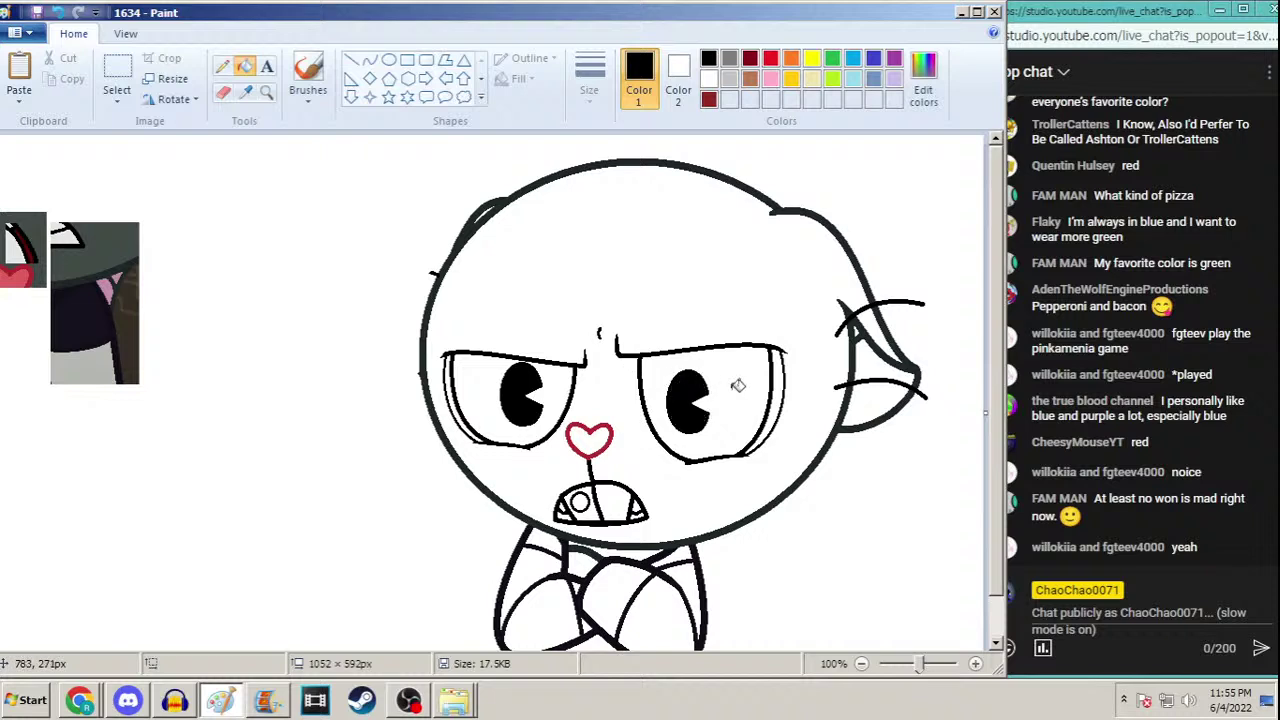
click(780, 382)
click(467, 402)
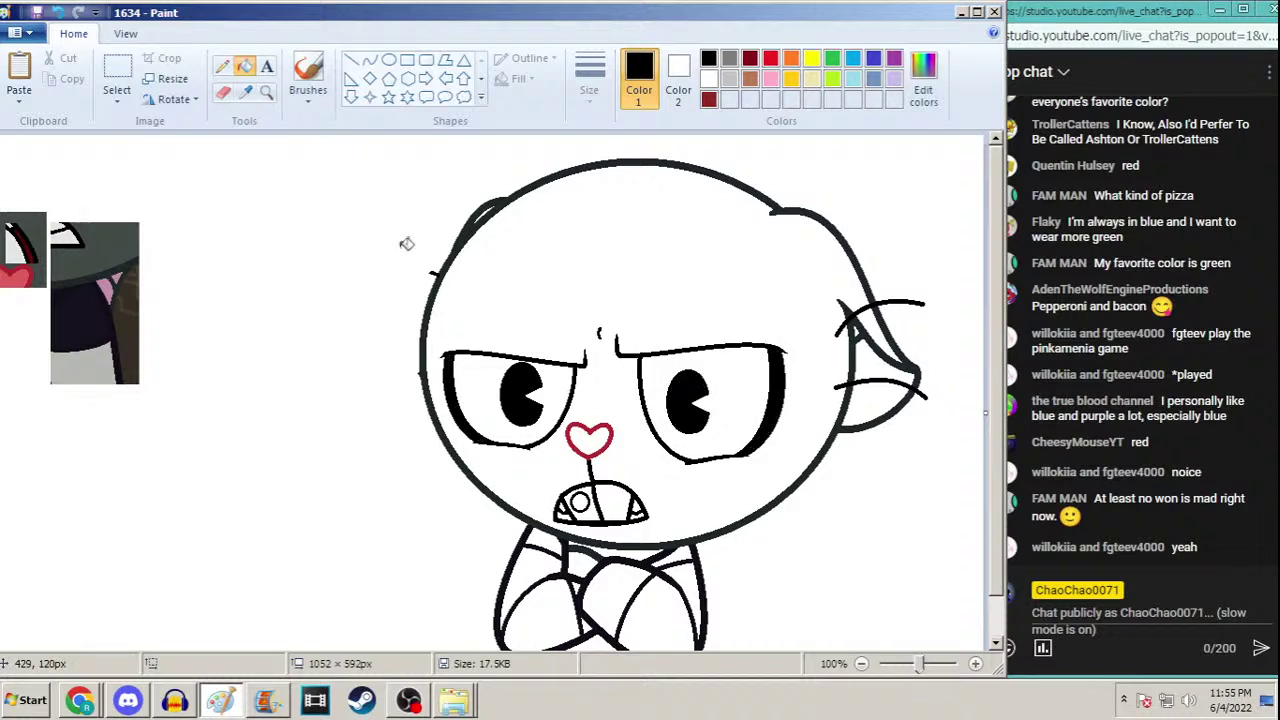
Sample the pink of the ear in the reference picture and fill the inner areas of the right-hand ear
click(247, 91)
click(115, 287)
click(853, 354)
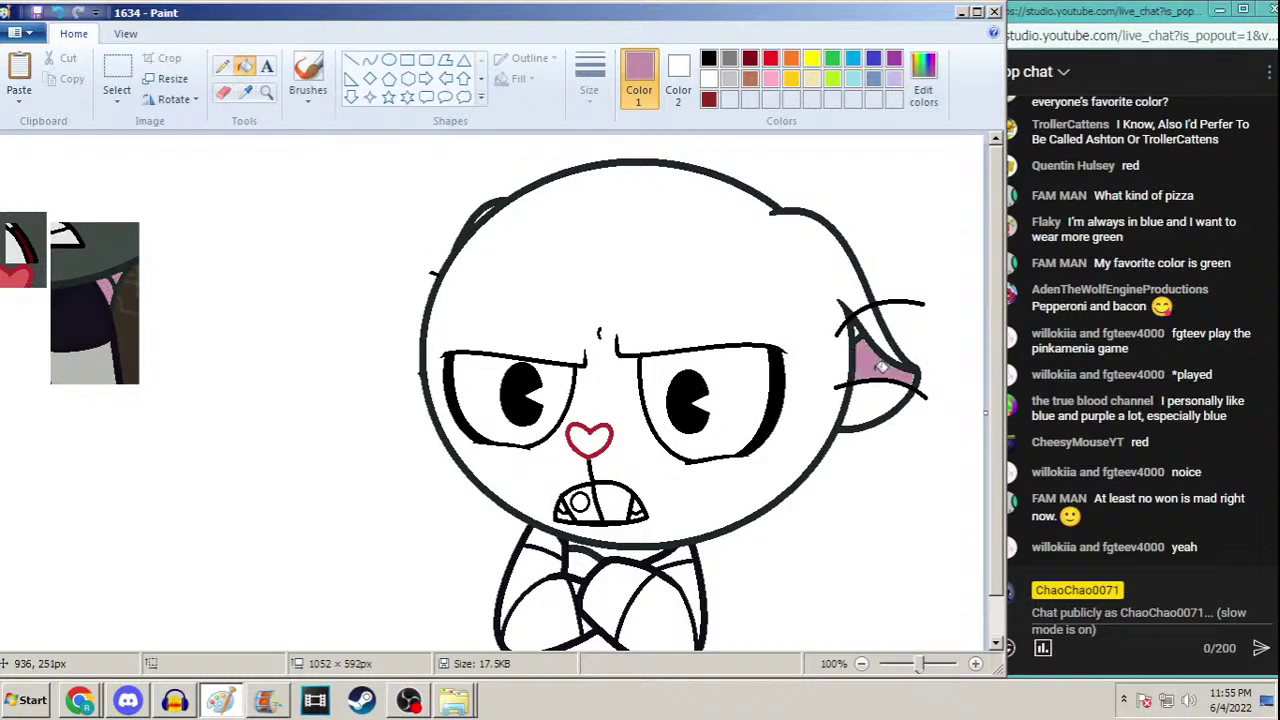
click(876, 400)
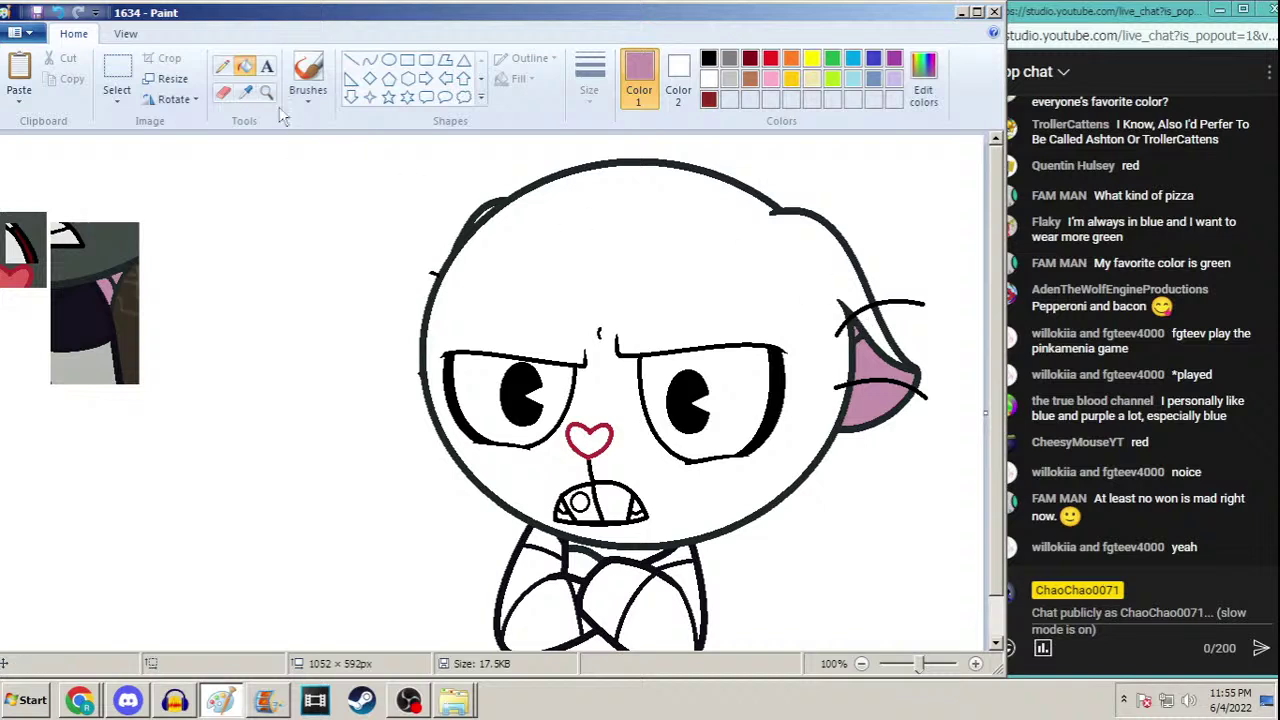
Sample the red of the reference nose and fill the heart-shaped nose with it
click(247, 91)
click(10, 270)
click(590, 440)
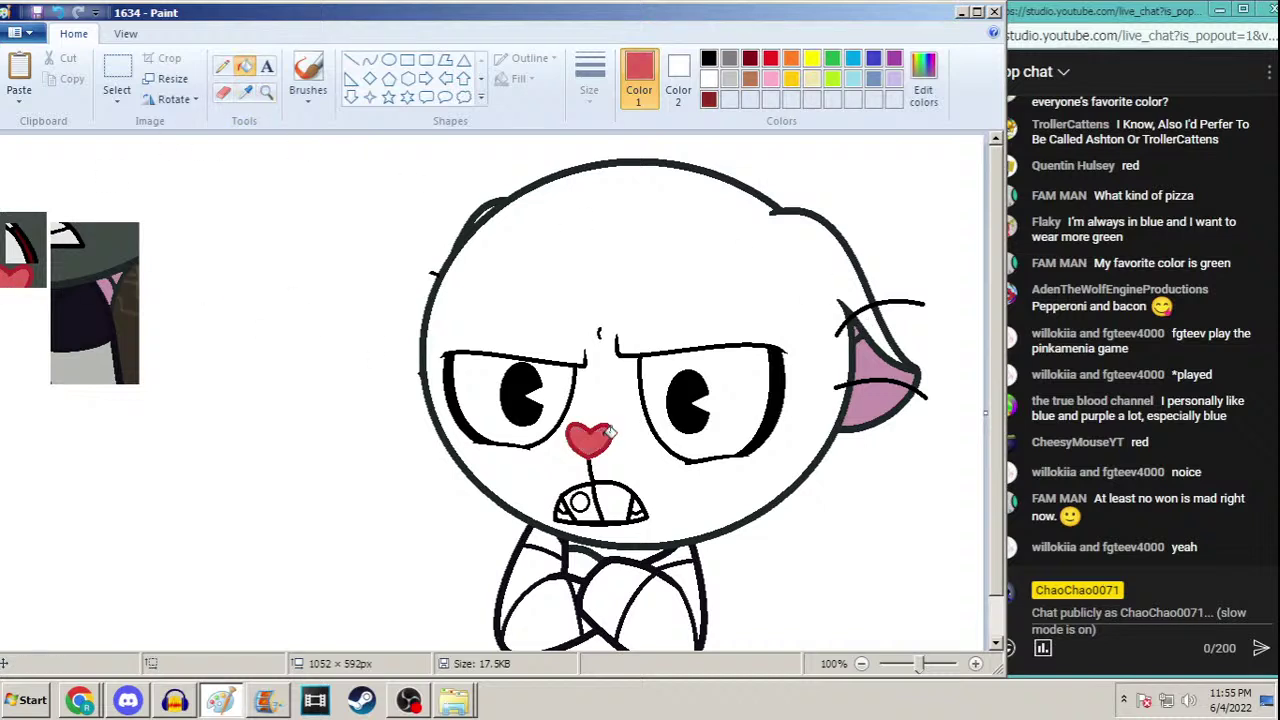
Sample the light grey of the reference eye and fill both eyes and the teeth with it
click(247, 91)
click(75, 231)
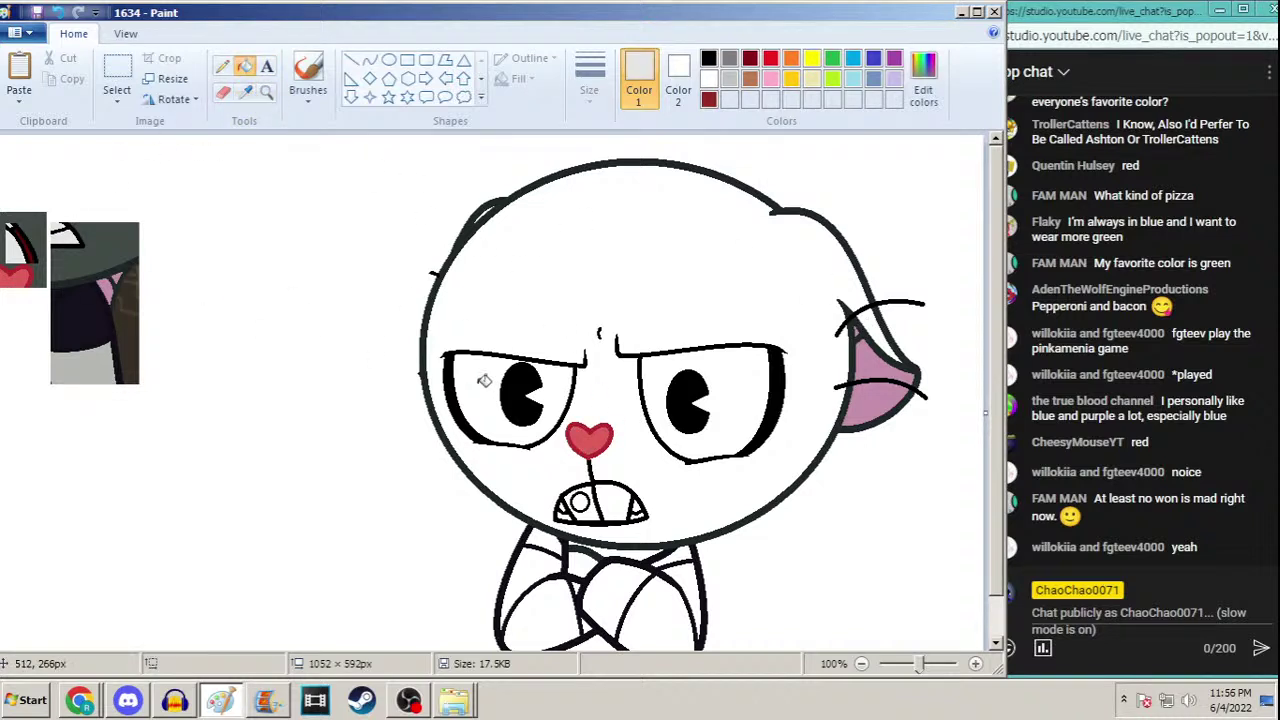
click(482, 382)
click(662, 376)
click(601, 511)
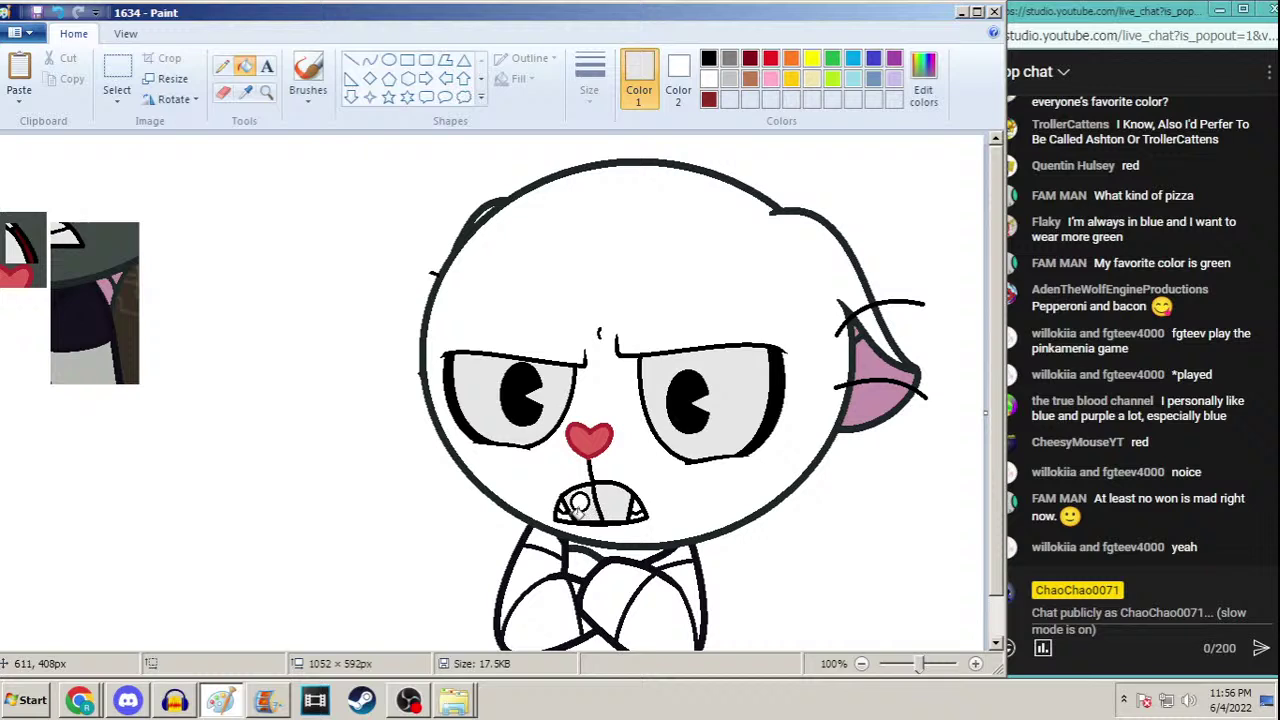
Sample the dark grey-green of the reference head and fill the character's head with it
click(247, 91)
click(104, 225)
click(601, 254)
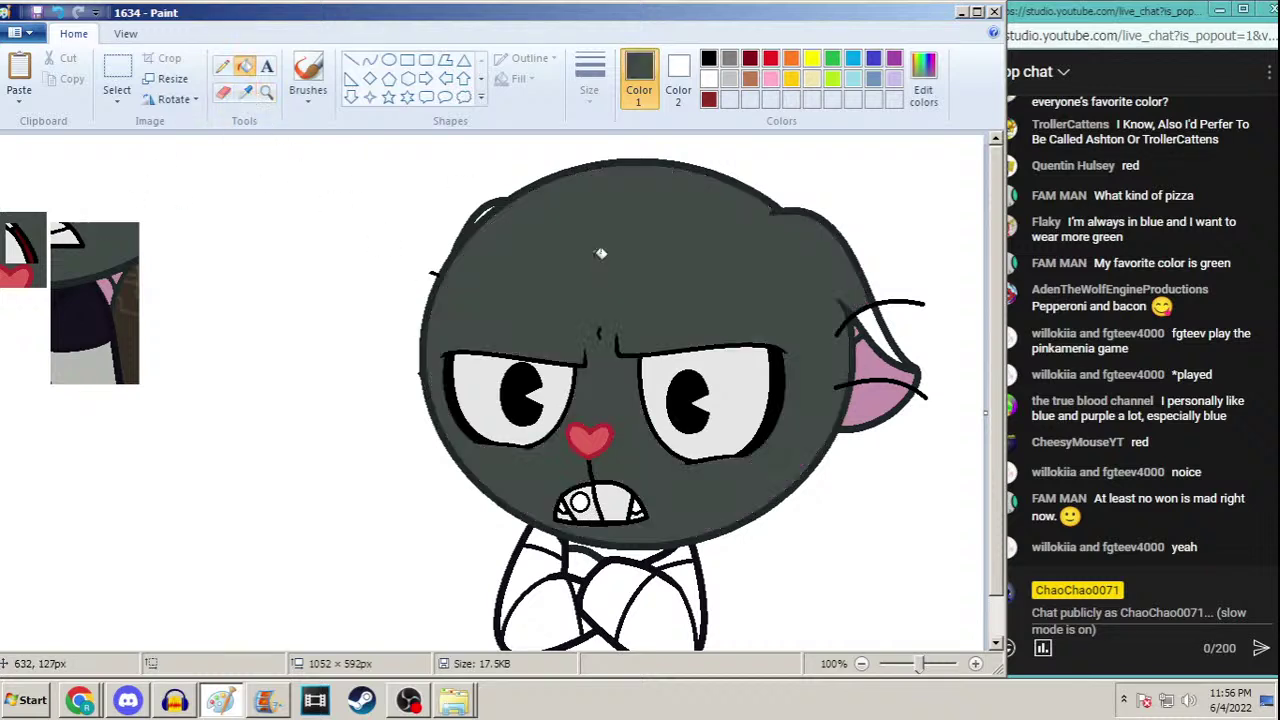
Fill the remaining white ear areas with the dark grey-green and sample the dark outline colour at the left ear
click(886, 322)
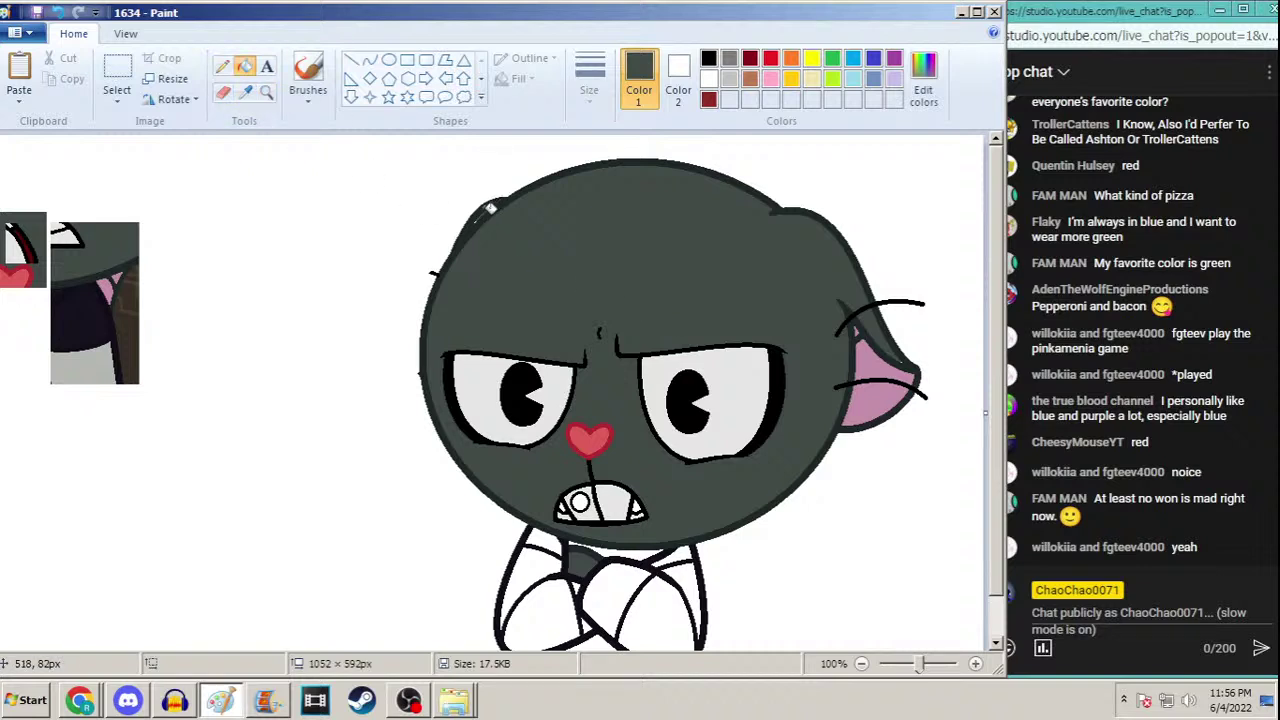
click(246, 91)
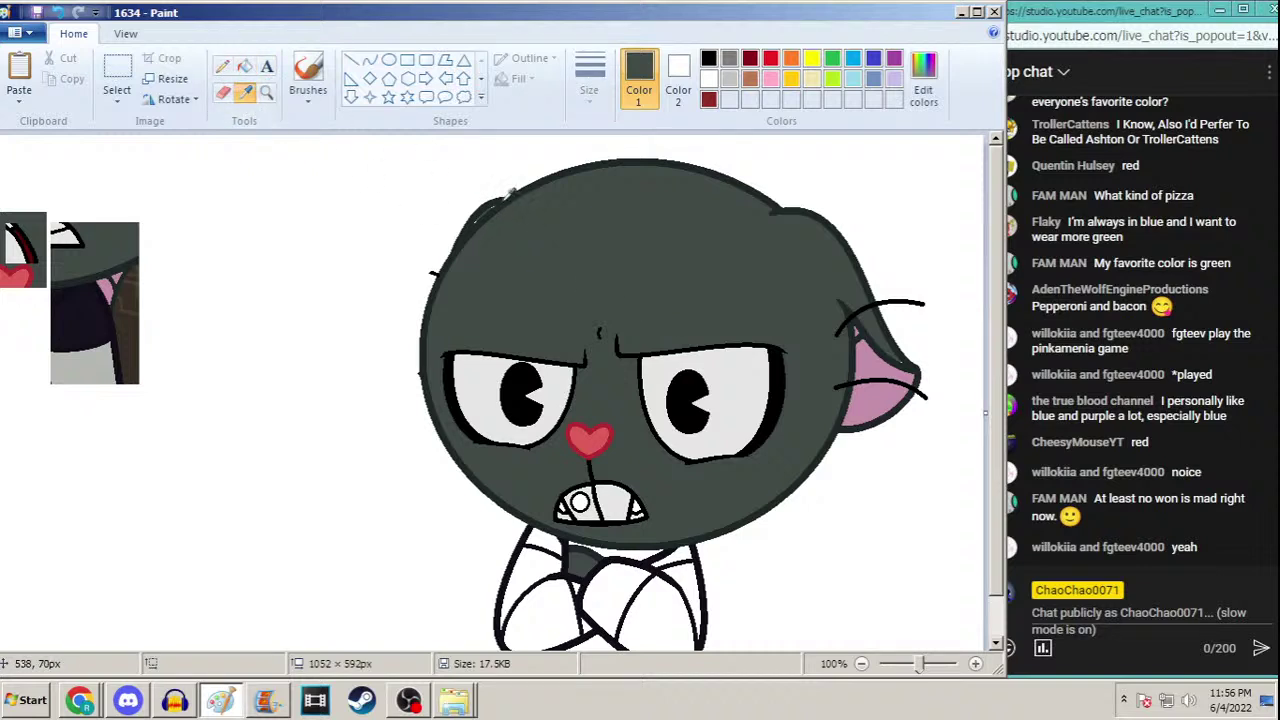
click(505, 196)
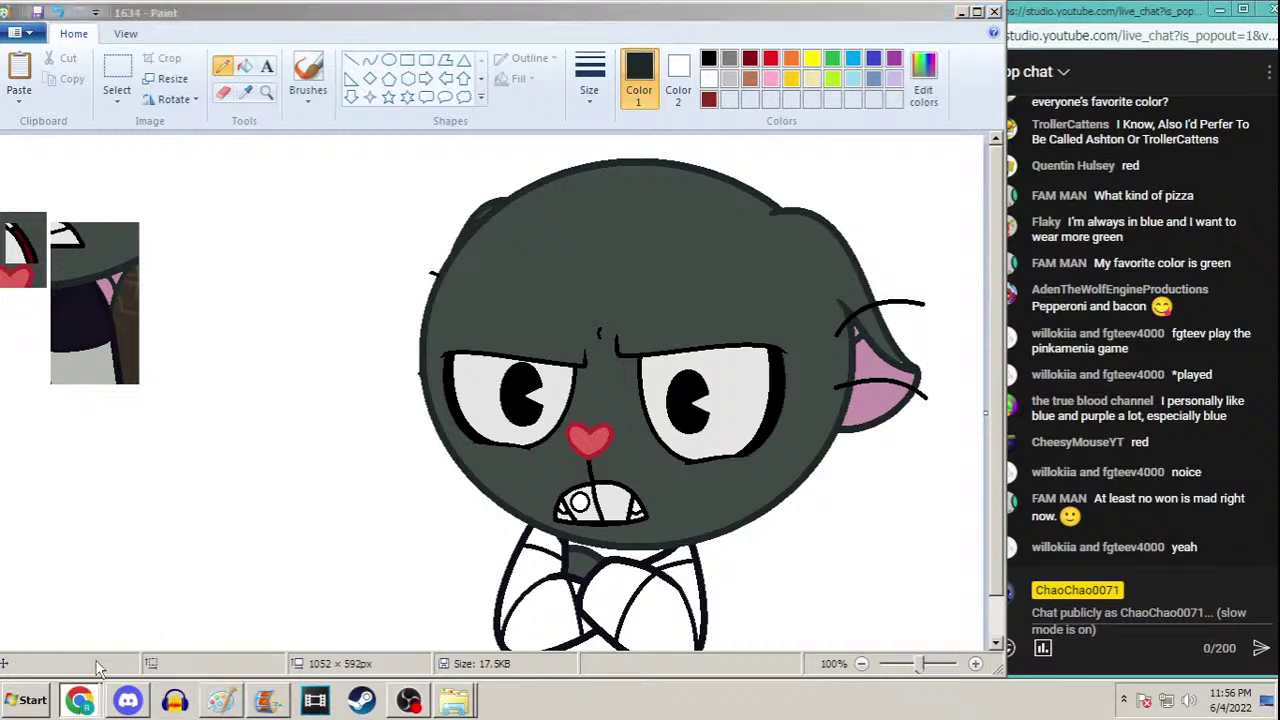
key(alt+Tab)
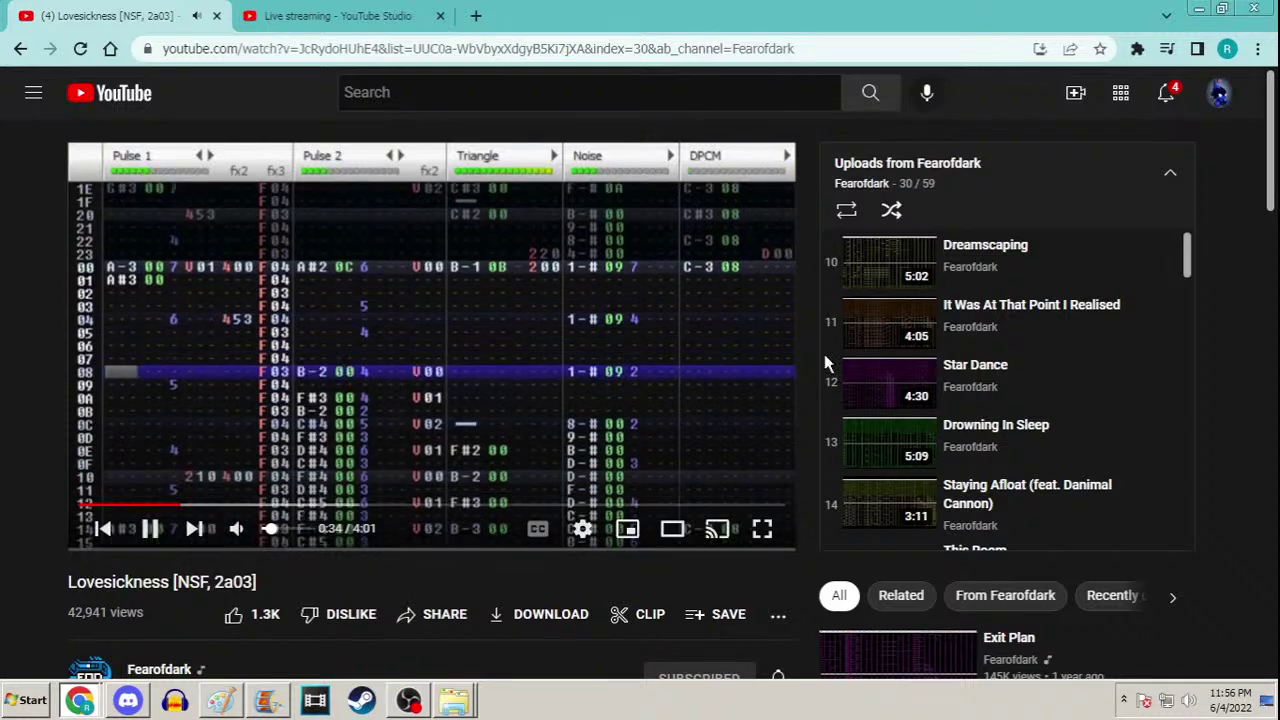
click(1198, 8)
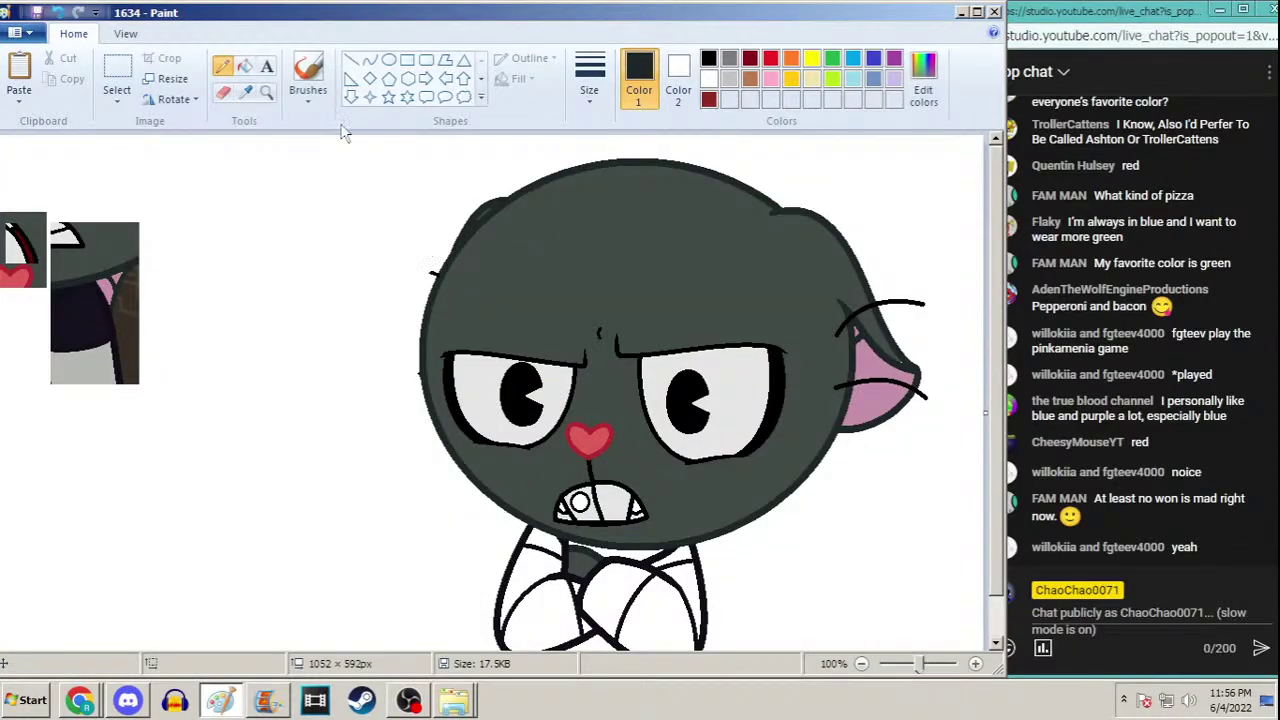
Sample the light grey of the reference shirt and fill the sleeve stripes and the lower torso with it
click(245, 65)
click(92, 356)
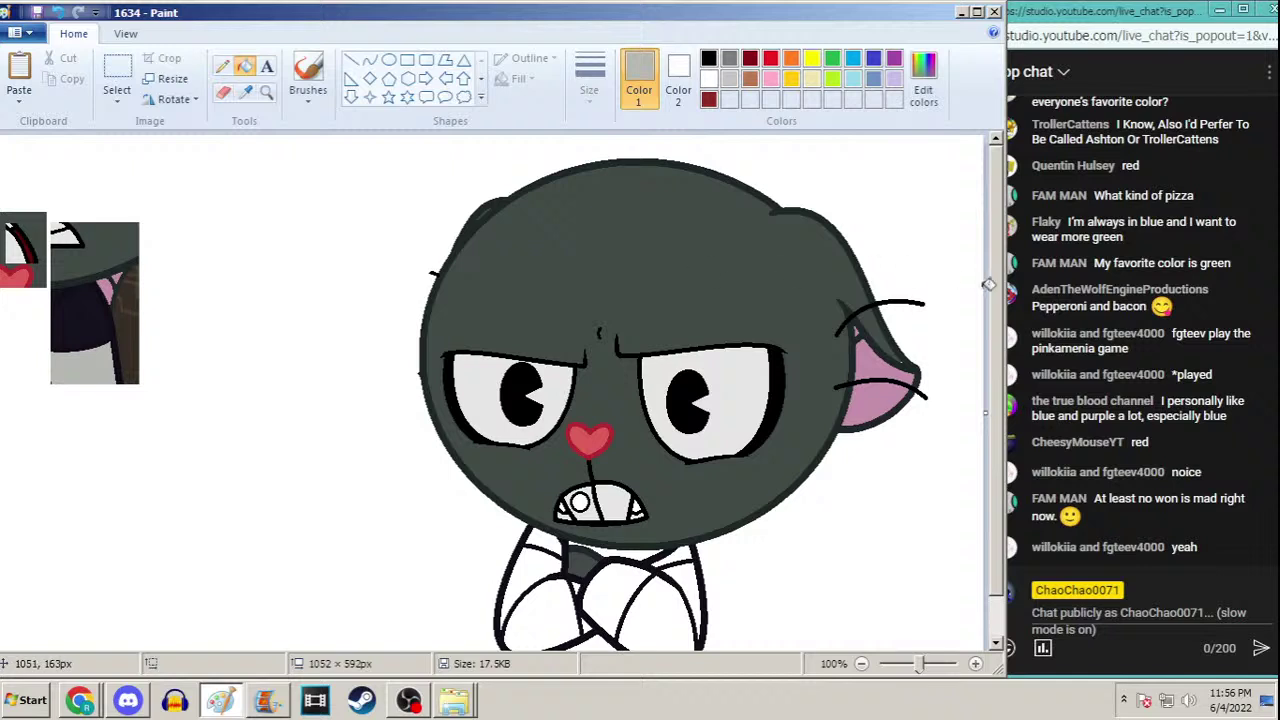
scroll(992, 320, down, 1)
click(614, 524)
click(548, 517)
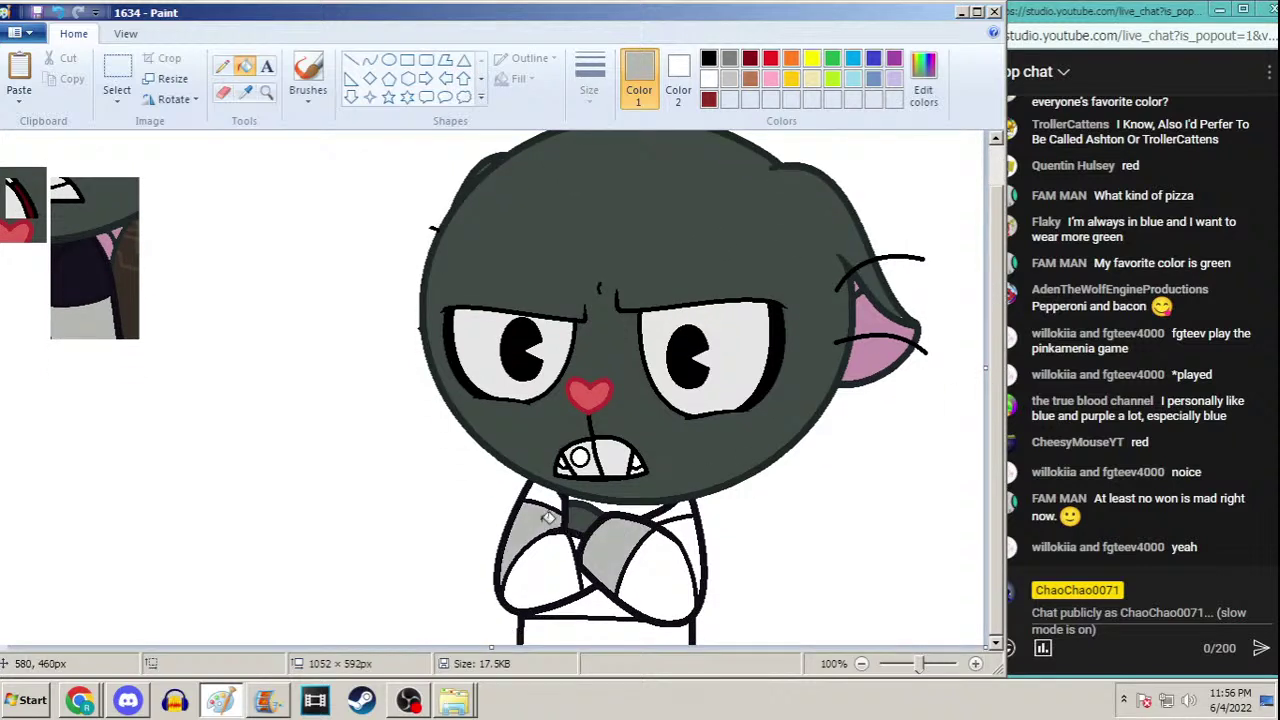
click(697, 532)
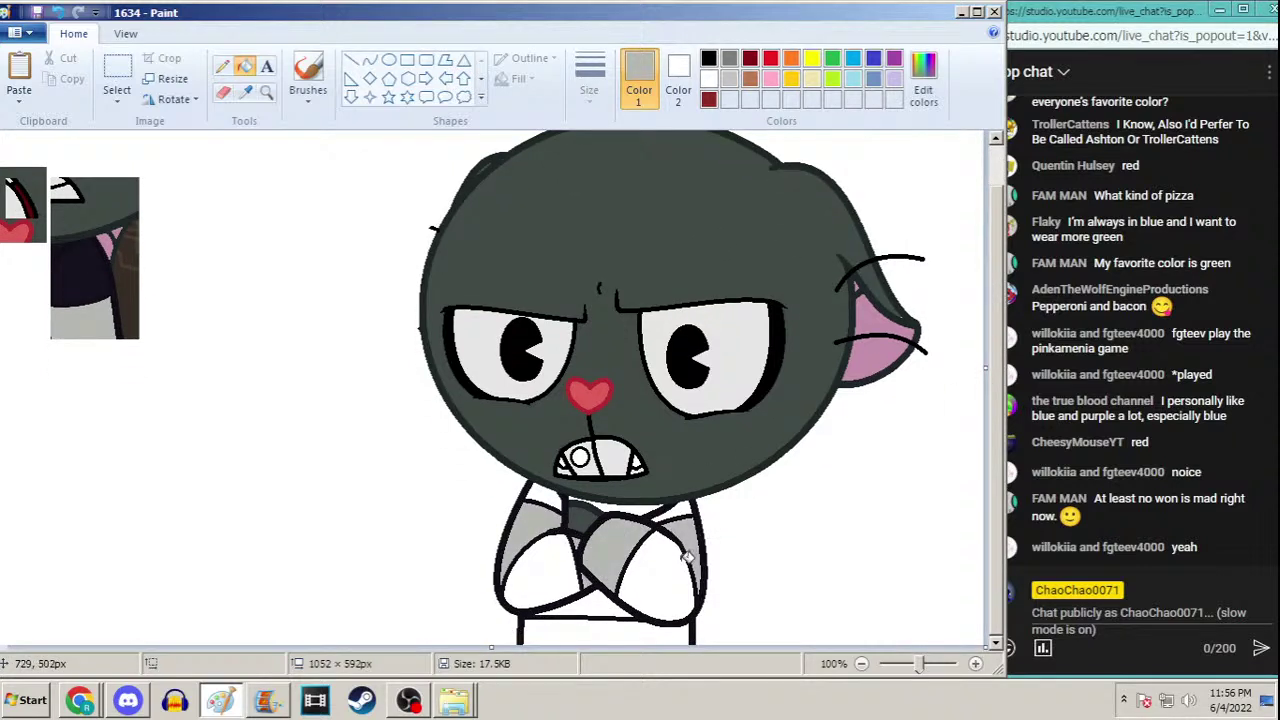
click(602, 628)
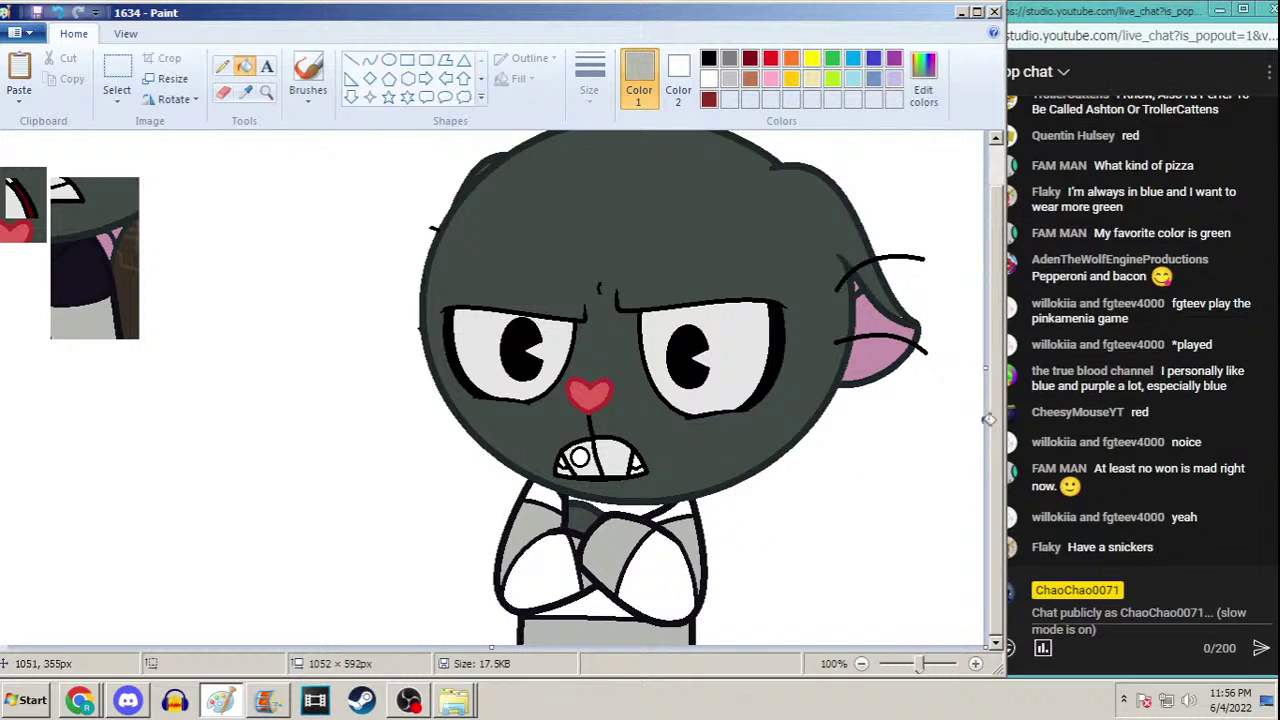
Sample the dark navy of the reference shirt and fill the remaining sleeve, shoulder and chest areas with it
scroll(1000, 415, up, 1)
scroll(1004, 398, up, 1)
click(246, 91)
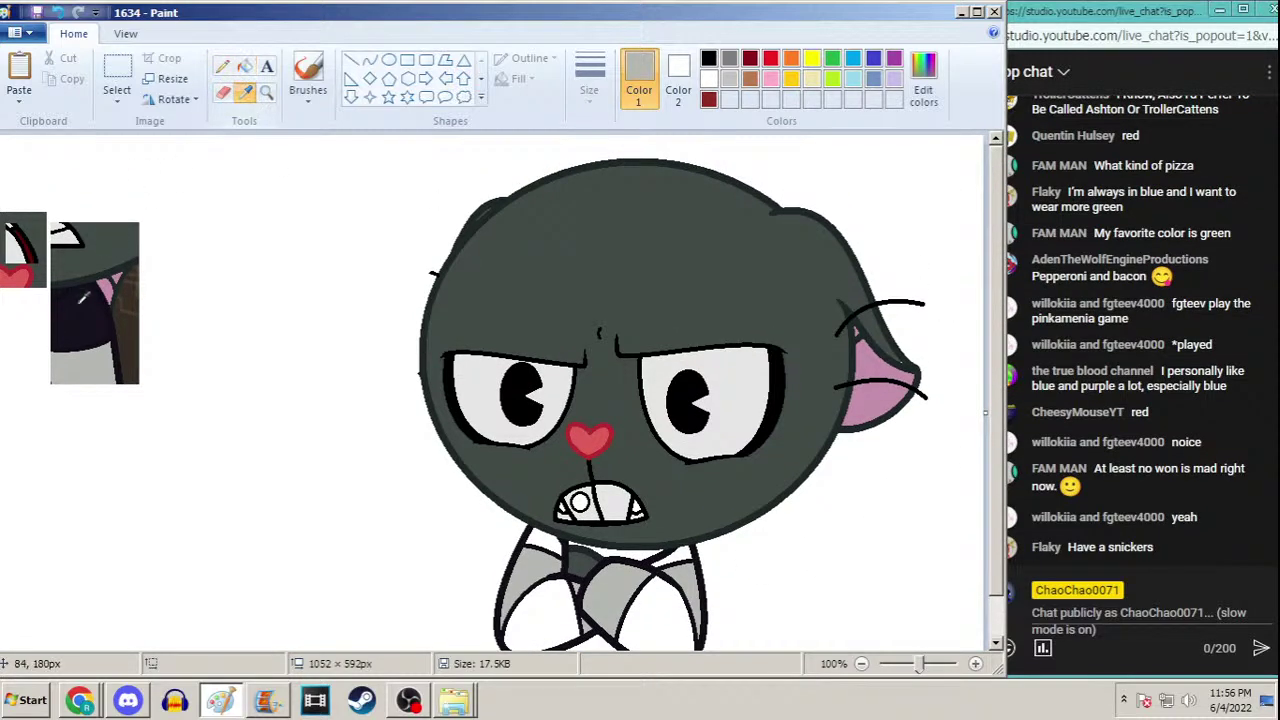
click(478, 421)
click(540, 586)
click(658, 602)
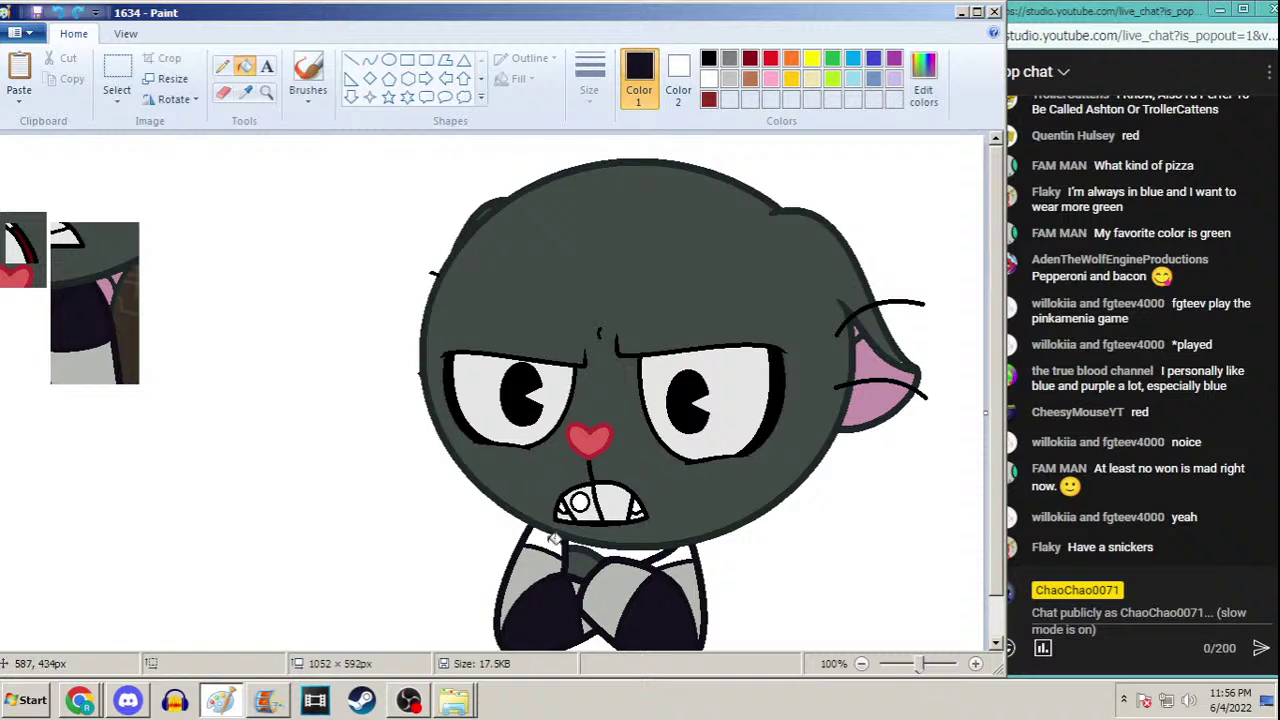
scroll(943, 526, down, 2)
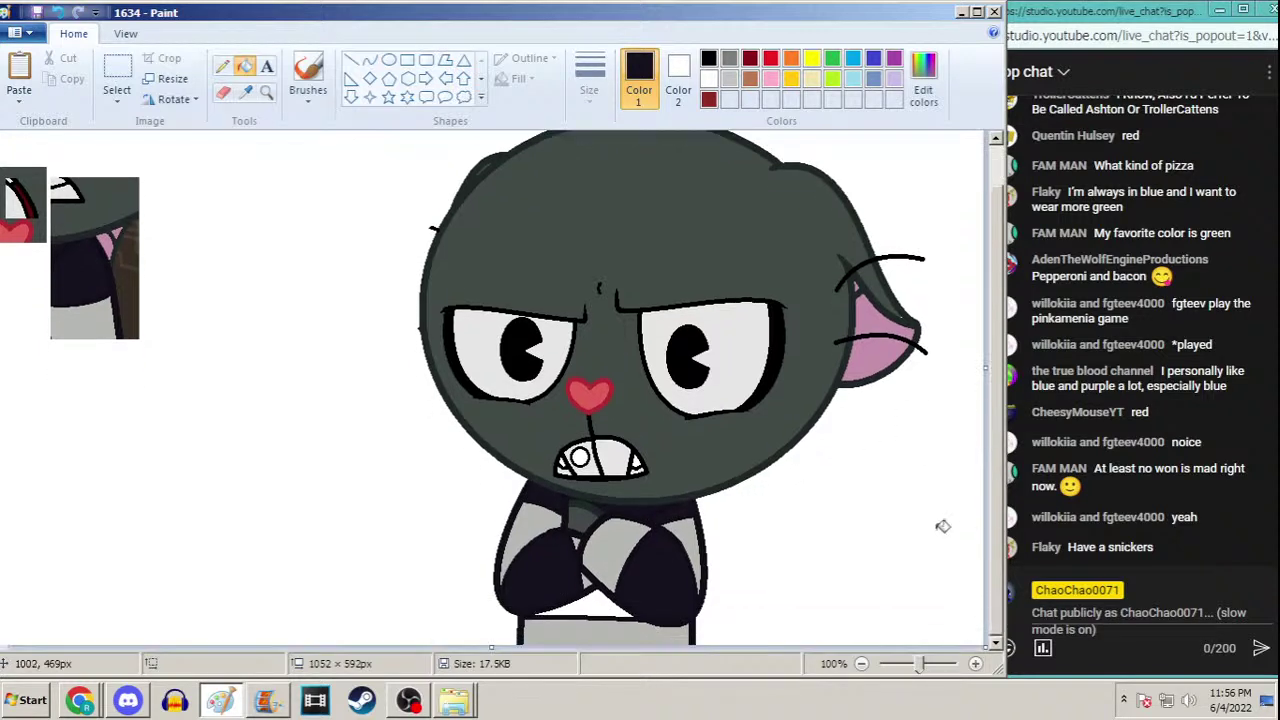
click(628, 599)
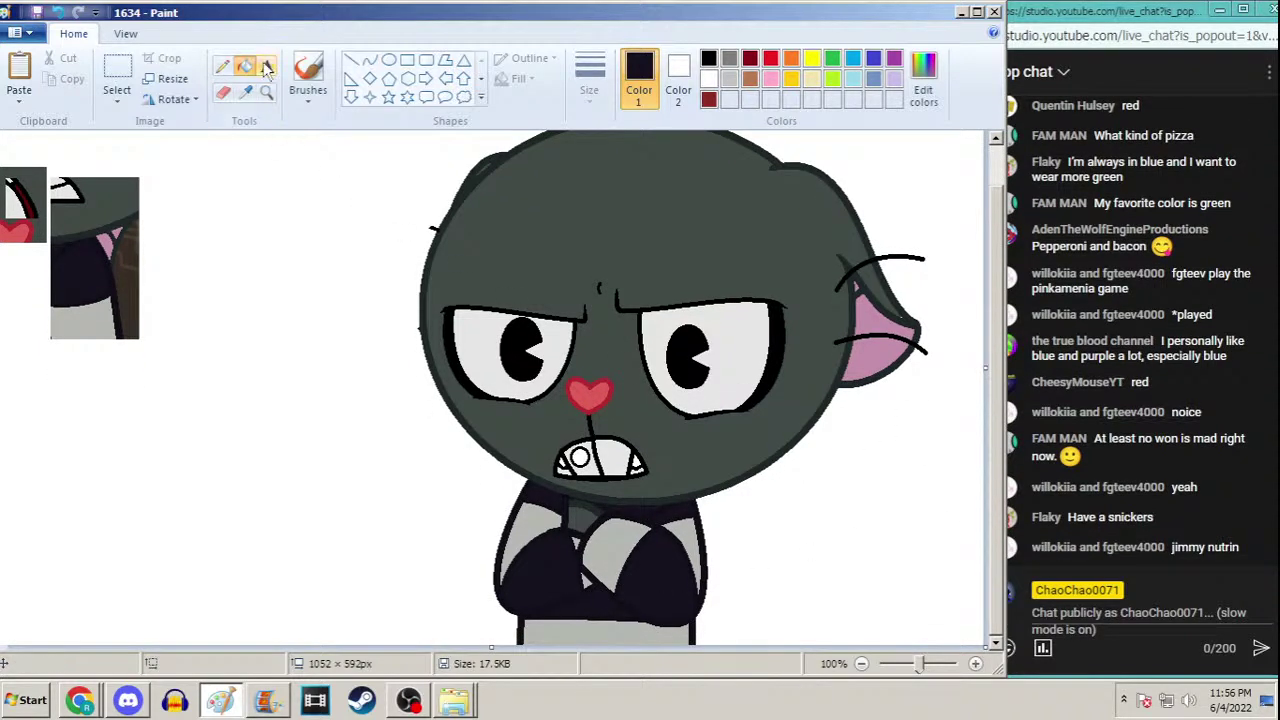
Sample the dark colour between the crossed arms and touch up the outline there with the Pencil
click(245, 91)
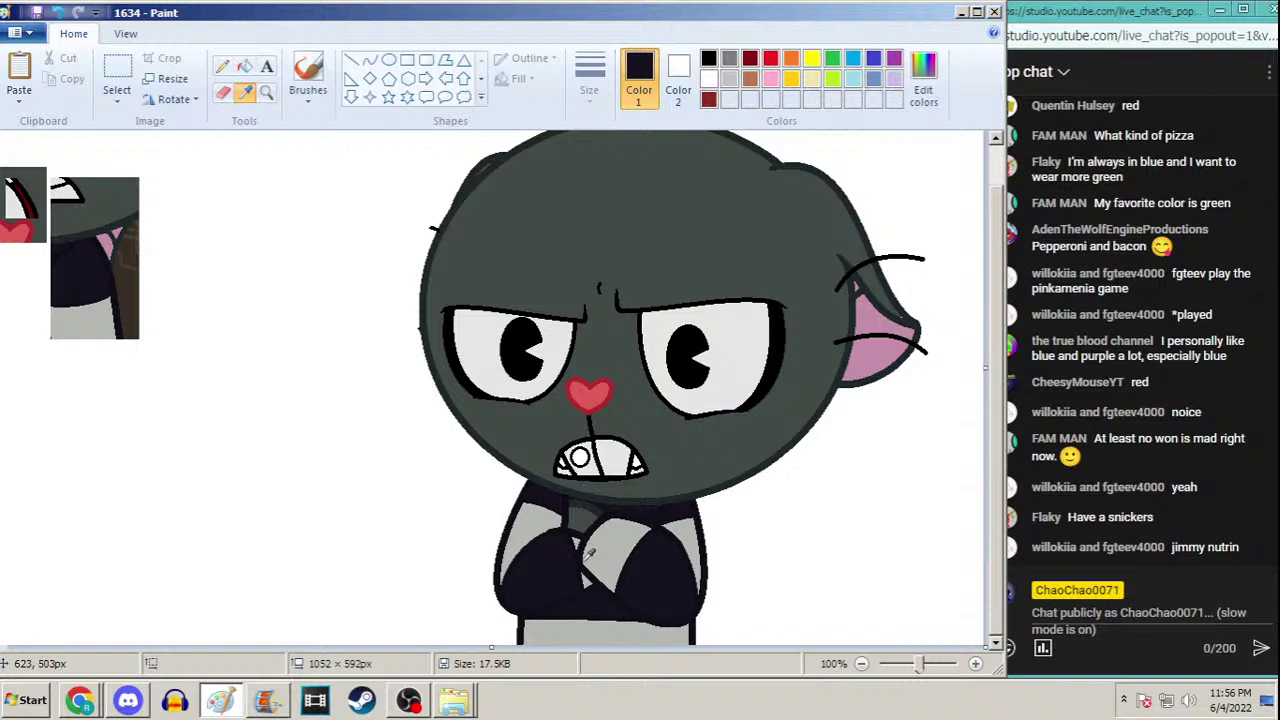
click(590, 556)
click(222, 65)
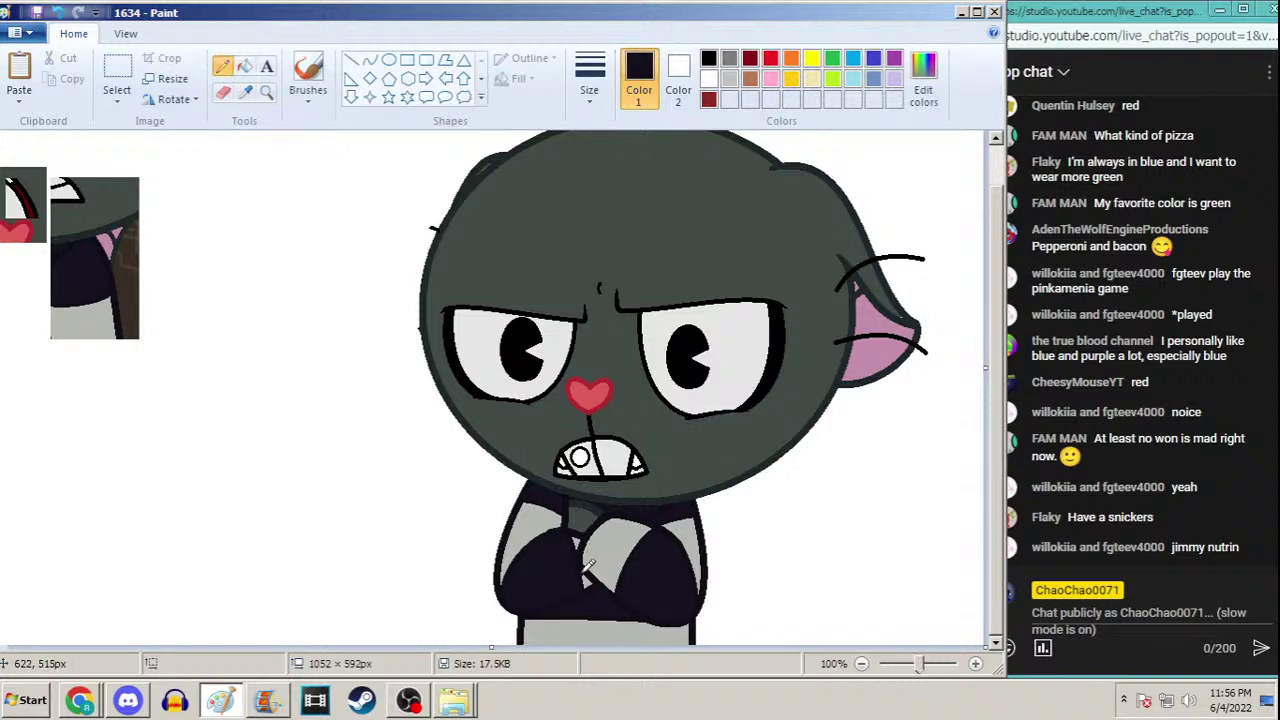
scroll(986, 362, up, 1)
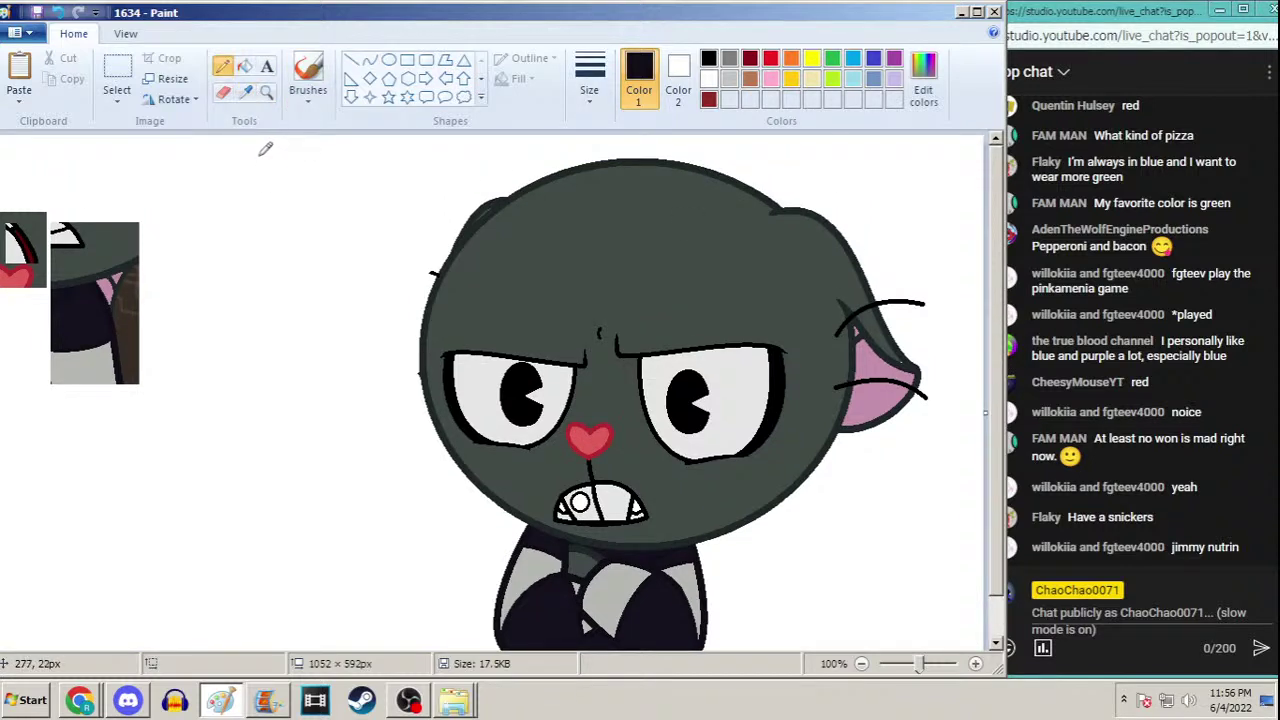
Draw a black diagonal pencil line across the small circle on the teeth
click(117, 75)
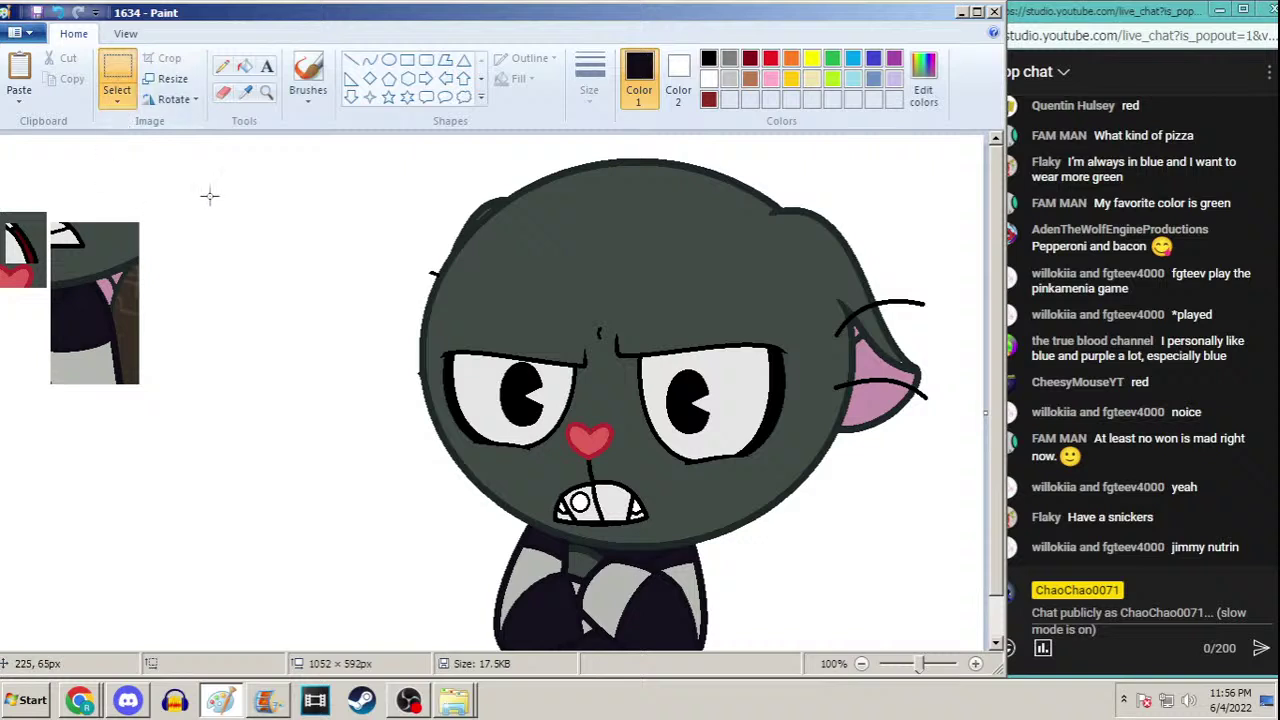
click(222, 65)
click(589, 80)
click(586, 194)
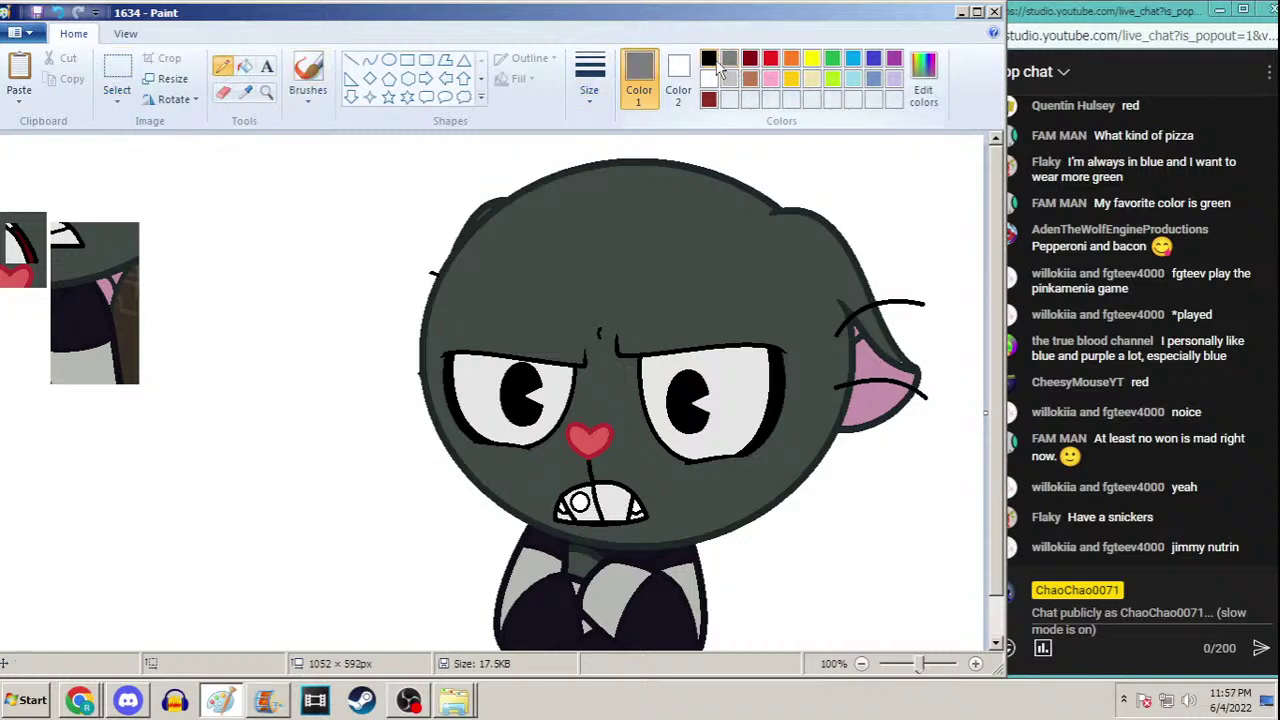
click(709, 59)
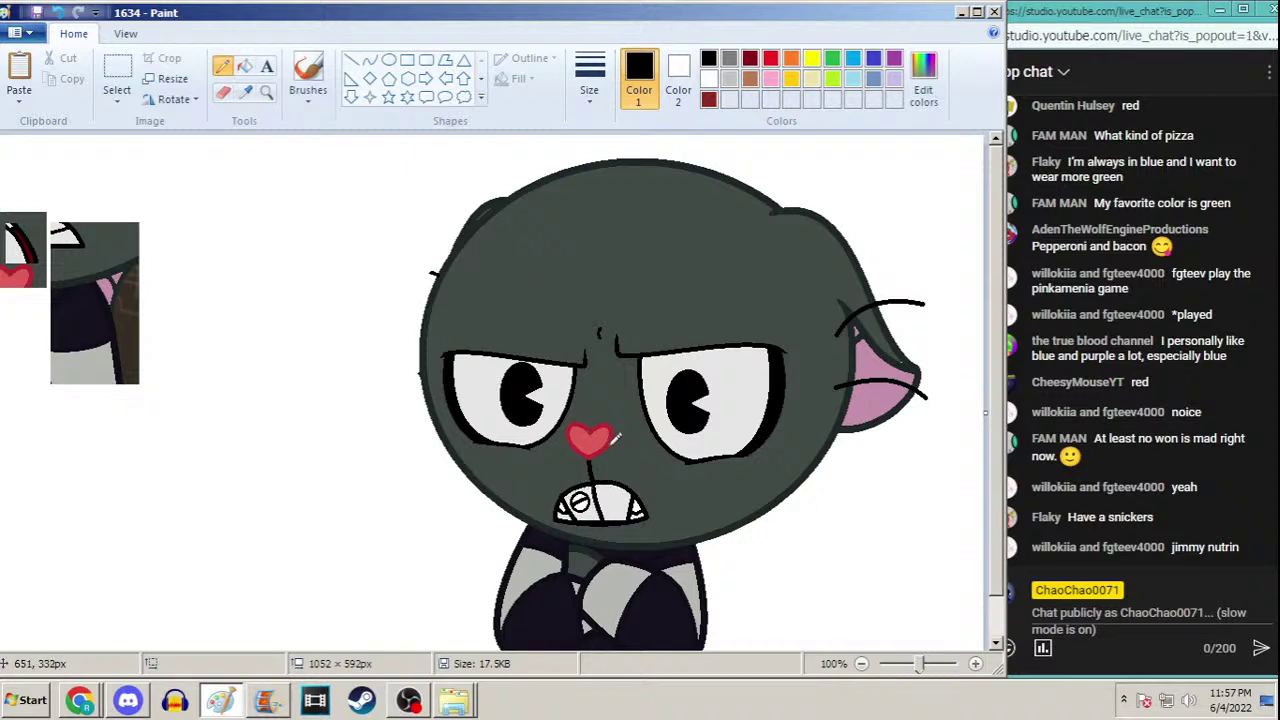
Fill the mouth corners and lower part of the tooth circle with dark red, and its upper part with the reference's darker red
click(248, 66)
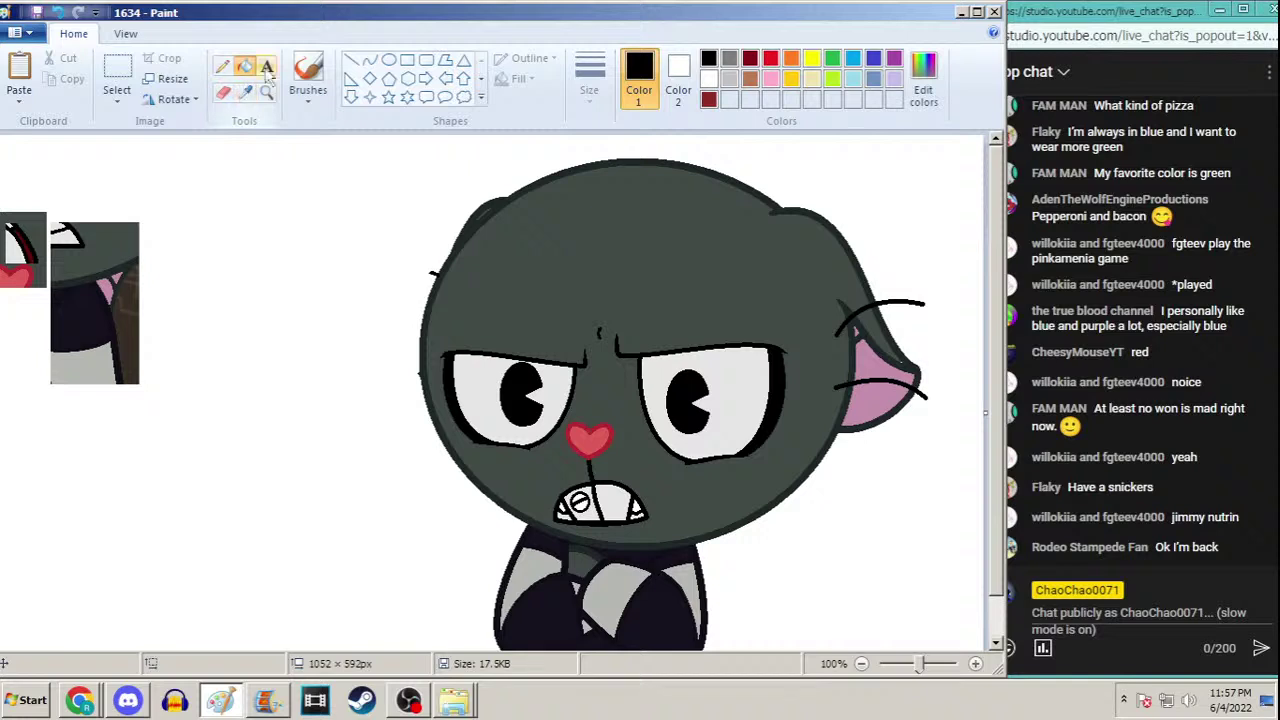
click(709, 99)
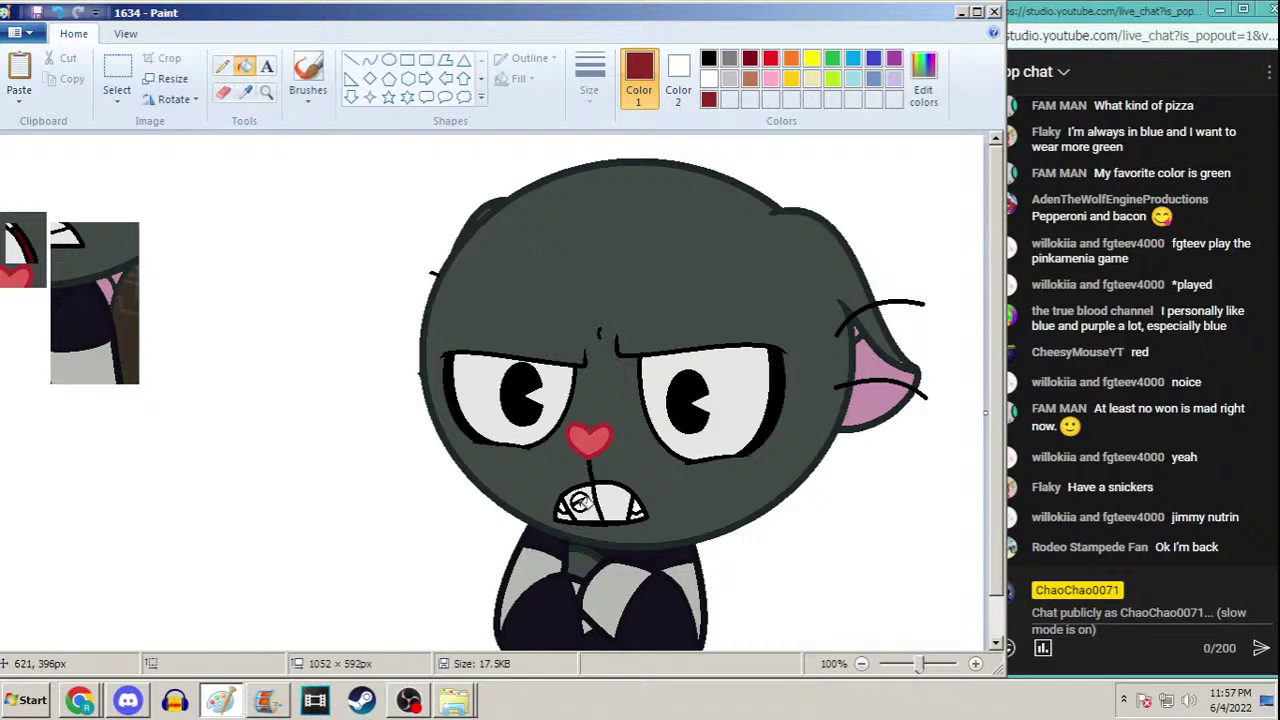
click(245, 91)
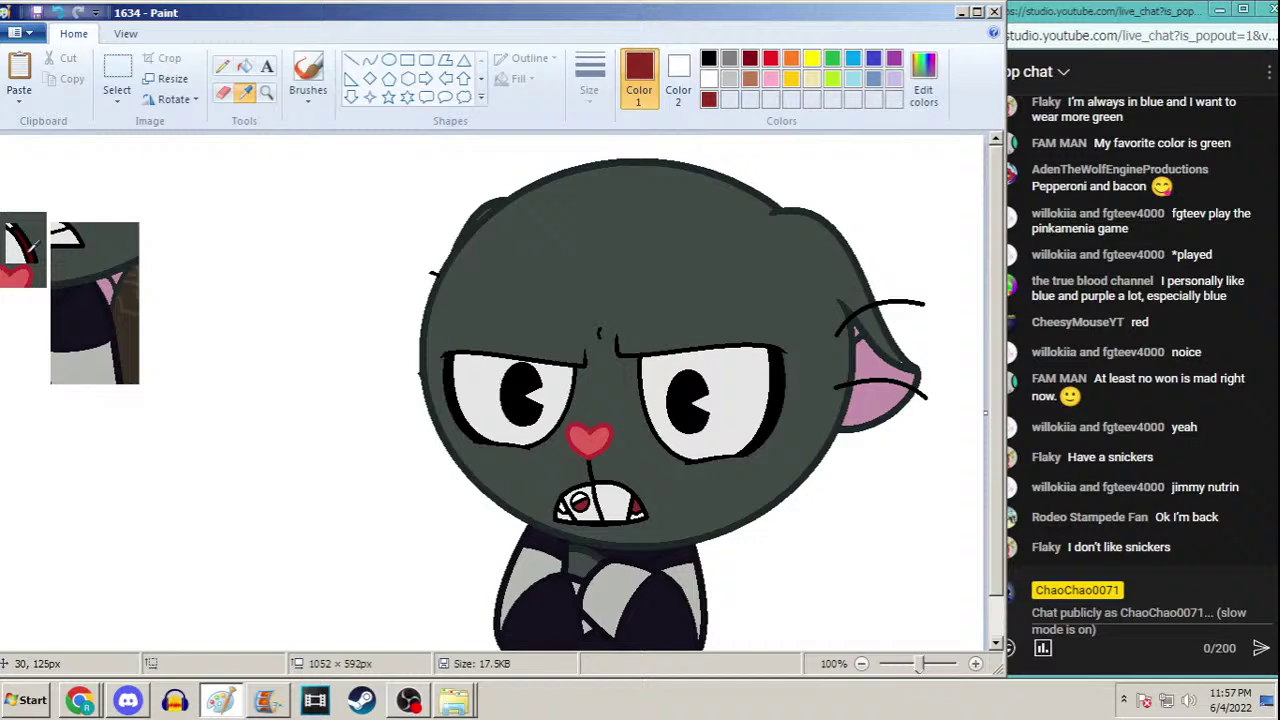
click(576, 465)
click(572, 503)
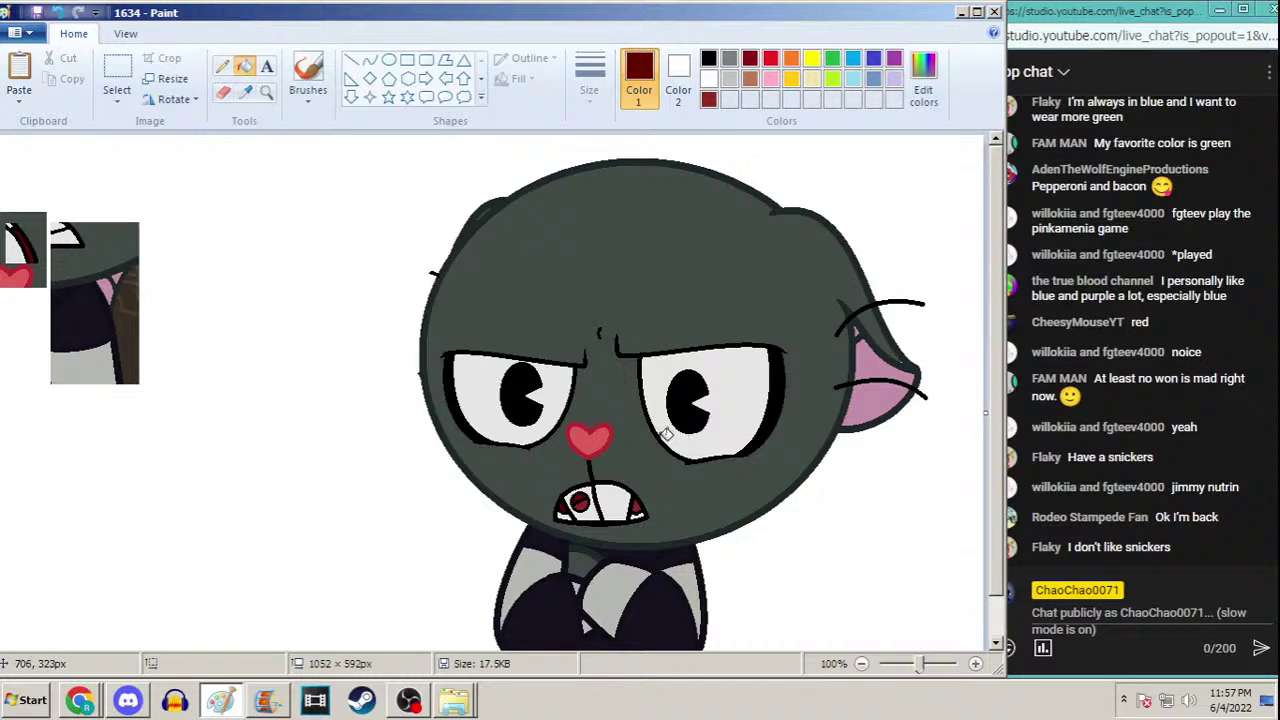
click(245, 91)
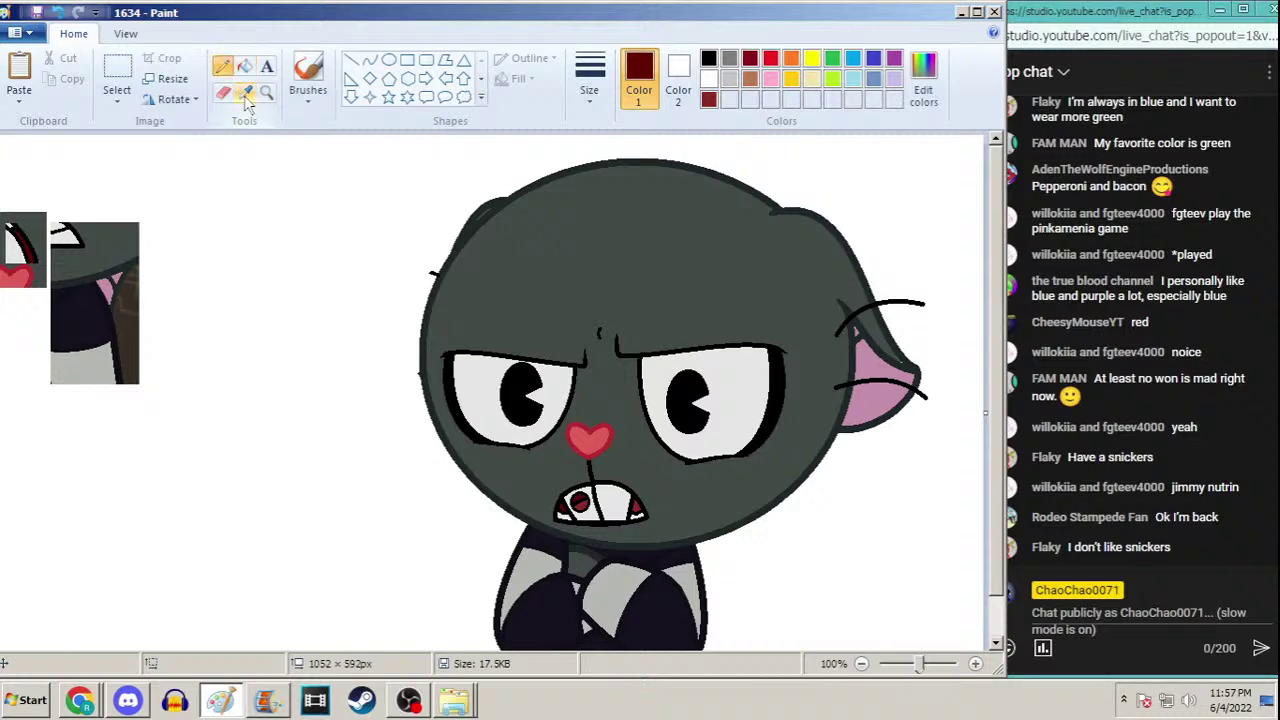
Switch to Discord, server-mute one participant in the VC/Stream voice channel, and return to the drawing
click(128, 705)
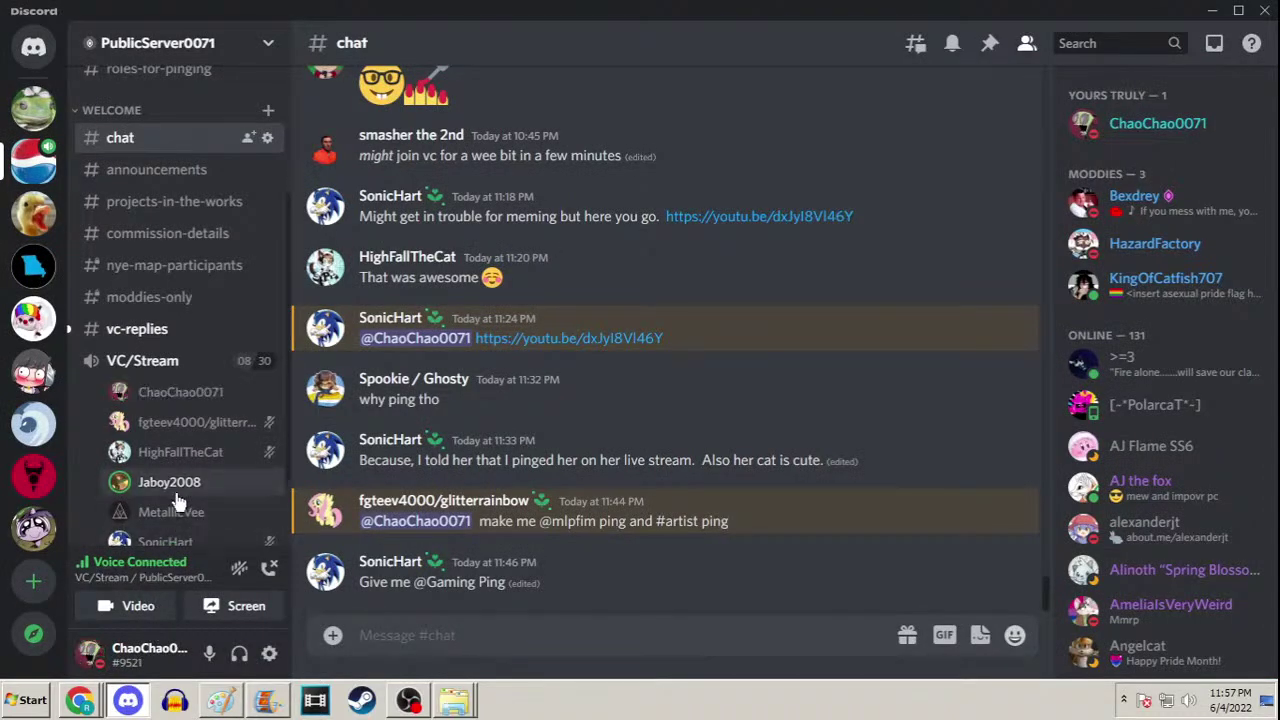
right_click(155, 482)
click(314, 468)
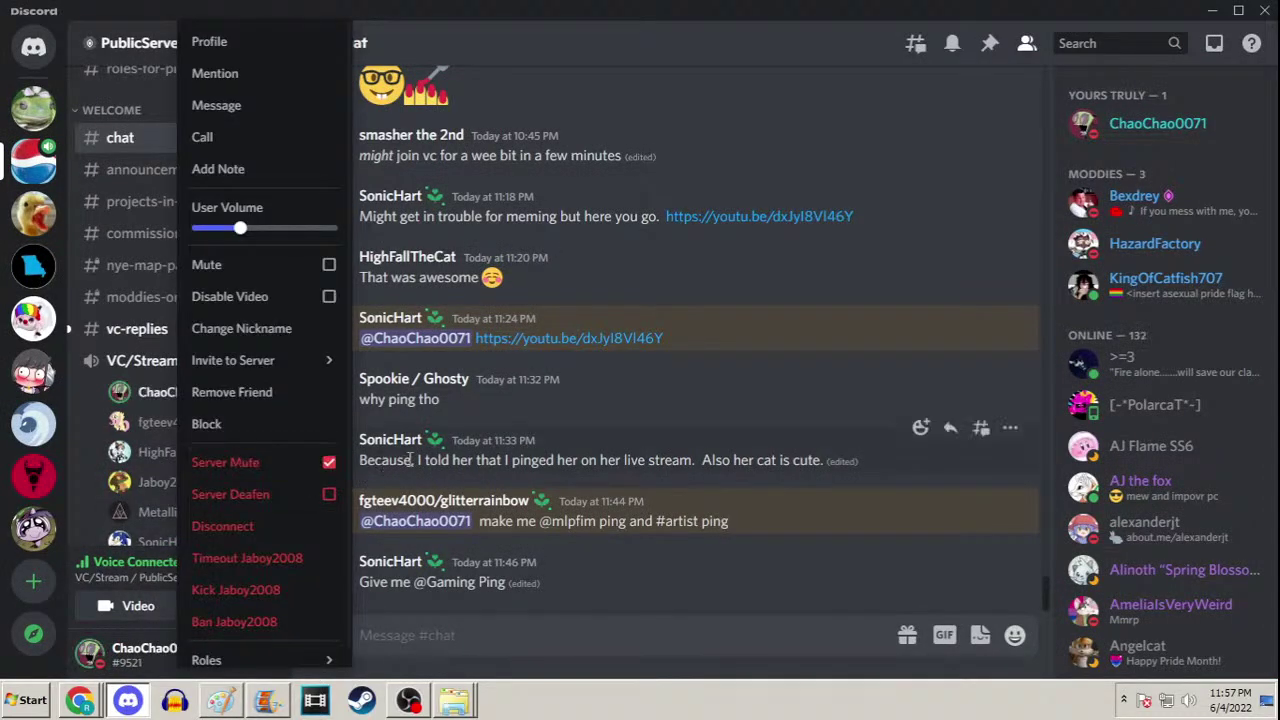
click(595, 426)
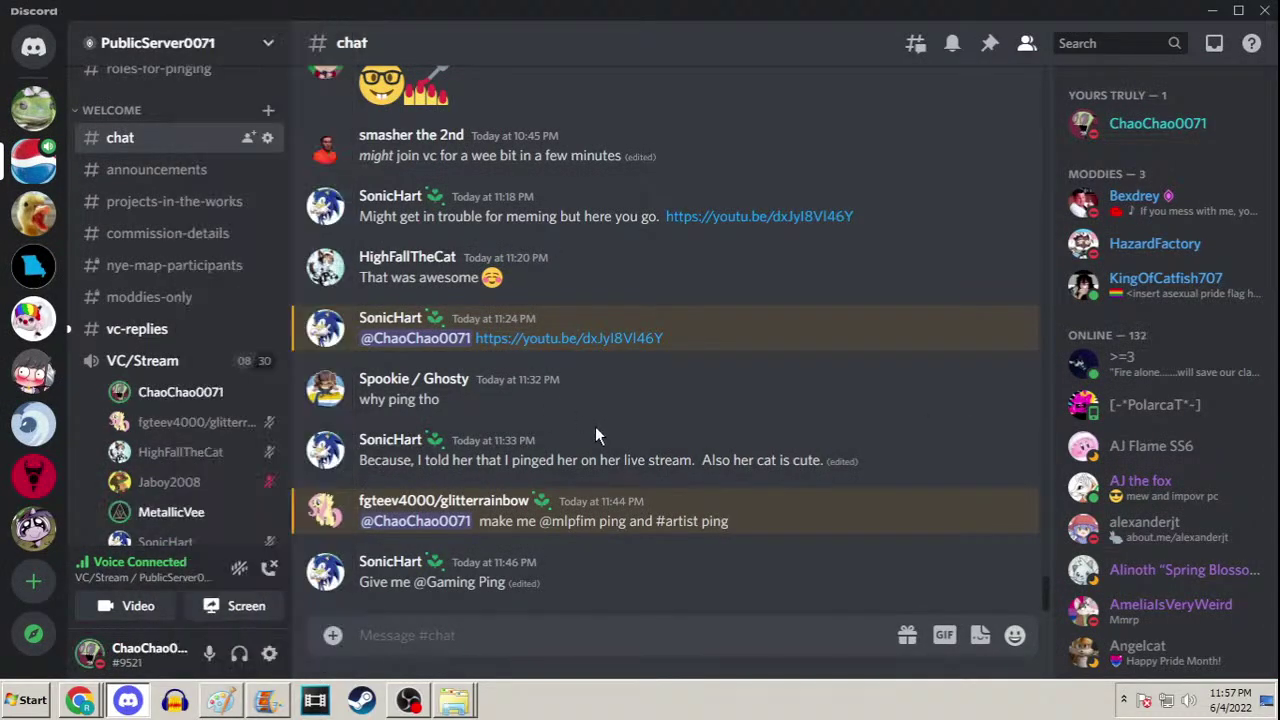
click(128, 703)
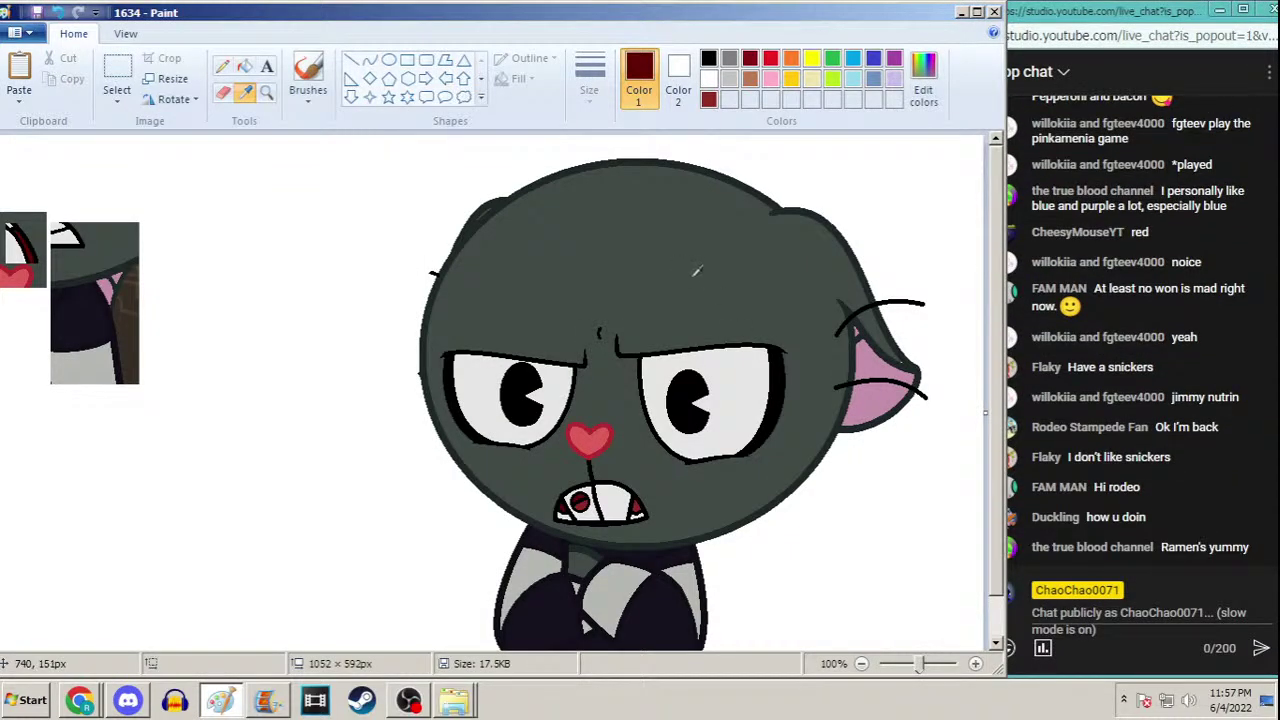
Select the reference pictures beside the character and delete them from the canvas
click(222, 66)
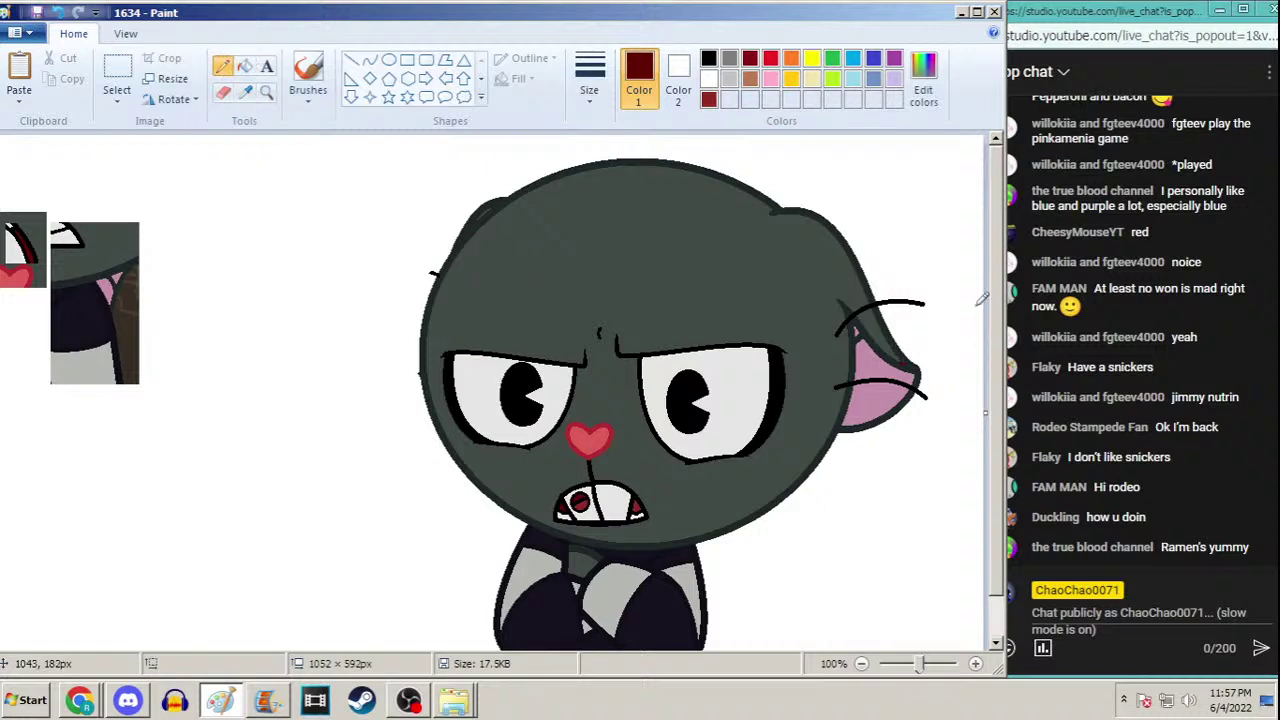
scroll(930, 350, down, 1)
click(117, 80)
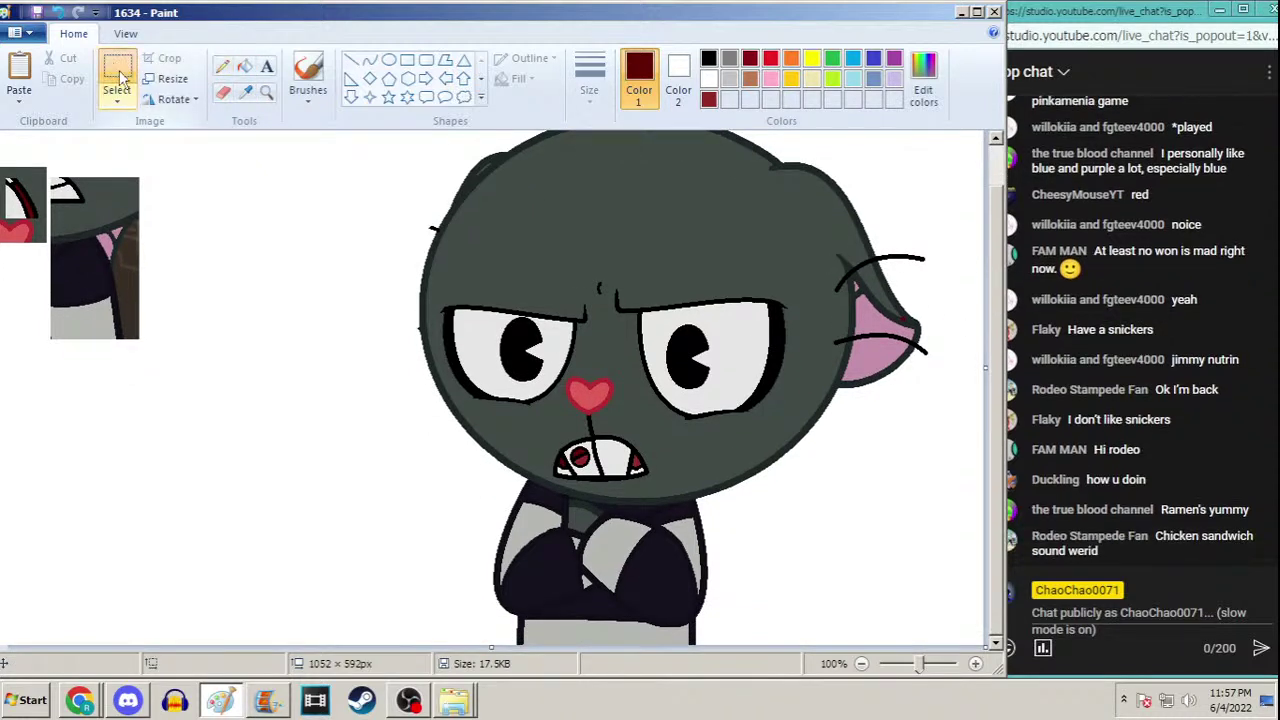
drag(167, 143, 3, 448)
key(Delete)
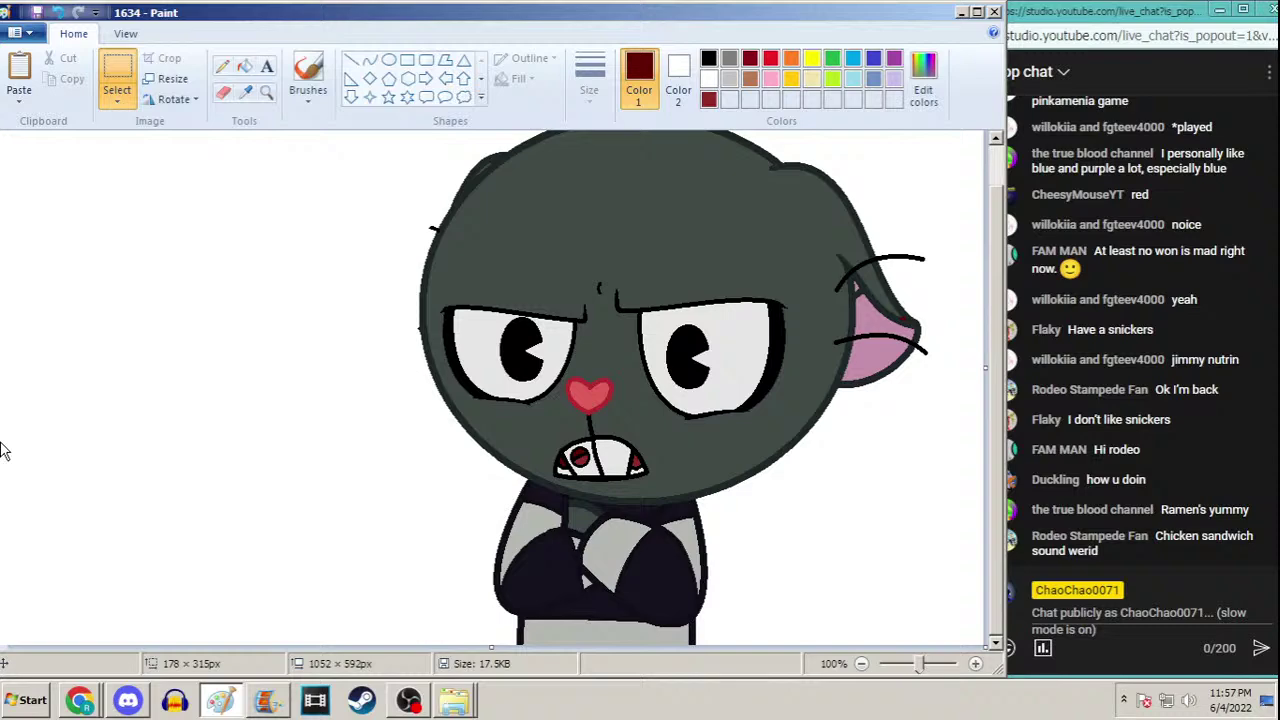
Look over the latest frames in the picture folder and save the coloured drawing as 1634
key(F12)
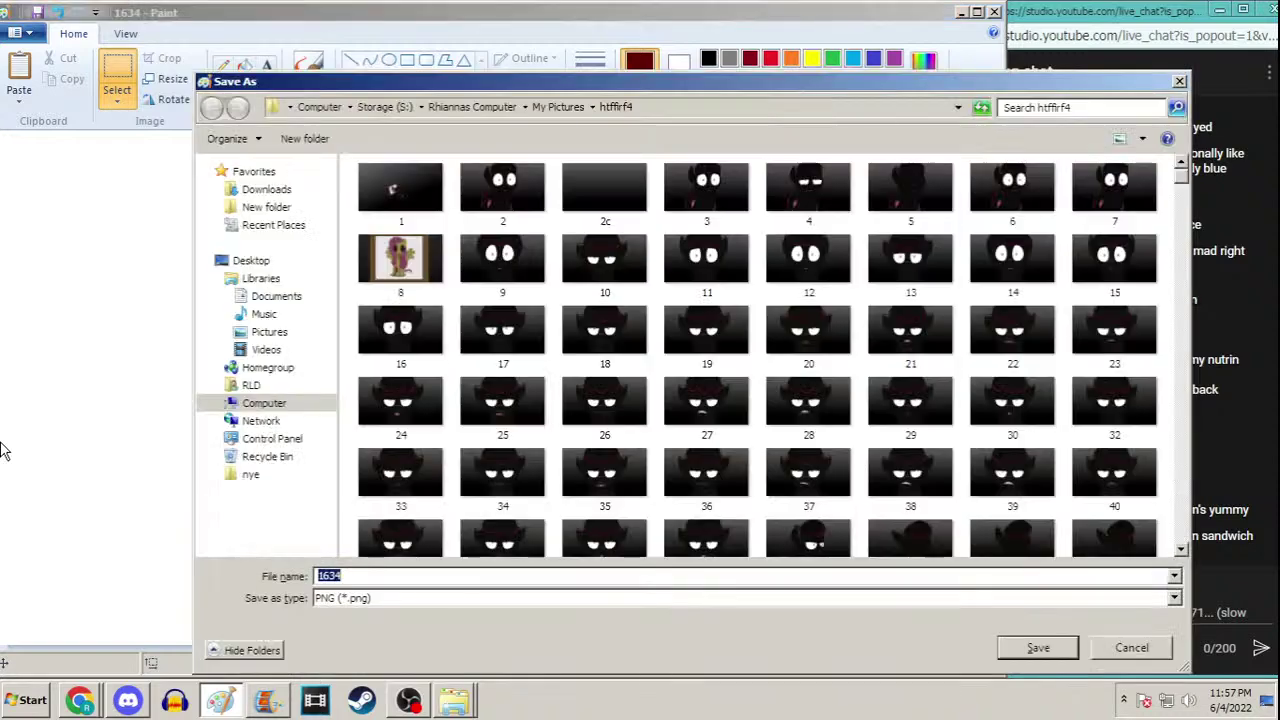
drag(1183, 183, 1178, 541)
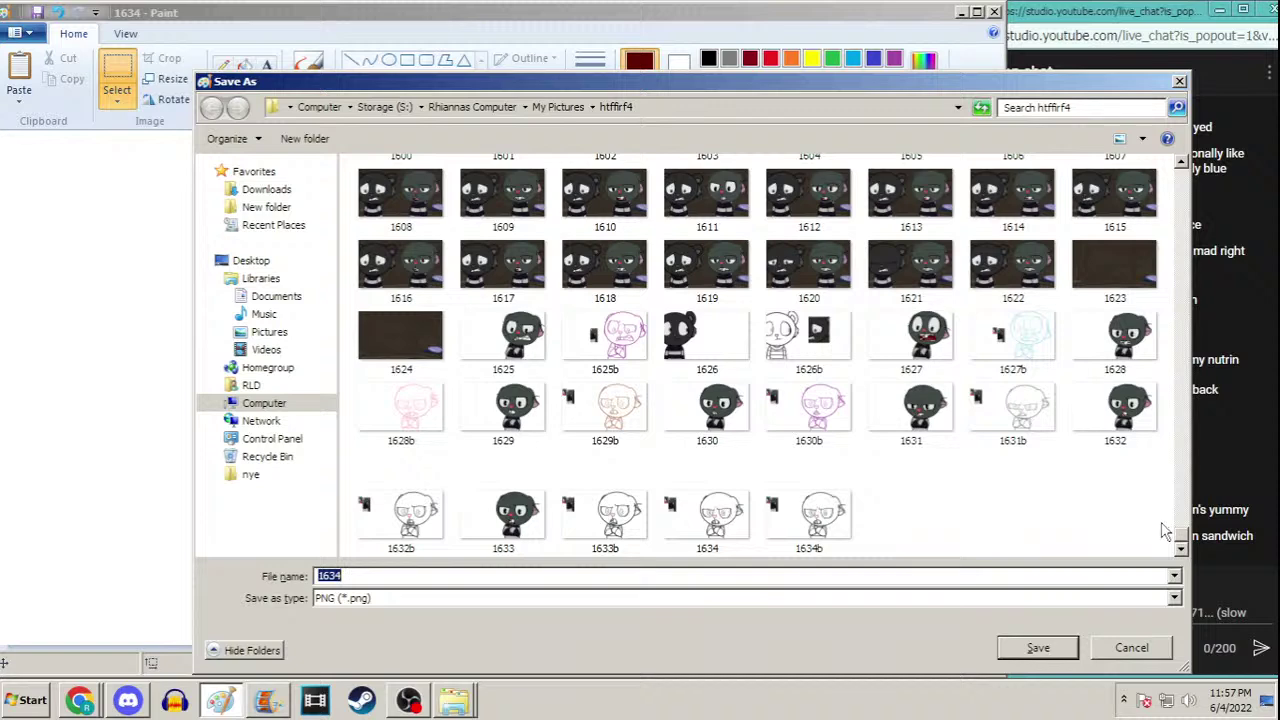
click(1131, 648)
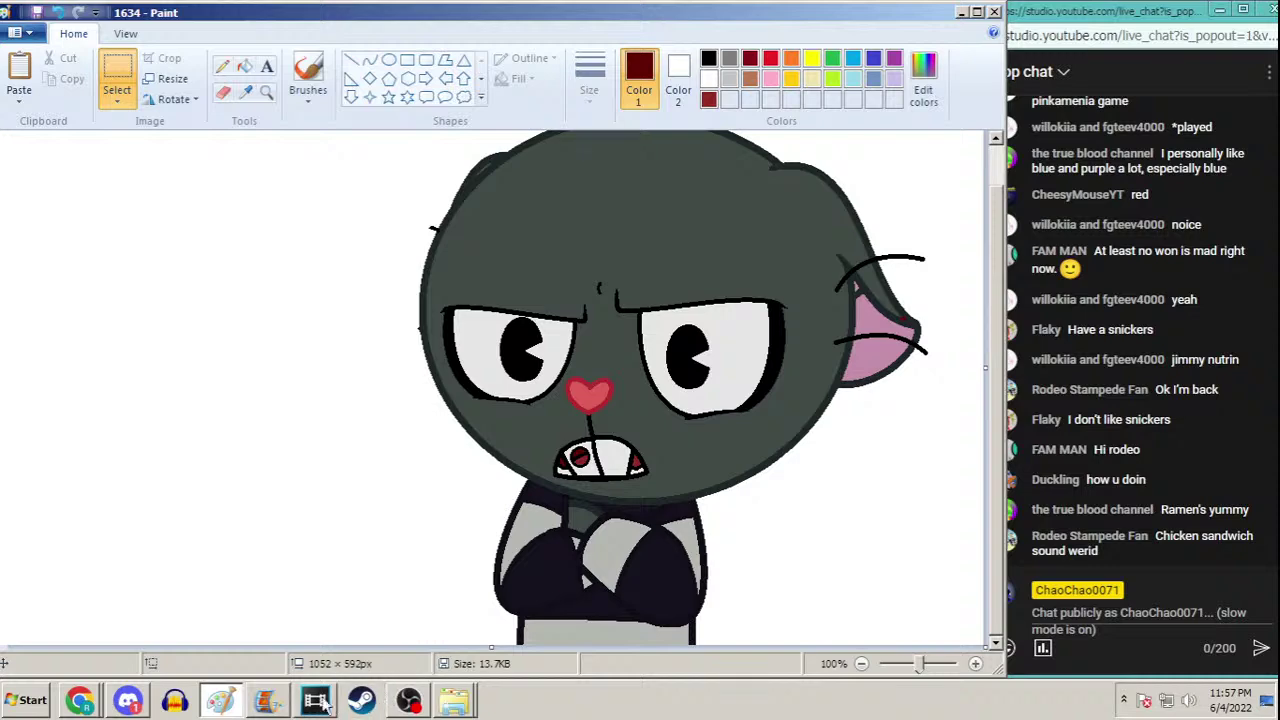
Switch to the Movie Maker project and add picture 1634 from the htffirf4 folder between the last two angry head-turn frames
click(268, 705)
click(1150, 488)
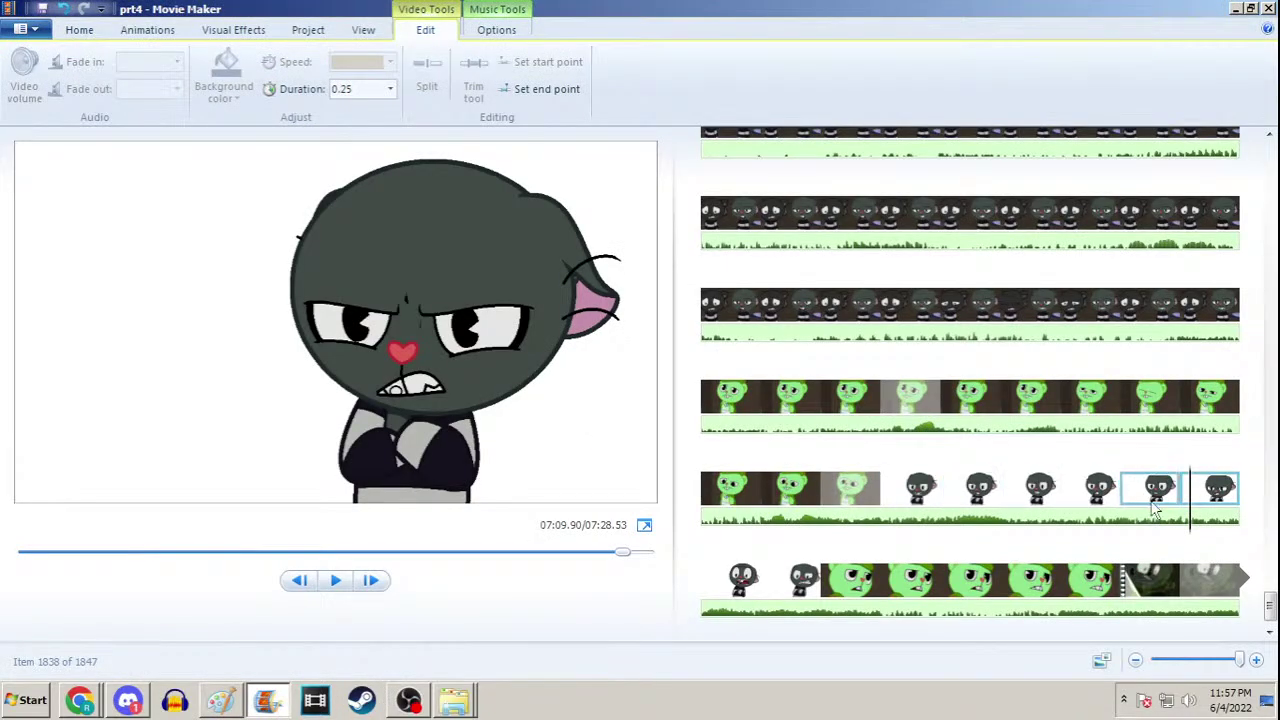
click(79, 29)
click(135, 75)
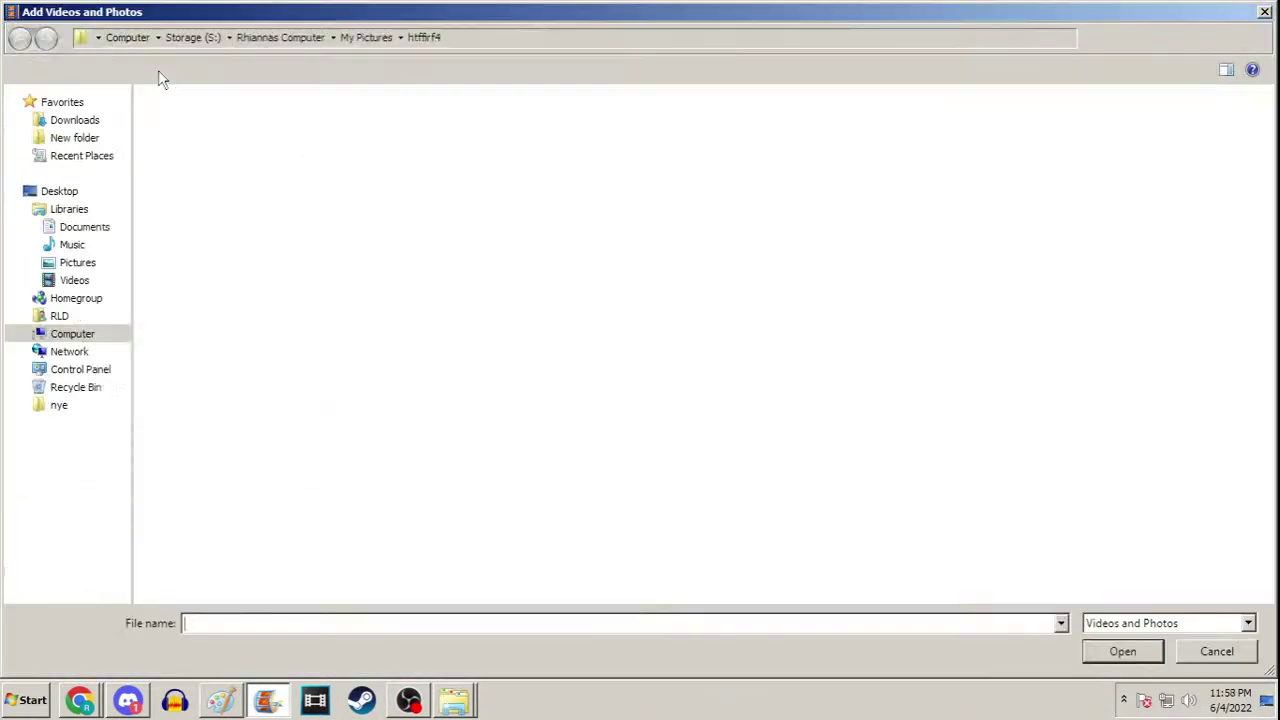
drag(1270, 118, 1267, 541)
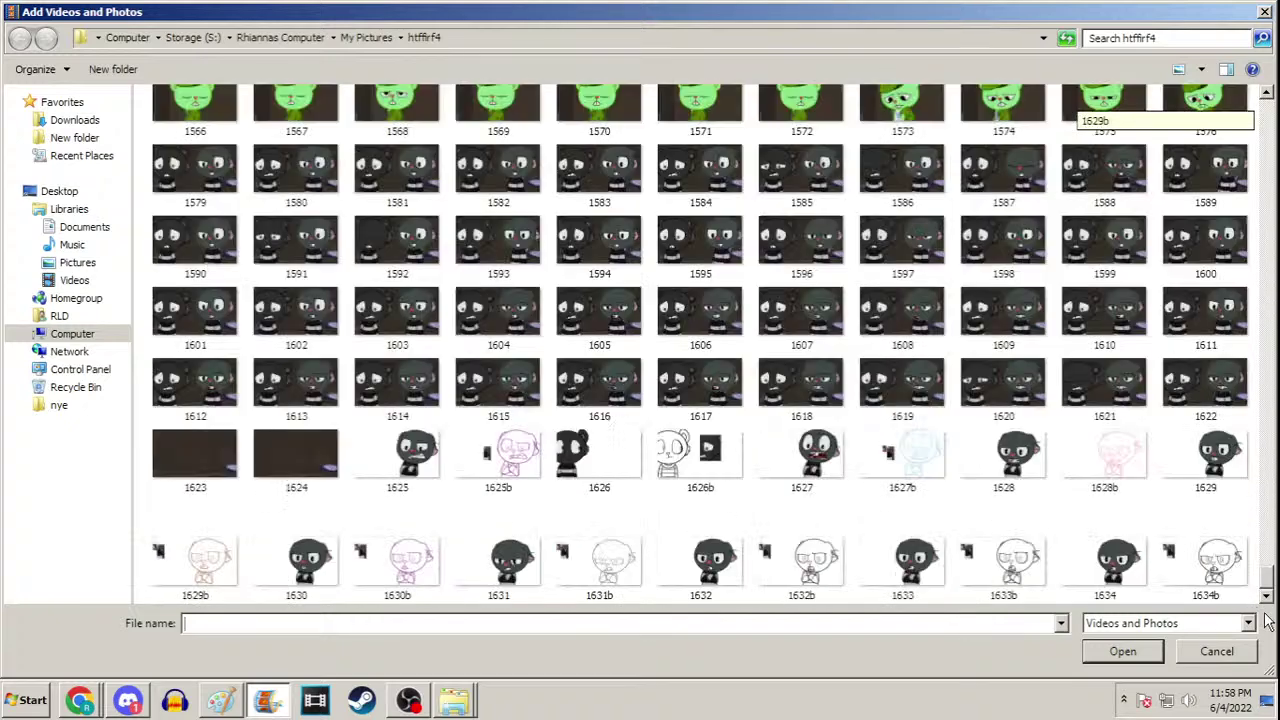
click(1122, 550)
double_click(1122, 550)
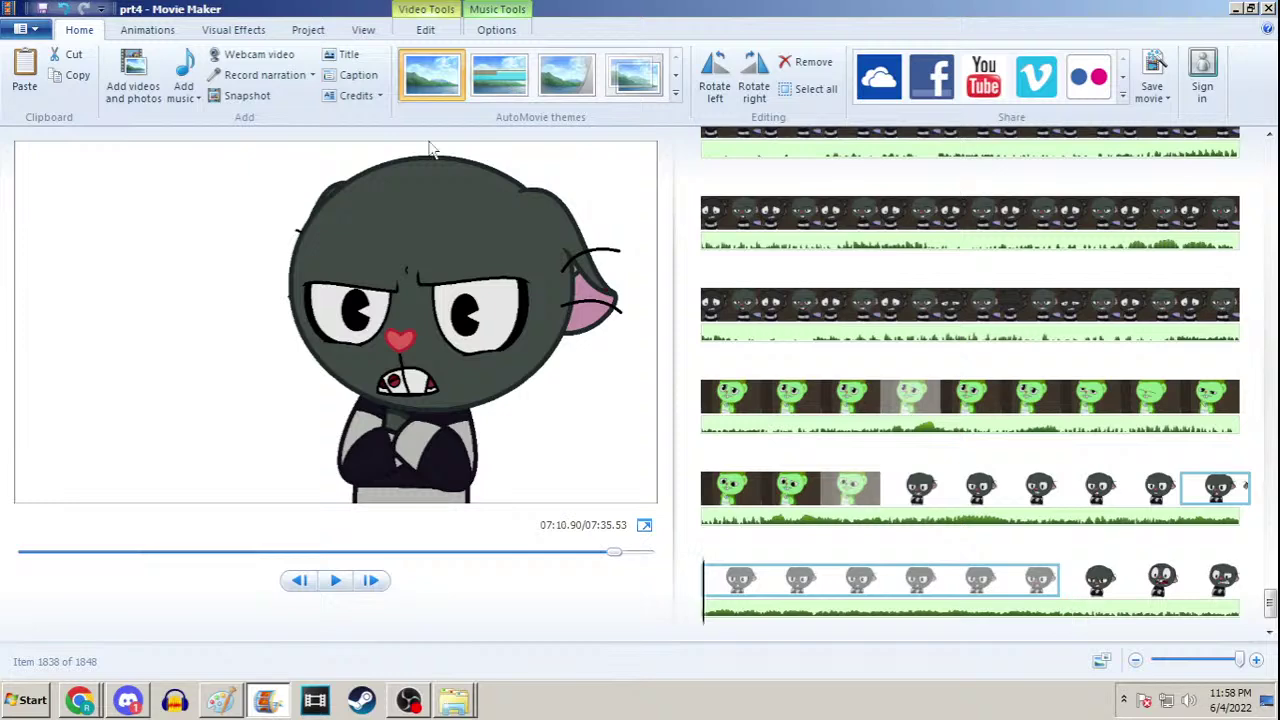
Set the newly added frame 1634's duration to 0.10 seconds and play back the sequence
click(425, 29)
click(383, 88)
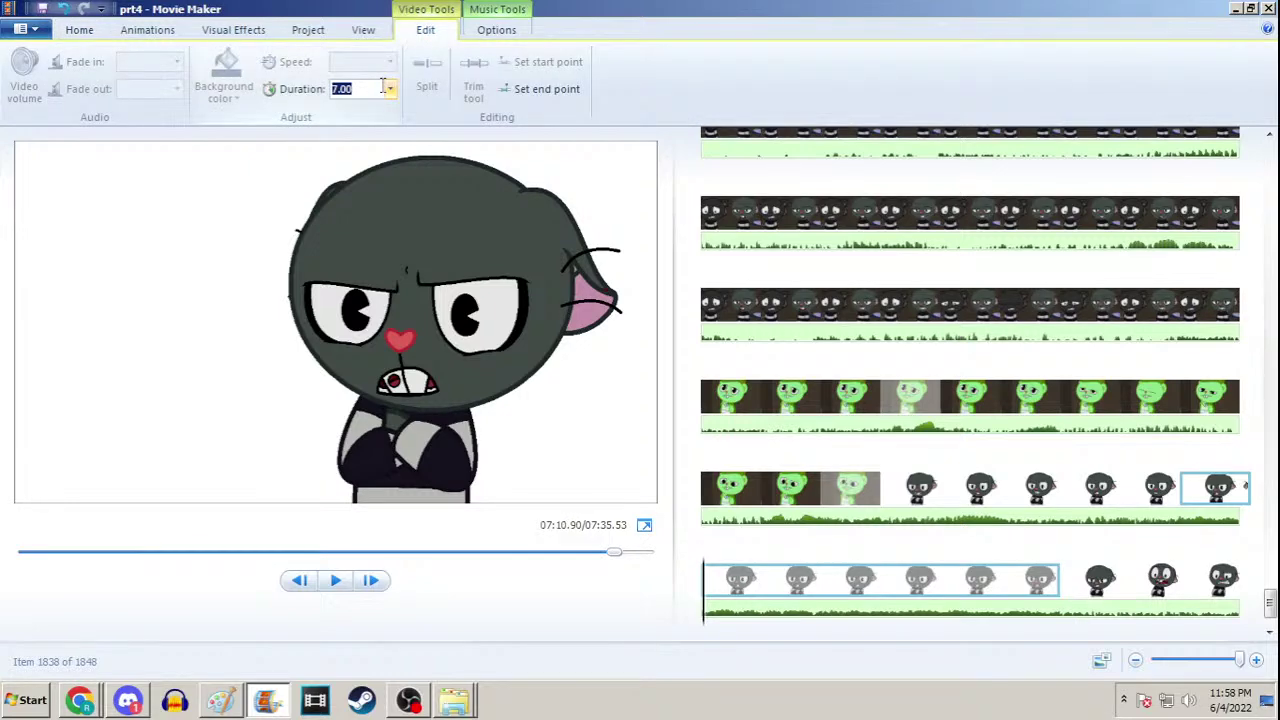
text(0.15)
key(Return)
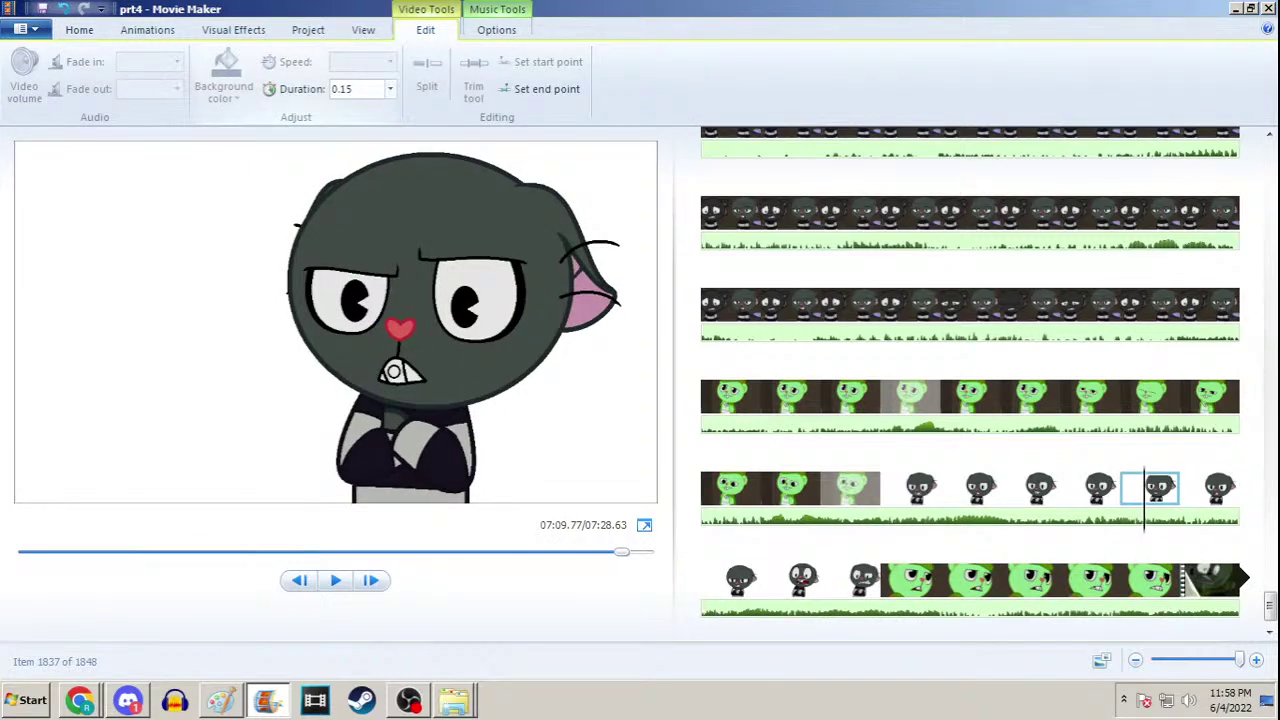
key(space)
key(space)
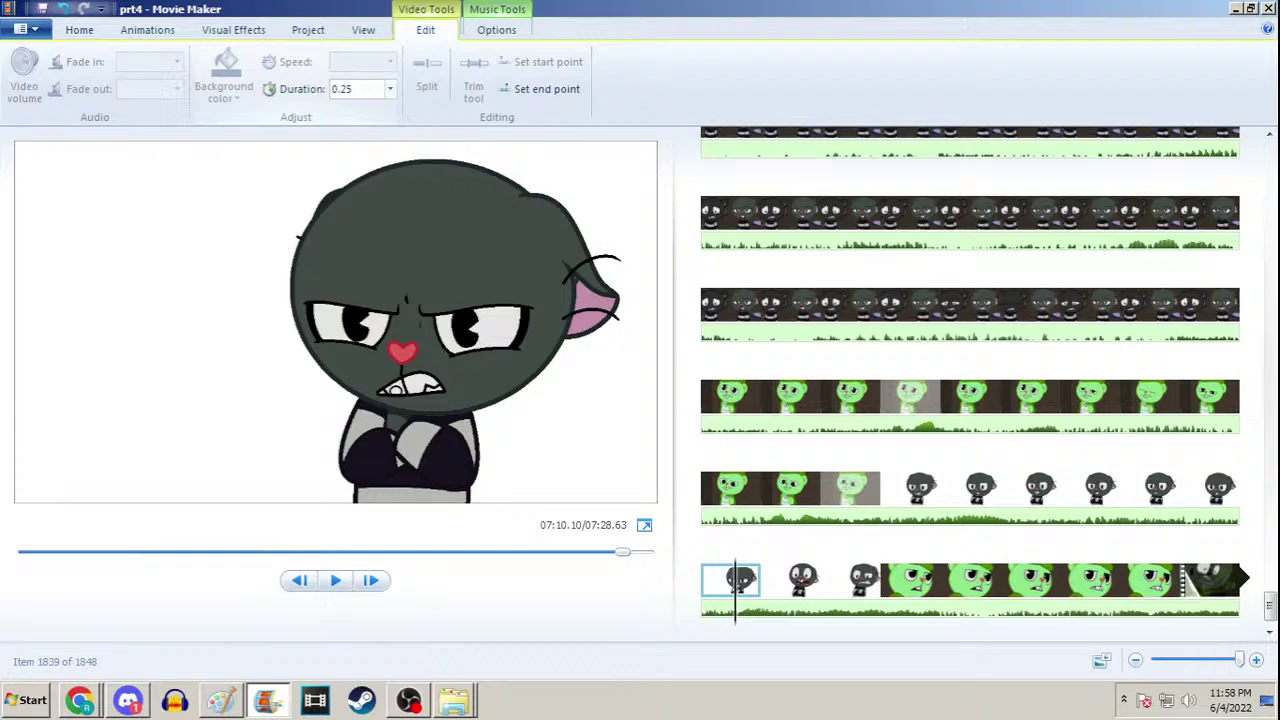
Set the duration of the frame just before 1634 to 0.10 seconds and play the result
click(1160, 488)
click(371, 90)
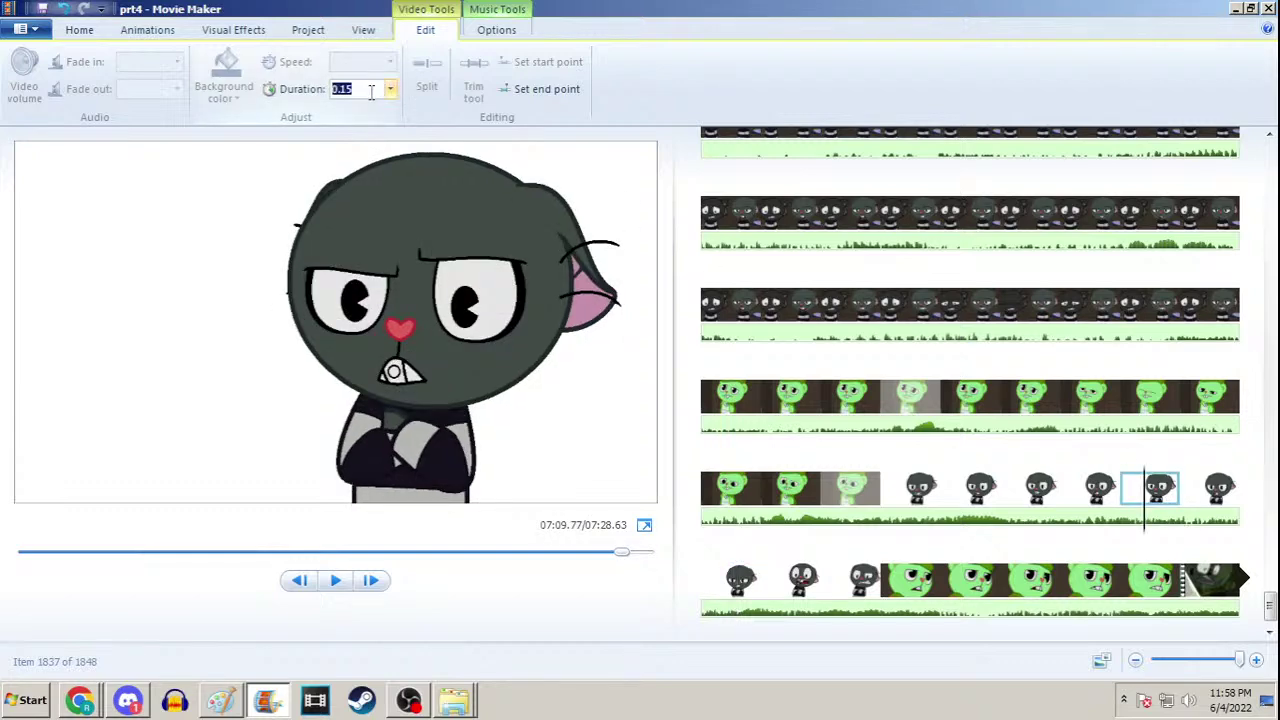
click(371, 90)
key(Return)
key(space)
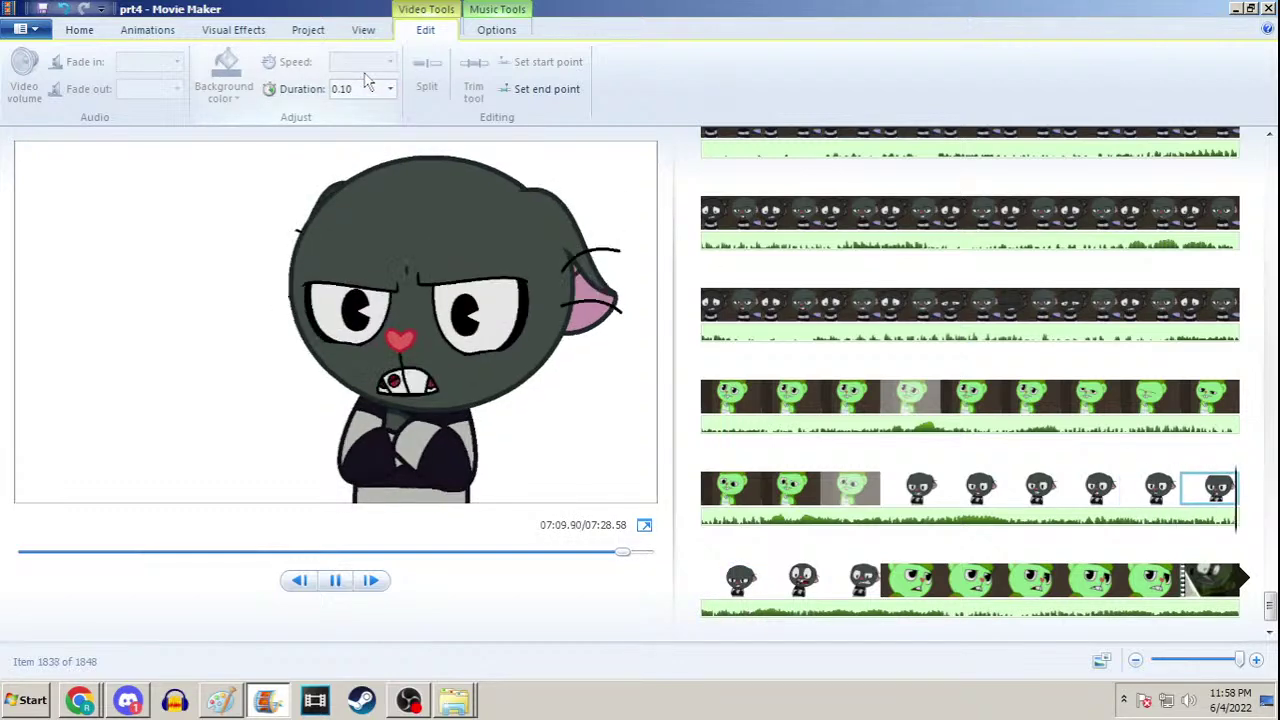
key(space)
Set the duration of the frame just after 1634 to 0.20 seconds and replay the character's frames
click(1160, 488)
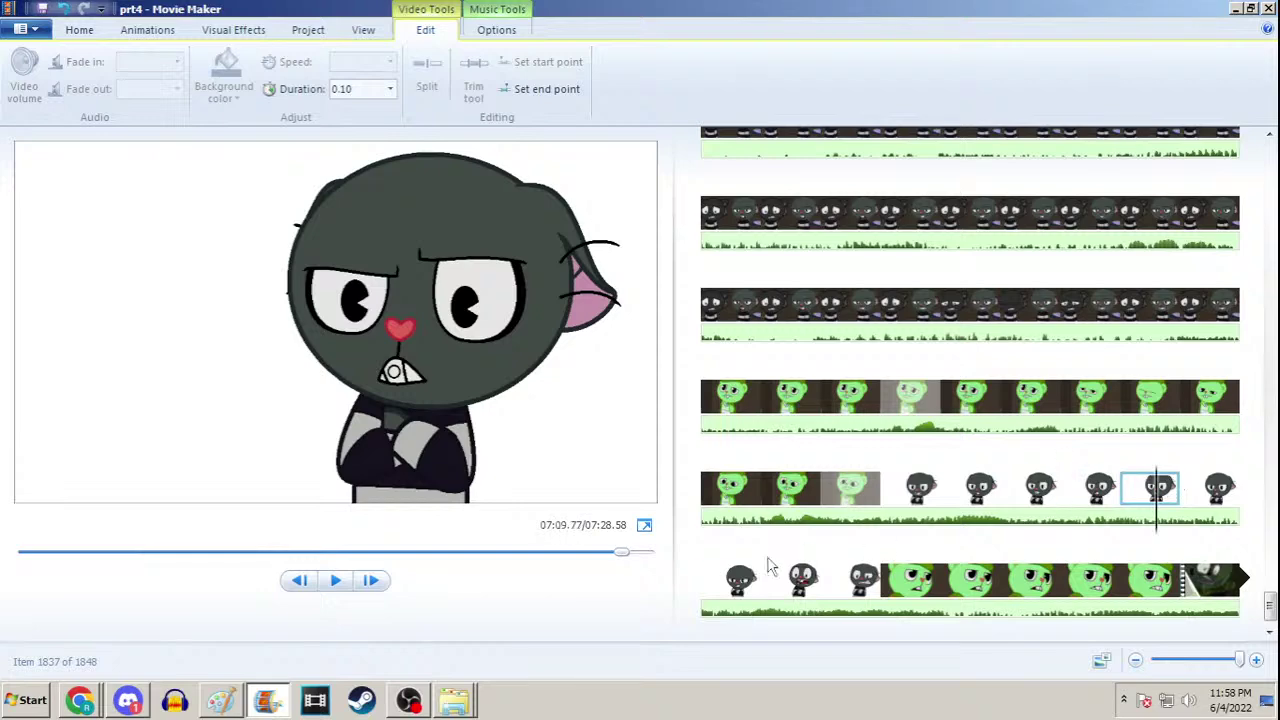
click(715, 583)
click(371, 90)
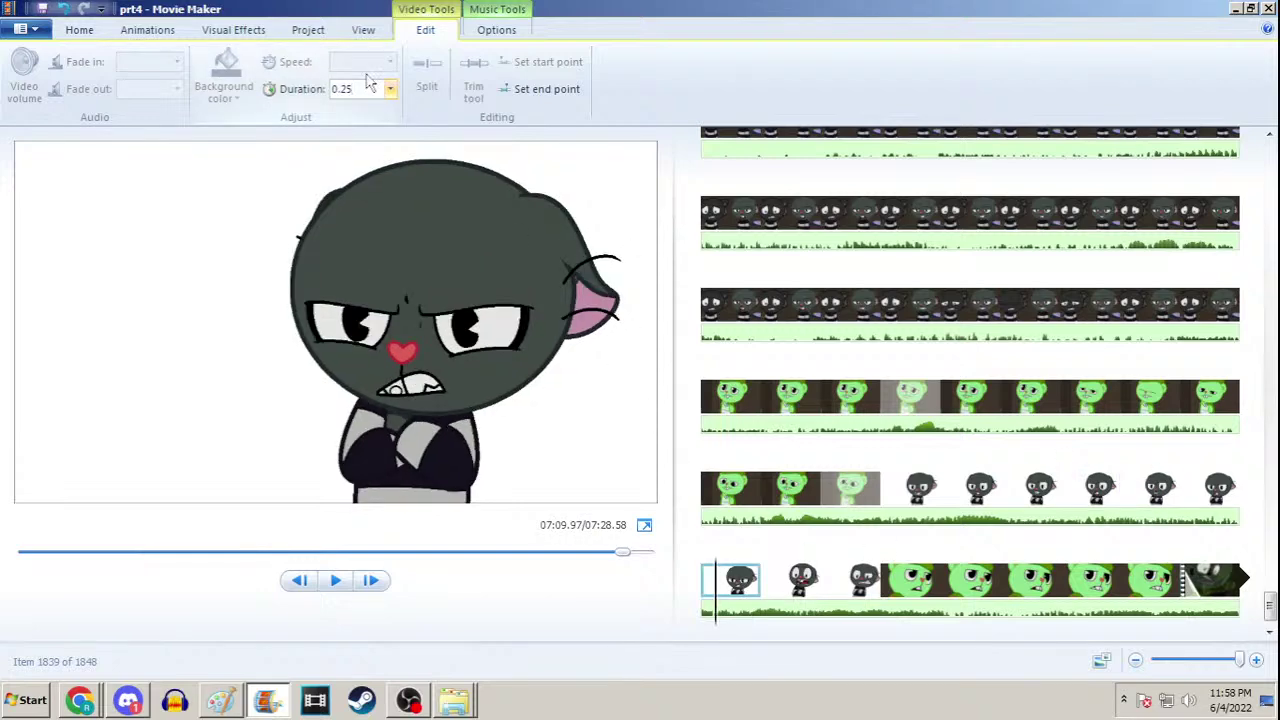
click(940, 487)
key(space)
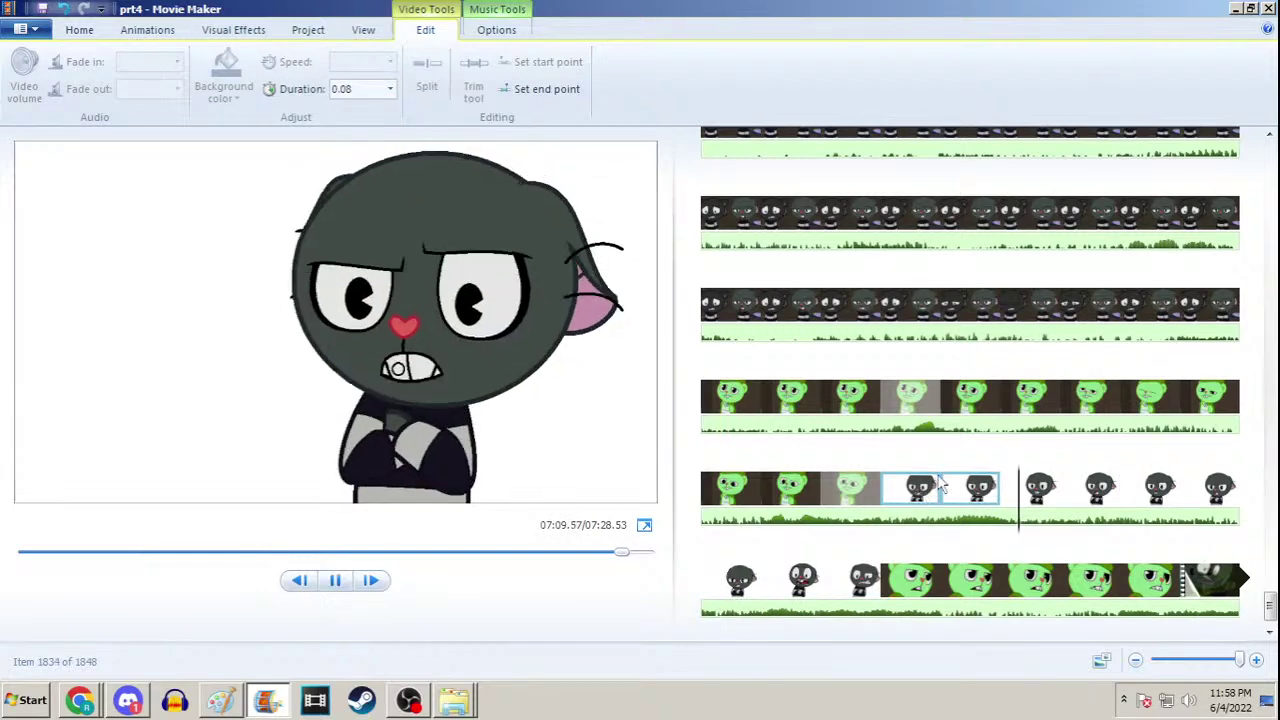
key(space)
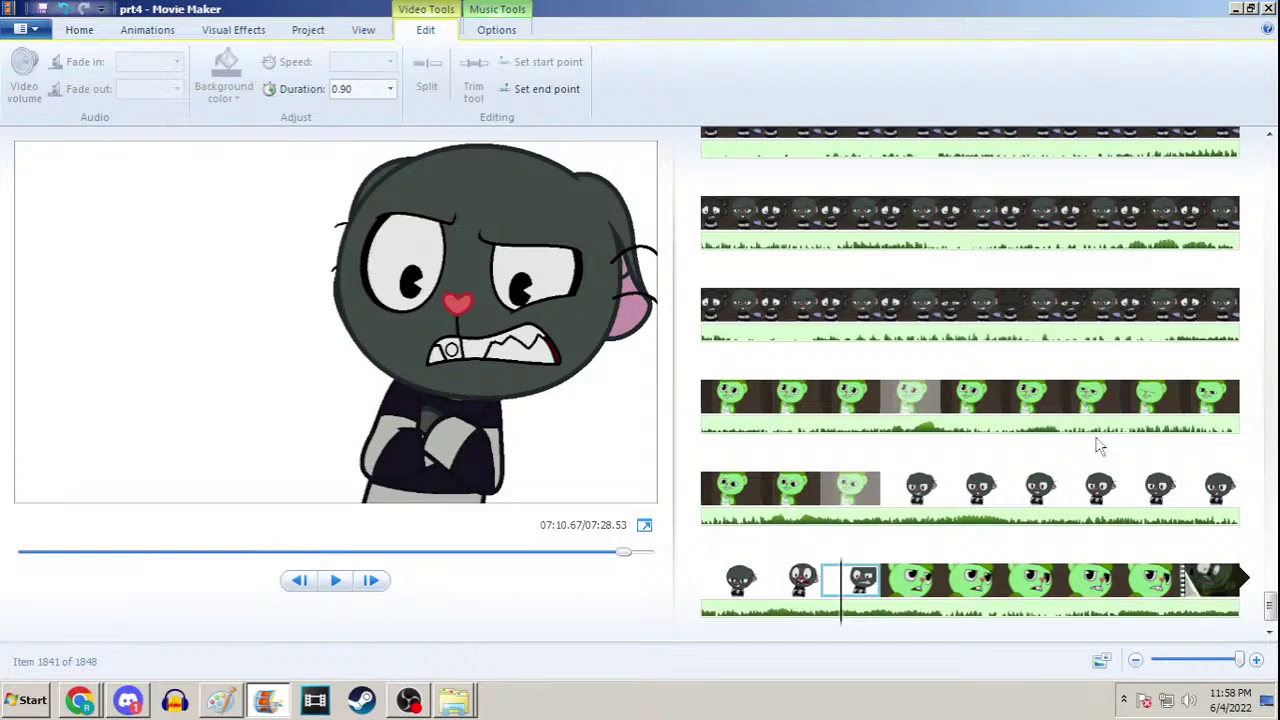
click(1100, 487)
key(space)
key(space)
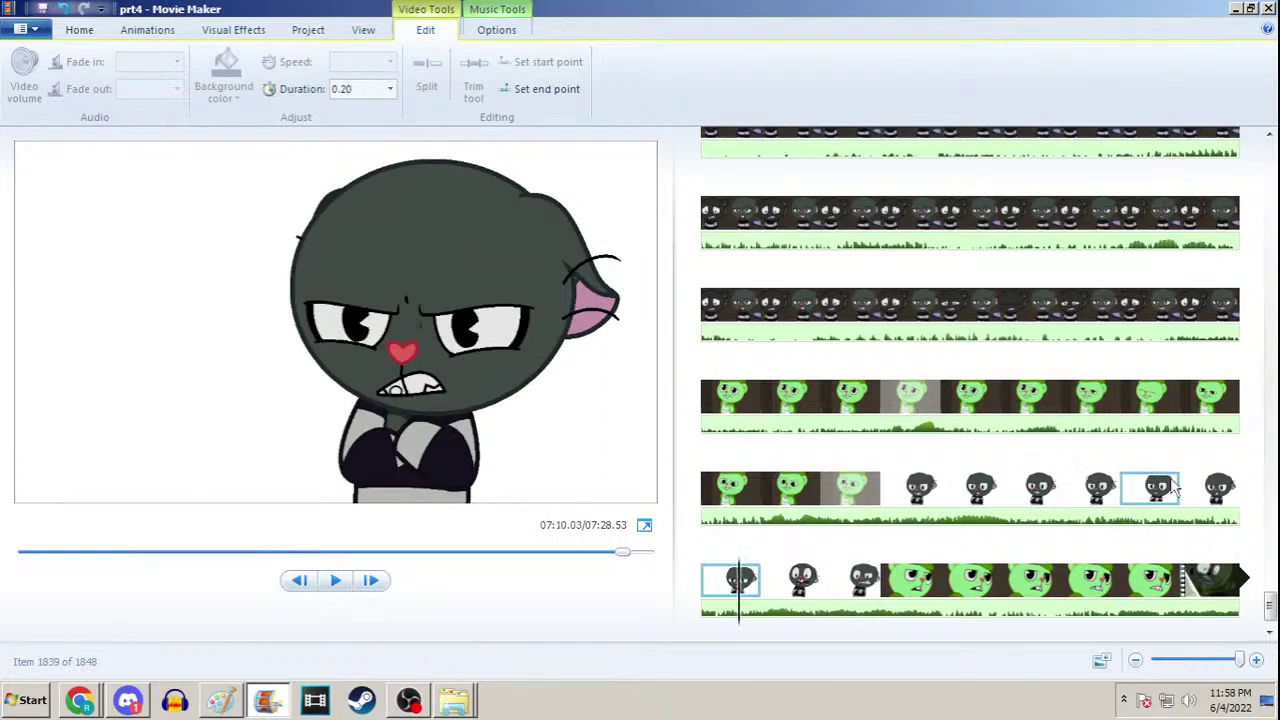
Shorten the duration of frame 1634 to 0.08 seconds
click(1216, 489)
click(350, 89)
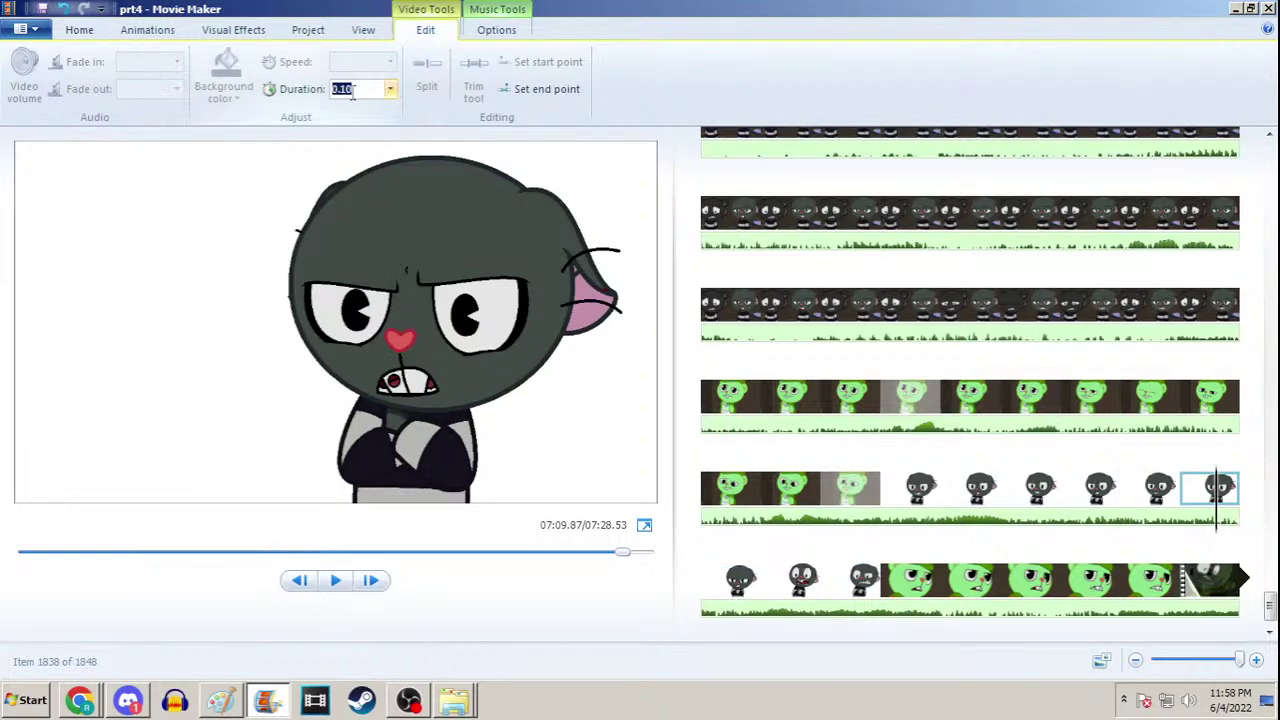
click(352, 89)
text(08)
key(Return)
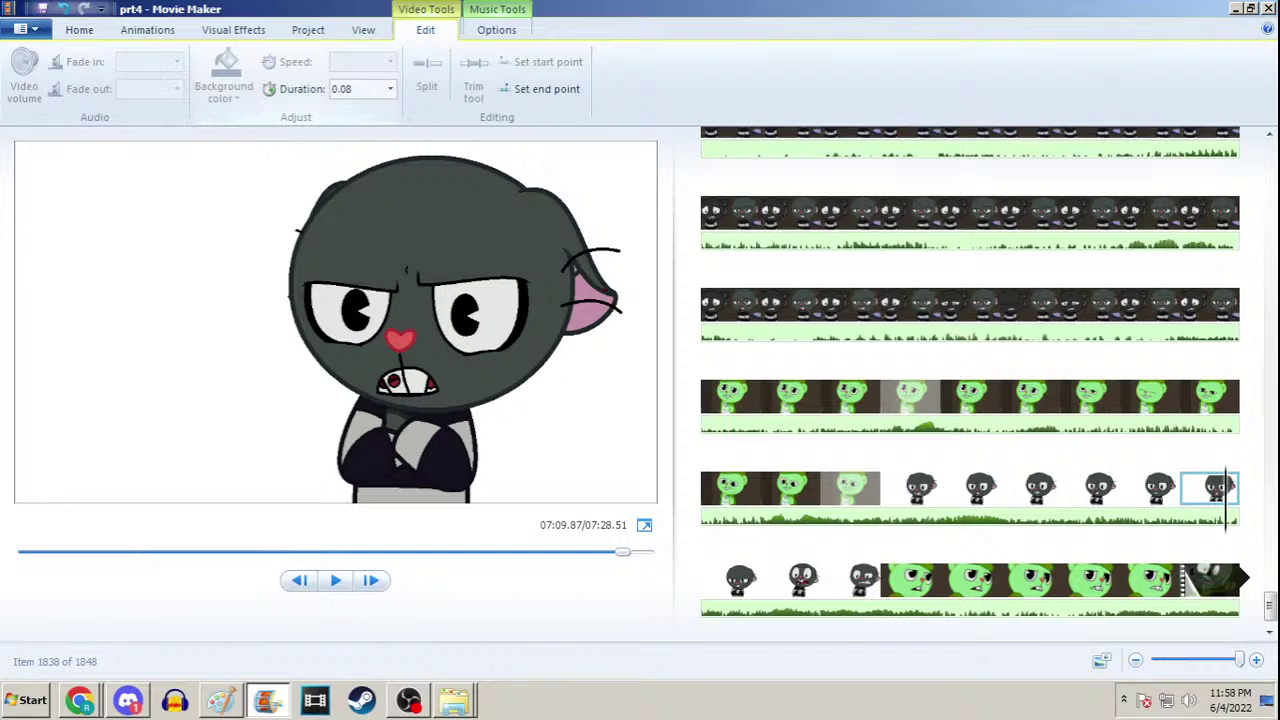
Set the duration of the frame following 1634 to 0.22 seconds and replay the head movement from its first frame
key(Right)
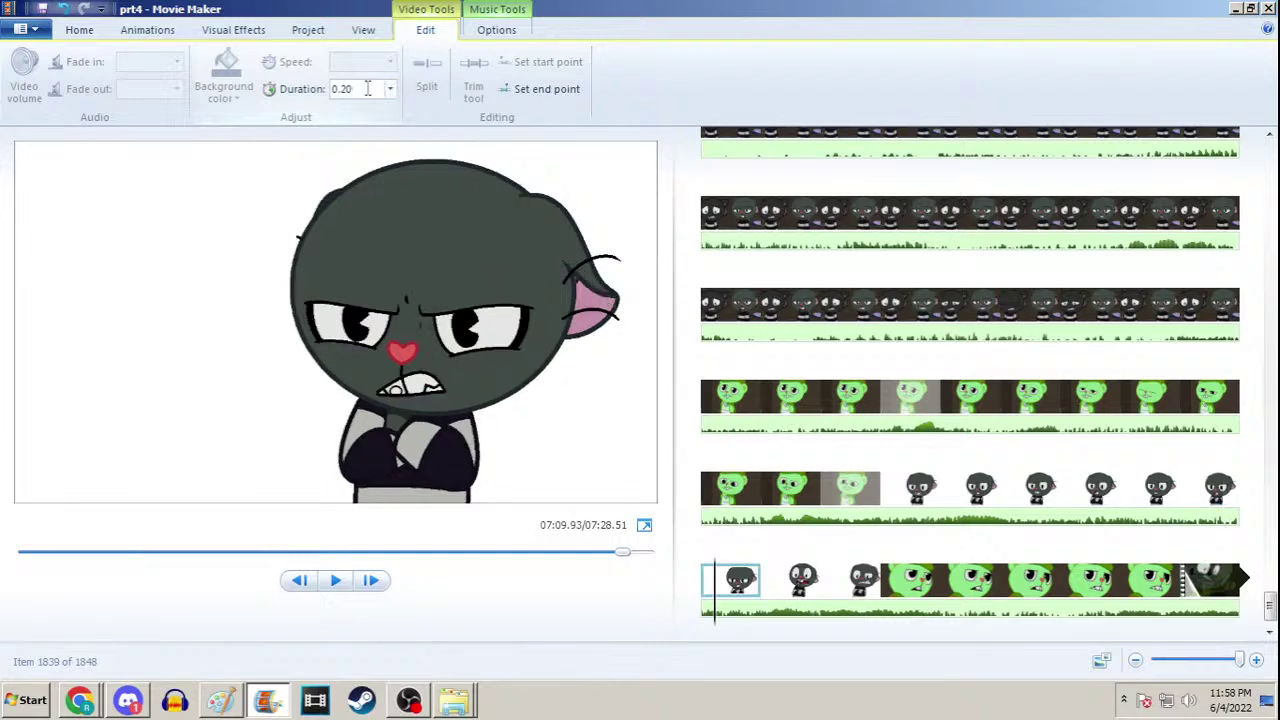
key(Return)
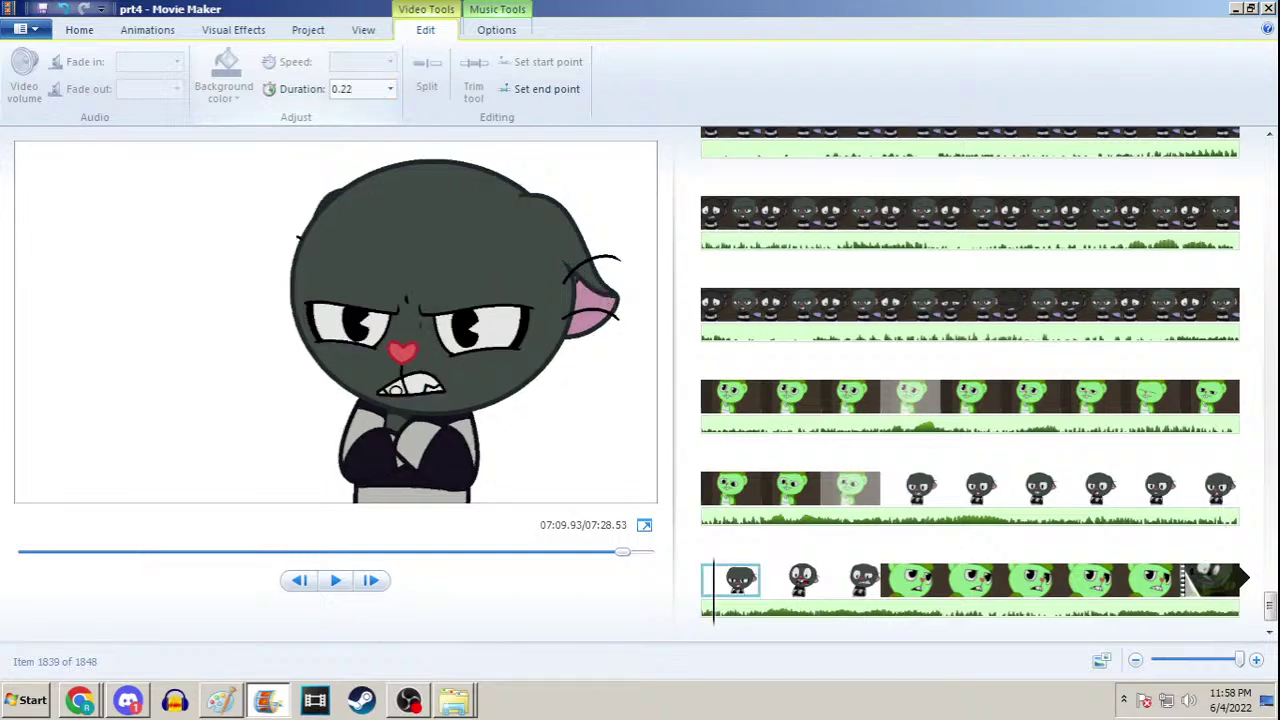
key(space)
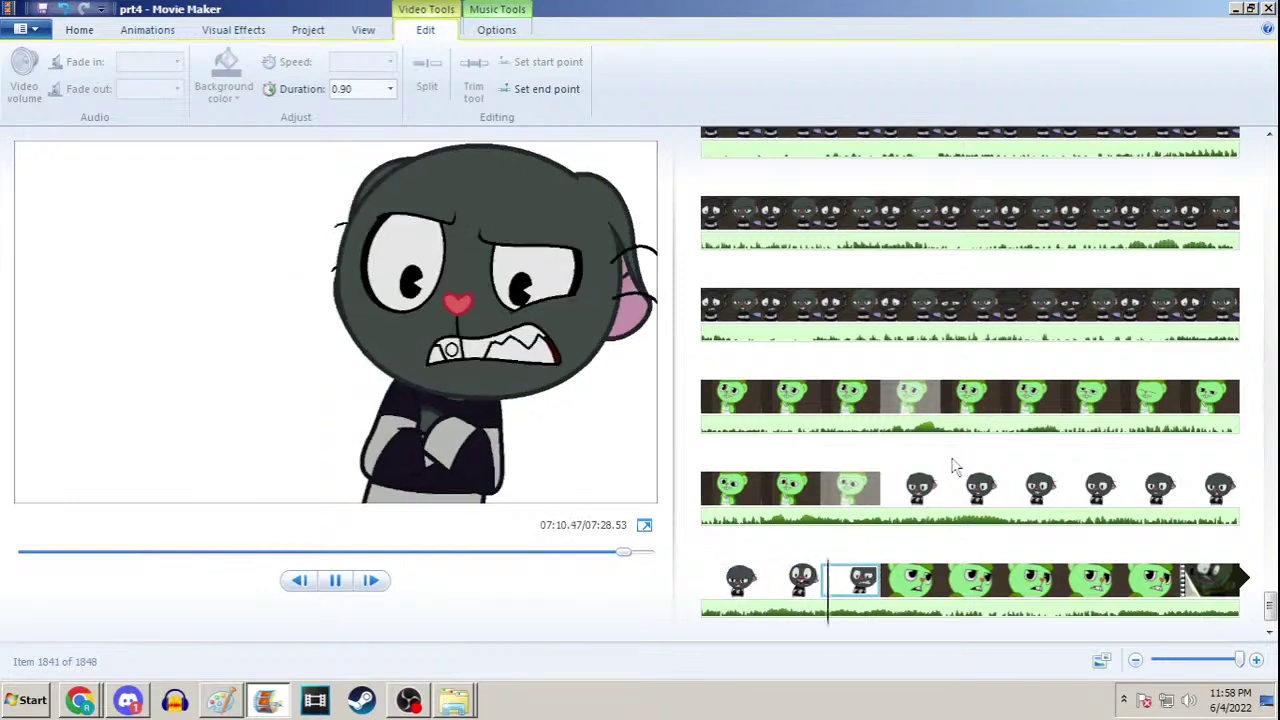
key(space)
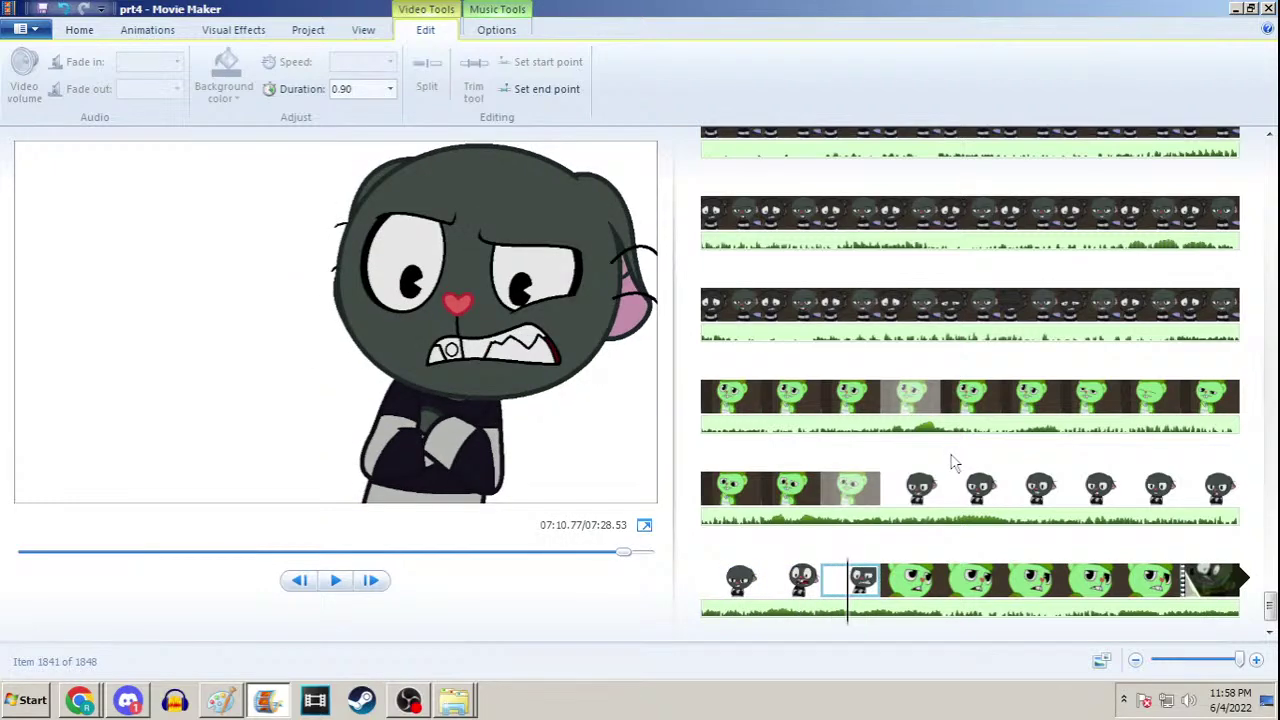
click(920, 488)
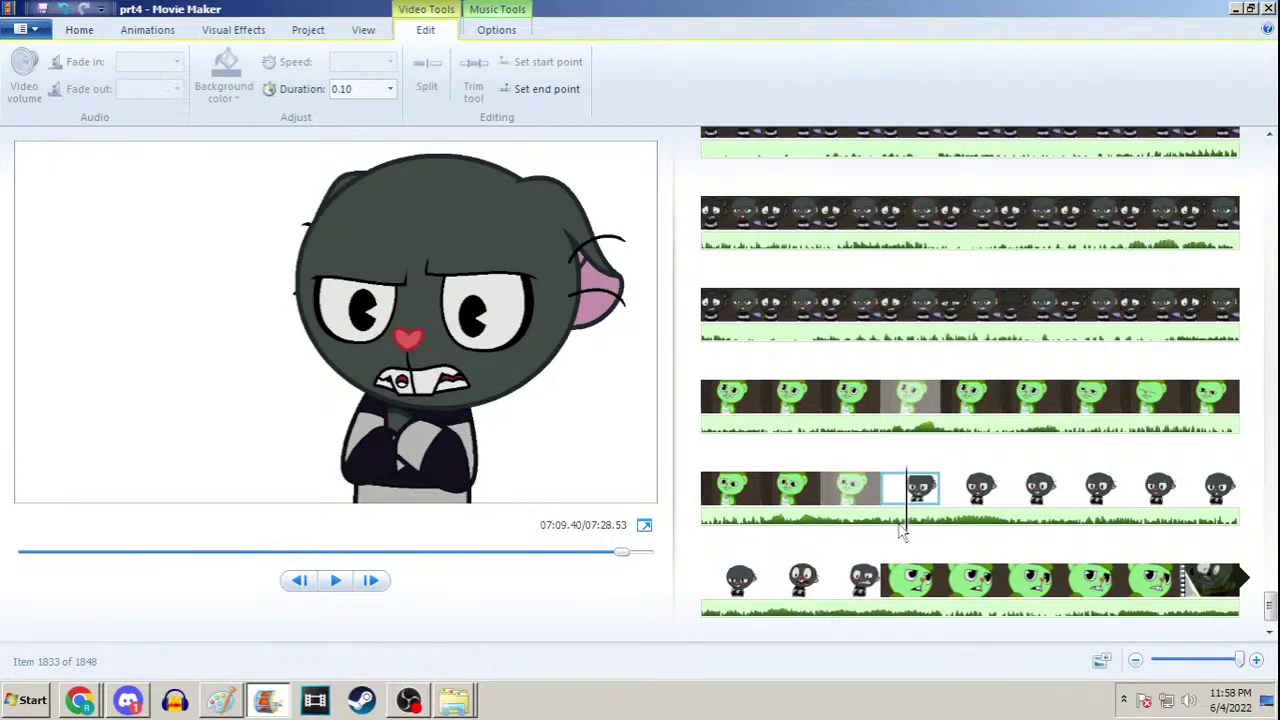
key(space)
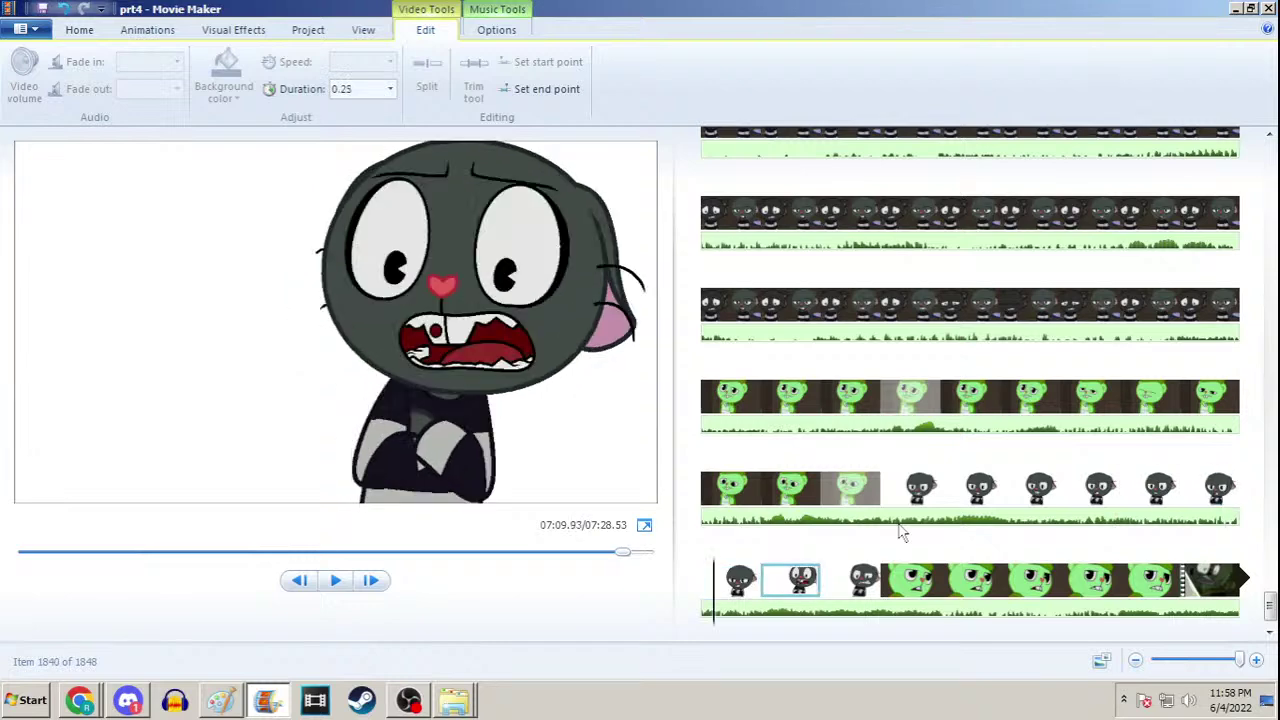
key(space)
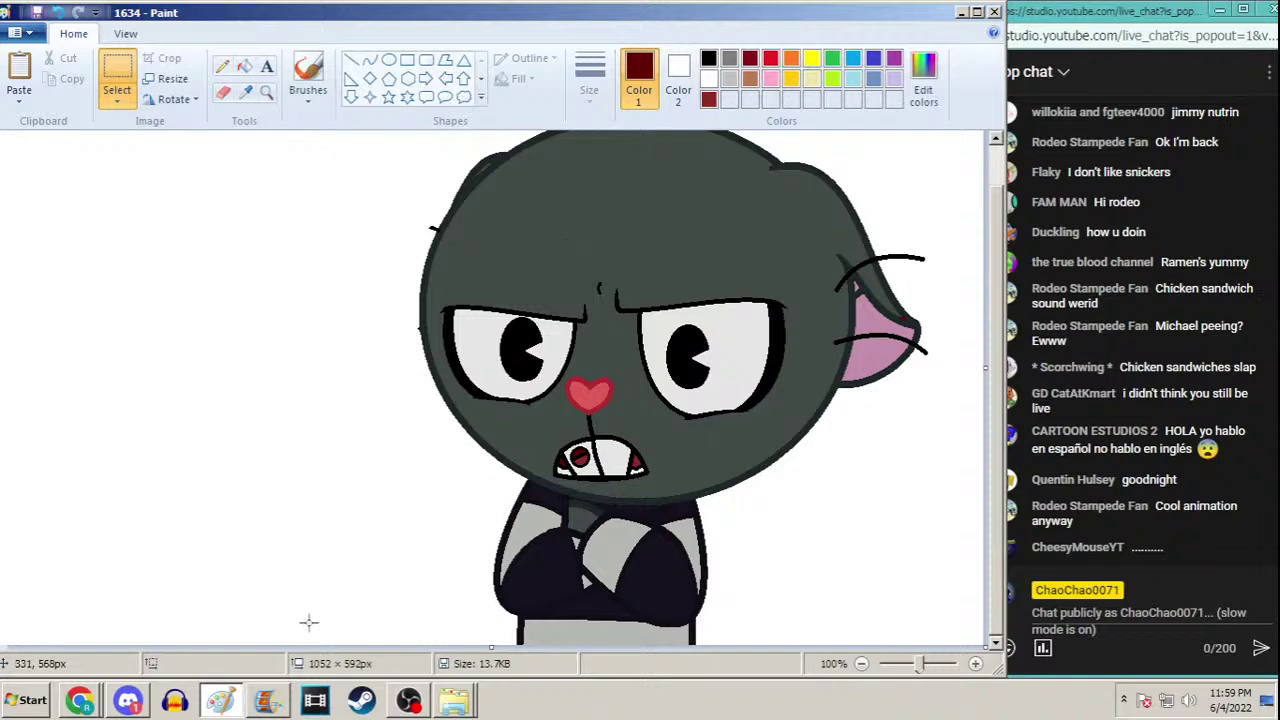
Return to the Movie Maker project and step back and forth through the frames around 1634 to examine the motion into the open-mouth pose
click(267, 700)
key(Left)
key(Left)
key(Left)
key(Left)
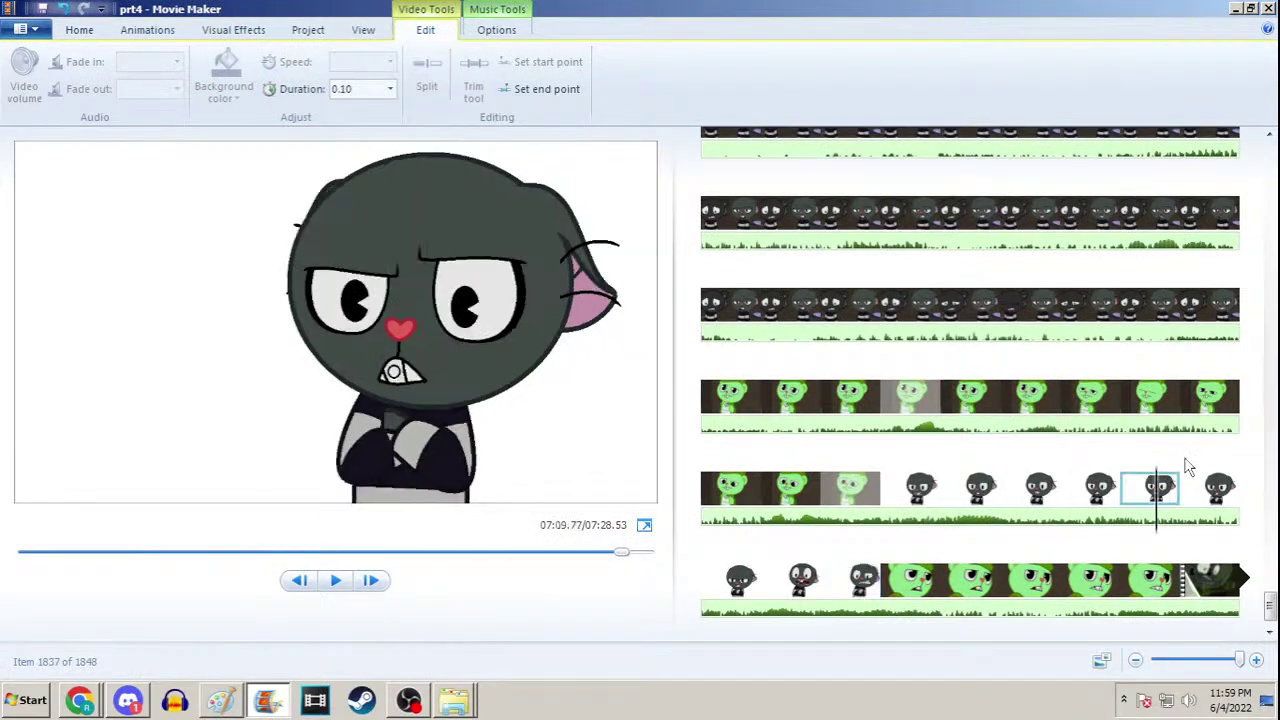
key(Right)
key(Right)
key(Right)
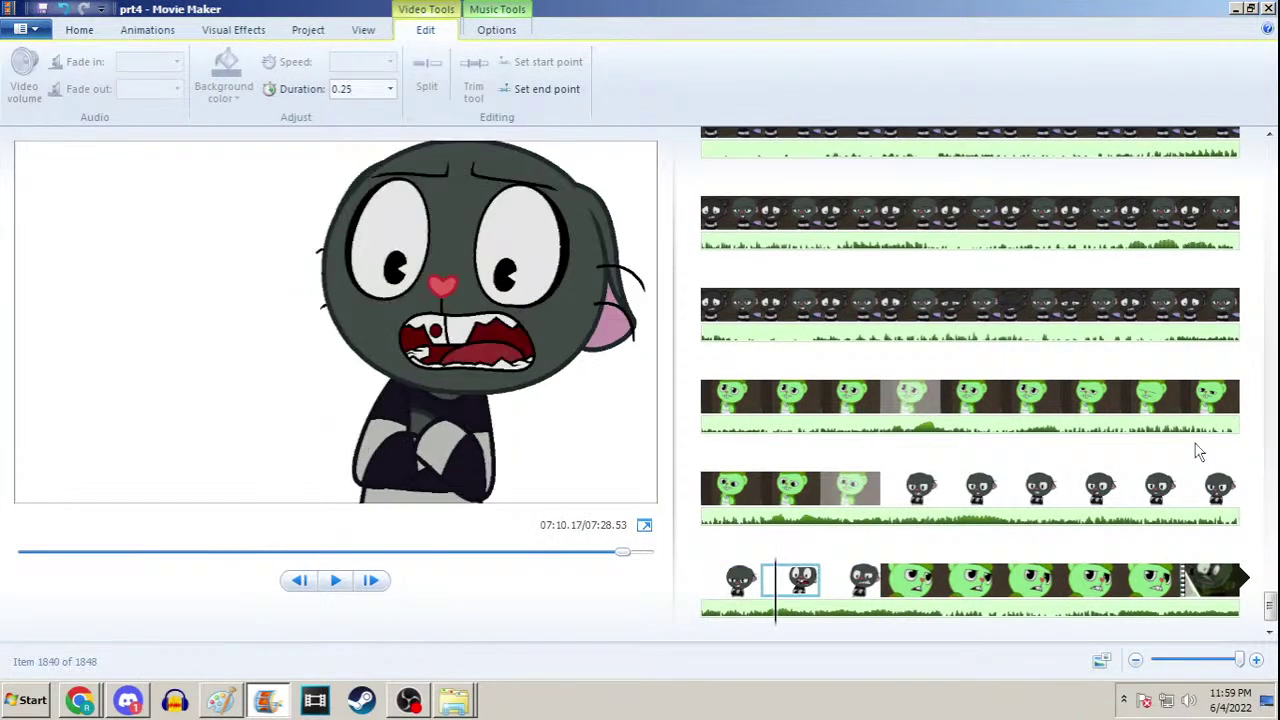
key(Left)
key(Right)
key(Left)
key(Right)
key(Left)
key(Right)
key(Right)
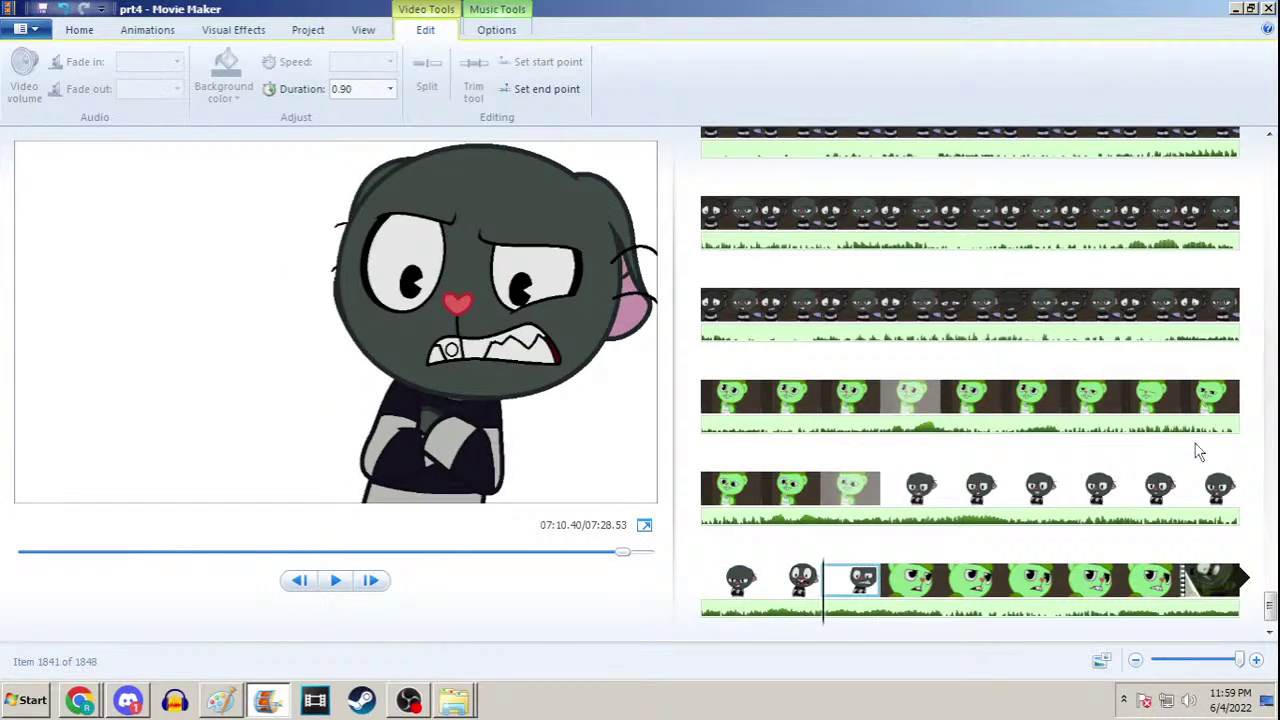
key(Left)
key(Left)
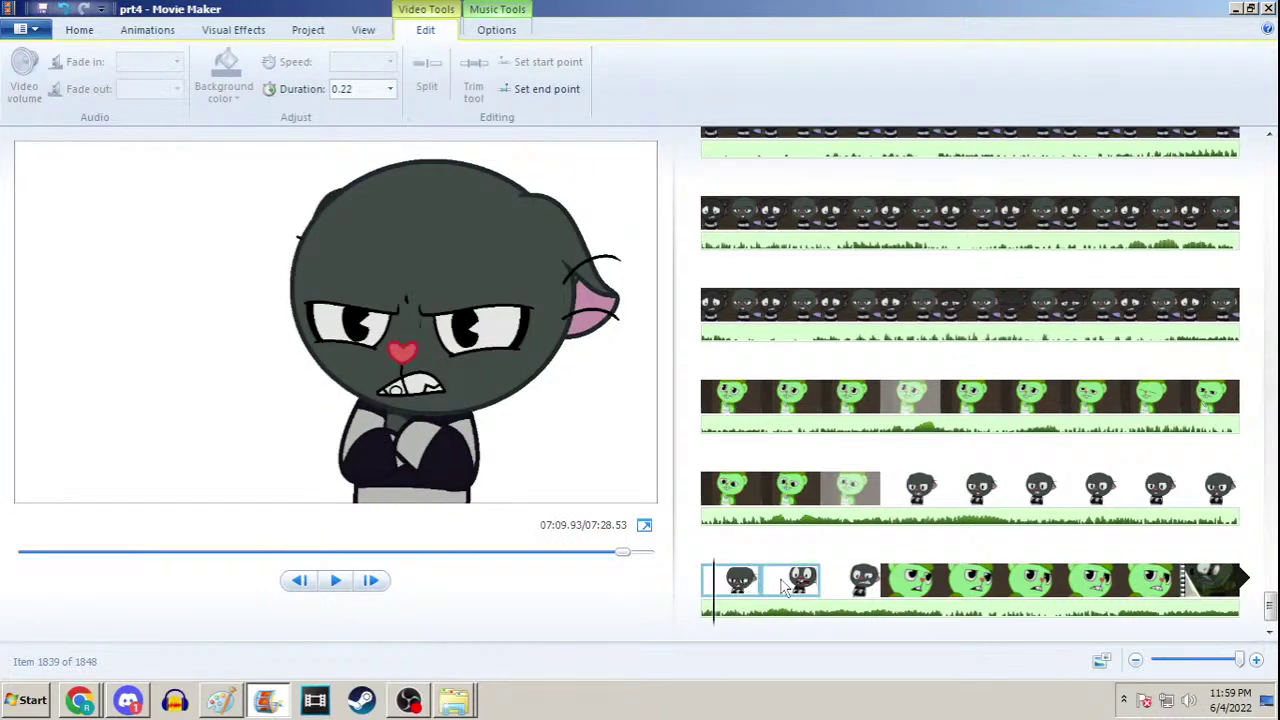
Switch to Paint and open the sketch 1631b for copying
click(1236, 8)
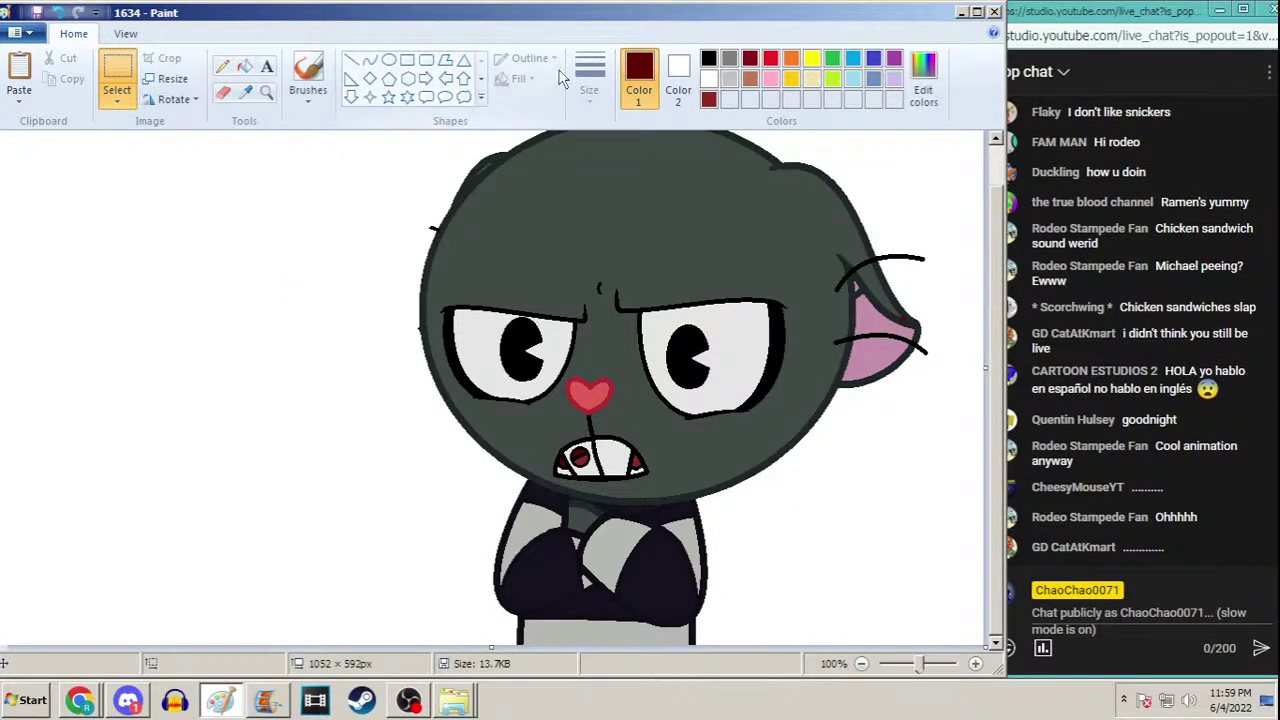
key(ctrl+o)
text(1631b)
key(Return)
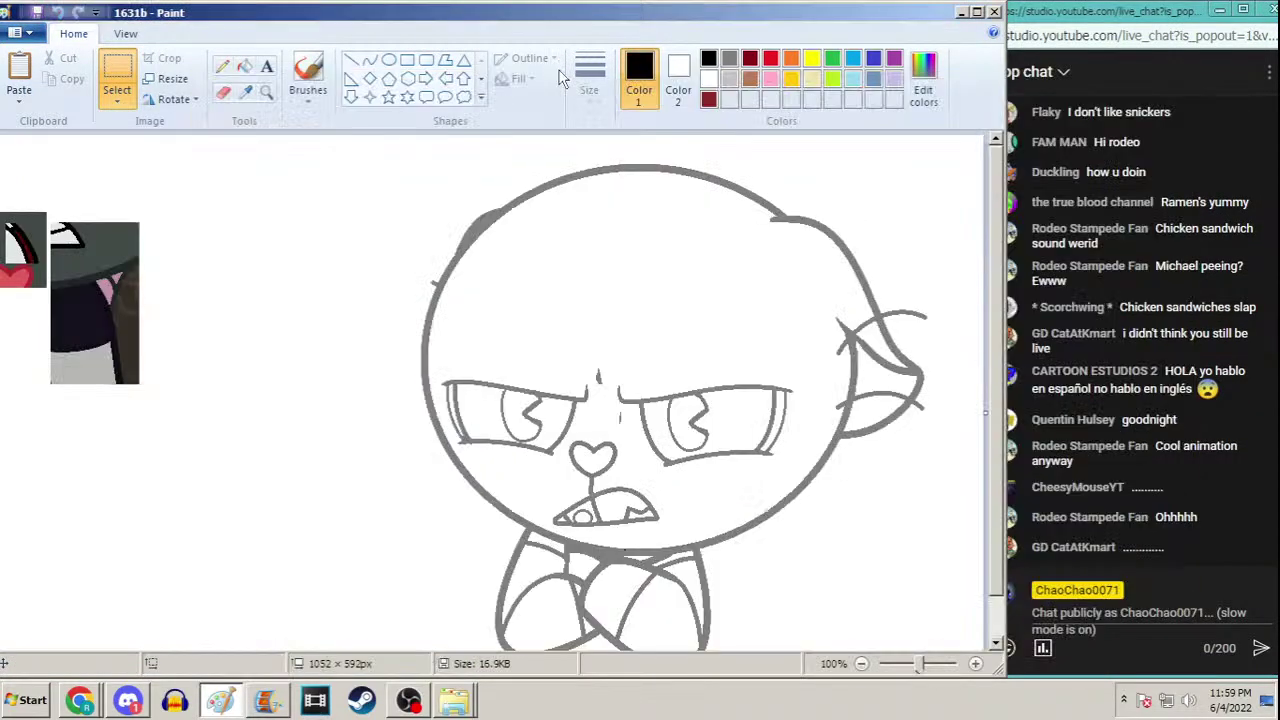
Open the sketch 1627b and paste the copied 1631b sketch over it as a transparent overlay
key(ctrl+o)
text(16)
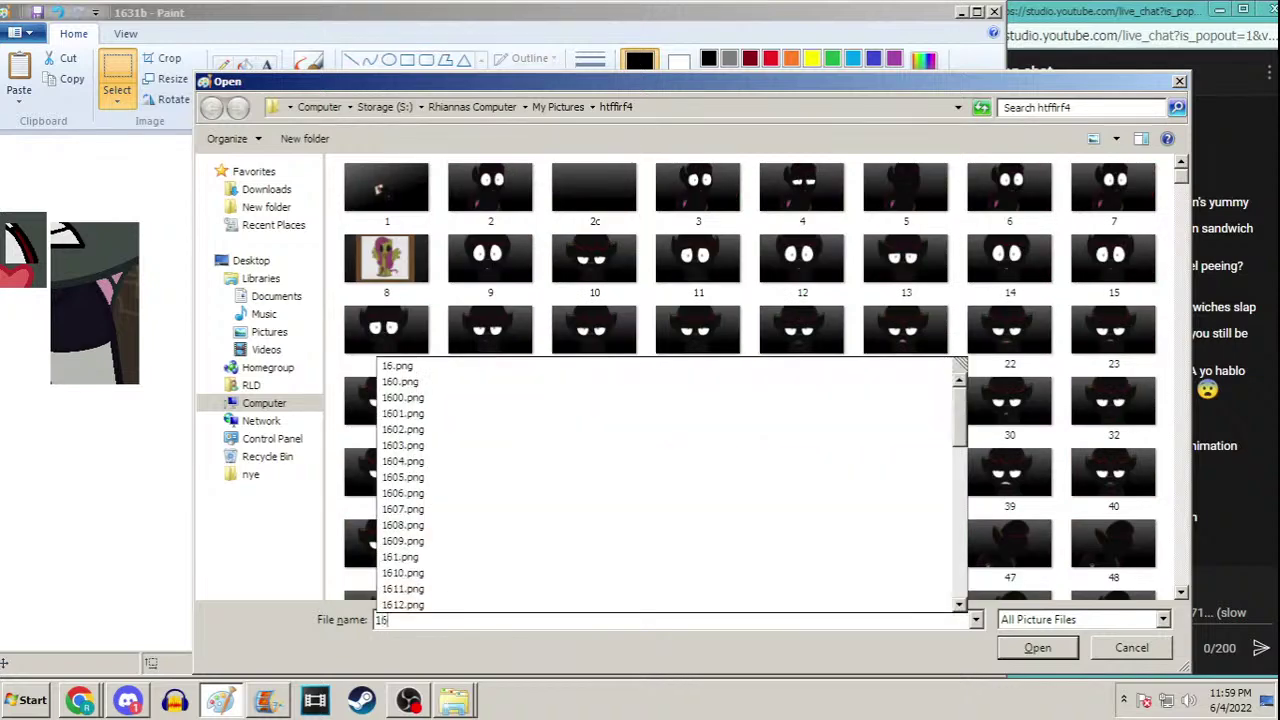
text(27b)
key(Return)
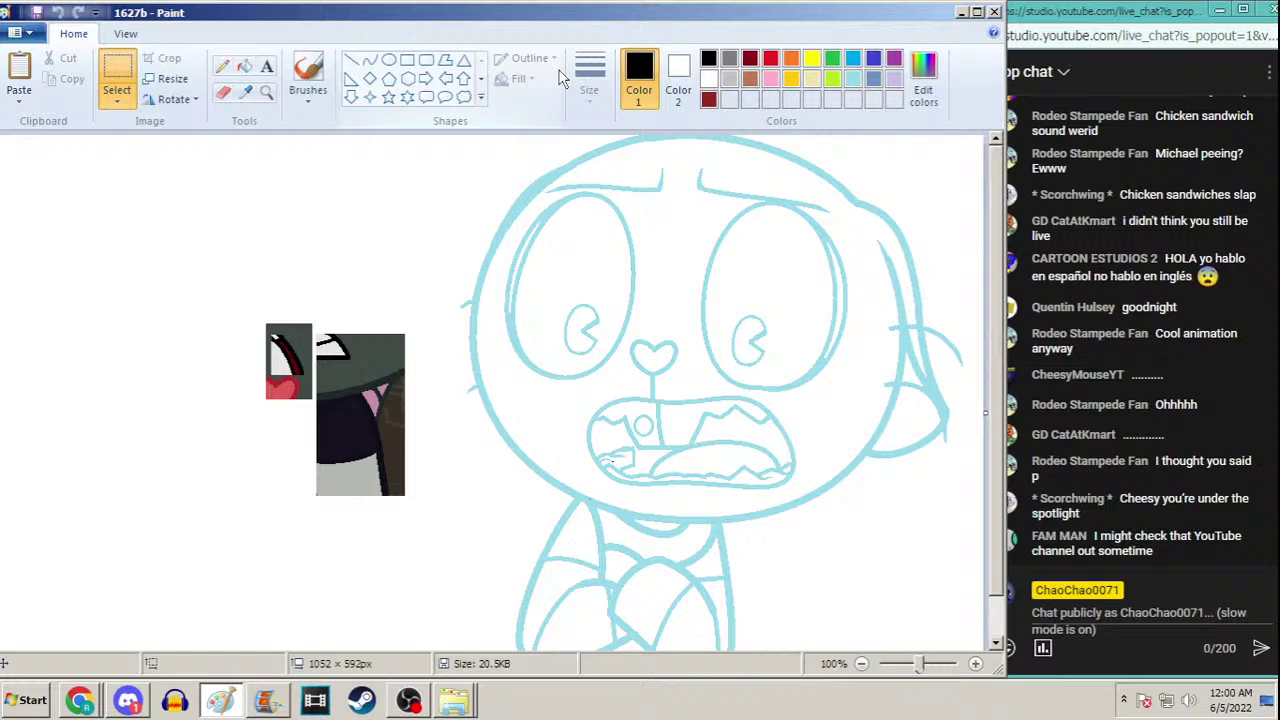
key(ctrl+v)
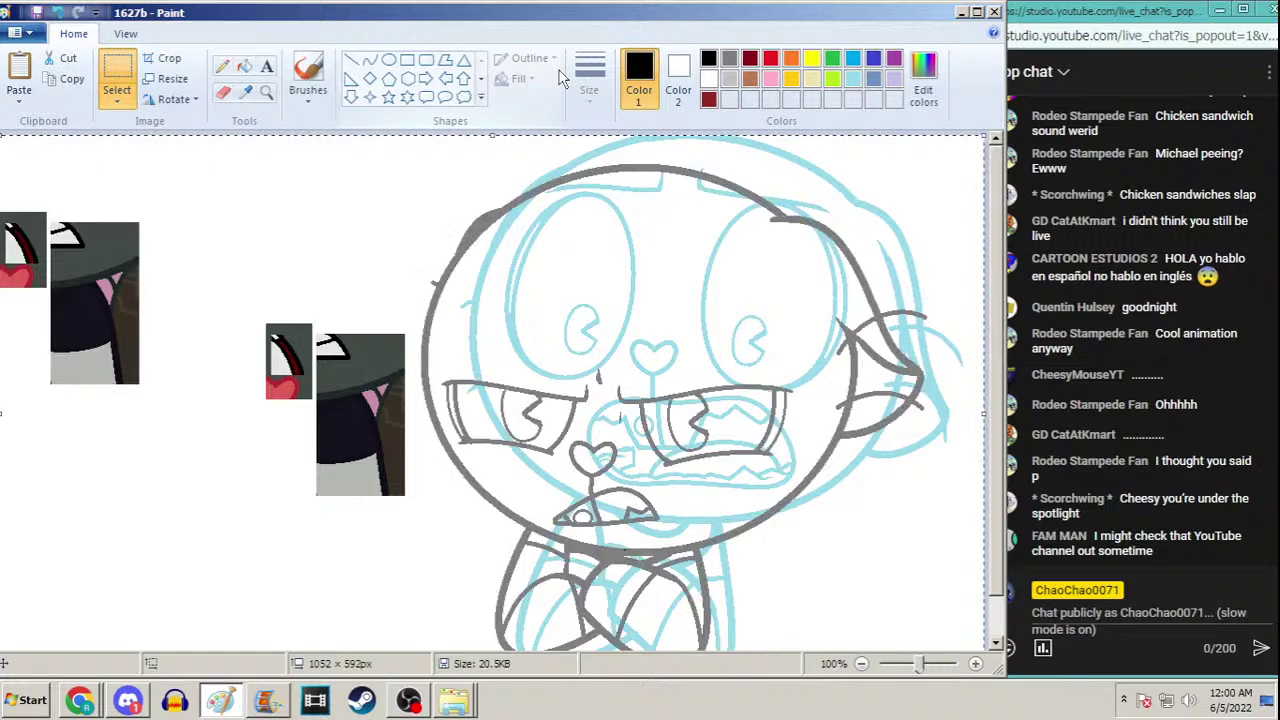
click(266, 91)
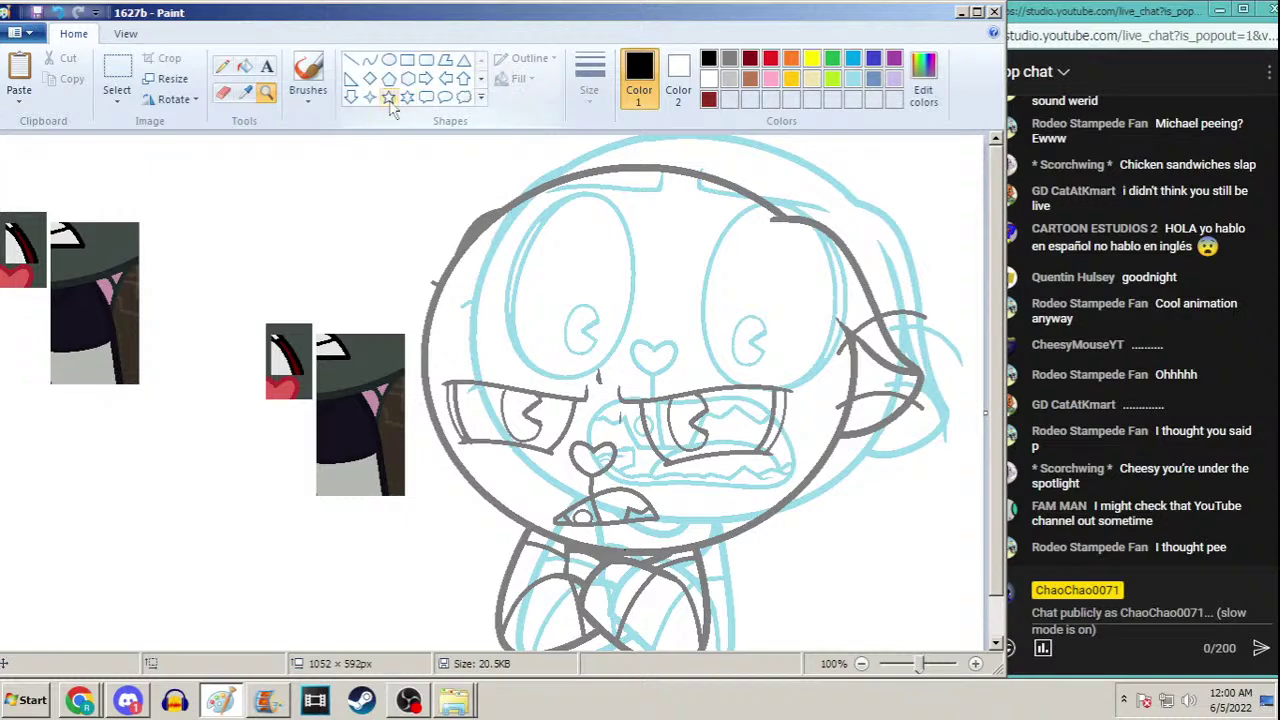
Select the duplicate reference pictures closest to the character and delete them from the combined sketch
click(116, 75)
drag(225, 257, 418, 547)
key(Delete)
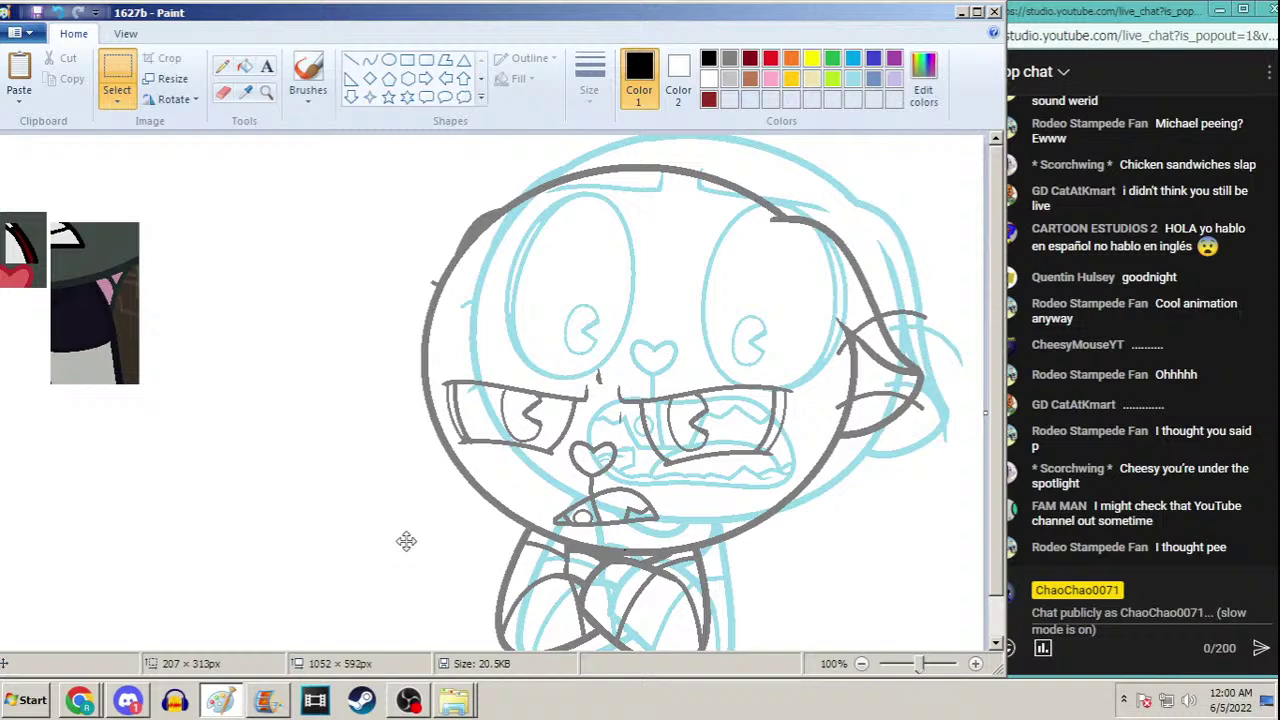
Save the combined sketch as a new PNG file named 1635, accepting the loss of transparency
key(F12)
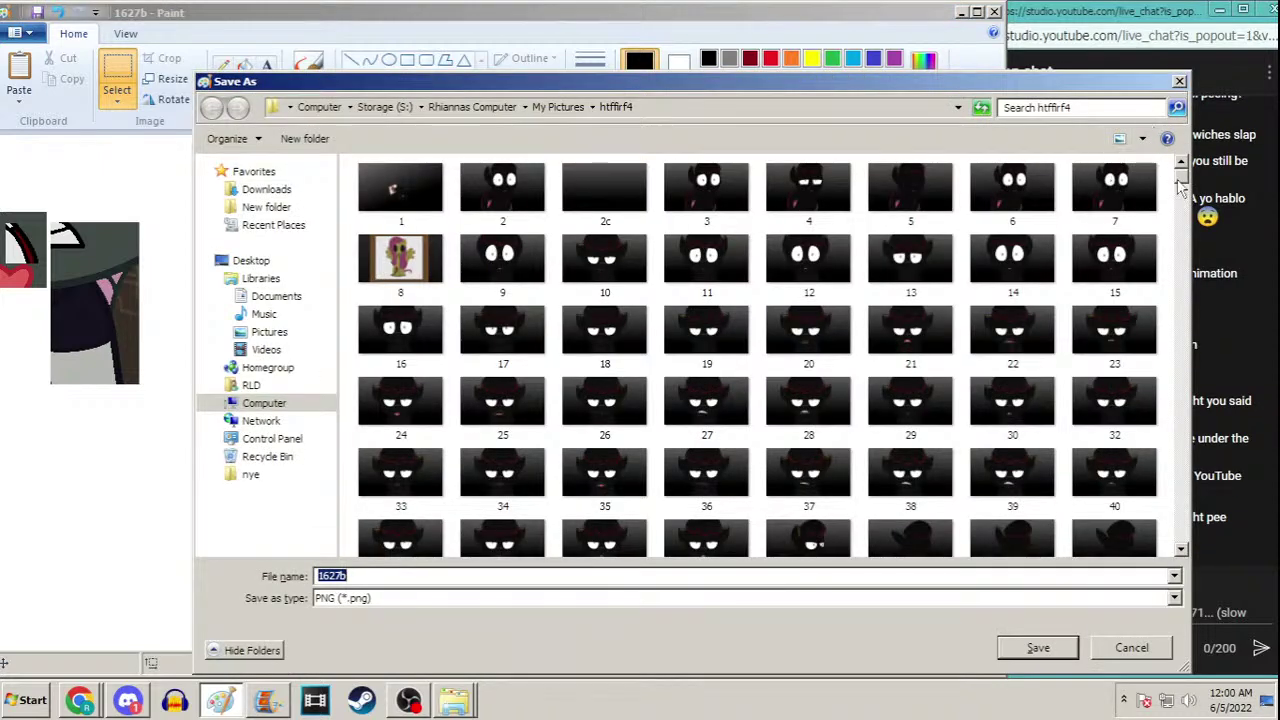
text(162)
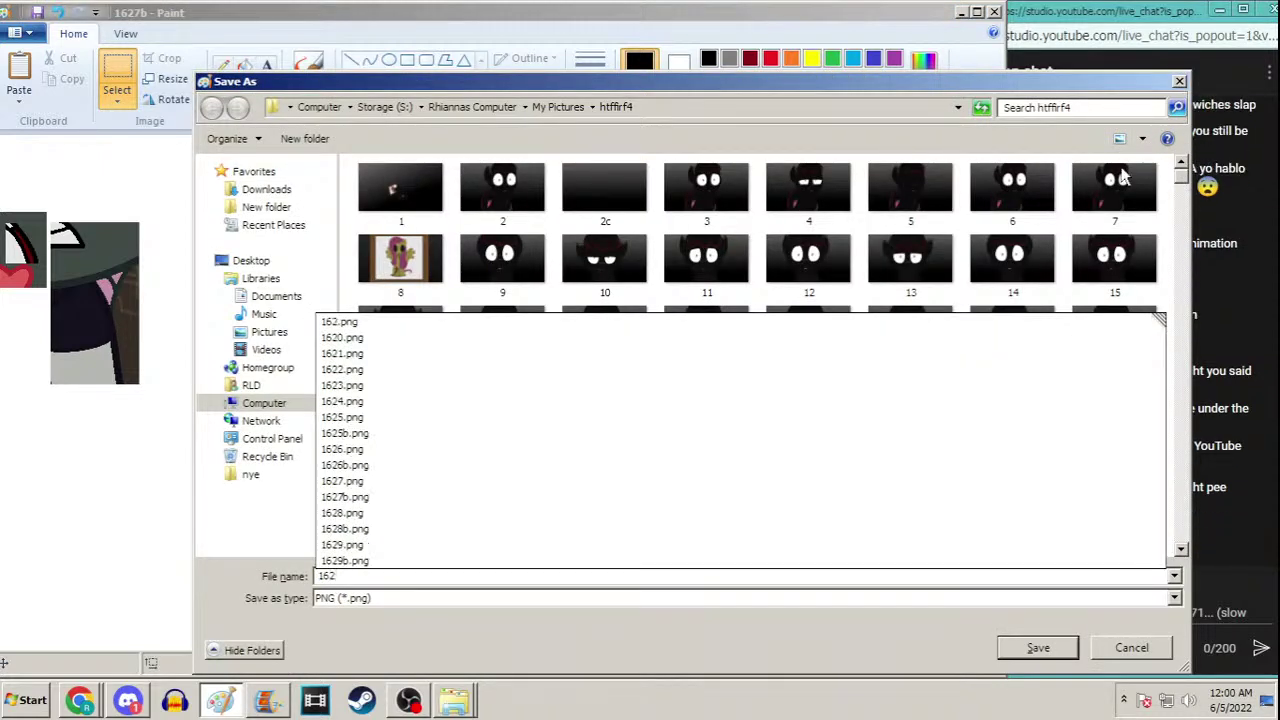
key(BackSpace)
text(3)
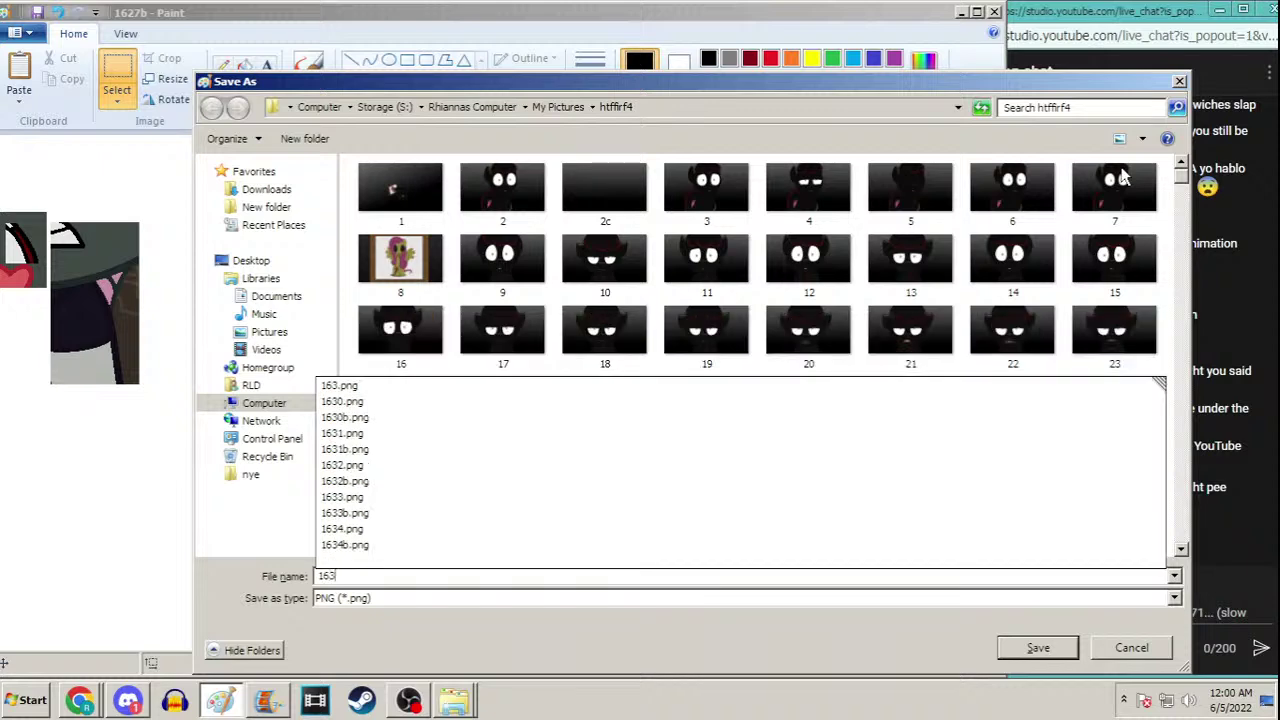
text(5)
key(Return)
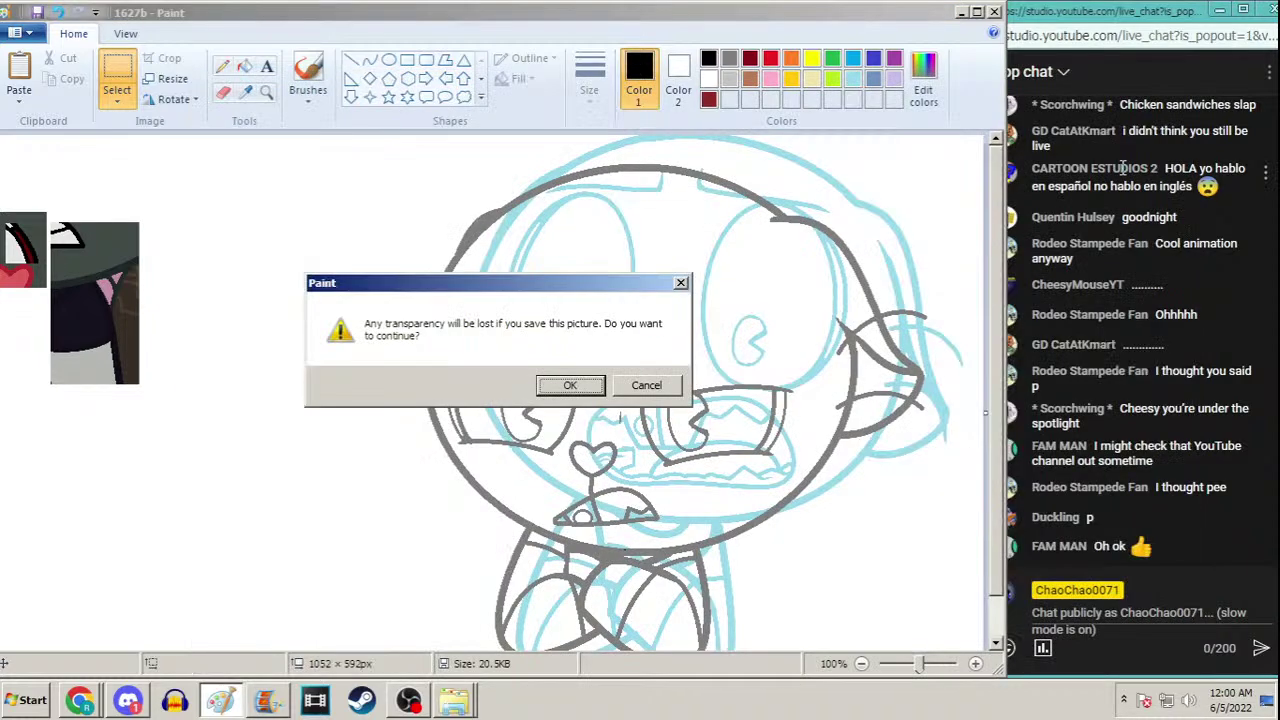
key(Return)
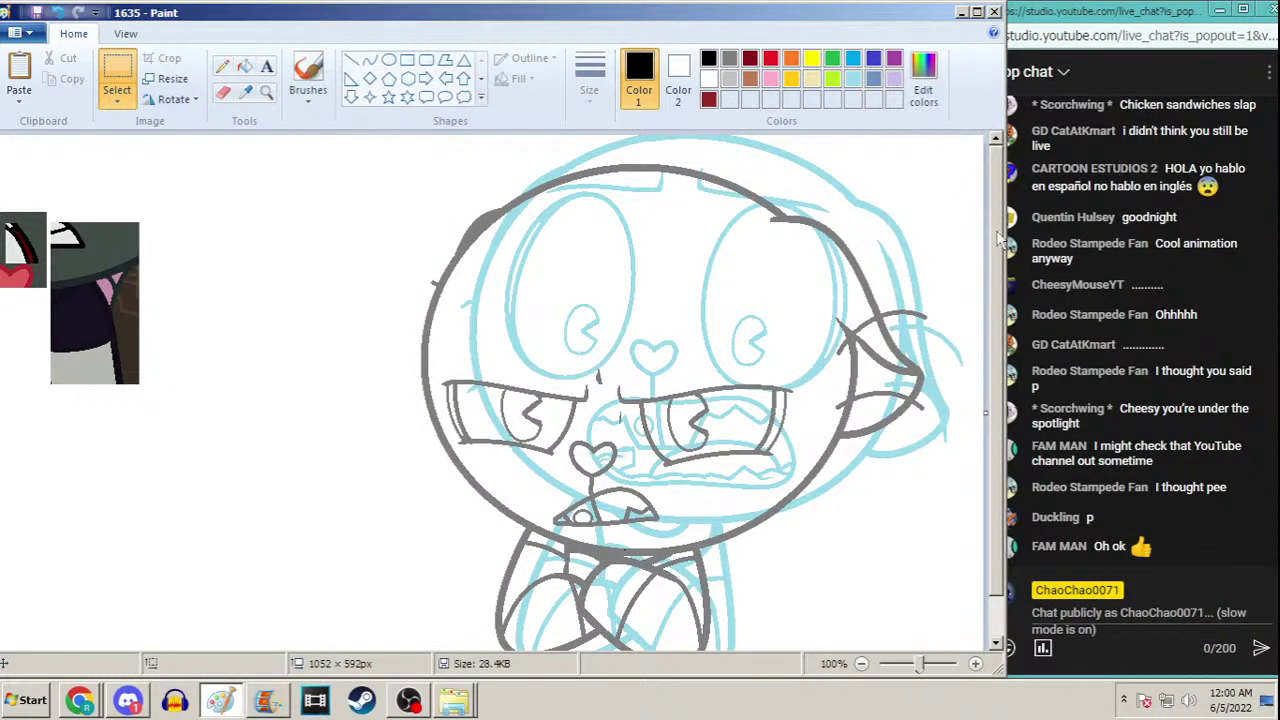
scroll(1003, 237, down, 1)
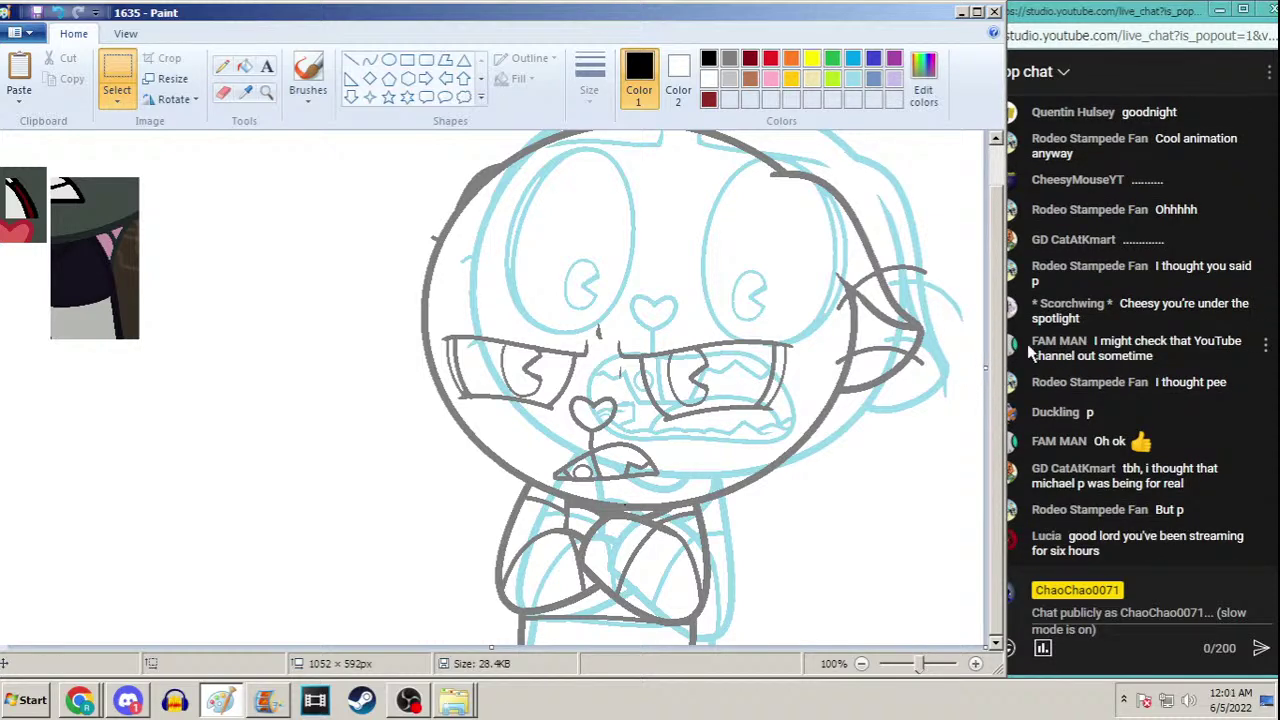
Switch to Chrome, restore the popped-out chat in the YouTube Studio live streaming page, and close the Dopefish Lives music video
click(961, 12)
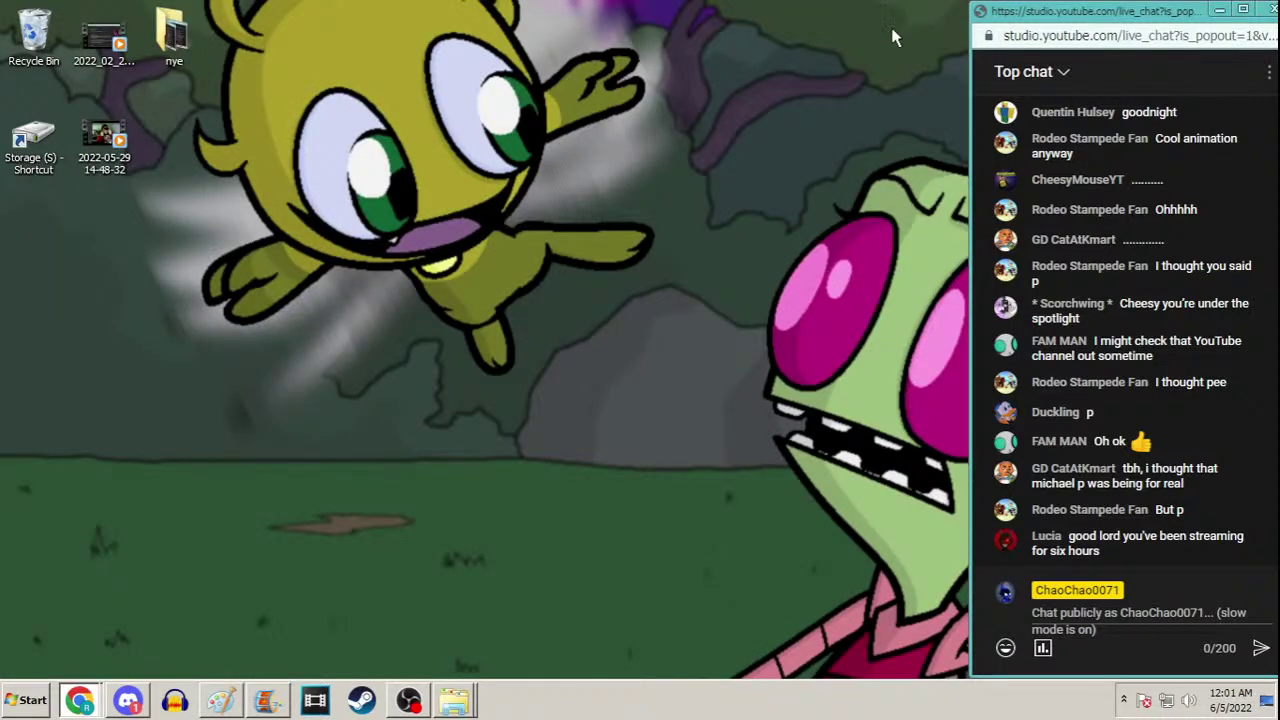
mouse_move(1232, 705)
click(102, 632)
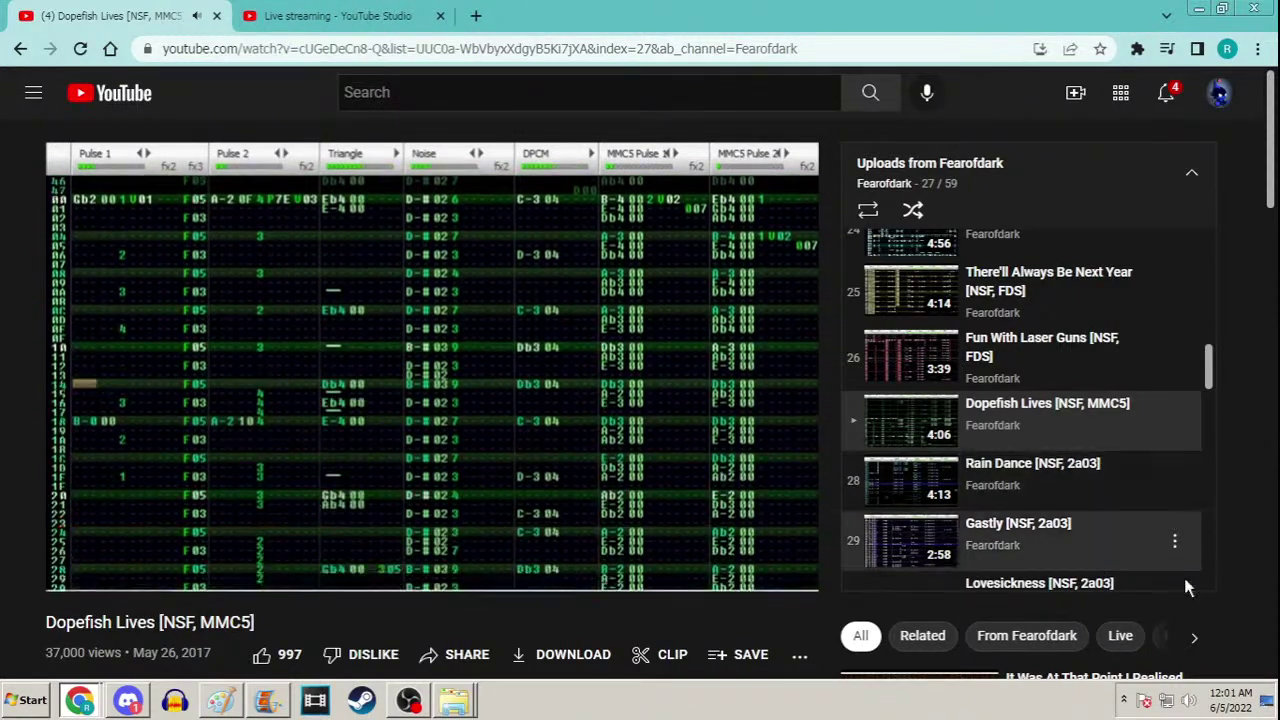
click(340, 10)
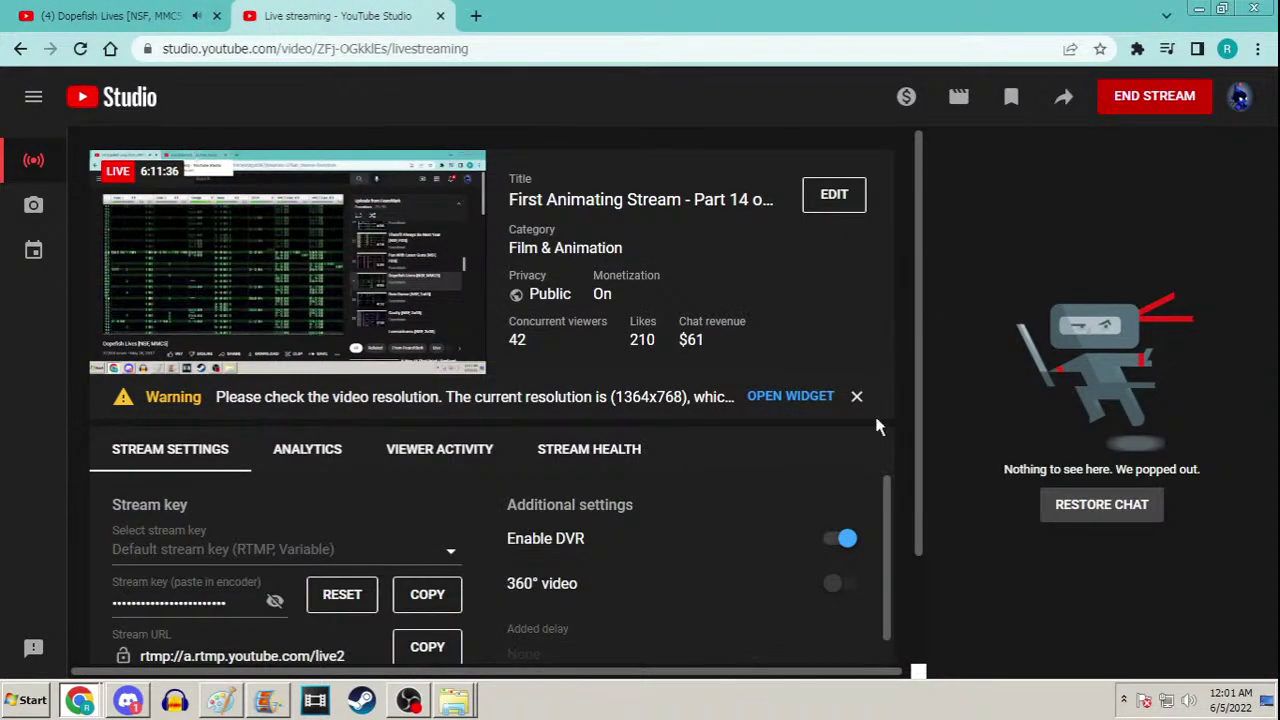
click(1108, 508)
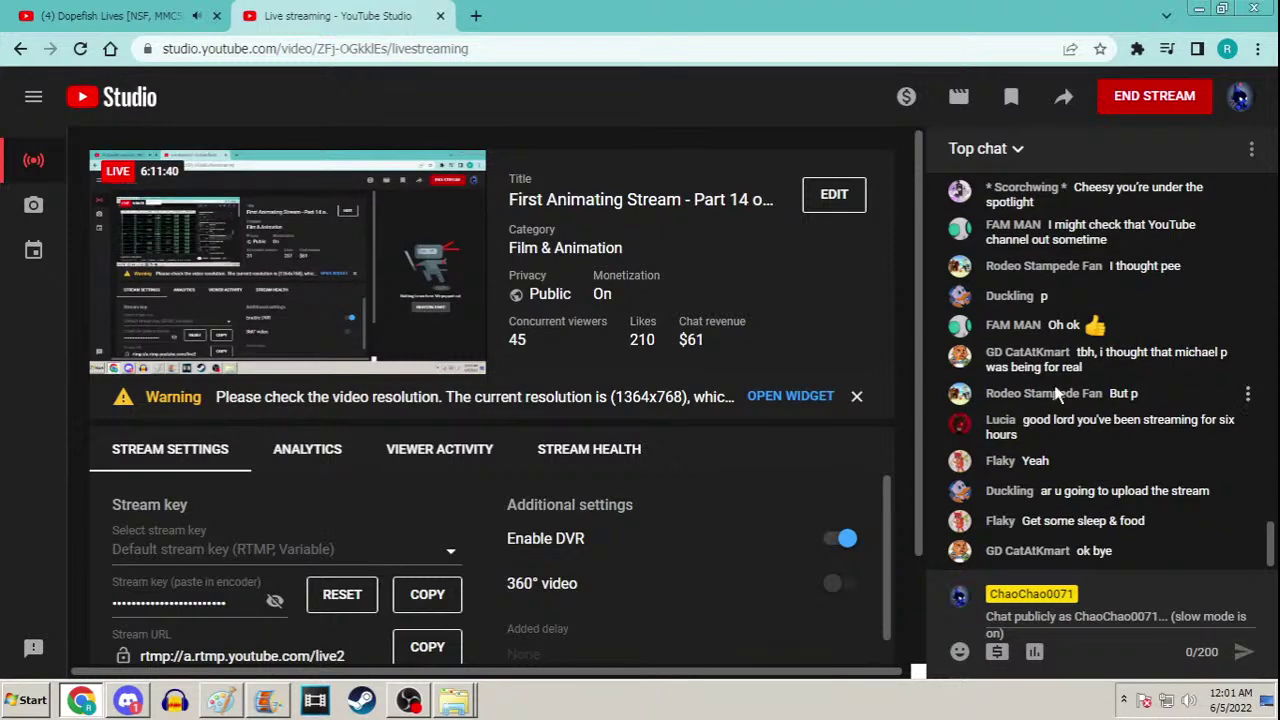
click(216, 16)
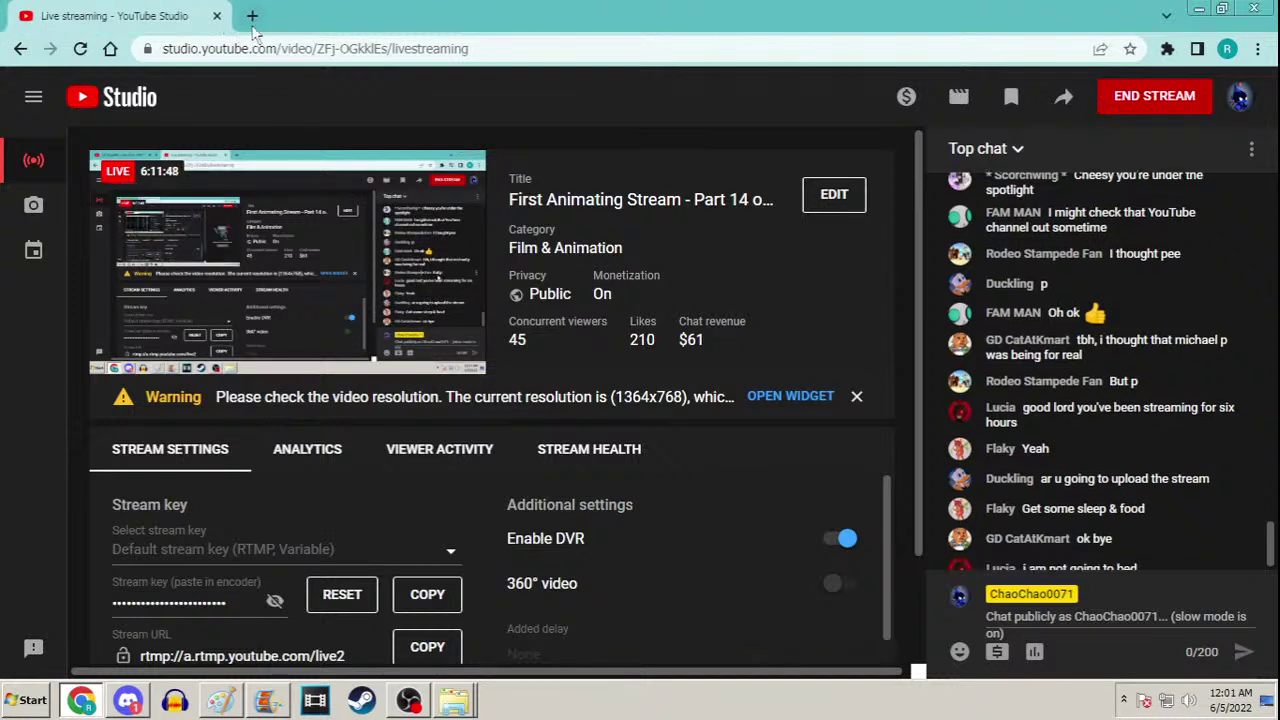
Switch to the Movie Maker project prt4 and replay the dark character's shot repeatedly from its first white-background frame to examine the motion
click(268, 700)
click(920, 486)
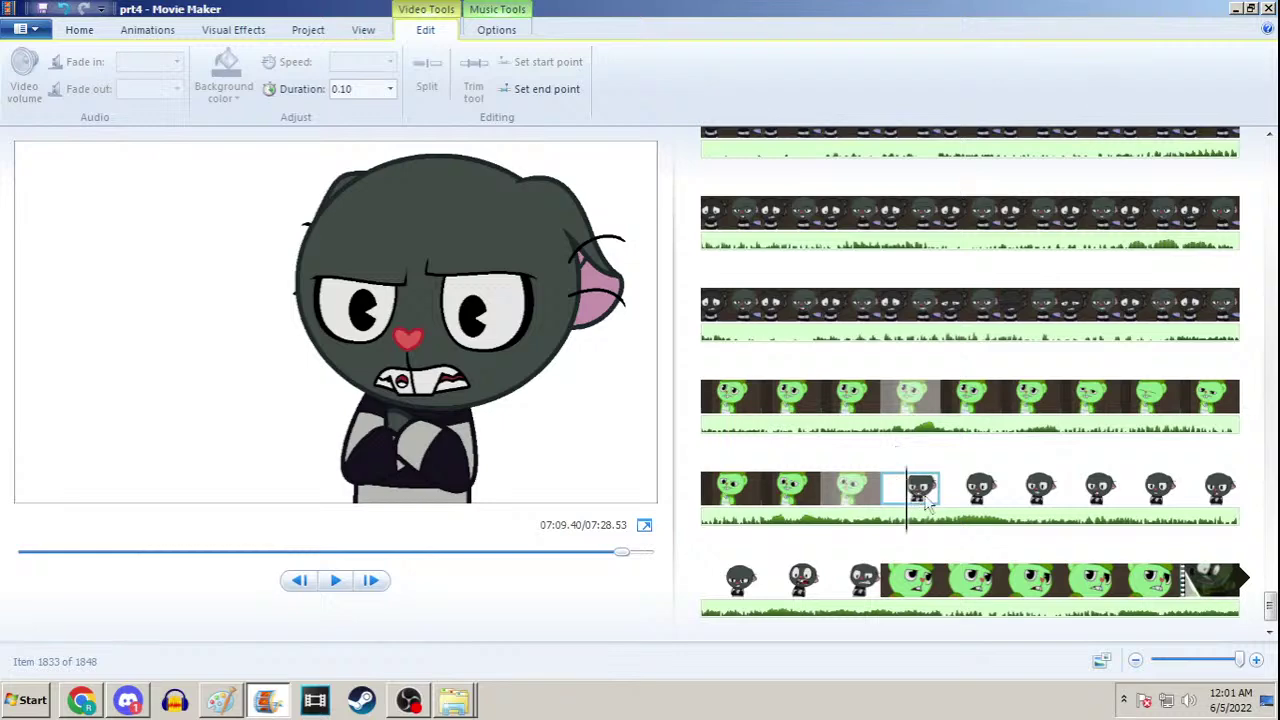
key(space)
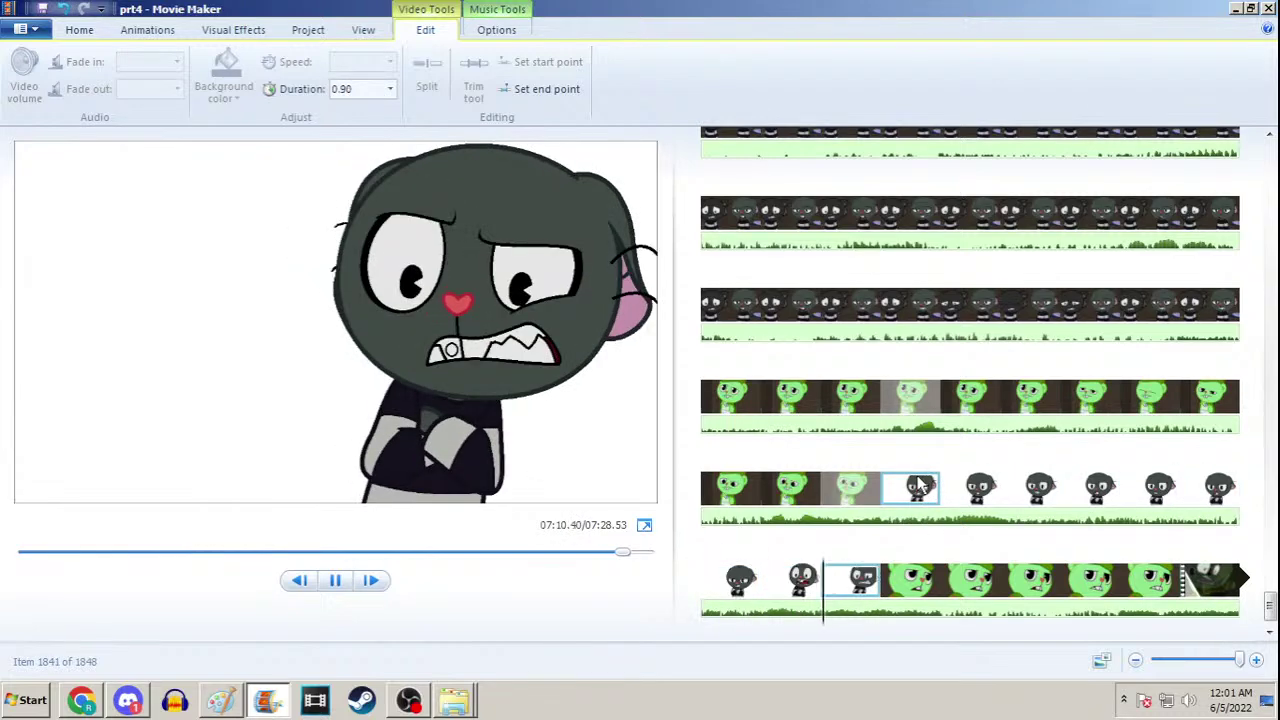
key(space)
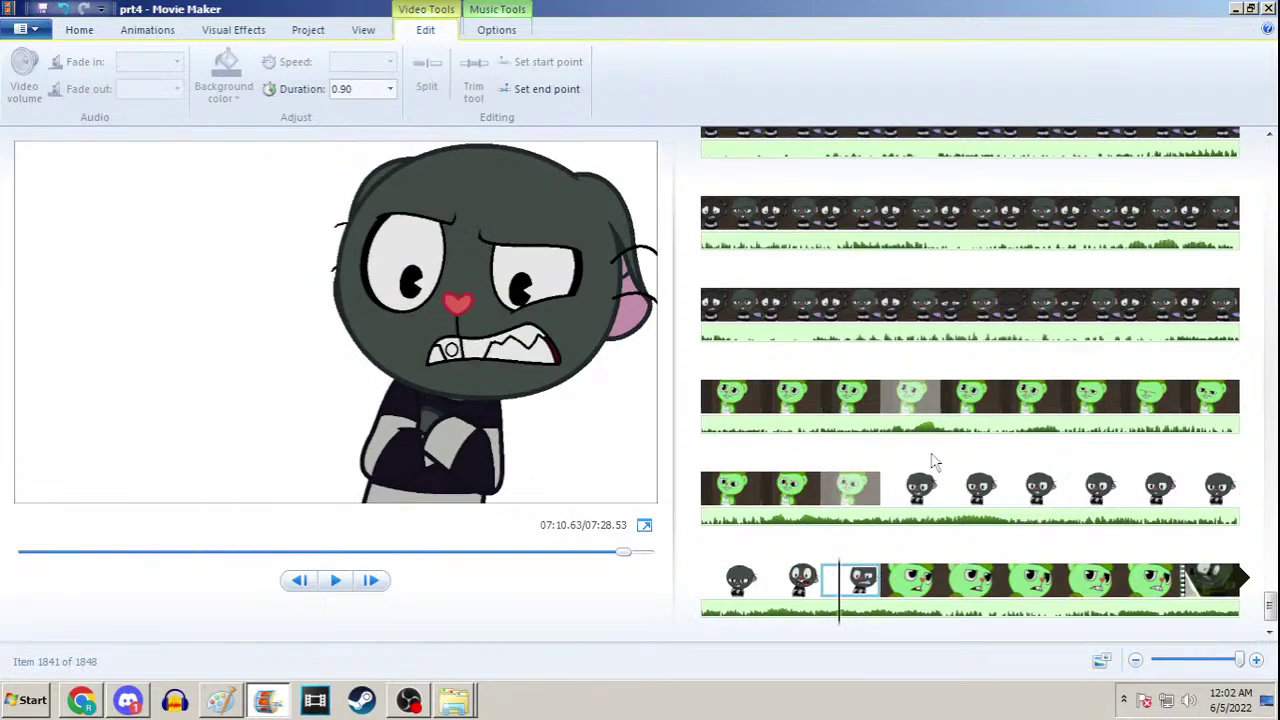
click(921, 487)
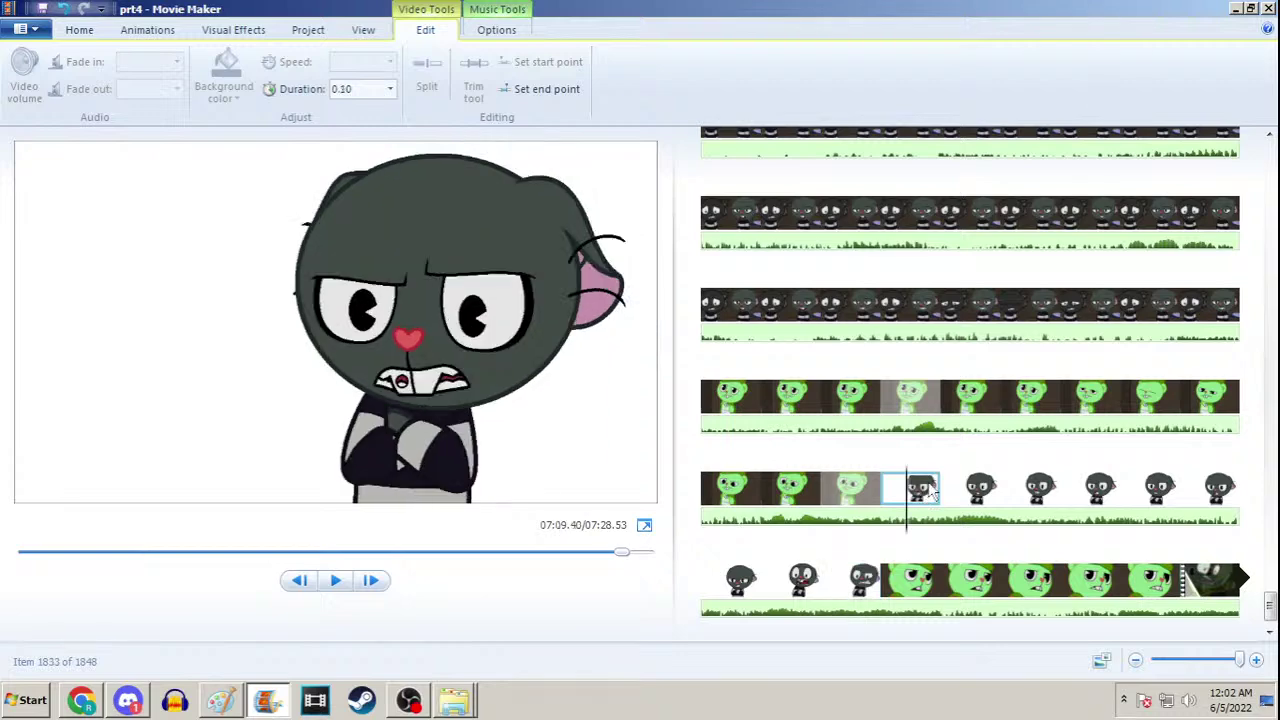
key(space)
key(space)
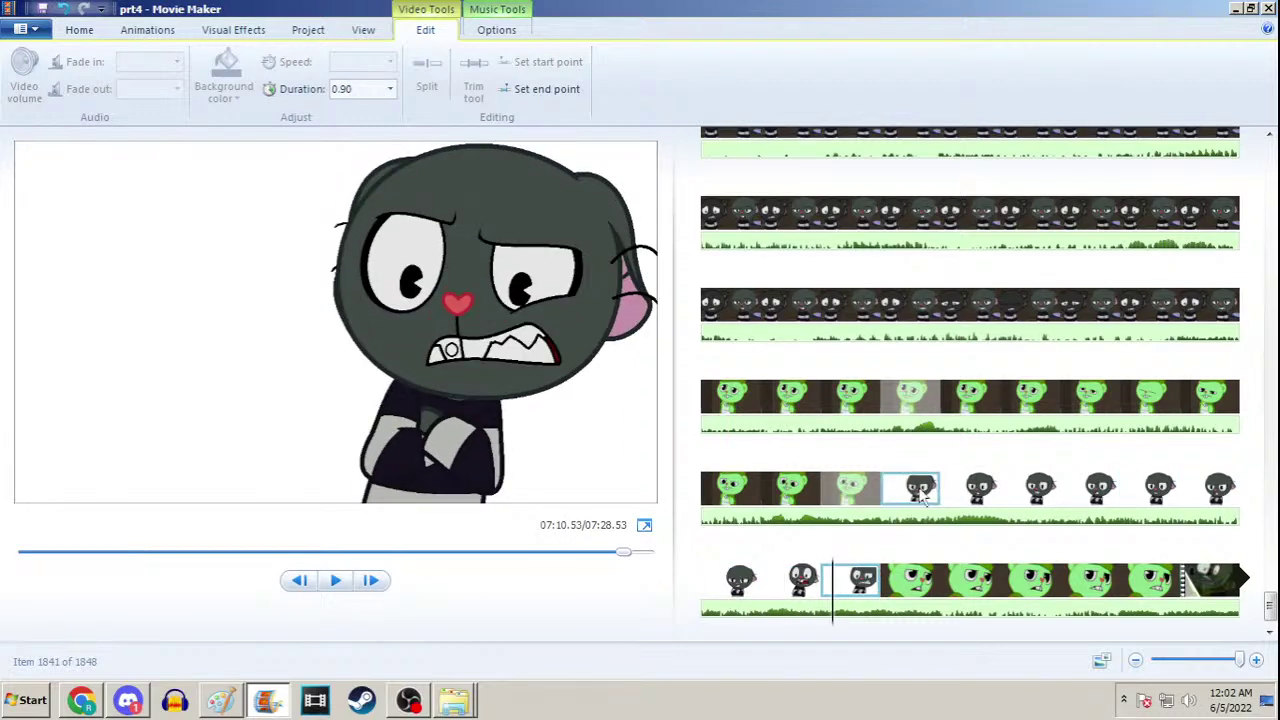
click(930, 487)
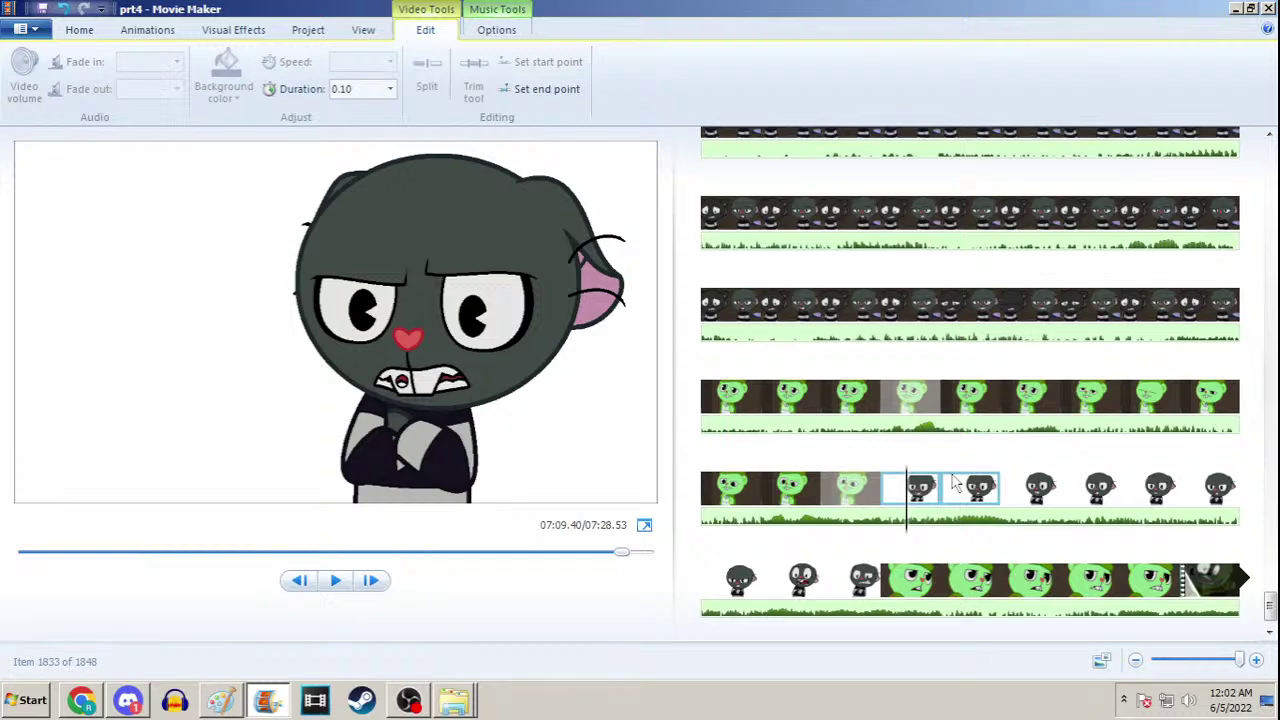
key(space)
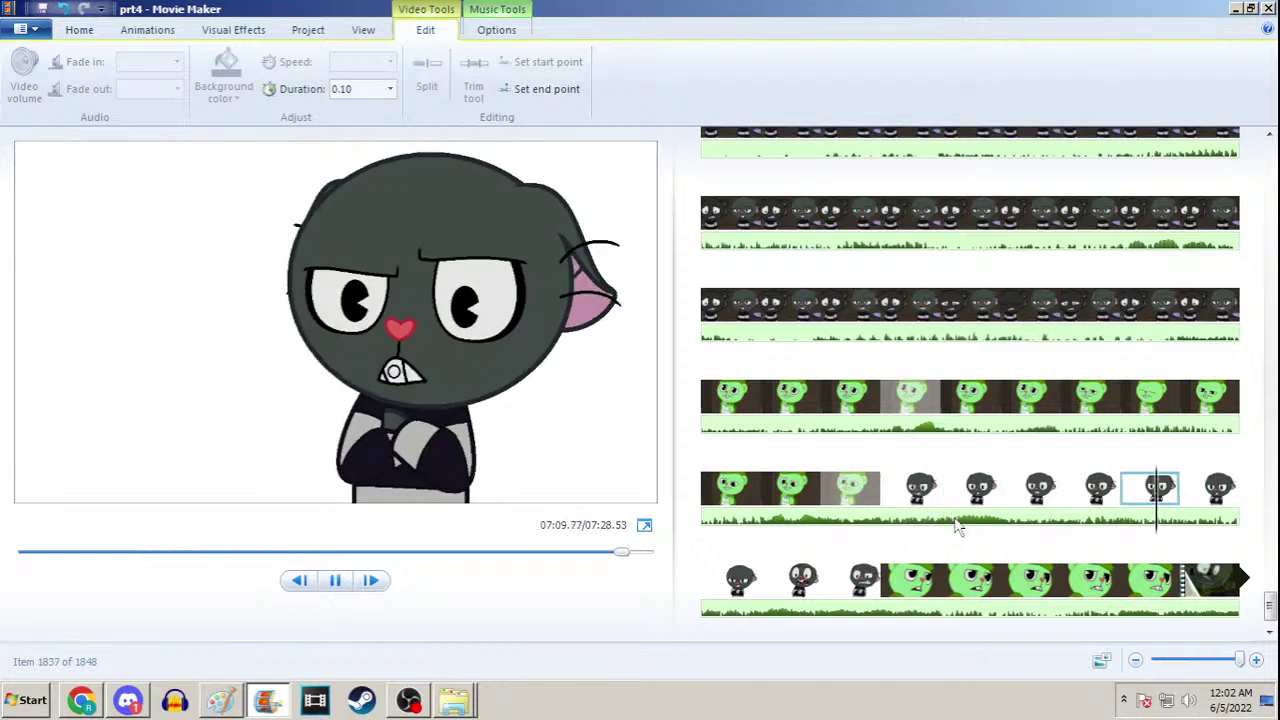
key(space)
click(914, 485)
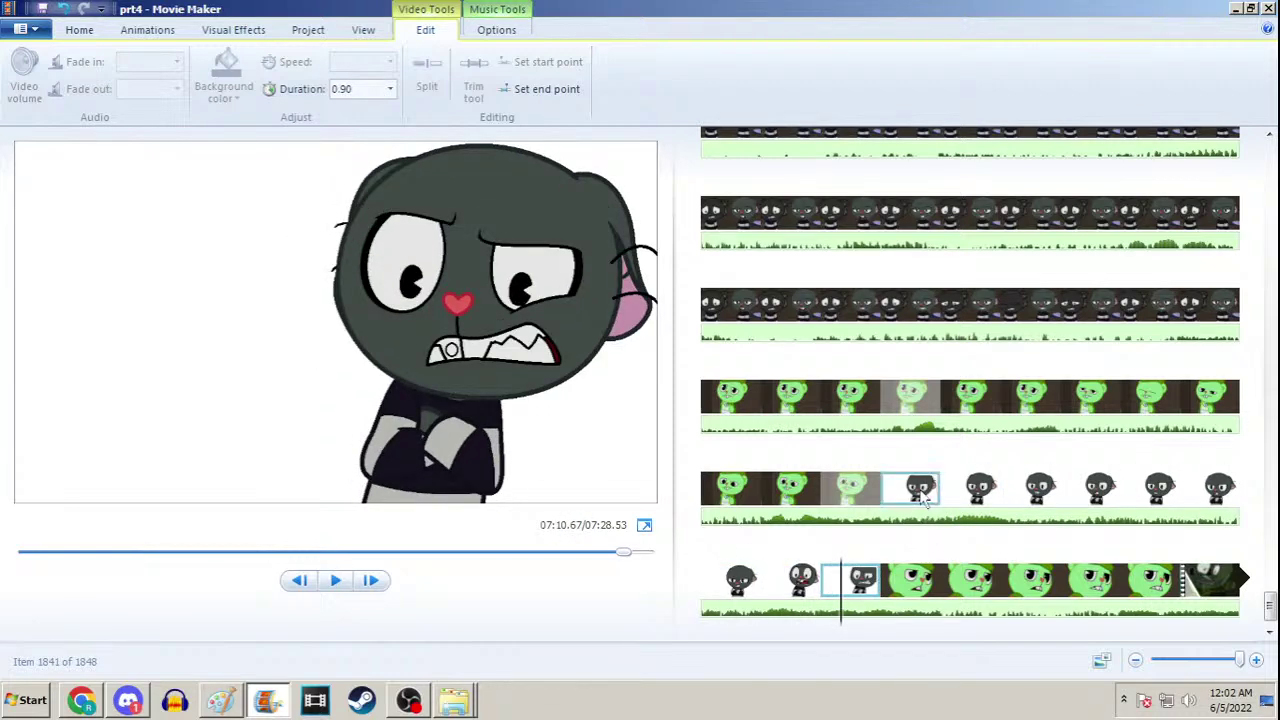
key(space)
key(space)
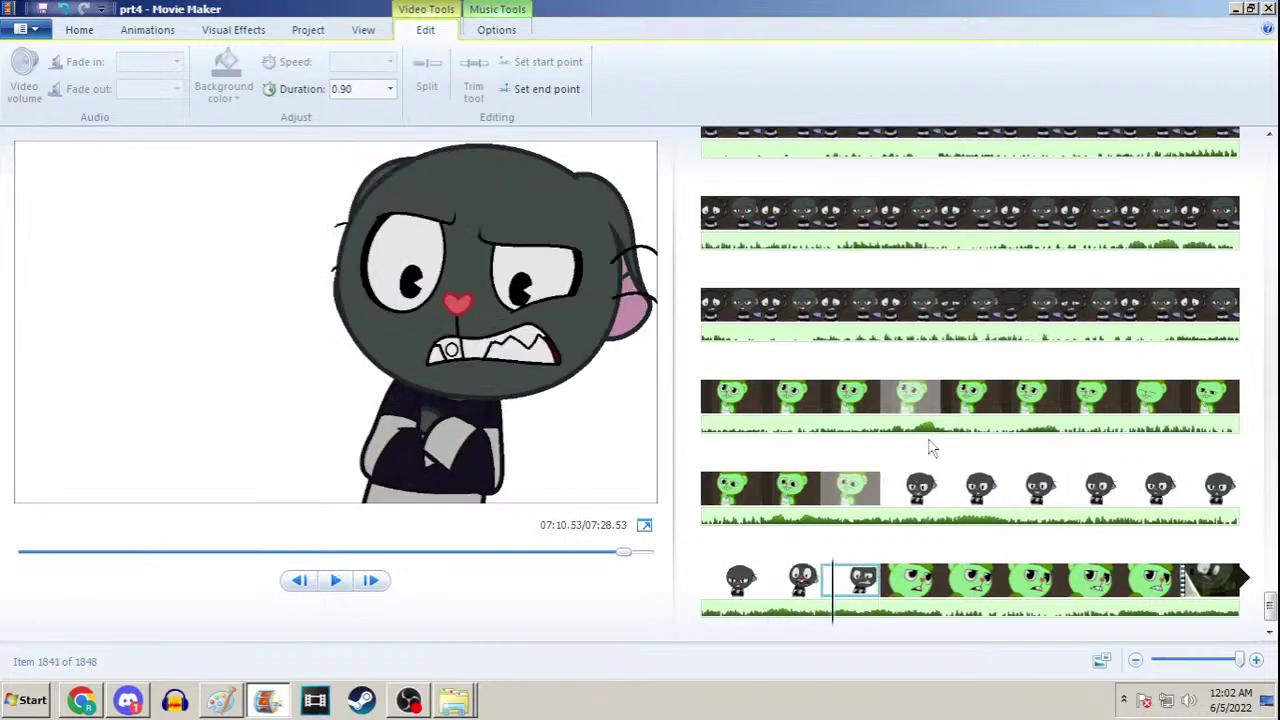